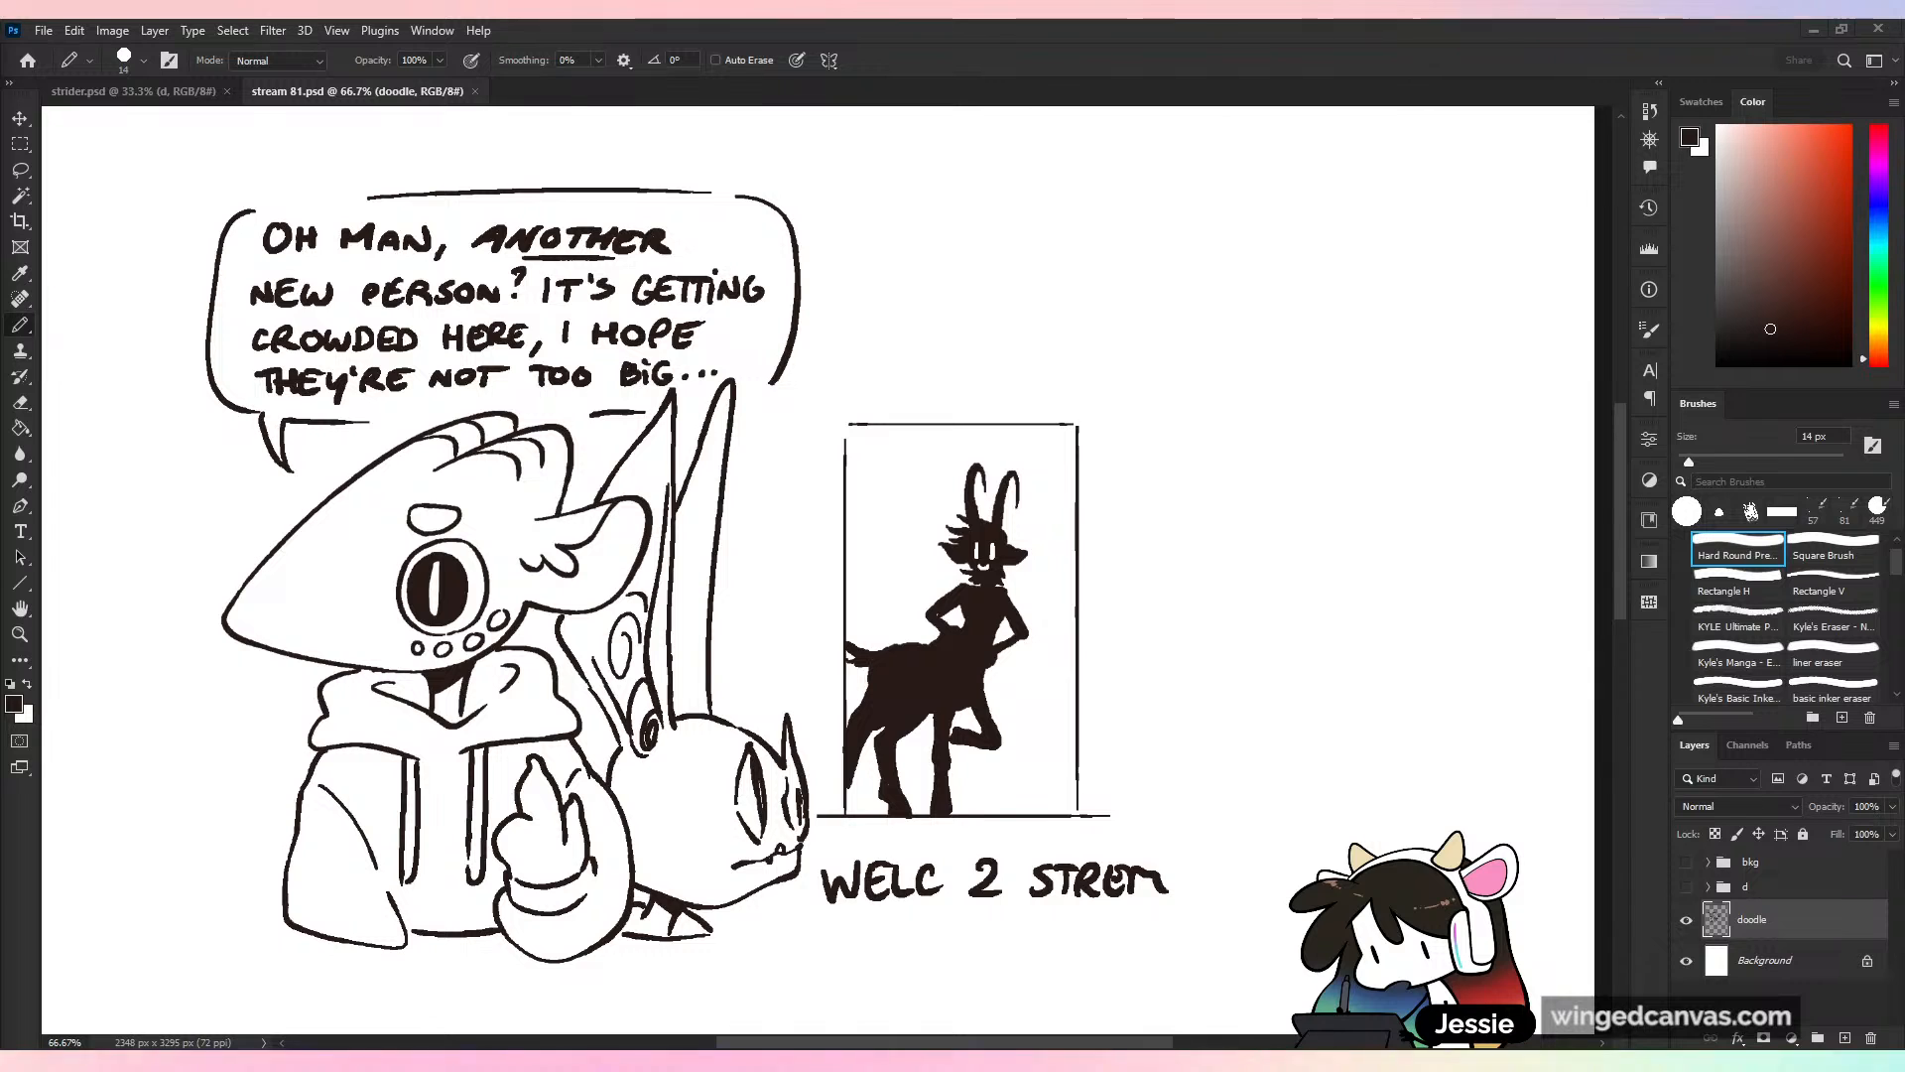
Hide the doodle layer and make the bkg and d layer groups visible
scroll(968, 408, "down", 5)
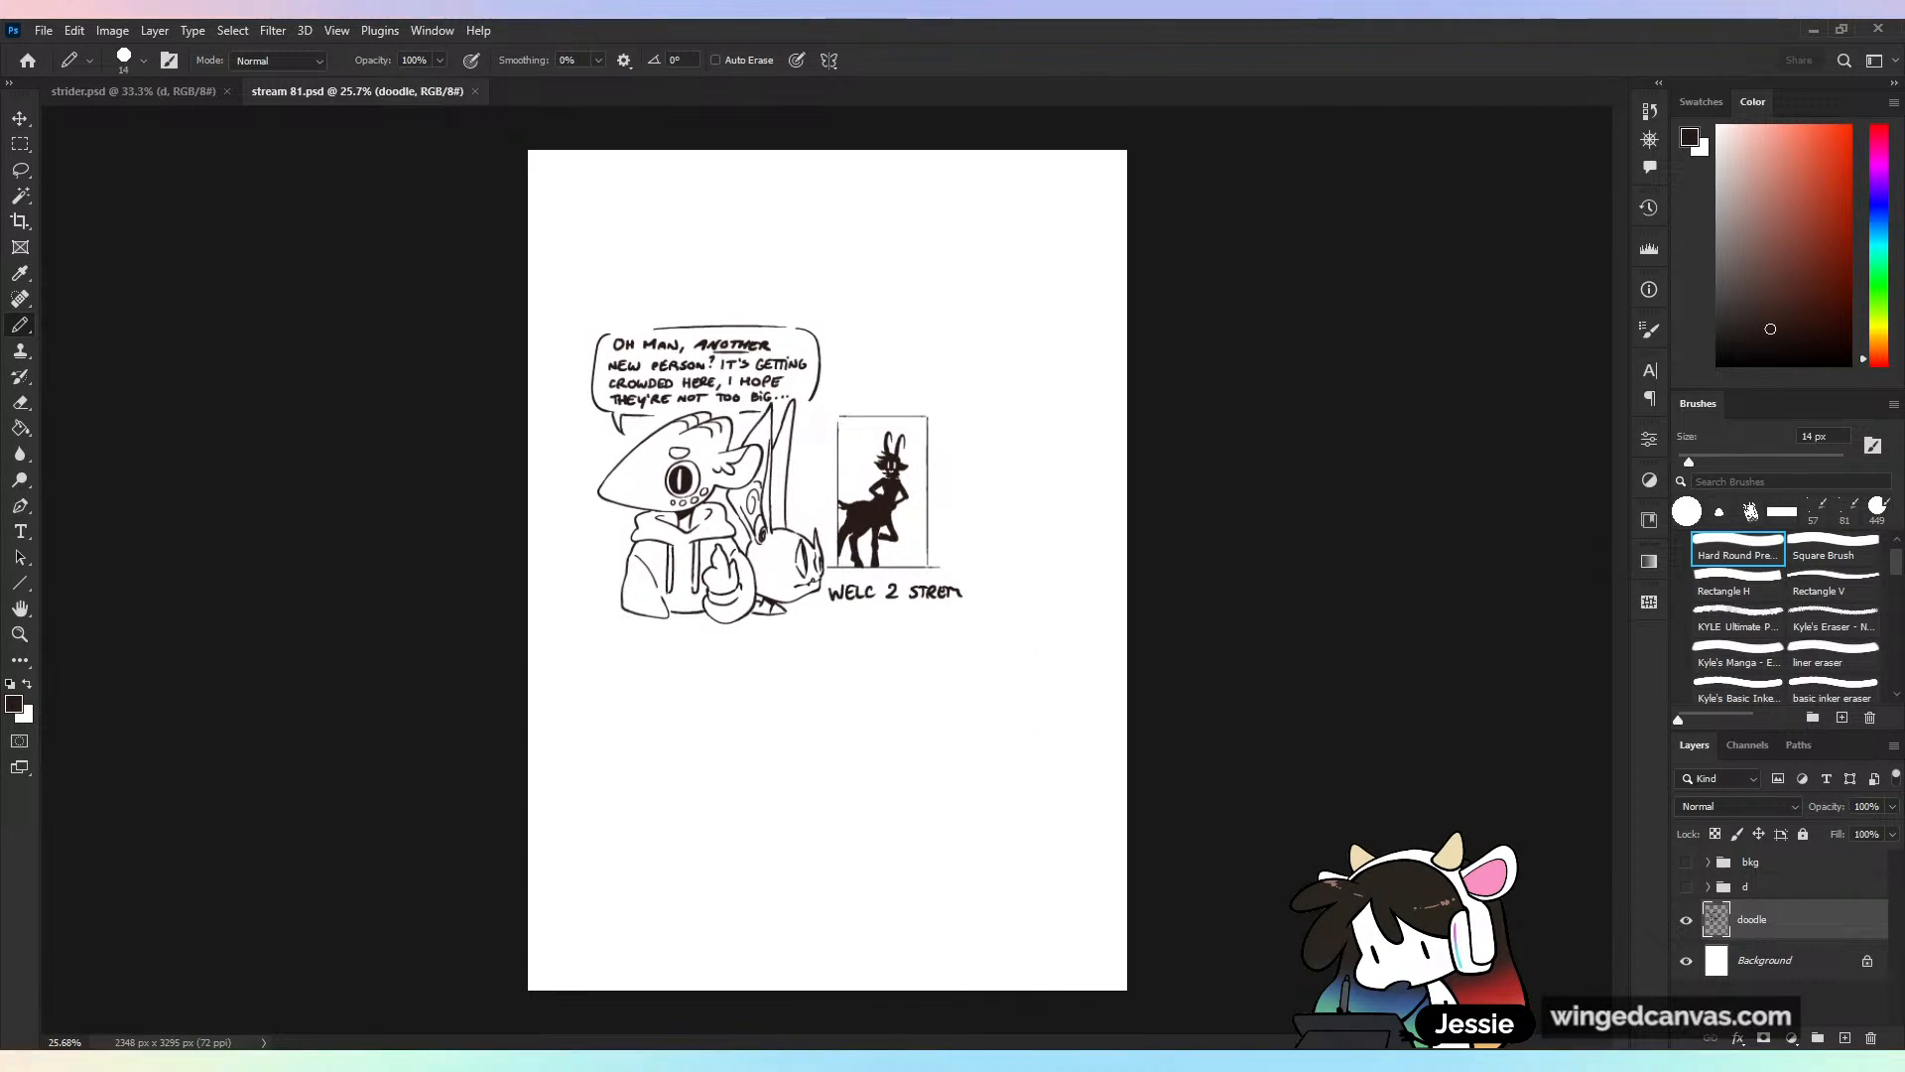
key("ctrl+equal")
key("ctrl+minus")
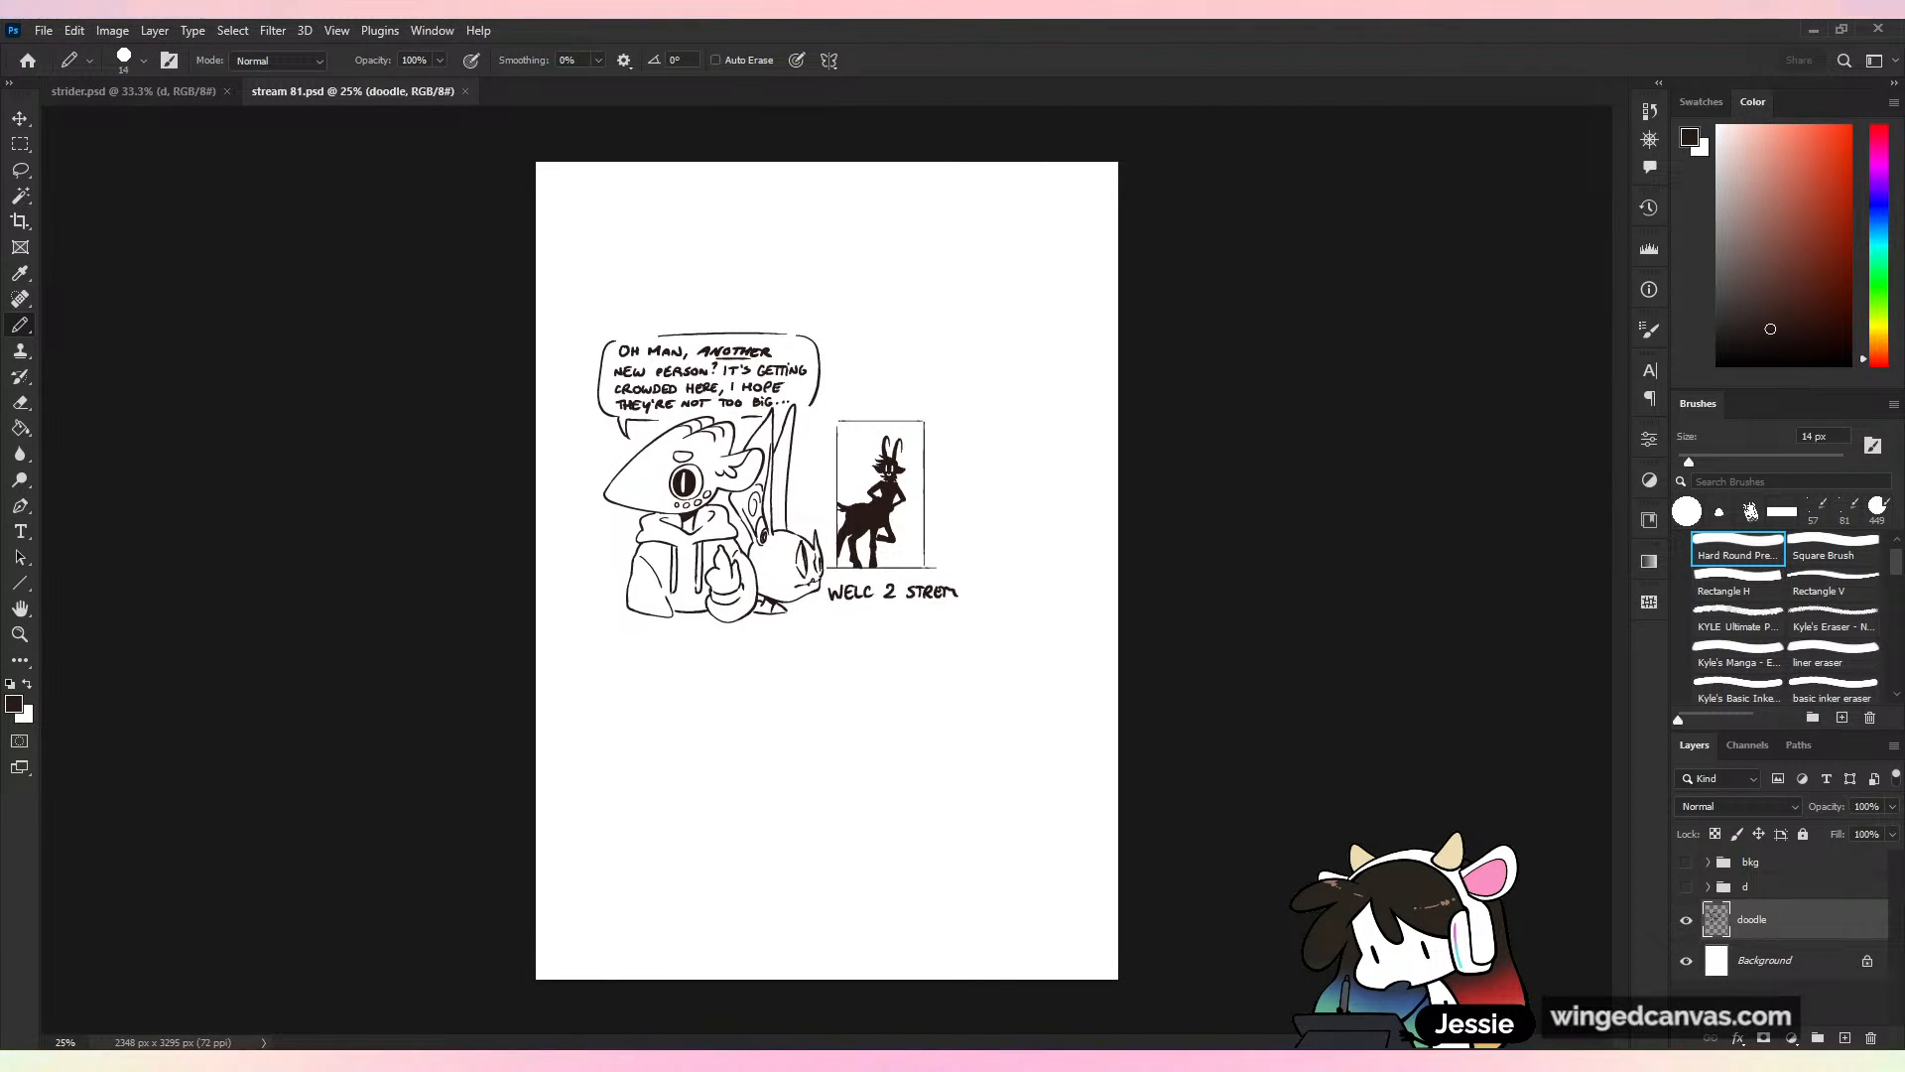
key("ctrl+comma")
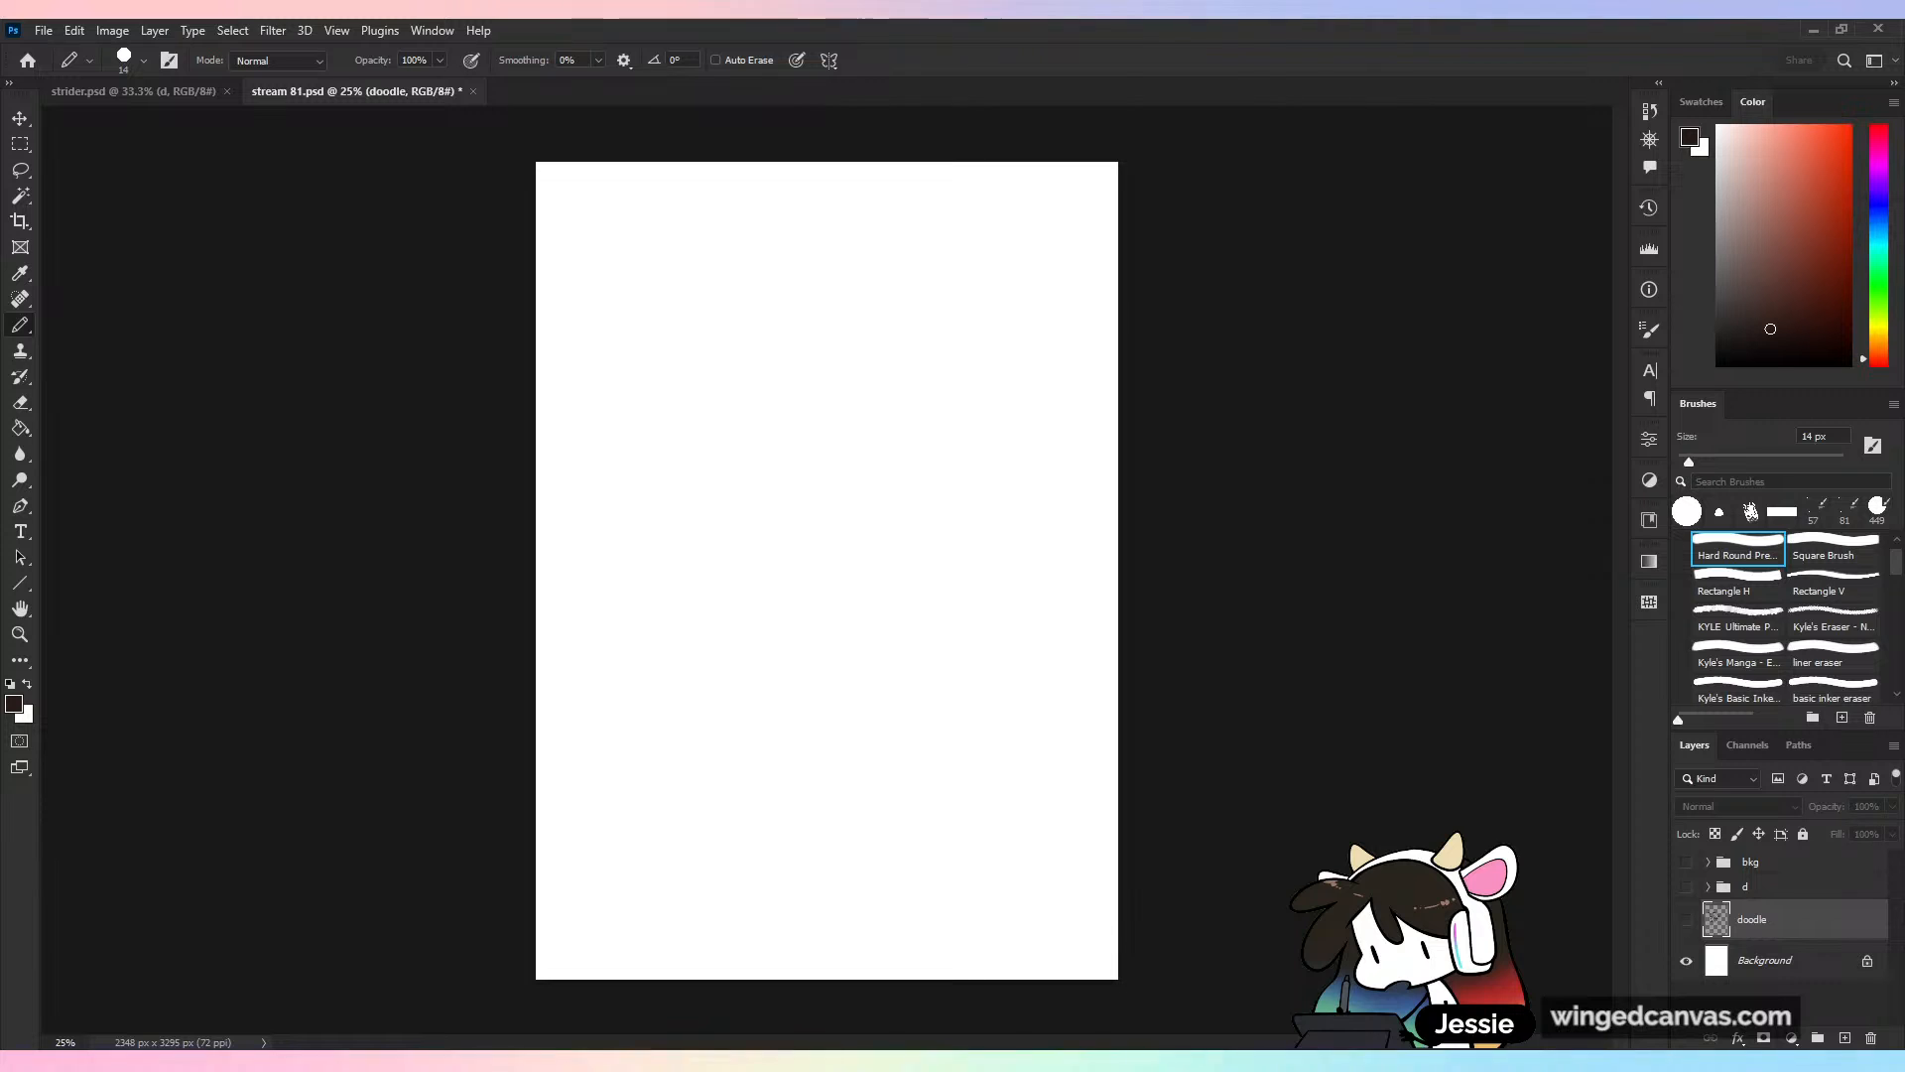
left_click_drag(1686, 862, 1686, 887)
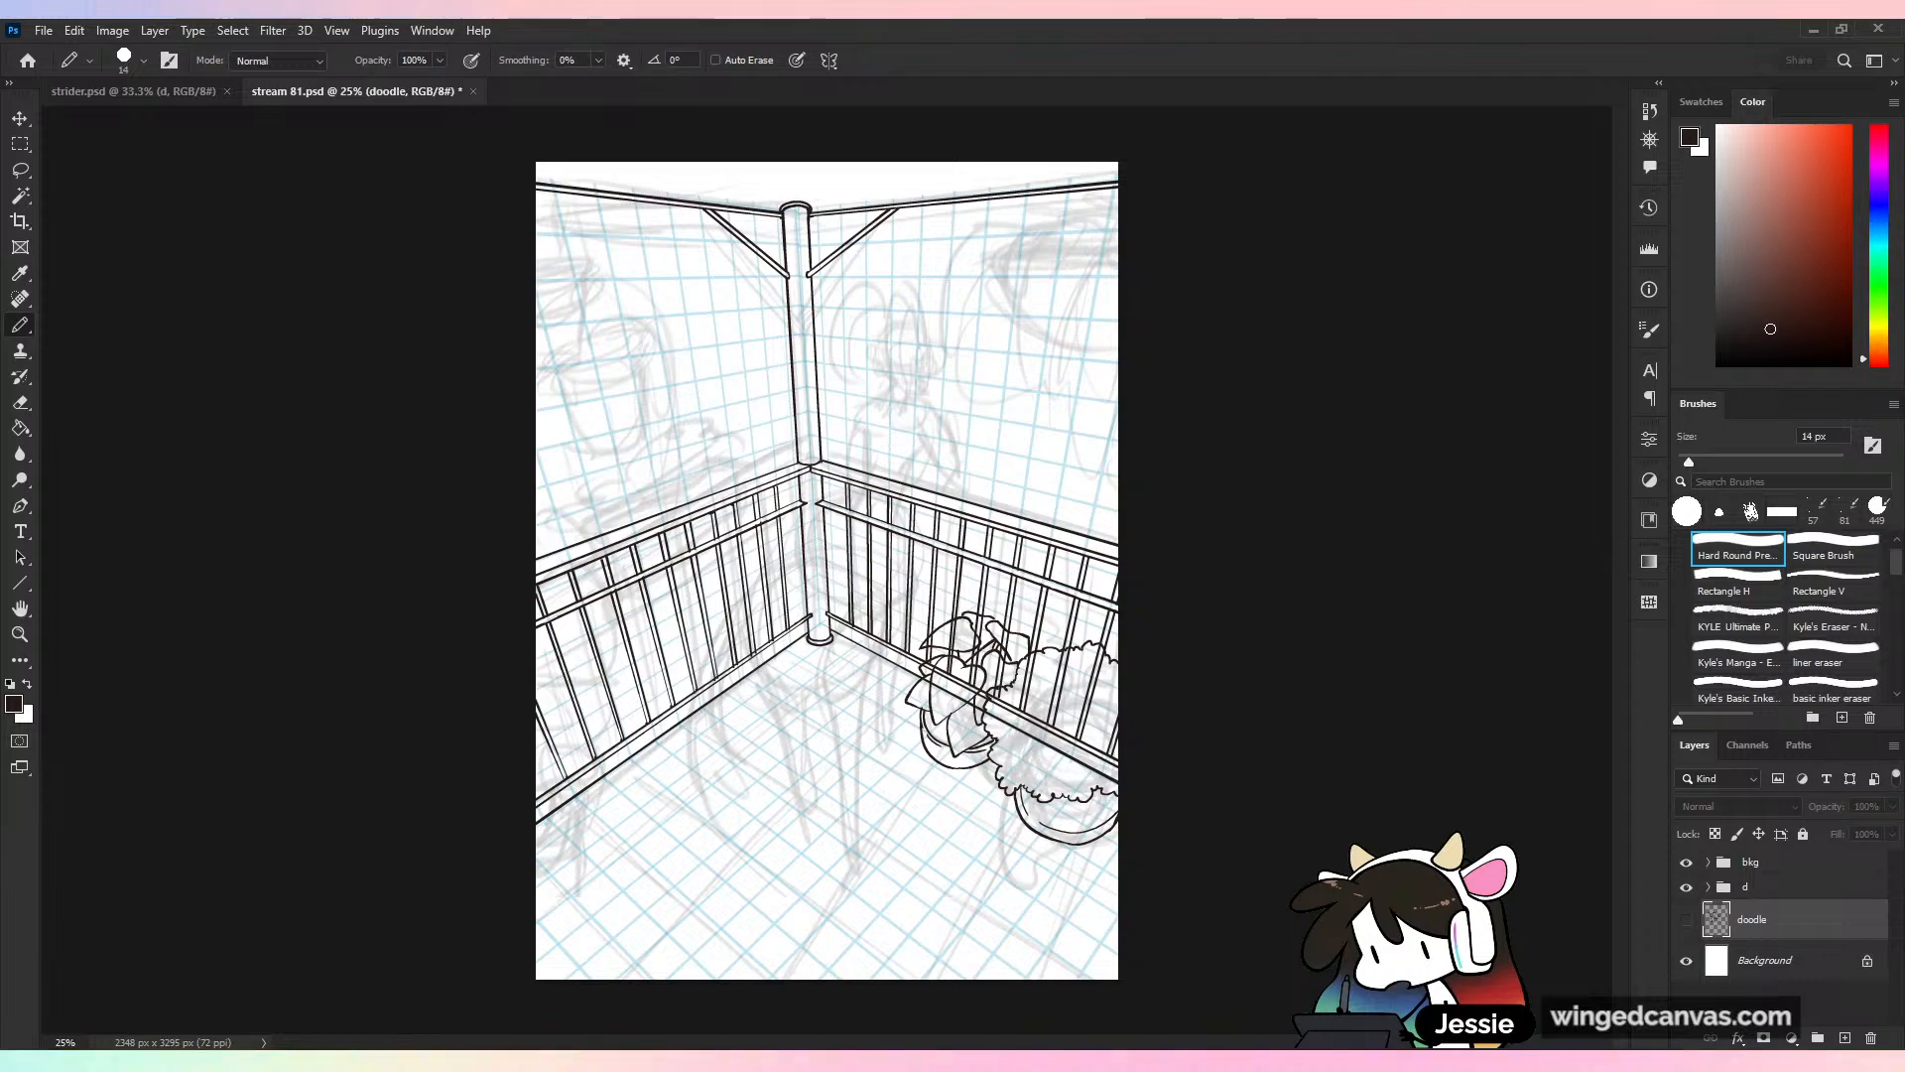
Compare the drawing with and without the bkg group's line art, and expand that group to list its layers
scroll(852, 566, "up", 3)
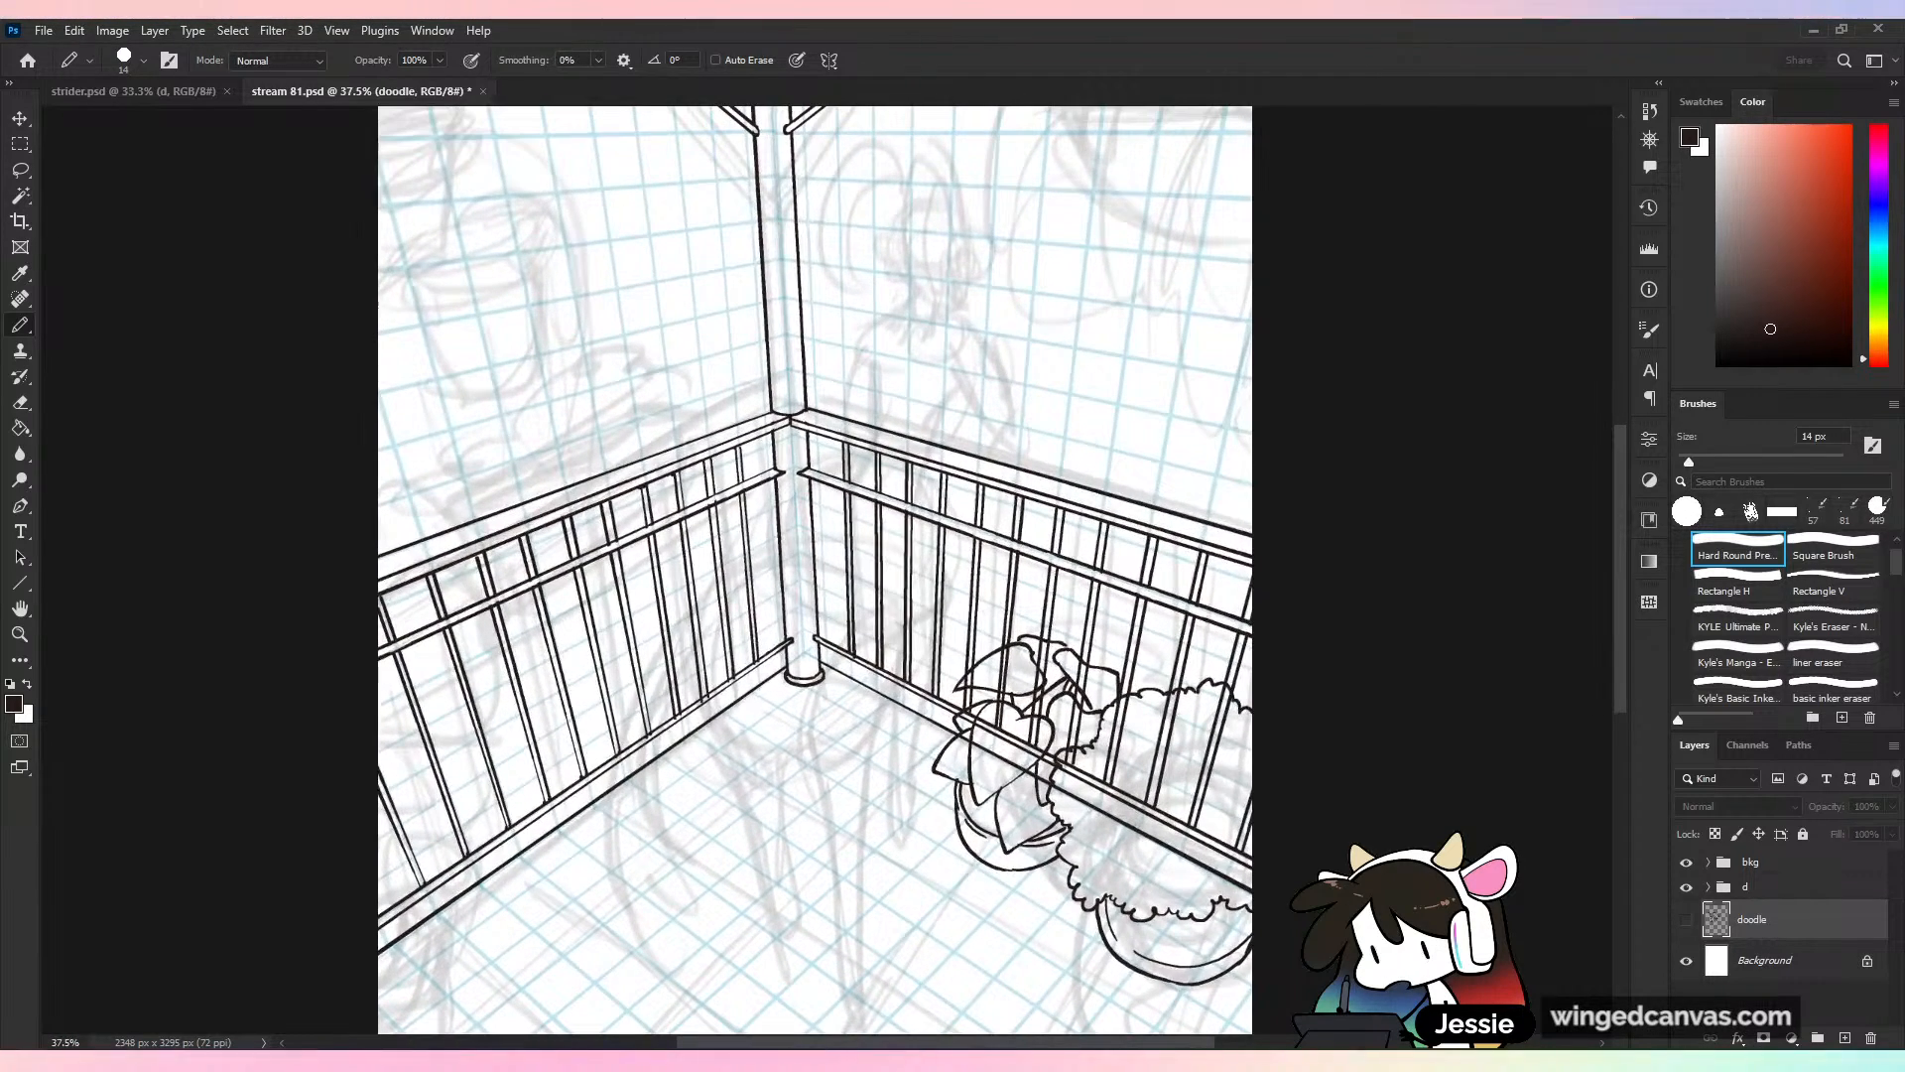
left_click_drag(824, 467, 894, 686)
scroll(766, 335, "down", 3)
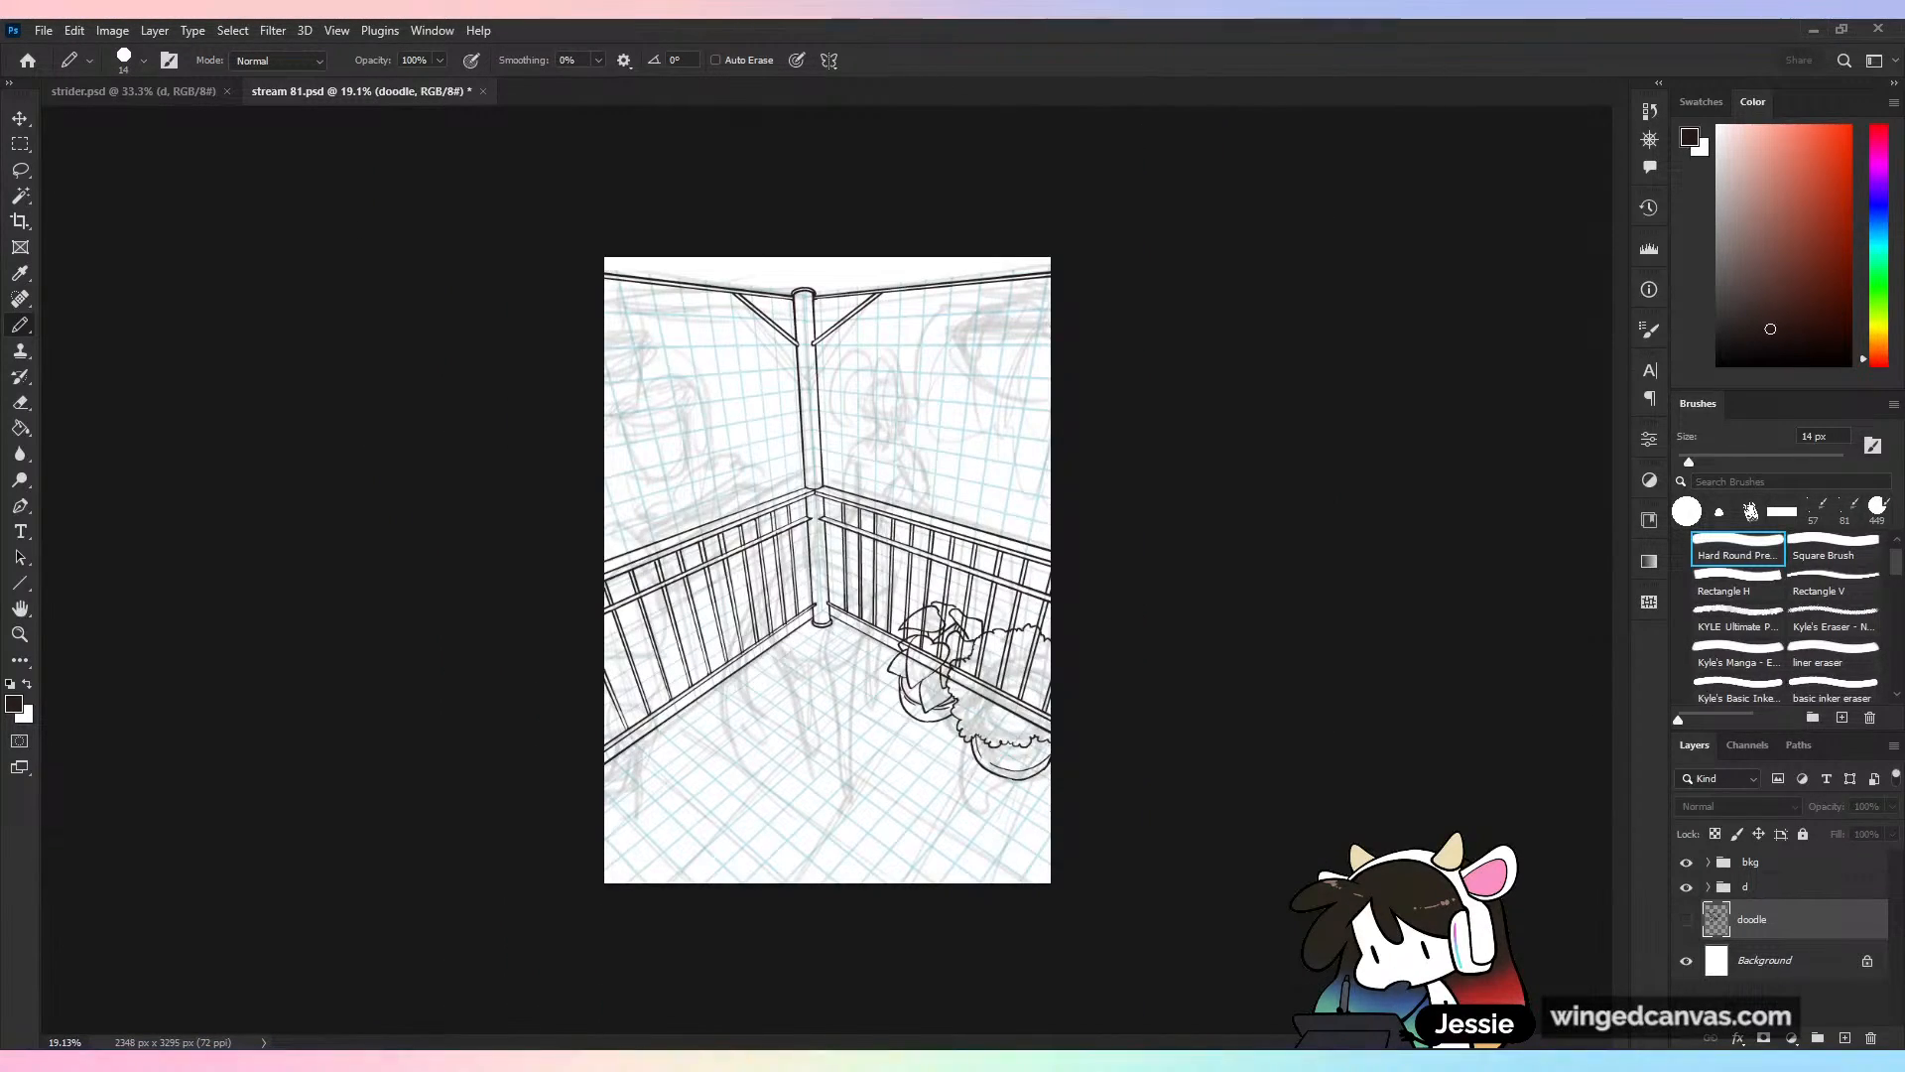
key("ctrl+plus")
key("ctrl+minus")
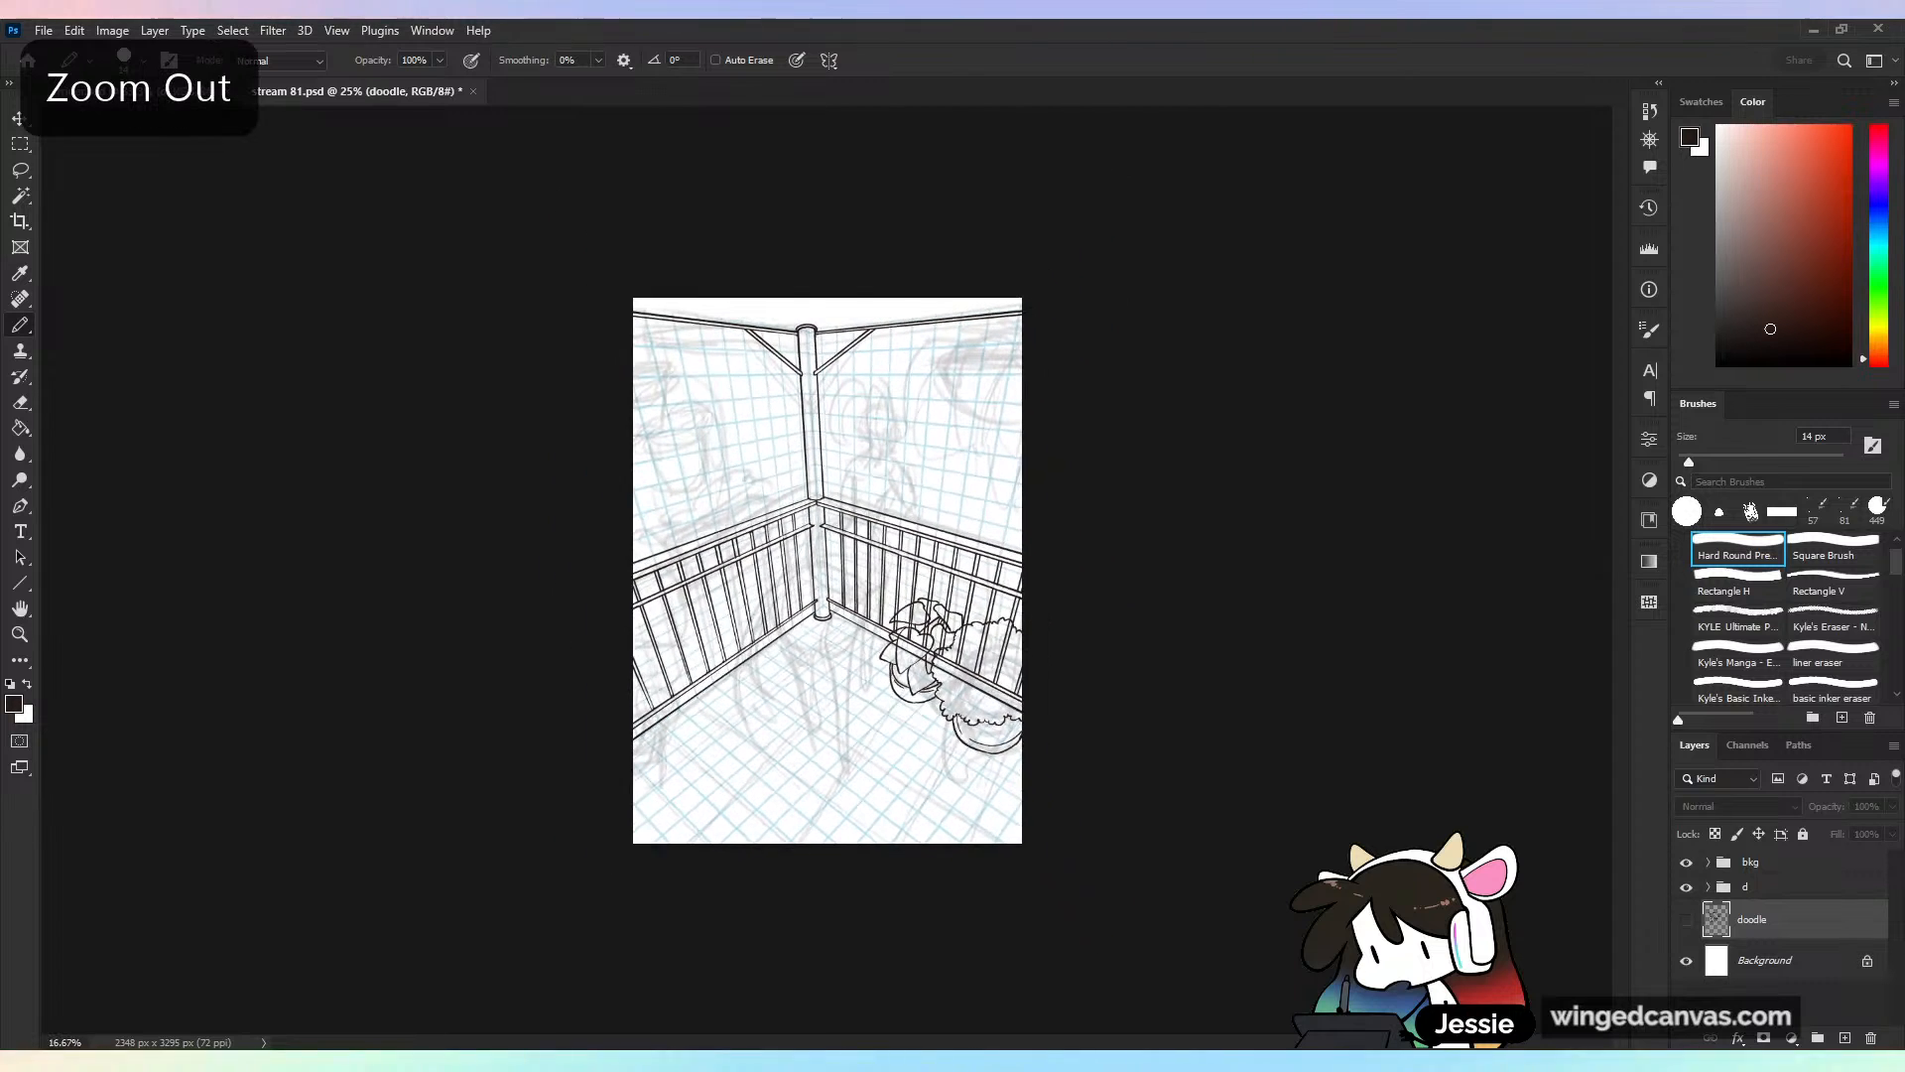
key("ctrl+plus")
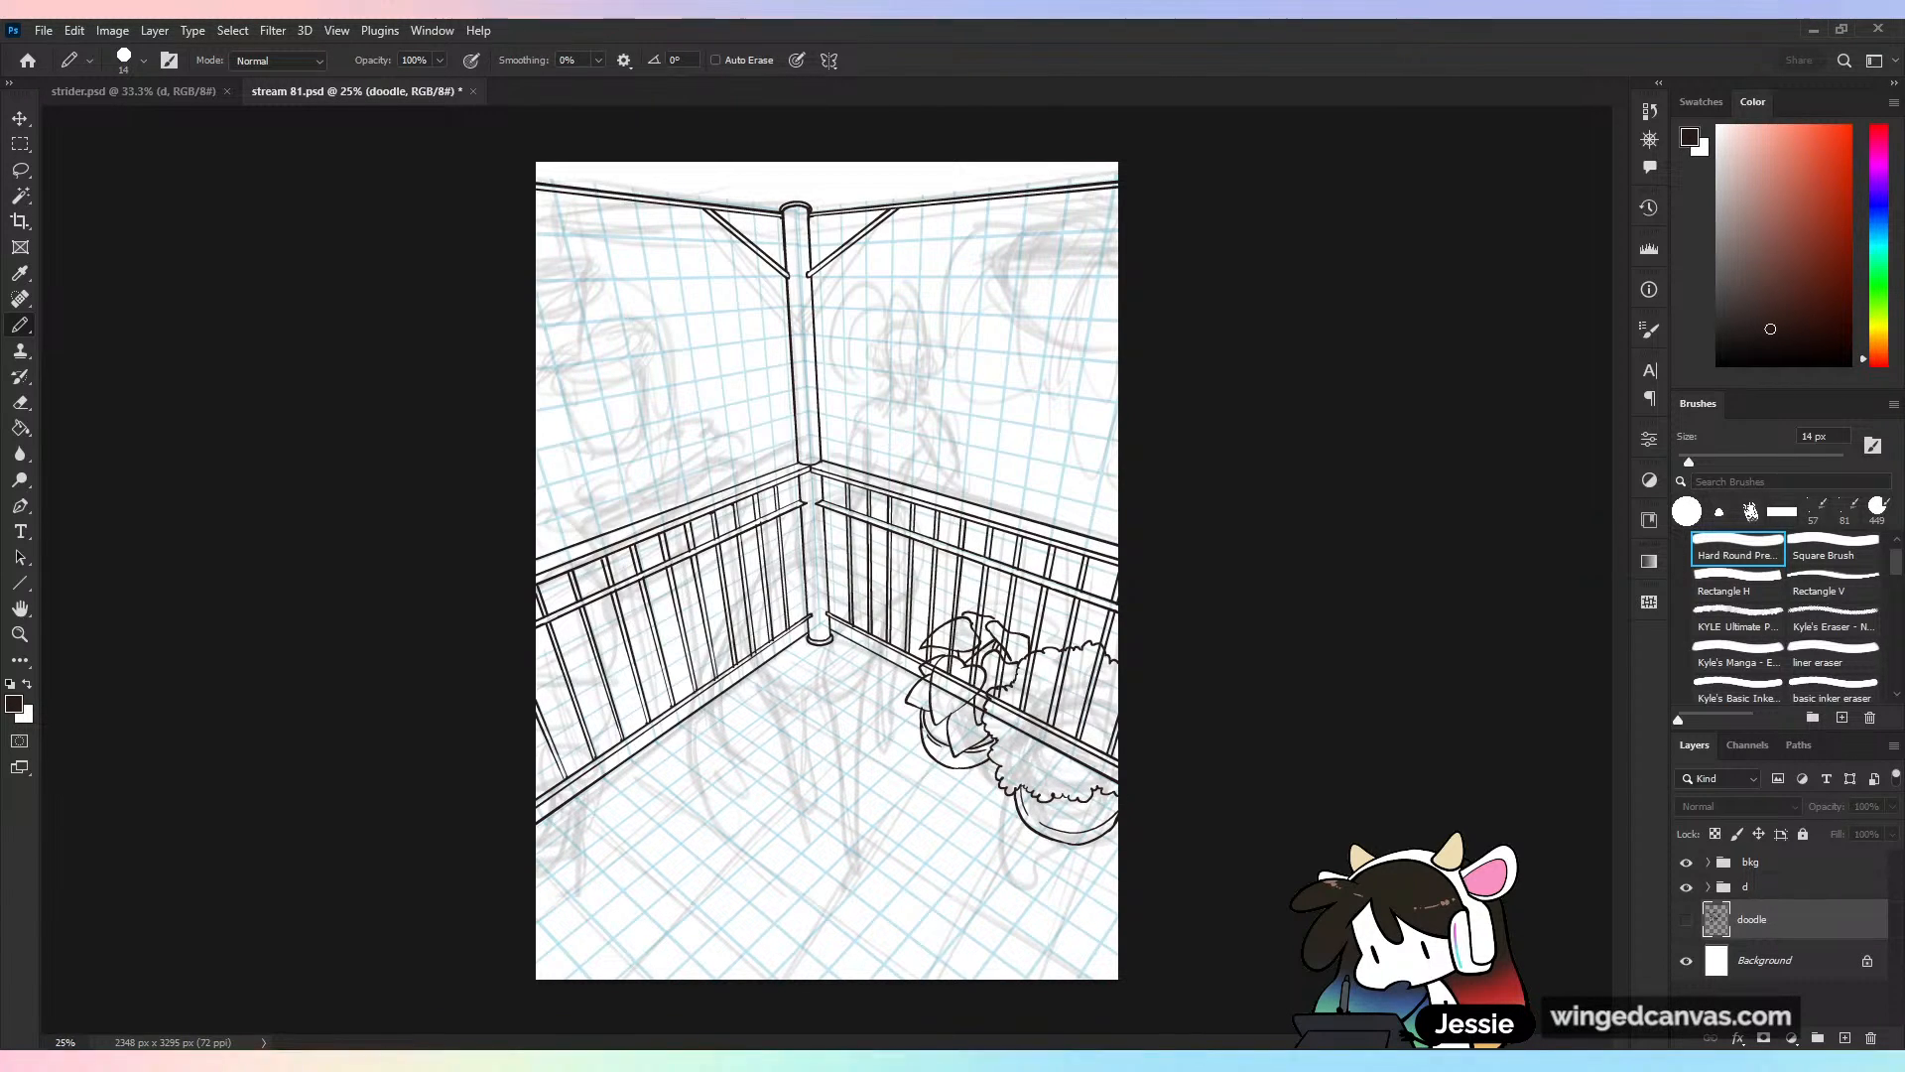
left_click(1686, 863)
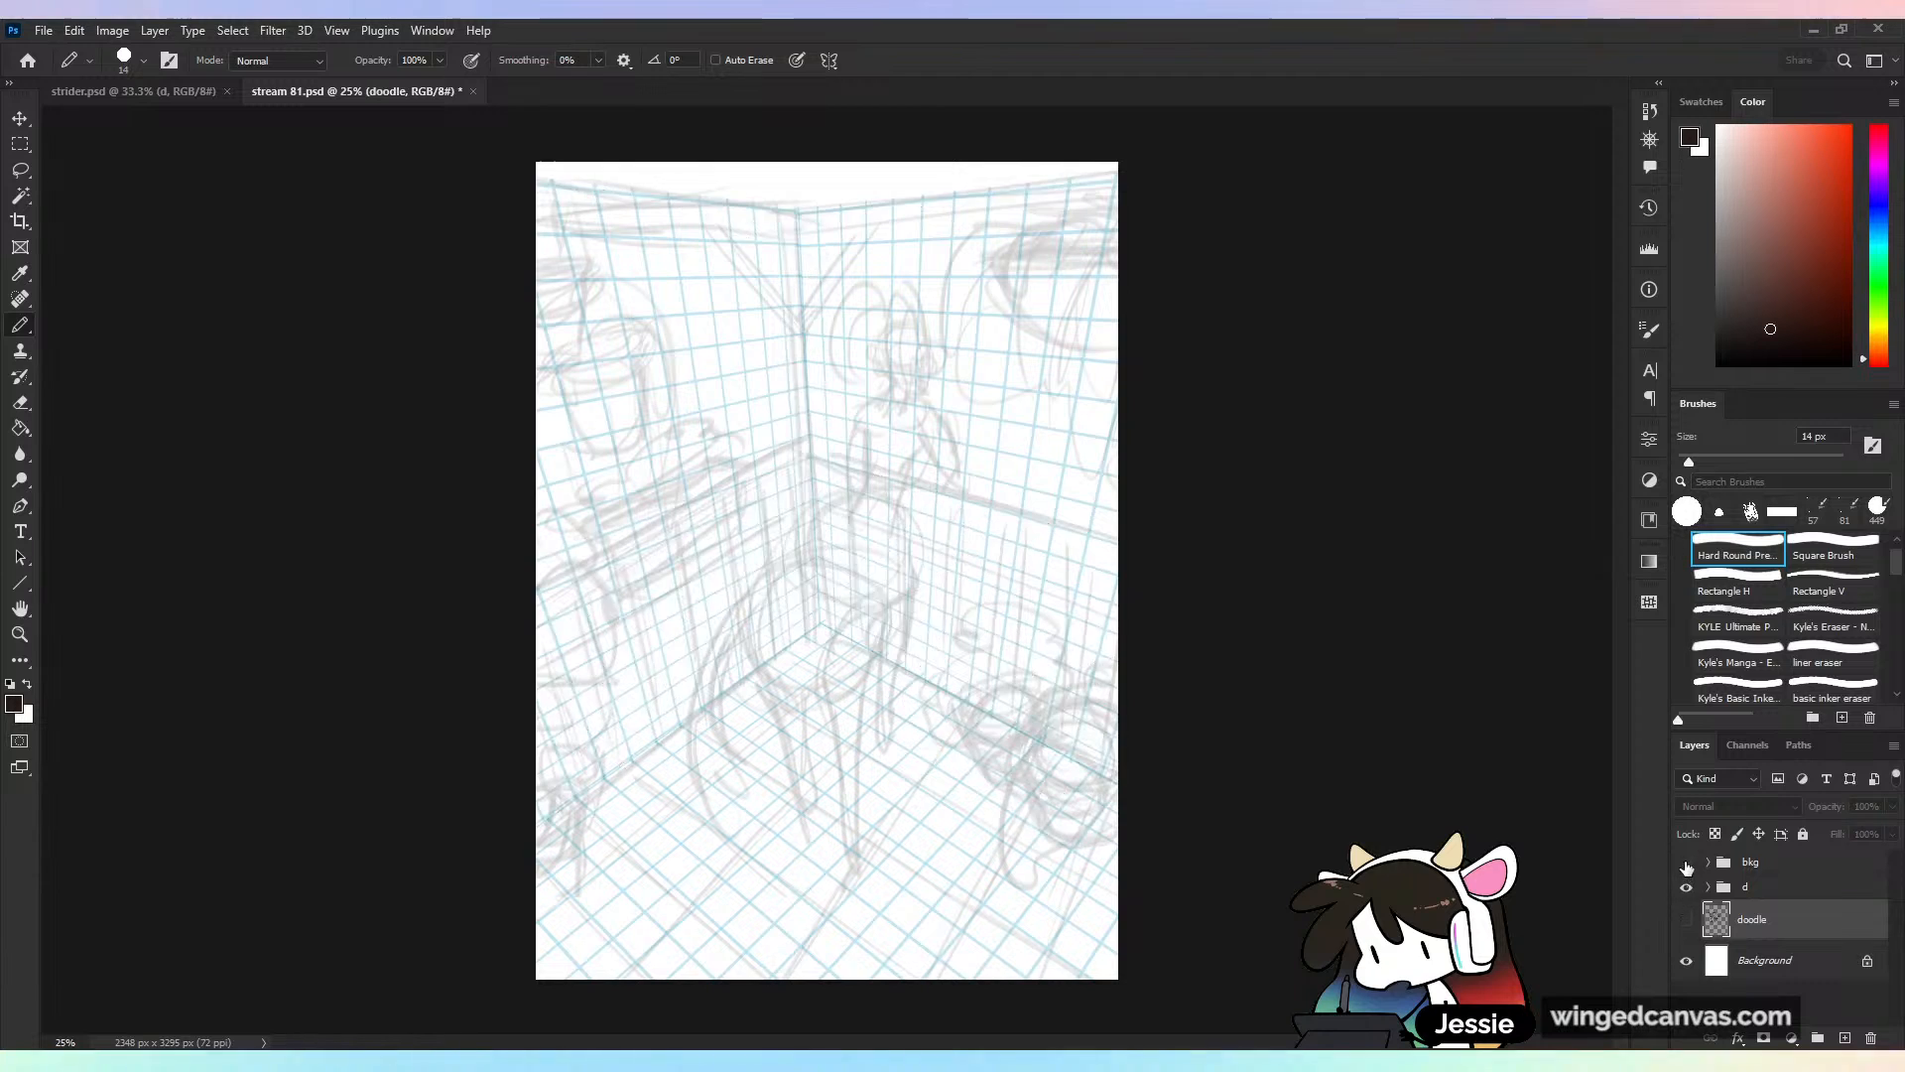
left_click(1686, 863)
left_click(1708, 862)
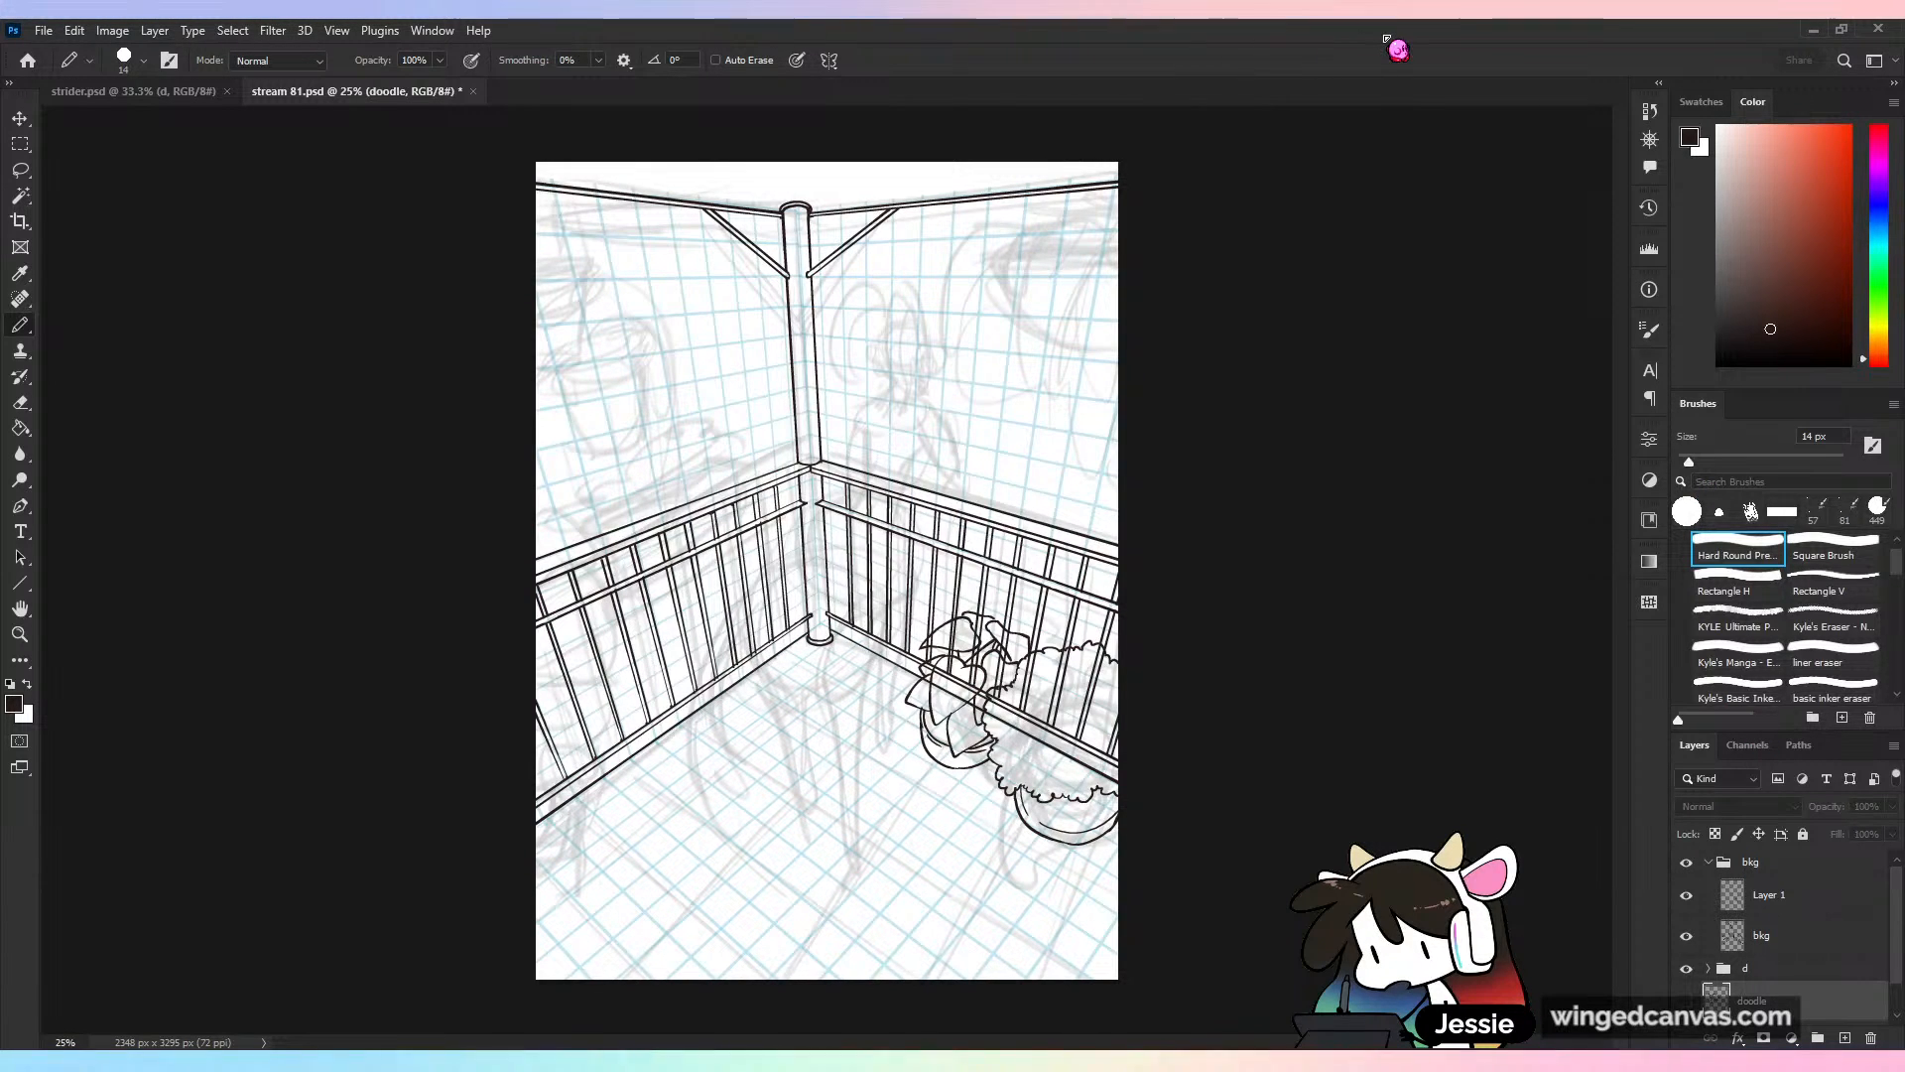
Save the stream 81.psd document
key("ctrl+equal")
key("ctrl+minus")
key("ctrl+s")
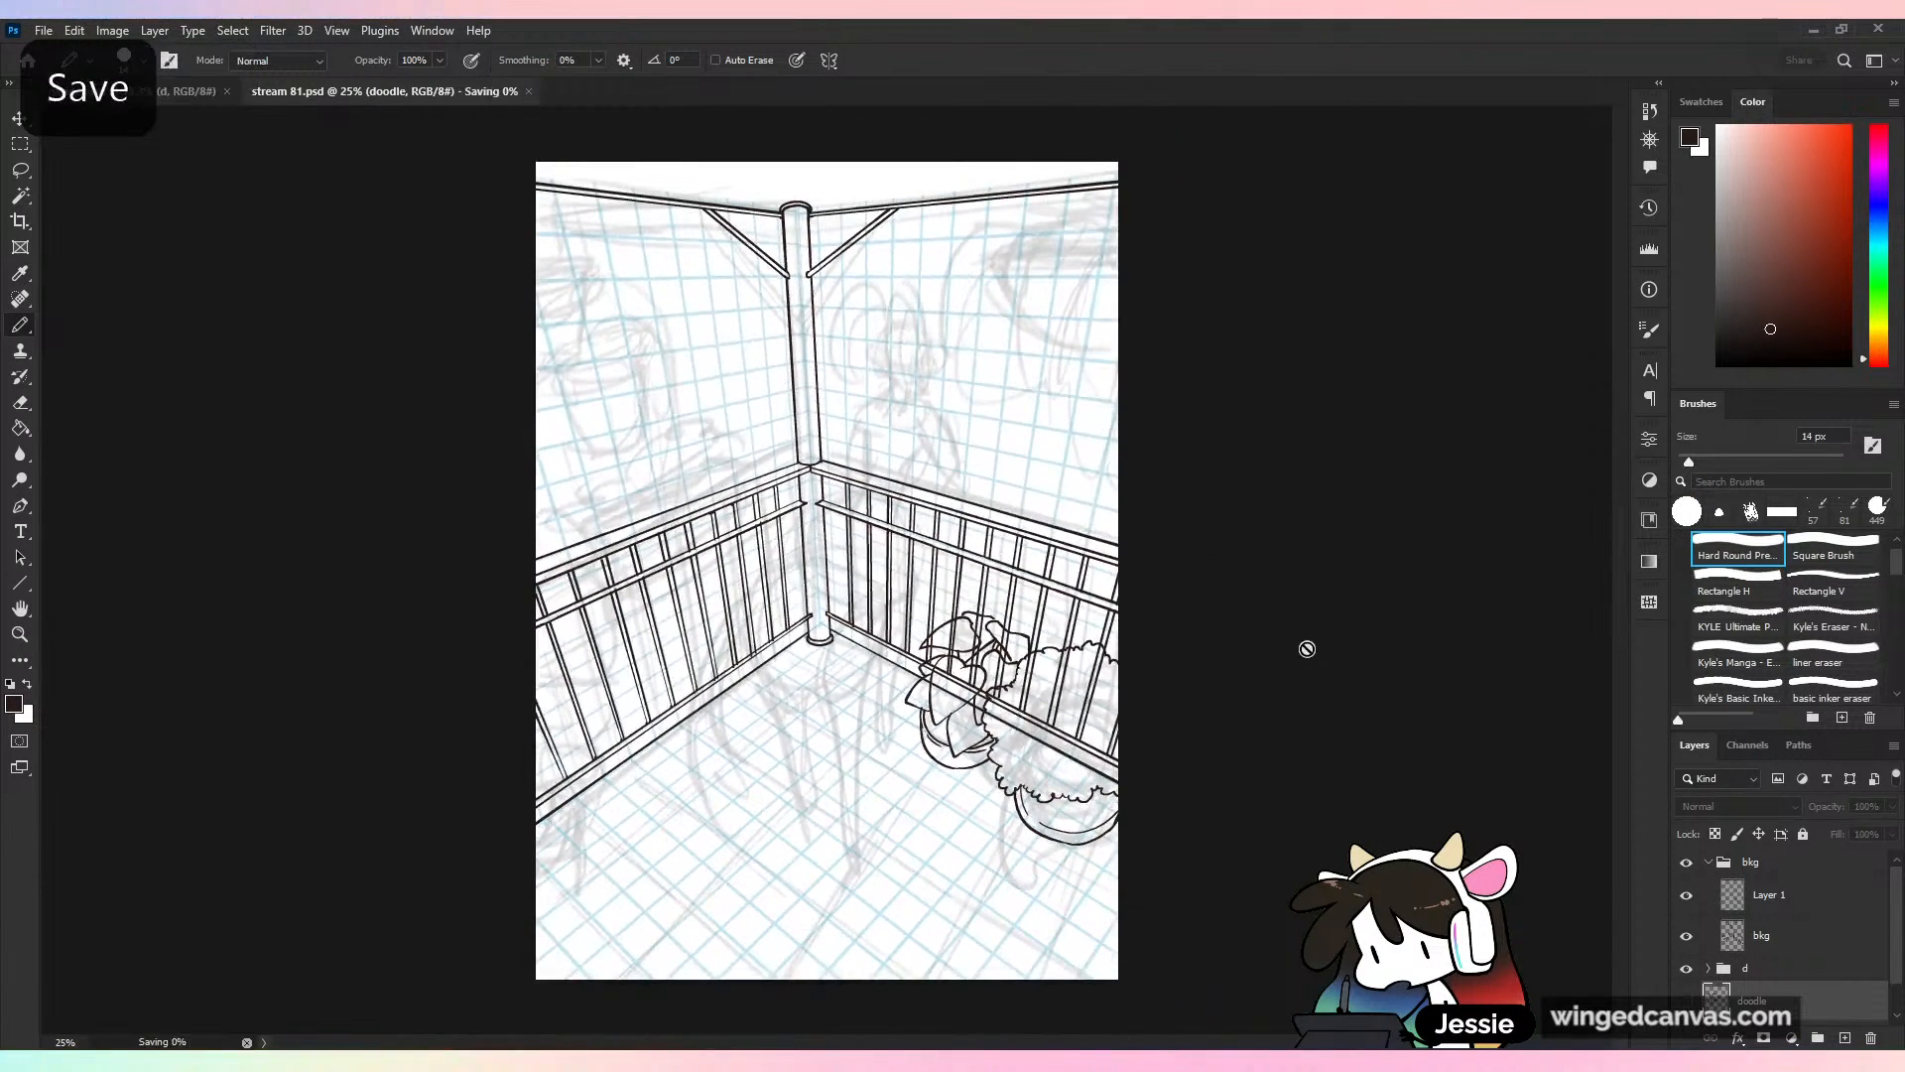
Switch to the strider.psd document and examine the whole character reference sheet
left_click(179, 92)
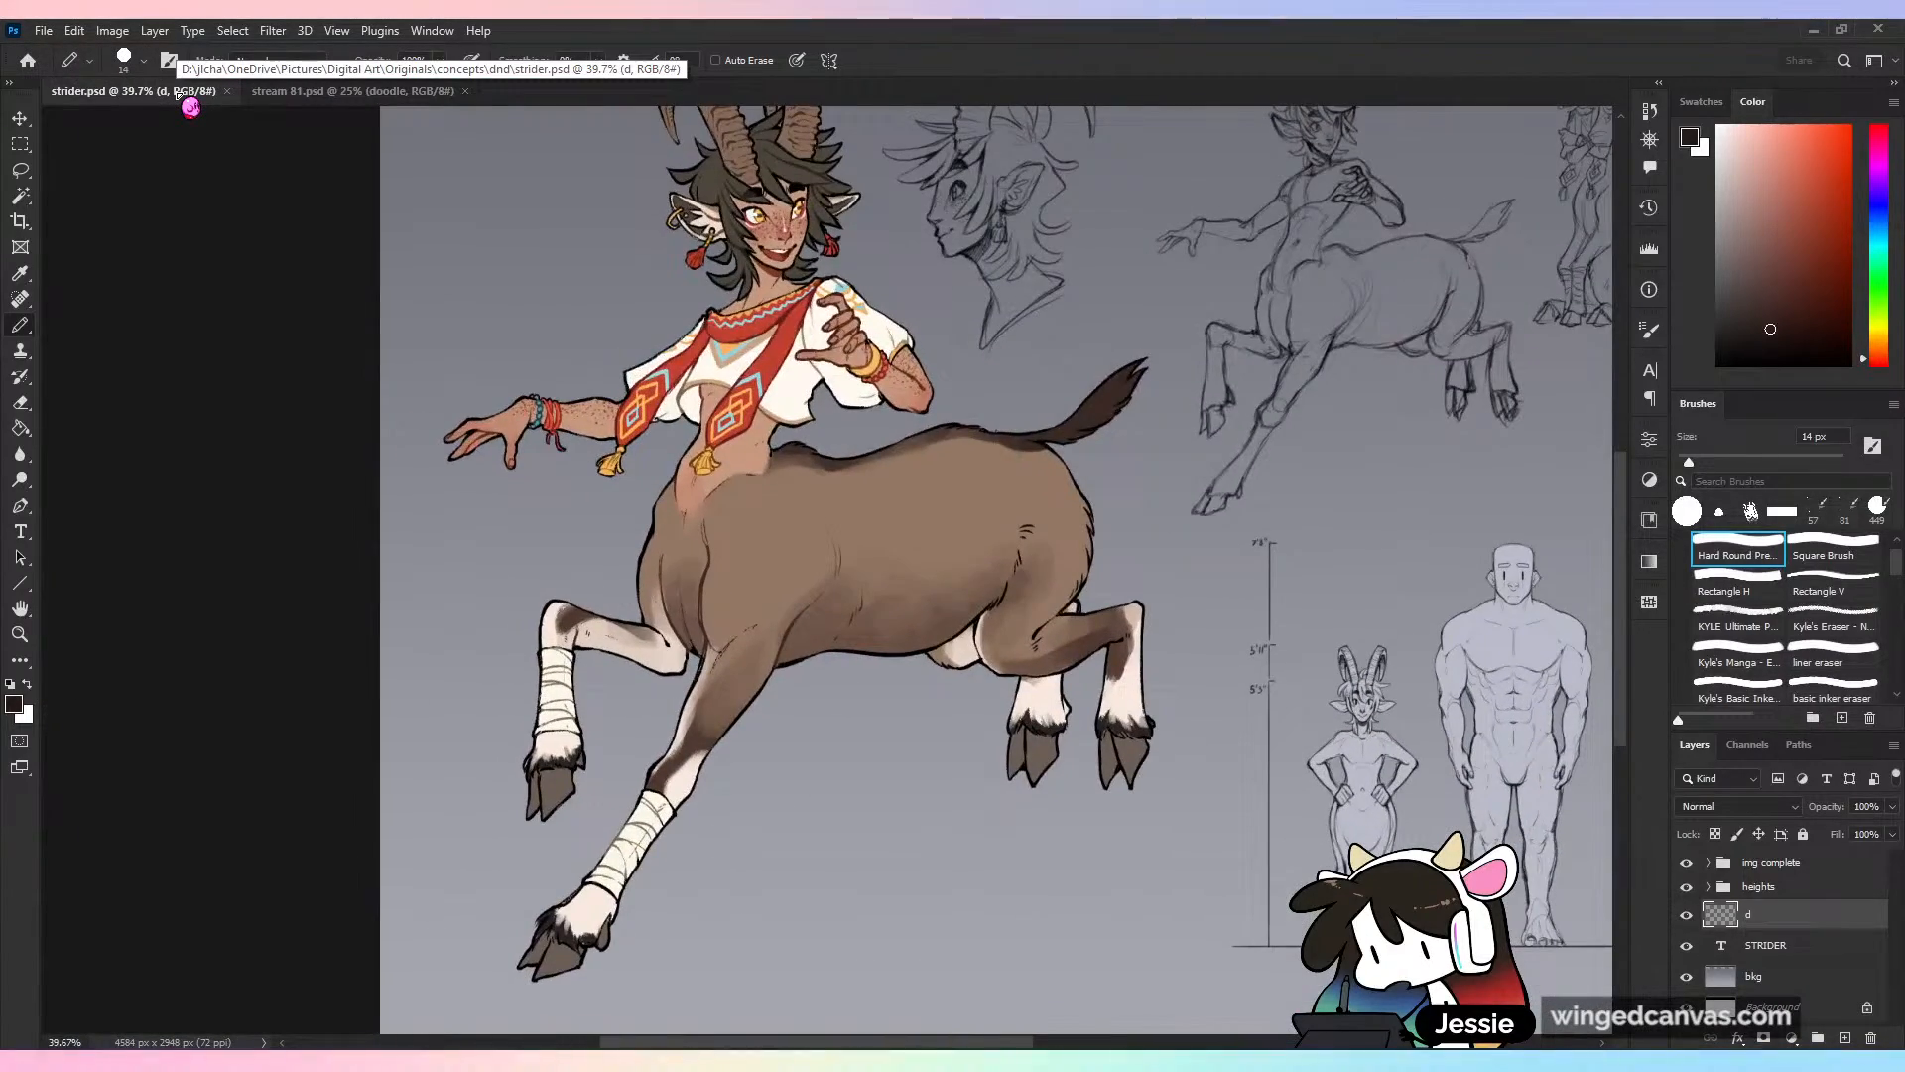
key("ctrl+0")
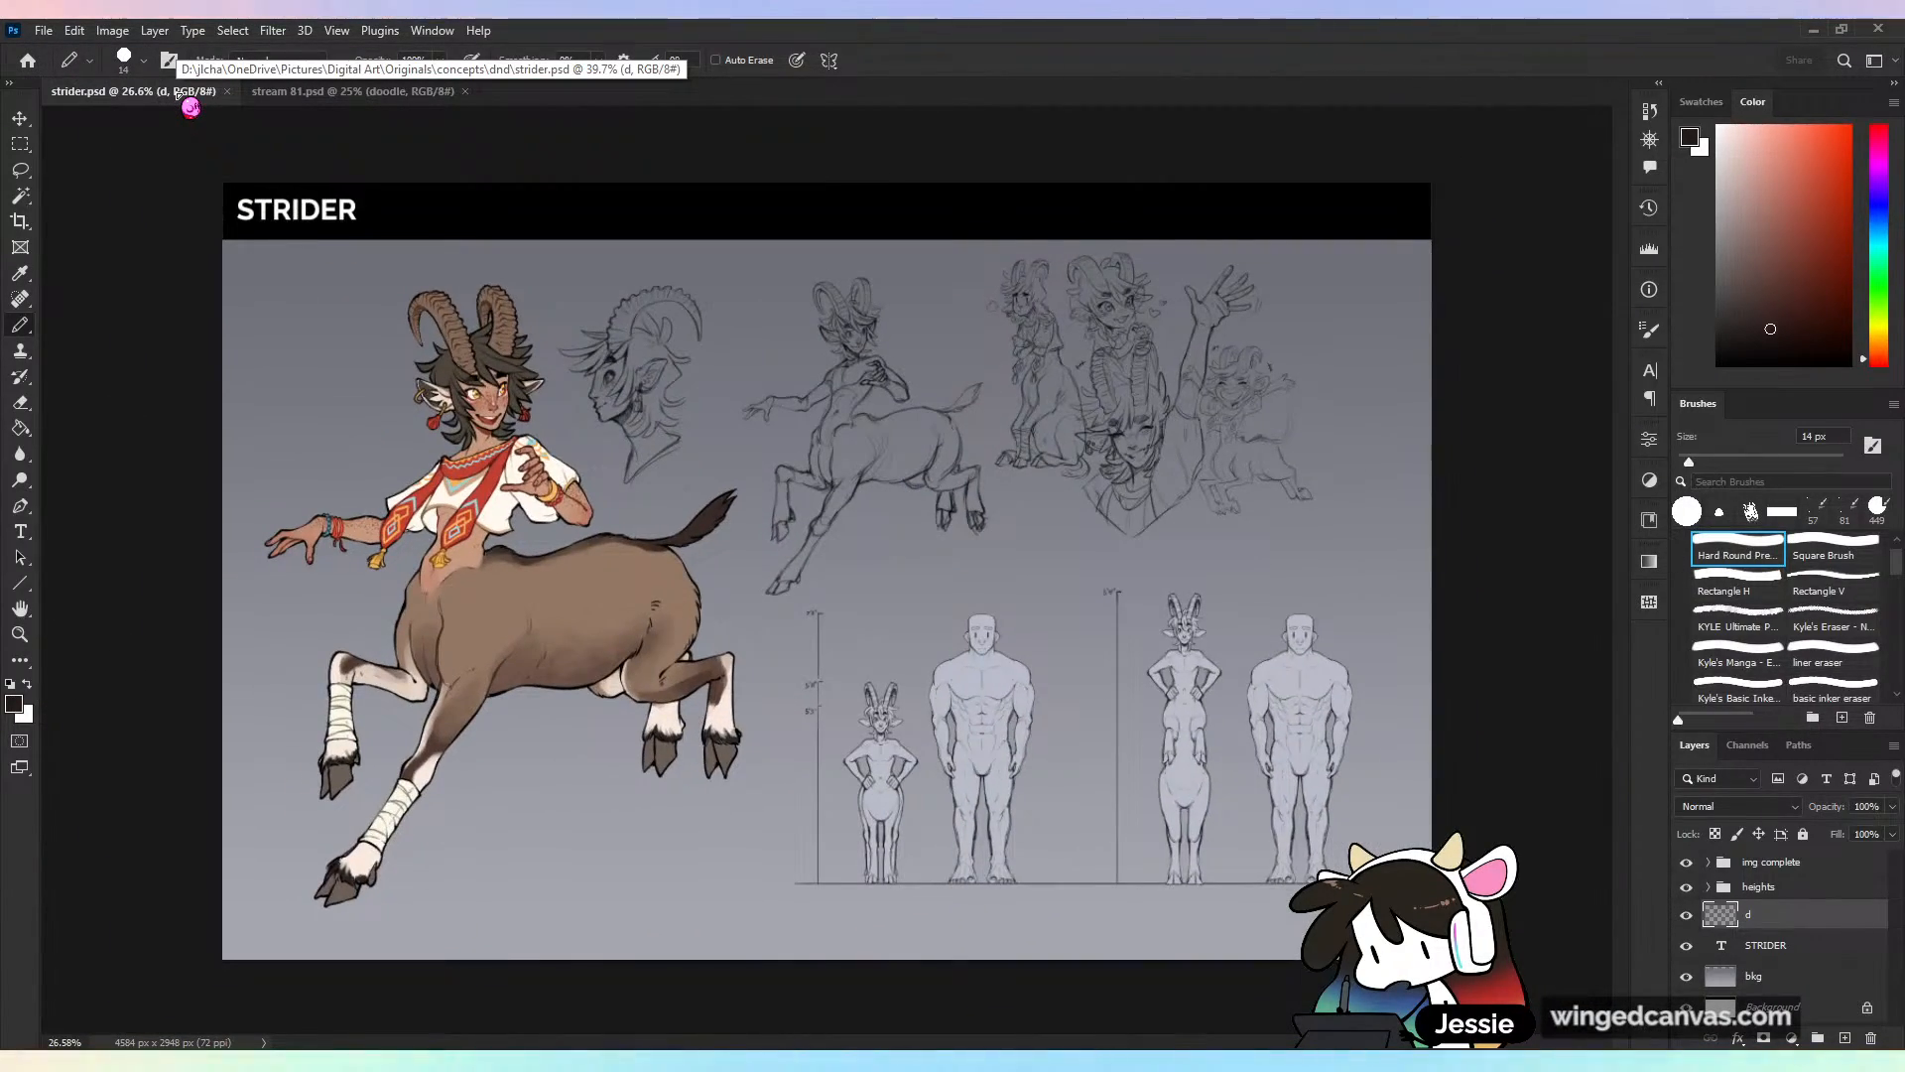
key("ctrl+plus")
key("ctrl+minus")
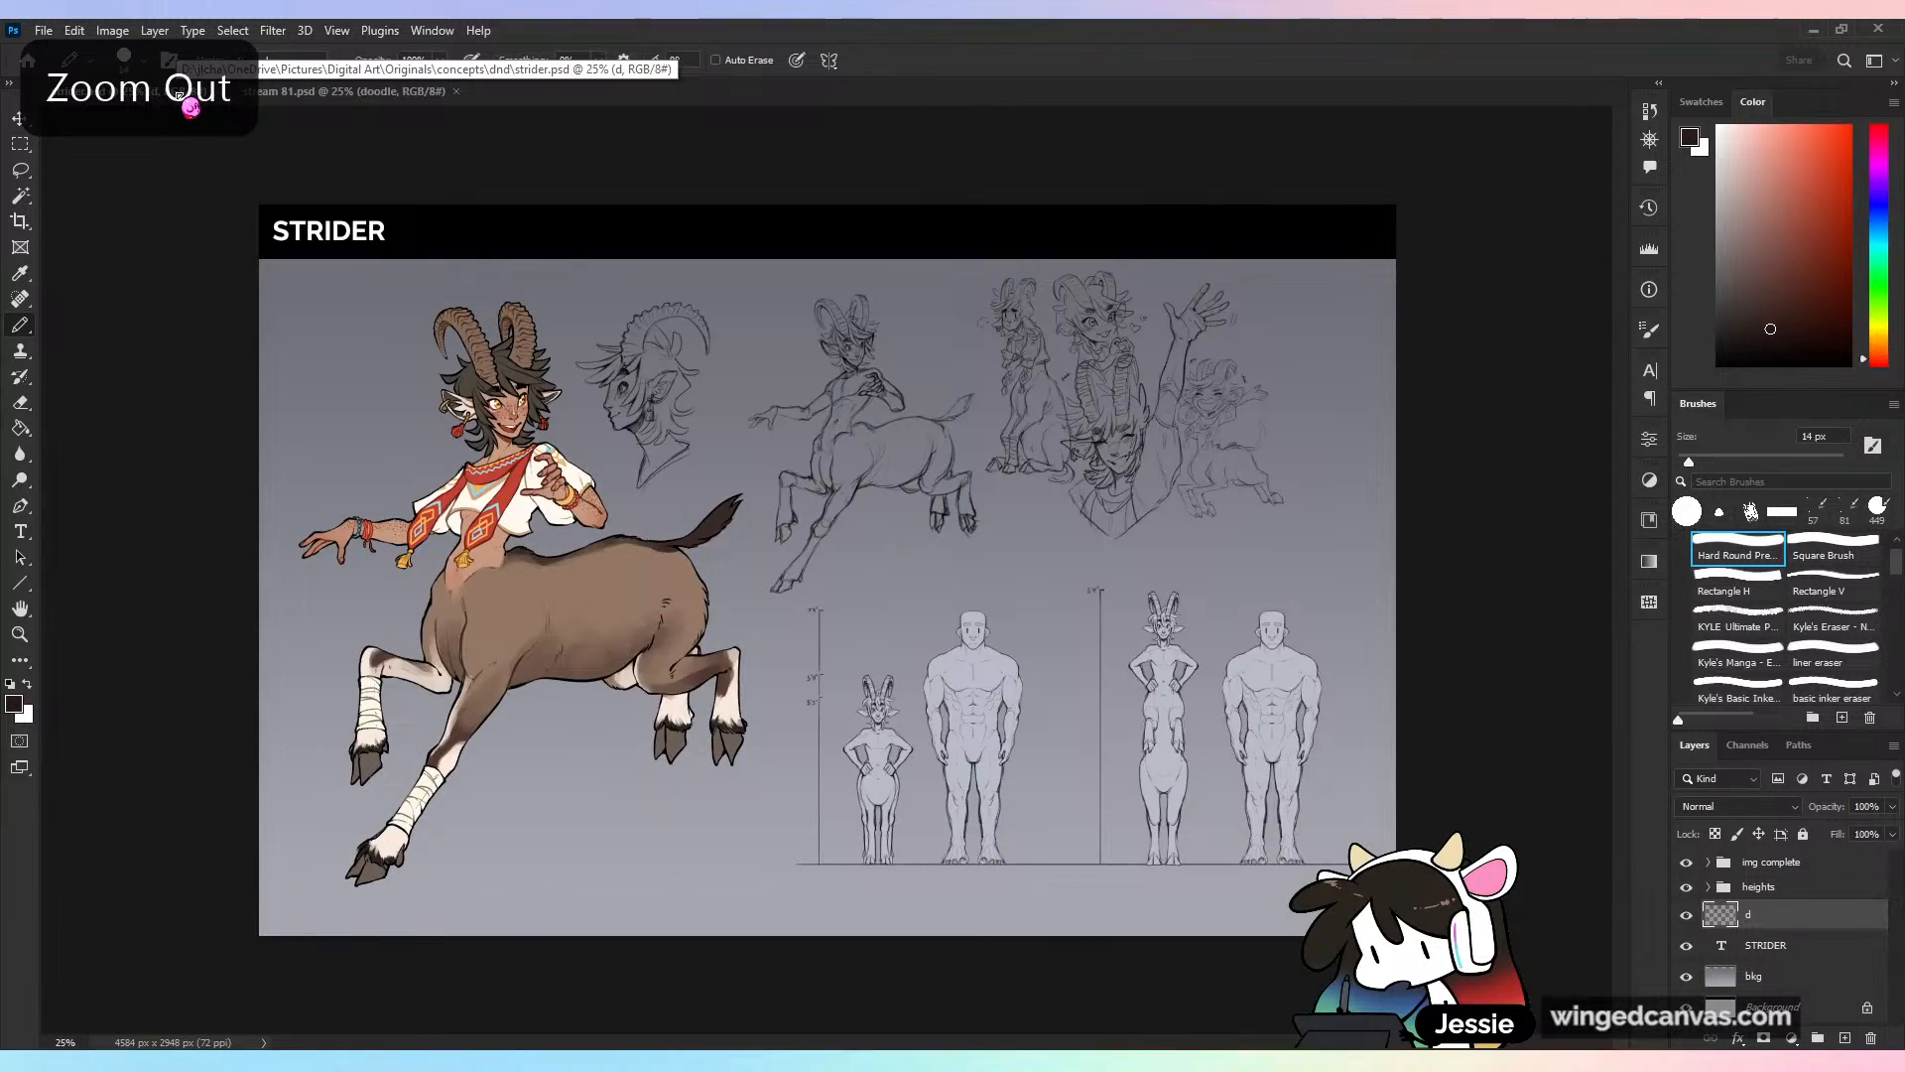
key("ctrl+plus")
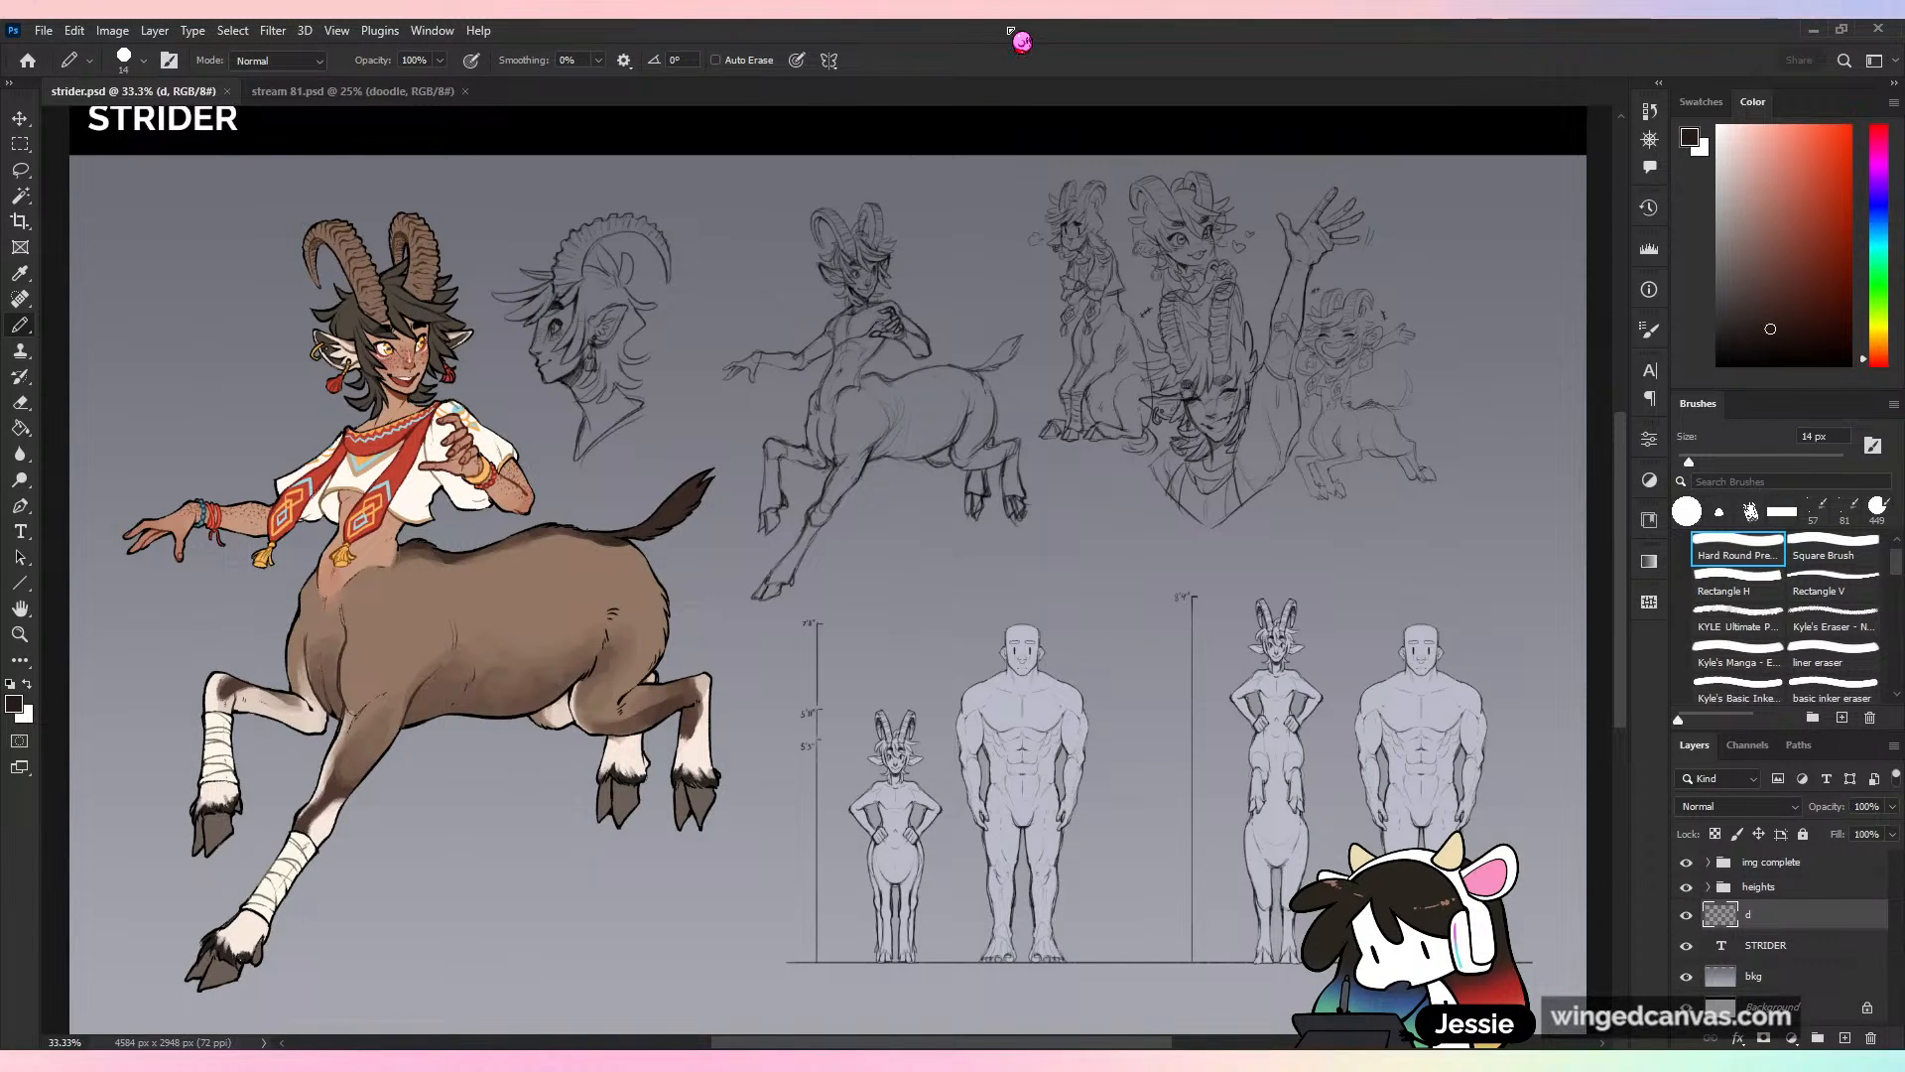
scroll(828, 570, "up", 3)
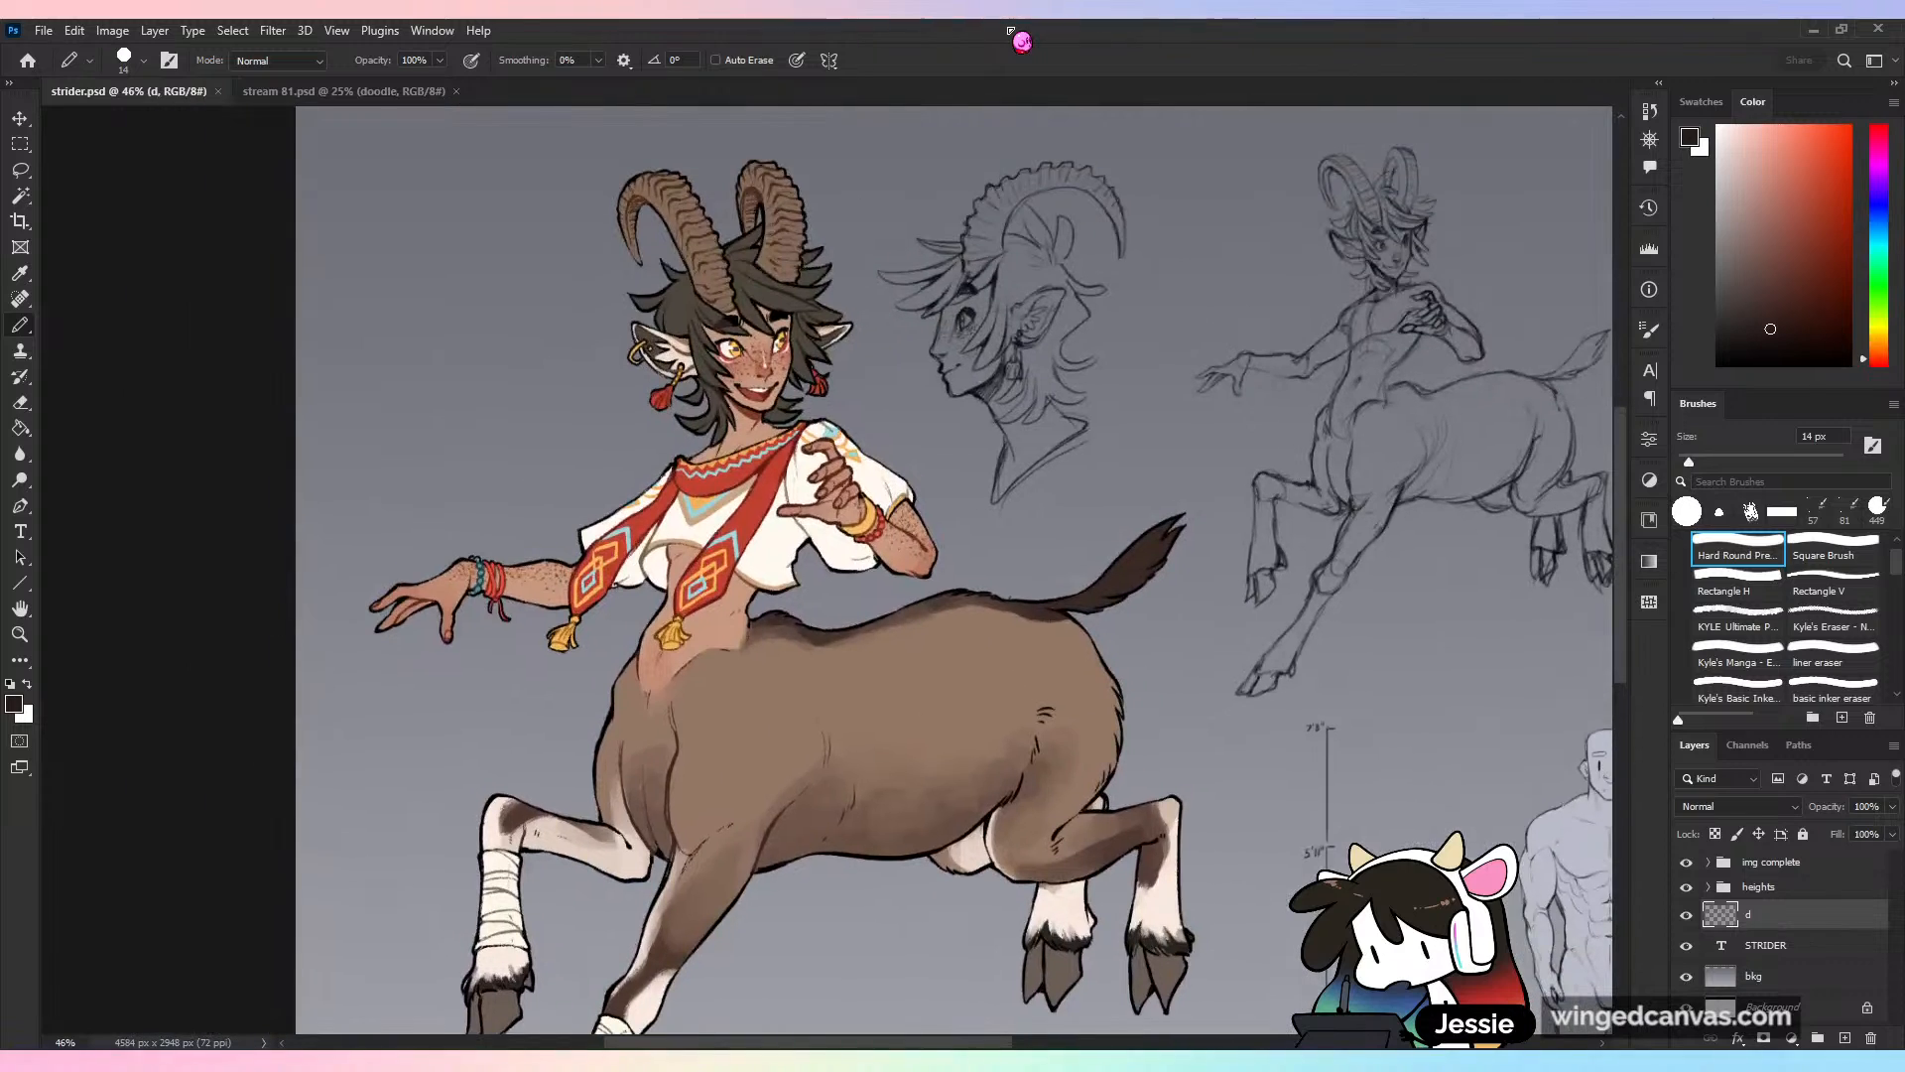
scroll(827, 569, "down", 3)
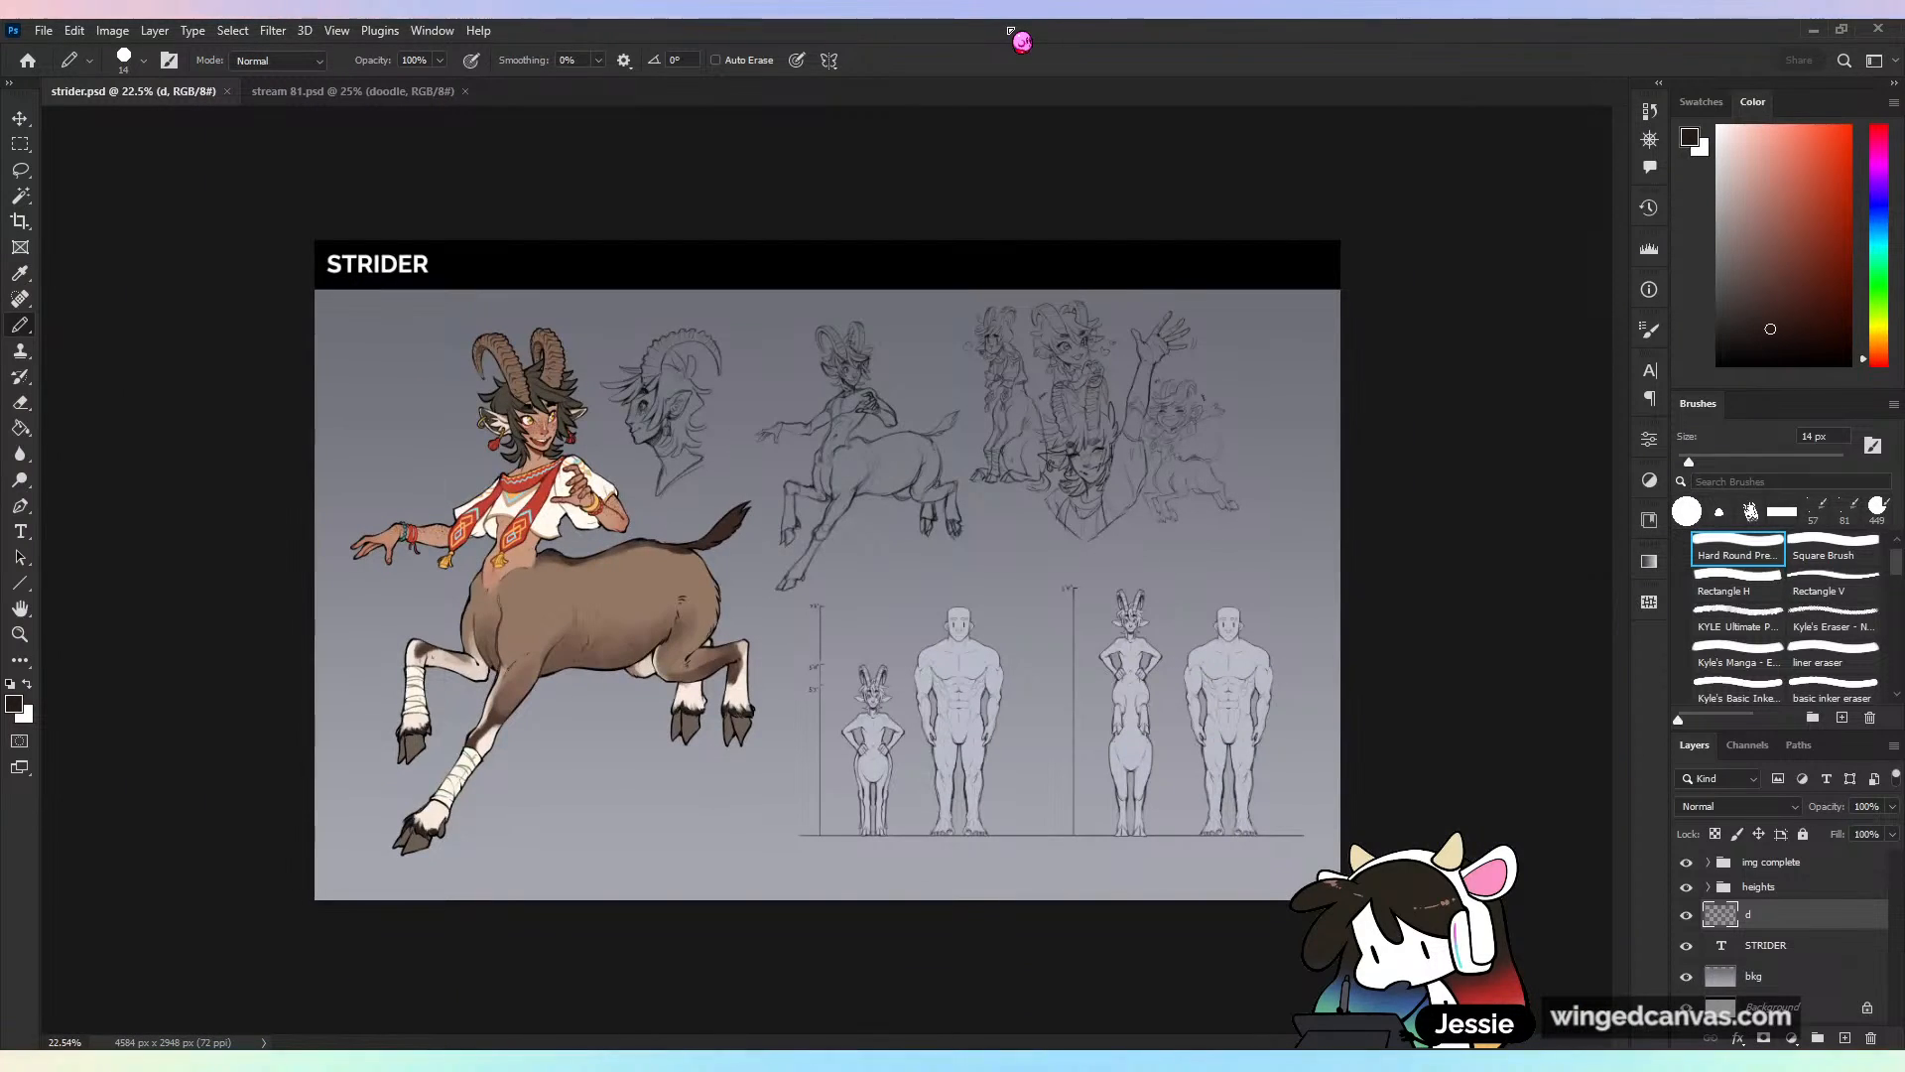
key("ctrl+plus")
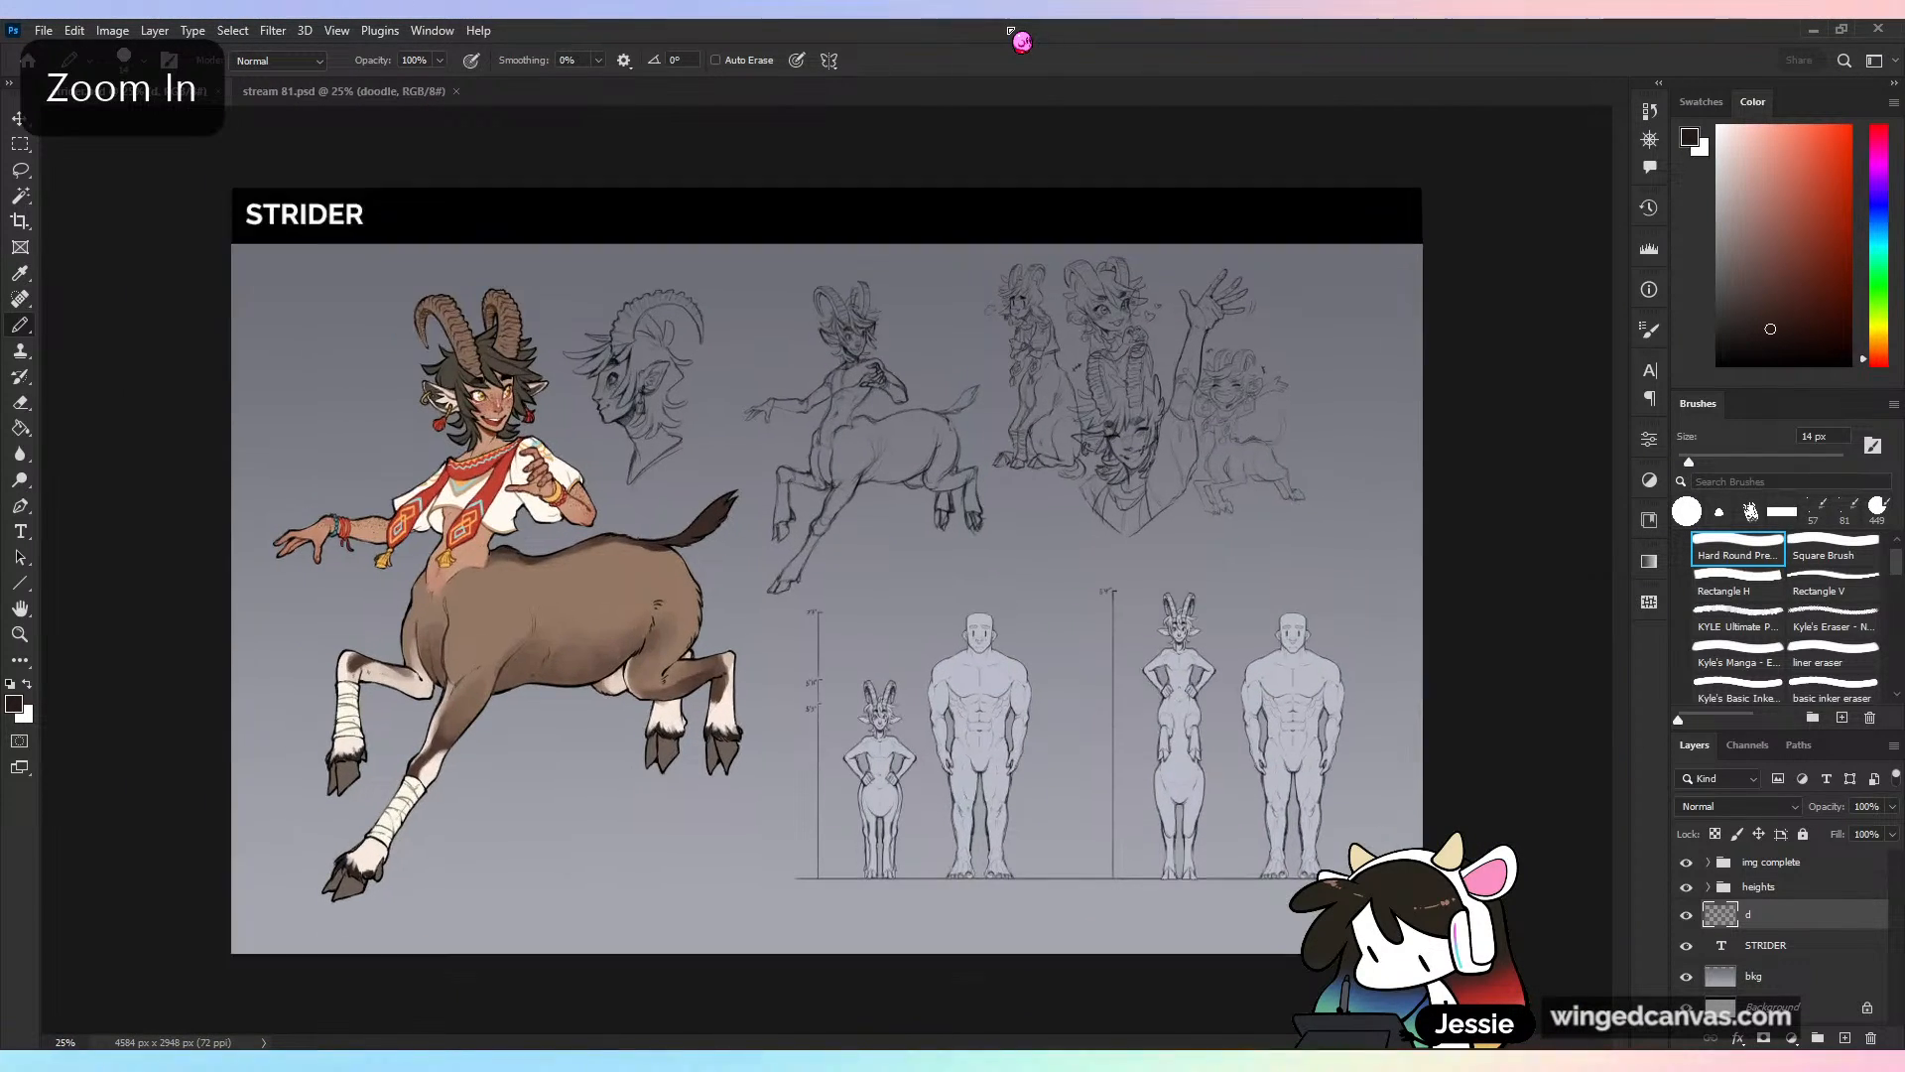
key("ctrl+plus")
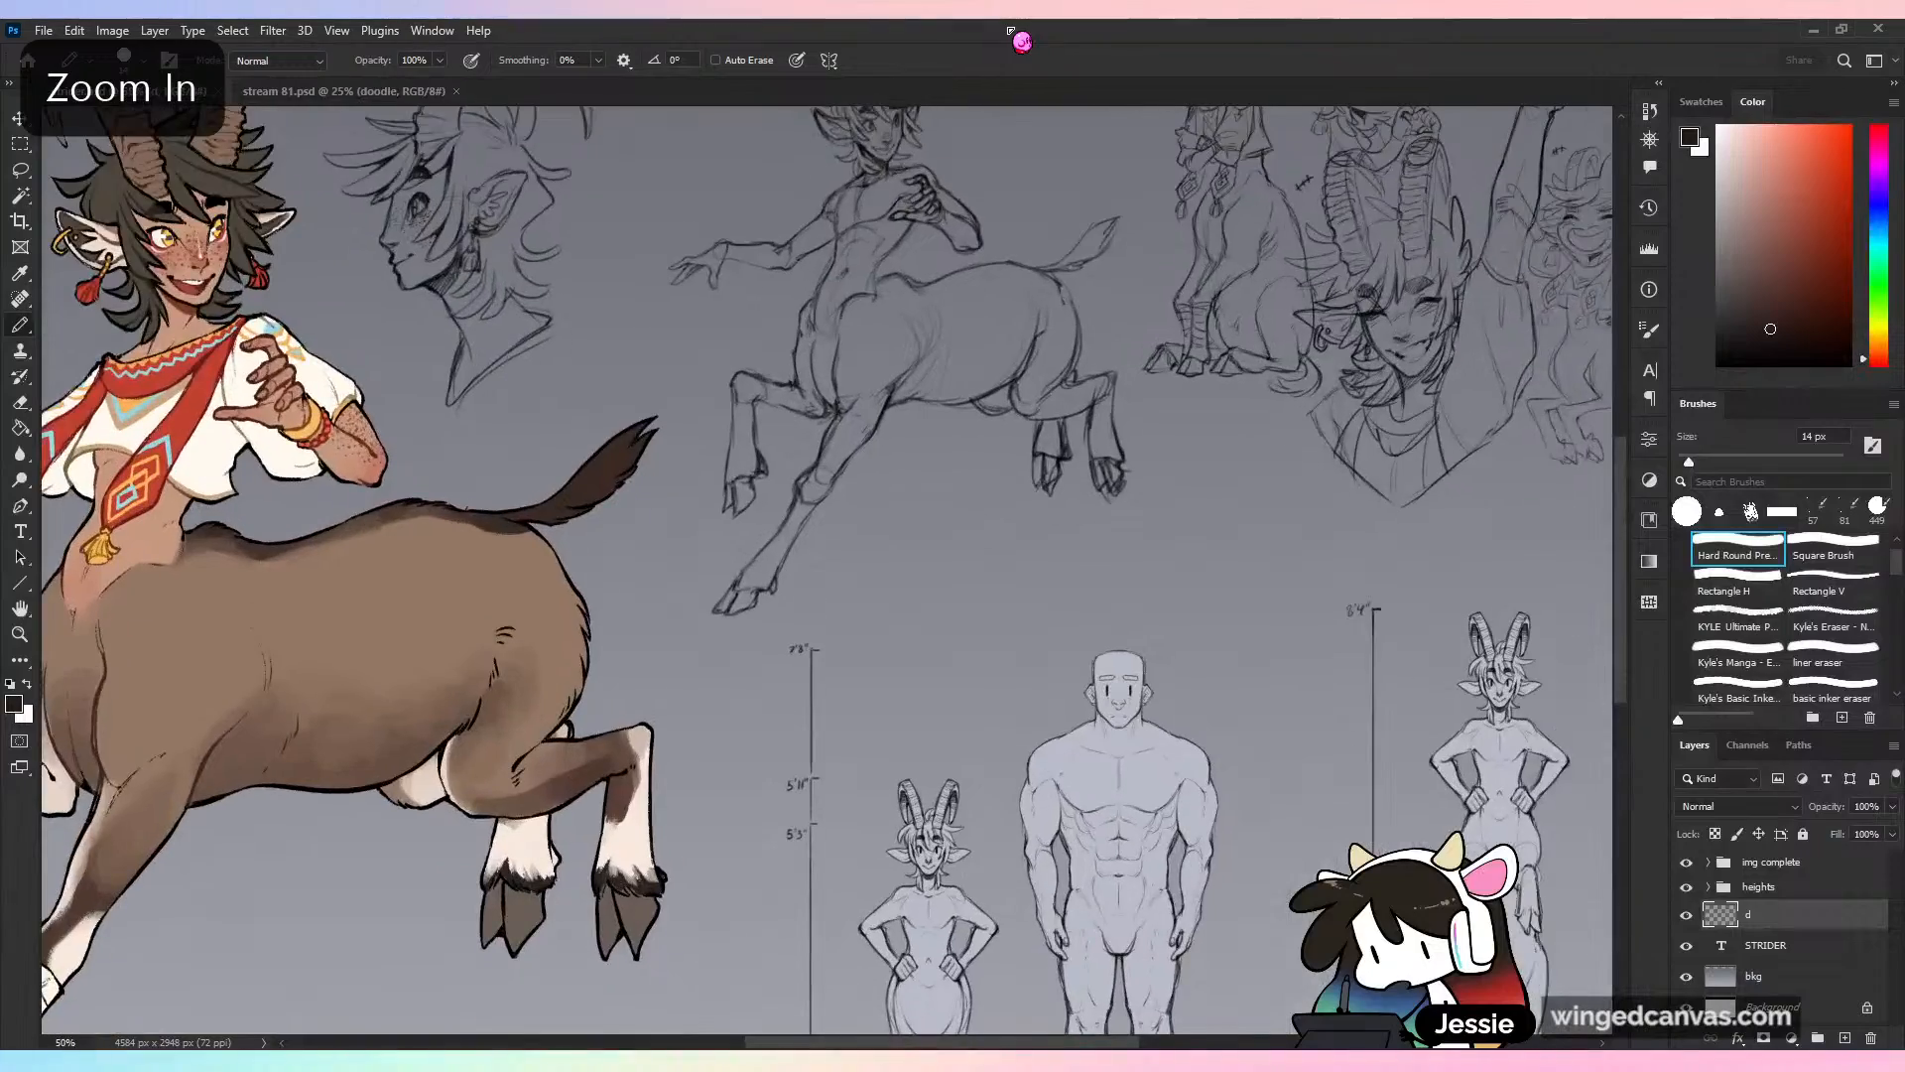
Examine the coloured Strider figure's face, horns, jewellery and clothing up close
left_click_drag(617, 506, 1183, 727)
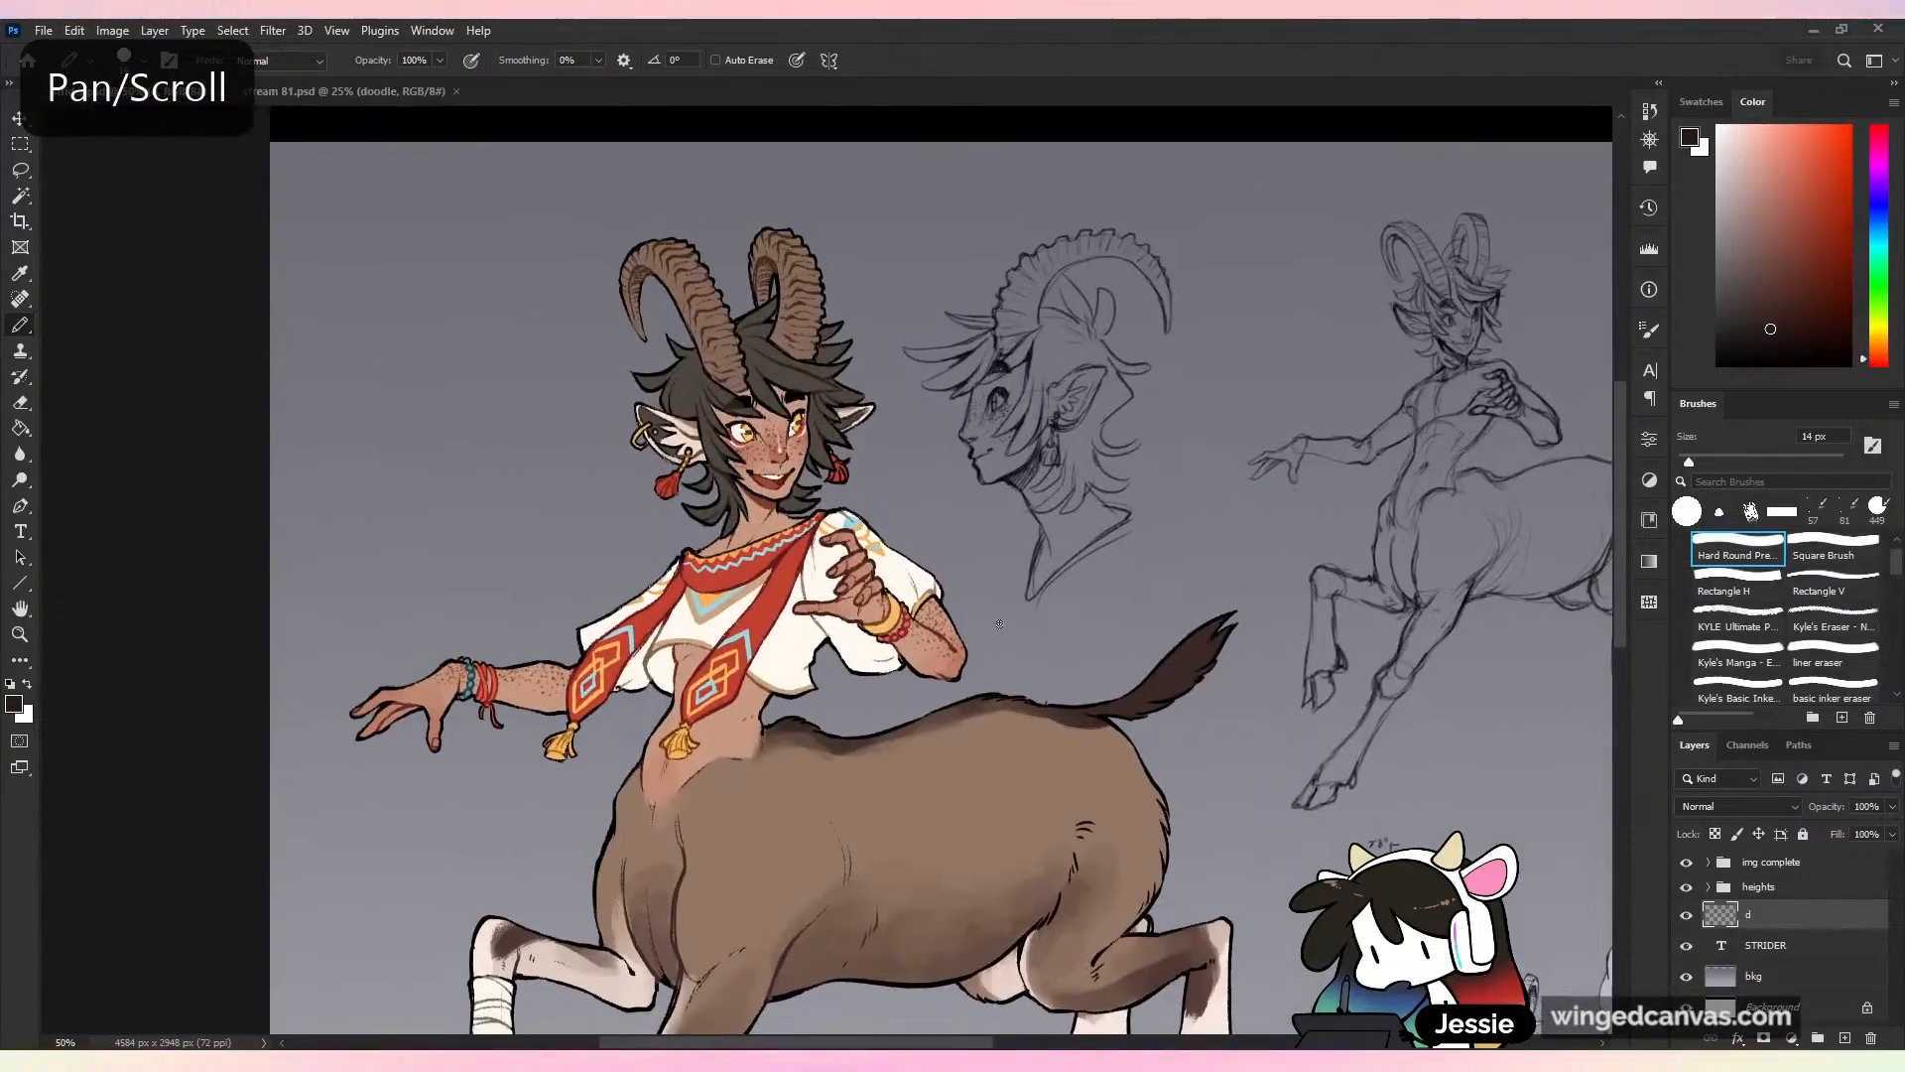
key("ctrl+plus")
key("ctrl+plus")
left_click_drag(970, 490, 1127, 677)
key("ctrl+minus")
key("ctrl+minus")
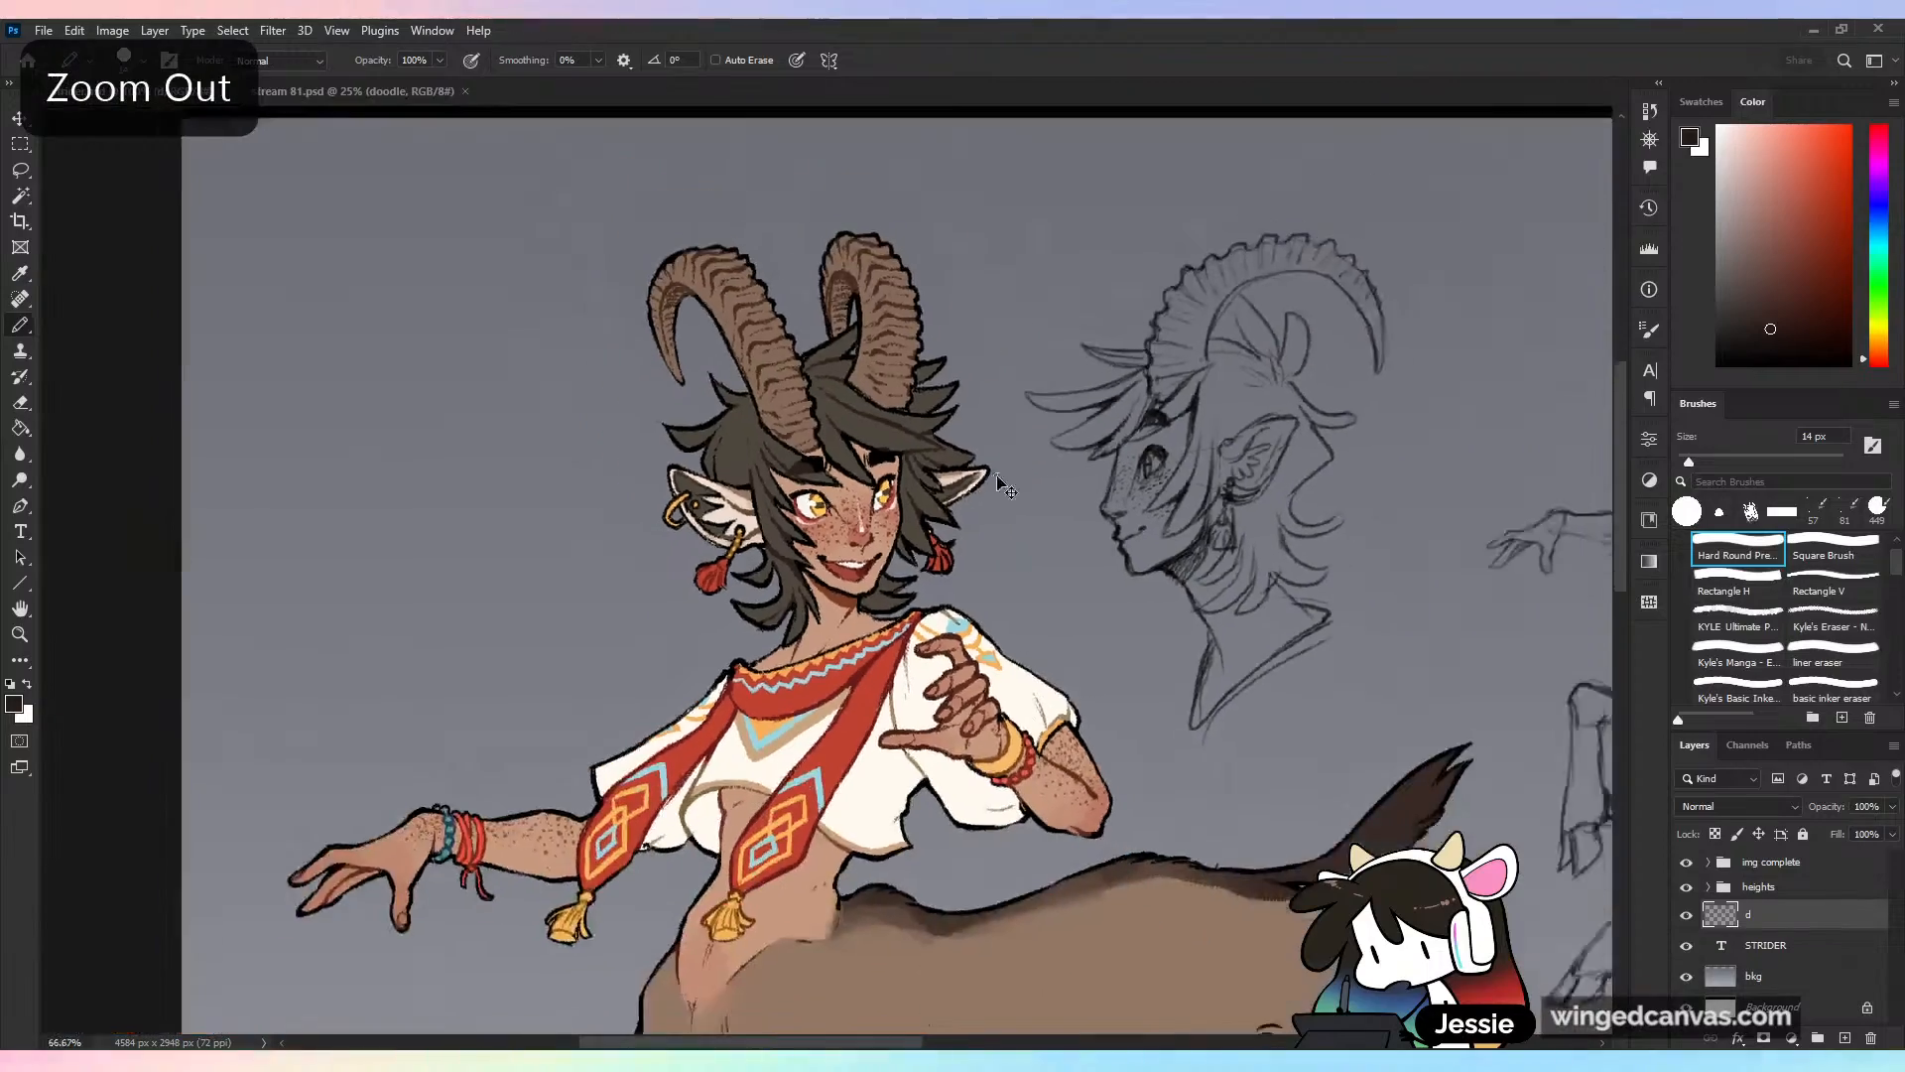
key("ctrl+minus")
key("ctrl+minus")
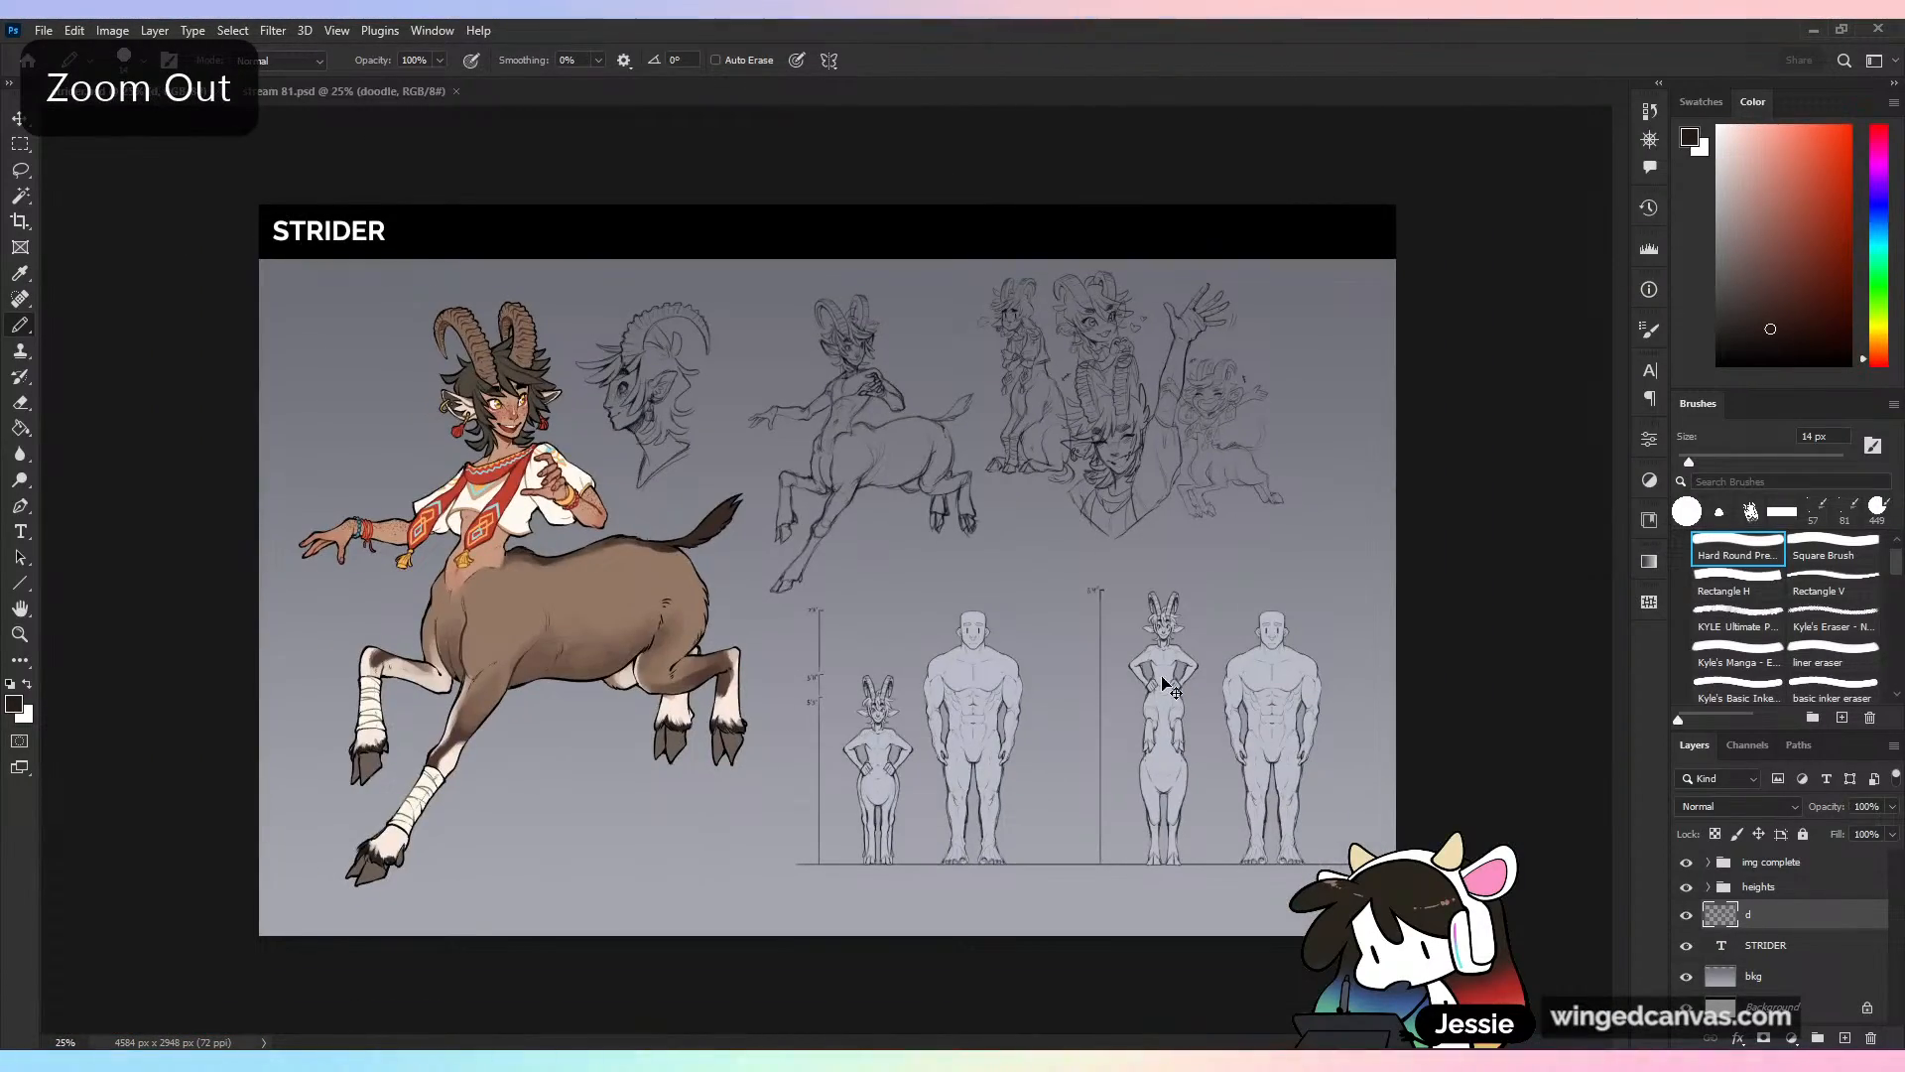
Examine the two height comparison charts of Strider beside the standing human figure
key("ctrl+plus")
key("ctrl+plus")
left_click_drag(1068, 702, 961, 493)
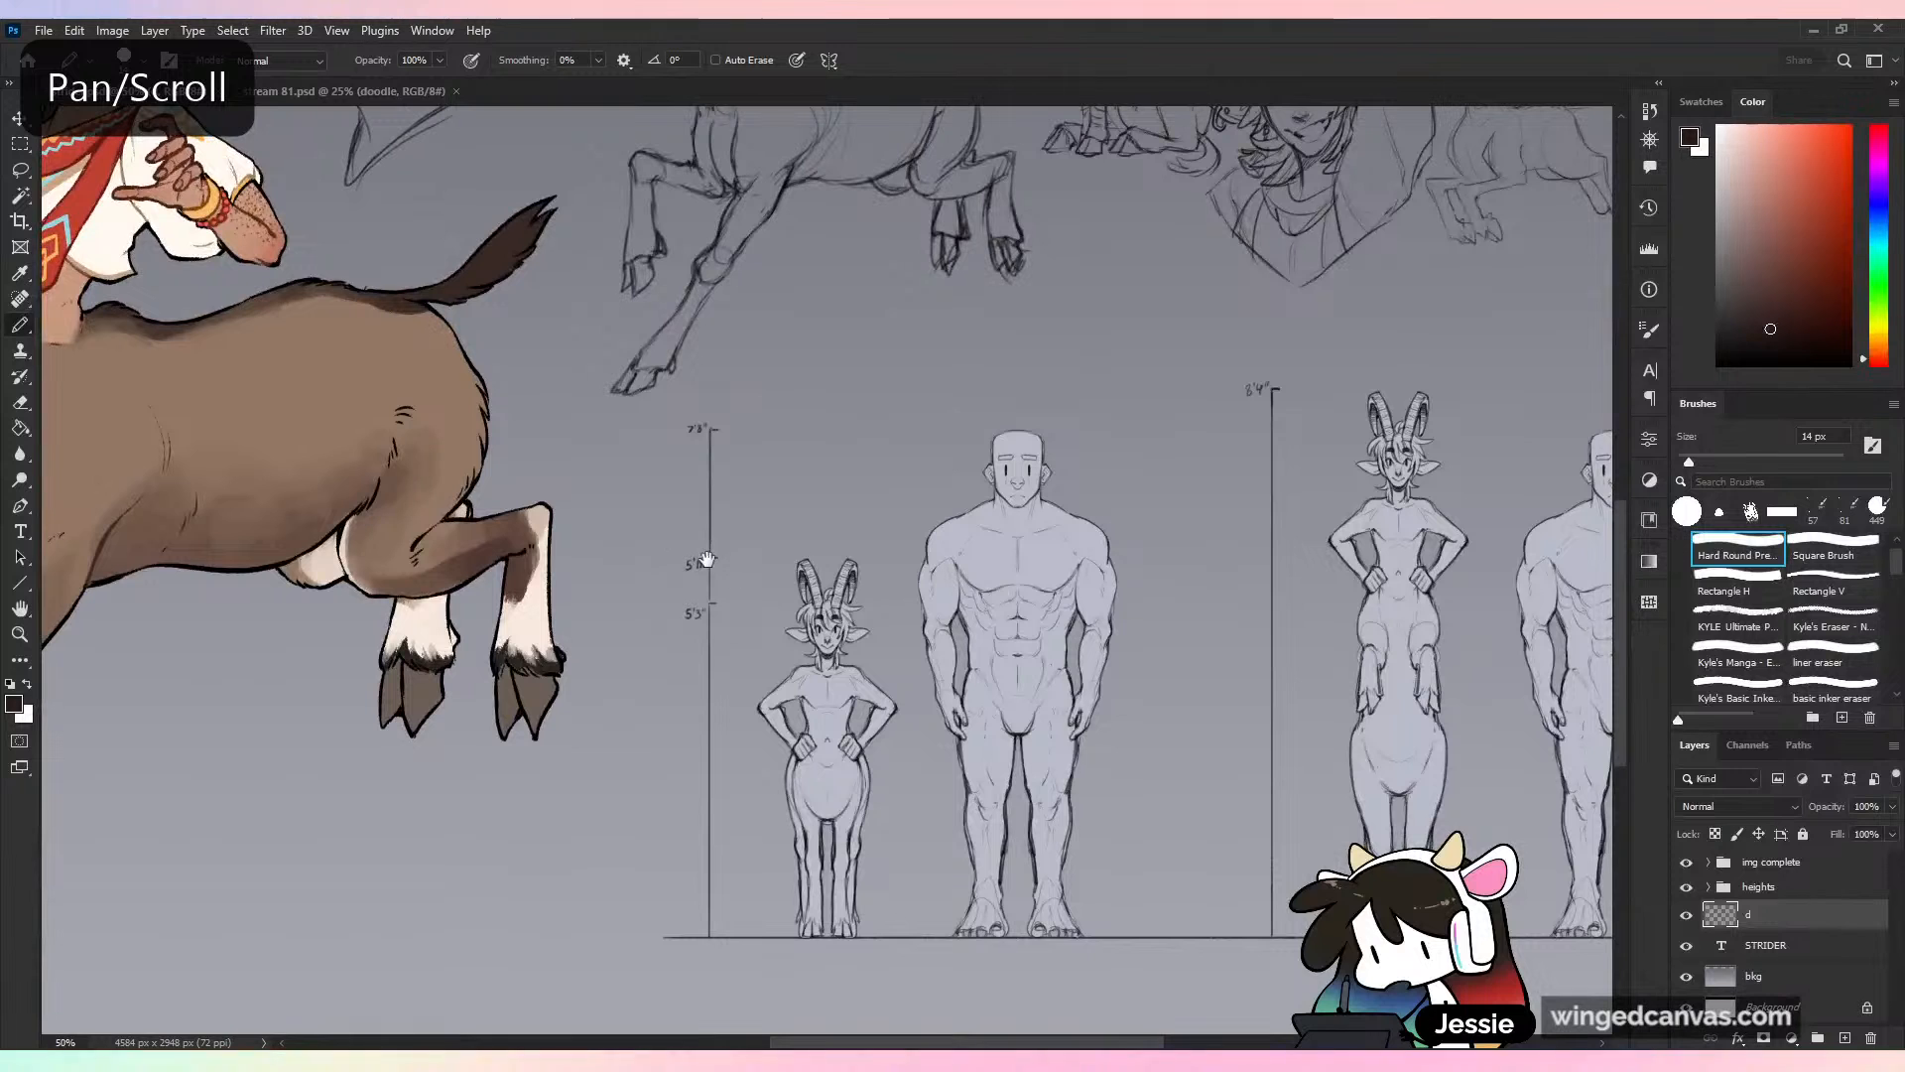
left_click_drag(1231, 551, 1045, 586)
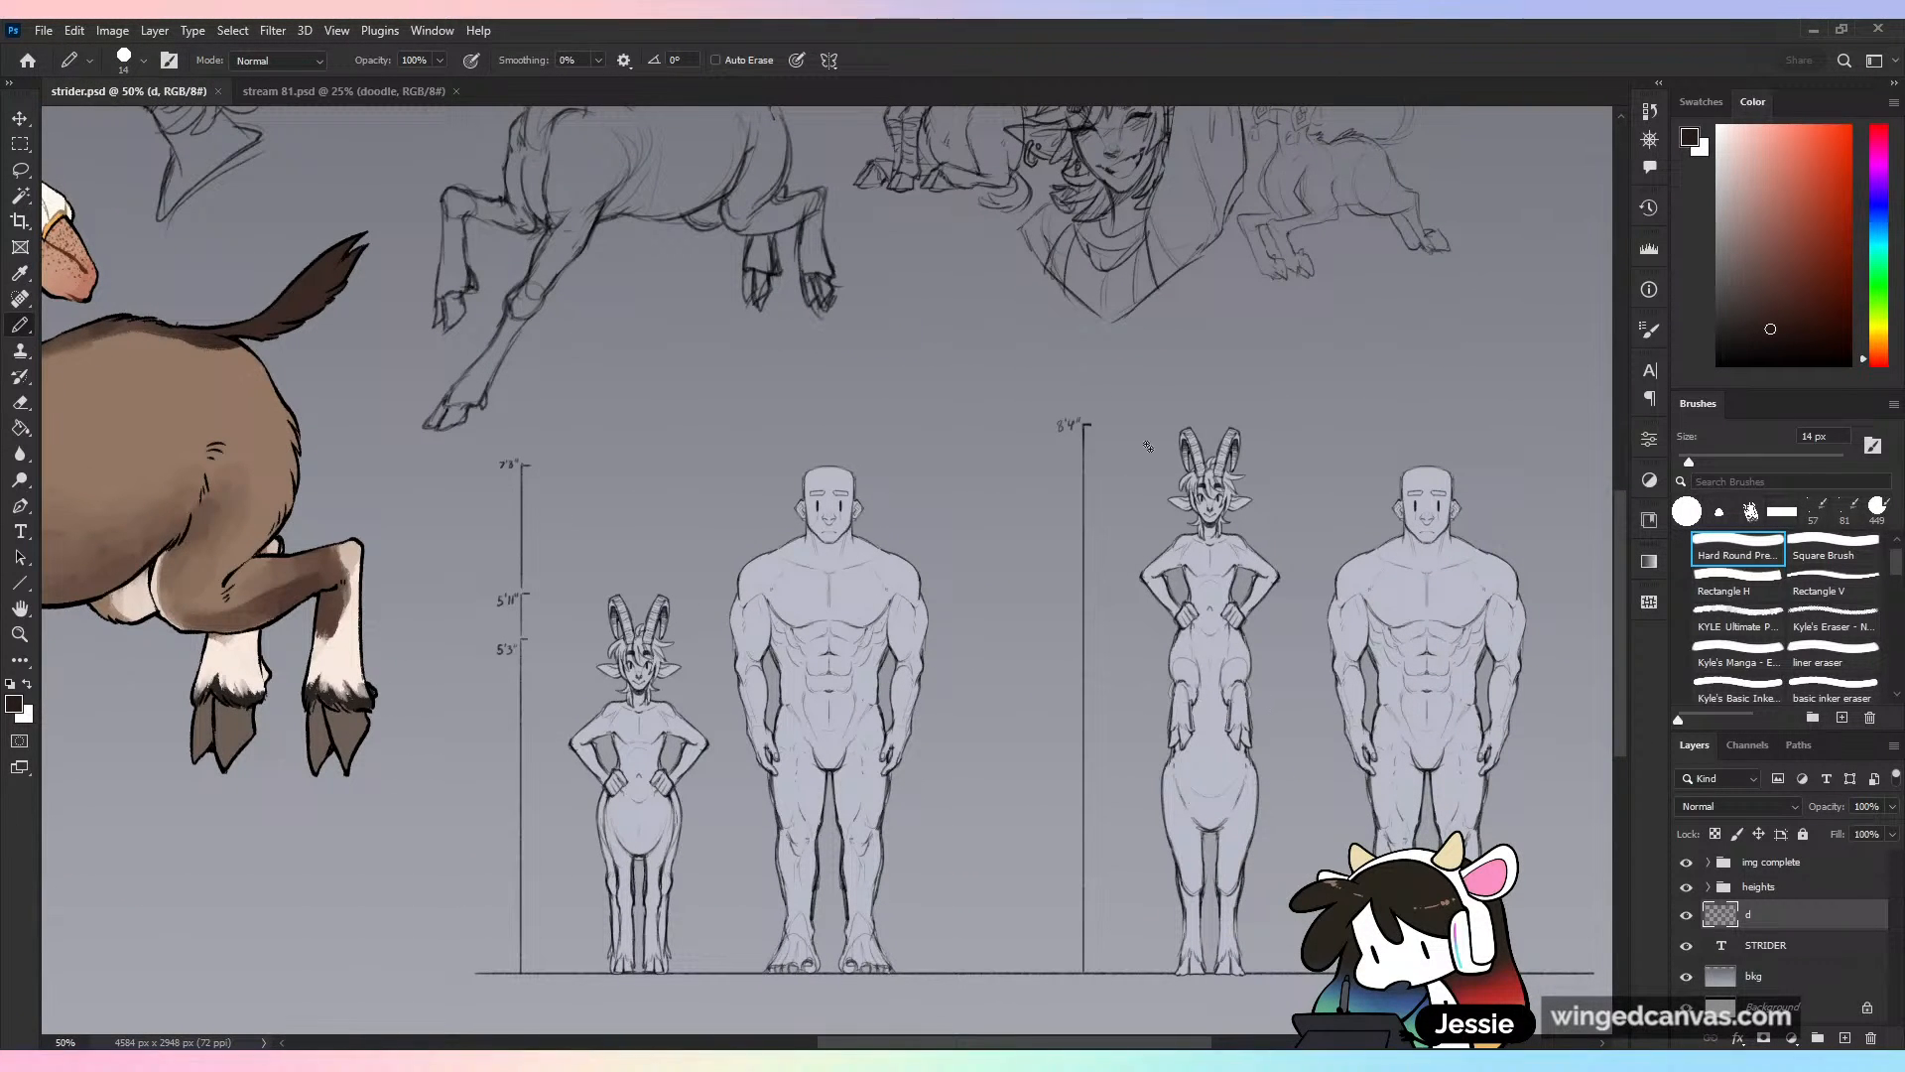
key("ctrl+minus")
key("ctrl+minus")
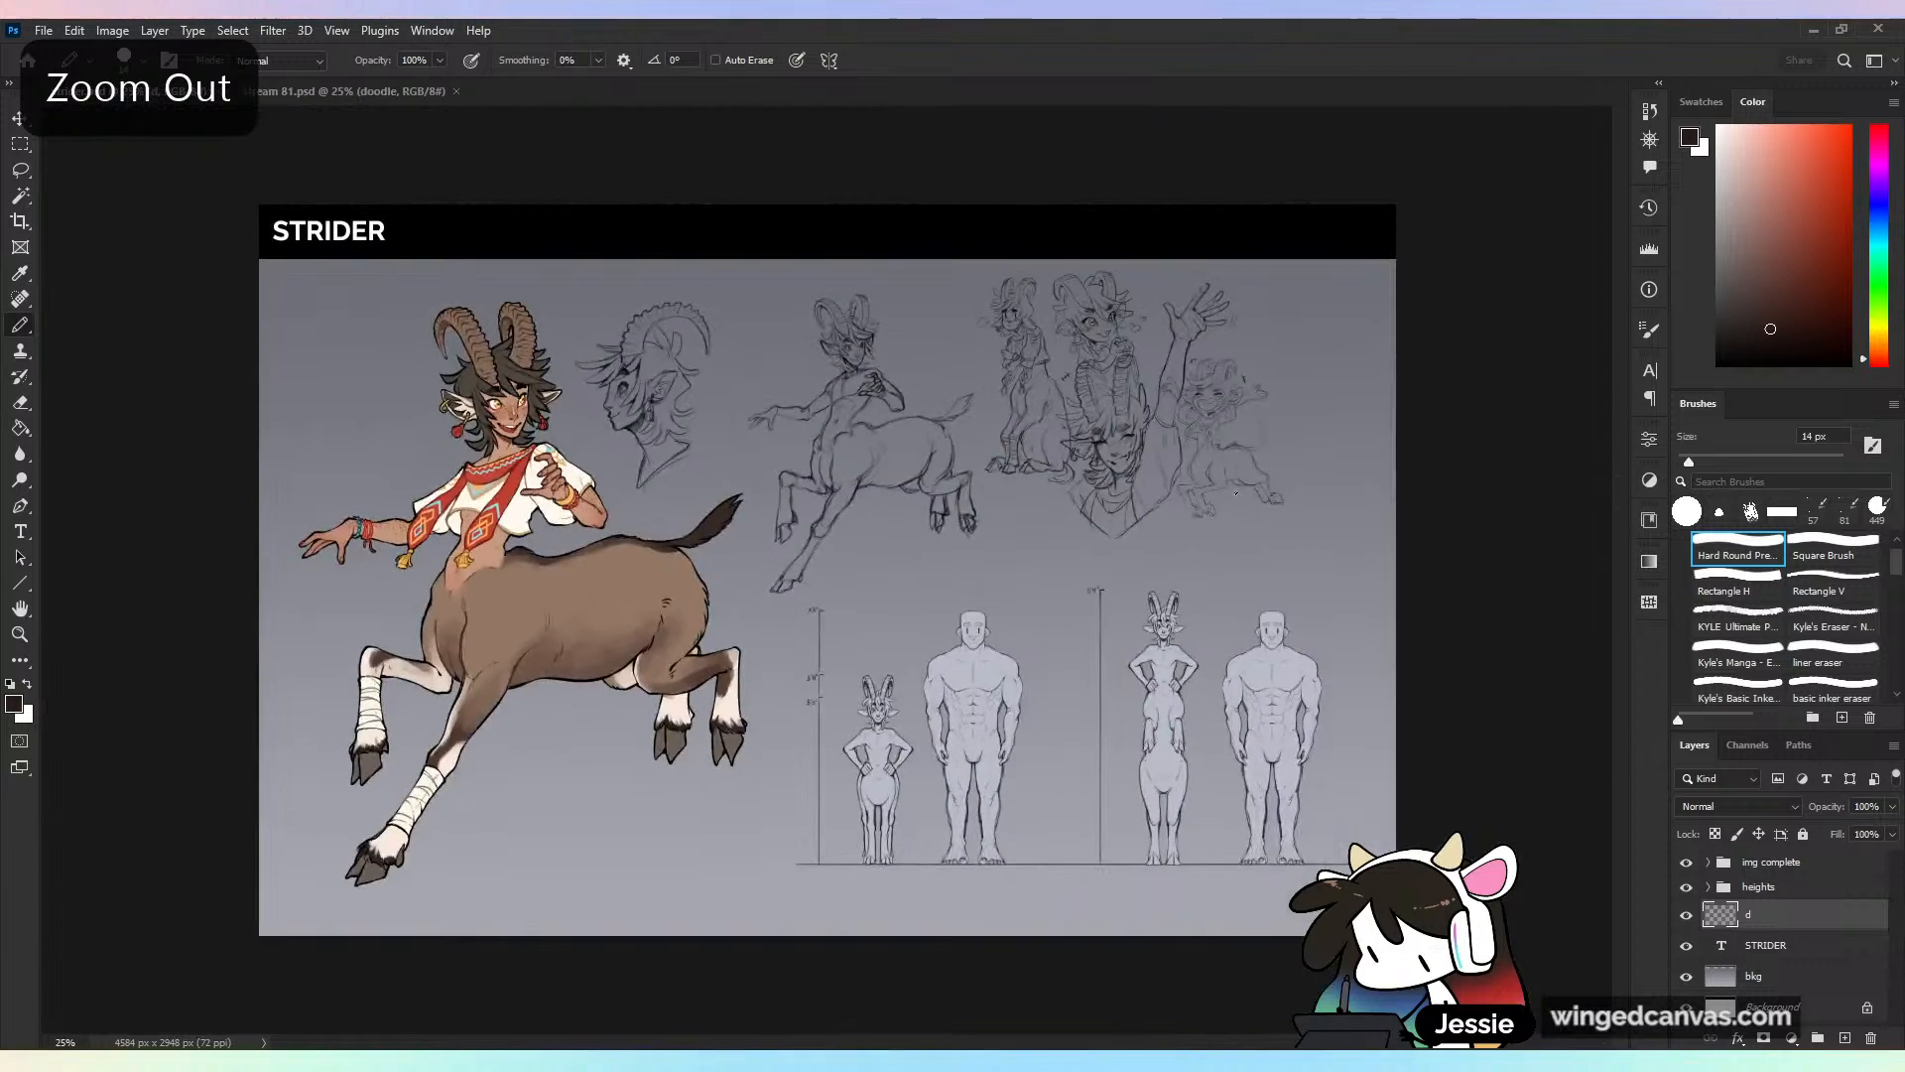
Return to the stream 81.psd document and select Layer 1 inside the bkg group
left_click(283, 94)
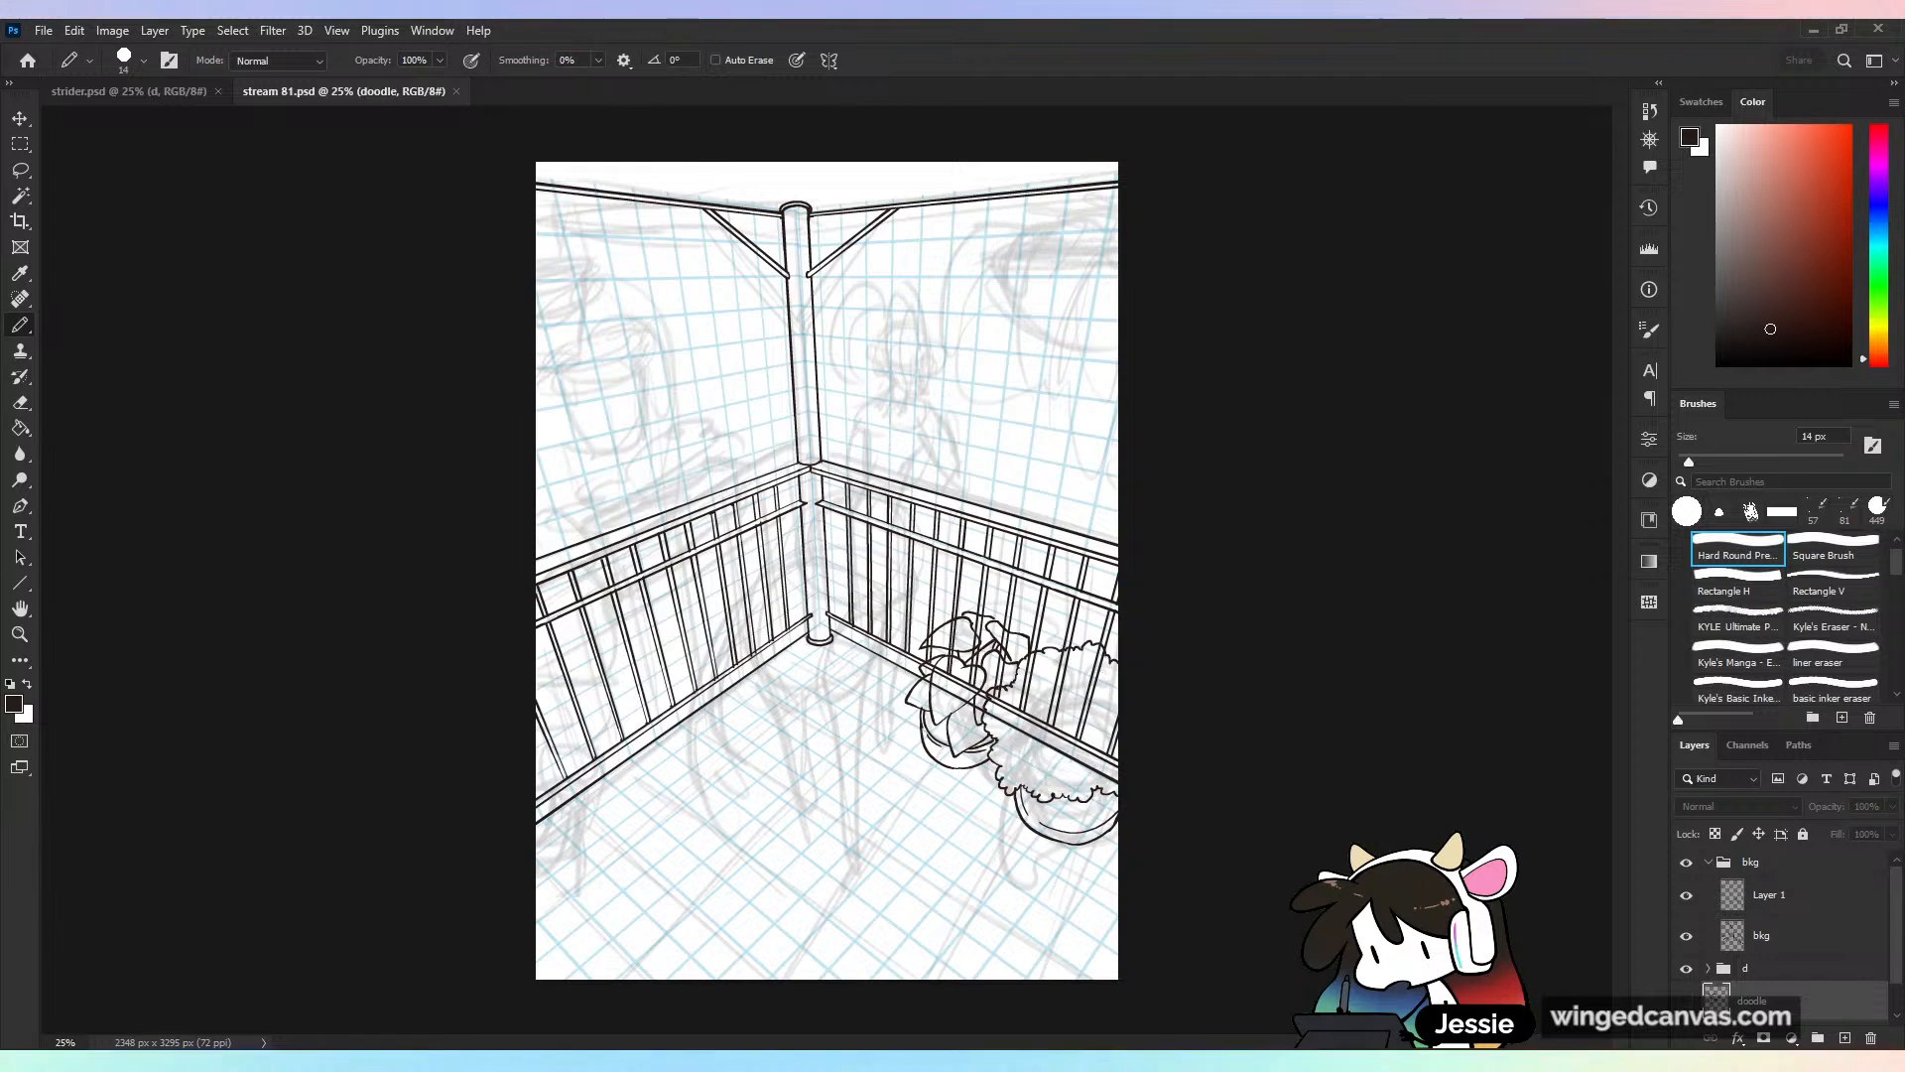
left_click(228, 405)
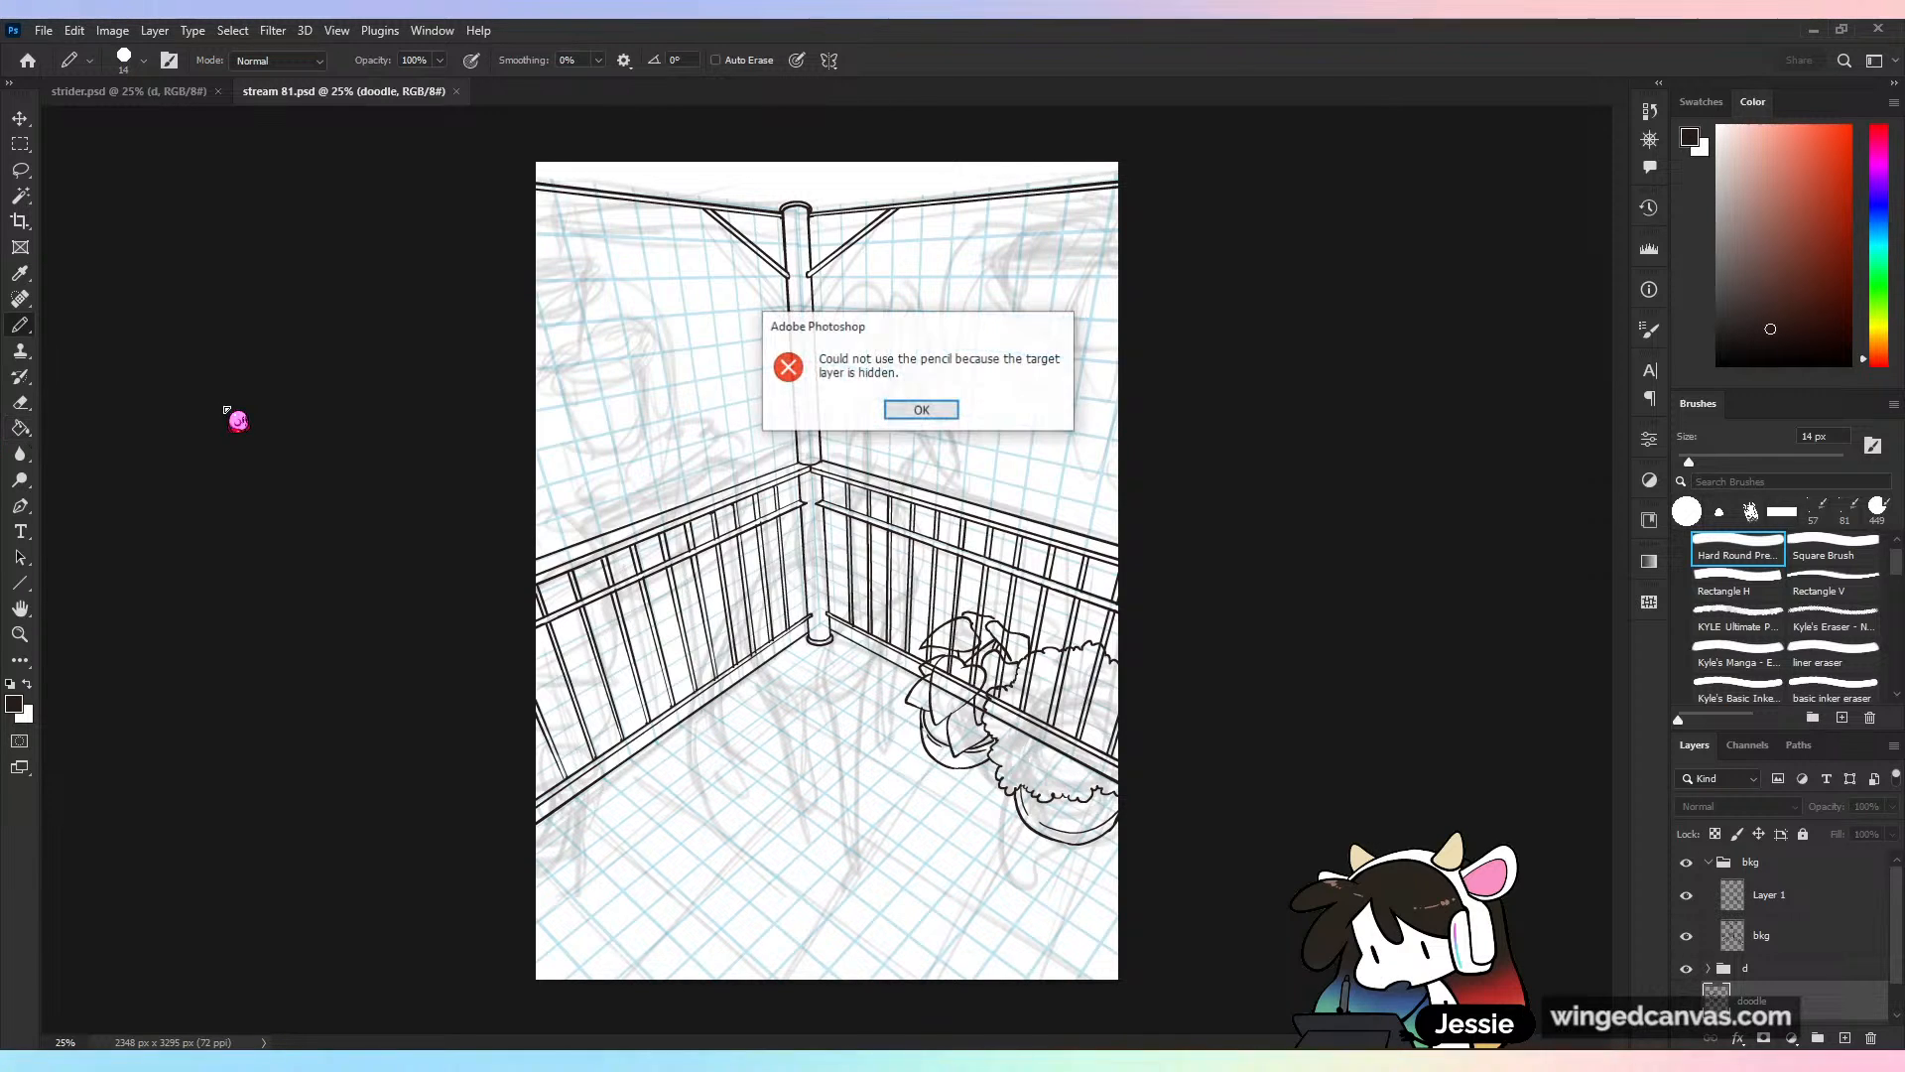
left_click(951, 410)
left_click(1756, 896)
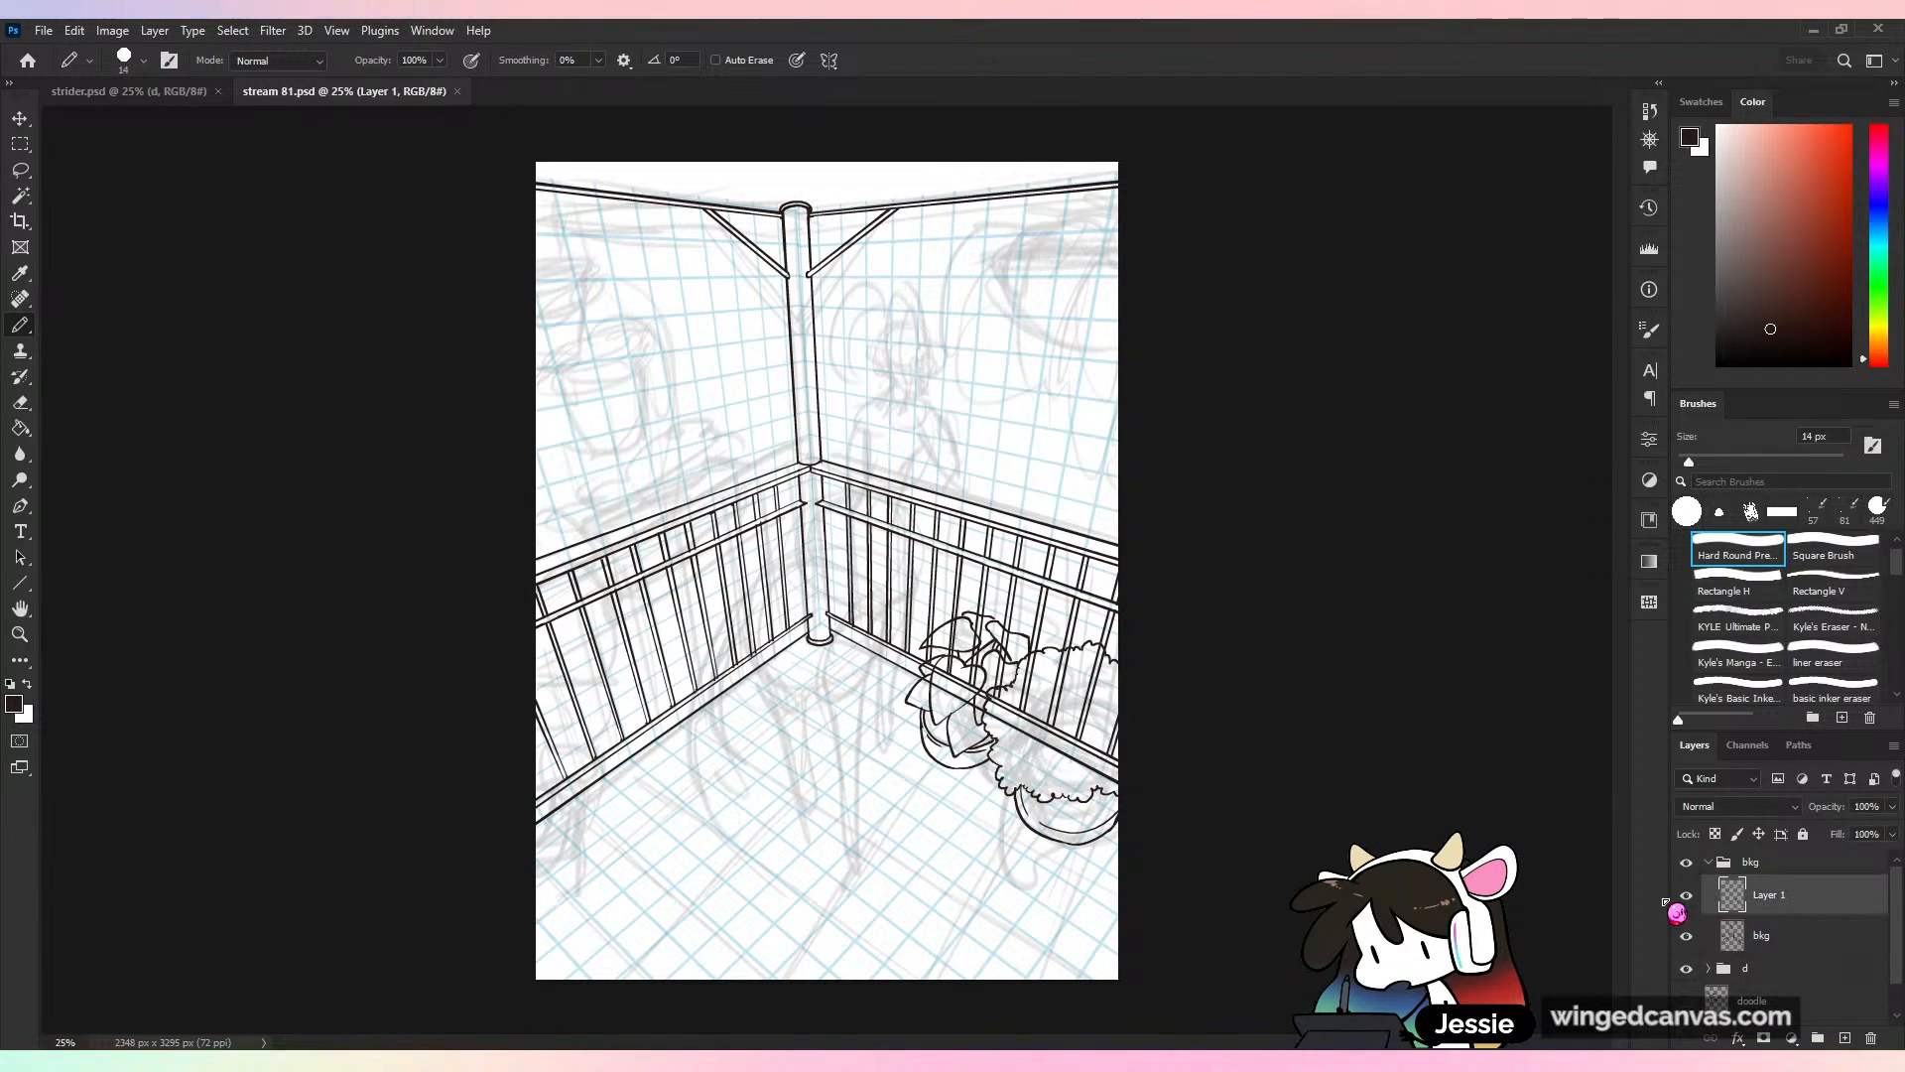
Check what Layer 1 and the bkg layer each contain by toggling their visibility off and back on
left_click(1687, 895)
left_click(1686, 895)
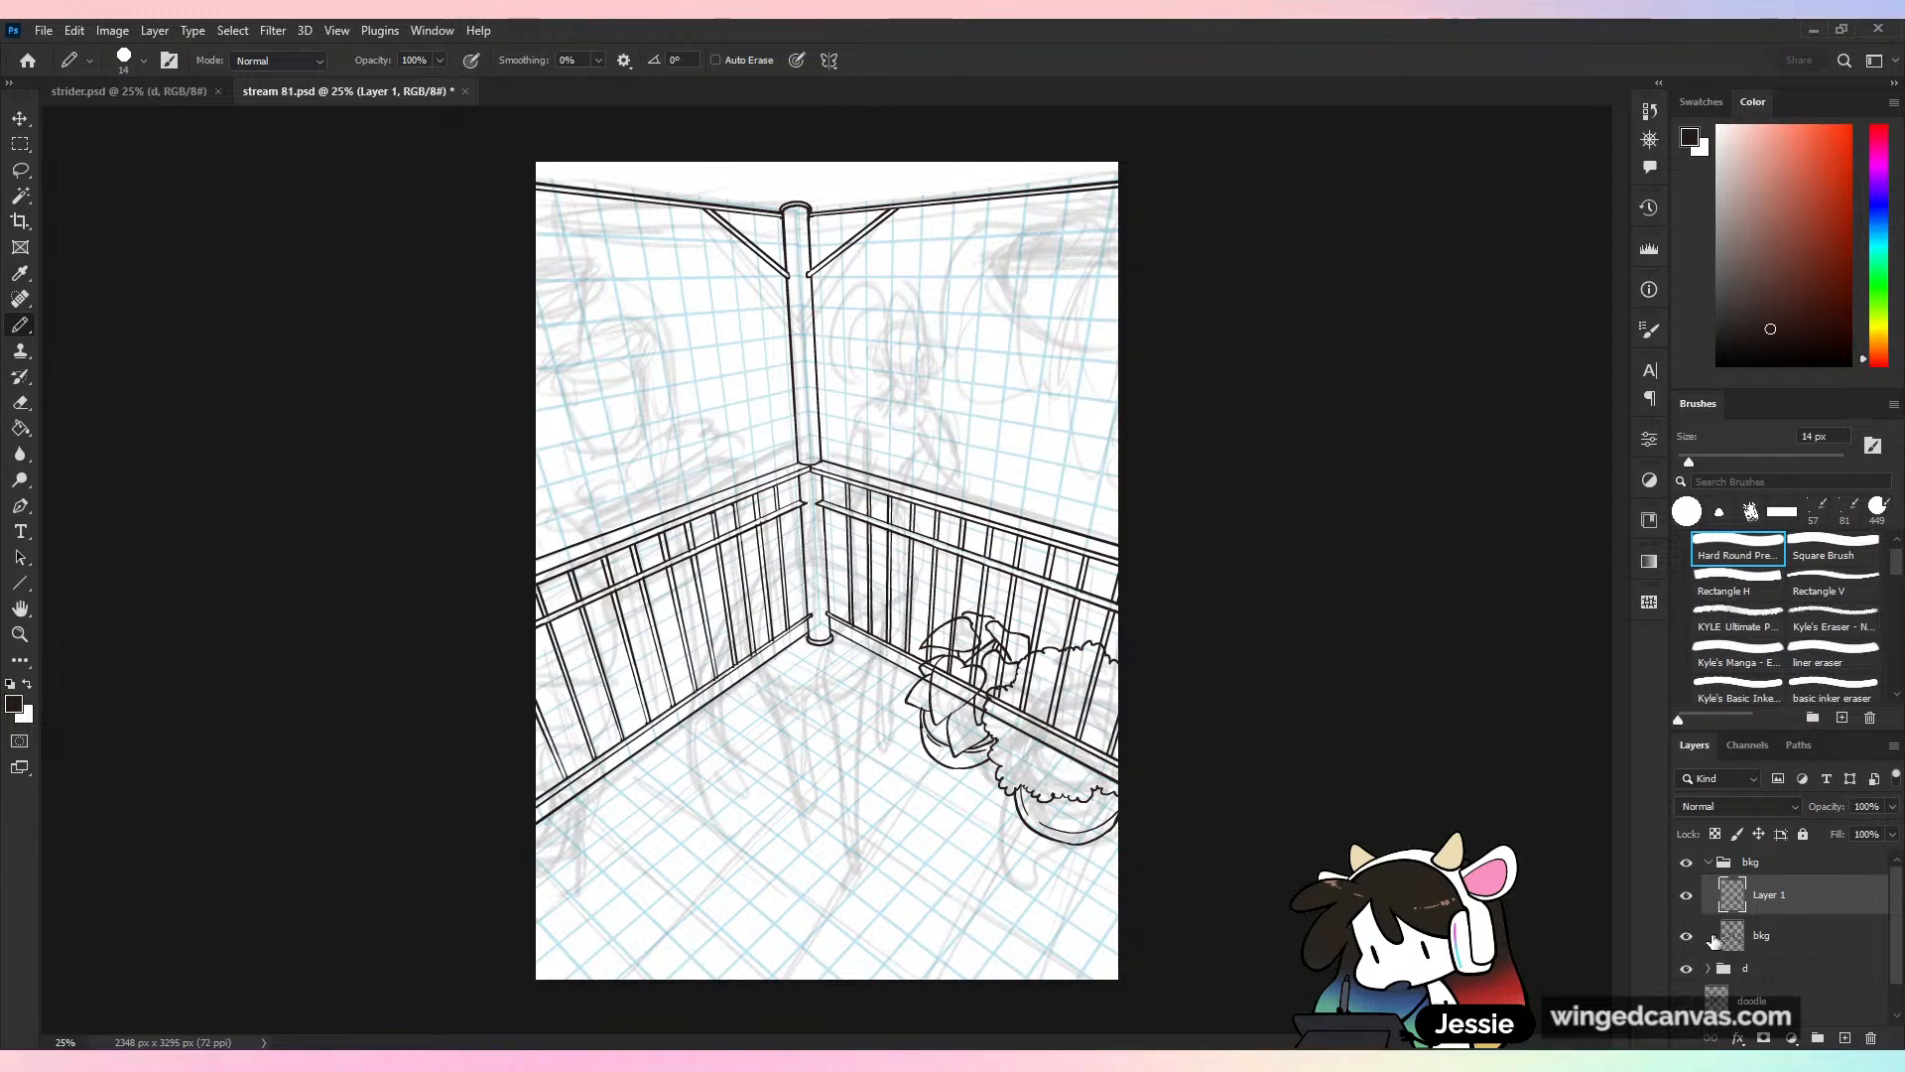
left_click(1688, 901)
left_click(1688, 901)
left_click(1685, 936)
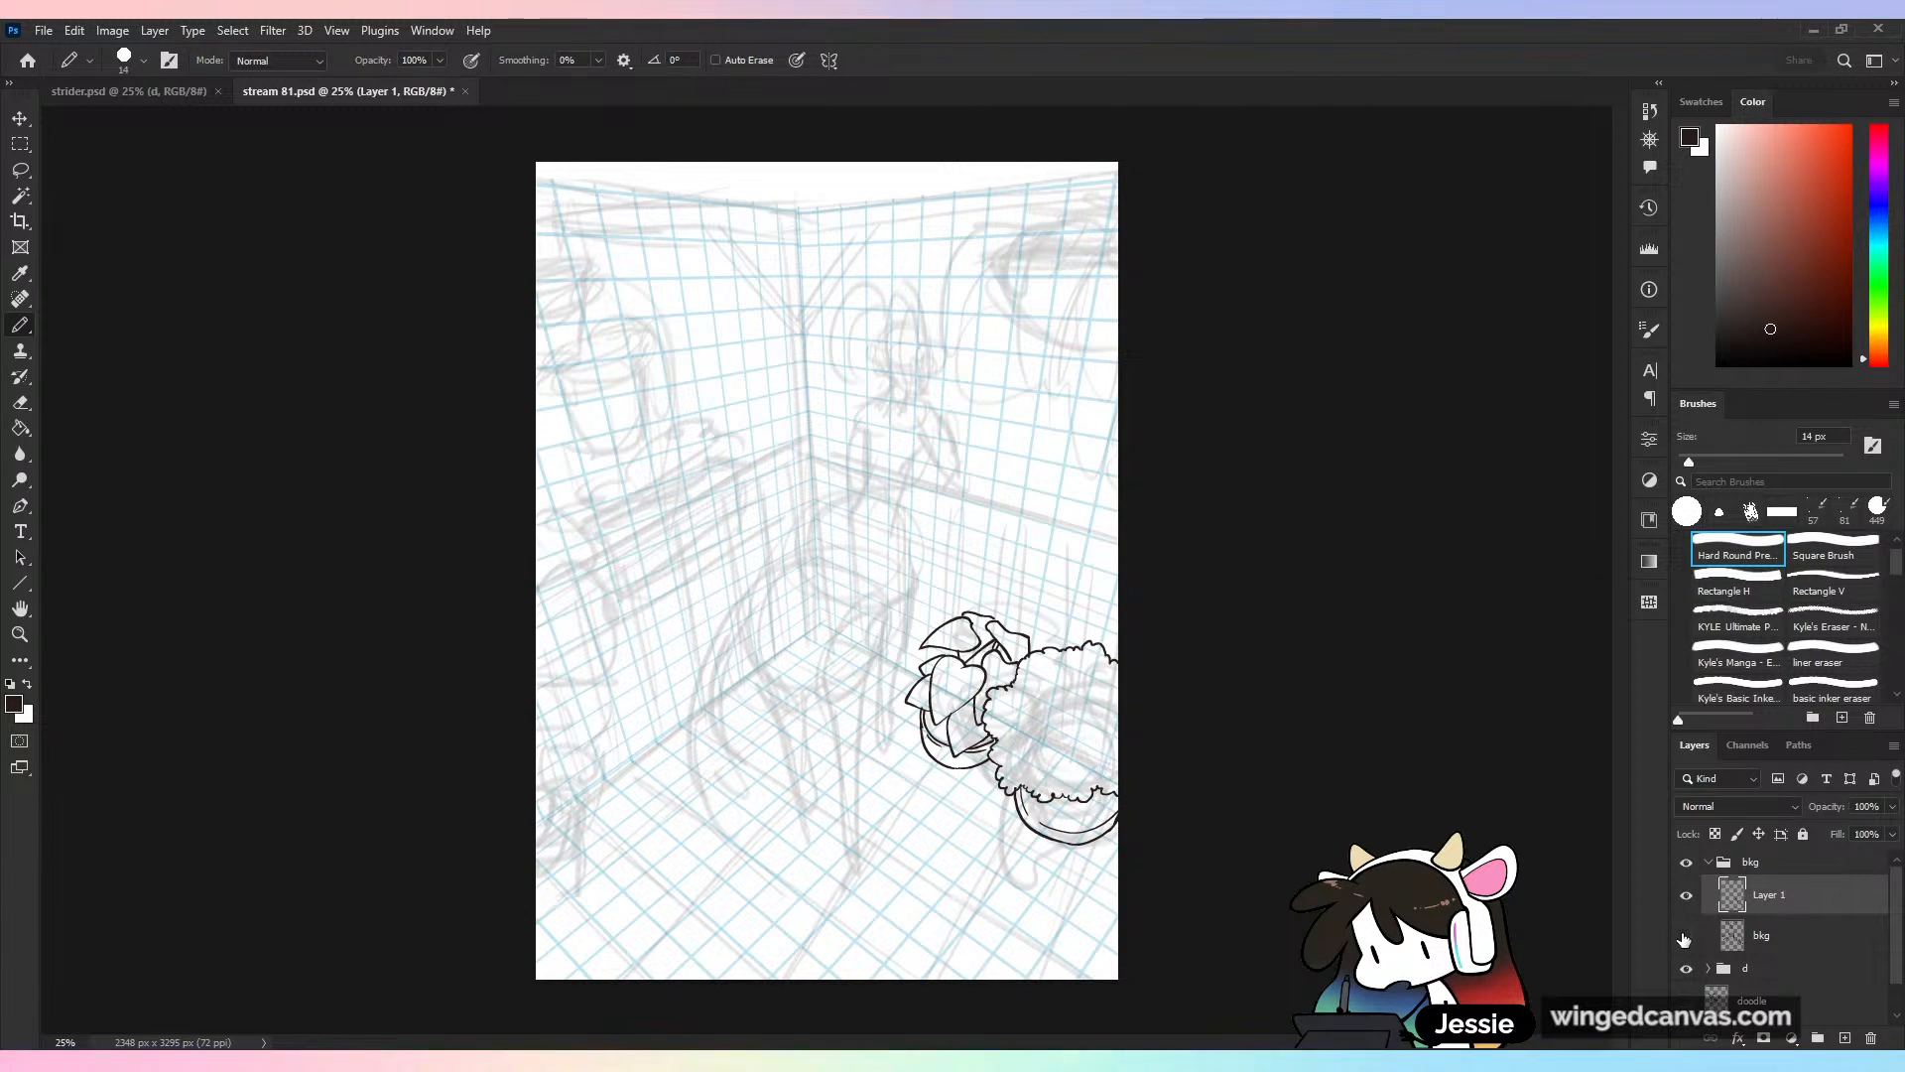
left_click(1685, 936)
left_click(1686, 897)
left_click(1687, 897)
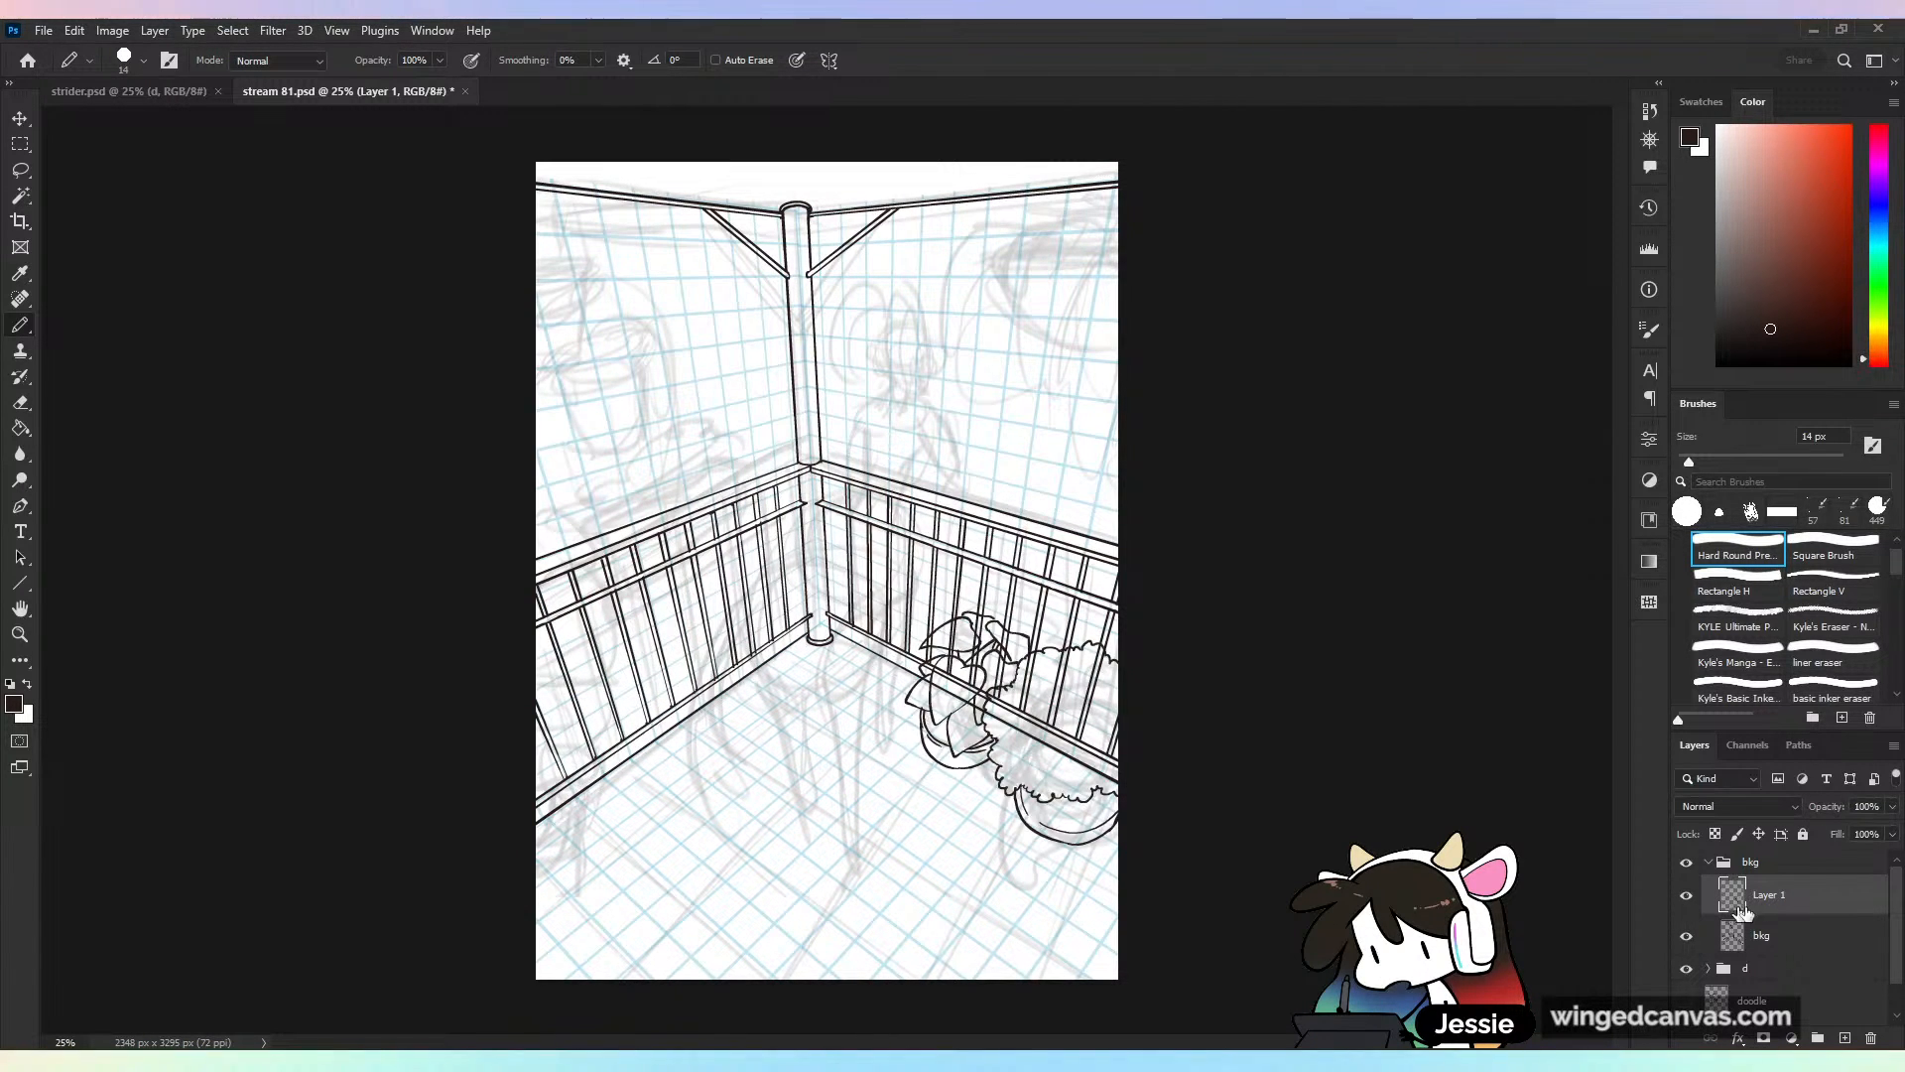
Switch back to strider.psd and examine the coloured figure and head sketch on the reference sheet
scroll(827, 568, "up", 3)
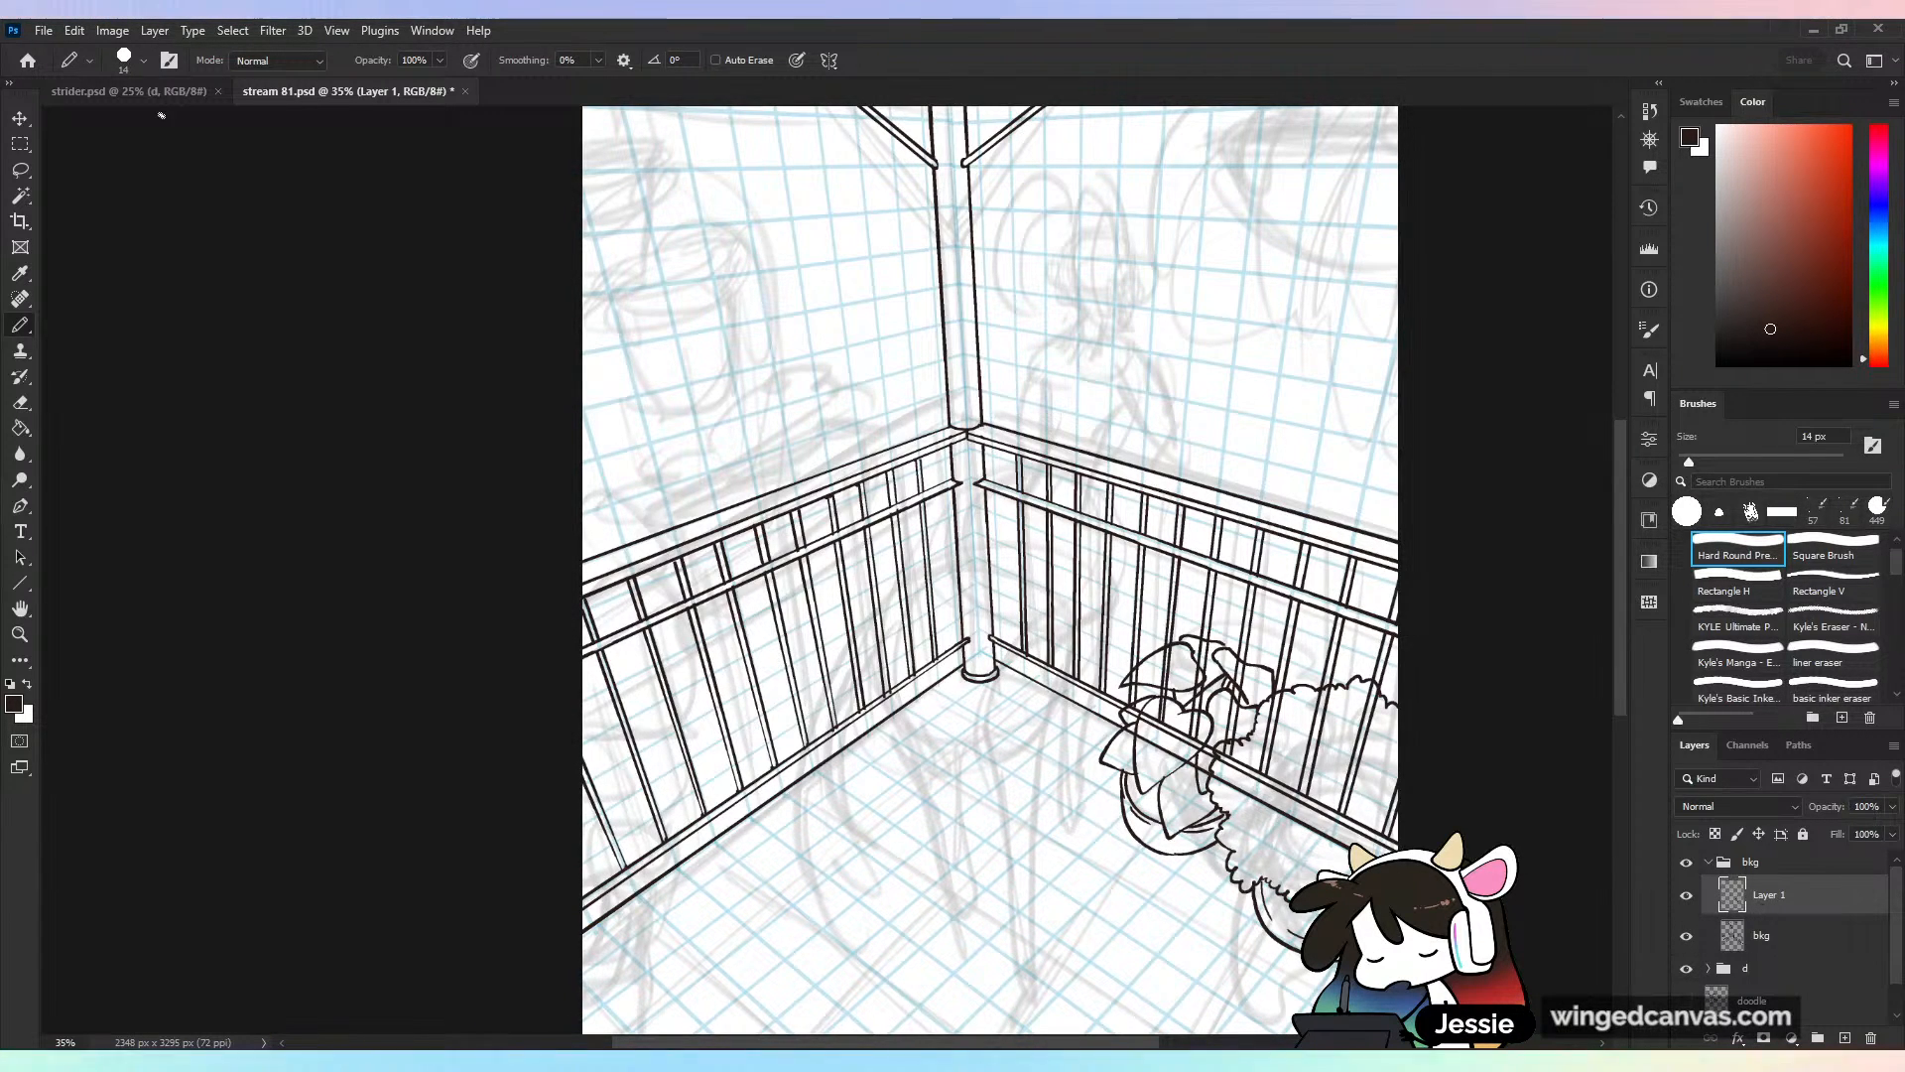
left_click(188, 91)
scroll(226, 100, "up", 4)
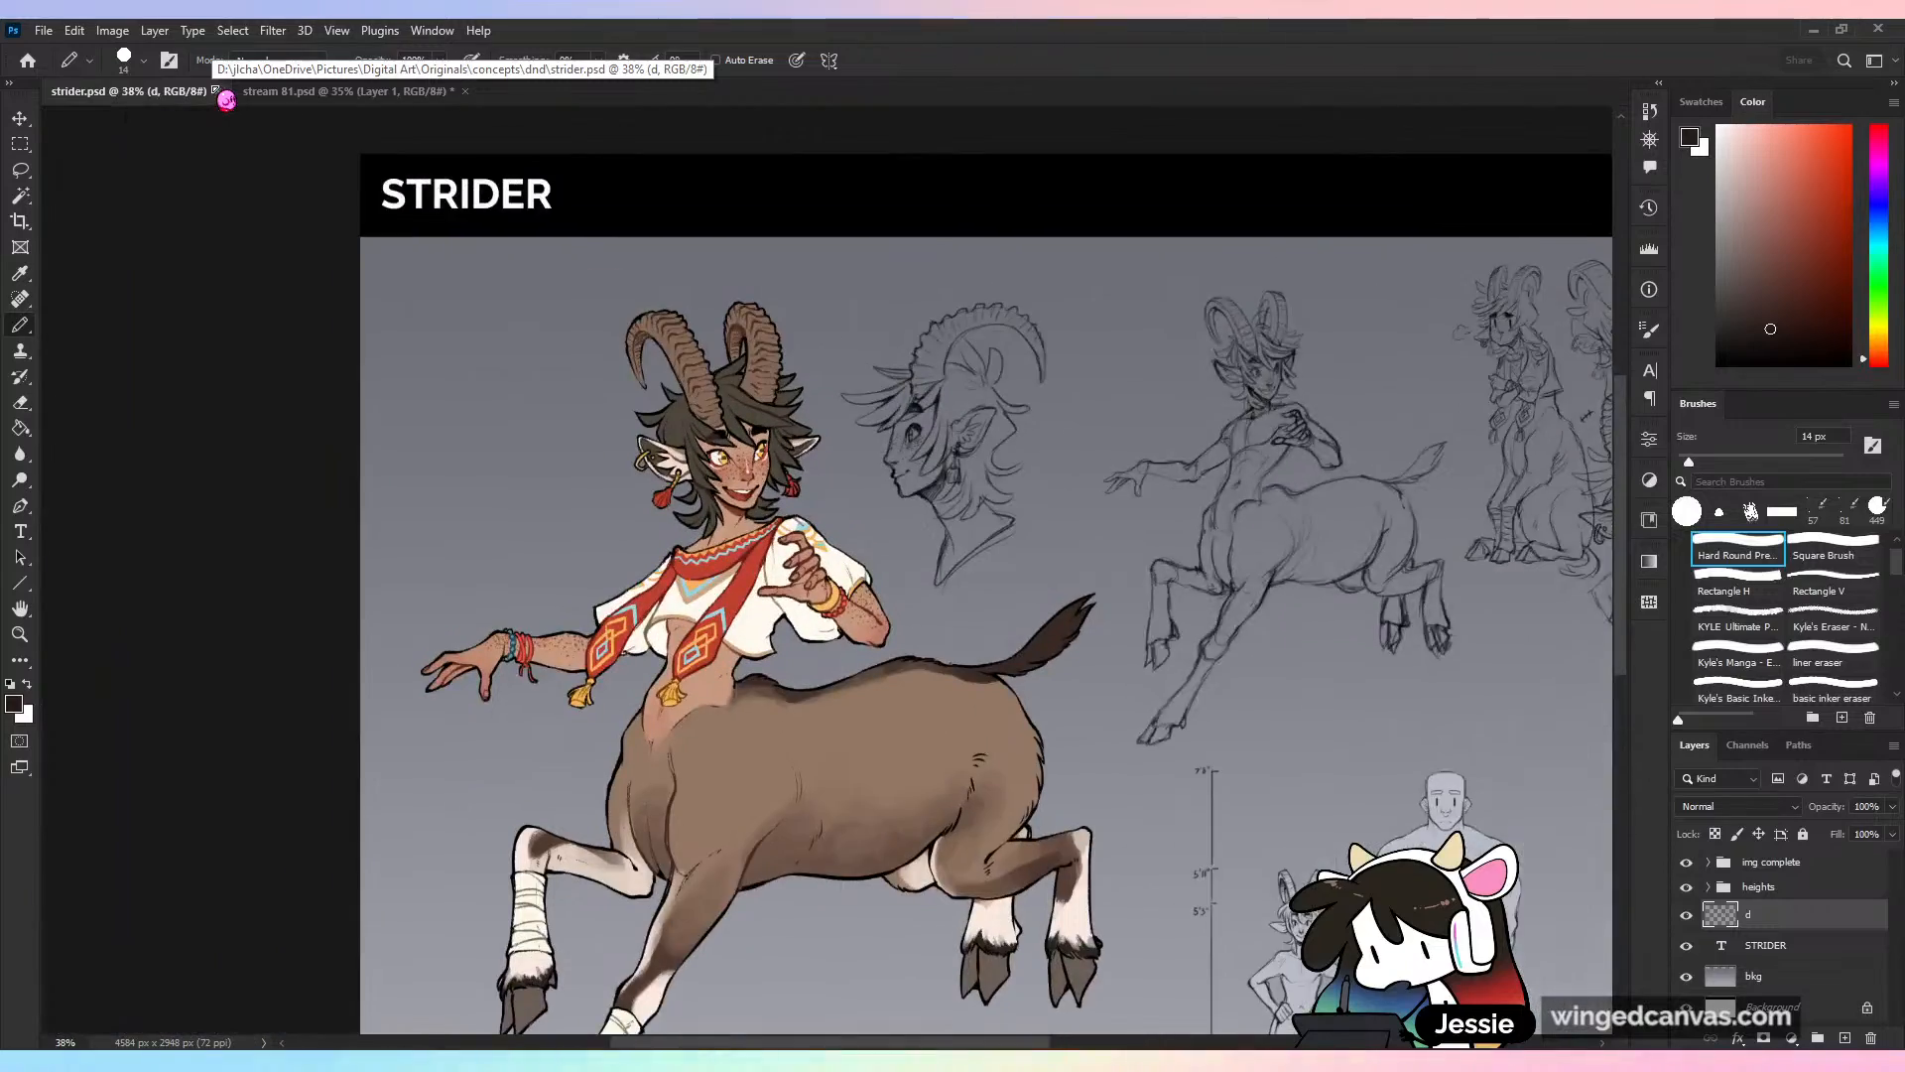
scroll(944, 494, "up", 3)
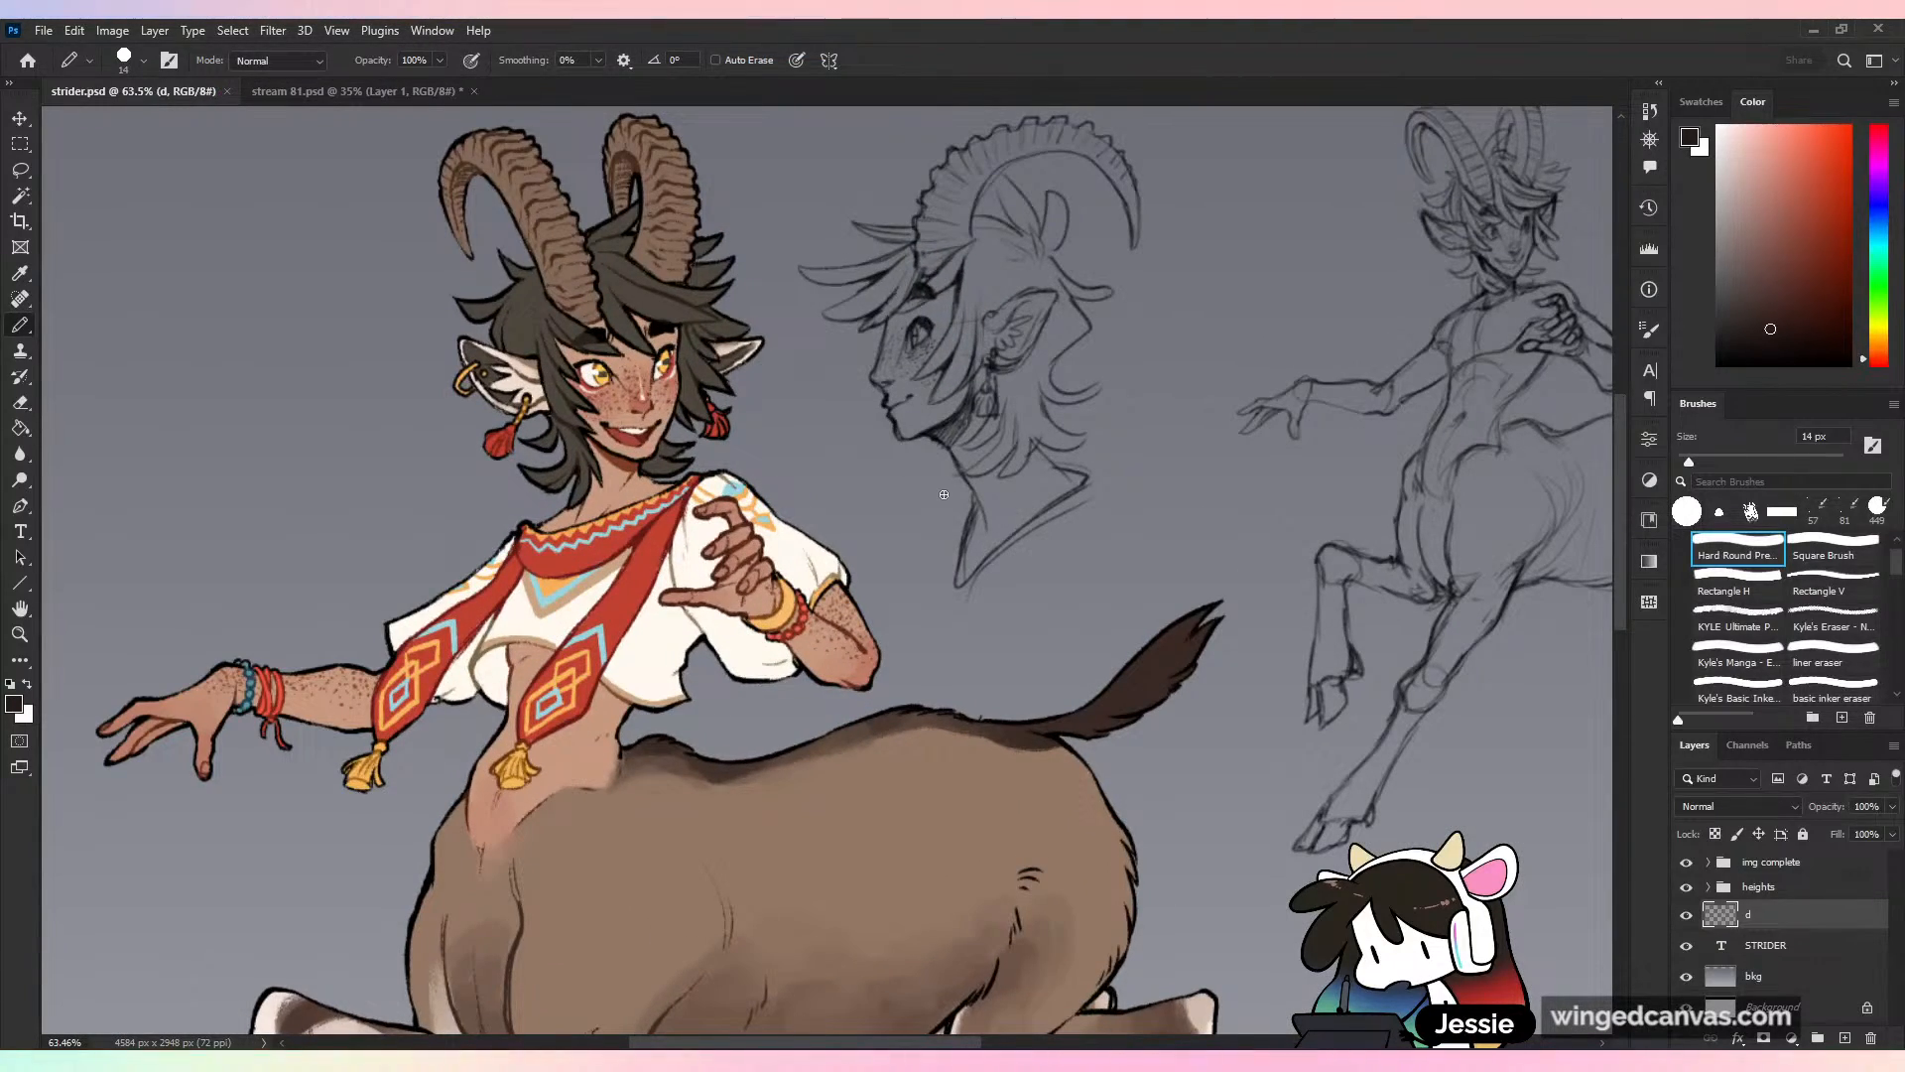
scroll(944, 495, "down", 4)
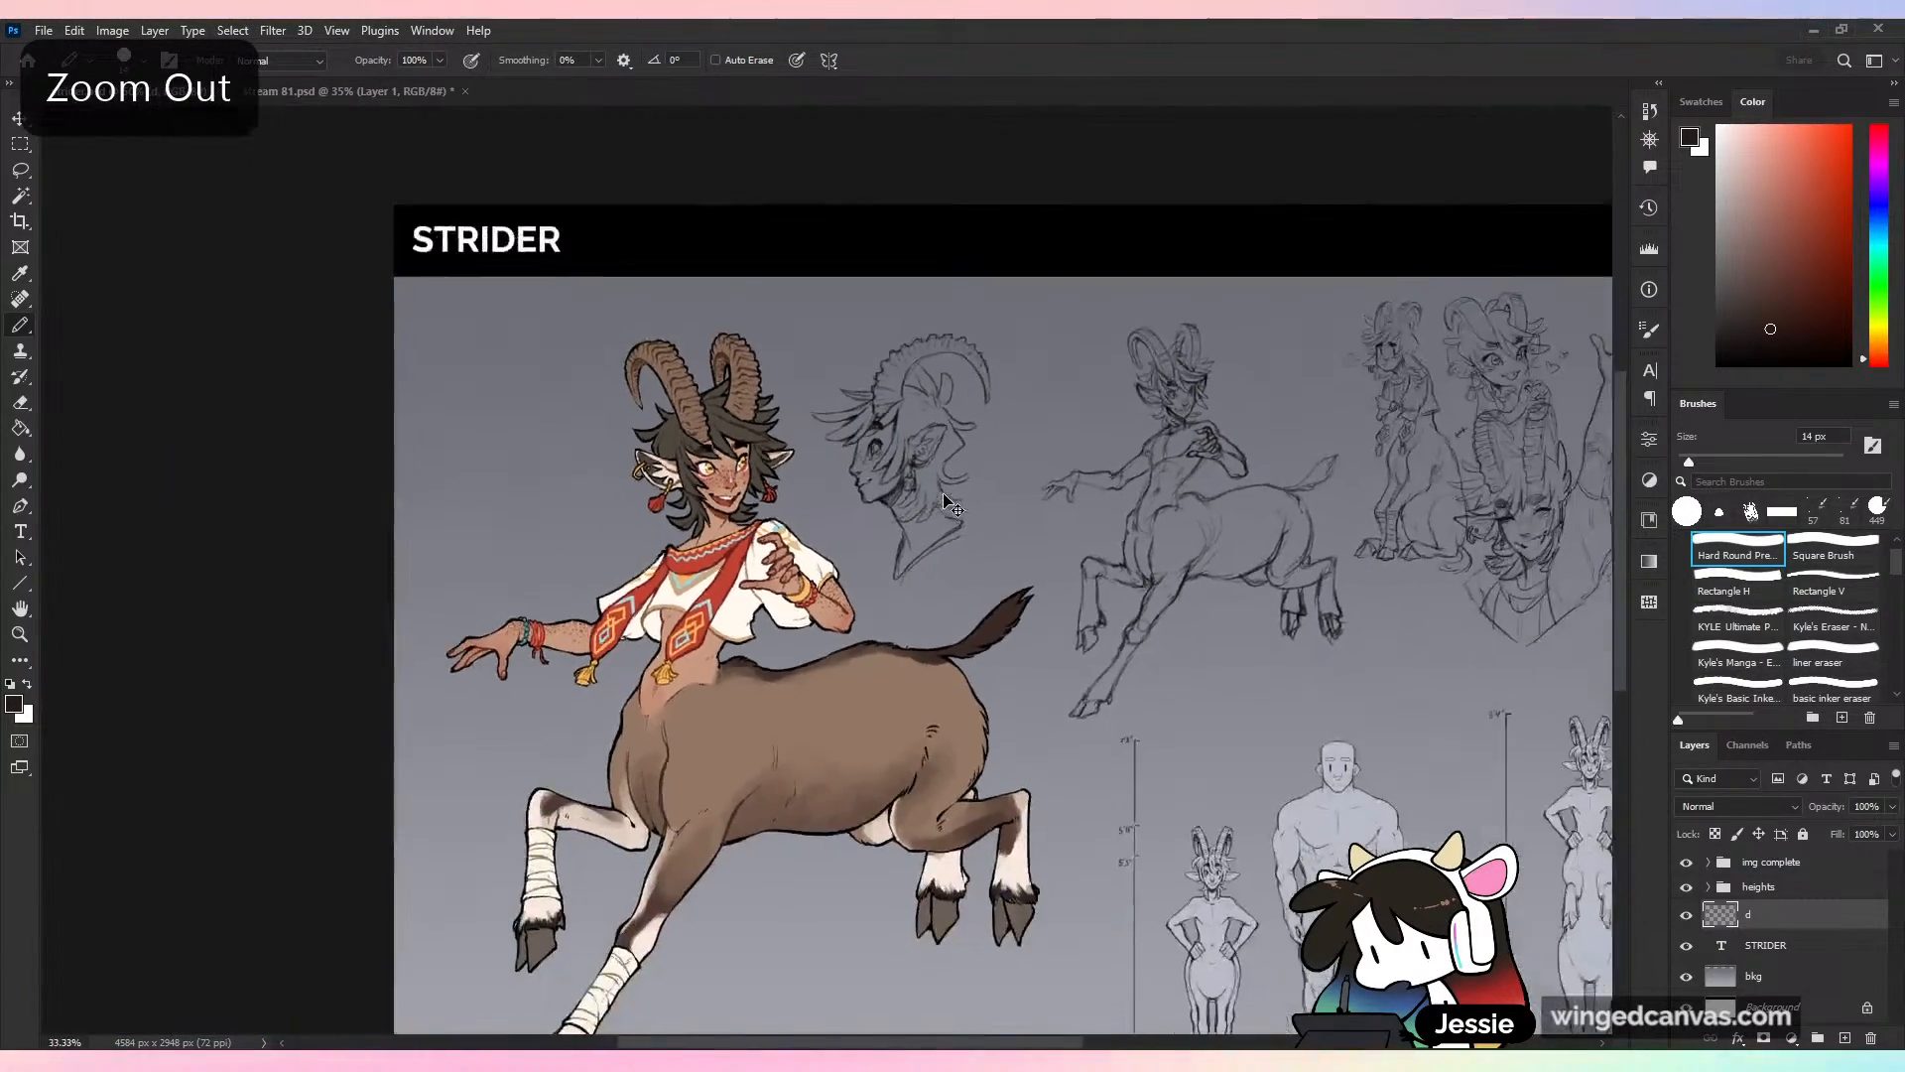
Examine the height comparison charts up close and the whole Strider reference sheet
scroll(944, 494, "up", 5)
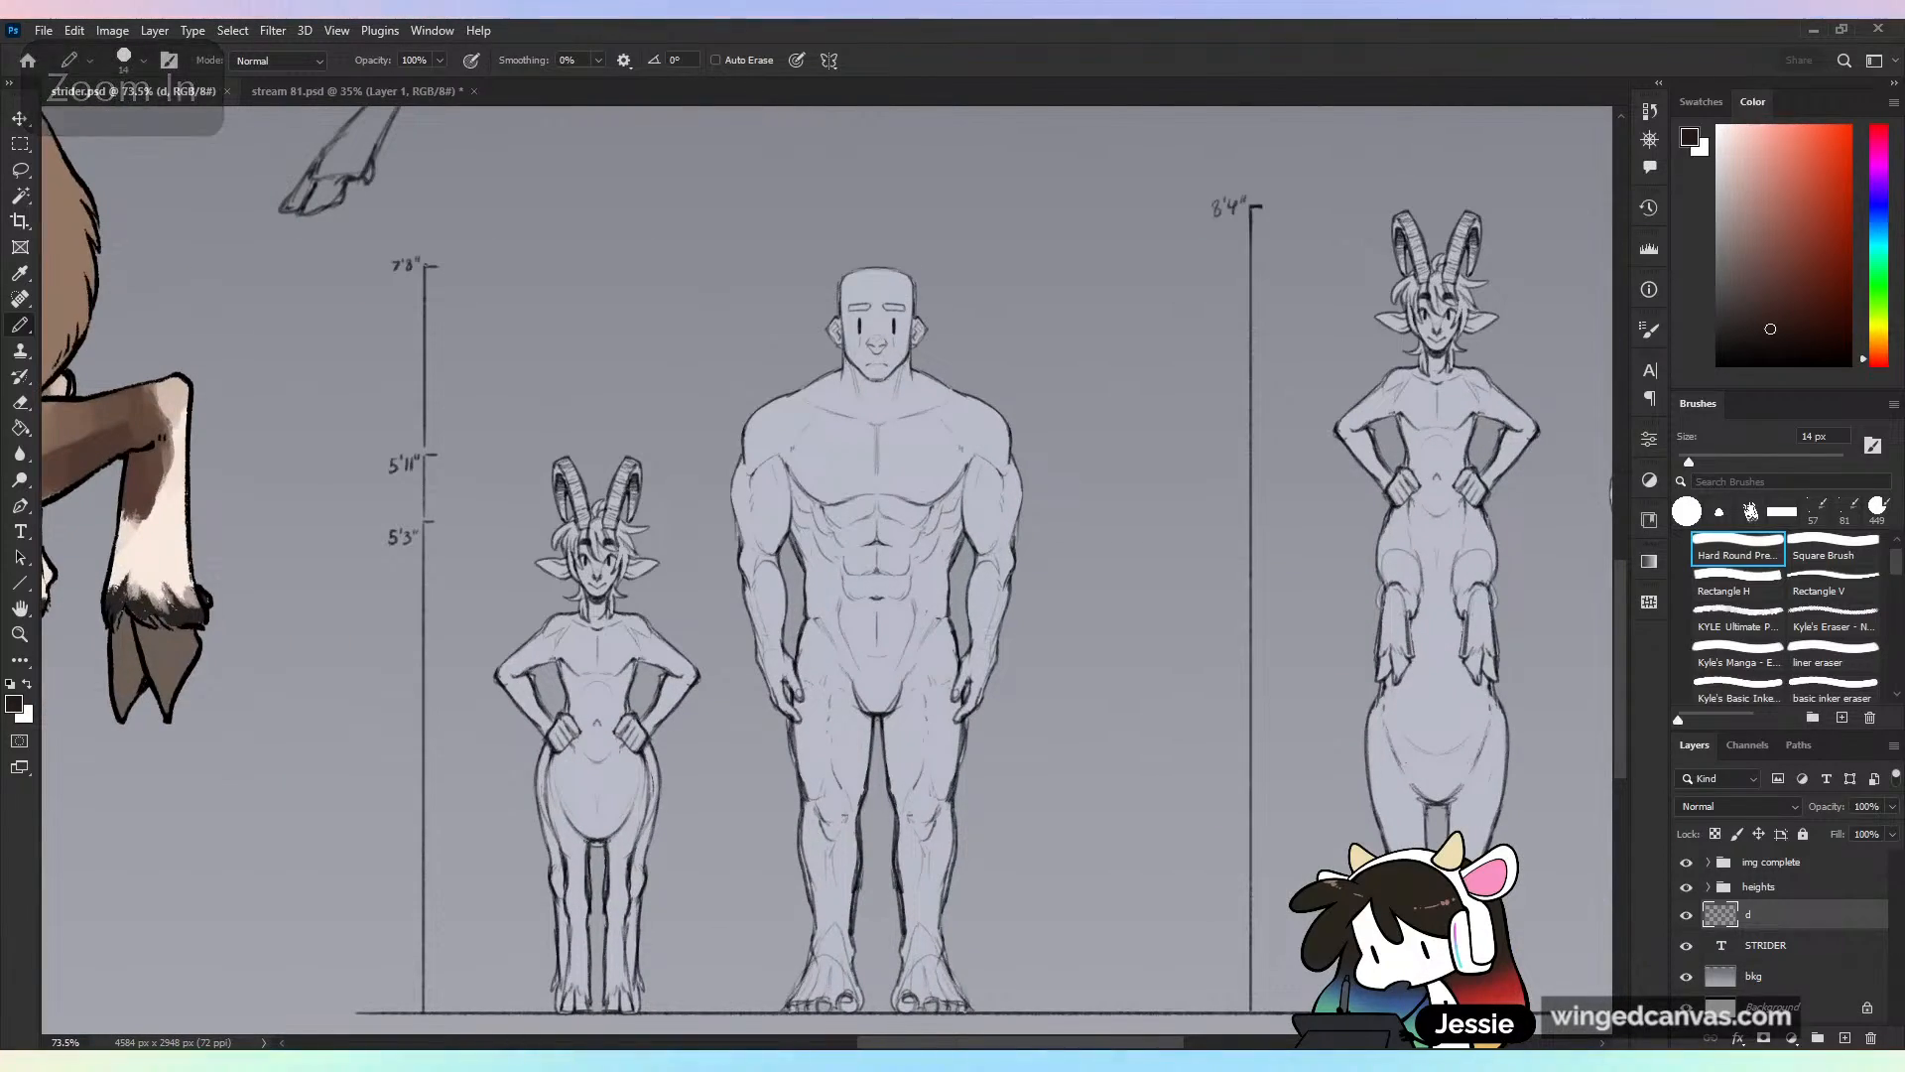
scroll(944, 494, "down", 1)
scroll(944, 494, "down", 3)
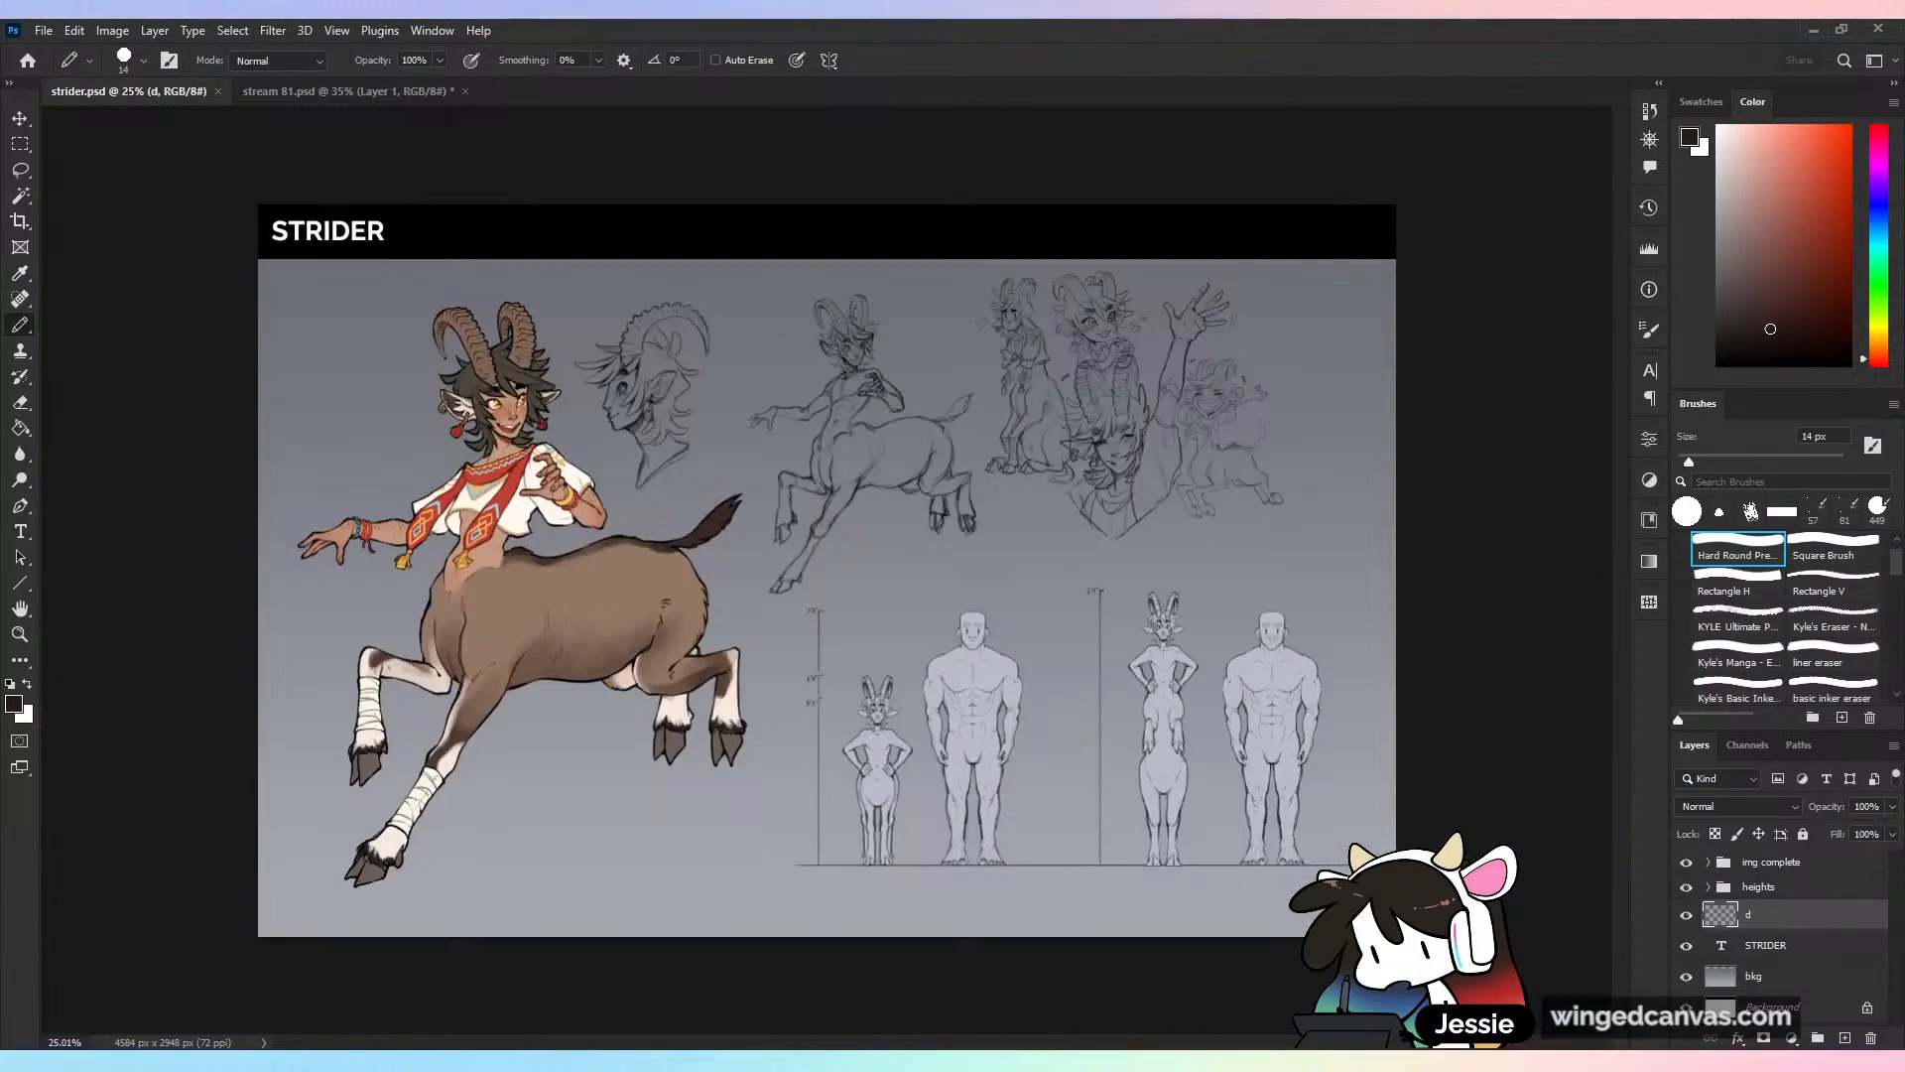
scroll(824, 569, "up", 1)
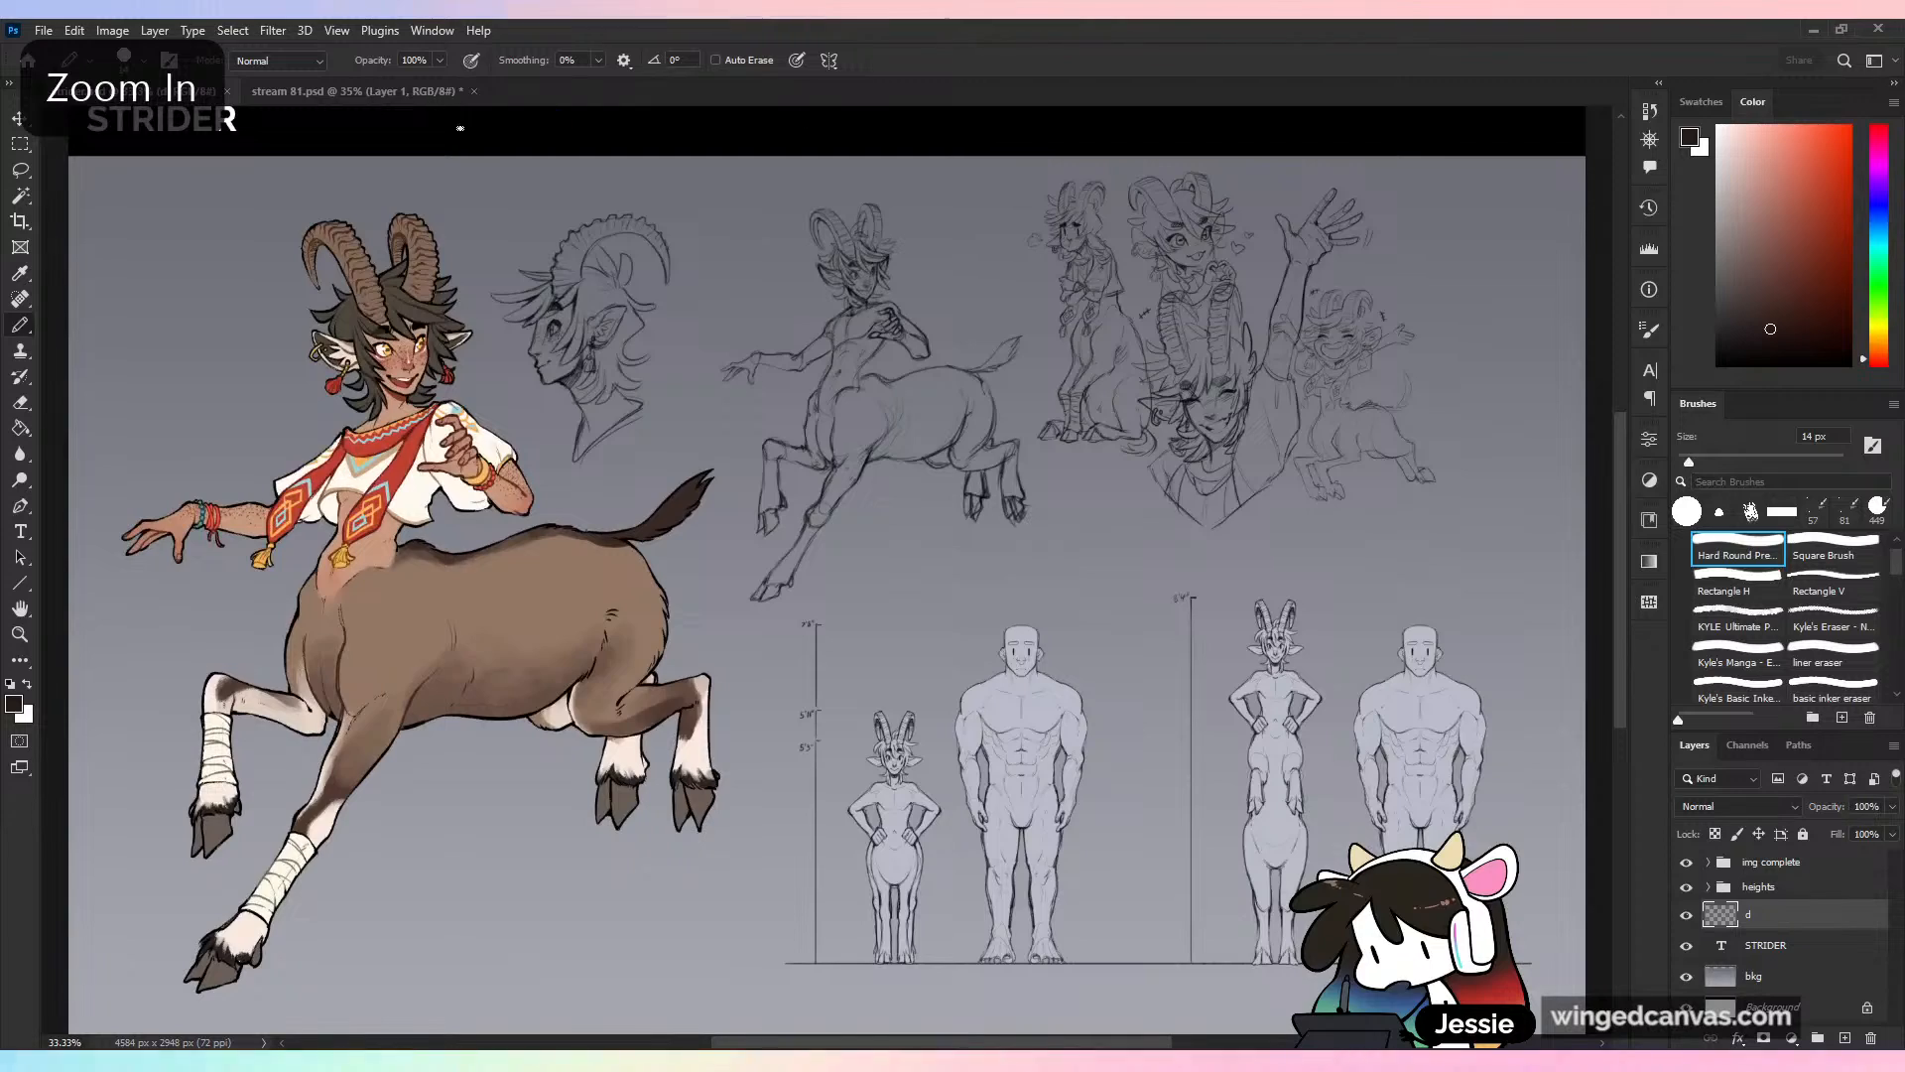
Return to stream 81.psd and draw a large rounded leaf over the left railing at the canvas edge on Layer 1
left_click(429, 94)
left_click_drag(879, 316, 913, 373)
scroll(912, 373, "up", 2)
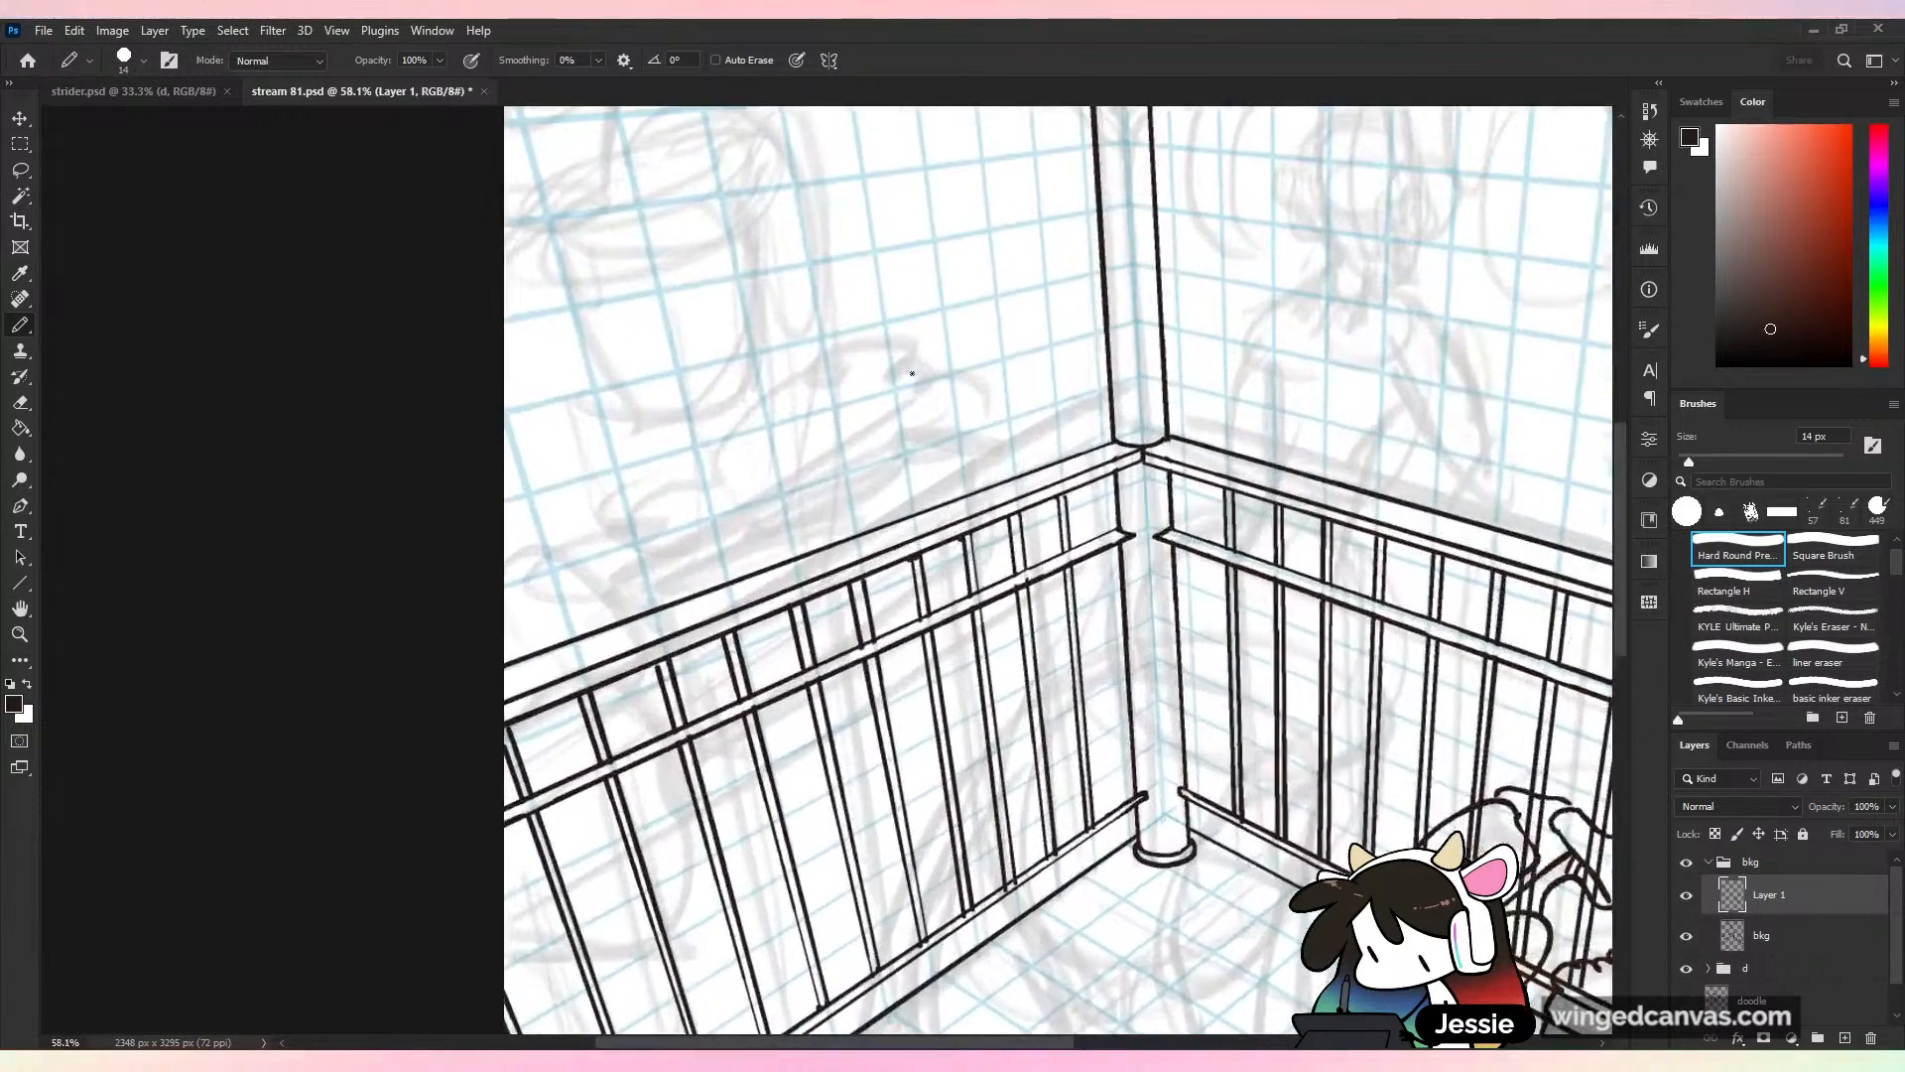
scroll(912, 373, "up", 1)
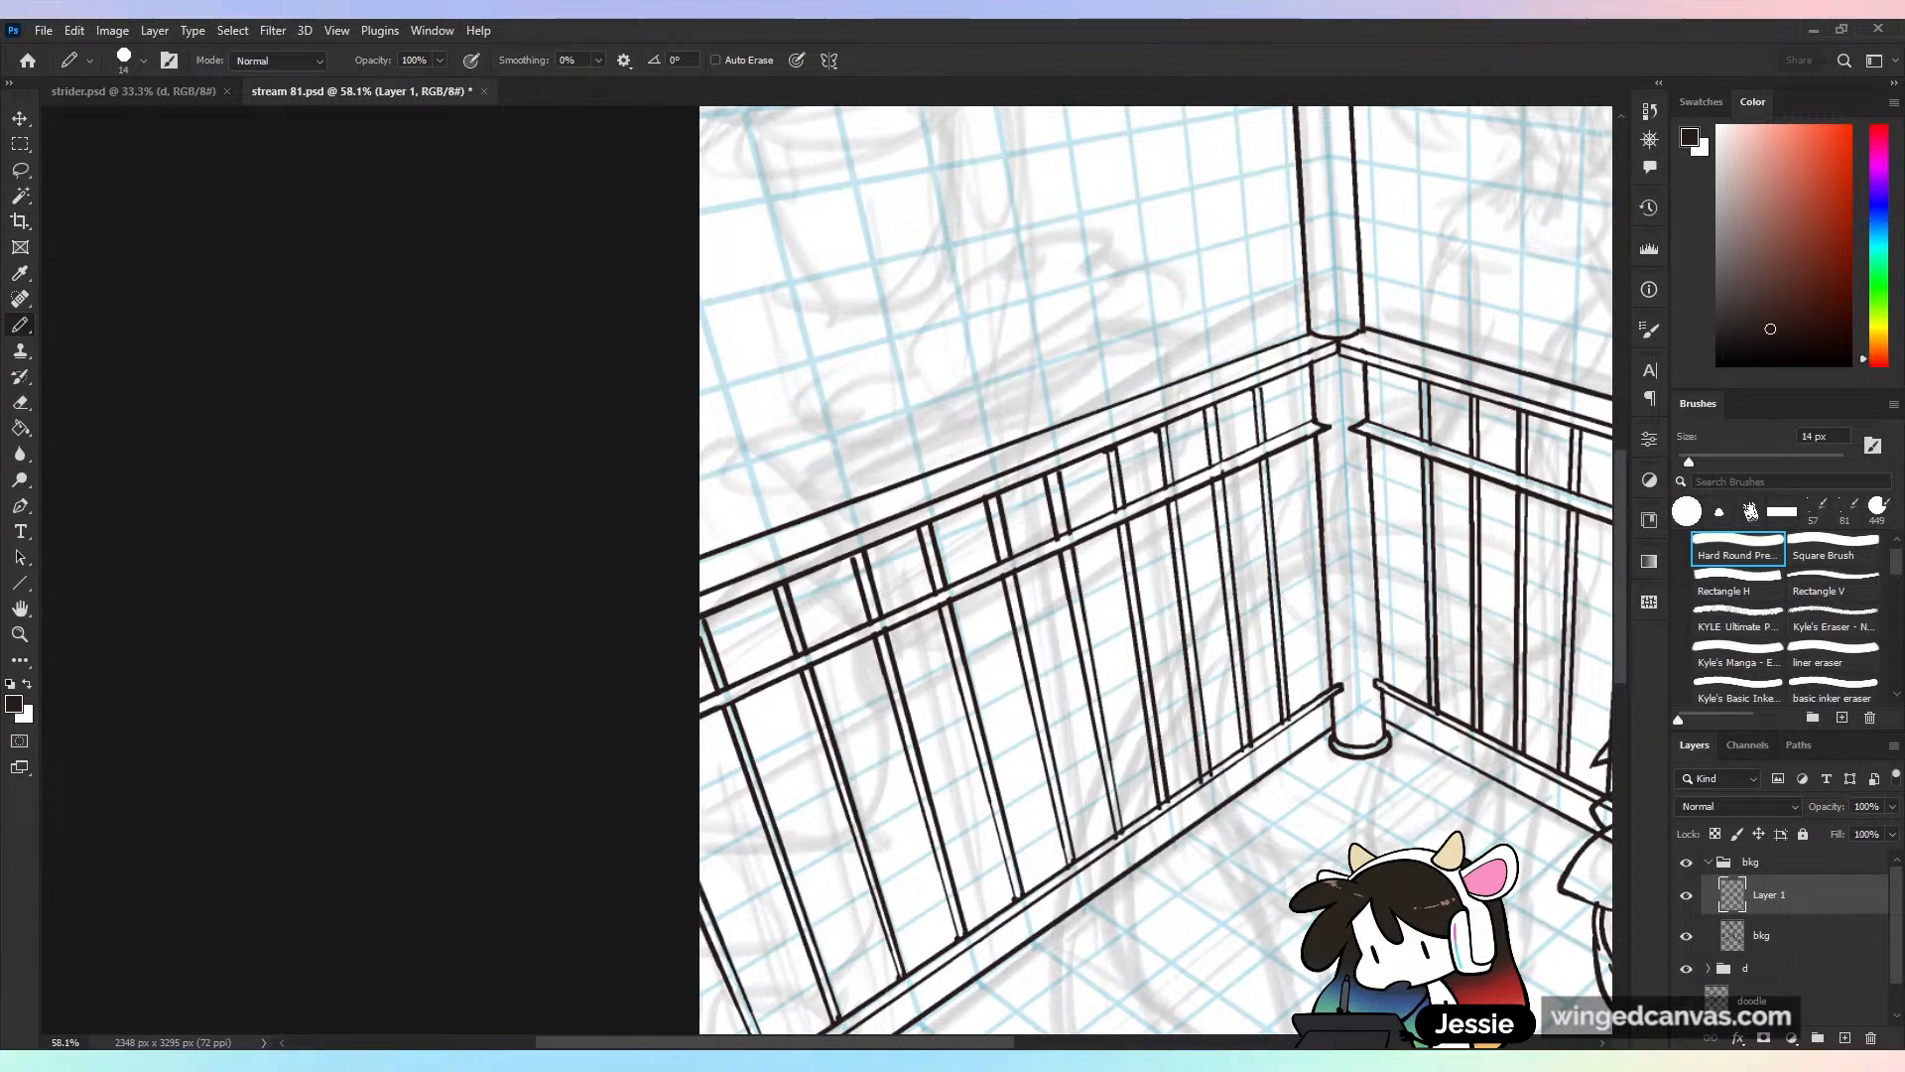
scroll(1062, 506, "down", 2)
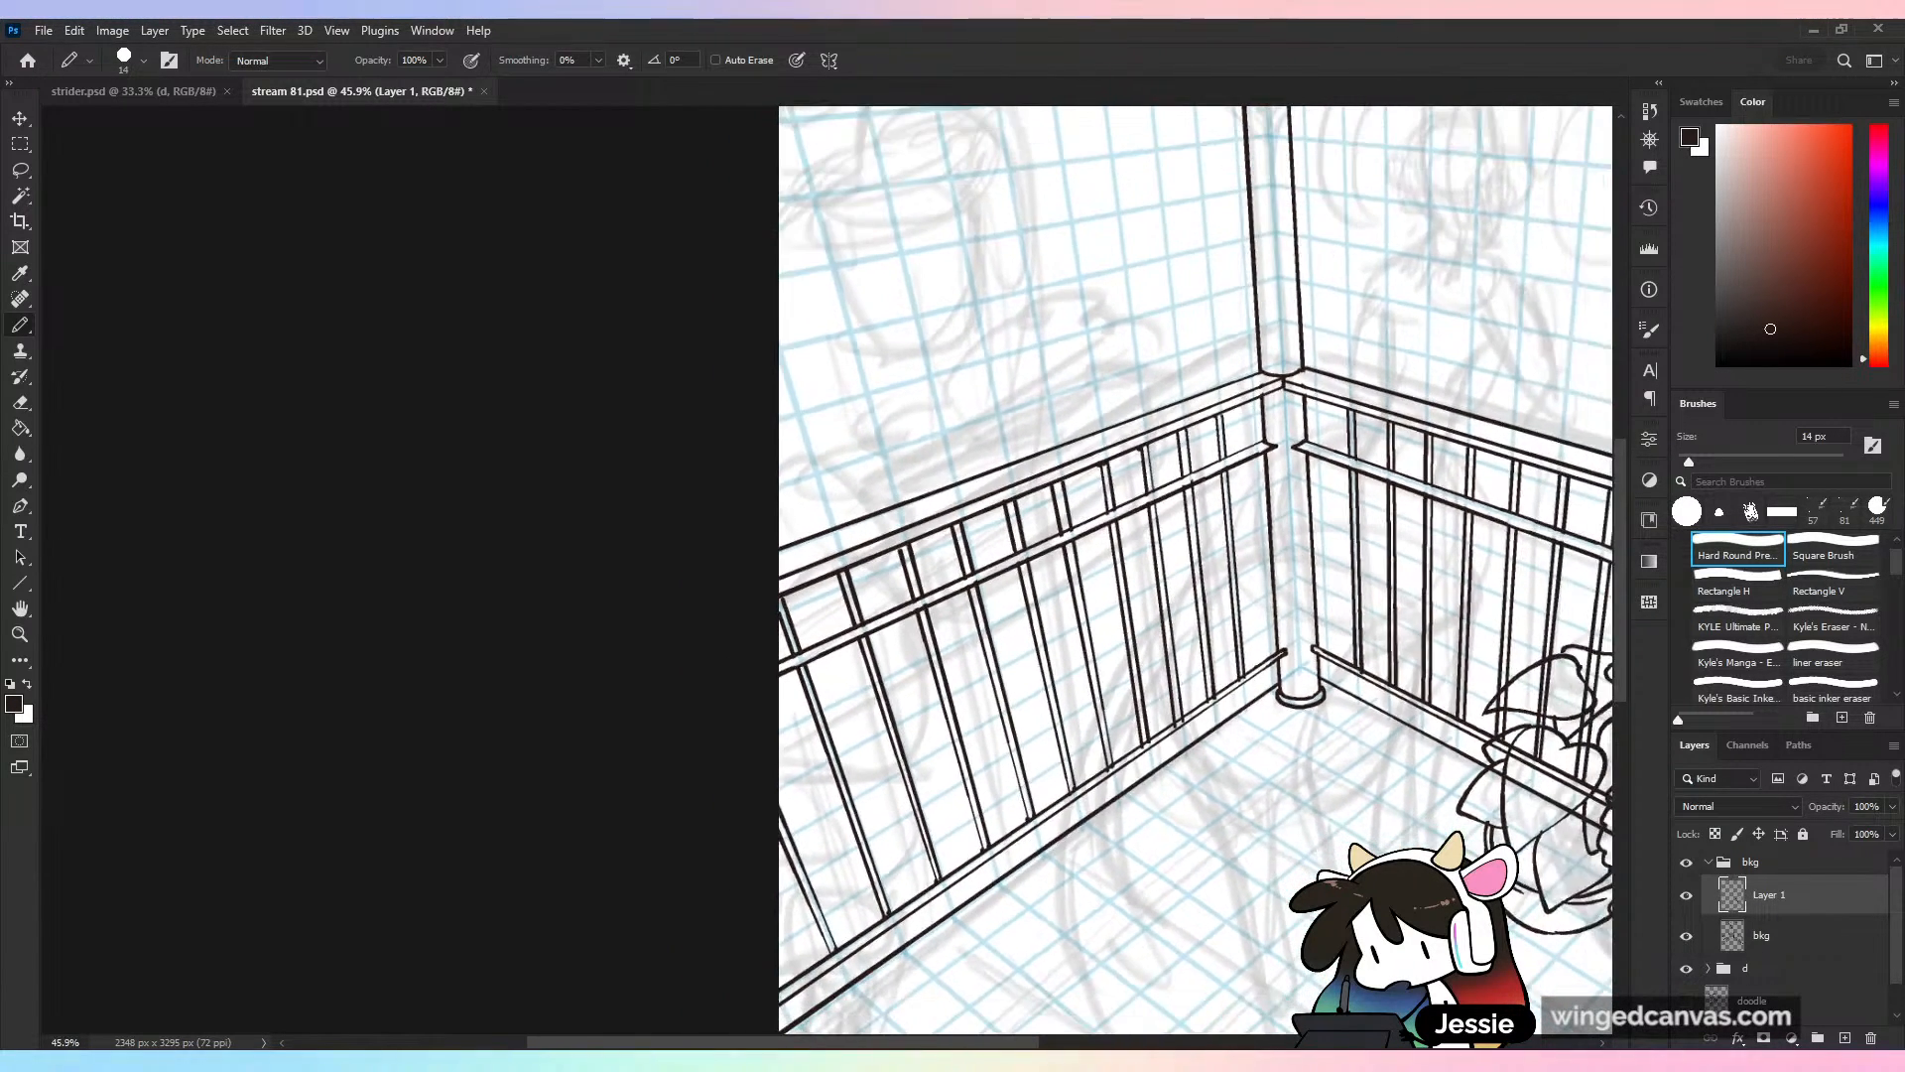
left_click_drag(1062, 596, 1041, 433)
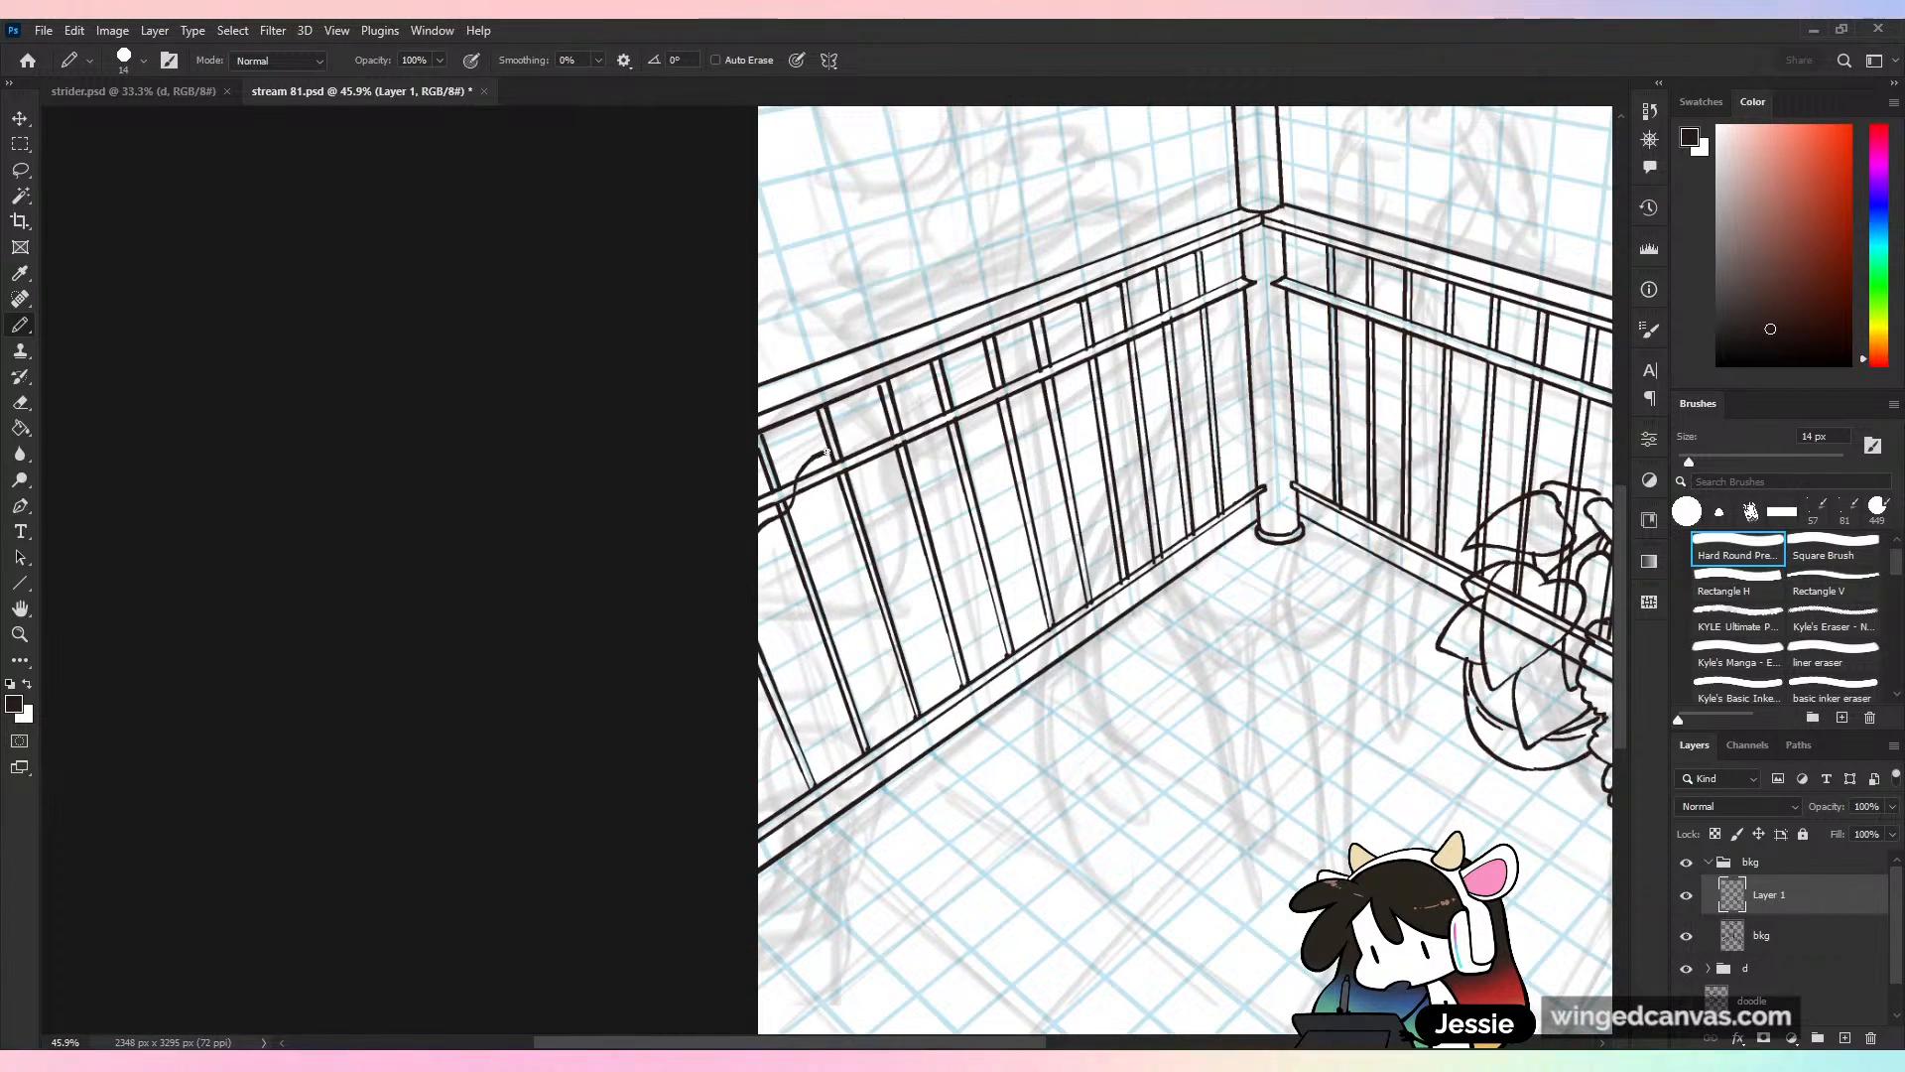
left_click_drag(826, 452, 928, 575)
key("ctrl+z")
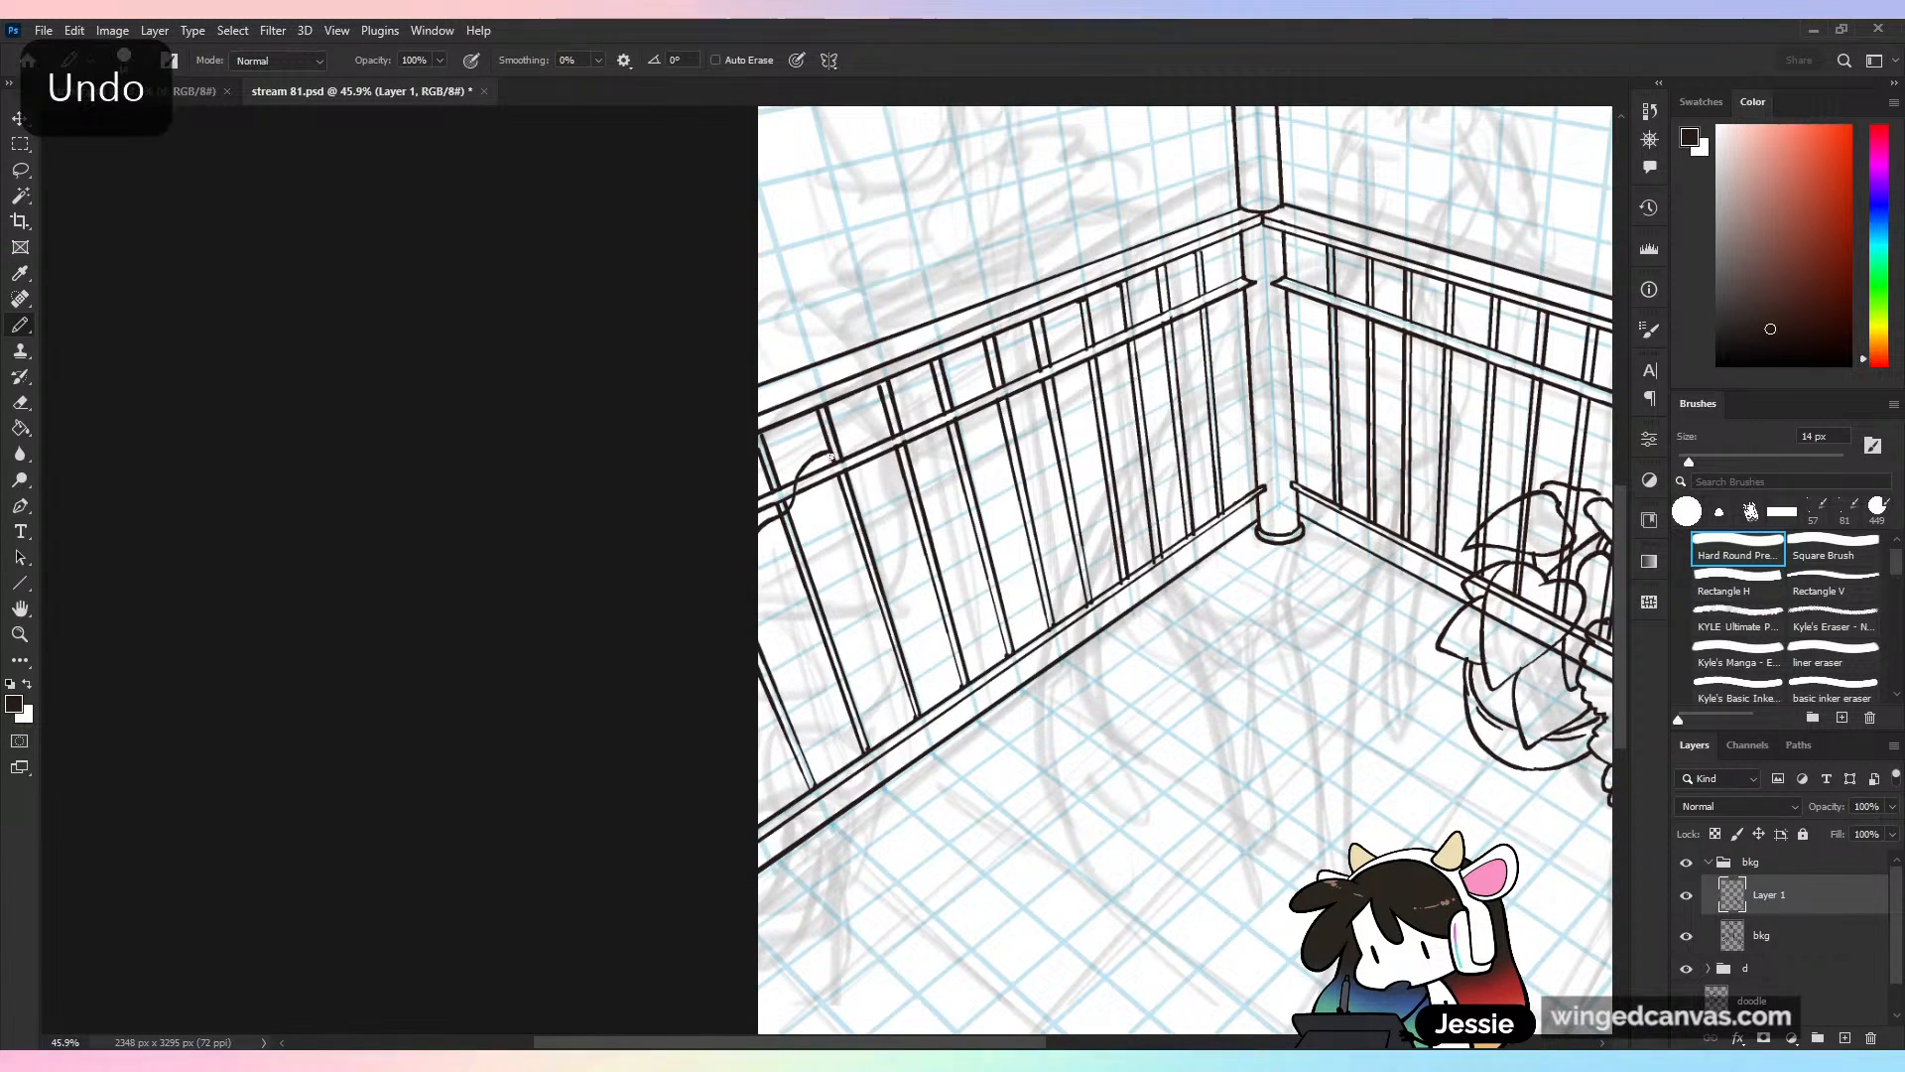
left_click_drag(828, 453, 919, 573)
mouse_move(760, 613)
left_mouse_down()
mouse_move(920, 579)
mouse_move(877, 602)
mouse_move(912, 593)
mouse_move(918, 564)
mouse_move(888, 601)
mouse_move(922, 574)
left_mouse_up()
key("ctrl+z")
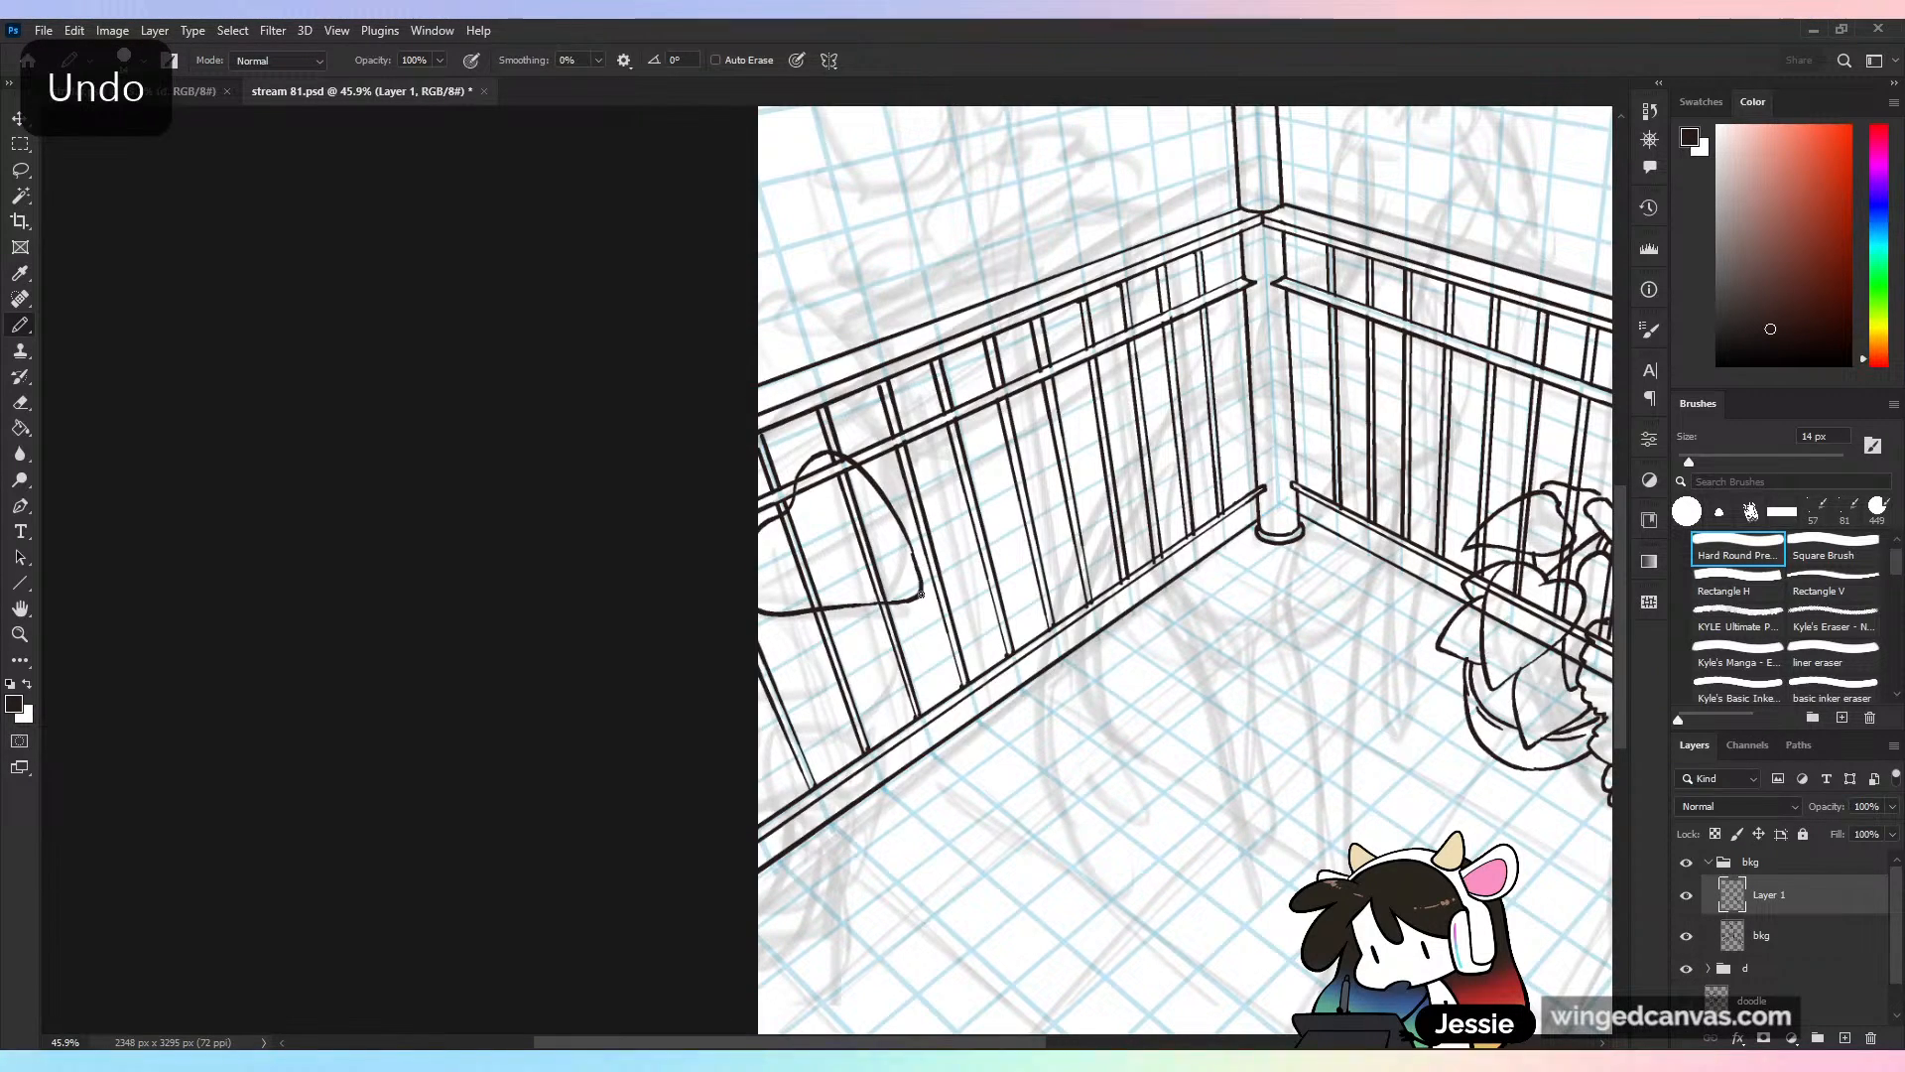
Draw a second large leaf hanging beneath the first one, with its tip reaching the railing's bottom rail
key("ctrl+minus")
key("ctrl+plus")
key("ctrl+z")
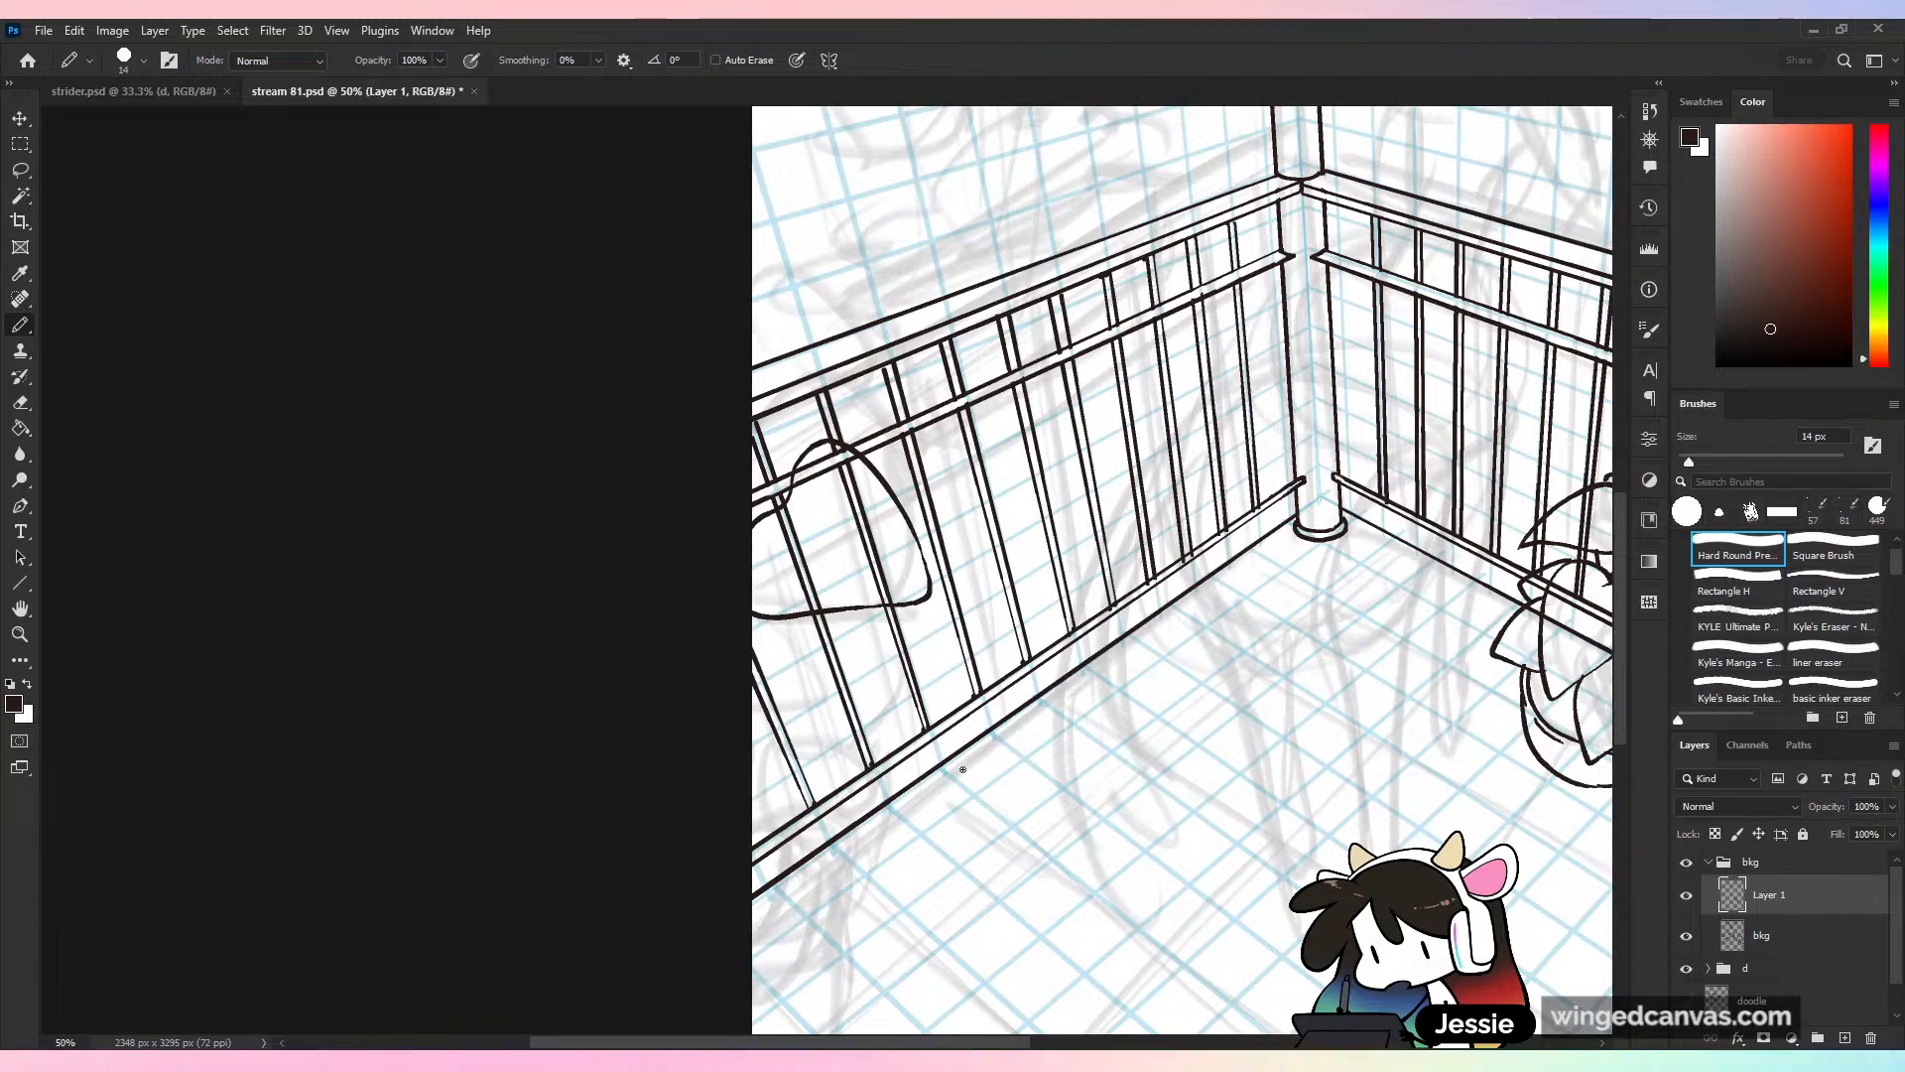
left_click_drag(962, 769, 988, 826)
left_click_drag(1181, 507, 1122, 507)
left_click_drag(1155, 774, 1231, 774)
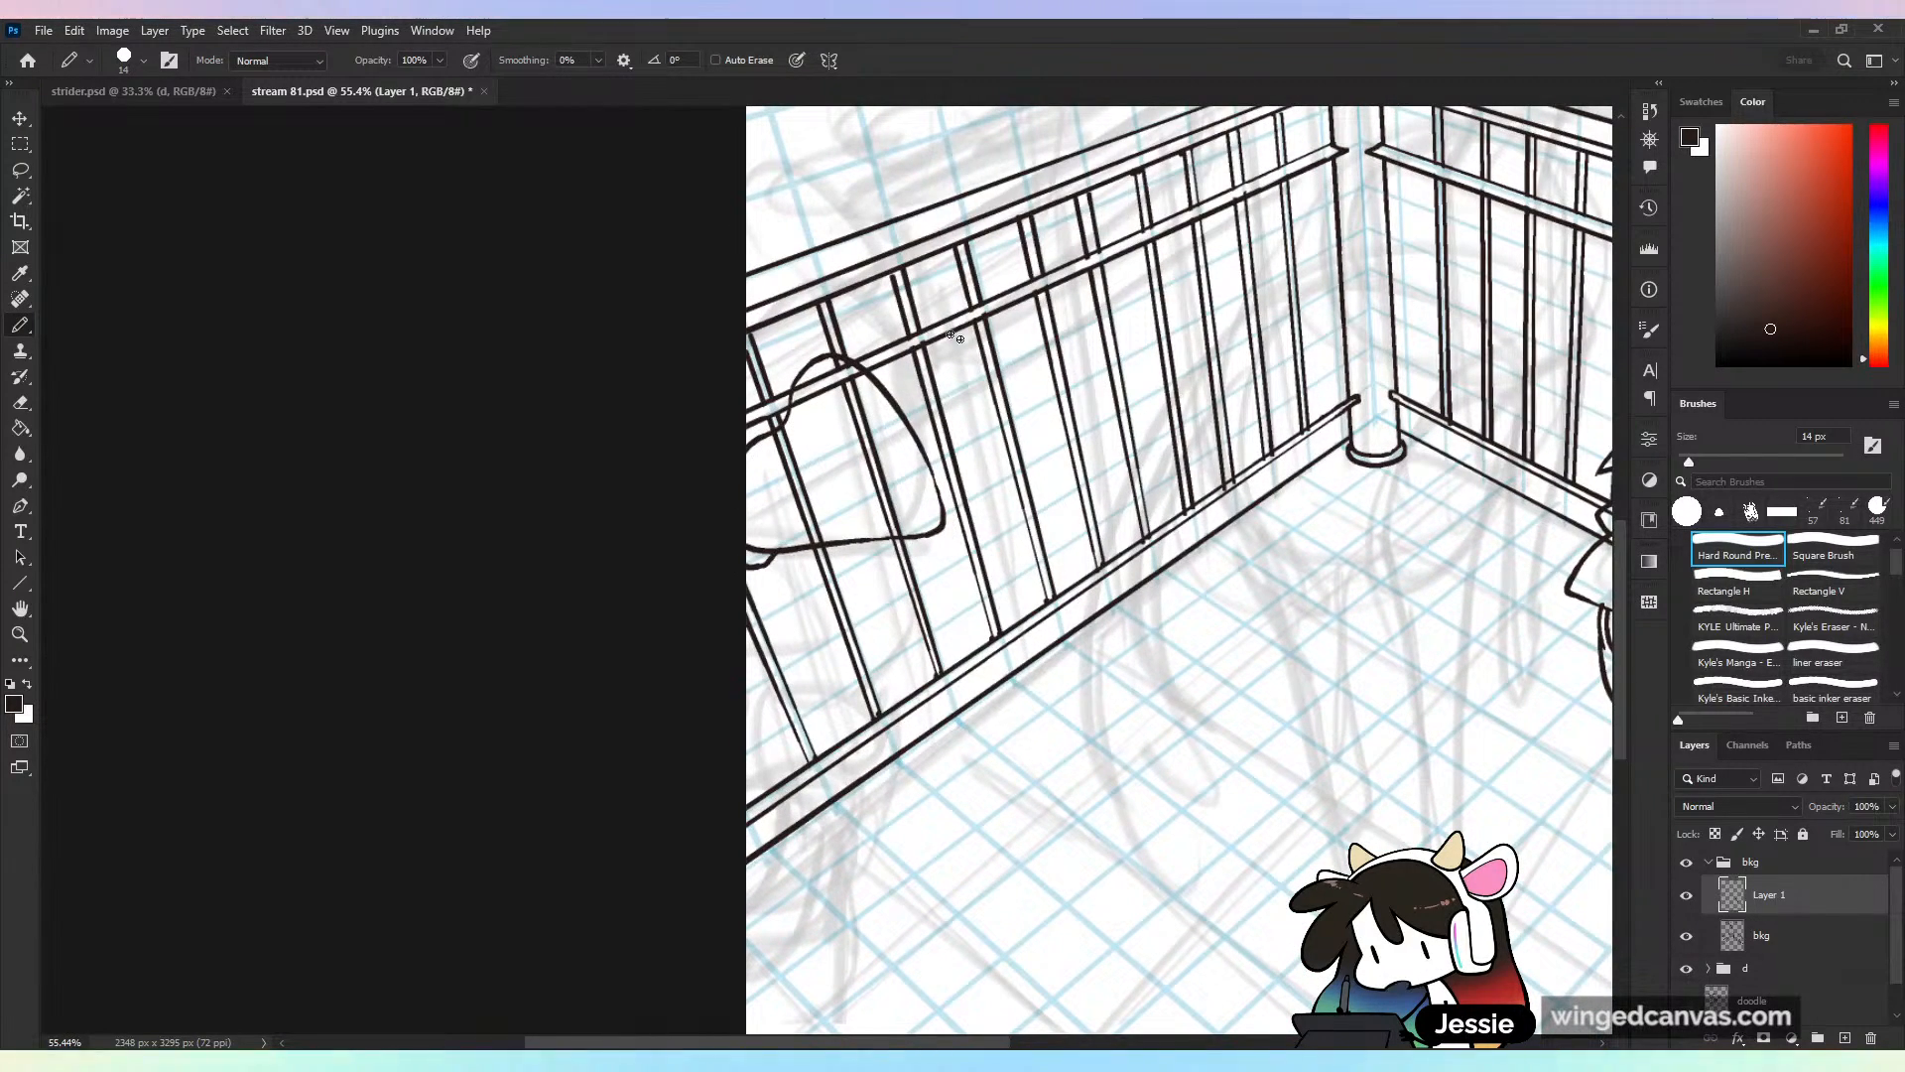
mouse_move(853, 548)
left_mouse_down()
mouse_move(875, 604)
mouse_move(873, 695)
left_mouse_up()
key("ctrl+z")
left_click_drag(855, 541, 896, 739)
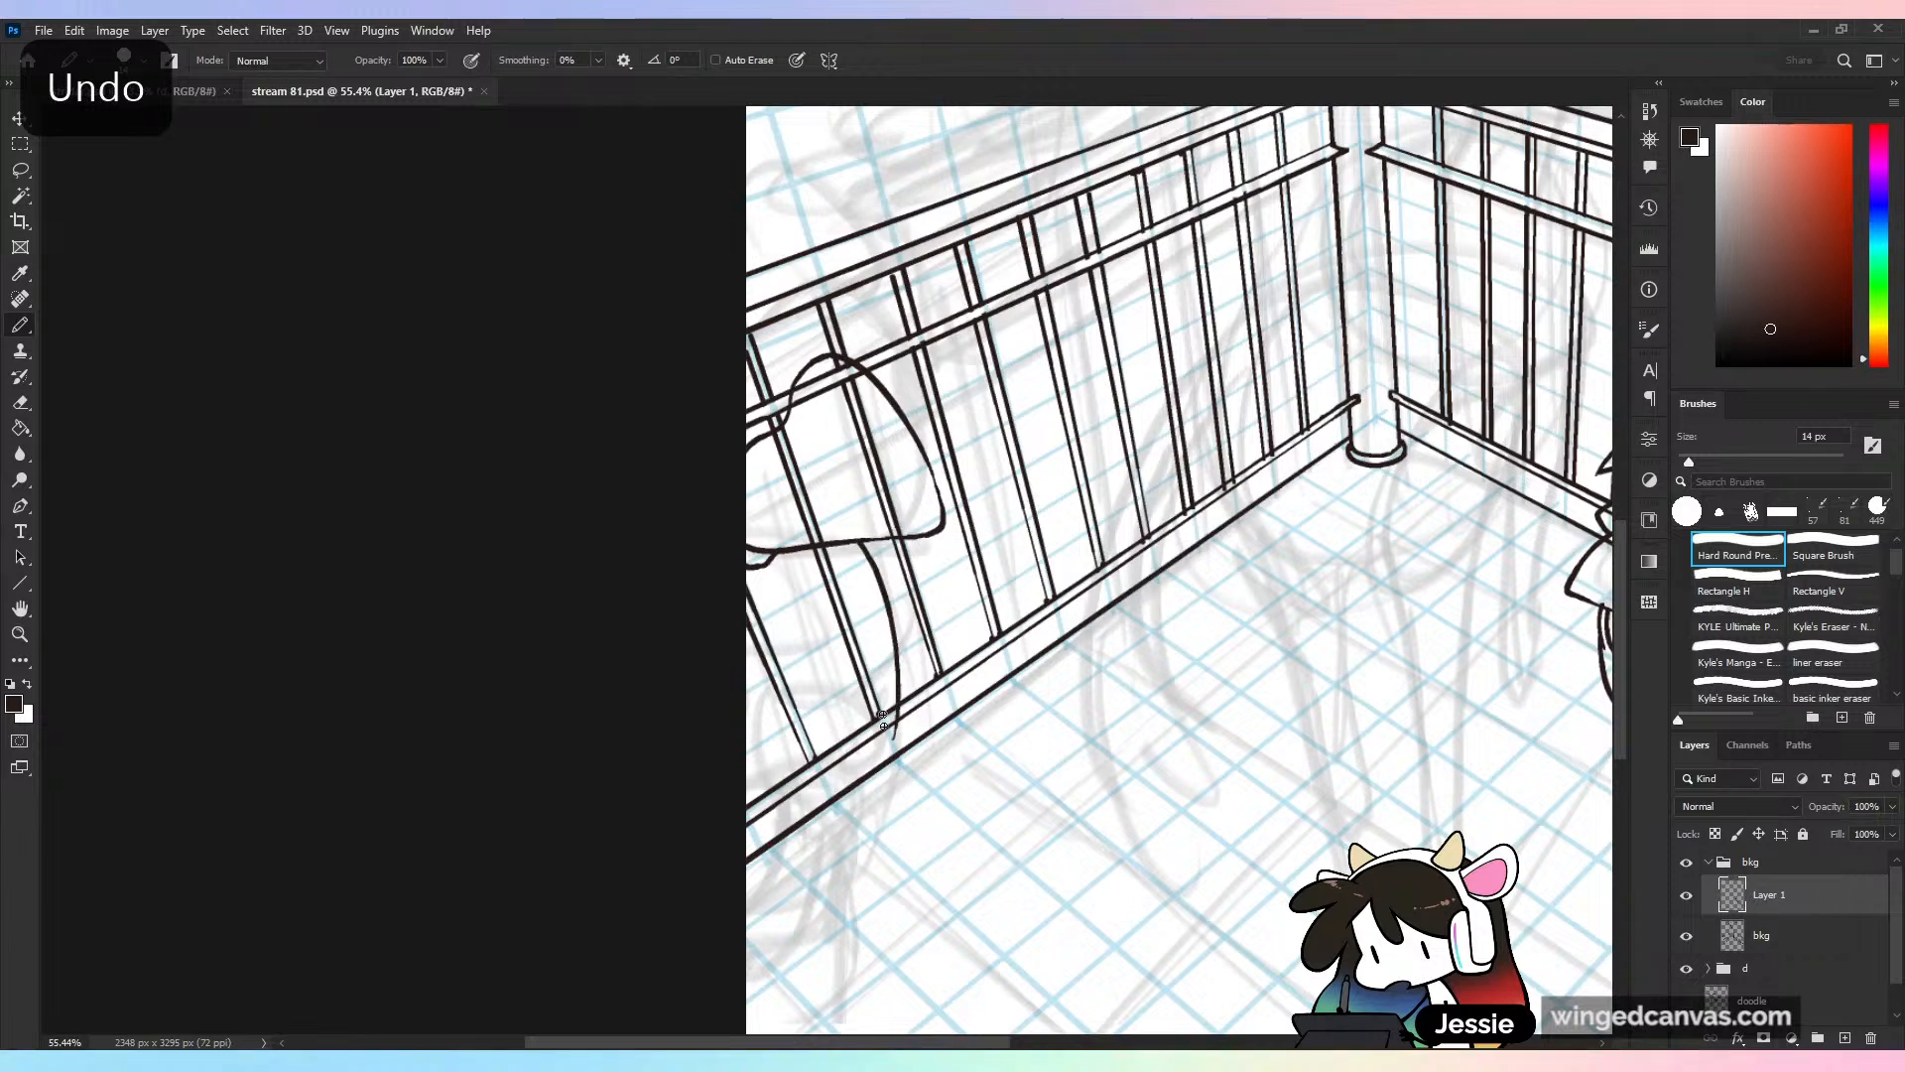
mouse_move(761, 671)
left_mouse_down()
mouse_move(792, 709)
mouse_move(879, 751)
left_mouse_up()
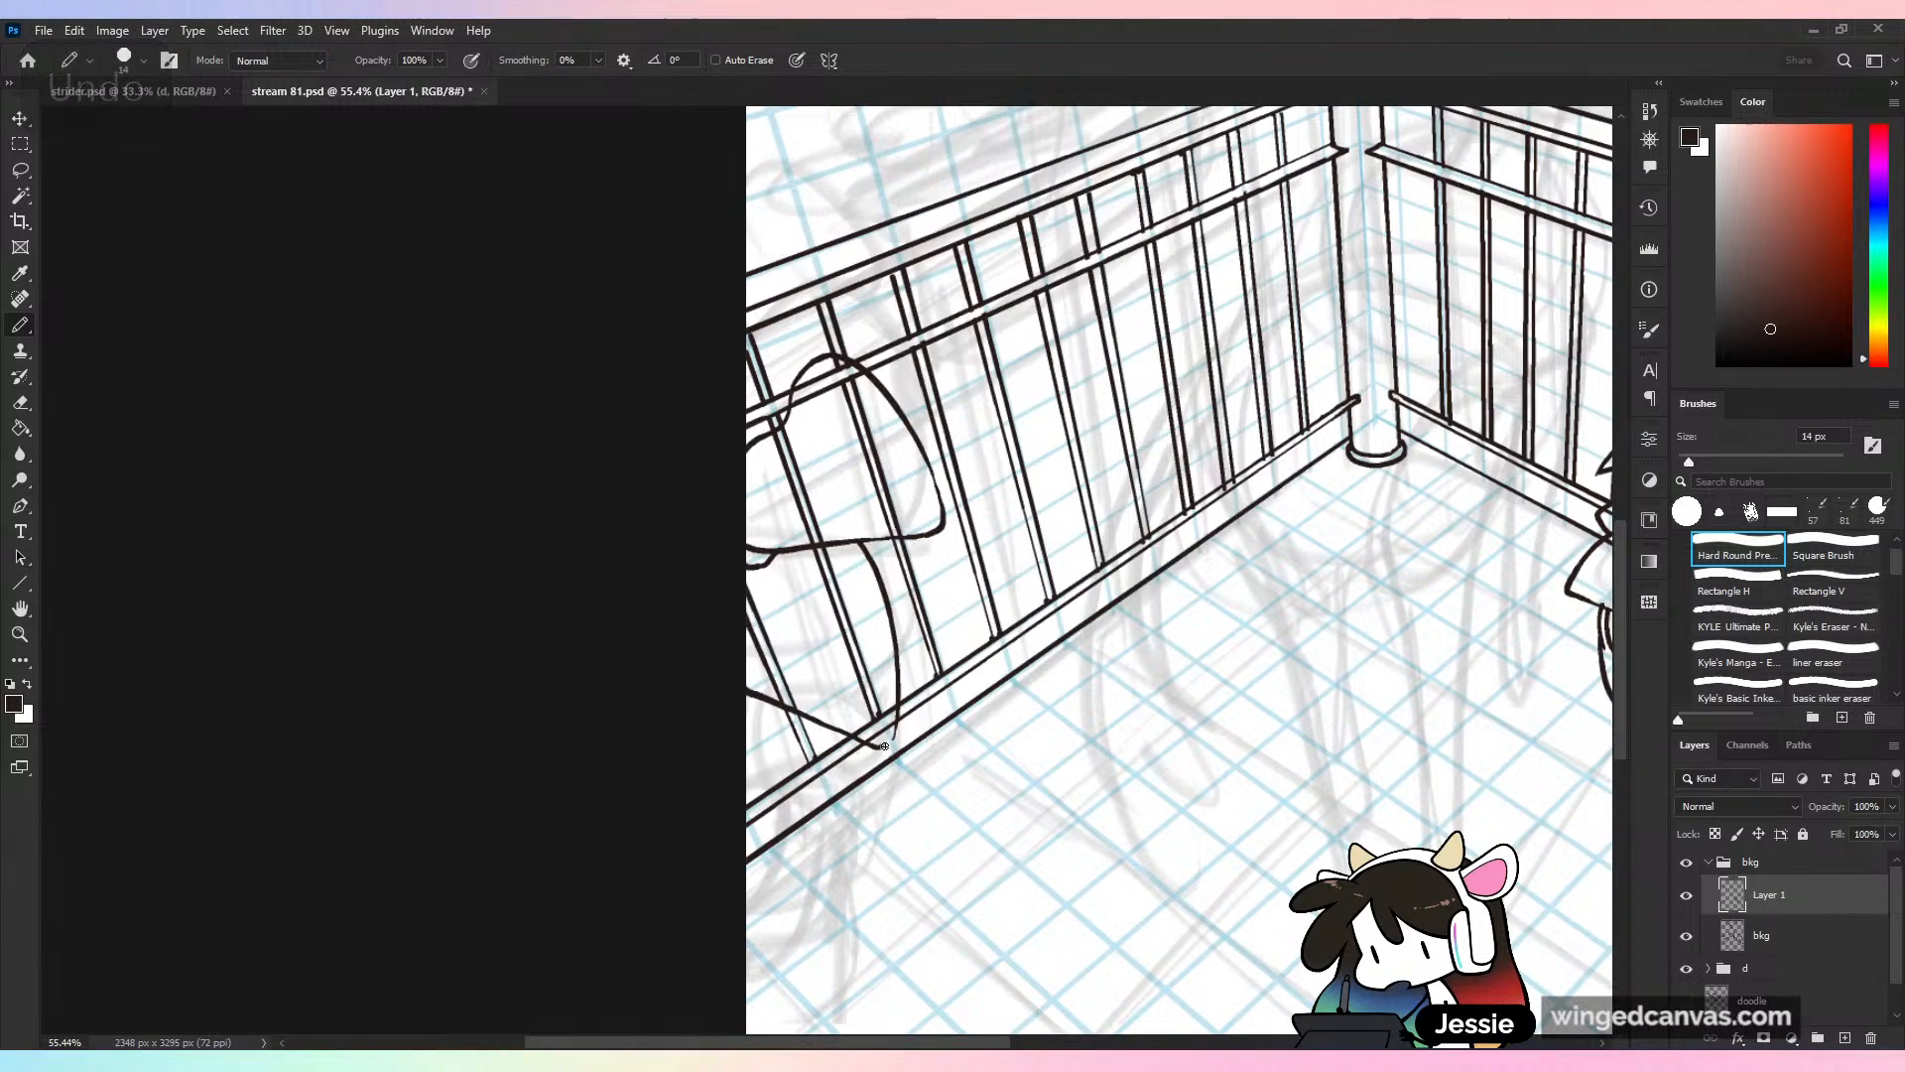
key("ctrl+z")
mouse_move(761, 698)
left_mouse_down()
mouse_move(788, 627)
mouse_move(856, 737)
left_mouse_up()
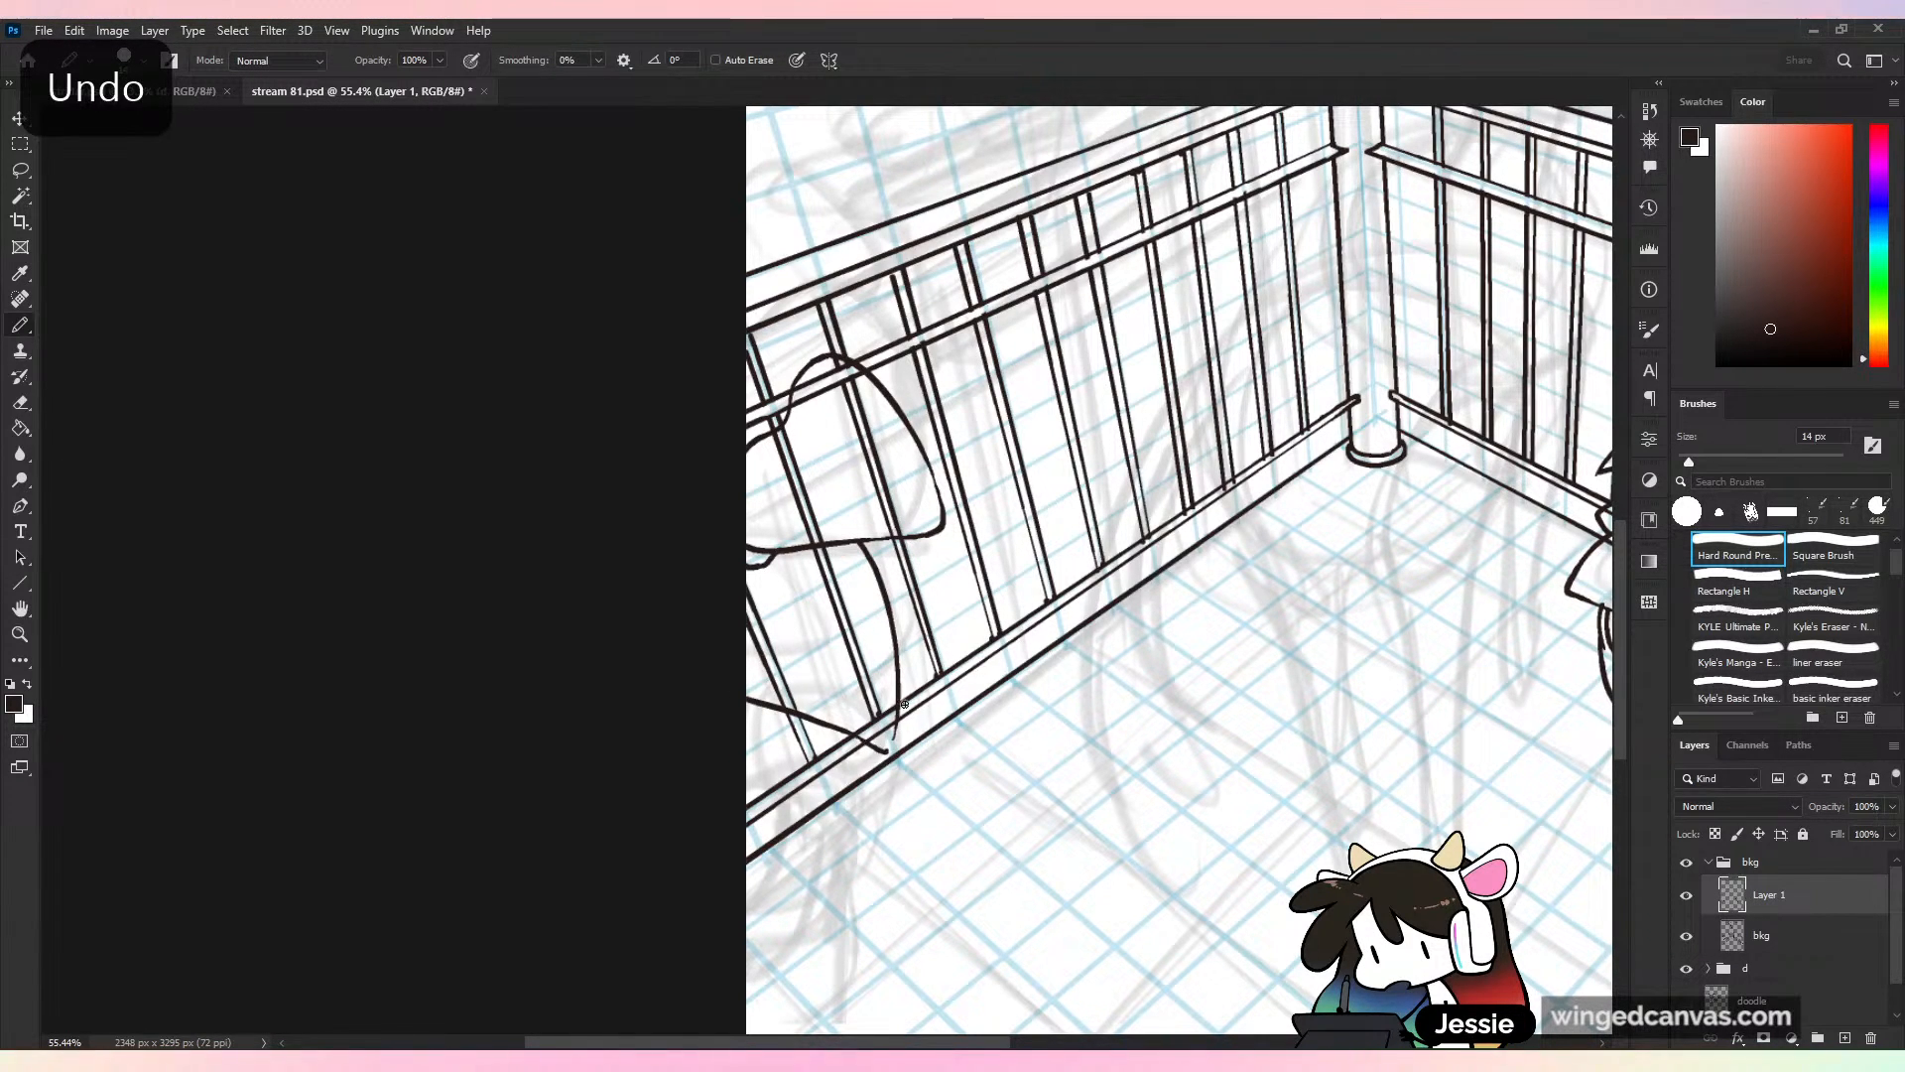
Draw a third curved leaf above the first one, arching from the canvas edge across the top rail
key("ctrl+minus")
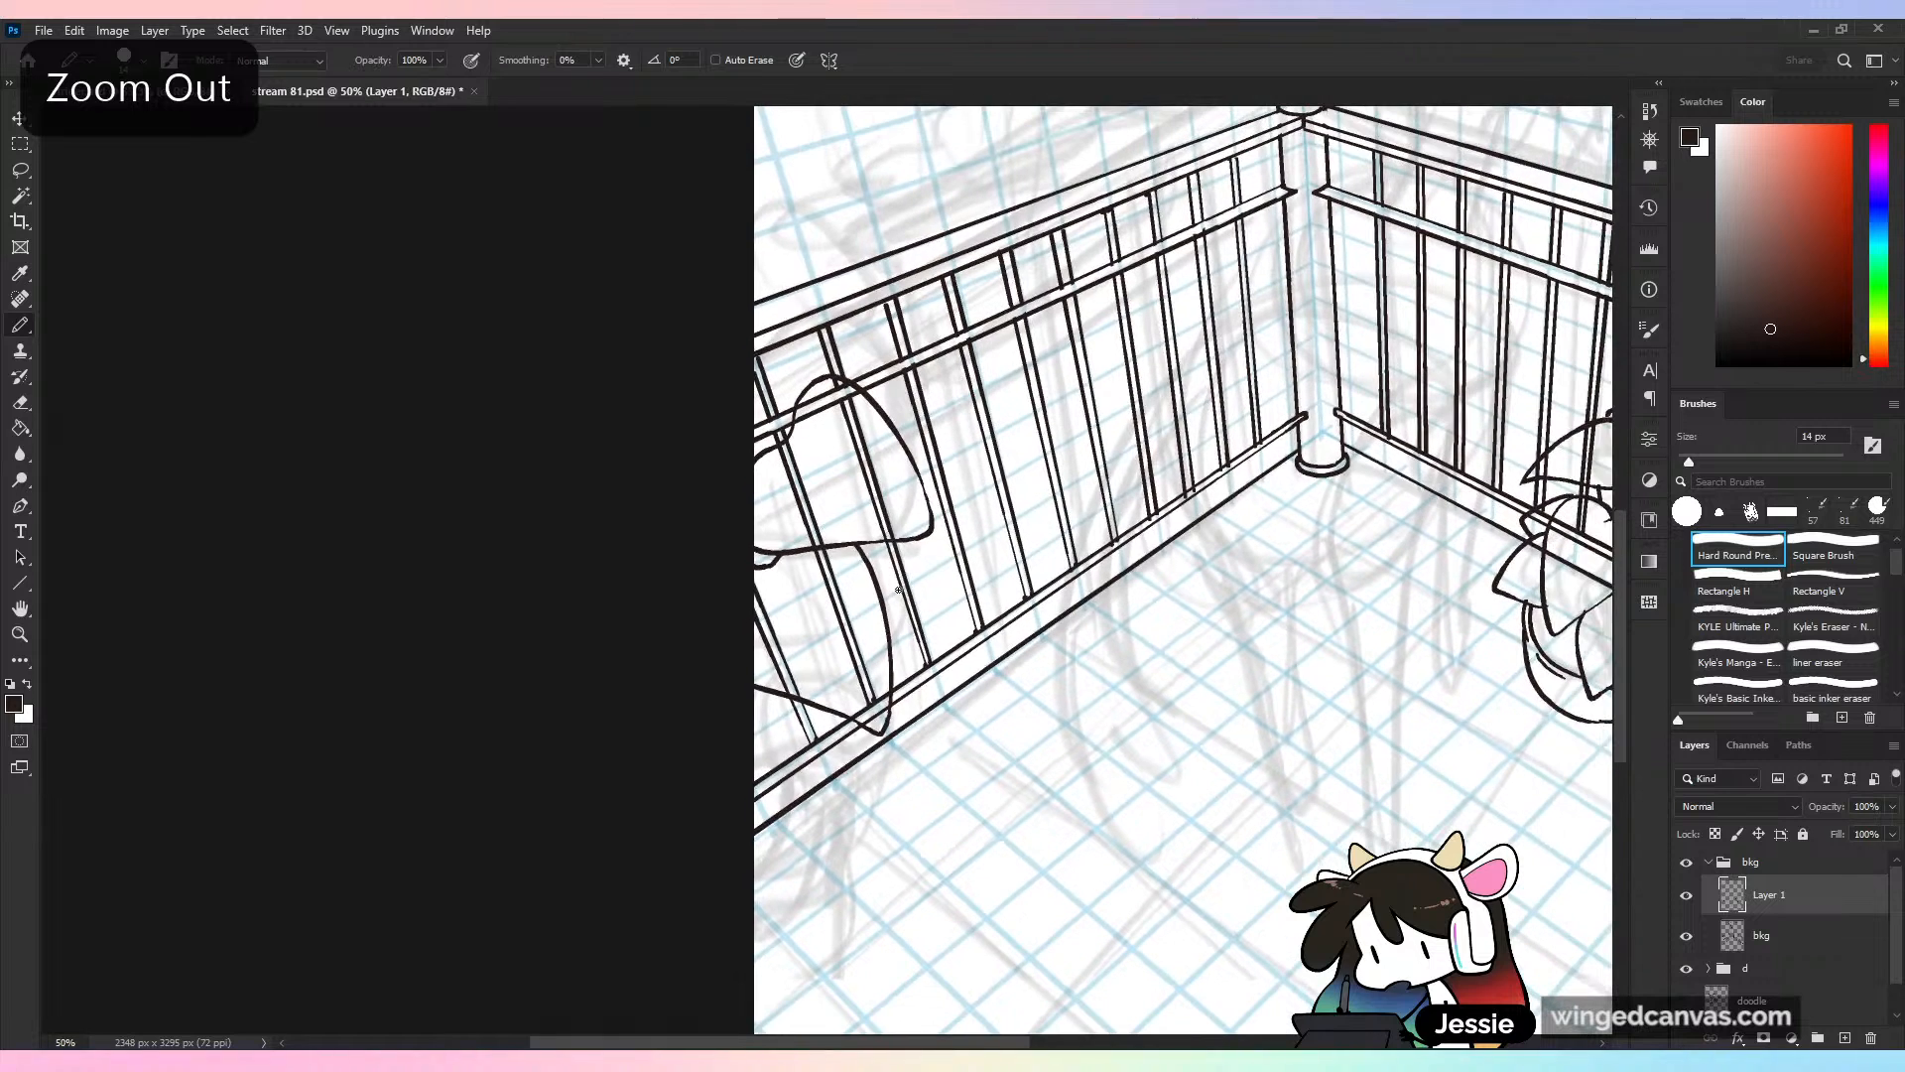
left_click_drag(860, 221, 897, 371)
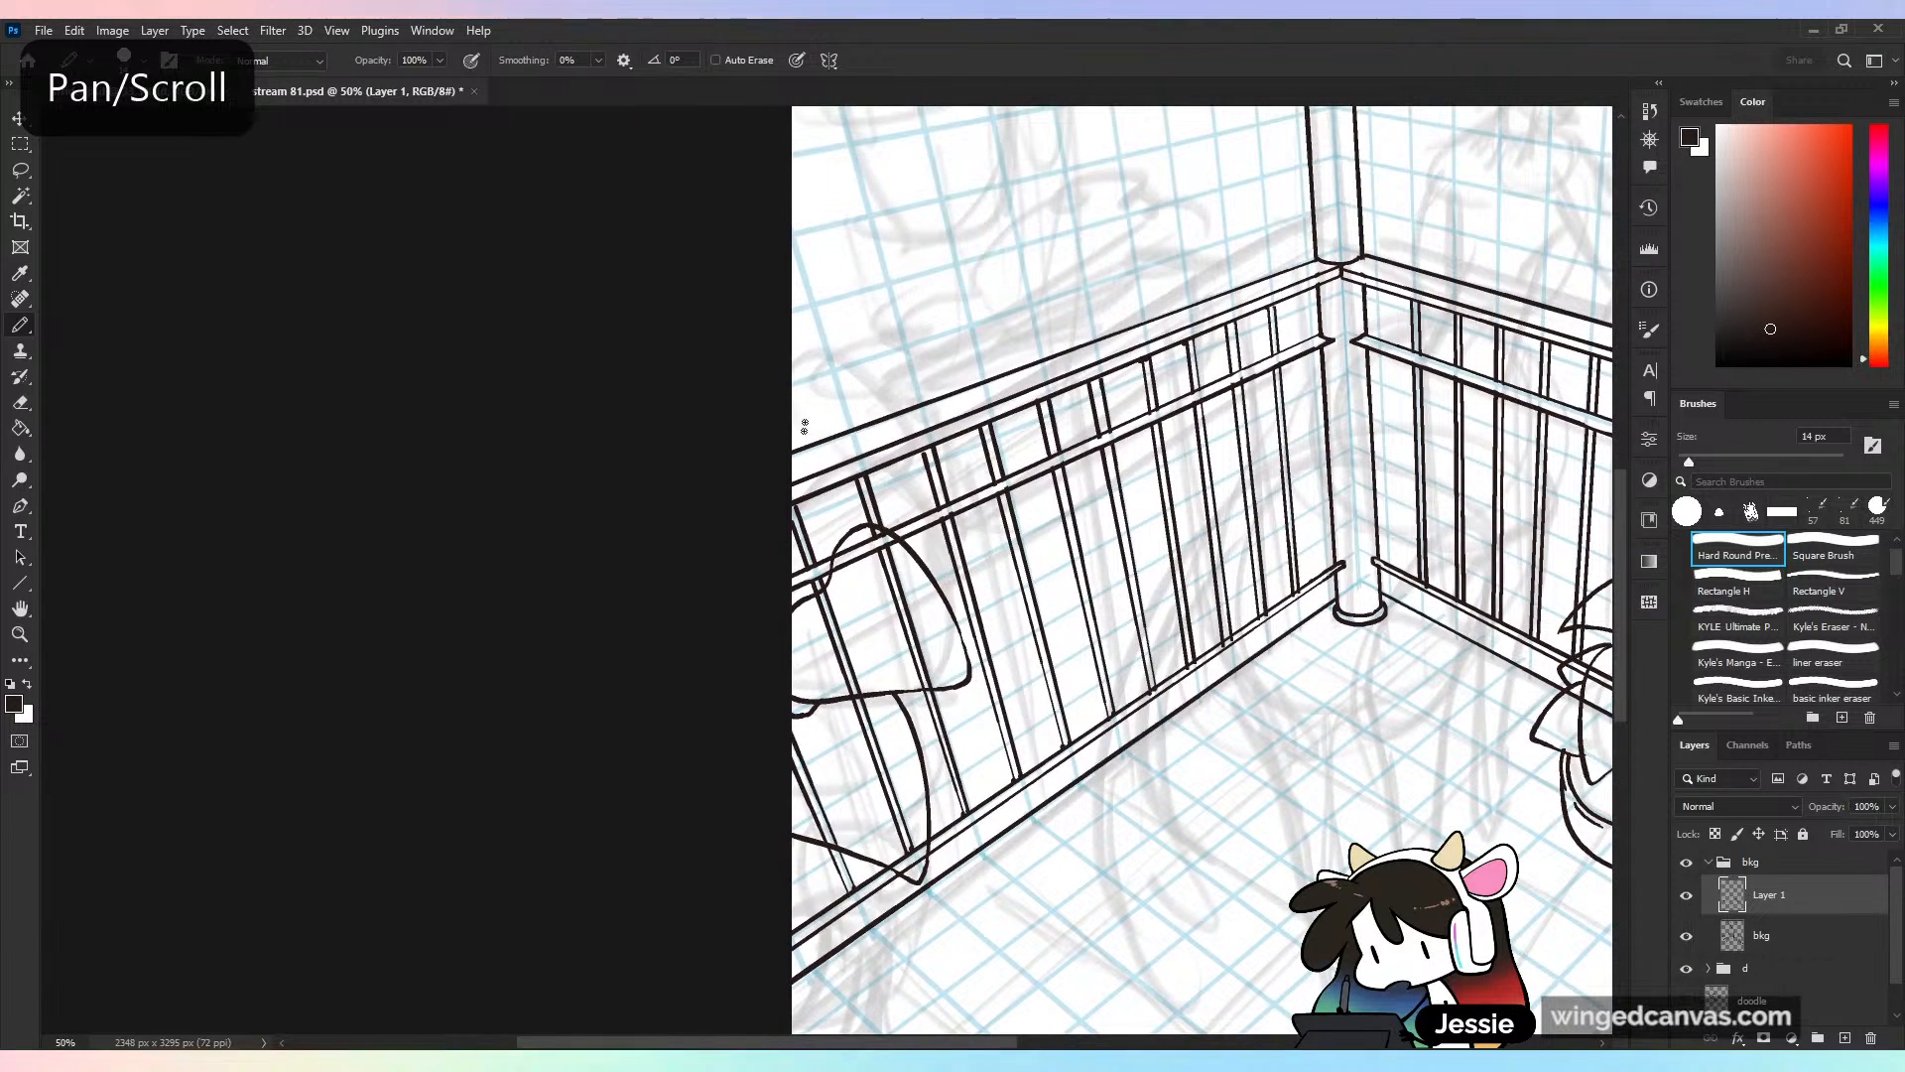
mouse_move(792, 442)
left_mouse_down()
mouse_move(914, 524)
mouse_move(933, 564)
left_mouse_up()
key("ctrl+z")
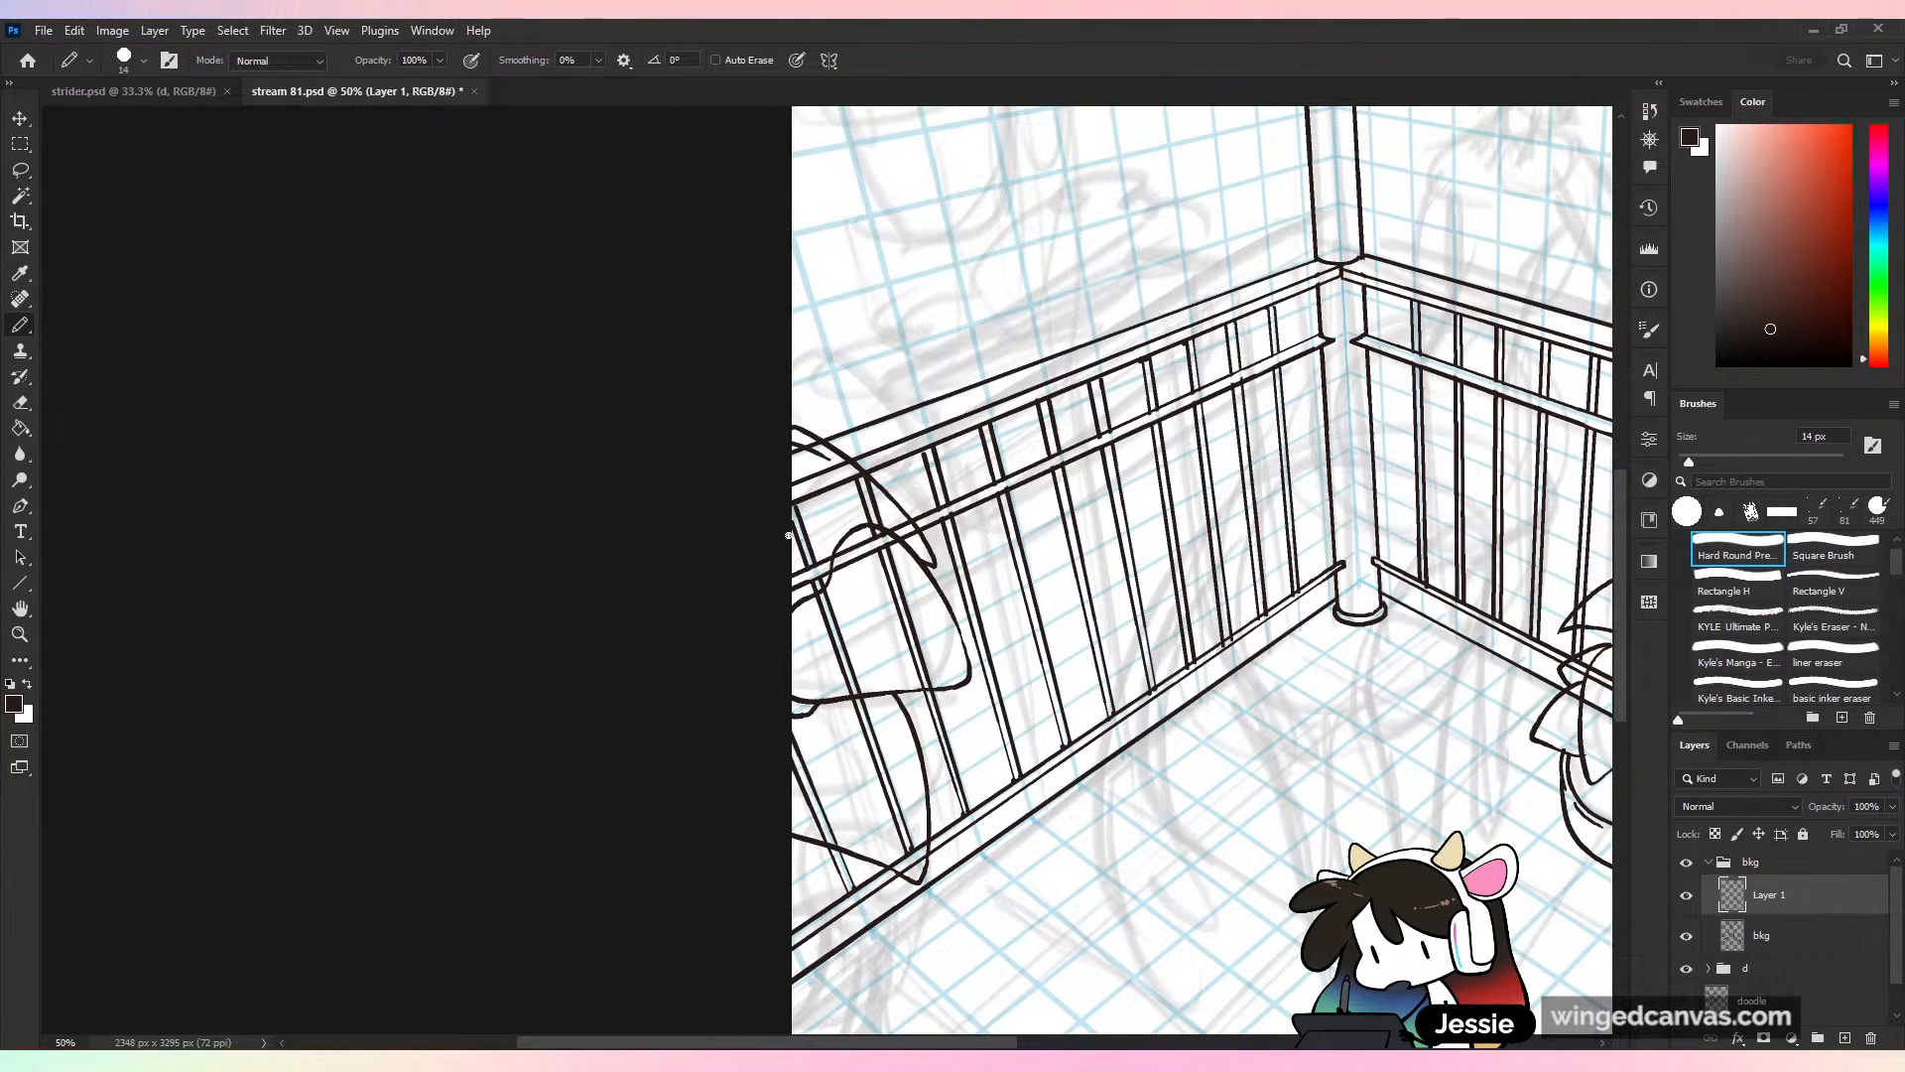
key("ctrl+z")
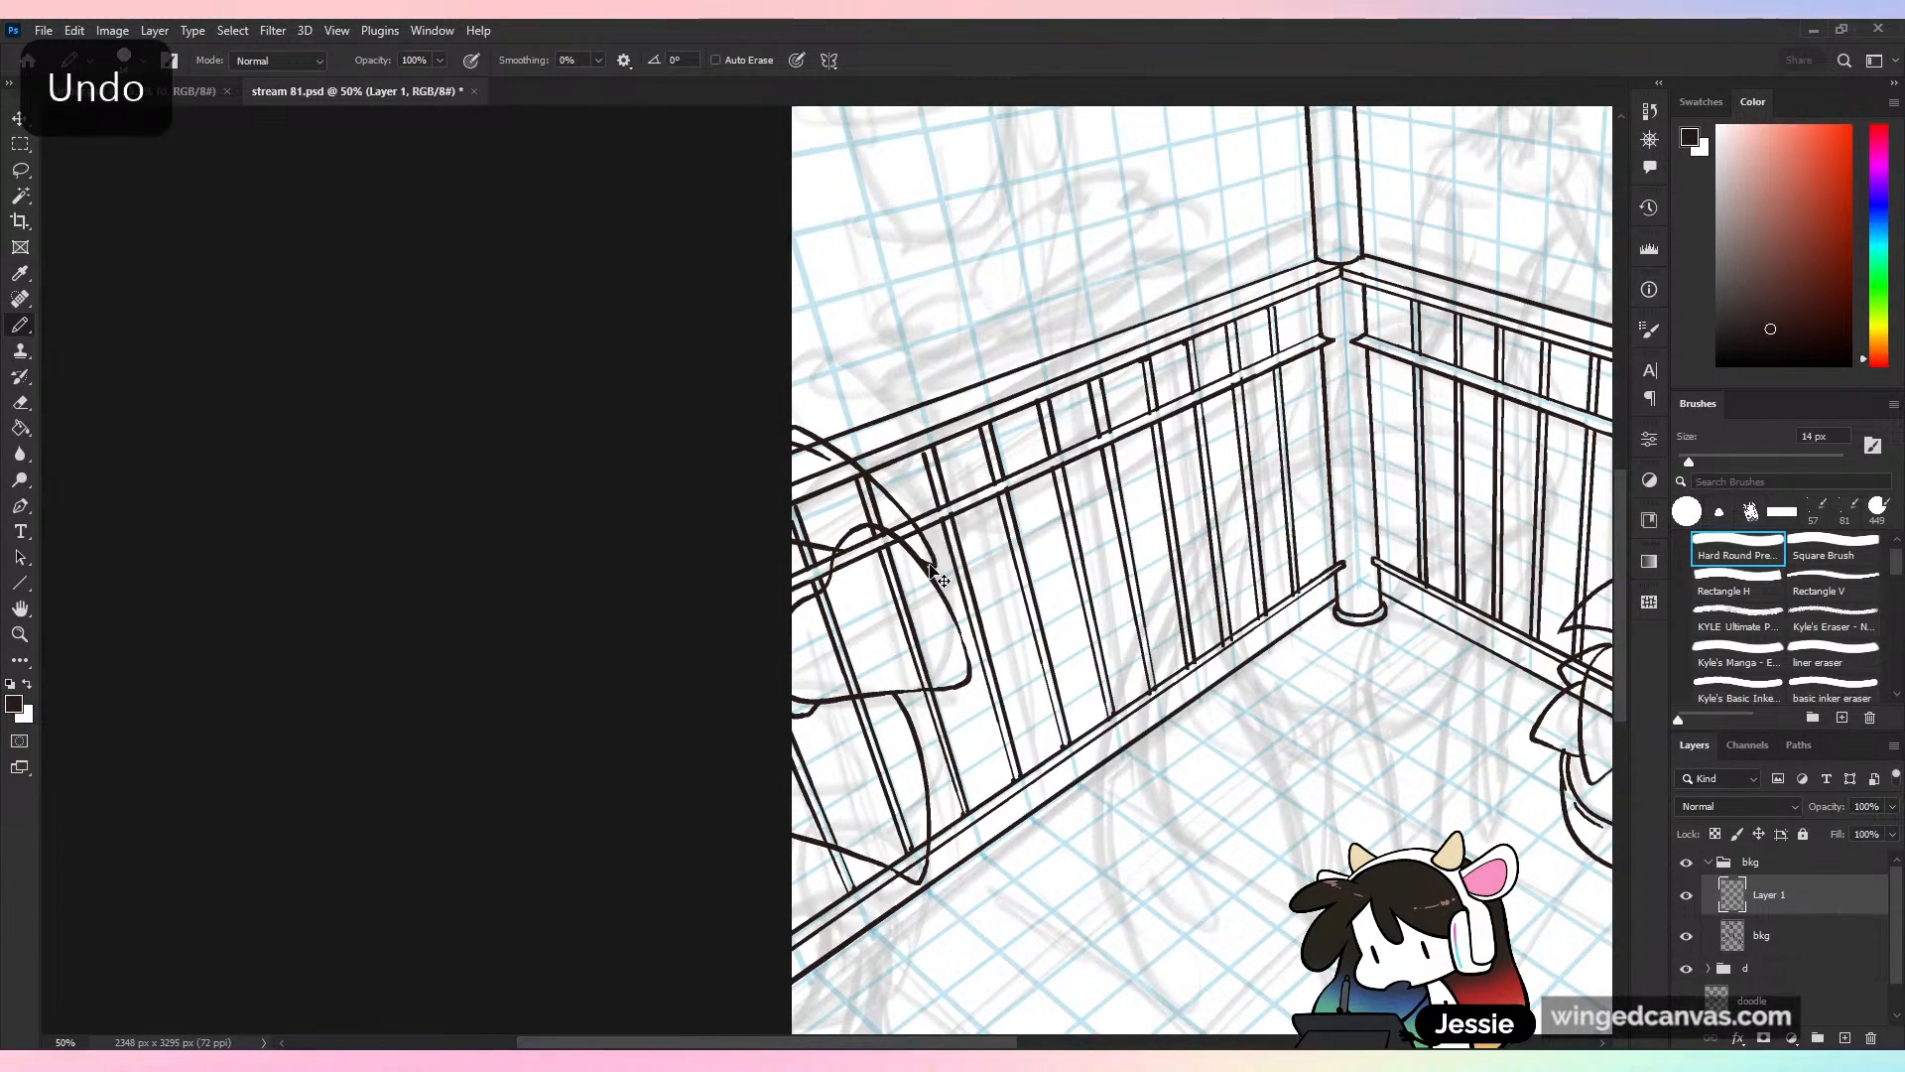
key("ctrl+plus")
key("ctrl+plus")
key("ctrl+minus")
key("ctrl+minus")
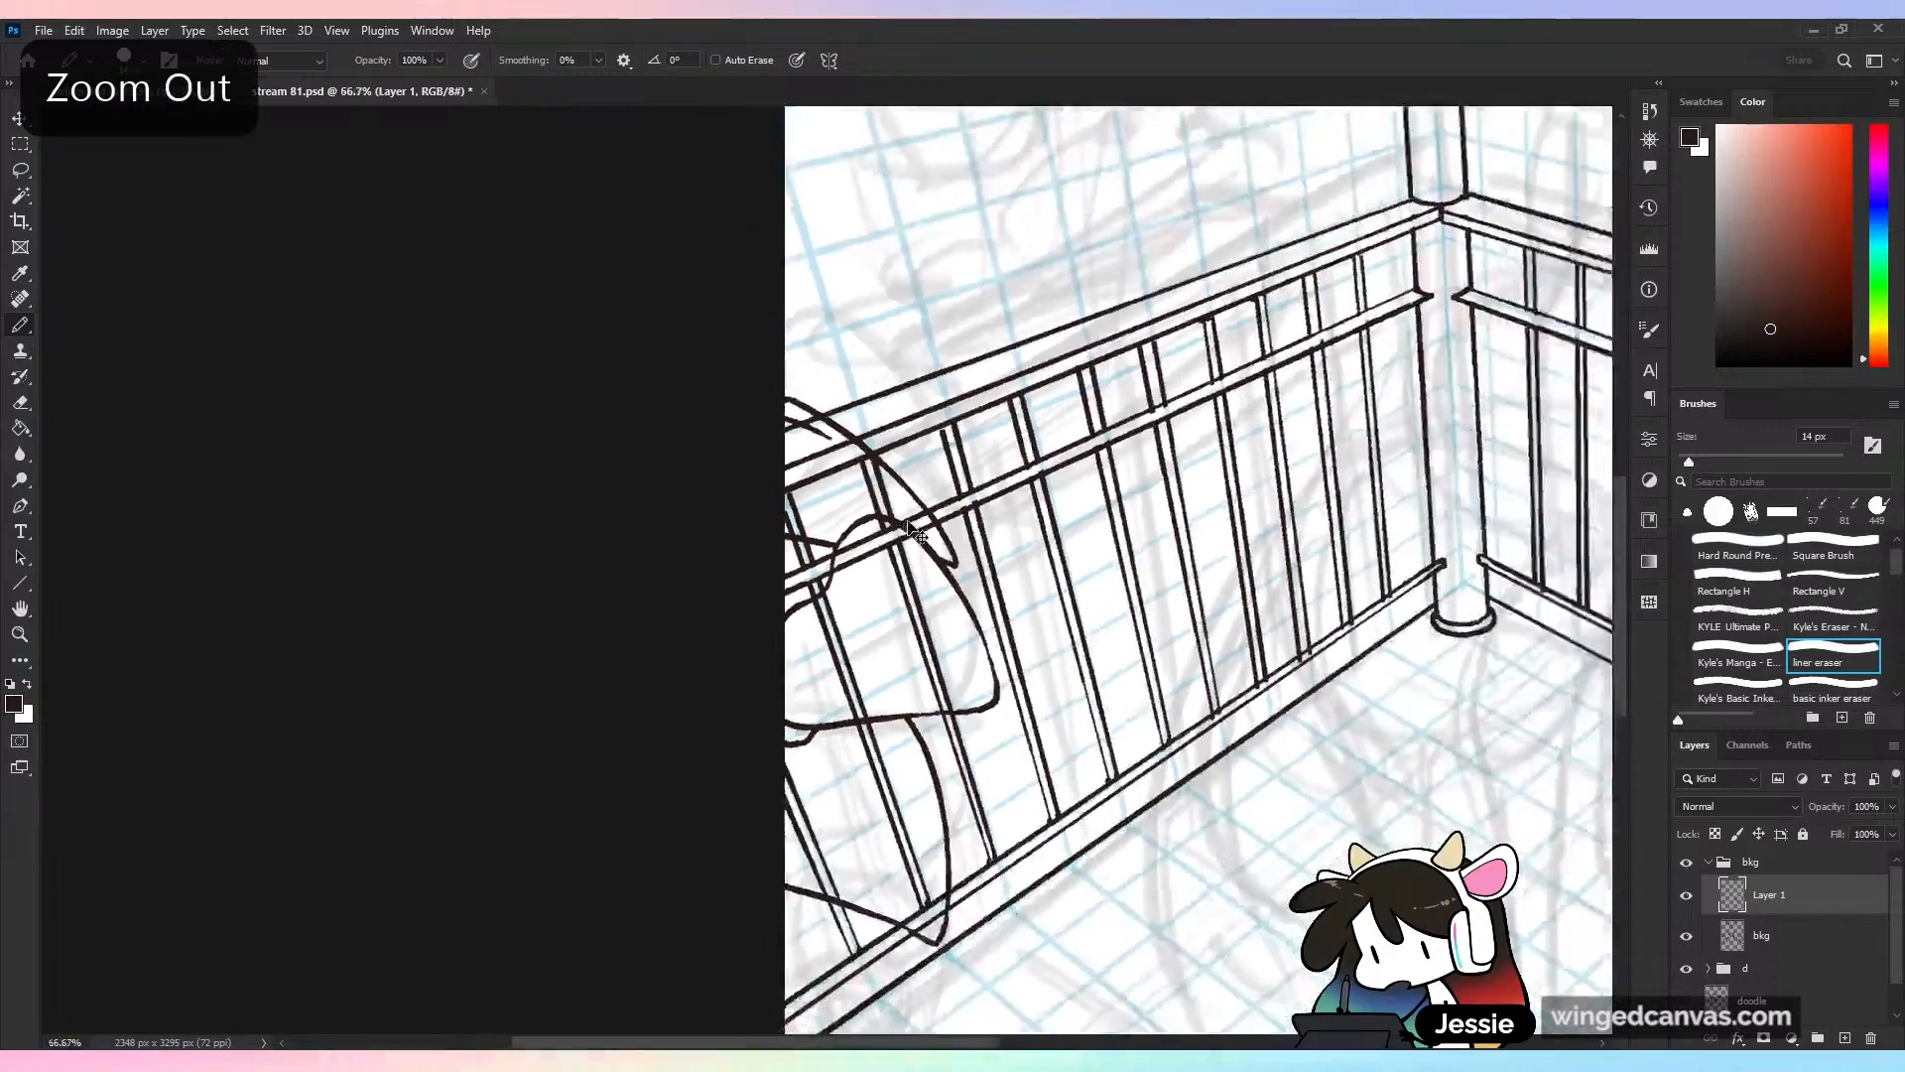
Lower the bkg layer's opacity to 42% and reselect Layer 1
key("ctrl+minus")
left_click(1762, 934)
left_click(1892, 806)
left_click_drag(1892, 830, 1848, 844)
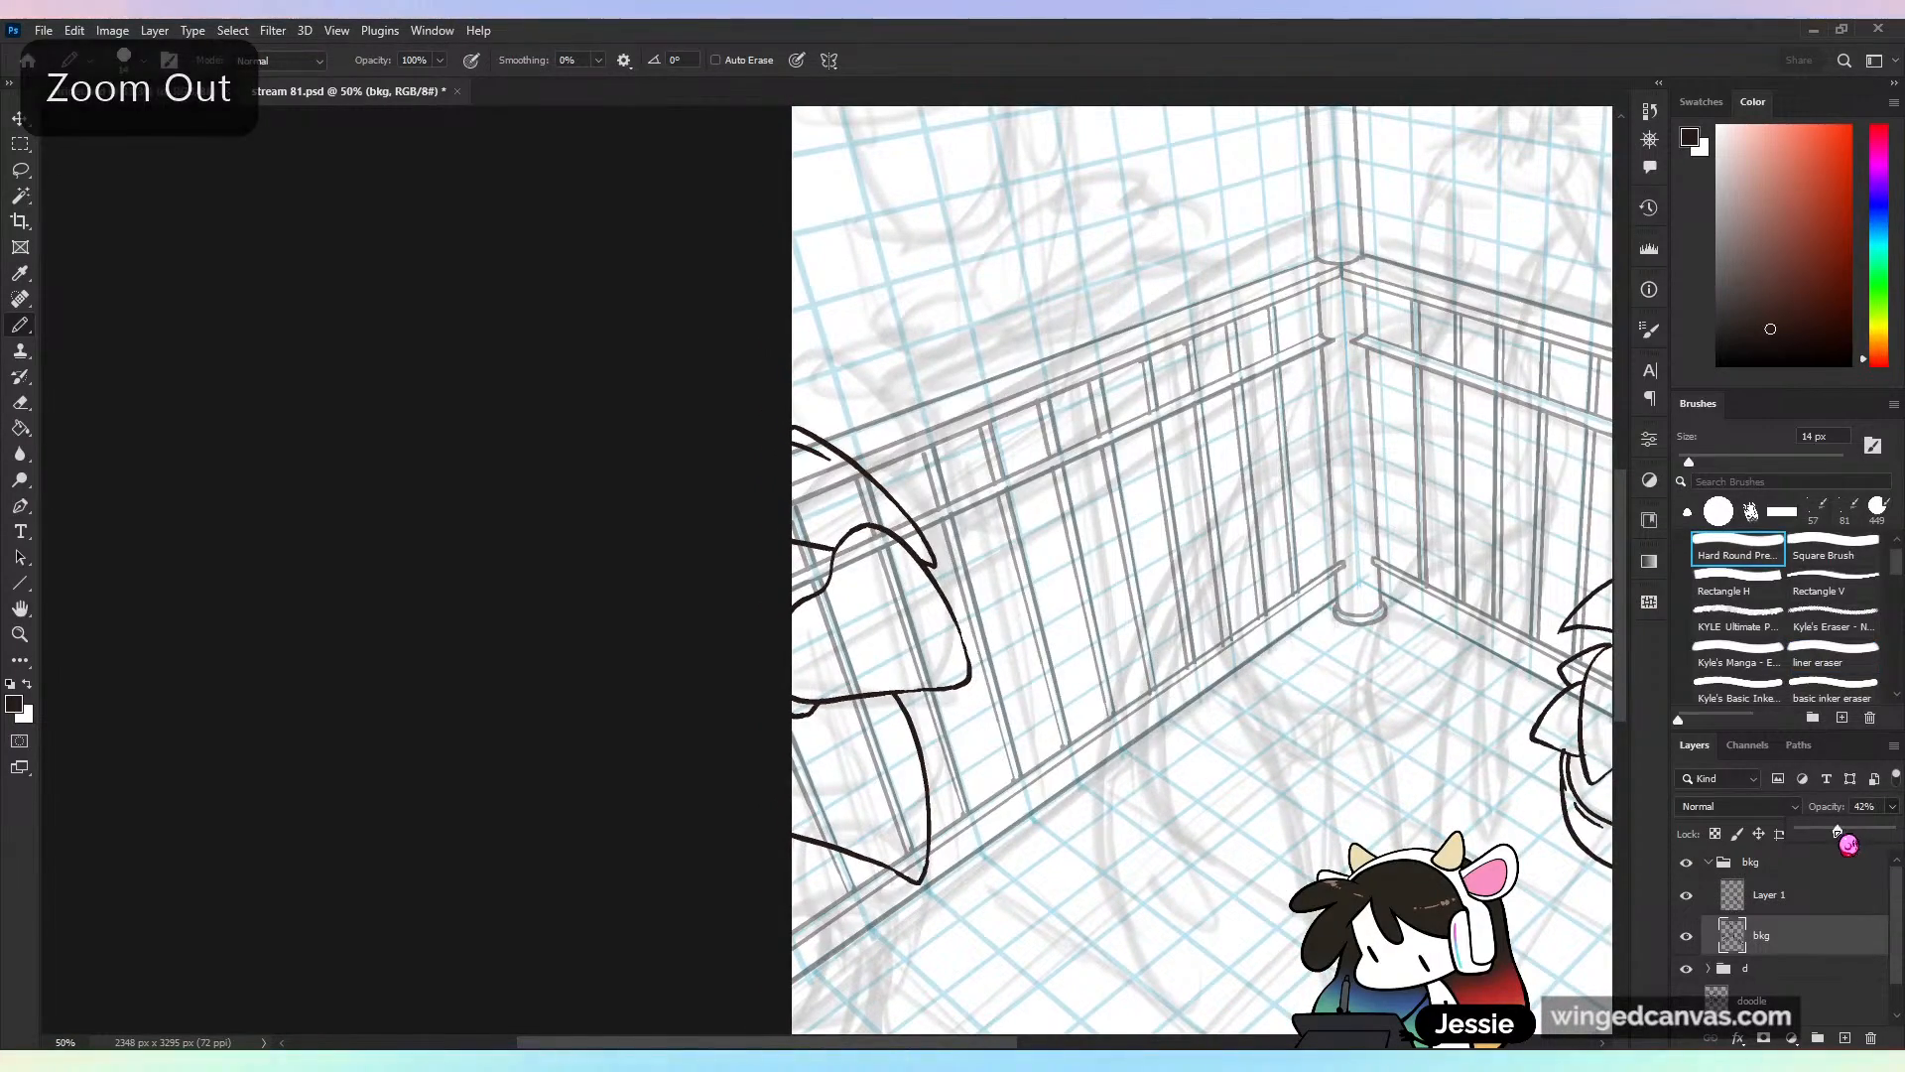
left_click(1826, 888)
Draw a curved central vein with short texture dashes inside the middle leaf
scroll(1201, 570, "down", 3)
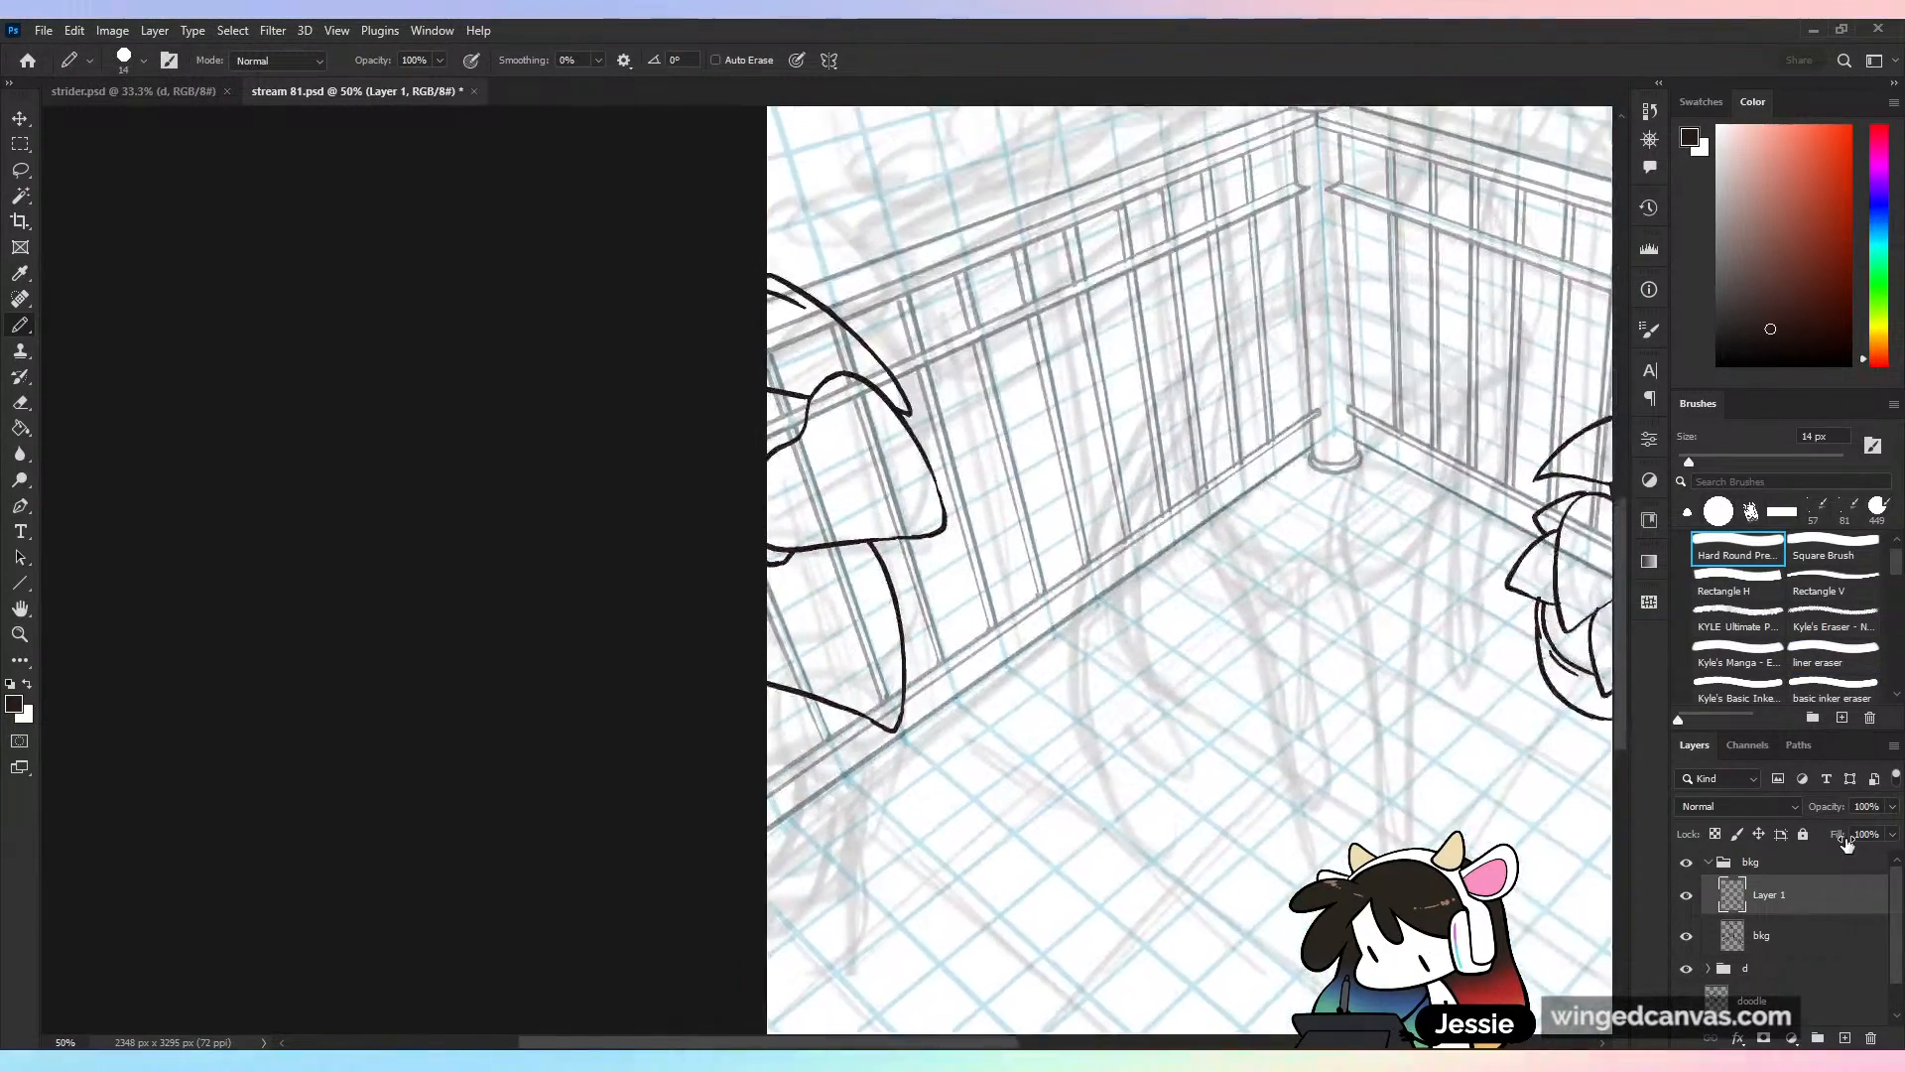
scroll(1189, 571, "up", 2)
left_click_drag(782, 516, 853, 547)
key("ctrl+z")
key("ctrl+z")
left_click_drag(861, 544, 872, 574)
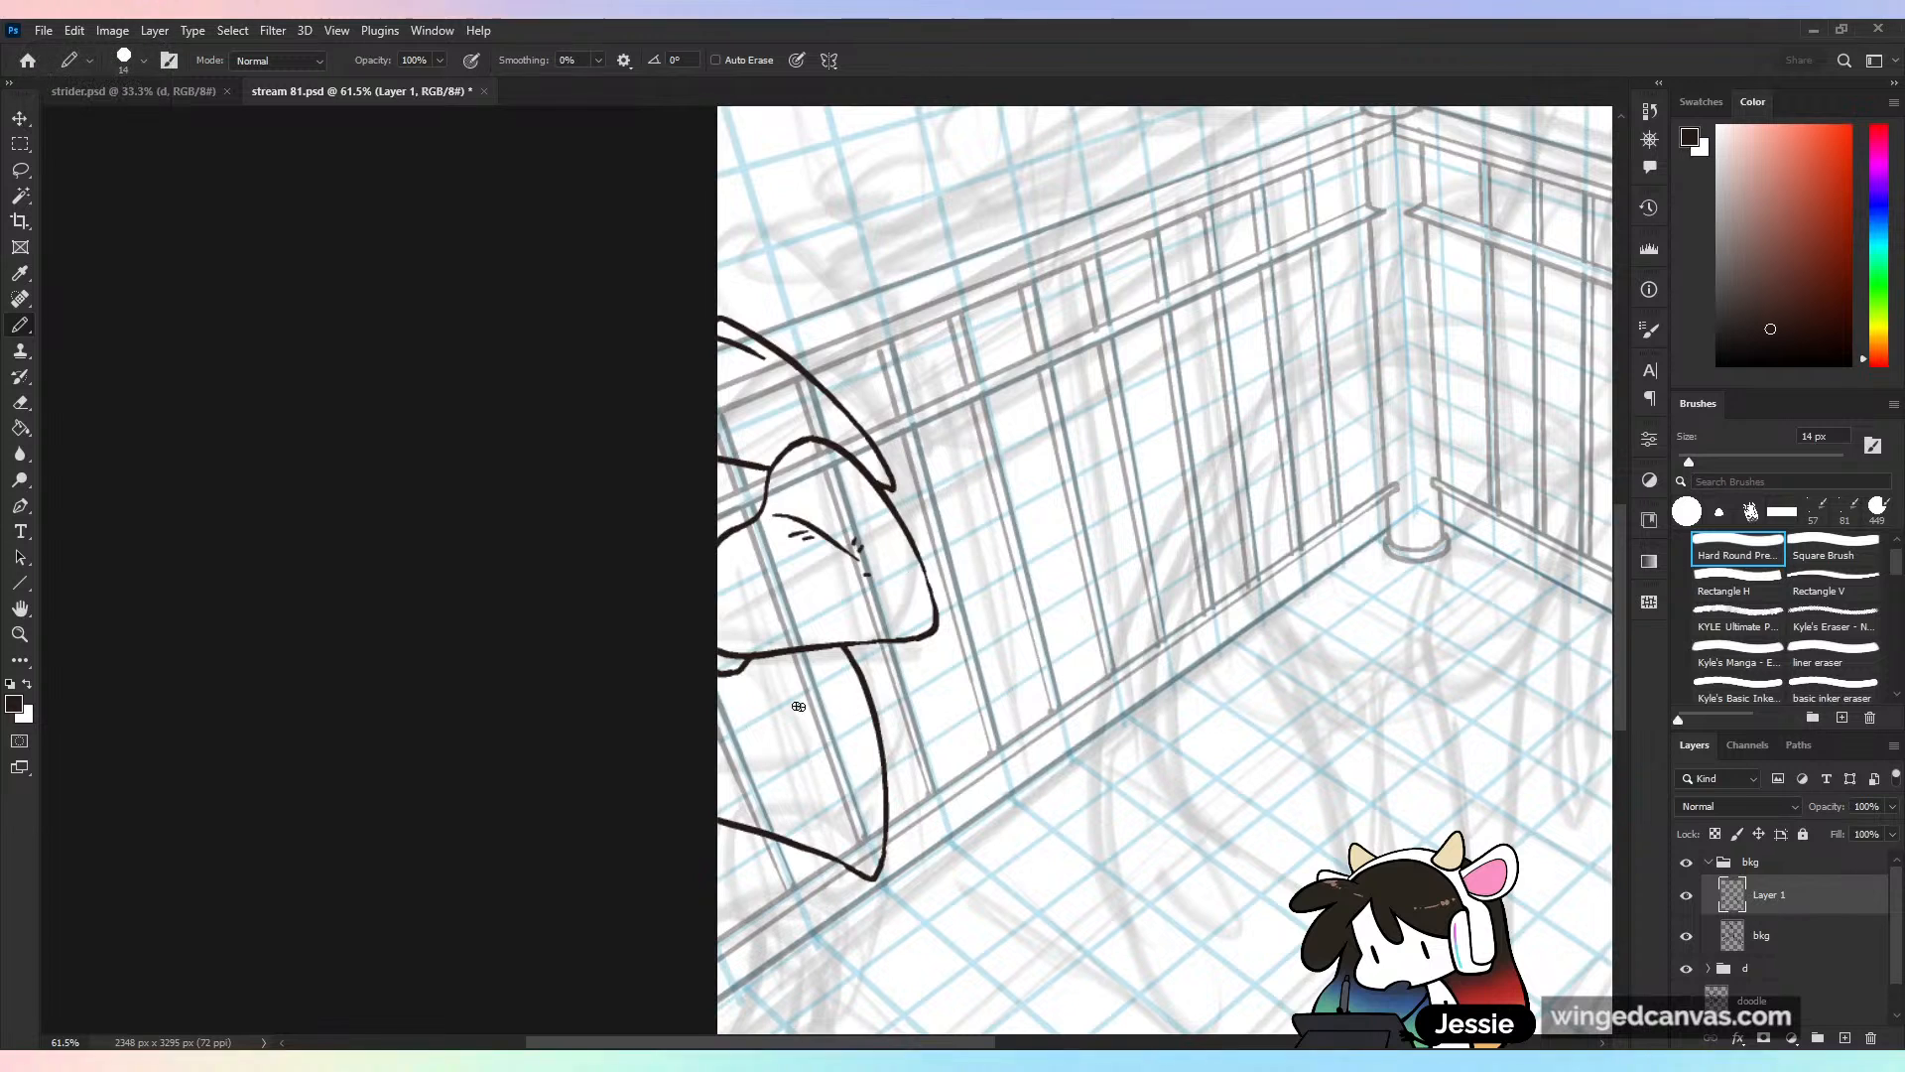
Add veins and short texture dashes to the lower leaf and the topmost leaf
left_click_drag(763, 690, 839, 781)
key("ctrl+z")
mouse_move(757, 683)
left_mouse_down()
mouse_move(839, 787)
mouse_move(813, 763)
mouse_move(834, 757)
left_mouse_up()
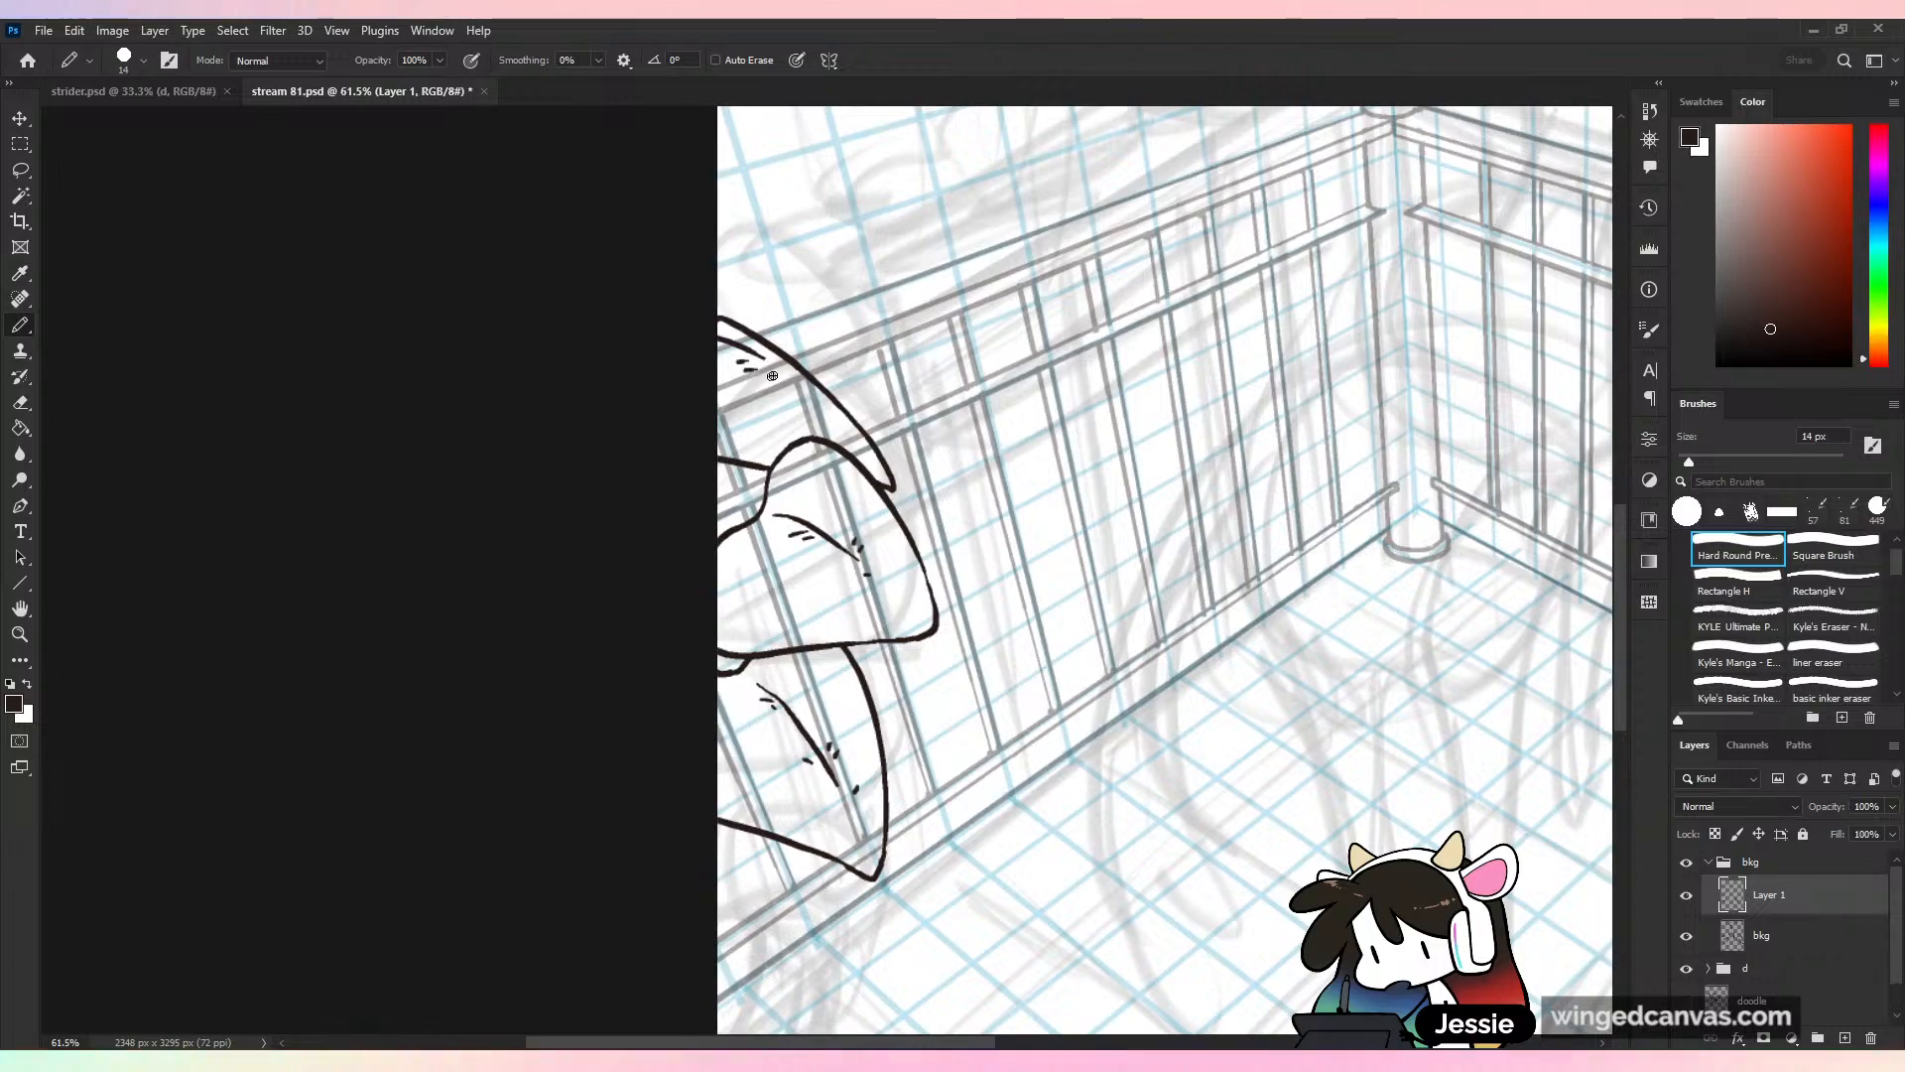
left_click_drag(780, 374, 831, 415)
key("ctrl+minus")
key("ctrl+minus")
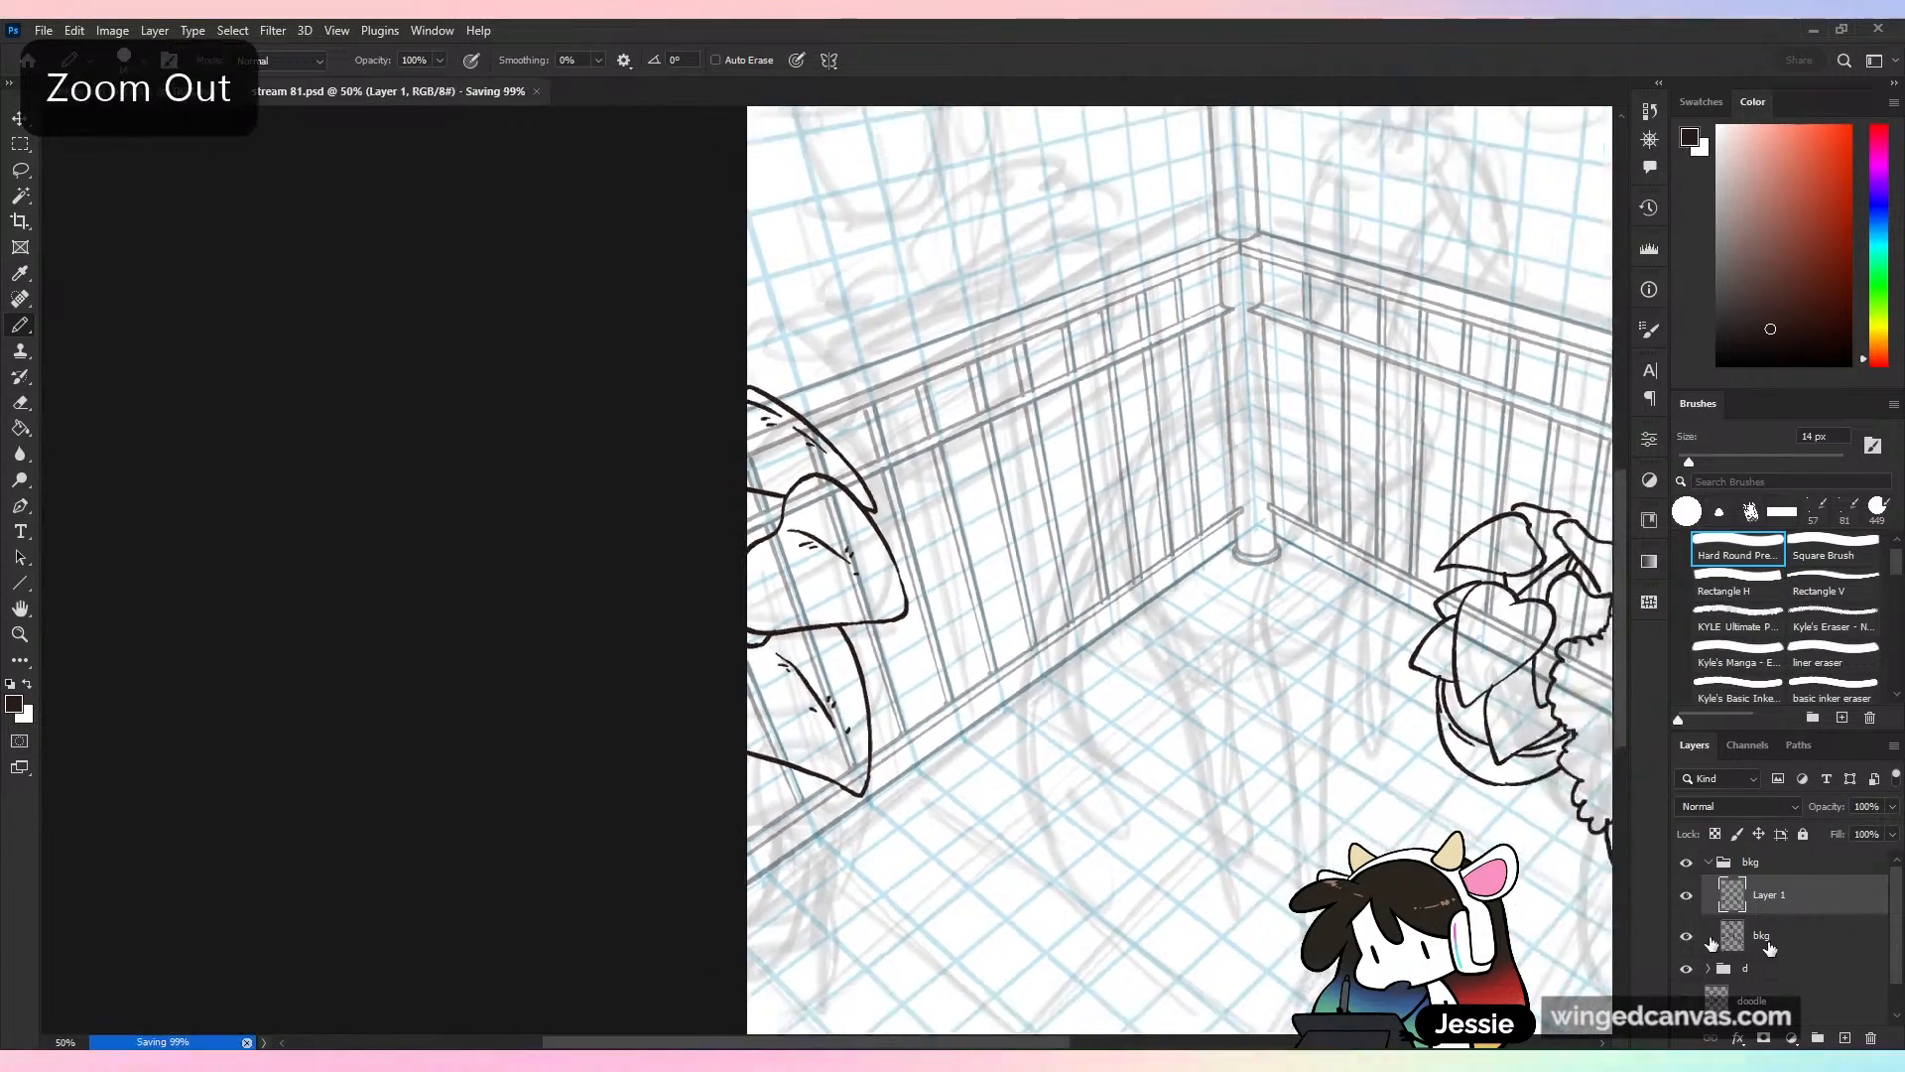
Draw a smaller pointed leaf under the lower leaf at the canvas edge and fill it with vein and texture dashes
key("ctrl+plus")
key("ctrl+plus")
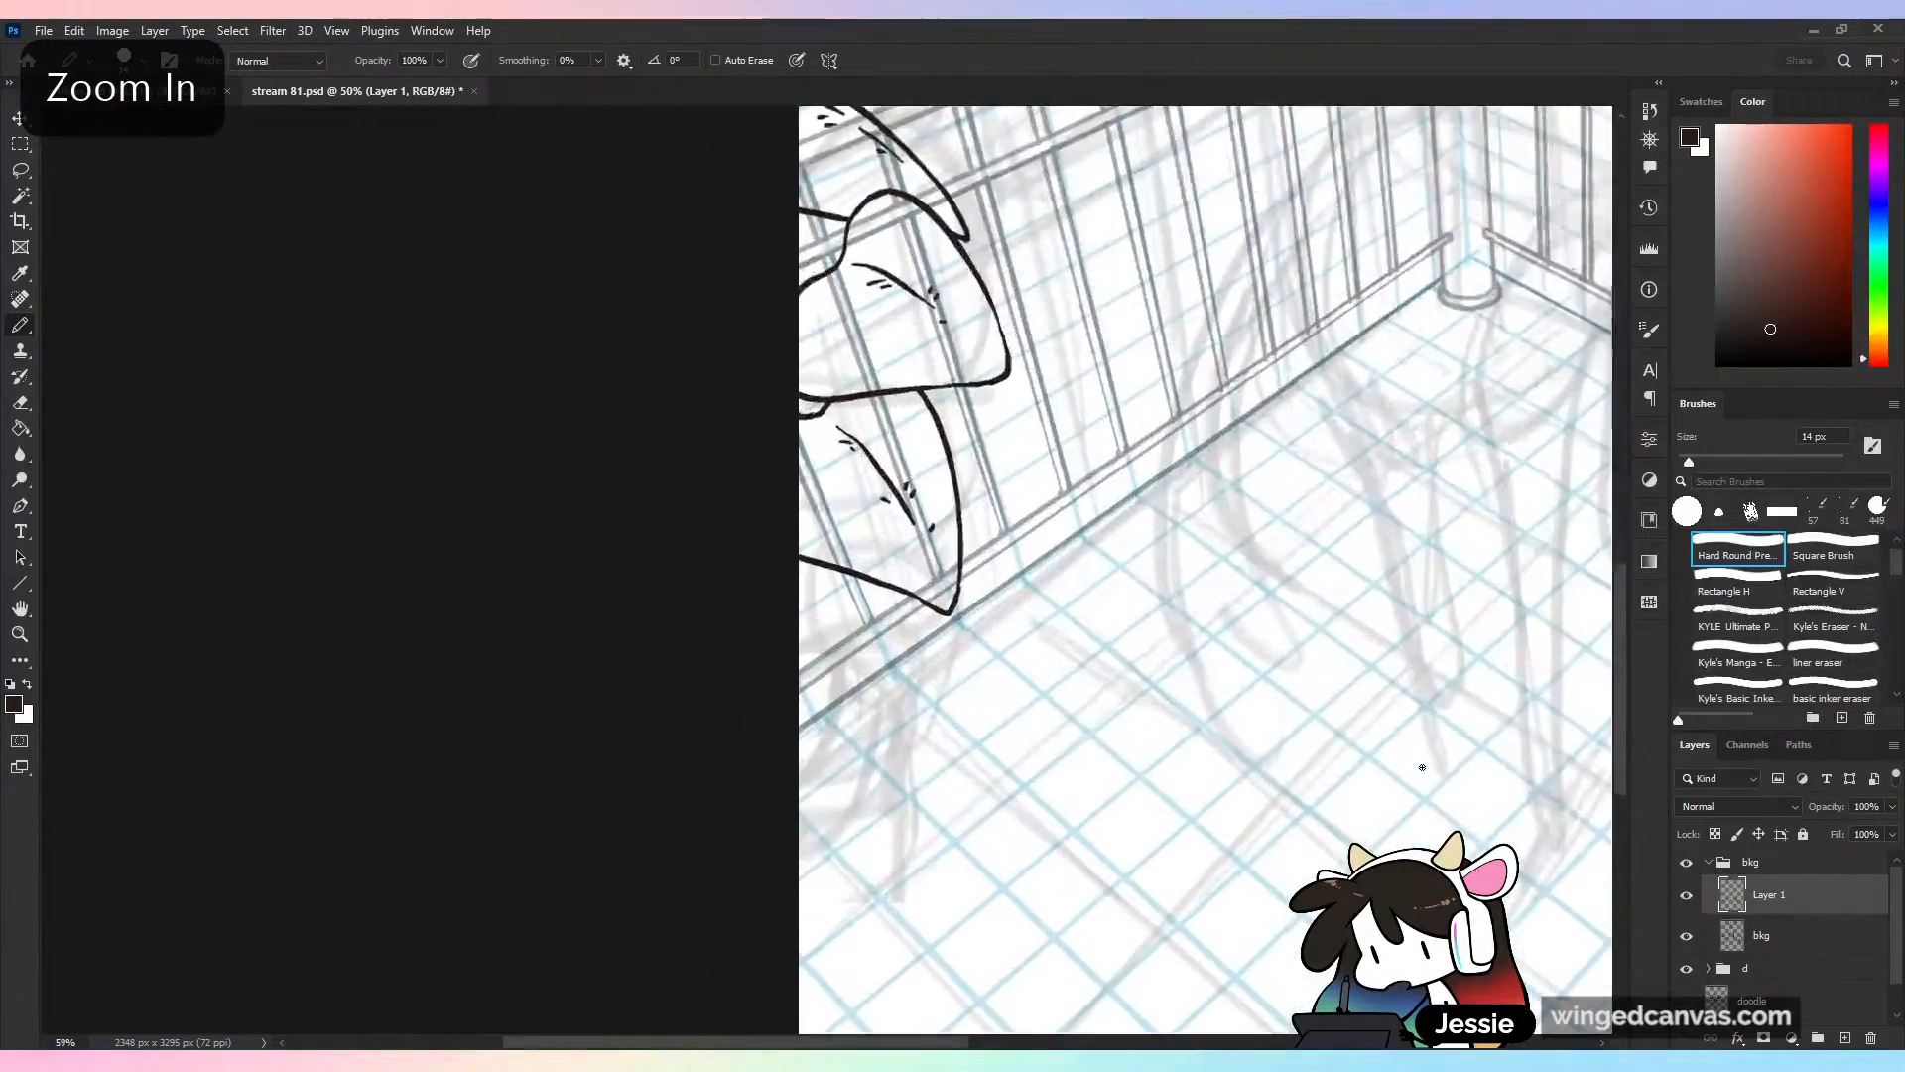
mouse_move(756, 733)
left_mouse_down()
mouse_move(823, 774)
mouse_move(858, 647)
mouse_move(848, 590)
mouse_move(856, 651)
left_mouse_up()
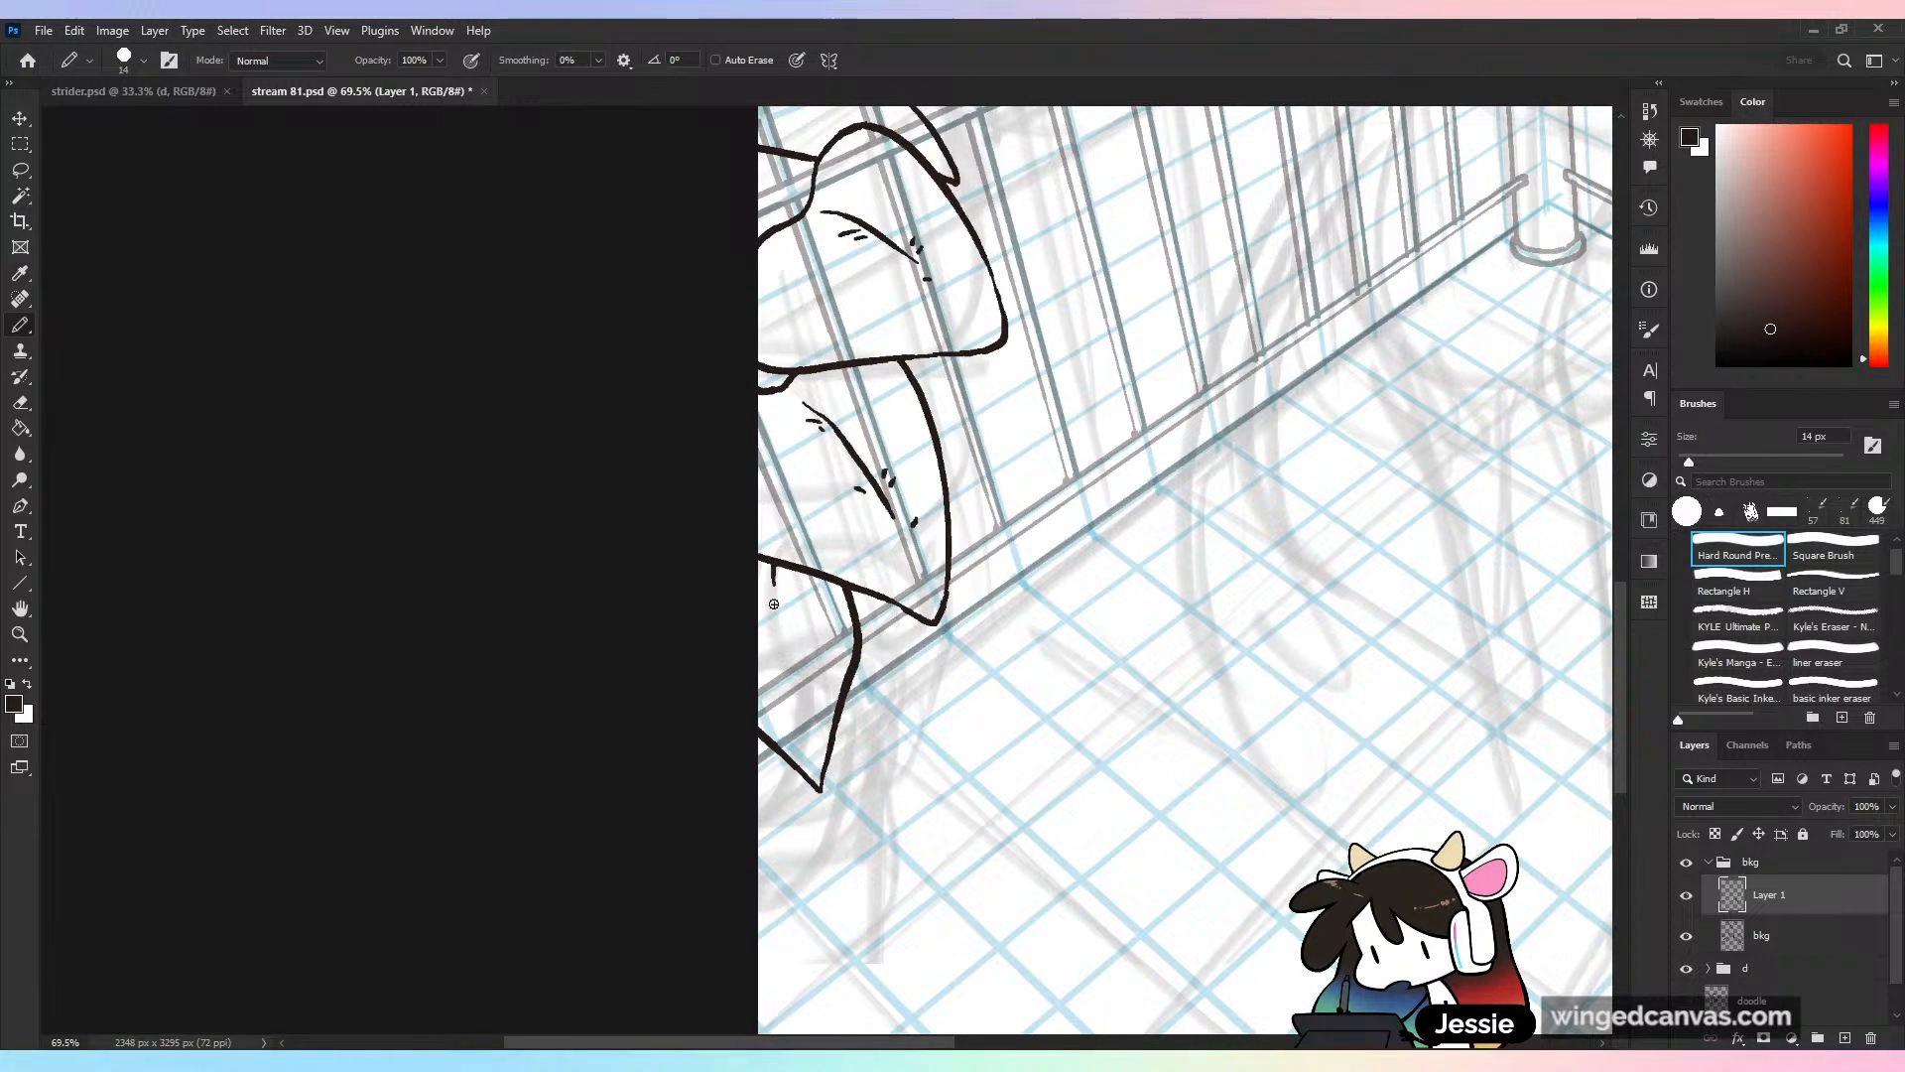
left_click_drag(758, 563, 781, 606)
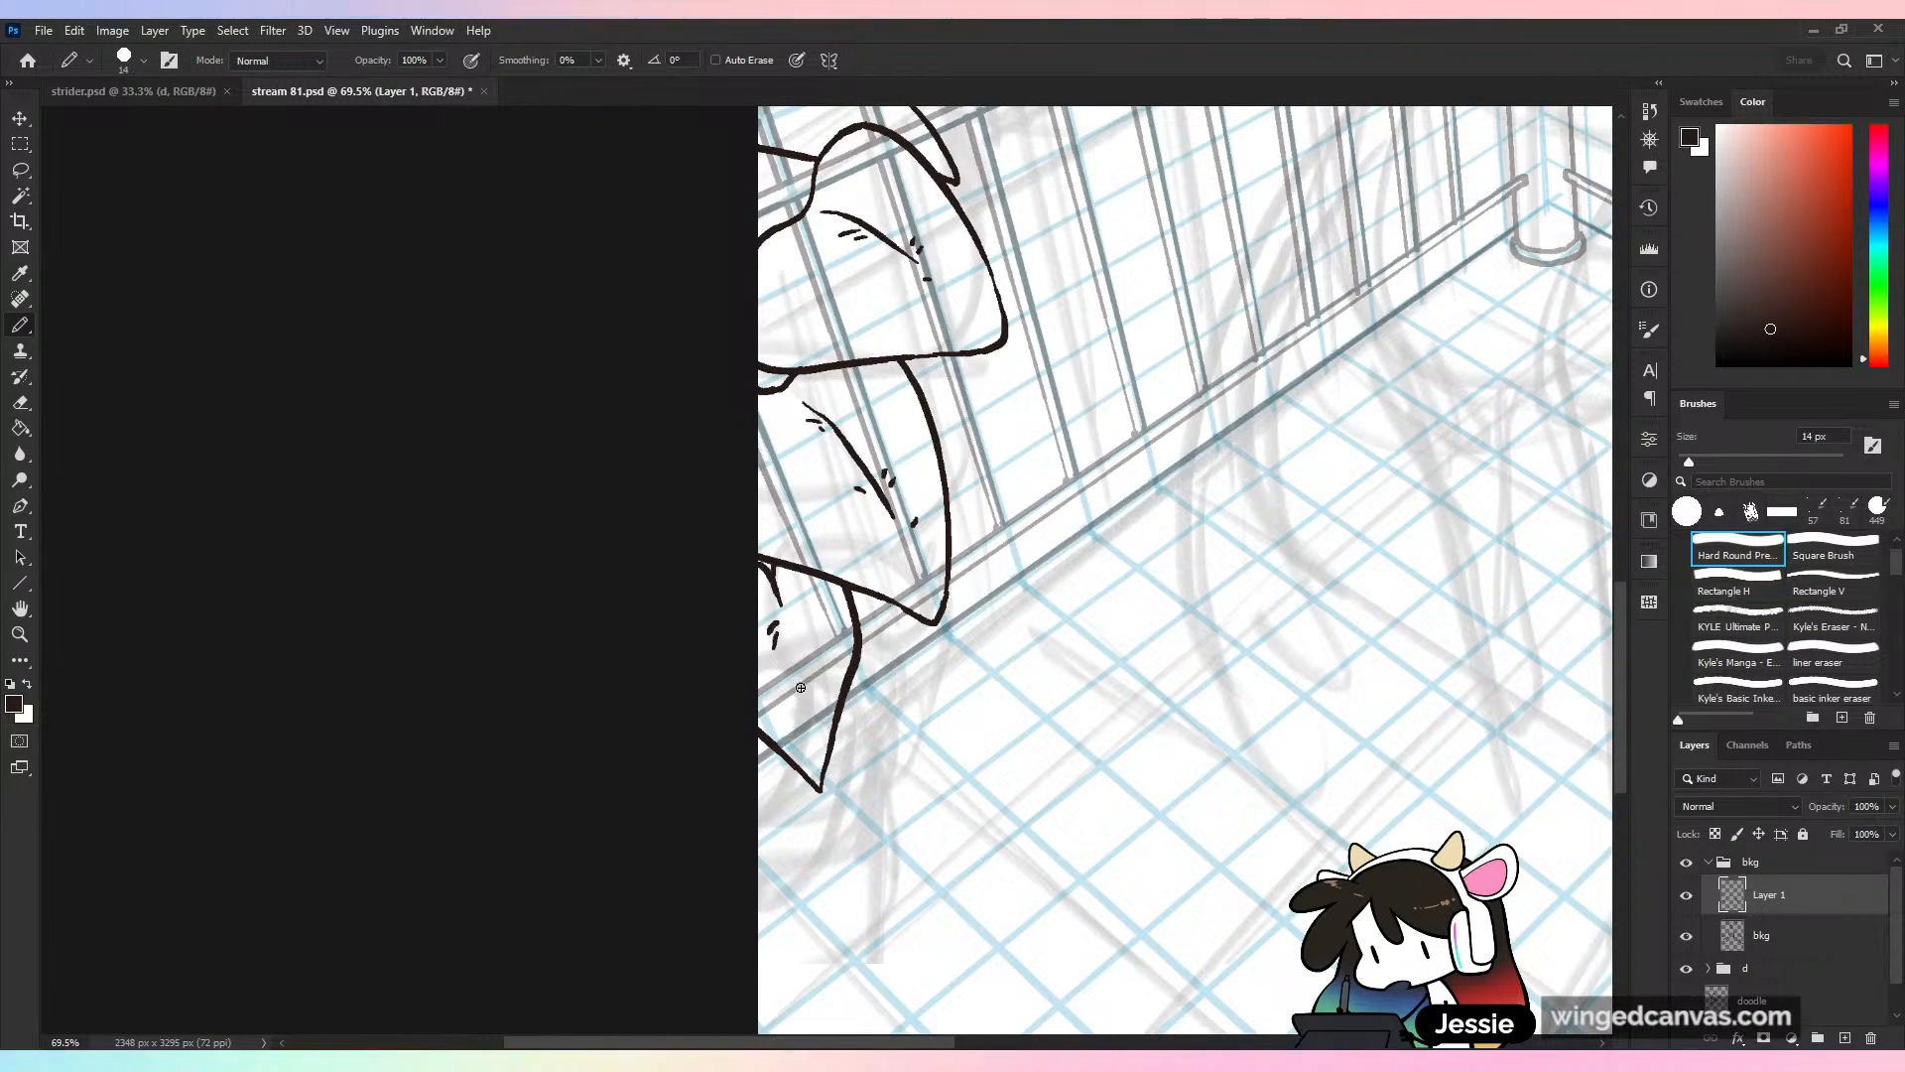
left_click_drag(794, 692, 797, 710)
left_click_drag(791, 628, 802, 665)
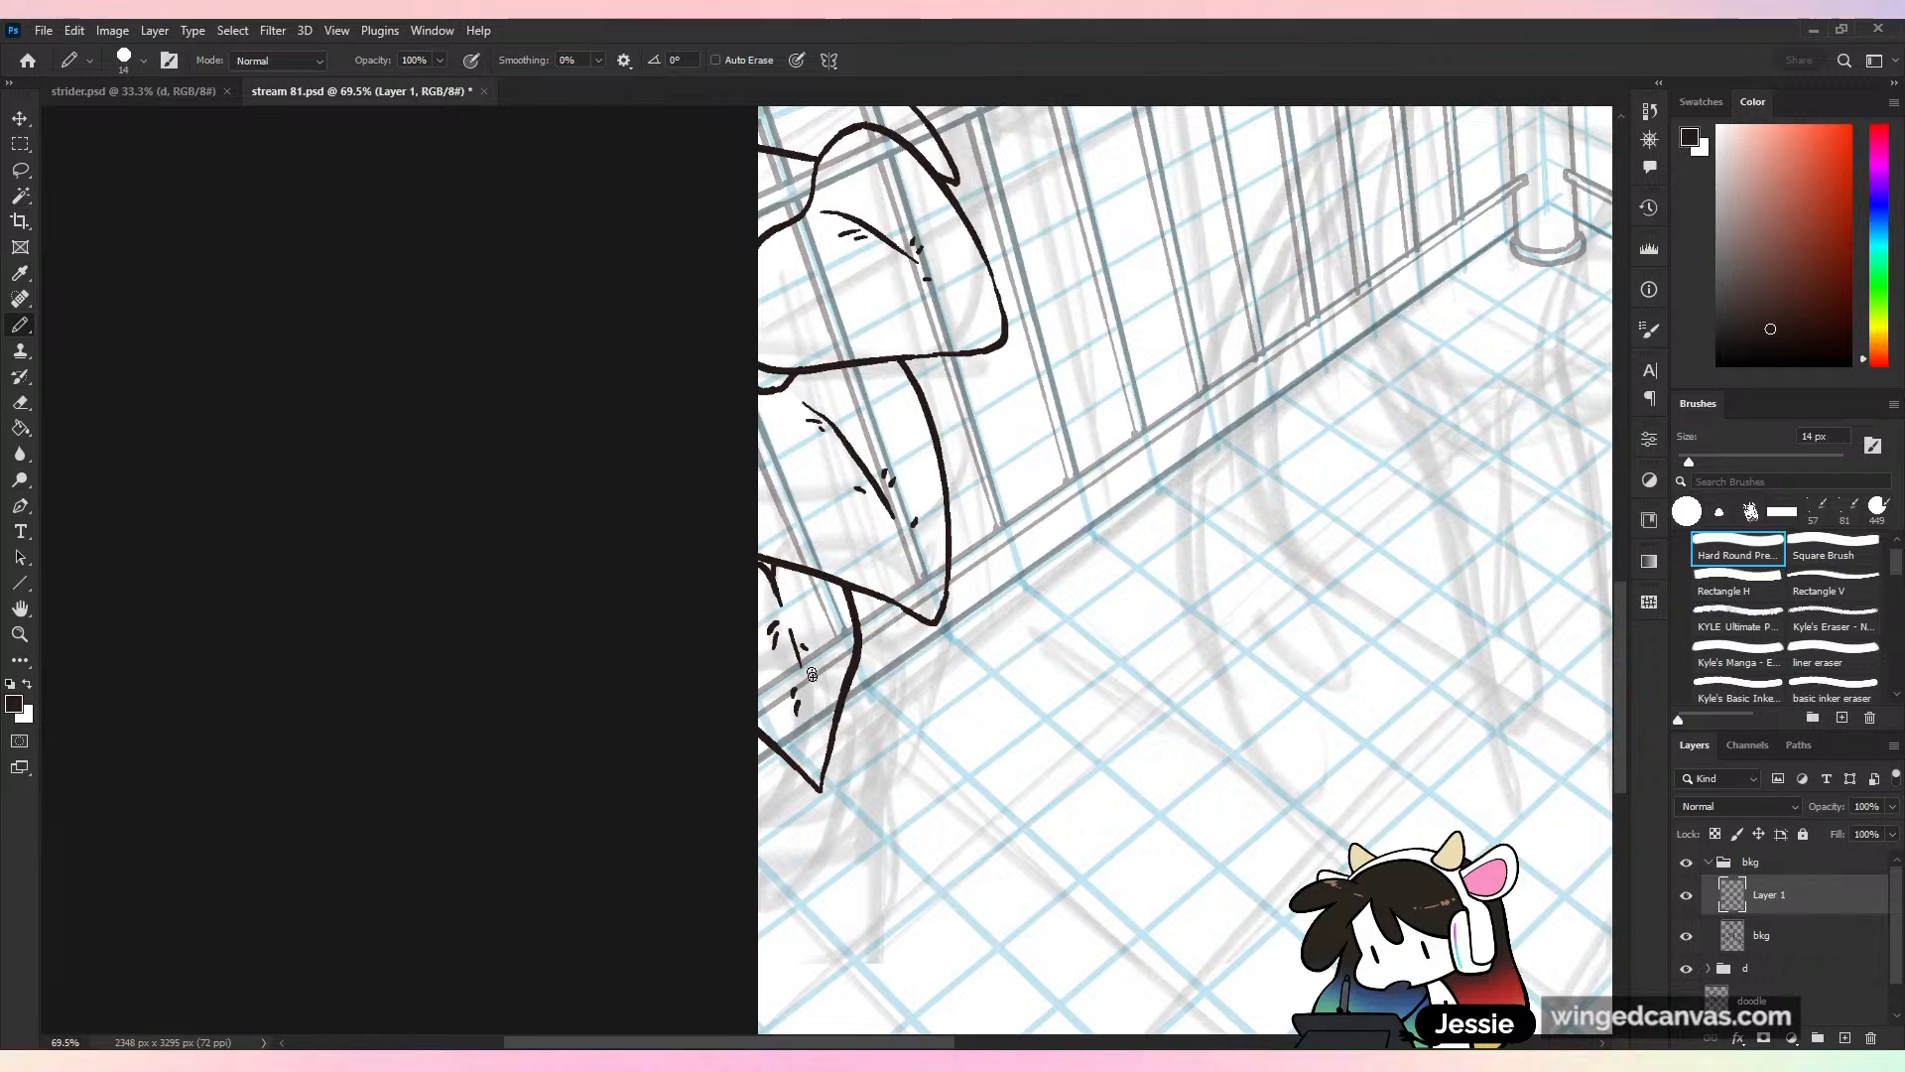
Save the stream 81.psd document
key("ctrl+minus")
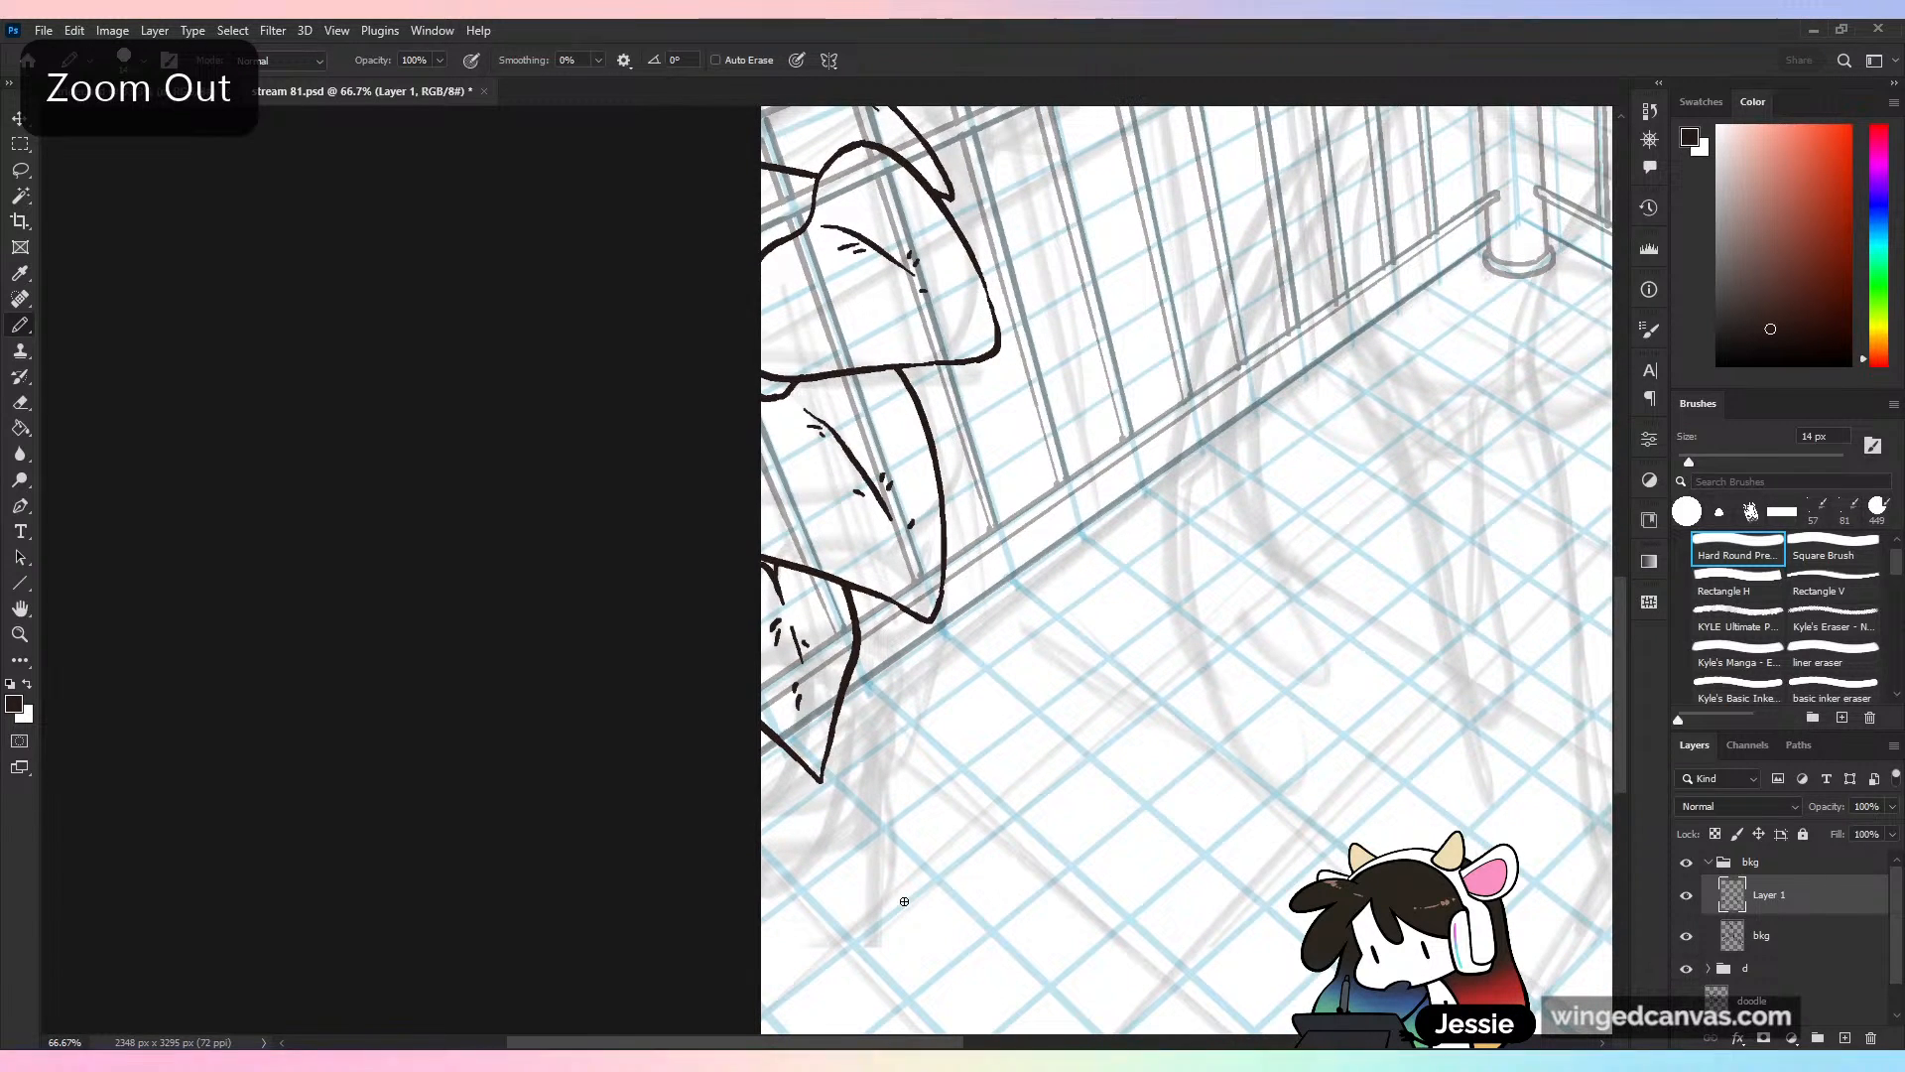
key("ctrl+minus")
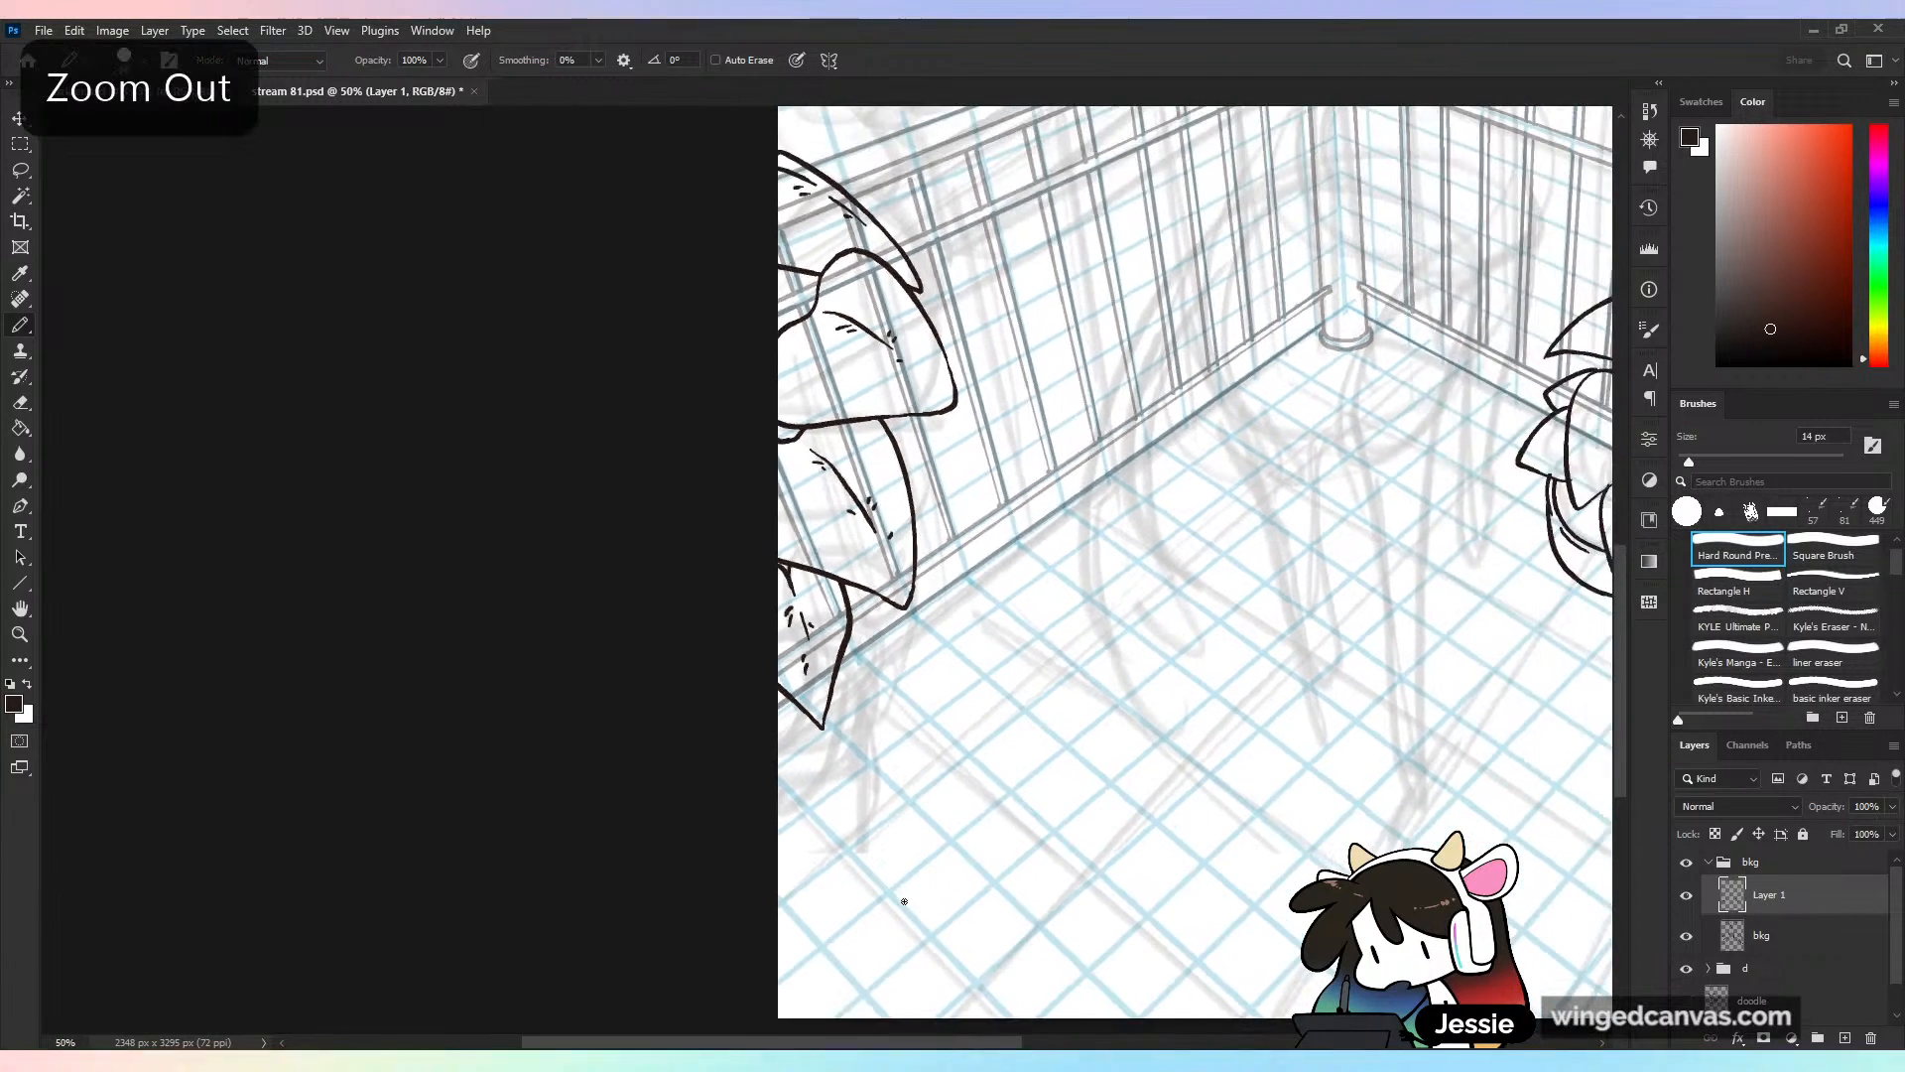
key("ctrl+plus")
key("ctrl+s")
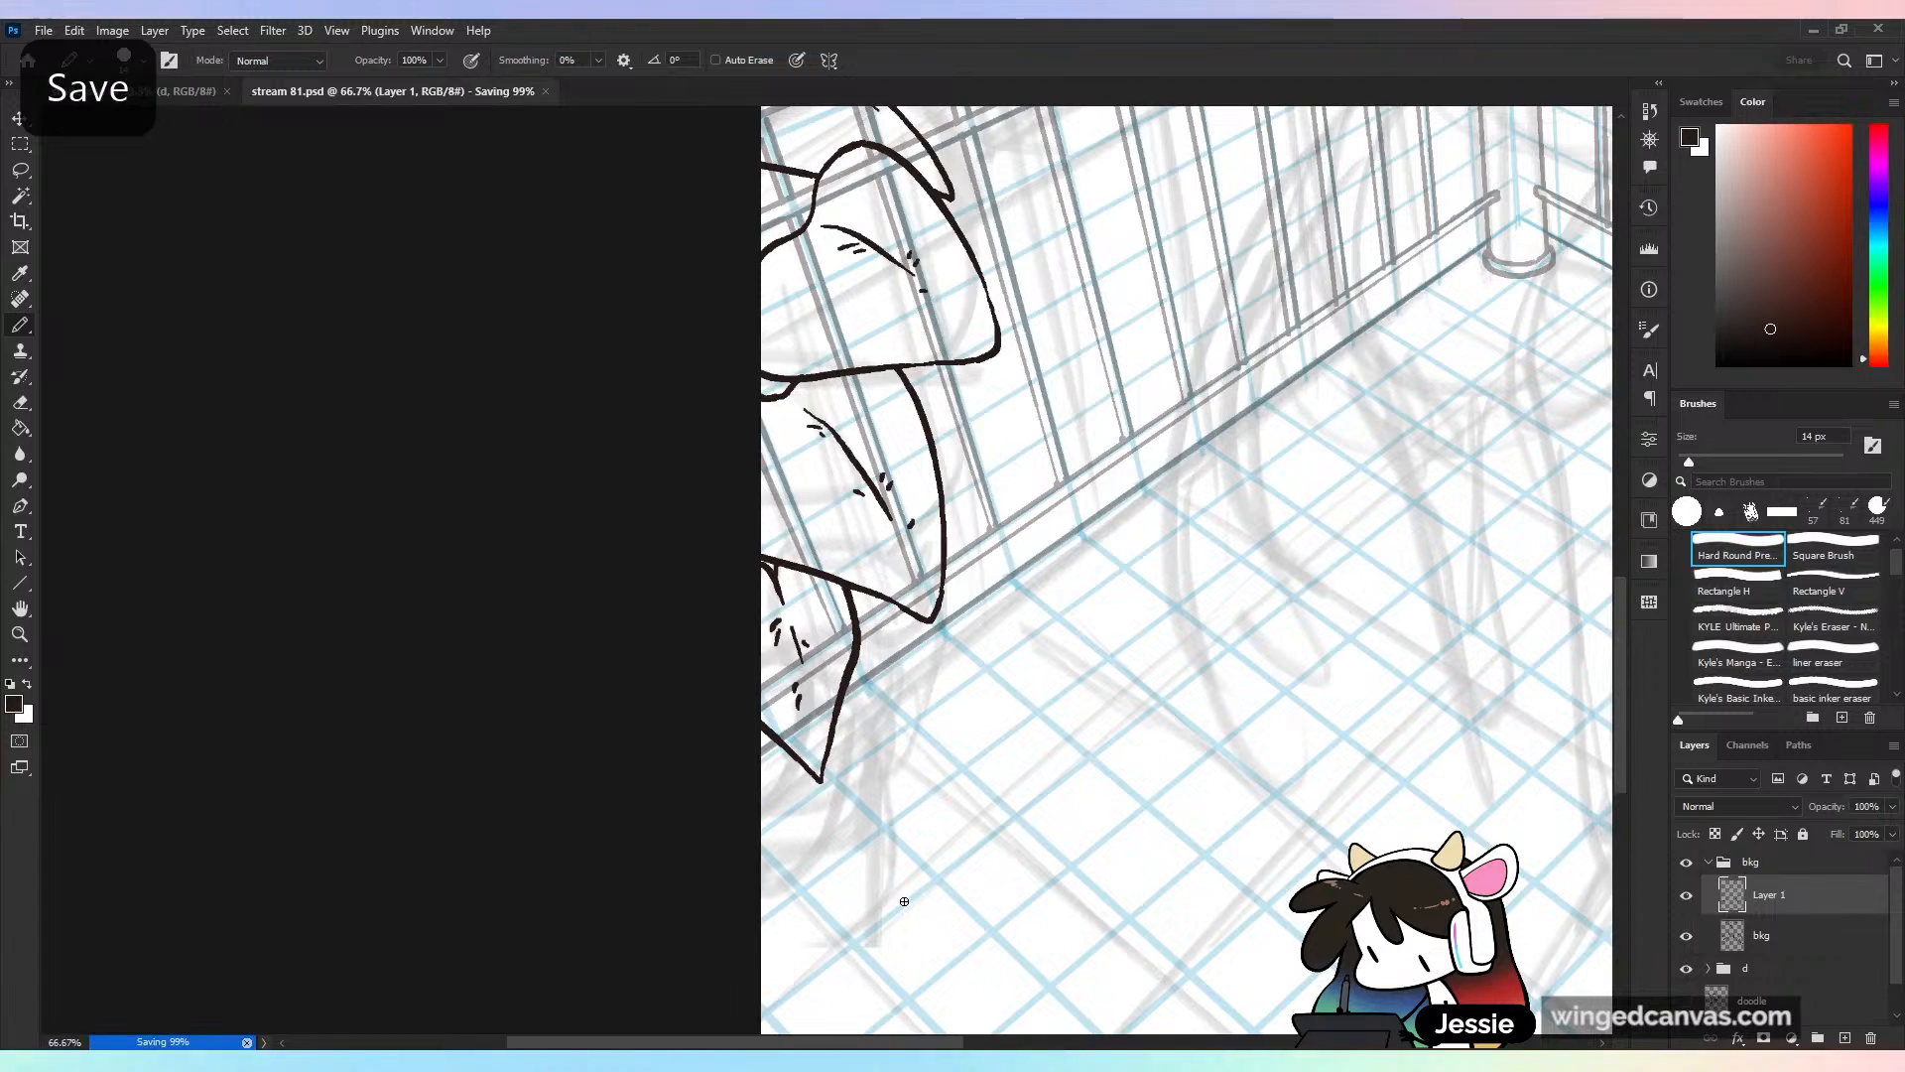
Draw a small pointed leaf with an inner fold line behind the middle and lower foreground leaves, and save the document
scroll(904, 901, "down", 1)
scroll(1082, 663, "up", 2)
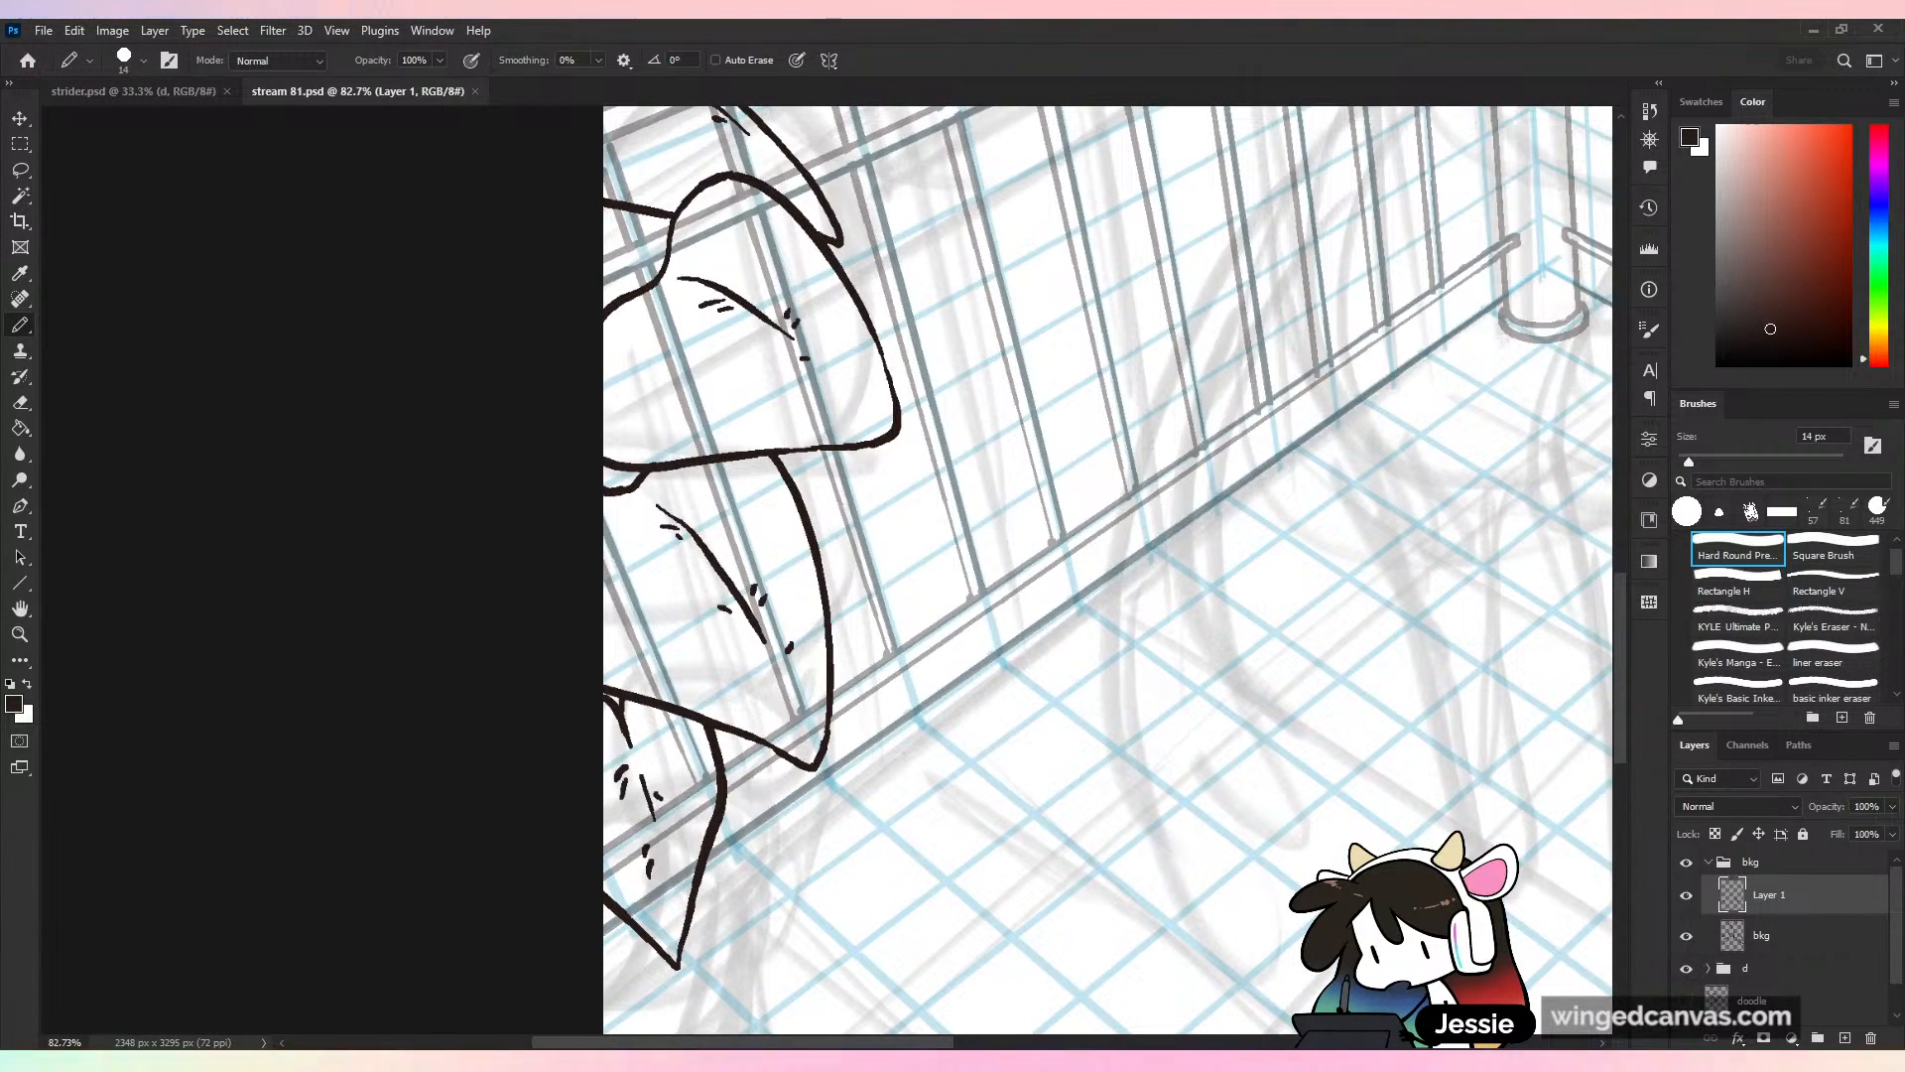
scroll(629, 246, "down", 2)
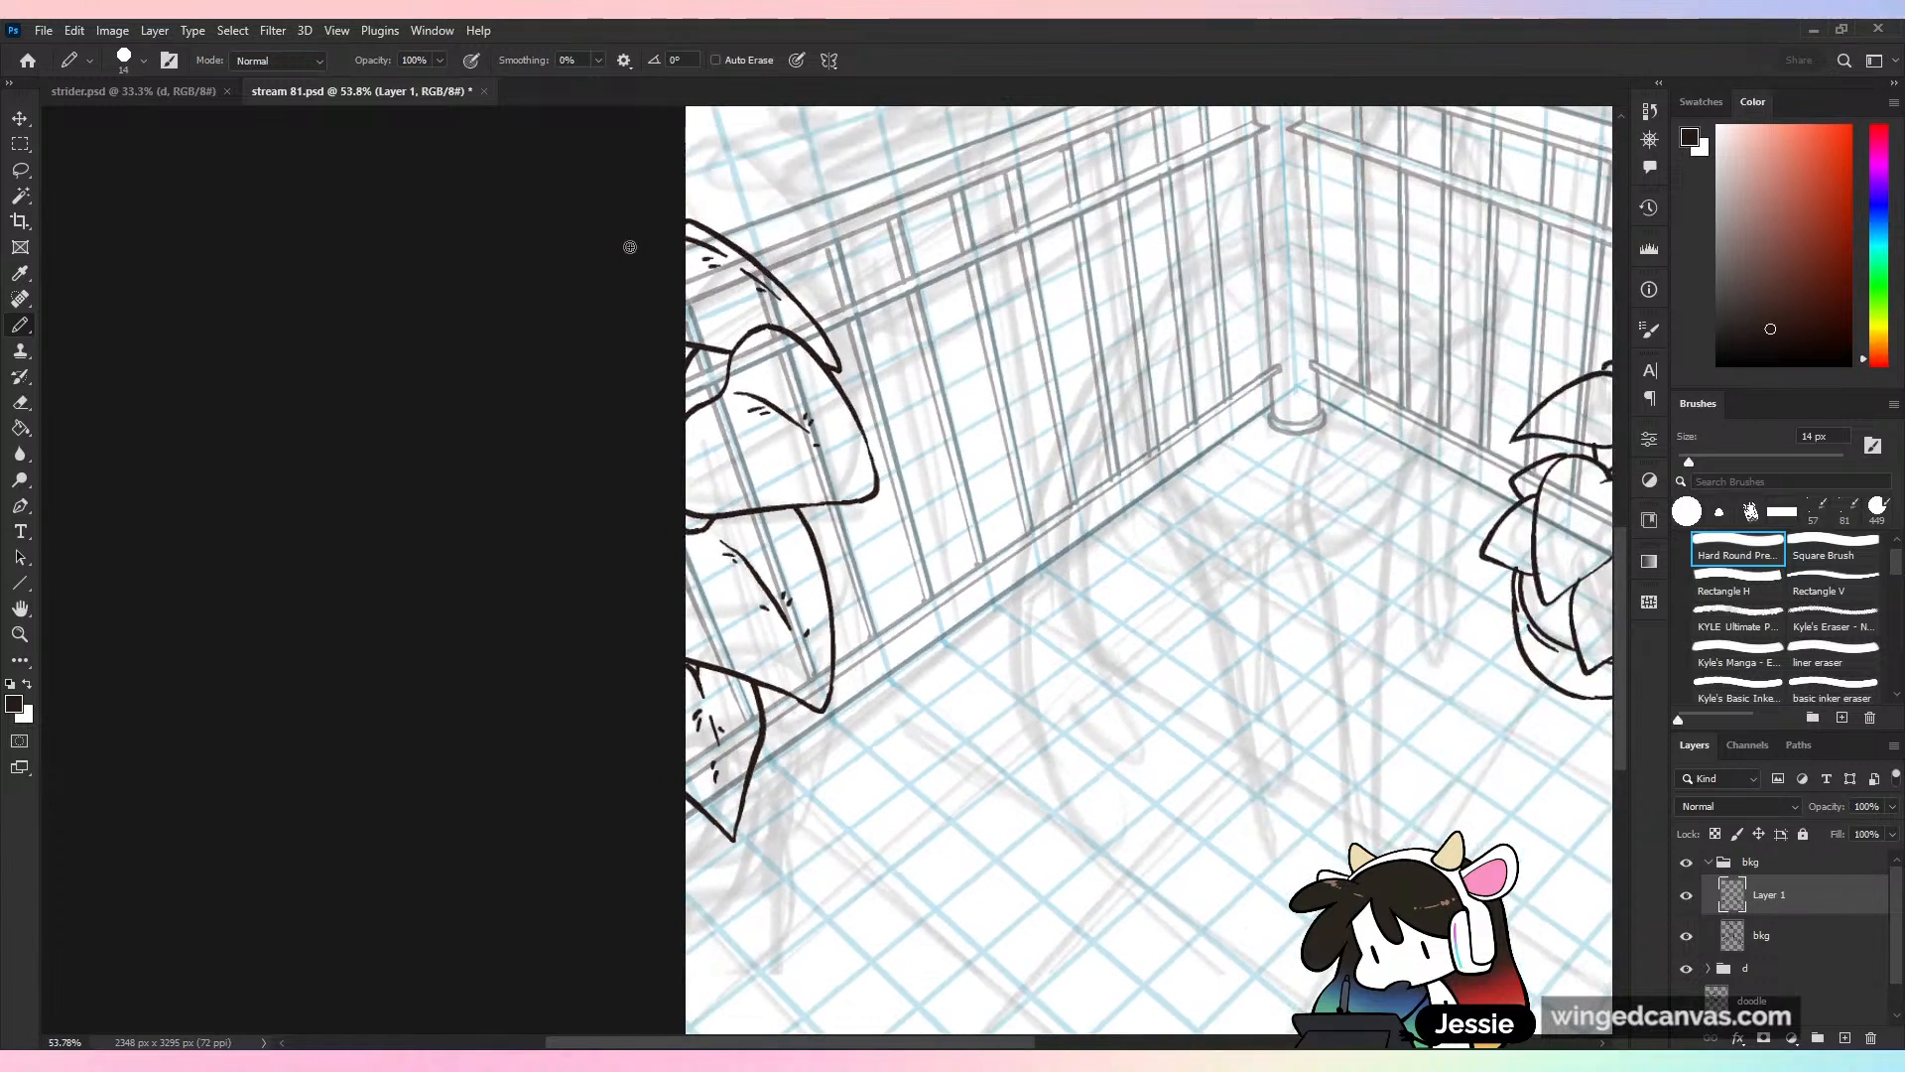
scroll(1111, 784, "up", 1)
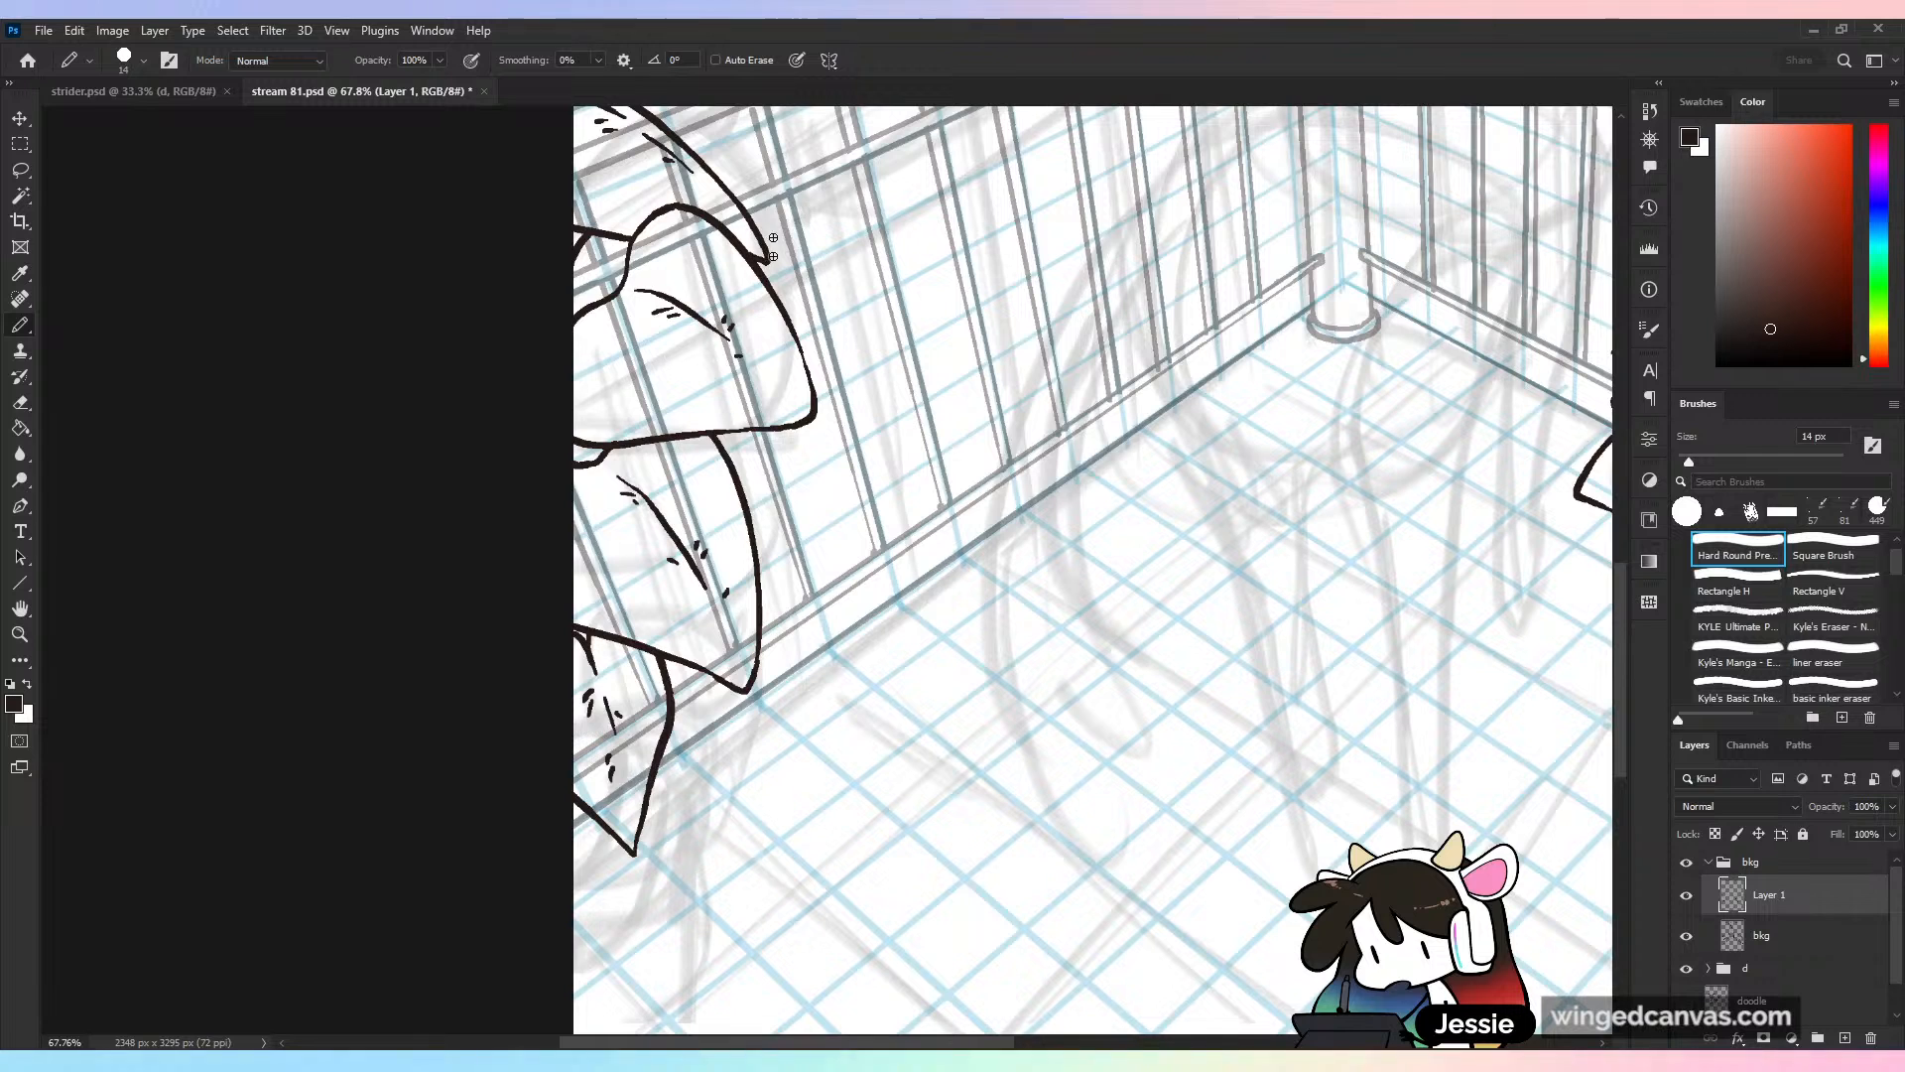
left_click_drag(776, 433, 818, 514)
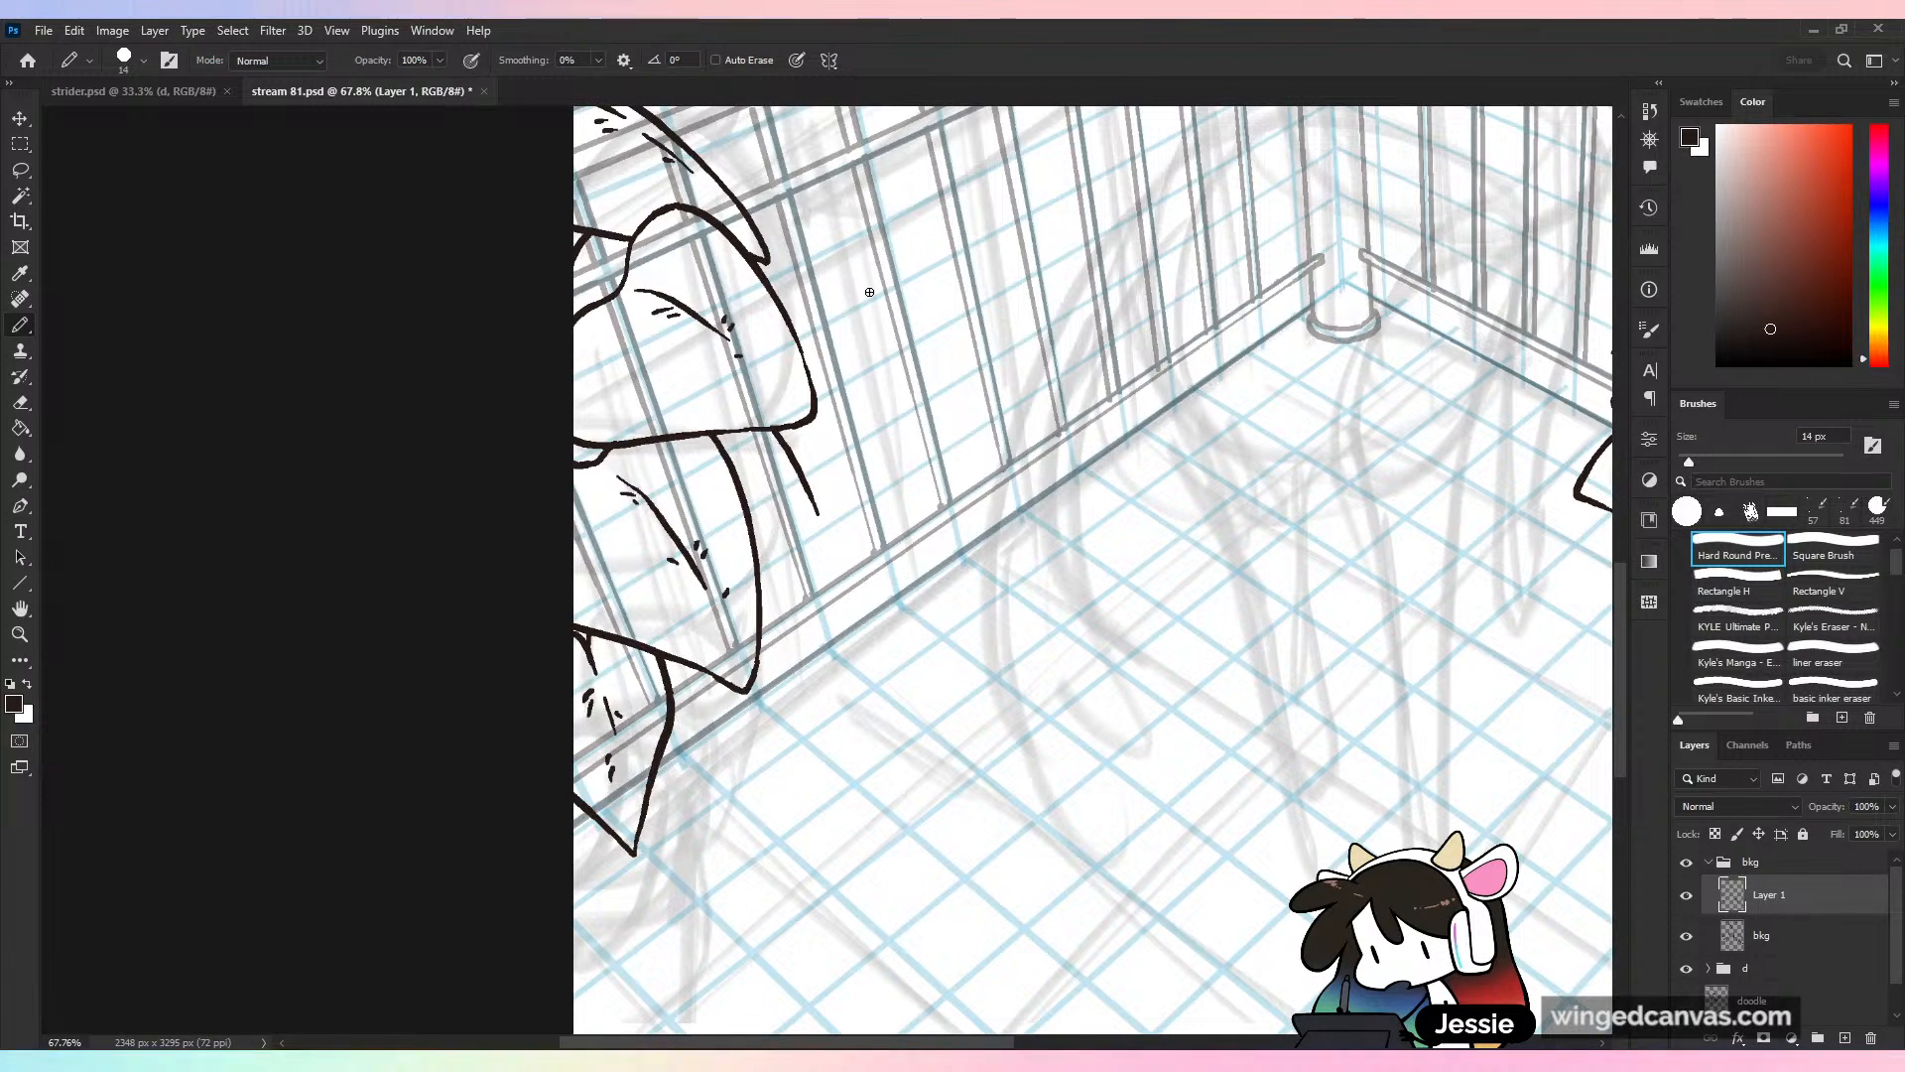
key("ctrl+z")
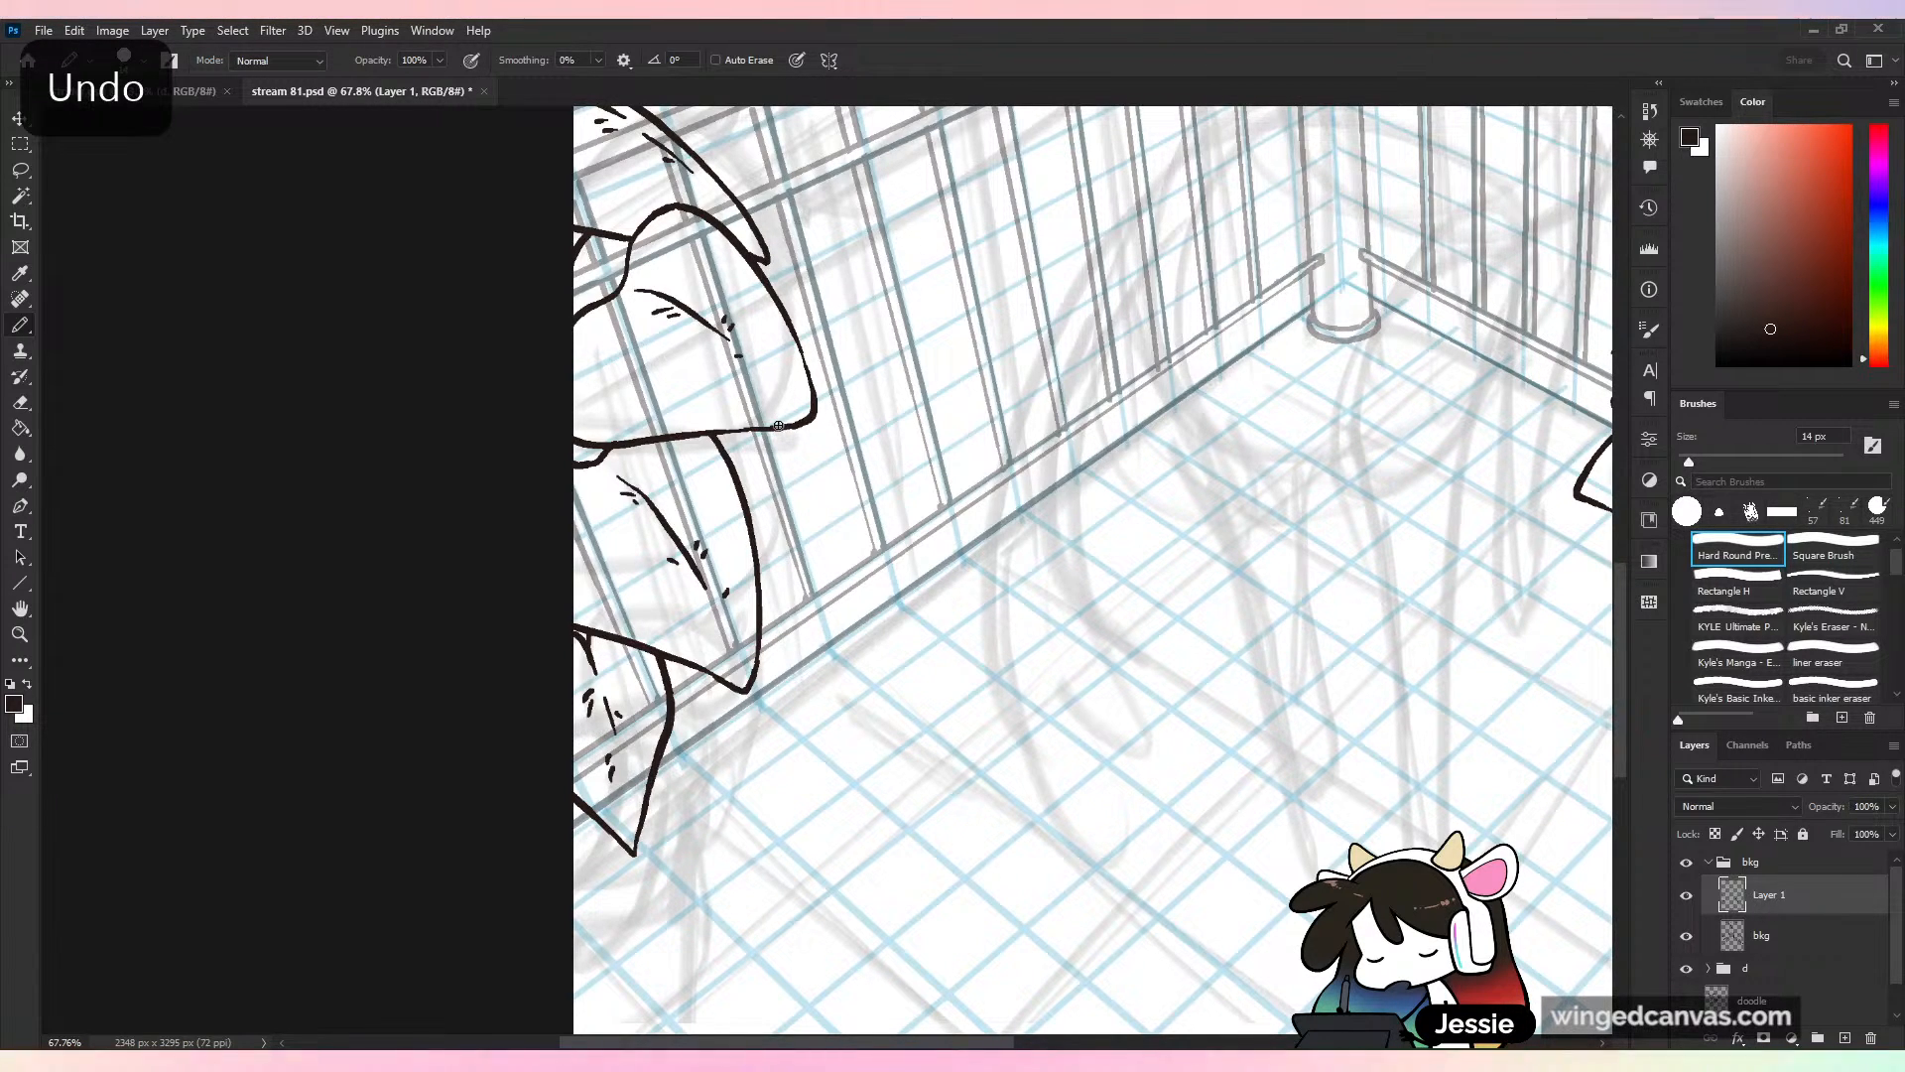
mouse_move(776, 433)
left_mouse_down()
mouse_move(834, 546)
mouse_move(789, 531)
mouse_move(825, 548)
left_mouse_up()
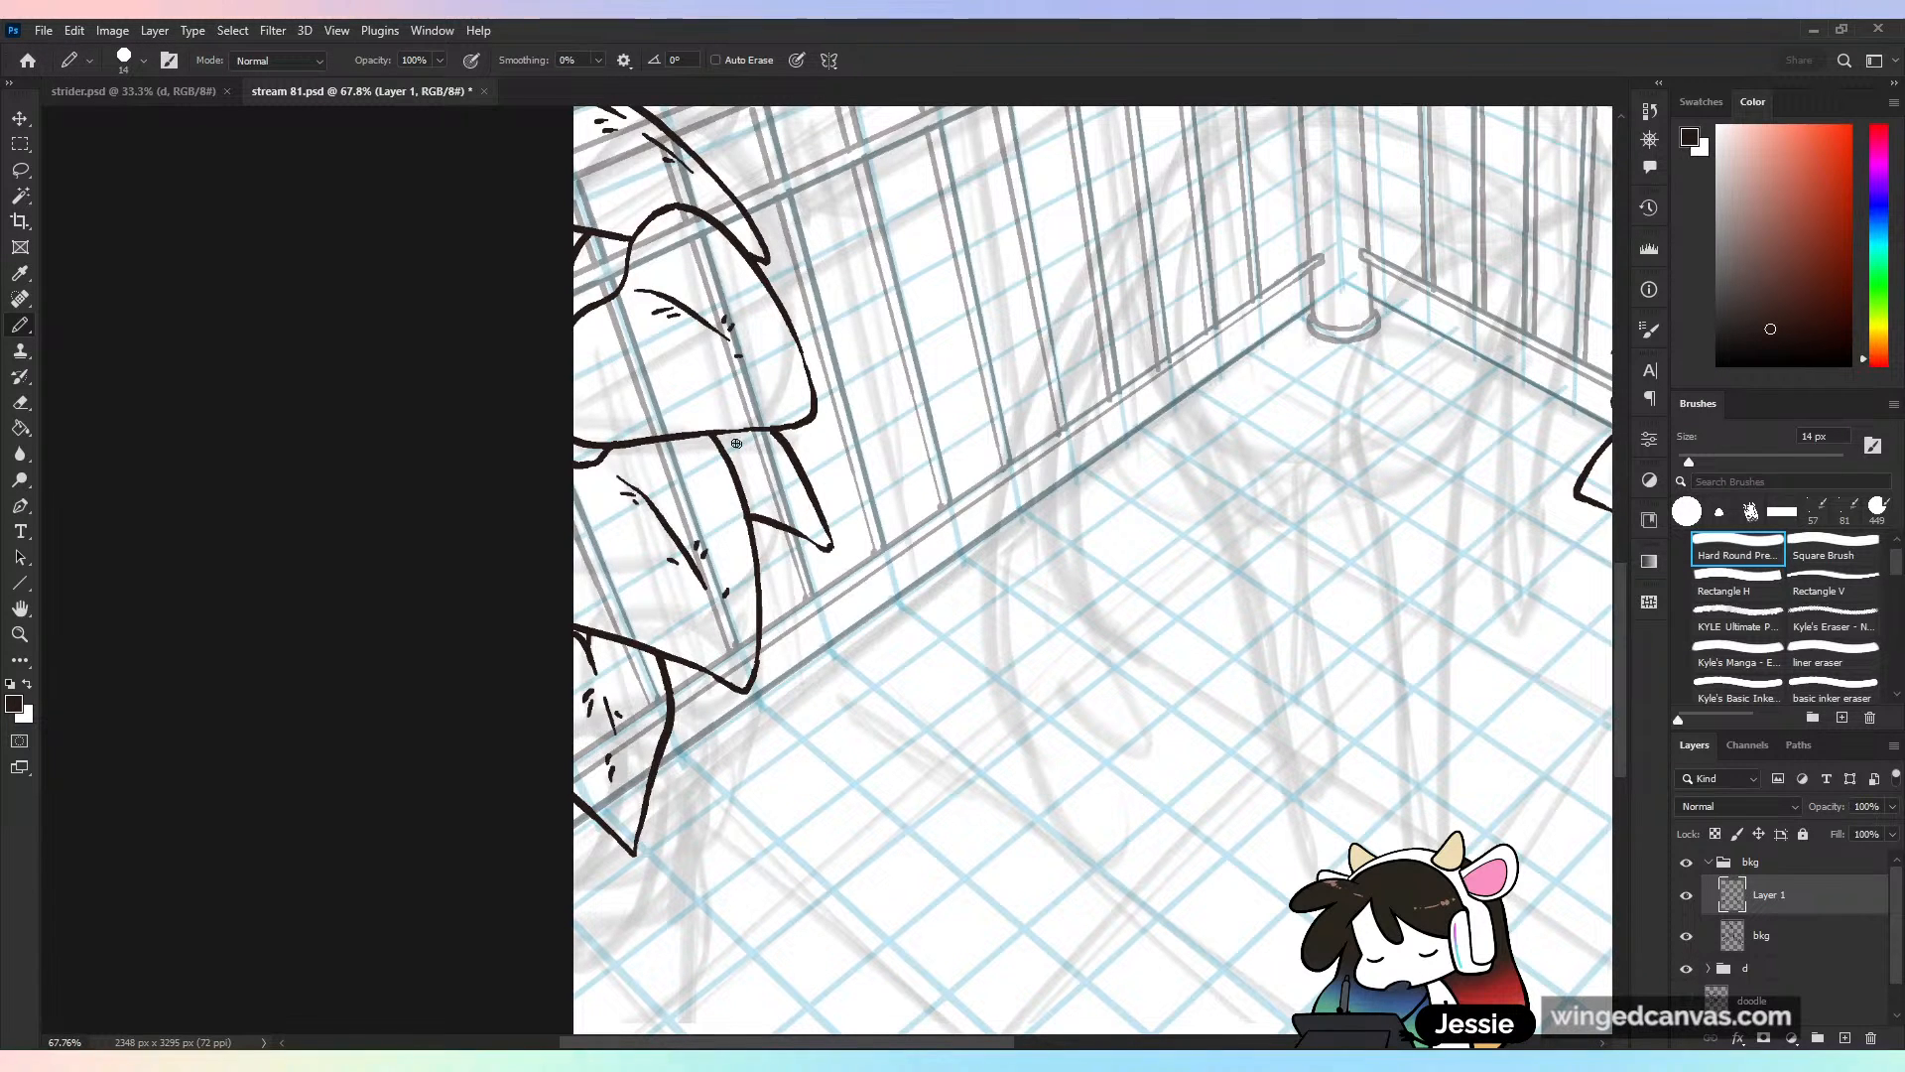
left_click_drag(734, 430, 780, 473)
scroll(766, 409, "down", 7)
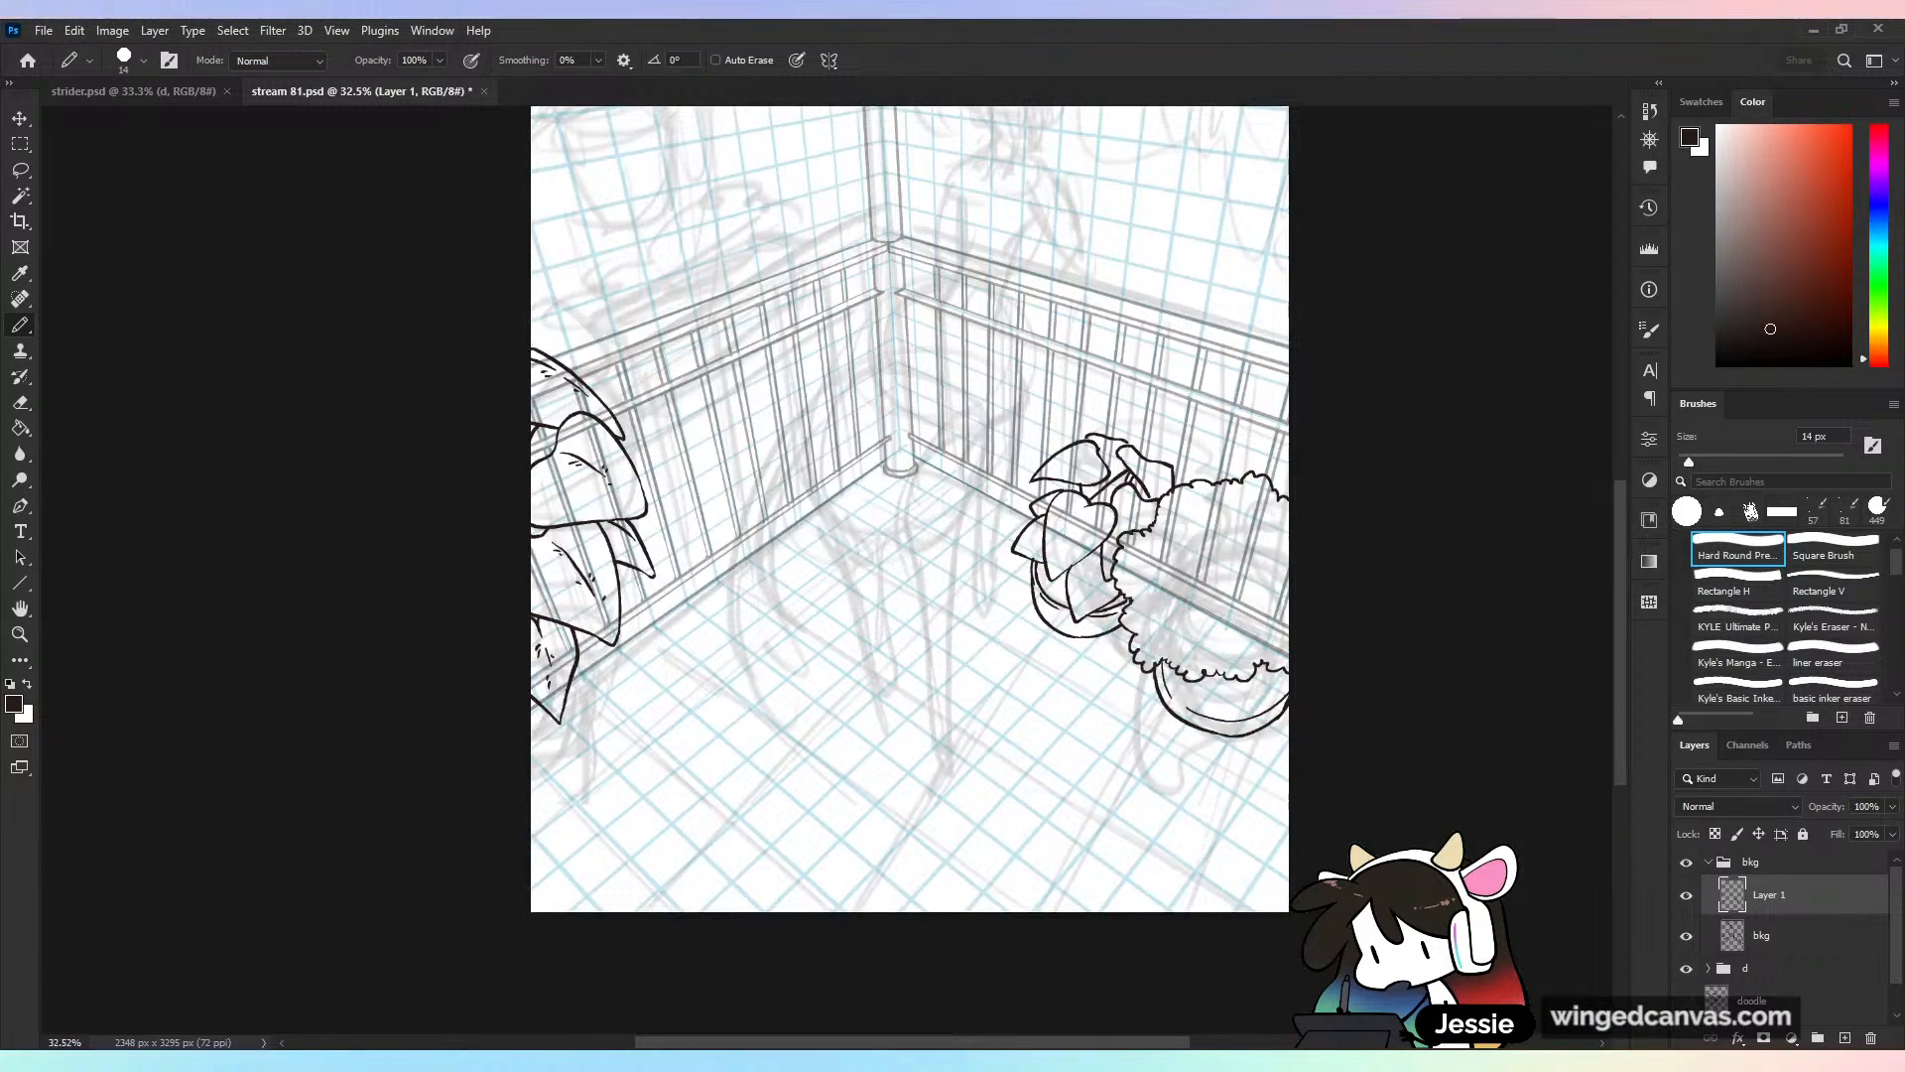
key("ctrl+s")
Draw short curved strokes around the lowest foreground leaf for the inner rim and shading of its pot
scroll(766, 409, "up", 2)
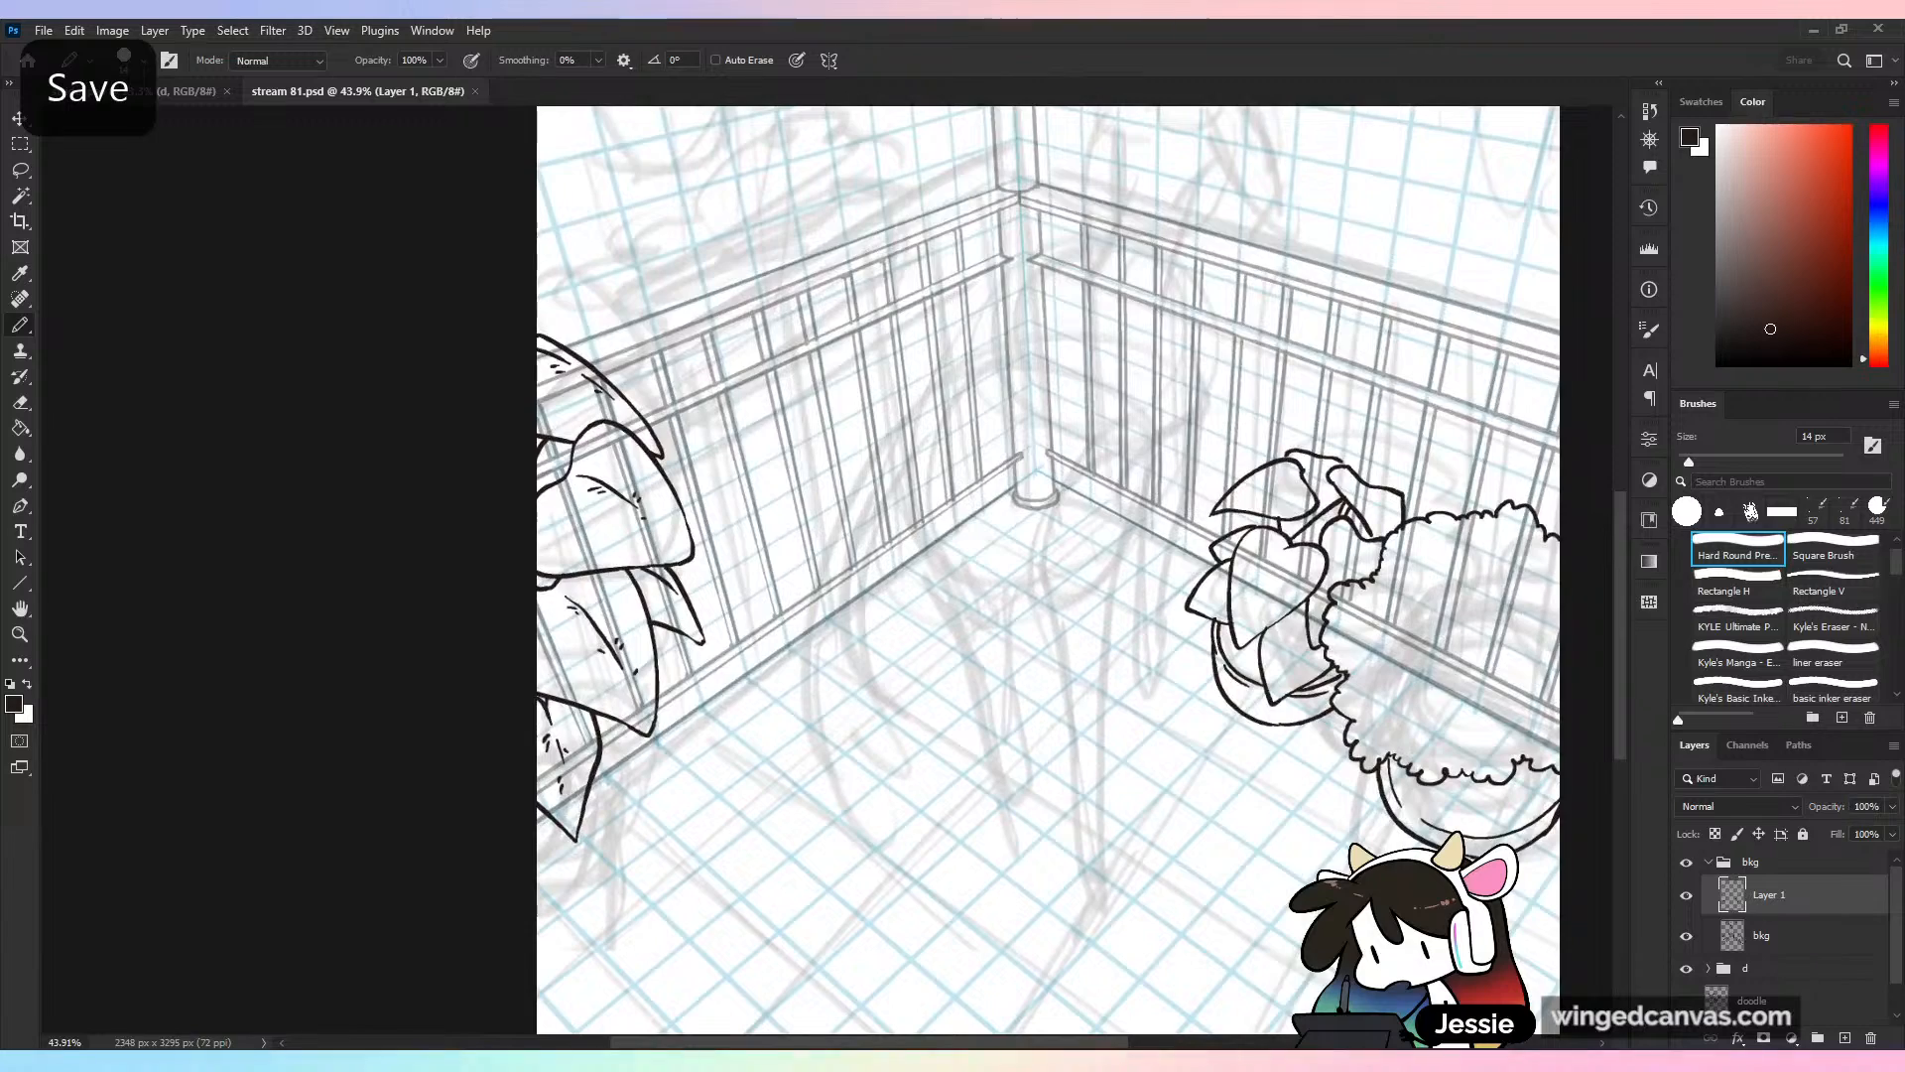
left_click_drag(806, 771, 954, 516)
scroll(955, 516, "up", 4)
left_click_drag(635, 566, 673, 474)
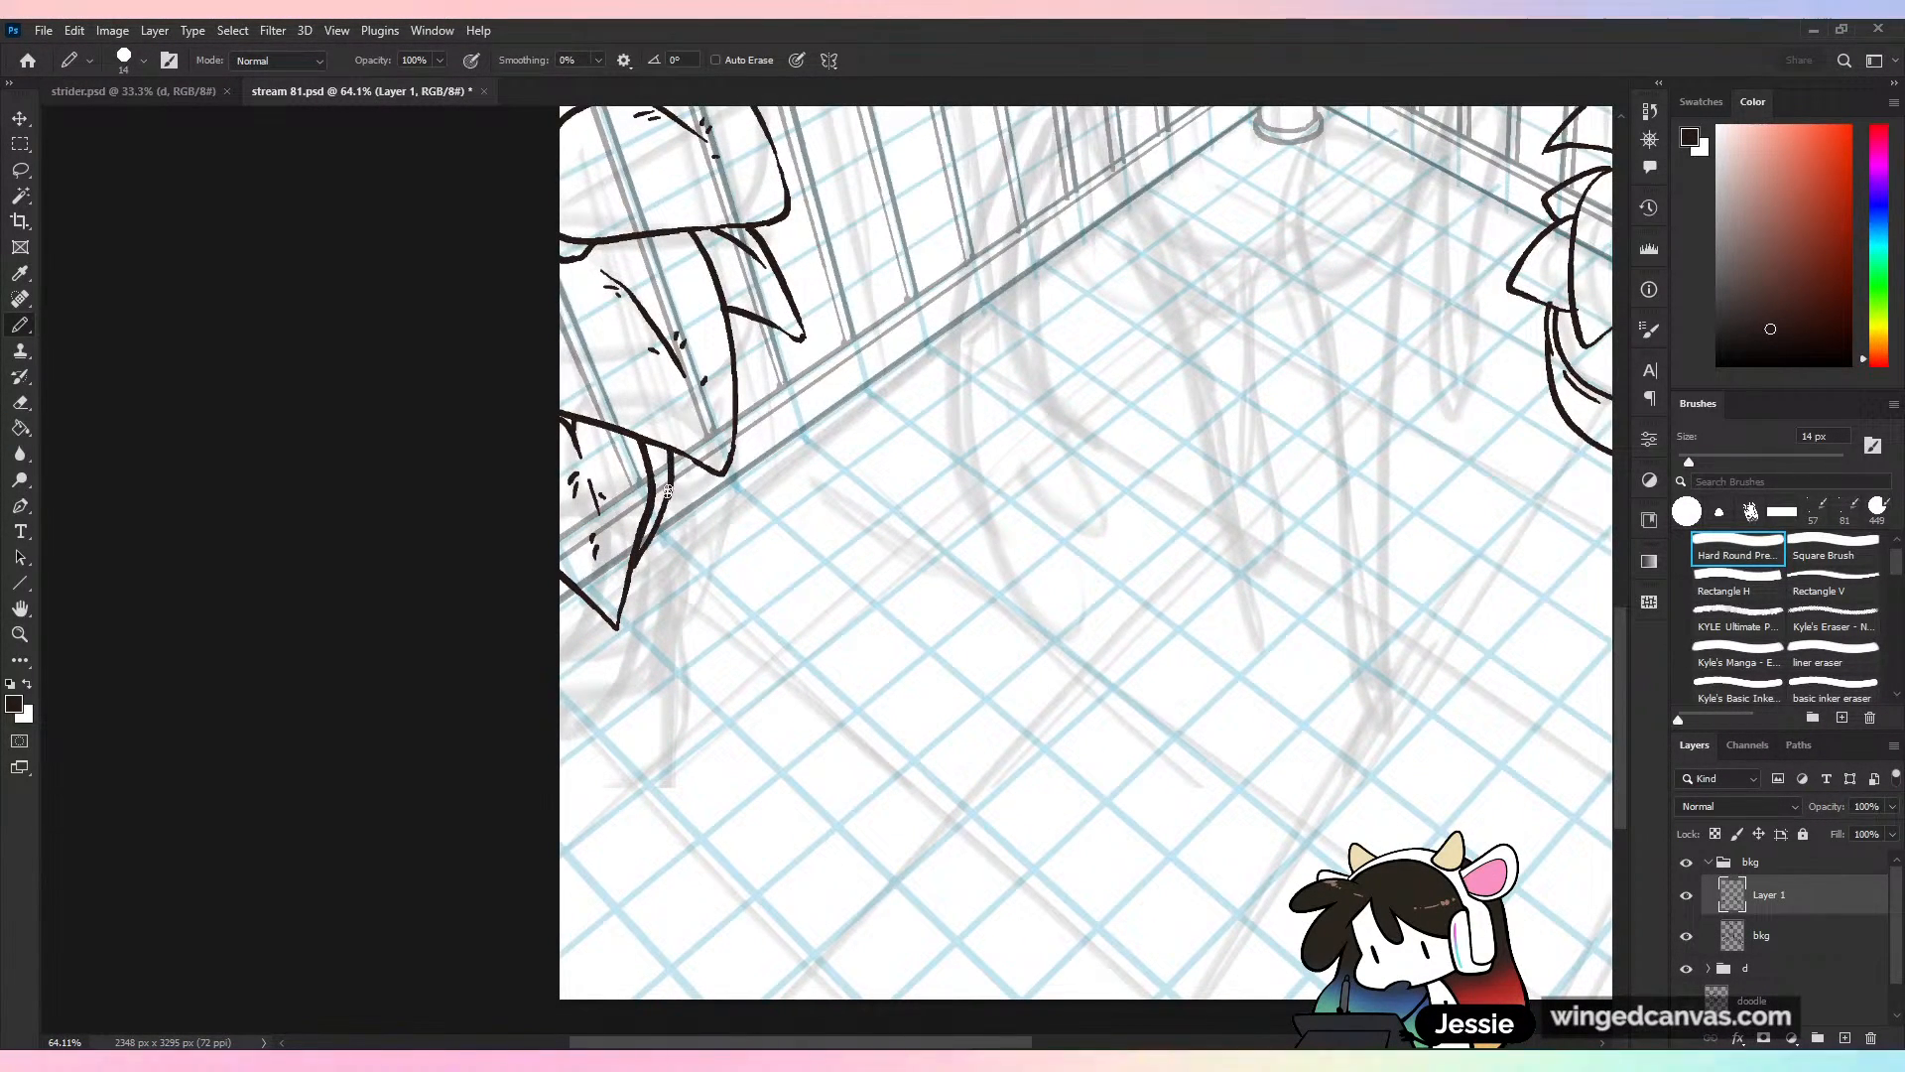
key("ctrl+z")
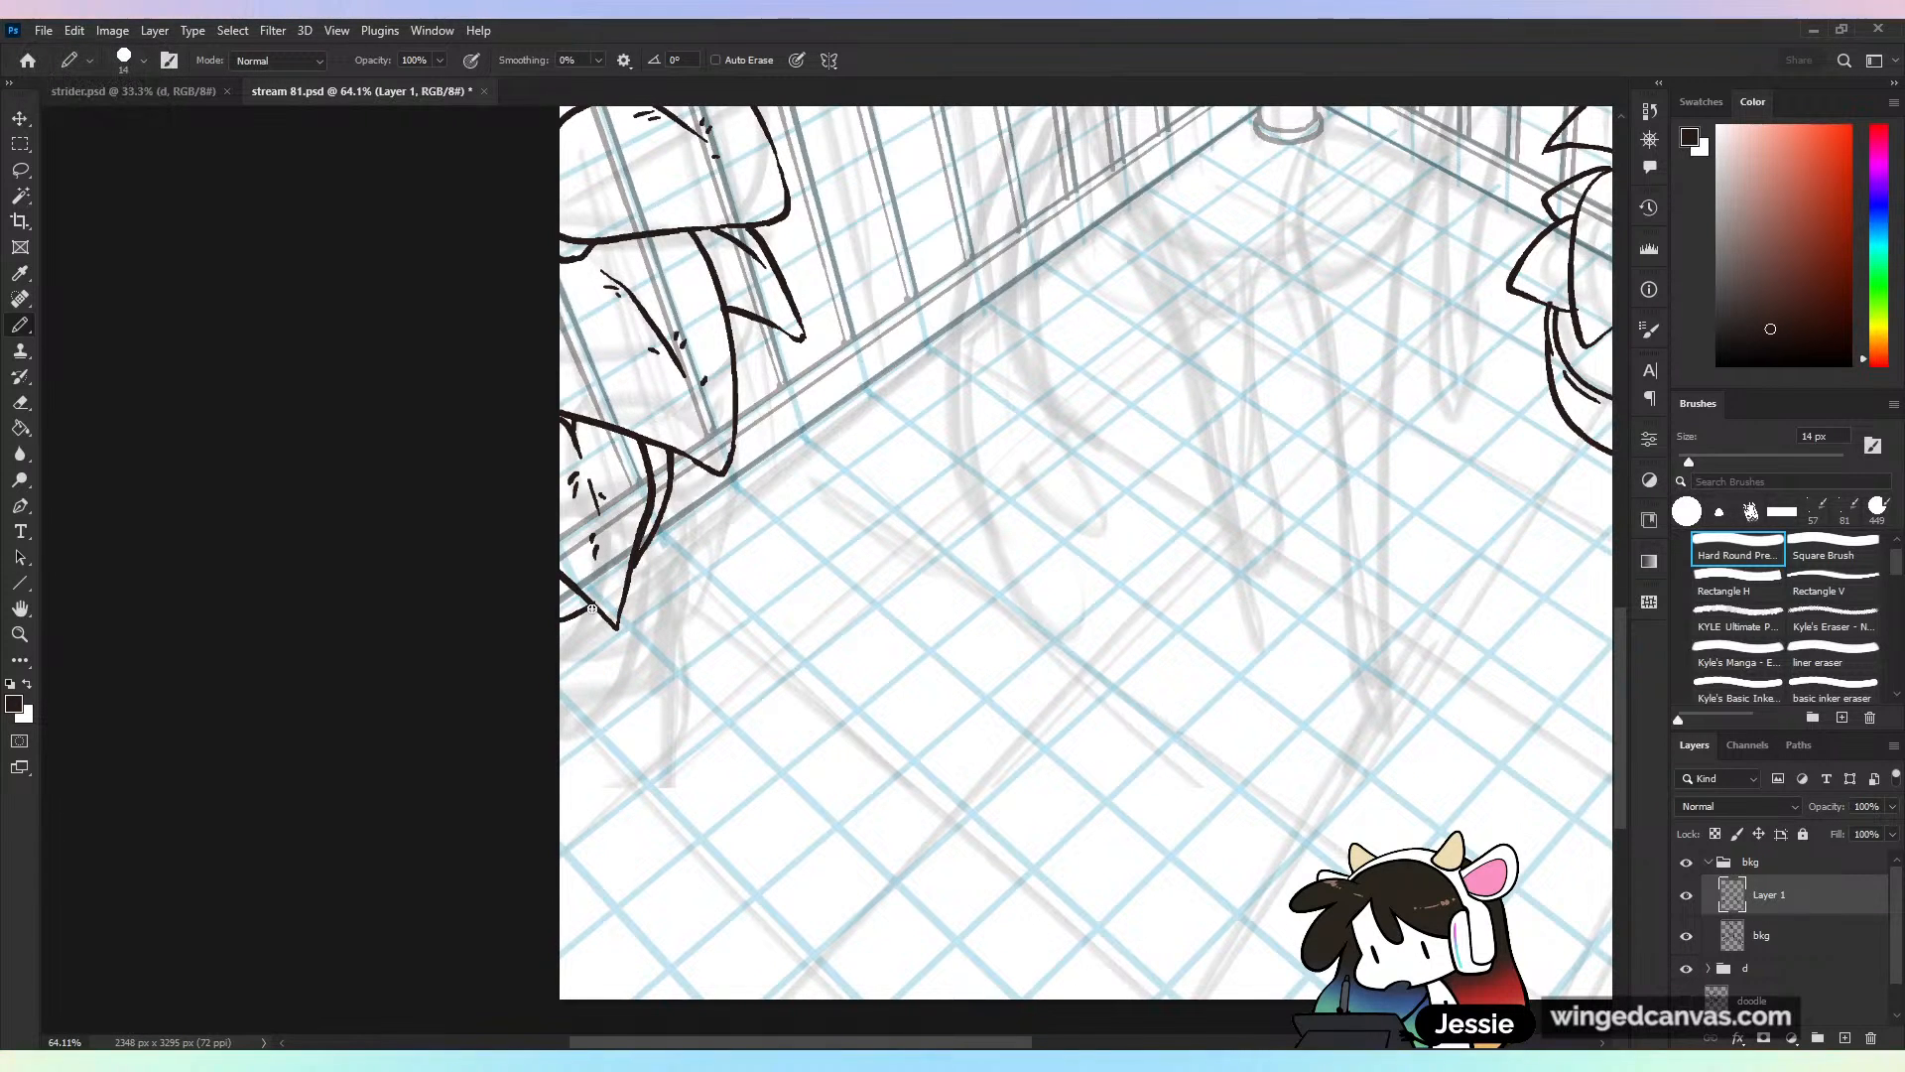
left_click_drag(630, 586, 657, 551)
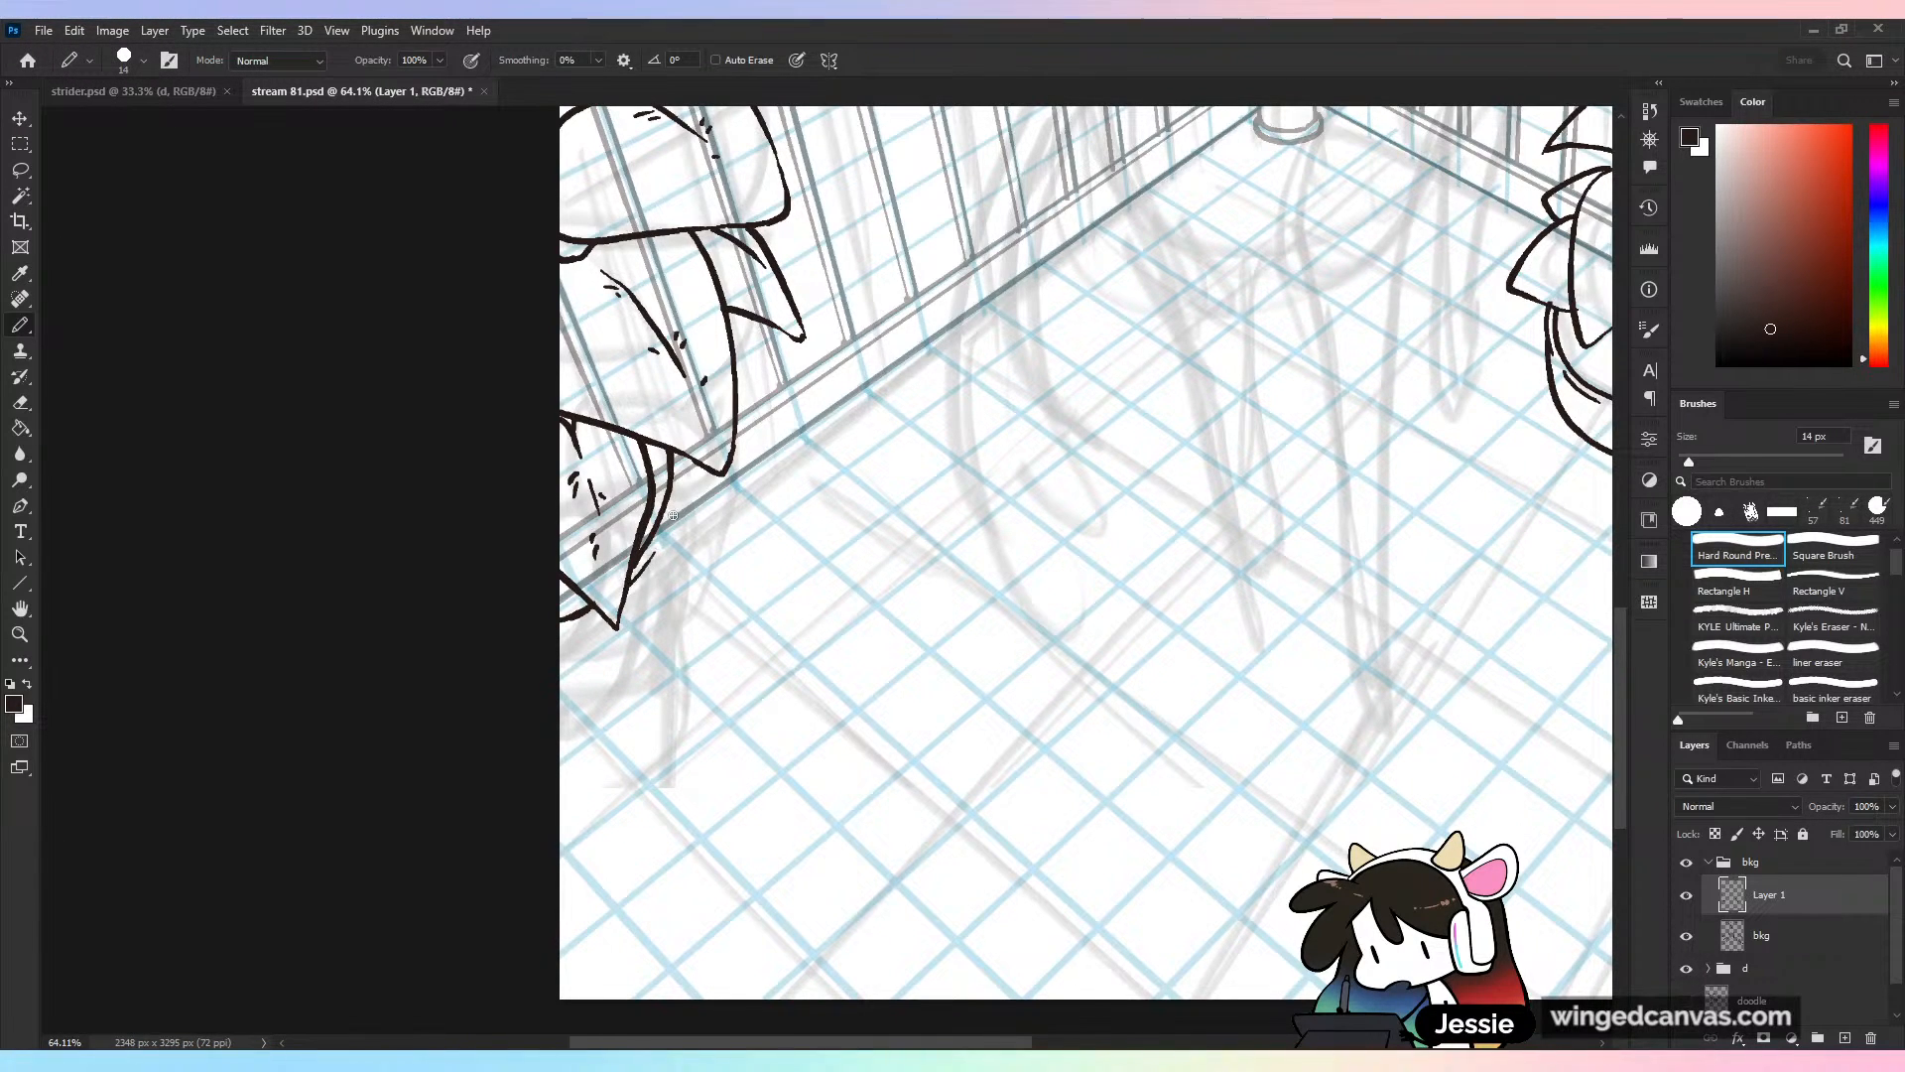
left_click_drag(680, 453, 676, 514)
key("ctrl+z")
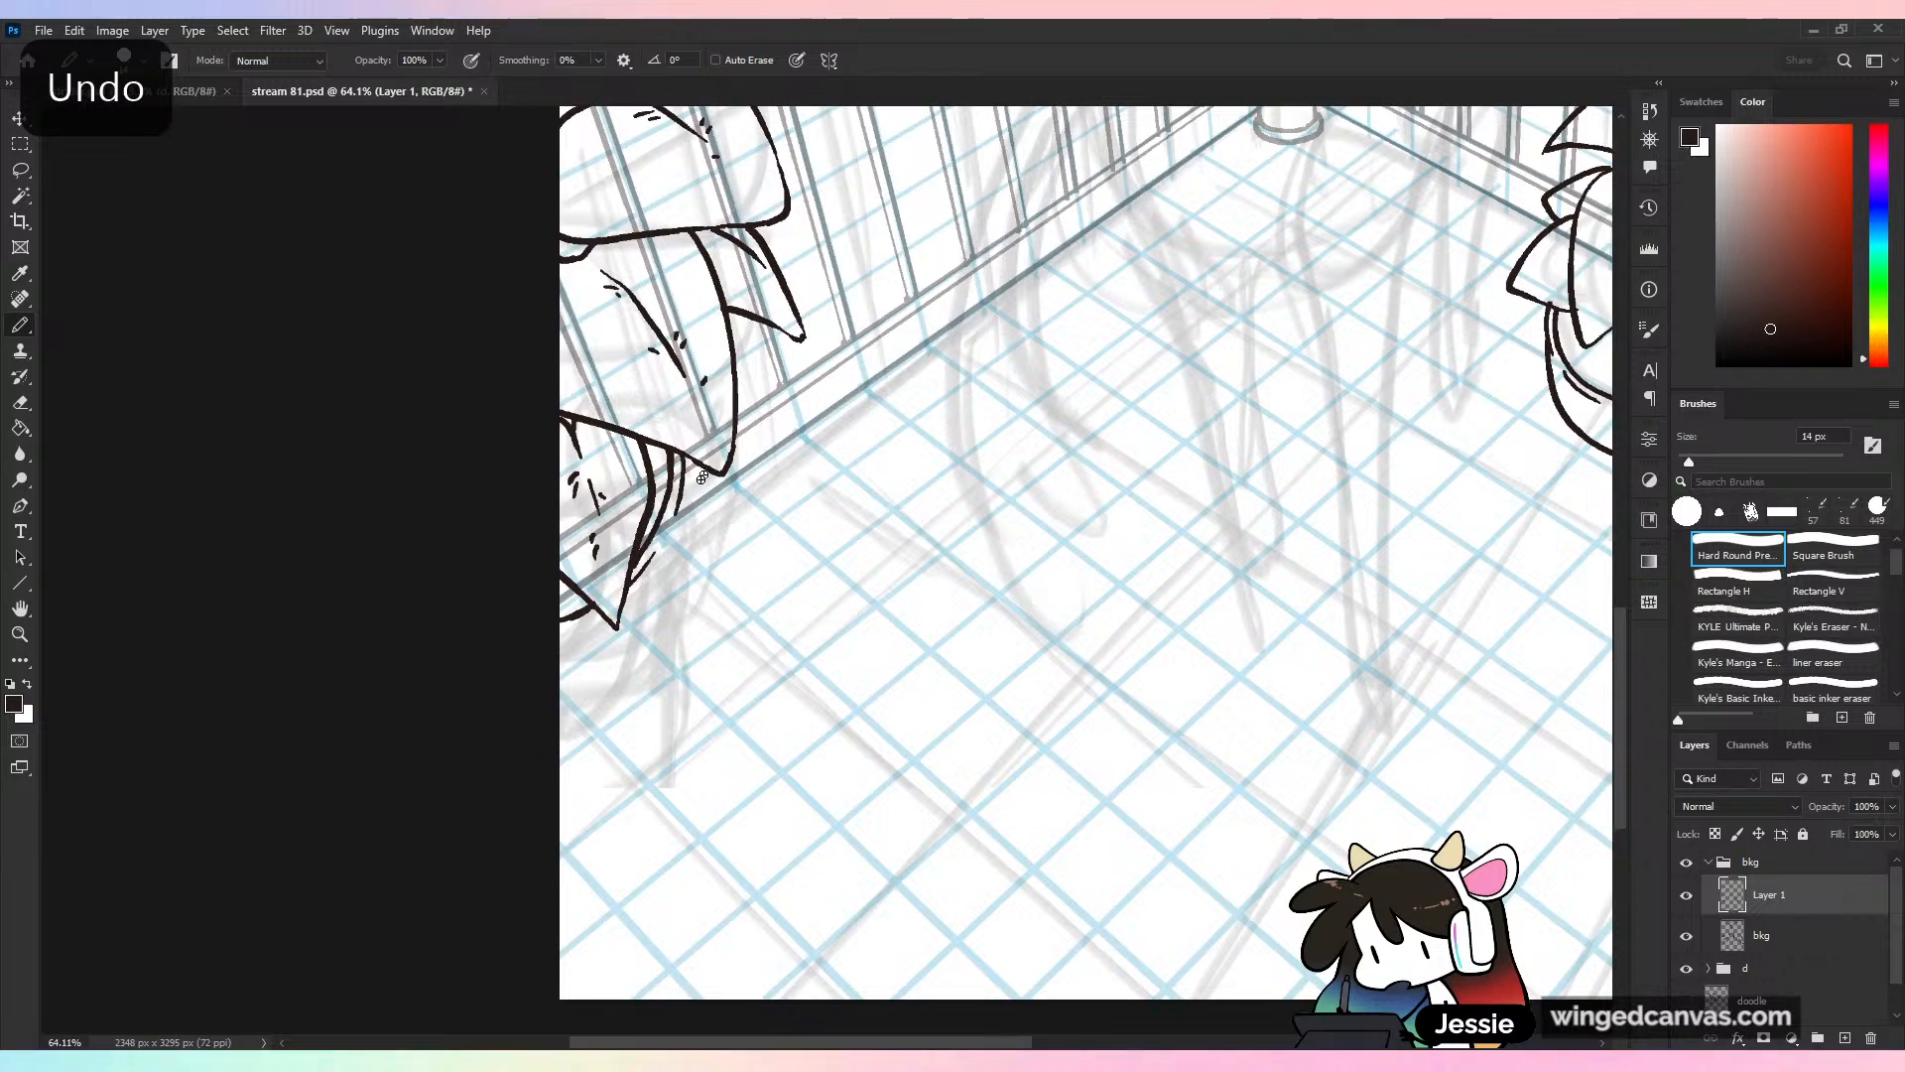
left_click_drag(557, 635, 596, 620)
Draw a longer curved line outside the rim strokes as the pot's outer rim, continuing it to the canvas edge
left_click_drag(686, 456, 689, 540)
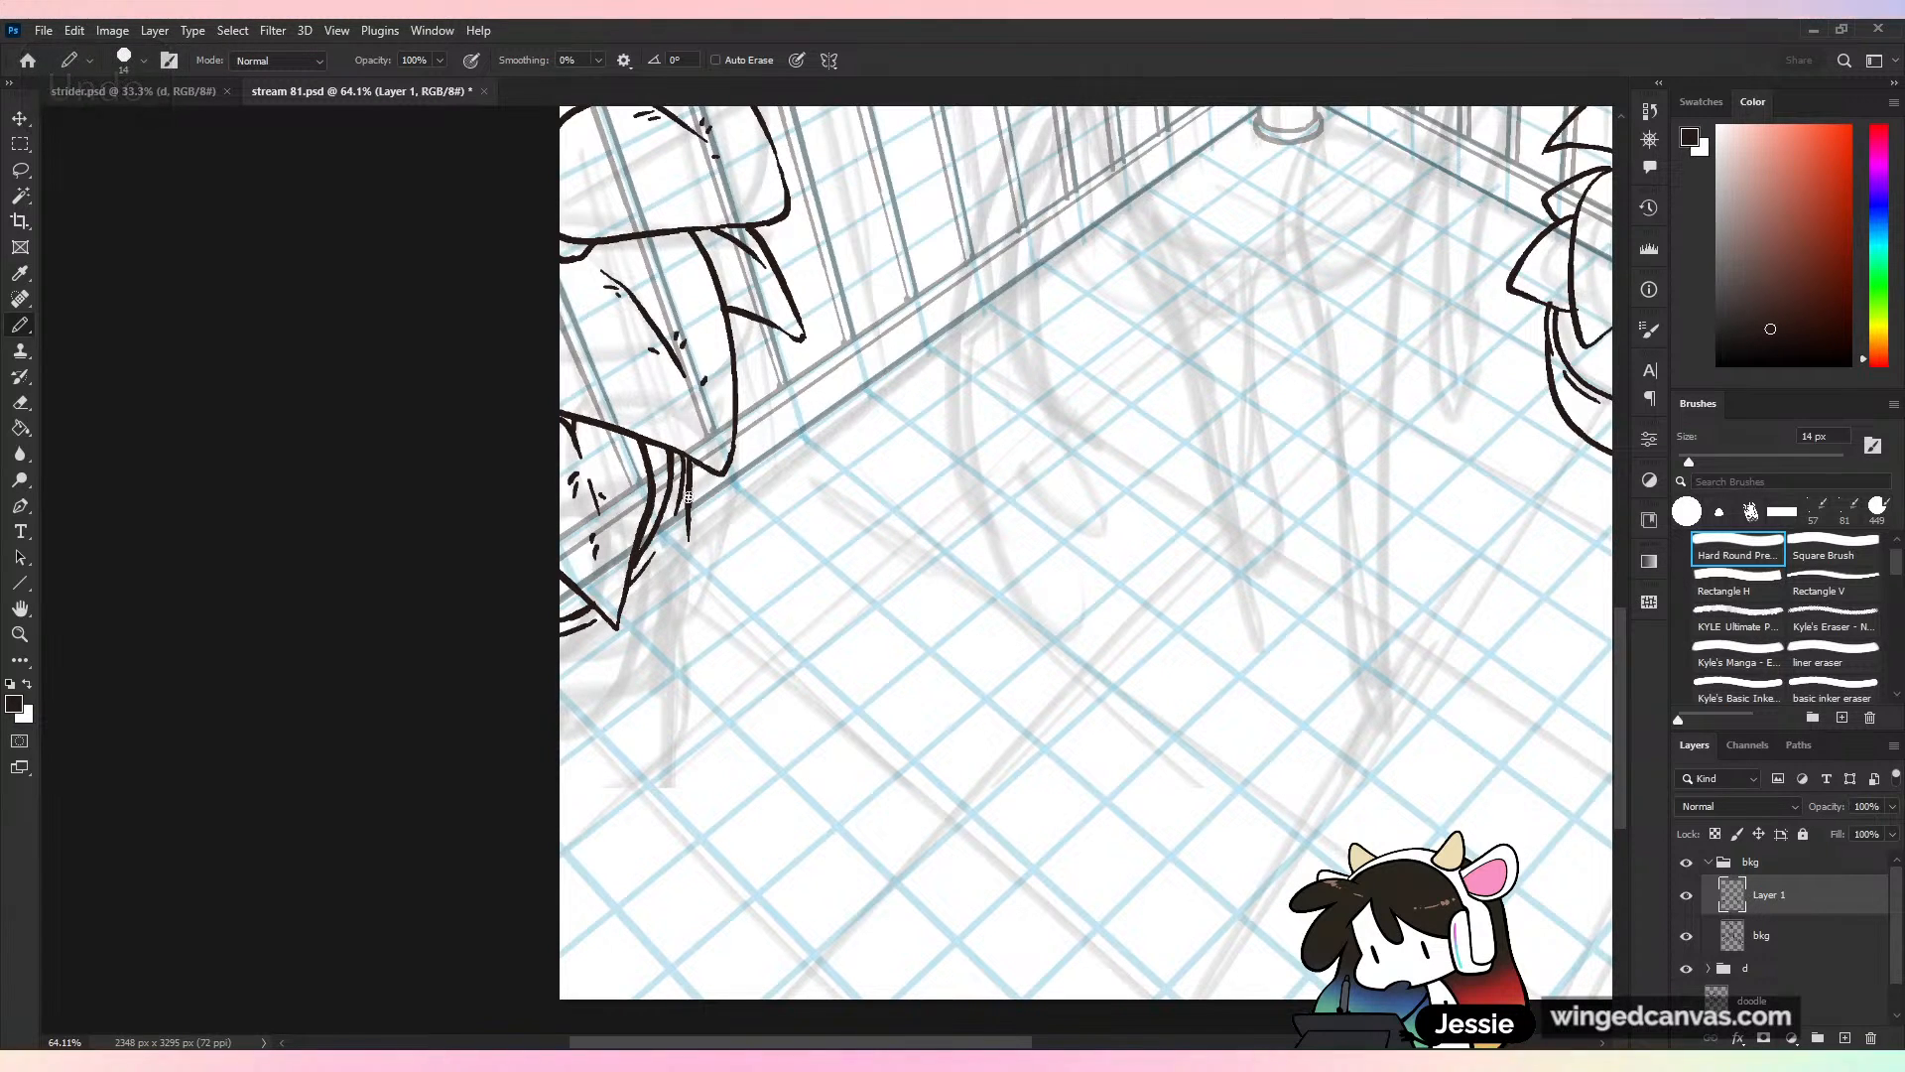
key("ctrl+z")
mouse_move(682, 452)
left_mouse_down()
mouse_move(652, 641)
mouse_move(611, 666)
left_mouse_up()
key("ctrl+z")
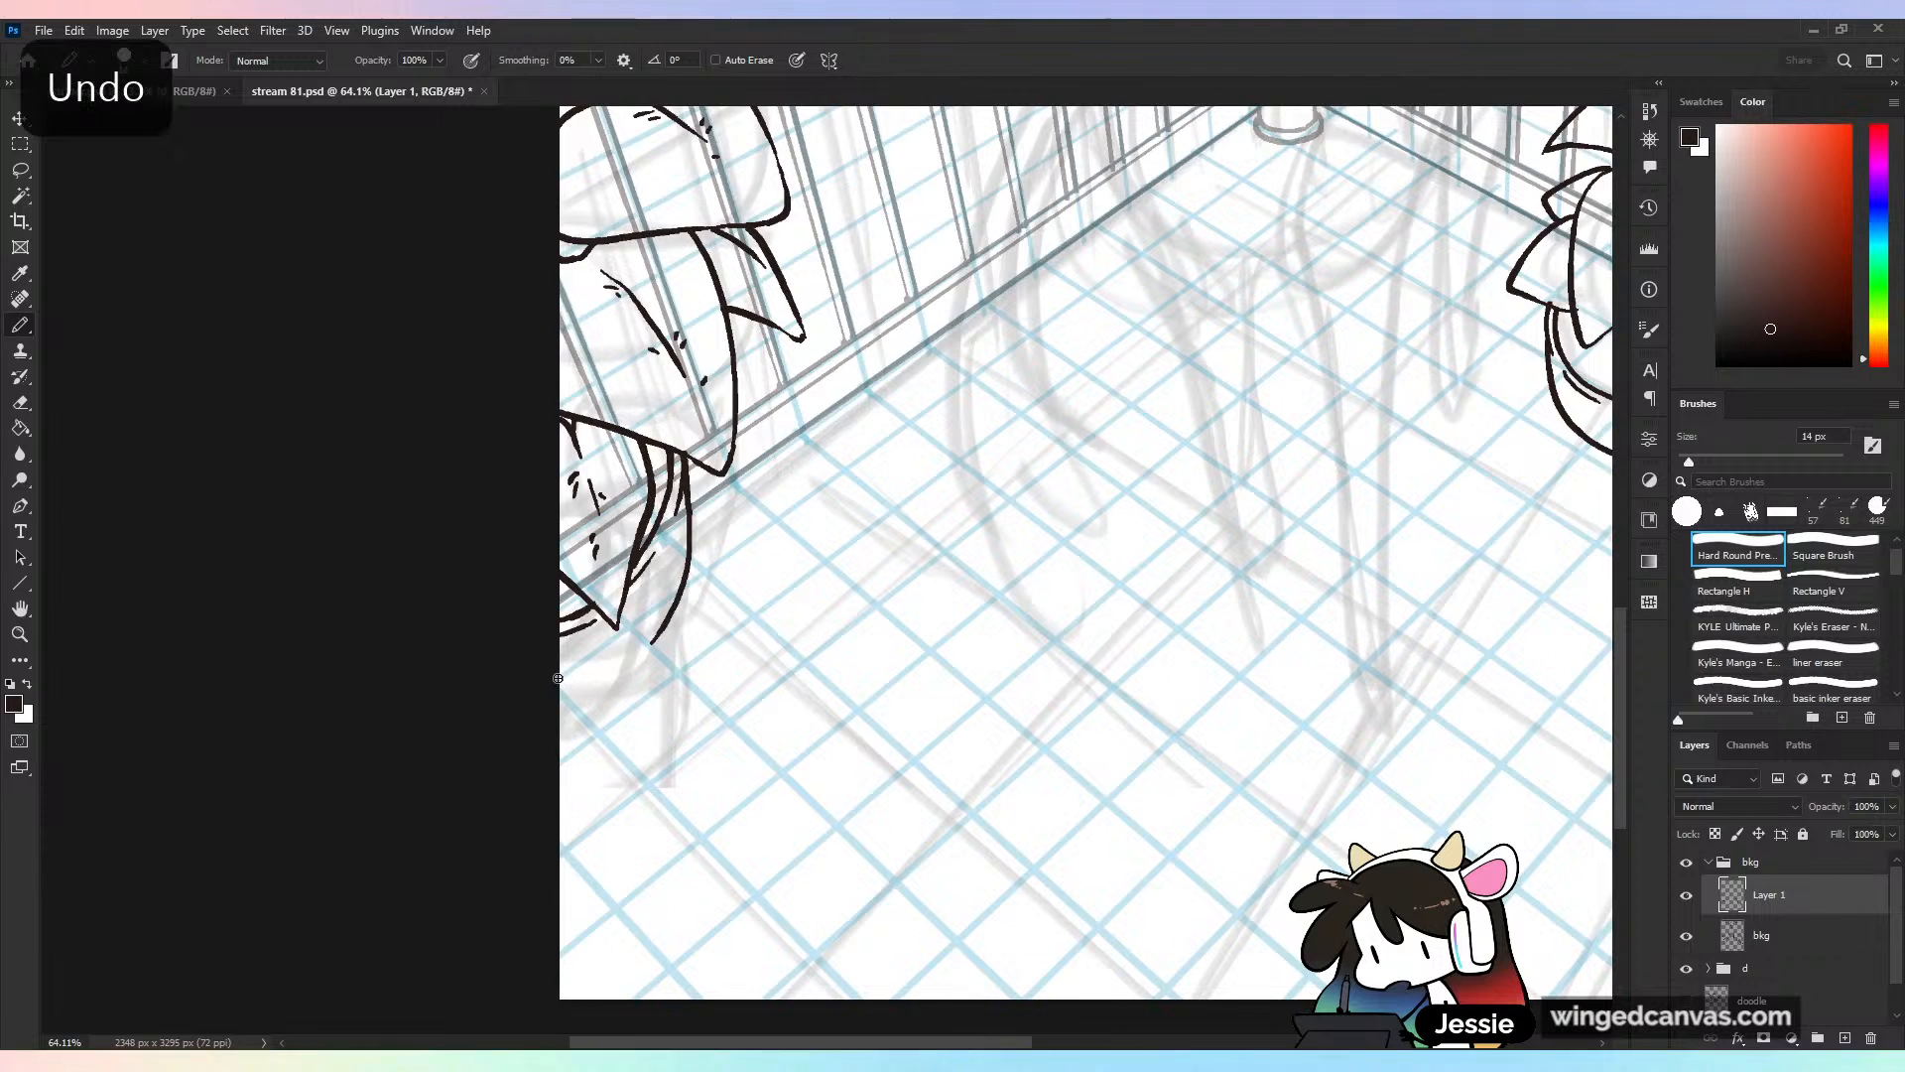
key("ctrl+minus")
key("ctrl+plus")
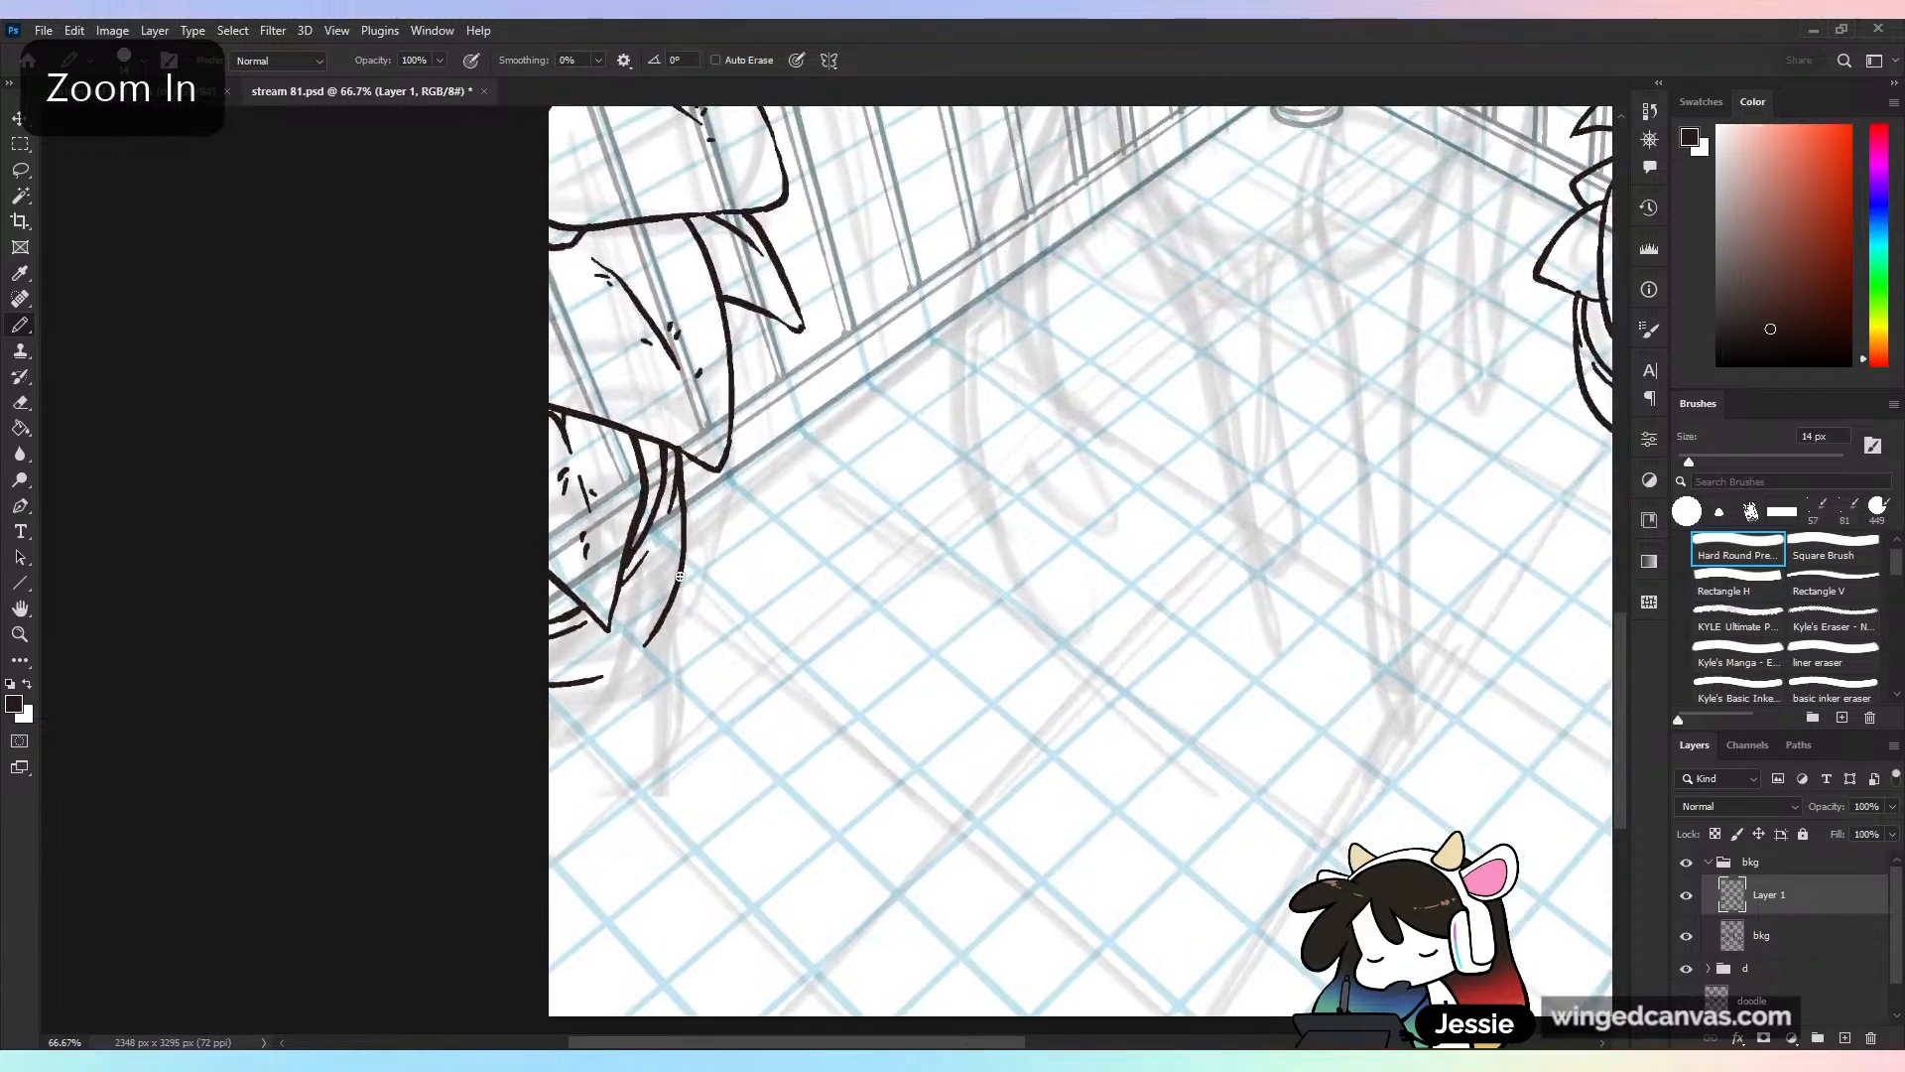
Draw the pot's side and rounded base under the lowest foreground leaf, curving out to the canvas edge
left_click_drag(683, 563, 677, 652)
key("ctrl+z")
left_click_drag(551, 736, 681, 675)
key("ctrl+z")
mouse_move(541, 762)
left_mouse_down()
mouse_move(692, 652)
mouse_move(676, 620)
left_mouse_up()
key("ctrl+z")
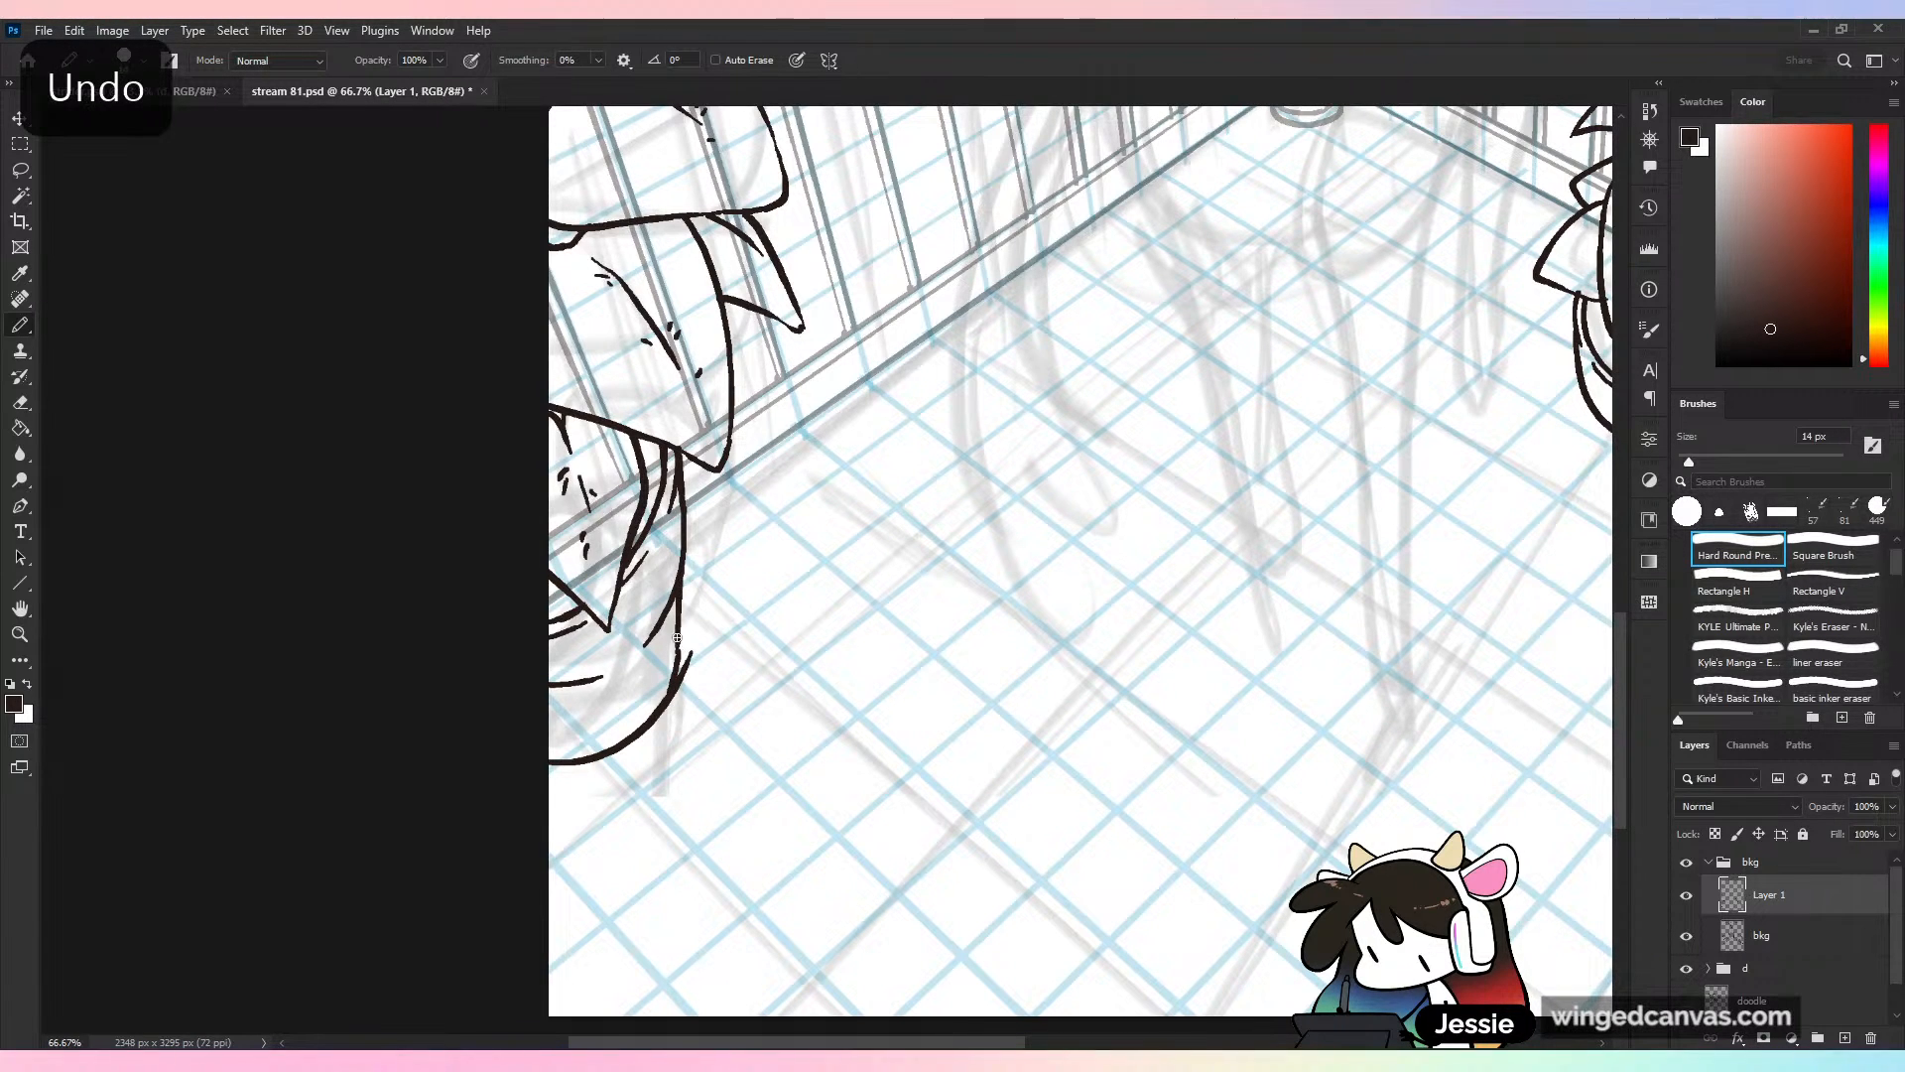
left_click_drag(675, 687, 676, 652)
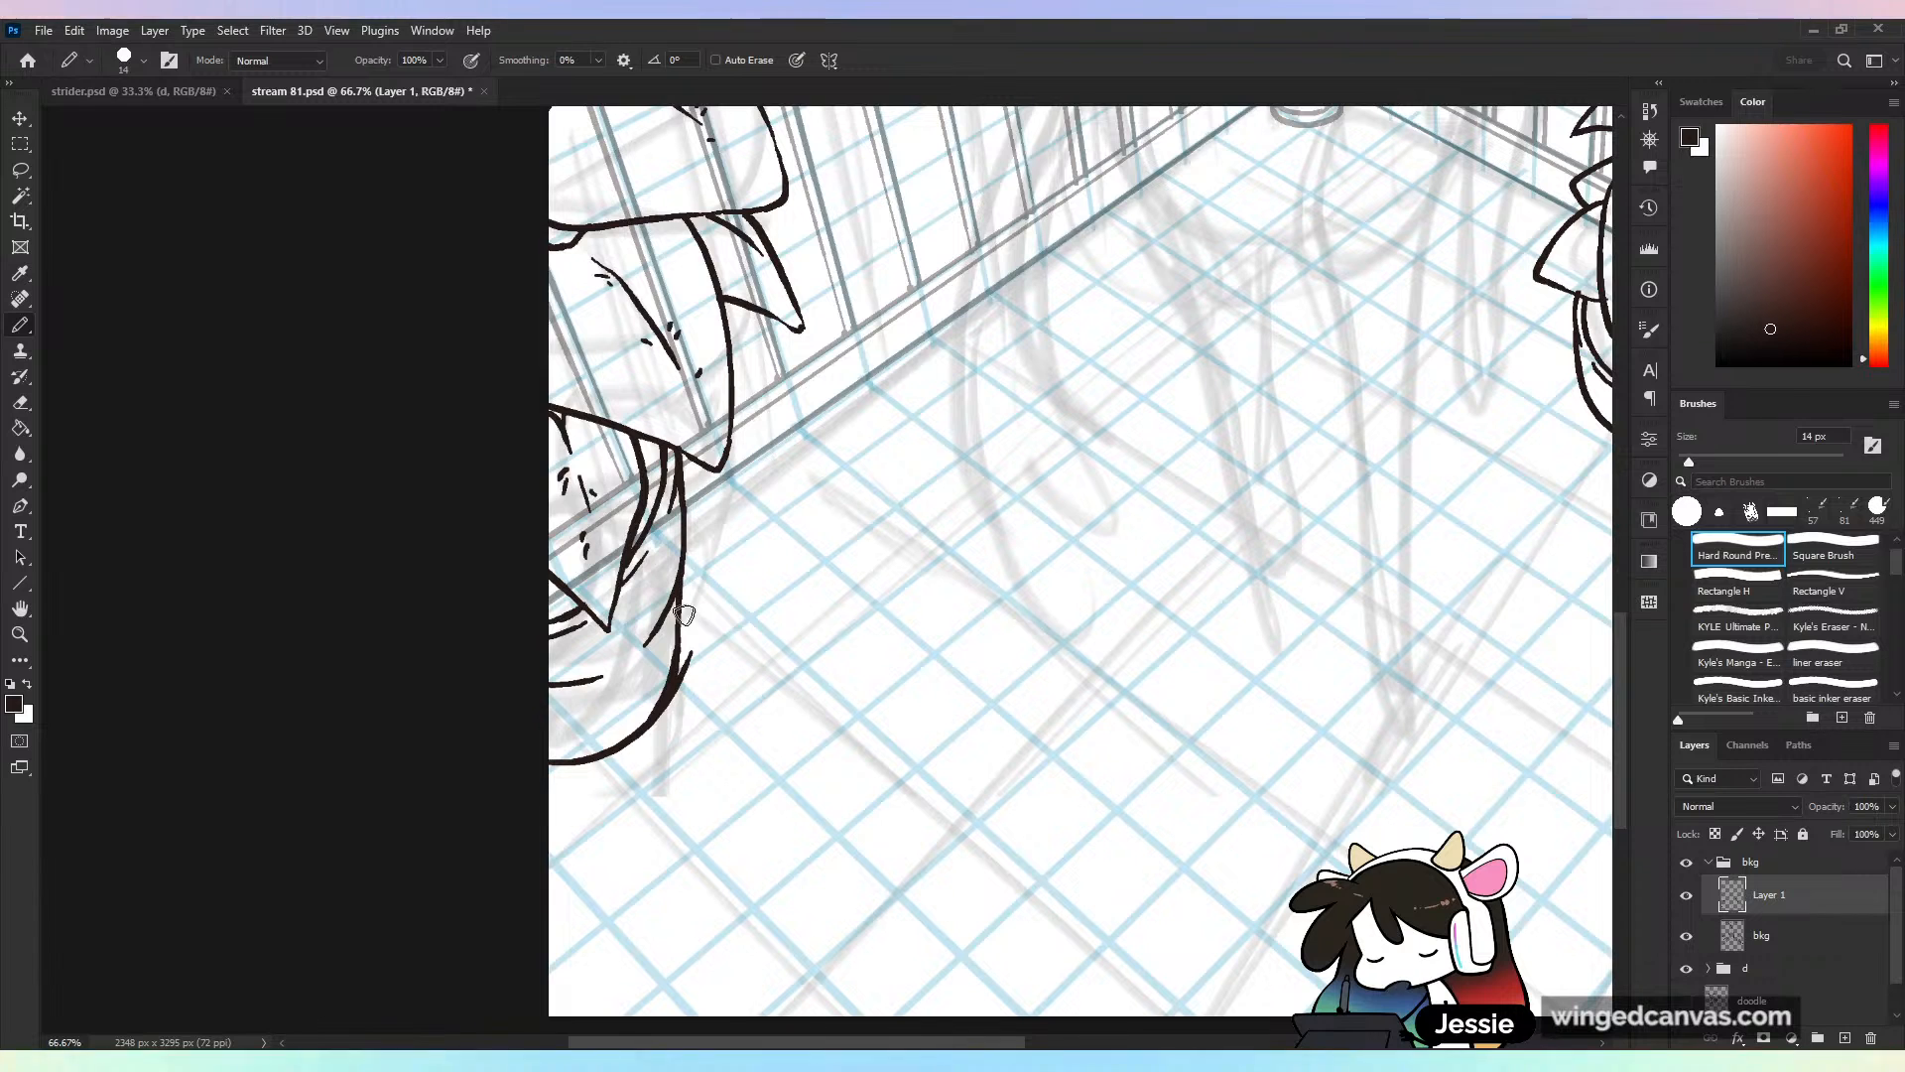
Erase the overshooting line end along the pot's outer side with the liner eraser
key("e")
mouse_move(699, 651)
left_mouse_down()
mouse_move(658, 739)
mouse_move(681, 649)
mouse_move(679, 700)
left_mouse_up()
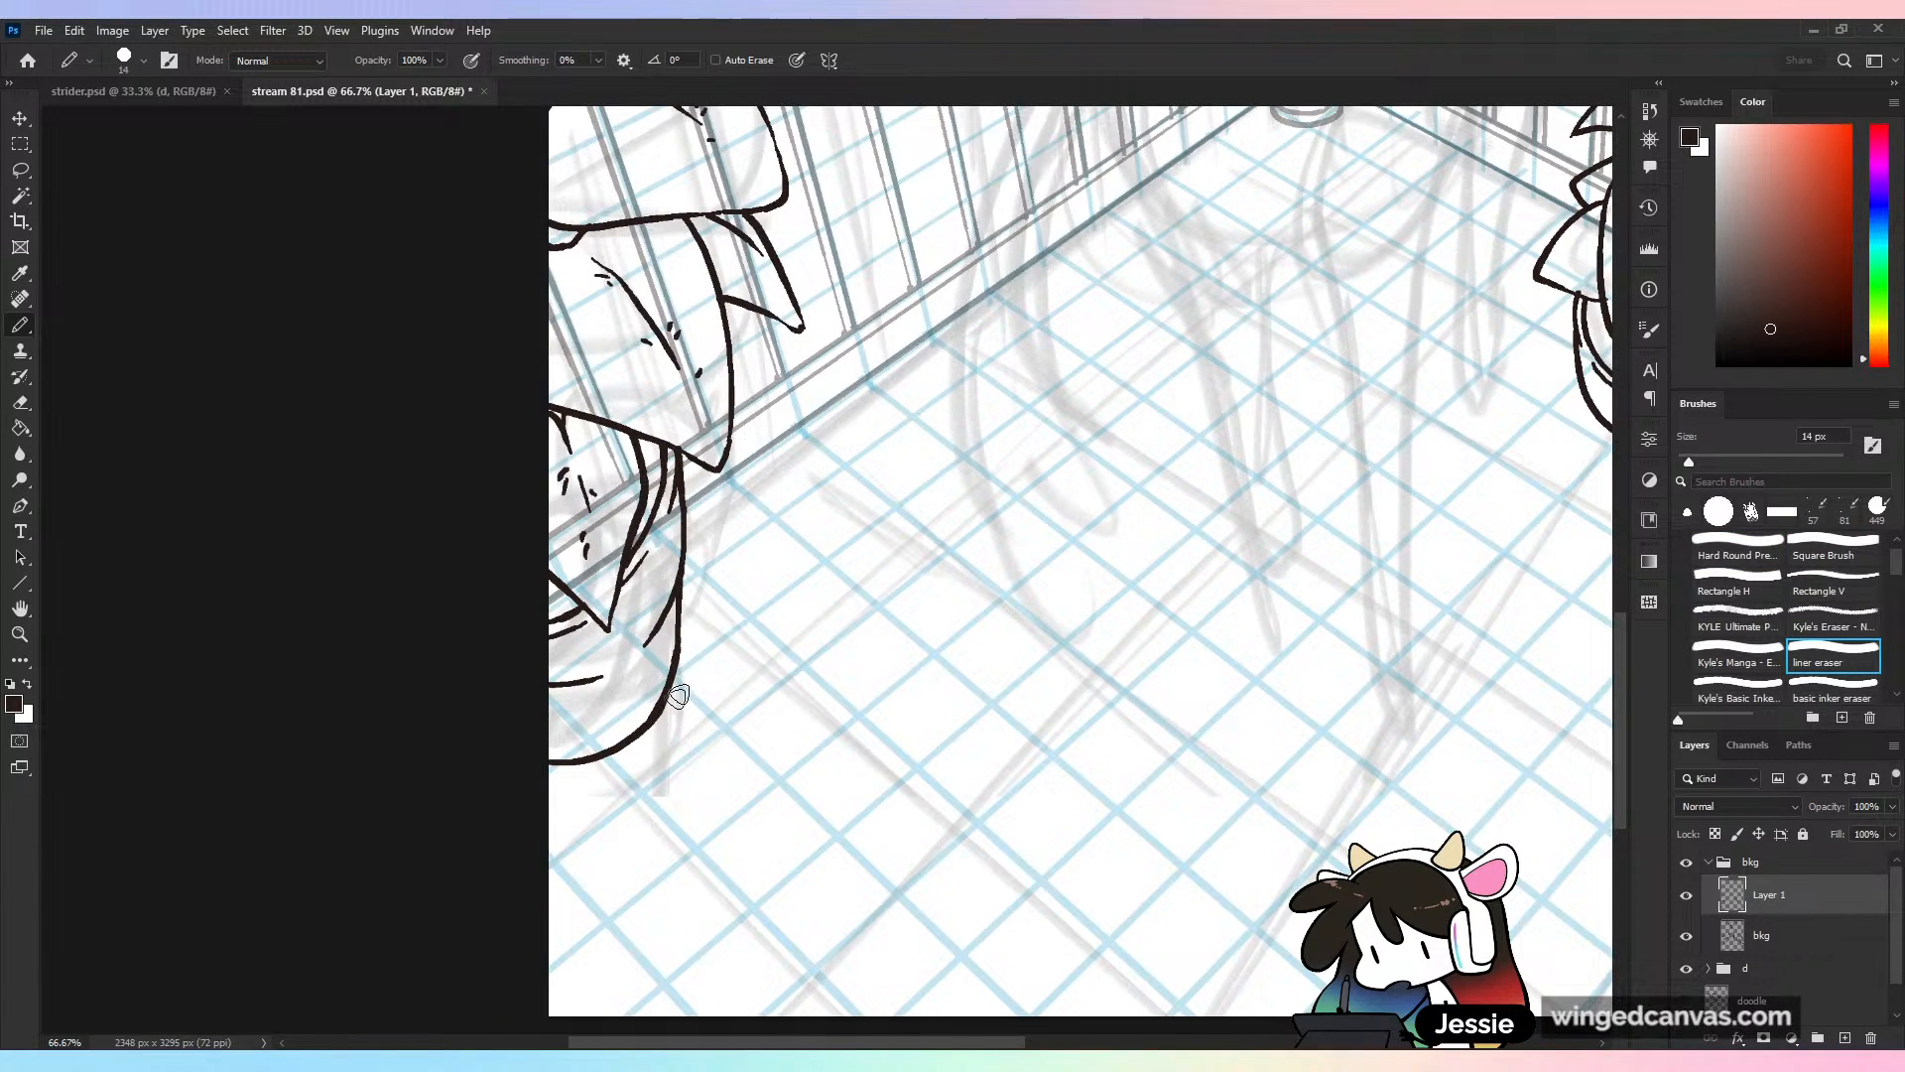
key("ctrl+z")
key("e")
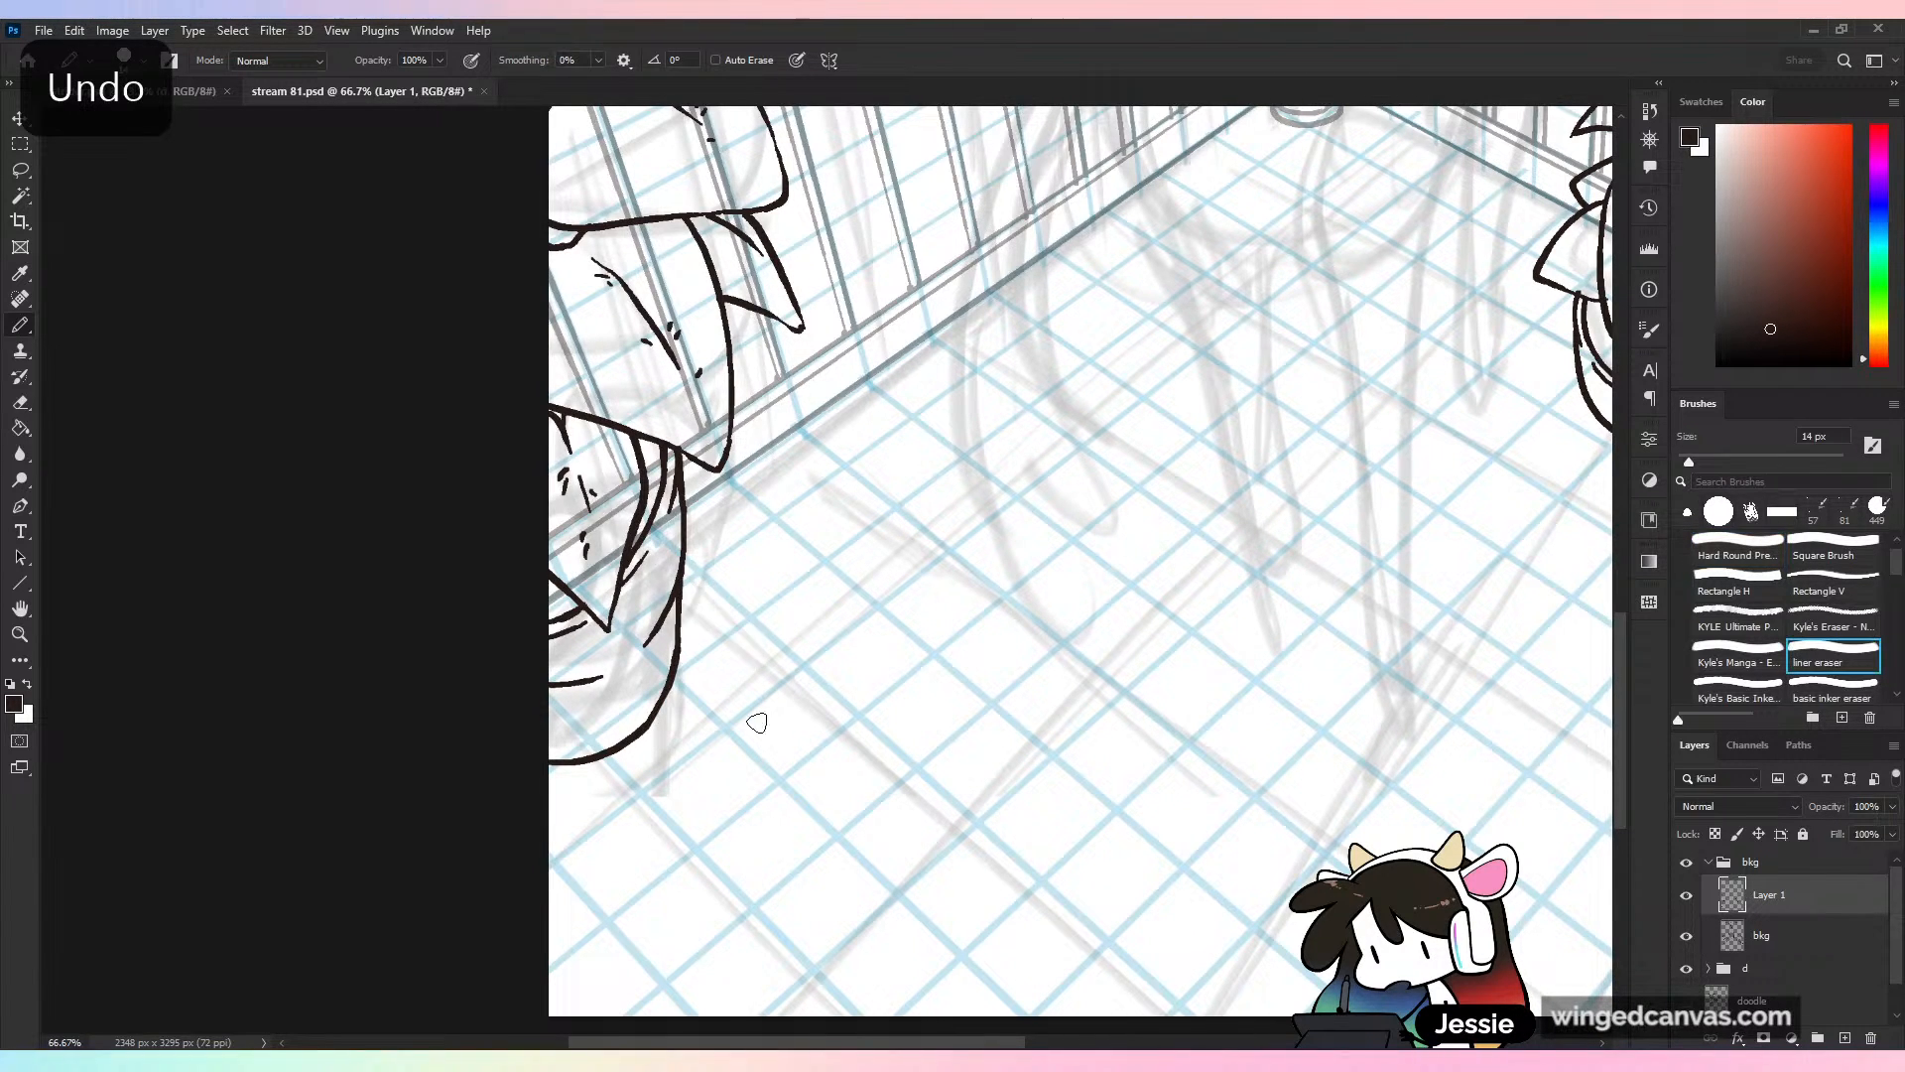
Check the potted plants against the railing line art in the whole composition, and save the document
key("ctrl+minus")
key("ctrl+minus")
key("ctrl+s")
key("ctrl+minus")
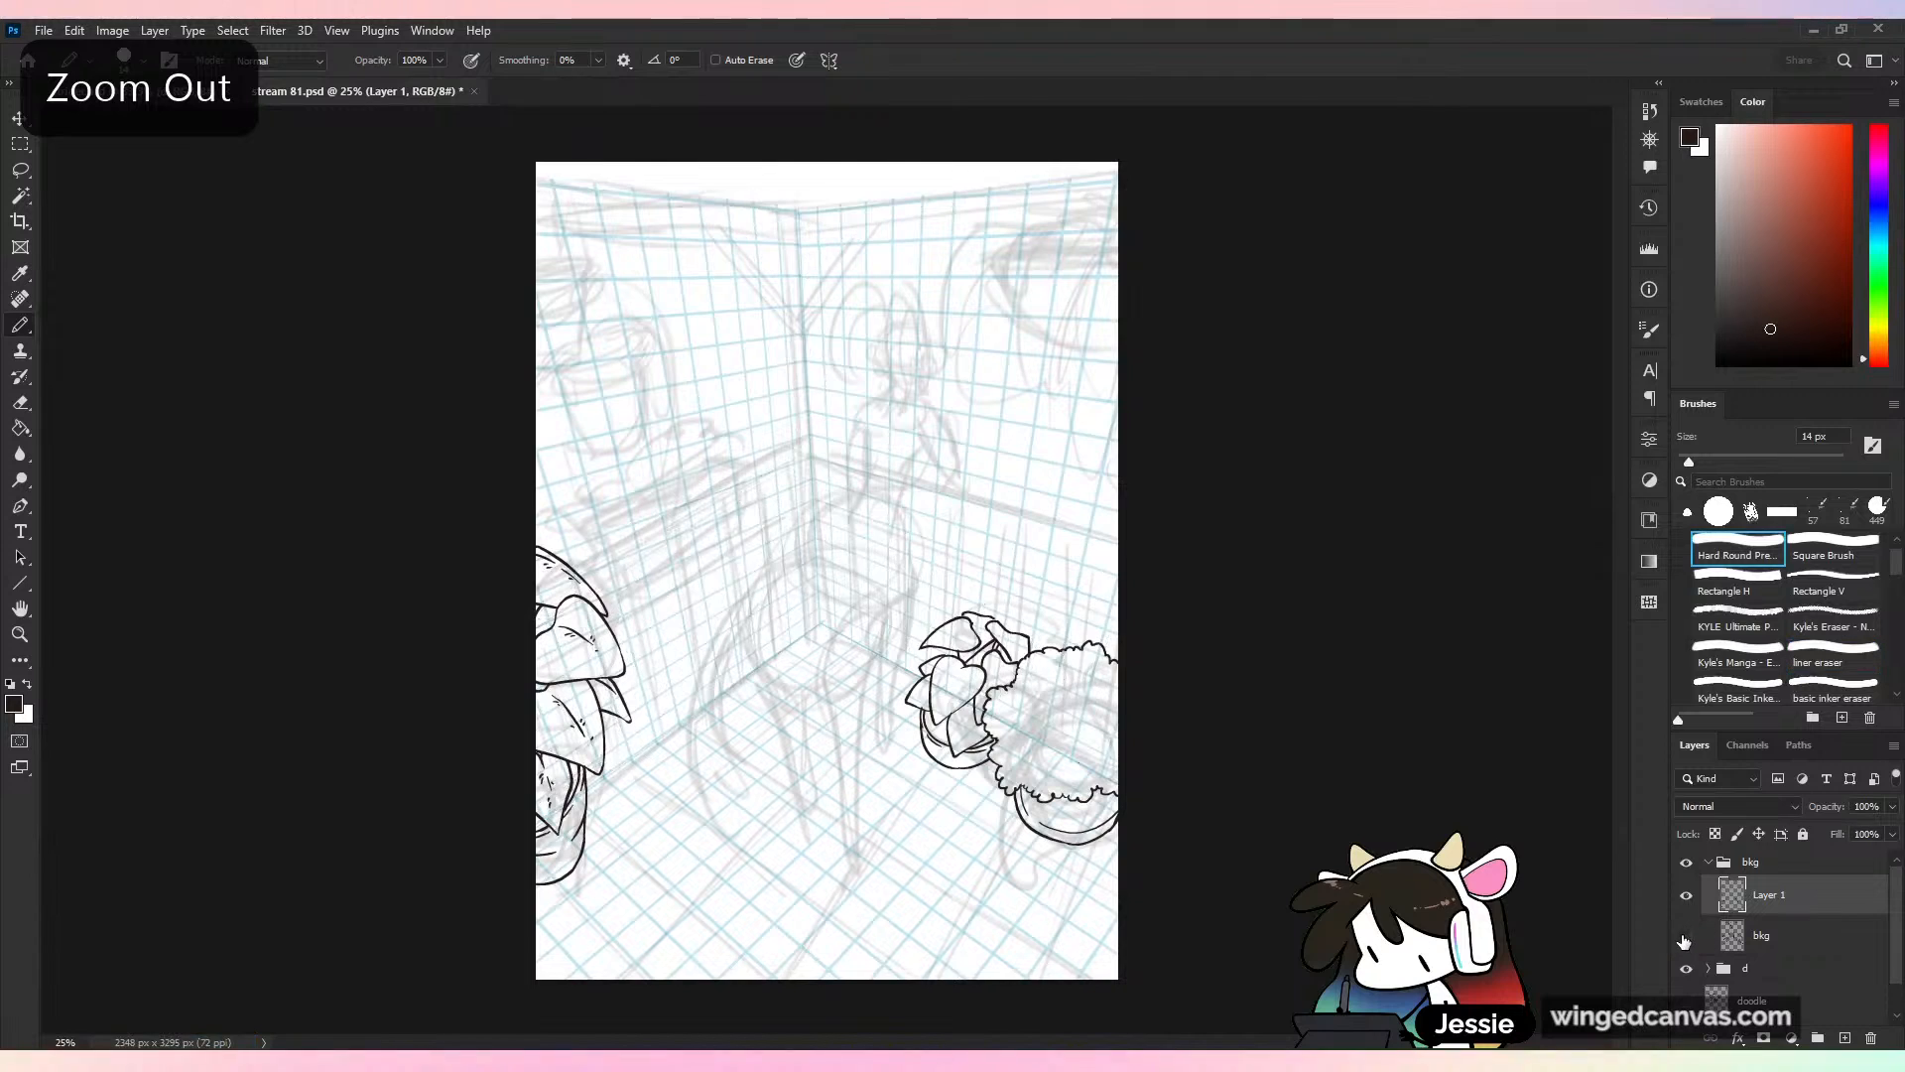
key("b")
key("ctrl+plus")
scroll(827, 570, "down", 3)
scroll(826, 569, "left", 3)
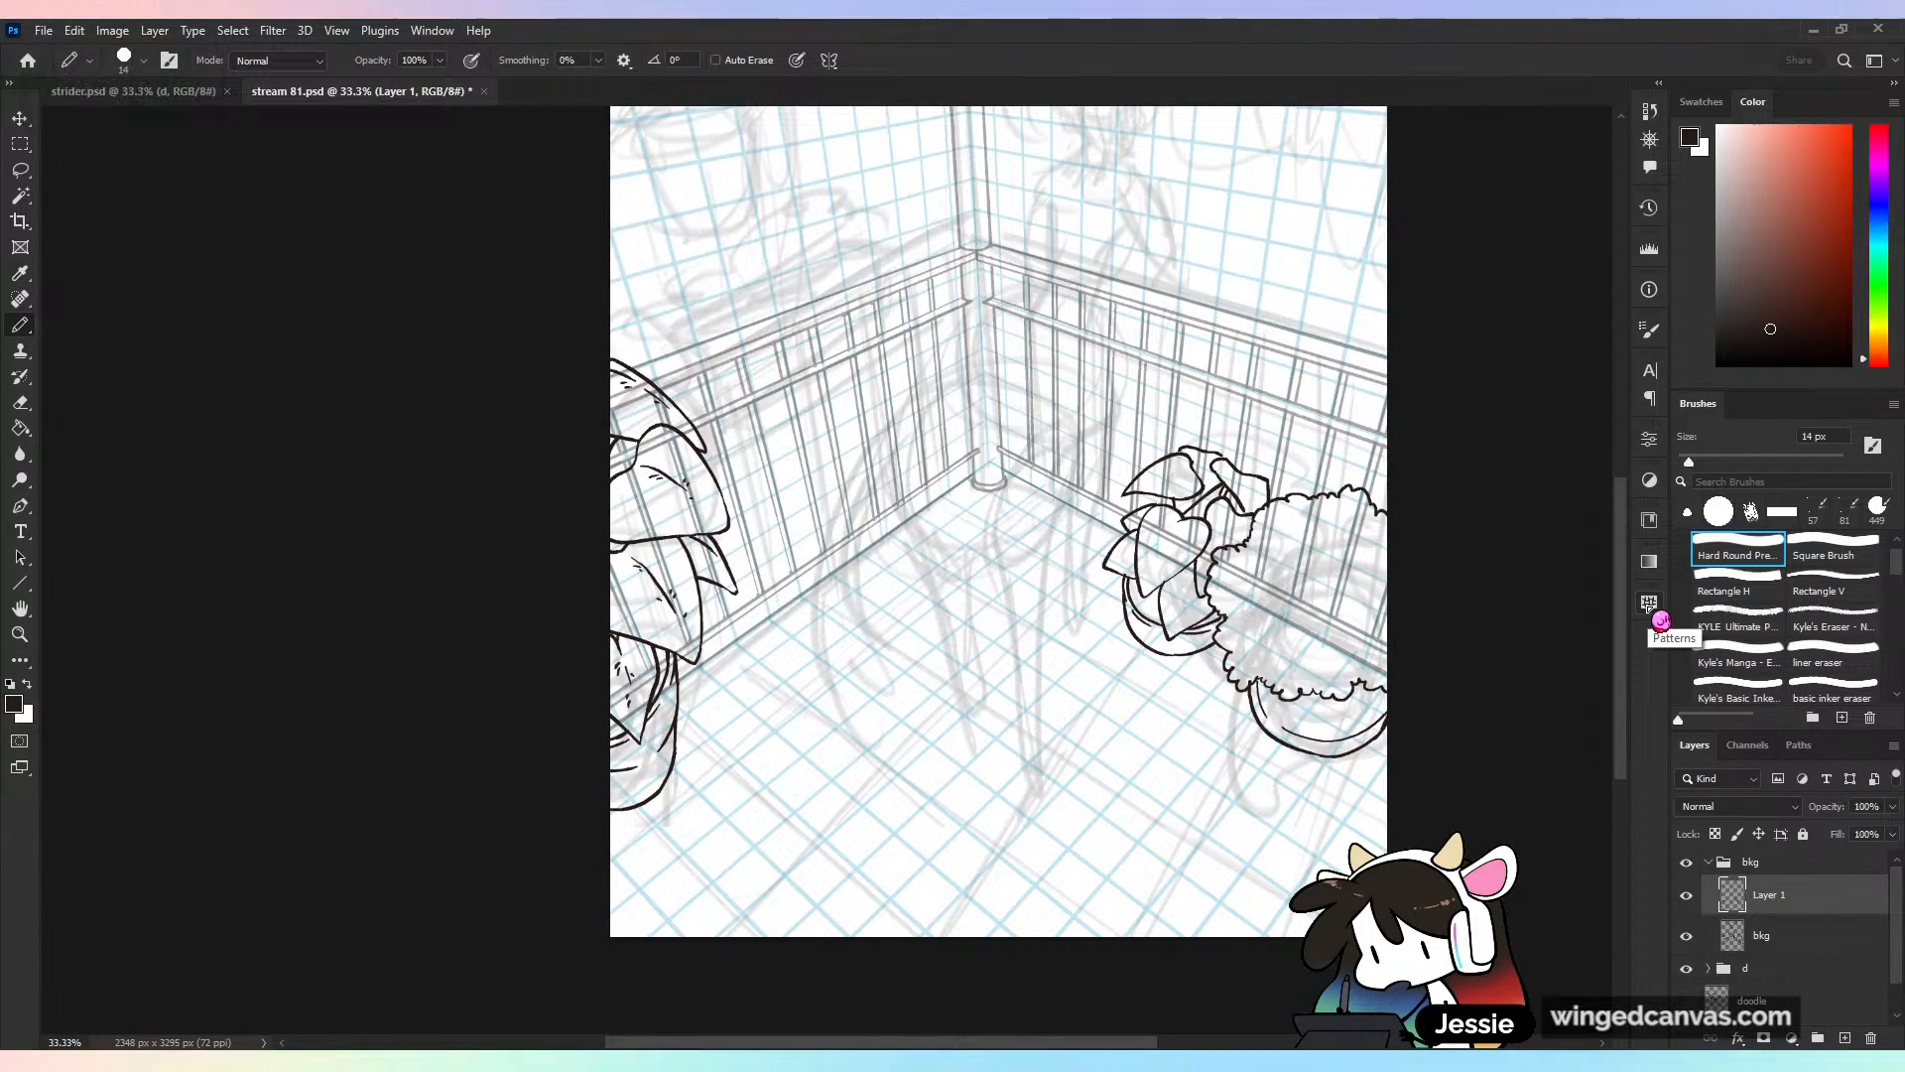
scroll(999, 521, "up", 2)
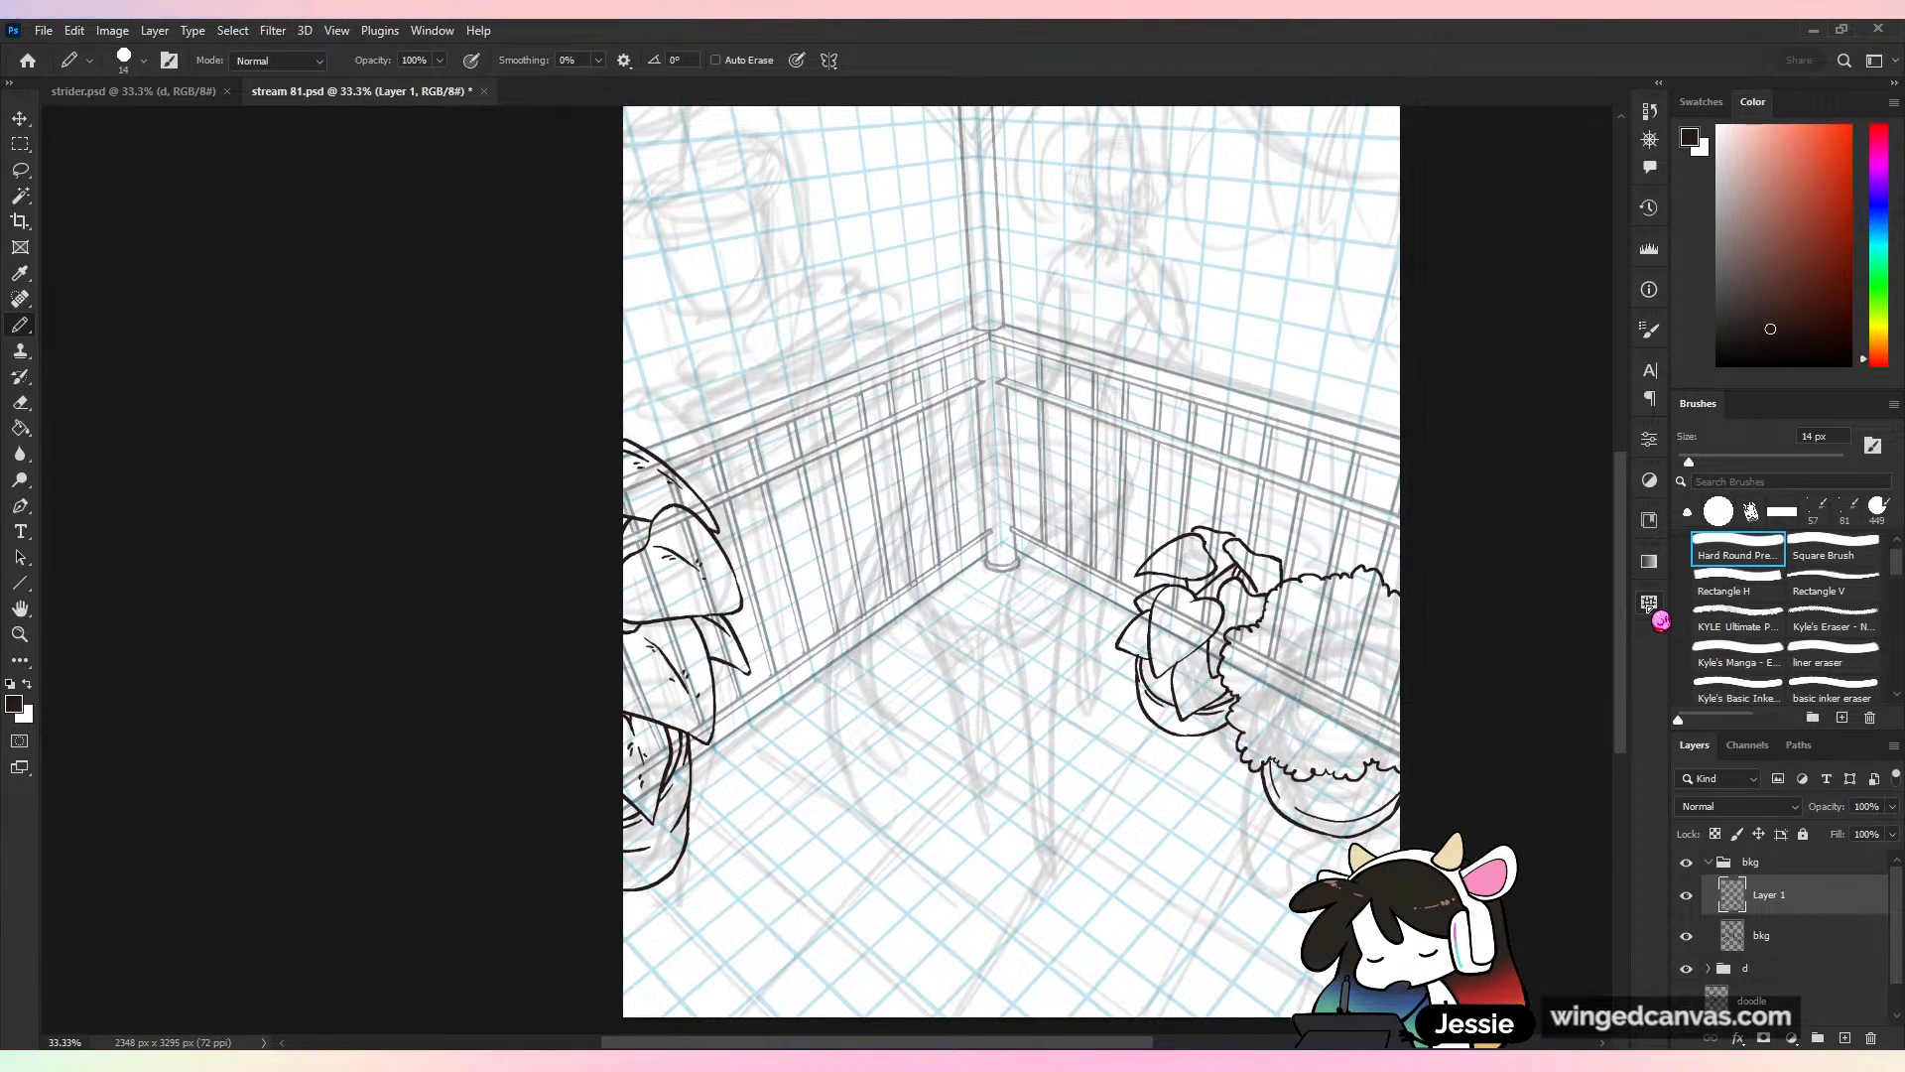
key("ctrl+plus")
key("ctrl+minus")
key("ctrl+s")
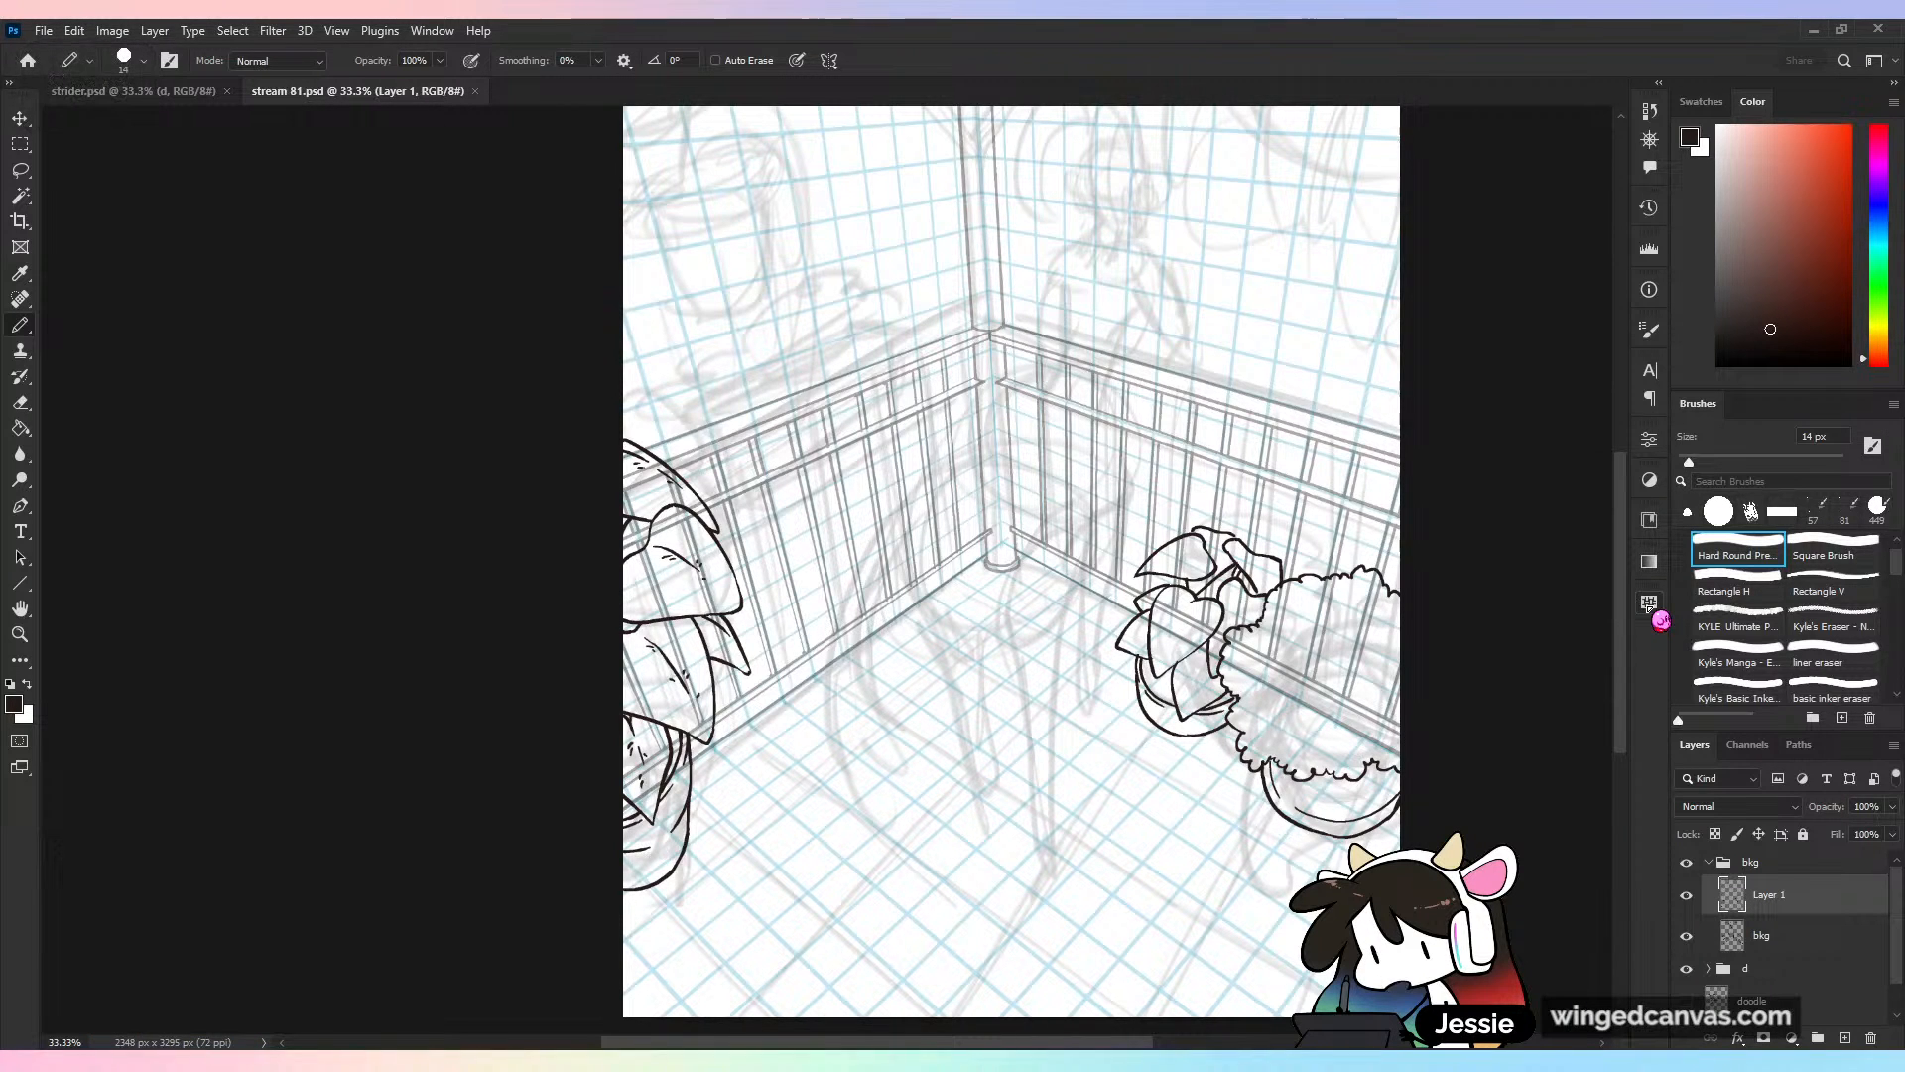
Draw two thin, nearly parallel horizontal lines from the canvas edge over the upper sketch beside the corner post
left_click_drag(988, 333, 1092, 630)
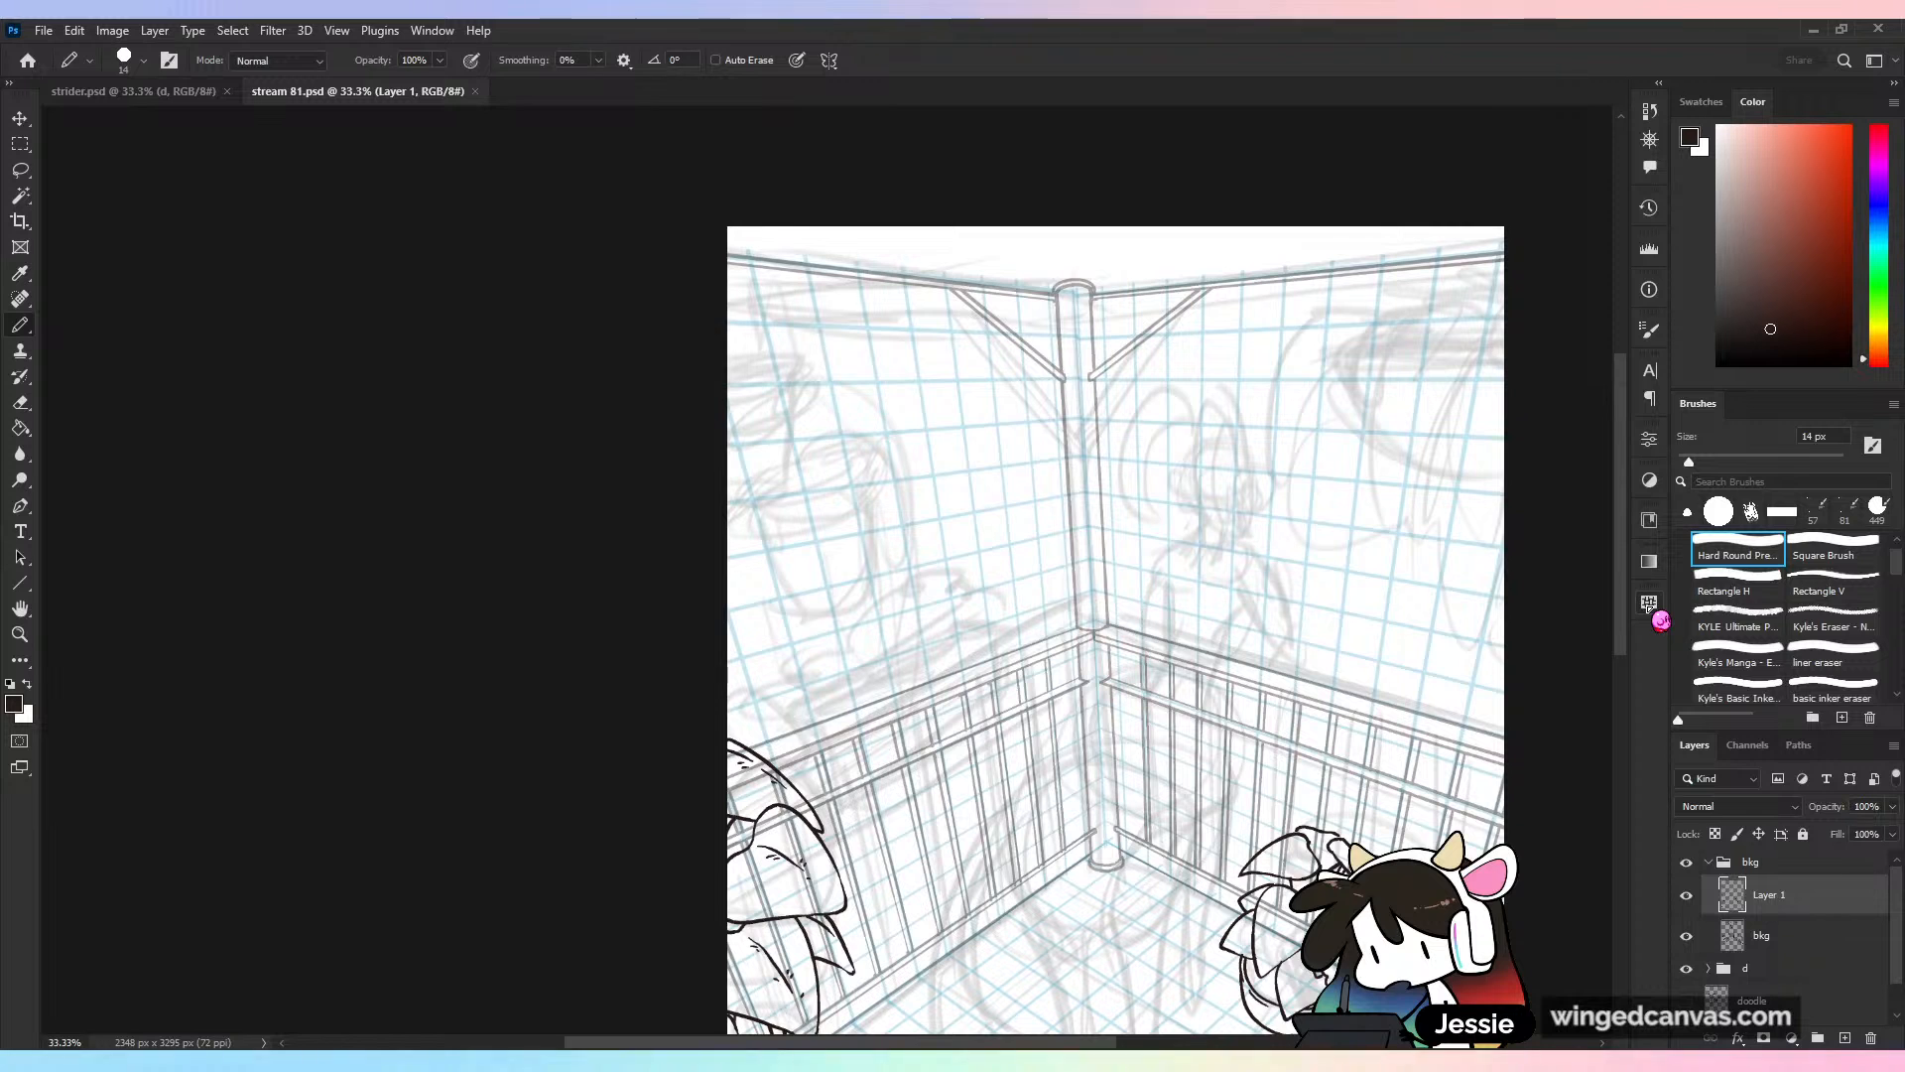
scroll(734, 386, "up", 7)
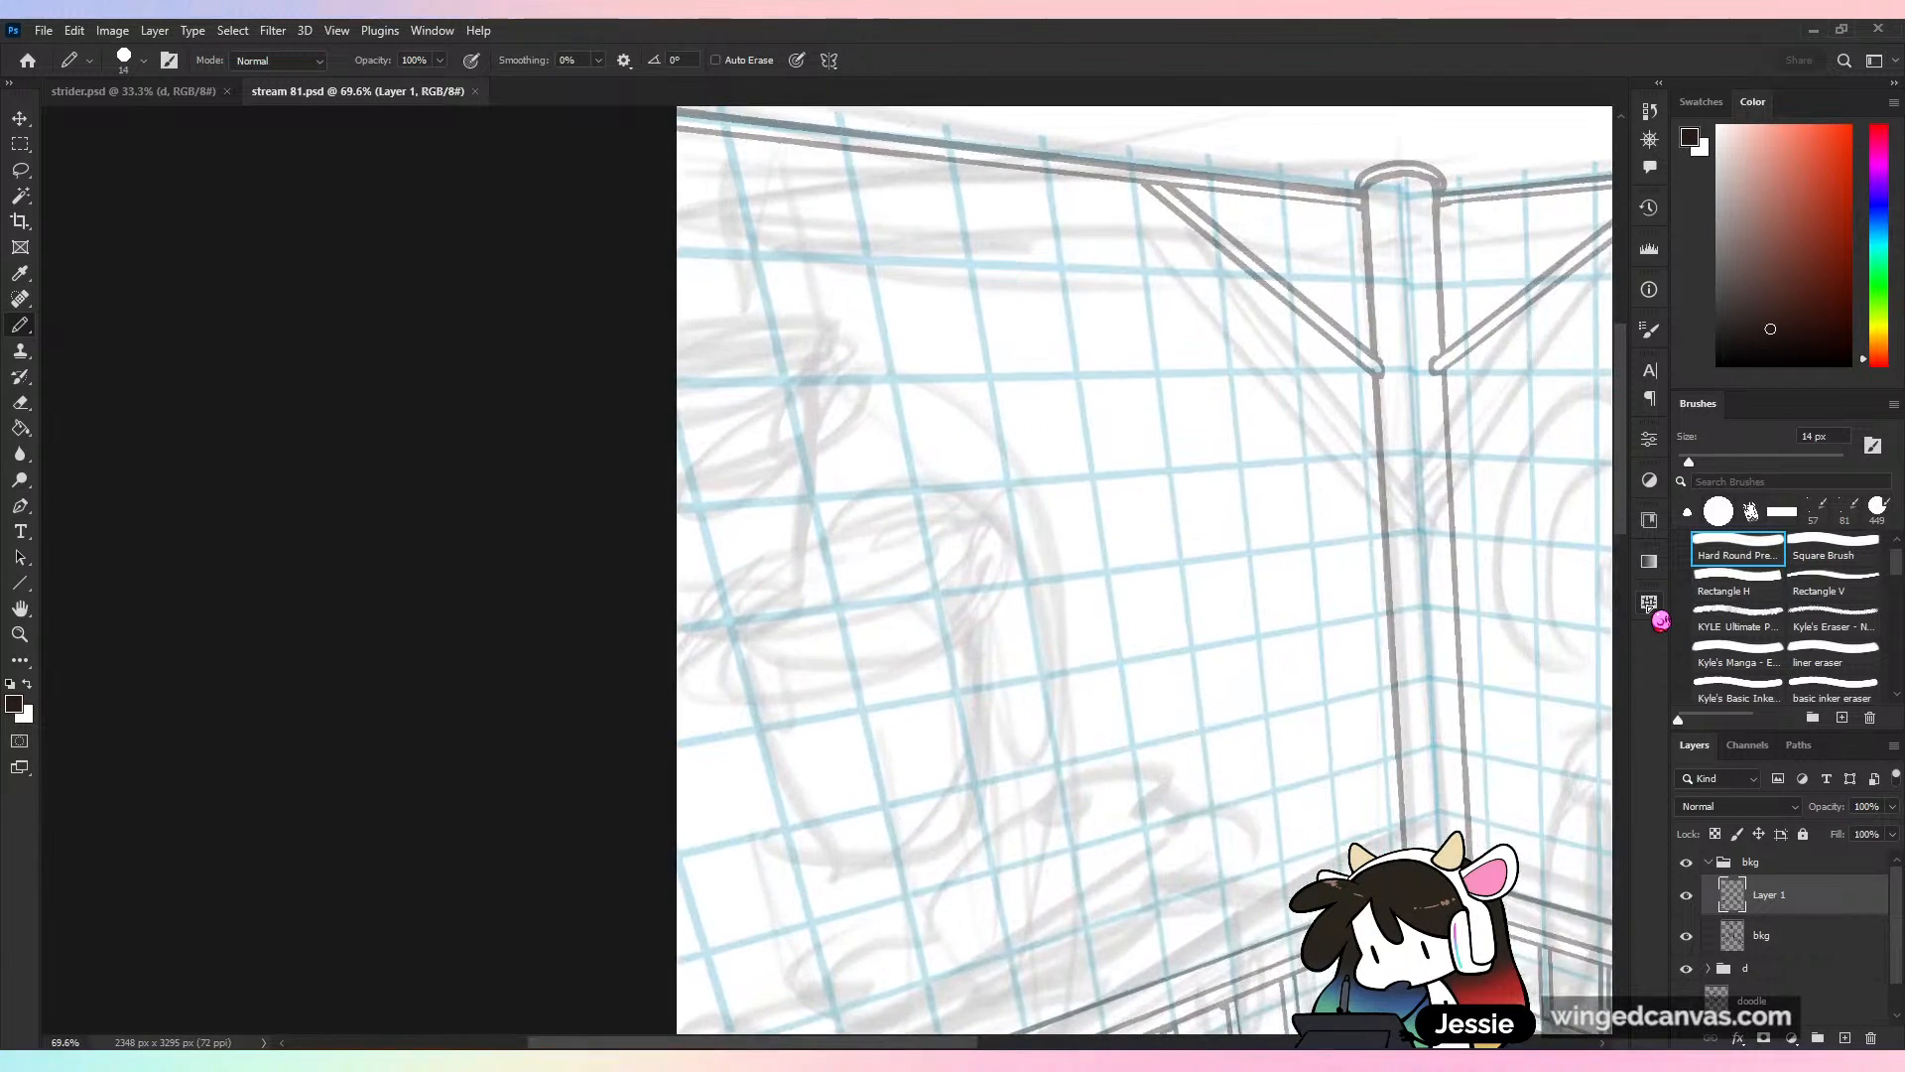
left_click_drag(675, 397, 827, 390)
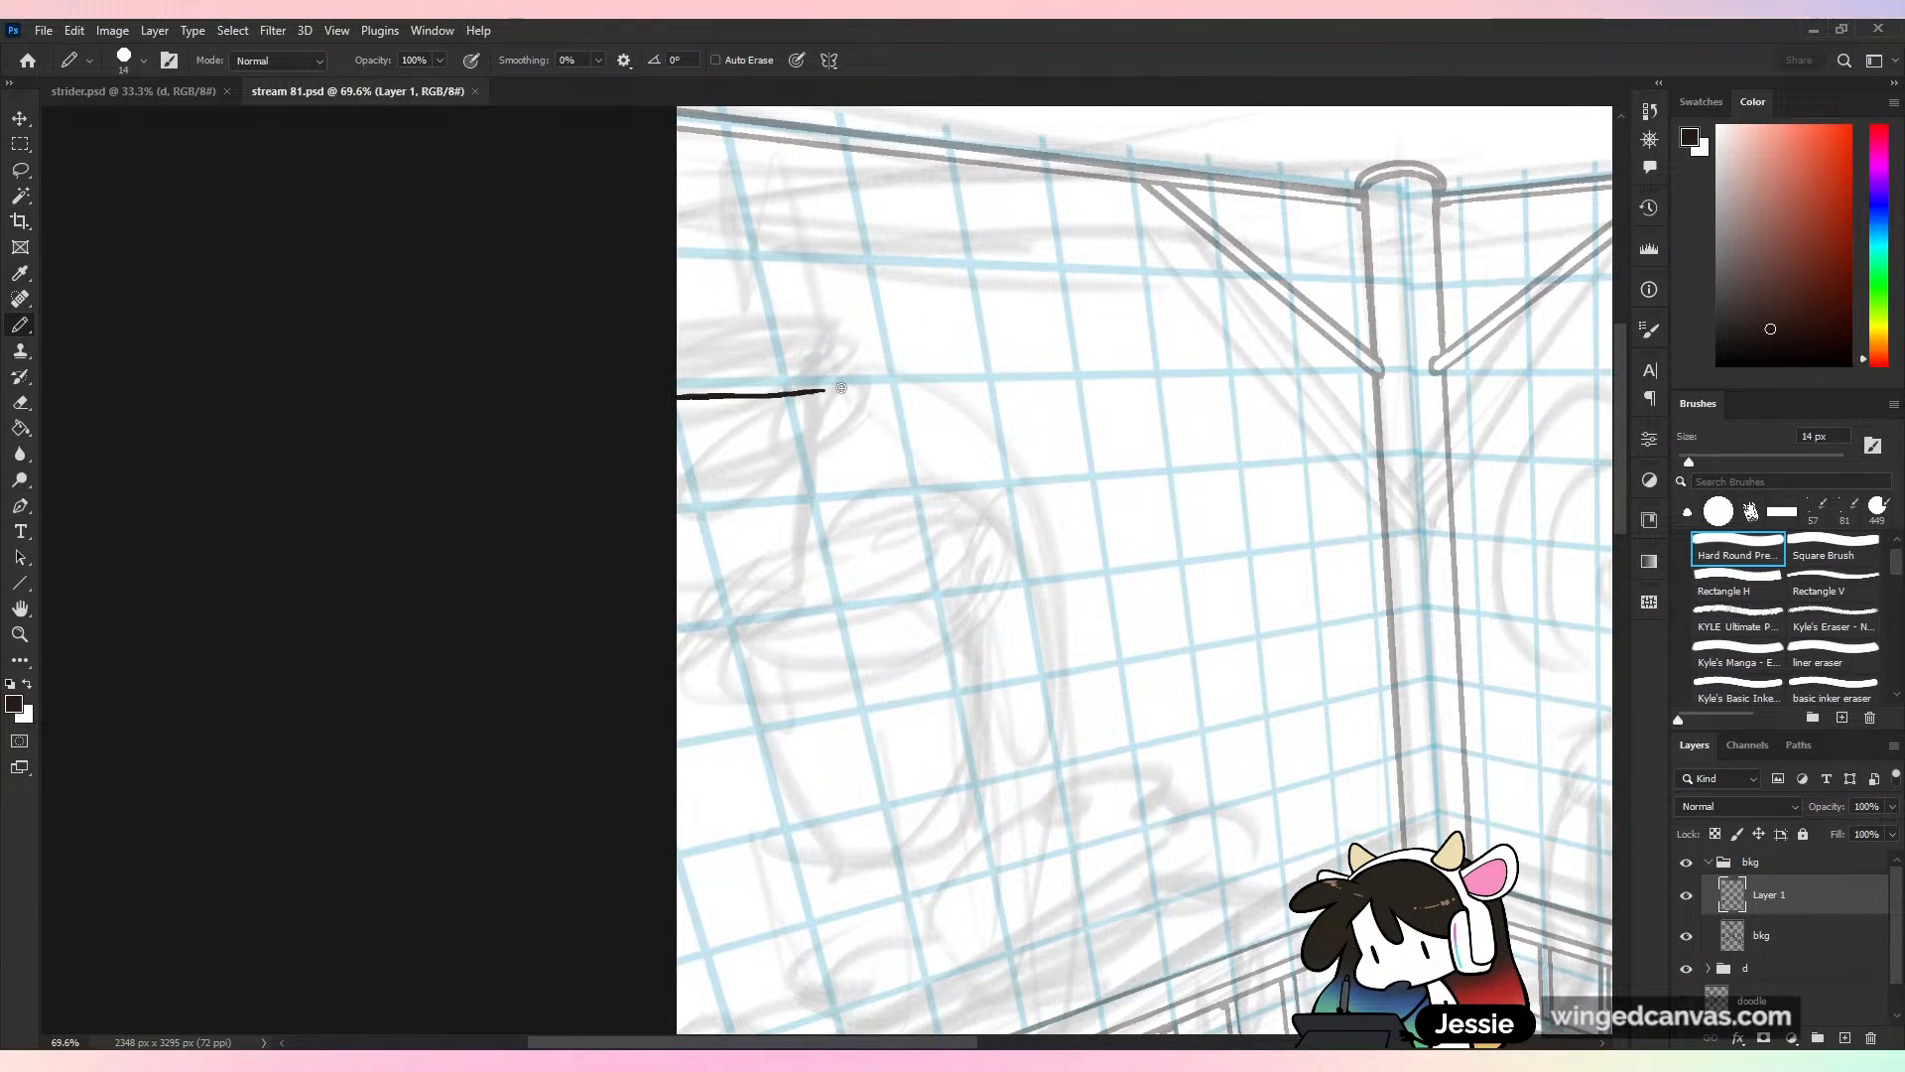
key("ctrl+z")
left_click_drag(663, 395, 882, 385)
key("ctrl+z")
left_click_drag(664, 396, 872, 394)
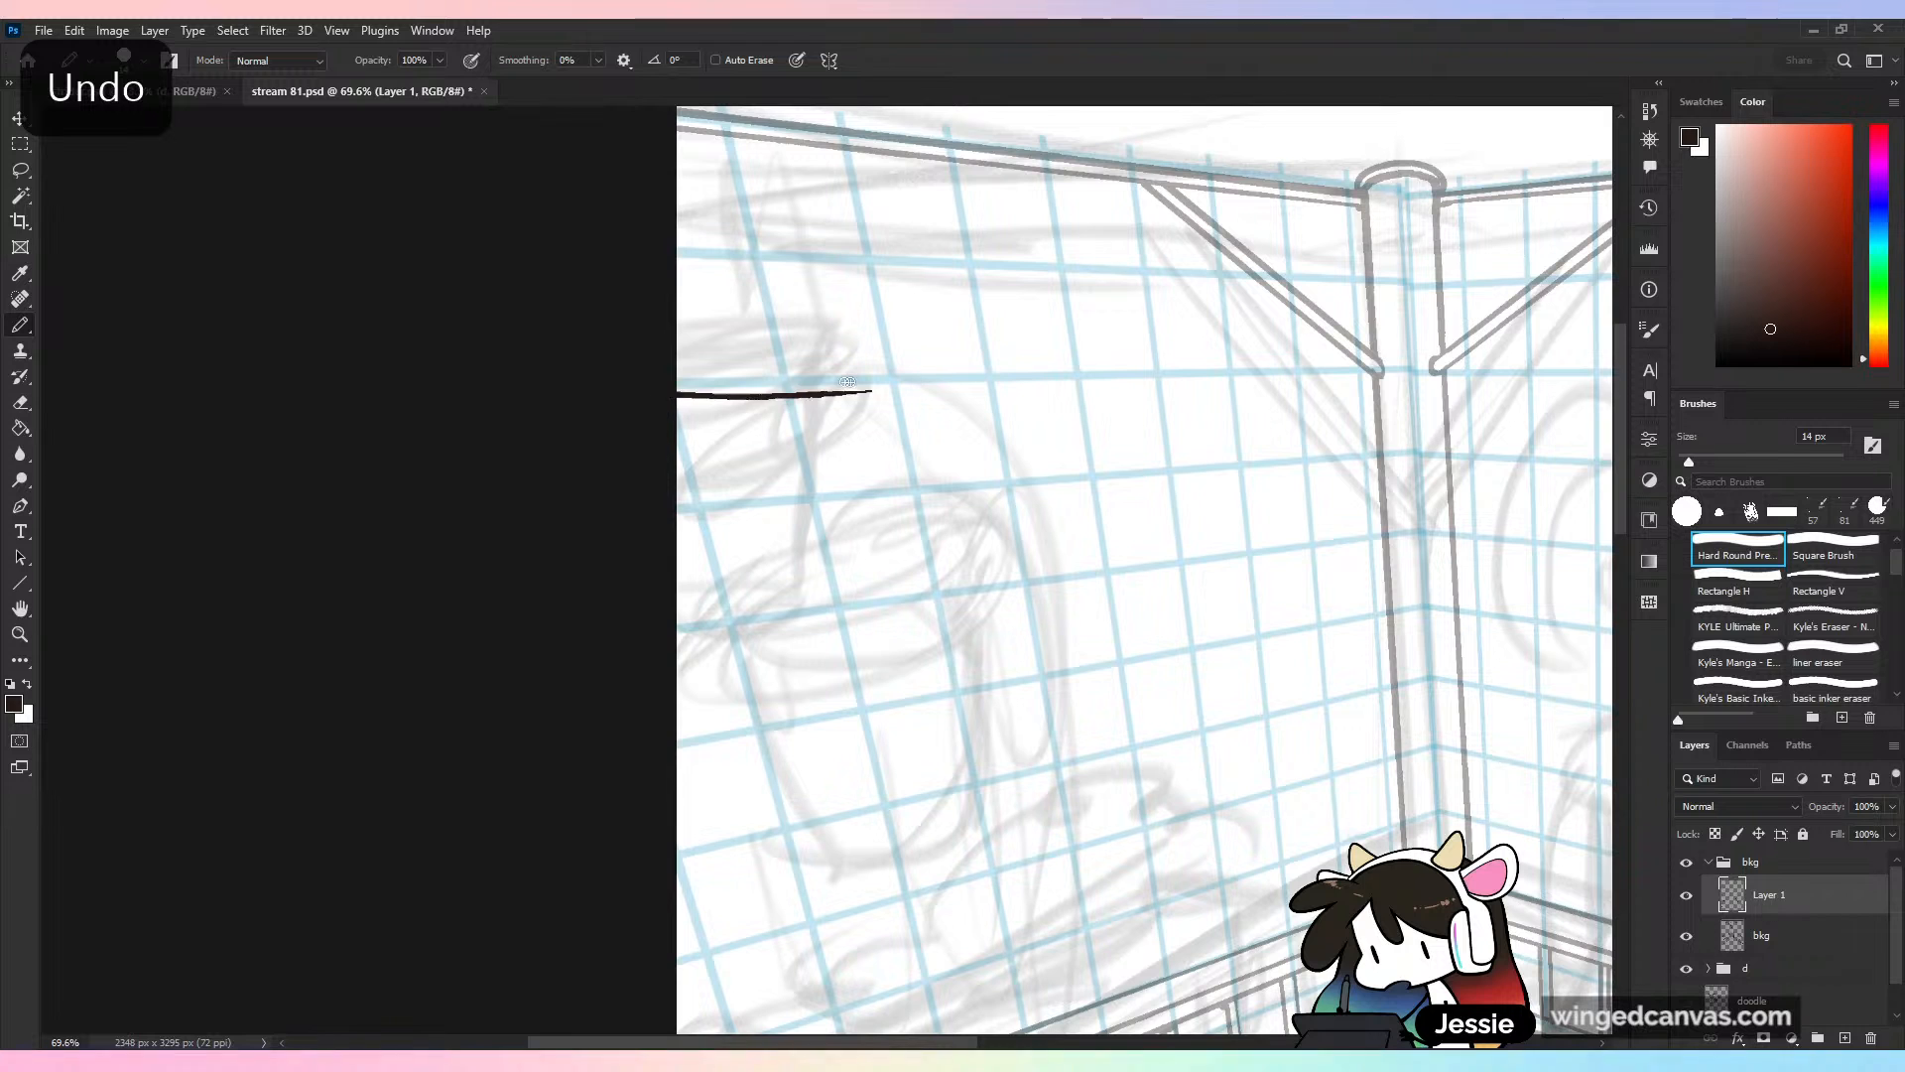
left_click_drag(675, 385, 881, 387)
key("ctrl+minus")
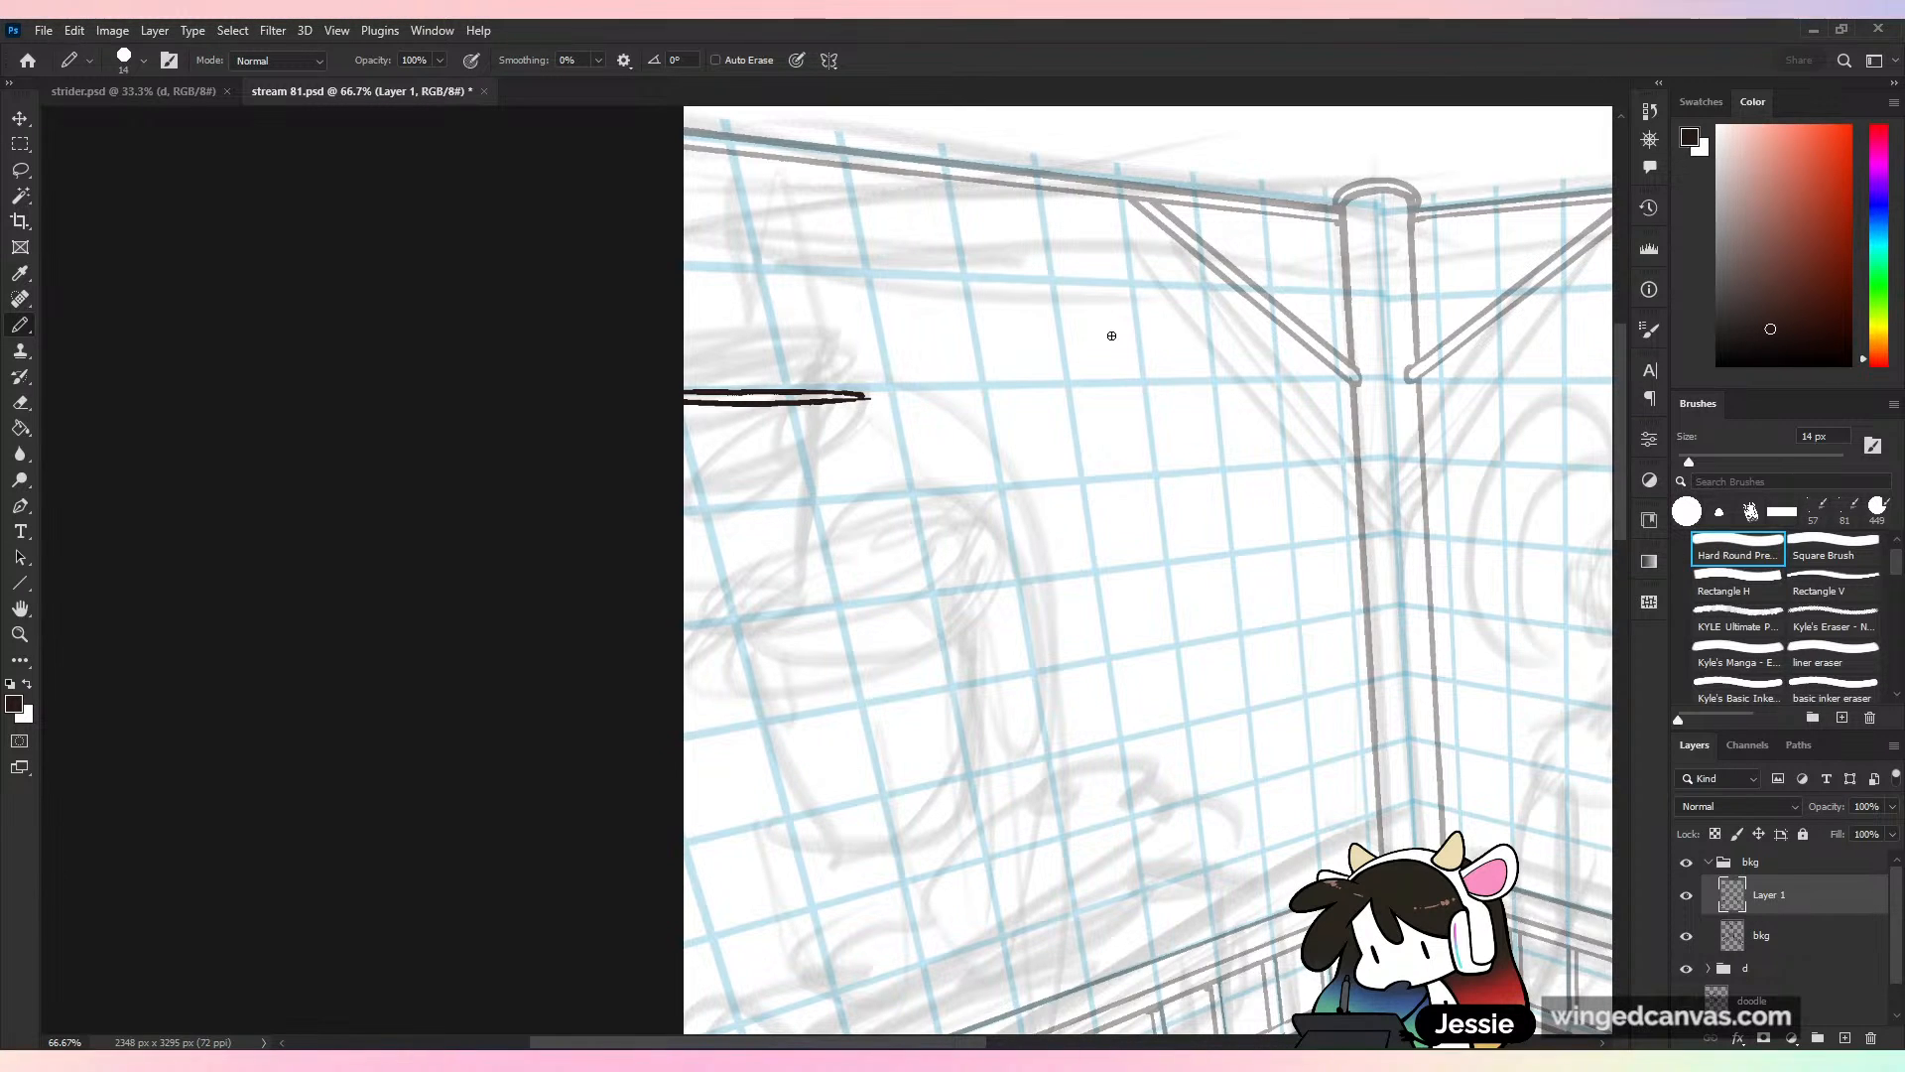
scroll(1112, 336, "up", 1)
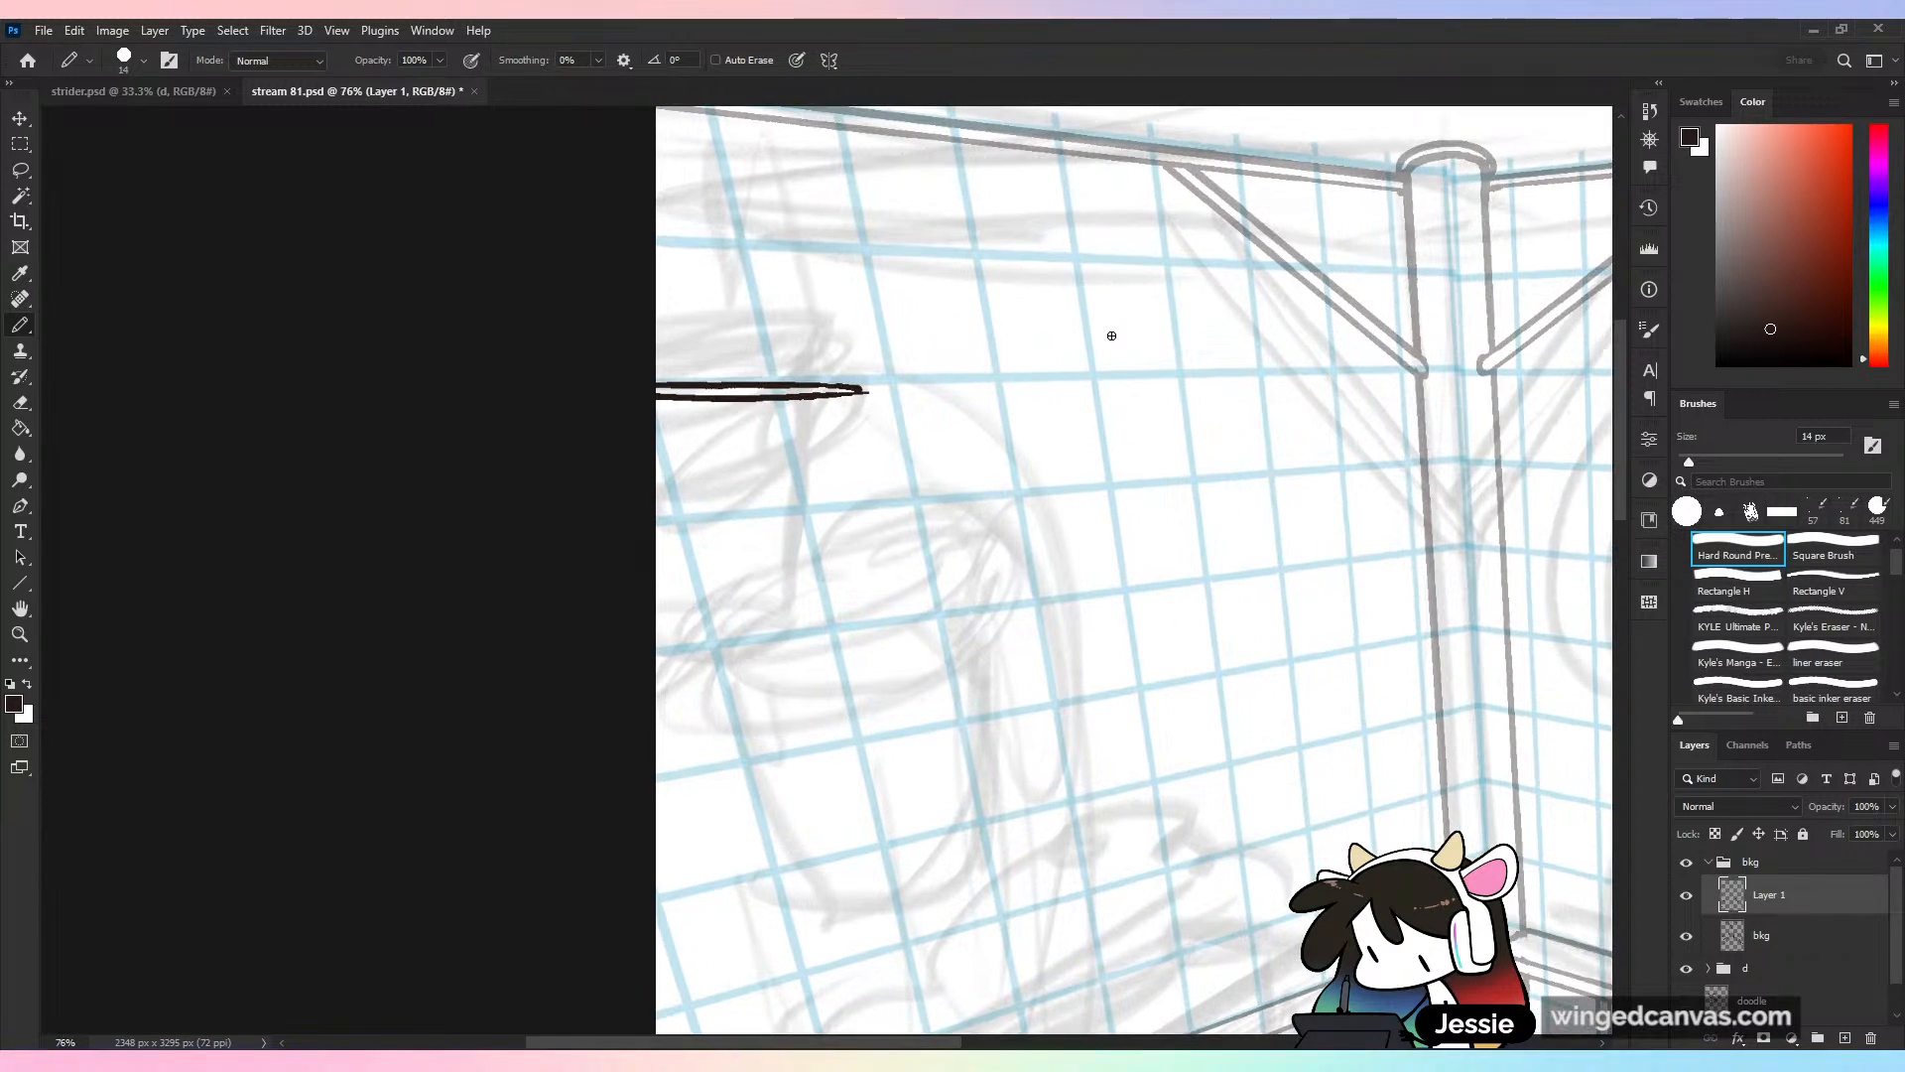
Erase the tapered tip of the two horizontal lines to shorten them
key("e")
left_click_drag(875, 392, 899, 373)
mouse_move(789, 407)
left_mouse_down()
mouse_move(800, 383)
mouse_move(852, 391)
mouse_move(816, 359)
left_mouse_up()
Draw a rounded leaf-like shape with a dented top at the end of the horizontal lines, and save the document
key("b")
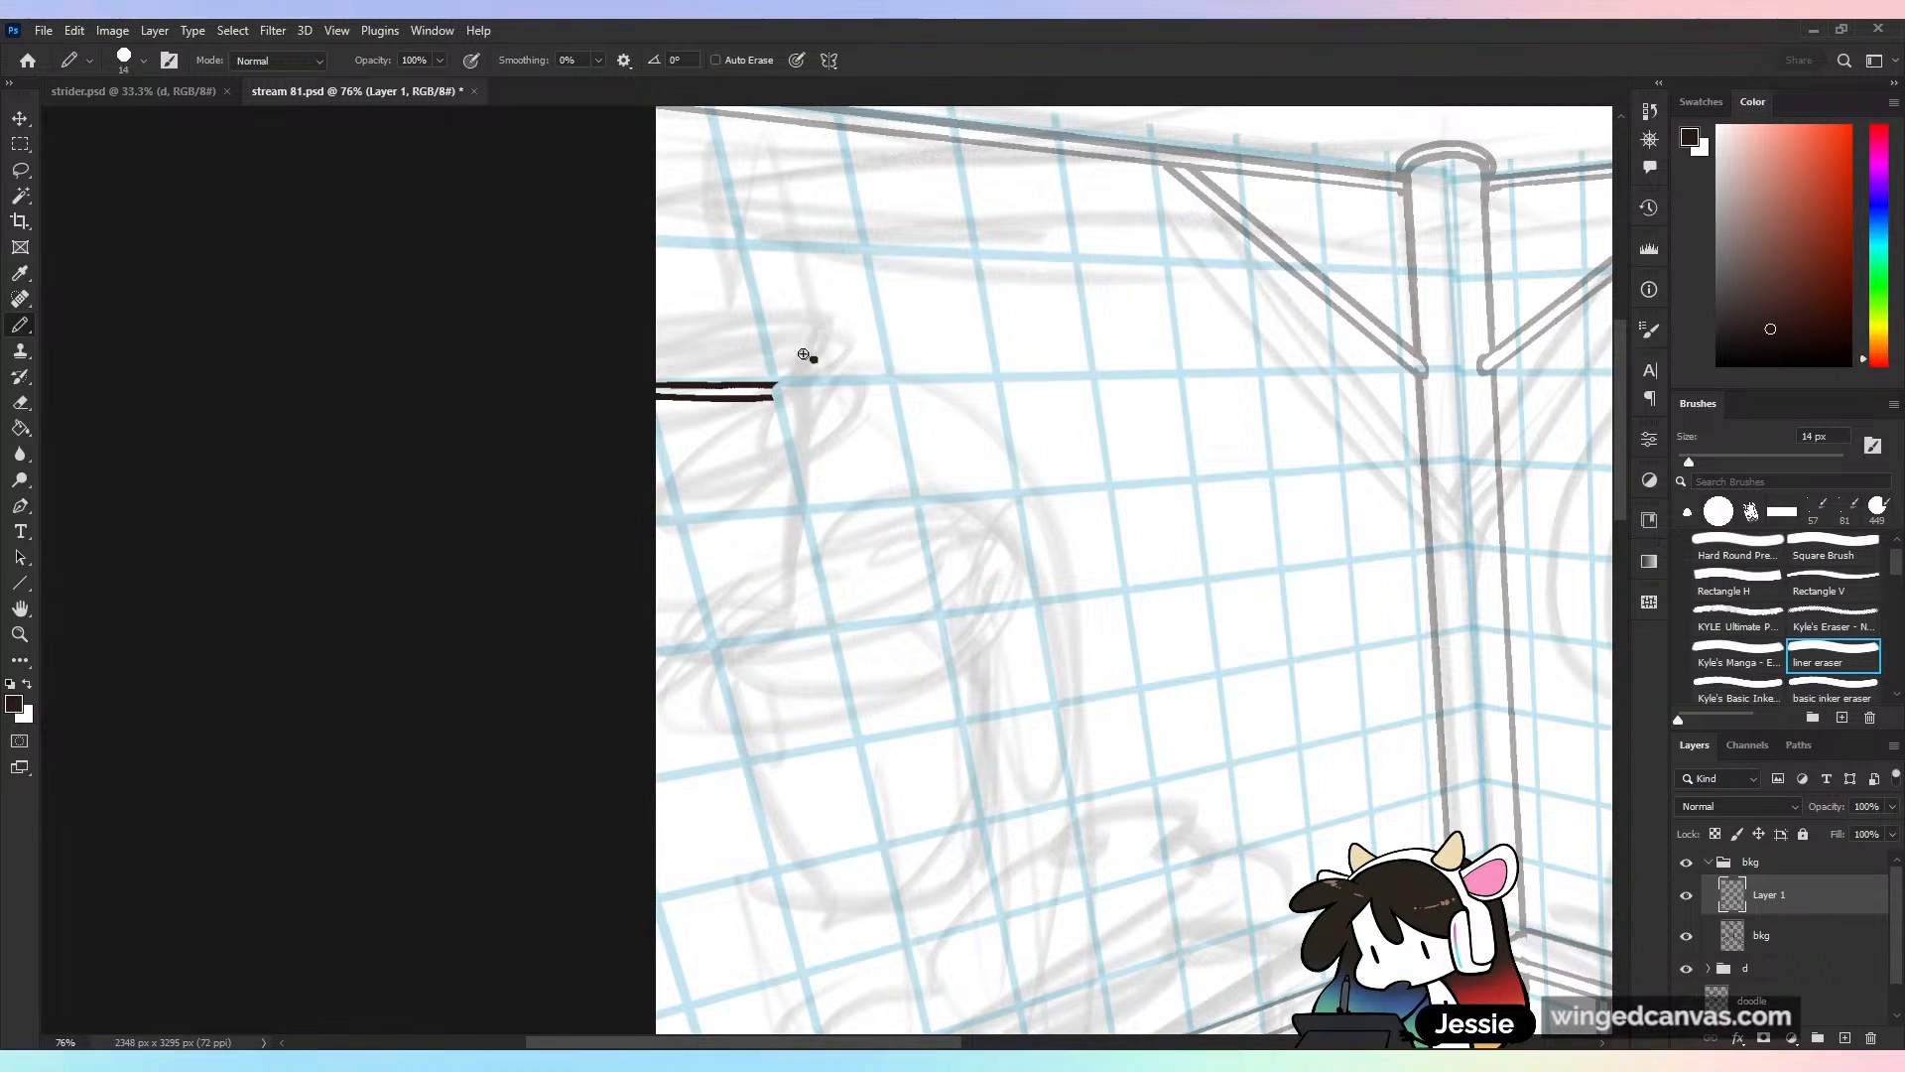
key("ctrl+z")
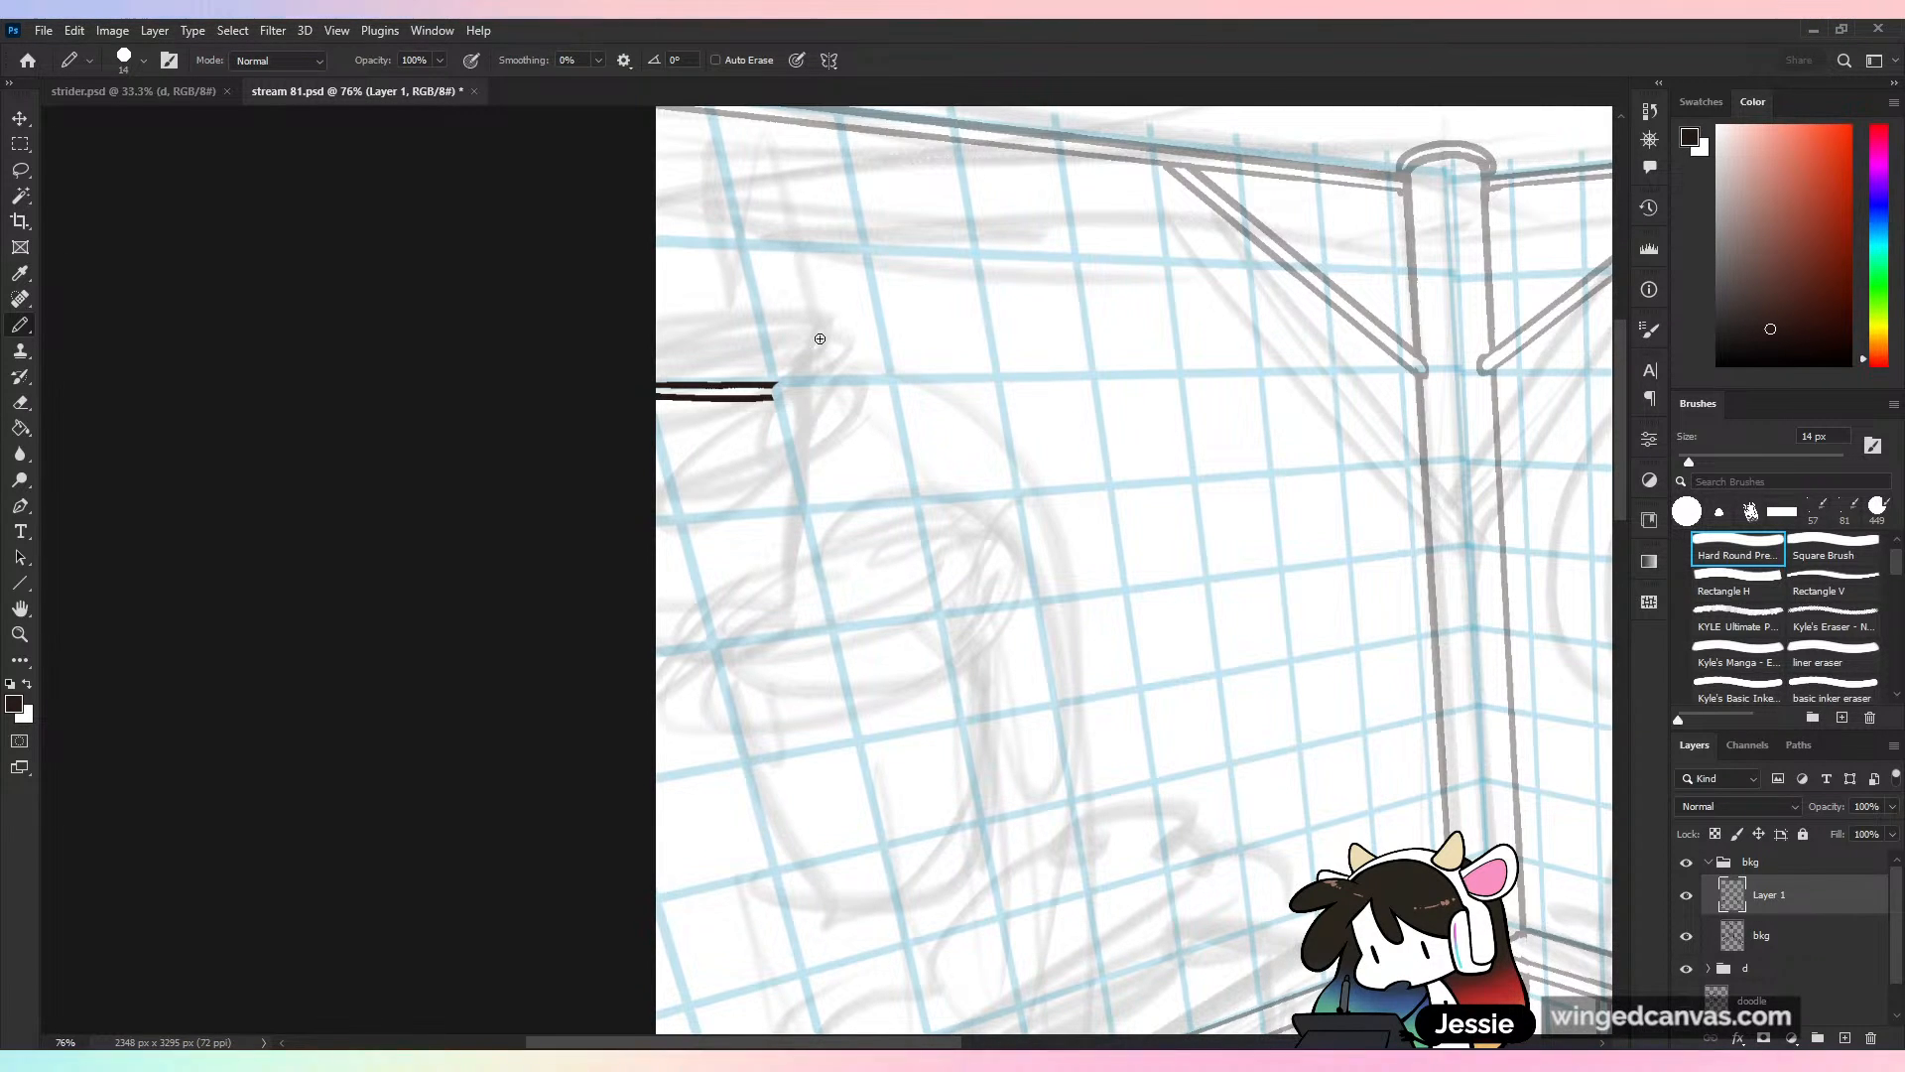
scroll(819, 339, "down", 1)
scroll(820, 338, "right", 1)
mouse_move(763, 352)
left_mouse_down()
mouse_move(739, 385)
mouse_move(849, 445)
left_mouse_up()
key("ctrl+z")
left_click_drag(776, 347, 815, 468)
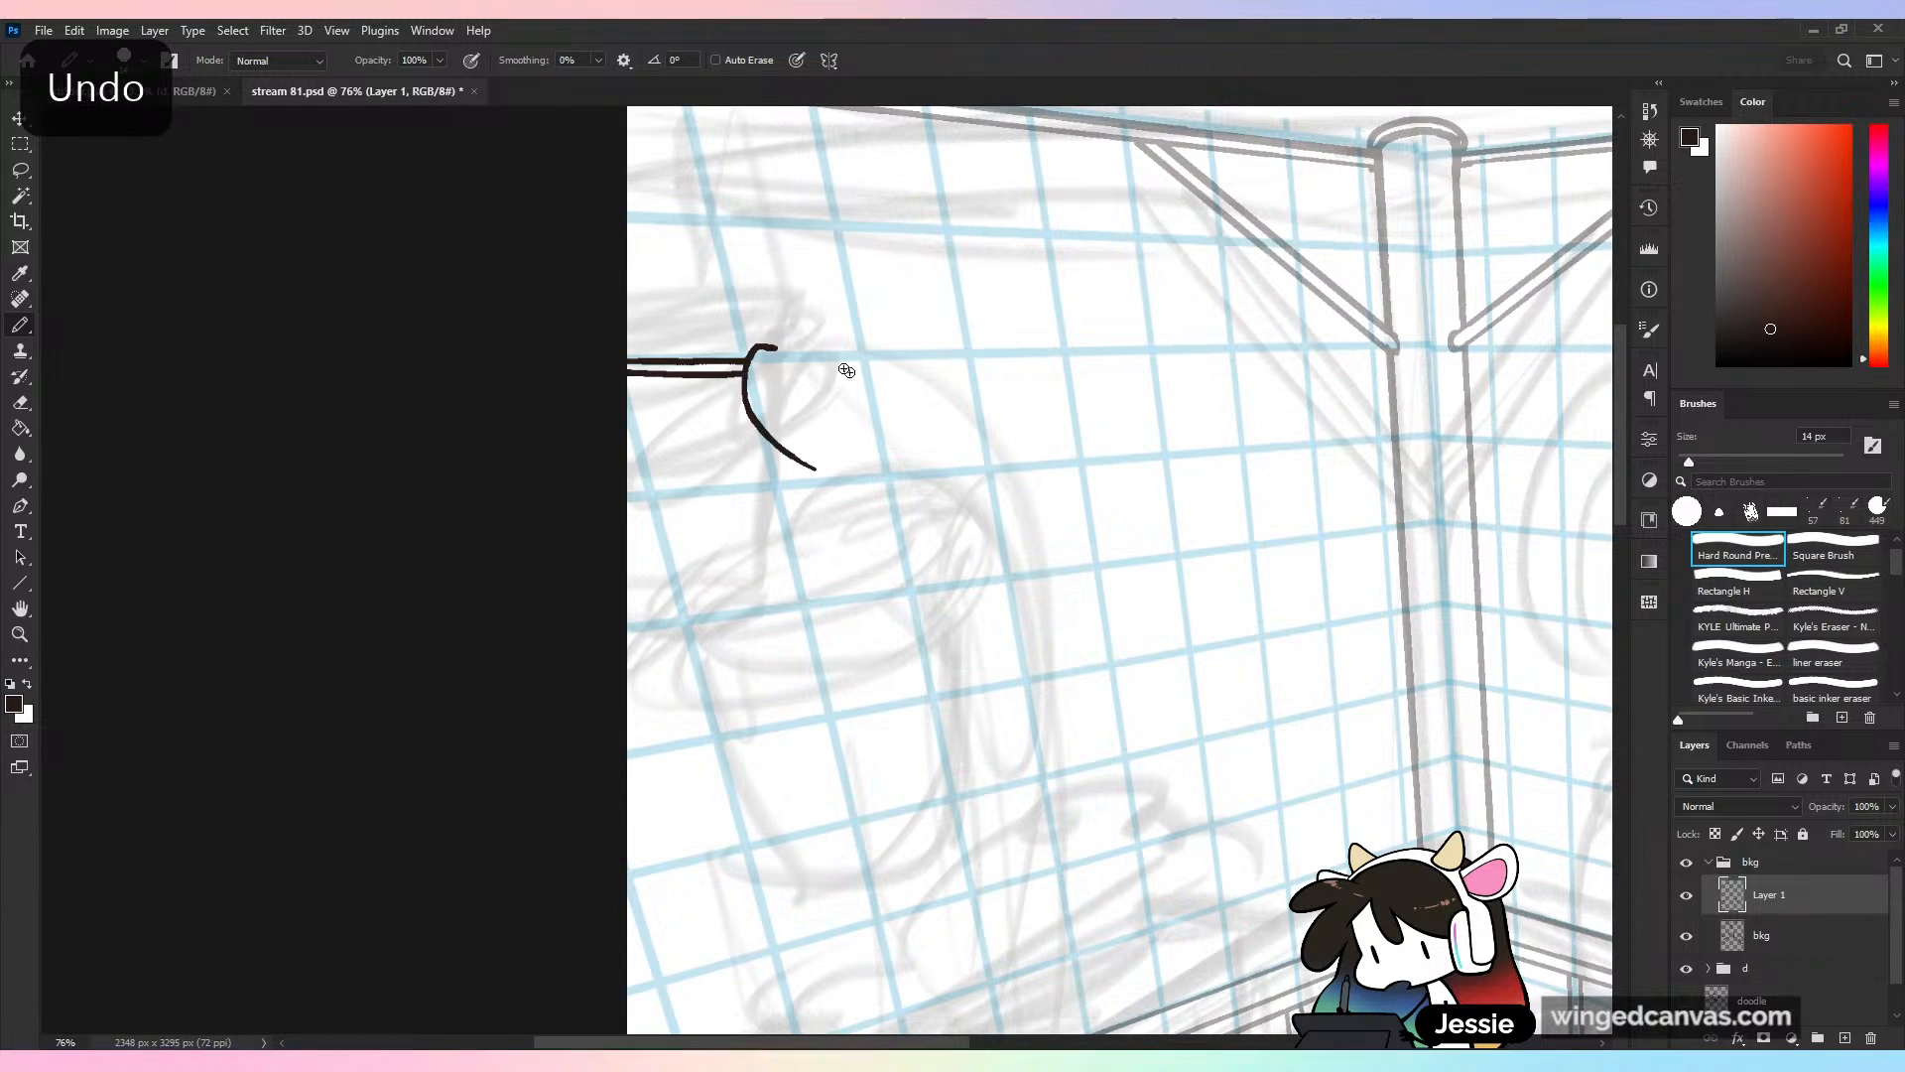
mouse_move(778, 347)
left_mouse_down()
mouse_move(853, 361)
mouse_move(856, 459)
mouse_move(814, 468)
left_mouse_up()
key("ctrl+minus")
key("ctrl+minus")
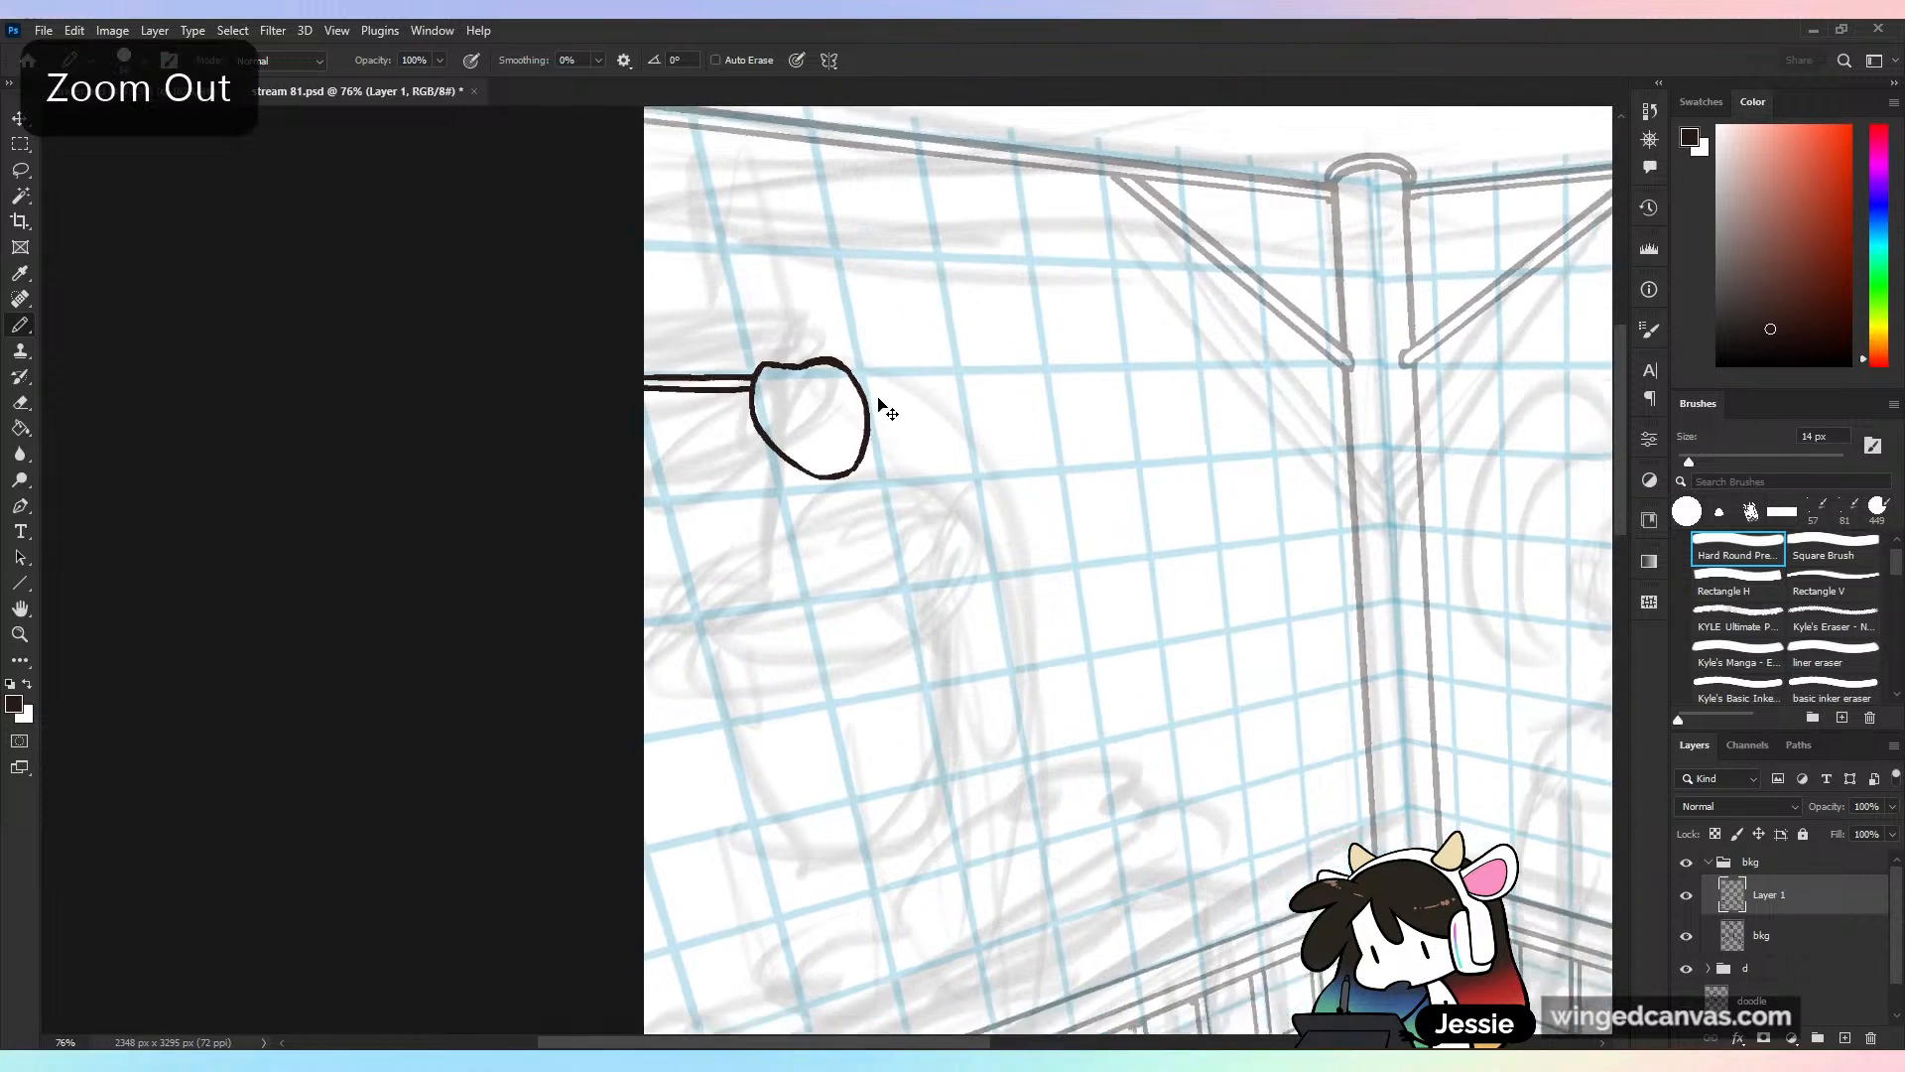
key("ctrl+s")
Draw two overlapping rounded leaves on the end of the branch, tucked above and behind the first large leaf
key("ctrl+plus")
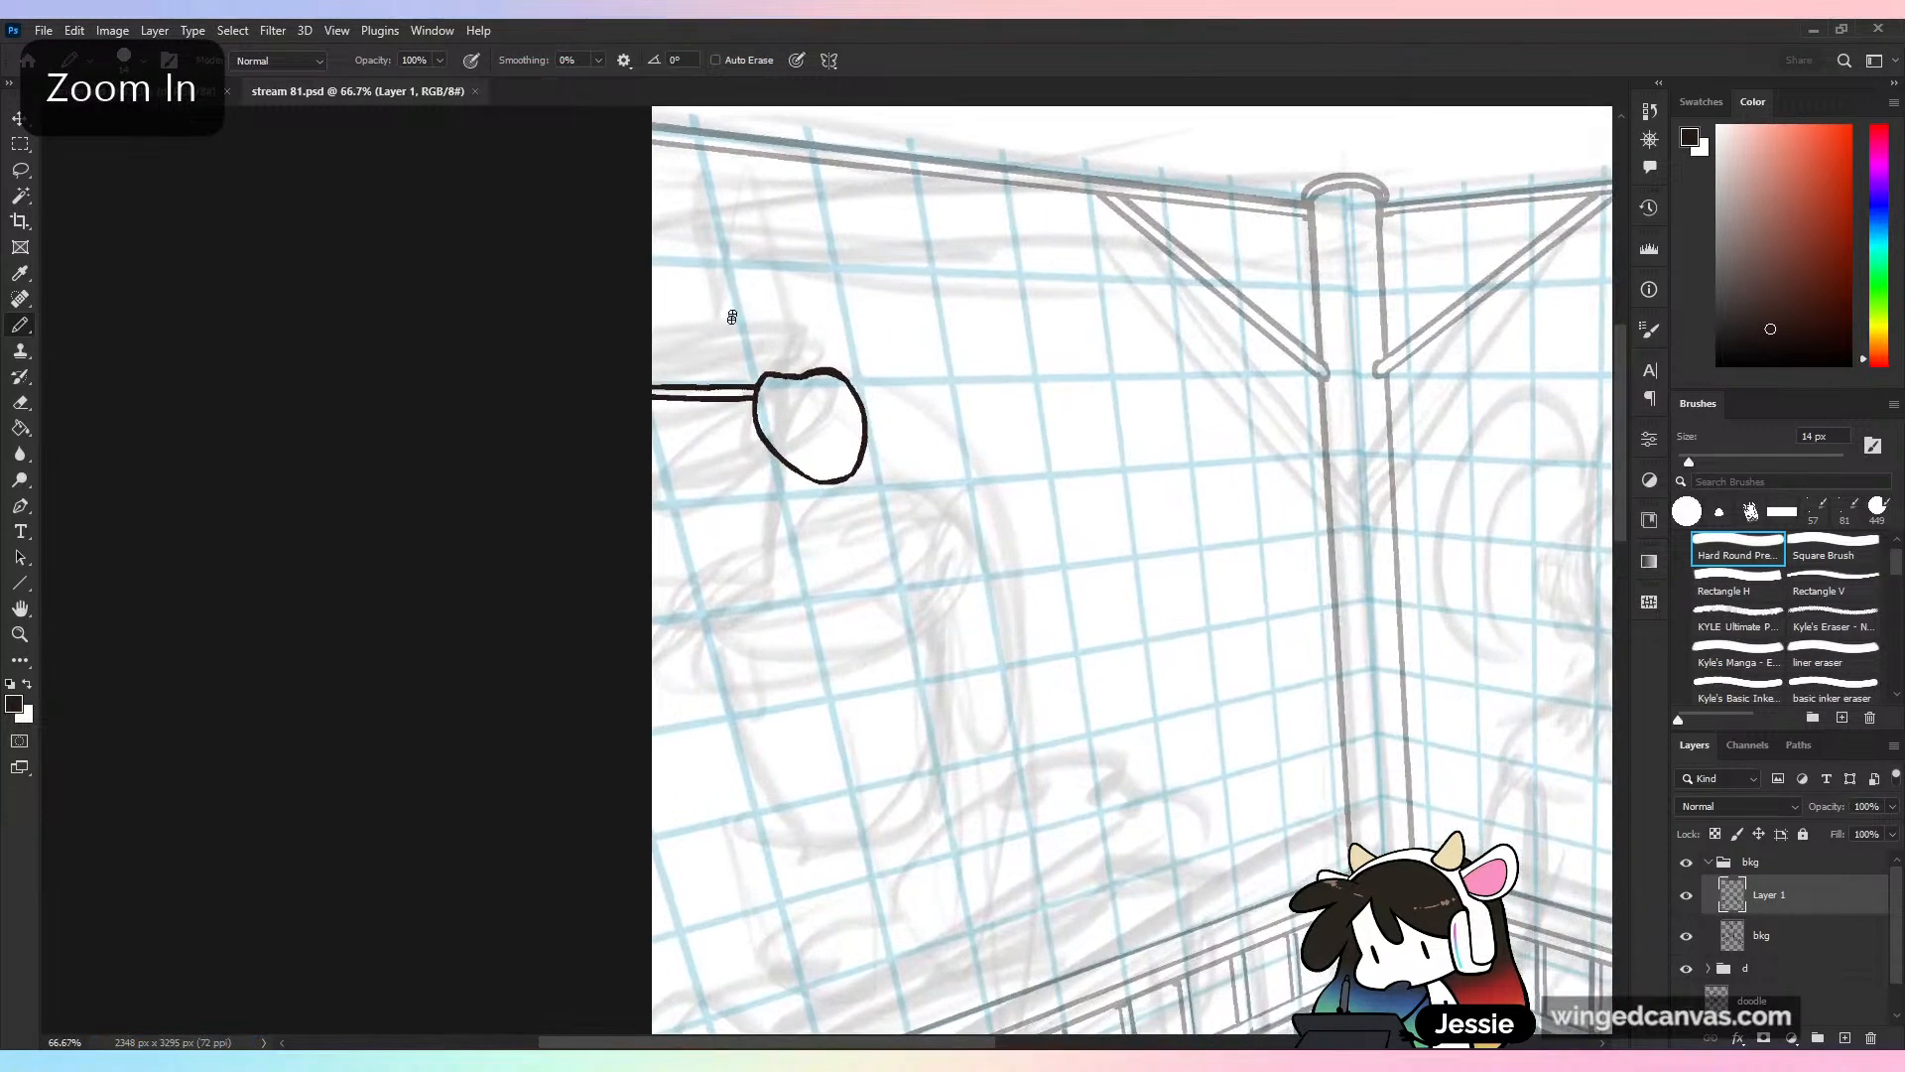
mouse_move(746, 320)
left_mouse_down()
mouse_move(723, 358)
mouse_move(794, 348)
mouse_move(785, 325)
mouse_move(800, 374)
mouse_move(728, 368)
mouse_move(746, 382)
mouse_move(705, 397)
mouse_move(745, 343)
mouse_move(770, 371)
mouse_move(757, 417)
left_mouse_up()
key("ctrl+z")
key("ctrl+z")
key("ctrl+z")
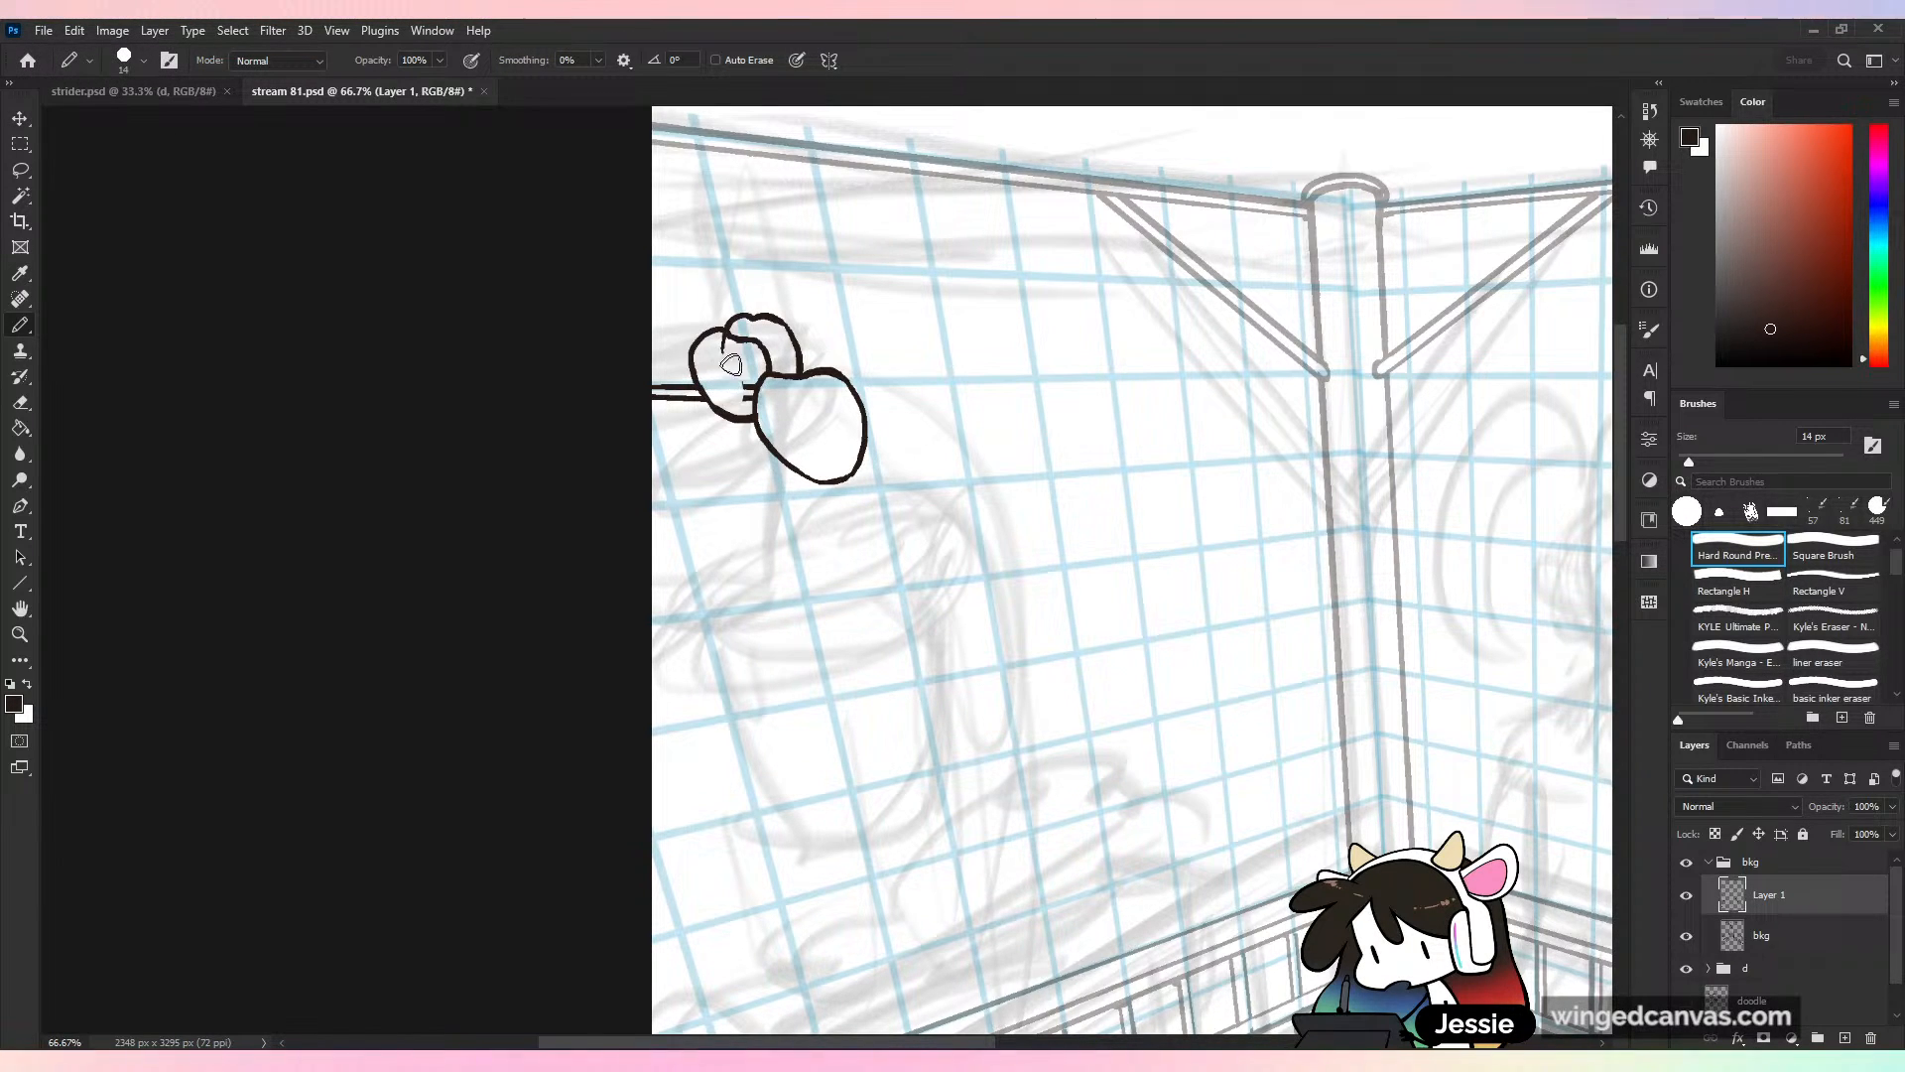
Erase the branch line remnants inside the new leaf, and save the document
key("e")
left_click_drag(744, 385, 750, 404)
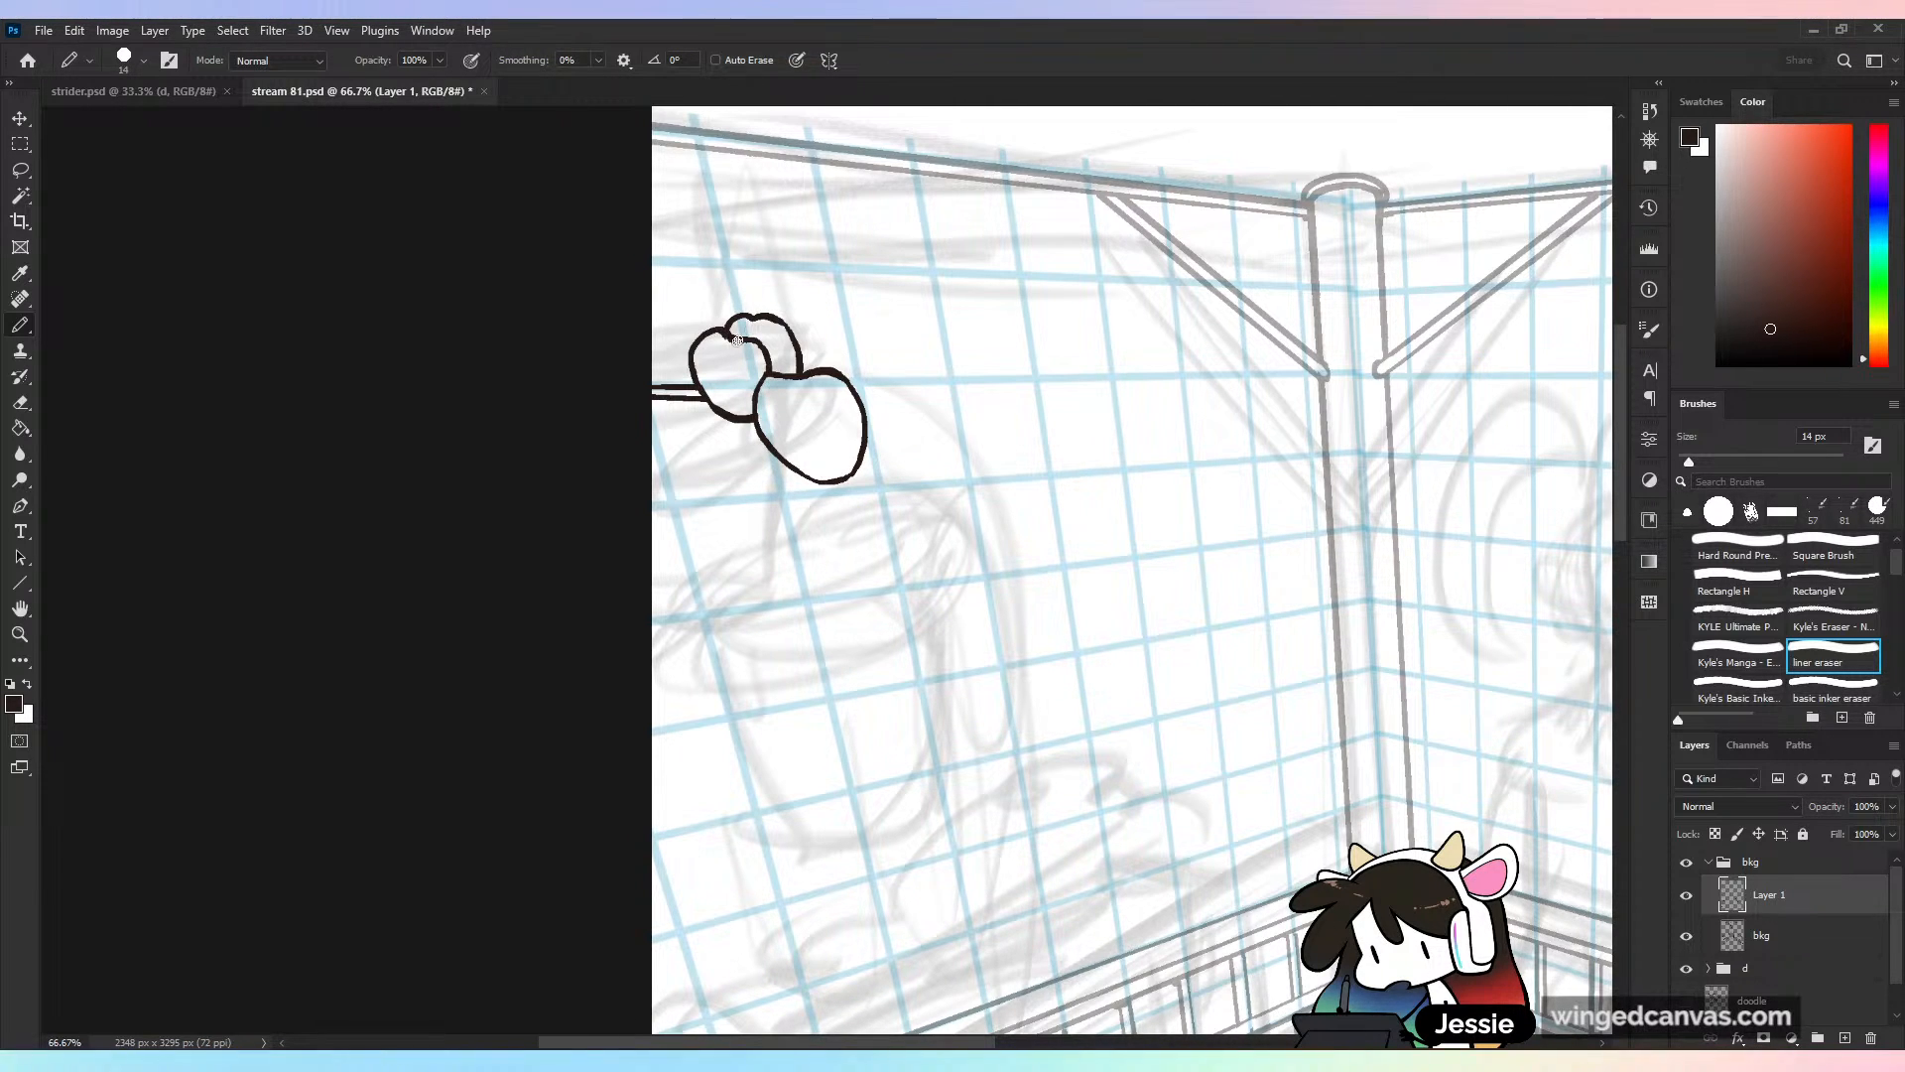
key("b")
key("ctrl+minus")
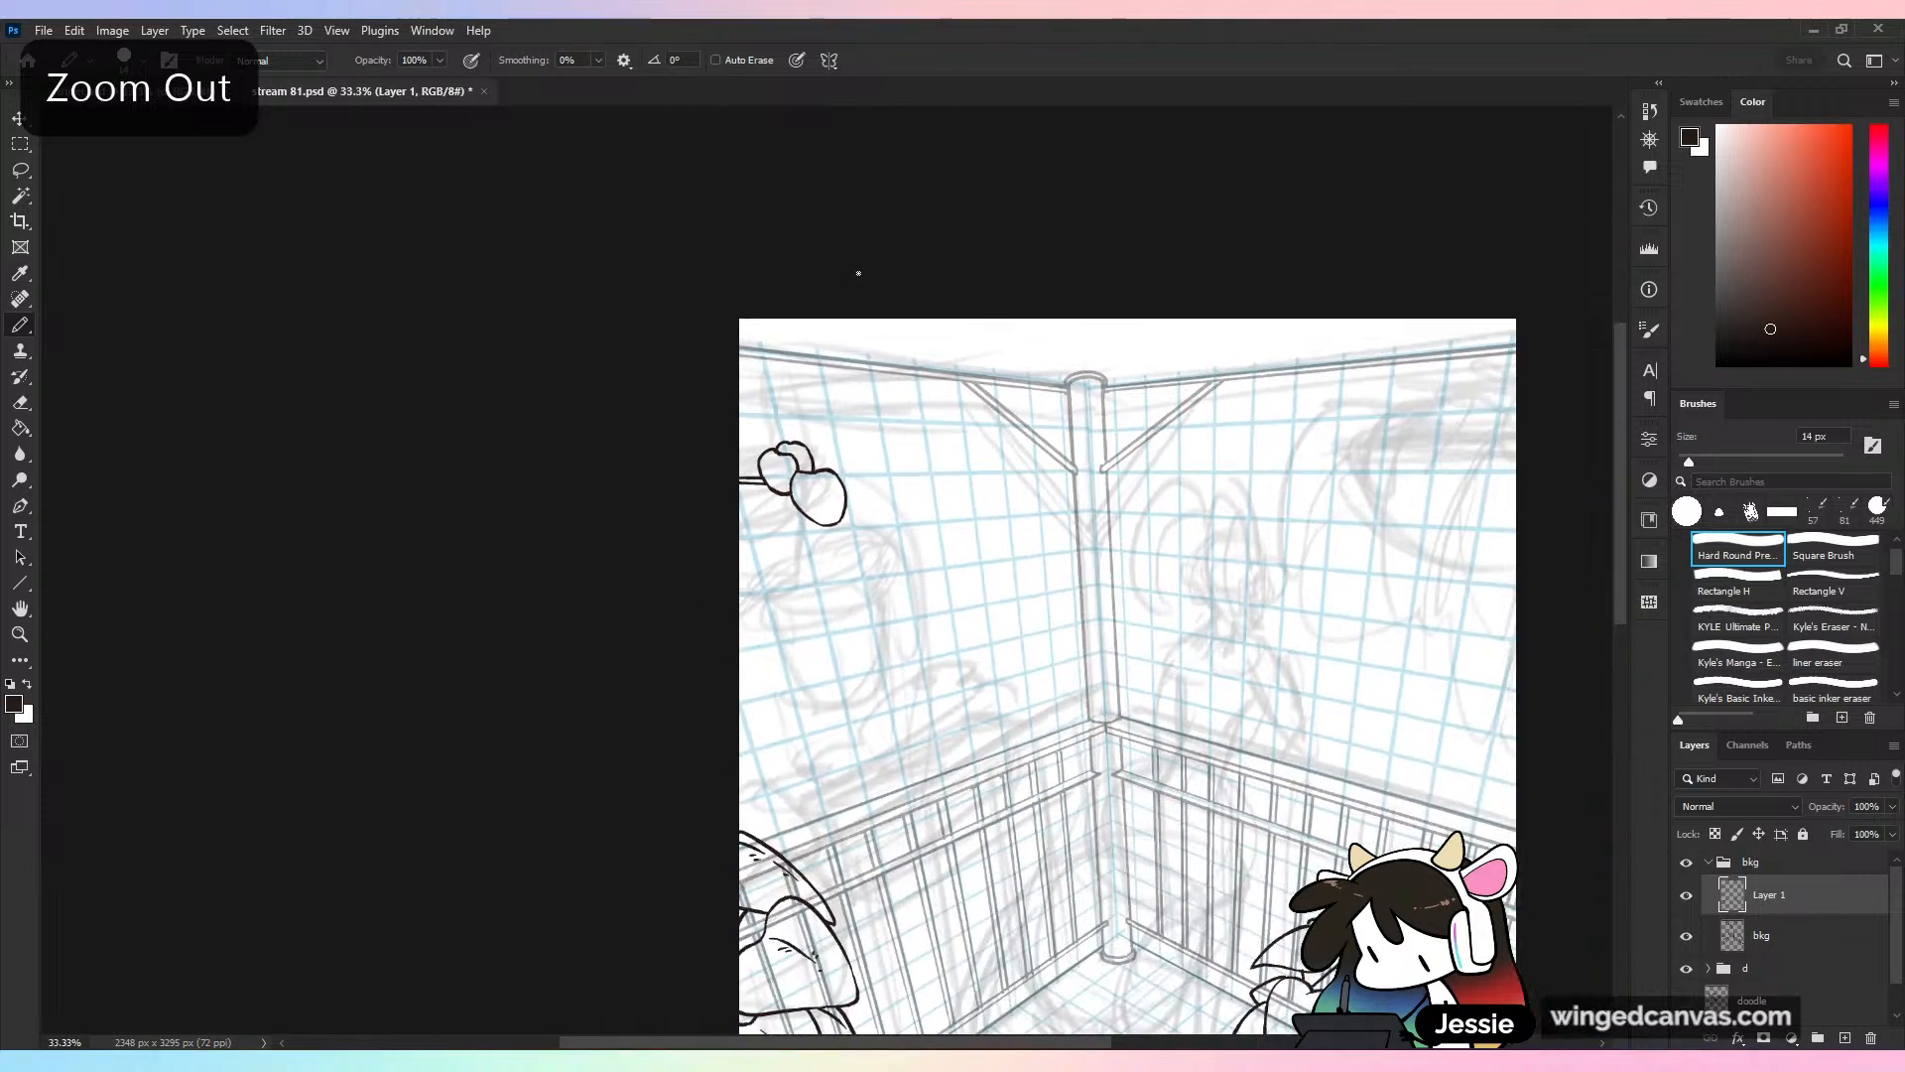
key("ctrl+s")
Draw a smaller heart-shaped leaf below the cluster, tucked behind the large leaf's lower edge, and save the document
key("ctrl+plus")
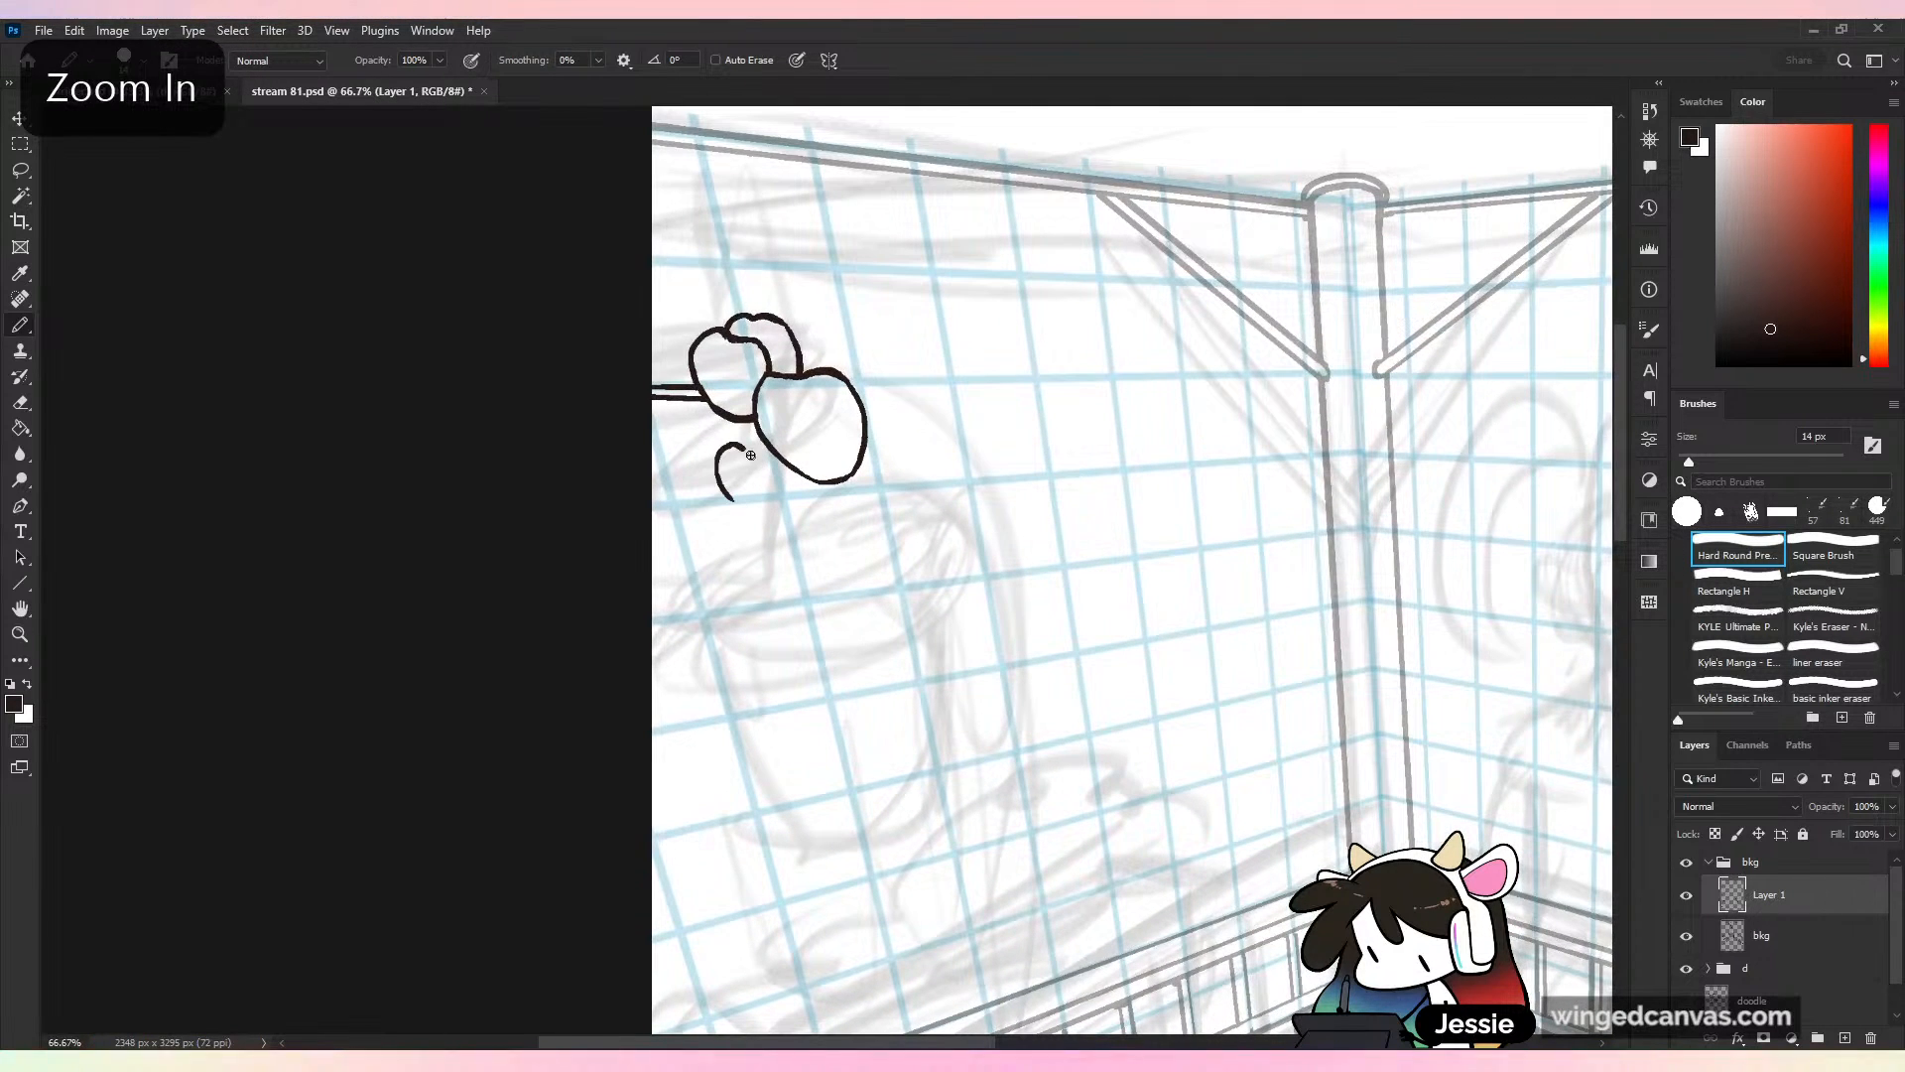
key("ctrl+z")
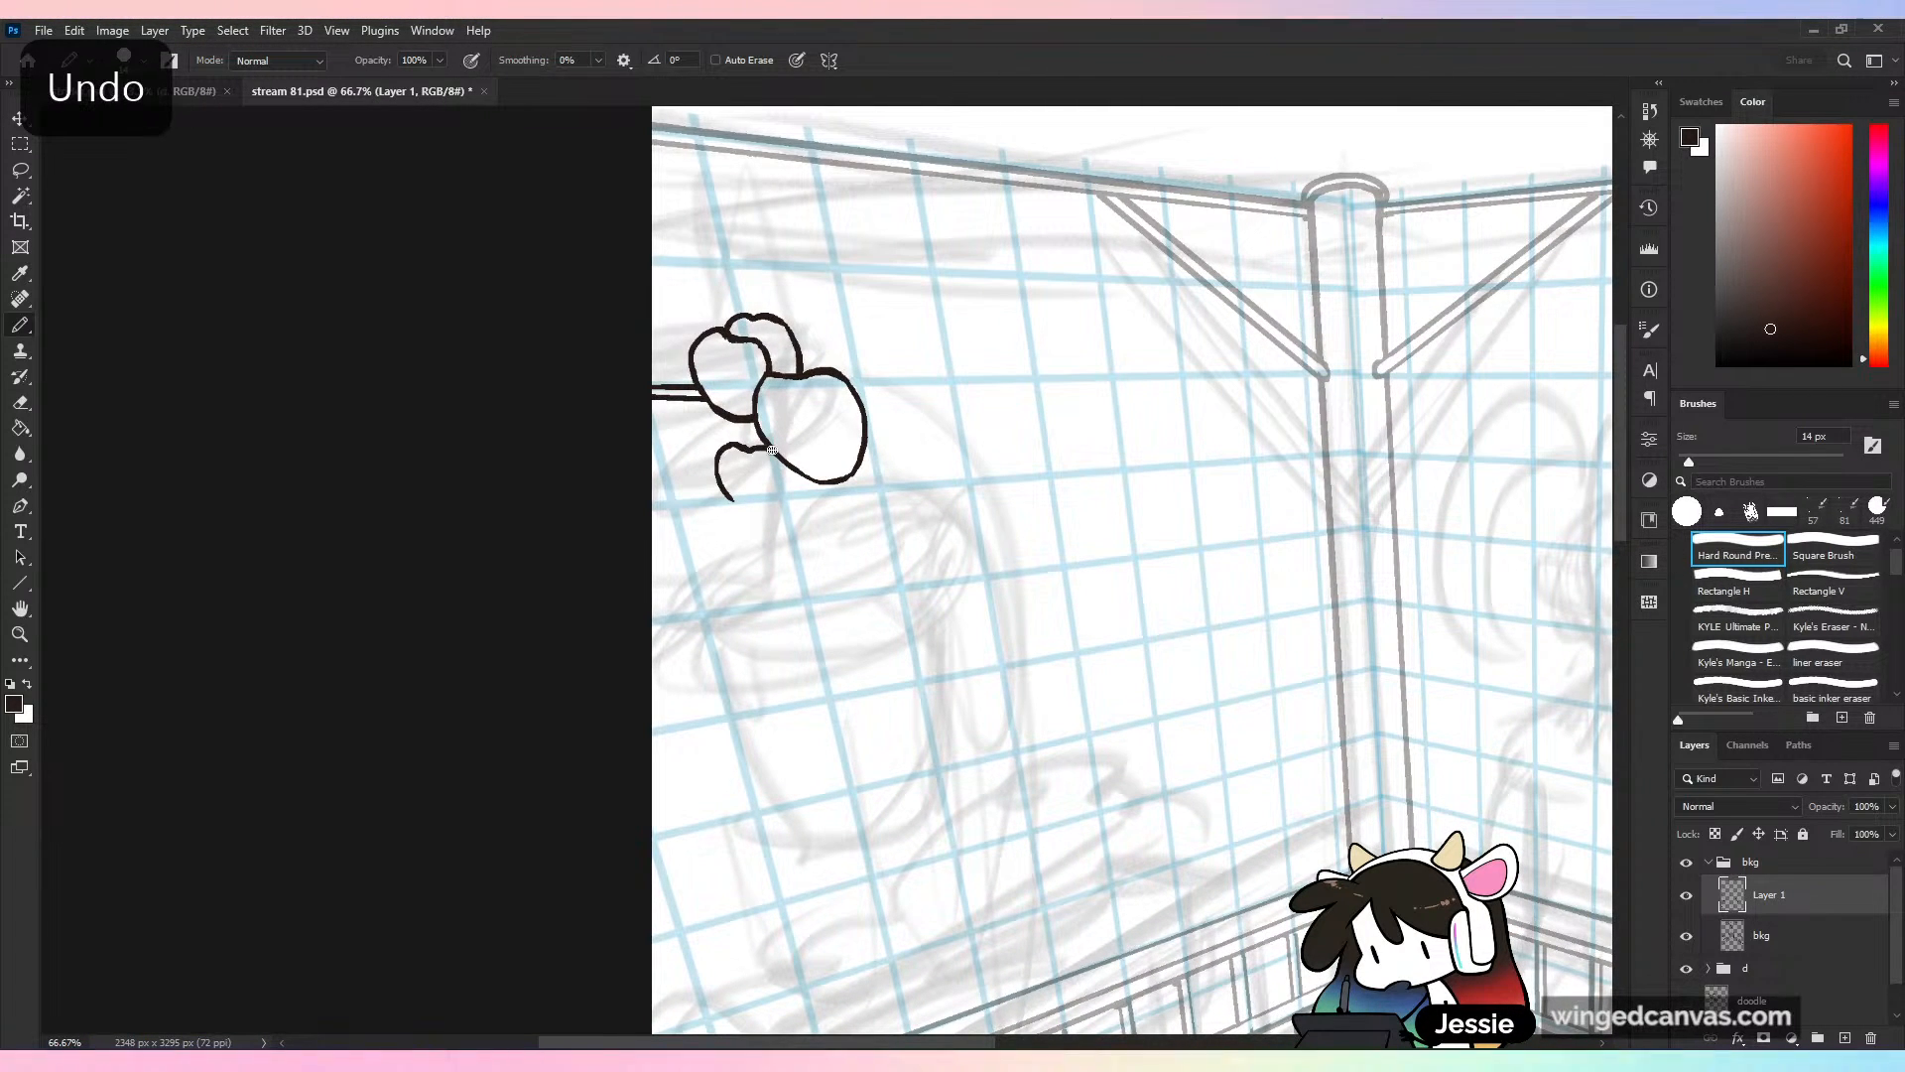
mouse_move(777, 458)
left_mouse_down()
mouse_move(755, 525)
mouse_move(780, 512)
left_mouse_up()
key("ctrl+z")
key("ctrl+z")
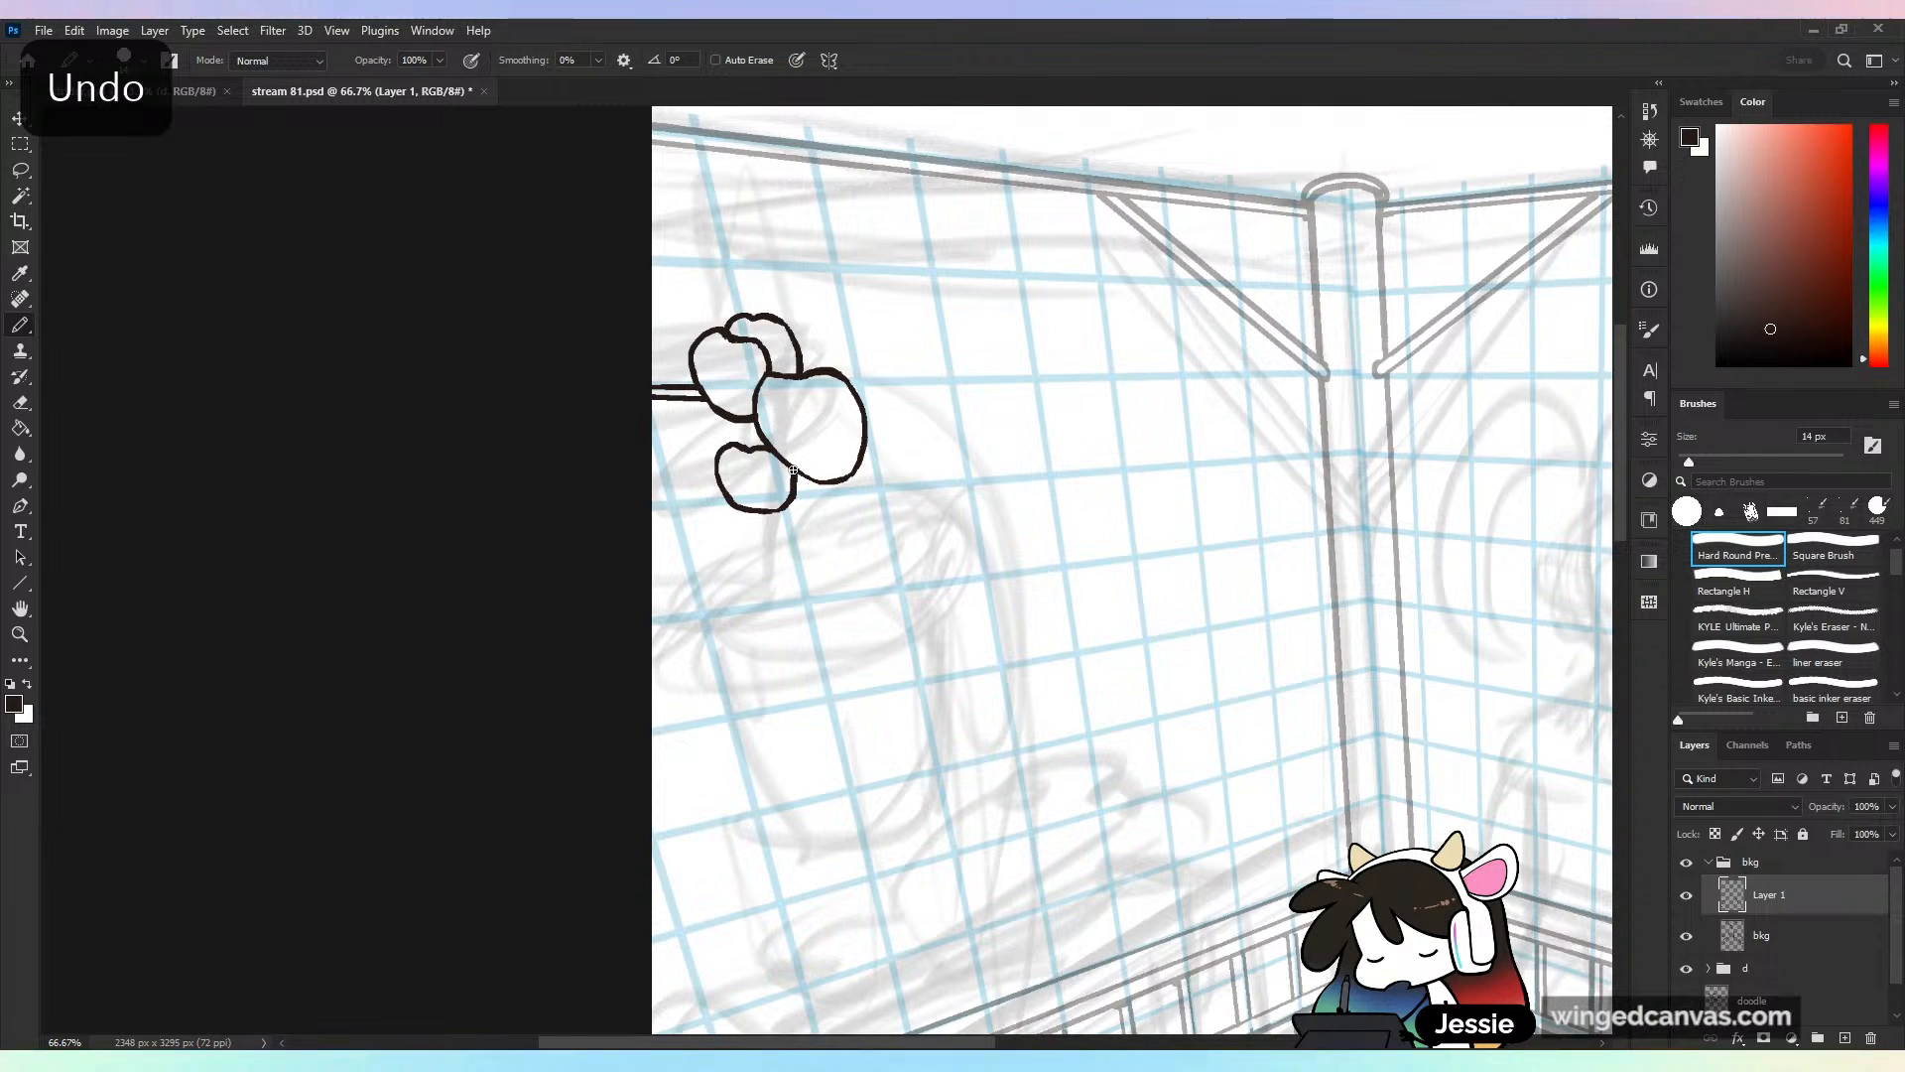
key("ctrl+minus")
key("ctrl+s")
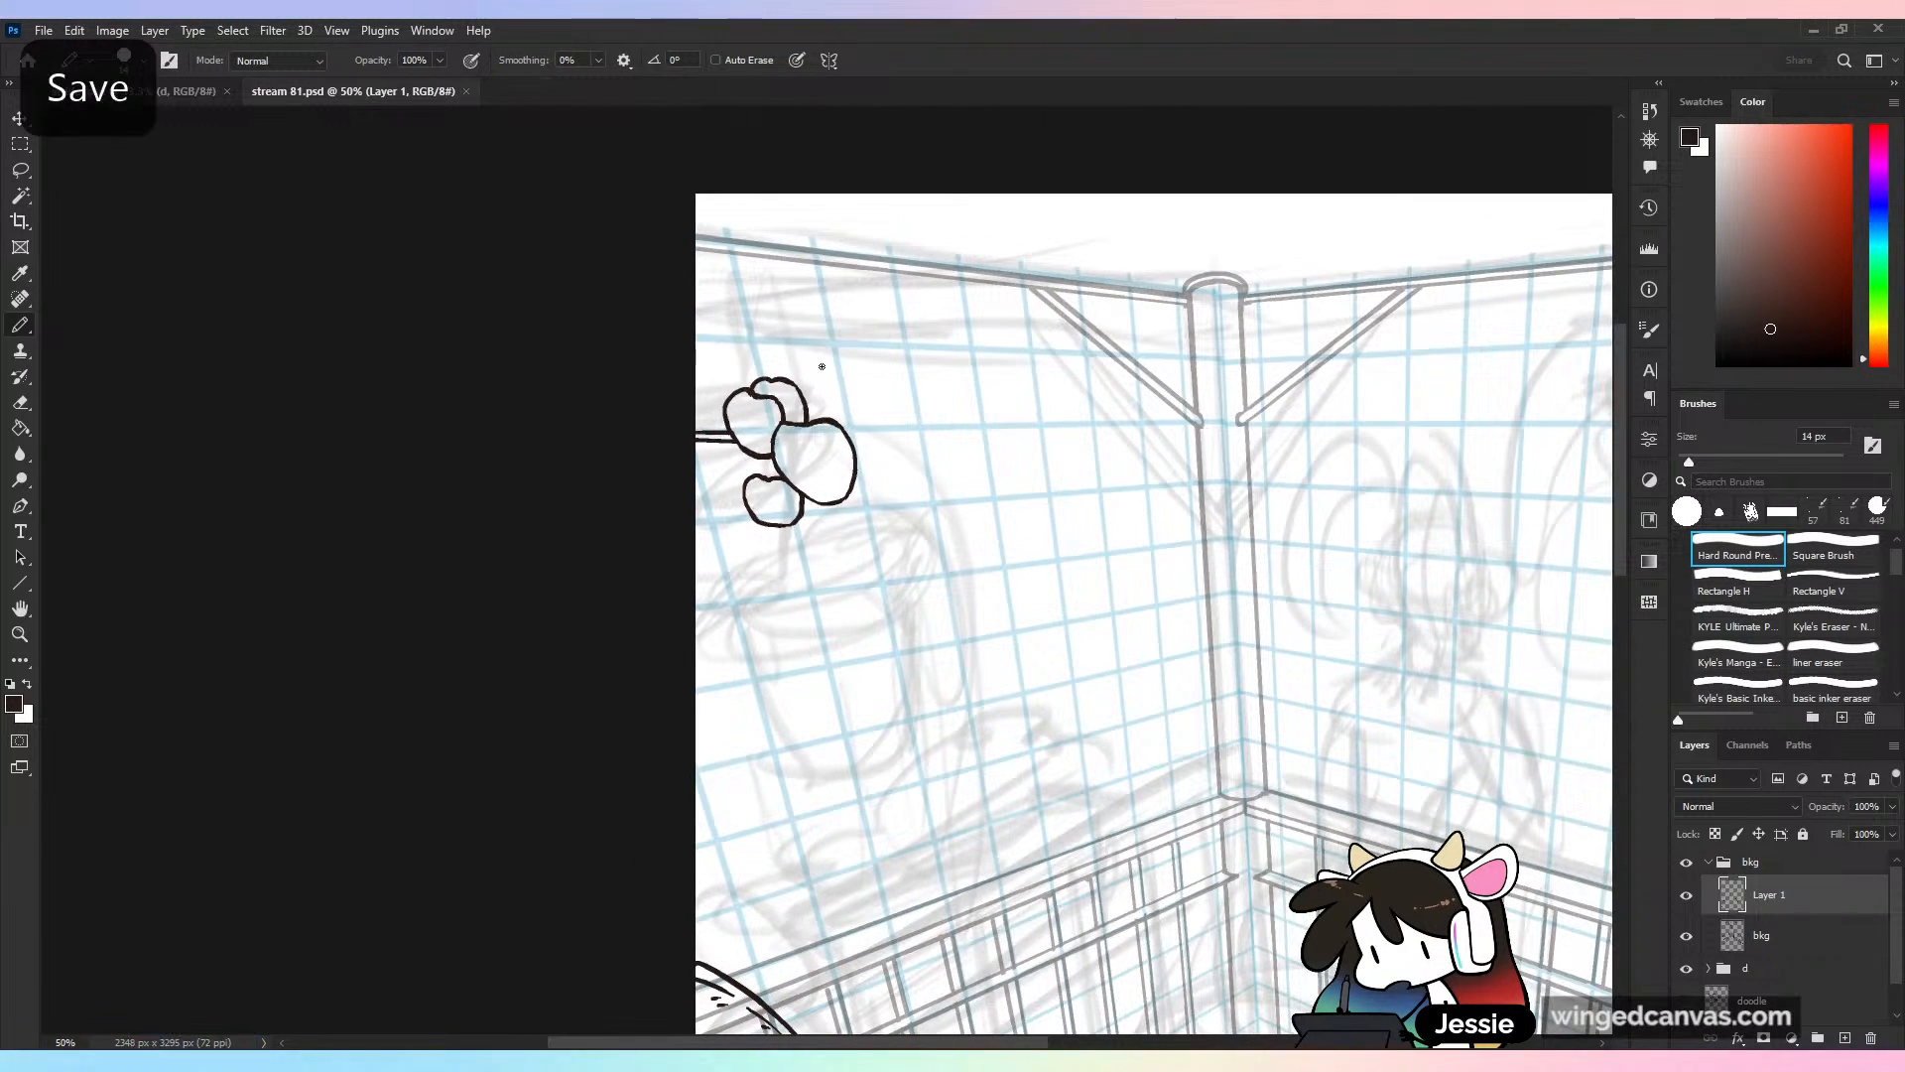
Draw a short double-line stem down to the lower leaf and a small curved stem joining the branch to the cluster, and save
key("ctrl+plus")
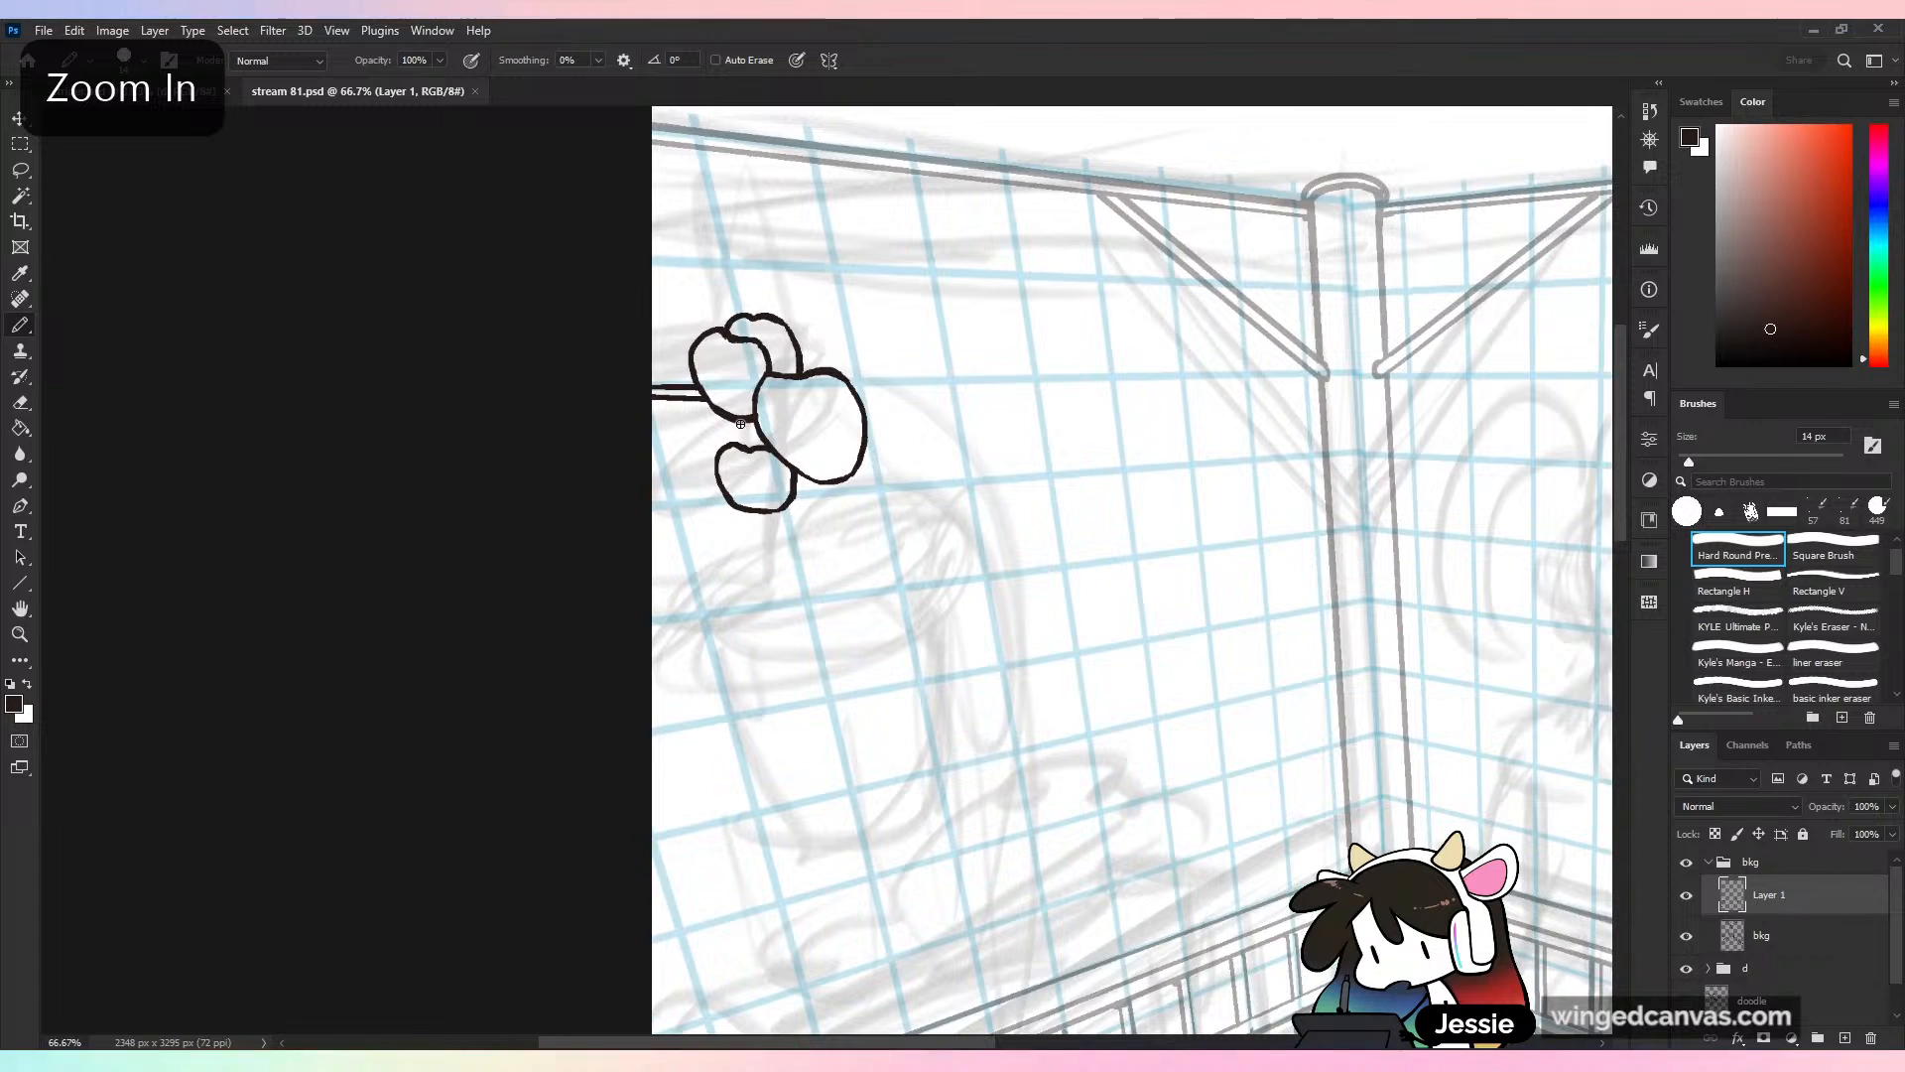
left_click_drag(740, 422, 748, 448)
key("ctrl+z")
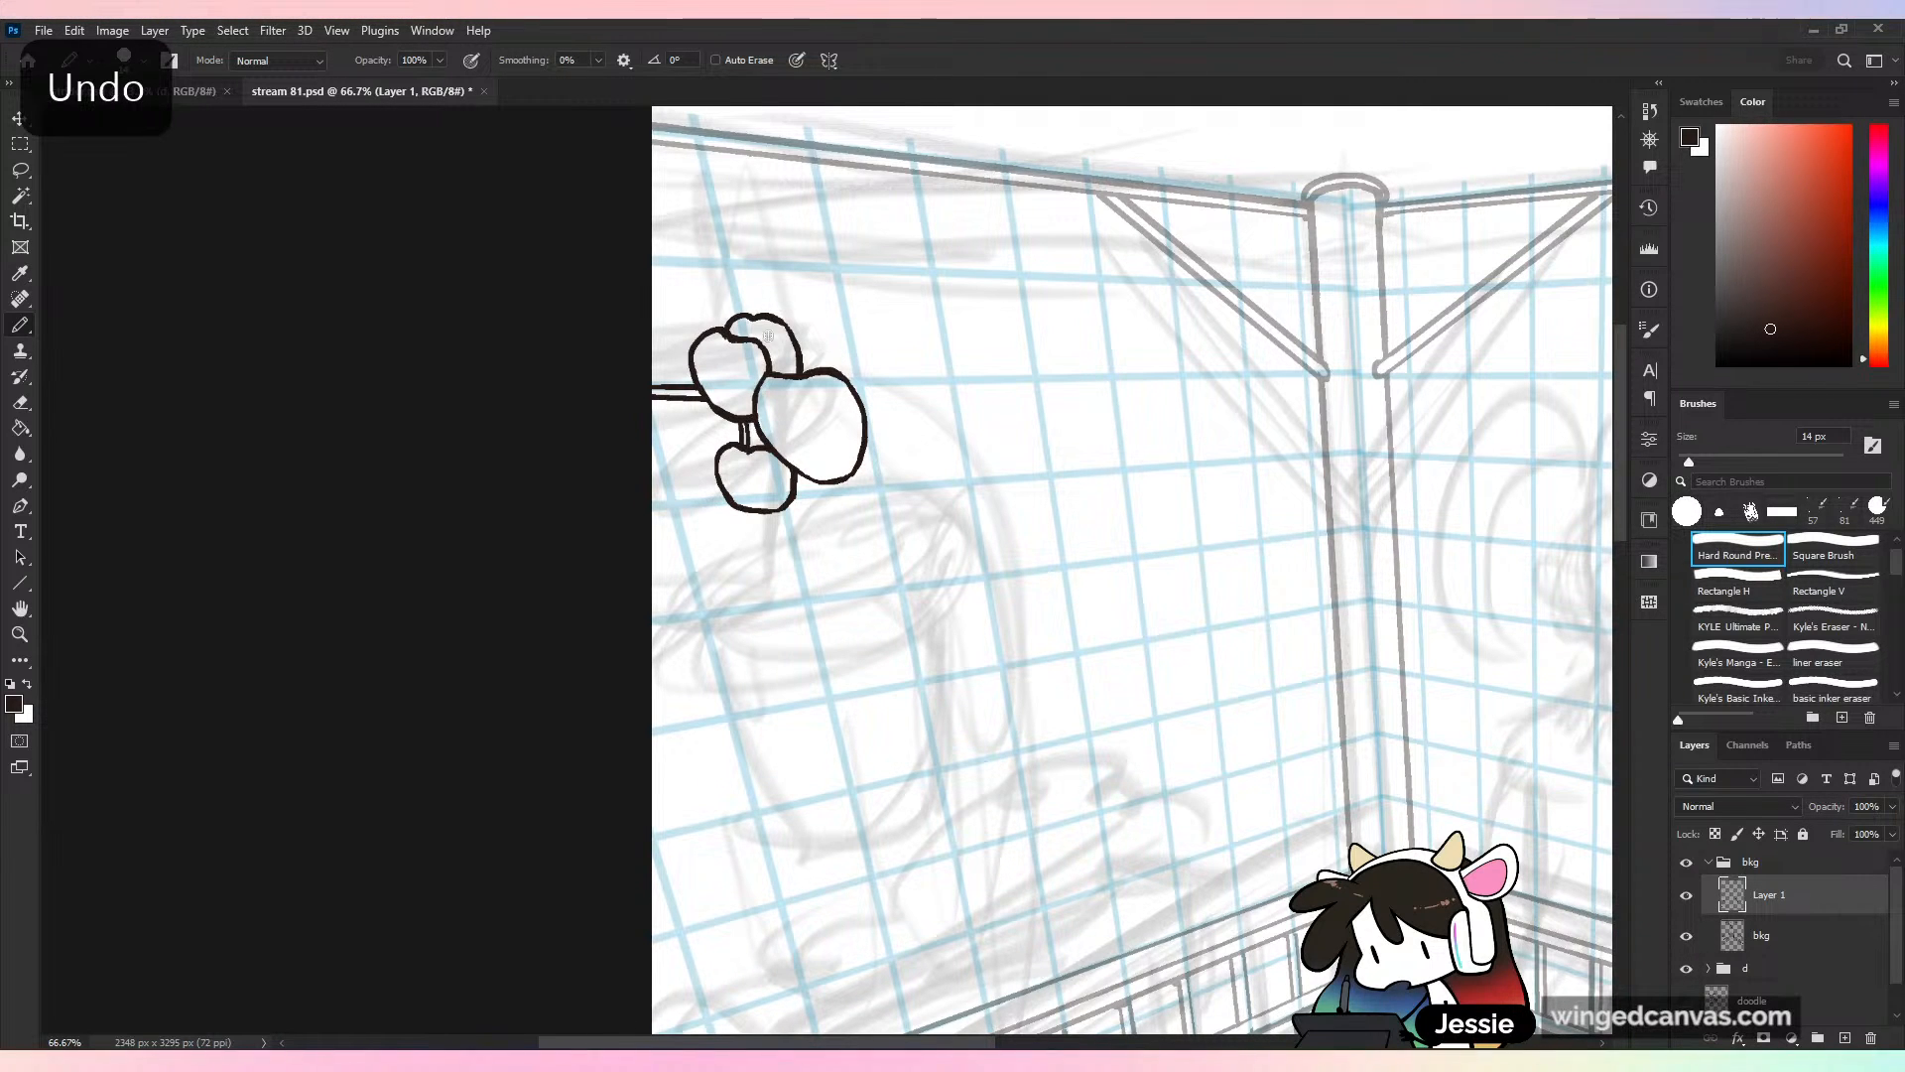
left_click_drag(688, 358, 684, 389)
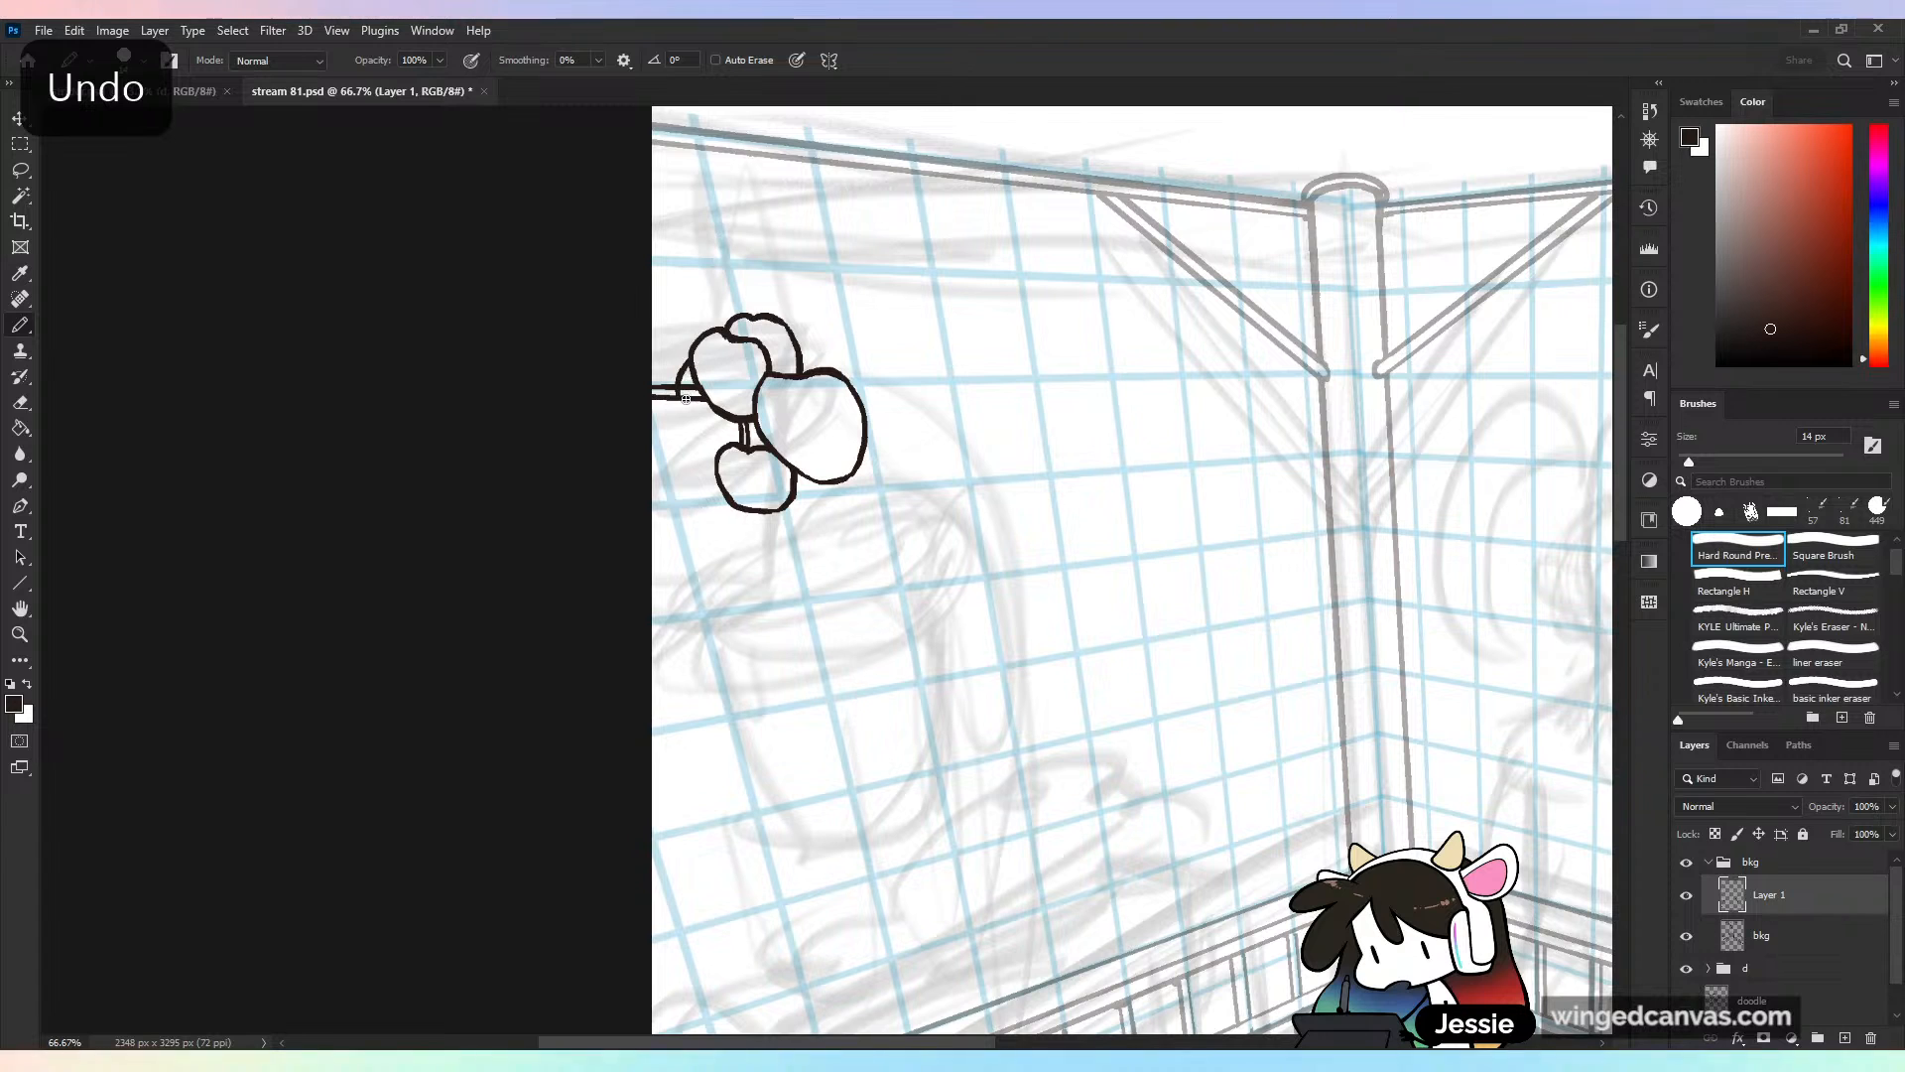
left_click_drag(686, 398, 691, 372)
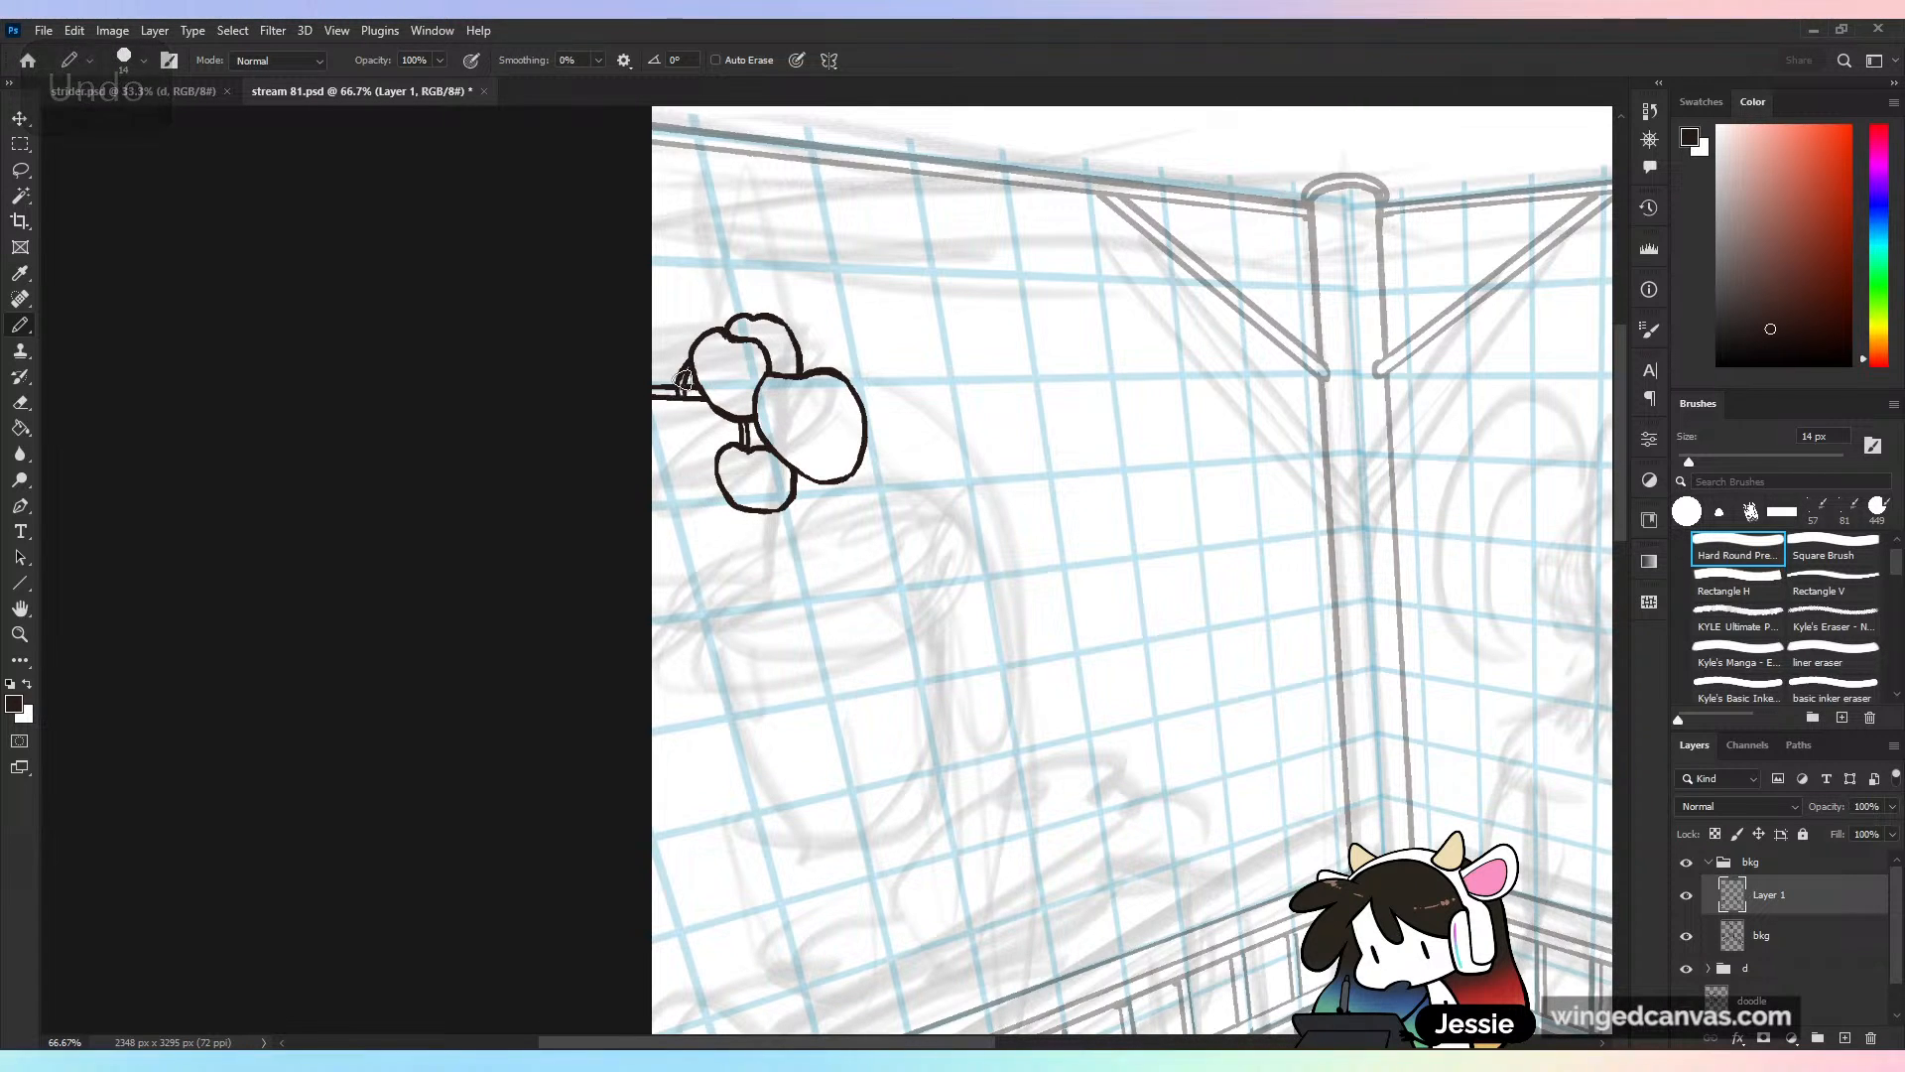
key("ctrl+minus")
key("ctrl+minus")
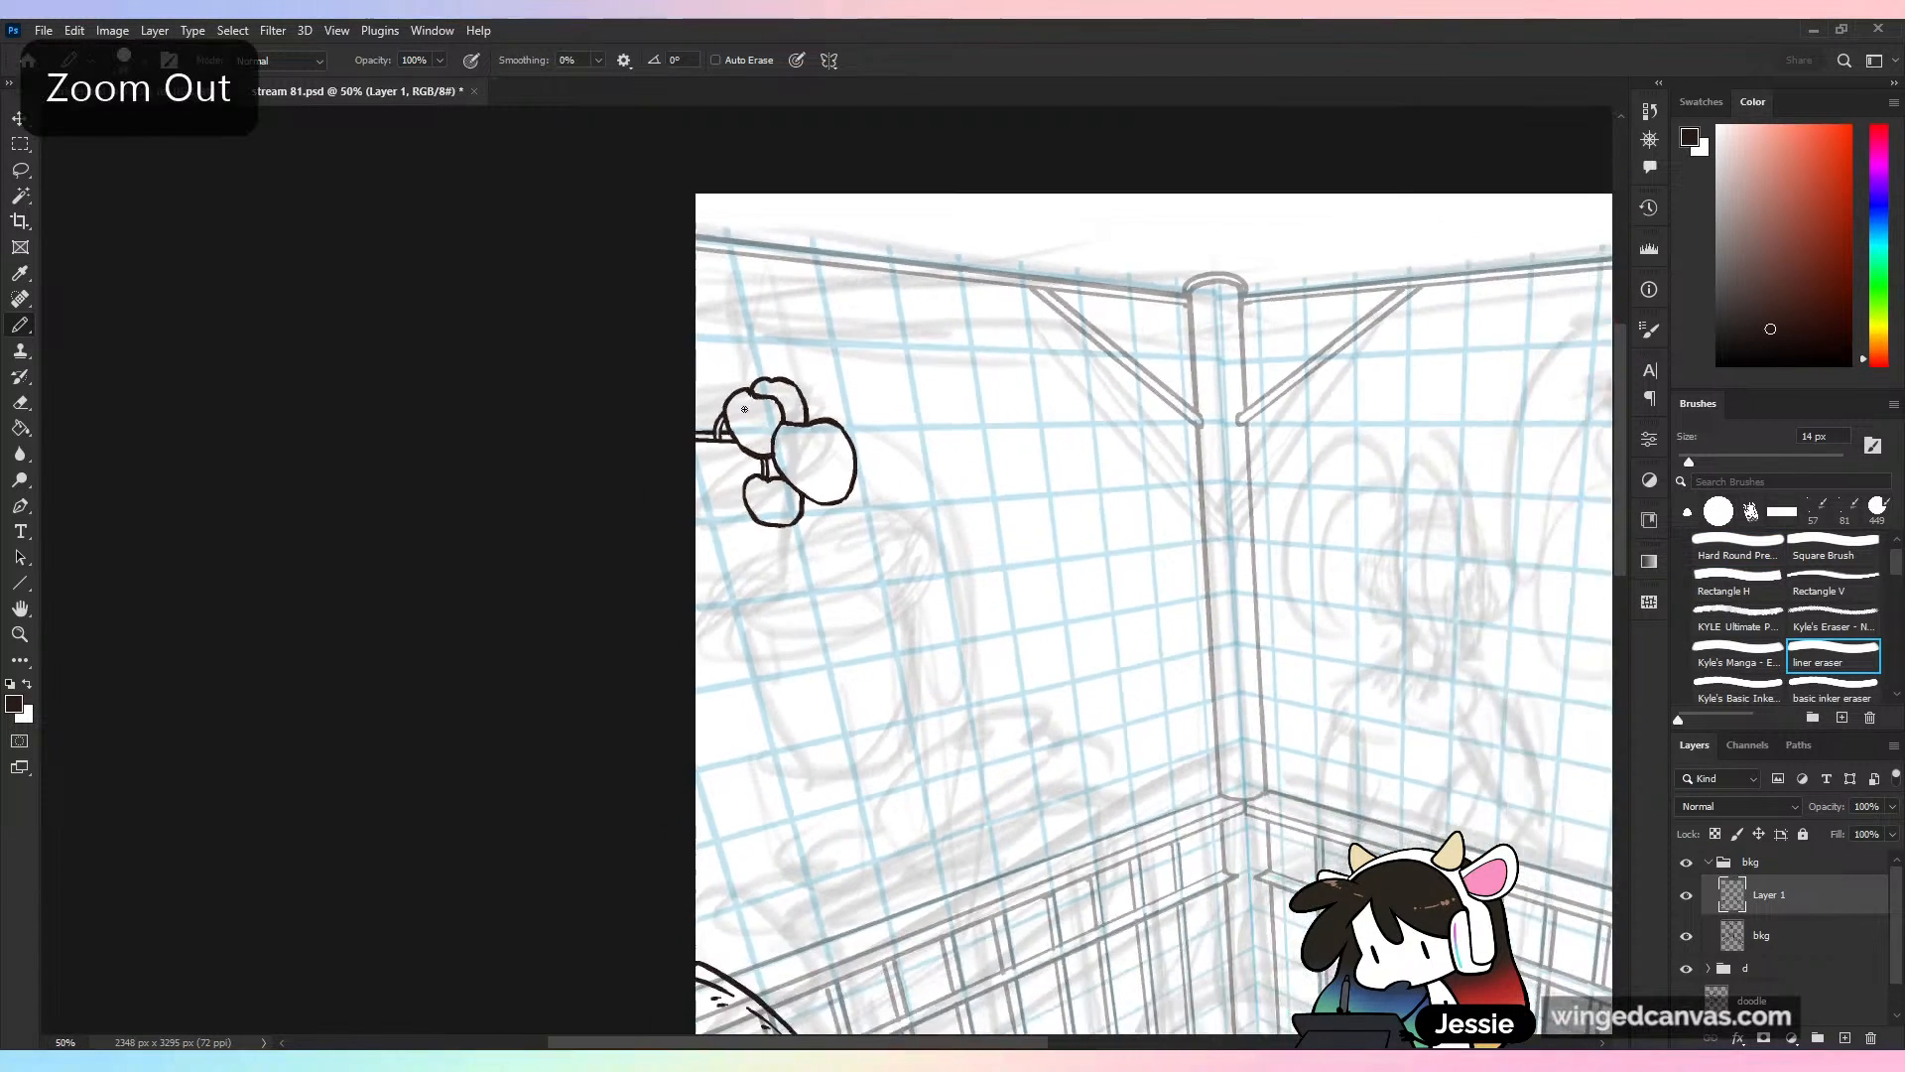
key("ctrl+s")
Doodle a small standing figure with curly hair and a fluffy tail on the empty wall between the leaves and the corner post
left_click_drag(748, 413, 562, 204)
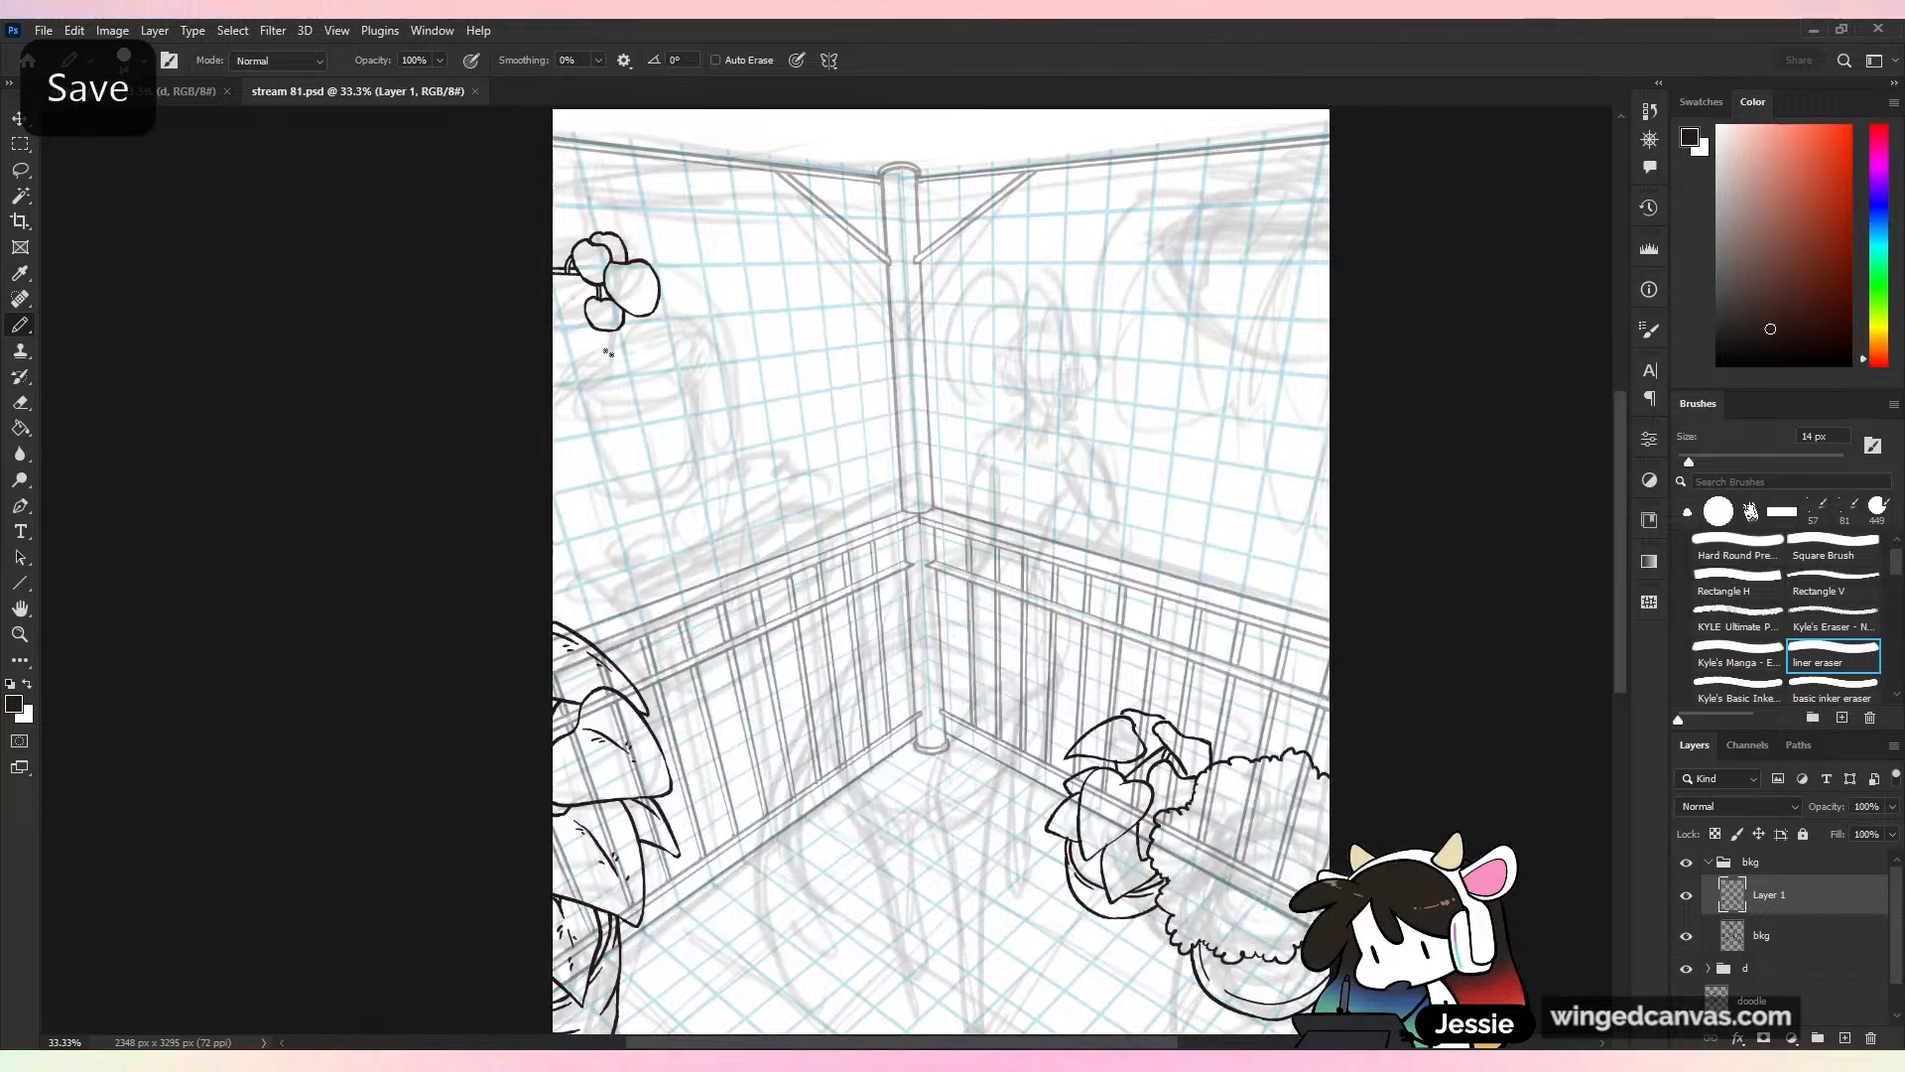
key("ctrl+plus")
left_click_drag(670, 182, 828, 398)
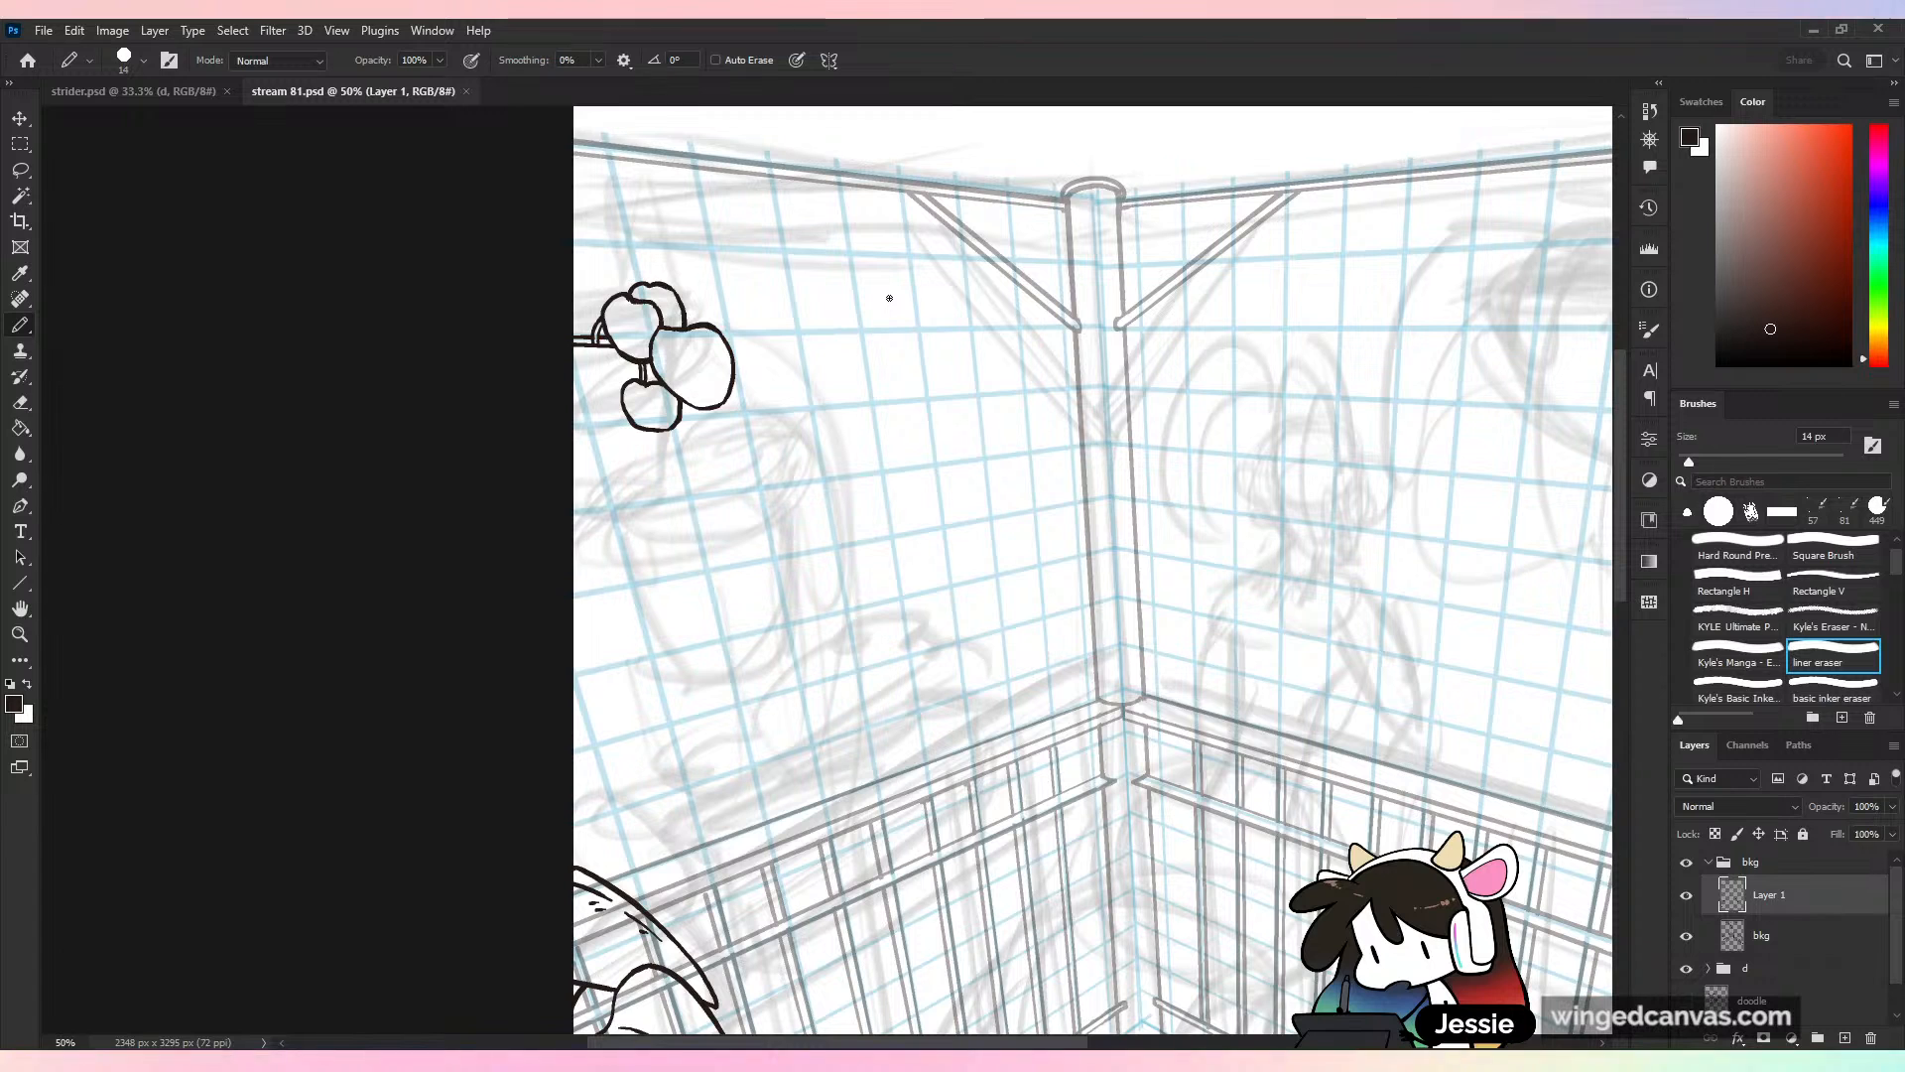
scroll(889, 297, "up", 2)
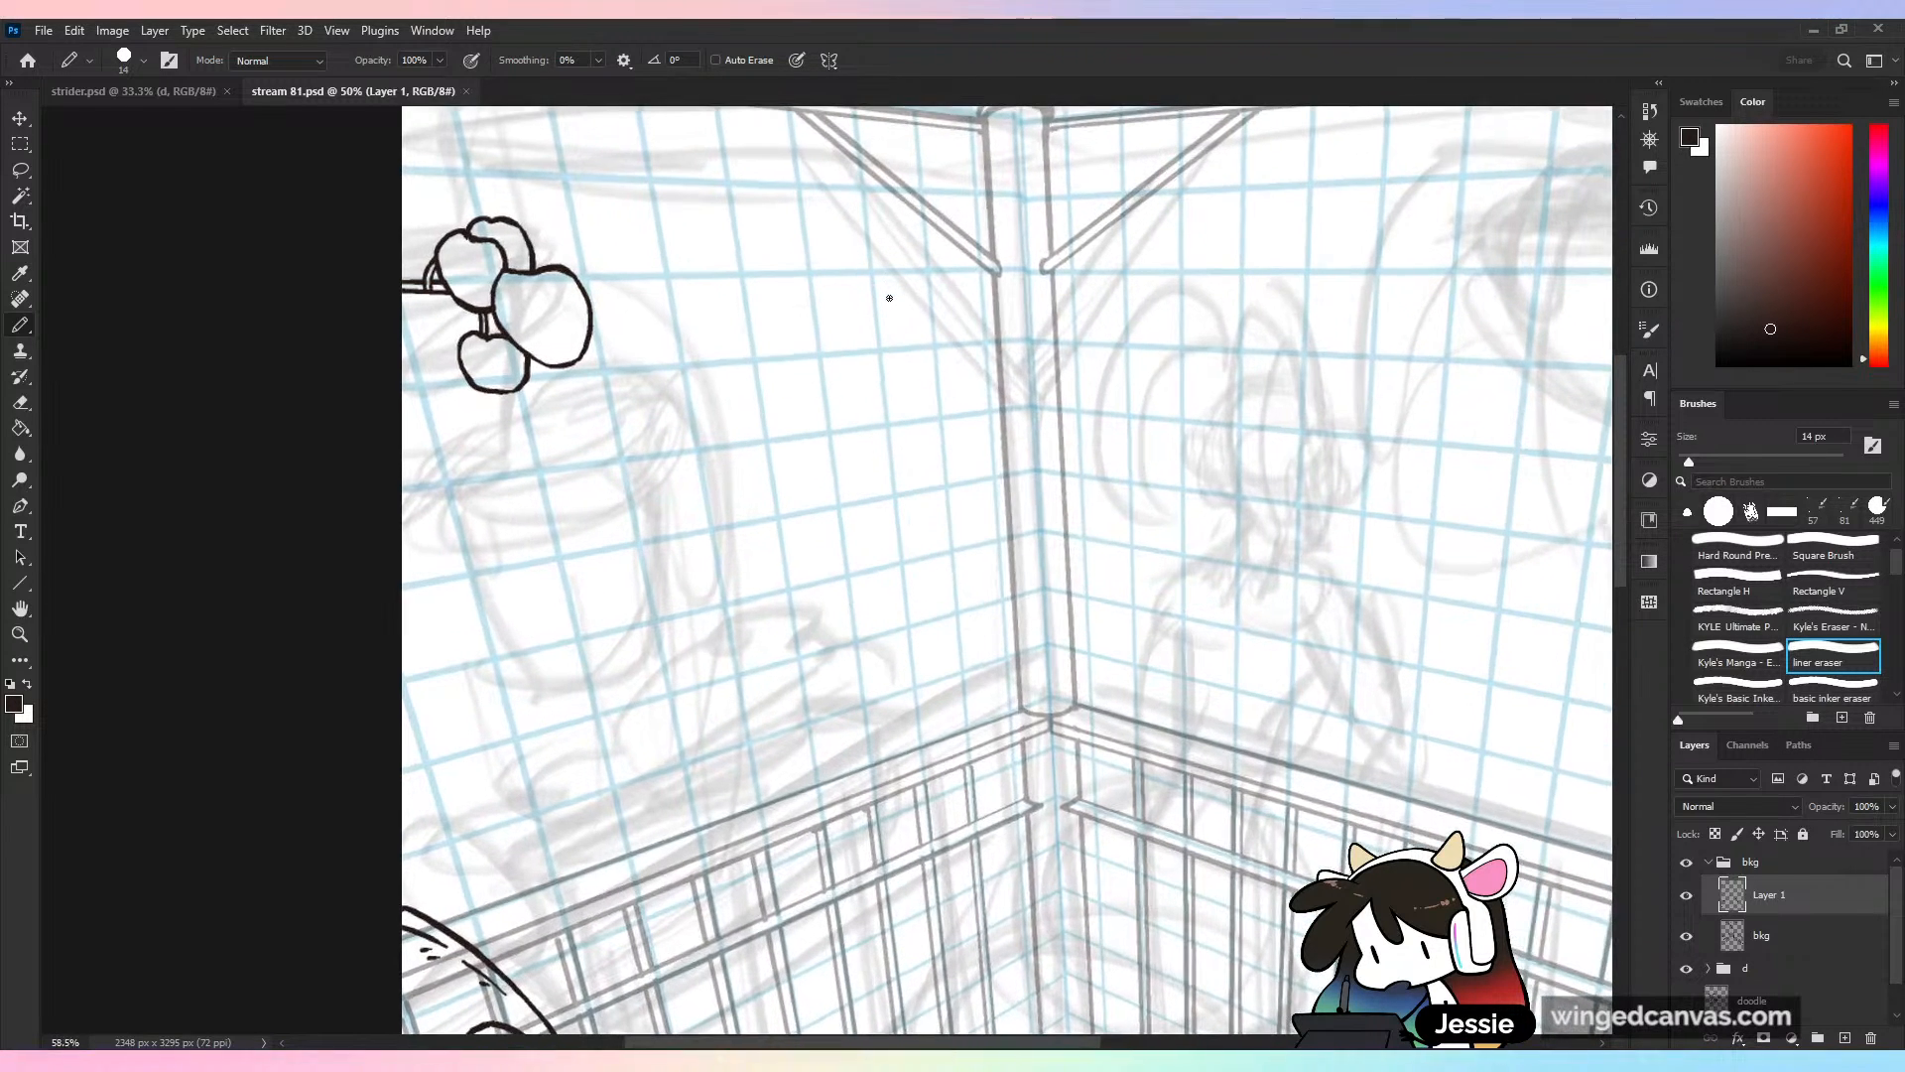
mouse_move(759, 378)
left_mouse_down()
mouse_move(799, 397)
mouse_move(816, 371)
mouse_move(887, 372)
left_mouse_up()
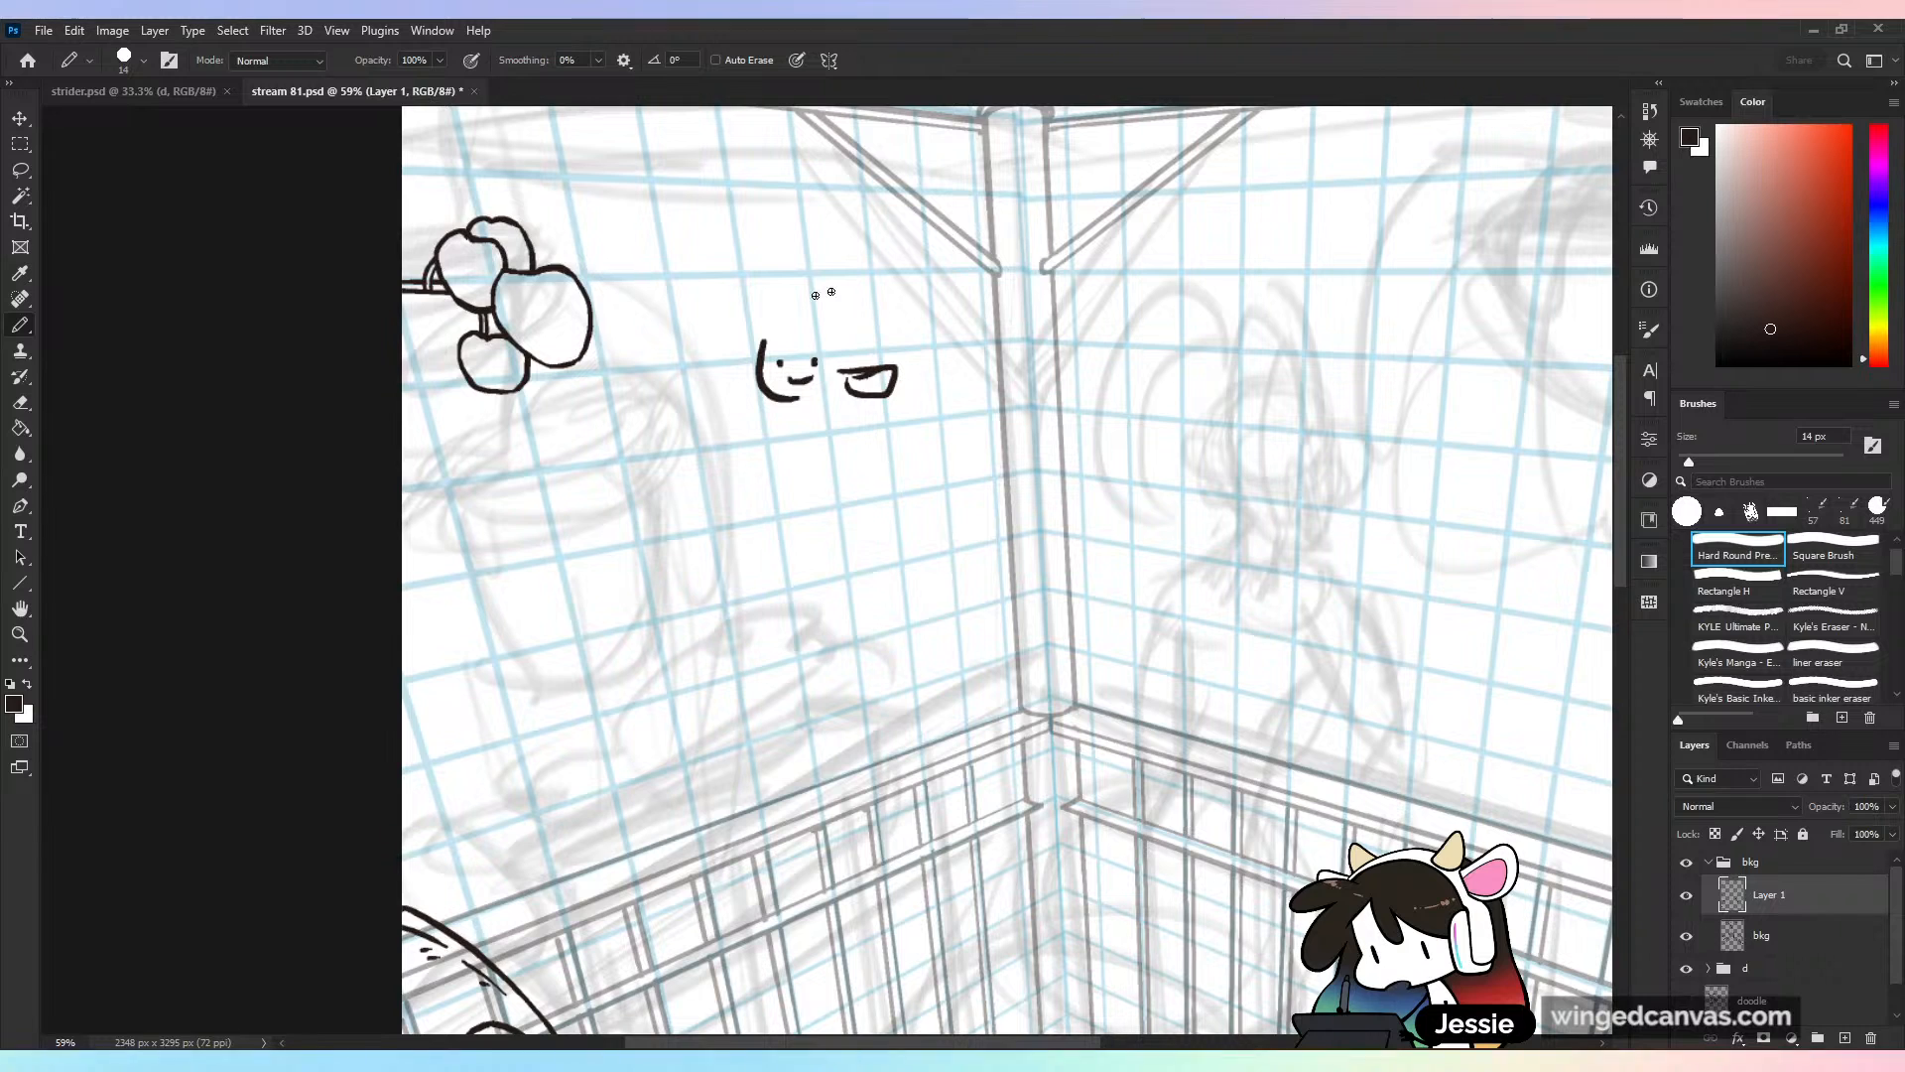
mouse_move(776, 333)
left_mouse_down()
mouse_move(821, 327)
mouse_move(732, 330)
mouse_move(739, 361)
left_mouse_up()
mouse_move(829, 316)
left_mouse_down()
mouse_move(862, 363)
mouse_move(794, 360)
left_mouse_up()
mouse_move(824, 350)
left_mouse_down()
mouse_move(841, 361)
mouse_move(790, 429)
mouse_move(836, 445)
mouse_move(788, 504)
left_mouse_up()
key("ctrl+z")
mouse_move(824, 433)
left_mouse_down()
mouse_move(833, 531)
mouse_move(797, 545)
mouse_move(791, 627)
left_mouse_up()
mouse_move(818, 541)
left_mouse_down()
mouse_move(807, 587)
mouse_move(853, 550)
mouse_move(868, 627)
left_mouse_up()
mouse_move(852, 620)
left_mouse_down()
mouse_move(854, 642)
mouse_move(786, 643)
left_mouse_up()
mouse_move(844, 526)
left_mouse_down()
mouse_move(875, 501)
mouse_move(855, 551)
left_mouse_up()
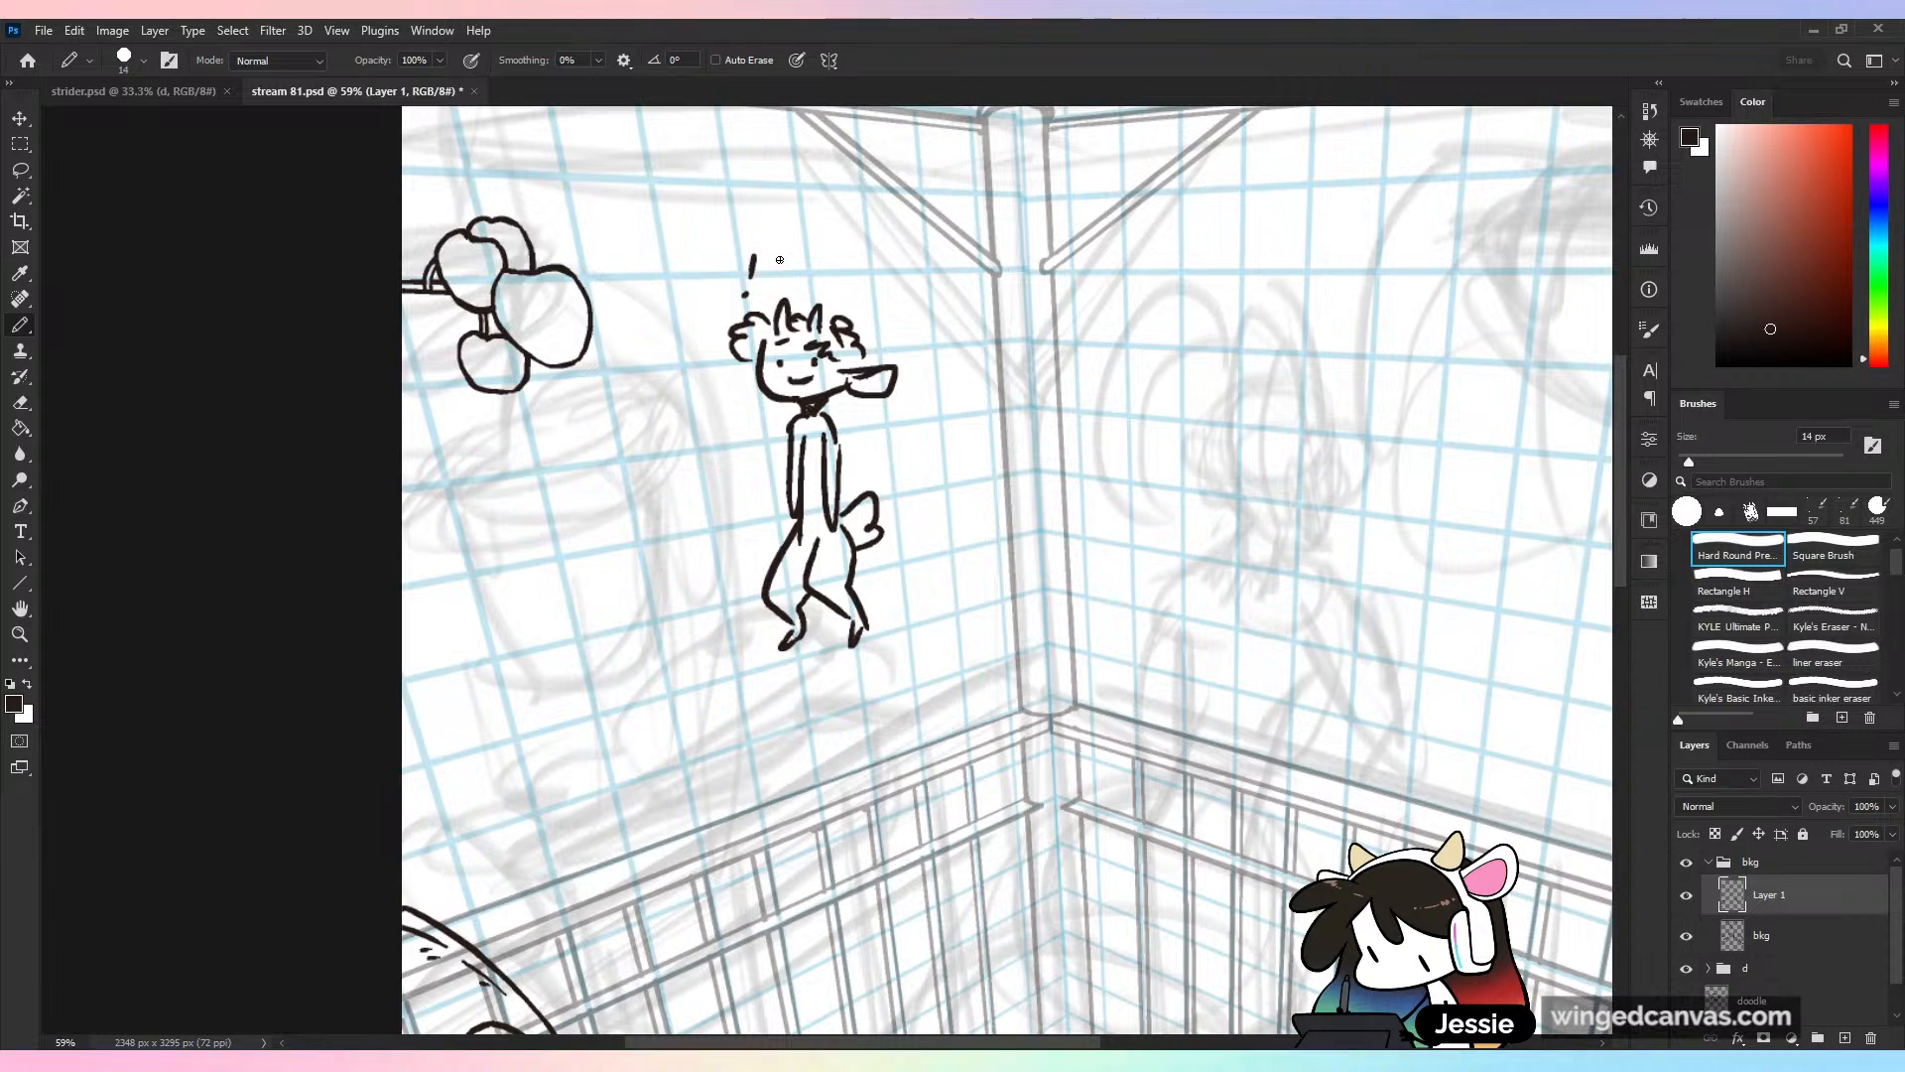
Lasso the doodled figure, delete it and clear the selection
key("l")
left_click_drag(852, 232, 1000, 347)
key("Delete")
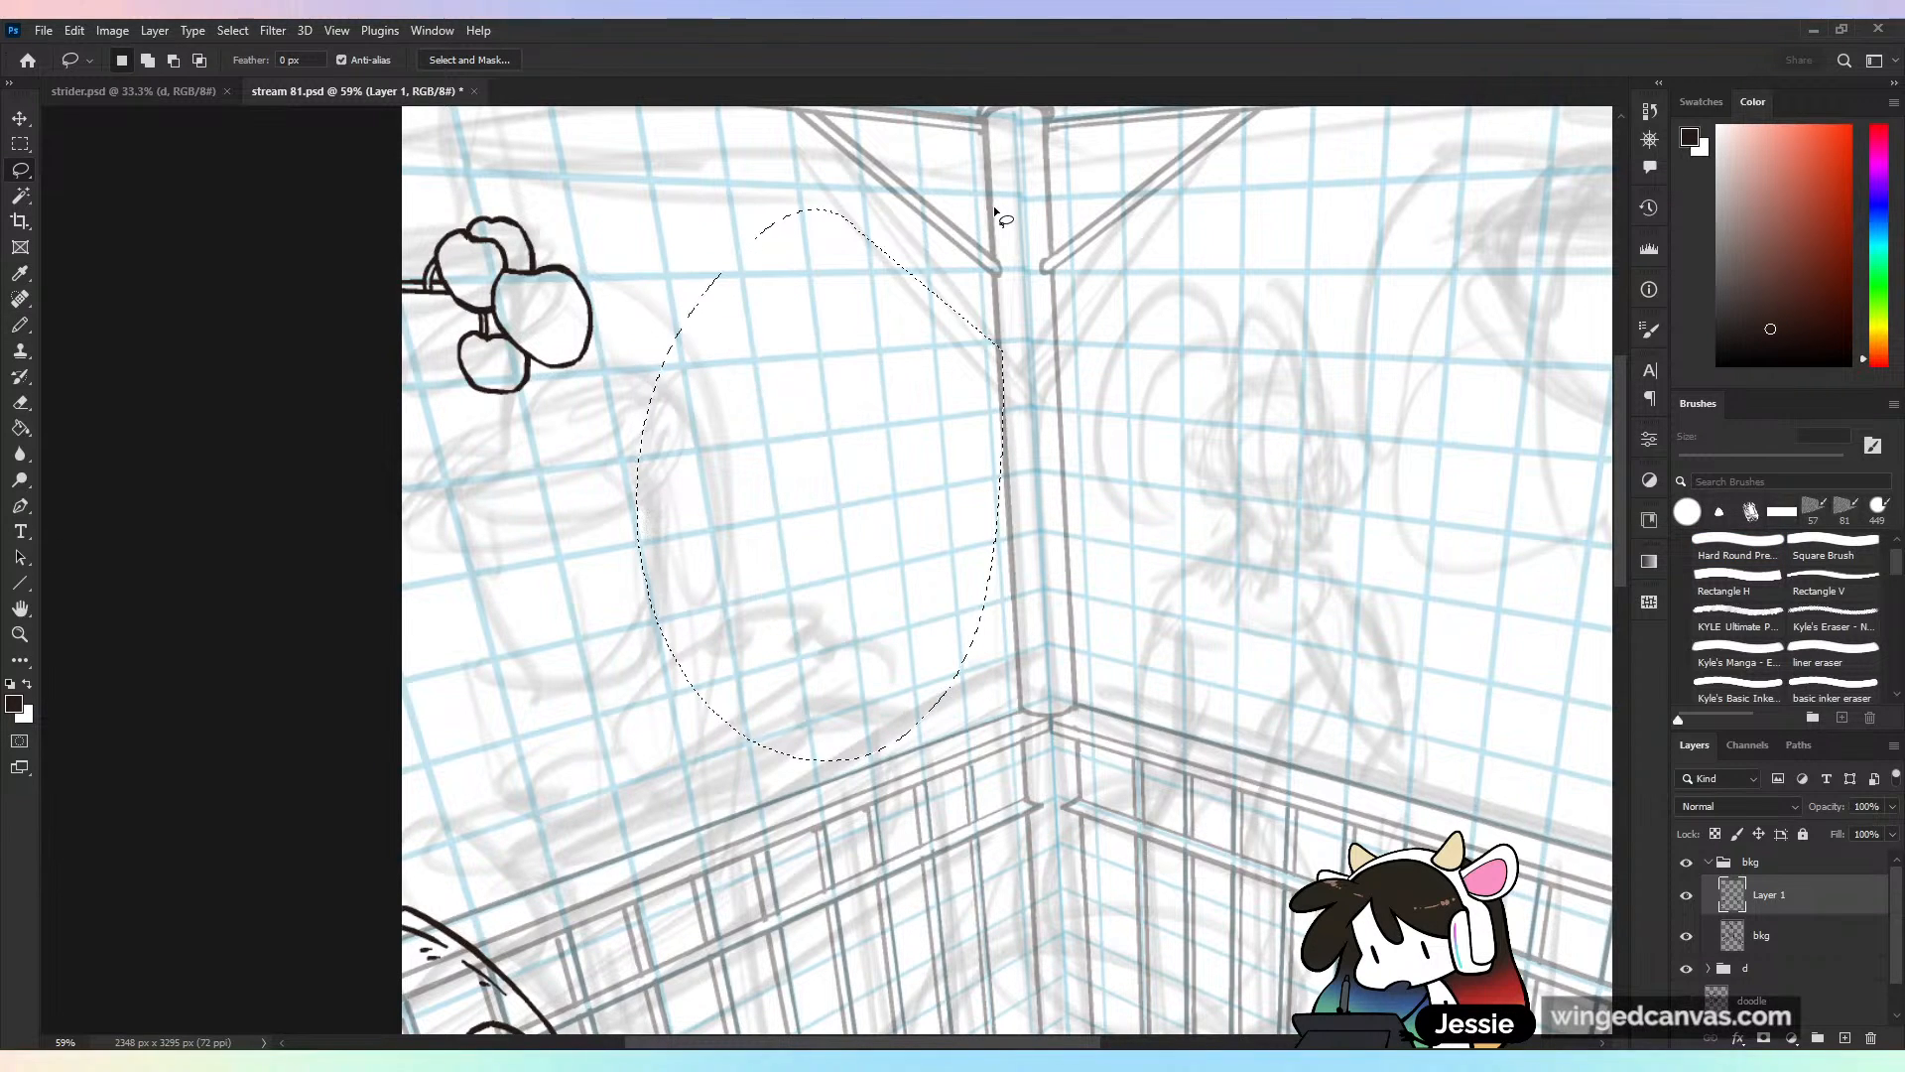
key("ctrl+d")
key("b")
left_click_drag(994, 206, 1264, 333)
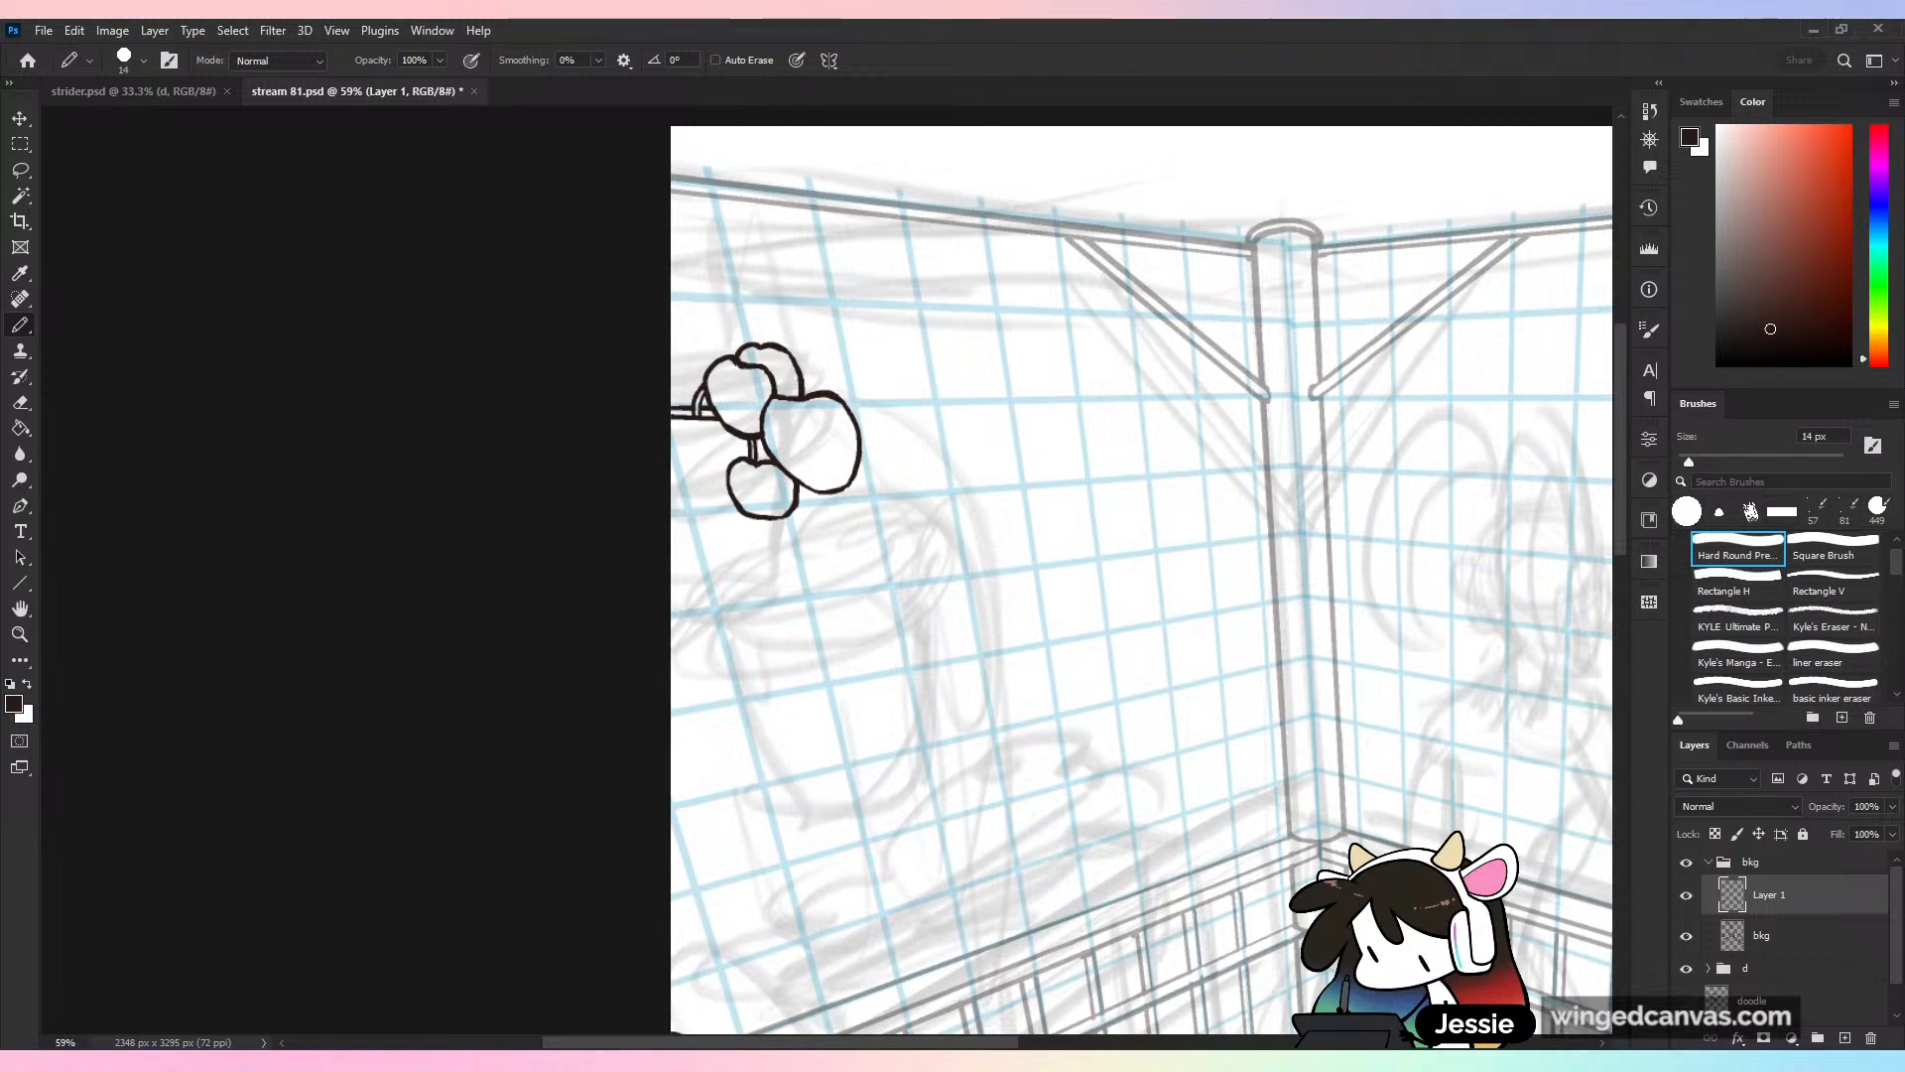
left_click_drag(1141, 579, 1064, 548)
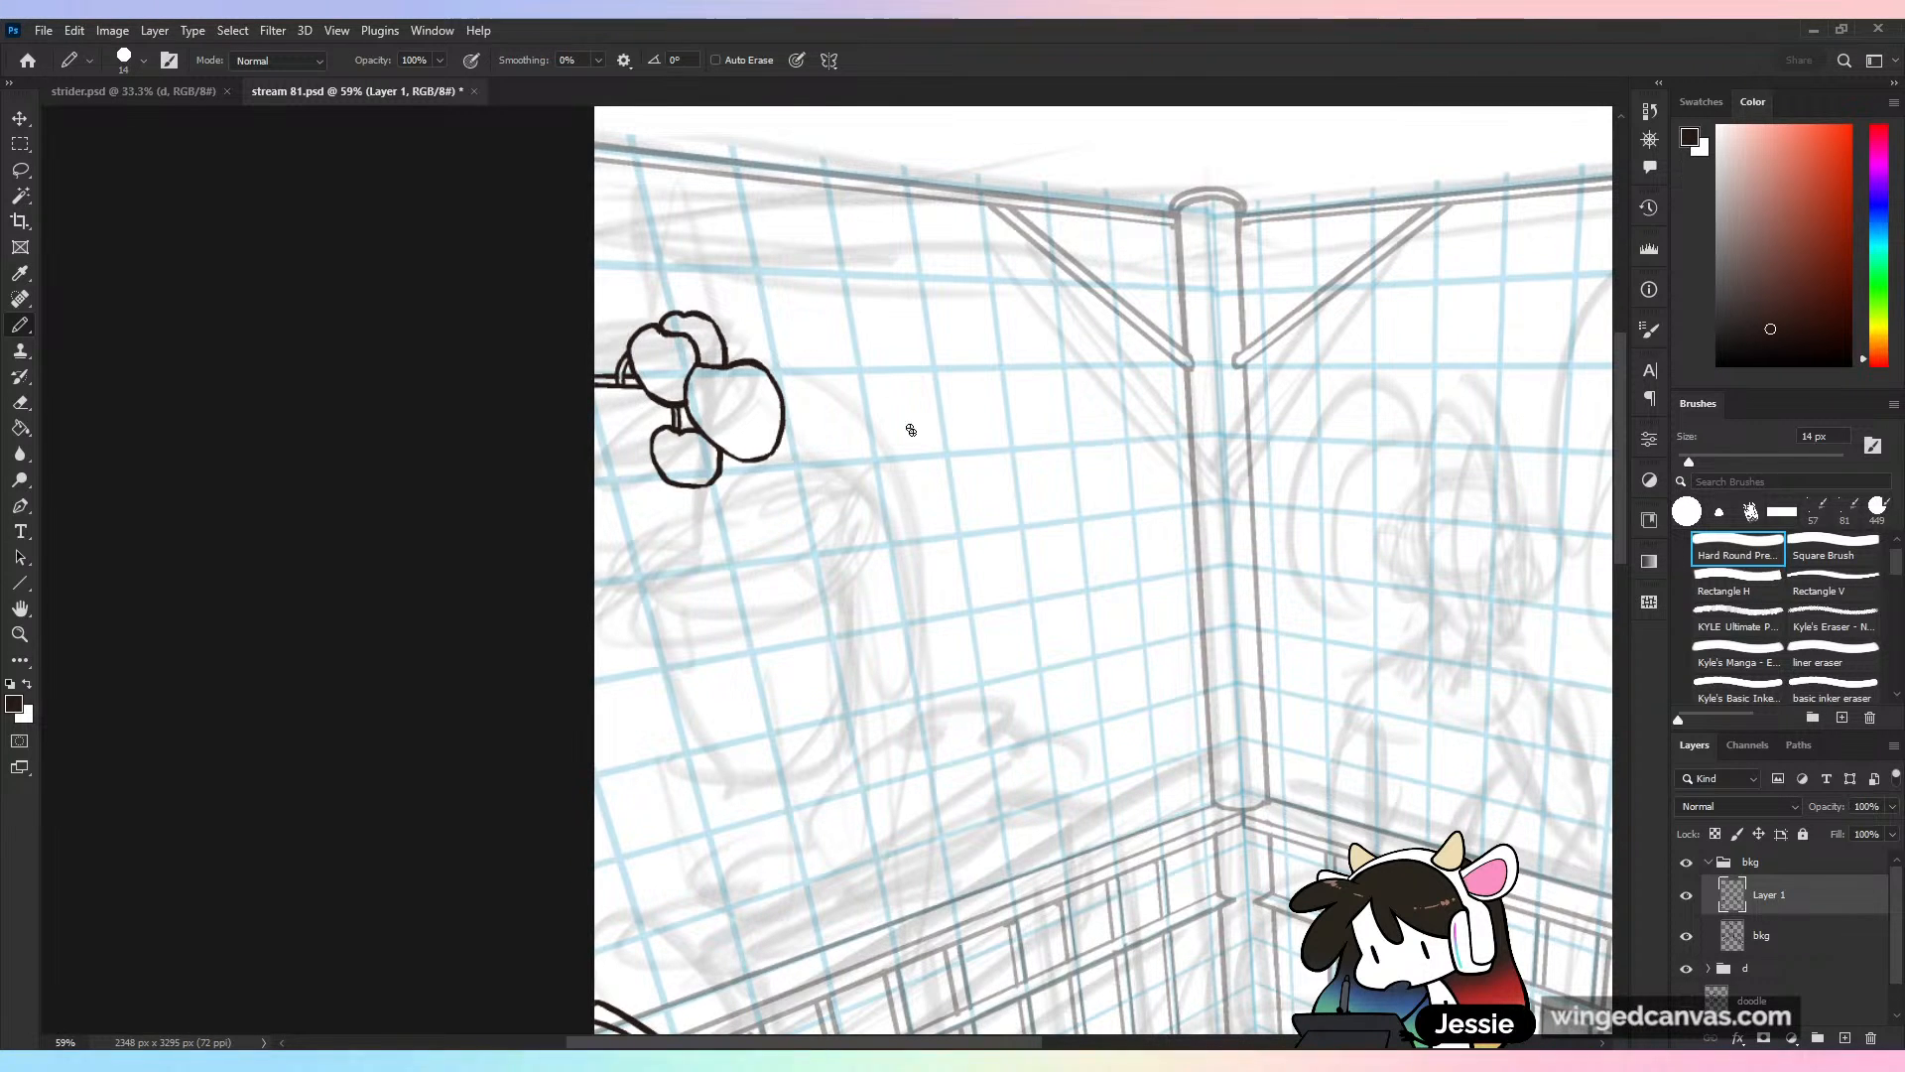
scroll(963, 444, "up", 1)
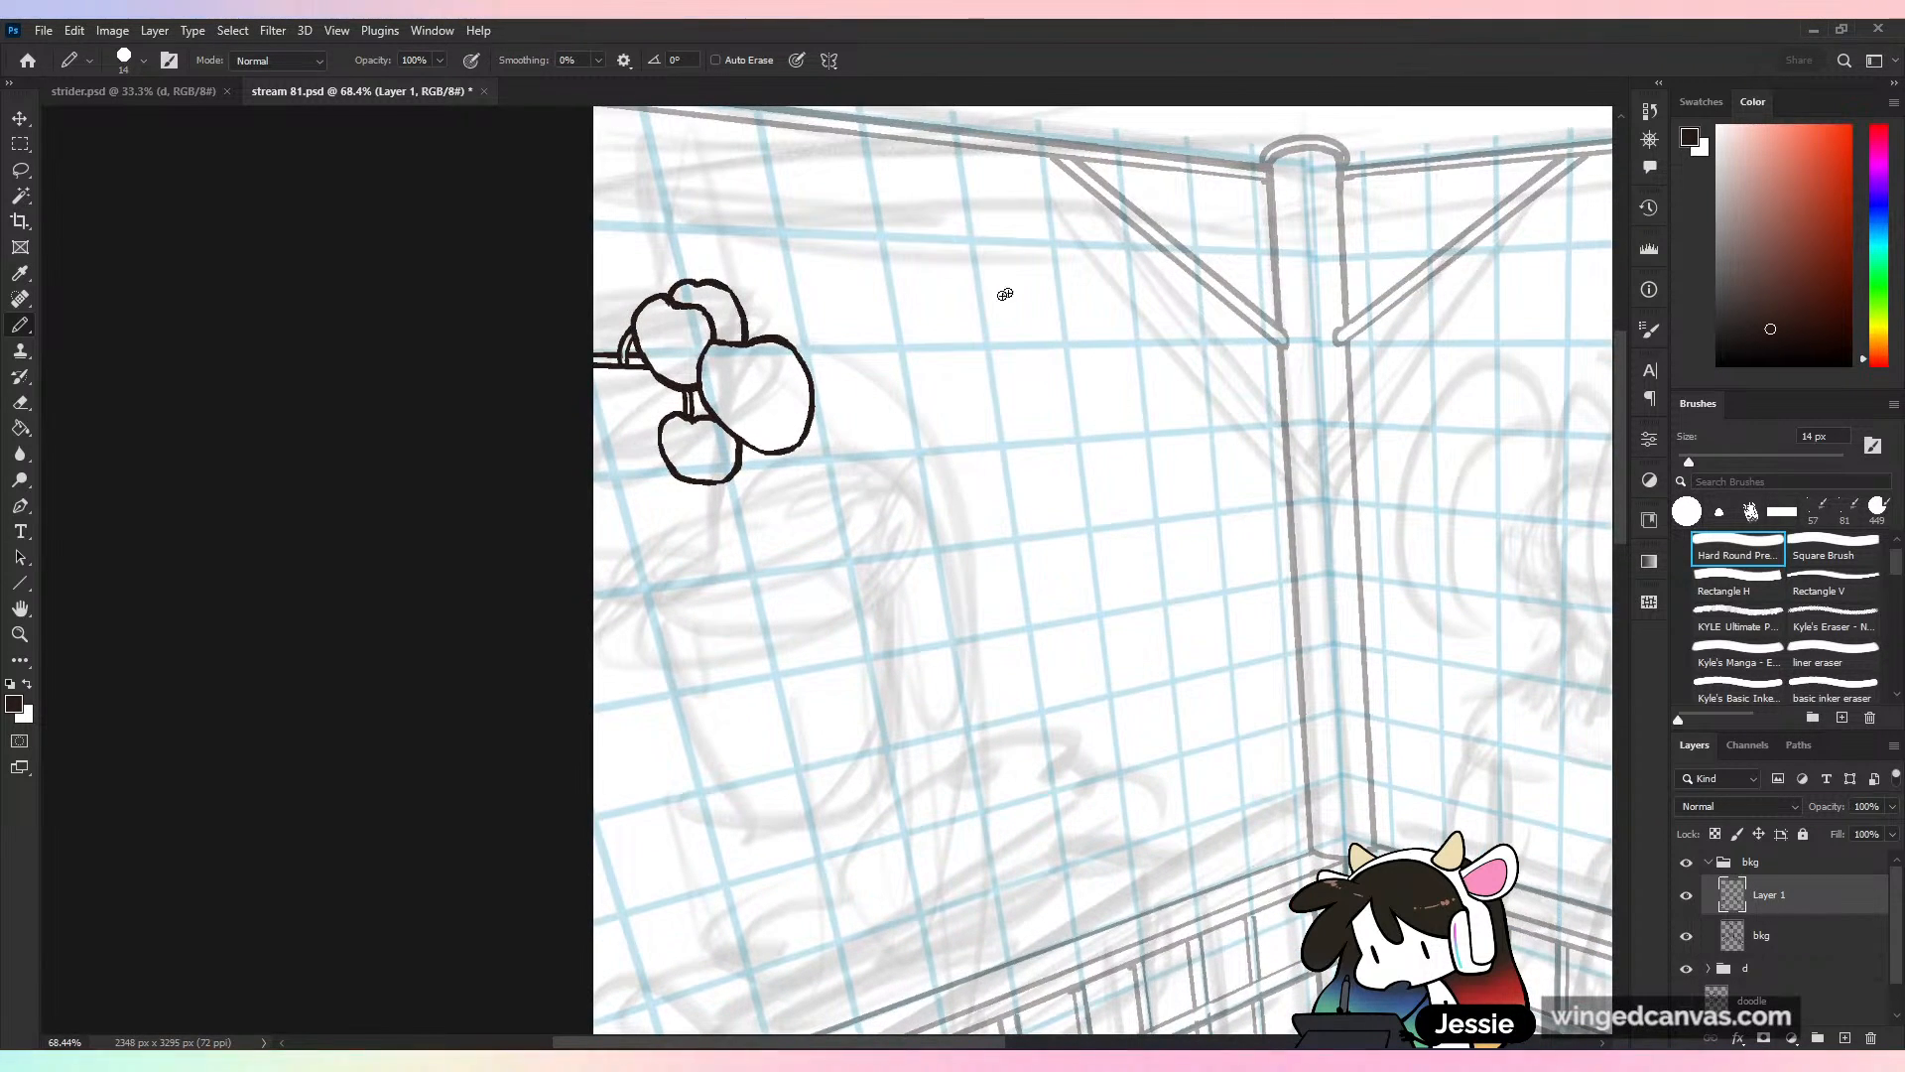
mouse_move(736, 479)
left_mouse_down()
mouse_move(764, 513)
mouse_move(772, 469)
mouse_move(795, 467)
mouse_move(764, 514)
left_mouse_up()
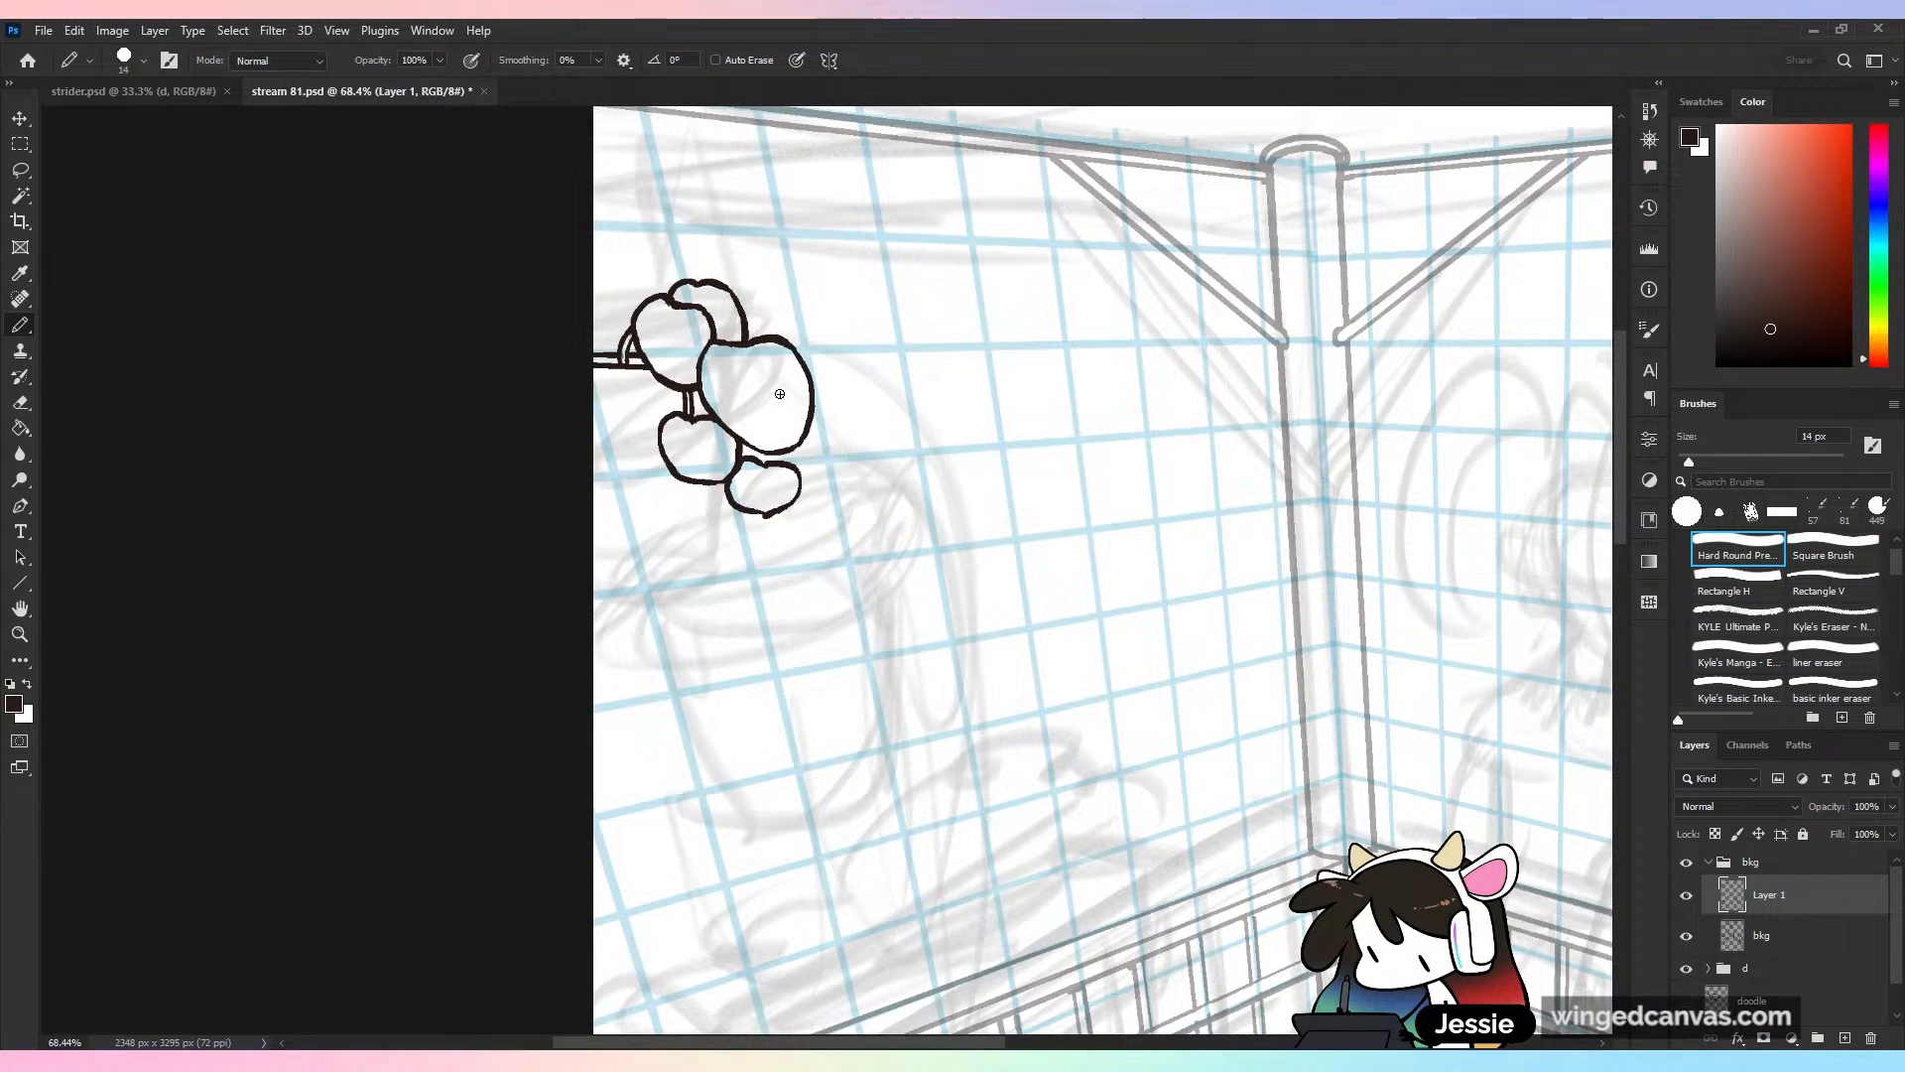
key("ctrl+z")
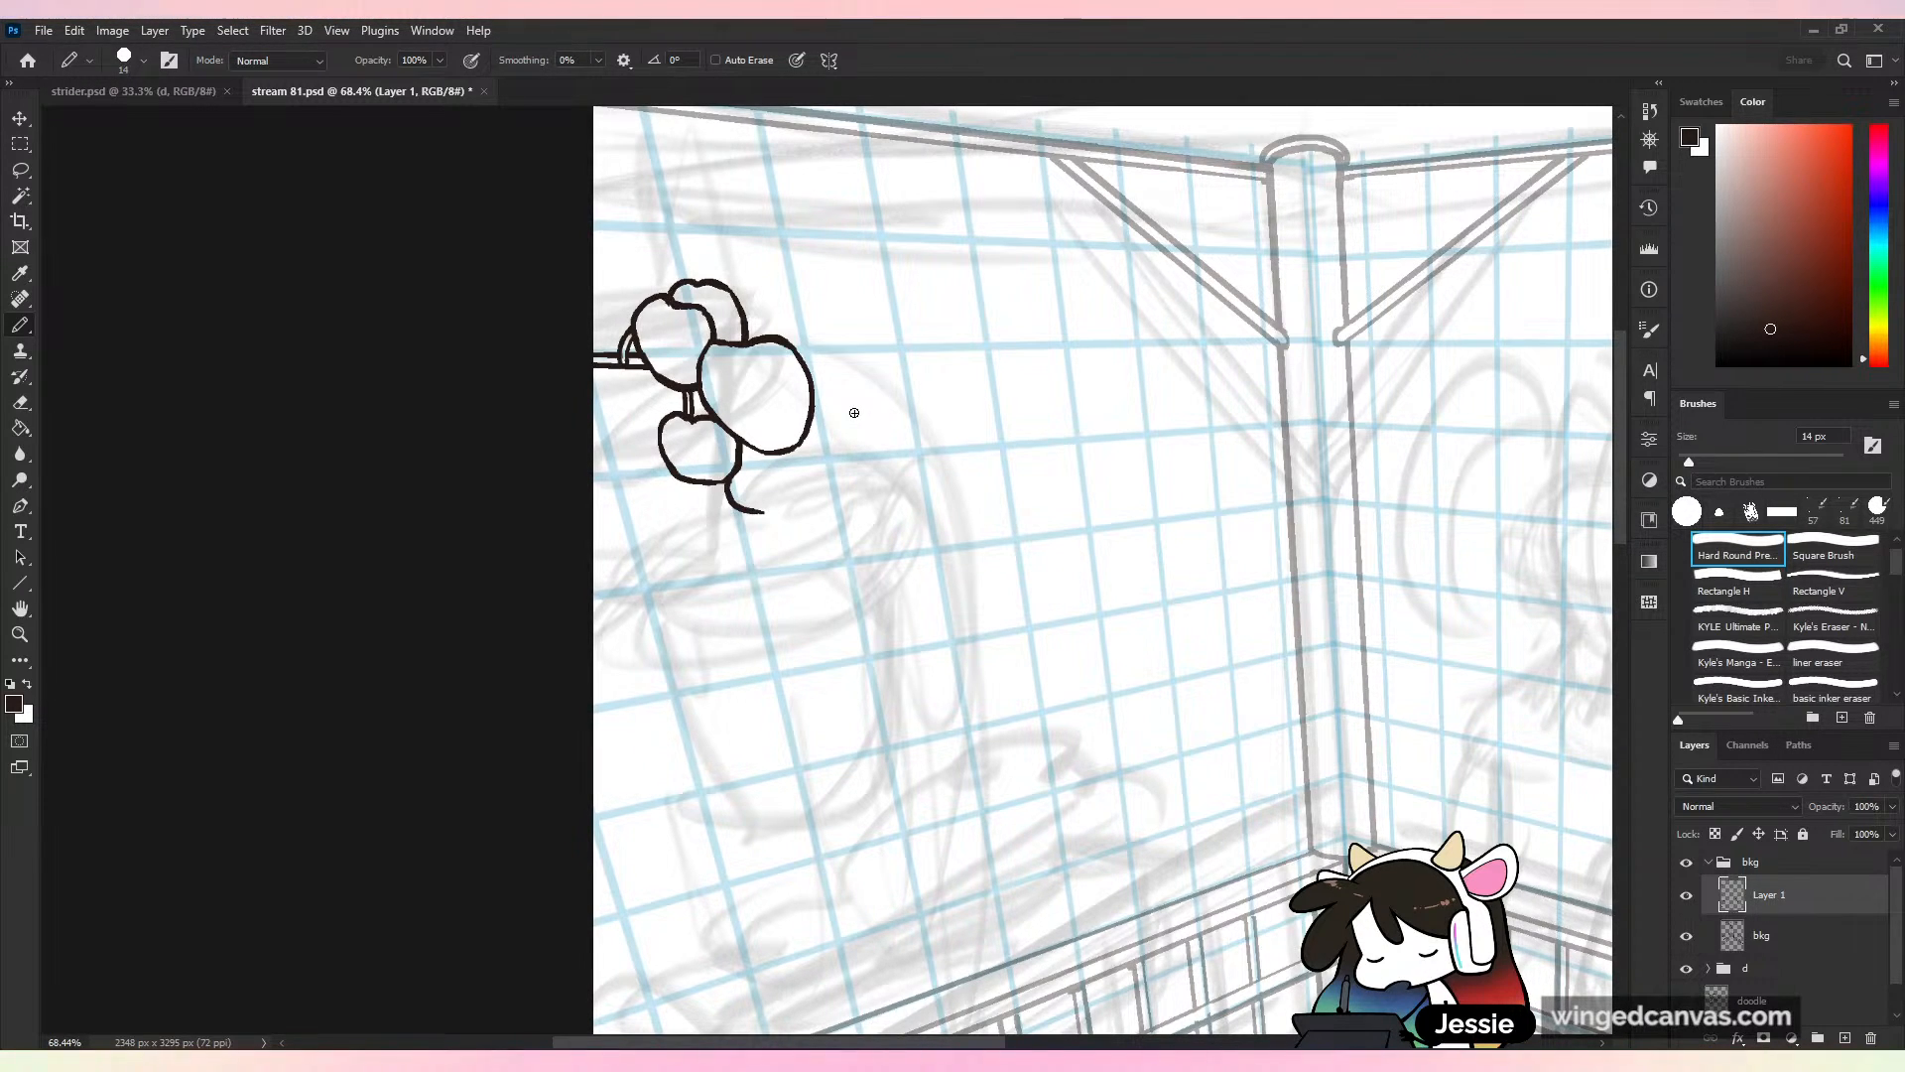
key("ctrl+z")
mouse_move(734, 478)
left_mouse_down()
mouse_move(722, 491)
mouse_move(751, 510)
mouse_move(760, 476)
mouse_move(784, 471)
mouse_move(782, 494)
mouse_move(789, 476)
left_mouse_up()
key("ctrl+z")
key("ctrl+z")
key("ctrl+z")
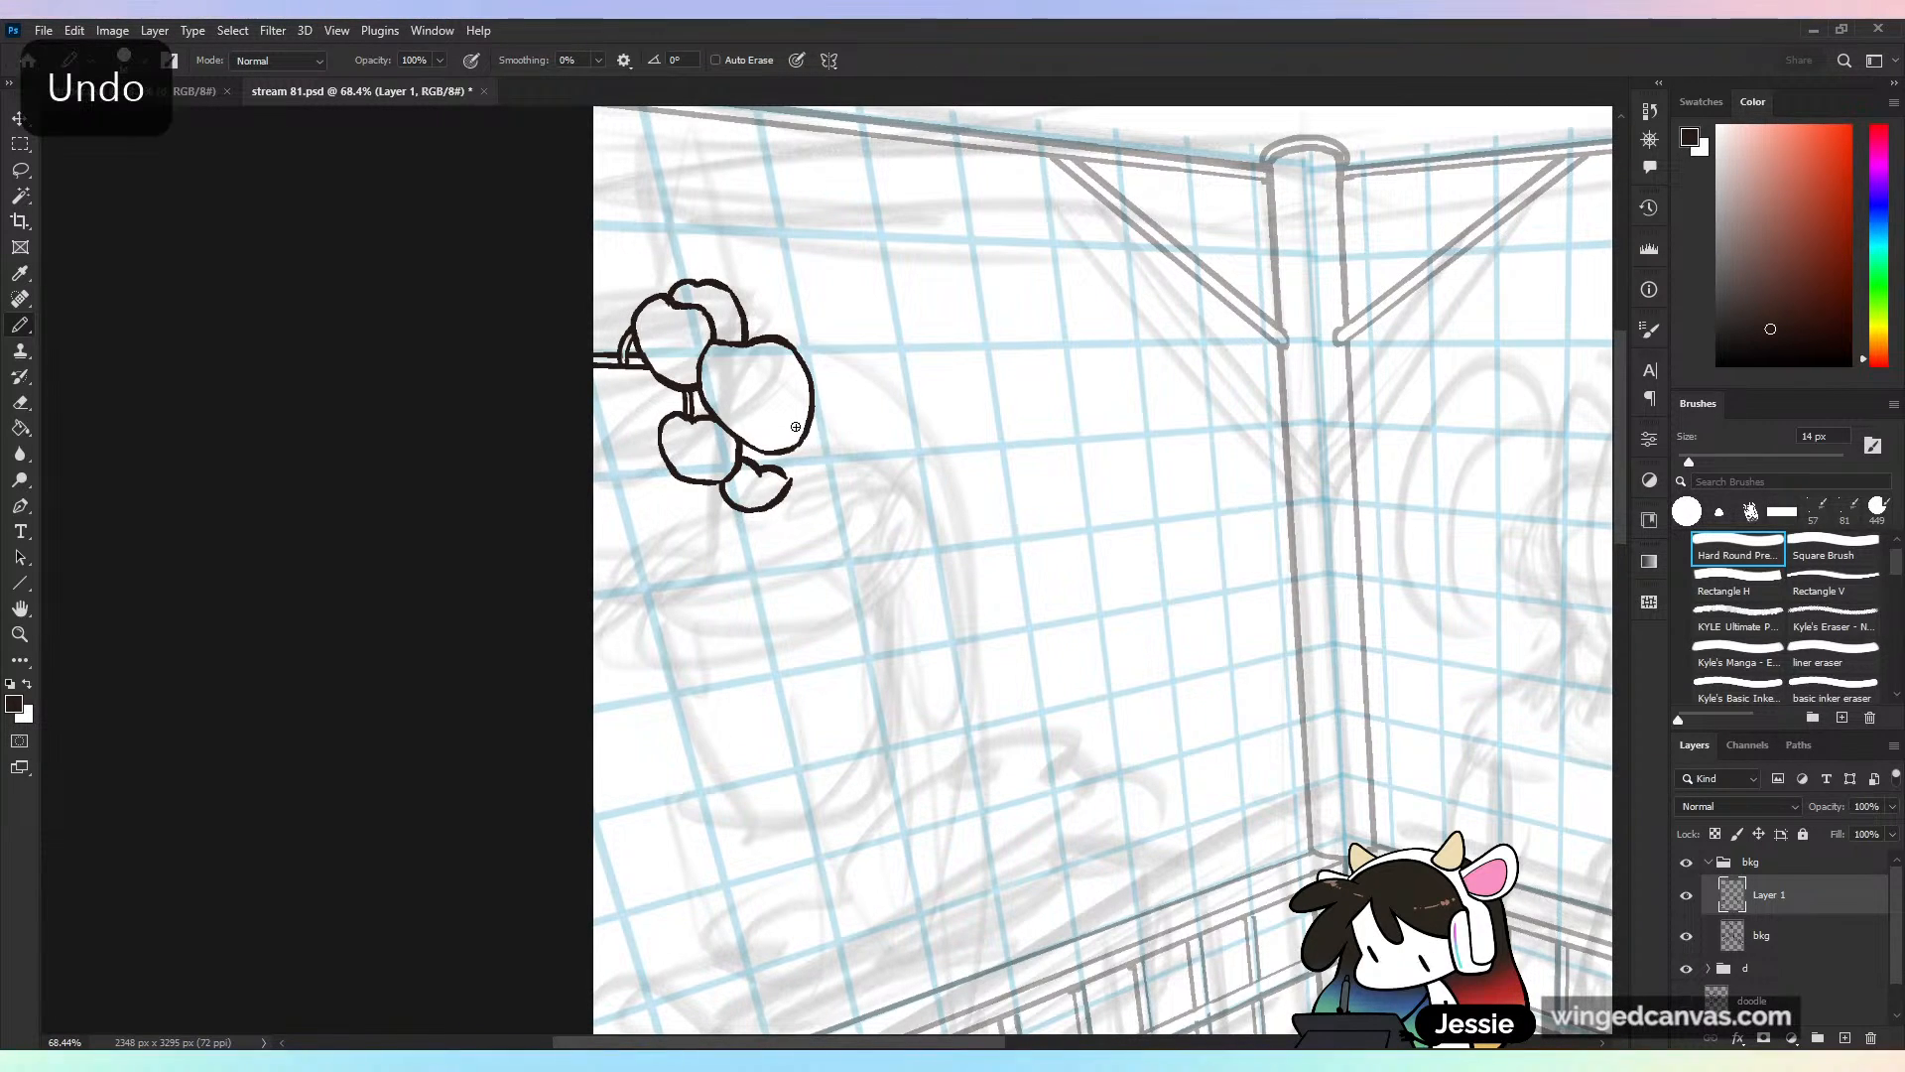
key("ctrl+z")
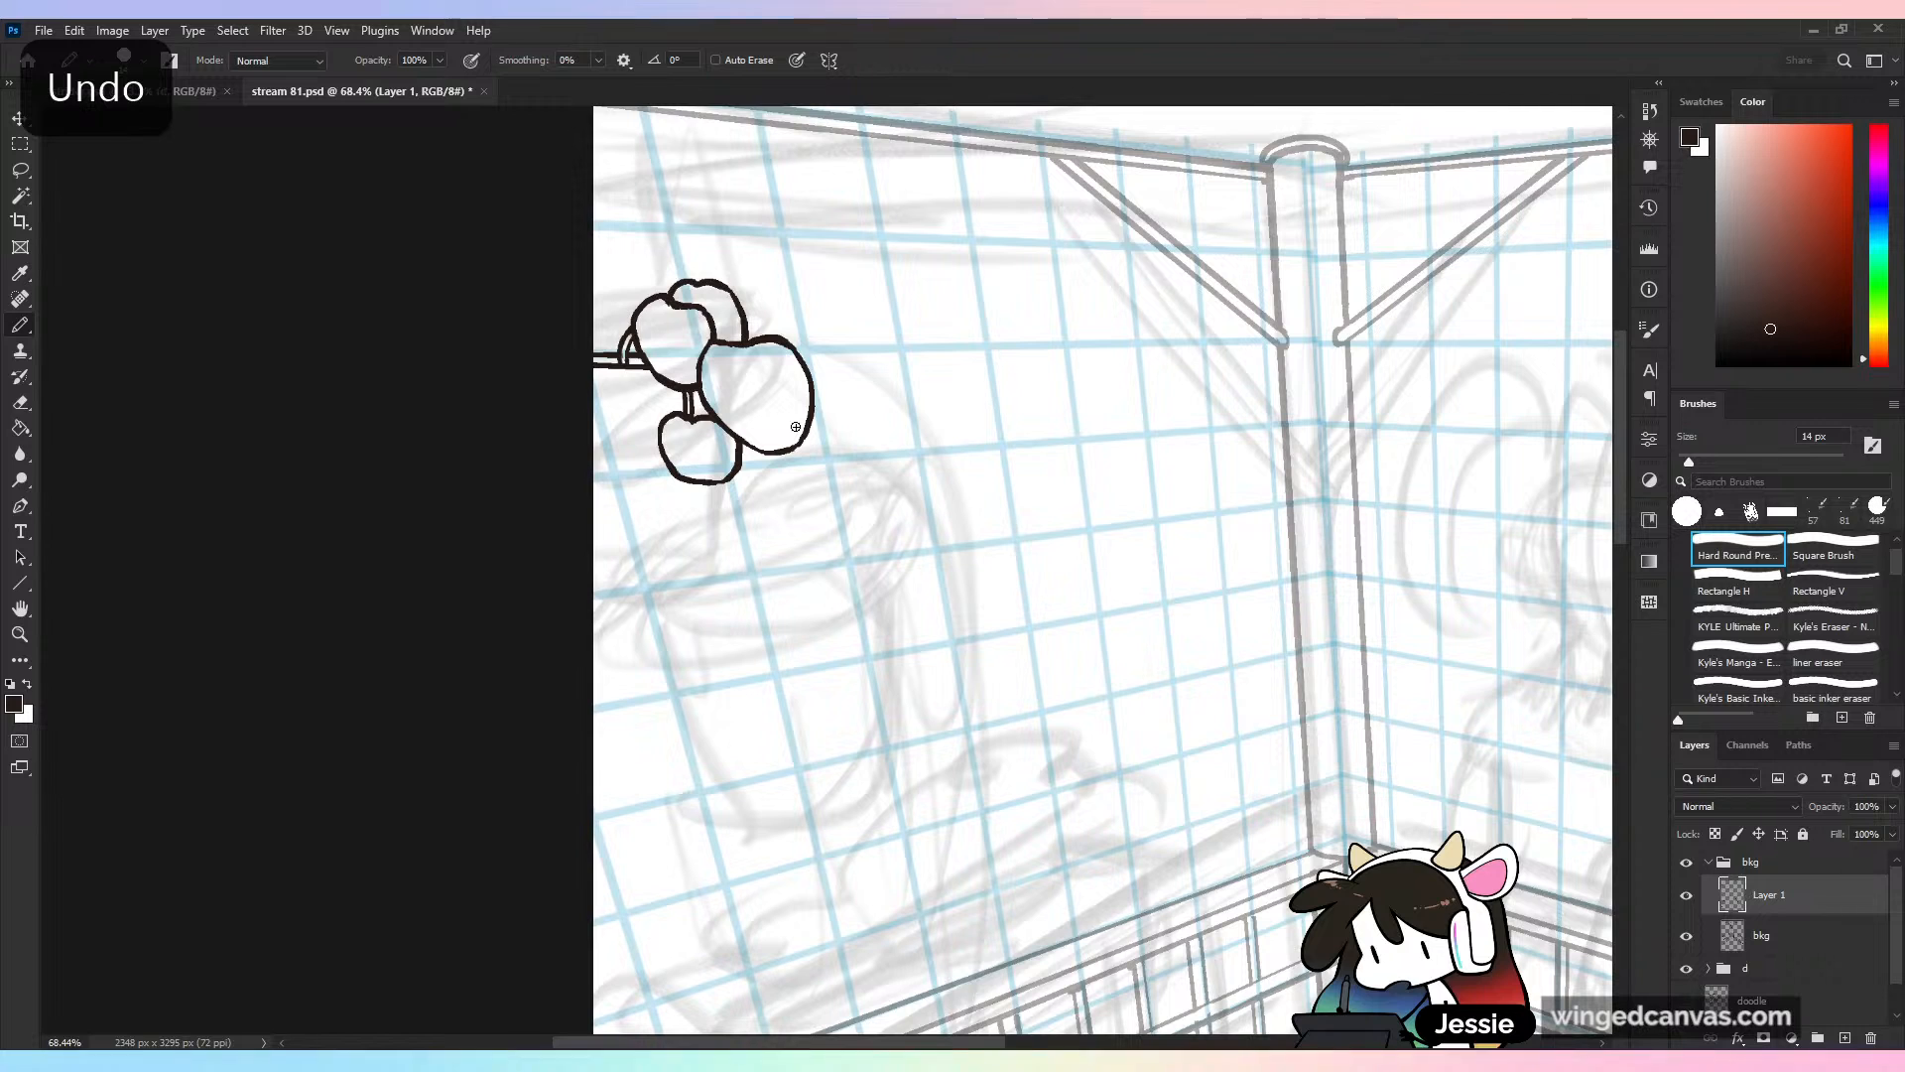
Draw a small heart-shaped leaf under the large leaf and four more hearts of varied size trailing down below it
mouse_move(730, 483)
left_mouse_down()
mouse_move(758, 519)
mouse_move(774, 469)
mouse_move(791, 472)
mouse_move(786, 510)
mouse_move(760, 520)
left_mouse_up()
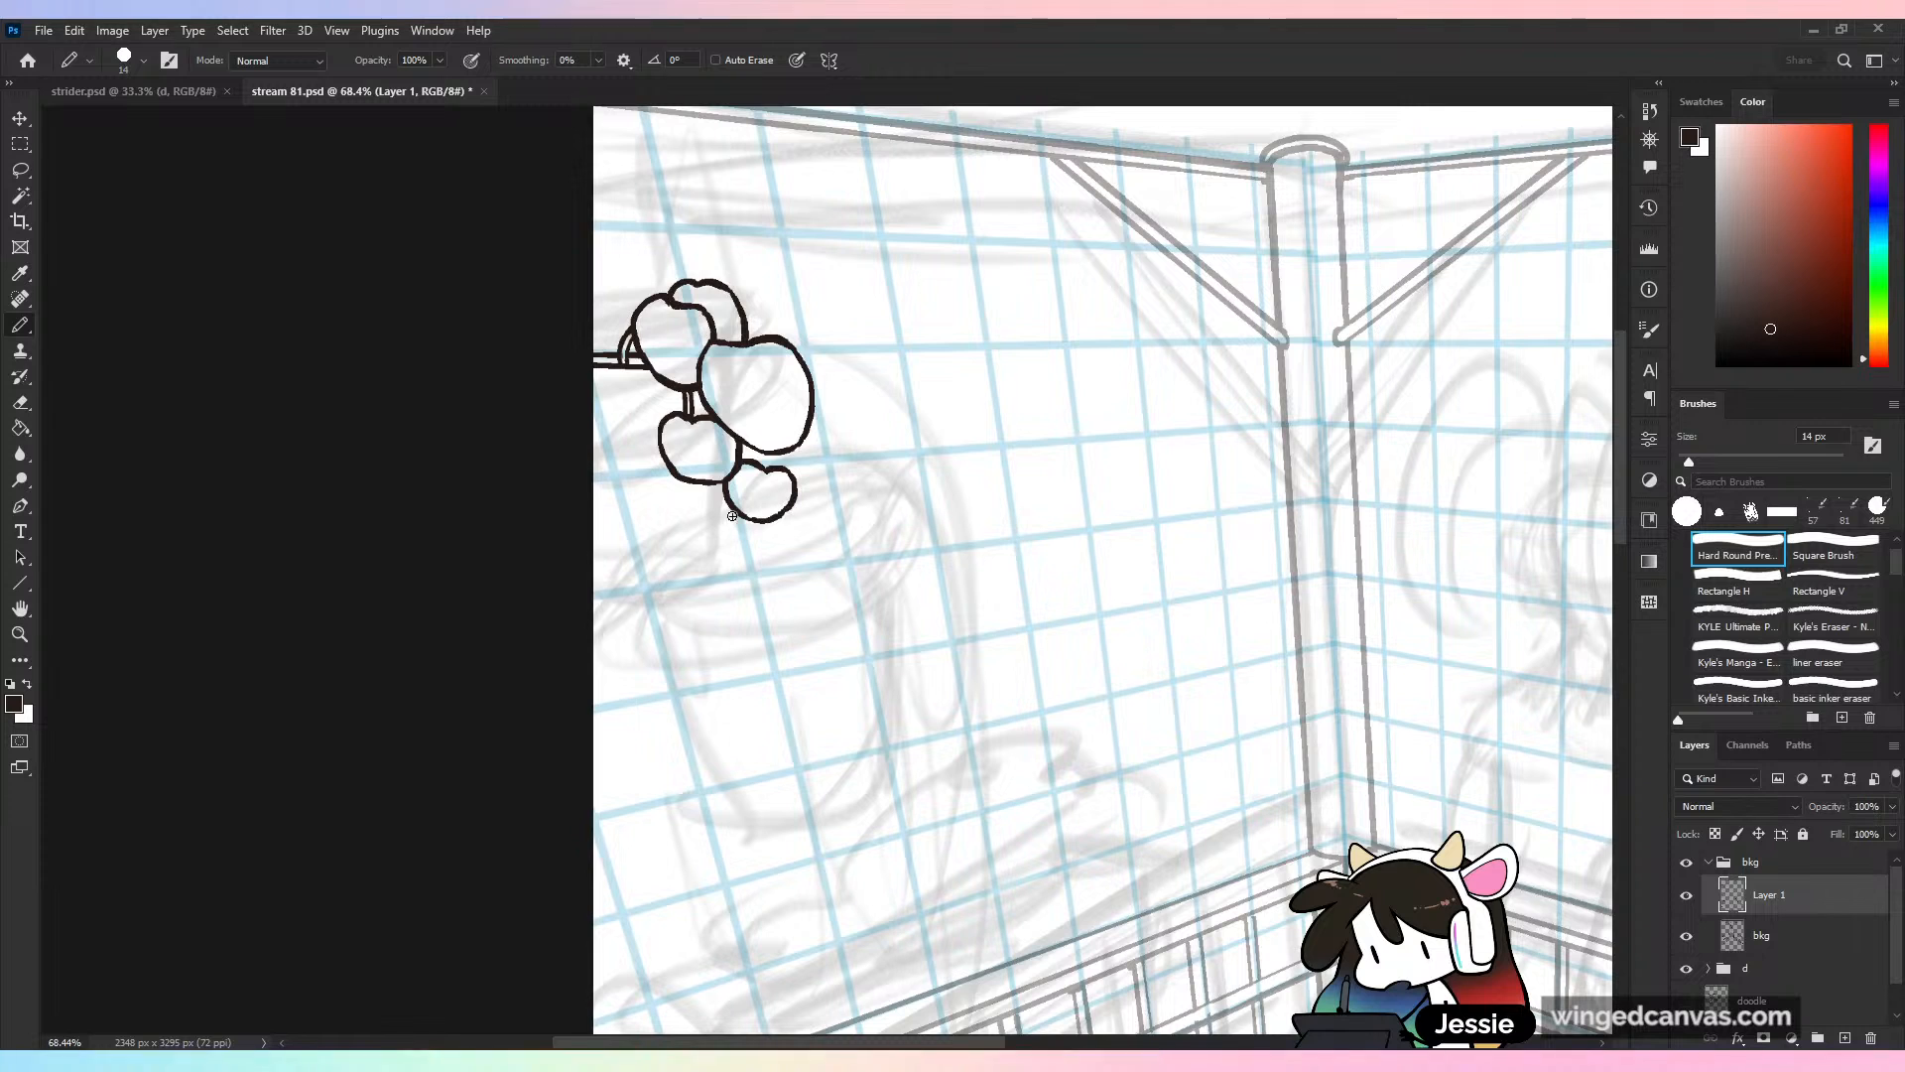
mouse_move(711, 526)
left_mouse_down()
mouse_move(719, 604)
mouse_move(751, 575)
mouse_move(810, 584)
mouse_move(780, 611)
mouse_move(789, 625)
mouse_move(811, 591)
mouse_move(791, 625)
left_mouse_up()
key("ctrl+z")
key("ctrl+z")
mouse_move(772, 544)
left_mouse_down()
mouse_move(764, 569)
mouse_move(784, 562)
left_mouse_up()
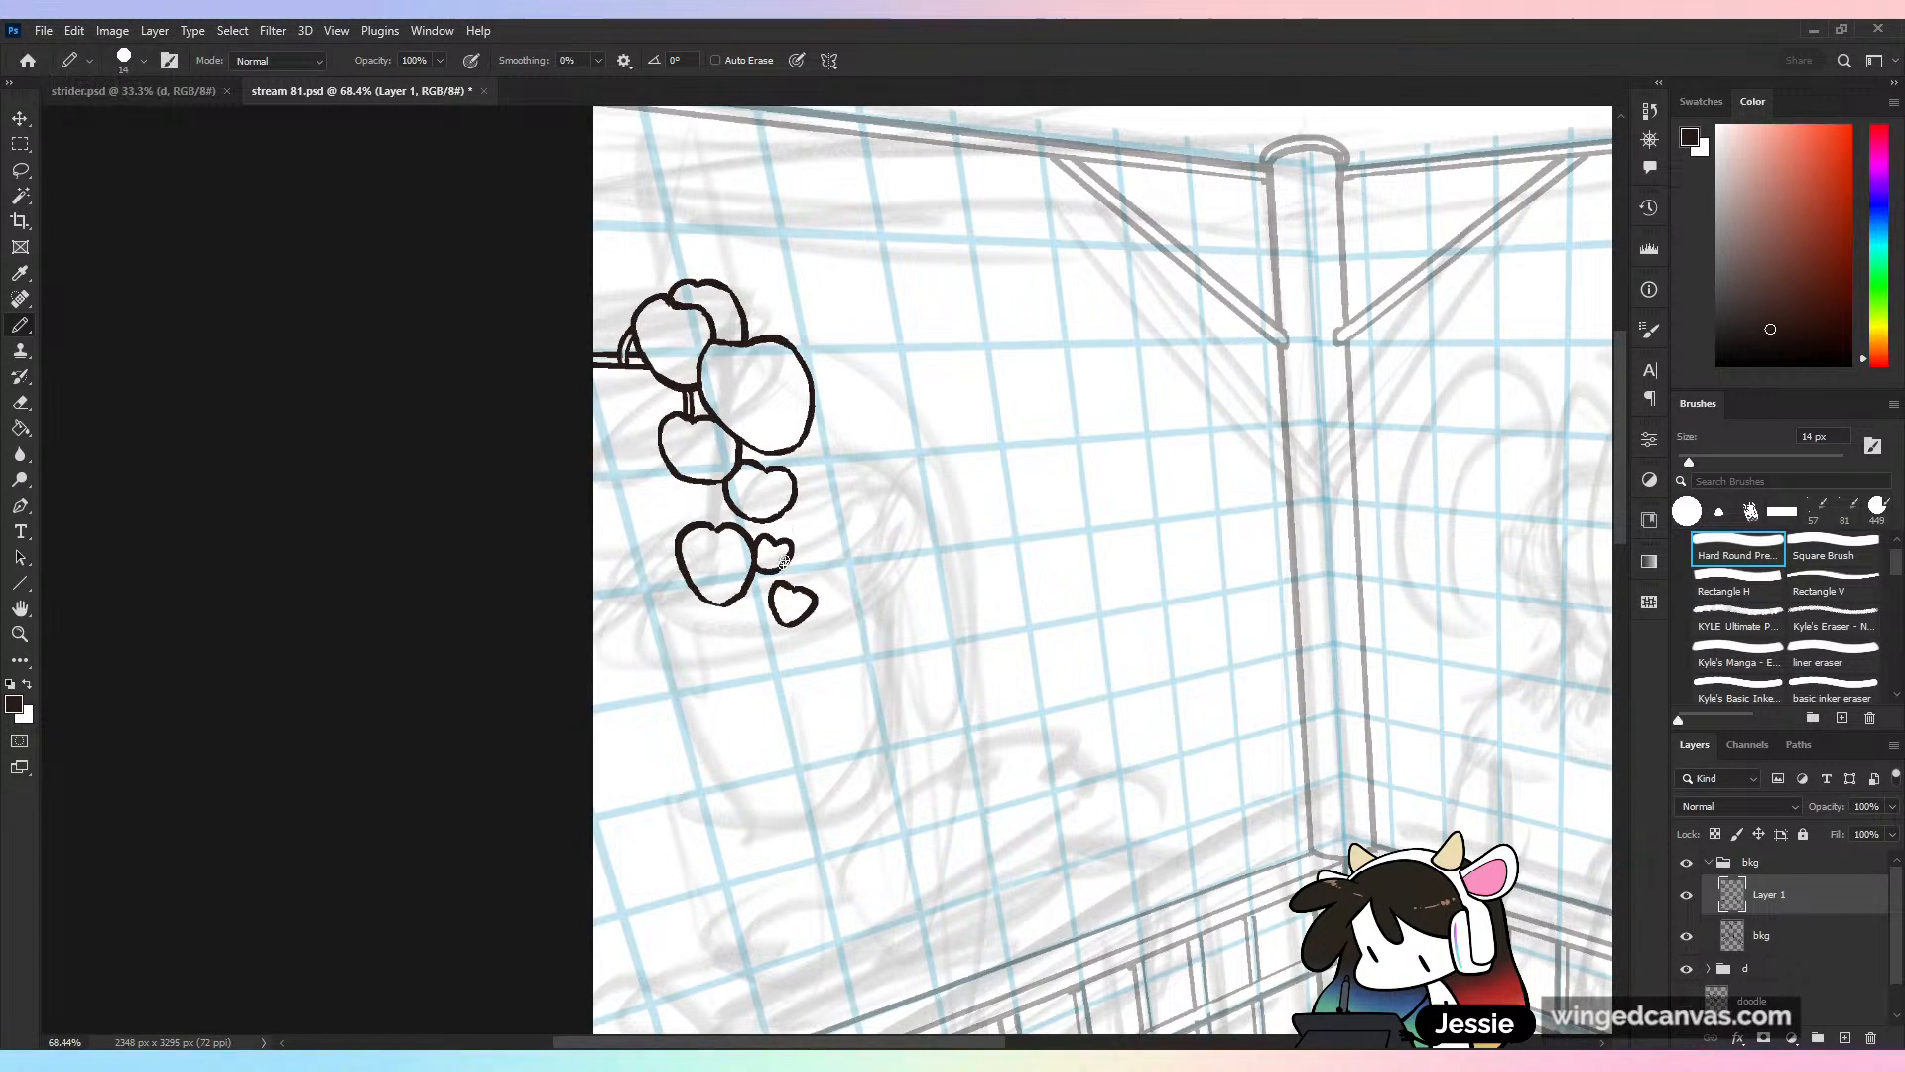
mouse_move(728, 665)
left_mouse_down()
mouse_move(744, 691)
mouse_move(718, 663)
mouse_move(778, 663)
mouse_move(747, 692)
left_mouse_up()
Add three more small heart-shaped leaves around the lower end of the trailing plant
key("ctrl+minus")
key("ctrl+minus")
key("ctrl+plus")
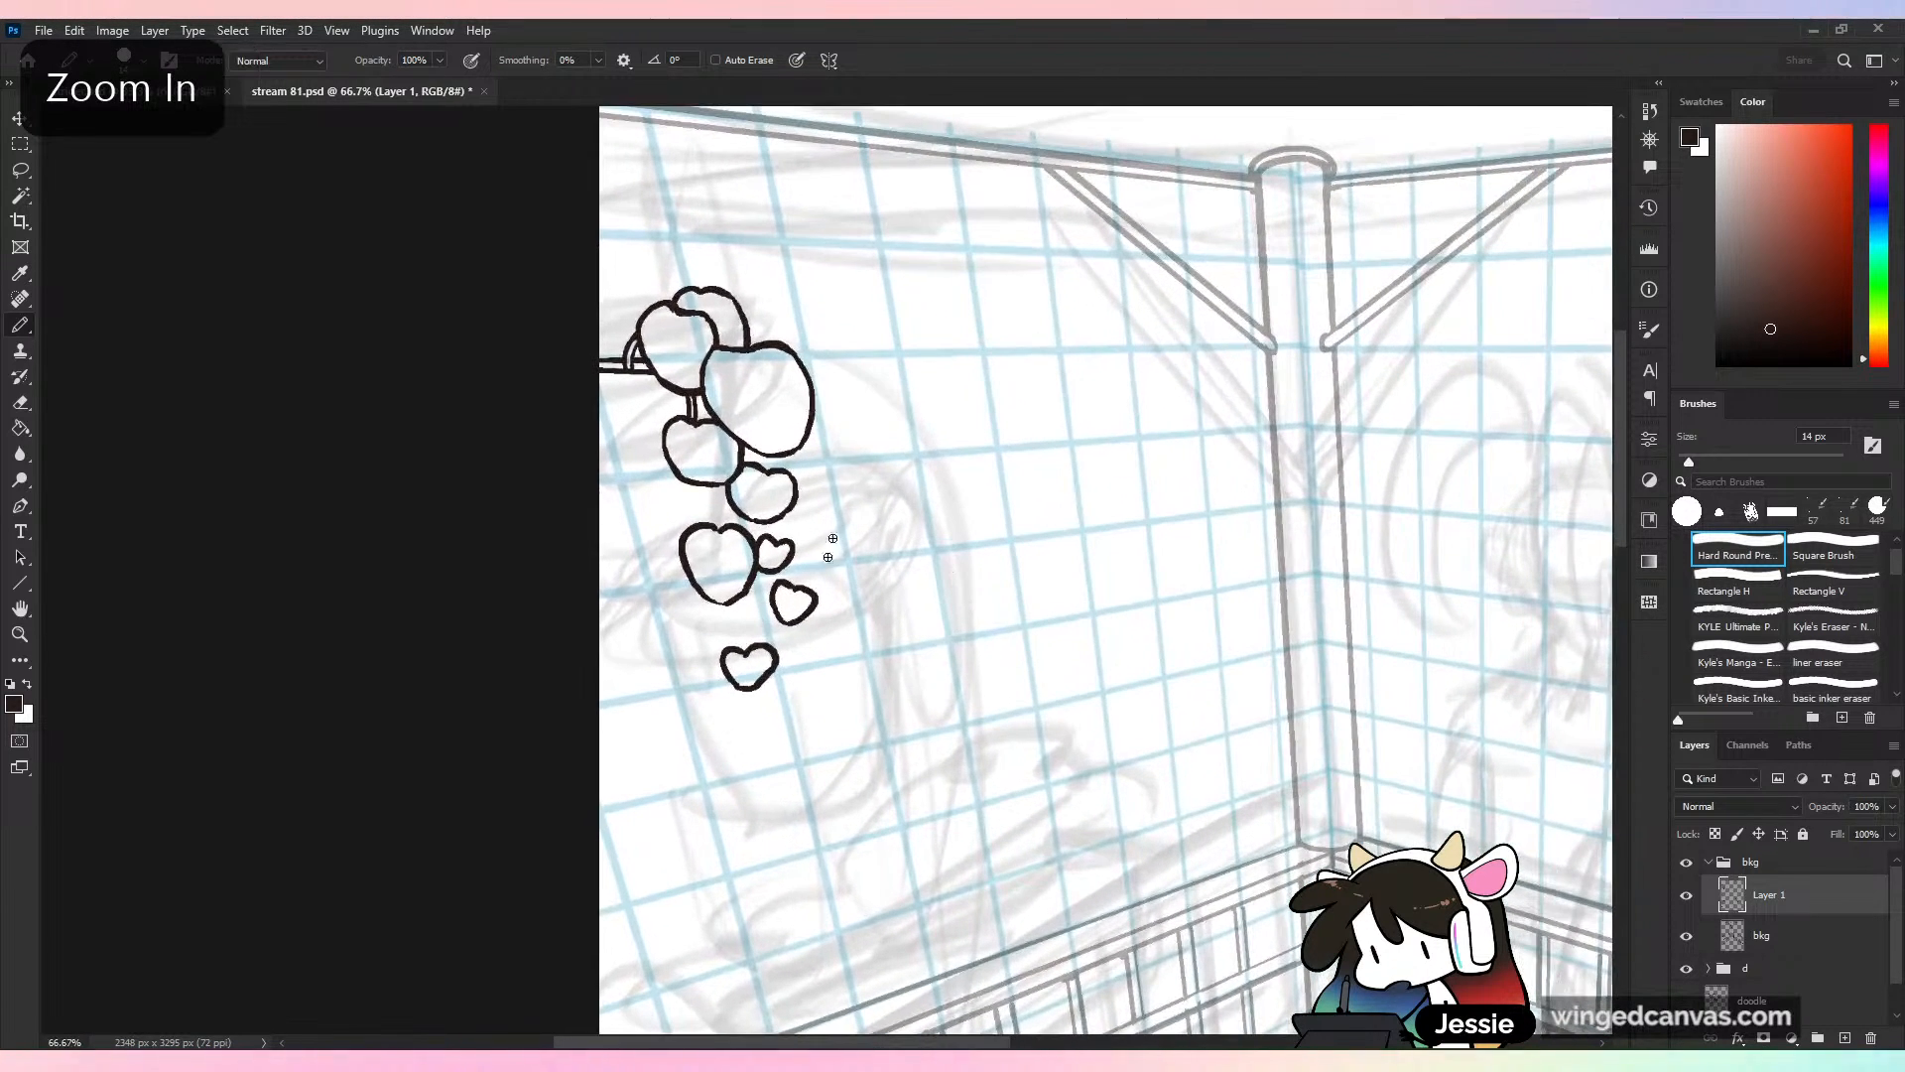
left_click_drag(762, 626, 773, 639)
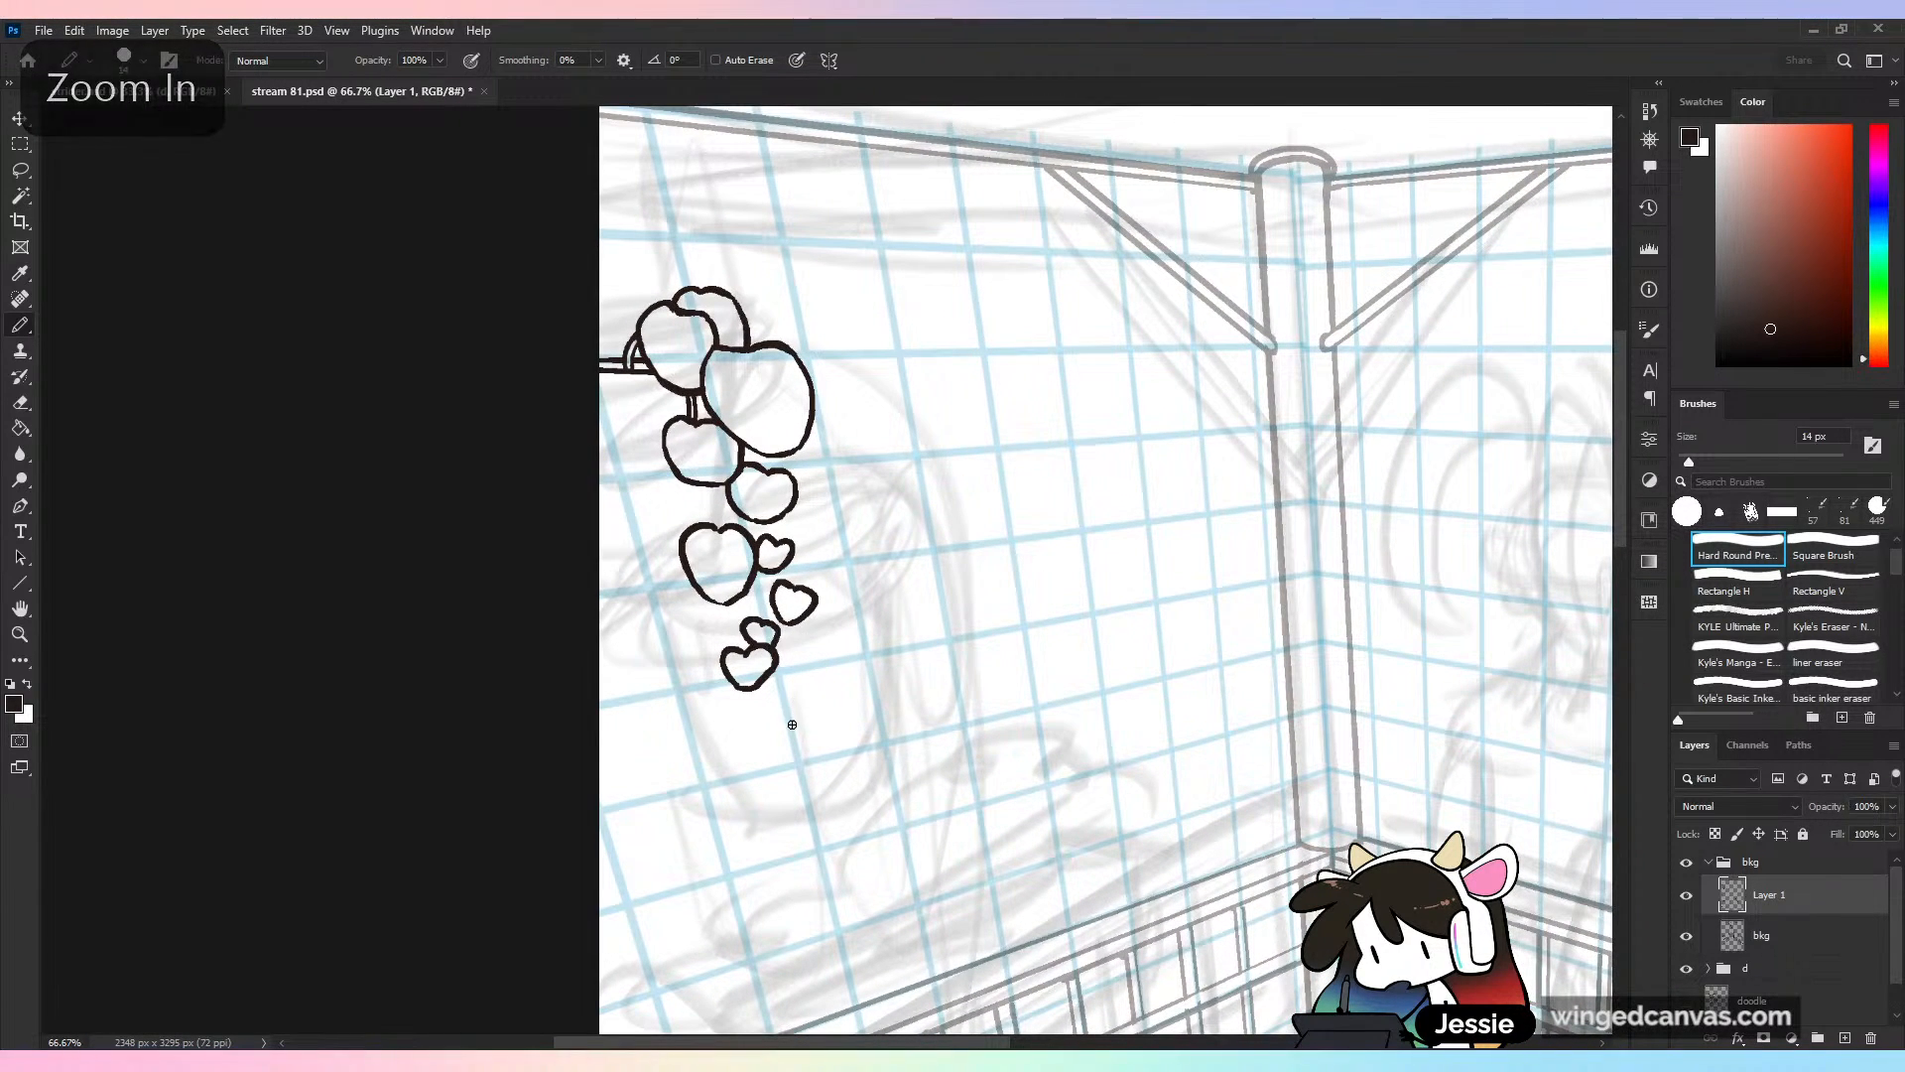
mouse_move(795, 708)
left_mouse_down()
mouse_move(796, 731)
mouse_move(802, 686)
left_mouse_up()
key("ctrl+z")
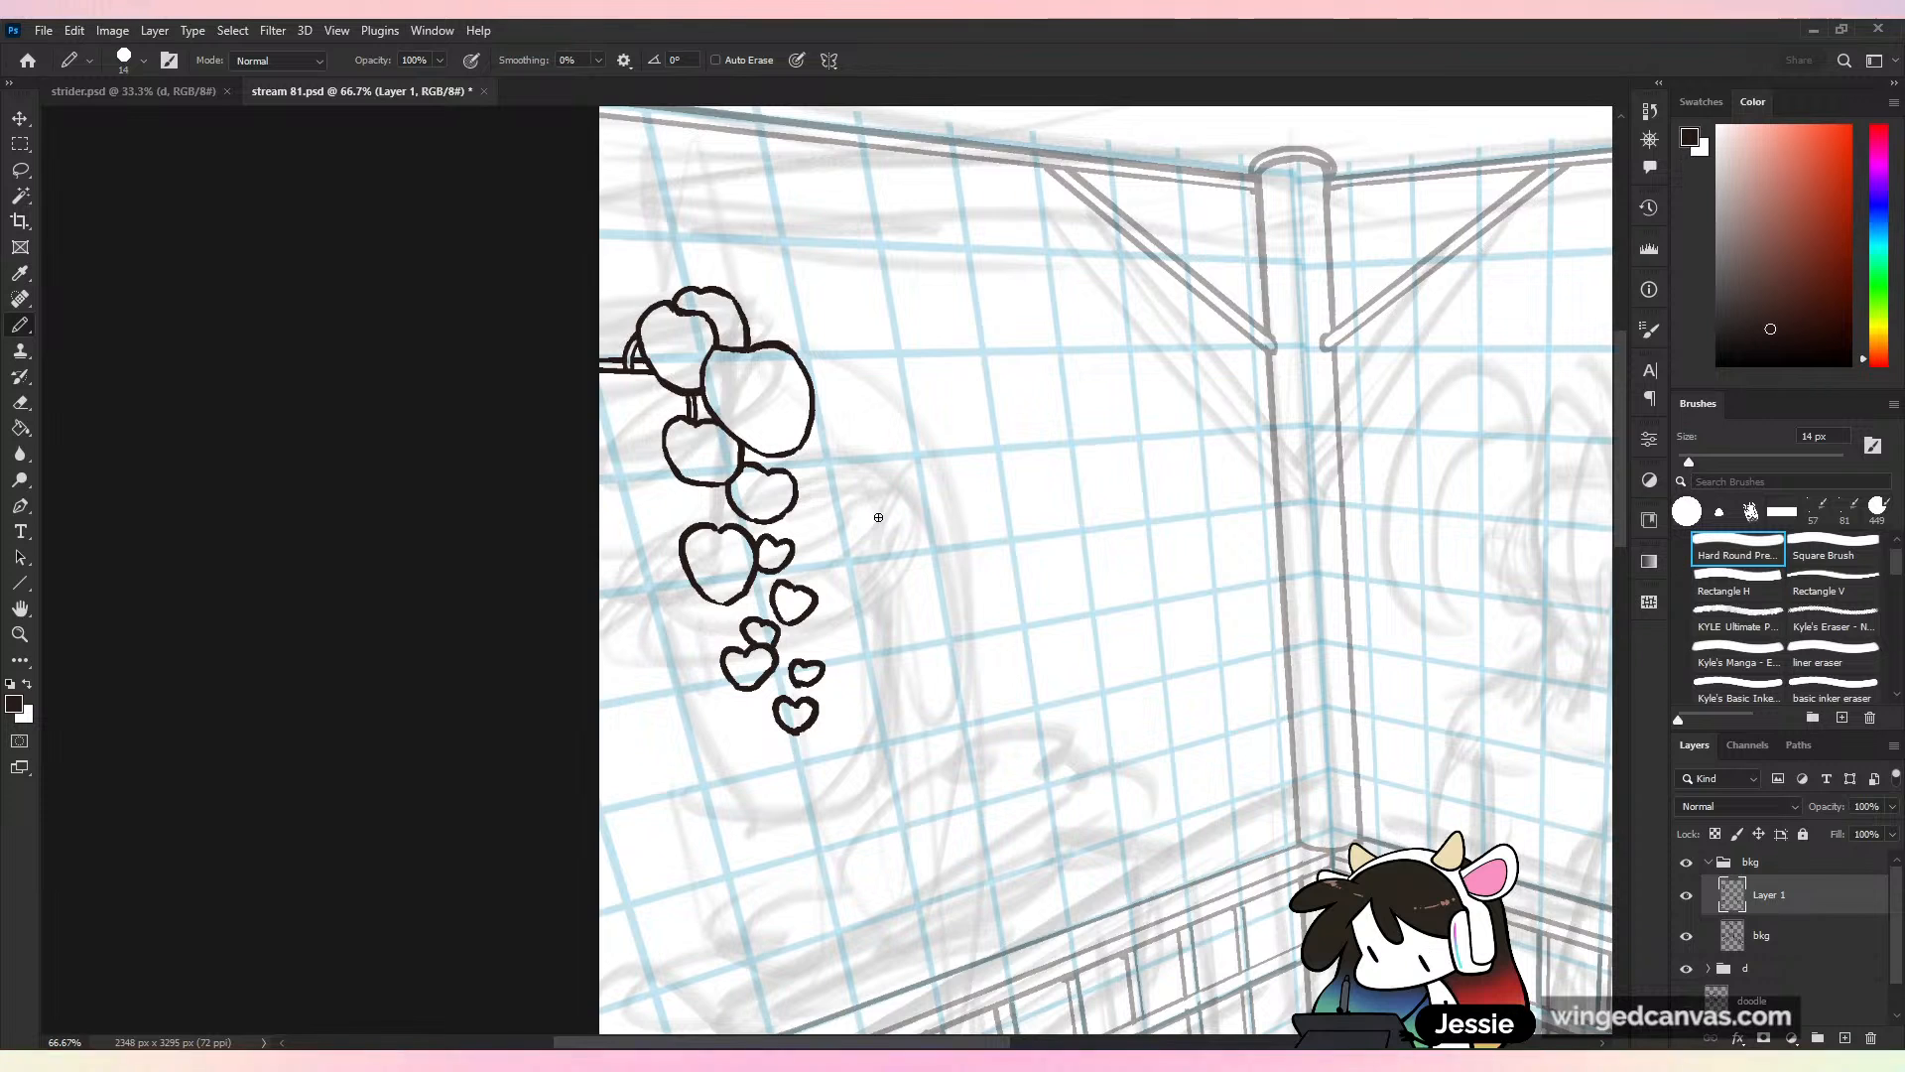
Draw short double-line stems linking the heart-shaped leaves into two strands down the trailing plant
left_click_drag(975, 334, 875, 352)
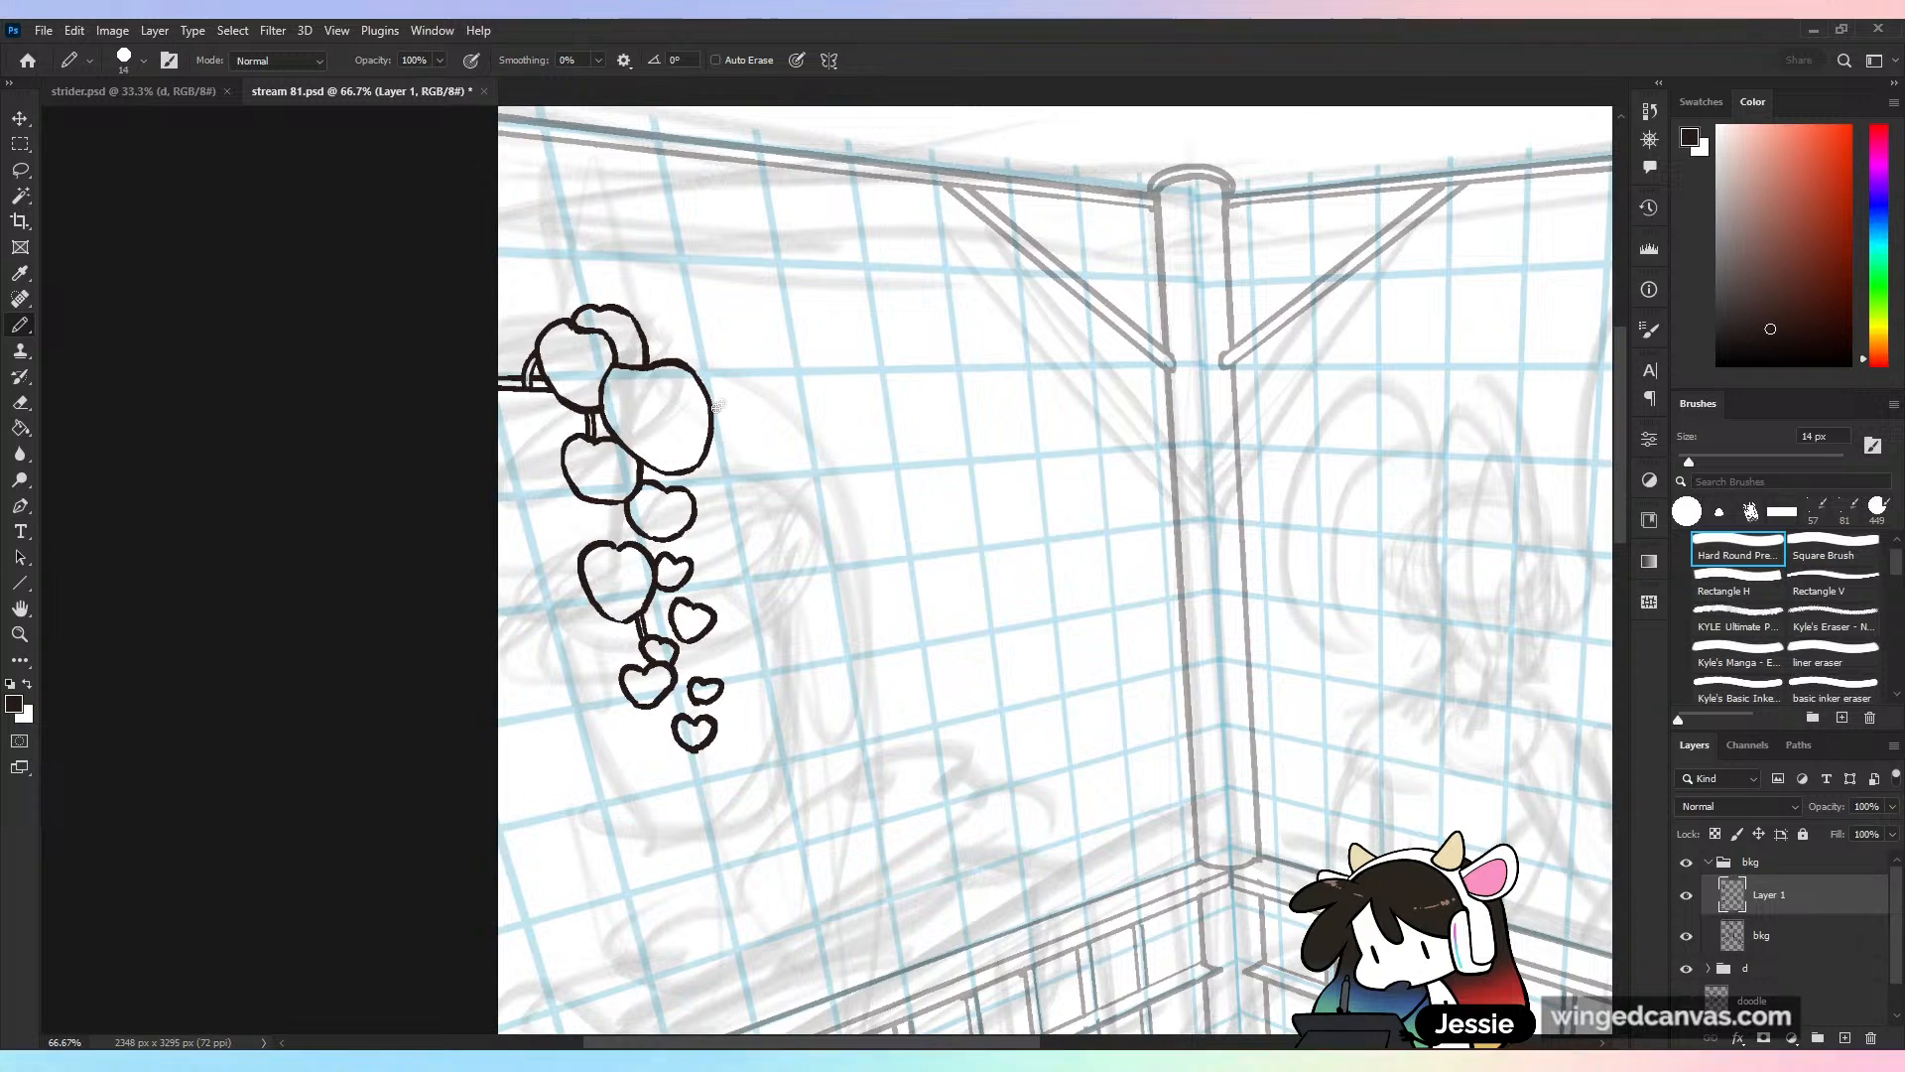
key("ctrl+z")
left_click_drag(643, 620, 649, 640)
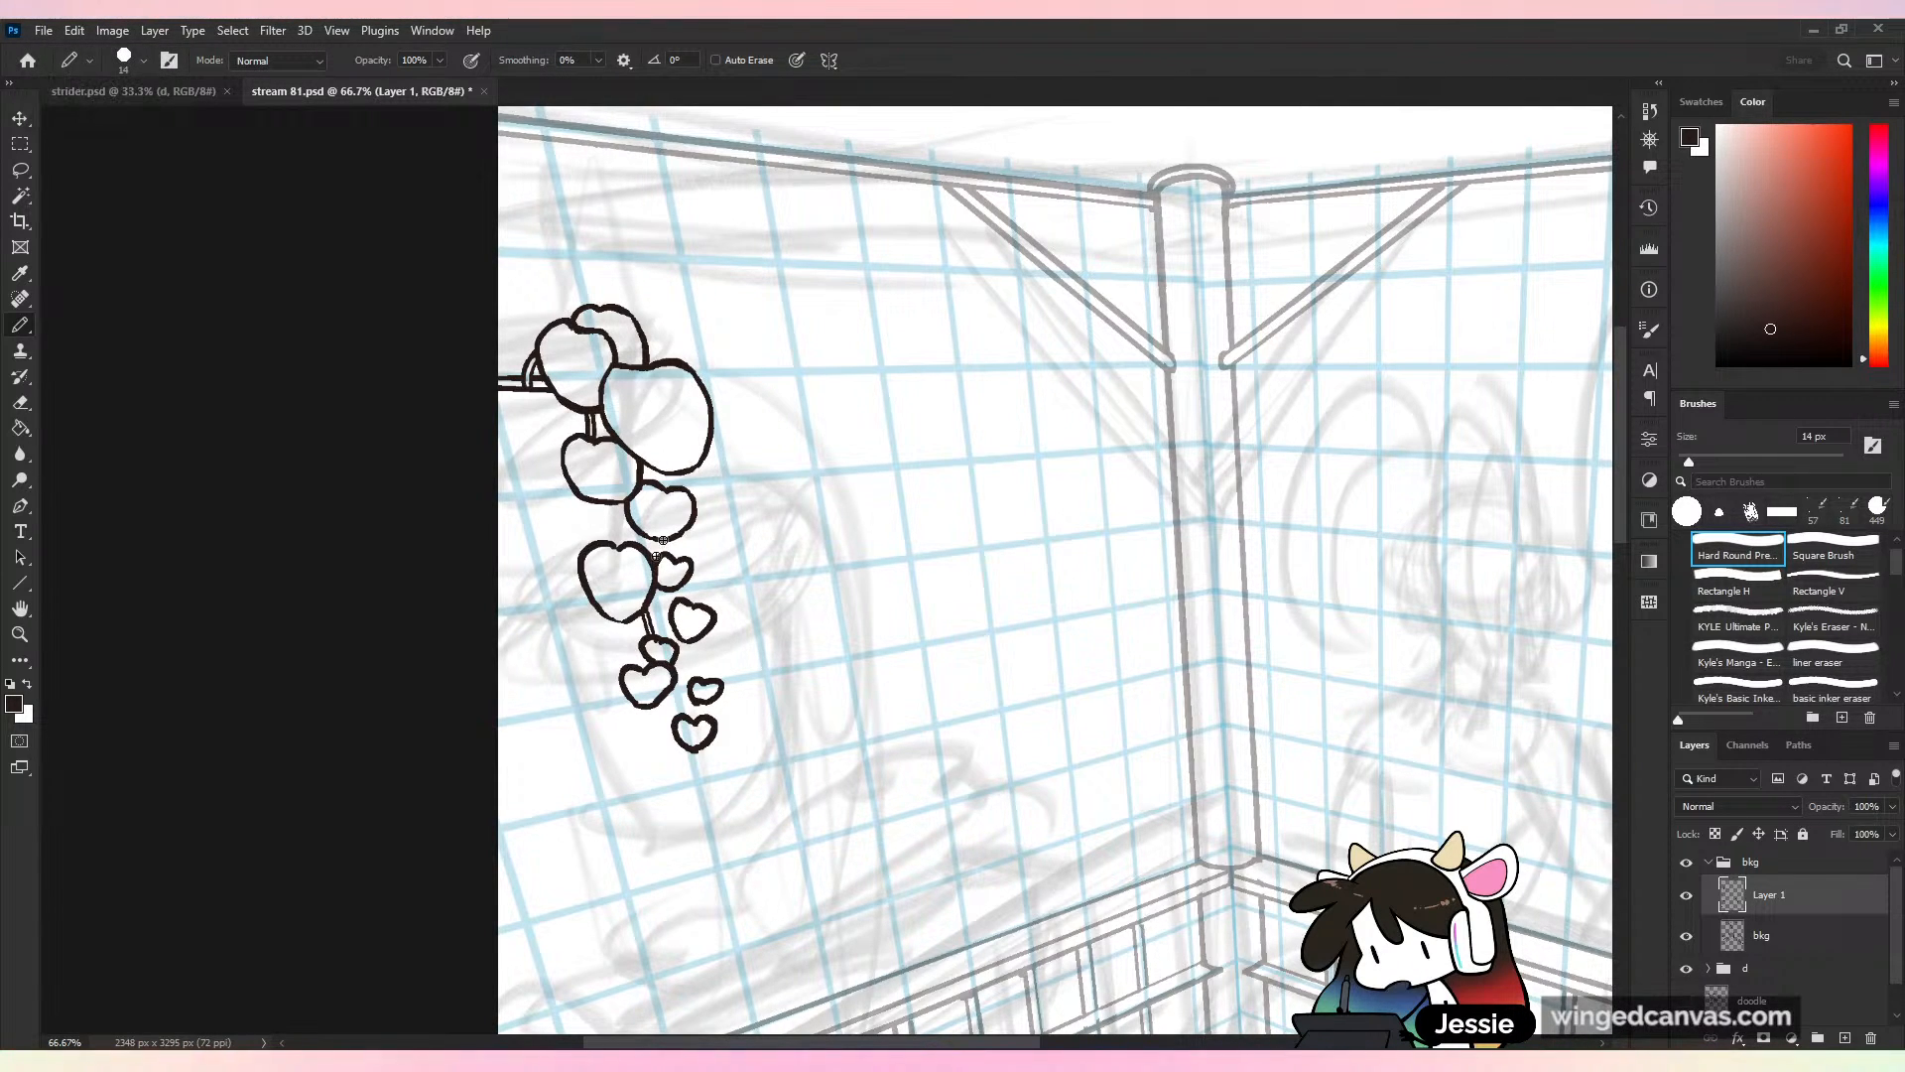
left_click_drag(621, 638, 630, 664)
key("ctrl+z")
key("ctrl+z")
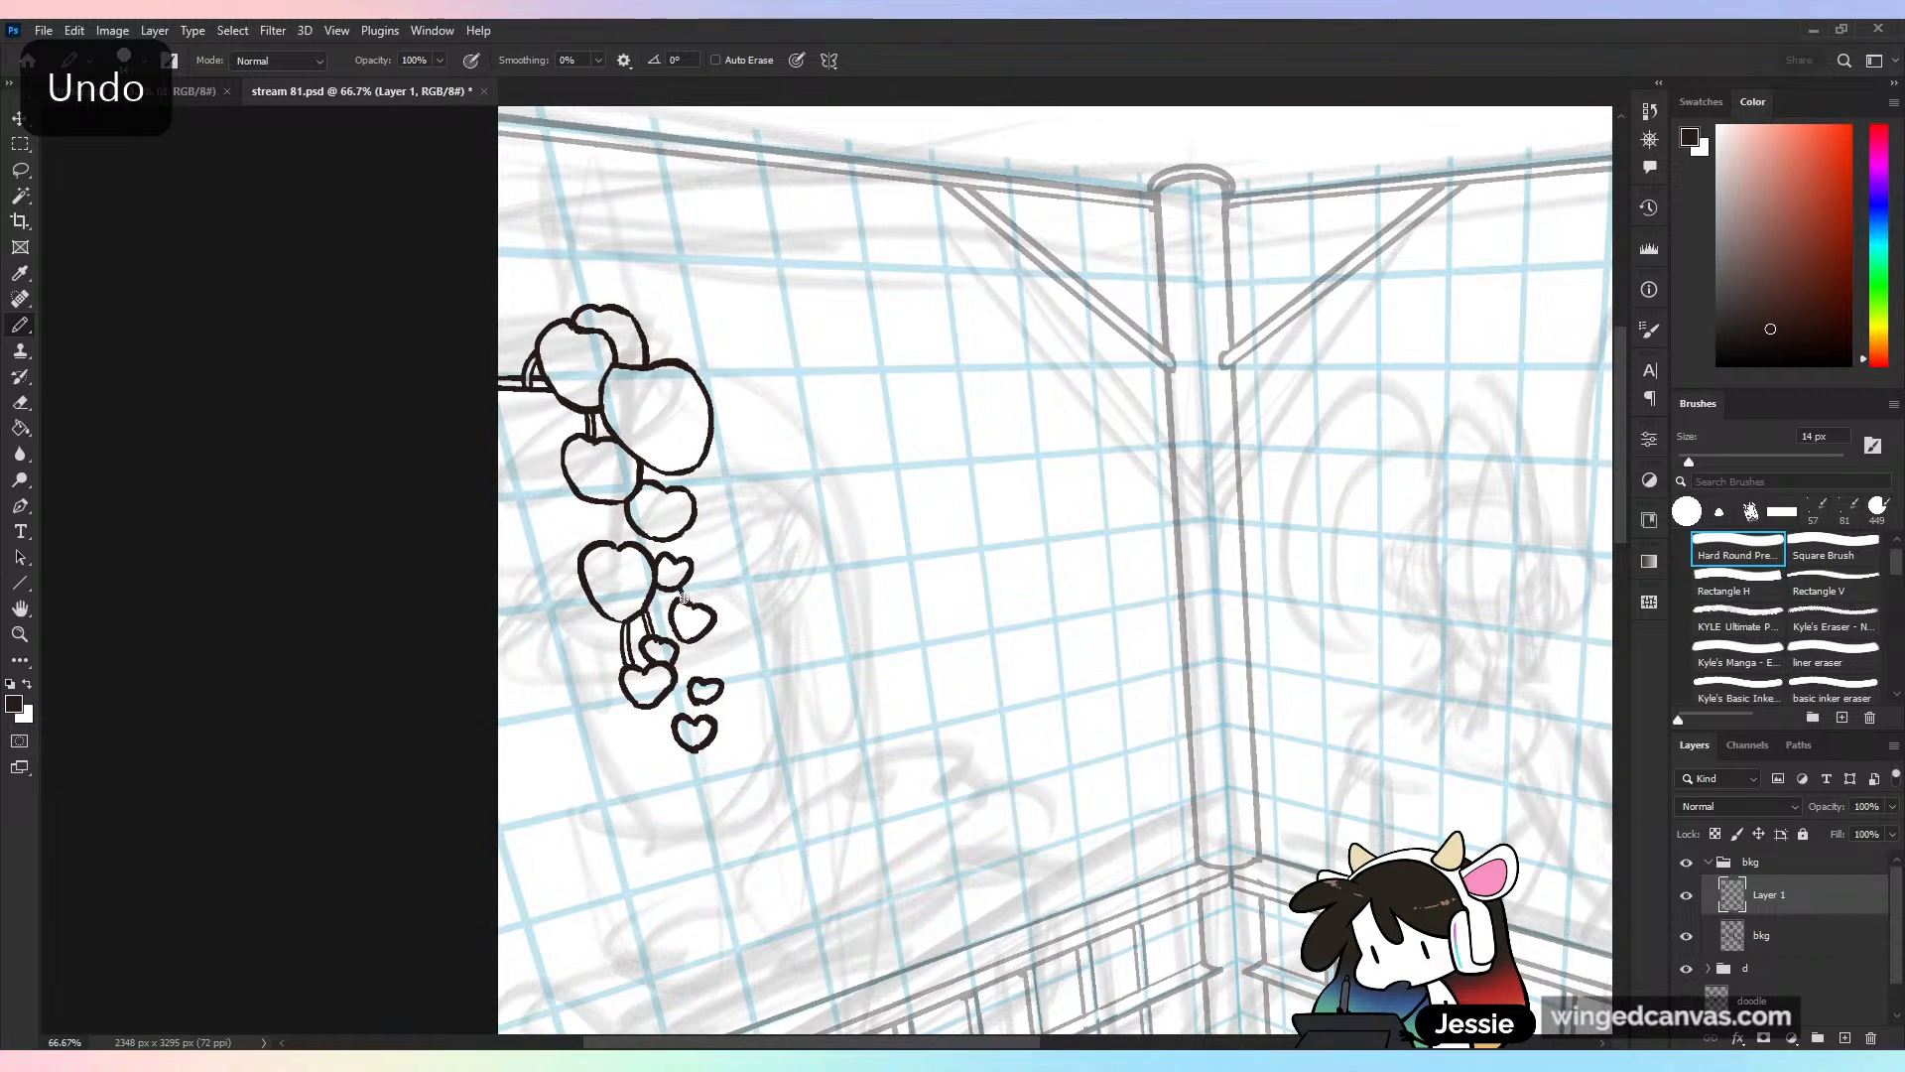
left_click_drag(685, 584, 689, 601)
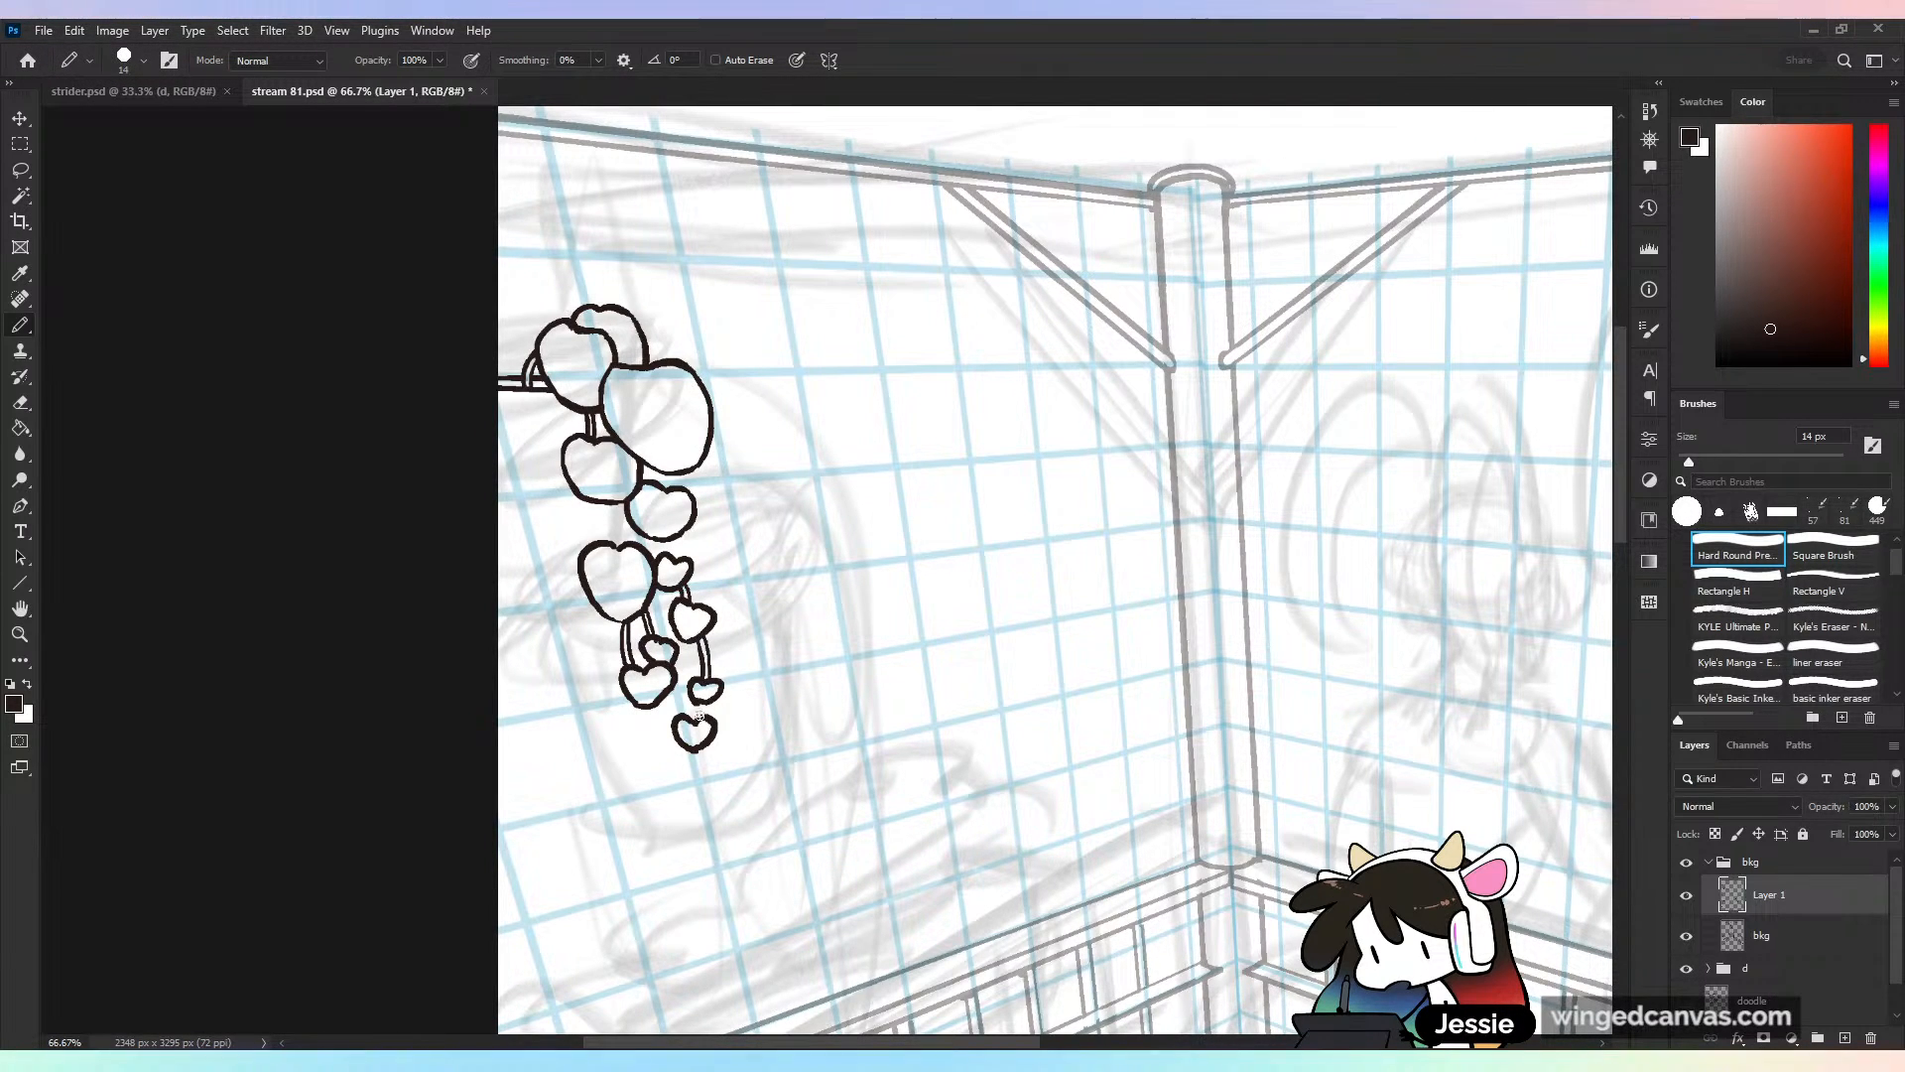
left_click_drag(703, 701, 699, 718)
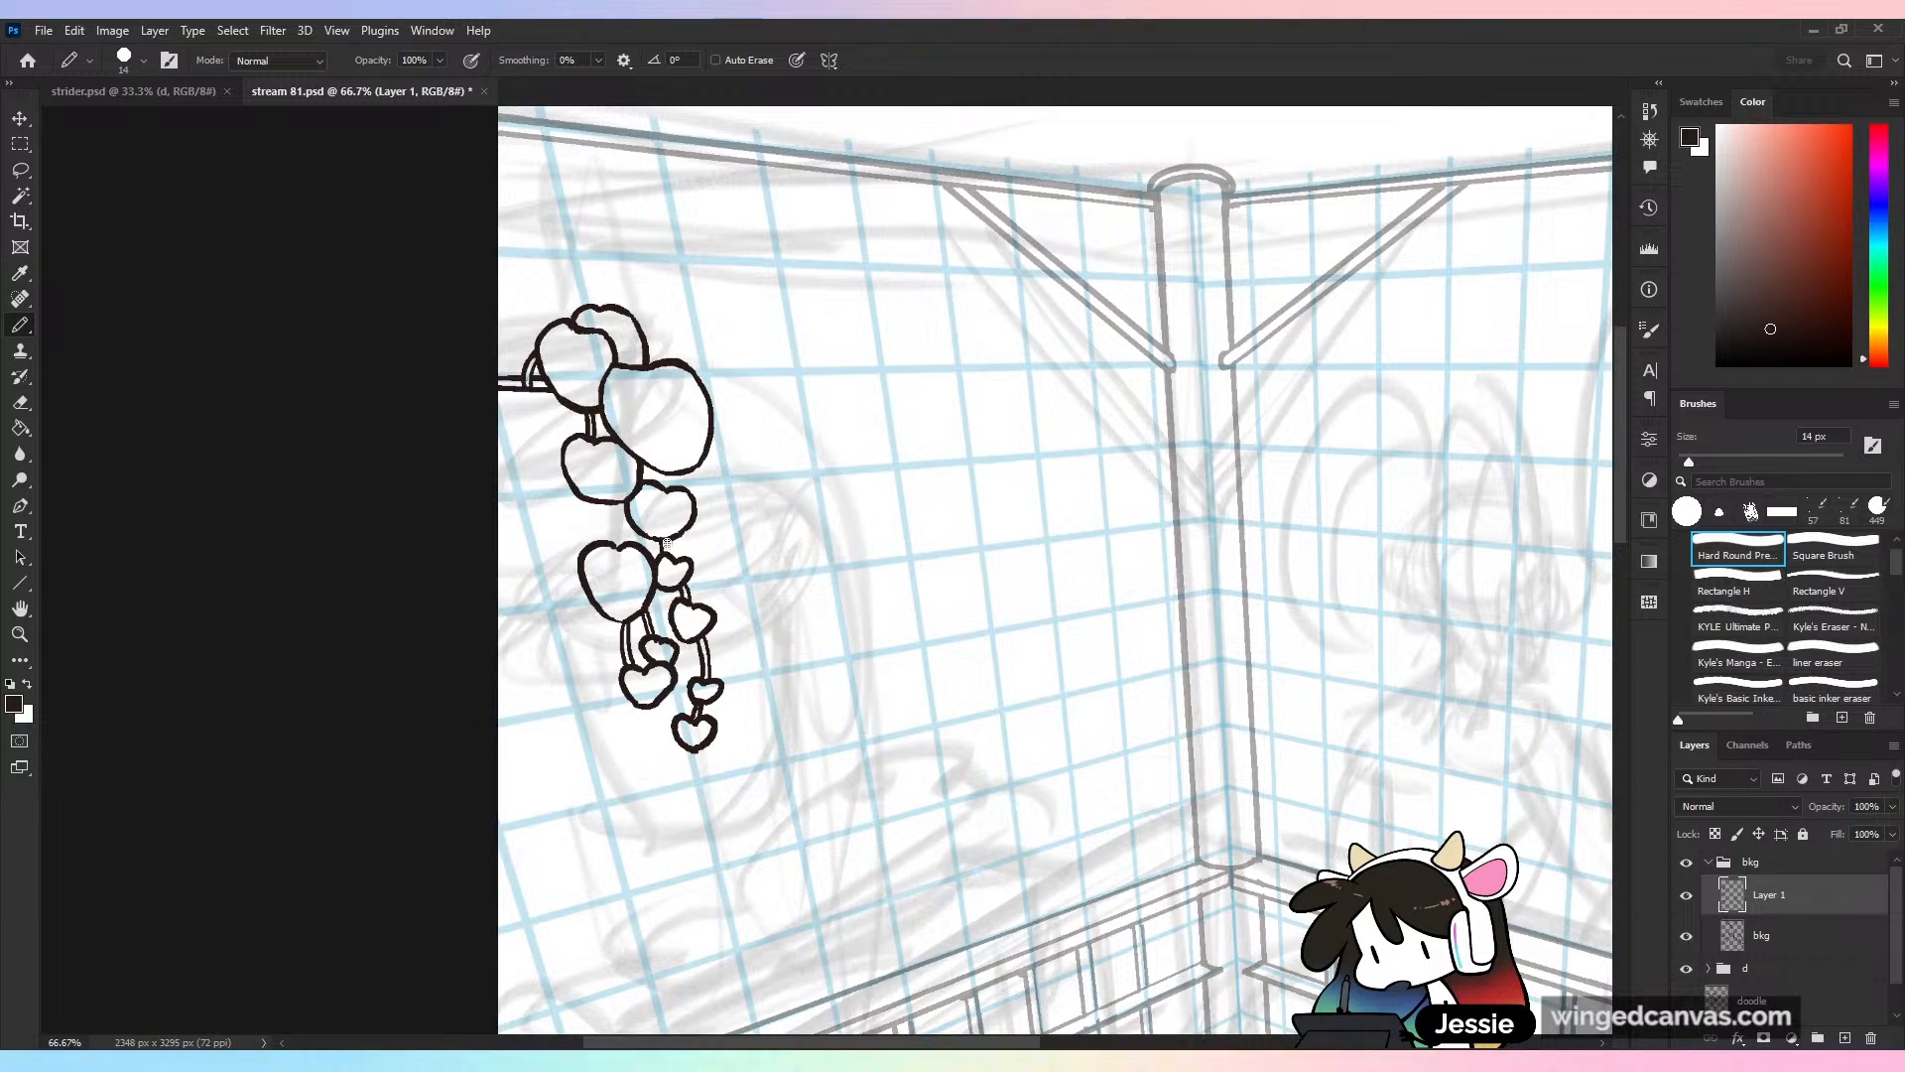
left_click_drag(607, 501, 607, 541)
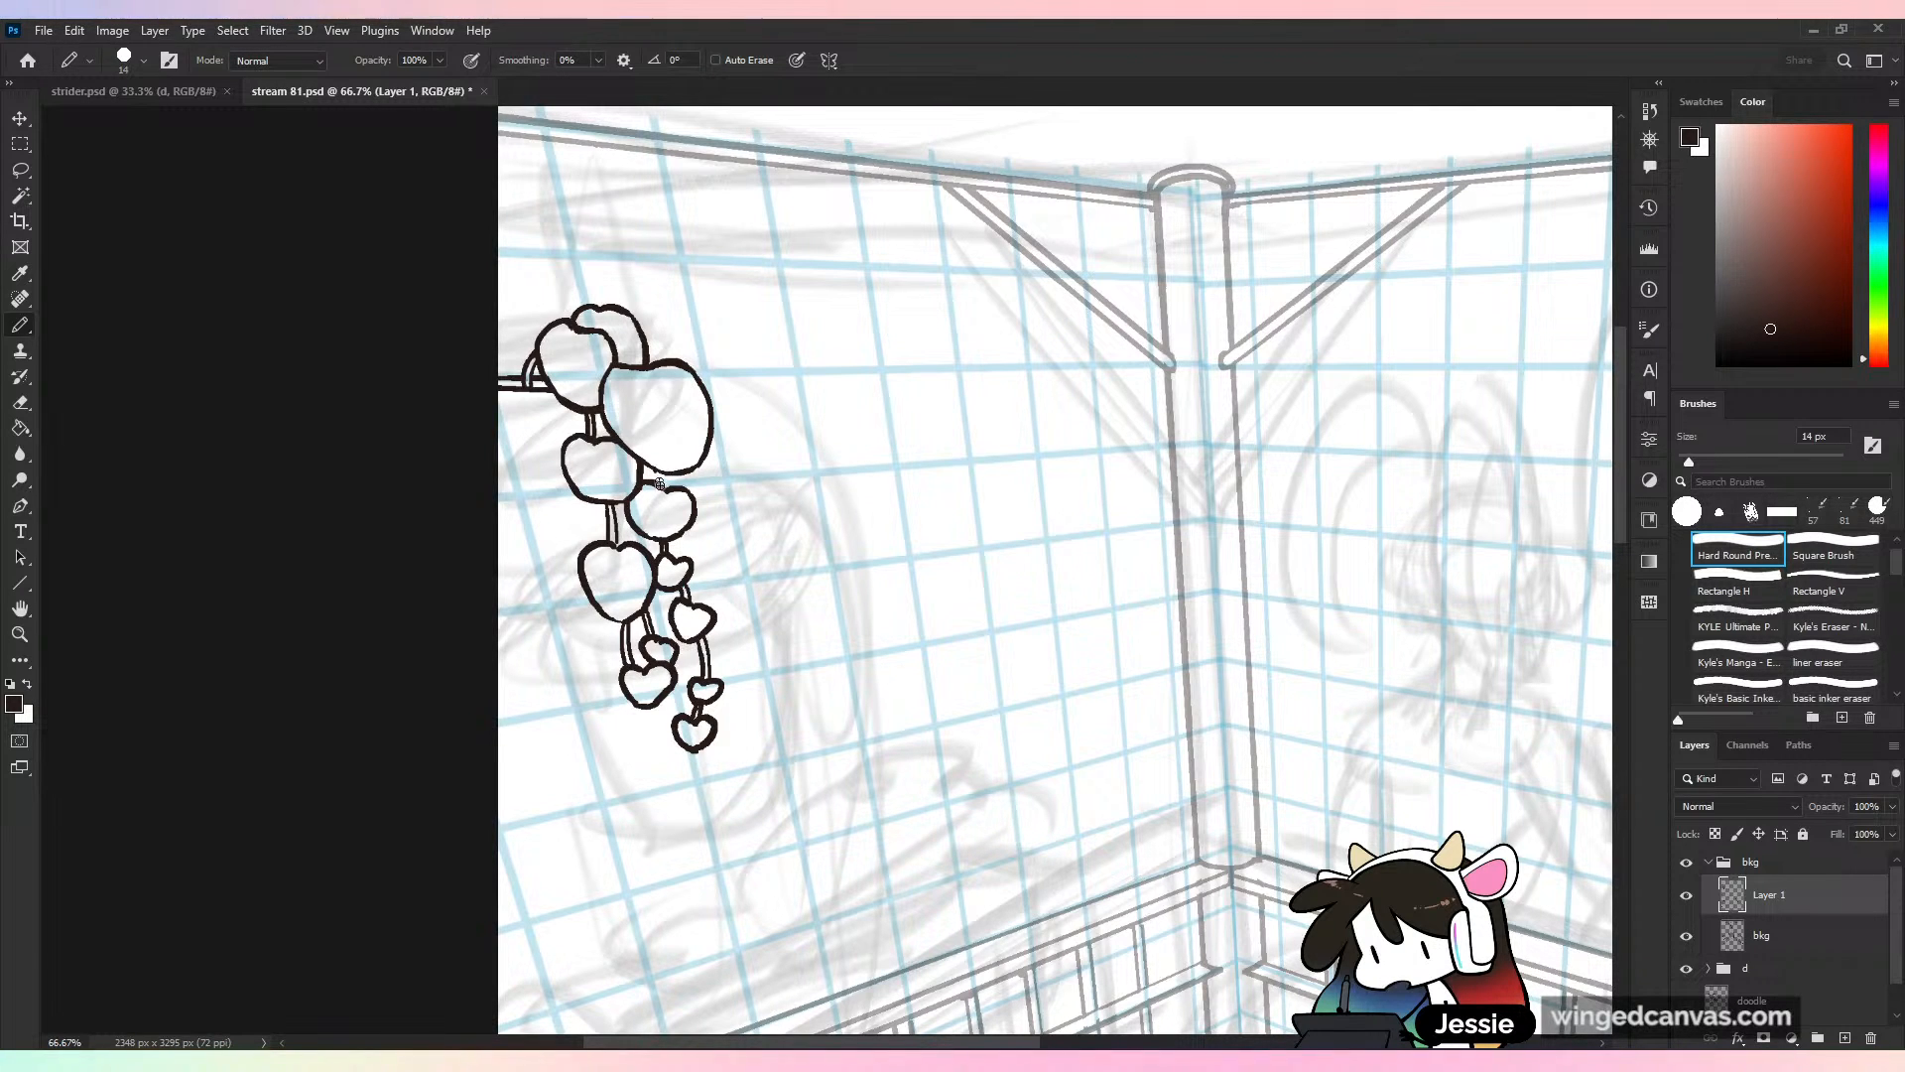
Draw the rounded bottom of the hanging pot behind the trailing leaves and save the document
key("ctrl+minus")
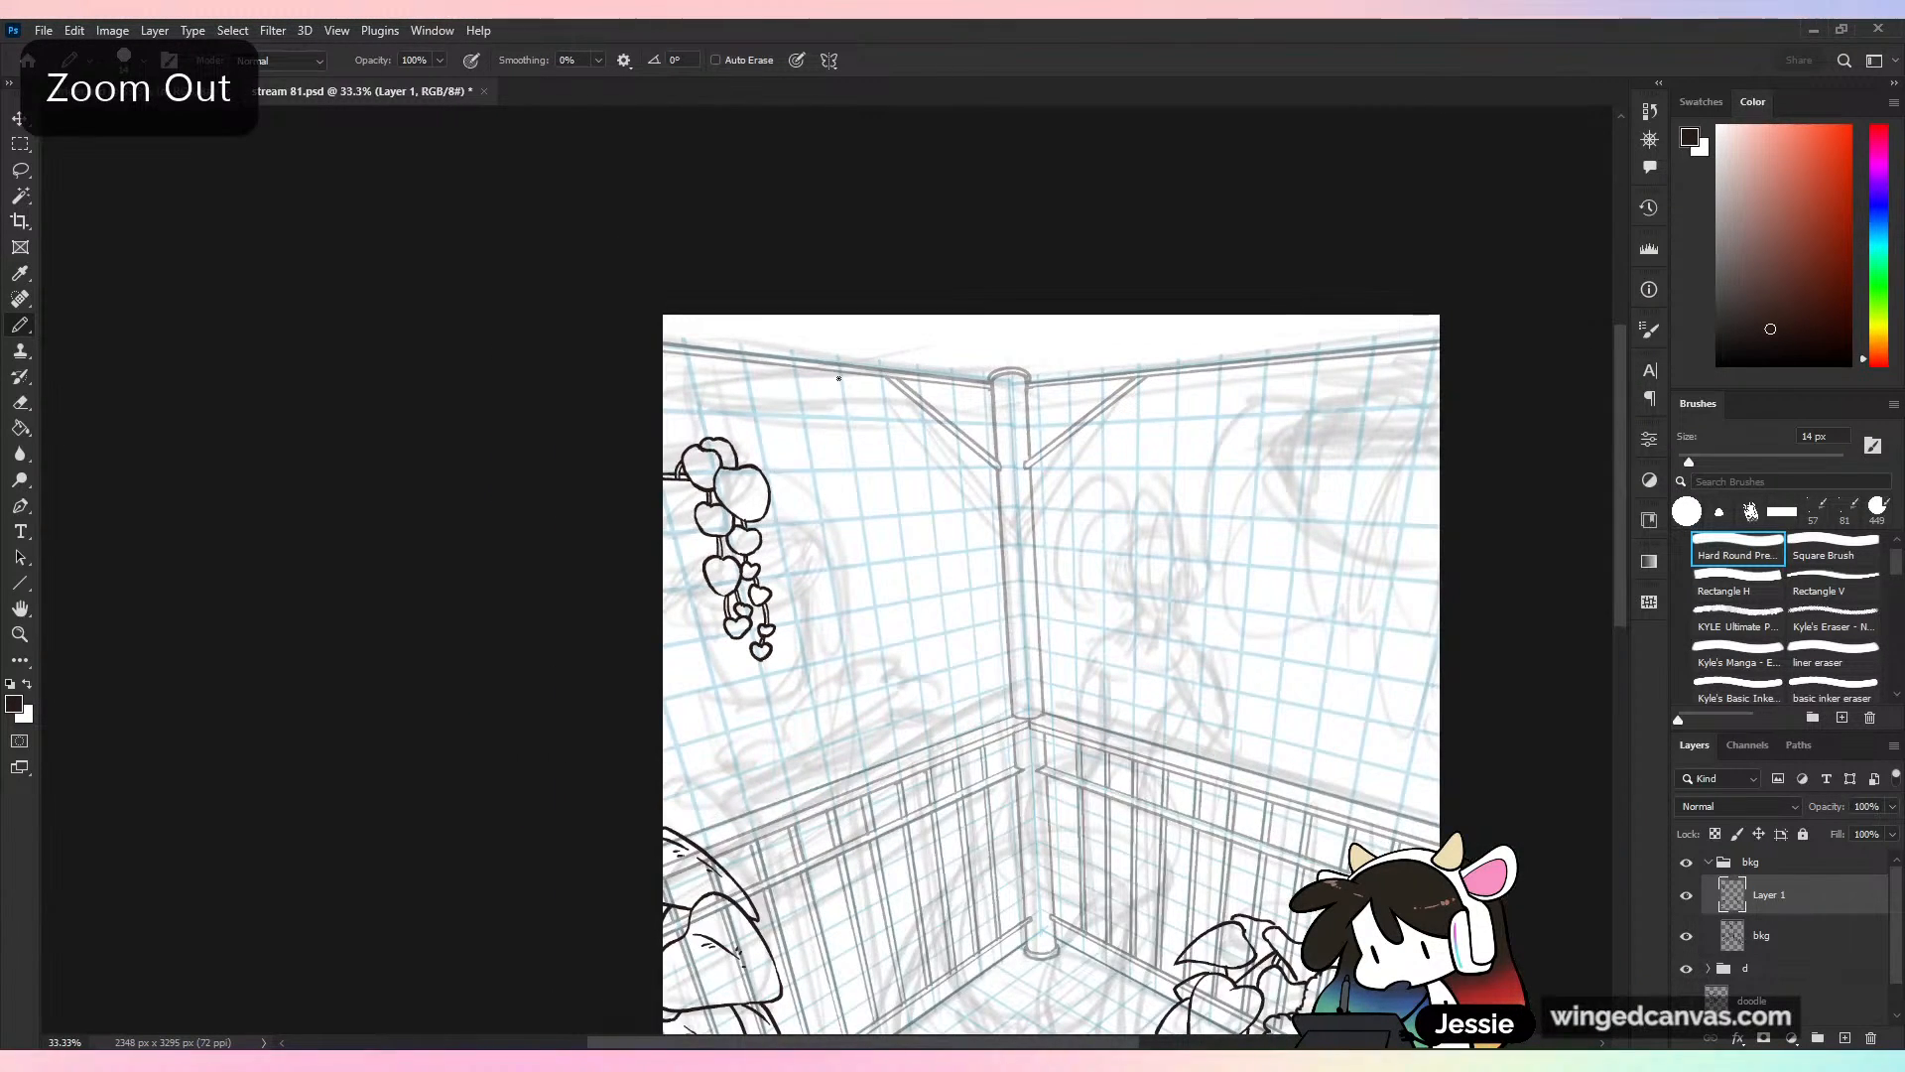
scroll(839, 378, "up", 3)
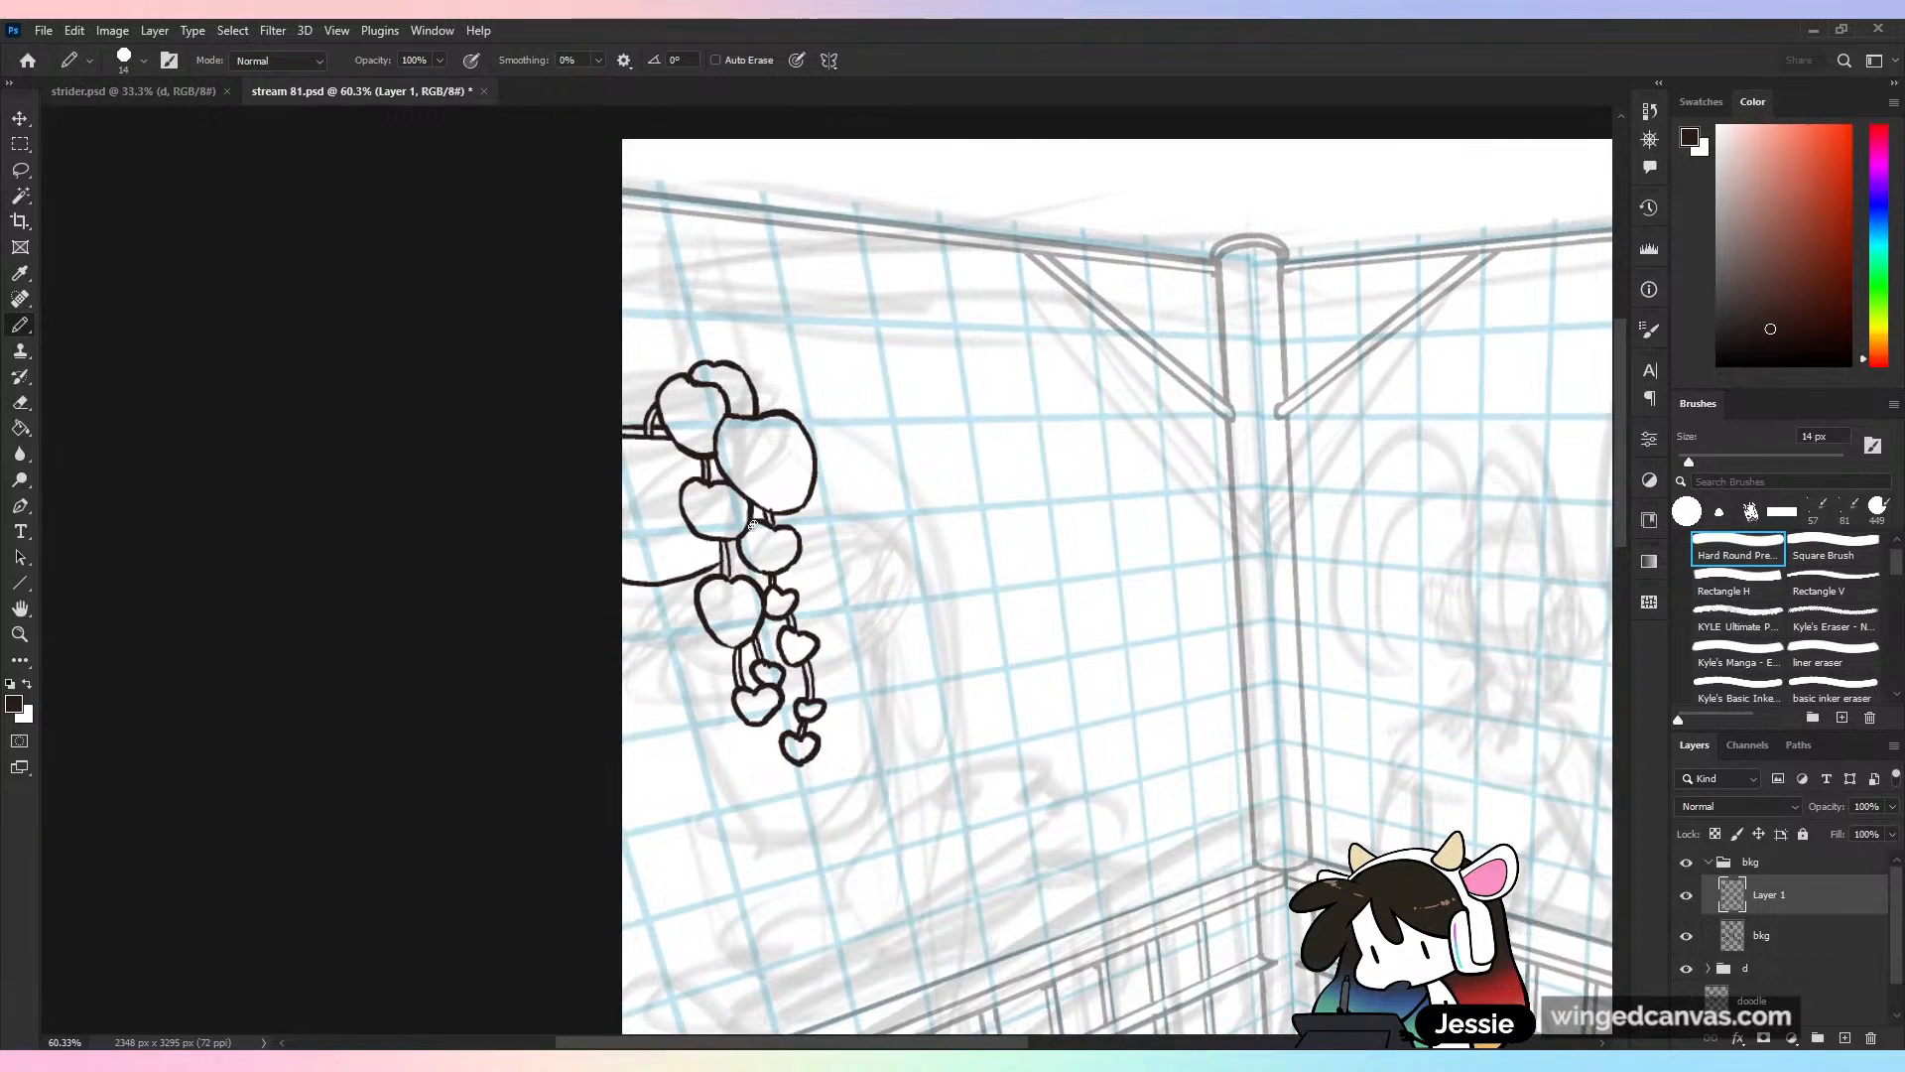
key("ctrl+z")
left_click_drag(623, 565, 706, 562)
key("ctrl+z")
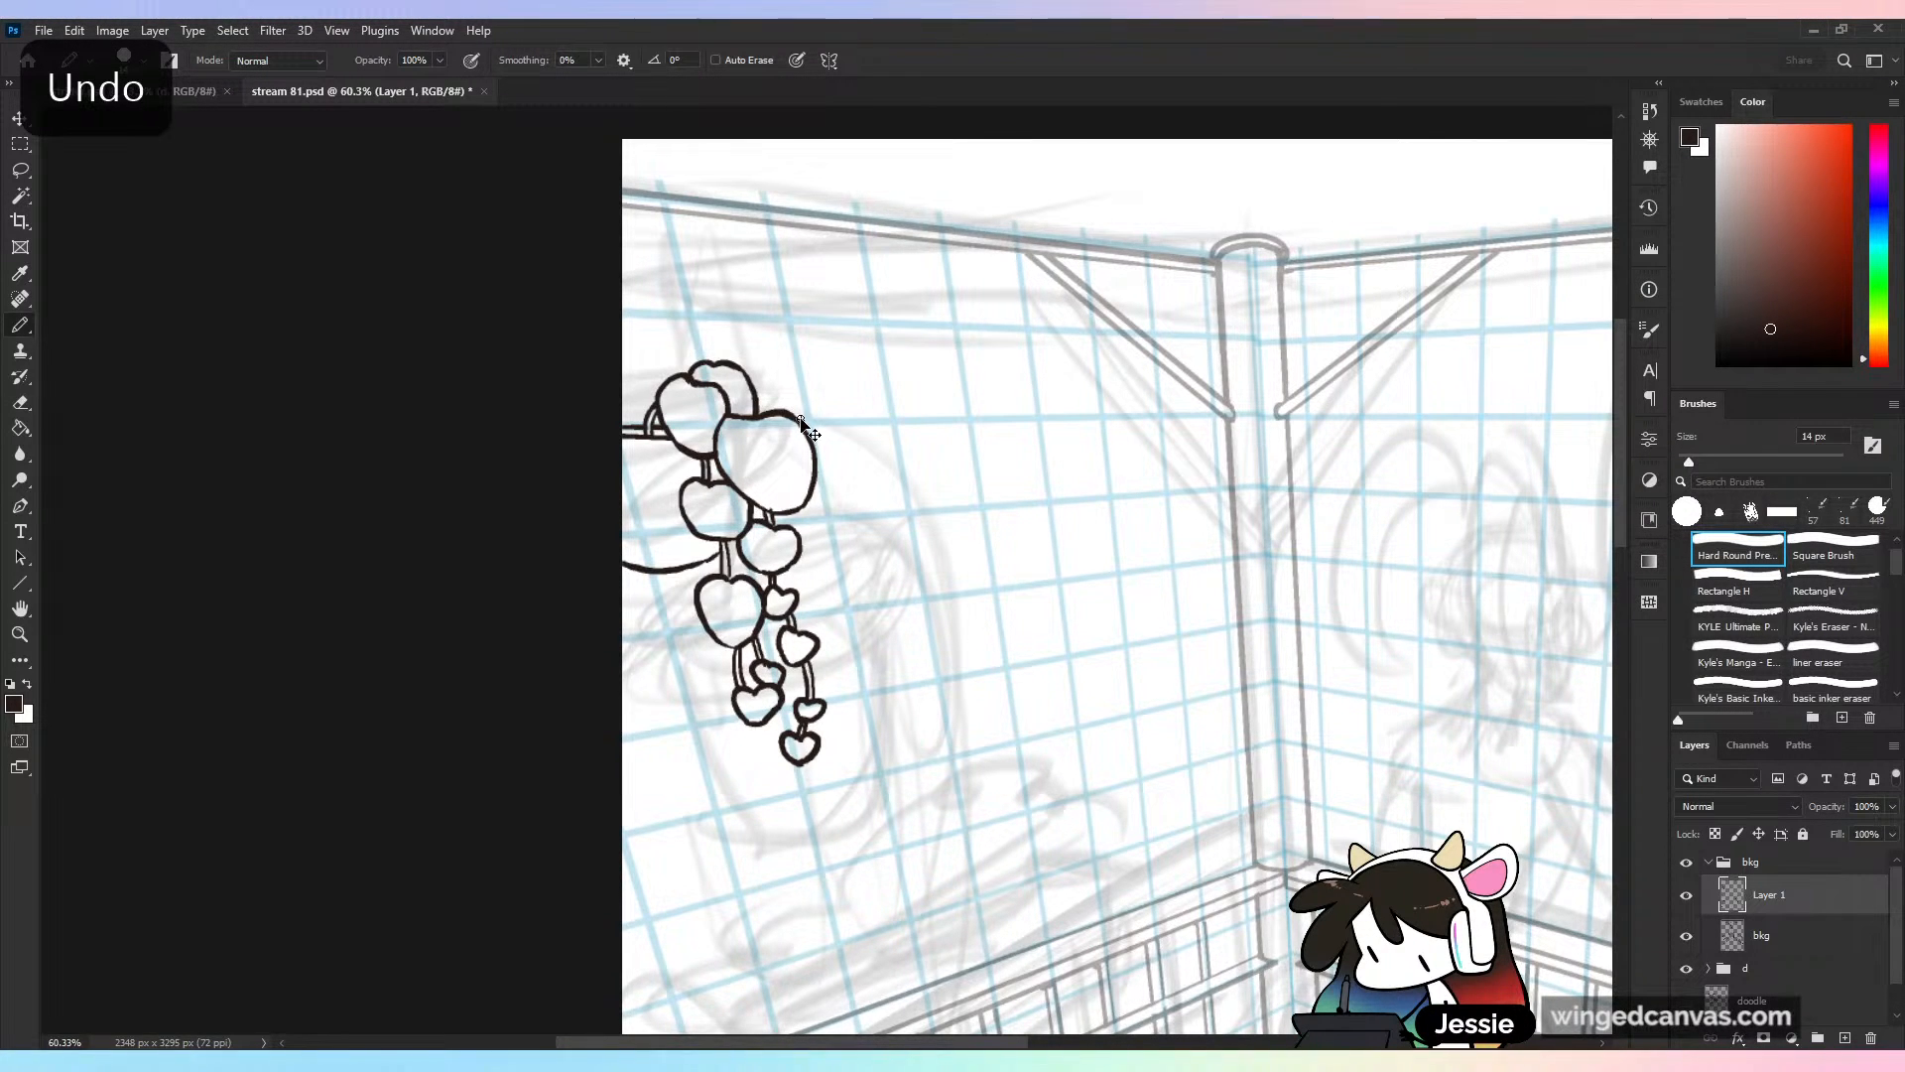
key("ctrl+minus")
key("ctrl+minus")
key("ctrl+minus")
key("ctrl+plus")
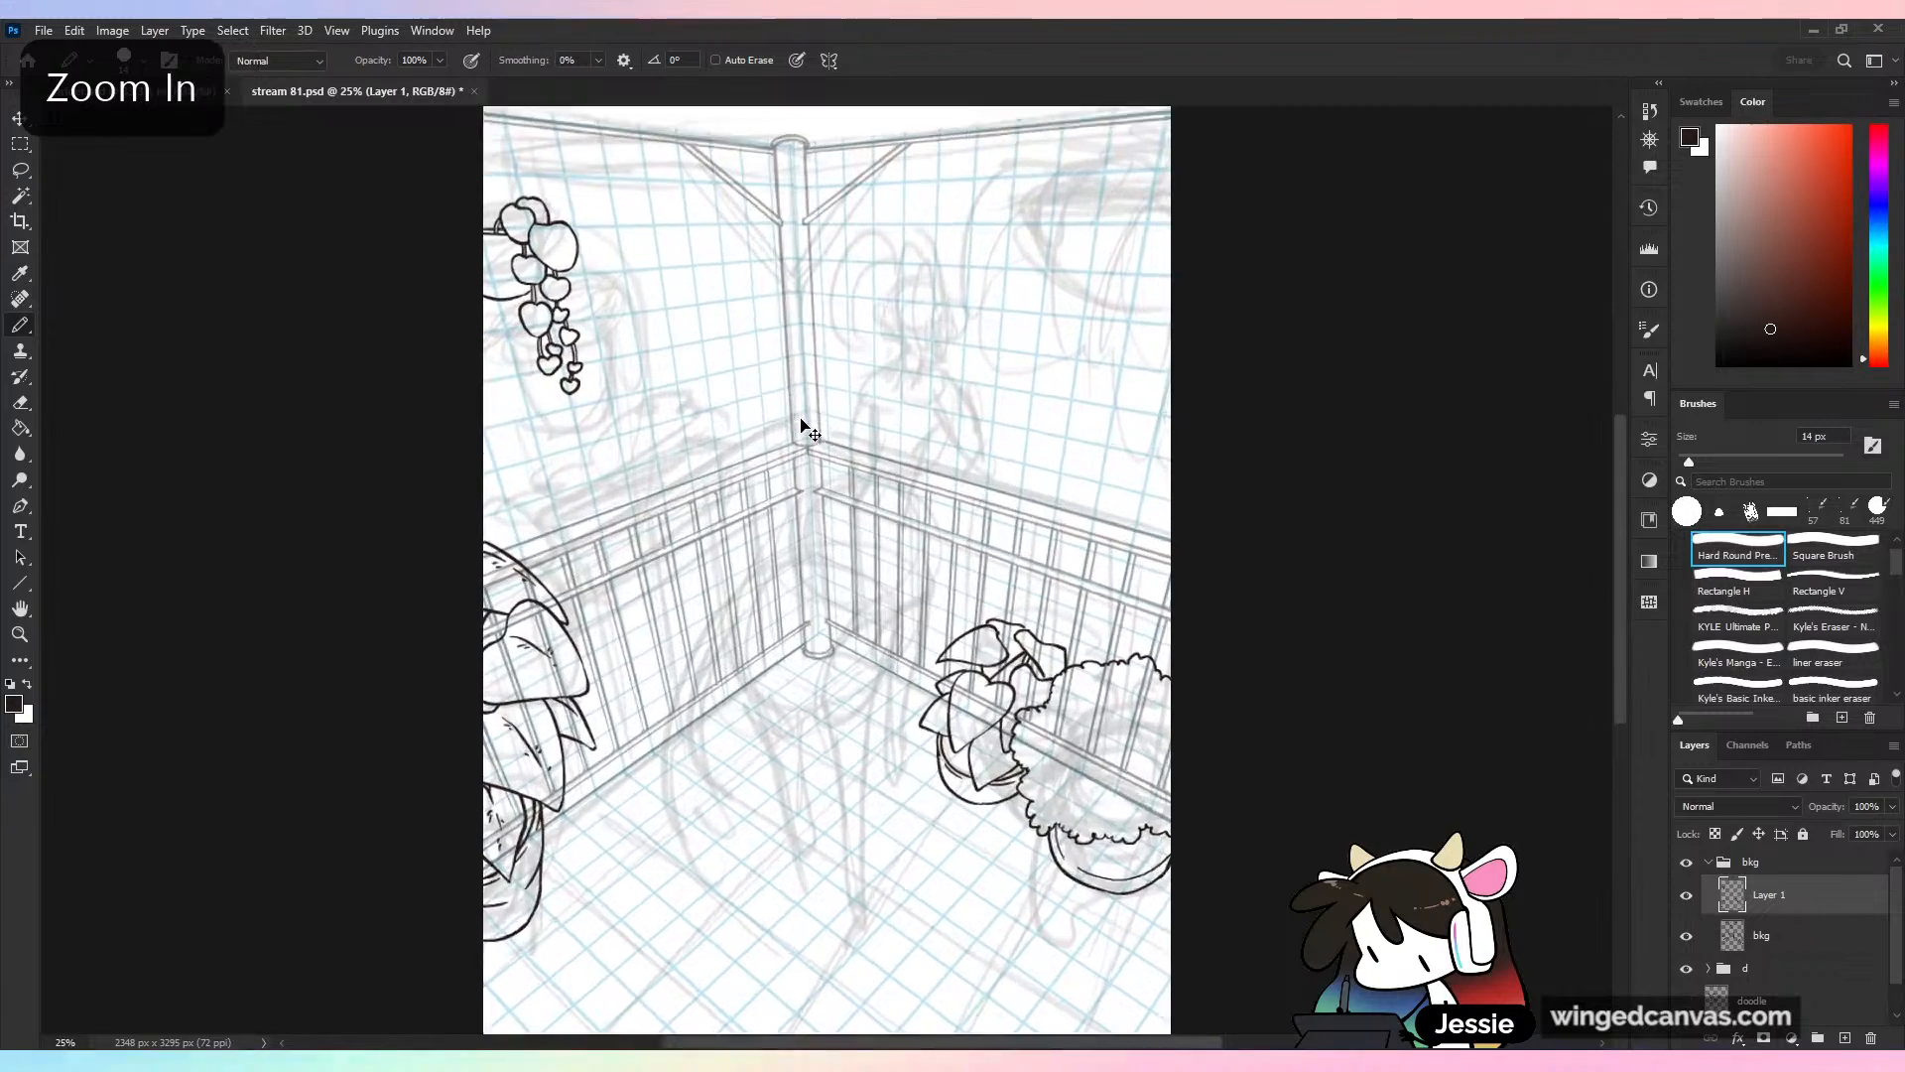
key("ctrl+s")
Add a partial leaf above the pot rim at the canvas edge and strands of small heart leaves hanging beneath the pot
left_click_drag(809, 429, 1169, 684)
left_click_drag(925, 584, 998, 583)
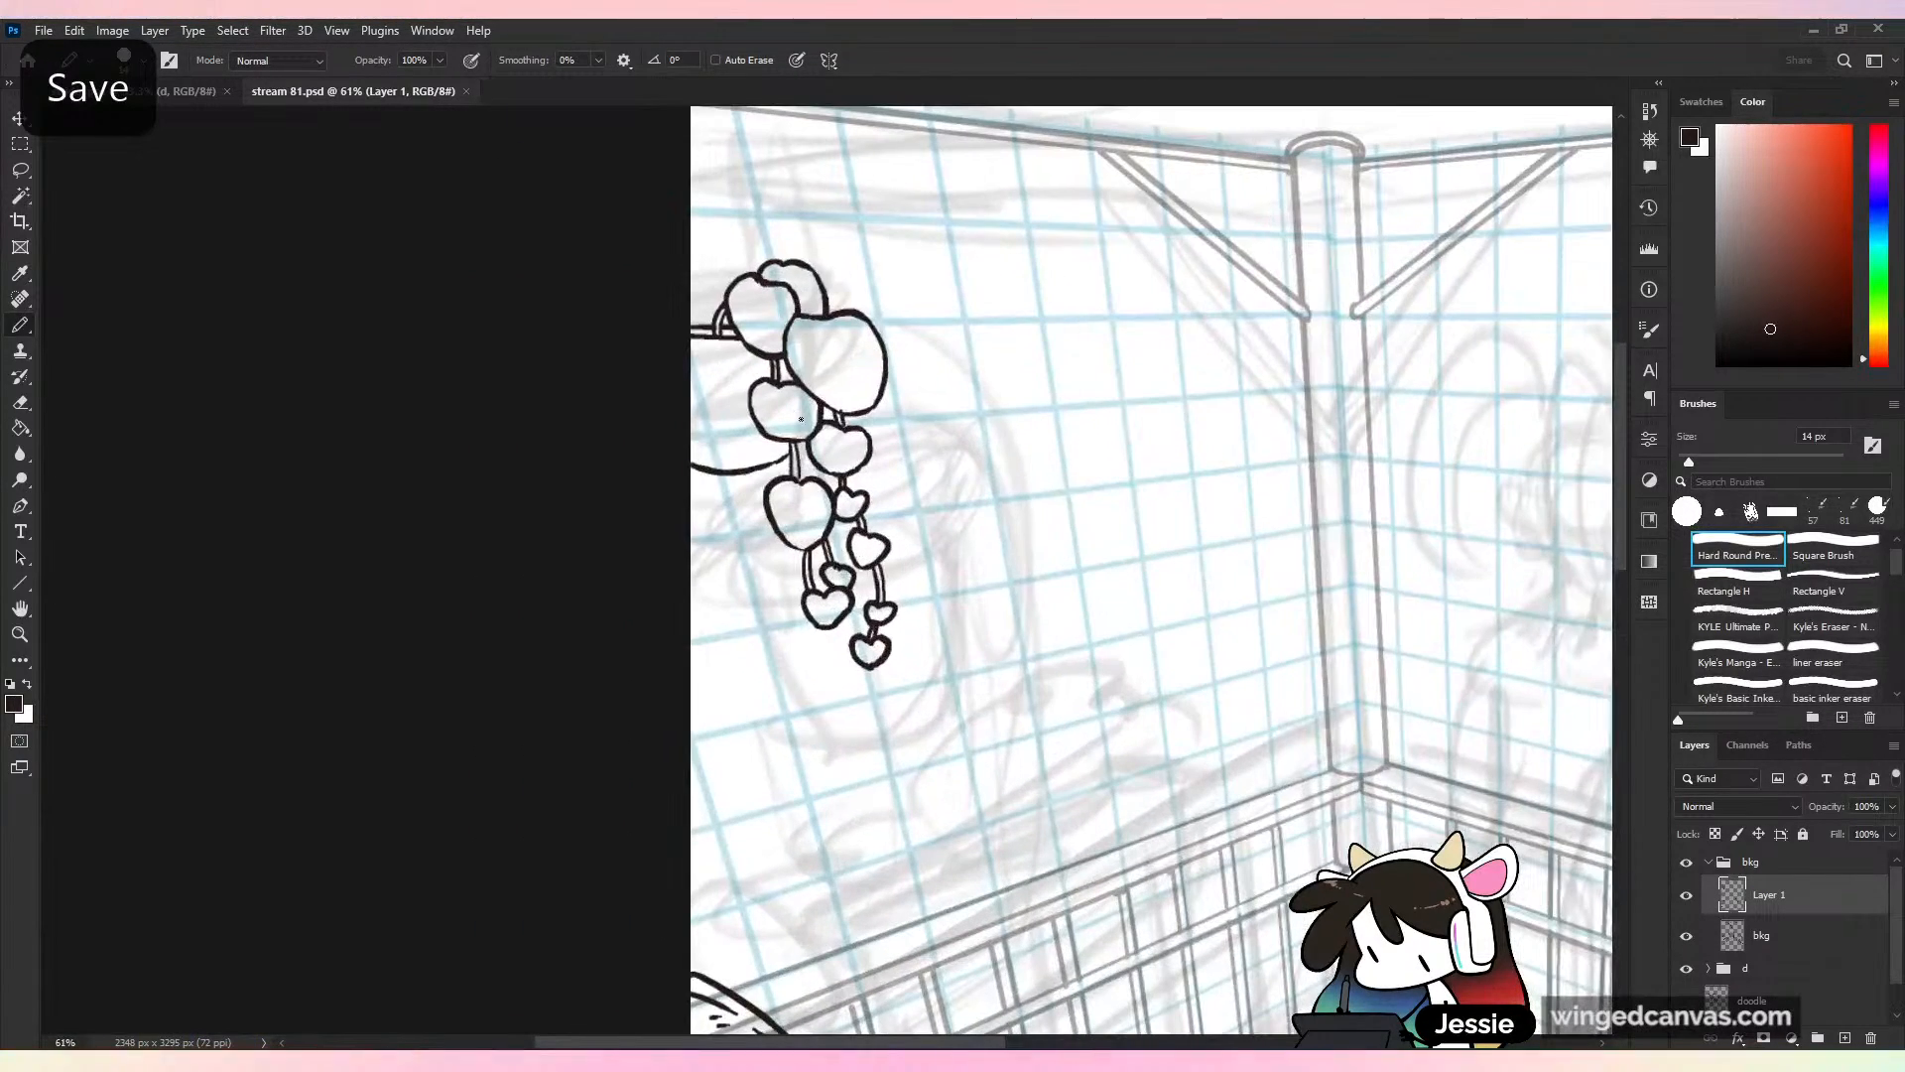
left_click_drag(690, 301, 731, 290)
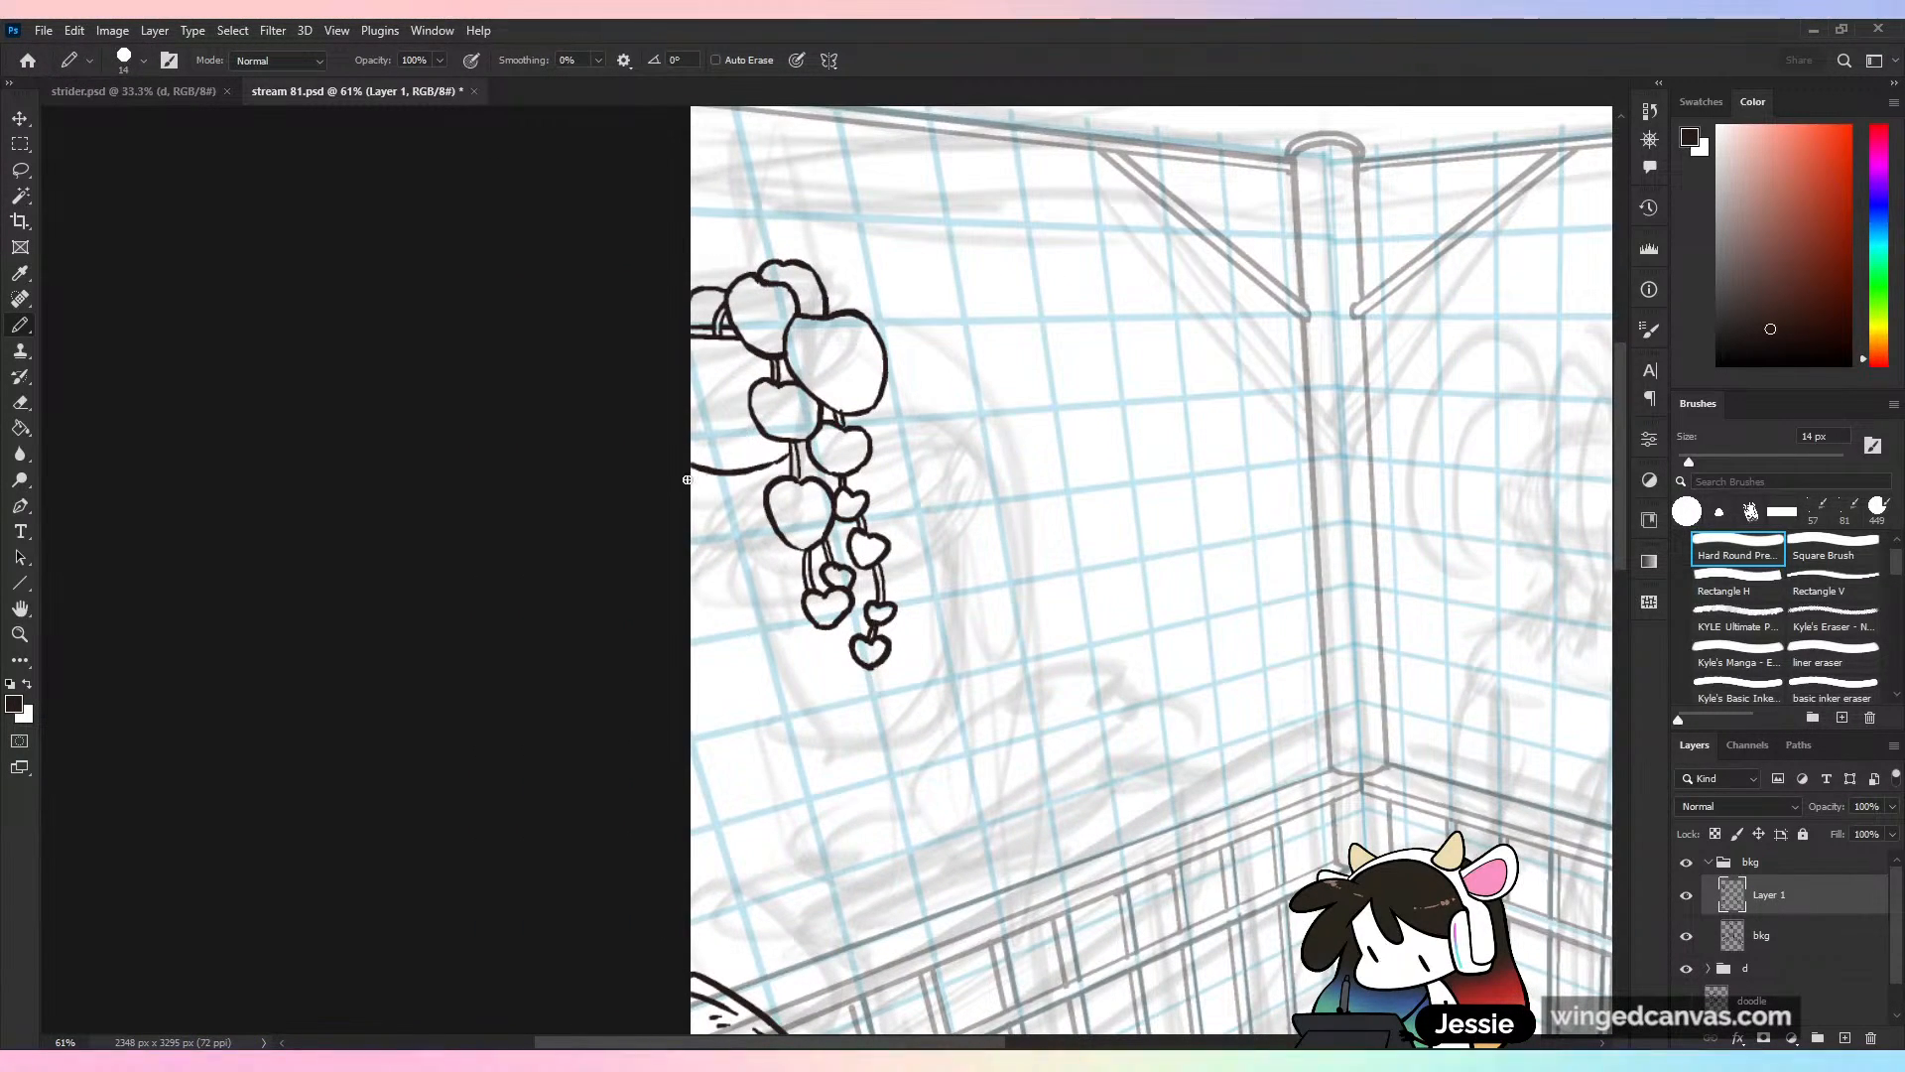
mouse_move(692, 472)
left_mouse_down()
mouse_move(737, 470)
mouse_move(705, 505)
mouse_move(741, 514)
mouse_move(733, 494)
mouse_move(708, 523)
left_mouse_up()
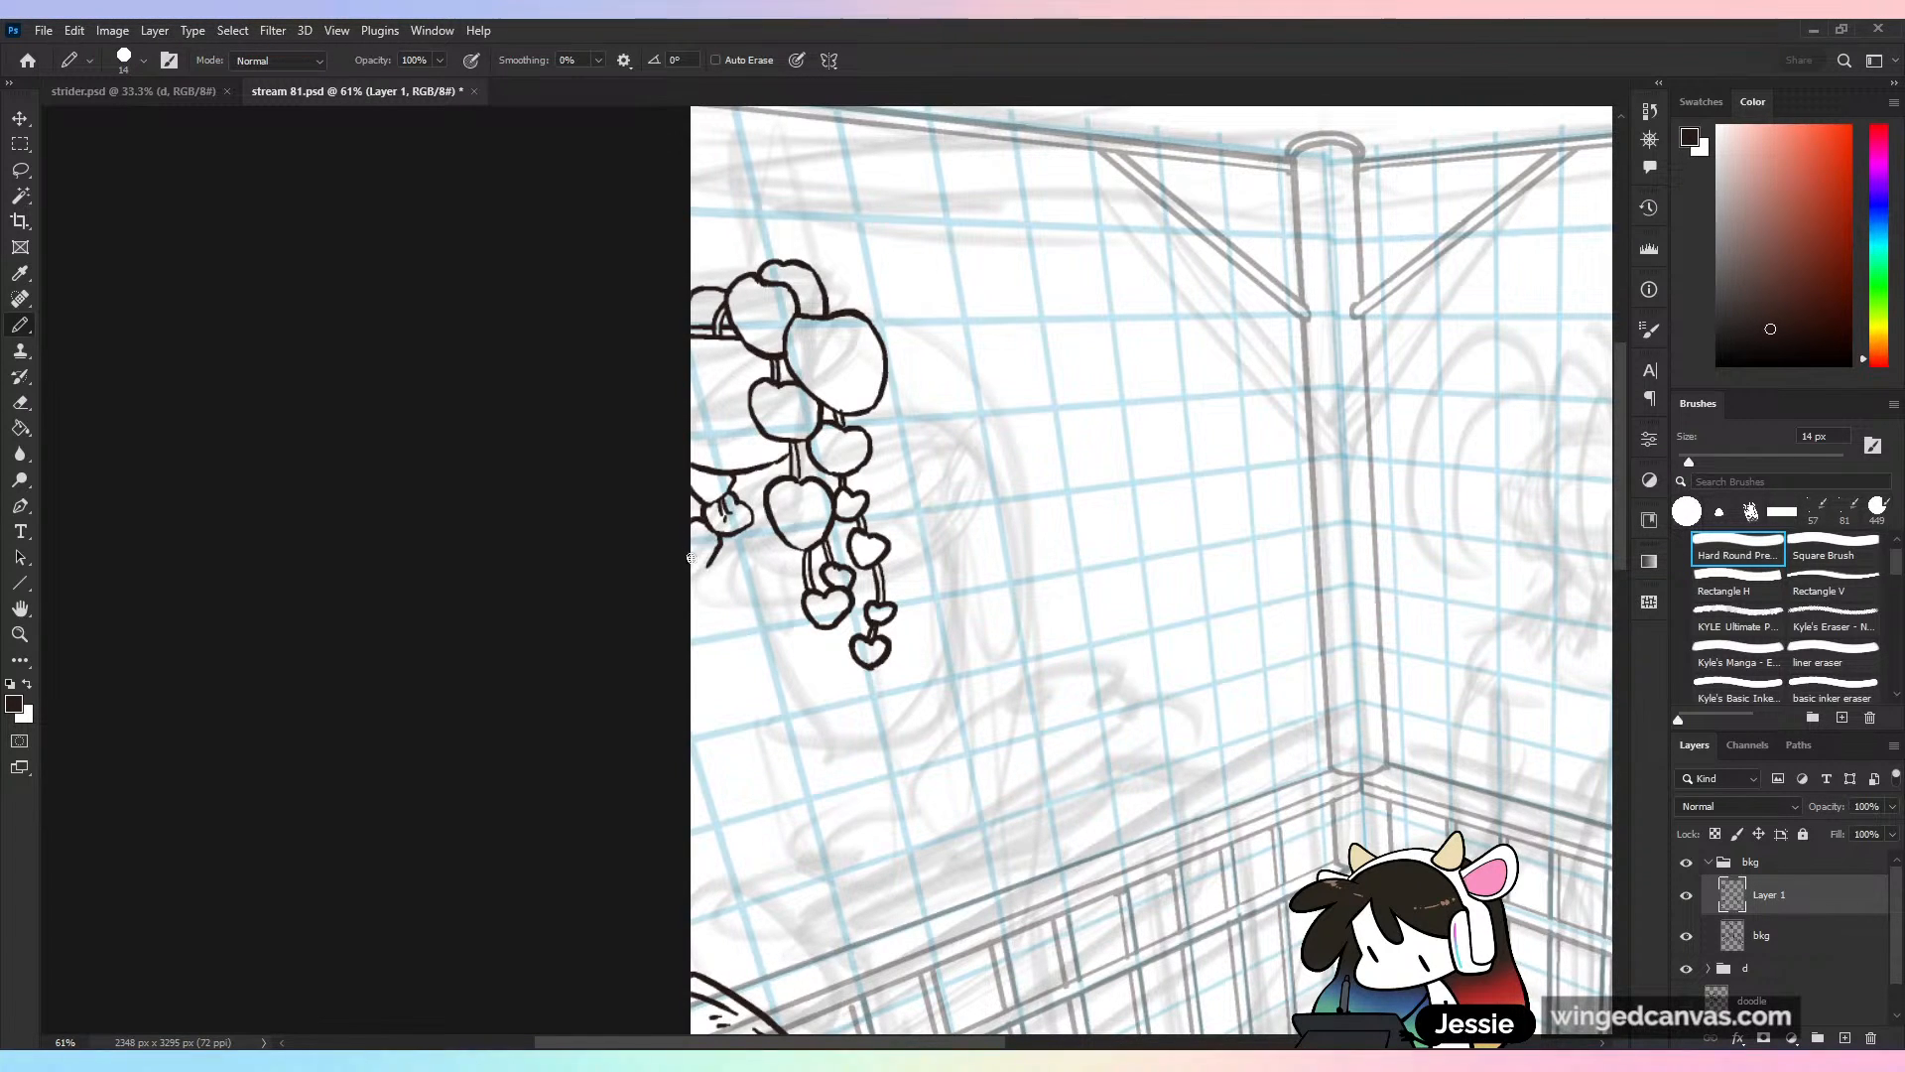
mouse_move(691, 558)
left_mouse_down()
mouse_move(700, 504)
mouse_move(691, 536)
mouse_move(727, 518)
mouse_move(723, 569)
left_mouse_up()
left_click_drag(723, 545, 746, 620)
left_click_drag(738, 540, 749, 562)
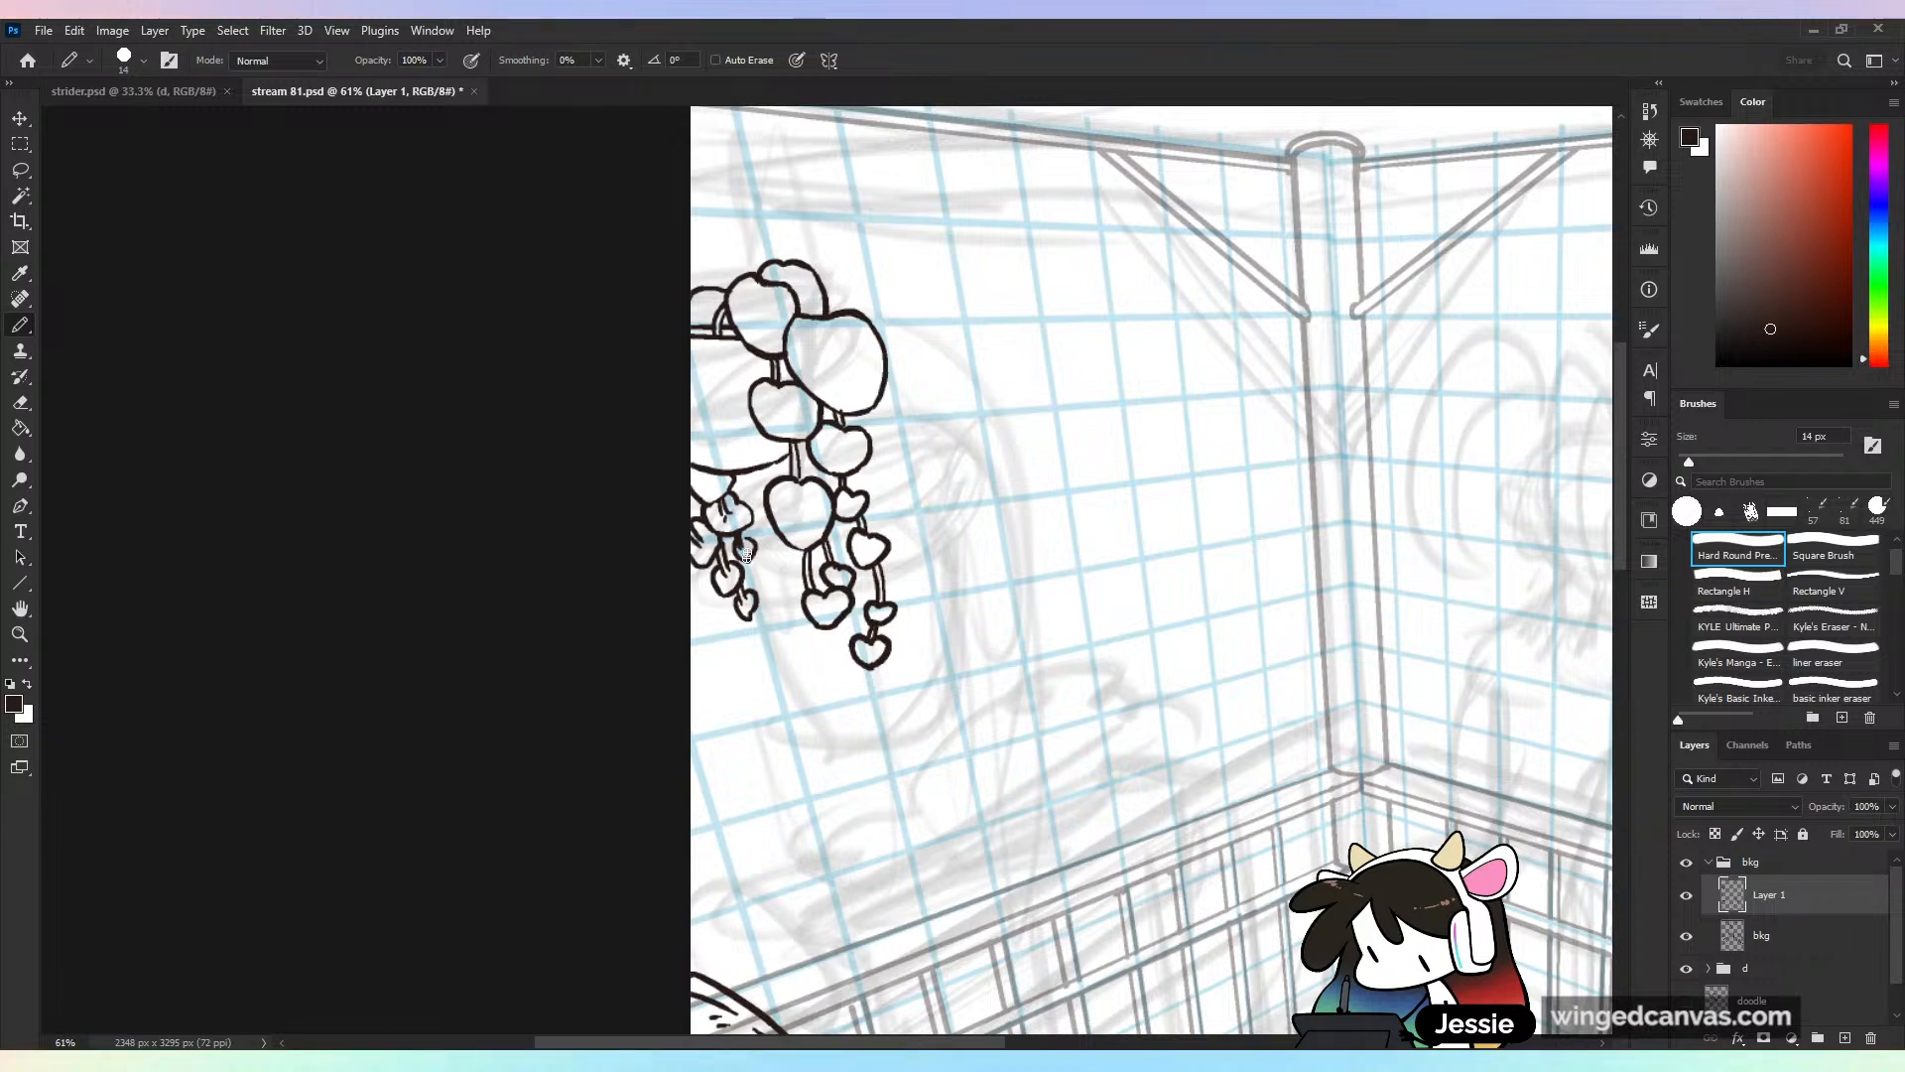
Draw a small hook with a flat cap on the upper beam above the hanging plant and save the document
scroll(992, 655, "down", 5)
scroll(1002, 466, "up", 6)
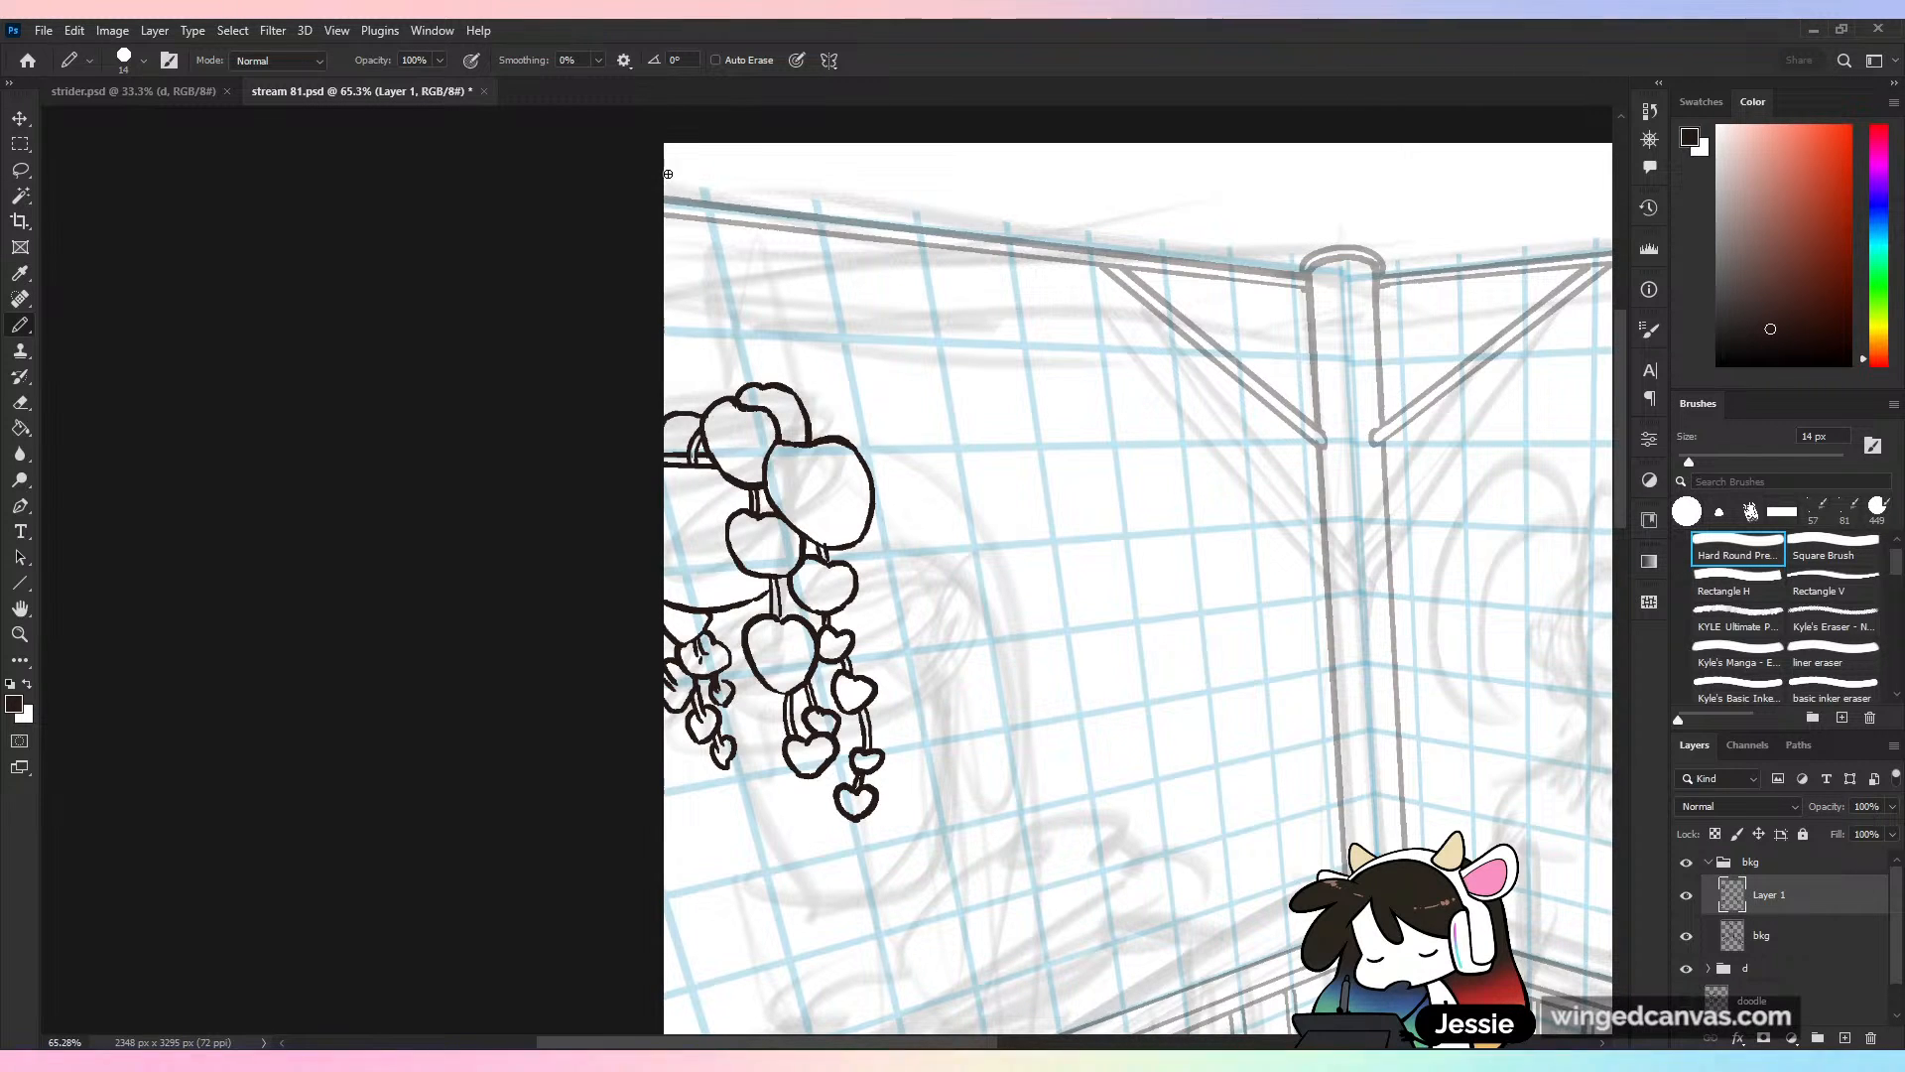
key("ctrl+z")
left_click_drag(663, 175, 686, 188)
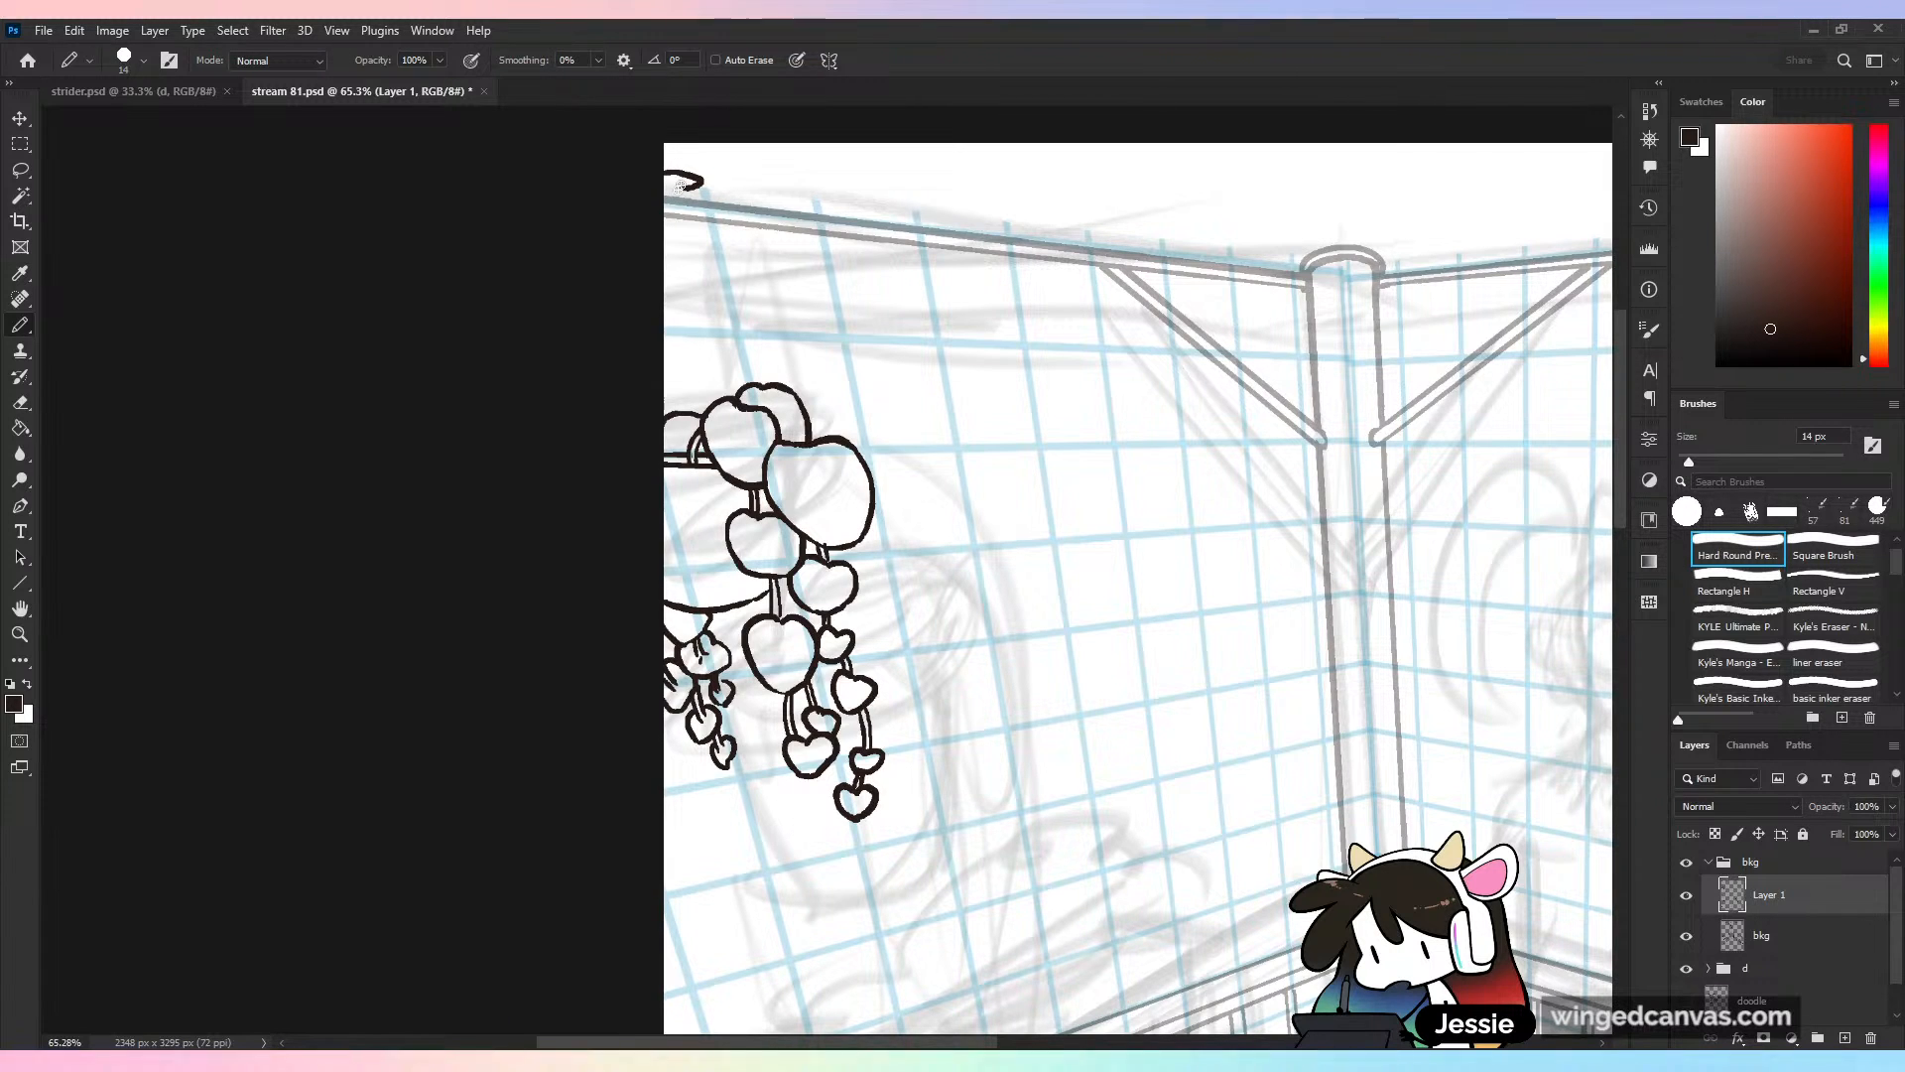
mouse_move(678, 187)
left_mouse_down()
mouse_move(683, 226)
mouse_move(698, 210)
left_mouse_up()
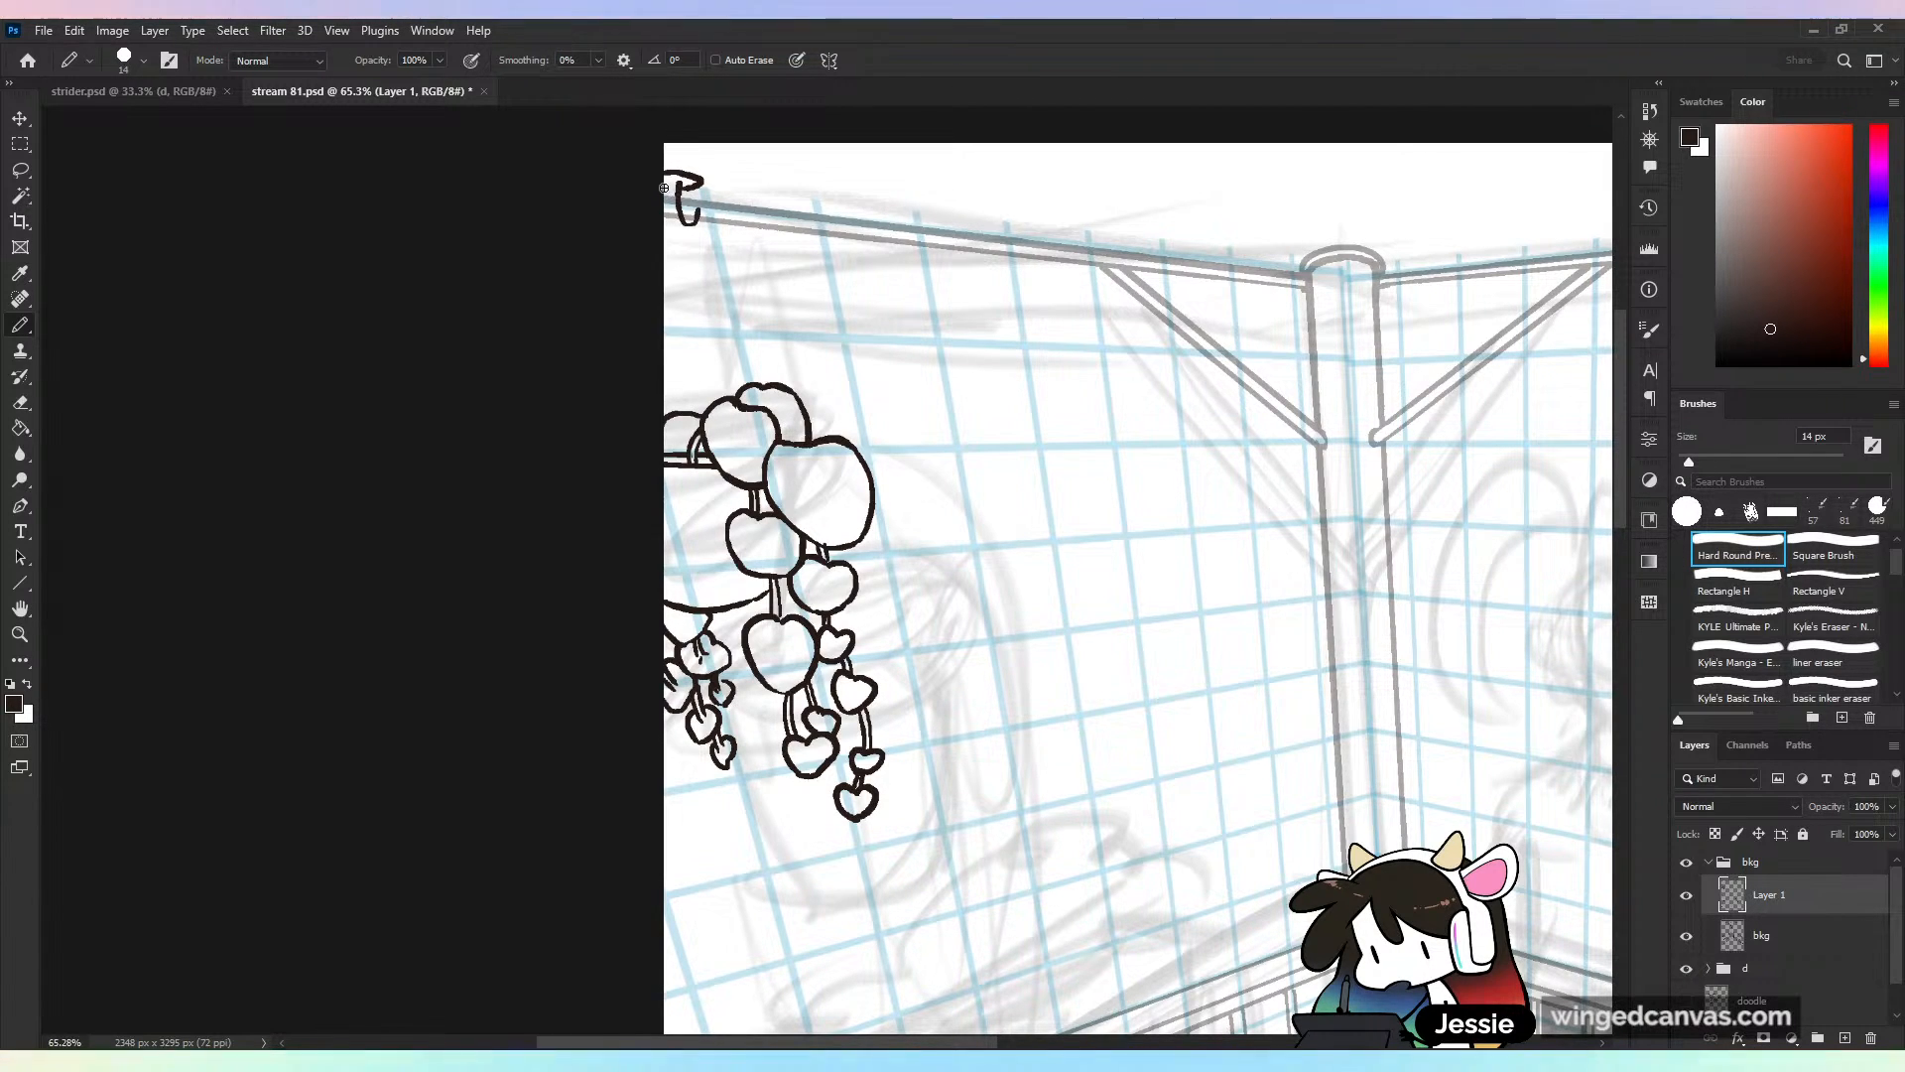
key("ctrl+z")
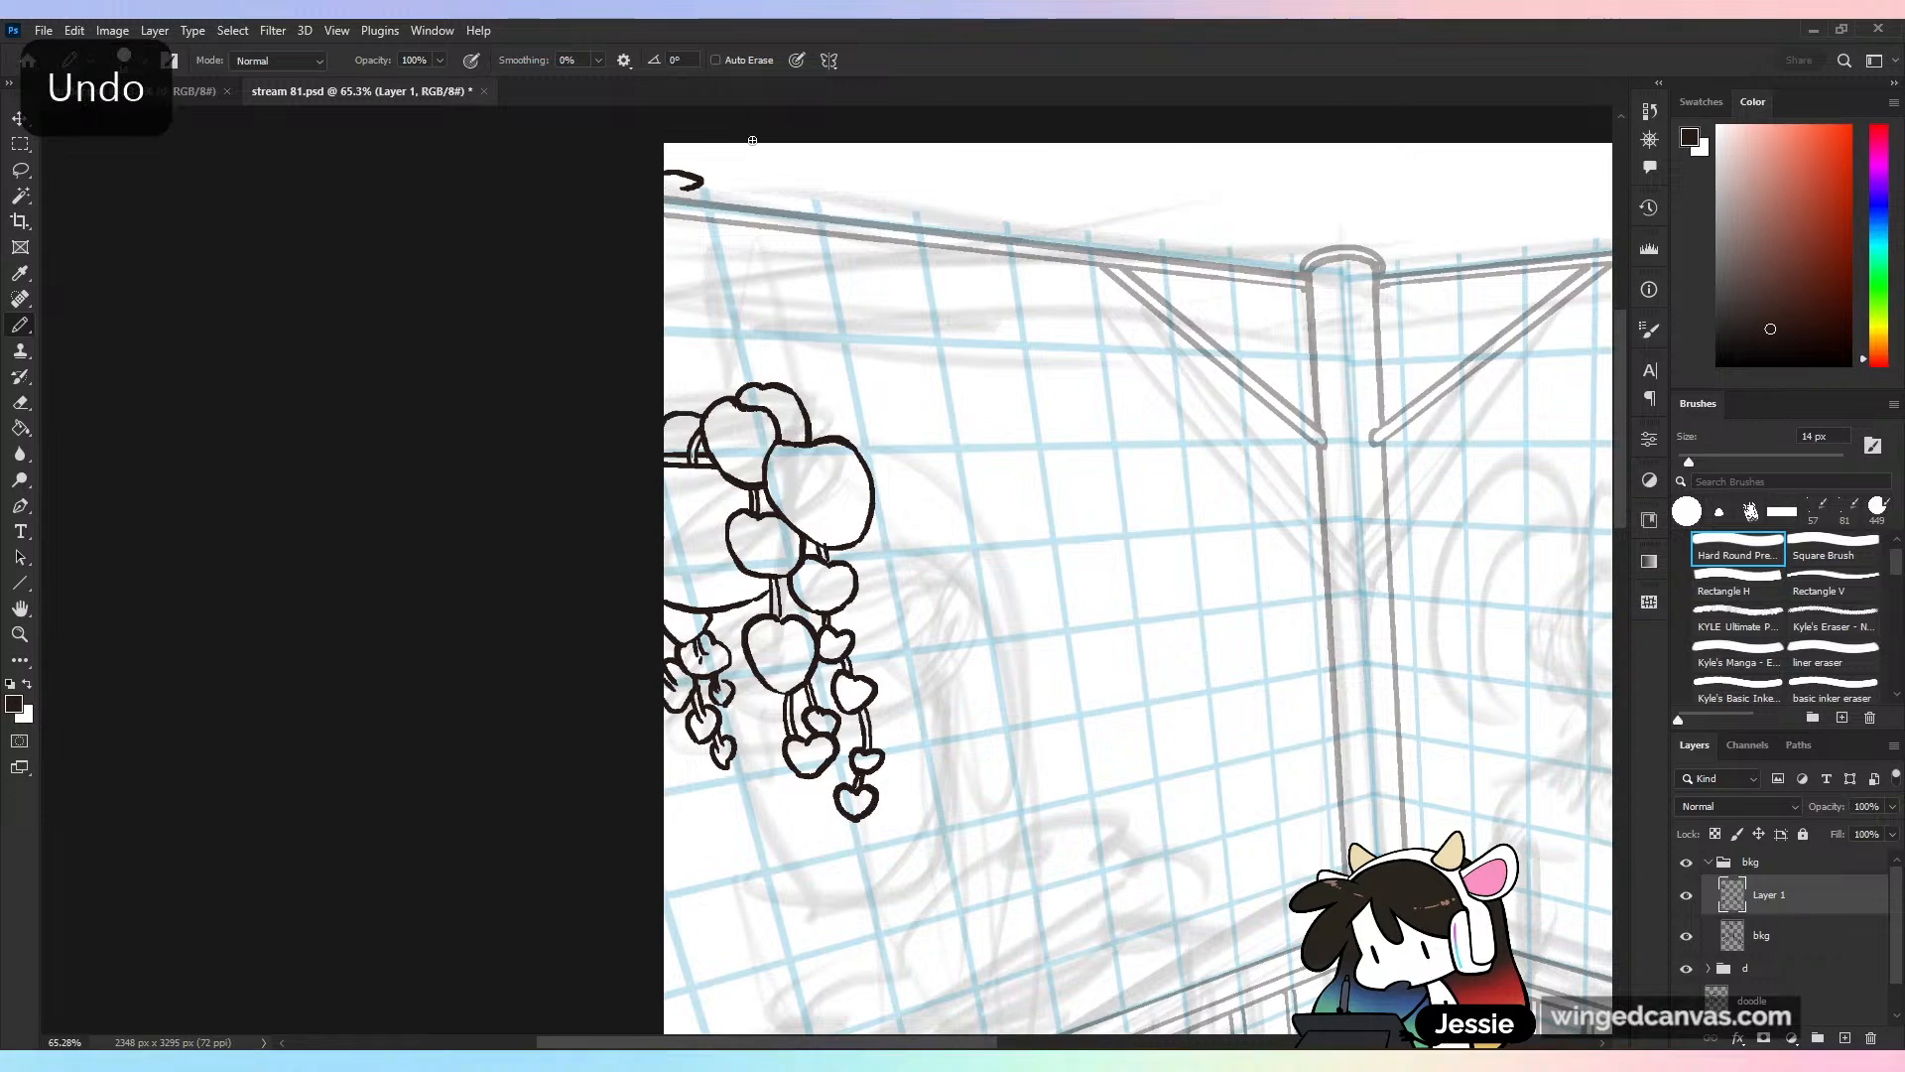
key("ctrl+z")
mouse_move(669, 181)
left_mouse_down()
mouse_move(708, 171)
mouse_move(705, 197)
mouse_move(720, 185)
mouse_move(691, 213)
mouse_move(714, 217)
left_mouse_up()
key("ctrl+z")
key("ctrl+z")
key("ctrl+z")
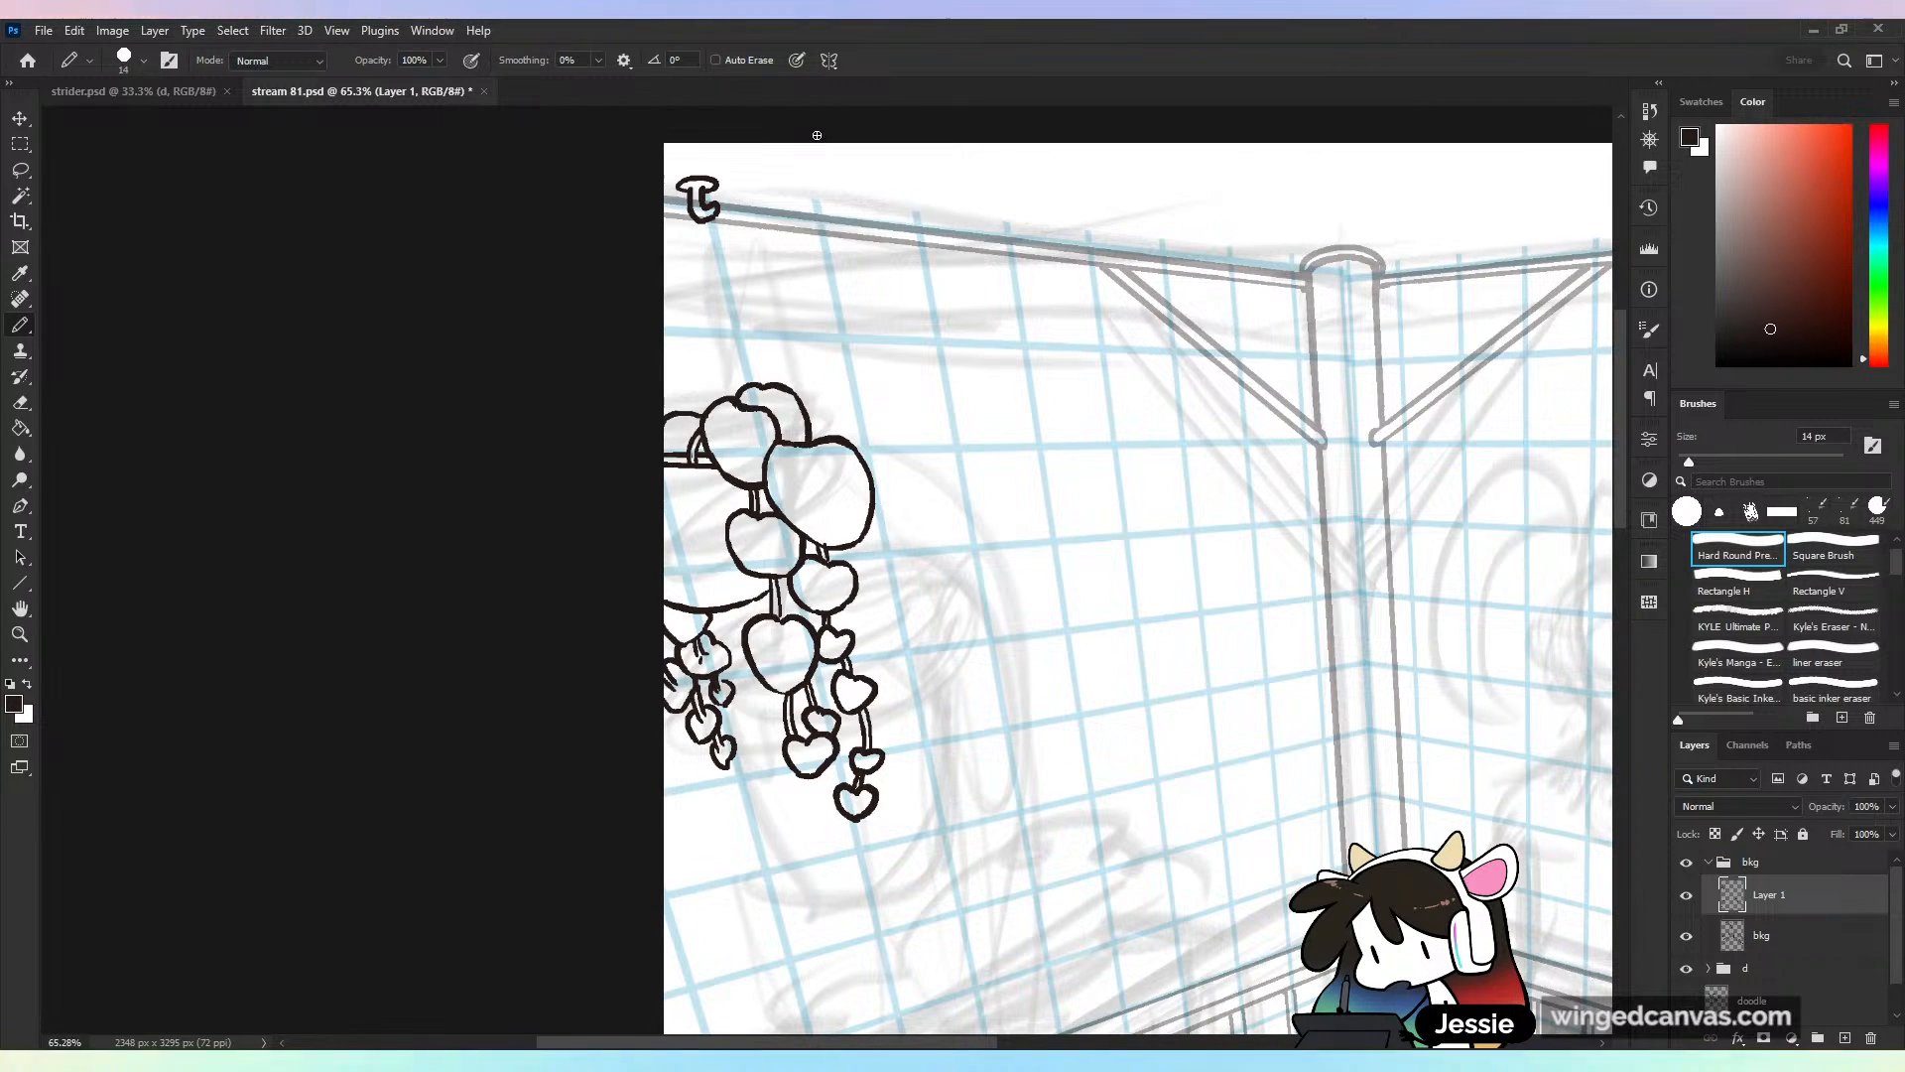
key("ctrl+s")
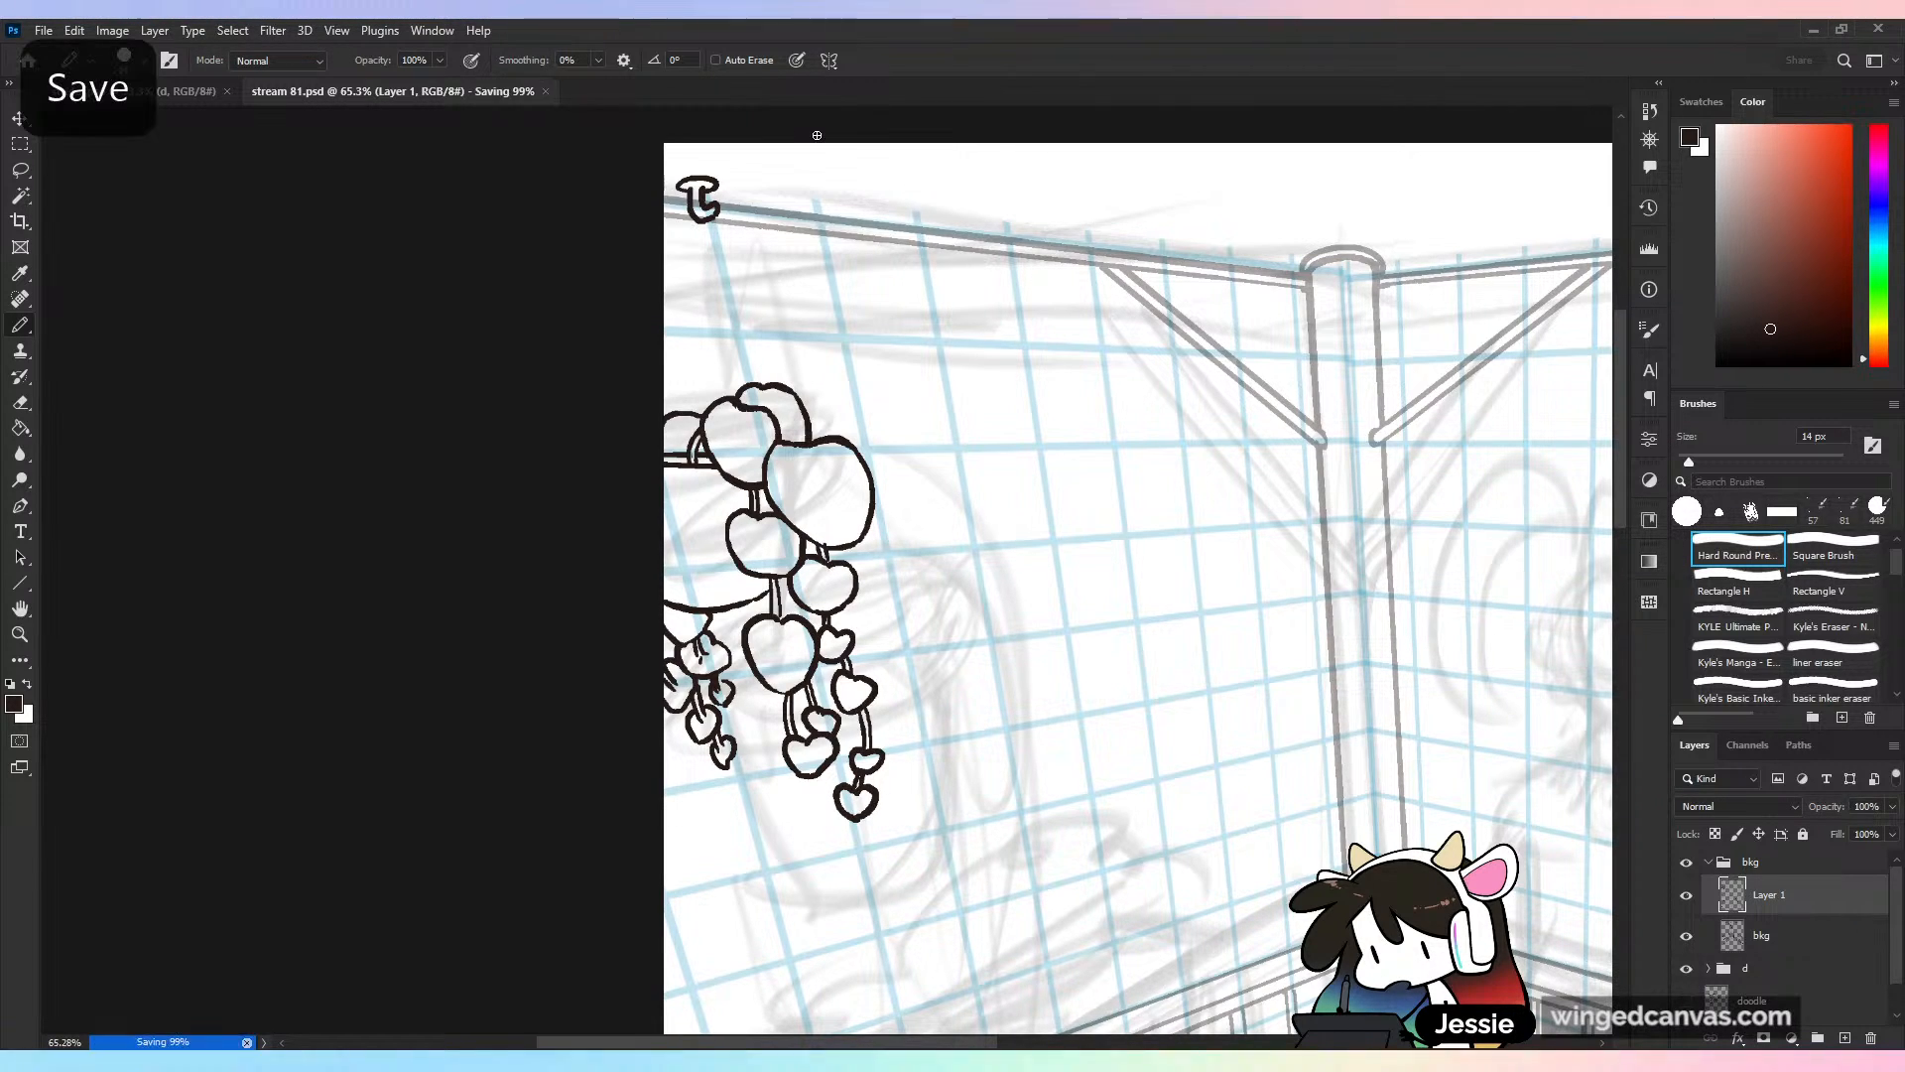
Draw four thin cords fanning down from the hook to the hanging pot and its leaves
left_click_drag(702, 206, 681, 486)
key("ctrl+z")
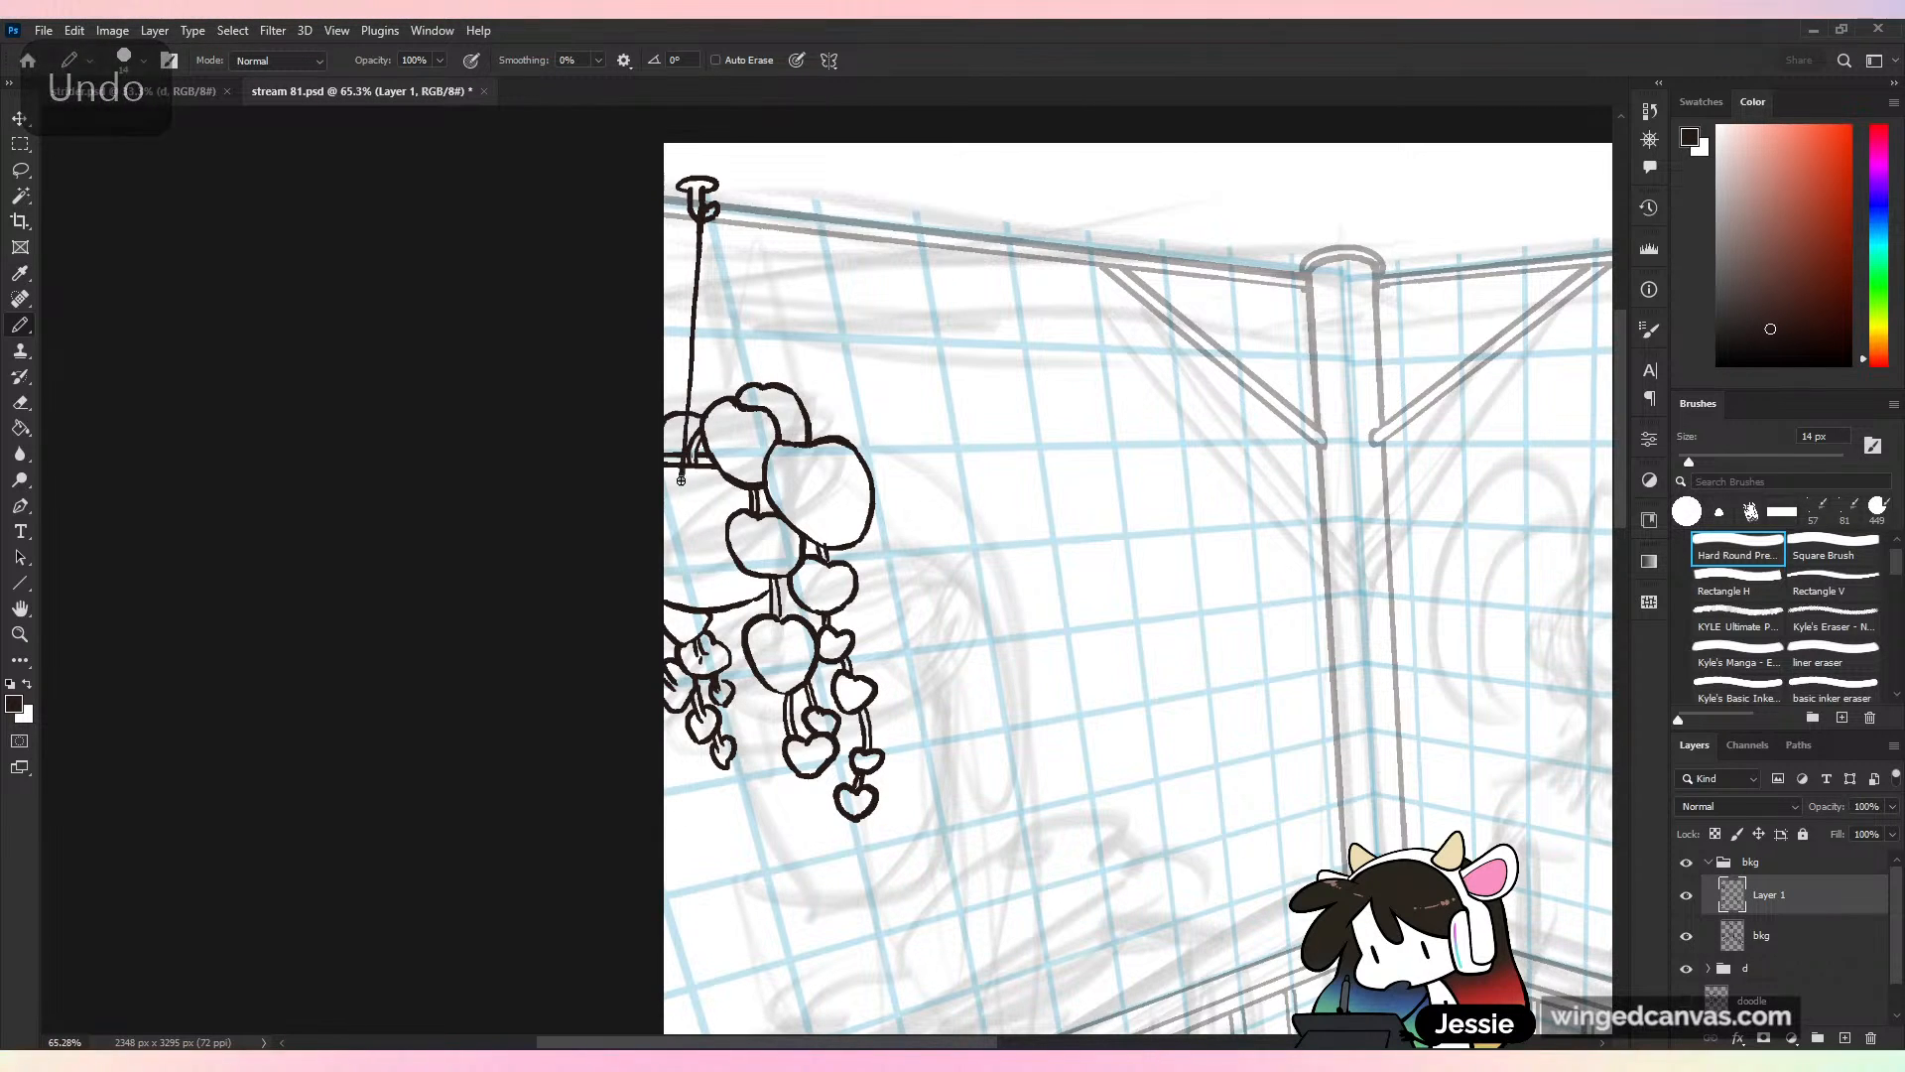
left_click_drag(707, 216, 747, 389)
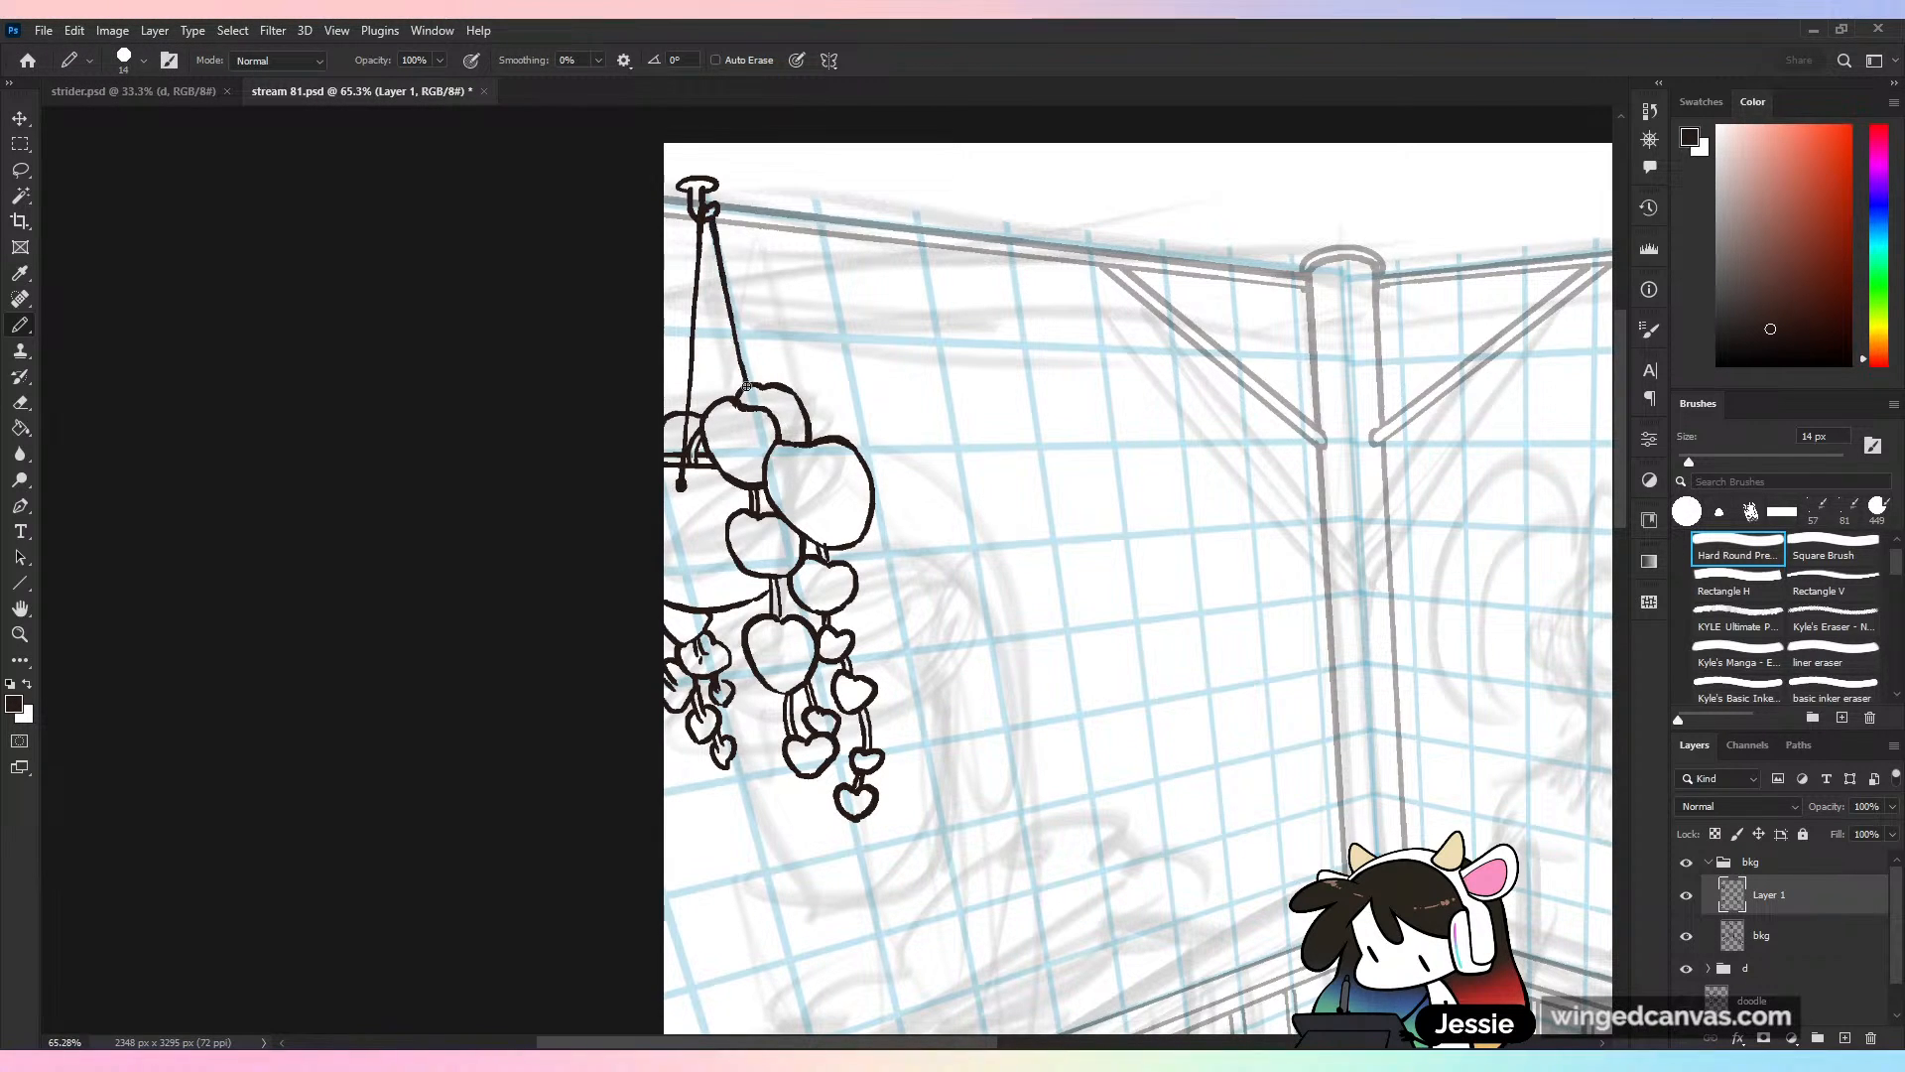
key("ctrl+z")
left_click_drag(706, 216, 736, 379)
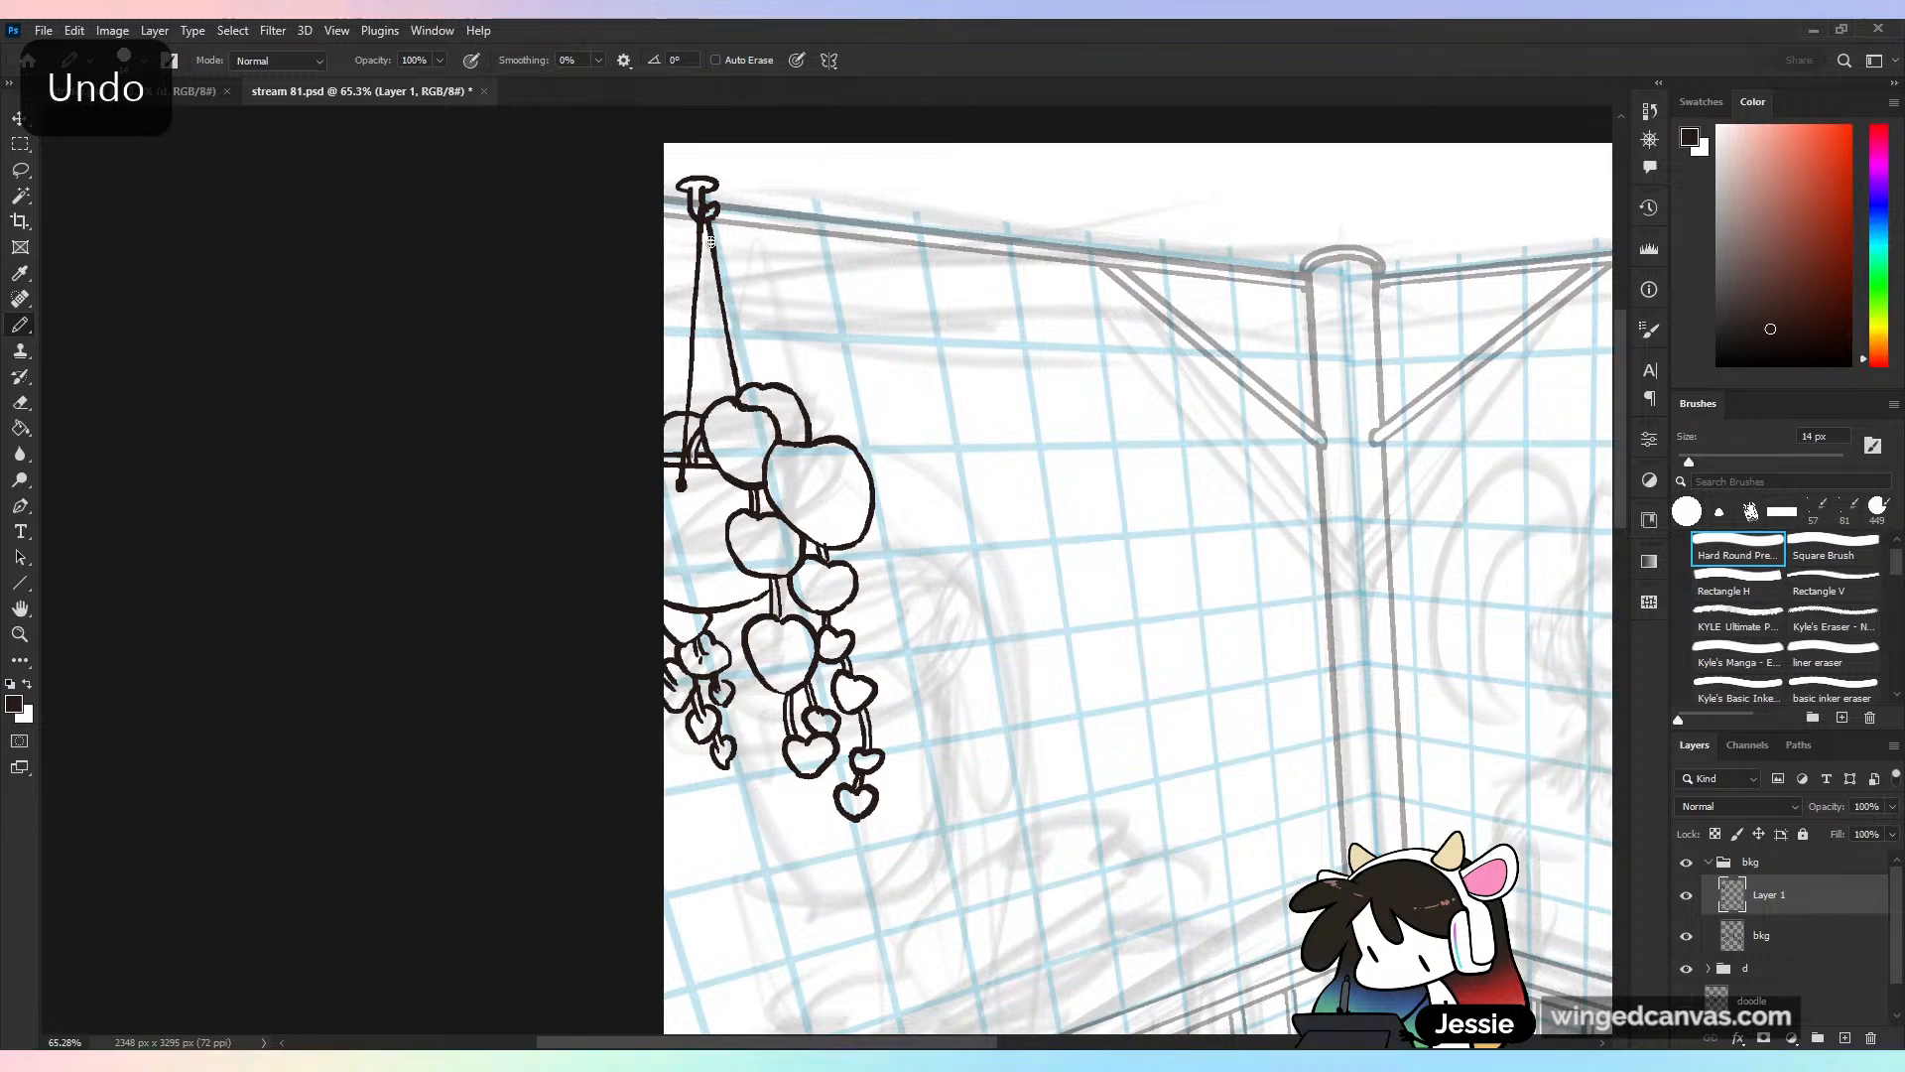
left_click_drag(707, 216, 774, 381)
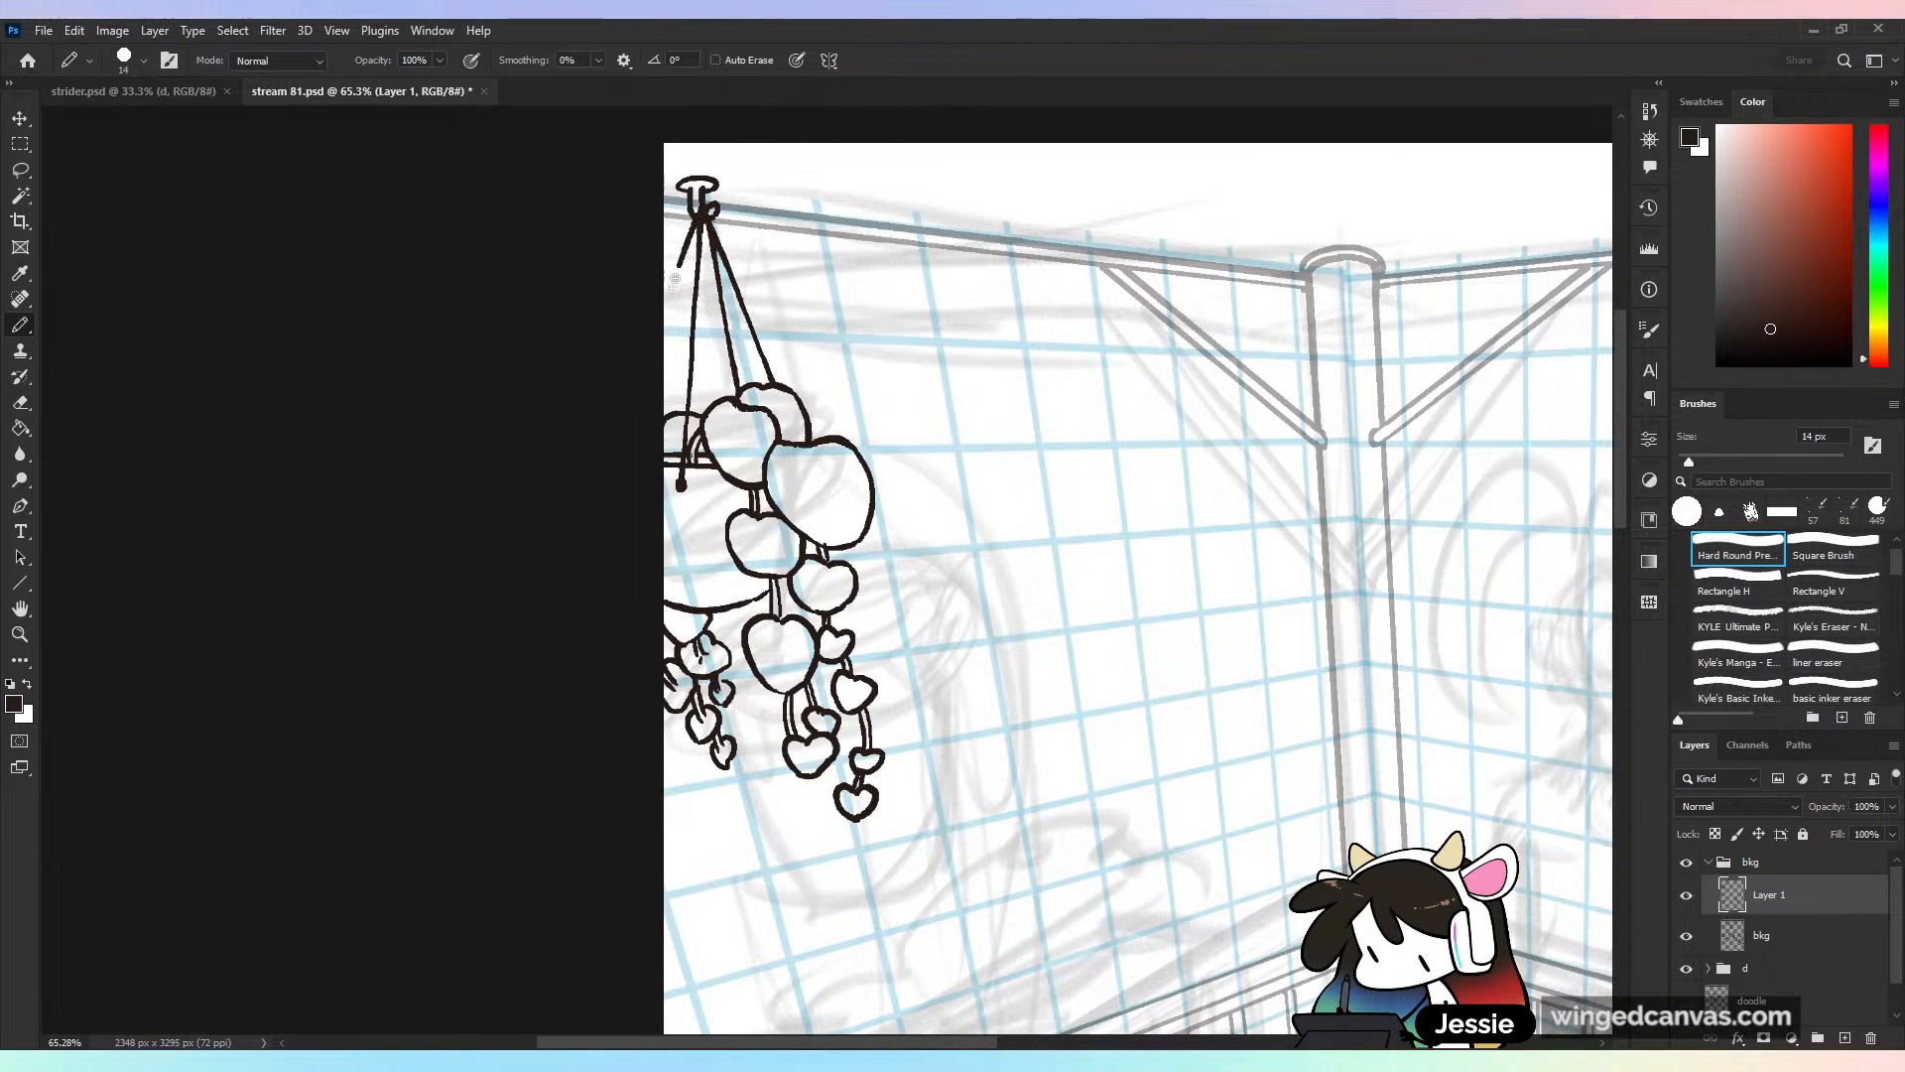
left_click_drag(674, 281, 664, 318)
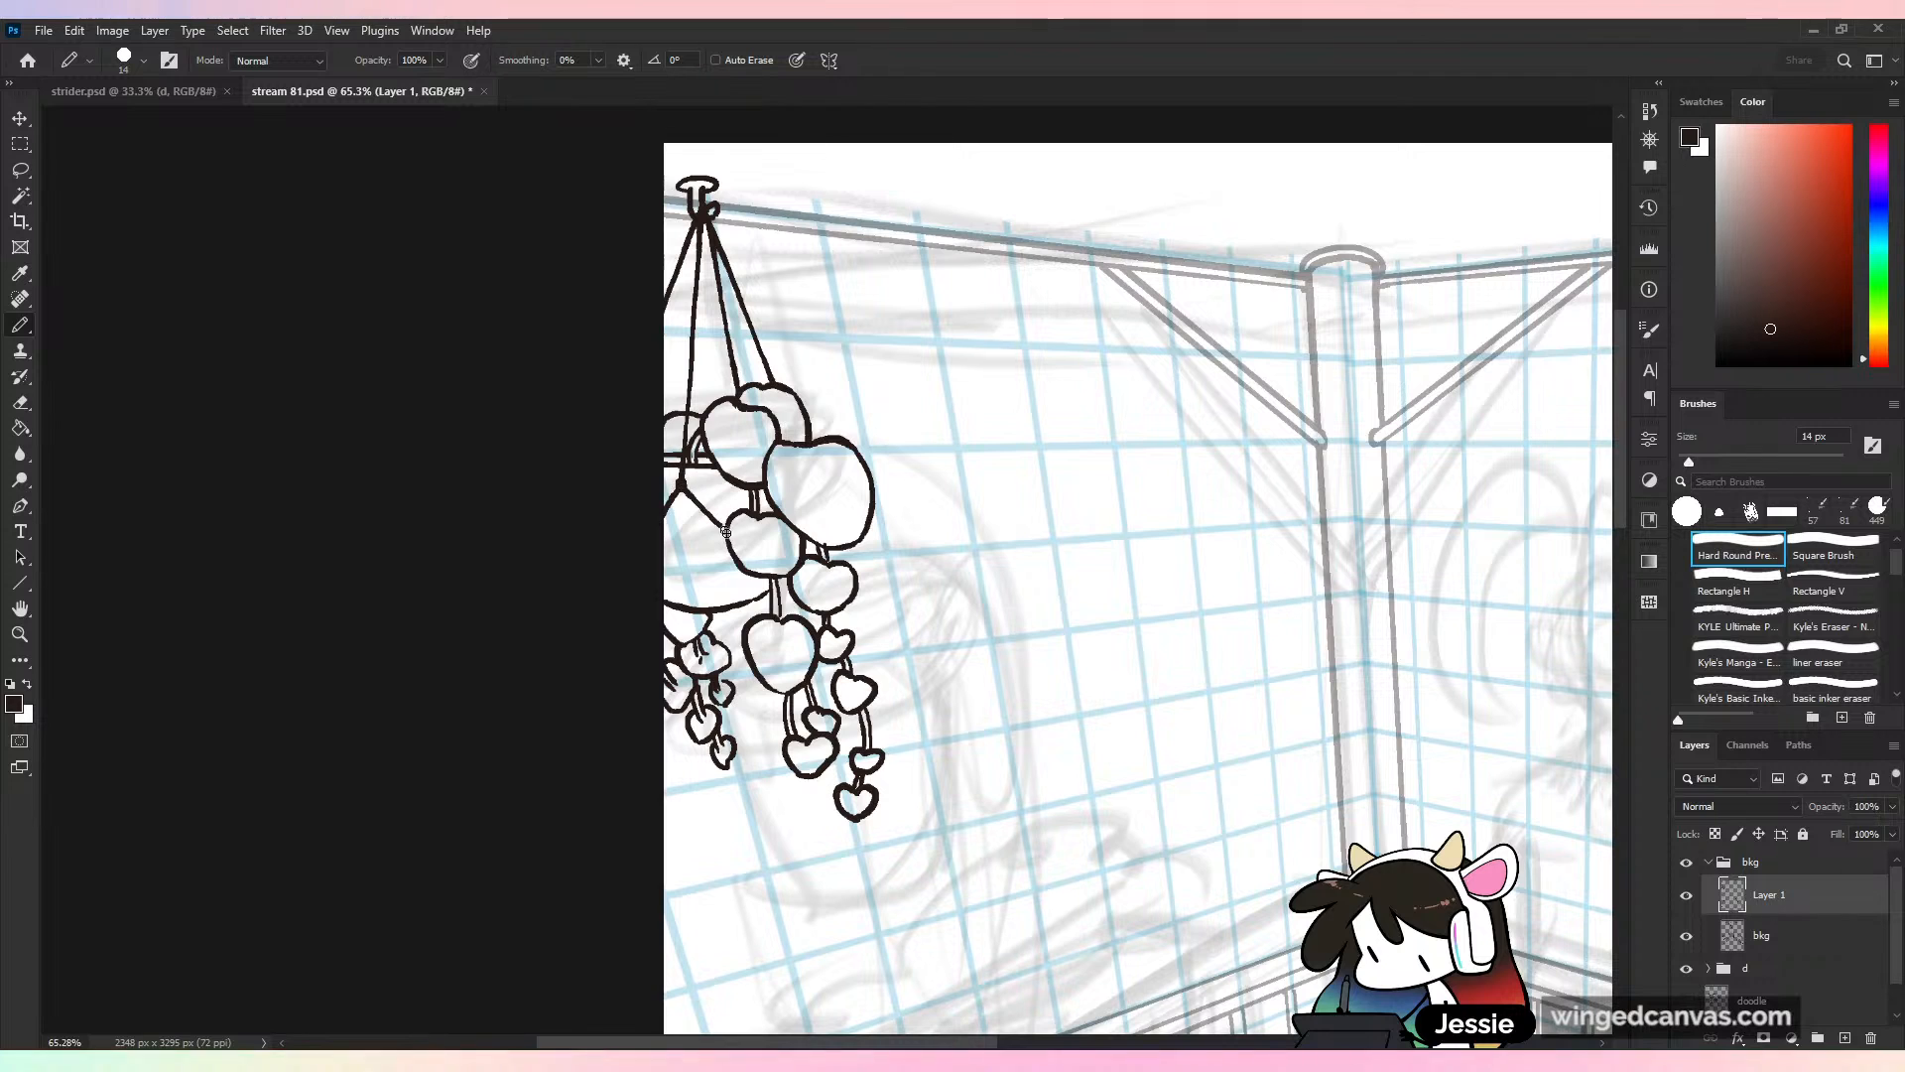
Draw crossing net cords over the front of the hanging pot and save the document
left_click_drag(681, 485, 726, 534)
key("ctrl+z")
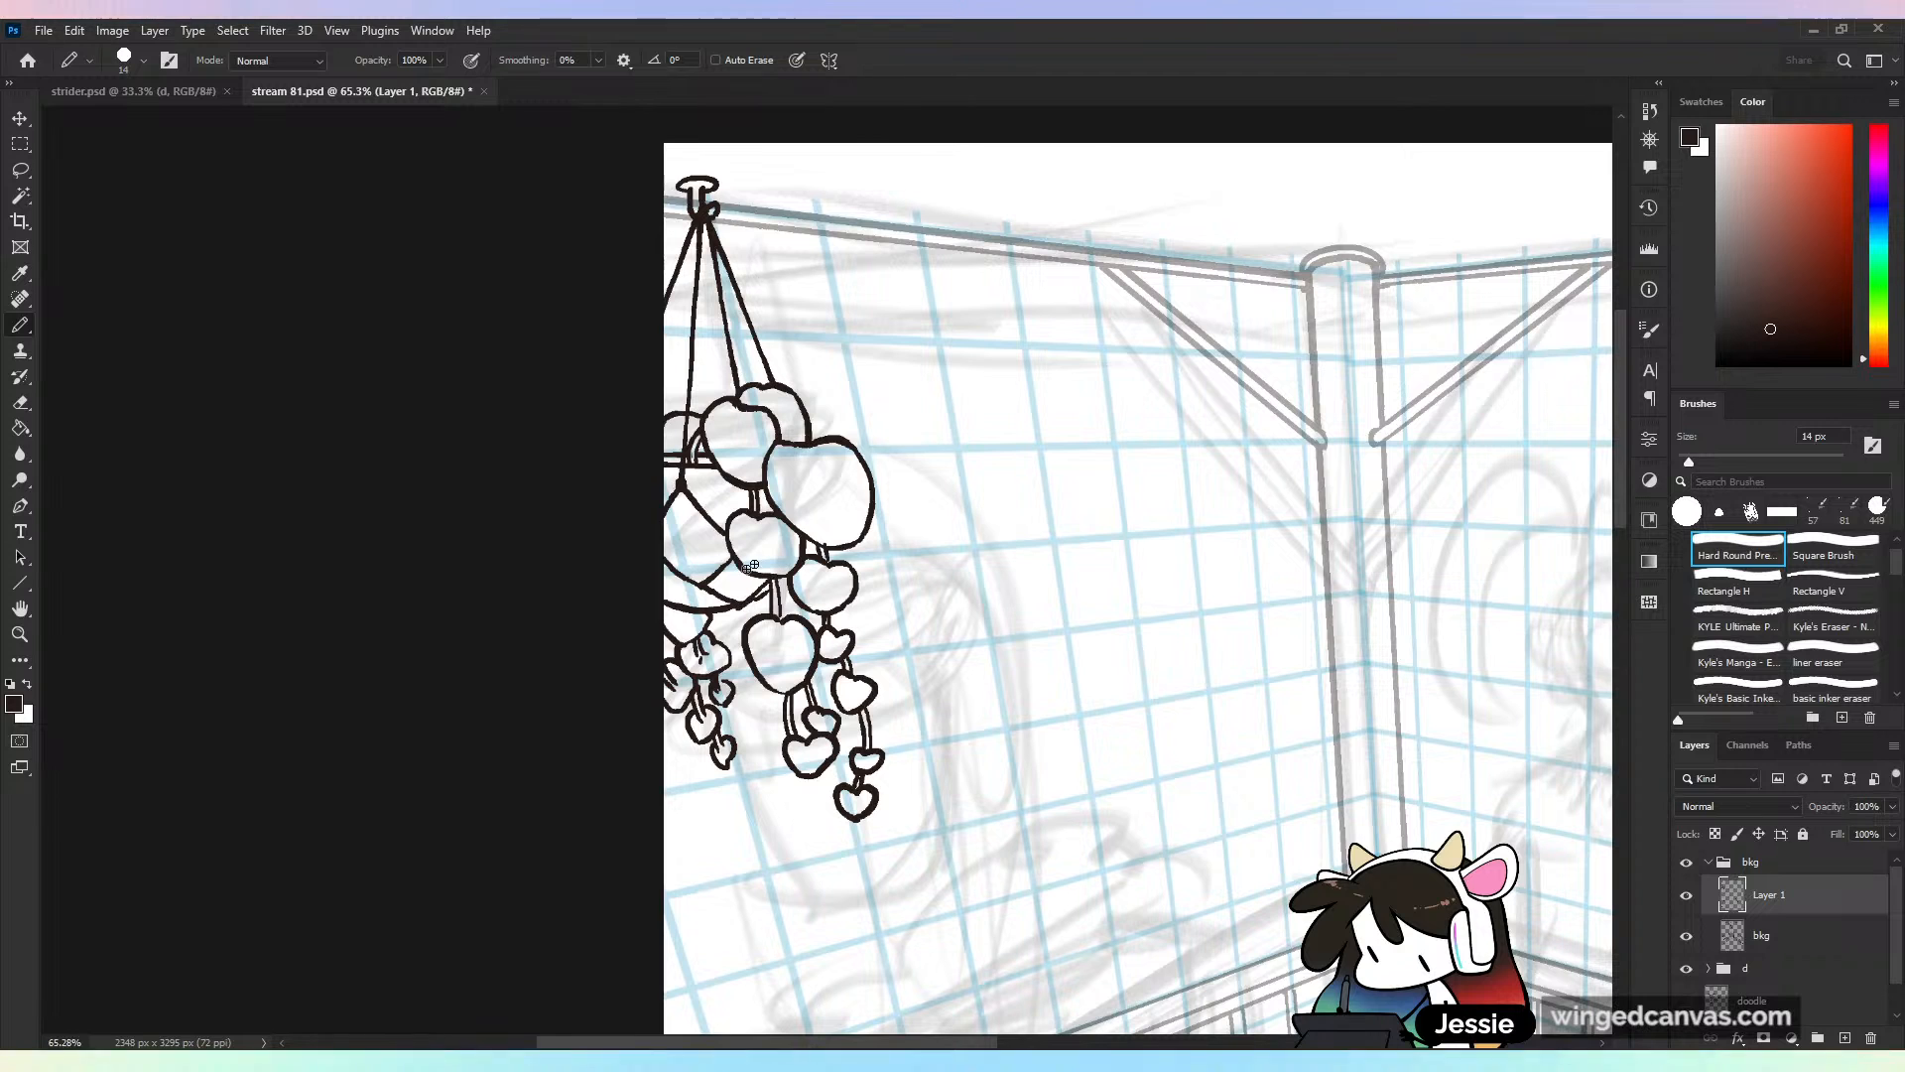
key("ctrl+minus")
key("ctrl+minus")
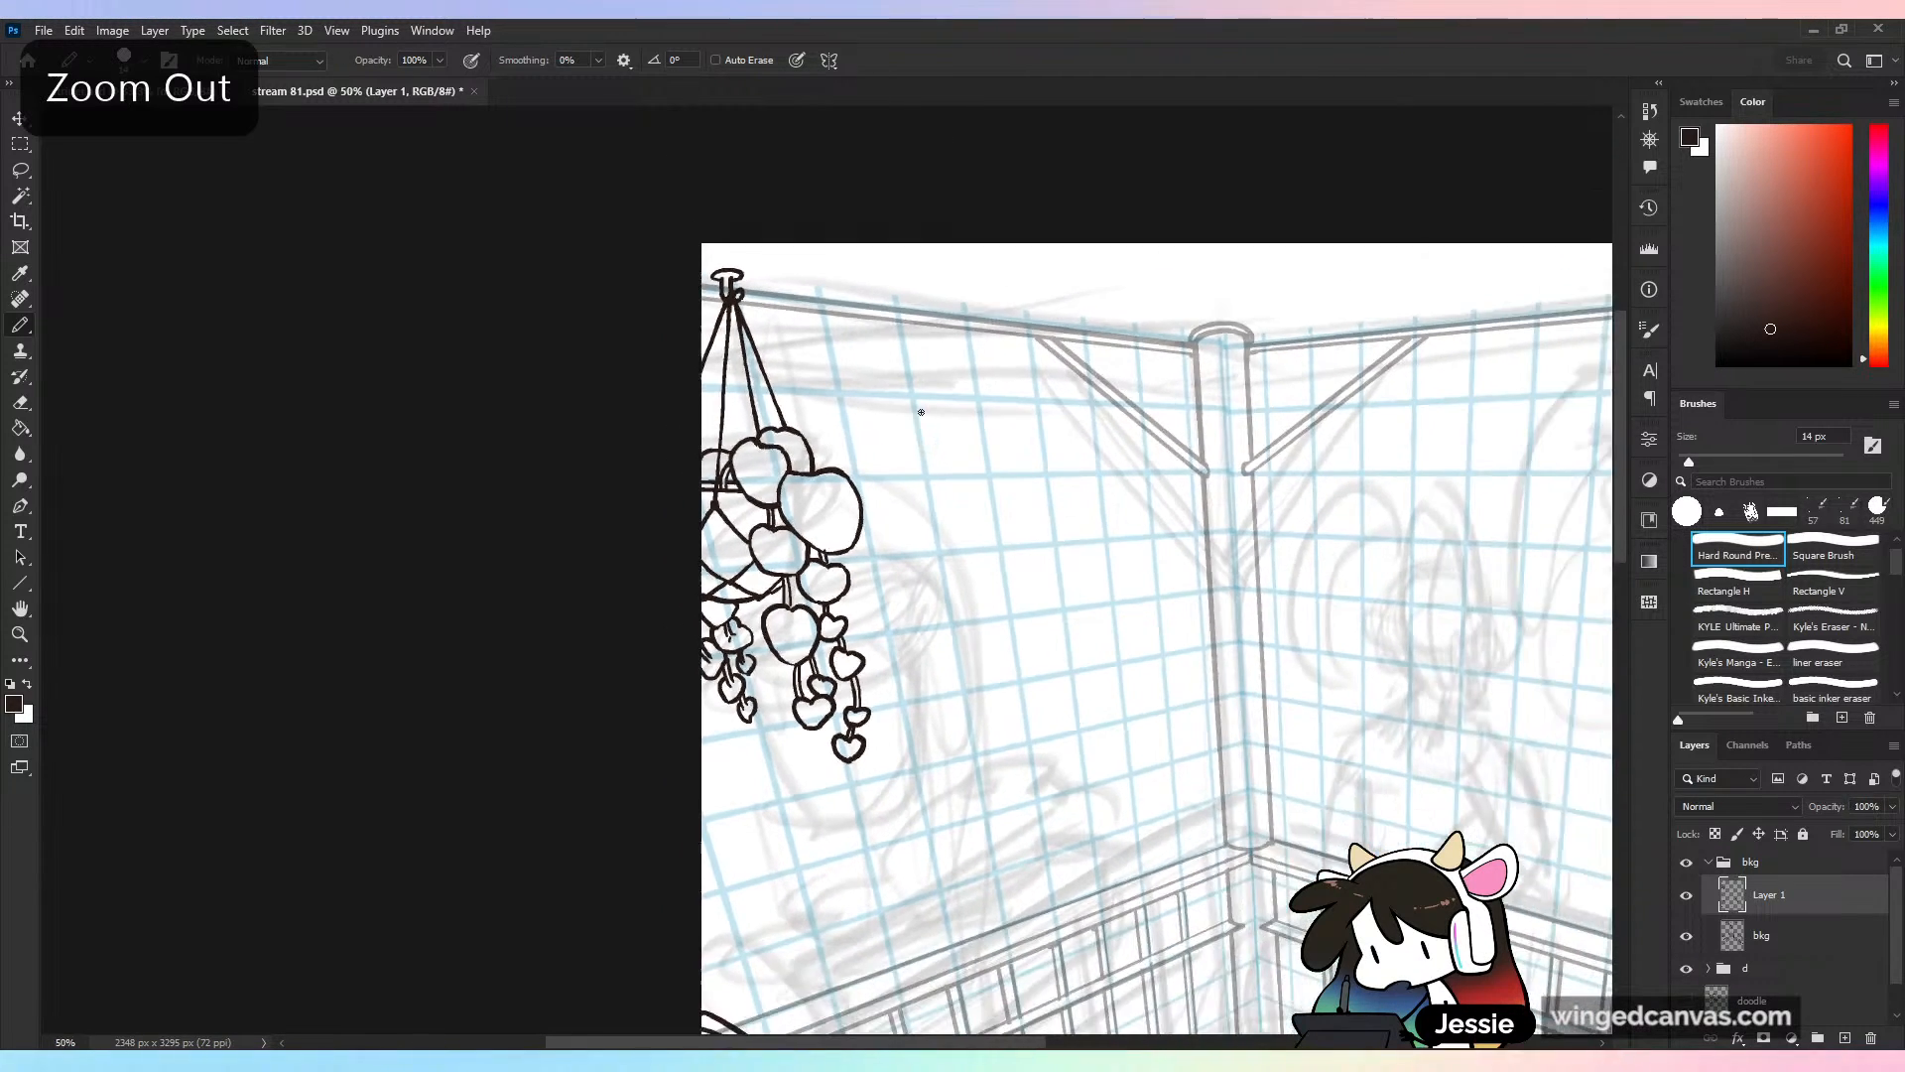
key("ctrl+s")
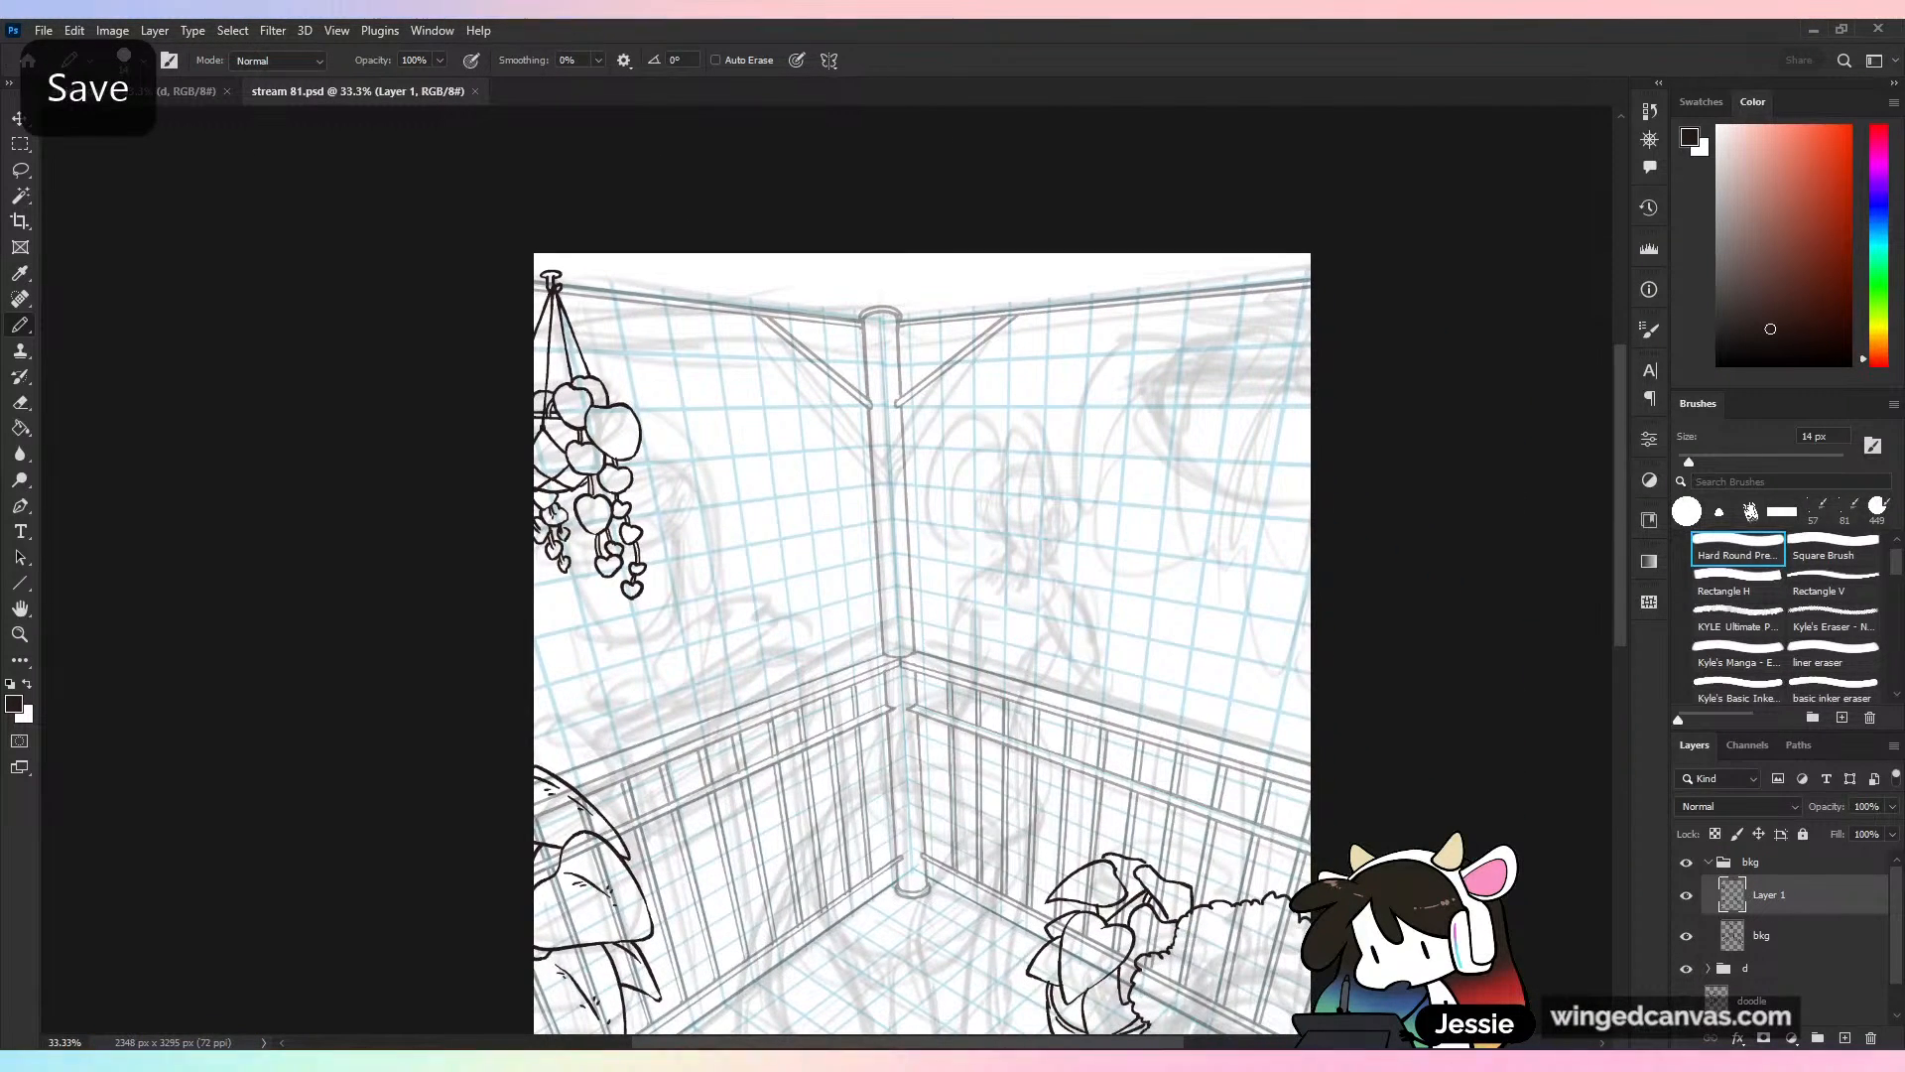
key("ctrl+minus")
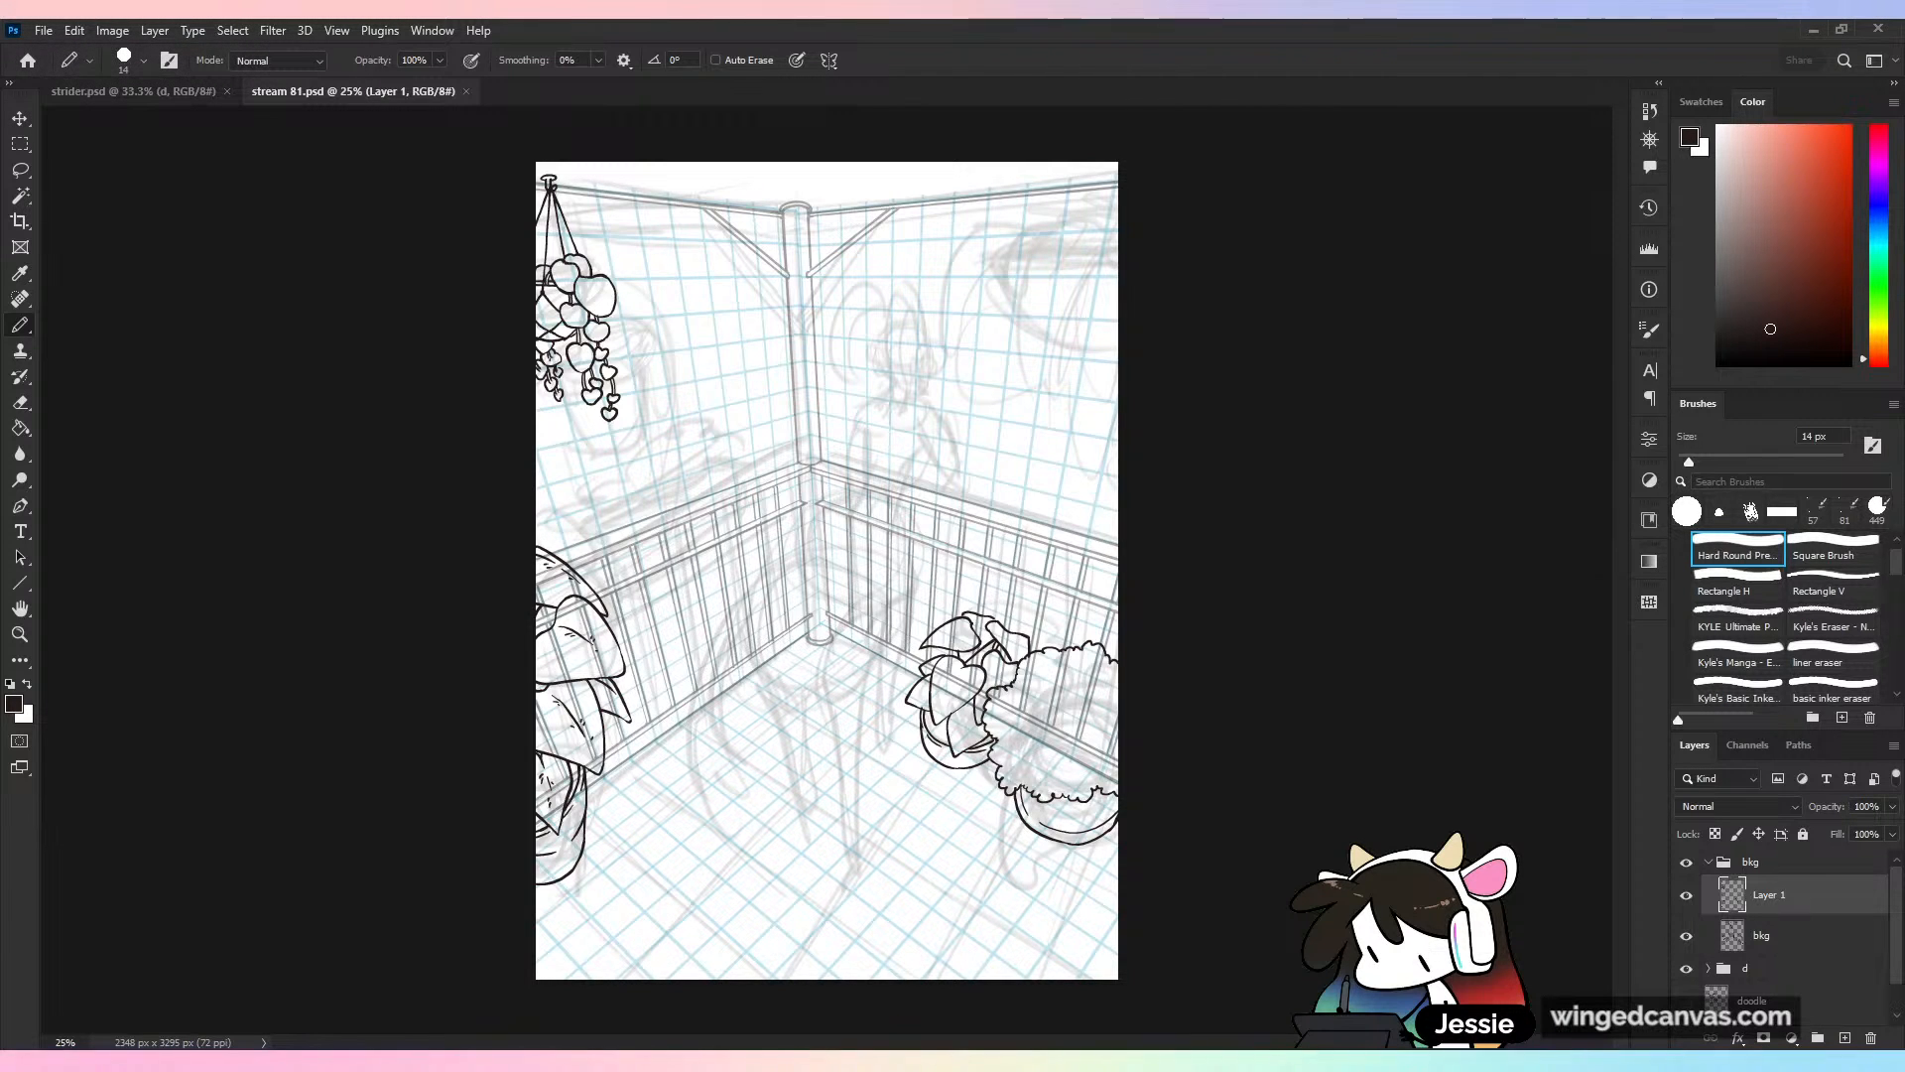
key("ctrl+s")
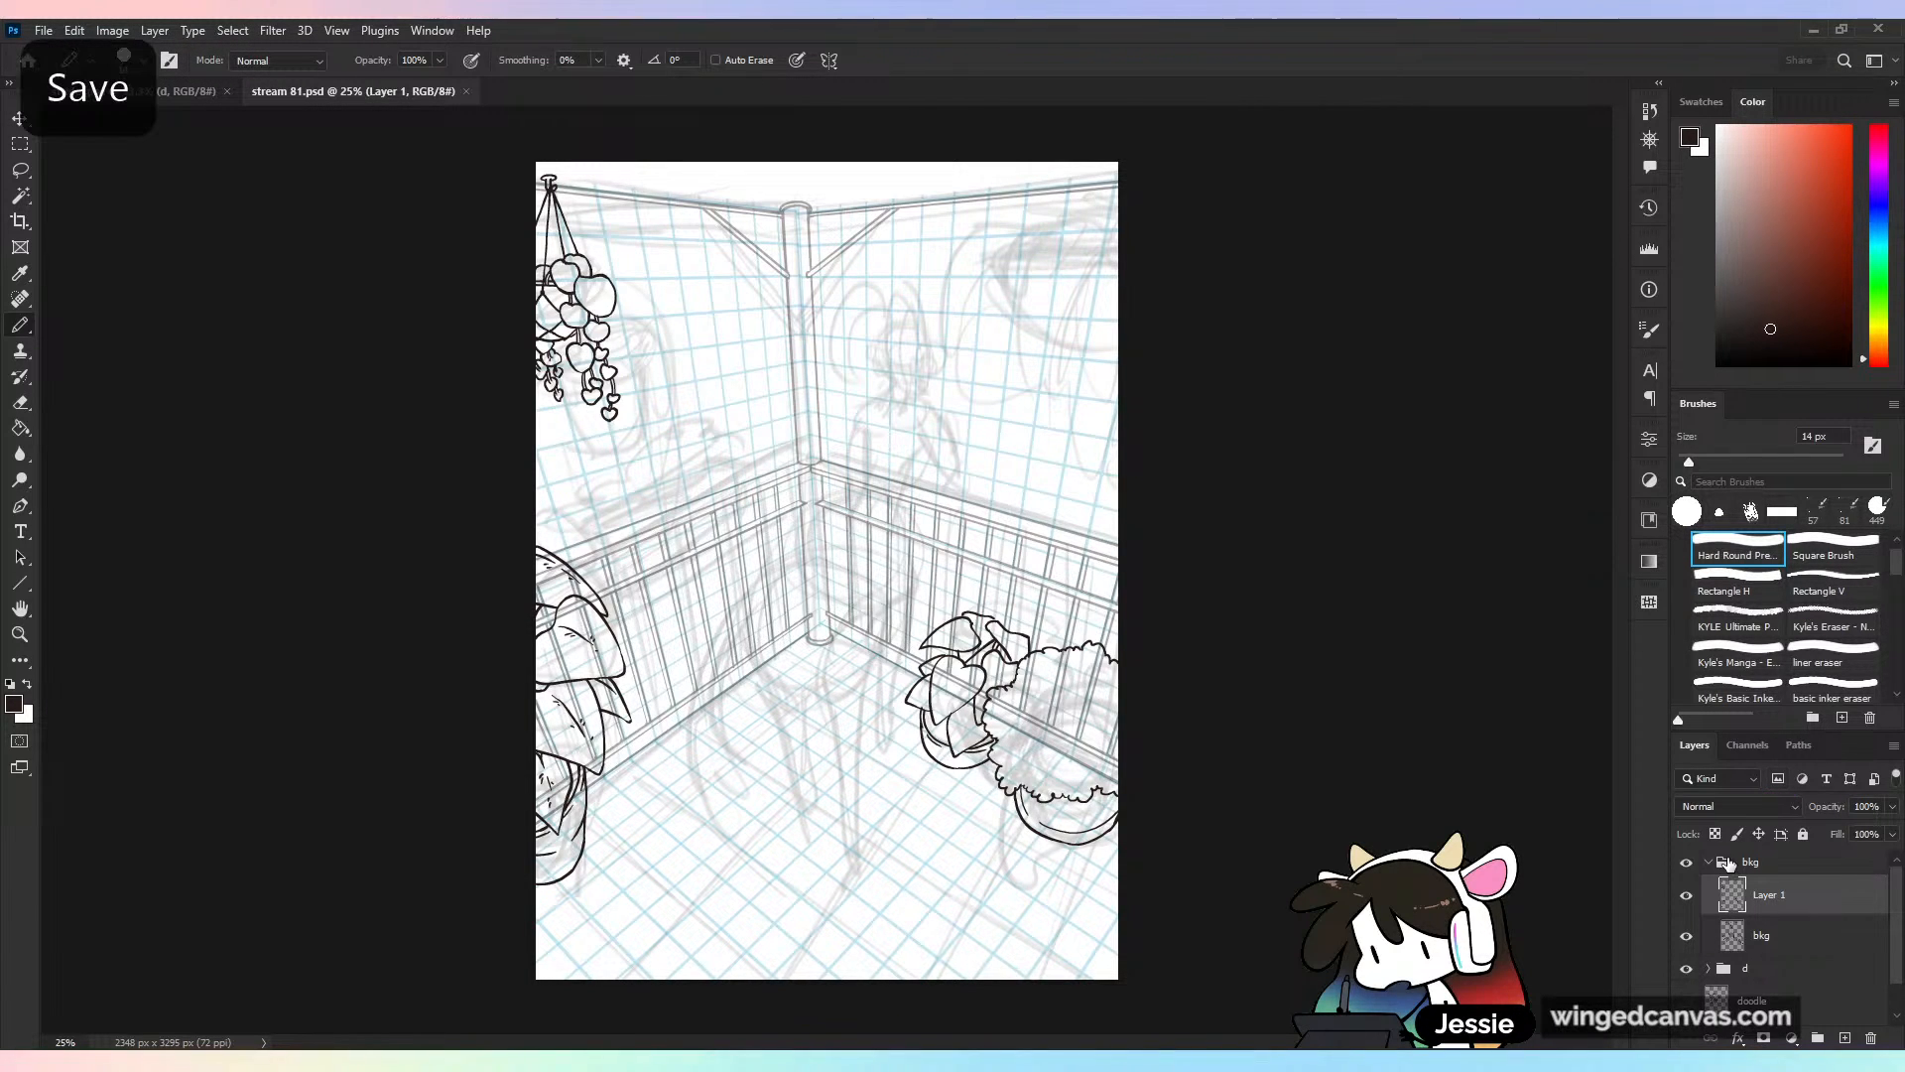
Toggle the visibility of the bkg layer and the d group to examine the line art without the sketch and grid
left_click(1686, 936)
left_click(1686, 936)
left_click(1687, 970)
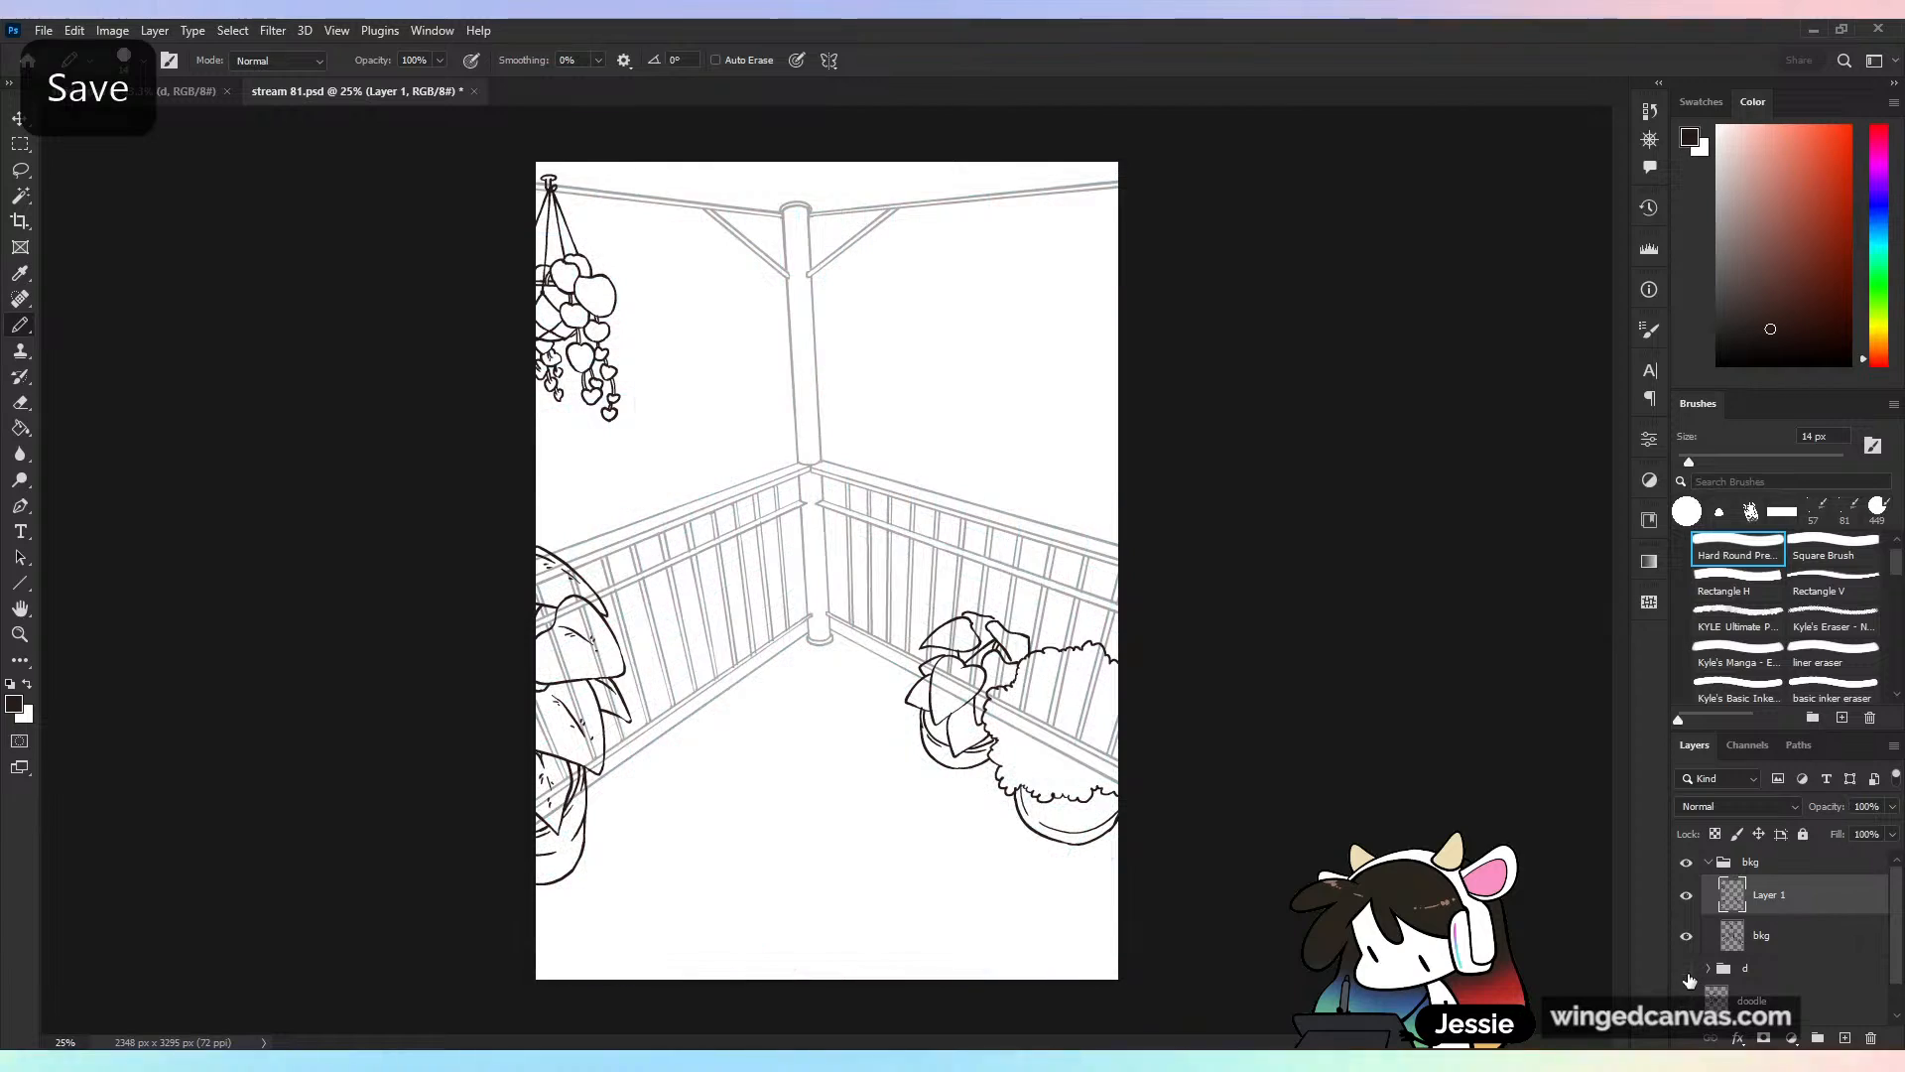
left_click(1687, 970)
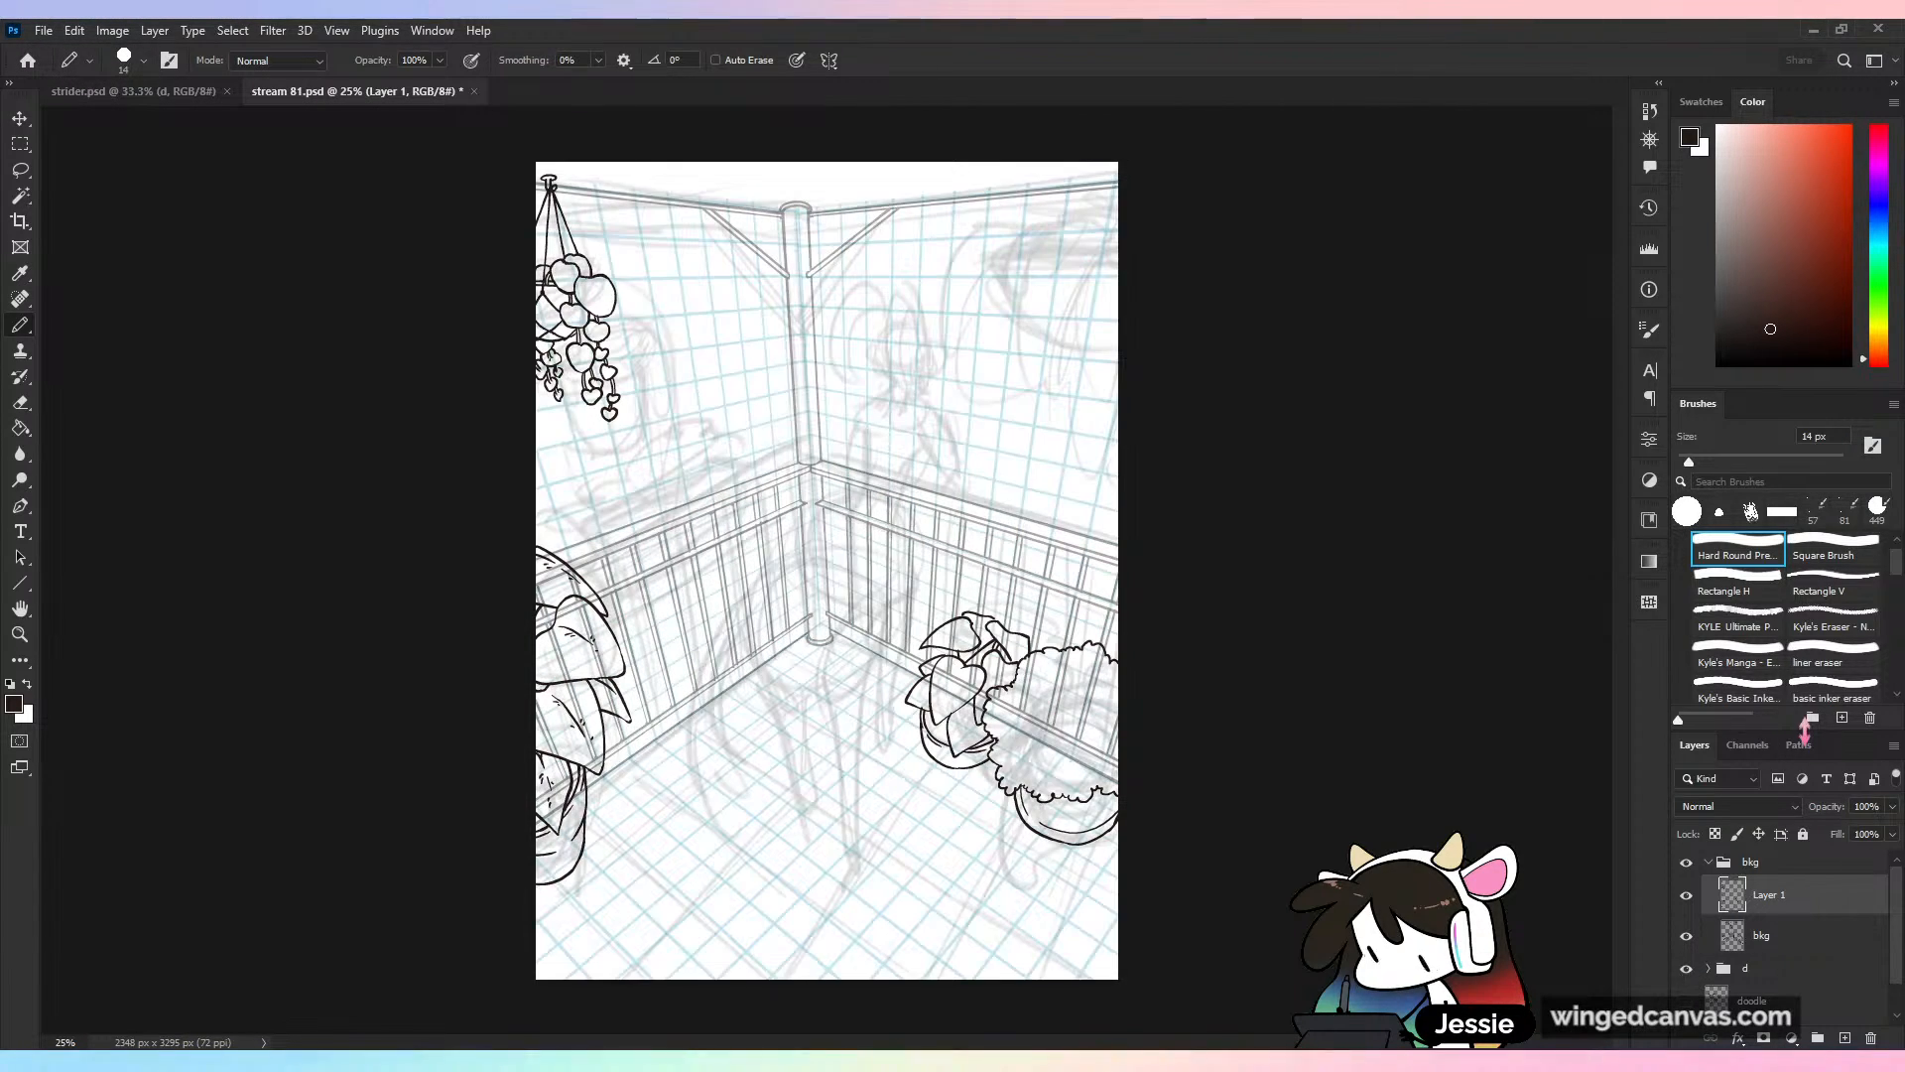
scroll(826, 569, "up", 5)
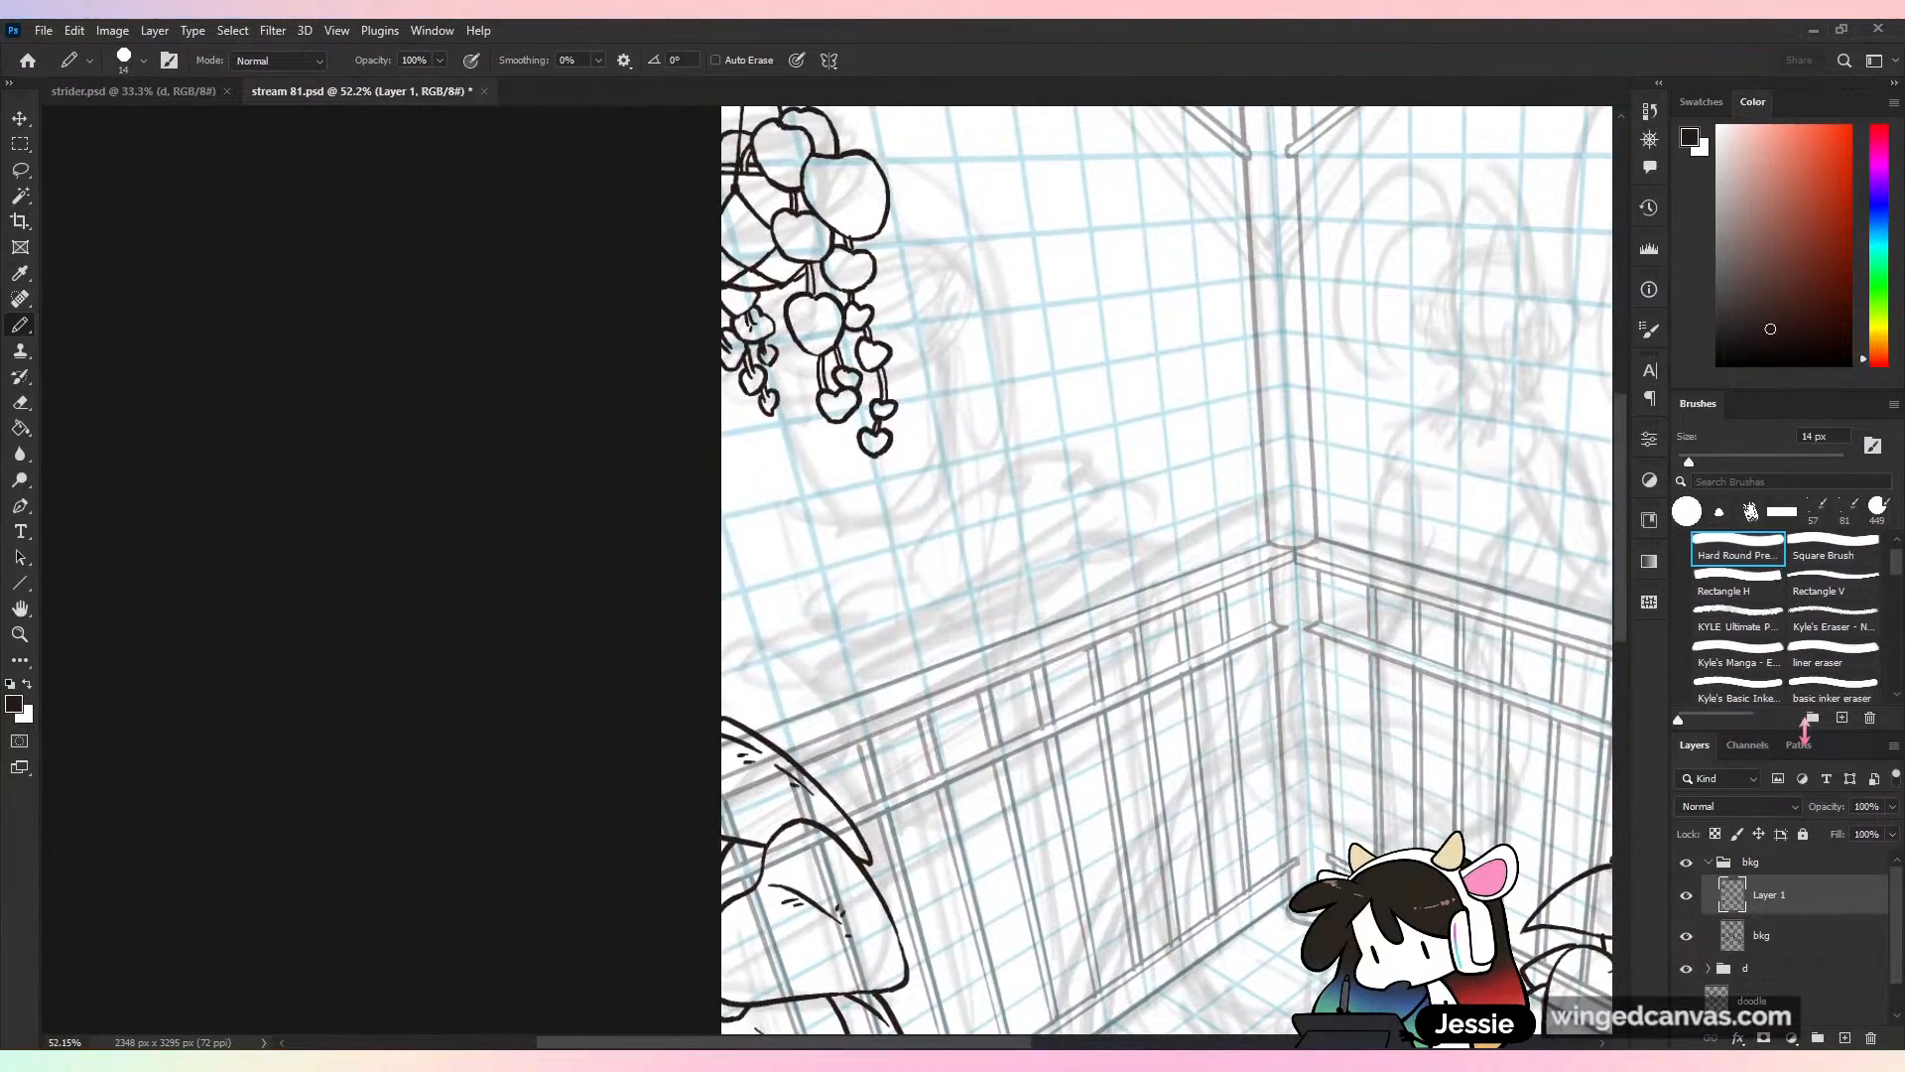
left_click_drag(1167, 570, 917, 588)
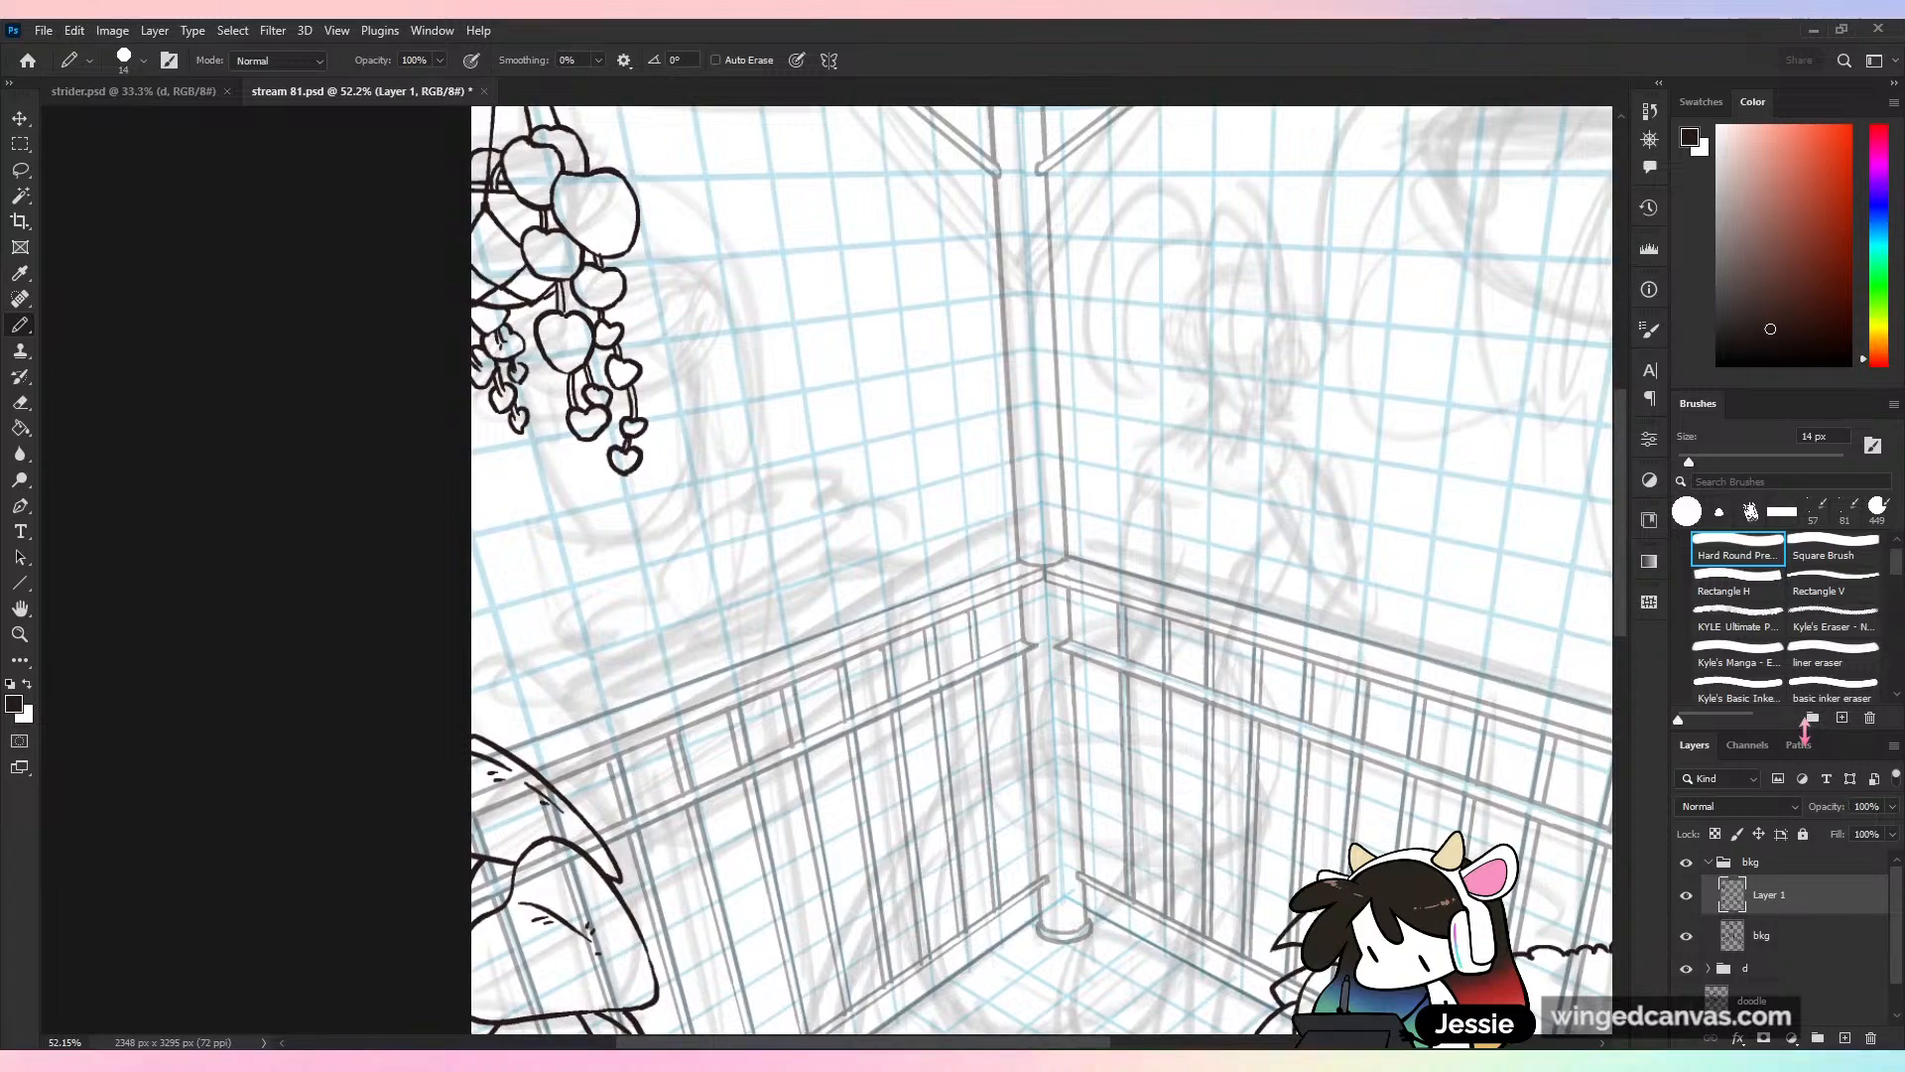
key("ctrl+plus")
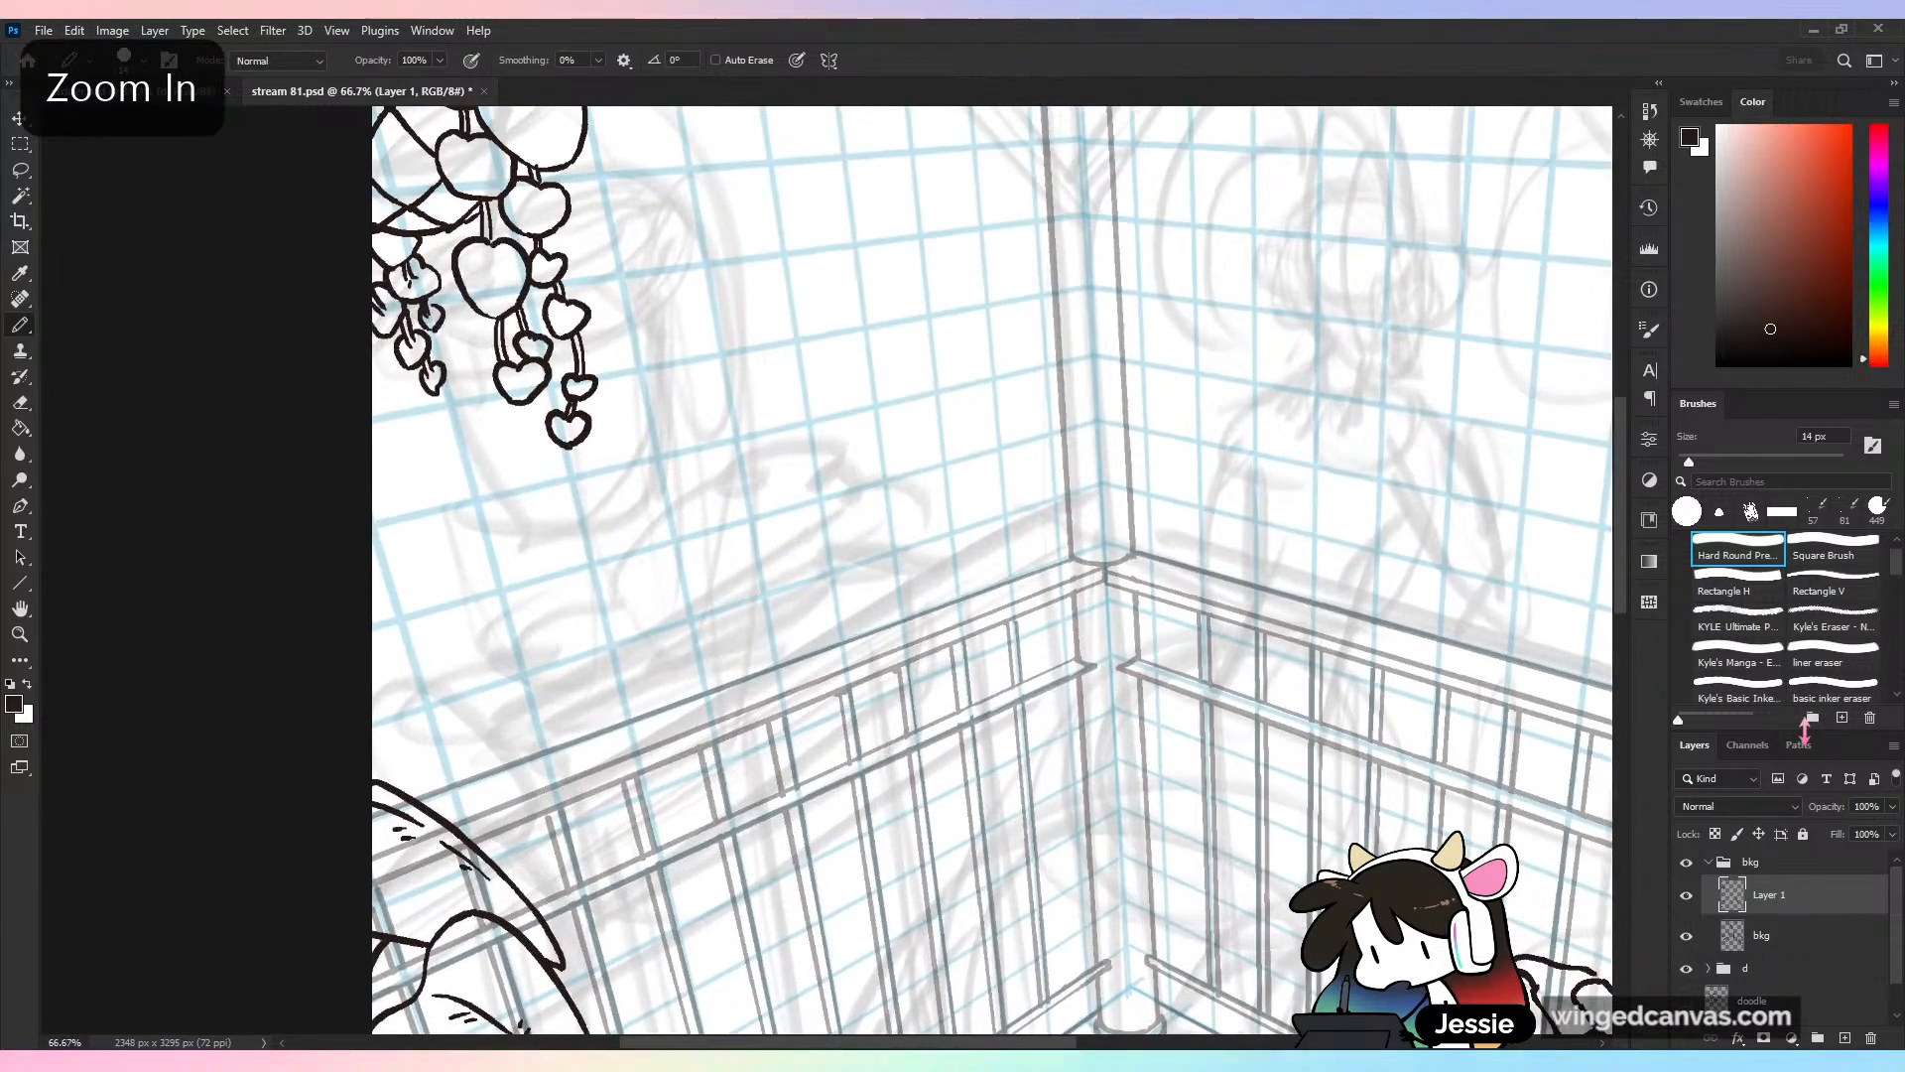
Save the document
key("ctrl+minus")
key("ctrl+s")
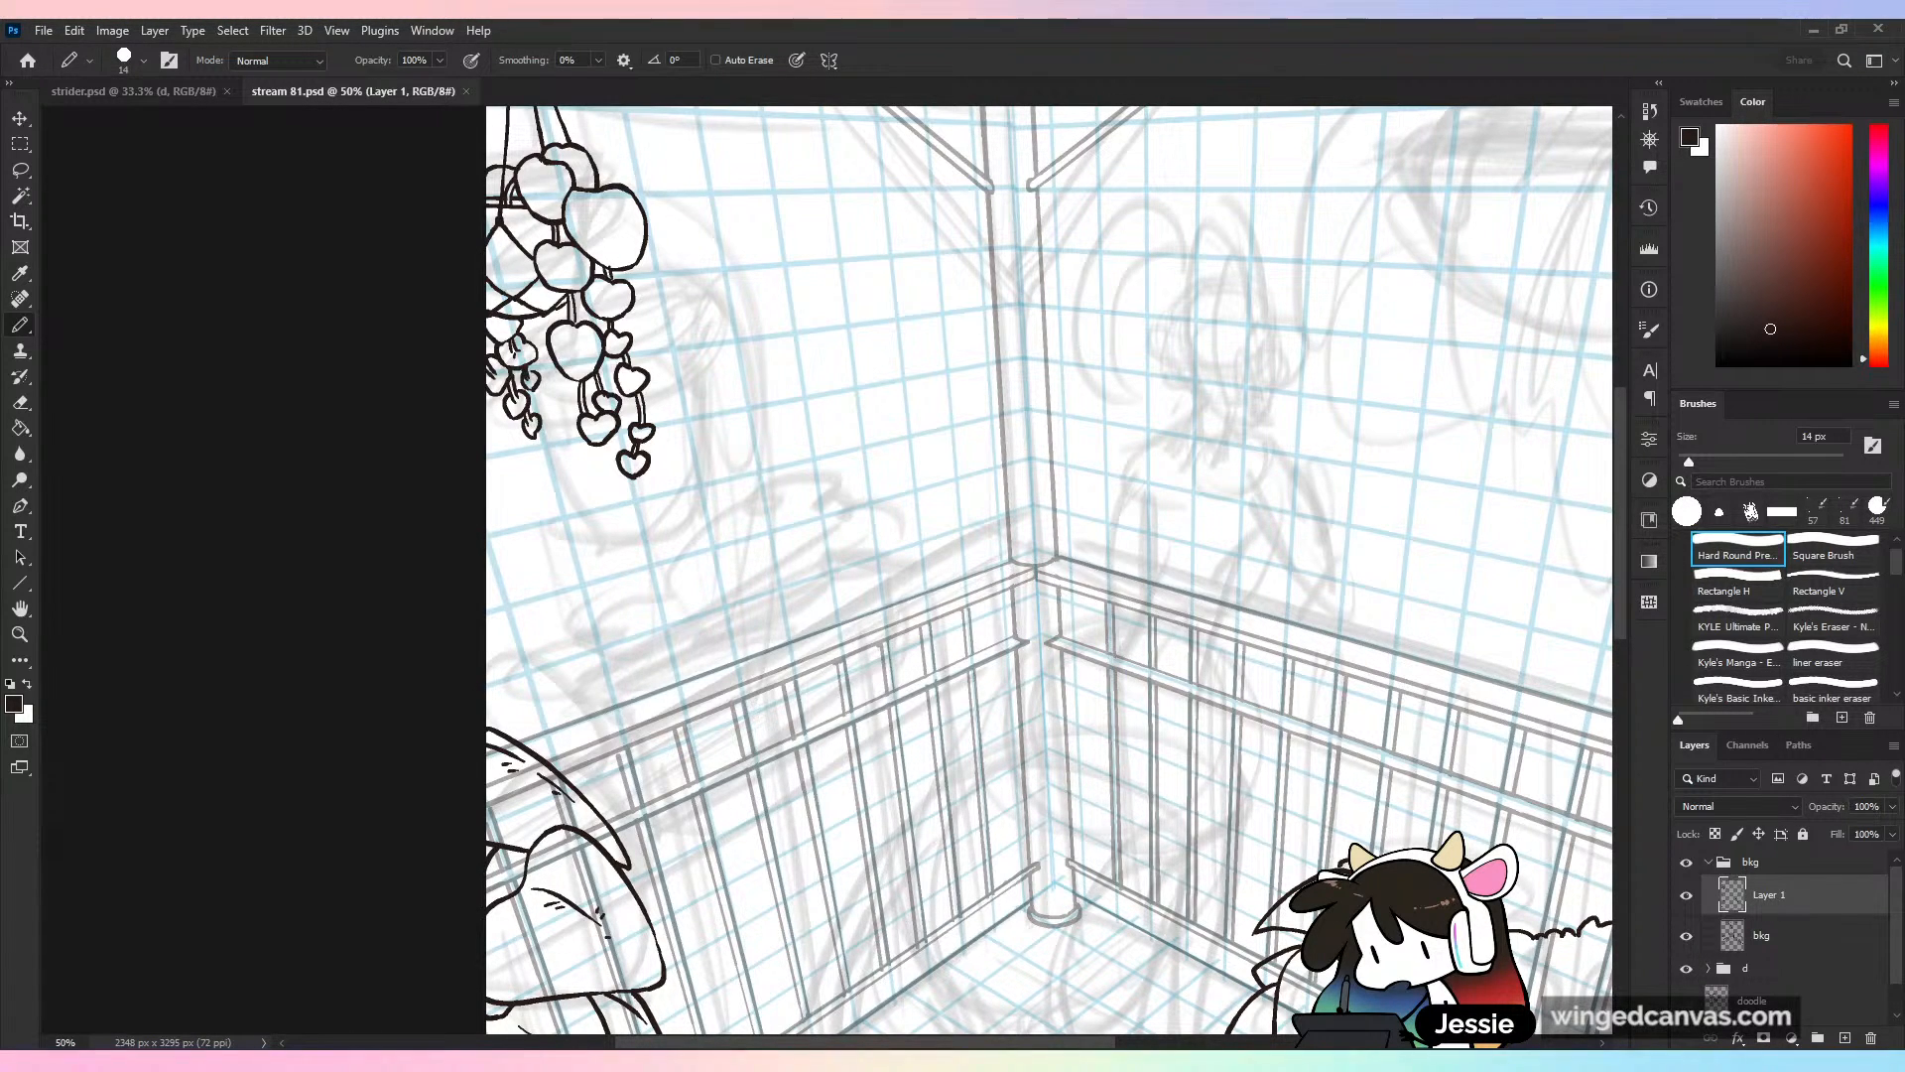
scroll(692, 415, "up", 2)
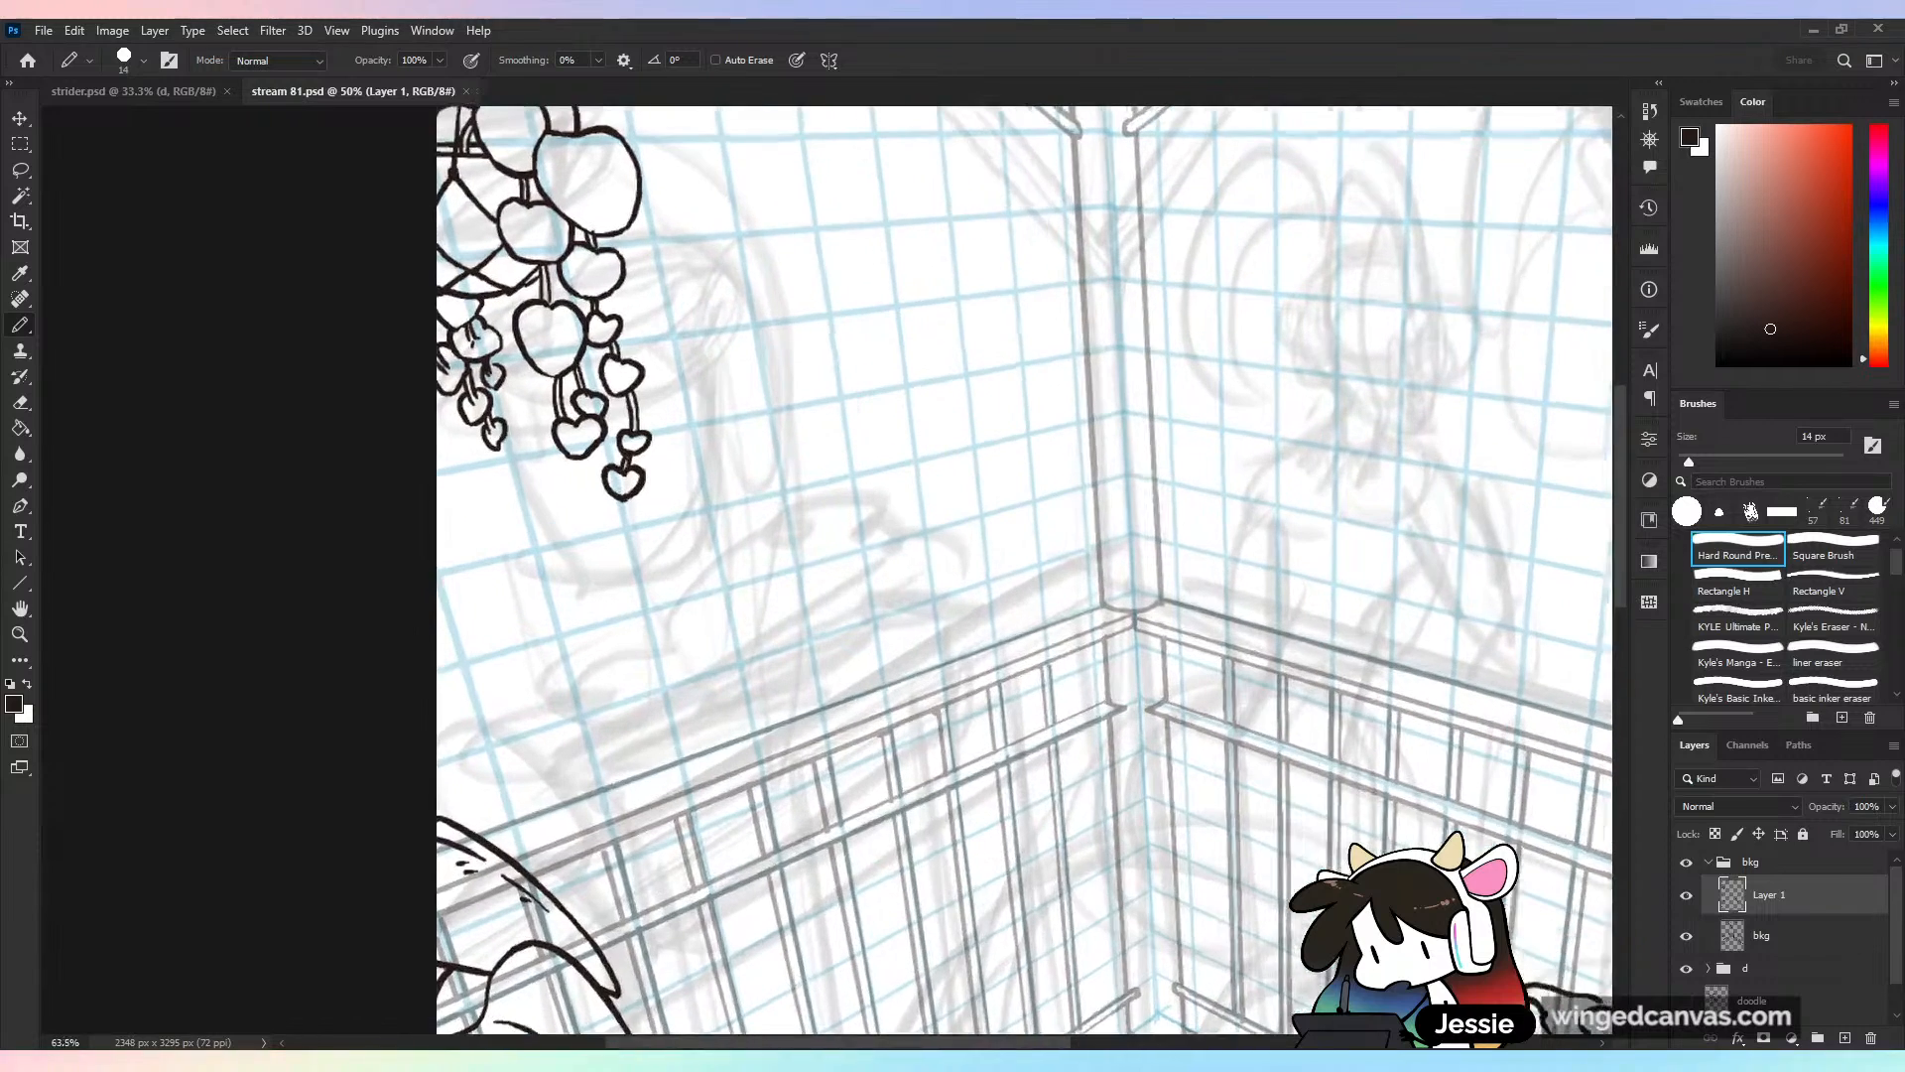
left_click_drag(637, 273, 799, 491)
key("ctrl+z")
mouse_move(724, 405)
left_mouse_down()
mouse_move(832, 440)
mouse_move(779, 400)
mouse_move(840, 518)
left_mouse_up()
left_click(812, 416)
key("ctrl+z")
key("ctrl+z")
key("ctrl+z")
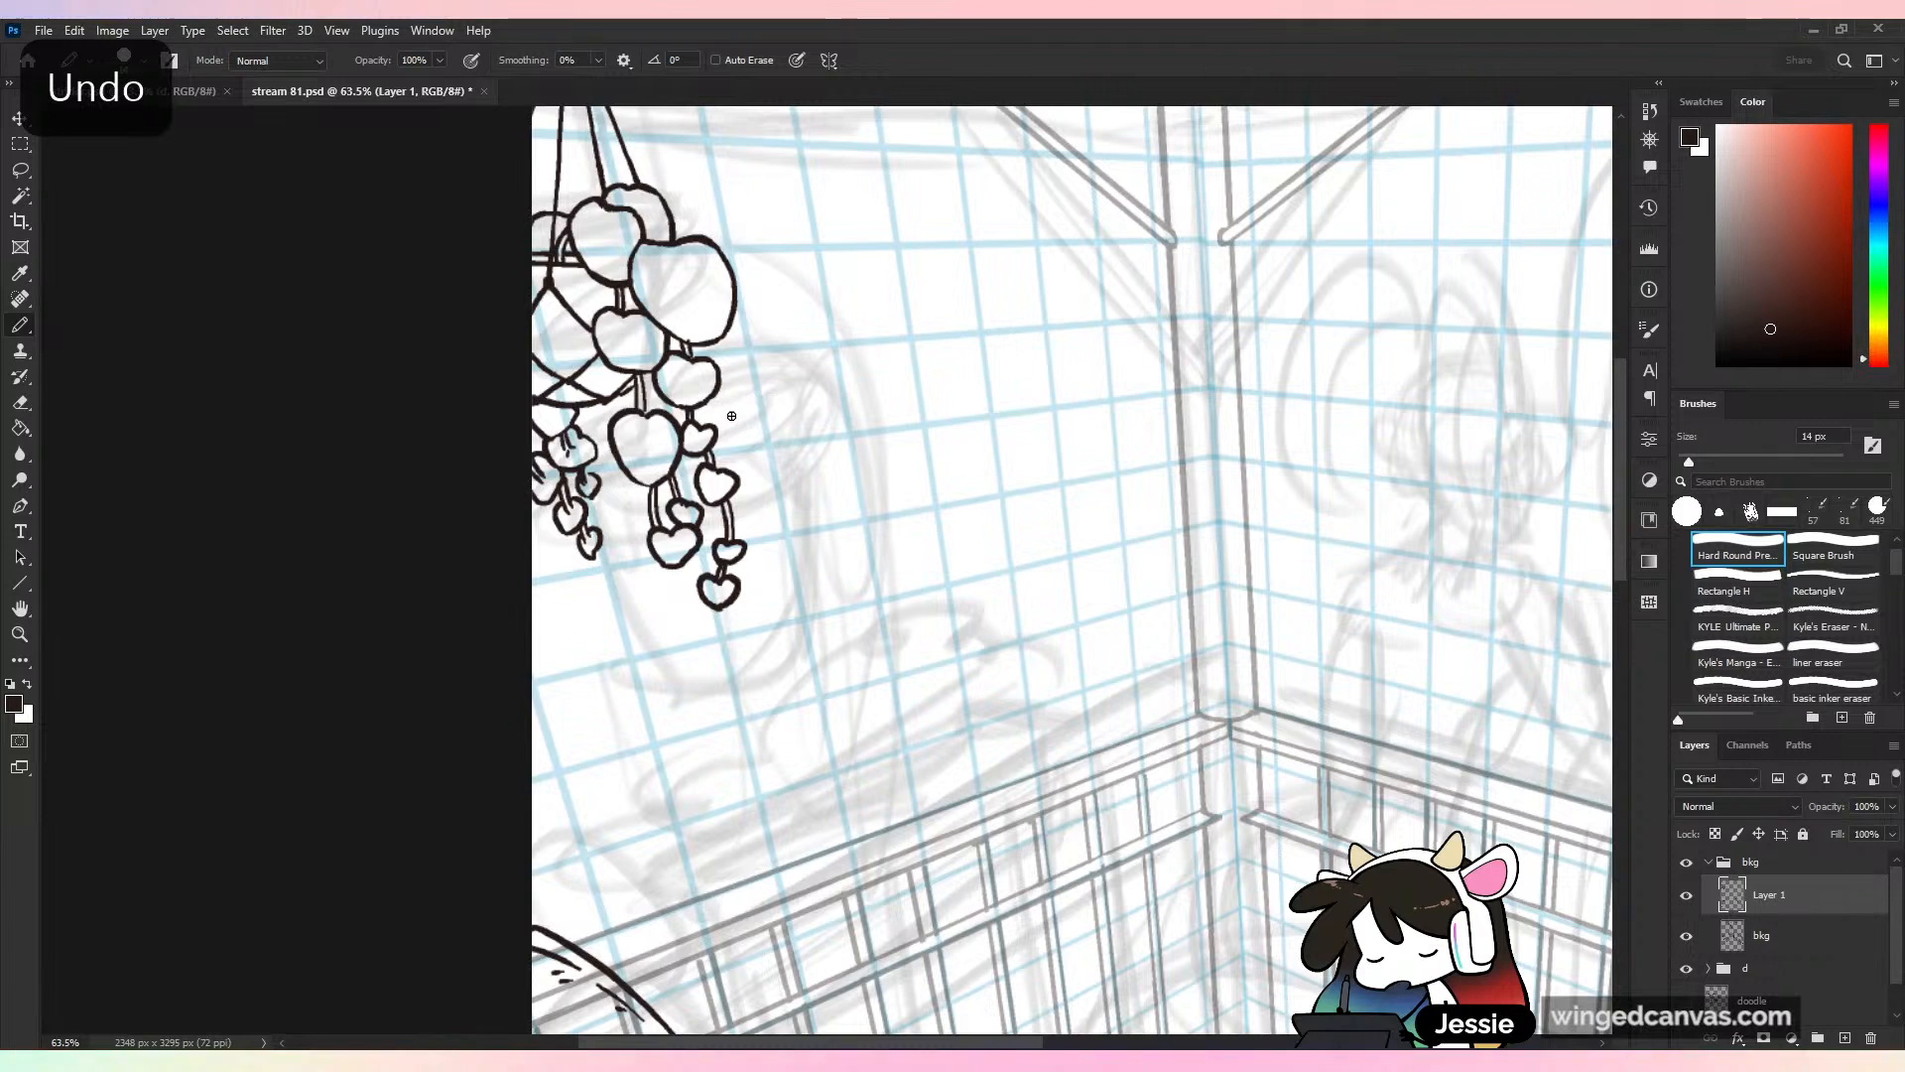
mouse_move(730, 409)
left_mouse_down()
mouse_move(780, 421)
mouse_move(818, 675)
left_mouse_up()
key("ctrl+z")
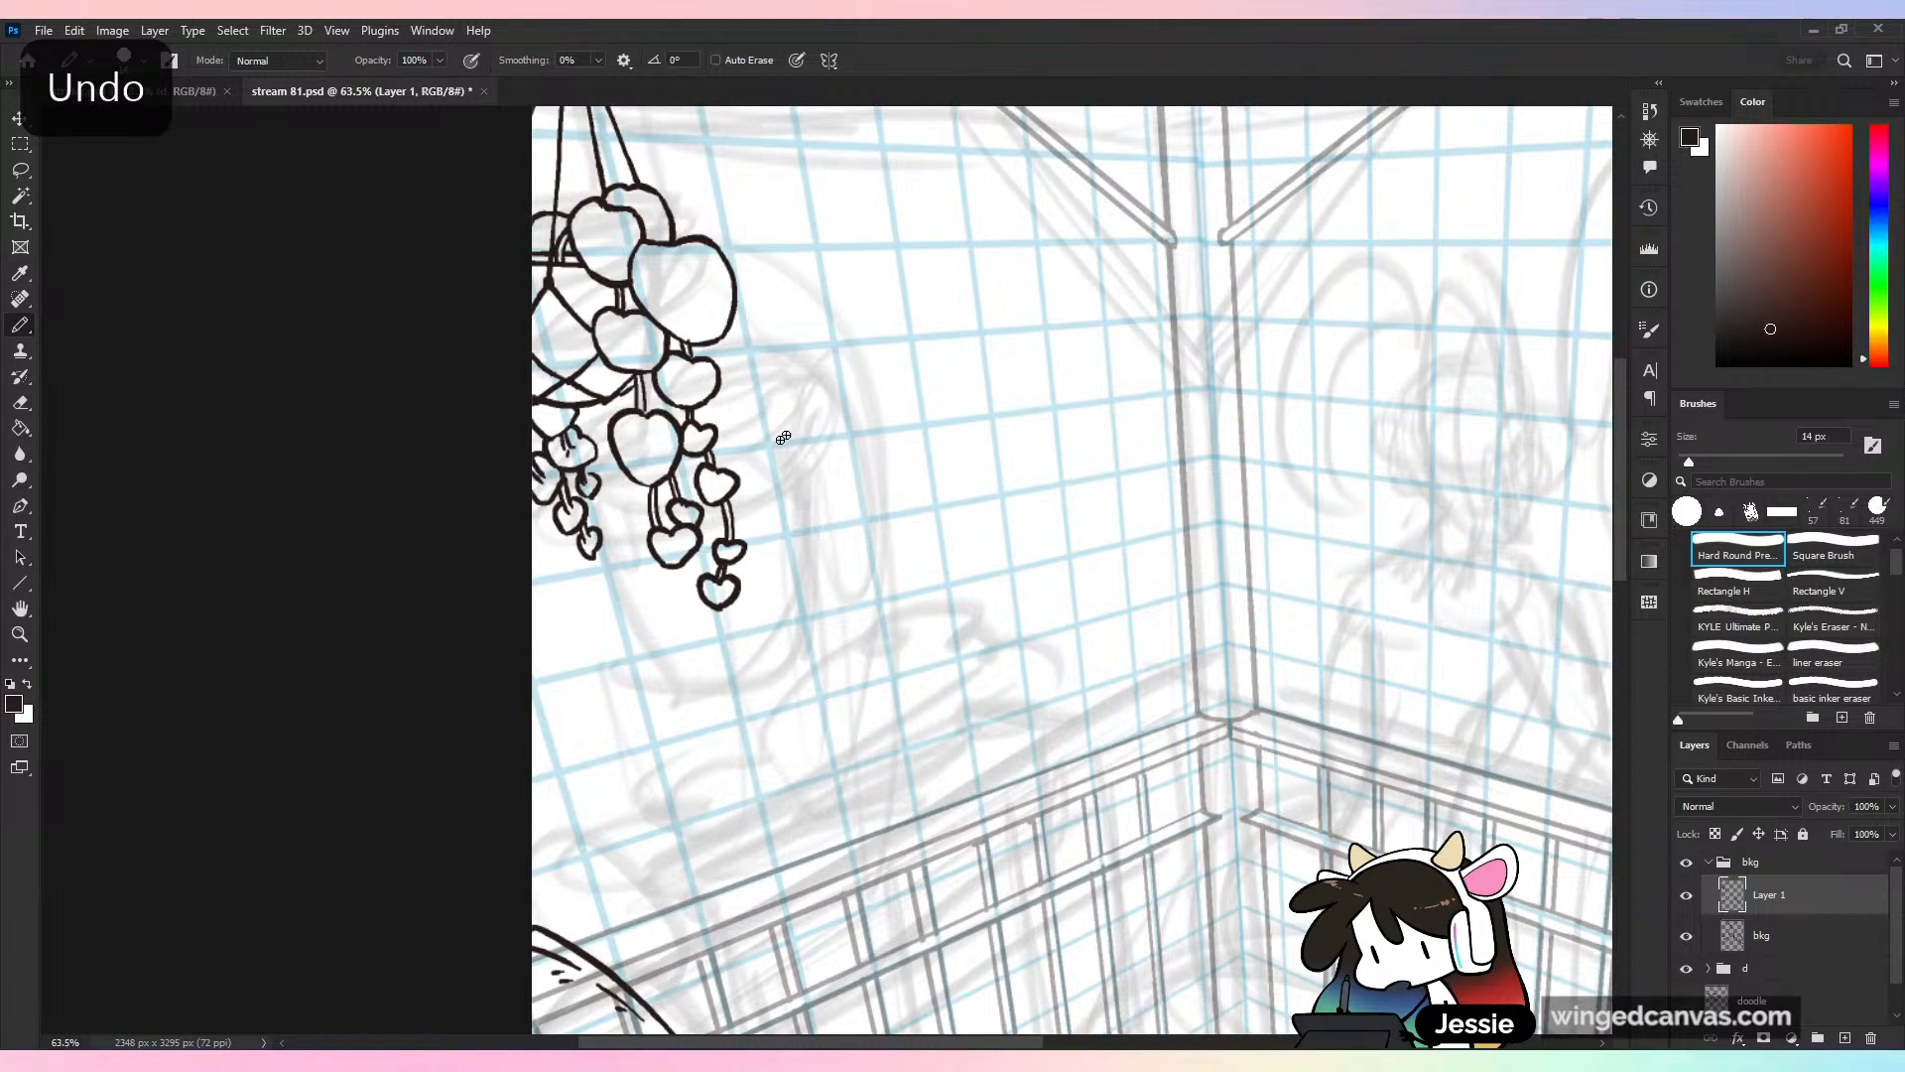
Draw a thin, flat elliptical outline extending sideways from behind the lower heart leaves of the hanging plant
left_click_drag(734, 480, 823, 434)
key("ctrl+z")
left_click_drag(736, 484, 843, 454)
key("ctrl+z")
key("ctrl+z")
left_click_drag(740, 486, 806, 455)
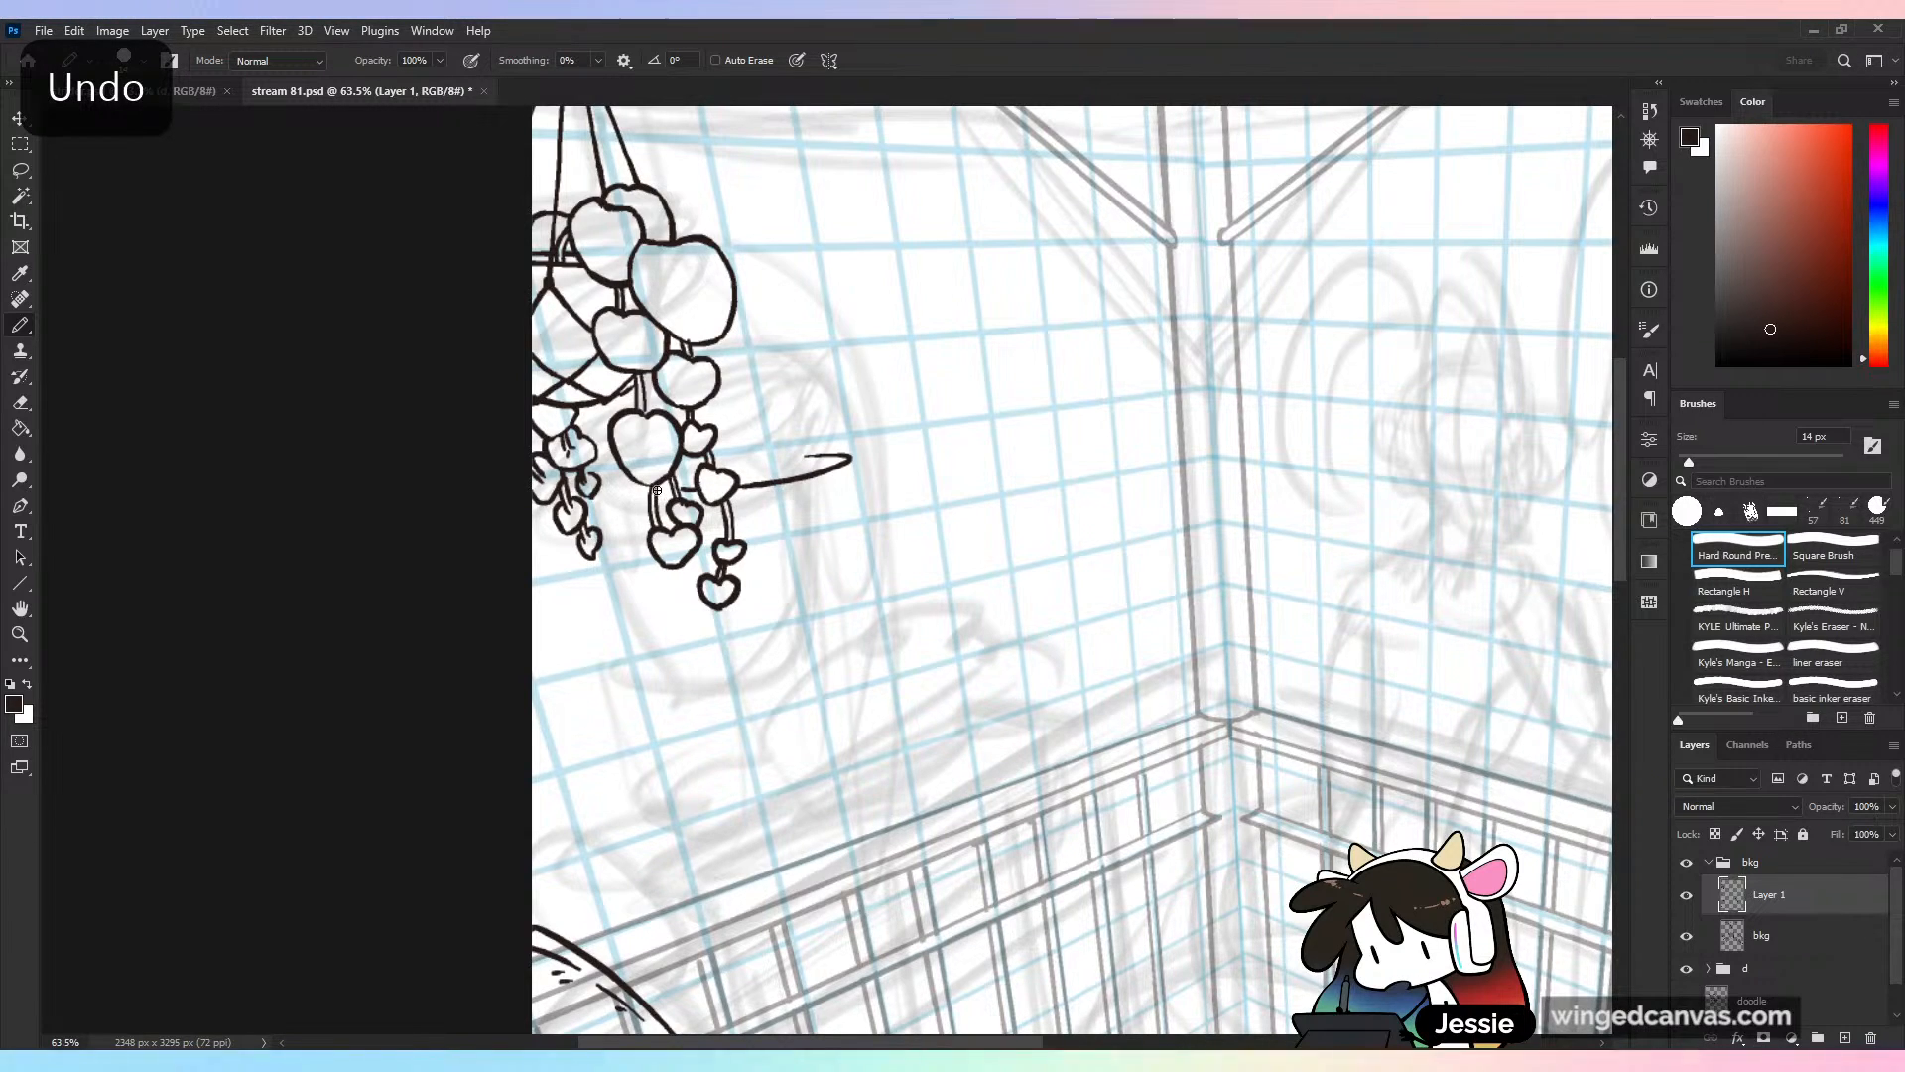
key("ctrl+minus")
key("ctrl+plus")
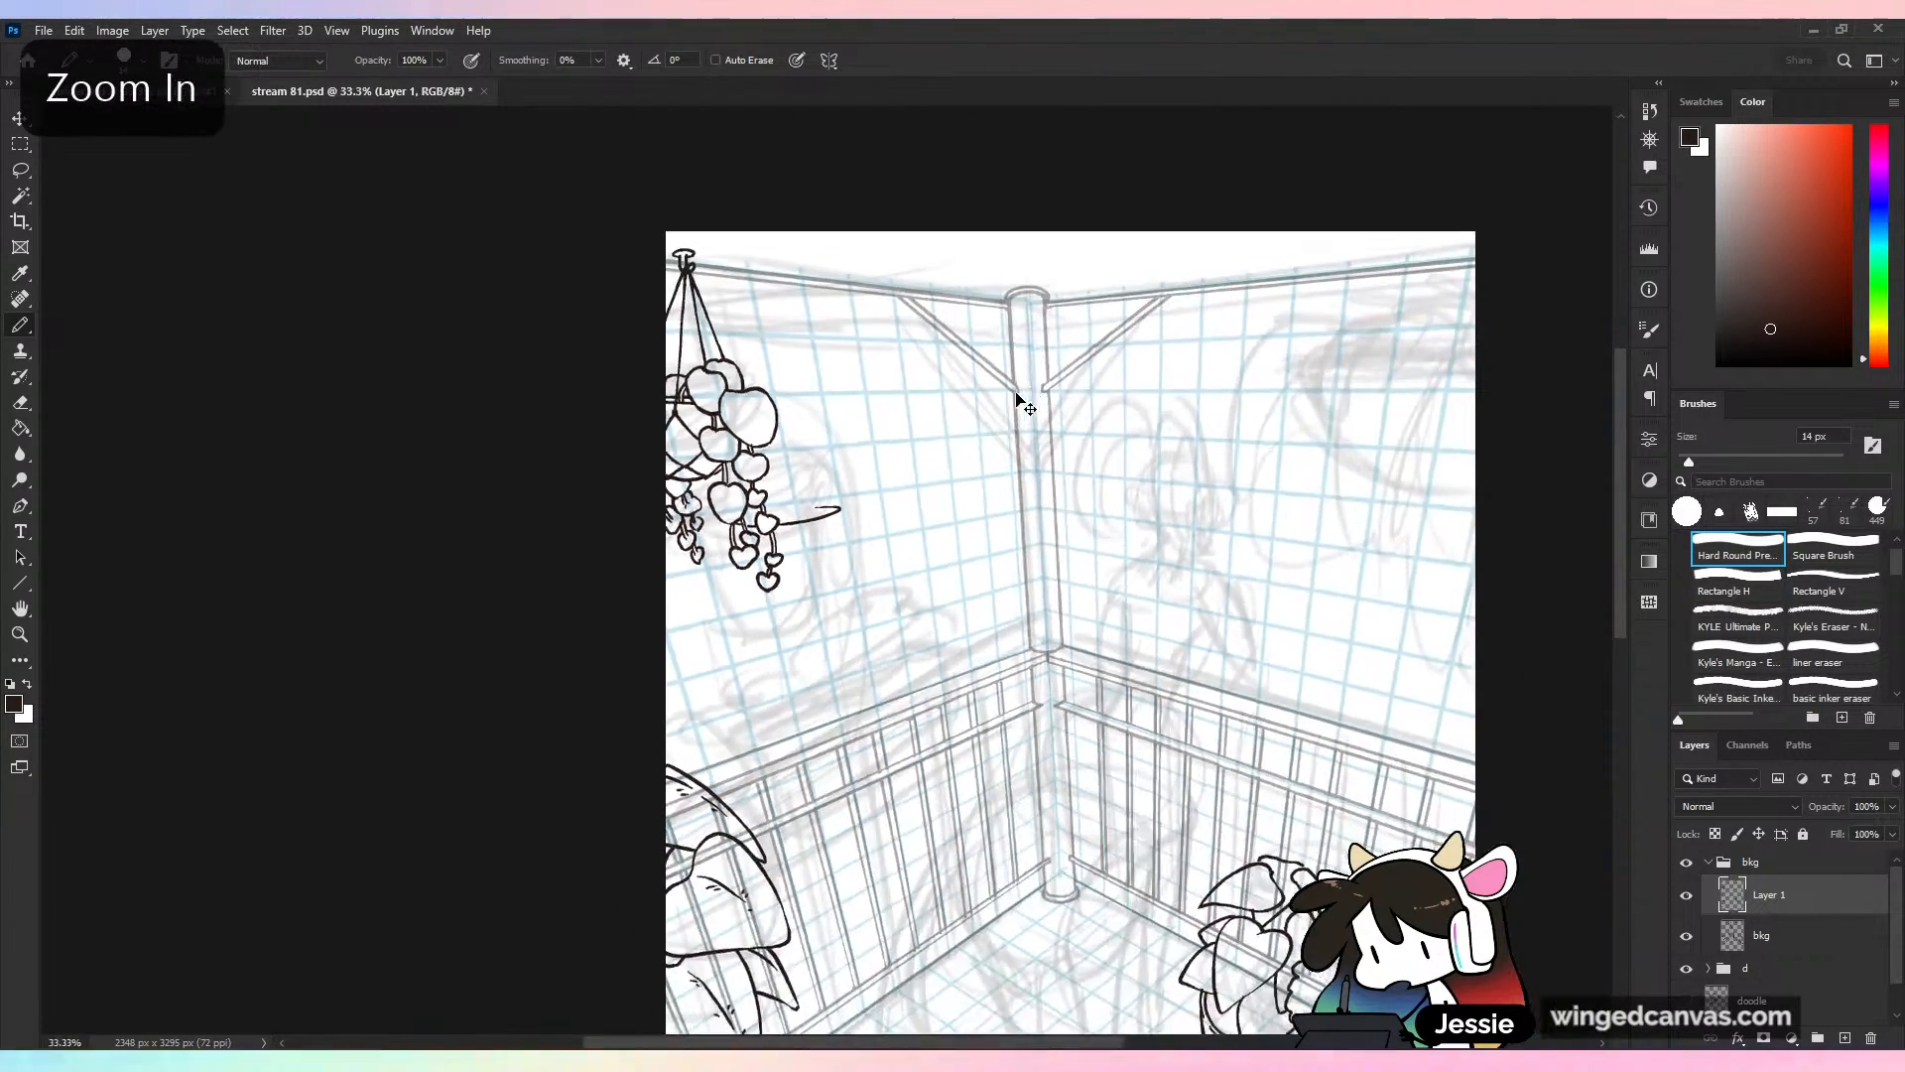
mouse_move(721, 451)
left_mouse_down()
mouse_move(846, 465)
mouse_move(776, 446)
mouse_move(820, 445)
left_mouse_up()
key("ctrl+z")
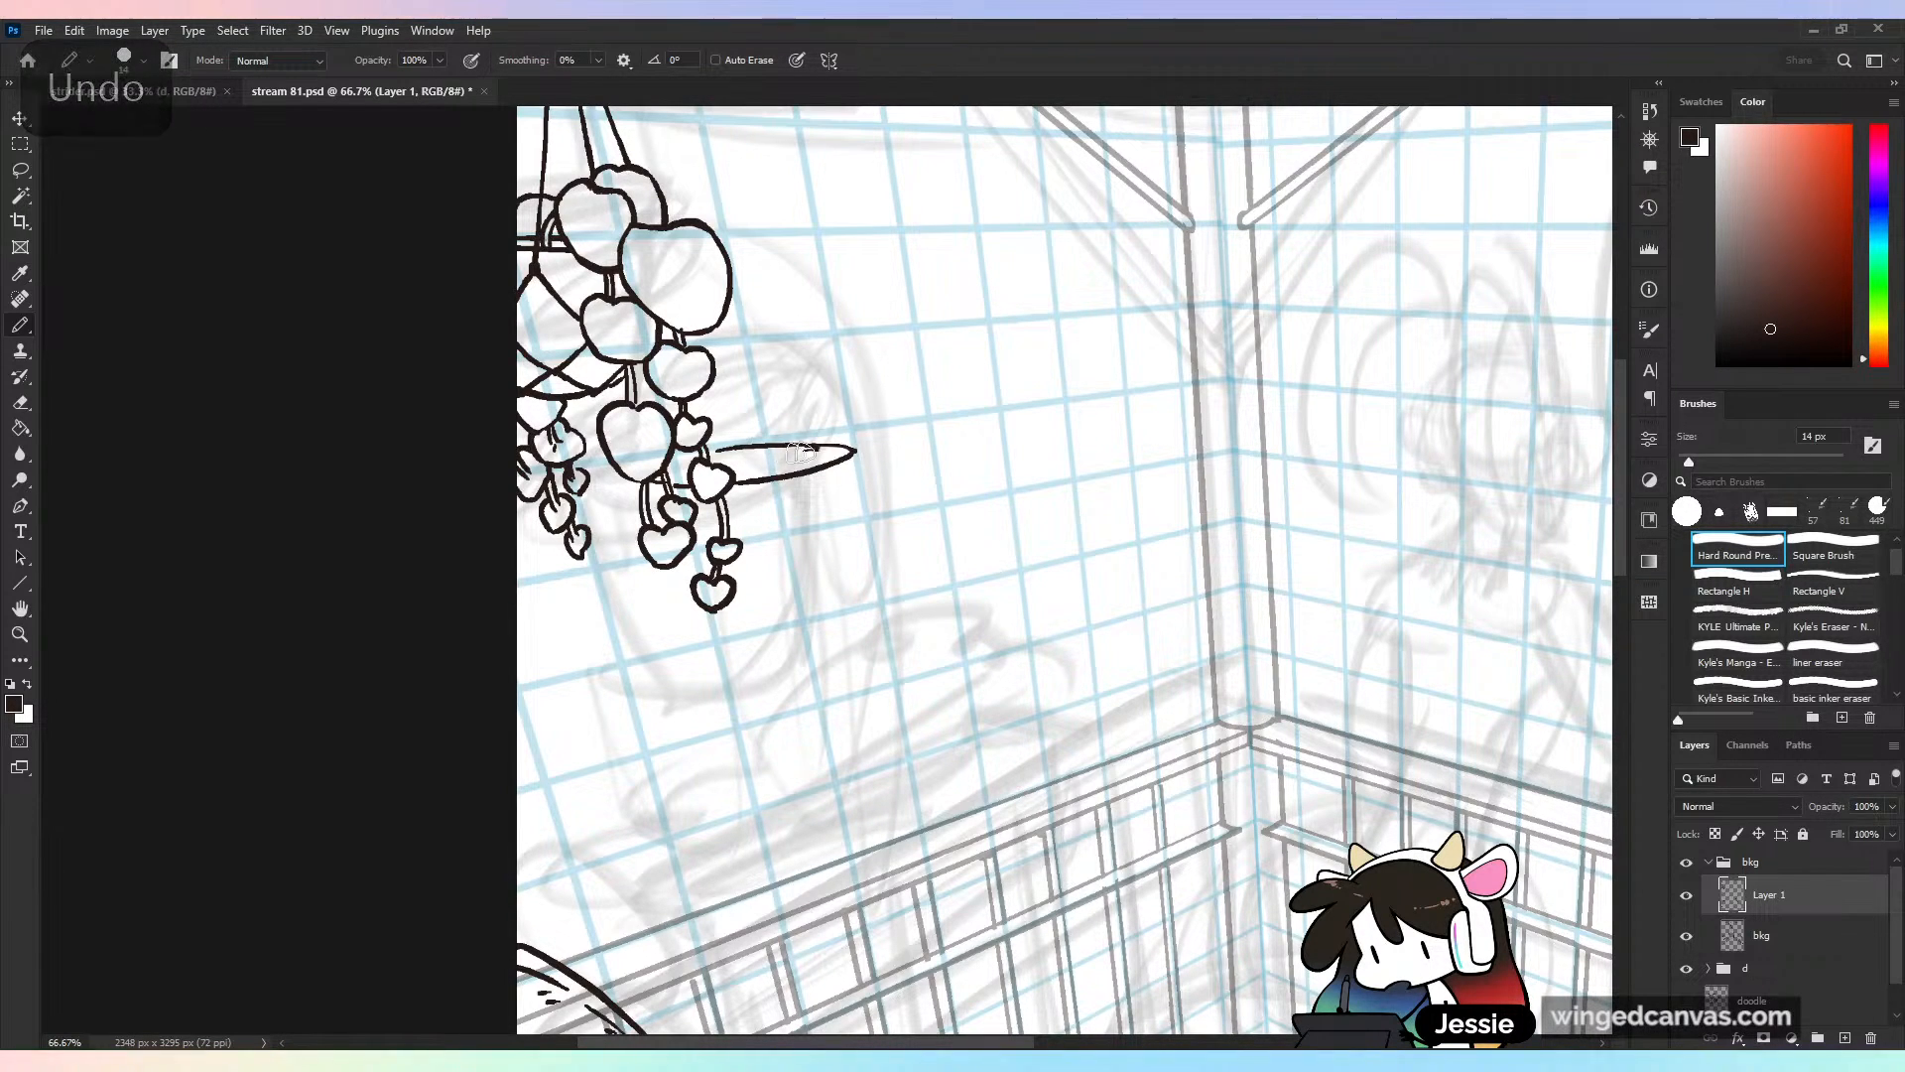
left_click_drag(861, 447, 855, 460)
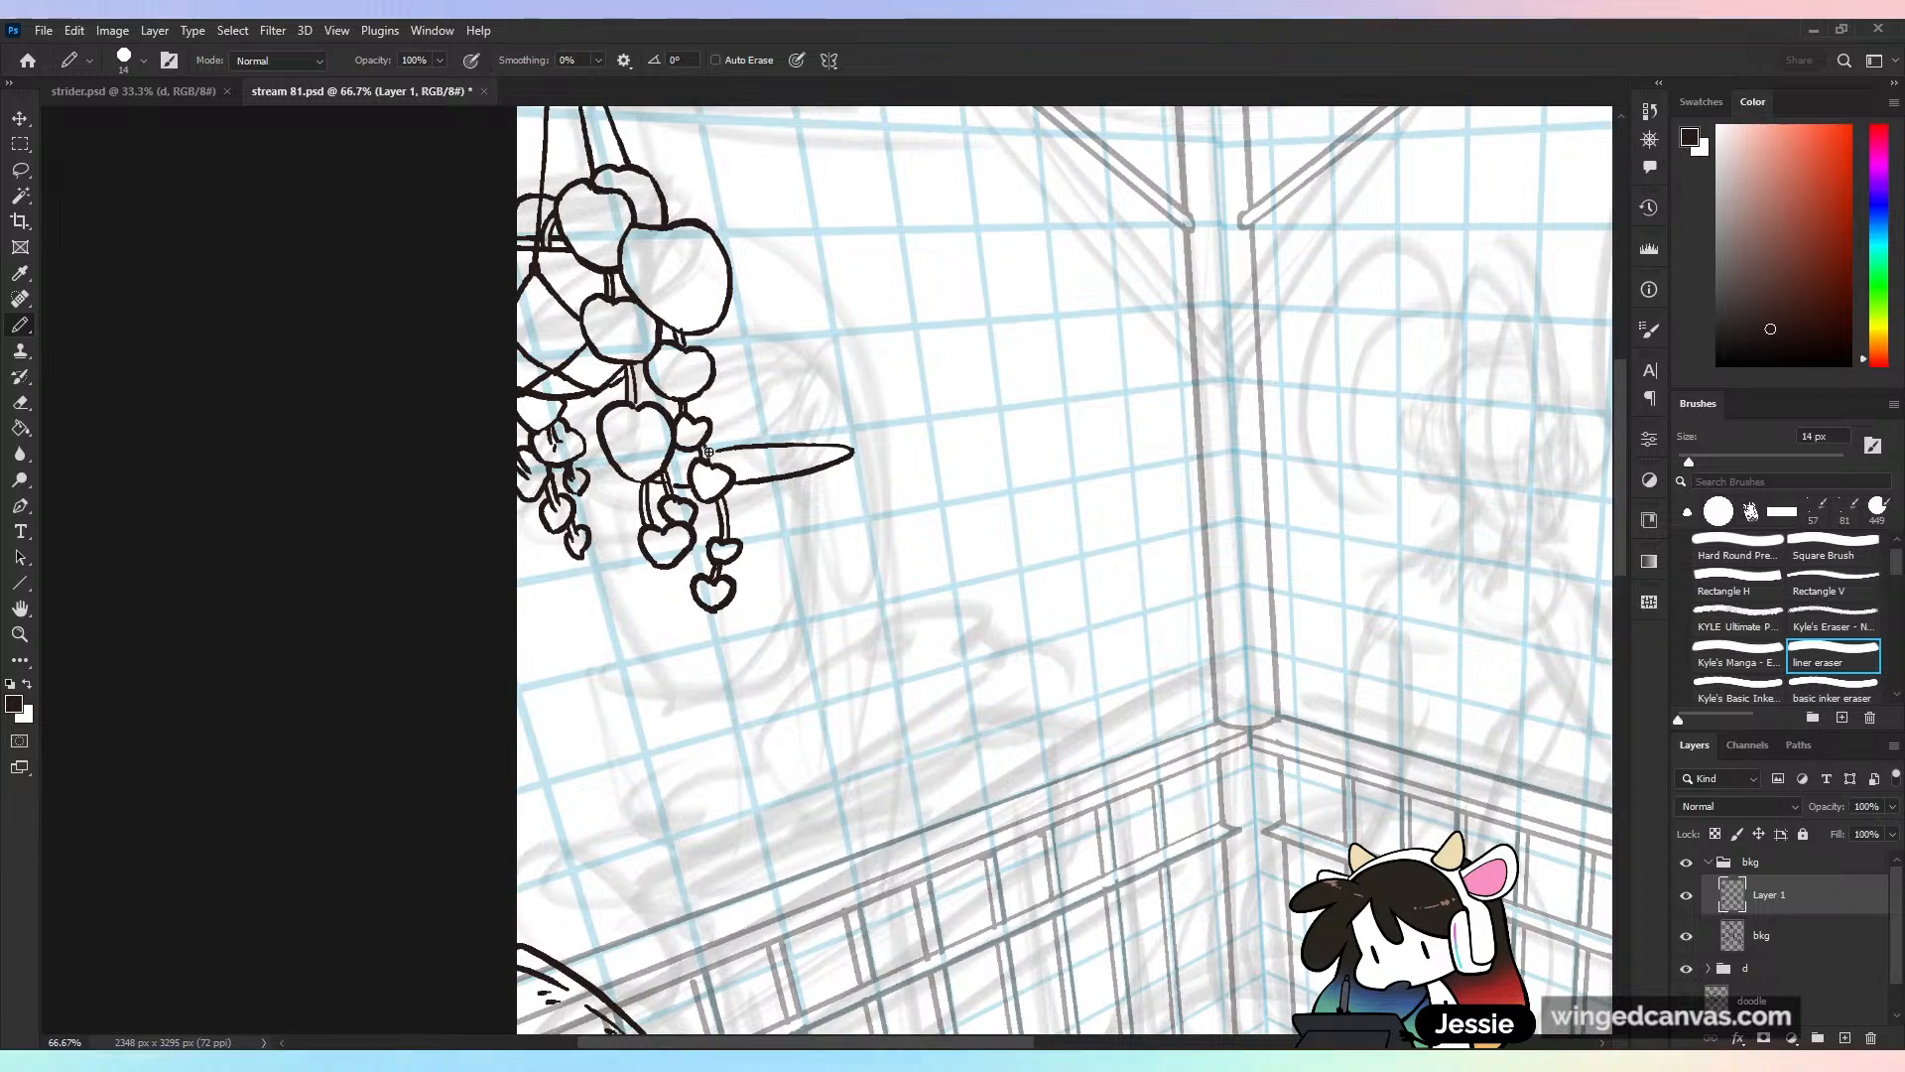
key("ctrl+z")
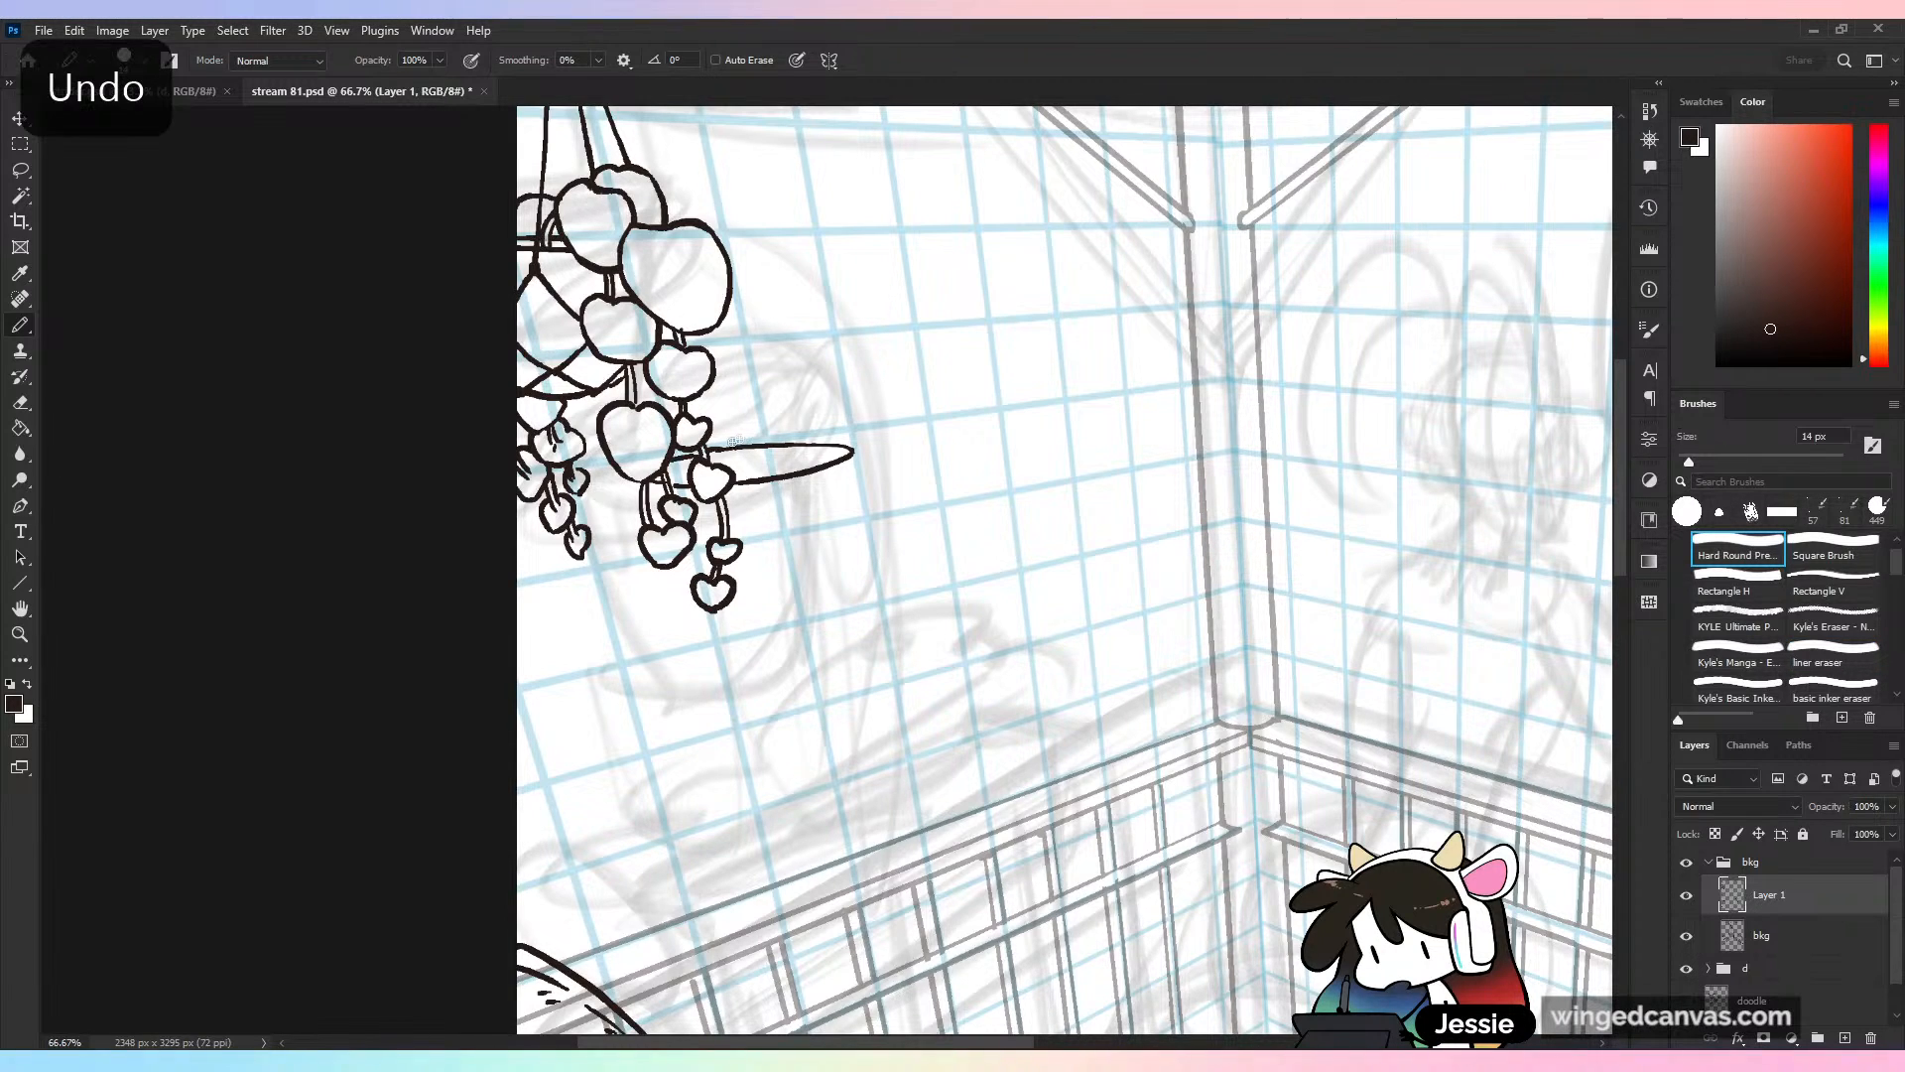
scroll(806, 404, "down", 2)
left_click_drag(806, 404, 667, 421)
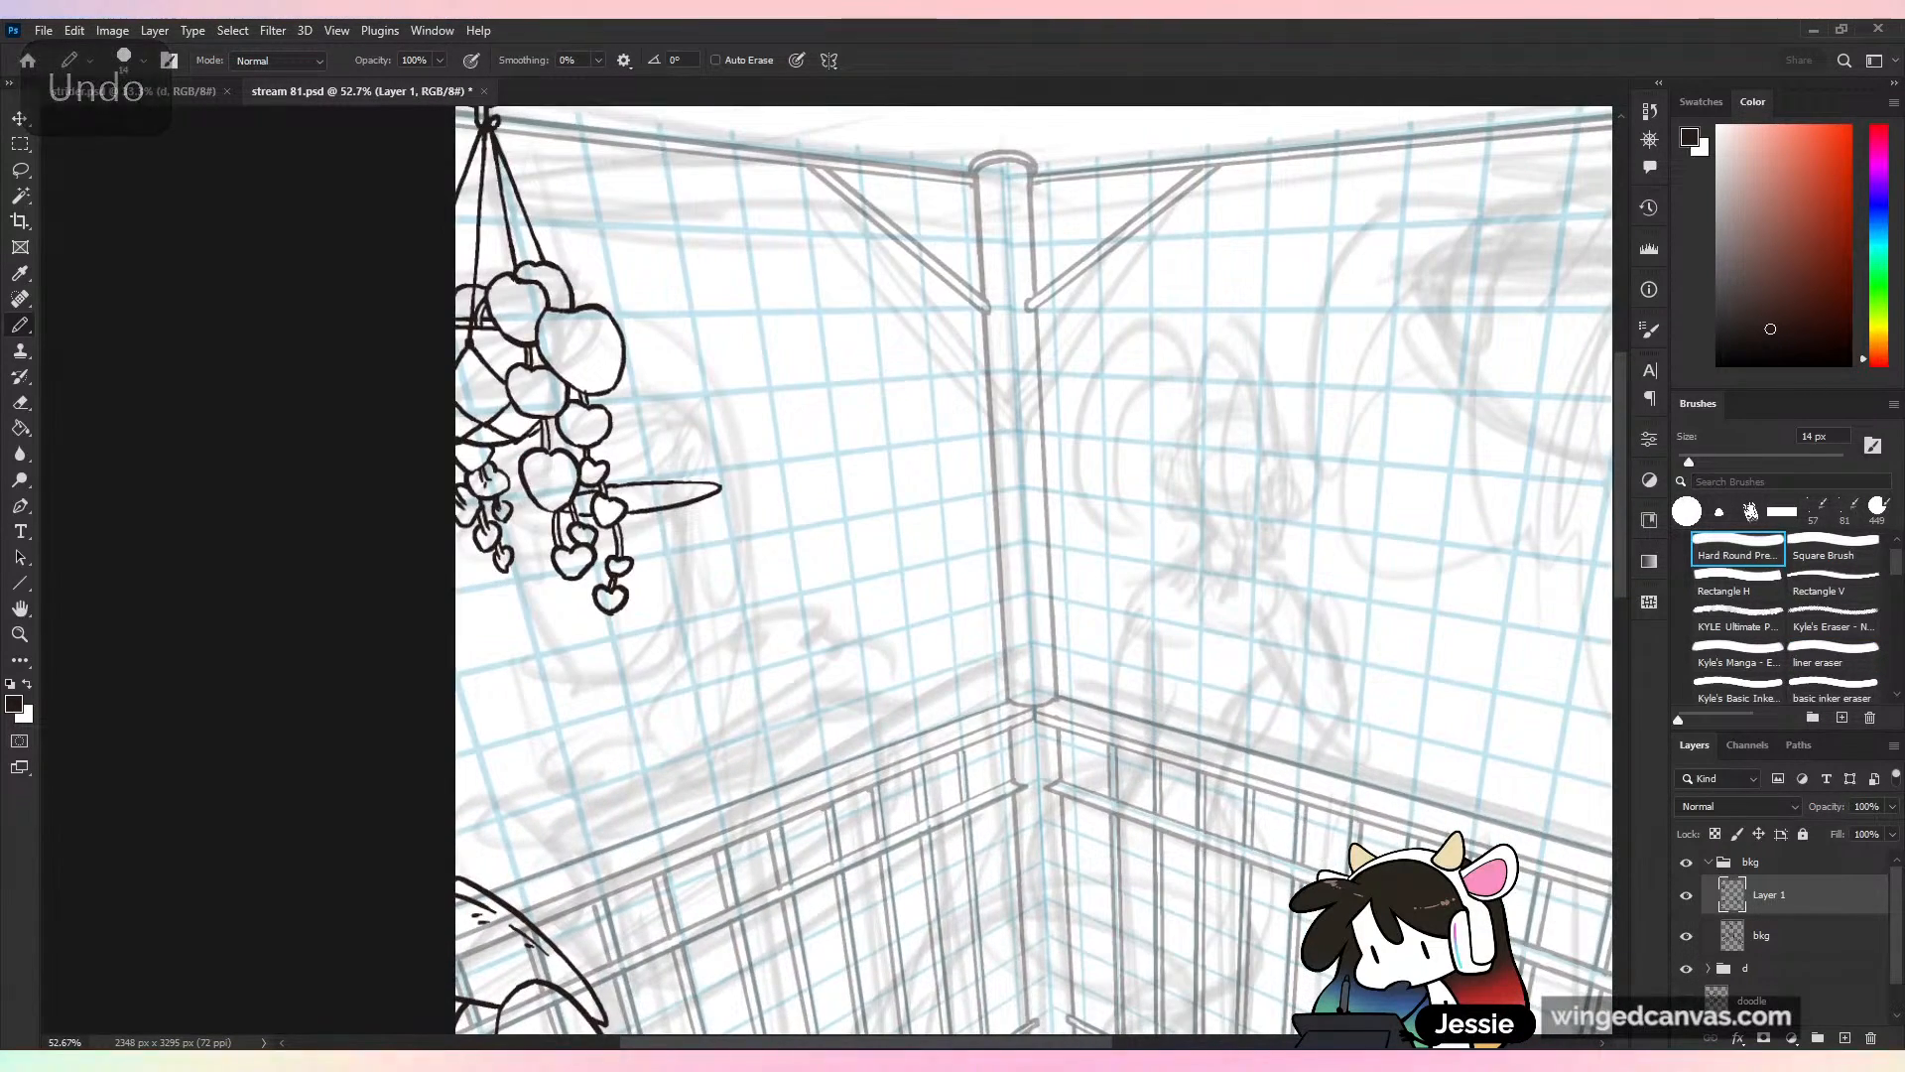
scroll(699, 715, "up", 4)
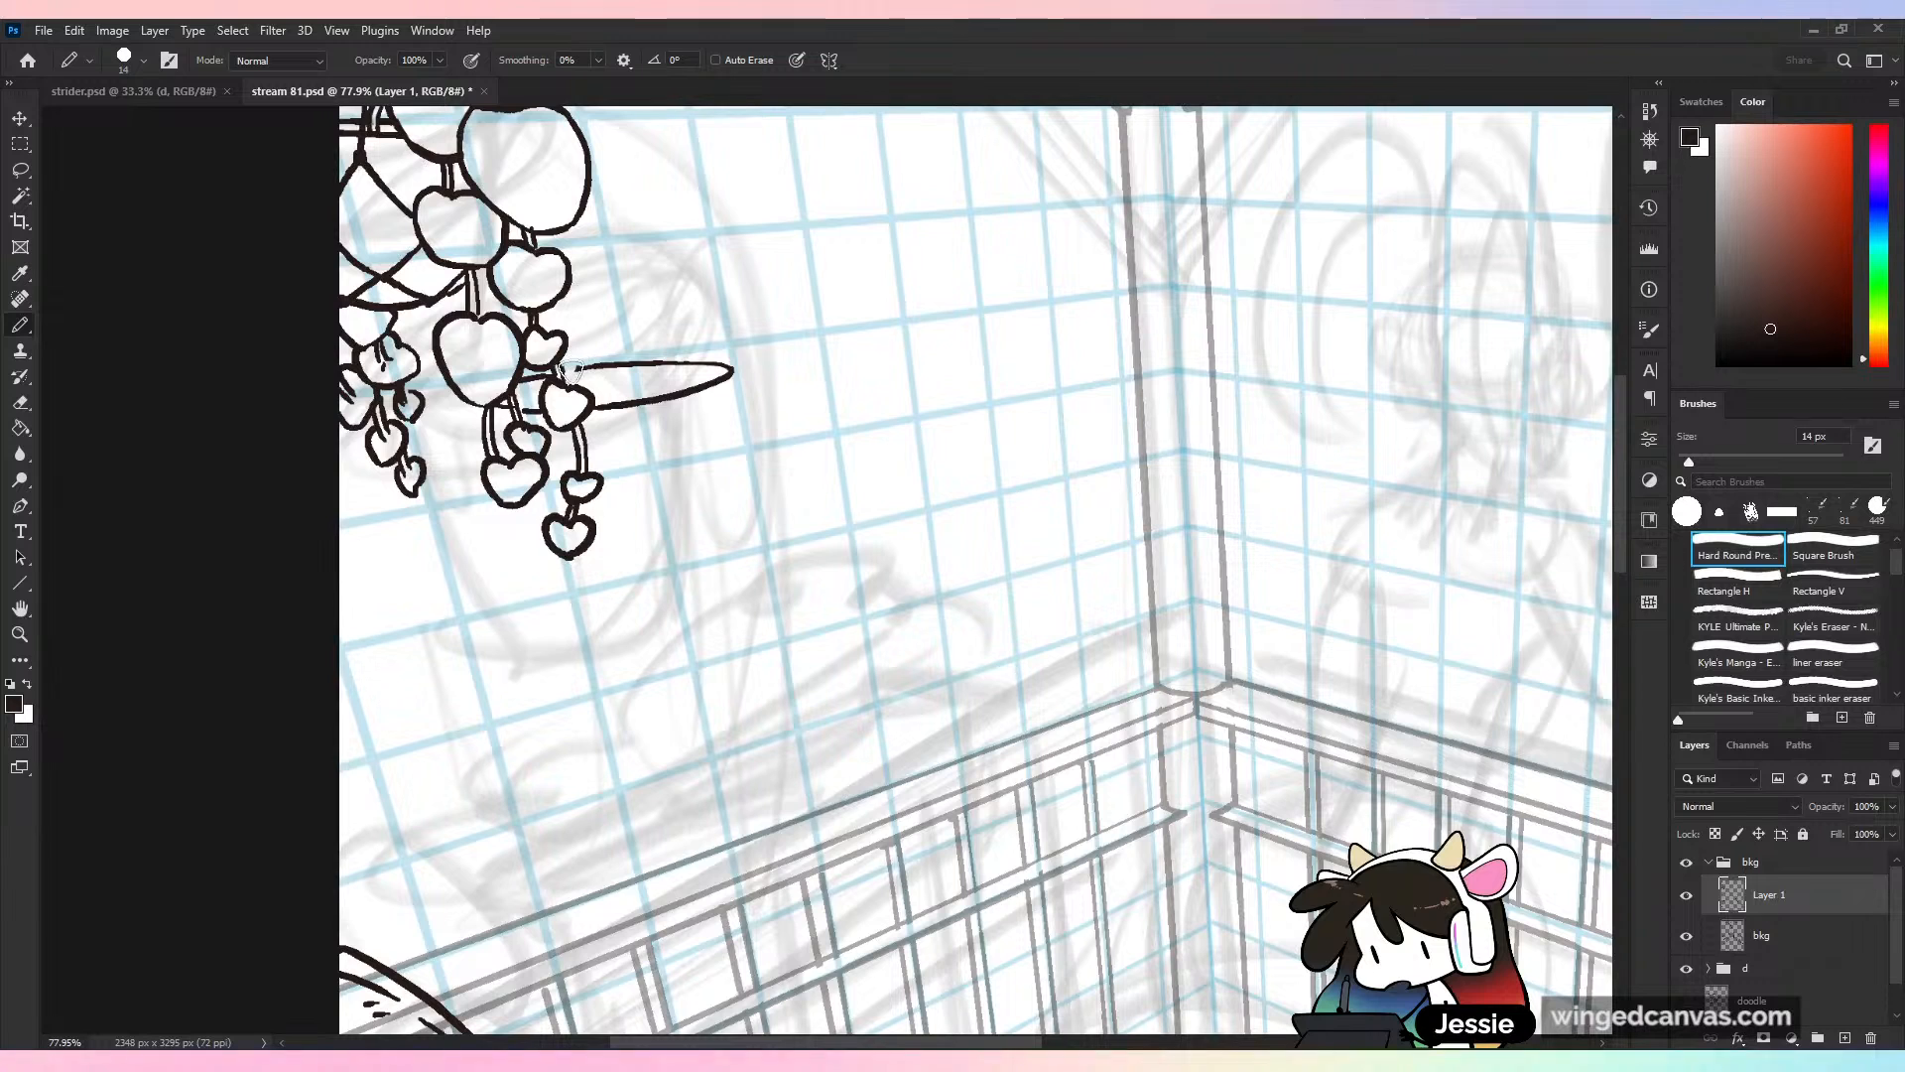
mouse_move(572, 370)
left_mouse_down()
mouse_move(748, 370)
mouse_move(708, 383)
mouse_move(709, 347)
mouse_move(683, 375)
mouse_move(712, 520)
left_mouse_up()
mouse_move(715, 346)
left_mouse_down()
mouse_move(732, 624)
mouse_move(710, 640)
left_mouse_up()
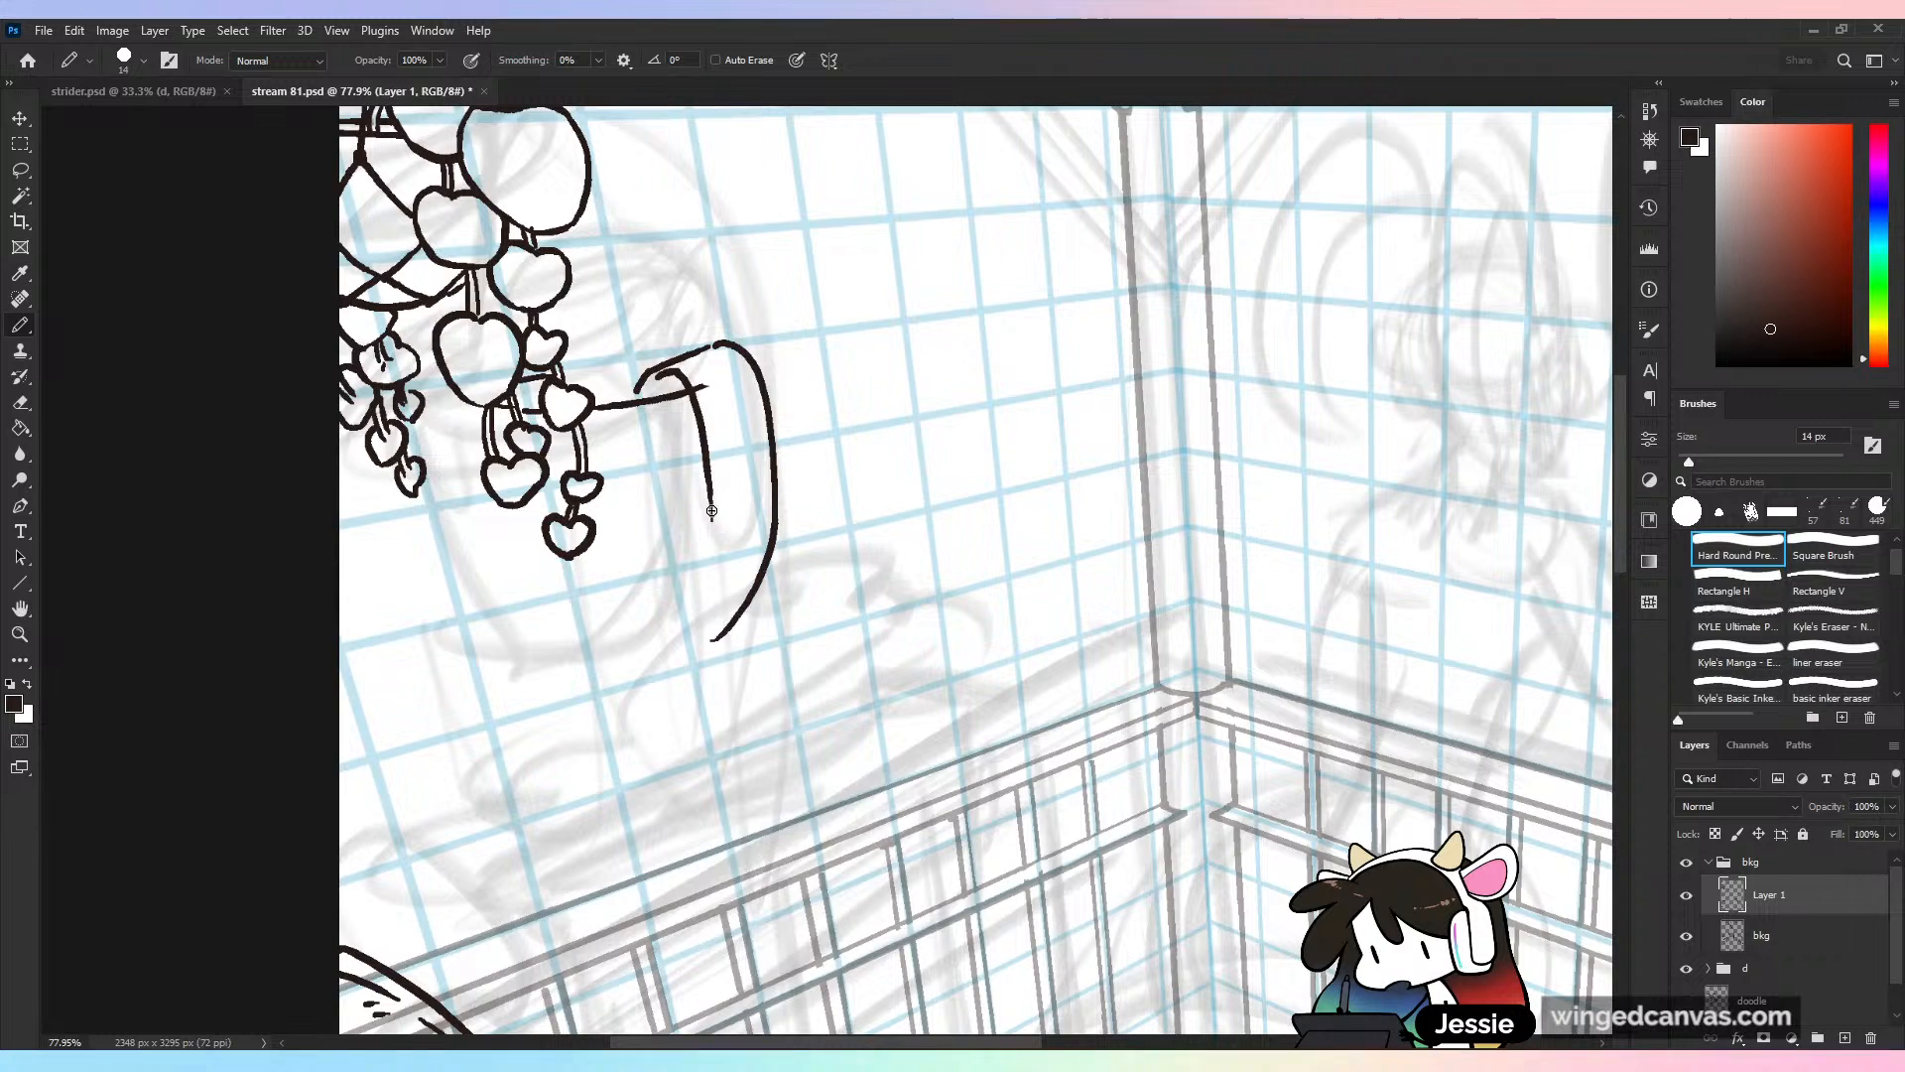
left_click_drag(712, 520, 699, 662)
scroll(741, 569, "down", 3)
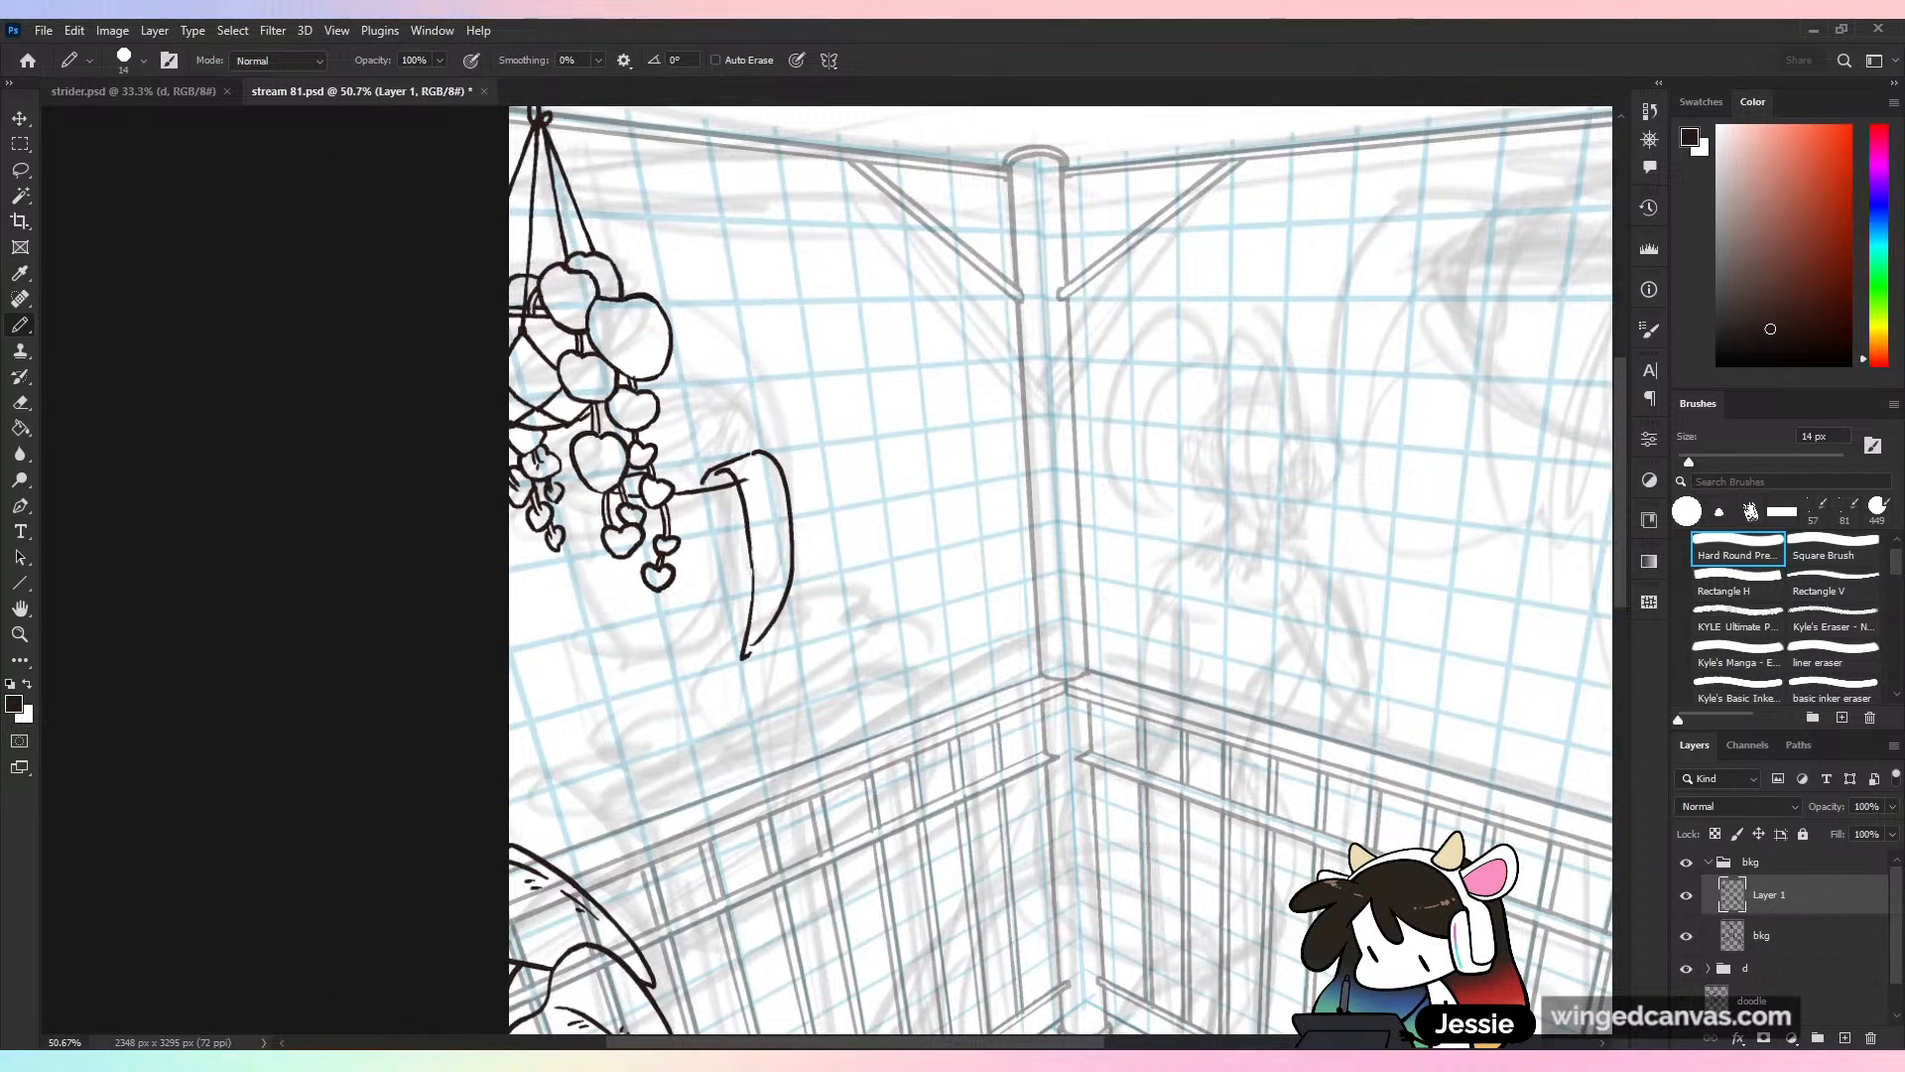
key("ctrl+z")
key("ctrl+z")
key("ctrl+z")
key("ctrl+z")
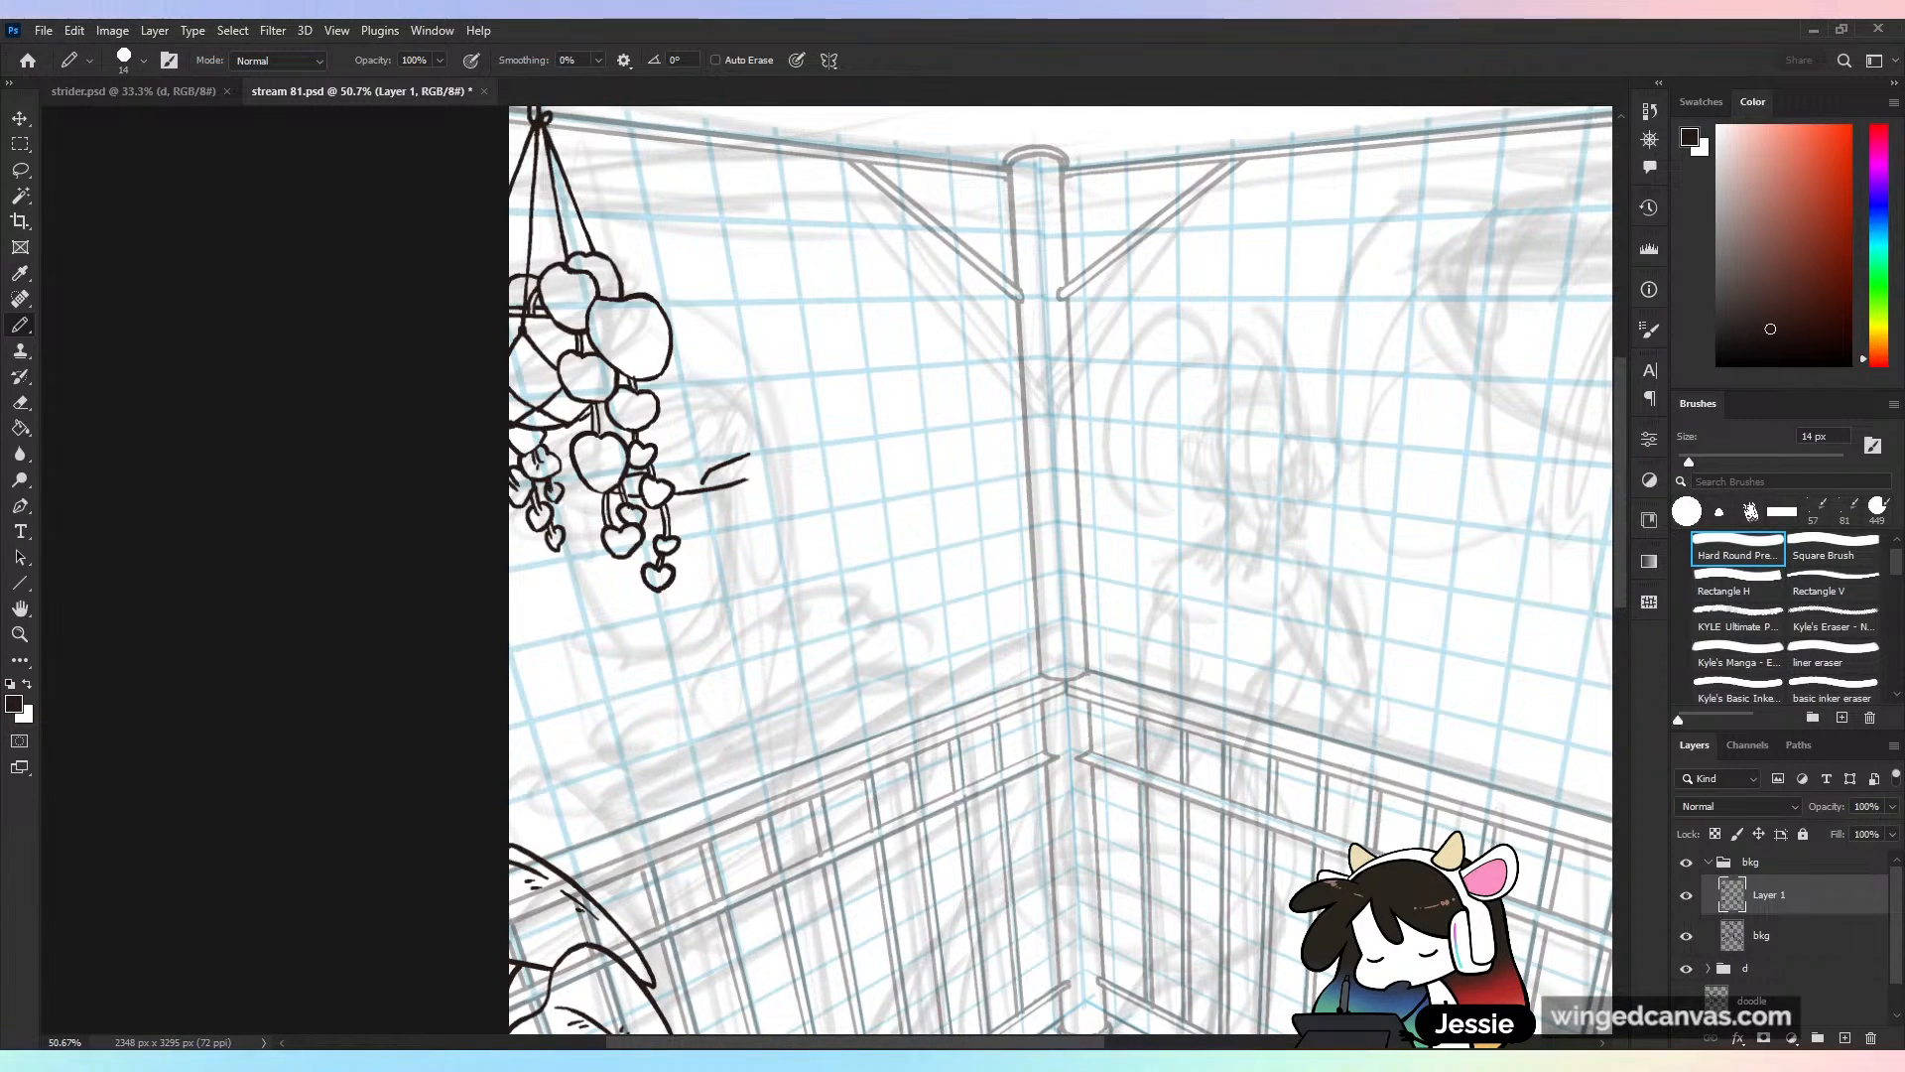
key("ctrl+z")
Erase the outer end of the stroke beside the lower heart leaves and draw a long pointed leaf arching downward from it
scroll(911, 672, "up", 3)
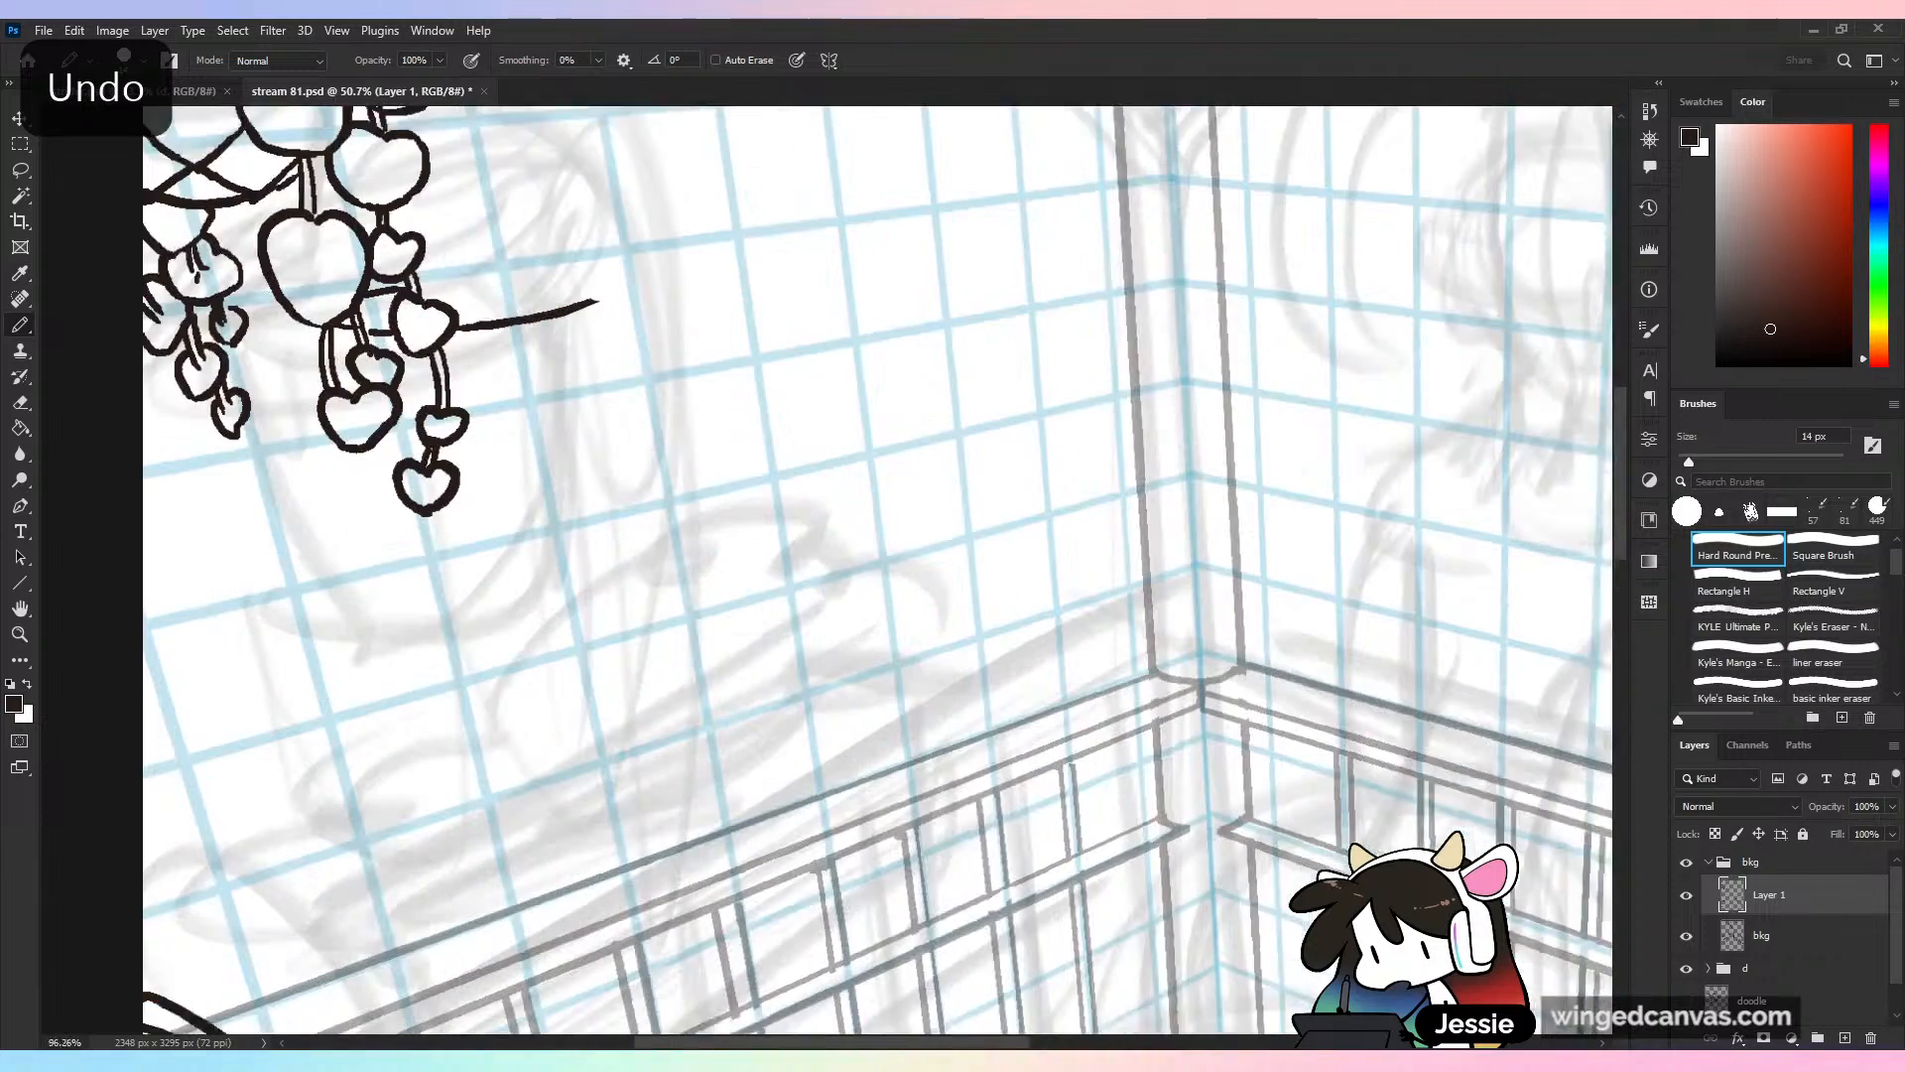
left_click_drag(512, 292, 600, 296)
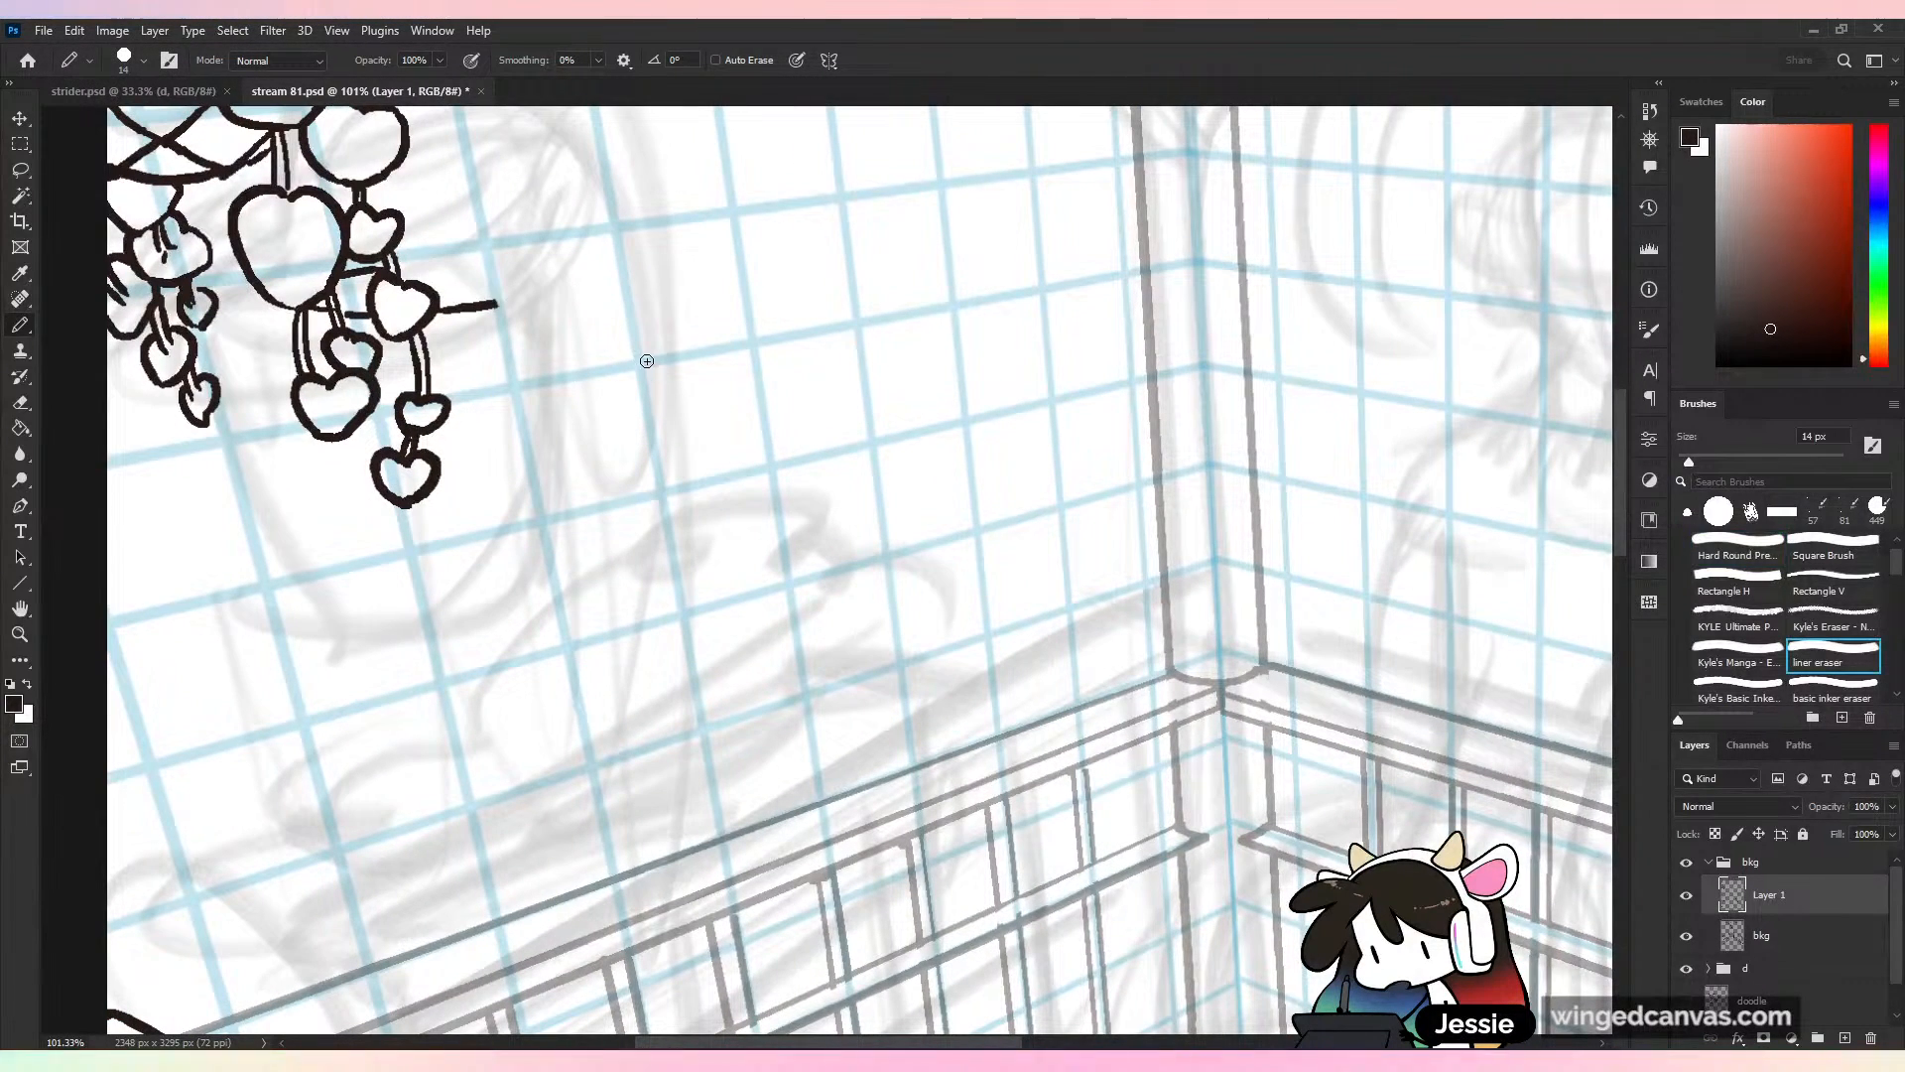
left_click_drag(534, 219, 646, 361)
mouse_move(560, 427)
left_mouse_down()
mouse_move(642, 486)
mouse_move(666, 539)
mouse_move(584, 406)
mouse_move(641, 397)
mouse_move(735, 545)
mouse_move(710, 772)
left_mouse_up()
left_click_drag(657, 521, 708, 772)
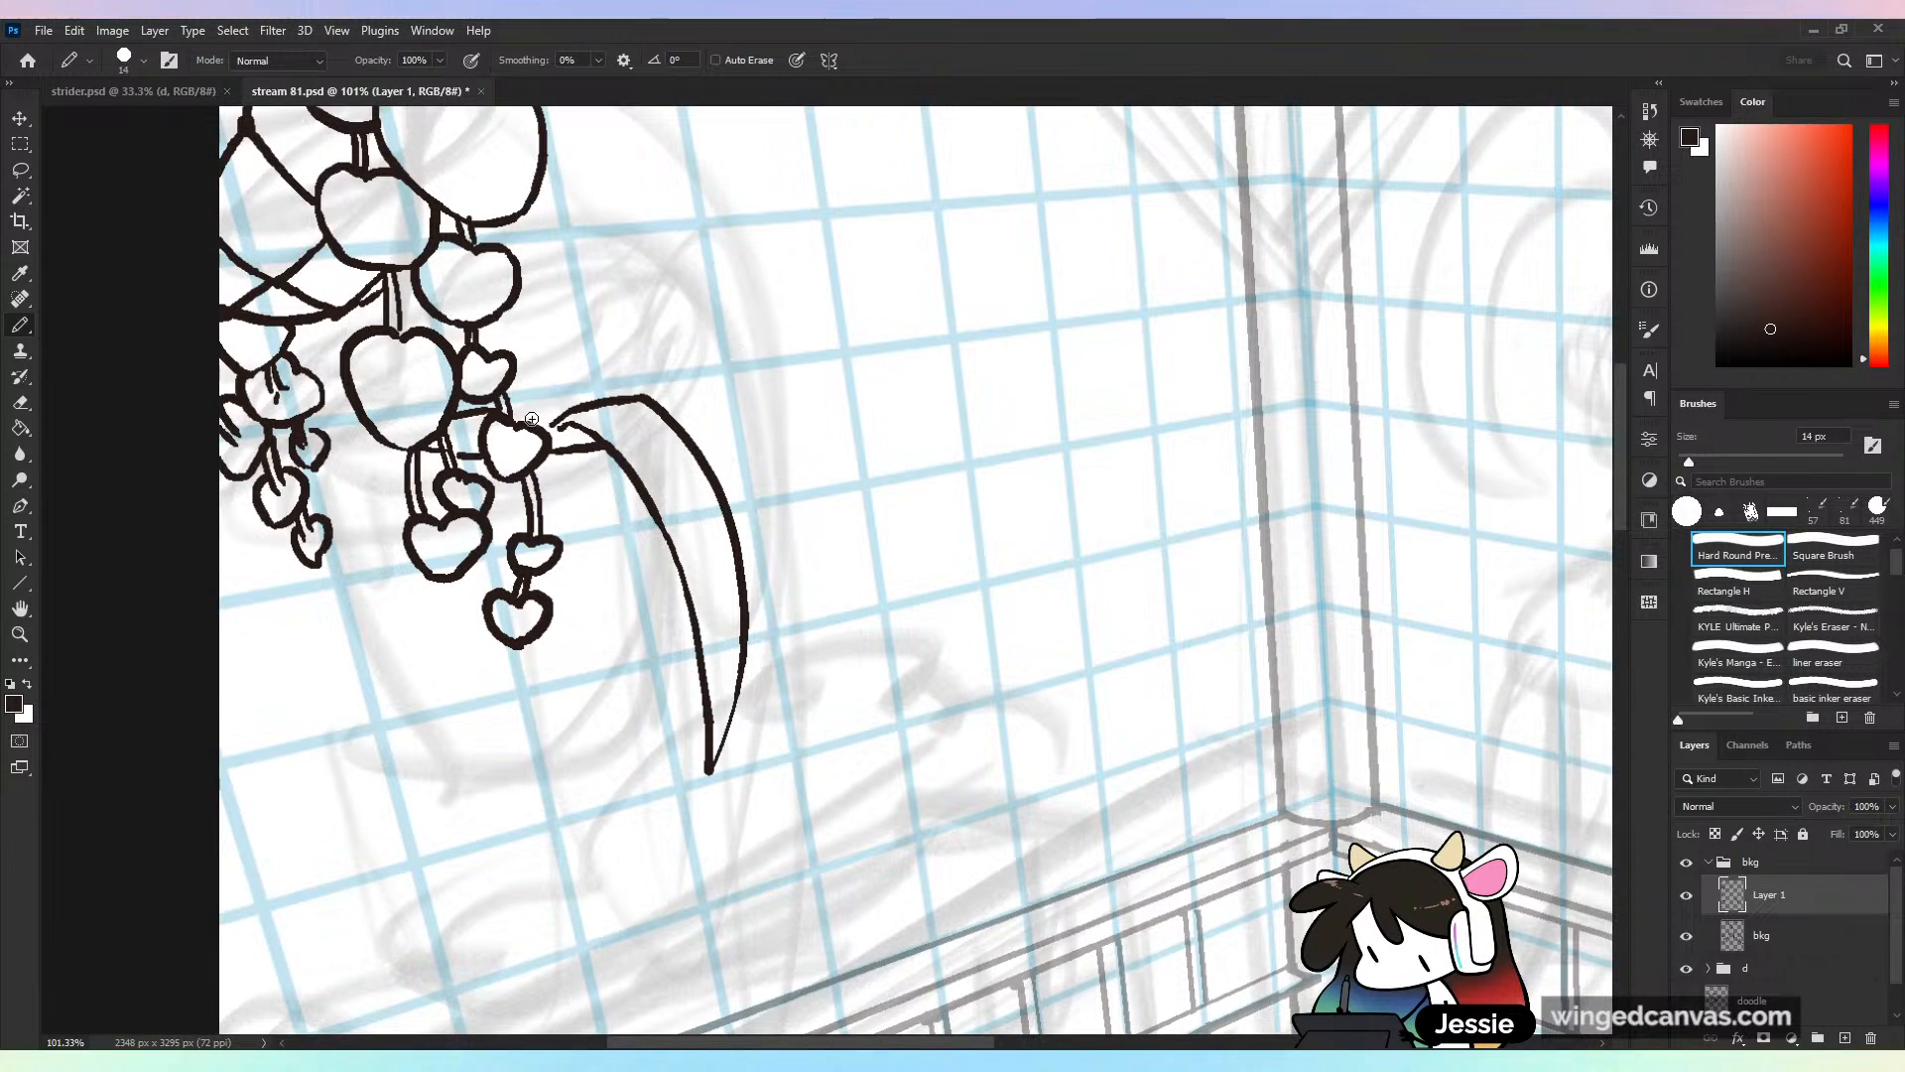
Draw two more long pointed leaves fanning outward behind the first arching leaf beside the heart vines
mouse_move(542, 409)
left_mouse_down()
mouse_move(645, 329)
mouse_move(822, 437)
mouse_move(873, 533)
left_mouse_up()
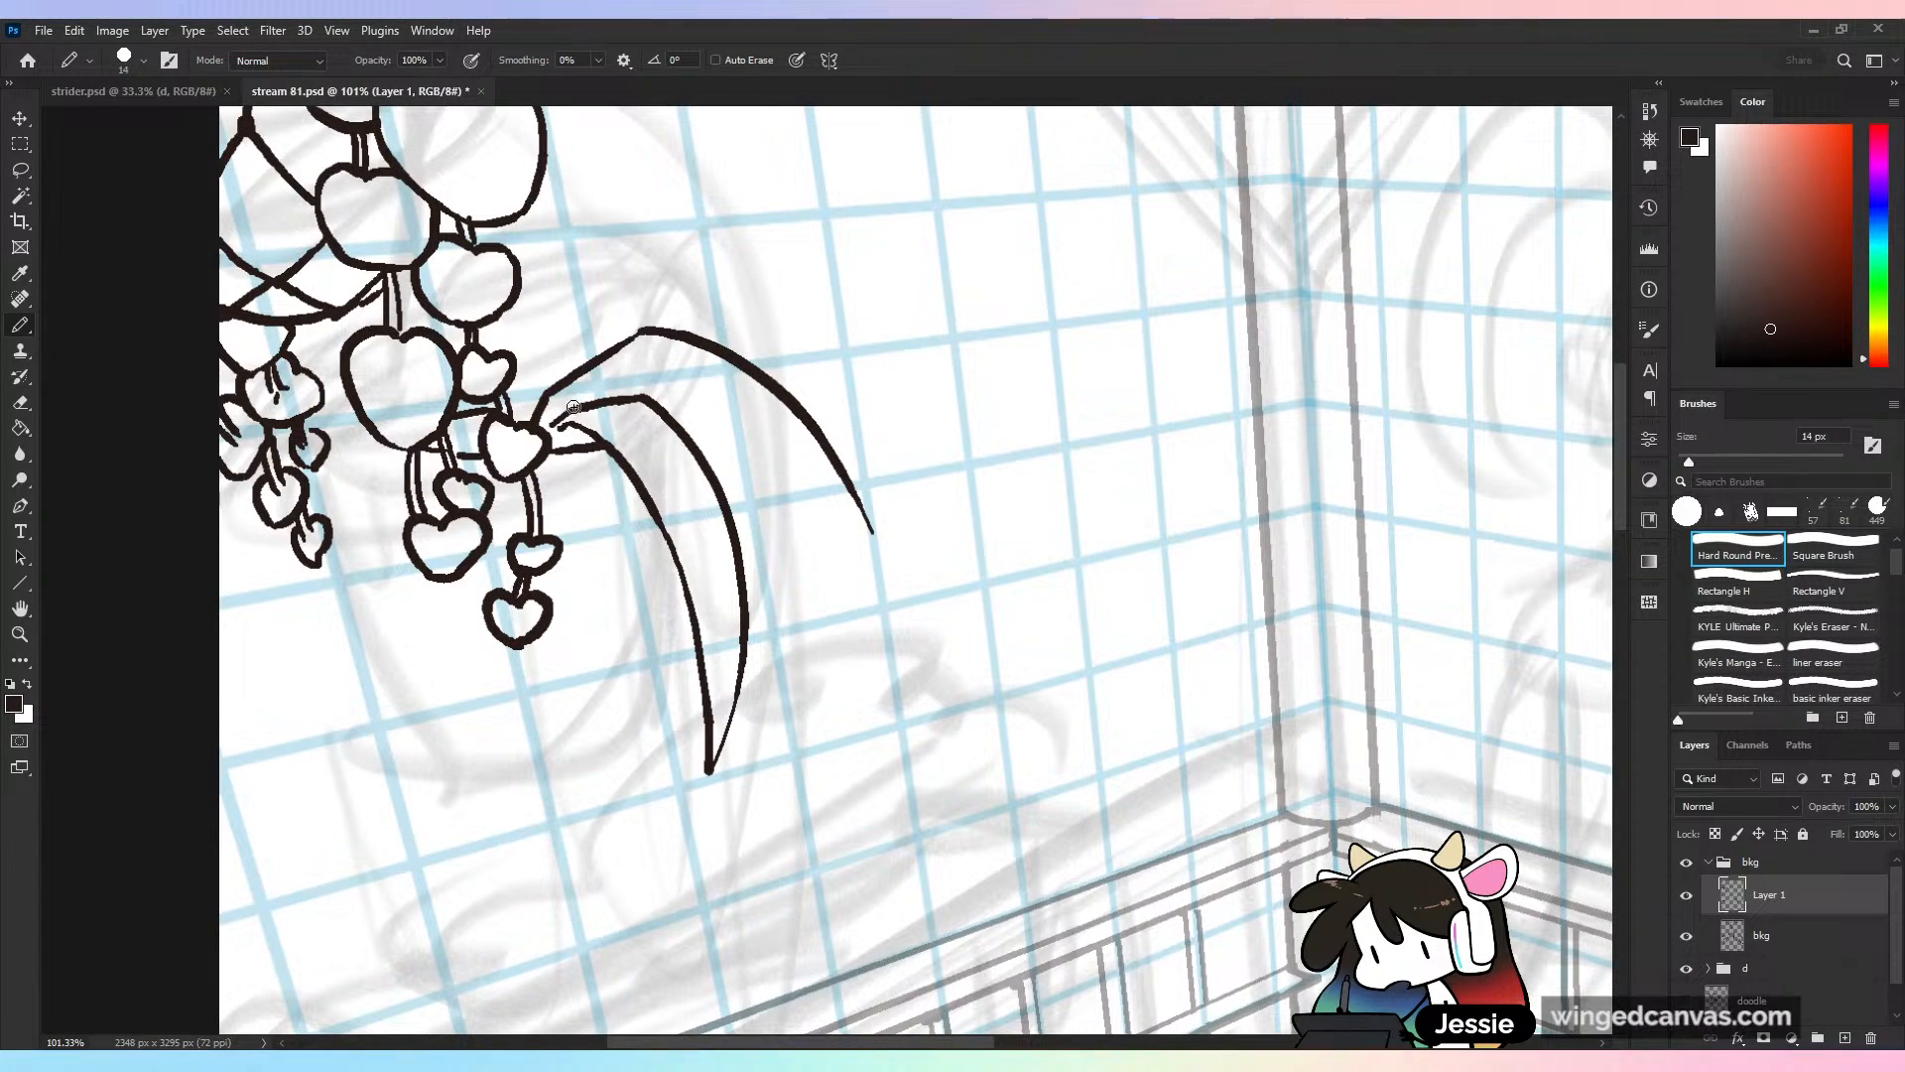
mouse_move(549, 420)
left_mouse_down()
mouse_move(650, 375)
mouse_move(902, 658)
left_mouse_up()
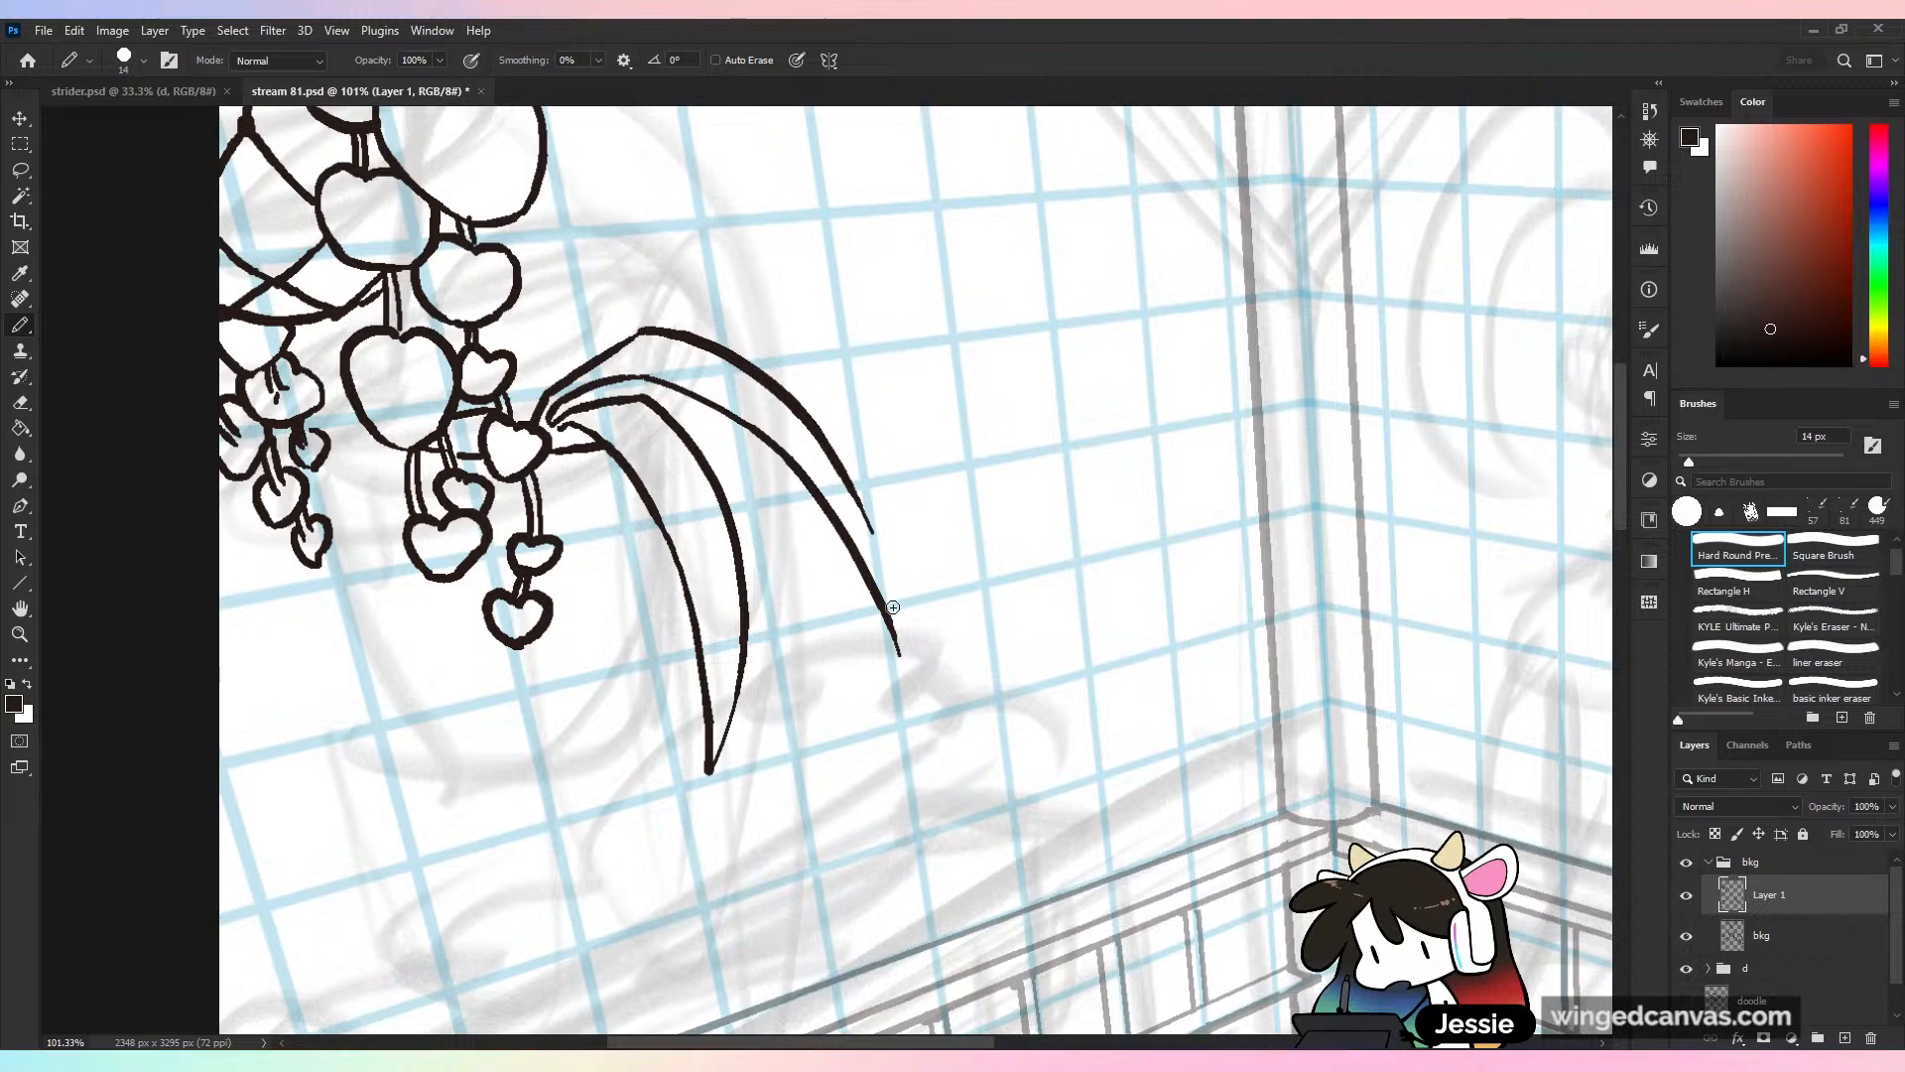
left_click_drag(859, 501, 902, 663)
left_click_drag(724, 415, 819, 707)
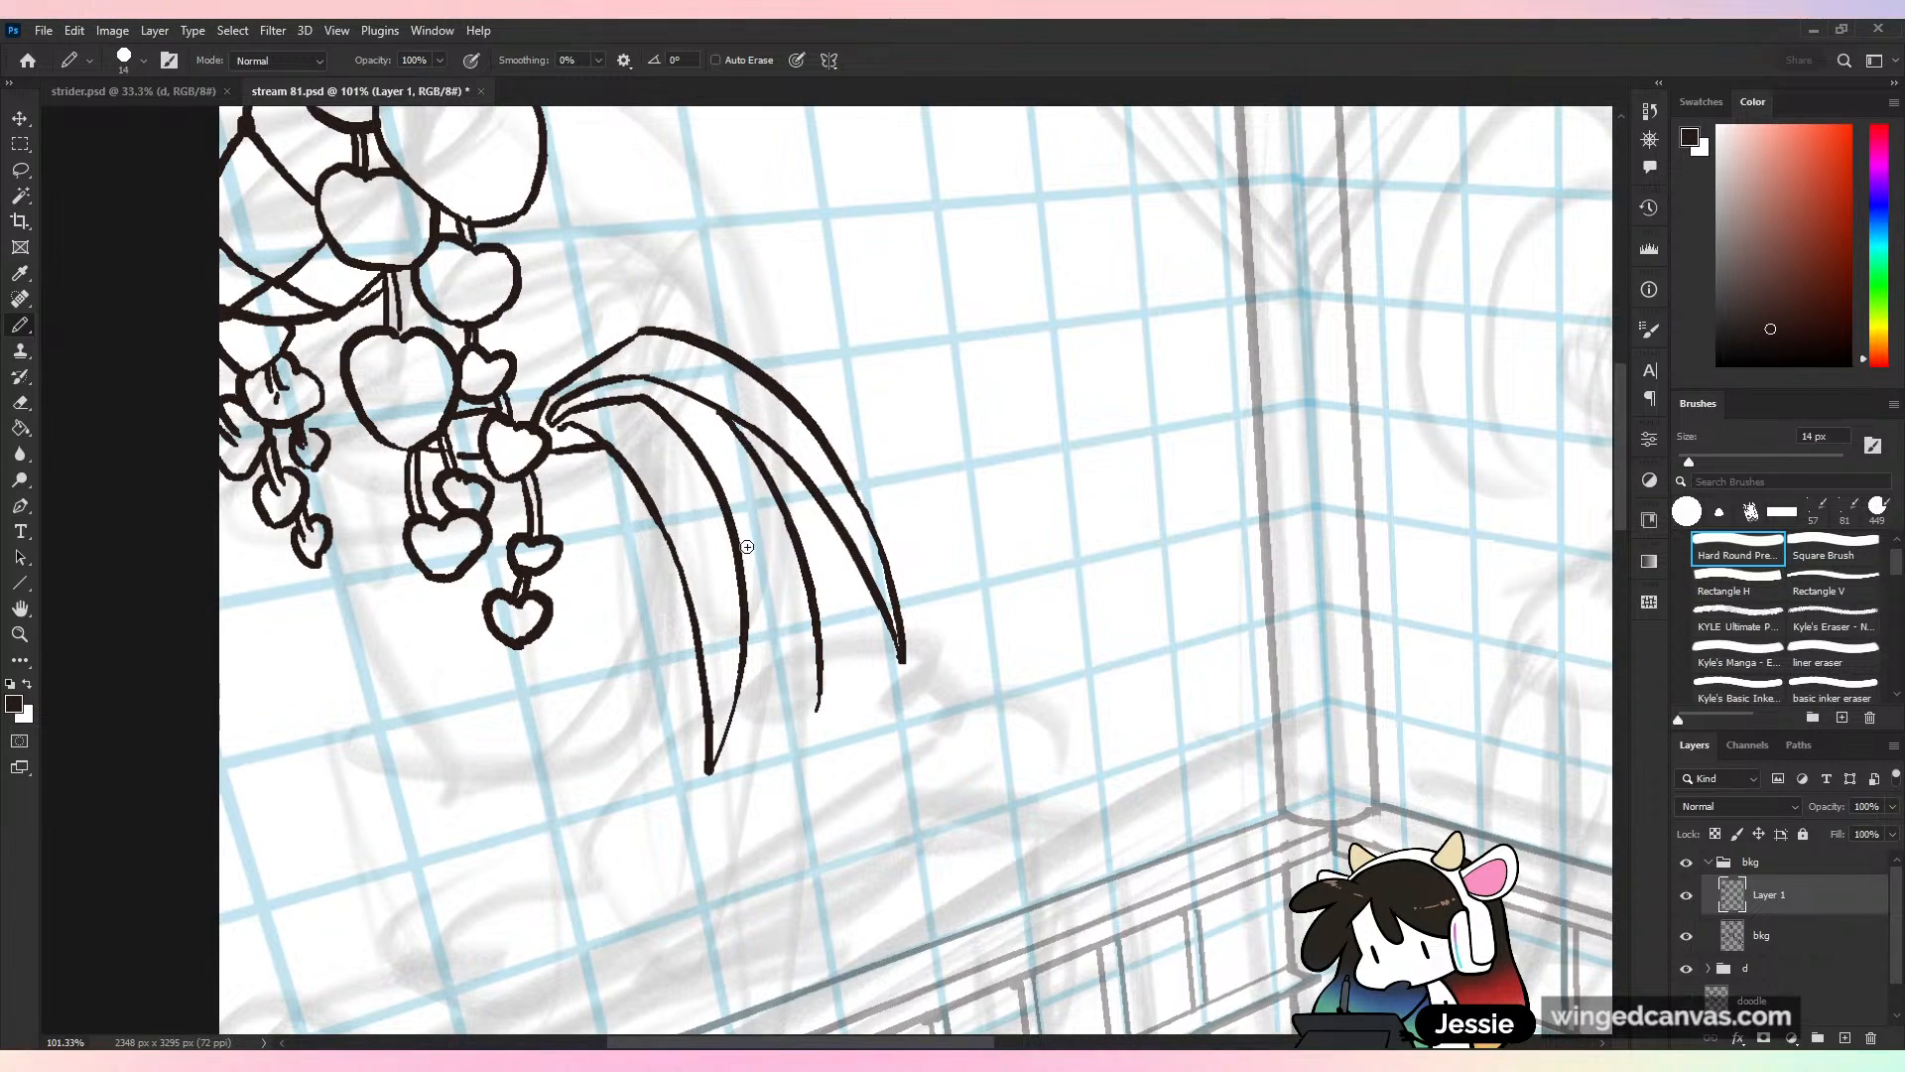
left_click_drag(739, 536, 817, 700)
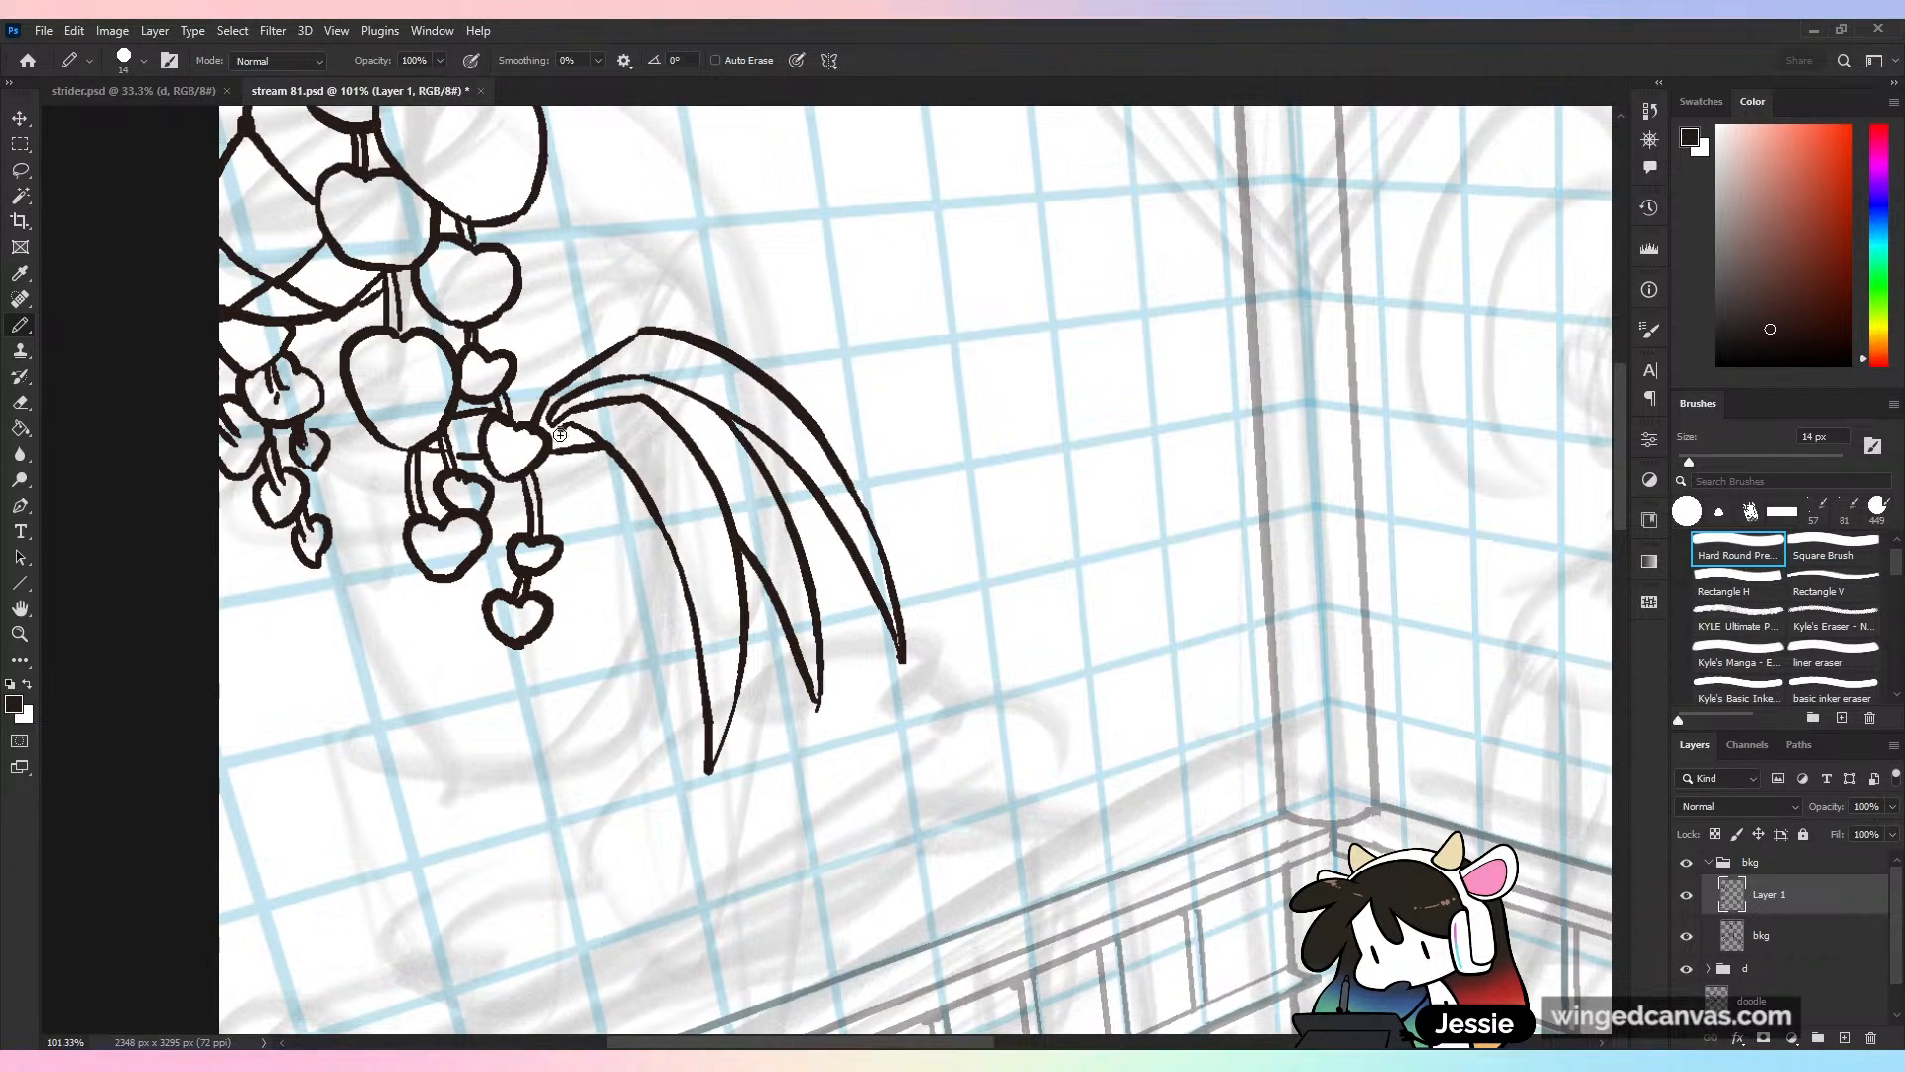
Add short leaf strokes joining the arching leaves to the heart vine and erase the overlapping lines between the small hearts
mouse_move(514, 359)
left_mouse_down()
mouse_move(517, 340)
mouse_move(636, 333)
left_mouse_up()
left_click_drag(544, 395, 627, 330)
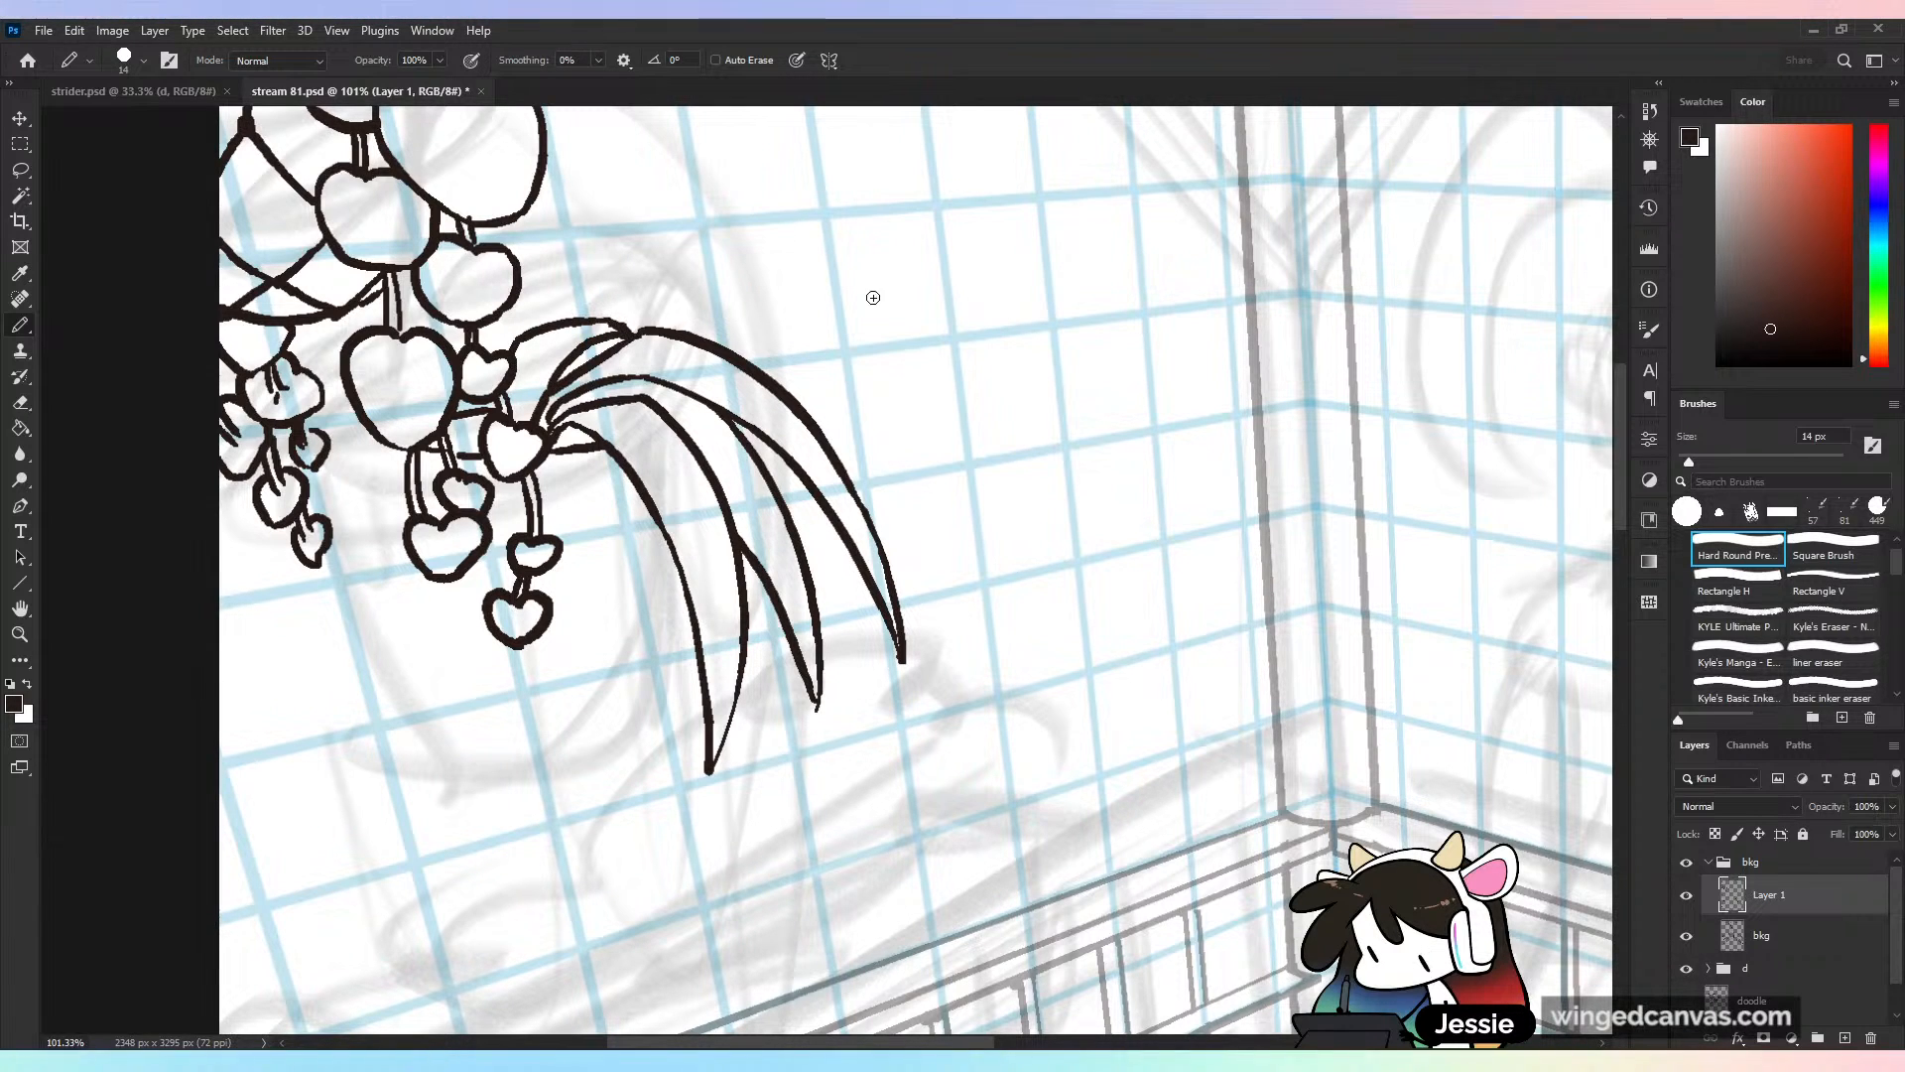
left_click_drag(480, 350, 499, 340)
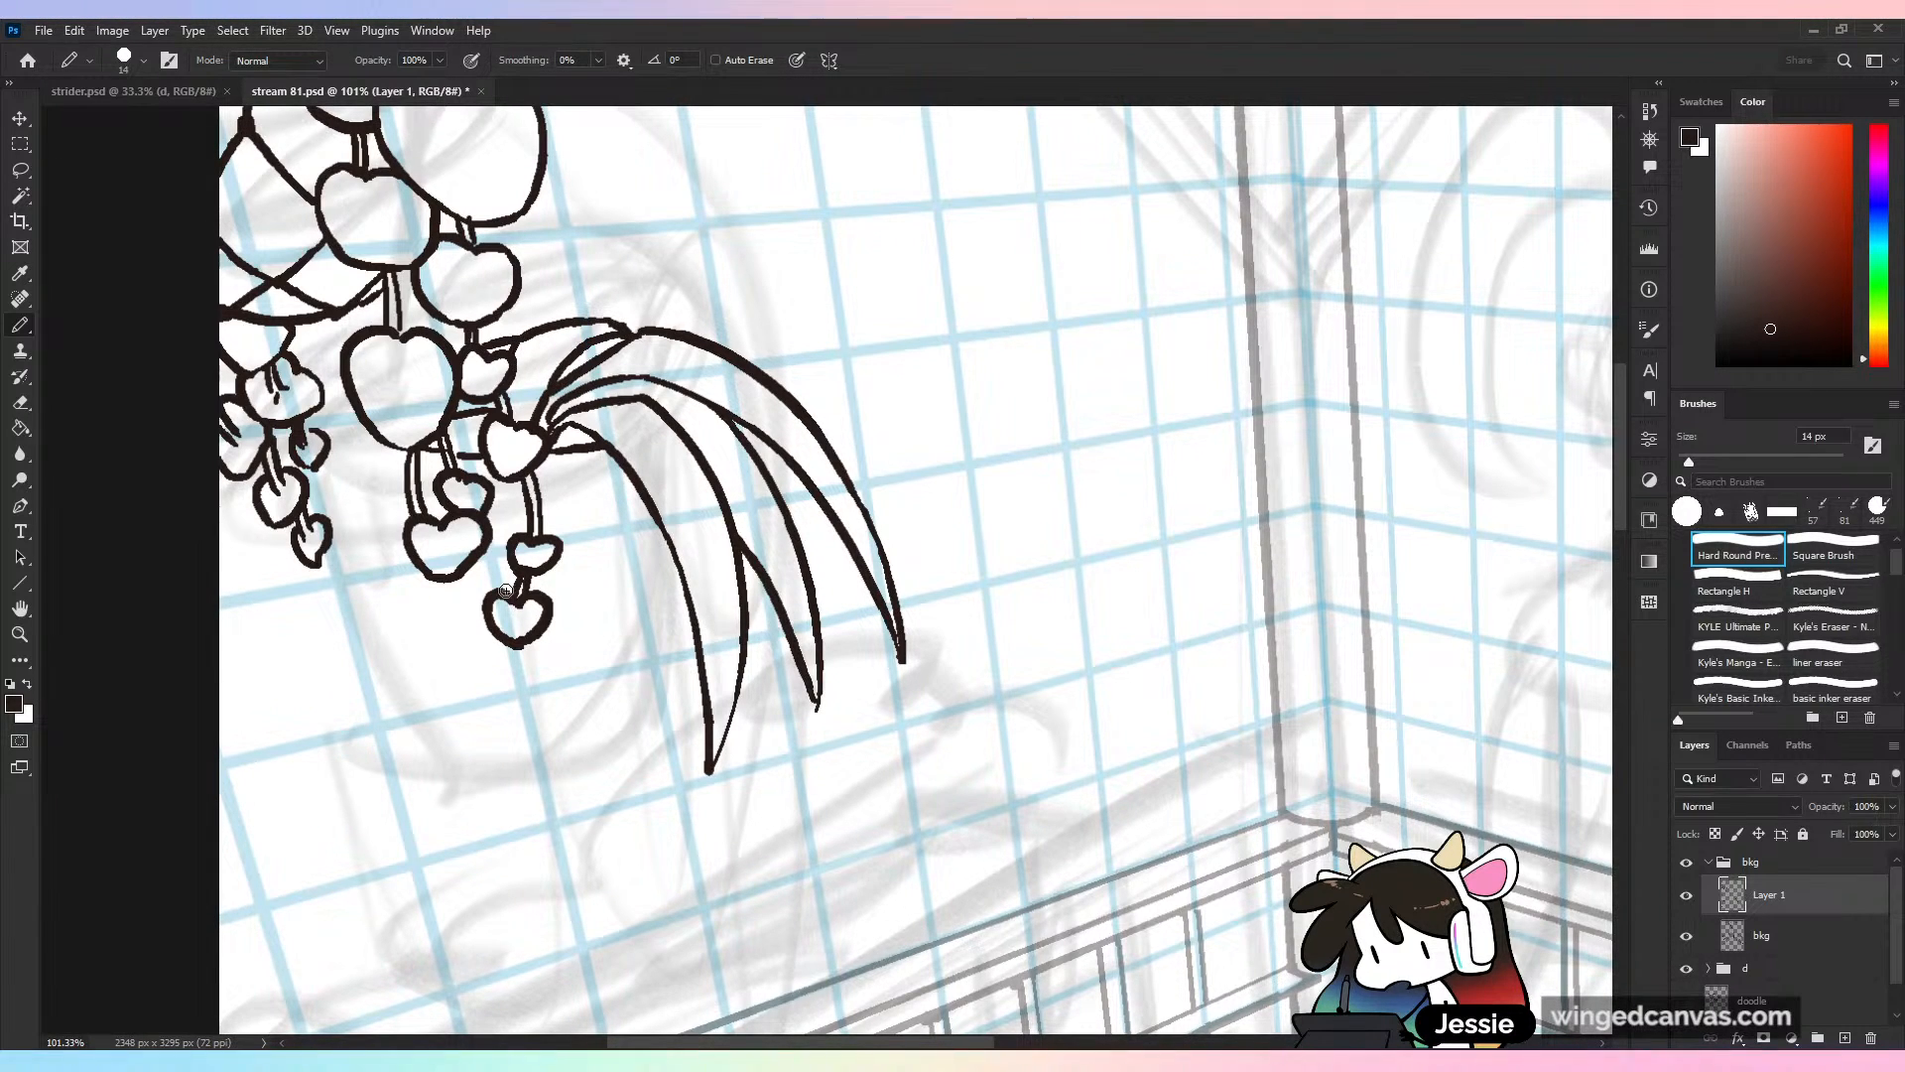
key("e")
mouse_move(477, 405)
left_mouse_down()
mouse_move(464, 424)
mouse_move(496, 409)
left_mouse_up()
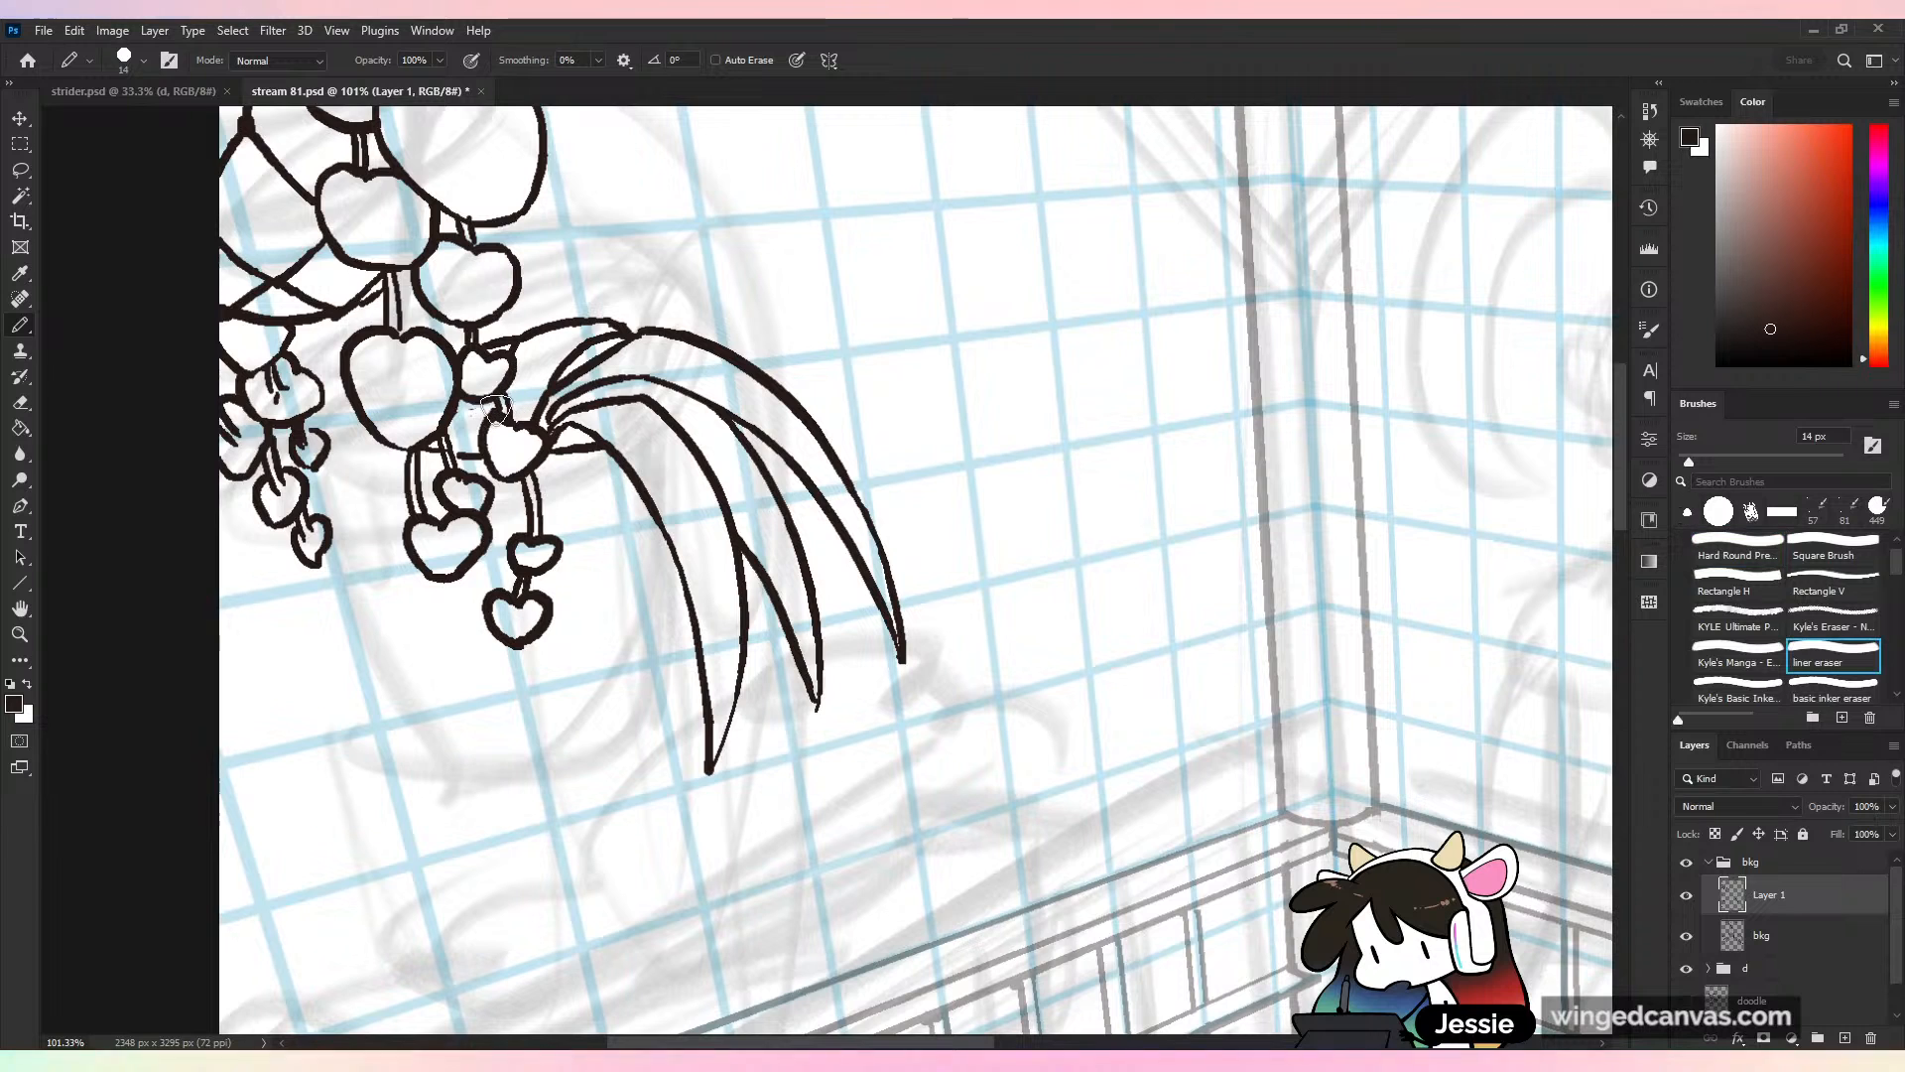
scroll(576, 697, "down", 1)
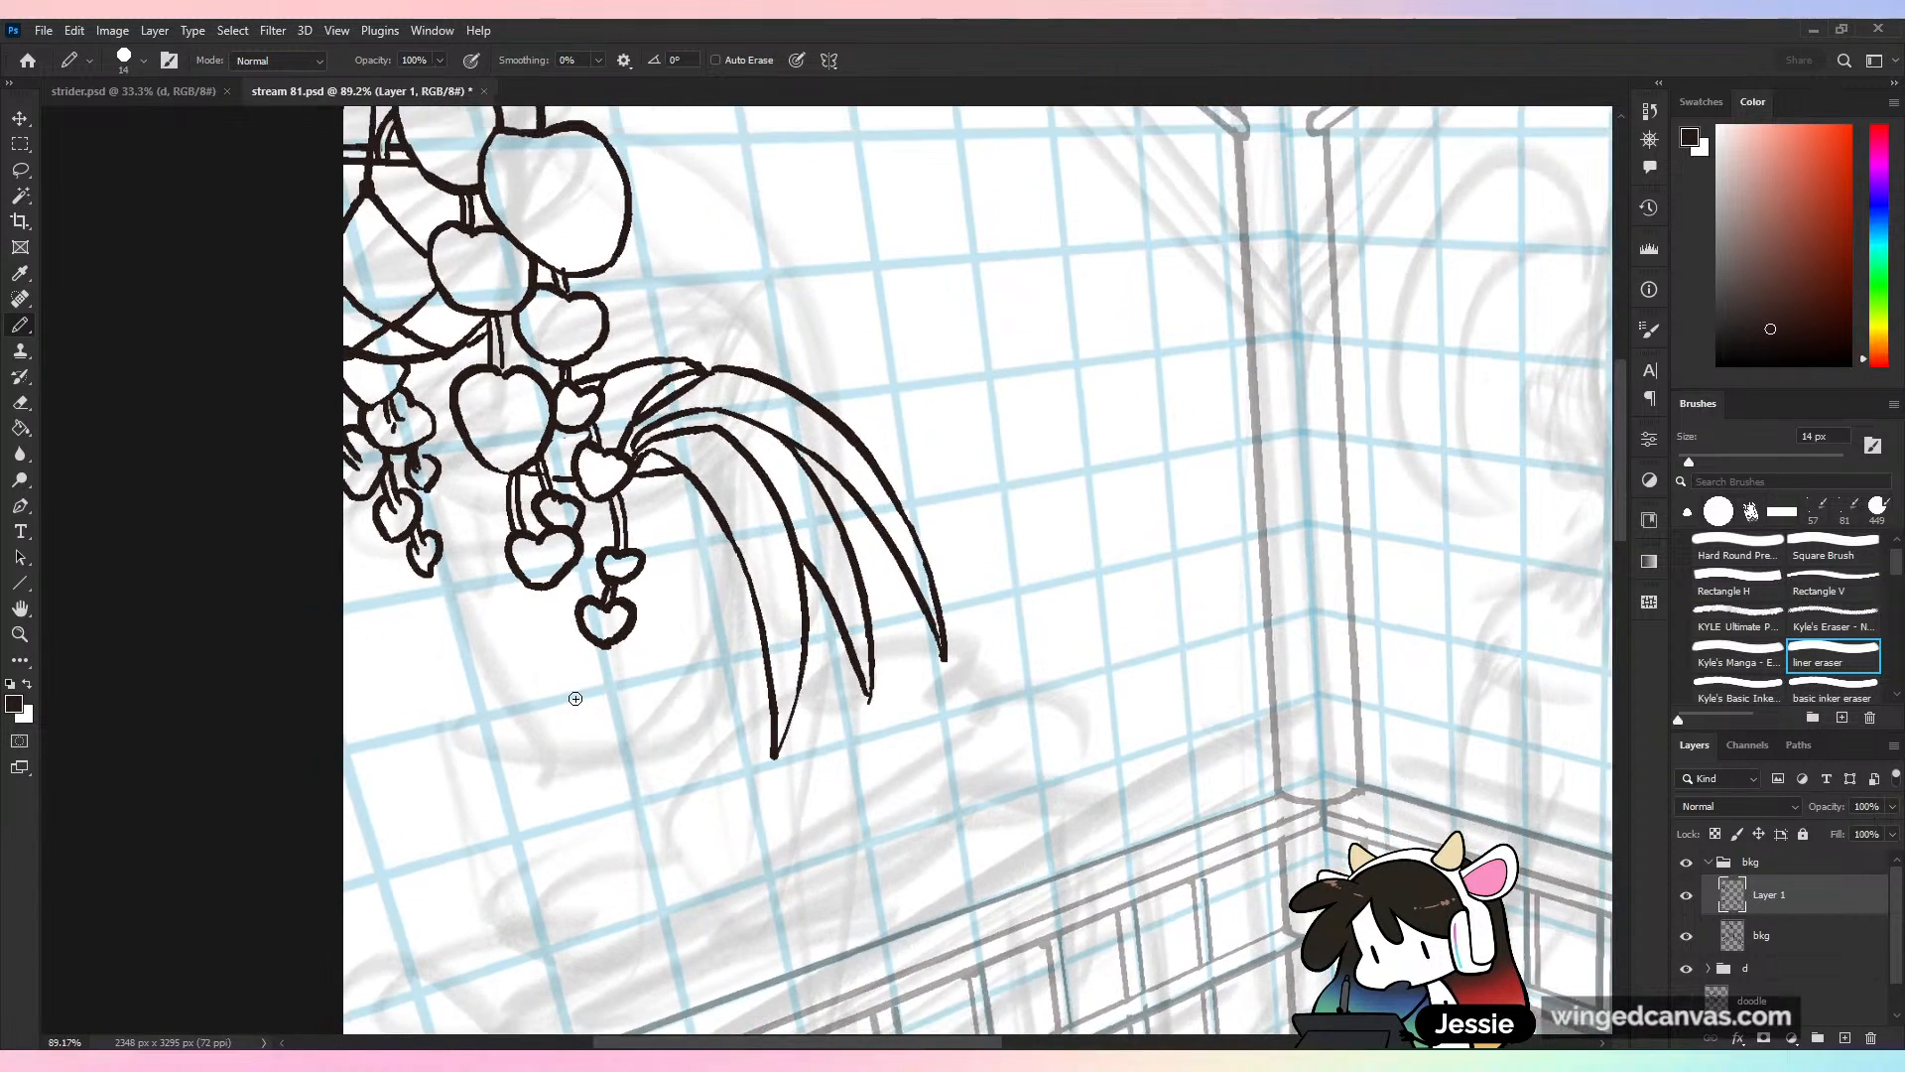
Draw a long pointed leaf hanging straight down from behind the large lower heart leaf, and save the document
scroll(576, 698, "up", 1)
key("b")
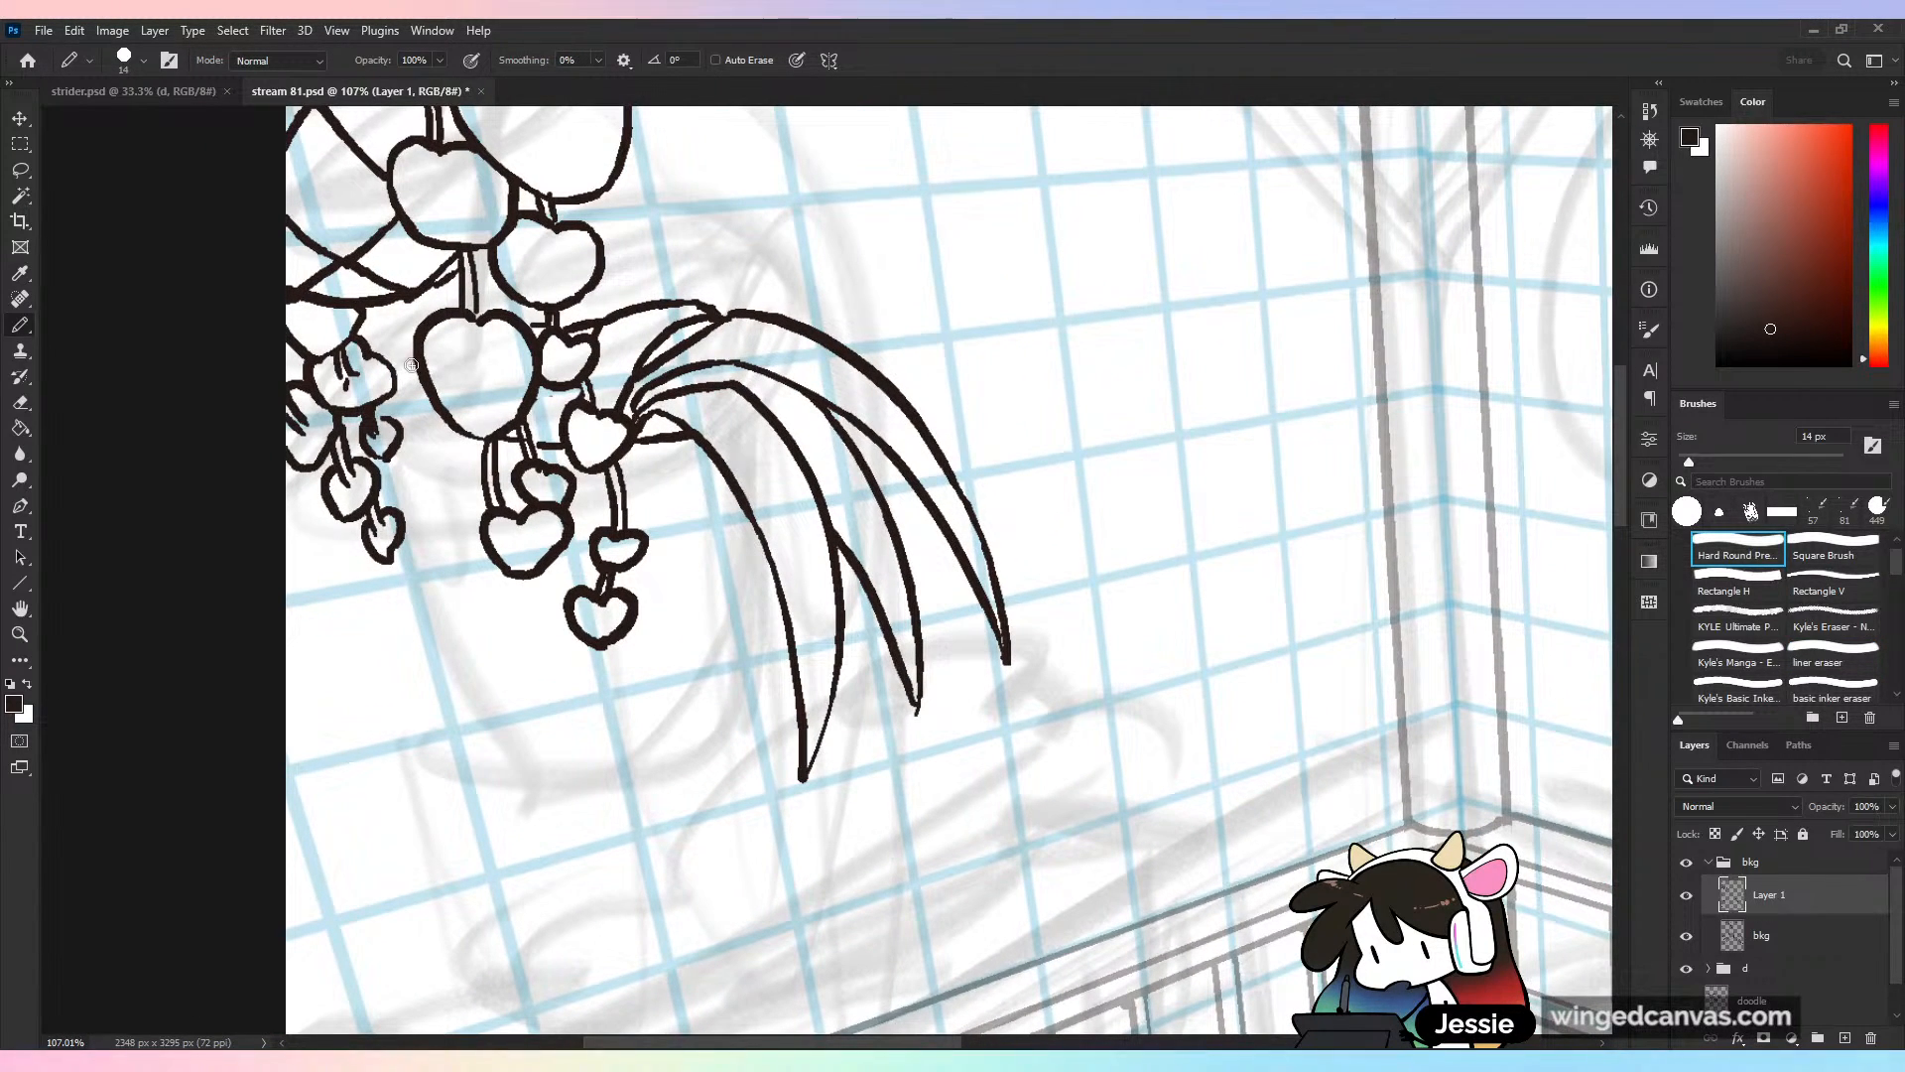
mouse_move(433, 405)
left_mouse_down()
mouse_move(449, 809)
mouse_move(444, 784)
mouse_move(476, 858)
left_mouse_up()
left_click_drag(478, 471, 465, 630)
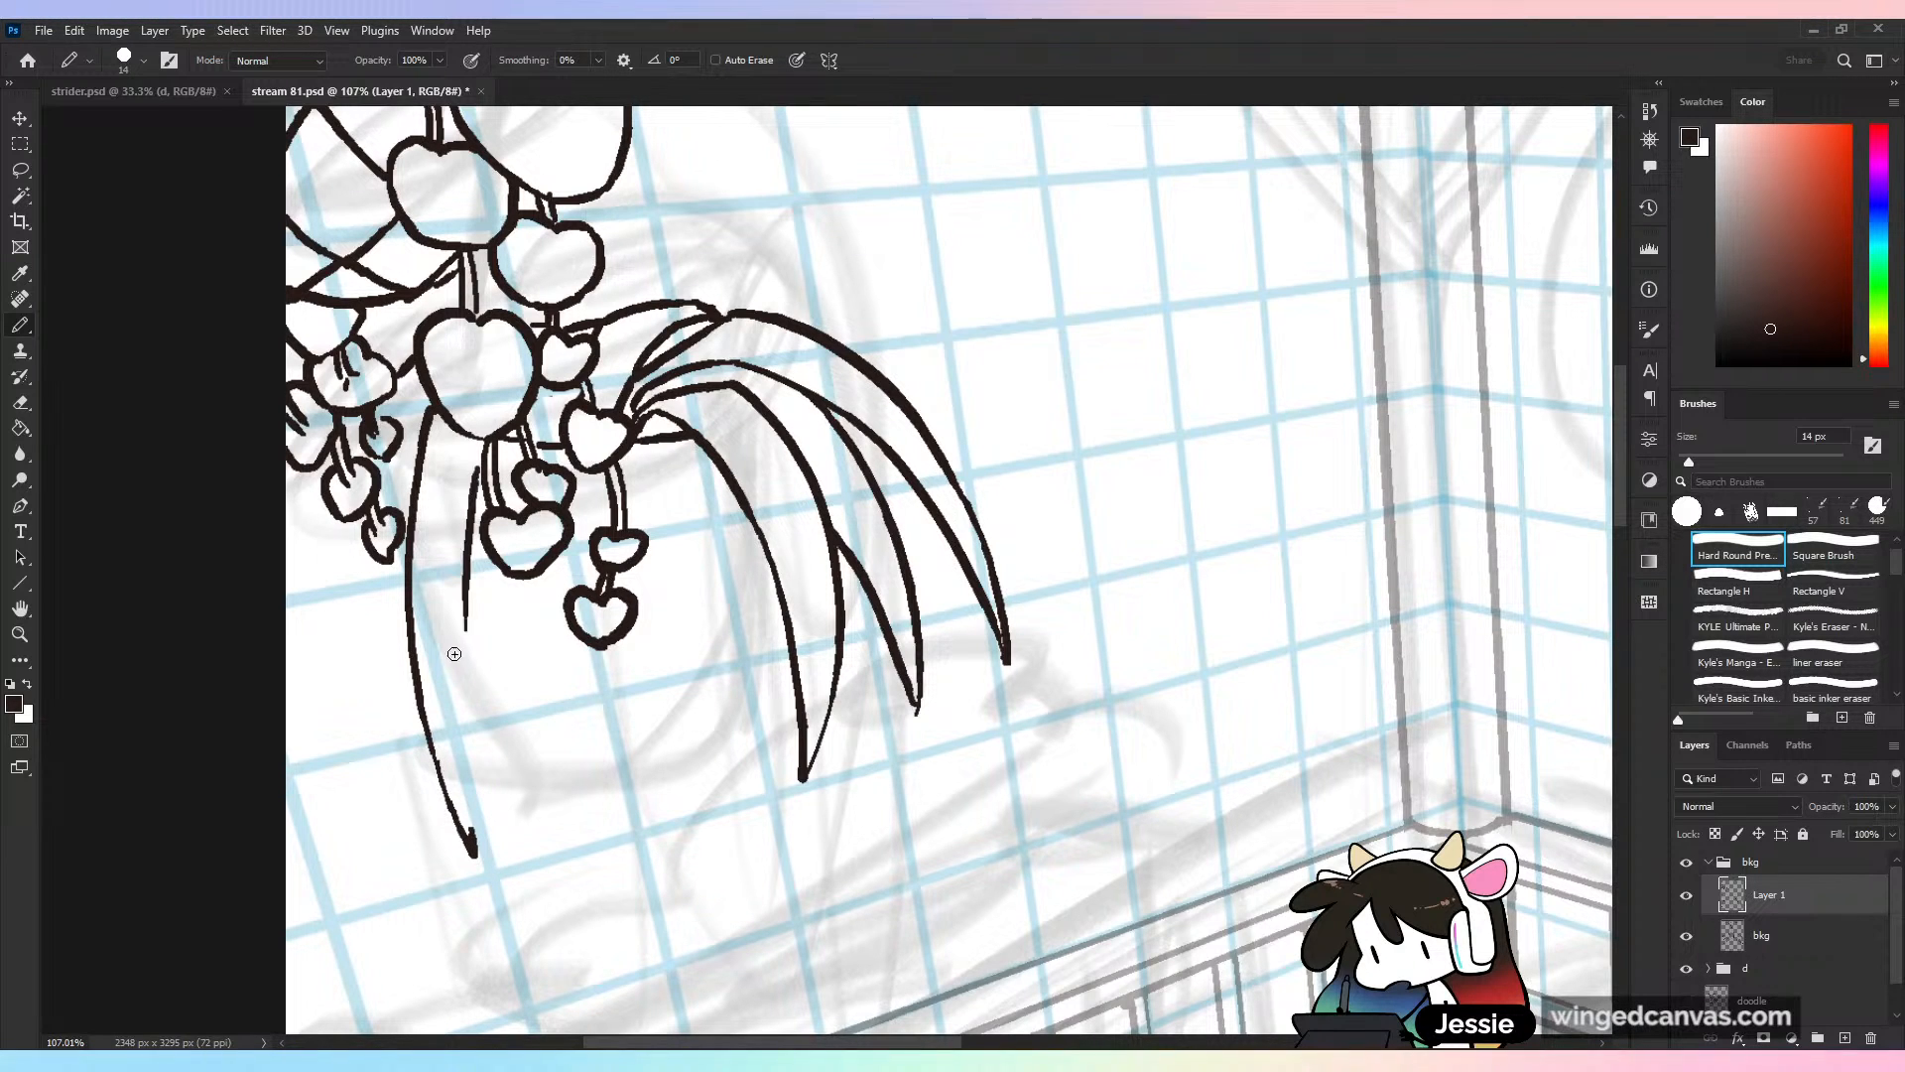
key("ctrl+z")
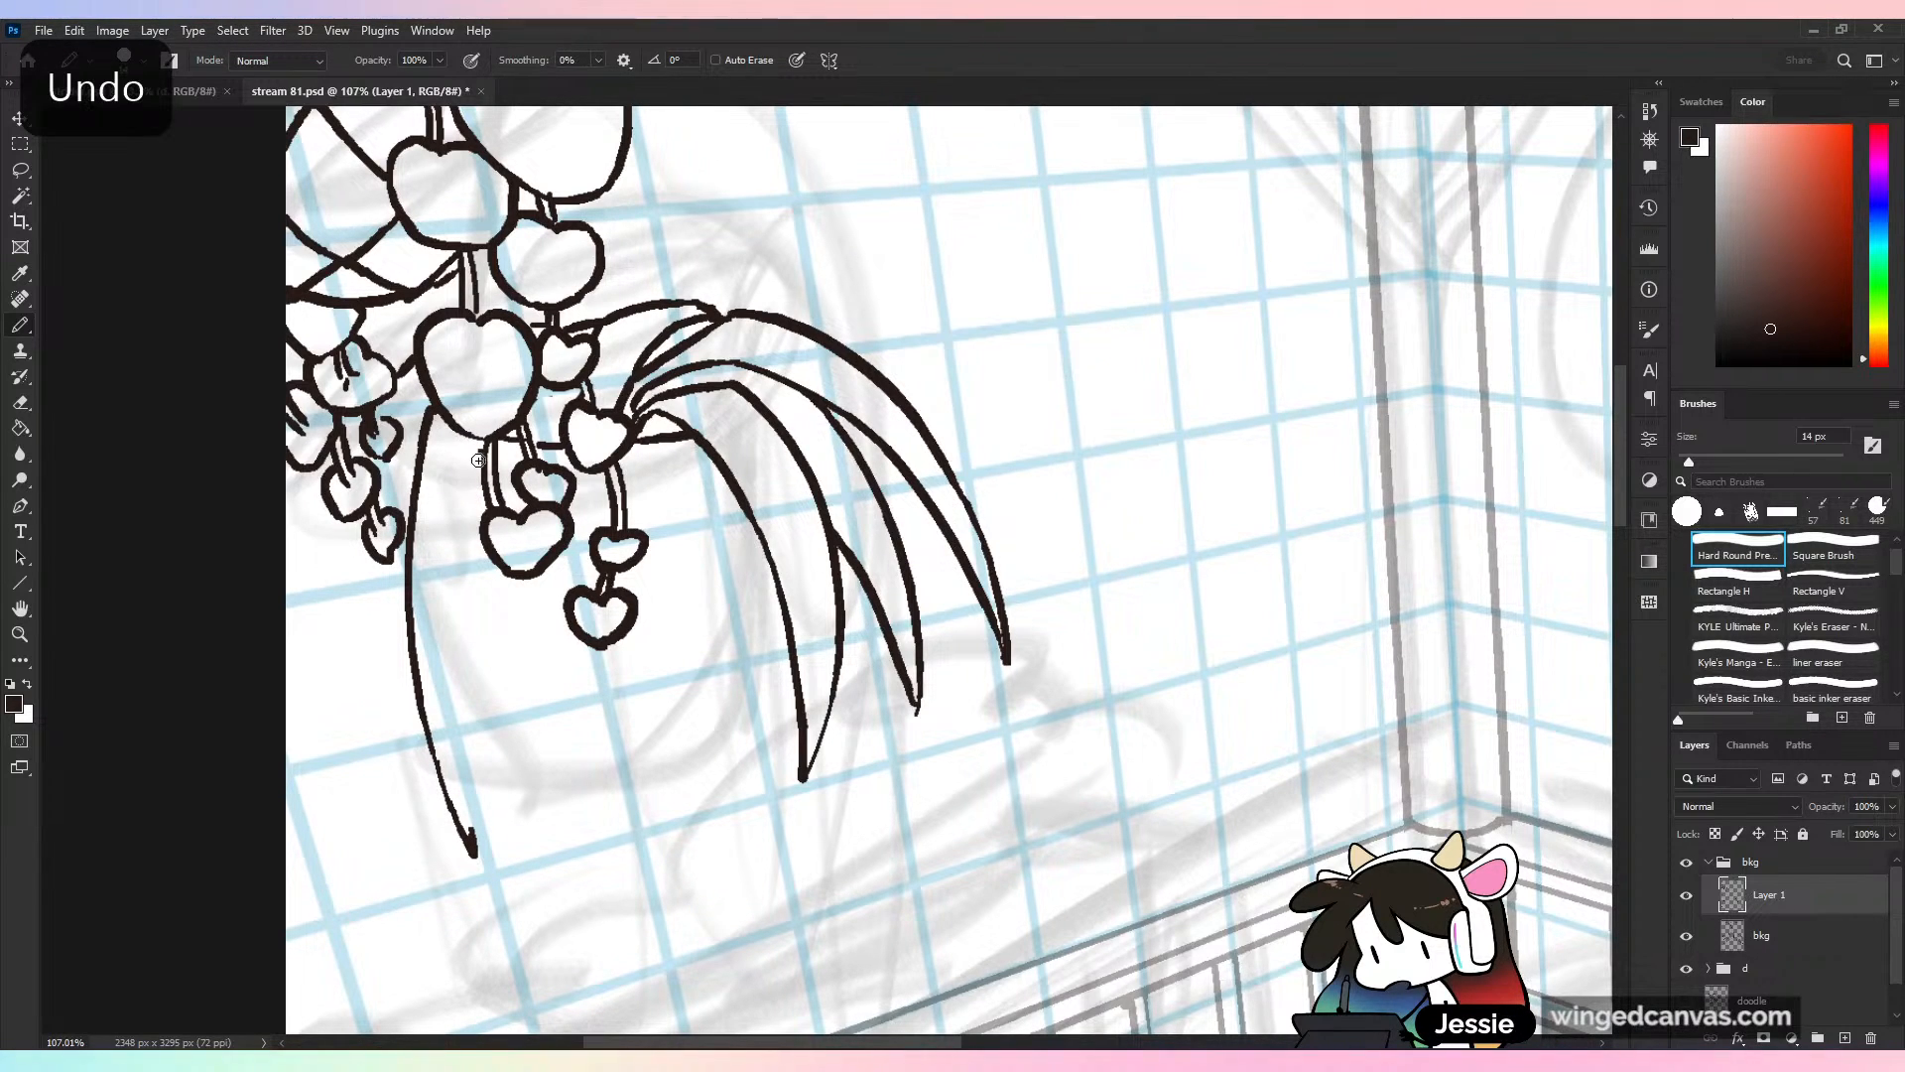
left_click_drag(479, 460, 457, 657)
key("ctrl+z")
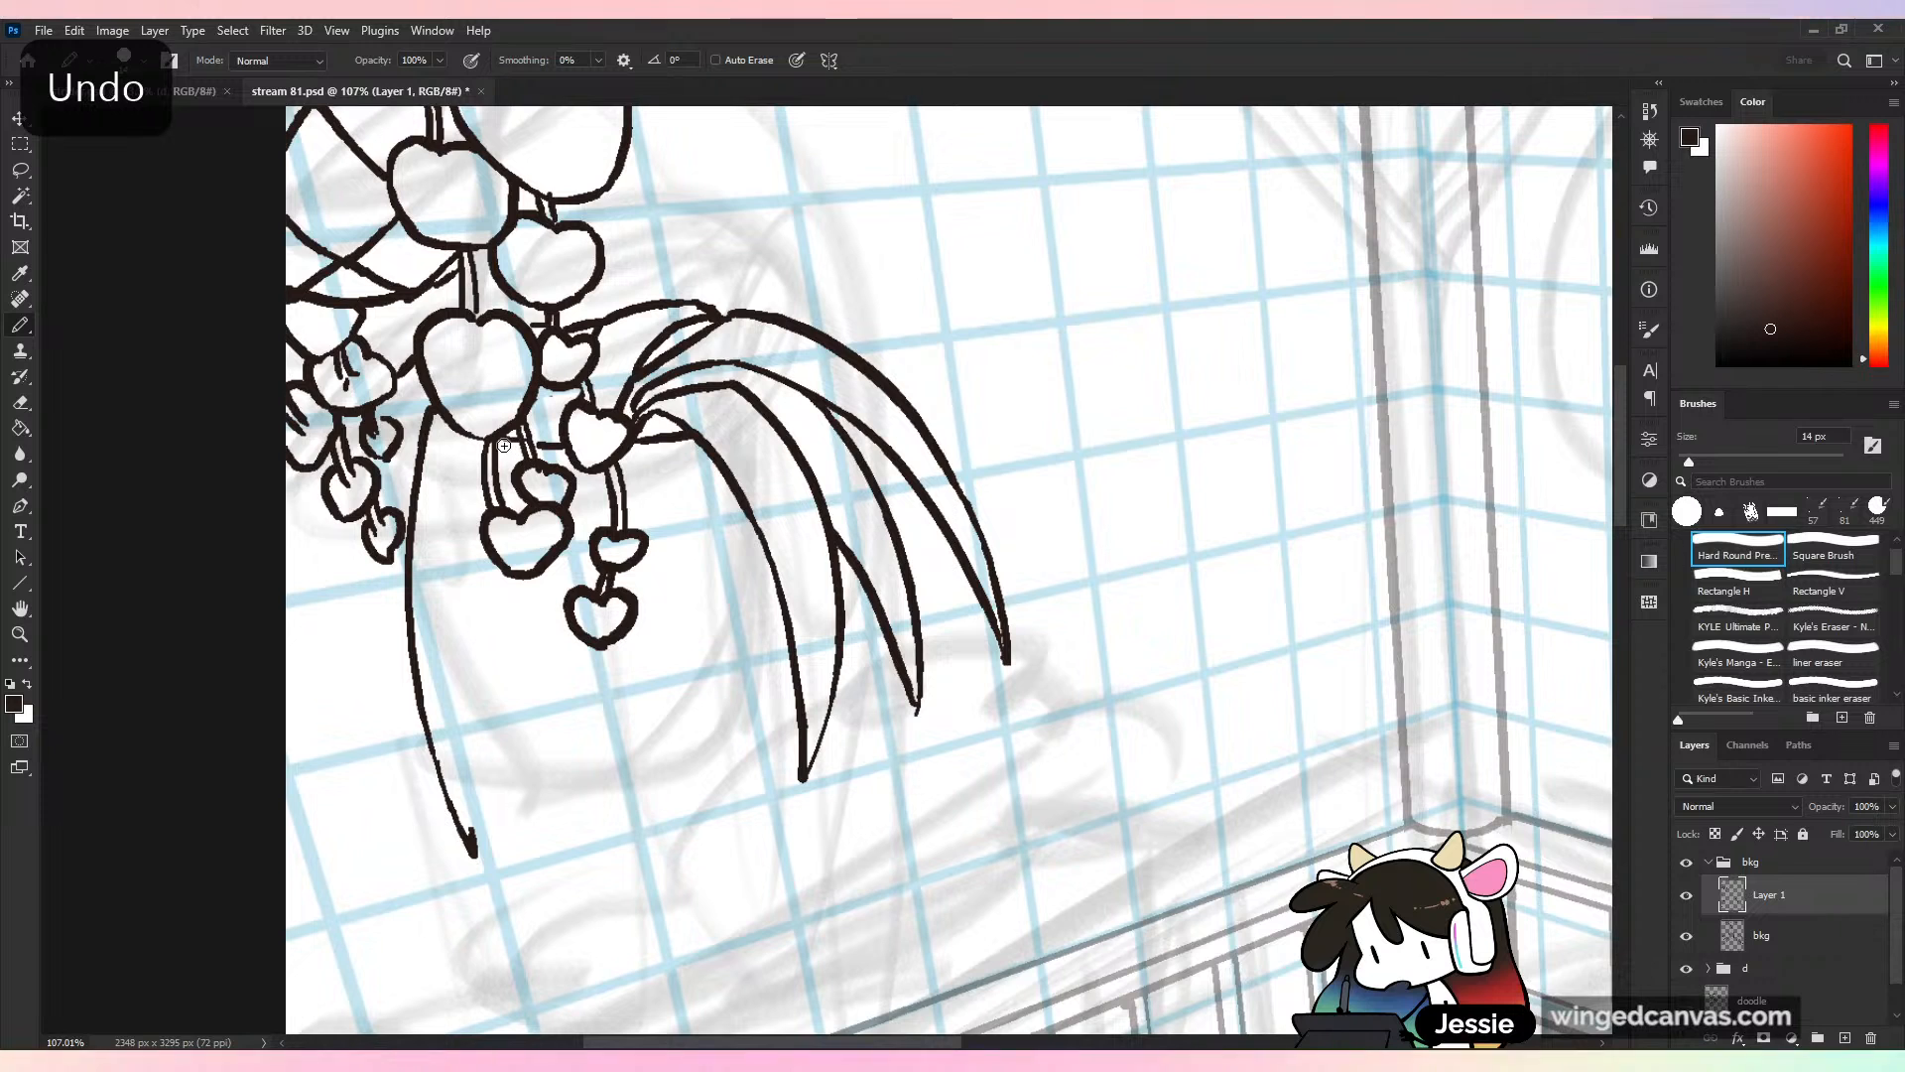
left_click_drag(464, 450, 473, 848)
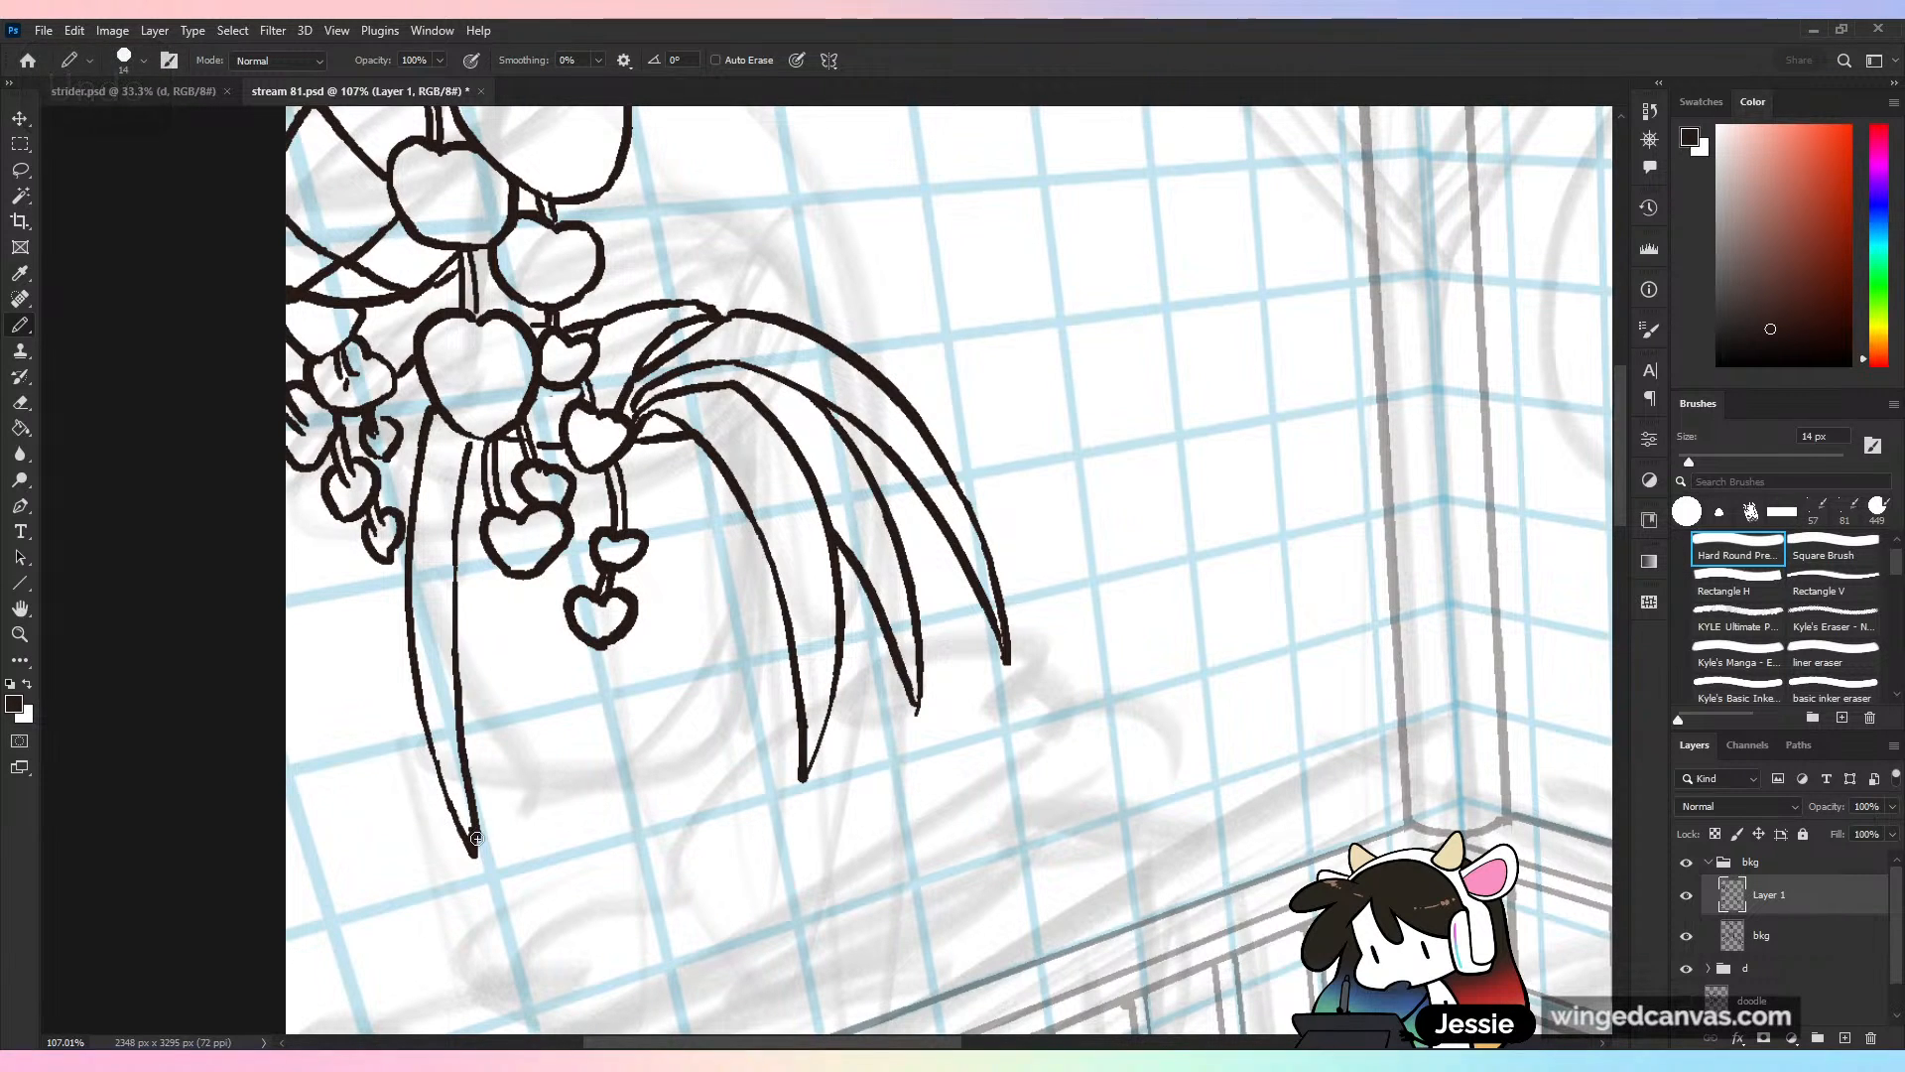
scroll(468, 818, "down", 2)
scroll(467, 819, "down", 2)
key("ctrl+s")
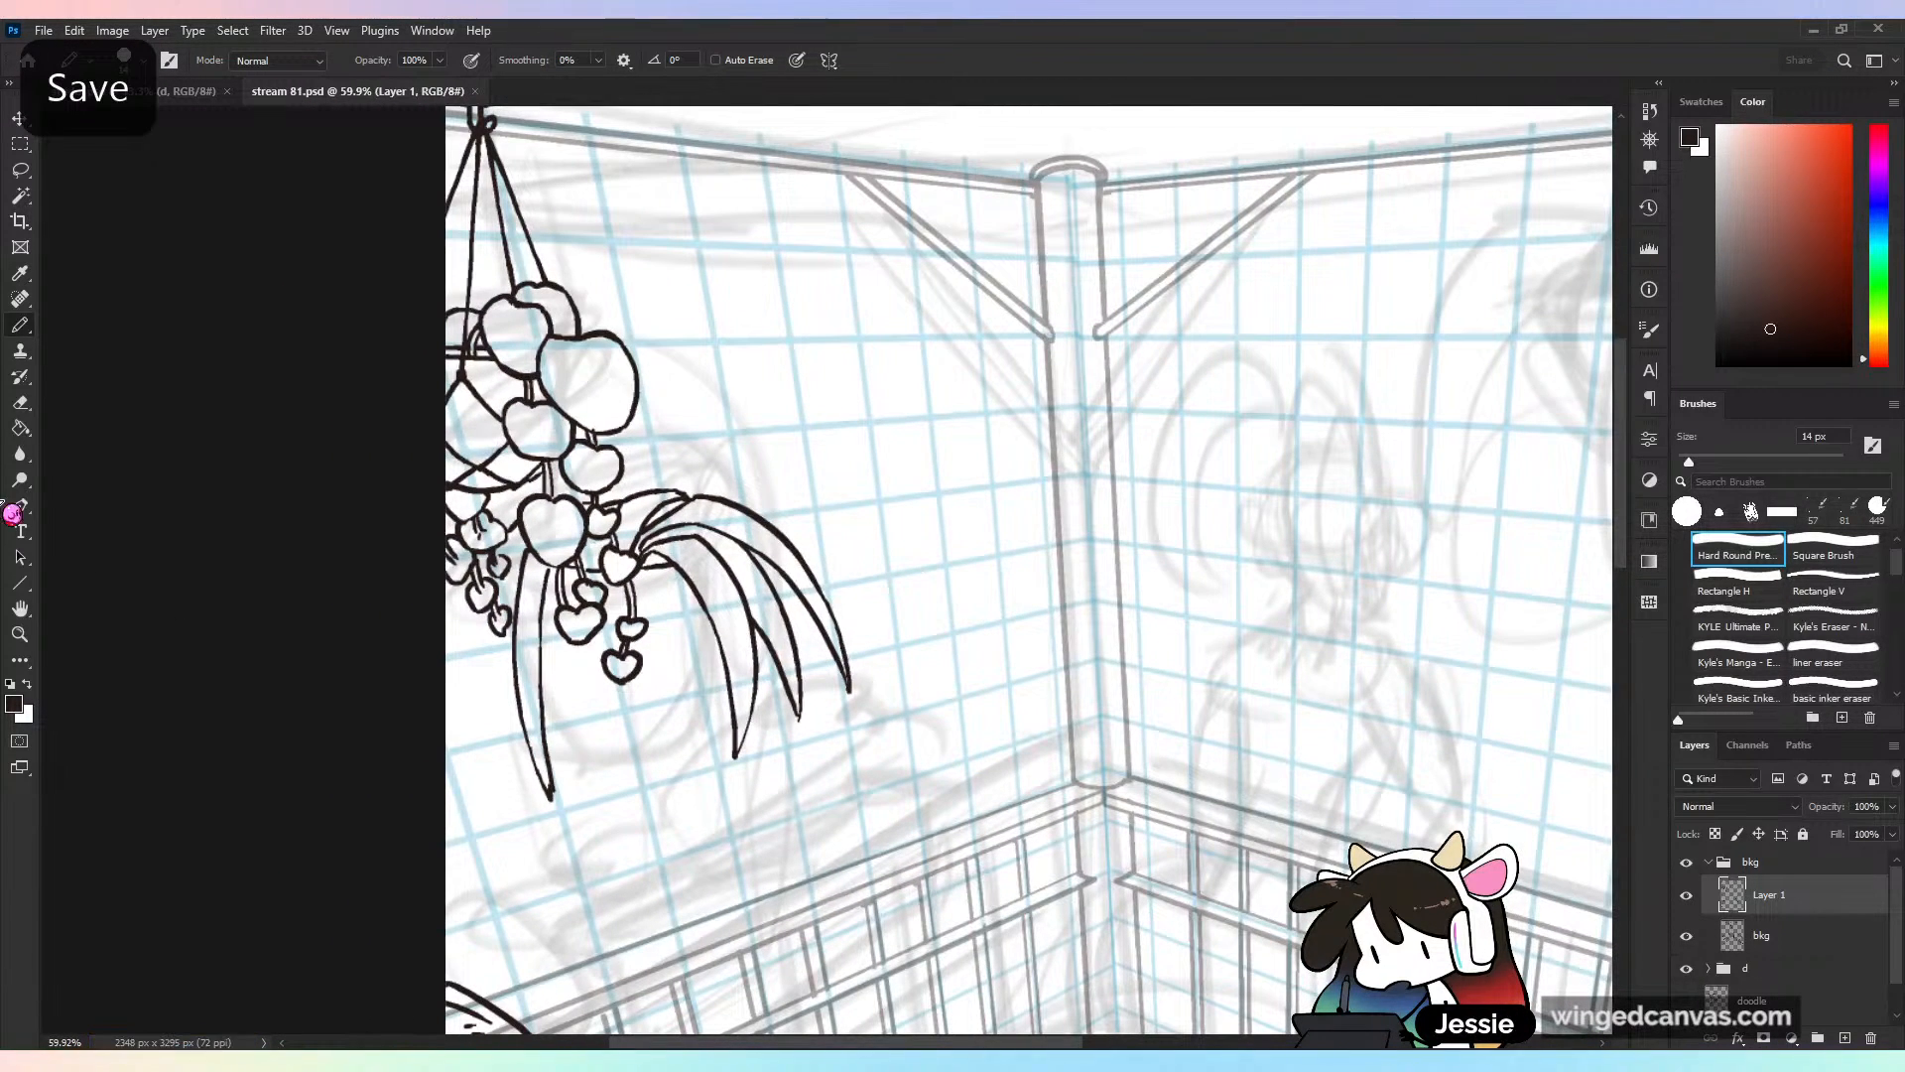
Open the five character reference PNG images and look through the character designs
left_click(44, 30)
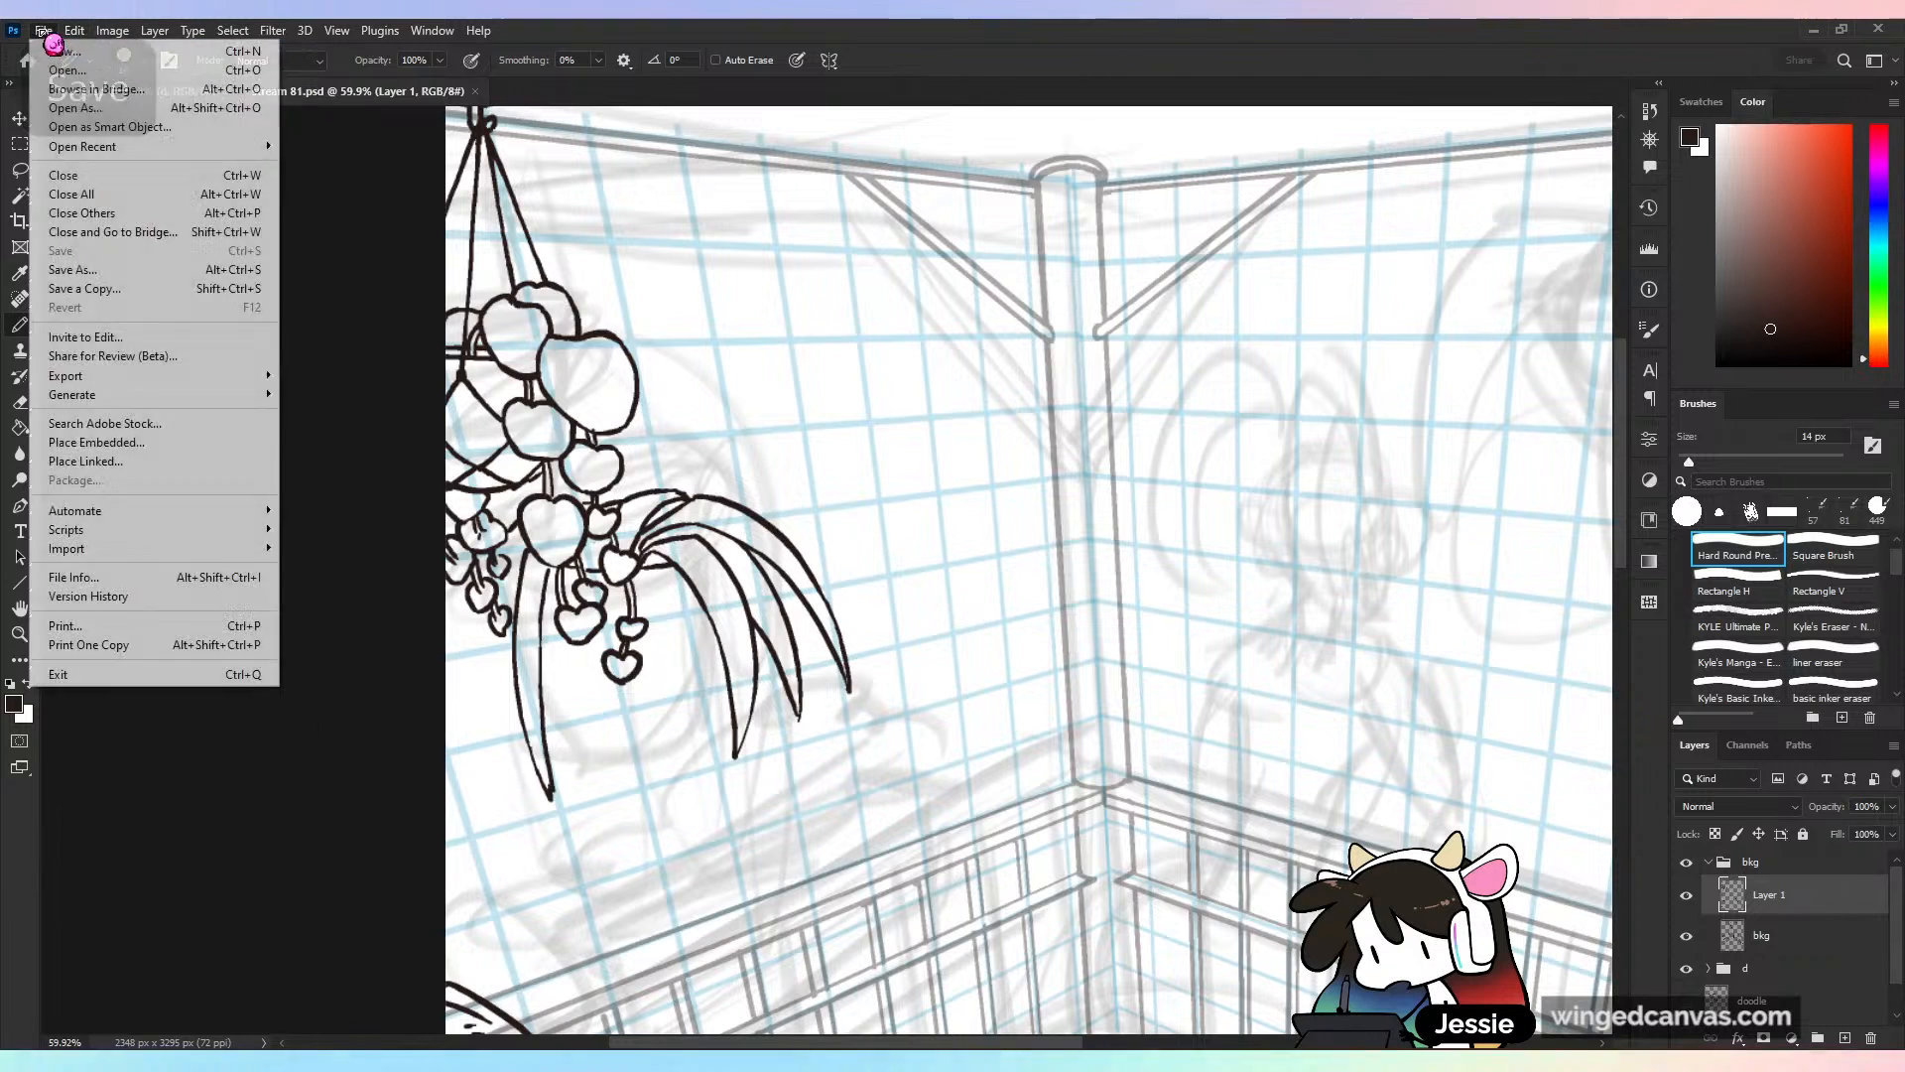
left_click(73, 72)
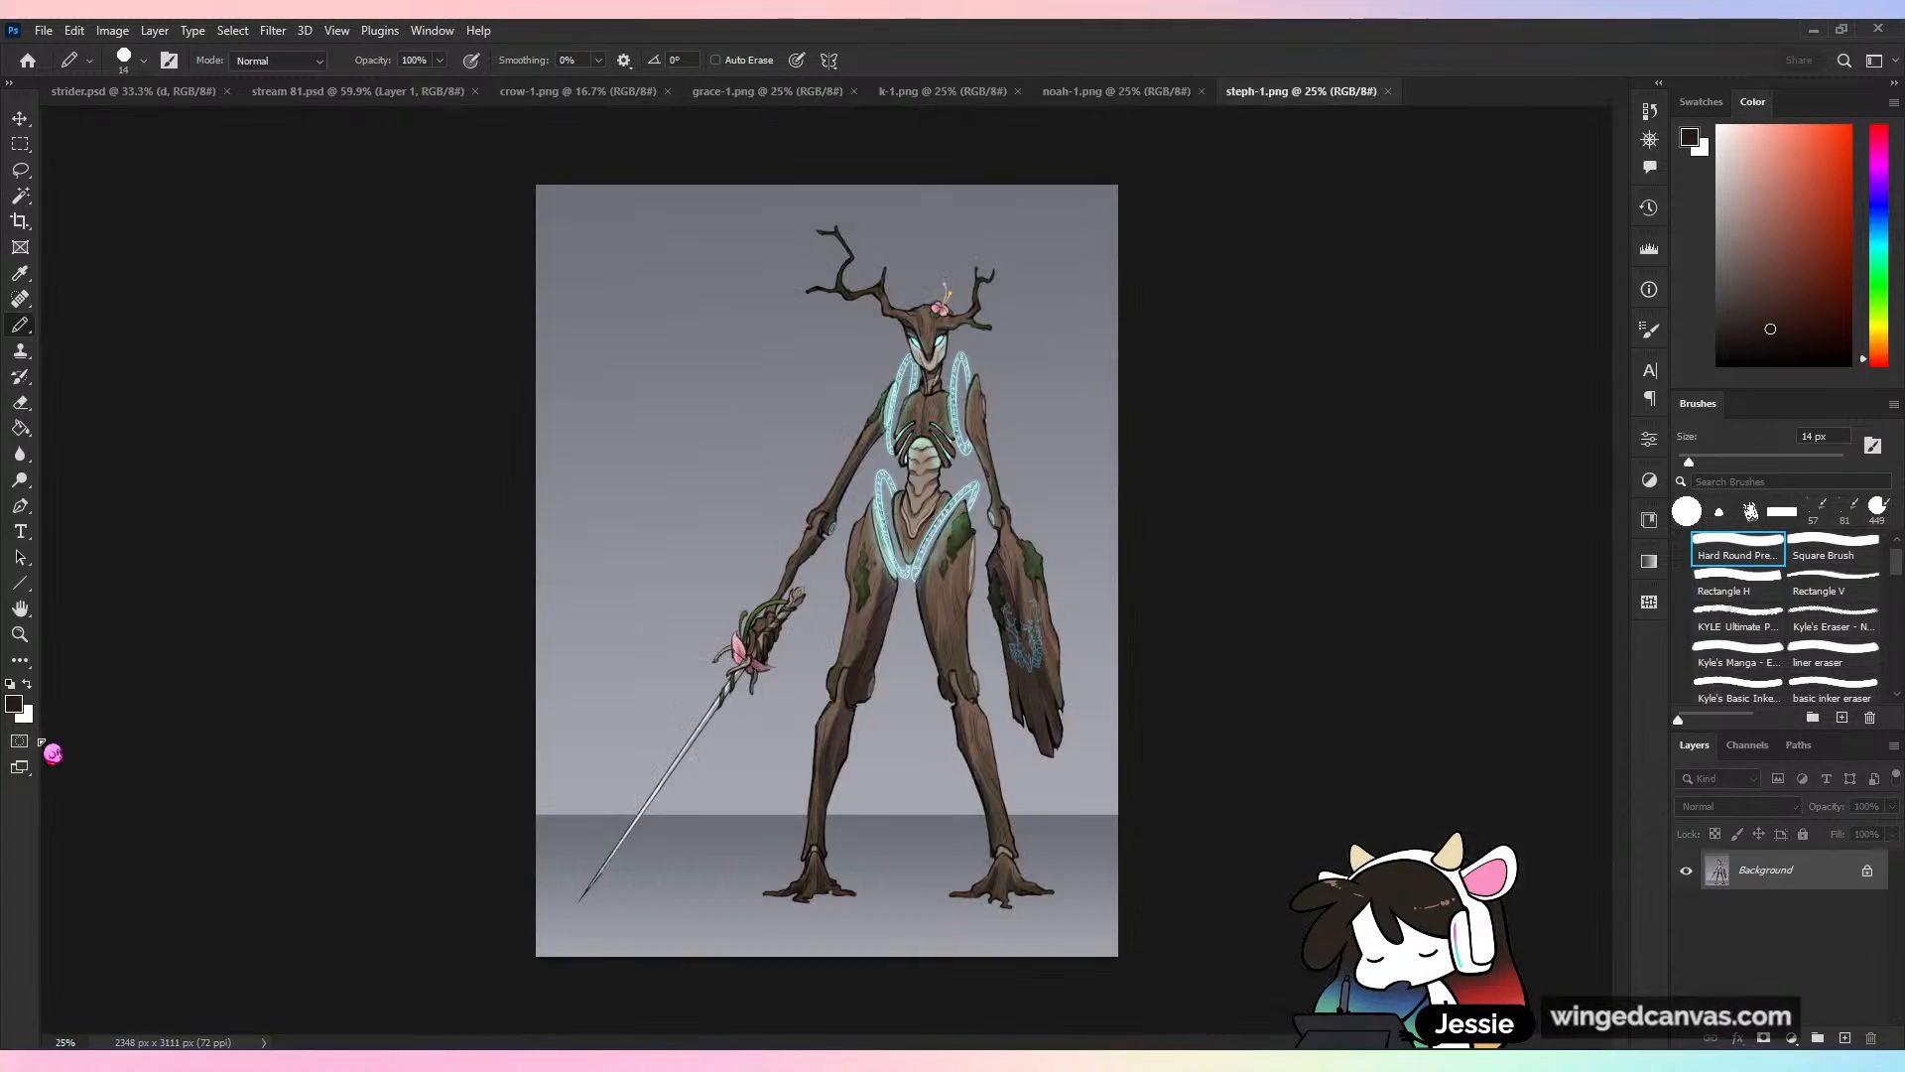
left_click(1116, 92)
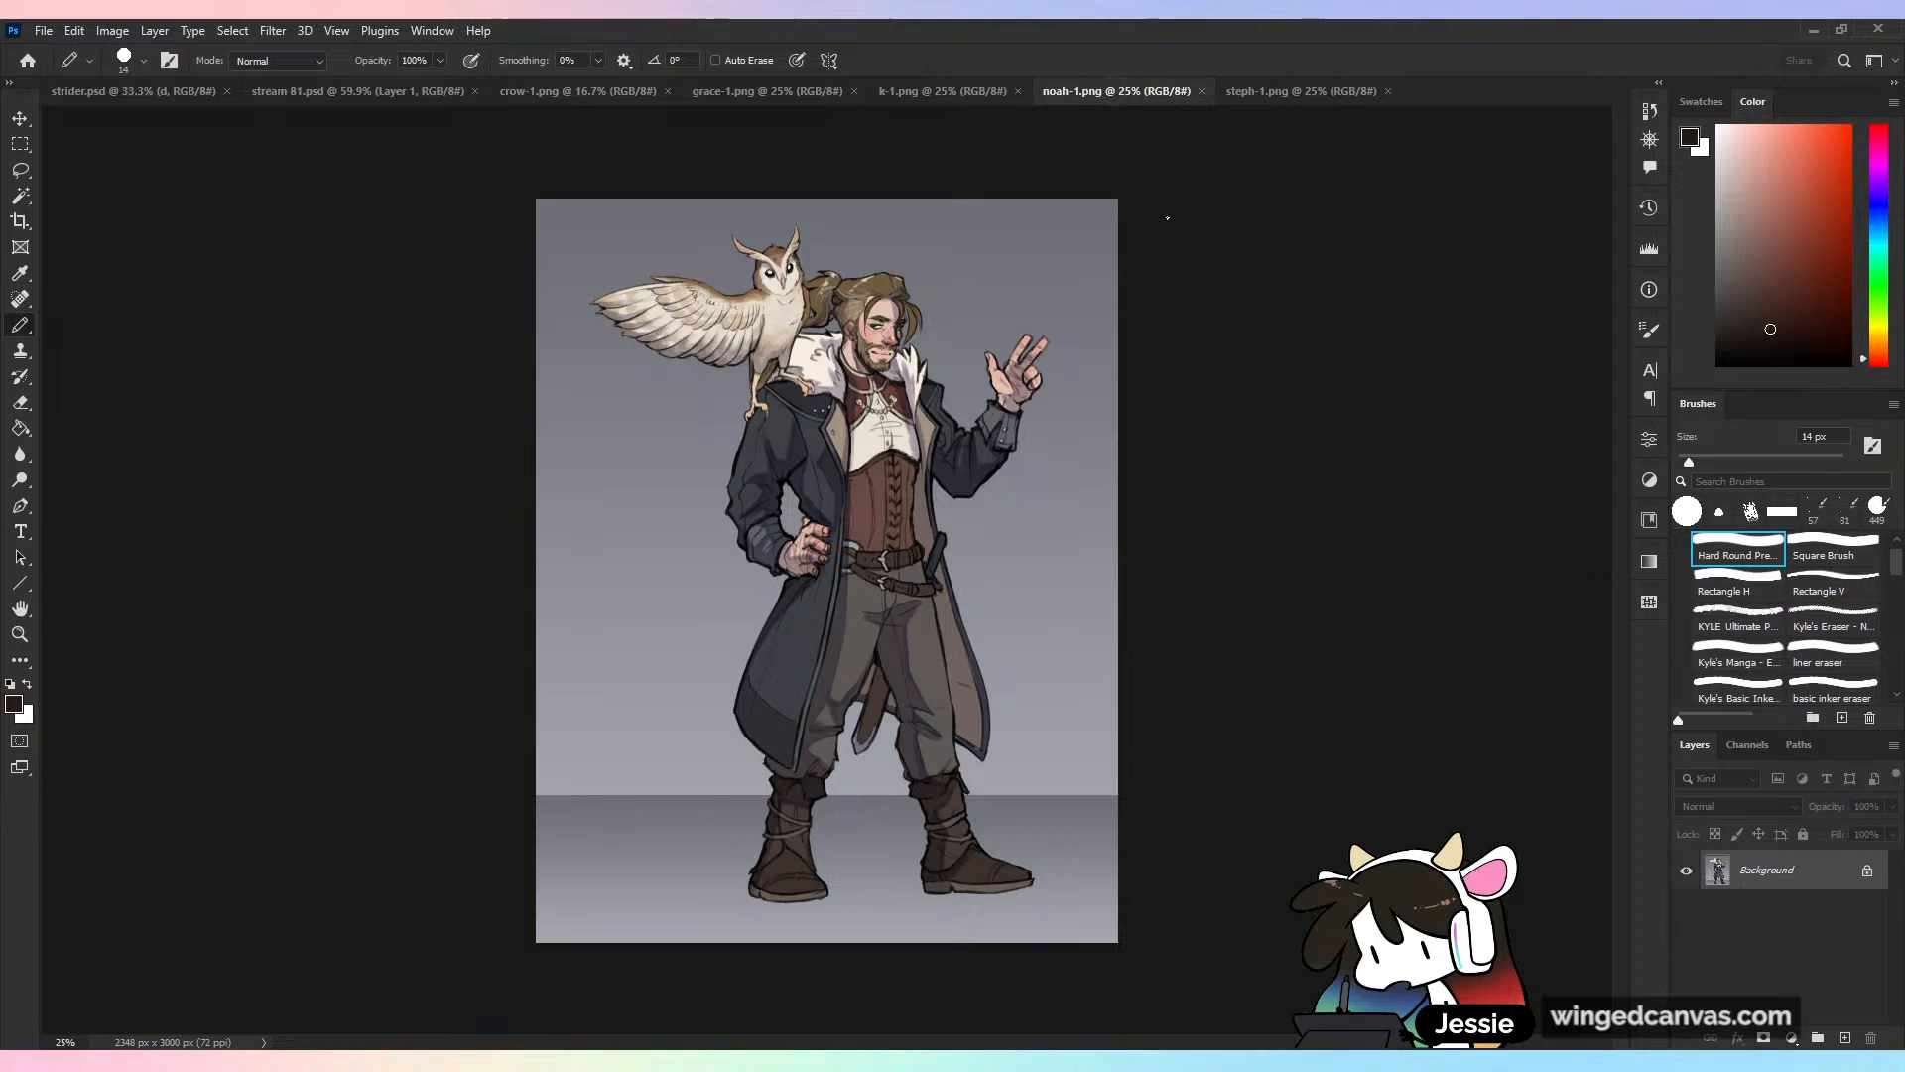
left_click(955, 95)
left_click(789, 94)
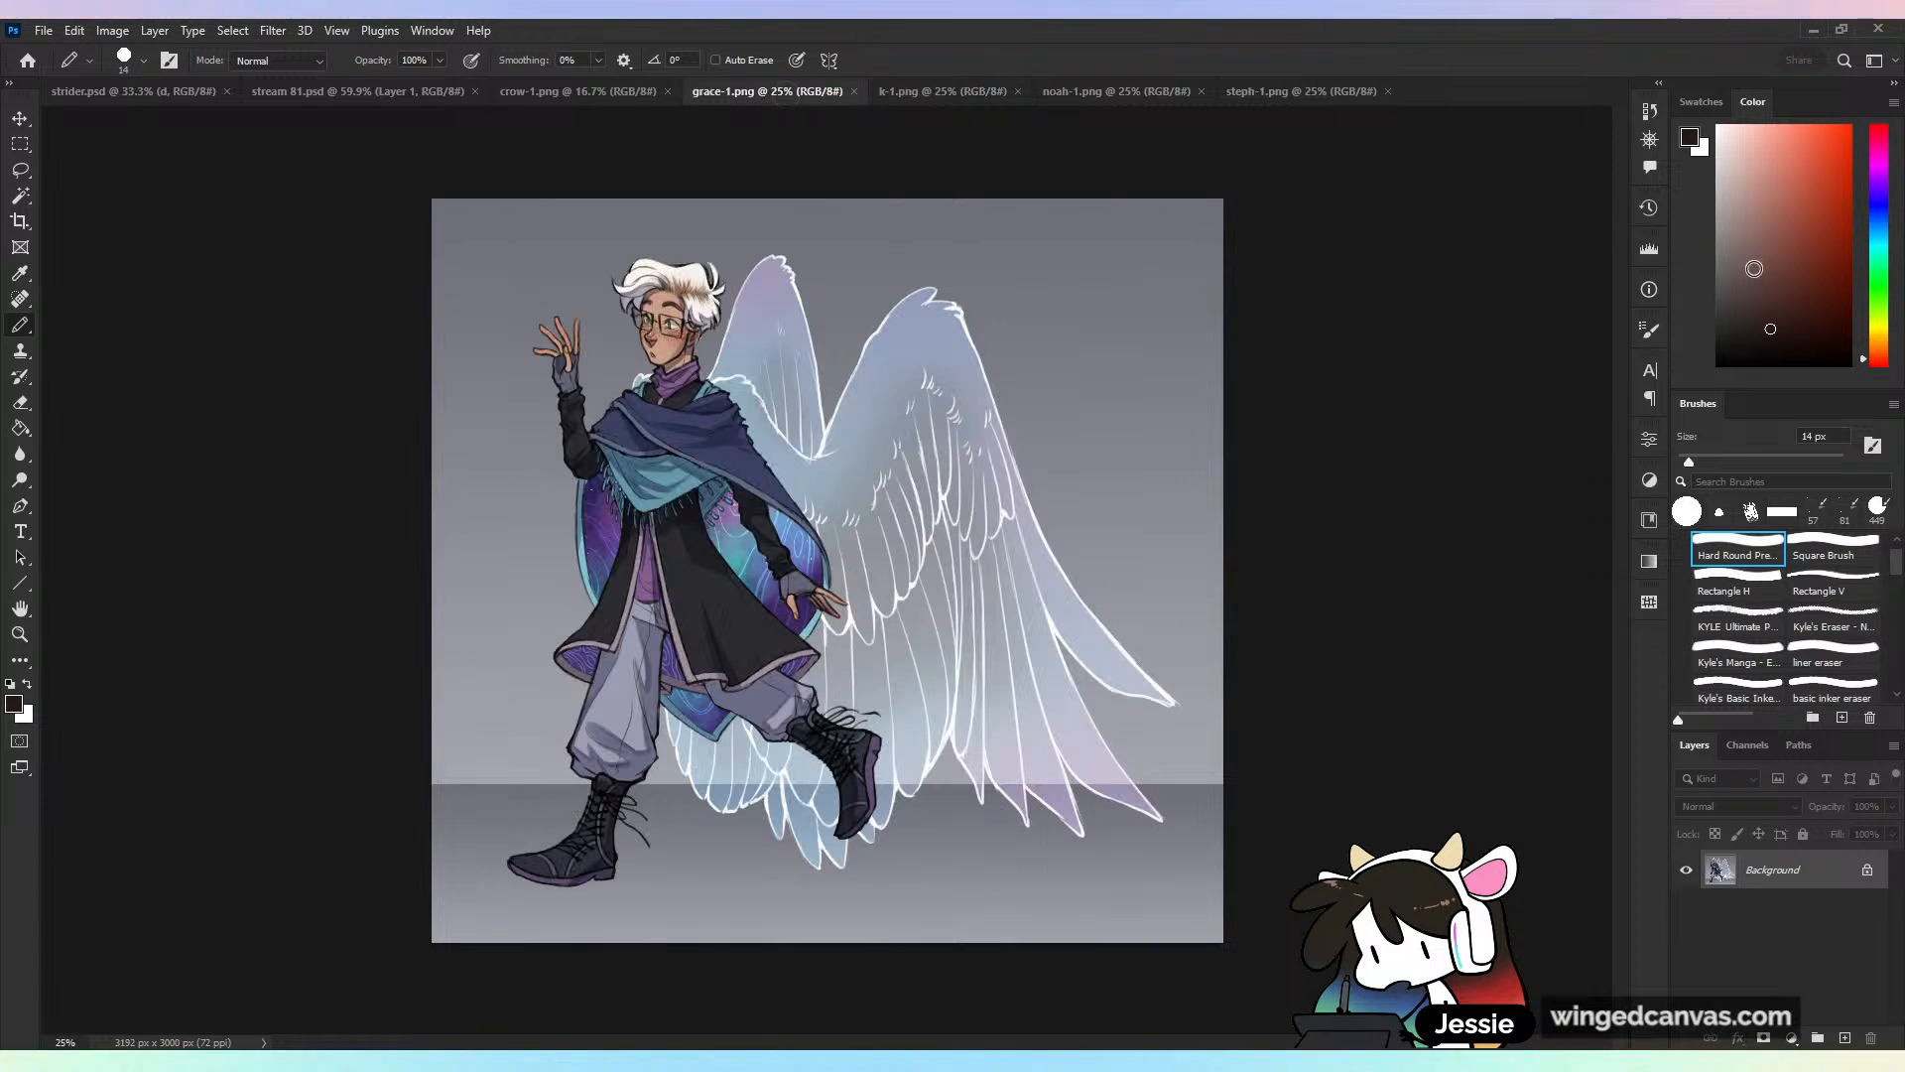
Examine the upper body of the blue-skinned, bearded character in crow-1.png up close
left_click(625, 93)
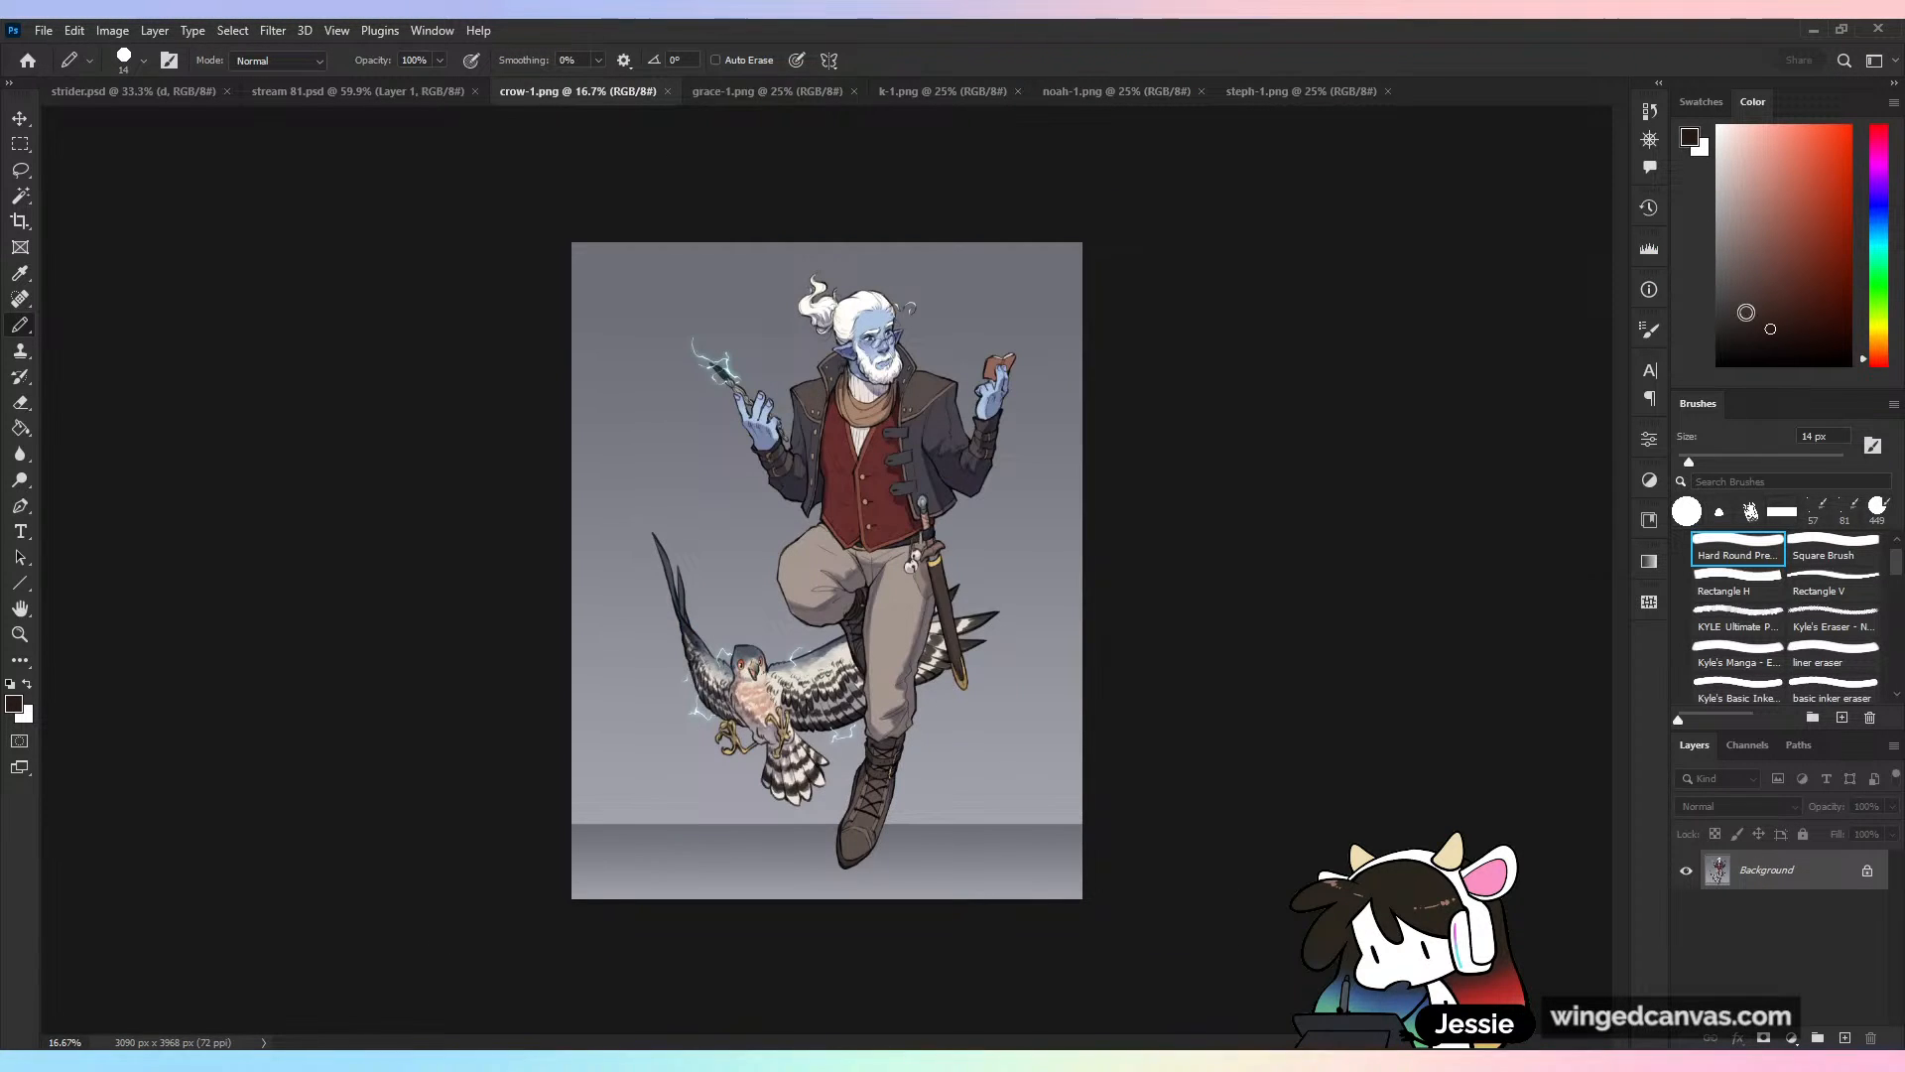
key("ctrl+plus")
key("ctrl+plus")
key("ctrl+plus")
scroll(808, 570, "up", 3)
scroll(808, 570, "up", 2)
scroll(808, 570, "down", 1)
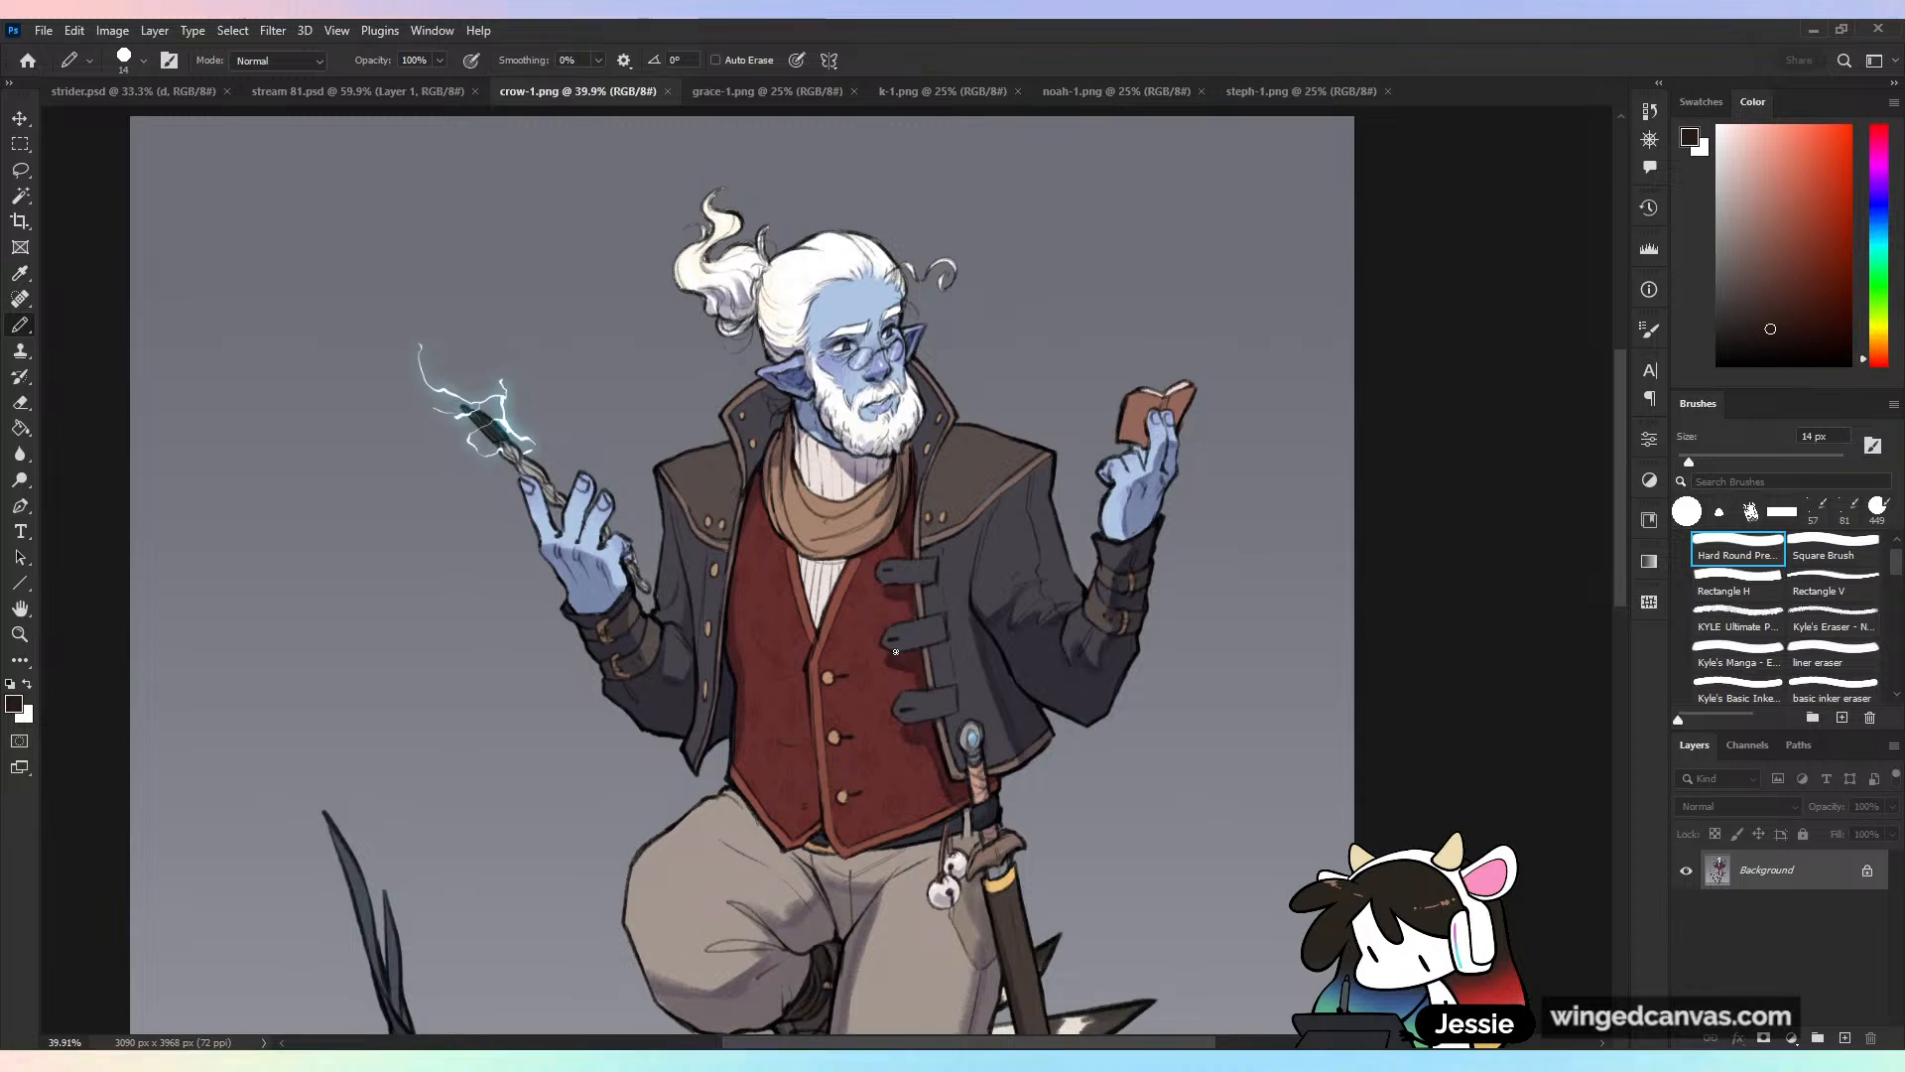
left_click_drag(1060, 653, 1151, 710)
left_click_drag(1152, 709, 1112, 710)
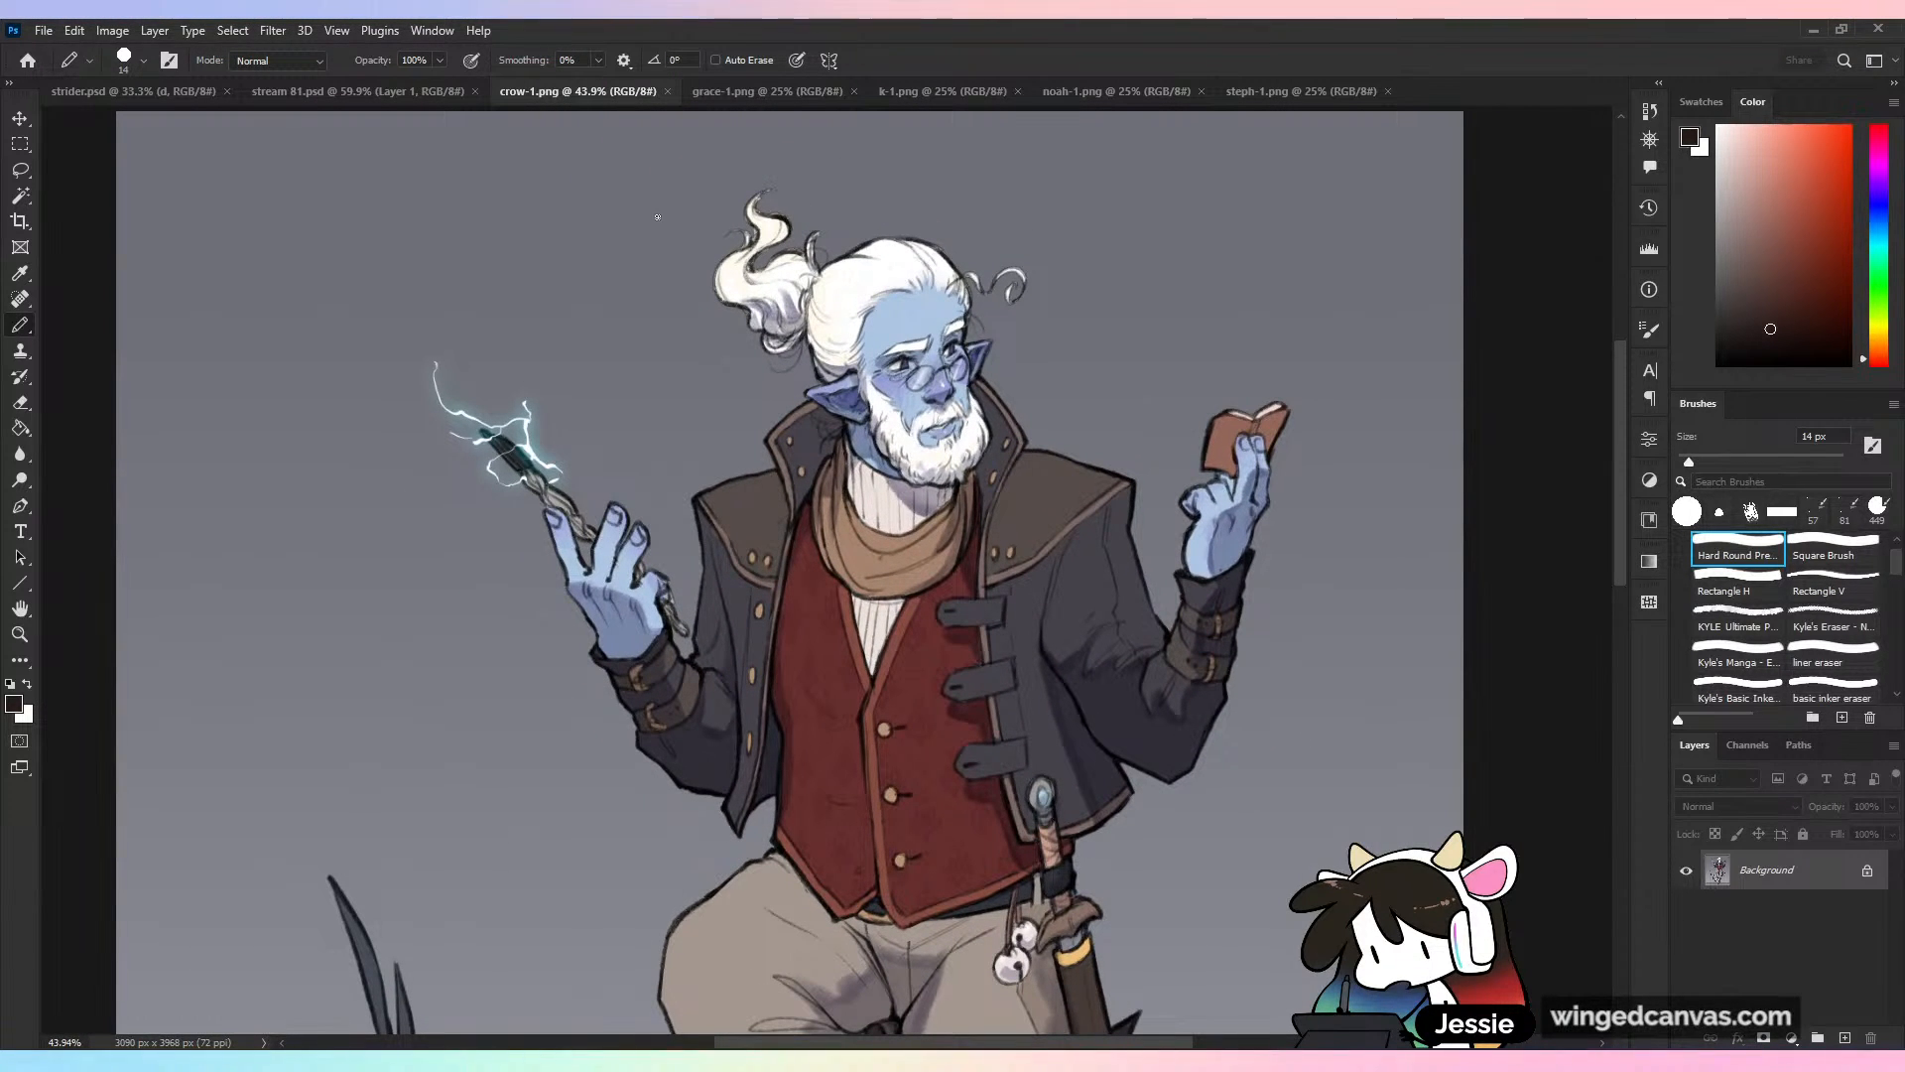
Sketch a simplified chest-and-belly torso diagram in the empty space beside the character's head in crow-1.png, and undo its strokes
left_click_drag(527, 235, 516, 300)
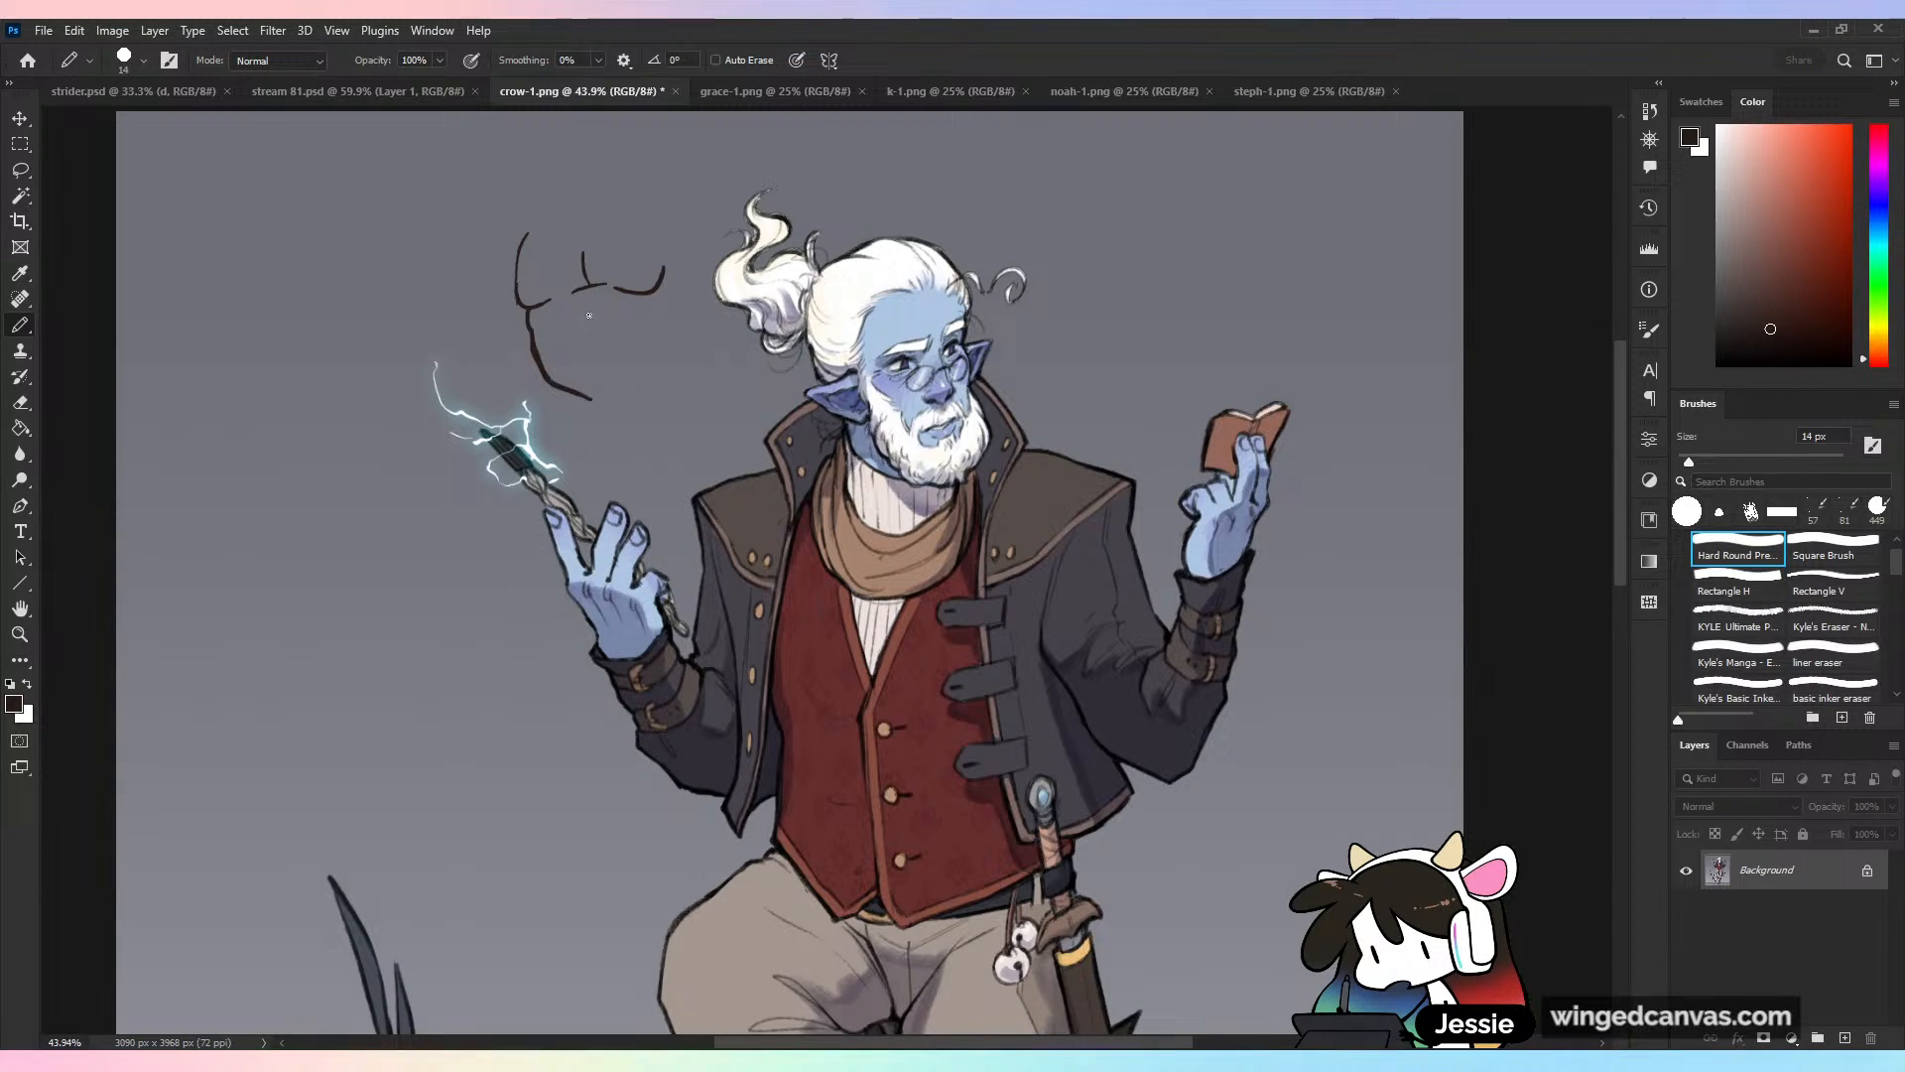
left_click_drag(666, 318, 661, 345)
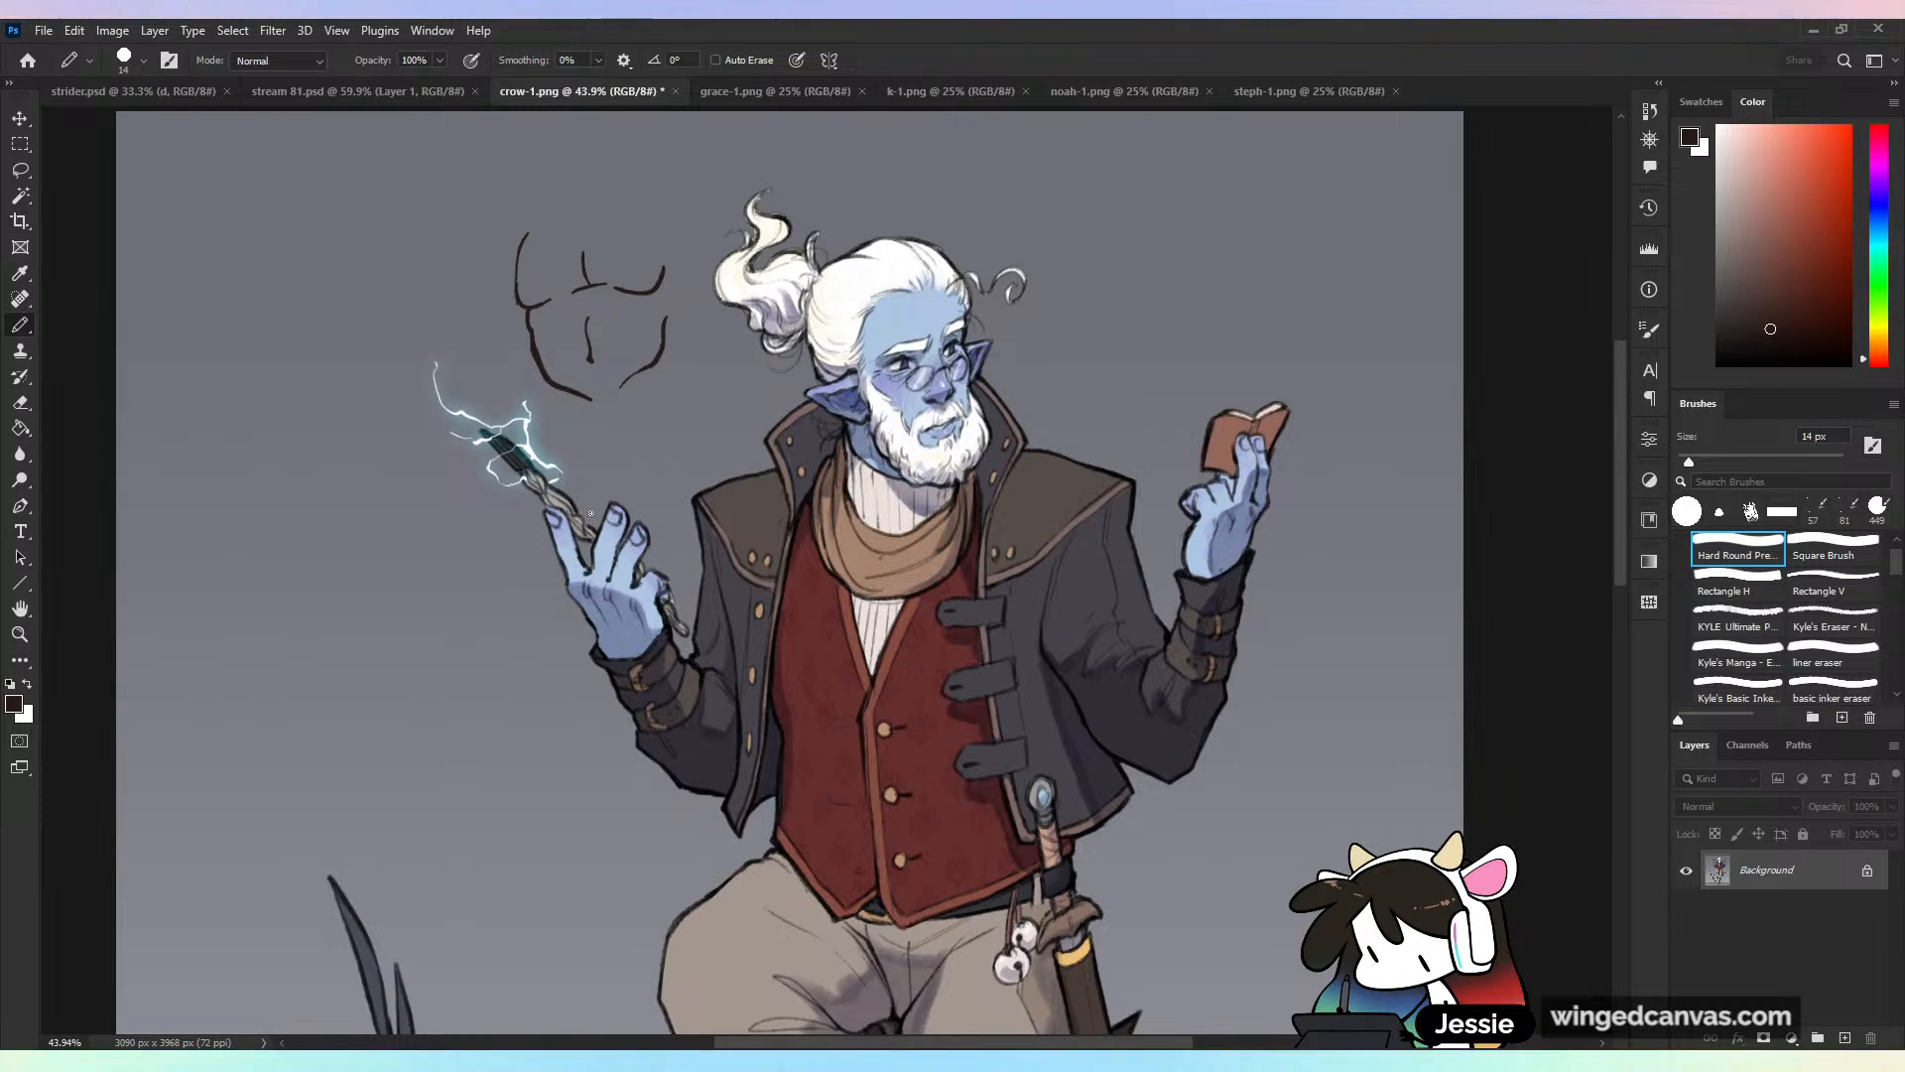
key("ctrl+z")
key("ctrl+z")
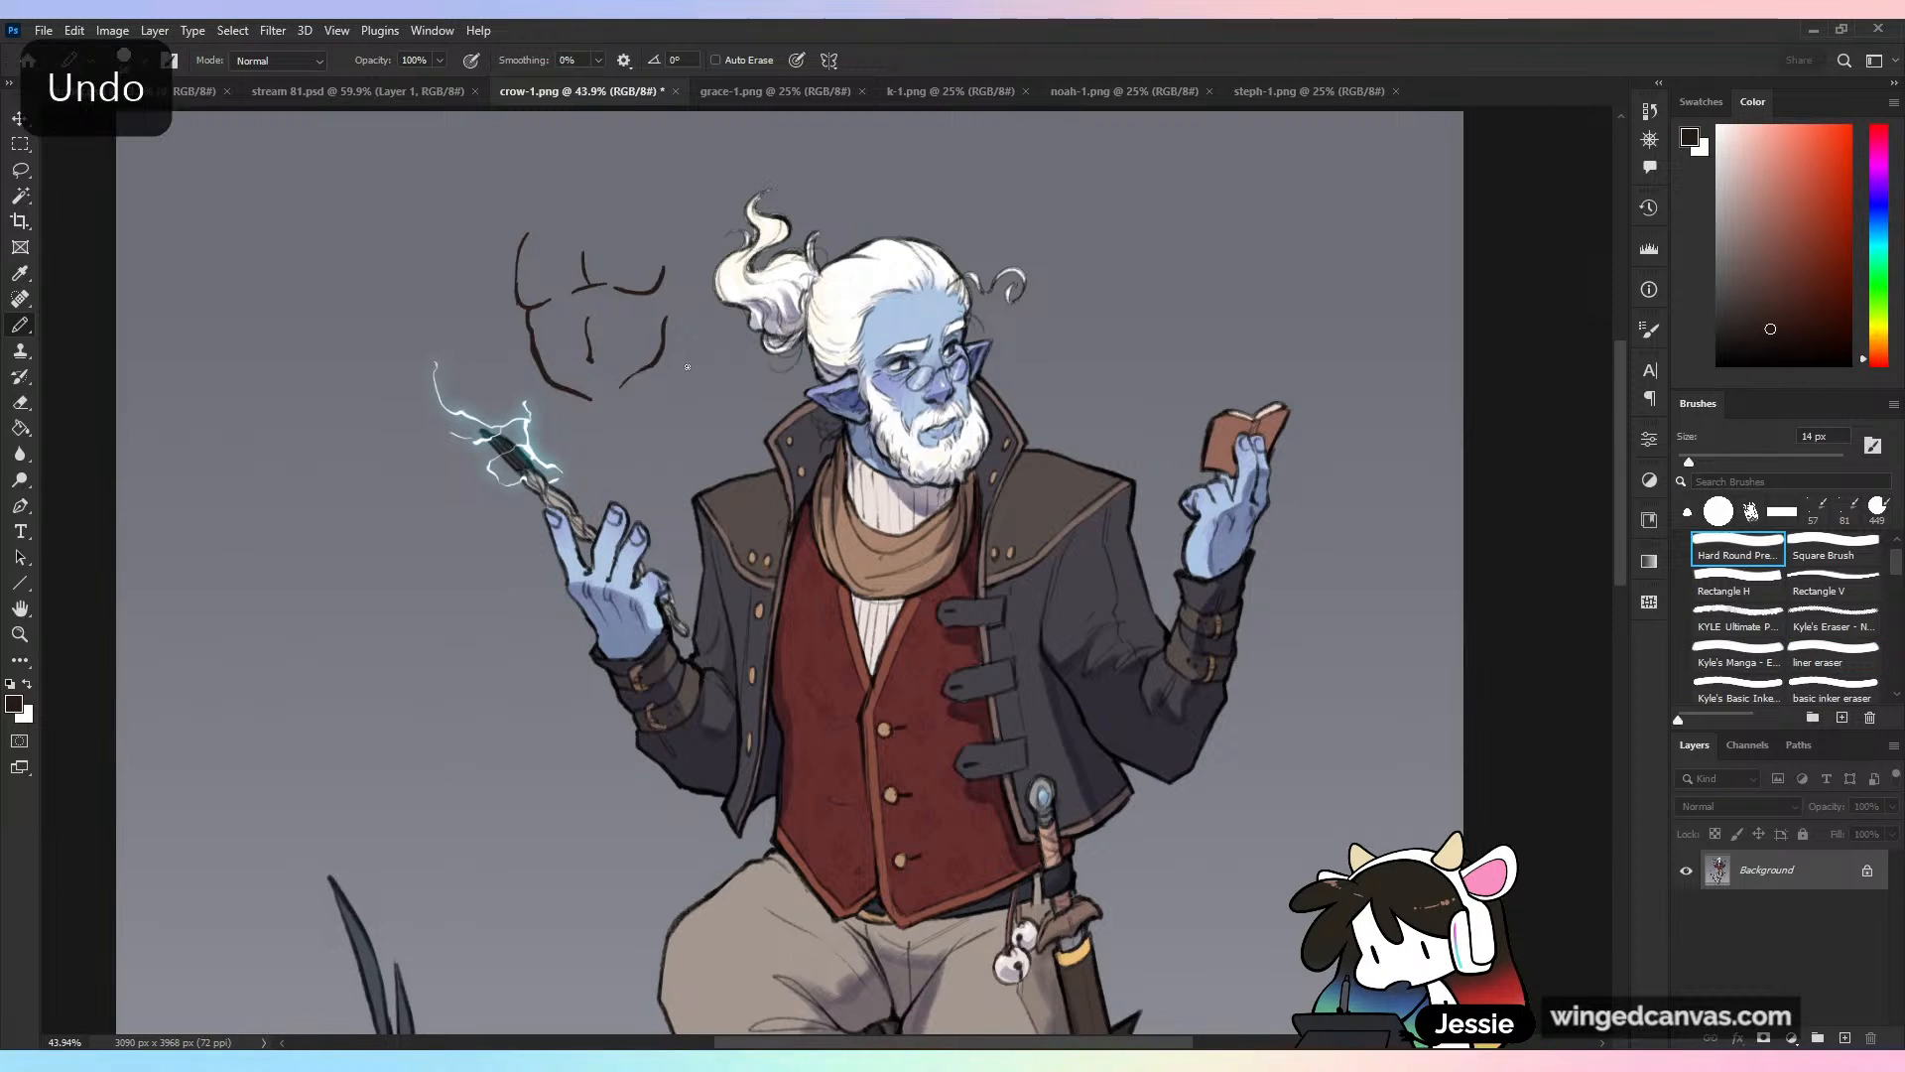
key("ctrl+z")
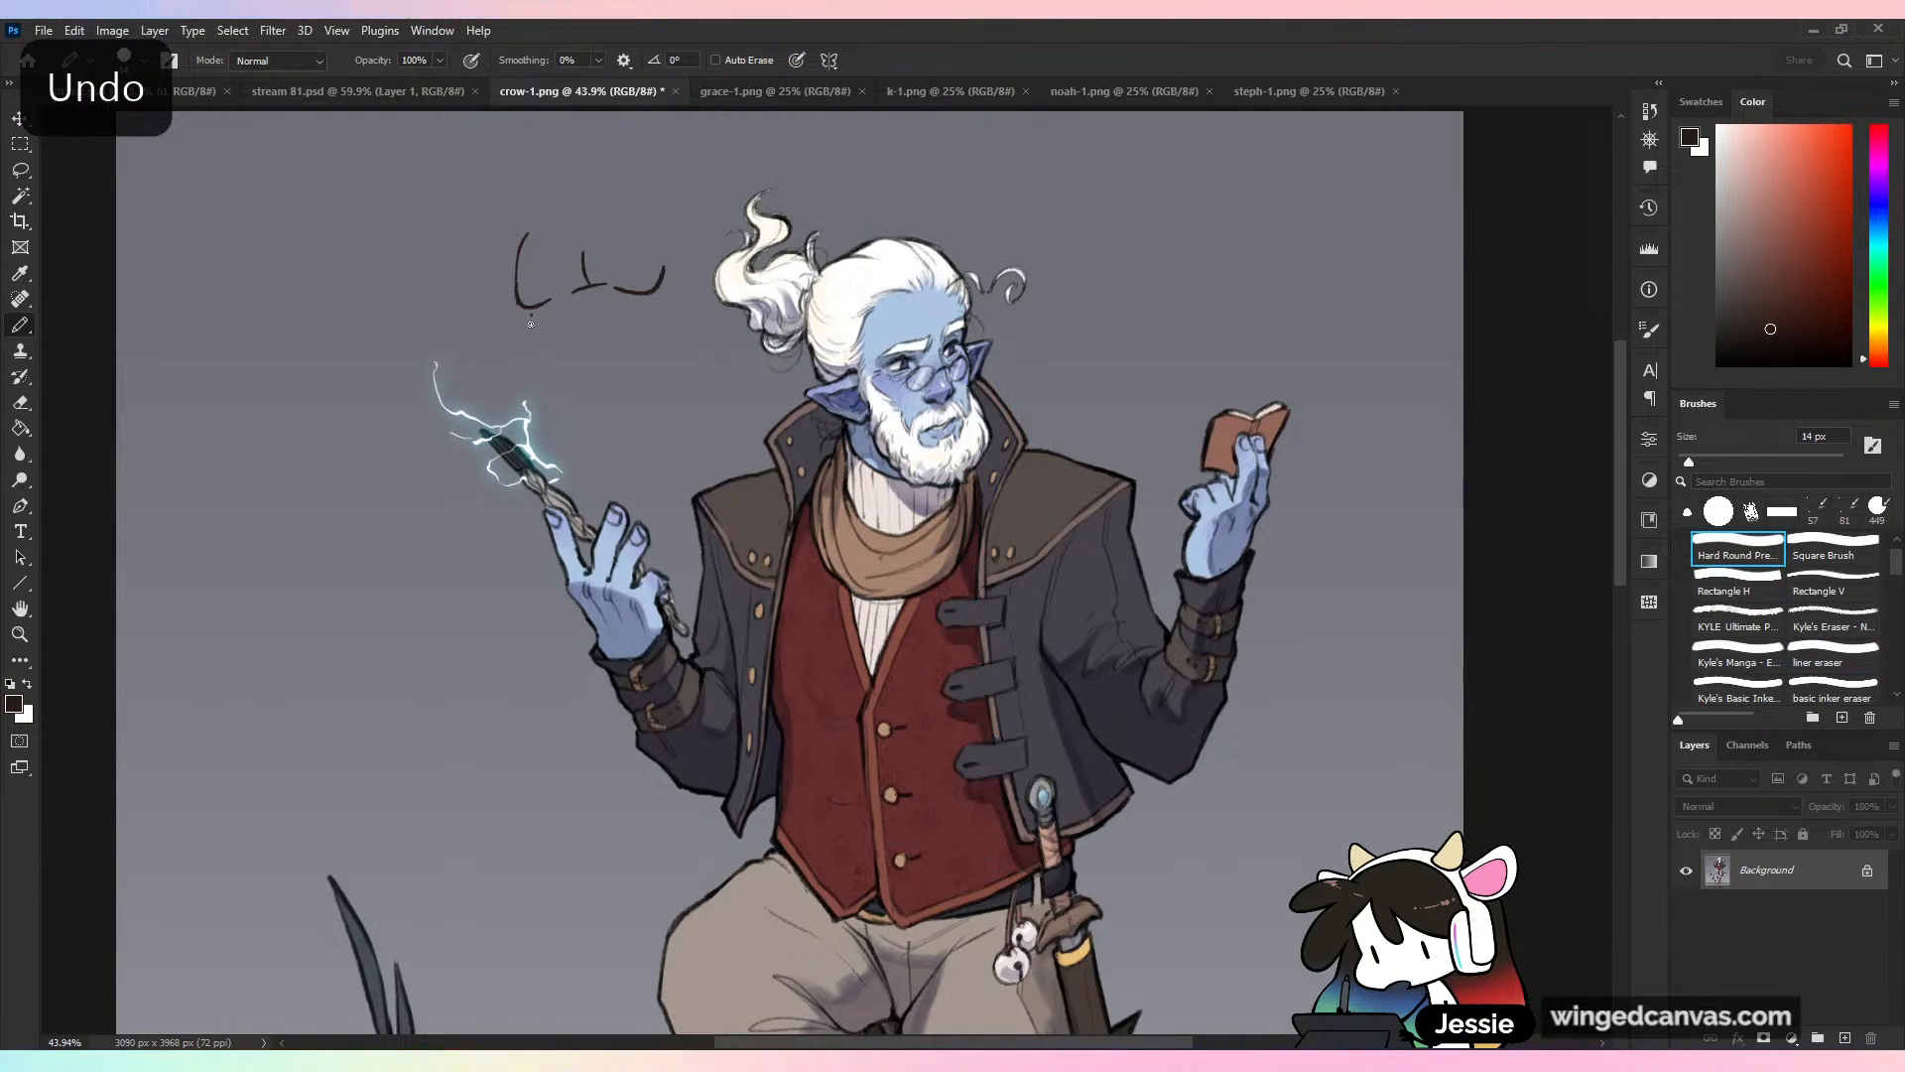
mouse_move(571, 324)
left_mouse_down()
mouse_move(542, 356)
mouse_move(569, 396)
mouse_move(530, 319)
mouse_move(553, 388)
left_mouse_up()
key("ctrl+z")
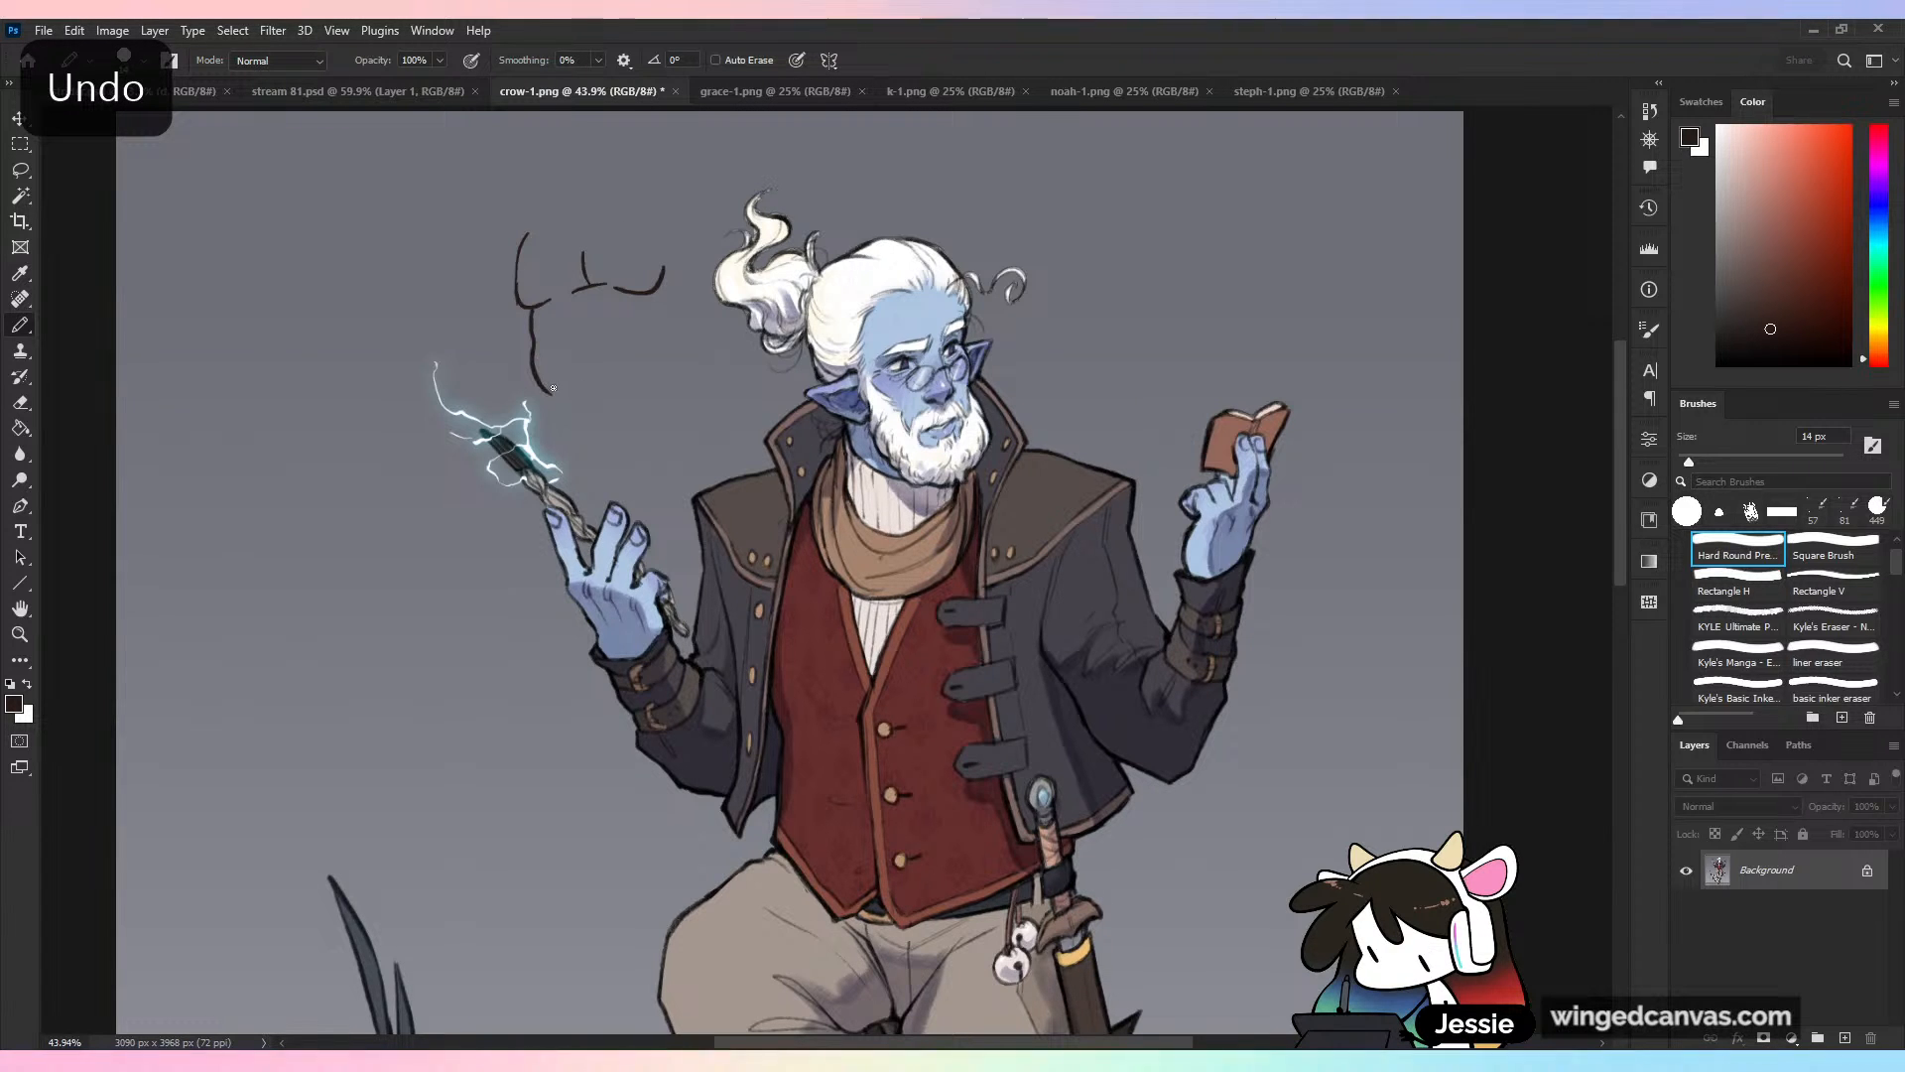
left_click_drag(590, 315, 595, 357)
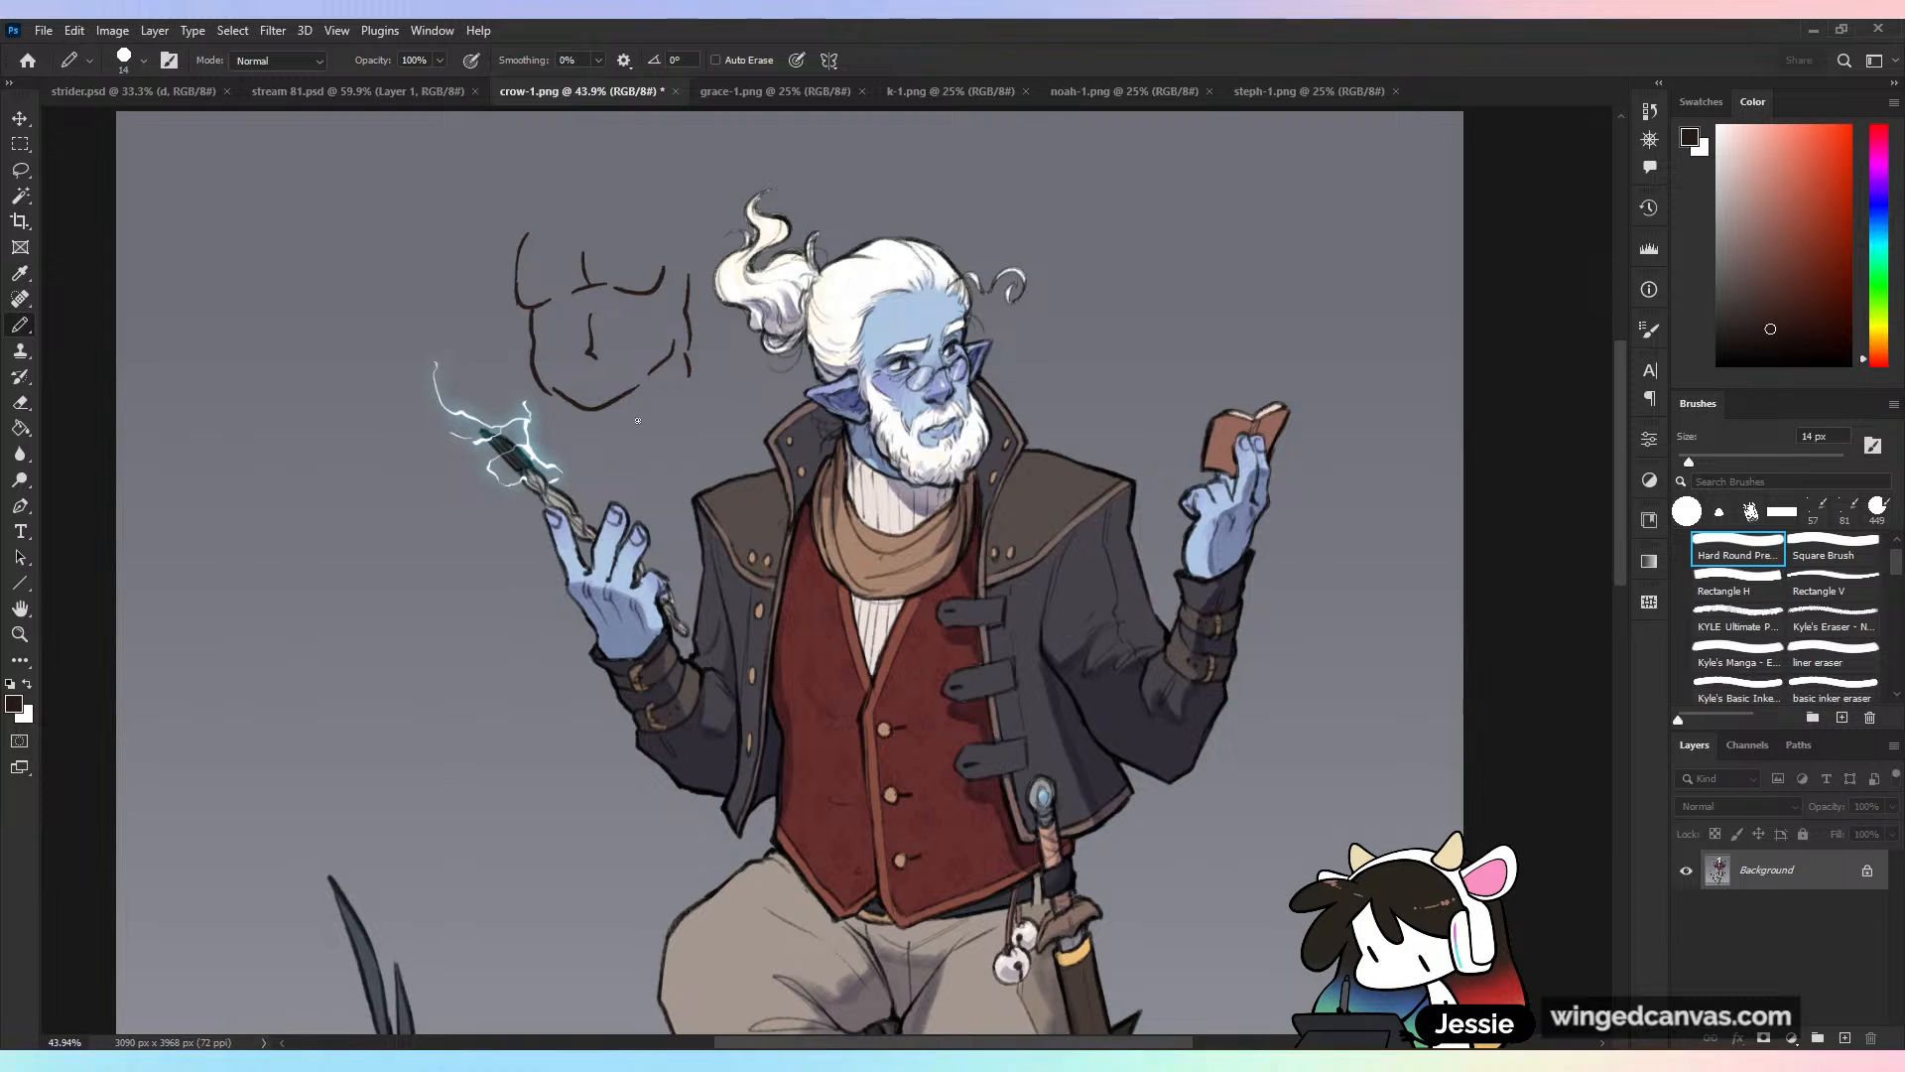
key("ctrl+z")
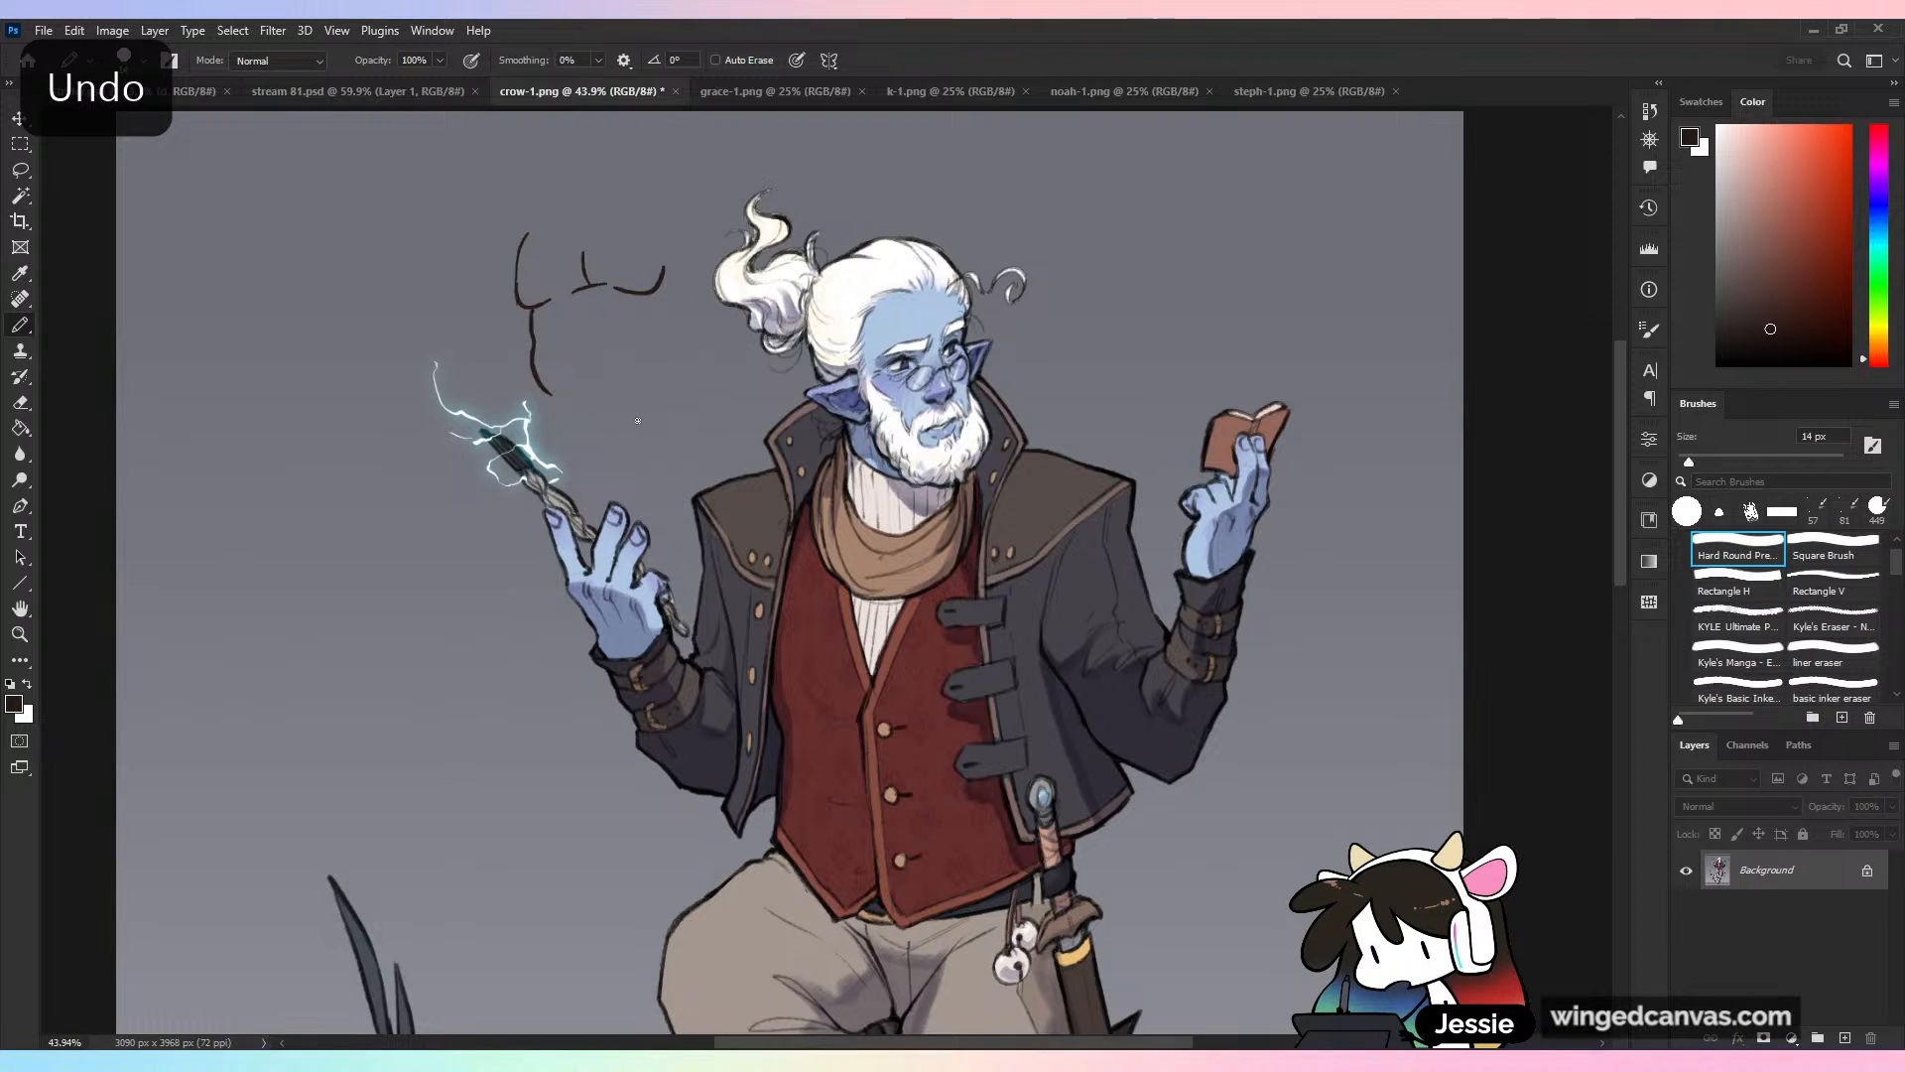
key("ctrl+z")
key("ctrl+z")
key("ctrl+z")
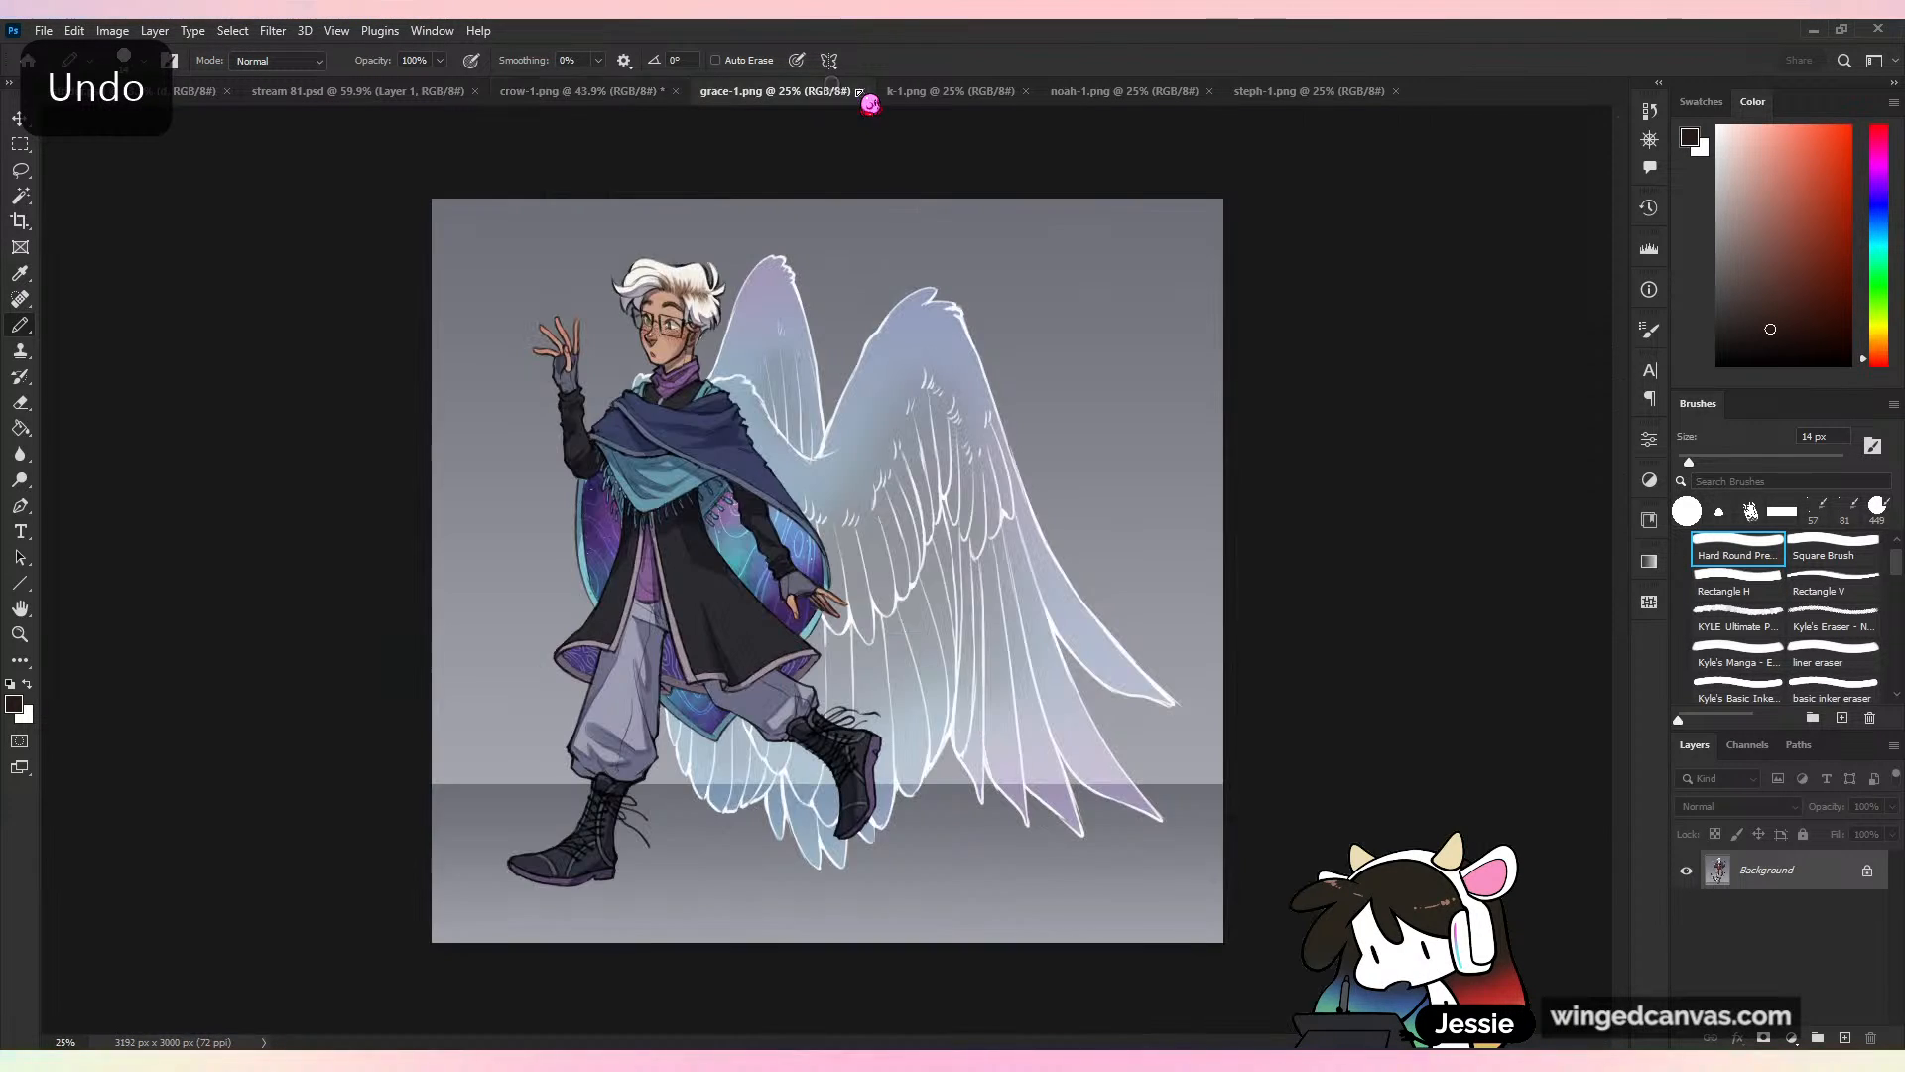
Examine the white-haired winged character reference, checking the pose, cloak and wings
left_click(869, 95)
key("ctrl+plus")
left_click_drag(975, 320, 1168, 387)
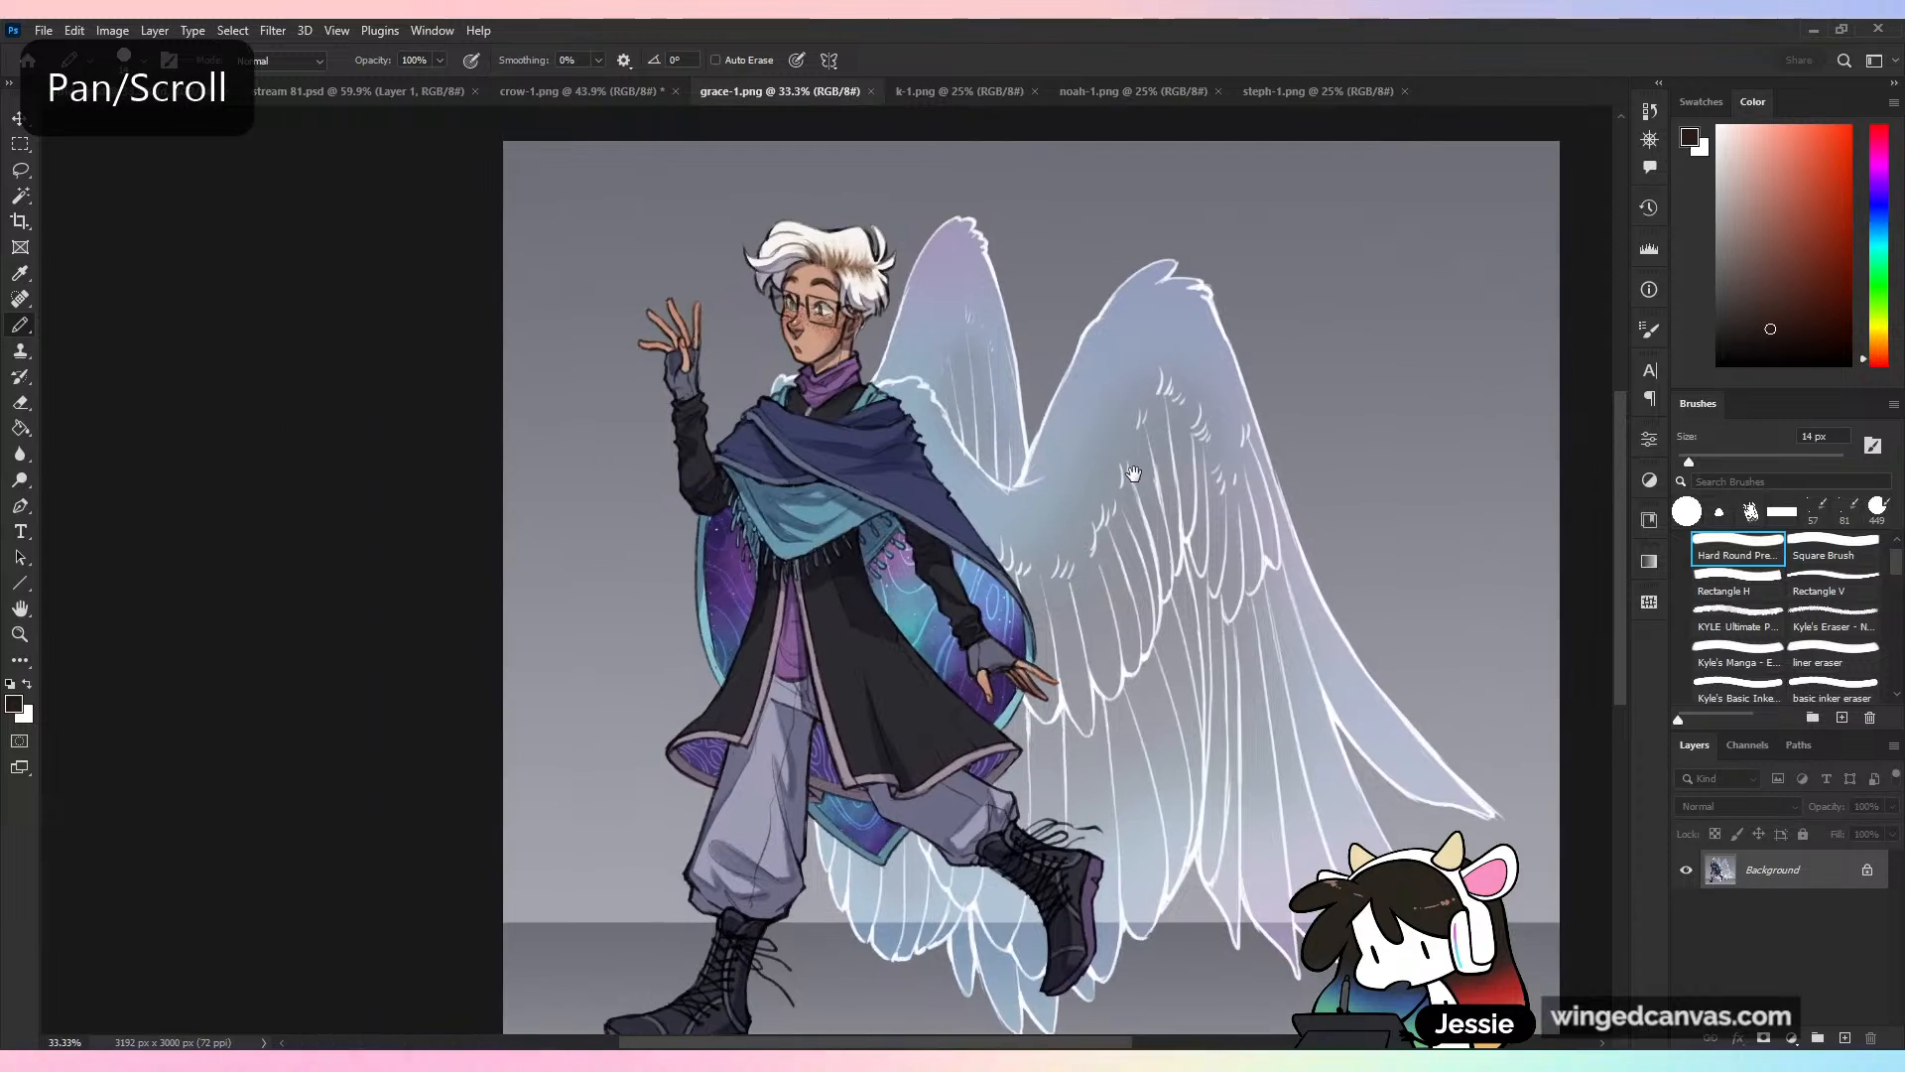
key("ctrl+plus")
key("ctrl+minus")
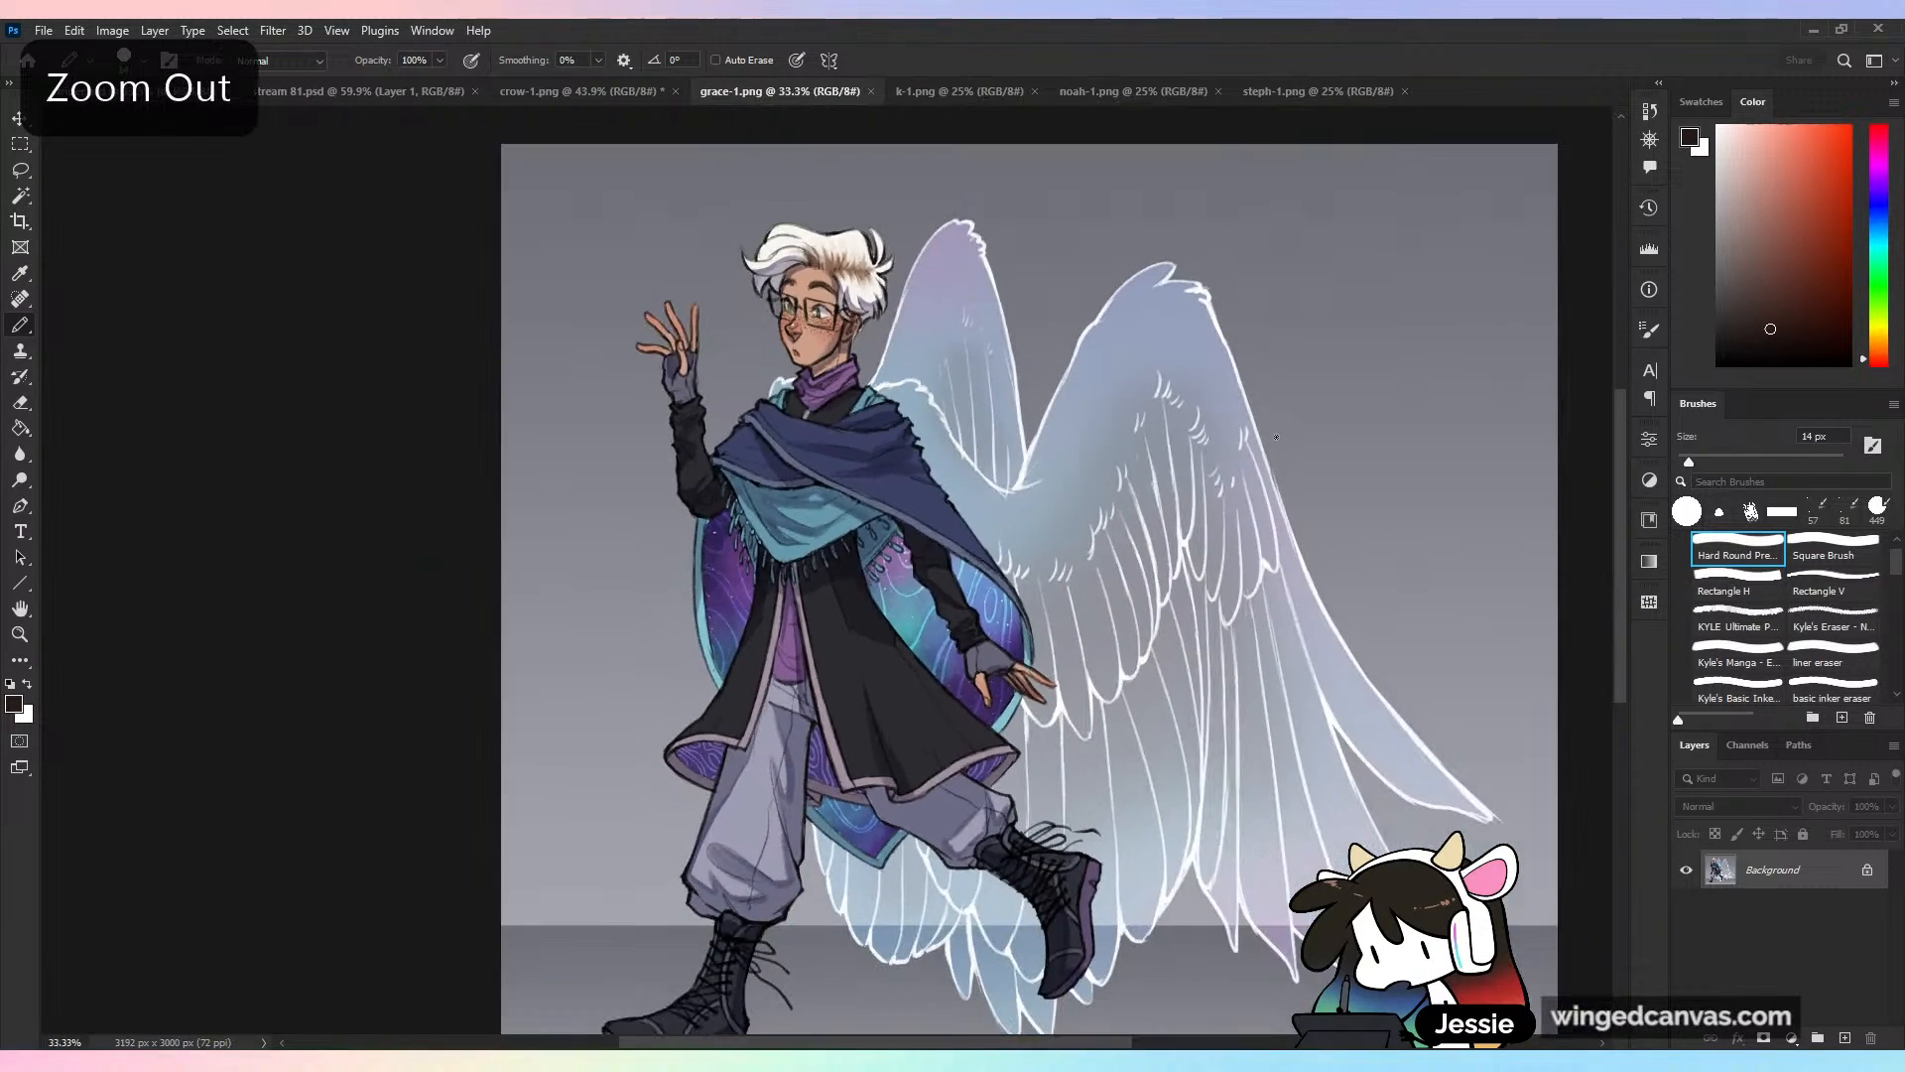
key("ctrl+minus")
key("ctrl+plus")
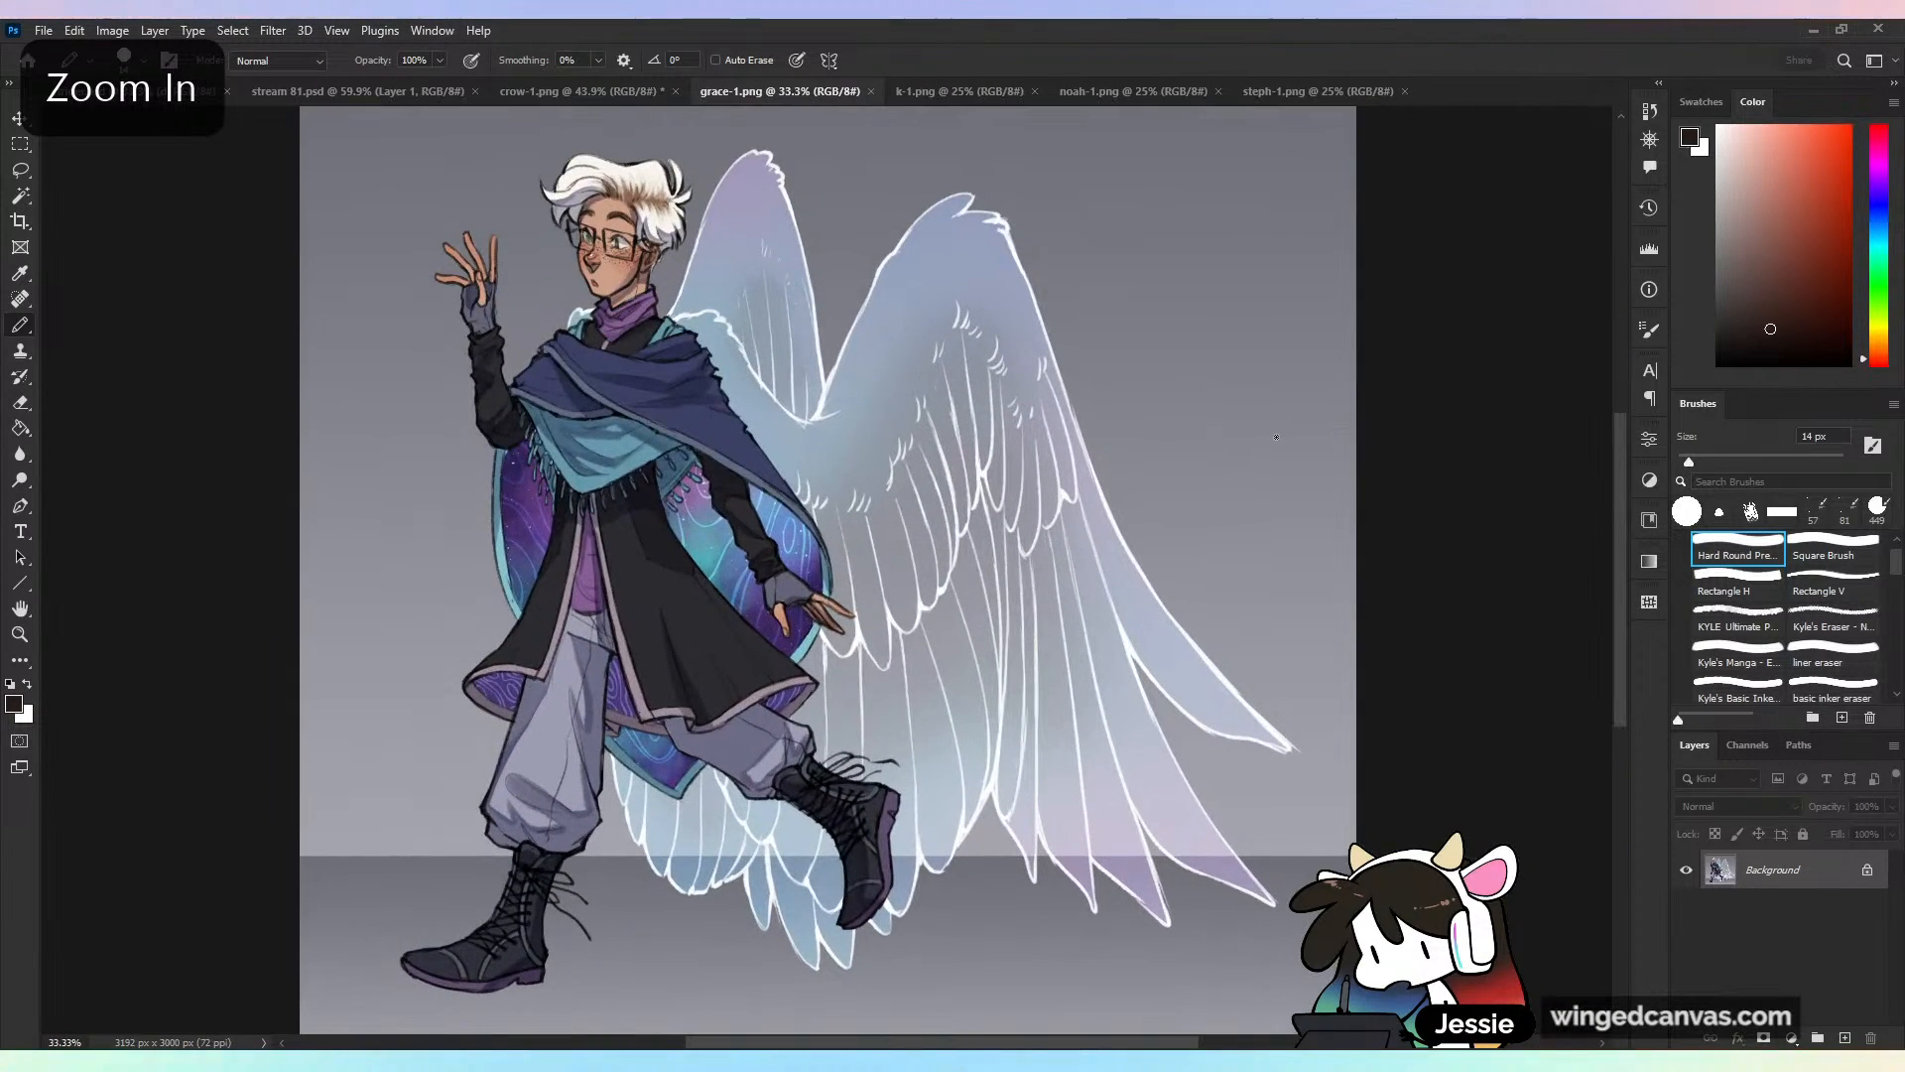
key("ctrl+minus")
Sketch a simplified torso diagram with a narrow waist in the empty space beside the hatted character's shoulder in k-1.png
left_click(983, 99)
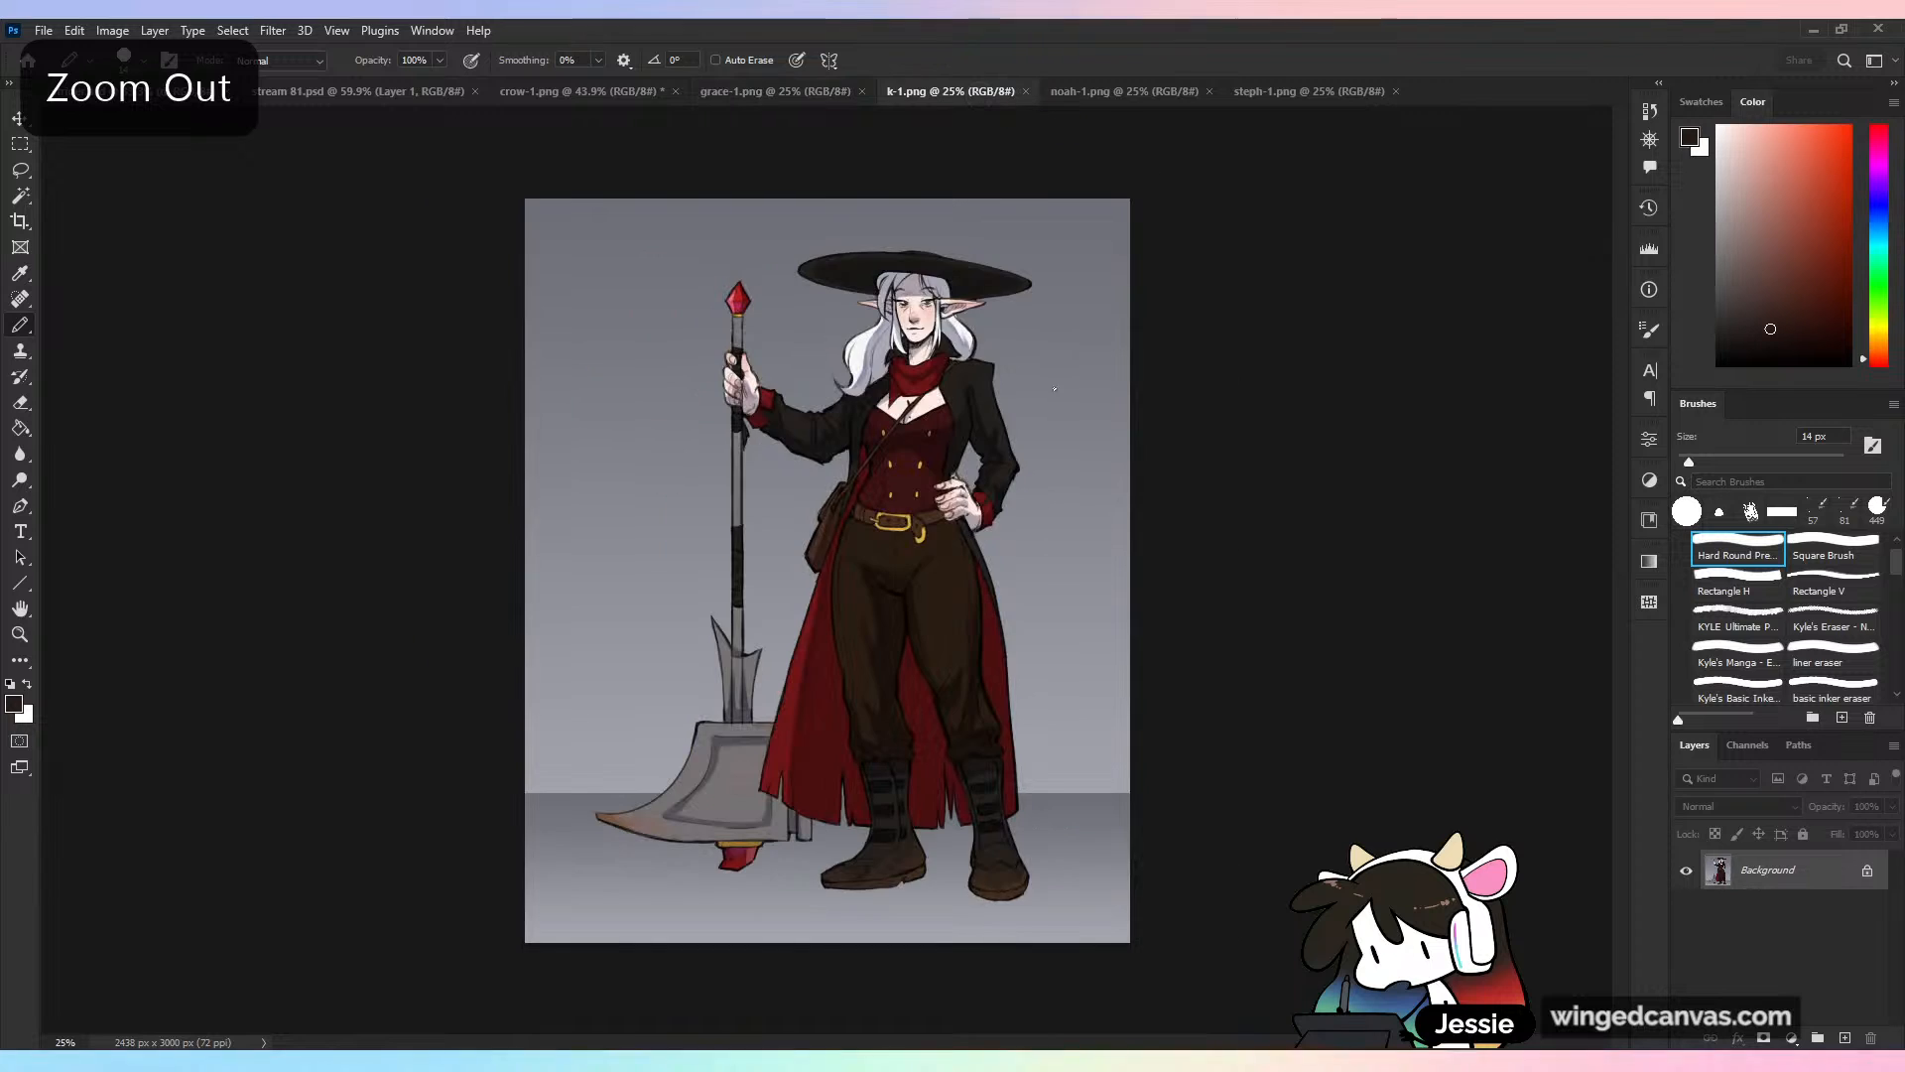
key("ctrl+plus")
scroll(1064, 246, "down", 2)
key("ctrl+plus")
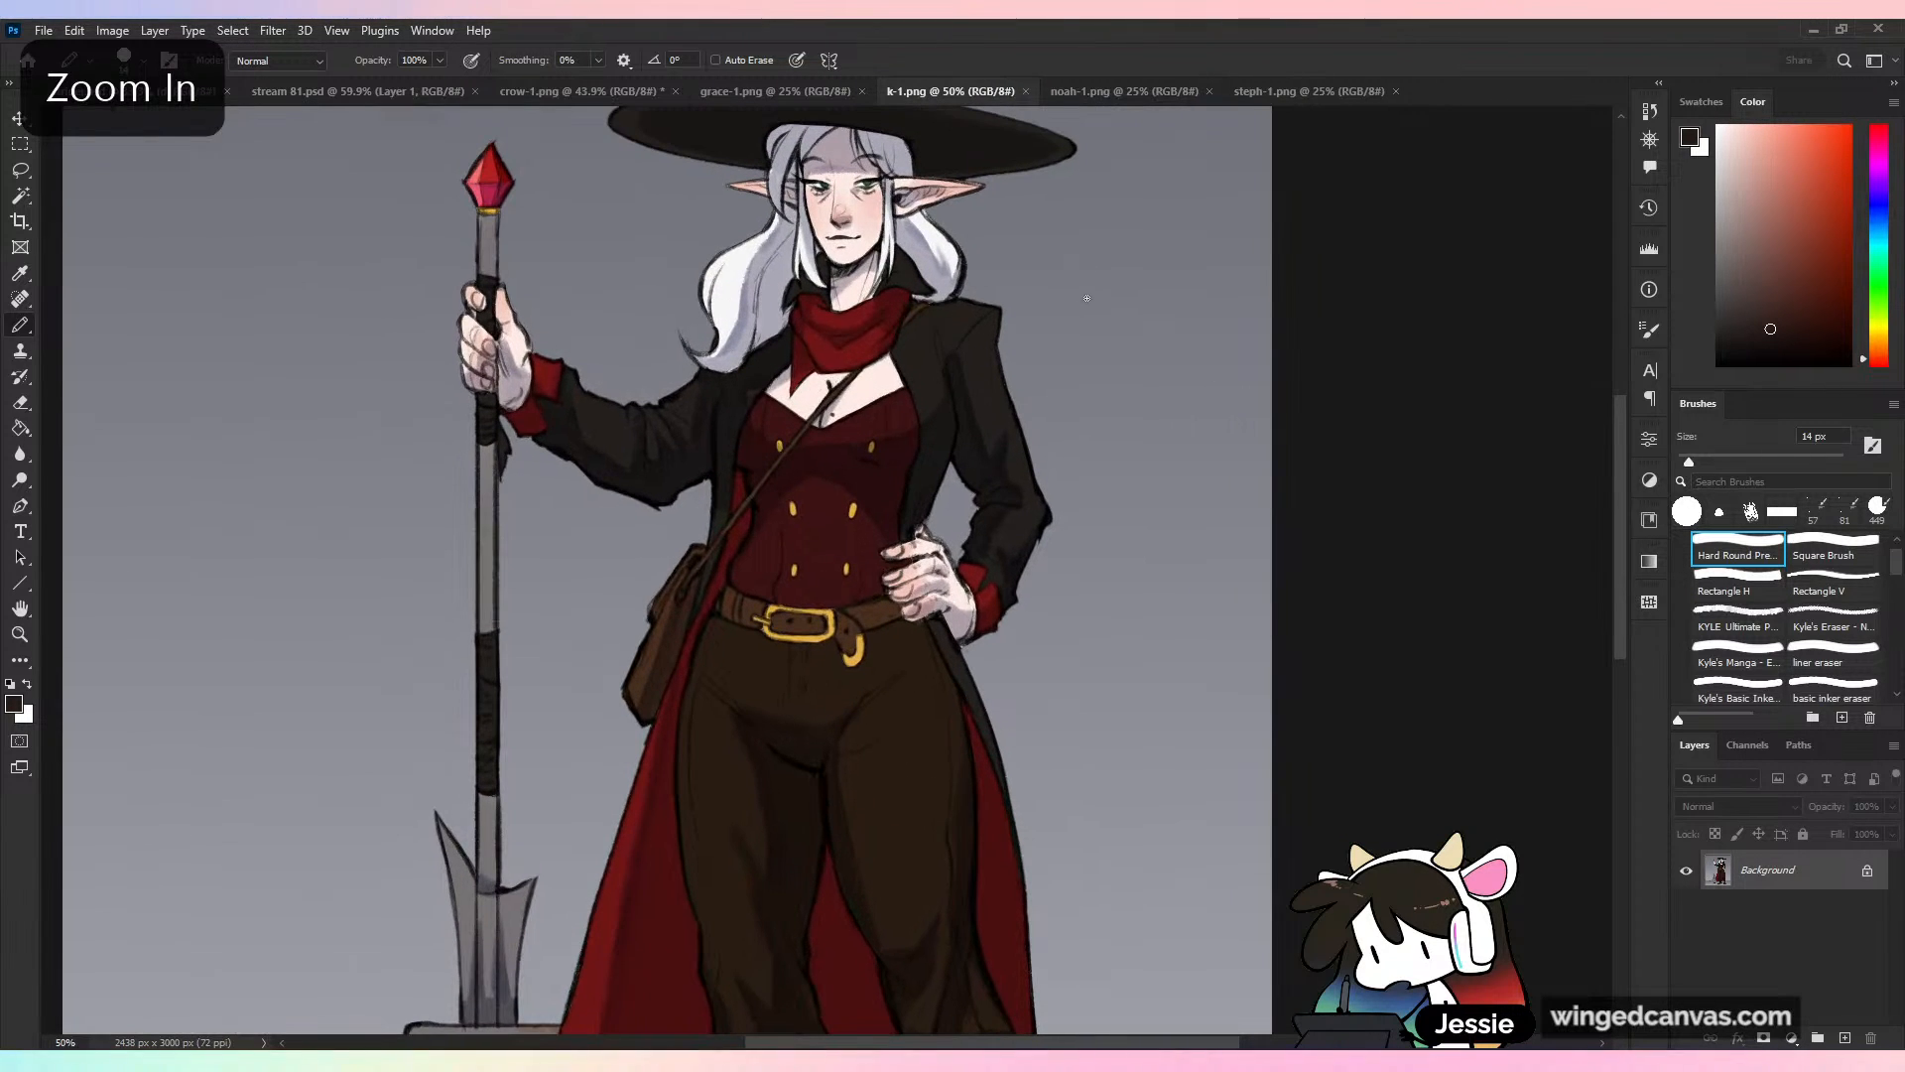
mouse_move(1060, 314)
left_mouse_down()
mouse_move(1068, 387)
mouse_move(1172, 380)
left_mouse_up()
key("ctrl+z")
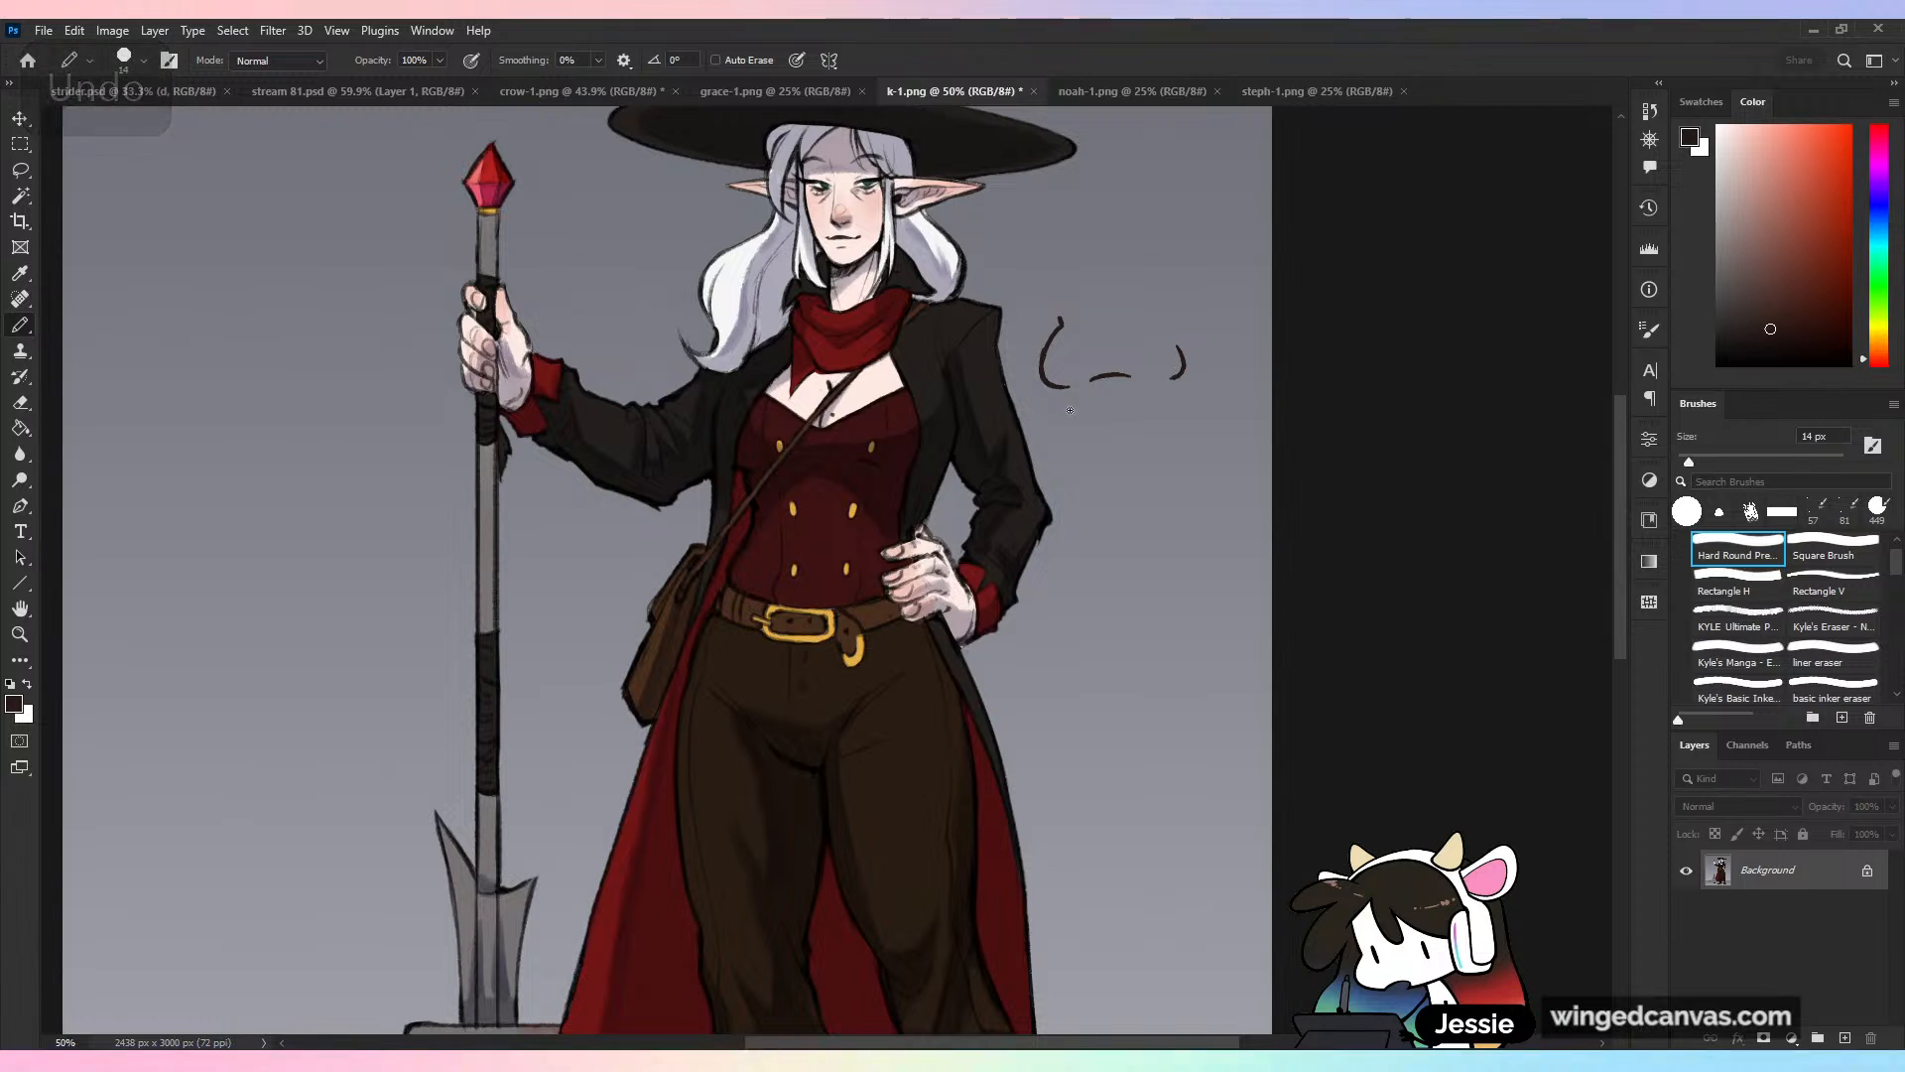
left_click_drag(1054, 392, 1062, 422)
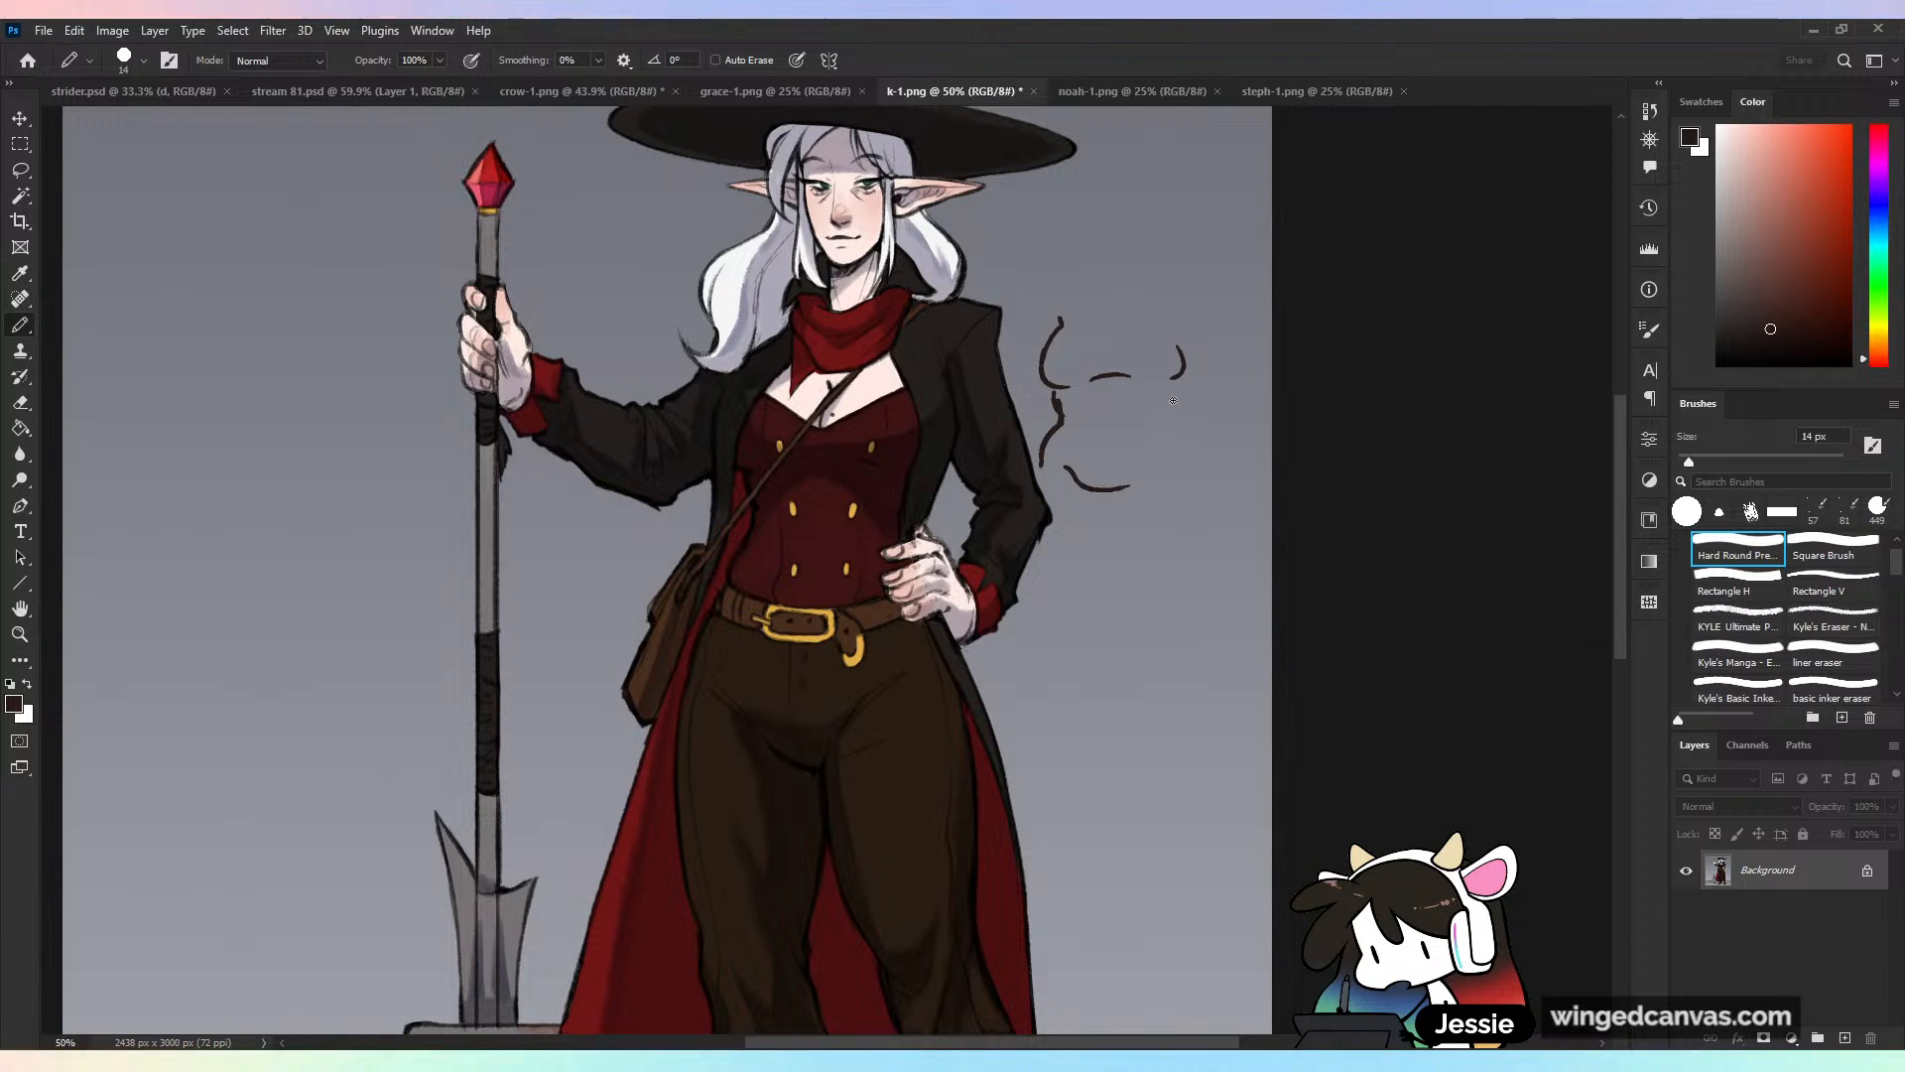
left_click_drag(1144, 476, 1161, 468)
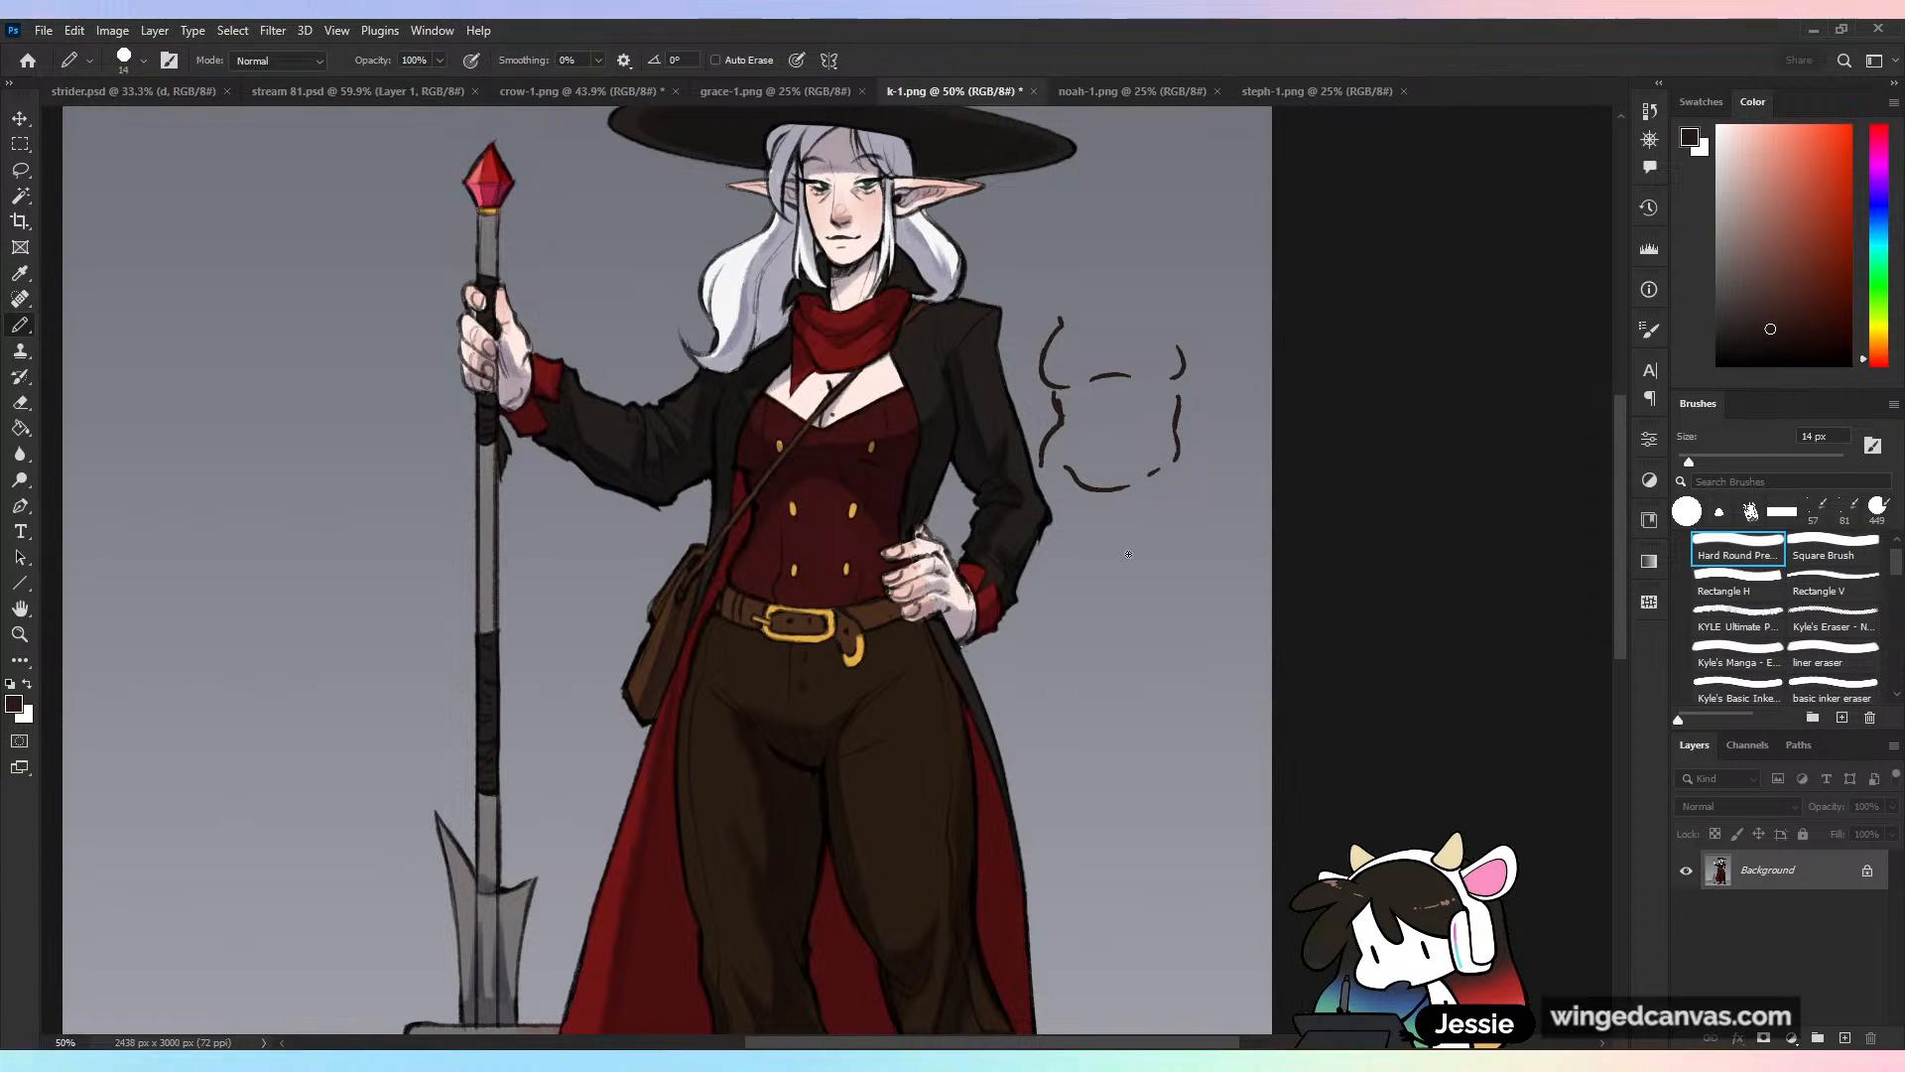
key("ctrl+z")
key("ctrl+z")
mouse_move(1199, 375)
left_mouse_down()
mouse_move(1180, 417)
mouse_move(1197, 504)
left_mouse_up()
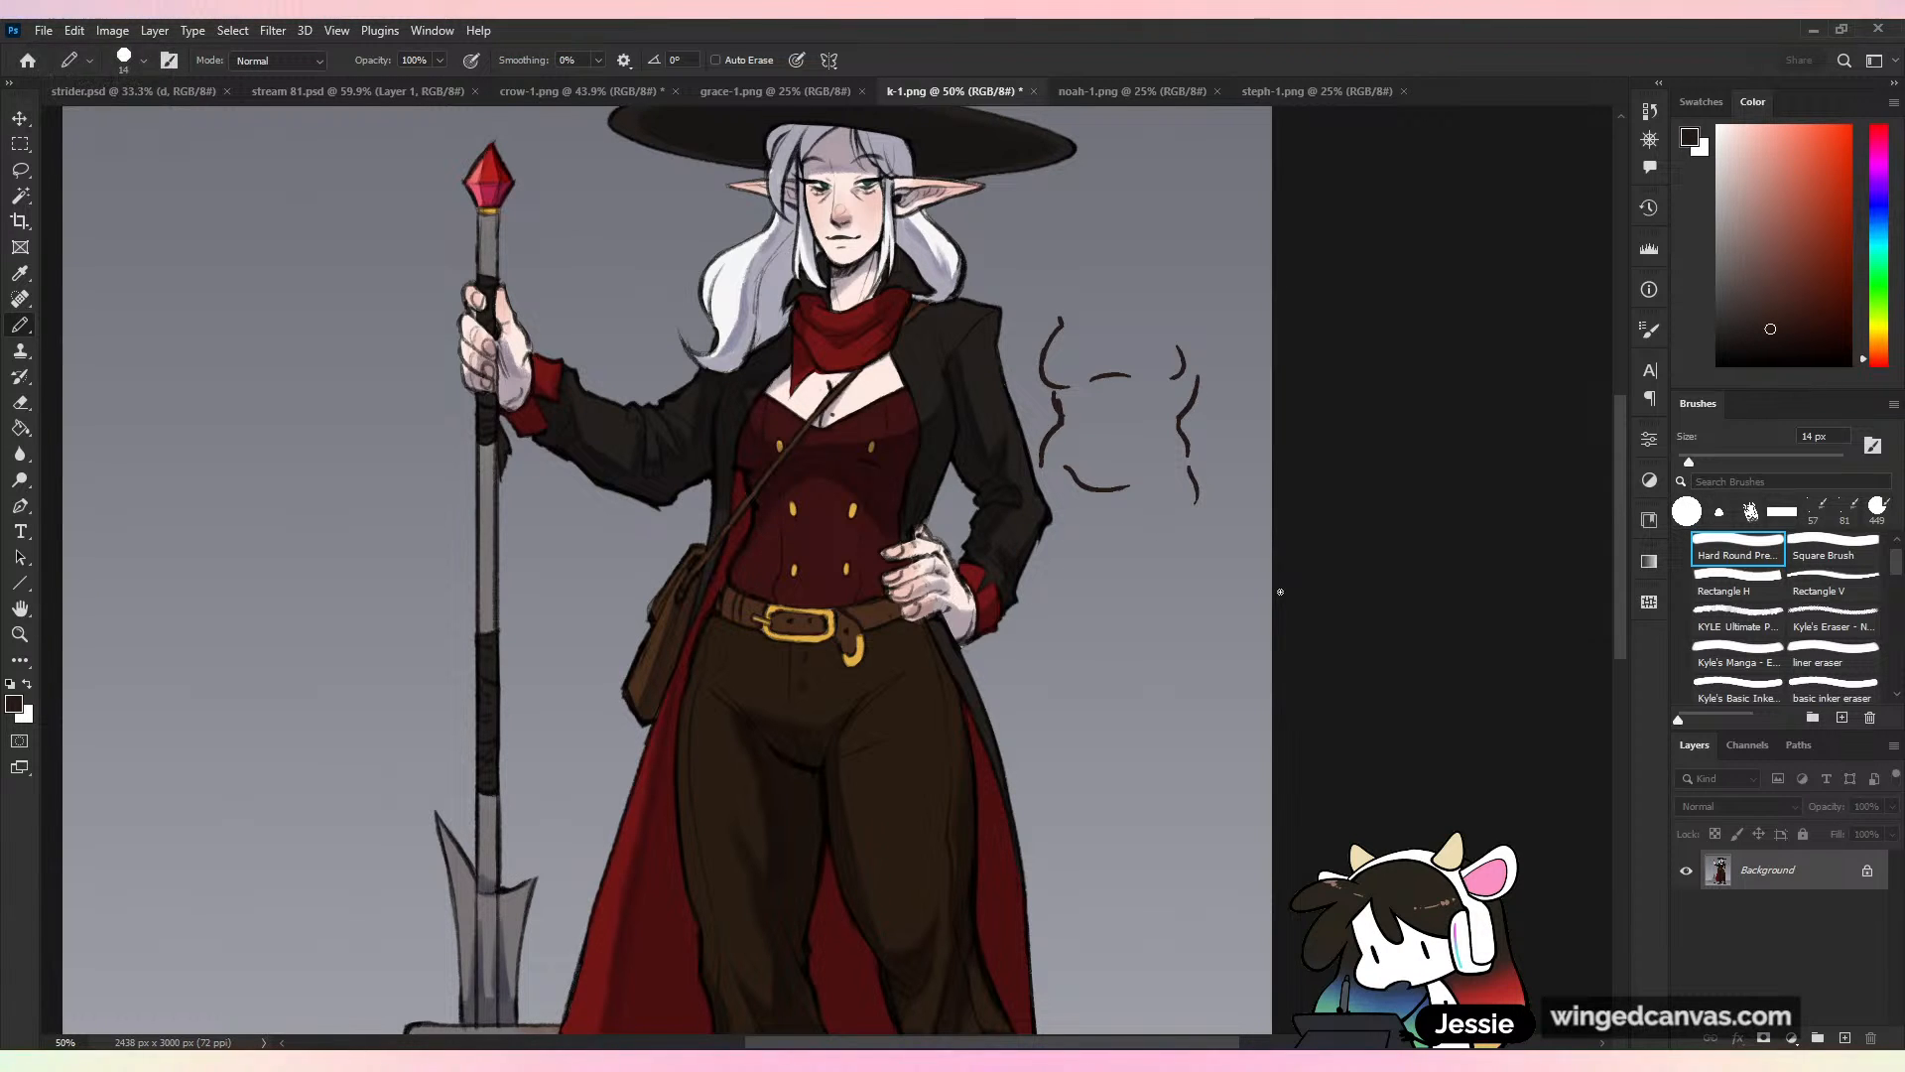
Undo all the torso diagram strokes beside the hatted character in k-1.png
key("ctrl+z")
key("ctrl+z")
key("ctrl+z")
key("ctrl+z")
key("ctrl+z")
key("ctrl+z")
key("ctrl+z")
key("ctrl+z")
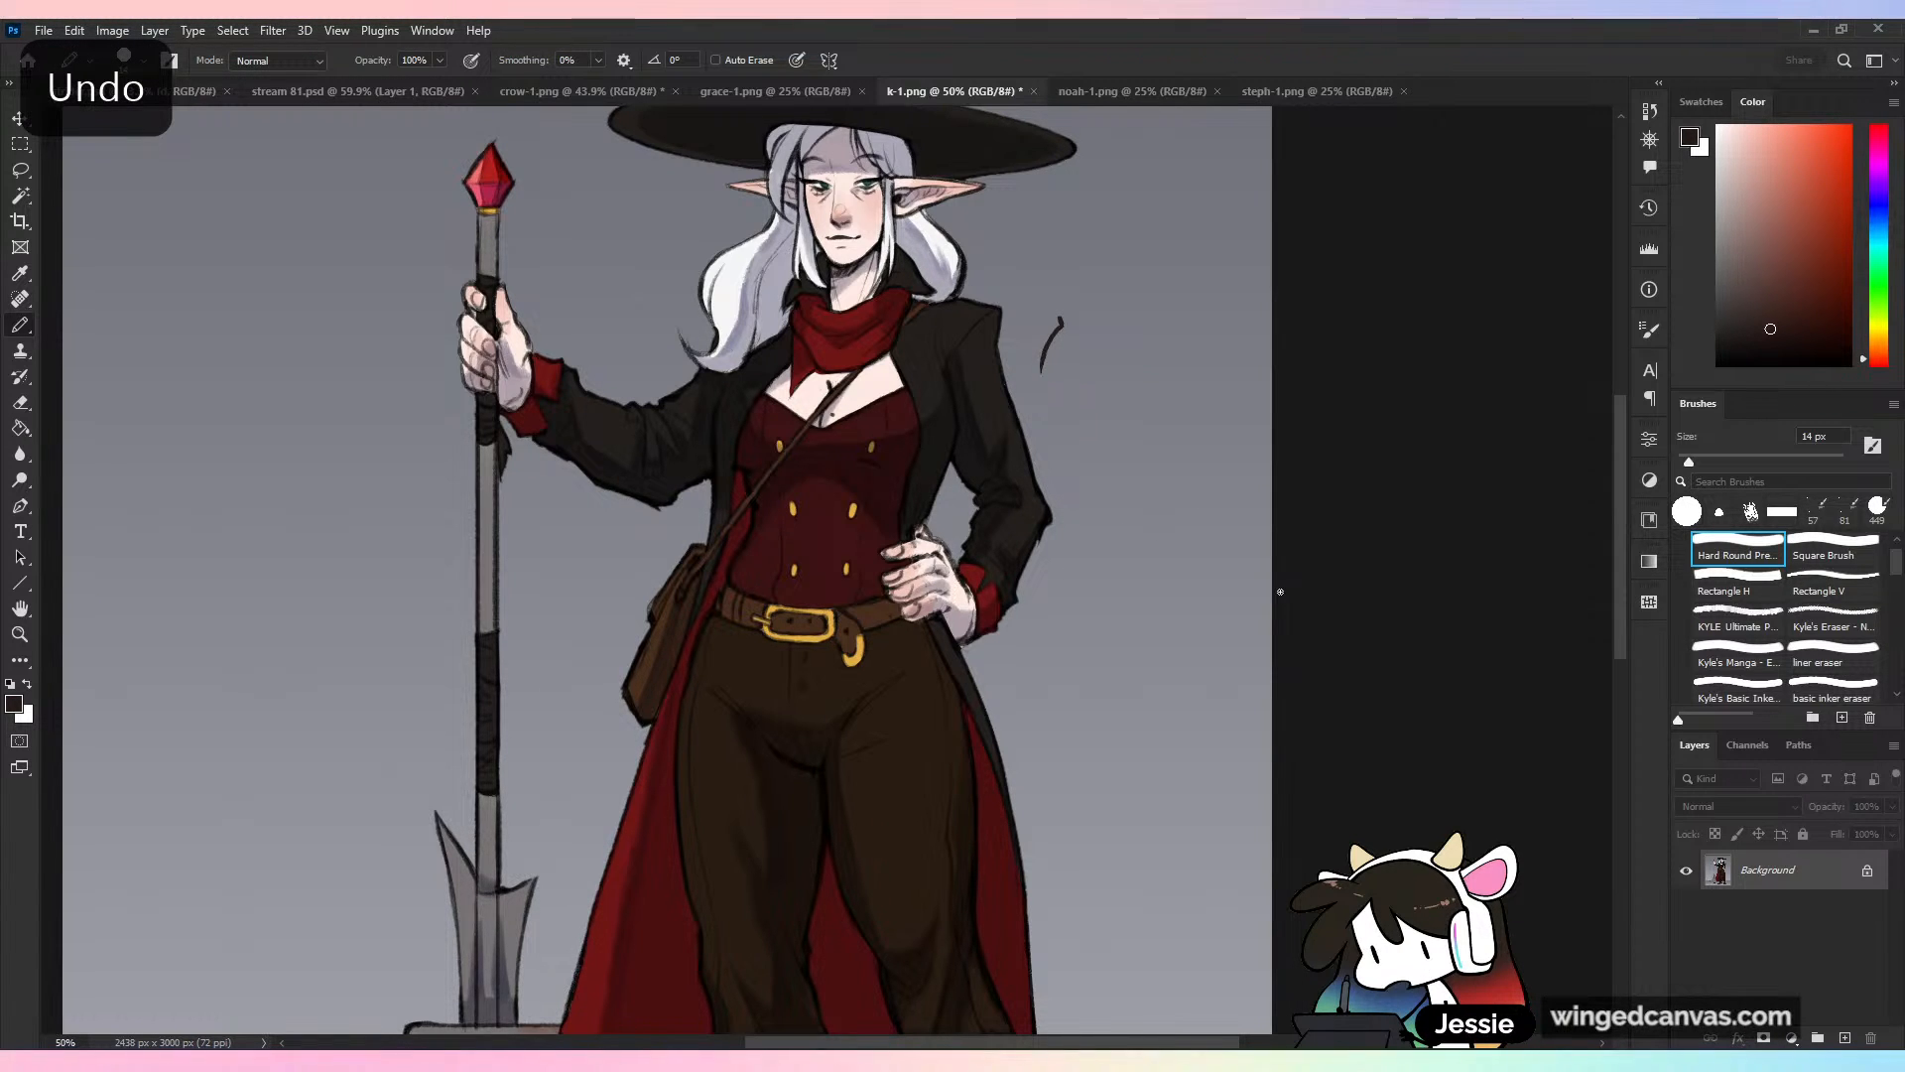
key("ctrl+z")
key("ctrl+minus")
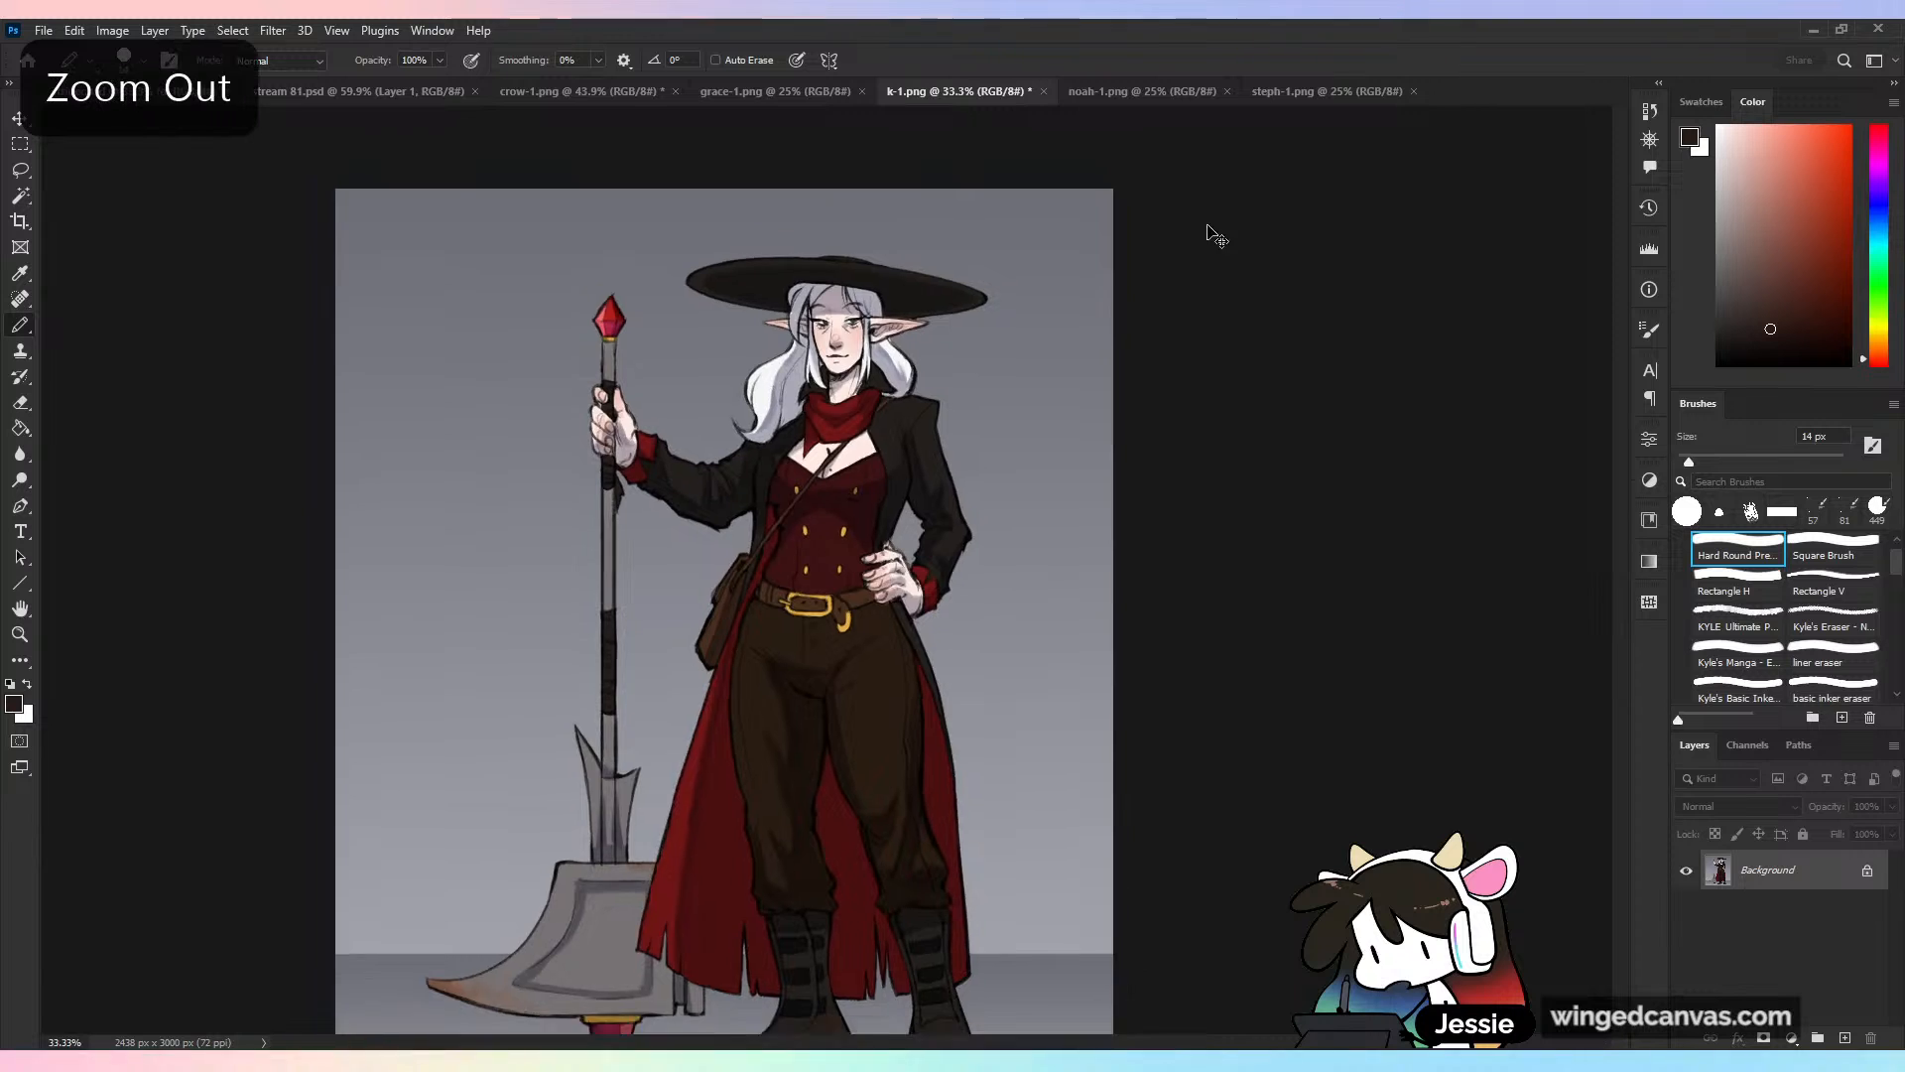
key("ctrl+plus")
Examine the reference images of the man with the owl and the antlered wooden creature with the sword
left_click(1143, 95)
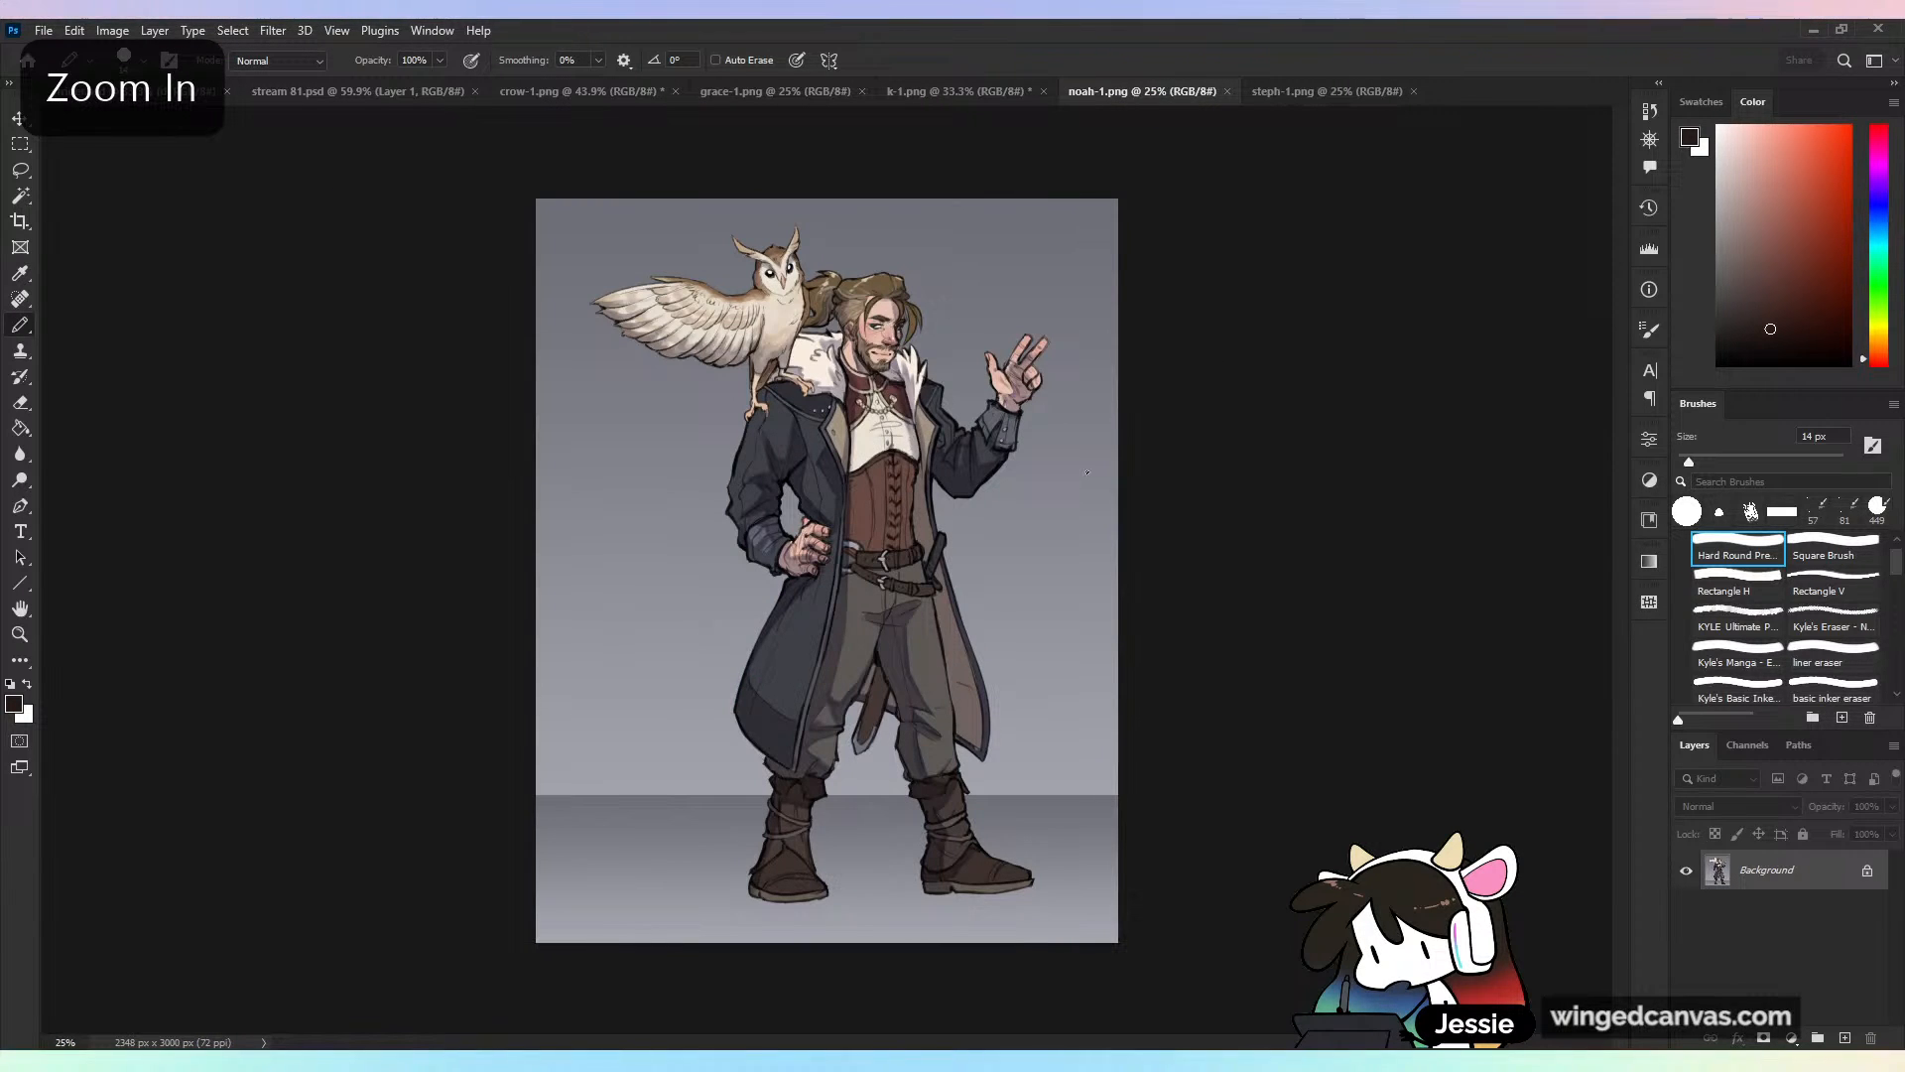
key("ctrl+plus")
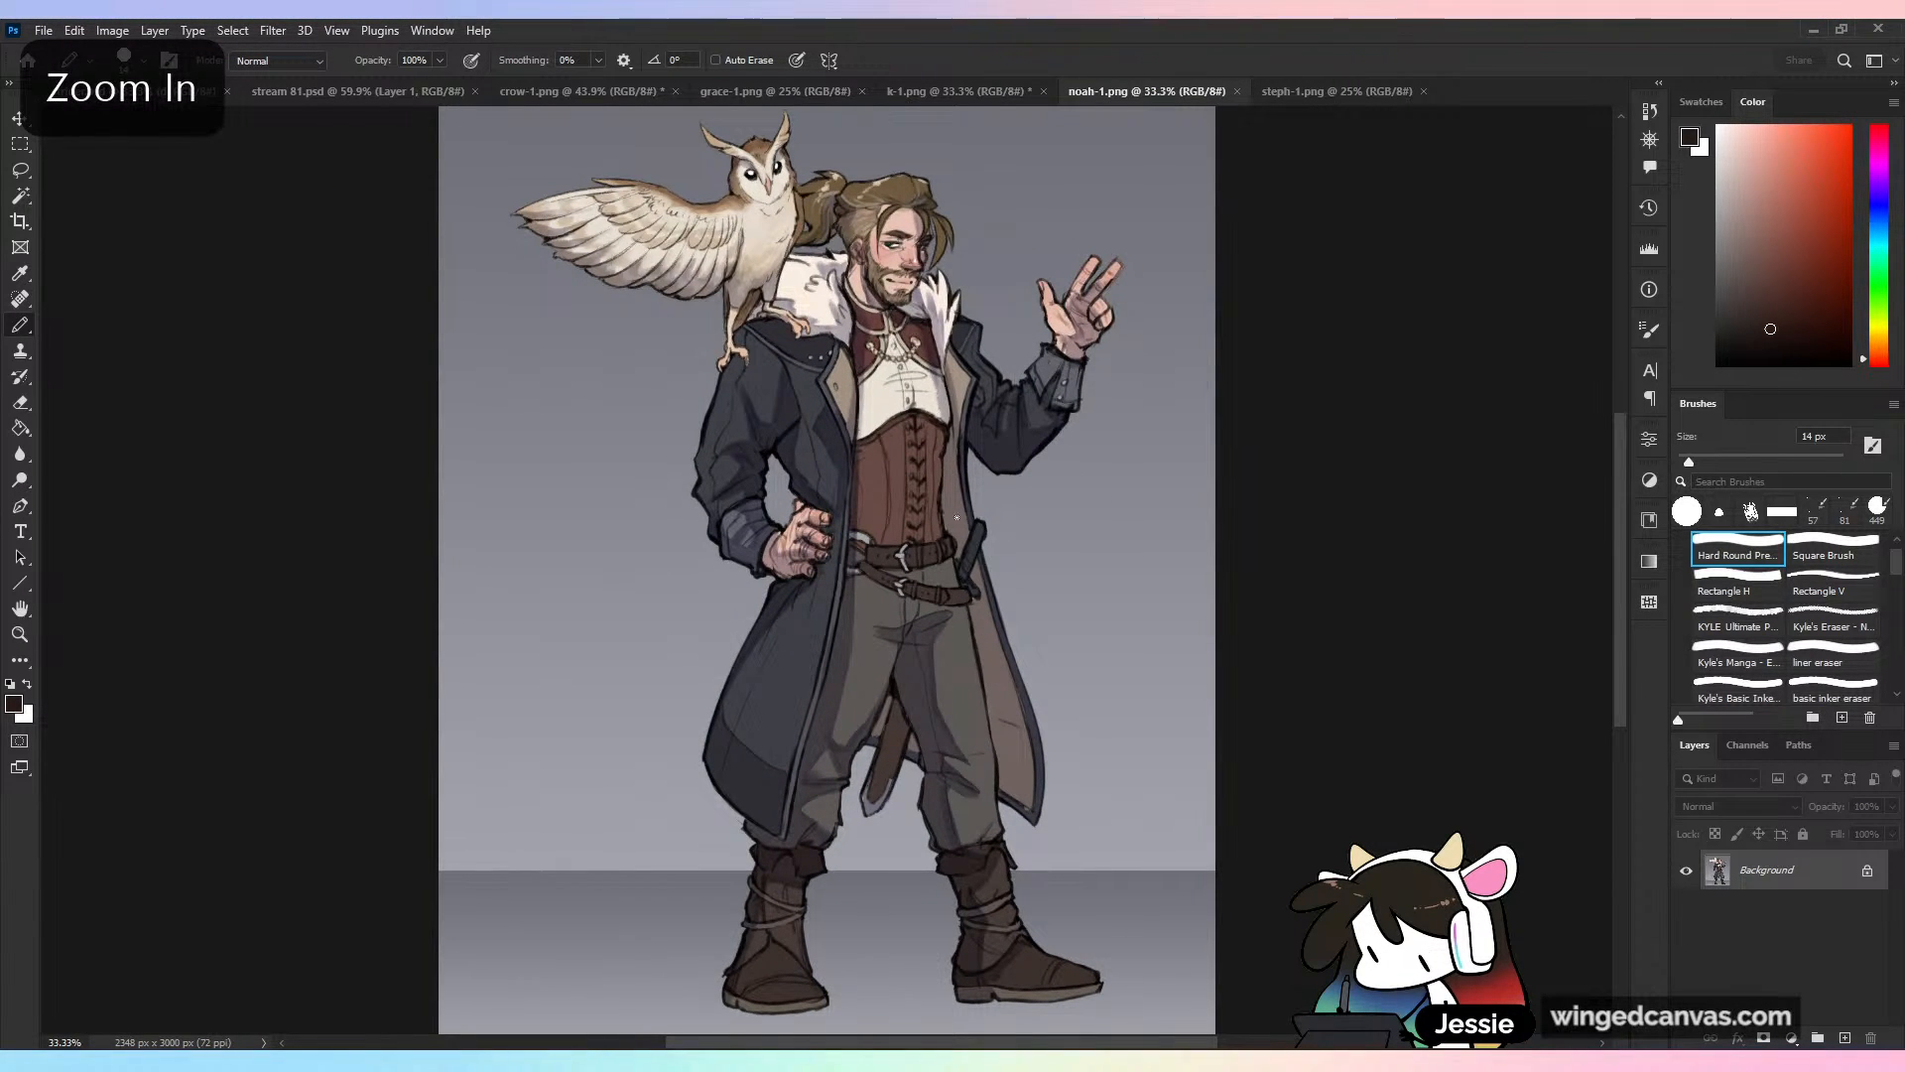
key("ctrl+minus")
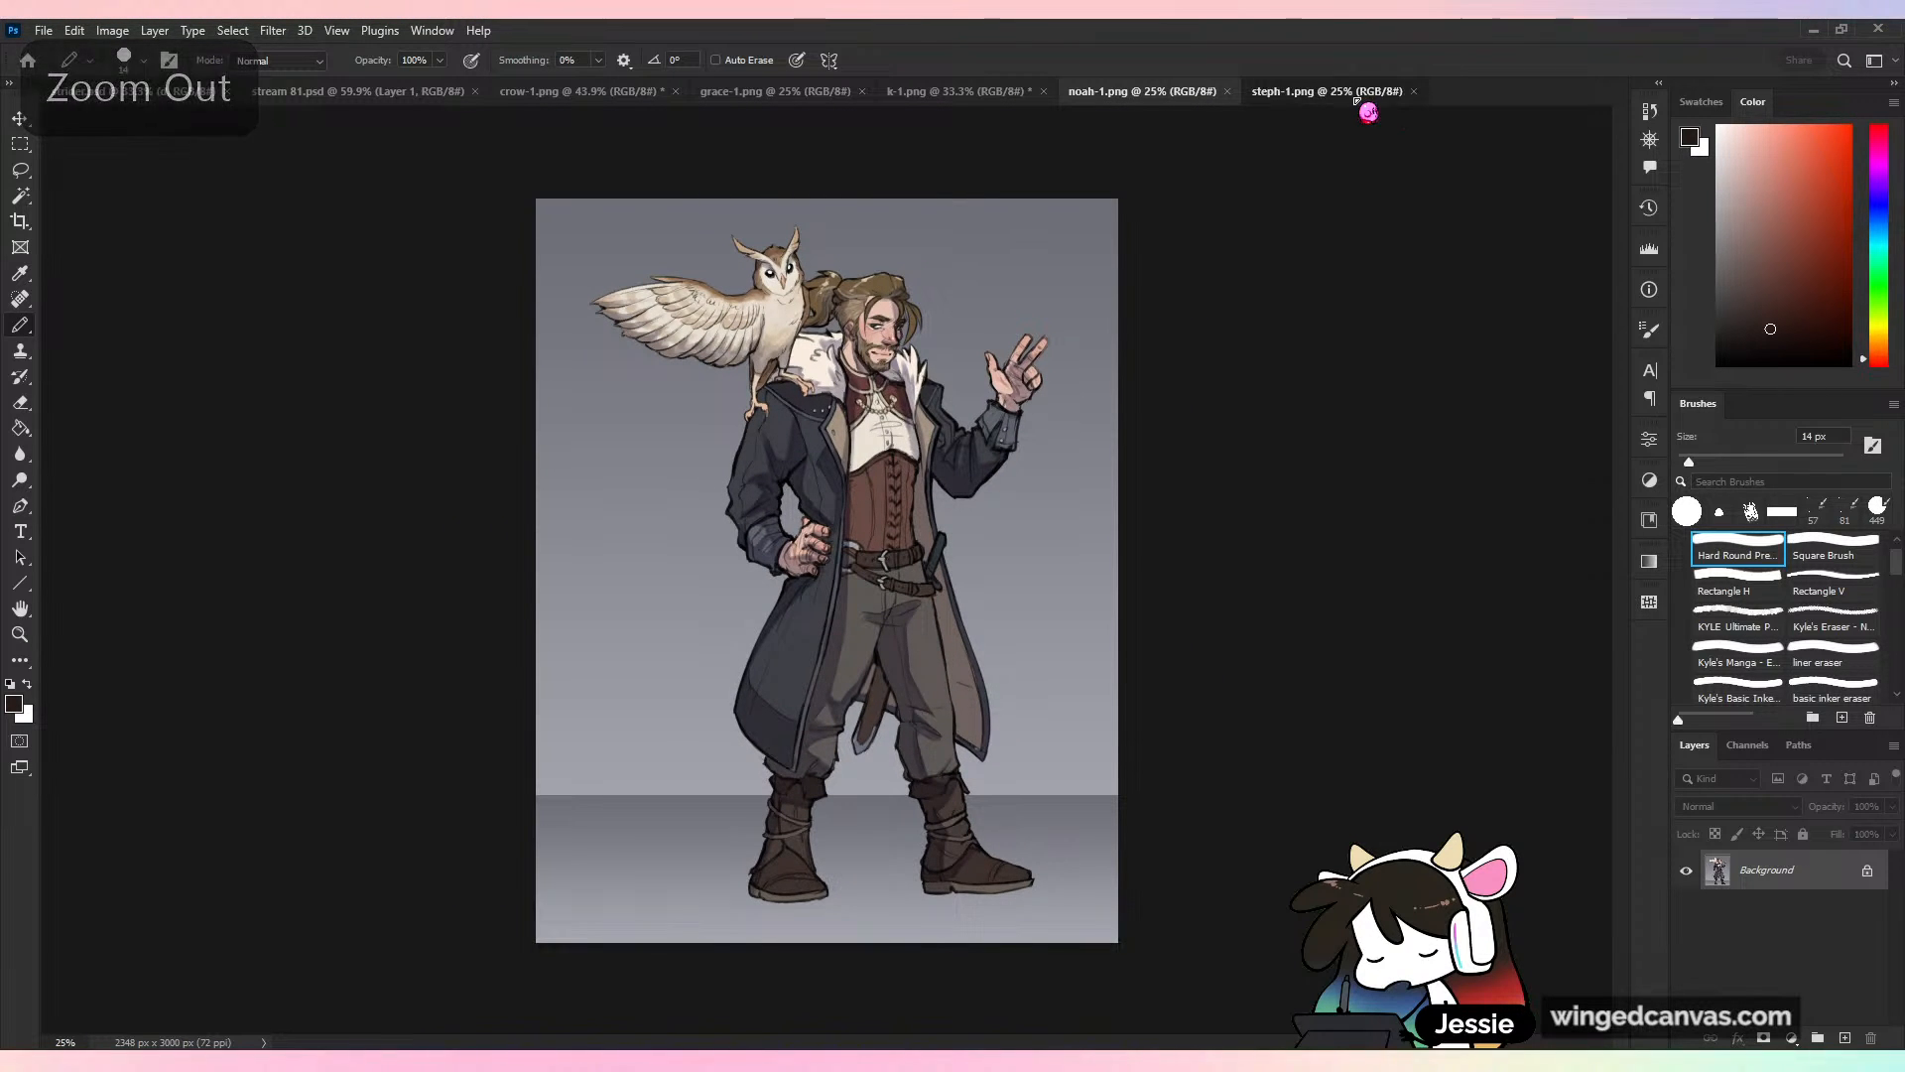
left_click(1390, 97)
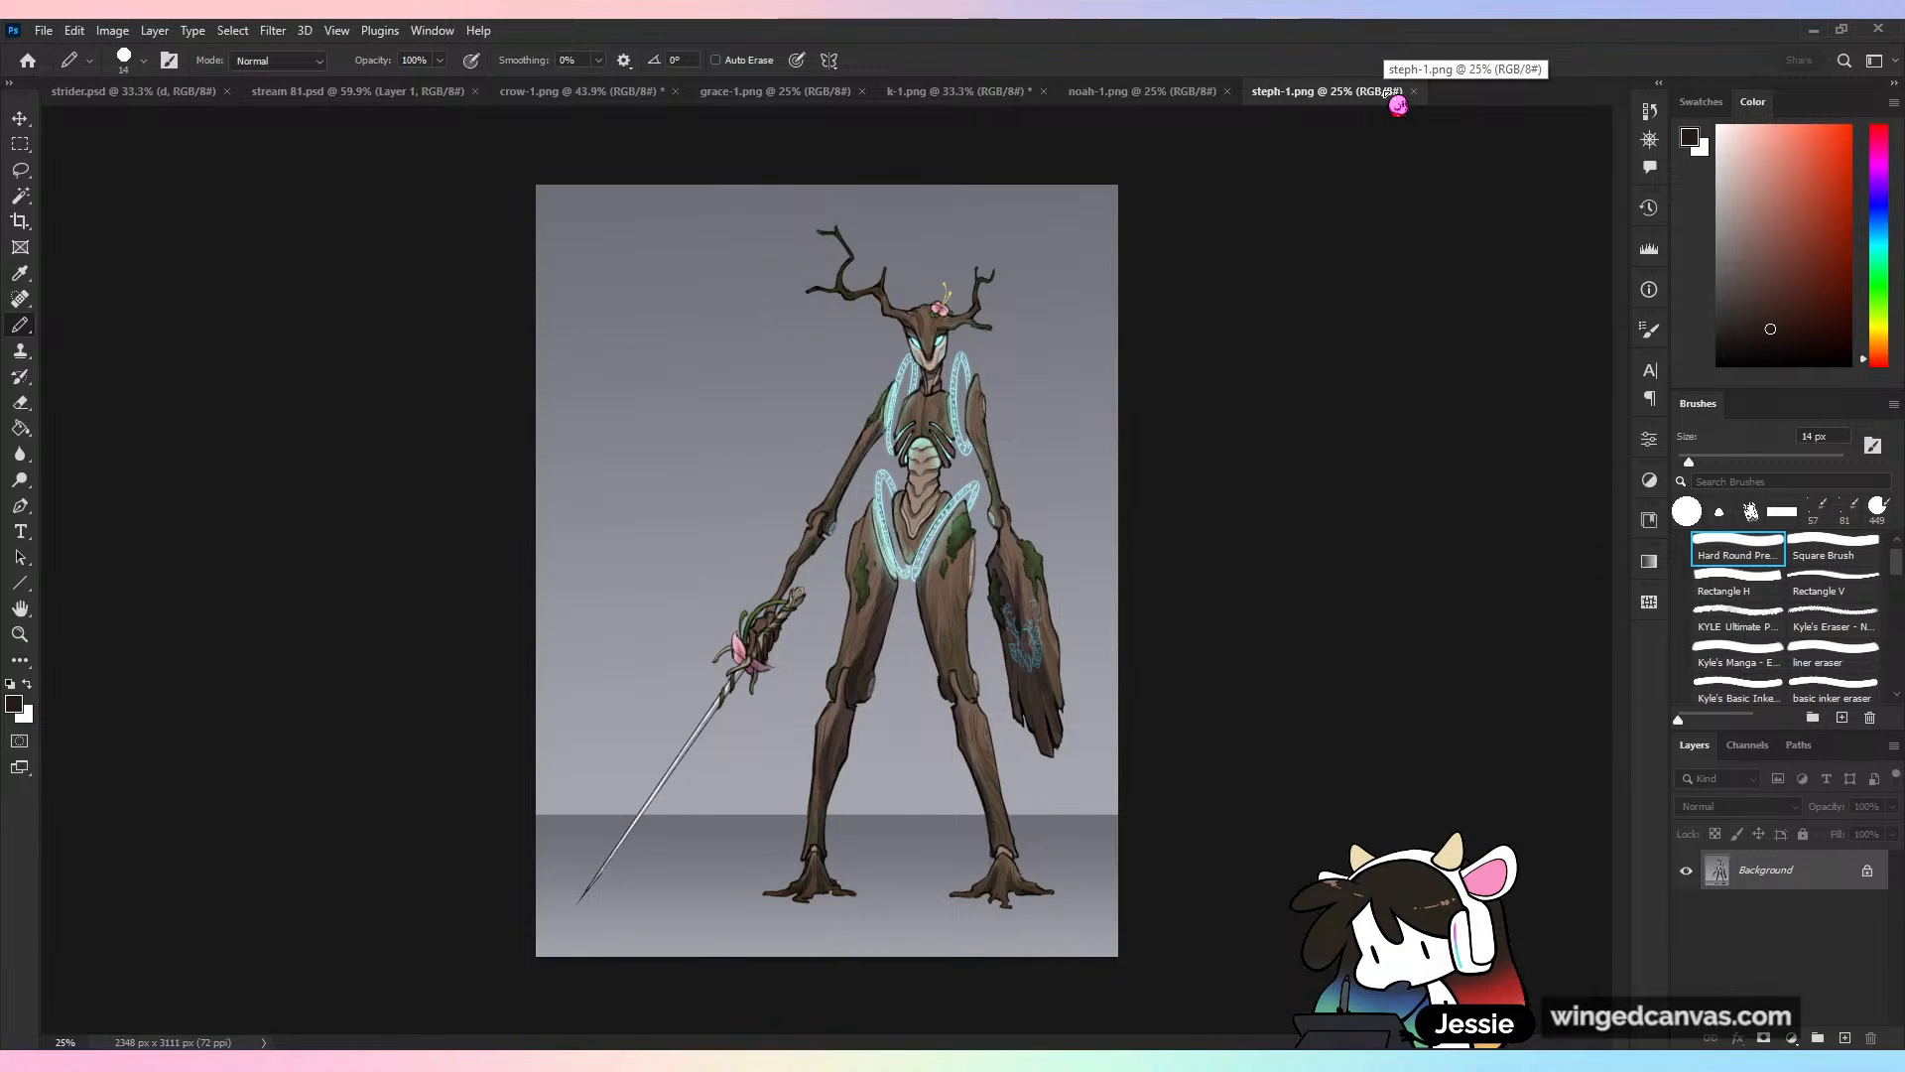
scroll(827, 570, "up", 5)
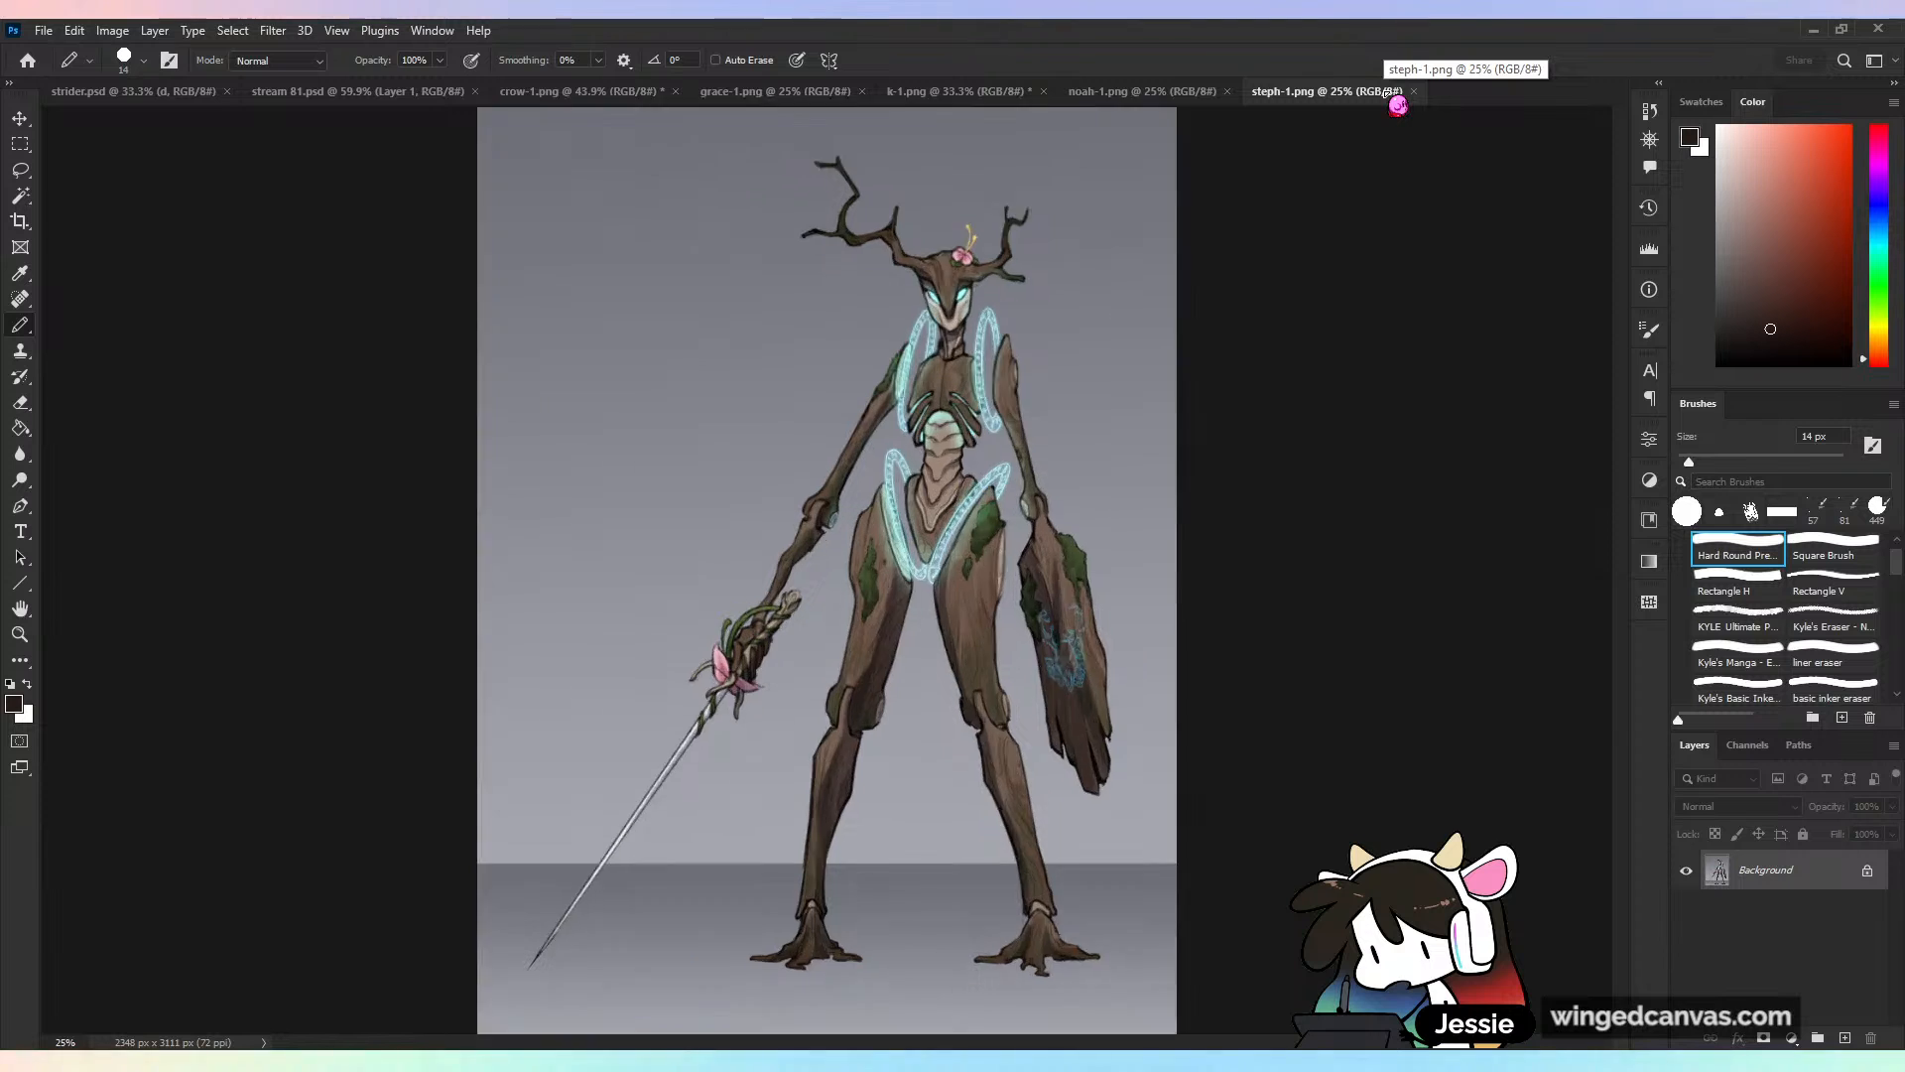
scroll(1042, 610, "down", 1)
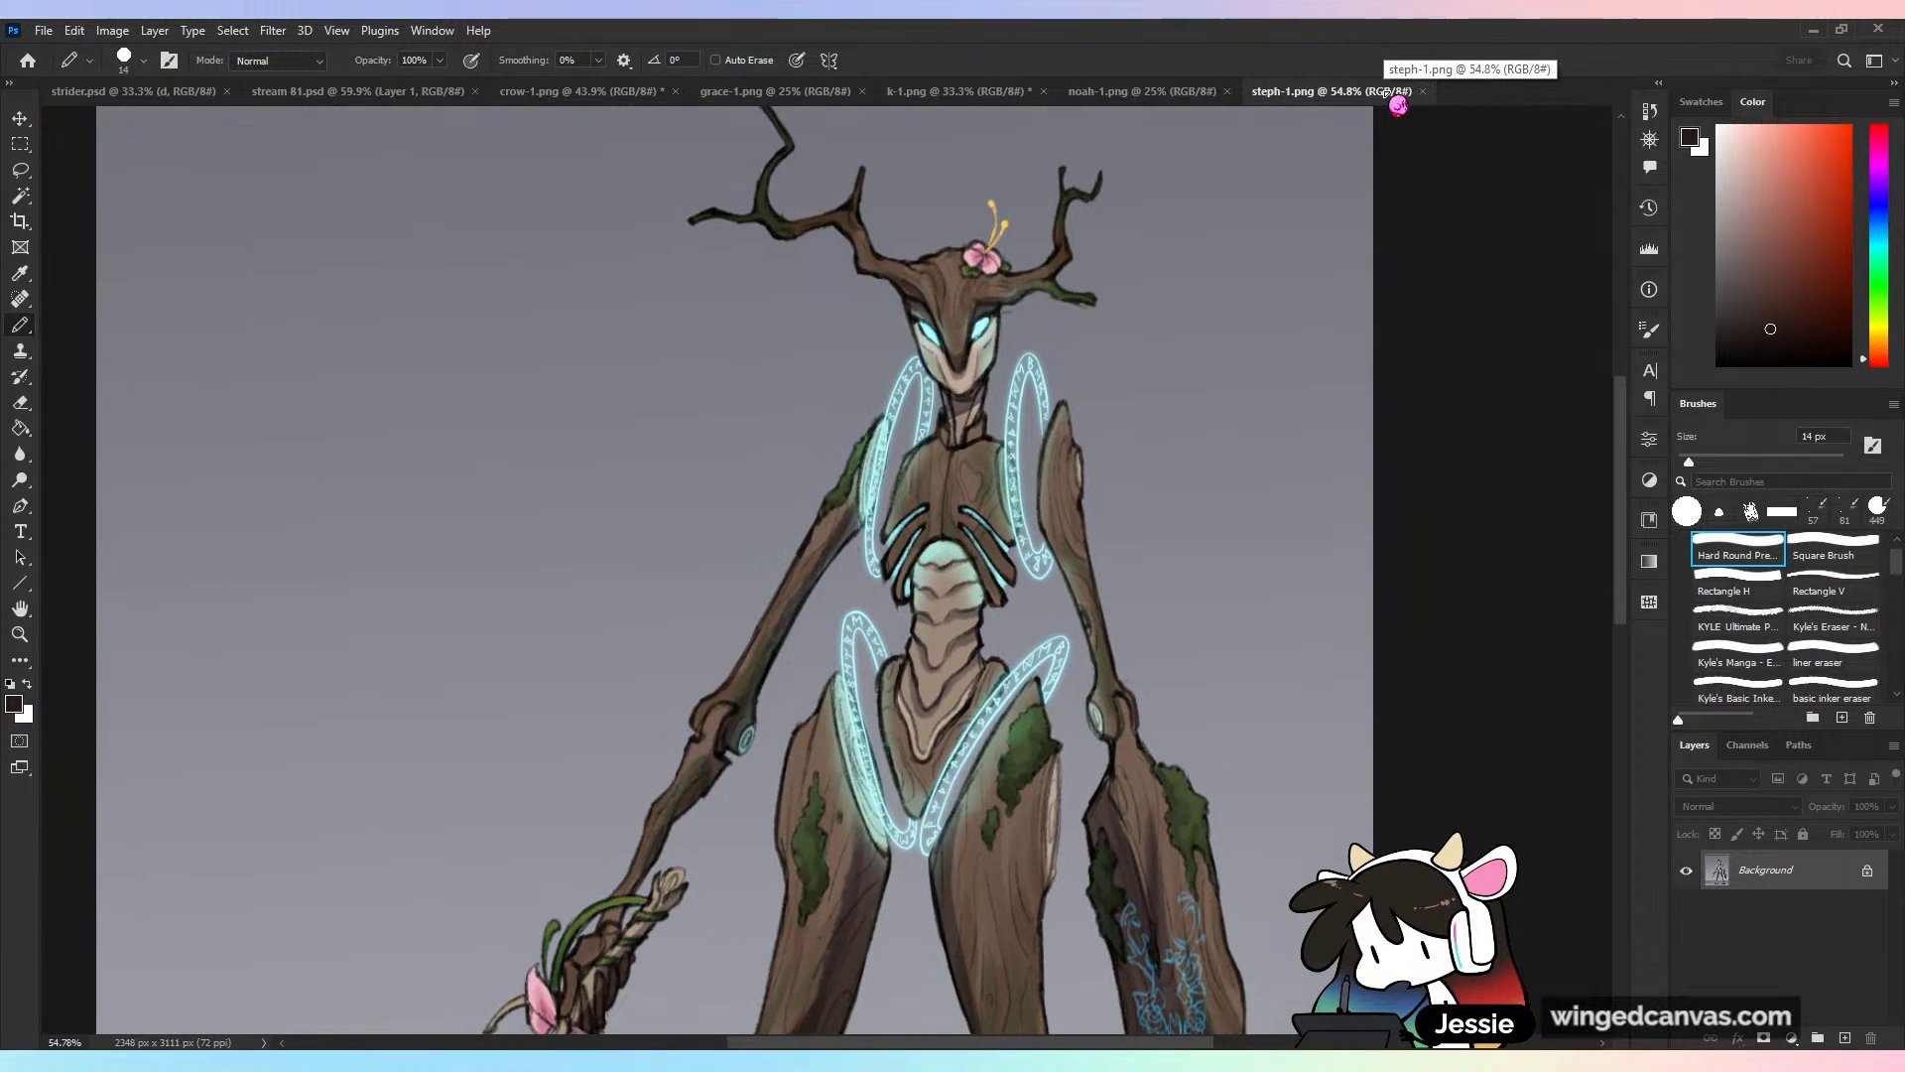
key("ctrl+minus")
key("ctrl+minus")
key("ctrl+minus")
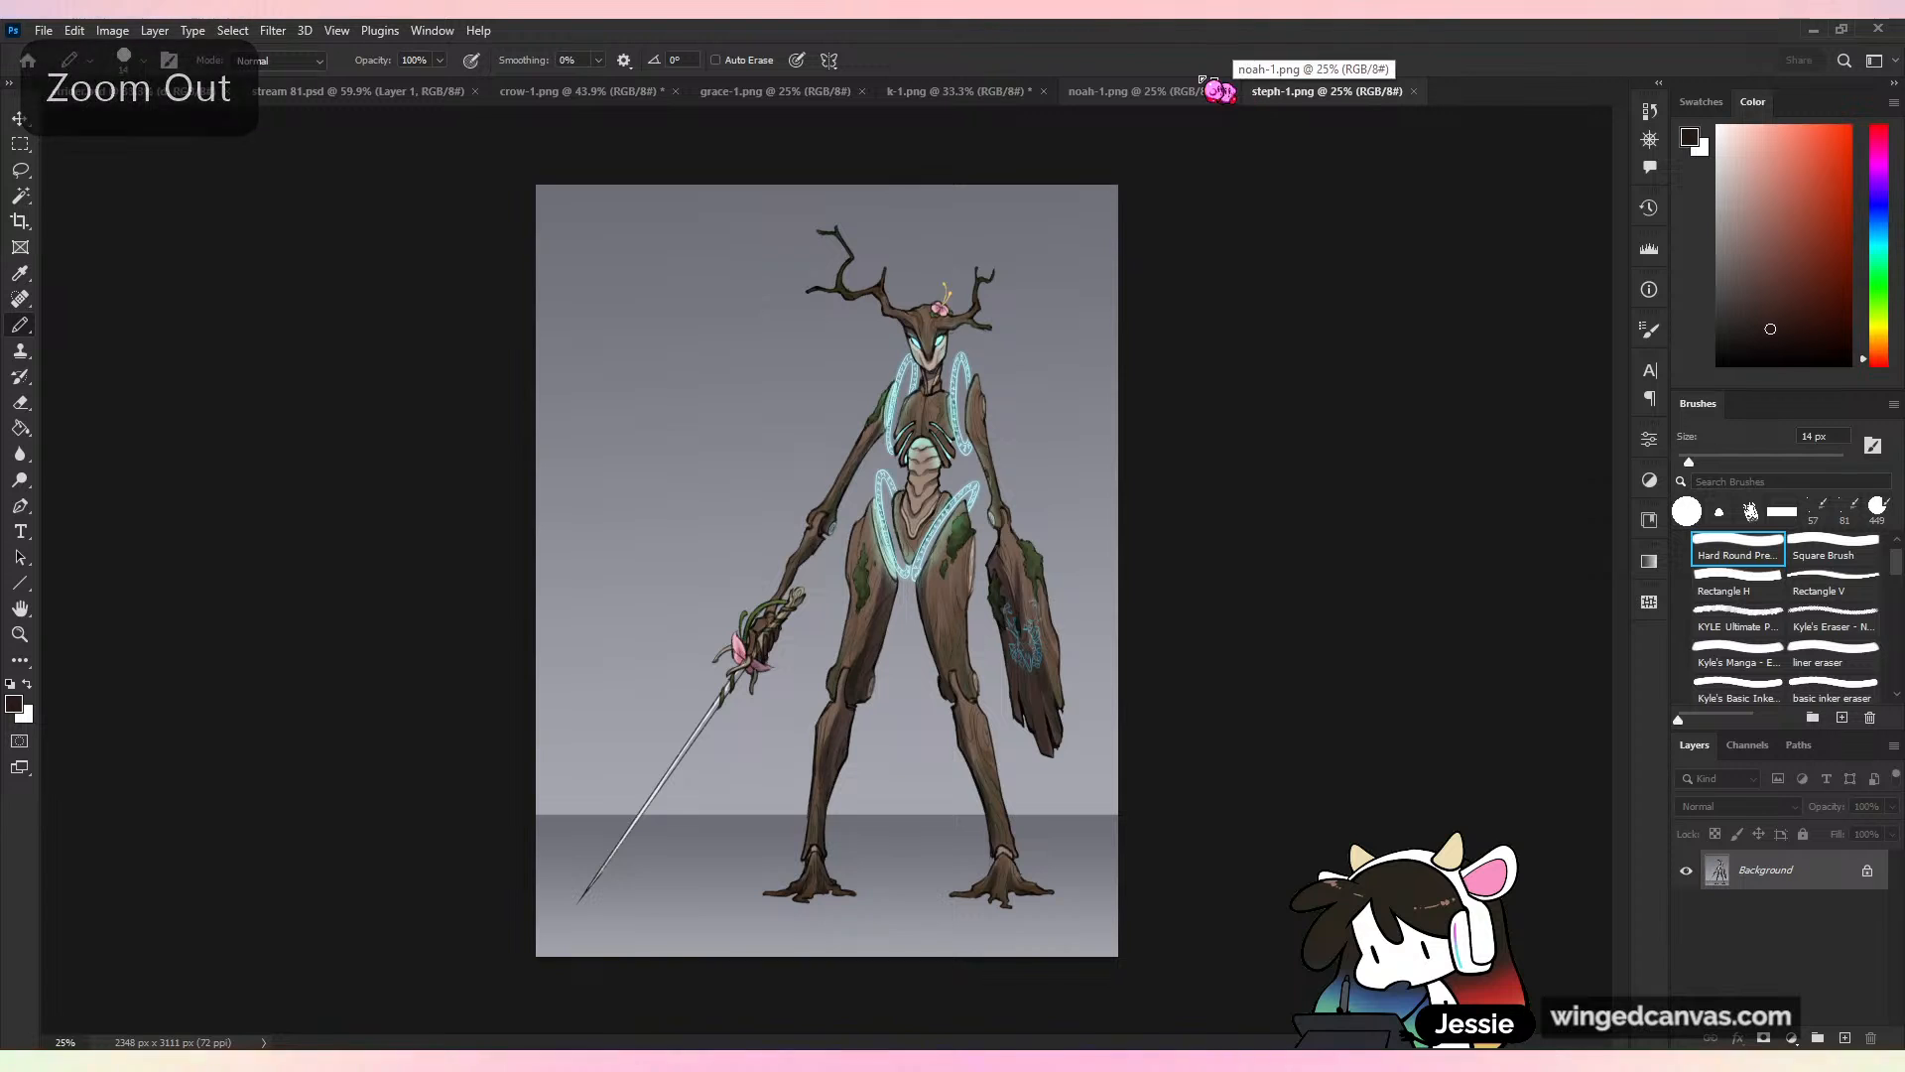
Close all five character reference images, discarding any changes, and return to the hanging plant in stream 81.psd
left_click(457, 94)
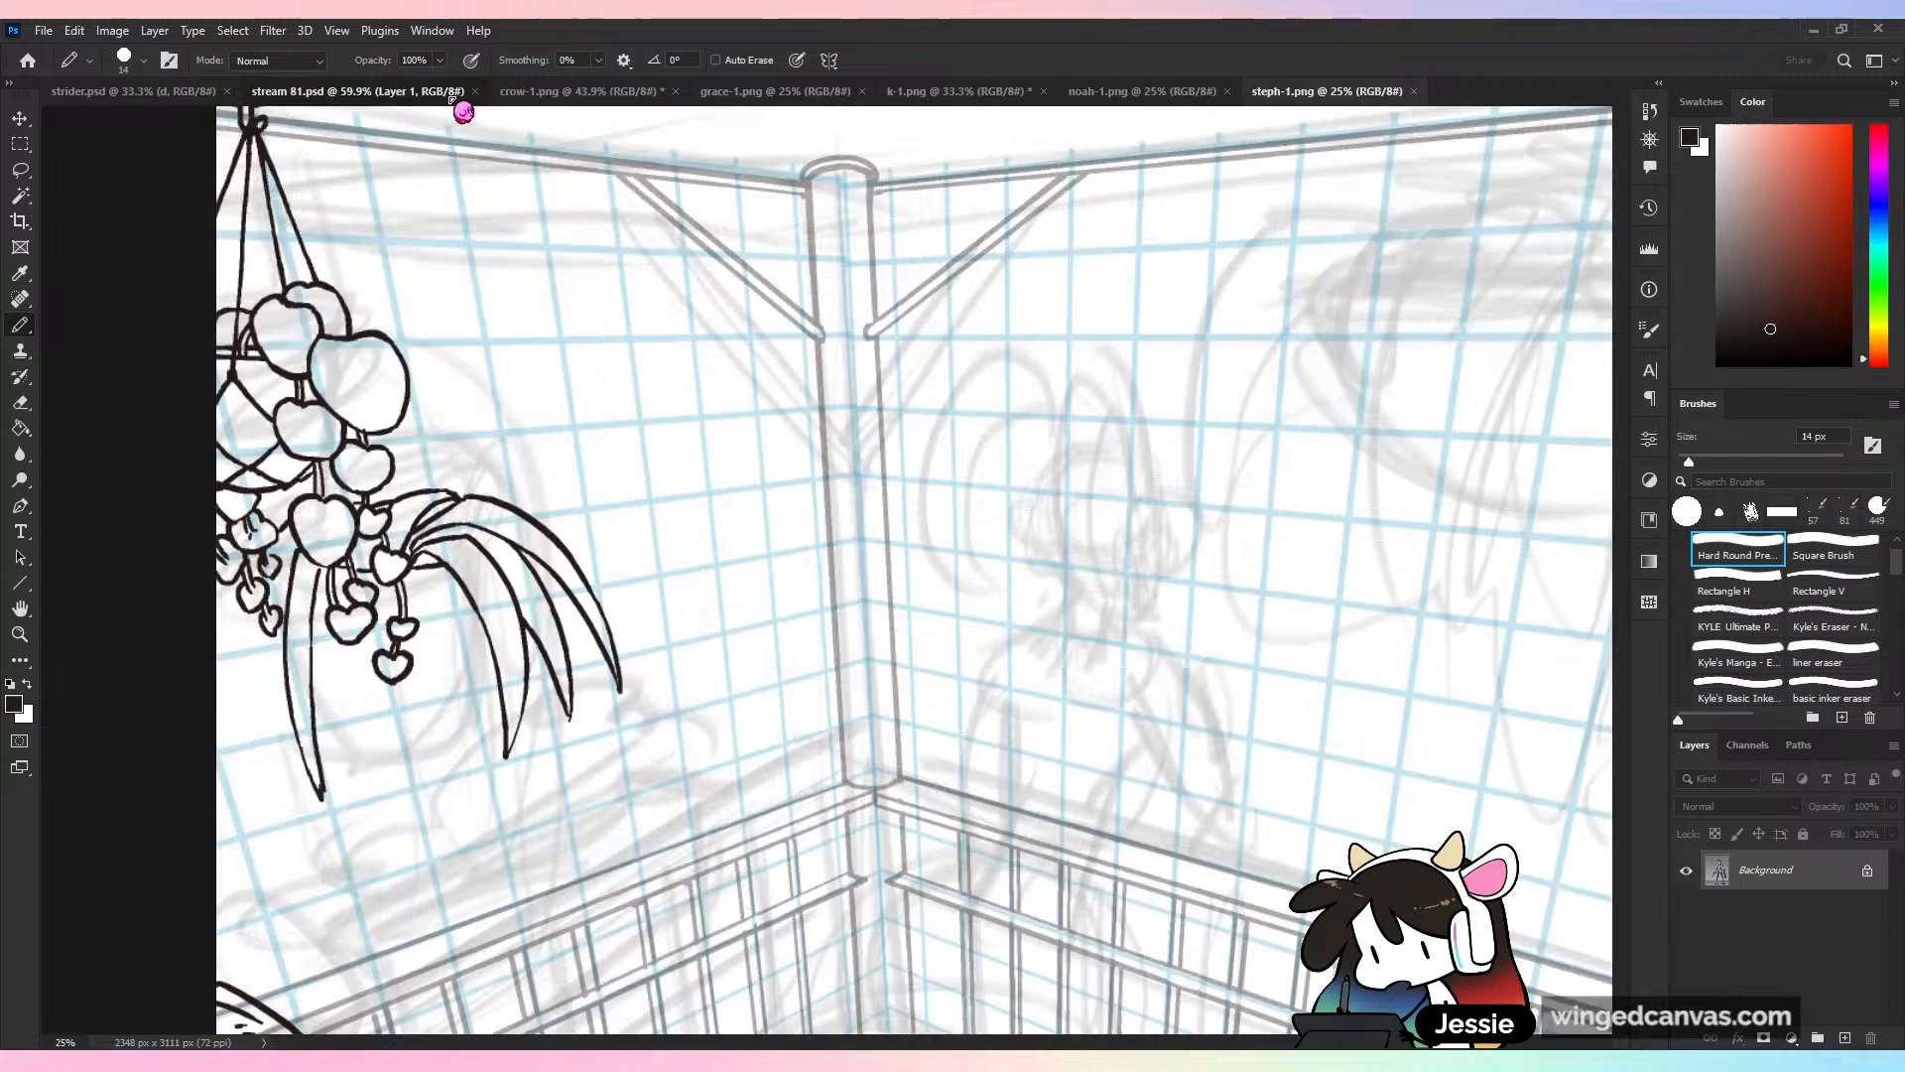
left_click(621, 94)
left_click(676, 91)
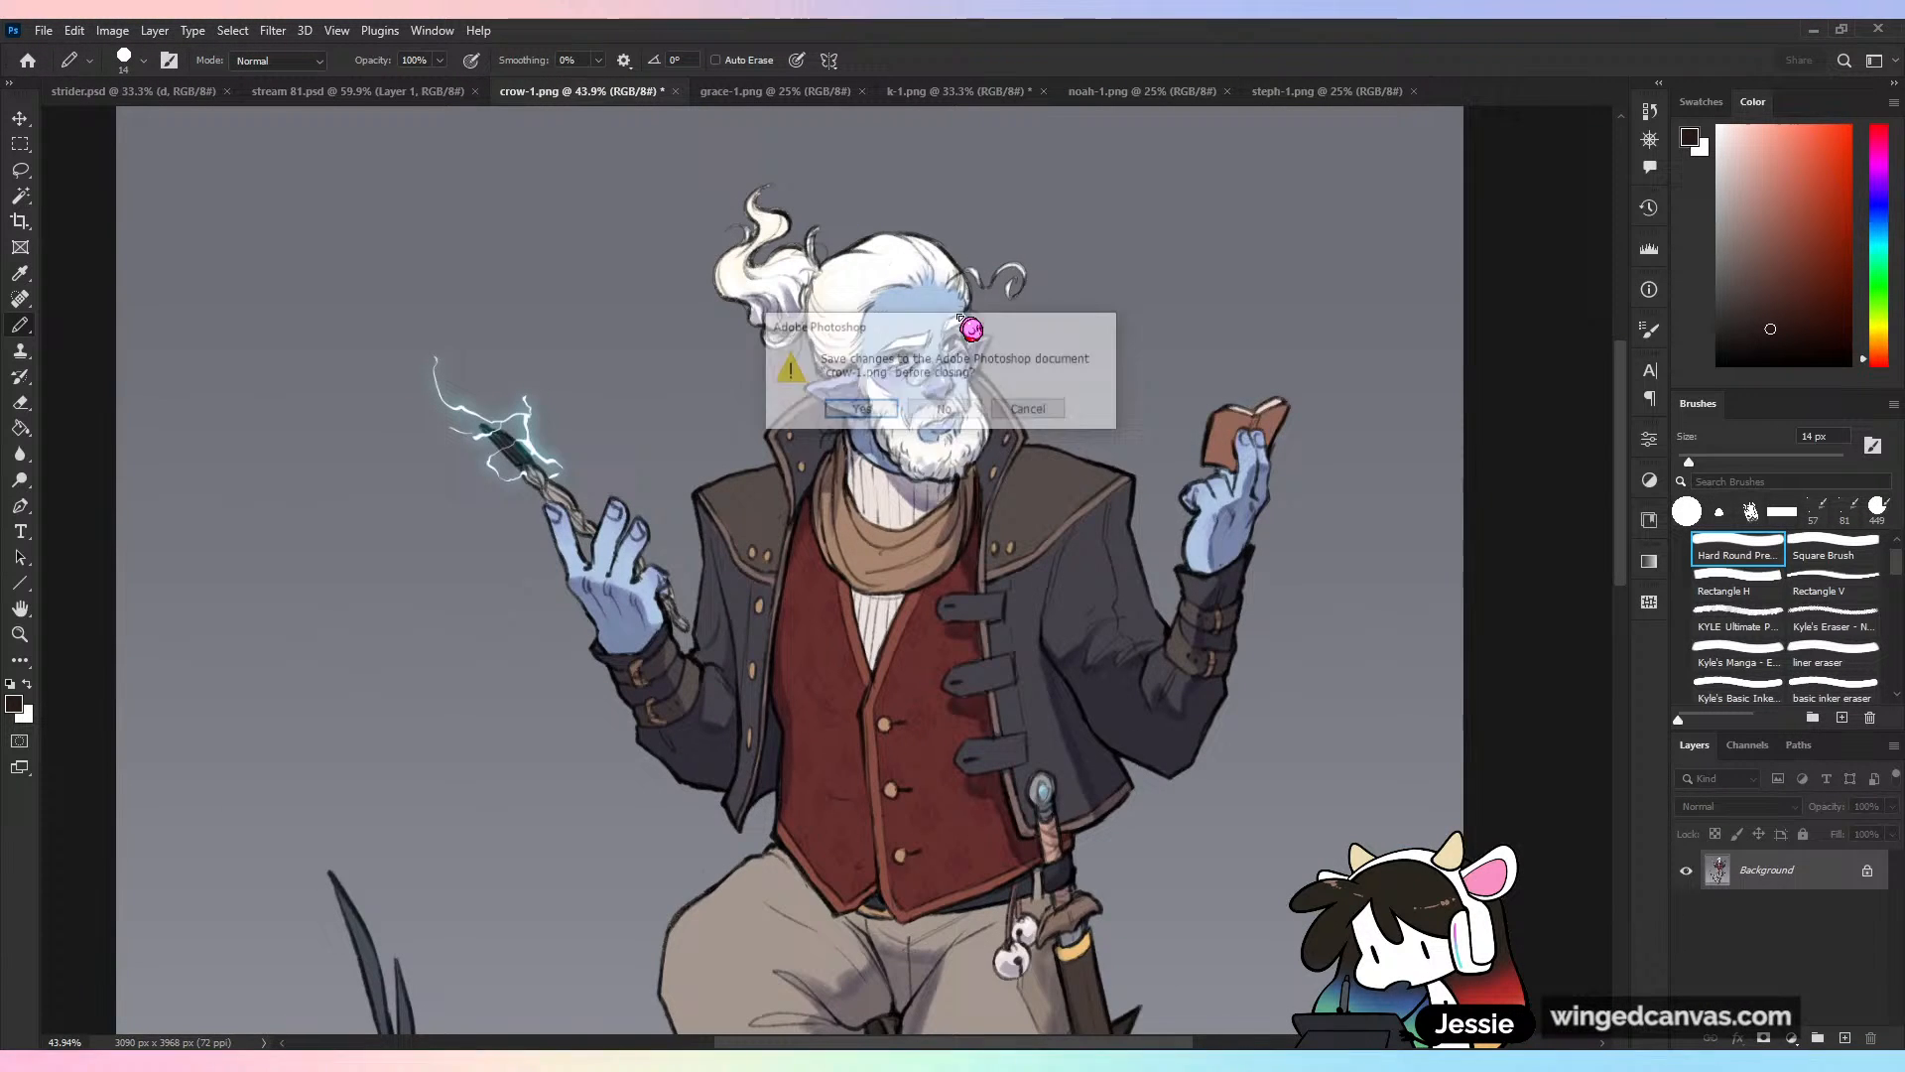
left_click(944, 408)
left_click(661, 92)
left_click(659, 94)
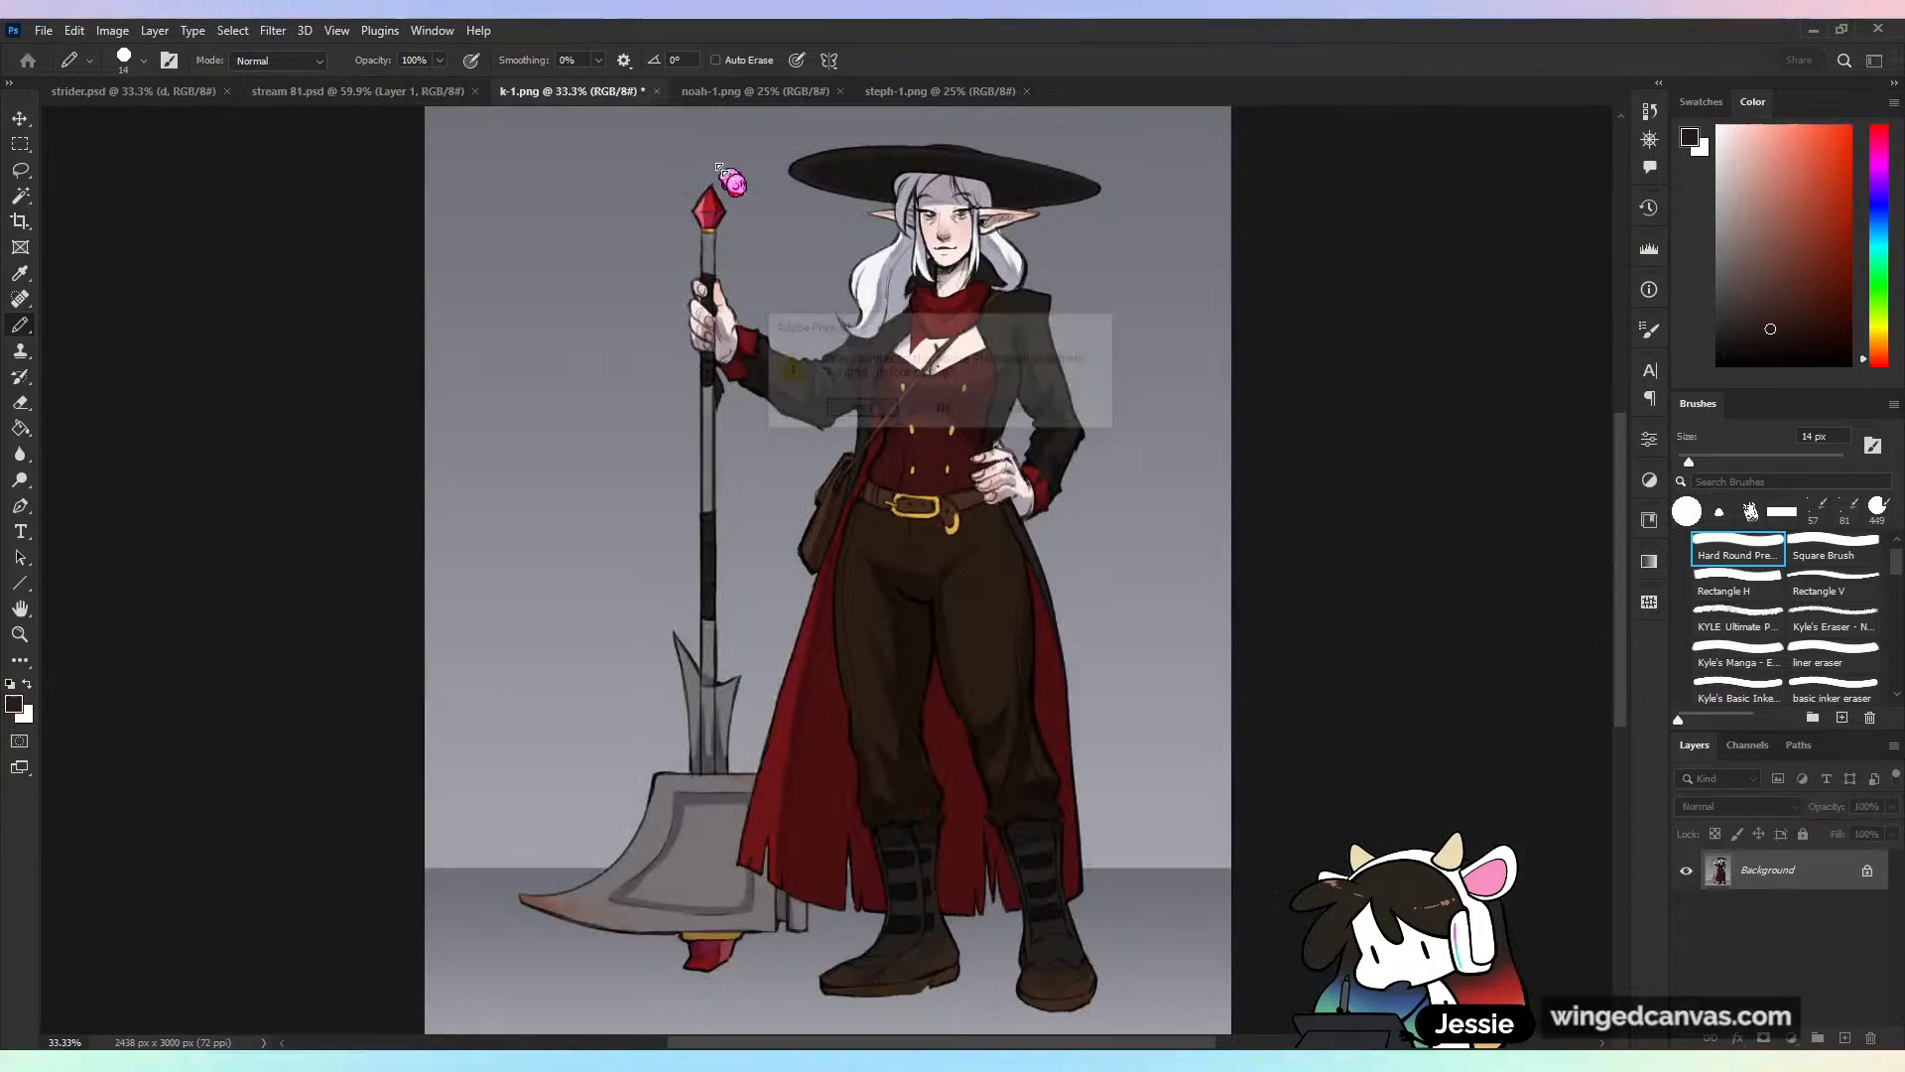
key("n")
left_click(659, 93)
left_click(659, 93)
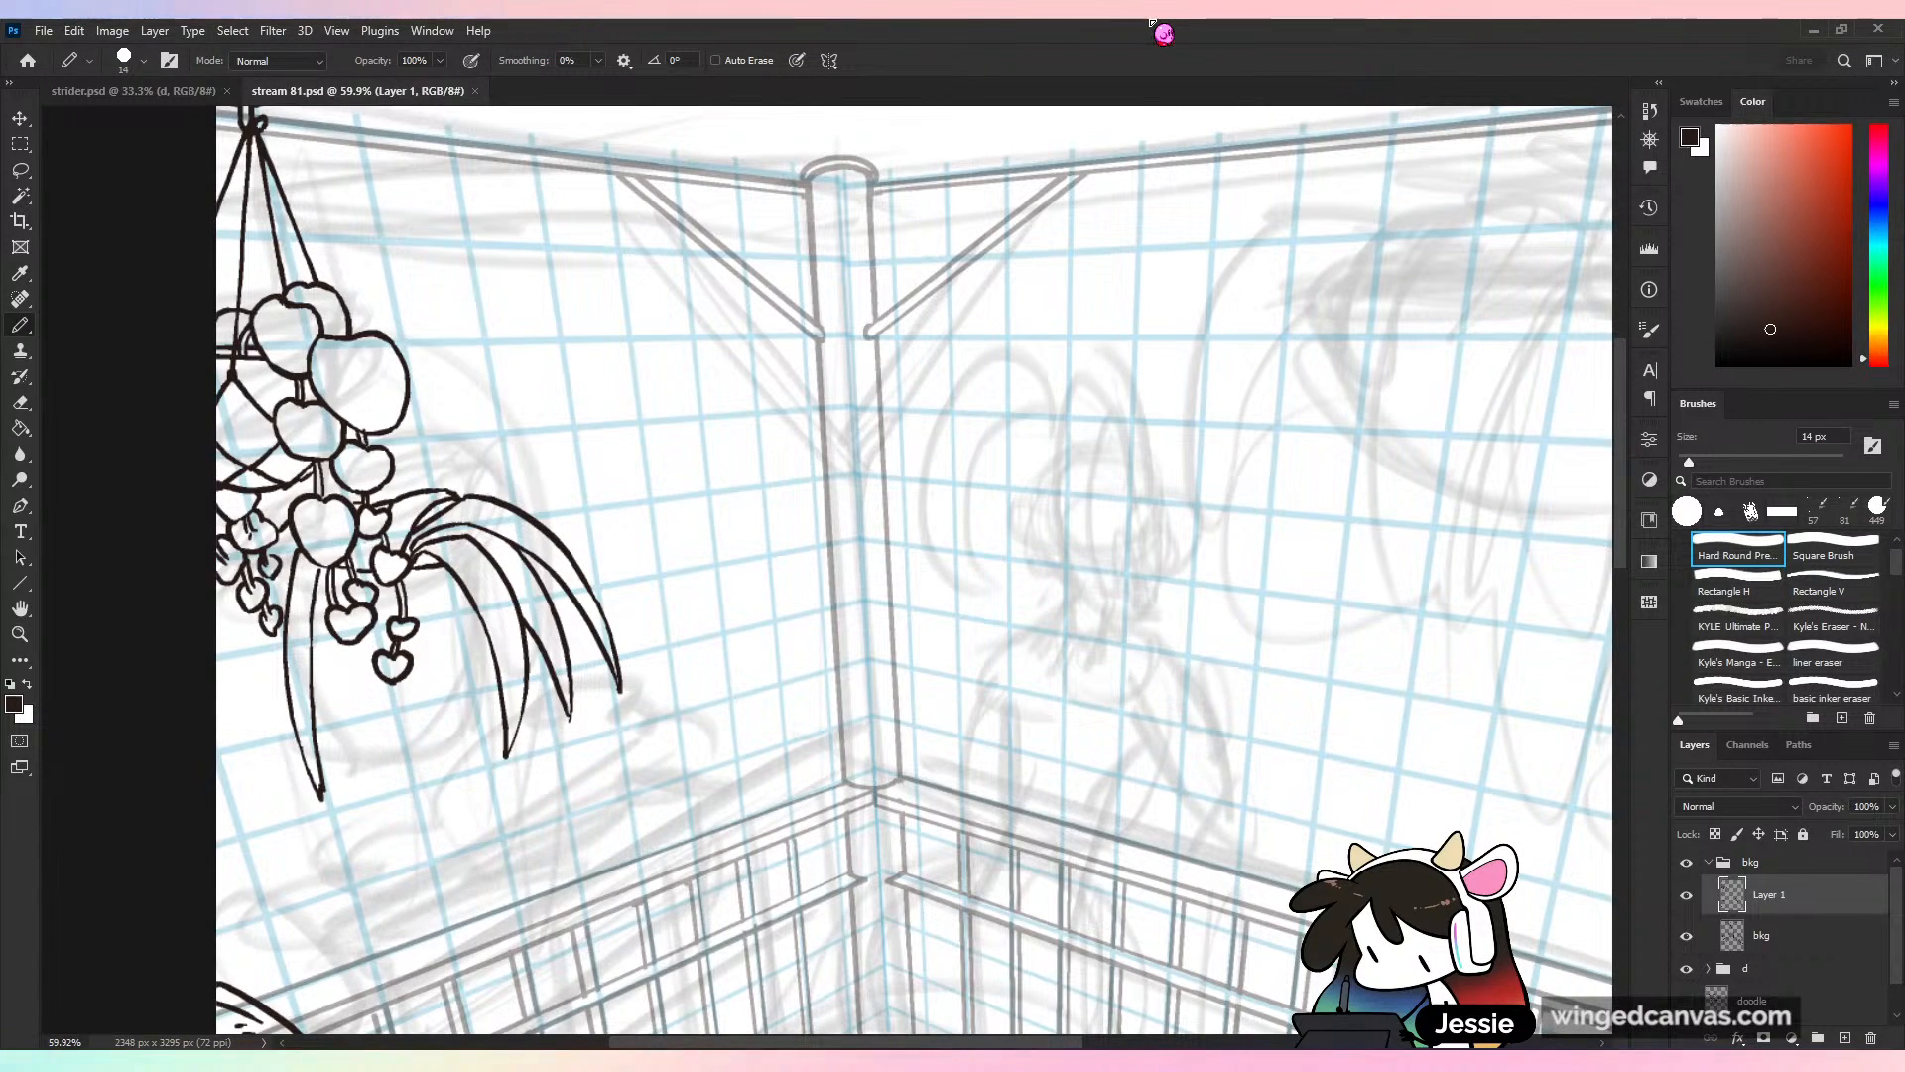
scroll(827, 569, "down", 5)
scroll(826, 570, "up", 3)
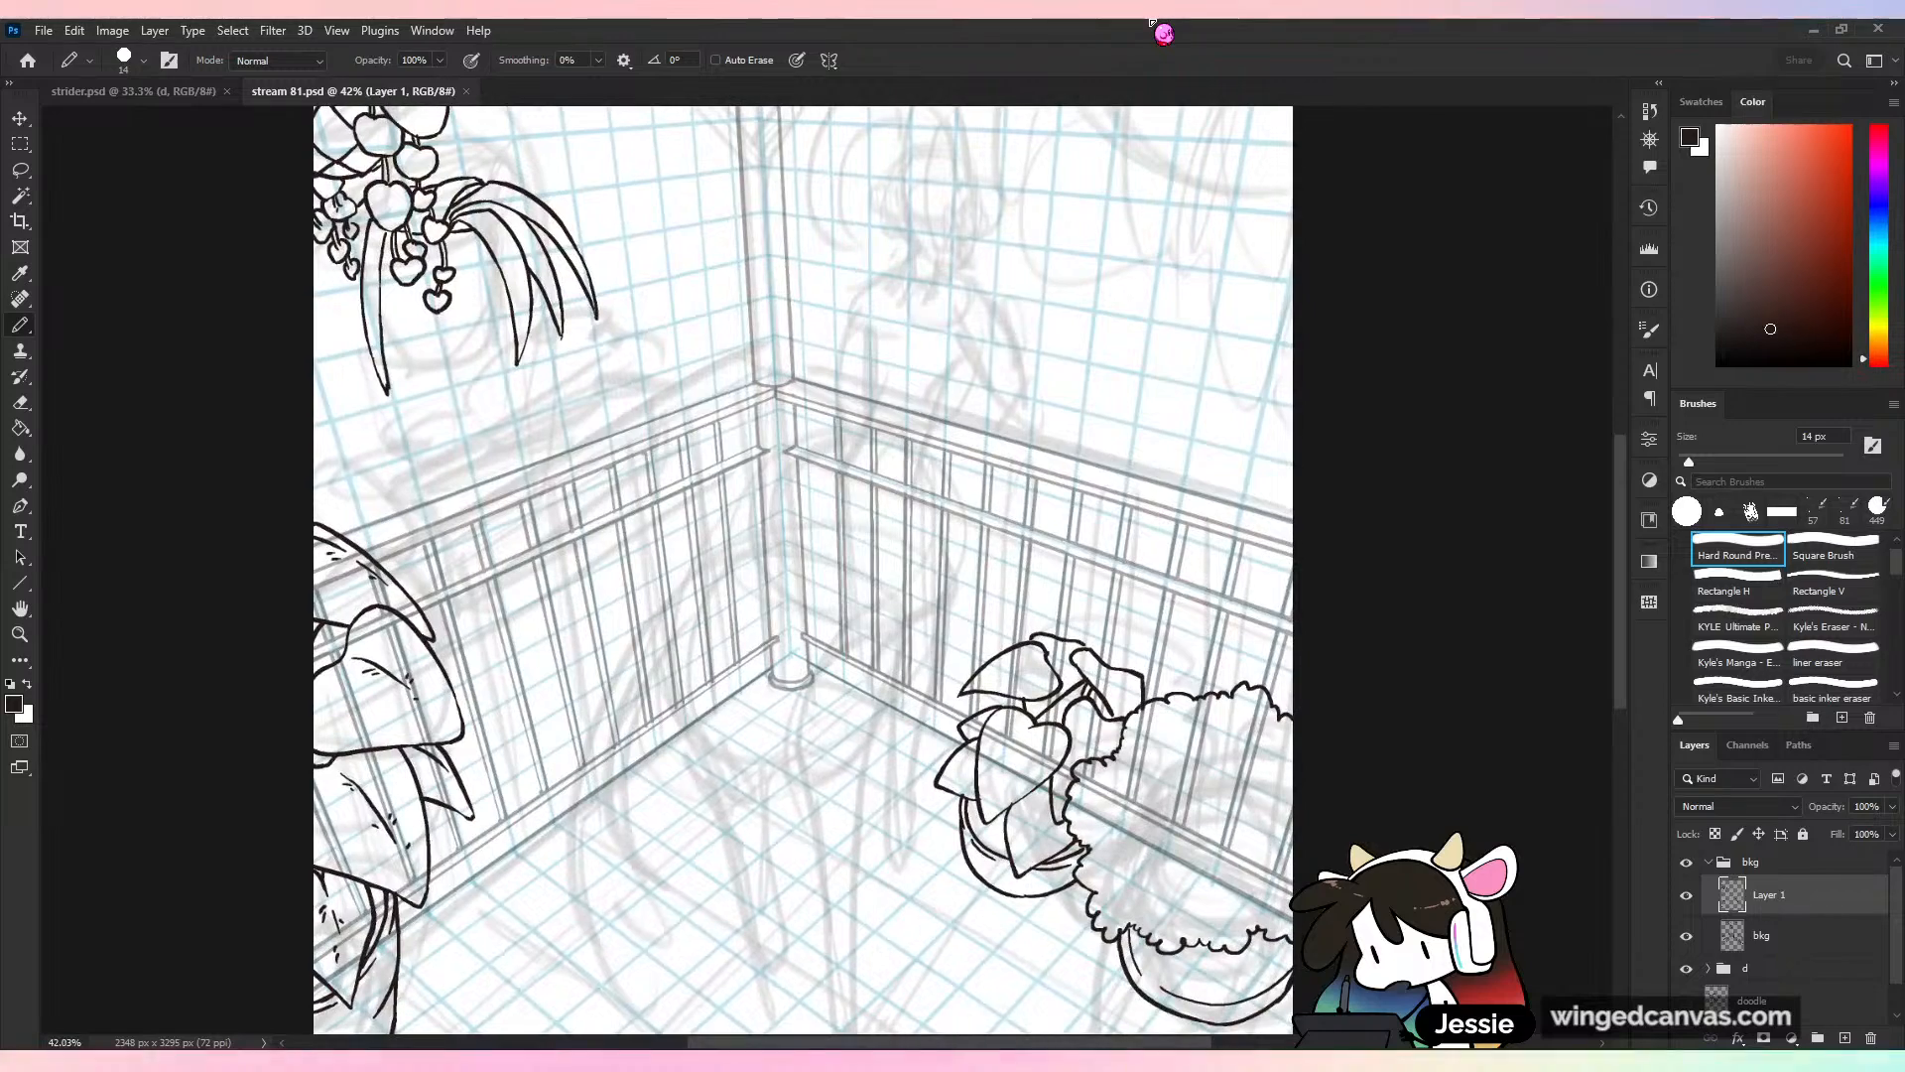
scroll(803, 570, "up", 3)
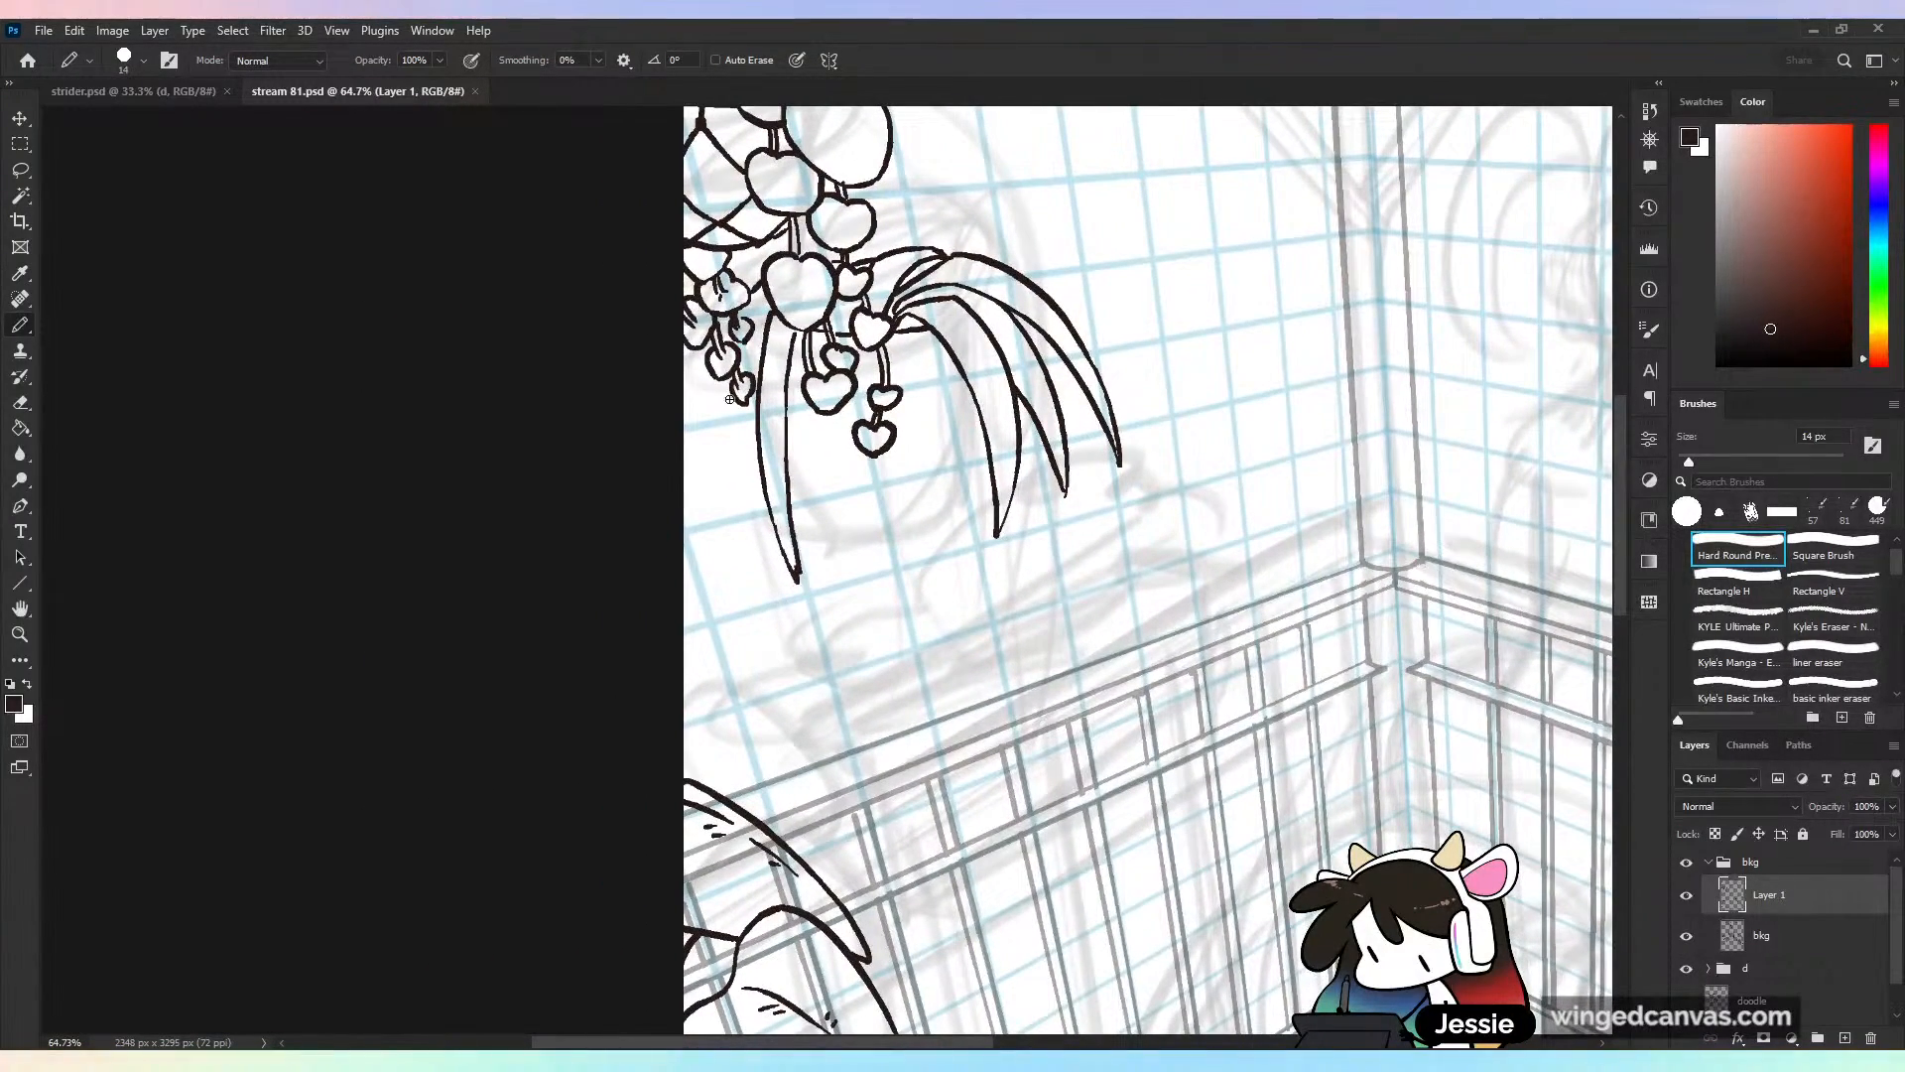
Draw two more narrow drooping leaves on the left side of the spiky hanging plant, behind the small heart vines
mouse_move(715, 385)
left_mouse_down()
mouse_move(743, 547)
mouse_move(760, 452)
left_mouse_up()
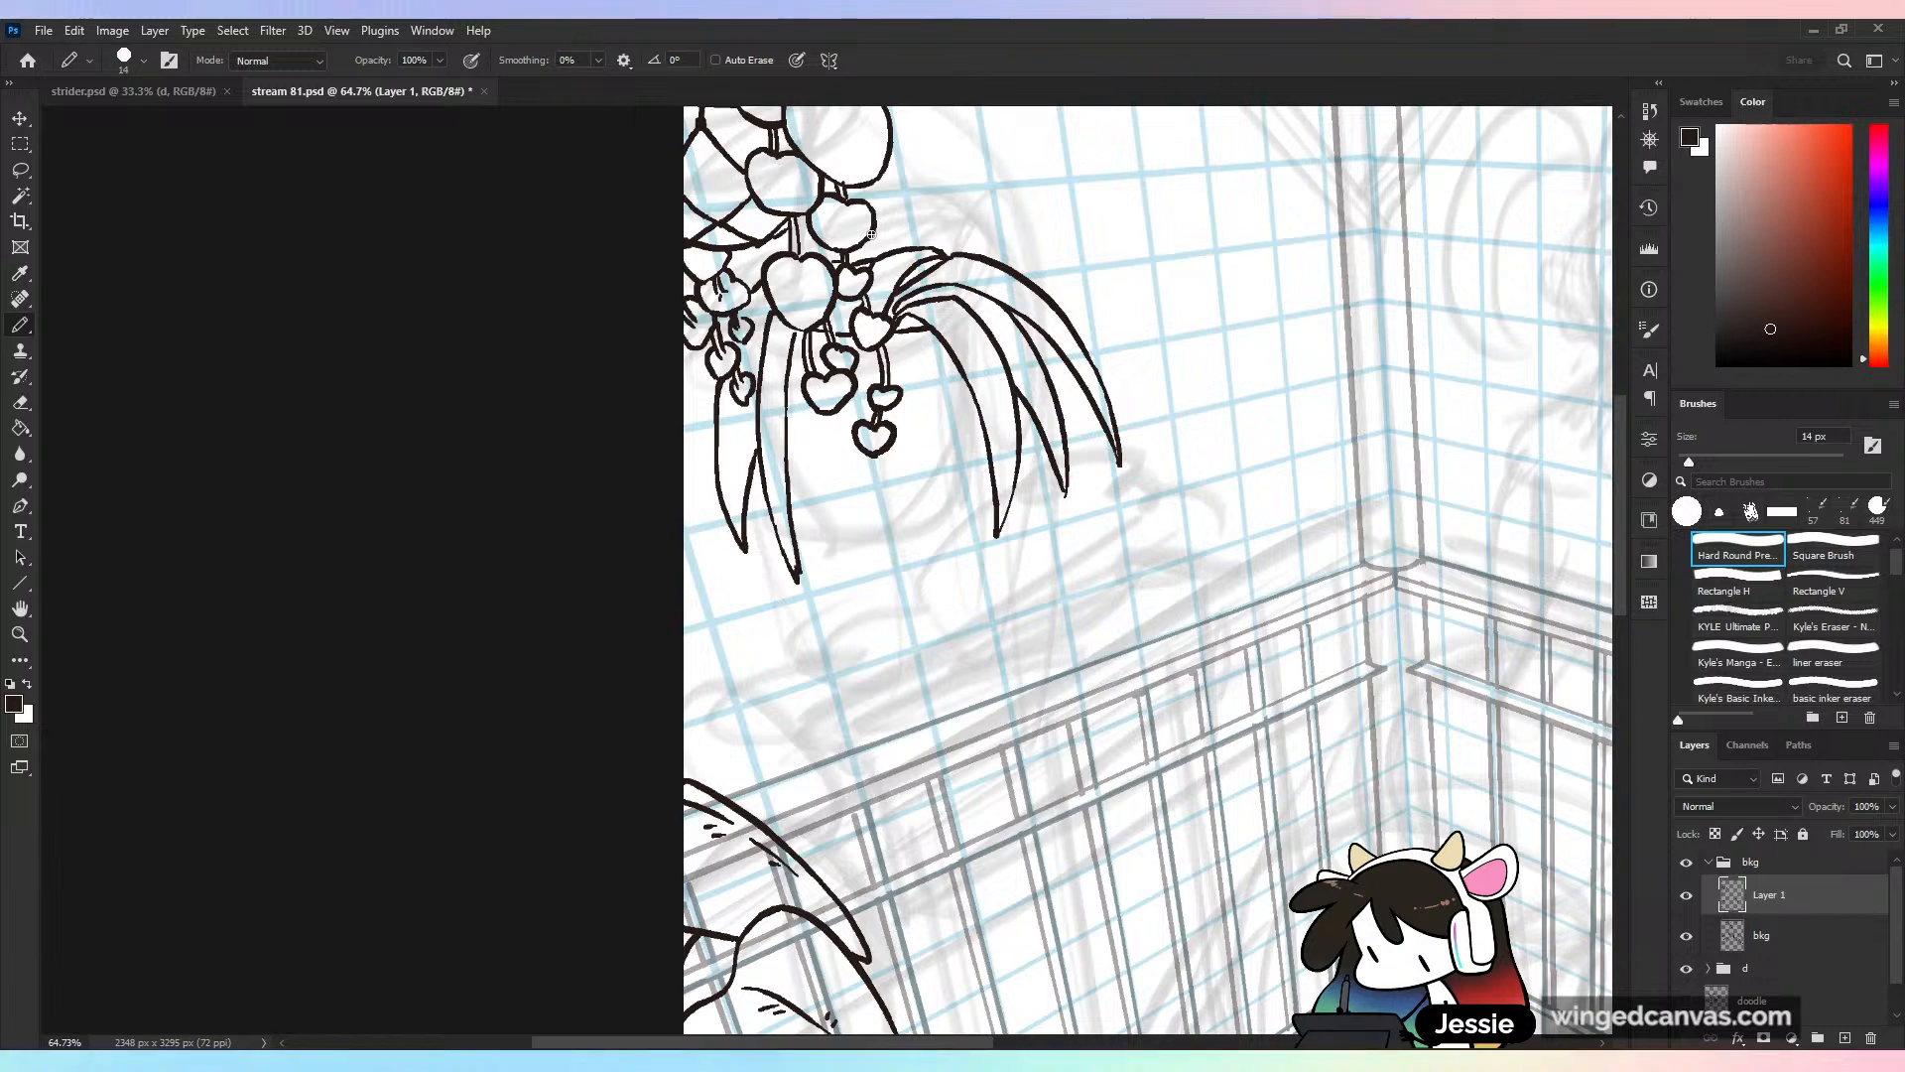
key("ctrl+z")
left_click_drag(770, 299, 751, 318)
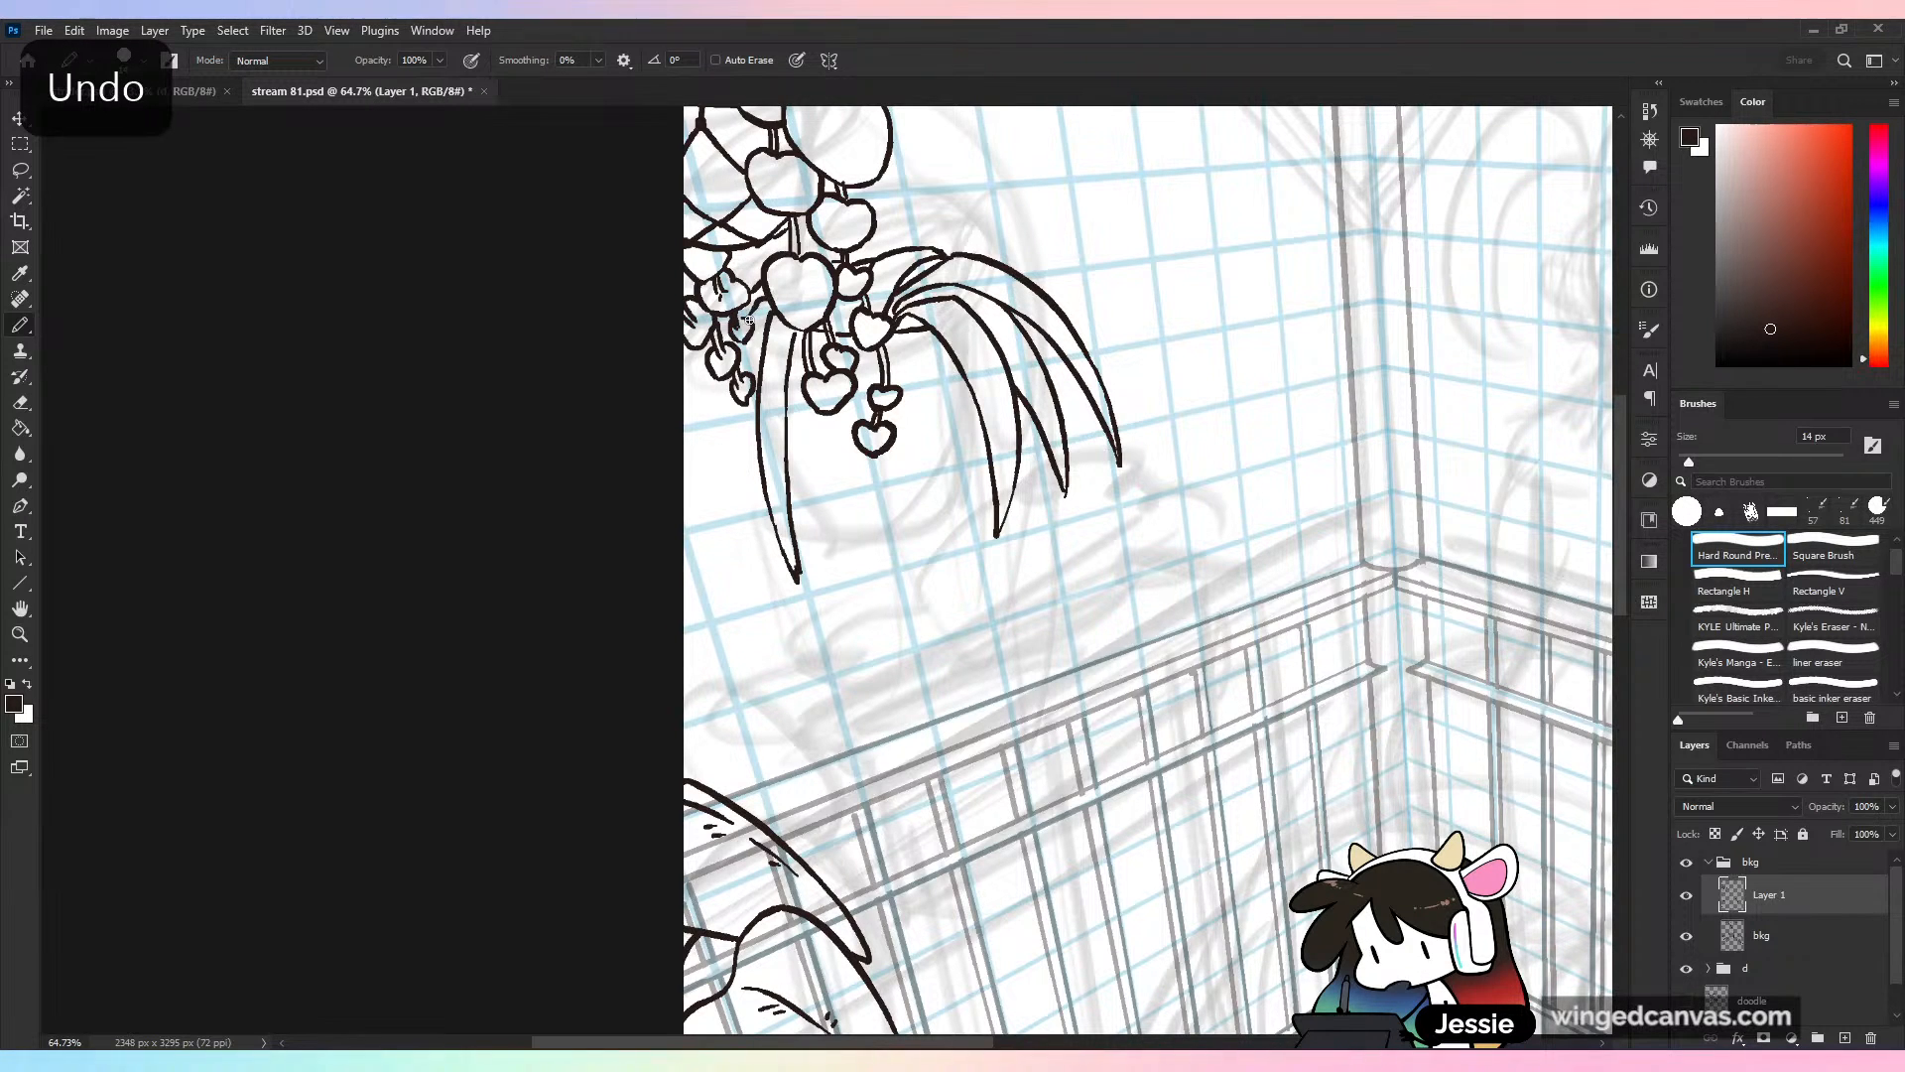
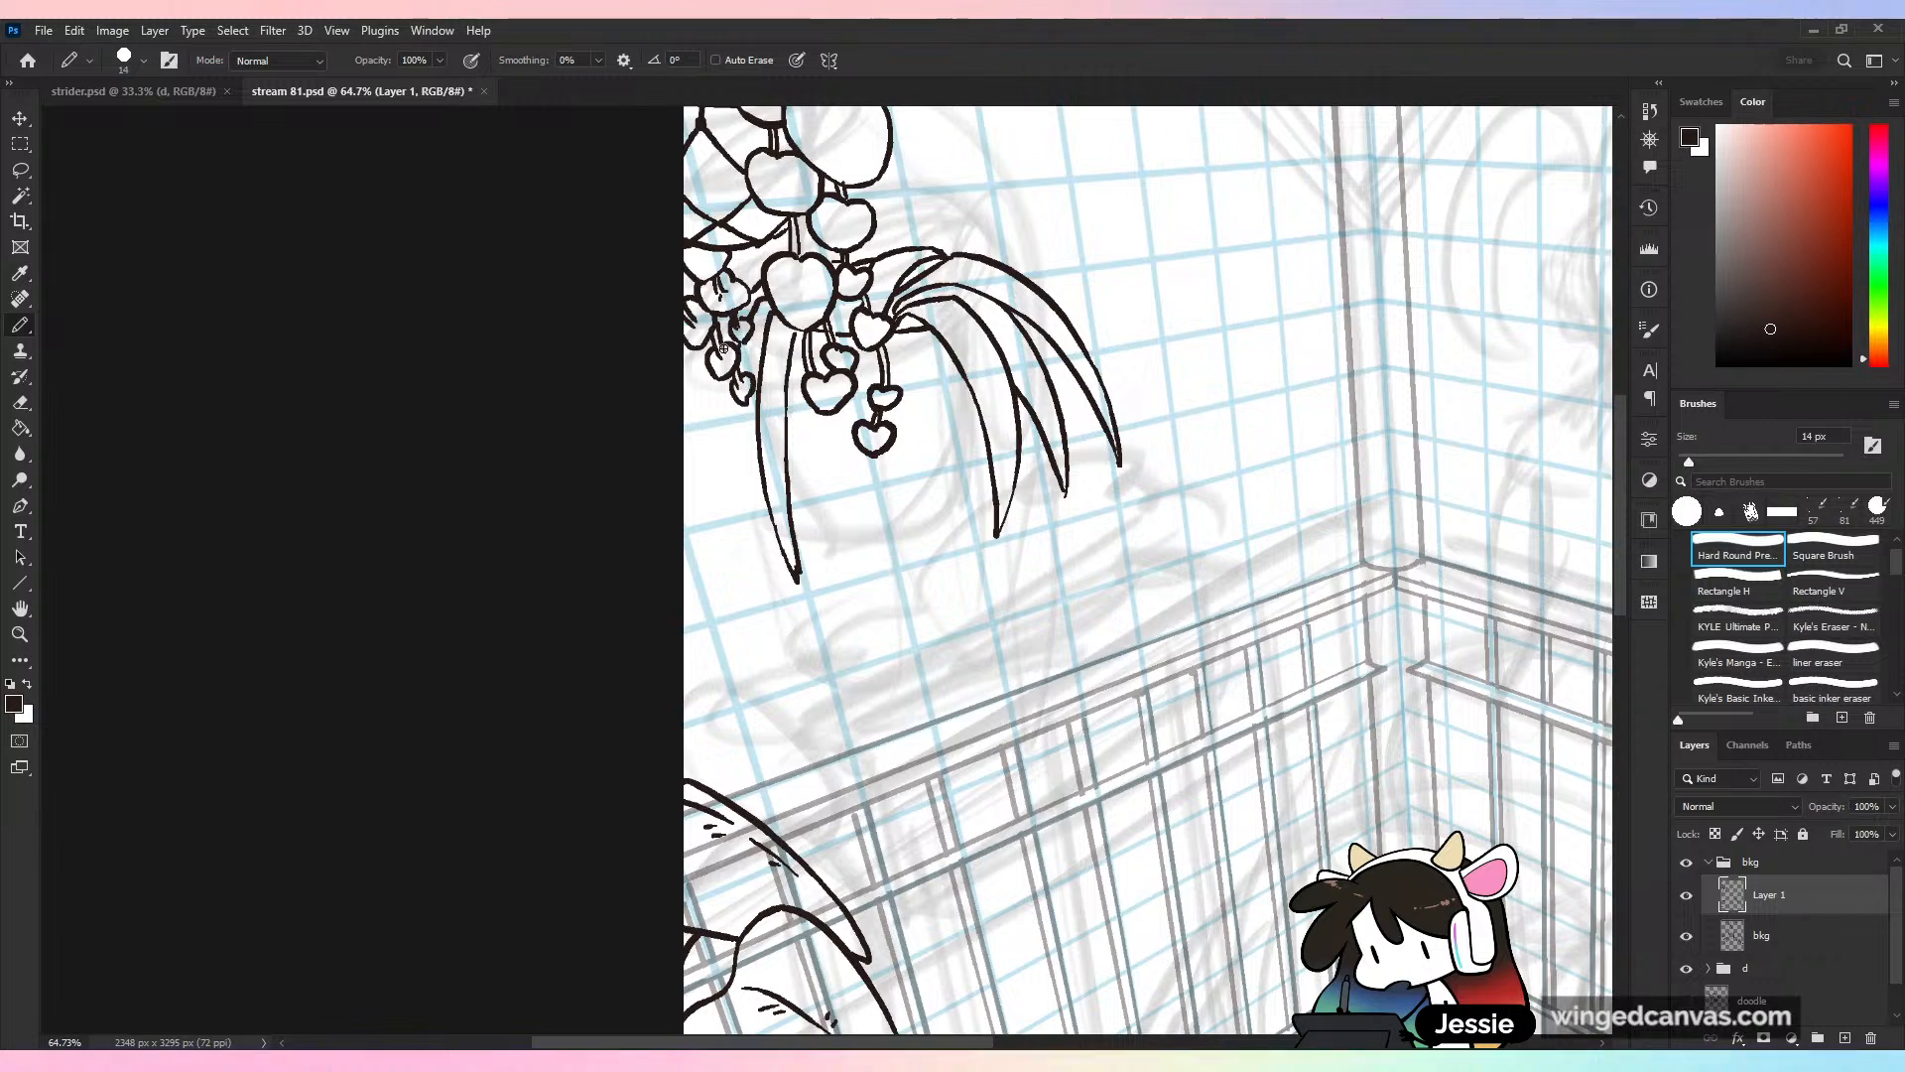
mouse_move(725, 375)
left_mouse_down()
mouse_move(743, 569)
mouse_move(764, 389)
left_mouse_up()
key("ctrl+z")
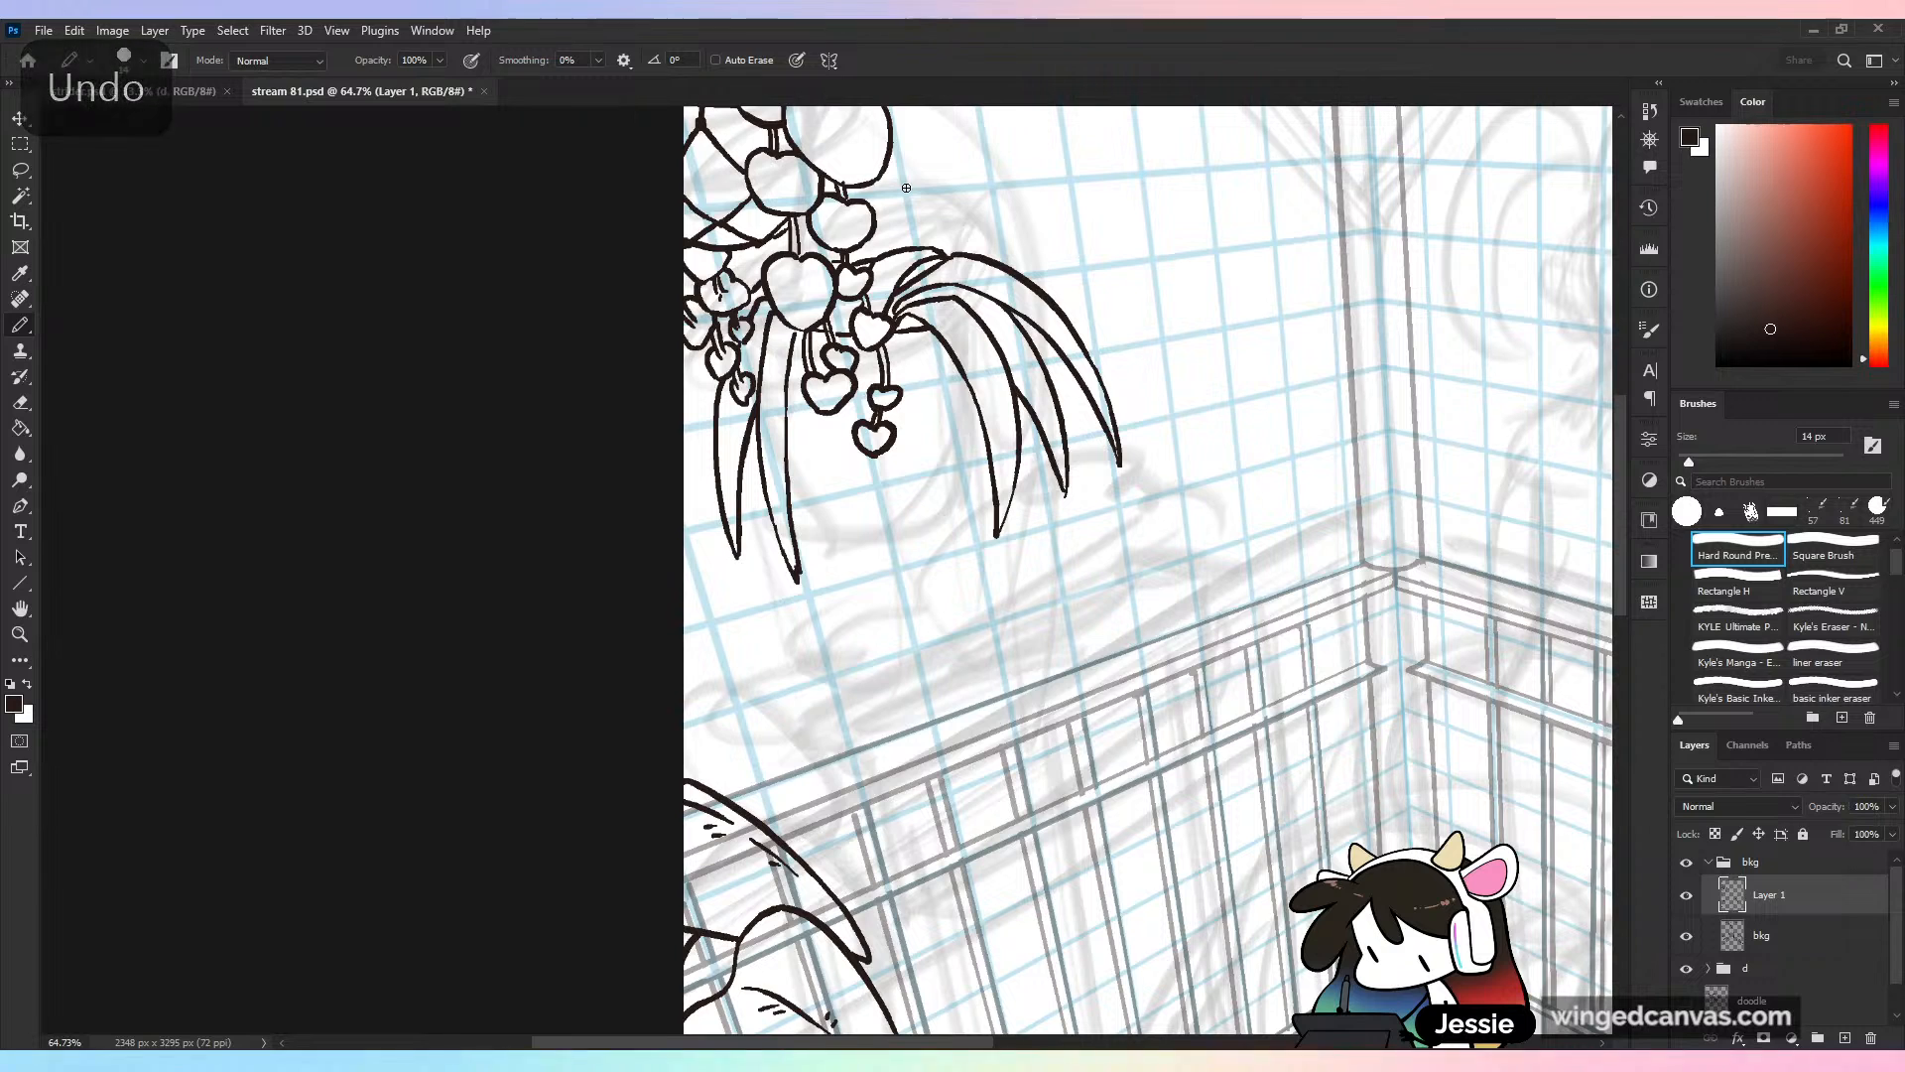
left_click_drag(701, 462, 711, 380)
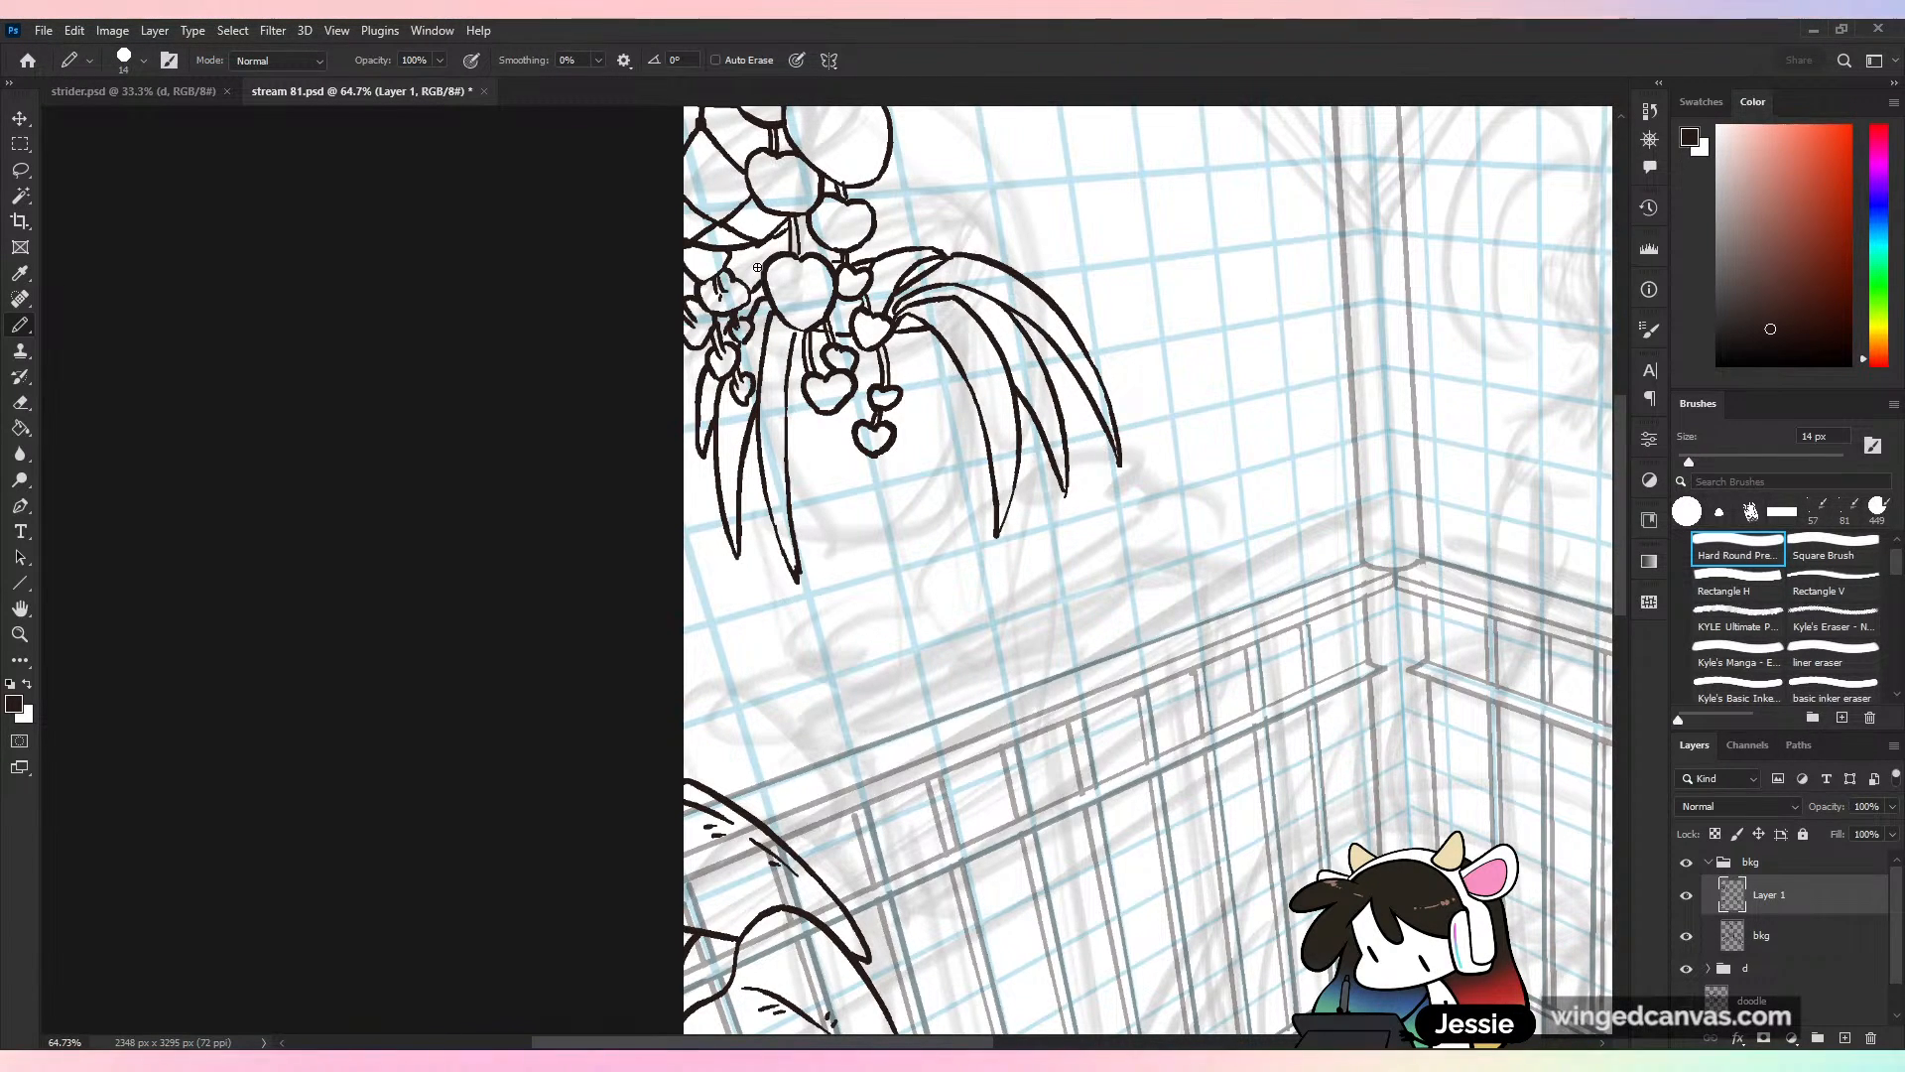
left_click_drag(789, 453, 843, 508)
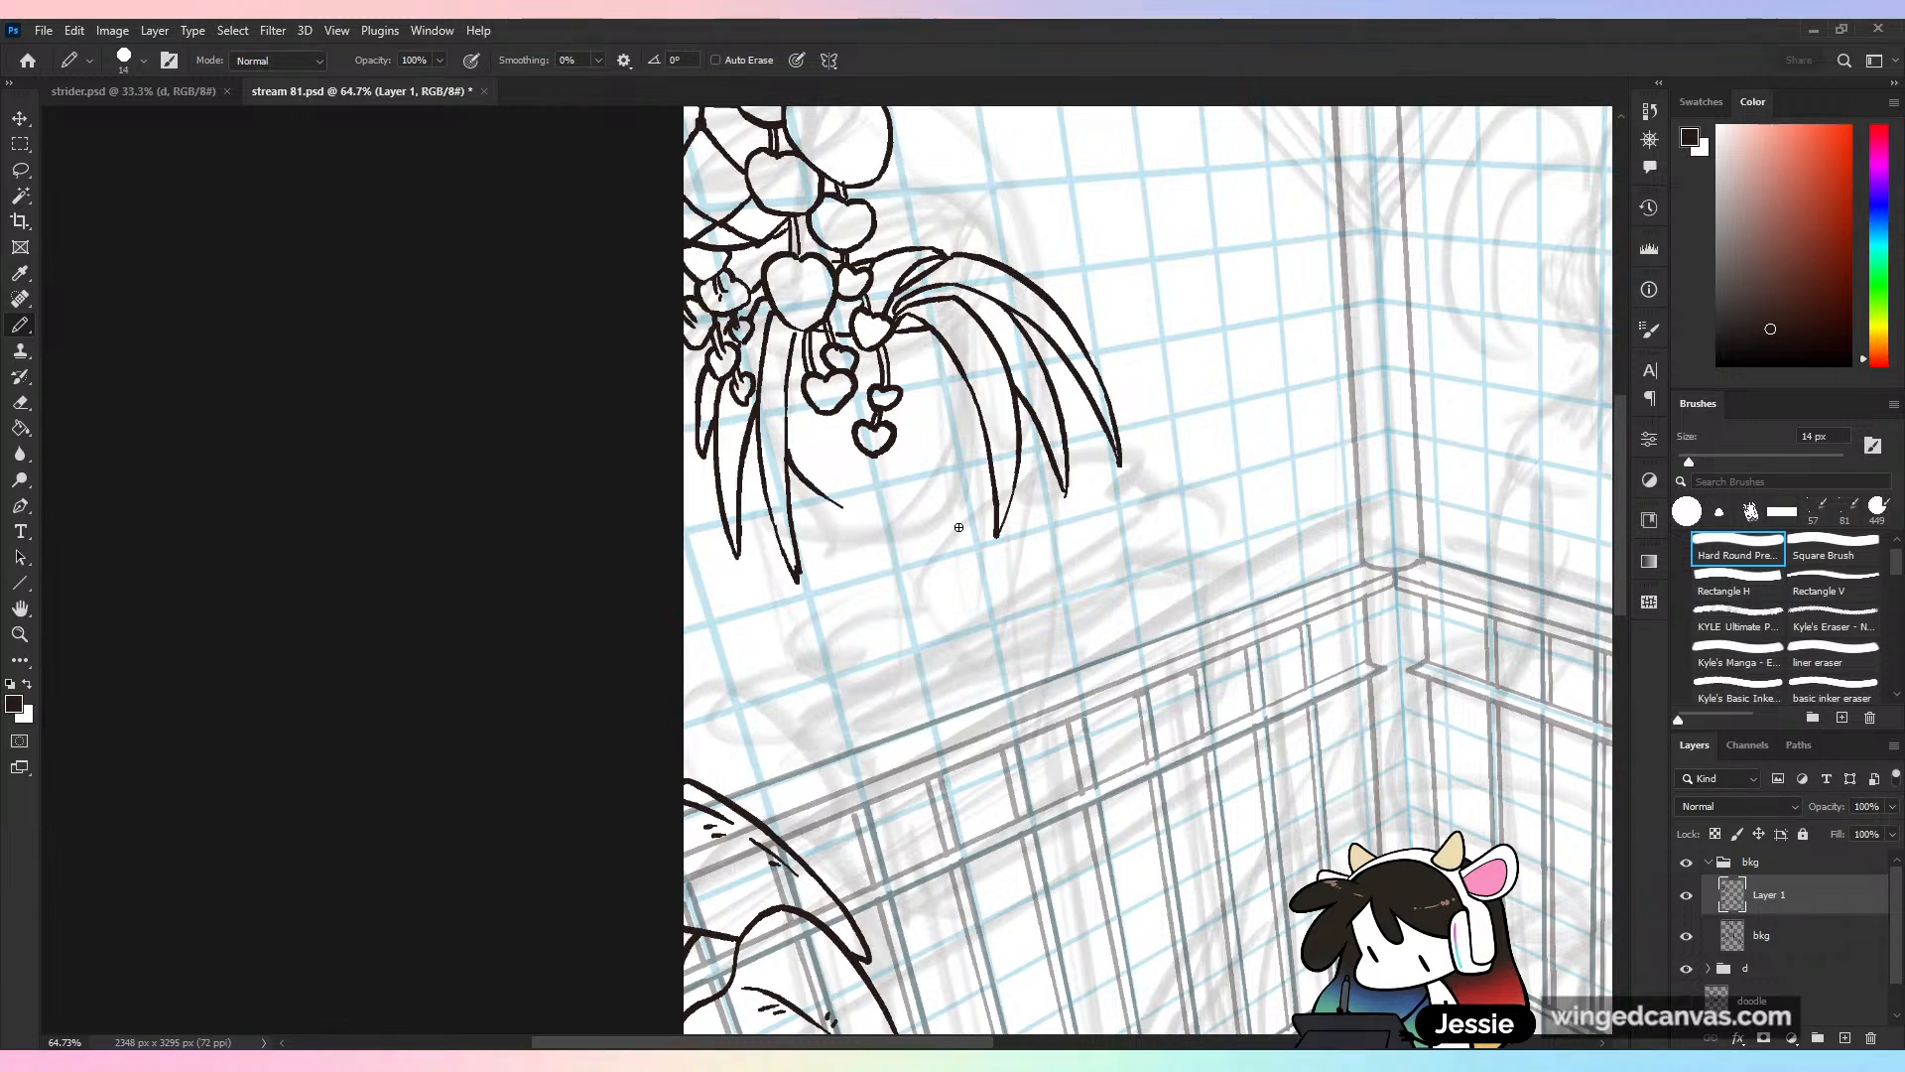
key("ctrl+z")
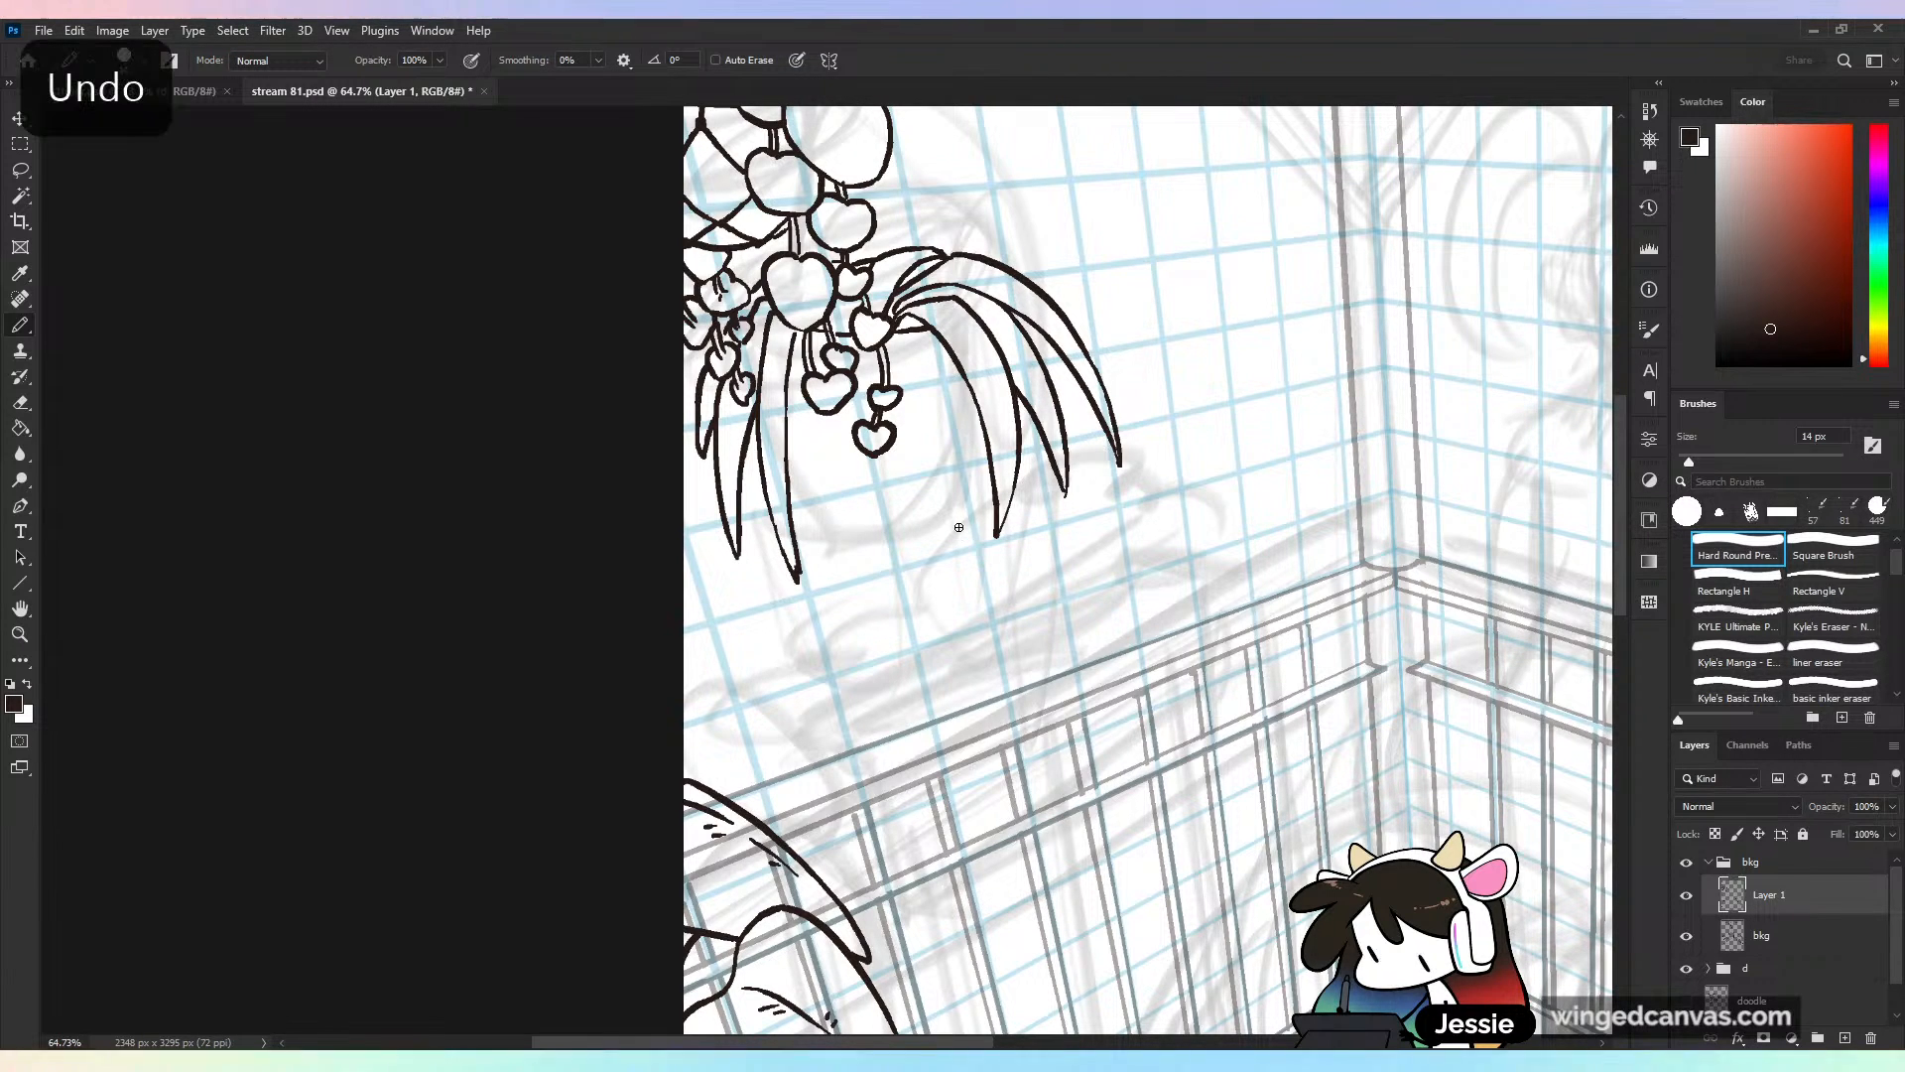
scroll(959, 527, "up", 3)
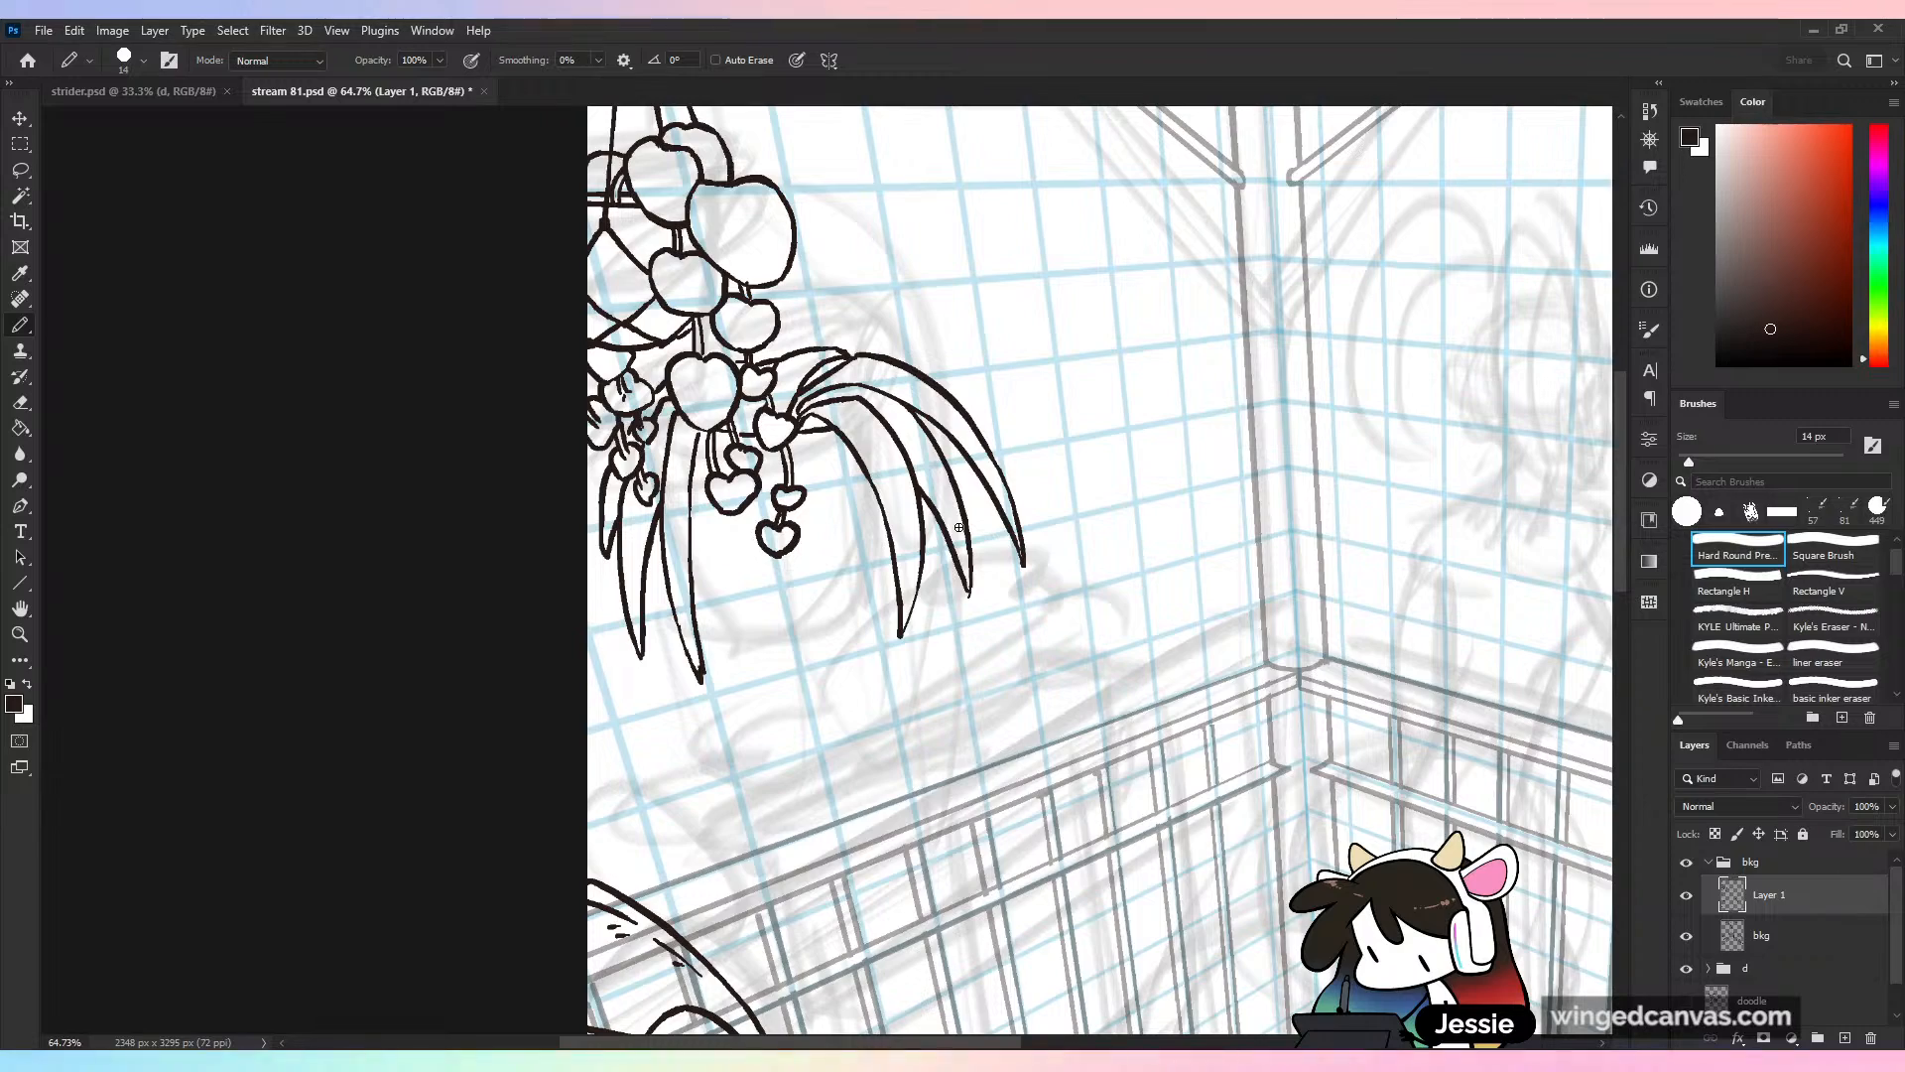
key("ctrl+minus")
key("ctrl+minus")
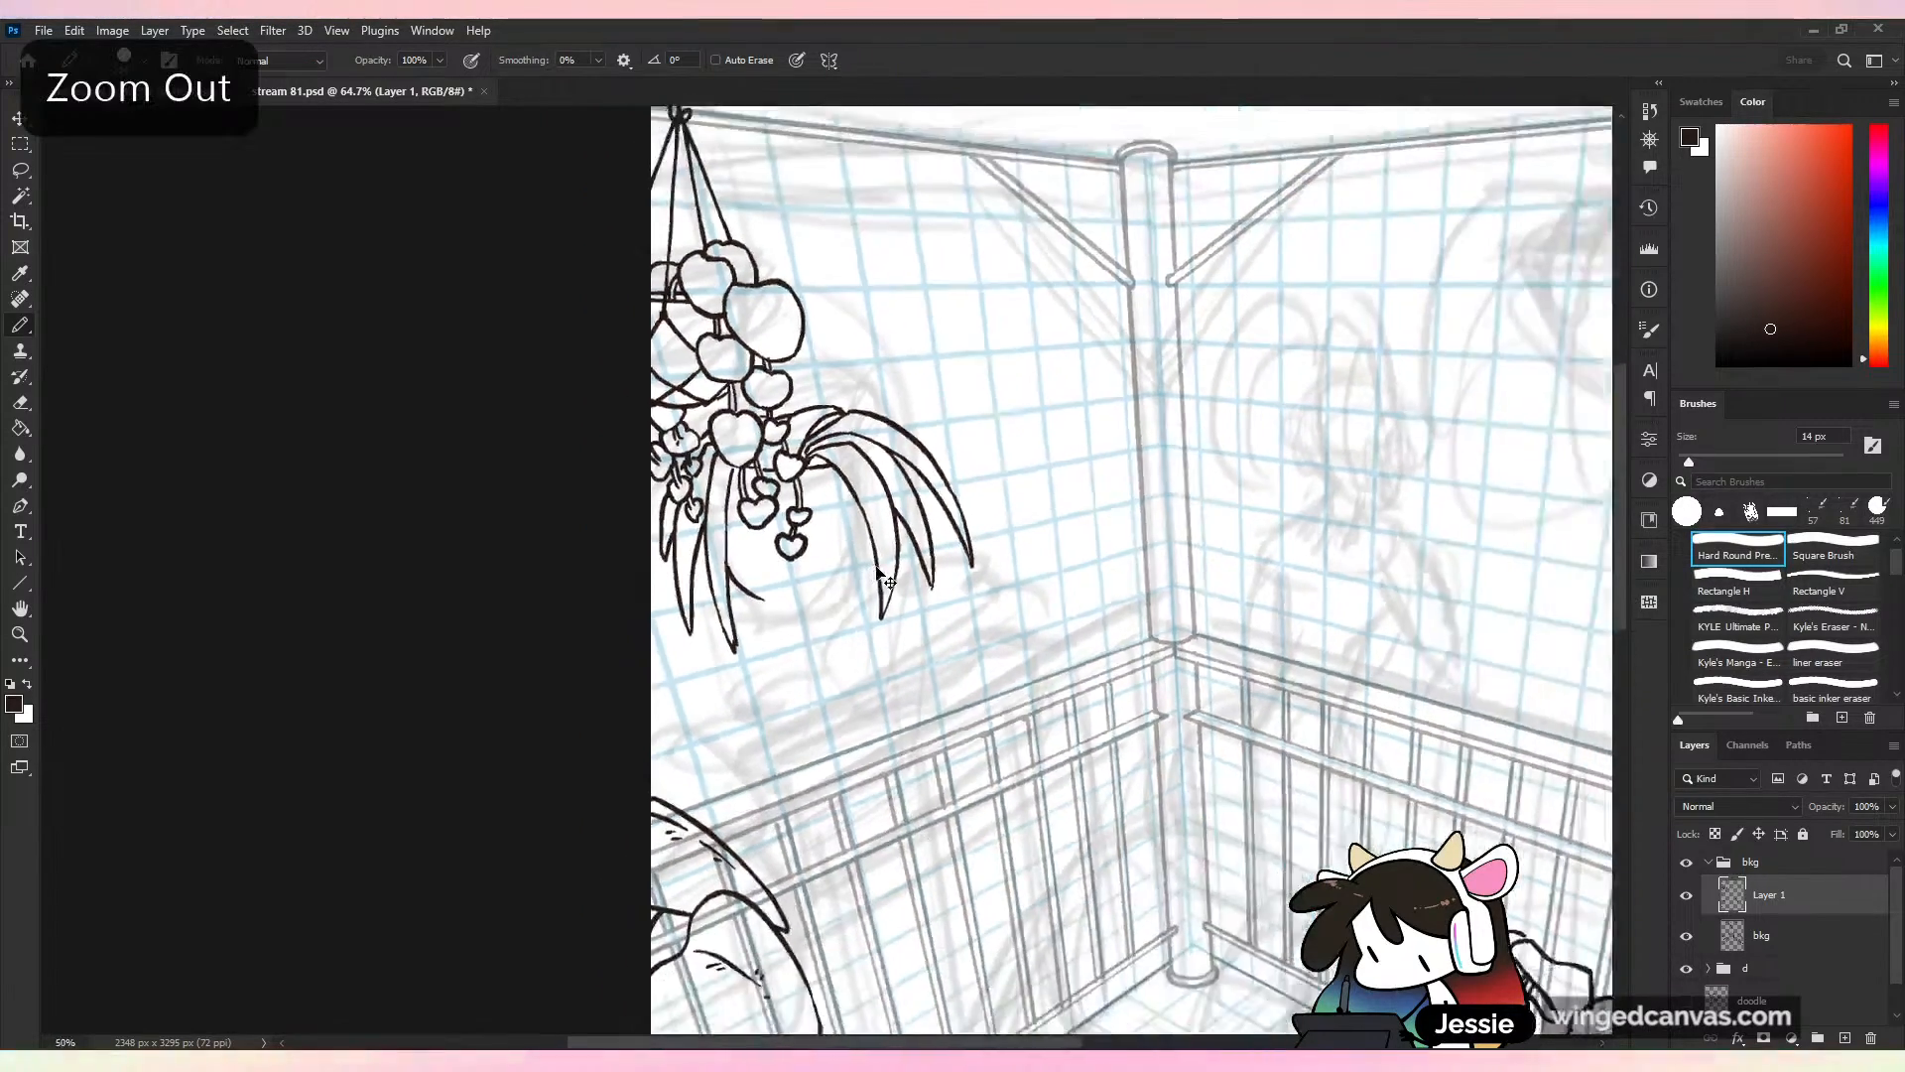
key("ctrl+plus")
key("ctrl+plus")
key("ctrl+z")
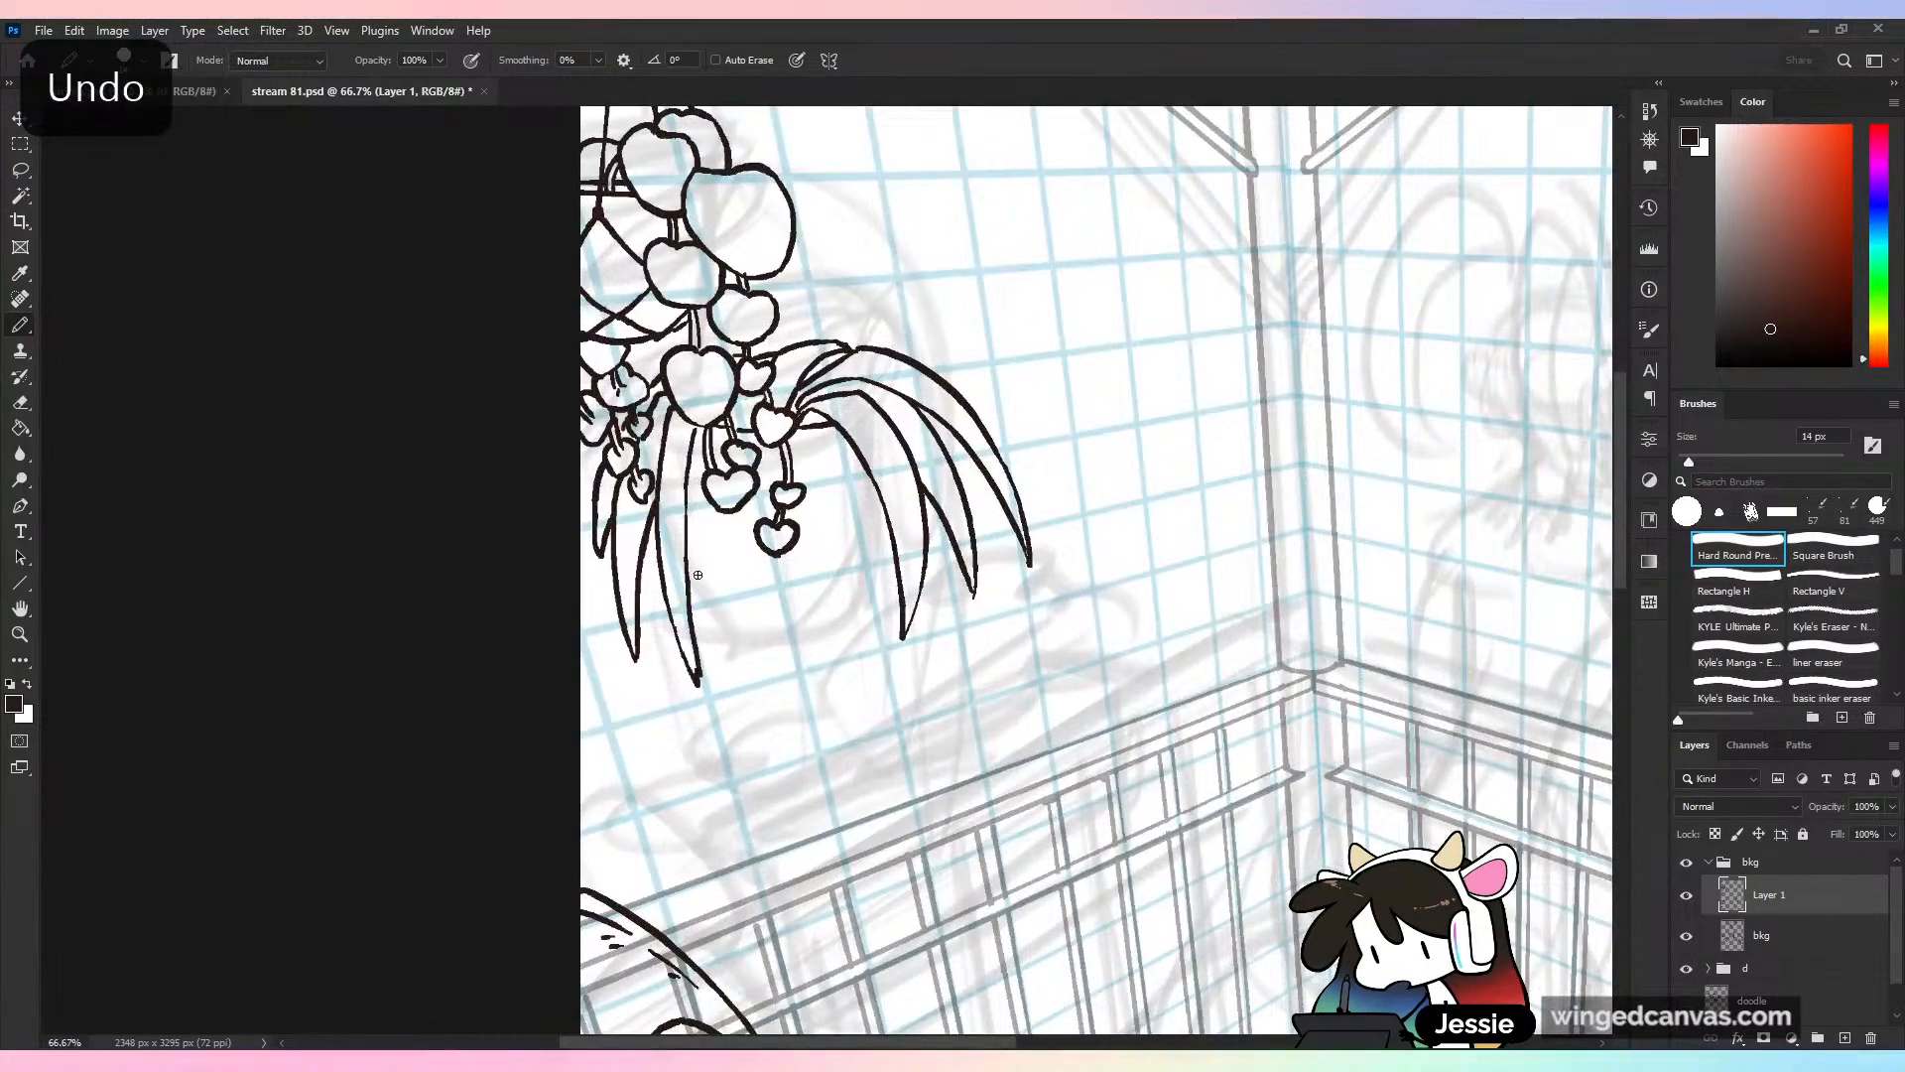
Draw the rounded bottom outline of the hanging pot between the spiky plant's drooping leaves
left_click_drag(731, 615, 894, 589)
key("ctrl+z")
key("ctrl+z")
left_click_drag(727, 614, 853, 605)
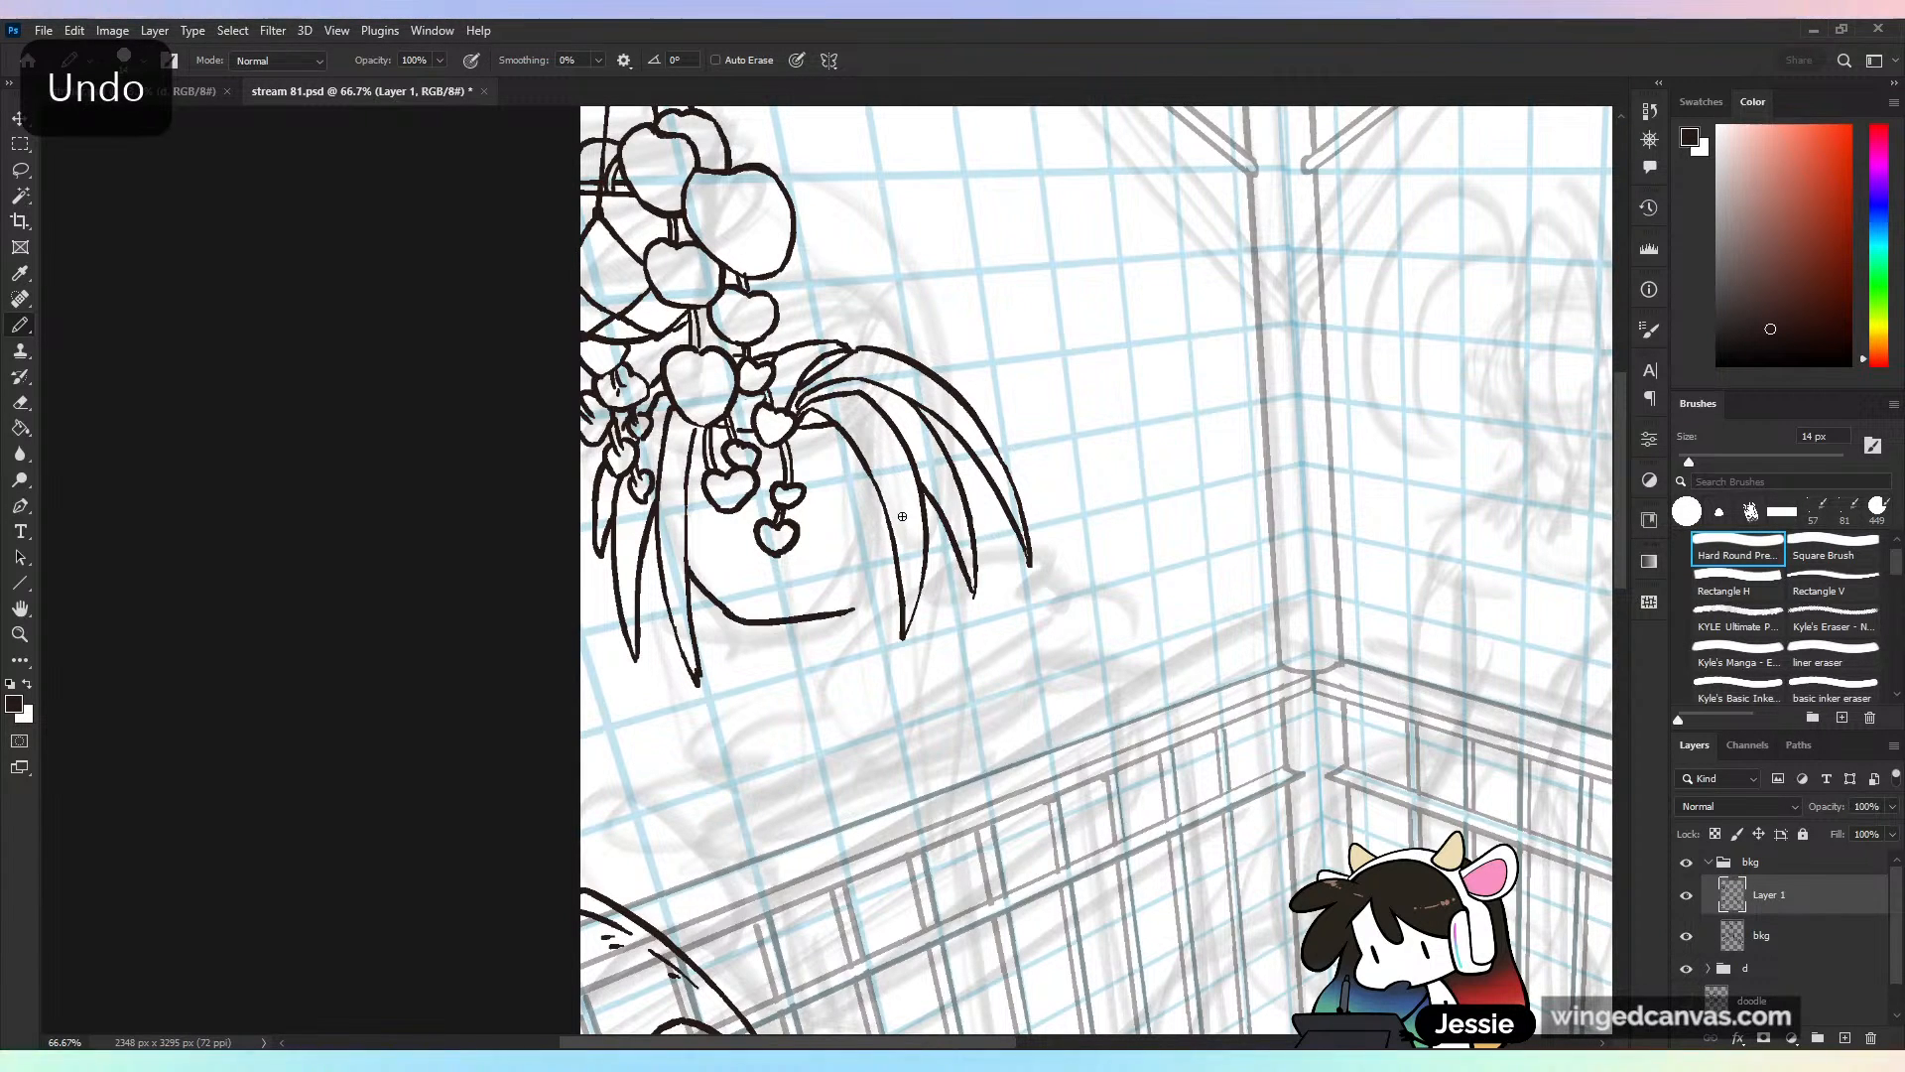
key("ctrl+z")
mouse_move(731, 615)
left_mouse_down()
mouse_move(842, 605)
mouse_move(902, 554)
mouse_move(879, 590)
mouse_move(896, 530)
left_mouse_up()
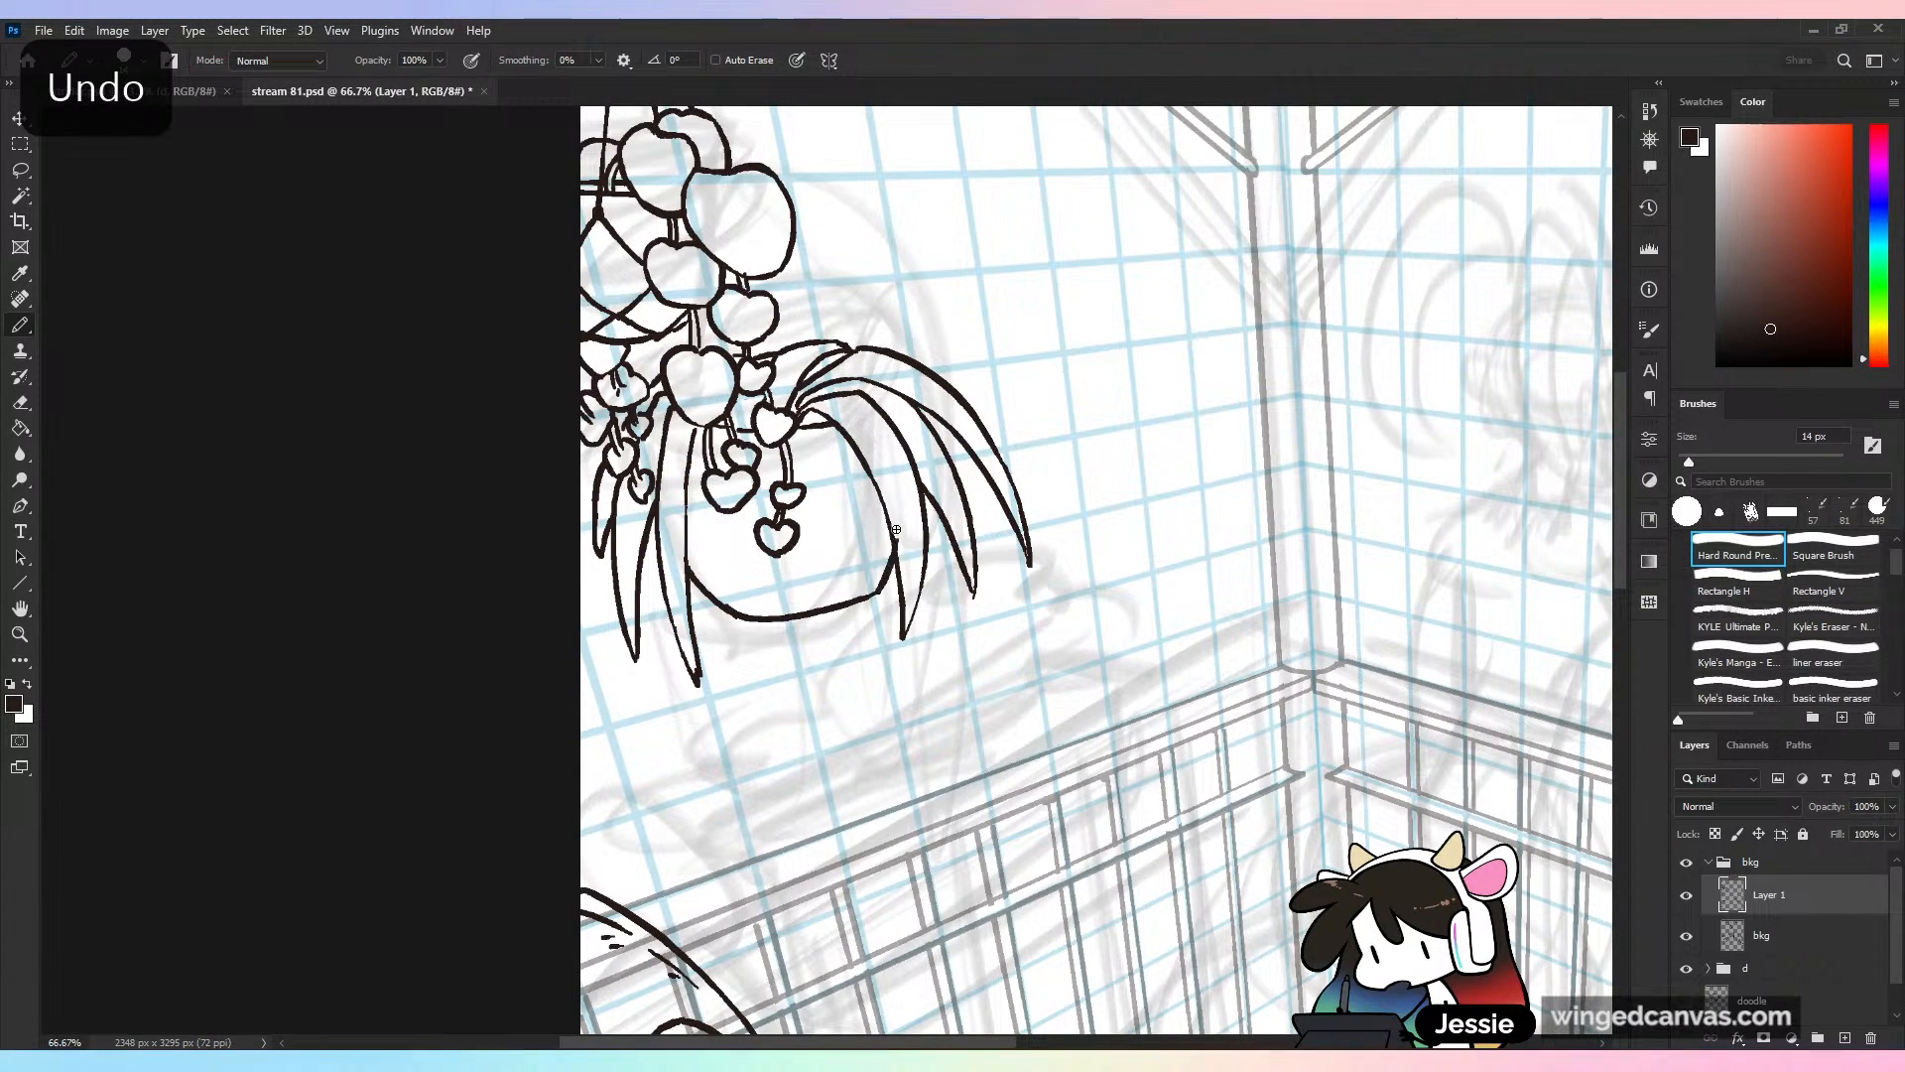
Save the drawing and check the whole composition in a horizontally mirrored view
key("ctrl+minus")
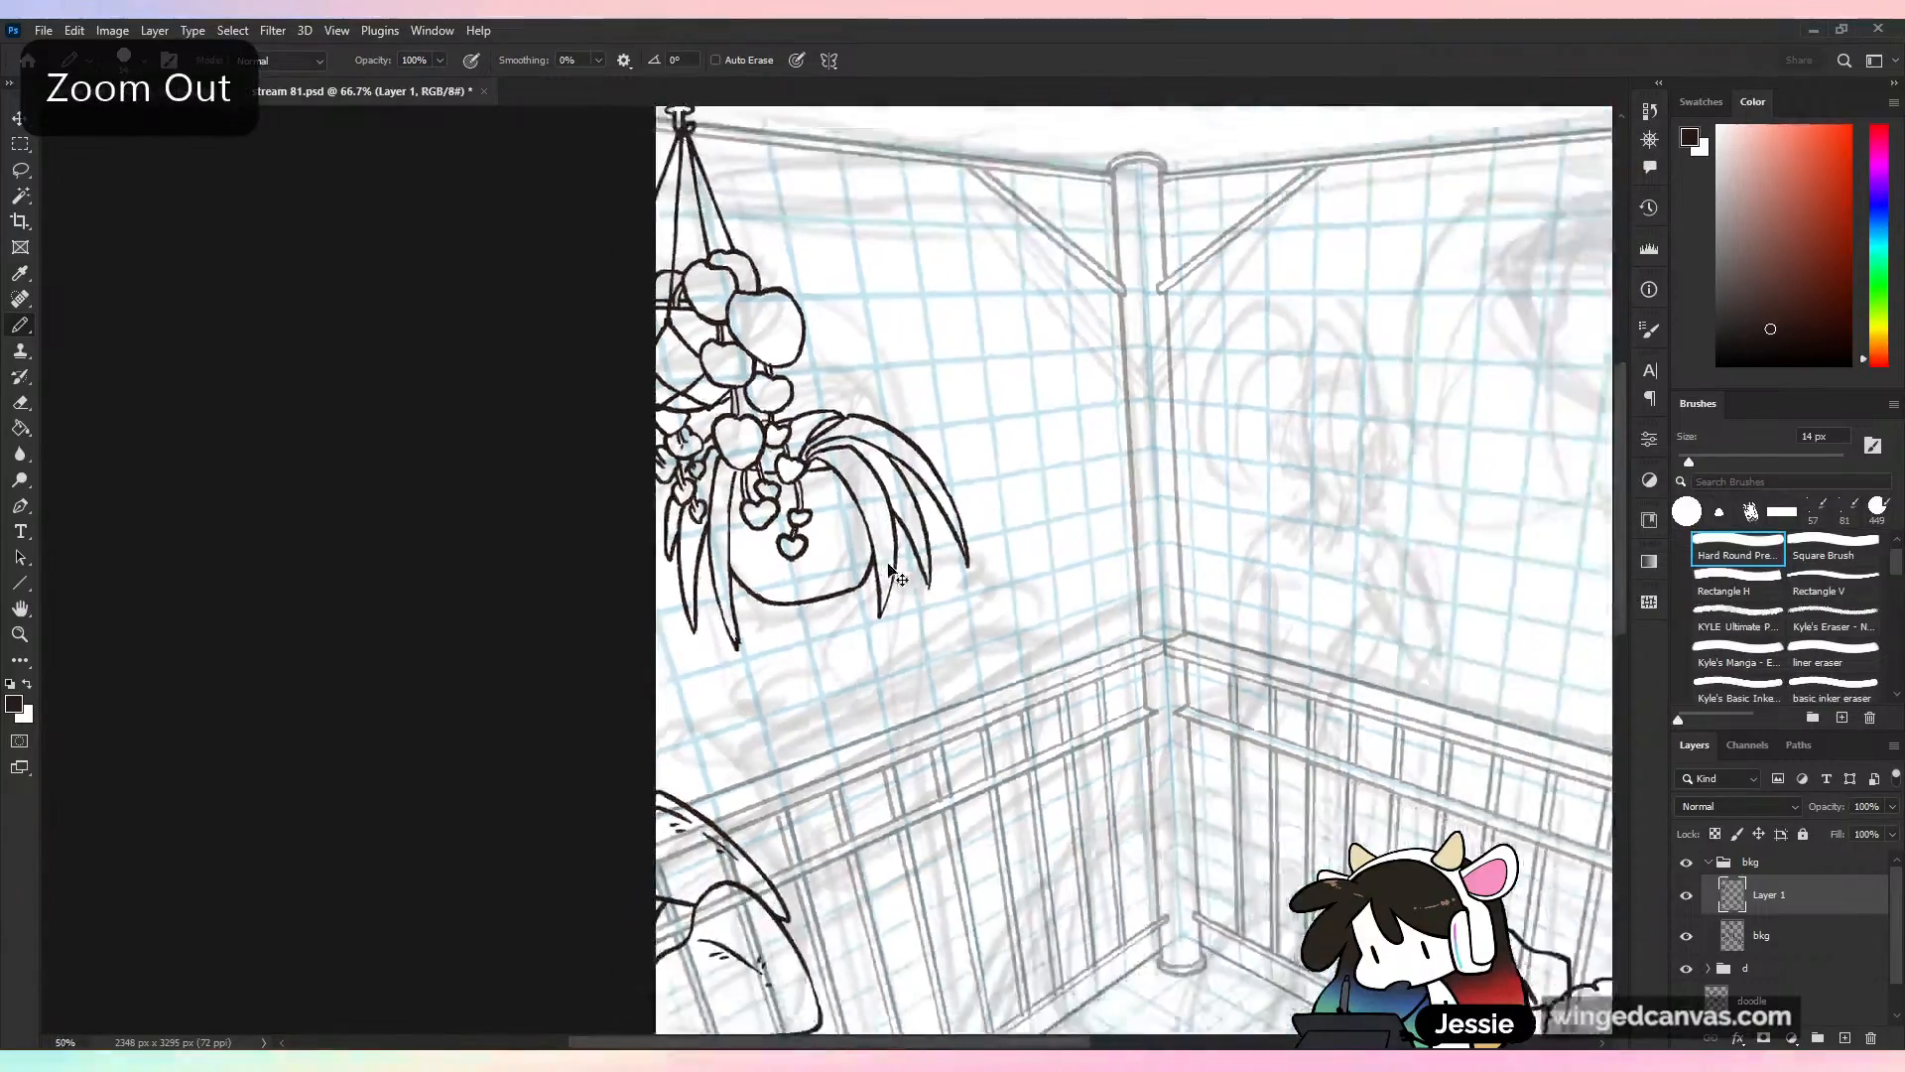
key("ctrl+minus")
key("ctrl+s")
key("ctrl+plus")
key("ctrl+minus")
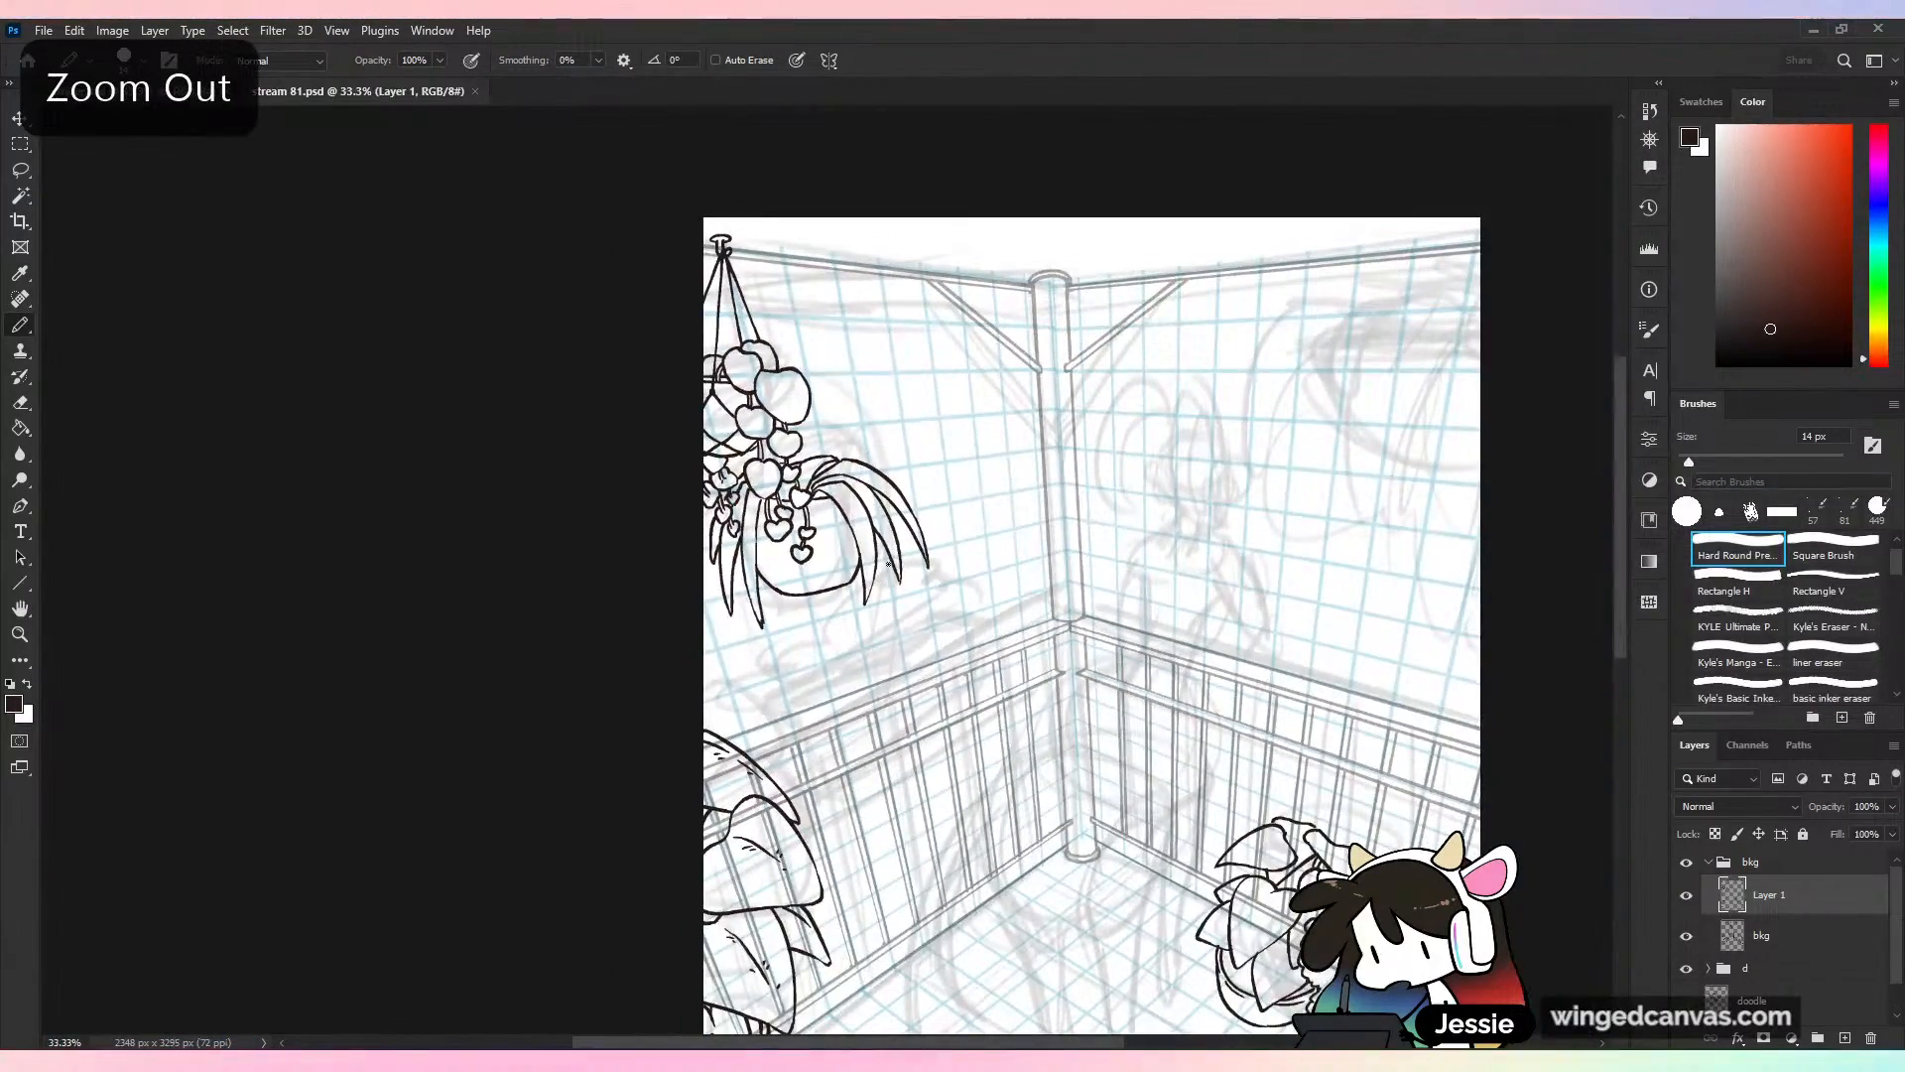
key("ctrl+plus")
key("ctrl+minus")
key("ctrl+minus")
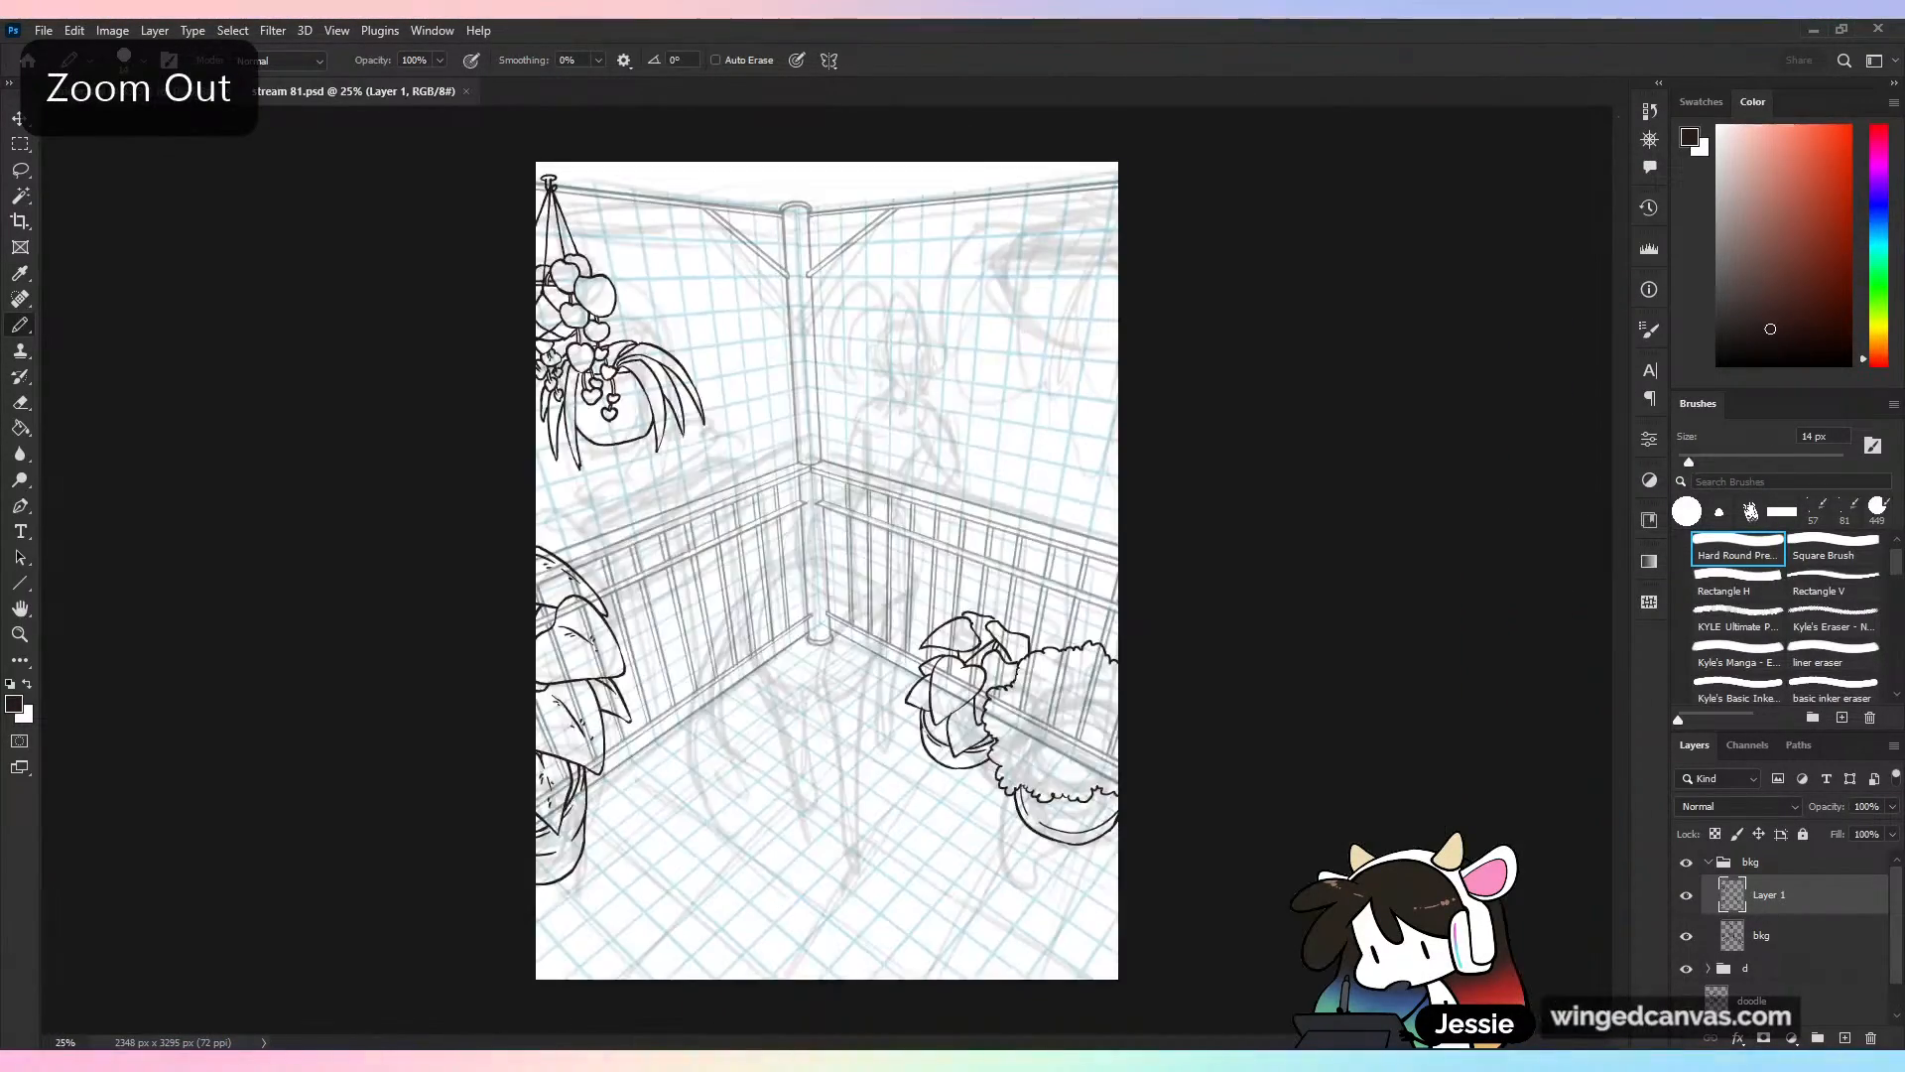
key("h")
key("h")
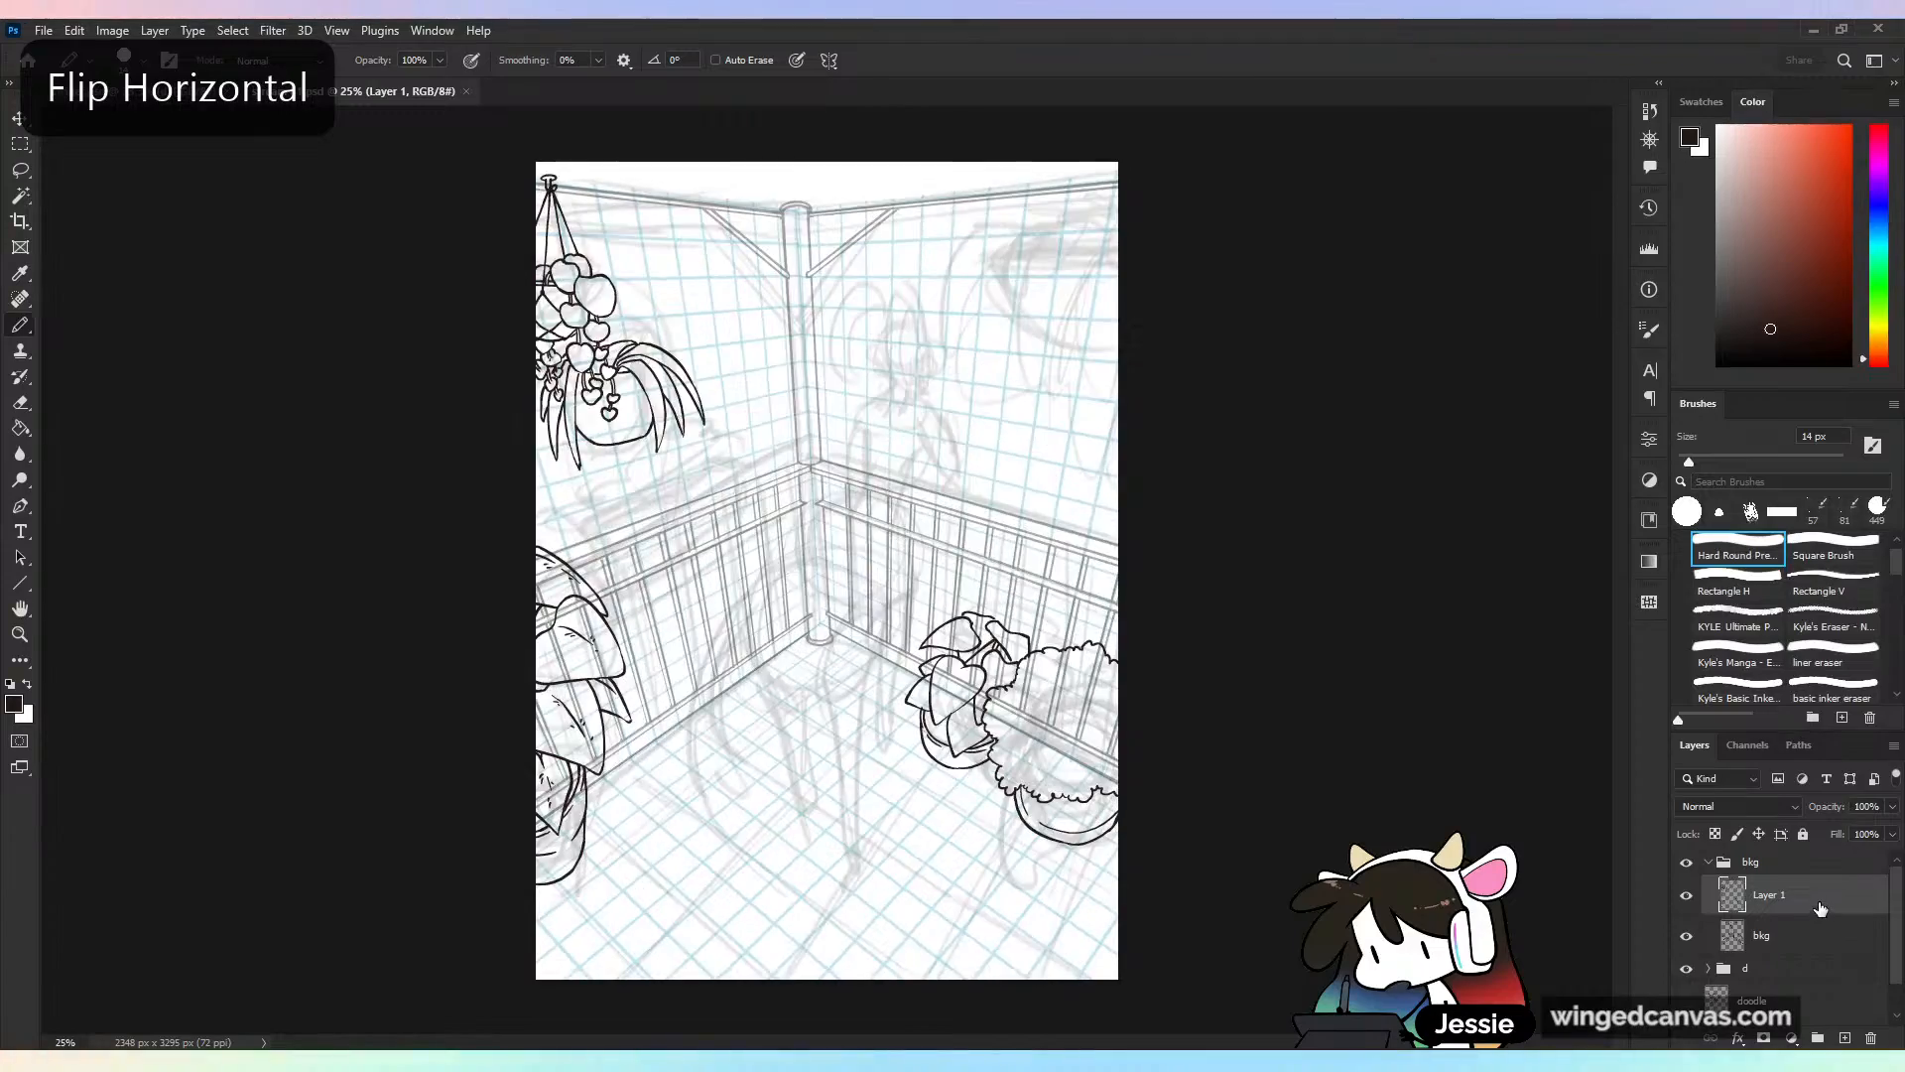
Flip the canvas view horizontally and erase the bottom curve of the spiky plant's pot, keeping short ends beside the leaves
key("h")
key("ctrl+plus")
left_click_drag(1274, 513, 1033, 681)
key("ctrl+plus")
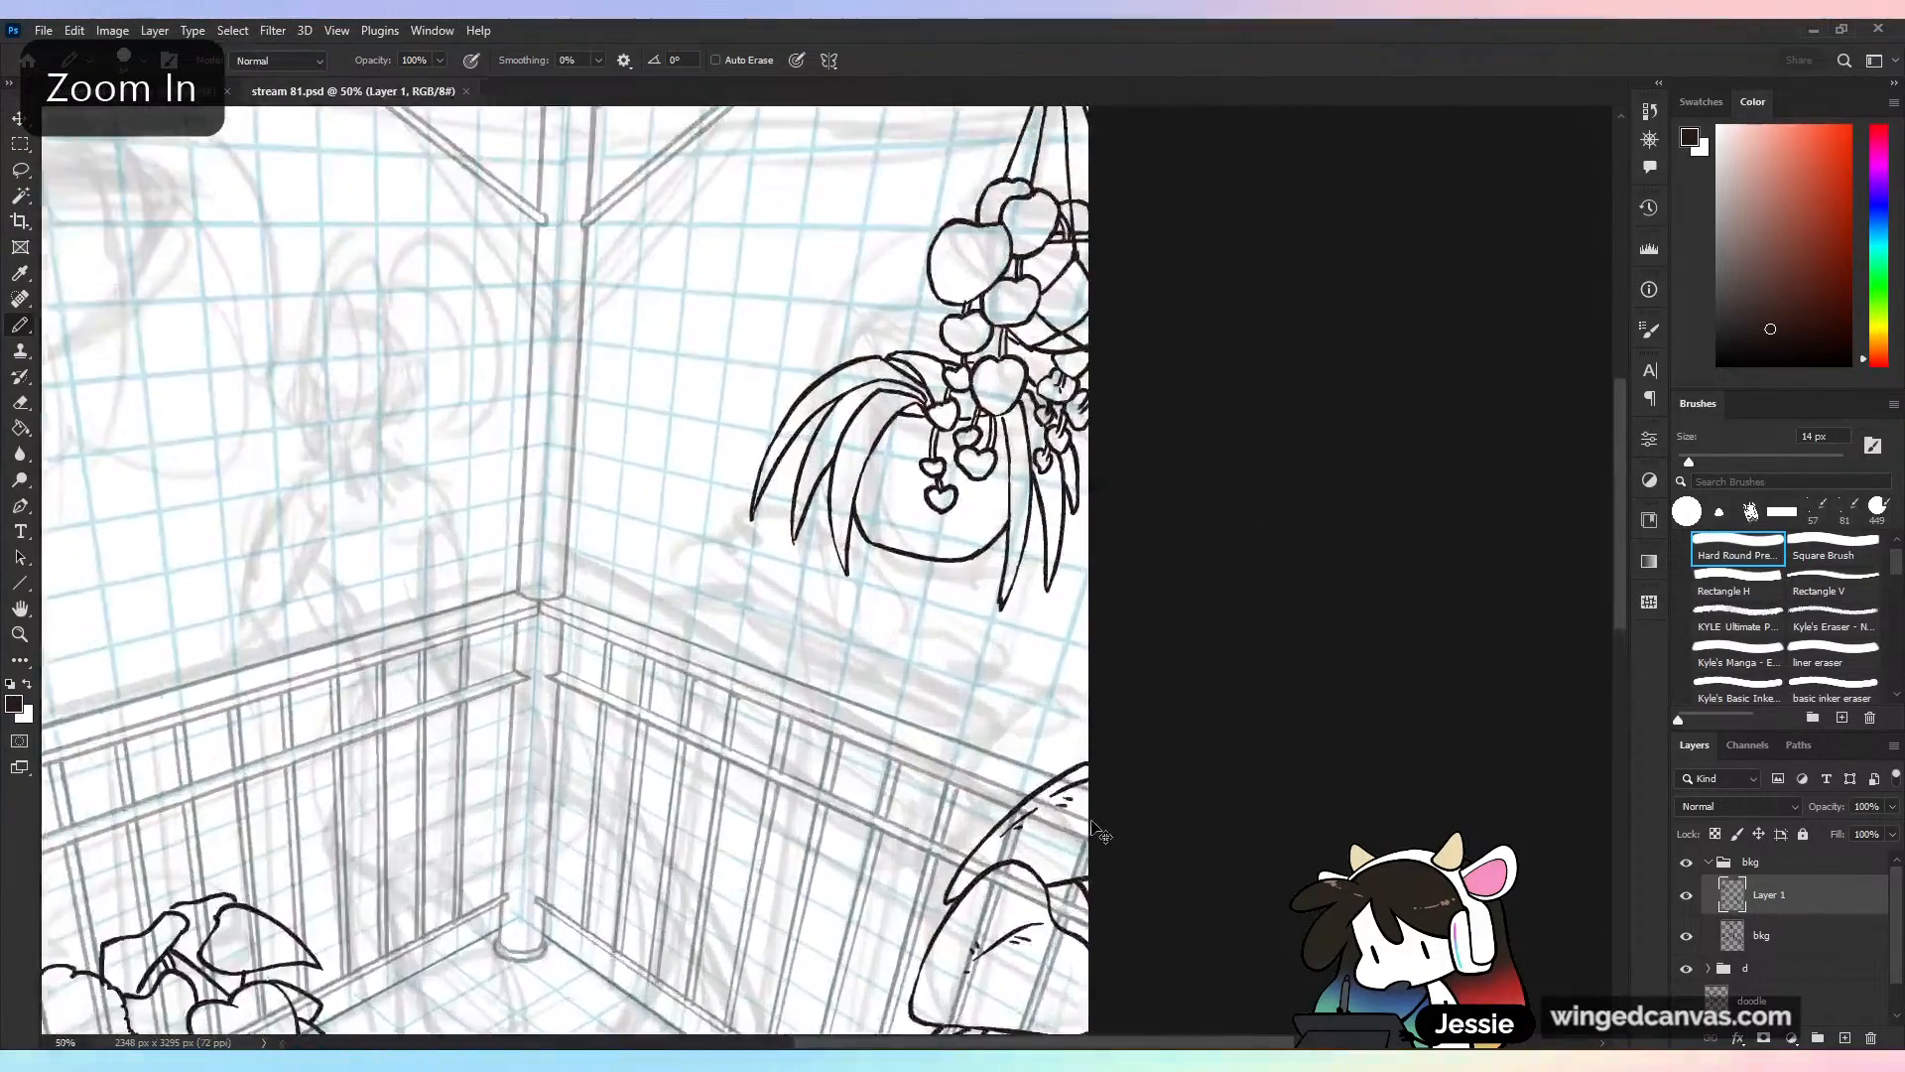
key("ctrl+plus")
mouse_move(891, 527)
left_mouse_down()
mouse_move(923, 547)
mouse_move(1025, 519)
left_mouse_up()
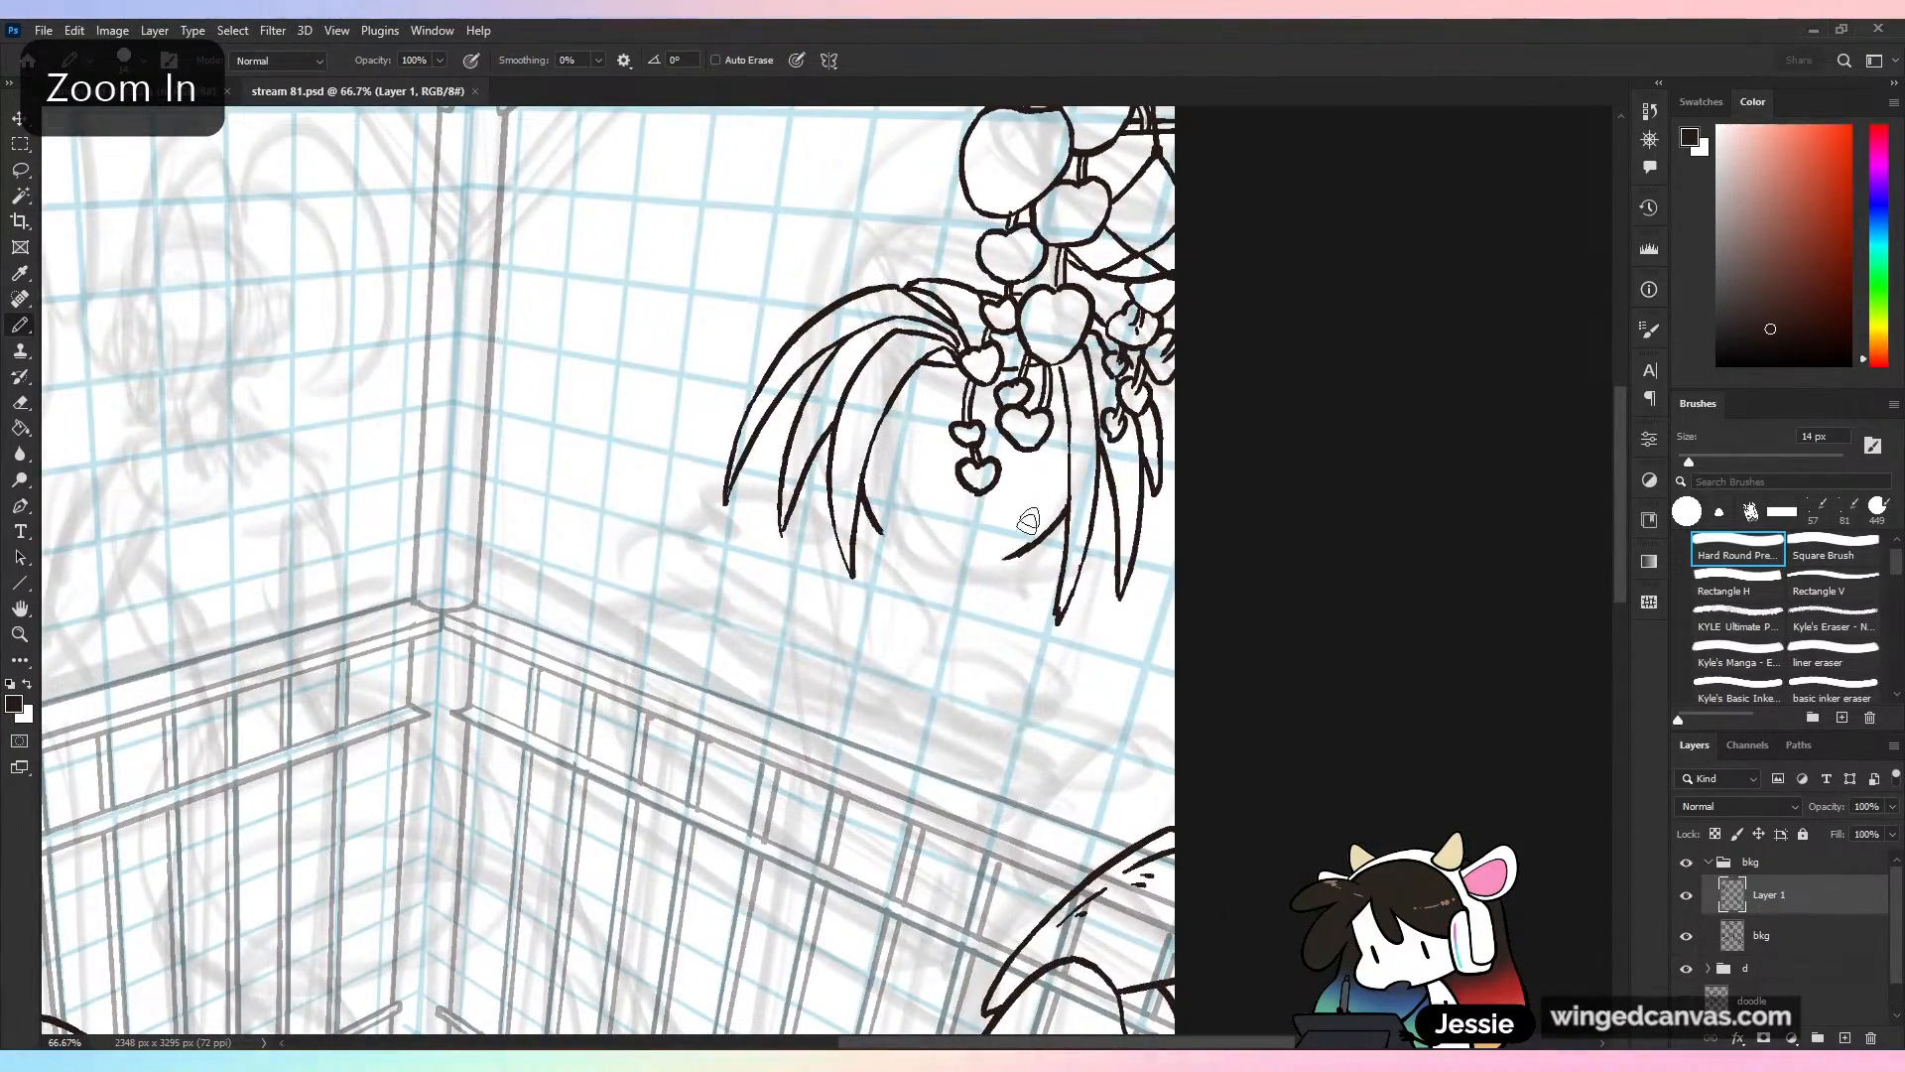
key("ctrl+plus")
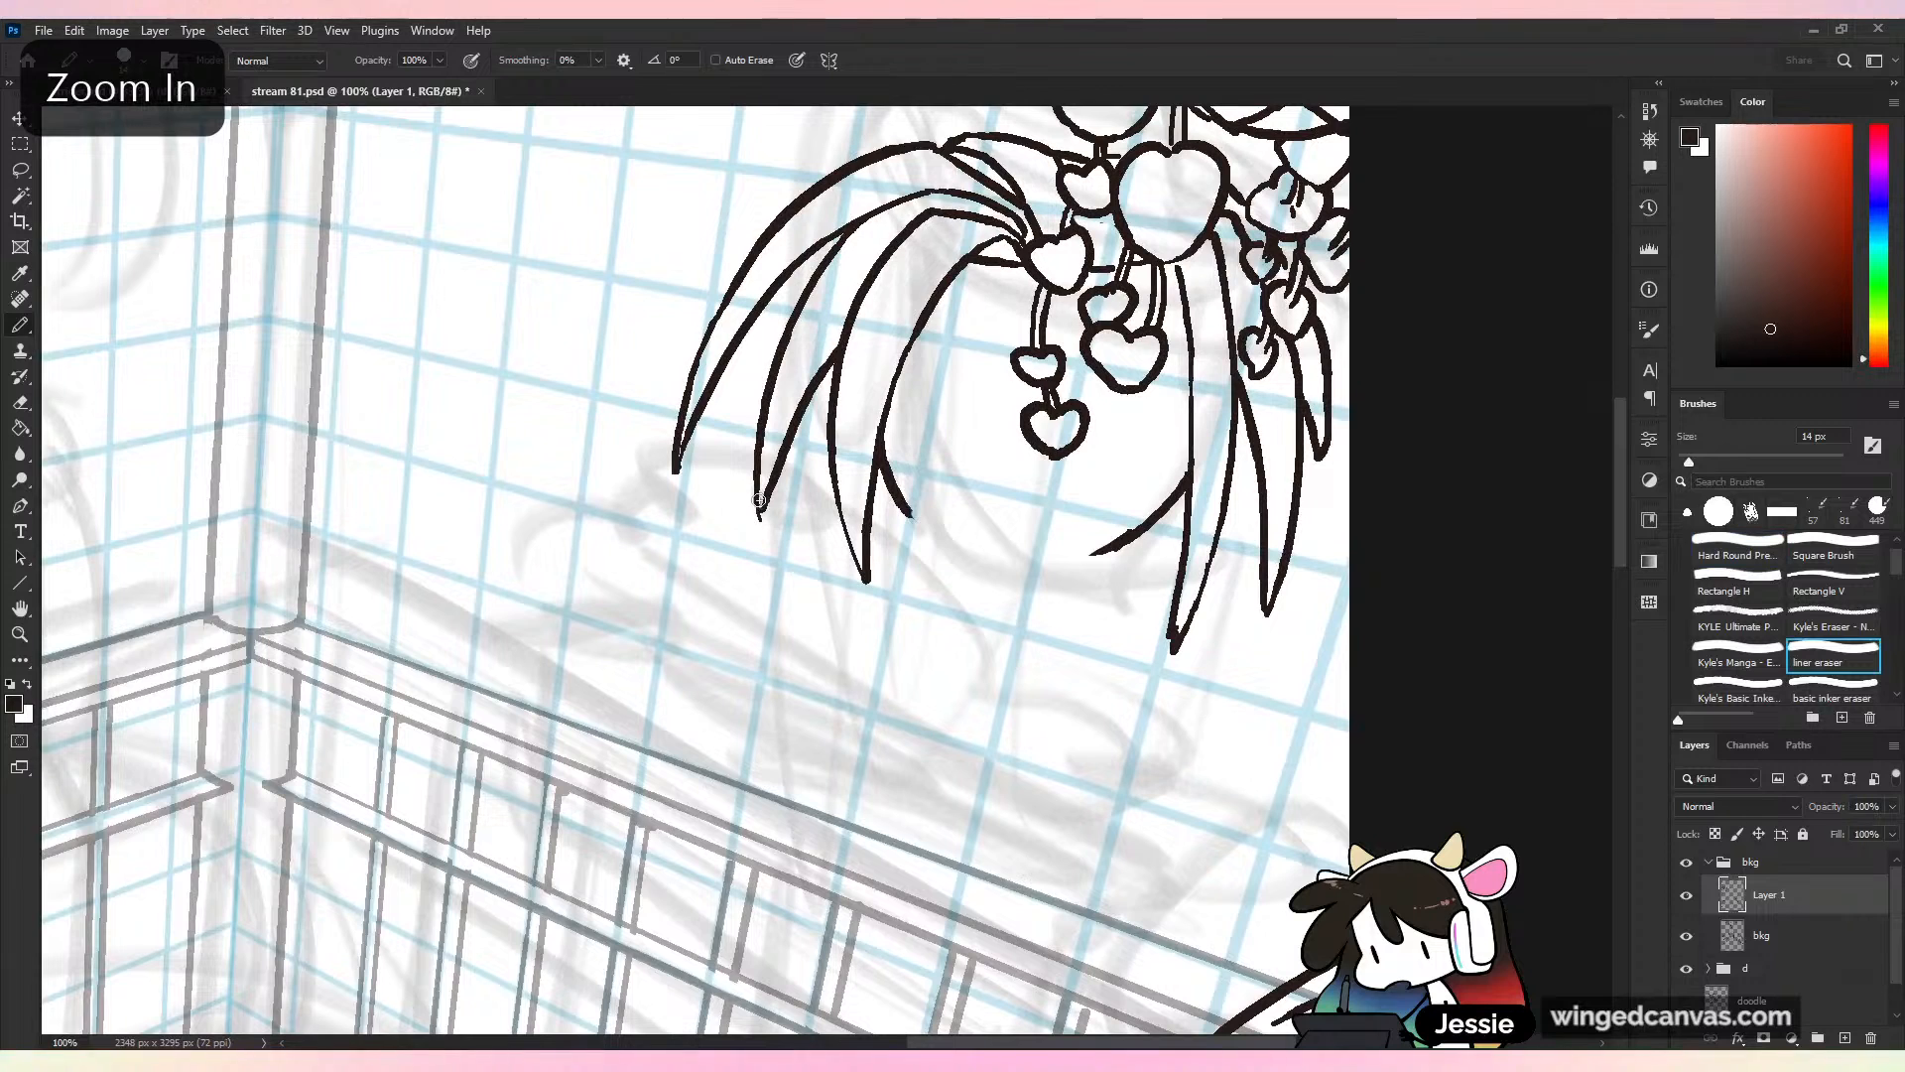
Clean up a drooping leaf's tip and redraw the pot's bottom as a smoother round curve joining both remaining ends
left_click_drag(762, 499, 760, 517)
key("ctrl+z")
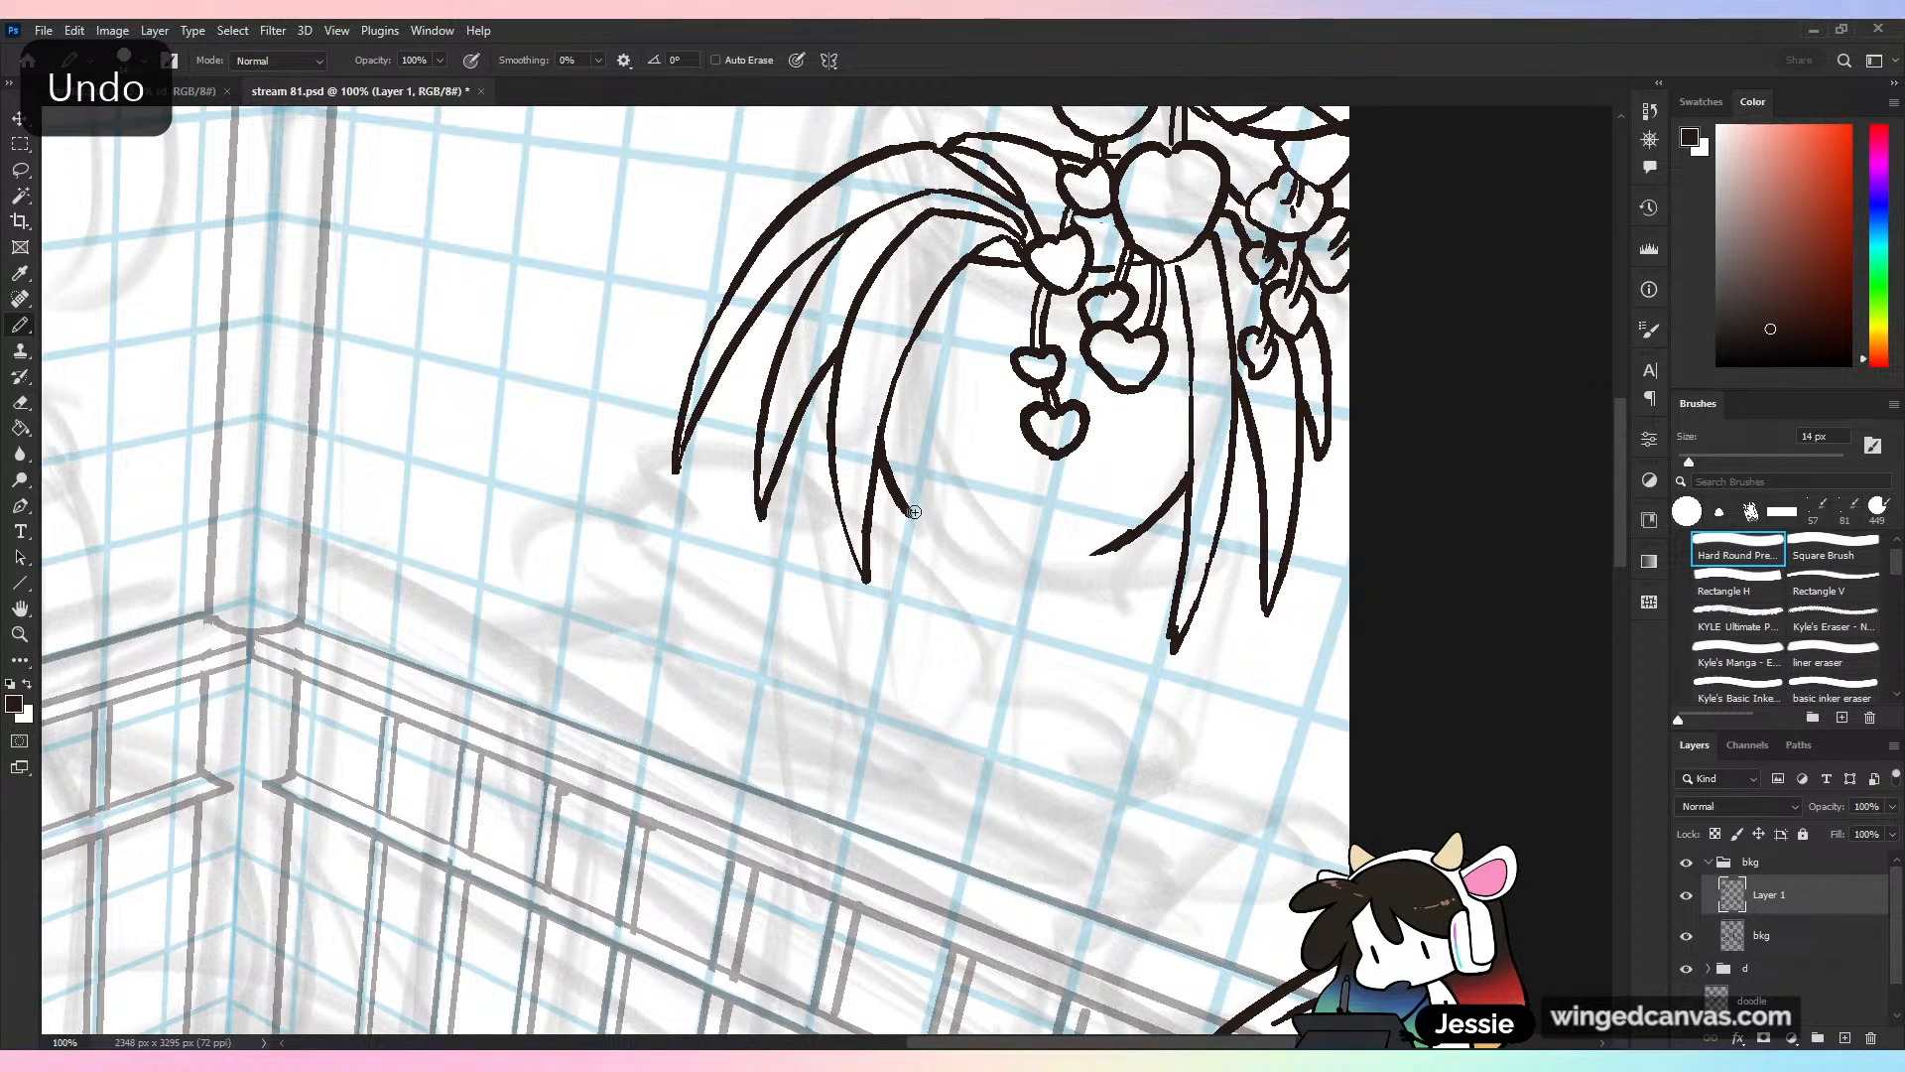
mouse_move(904, 507)
left_mouse_down()
mouse_move(976, 556)
mouse_move(962, 549)
mouse_move(1108, 551)
left_mouse_up()
key("ctrl+z")
key("ctrl+z")
mouse_move(980, 557)
left_mouse_down()
mouse_move(1095, 560)
mouse_move(1136, 540)
left_mouse_up()
left_click(968, 551)
key("ctrl+z")
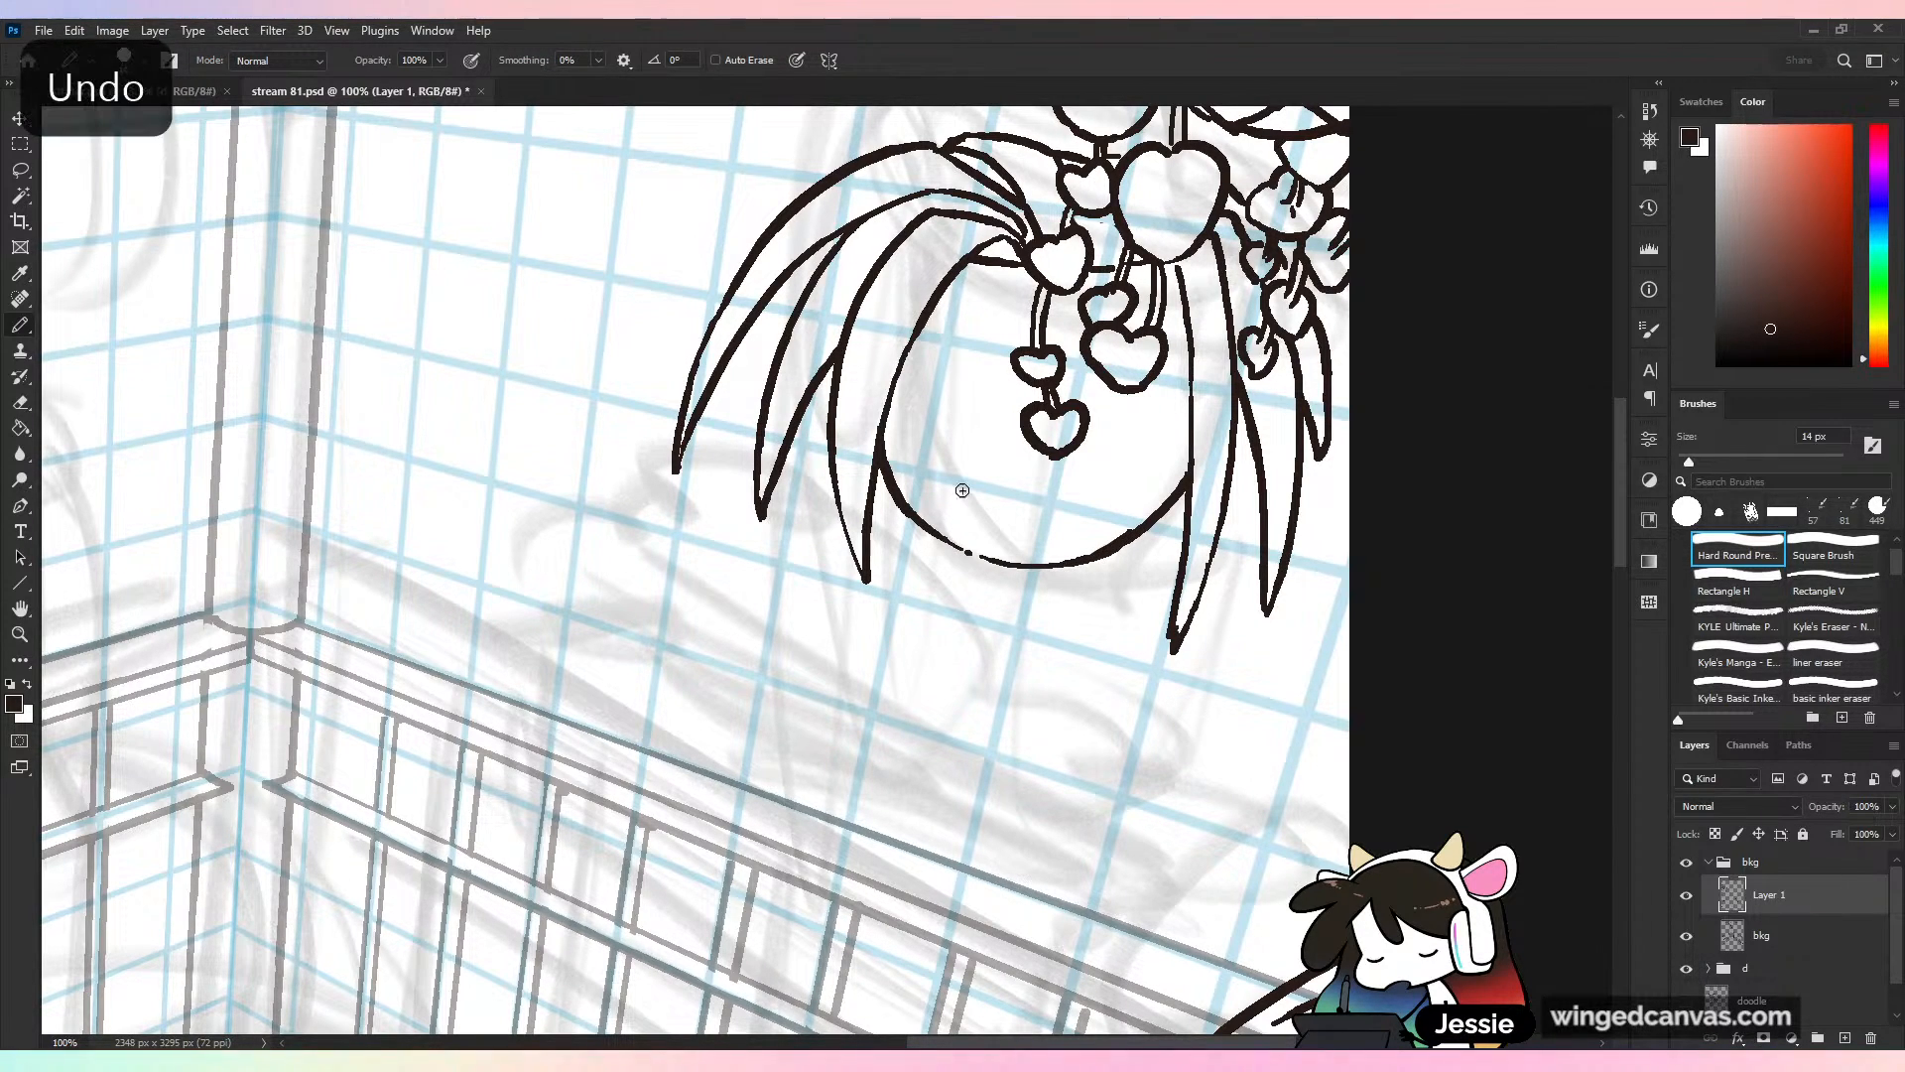
left_click_drag(960, 549, 980, 557)
Save the drawing with the reshaped hanging pot
key("ctrl+minus")
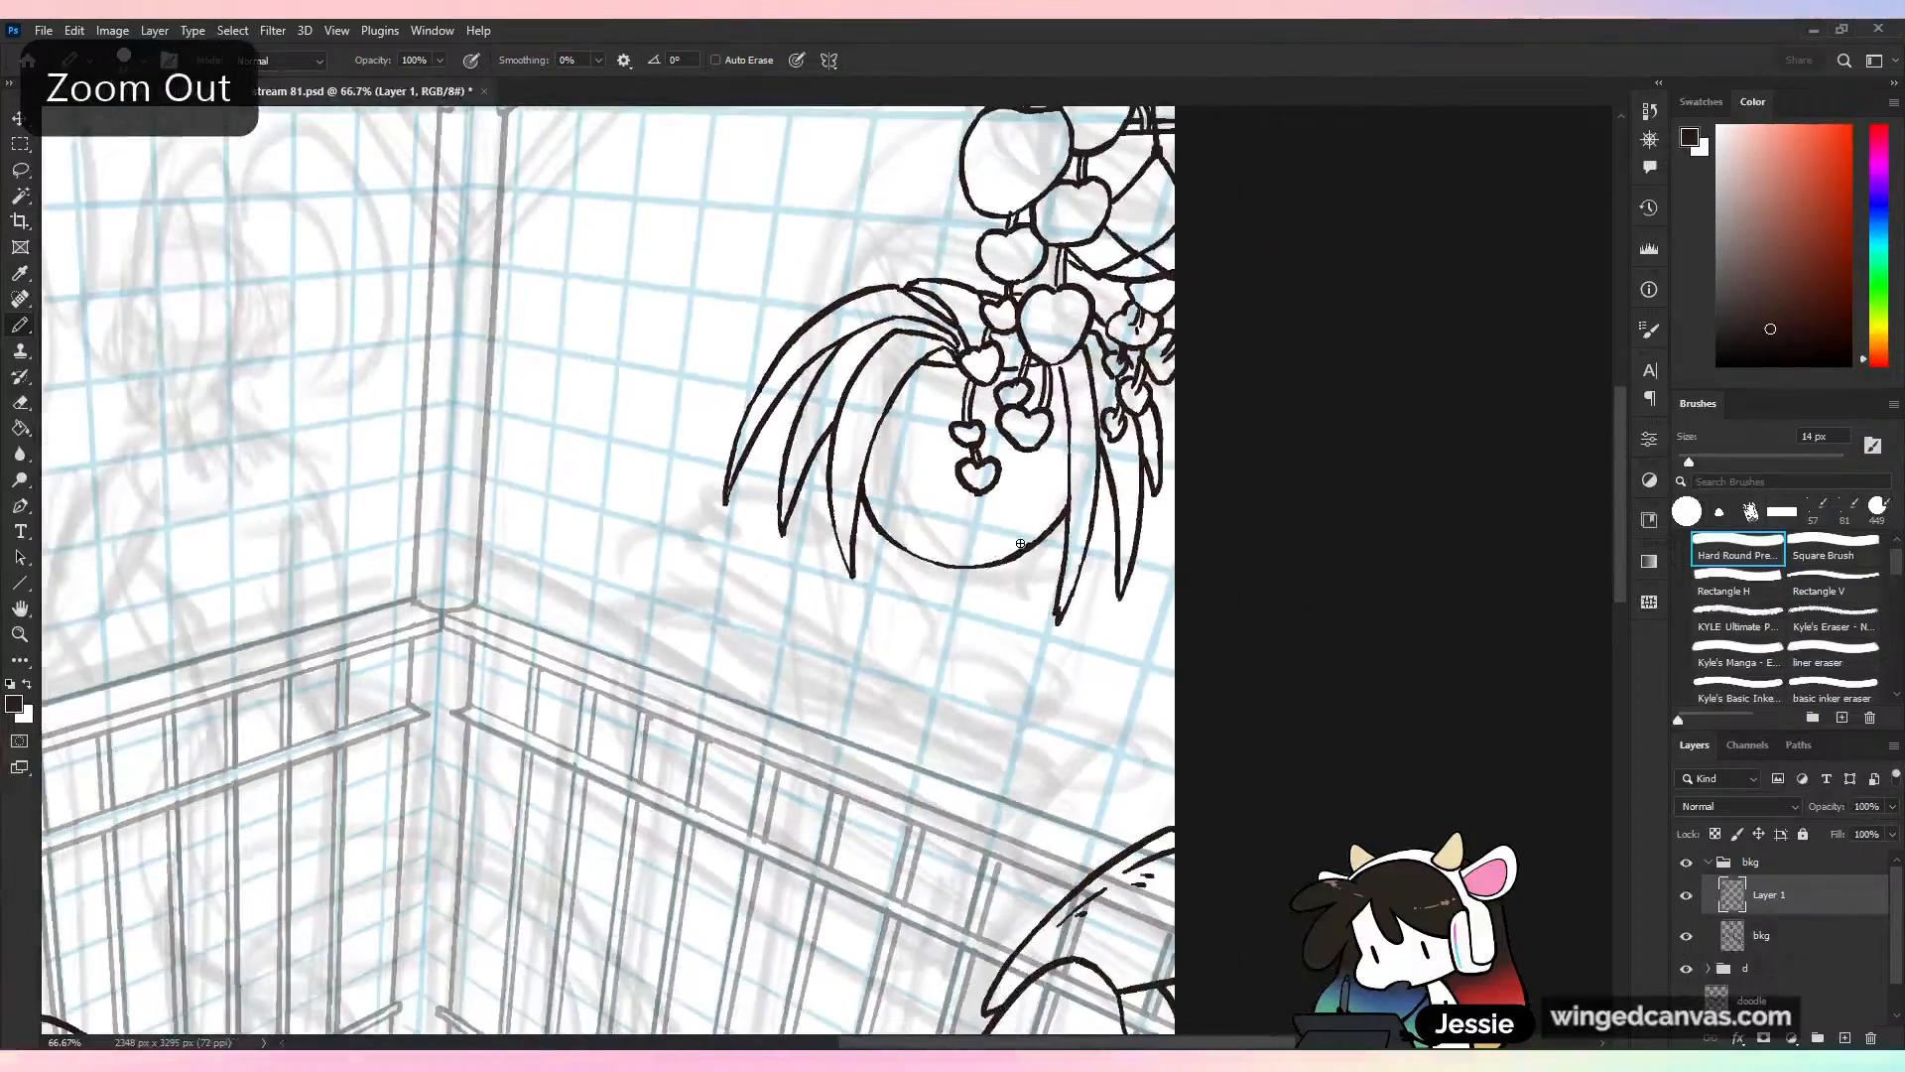
key("ctrl+minus")
key("ctrl+minus")
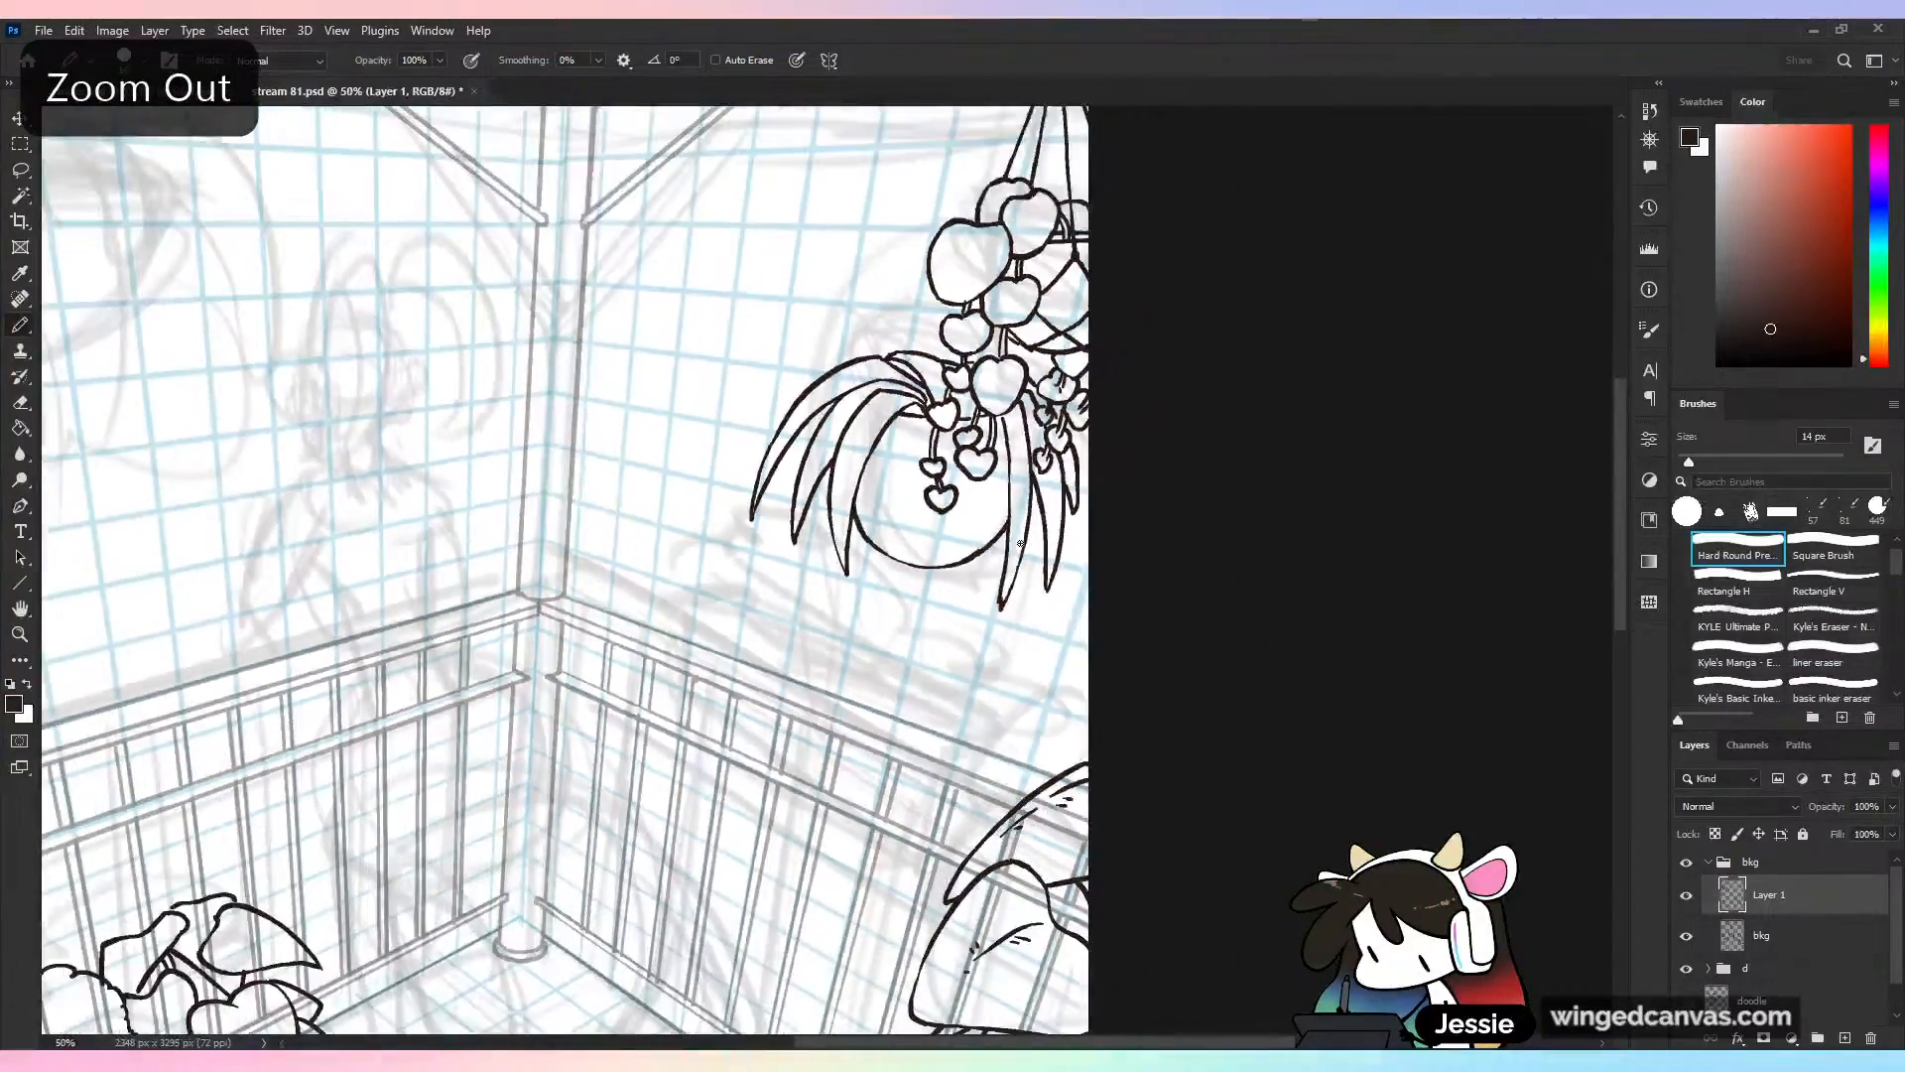
key("ctrl+s")
Draw a second ceiling hook on the upper wall beam beside the heart-vine plant's hook, above the spiky plant
key("ctrl+plus")
key("ctrl+plus")
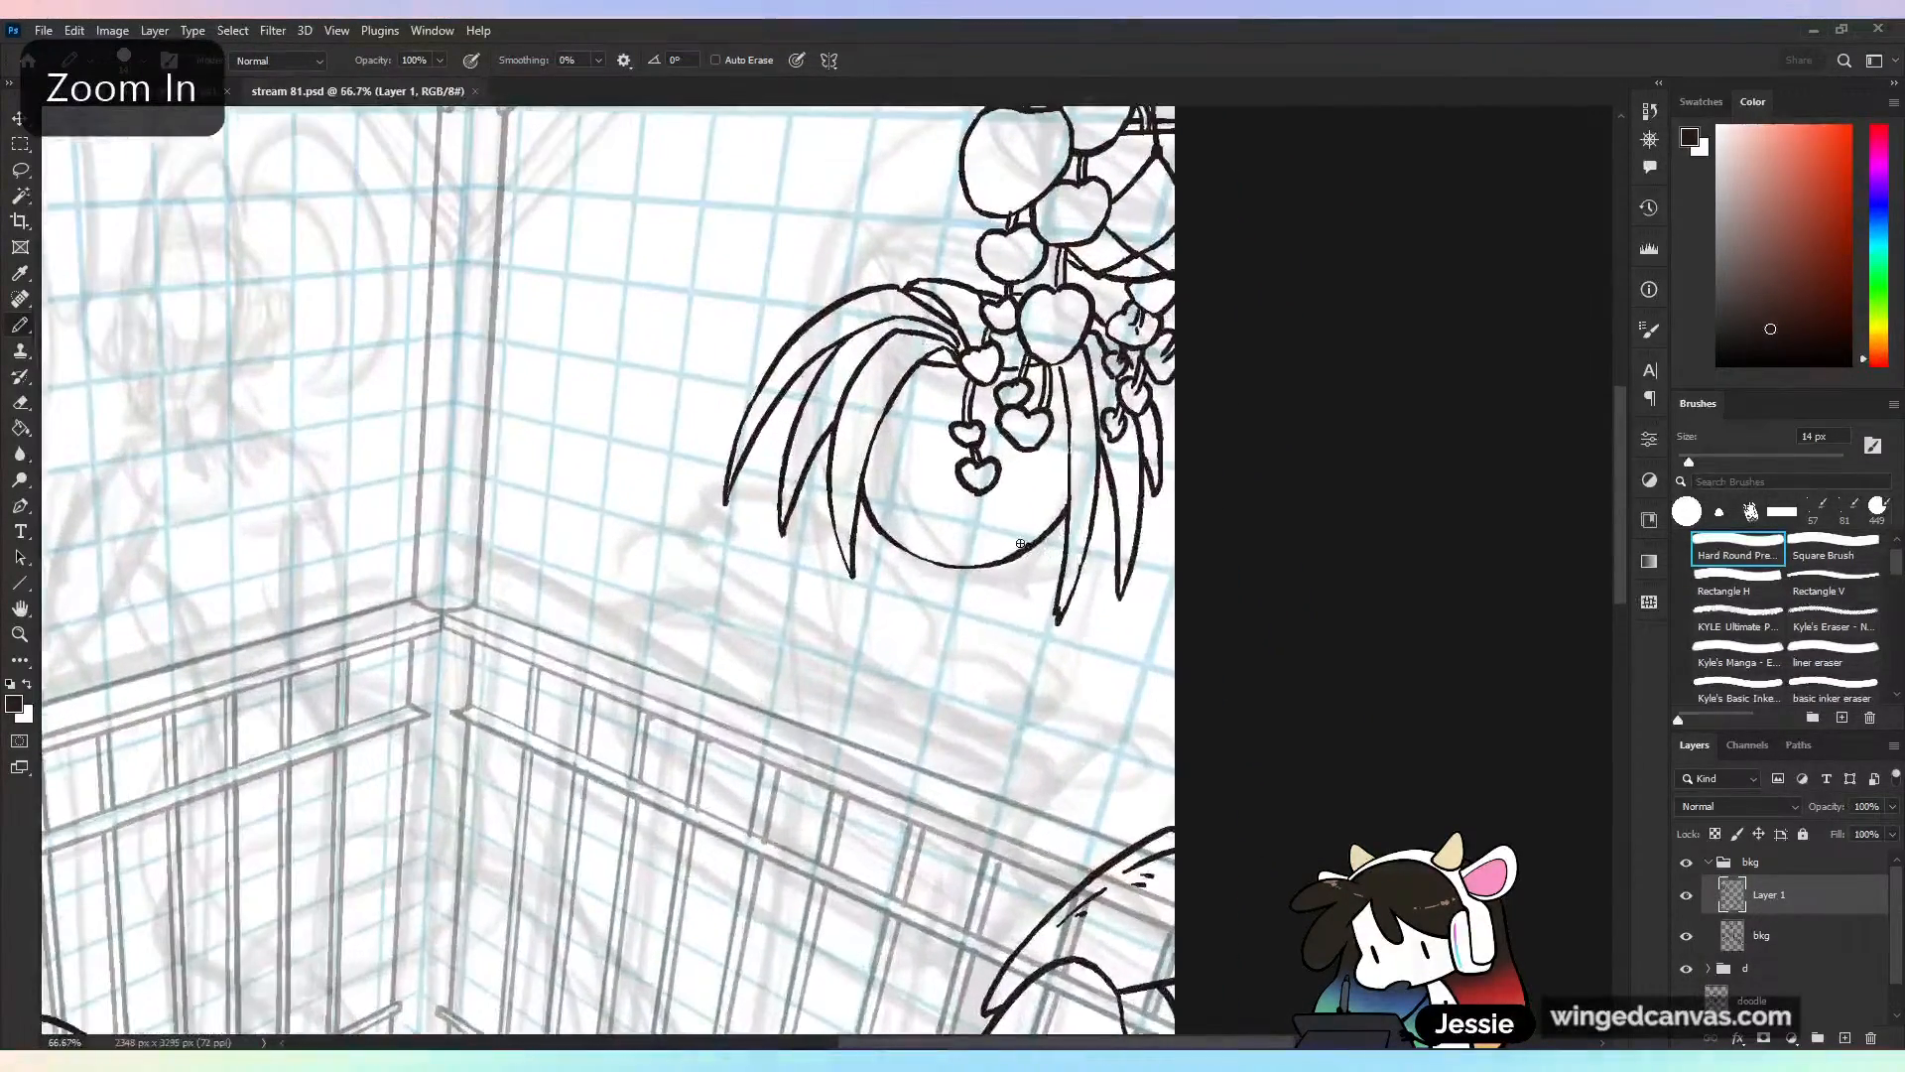
mouse_move(1039, 359)
left_mouse_down()
mouse_move(954, 564)
mouse_move(999, 571)
mouse_move(993, 590)
left_mouse_up()
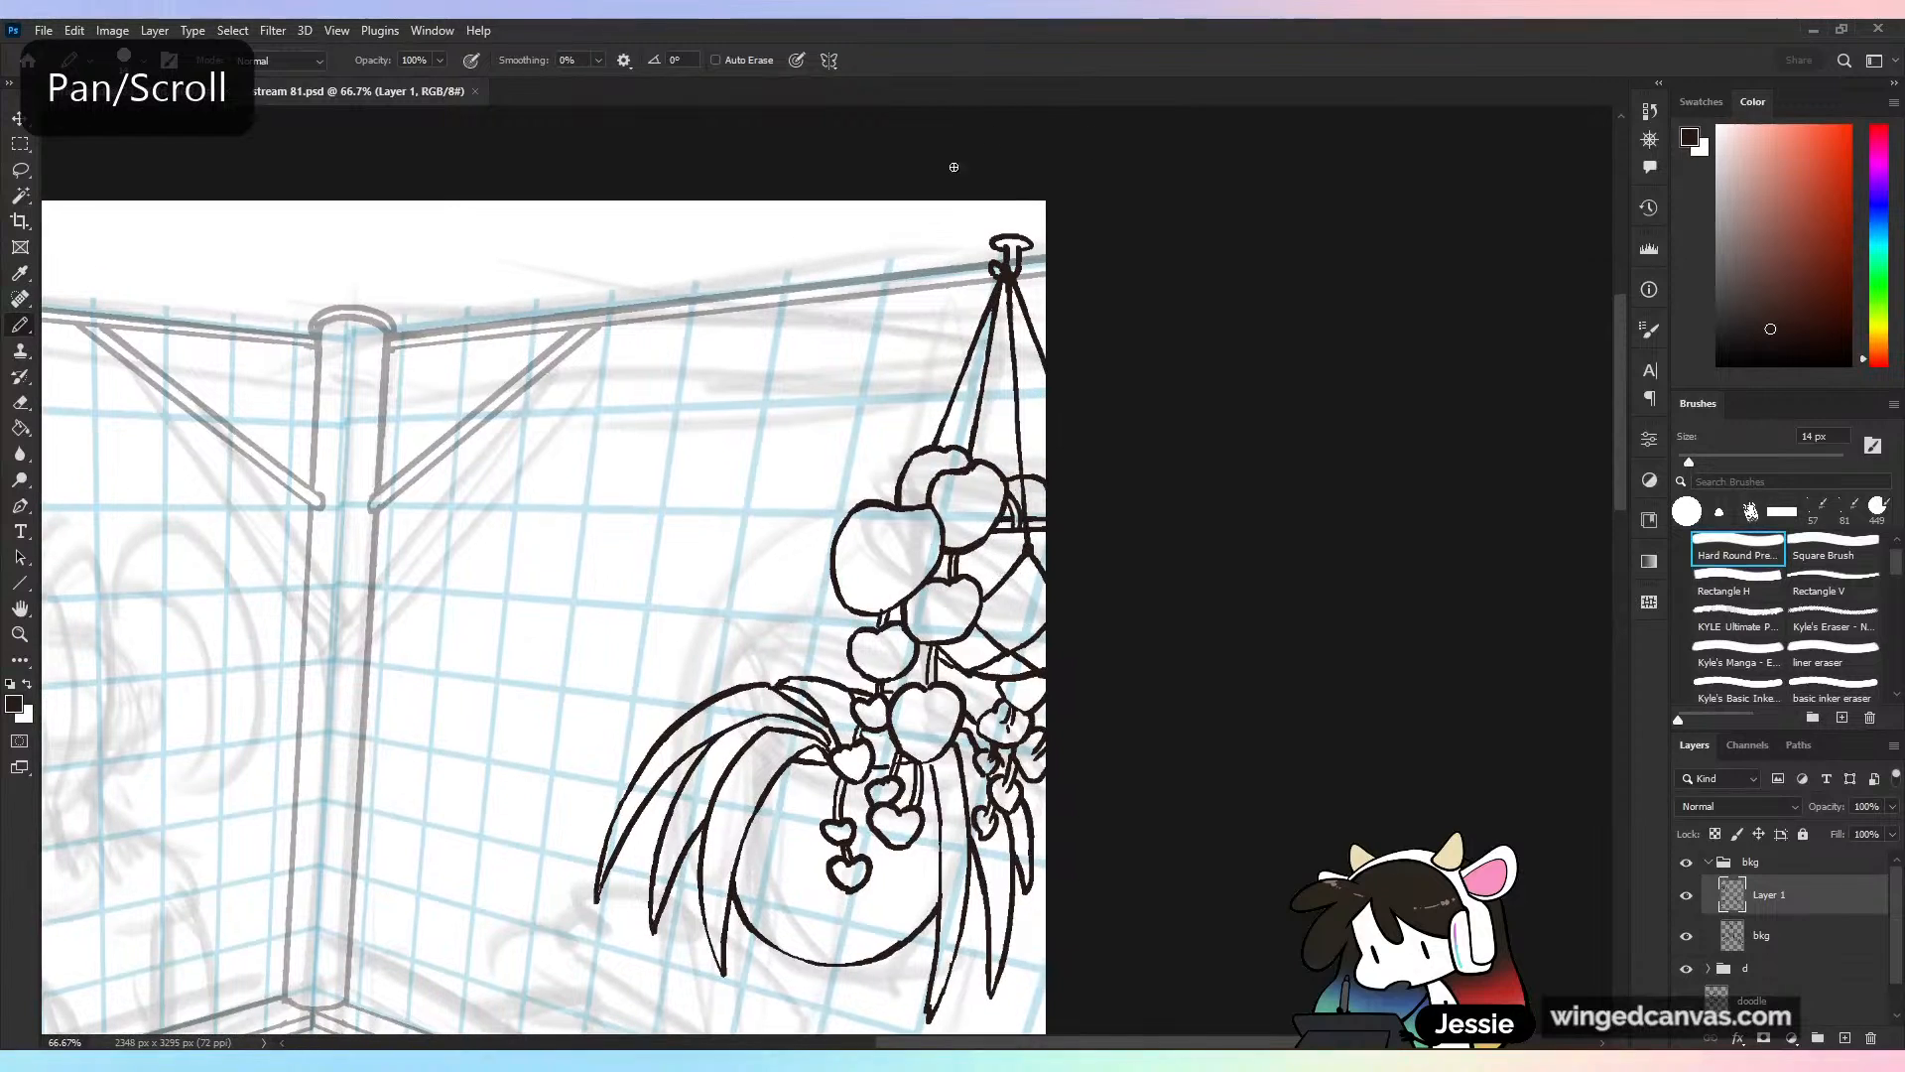
key("ctrl+z")
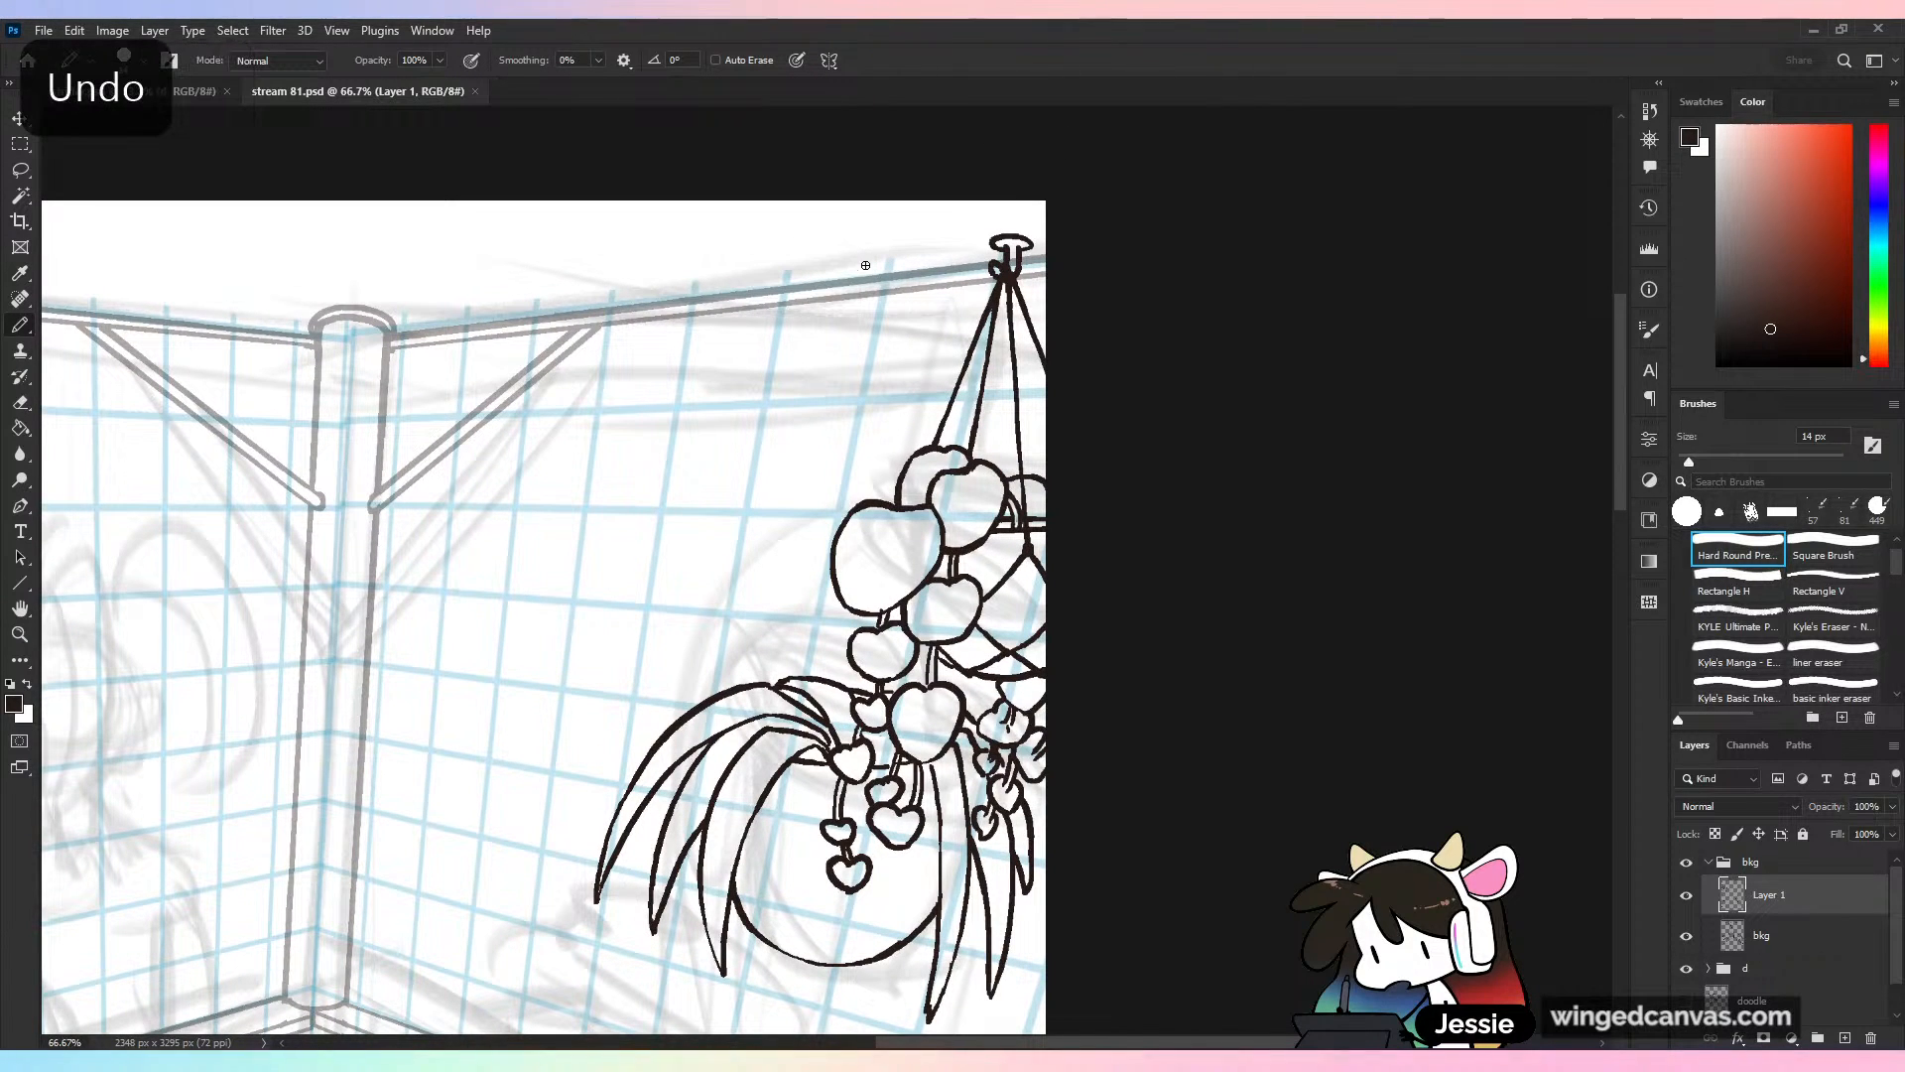
key("ctrl+z")
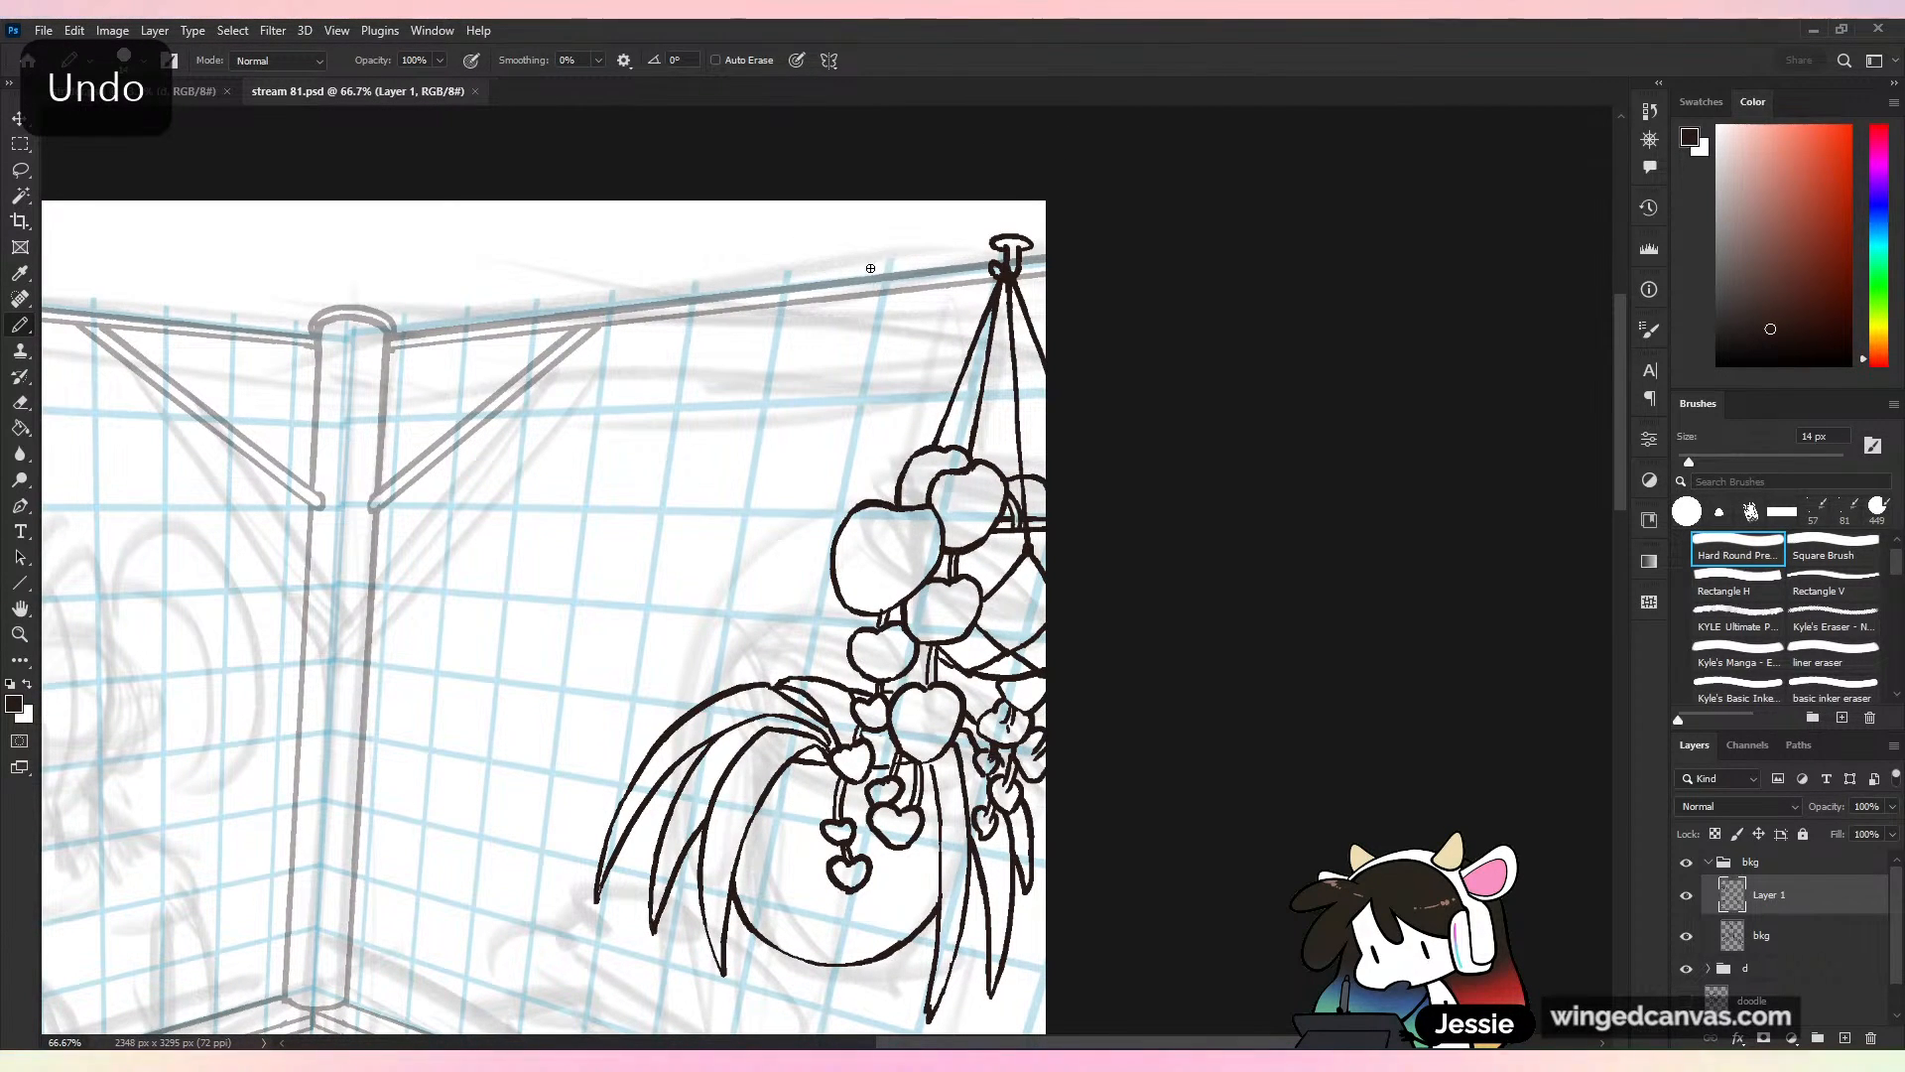
mouse_move(854, 266)
left_mouse_down()
mouse_move(908, 257)
mouse_move(885, 283)
mouse_move(858, 278)
left_mouse_up()
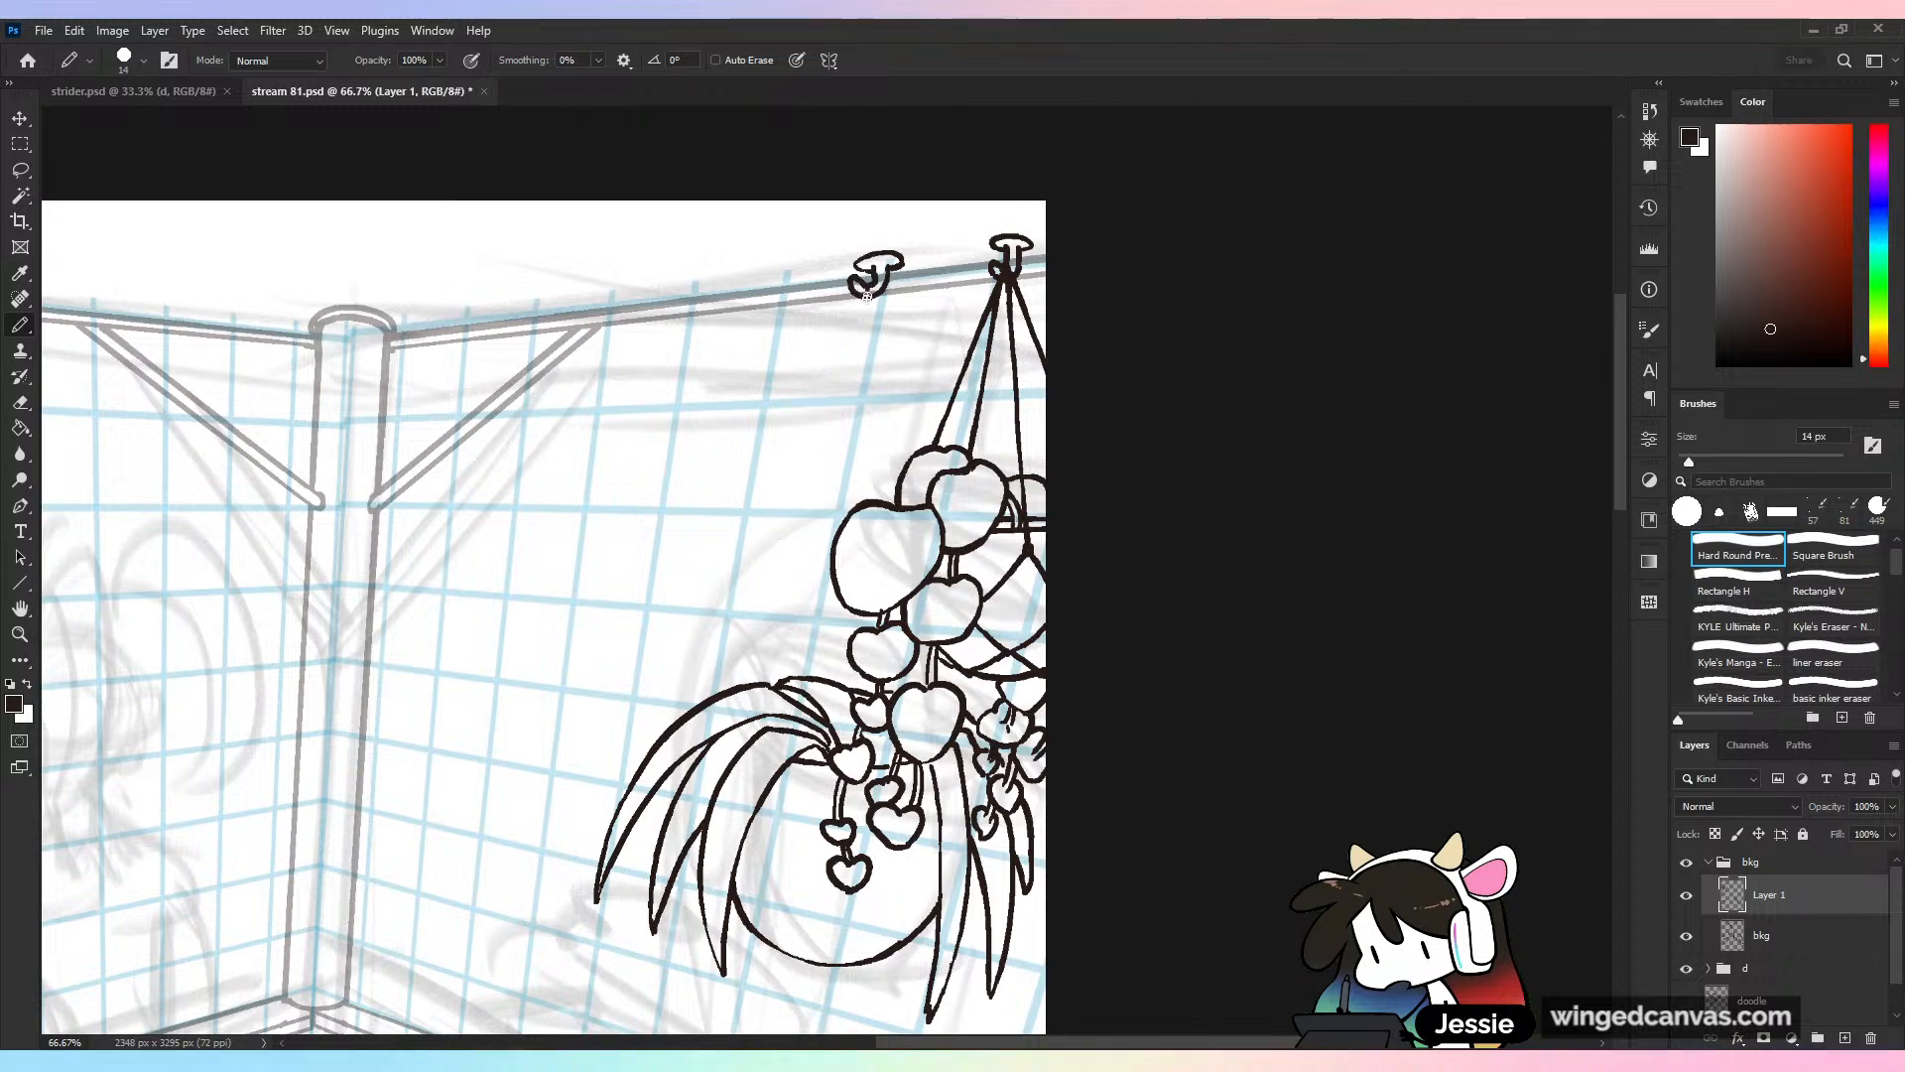
left_click_drag(870, 291, 827, 457)
key("ctrl+z")
mouse_move(869, 286)
left_mouse_down()
mouse_move(790, 727)
mouse_move(808, 858)
left_mouse_up()
key("ctrl+z")
key("ctrl+z")
left_click_drag(865, 298, 810, 676)
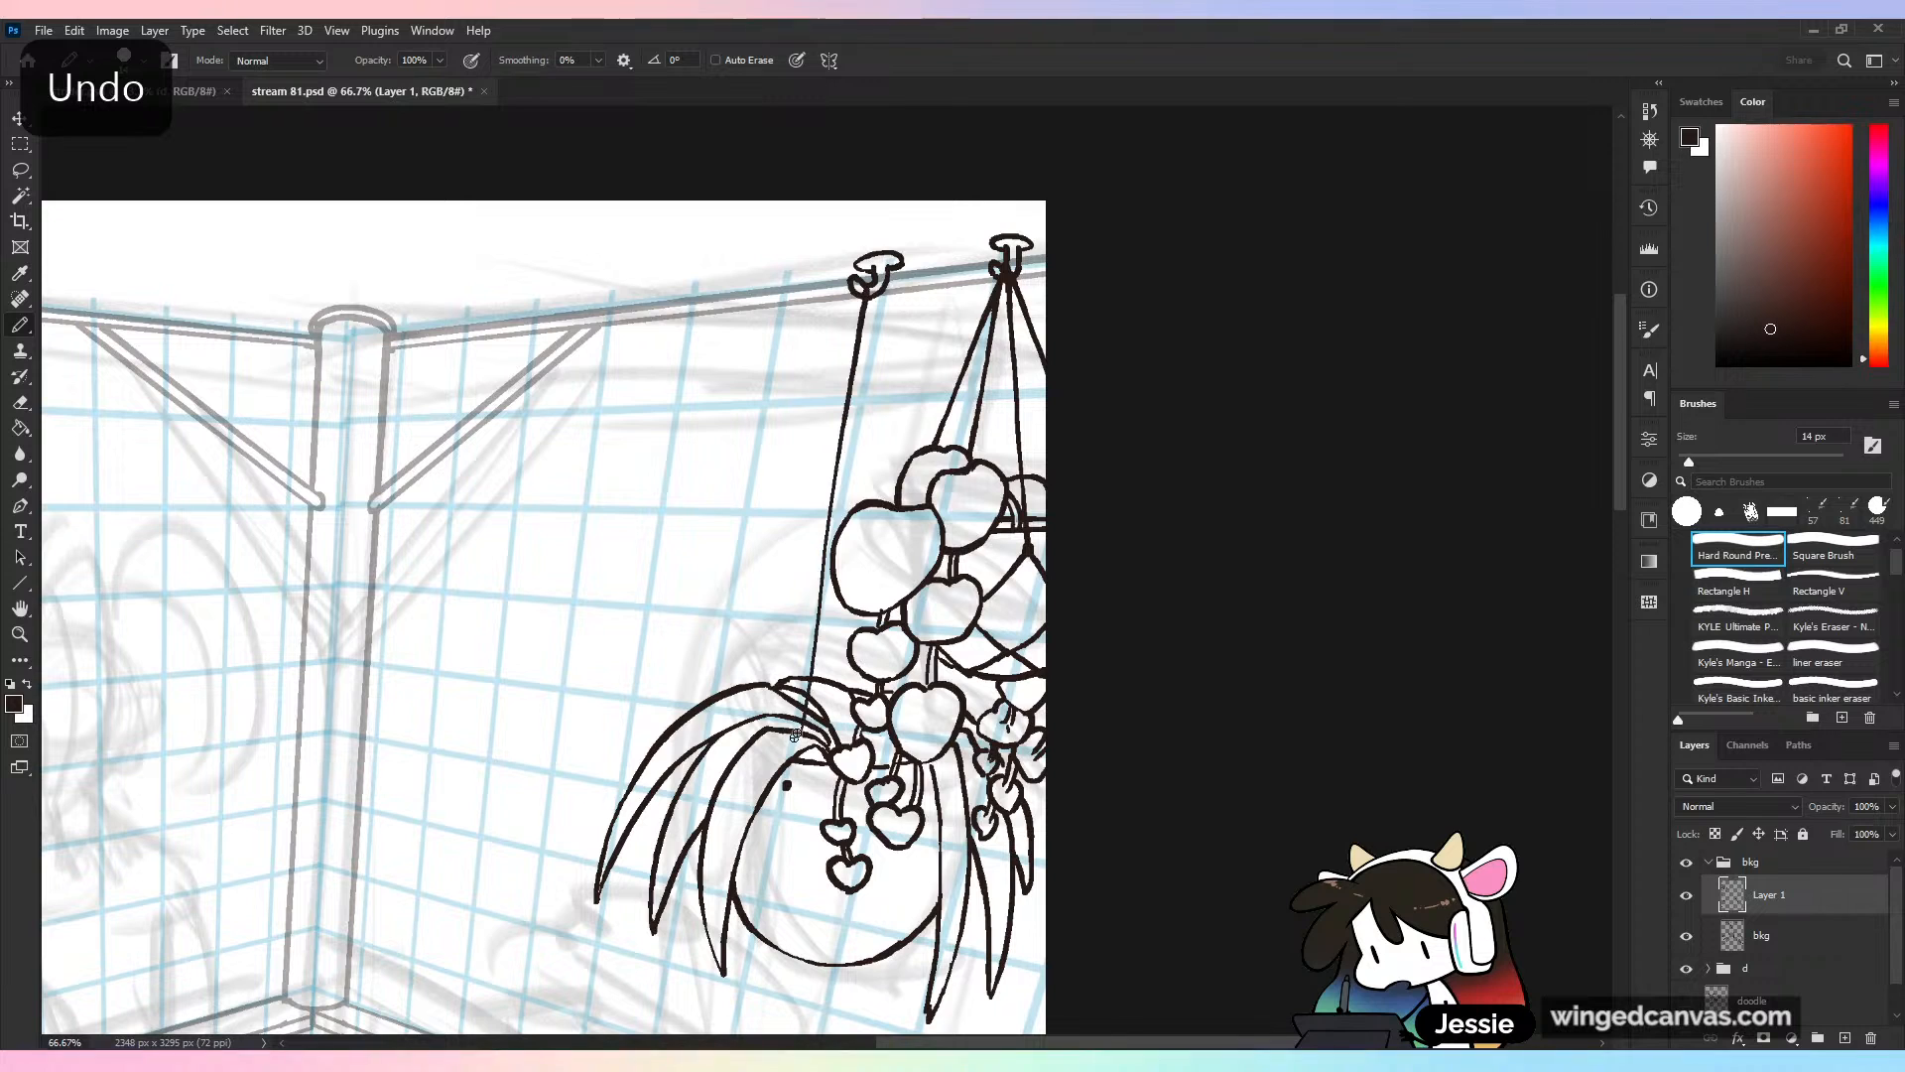
key("ctrl+z")
Draw a short doubled cord hanging straight down from the spiky plant's ceiling hook
left_click_drag(865, 298, 856, 415)
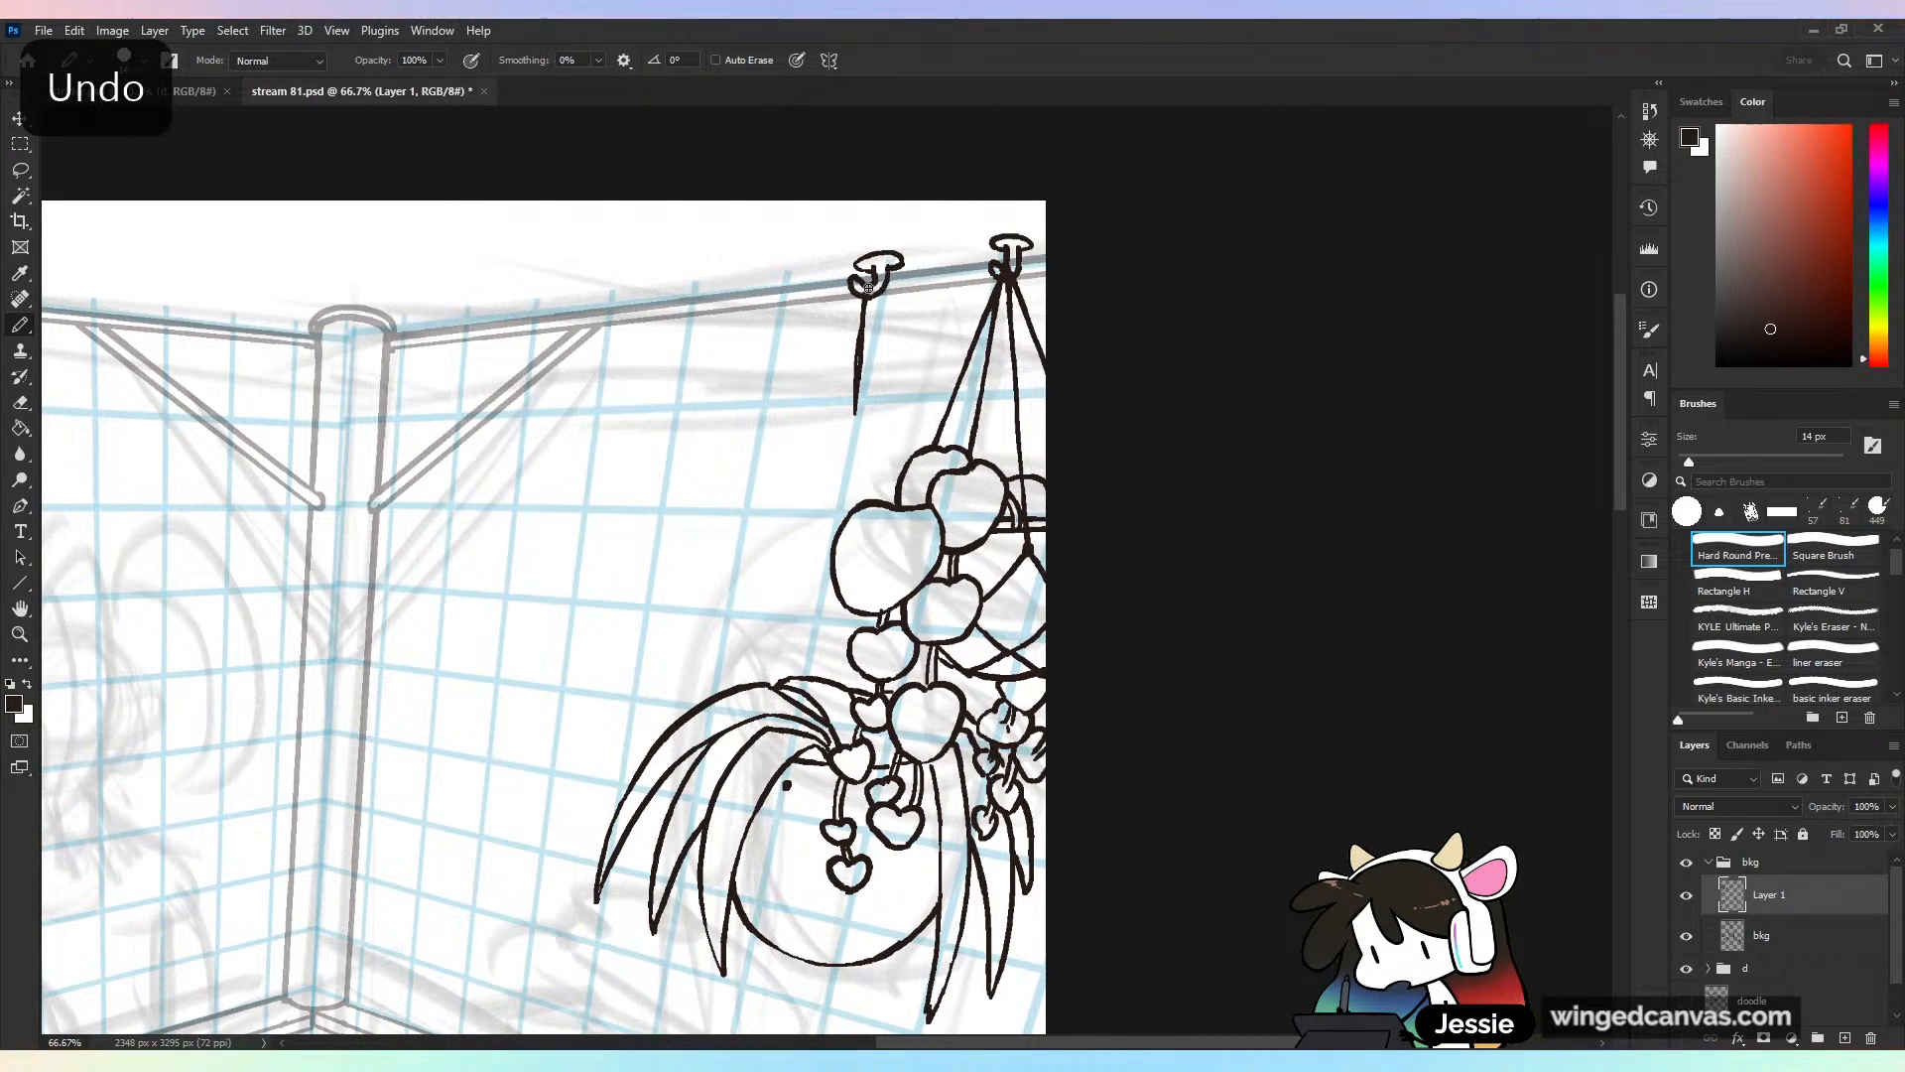
left_click_drag(869, 289, 821, 678)
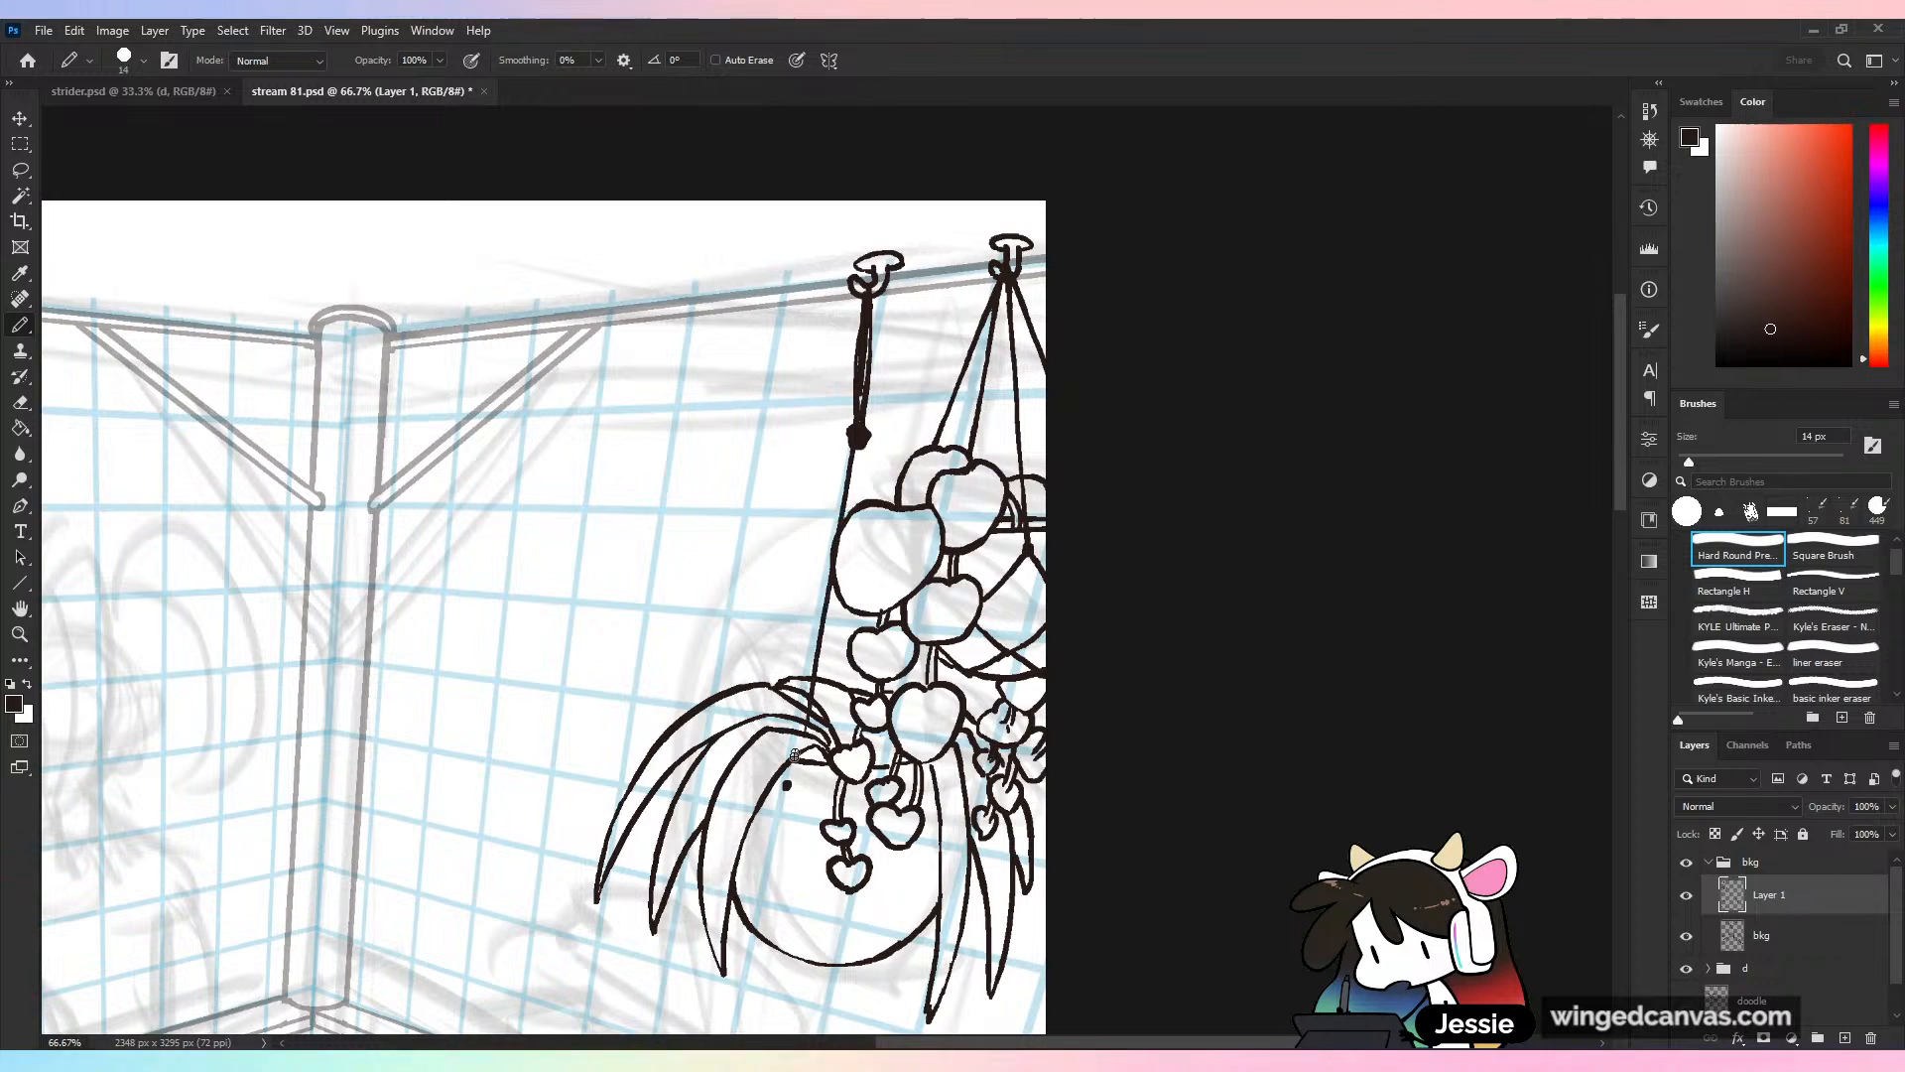
key("ctrl+z")
left_click_drag(856, 441, 782, 794)
key("ctrl+z")
key("ctrl+z")
key("ctrl+z")
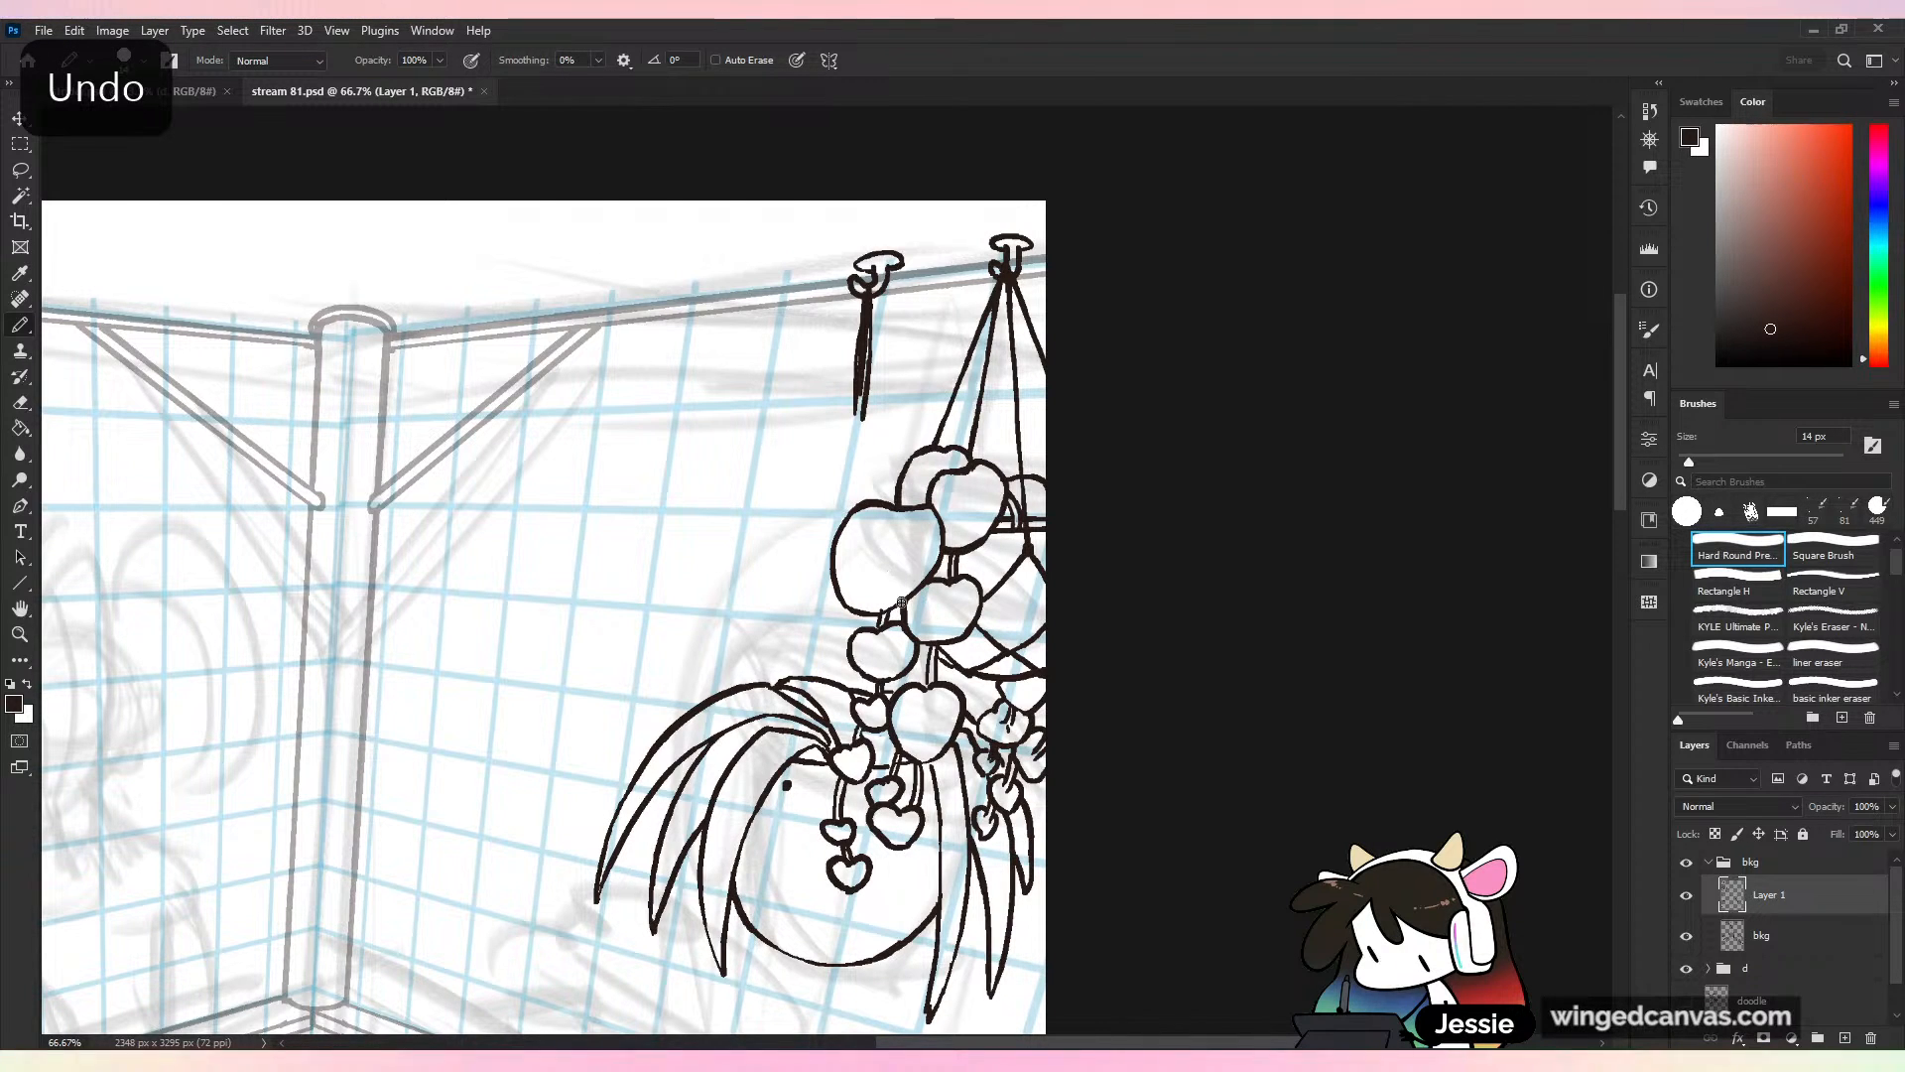
Add a round black knot at the cord's end and draw strands from it down to the pot, passing behind the heart leaves
left_click_drag(857, 419, 752, 719)
mouse_move(856, 434)
left_mouse_down()
mouse_move(751, 737)
mouse_move(789, 789)
left_mouse_up()
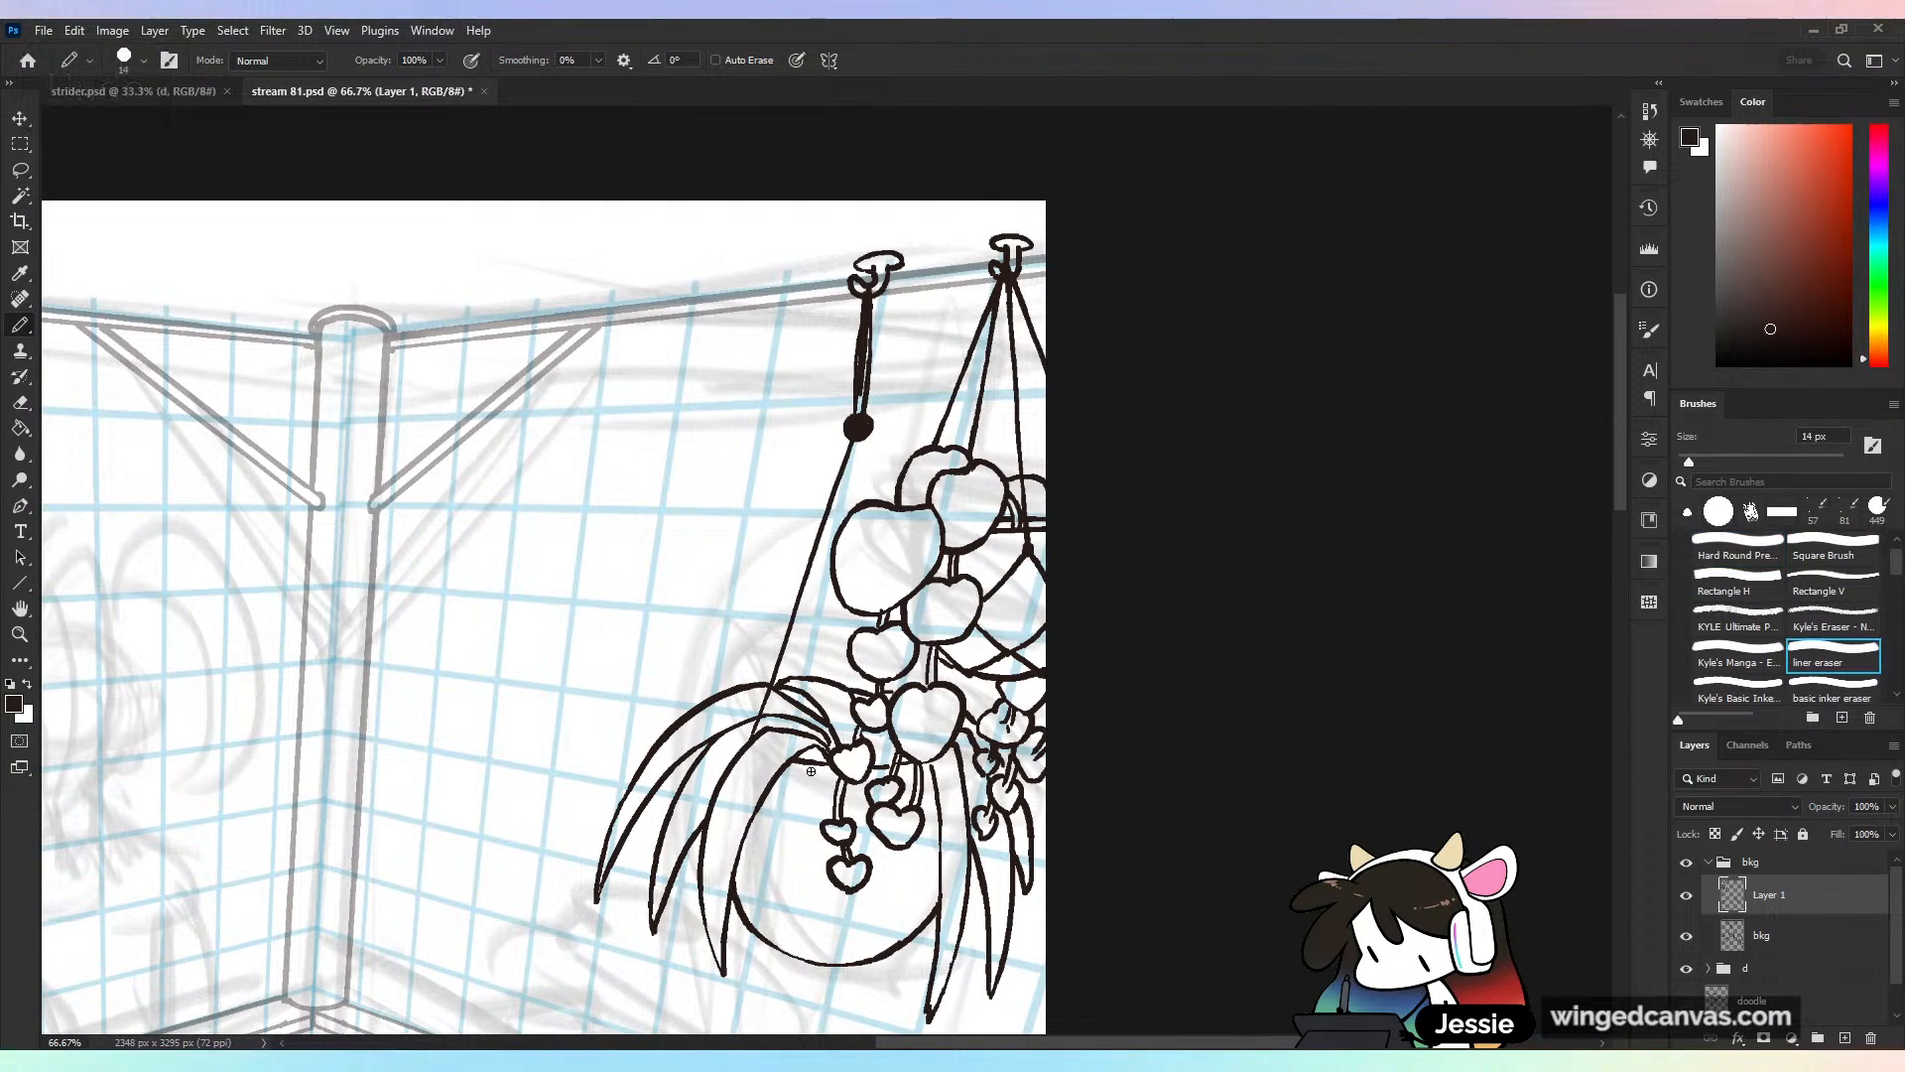
left_click_drag(856, 440, 863, 503)
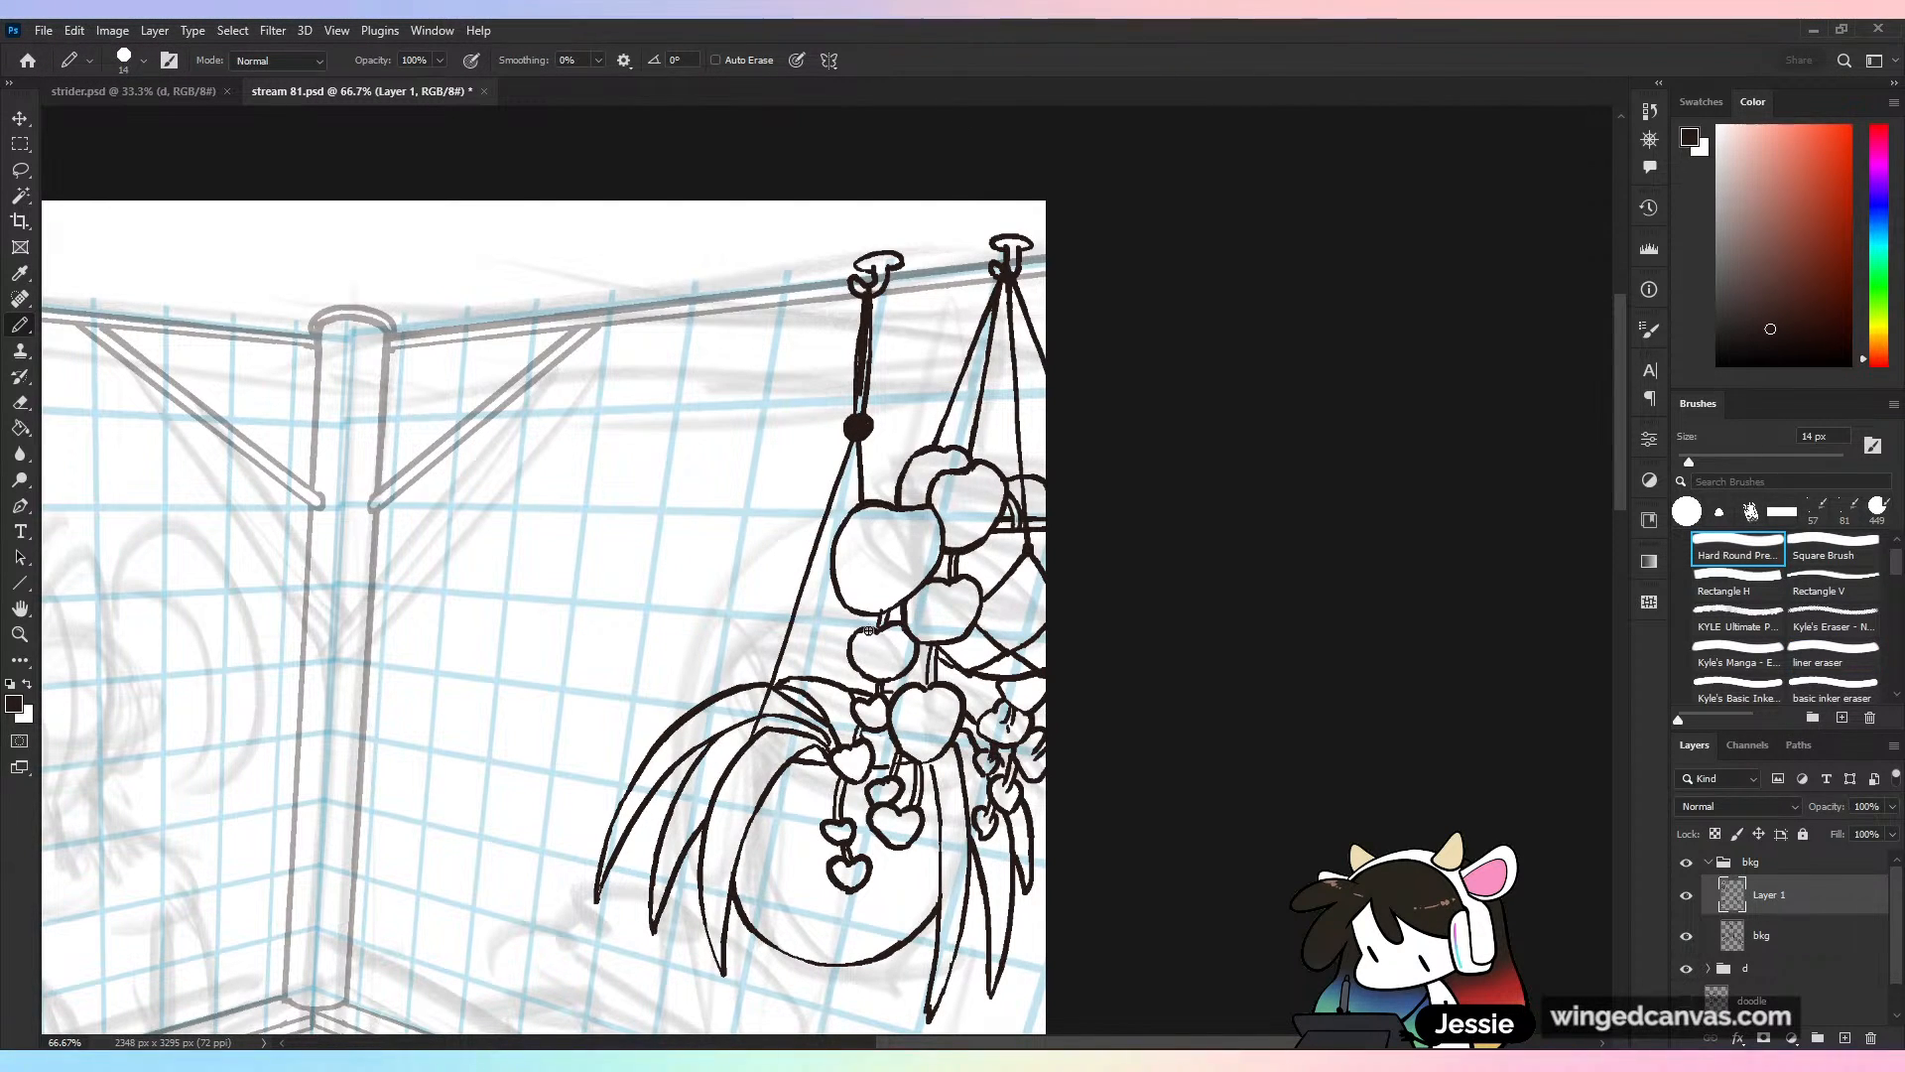
left_click_drag(877, 717, 880, 769)
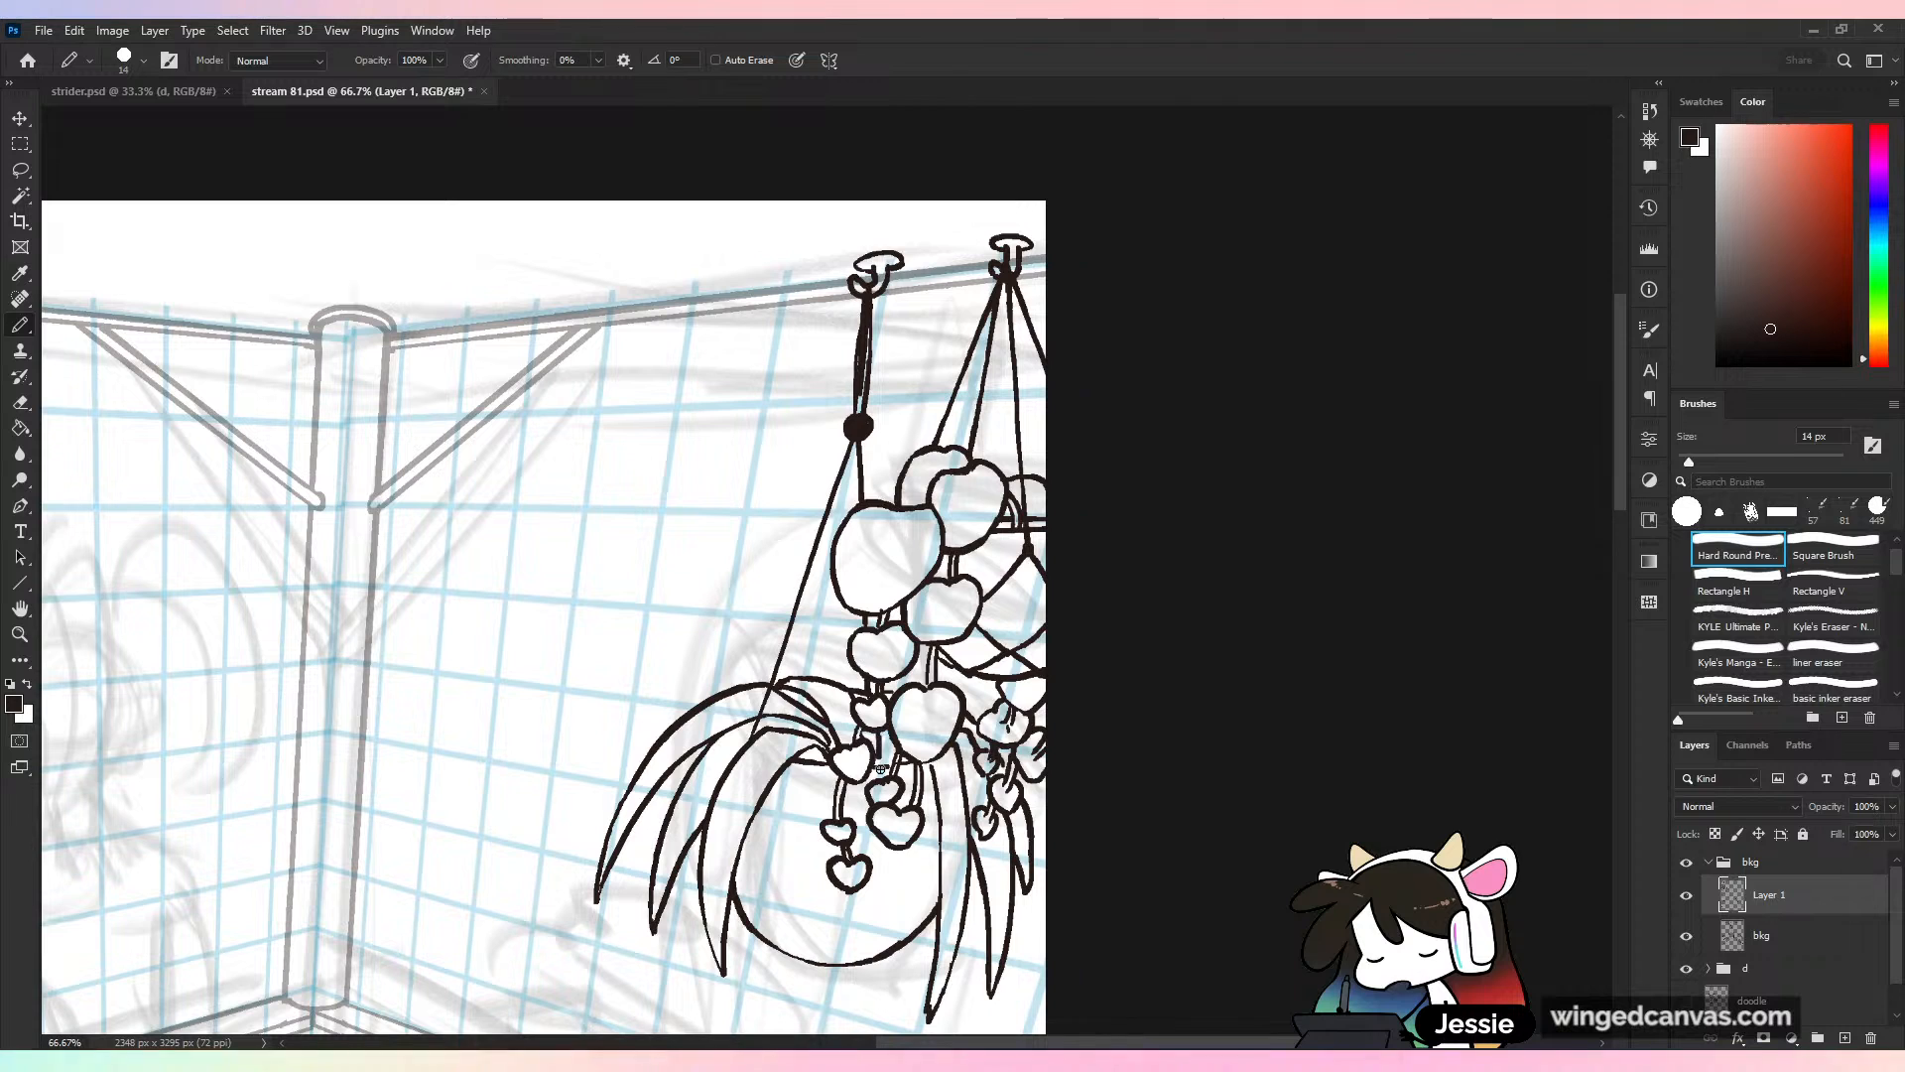
Draw the remaining hanging strands from the black knot down to the spiky plant's pot, behind the heart leaves
mouse_move(867, 439)
left_mouse_down()
mouse_move(891, 500)
mouse_move(889, 463)
mouse_move(872, 502)
mouse_move(868, 427)
mouse_move(828, 683)
left_mouse_up()
key("ctrl+z")
key("ctrl+z")
left_click_drag(845, 519, 856, 470)
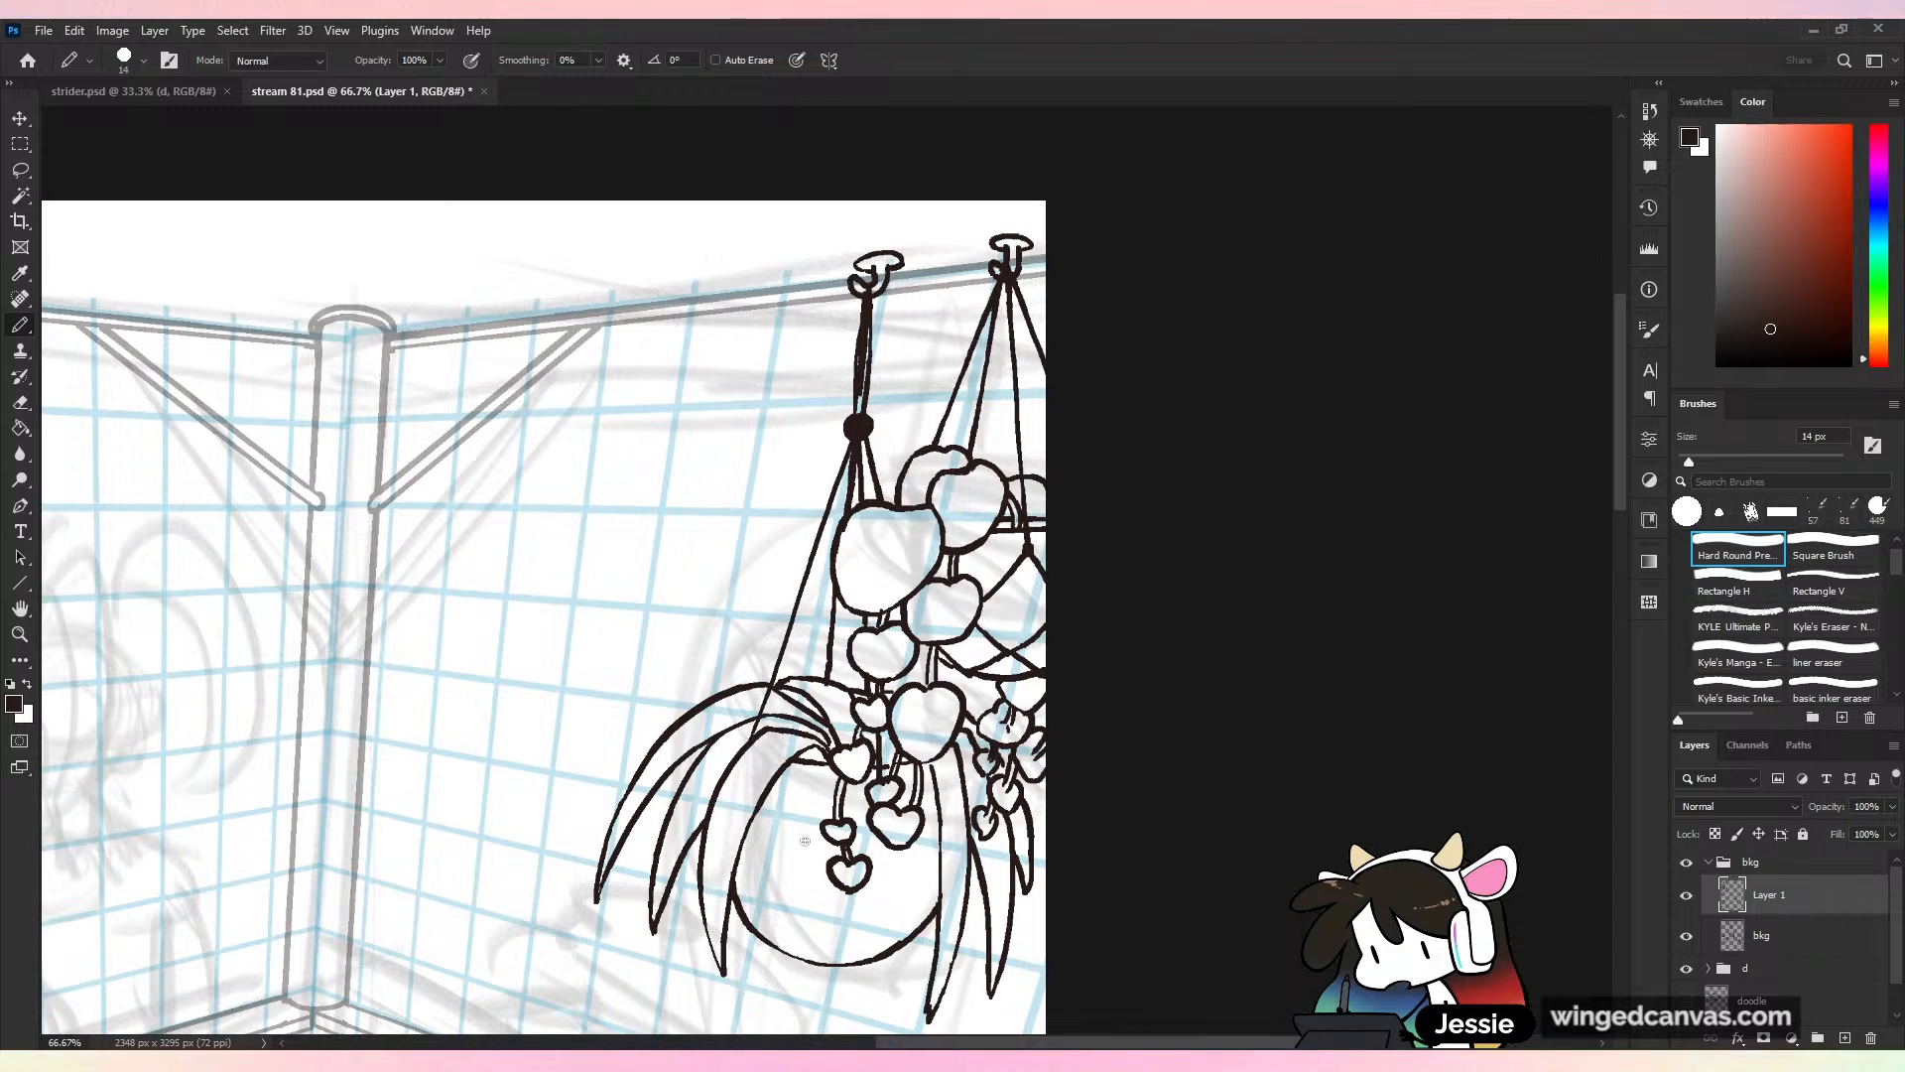
Draw crisscrossing net cords with small knots over the spiky plant's round pot, passing behind the heart leaves
mouse_move(769, 800)
left_mouse_down()
mouse_move(810, 835)
mouse_move(800, 866)
mouse_move(854, 825)
mouse_move(934, 859)
left_mouse_up()
key("ctrl+z")
key("ctrl+z")
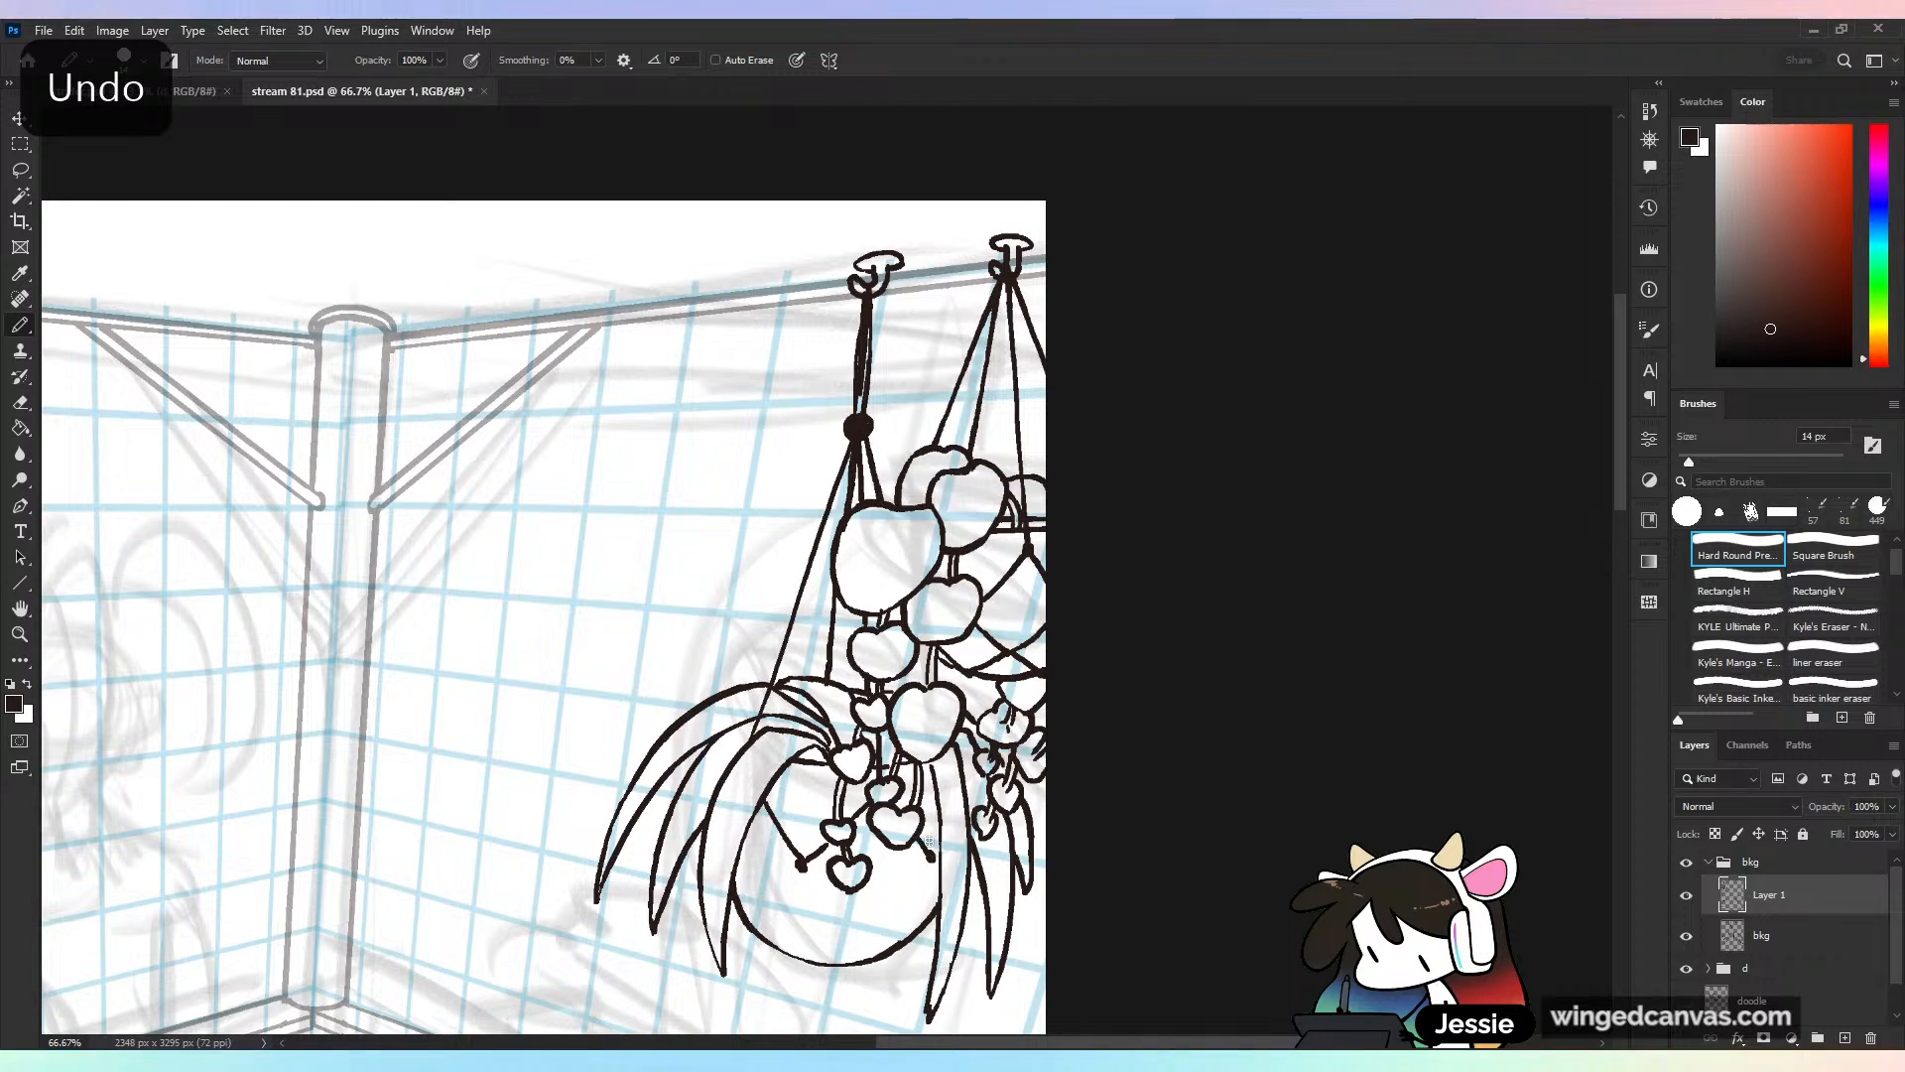
left_click_drag(752, 904, 802, 867)
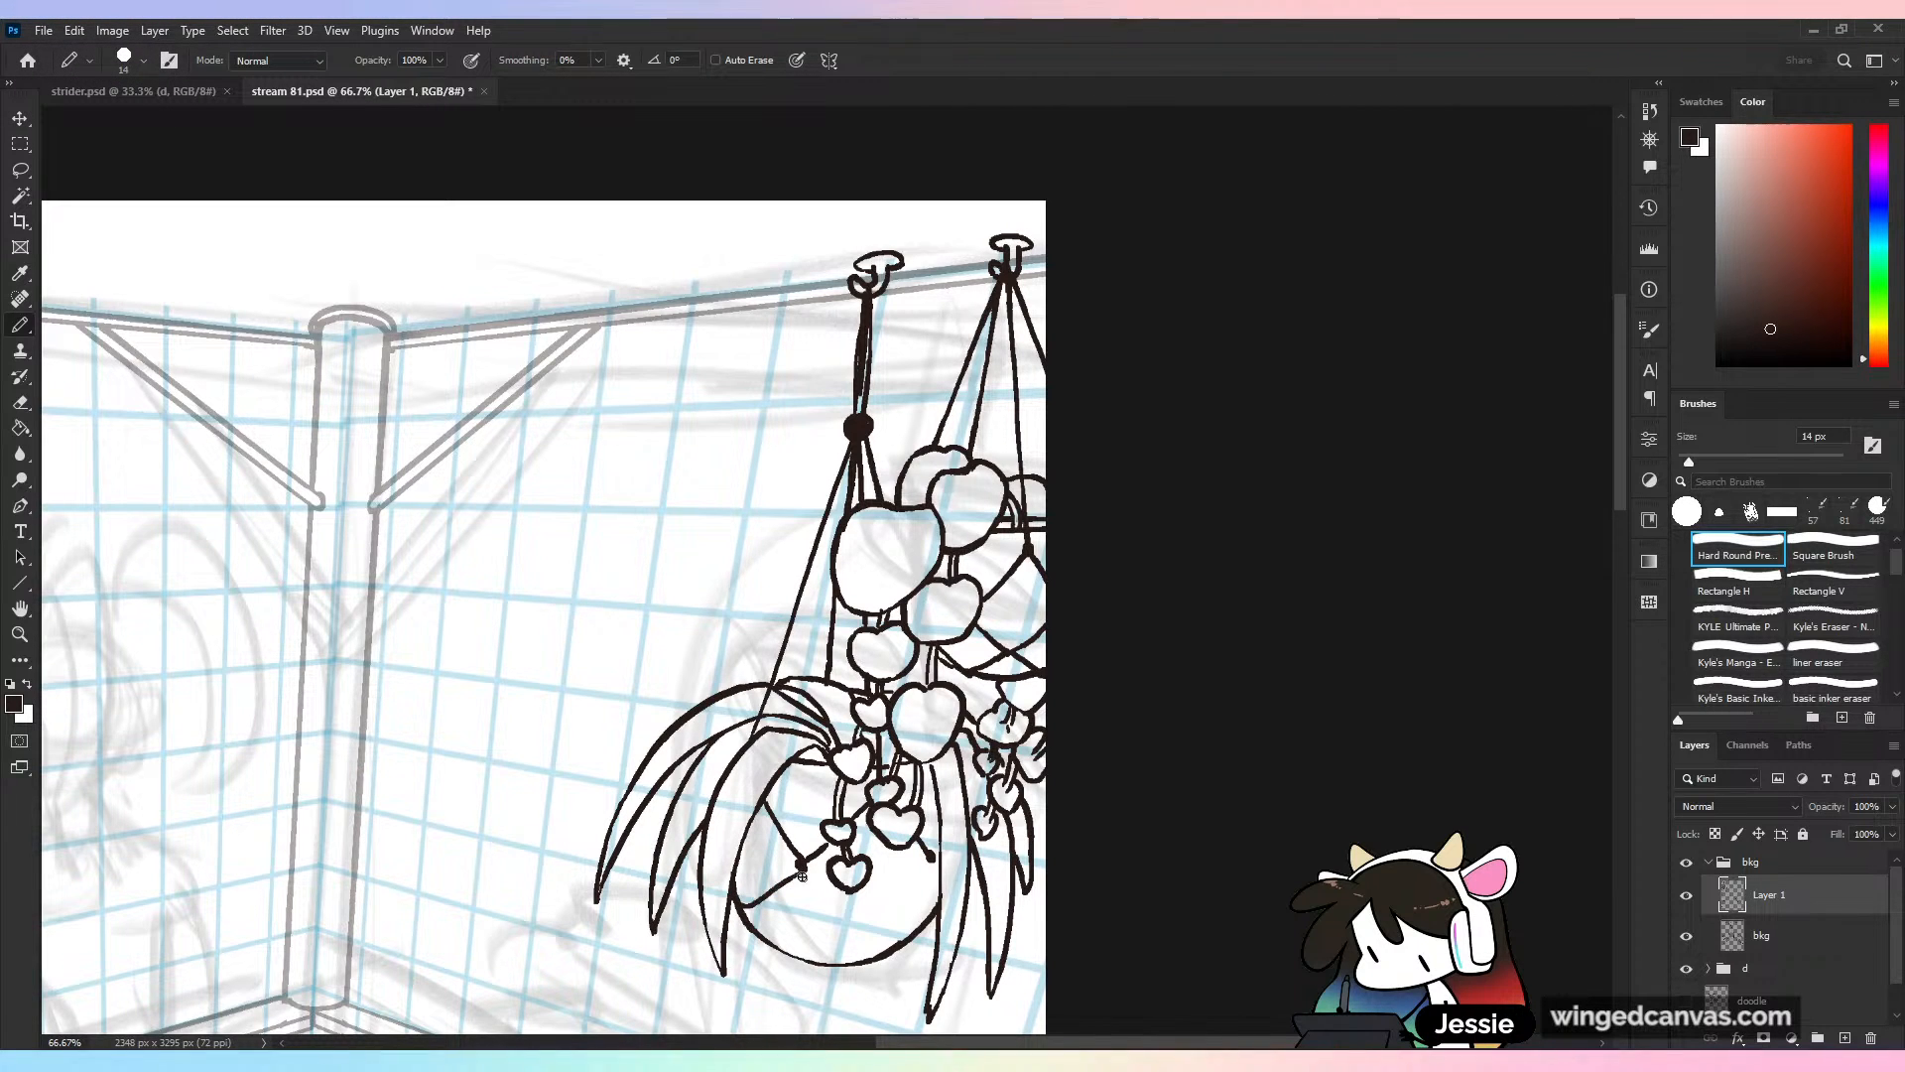
left_click_drag(940, 844, 945, 881)
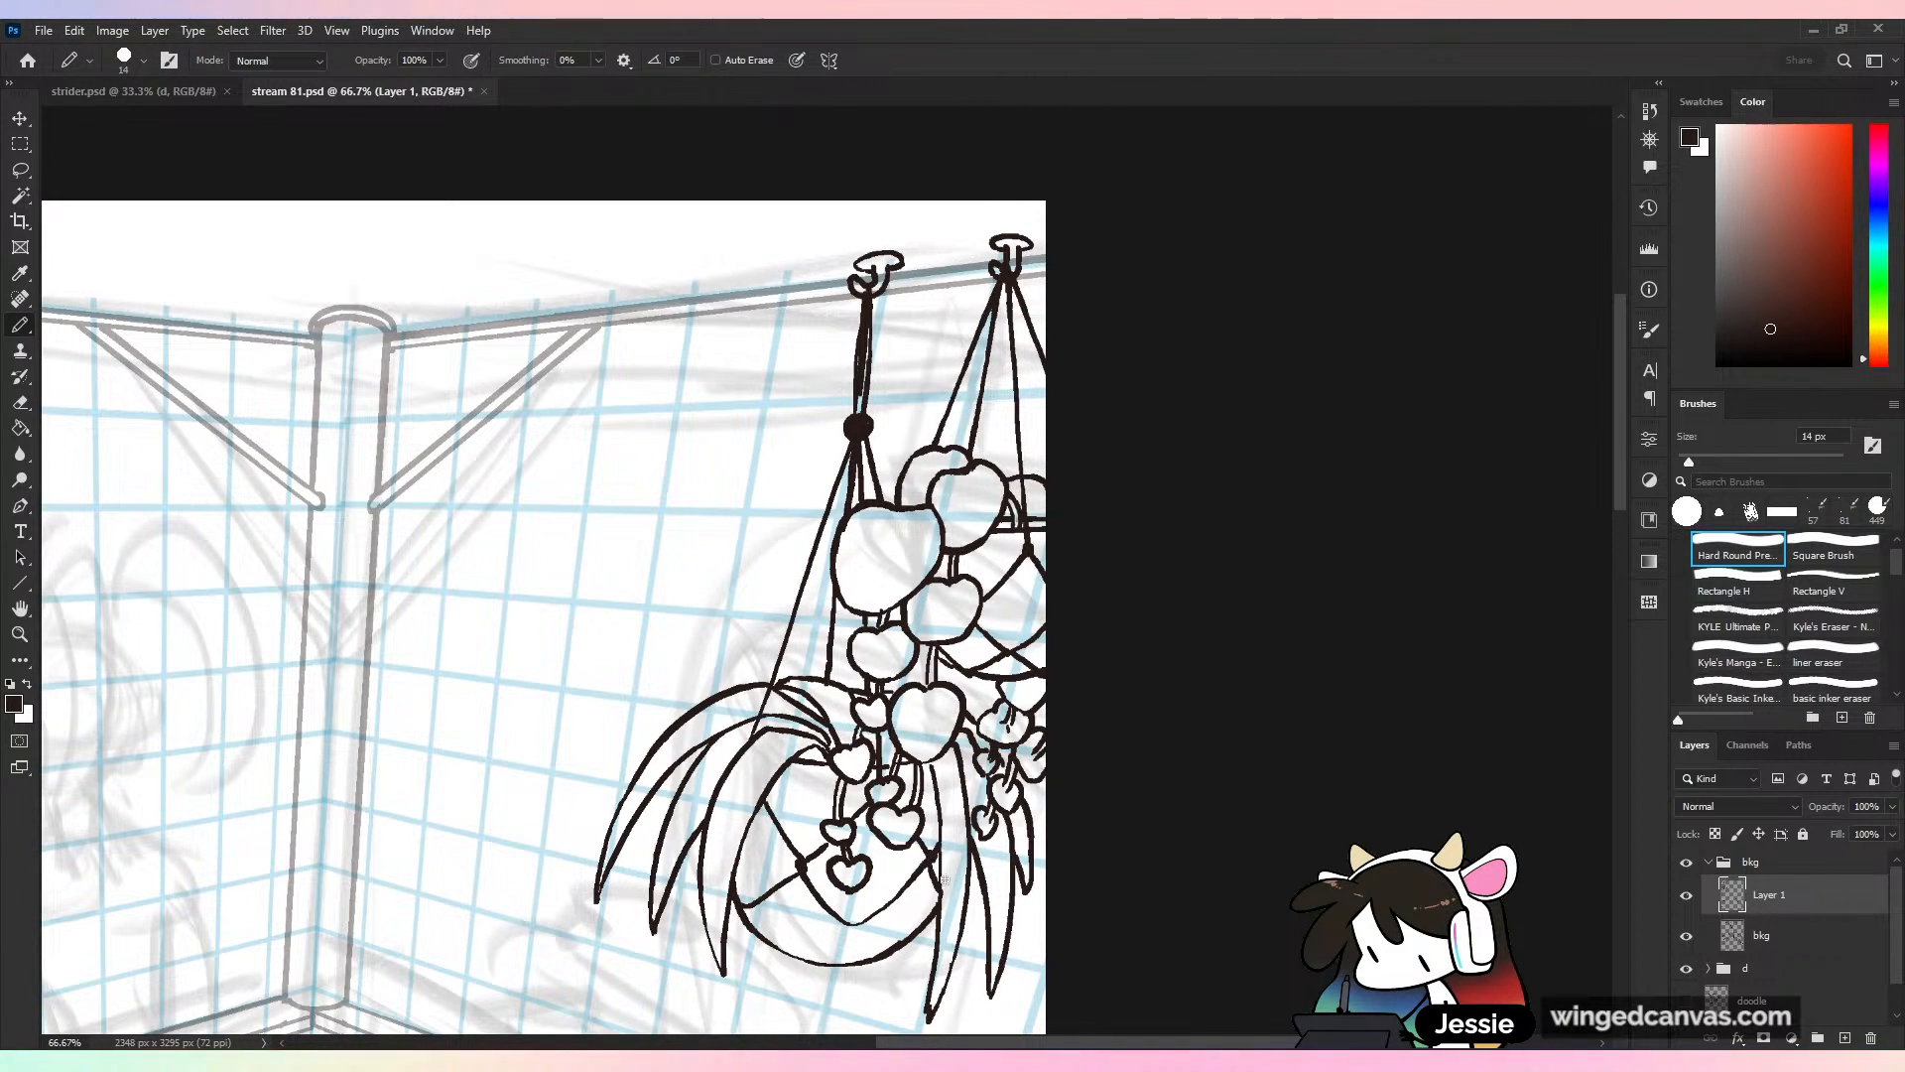
mouse_move(794, 959)
left_mouse_down()
mouse_move(855, 923)
mouse_move(845, 935)
mouse_move(886, 954)
left_mouse_up()
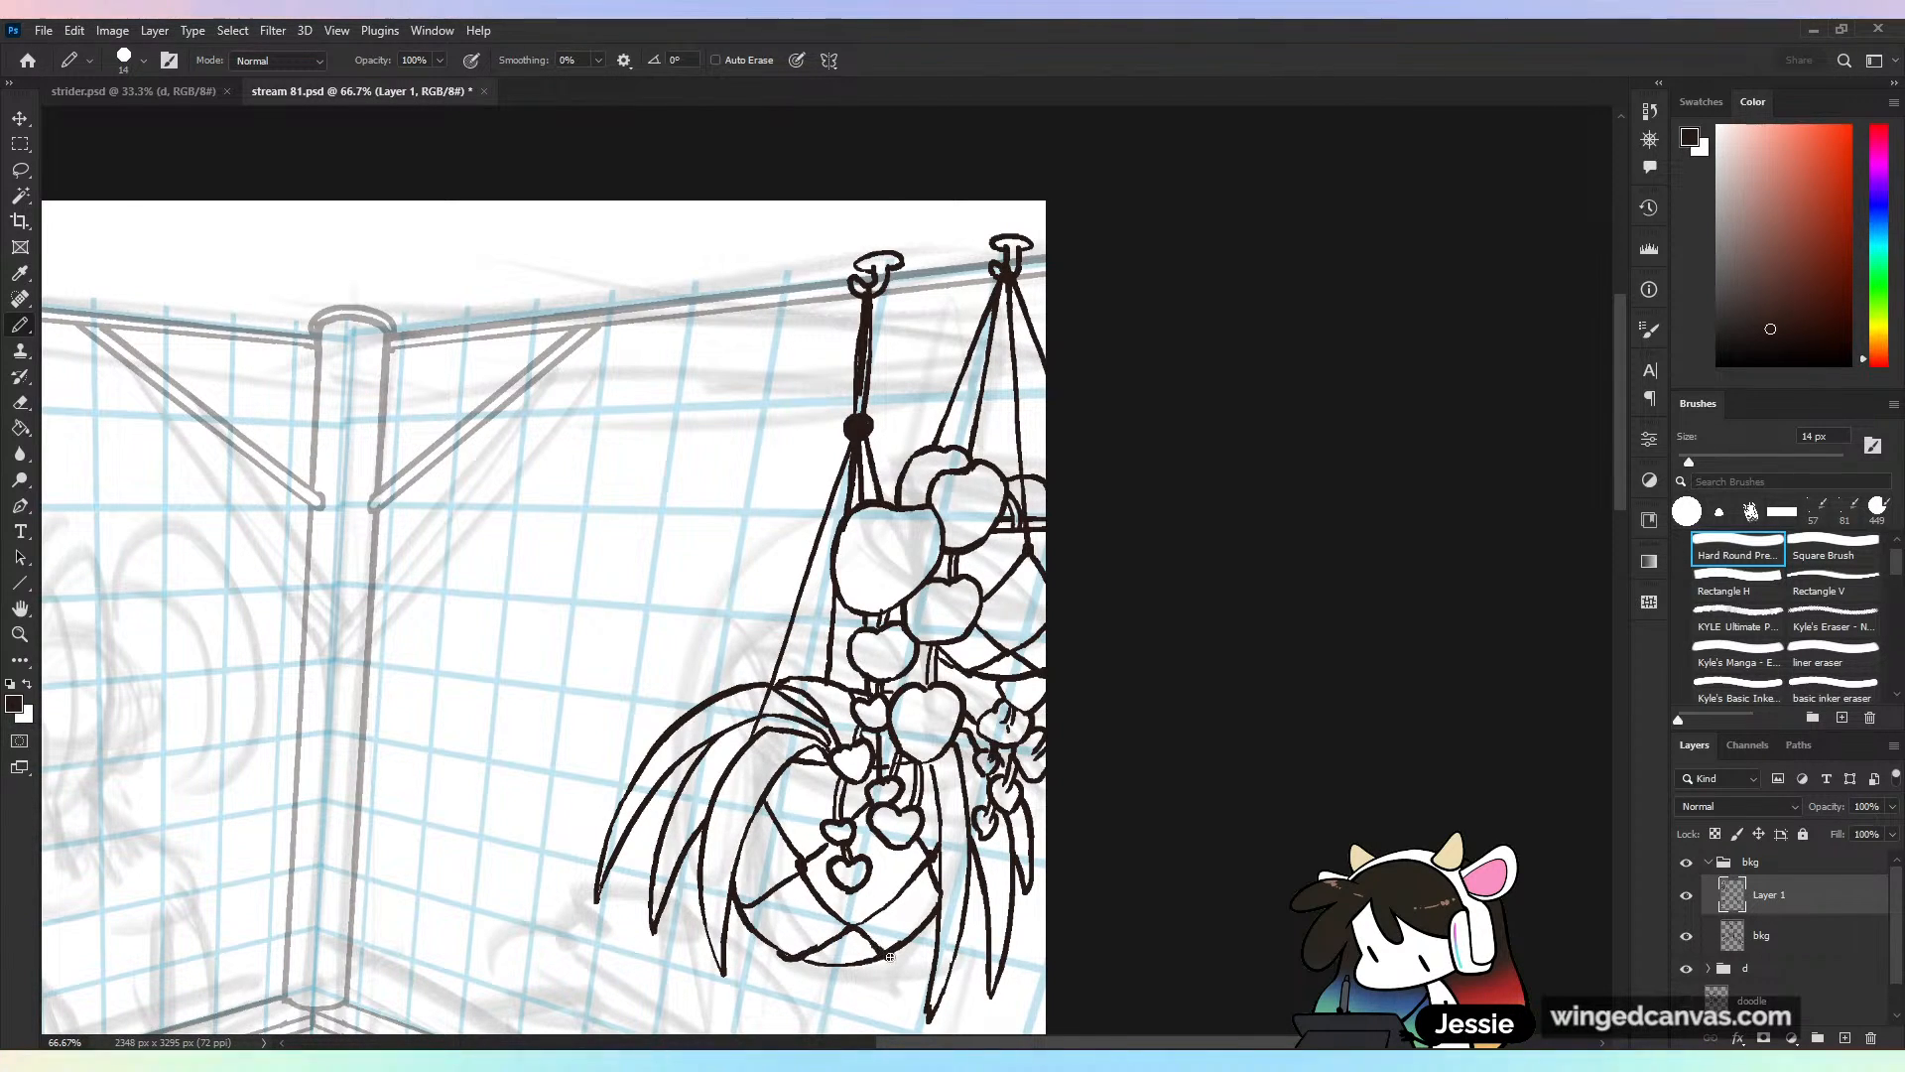
Flip the whole canvas view horizontally and save the drawing
key("ctrl+minus")
key("ctrl+minus")
key("ctrl+minus")
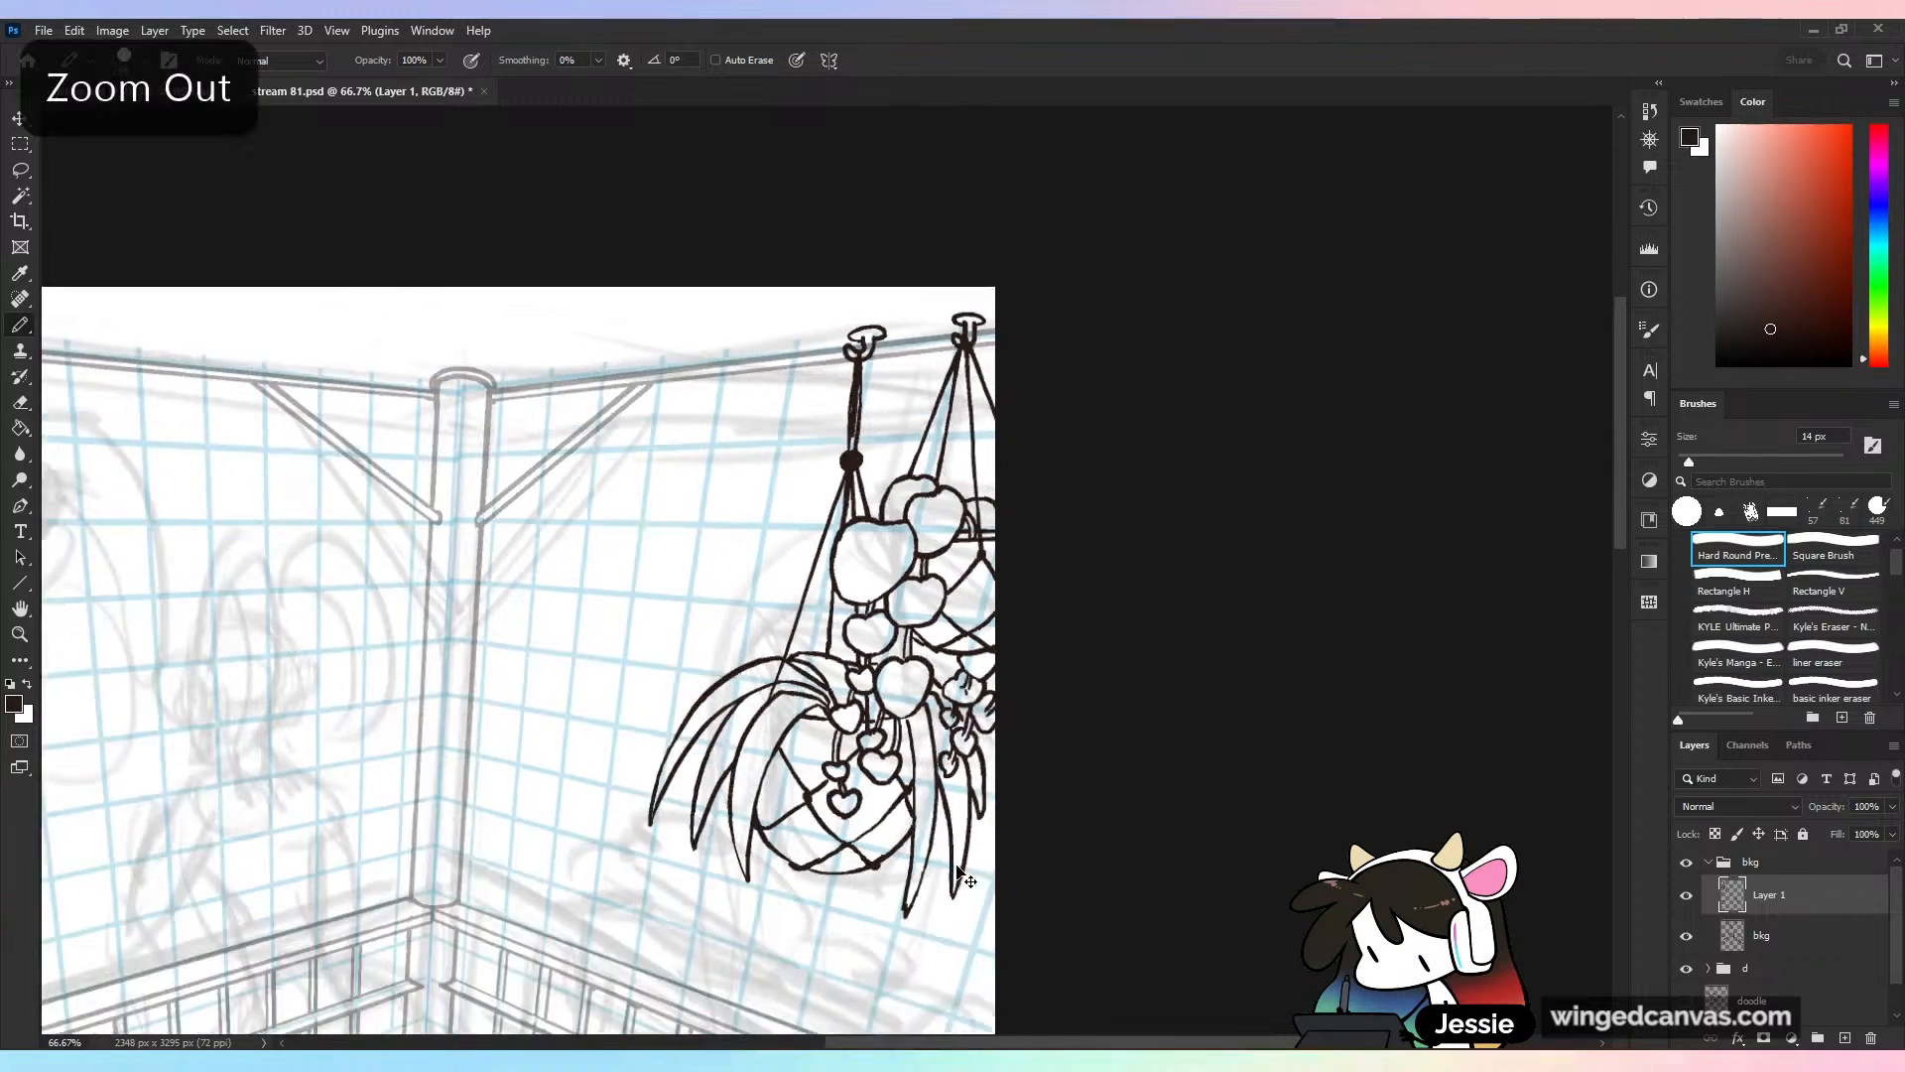
key("h")
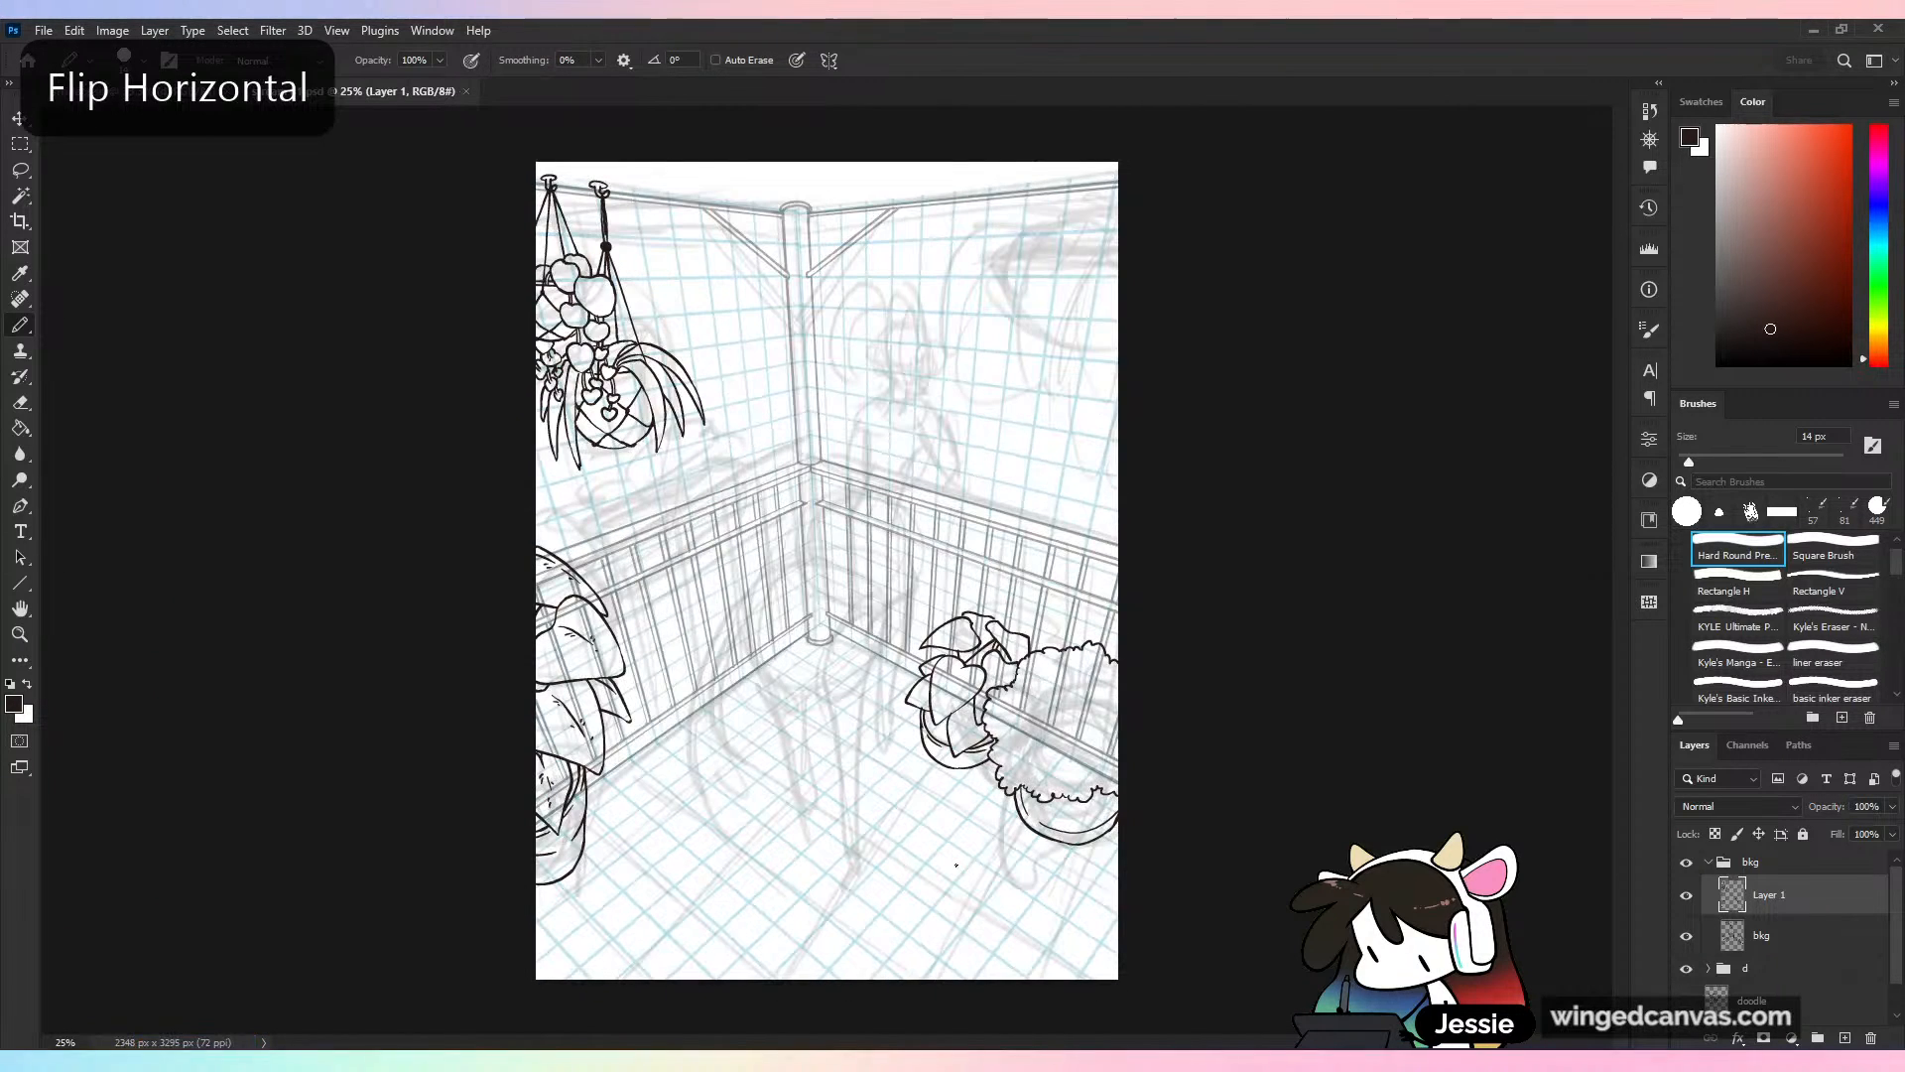
key("ctrl+s")
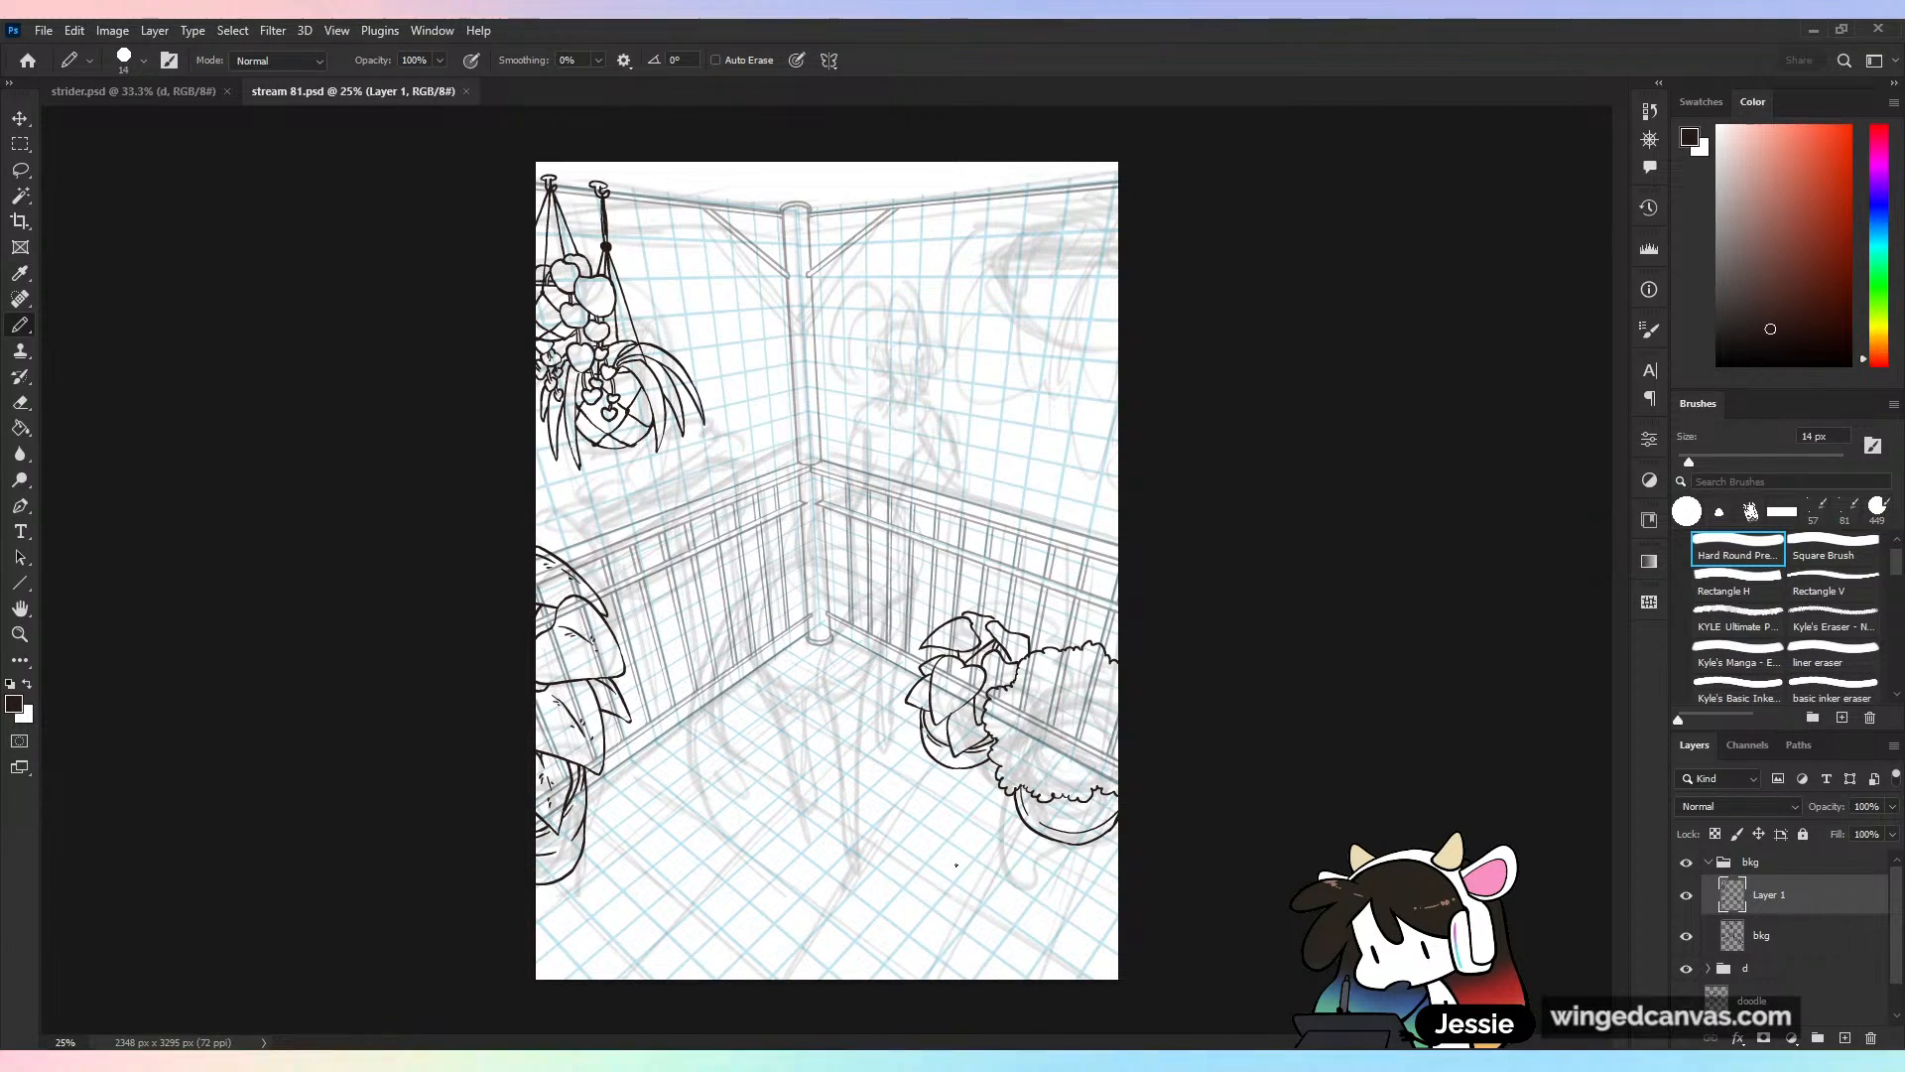
scroll(827, 570, "up", 8)
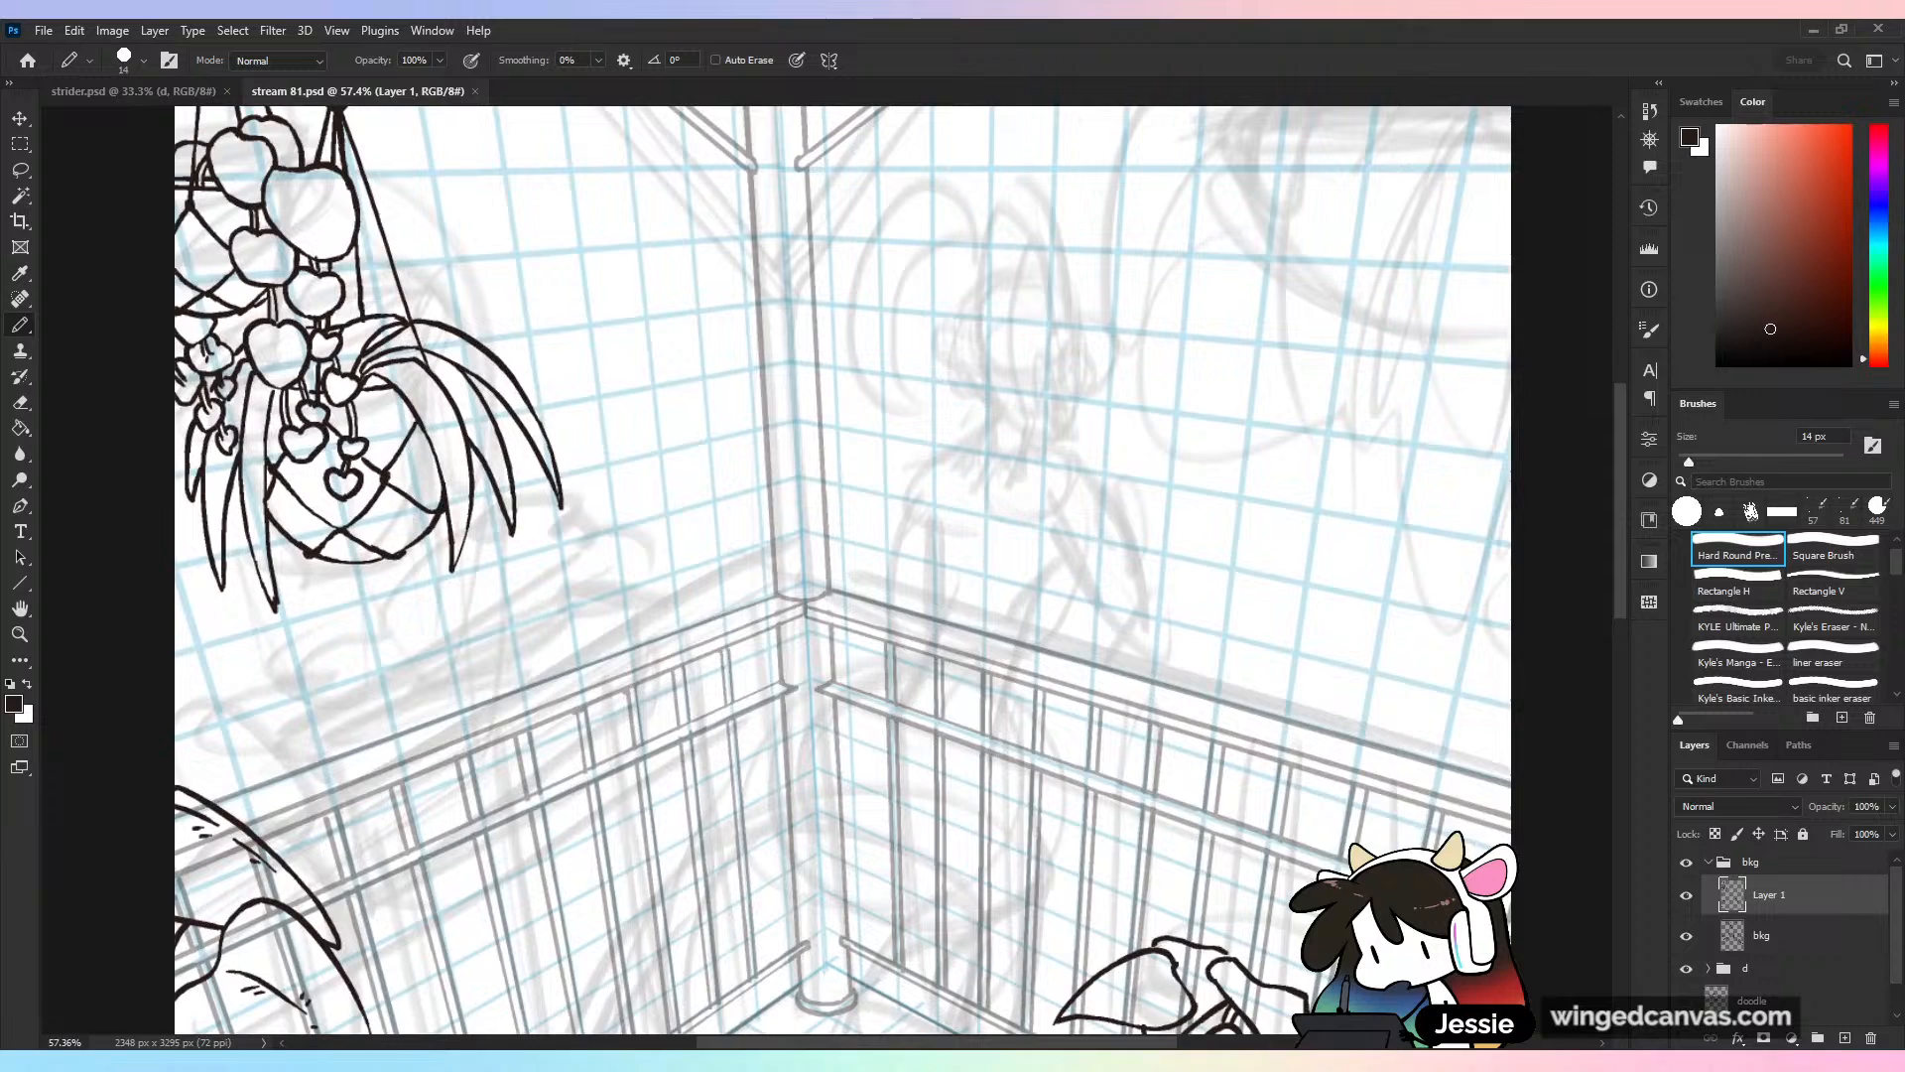
left_click_drag(826, 570, 888, 640)
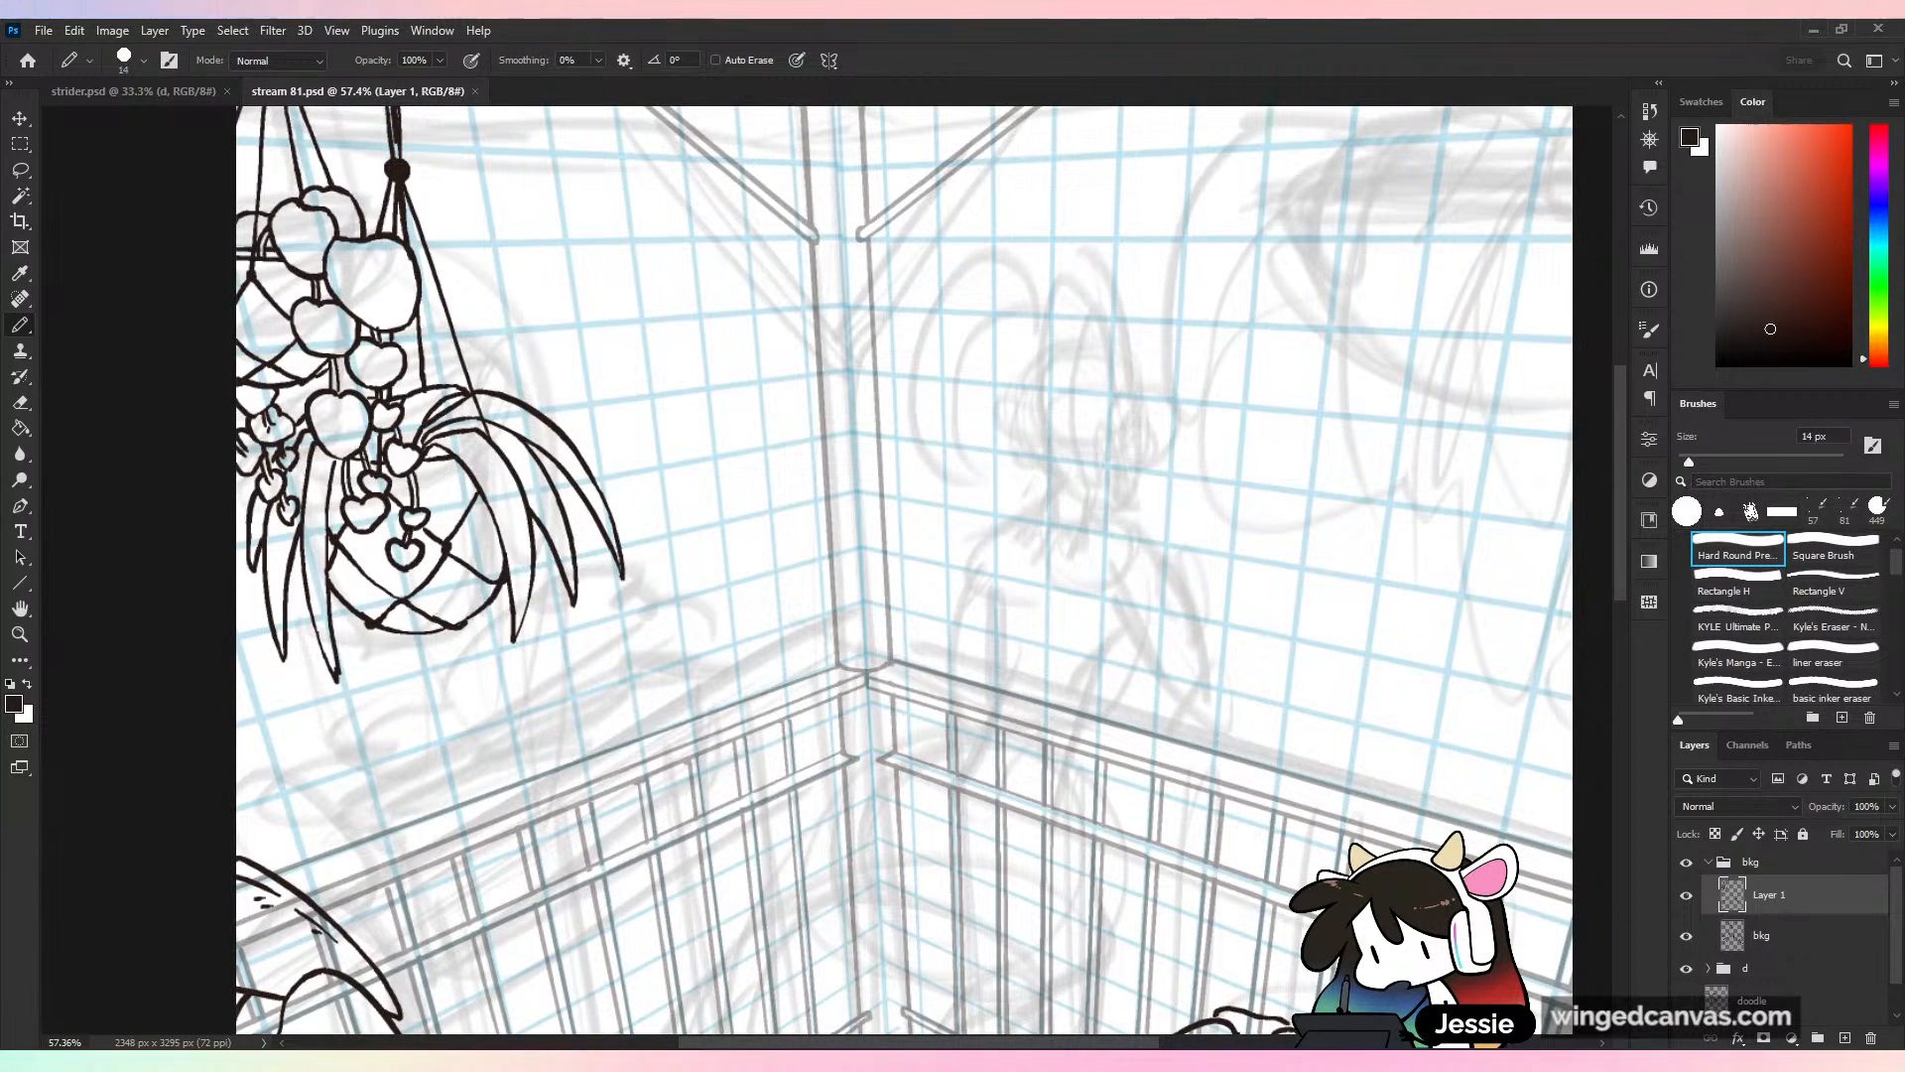
left_click_drag(888, 640, 666, 806)
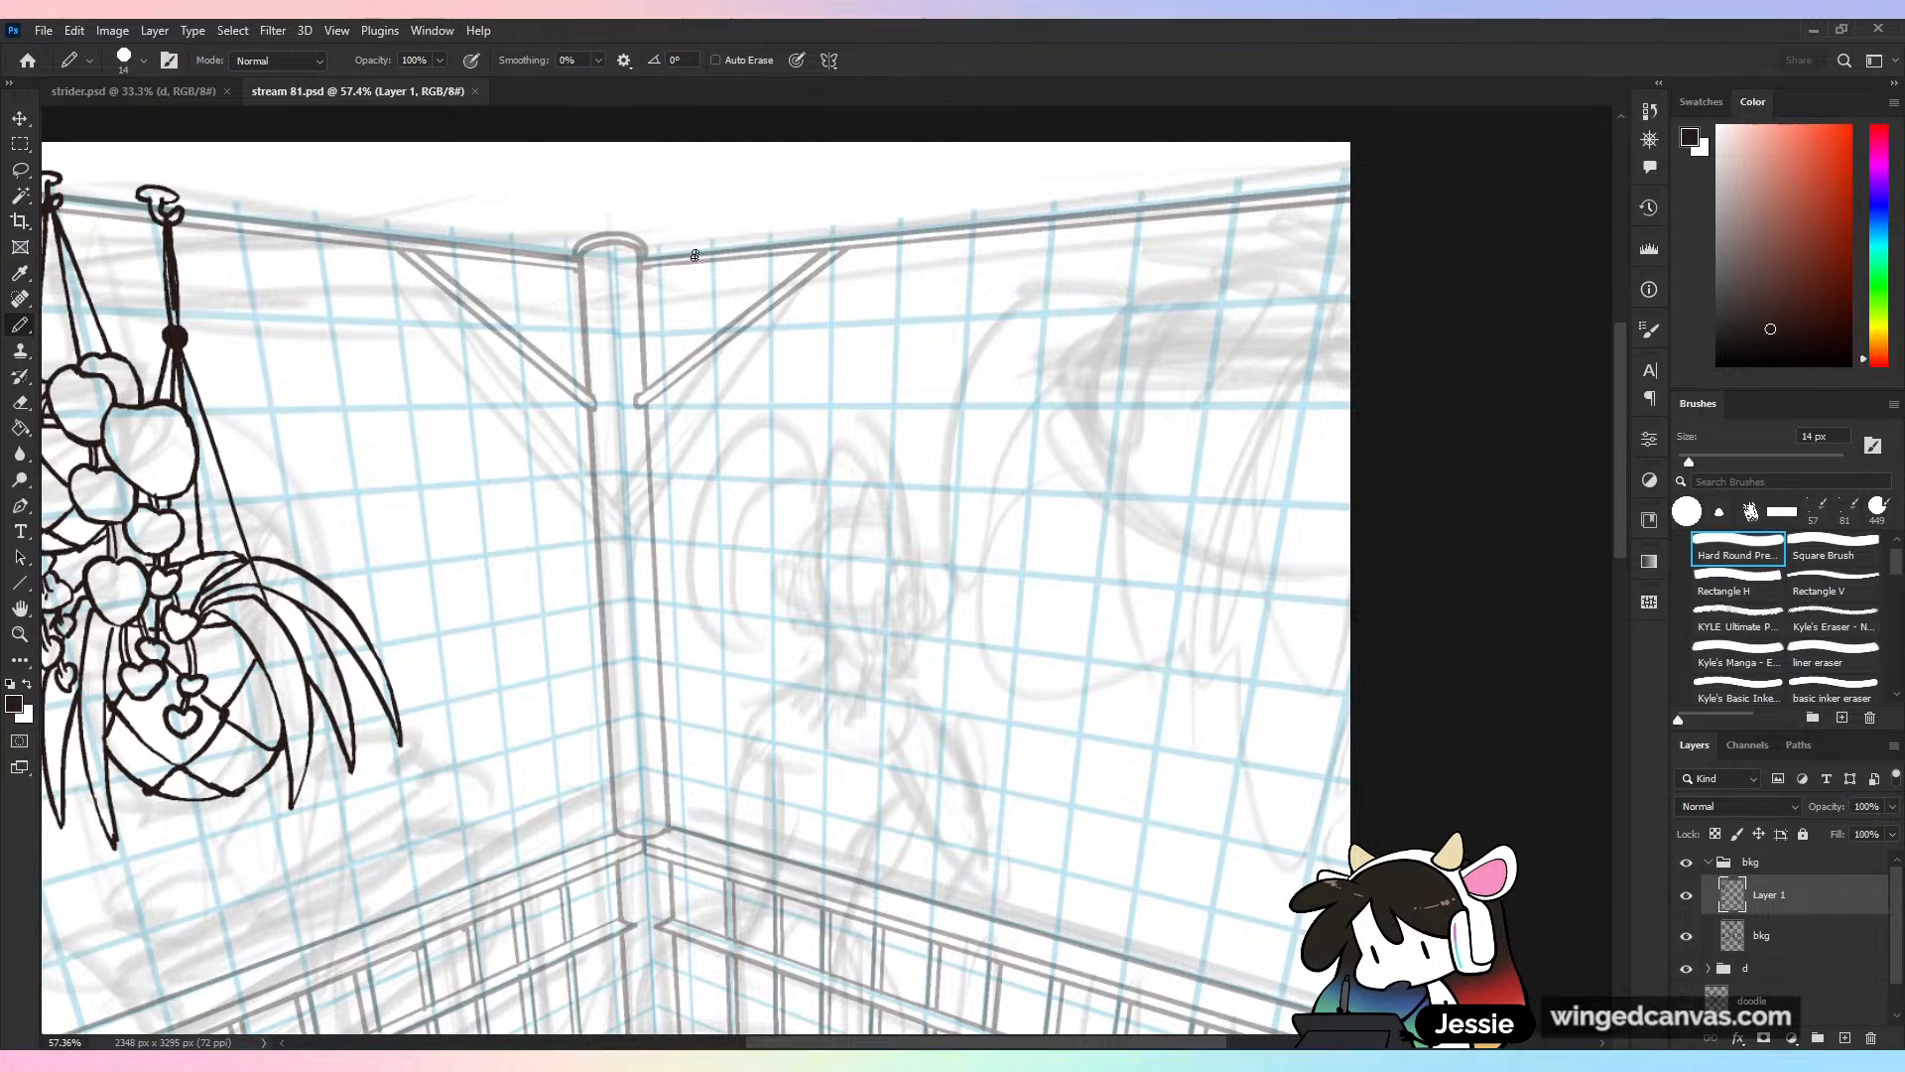
mouse_move(765, 369)
left_mouse_down()
mouse_move(875, 337)
mouse_move(840, 423)
mouse_move(864, 523)
mouse_move(970, 516)
left_mouse_up()
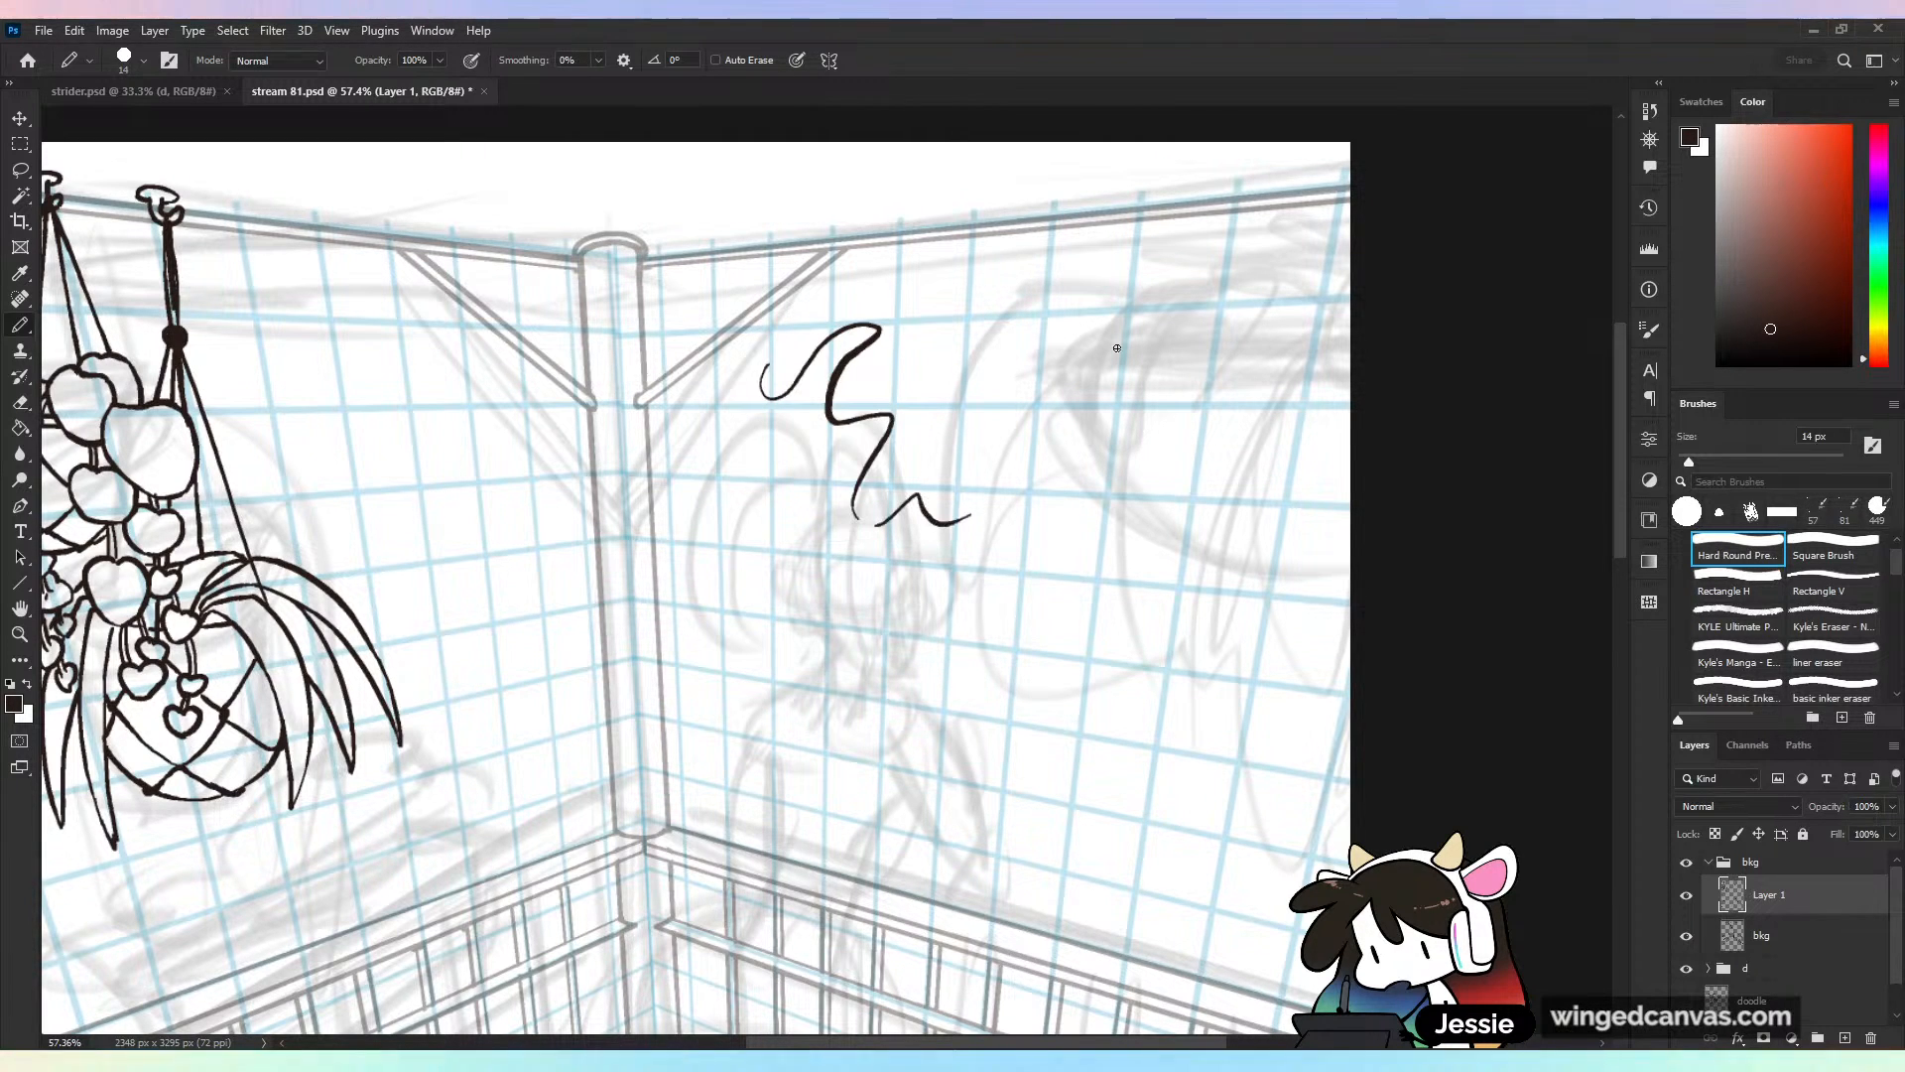
key("ctrl+z")
key("ctrl+z")
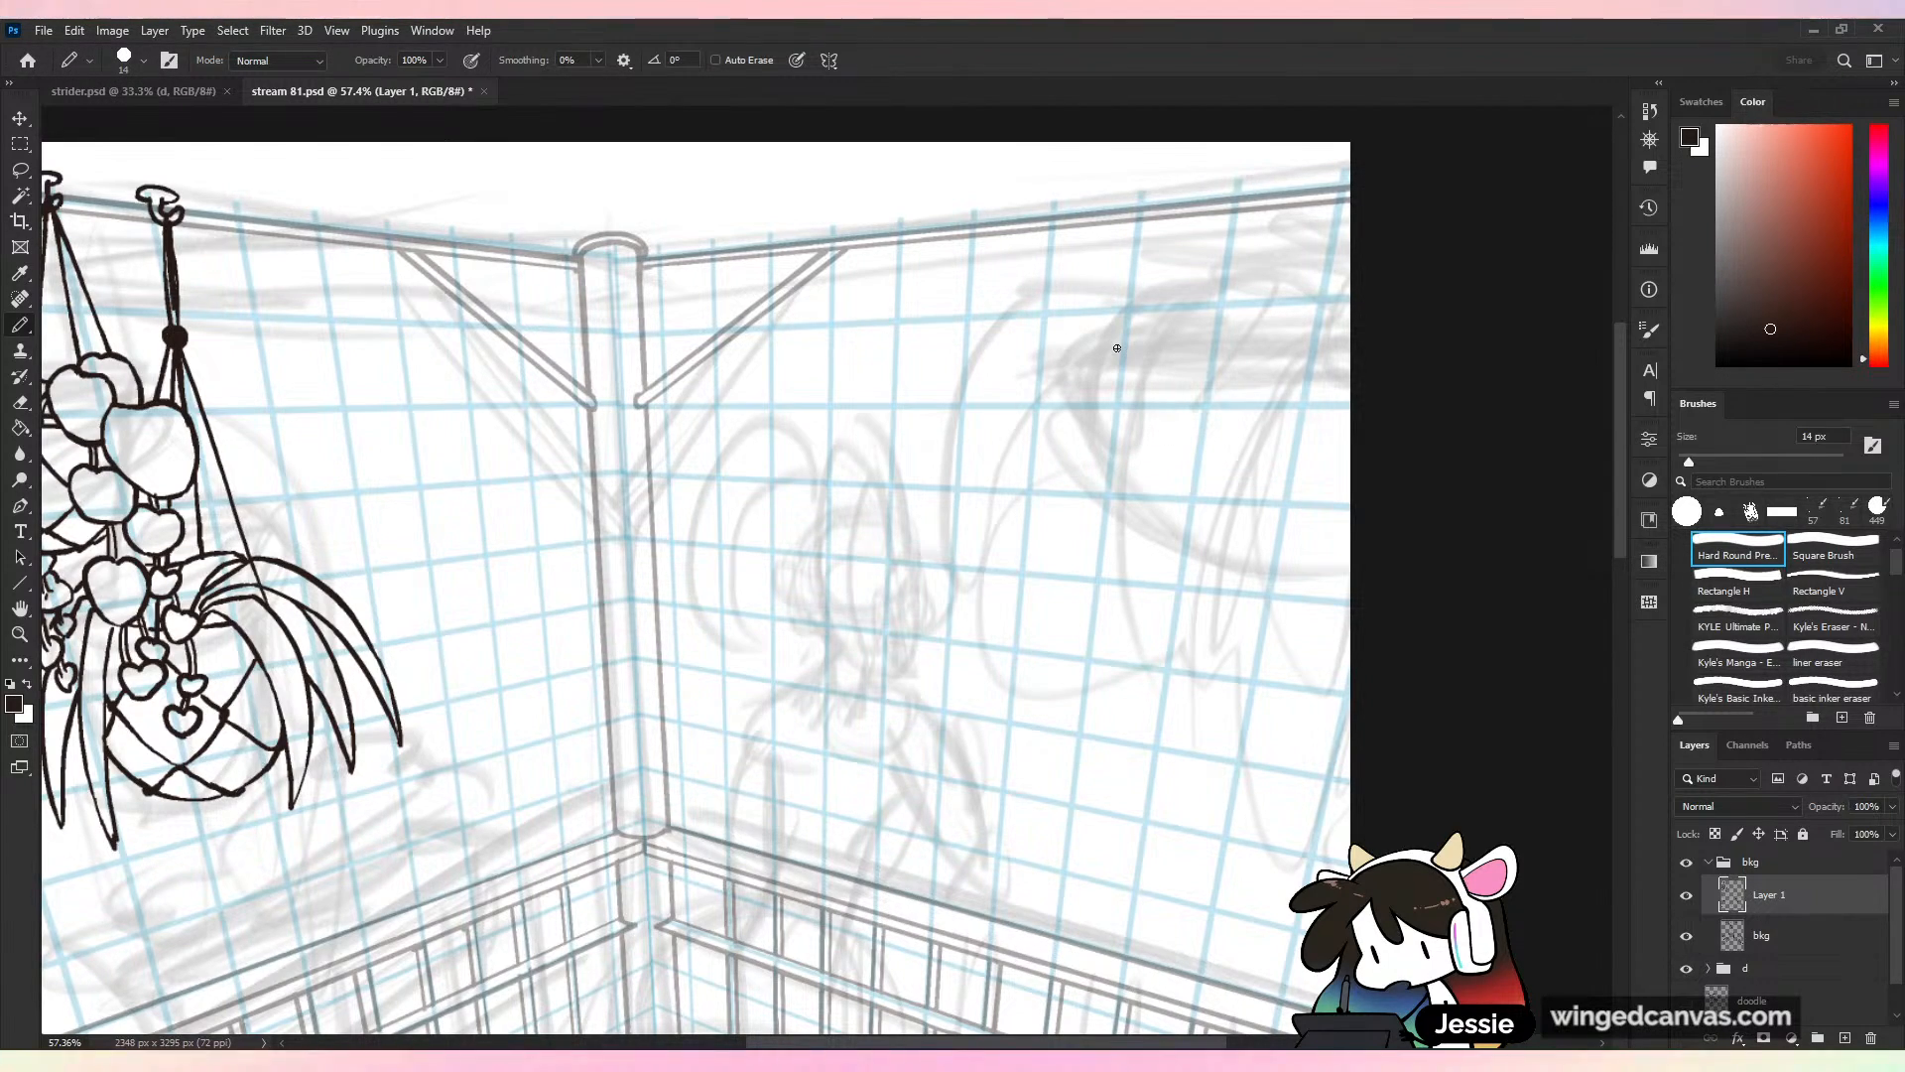
Thicken the spiky plant's hanging cord between the ceiling hook and the black knot
scroll(1118, 348, "up", 5)
mouse_move(303, 304)
left_mouse_down()
mouse_move(313, 362)
mouse_move(308, 317)
left_mouse_up()
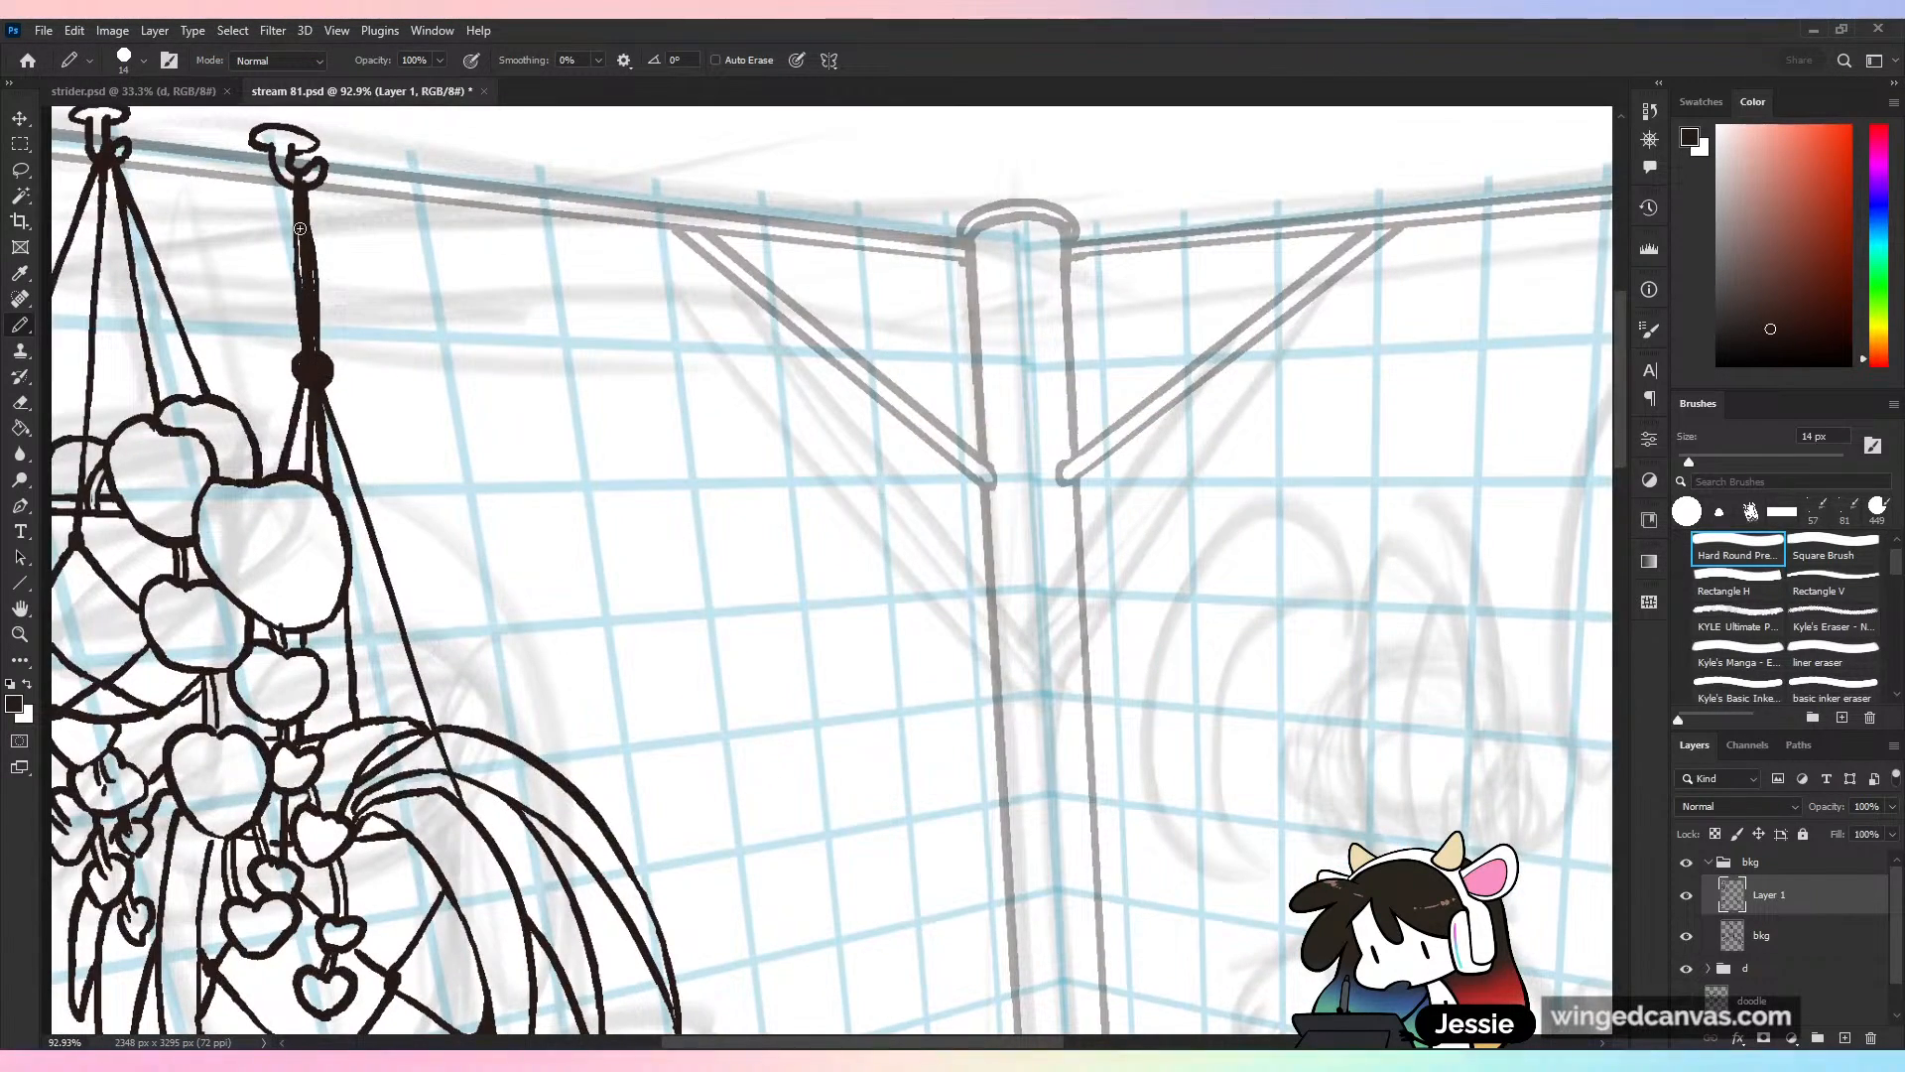
scroll(300, 229, "down", 5)
scroll(300, 229, "up", 4)
left_click_drag(629, 335, 639, 464)
left_click_drag(647, 346, 644, 426)
scroll(1014, 664, "down", 3)
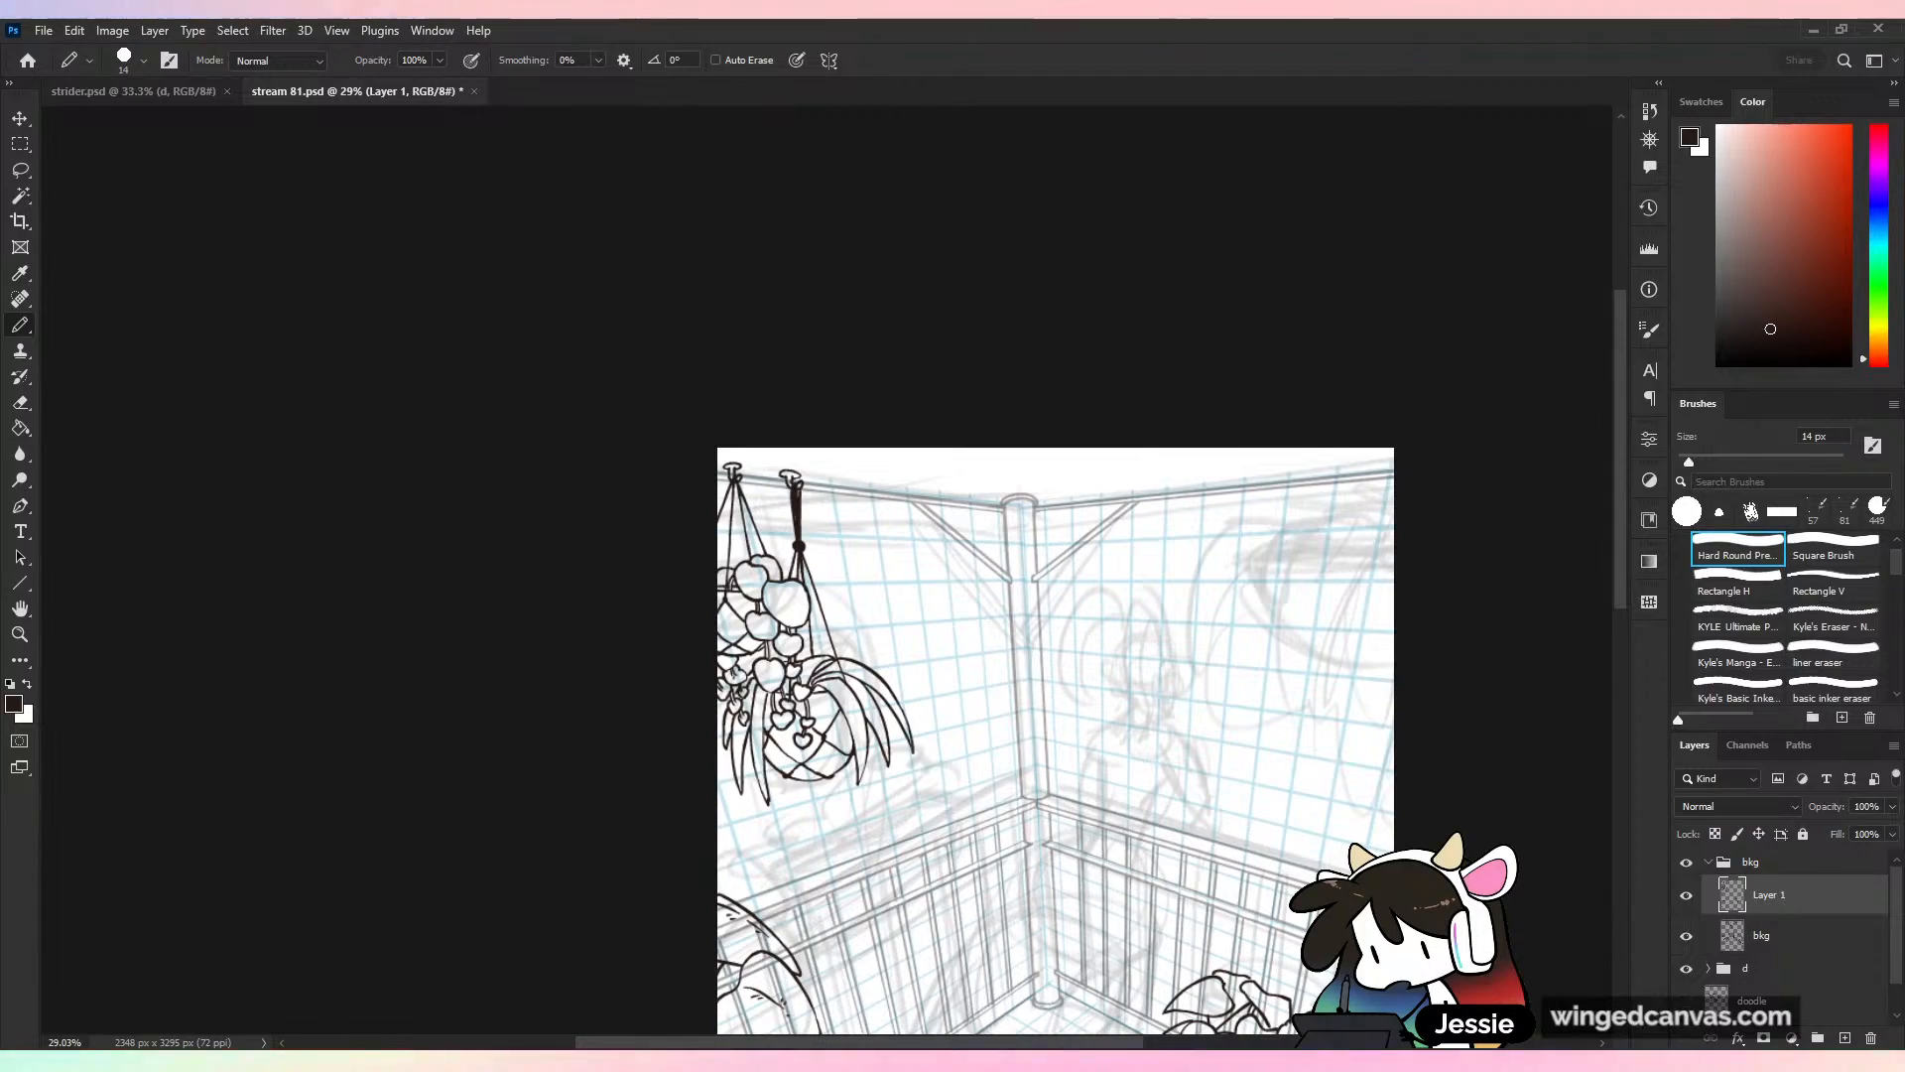
Reinforce the outlines of the spiky plant's drooping leaves on both sides of the hanging pot
scroll(1015, 496, "up", 4)
left_click_drag(1014, 585, 724, 162)
scroll(457, 316, "up", 2)
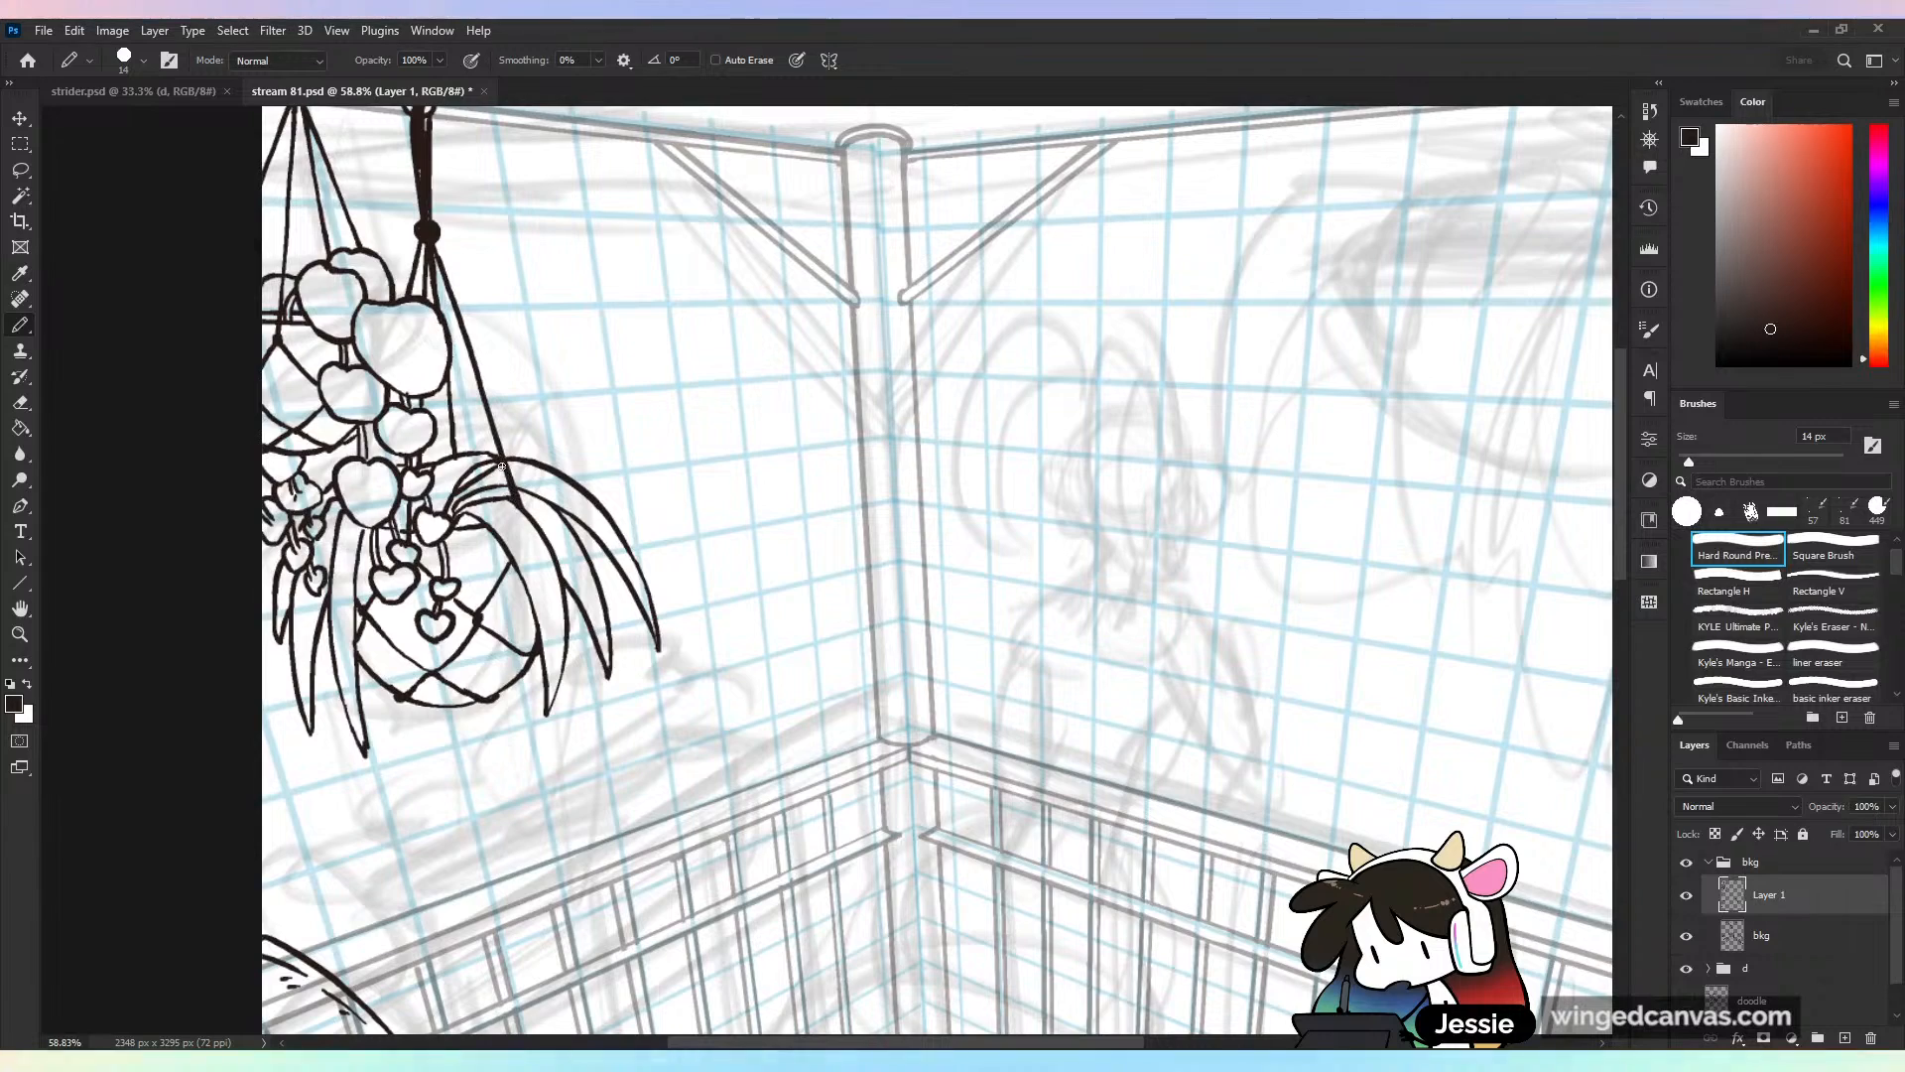
scroll(502, 465, "down", 3)
scroll(502, 466, "up", 2)
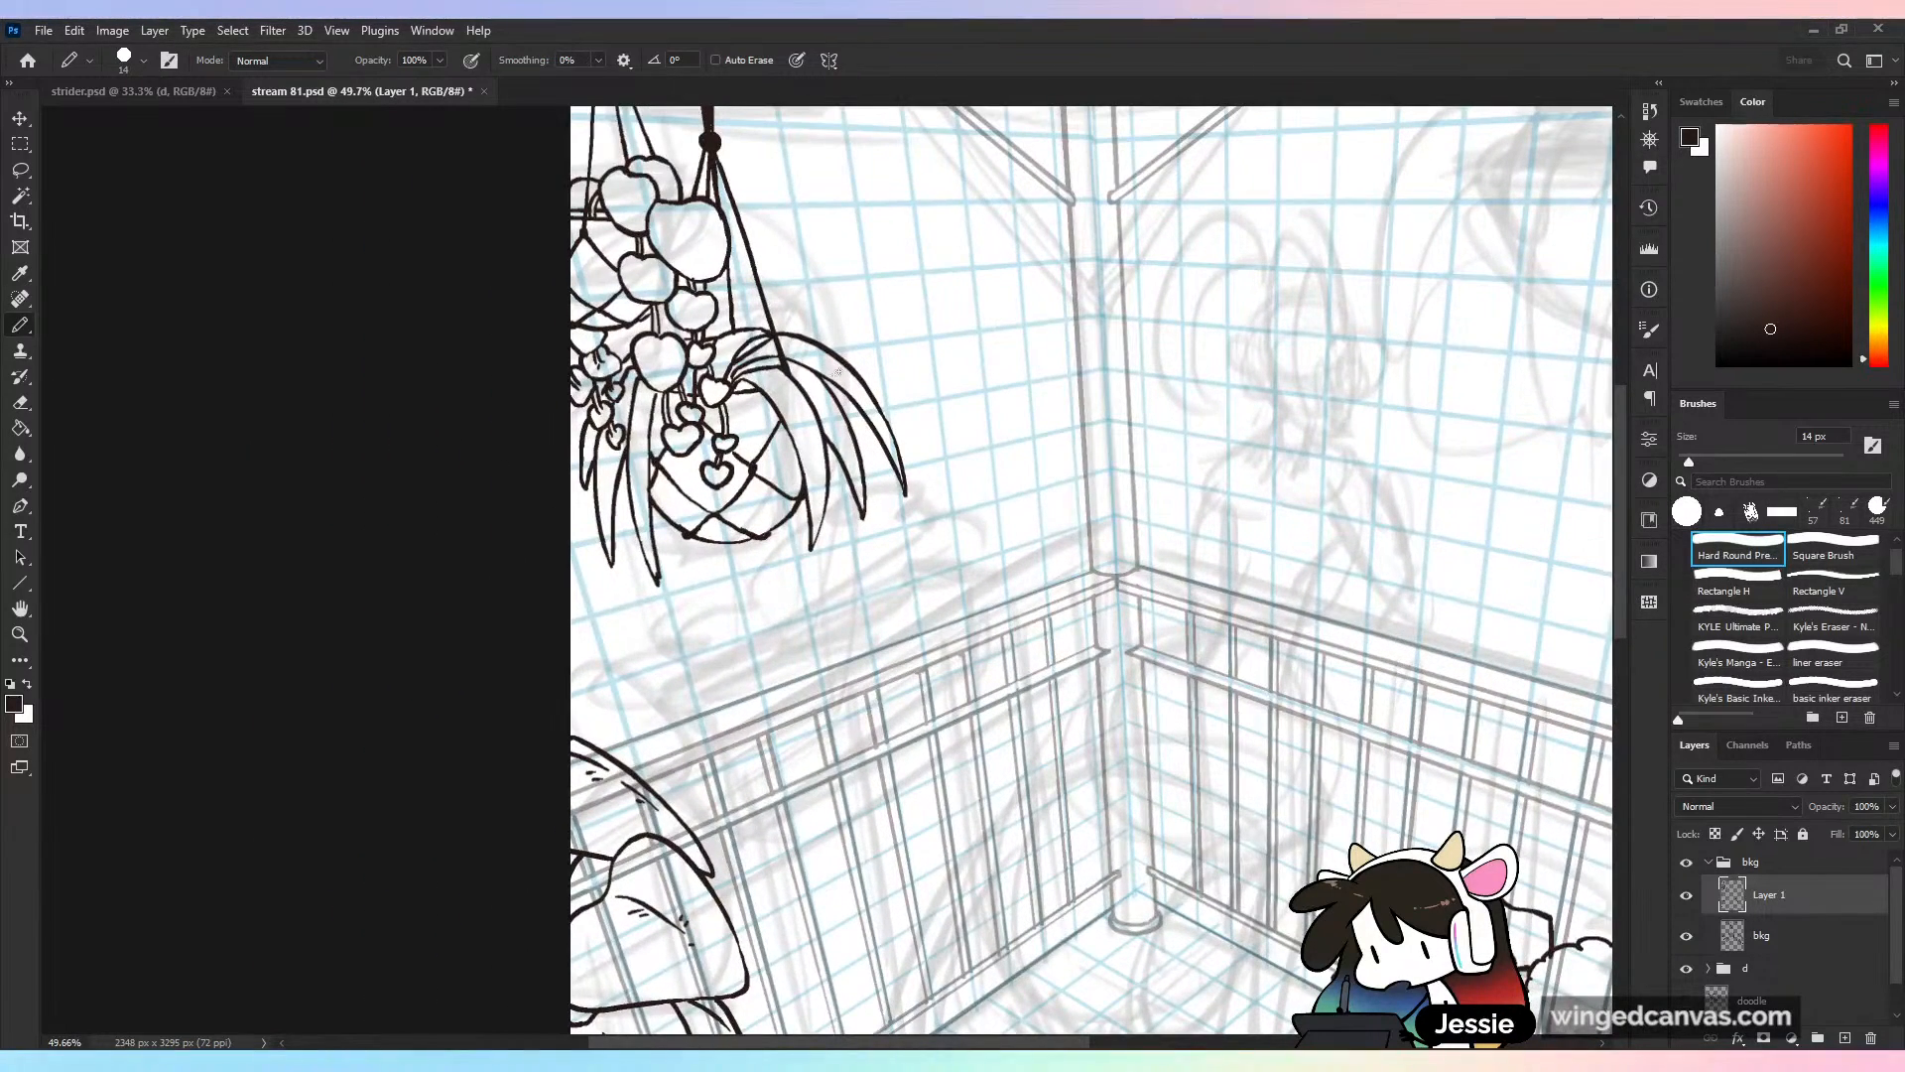
left_click_drag(830, 448, 822, 501)
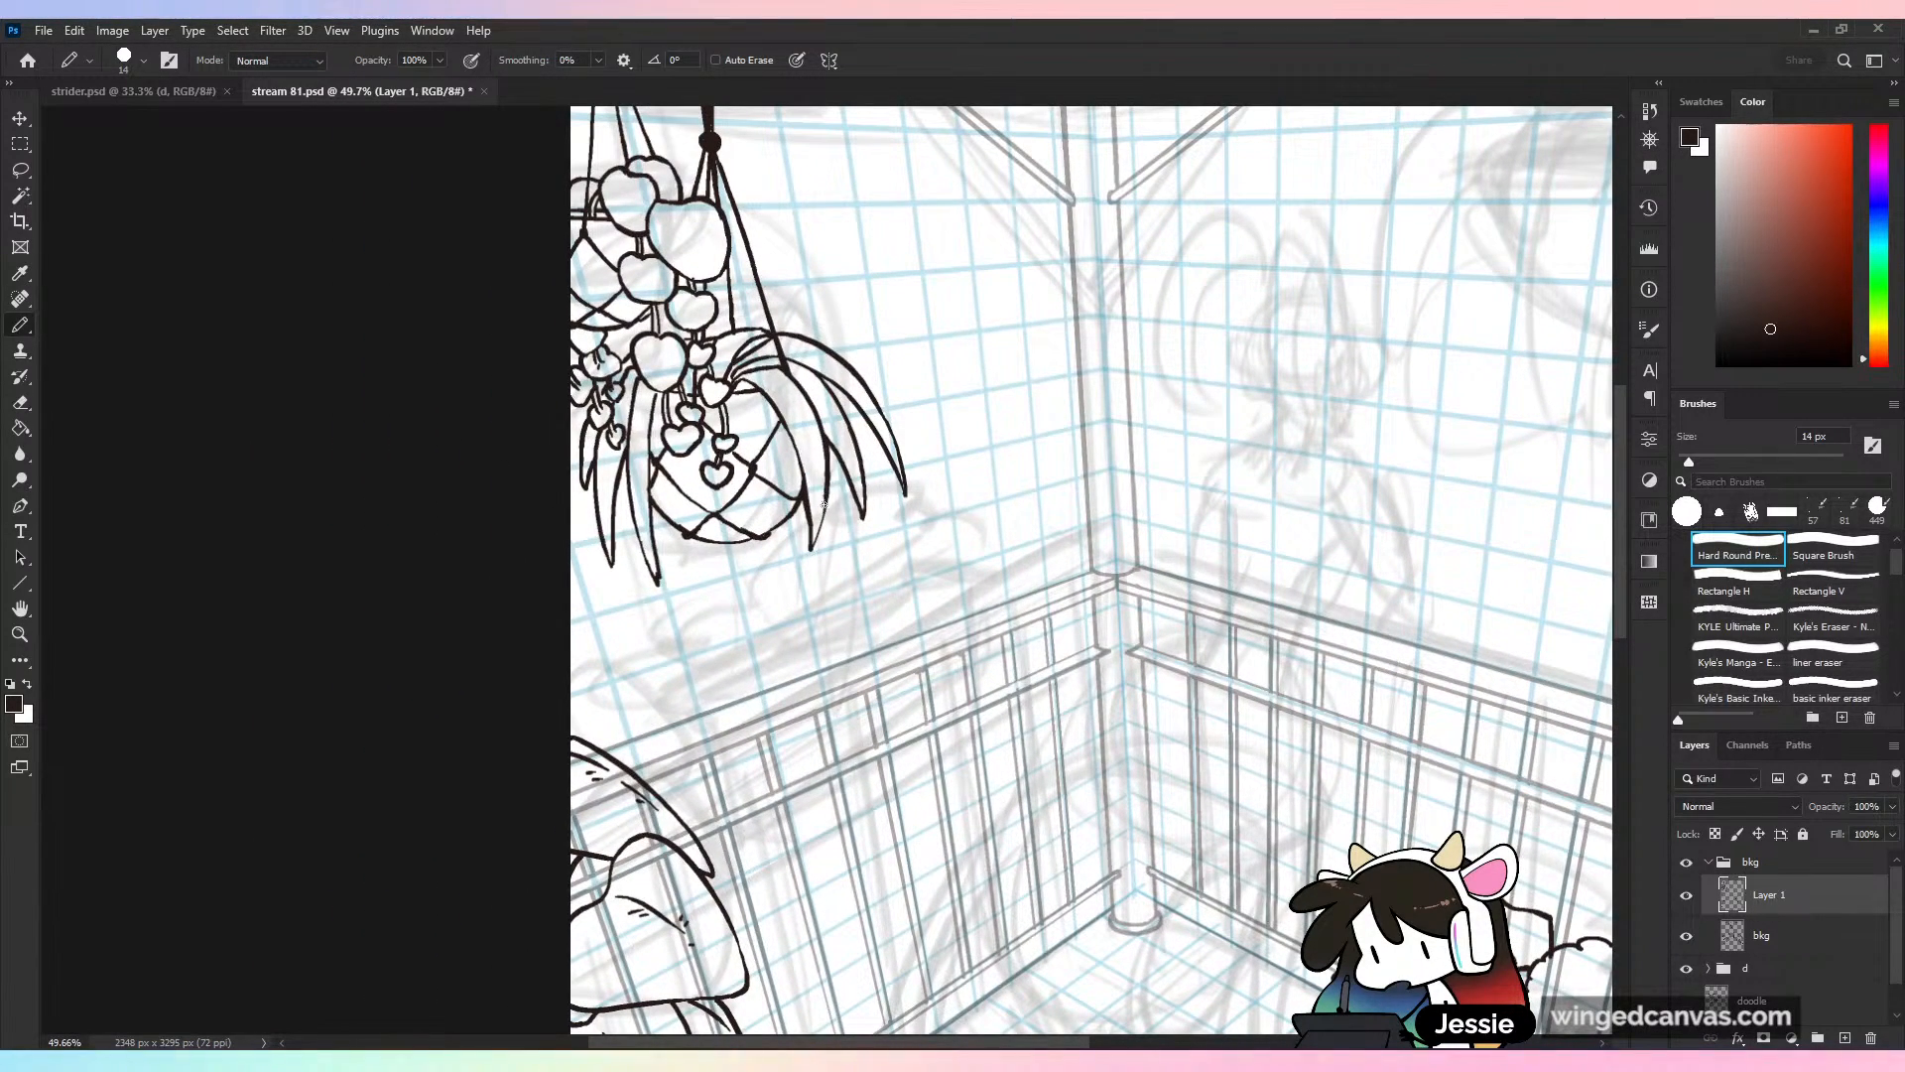
mouse_move(631, 452)
left_mouse_down()
mouse_move(622, 524)
mouse_move(656, 575)
left_mouse_up()
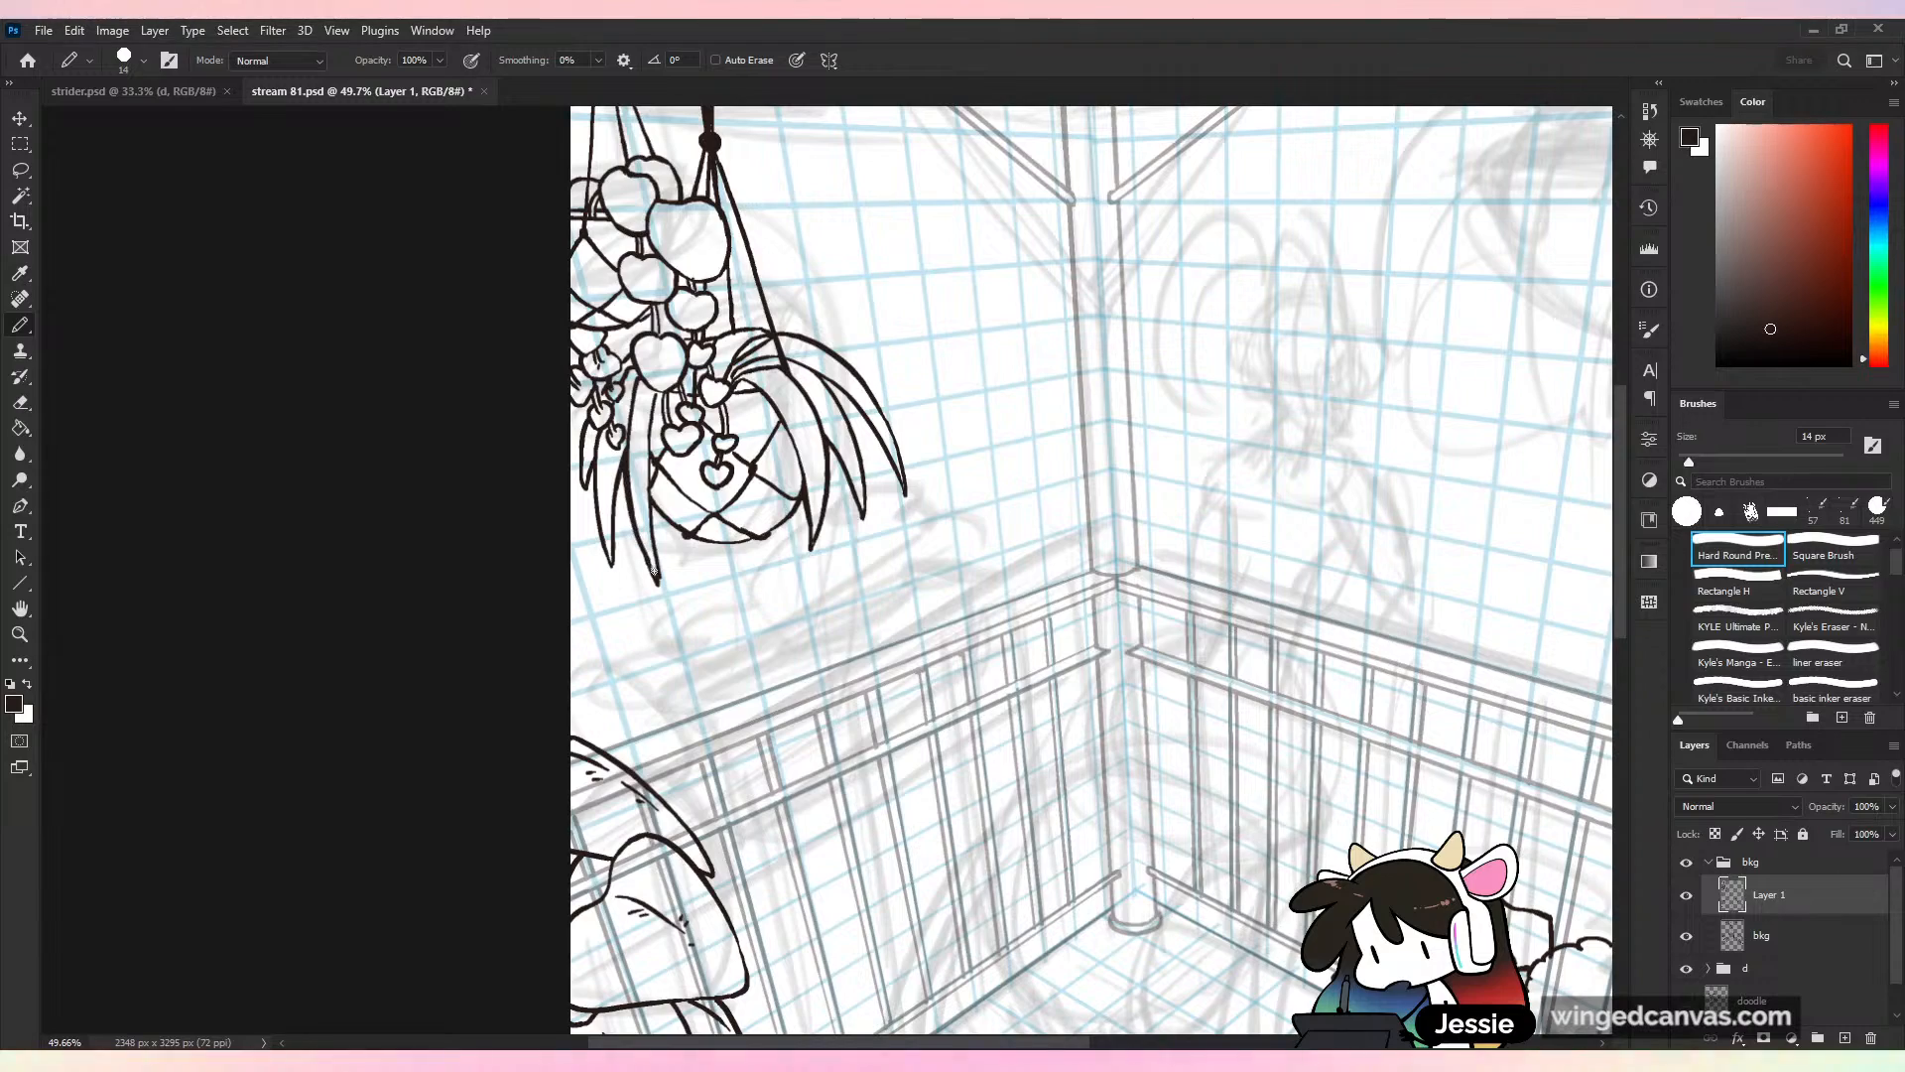
left_click_drag(652, 502, 657, 576)
scroll(686, 340, "down", 3)
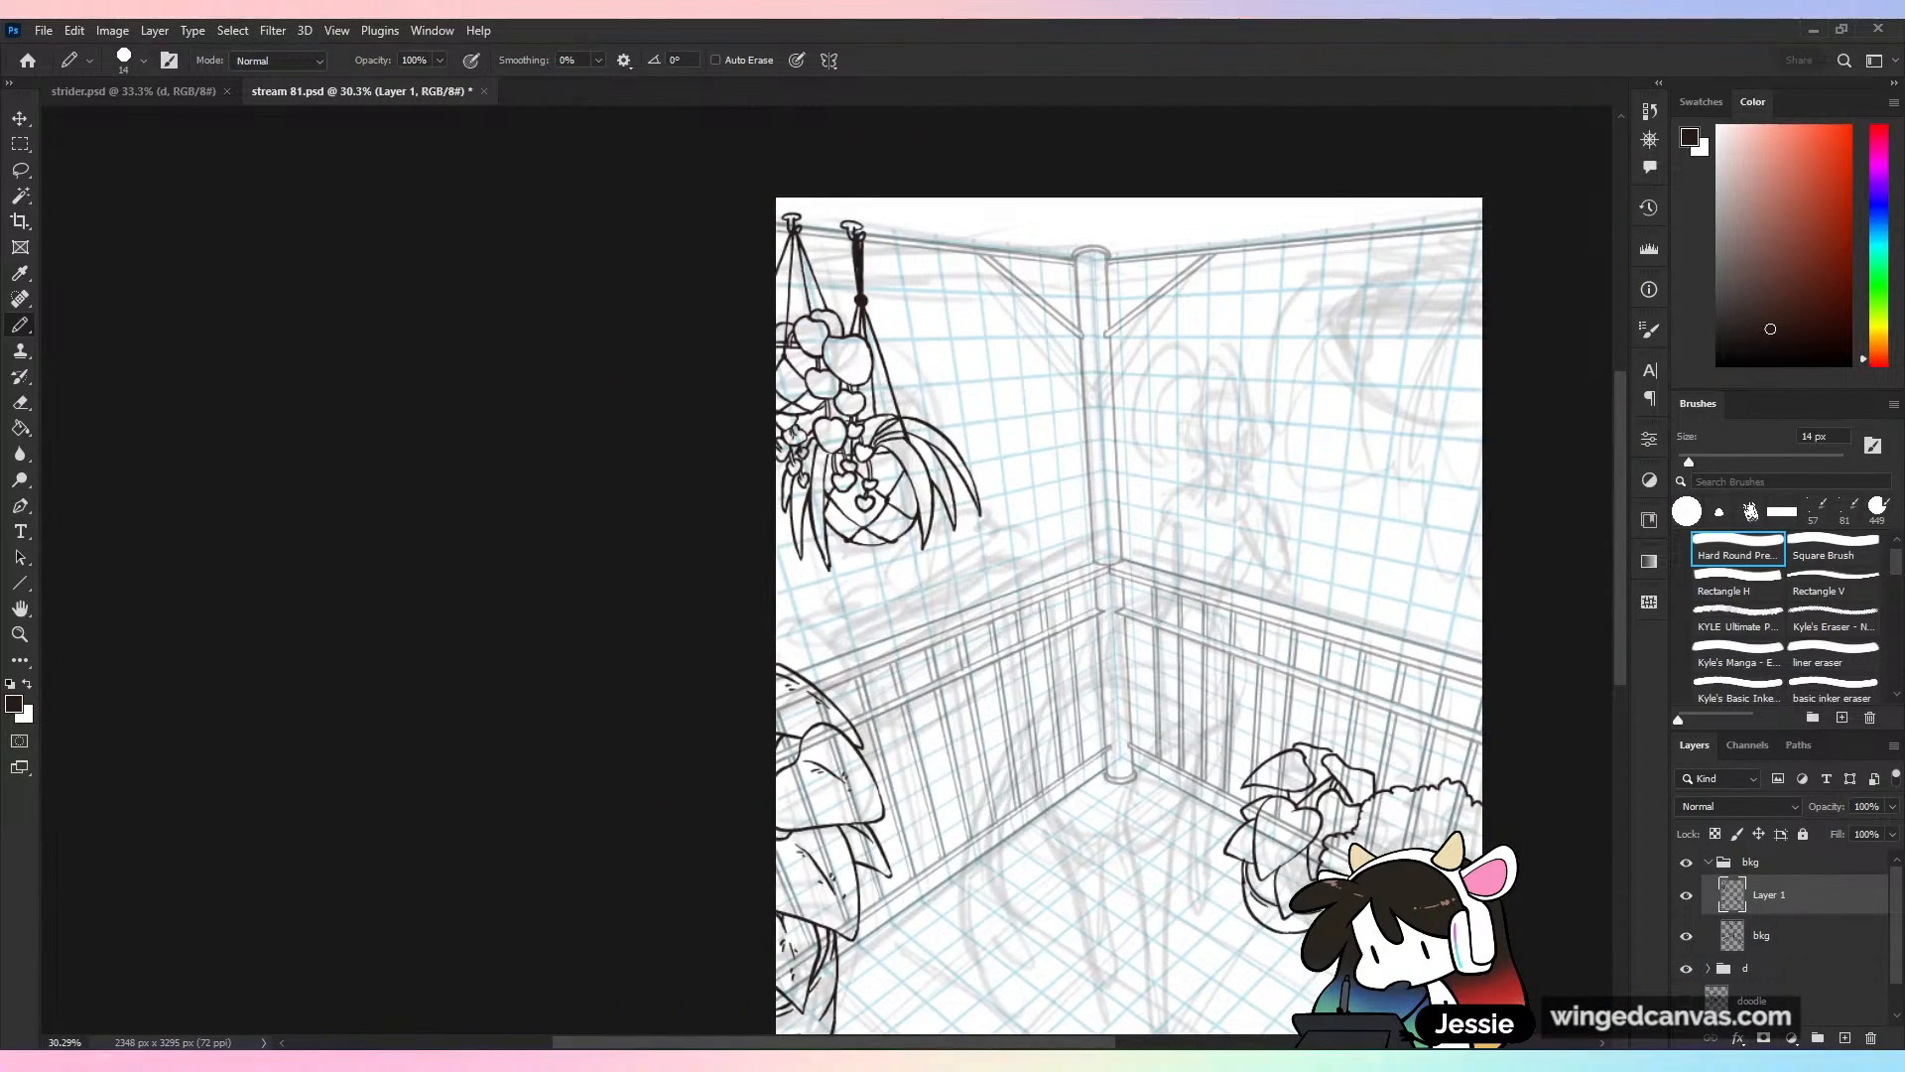
Examine the line art of the potted plants standing along both railings
left_click_drag(1091, 535, 845, 270)
scroll(939, 526, "up", 1)
scroll(820, 517, "up", 2)
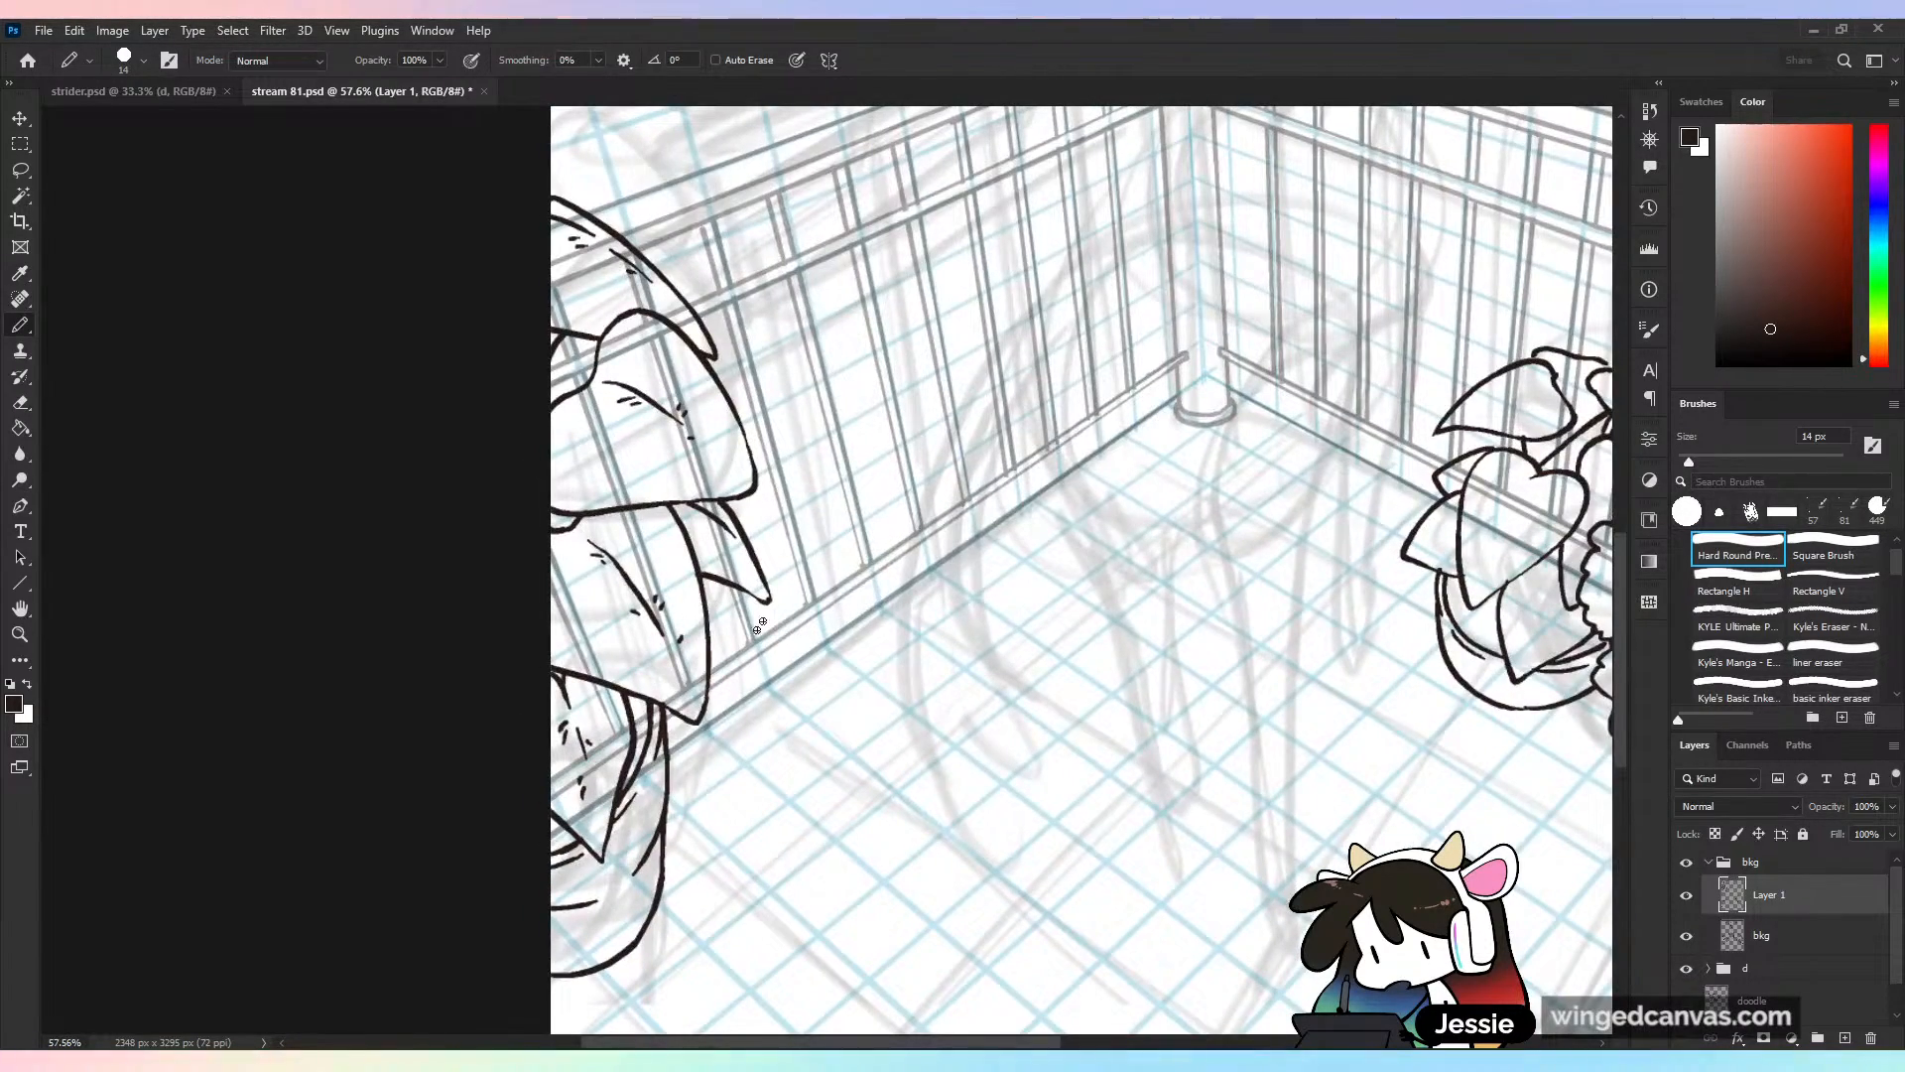
scroll(820, 517, "up", 3)
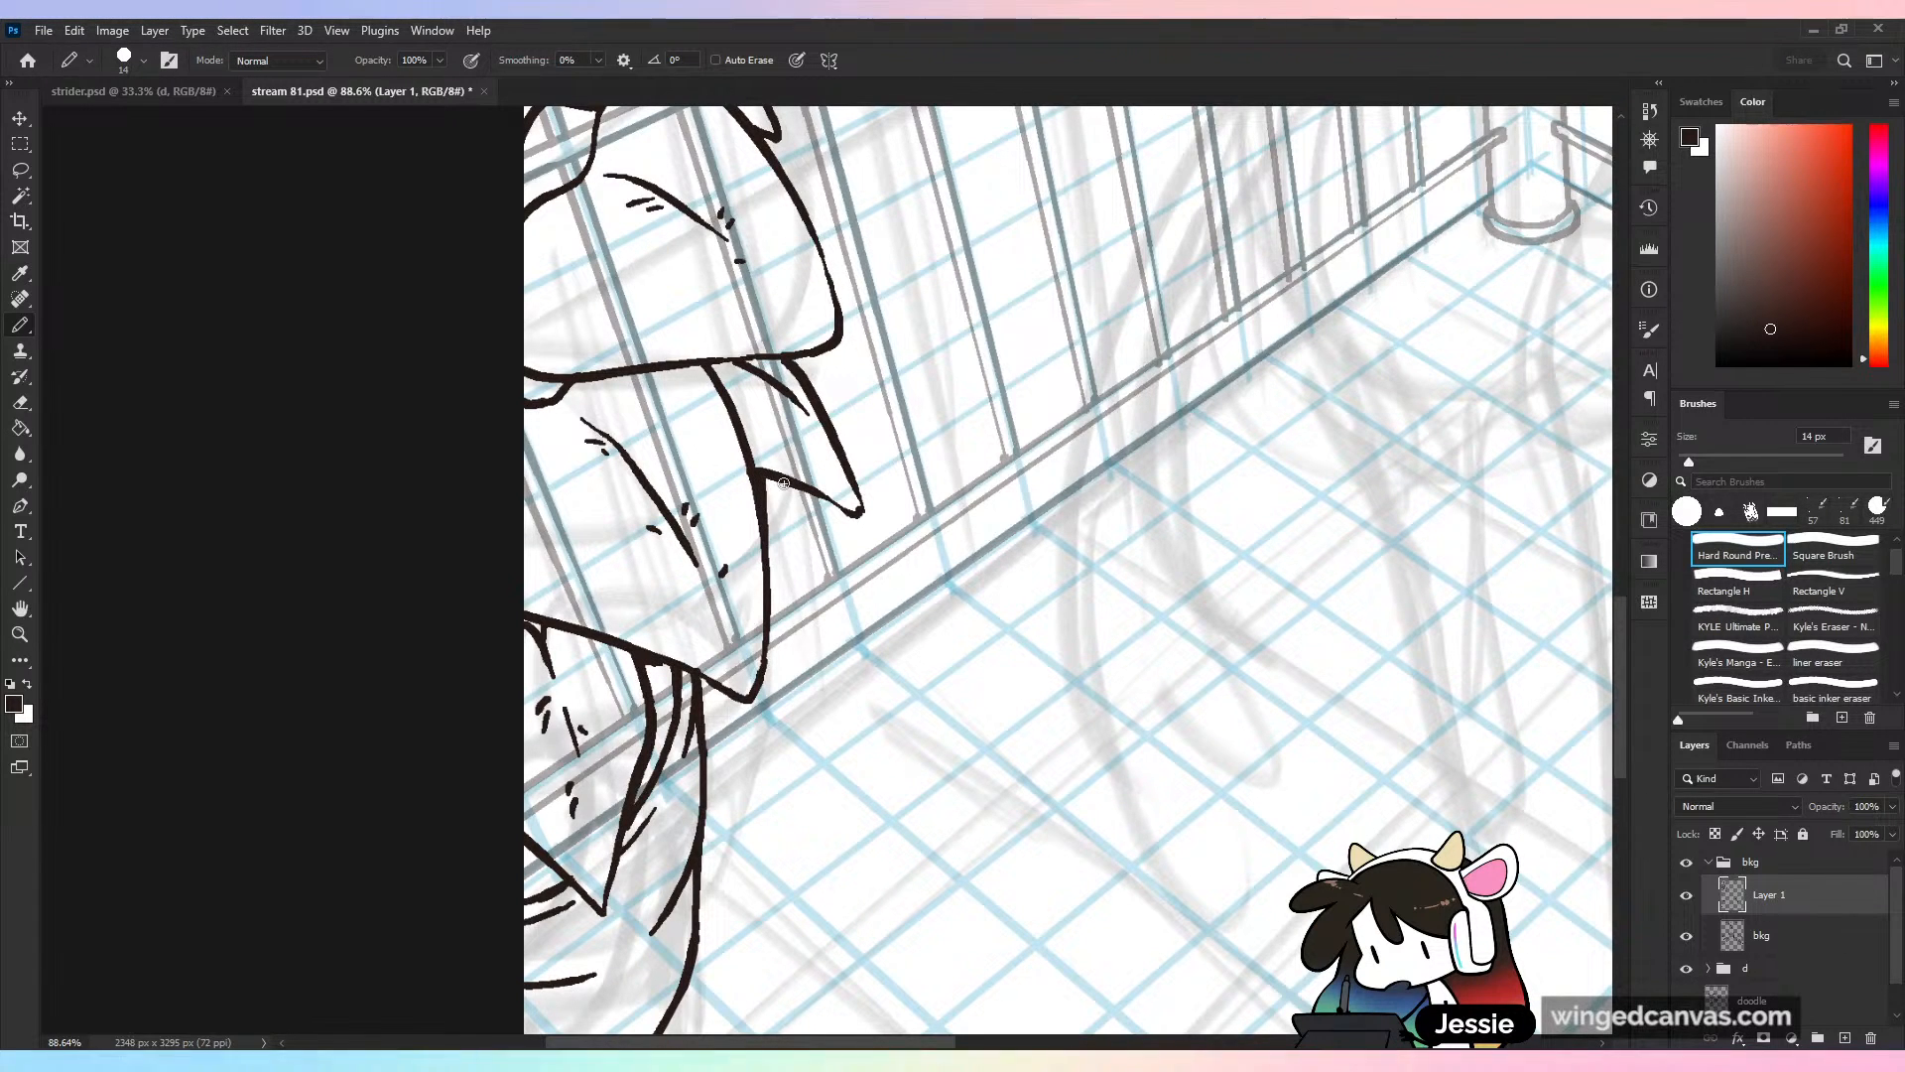
scroll(823, 496, "down", 3)
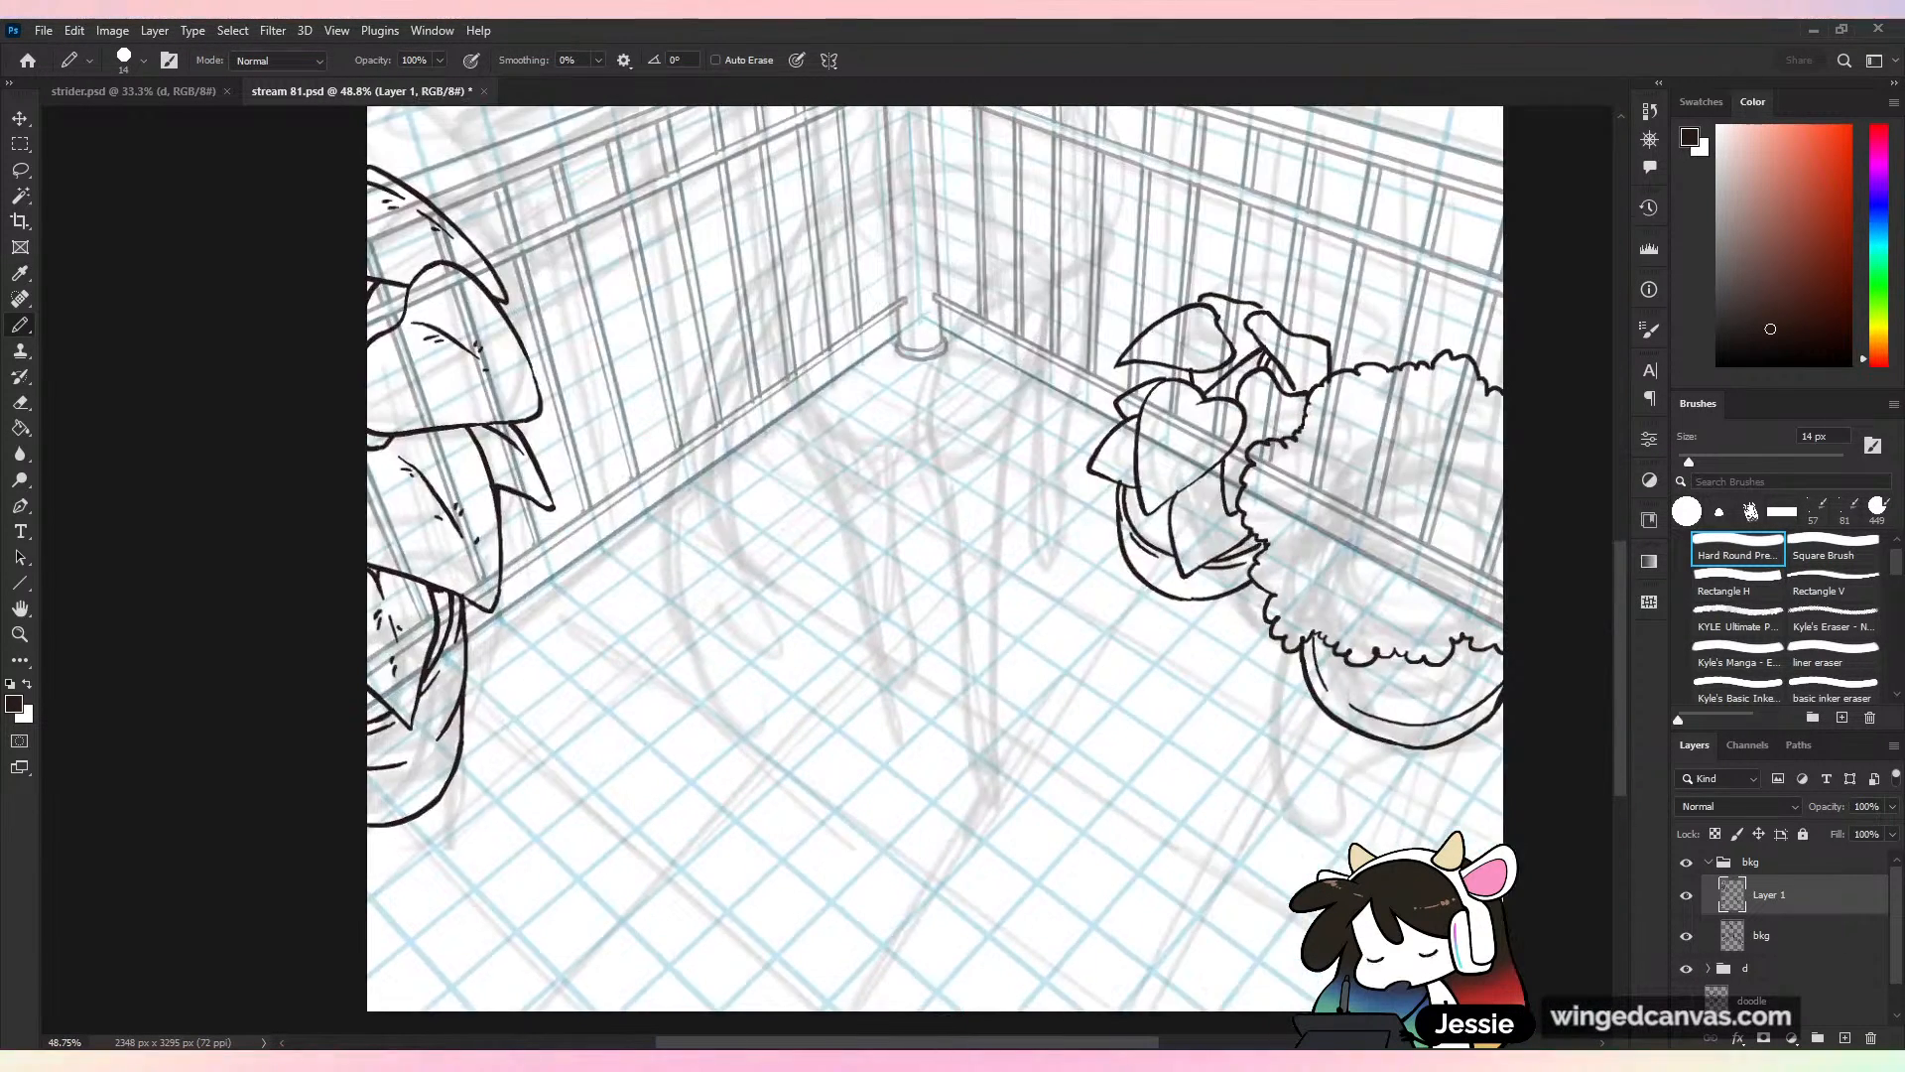
left_click_drag(1429, 602, 1104, 661)
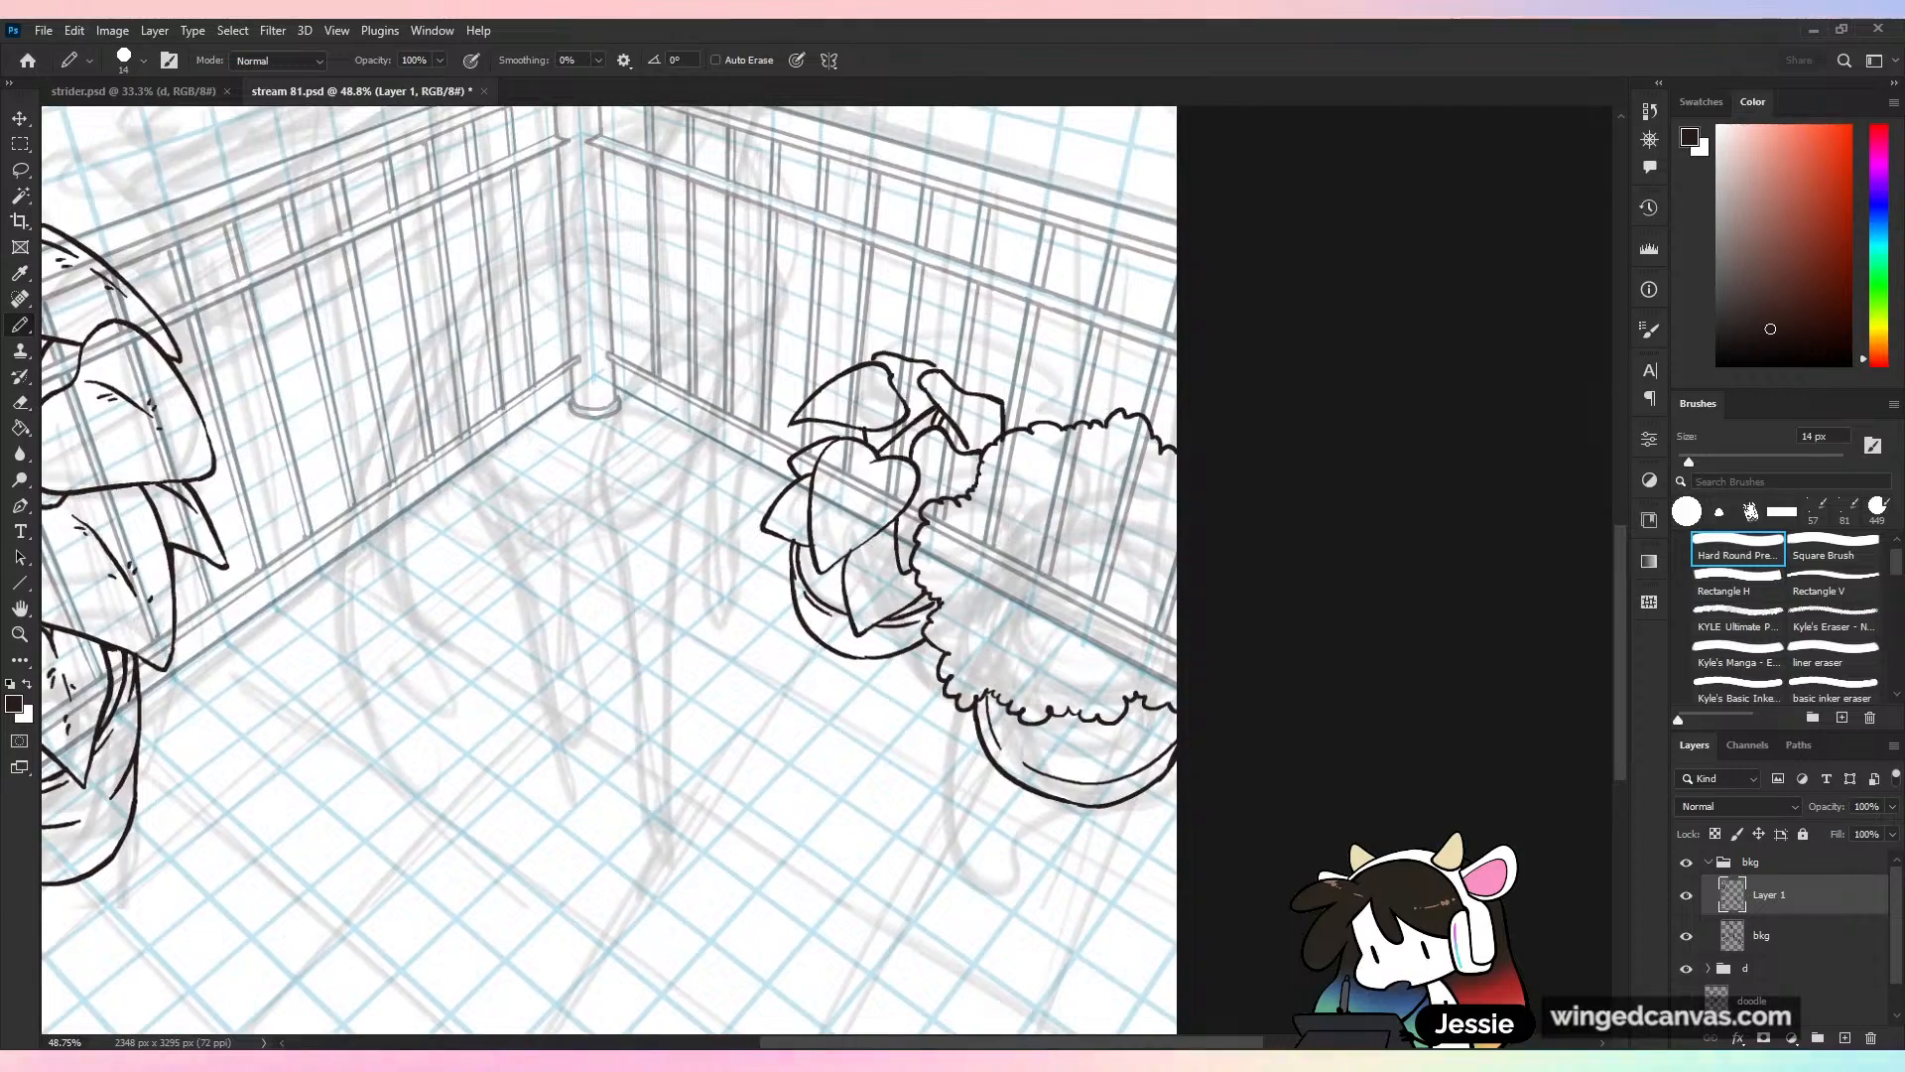
scroll(1104, 661, "up", 2)
scroll(1126, 680, "down", 1)
scroll(1142, 674, "down", 2)
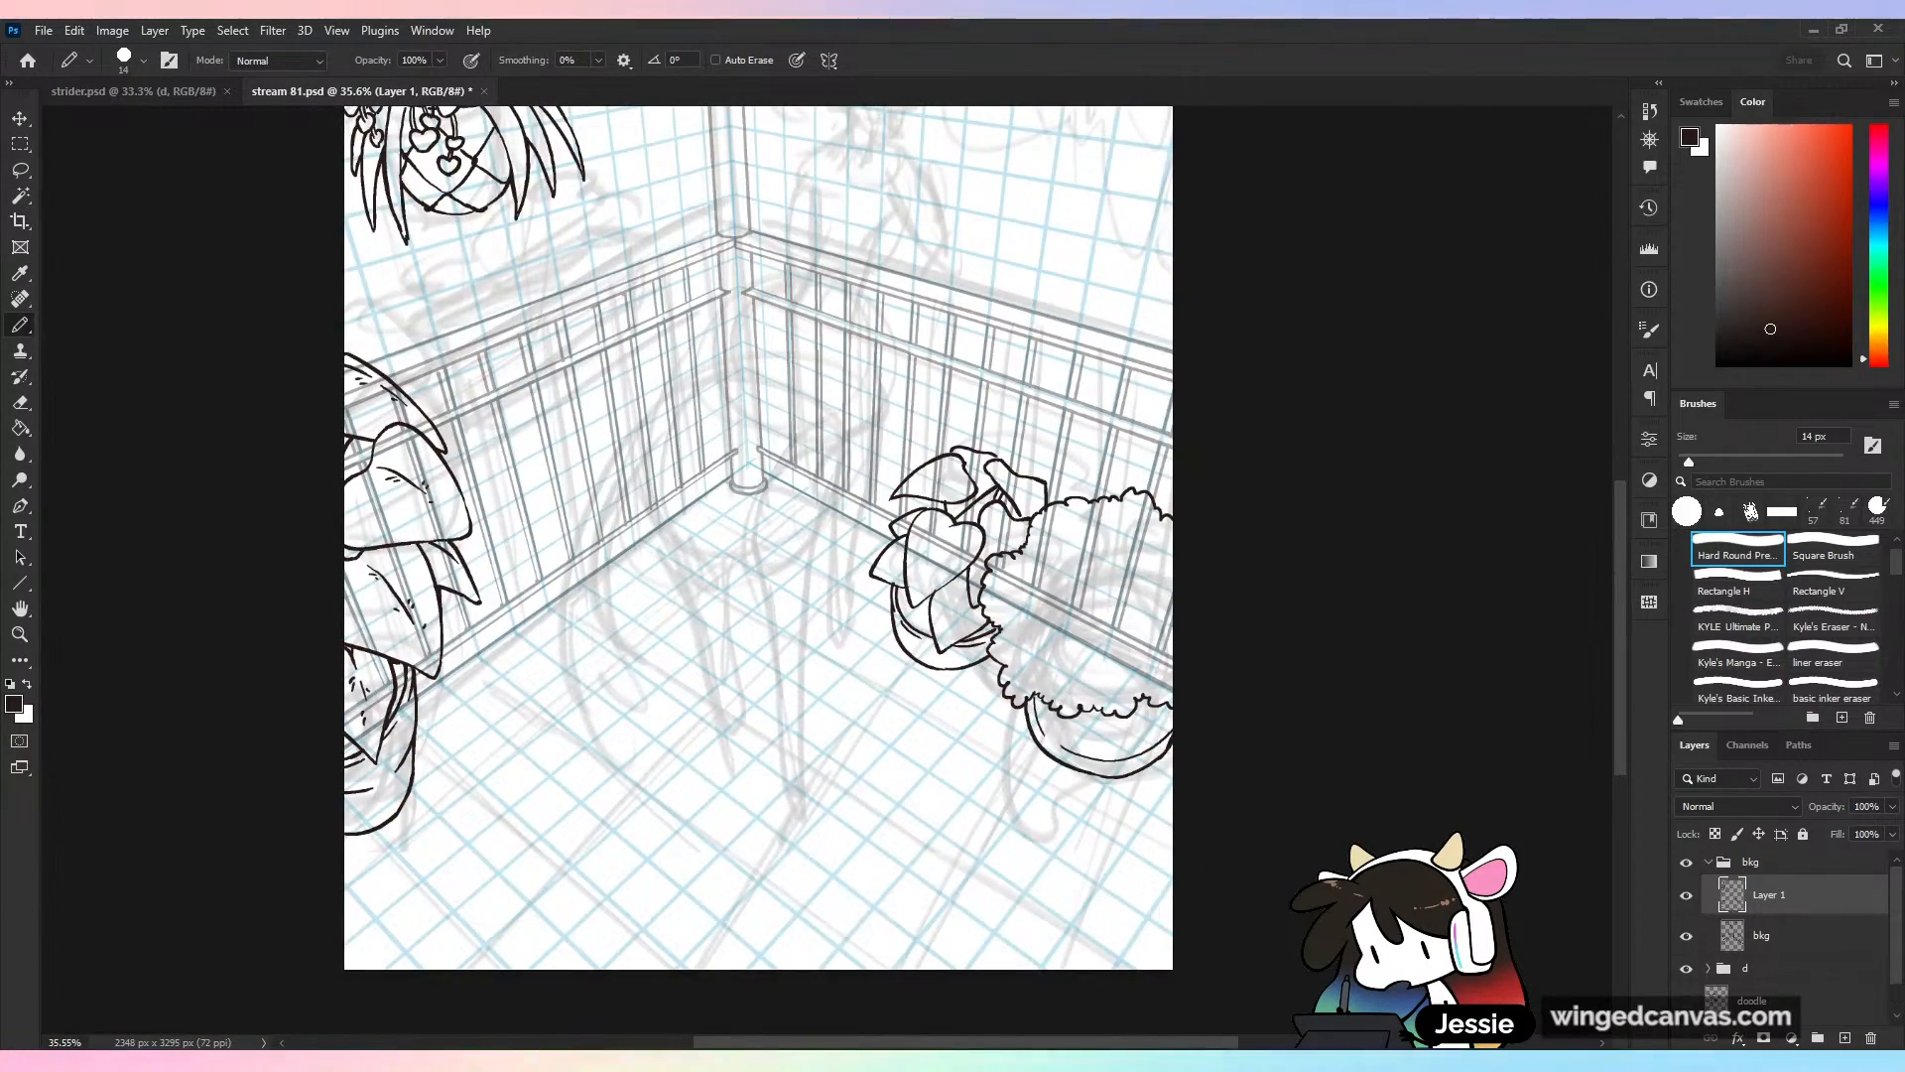
Draw short scalloped lines inside the bushy potted plant to suggest leaf clusters, and save the drawing
scroll(1156, 655, "up", 3)
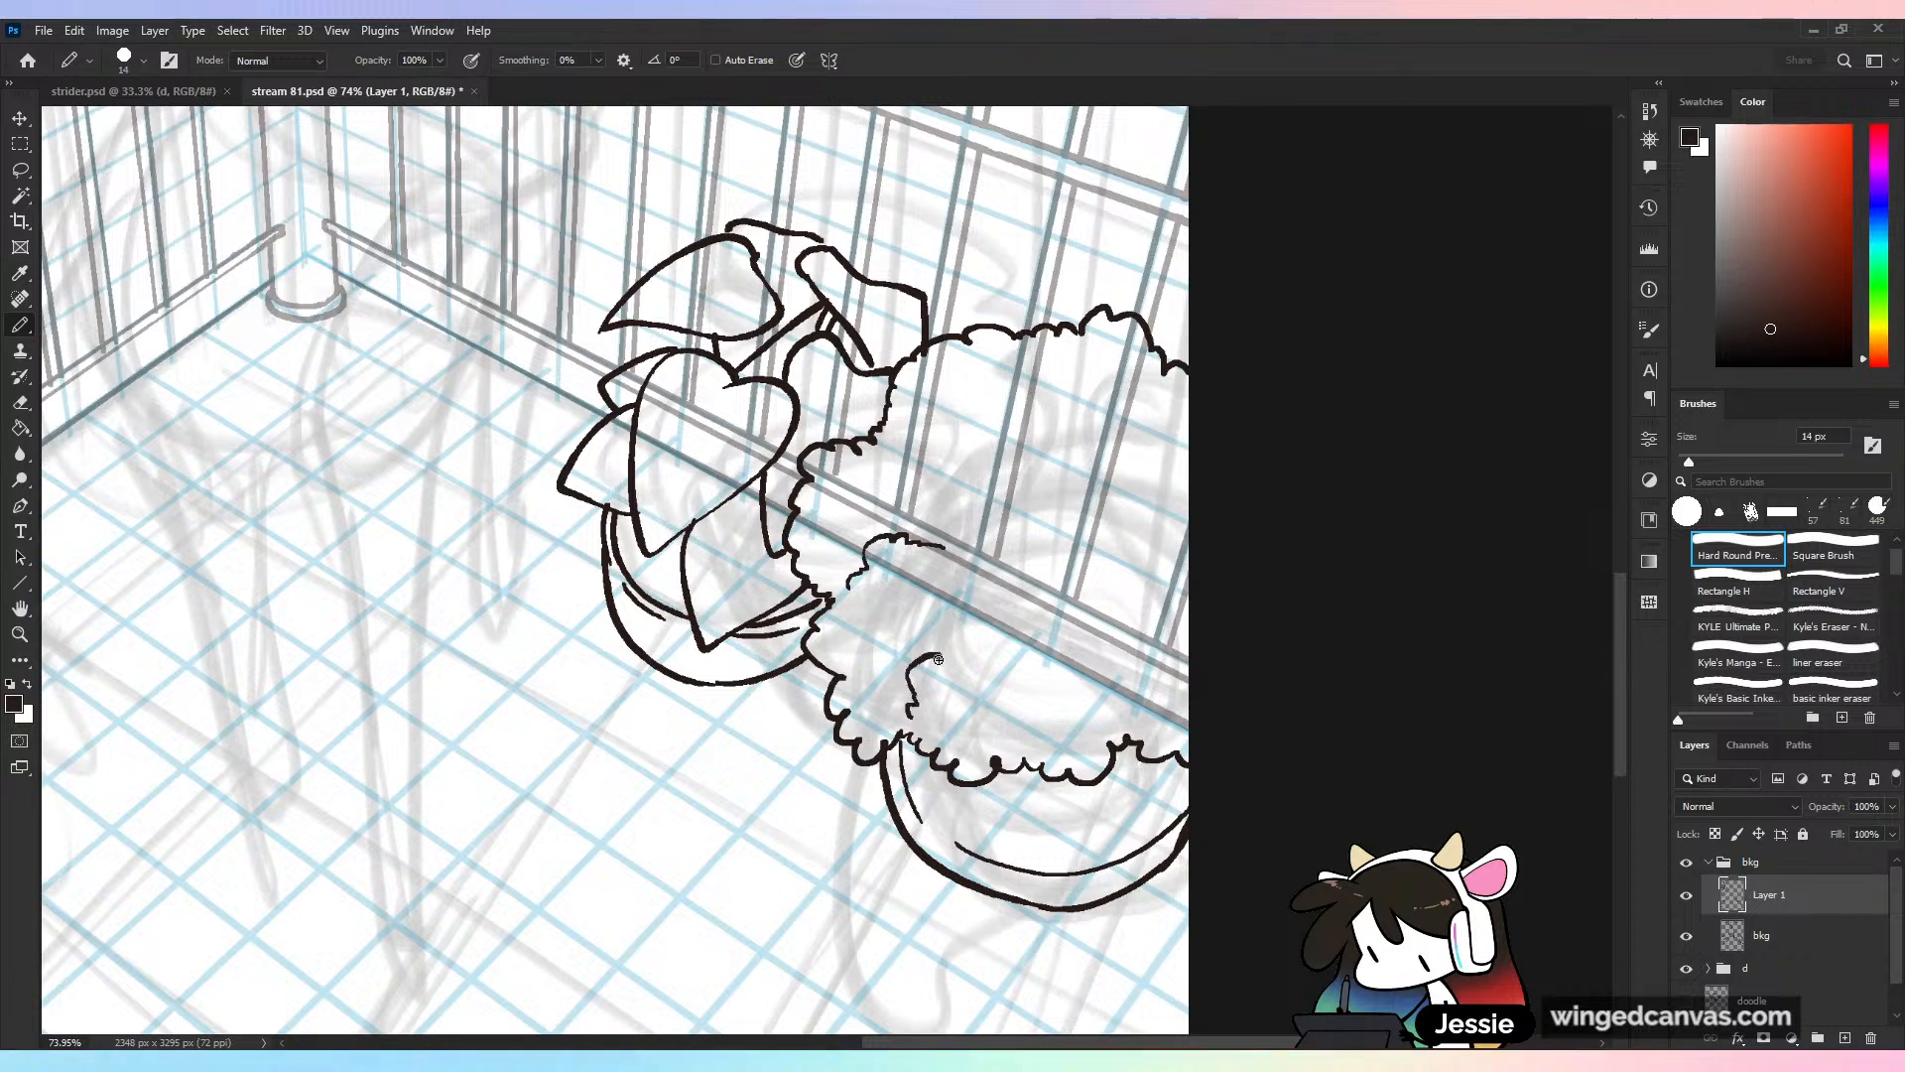
left_click_drag(971, 647, 993, 632)
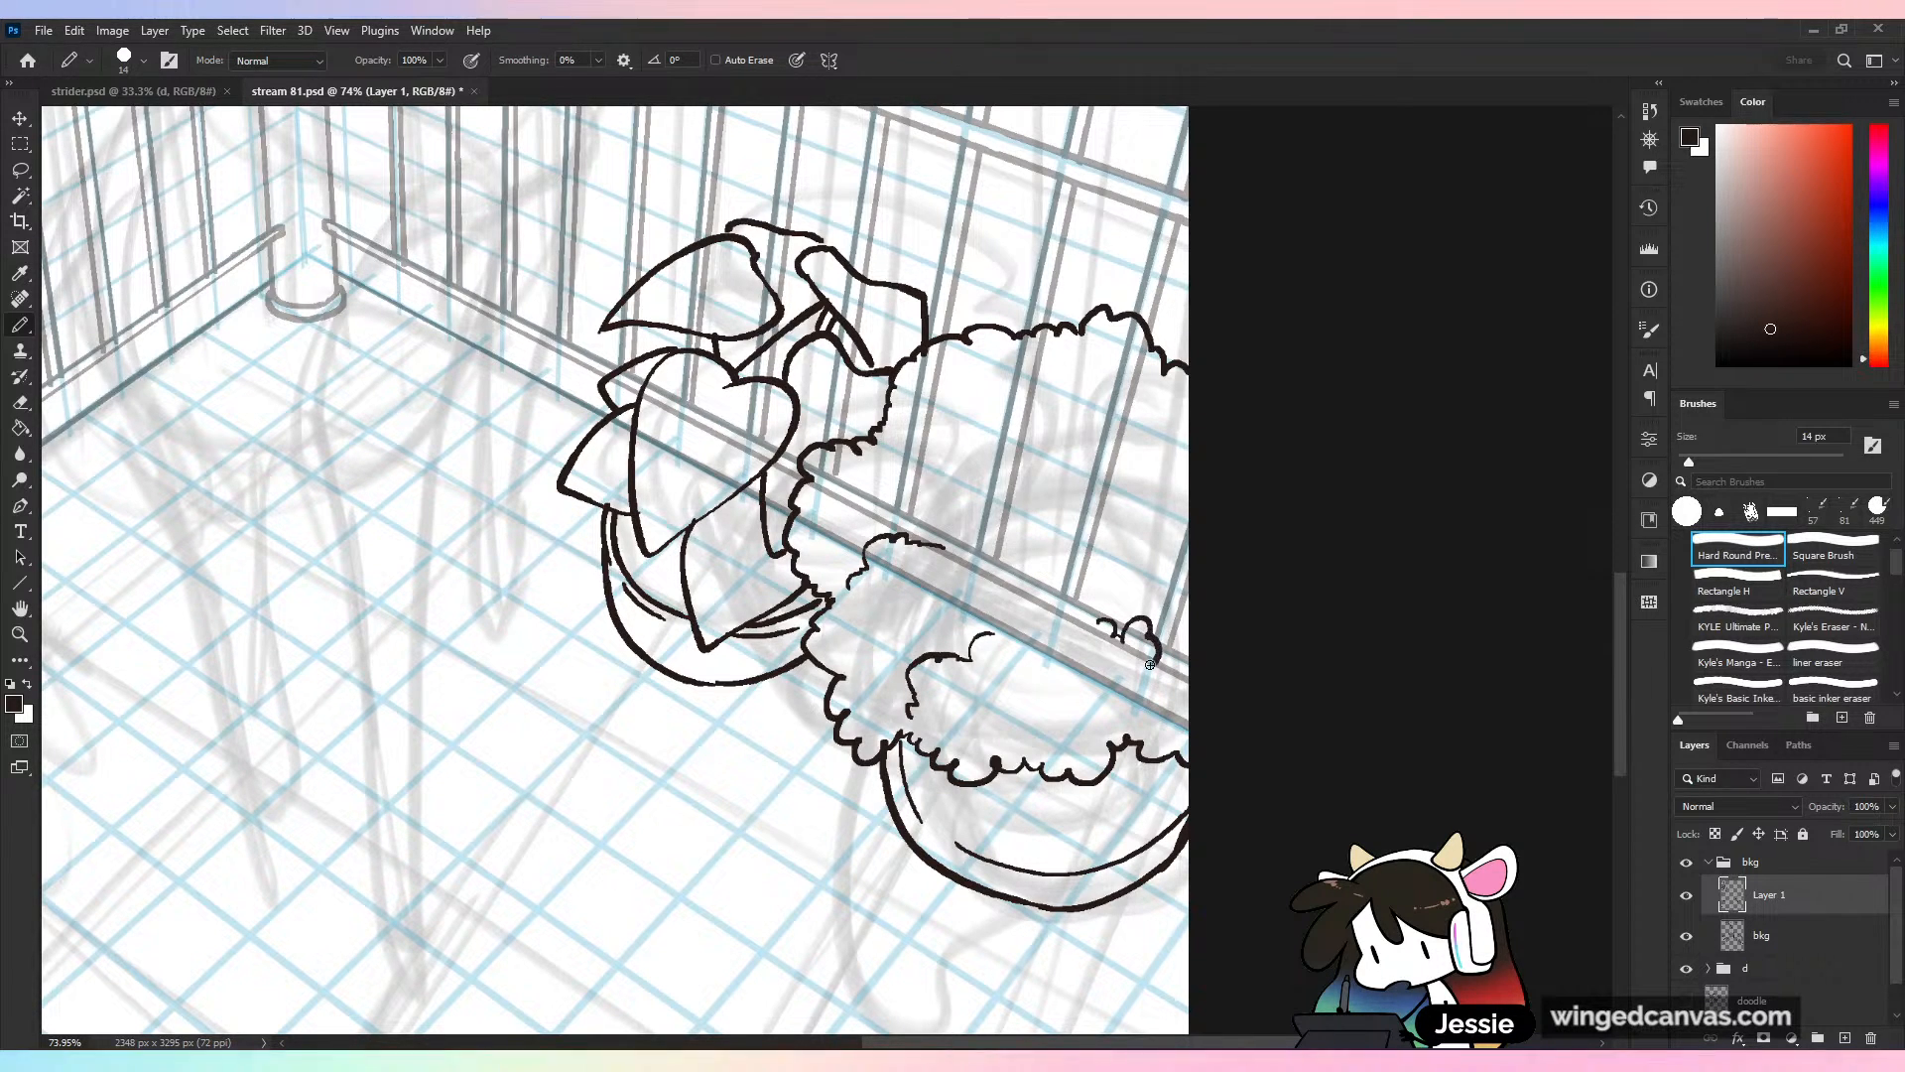
left_click_drag(879, 444, 979, 452)
left_click_drag(1025, 347, 1090, 401)
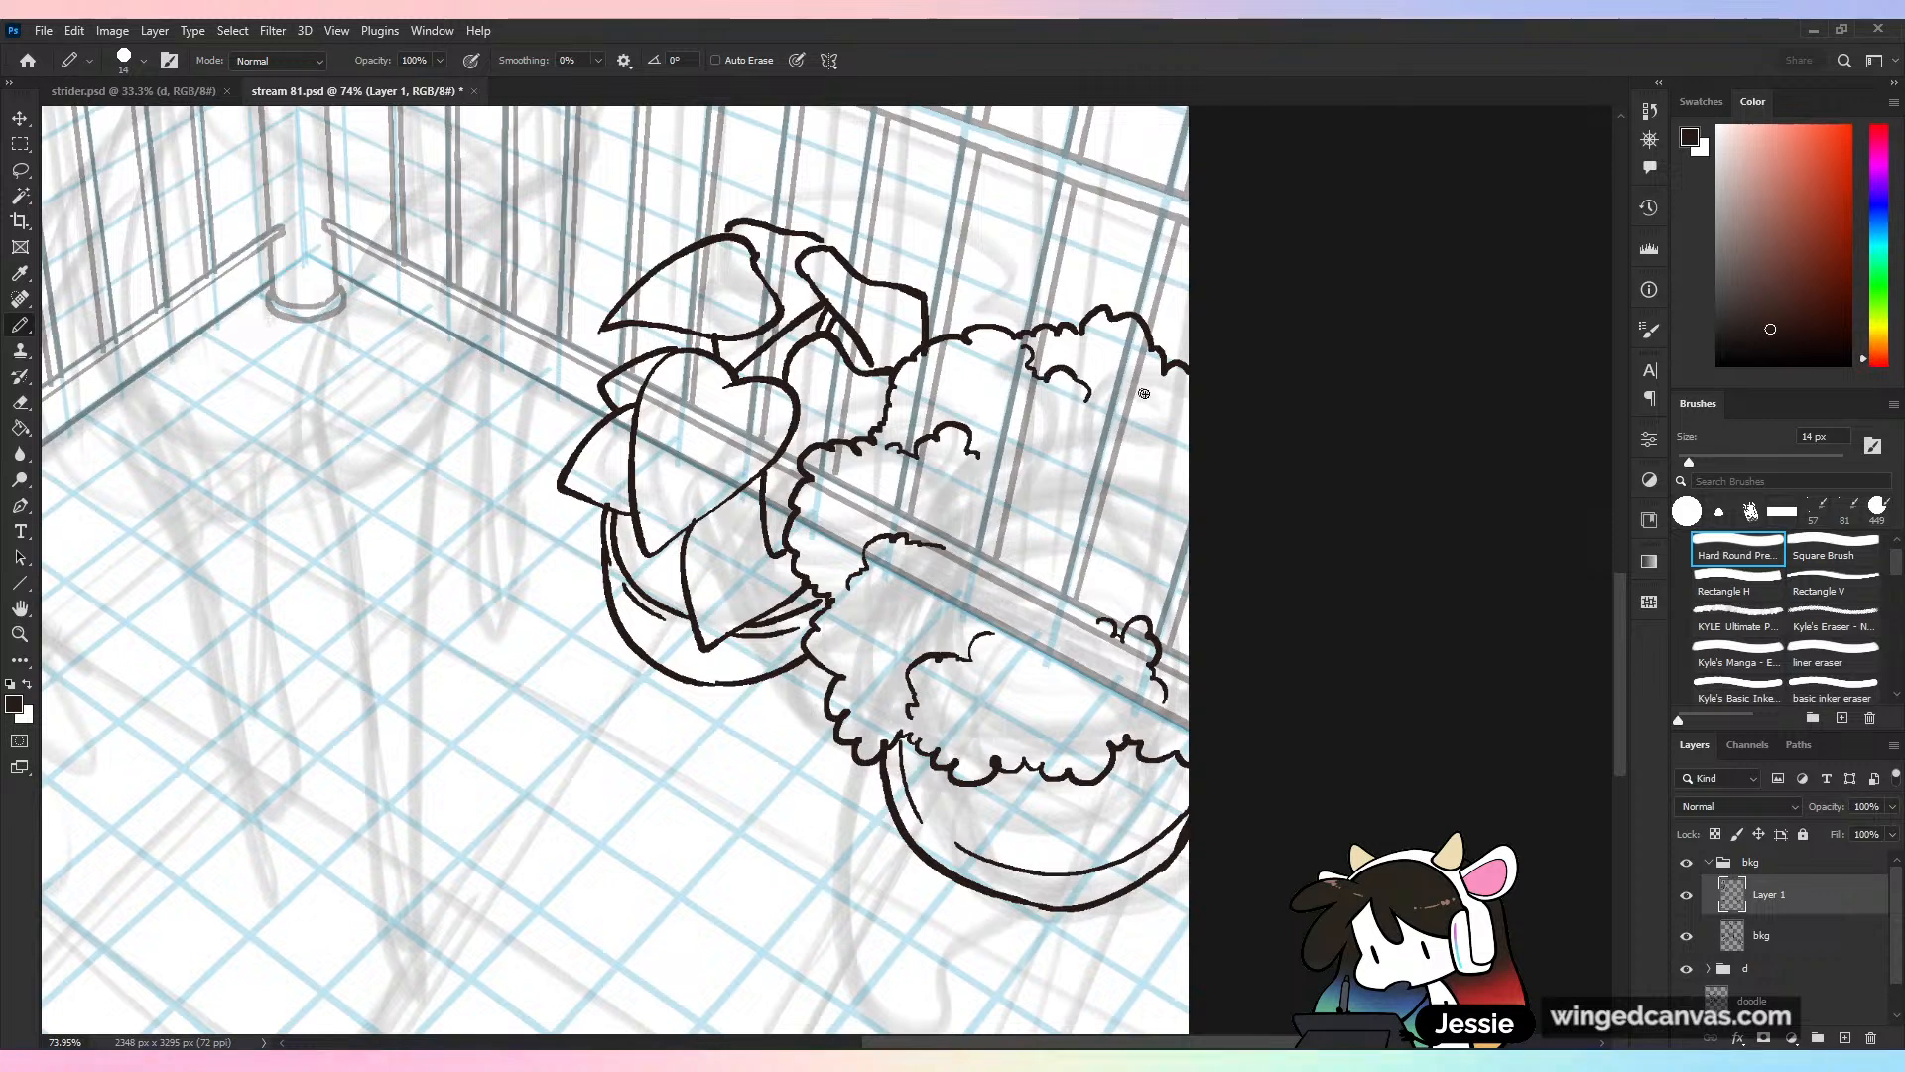
left_click_drag(1062, 522, 1087, 479)
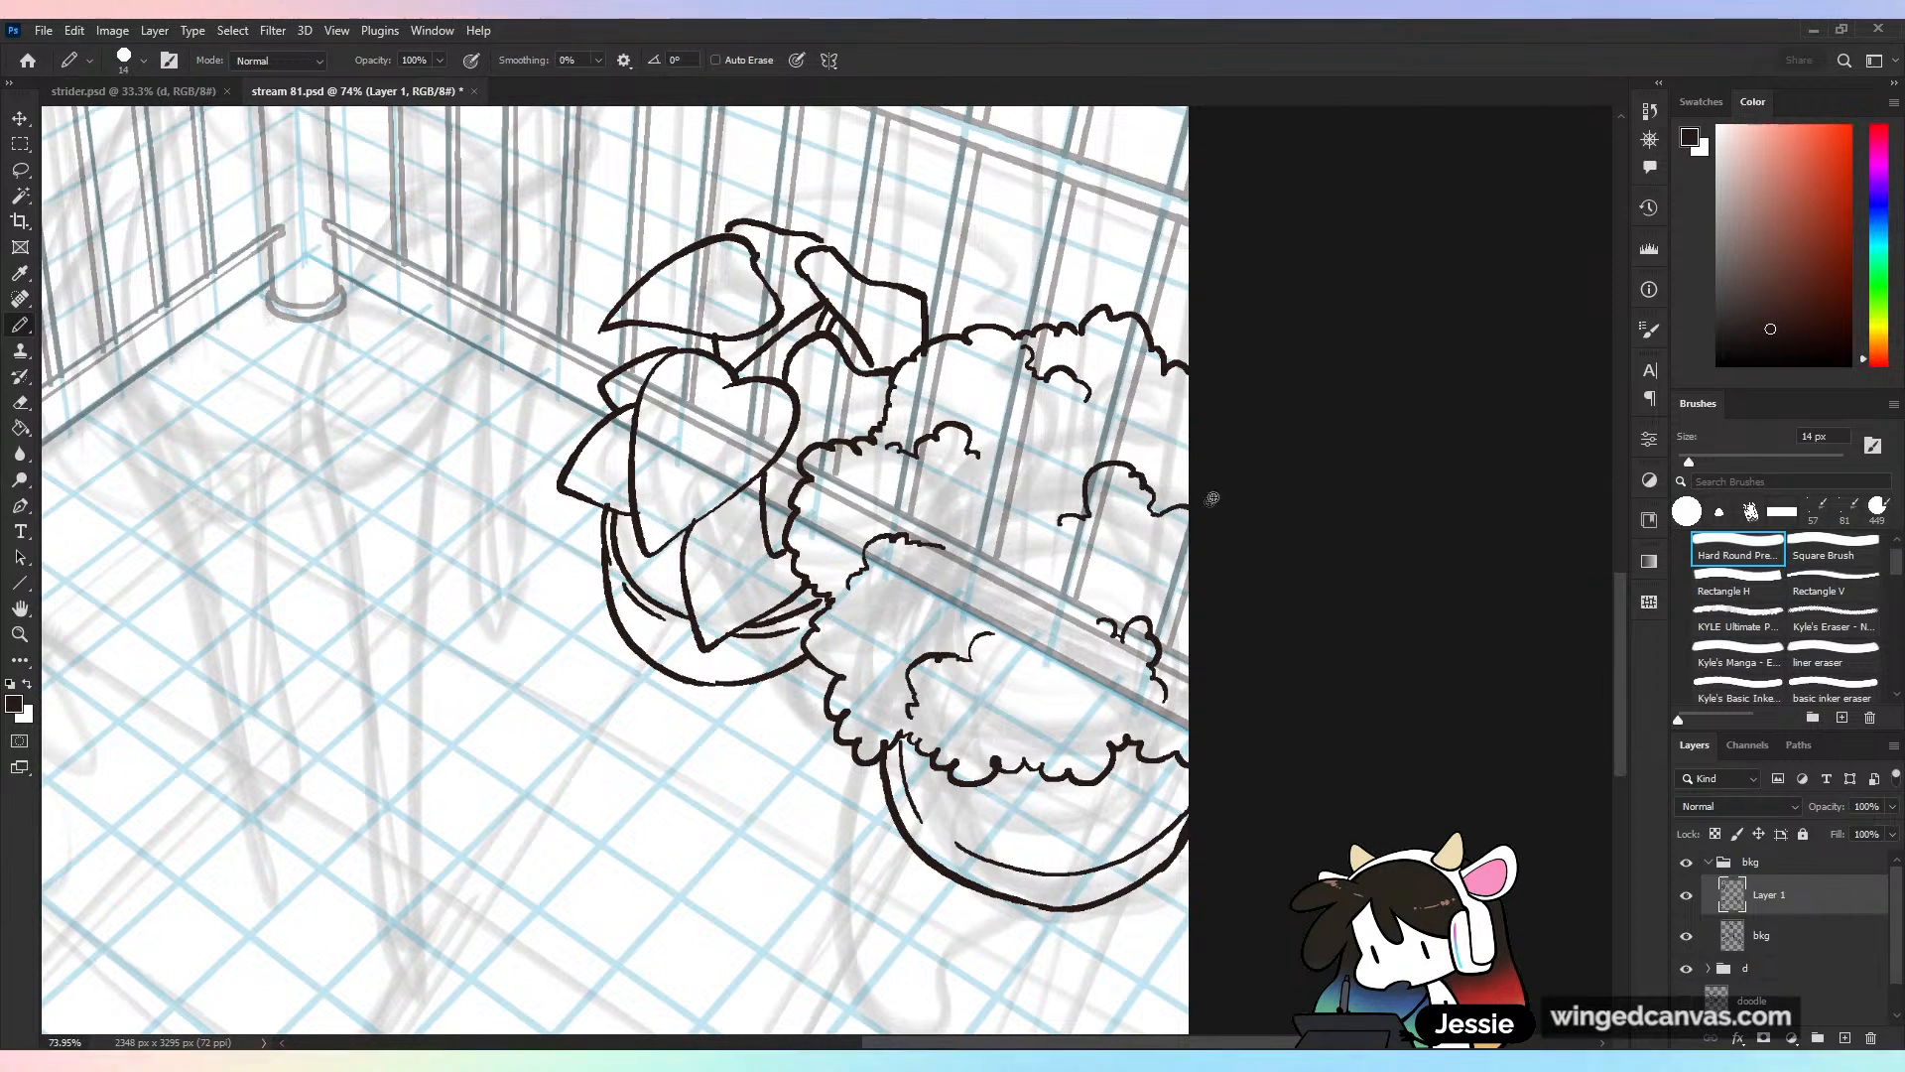
key("ctrl+0")
key("ctrl+s")
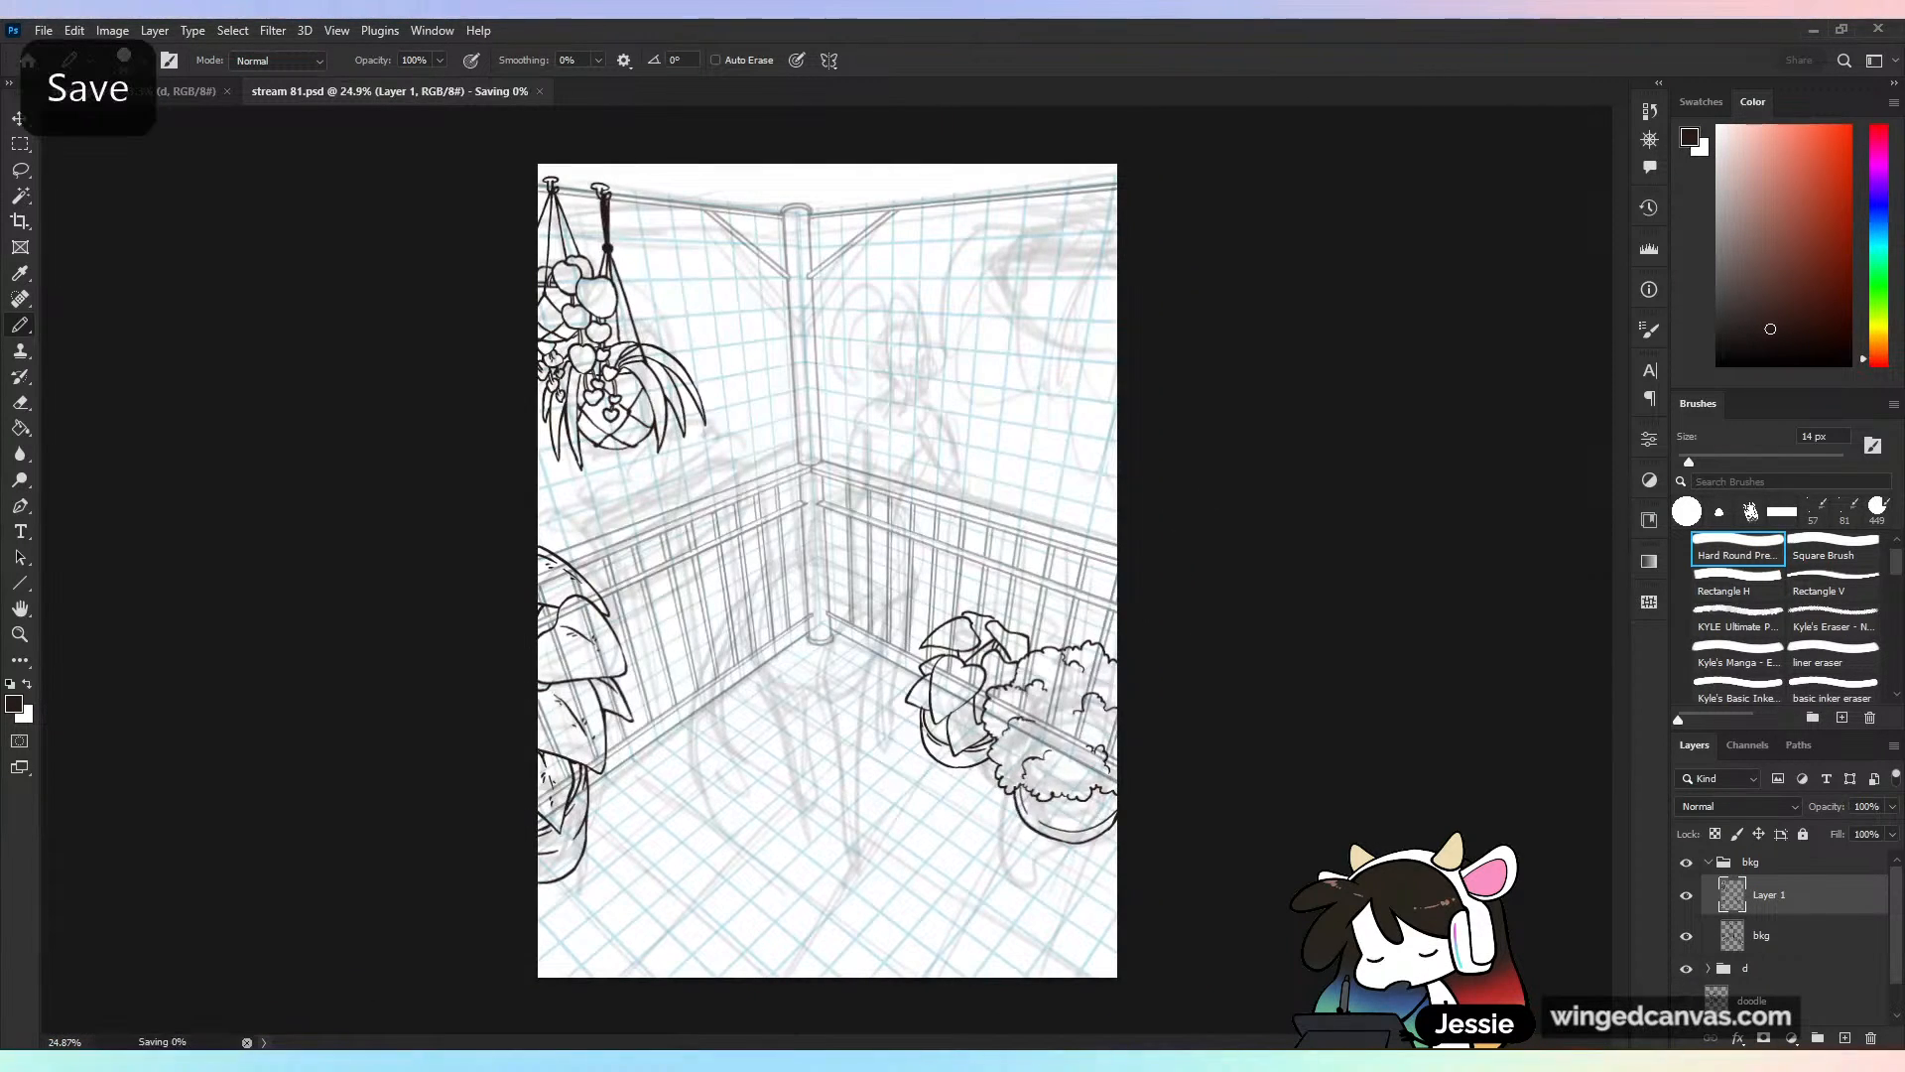
Check the background line art by hiding and reshowing the bkg layer and the d group
left_click(1686, 936)
left_click(1686, 936)
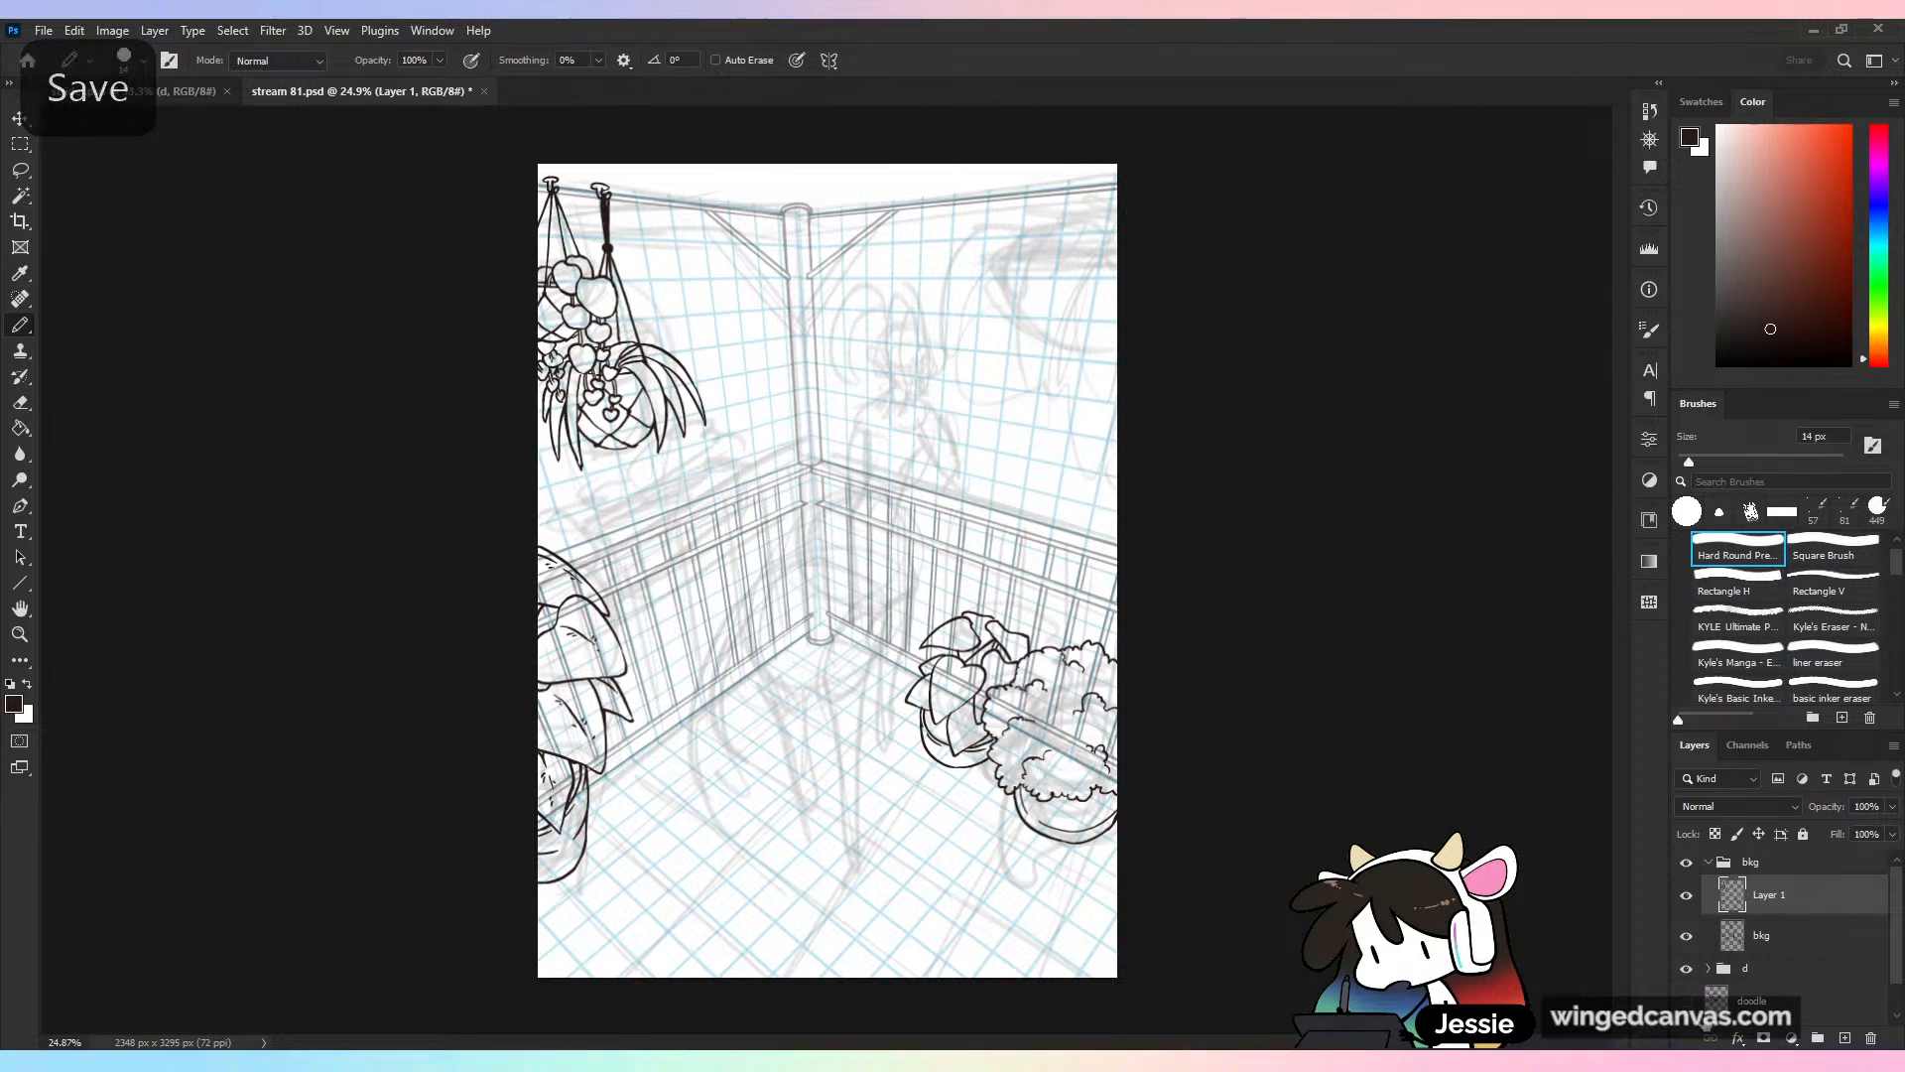
left_click(1687, 969)
left_click(1687, 970)
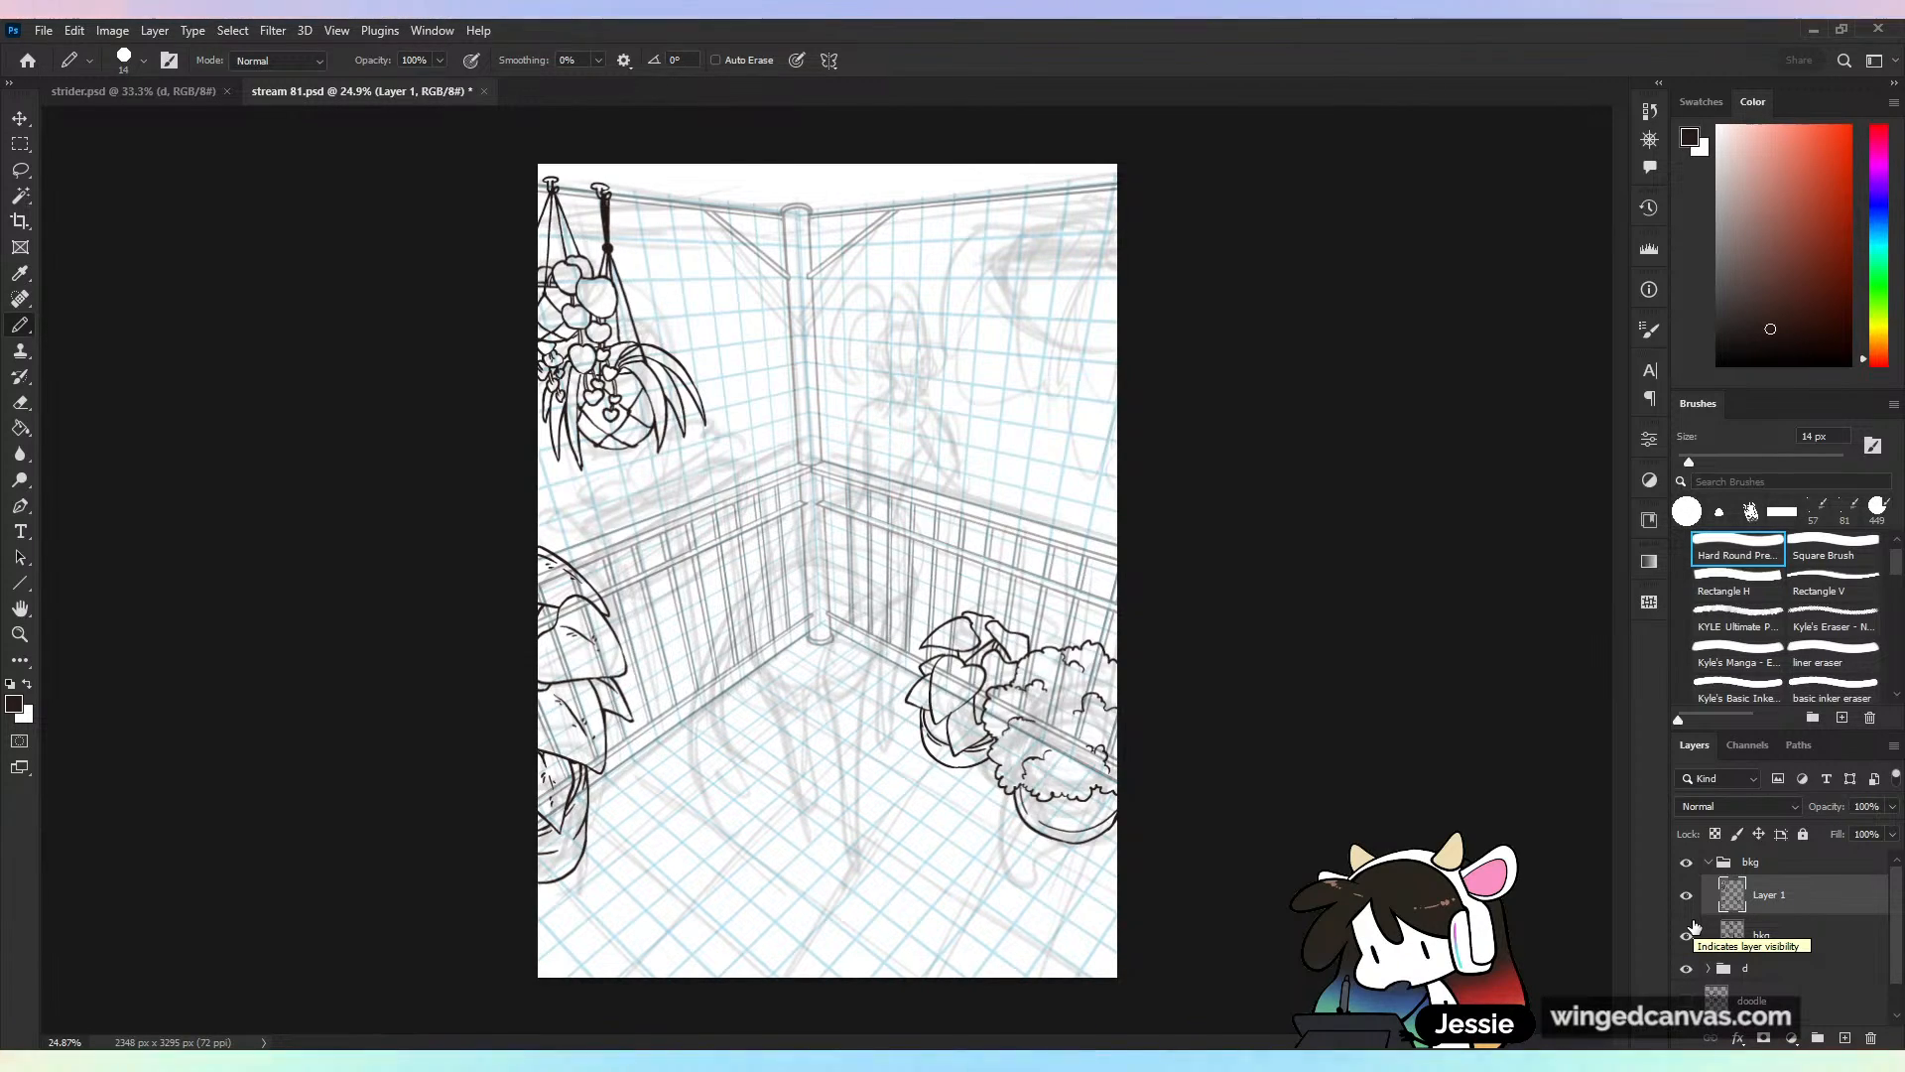
scroll(874, 572, "up", 3)
key("ctrl+plus")
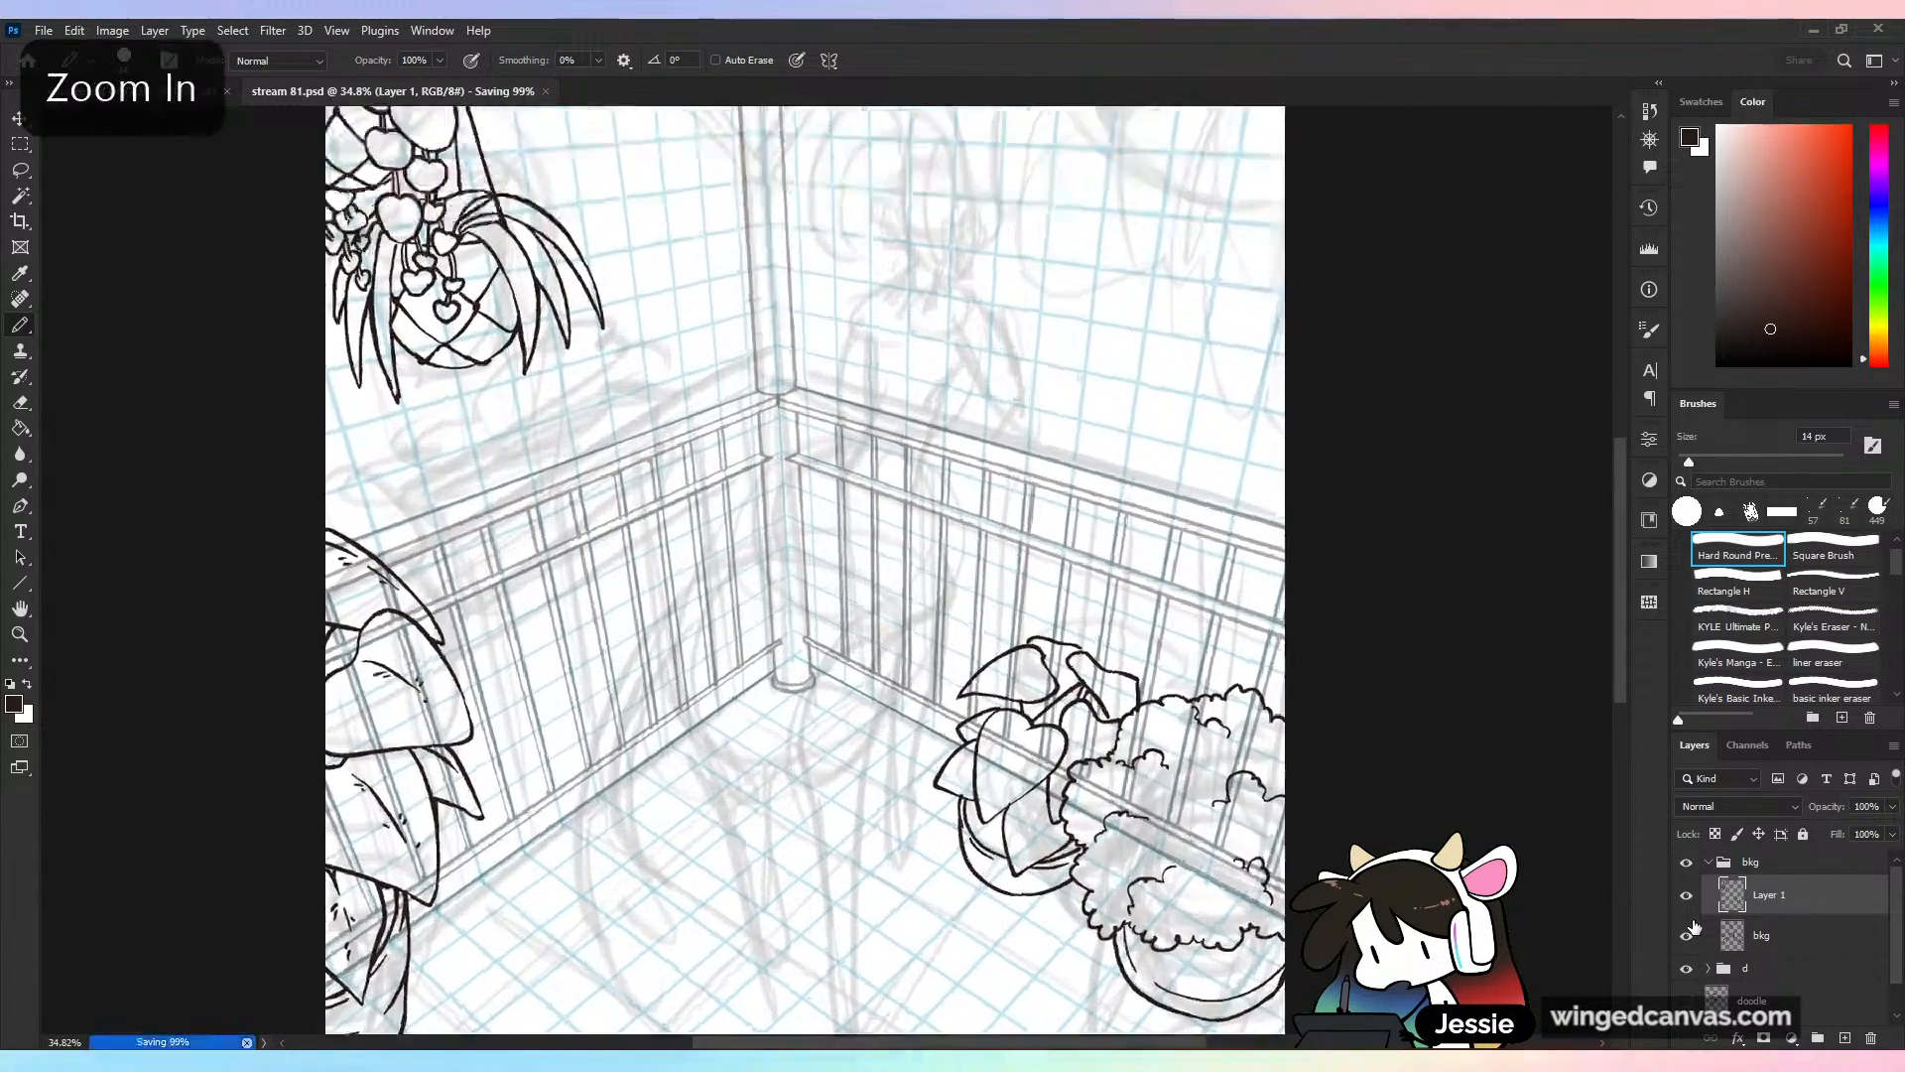
key("ctrl+minus")
Switch to strider.psd and examine the colored character's head and upper body up close
left_click(204, 94)
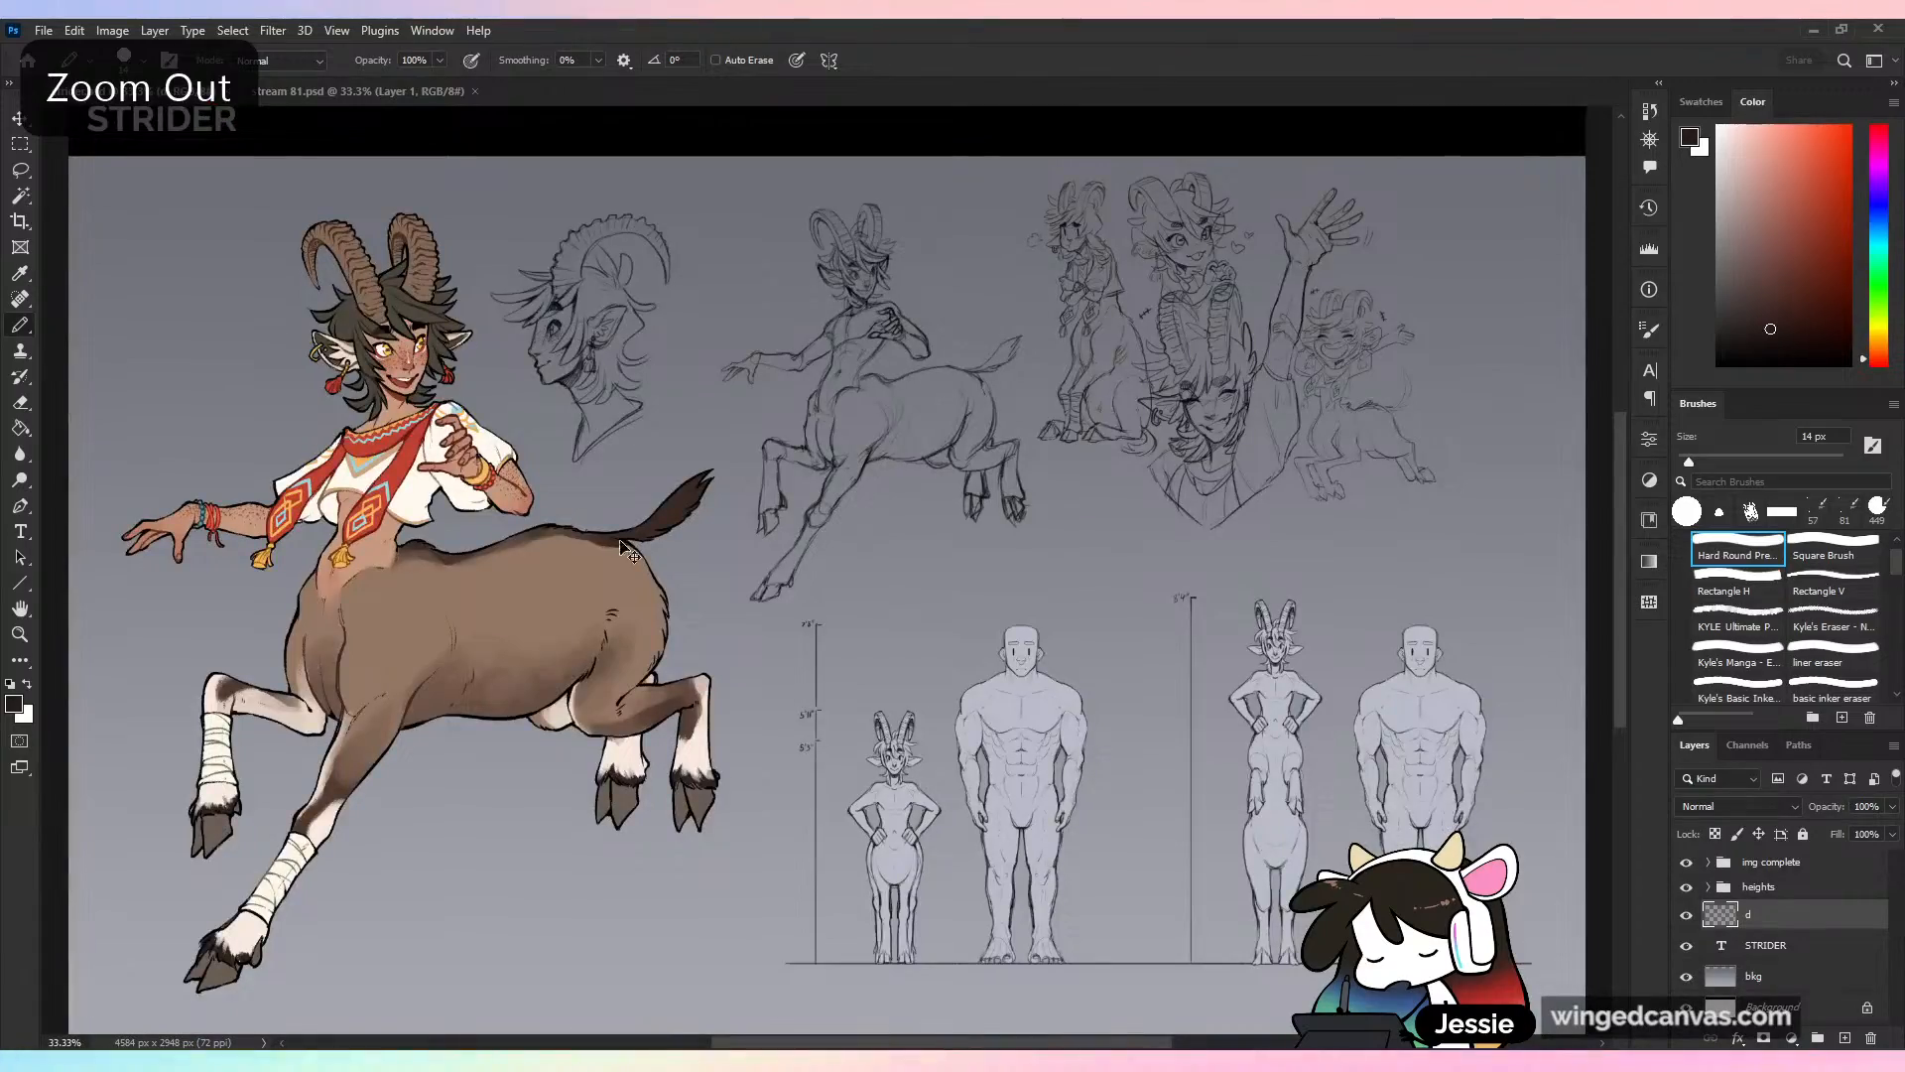
key("ctrl+plus")
left_click_drag(447, 458, 971, 683)
key("ctrl+plus")
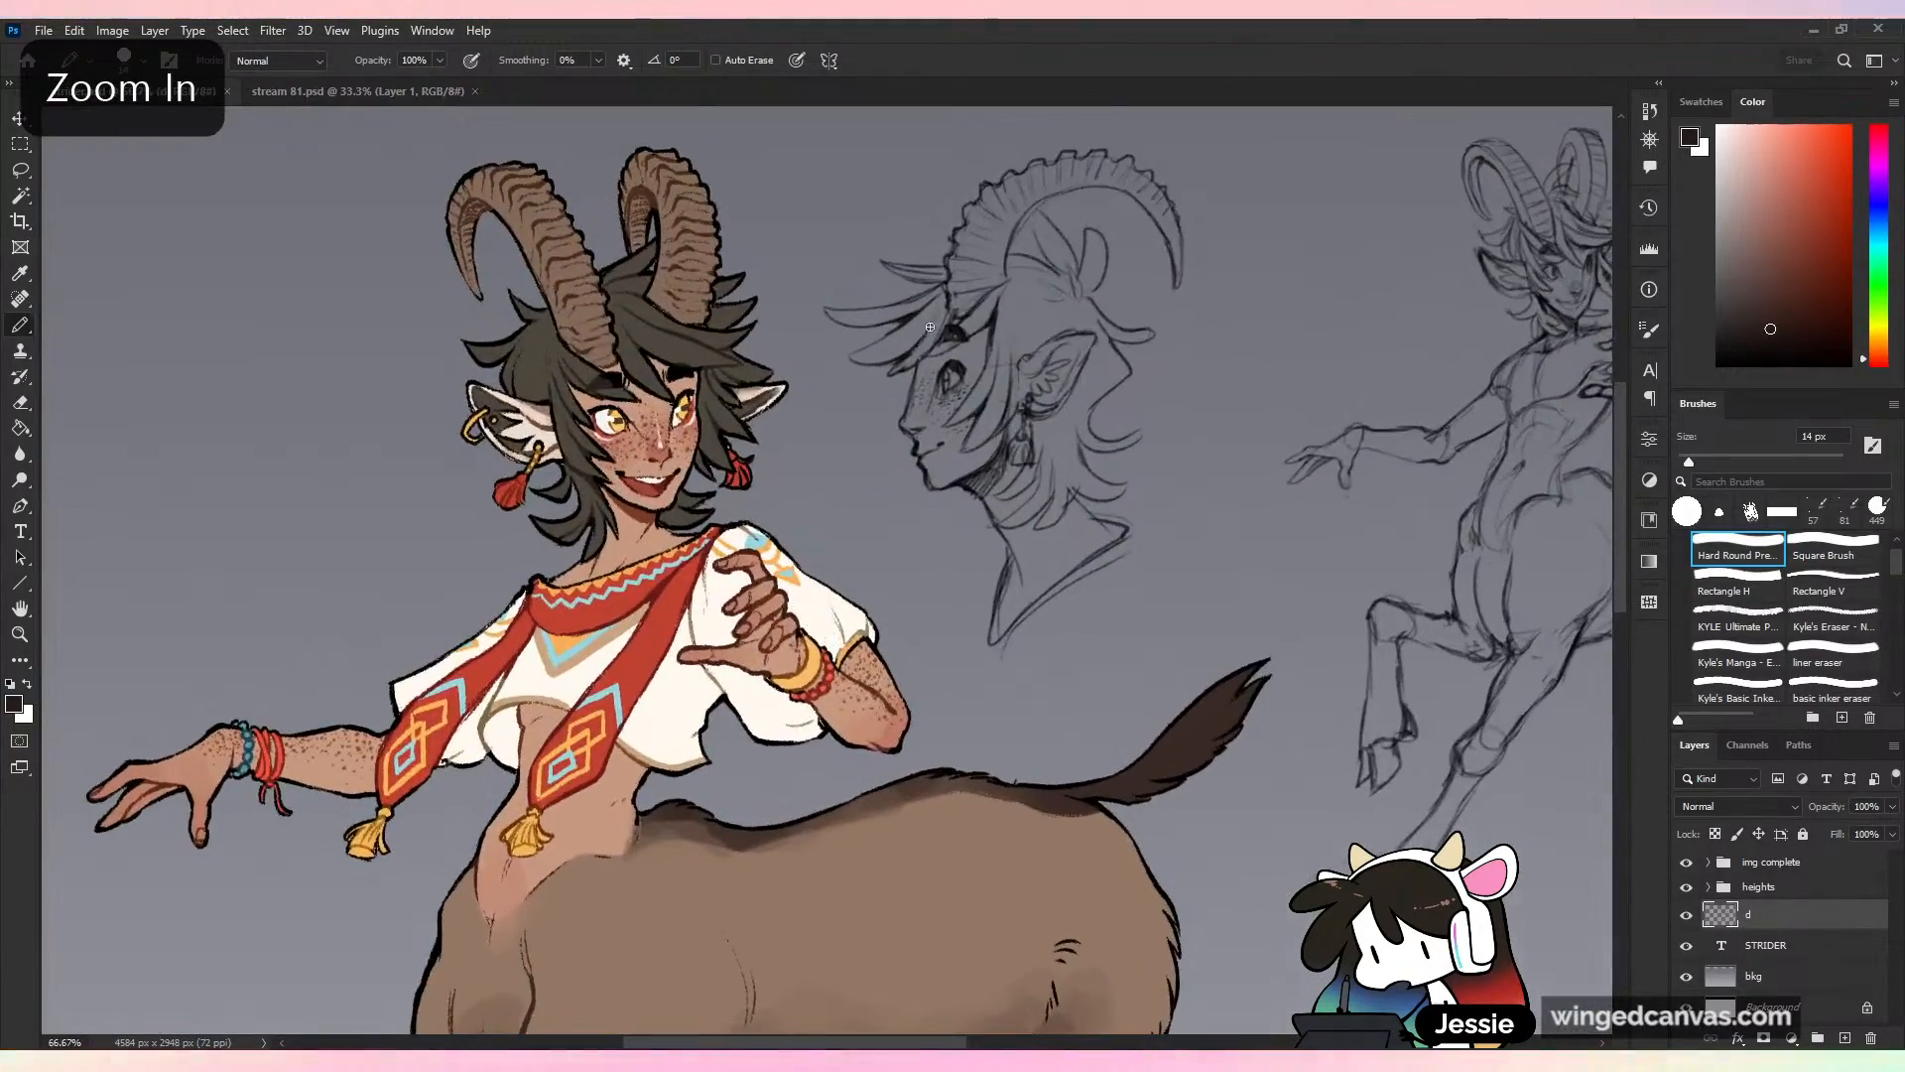
Examine the whole STRIDER character sheet and return to the stream 81.psd drawing
key("ctrl+minus")
key("ctrl+minus")
key("ctrl+minus")
key("ctrl+plus")
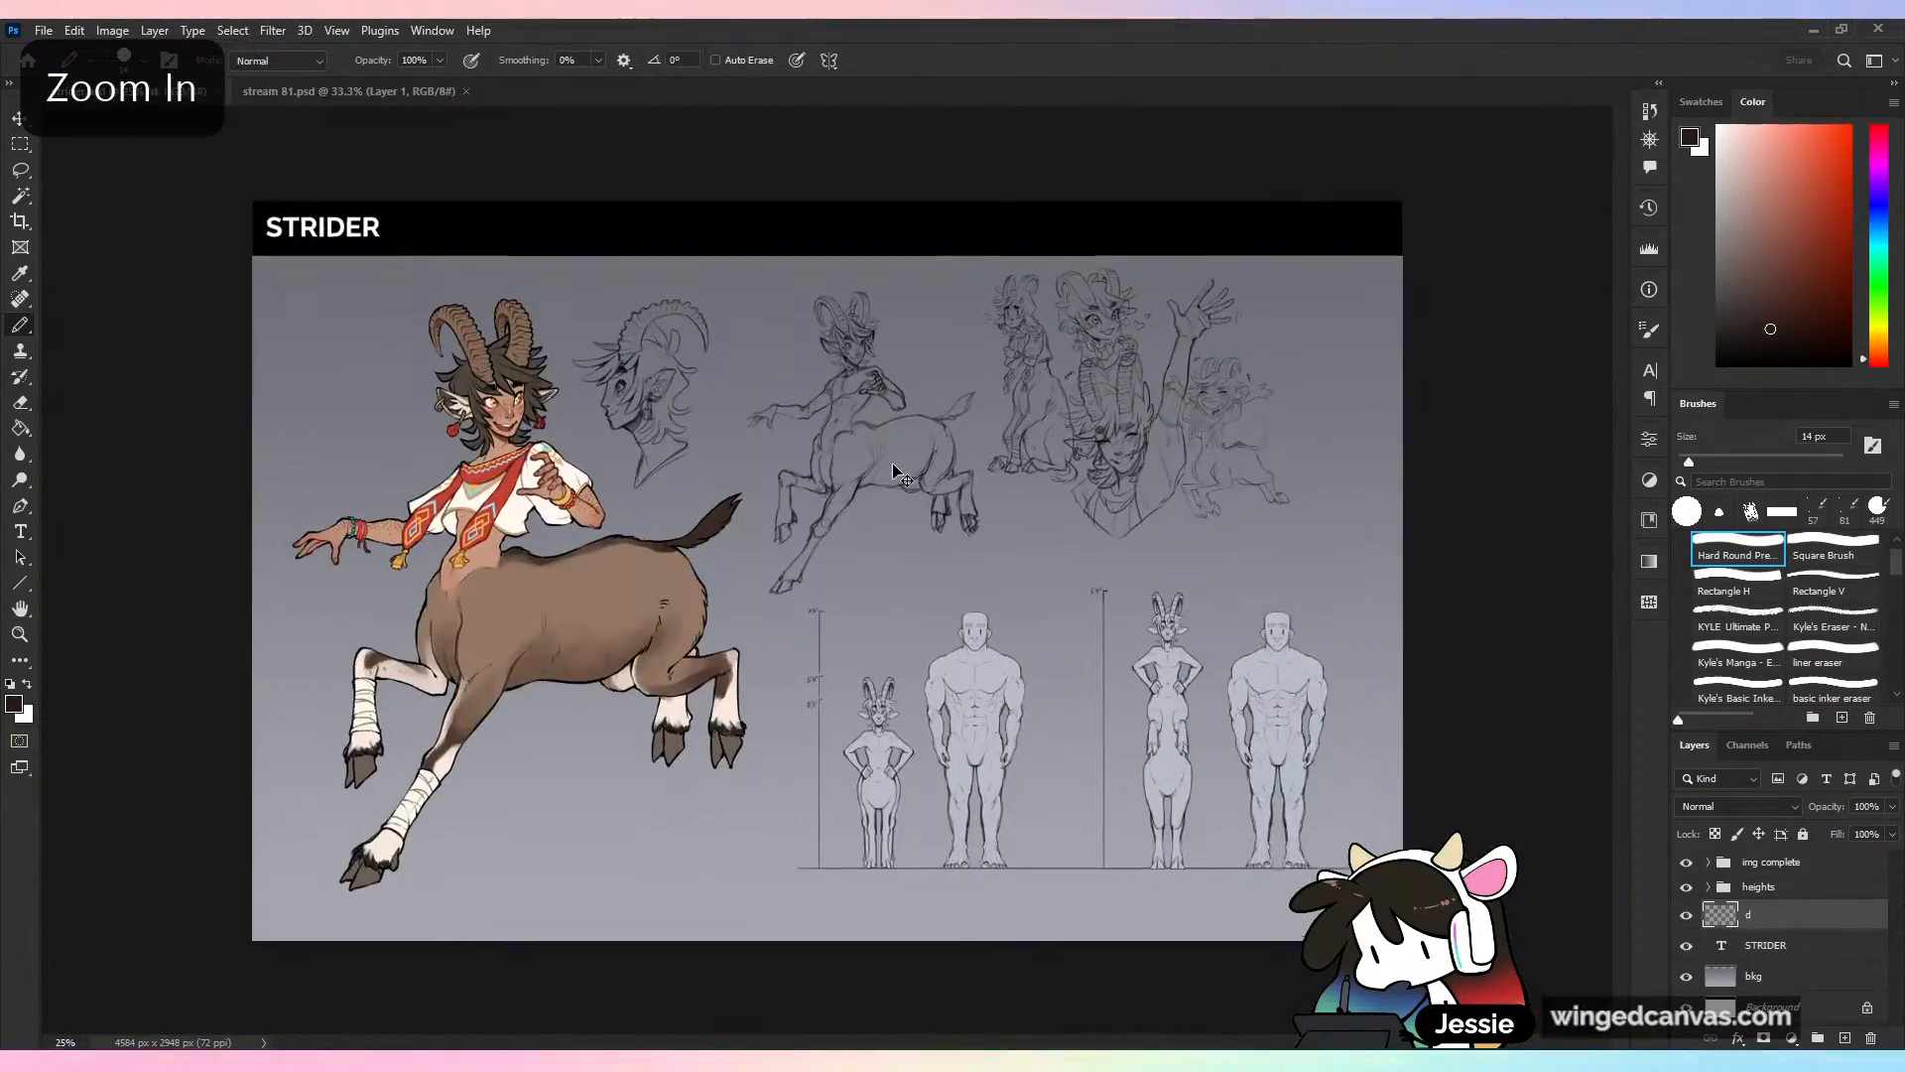
key("ctrl+s")
left_click(441, 91)
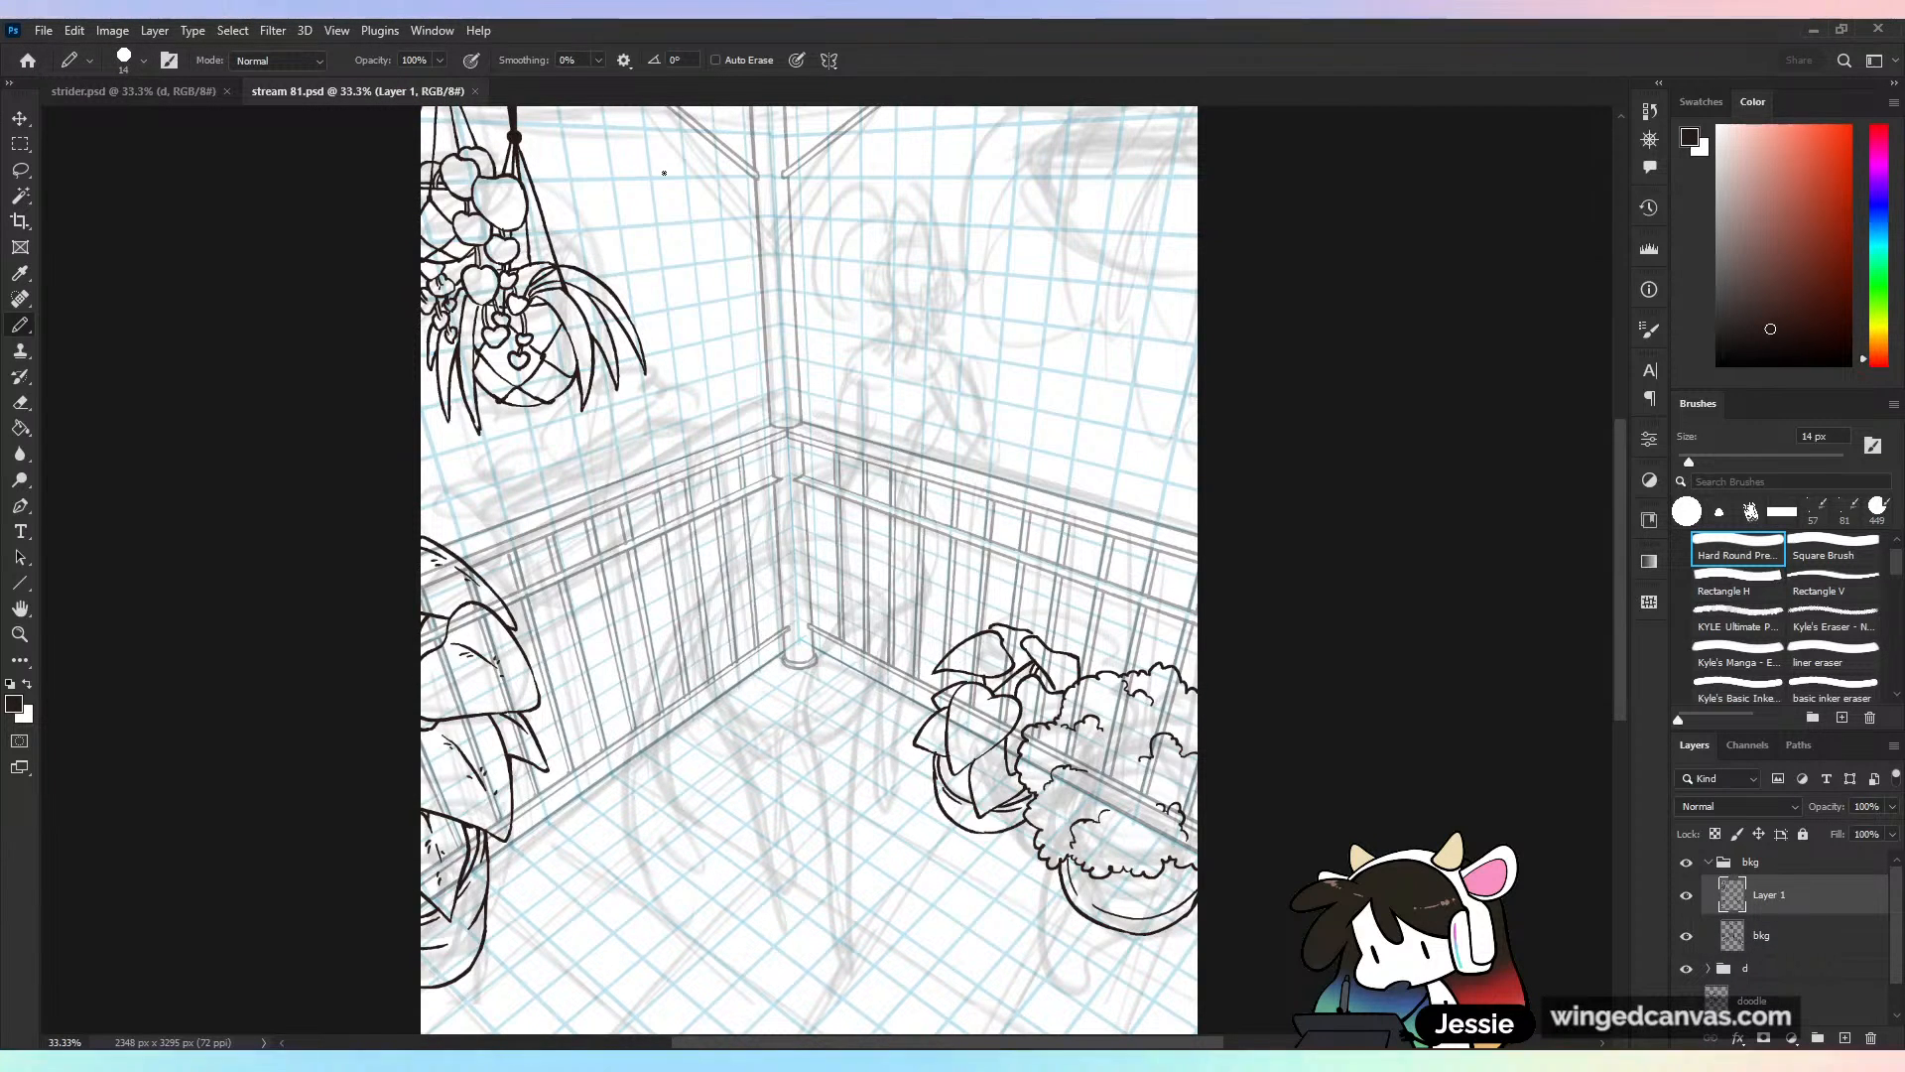
Ink pointed hair tufts along the upper right side of the sketched character's head on Layer 1
left_click_drag(664, 173, 454, 371)
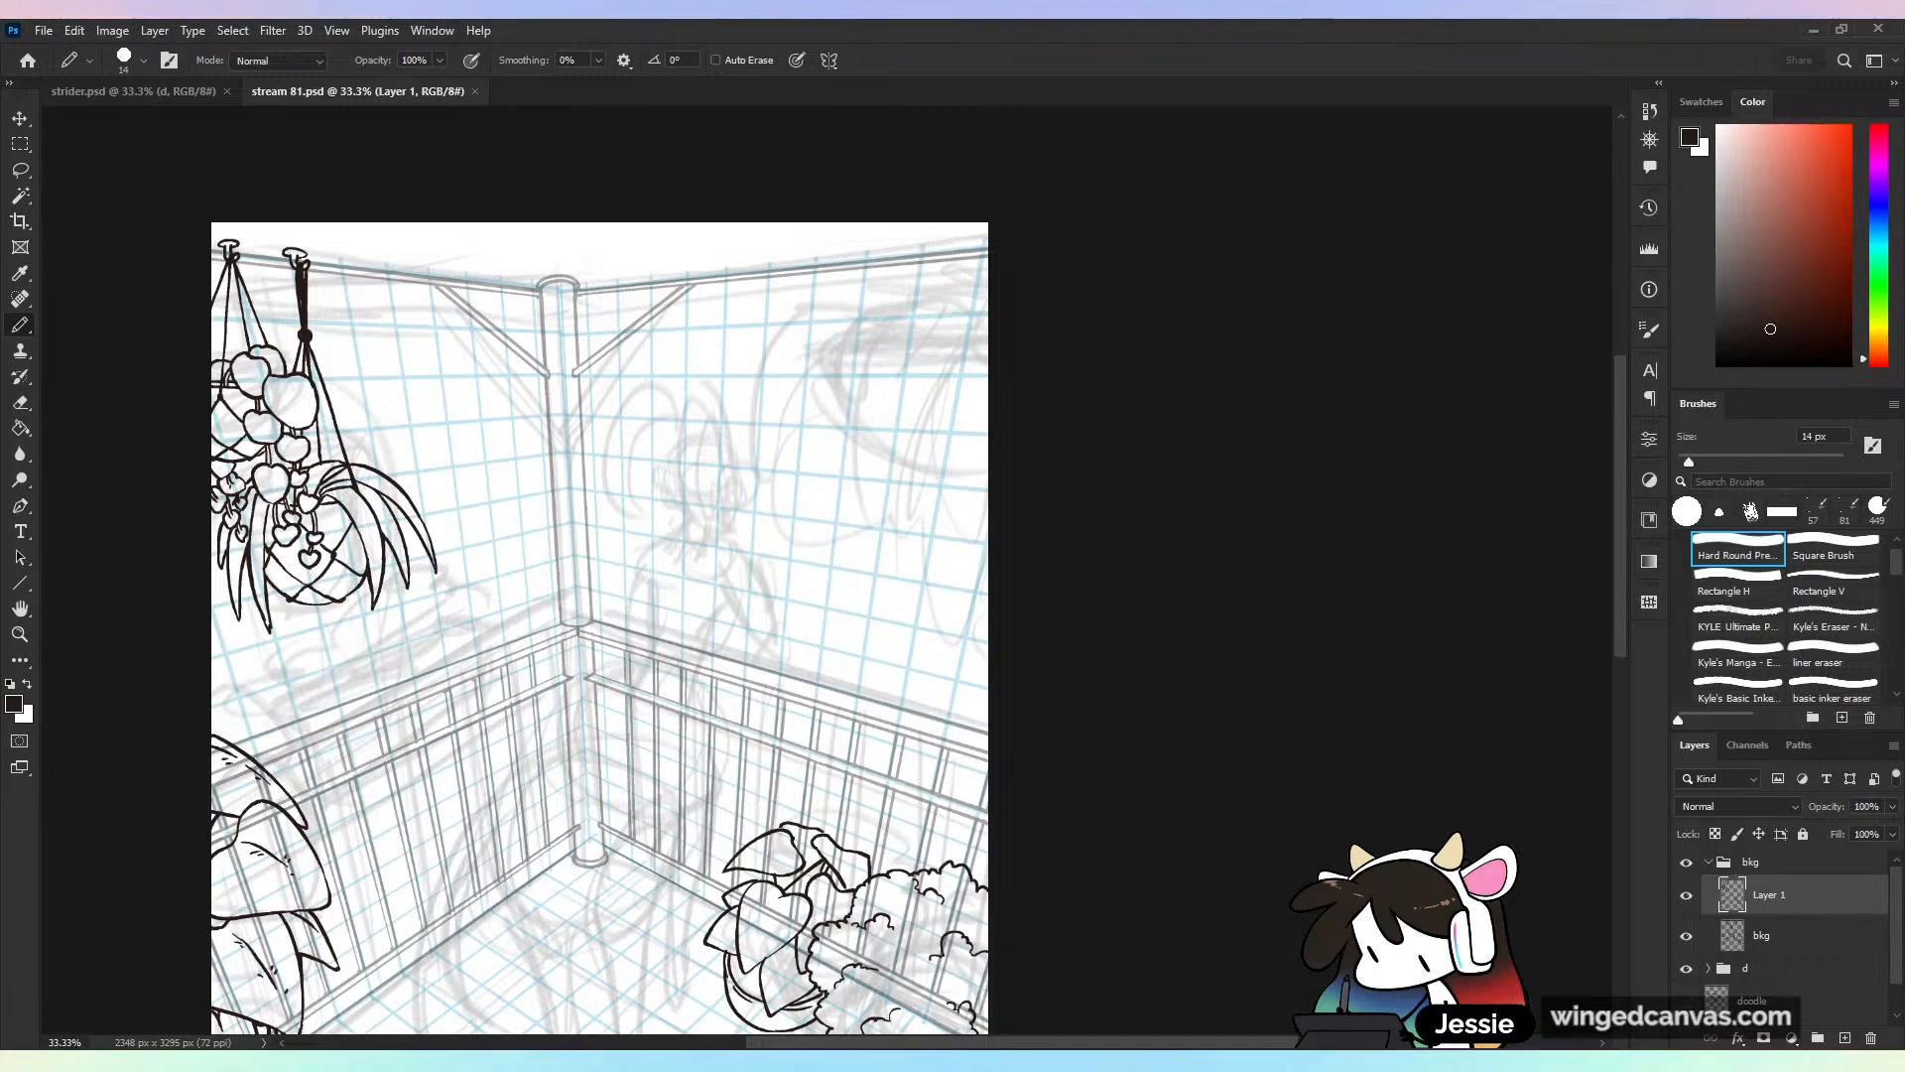
key("ctrl+plus")
key("ctrl+plus")
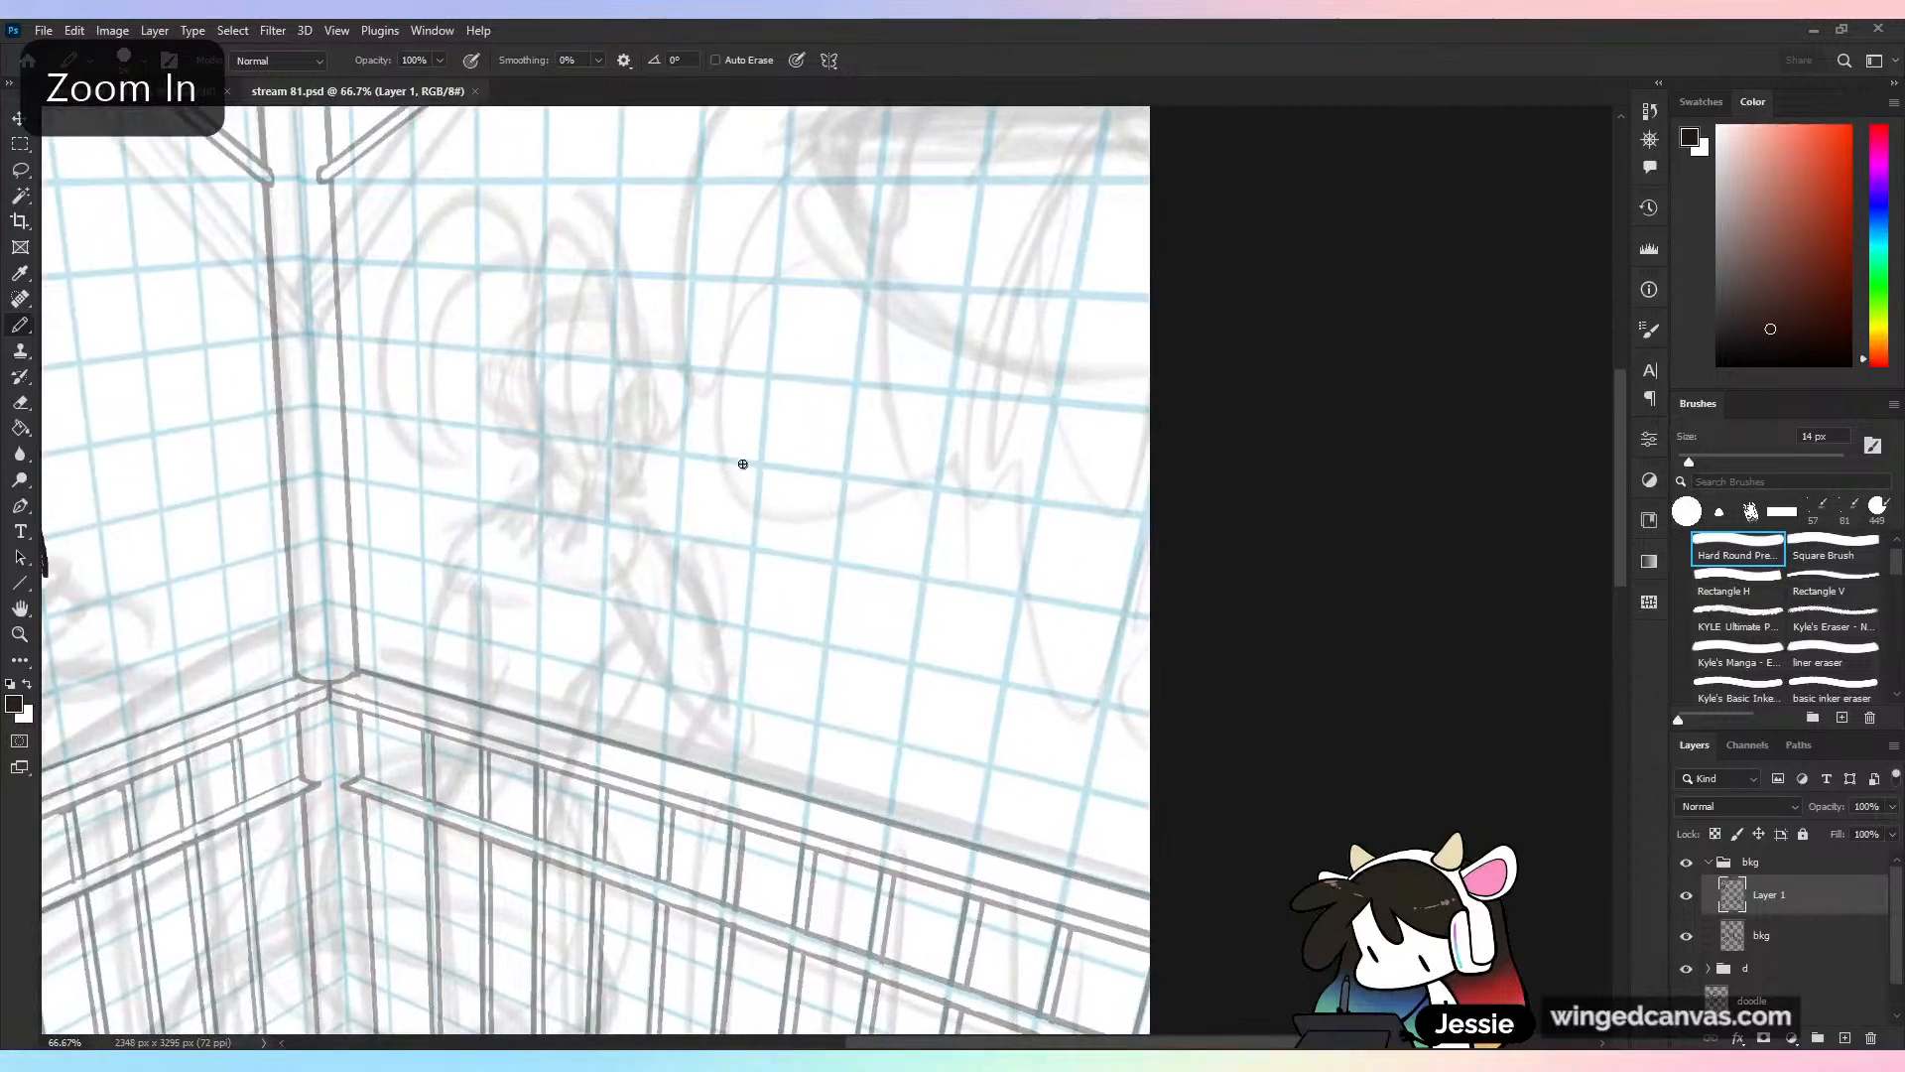
left_click_drag(888, 503, 1059, 648)
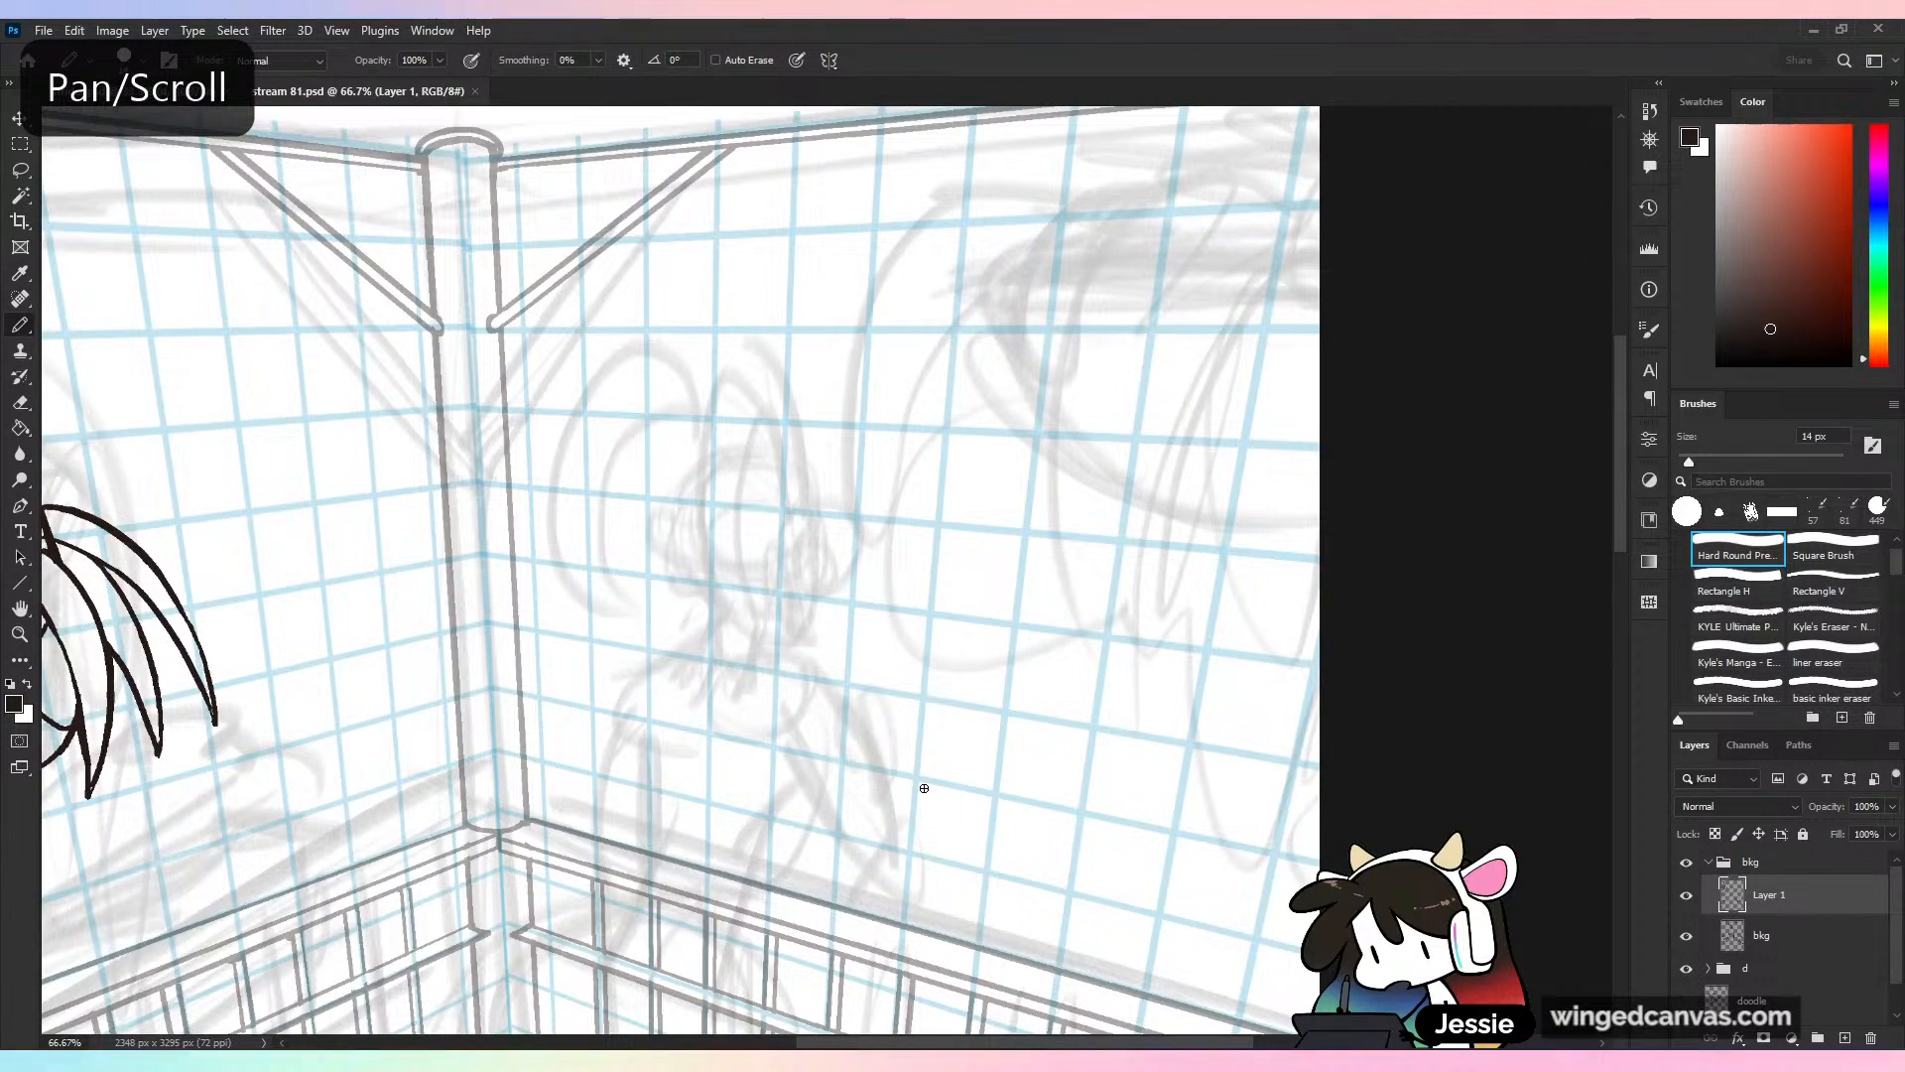
left_click_drag(926, 706, 893, 650)
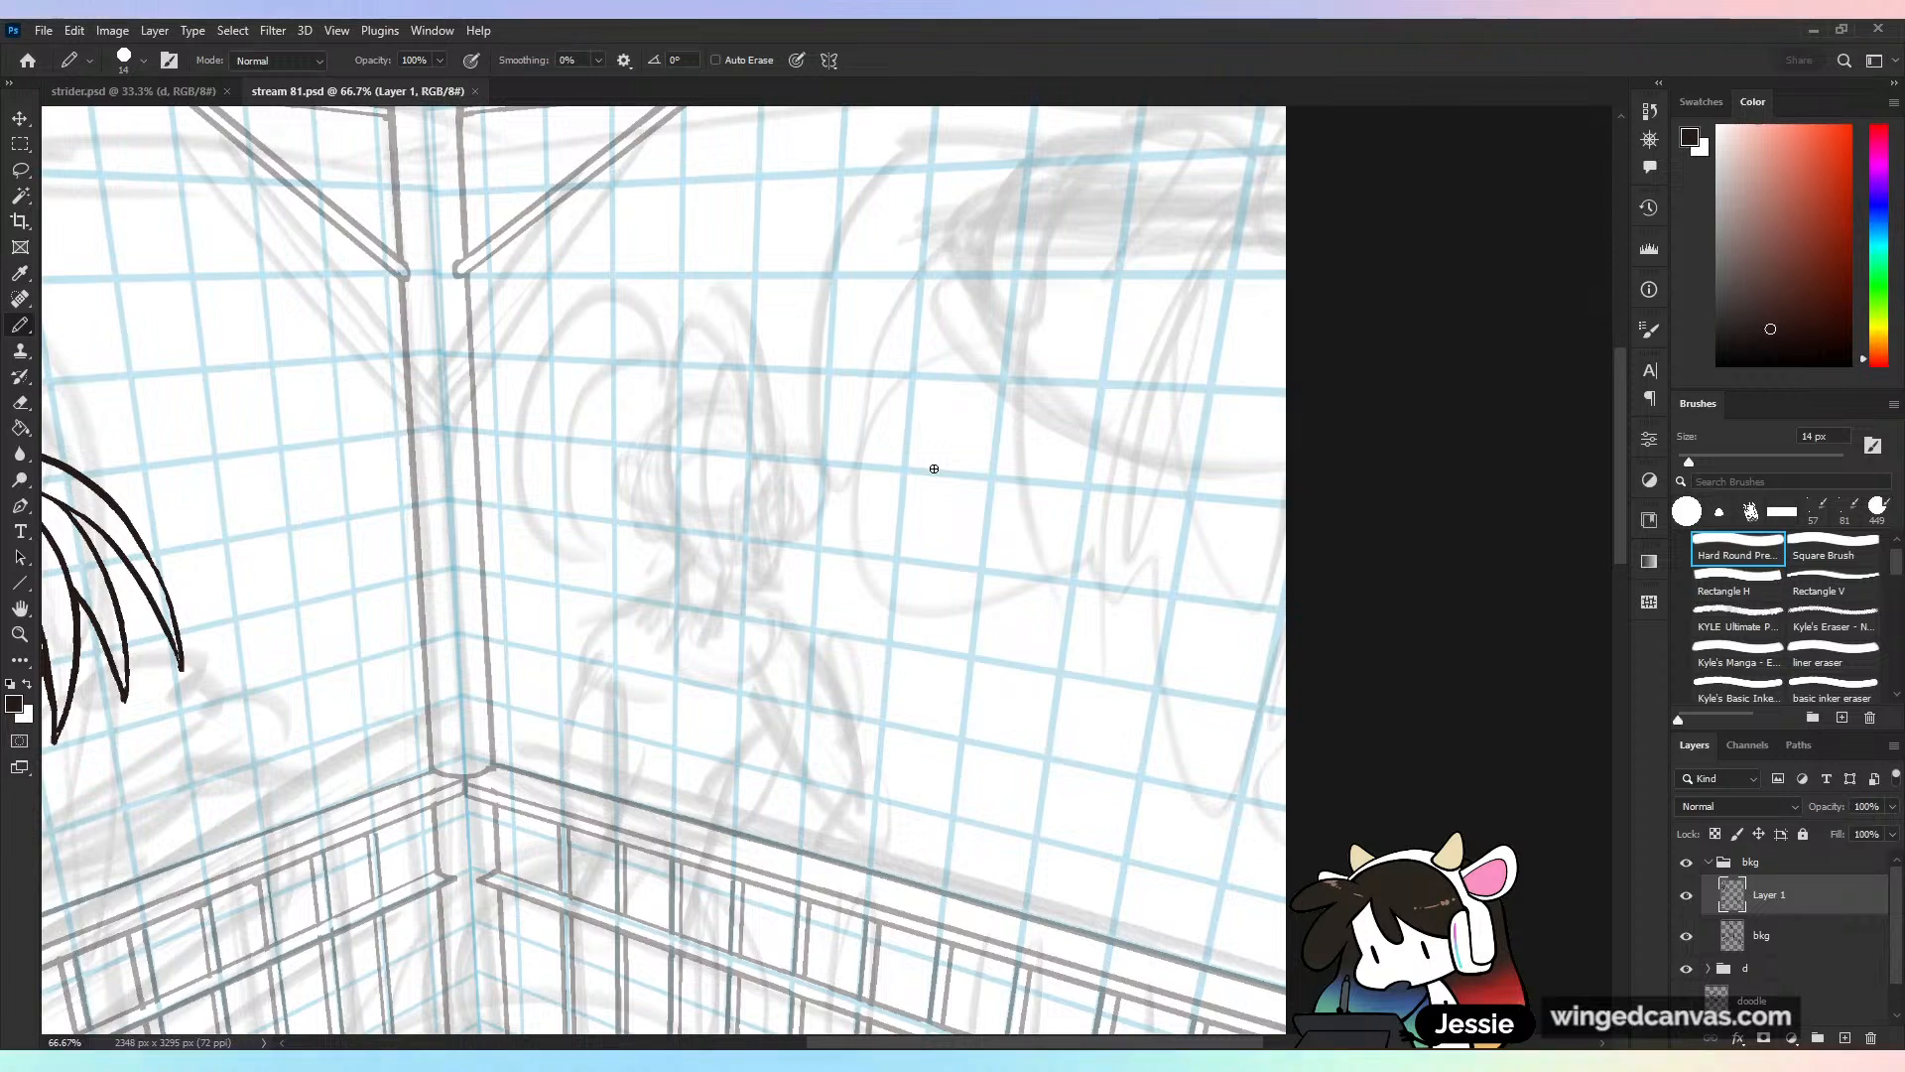
scroll(934, 469, "up", 3)
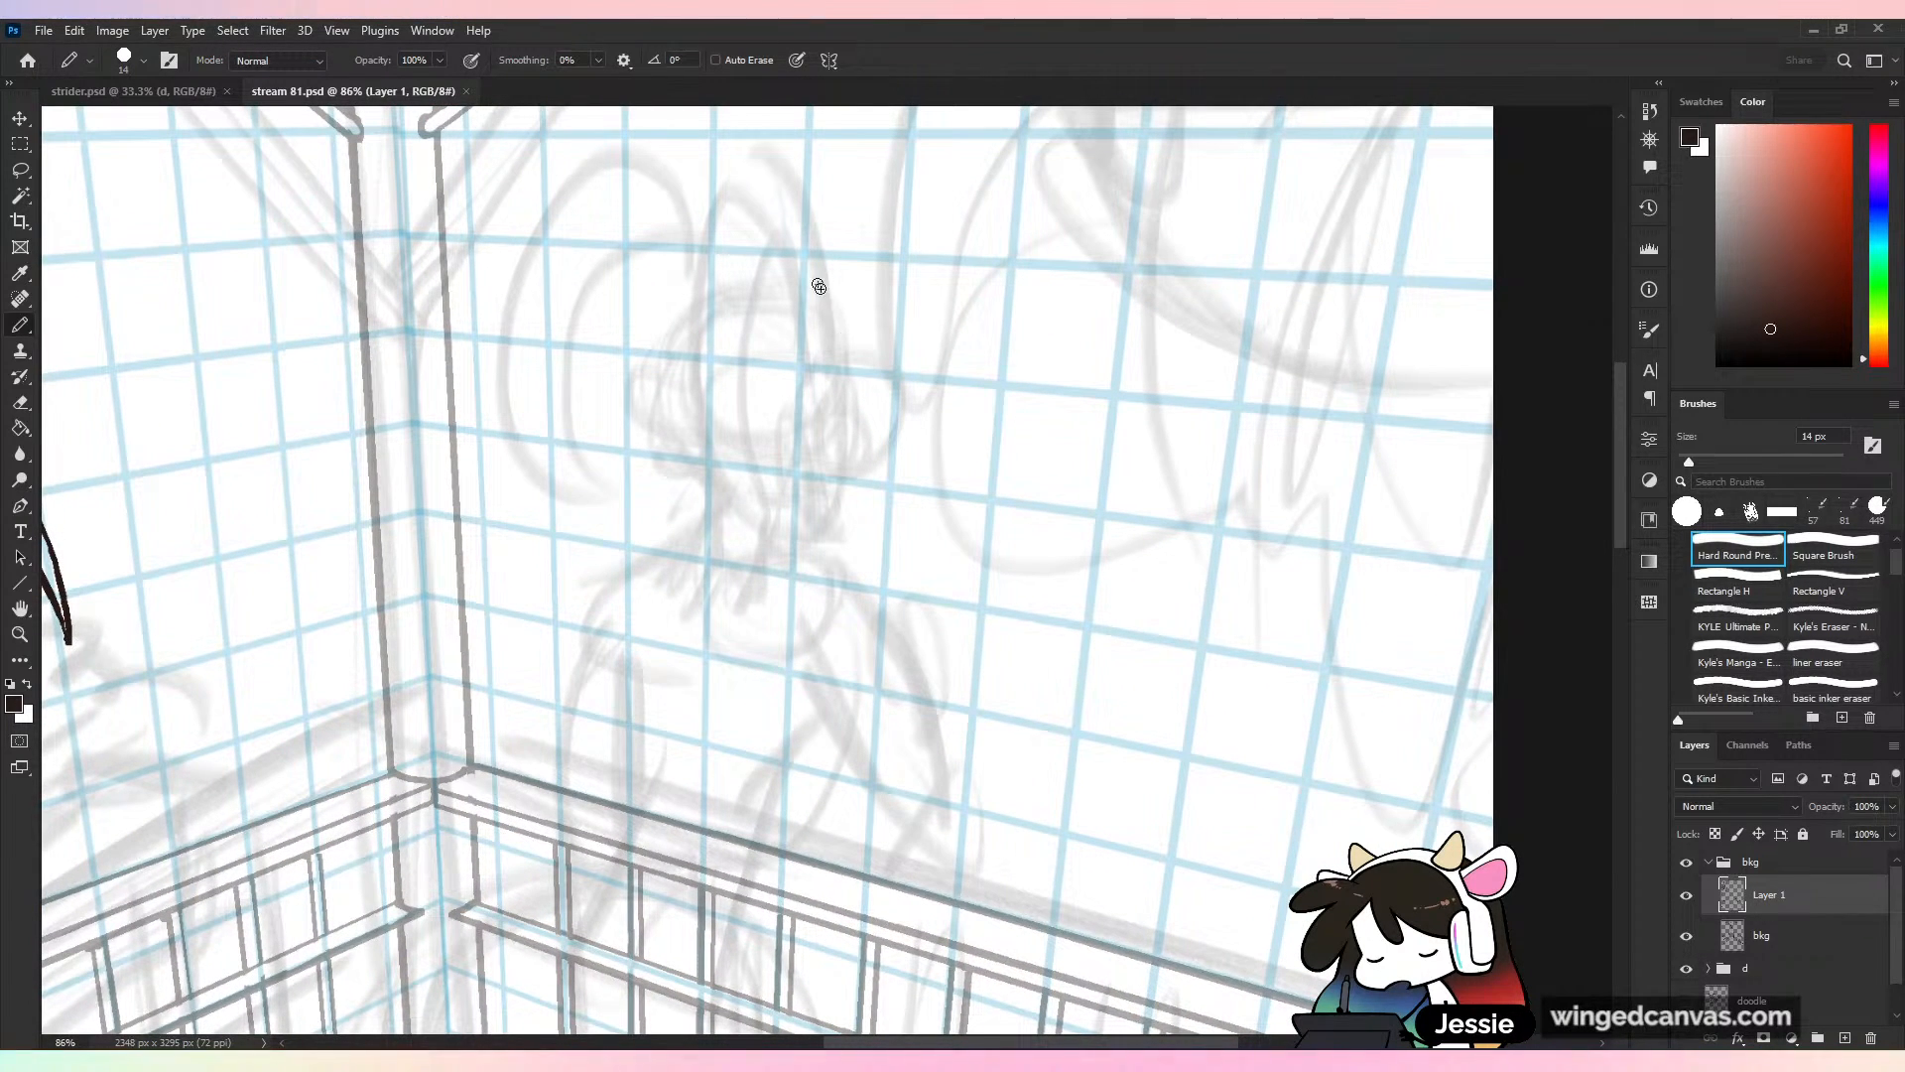
key("ctrl+z")
left_click_drag(834, 313, 928, 333)
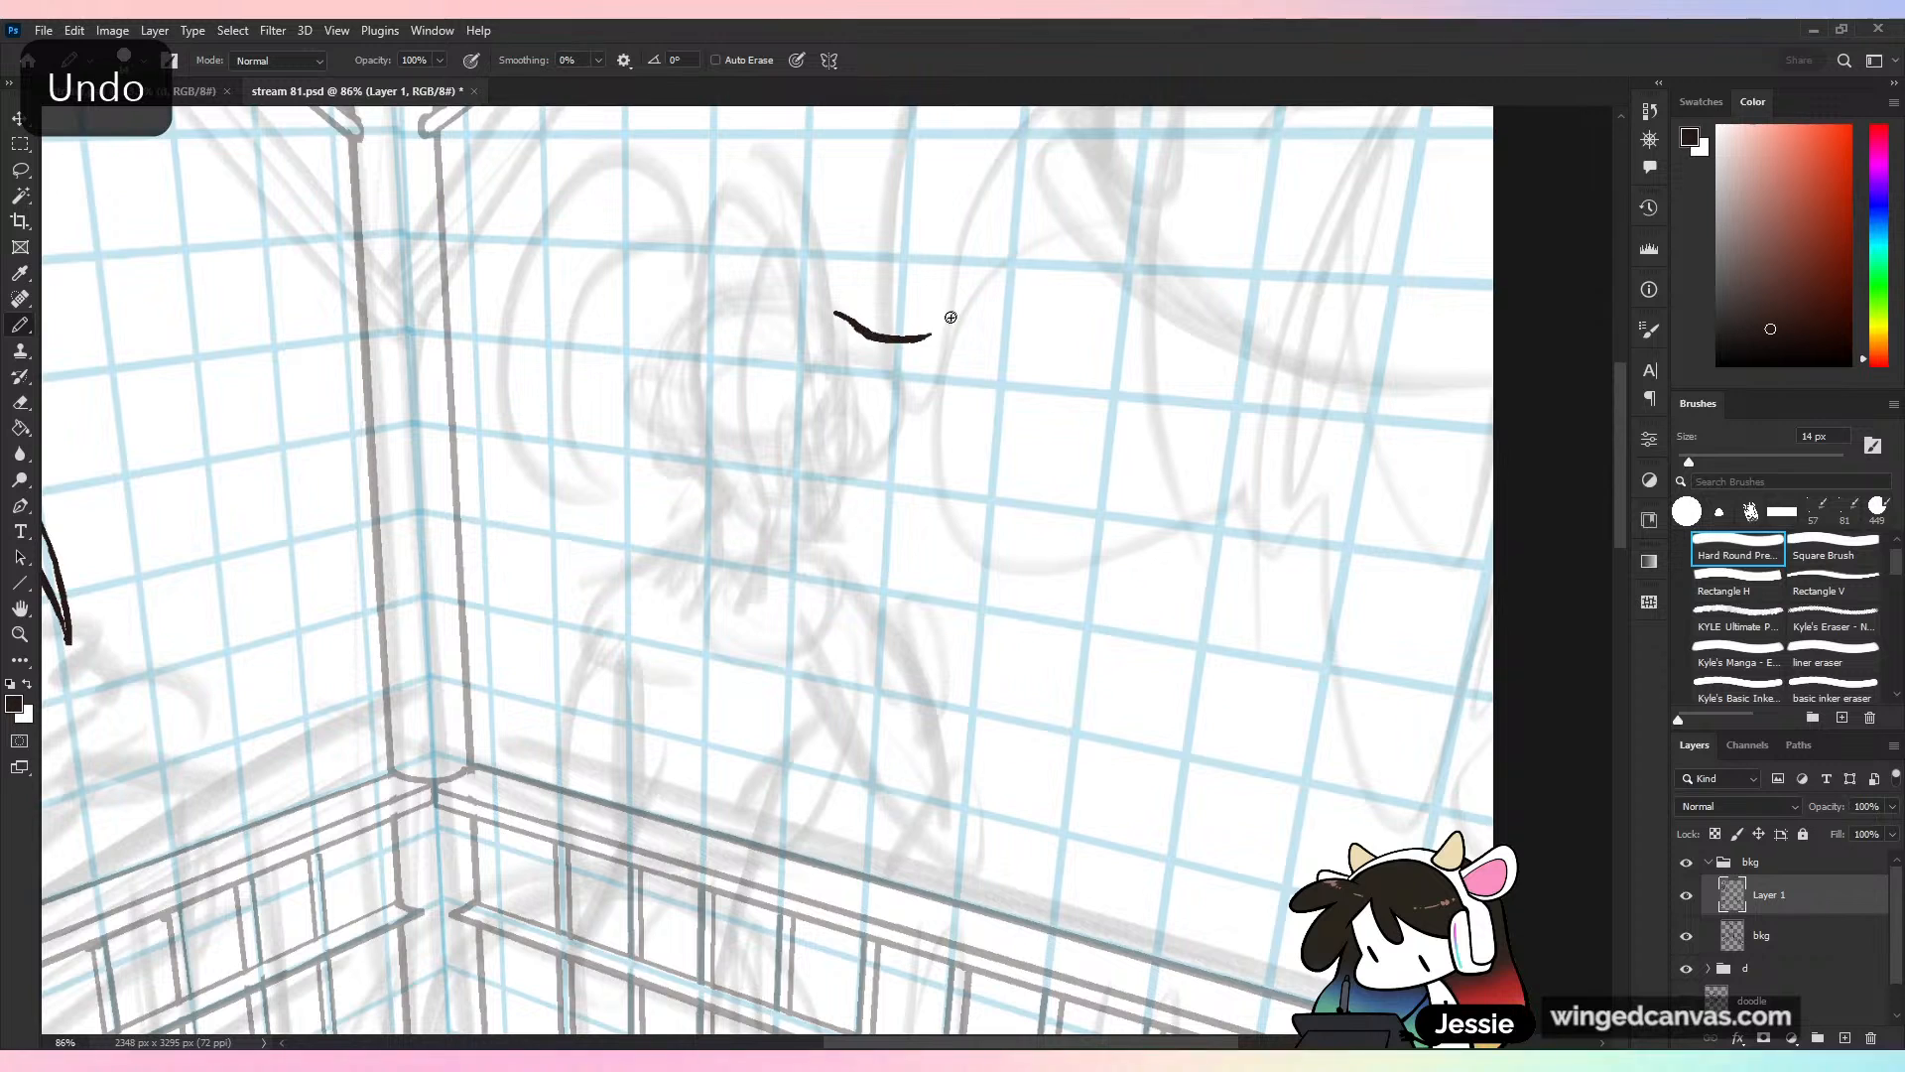
key("ctrl+z")
mouse_move(768, 297)
left_mouse_down()
mouse_move(918, 277)
mouse_move(824, 317)
mouse_move(936, 354)
mouse_move(881, 367)
mouse_move(901, 334)
mouse_move(931, 401)
left_mouse_up()
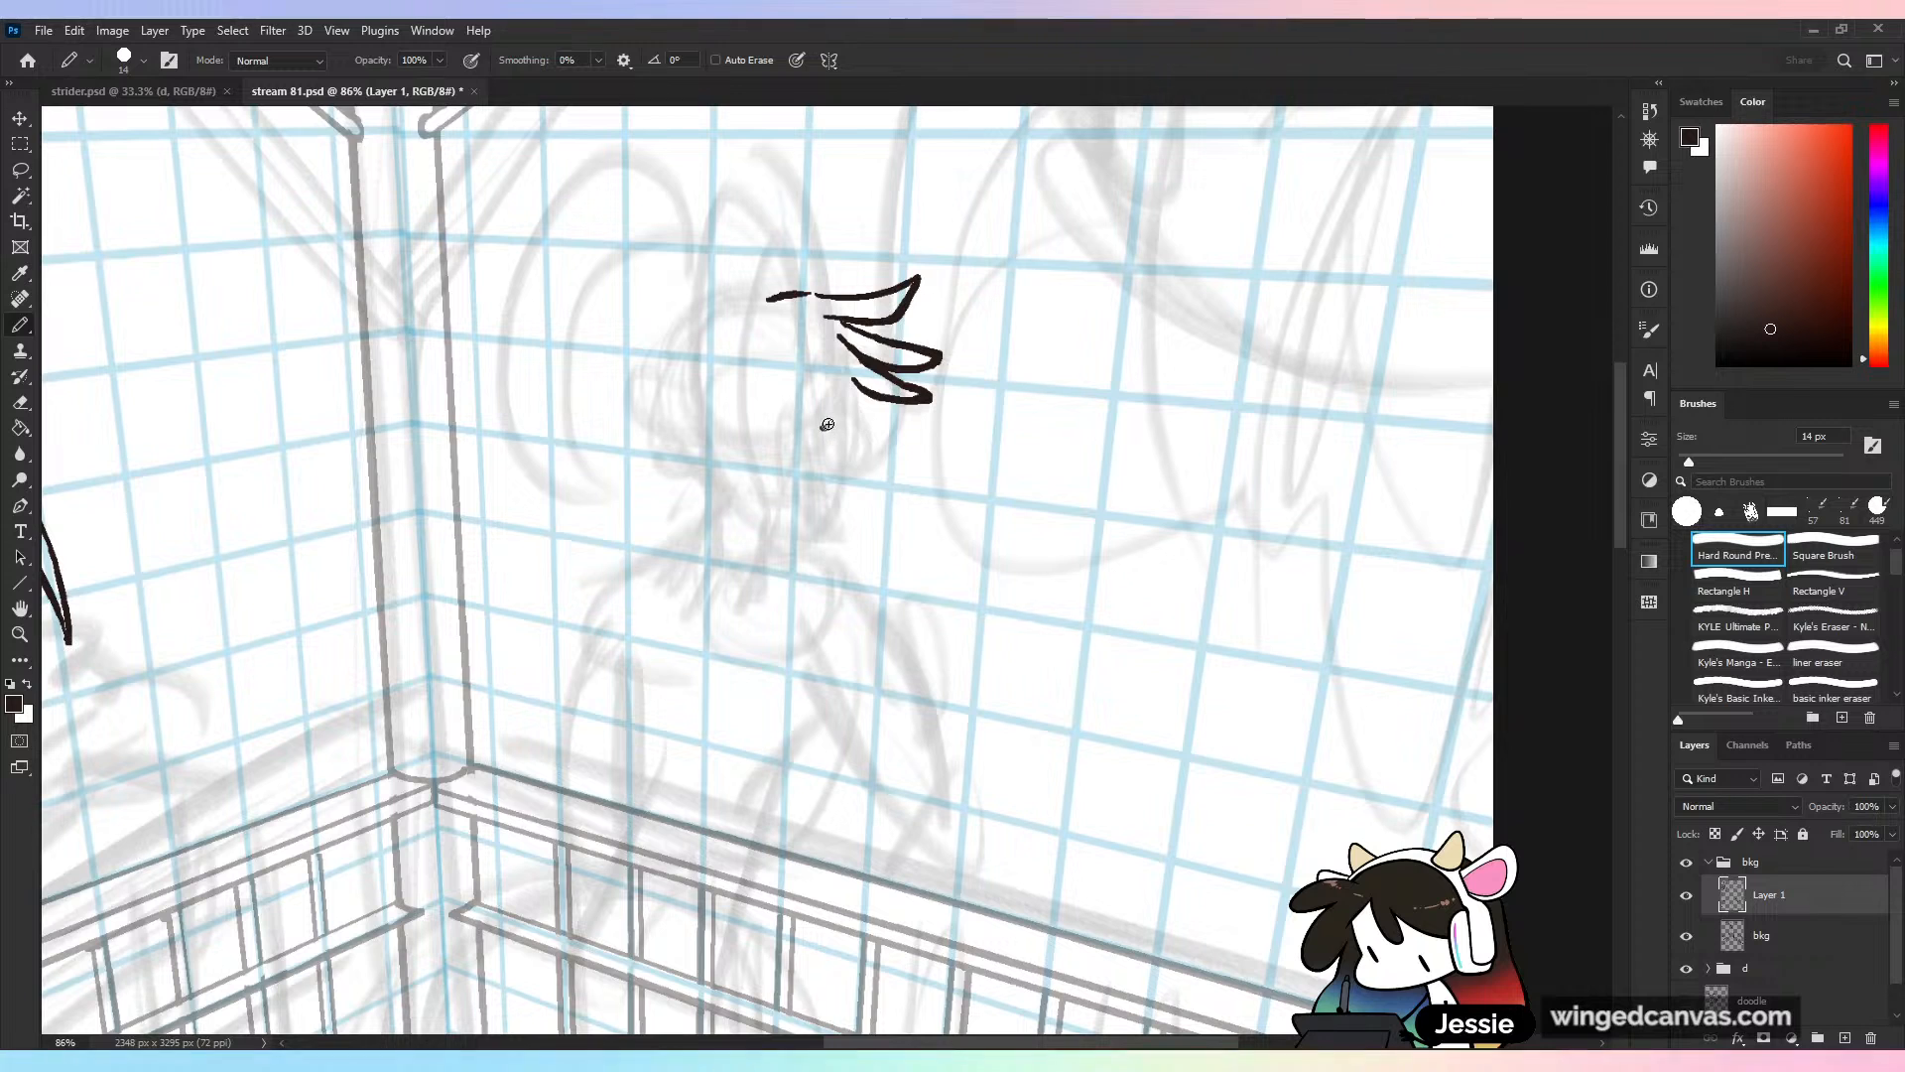
Draw the large pointed ear below the right-hand tufts, with a small hair lock overlapping its top edge
mouse_move(822, 428)
left_mouse_down()
mouse_move(966, 433)
mouse_move(850, 490)
left_mouse_up()
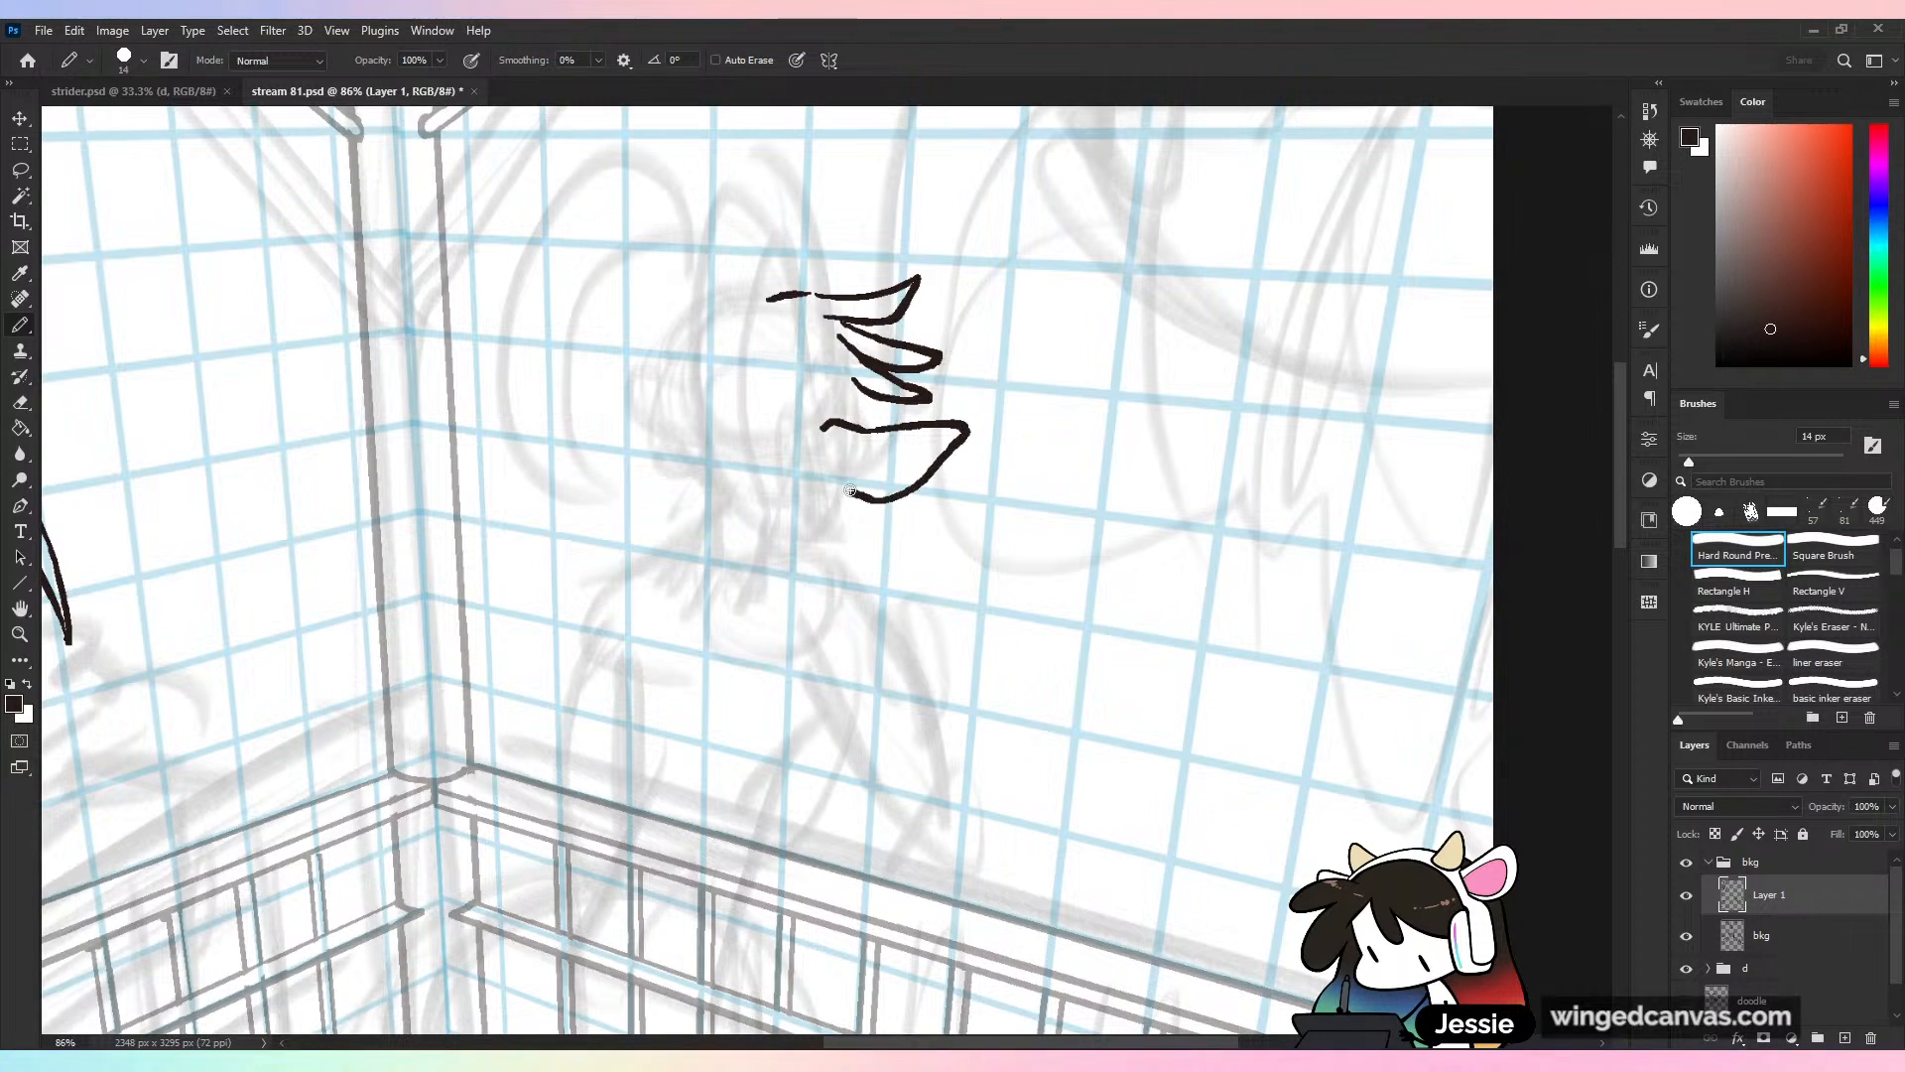
mouse_move(856, 383)
left_mouse_down()
mouse_move(900, 420)
mouse_move(850, 419)
left_mouse_up()
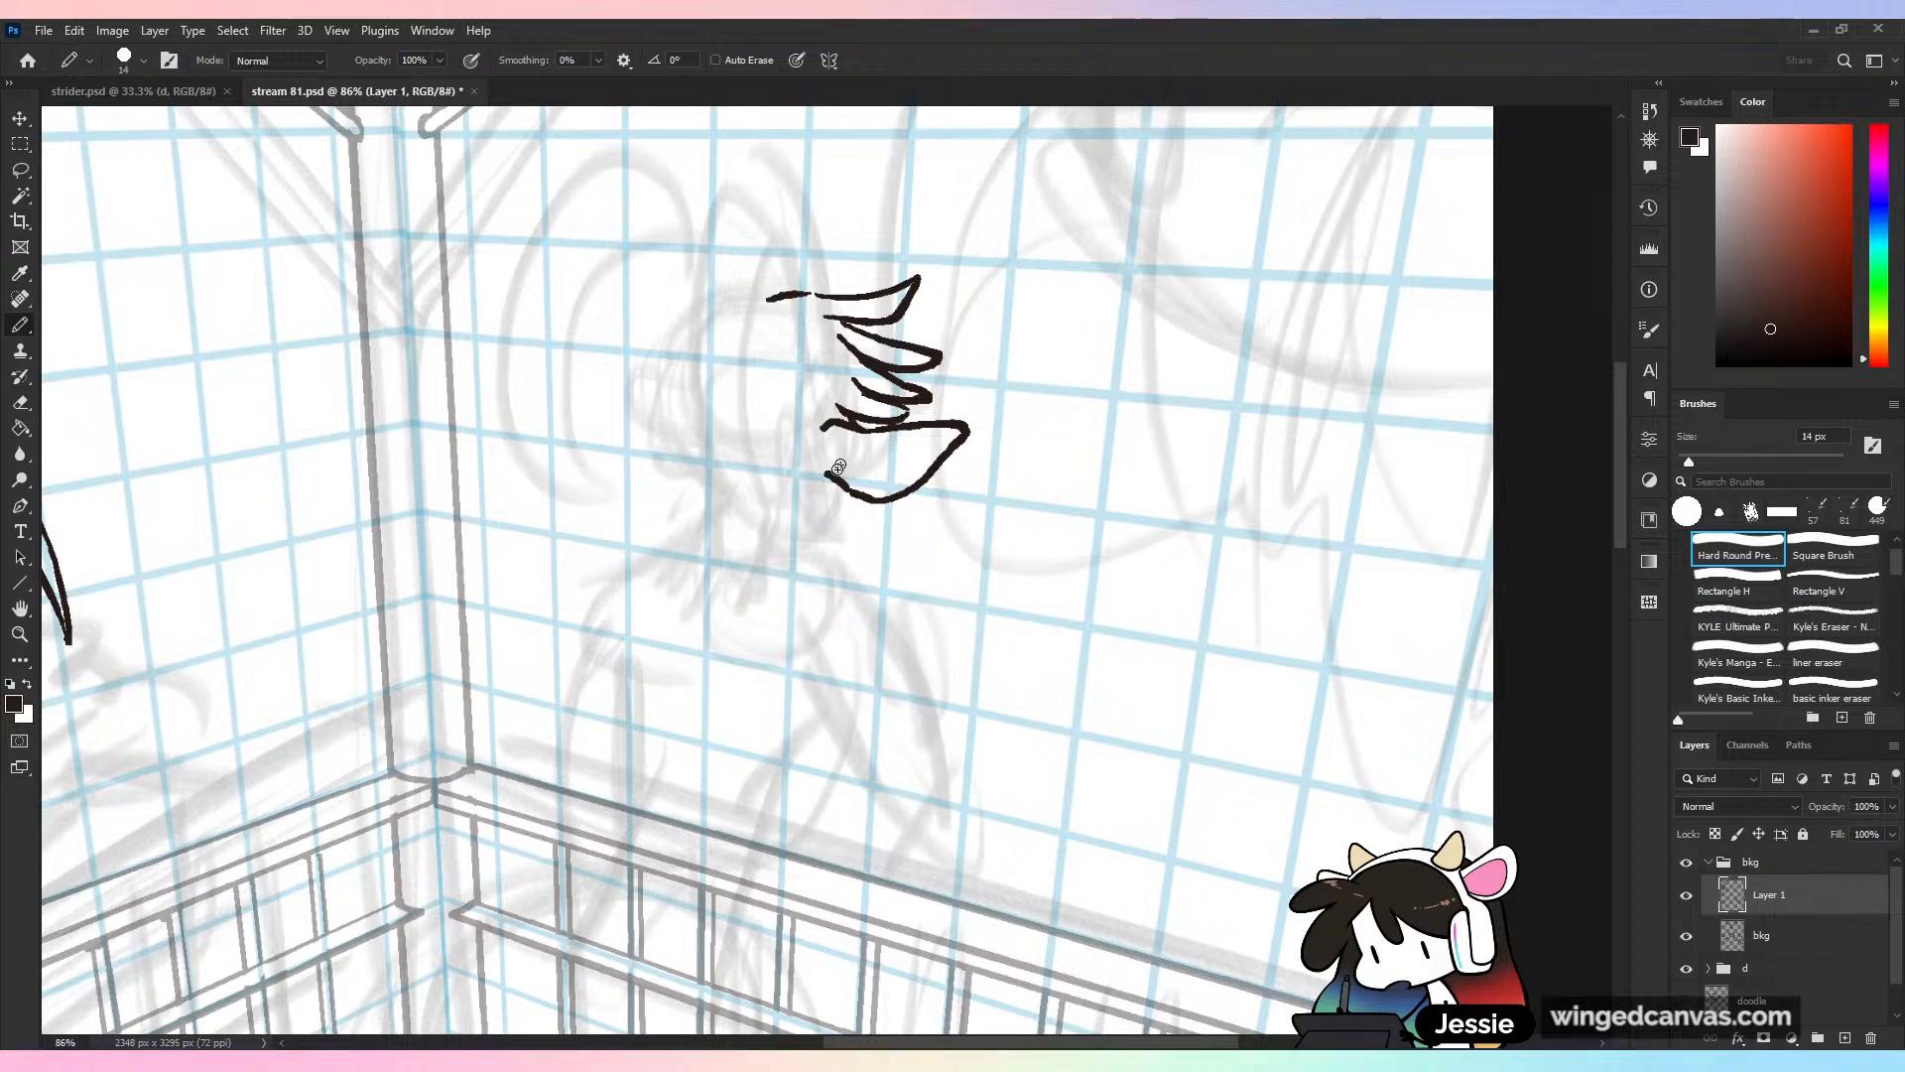
left_click_drag(832, 488, 824, 425)
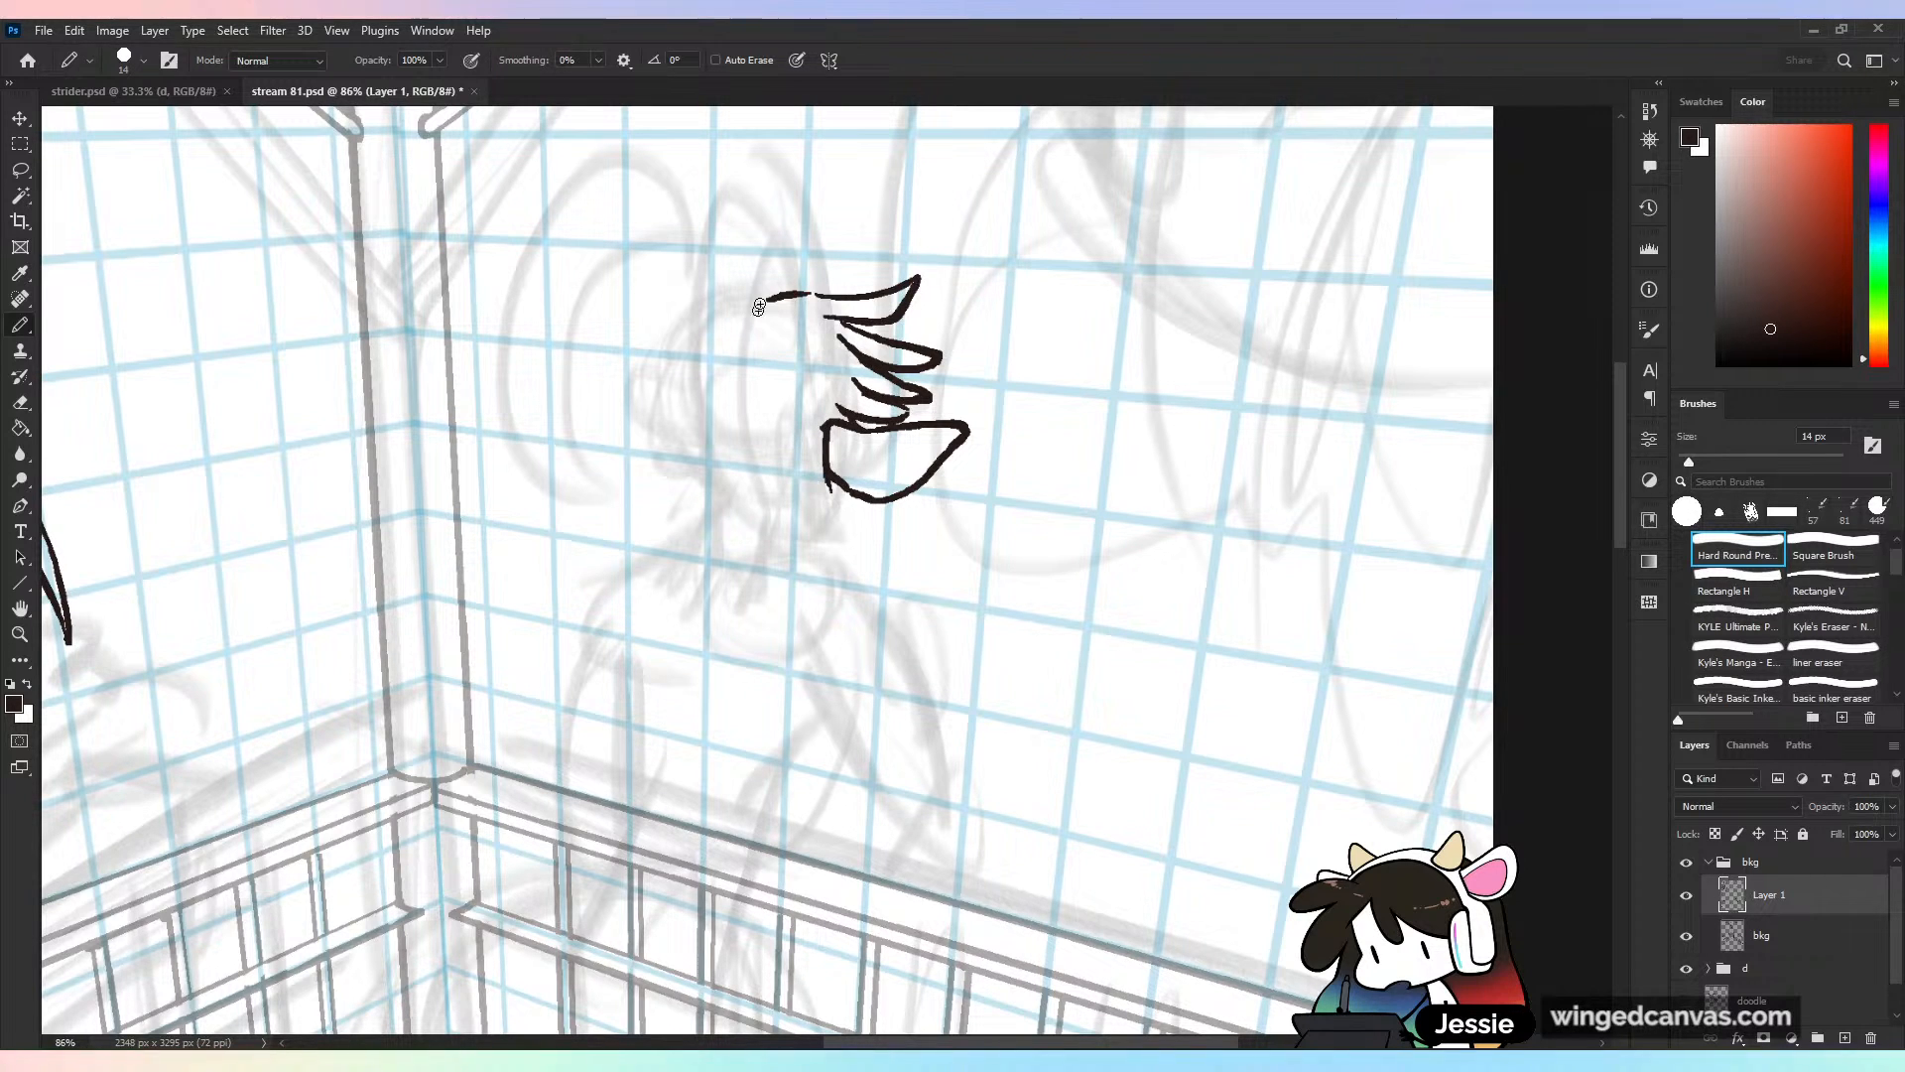
Draw a short stroke at the crown and curved hair tufts down the left side of the head
mouse_move(685, 266)
left_mouse_down()
mouse_move(678, 337)
mouse_move(774, 286)
mouse_move(806, 293)
left_mouse_up()
mouse_move(685, 317)
left_mouse_down()
mouse_move(643, 342)
mouse_move(675, 365)
mouse_move(640, 417)
mouse_move(691, 480)
mouse_move(637, 465)
mouse_move(701, 503)
mouse_move(619, 503)
mouse_move(701, 494)
mouse_move(655, 487)
mouse_move(695, 511)
left_mouse_up()
key("ctrl+z")
key("ctrl+z")
key("ctrl+z")
key("ctrl+z")
key("ctrl+z")
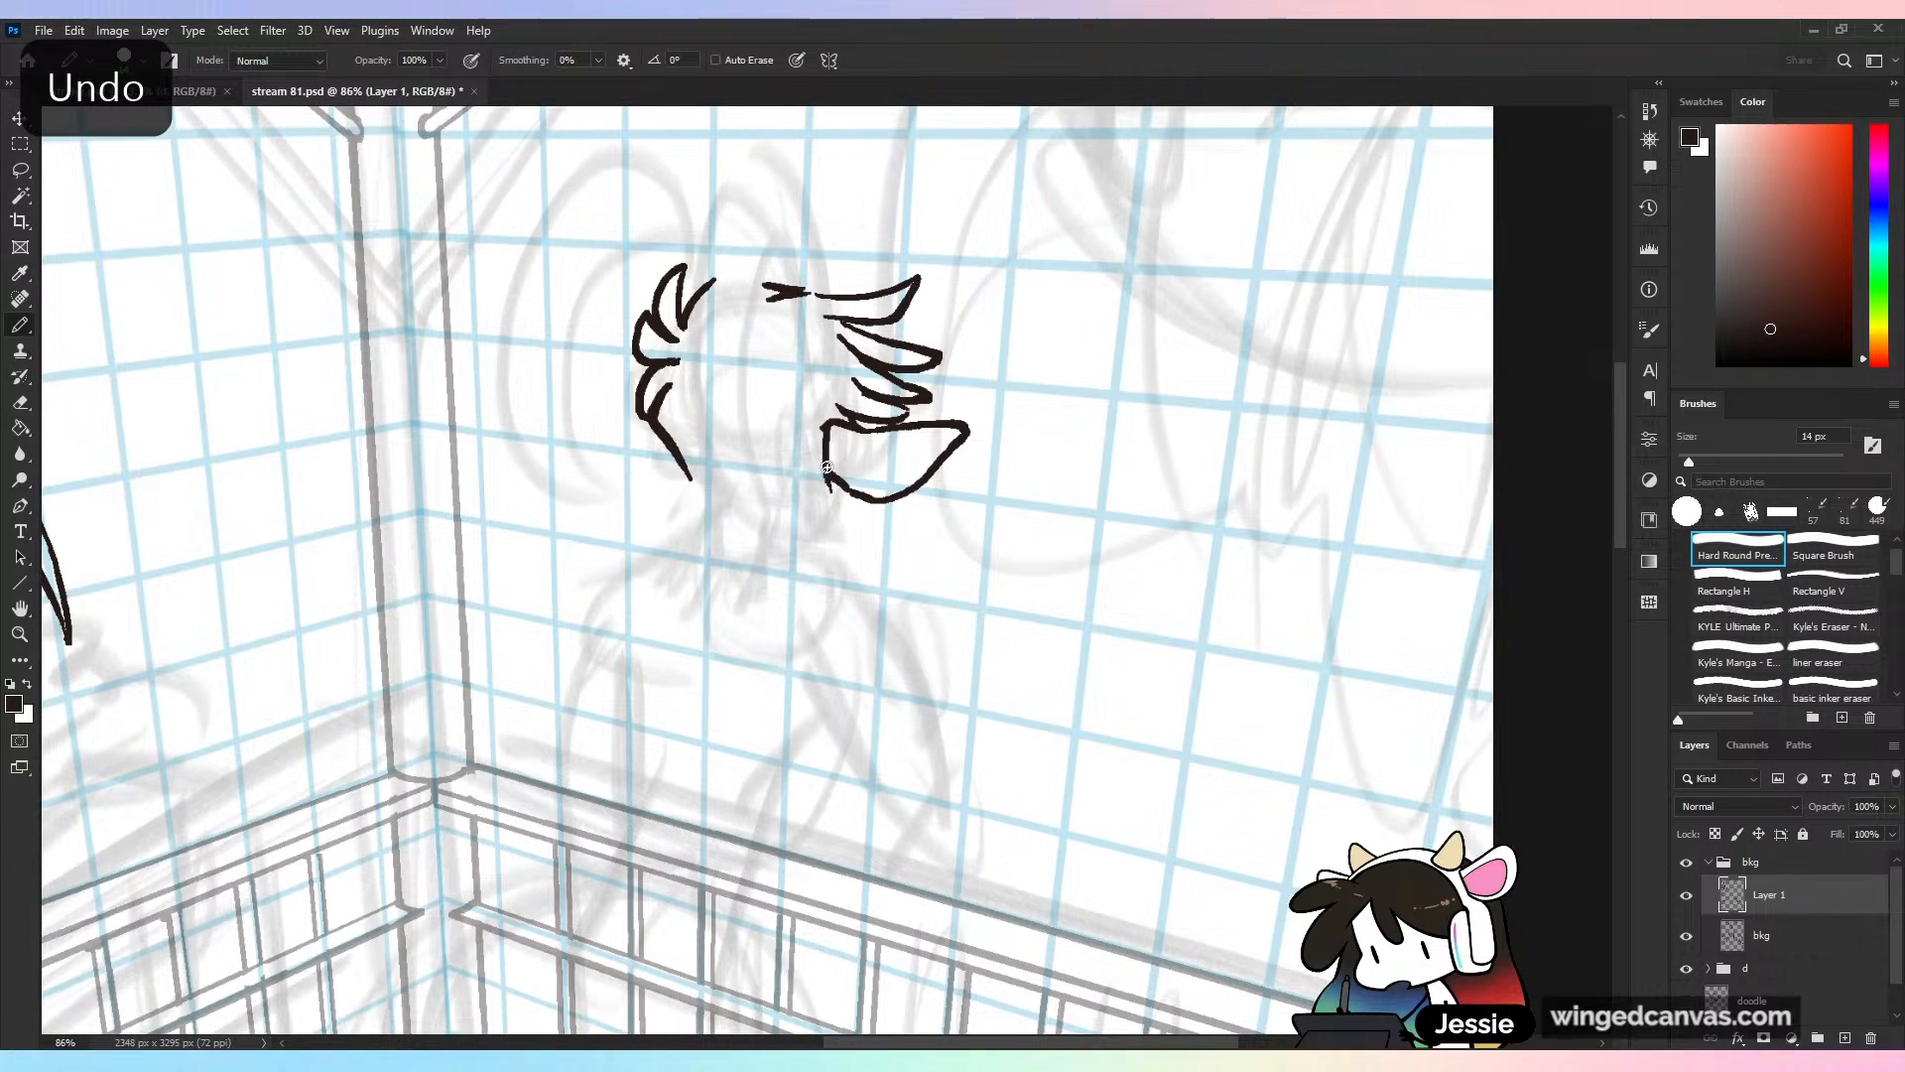
Draw narrow hair locks hanging below the right ear and thicken the ear's inner edge
left_click_drag(832, 481, 877, 526)
key("ctrl+z")
key("ctrl+z")
mouse_move(878, 526)
left_mouse_down()
mouse_move(838, 493)
mouse_move(856, 554)
left_mouse_up()
left_click_drag(855, 554, 843, 514)
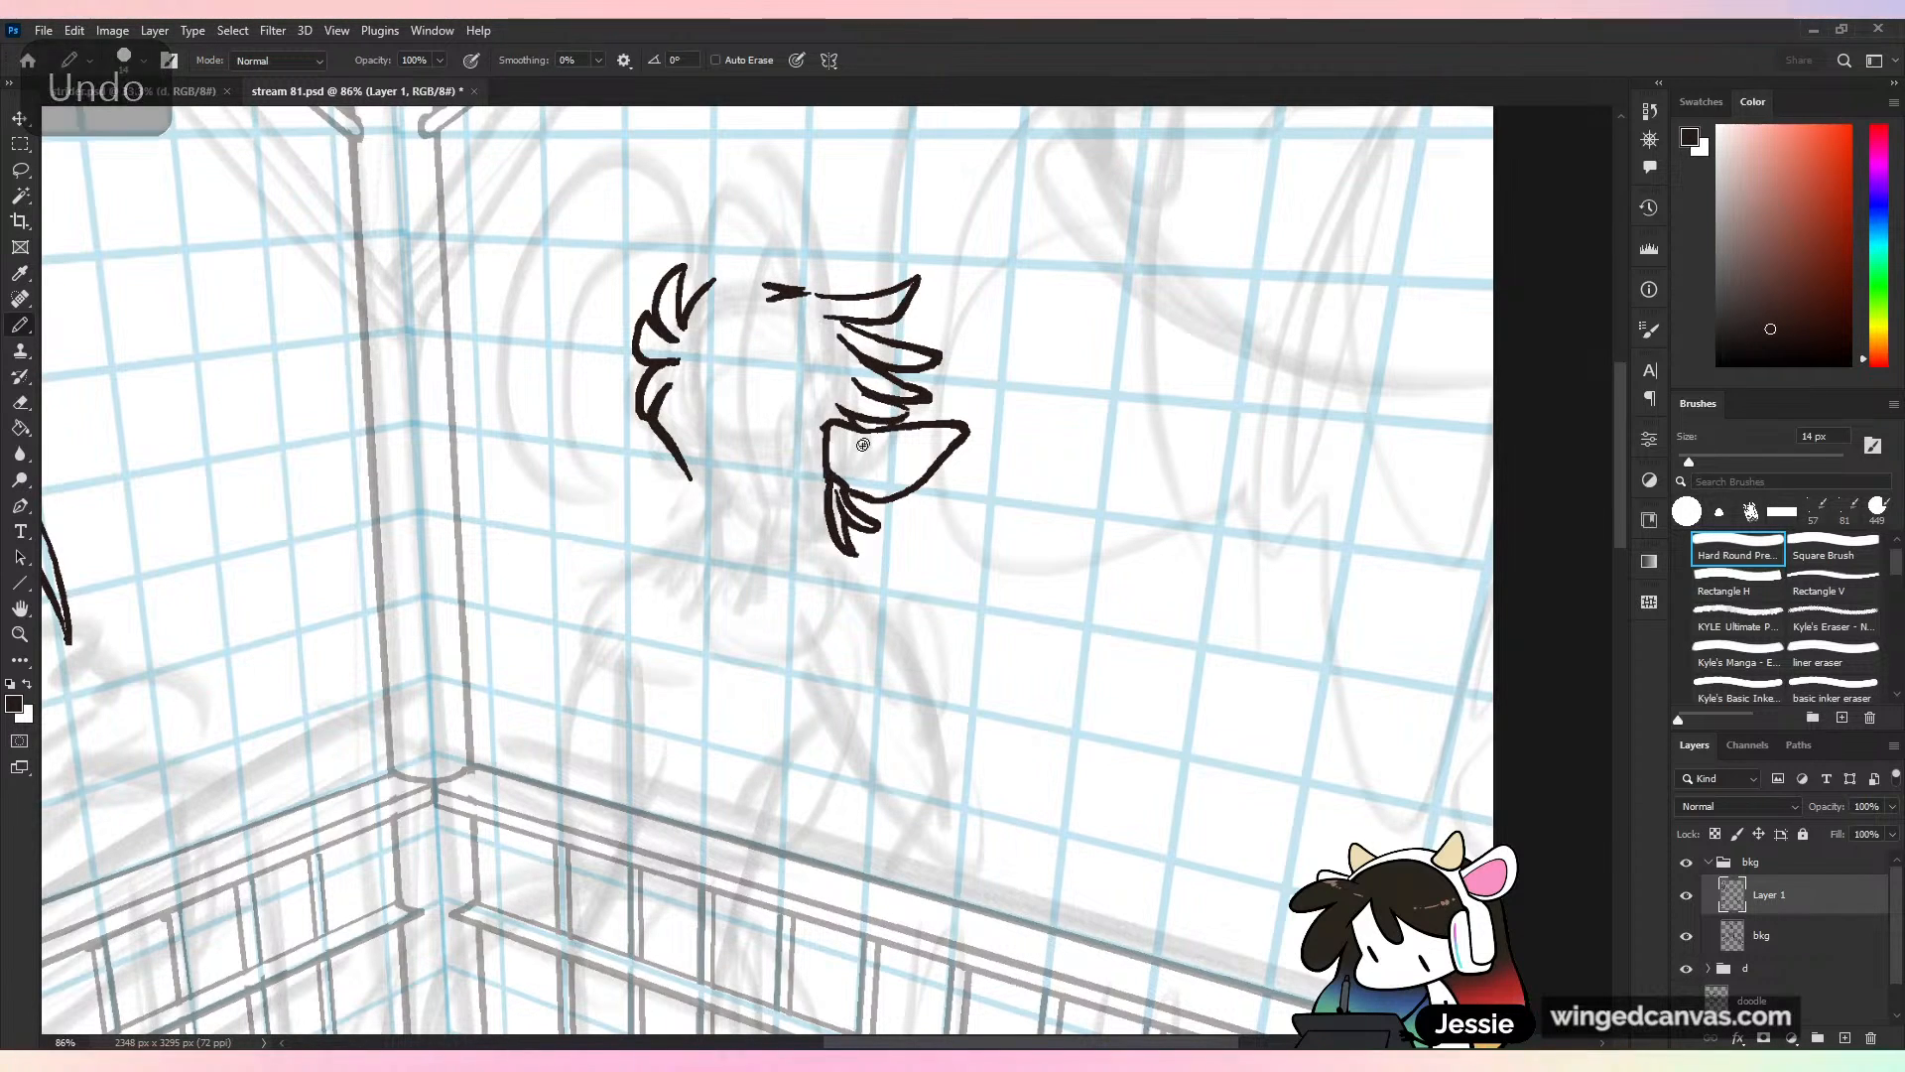
left_click_drag(827, 429, 828, 506)
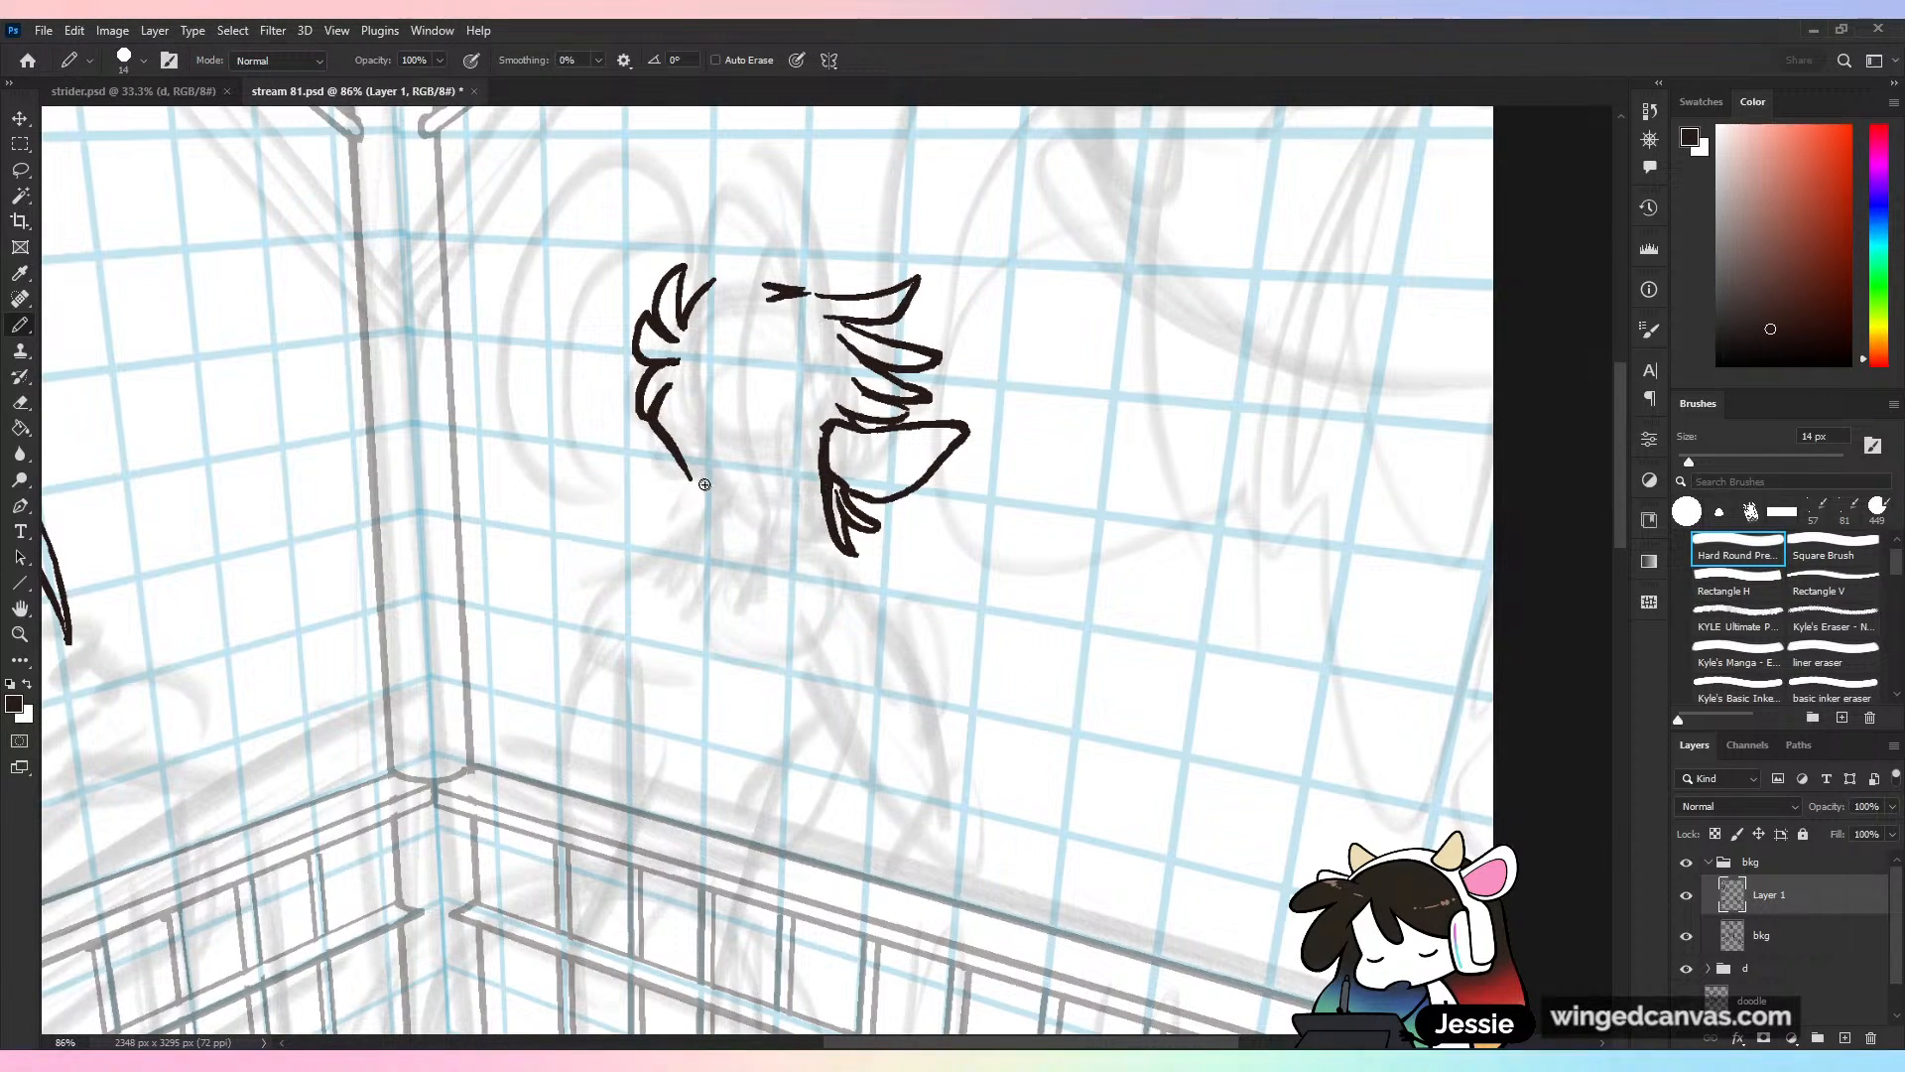
Draw the flicked hair locks at the lower left of the head and check them against the whole scene
mouse_move(691, 480)
left_mouse_down()
mouse_move(641, 476)
mouse_move(686, 518)
mouse_move(640, 524)
mouse_move(690, 514)
left_mouse_up()
key("ctrl+z")
key("ctrl+minus")
key("ctrl+minus")
key("ctrl+minus")
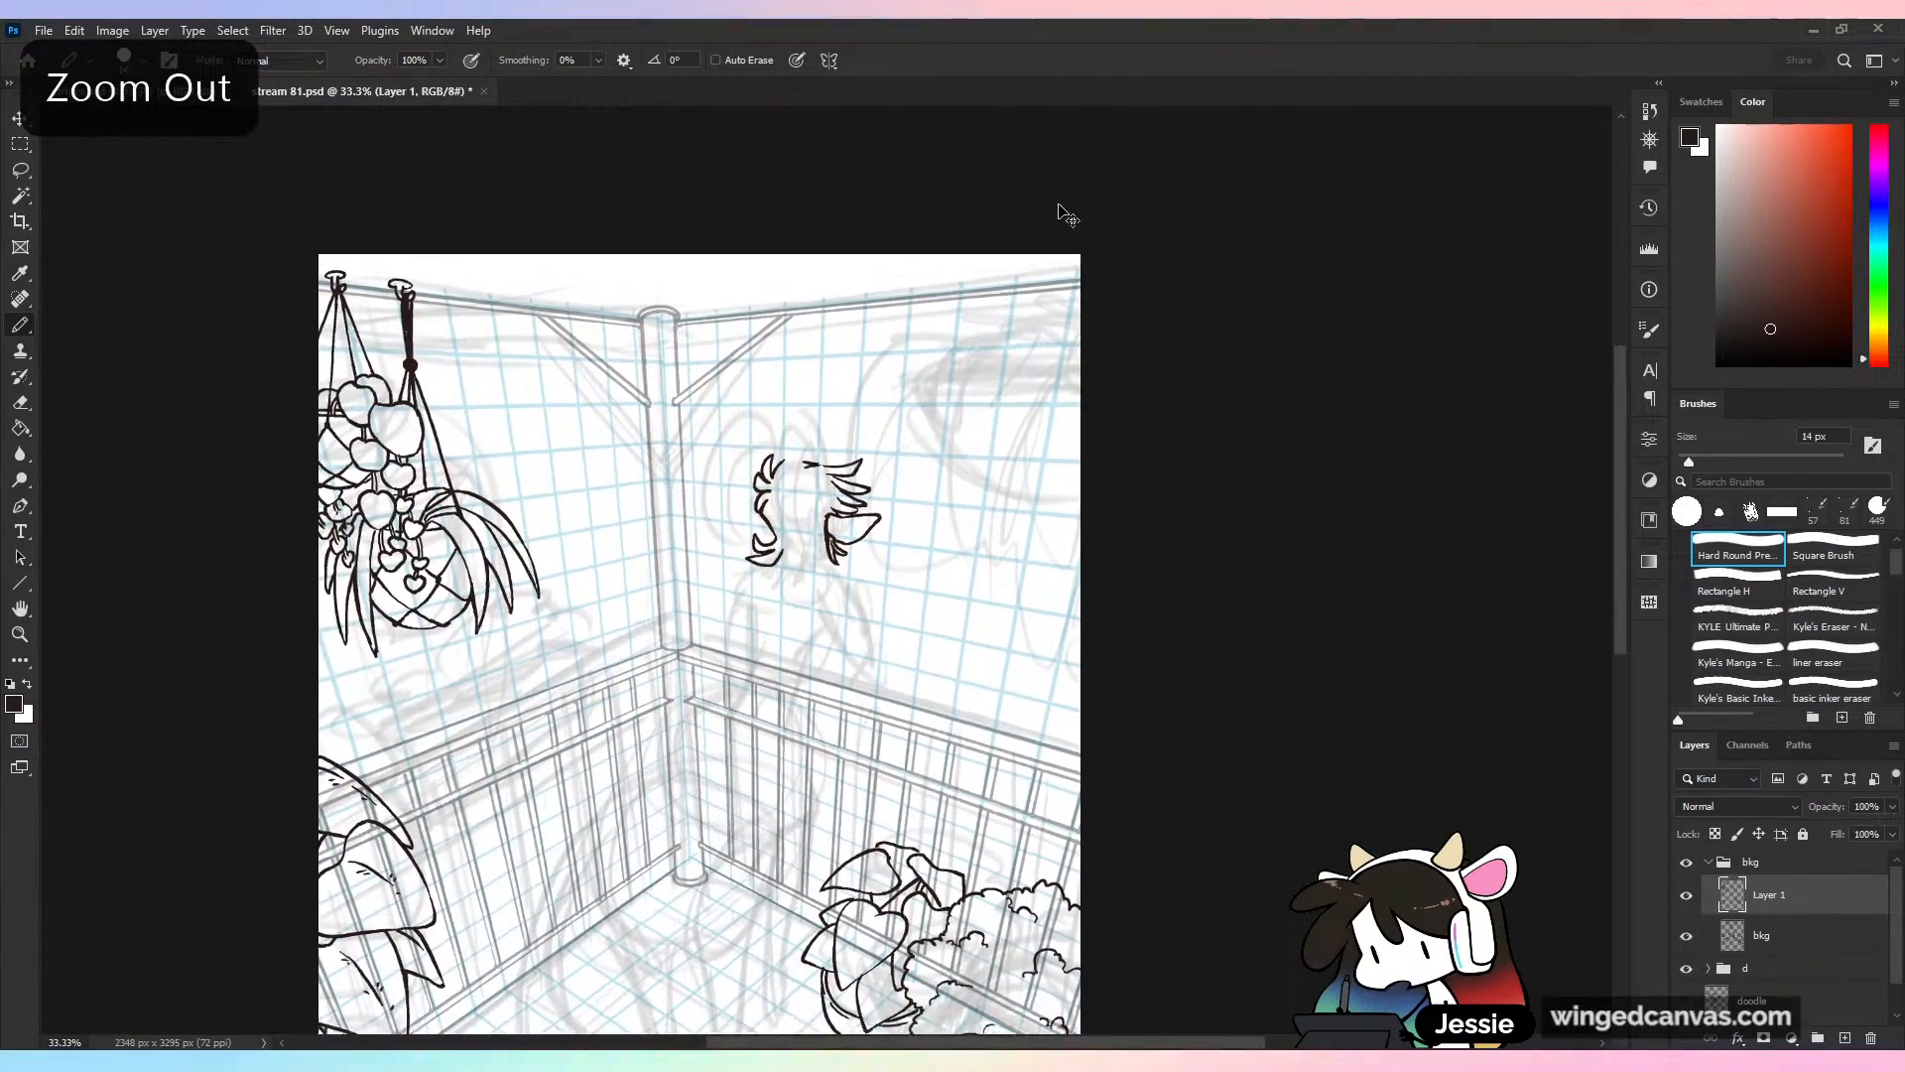
key("ctrl+minus")
key("ctrl+plus")
key("ctrl+plus")
key("ctrl+plus")
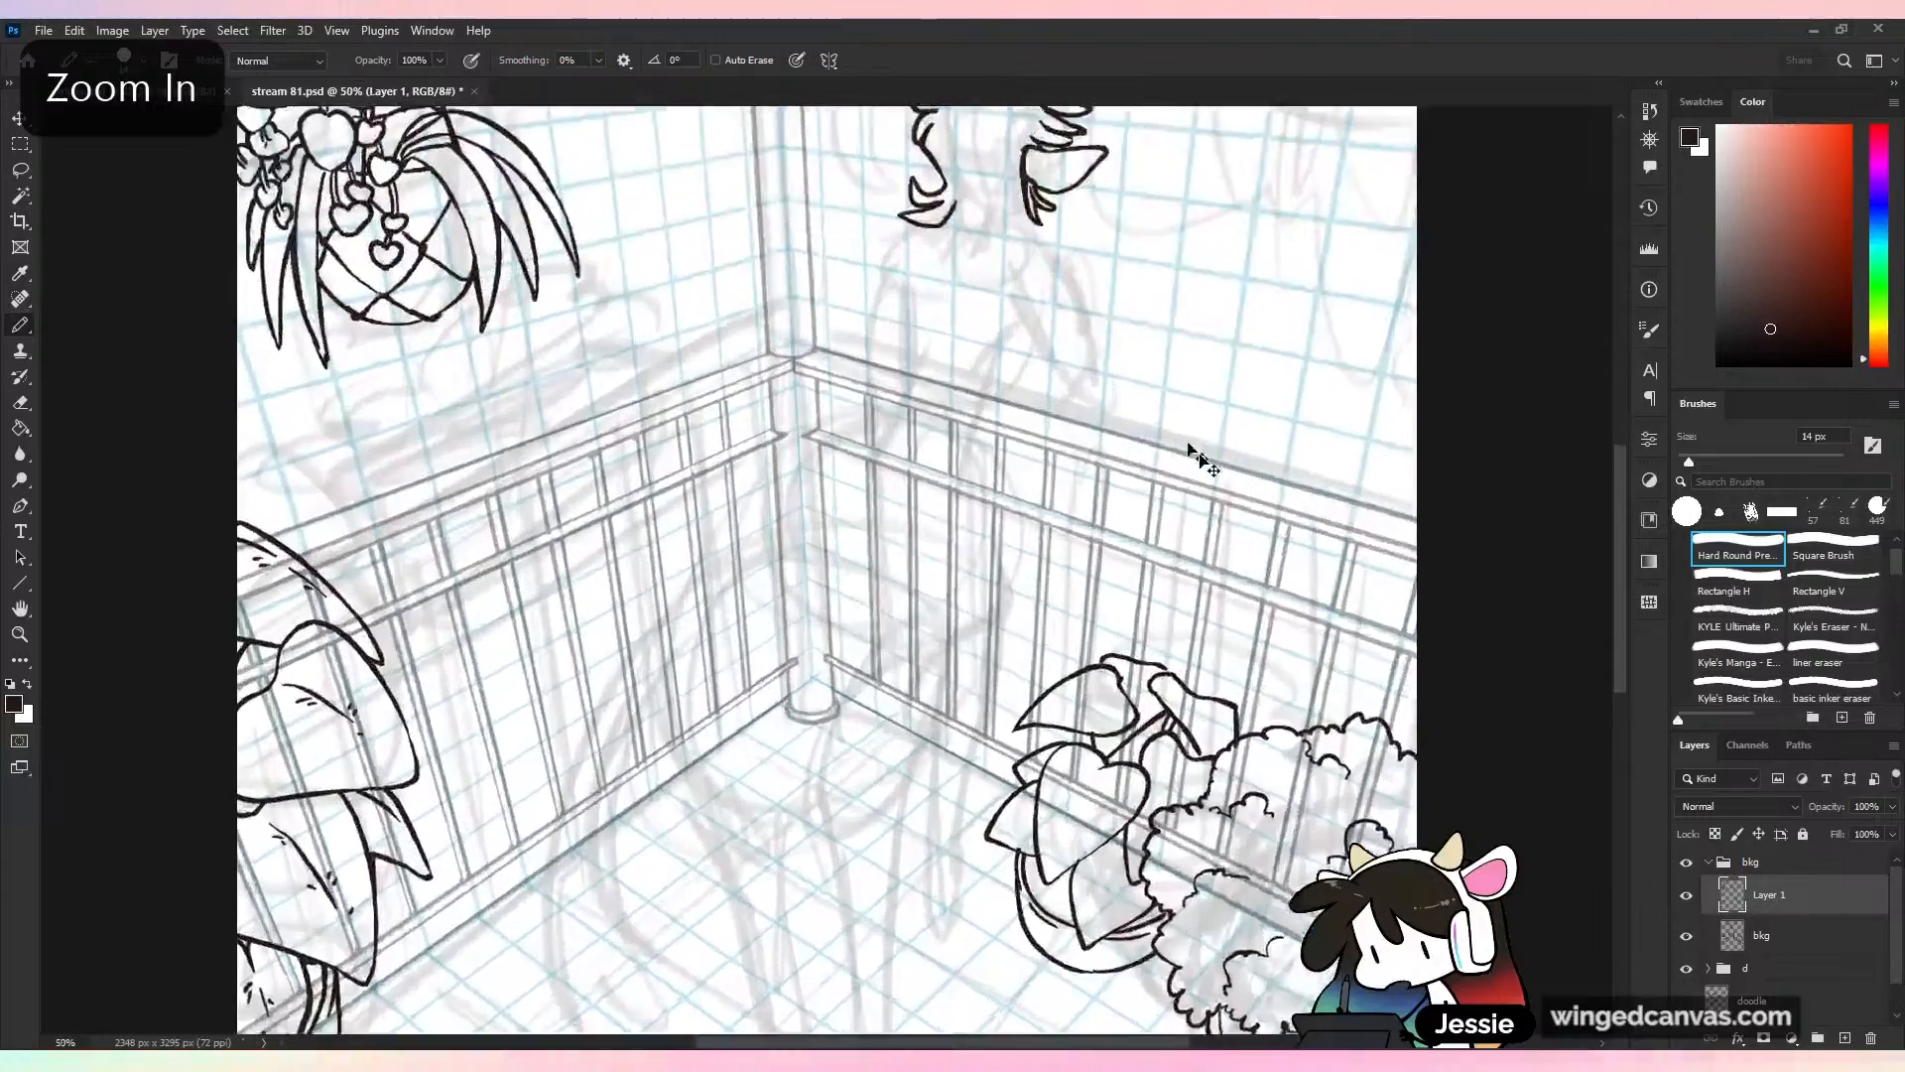
Clean up the line end on the lower-left hair lock with the liner eraser and save the drawing
left_click_drag(1148, 374, 960, 843)
key("ctrl+plus")
key("ctrl+plus")
key("ctrl+plus")
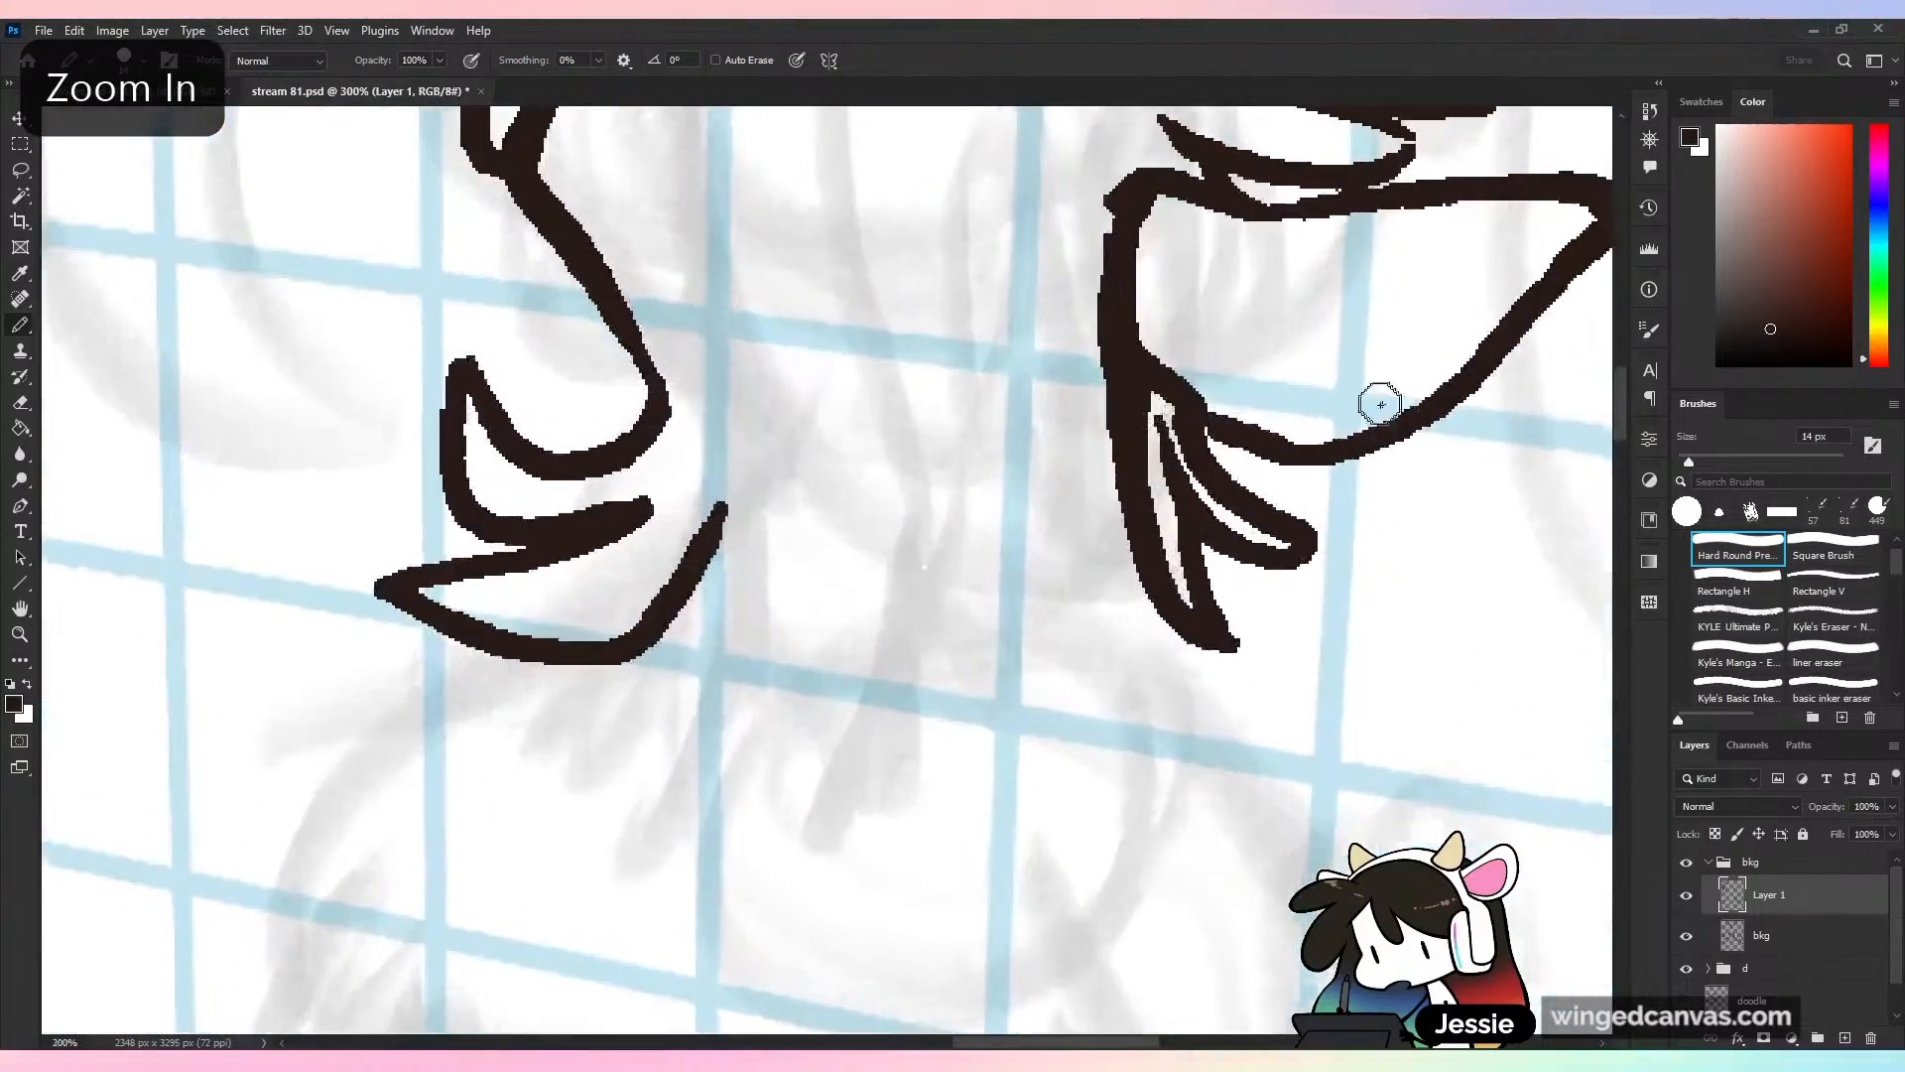
left_click_drag(1373, 404, 962, 672)
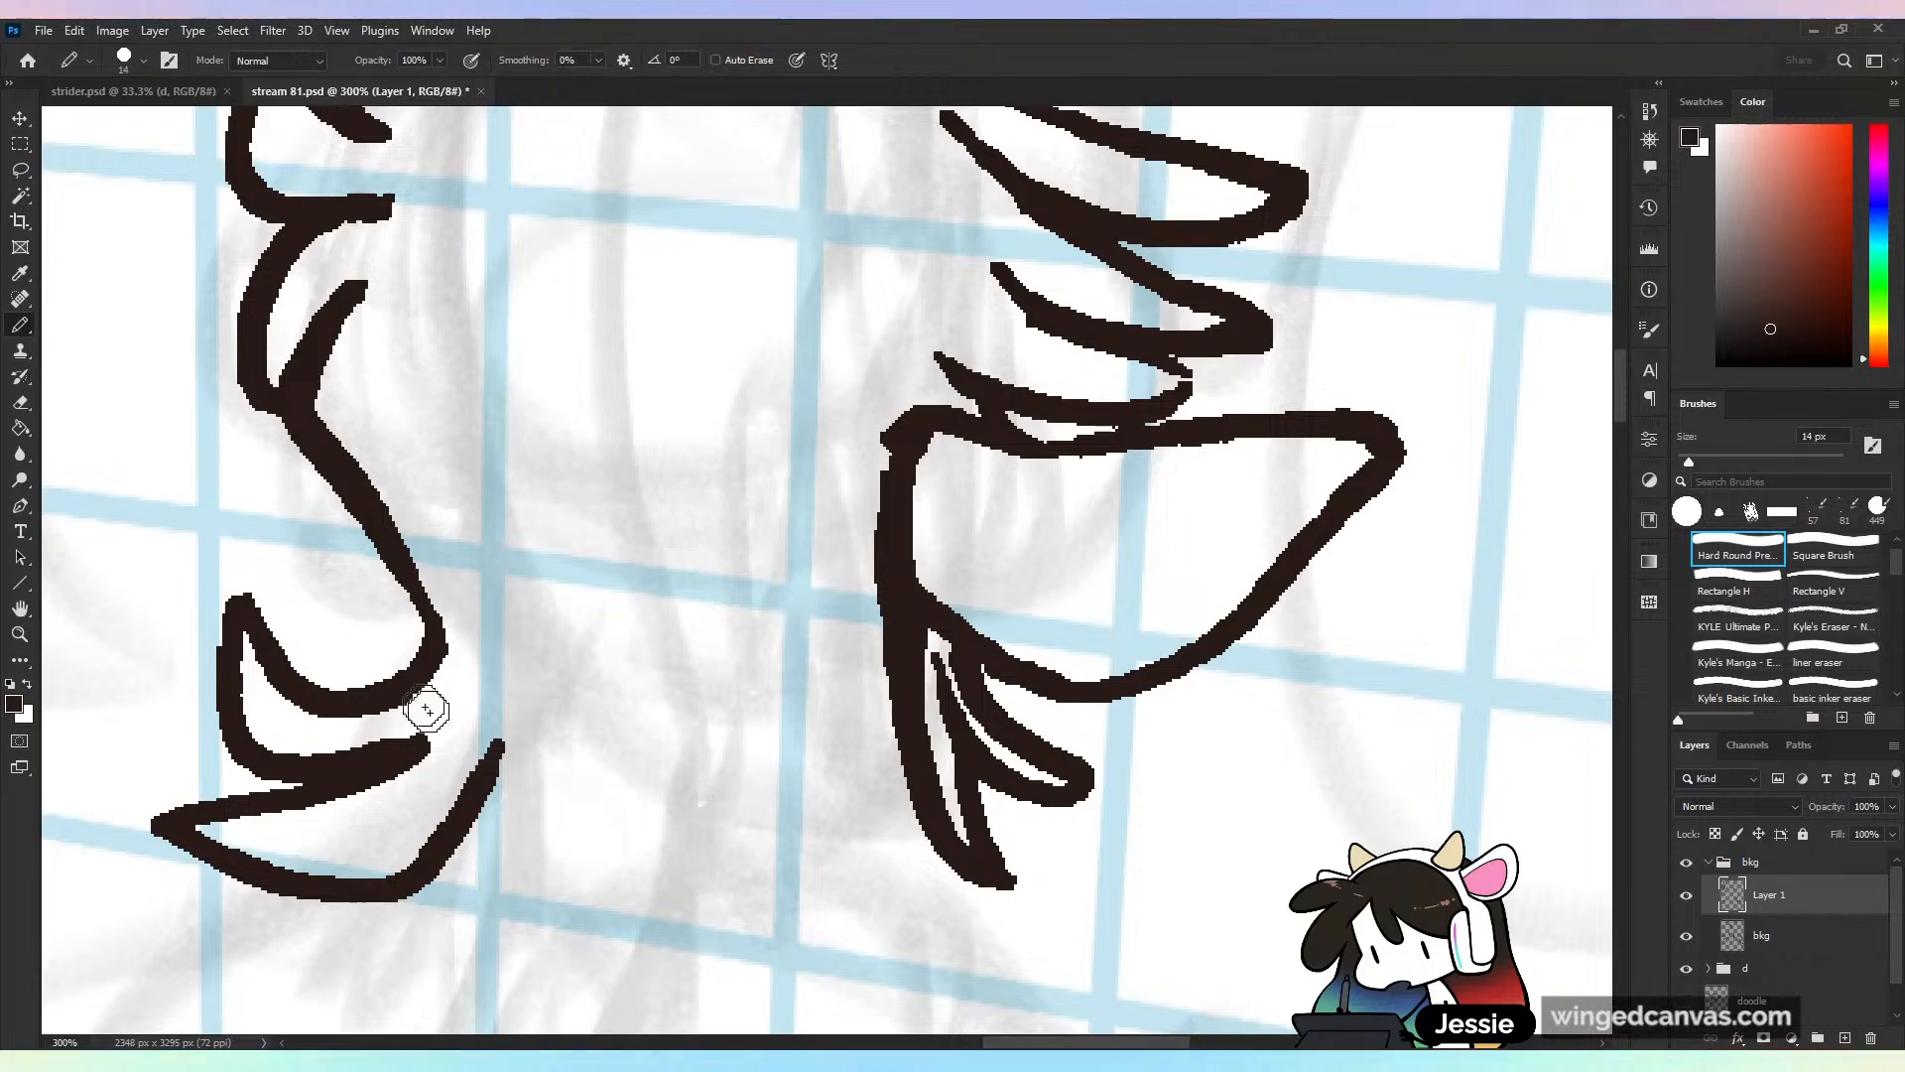
key("ctrl+minus")
key("ctrl+minus")
left_click_drag(876, 632, 1032, 476)
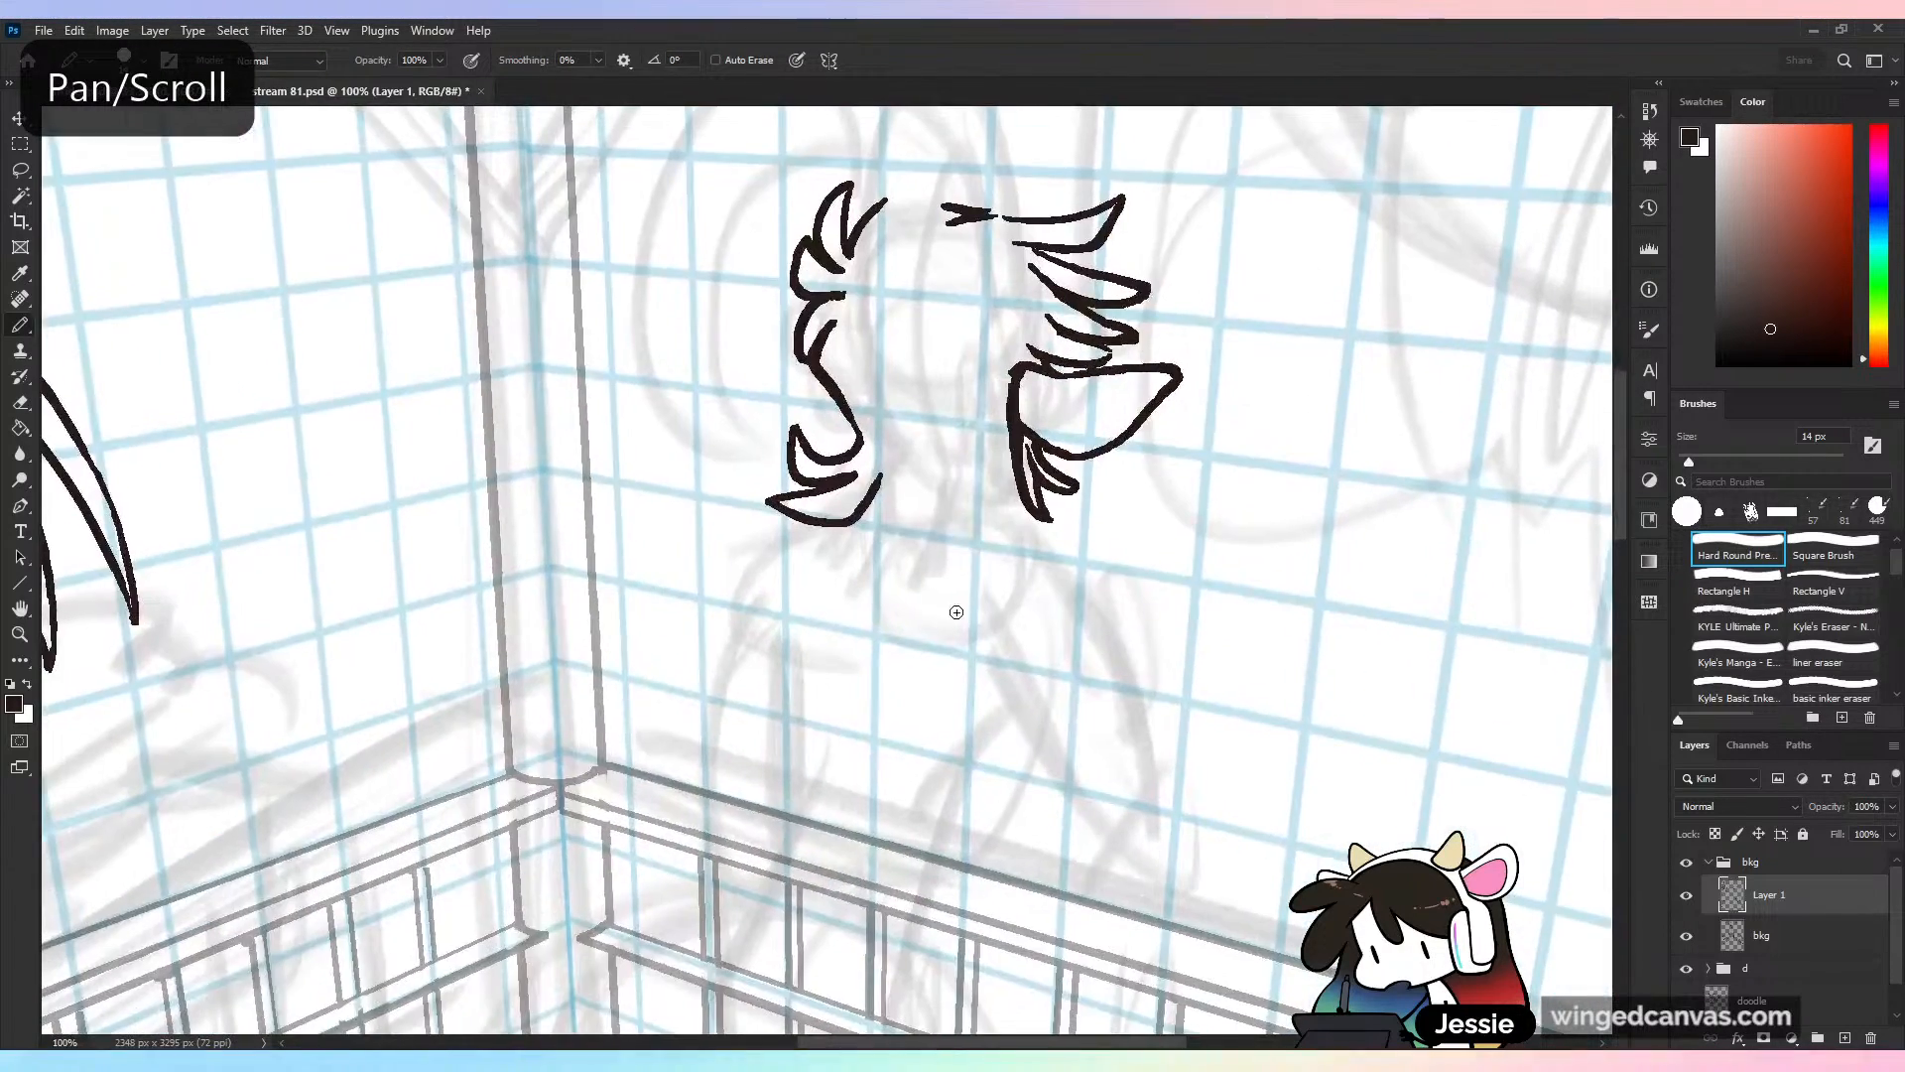
key("ctrl+plus")
key("e")
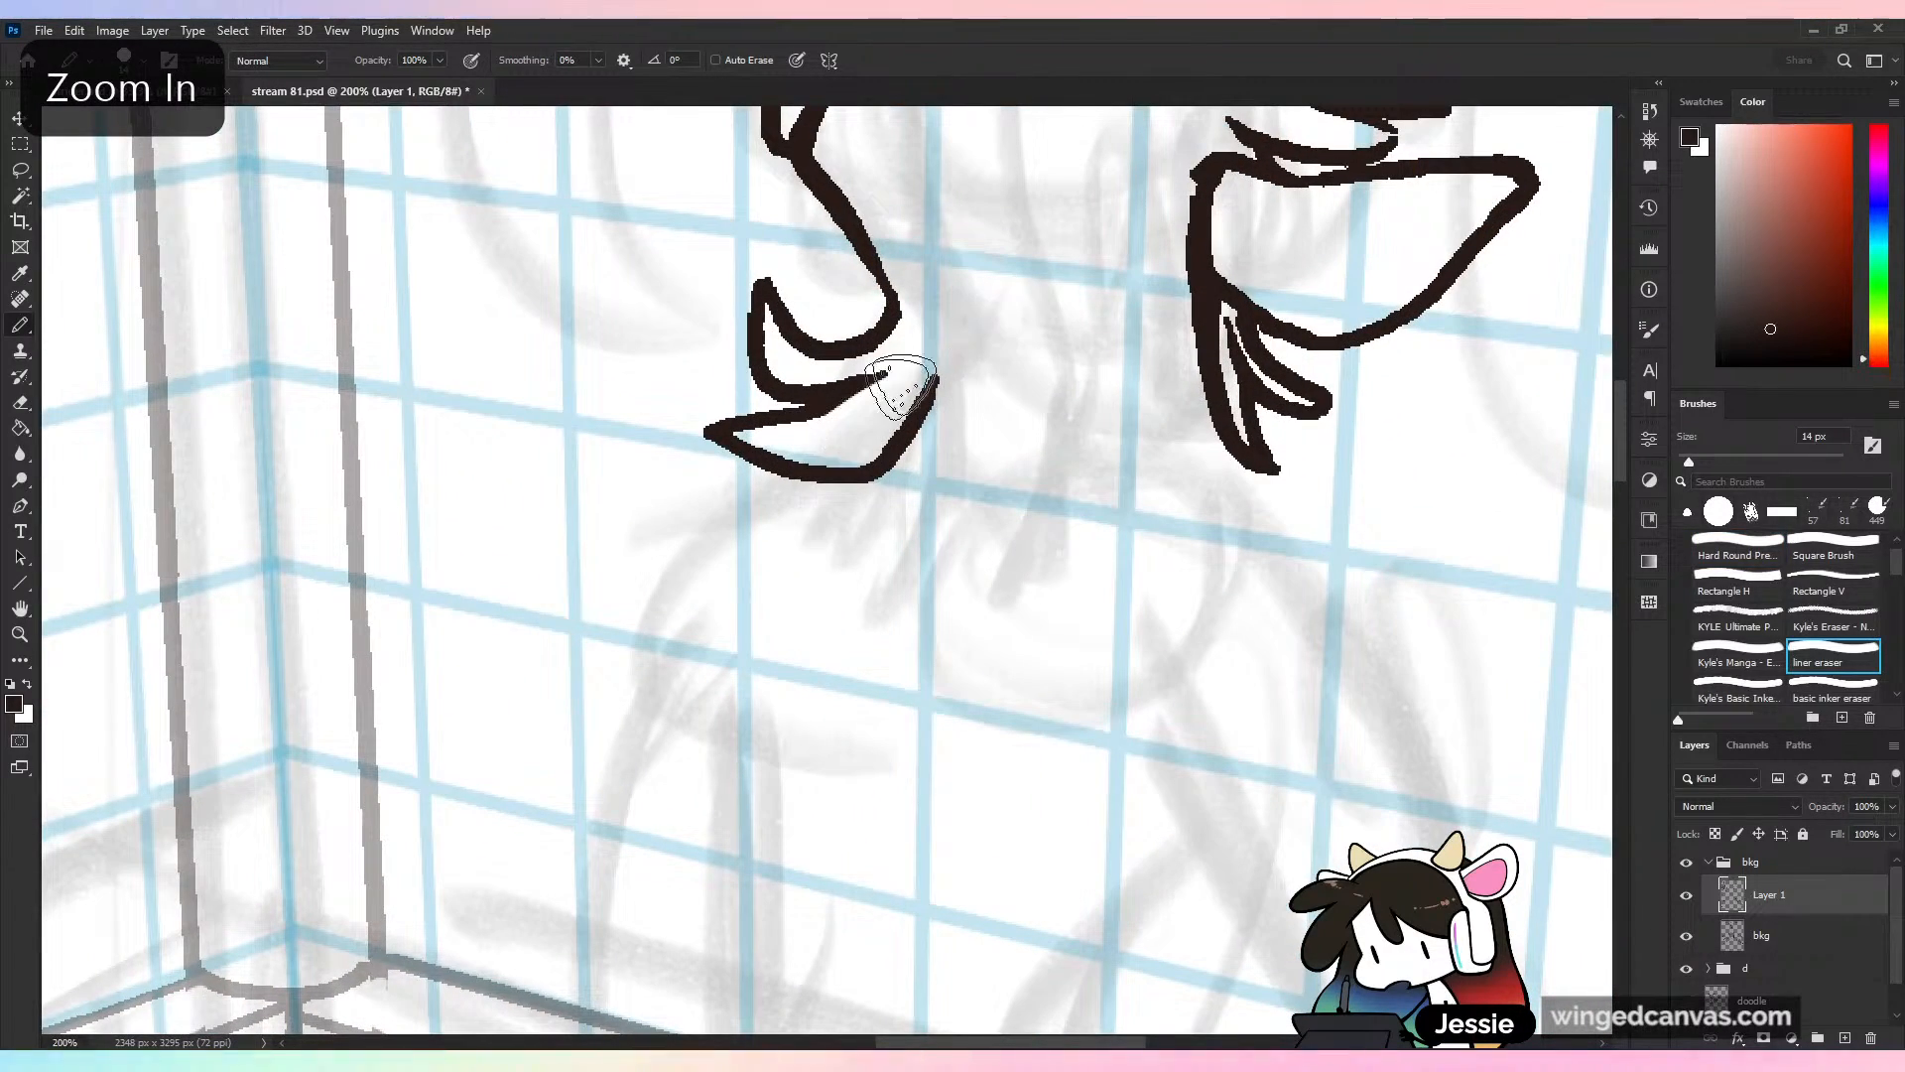
key("ctrl+minus")
key("ctrl+minus")
key("ctrl+s")
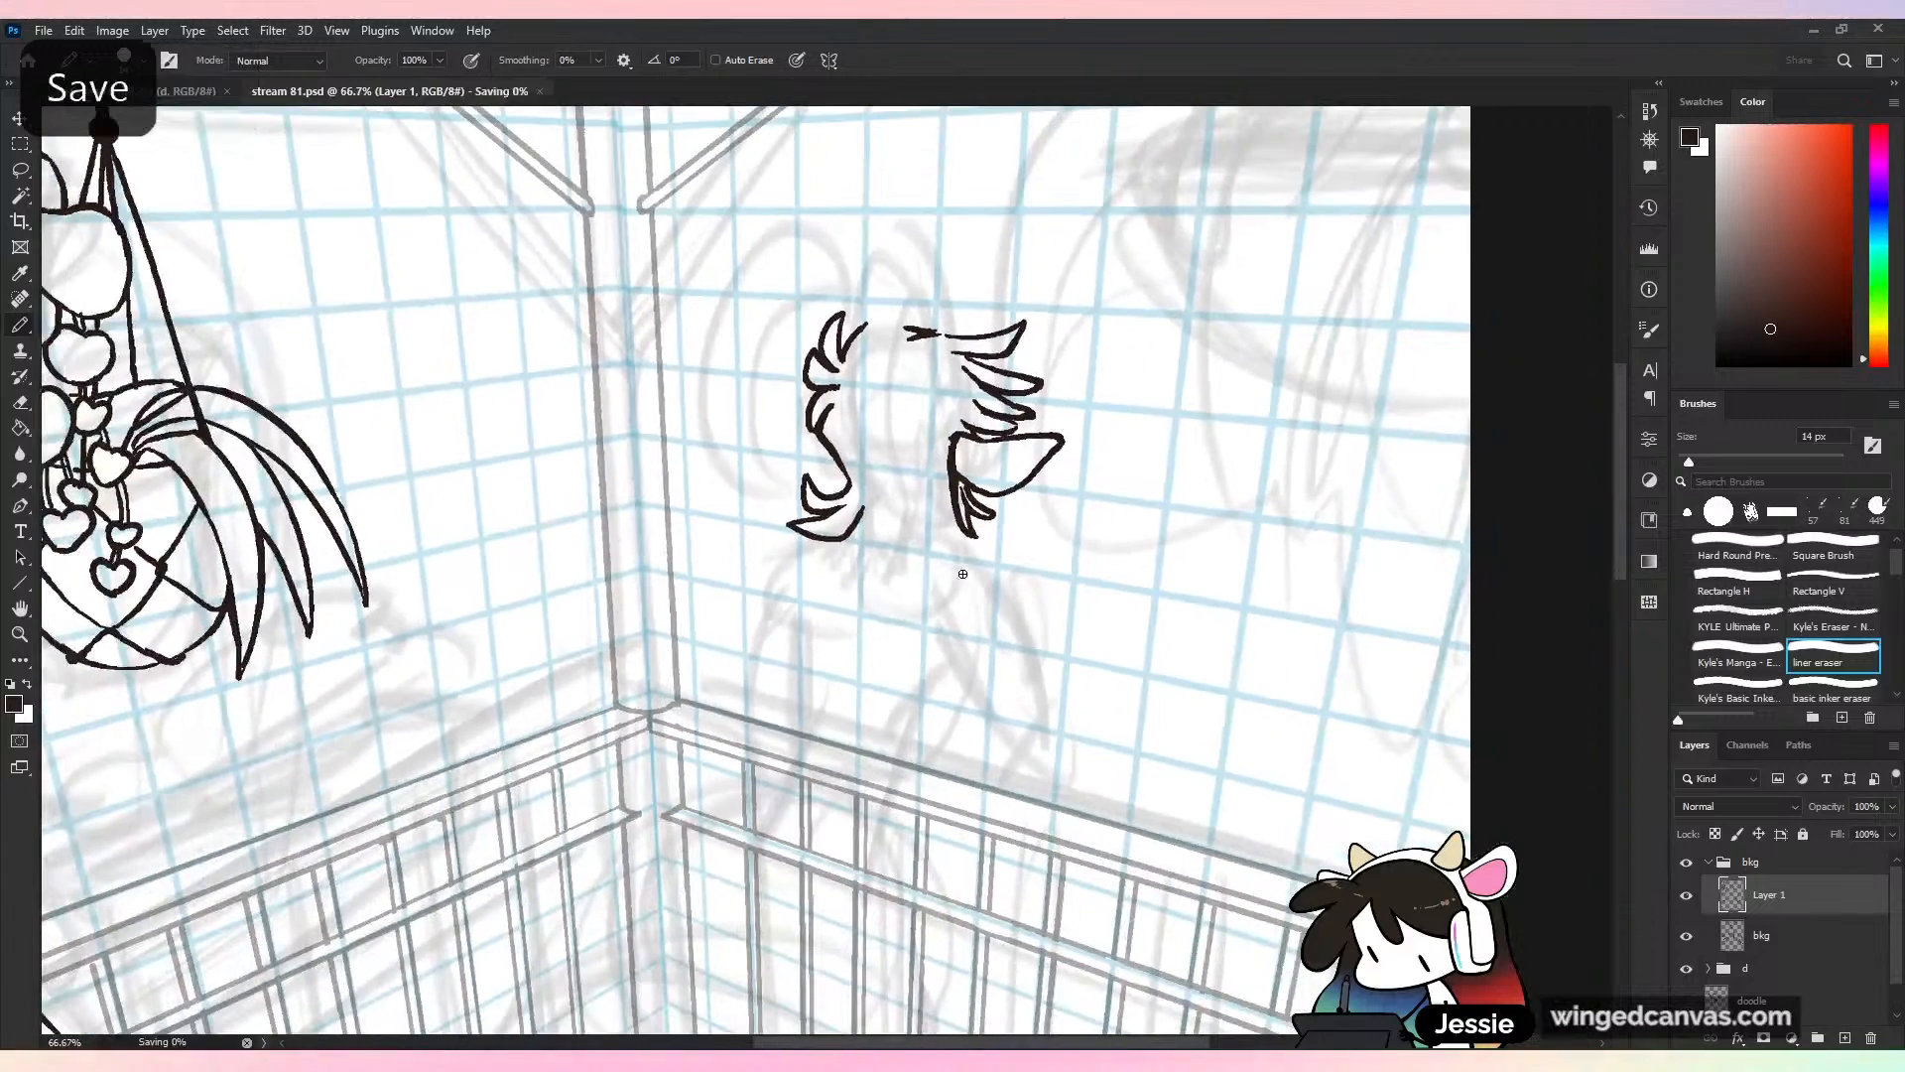
Draw a row of pointed hair tufts along the bottom of the head to join both sides, and save the drawing
left_click_drag(979, 424, 851, 536)
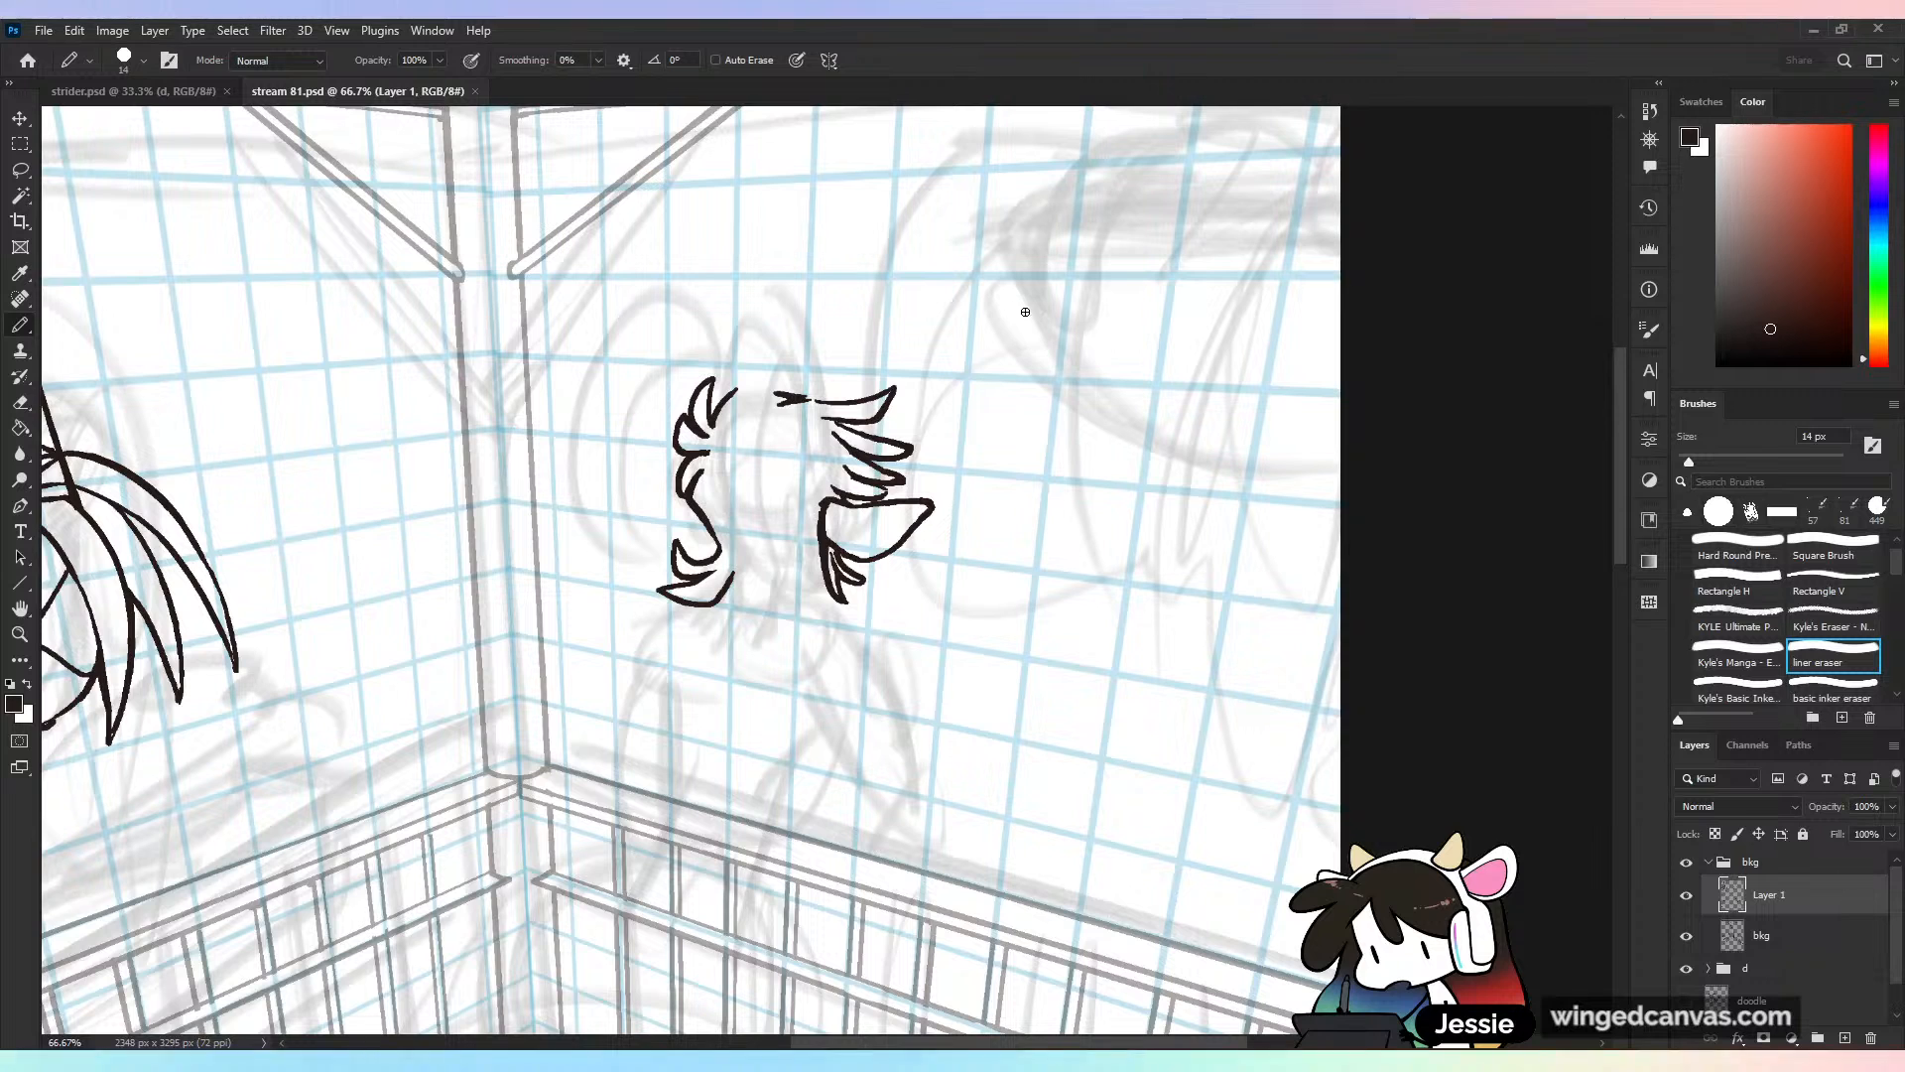
mouse_move(693, 614)
left_mouse_down()
mouse_move(735, 615)
mouse_move(757, 572)
left_mouse_up()
mouse_move(822, 512)
left_mouse_down()
mouse_move(786, 610)
mouse_move(831, 603)
mouse_move(802, 583)
mouse_move(740, 625)
mouse_move(781, 572)
mouse_move(820, 630)
mouse_move(777, 567)
mouse_move(760, 613)
mouse_move(783, 619)
mouse_move(780, 602)
left_mouse_up()
key("ctrl+z")
key("ctrl+z")
key("ctrl+z")
key("ctrl+z")
key("ctrl+z")
key("ctrl+z")
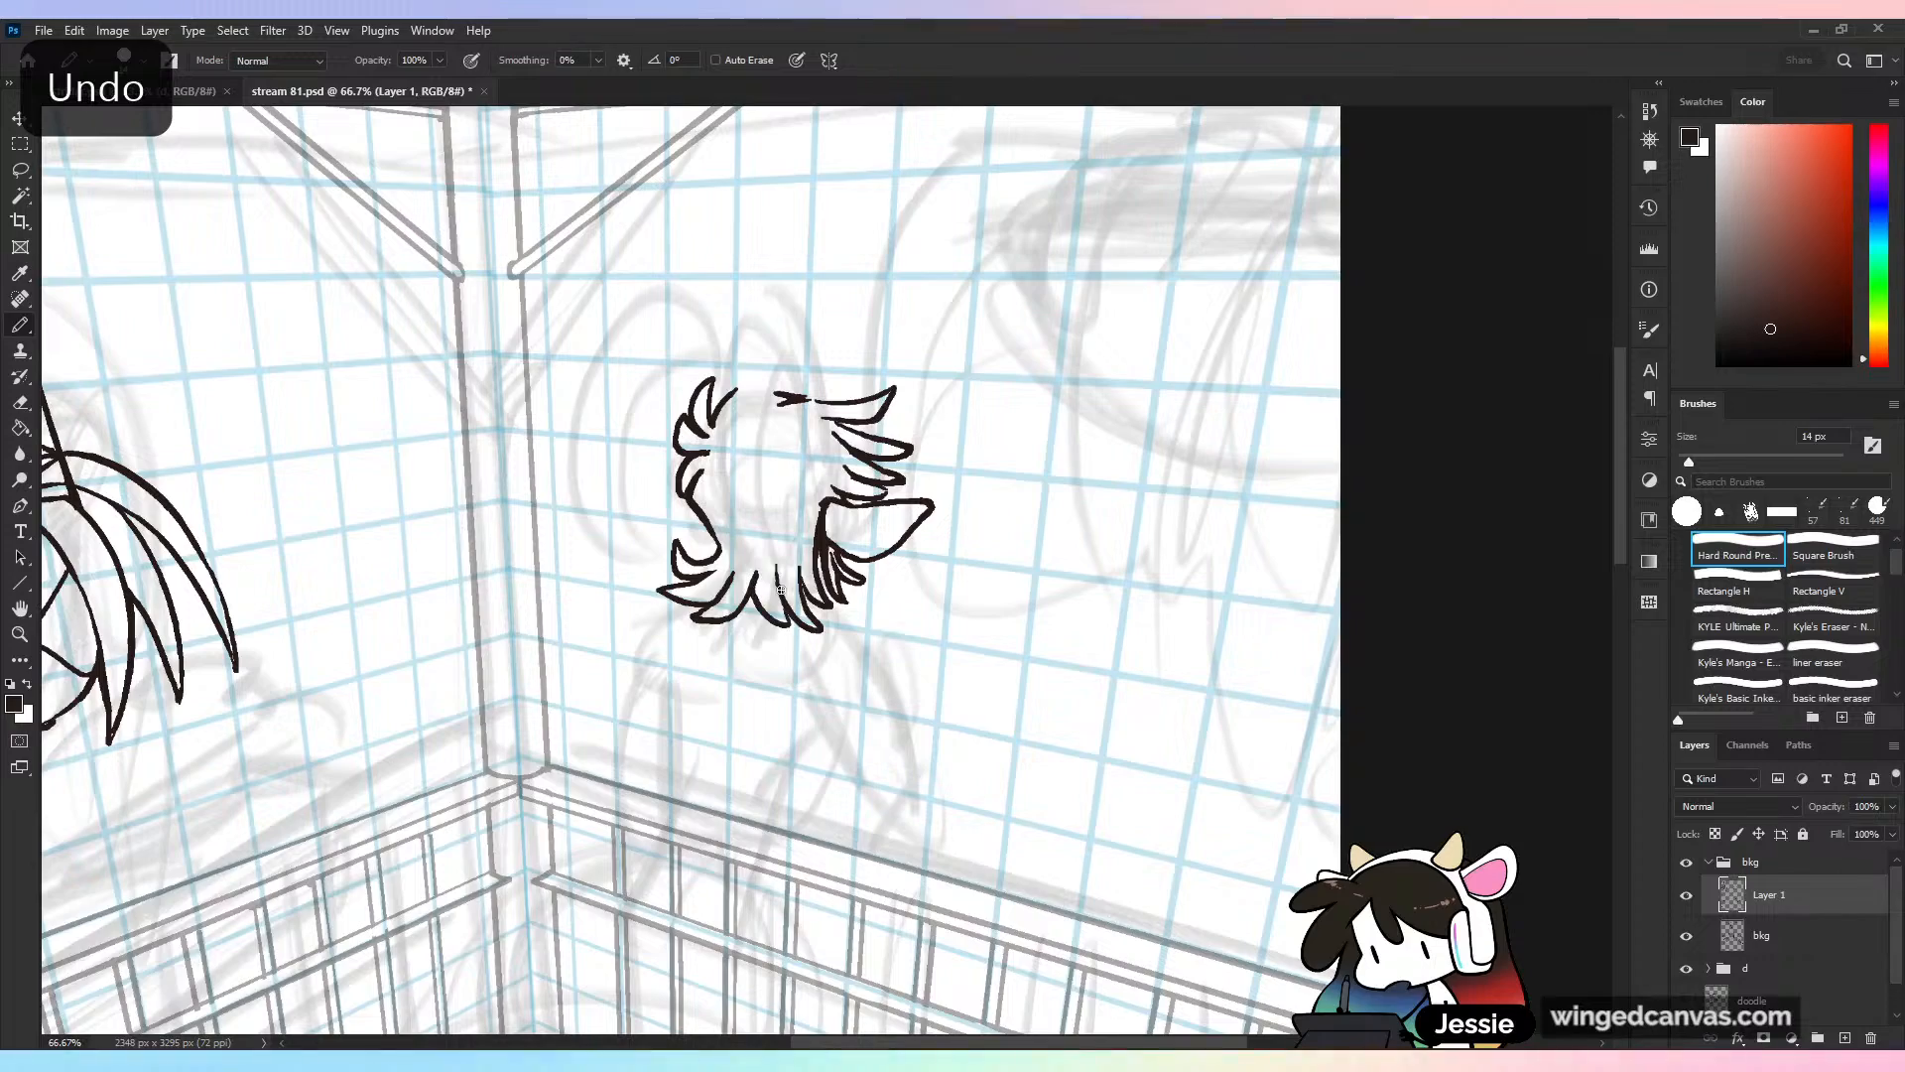
key("ctrl+minus")
key("ctrl+minus")
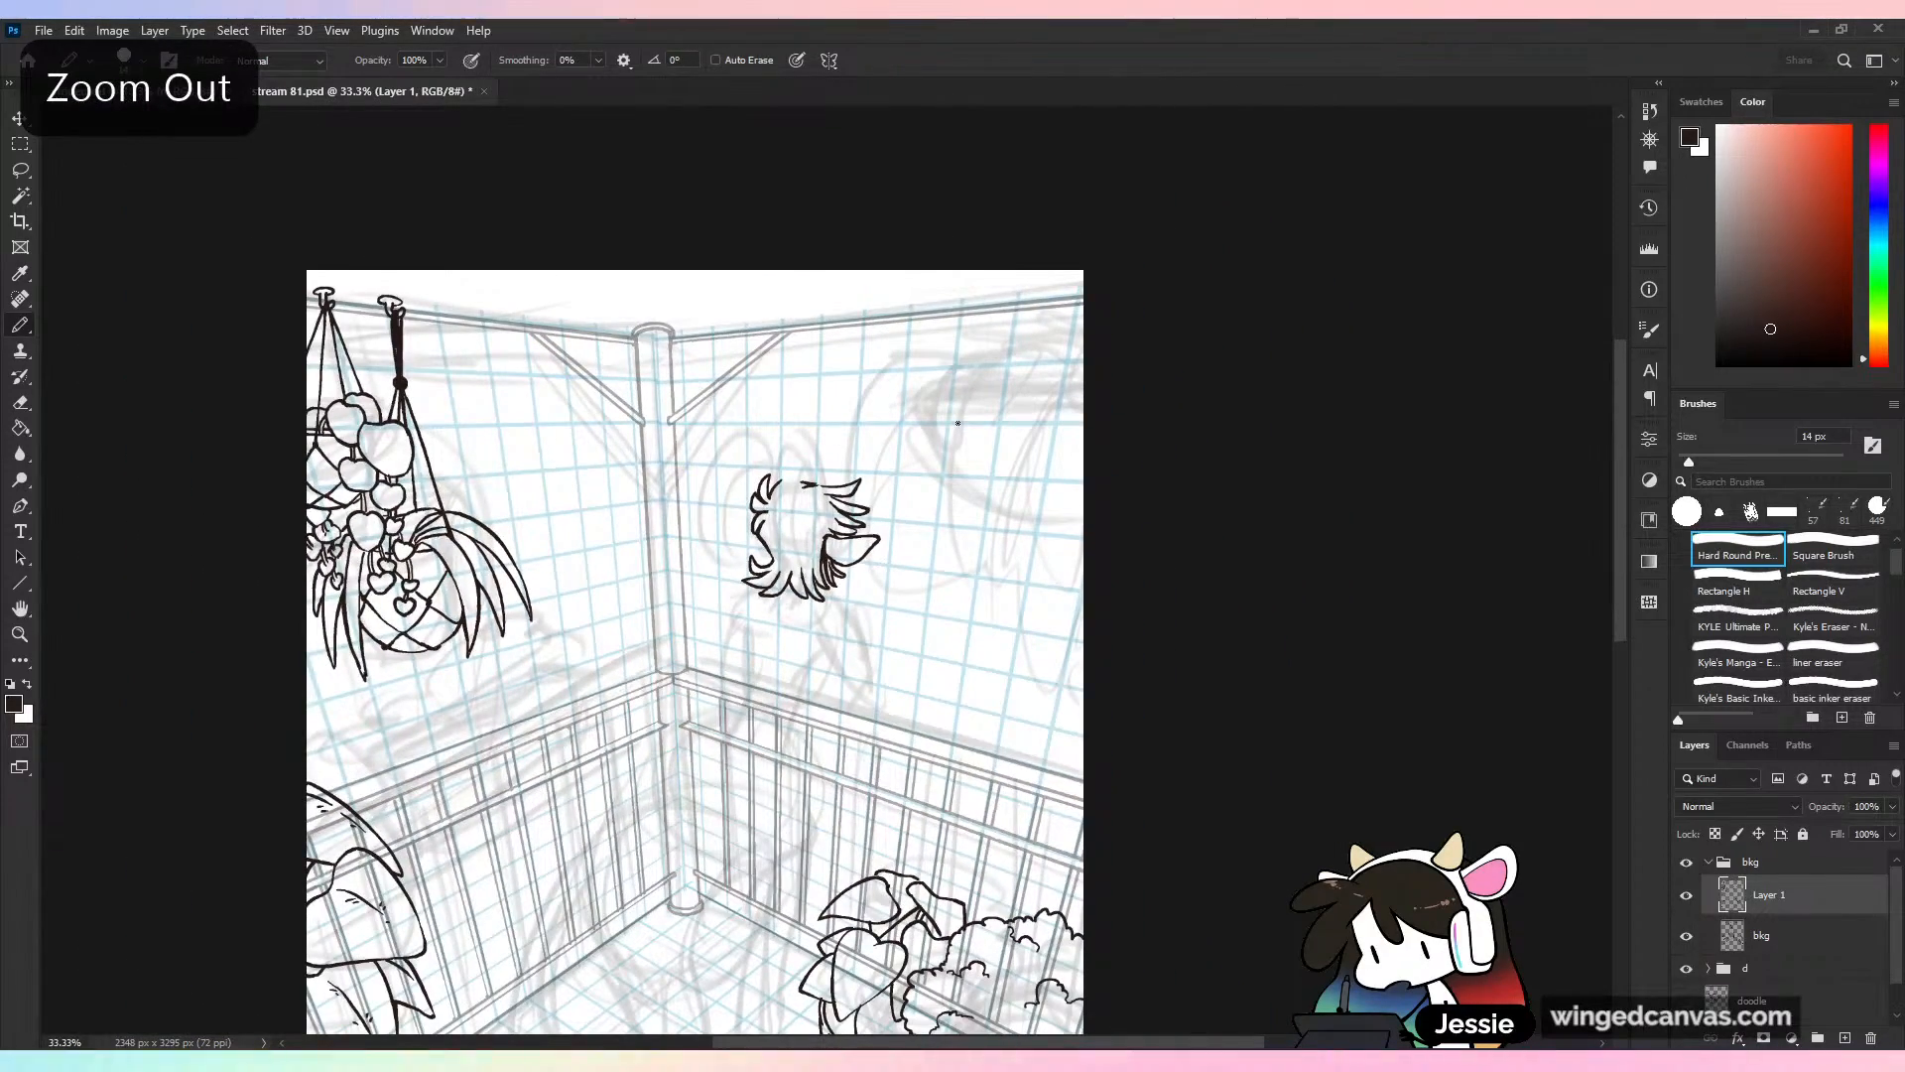
key("ctrl+s")
Draw the small pointed ear on the left side of the hair, consulting strider.psd, and save the drawing
key("ctrl+plus")
key("ctrl+plus")
left_click_drag(681, 484, 645, 486)
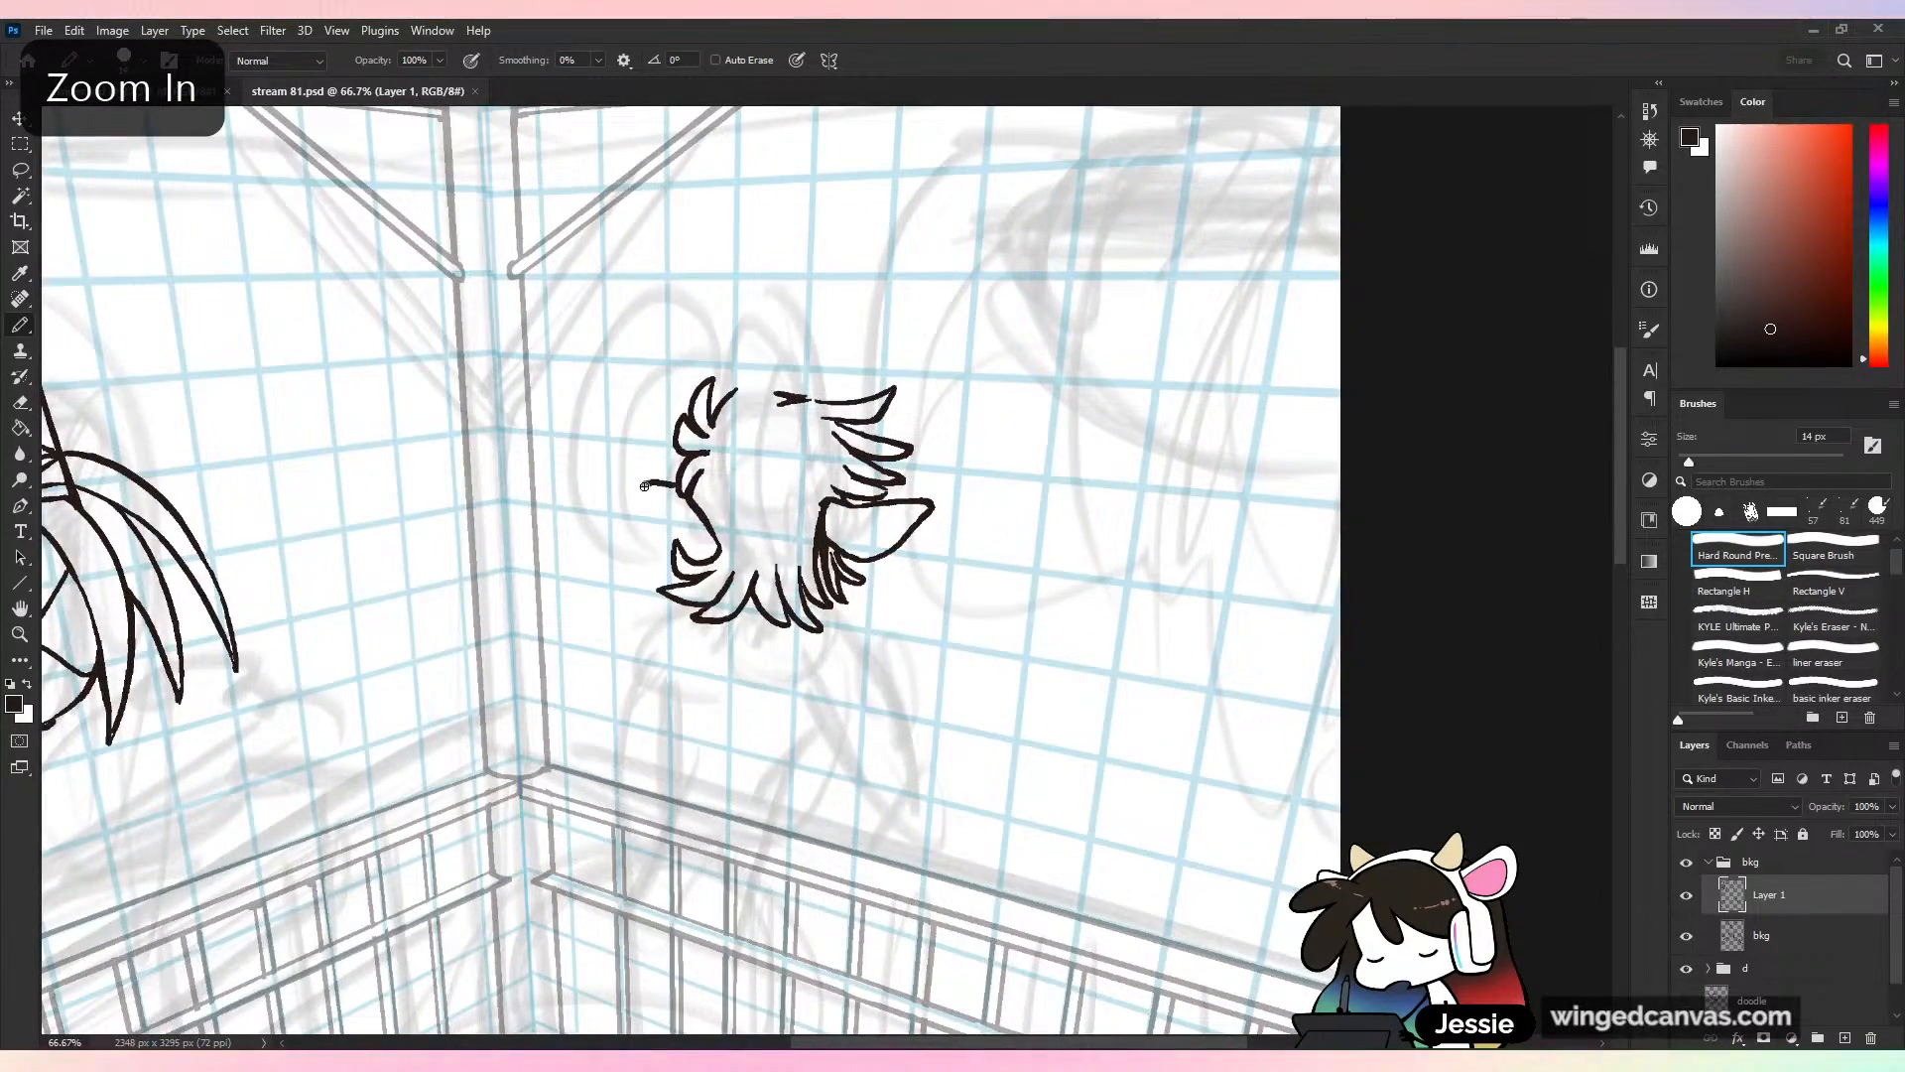
key("ctrl+Tab")
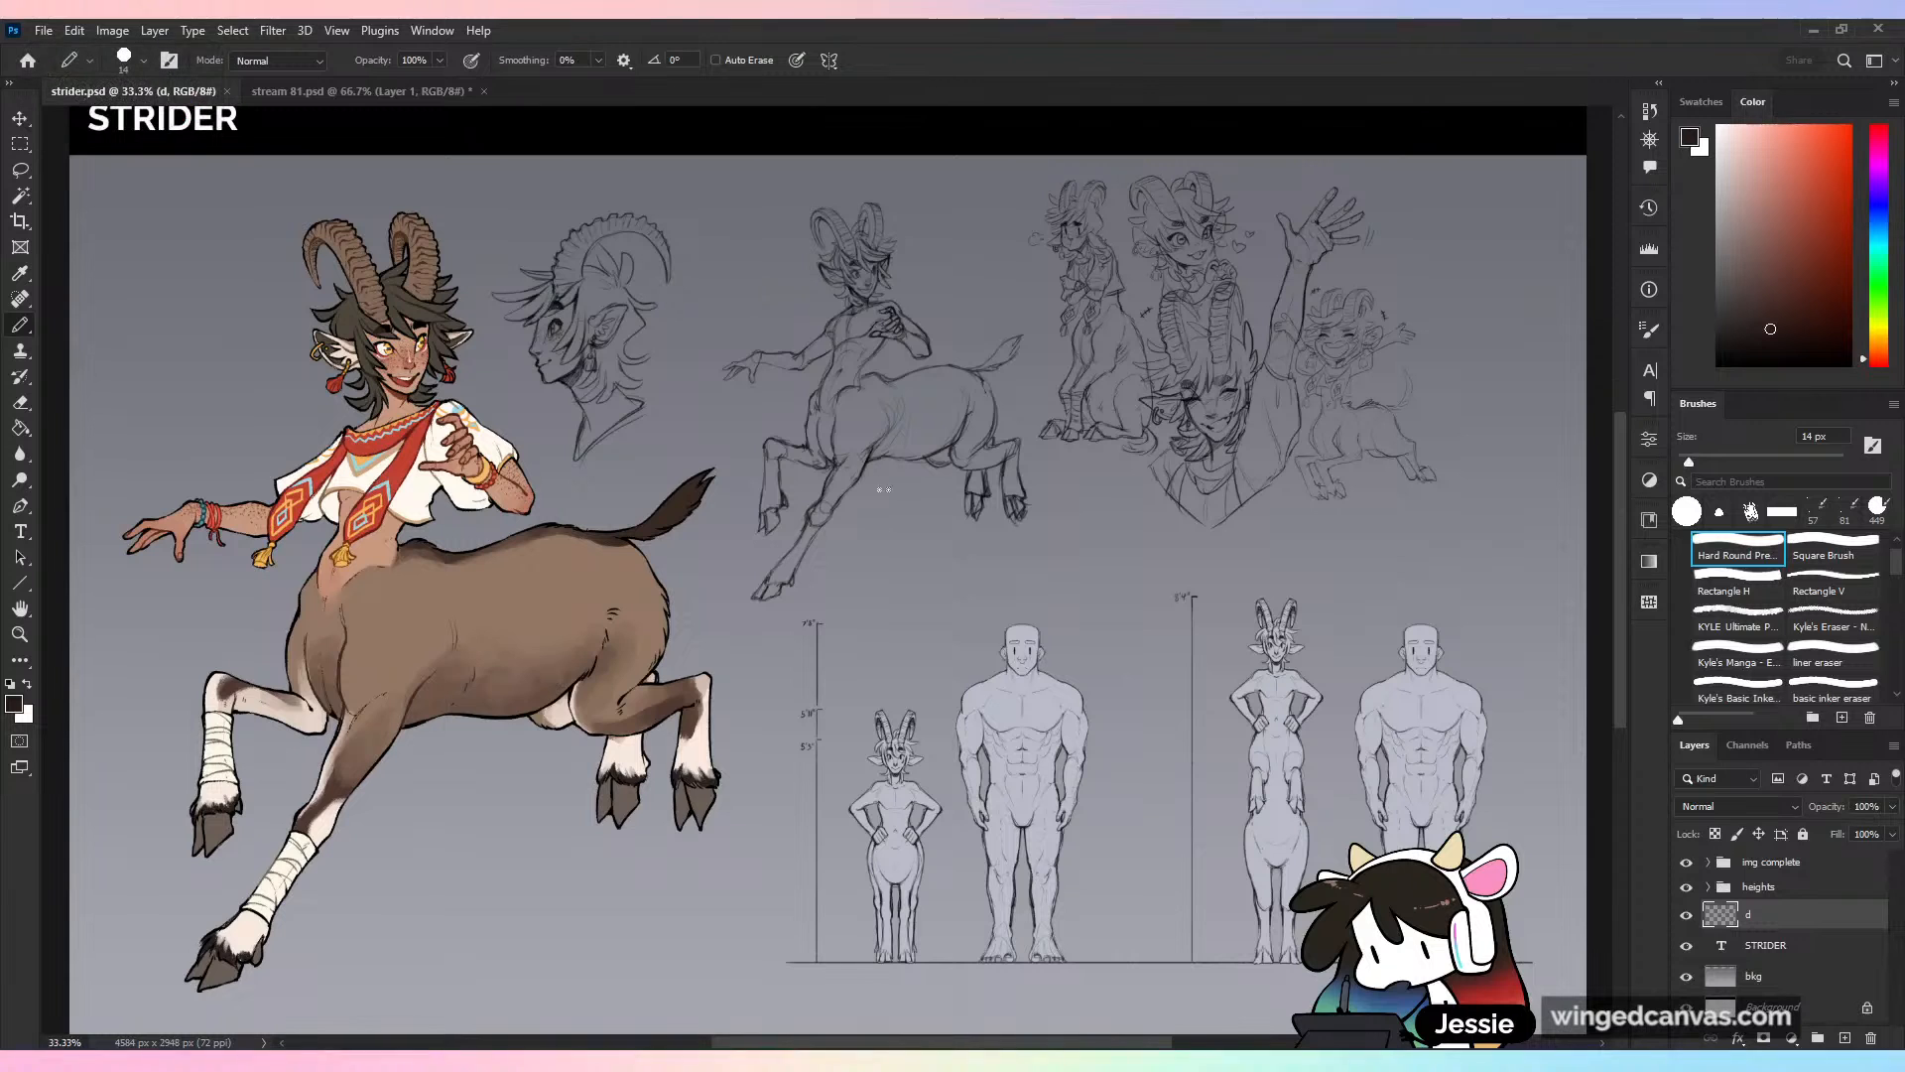
key("ctrl+Tab")
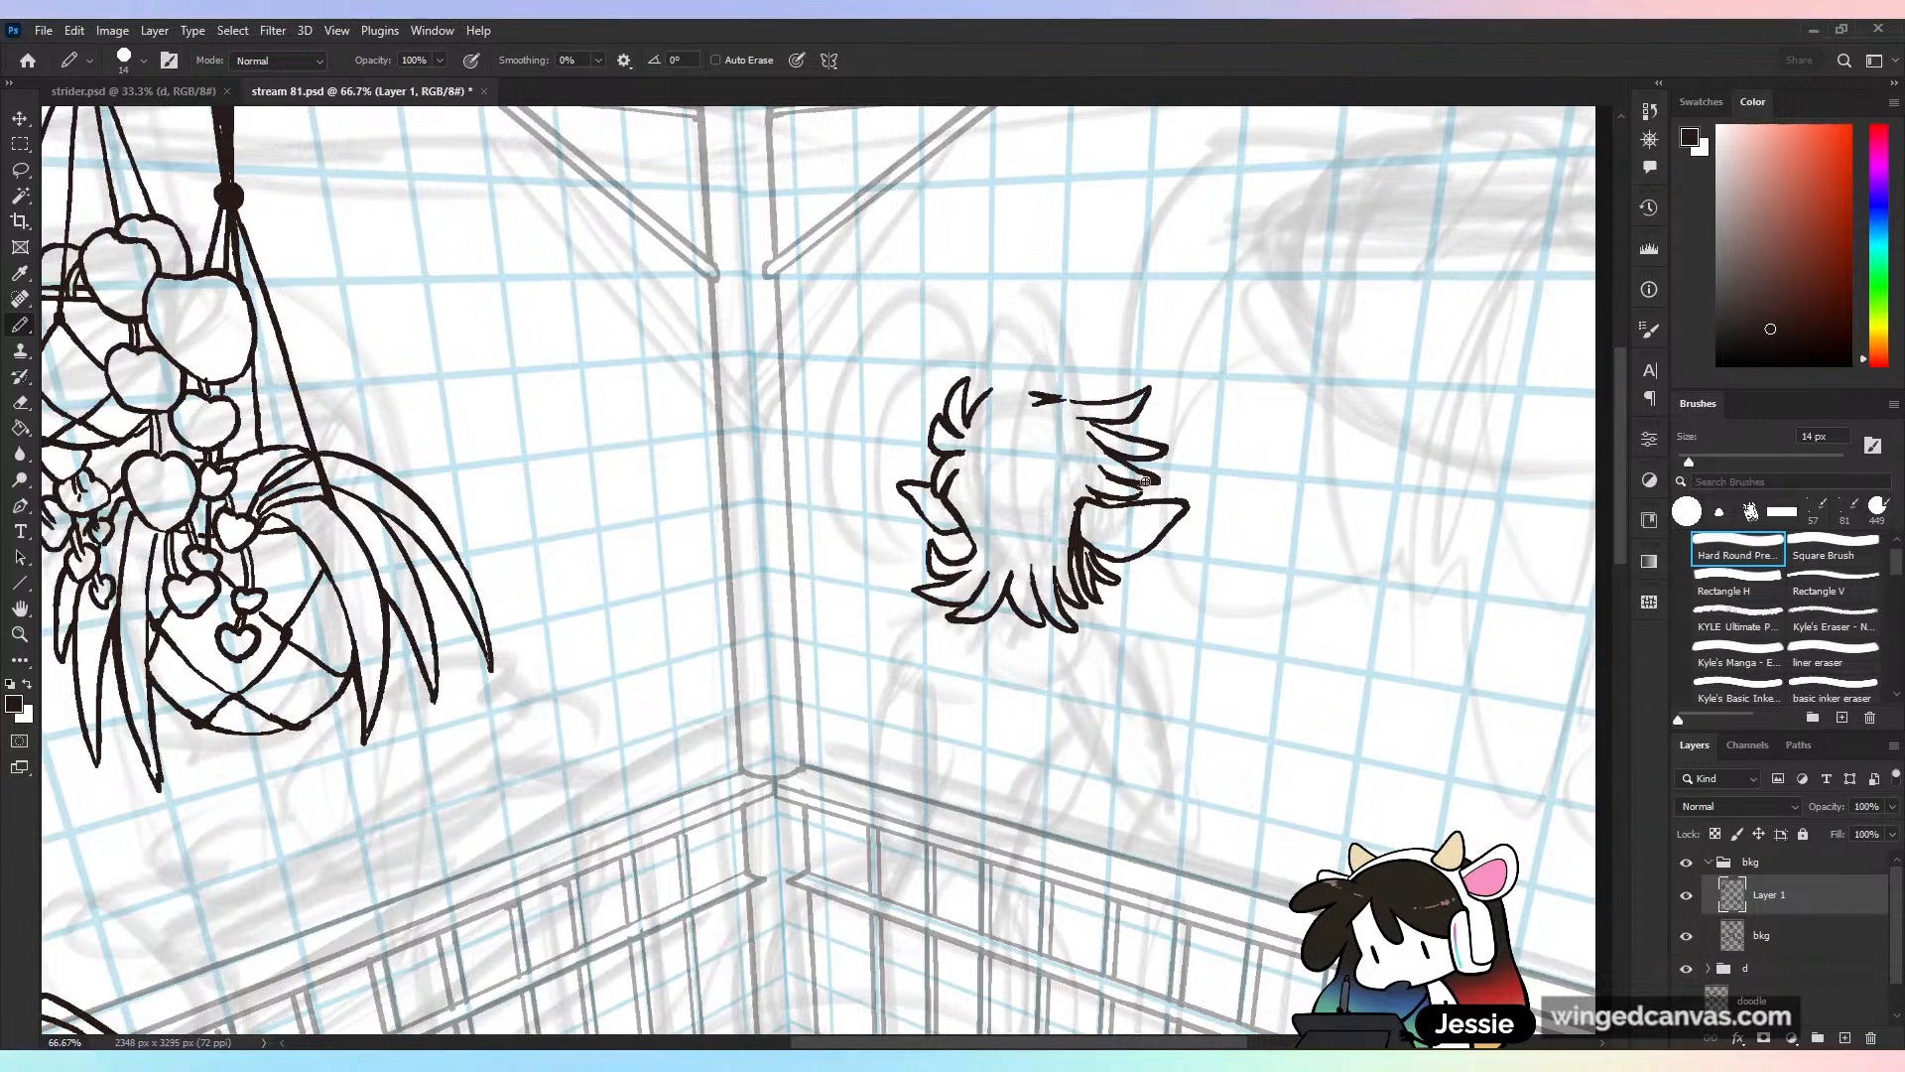
key("ctrl+s")
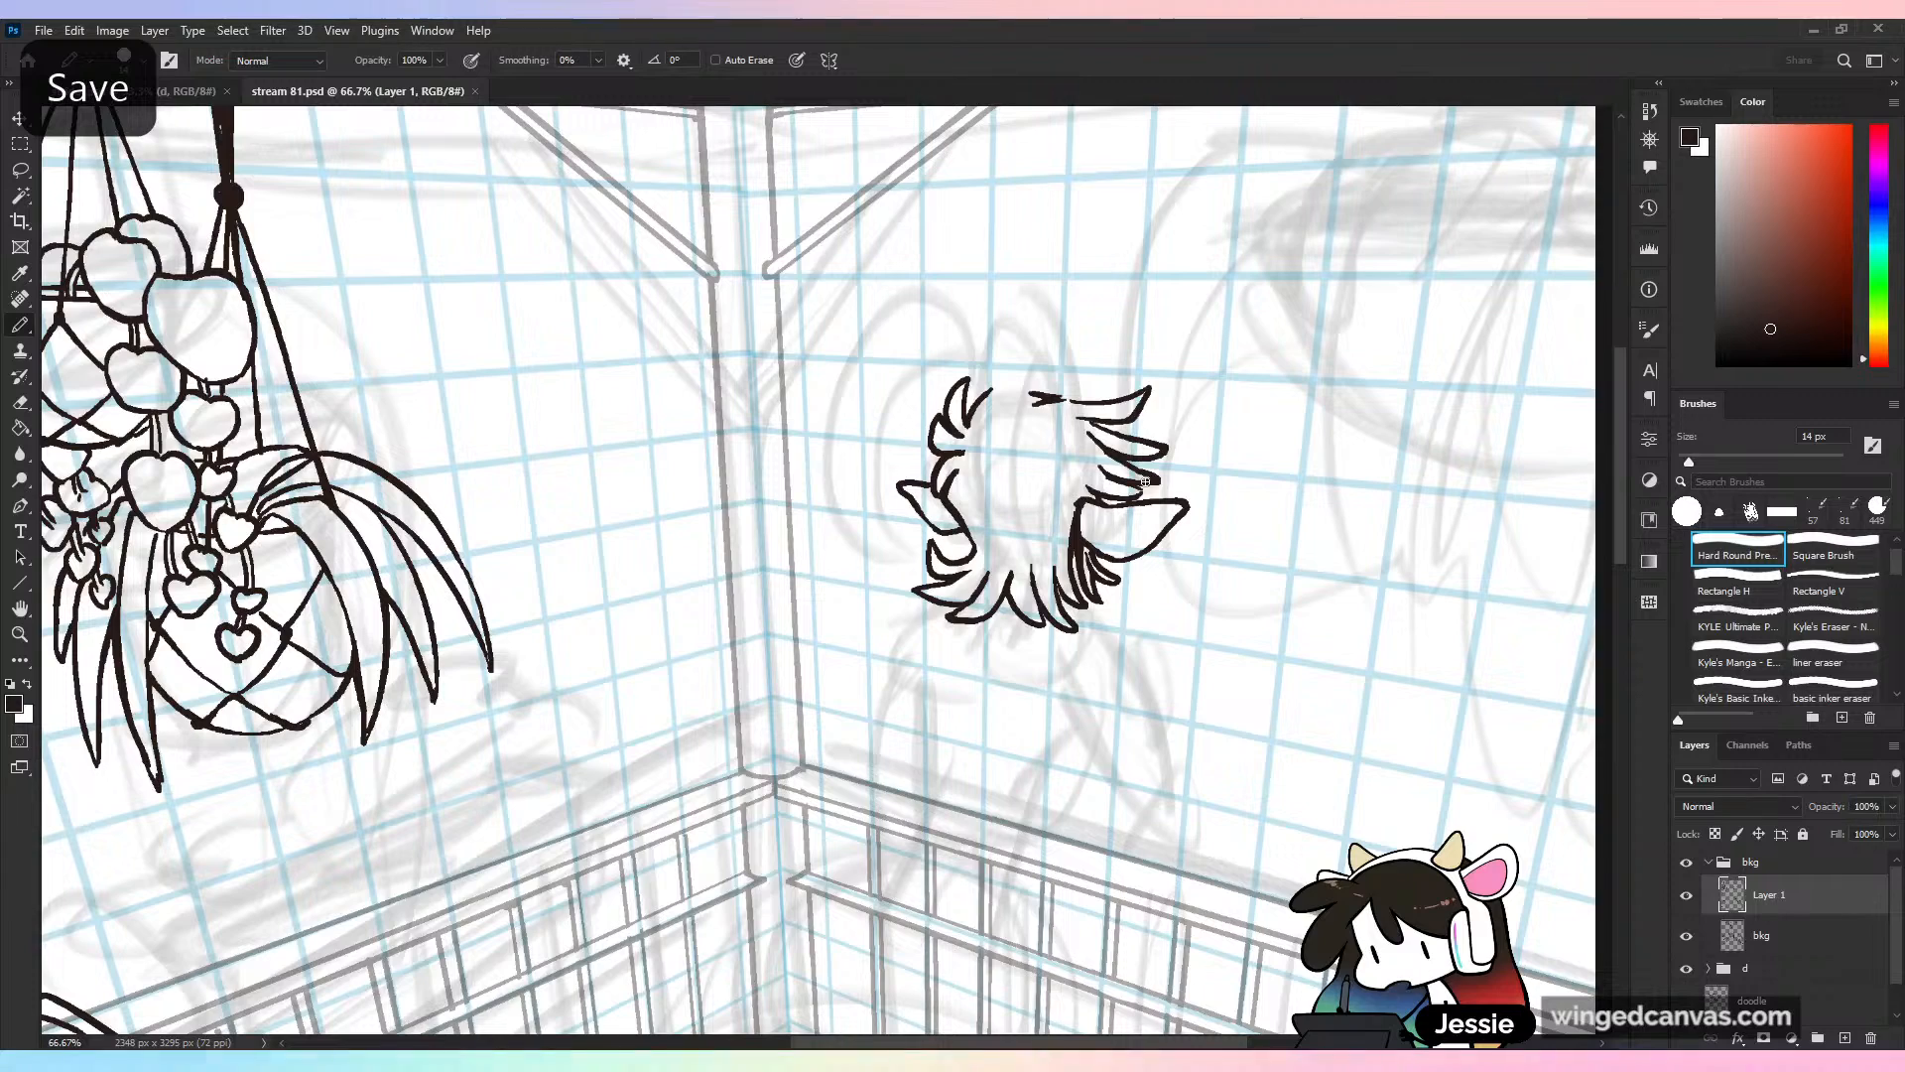
Examine the inked hair and ears within the scene and against the sketched horns above the head
key("ctrl+minus")
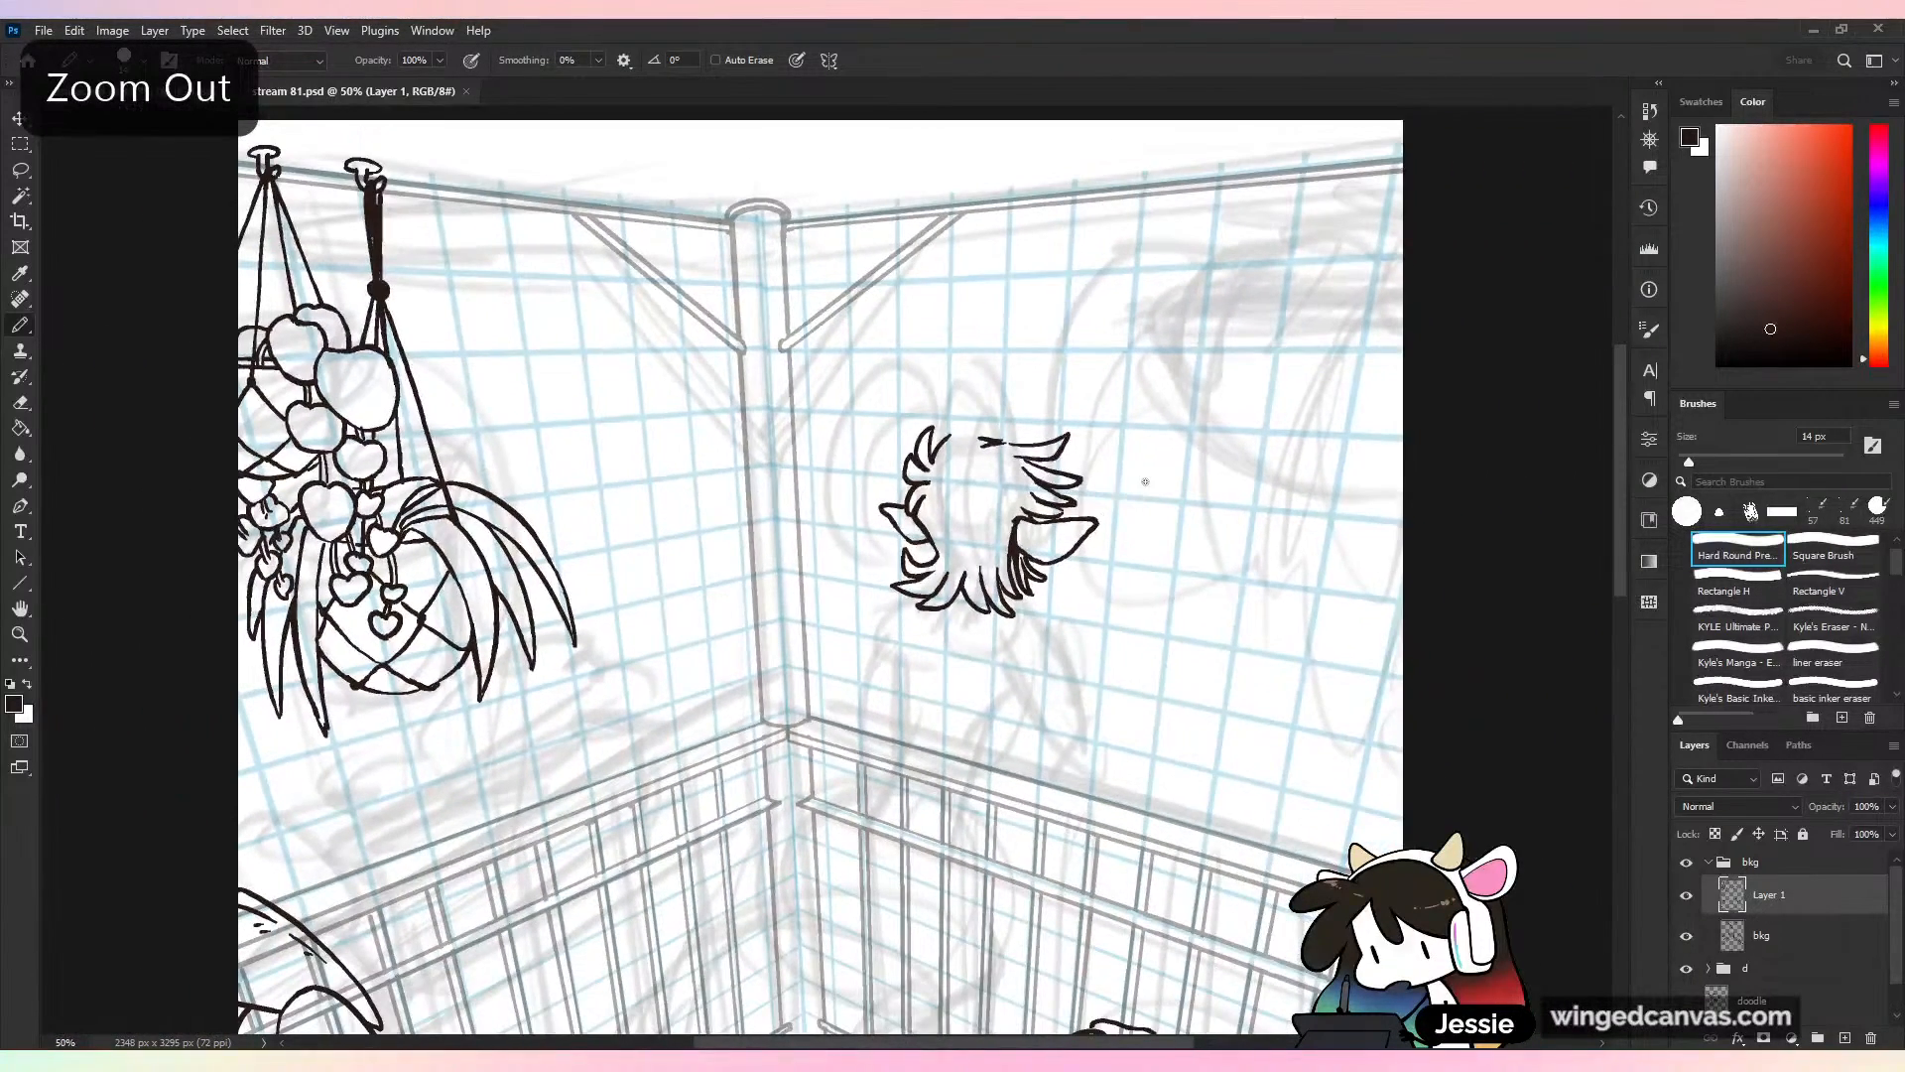
key("ctrl+minus")
key("ctrl+s")
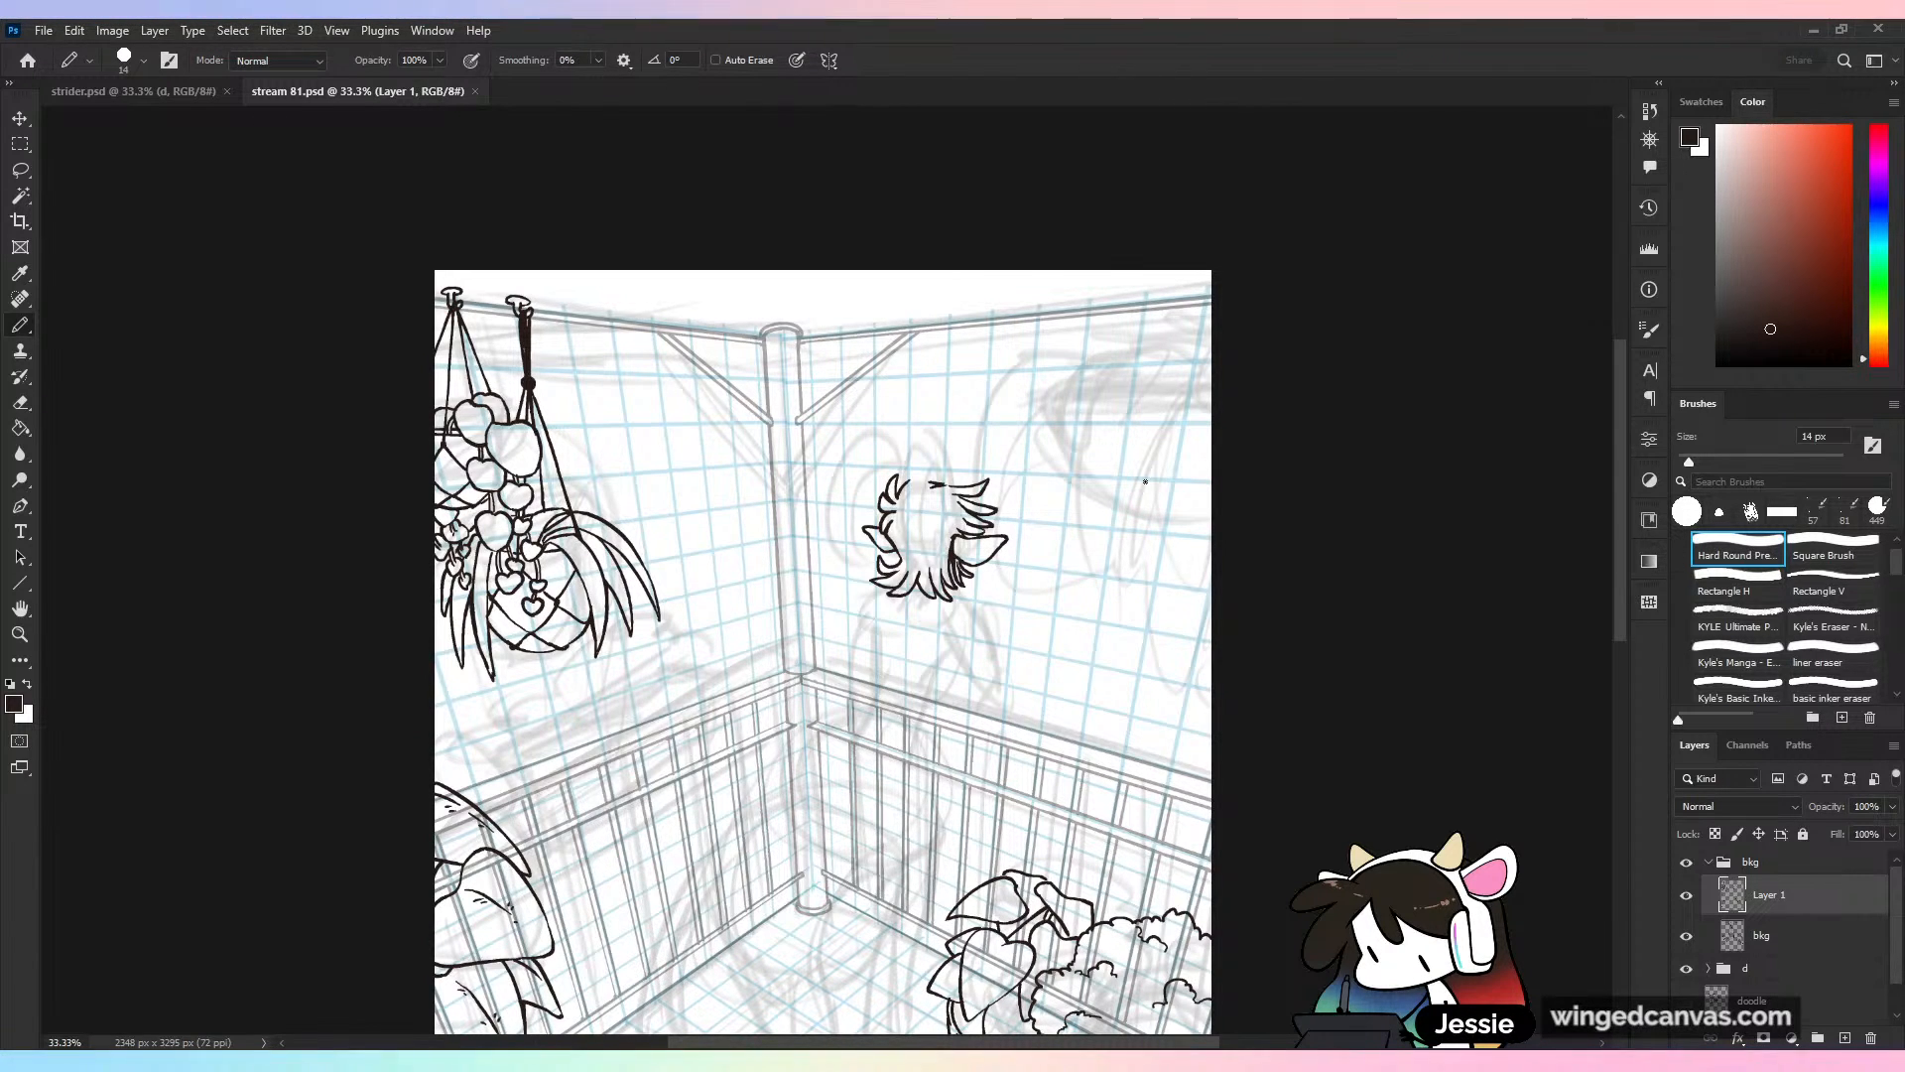
scroll(1145, 481, "up", 8)
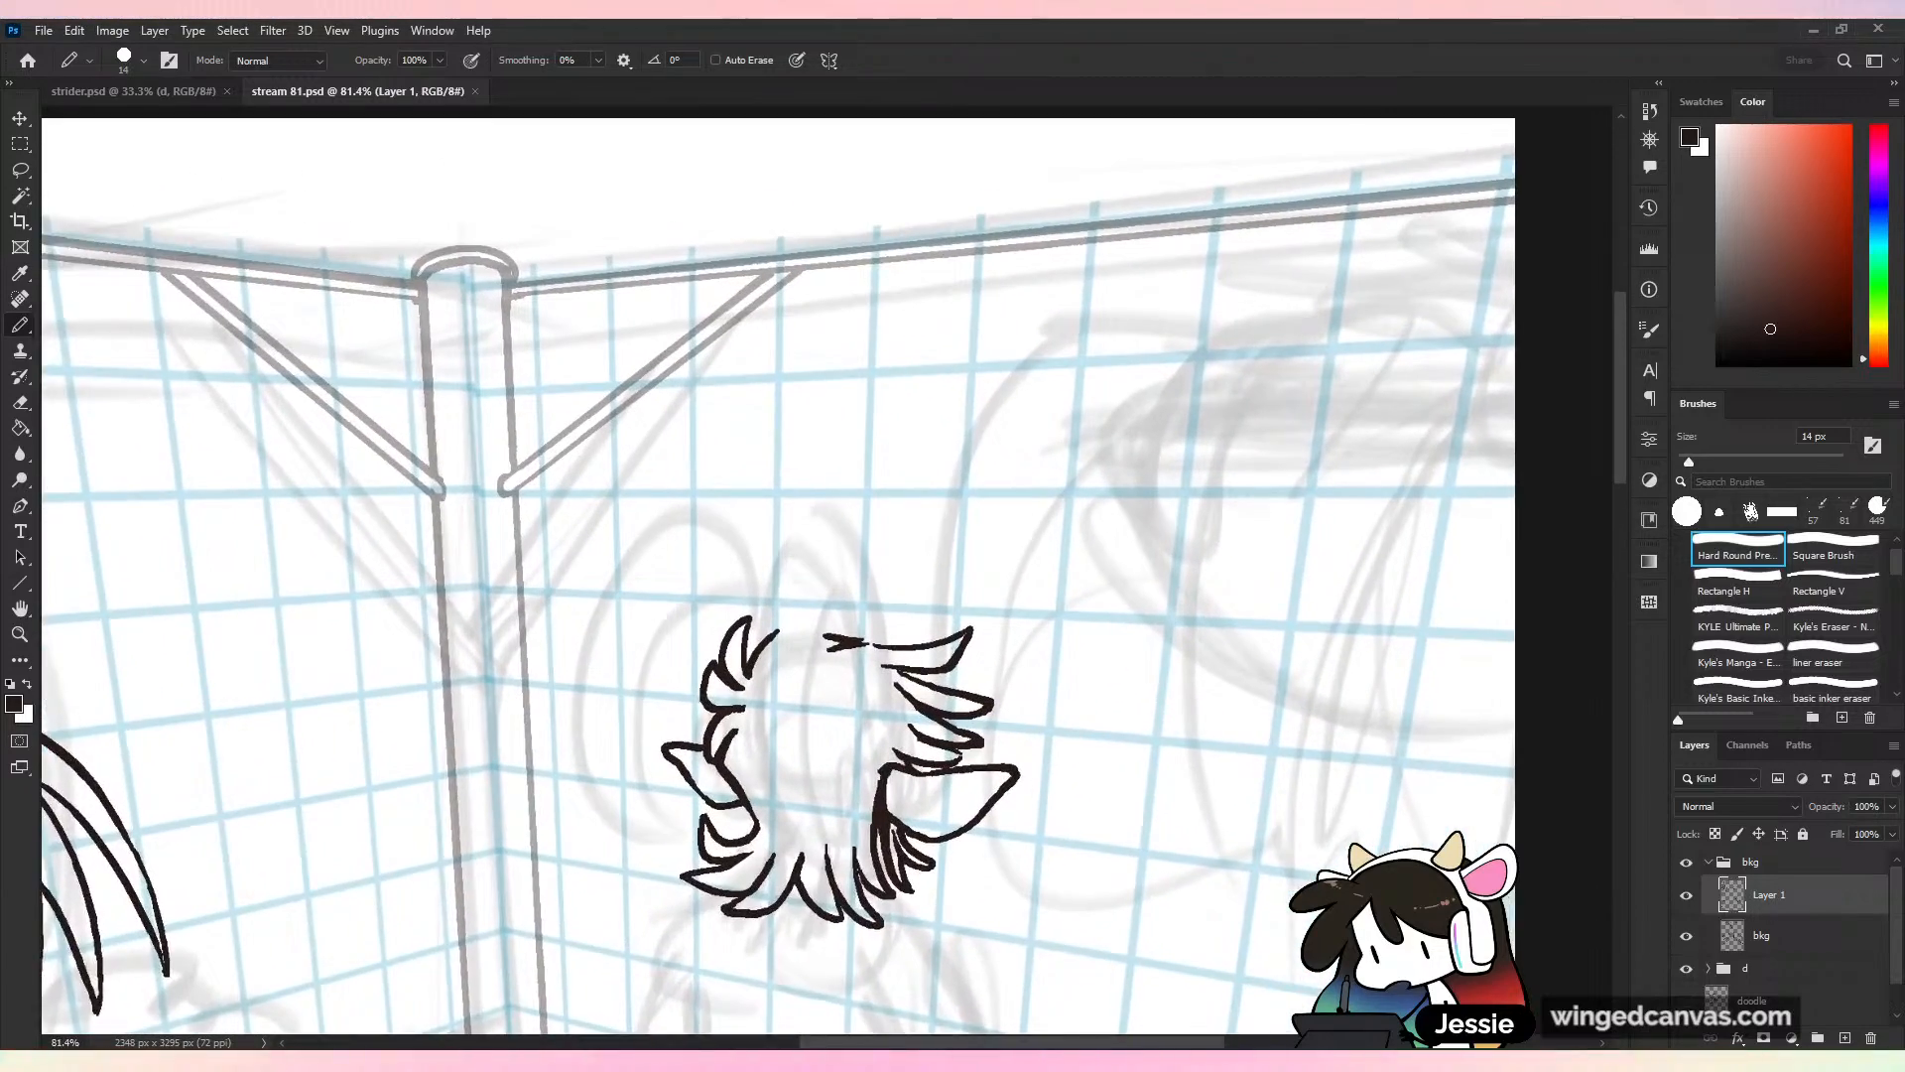
scroll(1145, 482, "up", 1)
left_click_drag(826, 570, 910, 548)
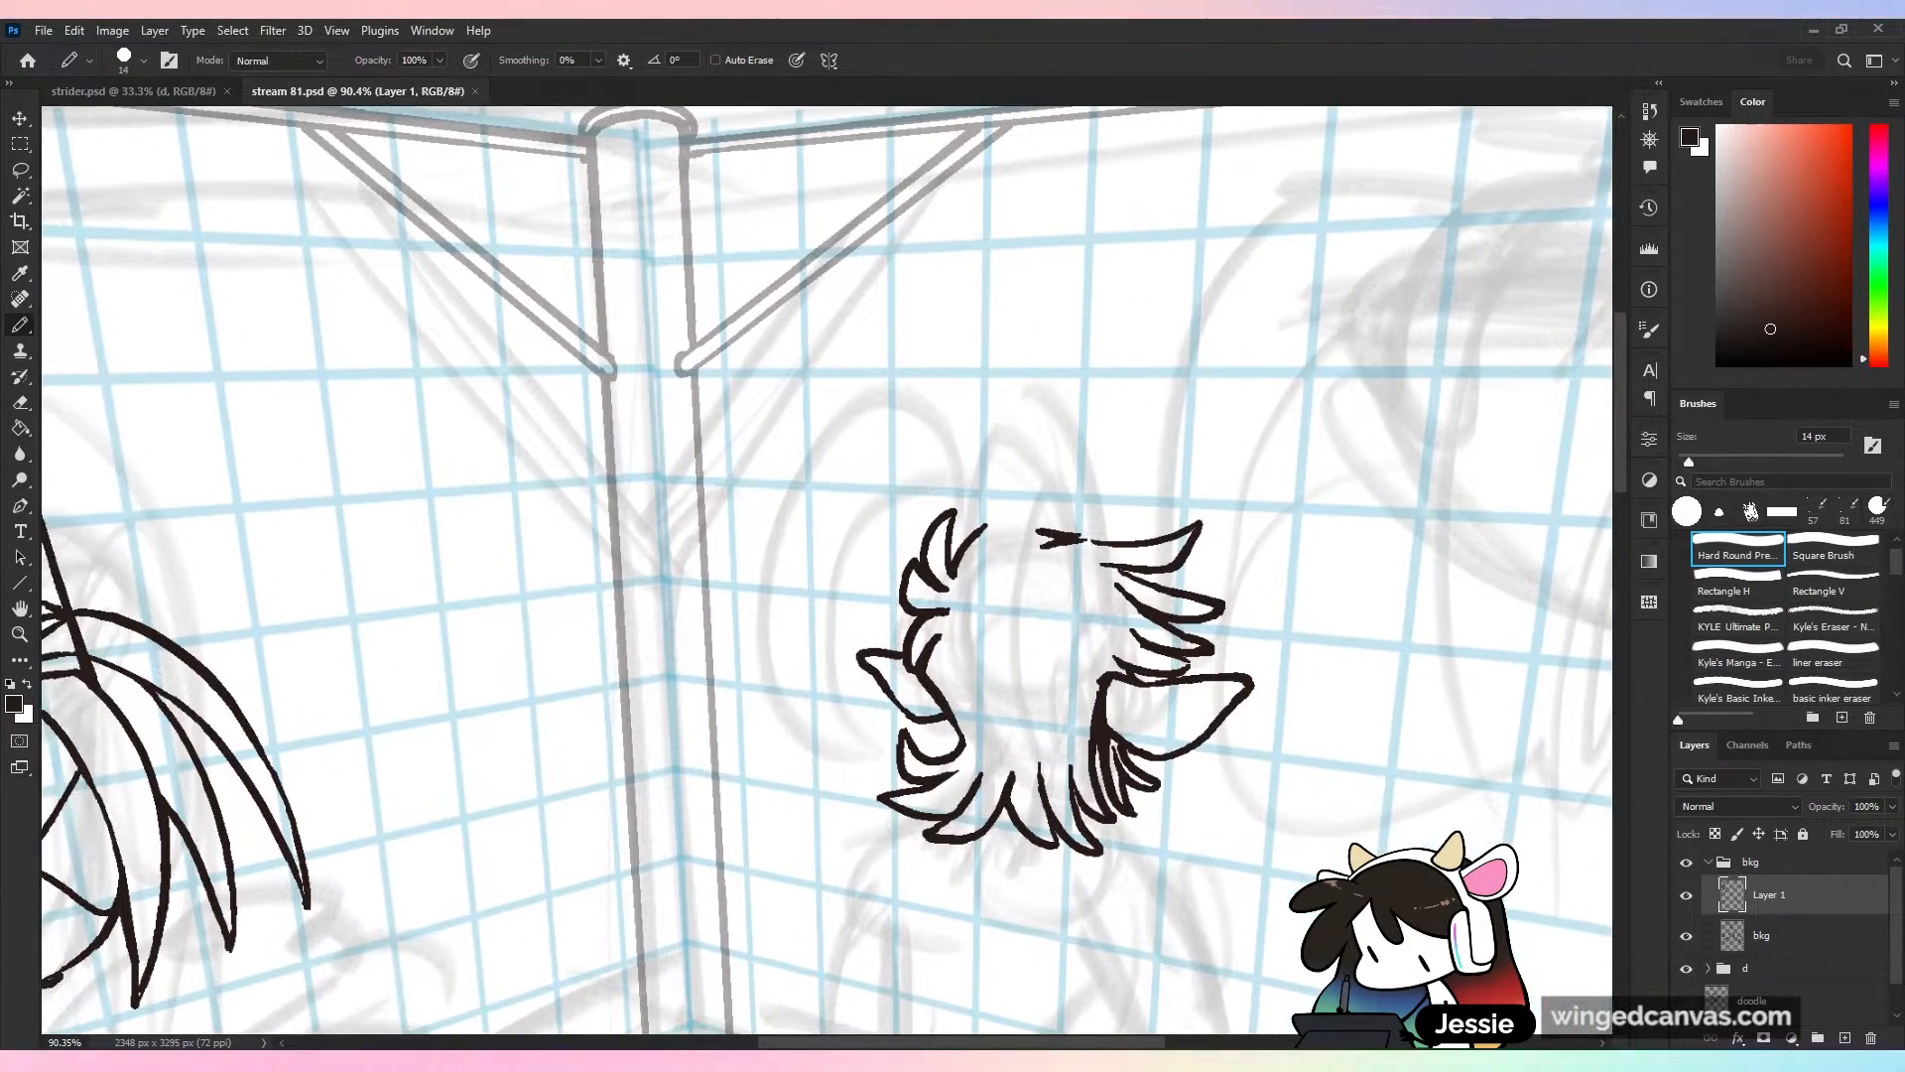
key("ctrl+minus")
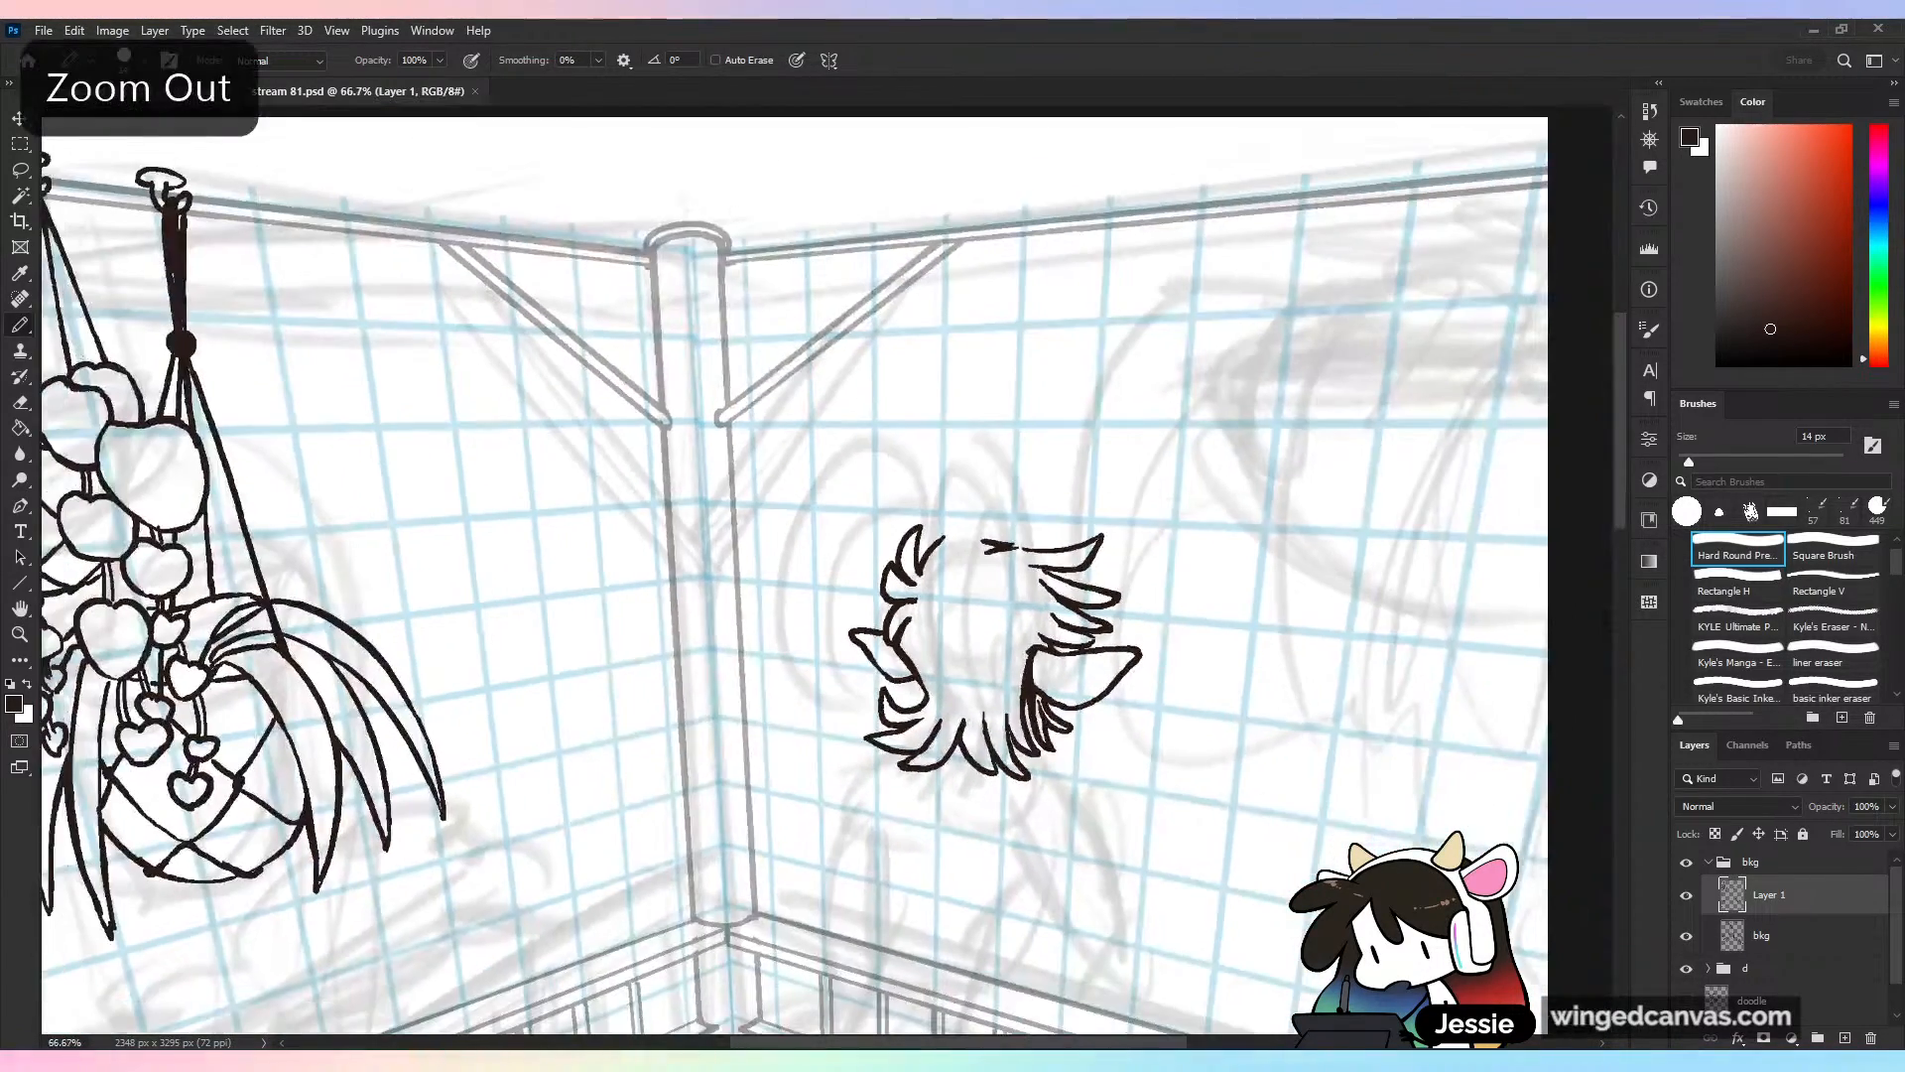
key("ctrl+plus")
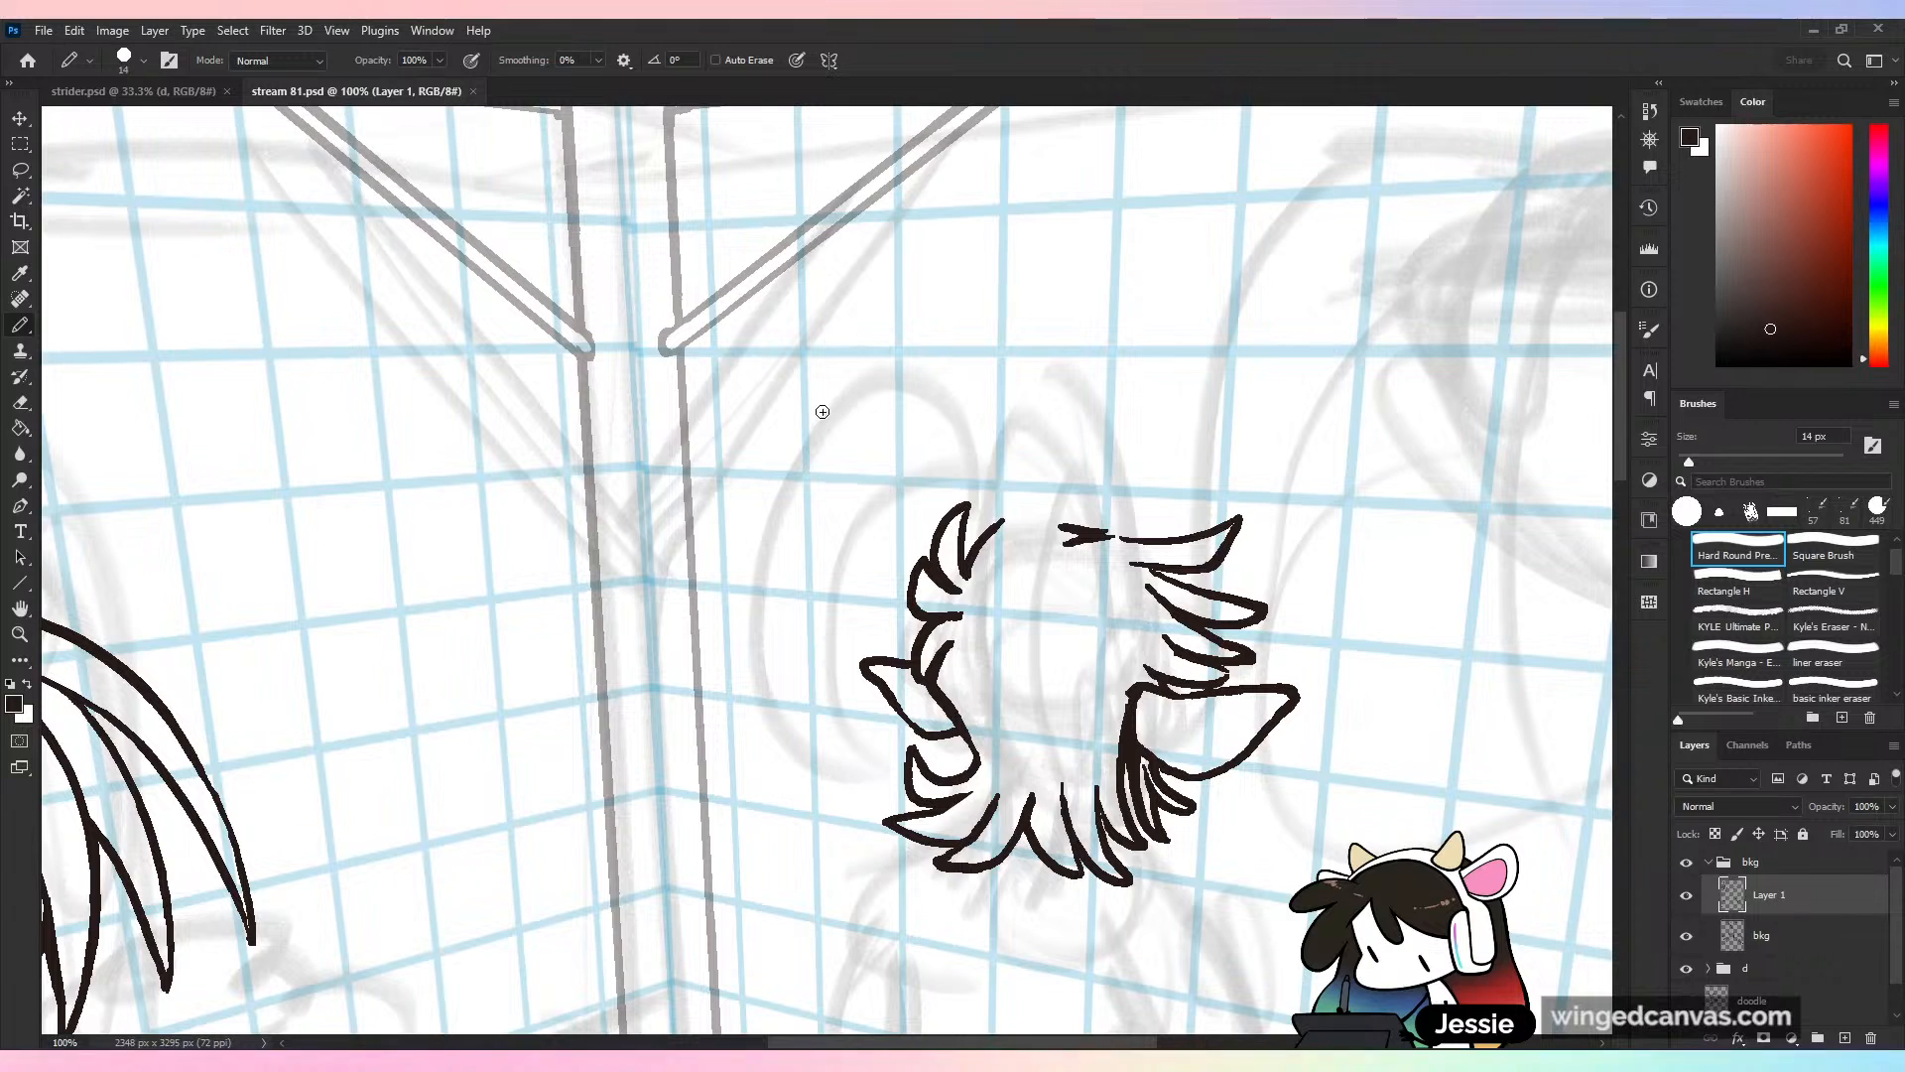
Draw the left curled horn beside the hair with a bumpy outer edge and a smooth inner curve ending in a point
mouse_move(823, 410)
left_mouse_down()
mouse_move(769, 544)
mouse_move(778, 632)
mouse_move(830, 701)
left_mouse_up()
left_click_drag(816, 584, 829, 699)
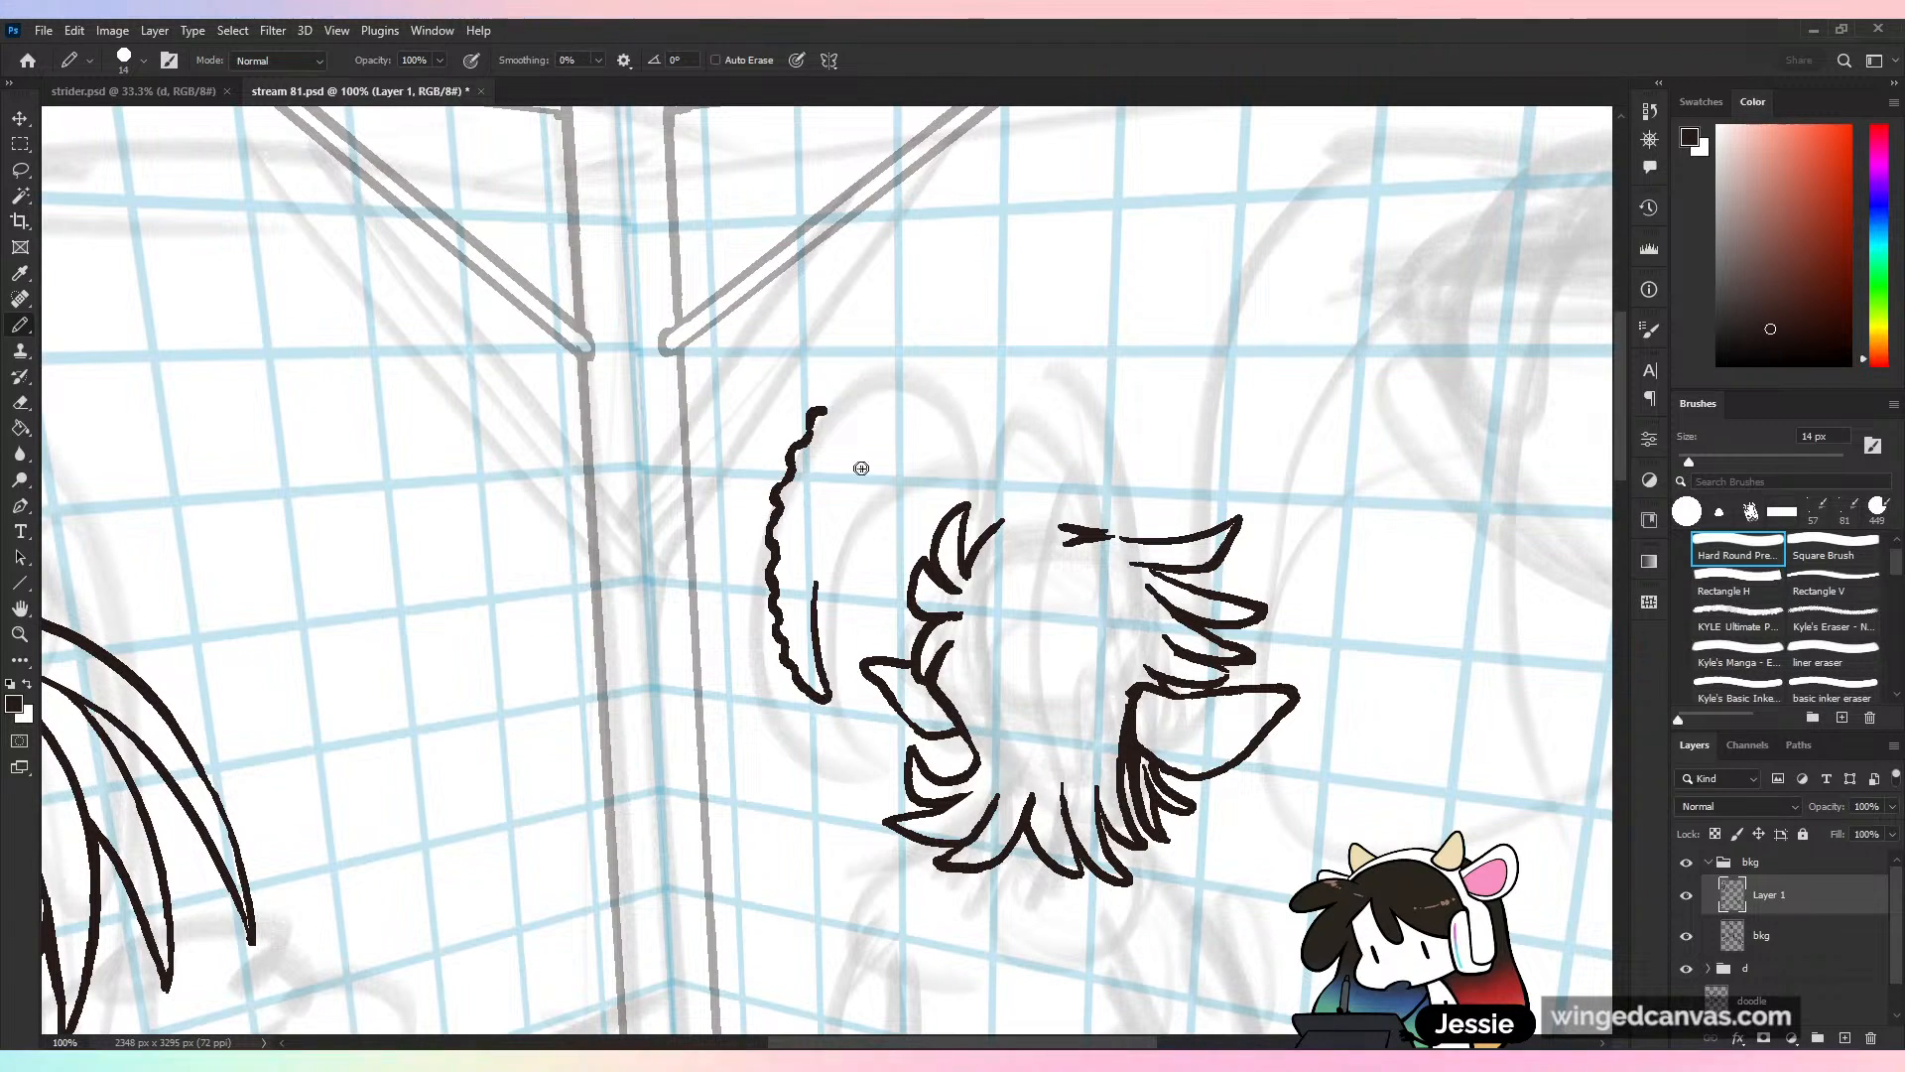
left_click(831, 524)
left_click(840, 507)
mouse_move(861, 474)
left_mouse_down()
mouse_move(838, 401)
mouse_move(853, 387)
mouse_move(919, 372)
mouse_move(977, 402)
left_mouse_up()
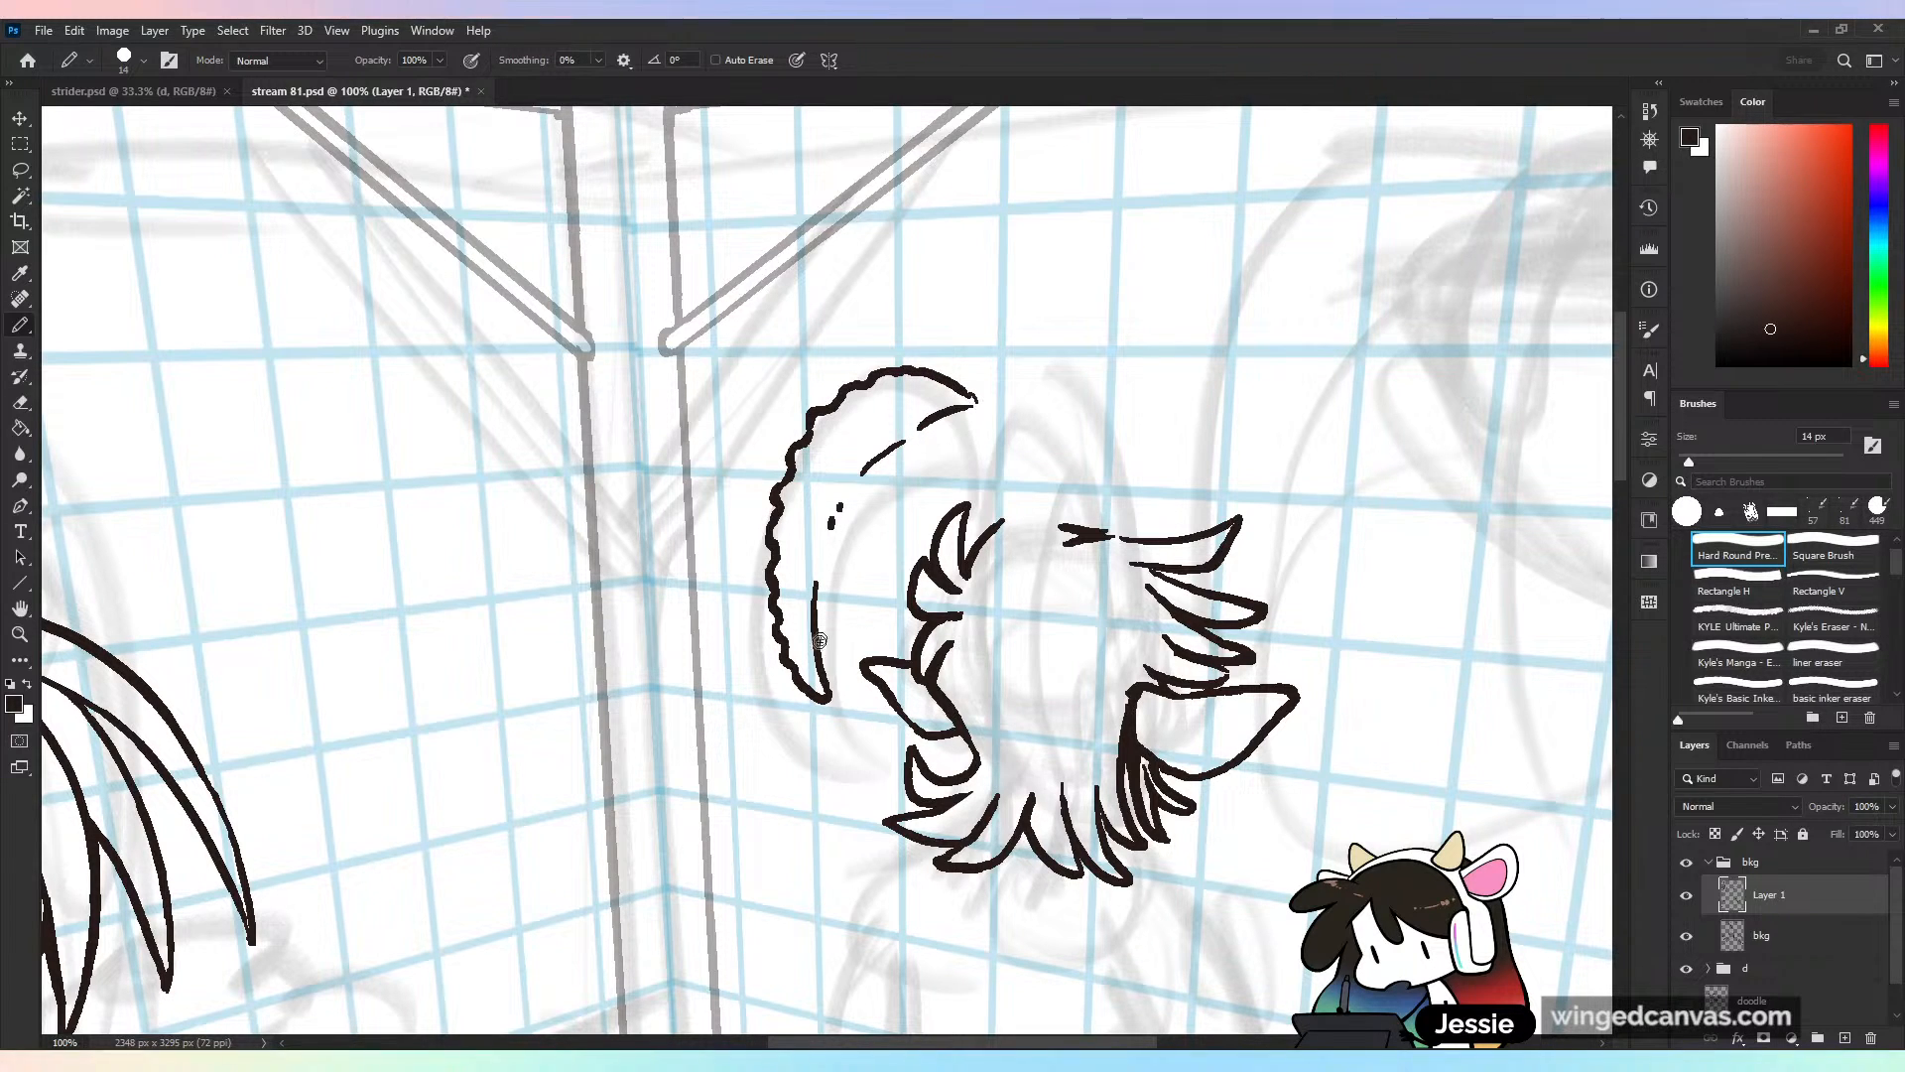
mouse_move(818, 657)
left_mouse_down()
mouse_move(832, 576)
mouse_move(884, 490)
mouse_move(972, 479)
left_mouse_up()
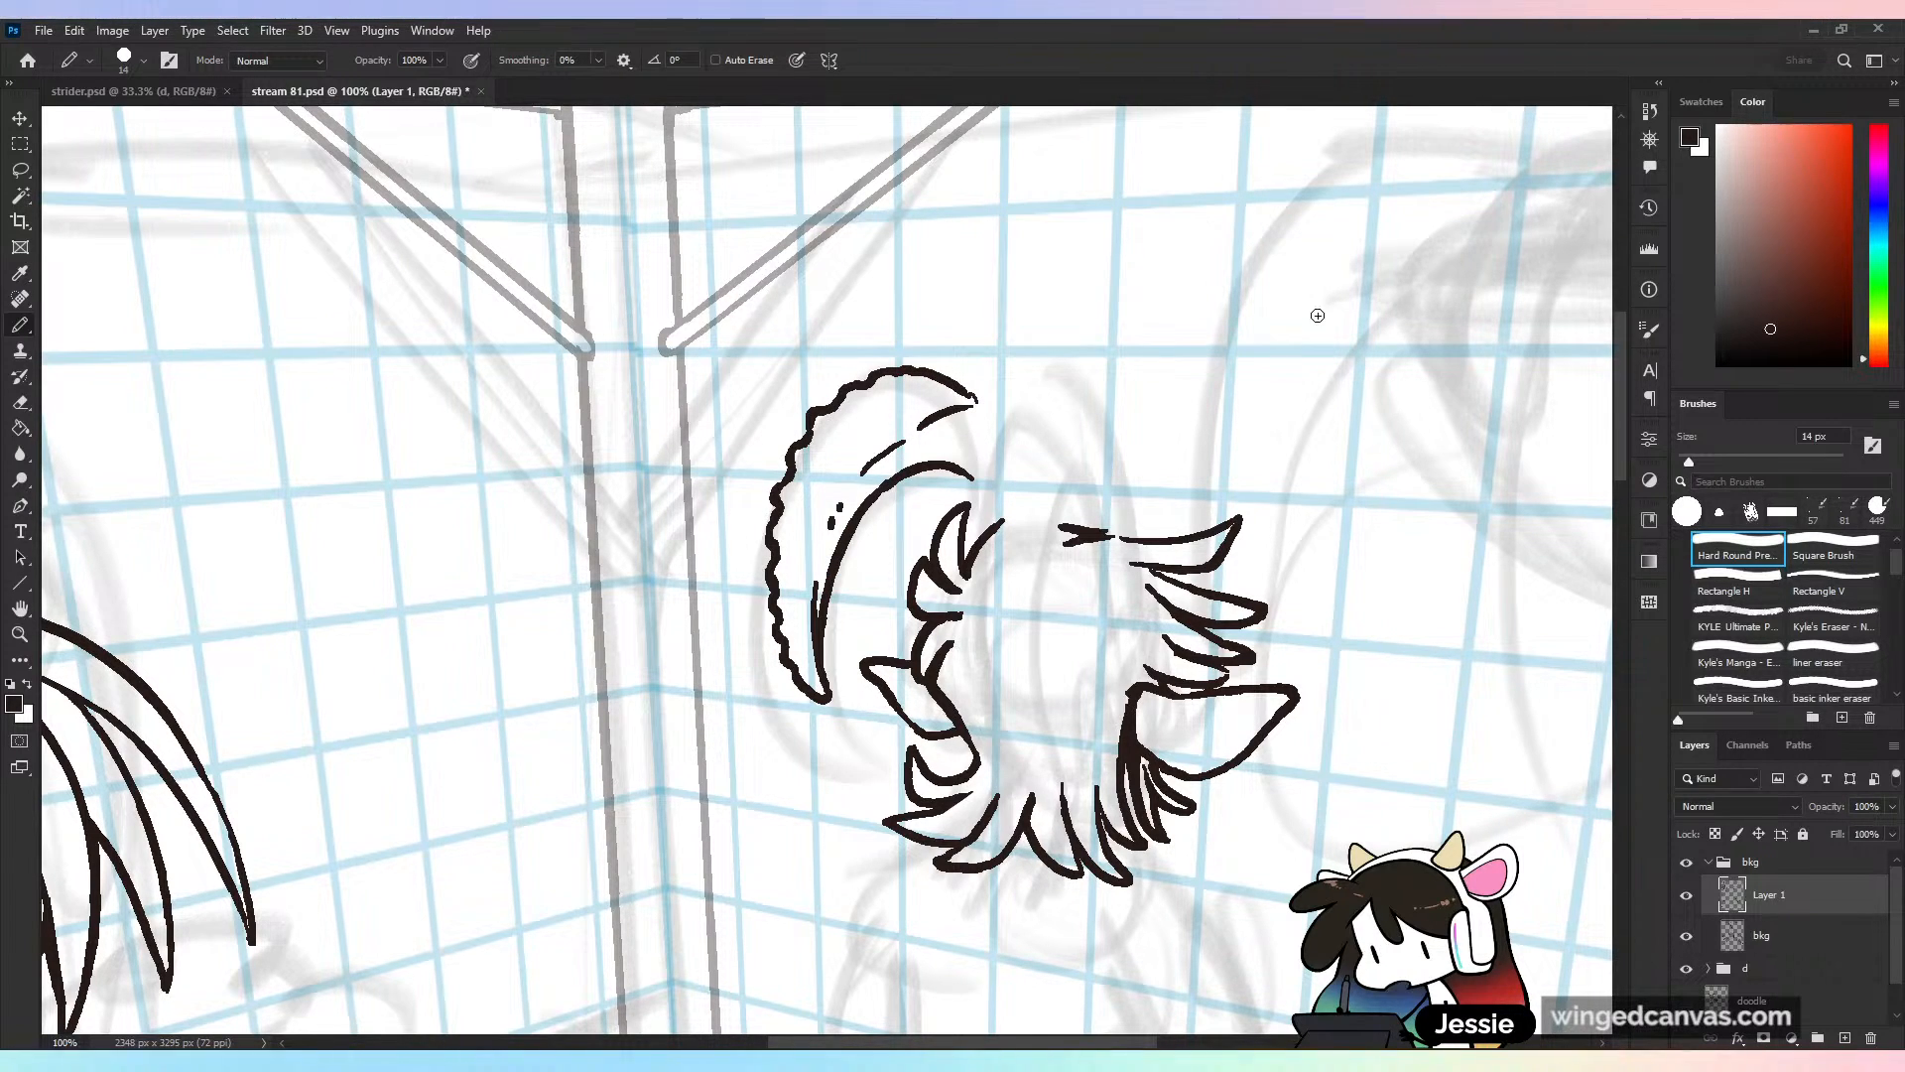
Erase the stray guide dashes inside the left horn with the liner eraser and refine the upper end of its outer edge
left_click_drag(979, 400, 829, 514)
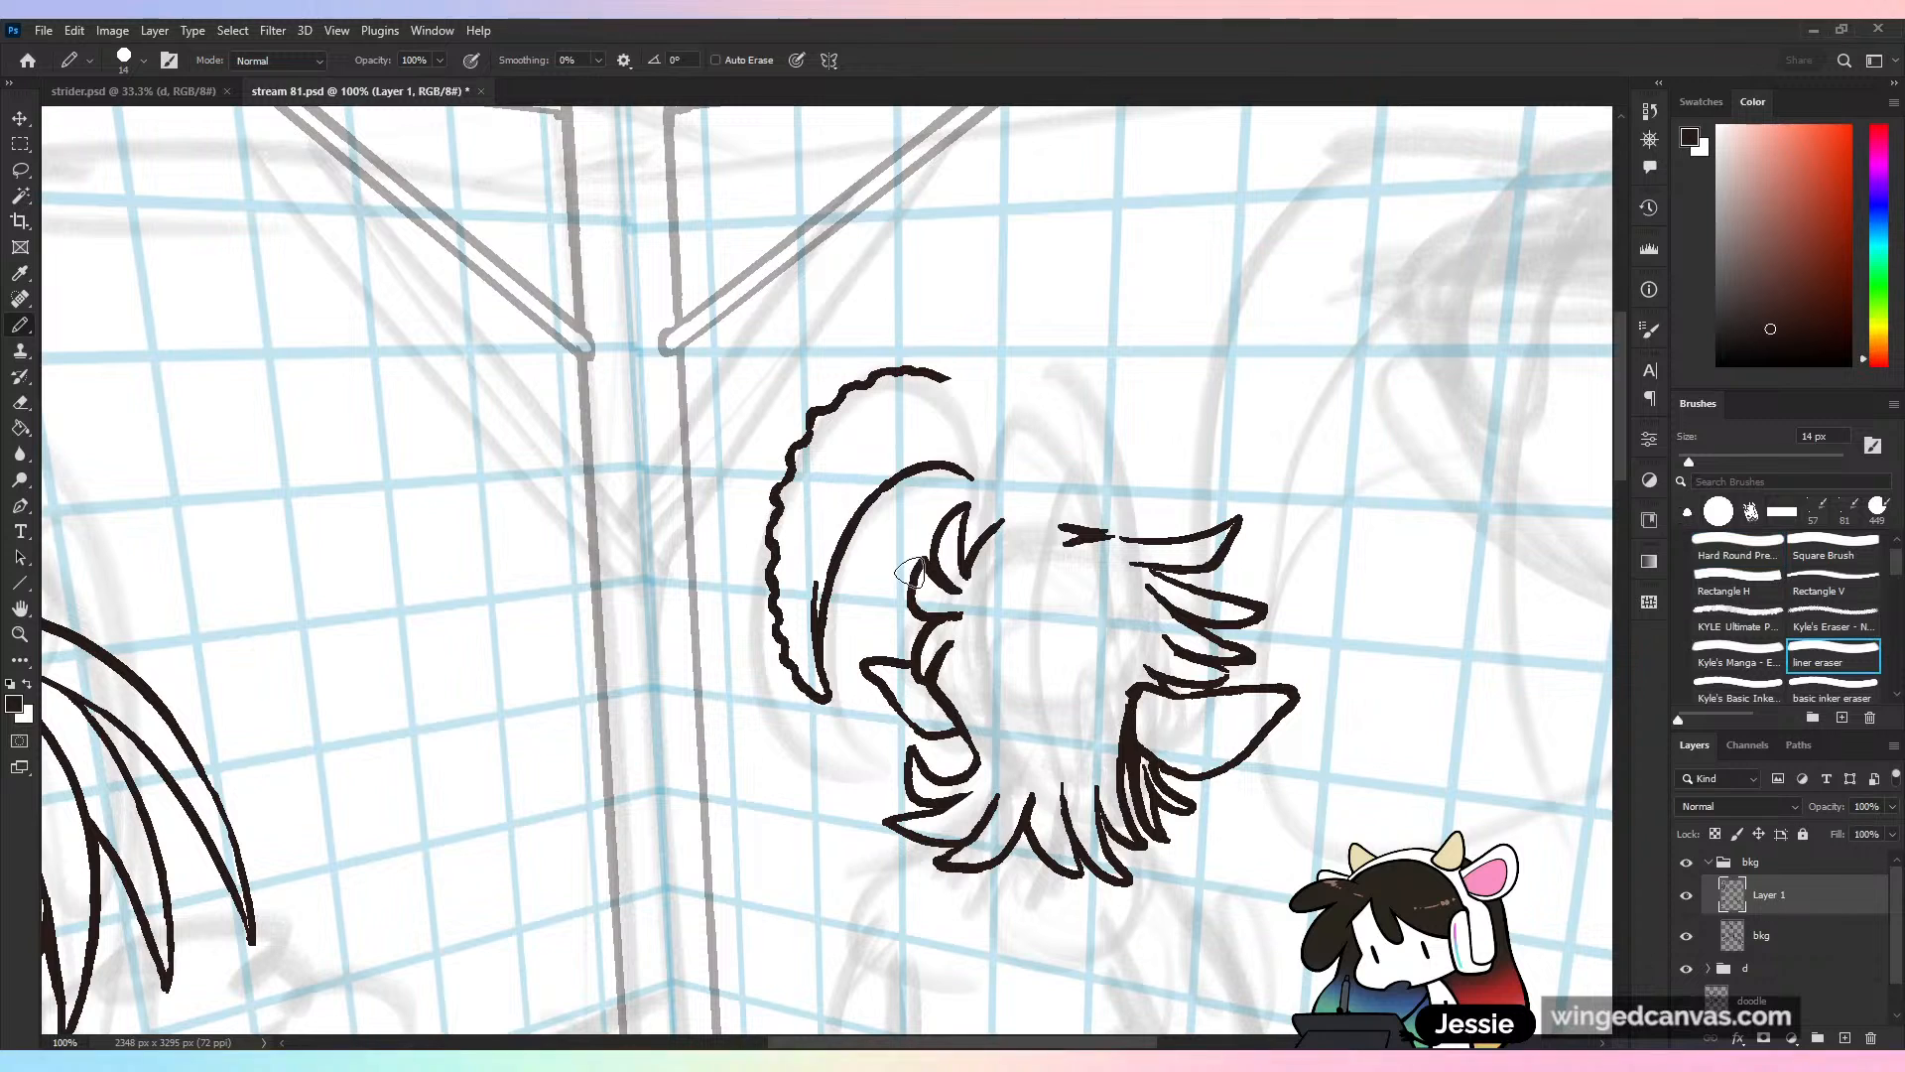
left_click_drag(941, 378, 958, 378)
key("ctrl+z")
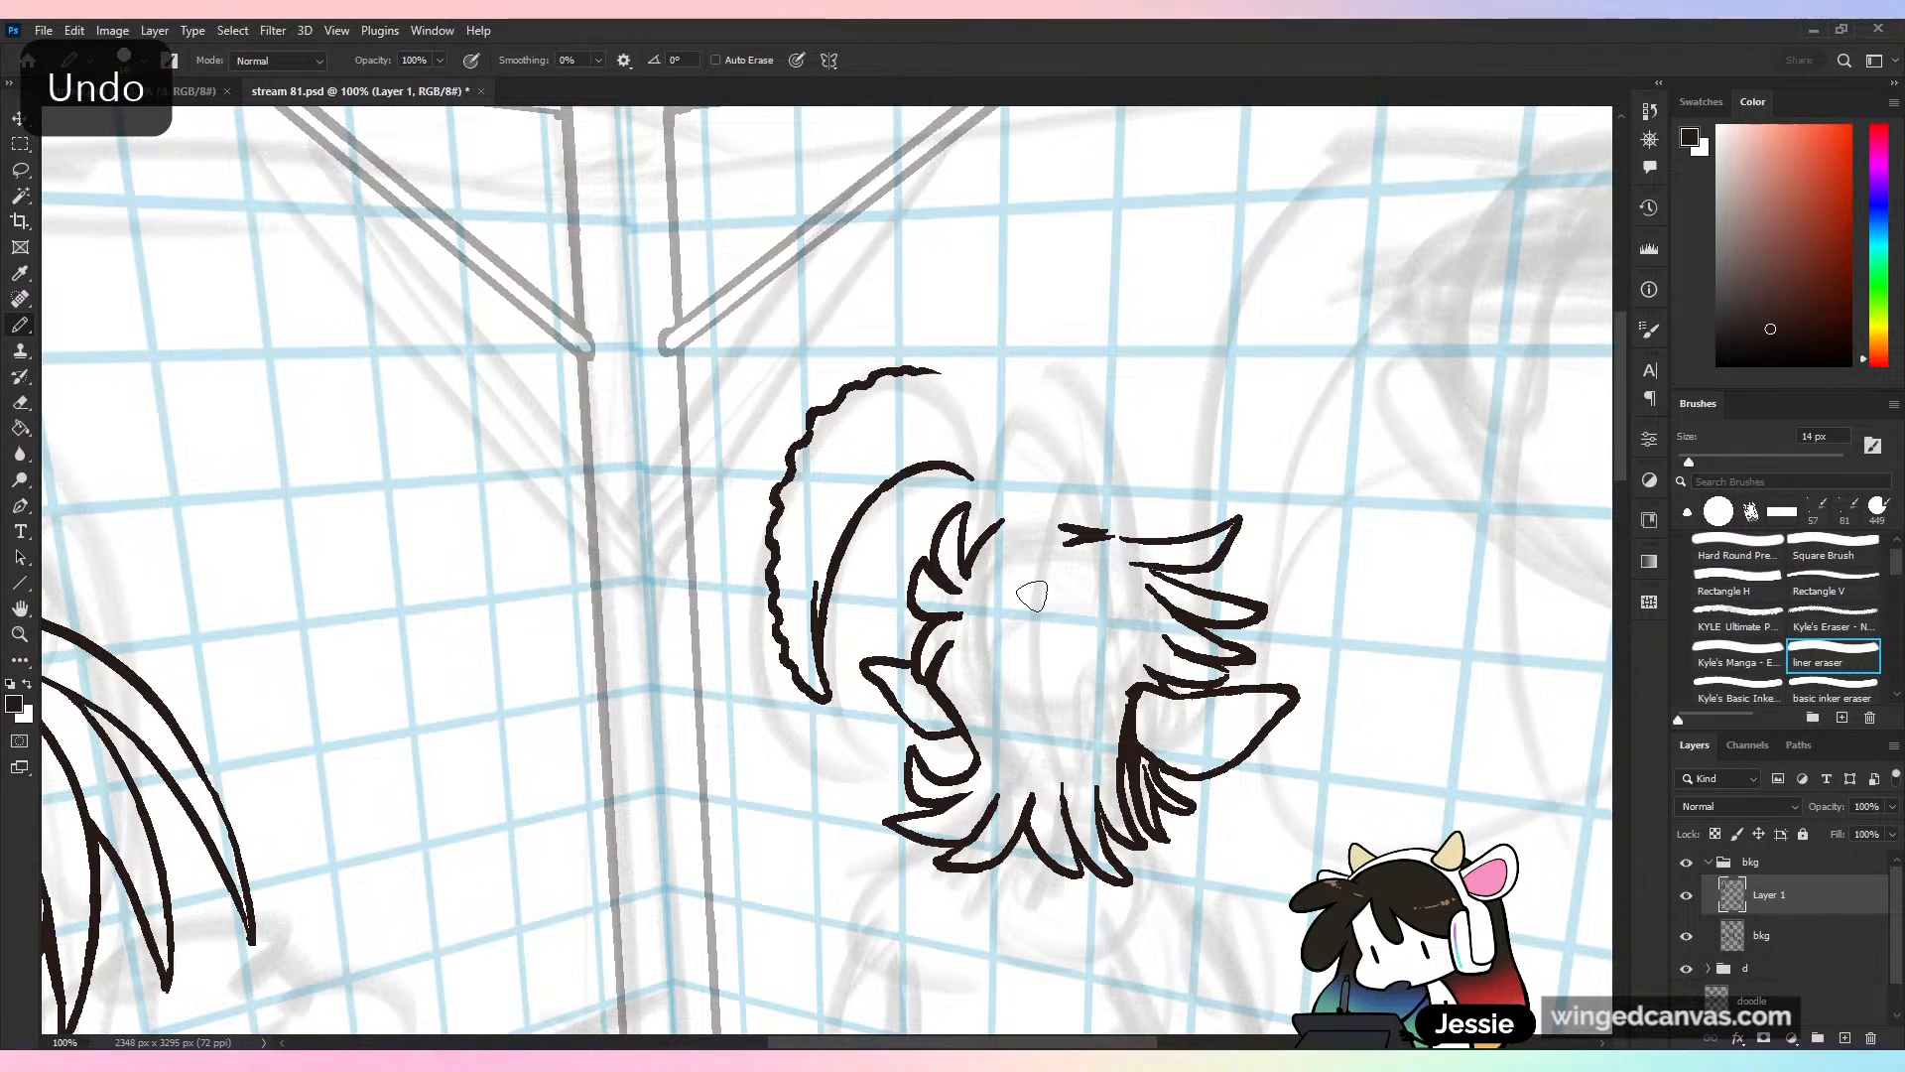
key("ctrl+z")
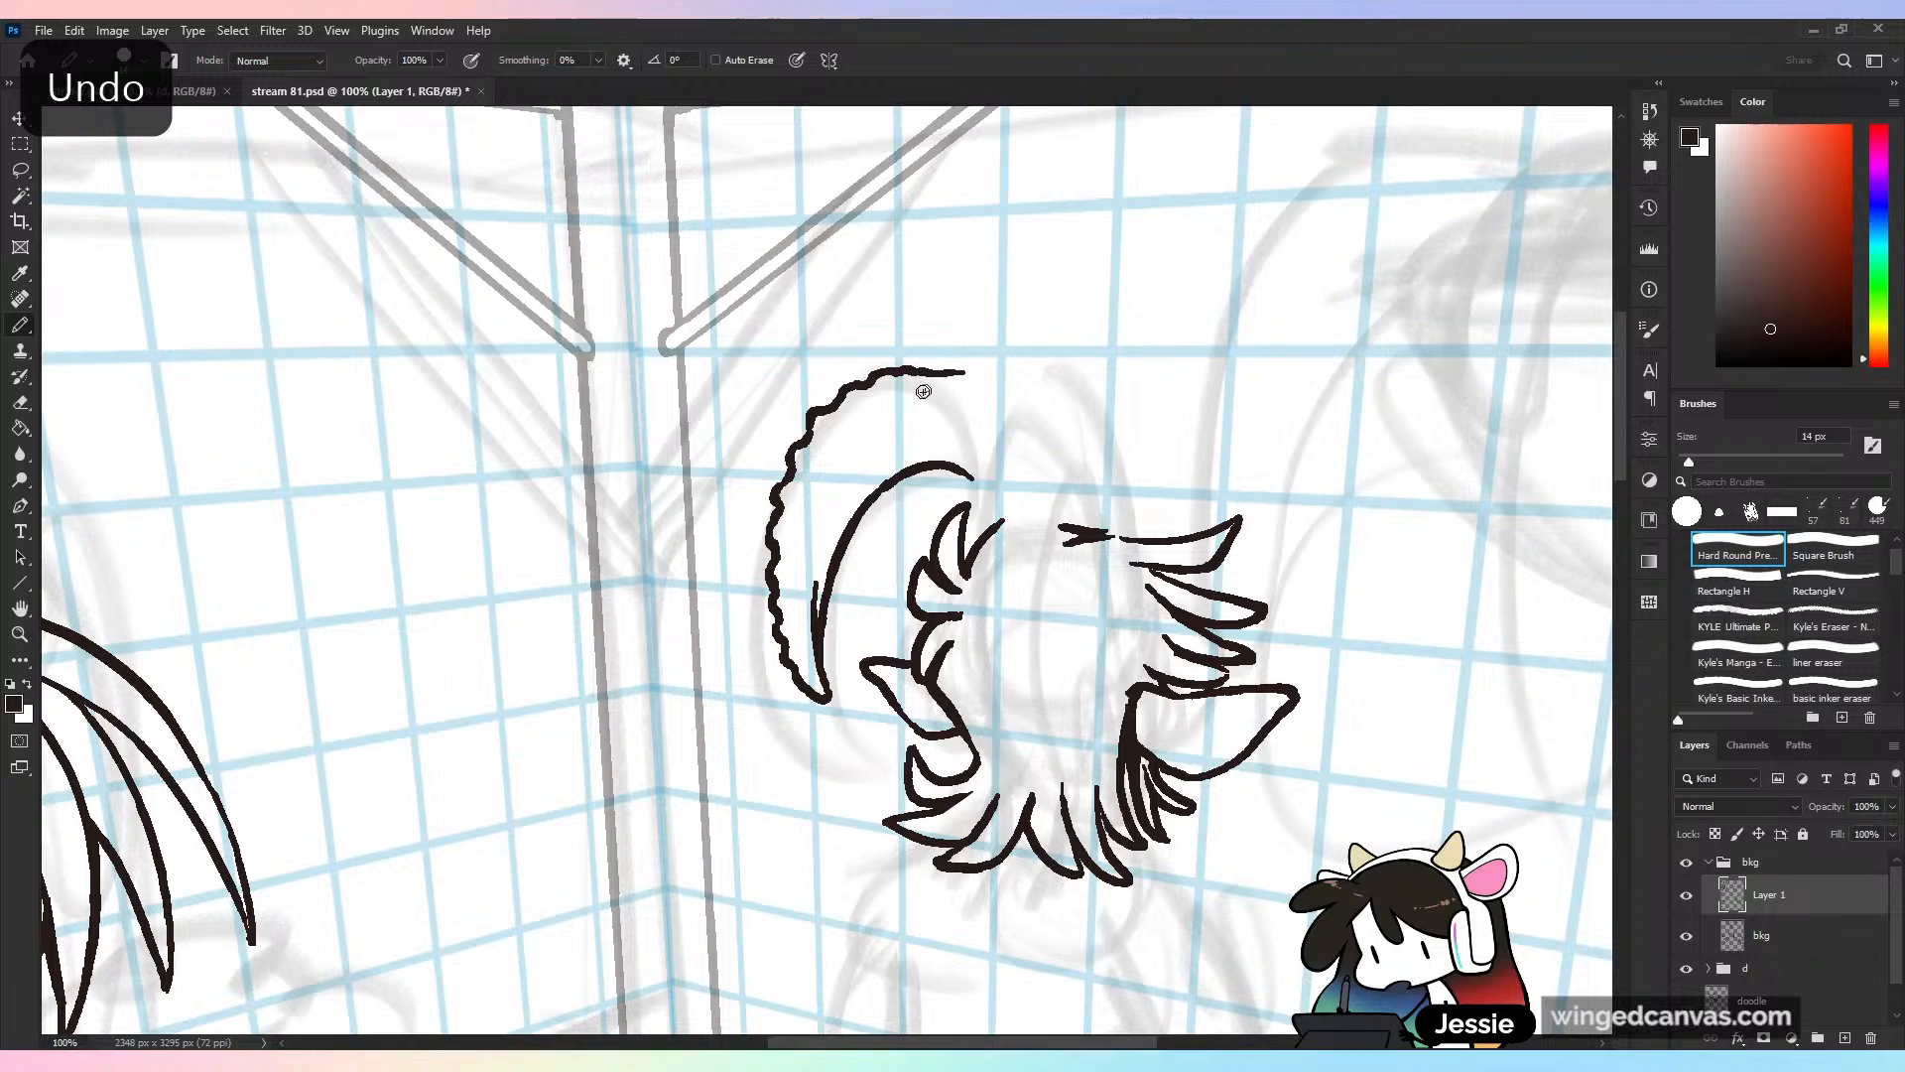
Draw the contour of the left horn's outer band and fill the band with short ridge lines down to the tip
left_click_drag(928, 387, 841, 451)
mouse_move(802, 467)
left_mouse_down()
mouse_move(849, 473)
mouse_move(788, 506)
mouse_move(832, 522)
mouse_move(777, 529)
mouse_move(787, 547)
mouse_move(840, 539)
mouse_move(812, 600)
left_mouse_up()
left_click_drag(783, 615, 810, 634)
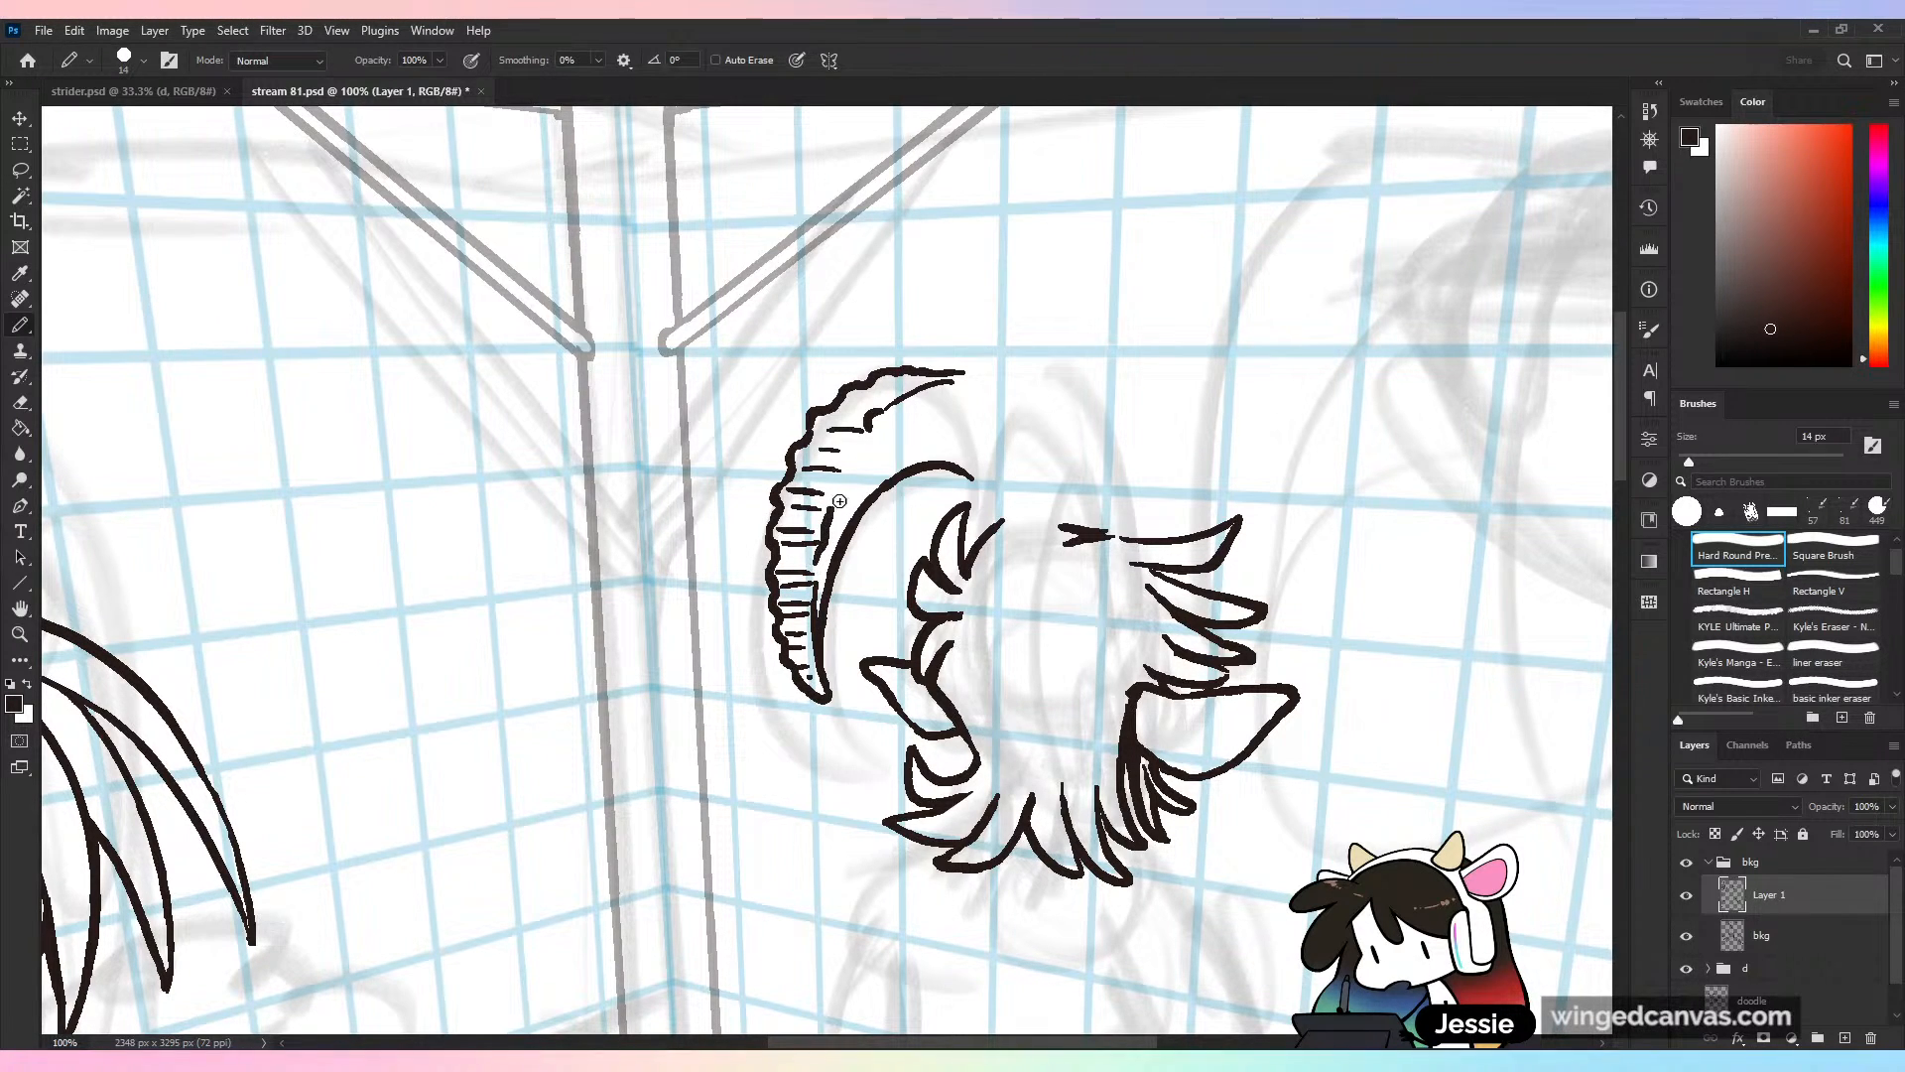
Extend the left horn's outer and inner edges down toward the hair and trim the line end with the liner eraser
mouse_move(840, 501)
left_mouse_down()
mouse_move(893, 420)
mouse_move(886, 394)
mouse_move(929, 387)
mouse_move(973, 383)
mouse_move(1028, 434)
left_mouse_up()
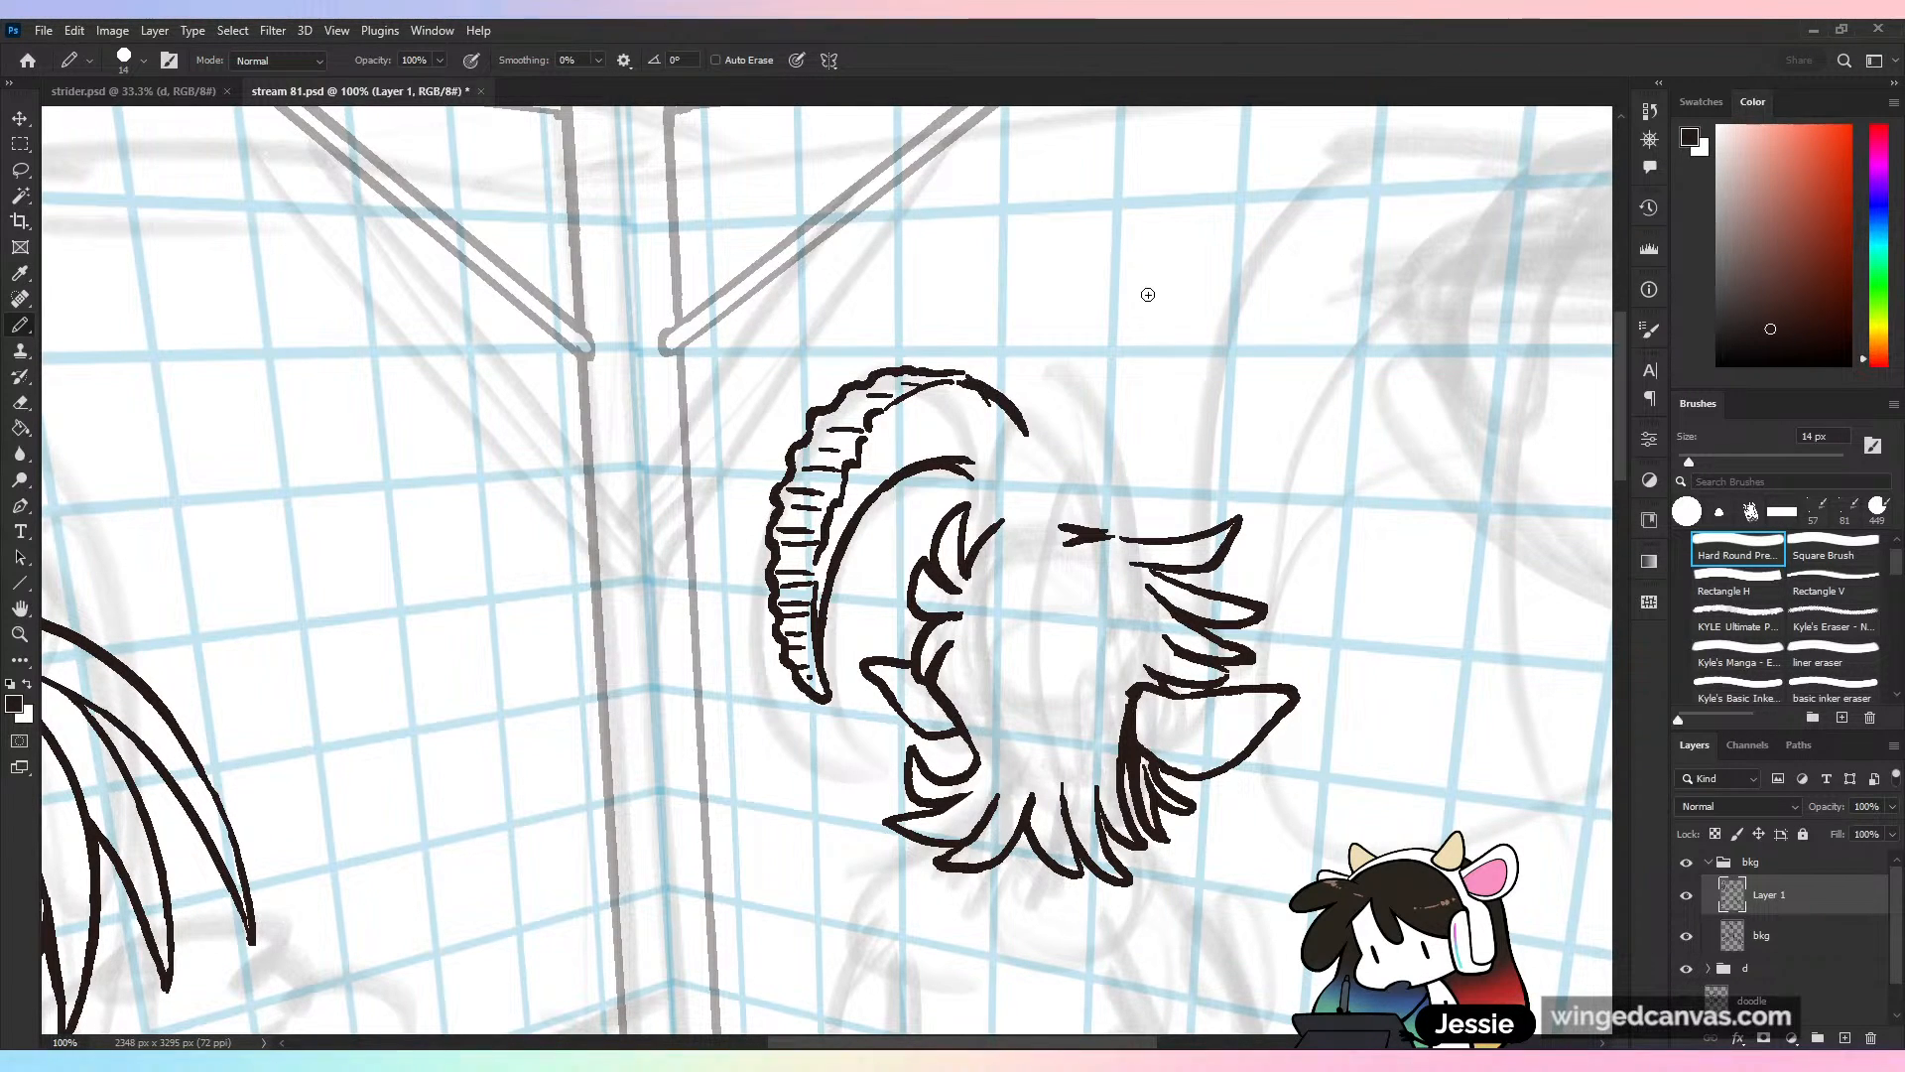
mouse_move(991, 531)
left_mouse_down()
mouse_move(968, 458)
mouse_move(1009, 510)
left_mouse_up()
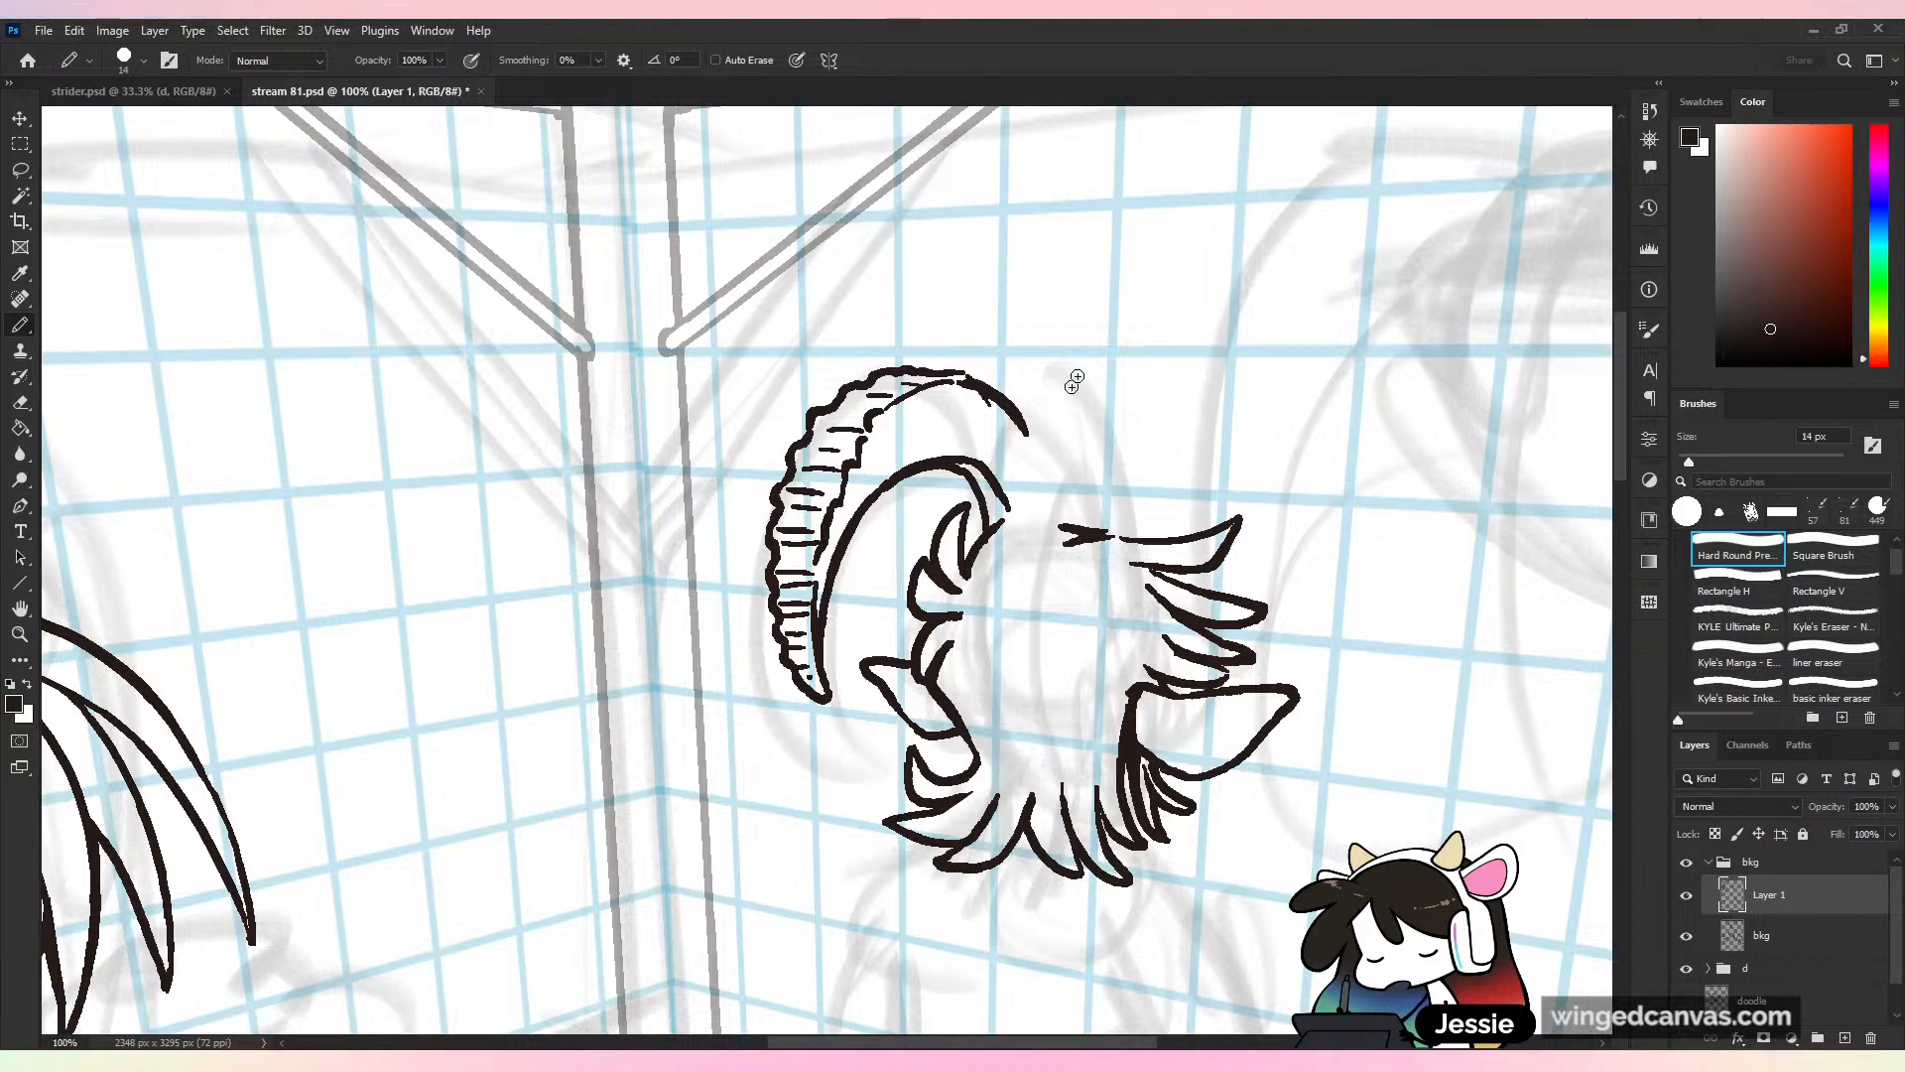
left_click_drag(982, 411, 1041, 481)
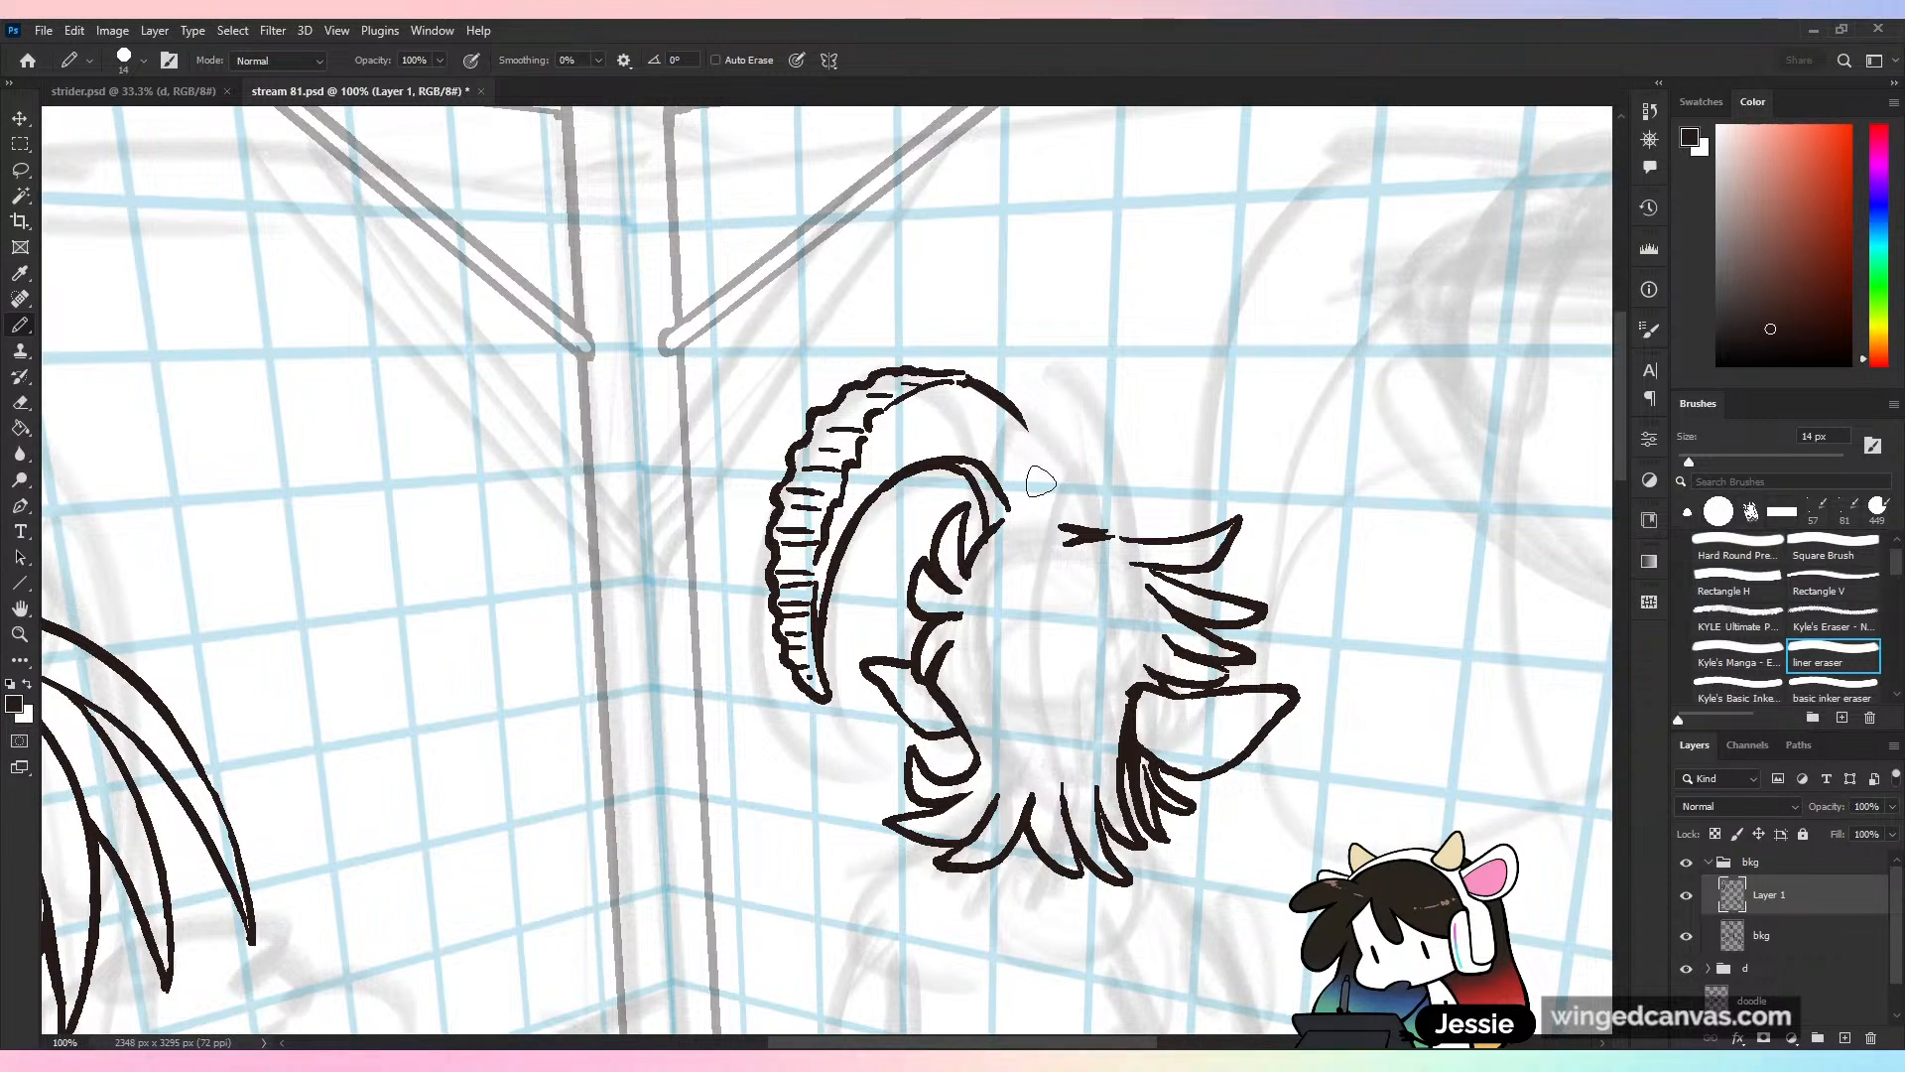
Draw ridge lines across the side face of the left horn's upper curve, redoing the ones near its base, and save the drawing
mouse_move(877, 412)
left_mouse_down()
mouse_move(885, 457)
mouse_move(910, 415)
mouse_move(907, 455)
left_mouse_up()
left_click_drag(950, 384, 933, 436)
left_click_drag(983, 398, 956, 443)
mouse_move(1009, 408)
left_mouse_down()
mouse_move(997, 437)
mouse_move(963, 430)
mouse_move(991, 443)
left_mouse_up()
key("ctrl+z")
key("ctrl+z")
left_click_drag(1016, 423, 1012, 432)
left_click_drag(860, 466, 850, 506)
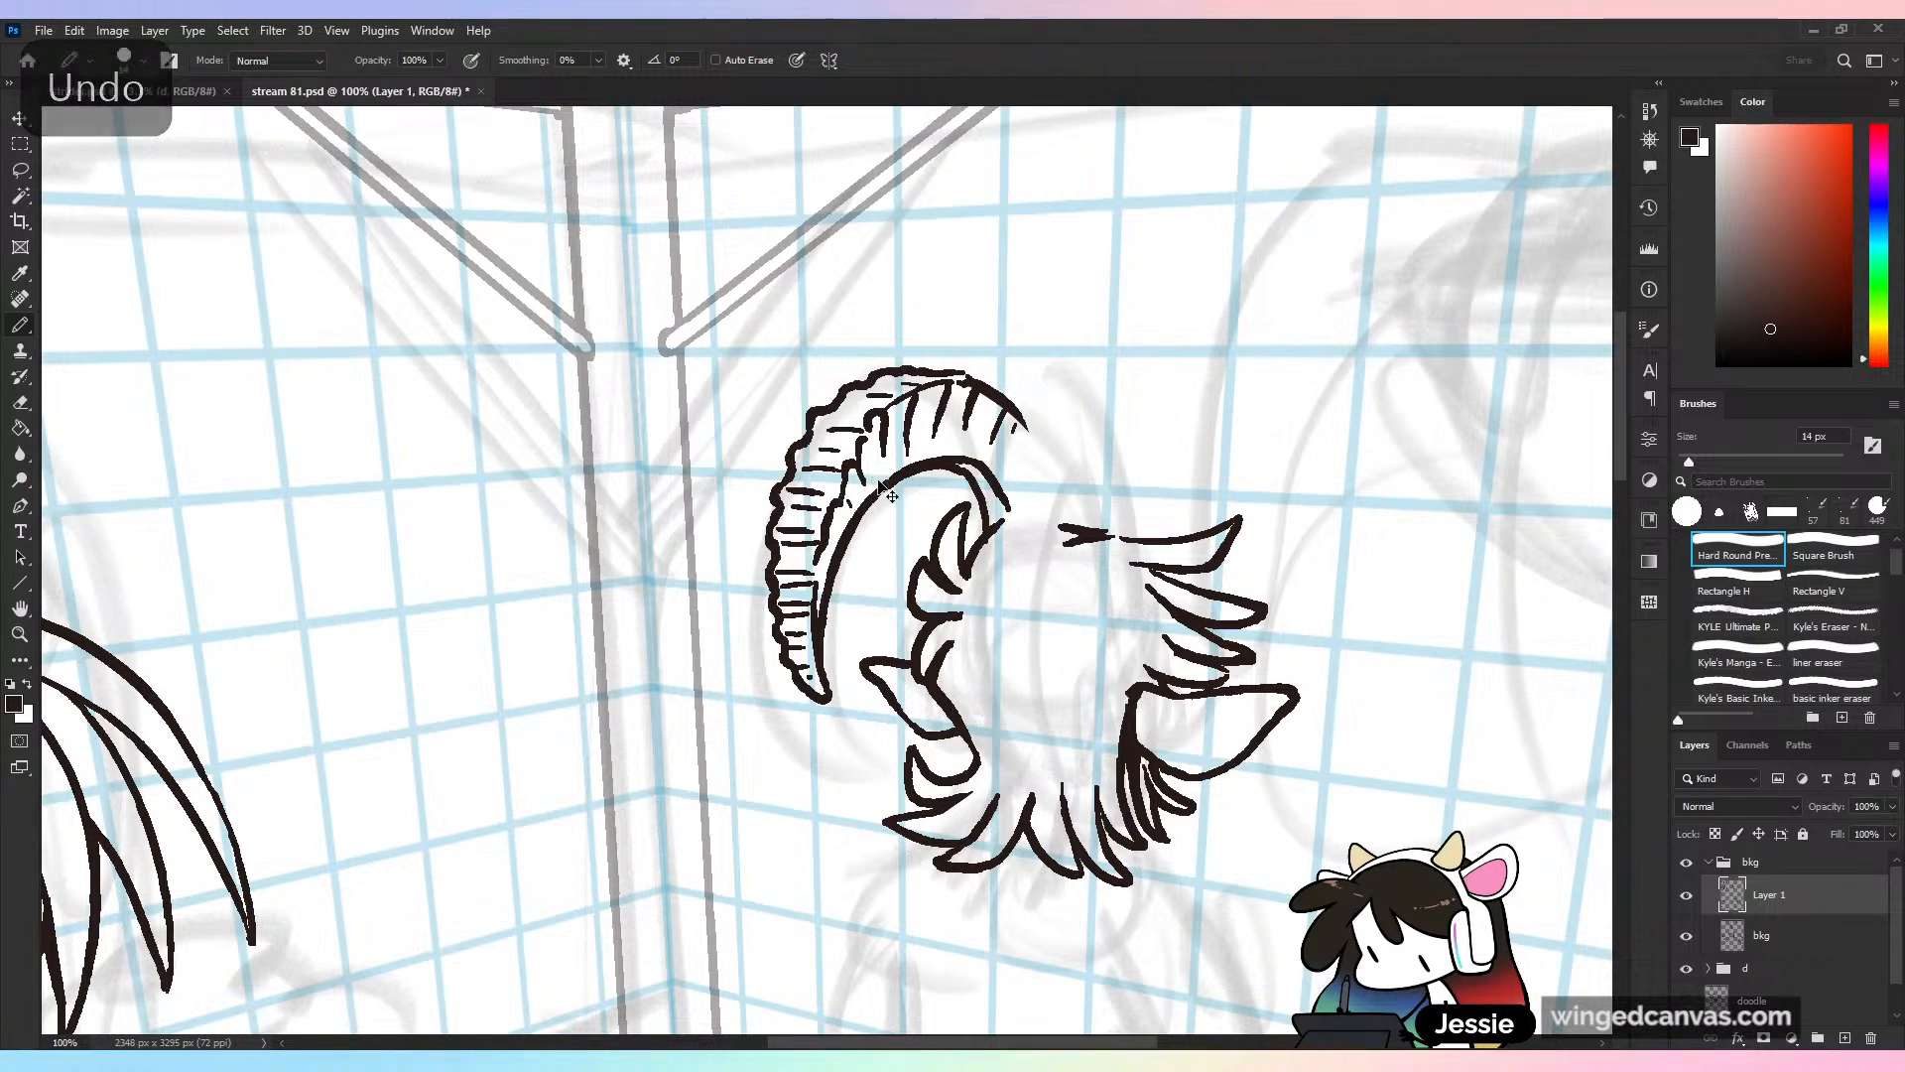
key("ctrl+minus")
key("ctrl+minus")
key("ctrl+s")
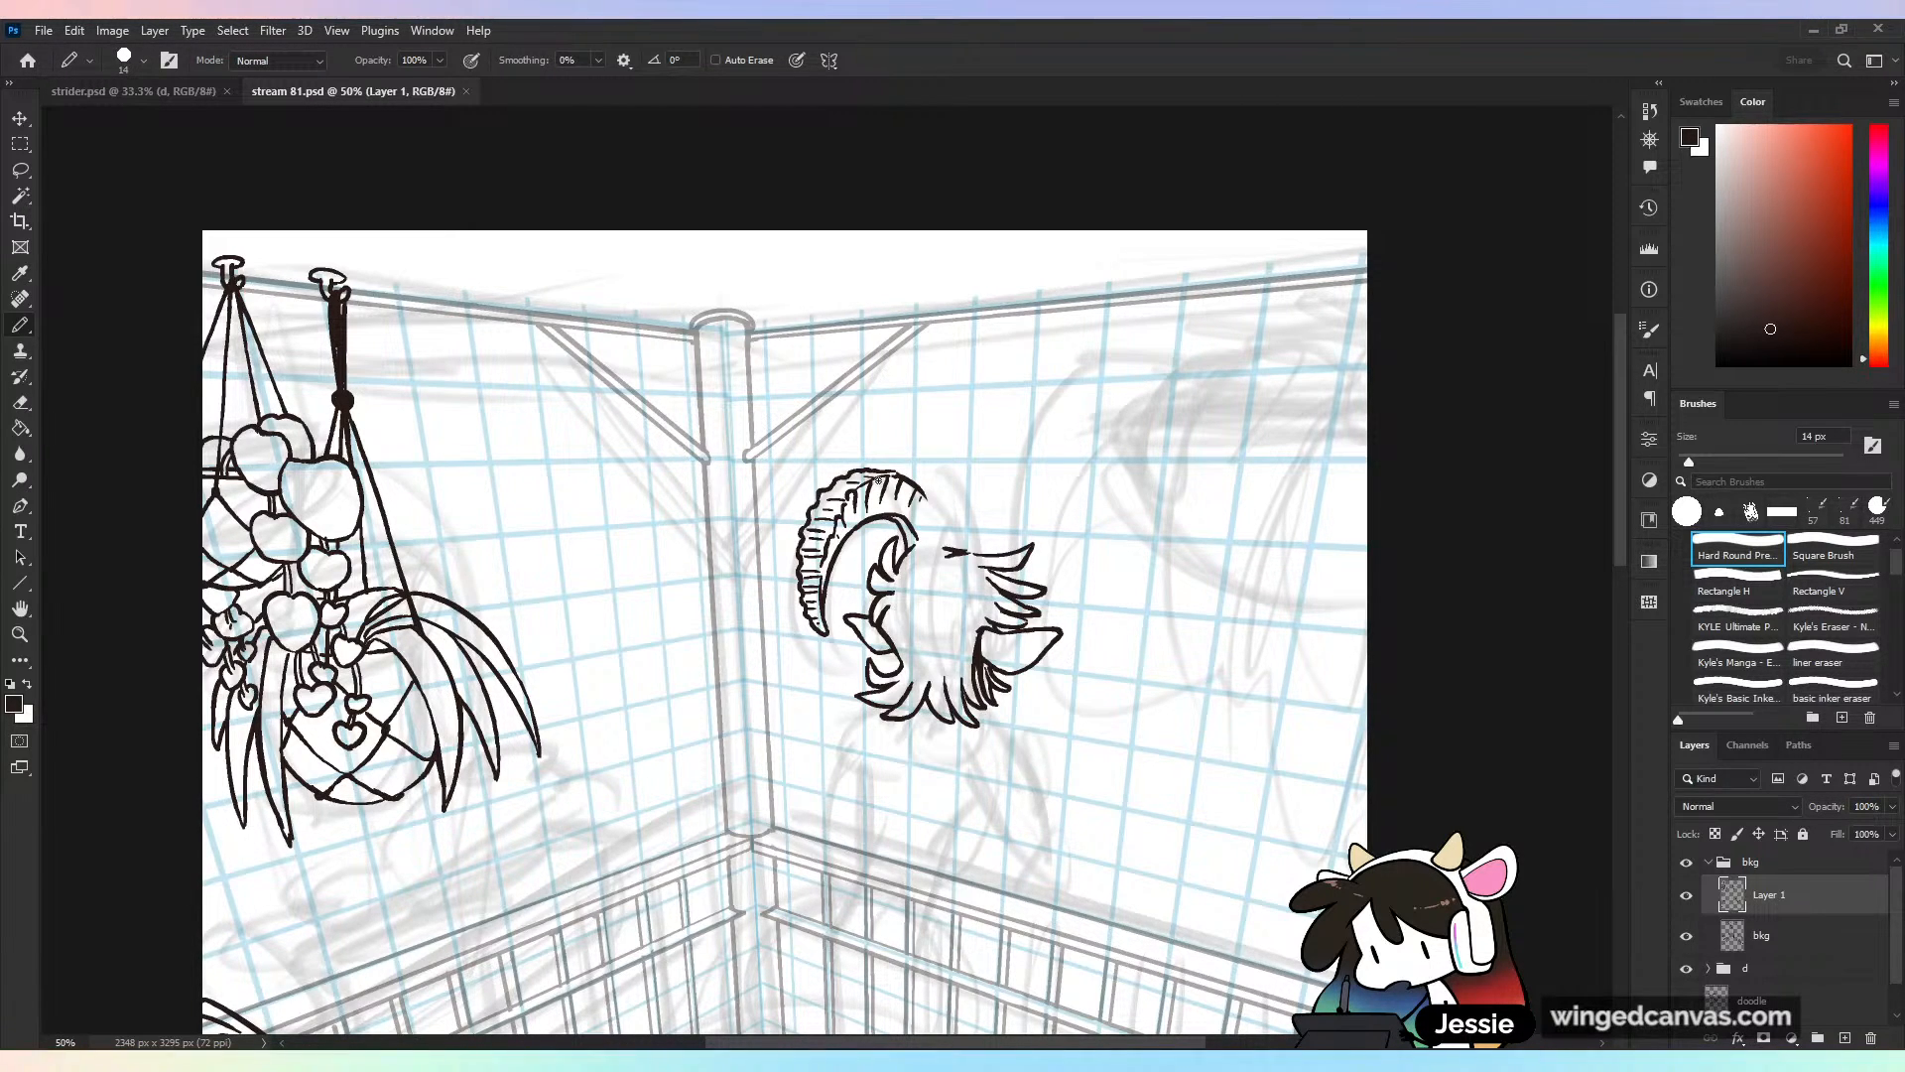
Touch up the left horn's top edge and add small ridge lines on its underside where it meets the hair
scroll(998, 531, "up", 5)
mouse_move(782, 451)
left_mouse_down()
mouse_move(764, 442)
mouse_move(809, 465)
left_mouse_up()
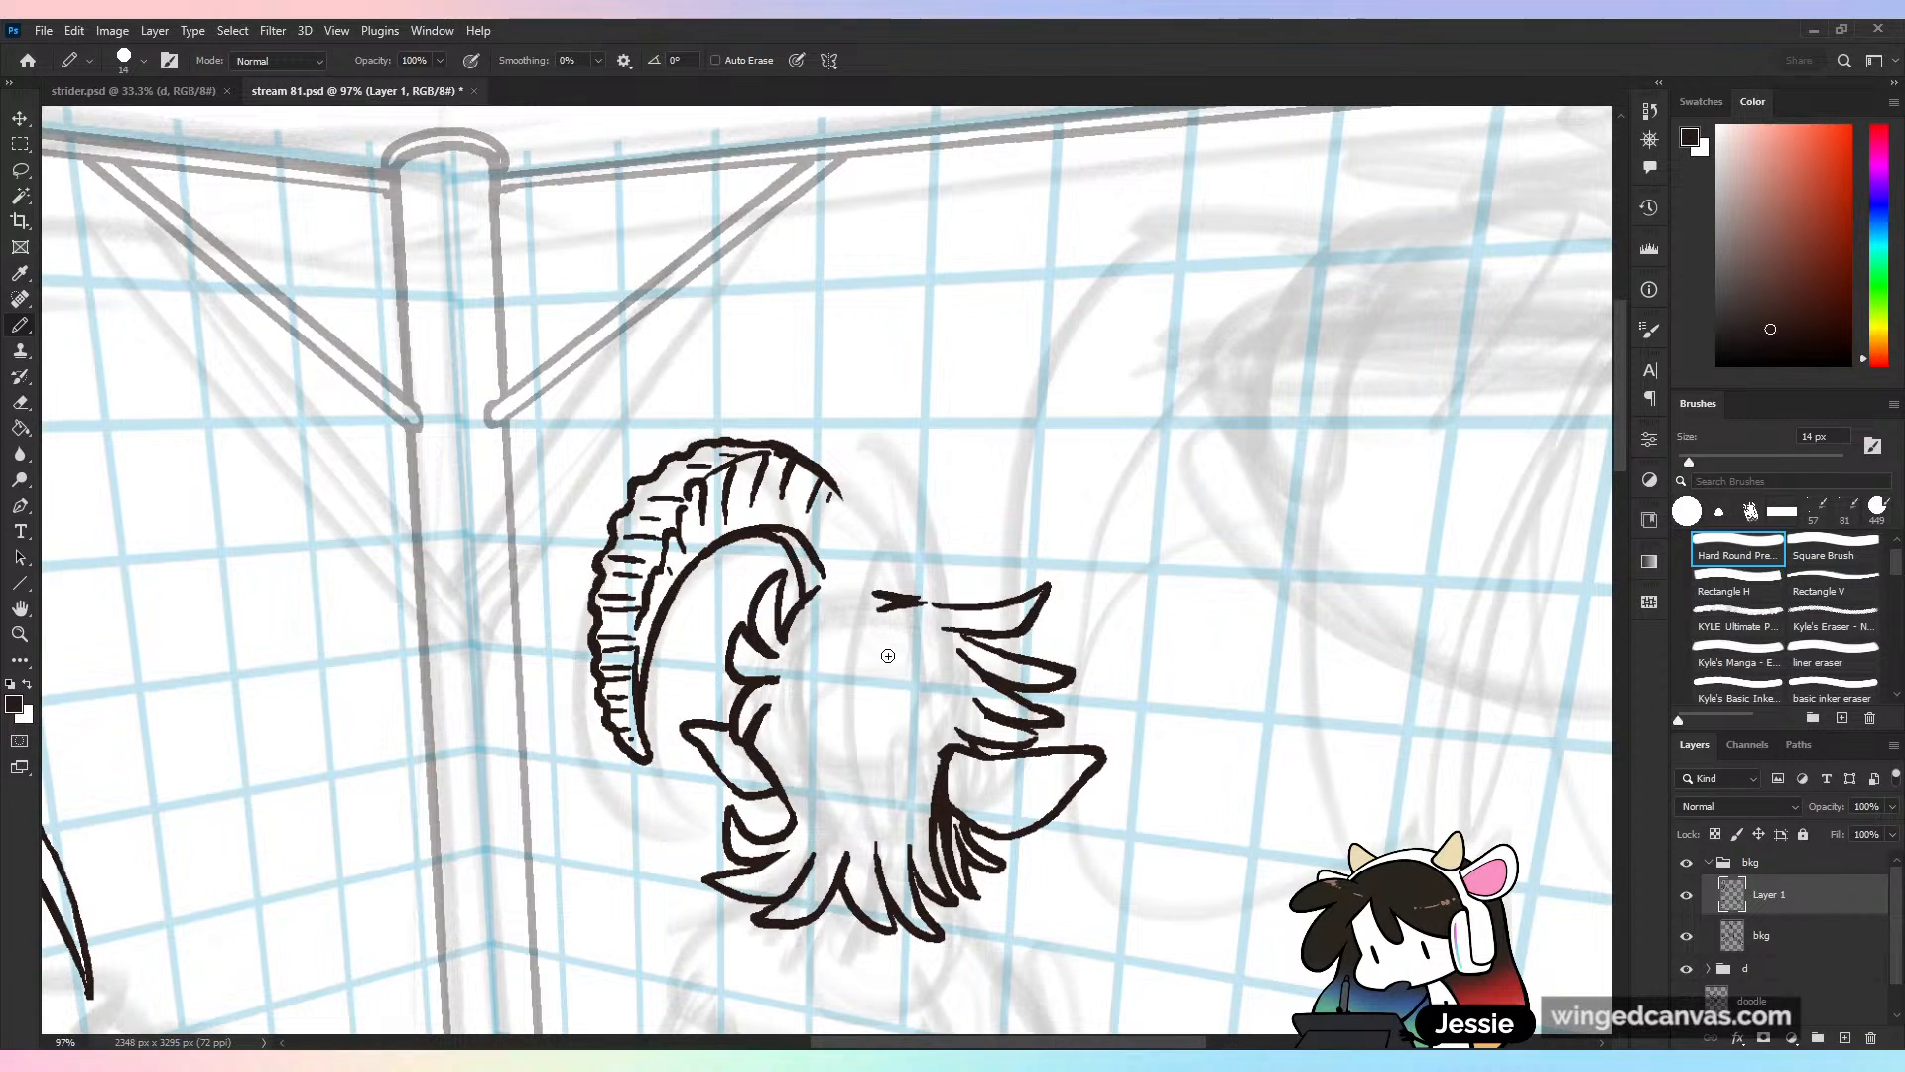
mouse_move(777, 528)
left_mouse_down()
mouse_move(811, 589)
mouse_move(831, 574)
left_mouse_up()
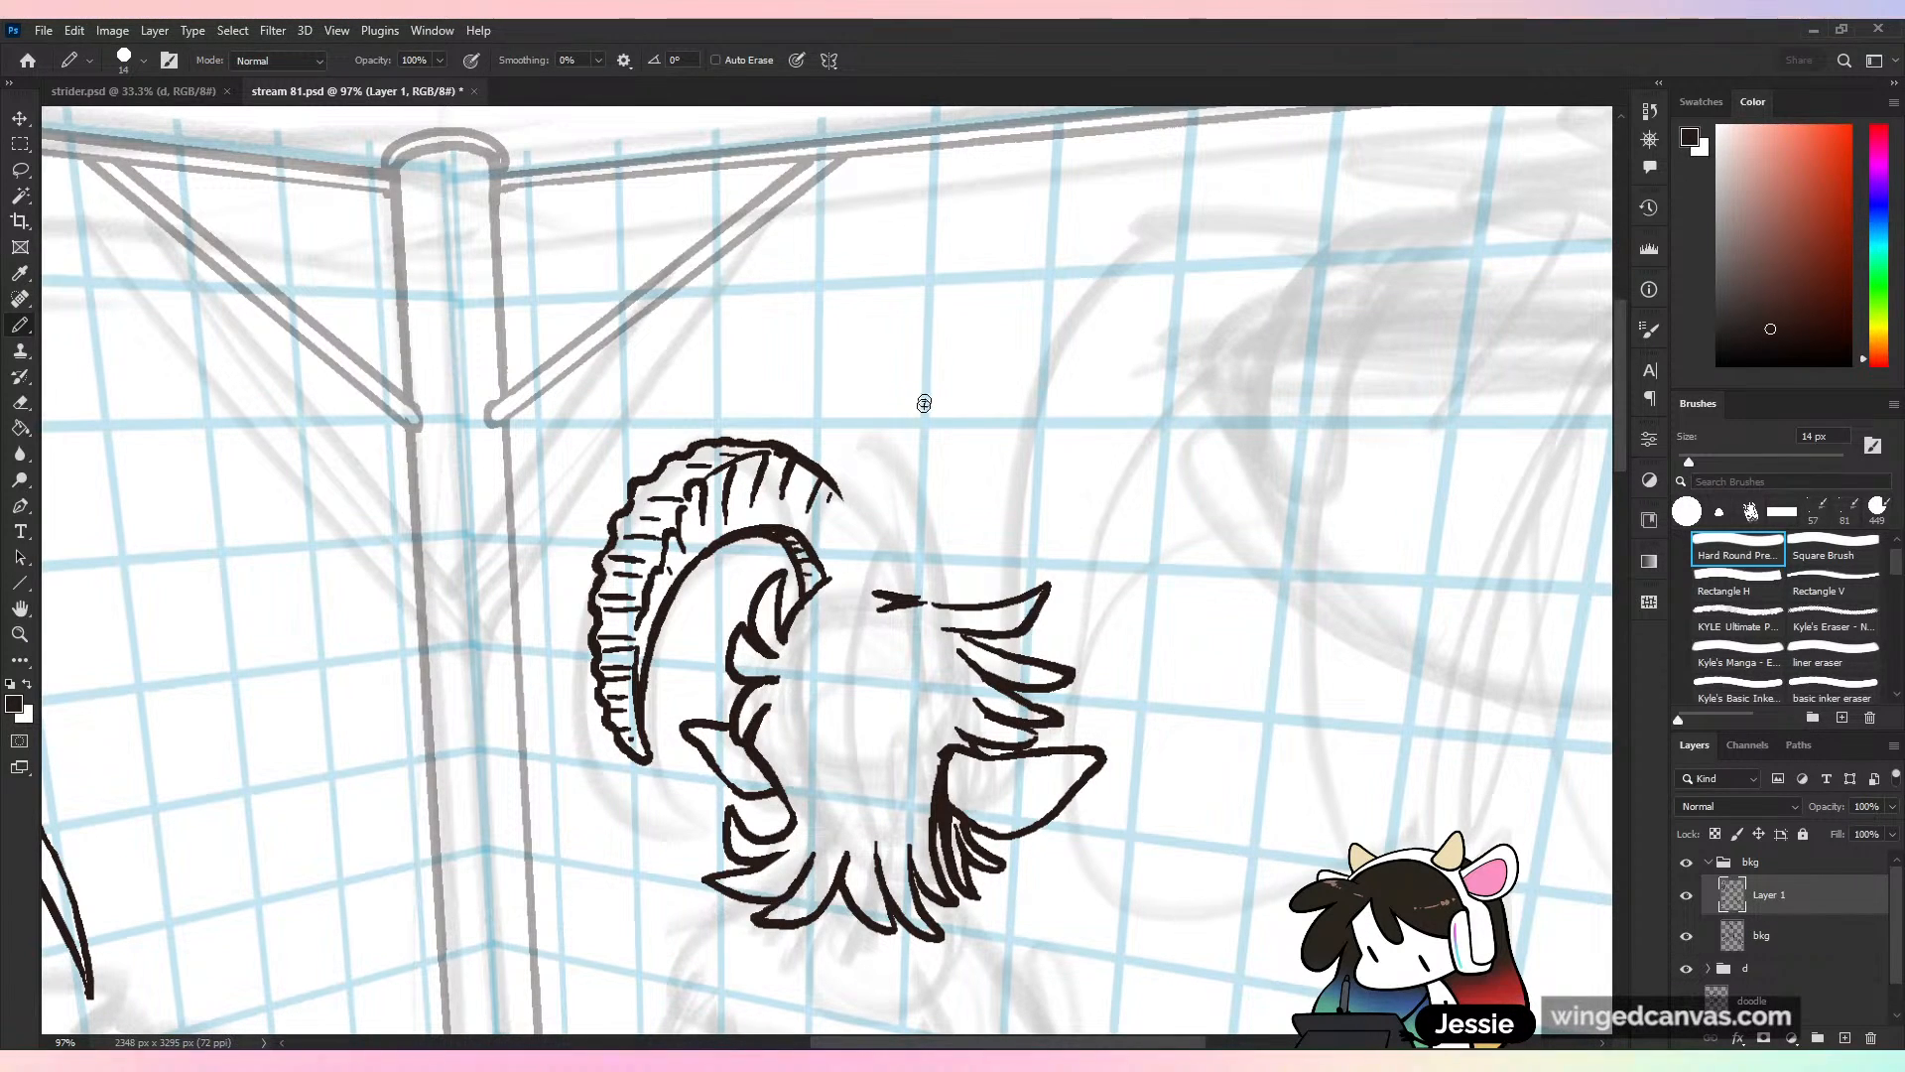
Draw the outline of the second horn, curving from the hair over the top of the head to a point across the face
left_click_drag(868, 452, 928, 457)
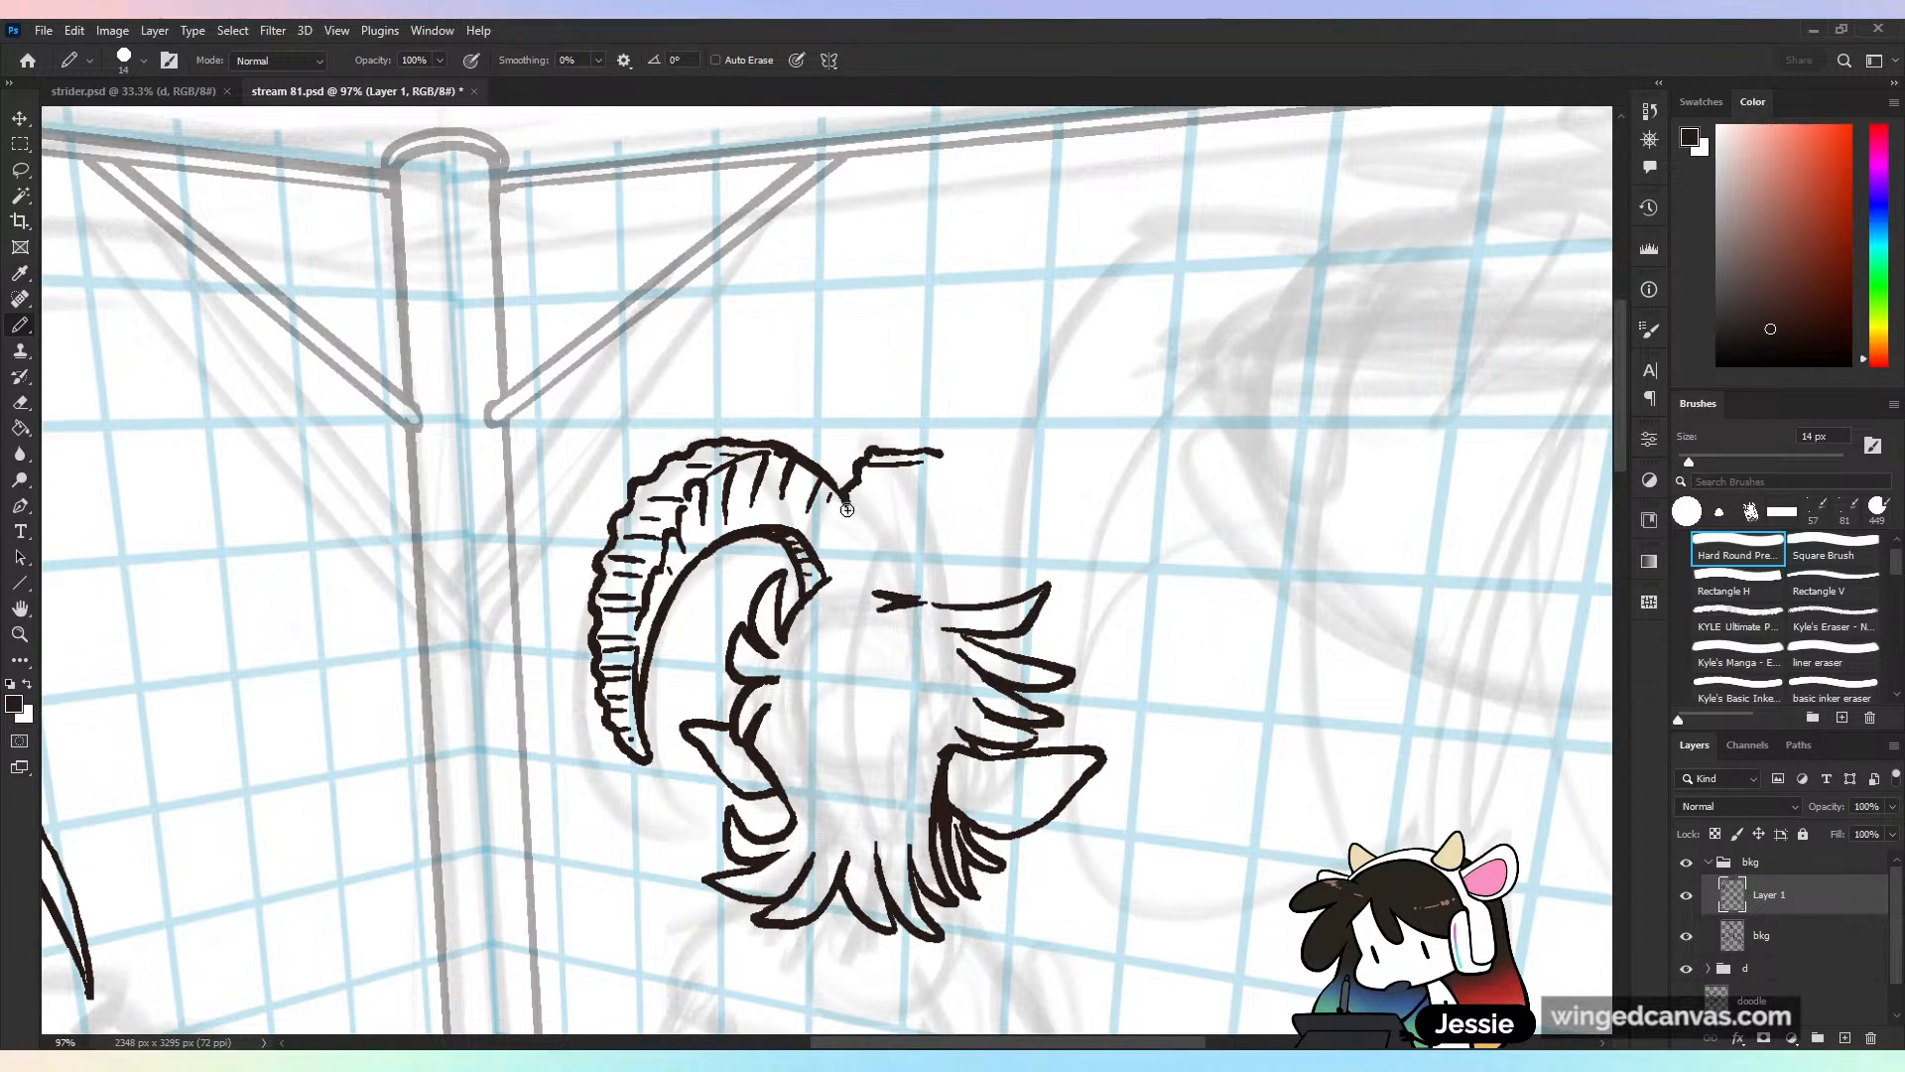
mouse_move(847, 509)
left_mouse_down()
mouse_move(847, 677)
mouse_move(882, 744)
mouse_move(892, 671)
left_mouse_up()
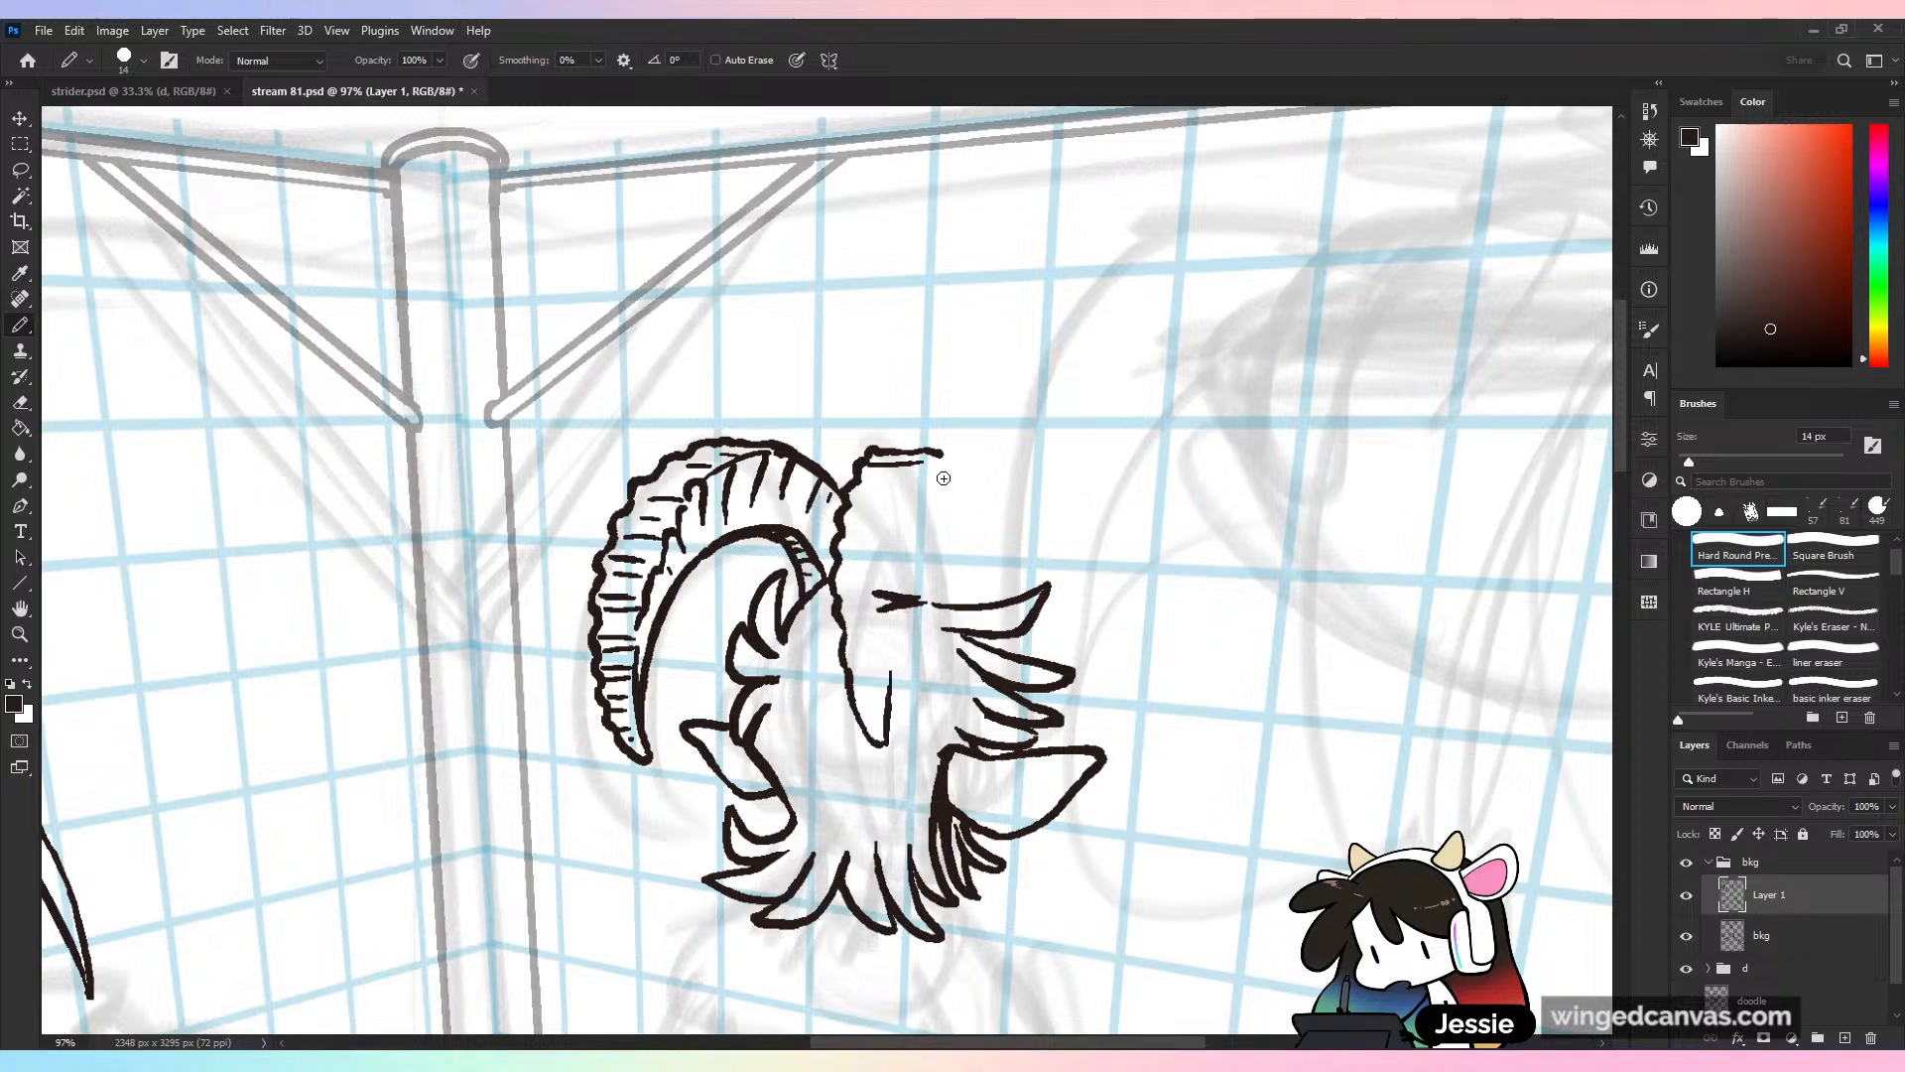
left_click_drag(940, 471, 890, 678)
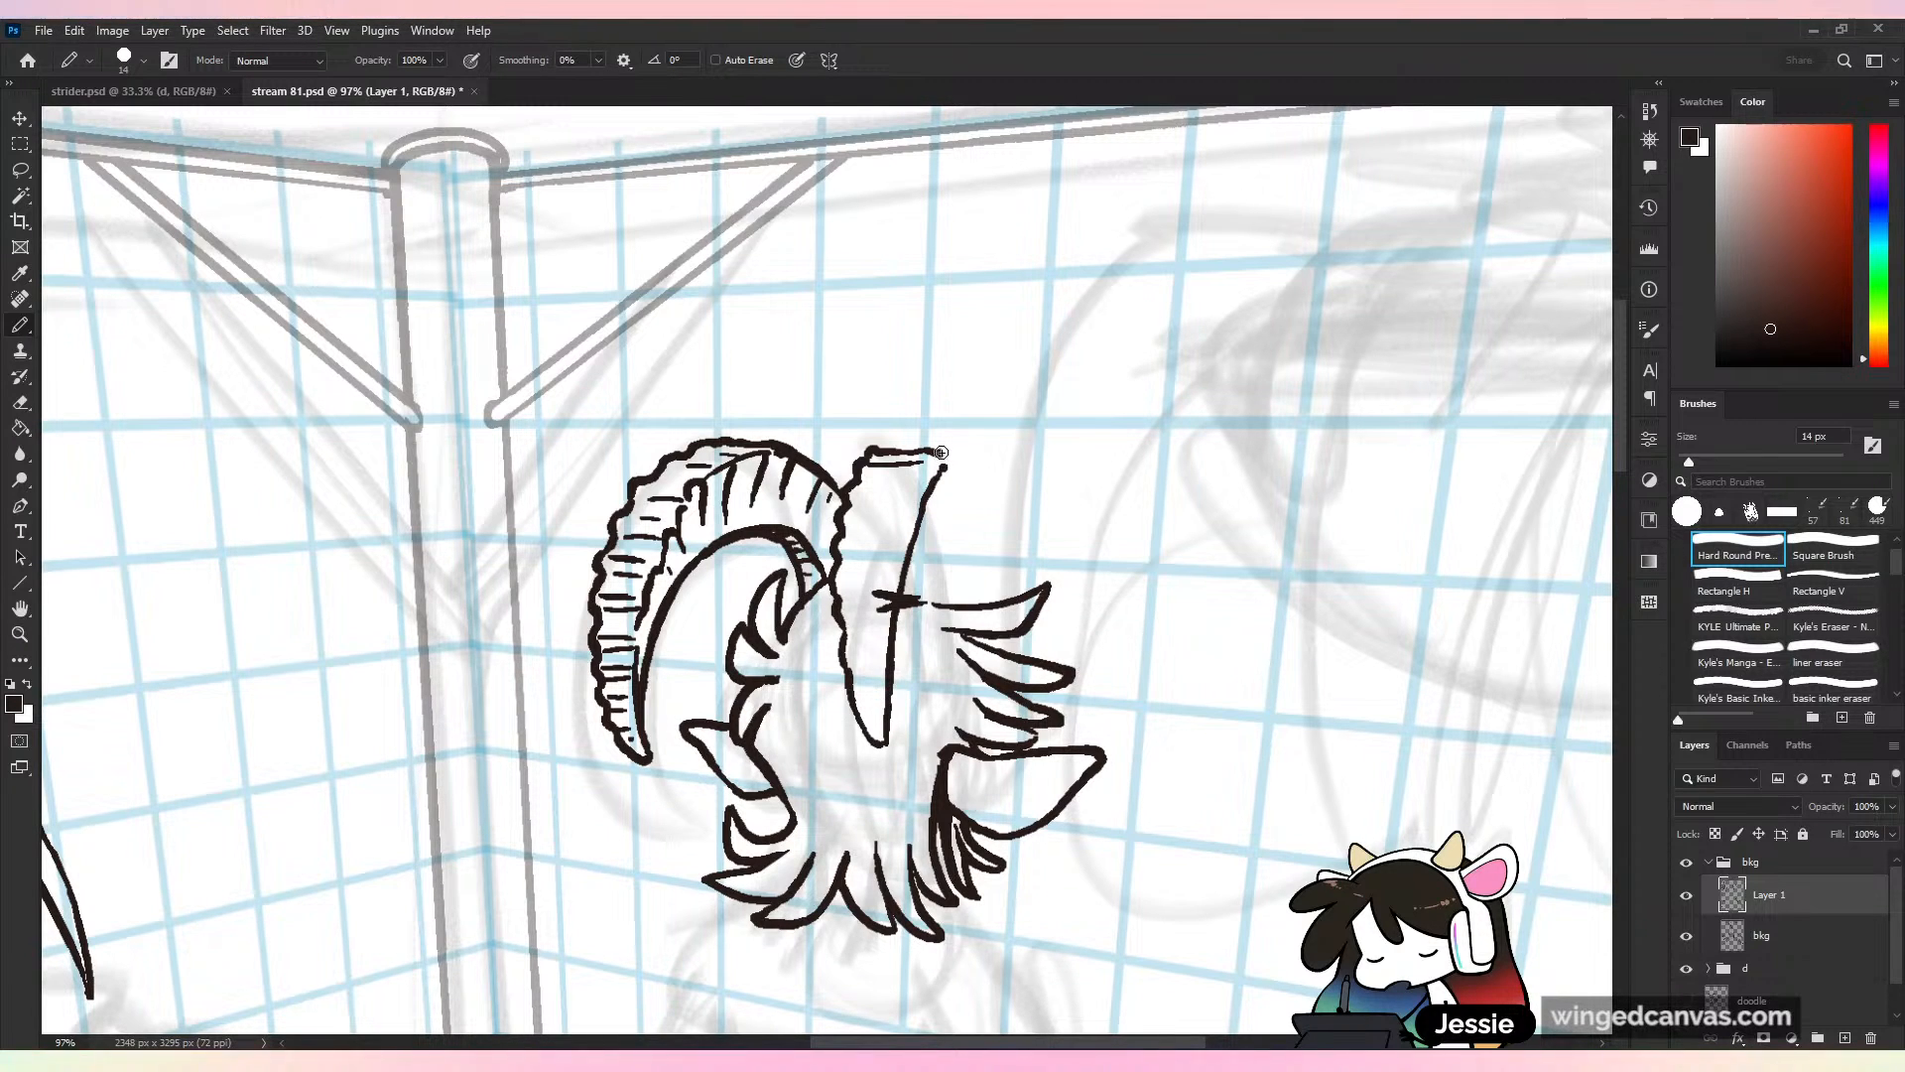
mouse_move(954, 461)
left_mouse_down()
mouse_move(959, 536)
mouse_move(935, 503)
mouse_move(928, 525)
mouse_move(943, 501)
mouse_move(956, 598)
left_mouse_up()
left_click_drag(965, 528, 964, 615)
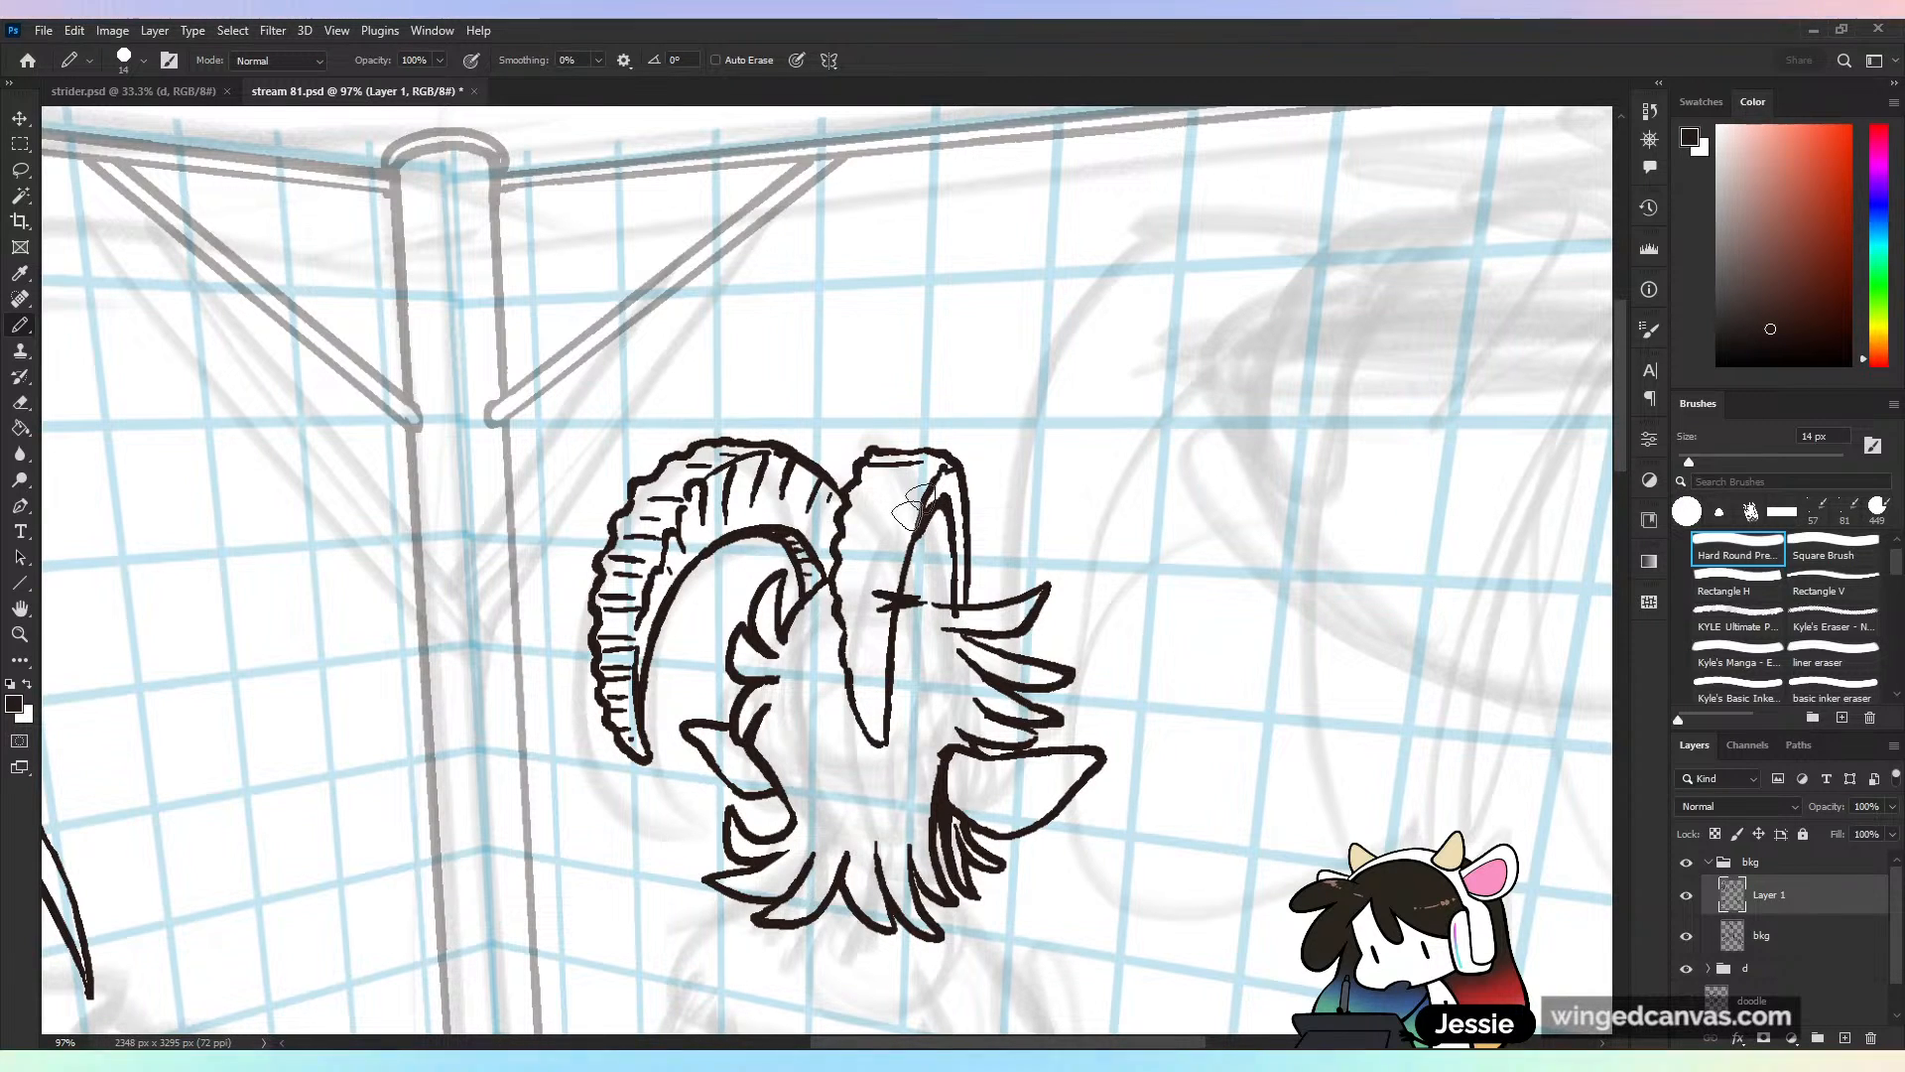
Erase the stray marks inside the right horn's curve and across its base, cleaning up the inner edge
key("e")
left_click_drag(921, 508, 936, 497)
left_click_drag(913, 596, 894, 595)
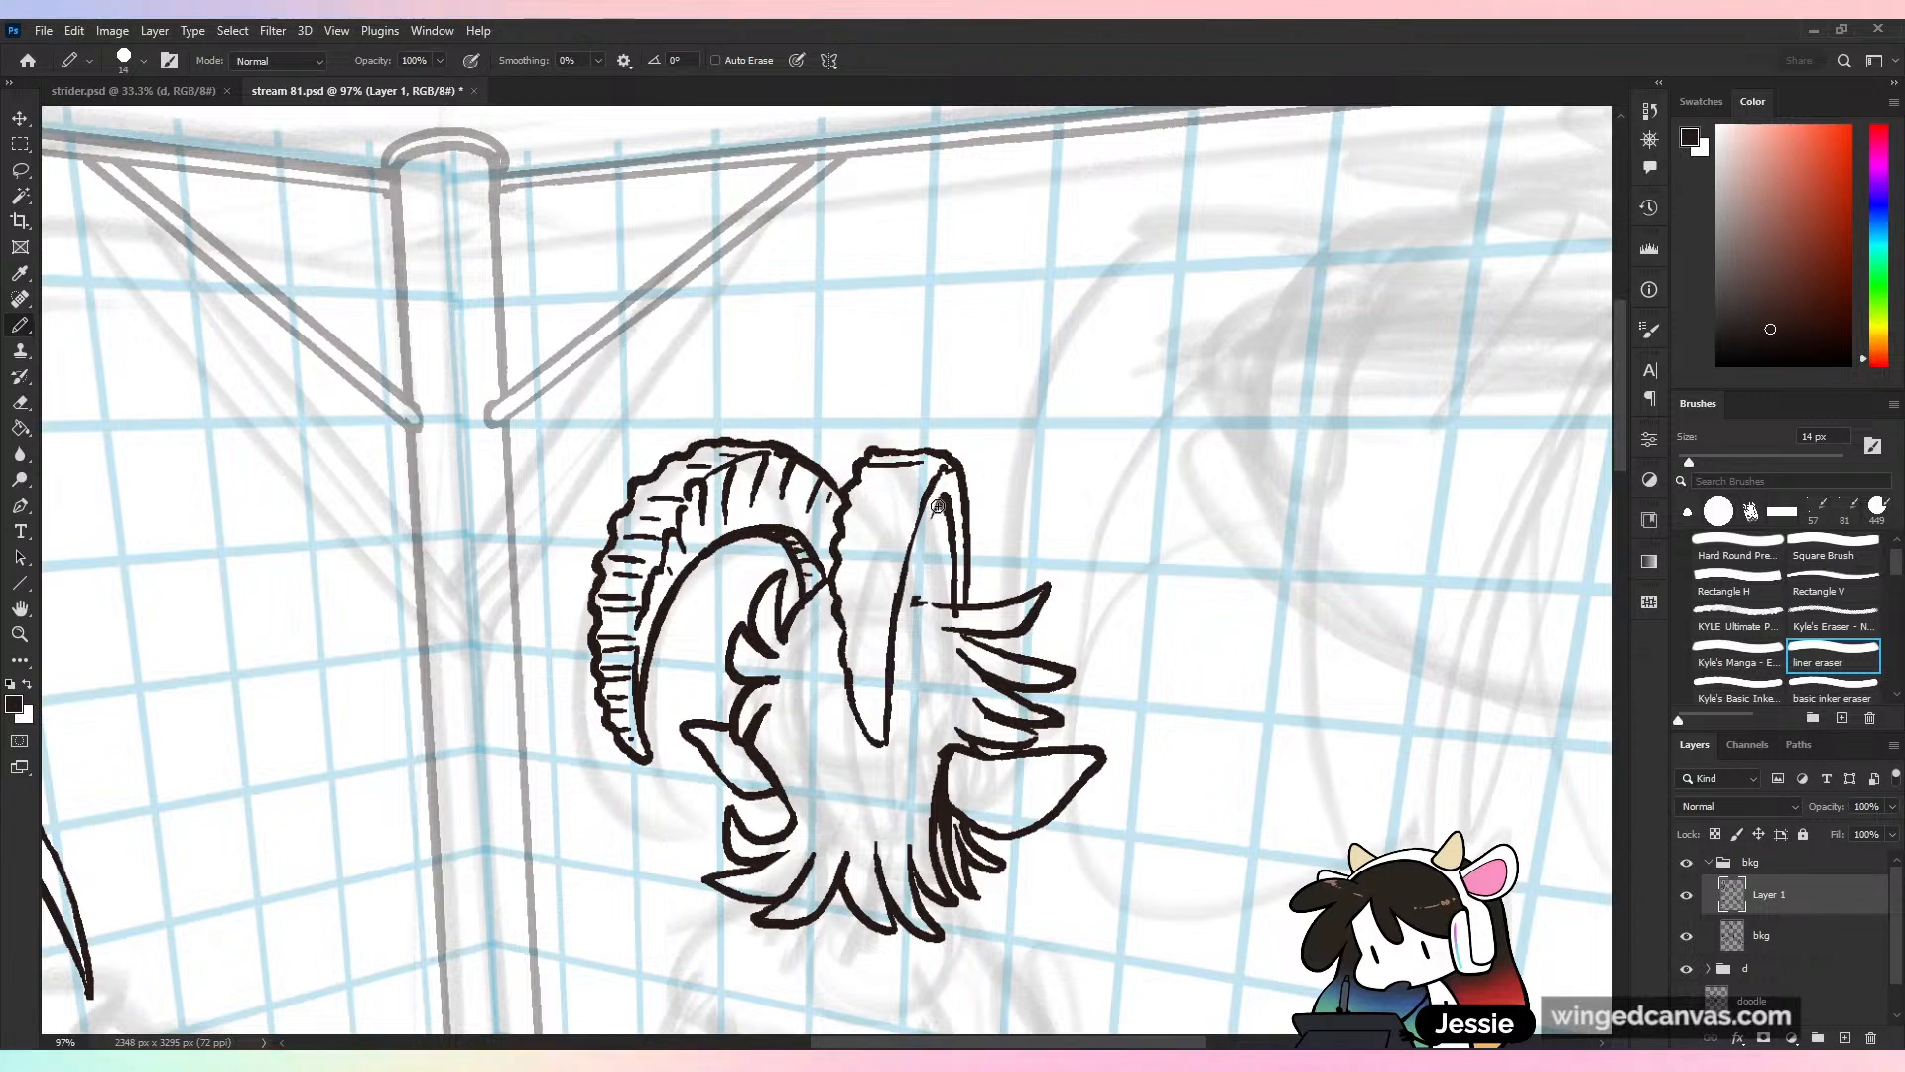
mouse_move(938, 504)
left_mouse_down()
mouse_move(892, 673)
mouse_move(956, 615)
left_mouse_up()
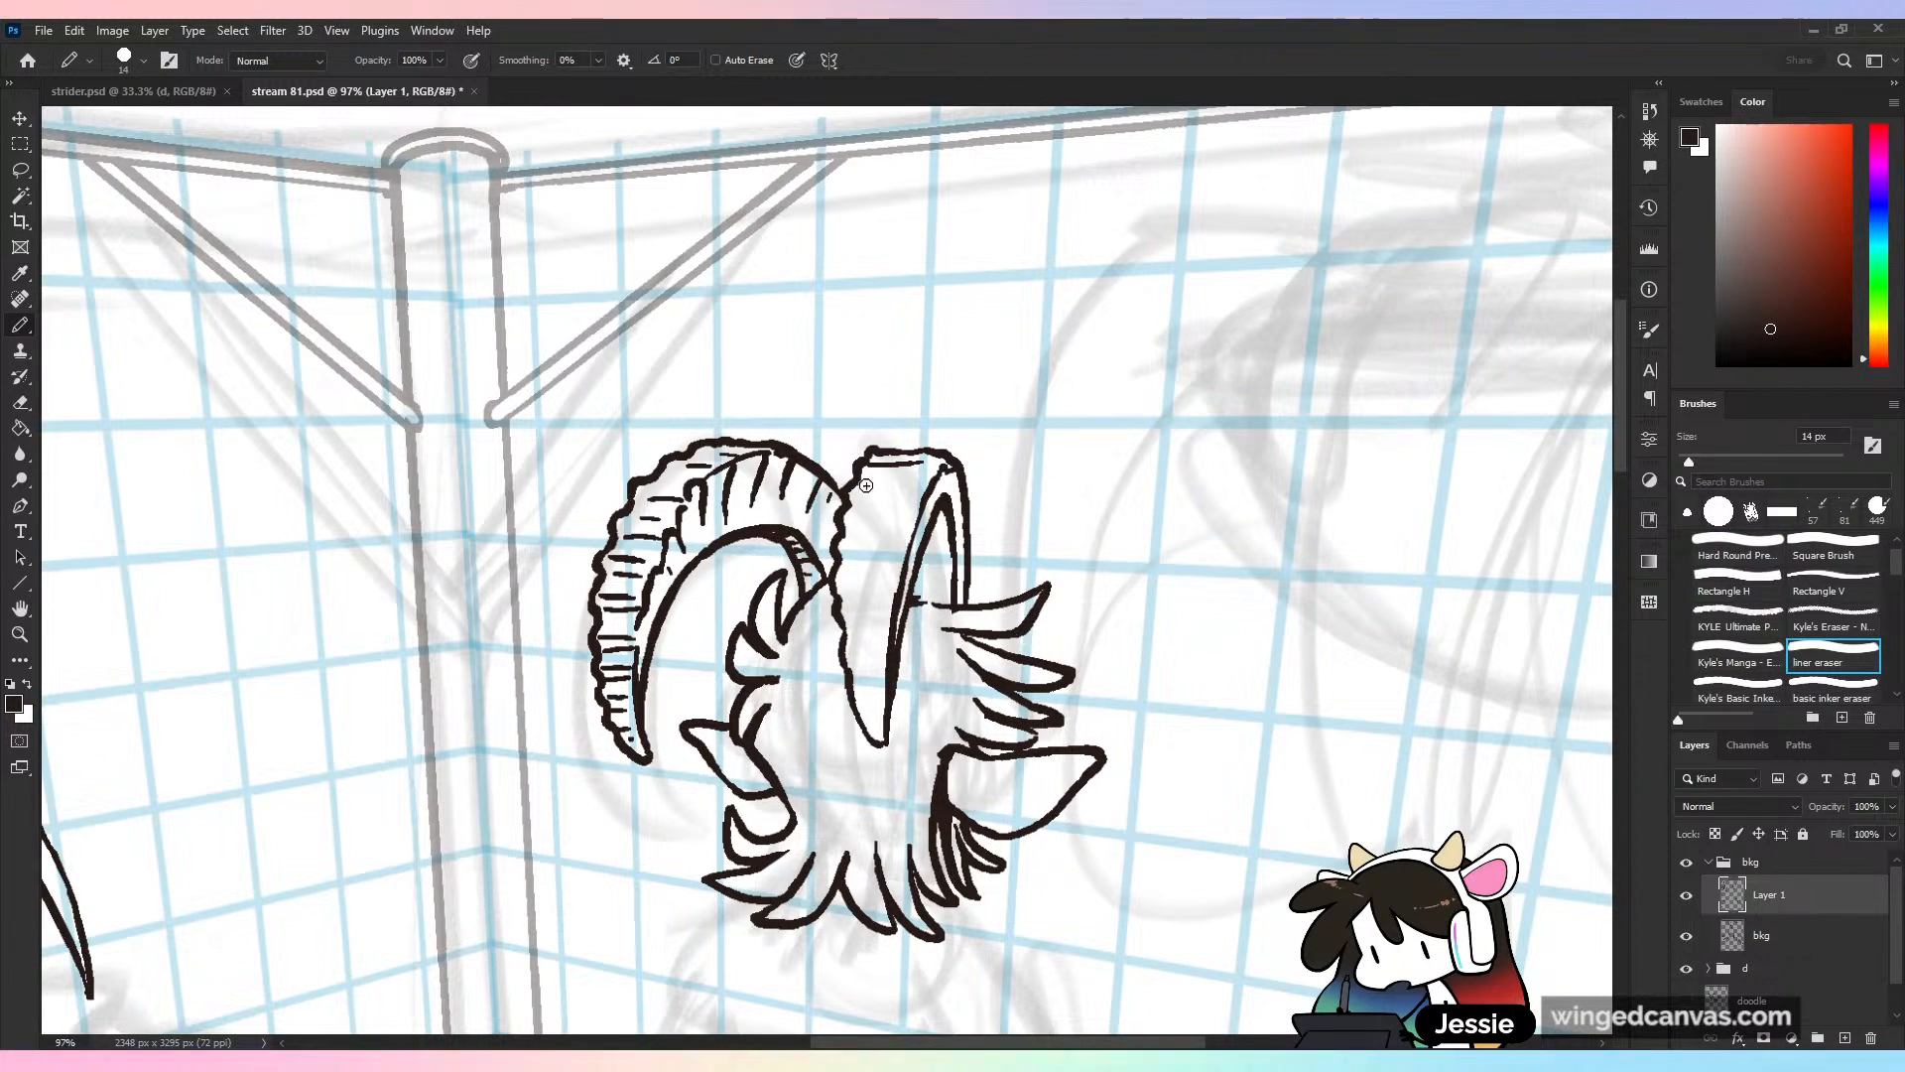
Ink ridge lines across the right horn, hatch the shadow inside its curve and reinforce its outer edge
mouse_move(856, 486)
left_mouse_down()
mouse_move(941, 515)
mouse_move(841, 532)
mouse_move(918, 519)
left_mouse_up()
mouse_move(839, 568)
left_mouse_down()
mouse_move(844, 653)
mouse_move(879, 716)
left_mouse_up()
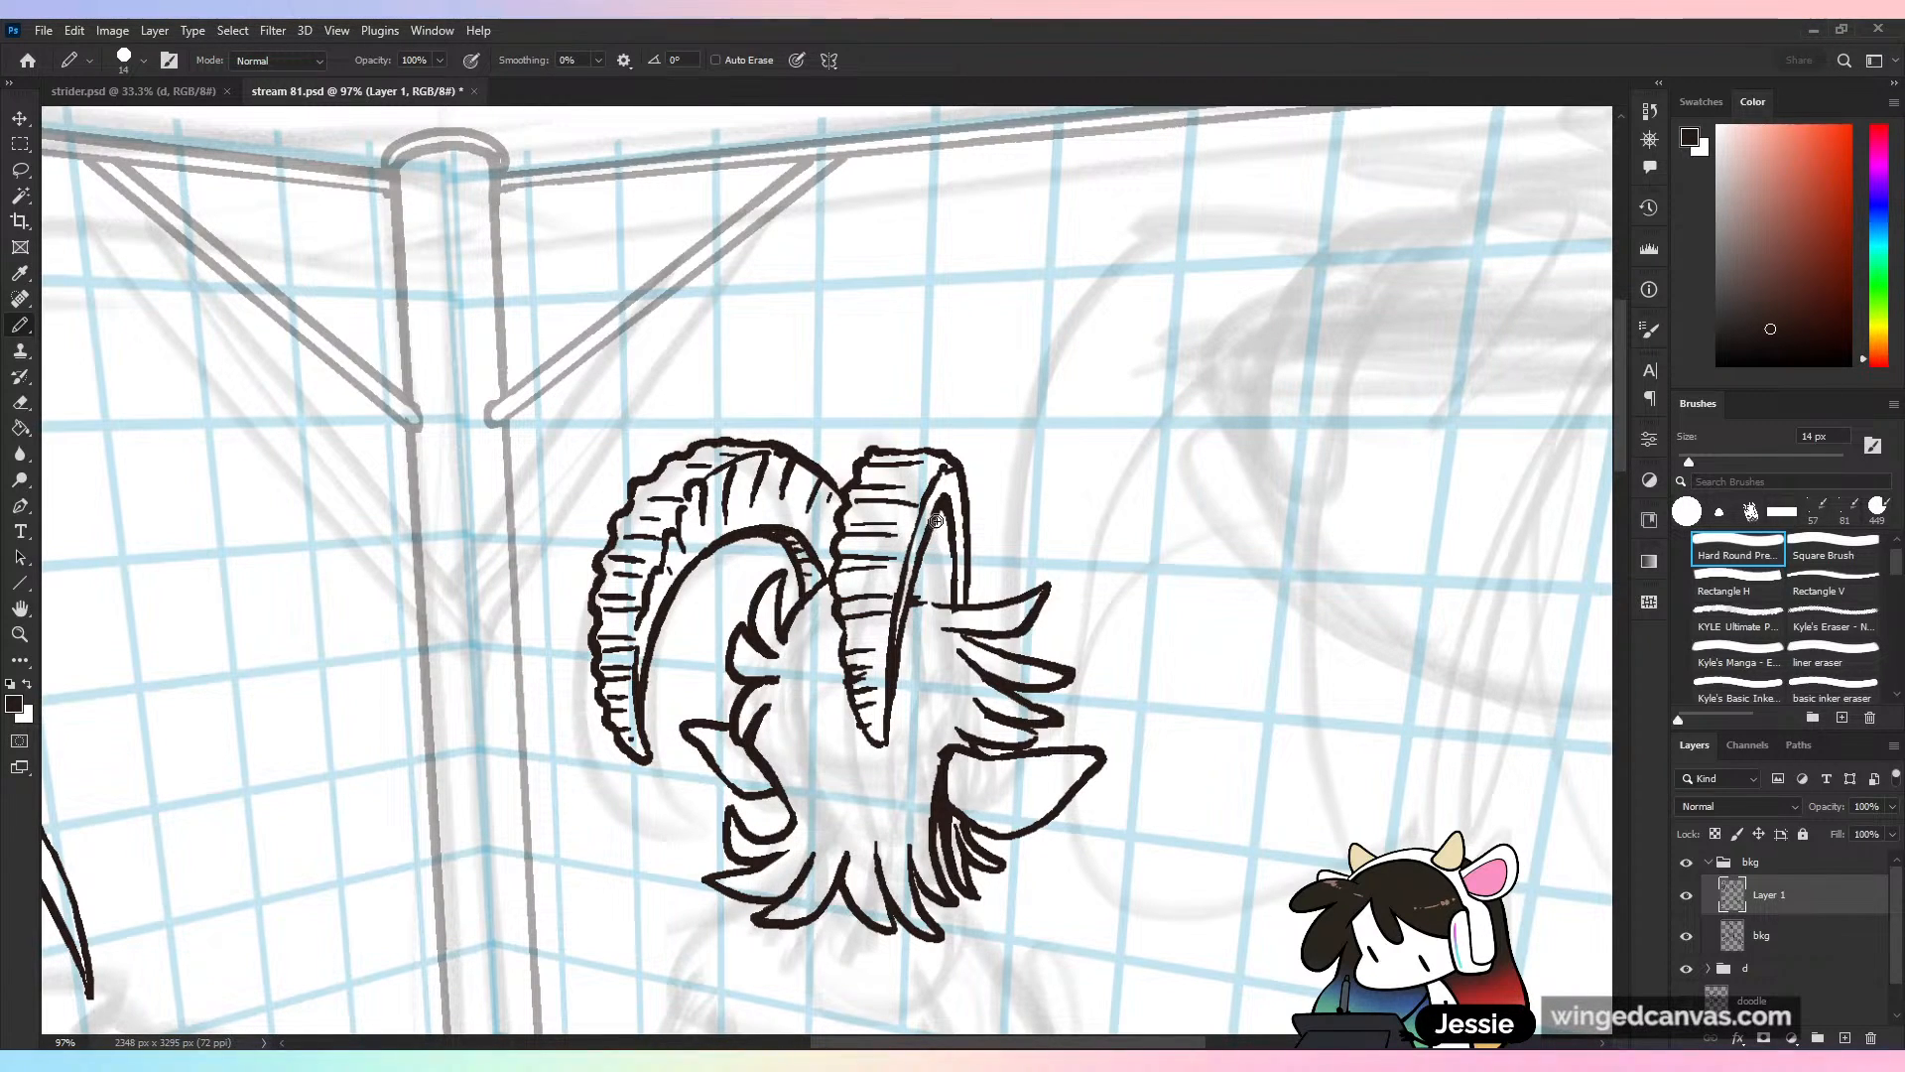
left_click_drag(936, 517, 951, 519)
left_click_drag(931, 529, 951, 539)
left_click_drag(925, 549, 954, 560)
mouse_move(918, 574)
left_mouse_down()
mouse_move(954, 573)
mouse_move(950, 588)
left_mouse_up()
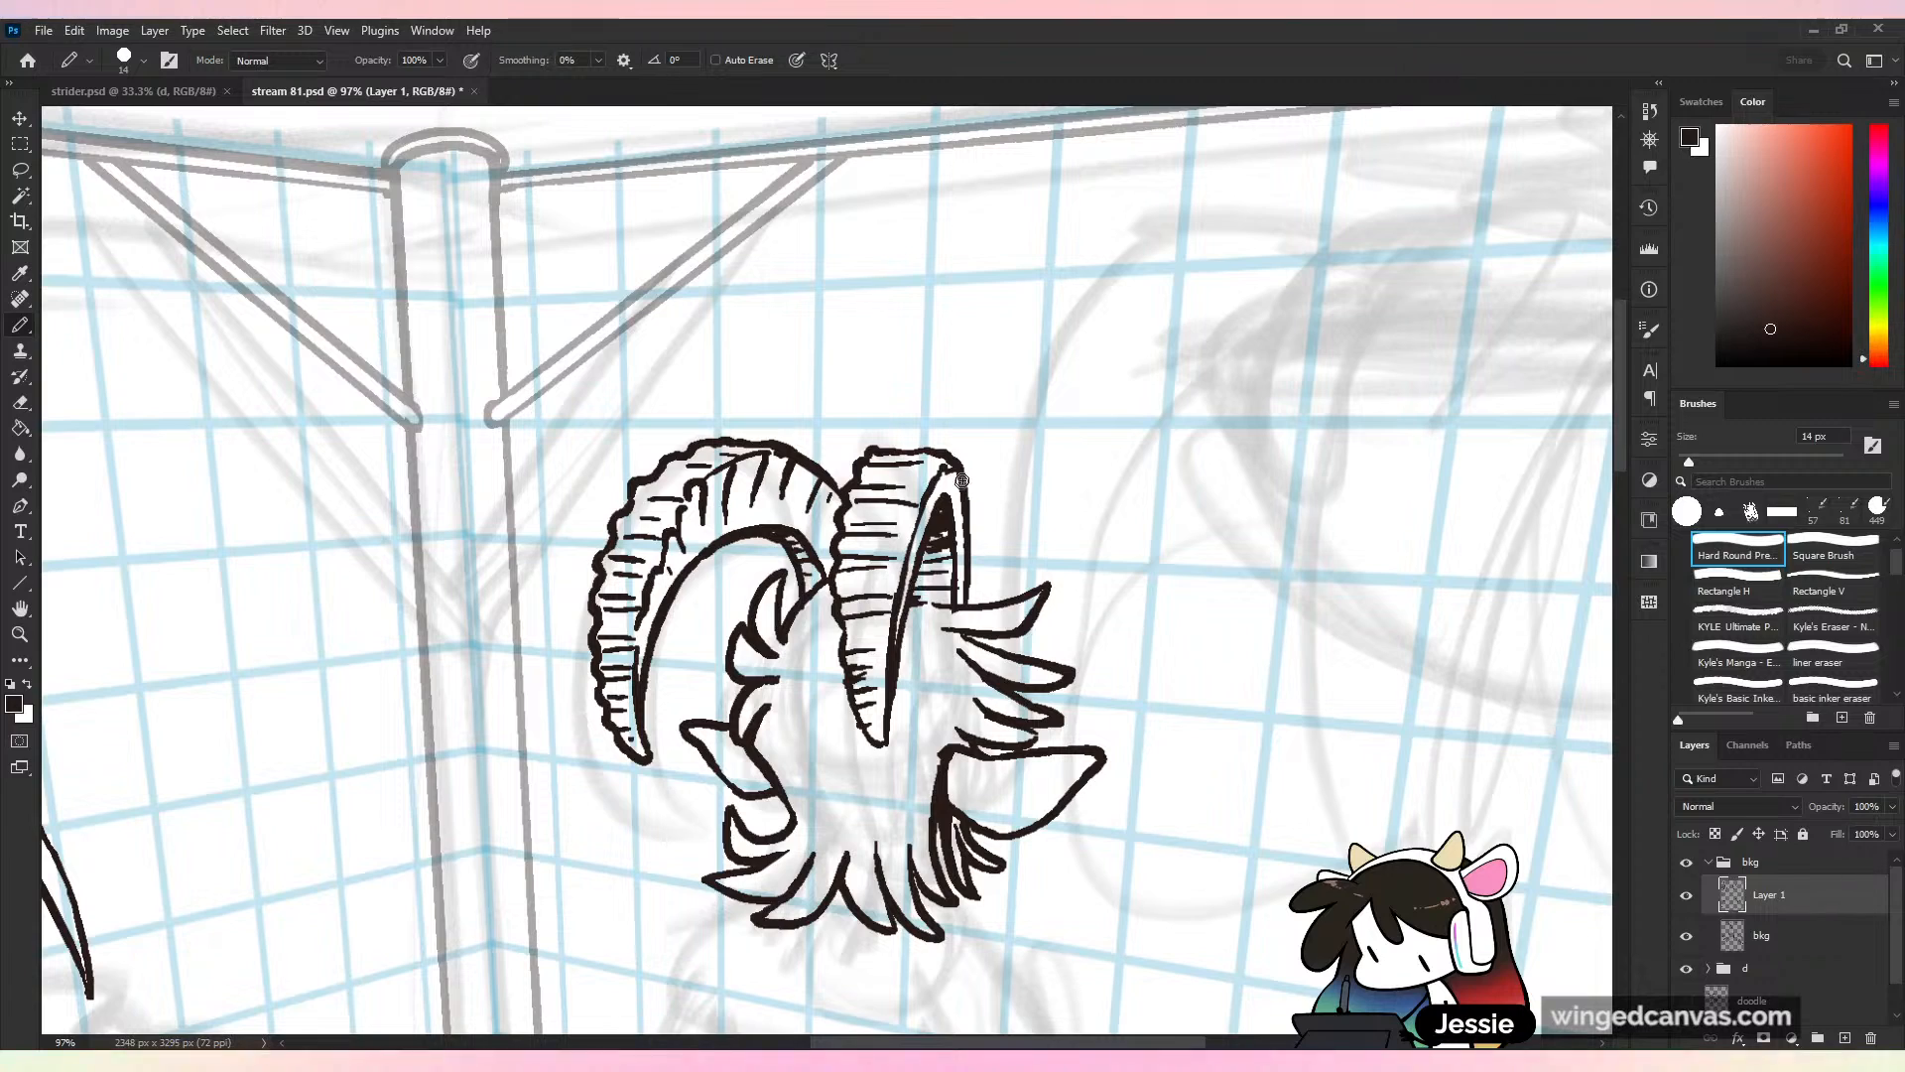
left_click_drag(962, 480, 977, 602)
Save the drawing with the inked horns
scroll(1050, 455, "down", 5)
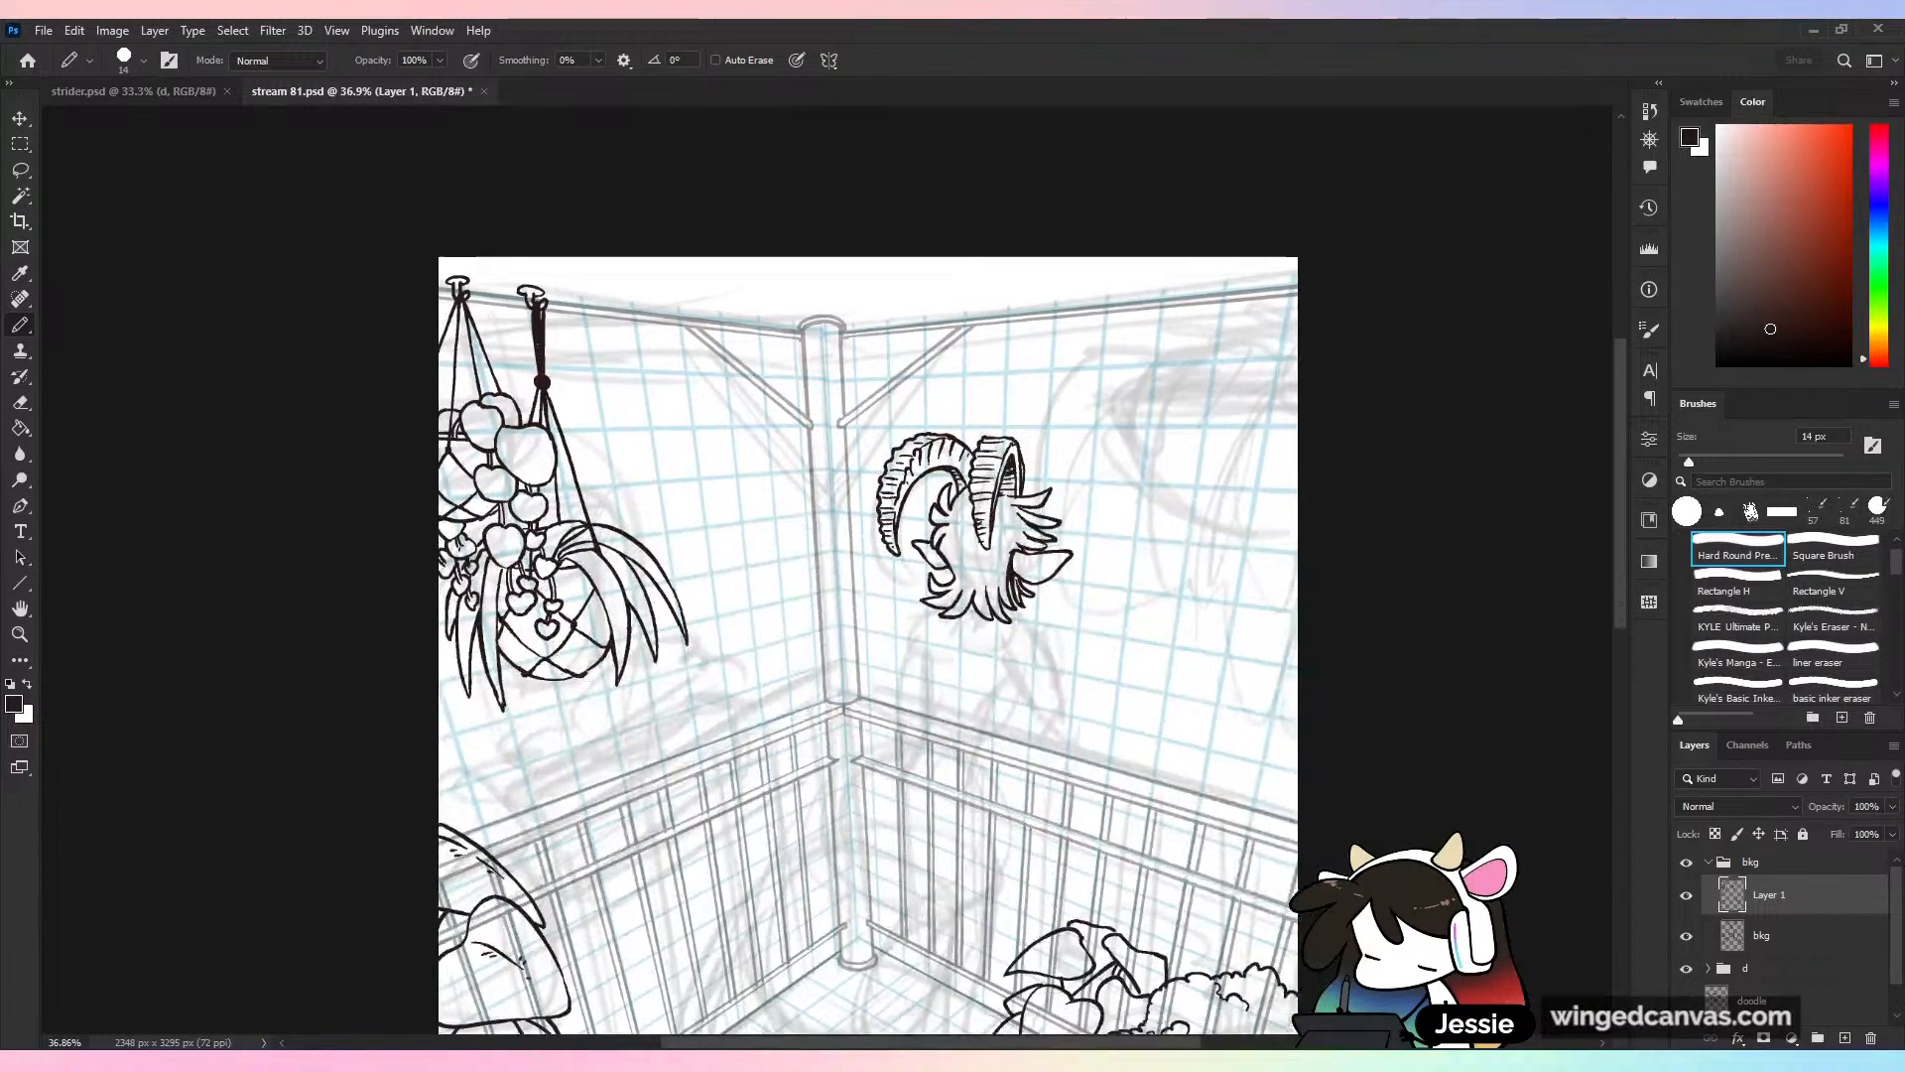
left_click_drag(1050, 455, 1041, 442)
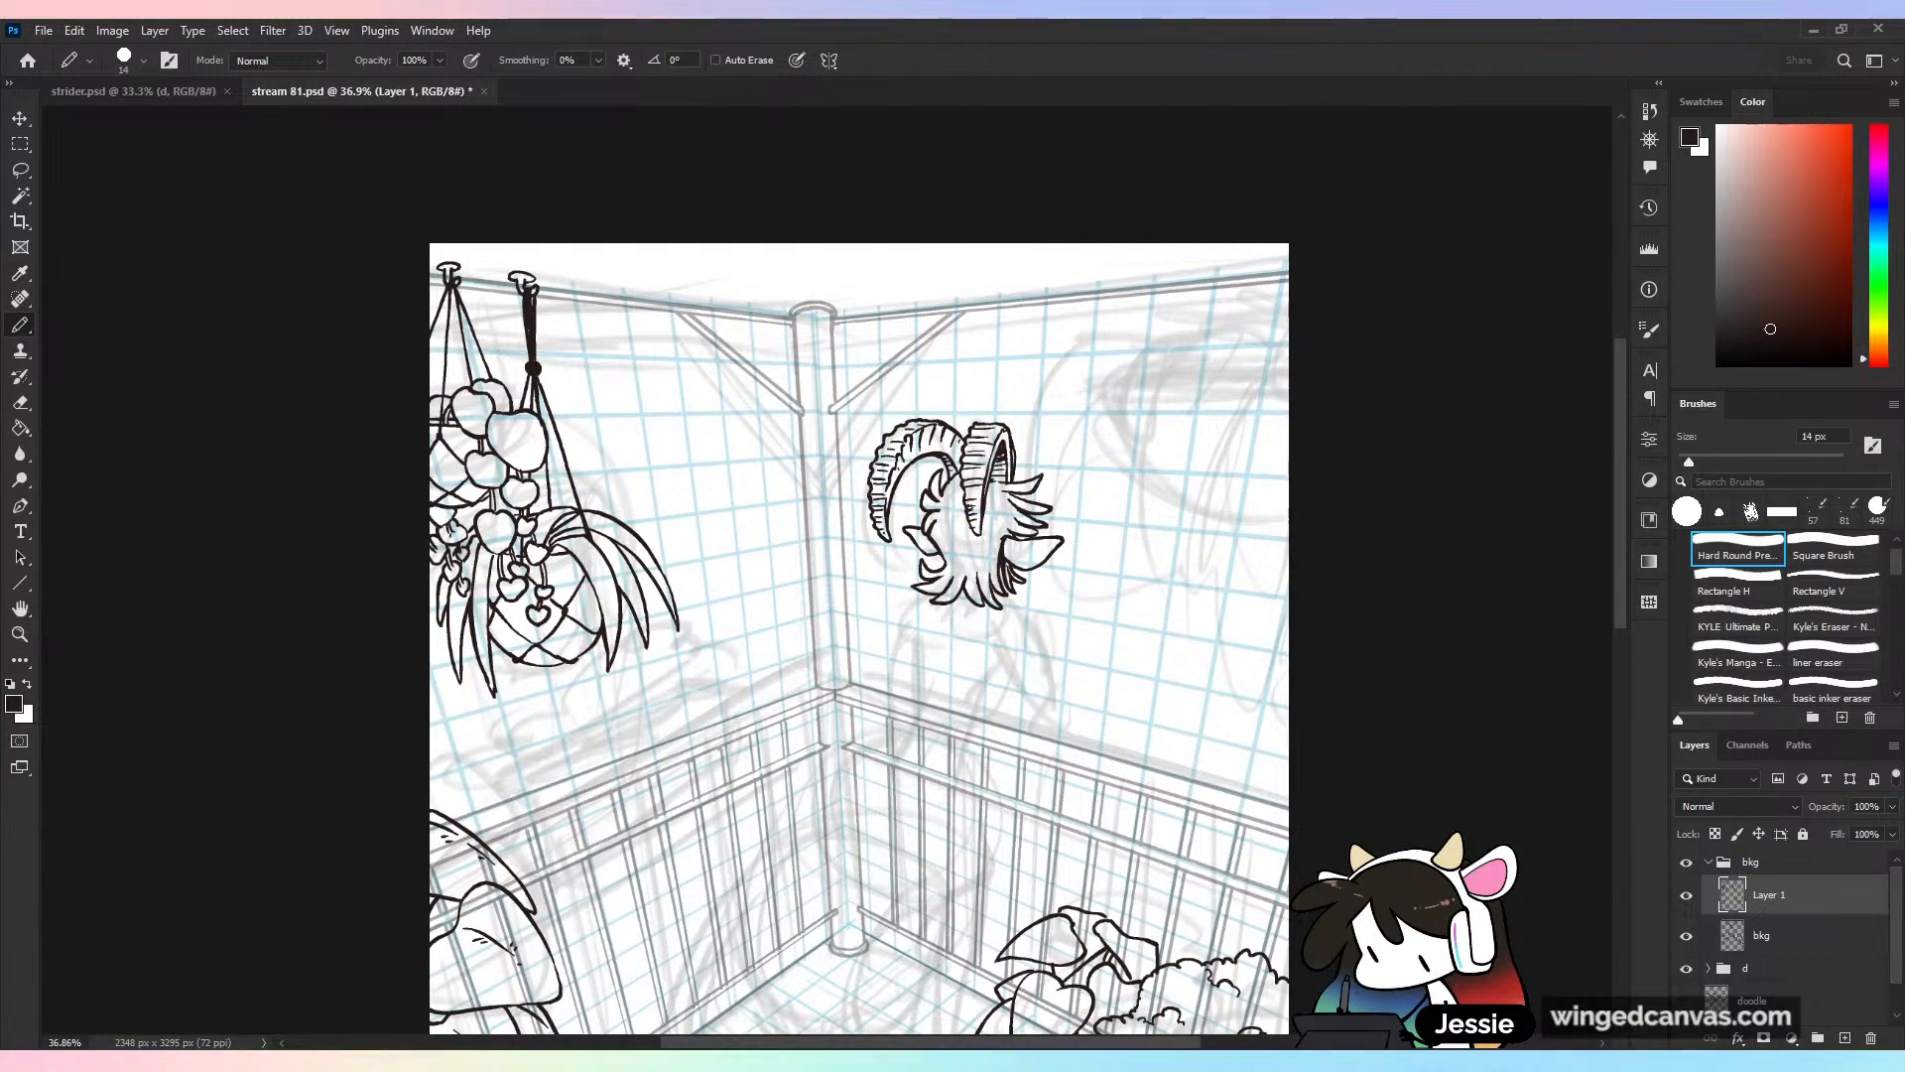
key("ctrl+s")
Draw the upper lip line and upper fangs of a grinning mouth on the empty wall beside the horned head
key("ctrl+minus")
key("ctrl+minus")
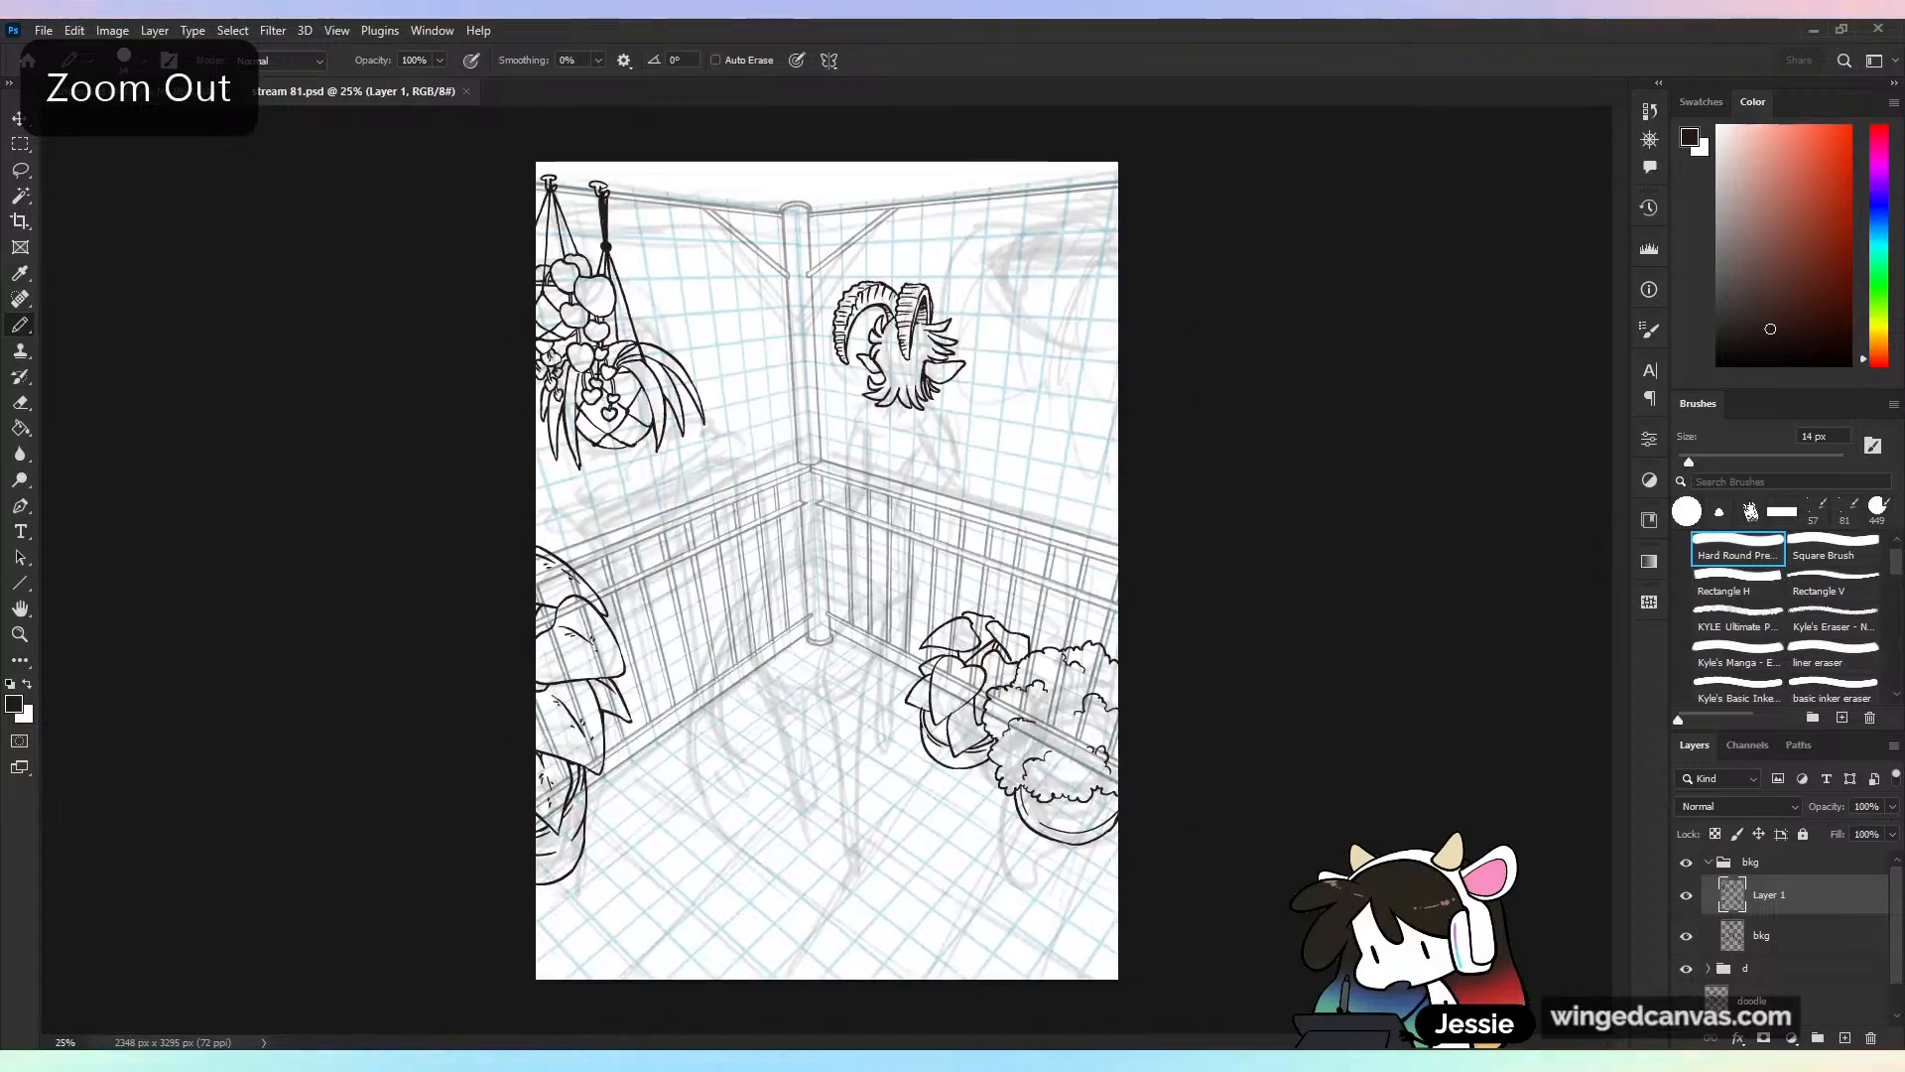
key("ctrl+plus")
key("ctrl+plus")
left_click_drag(883, 496, 767, 631)
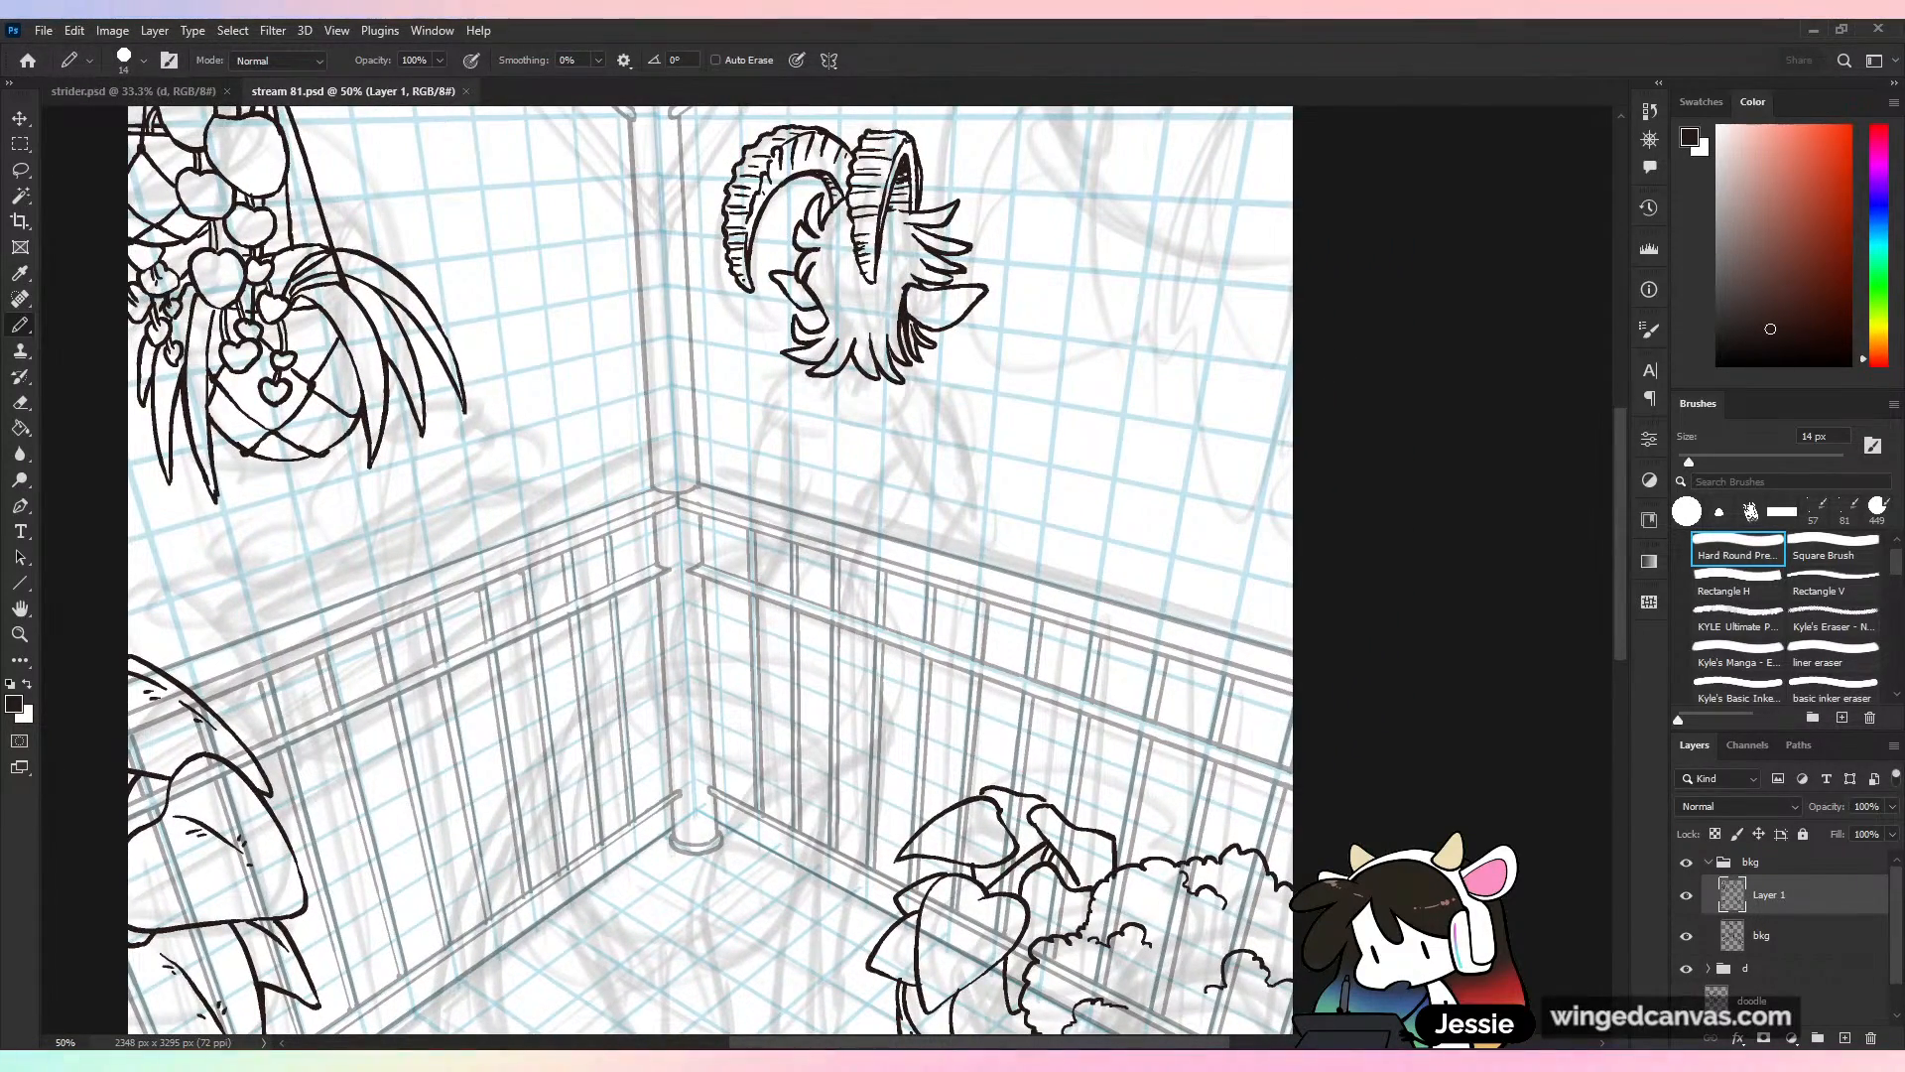
left_click_drag(1287, 529, 1385, 529)
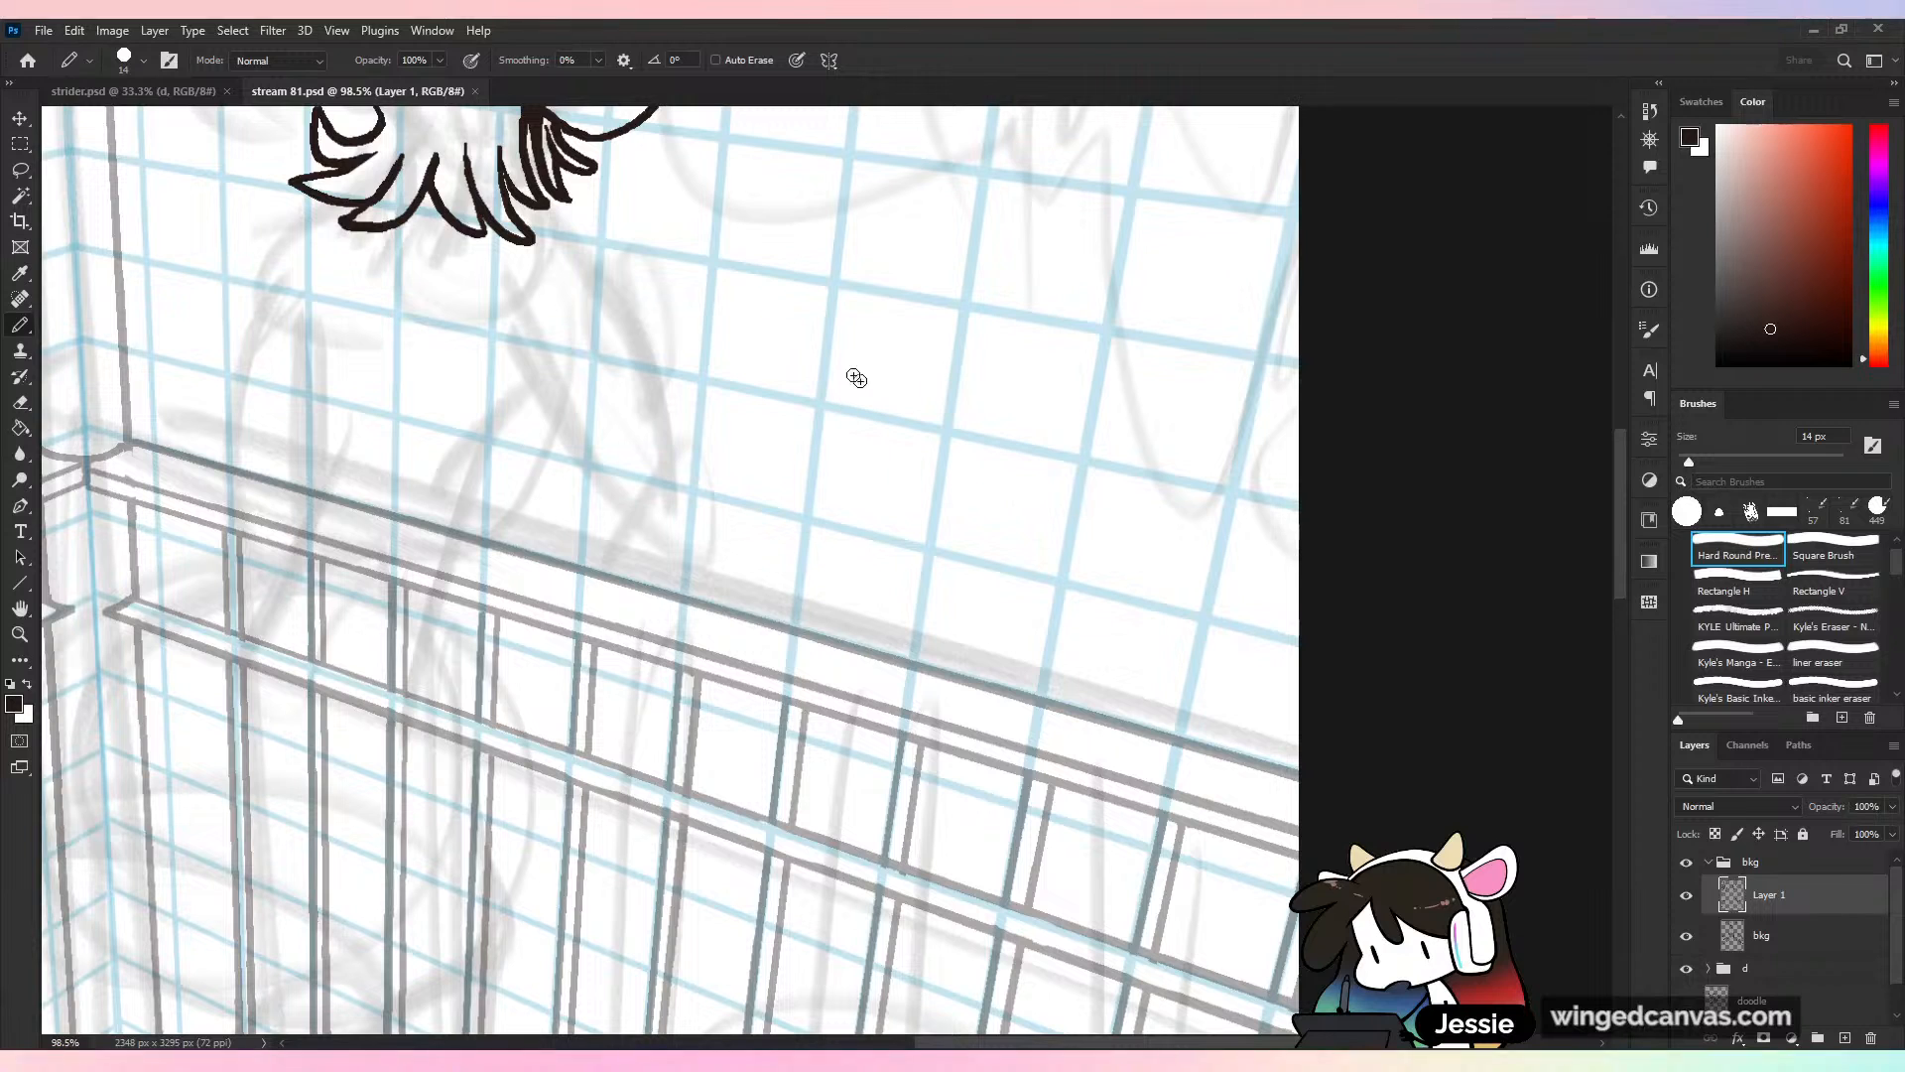
mouse_move(781, 385)
left_mouse_down()
mouse_move(799, 402)
mouse_move(980, 402)
mouse_move(1016, 384)
left_mouse_up()
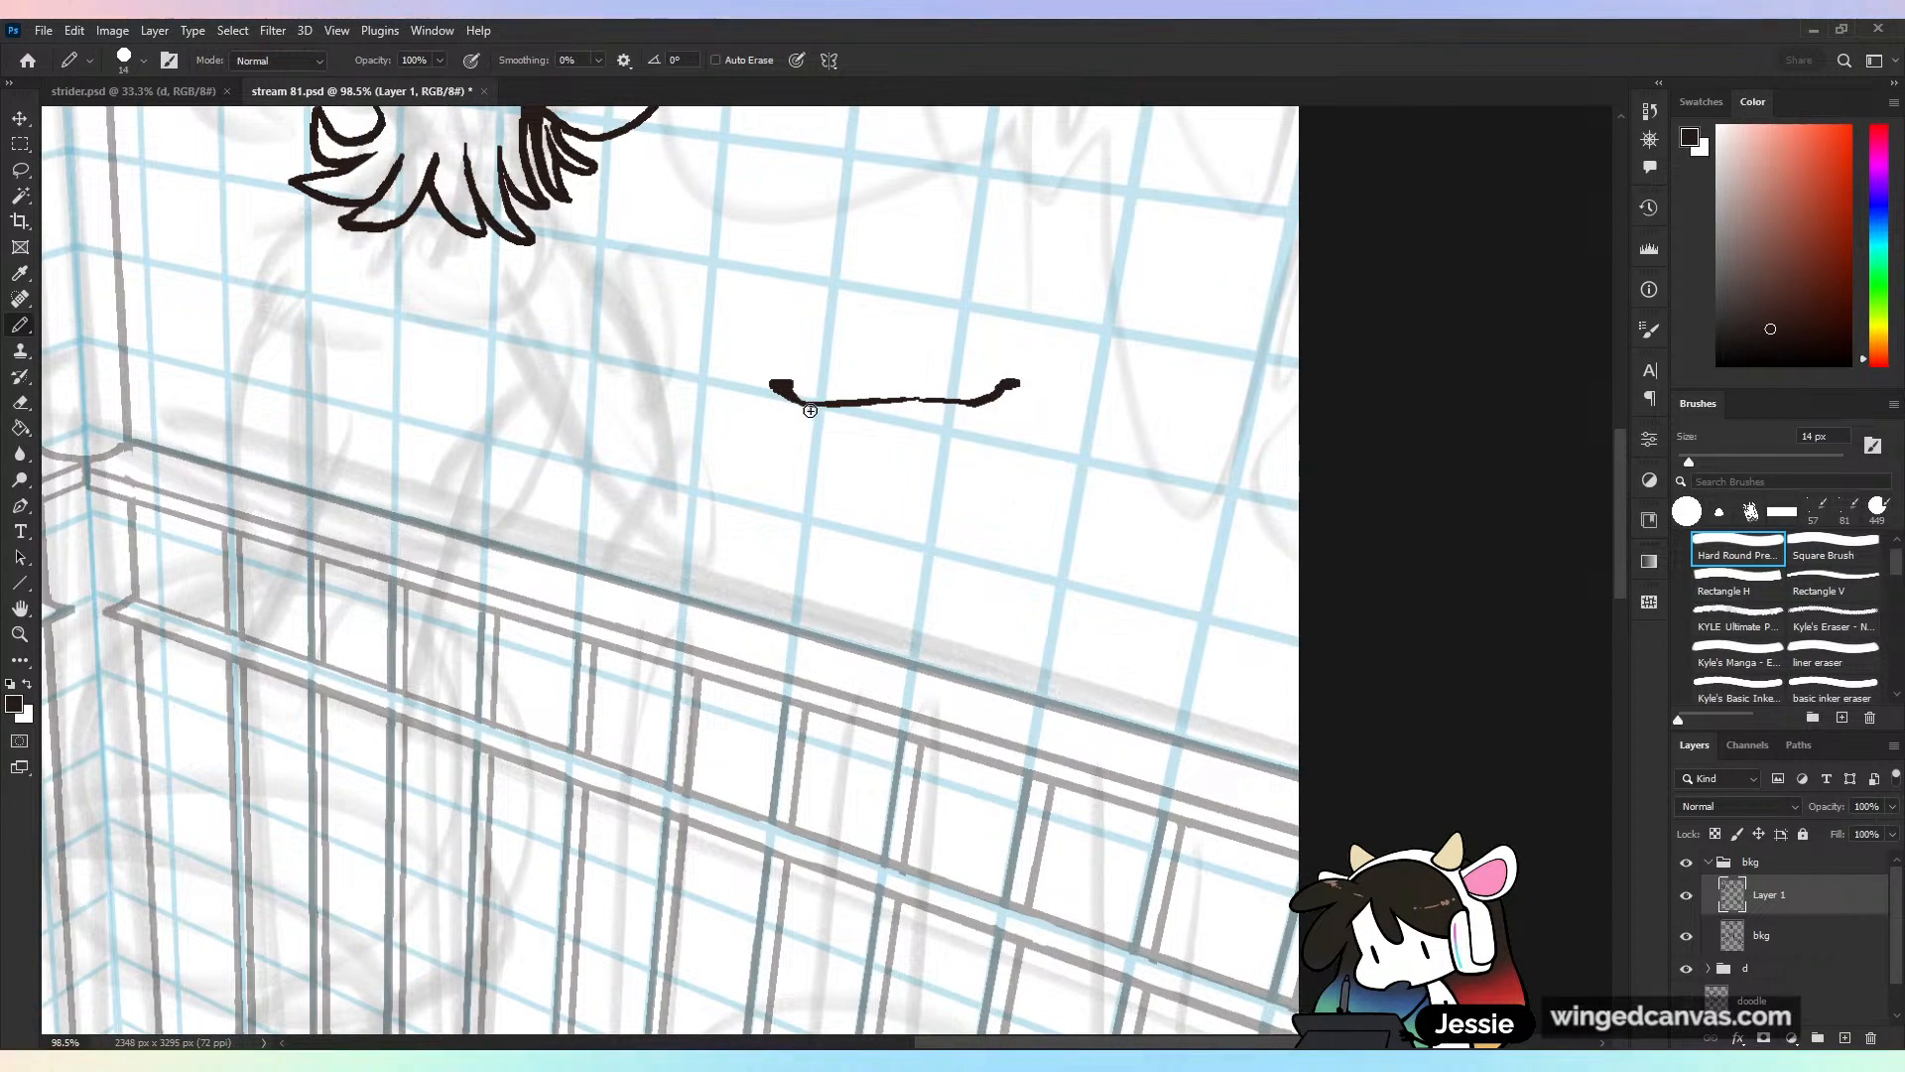
mouse_move(826, 433)
left_mouse_down()
mouse_move(843, 442)
mouse_move(849, 409)
mouse_move(848, 433)
mouse_move(879, 432)
mouse_move(878, 405)
mouse_move(943, 433)
mouse_move(945, 408)
mouse_move(970, 408)
mouse_move(984, 435)
mouse_move(1013, 390)
mouse_move(993, 427)
left_mouse_up()
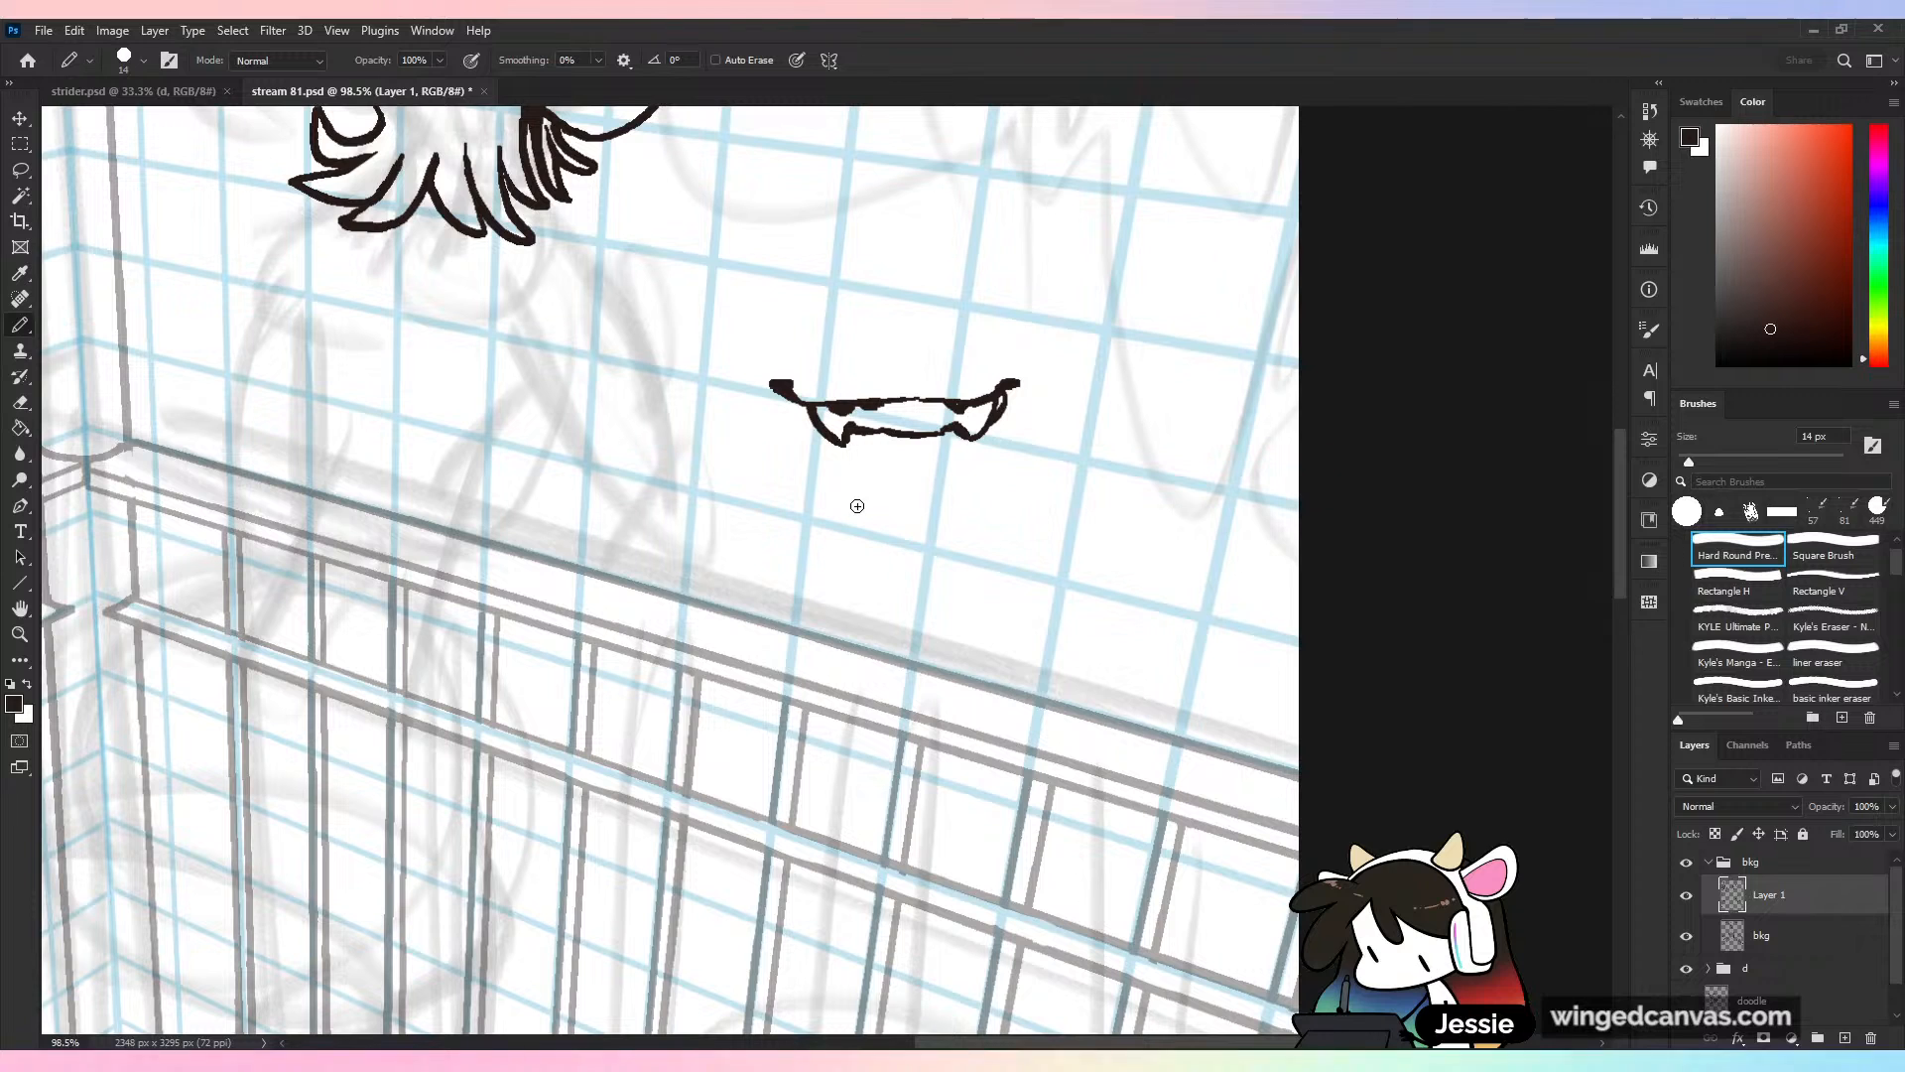
Add the lower lip, lower teeth and tongue to the grinning mouth and fill its inner corner dark
mouse_move(857, 506)
left_mouse_down()
mouse_move(864, 462)
mouse_move(883, 493)
mouse_move(852, 498)
mouse_move(878, 485)
mouse_move(885, 510)
mouse_move(900, 470)
mouse_move(961, 499)
mouse_move(909, 512)
mouse_move(963, 502)
left_mouse_up()
mouse_move(910, 439)
left_mouse_down()
mouse_move(919, 484)
mouse_move(850, 455)
mouse_move(848, 478)
mouse_move(866, 430)
mouse_move(874, 476)
left_mouse_up()
left_click_drag(976, 437, 973, 478)
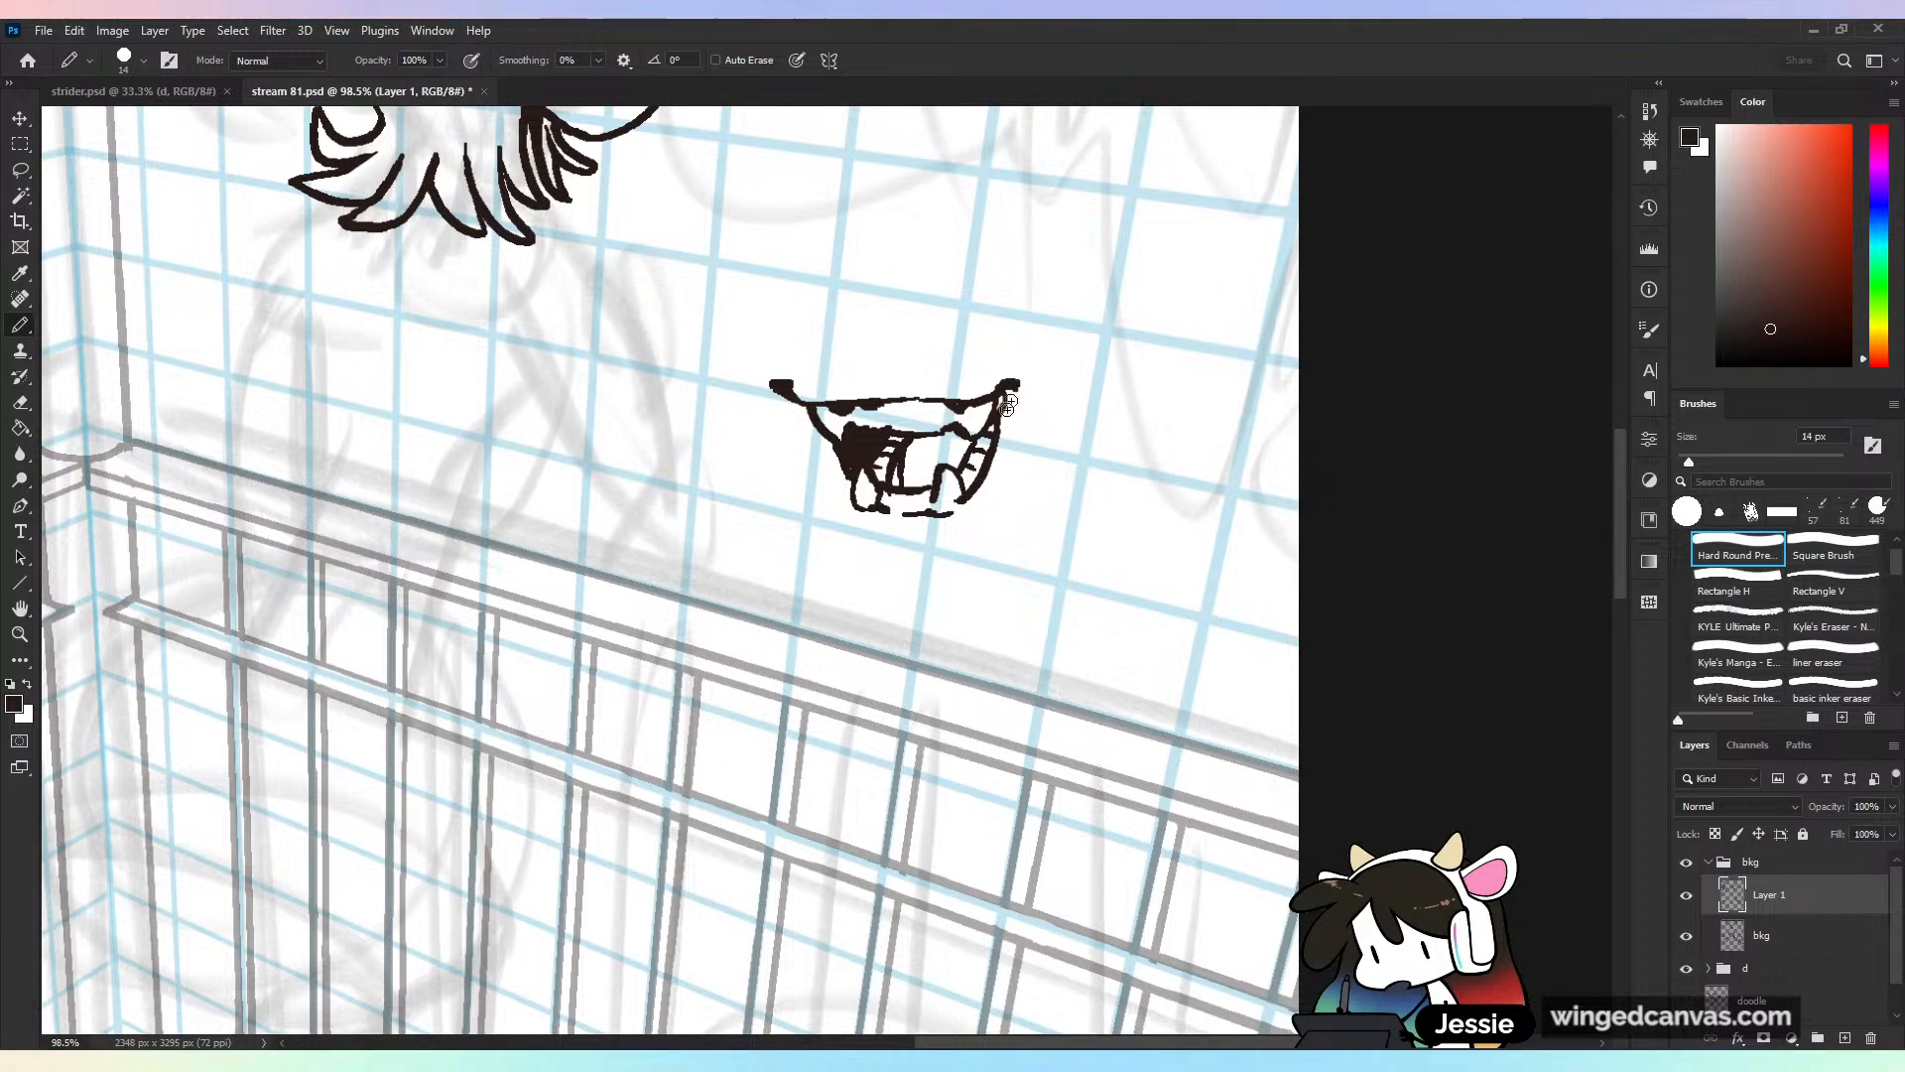
left_click_drag(1009, 404, 995, 436)
left_click_drag(857, 687, 774, 687)
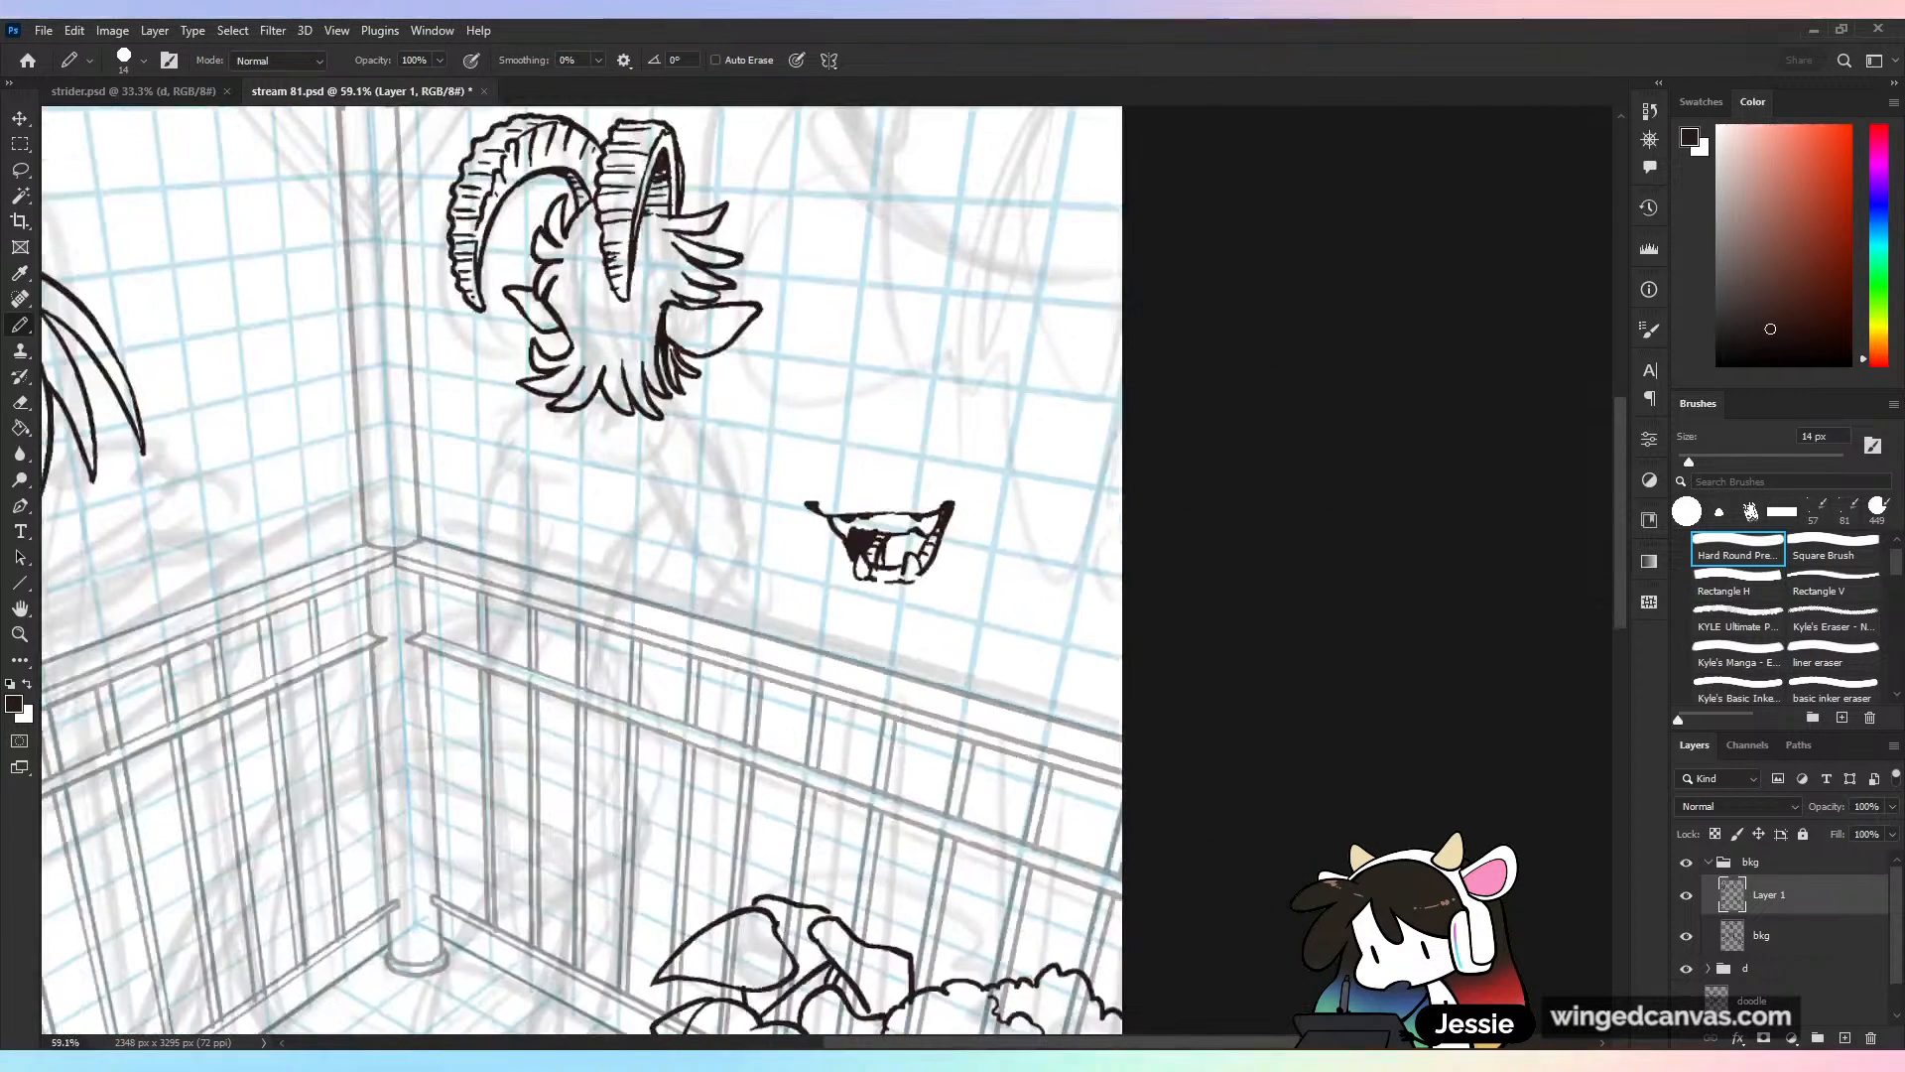
left_click_drag(1111, 465, 1210, 466)
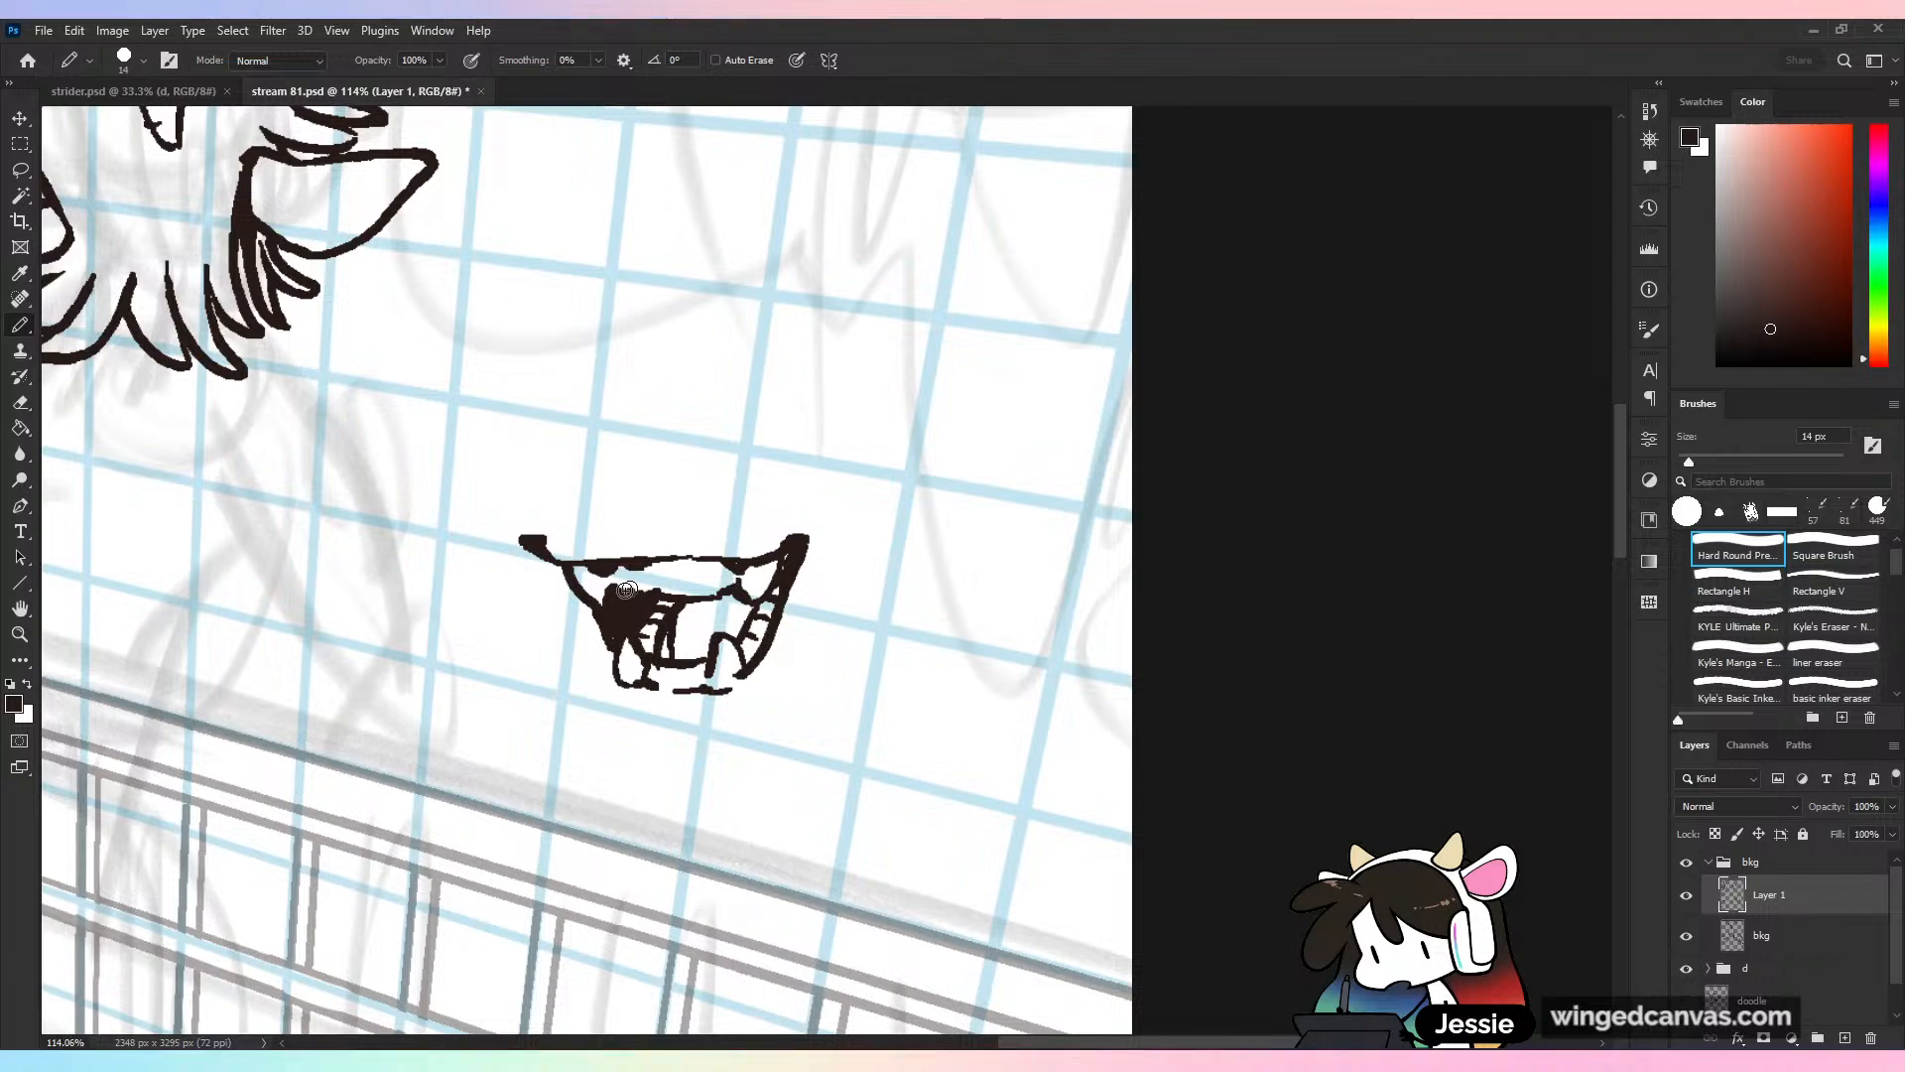
left_click_drag(644, 599, 645, 595)
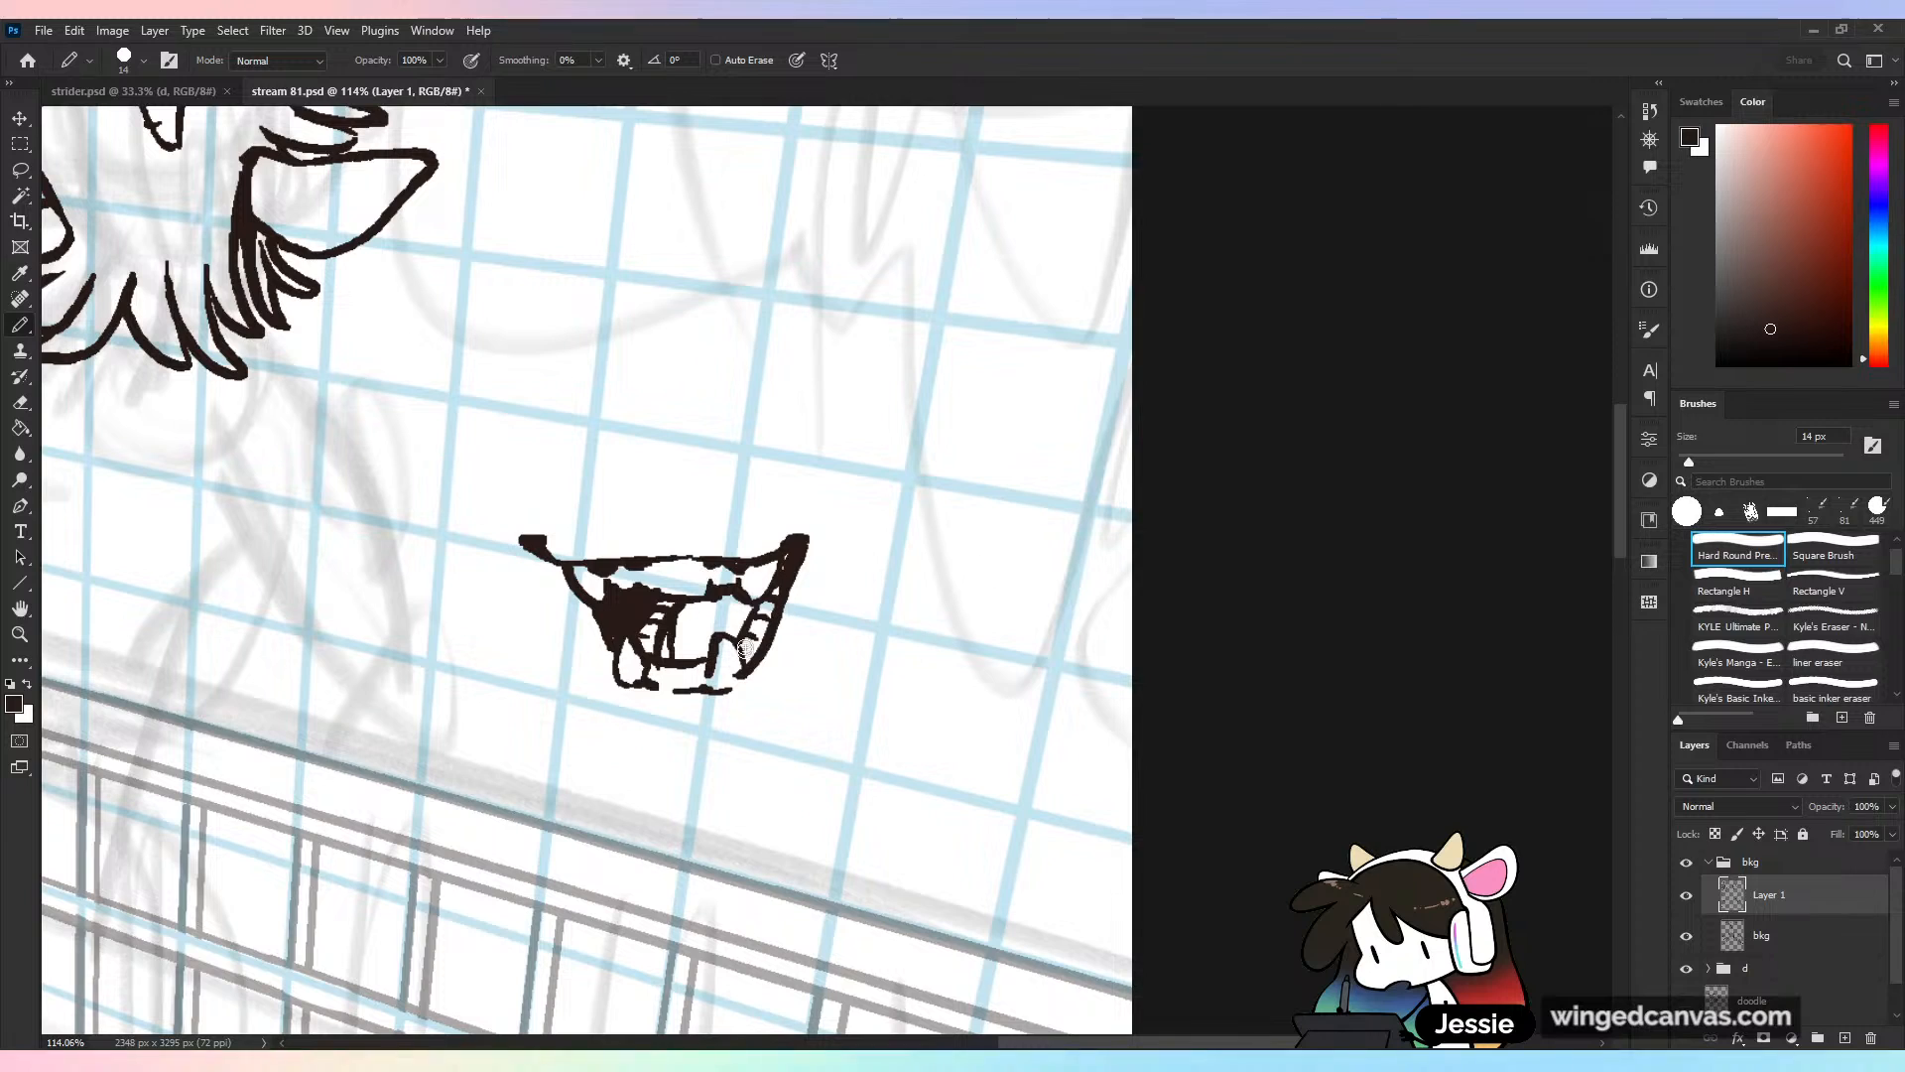
Lasso the grinning mouth sketch, delete it and clear the selection
scroll(765, 579, "down", 4)
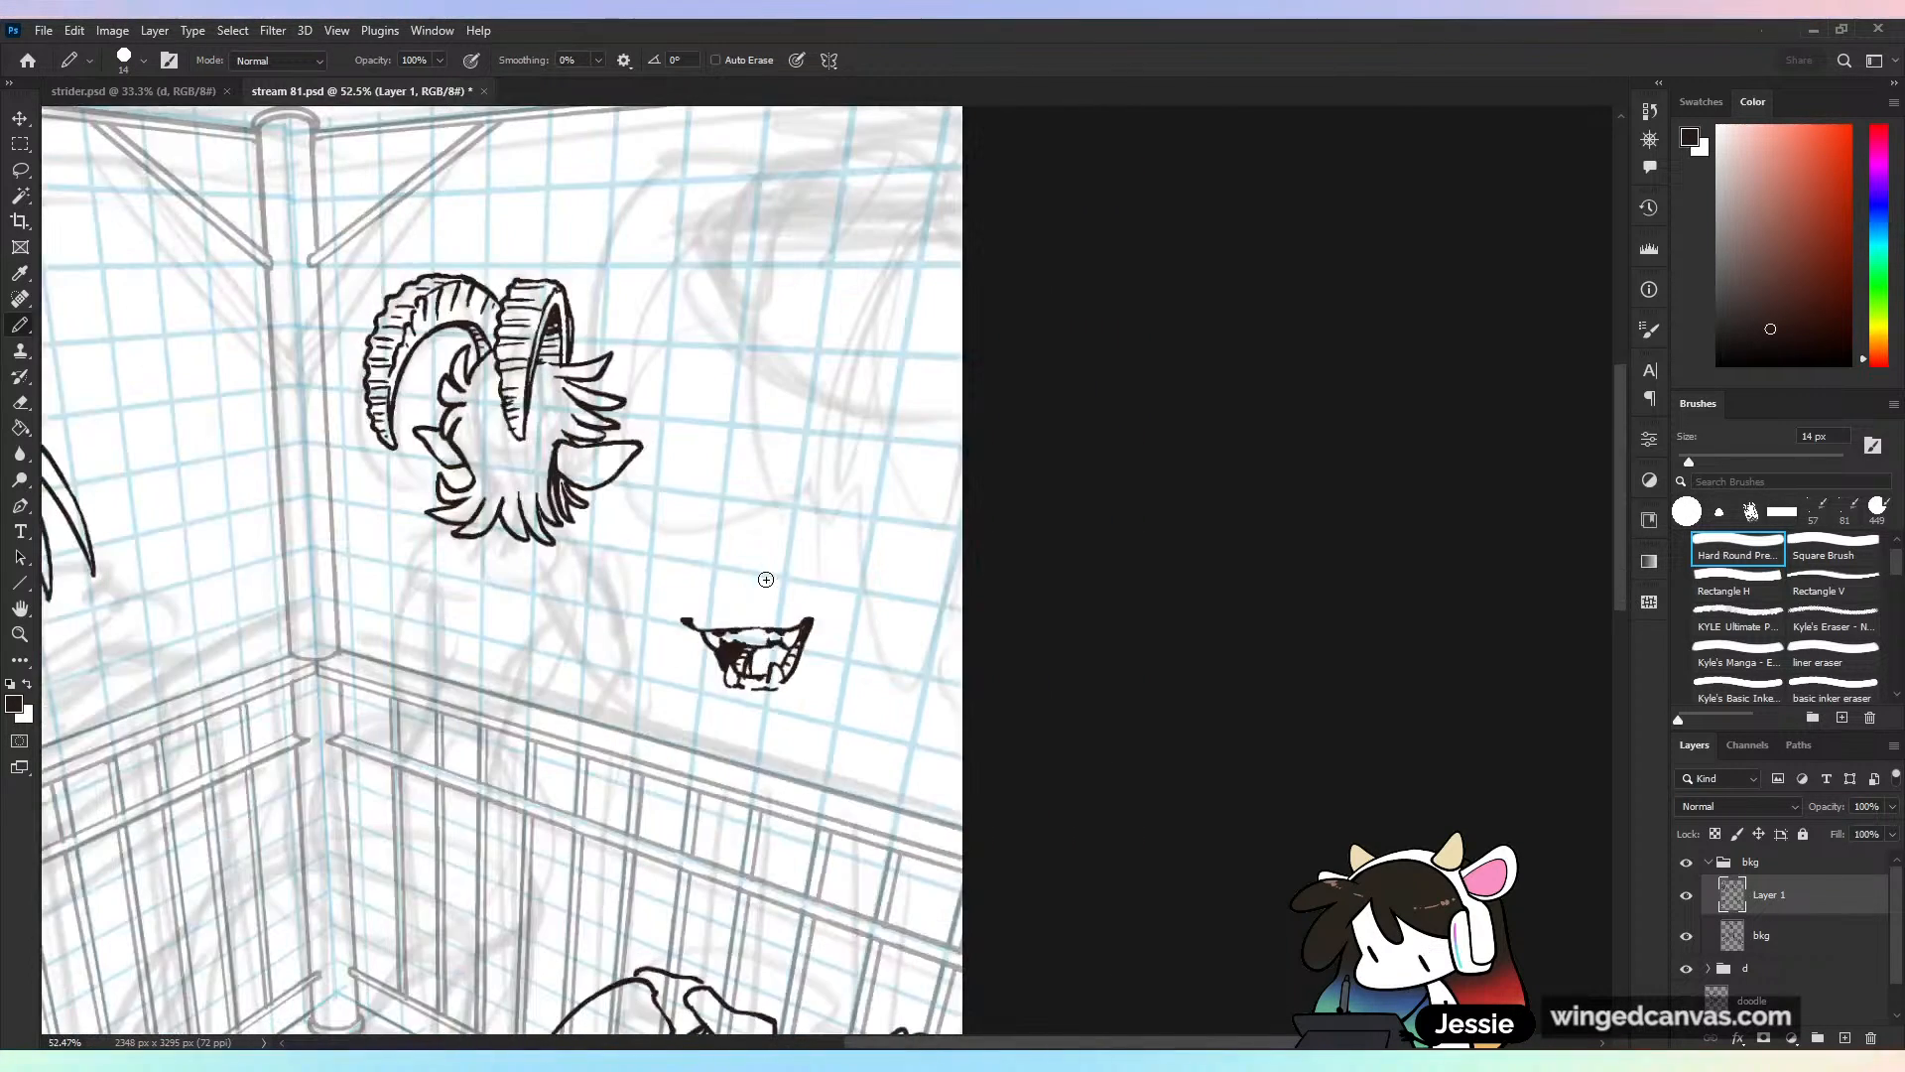
scroll(1041, 493, "up", 3)
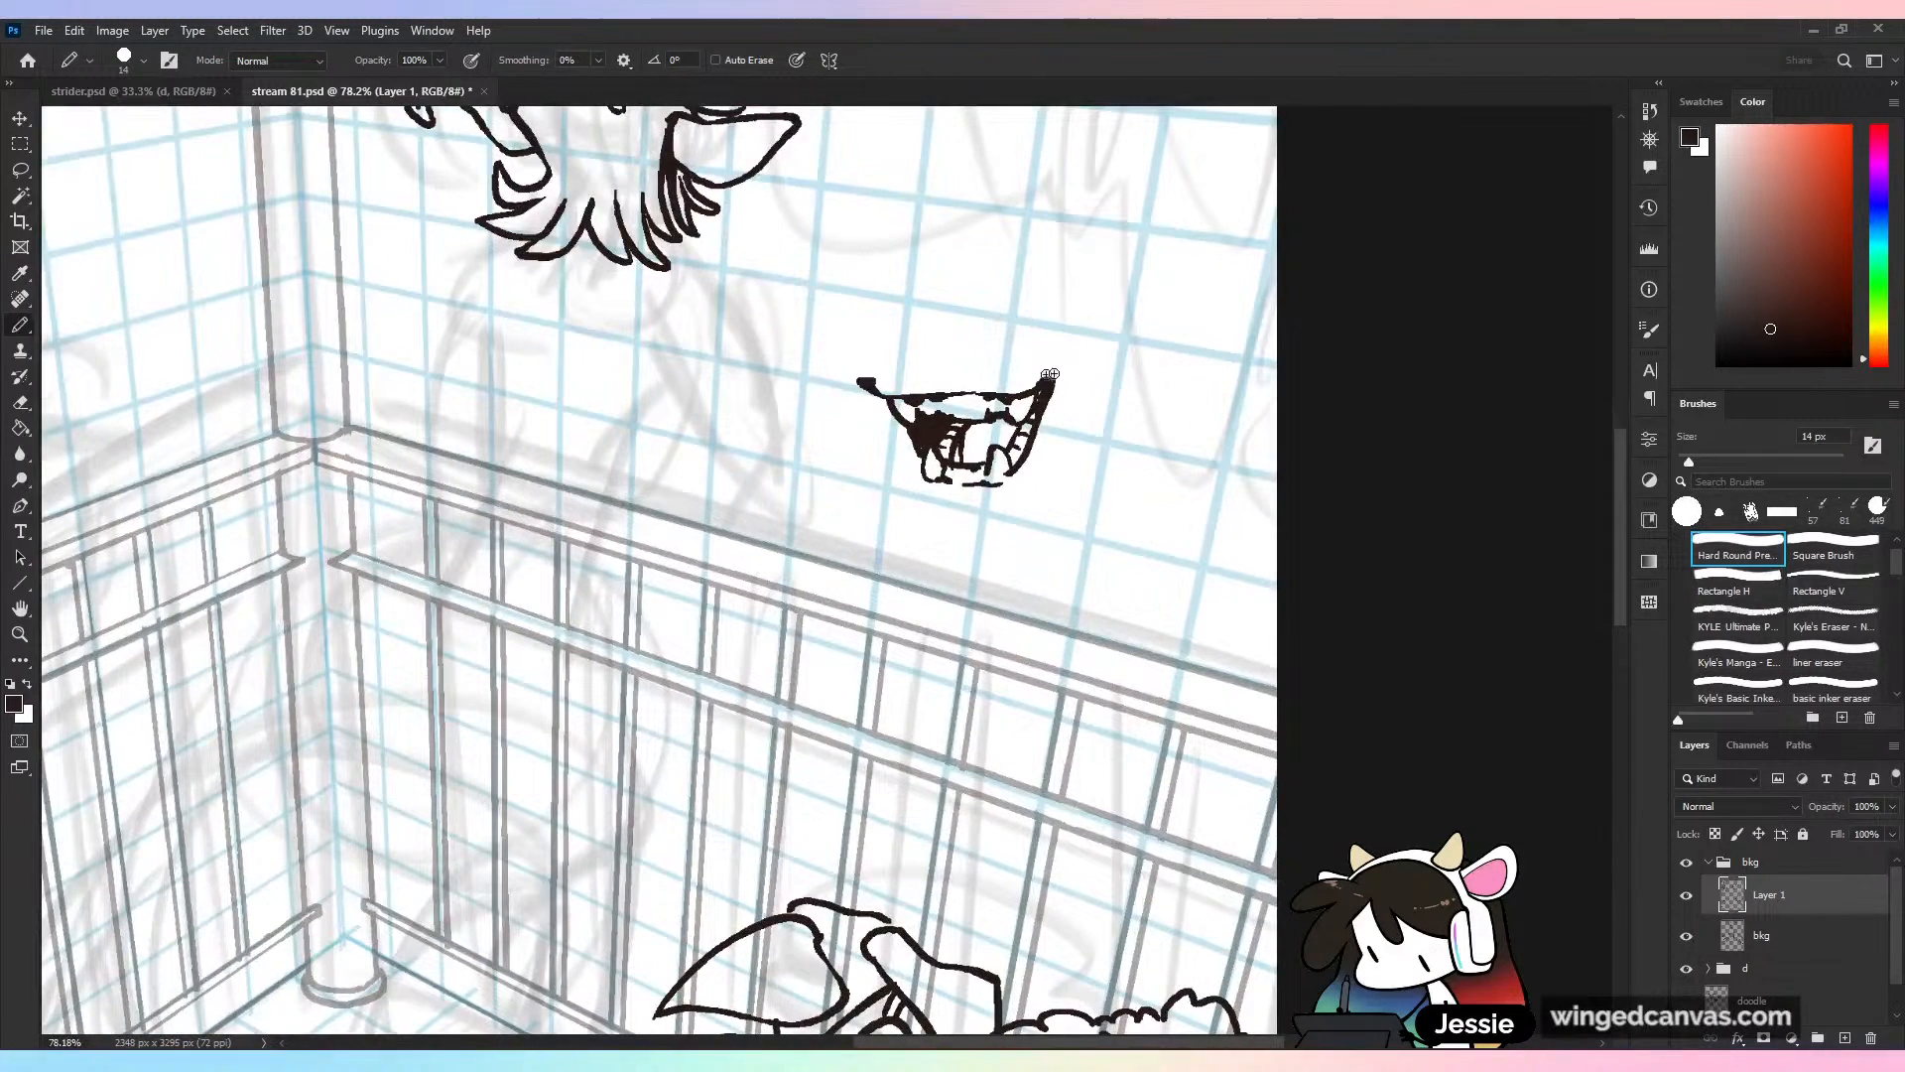
key("l")
left_click_drag(1050, 296, 1163, 558)
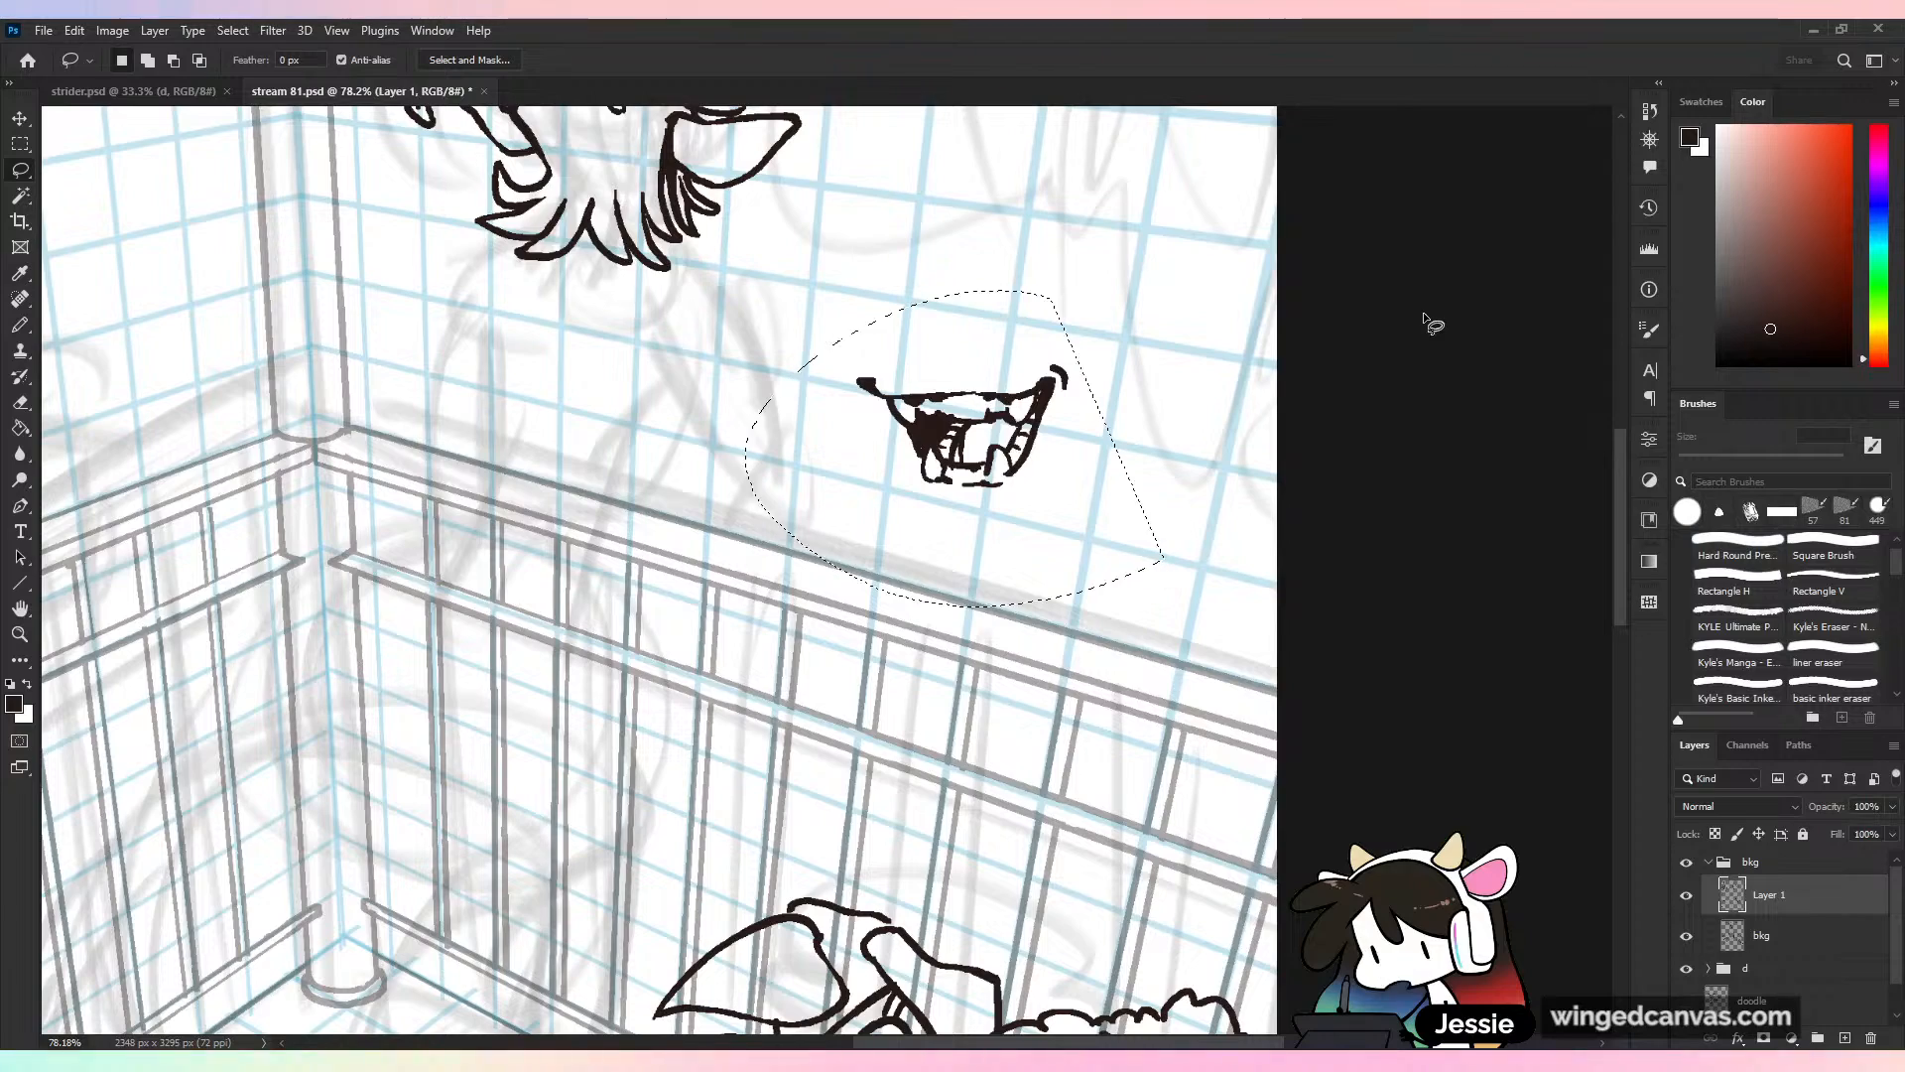
key("Delete")
key("ctrl+d")
key("b")
Save the drawing again with only the horned head on that wall
left_click_drag(1423, 314, 1661, 399)
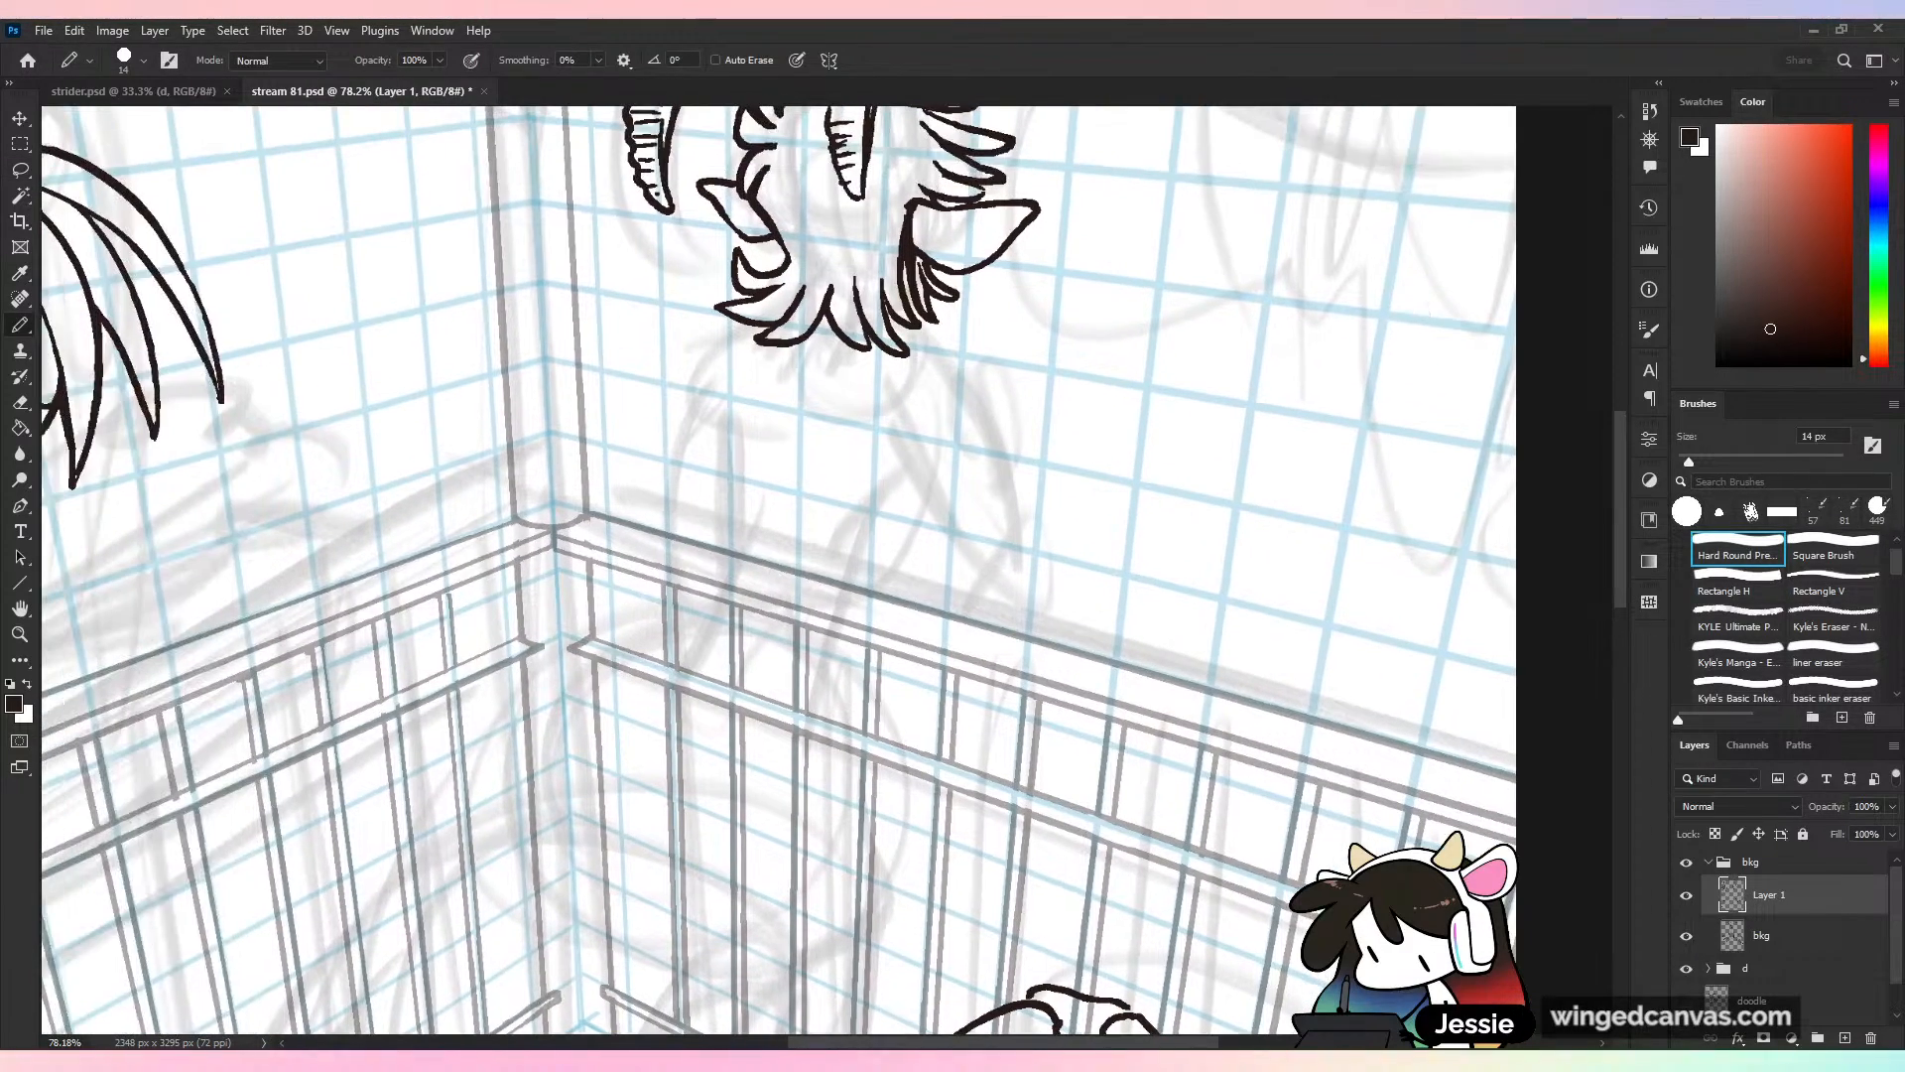
scroll(1132, 703, "down", 2)
scroll(1131, 703, "down", 1)
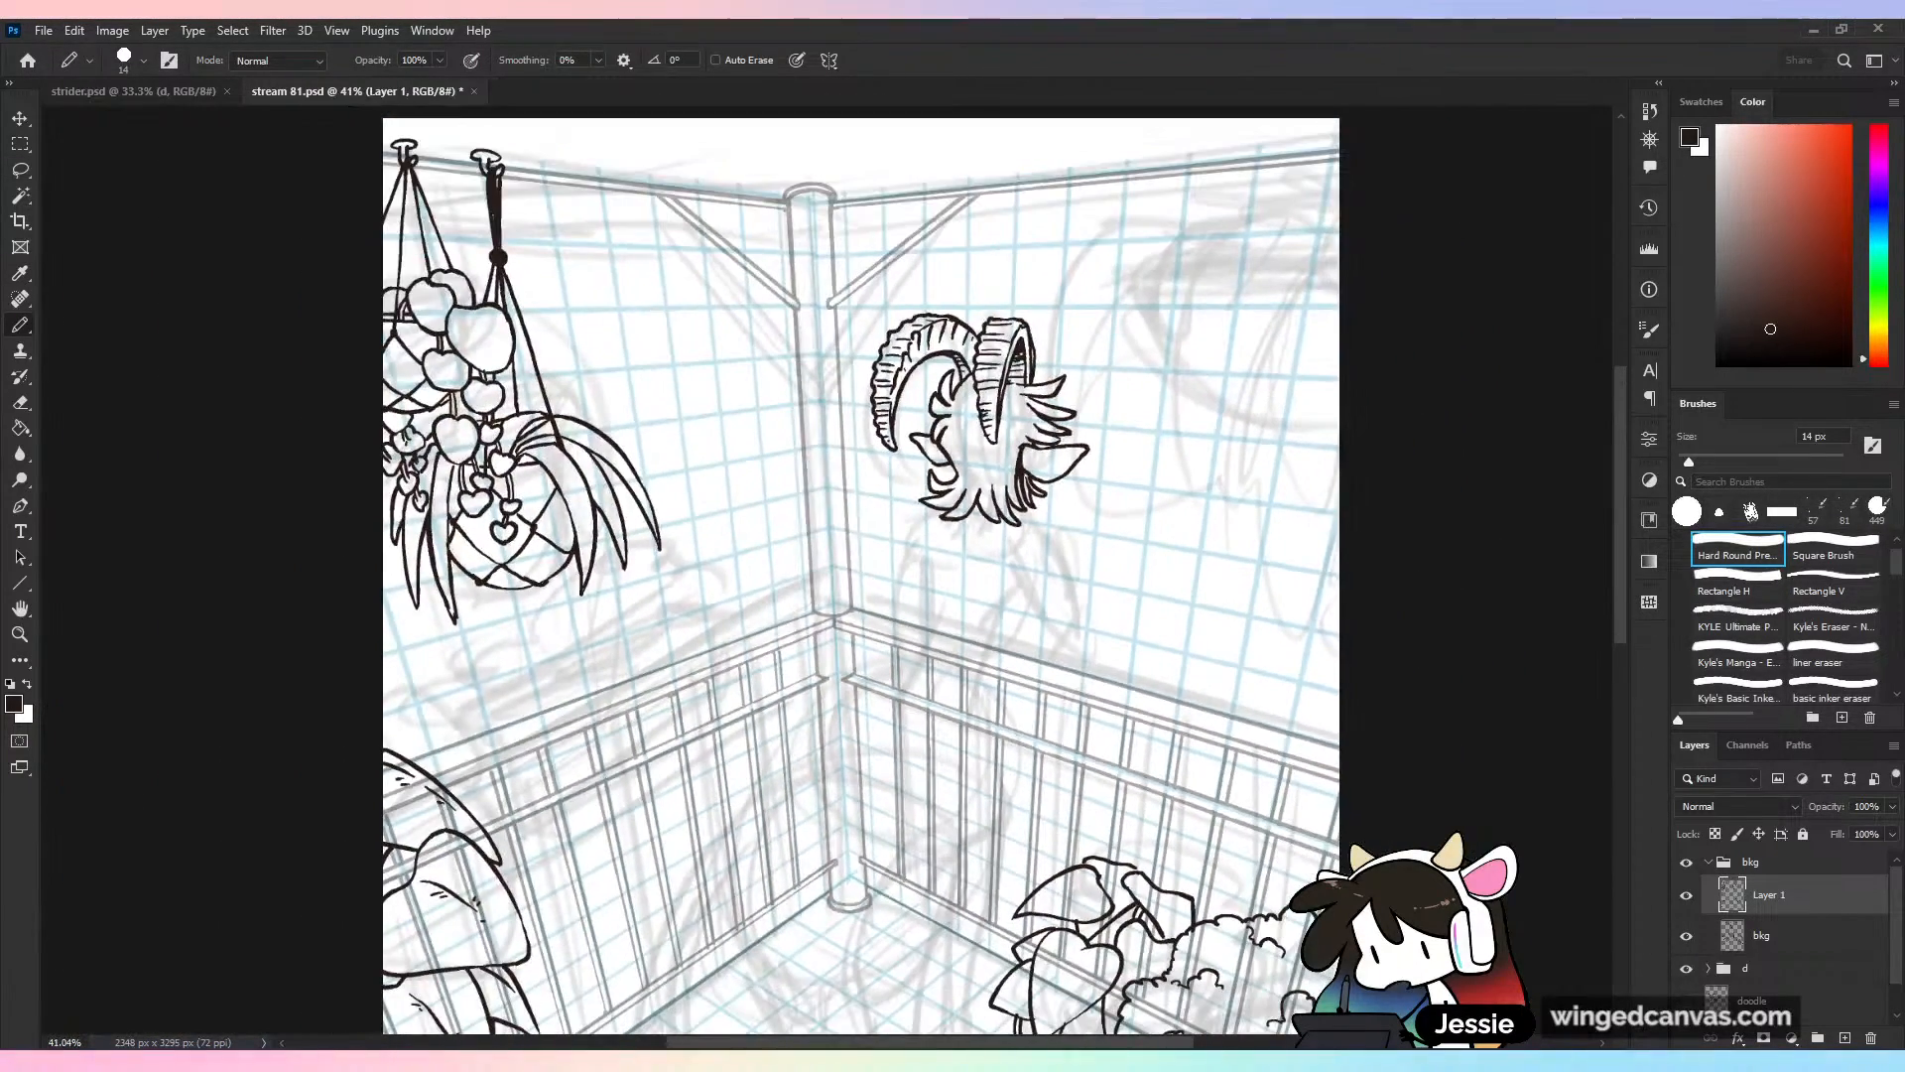
scroll(862, 576, "down", 2)
key("ctrl+plus")
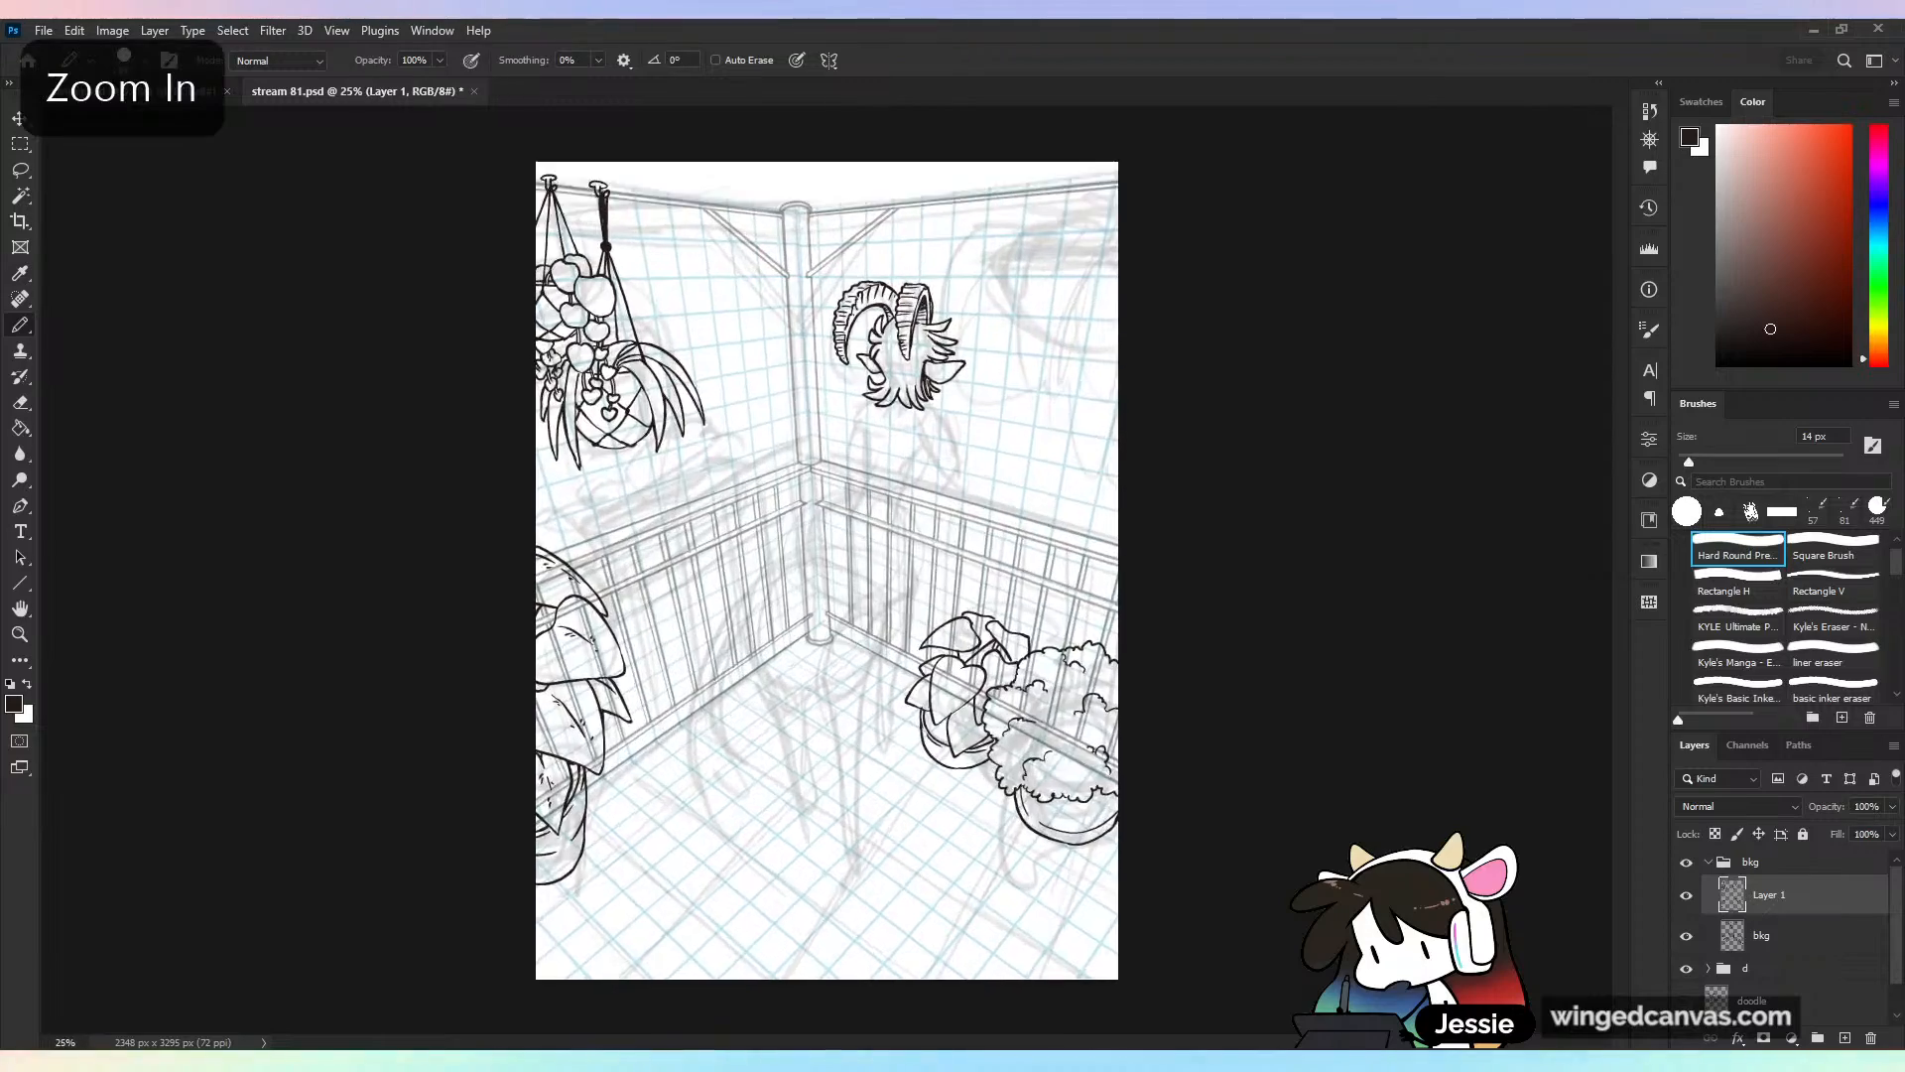
key("ctrl+s")
Ink a folded collar around the neck just below the horned head's shaggy hair
scroll(668, 629, "up", 2)
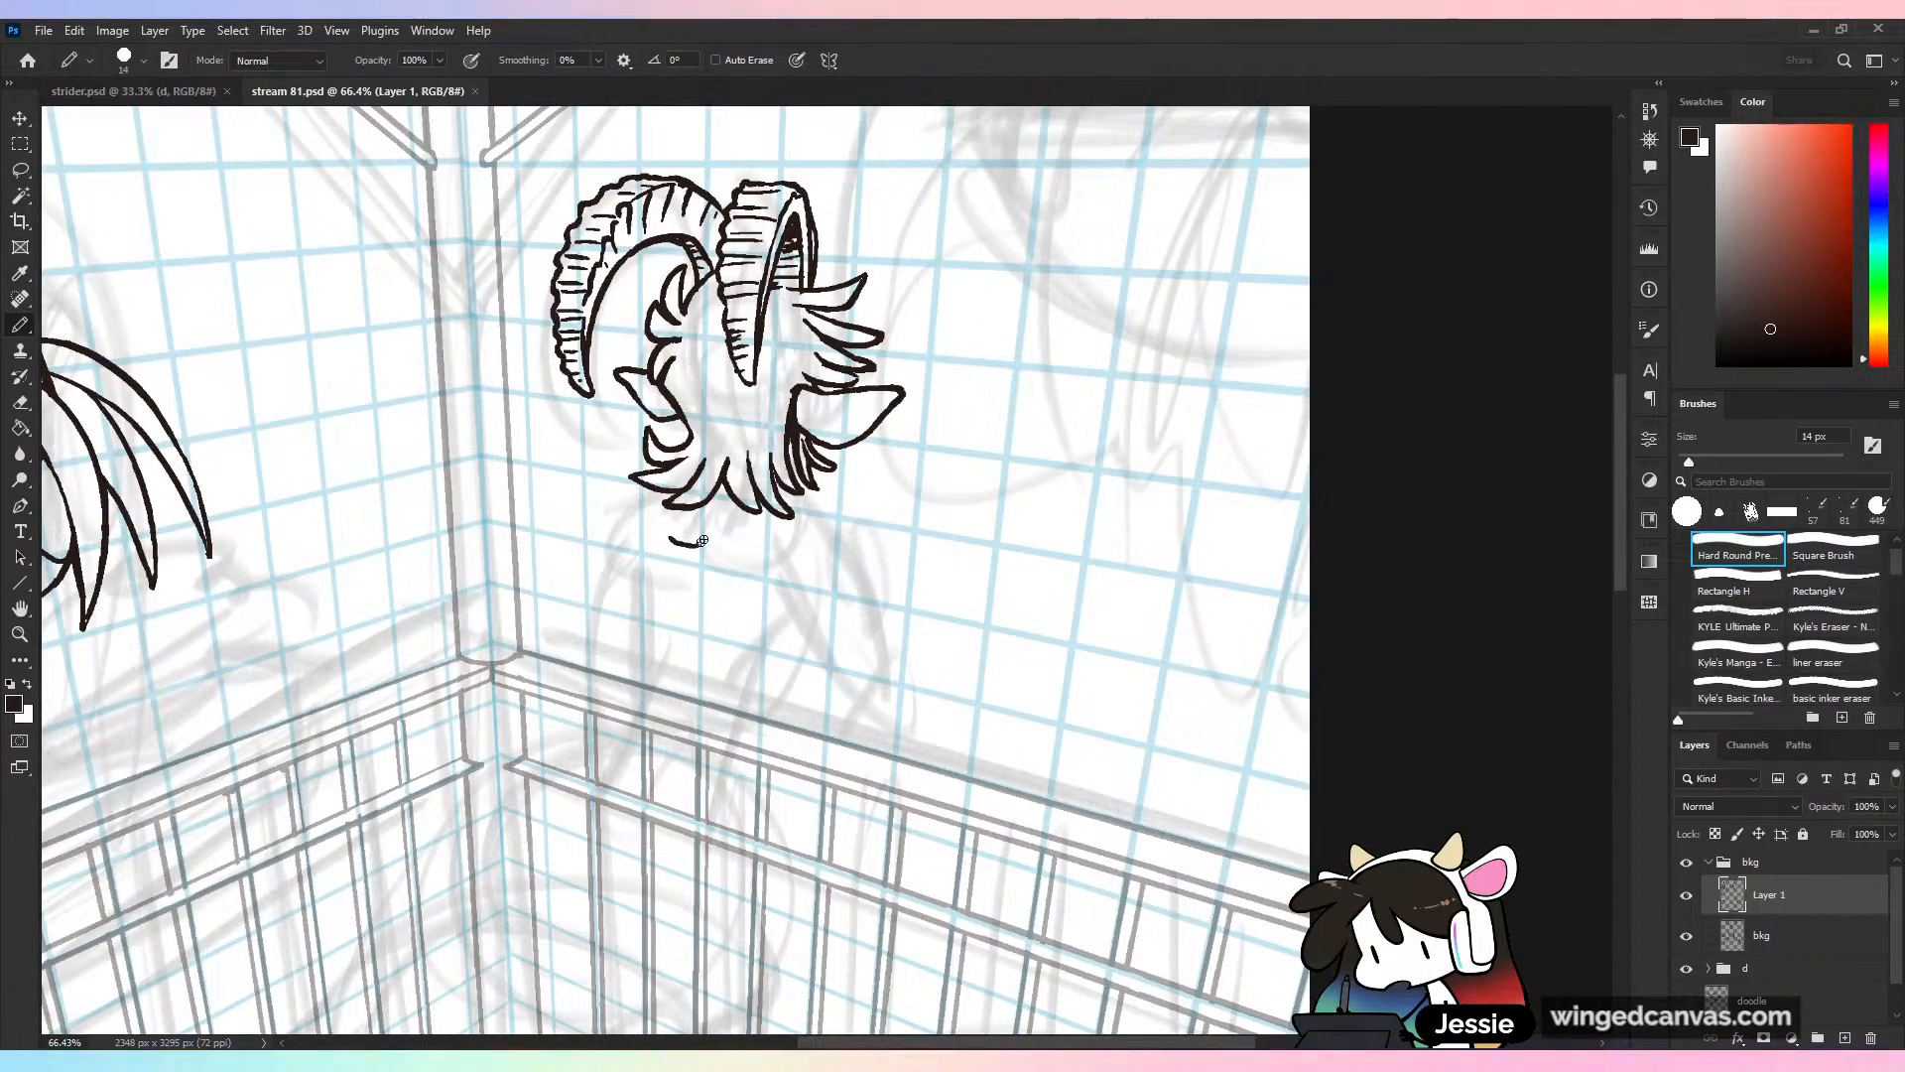
mouse_move(702, 541)
left_mouse_down()
mouse_move(756, 511)
mouse_move(687, 516)
mouse_move(727, 519)
mouse_move(756, 488)
mouse_move(669, 518)
mouse_move(631, 498)
mouse_move(659, 583)
mouse_move(733, 587)
mouse_move(830, 520)
mouse_move(812, 521)
mouse_move(823, 492)
mouse_move(778, 493)
mouse_move(830, 508)
mouse_move(711, 574)
mouse_move(754, 553)
left_mouse_up()
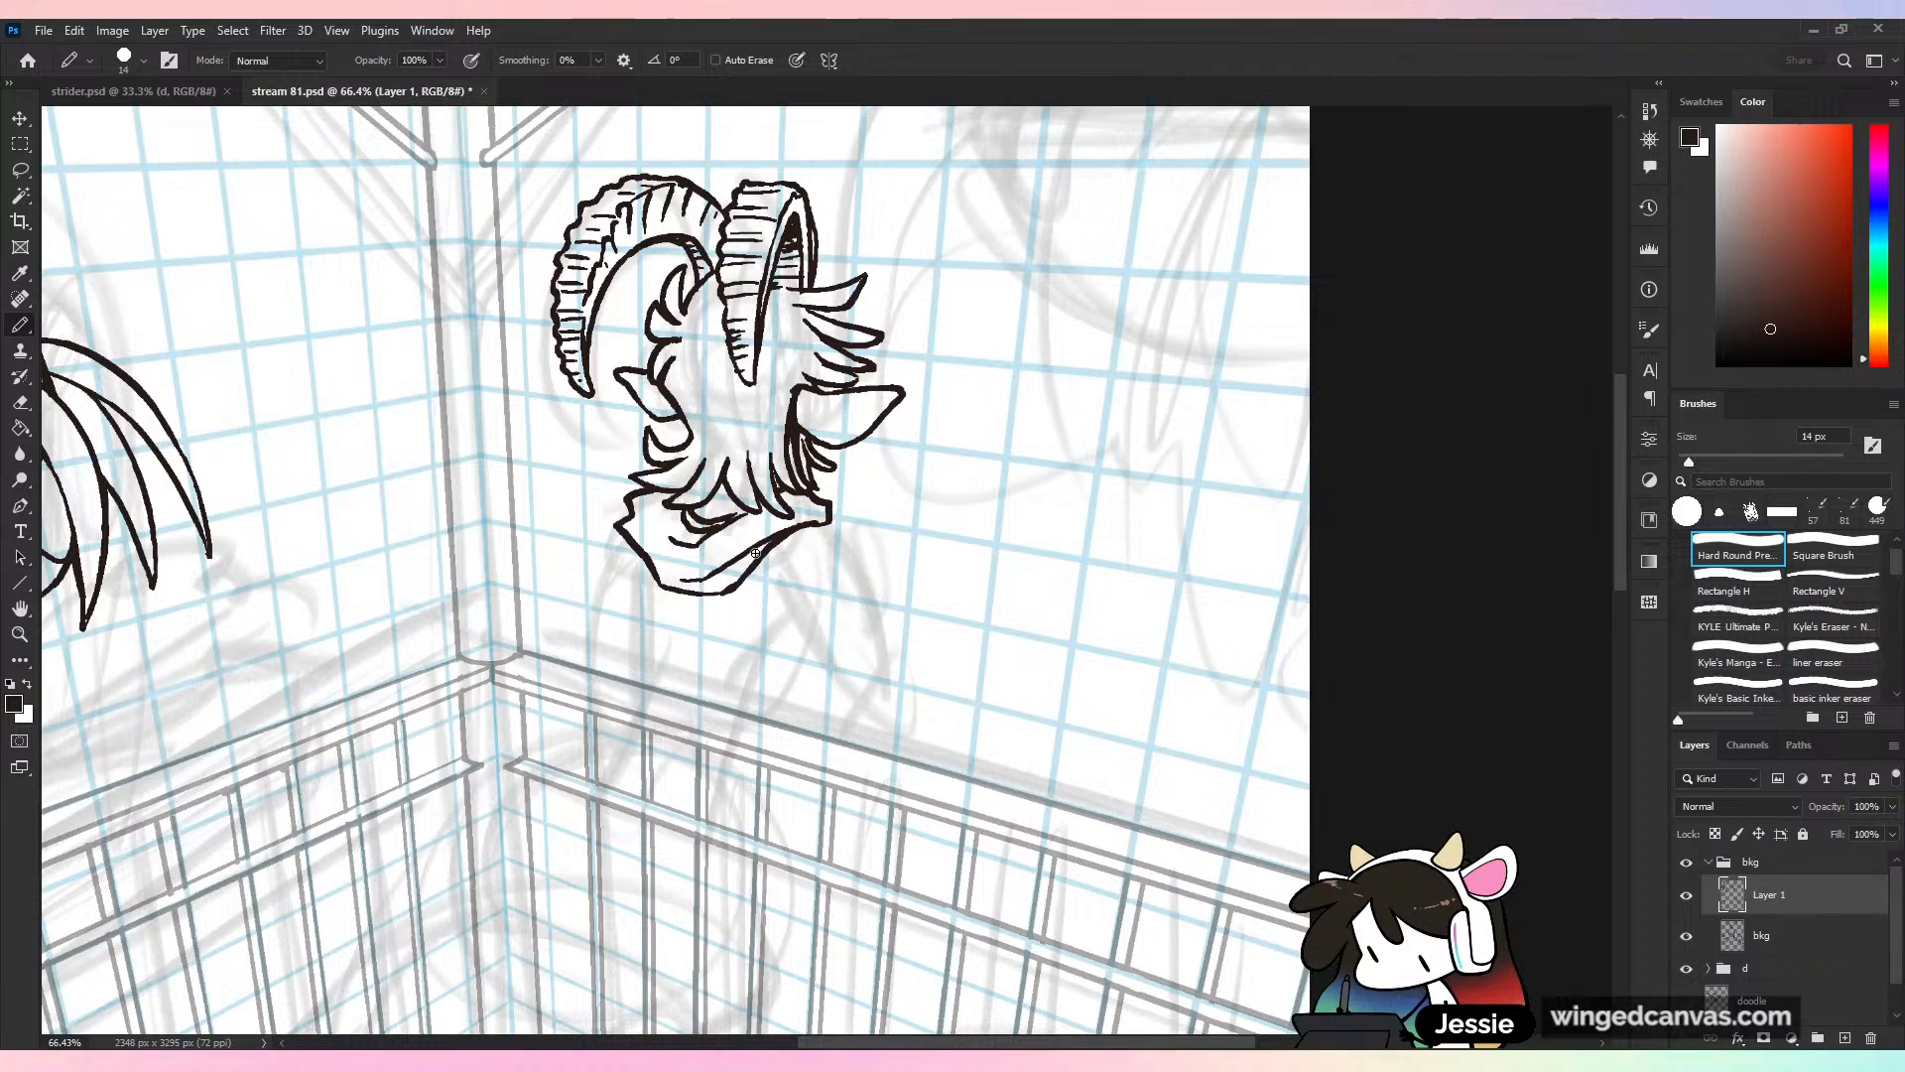
Draw a small rectangular earring hanging from the lower edge of the right ear and save the drawing
left_click_drag(925, 472, 968, 472)
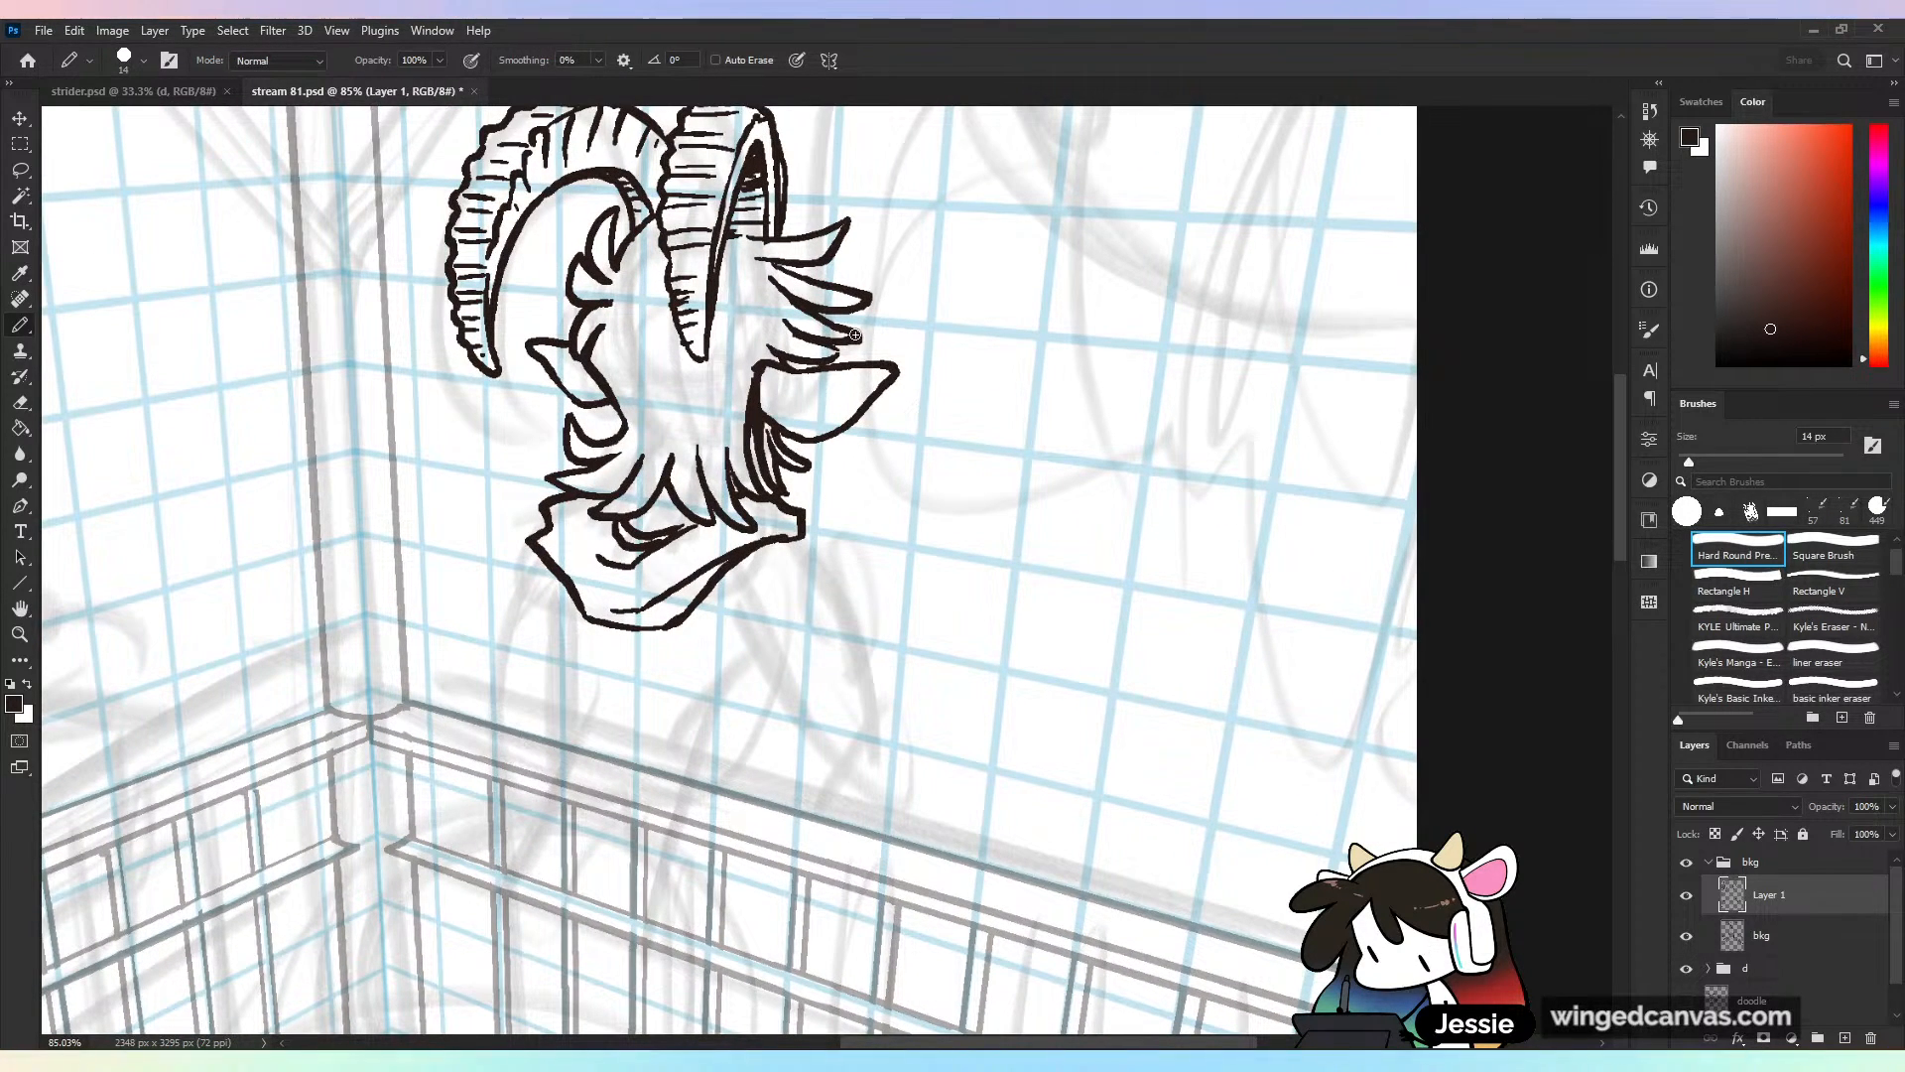
mouse_move(825, 415)
left_mouse_down()
mouse_move(844, 475)
mouse_move(853, 431)
left_mouse_up()
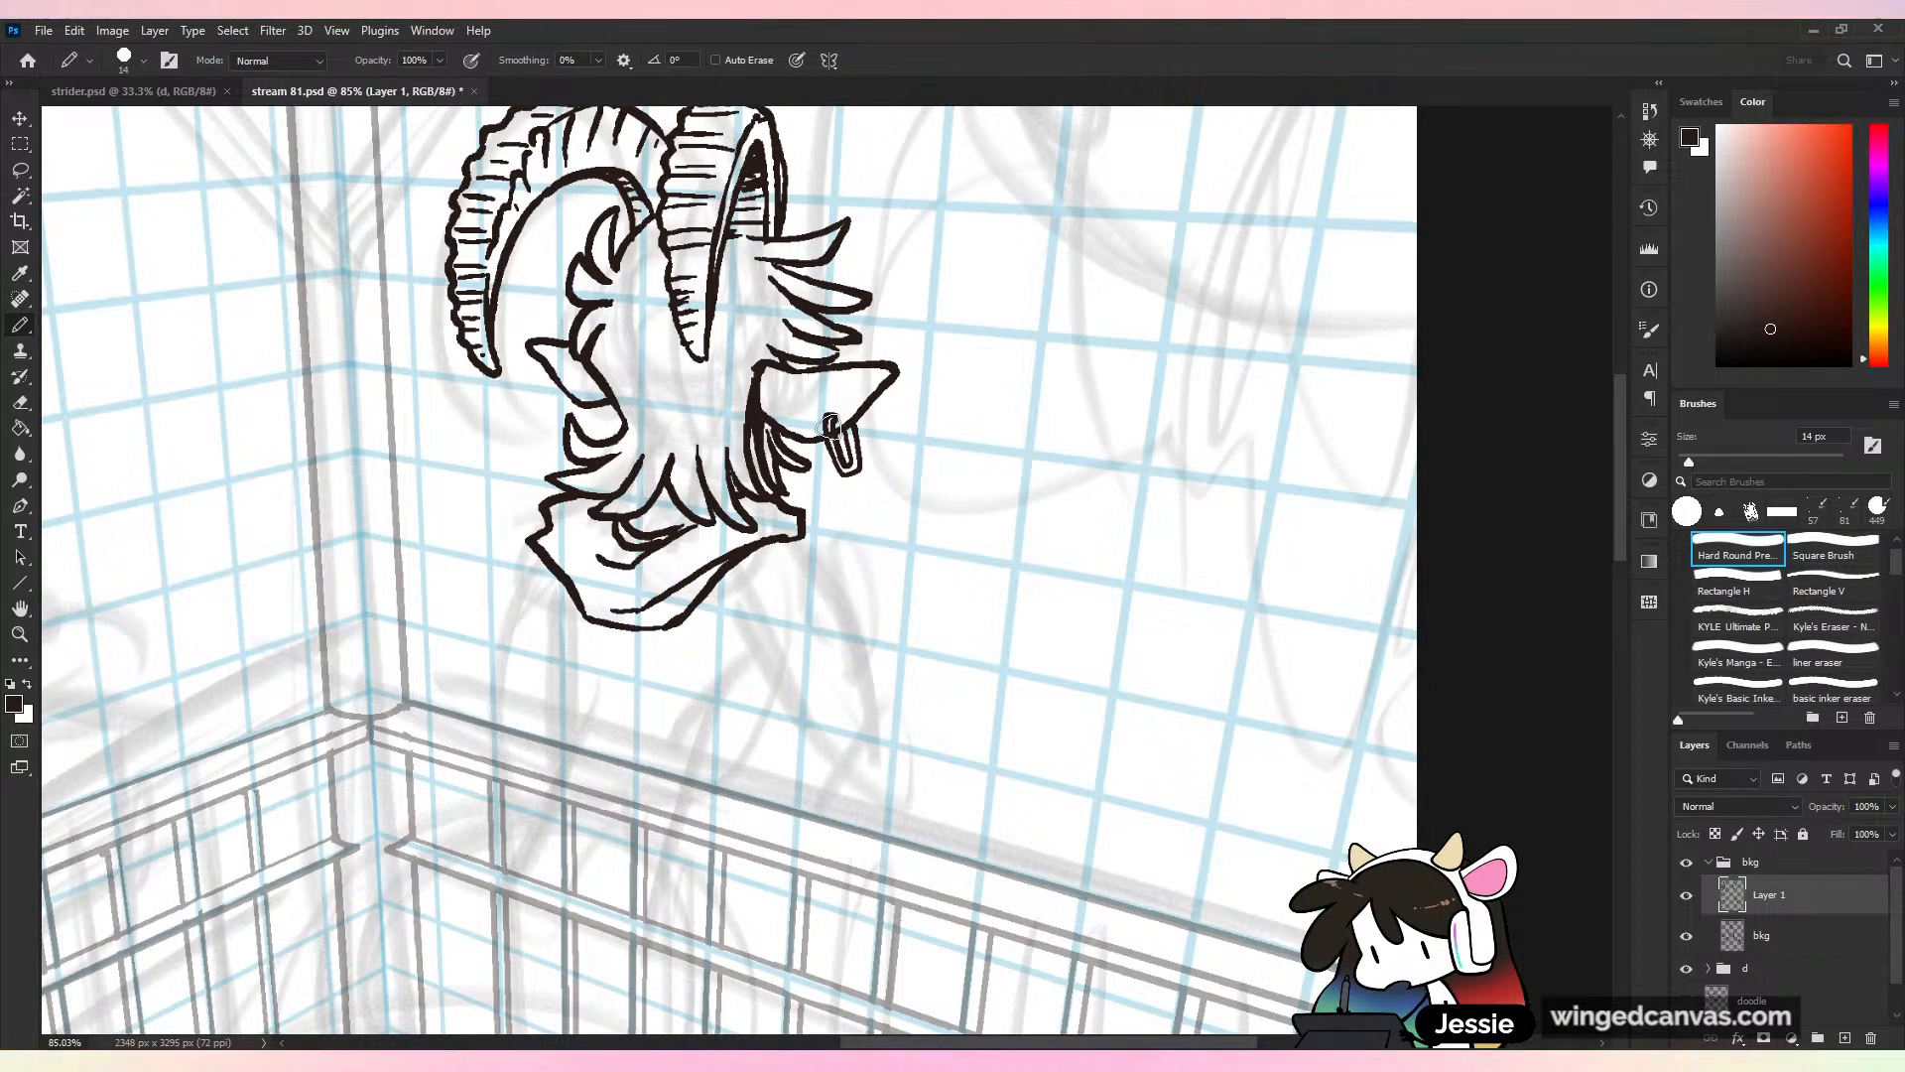
key("e")
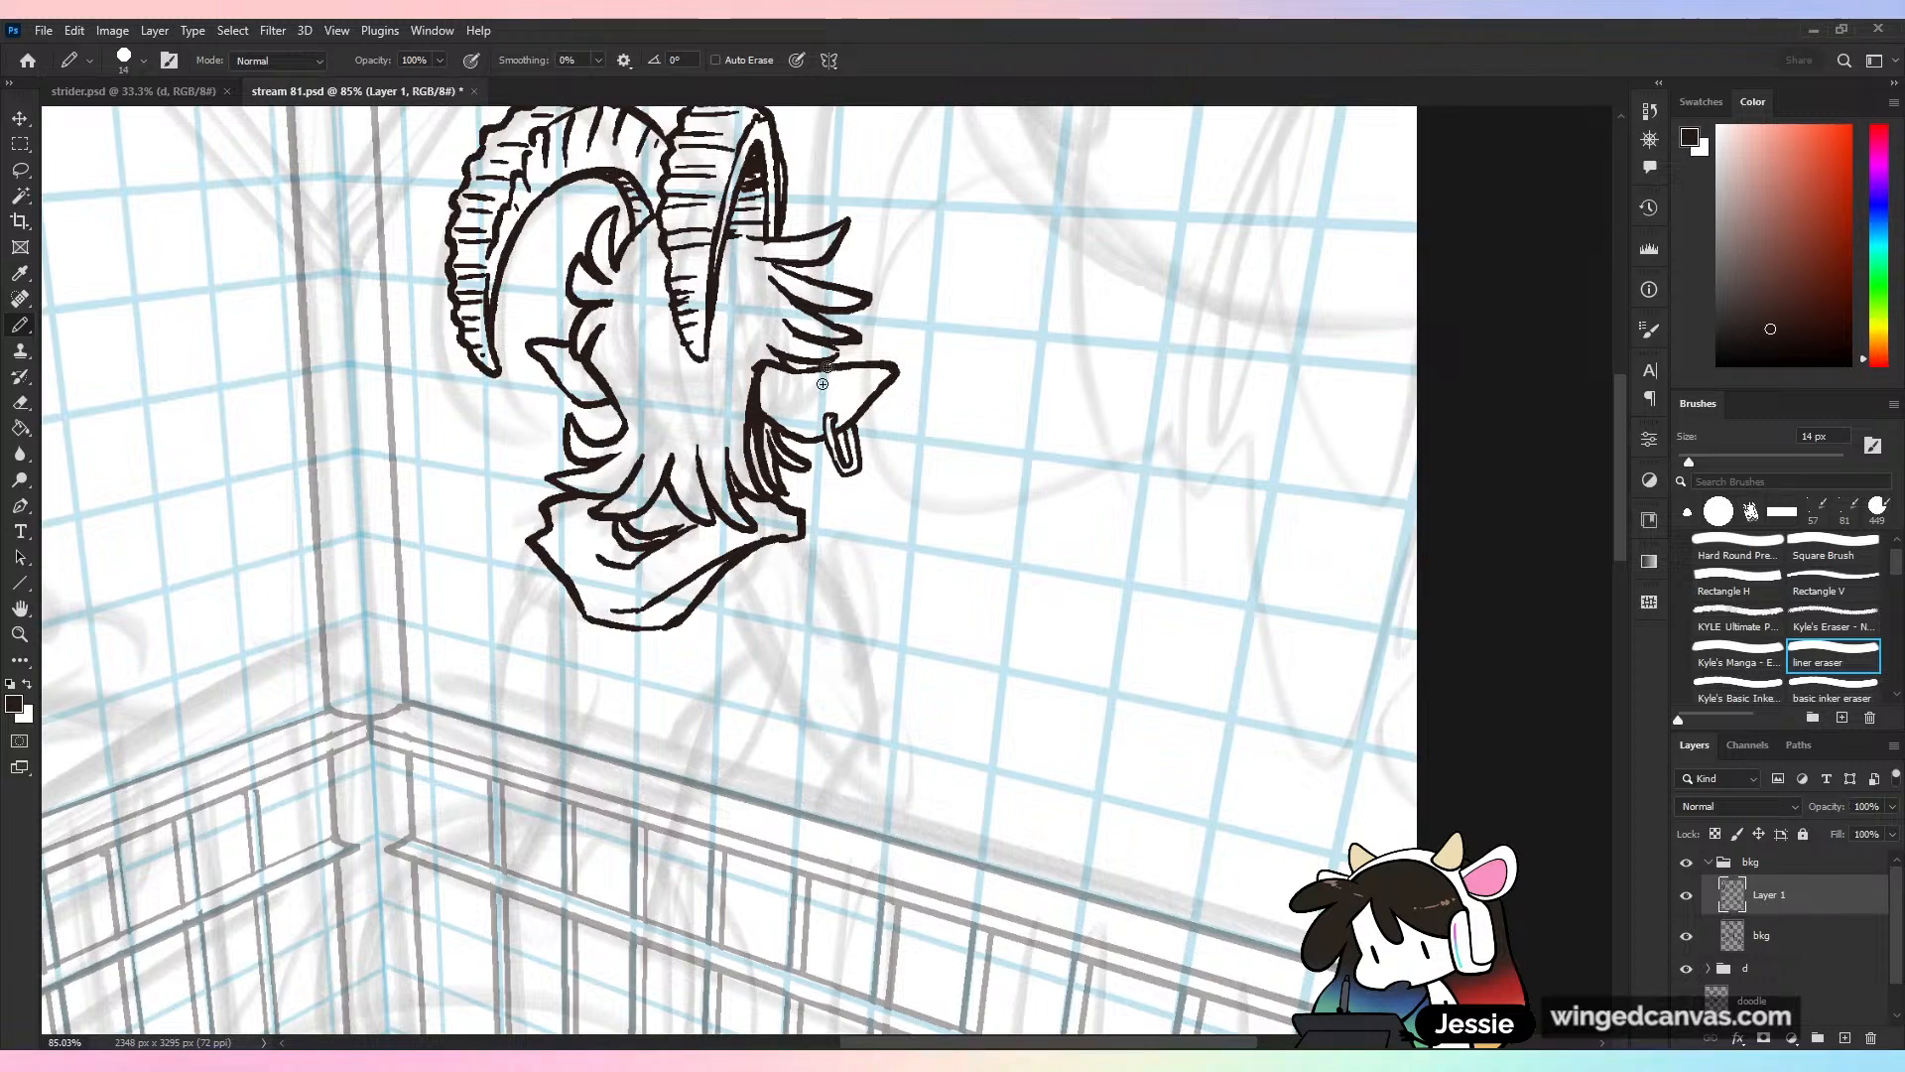
key("b")
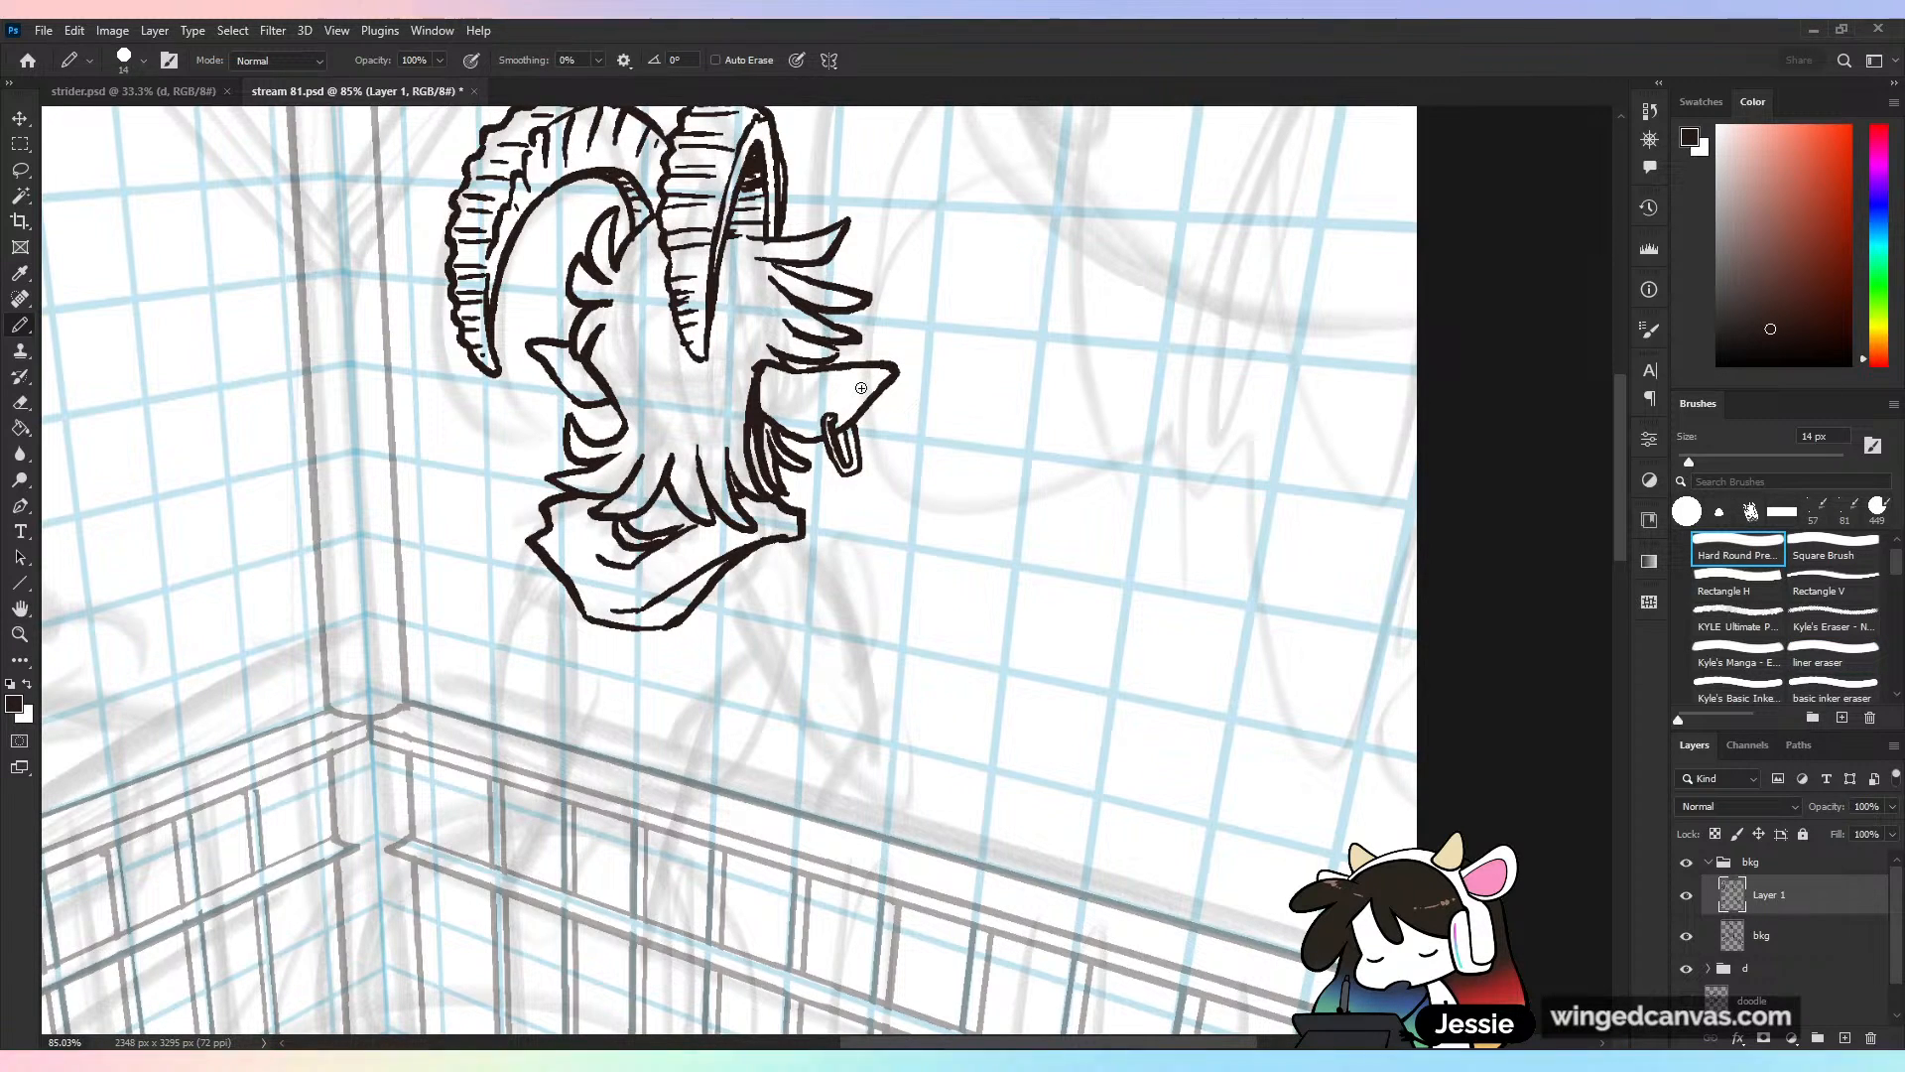
key("ctrl+minus")
key("ctrl+s")
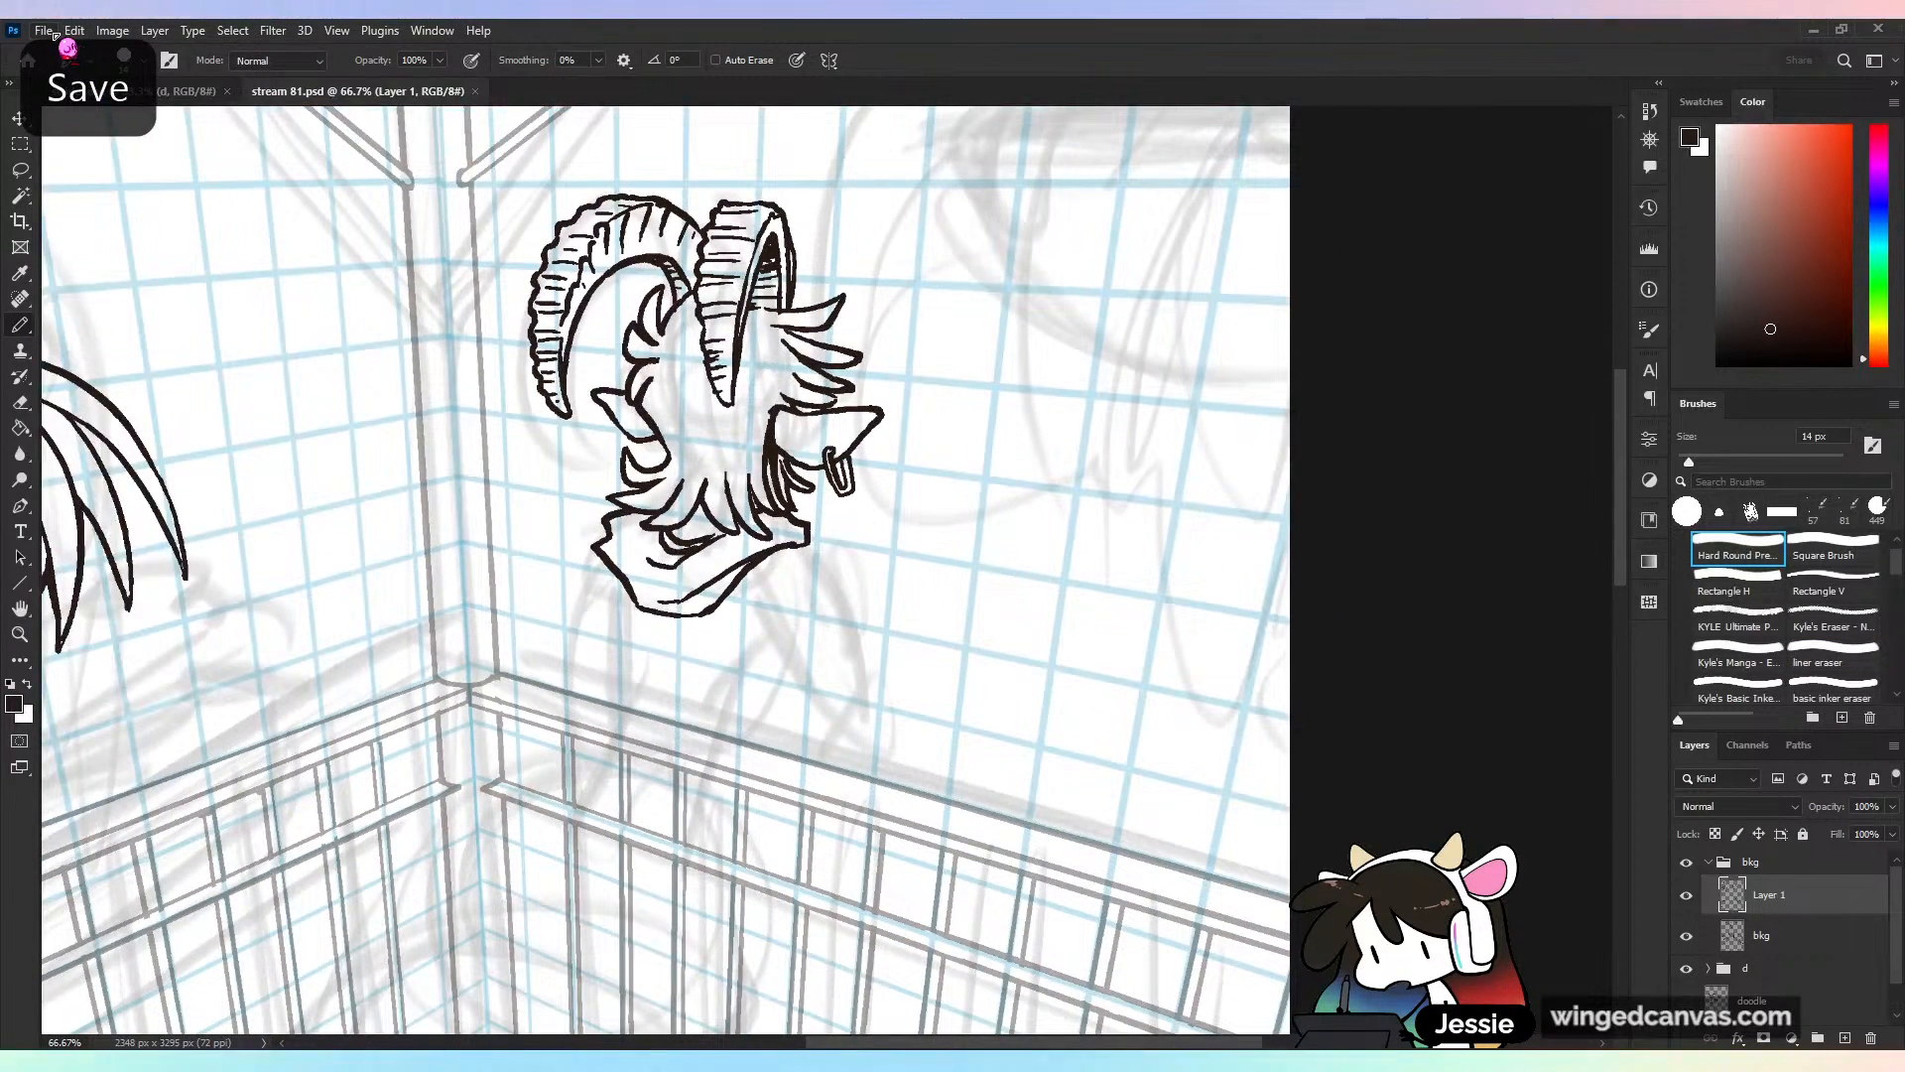
Open the image file scuttle - hound.png
left_click(49, 32)
left_click(85, 70)
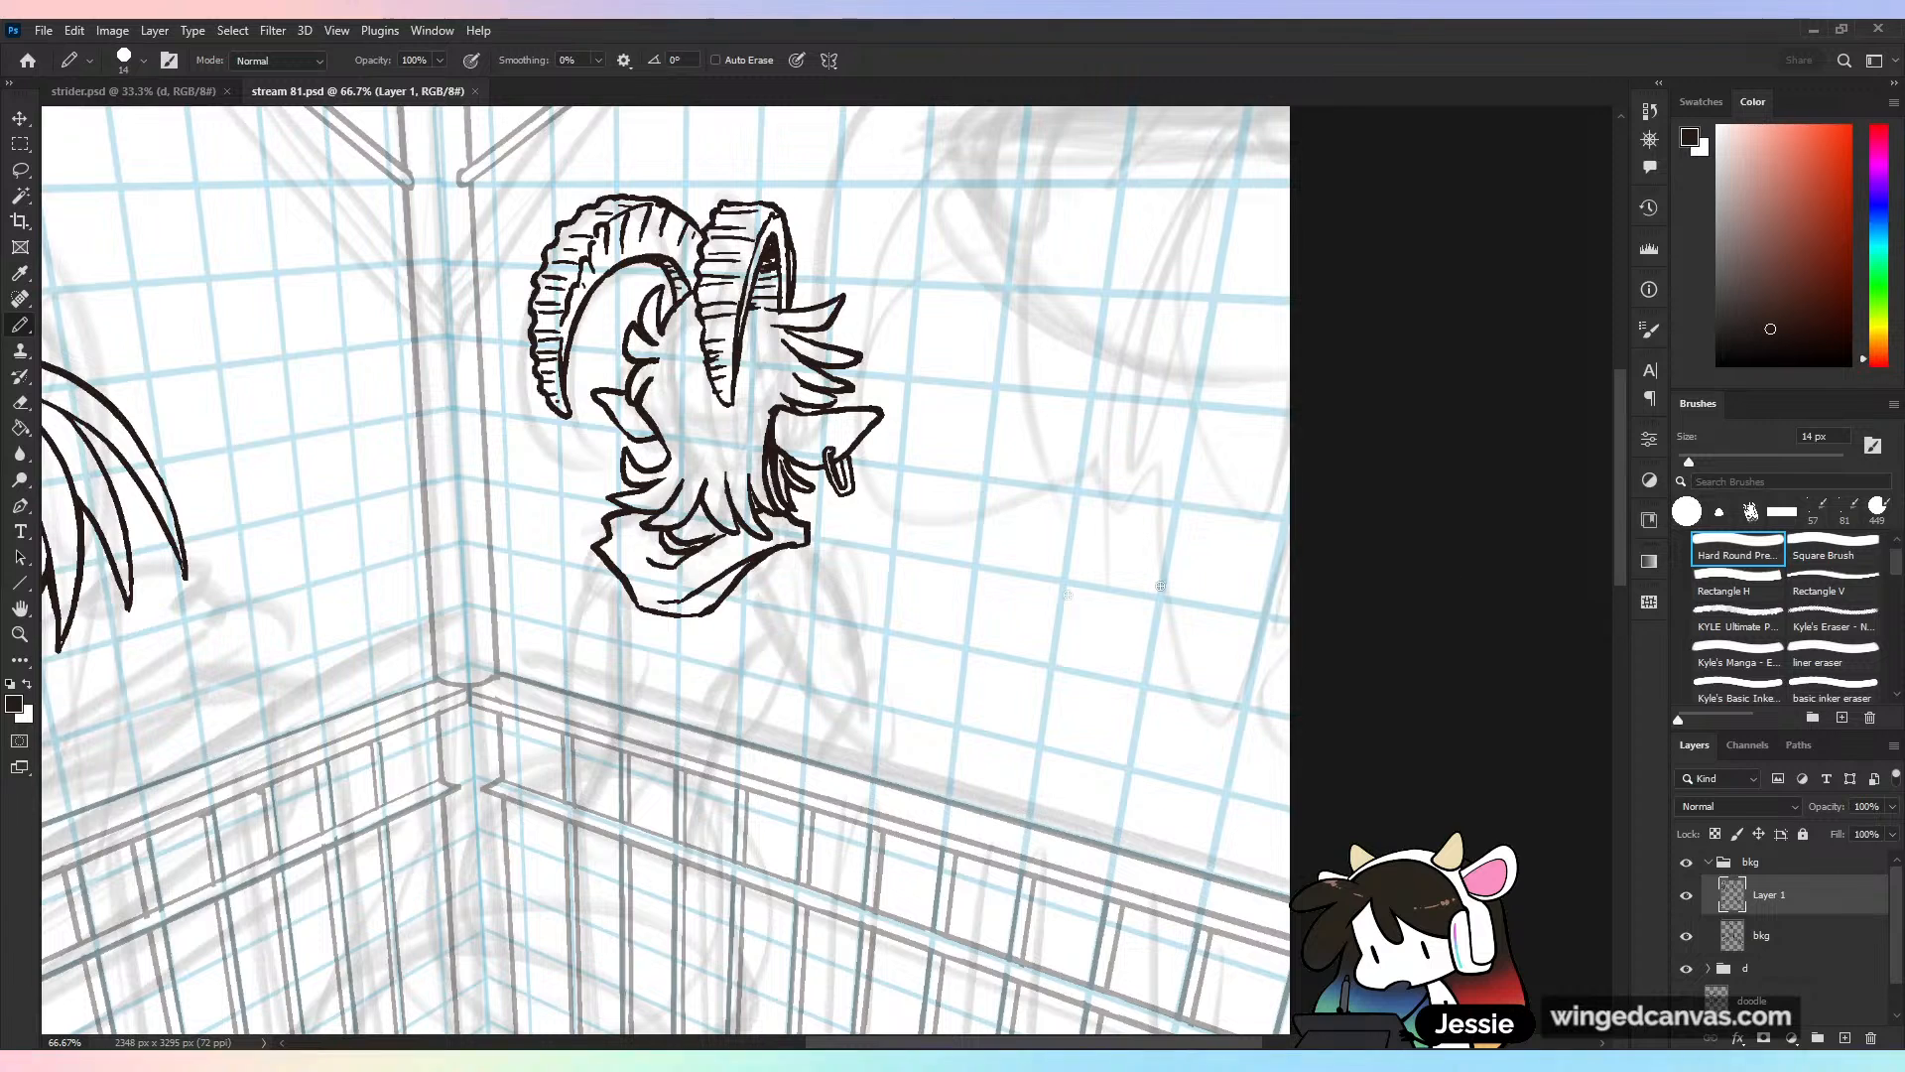
left_click(43, 29)
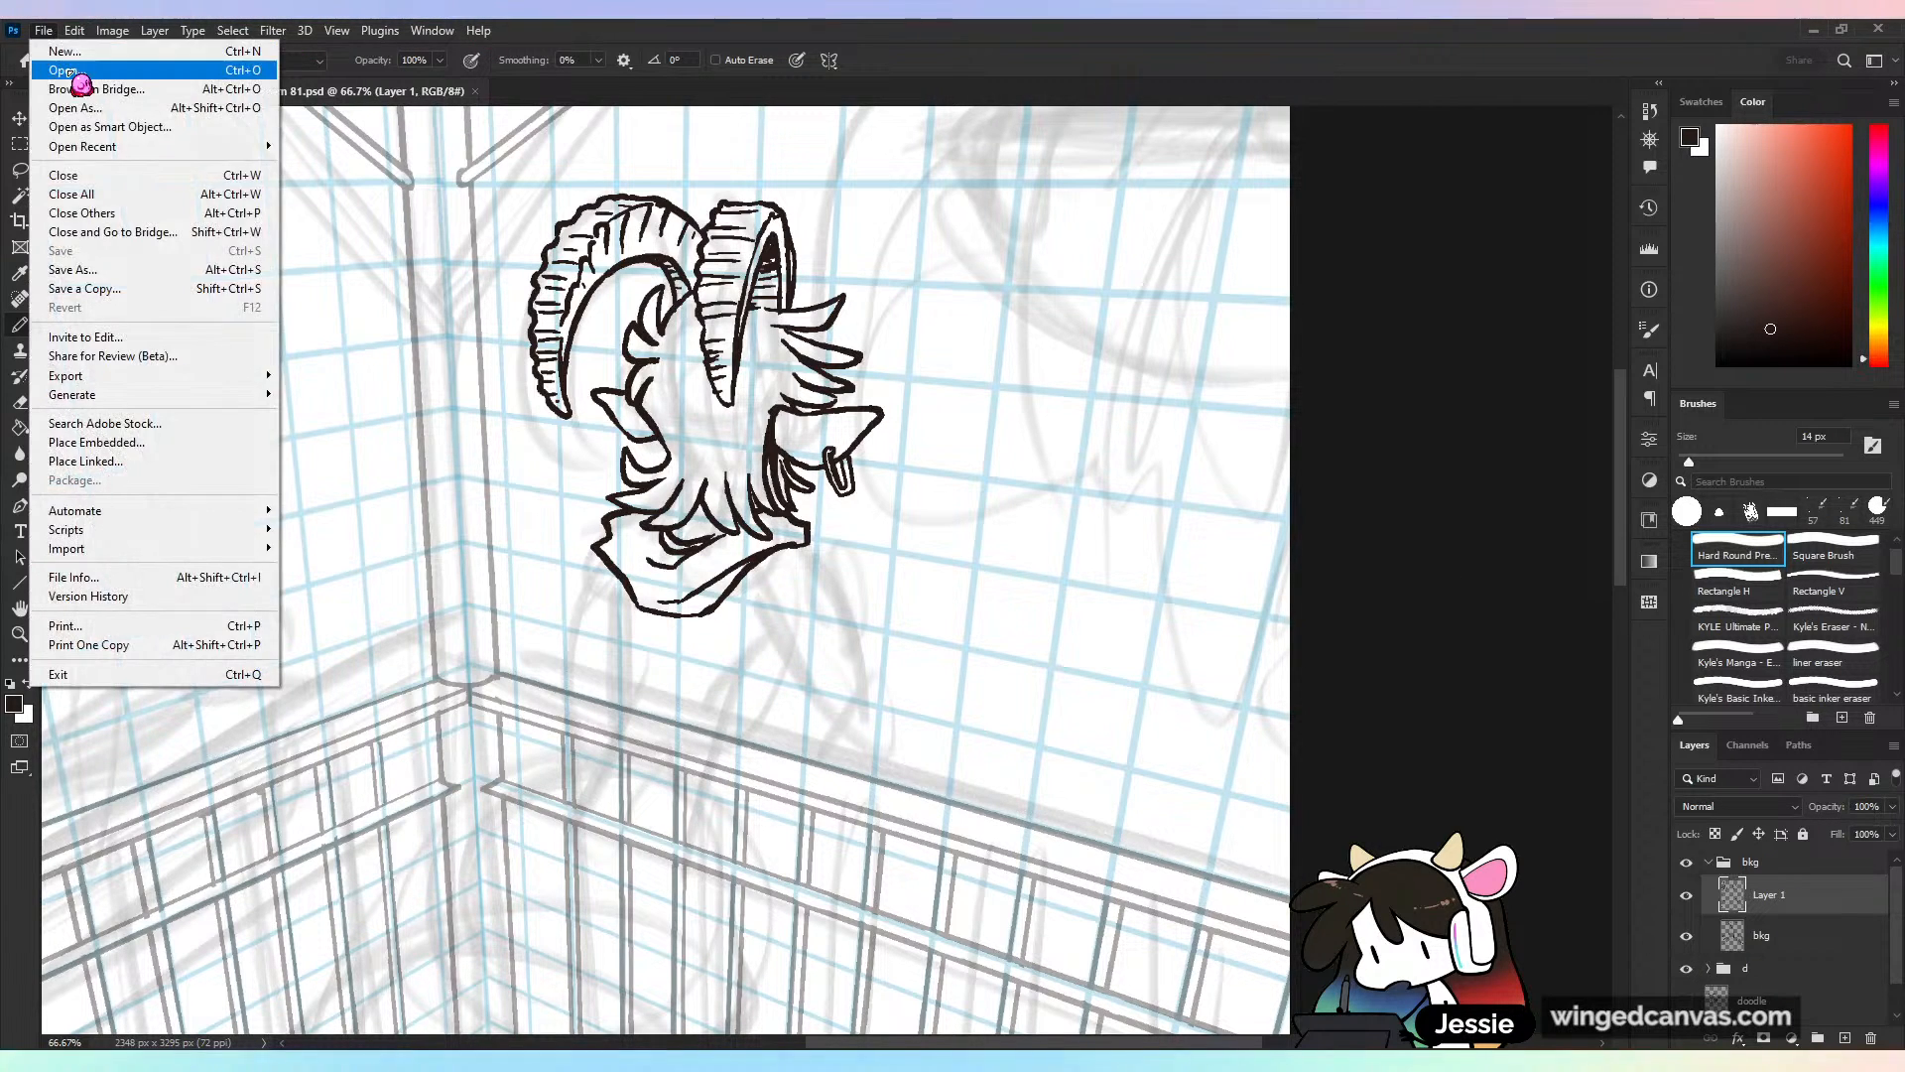
left_click(74, 76)
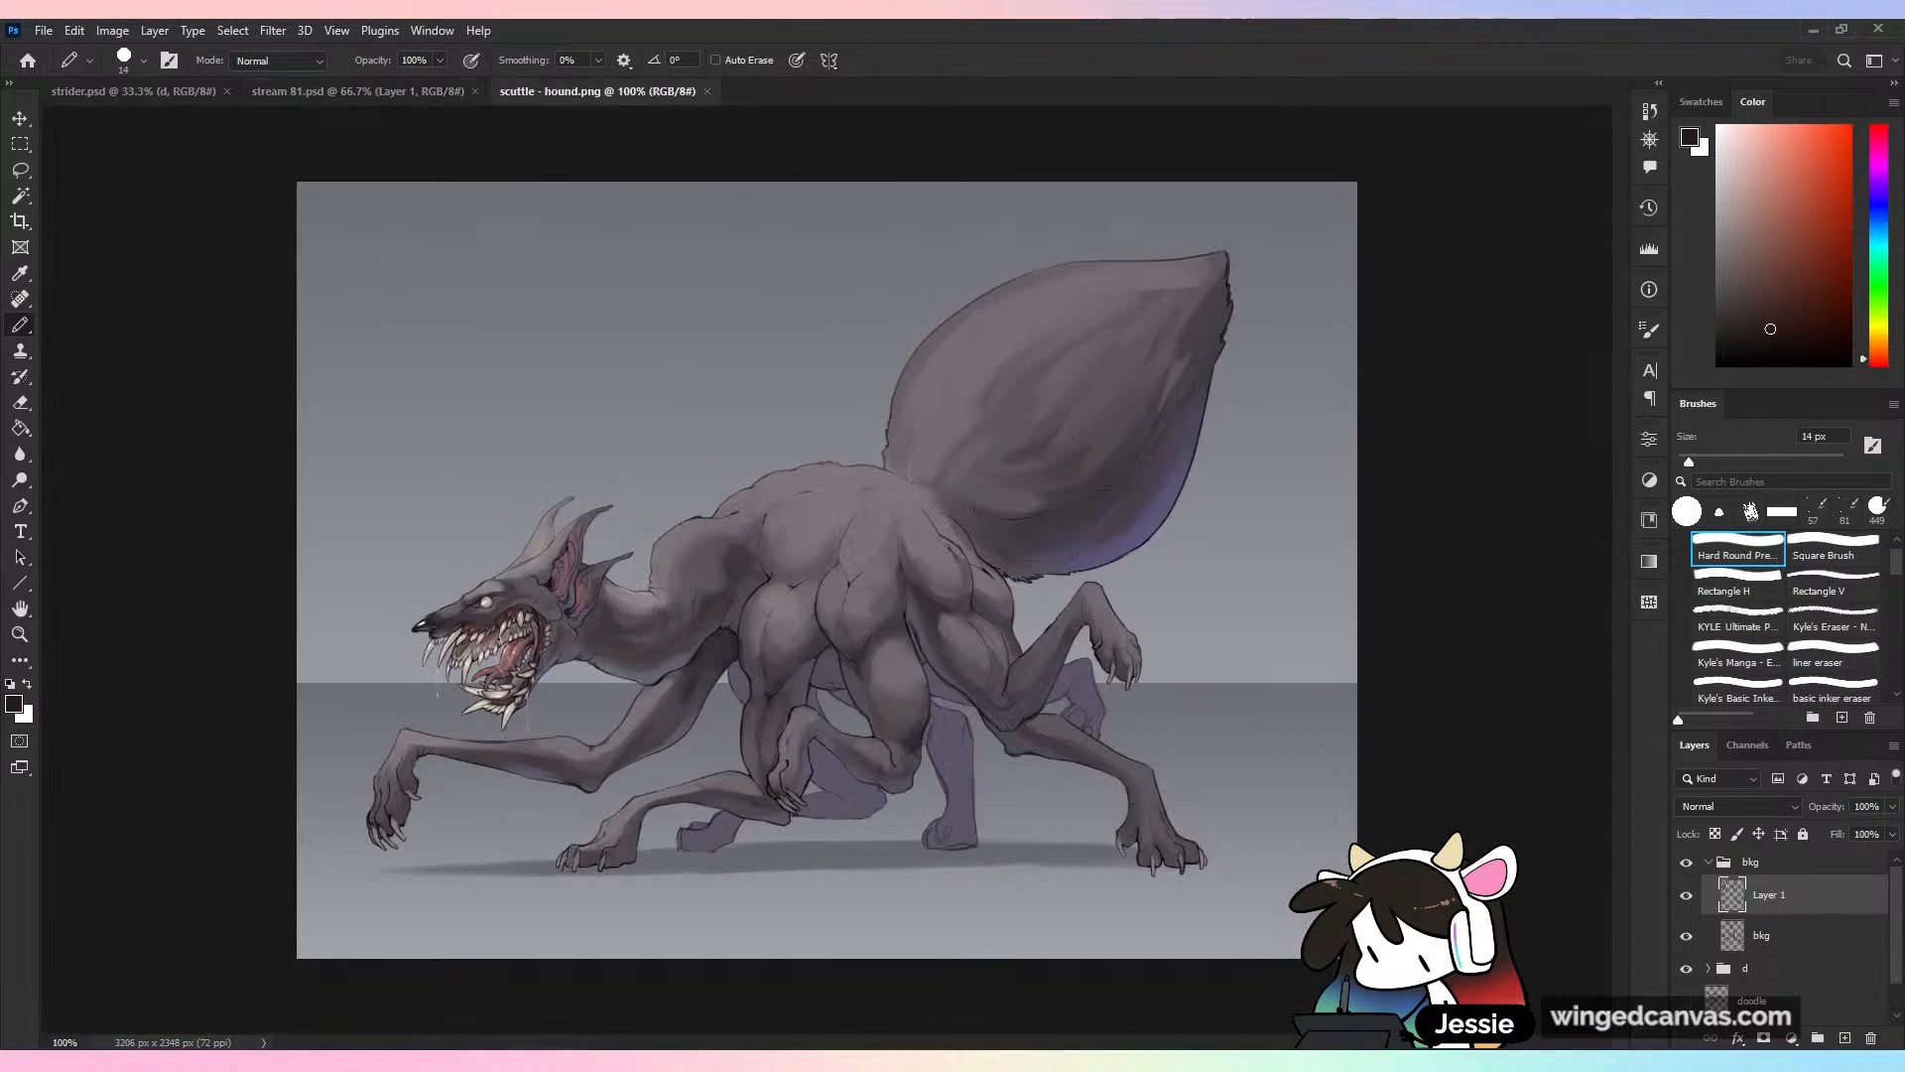
Examine the hound painting up close, from its open toothy jaws to its muscular body, limbs and tail
left_click_drag(784, 611, 883, 610)
left_click_drag(496, 636, 1226, 535)
left_click_drag(715, 536, 760, 536)
mouse_move(789, 669)
left_mouse_down()
mouse_move(754, 669)
mouse_move(814, 670)
left_mouse_up()
left_click_drag(1096, 730, 863, 671)
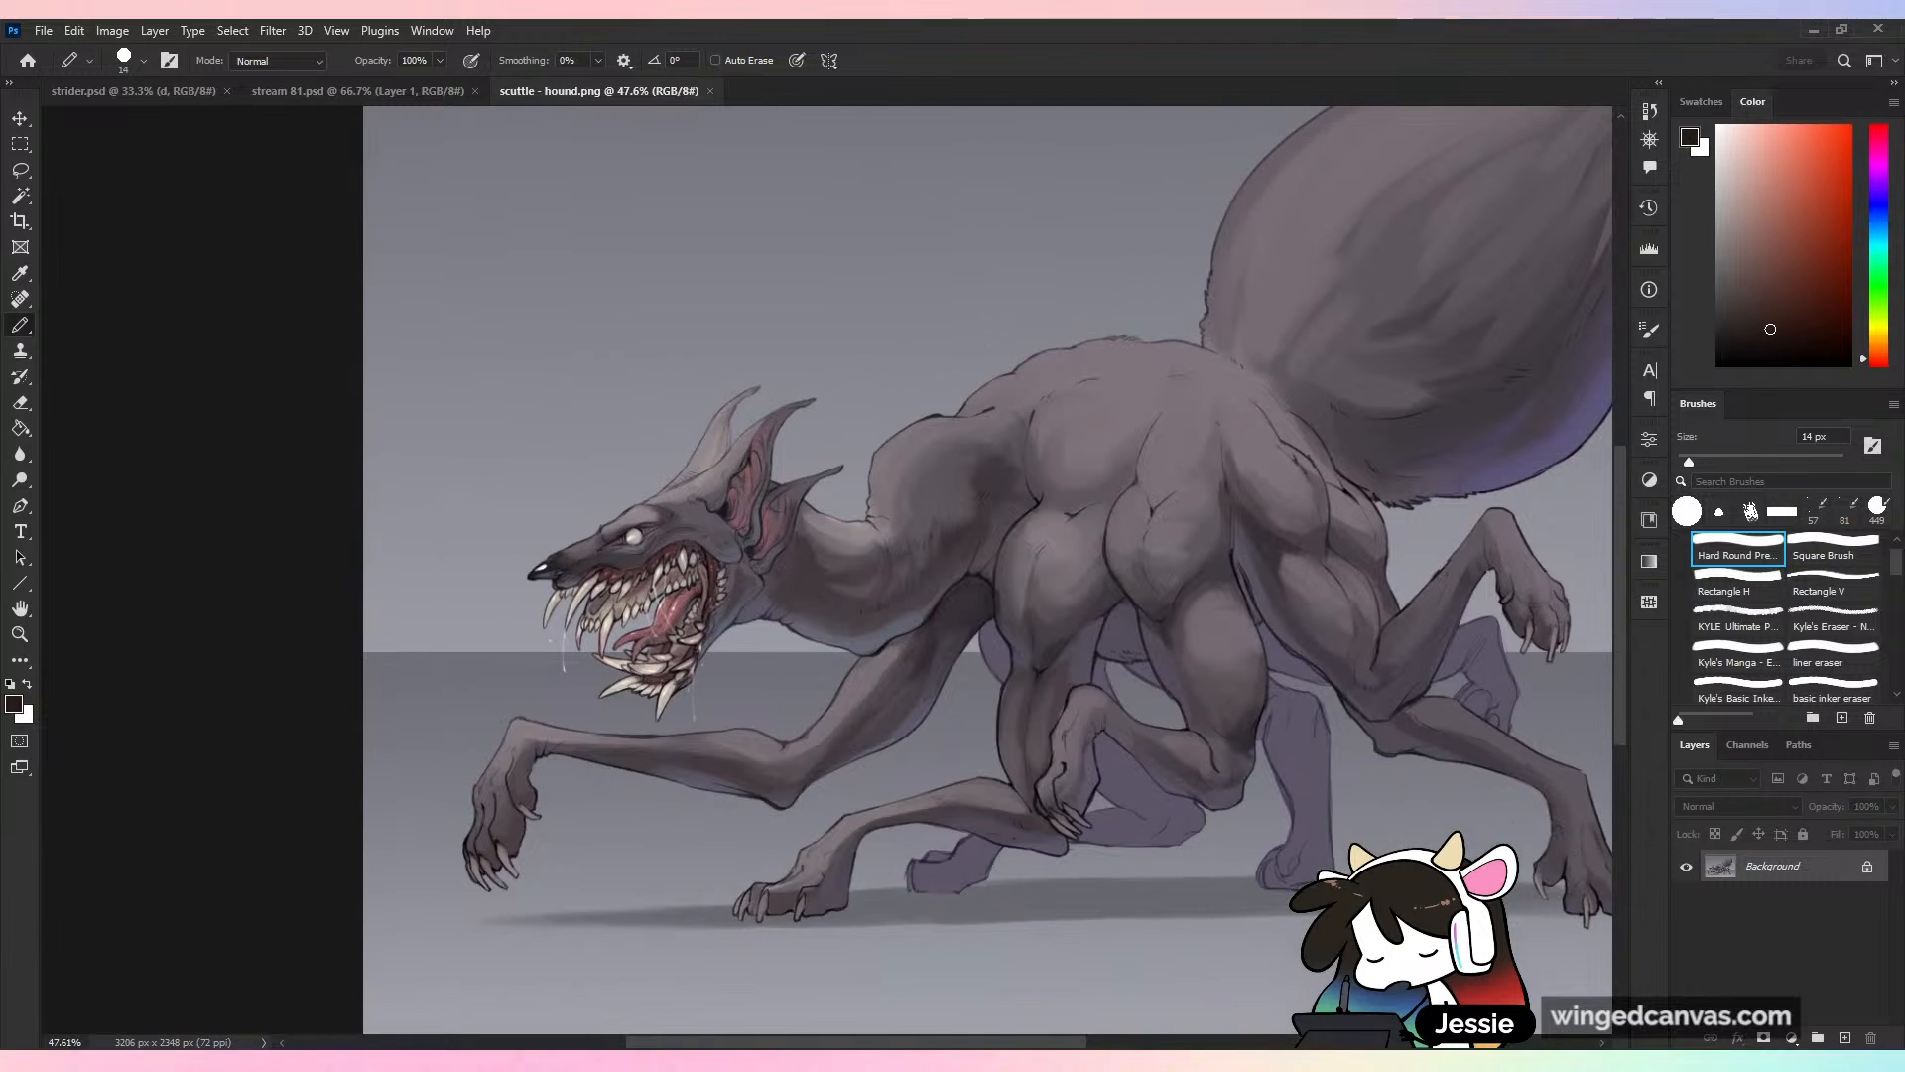
left_click_drag(654, 617, 754, 617)
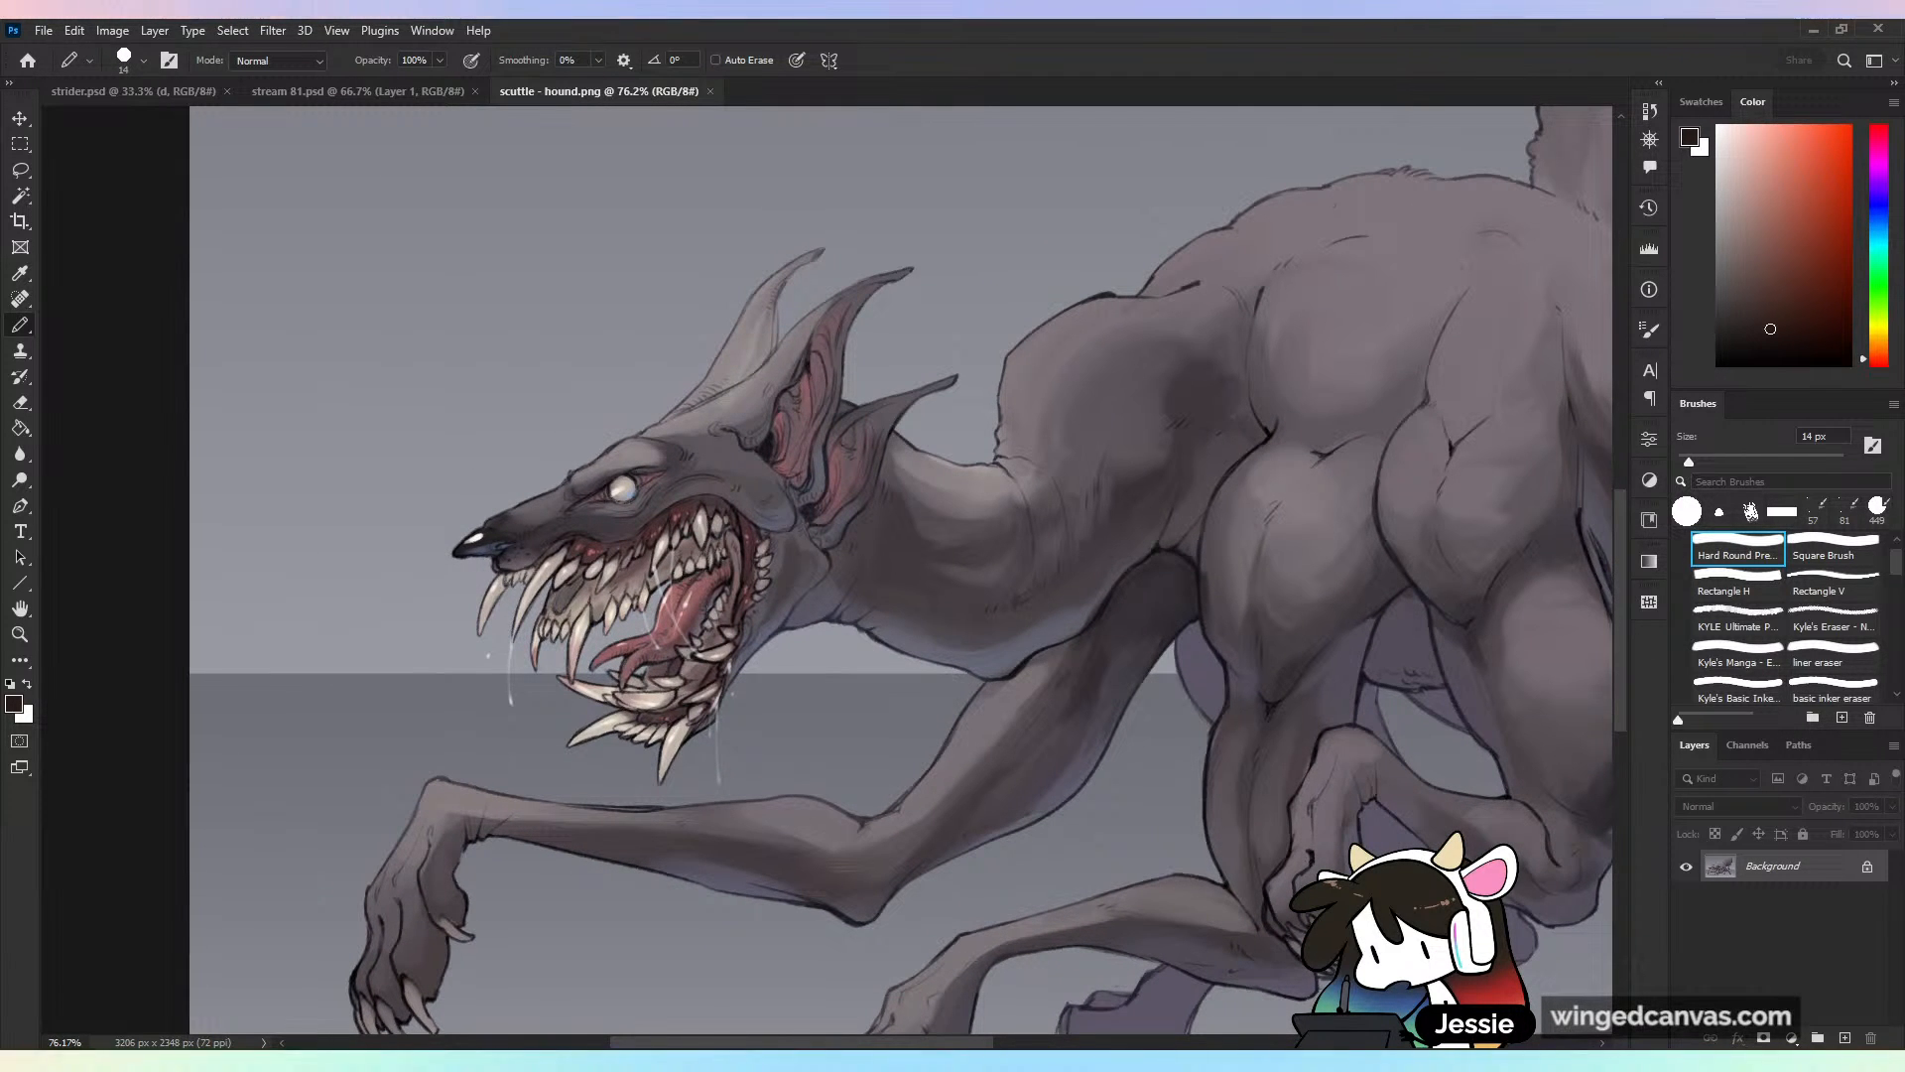
left_click_drag(656, 661, 546, 661)
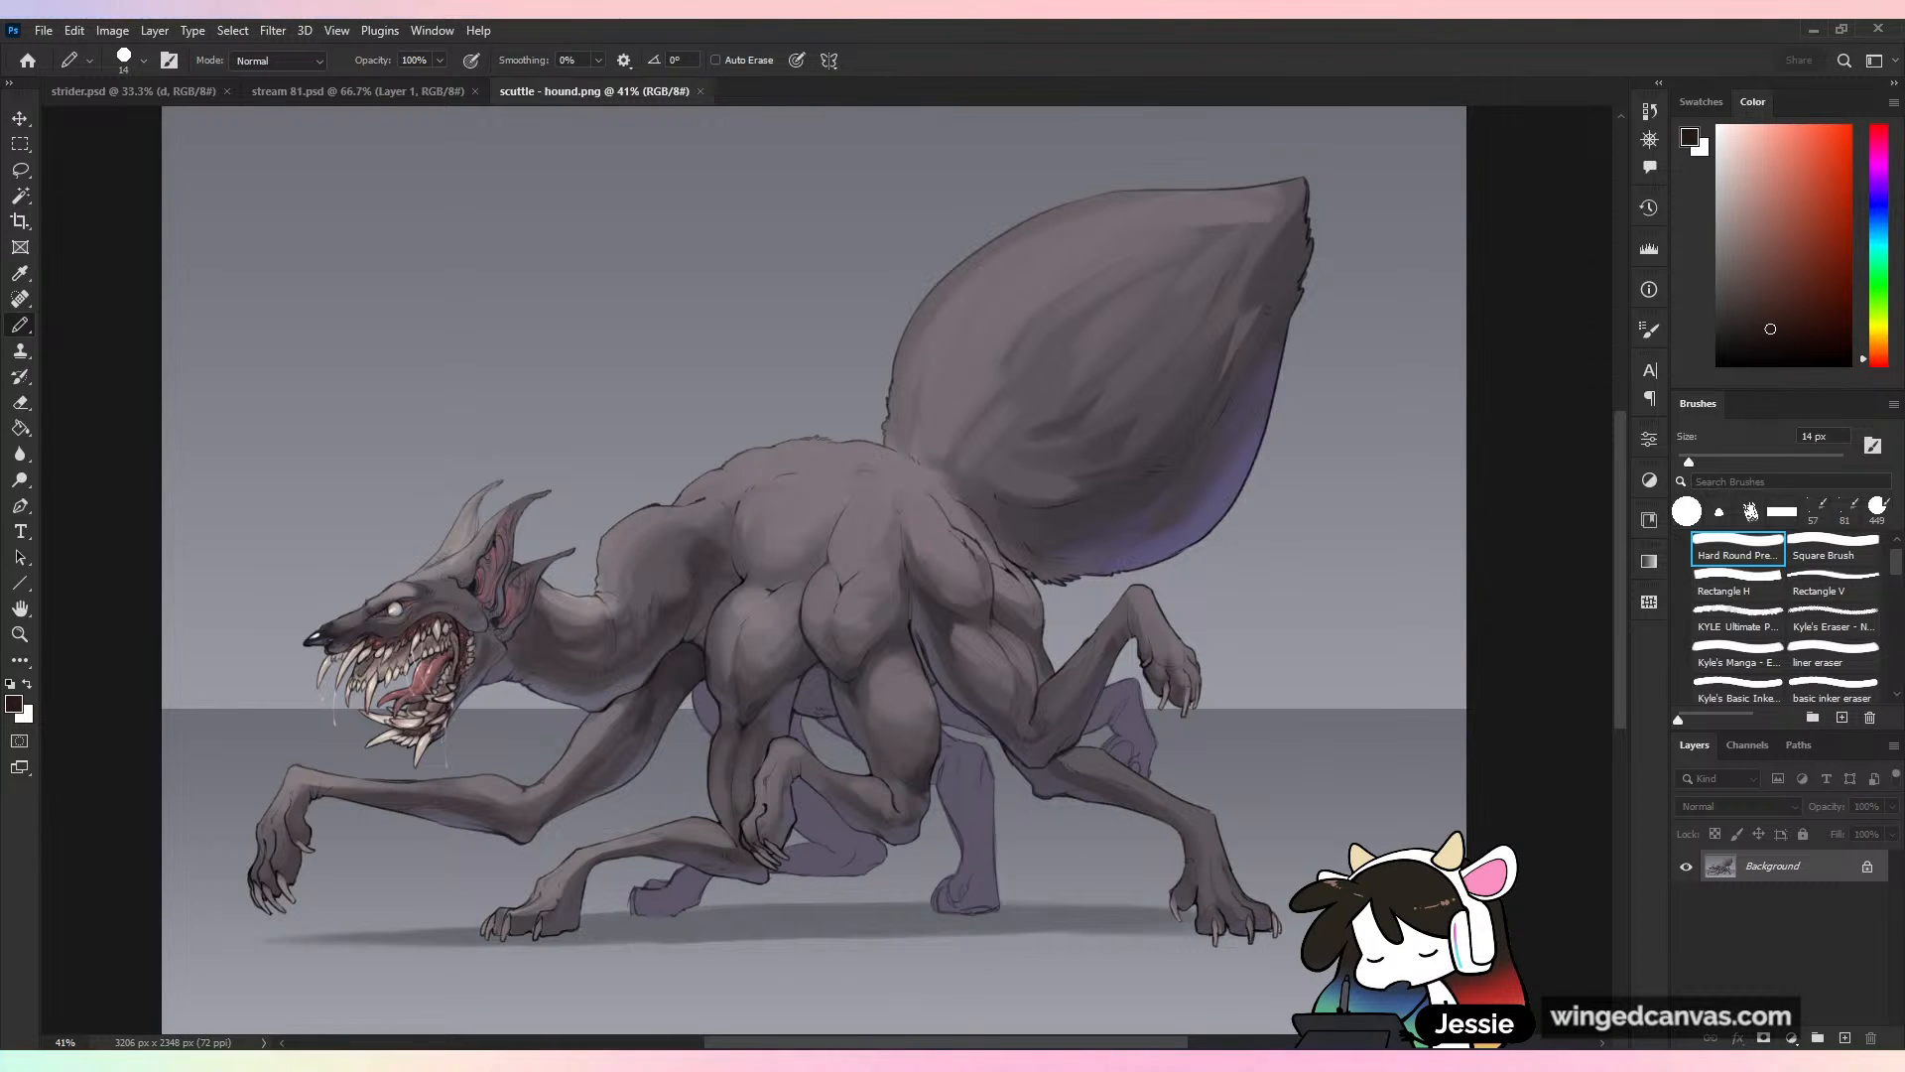
scroll(827, 569, "up", 3)
scroll(827, 569, "down", 7)
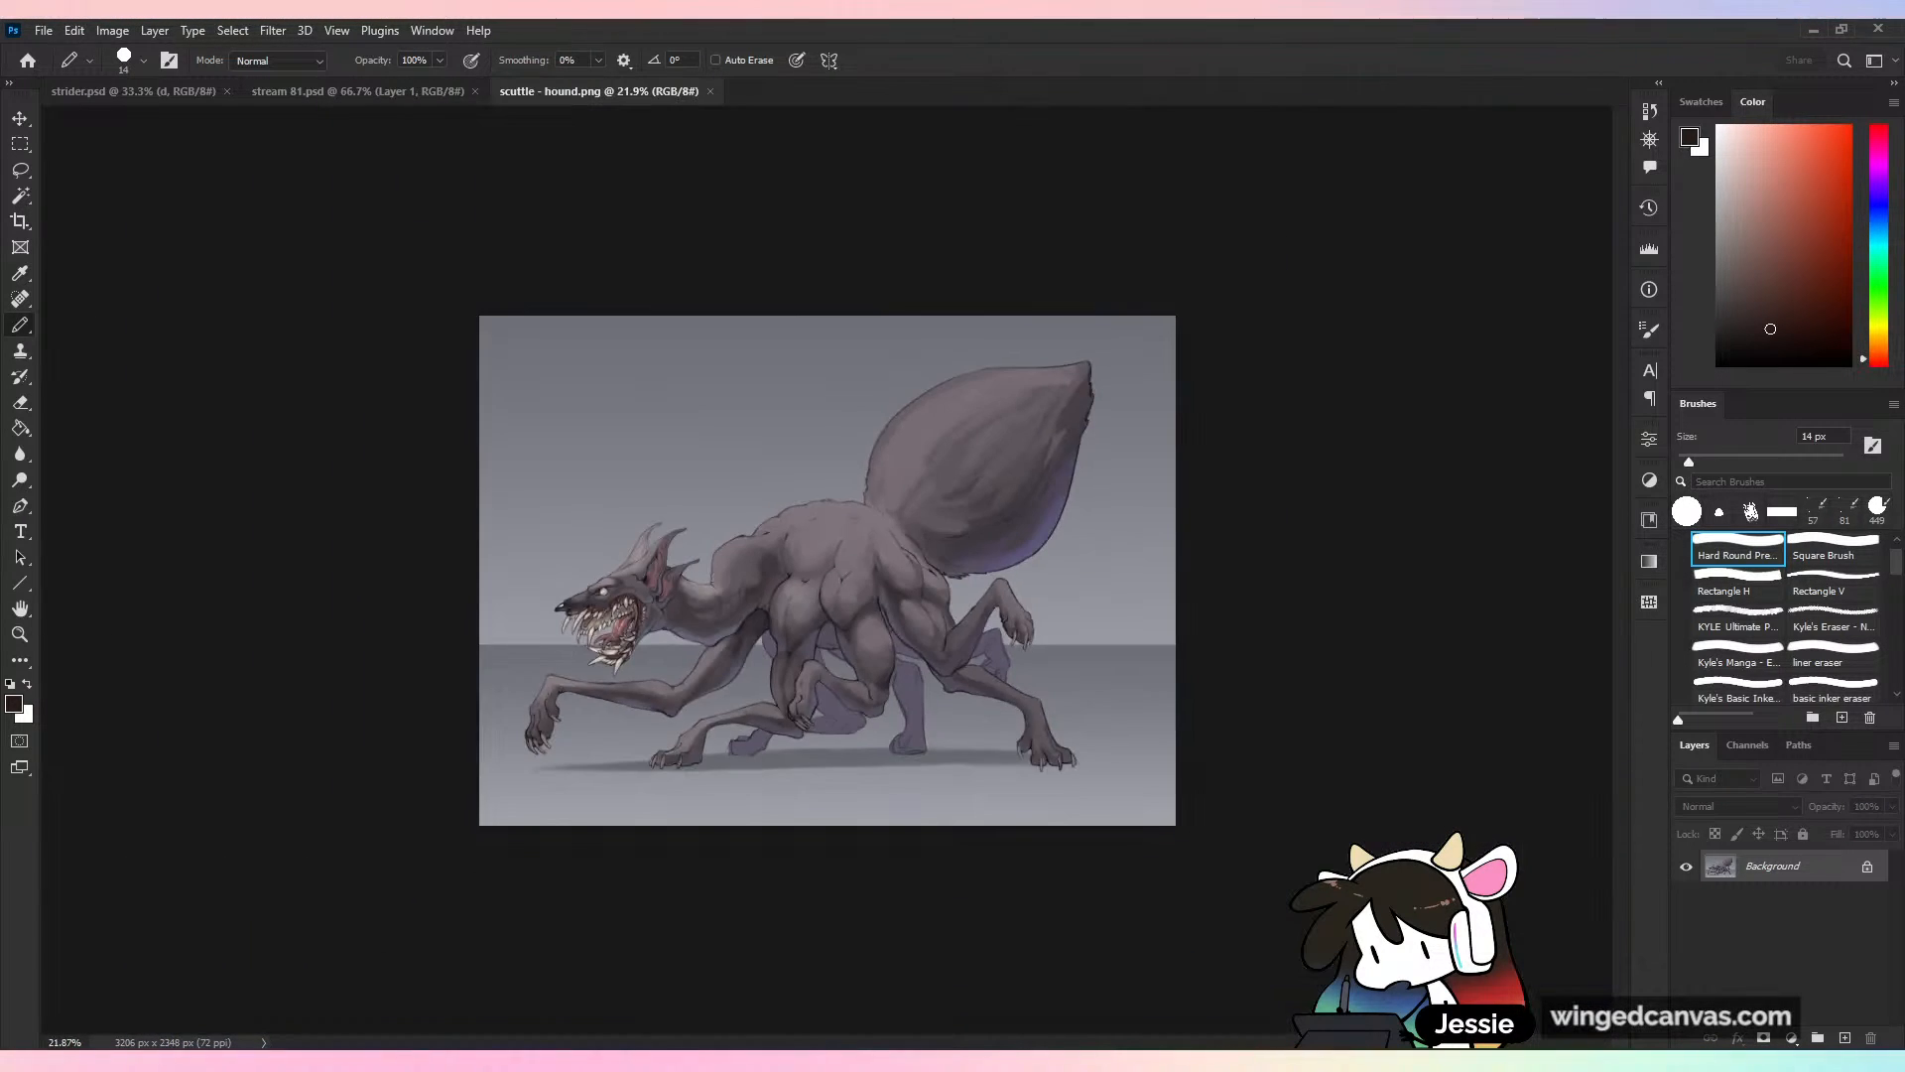
Examine the hound's head and full pose once more and close the scuttle - hound.png image
scroll(827, 569, "up", 3)
scroll(827, 570, "up", 1)
scroll(827, 569, "up", 2)
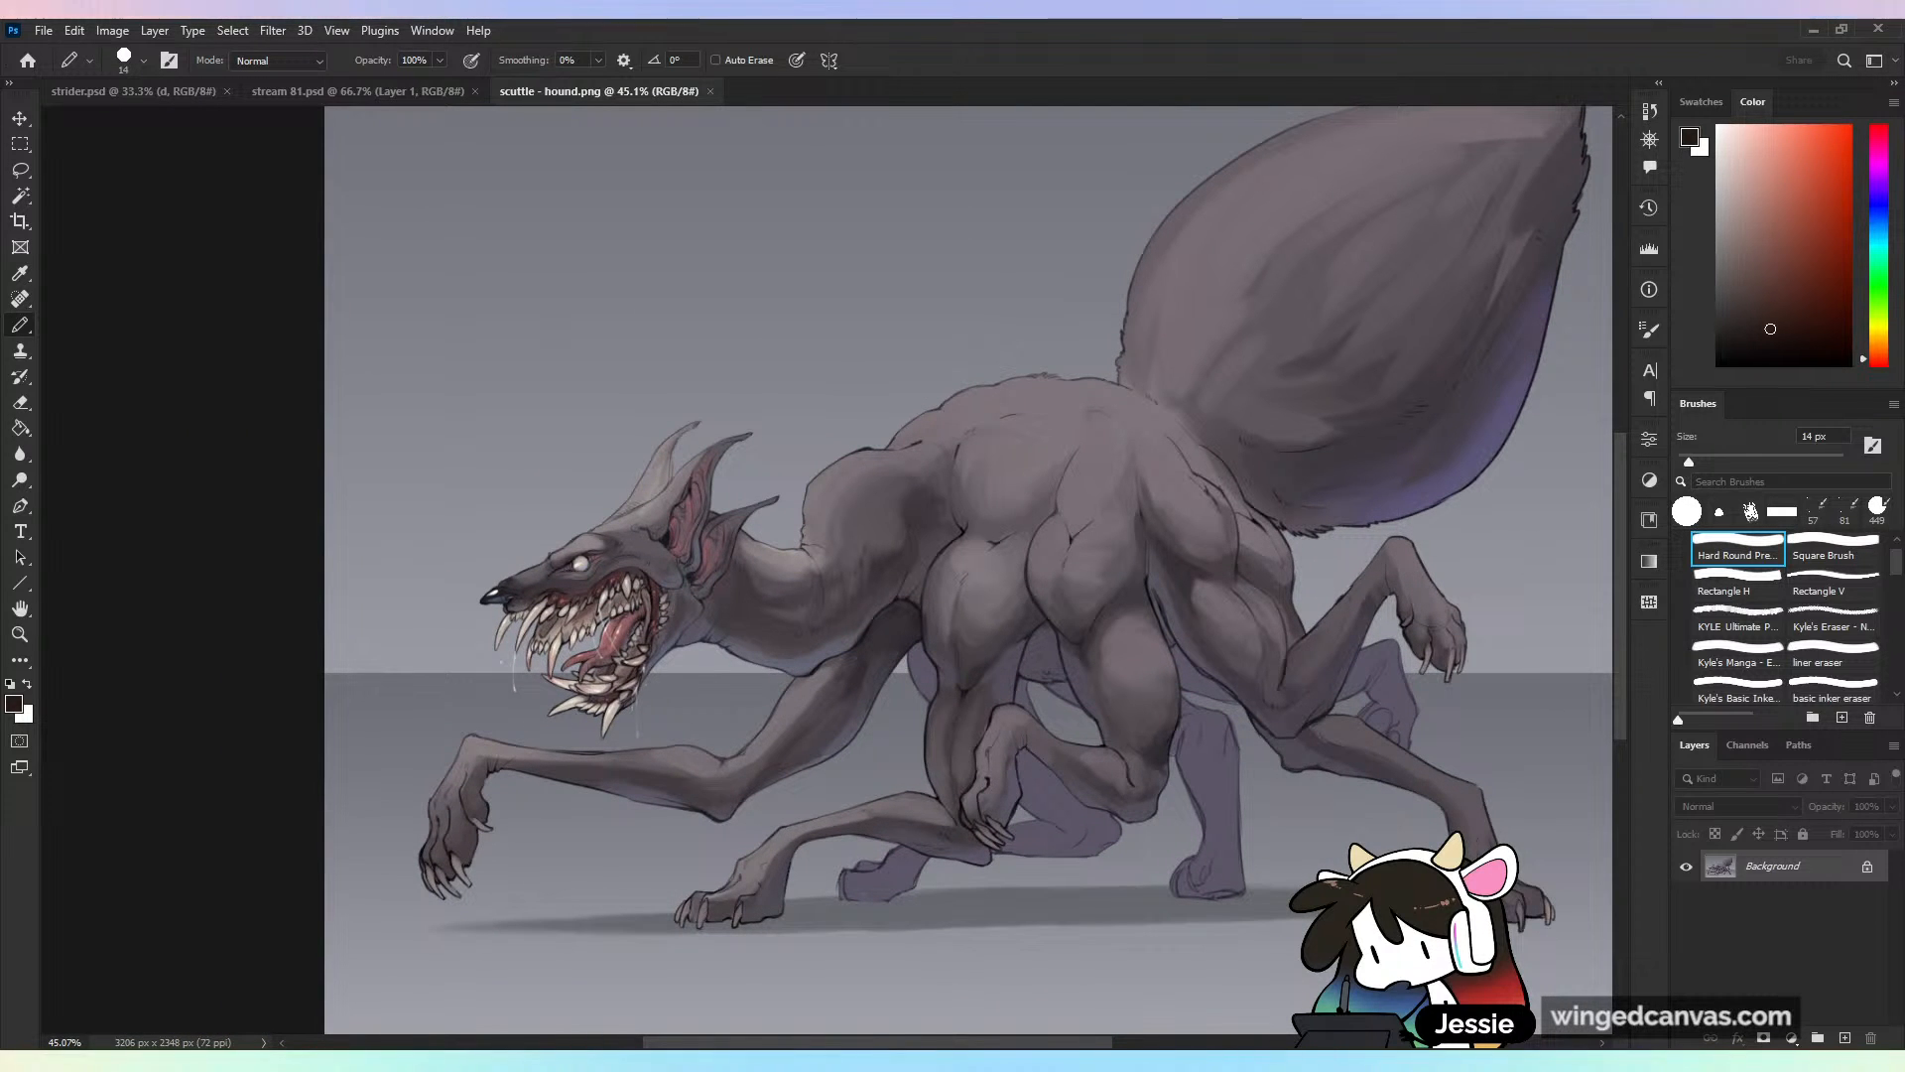
scroll(827, 570, "up", 4)
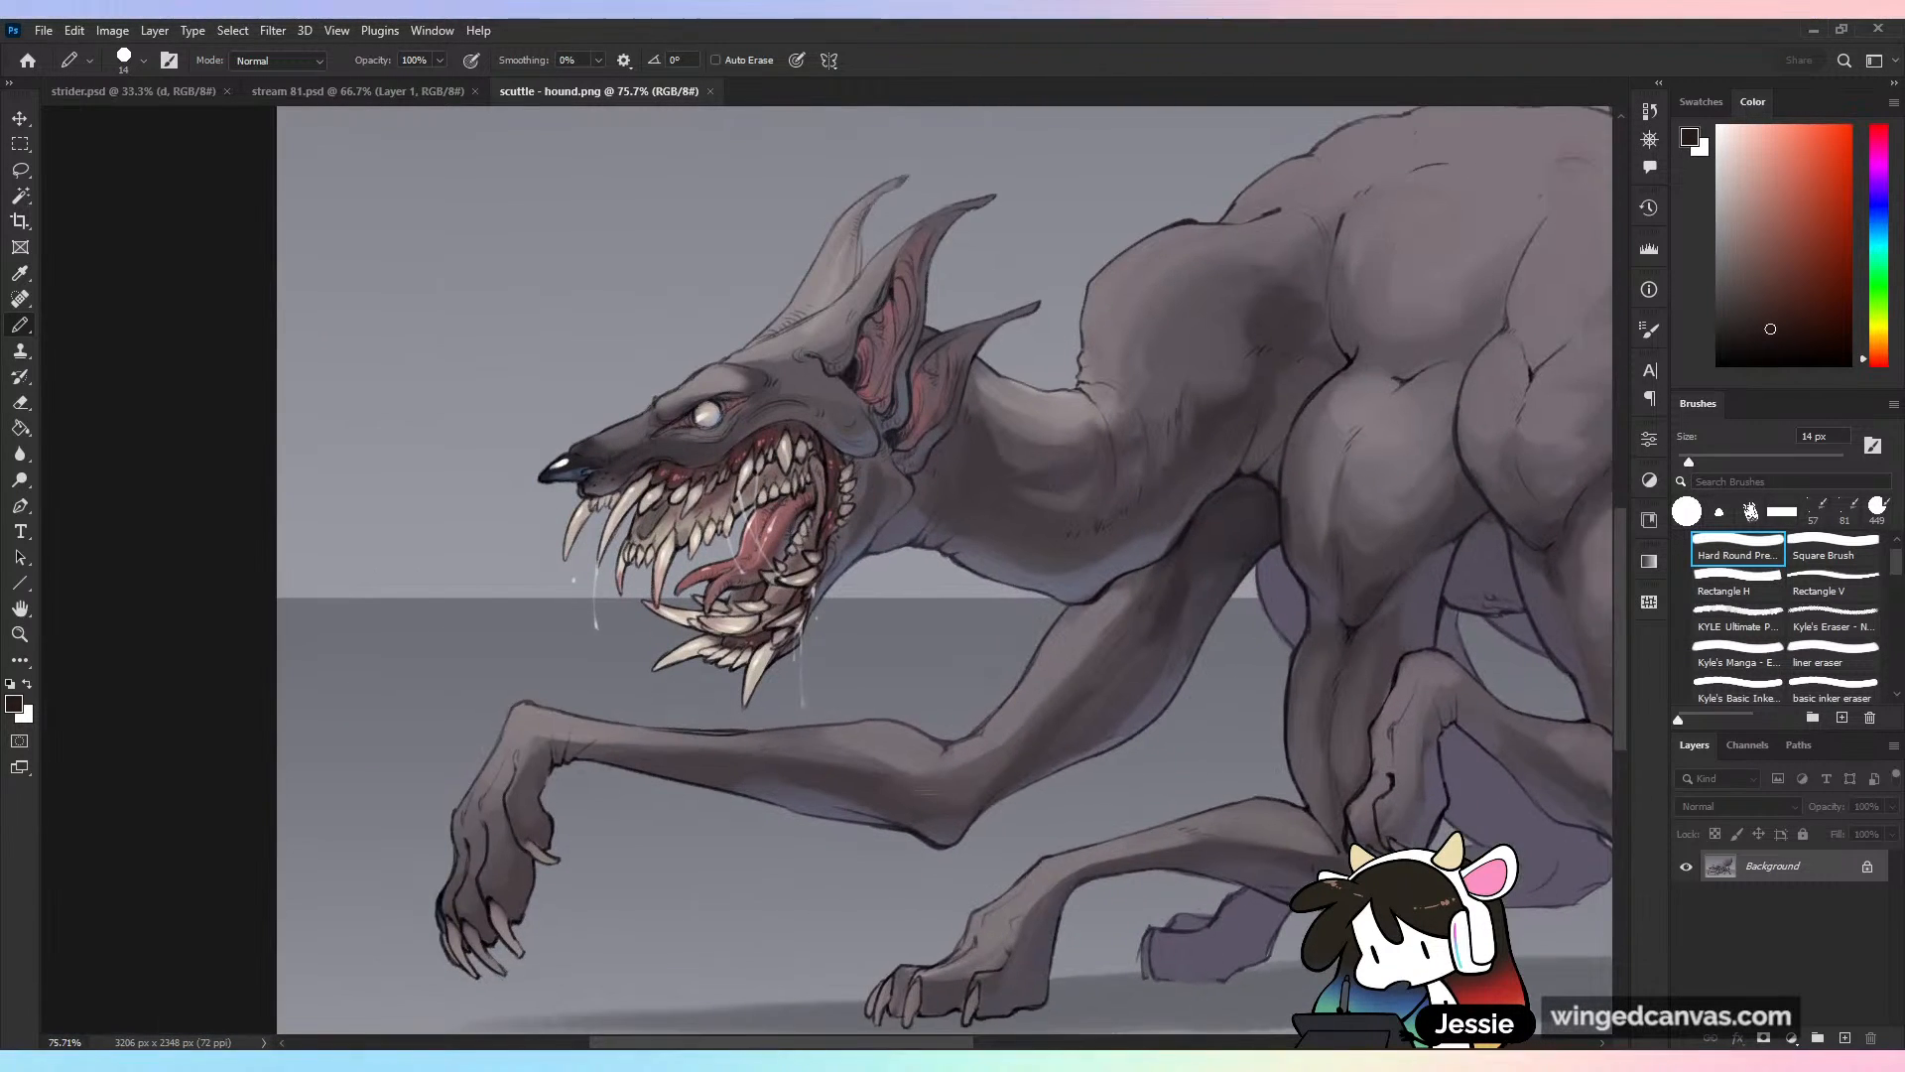
scroll(827, 569, "down", 4)
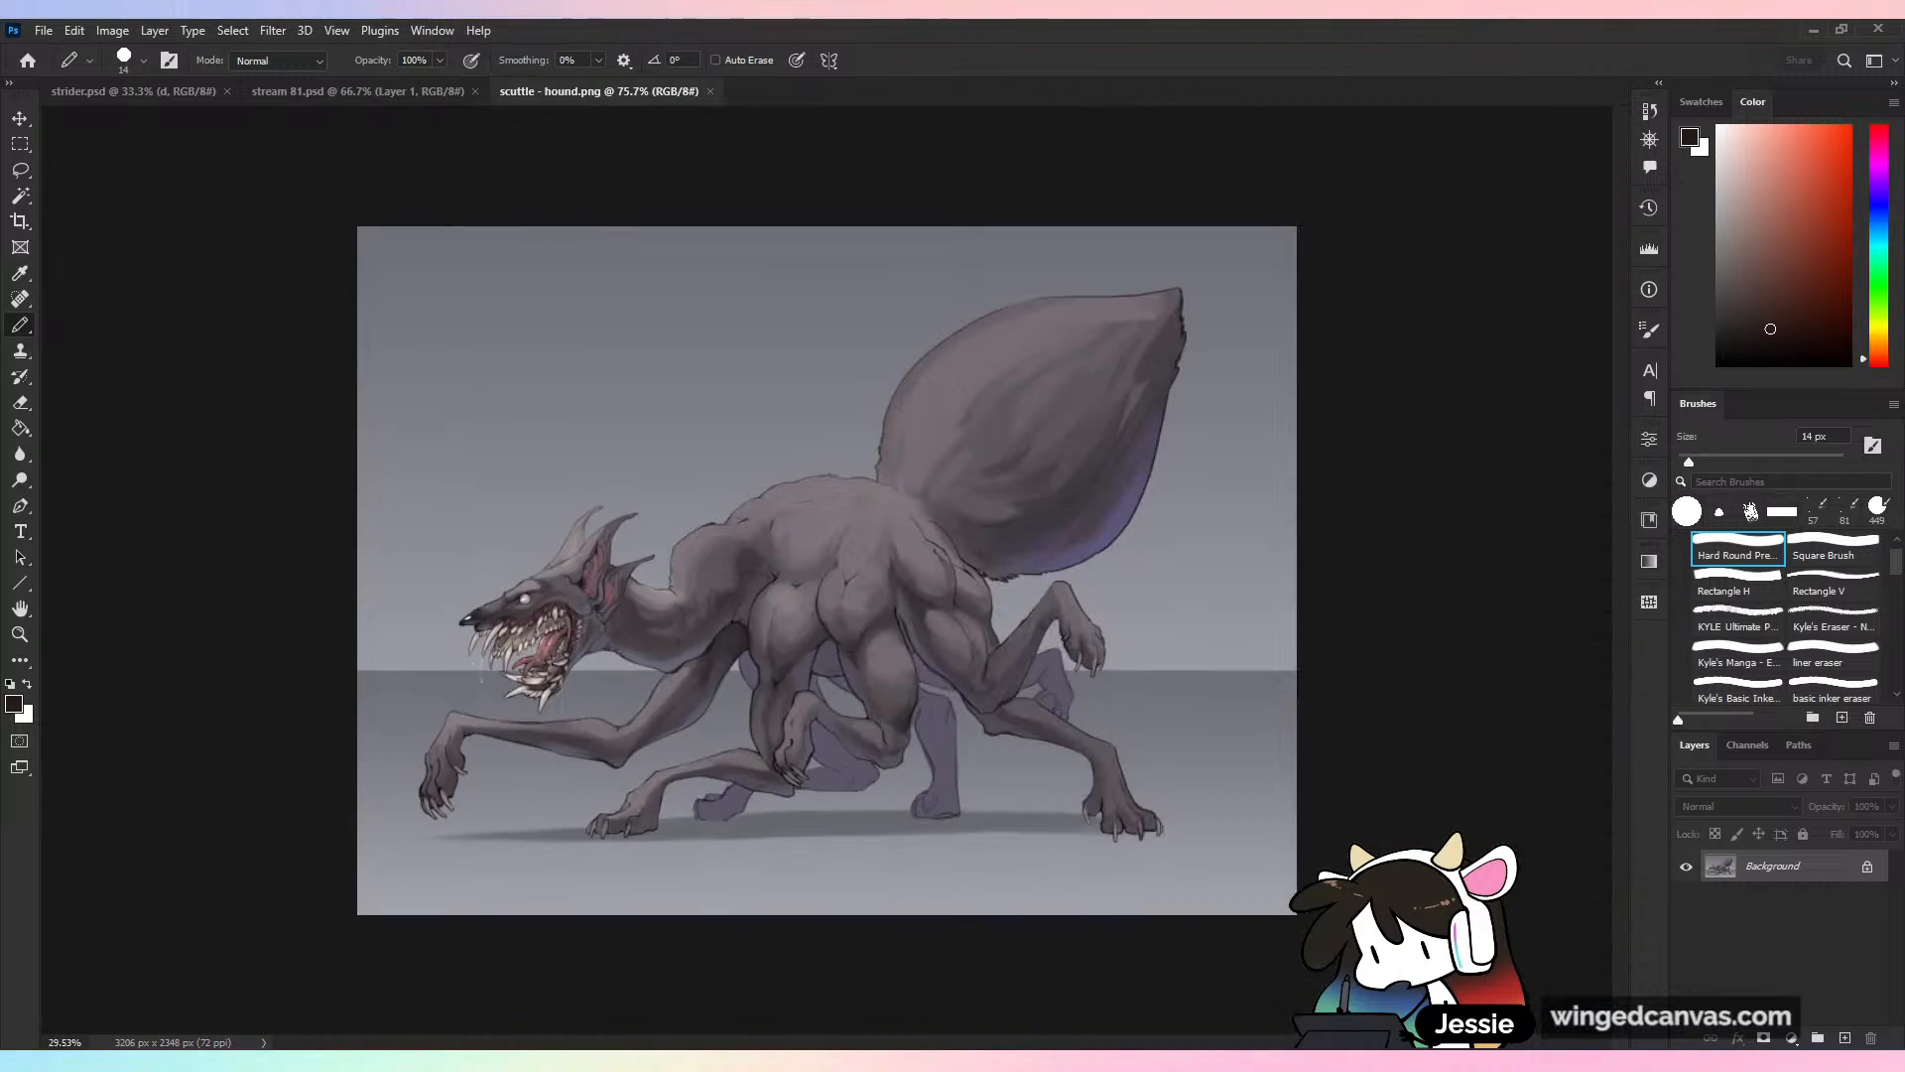
scroll(826, 570, "up", 3)
scroll(826, 570, "down", 2)
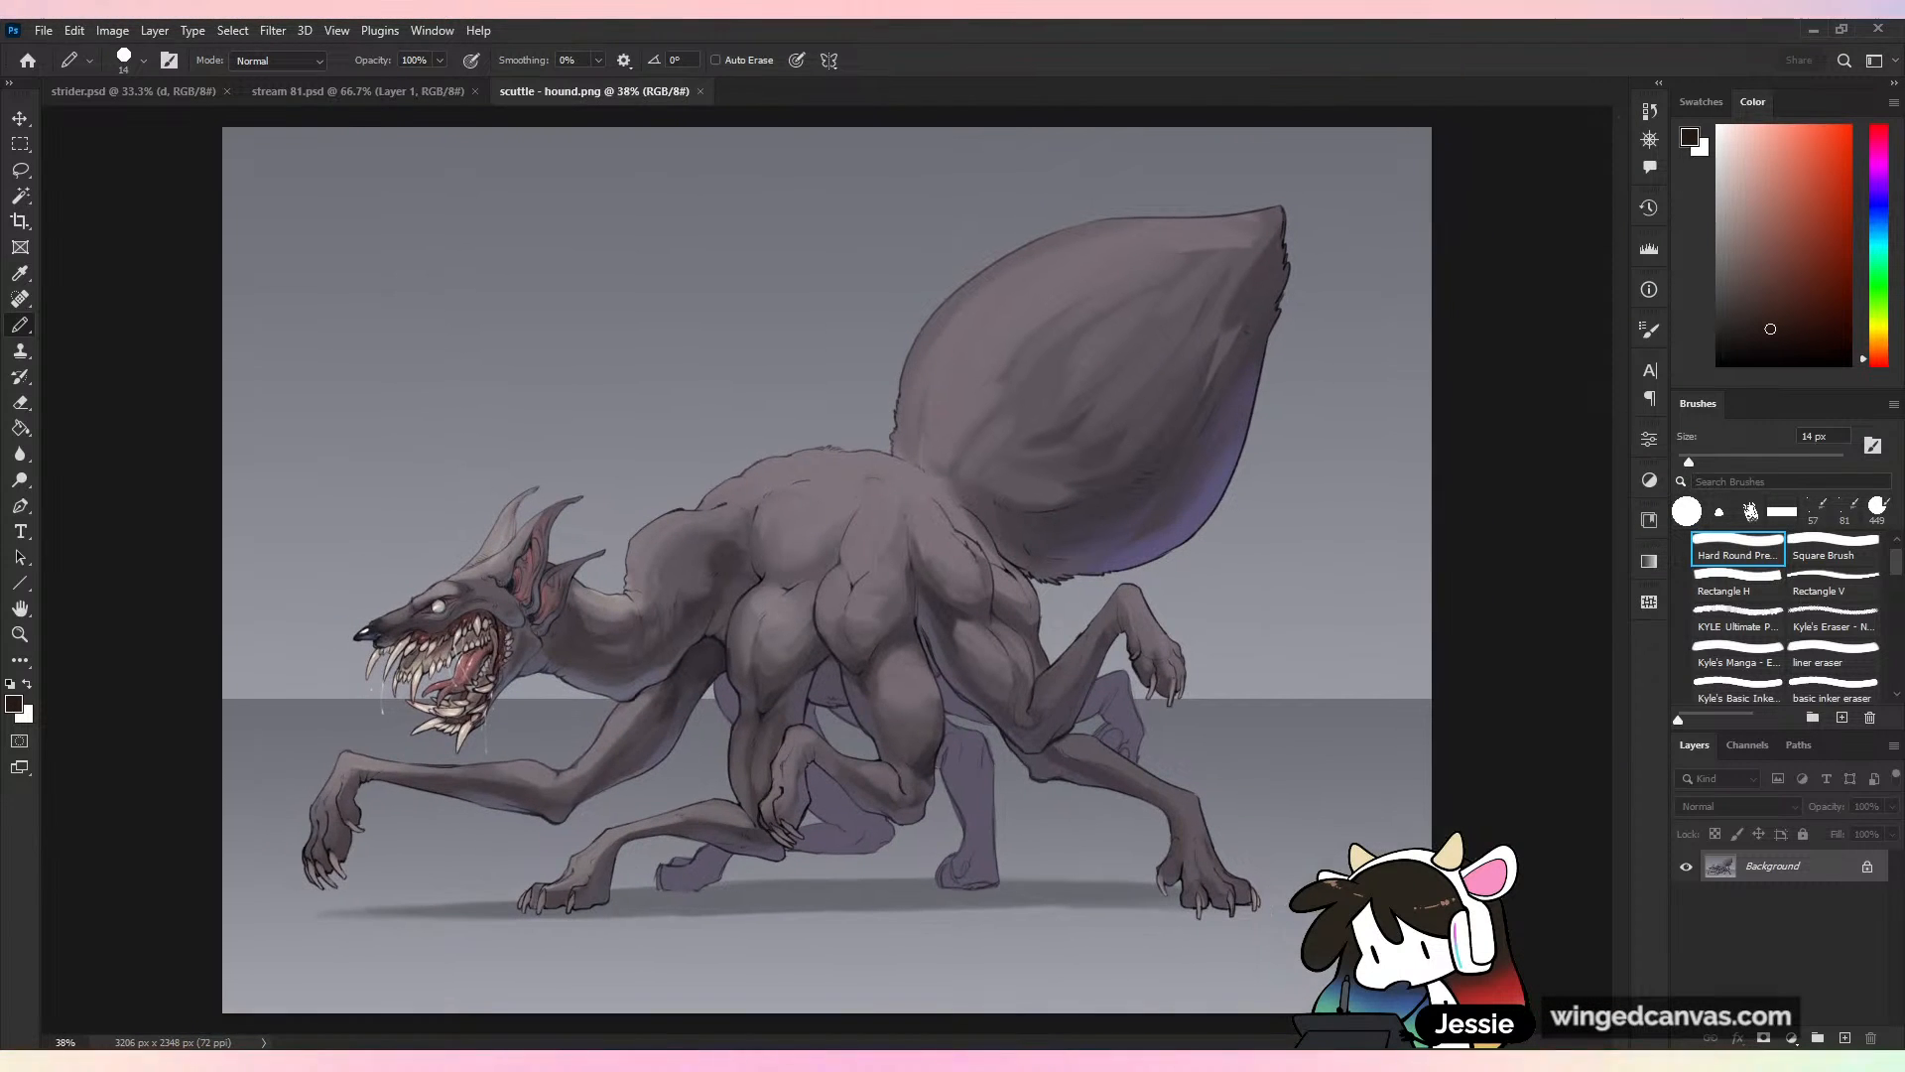
left_click(700, 91)
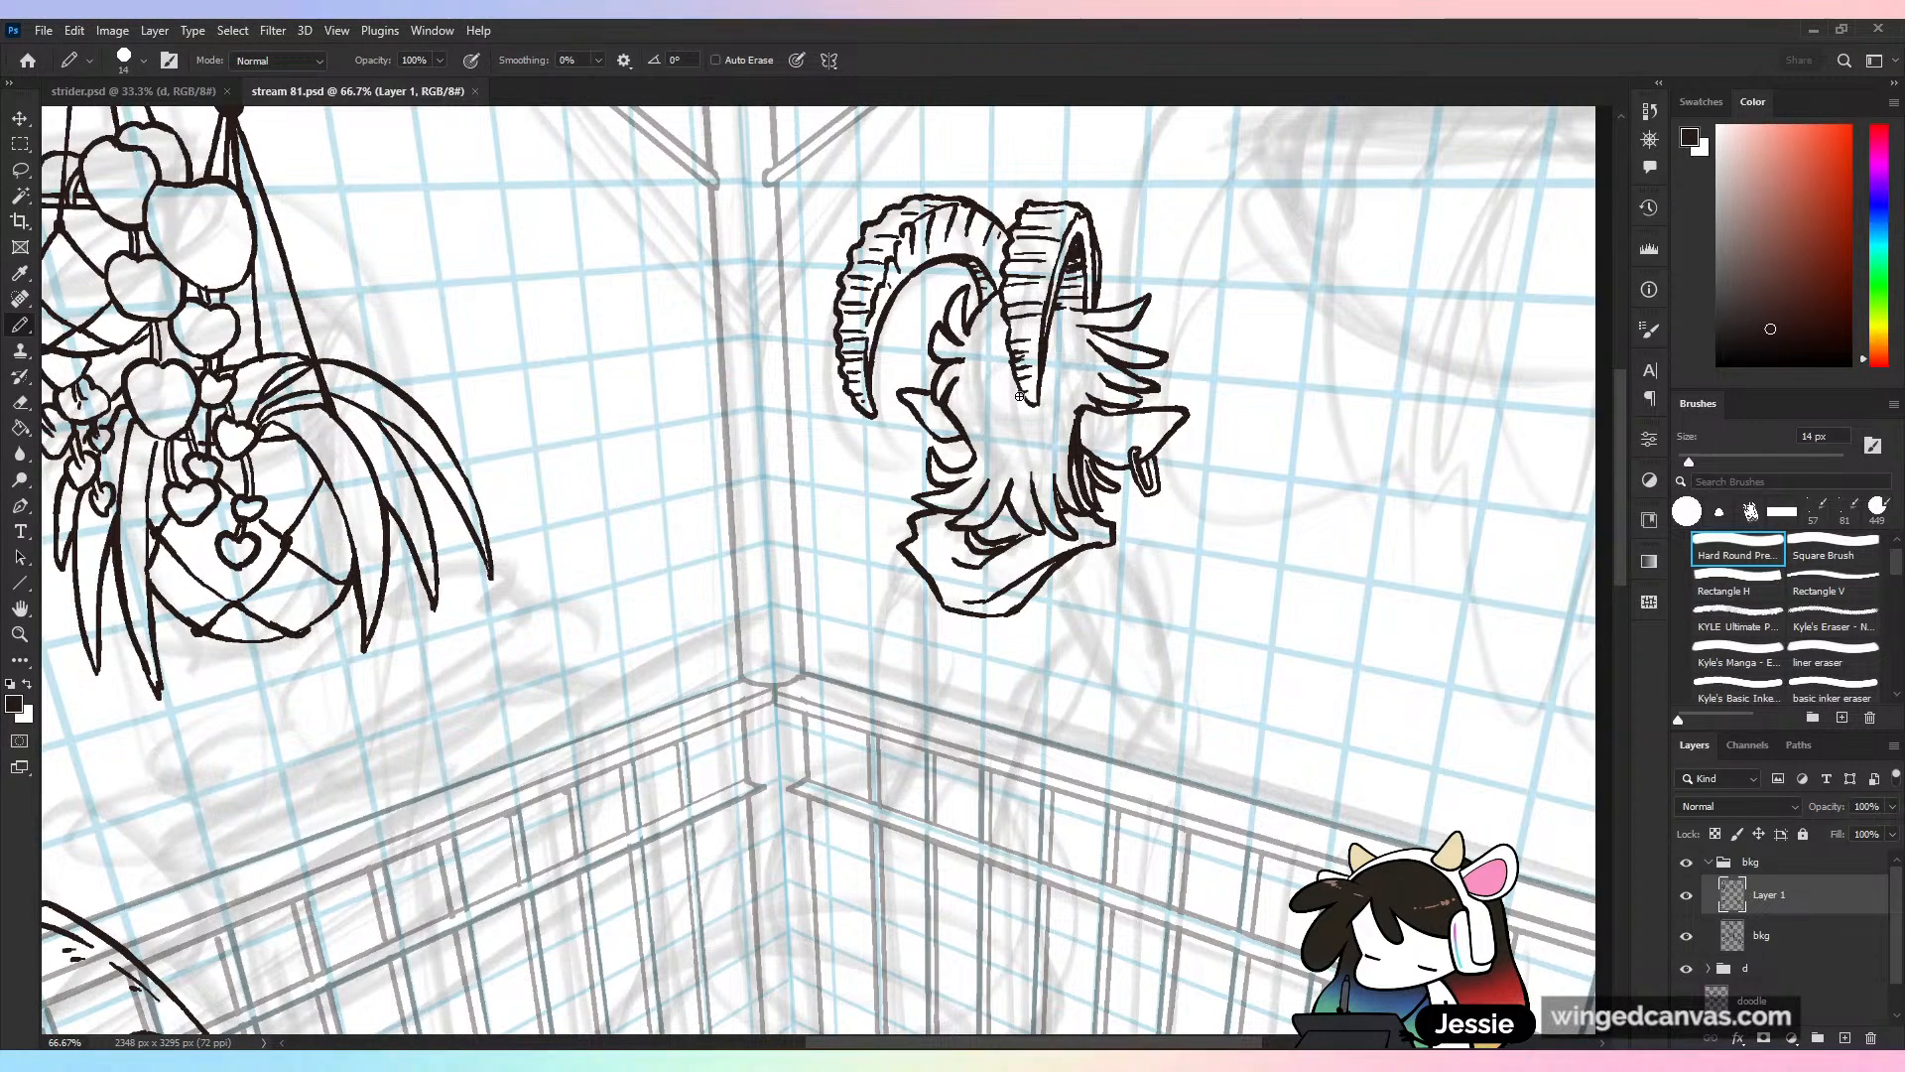
Touch up the hood collar's outline with short ink strokes at its edges and beneath the character's hair tips
scroll(1020, 396, "down", 3)
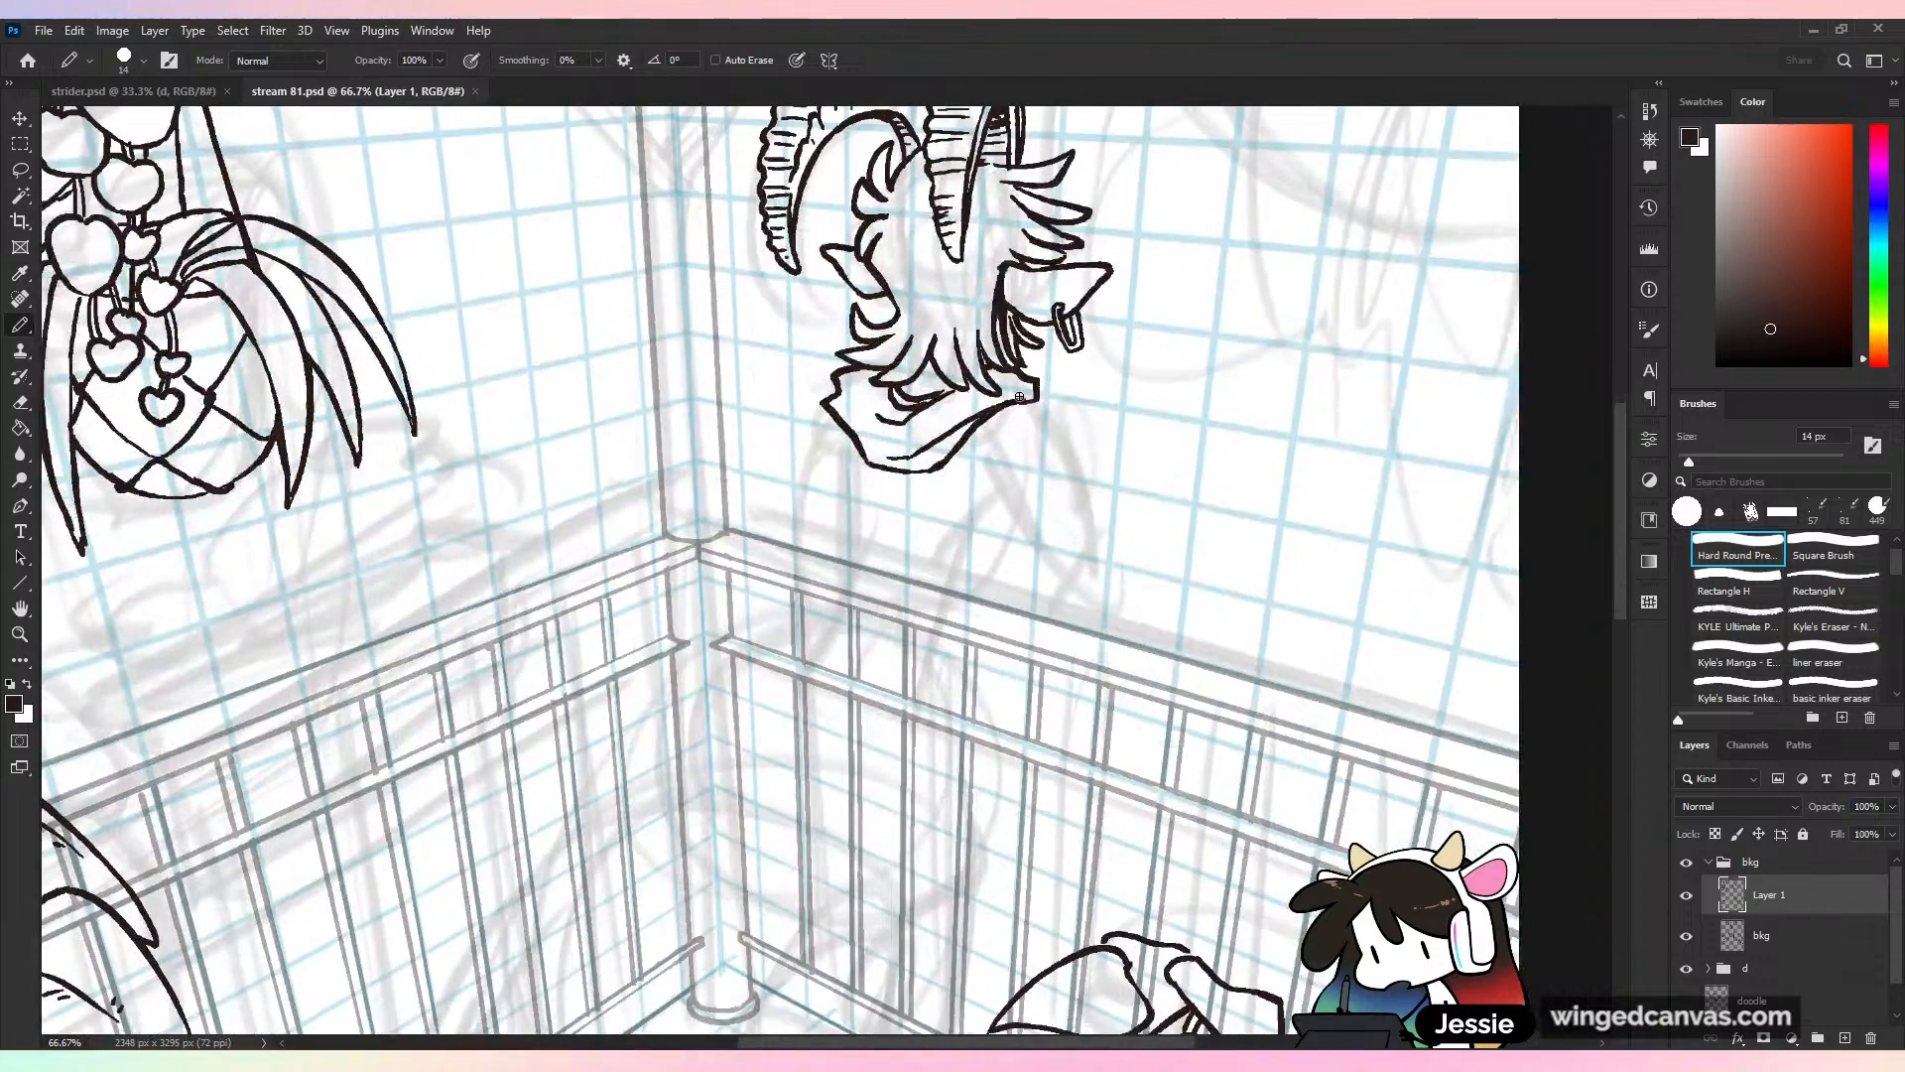
scroll(1019, 396, "up", 4)
left_click_drag(896, 409, 882, 461)
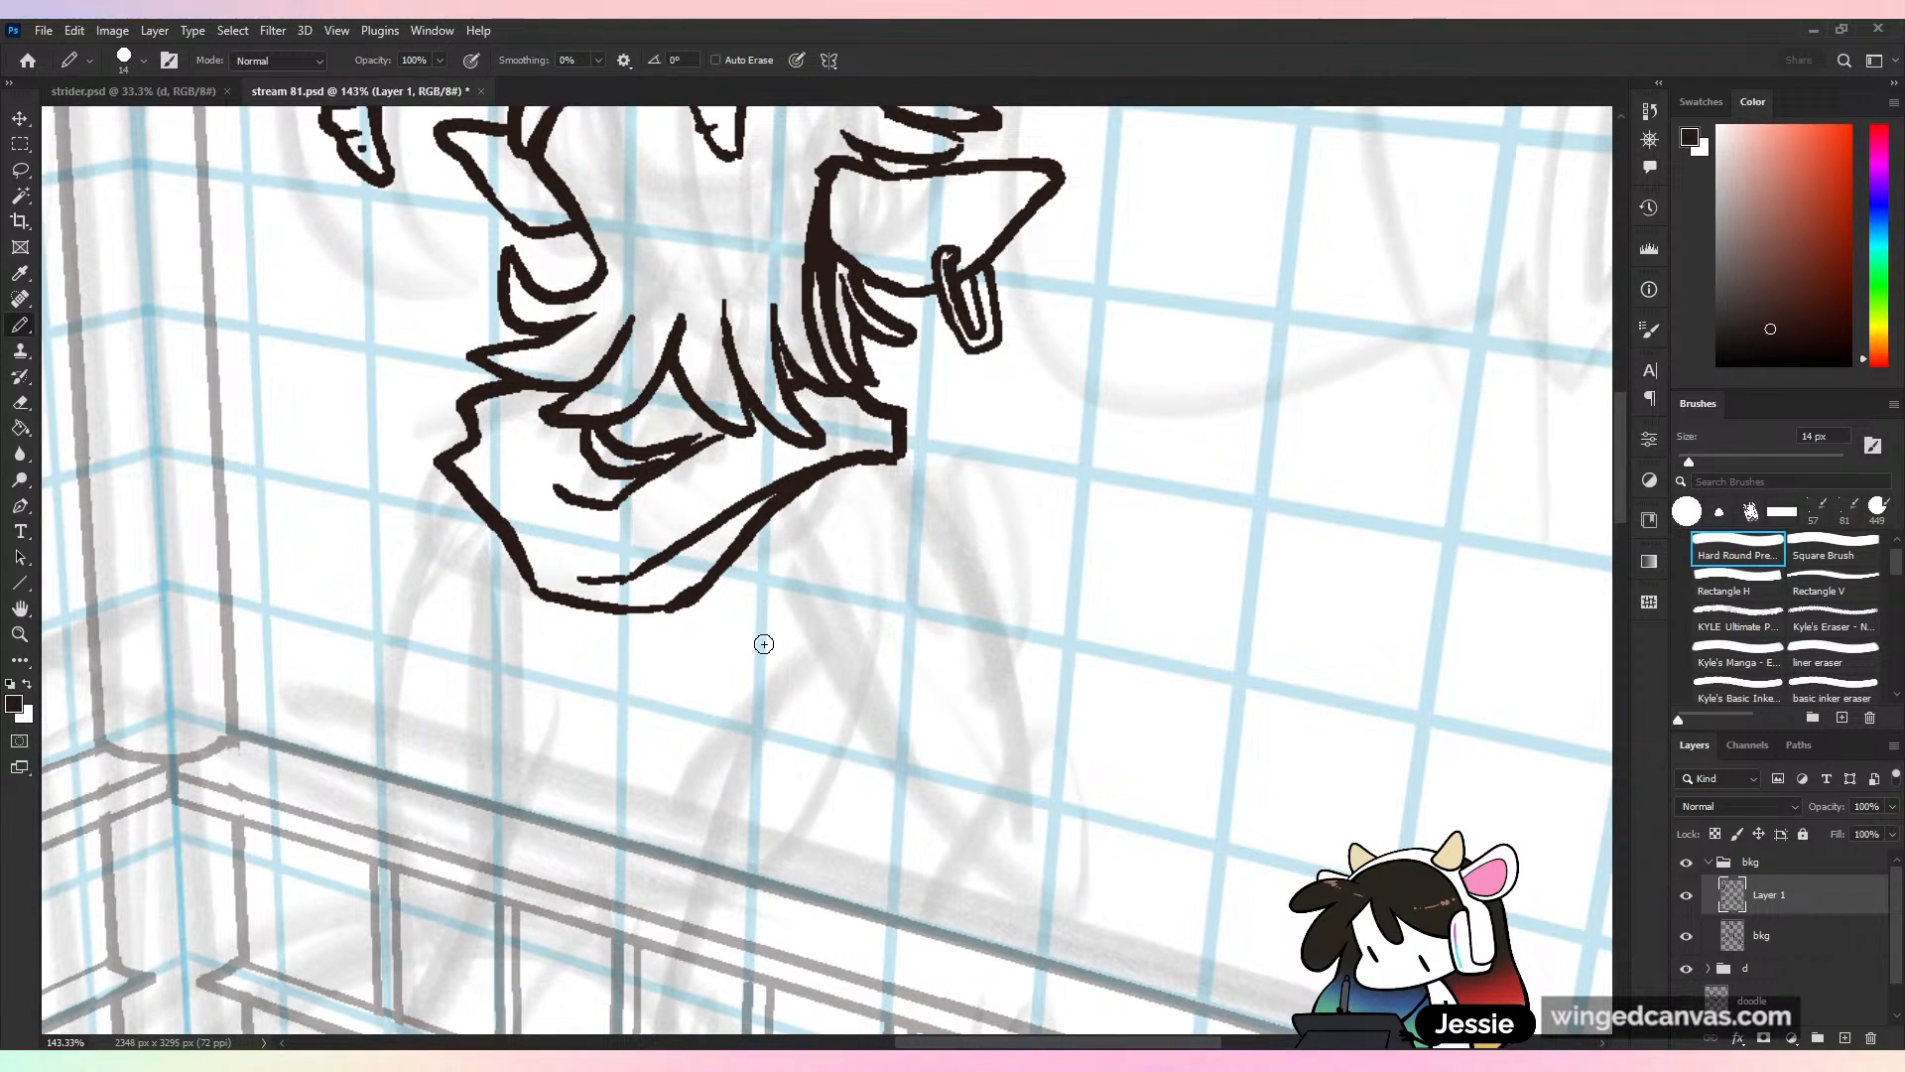
left_click_drag(695, 439, 739, 429)
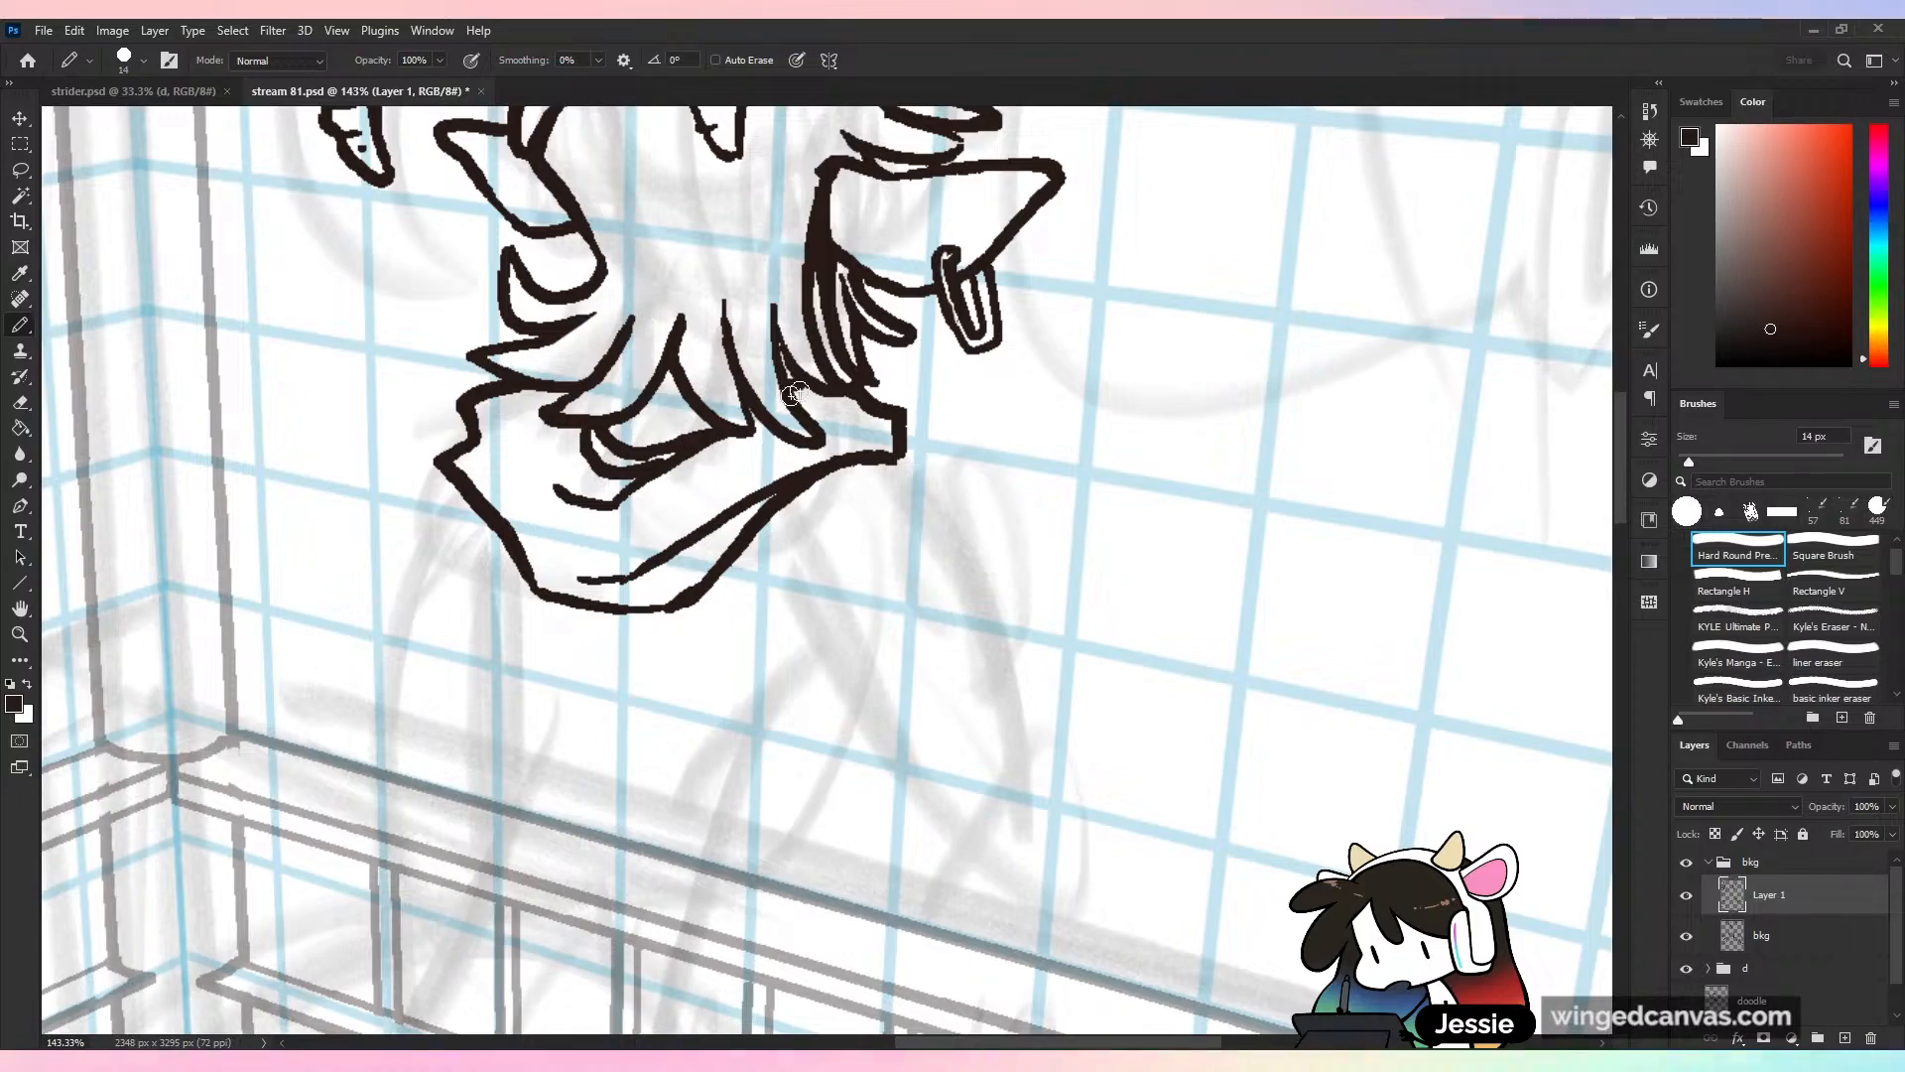
scroll(1087, 491, "down", 5)
scroll(1062, 581, "up", 3)
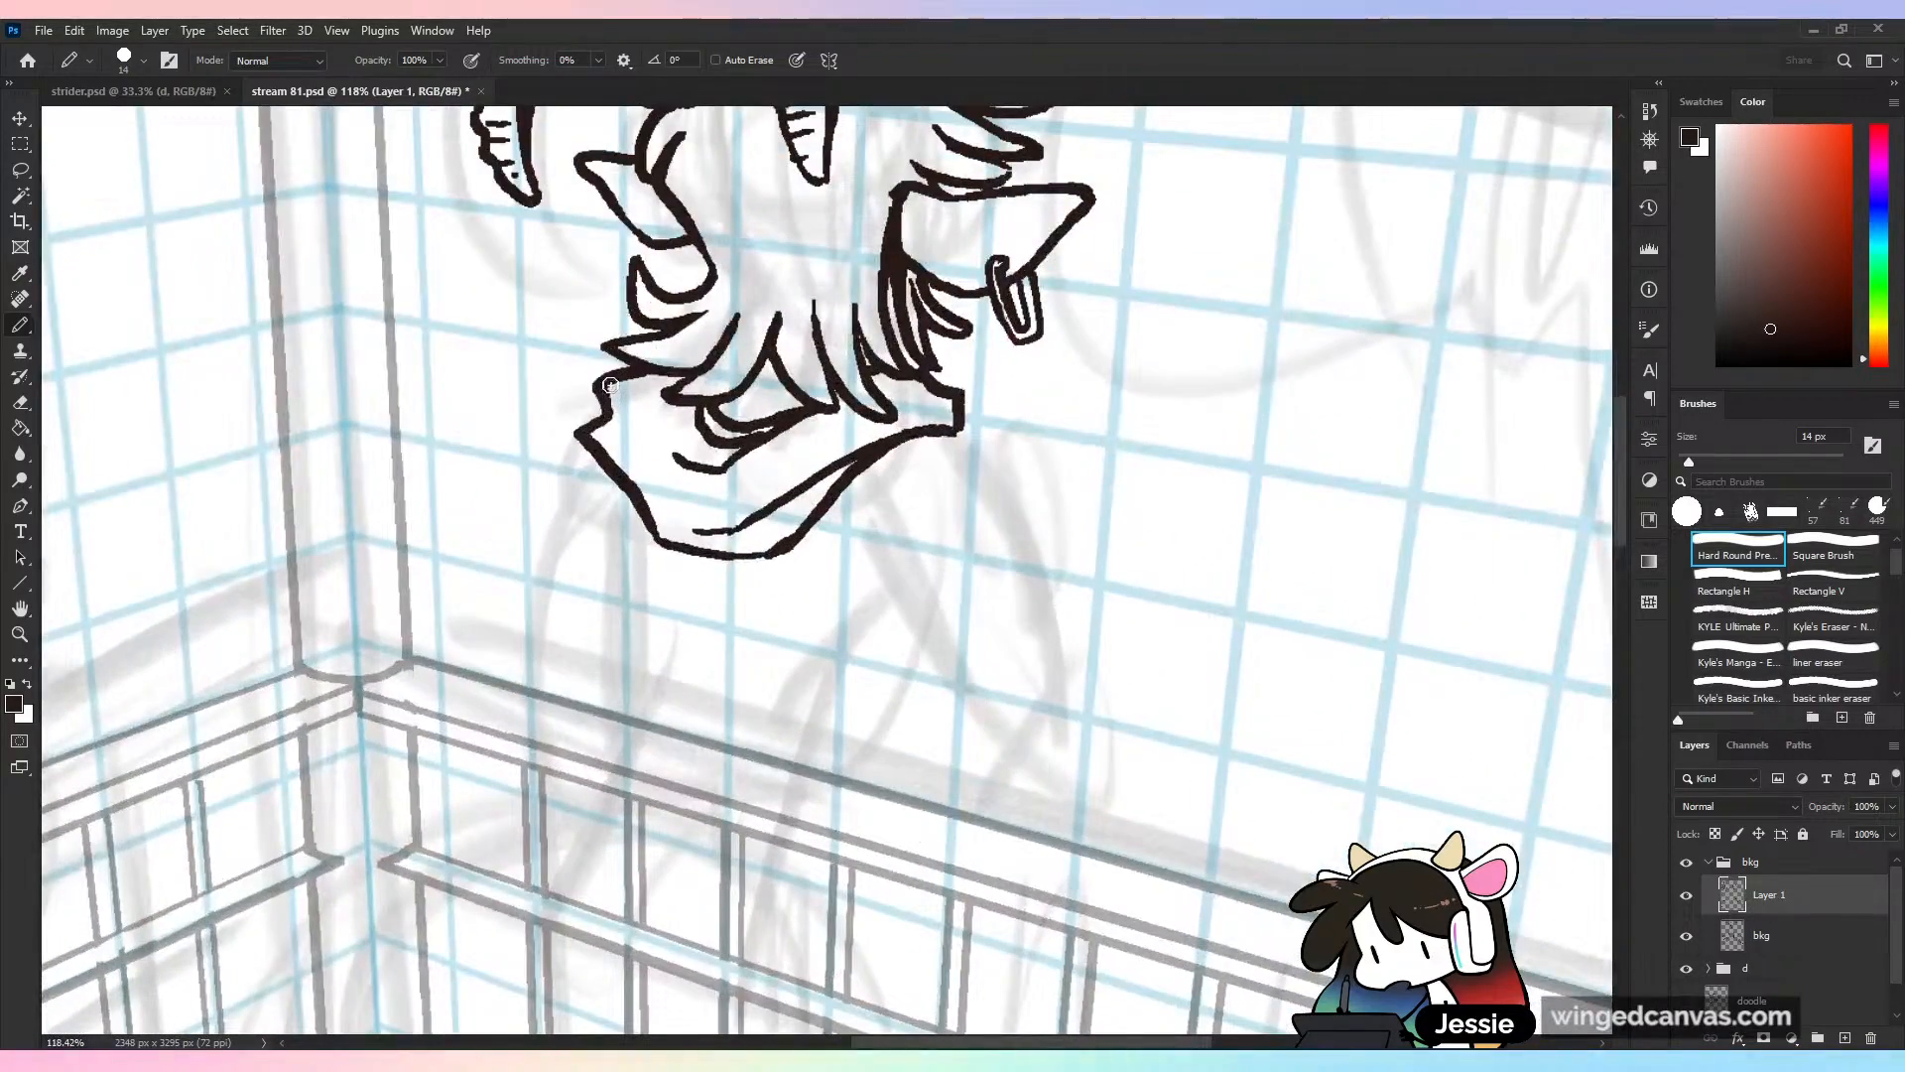
left_click_drag(607, 383, 626, 447)
Ink the horned character's right shoulder and bent arm below the collar, with an angular fold inside the elbow
scroll(637, 323, "down", 5)
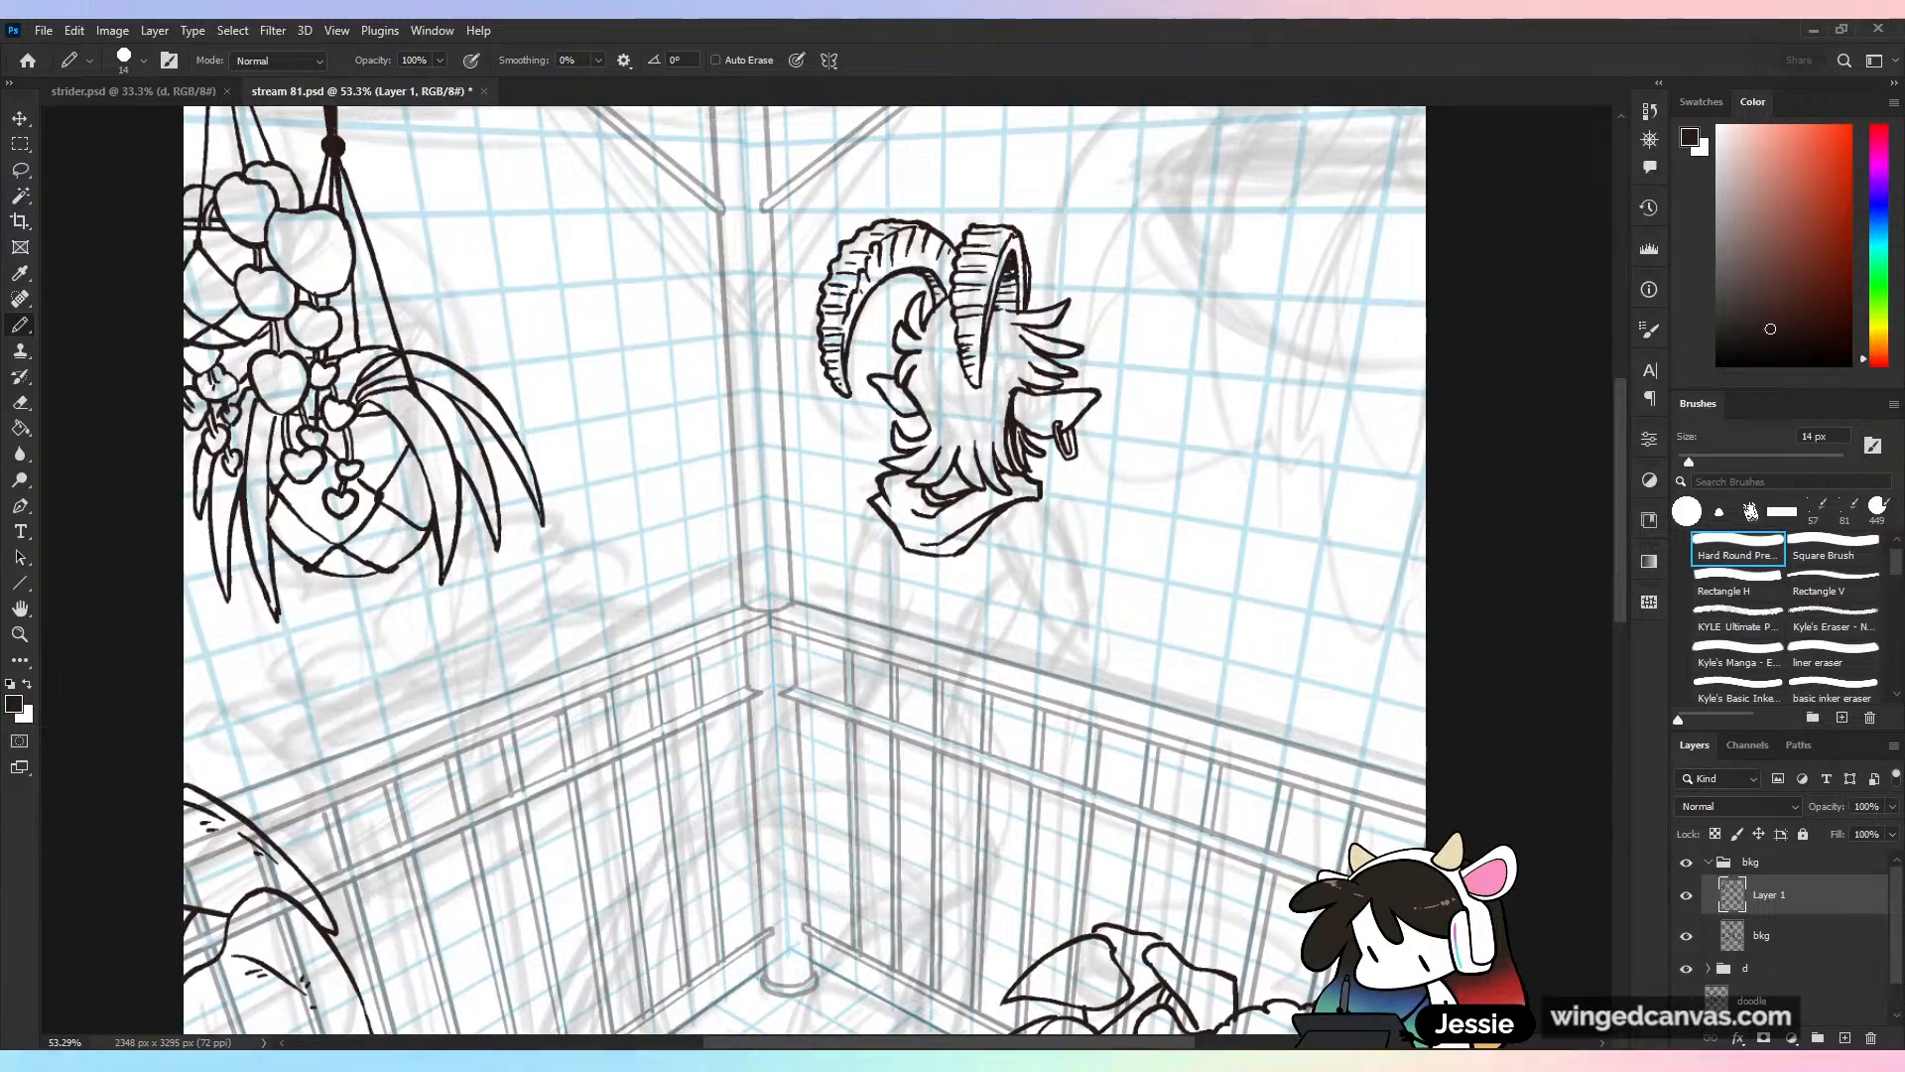
scroll(710, 575, "up", 2)
scroll(1221, 695, "up", 1)
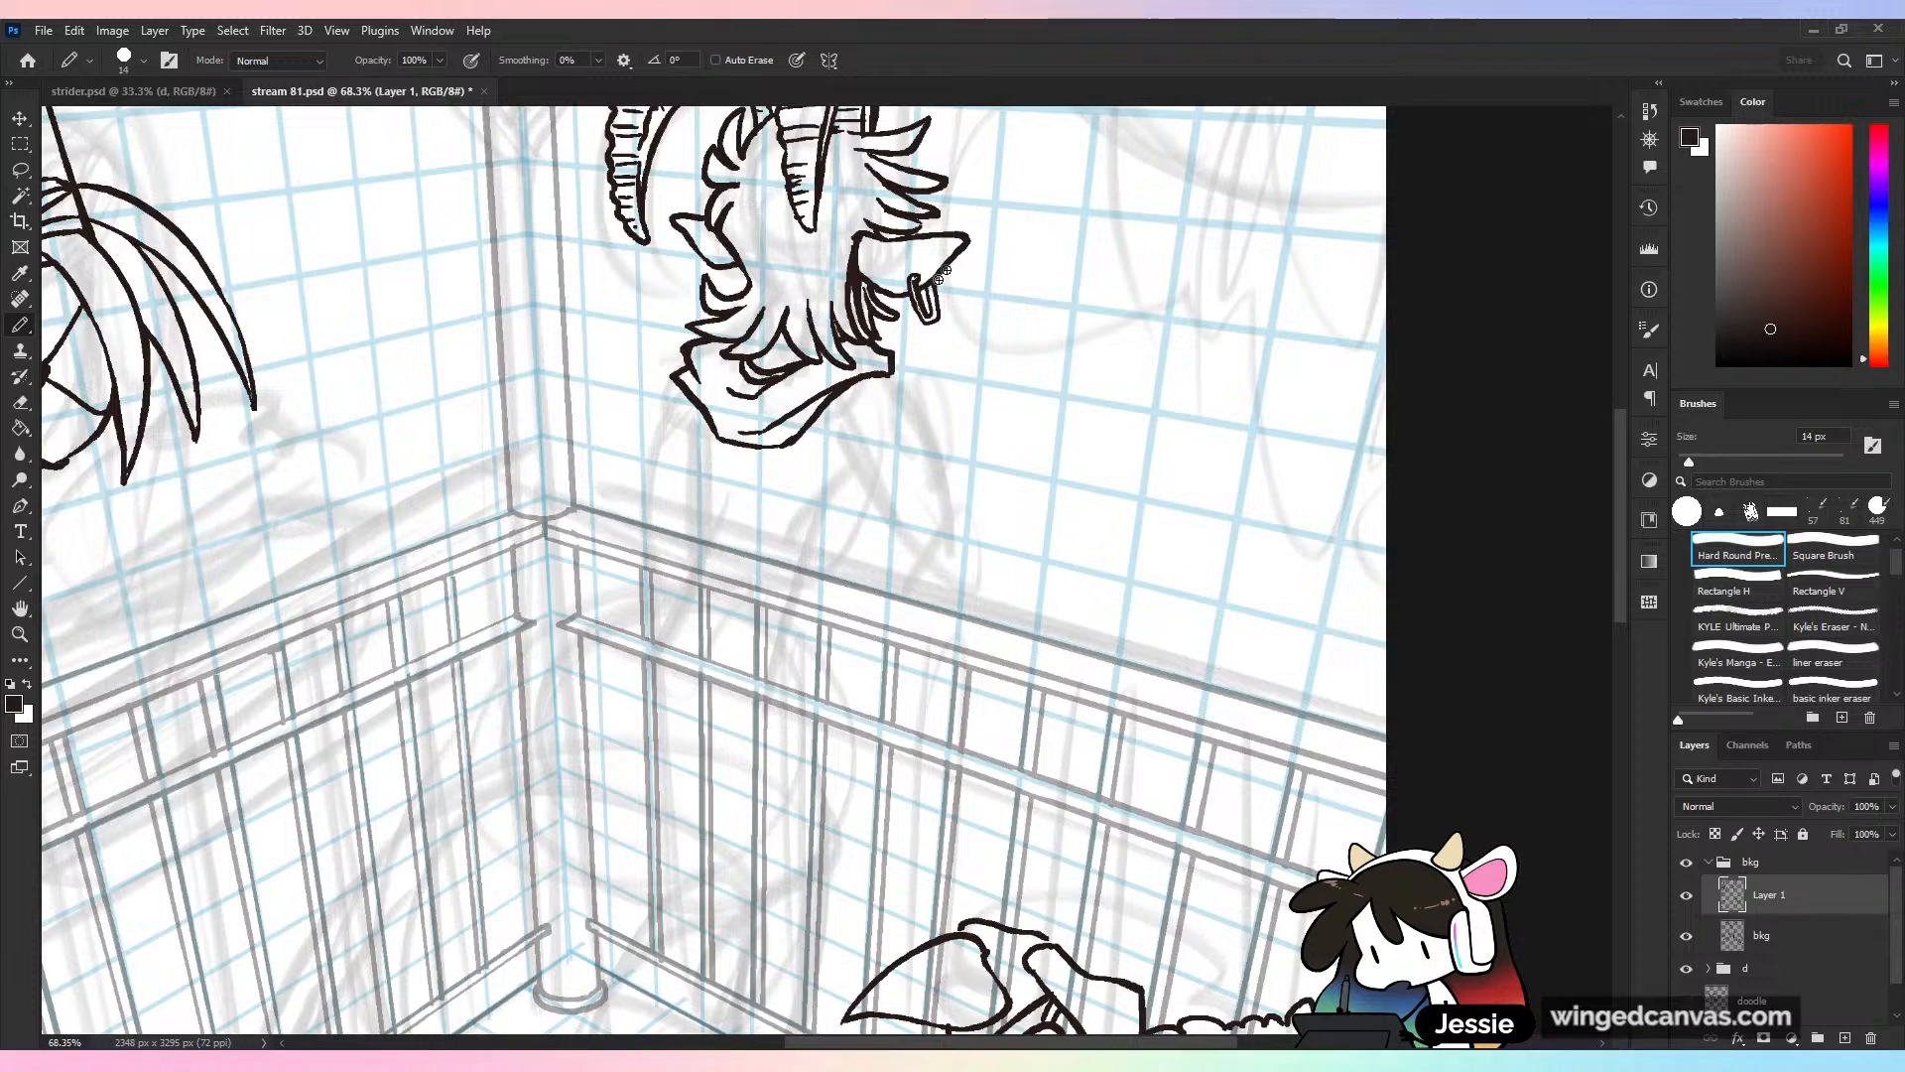
mouse_move(890, 375)
left_mouse_down()
mouse_move(921, 414)
mouse_move(871, 483)
mouse_move(846, 594)
mouse_move(941, 504)
mouse_move(967, 579)
mouse_move(874, 548)
mouse_move(937, 596)
mouse_move(879, 550)
mouse_move(910, 608)
mouse_move(863, 600)
mouse_move(914, 626)
left_mouse_up()
mouse_move(1089, 563)
left_mouse_down()
mouse_move(1032, 555)
mouse_move(1089, 556)
left_mouse_up()
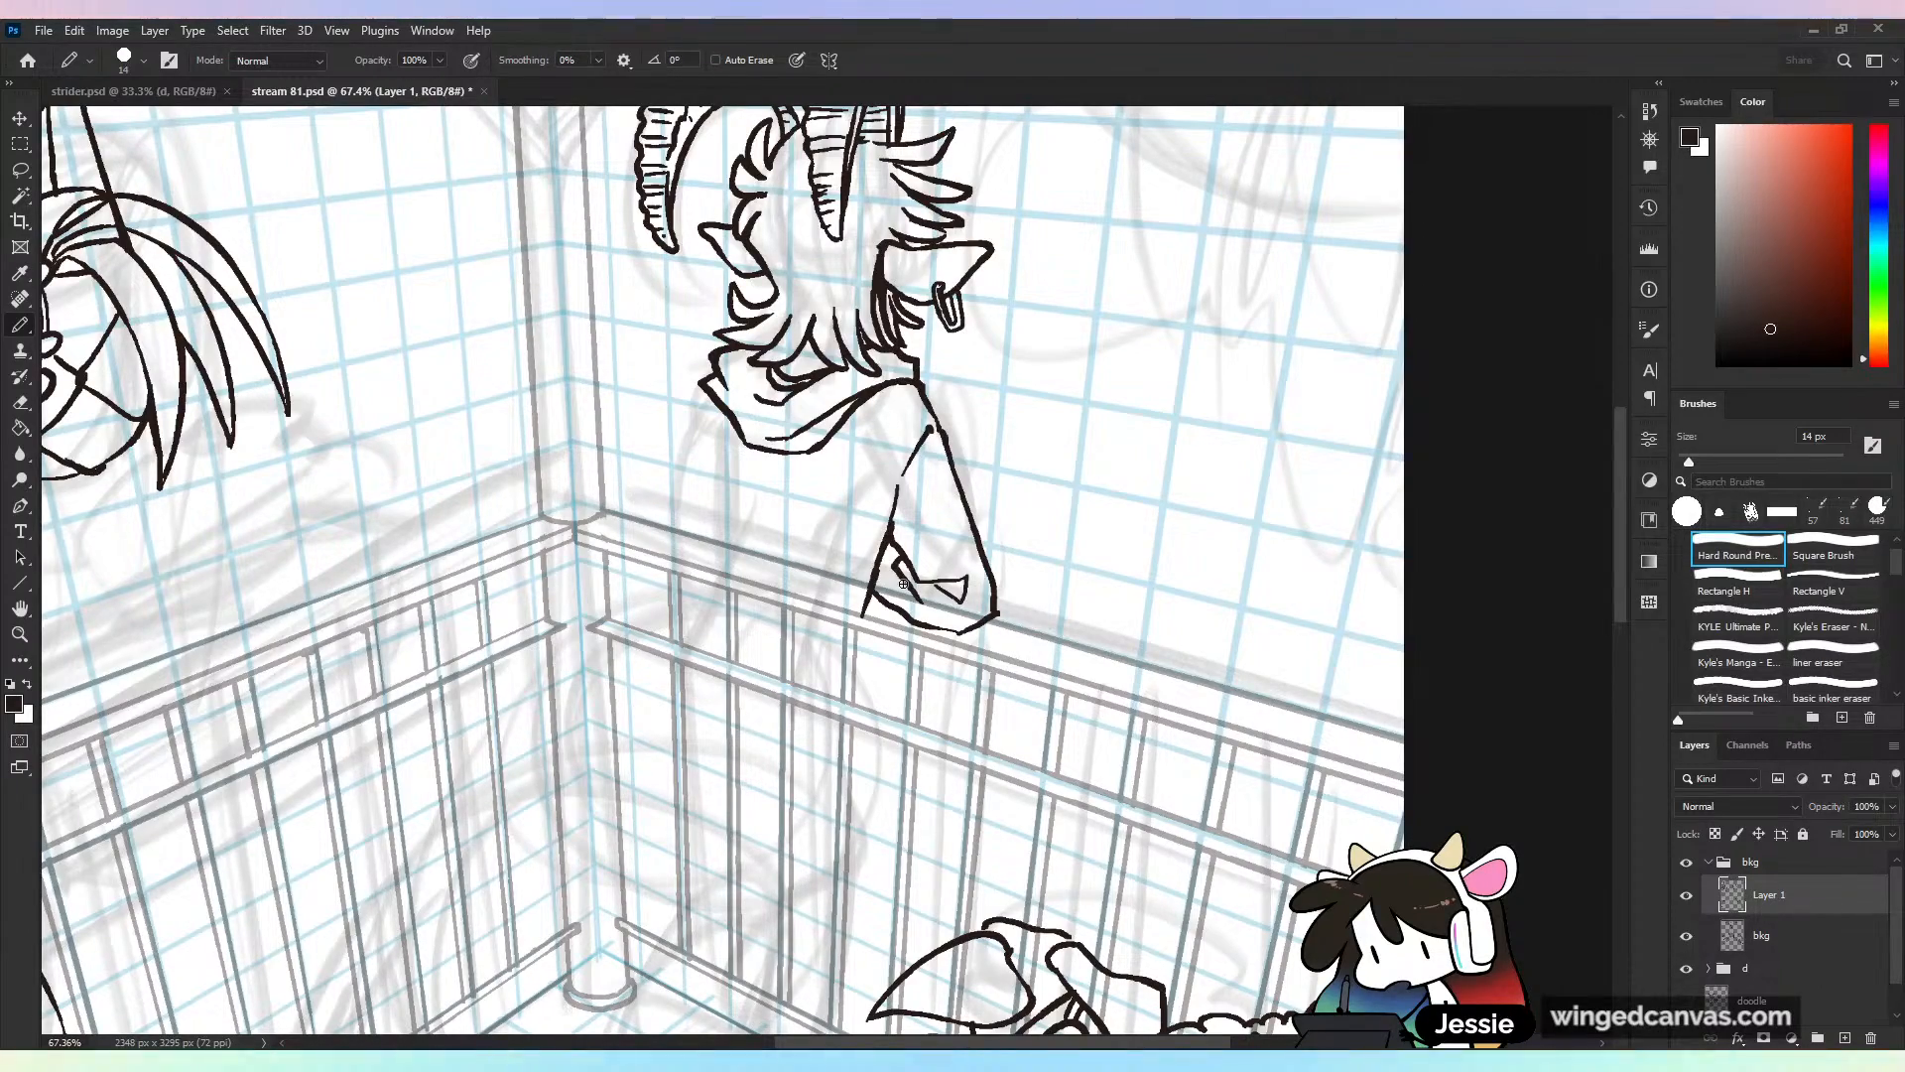
left_click_drag(1033, 585, 951, 585)
left_click_drag(1105, 555, 1262, 502)
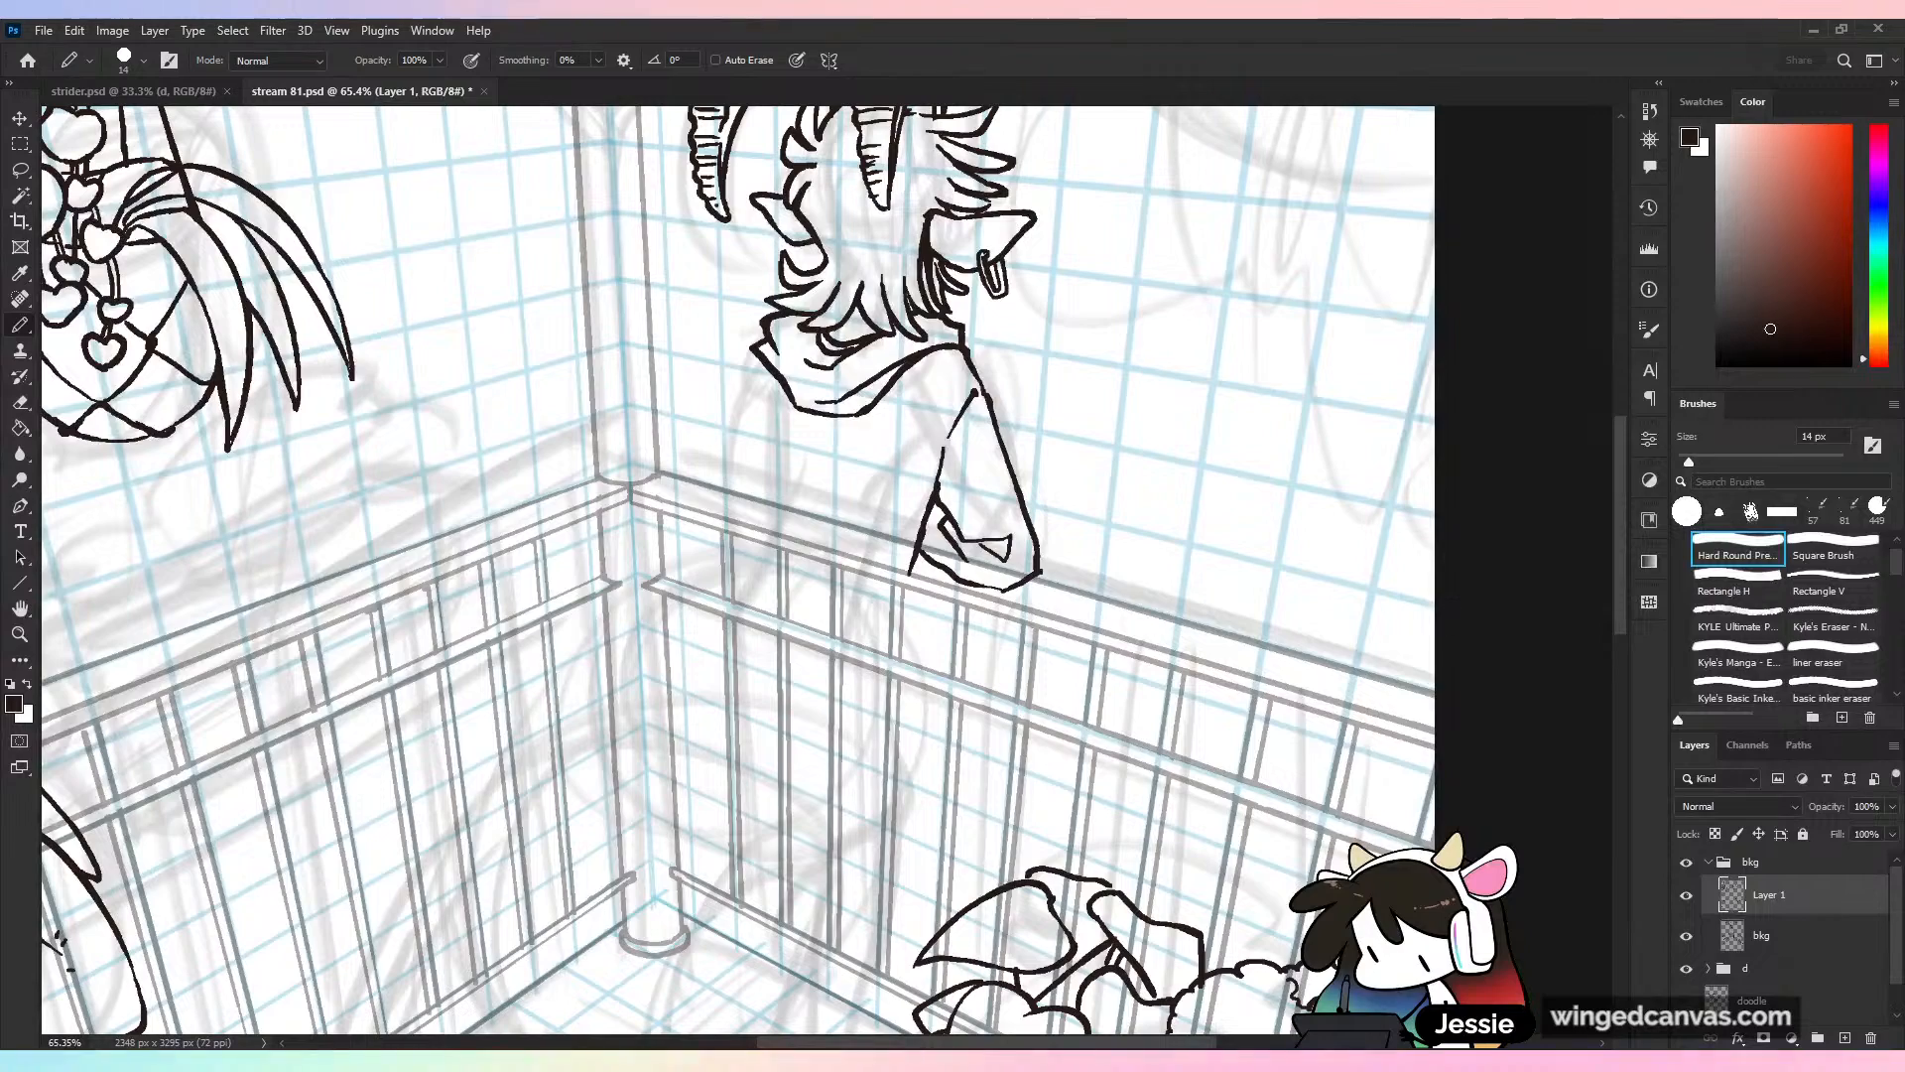
left_click_drag(948, 447, 961, 447)
Ink the left side of the character's torso and the narrow left arm hanging down from the collar to the railing
left_click_drag(748, 364, 744, 392)
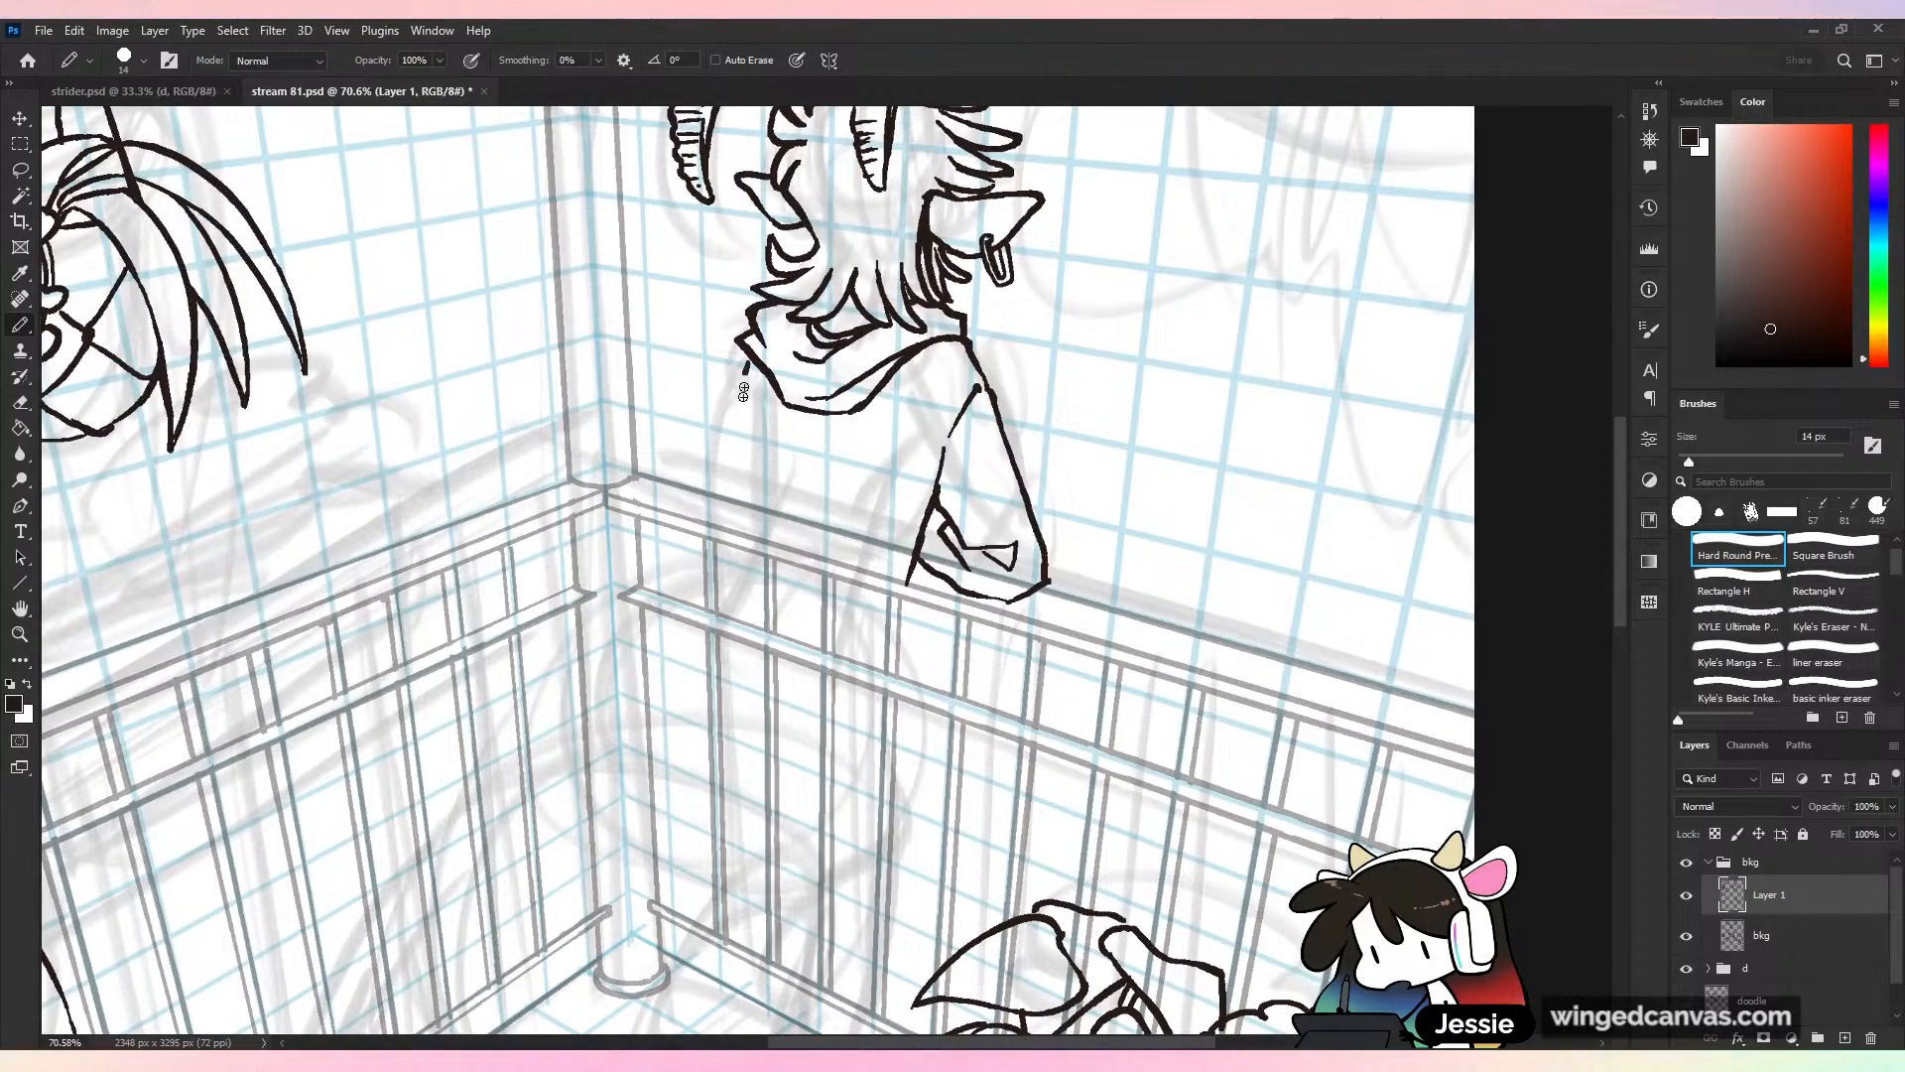
left_click_drag(745, 497, 730, 555)
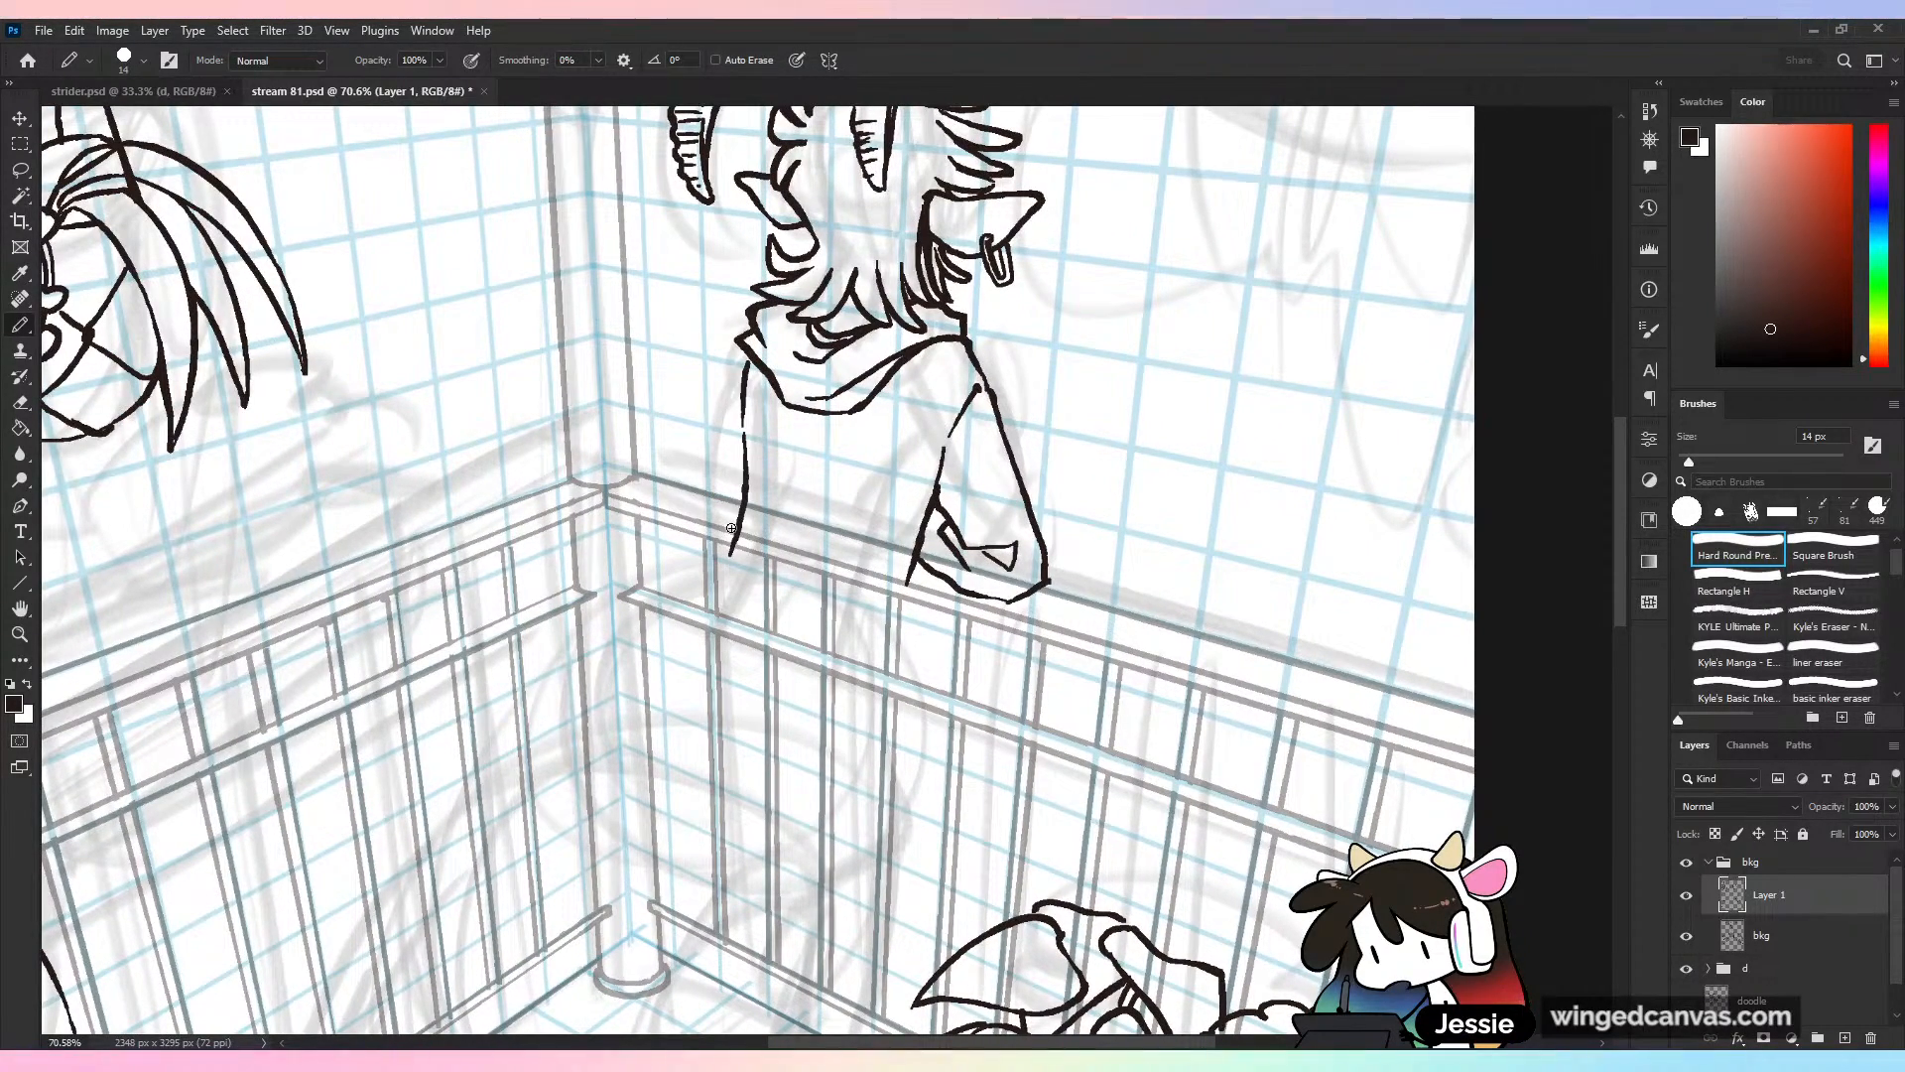
scroll(732, 528, "down", 2)
left_click_drag(793, 402, 762, 546)
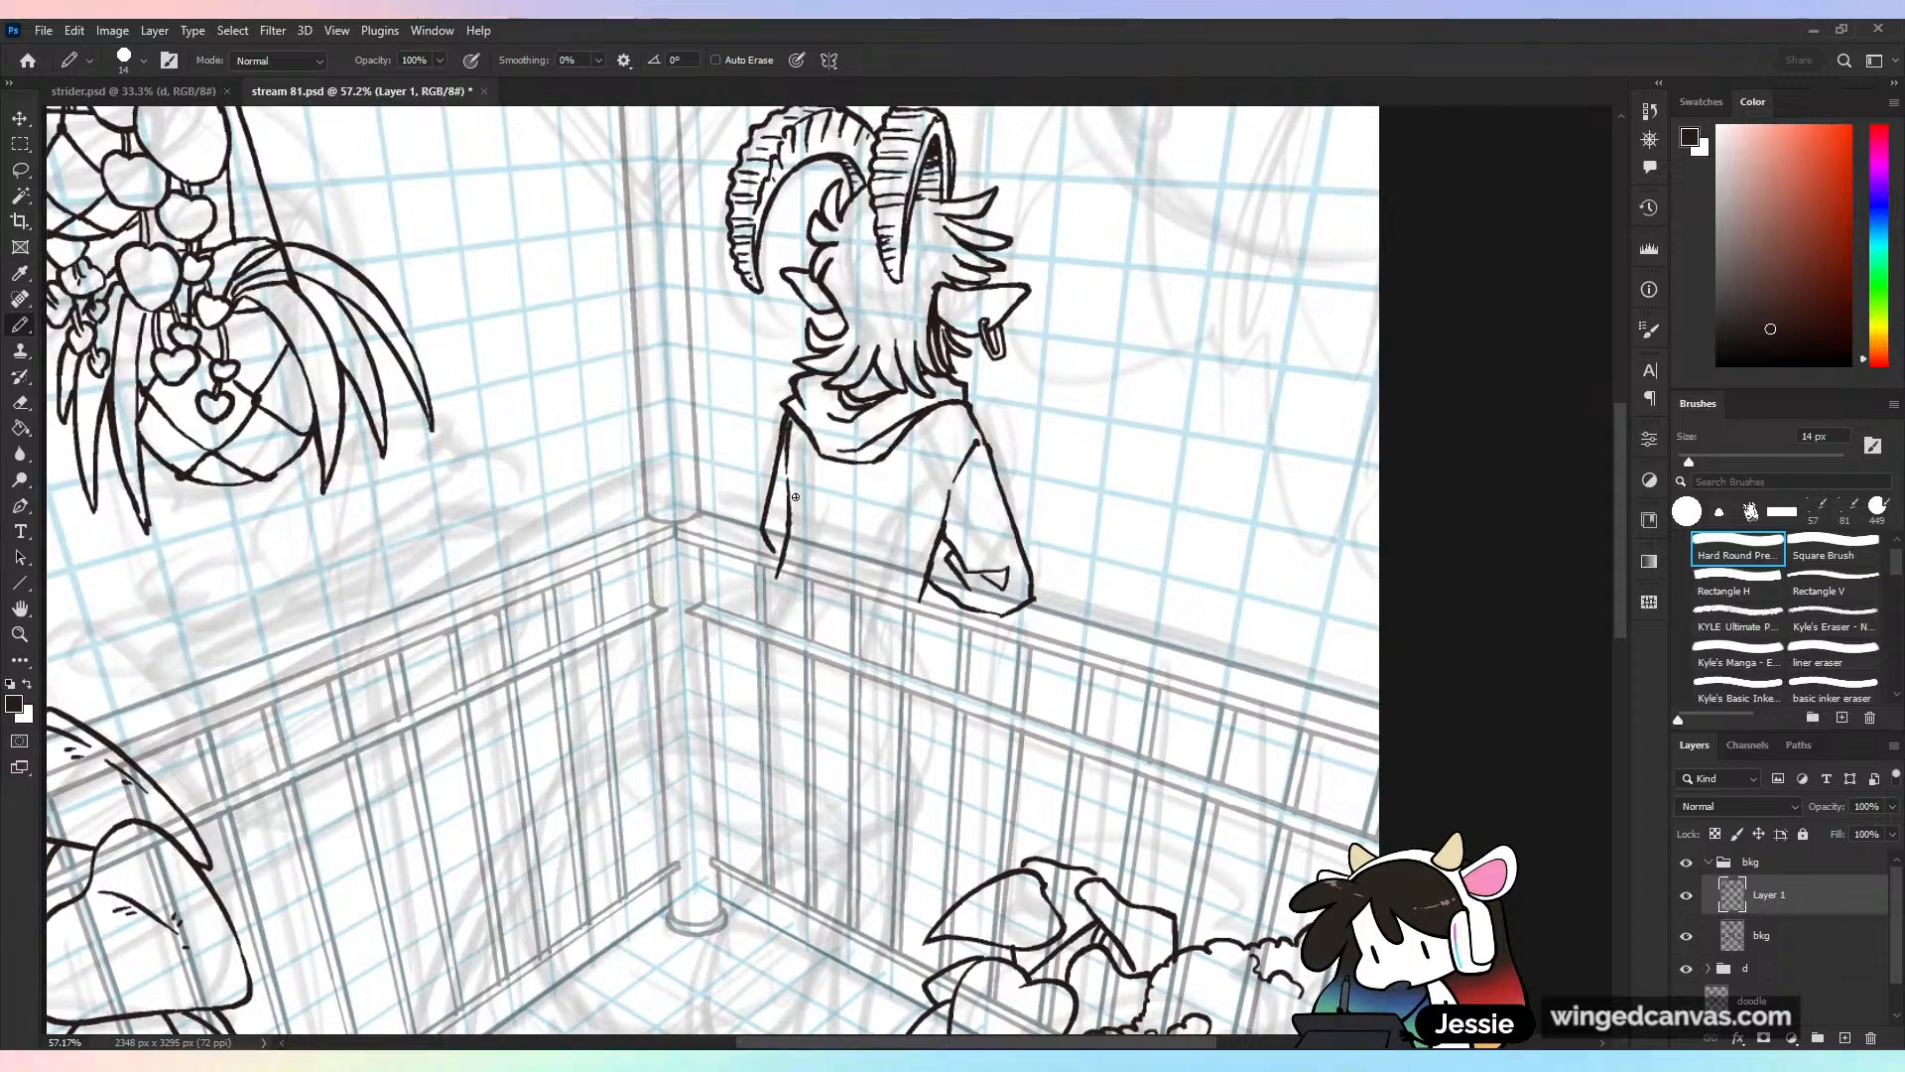
scroll(795, 496, "down", 2)
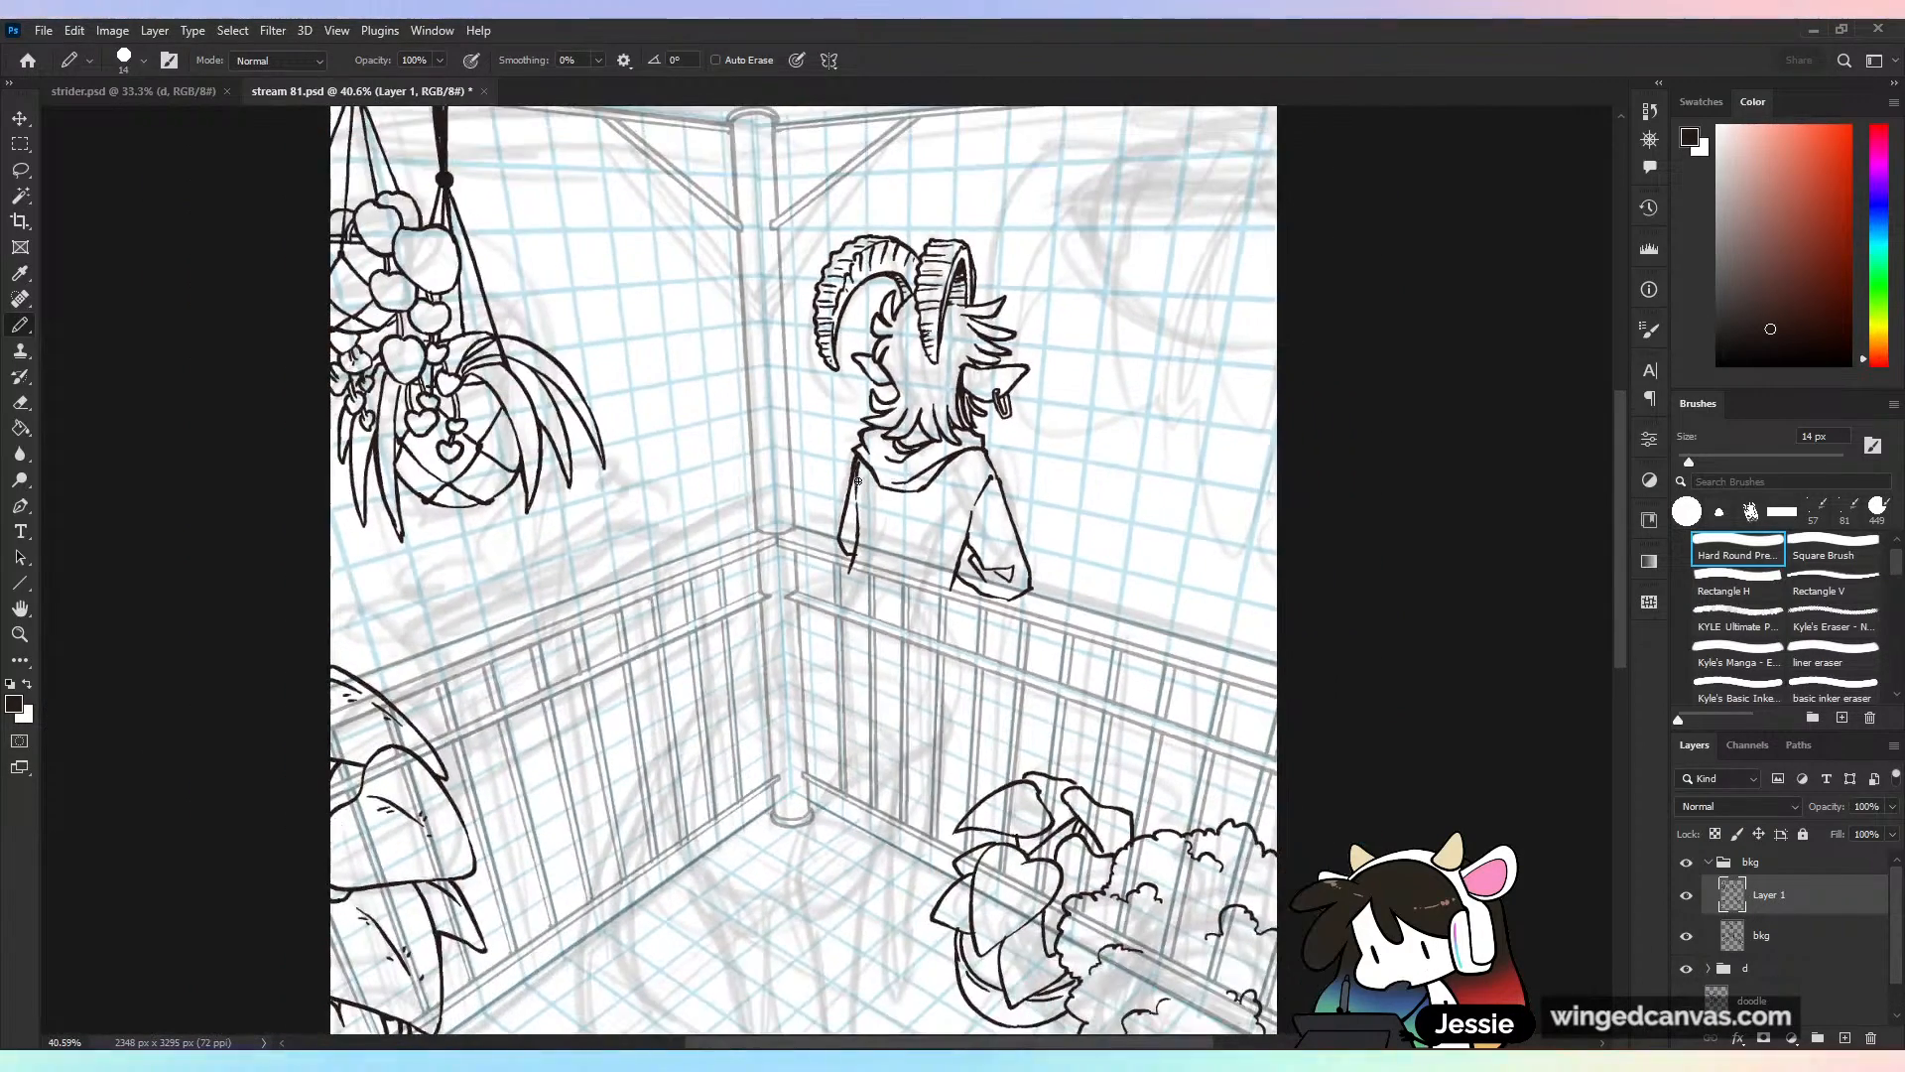
Undo the latest stray strokes on the character's body and save the drawing
key("ctrl+z")
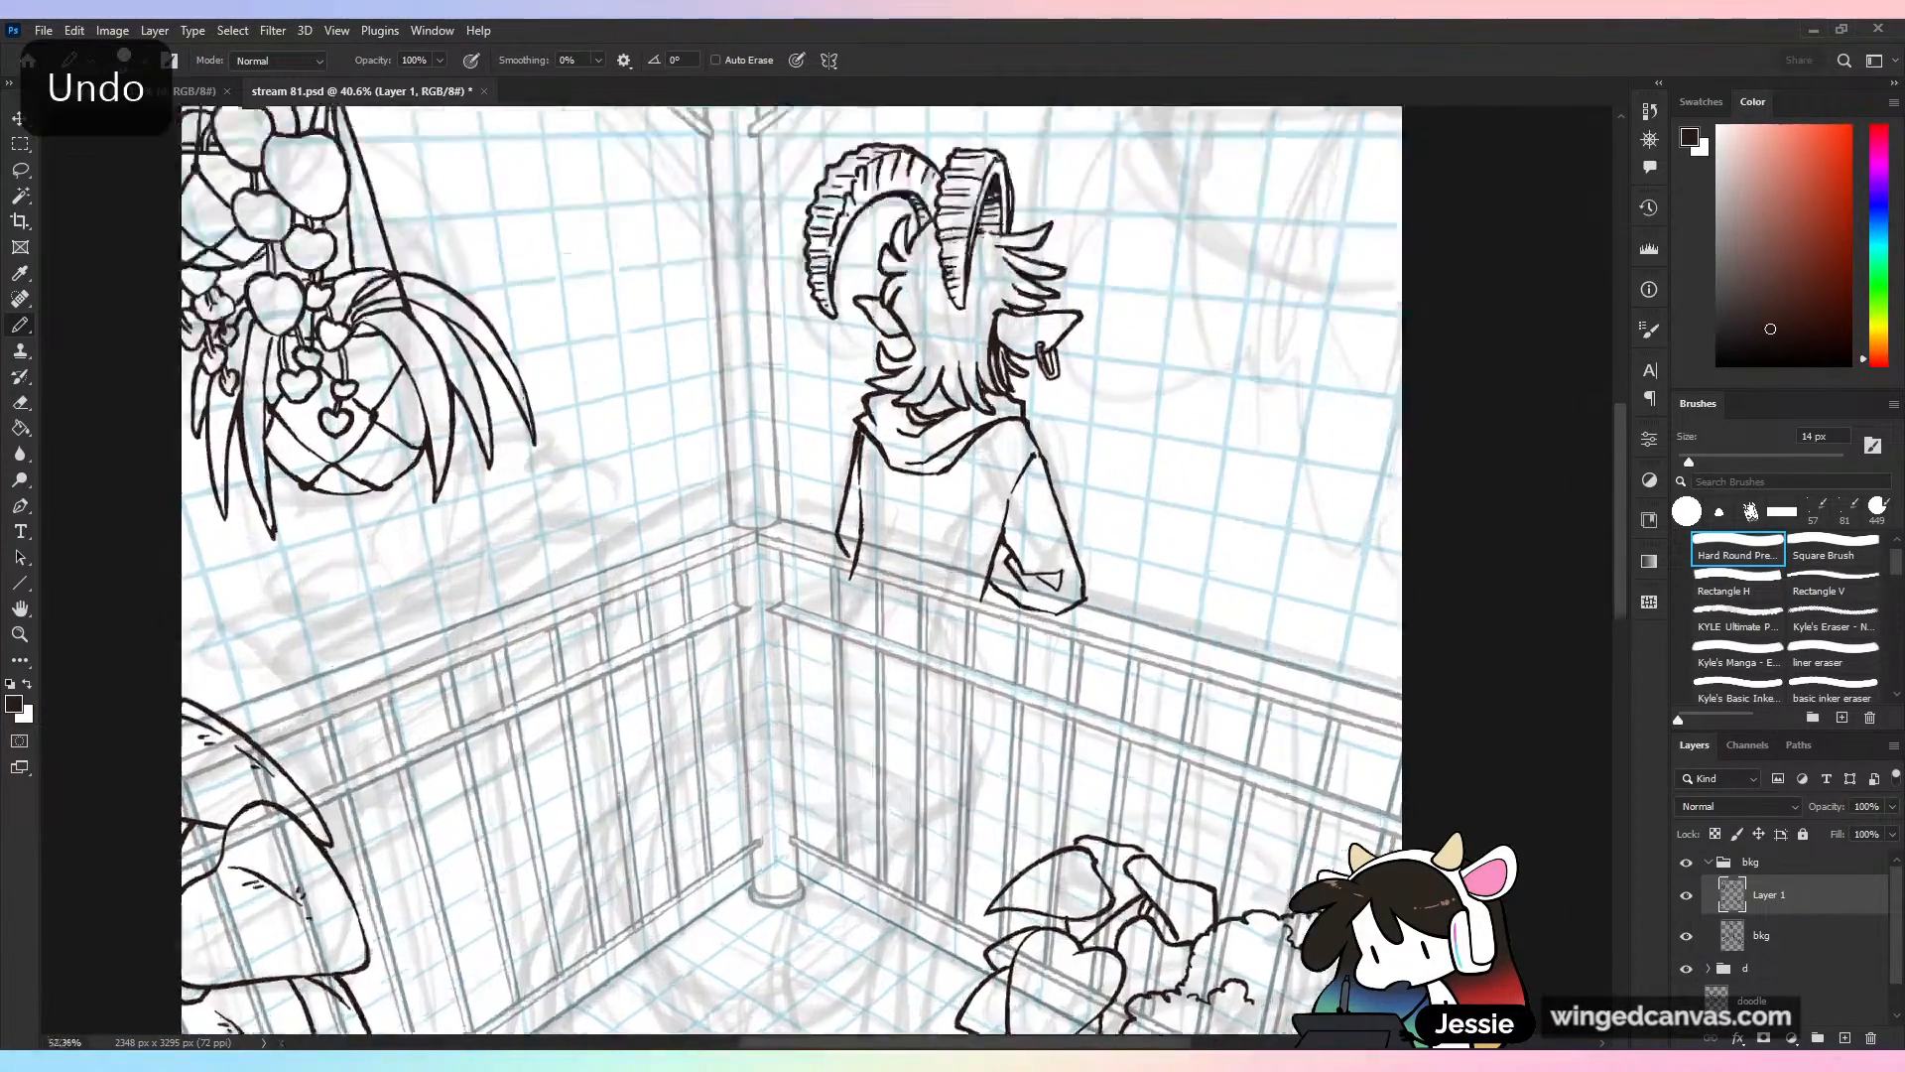
scroll(874, 513, "up", 3)
scroll(870, 547, "down", 2)
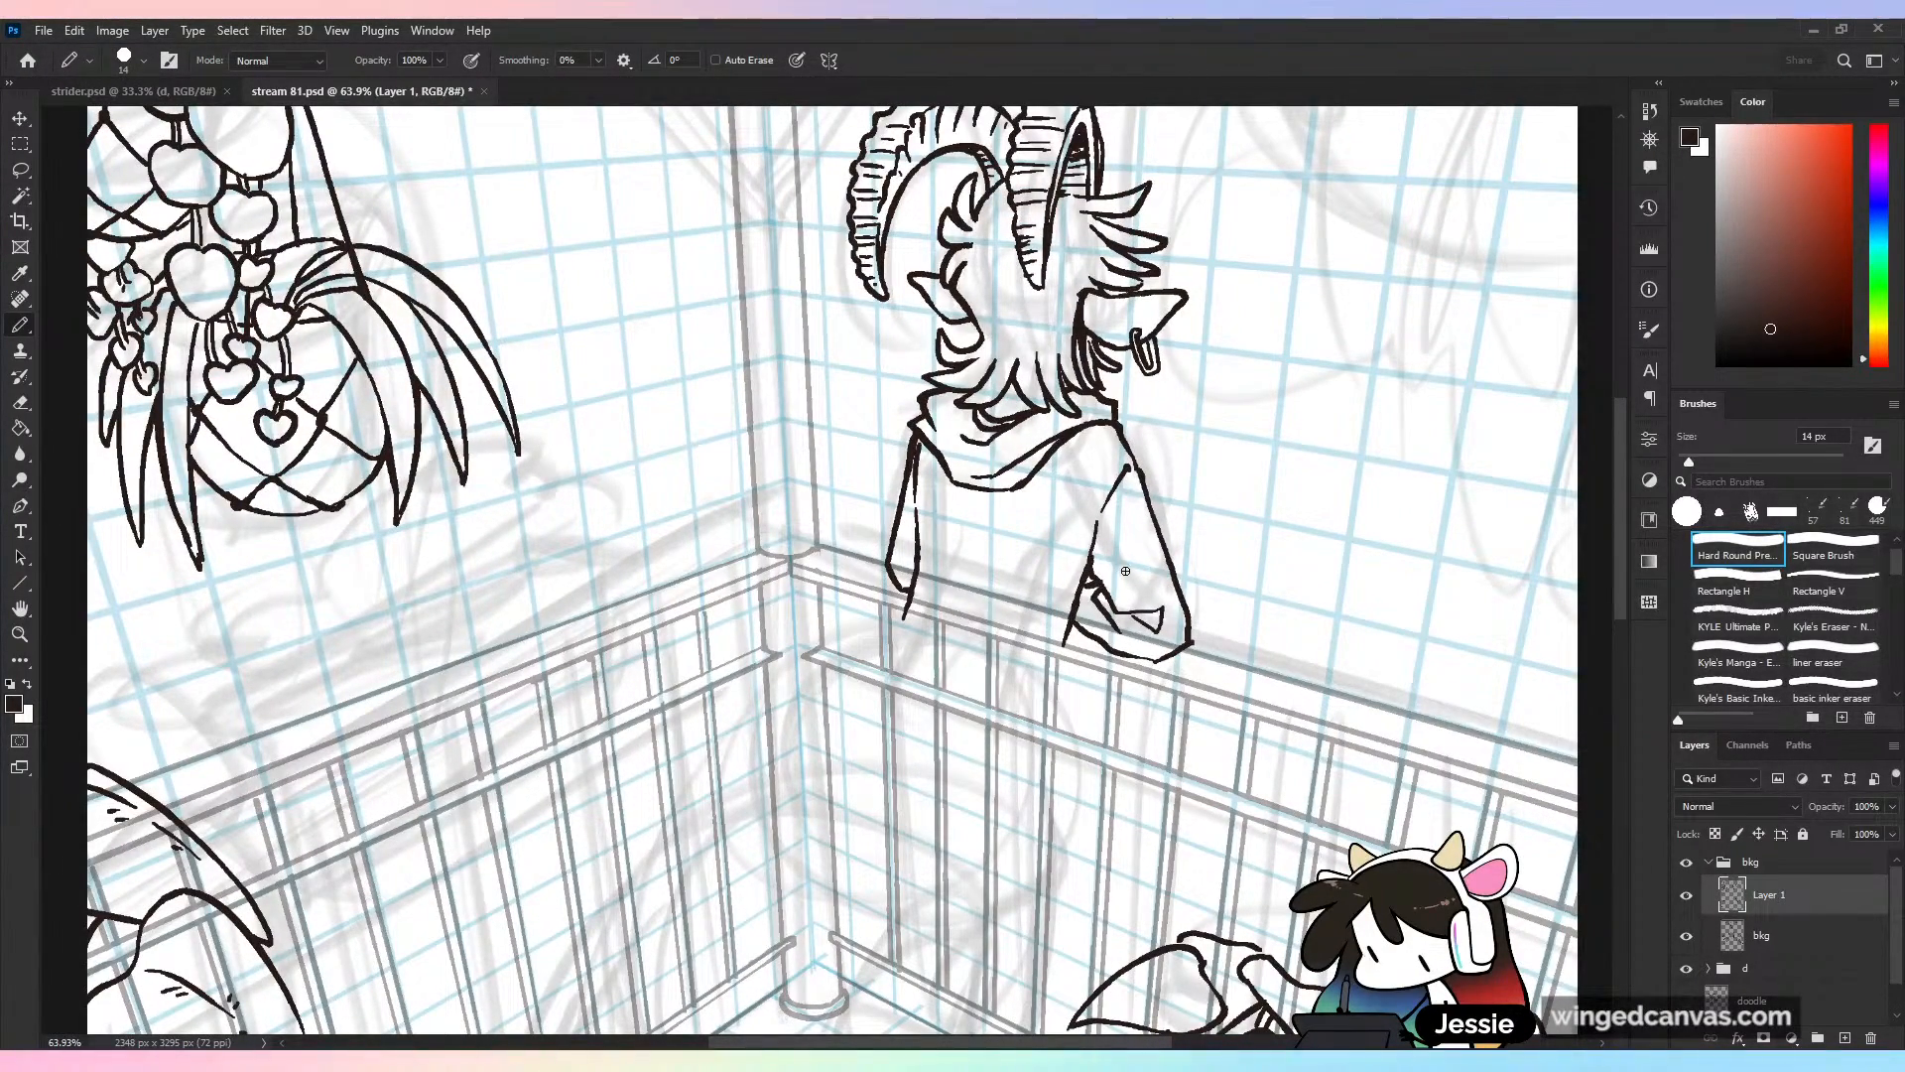
key("ctrl+z")
key("ctrl+s")
key("ctrl+minus")
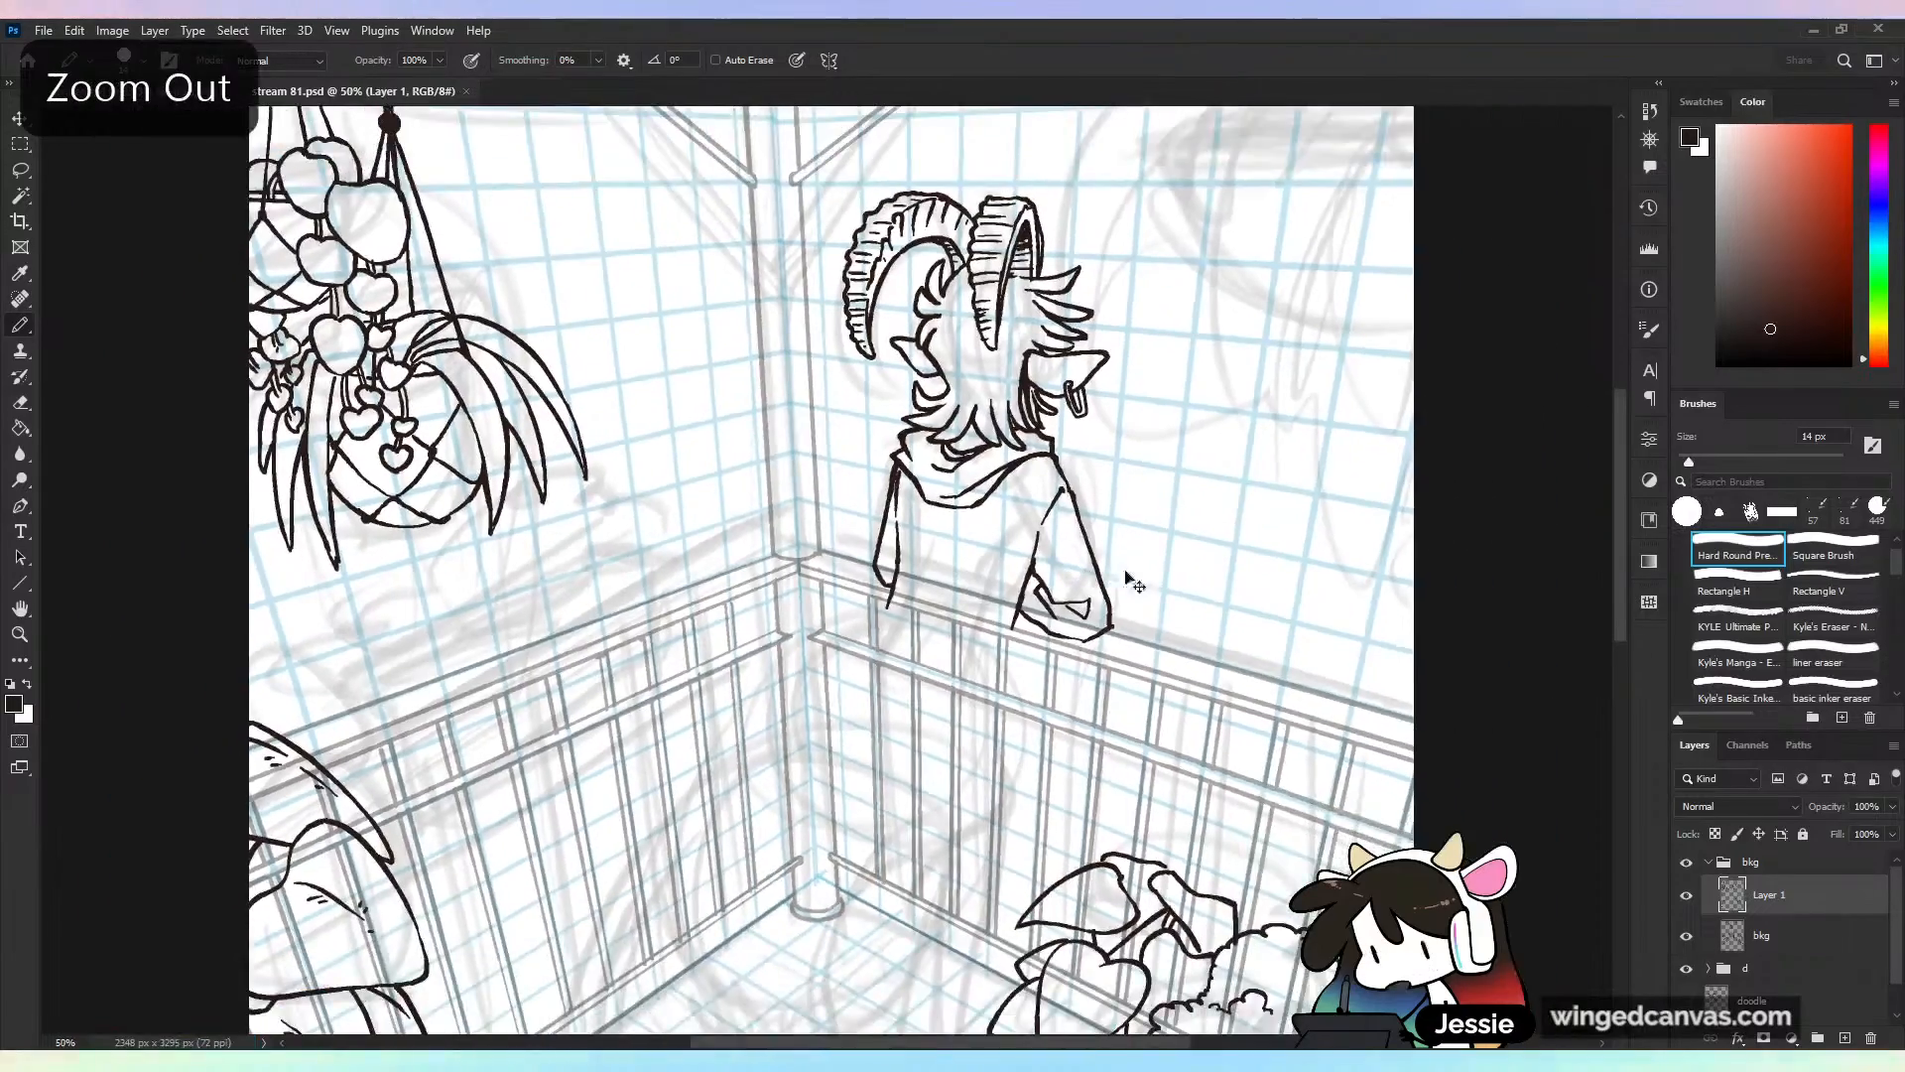
Rework the left arm's lines below the collar, trim the inner line's upper end with the liner eraser, and save
key("ctrl+plus")
left_click_drag(1035, 410, 1131, 410)
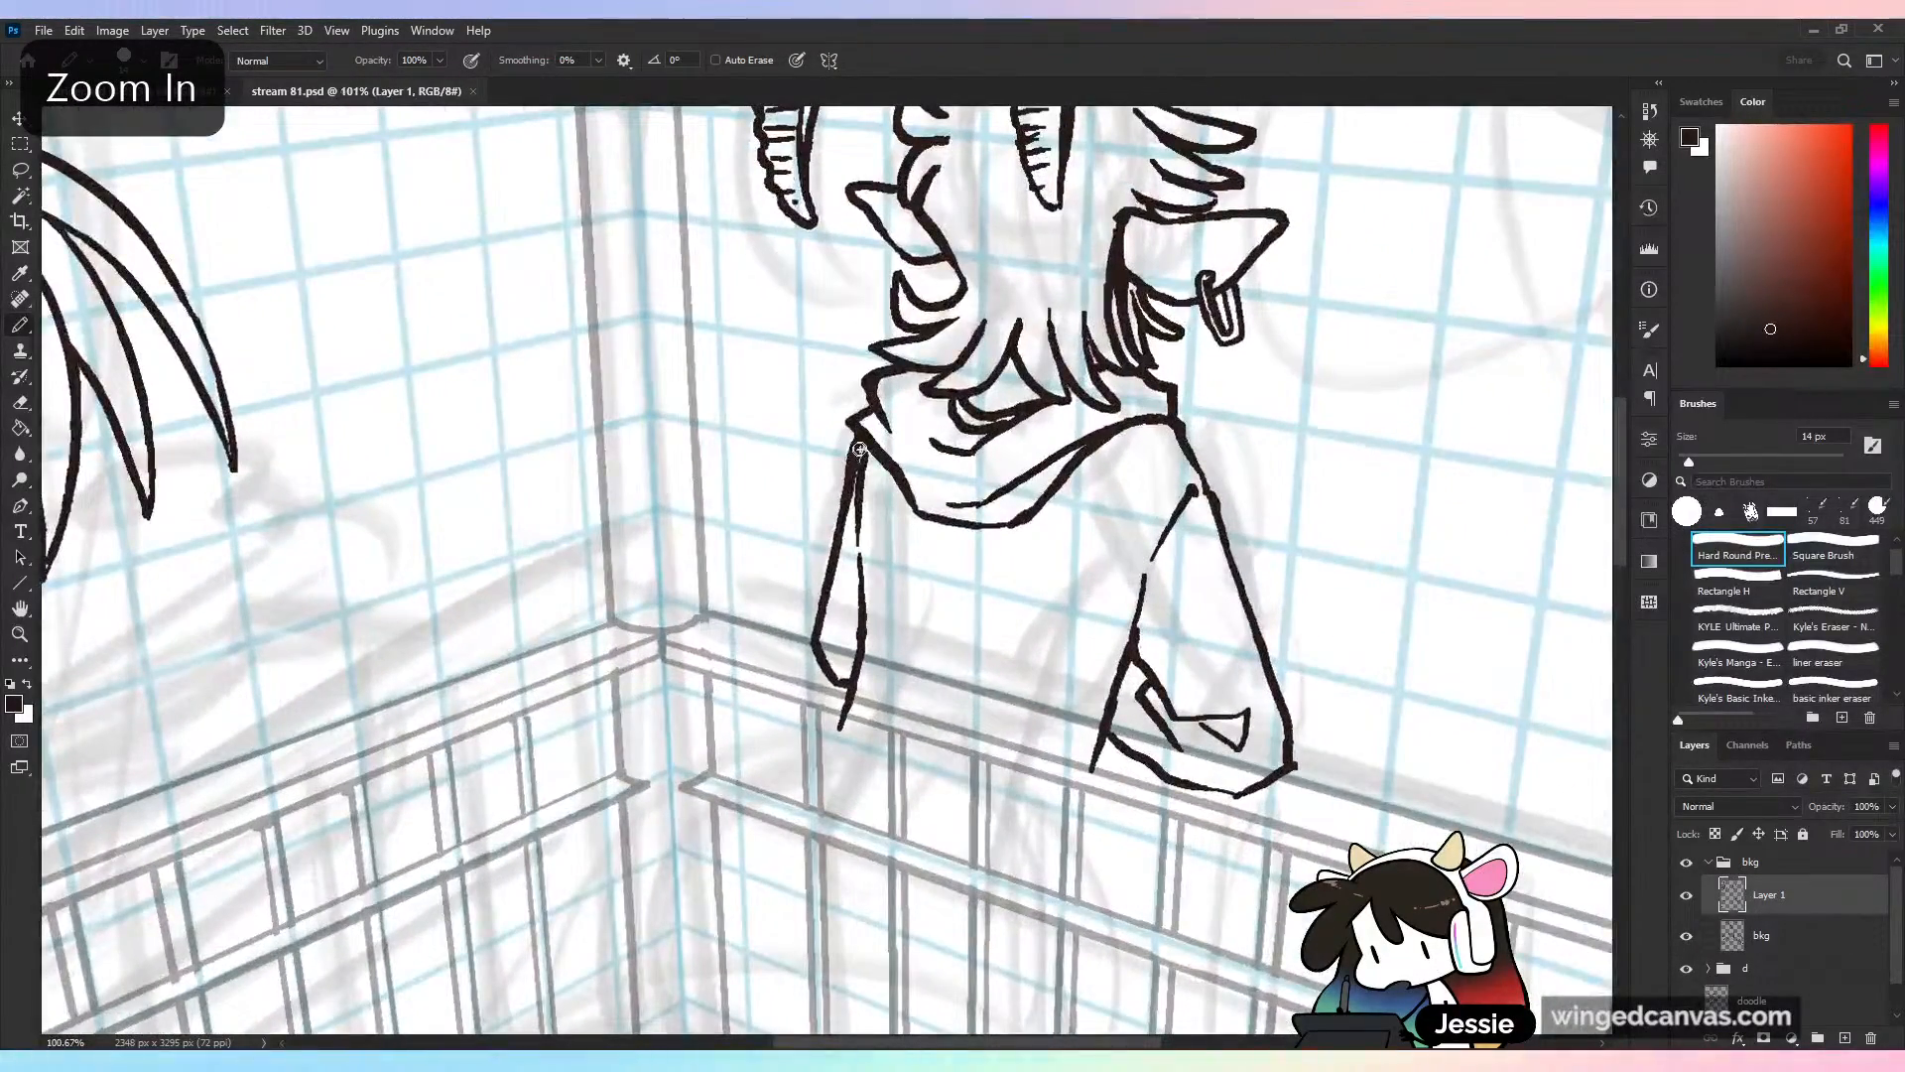
left_click_drag(857, 452, 862, 499)
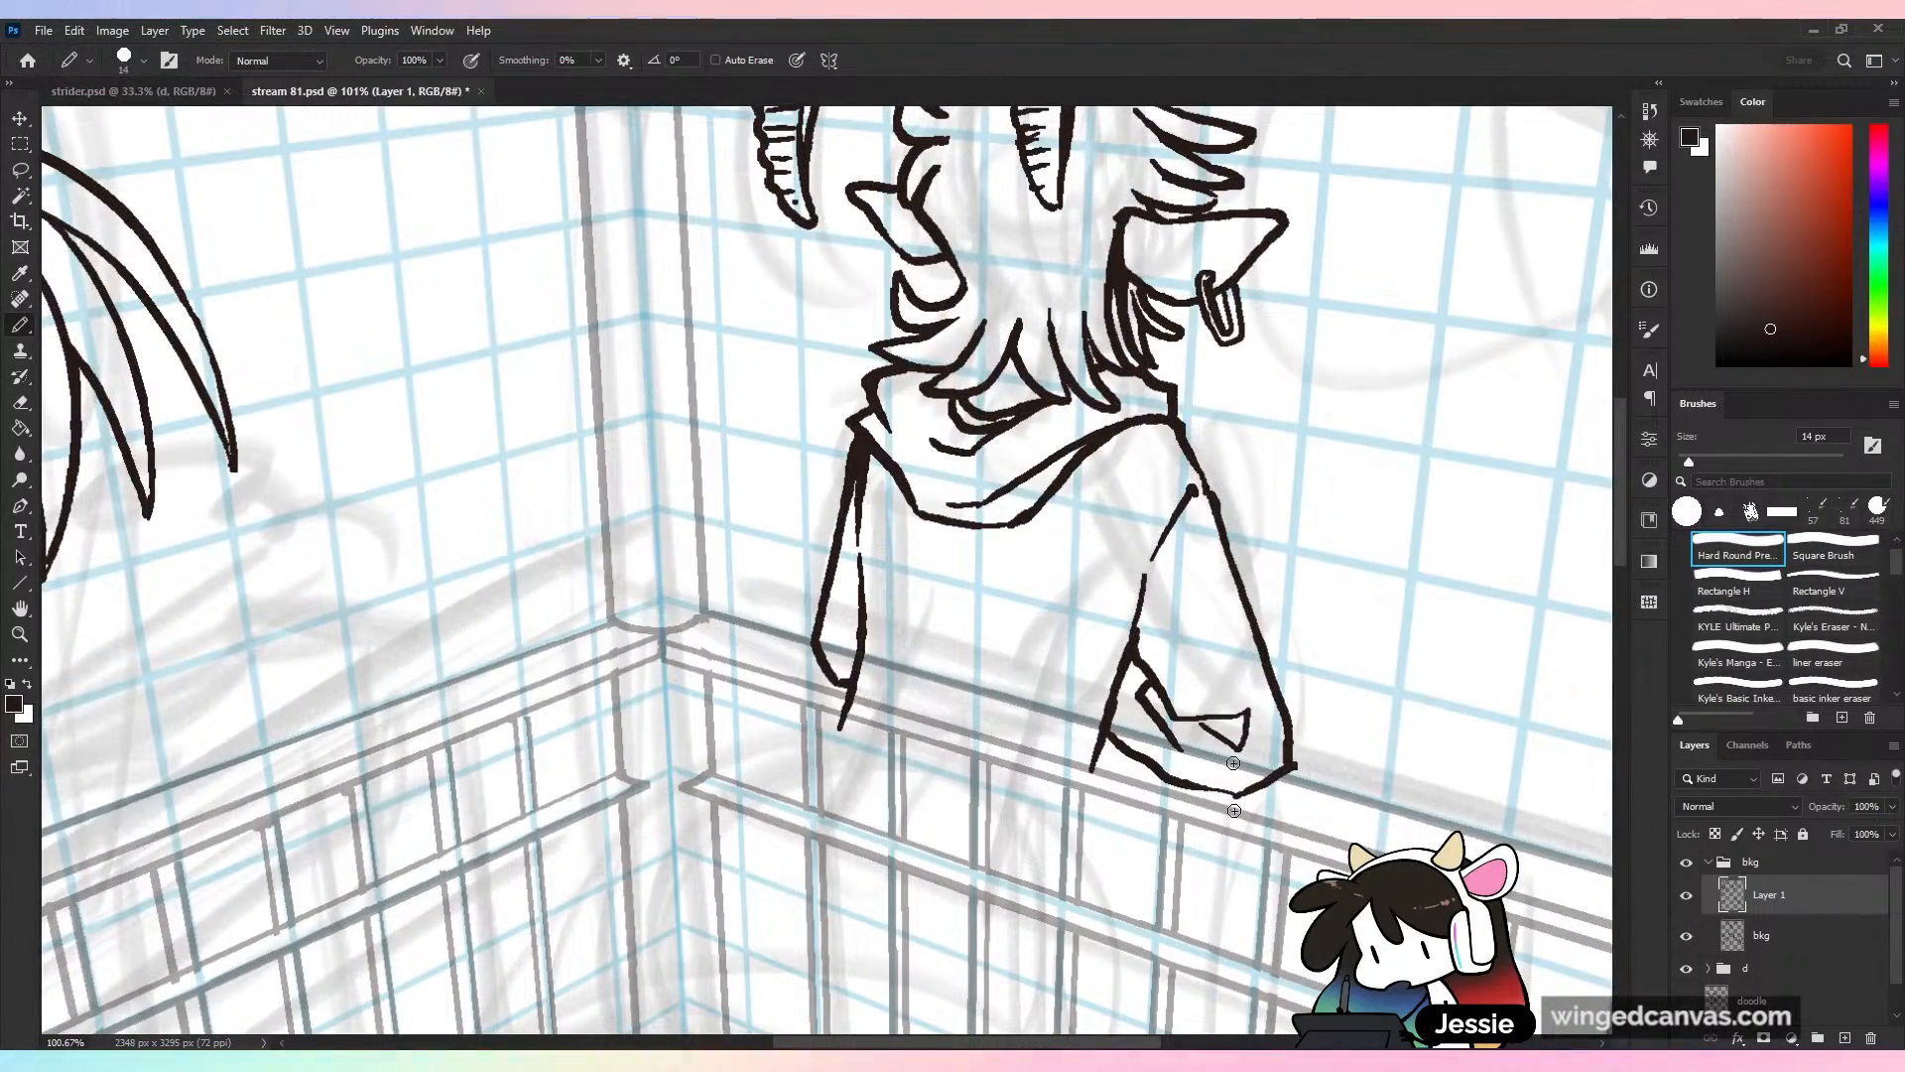
mouse_move(868, 462)
left_mouse_down()
mouse_move(858, 543)
mouse_move(869, 458)
left_mouse_up()
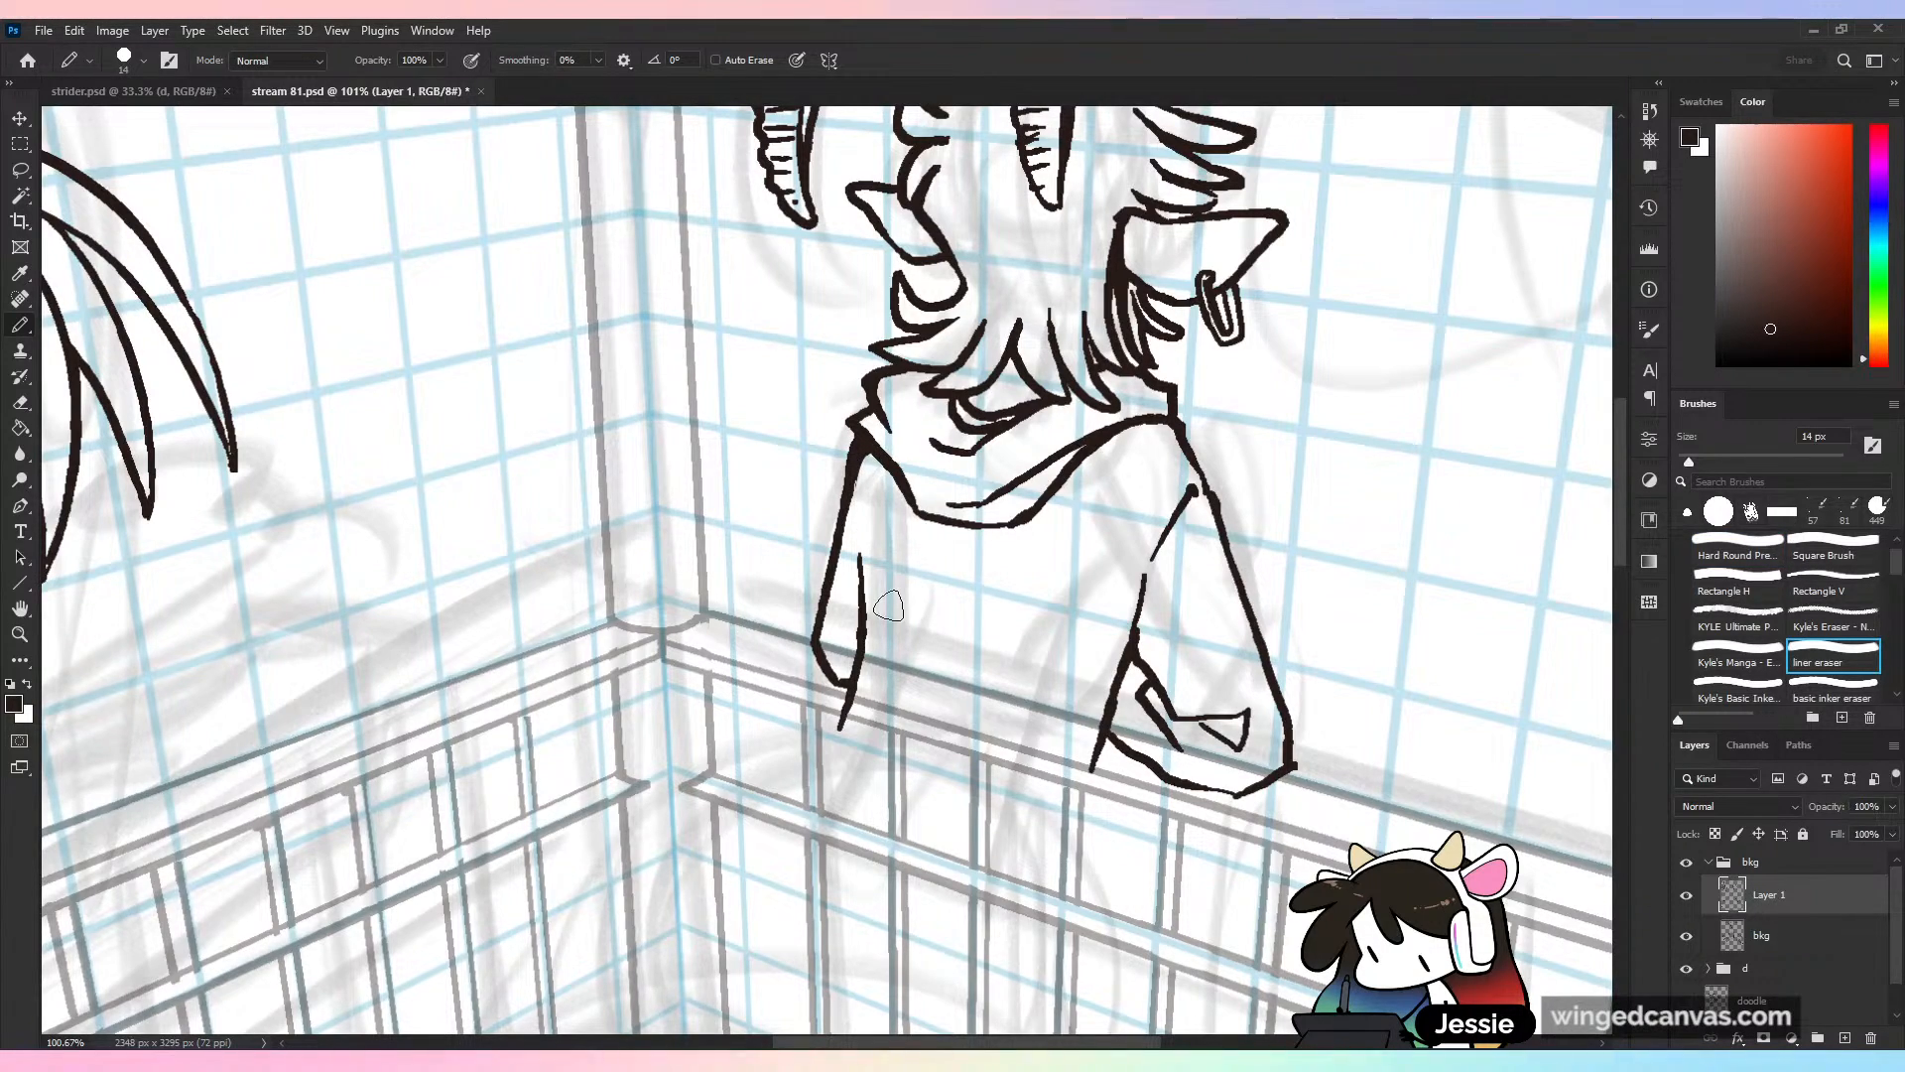
left_click_drag(1082, 590, 820, 496)
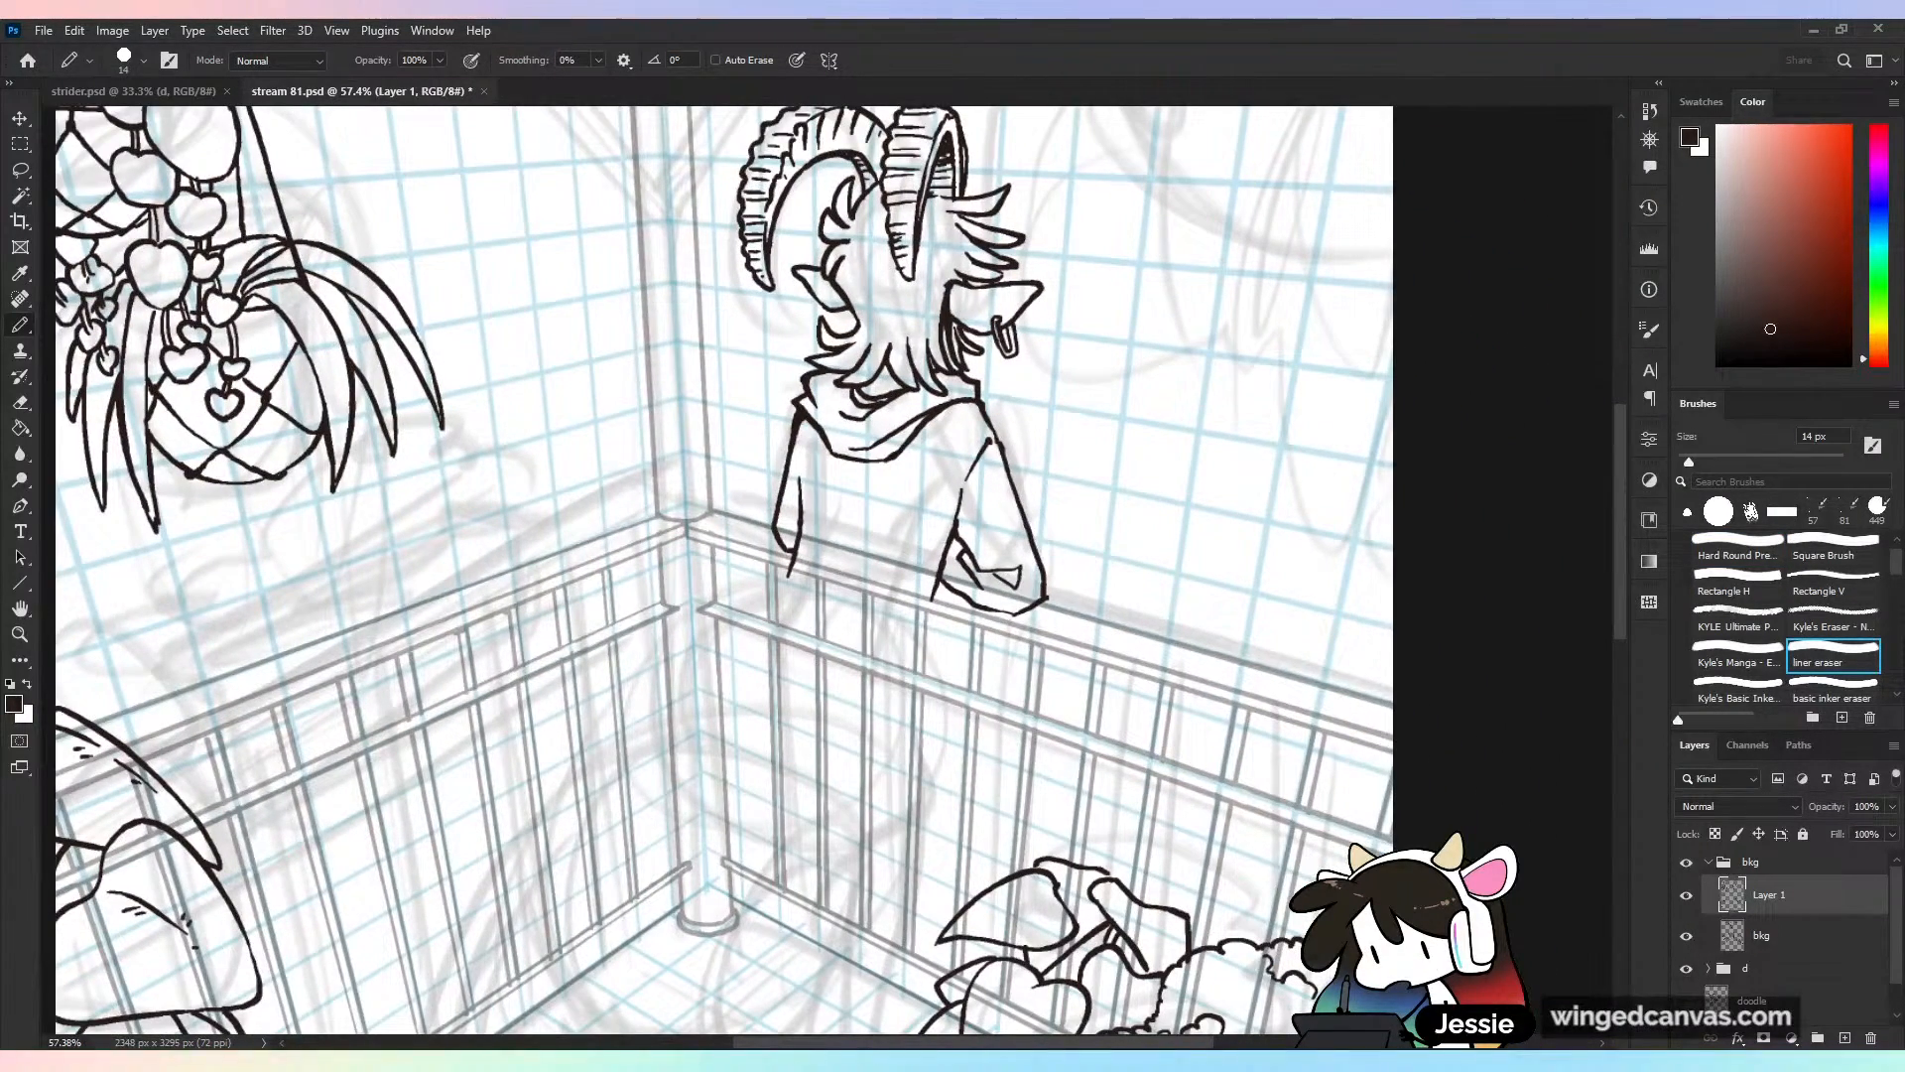
key("ctrl+s")
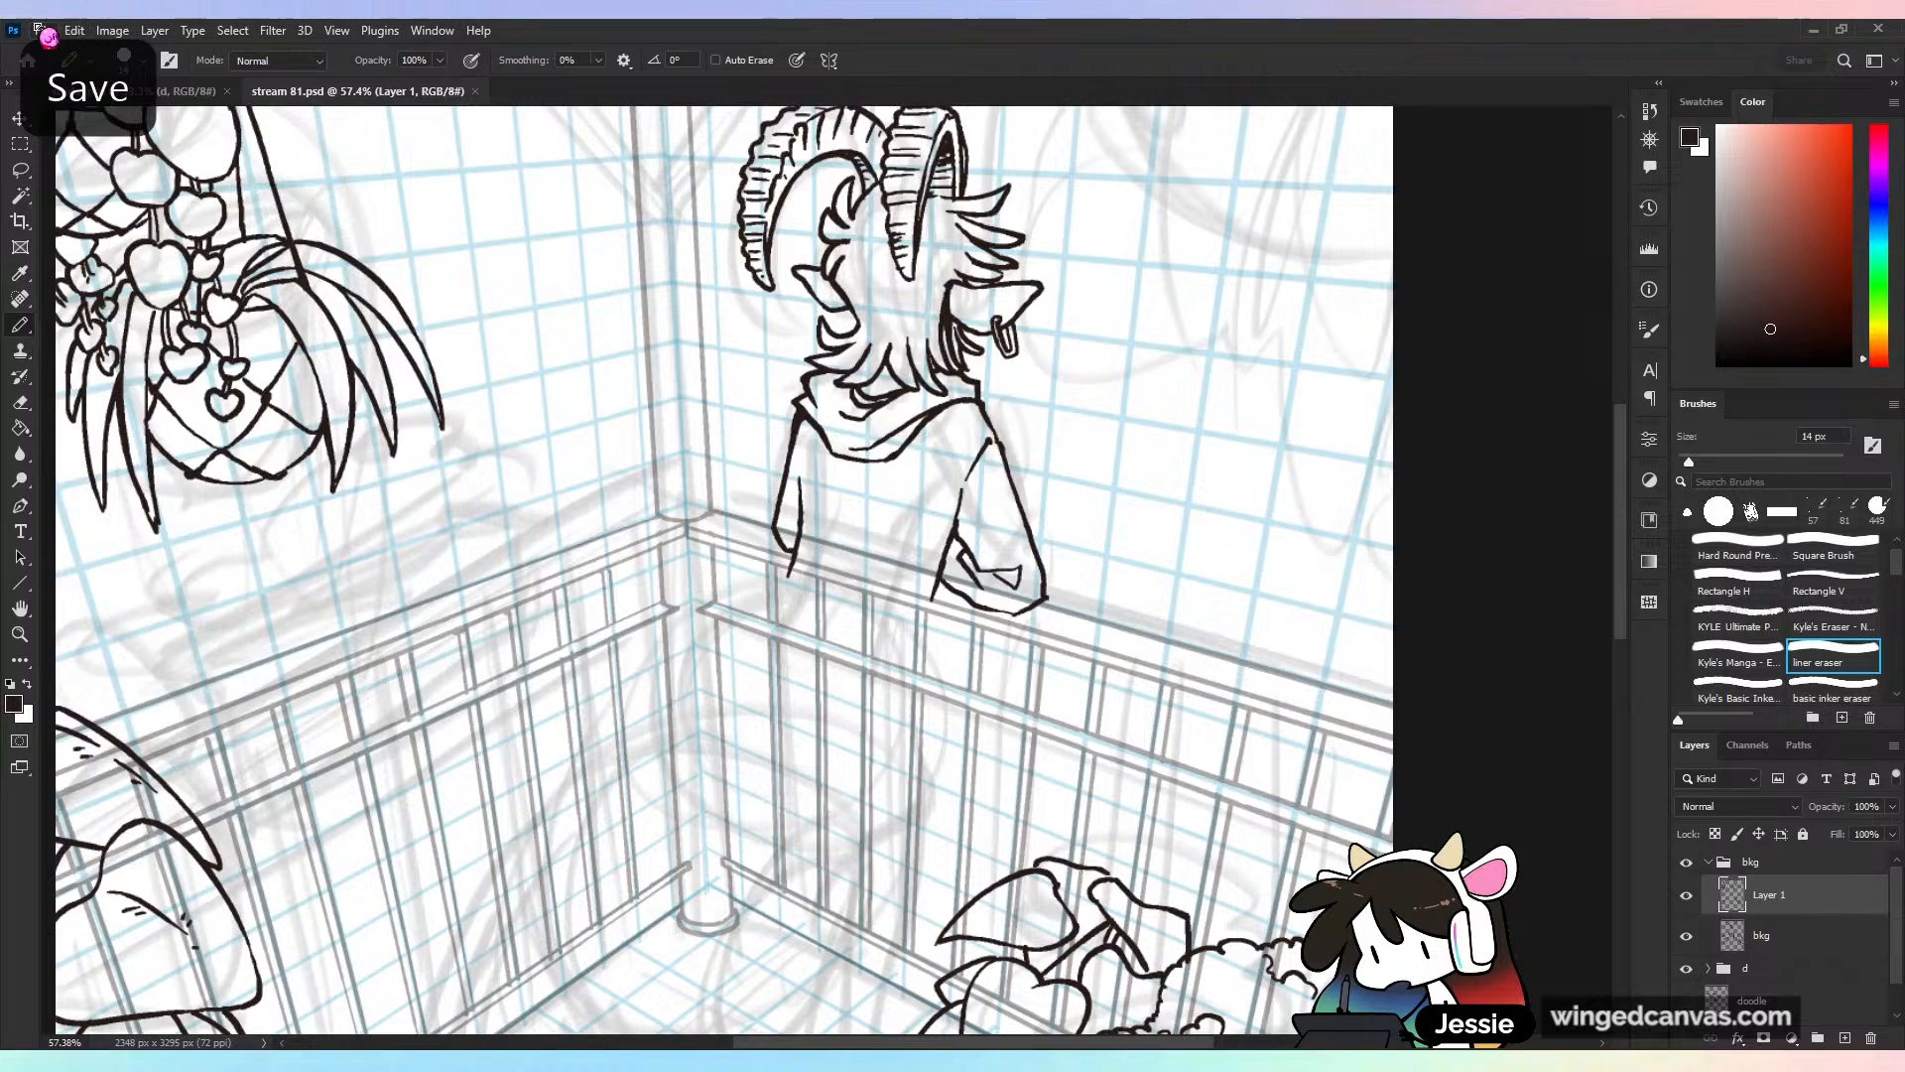
Open the image file rei-1.png
left_click(40, 29)
left_click(82, 72)
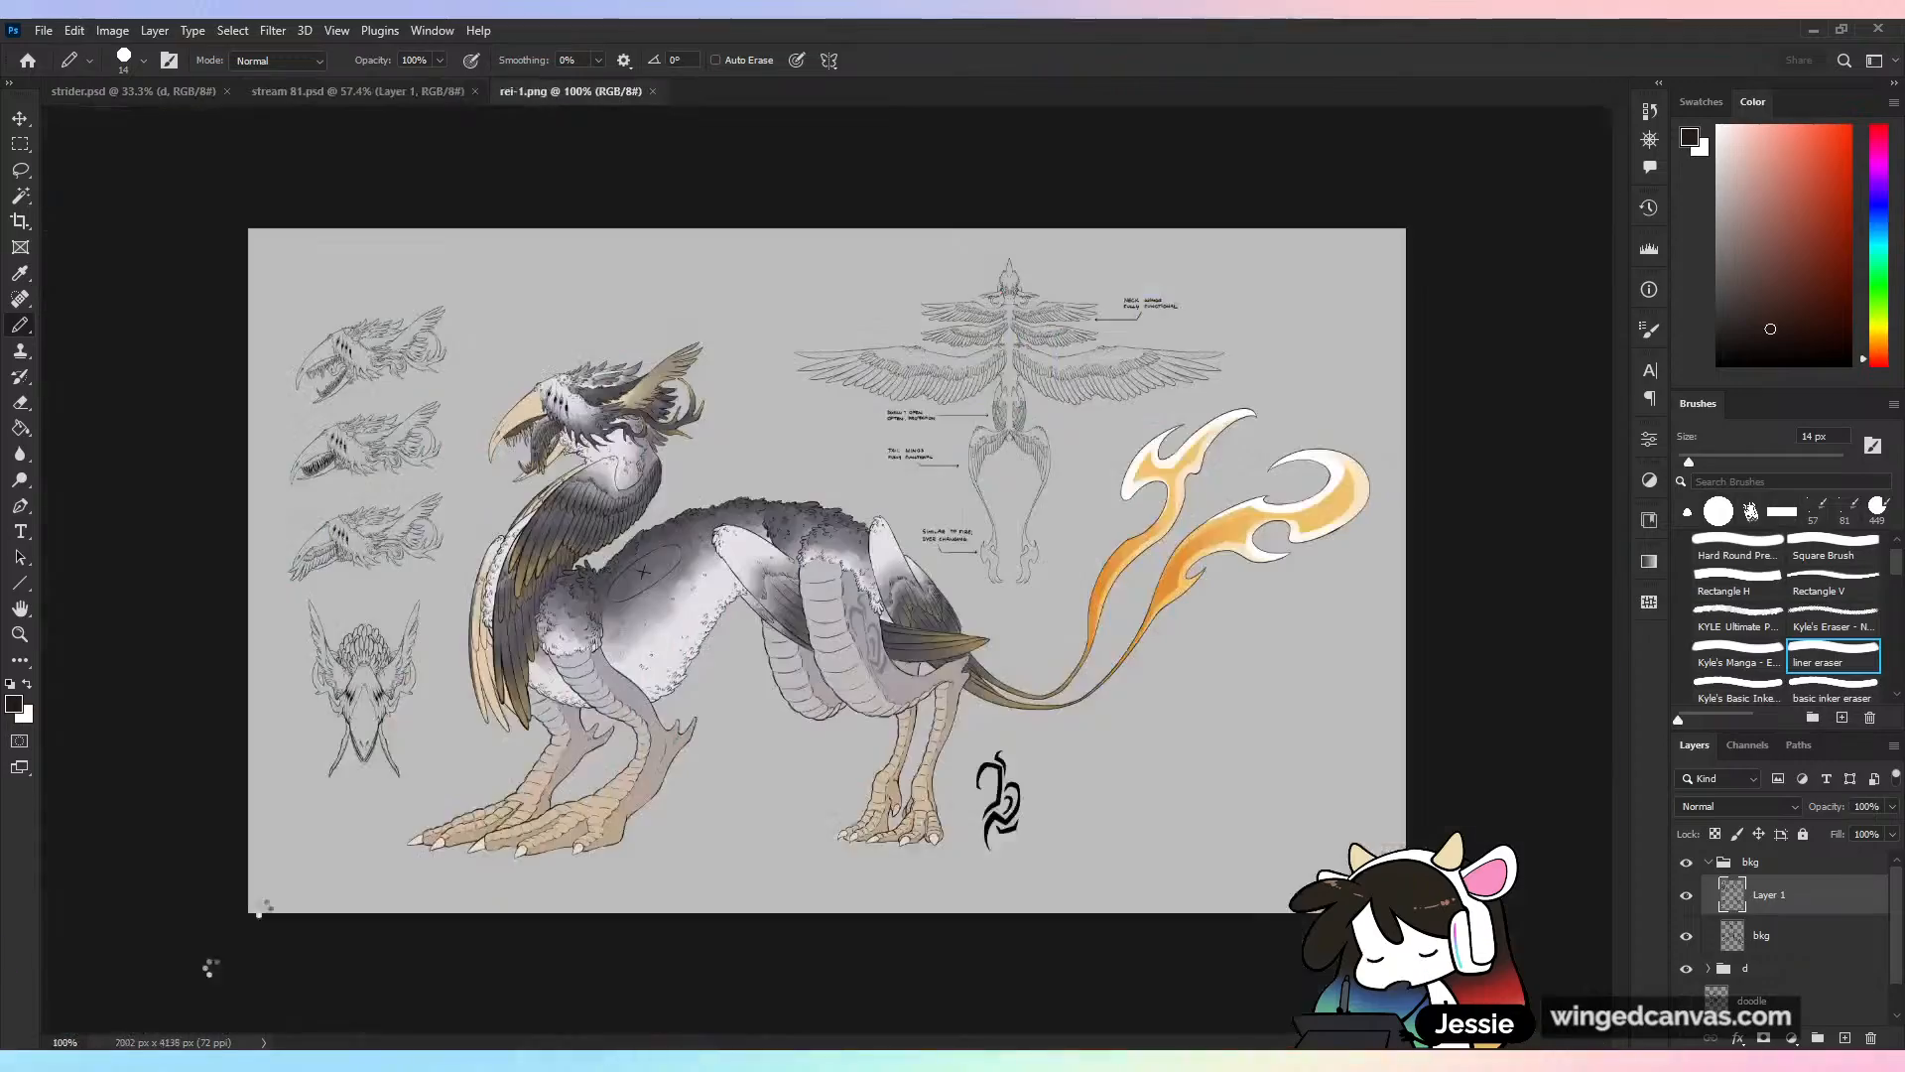
Examine the feathered creature's beaked head and neck, the annotated wing diagram, and the full reference sheet
scroll(842, 548, "up", 5)
left_click_drag(284, 566, 636, 547)
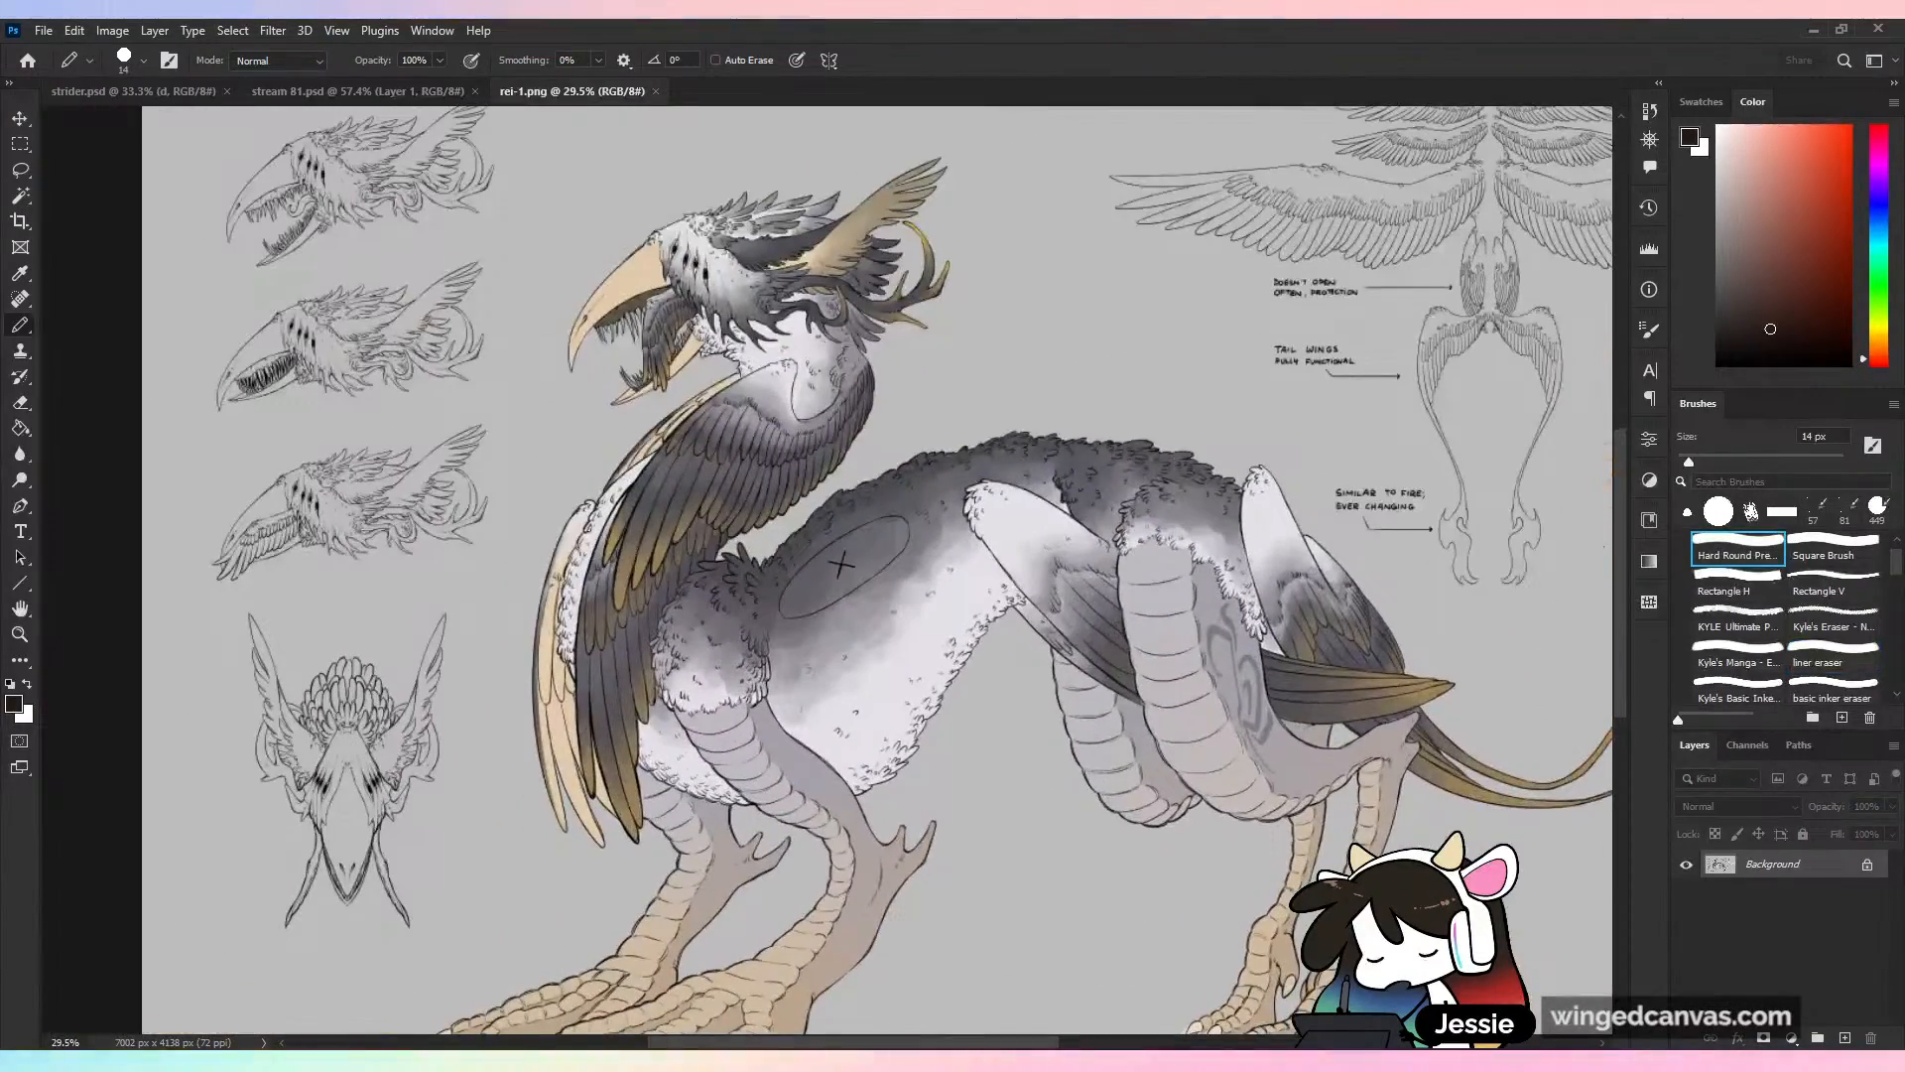
scroll(517, 266, "up", 5)
left_click_drag(813, 216, 830, 371)
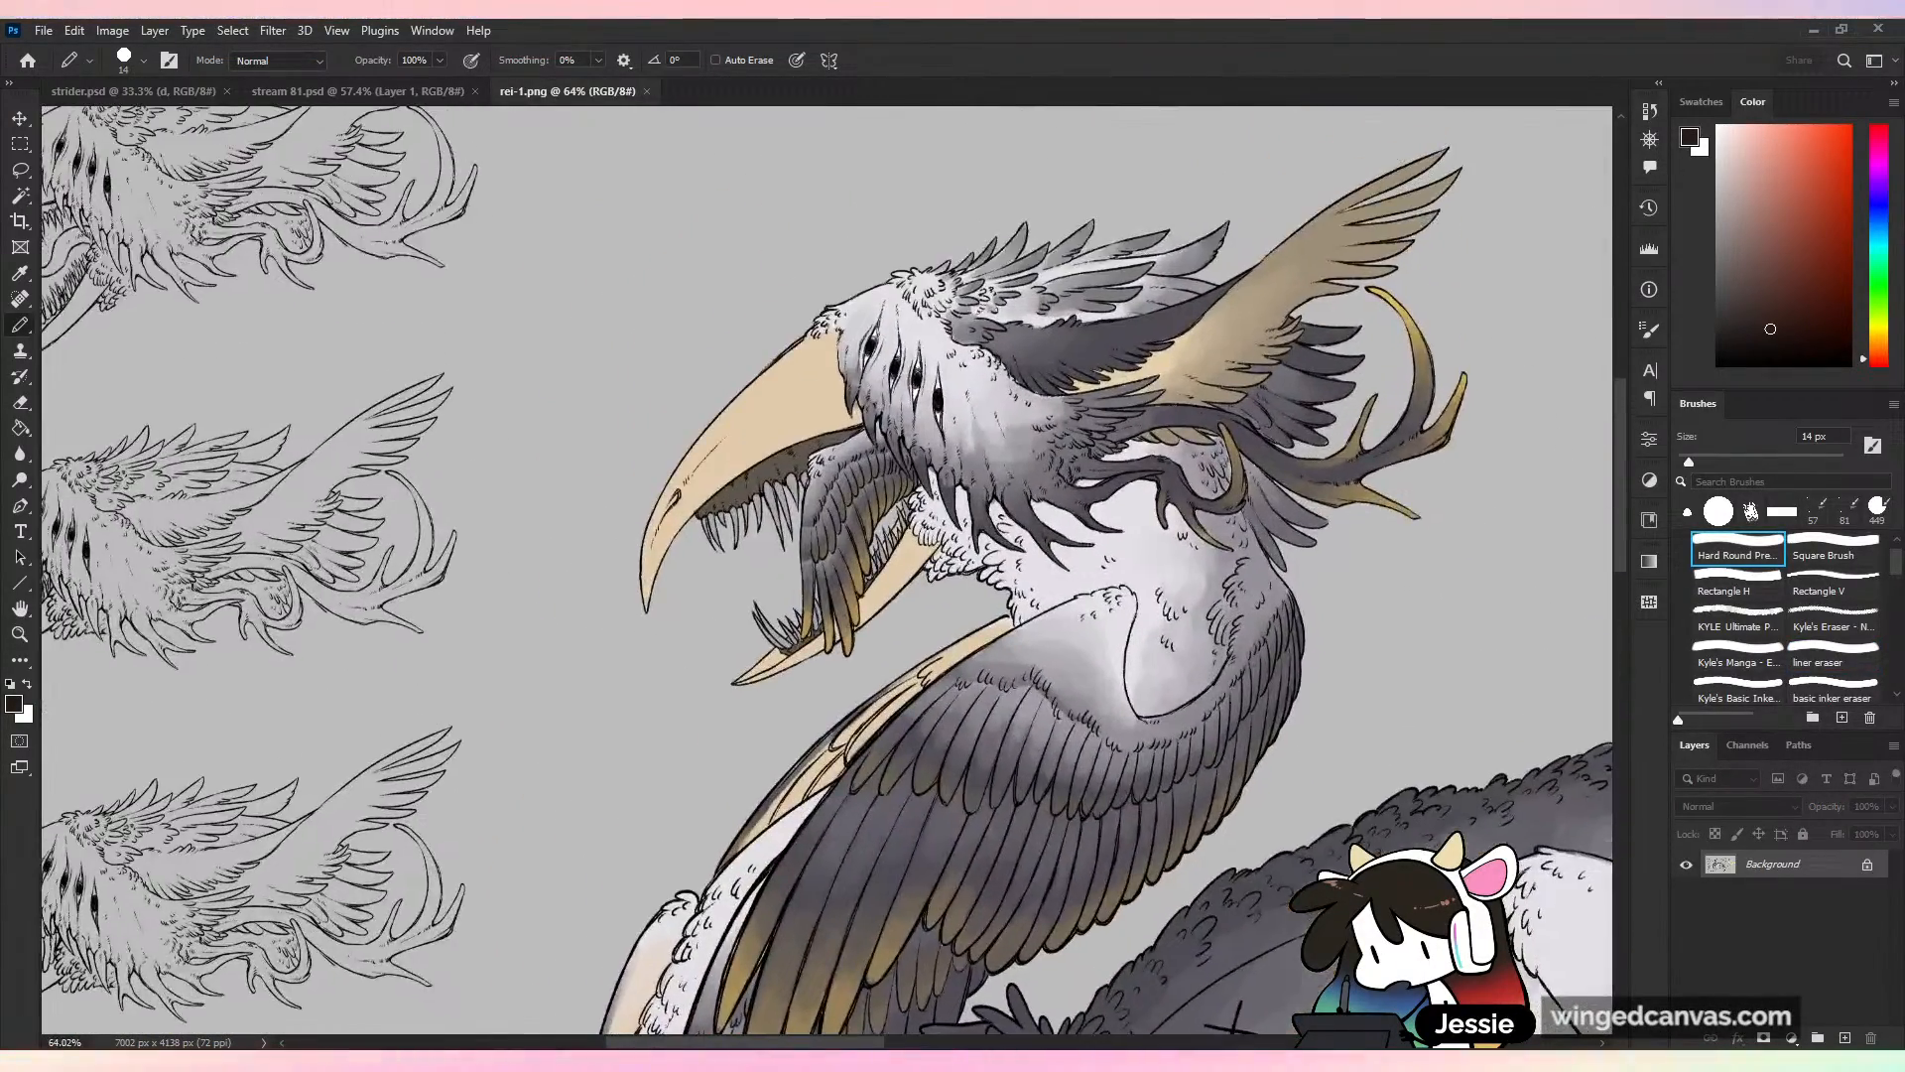
scroll(1034, 216, "up", 3)
scroll(958, 395, "down", 5)
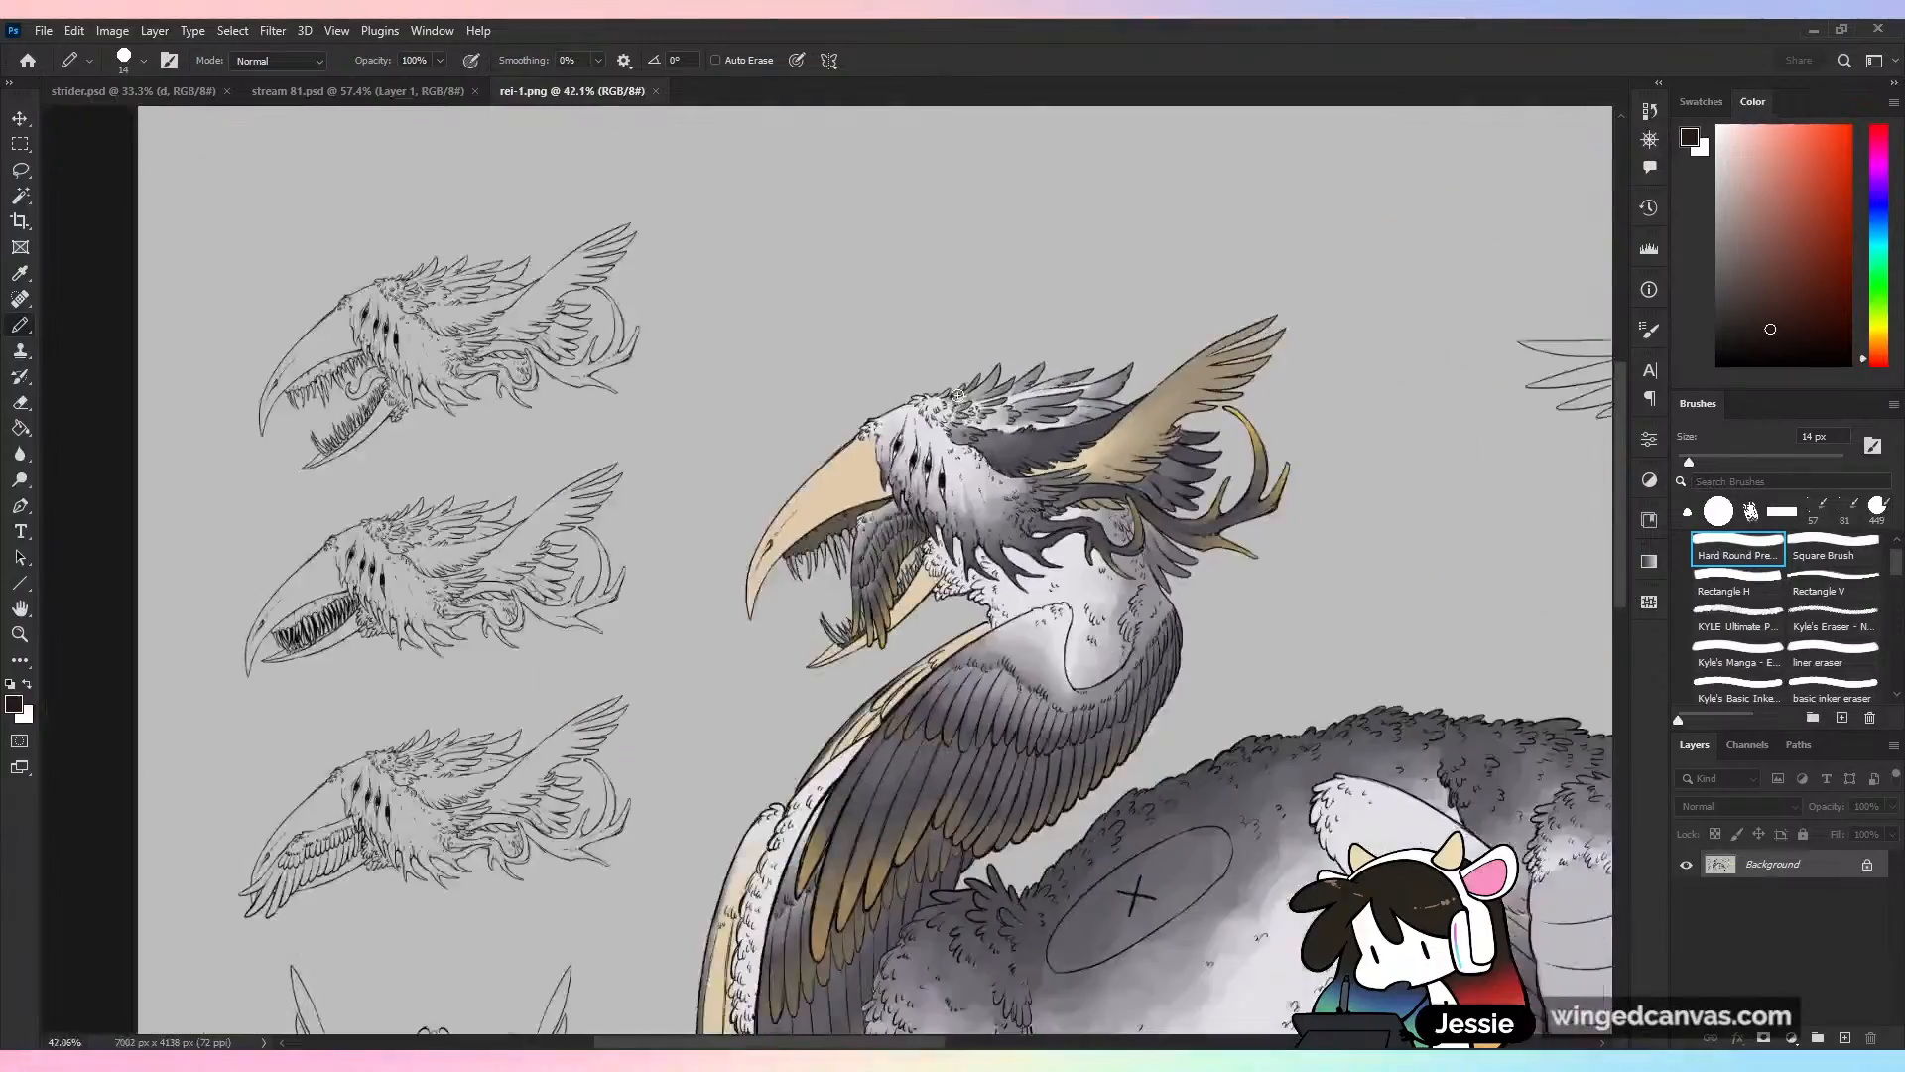
scroll(1042, 298, "up", 4)
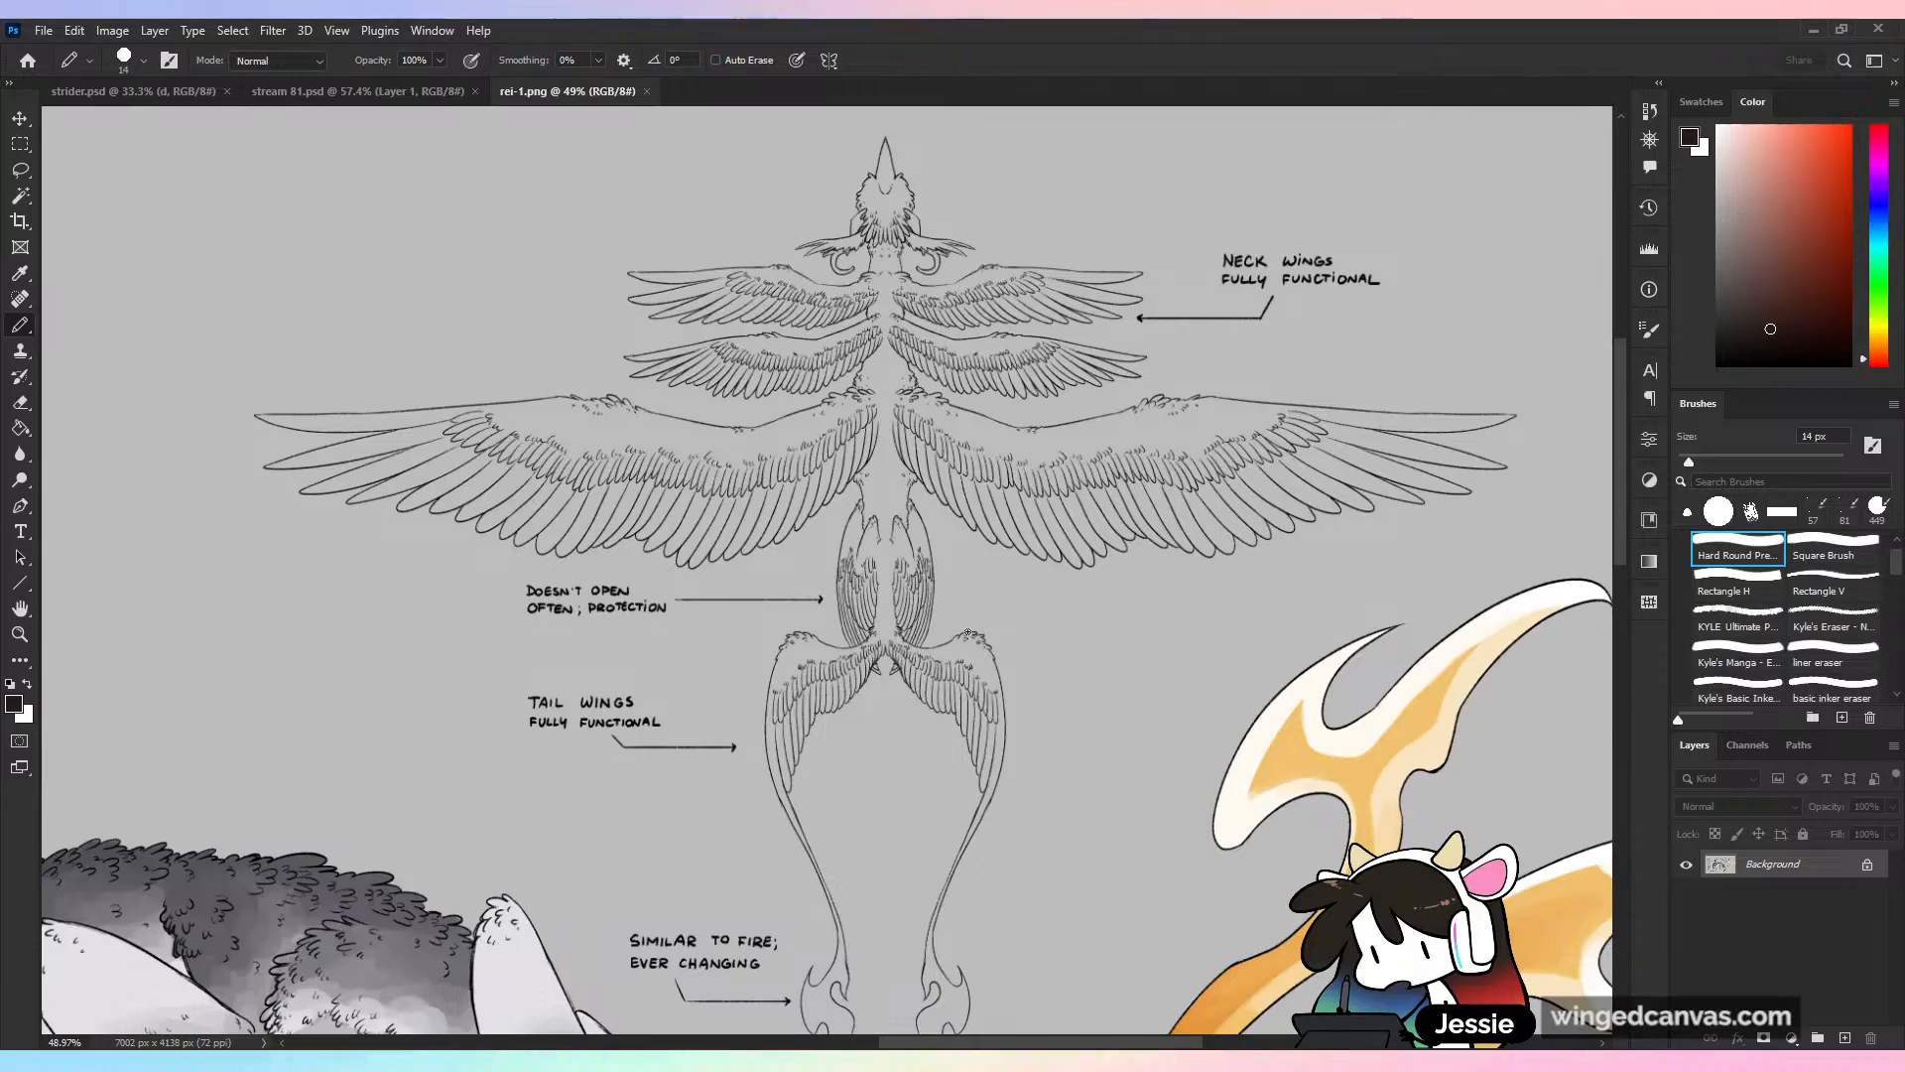
scroll(967, 632, "down", 1)
scroll(968, 632, "down", 3)
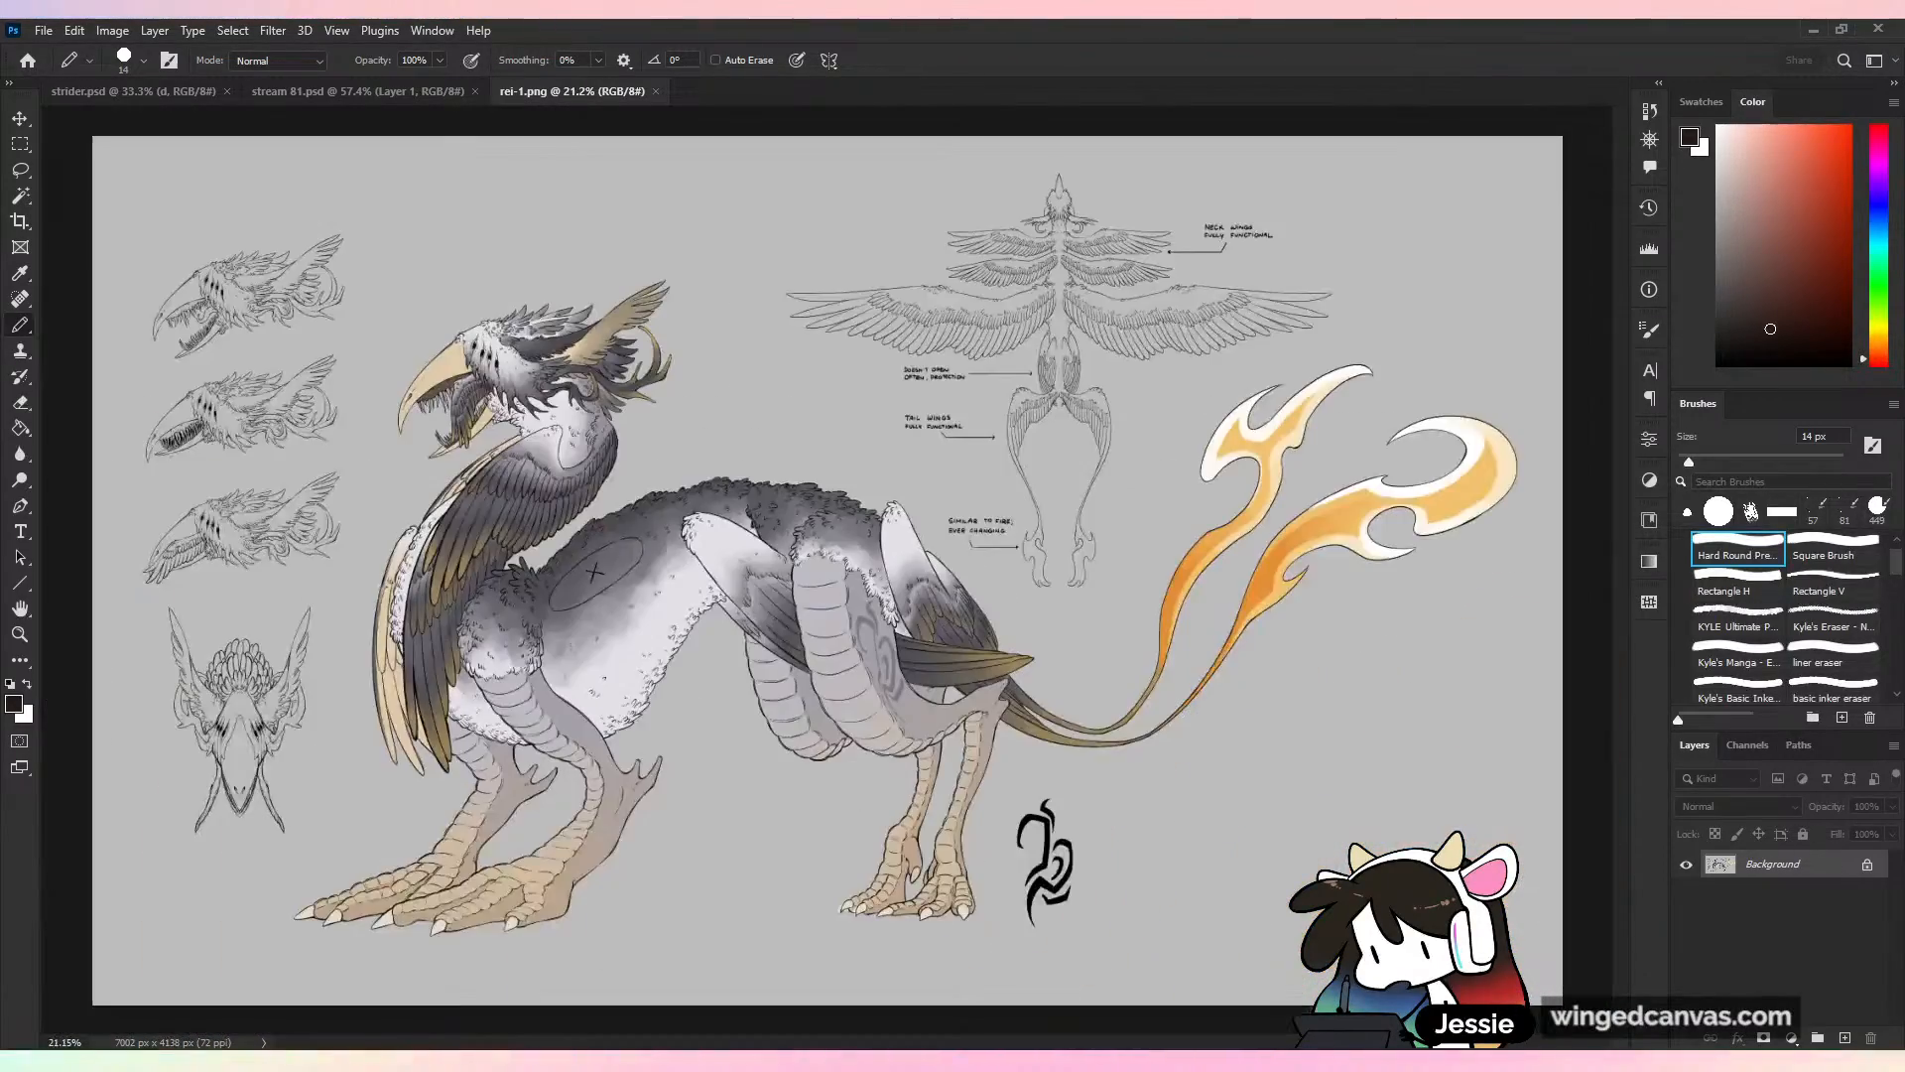
Compare the coloured head with the beak line studies beside it and inspect the neck wings in the top-view diagram
scroll(834, 586, "up", 2)
scroll(828, 570, "up", 1)
left_click_drag(595, 556, 1097, 648)
left_click_drag(873, 394, 1038, 581)
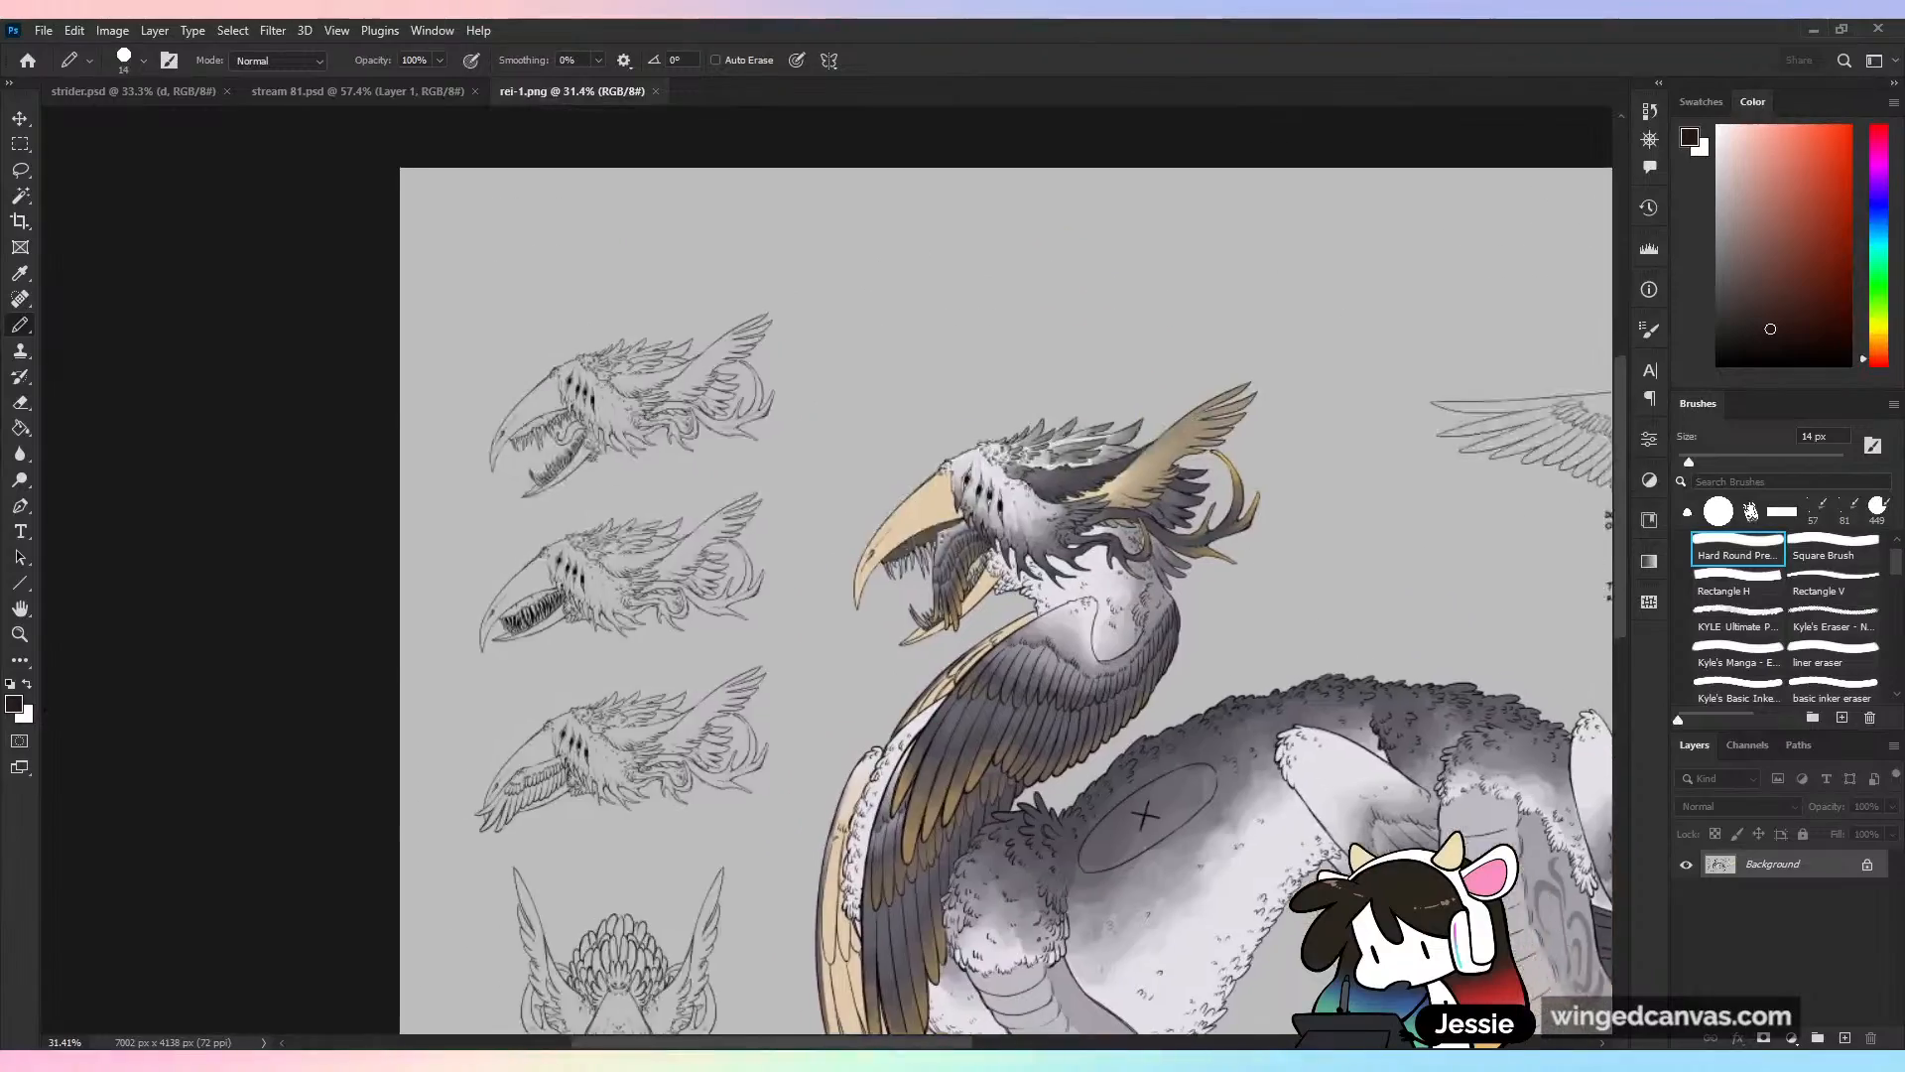
scroll(1038, 581, "up", 5)
scroll(1042, 580, "down", 3)
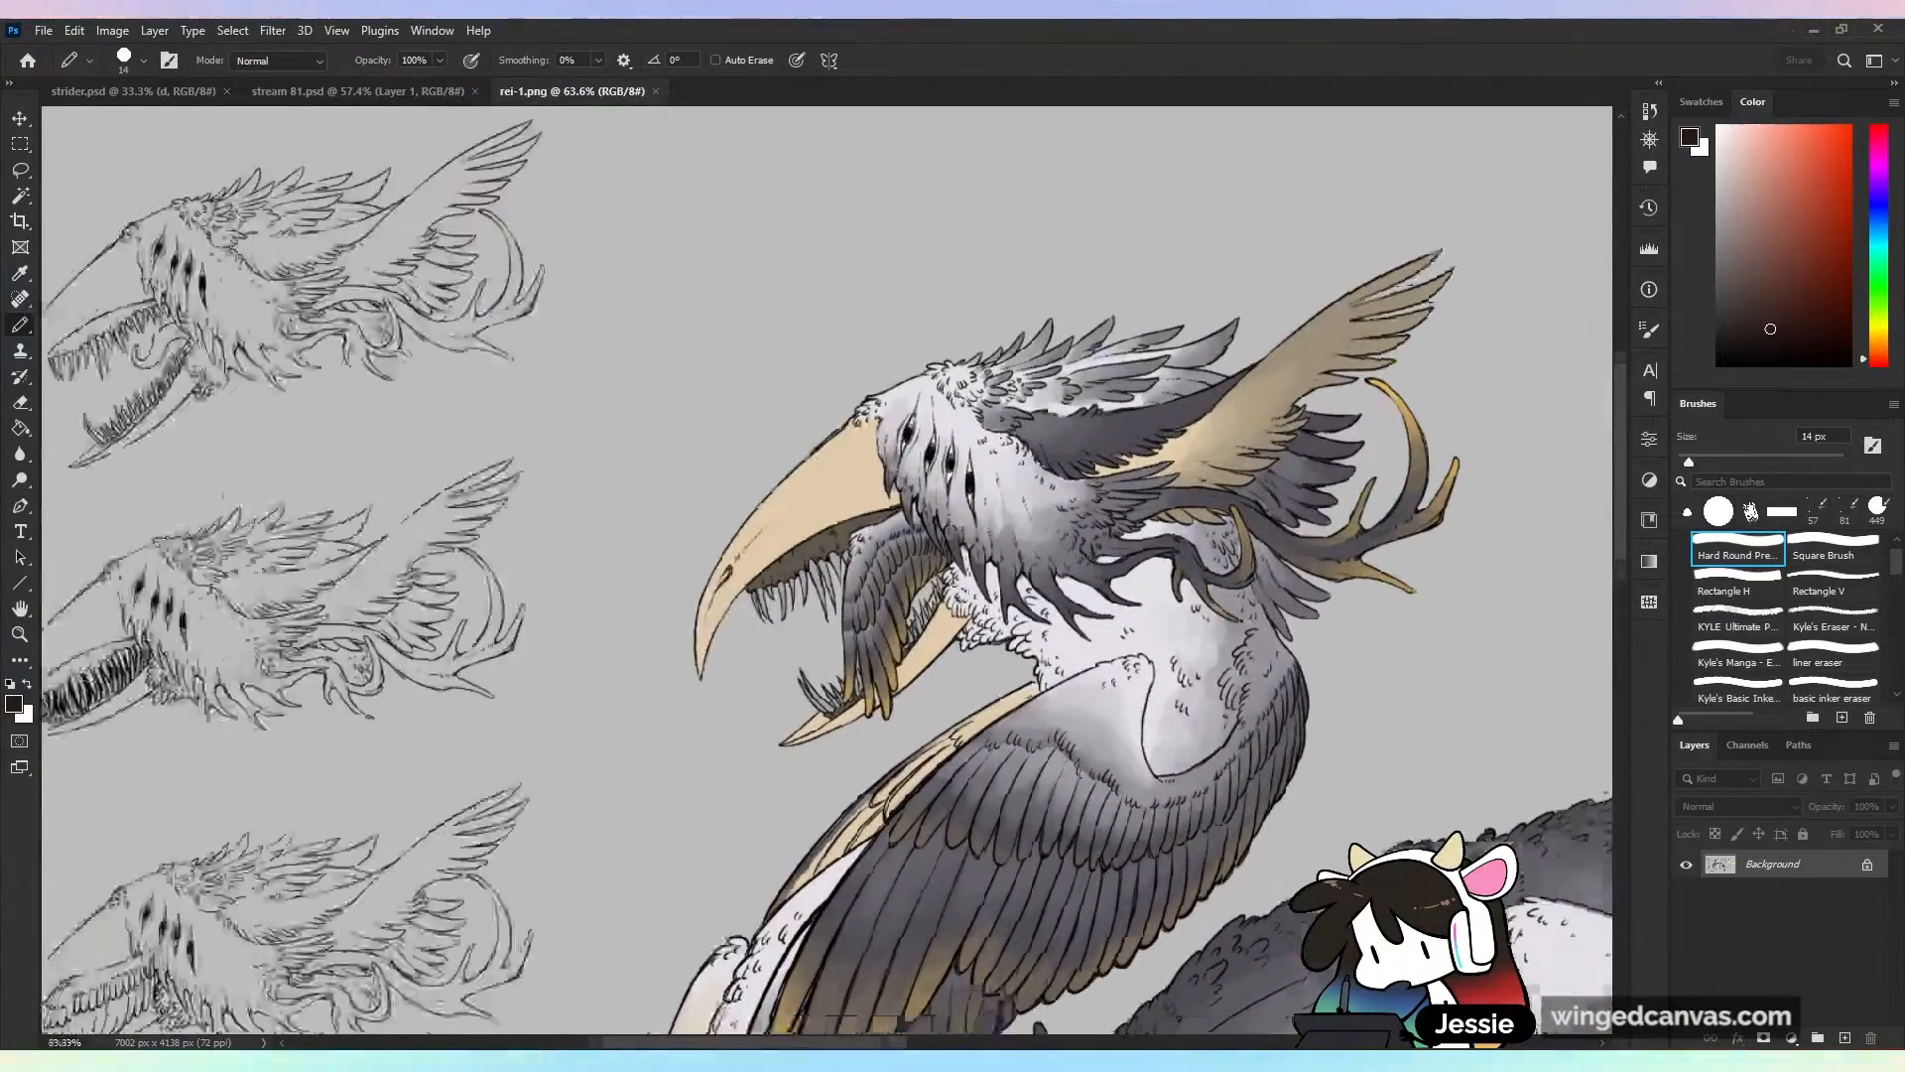
scroll(1042, 581, "up", 2)
left_click_drag(876, 640, 993, 611)
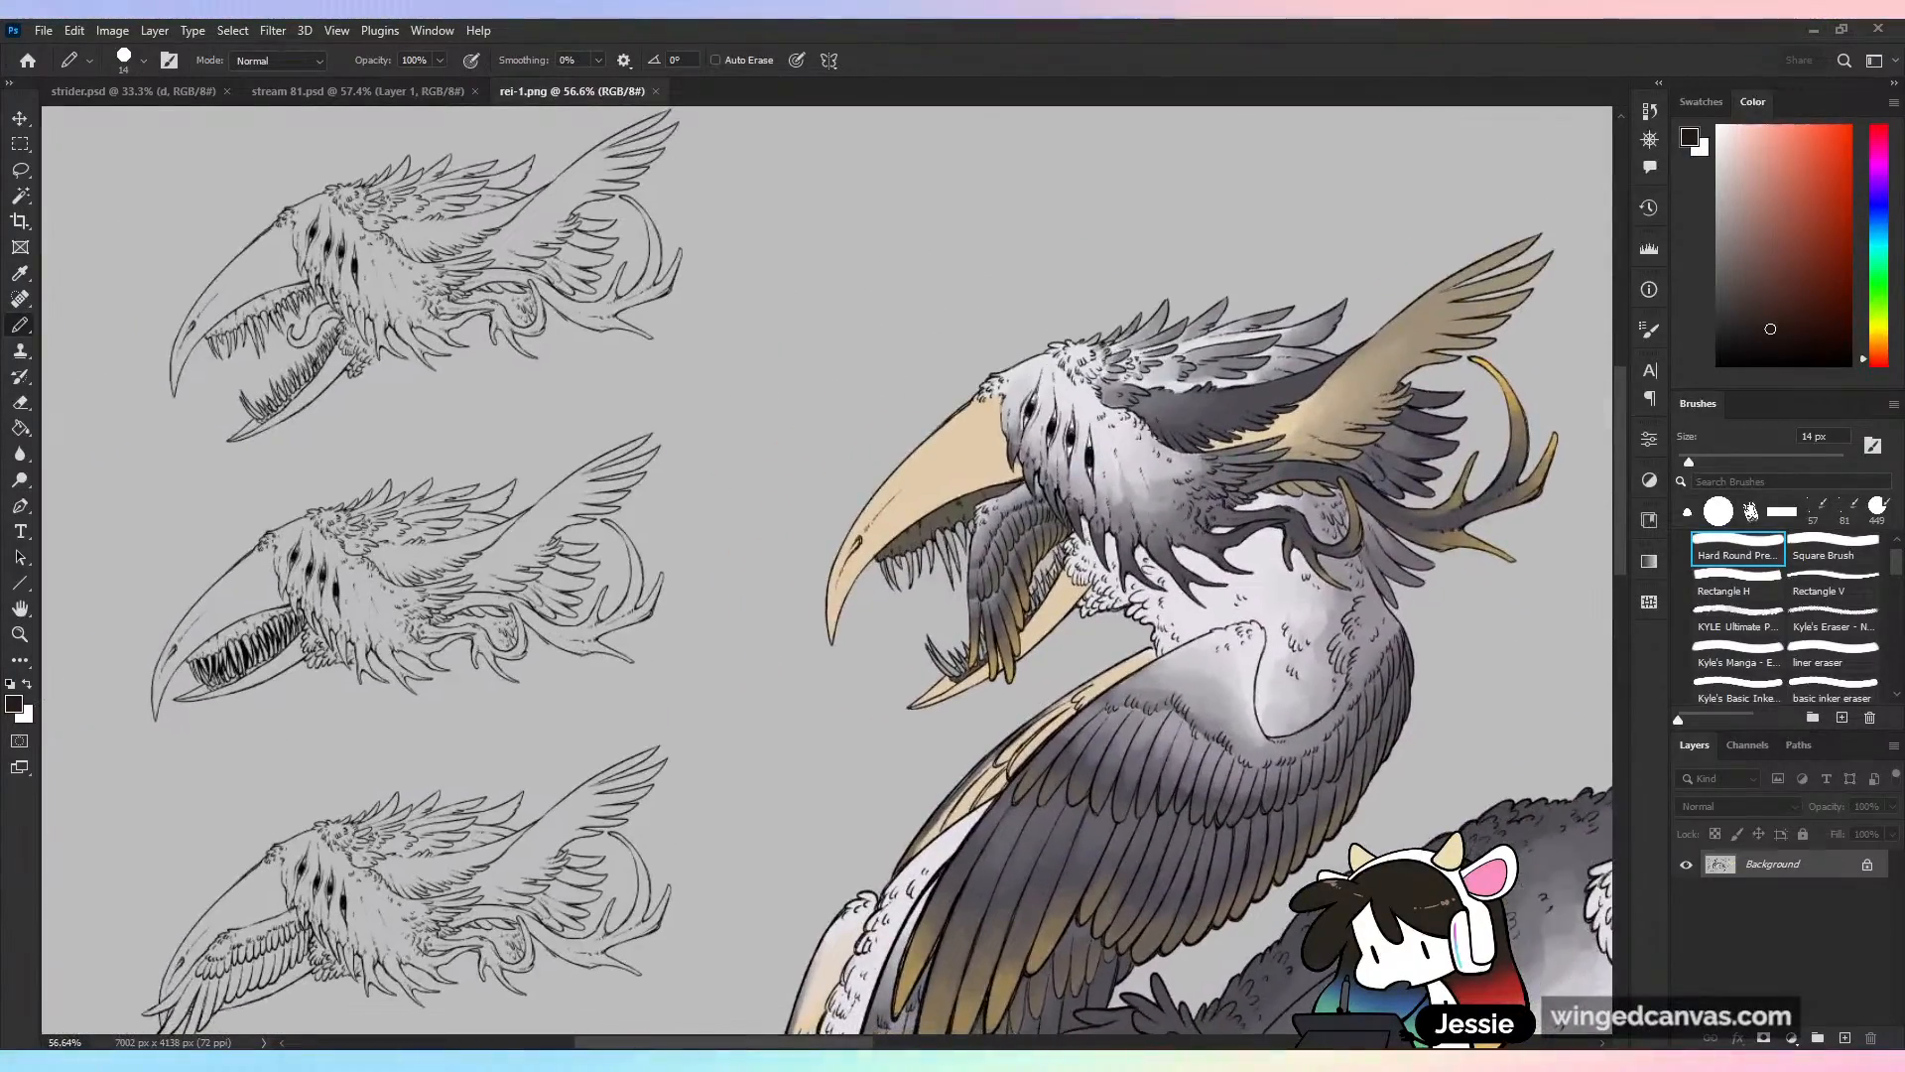
scroll(992, 616, "down", 8)
scroll(794, 457, "up", 5)
left_click_drag(1072, 268, 843, 645)
scroll(844, 645, "up", 5)
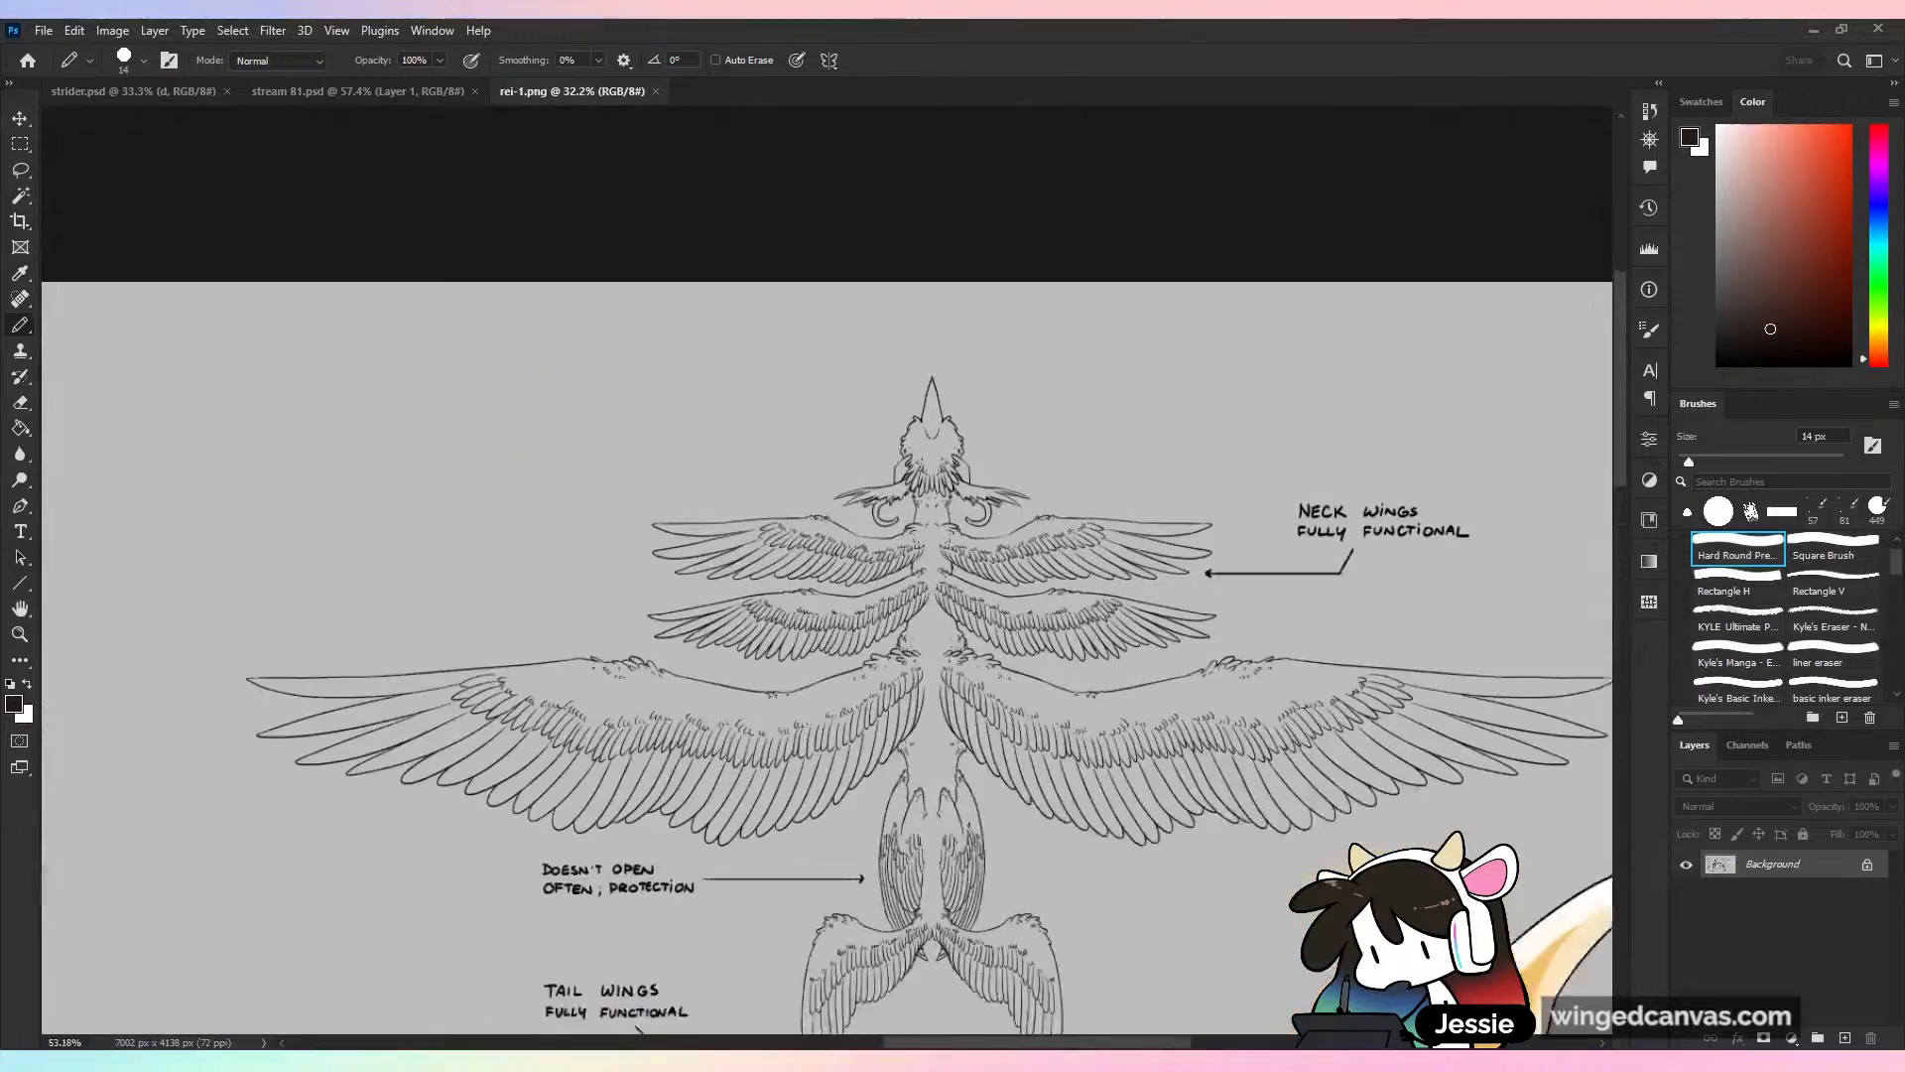
Circle the head and dot the wing pairs in the feathered creature's top-view diagram, and undo the marks
left_click_drag(843, 874, 844, 596)
scroll(844, 645, "down", 1)
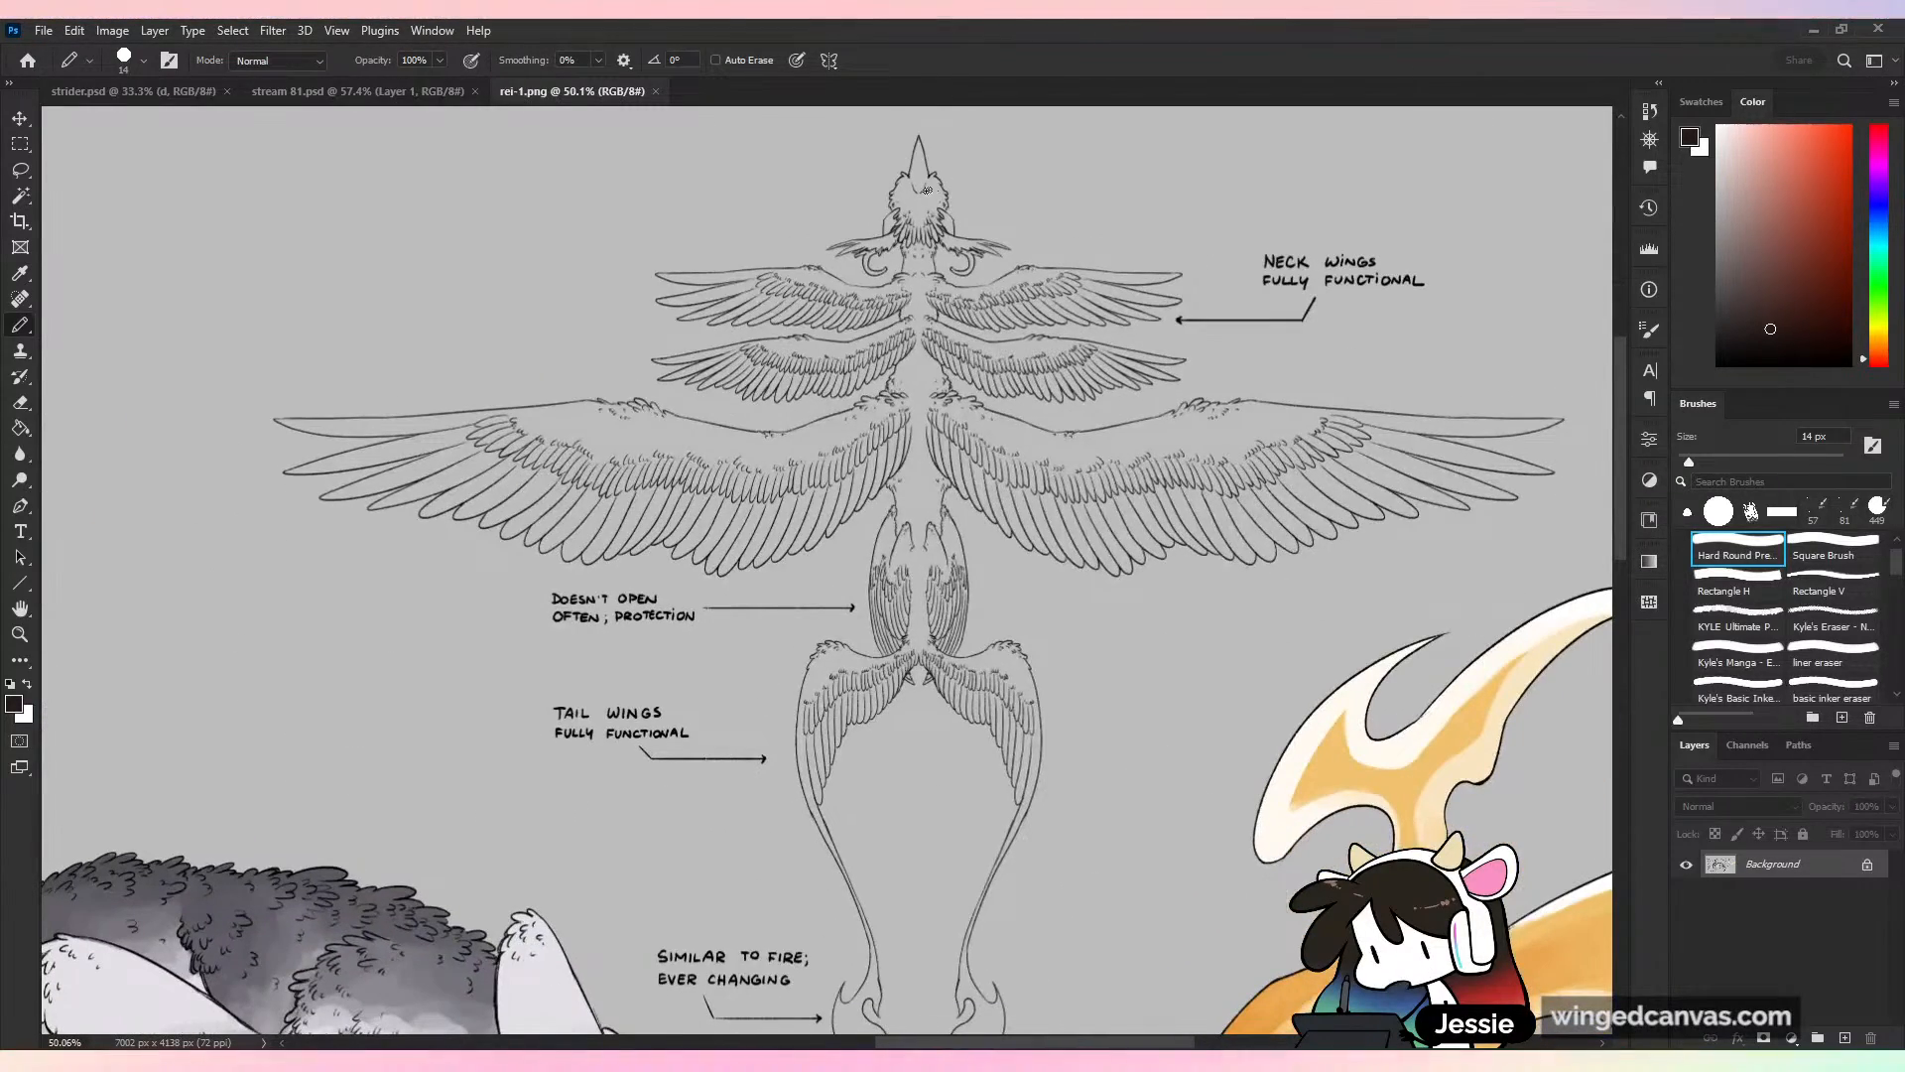
left_click_drag(928, 175, 938, 181)
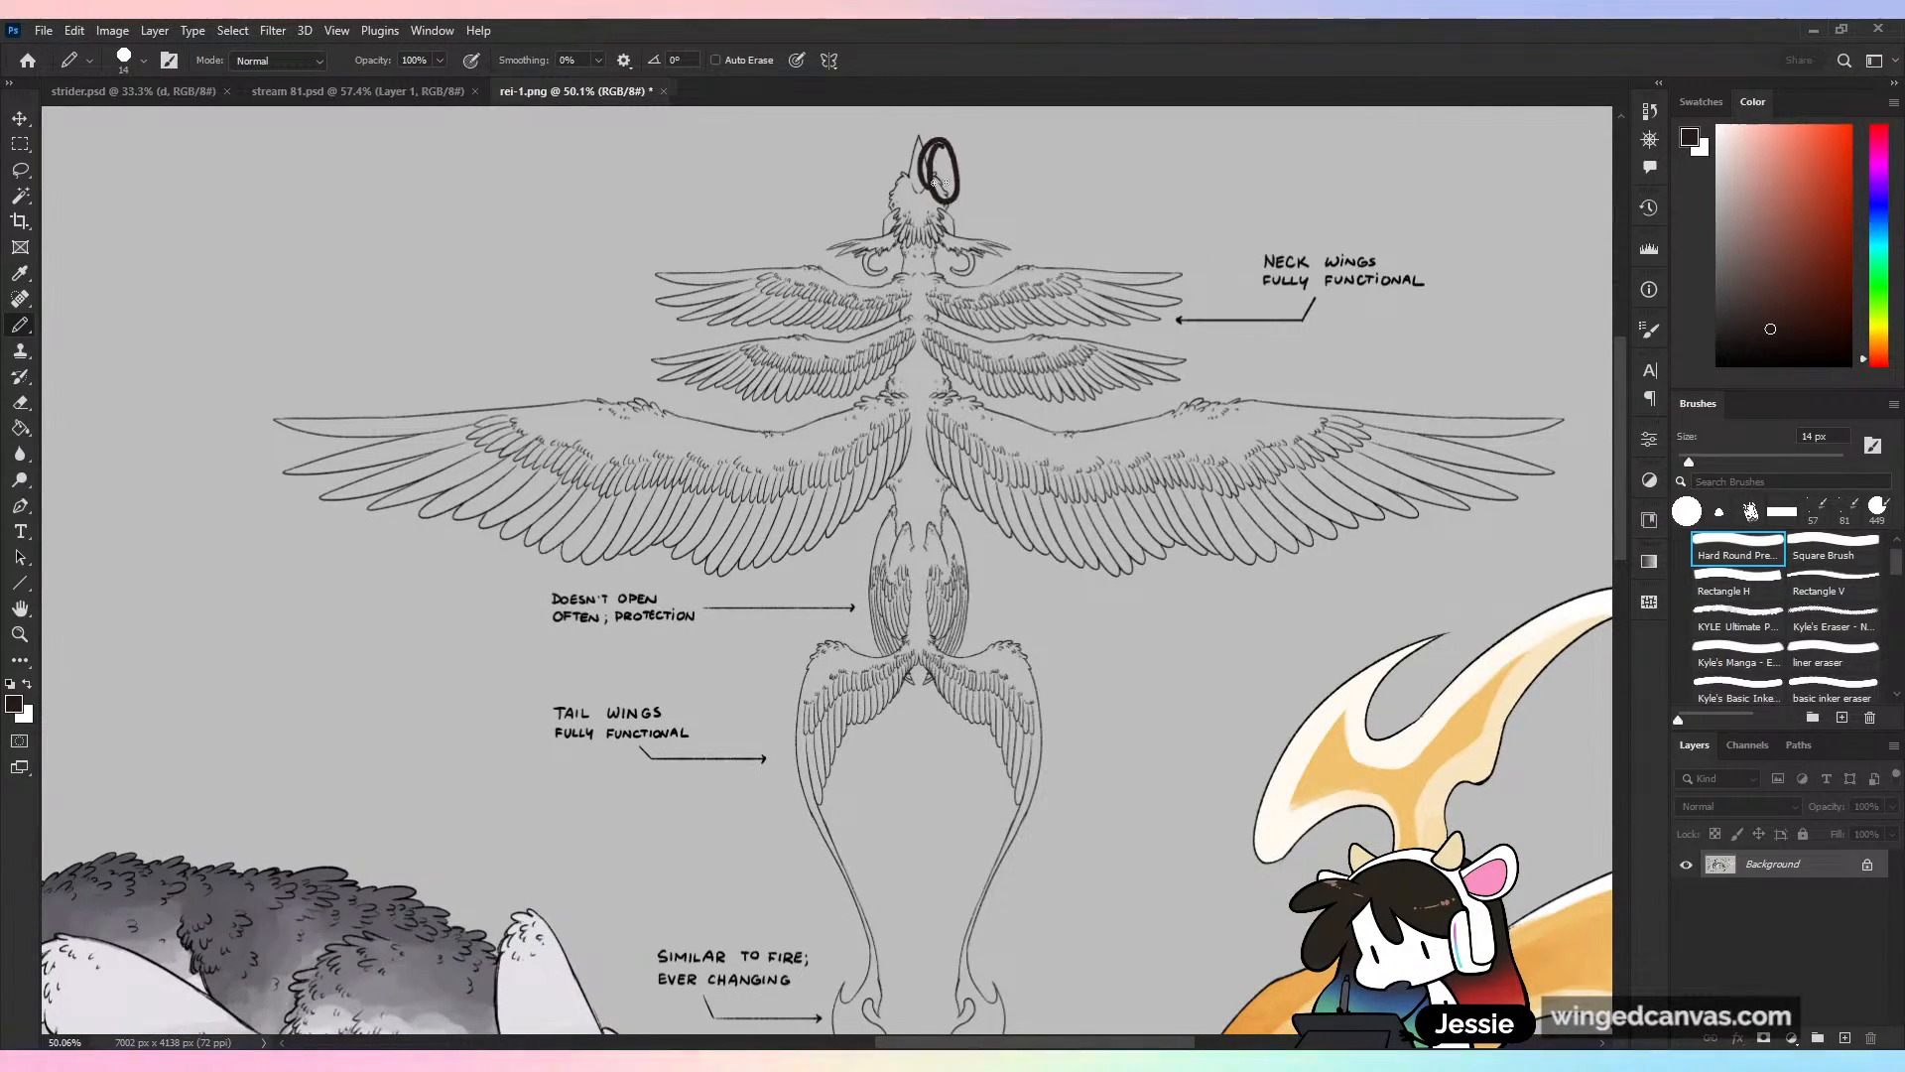
key("ctrl+z")
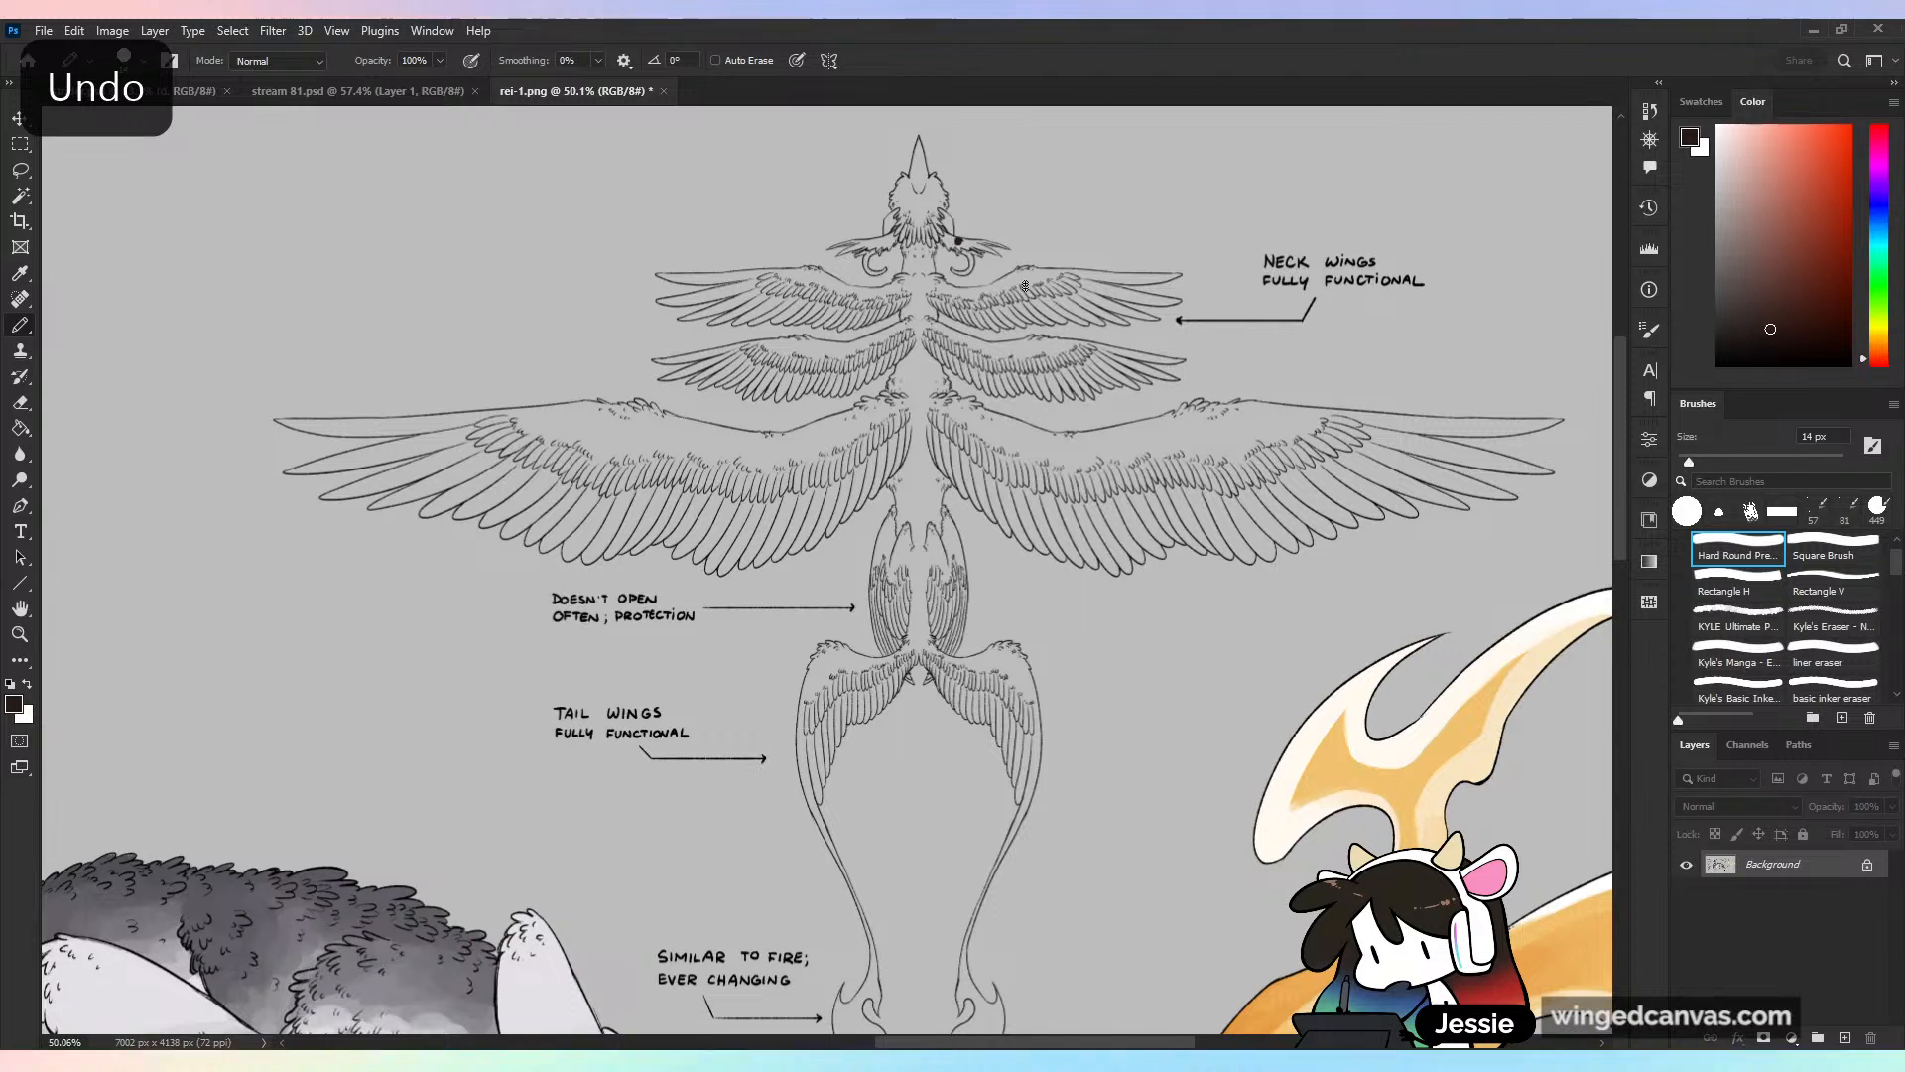
left_click(1035, 363)
left_click(1069, 487)
left_click(930, 582)
left_click(985, 719)
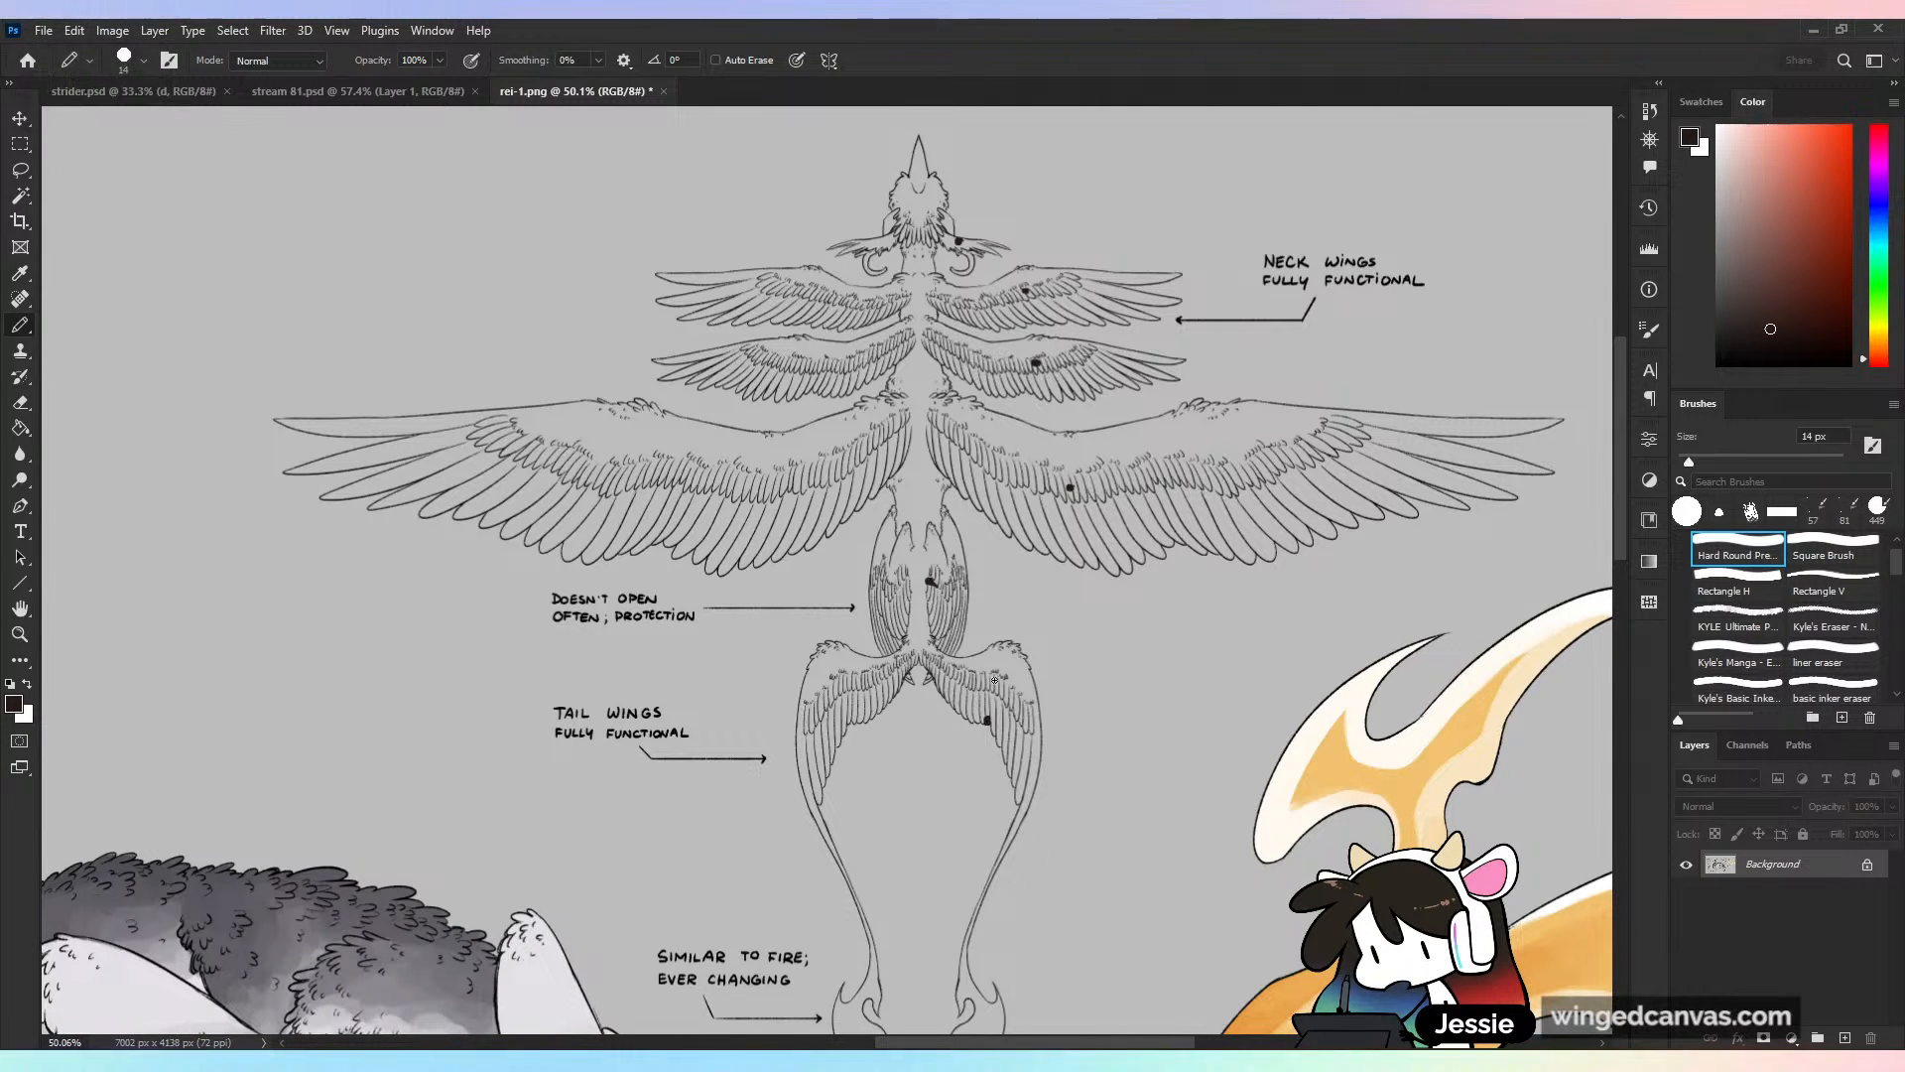
key("ctrl+z")
key("ctrl+z")
key("ctrl+z")
key("ctrl+z")
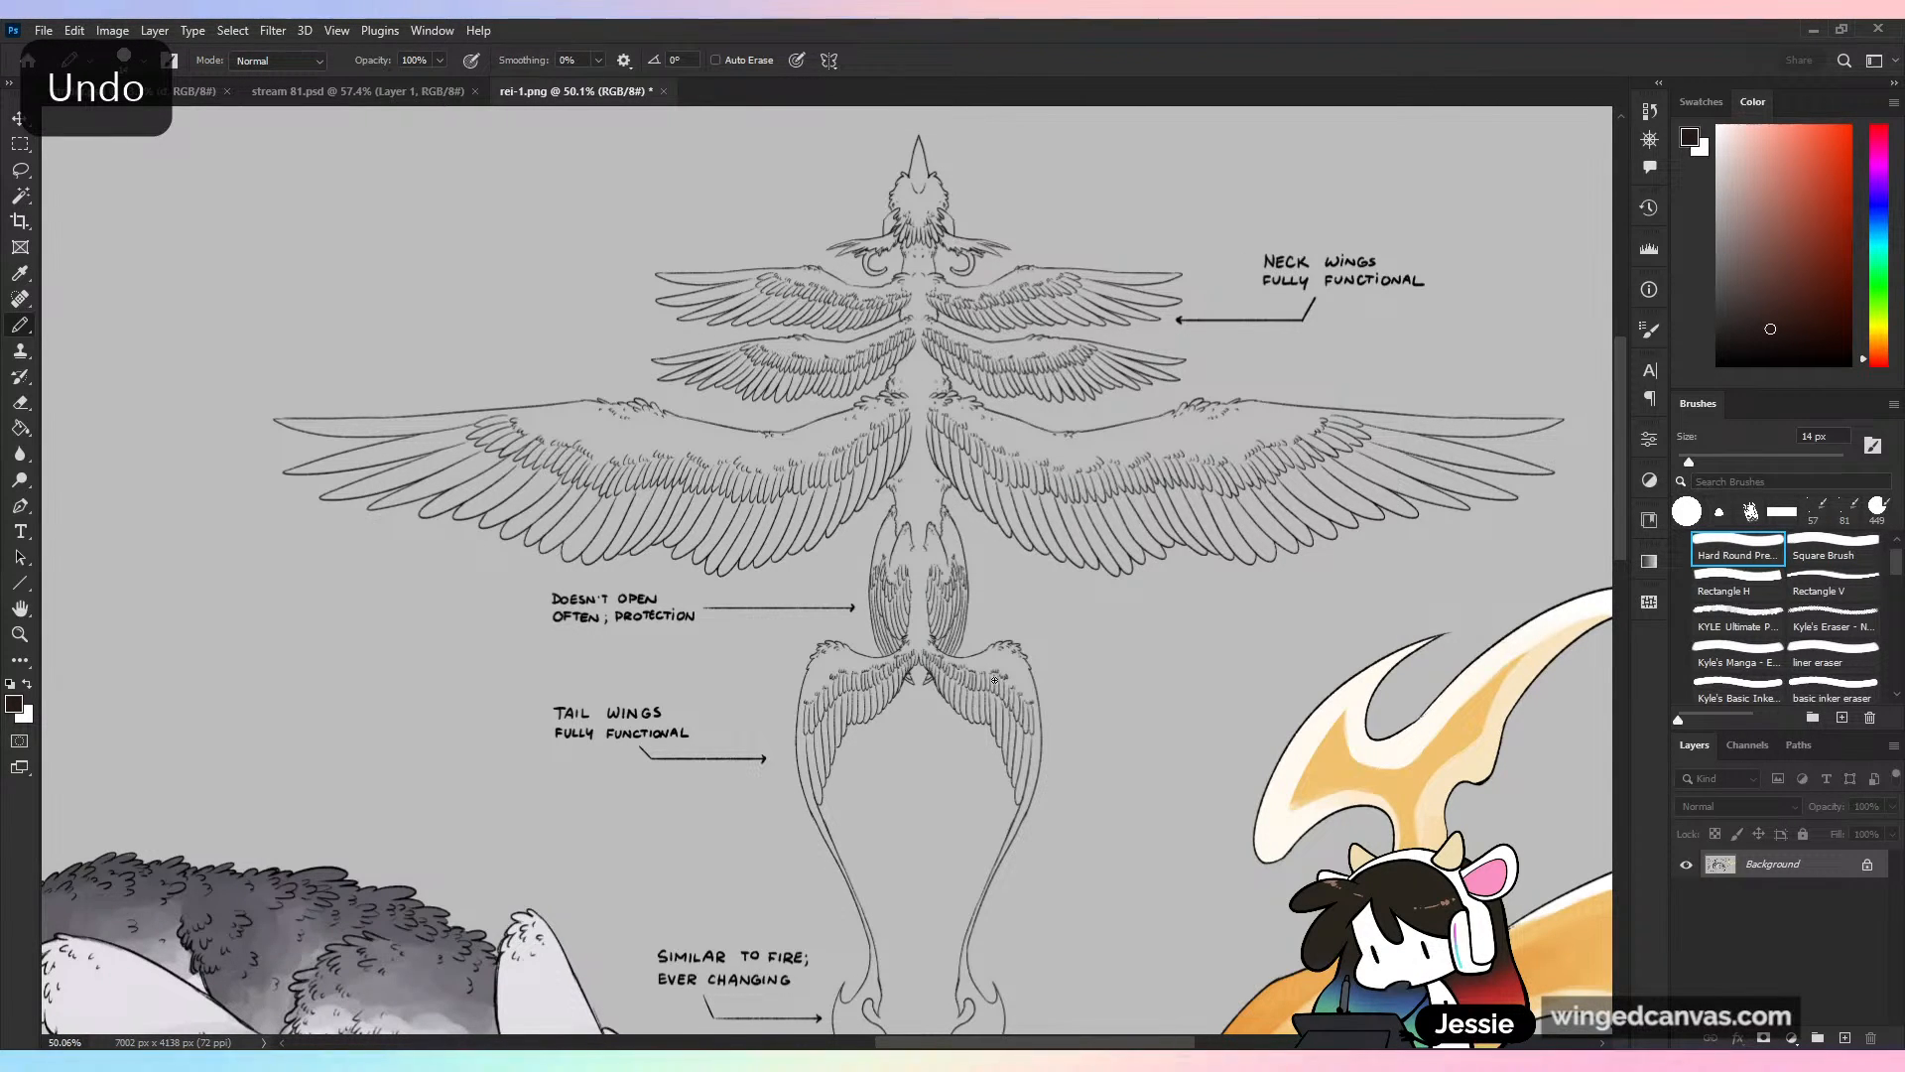
Compare the three beak line studies with the coloured head and inspect the feathered creature's full body
scroll(994, 680, "down", 5)
scroll(586, 487, "up", 4)
left_click_drag(526, 466, 755, 536)
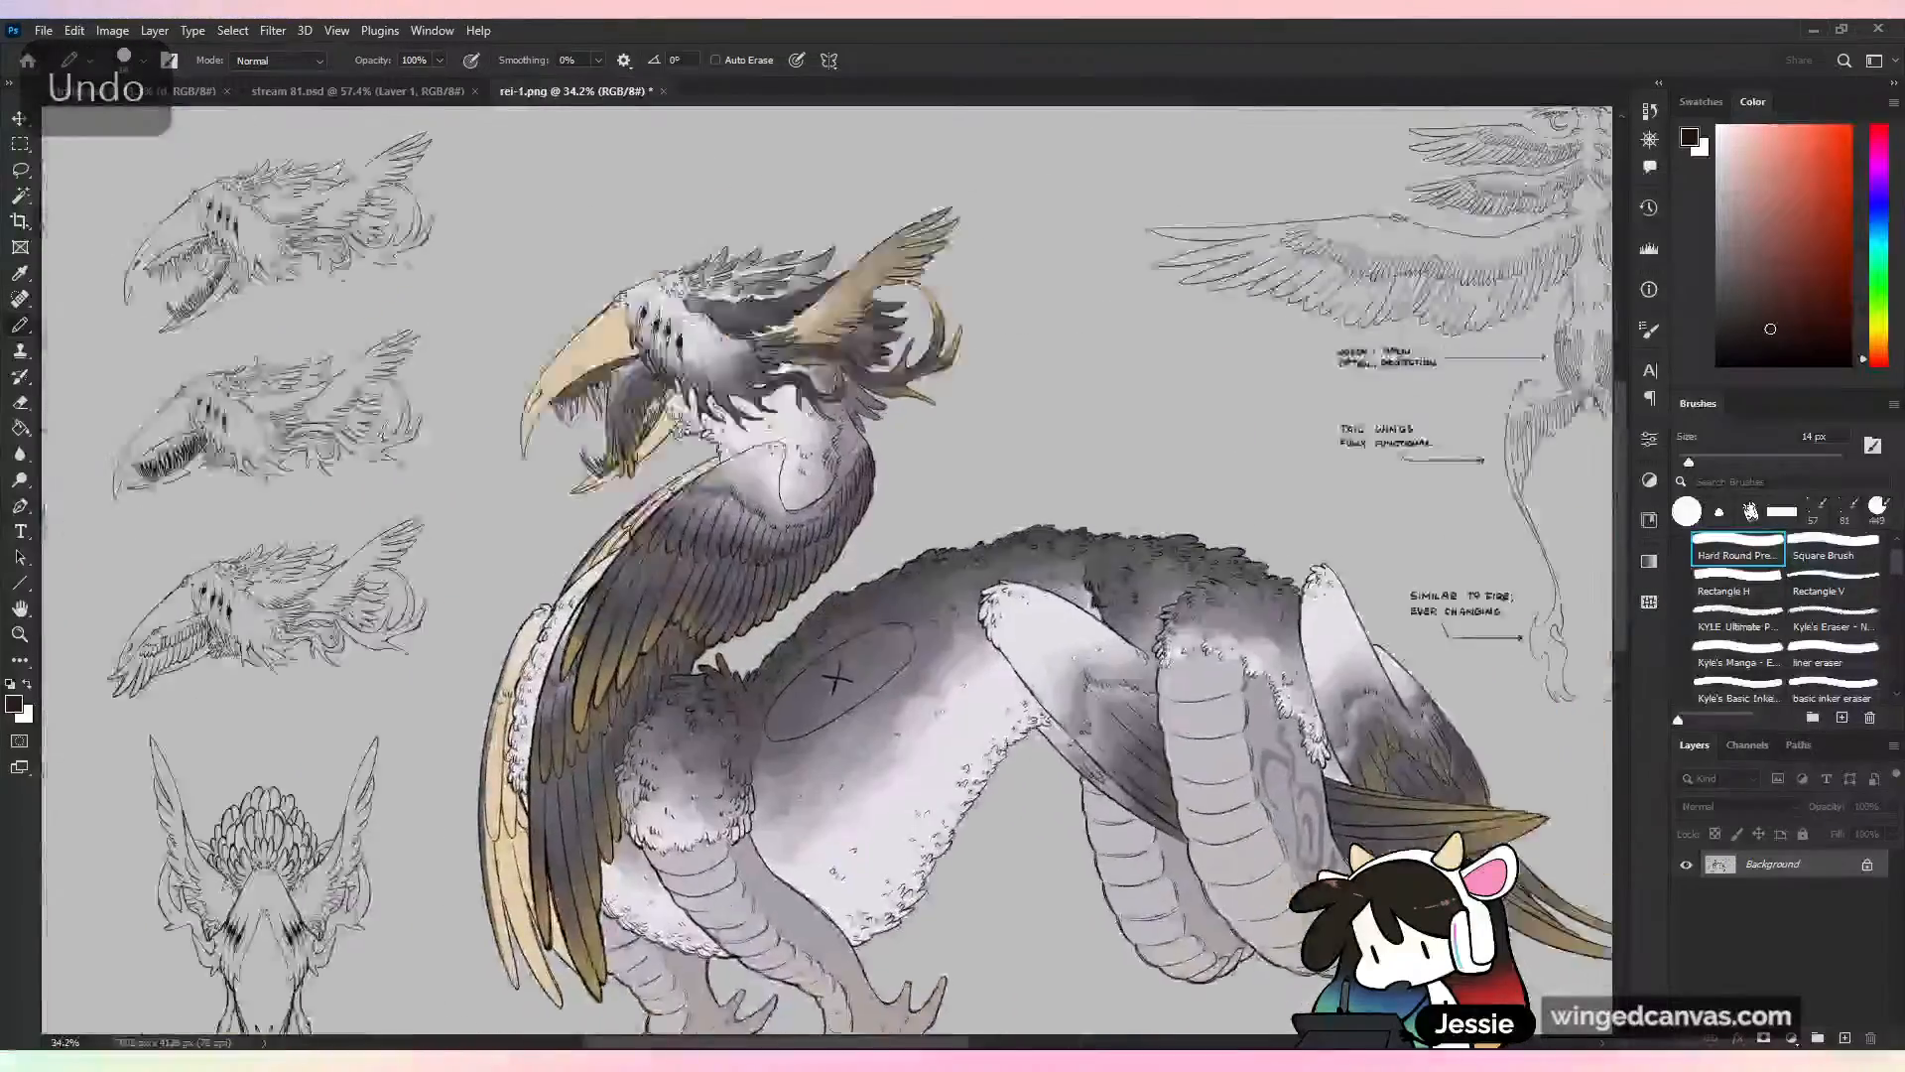
scroll(1240, 467, "up", 4)
mouse_move(623, 397)
left_mouse_down()
mouse_move(1241, 467)
mouse_move(1181, 522)
mouse_move(1345, 533)
left_mouse_up()
key("ctrl+z")
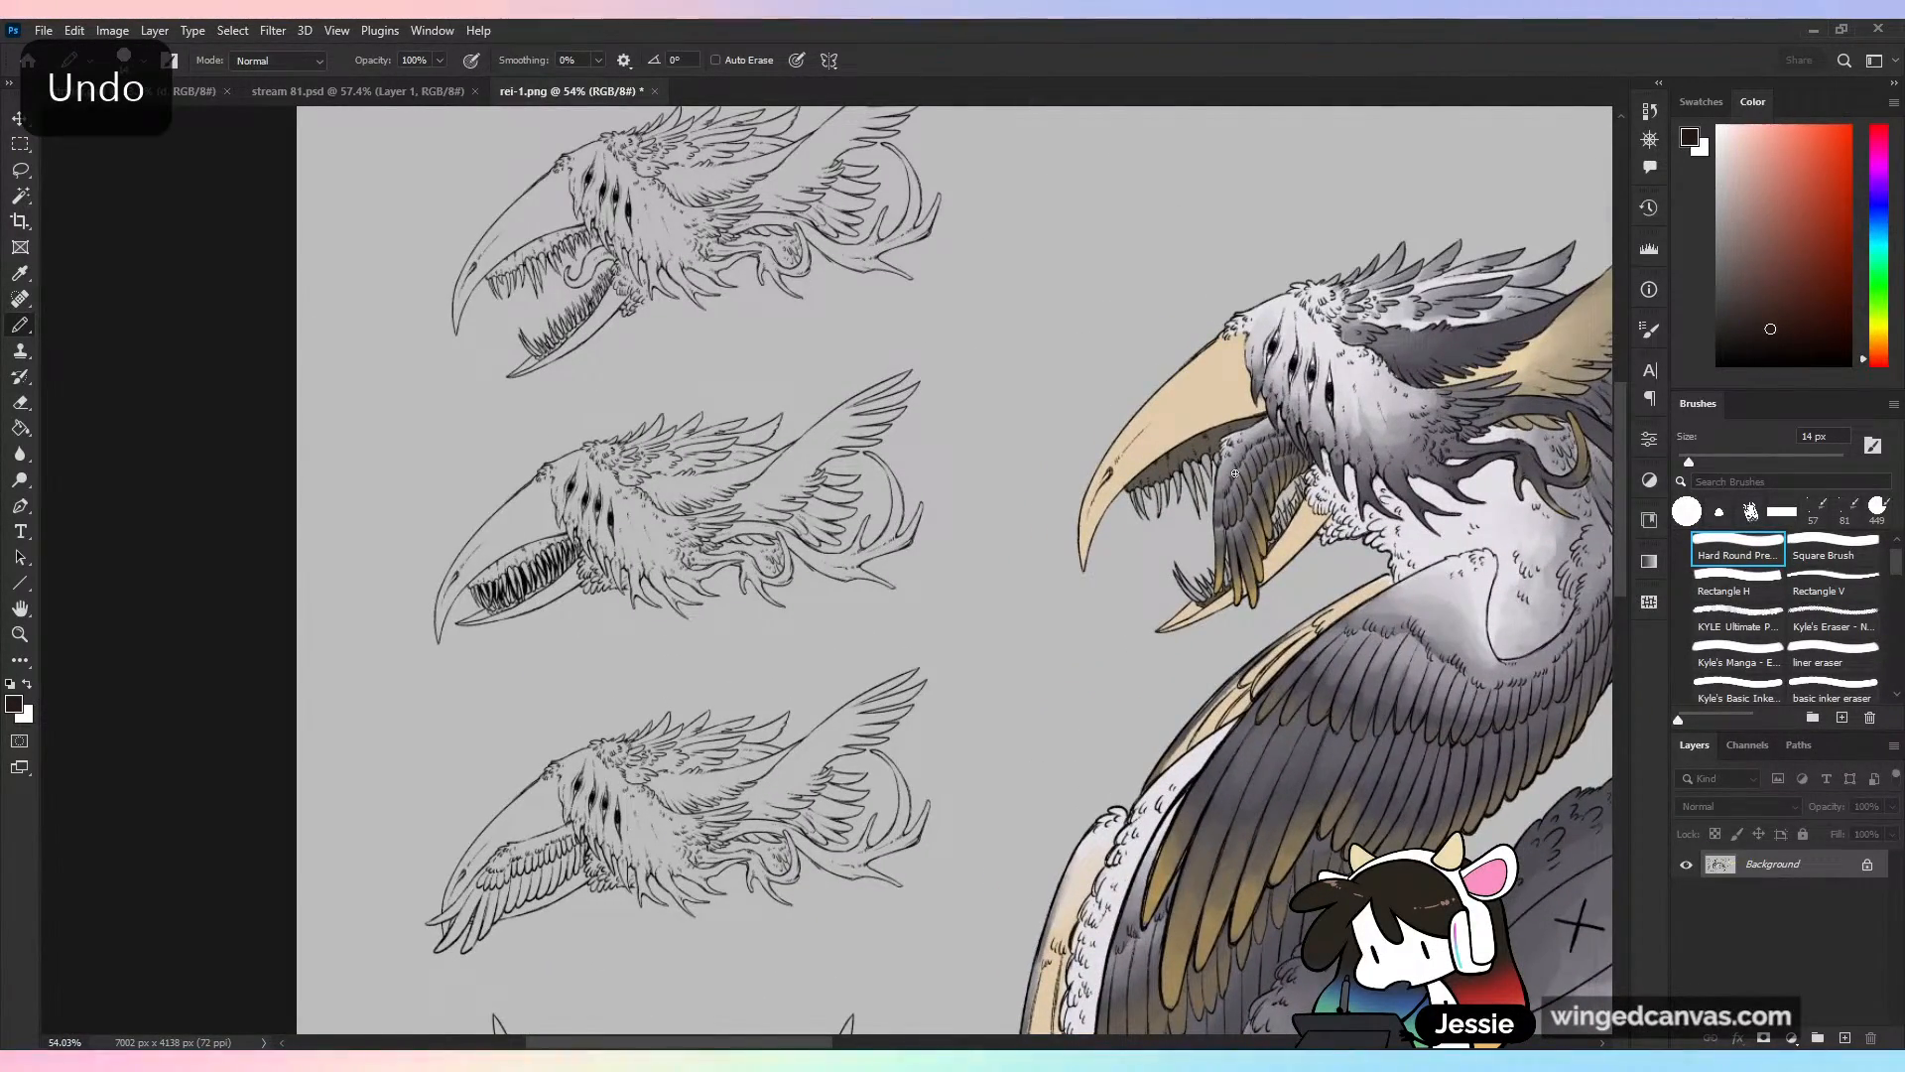
scroll(1235, 474, "down", 4)
left_click_drag(1230, 695, 985, 510)
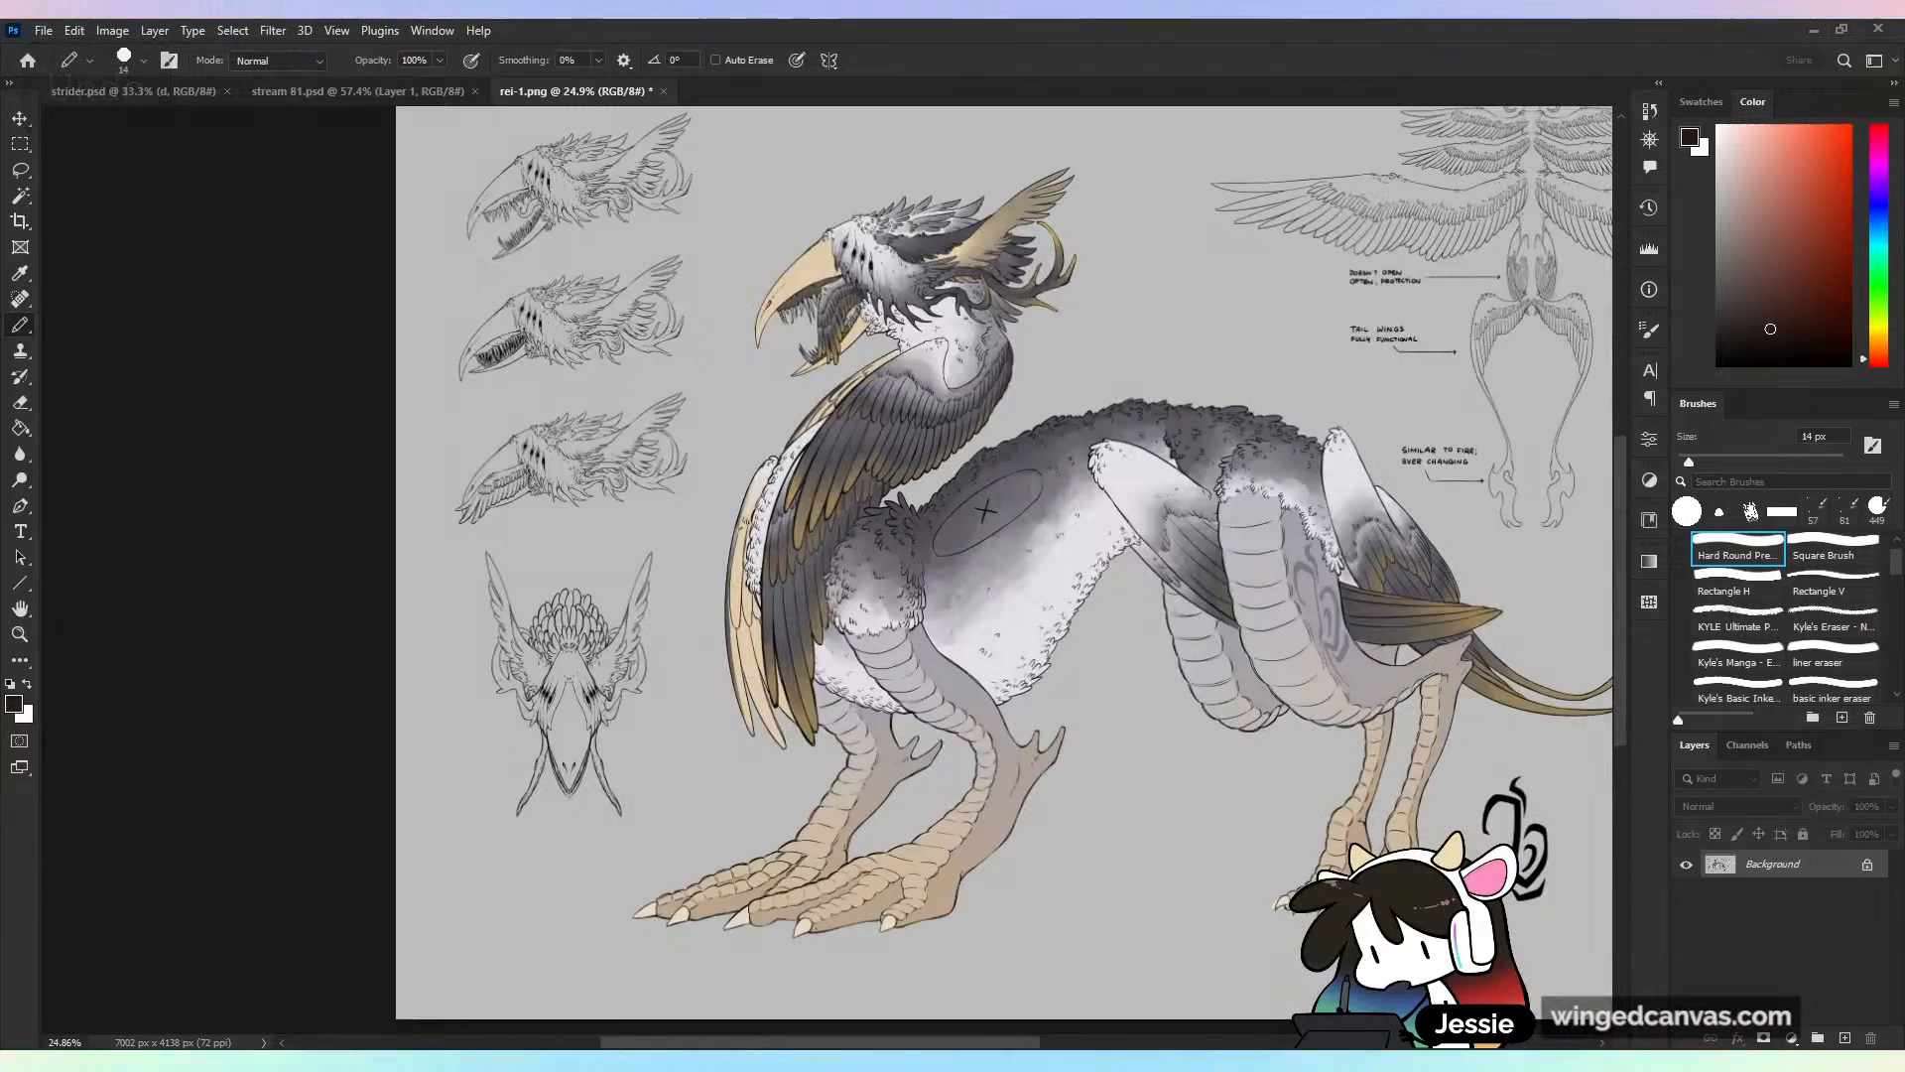
Examine the flame-like tails and the annotated tail-wing diagram, and view the whole reference sheet
left_click_drag(1312, 490, 871, 448)
scroll(1271, 611, "up", 2)
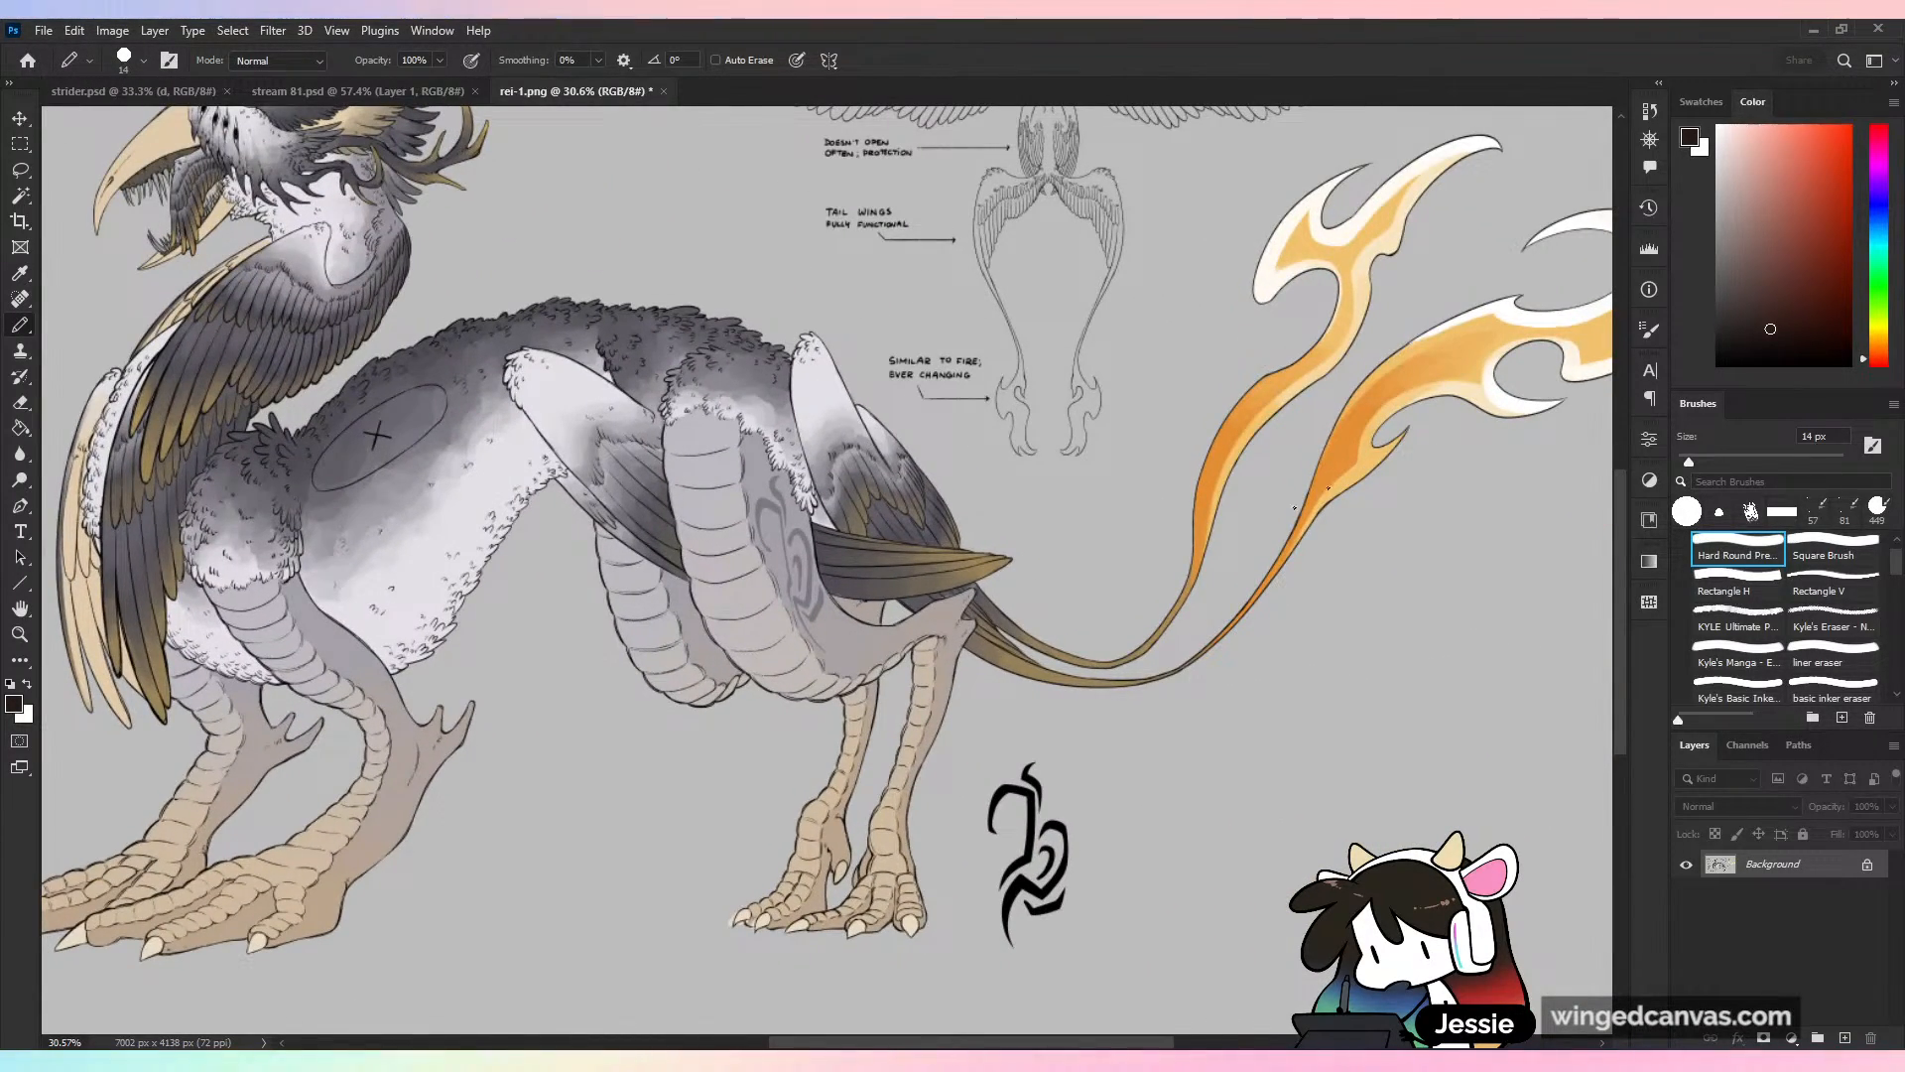
left_click_drag(1099, 259, 898, 521)
scroll(898, 521, "up", 6)
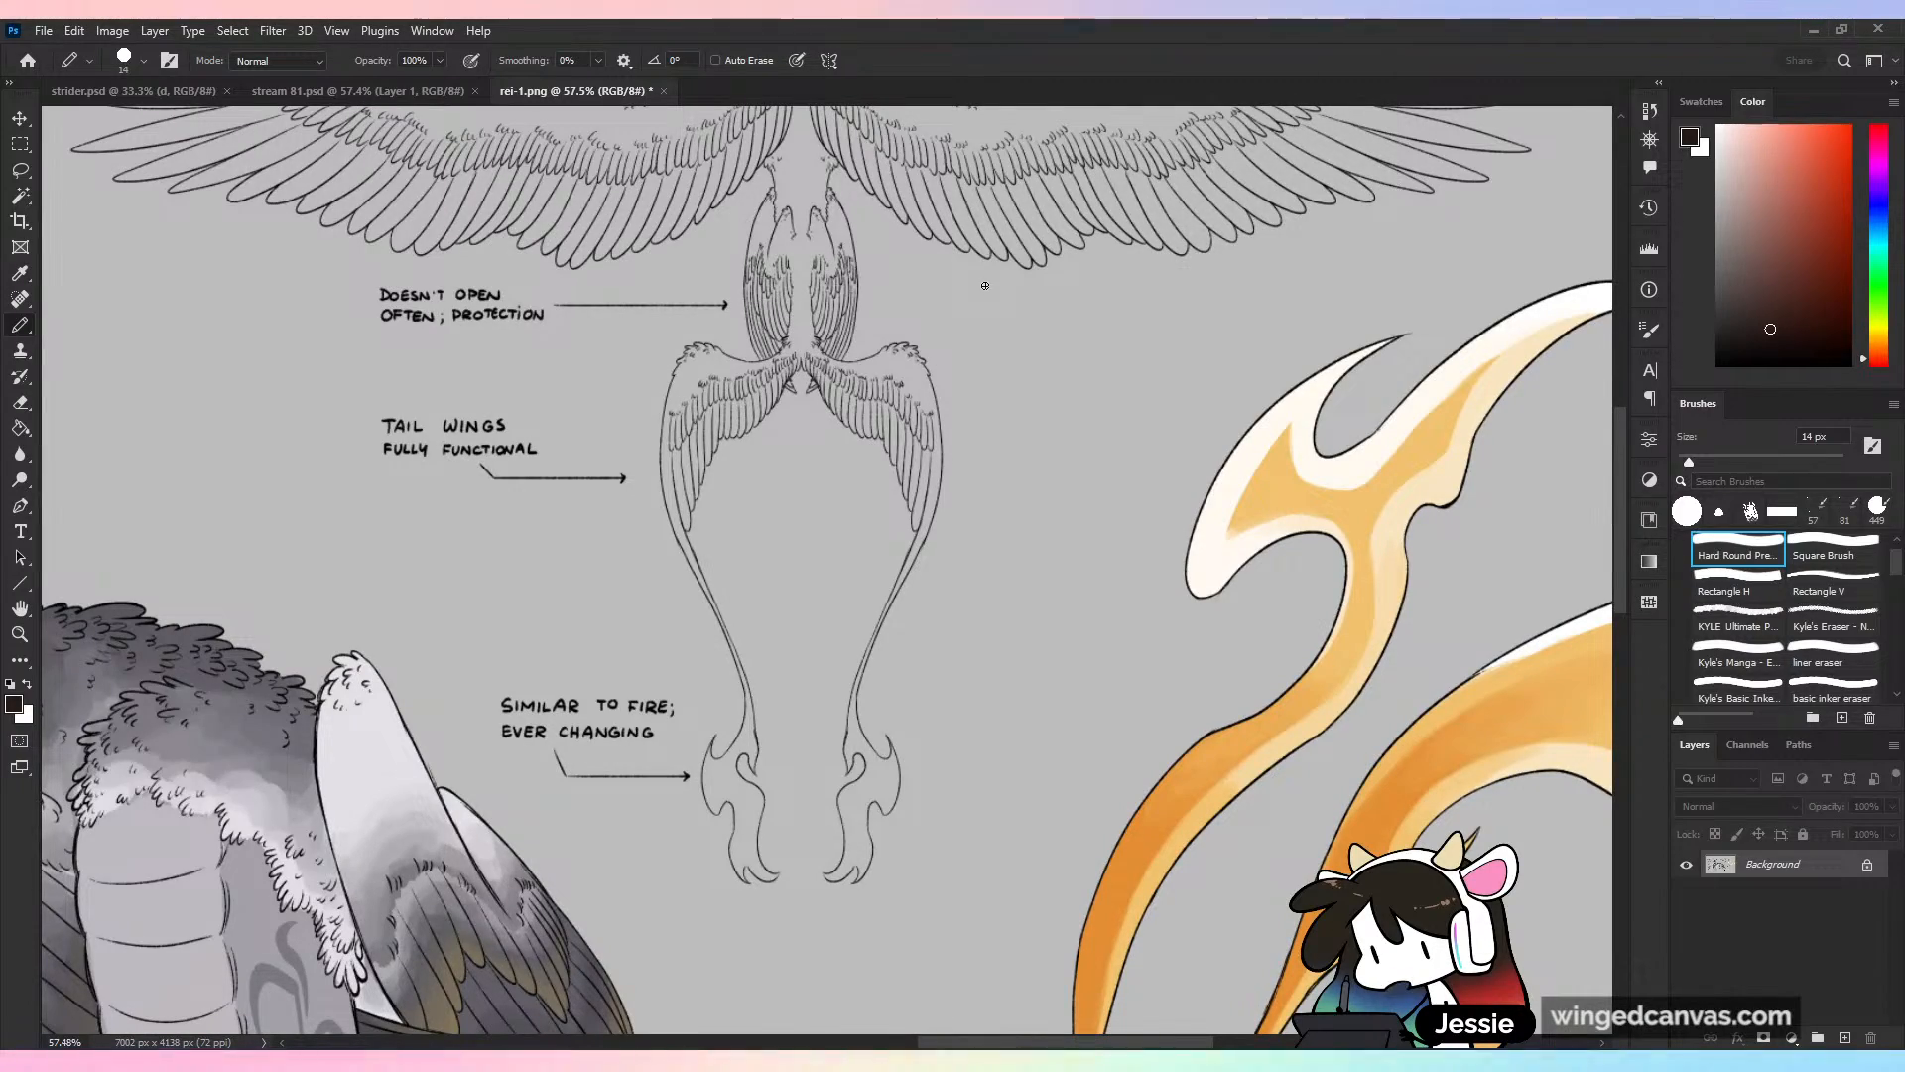
key("ctrl+minus")
key("ctrl+minus")
key("ctrl+minus")
key("ctrl+minus")
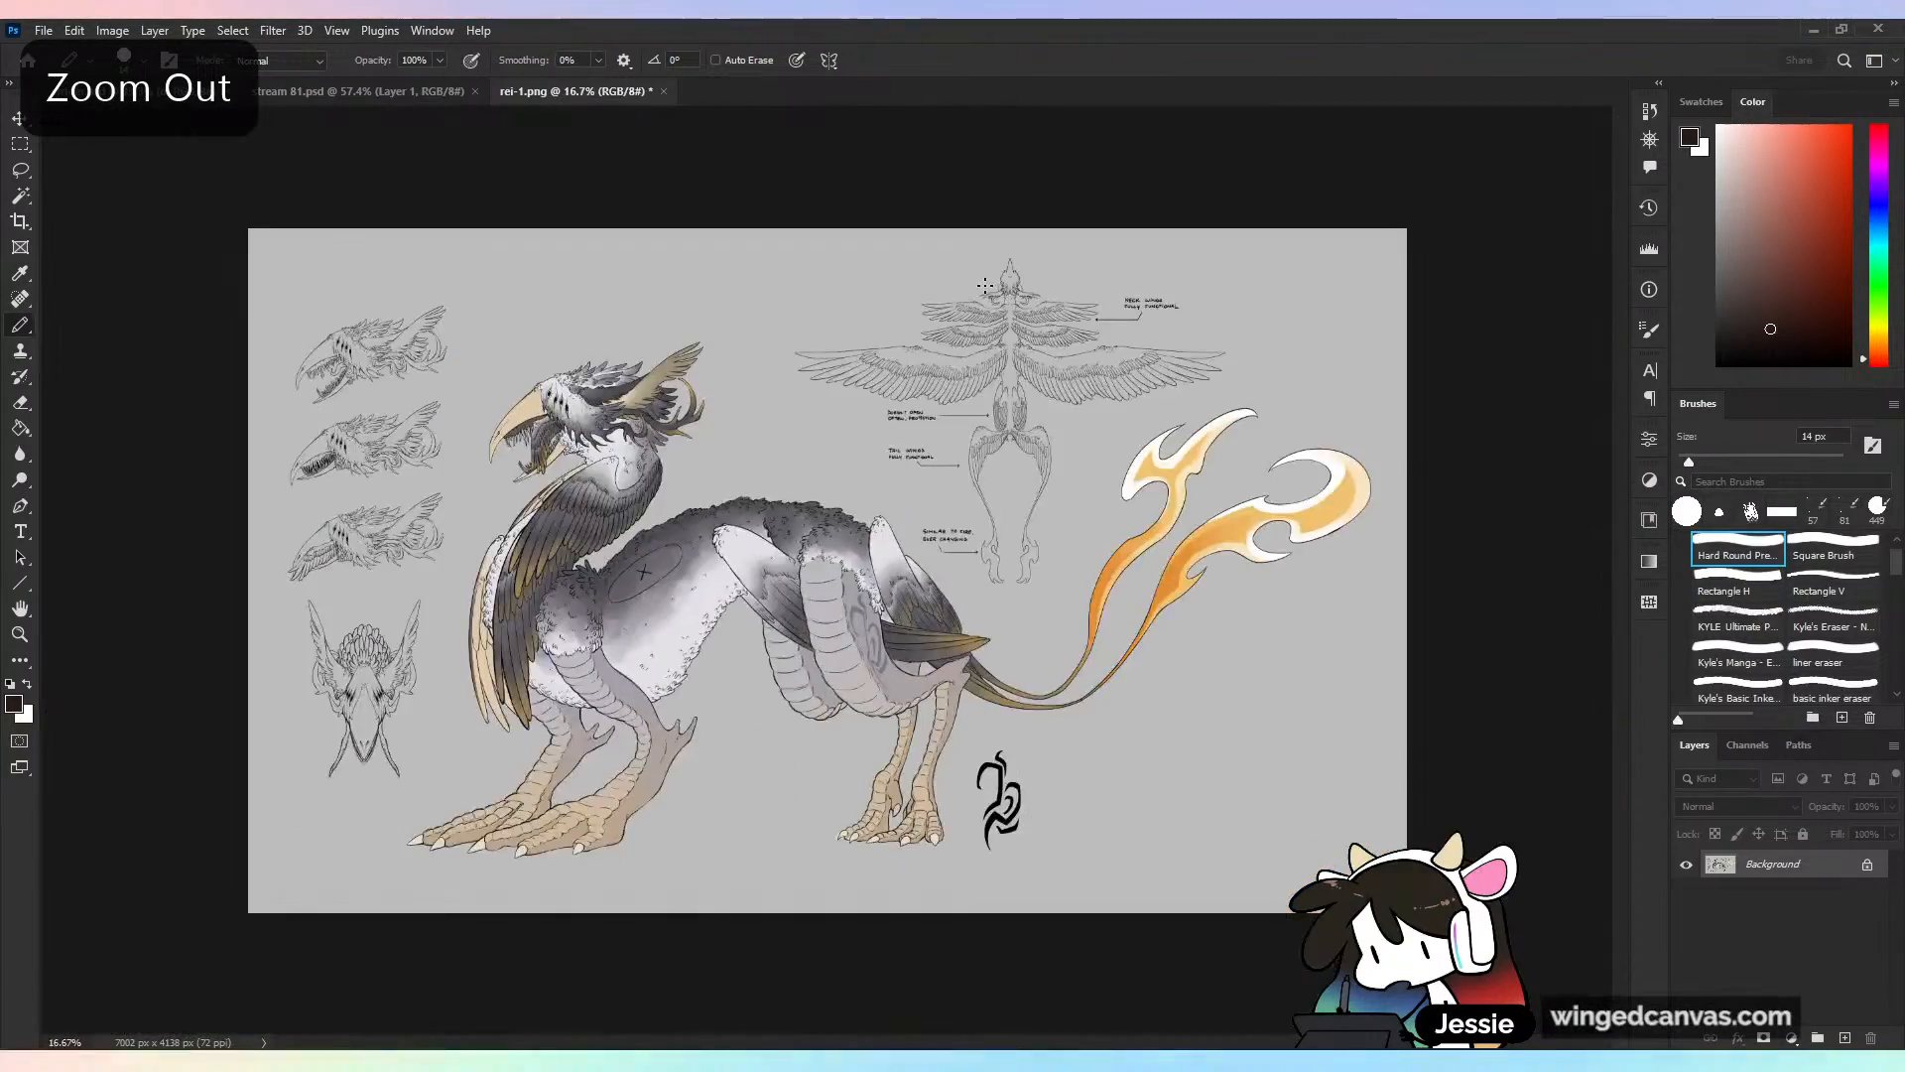
key("ctrl+plus")
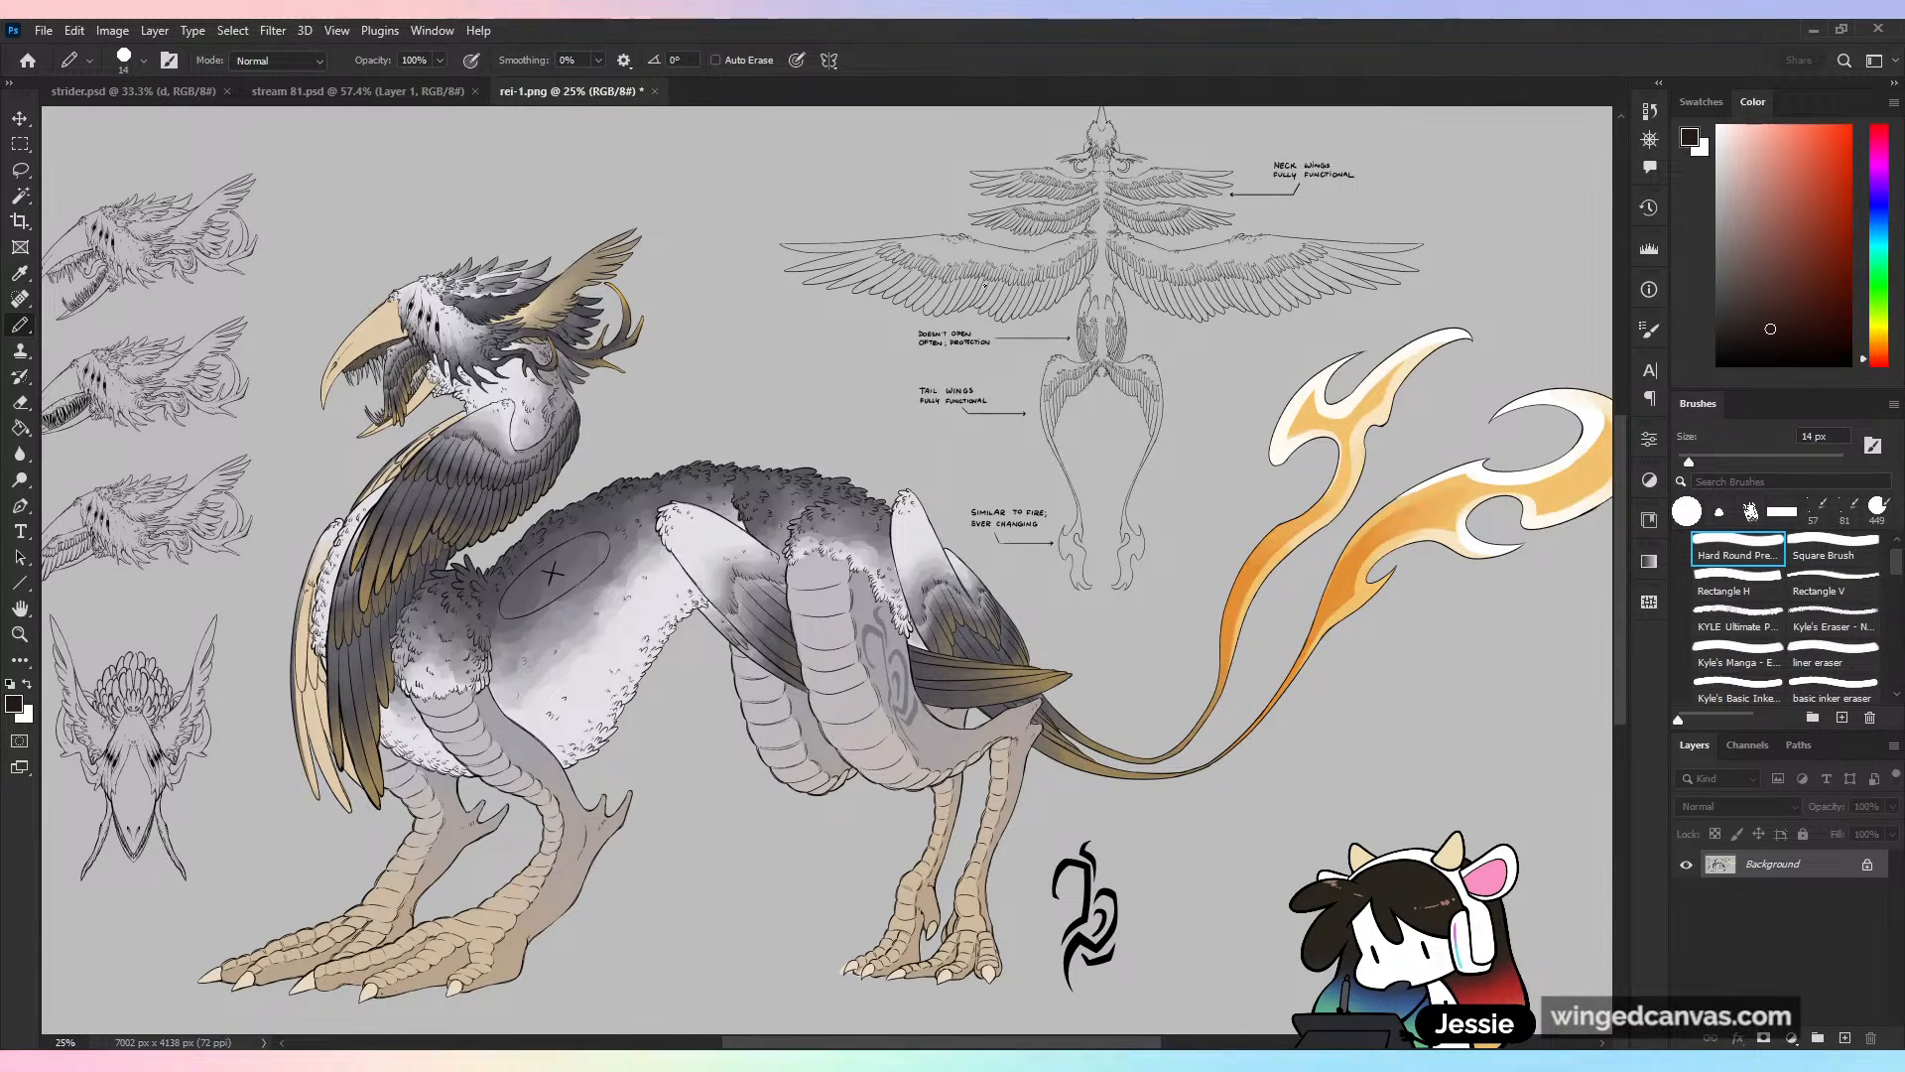
key("ctrl+0")
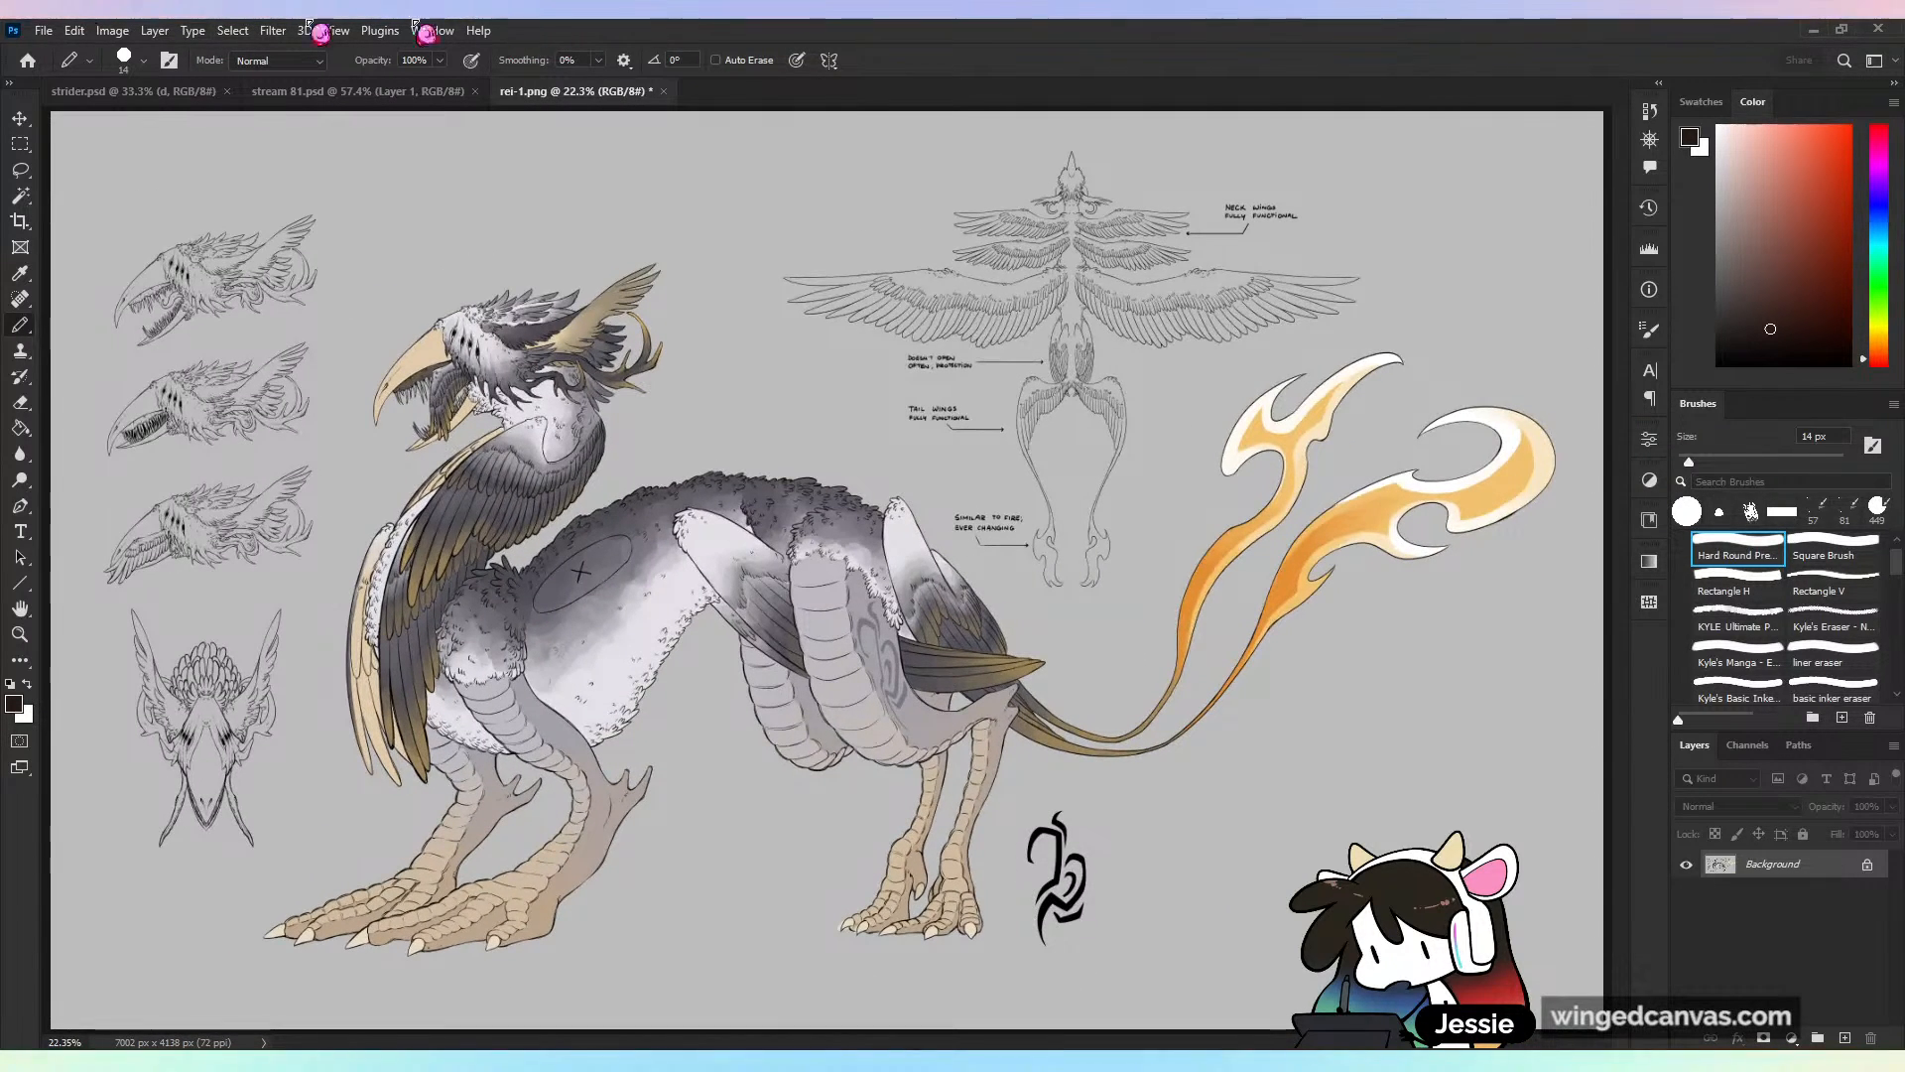
Open the image file rei SKETCH1.jpg
left_click(45, 31)
left_click(63, 74)
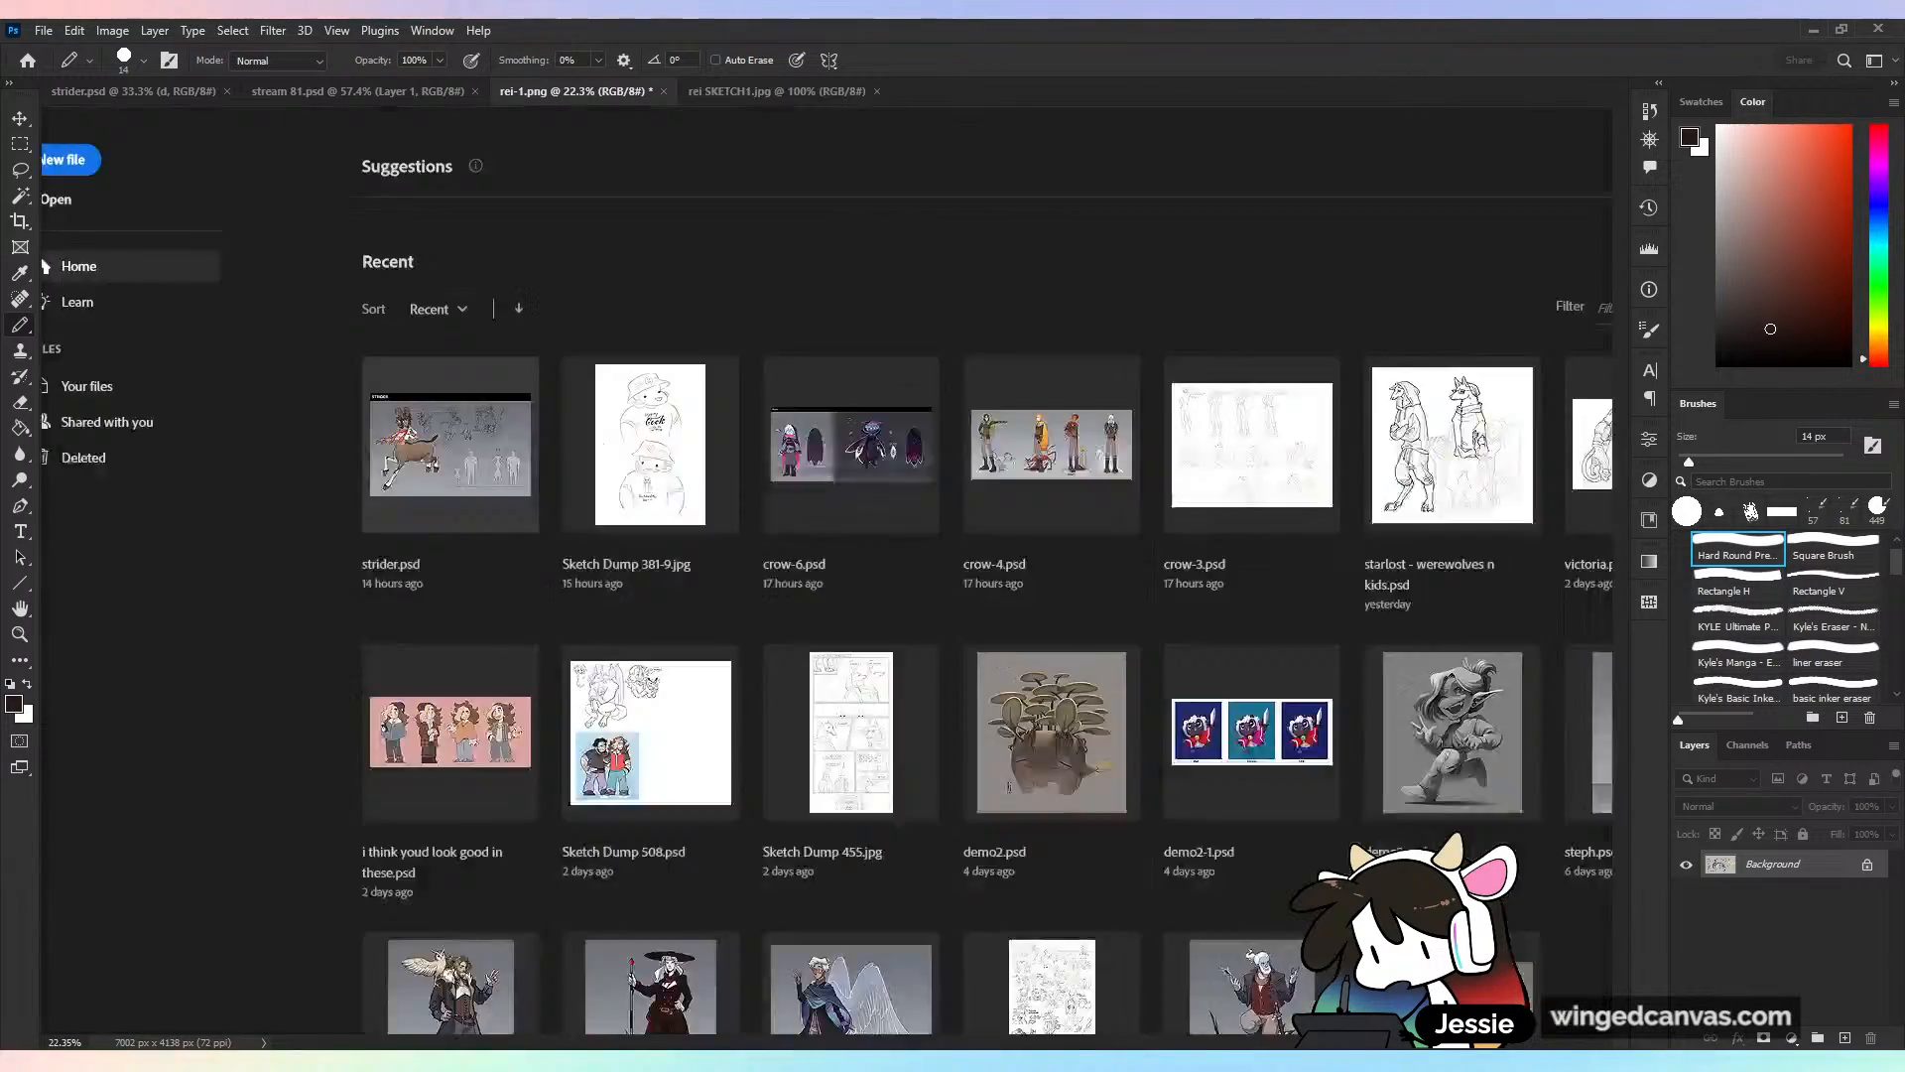
scroll(832, 596, "up", 3)
scroll(1088, 569, "up", 5)
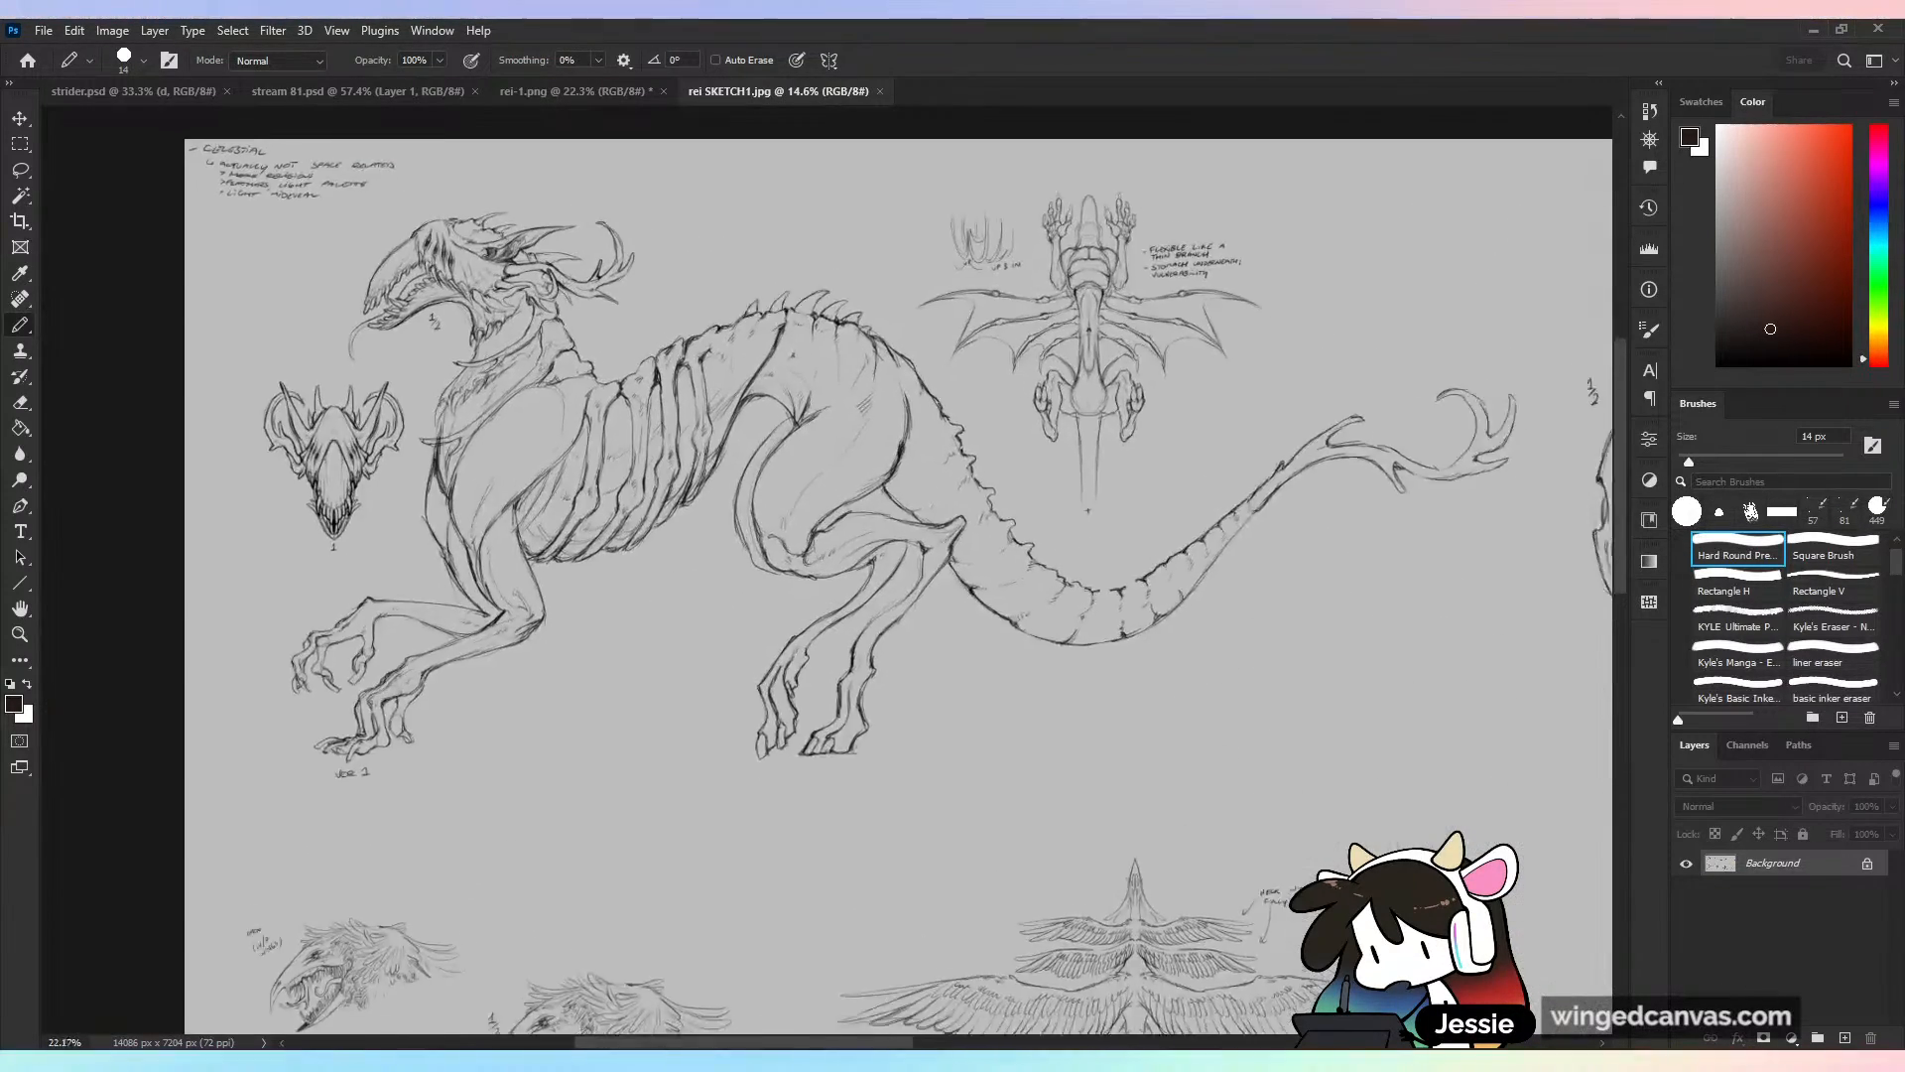
Mark the wings in the Ver 1 creature's top-view sketch with pencil strokes and undo them
left_click_drag(1087, 569, 1133, 586)
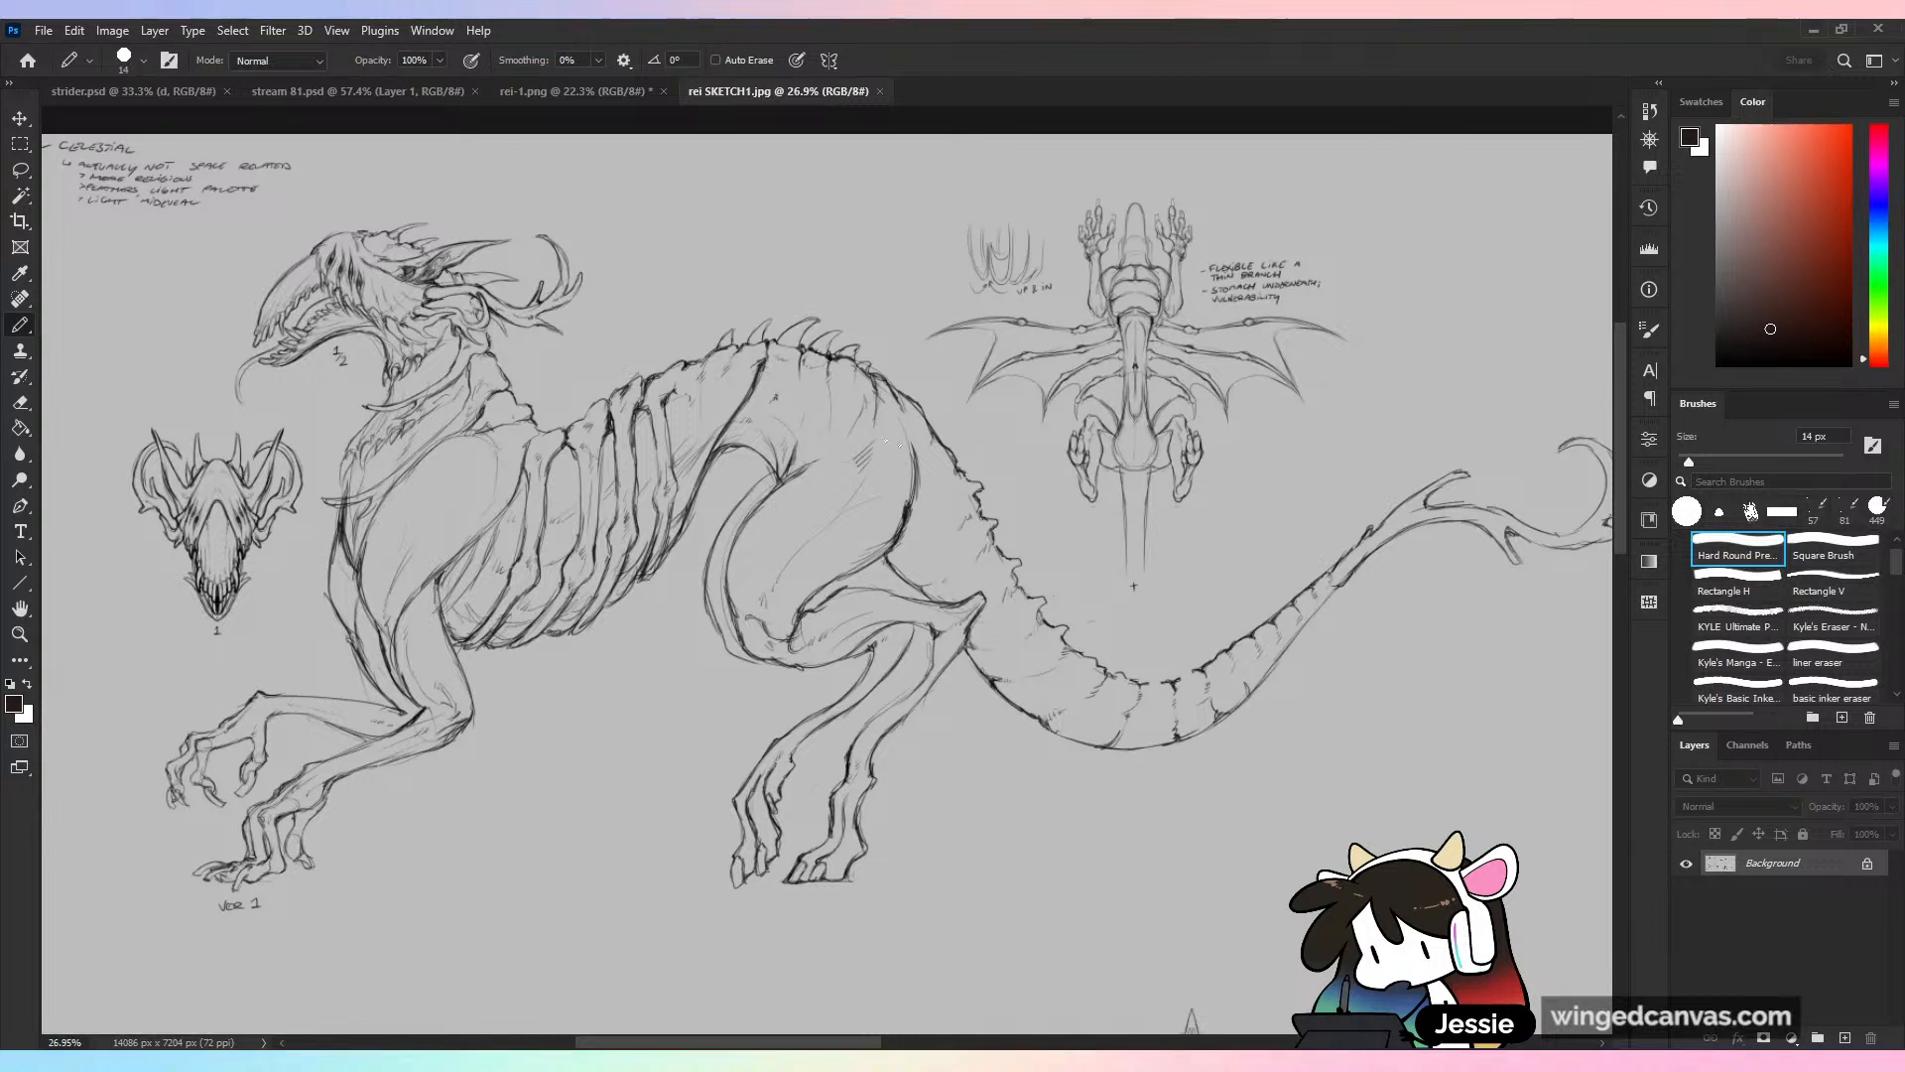
scroll(1133, 586, "up", 2)
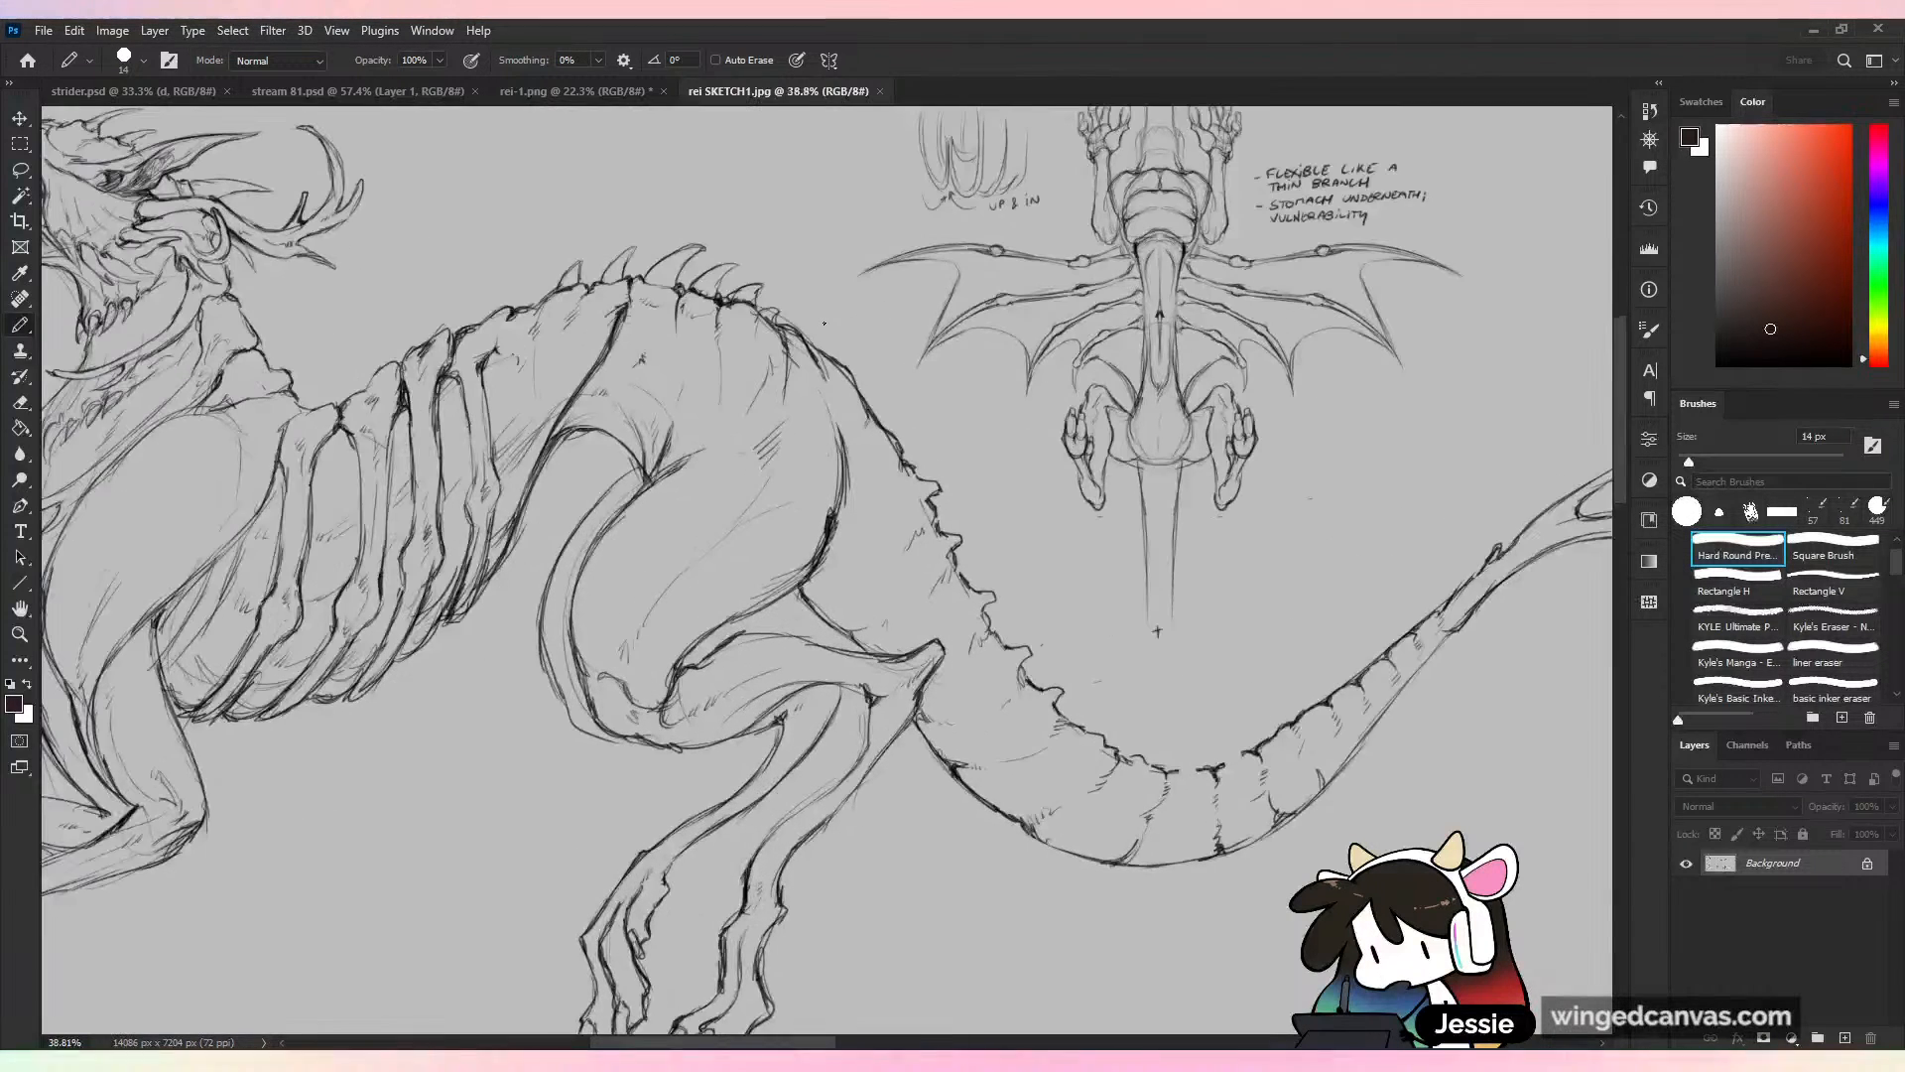
mouse_move(1270, 402)
left_mouse_down()
mouse_move(1404, 327)
mouse_move(1327, 397)
left_mouse_up()
mouse_move(1054, 377)
left_mouse_down()
mouse_move(941, 342)
mouse_move(972, 392)
left_mouse_up()
key("ctrl+z")
key("ctrl+z")
Examine the Ver 1 creature's ribbed body and head studies, and view the entire sketch sheet
scroll(906, 256, "down", 3)
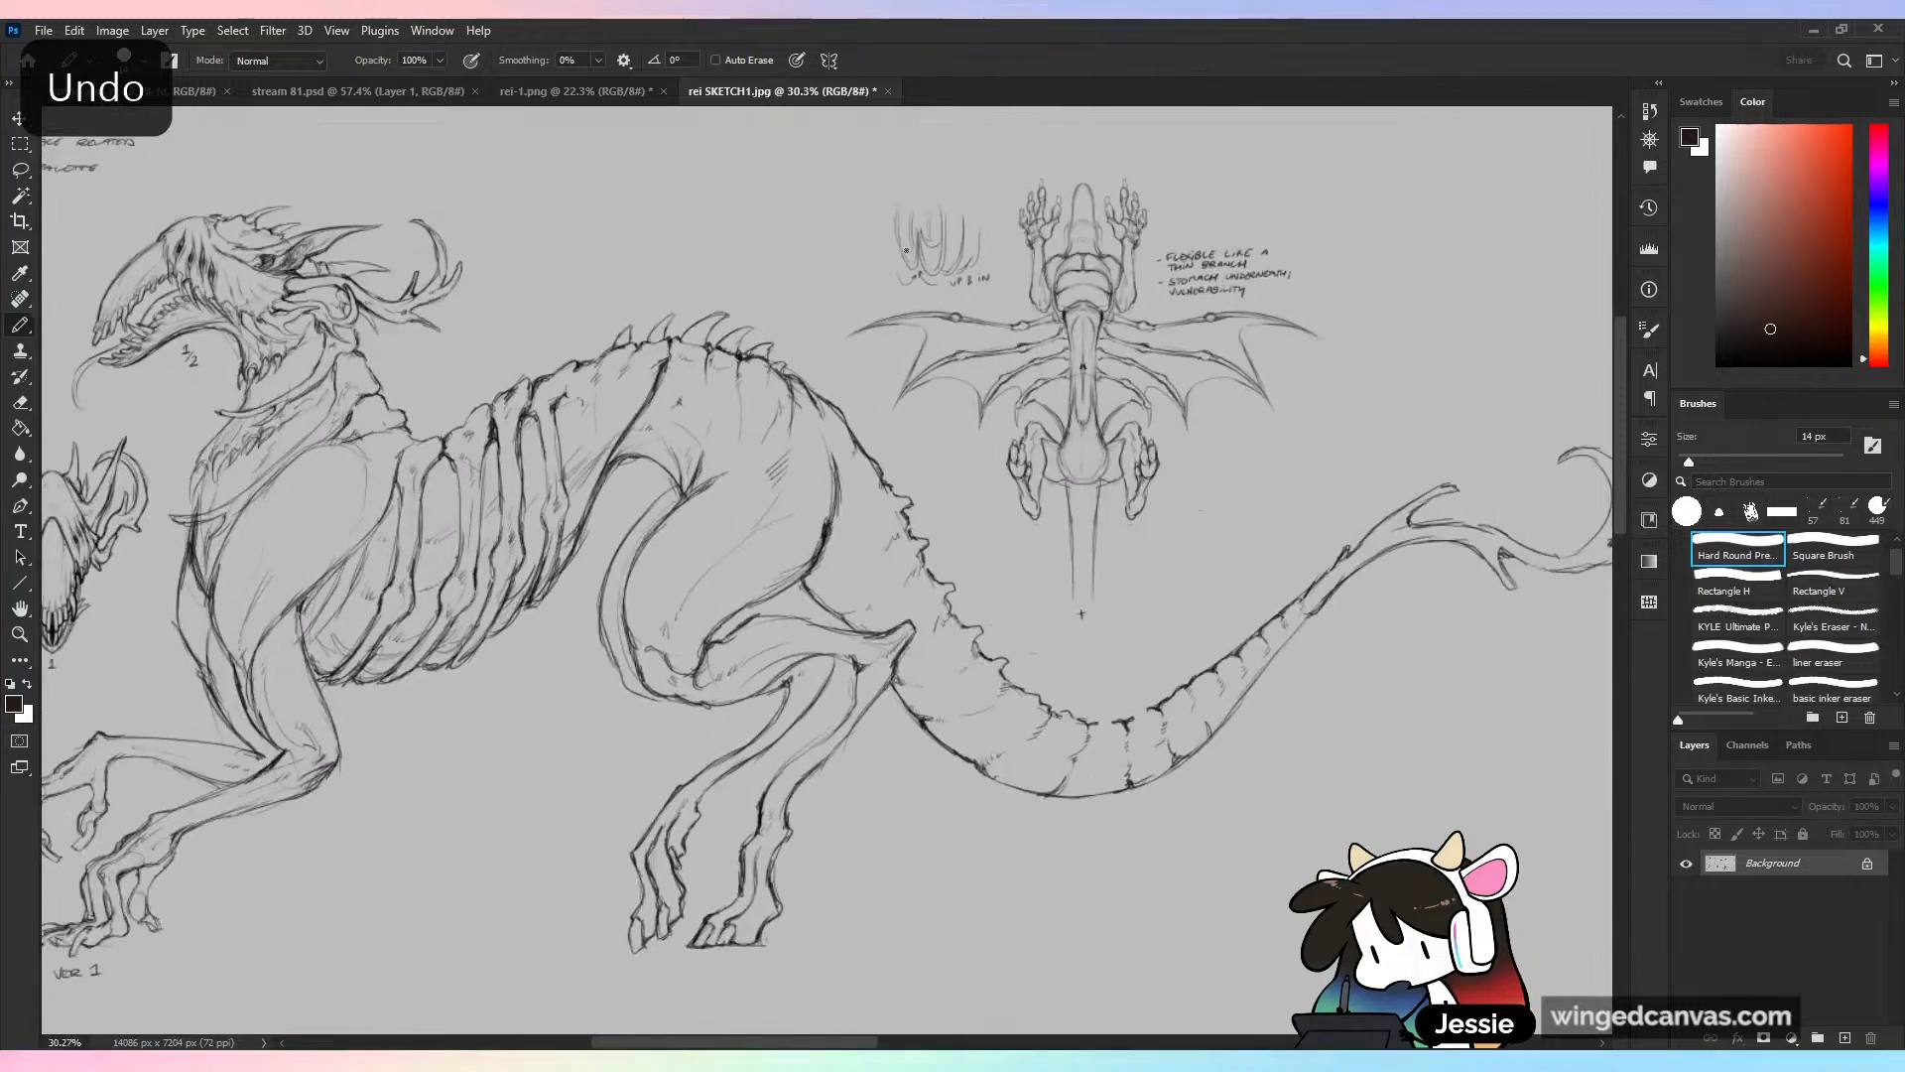
scroll(963, 556, "up", 1)
left_click_drag(962, 555, 853, 606)
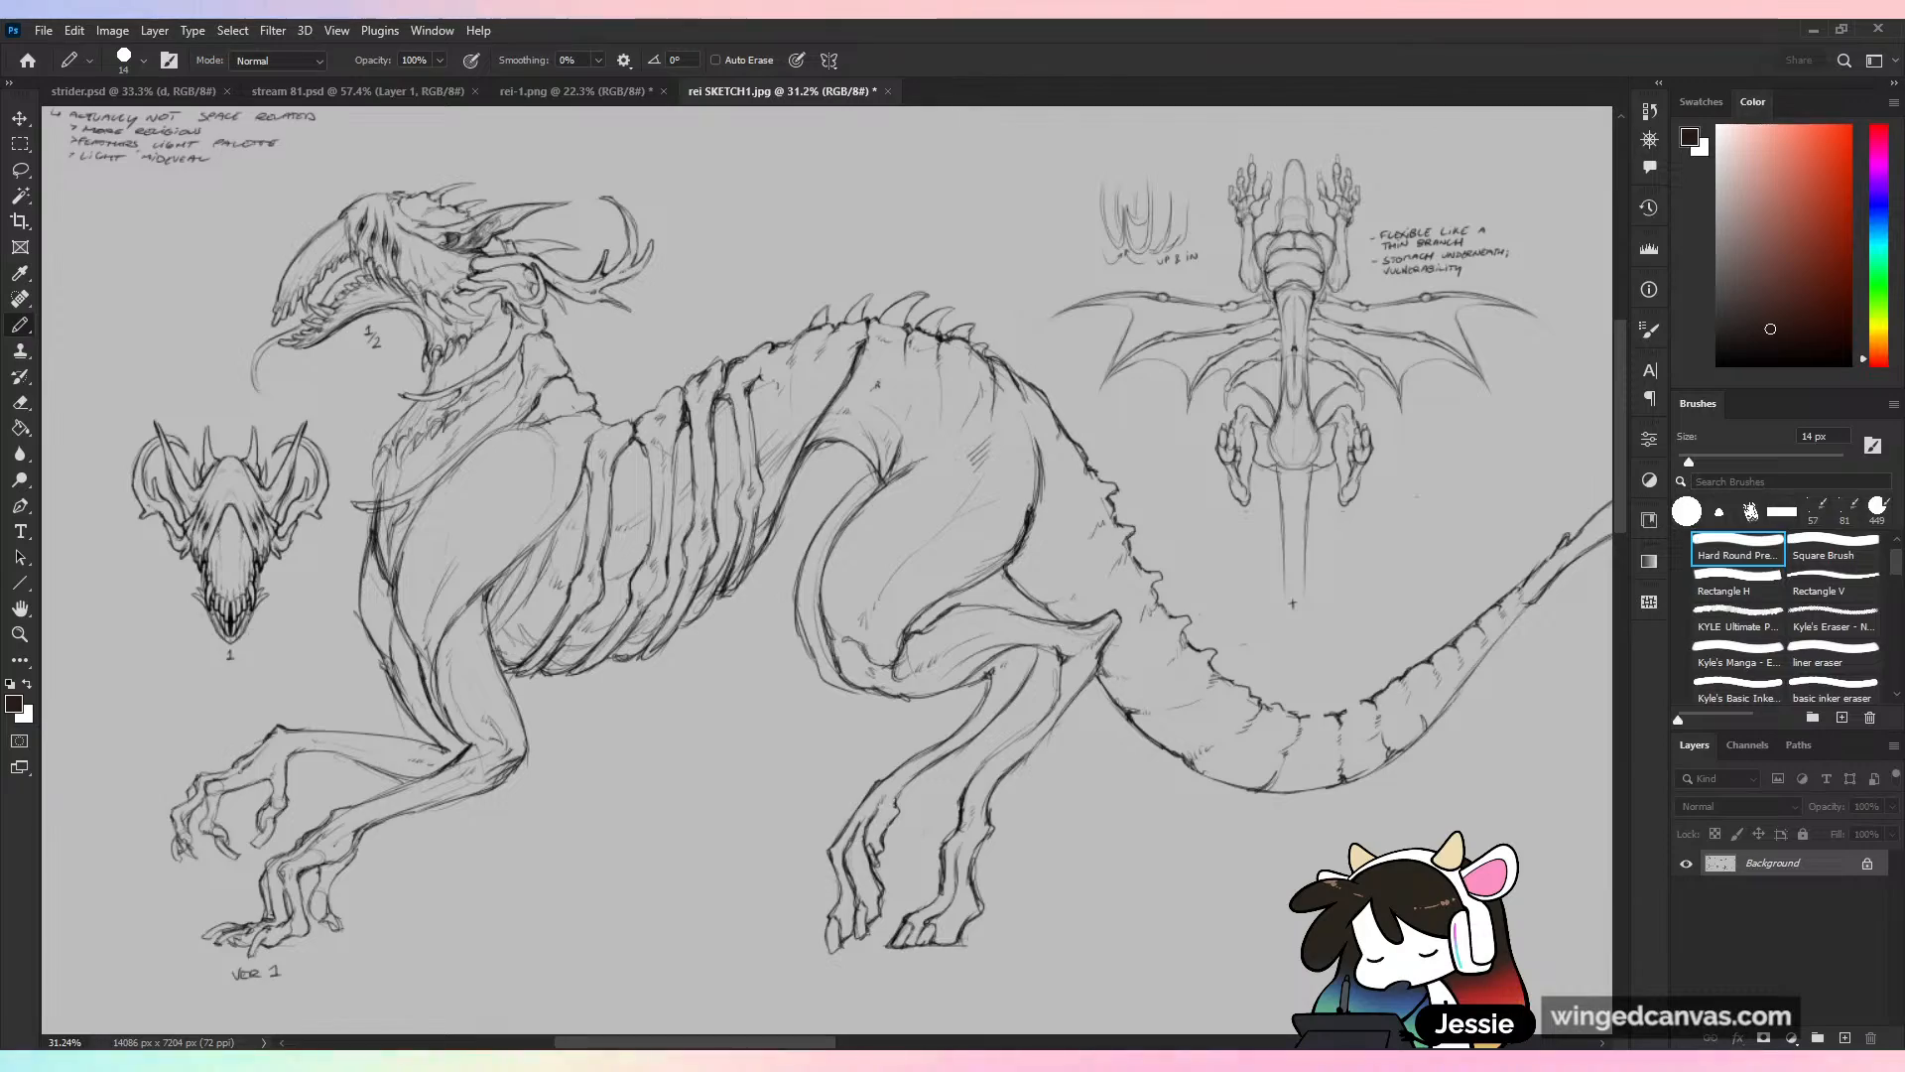
scroll(1241, 501, "down", 1)
key("ctrl+0")
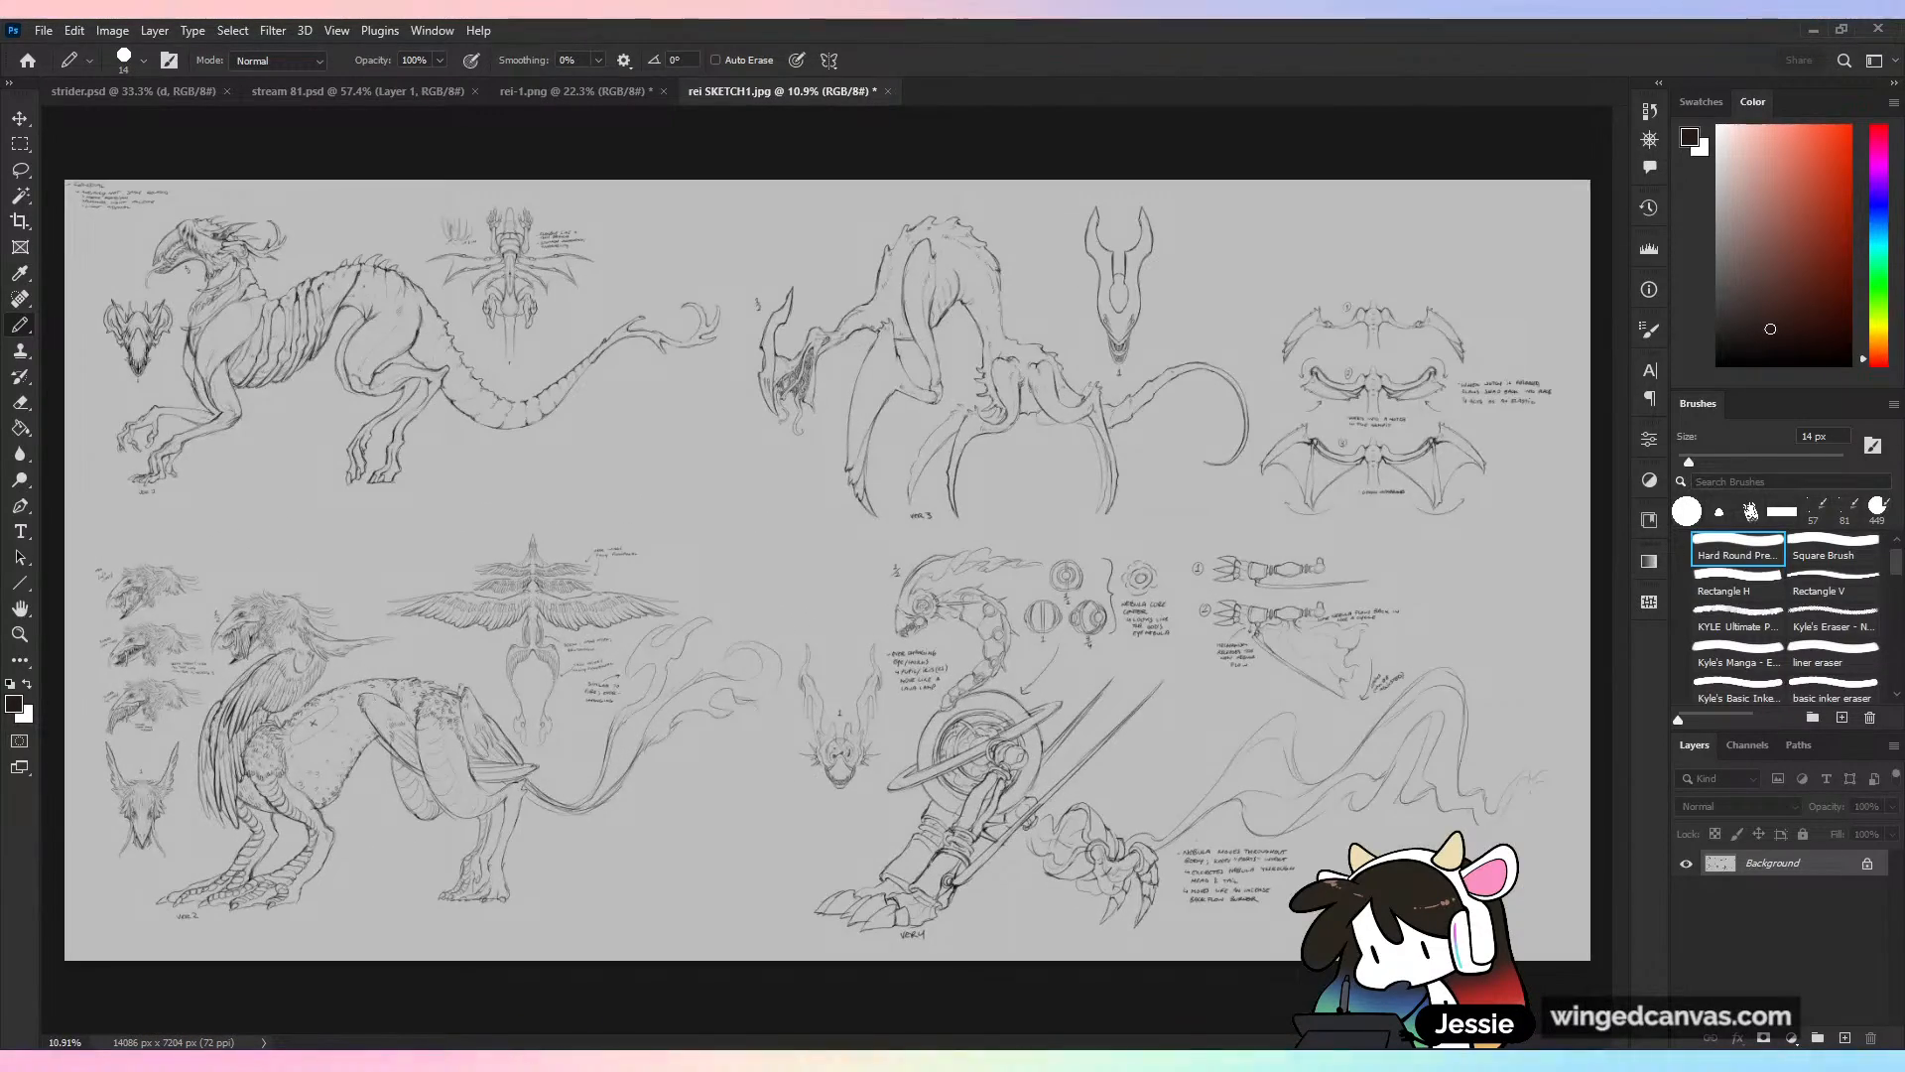
Inspect the Ver 2 feathered creature sketch with its head studies, wing diagram and flame tails
scroll(754, 536, "up", 3)
left_click_drag(754, 536, 1131, 357)
scroll(694, 630, "up", 4)
left_click_drag(695, 630, 943, 625)
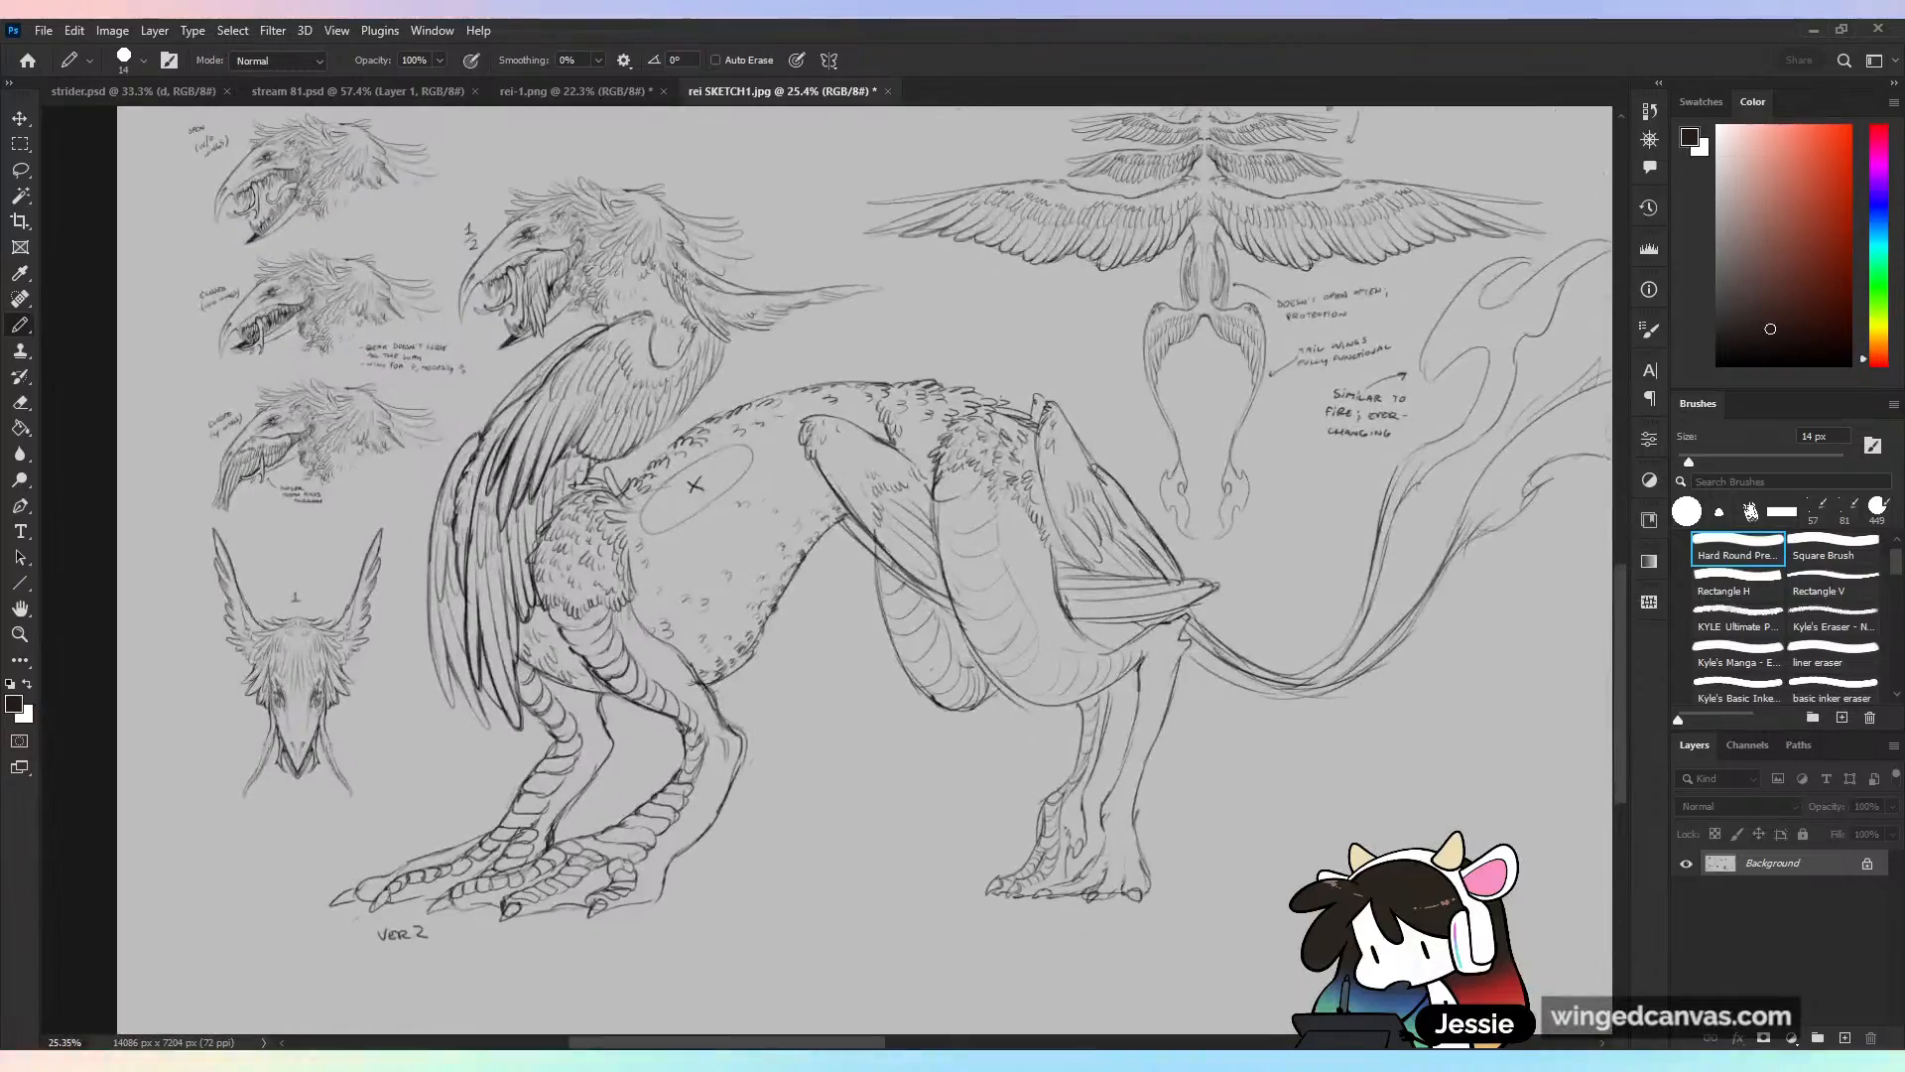
scroll(636, 1022, "down", 4)
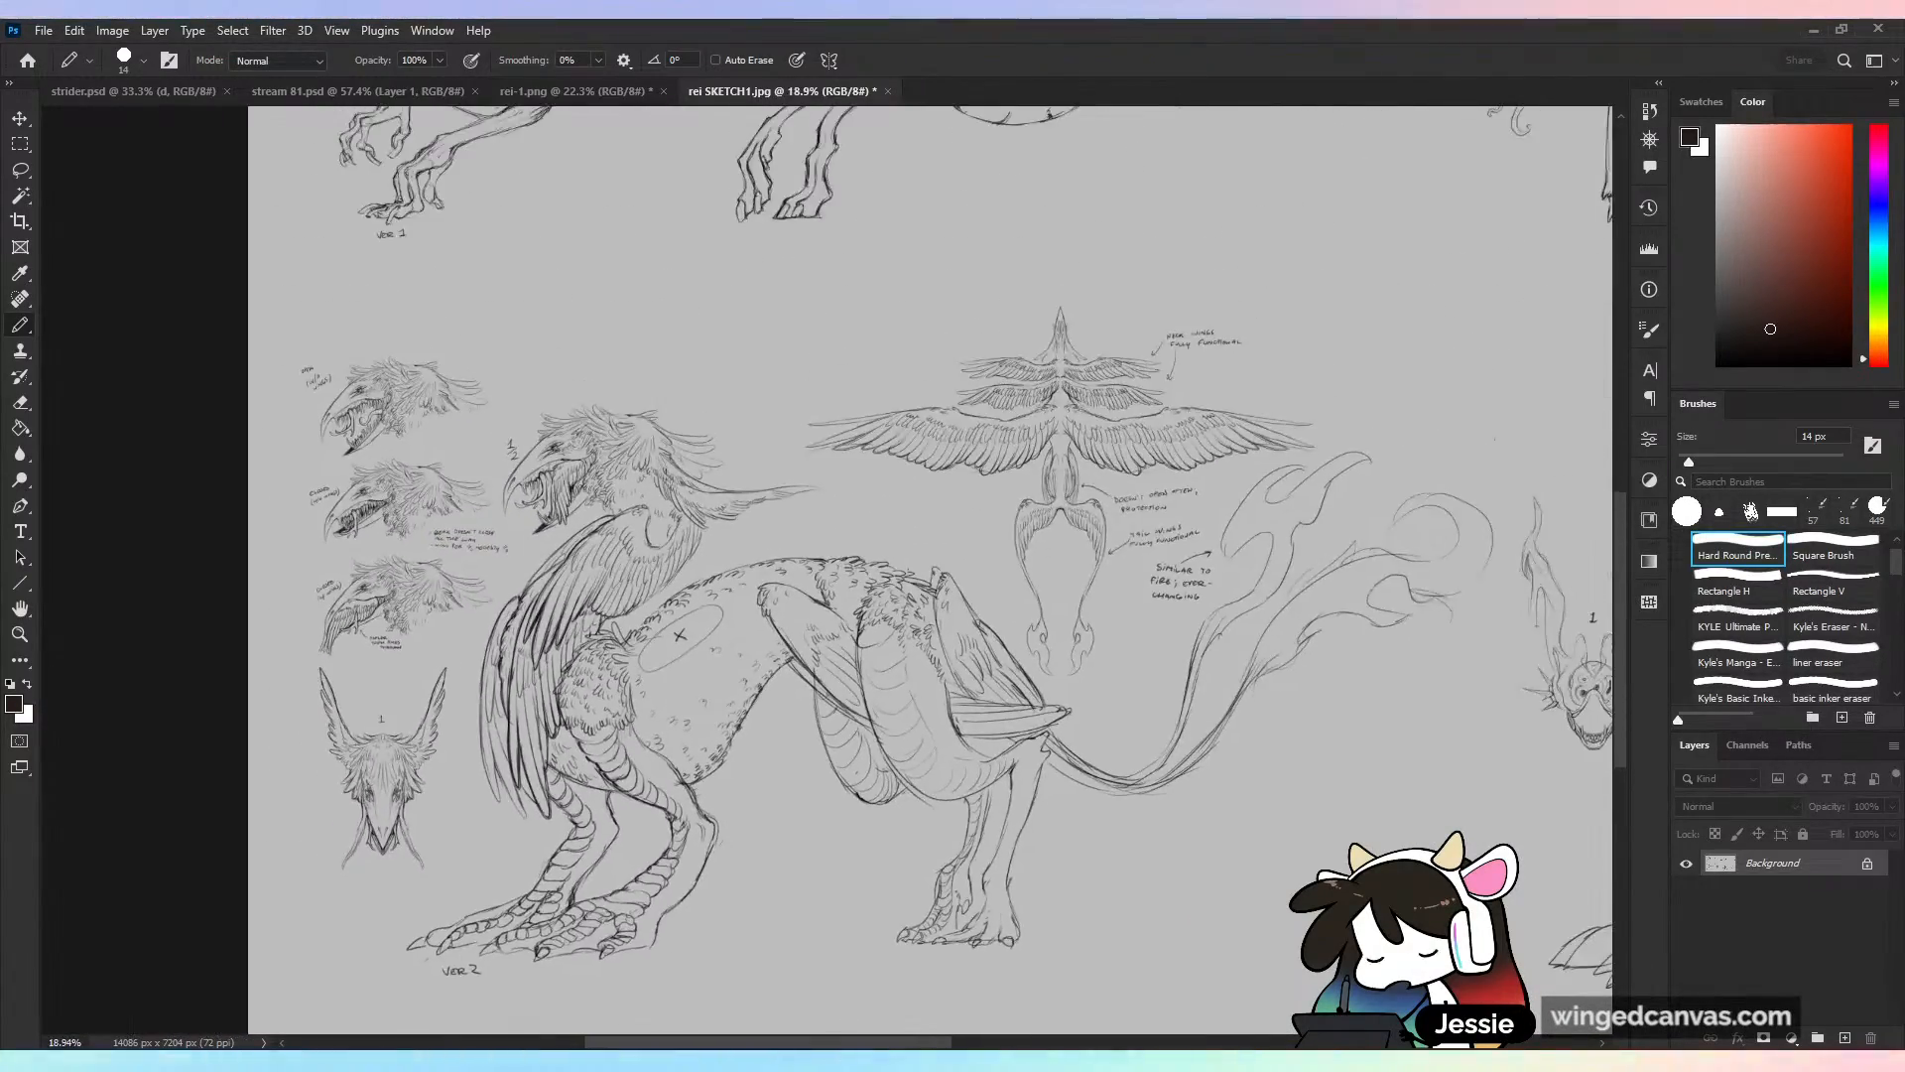
left_click_drag(571, 727, 625, 868)
scroll(625, 867, "up", 5)
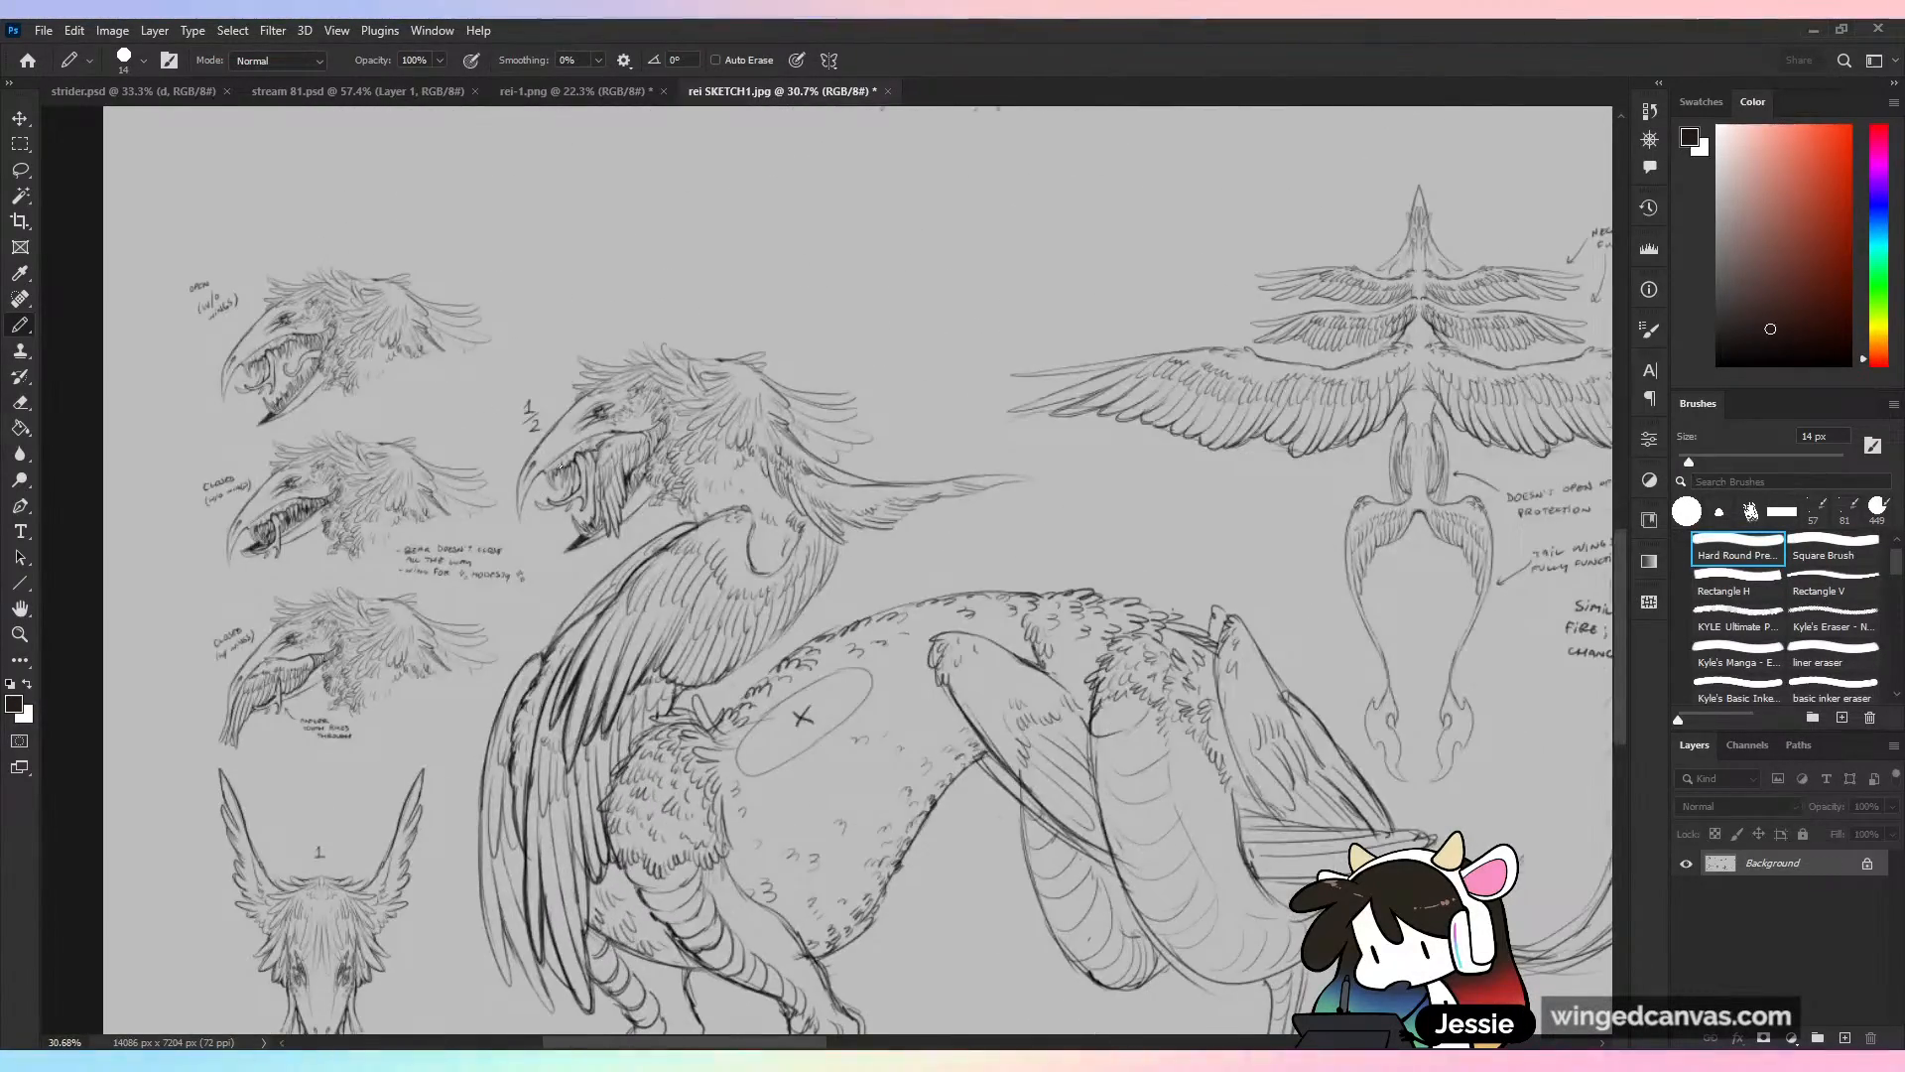
Draw an arrow from the Ver 1 head to the Ver 2 head, underline the Ver 1 jaw, and undo the strokes
scroll(560, 464, "down", 5)
scroll(514, 625, "up", 4)
left_click_drag(526, 195, 628, 776)
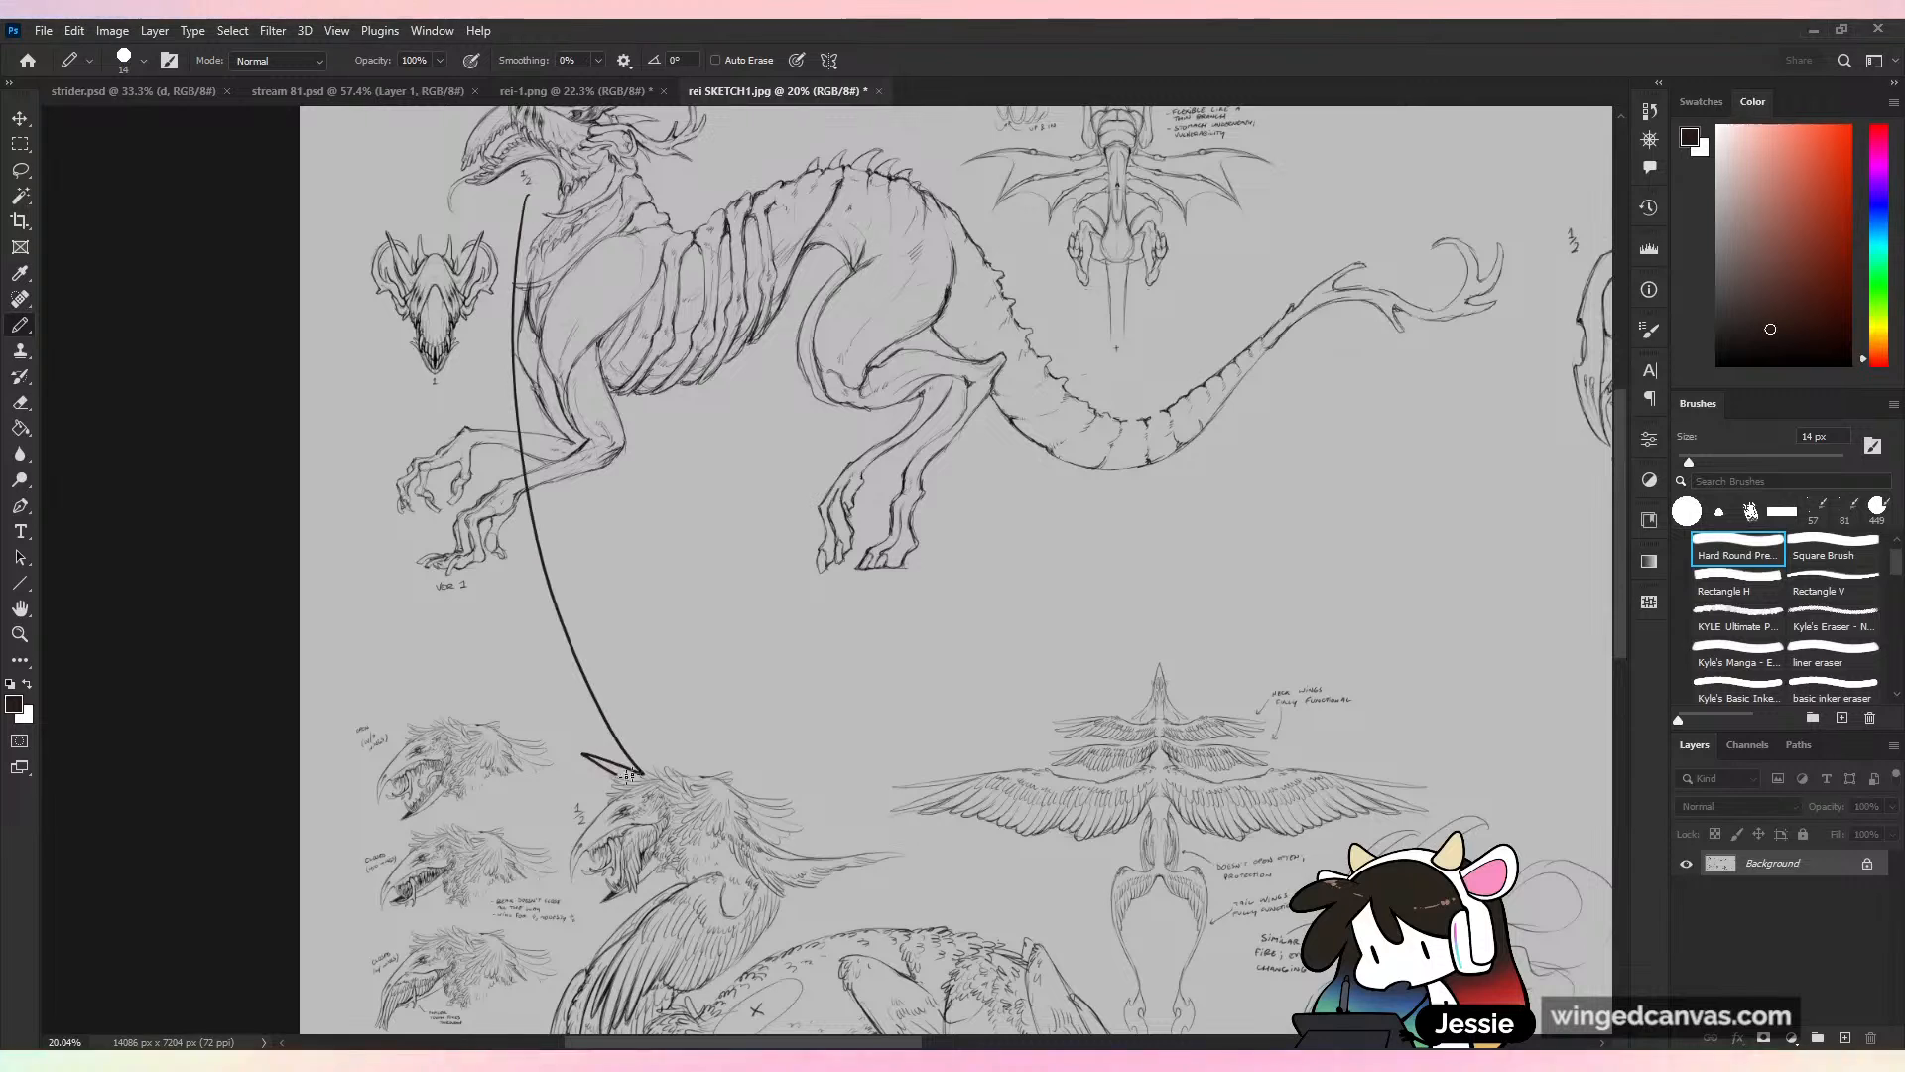
left_click_drag(605, 658, 640, 774)
left_click_drag(482, 209, 566, 234)
left_click_drag(570, 235, 592, 199)
key("ctrl+z")
key("ctrl+z")
key("ctrl+z")
key("ctrl+z")
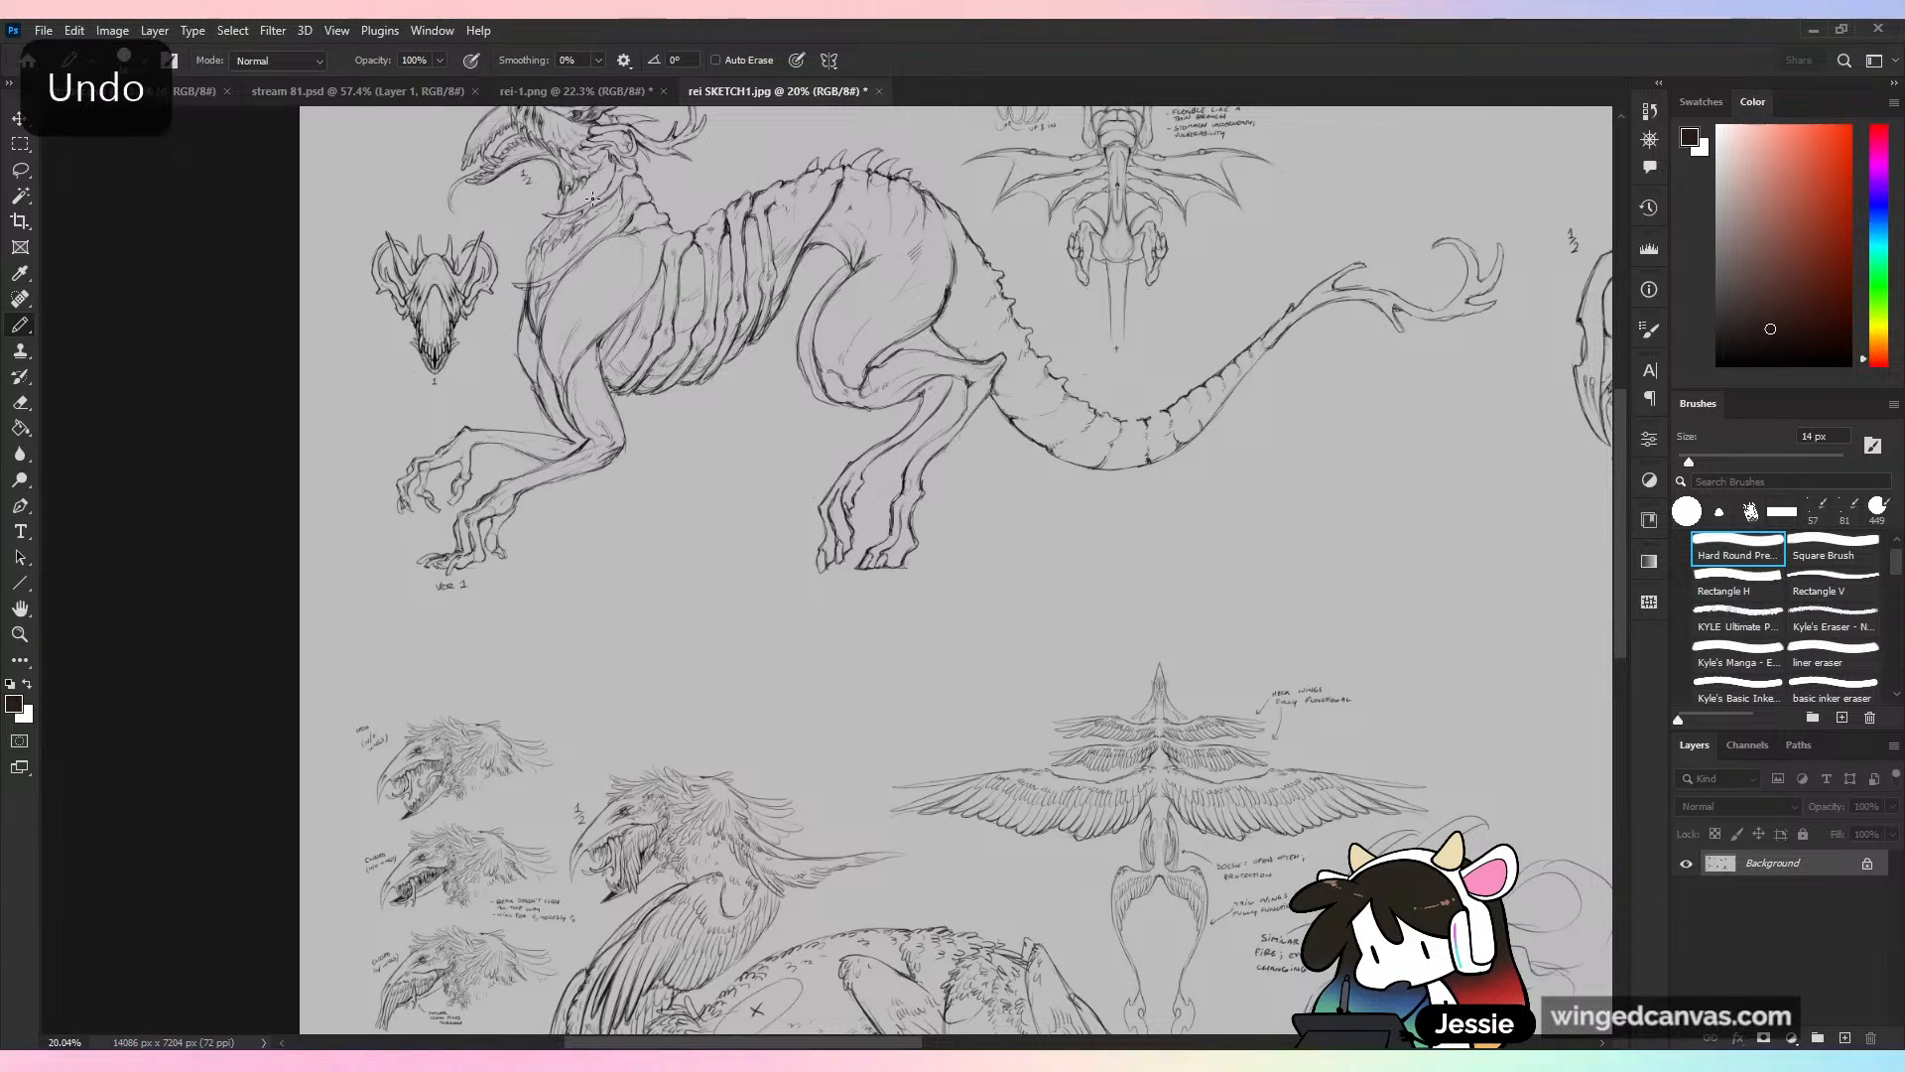
Look over the Ver 2 sketch's tail area and examine the Ver 3 long-limbed creature with its front-view head
scroll(635, 214, "down", 5)
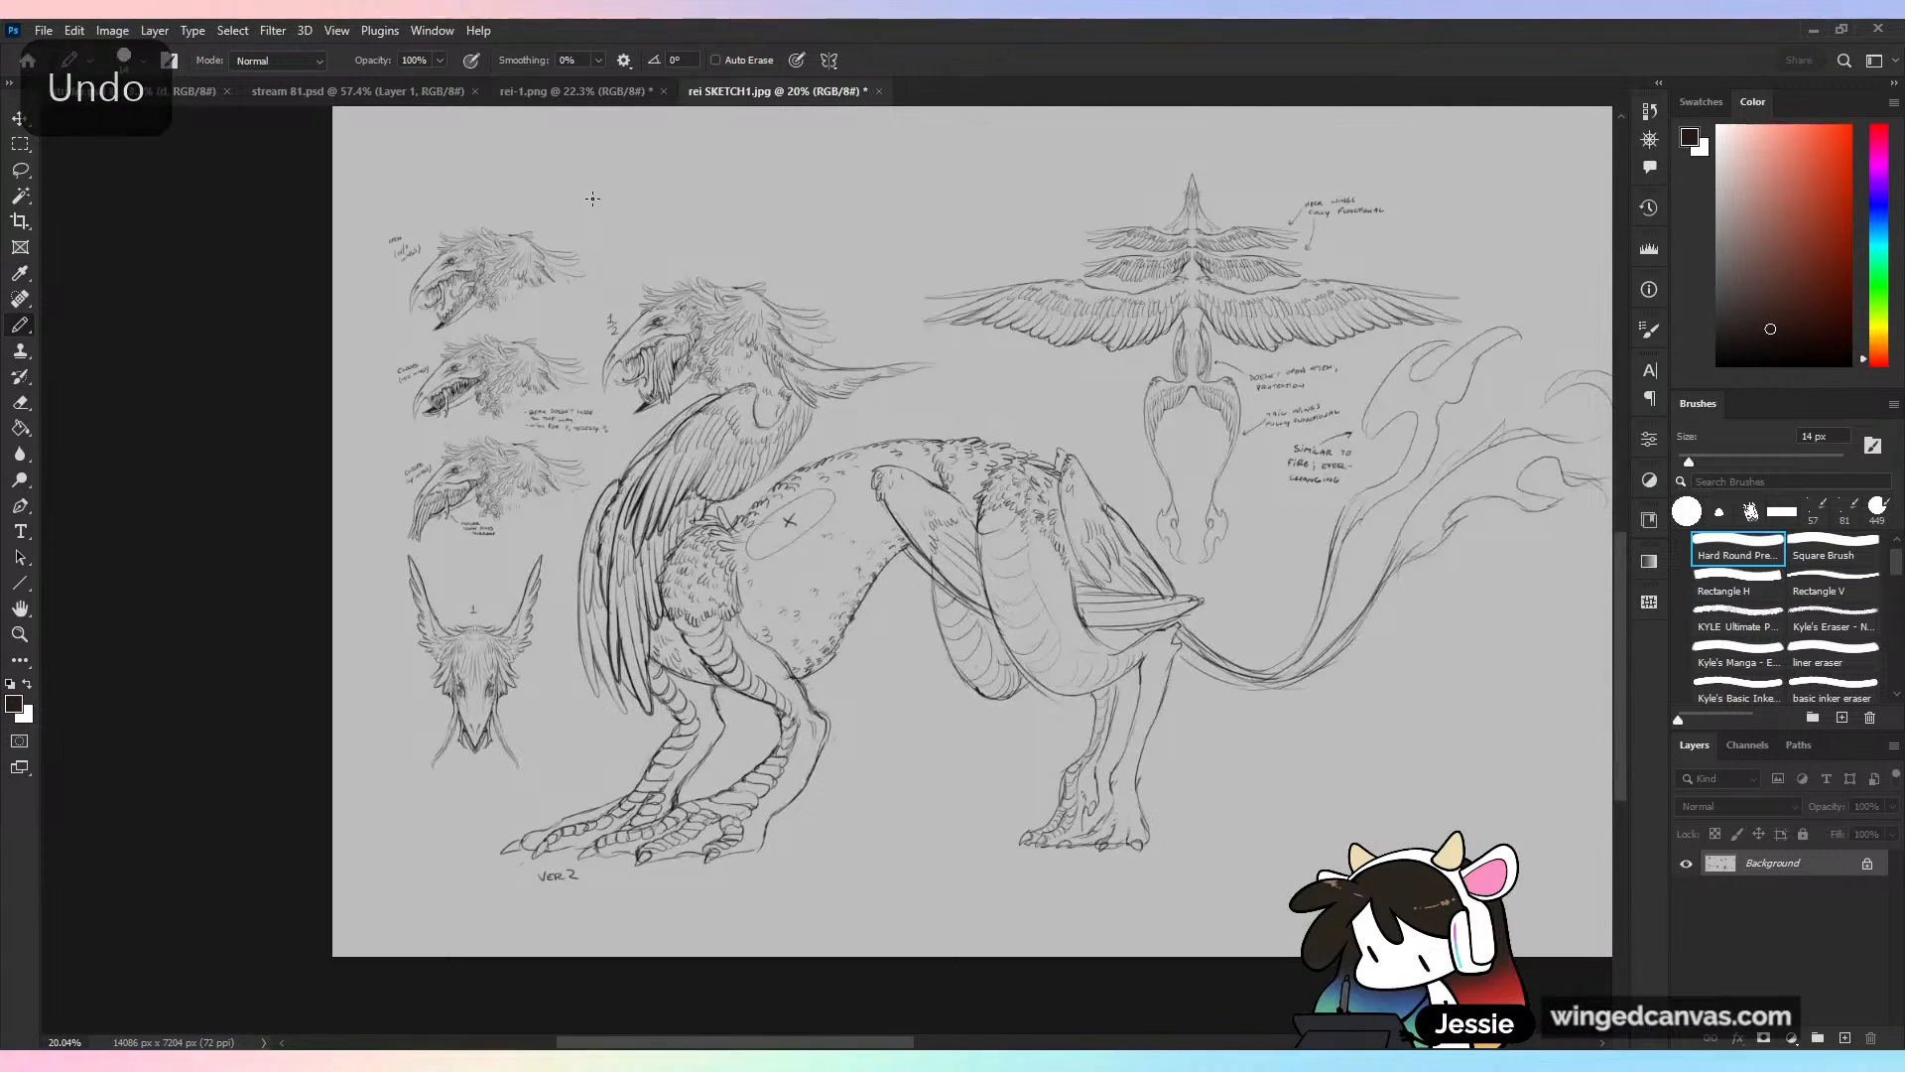
scroll(880, 194, "right", 10)
scroll(879, 195, "up", 4)
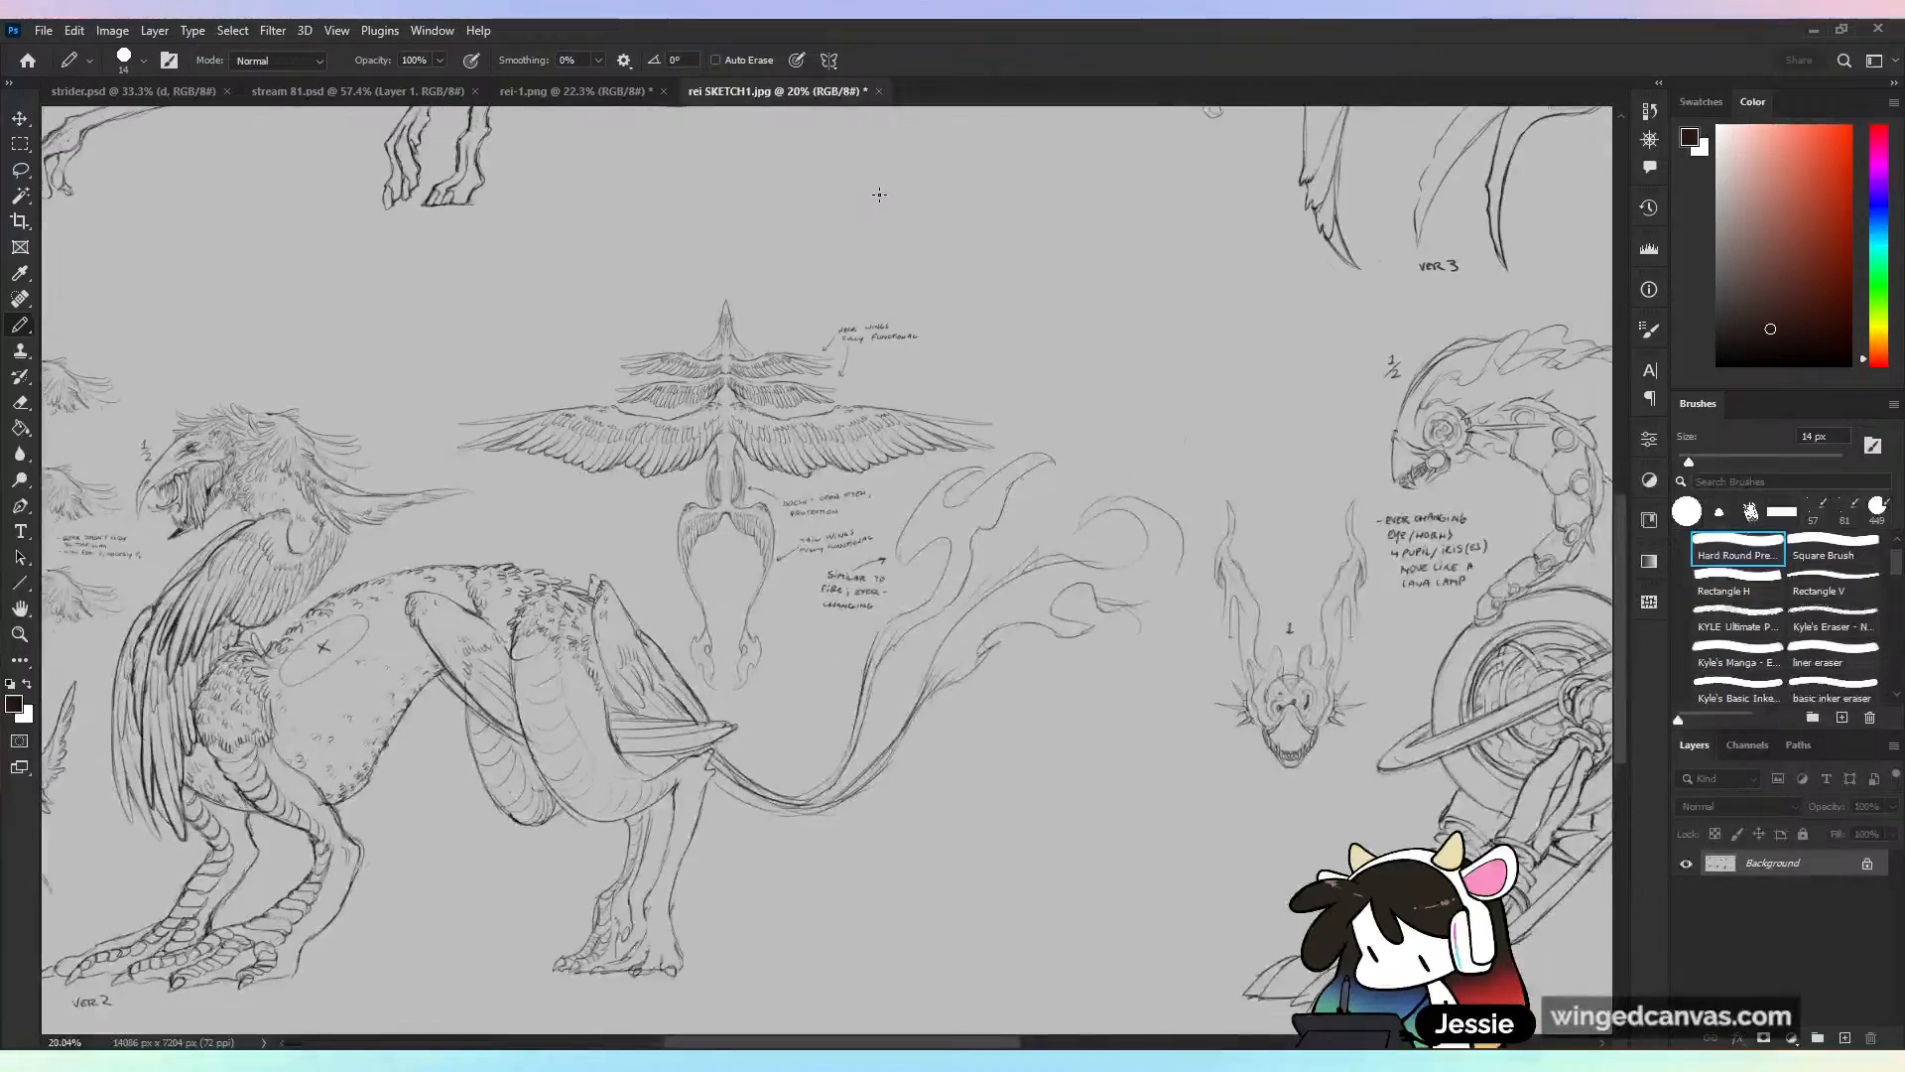
scroll(880, 194, "right", 4)
scroll(879, 194, "up", 3)
scroll(879, 194, "left", 4)
scroll(879, 195, "down", 1)
scroll(806, 550, "up", 3)
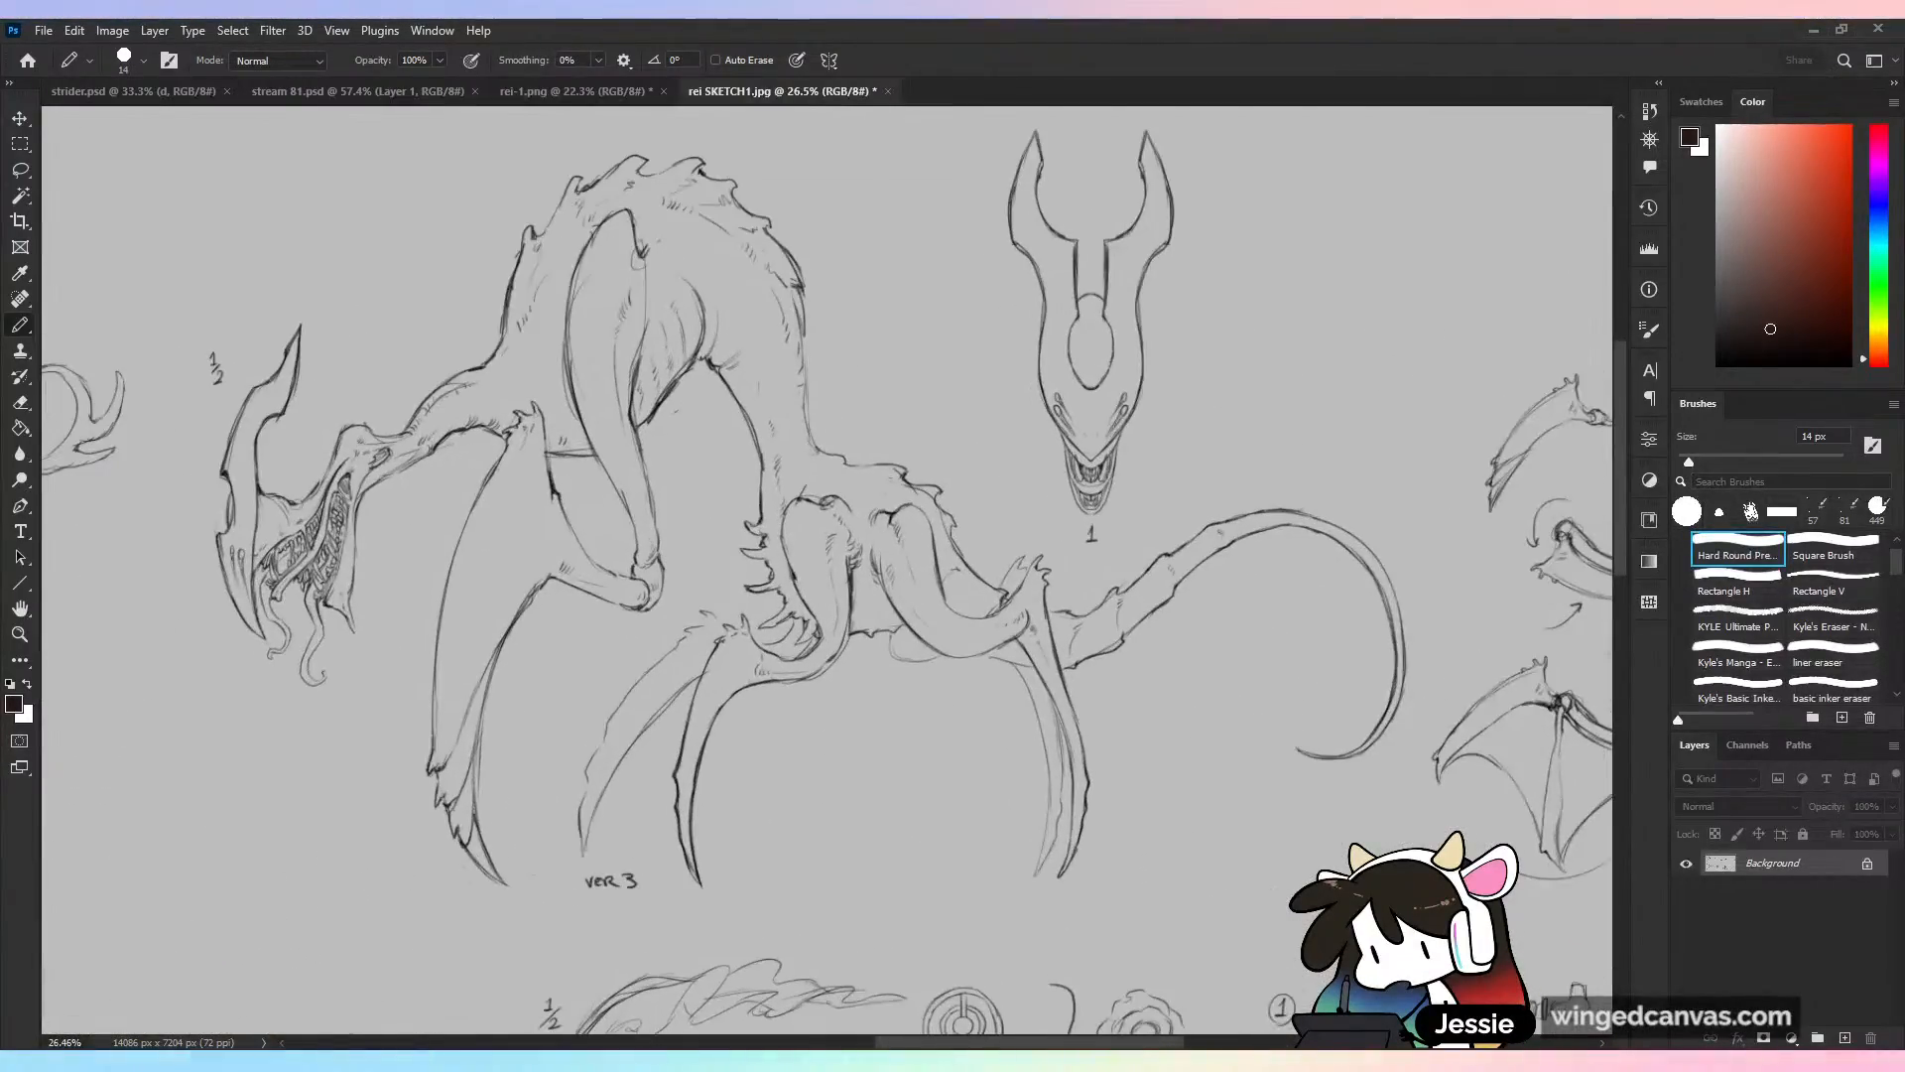
Study the three numbered claw and membrane diagrams for Ver 3 and trace its front claw, undoing the pencil marks
scroll(827, 571, "right", 8)
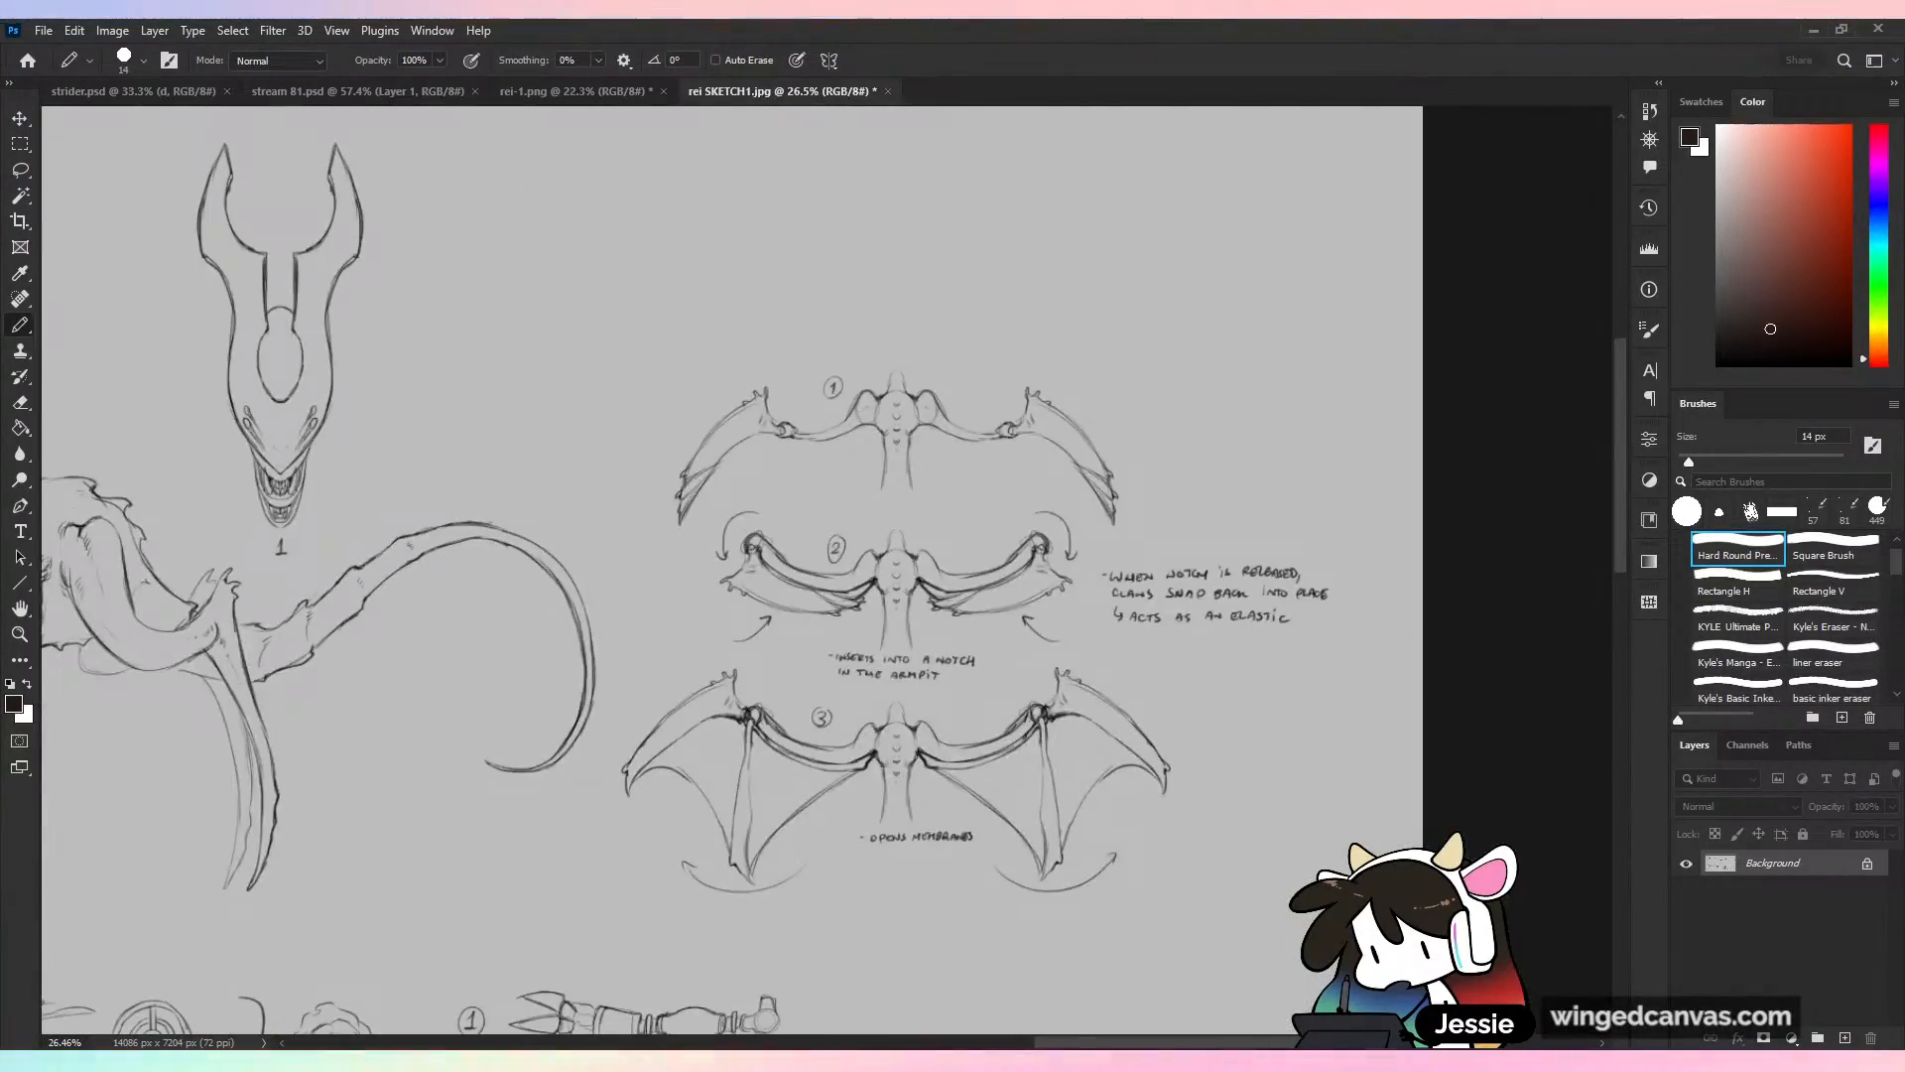
scroll(826, 571, "left", 6)
scroll(827, 570, "down", 1)
scroll(827, 571, "right", 4)
scroll(827, 570, "up", 1)
scroll(1200, 595, "up", 5)
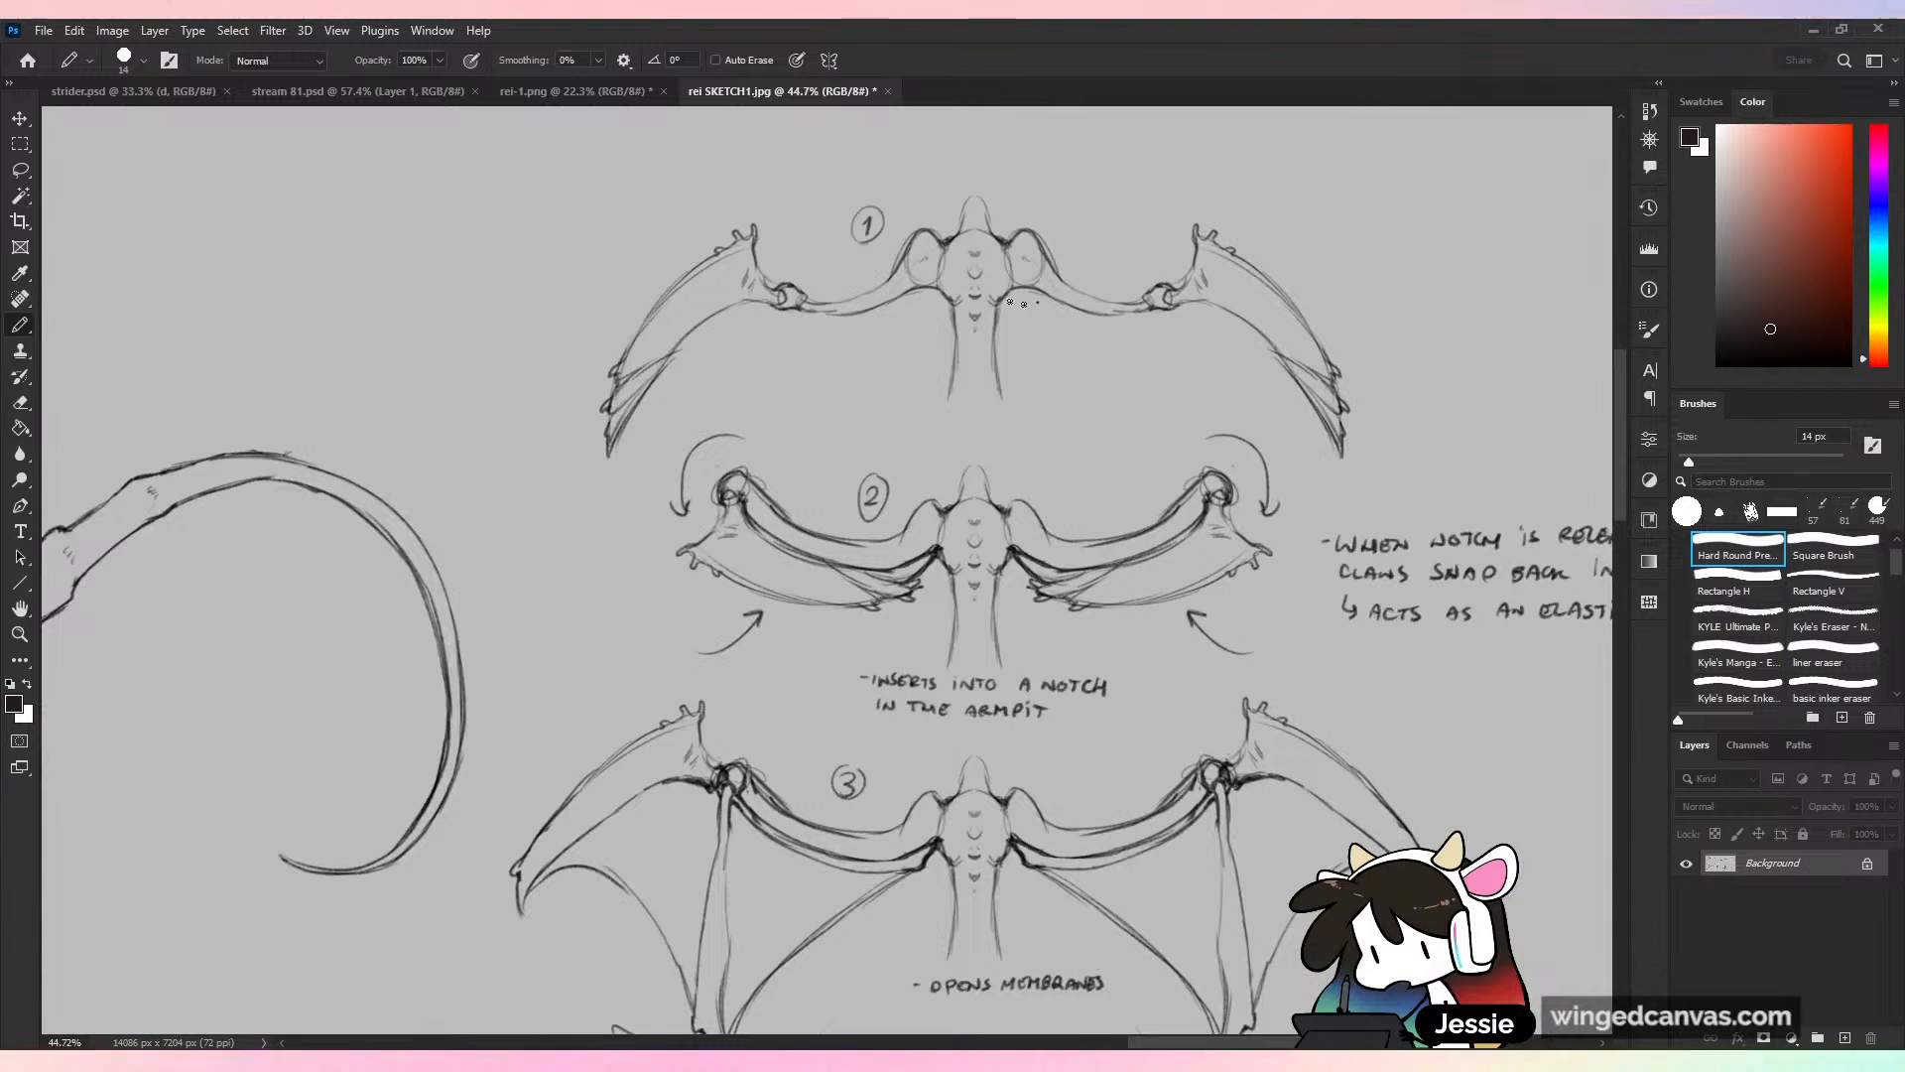
left_click_drag(1023, 304, 1026, 302)
right_click(1026, 303)
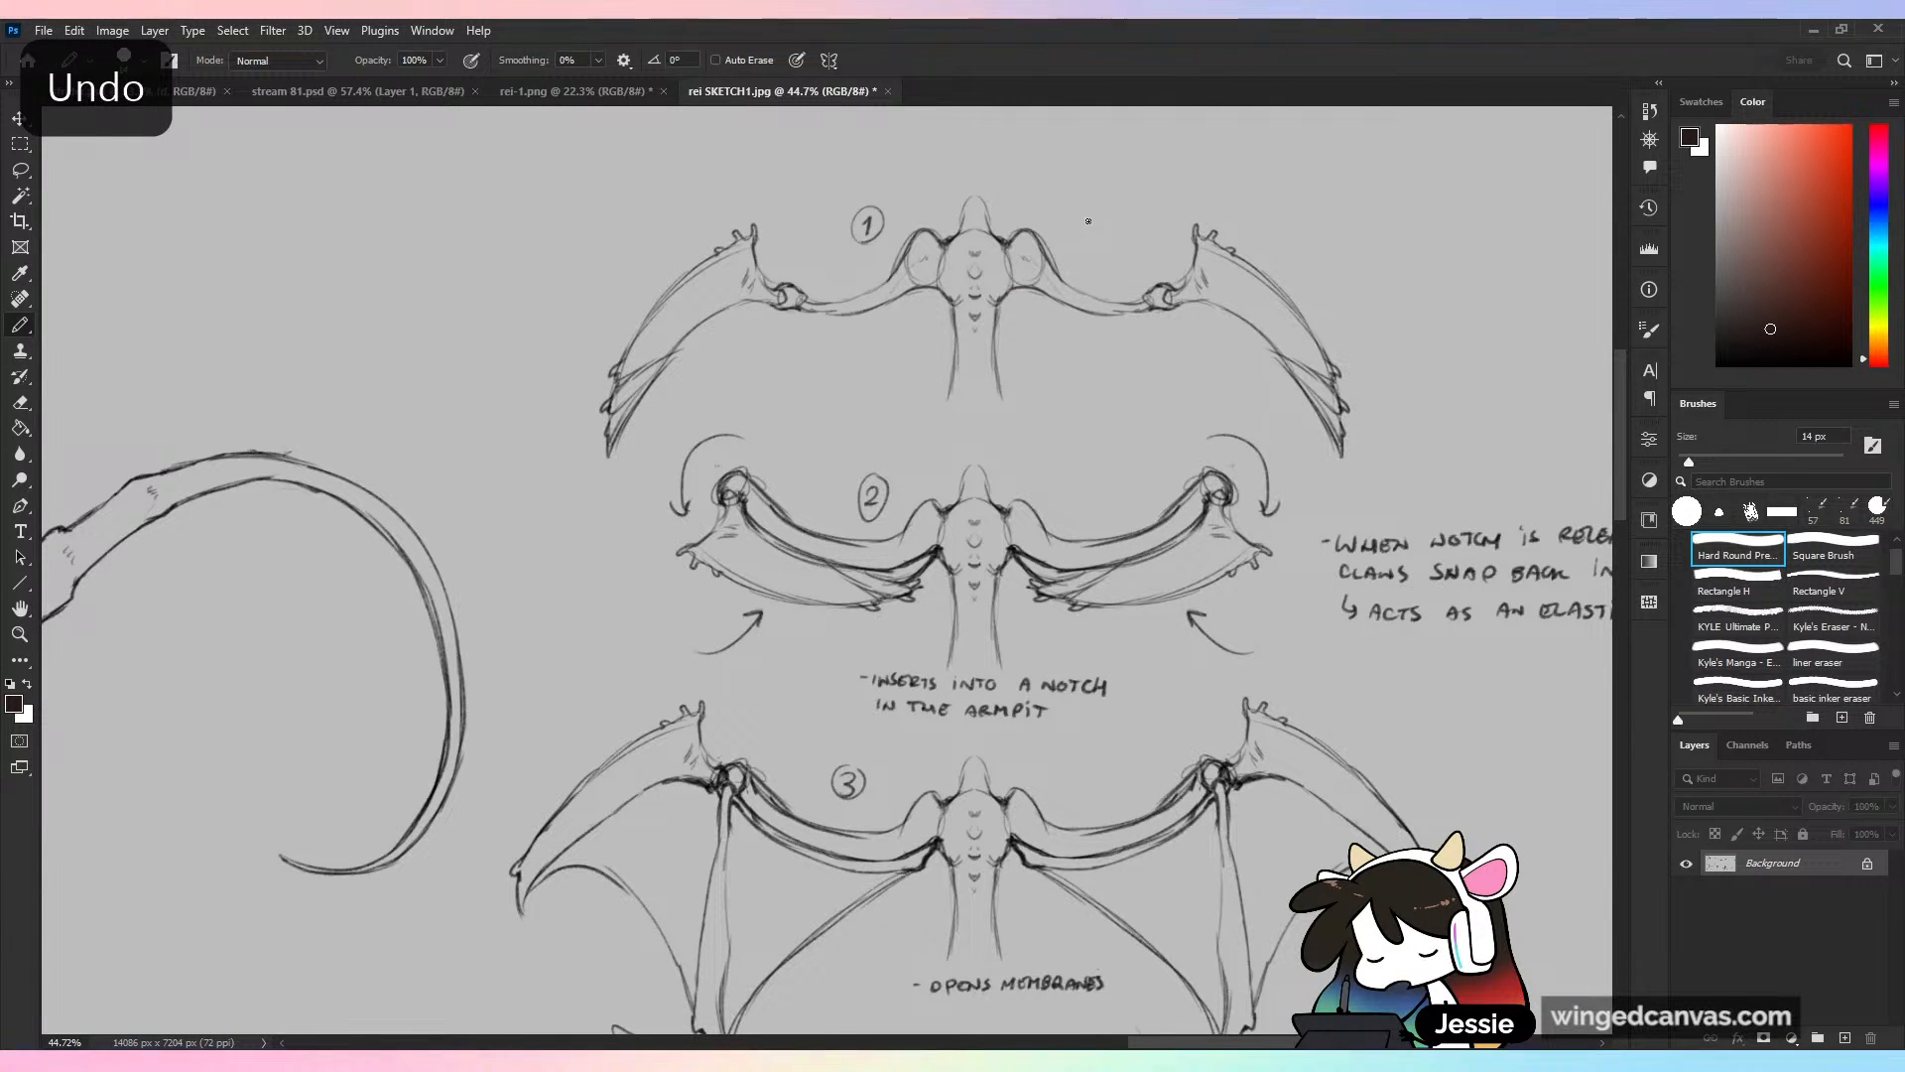
left_click_drag(1089, 222, 1023, 102)
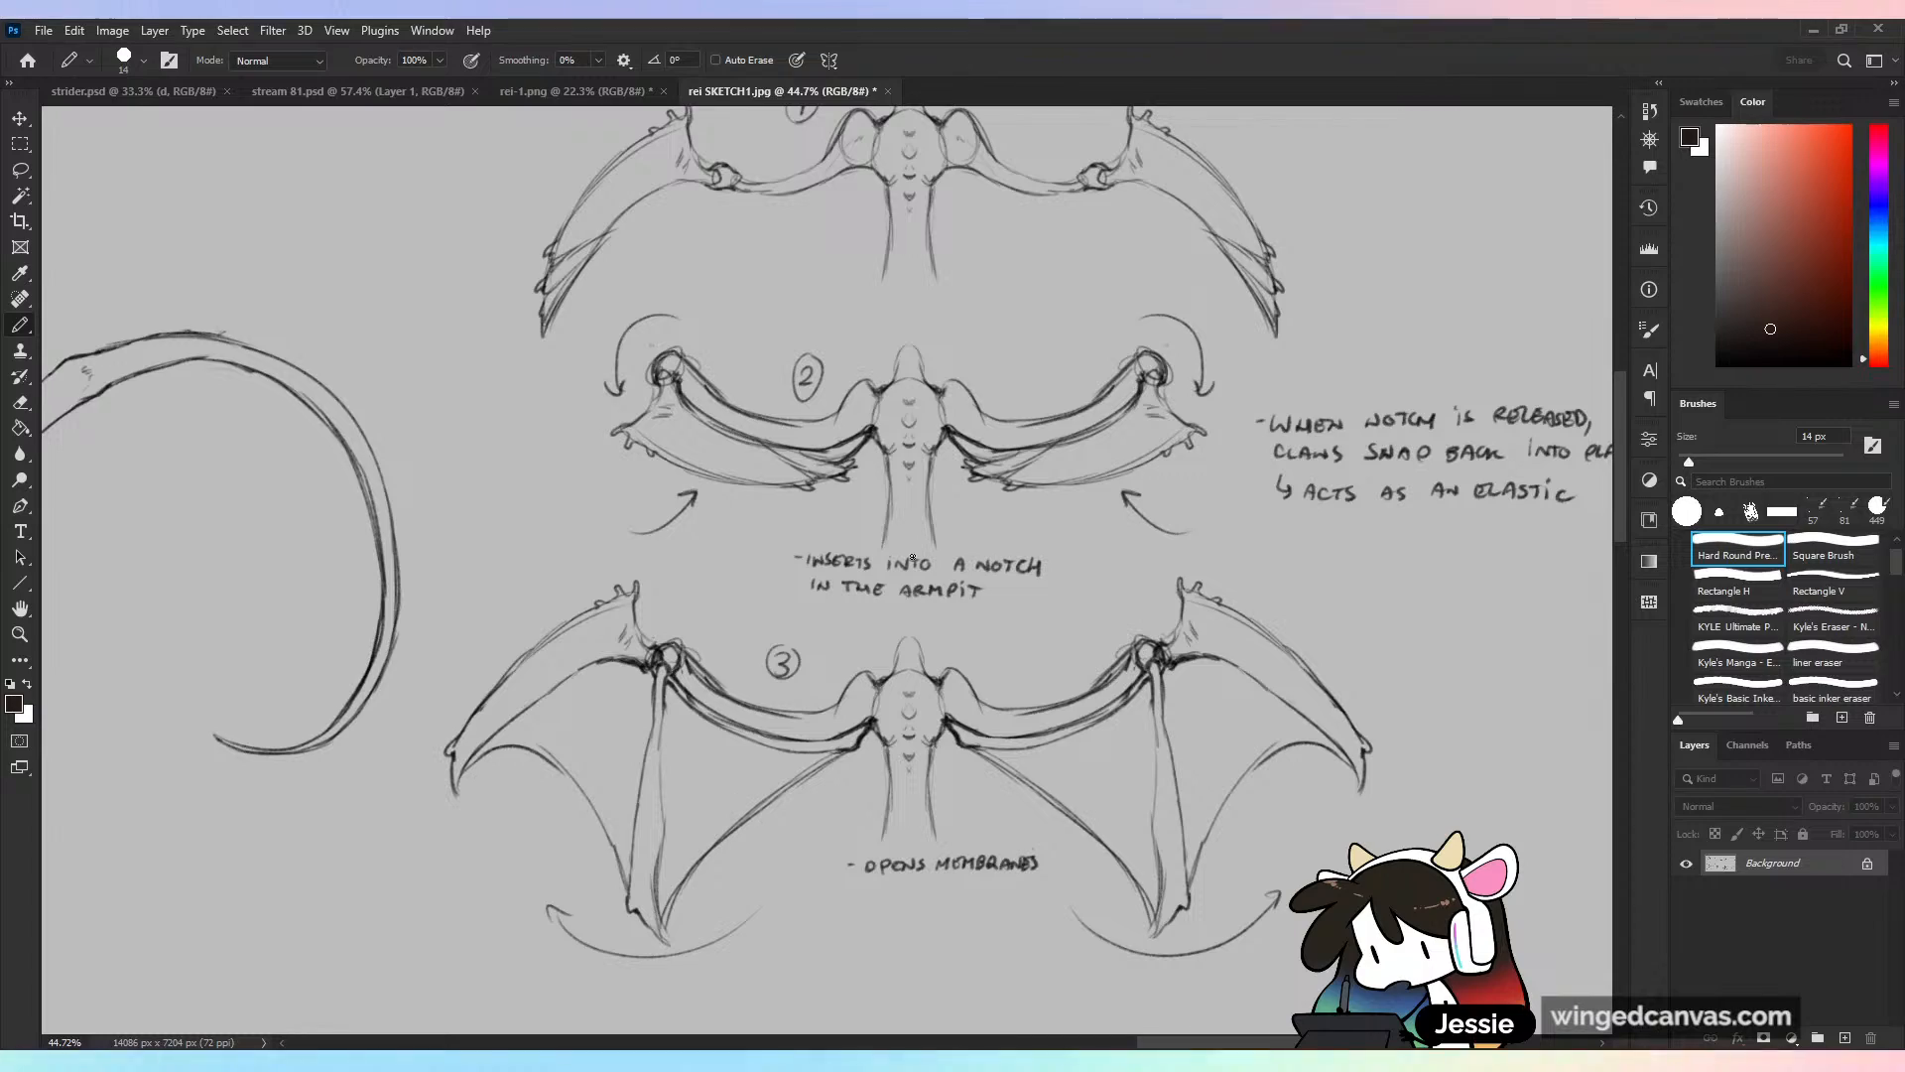
left_click_drag(1092, 561, 1394, 419)
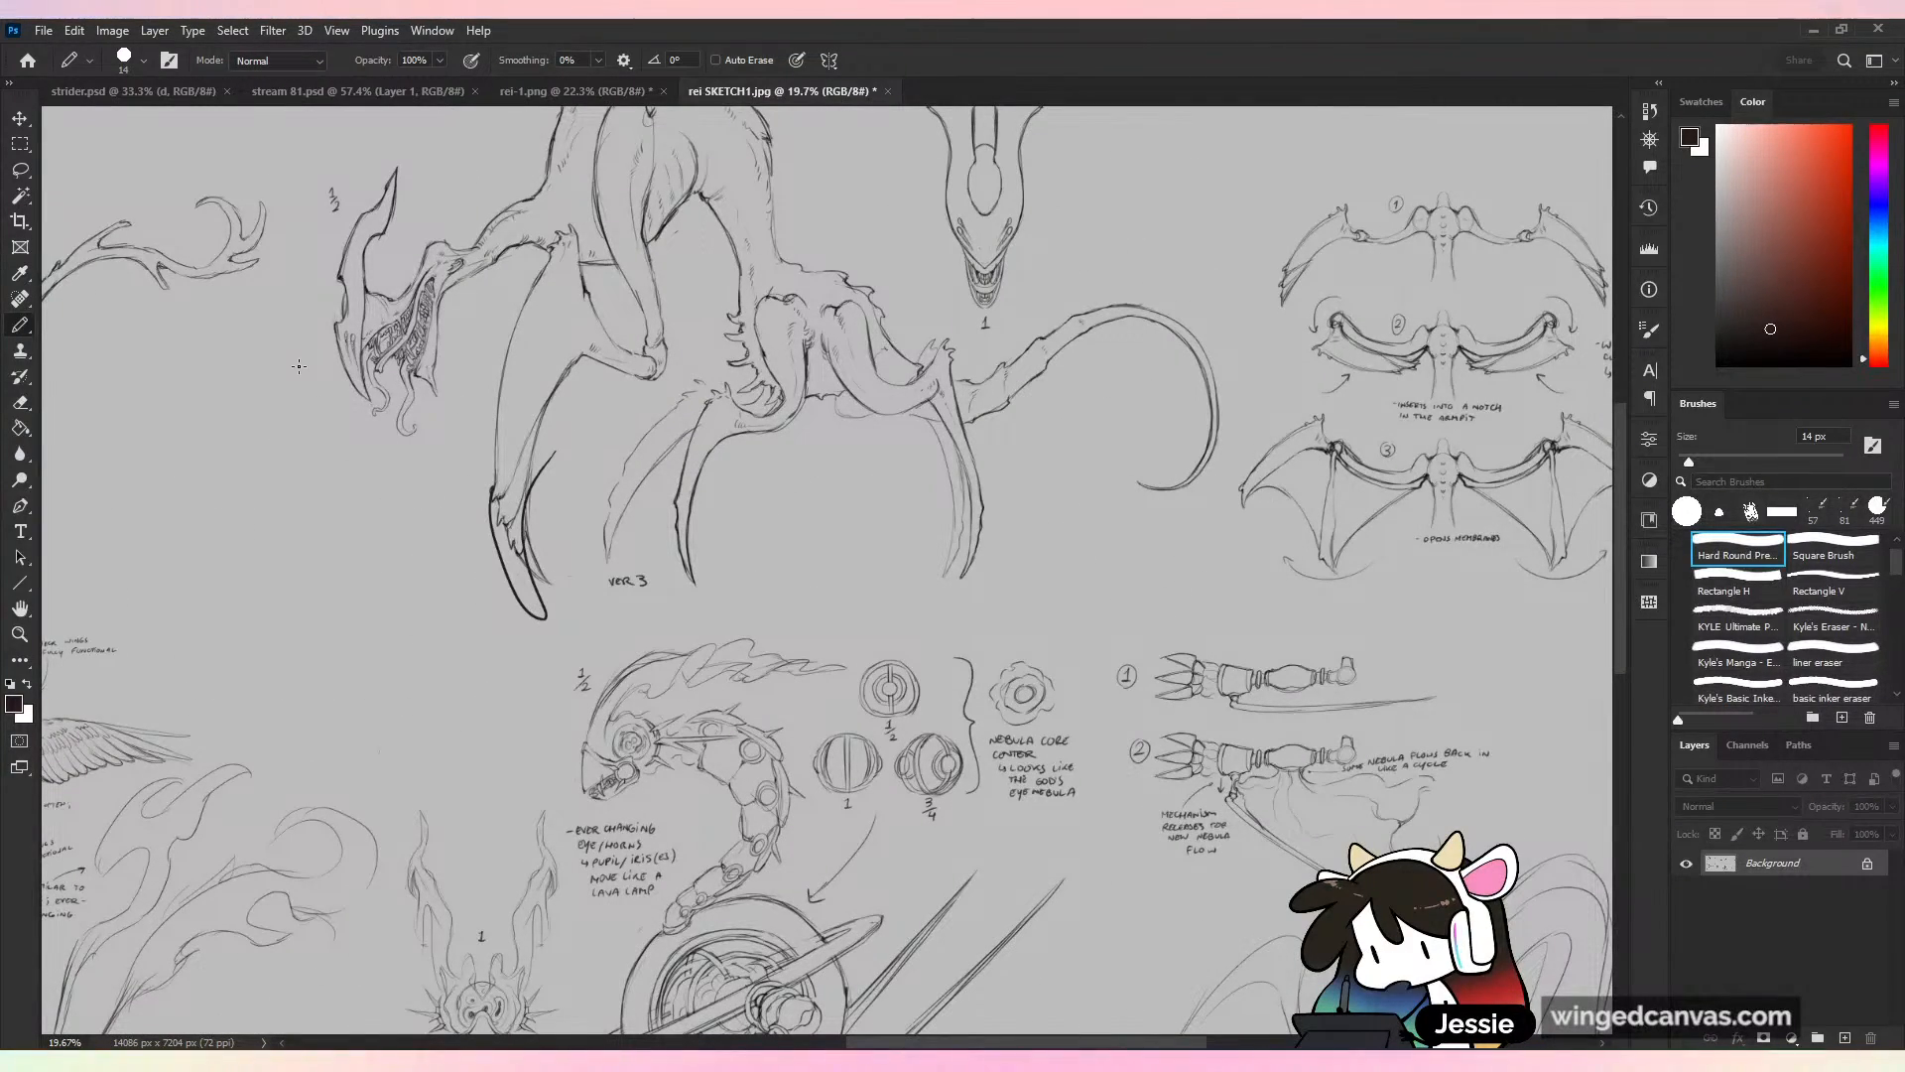
key("ctrl+z")
Circle the eye on the side-view head of the mechanical nebula creature sketch with the pencil
mouse_move(1003, 1002)
left_mouse_down()
mouse_move(926, 543)
mouse_move(943, 487)
left_mouse_up()
mouse_move(951, 625)
left_mouse_down()
mouse_move(978, 625)
mouse_move(924, 762)
left_mouse_up()
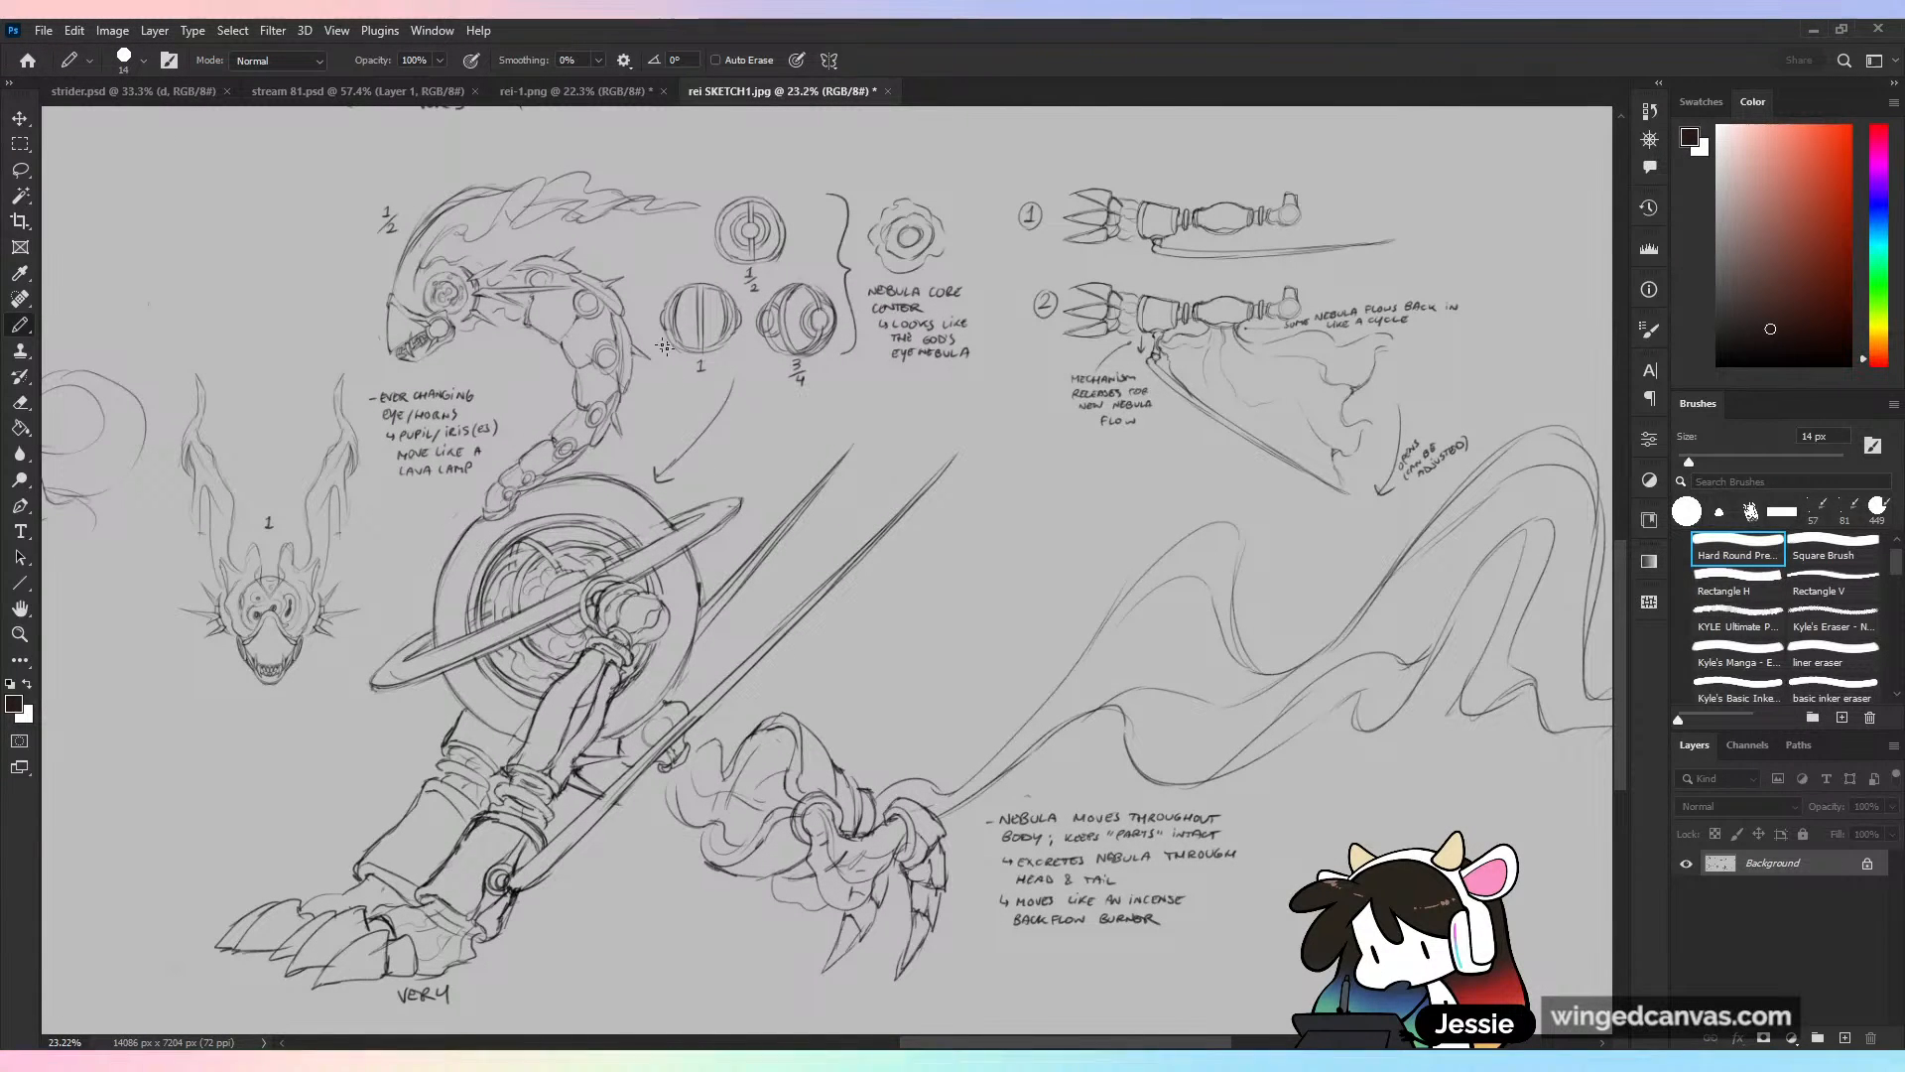
left_click_drag(418, 297, 452, 258)
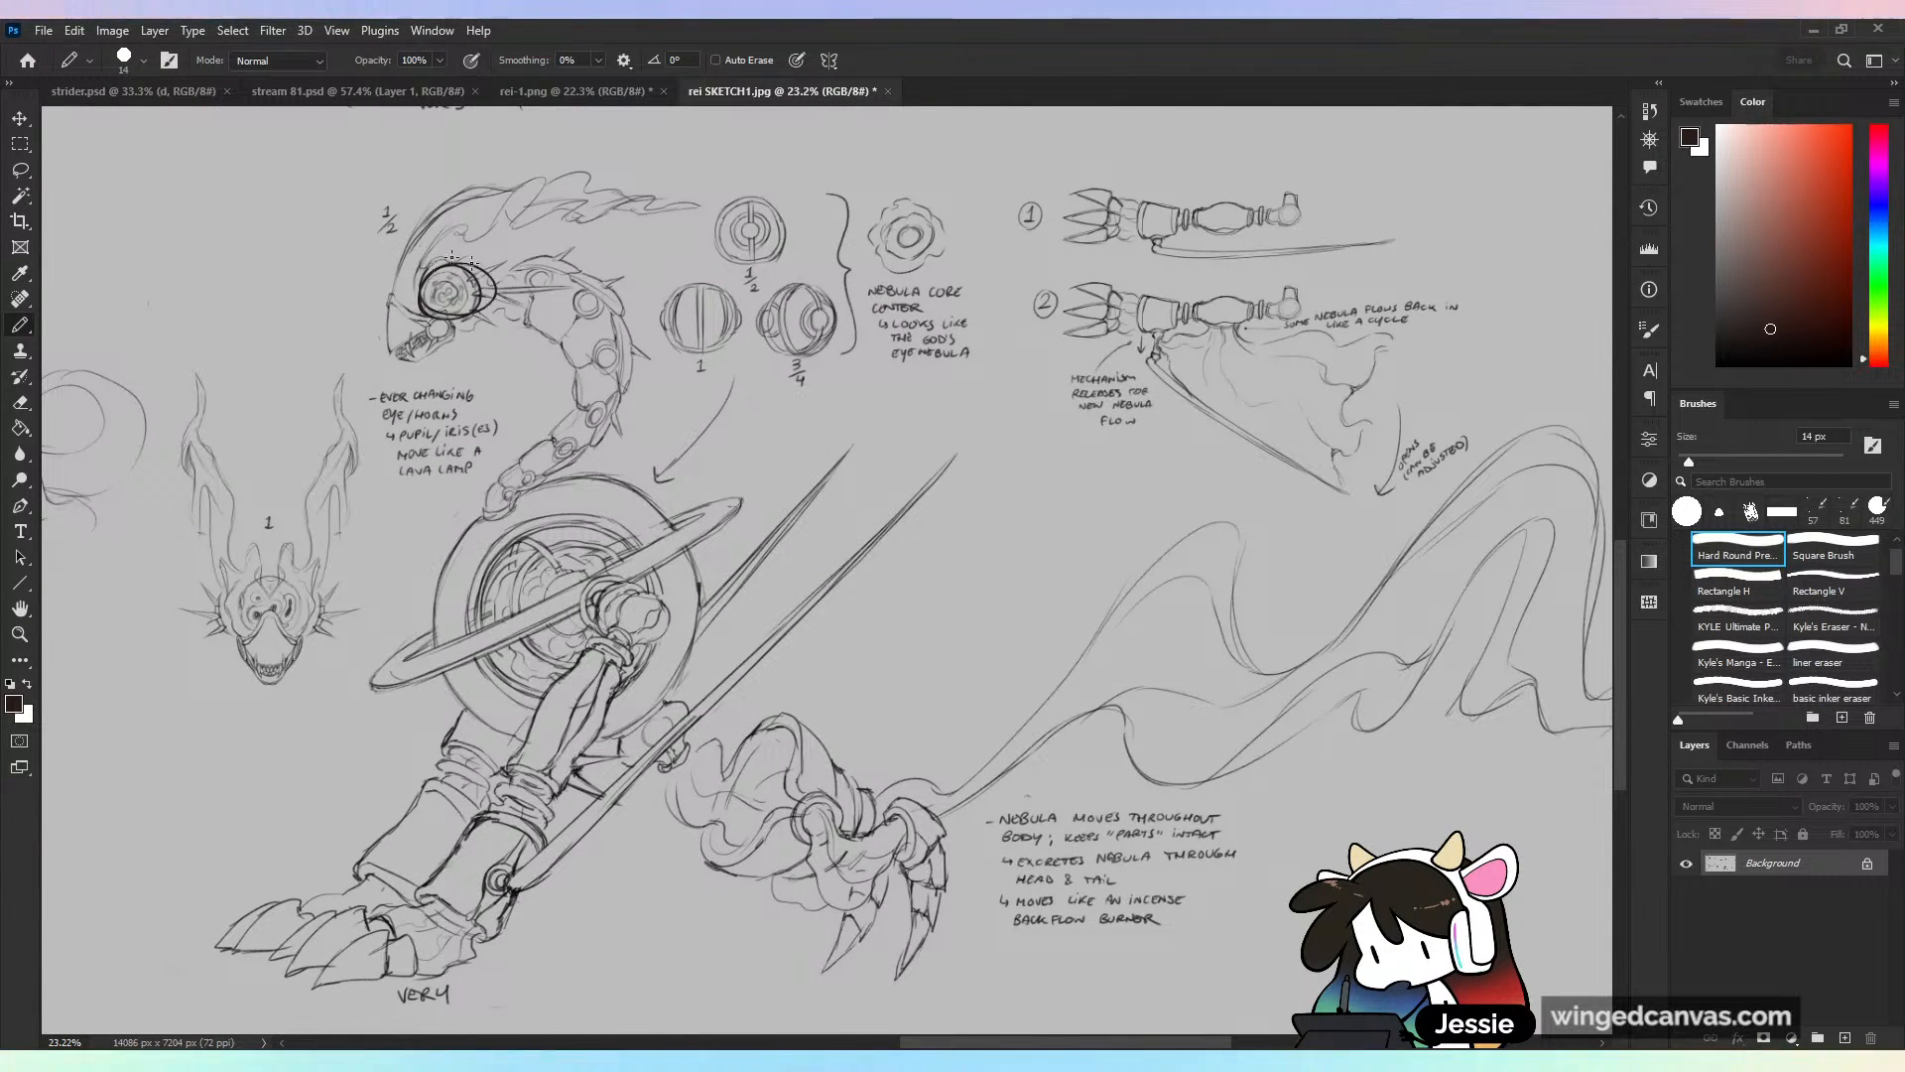
Undo the circle around the side-view eye and try a pencil mark beside the Ver 4 creature's mechanical foreleg, undoing it
key("ctrl+z")
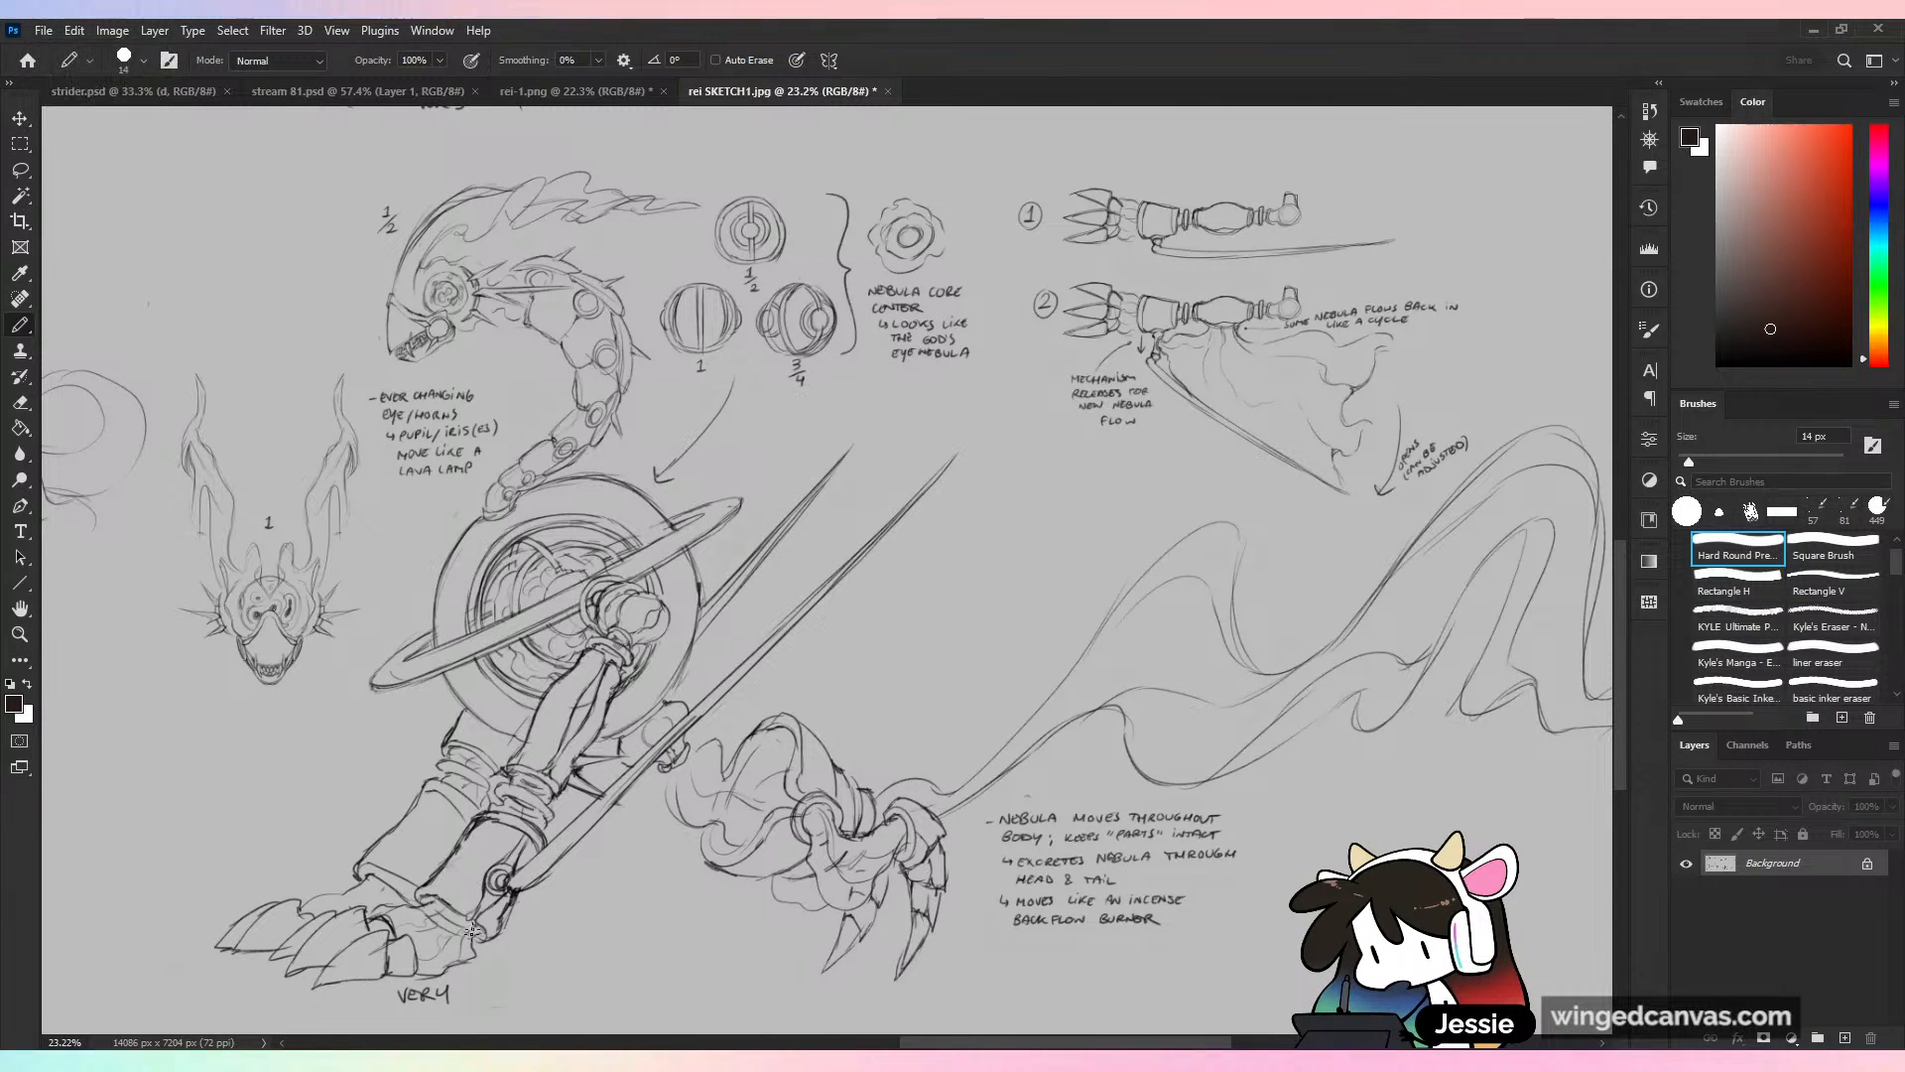
left_click_drag(755, 870, 565, 930)
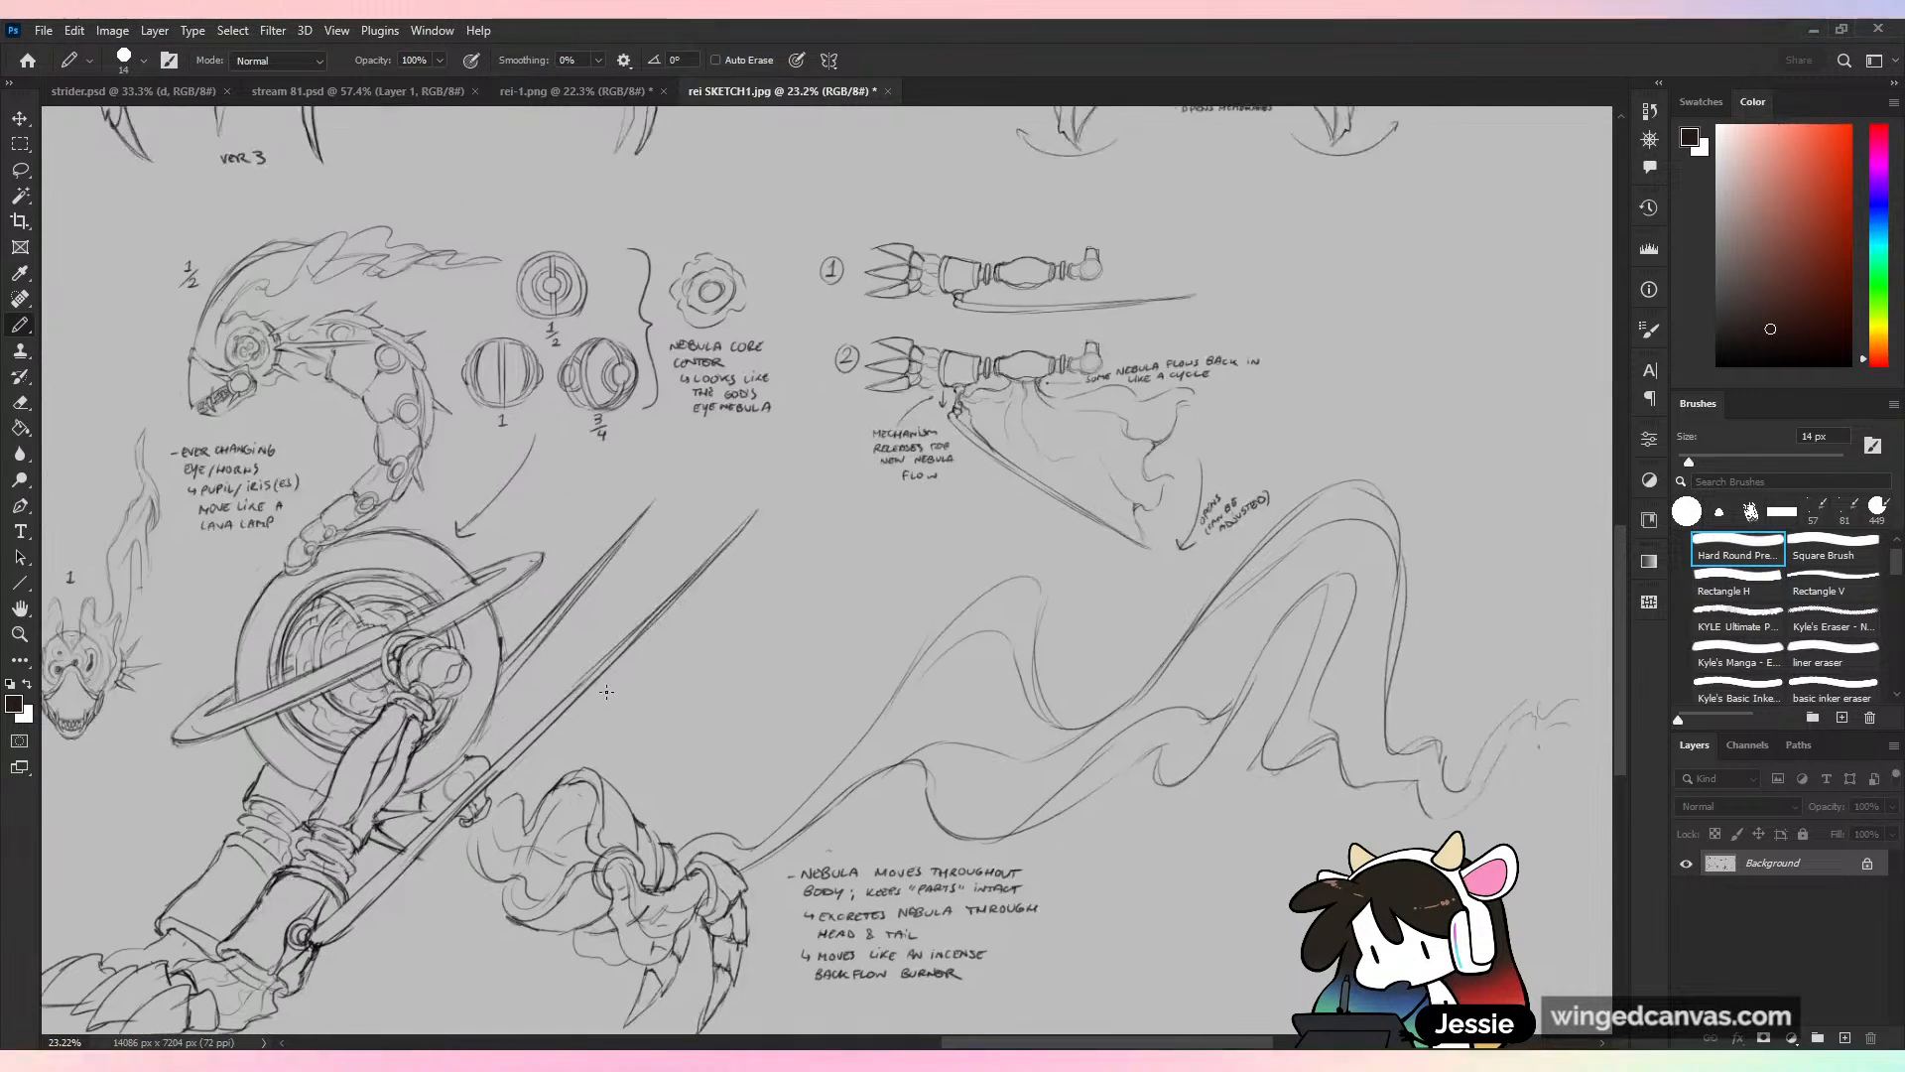
scroll(626, 620, "up", 2)
scroll(627, 620, "down", 3)
mouse_move(482, 745)
left_mouse_down()
mouse_move(660, 635)
mouse_move(446, 779)
left_mouse_up()
key("ctrl+z")
Mark the forearm and blade joint on mechanical arm diagrams 1 and 2, undoing each pencil stroke
scroll(439, 601, "up", 5)
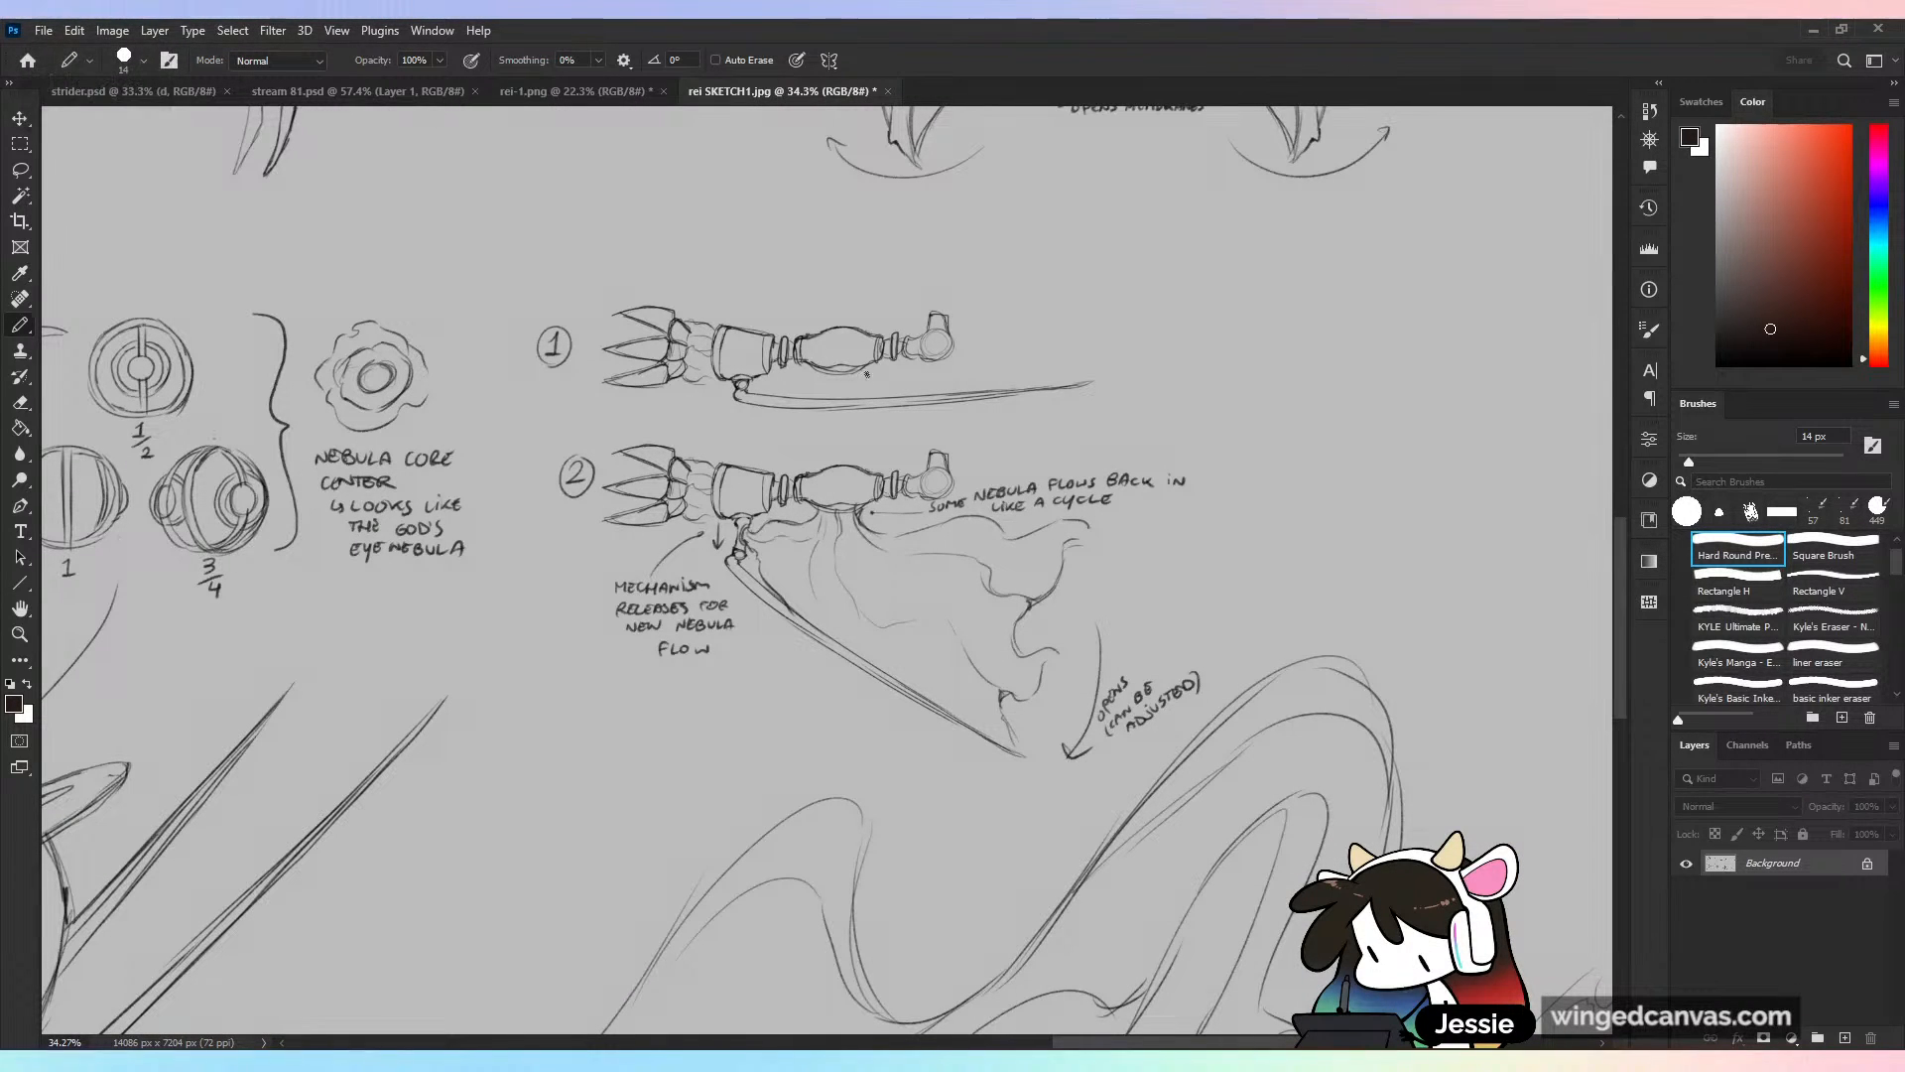
left_click_drag(854, 388, 866, 401)
key("ctrl+z")
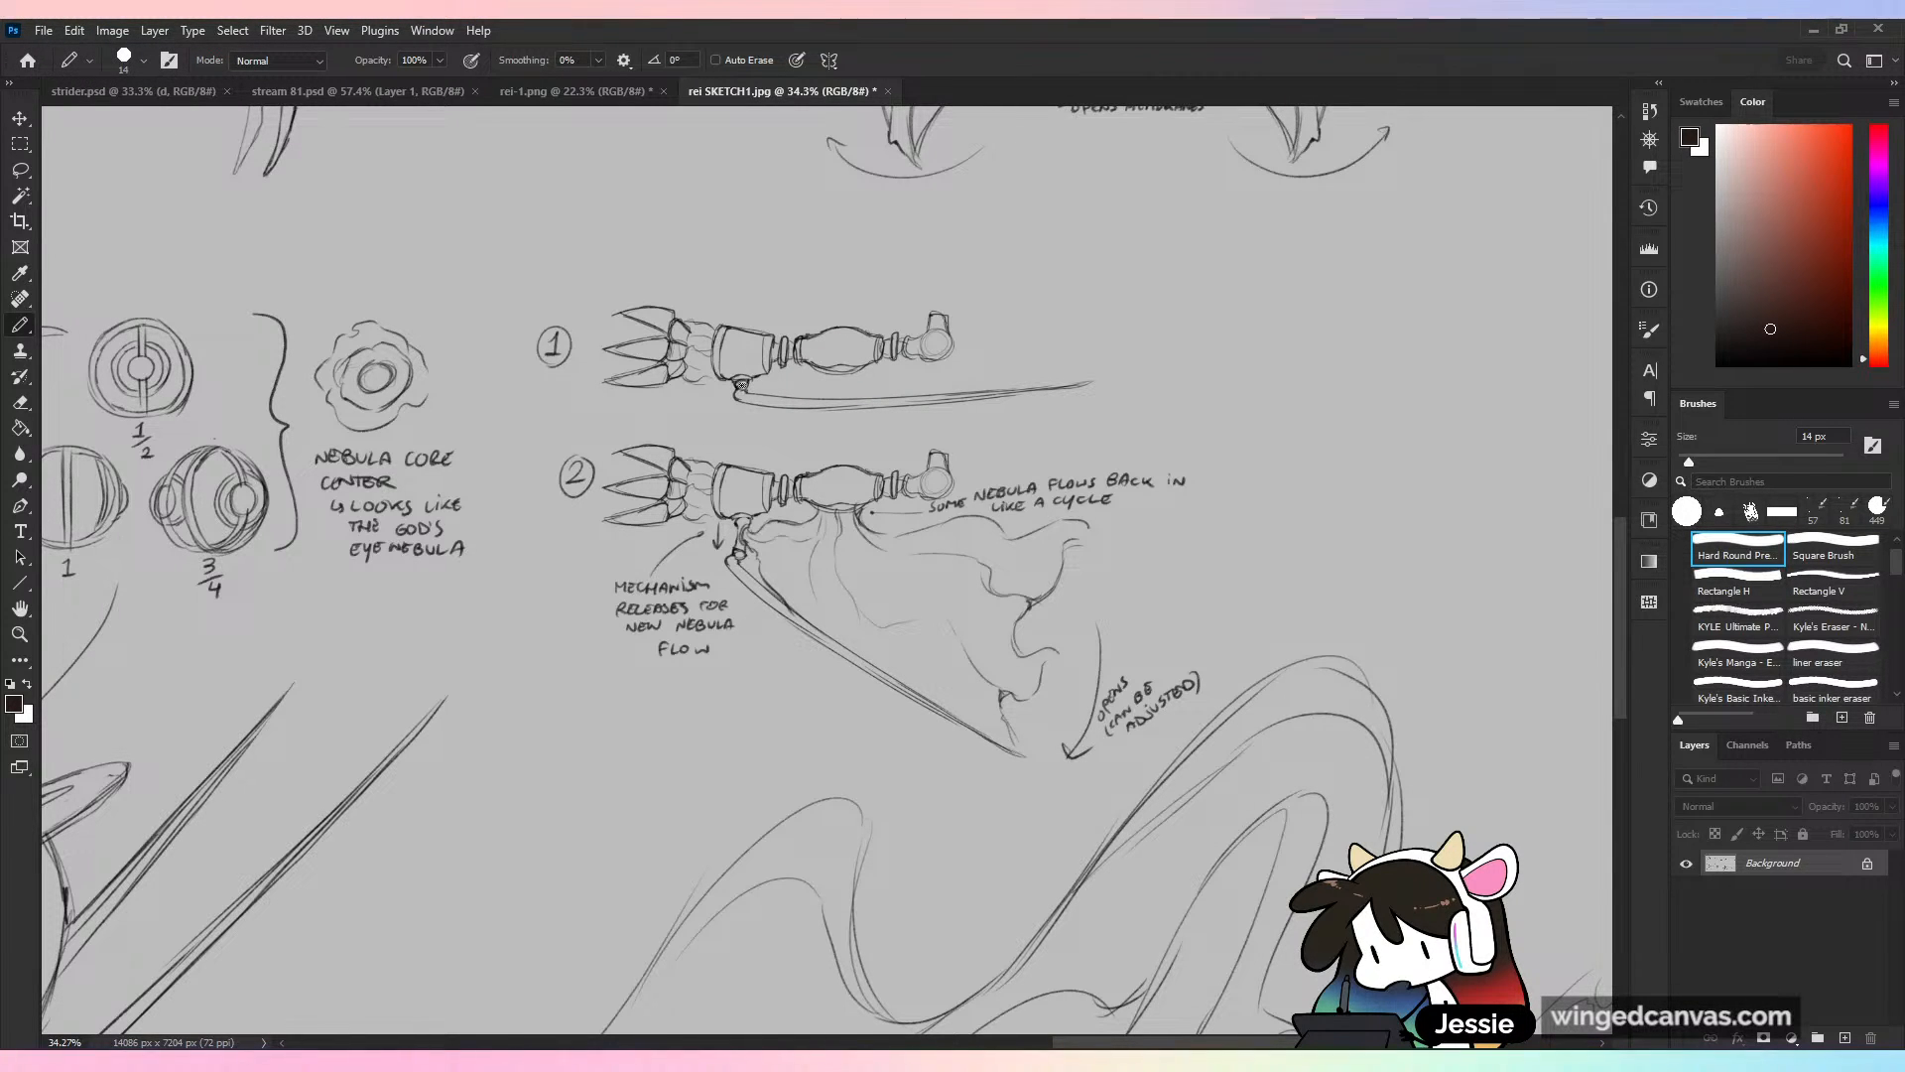
left_click_drag(735, 355, 735, 438)
key("ctrl+z")
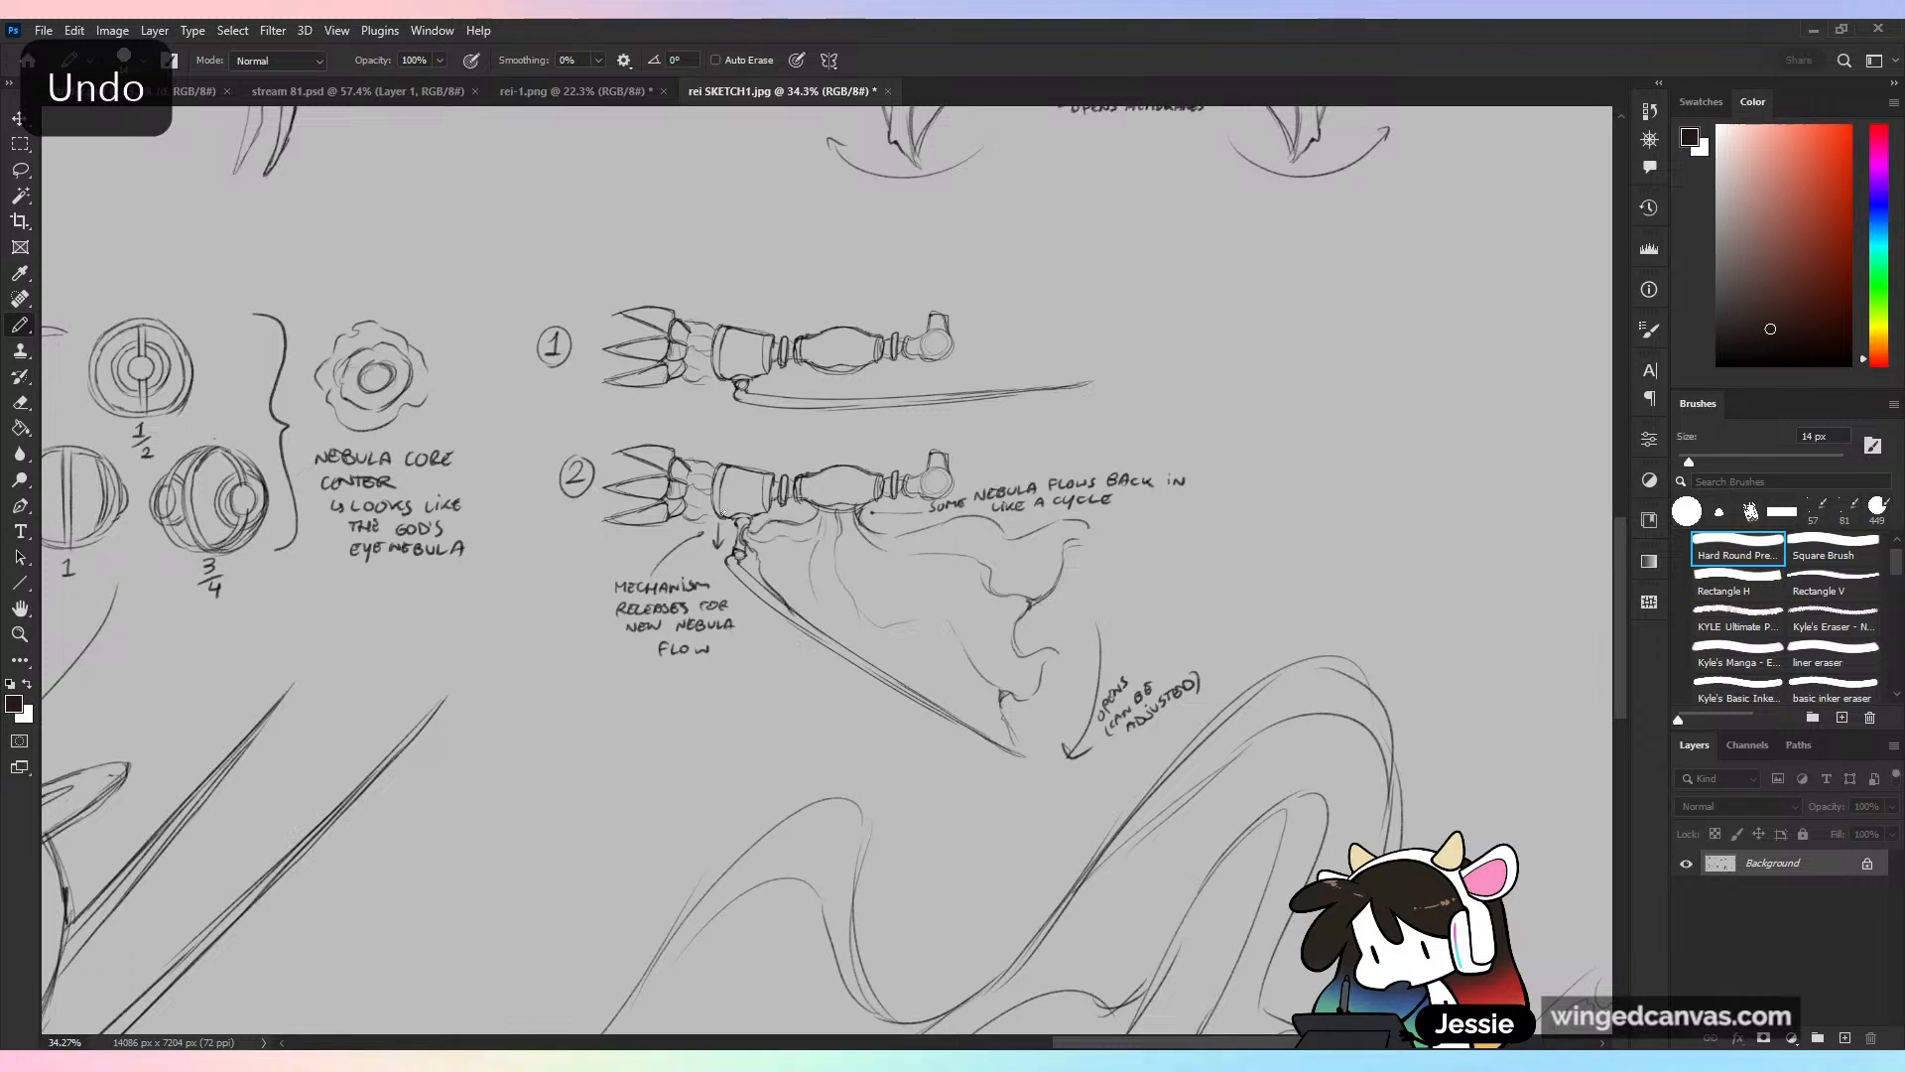
left_click_drag(732, 515, 724, 590)
key("ctrl+z")
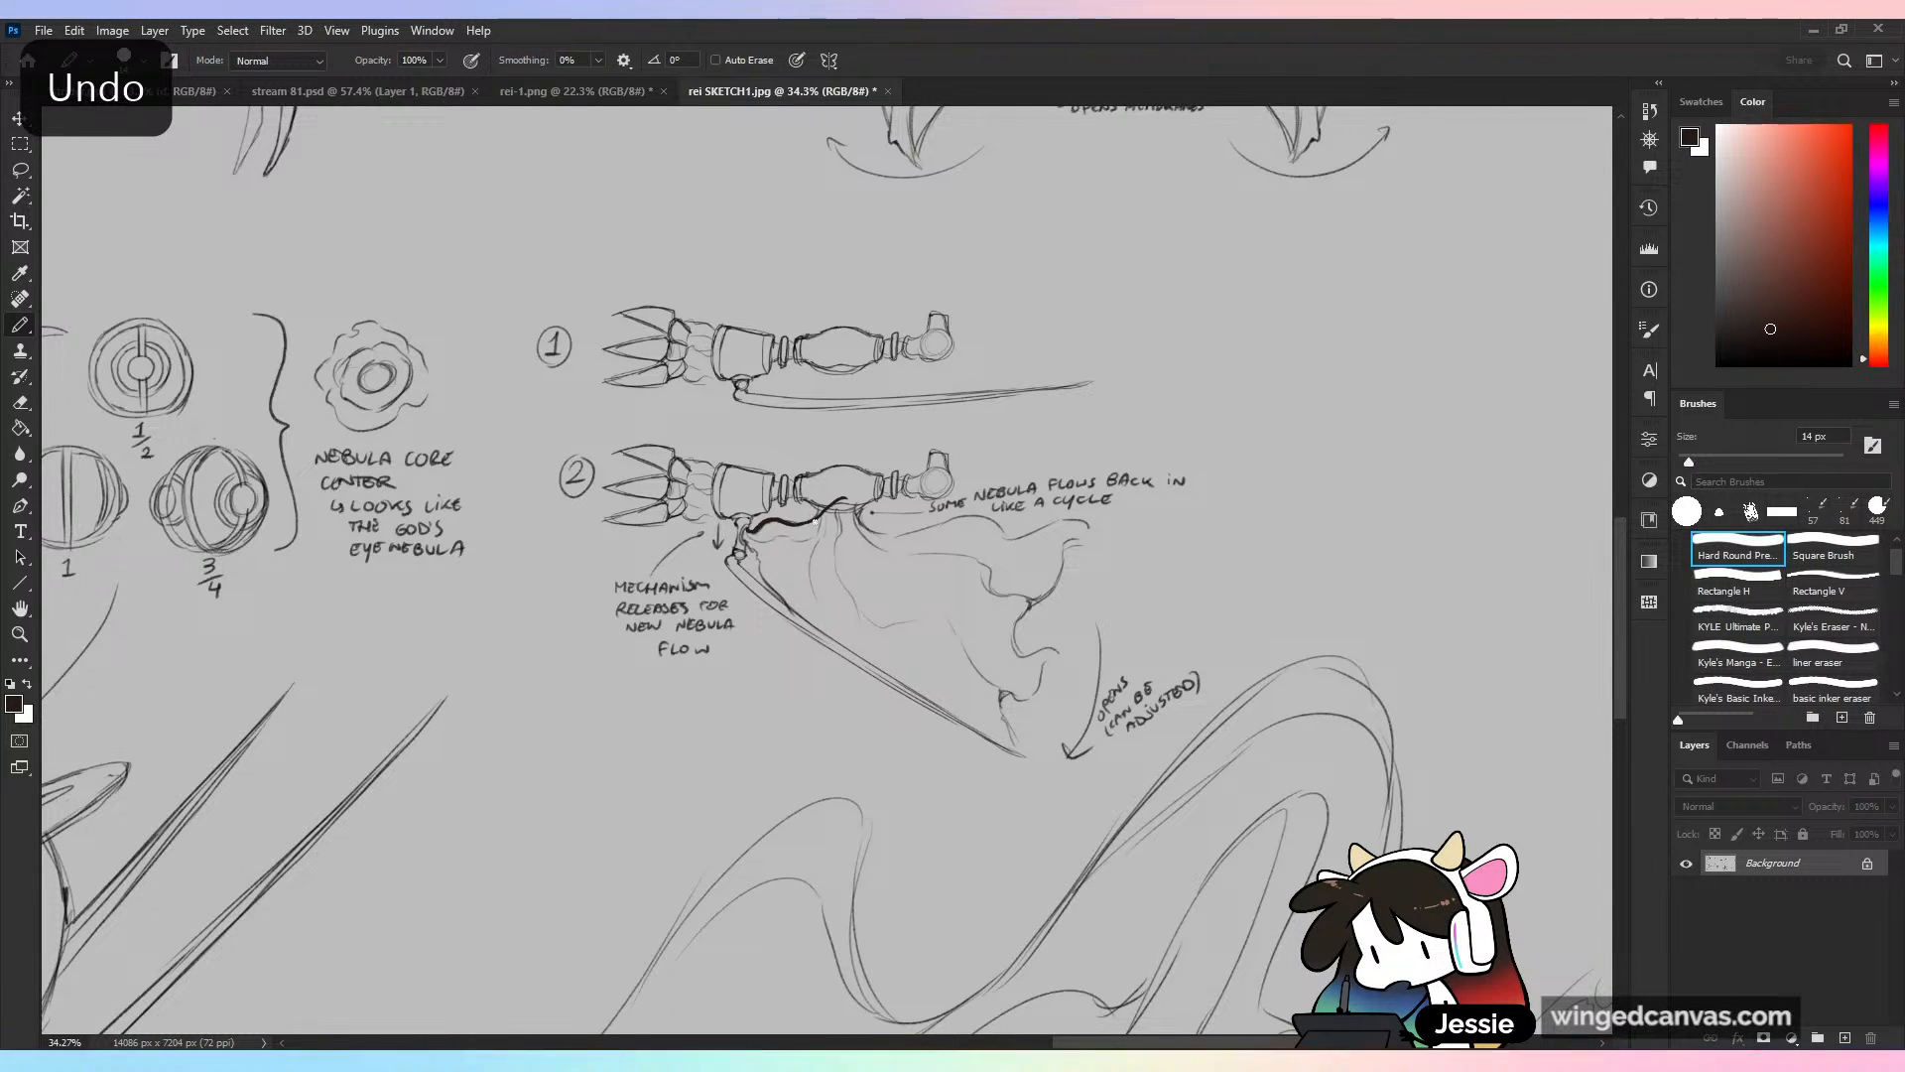
Circle the blade hinge on arm diagram 2 and trace over both arm diagrams, undoing the pencil marks
key("ctrl+z")
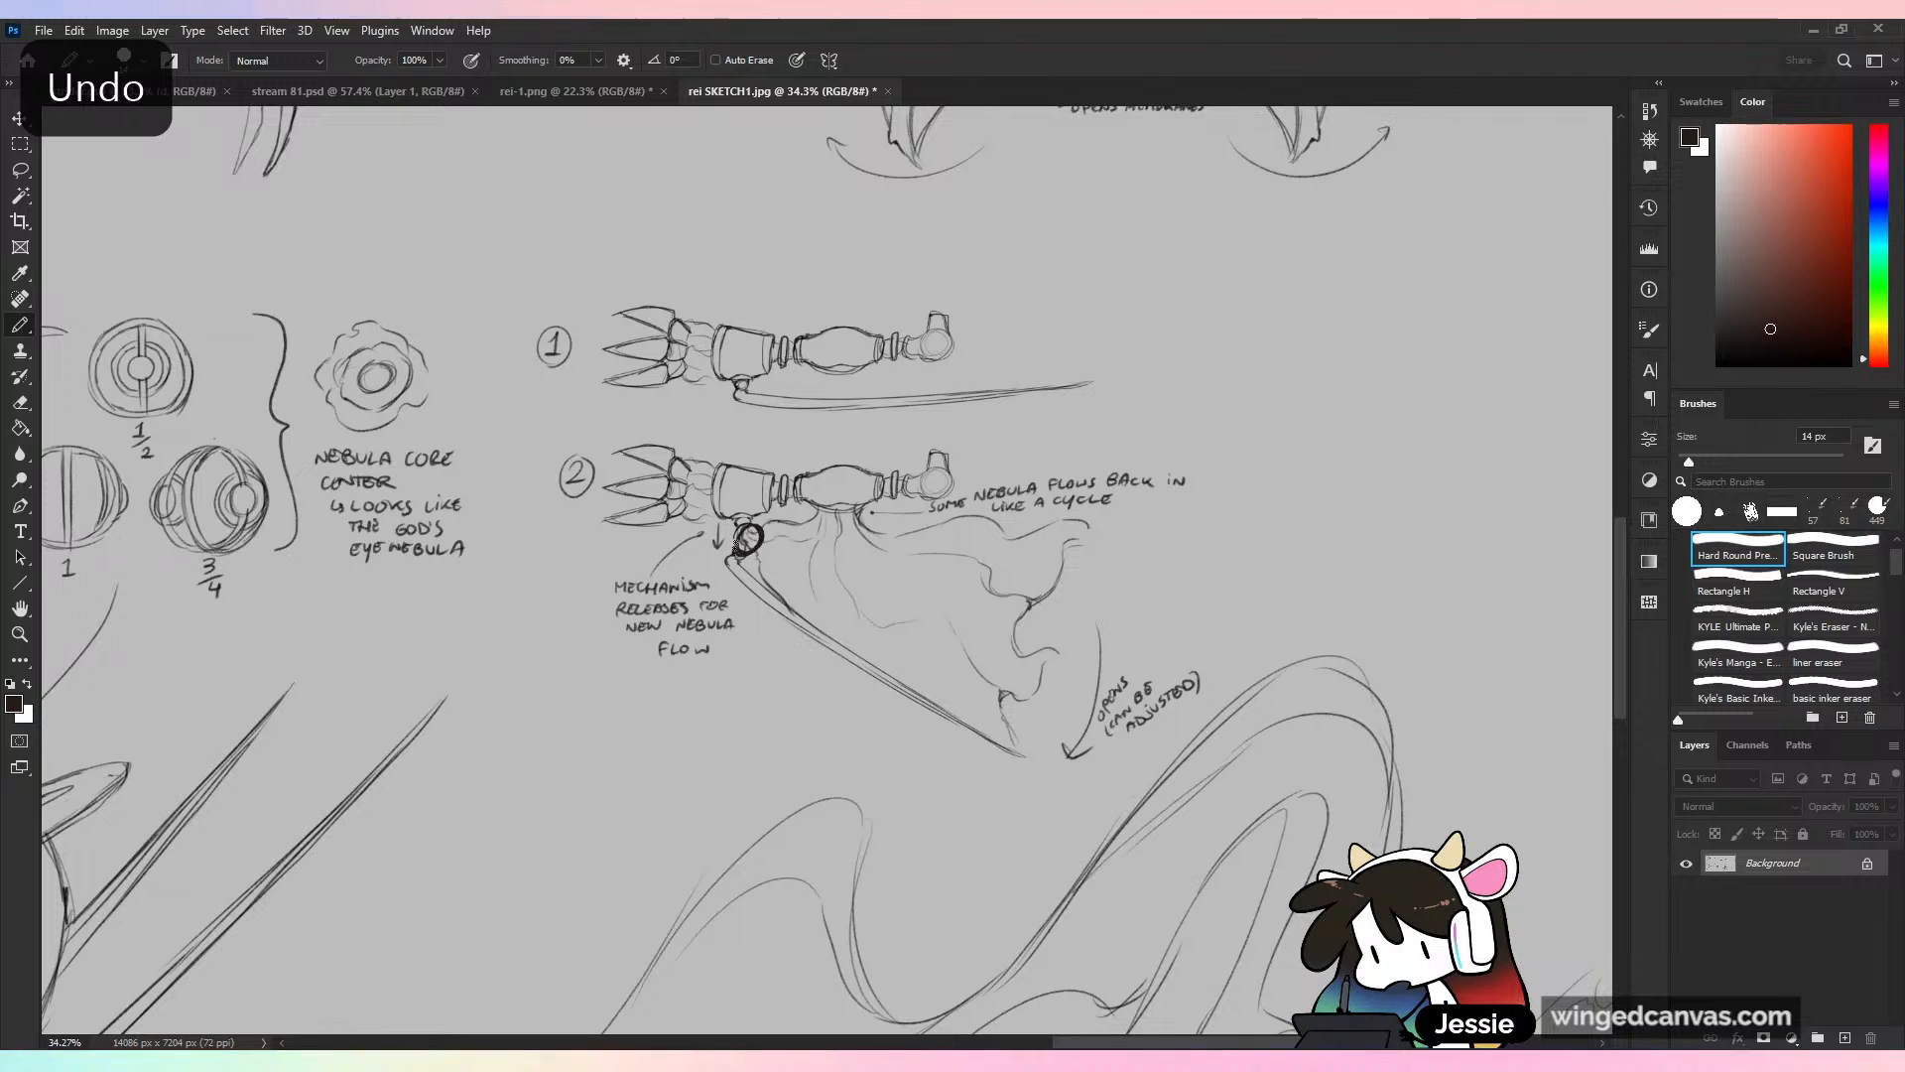
key("ctrl+z")
key("ctrl+z")
left_click_drag(866, 360, 794, 347)
key("ctrl+z")
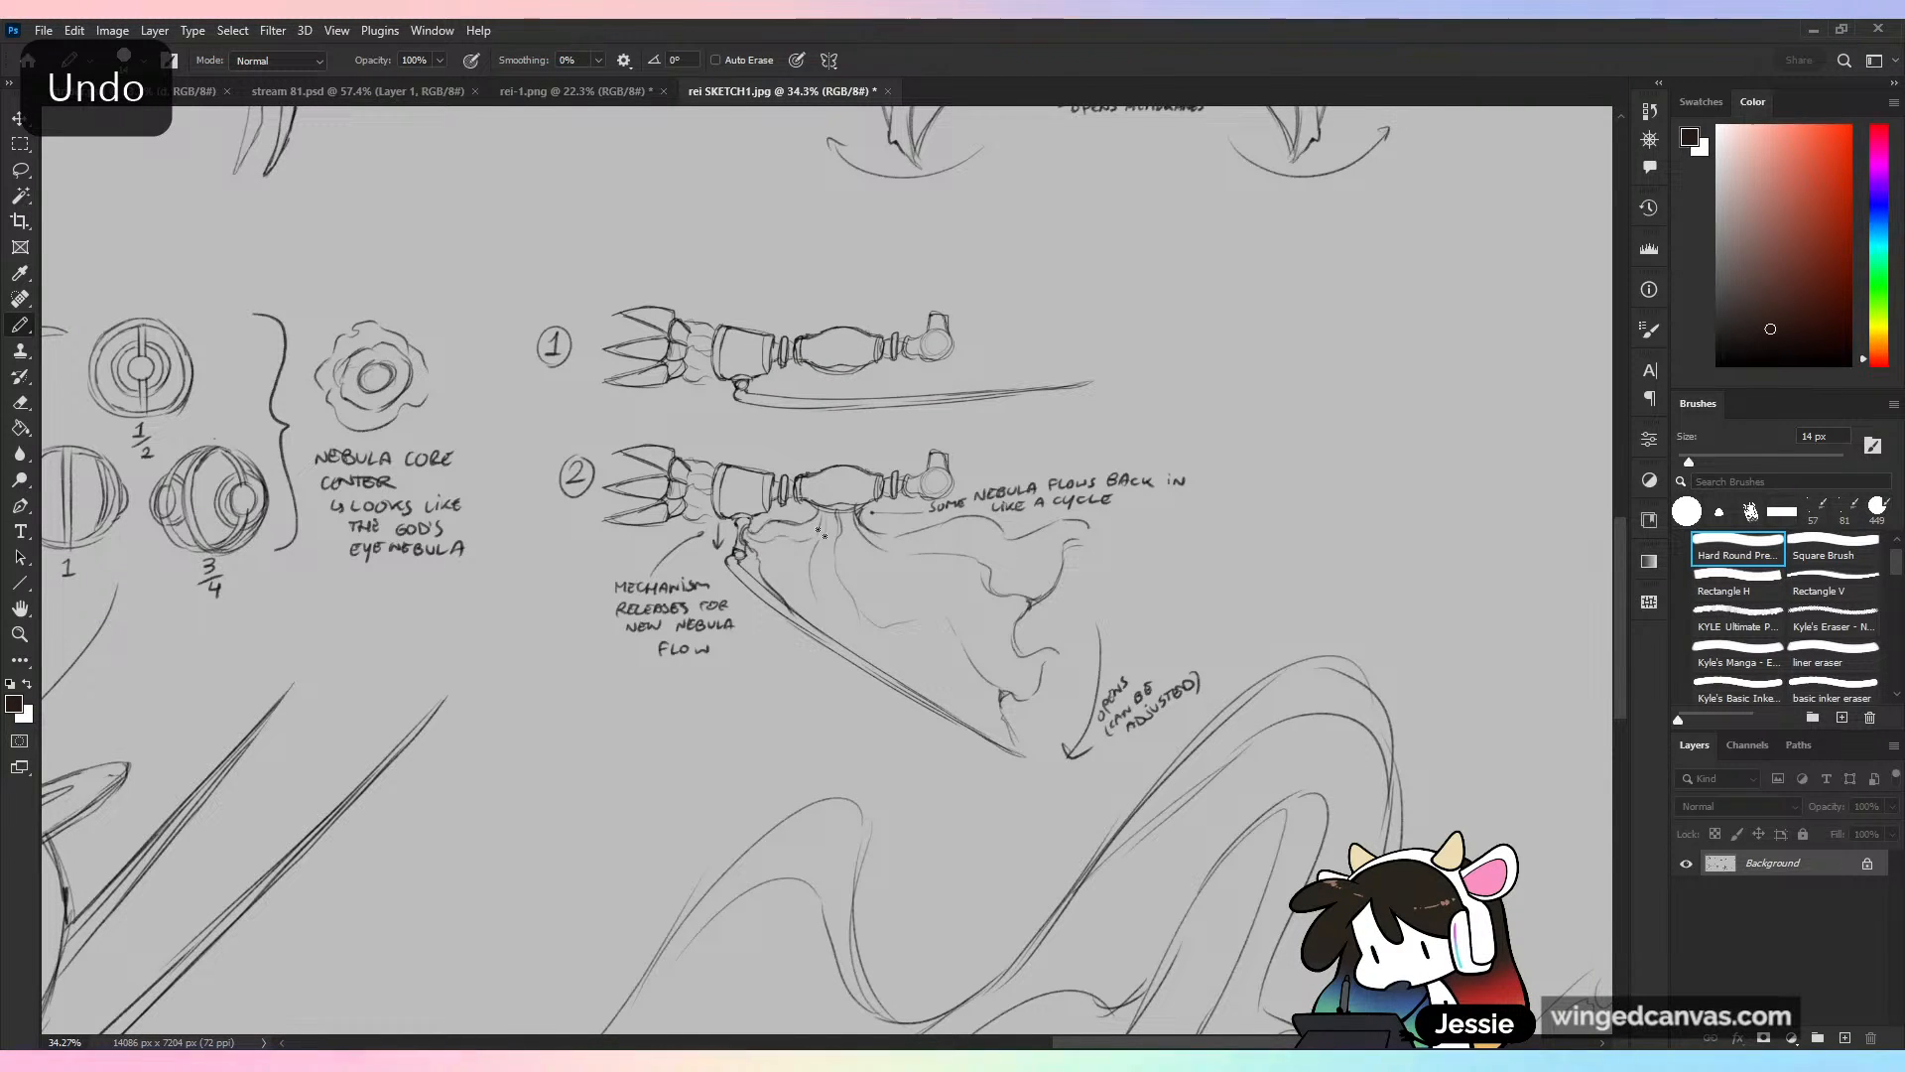
mouse_move(822, 534)
left_mouse_down()
mouse_move(1022, 590)
mouse_move(959, 786)
mouse_move(826, 532)
left_mouse_up()
key("ctrl+z")
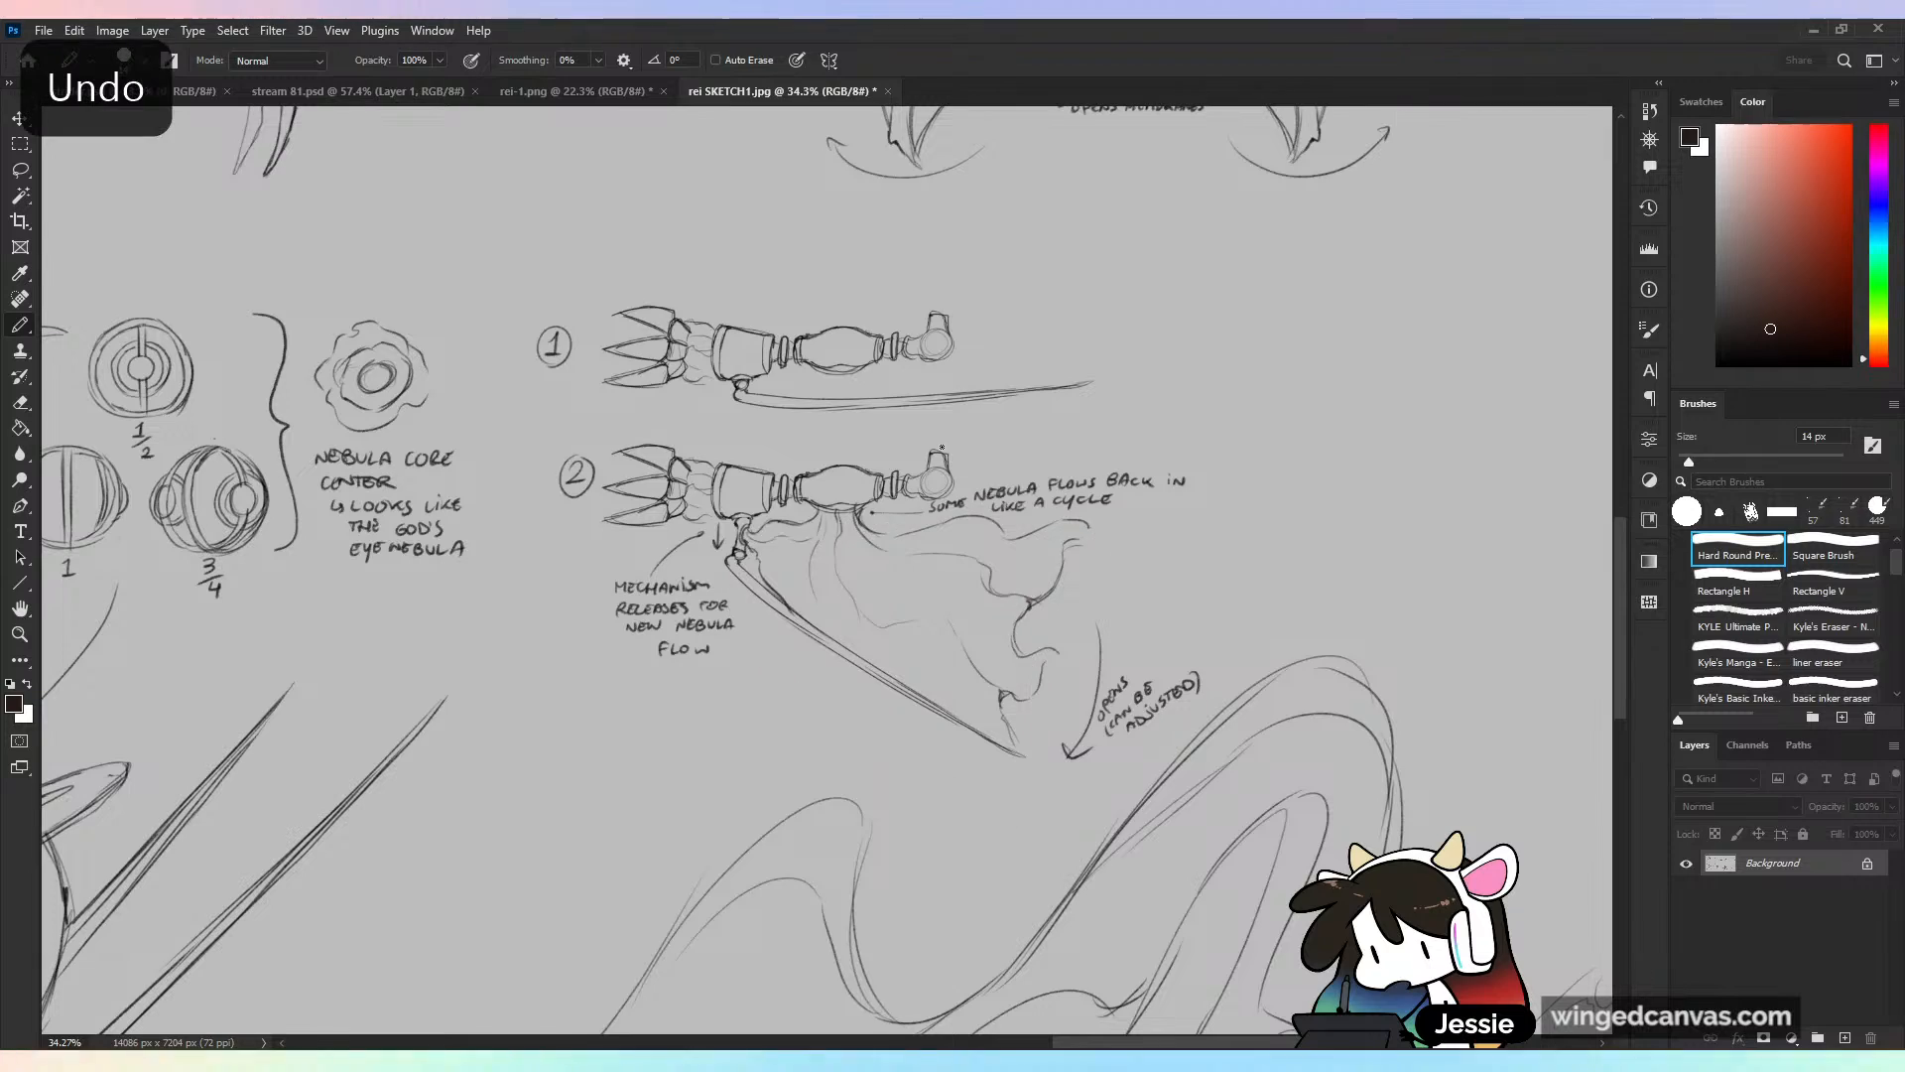
Look over the full sheet of all four creature sketch versions
key("ctrl+minus")
key("ctrl+minus")
key("ctrl+minus")
key("ctrl+minus")
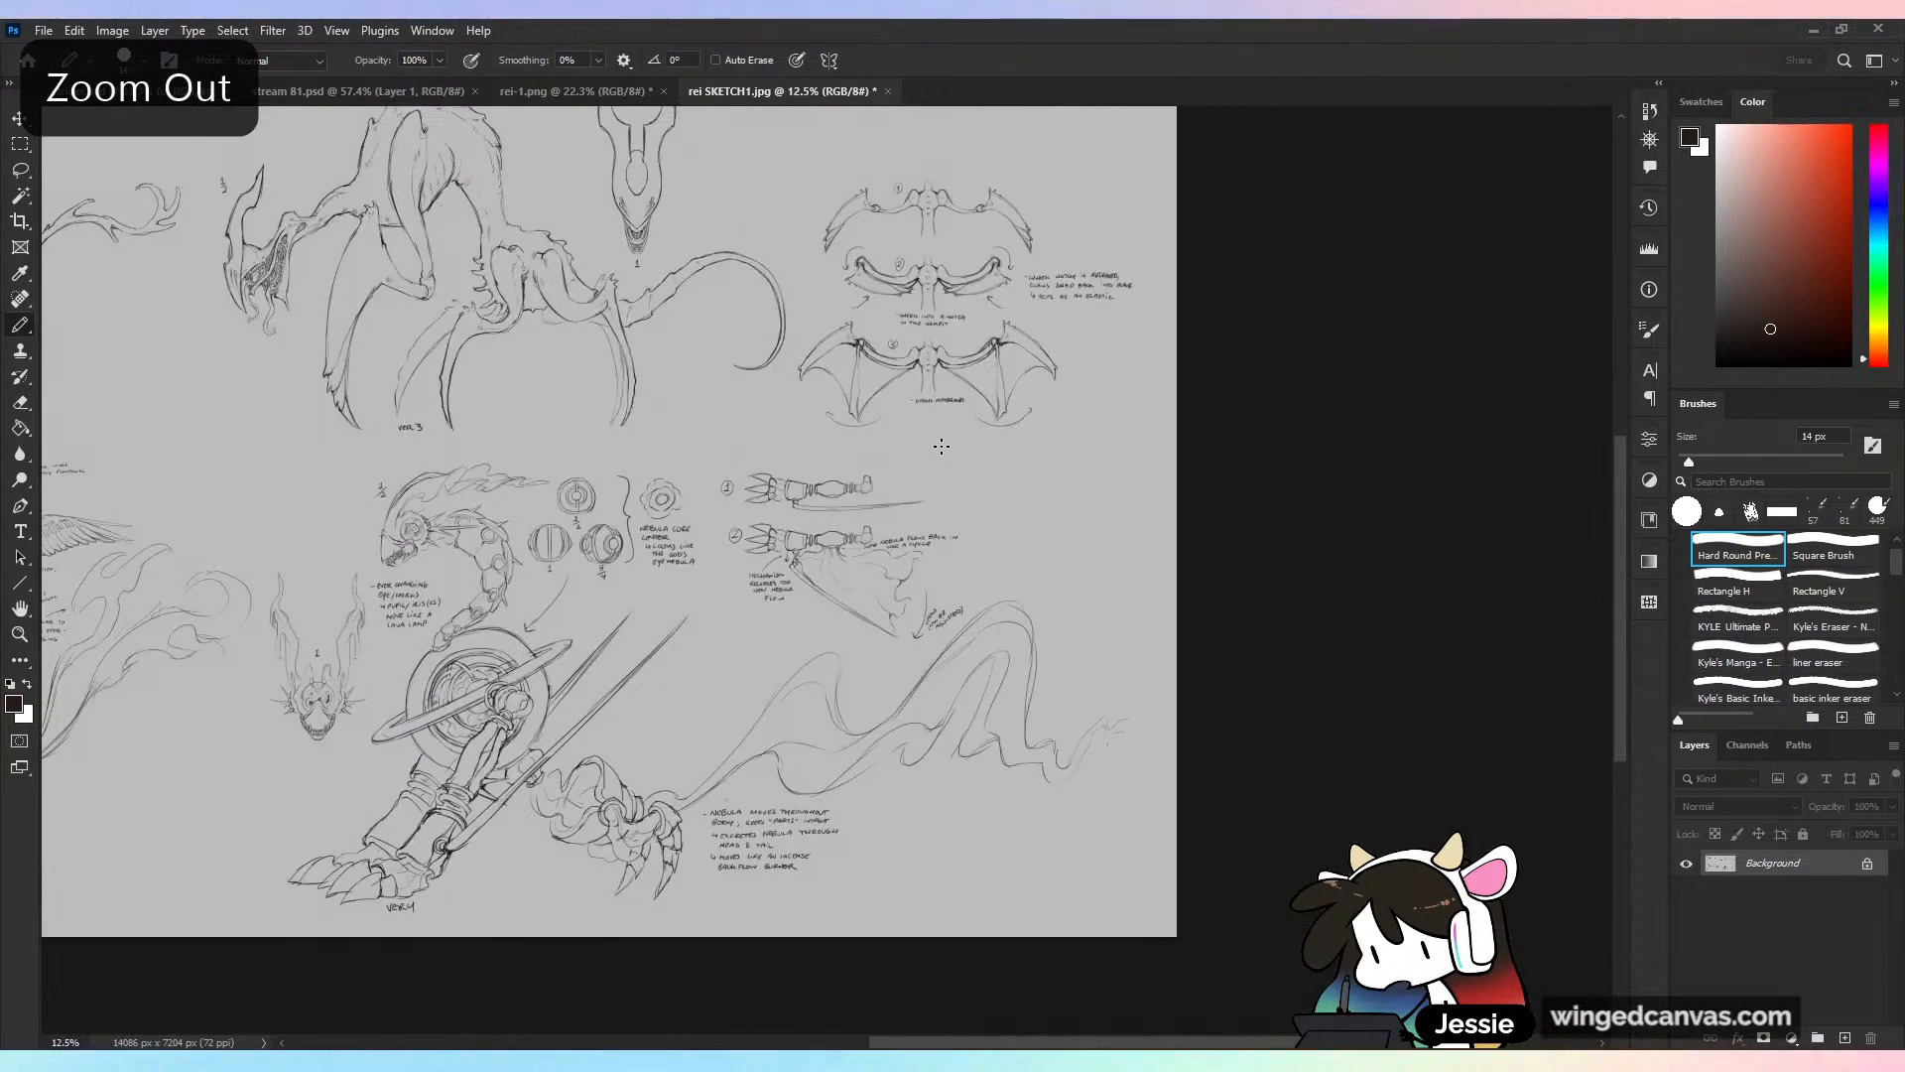
key("ctrl+minus")
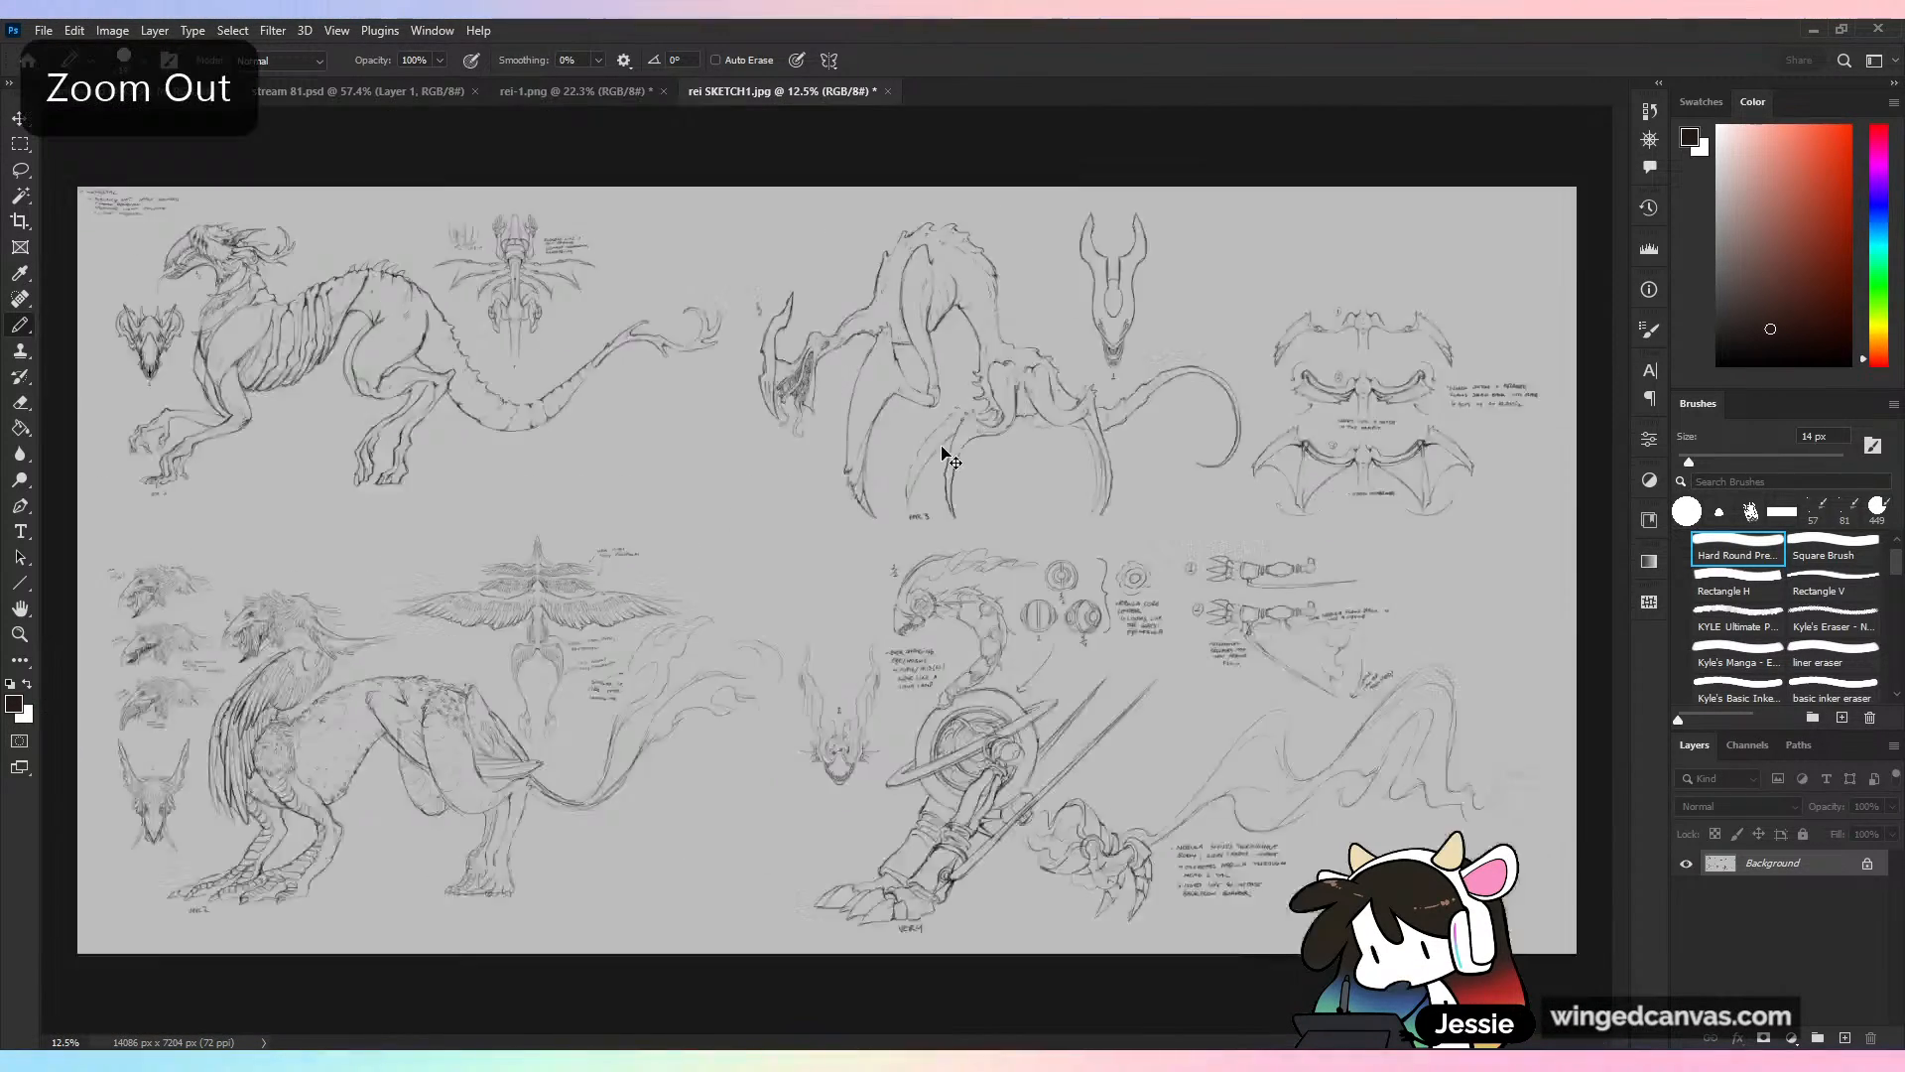
key("ctrl+minus")
key("ctrl+plus")
key("ctrl+plus")
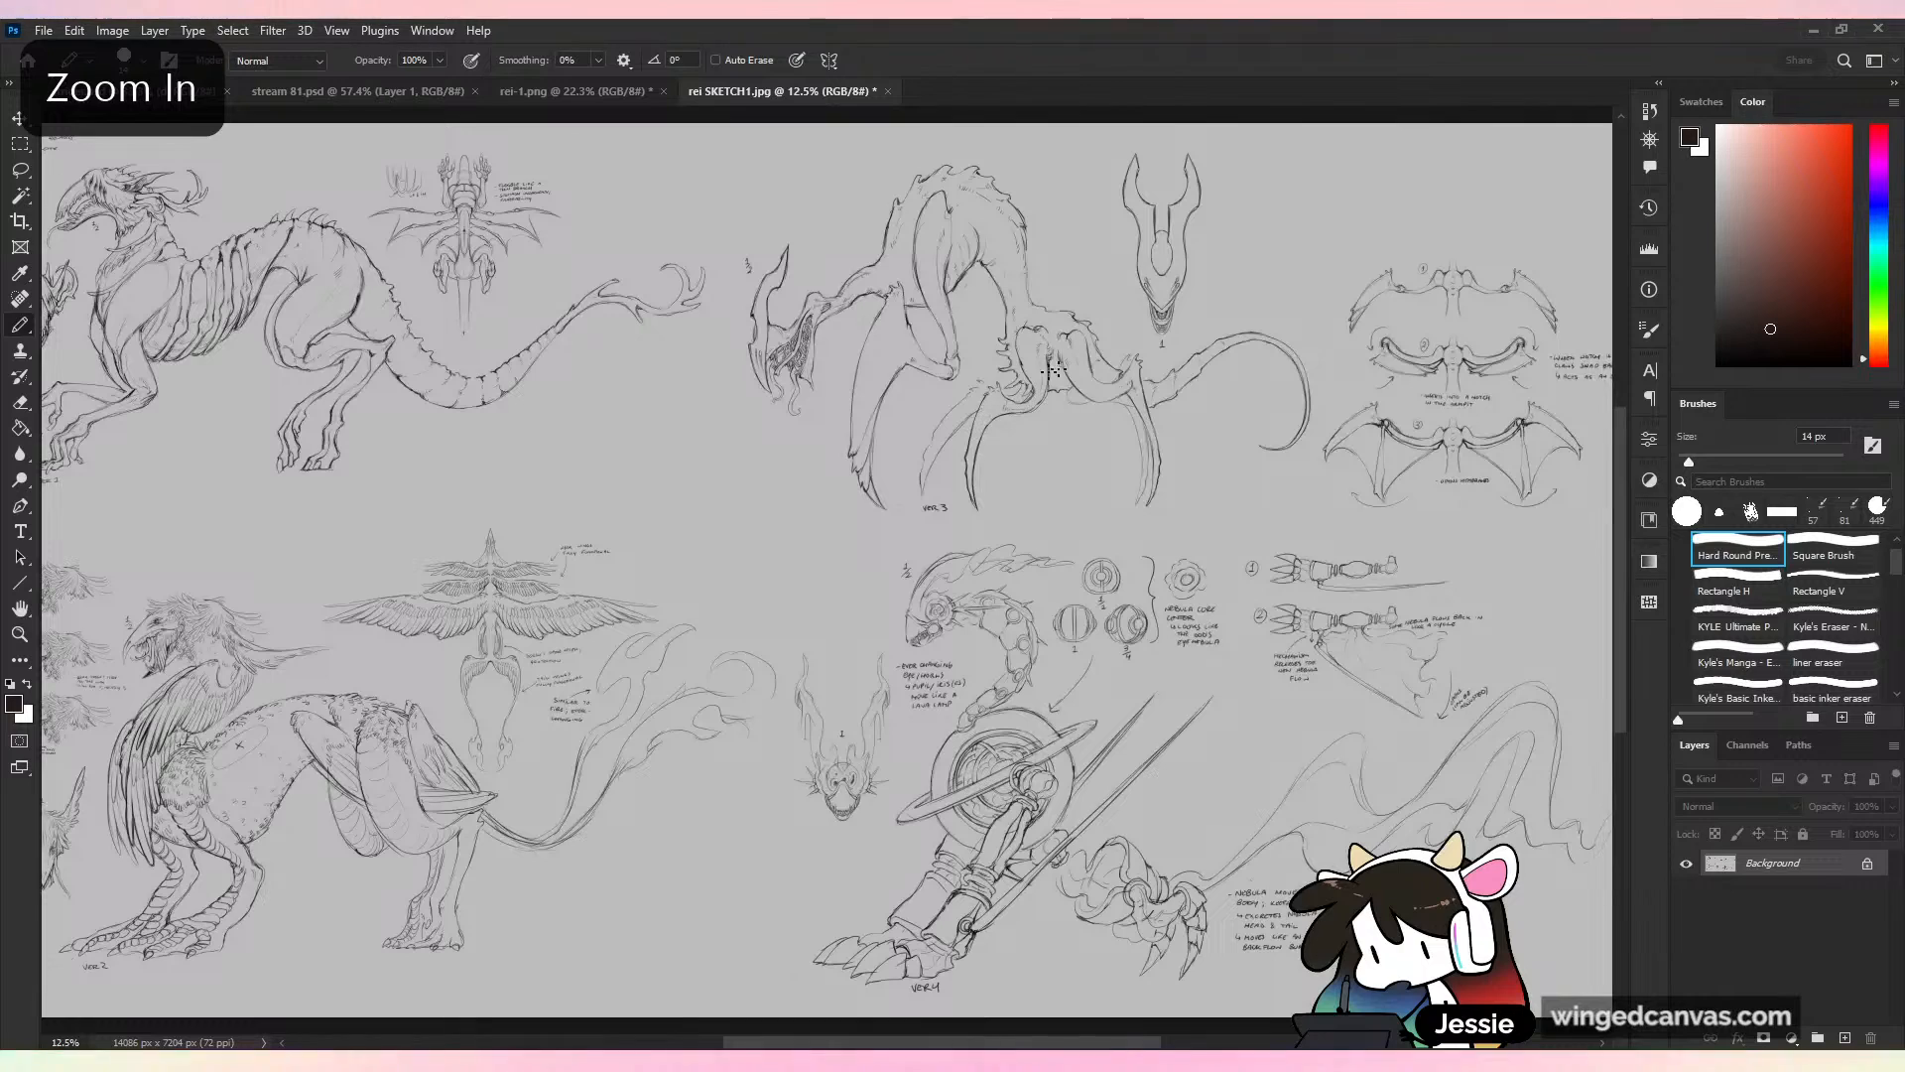
Close rei SKETCH1.jpg and rei-1.png without saving the changes
left_click(889, 91)
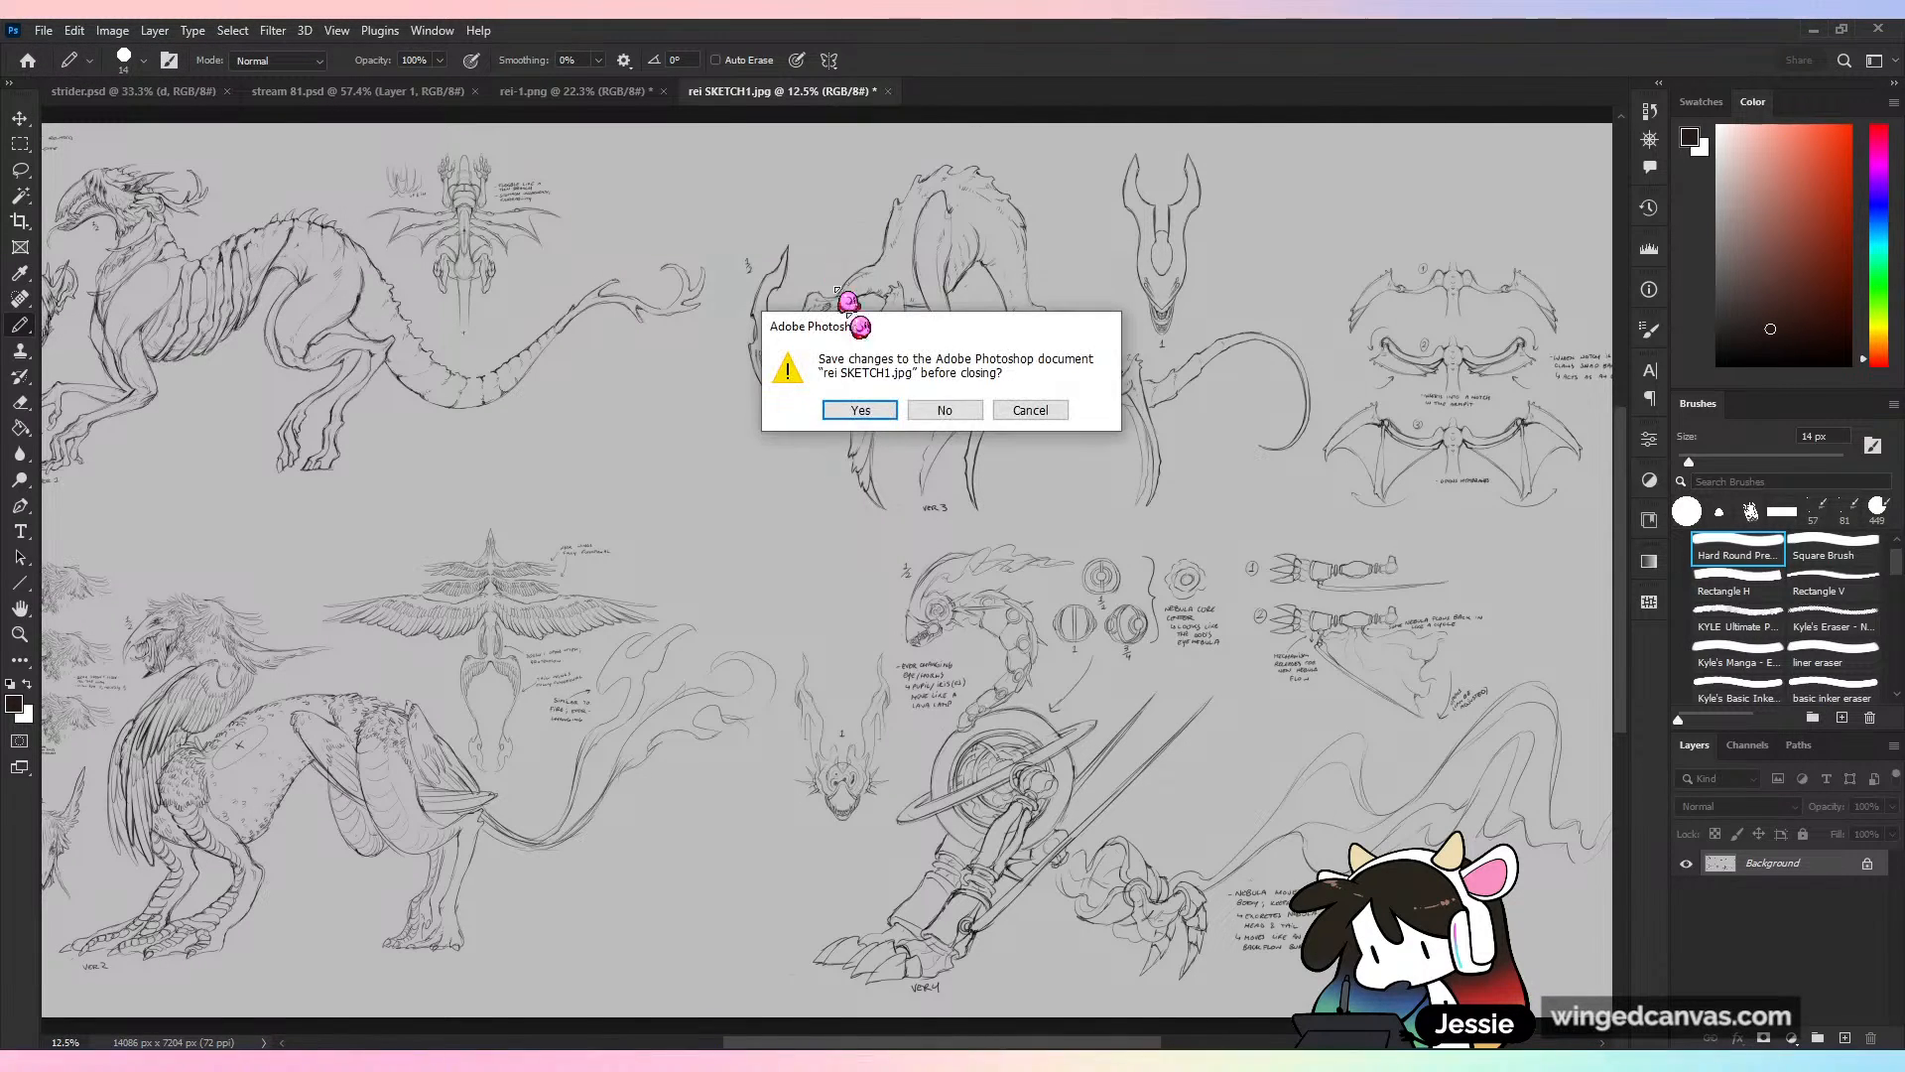
left_click(962, 409)
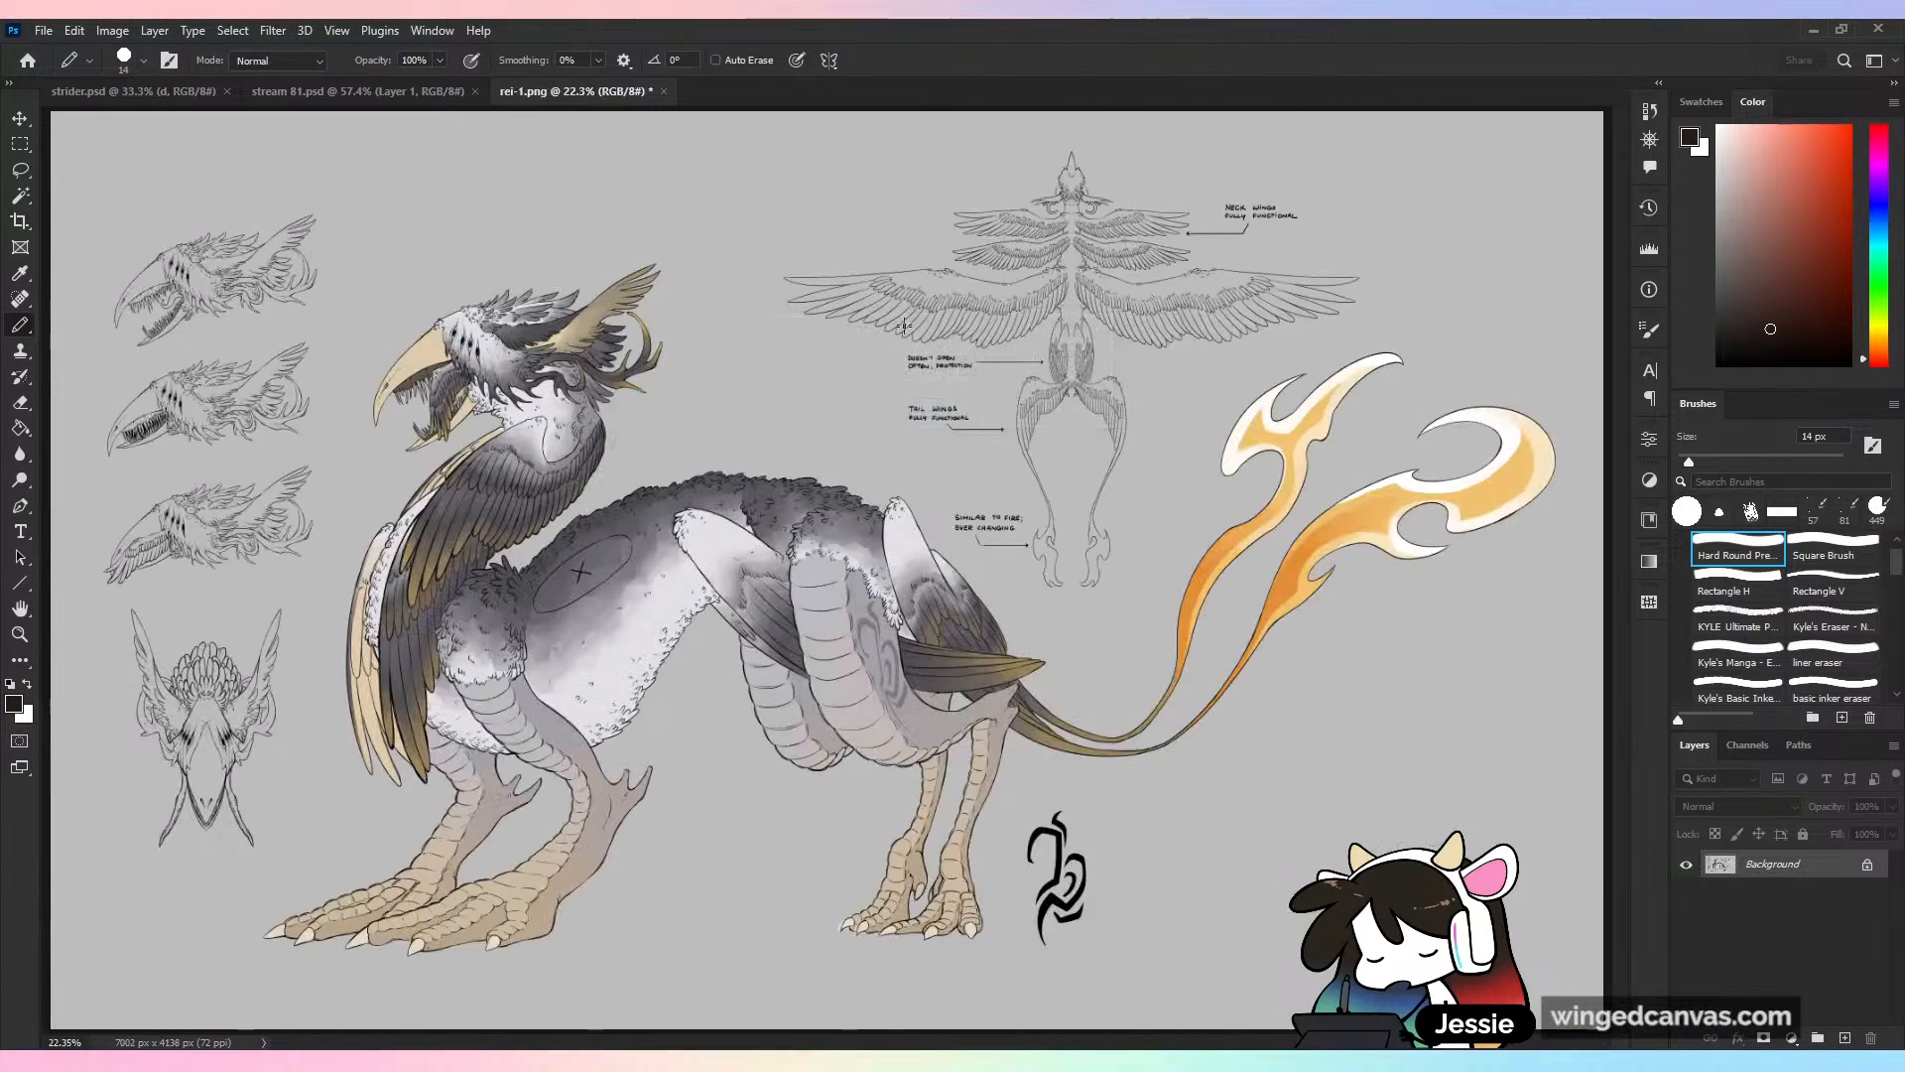
left_click(663, 91)
left_click(945, 410)
Ink the lower sides and bottom hem of the horned character's hoodie in stream 81.psd
scroll(888, 625, "down", 3)
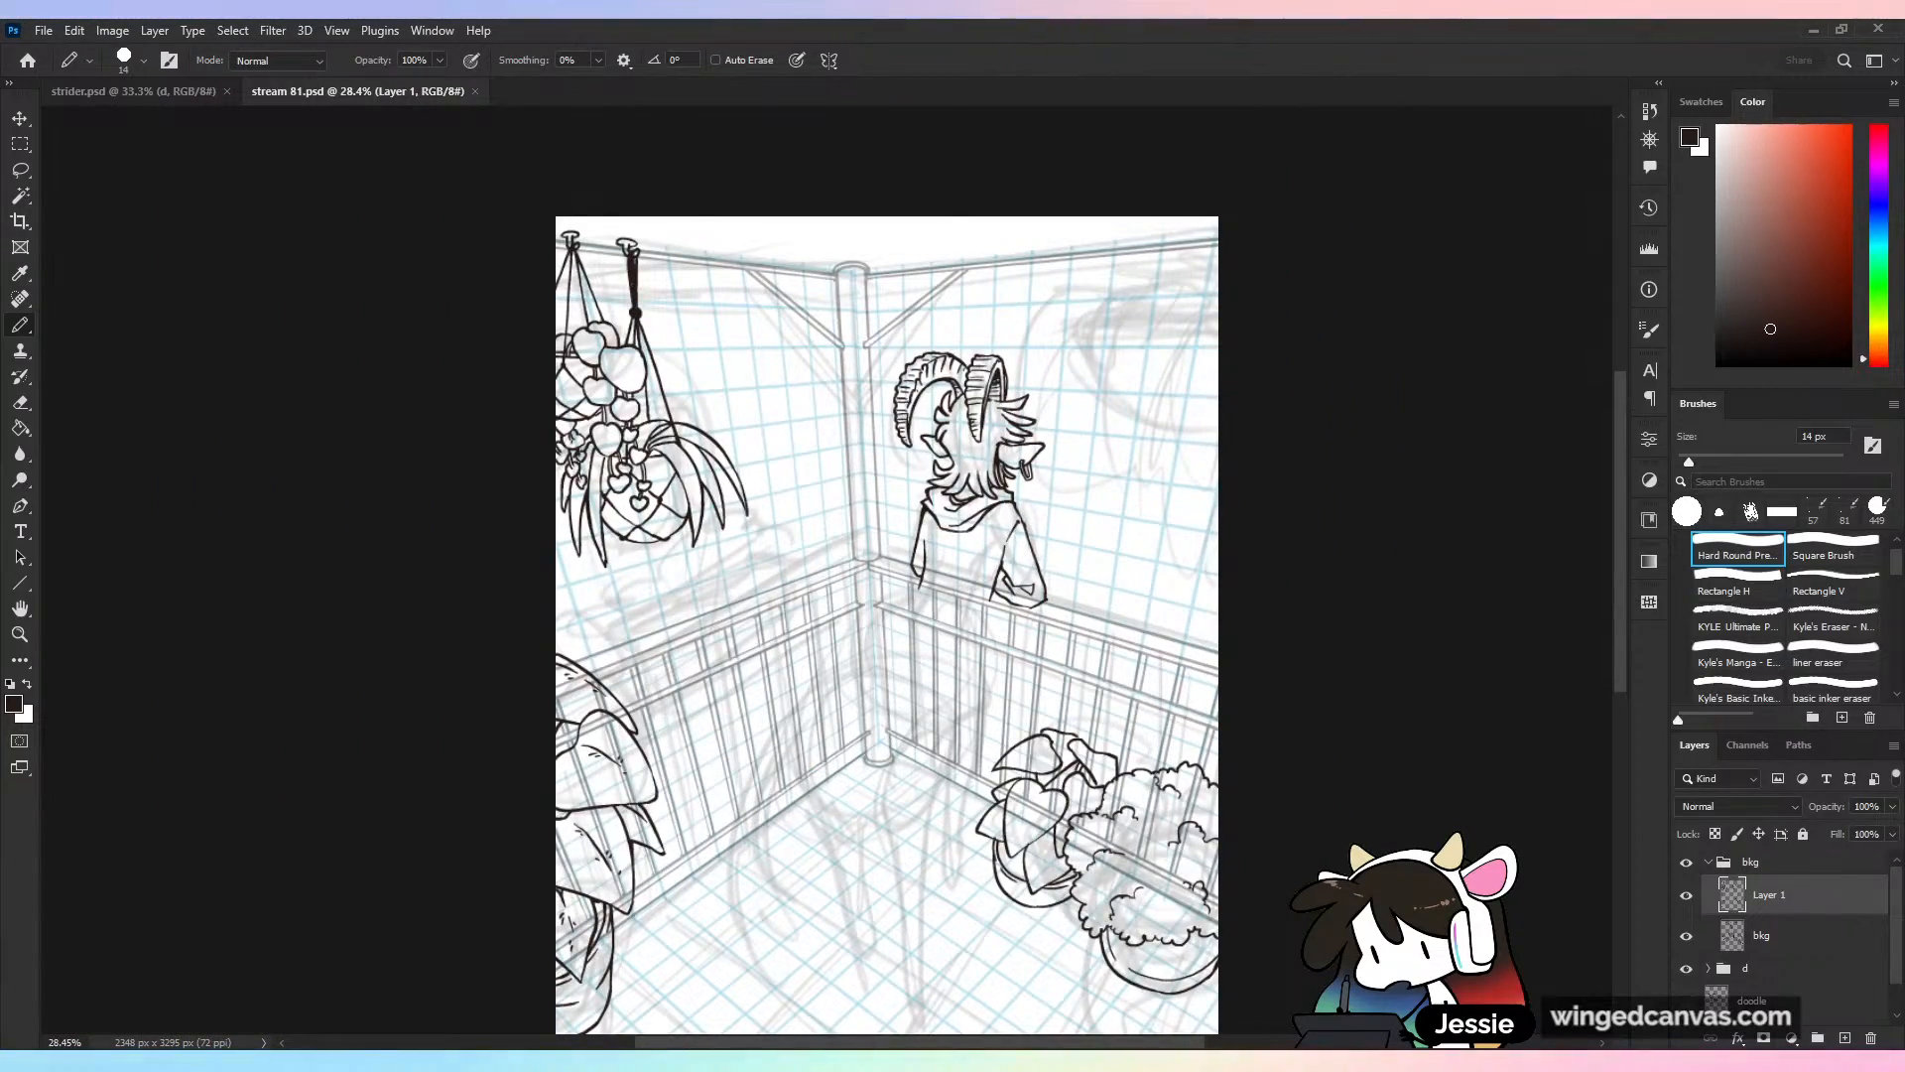
scroll(1144, 582, "up", 2)
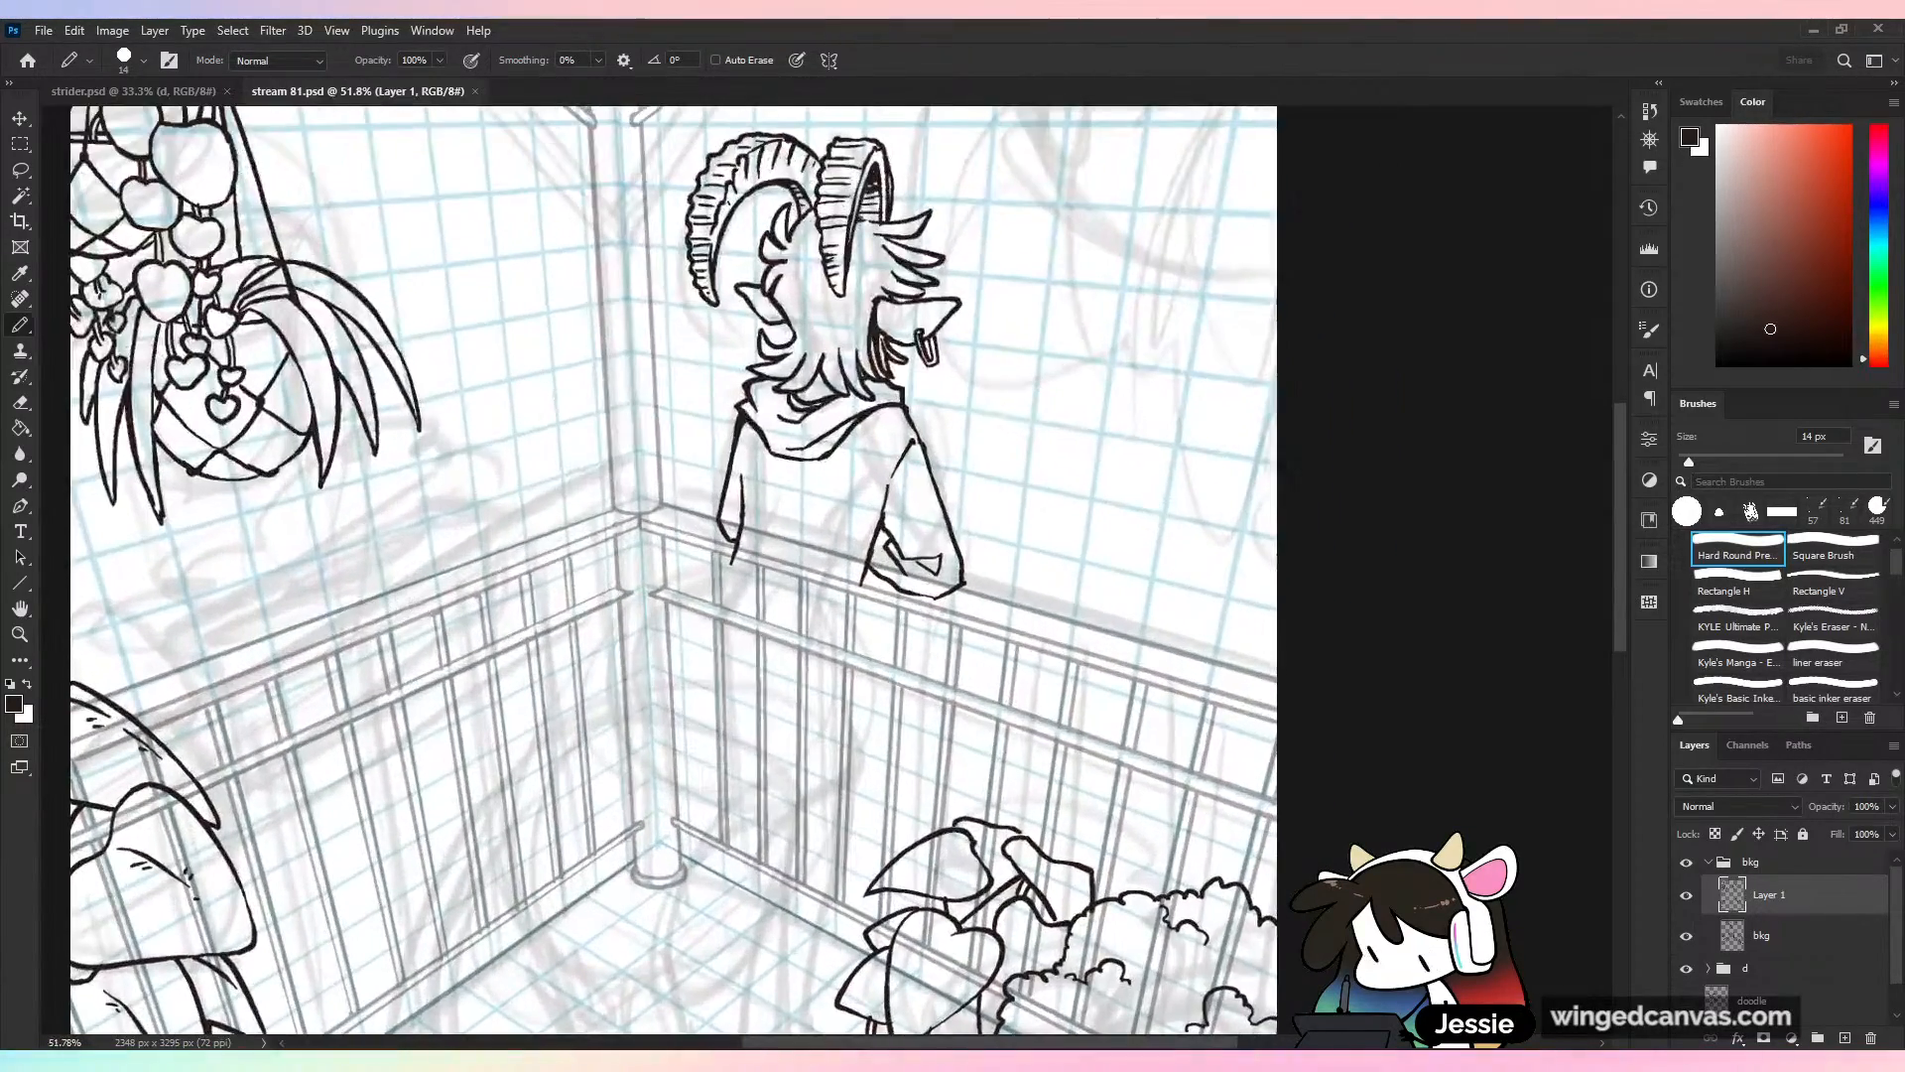
left_click_drag(1010, 657, 1241, 757)
scroll(1213, 613, "up", 1)
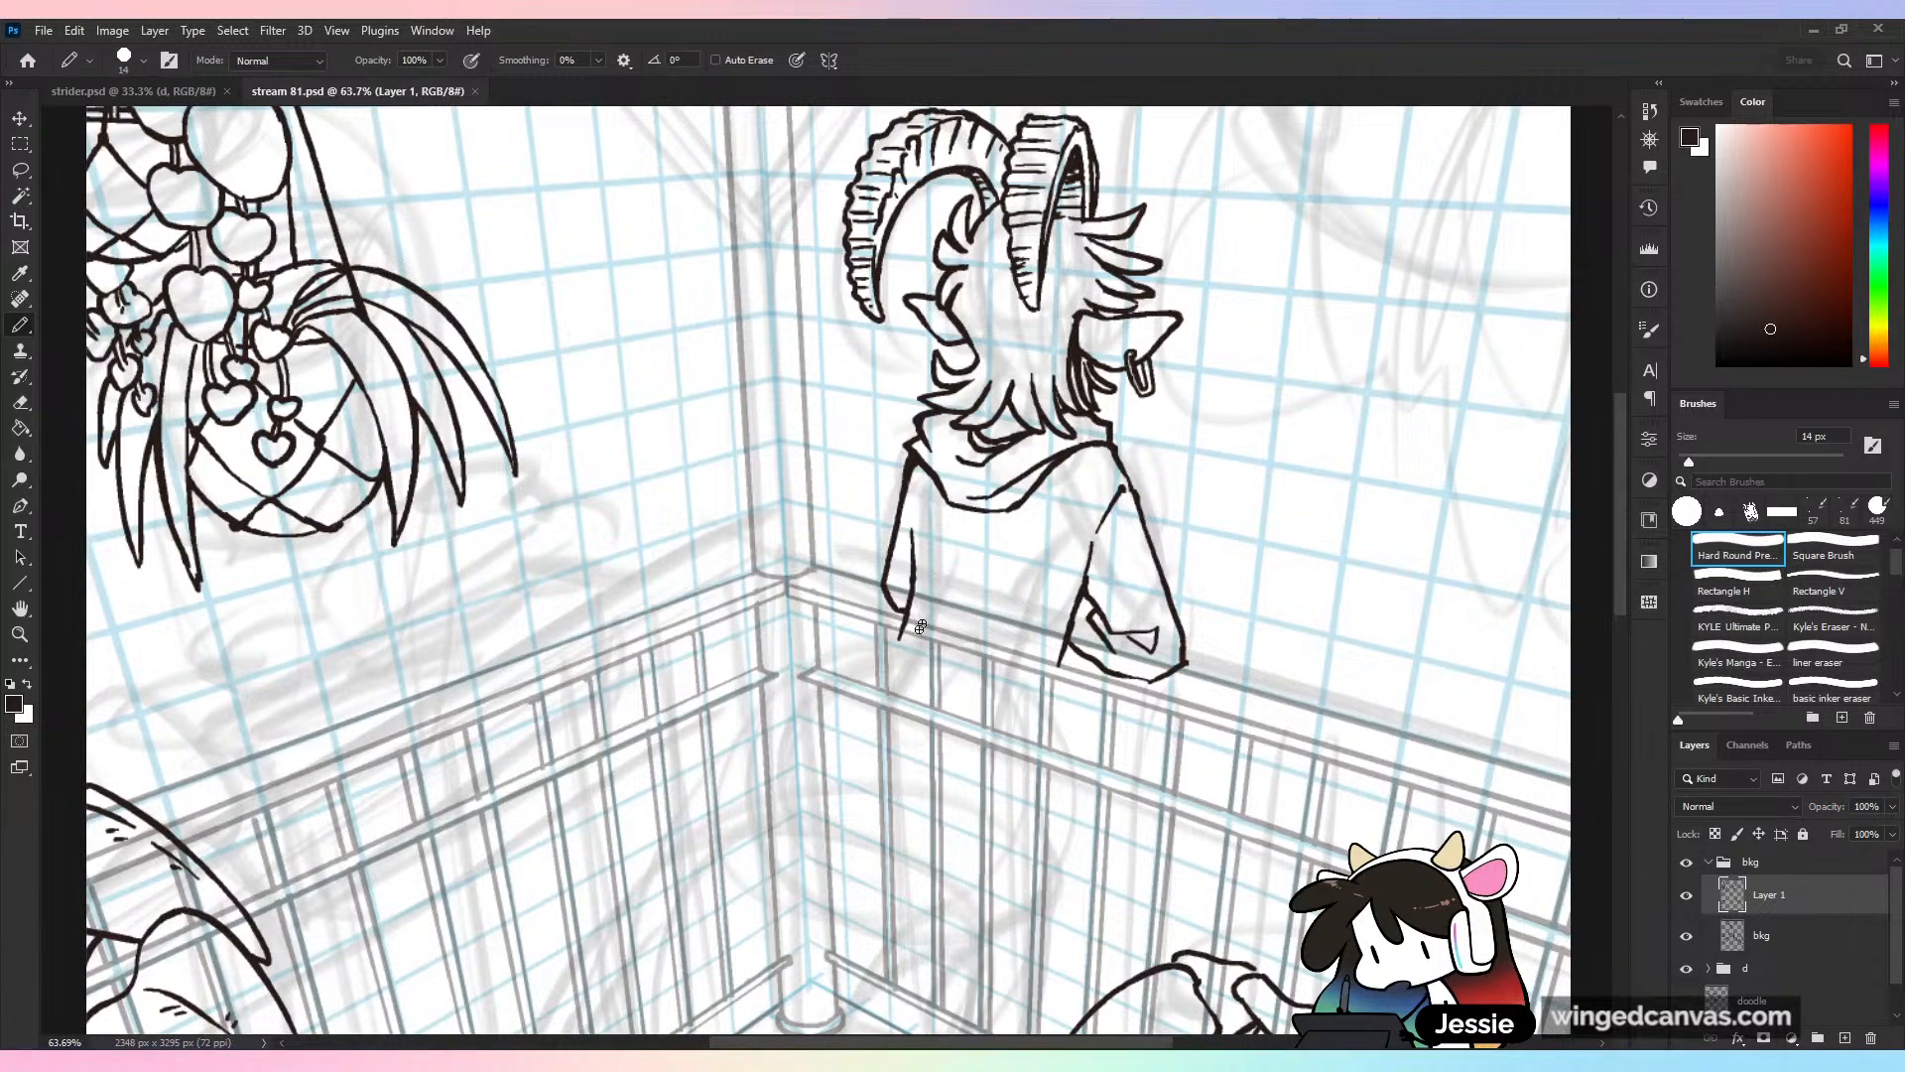
mouse_move(888, 652)
left_mouse_down()
mouse_move(897, 713)
mouse_move(997, 701)
mouse_move(1027, 728)
left_mouse_up()
left_click_drag(1066, 658, 1058, 735)
key("ctrl+z")
mouse_move(884, 682)
left_mouse_down()
mouse_move(942, 559)
mouse_move(919, 586)
mouse_move(994, 599)
left_mouse_up()
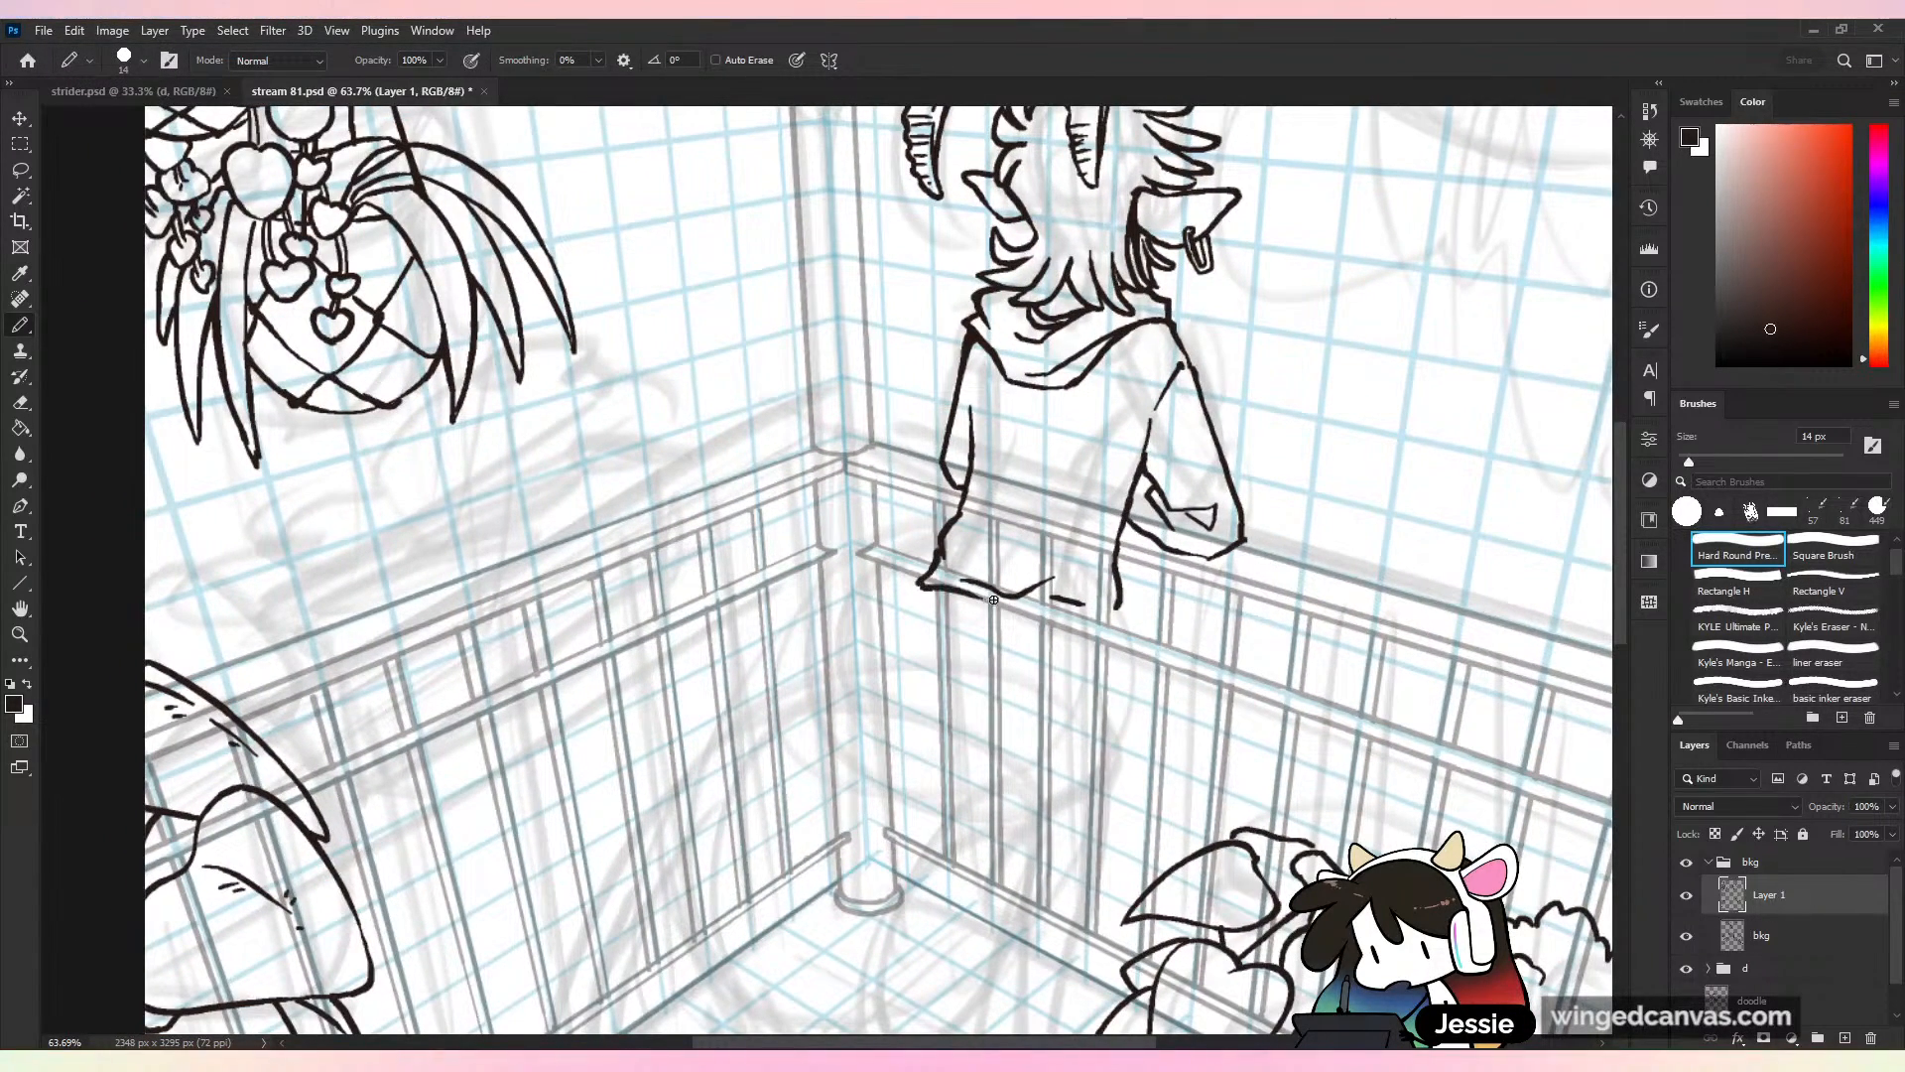
left_click_drag(1115, 604, 1122, 651)
Erase the stray line ends at both lower corners of the hoodie and return to the drawing tool
left_click_drag(1249, 586, 1151, 586)
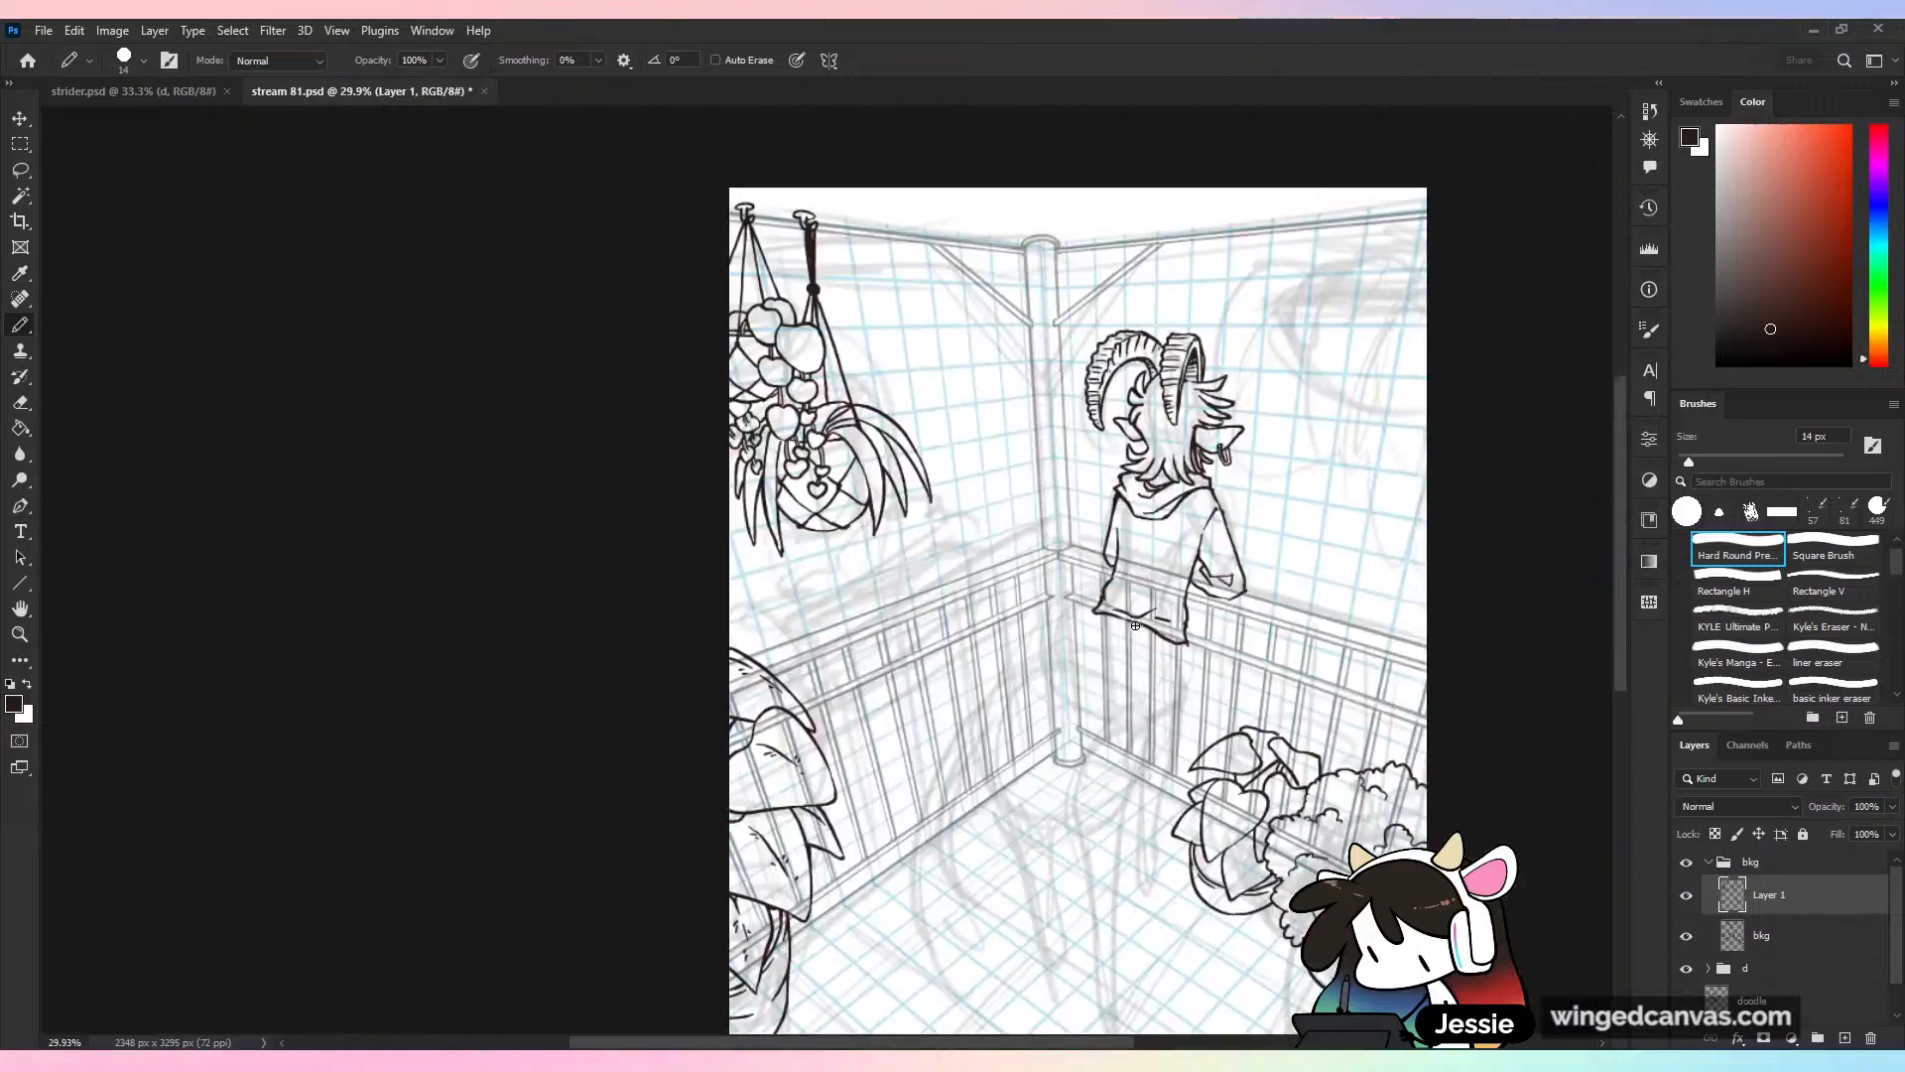
mouse_move(1290, 695)
left_mouse_down()
mouse_move(1156, 626)
mouse_move(1325, 633)
left_mouse_up()
key("e")
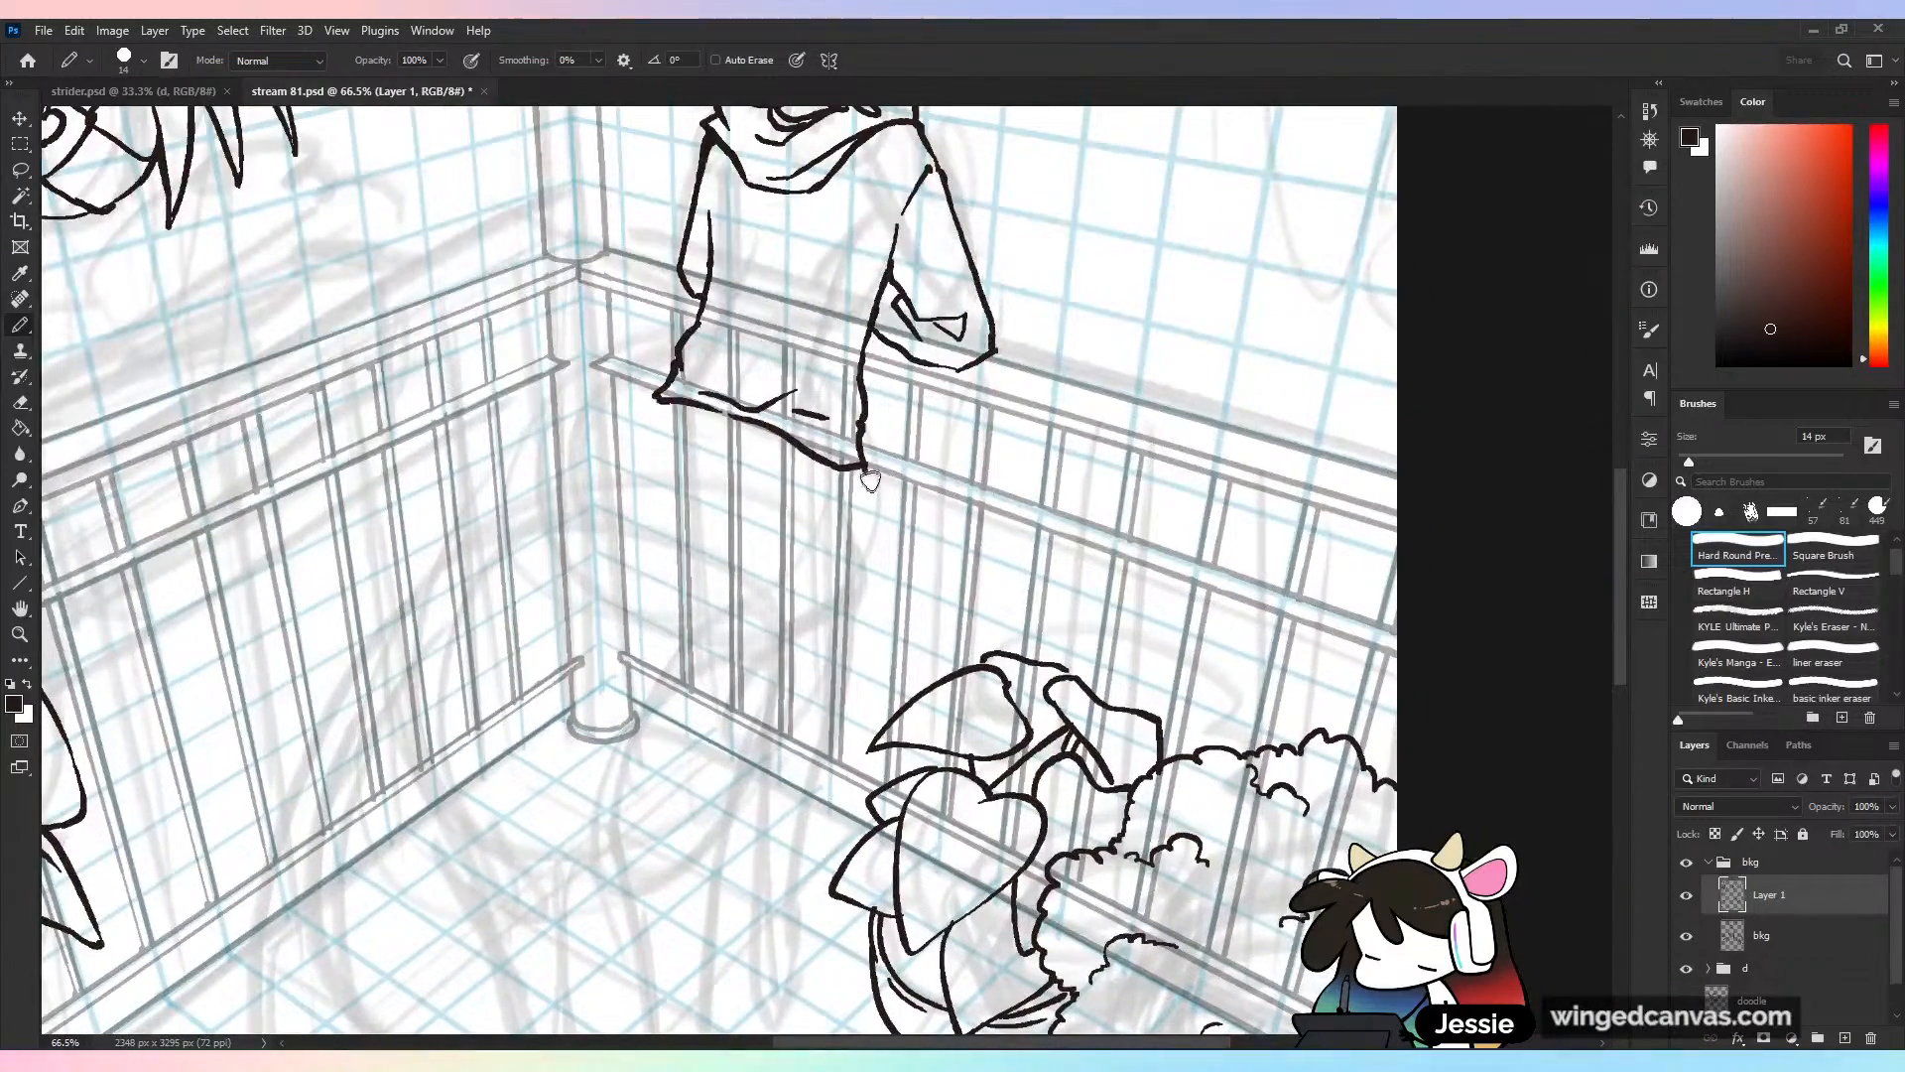
left_click_drag(870, 480, 873, 457)
left_click_drag(652, 397, 659, 400)
key("b")
Ink the character's back line sloping down from the hoodie hem, with short fur marks along it
left_click_drag(682, 710, 581, 709)
left_click_drag(682, 636, 769, 636)
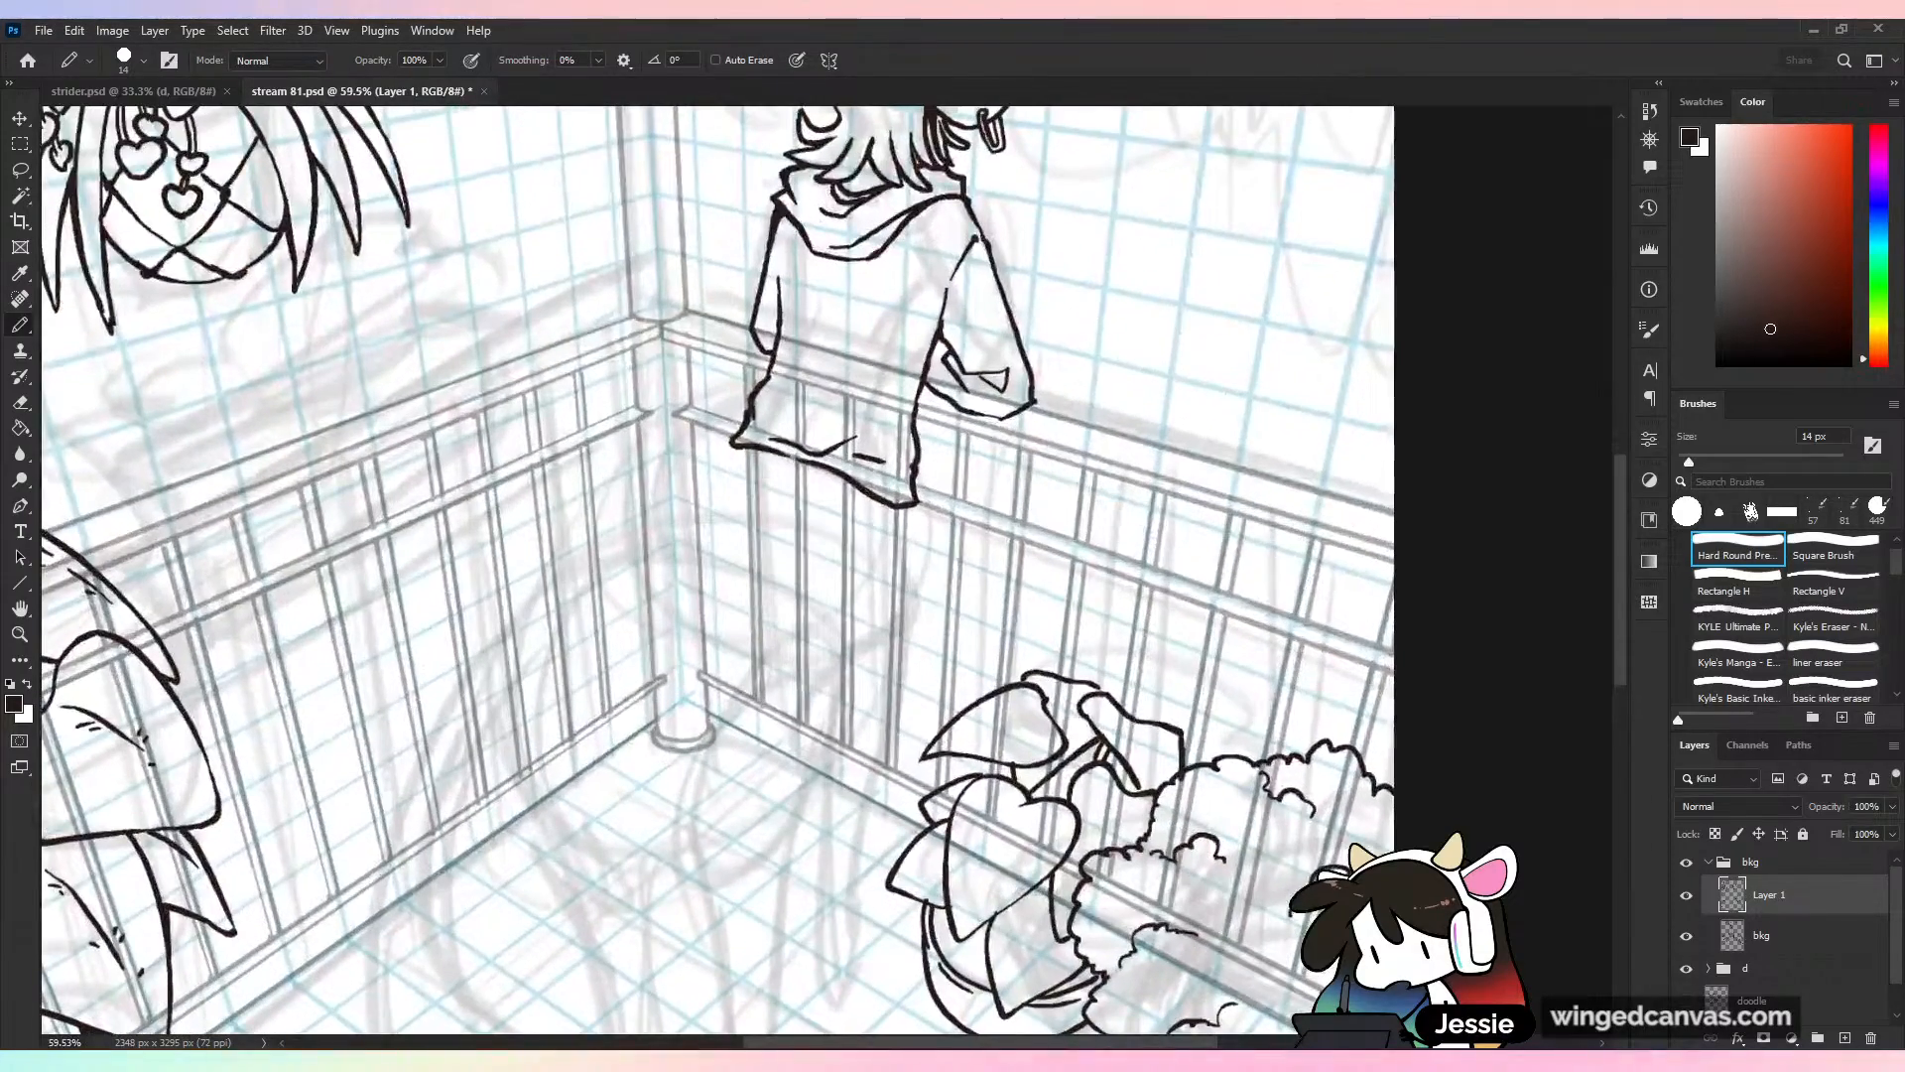
left_click_drag(790, 455, 710, 510)
left_click_drag(723, 511, 631, 534)
left_click_drag(644, 532, 613, 544)
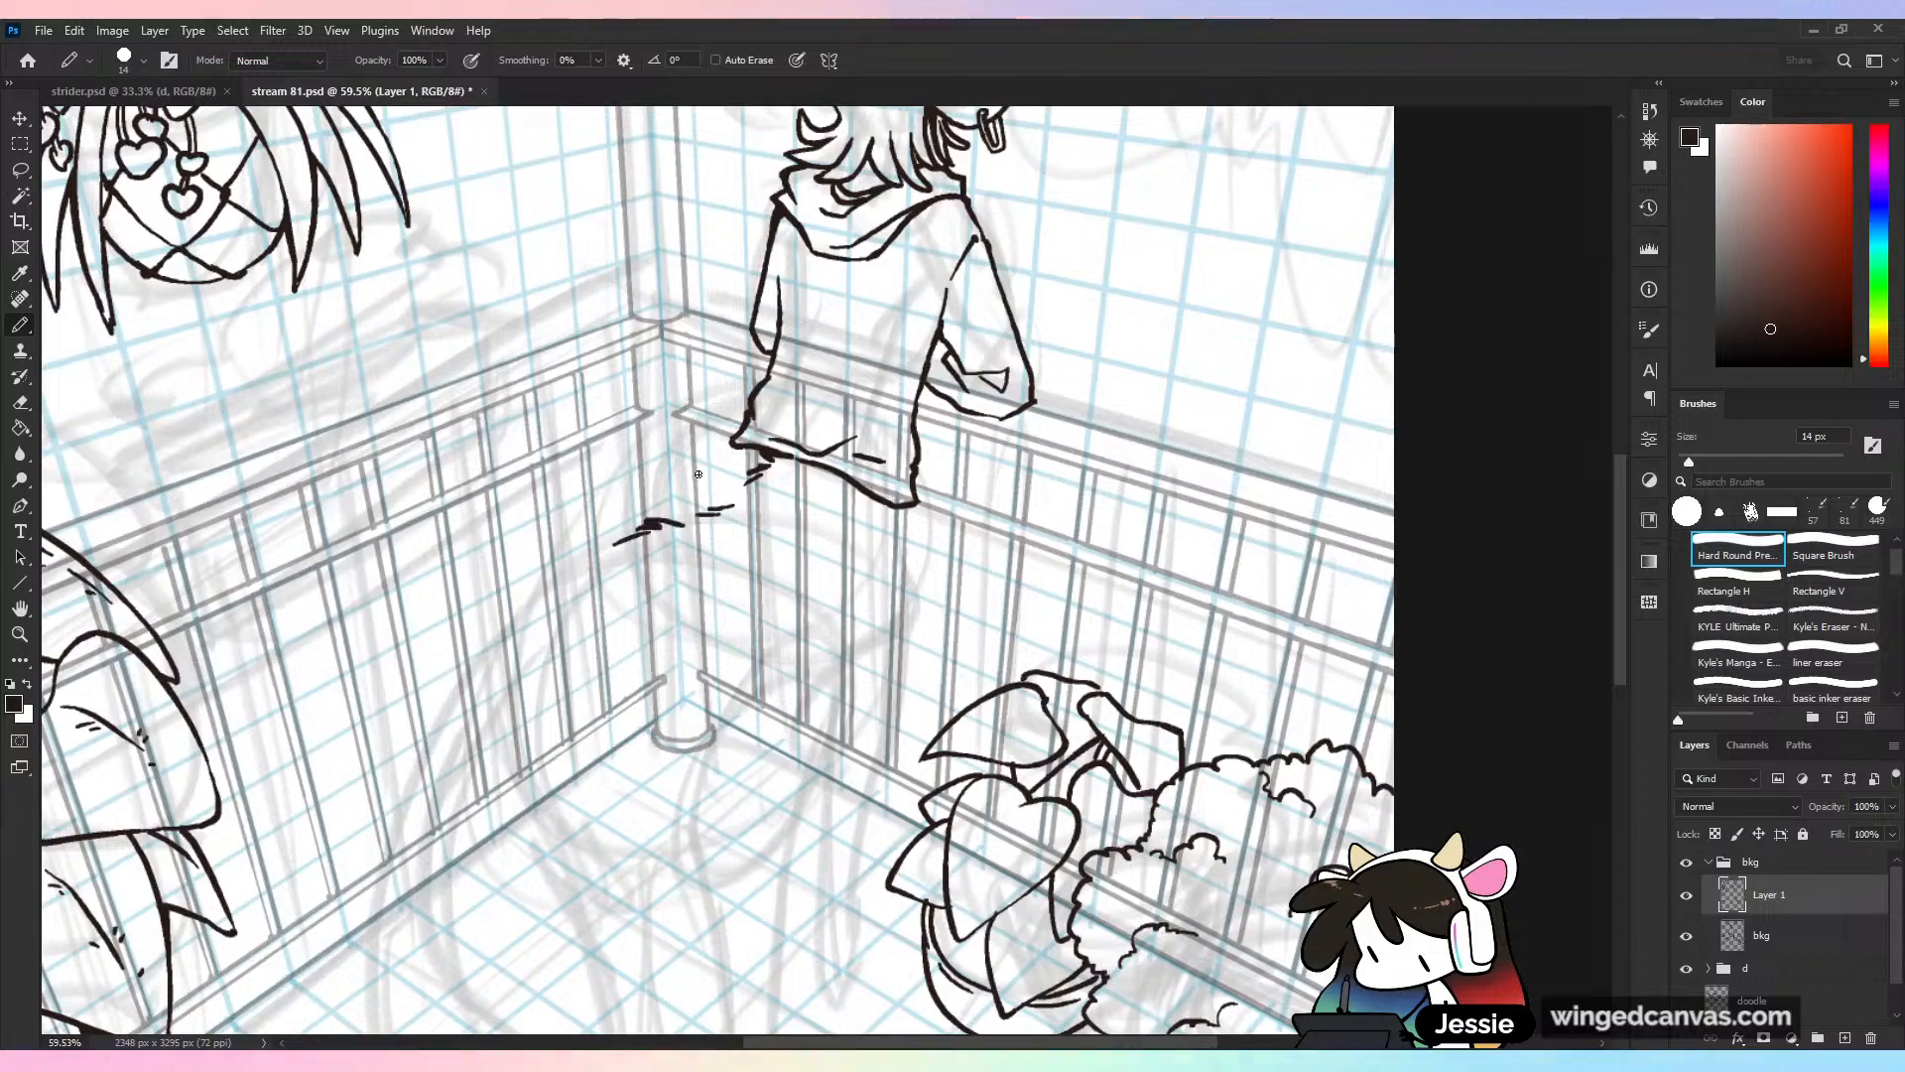
mouse_move(925, 541)
left_mouse_down()
mouse_move(887, 540)
mouse_move(921, 541)
left_mouse_up()
left_click_drag(827, 402, 735, 480)
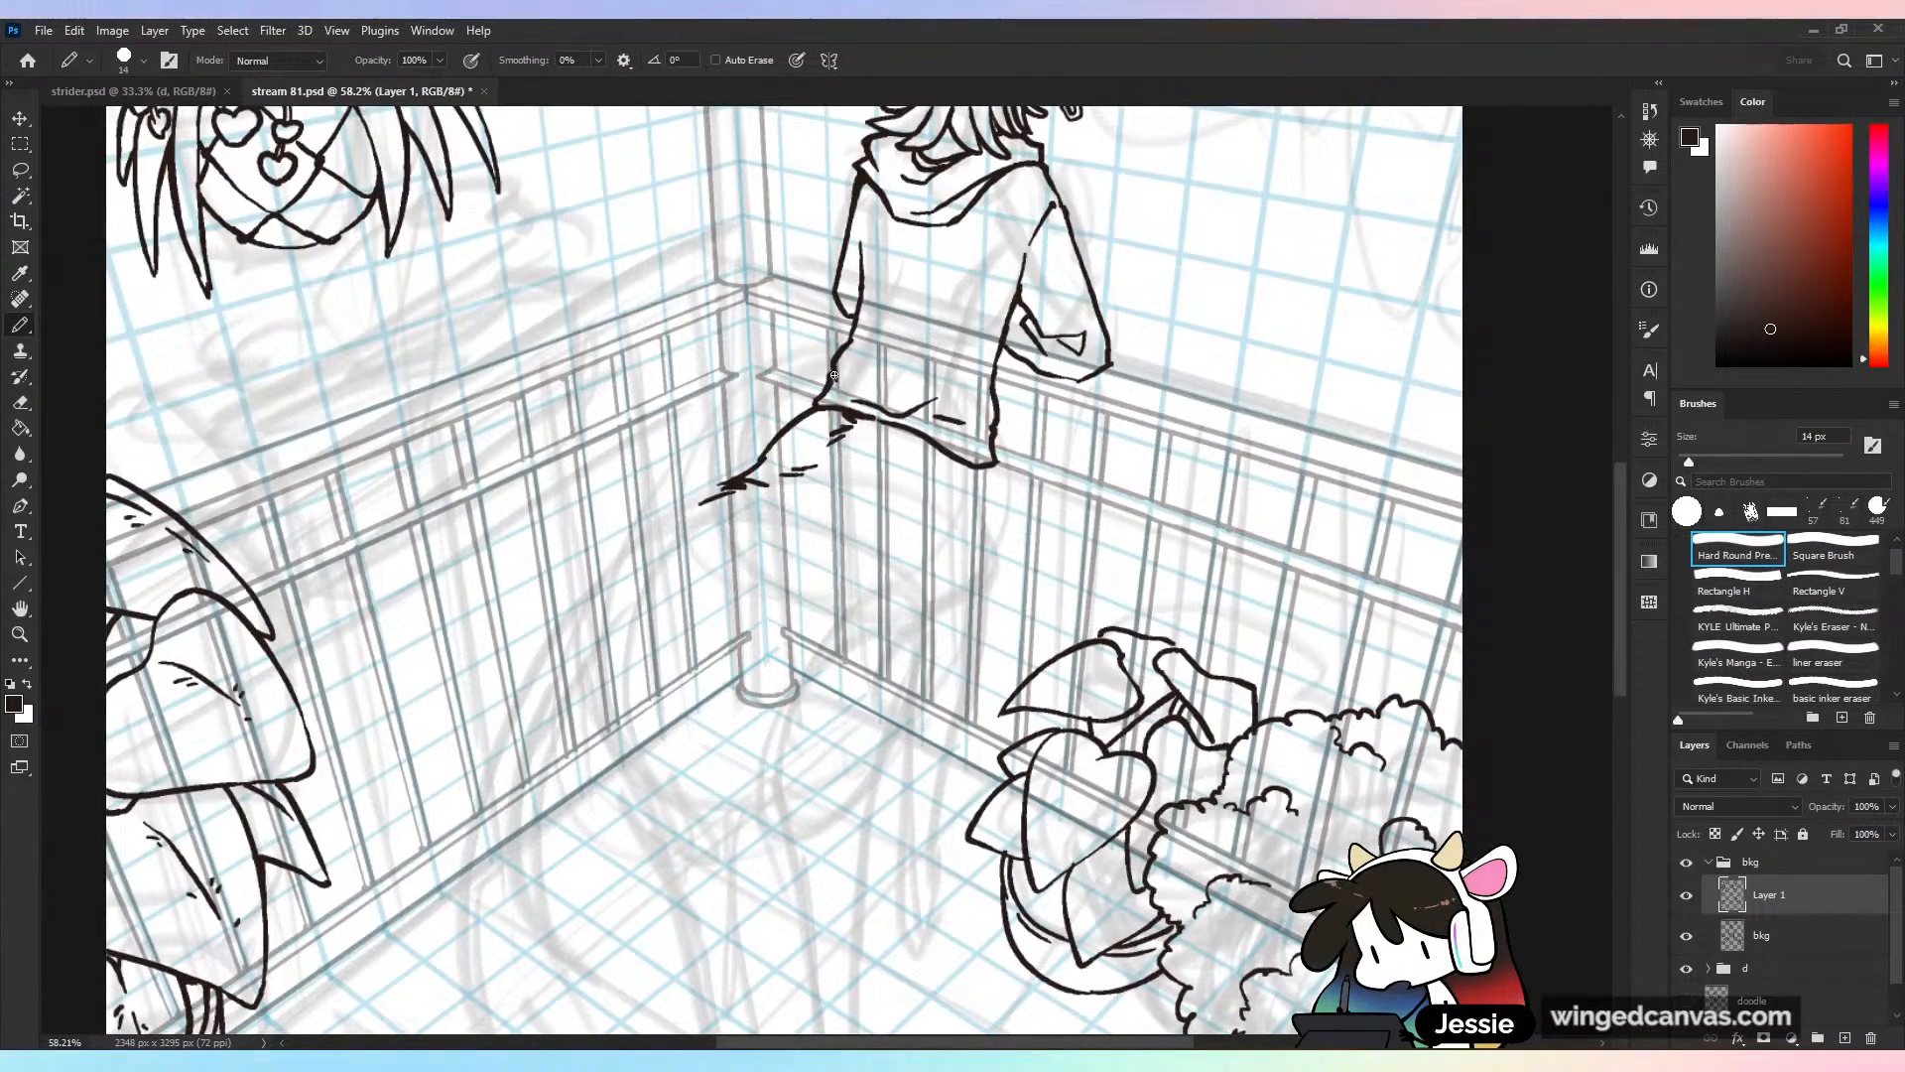
key("ctrl+z")
left_click_drag(762, 483, 635, 536)
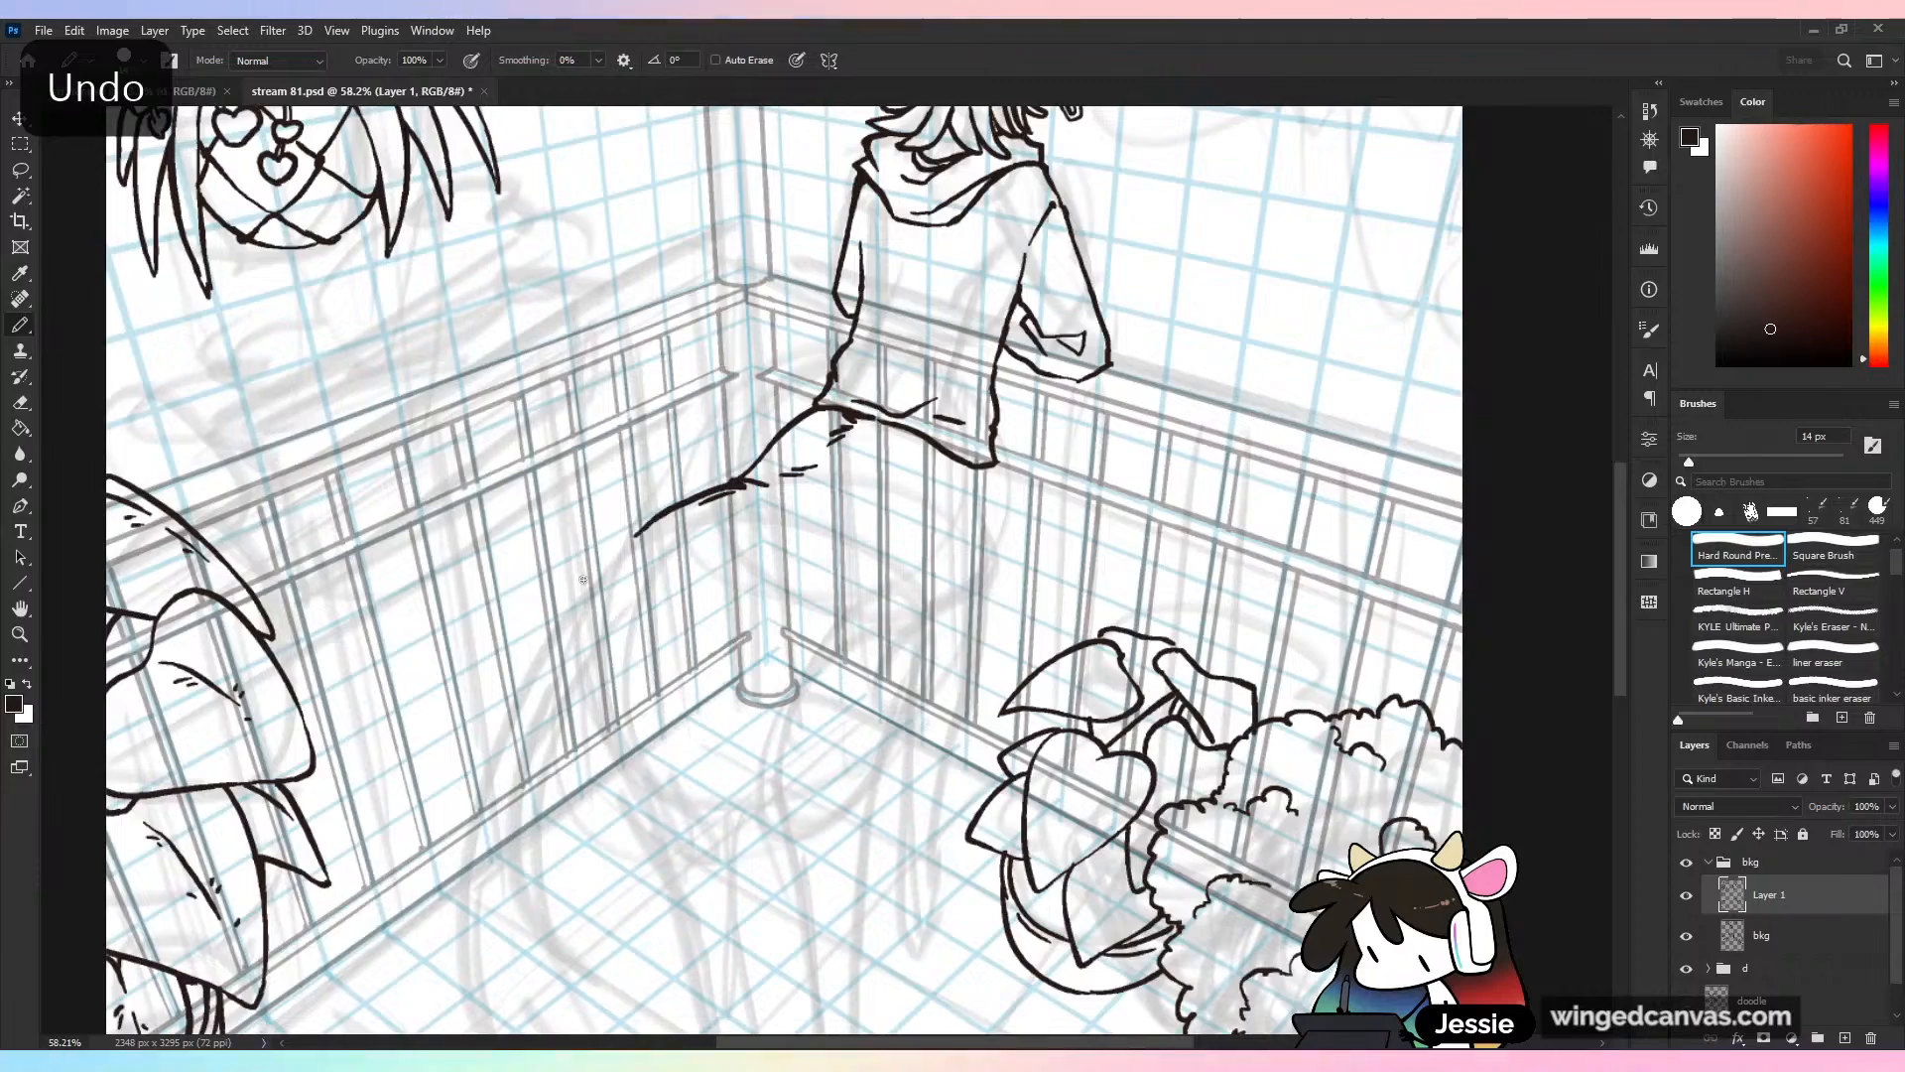
Ink a small fur tuft at the end of the back line and a long drooping tail with split hair strands
scroll(582, 580, "down", 3)
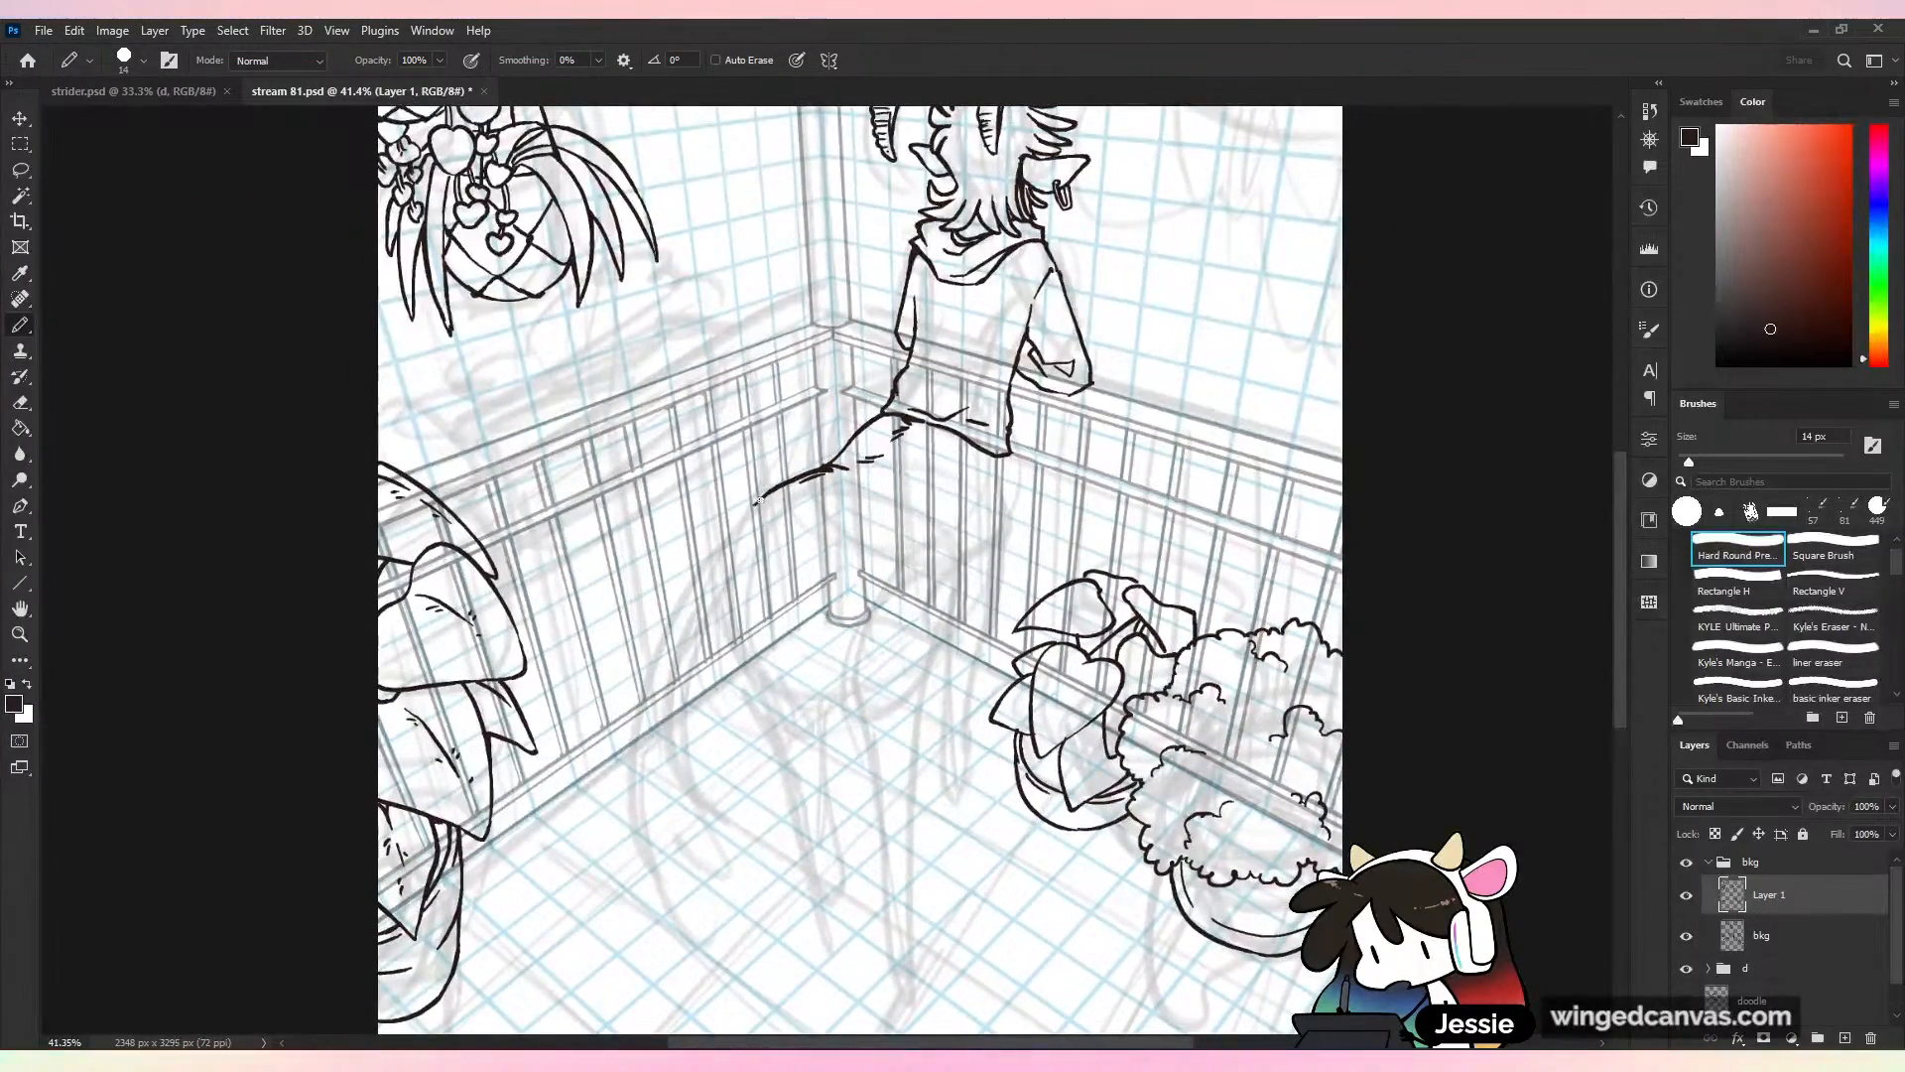
left_click_drag(759, 499, 685, 596)
key("ctrl+z")
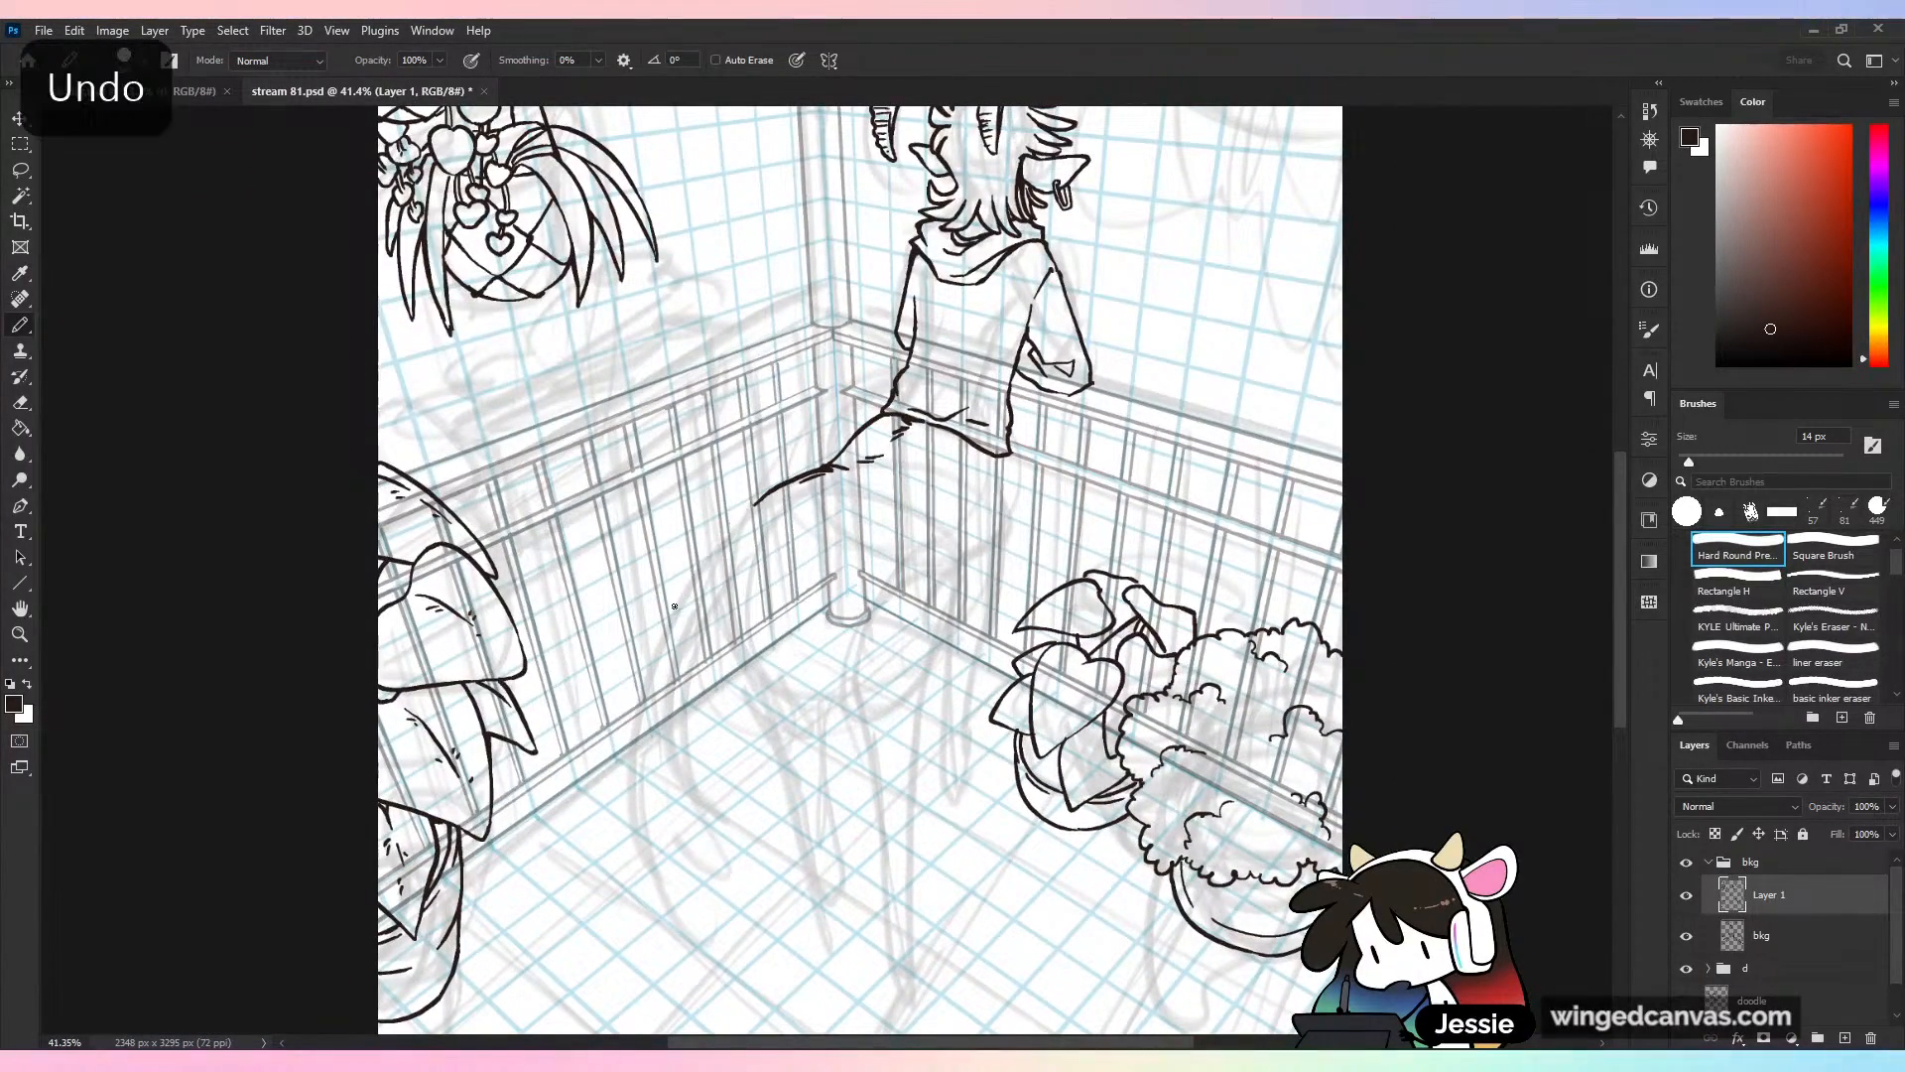
key("ctrl+plus")
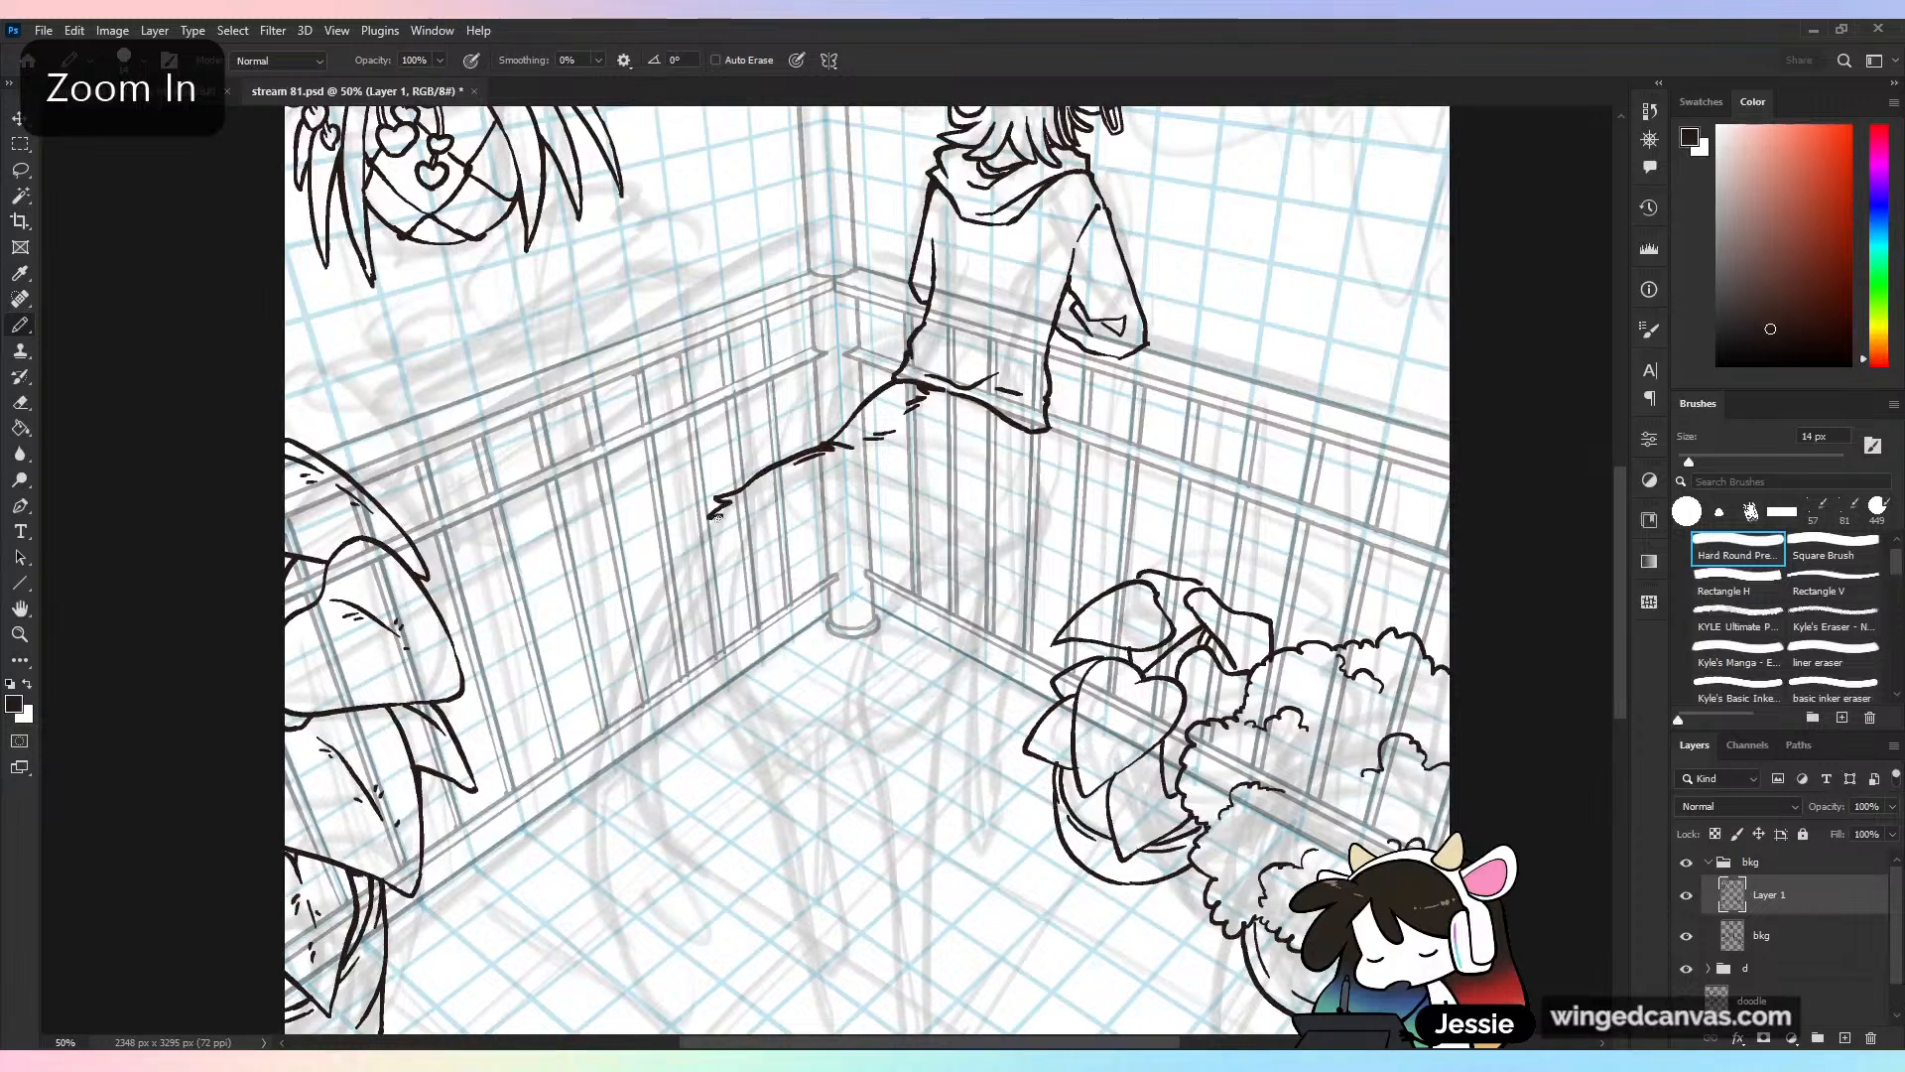
mouse_move(731, 501)
left_mouse_down()
mouse_move(706, 537)
mouse_move(747, 534)
mouse_move(727, 529)
mouse_move(698, 694)
left_mouse_up()
left_click_drag(714, 531, 636, 657)
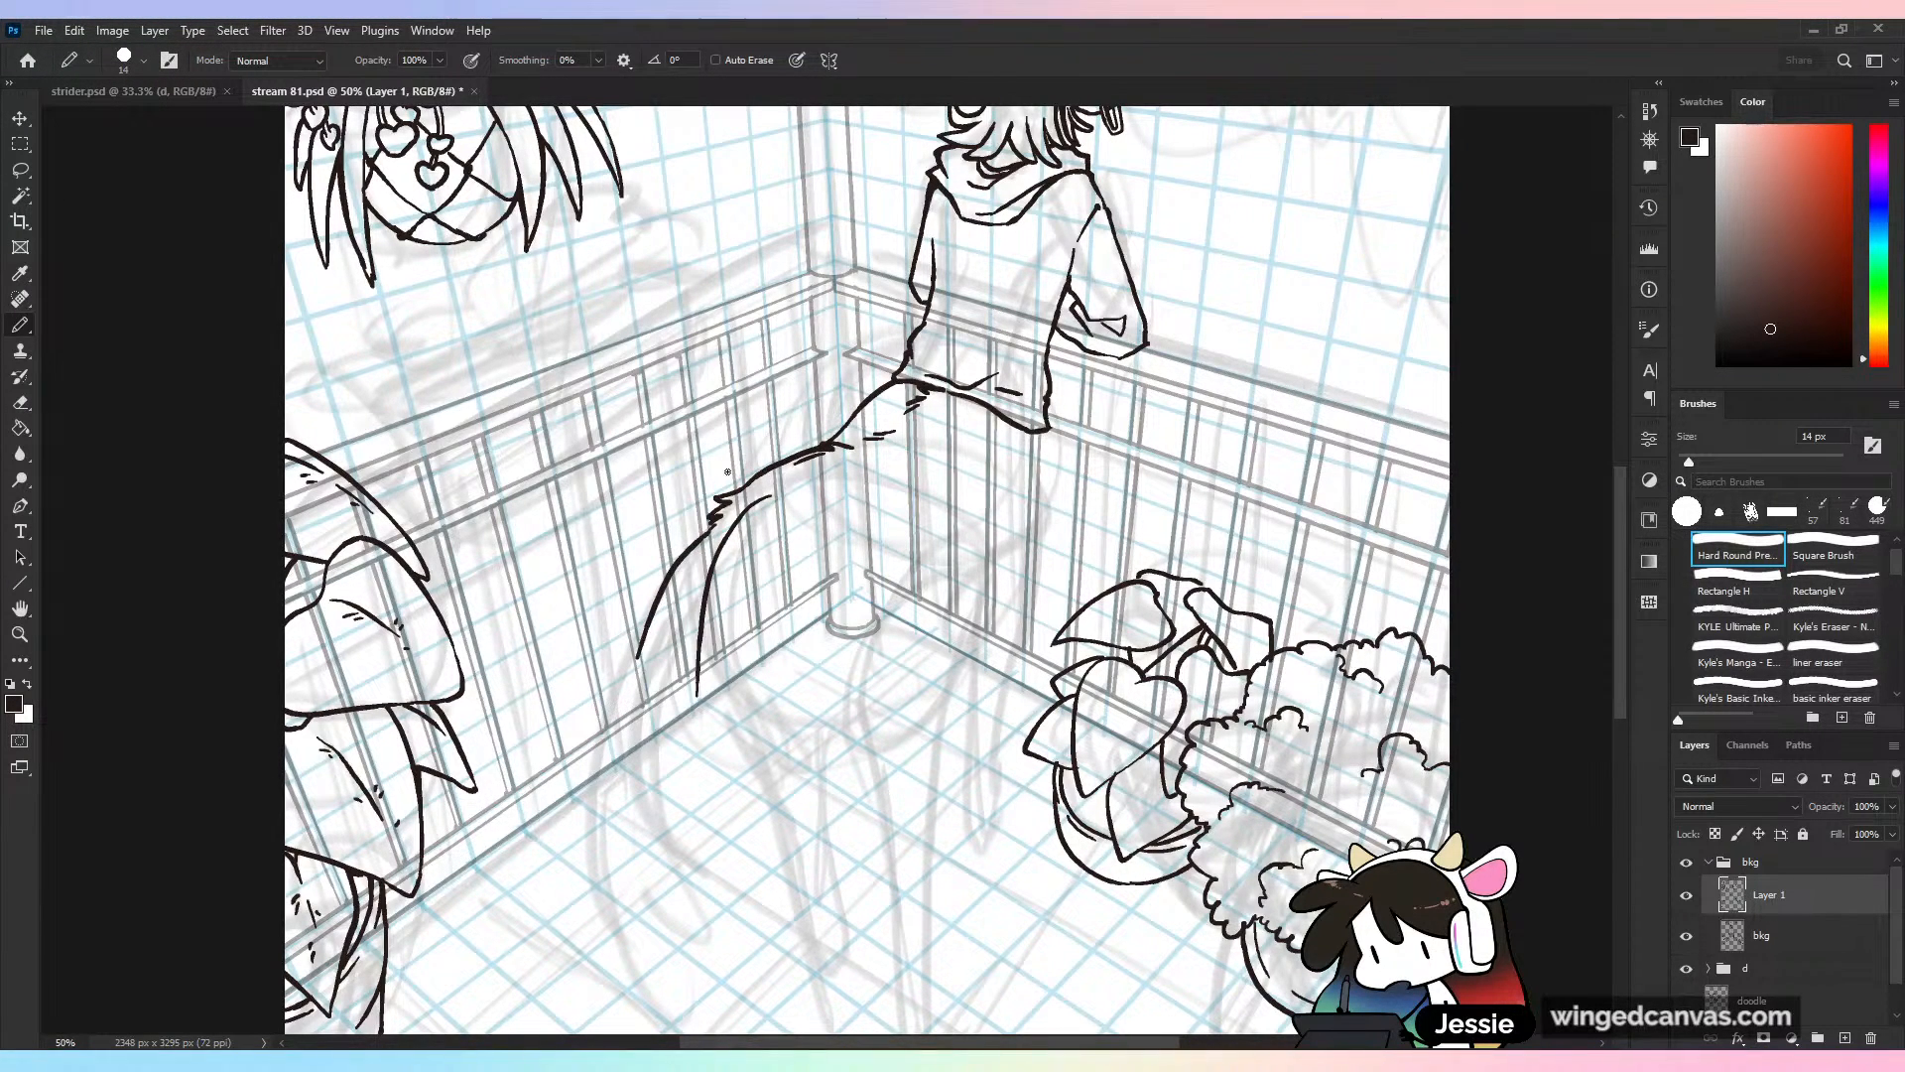
key("ctrl+z")
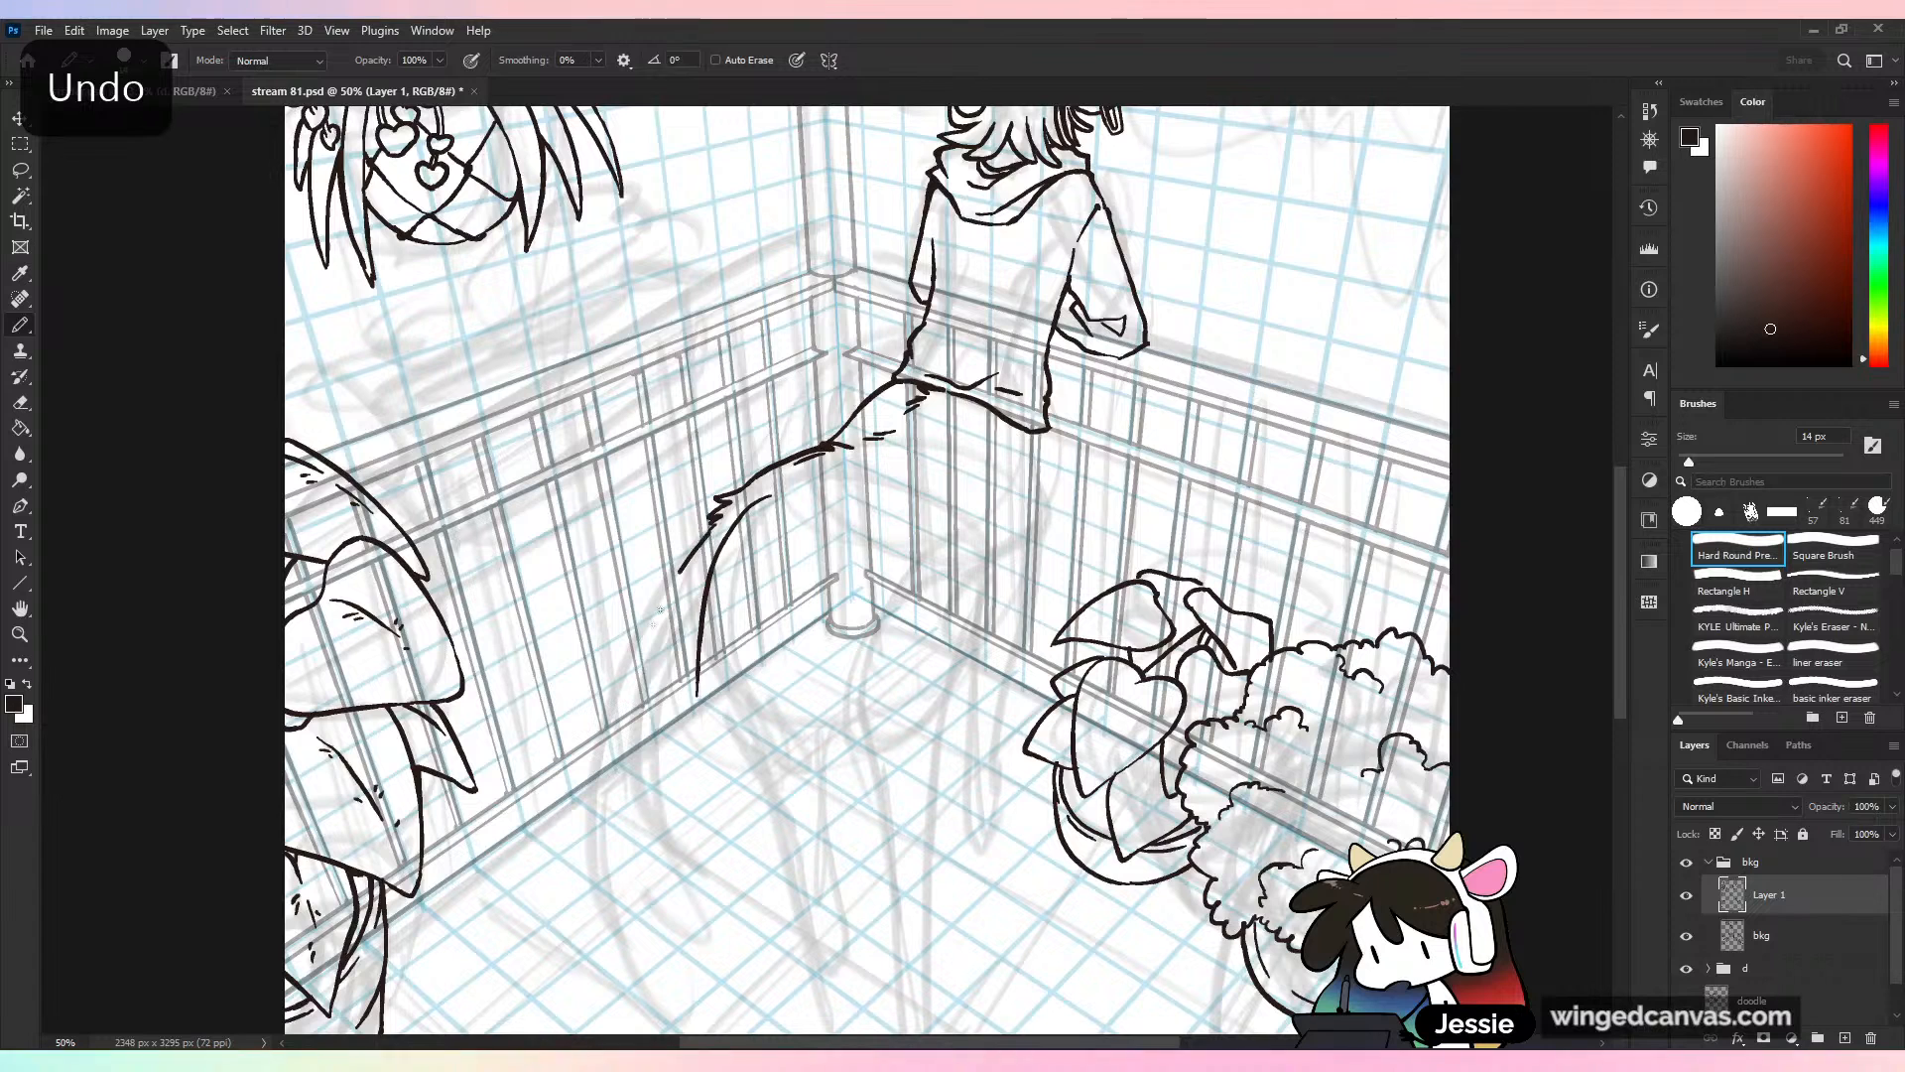
left_click_drag(720, 524, 646, 812)
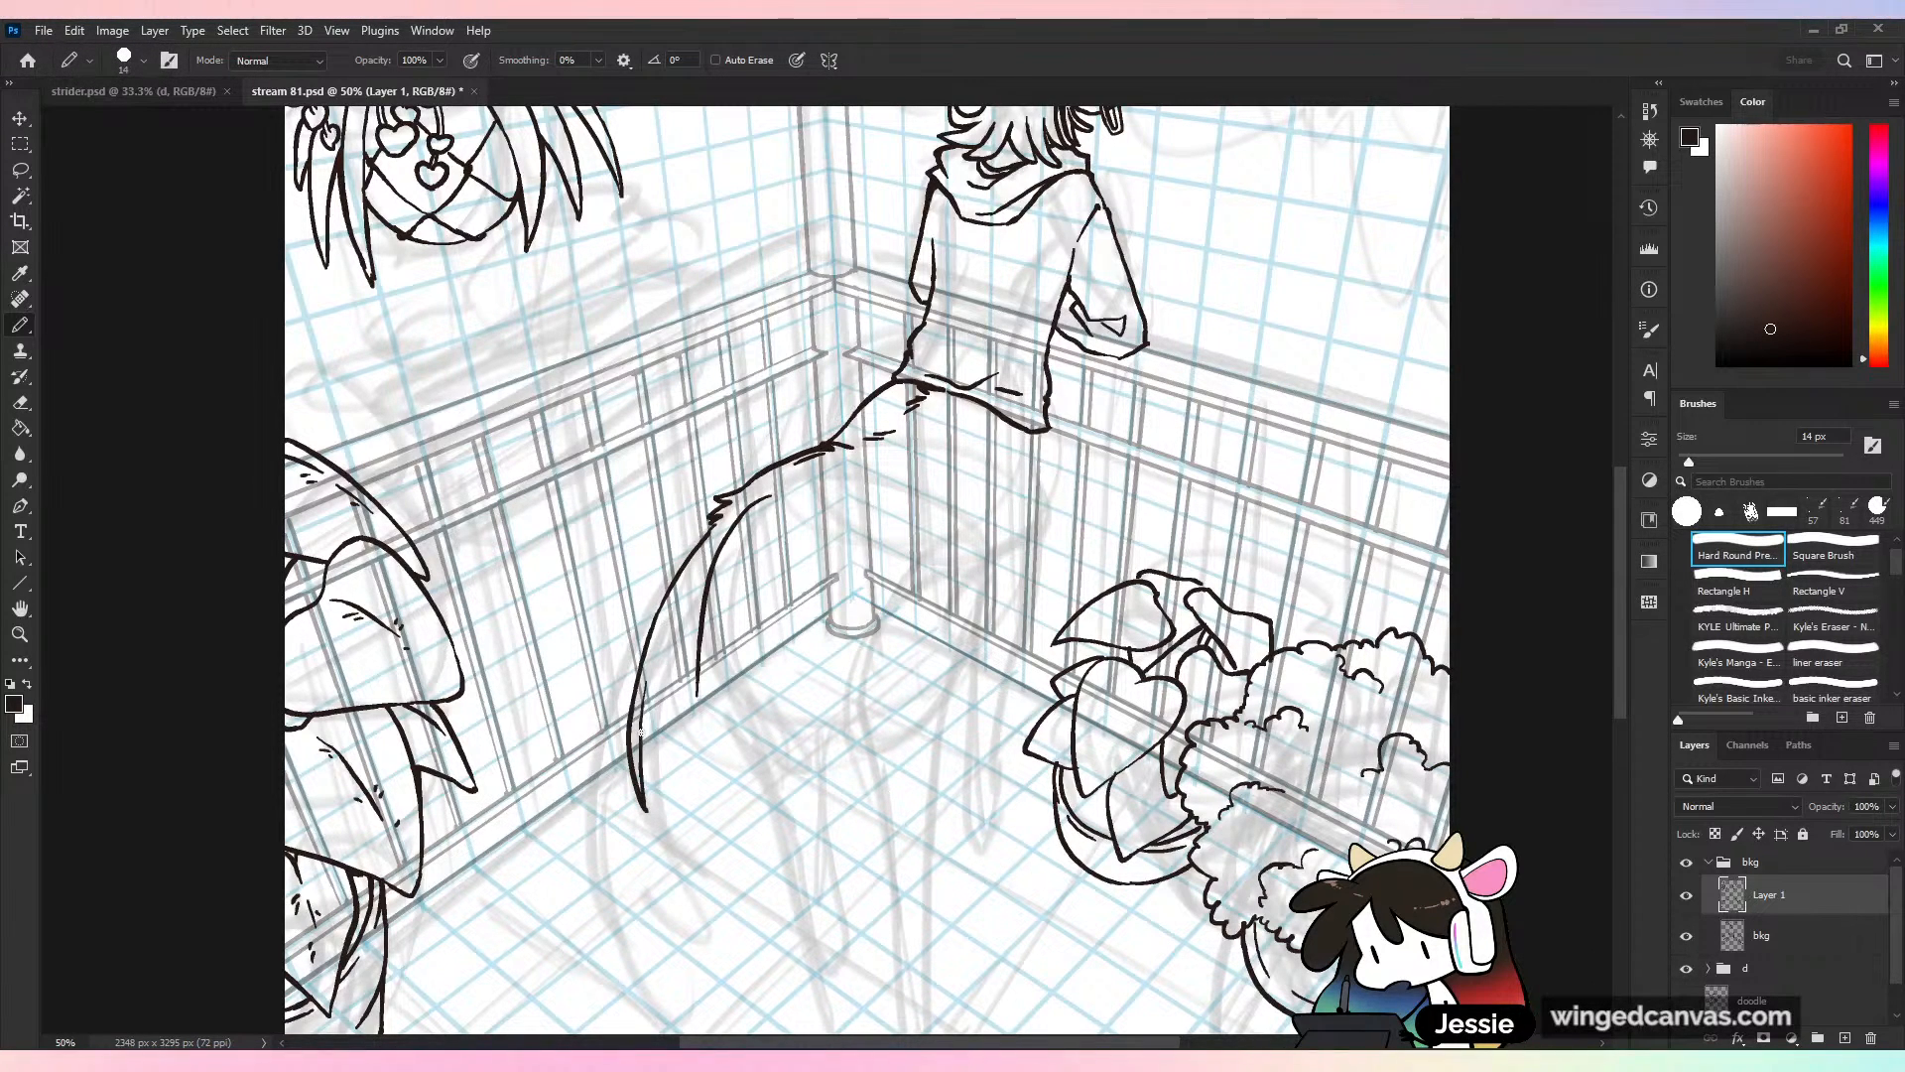
mouse_move(642, 733)
left_mouse_down()
mouse_move(716, 831)
mouse_move(664, 684)
left_mouse_up()
mouse_move(689, 776)
left_mouse_down()
mouse_move(704, 604)
mouse_move(684, 701)
left_mouse_up()
Add short fur marks along the underside of the back line and just below the hoodie hem
key("ctrl+minus")
scroll(756, 537, "up", 4)
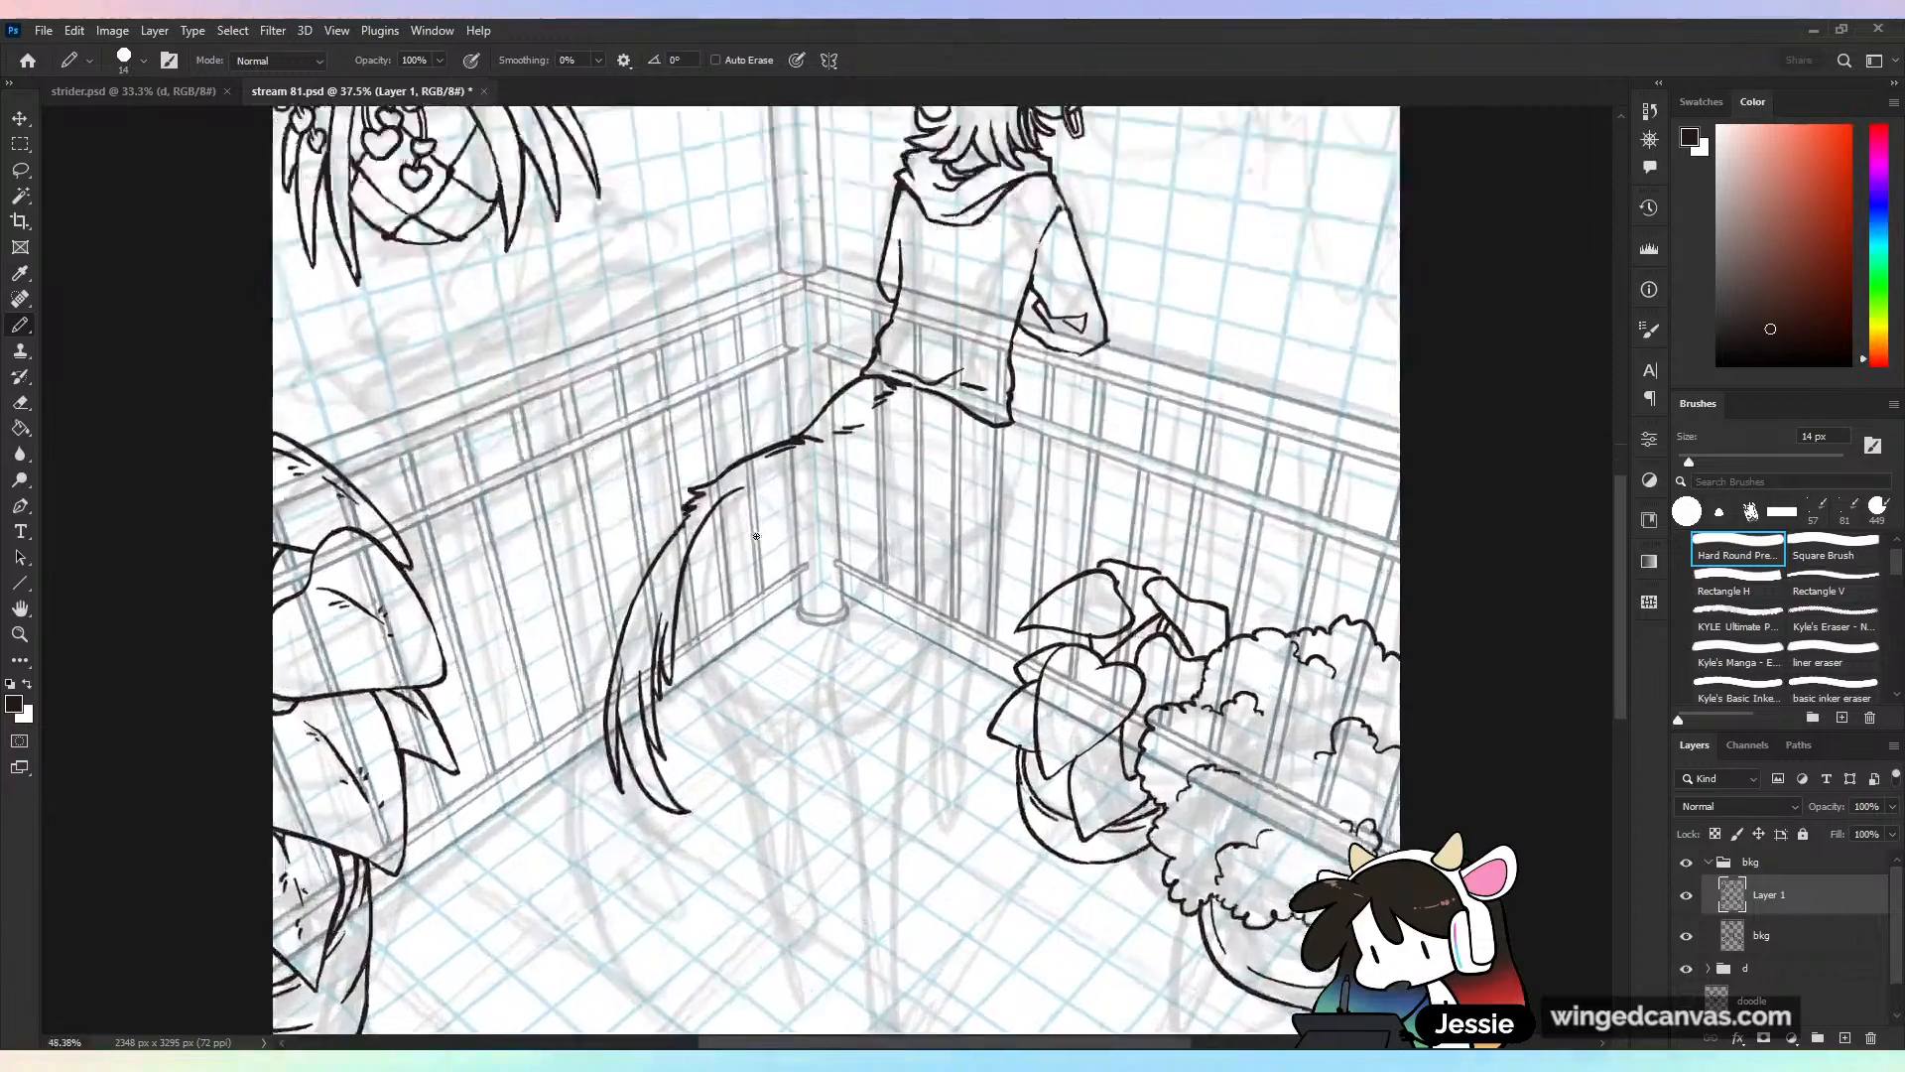
left_click_drag(754, 441, 772, 440)
left_click_drag(775, 436, 787, 434)
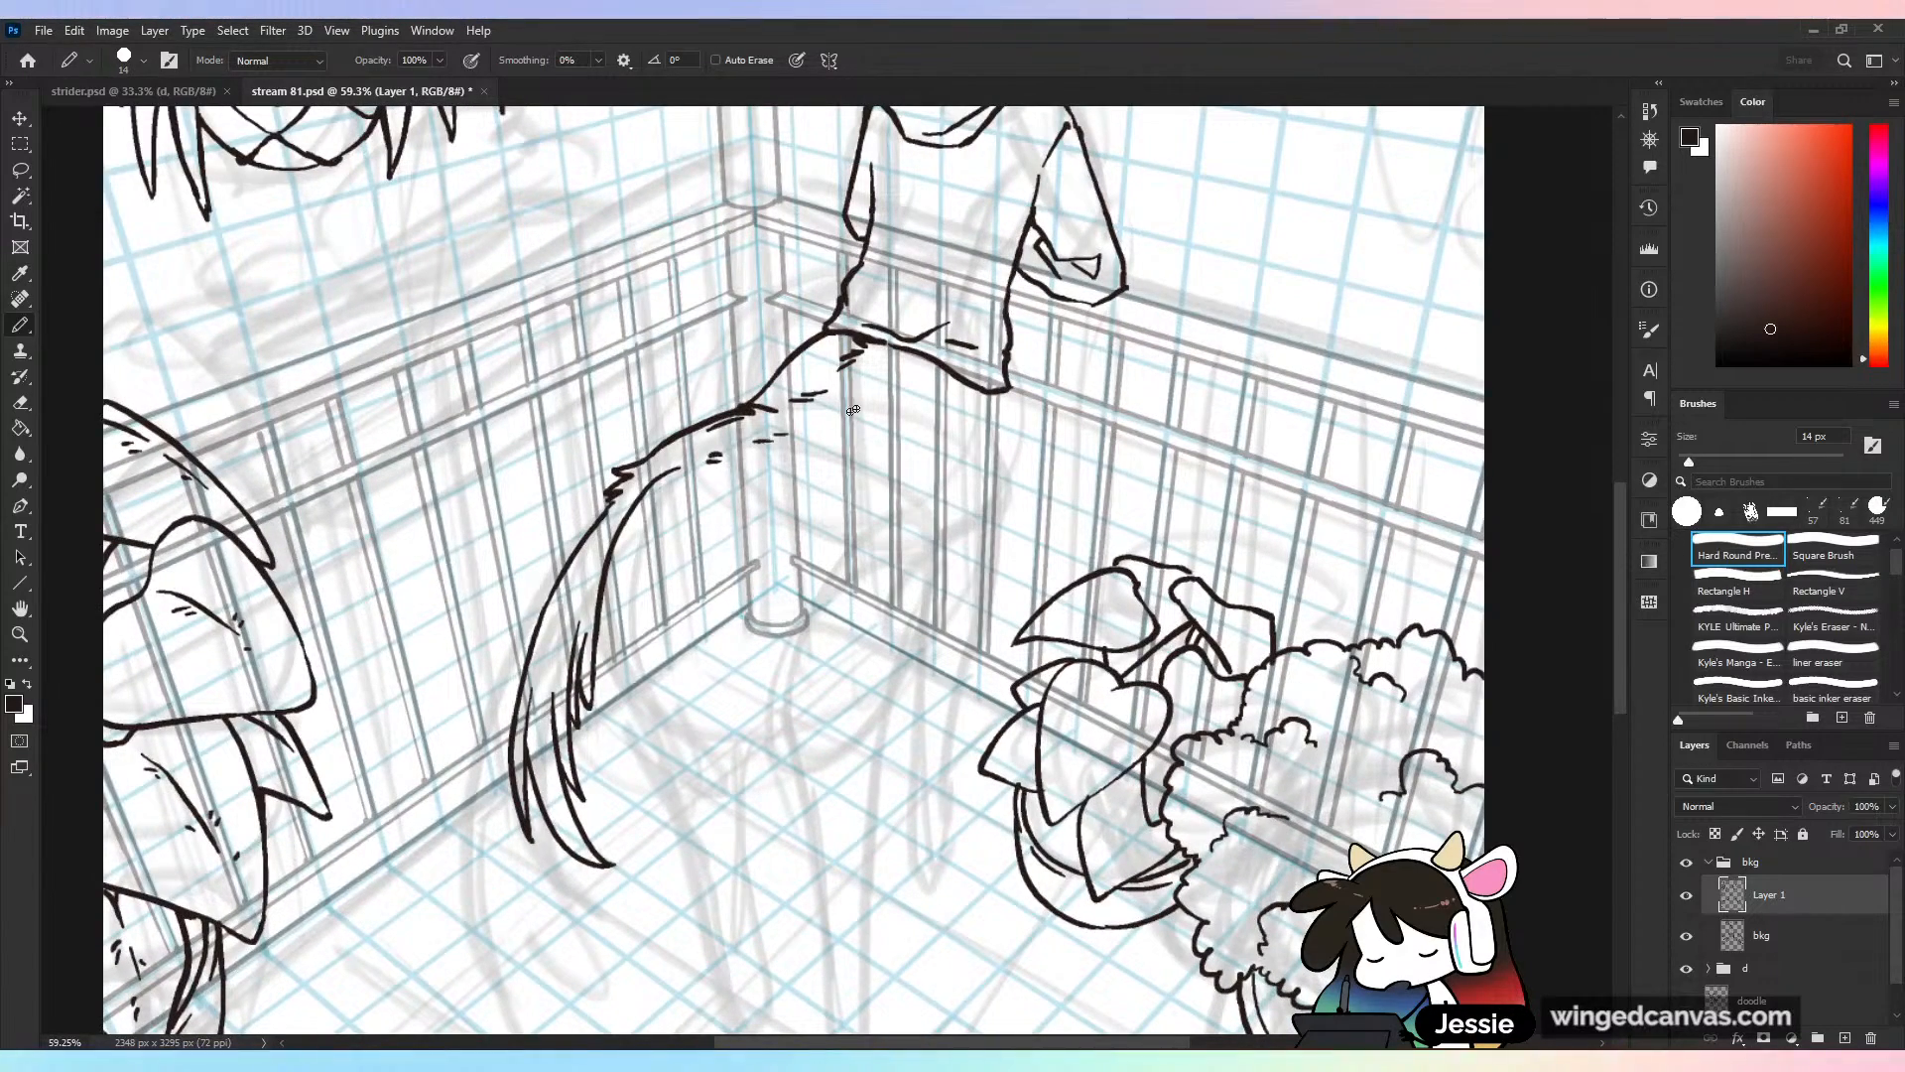
left_click_drag(887, 352, 847, 402)
scroll(842, 371, "down", 4)
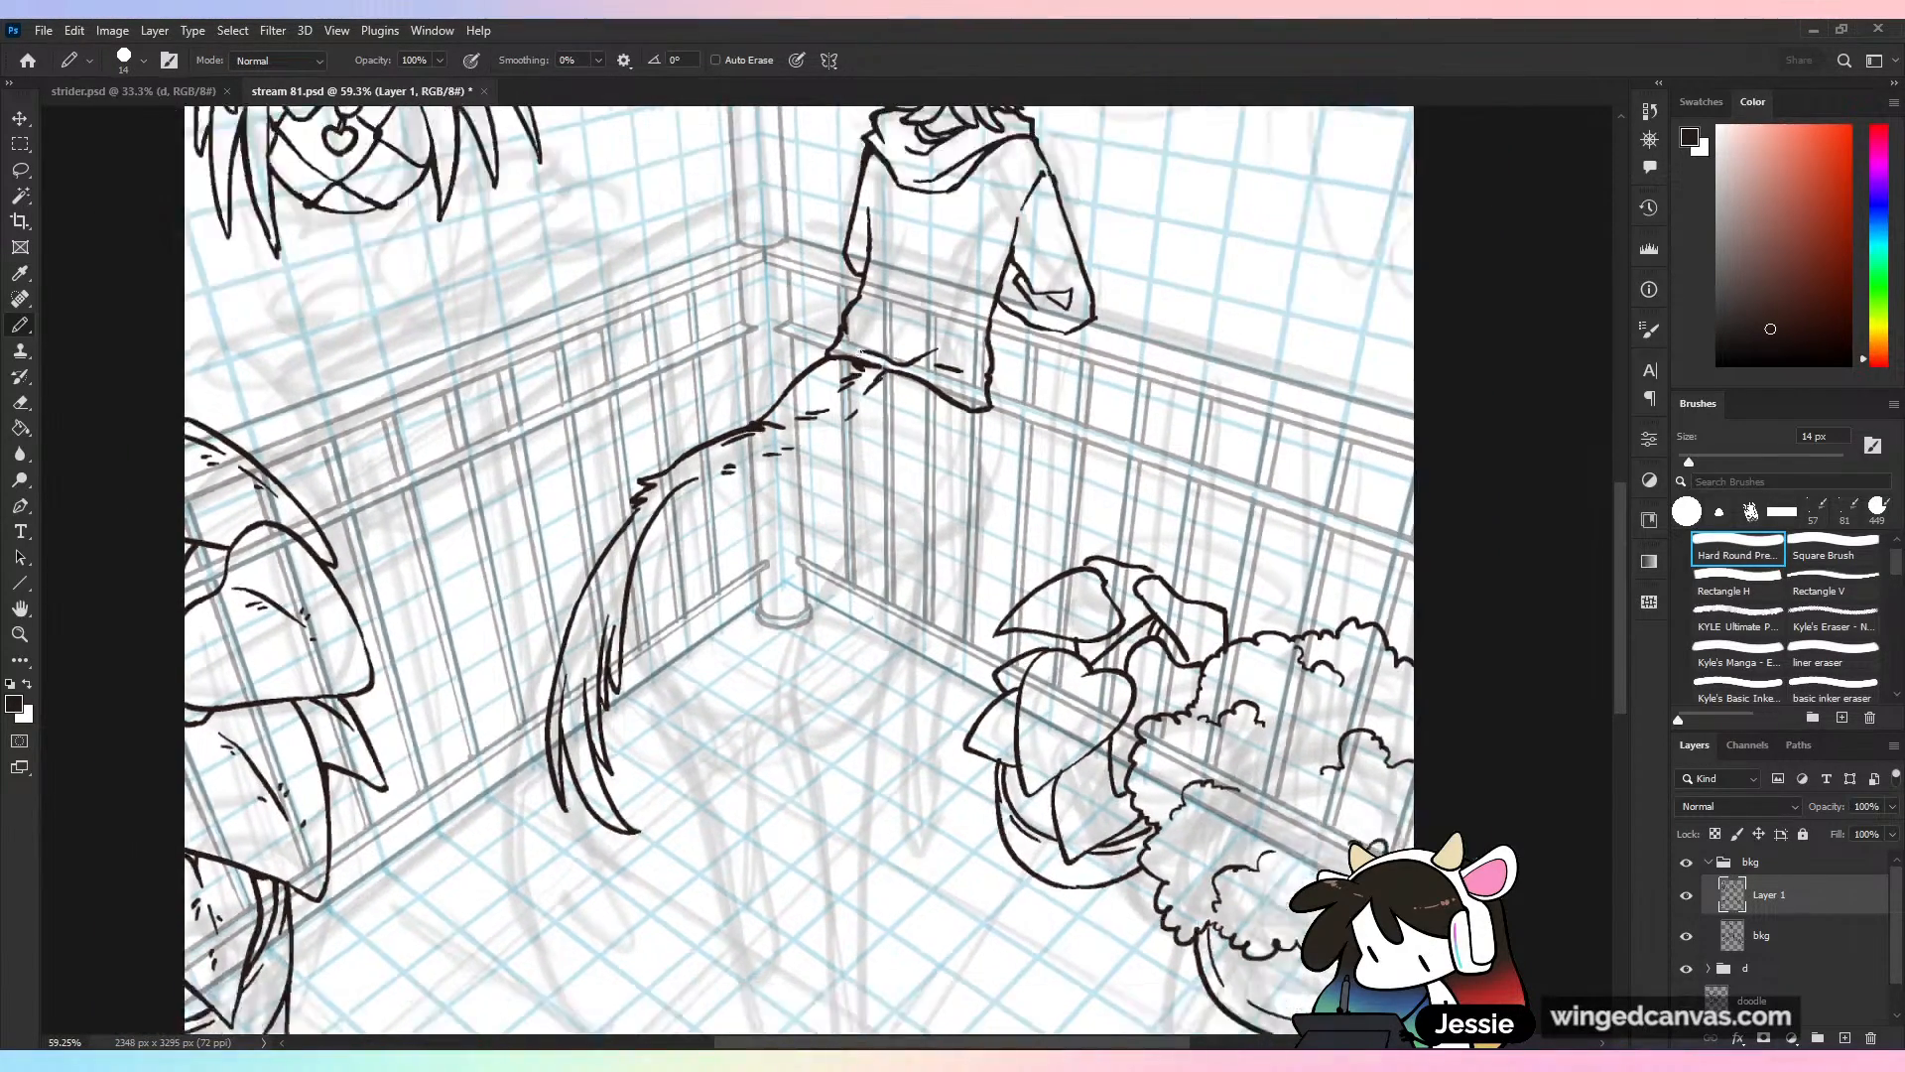
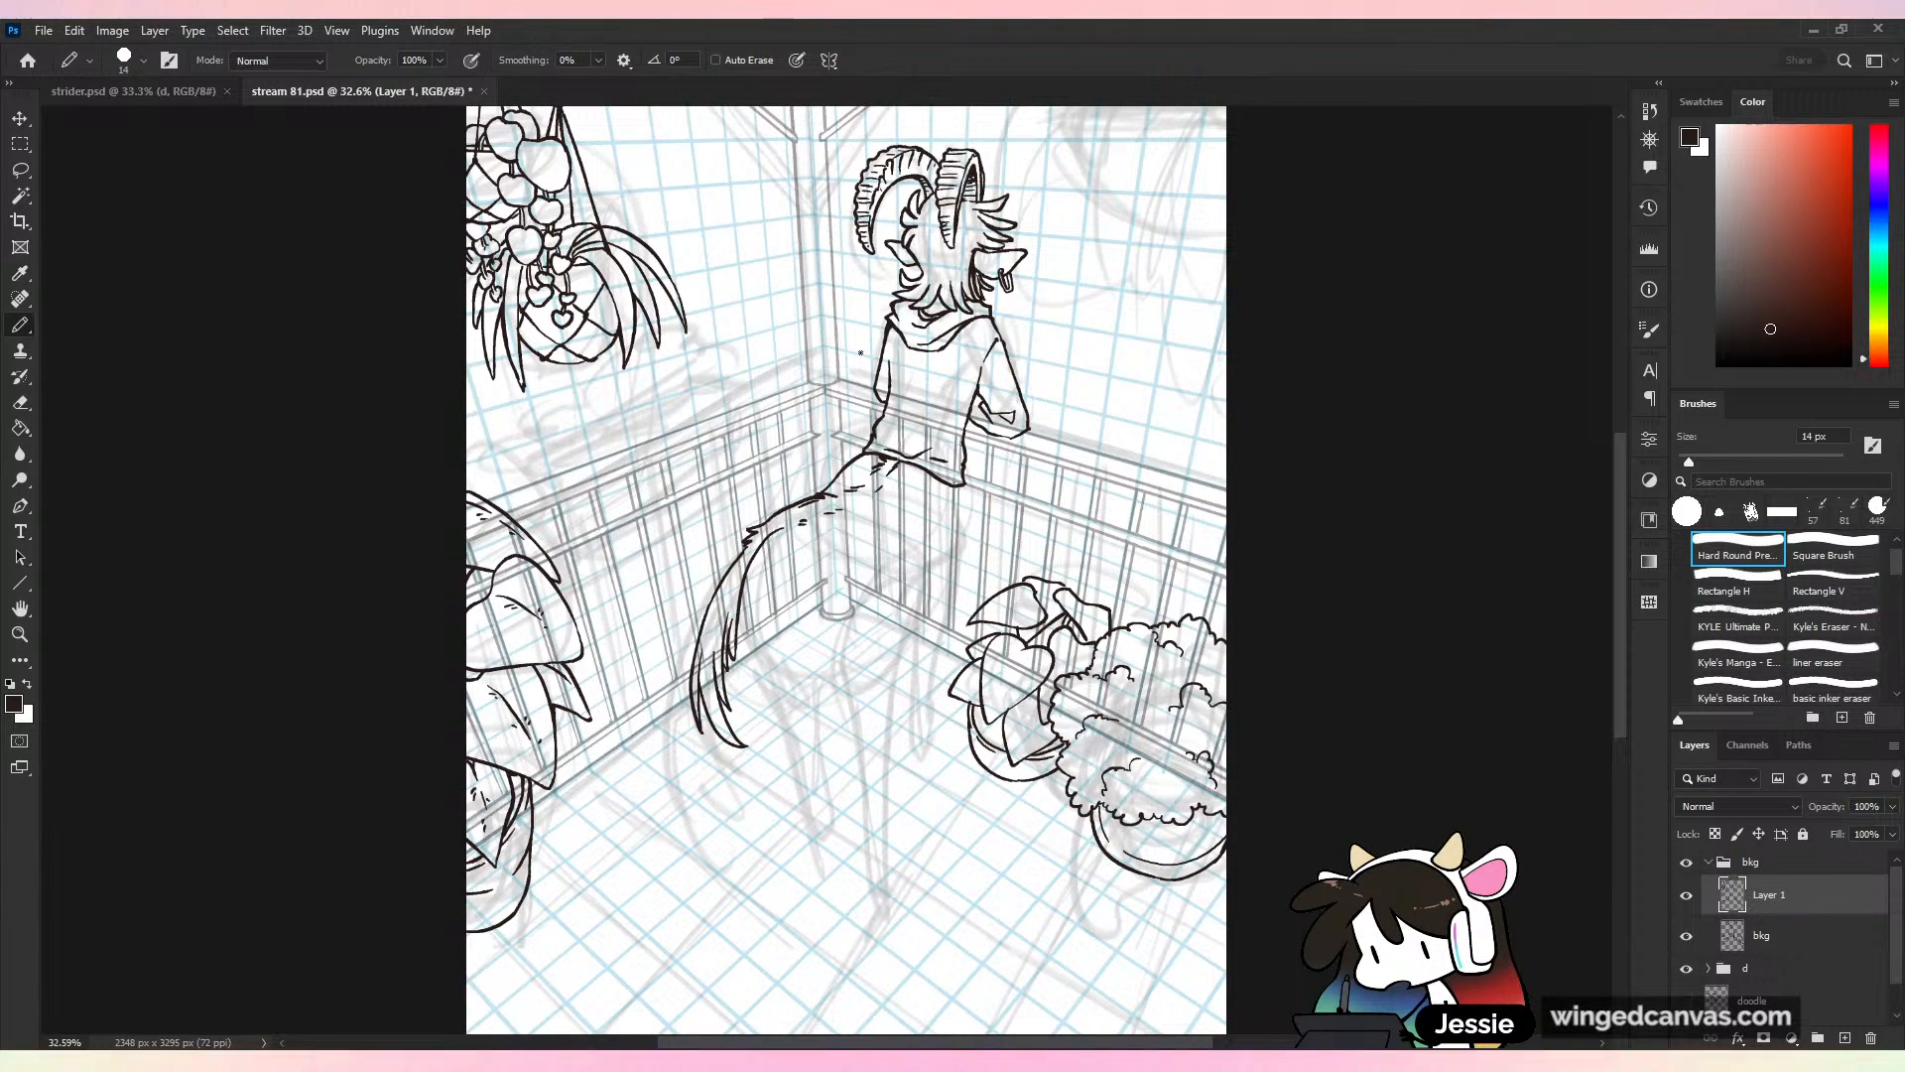
left_click_drag(1094, 722, 1152, 721)
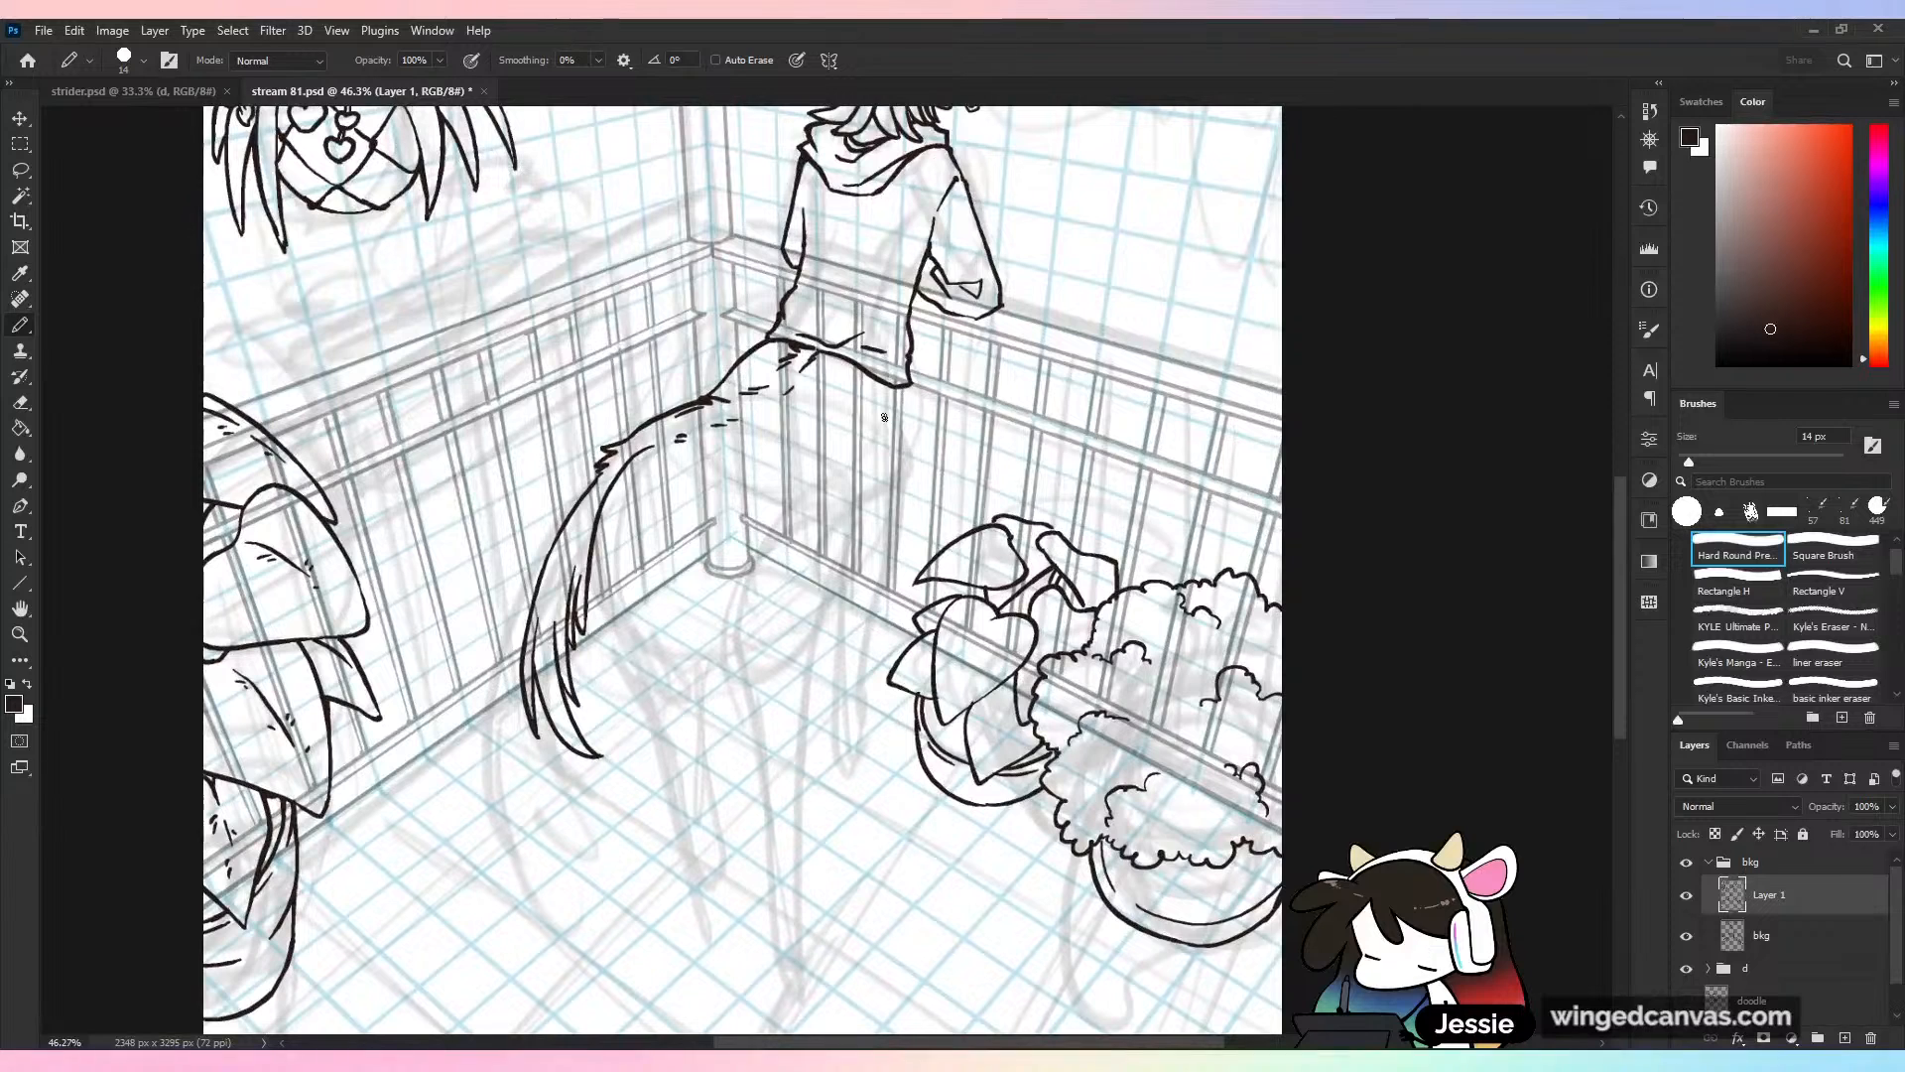
Ink the chest line curving down from the hoodie hem to the top of the front leg, with fur marks along its inside
left_click_drag(890, 429, 899, 468)
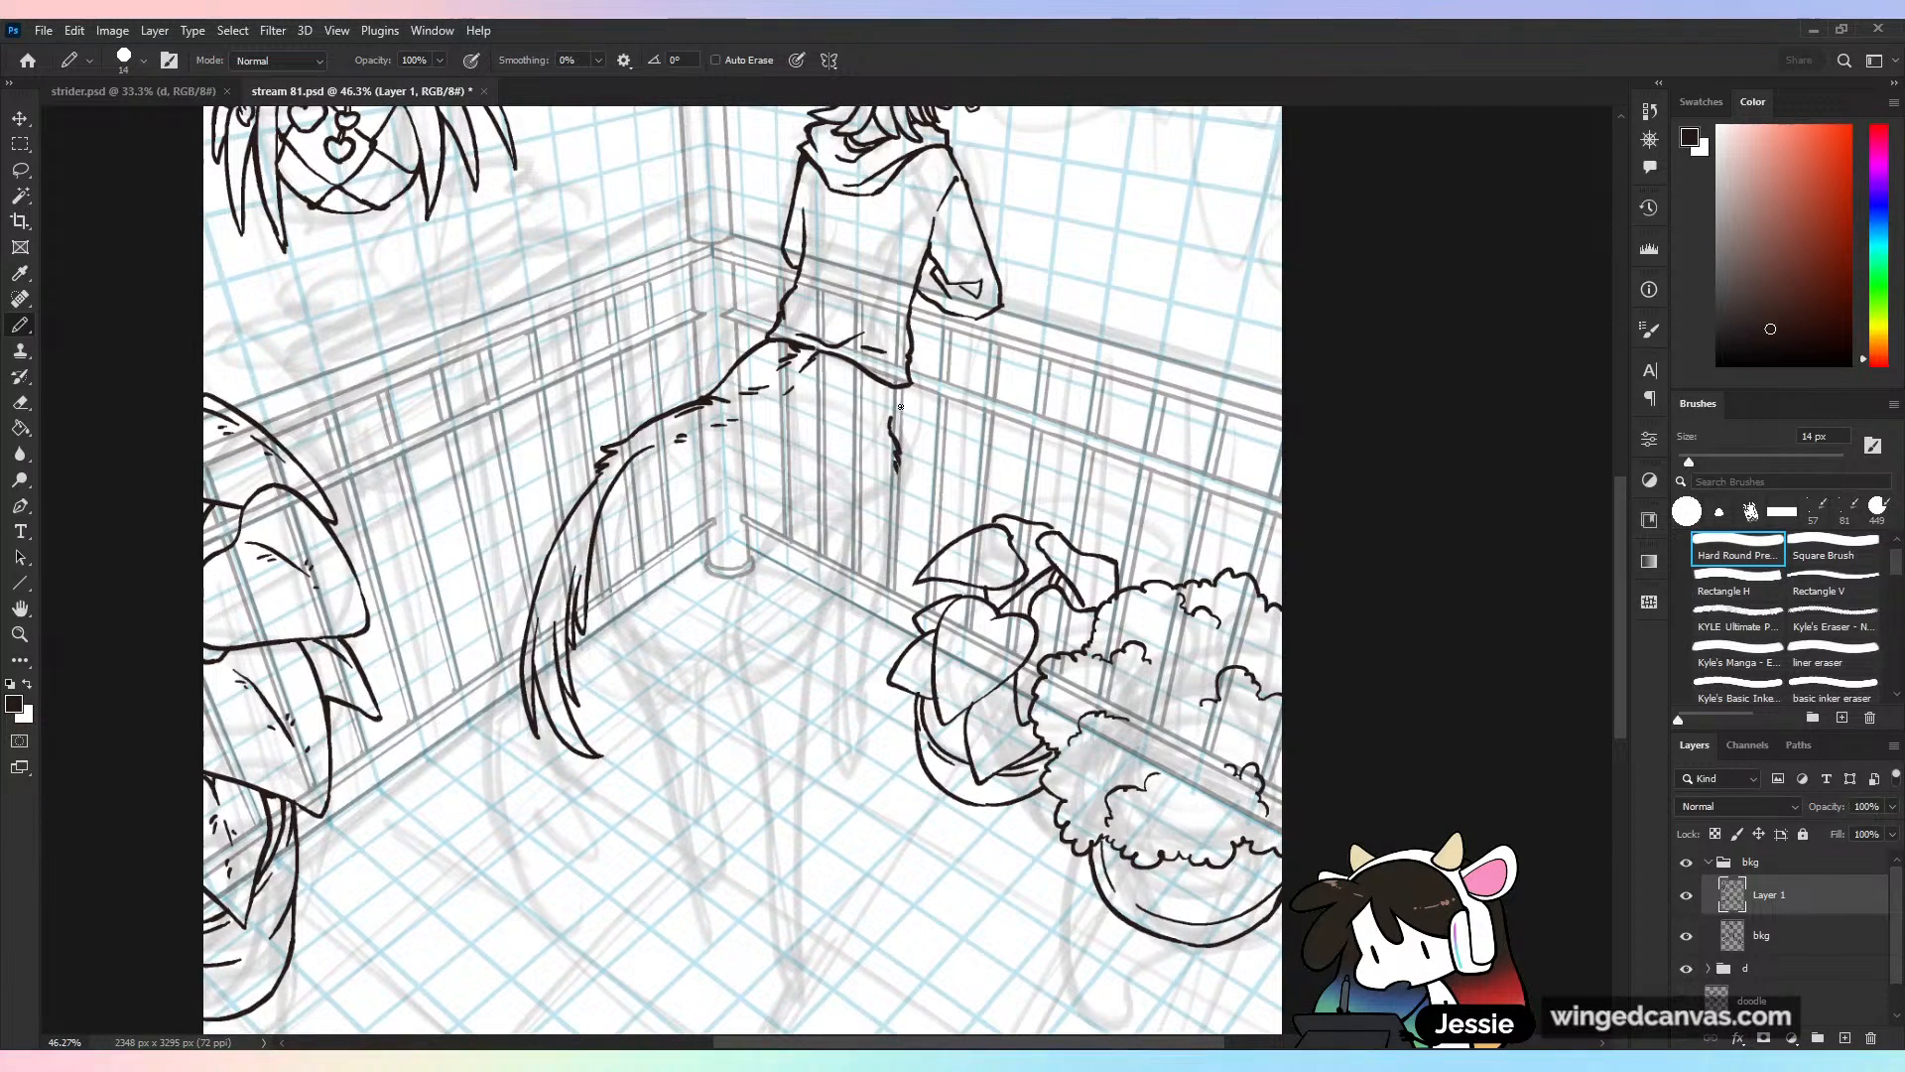
mouse_move(905, 389)
left_mouse_down()
mouse_move(906, 501)
mouse_move(830, 599)
left_mouse_up()
key("ctrl+z")
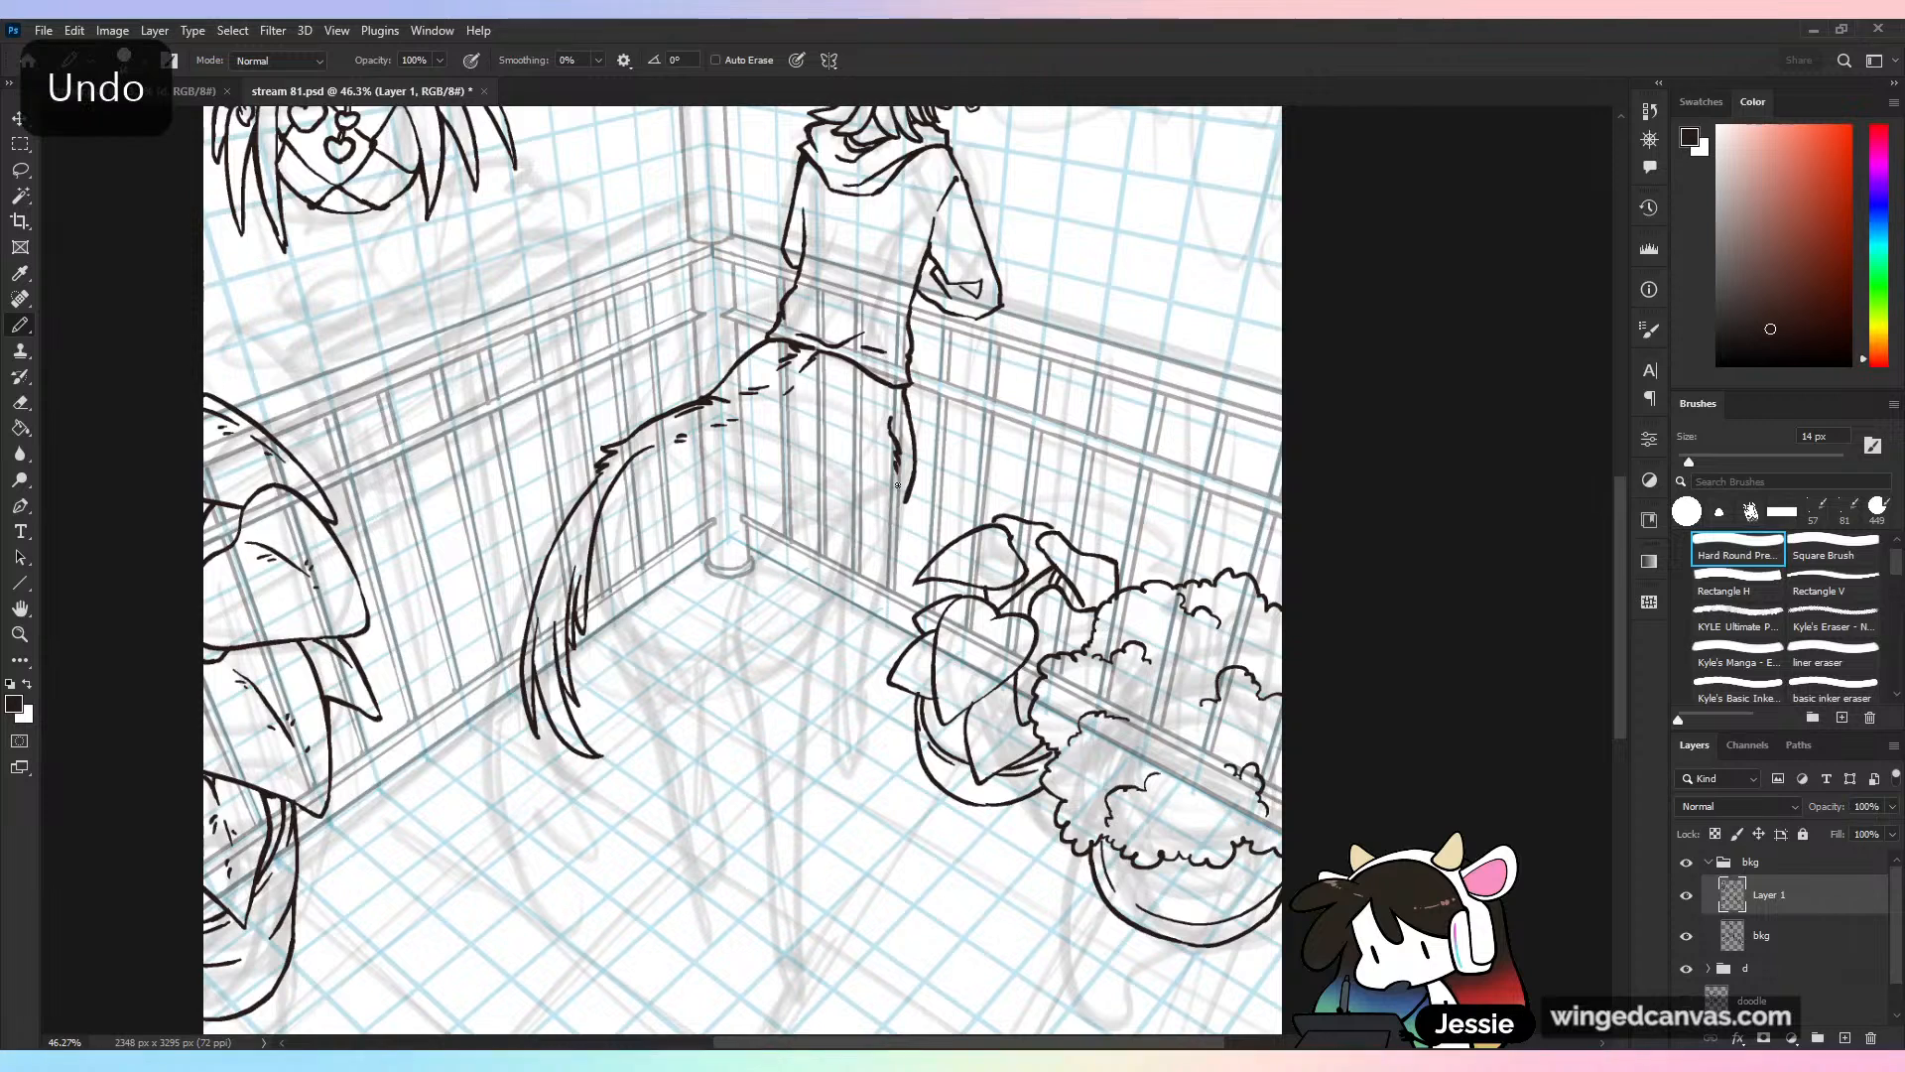
mouse_move(896, 491)
left_mouse_down()
mouse_move(866, 580)
mouse_move(823, 616)
left_mouse_up()
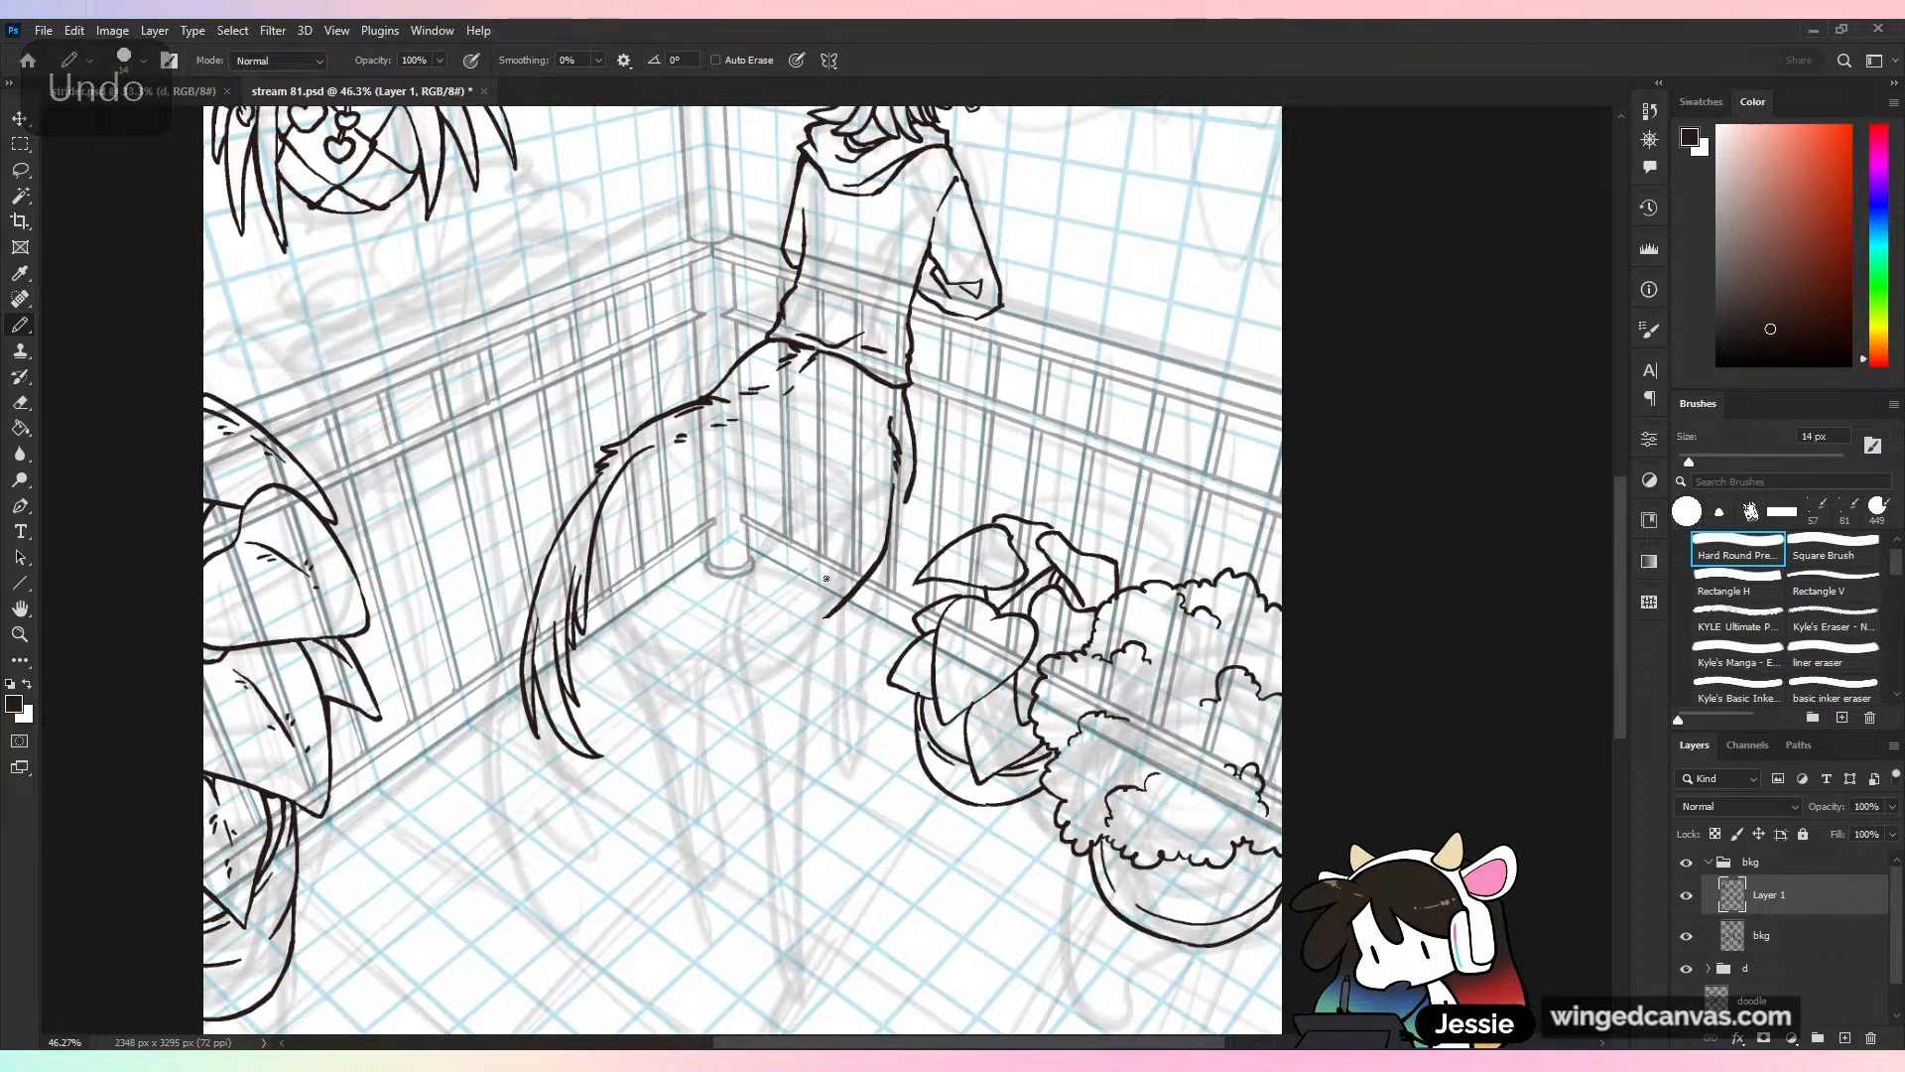
Ink the long front leg with short fur marks above it, both side contours and a toed paw at its end
left_click_drag(840, 503, 801, 692)
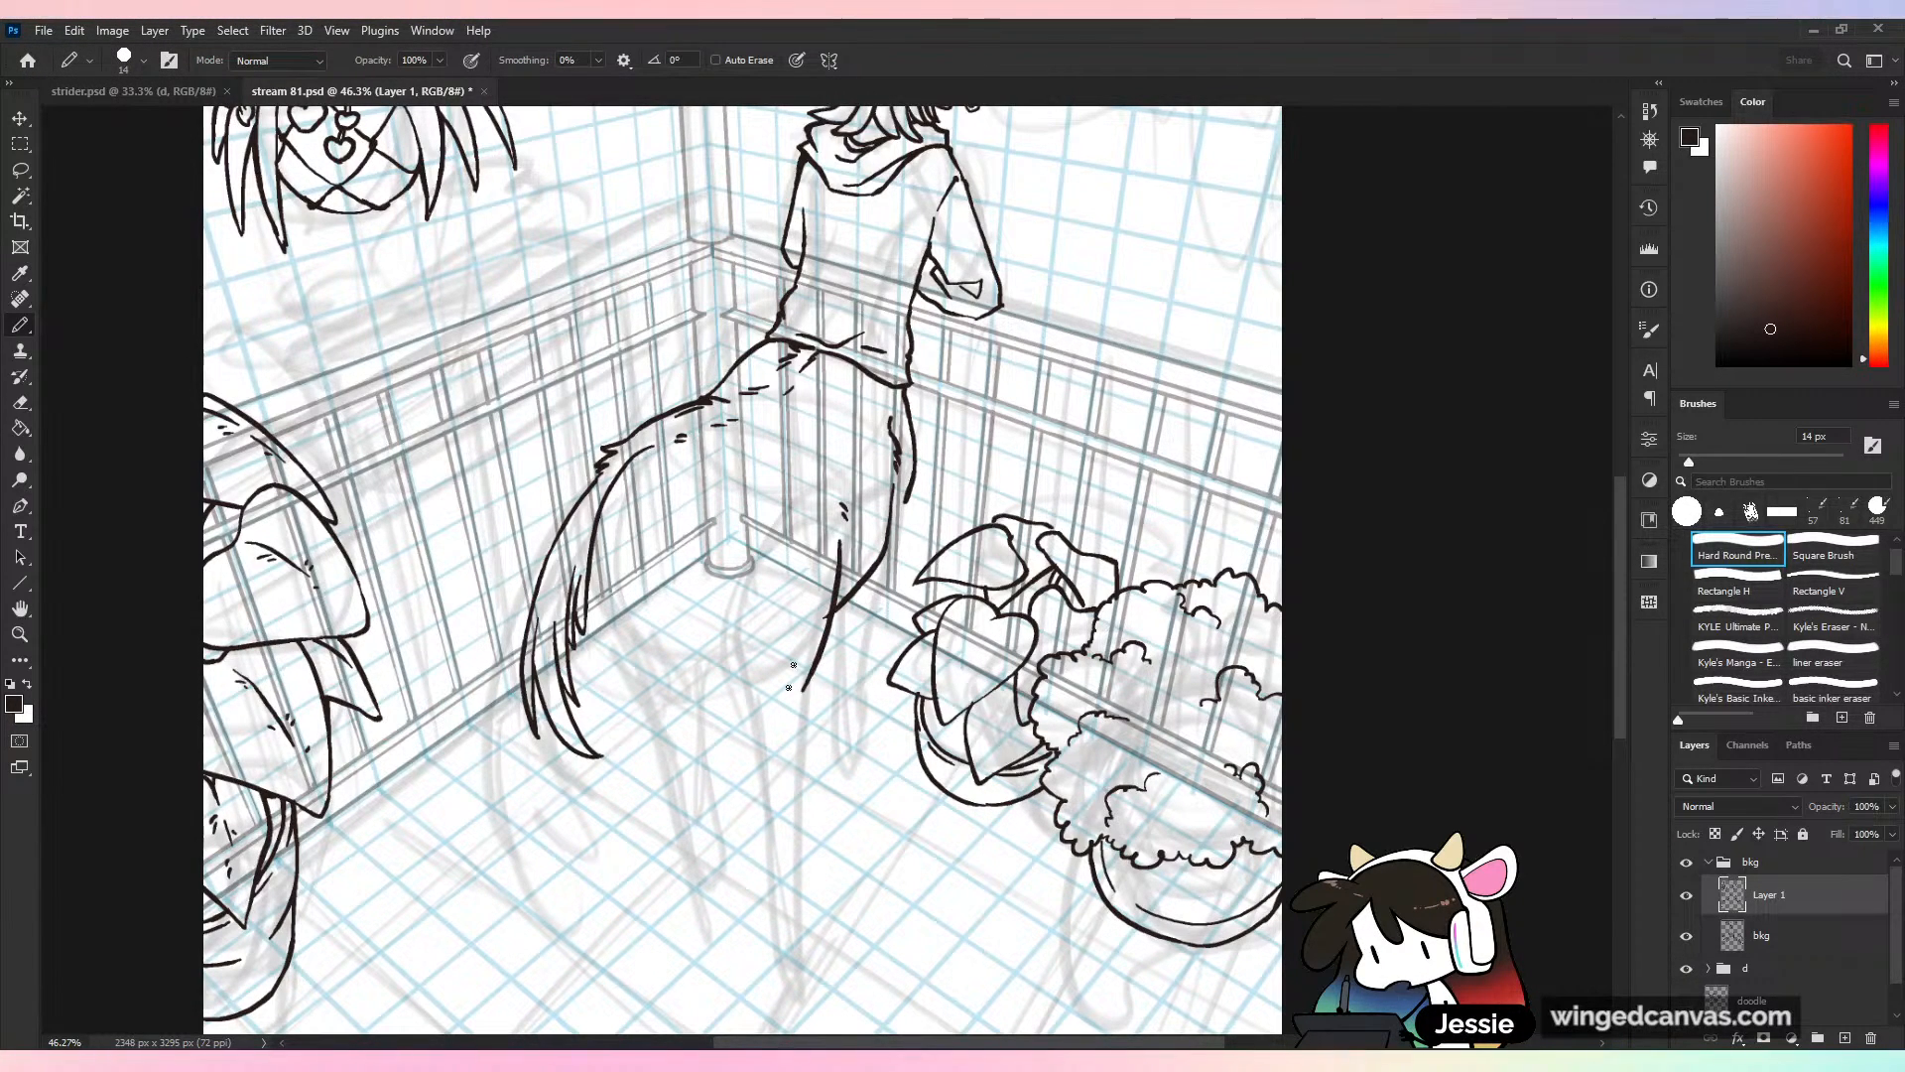
left_click_drag(726, 561, 730, 839)
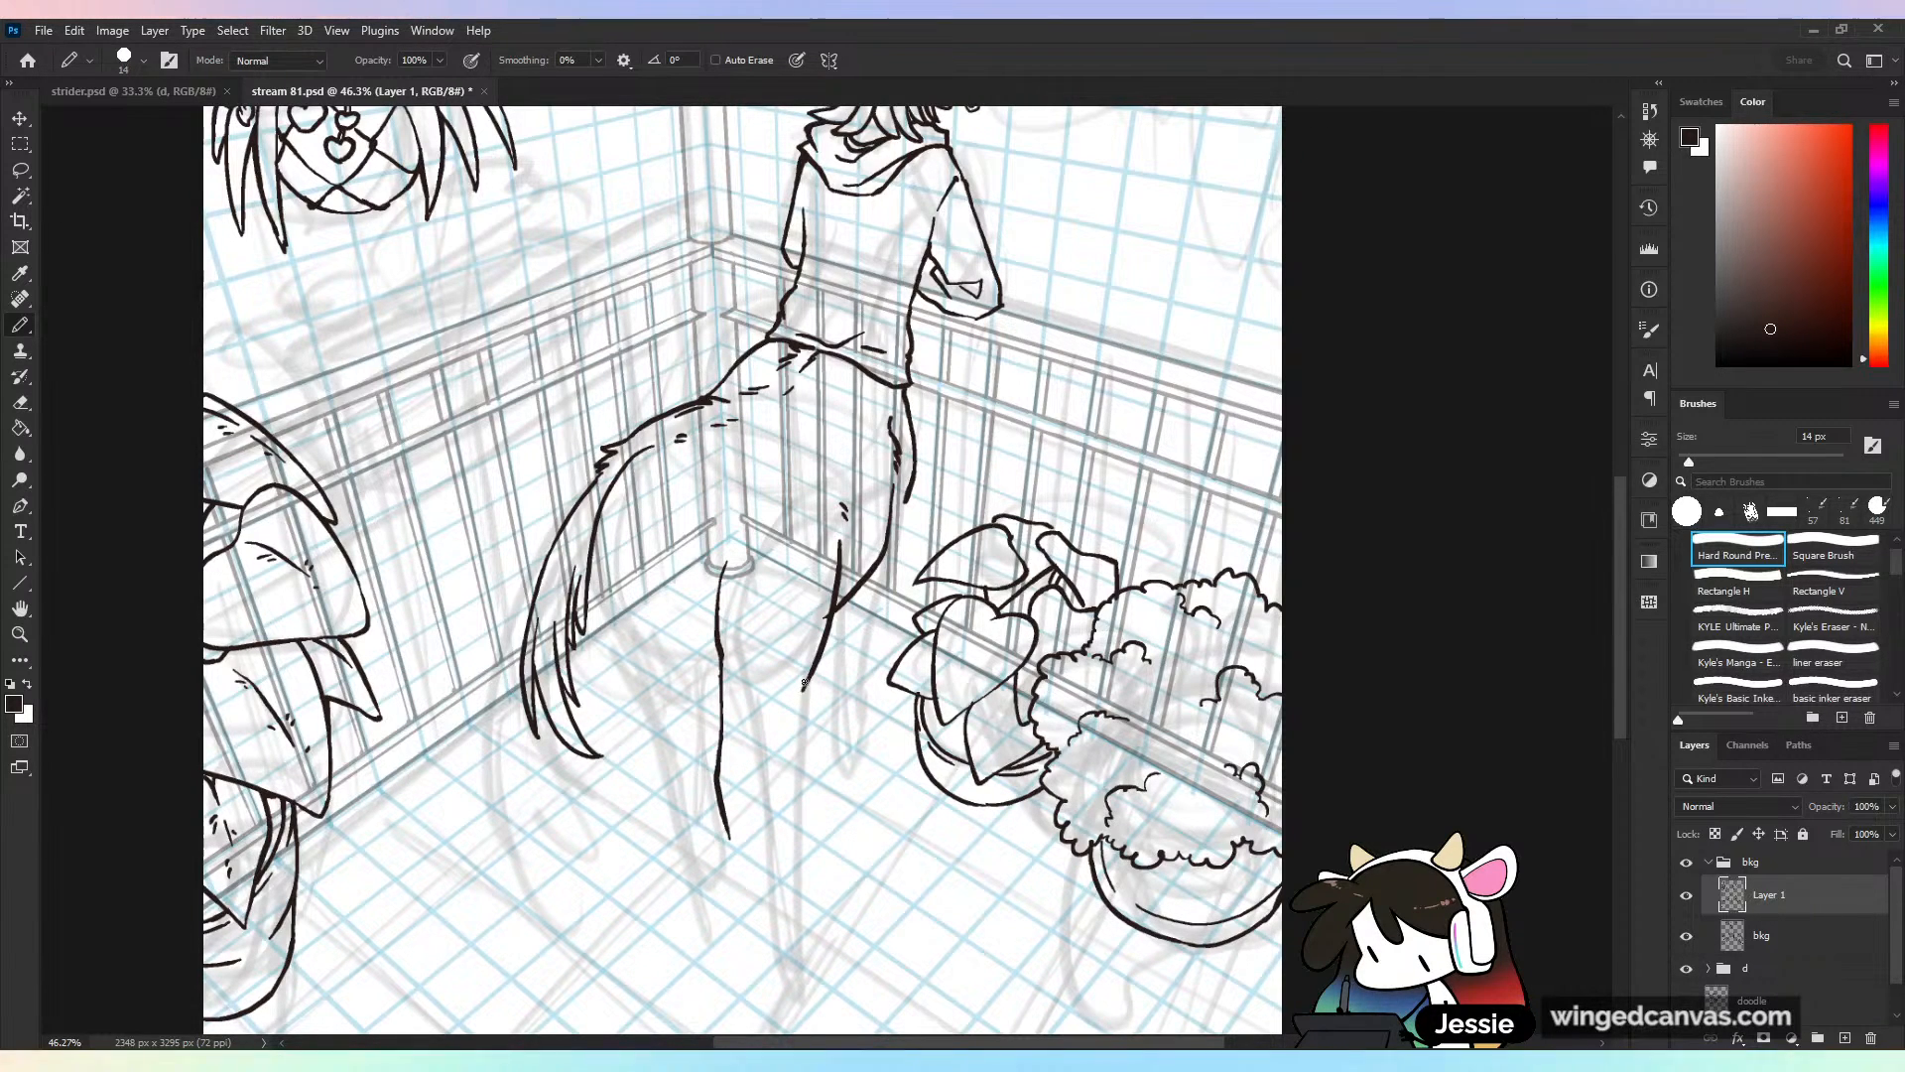
left_click_drag(777, 745, 739, 934)
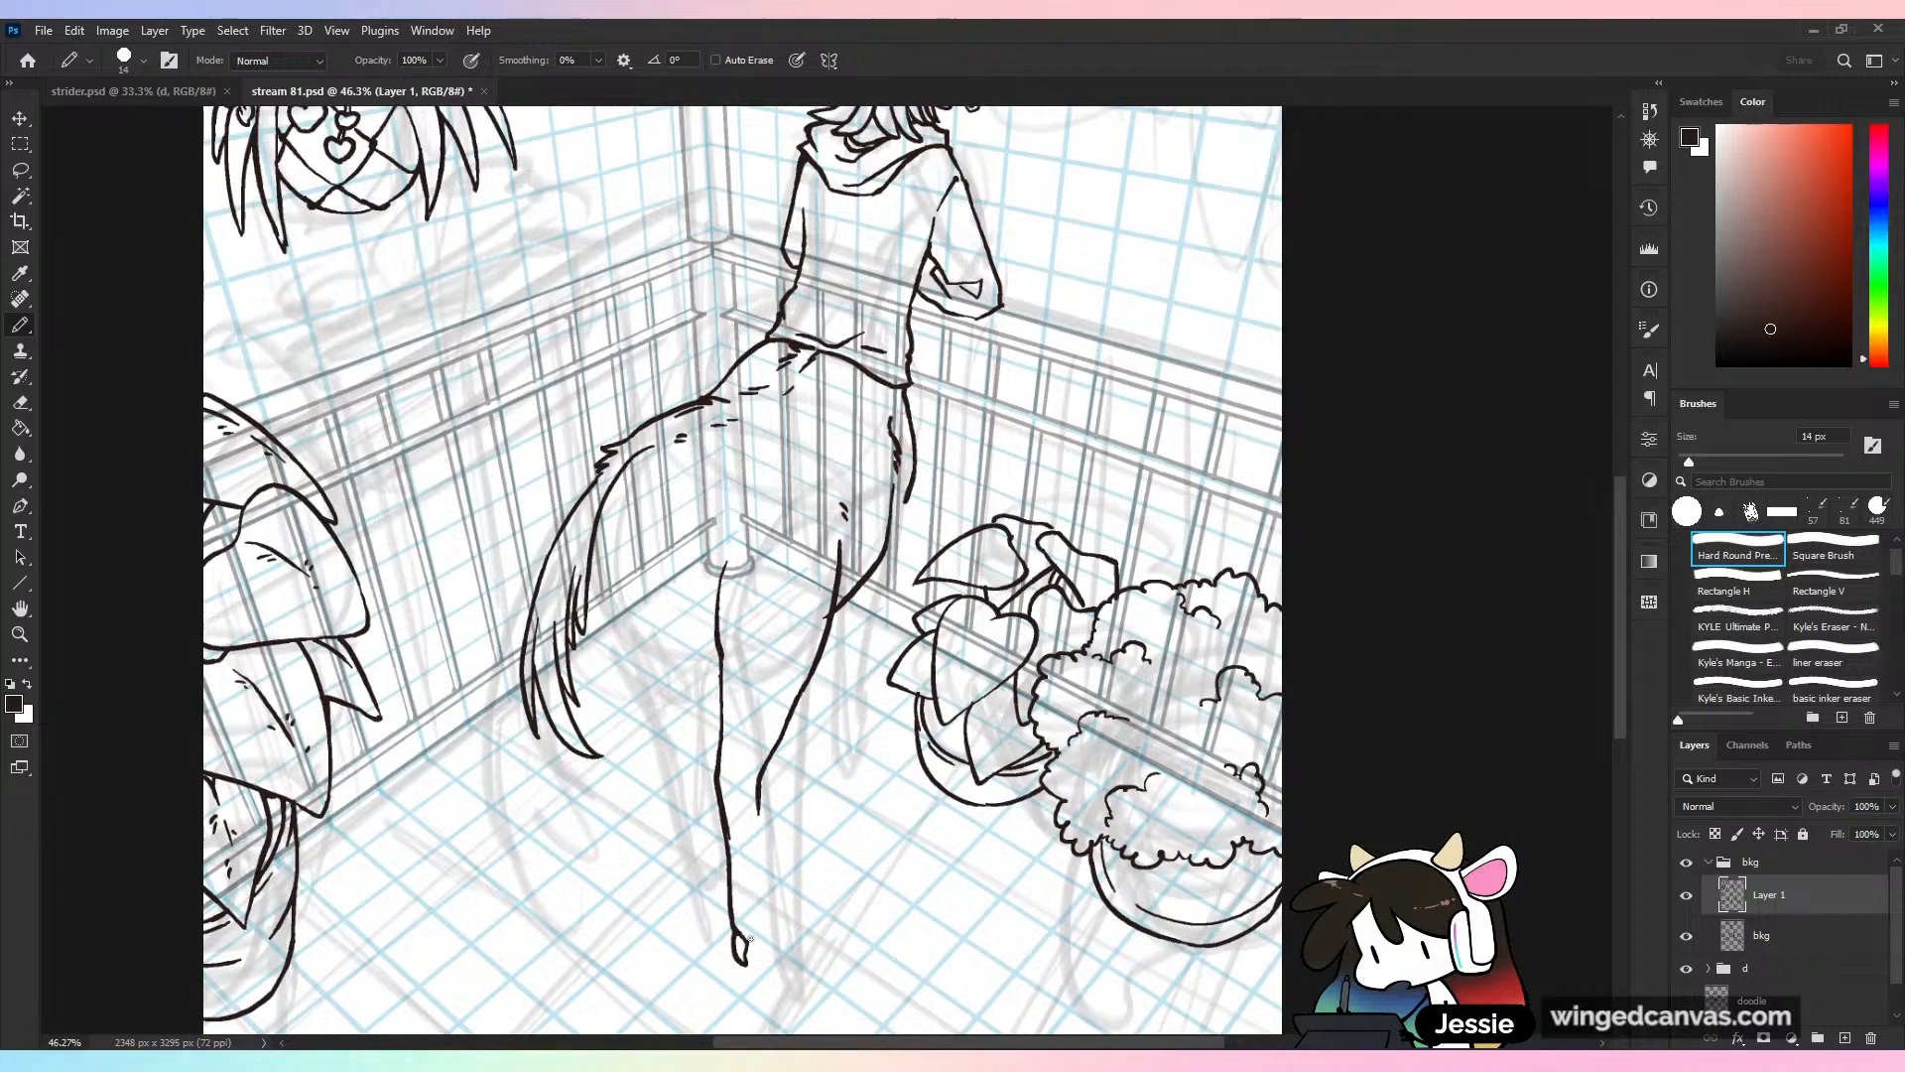
mouse_move(759, 809)
left_mouse_down()
mouse_move(787, 944)
mouse_move(759, 984)
mouse_move(784, 980)
left_mouse_up()
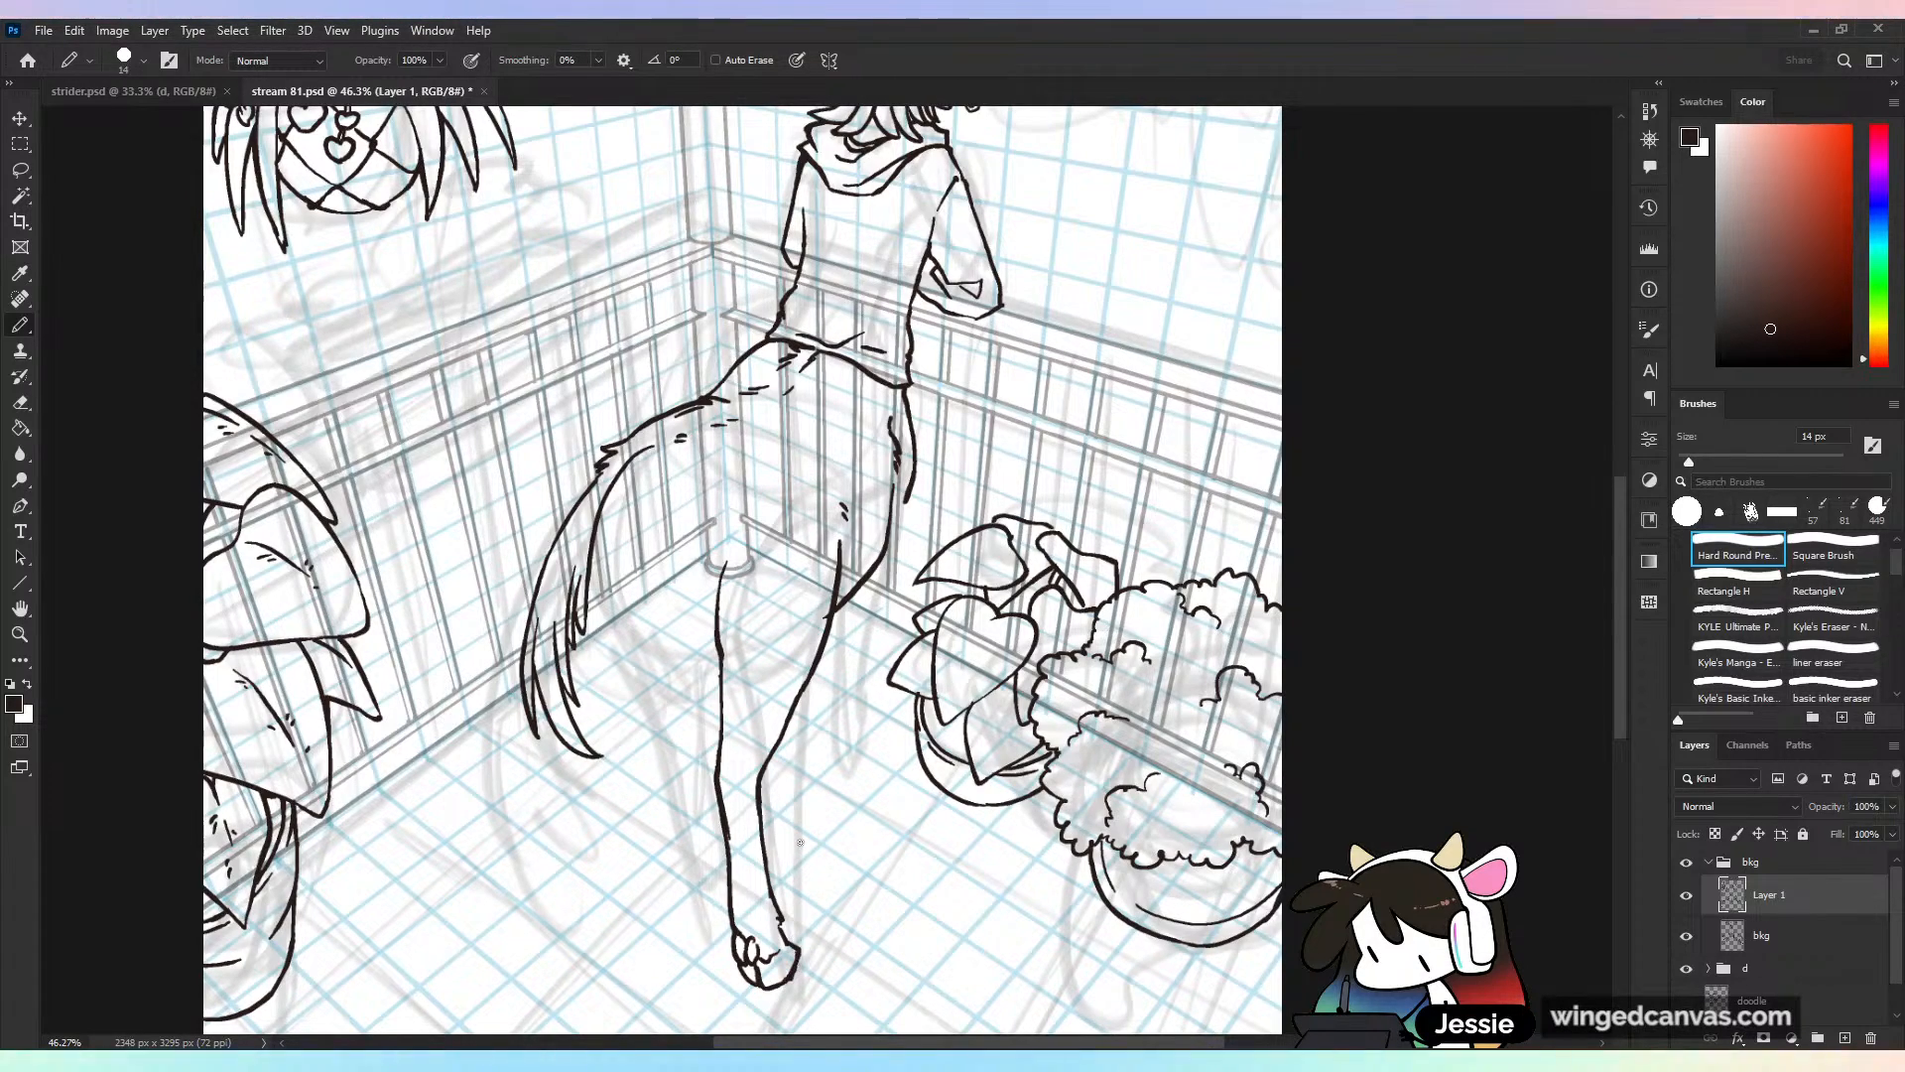
Ink the rounded thigh and belly curve from the rump to the front leg, with a short outer hind-leg line beside the tail
scroll(800, 842, "down", 2)
scroll(800, 843, "up", 1)
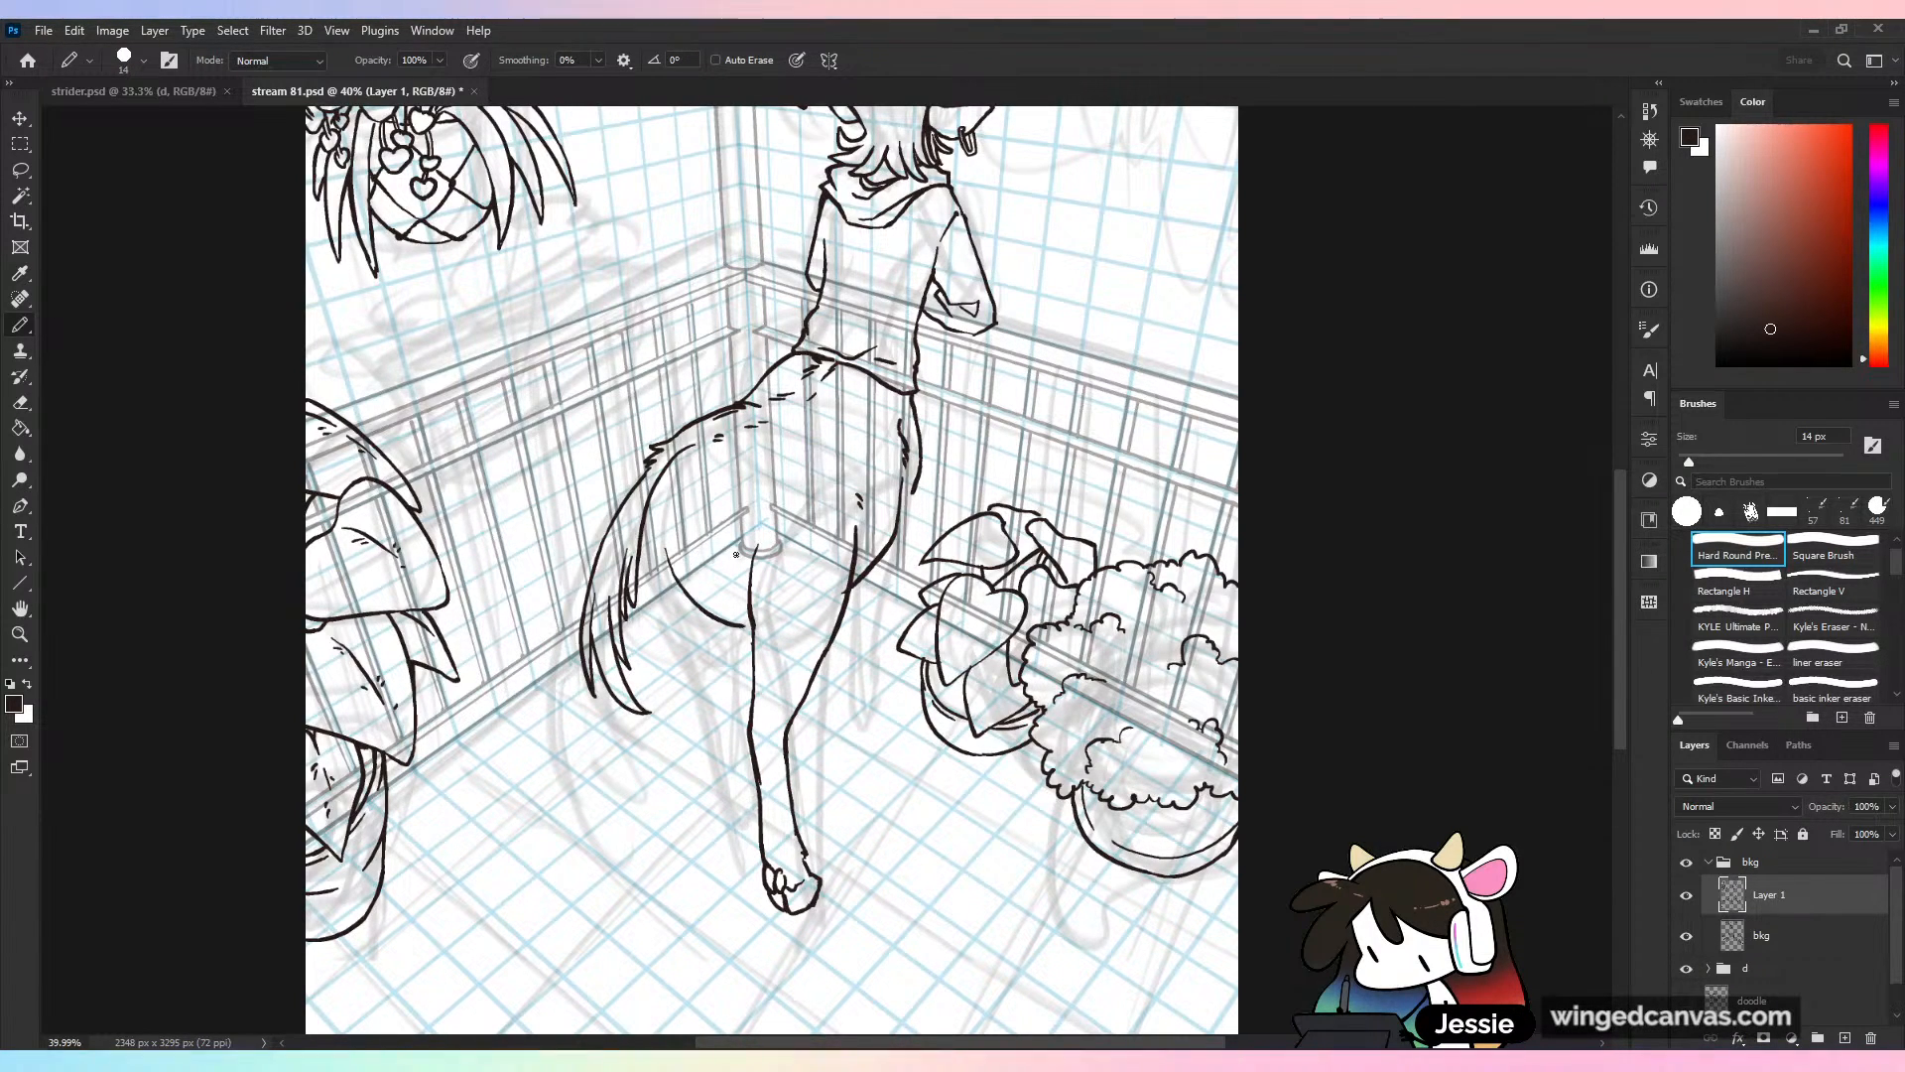
key("ctrl+z")
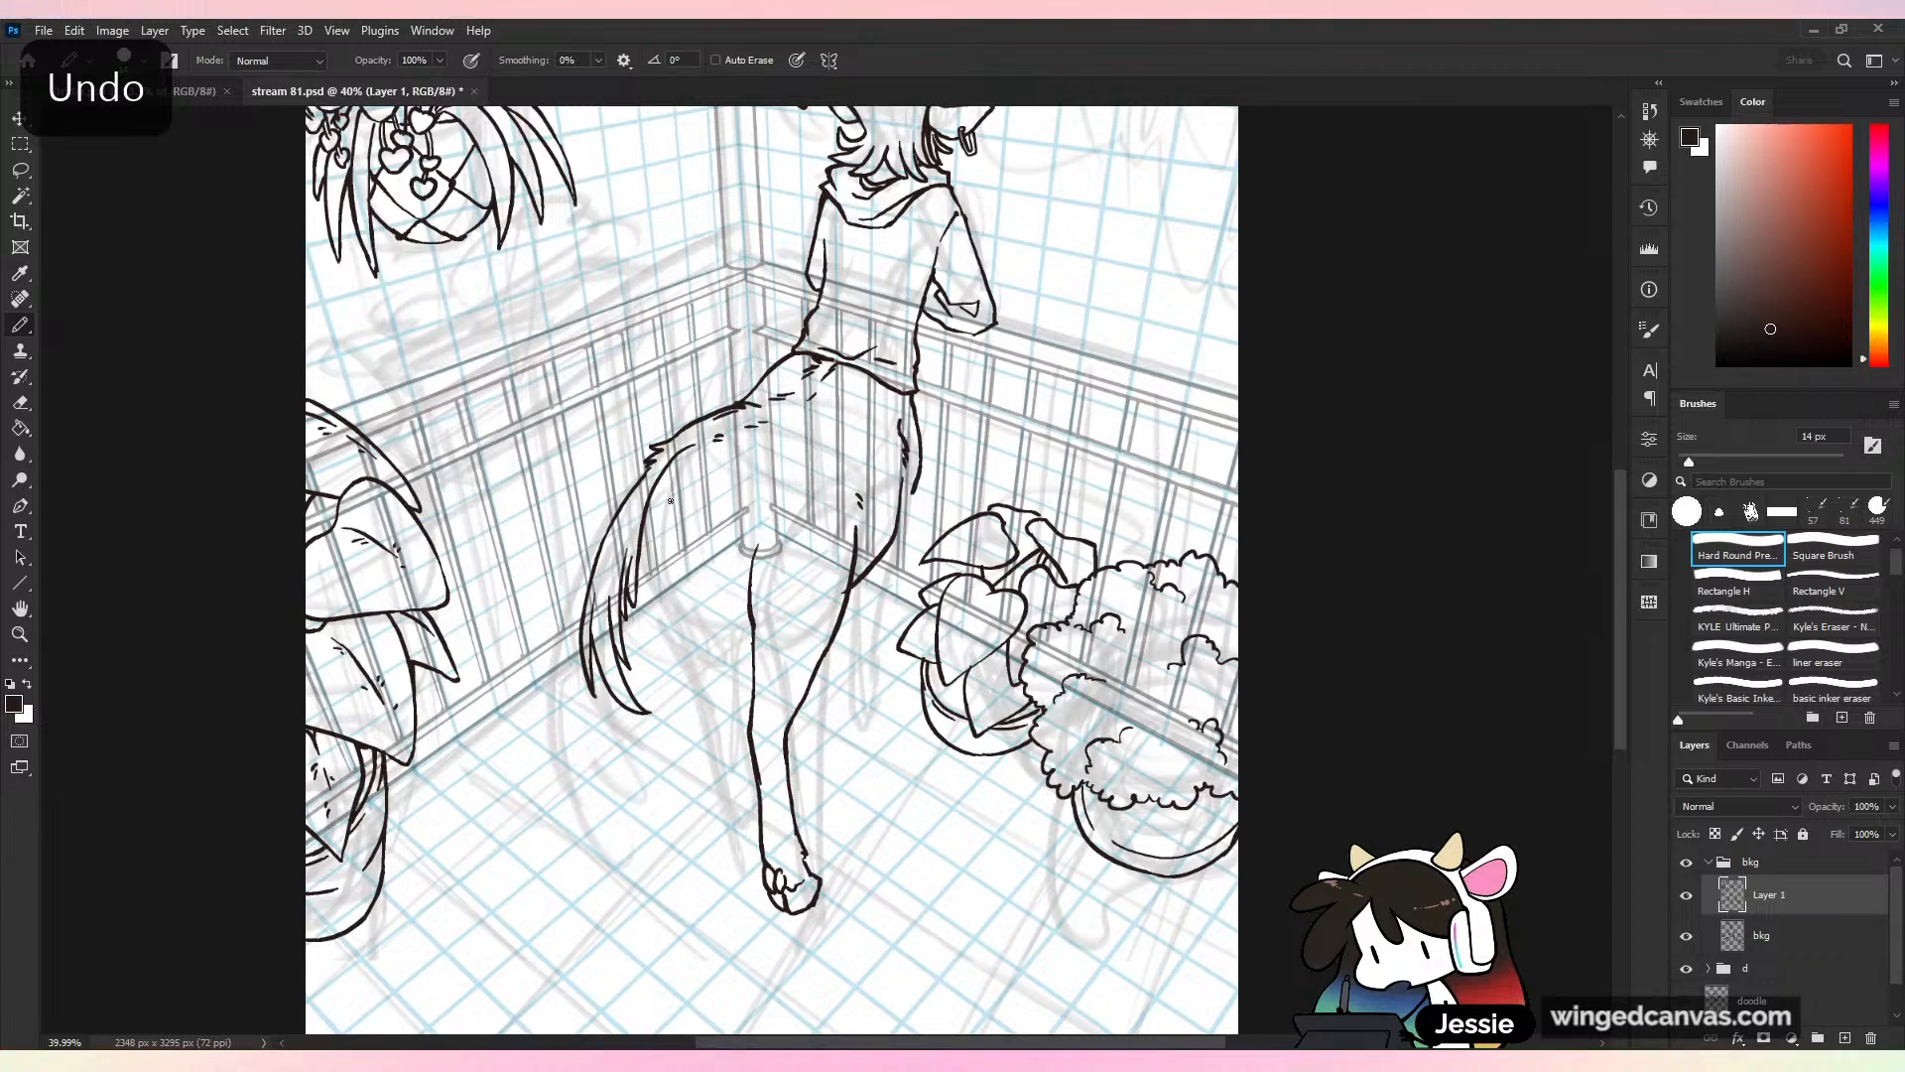
left_click_drag(667, 533, 674, 571)
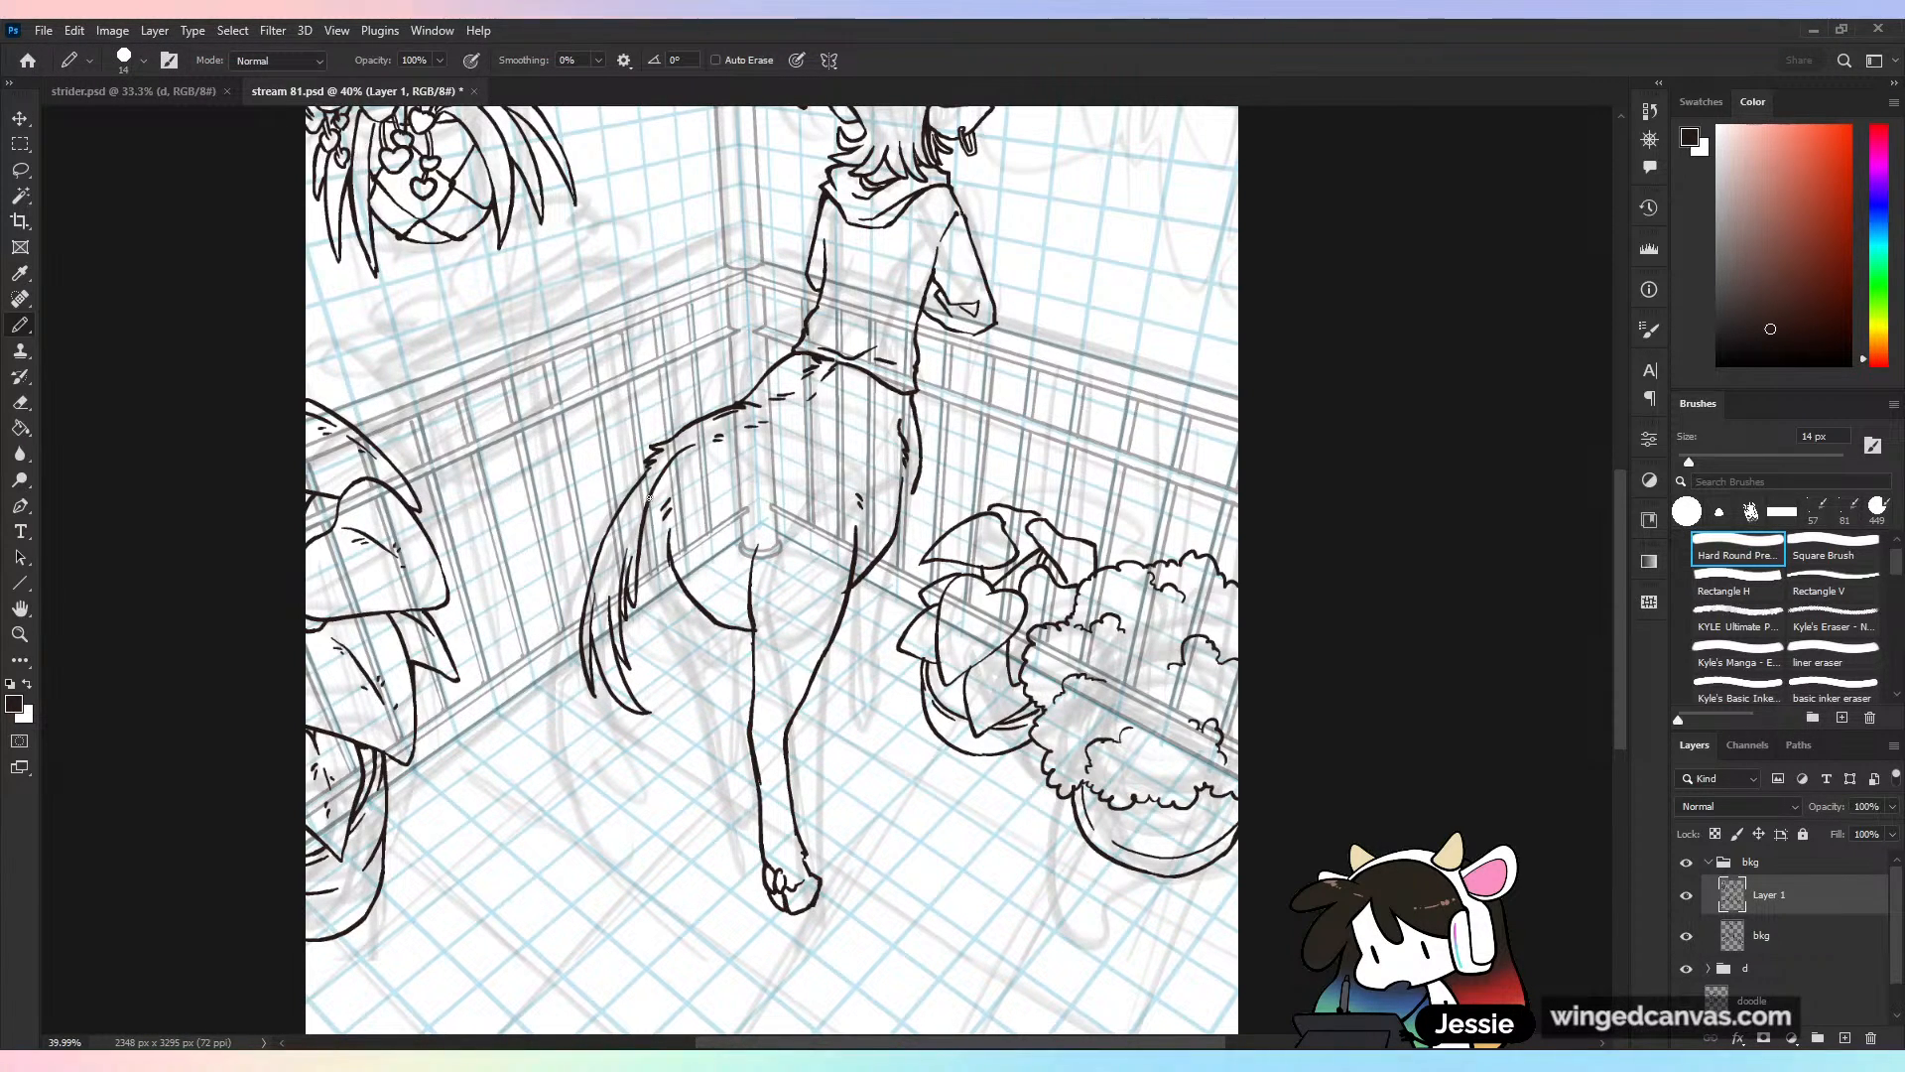
left_click_drag(649, 498, 680, 636)
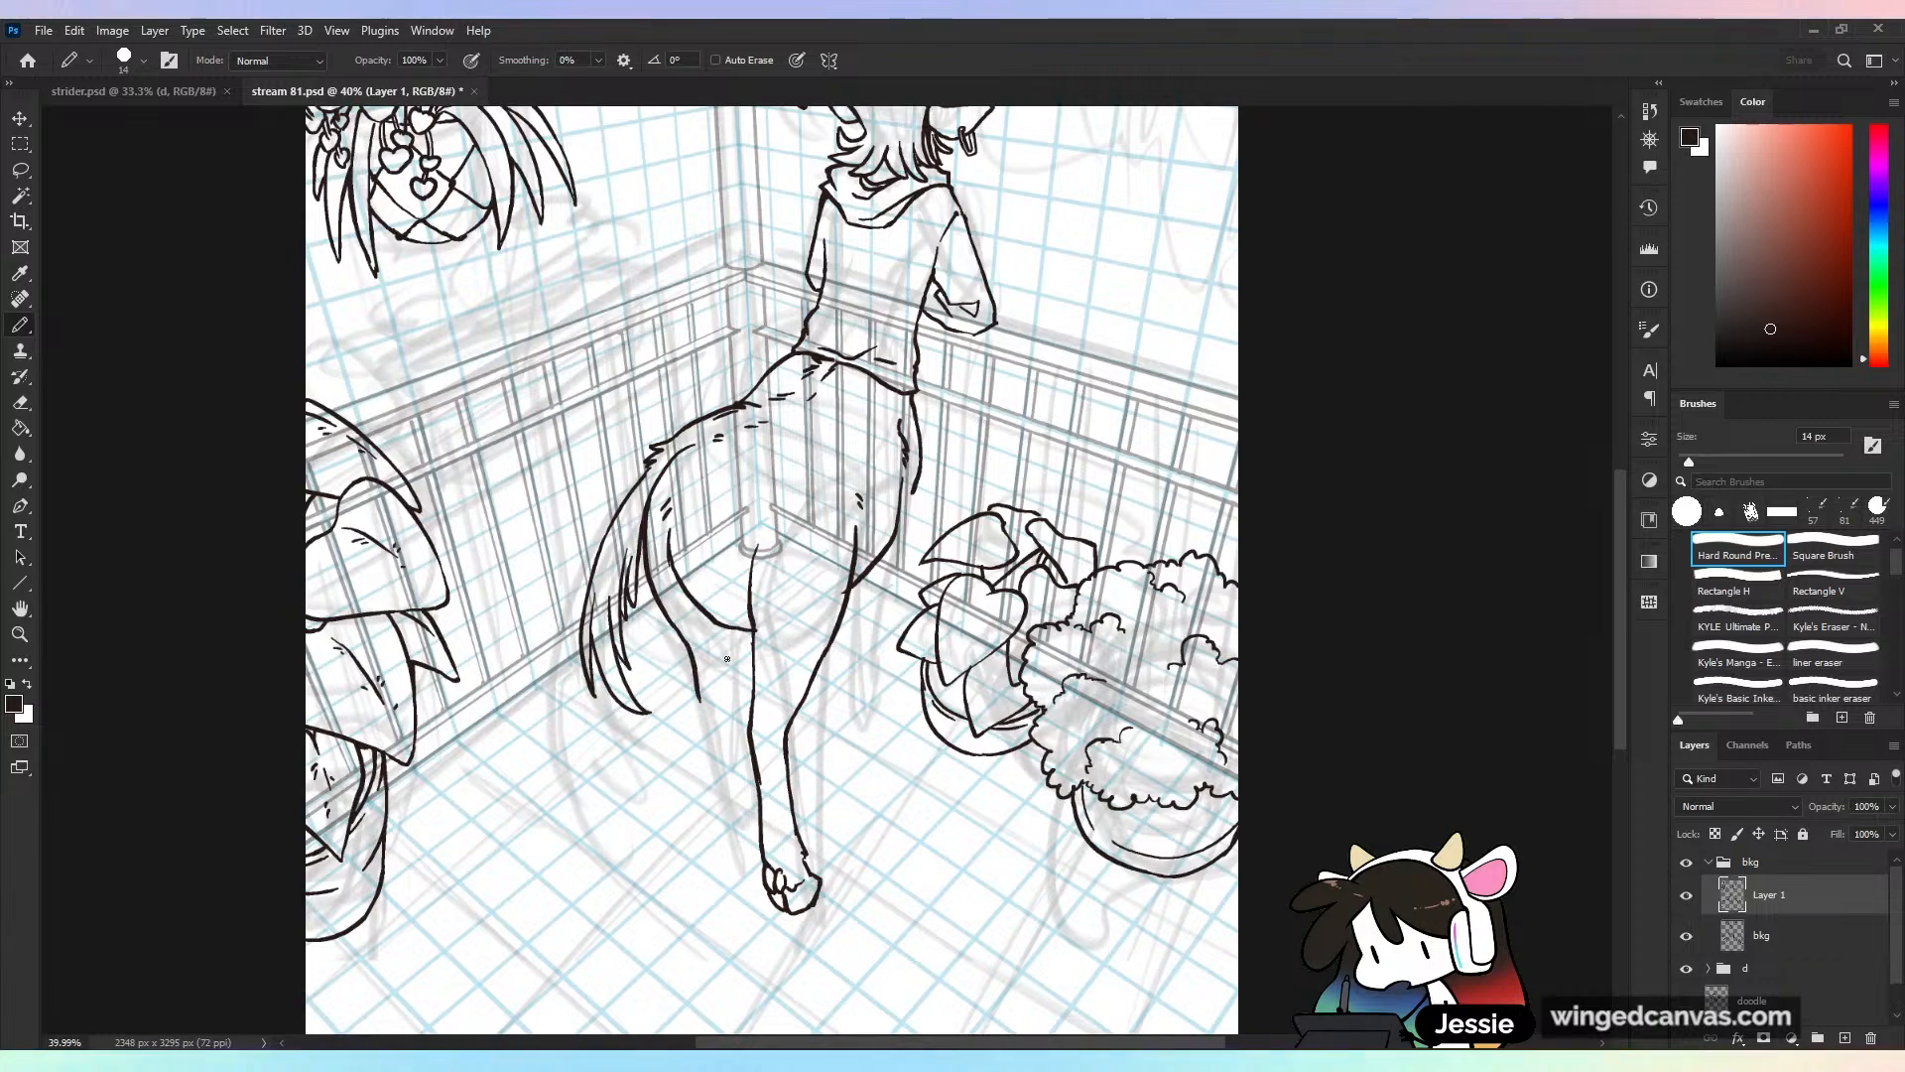
key("ctrl+z")
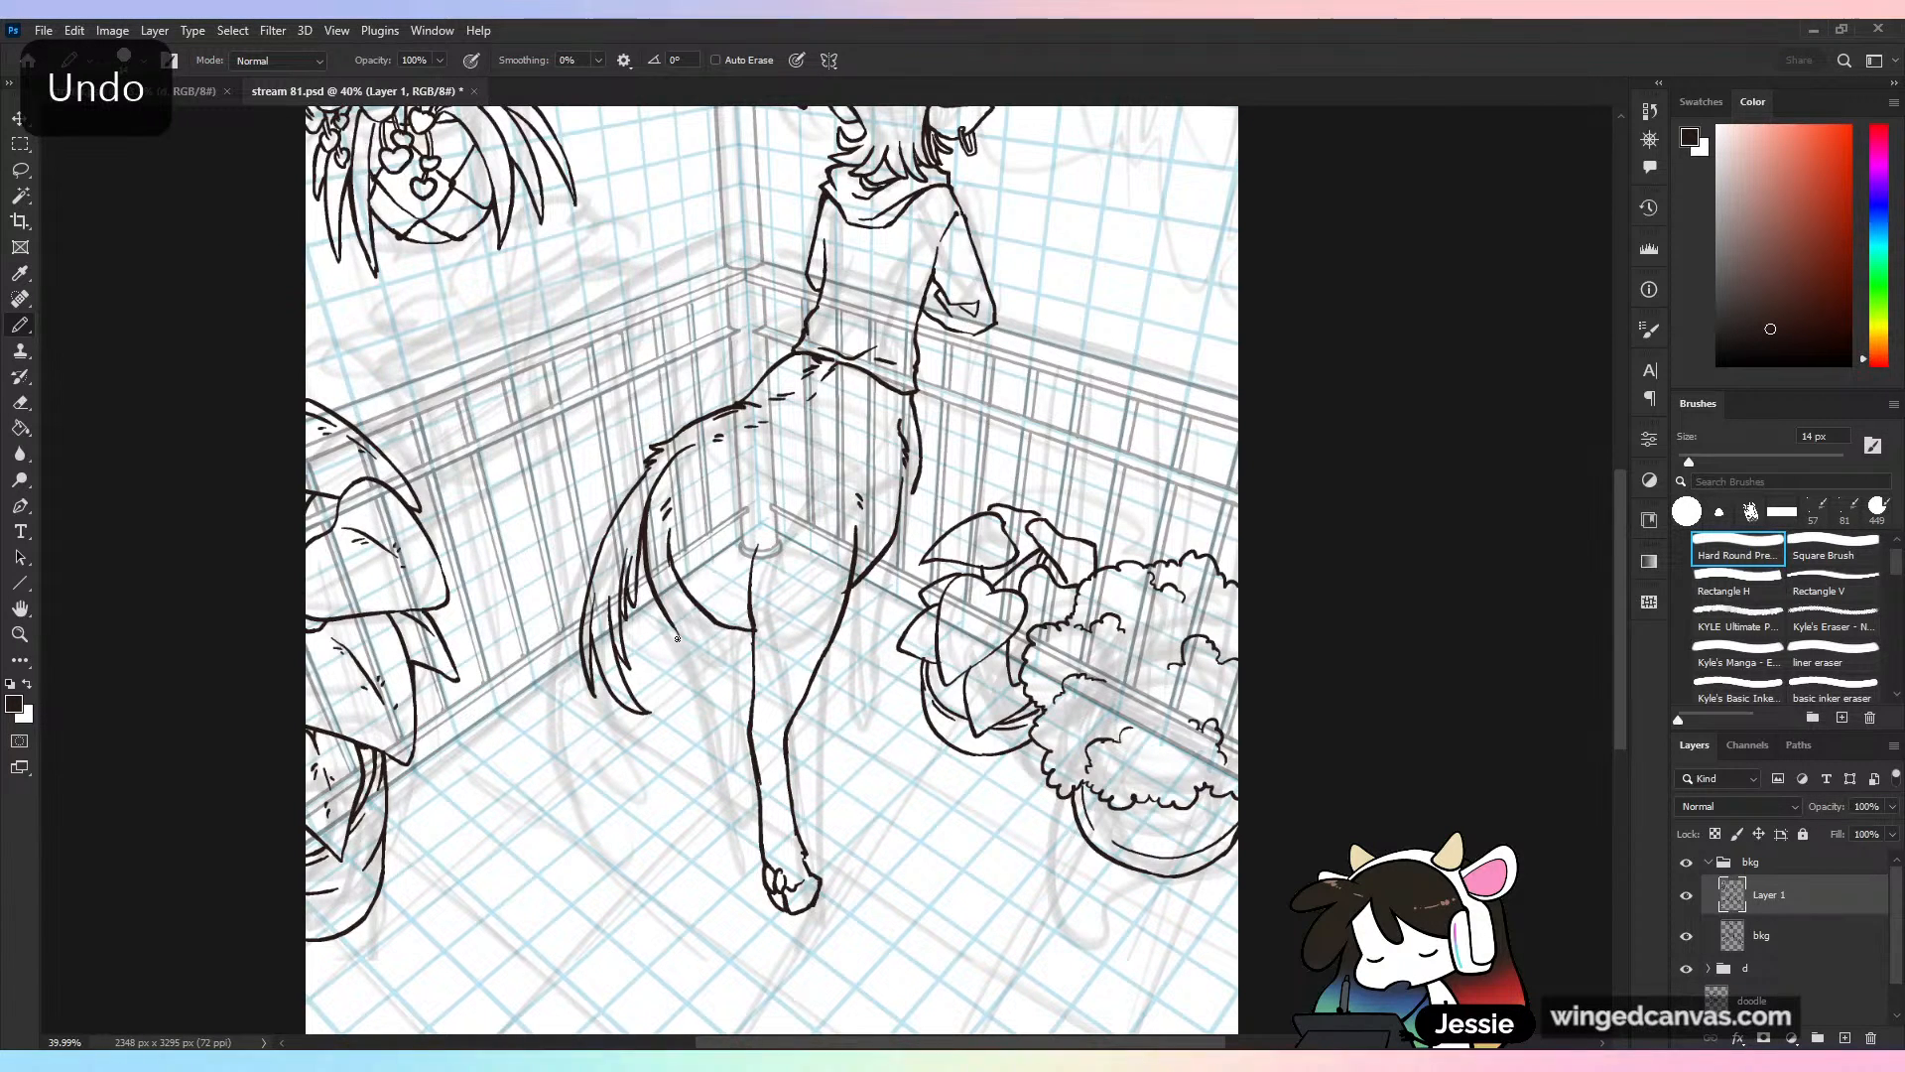
mouse_move(677, 631)
left_mouse_down()
mouse_move(694, 715)
mouse_move(755, 633)
left_mouse_up()
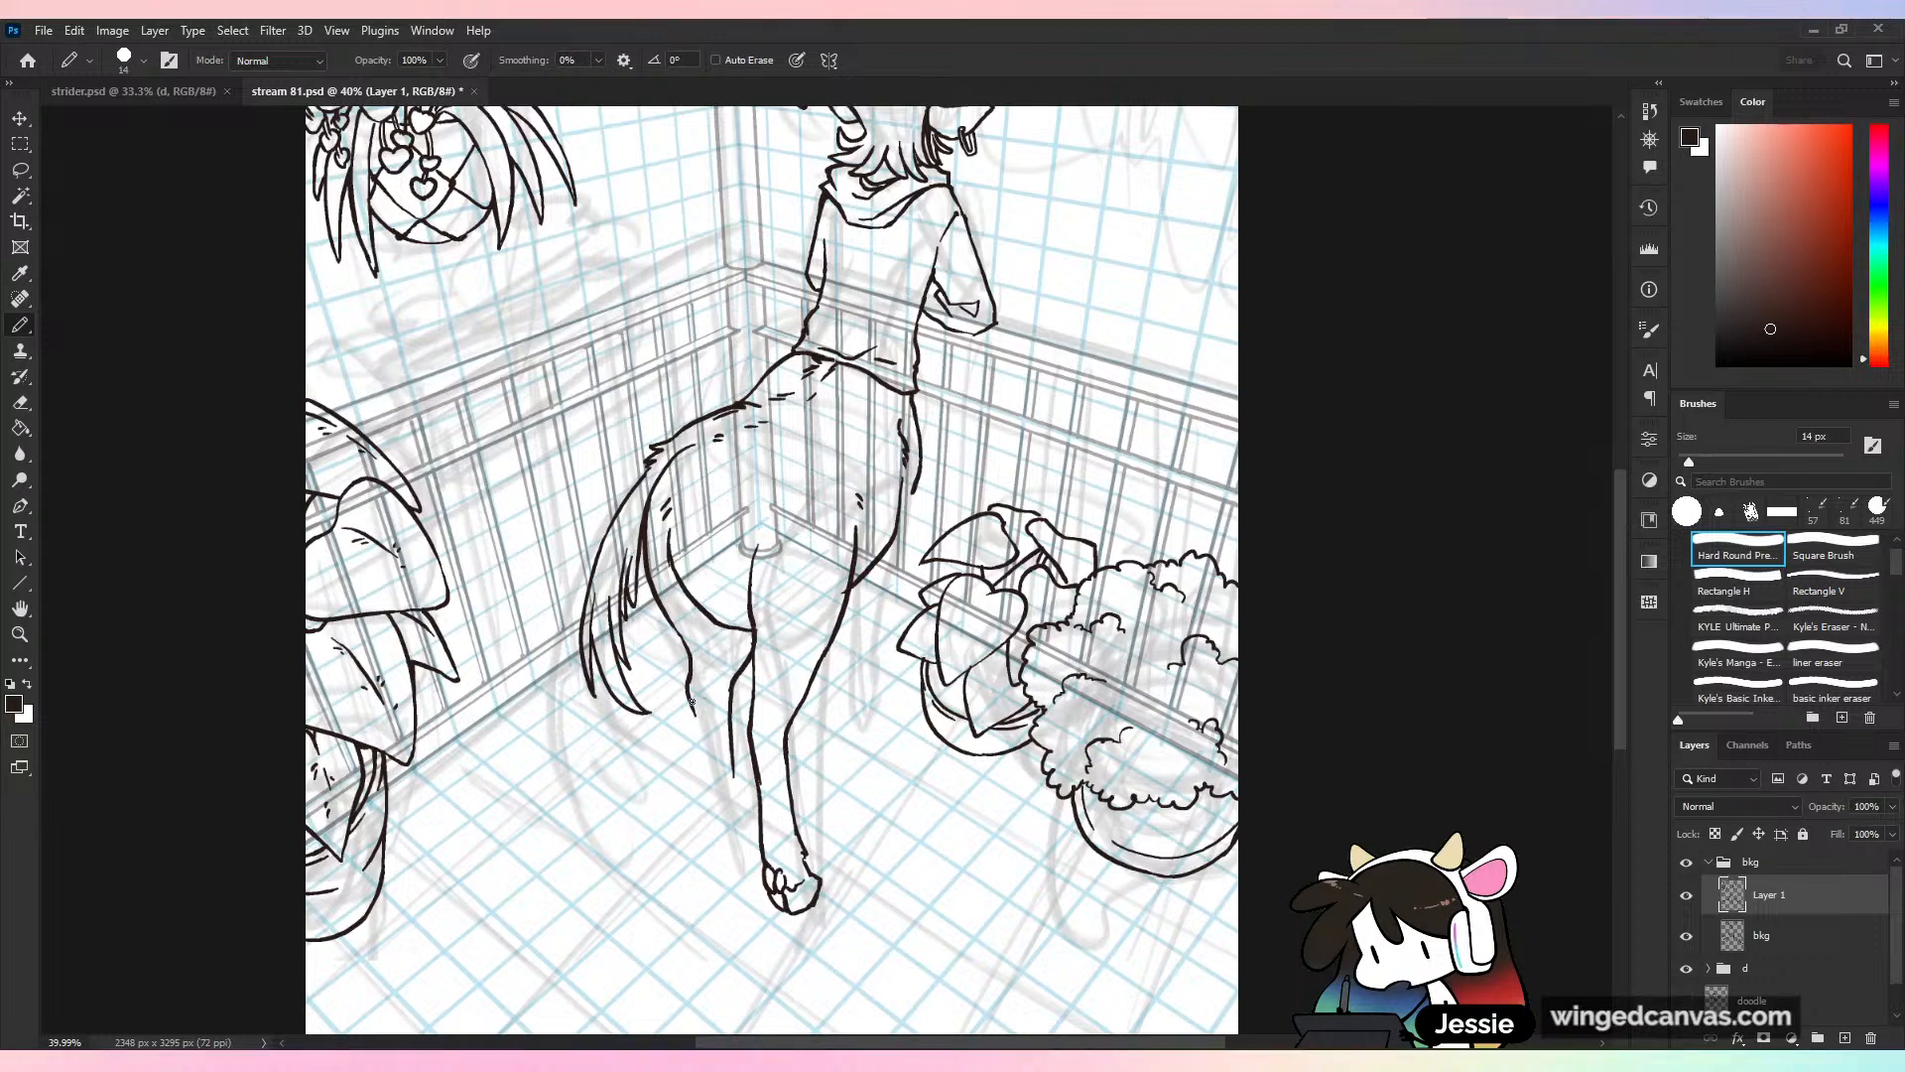
left_click_drag(692, 701, 688, 791)
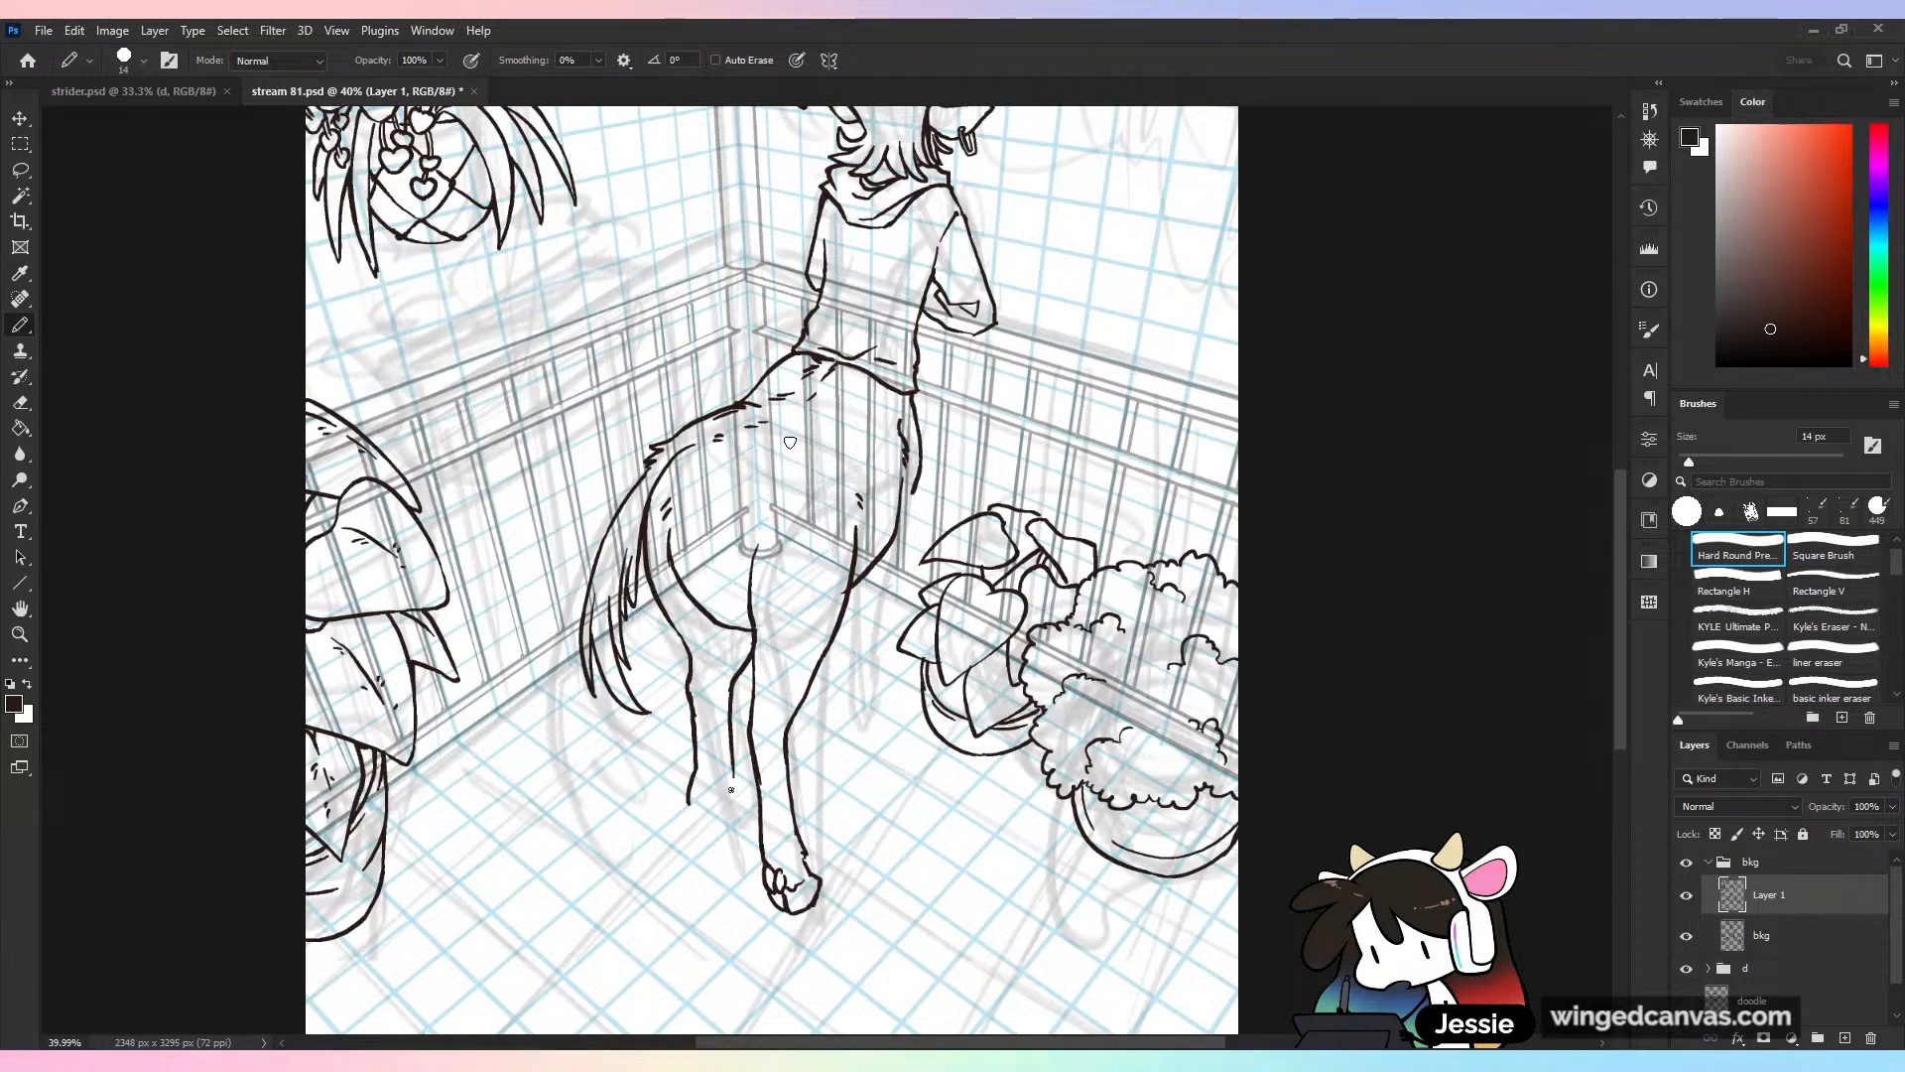
key("ctrl+z")
key("ctrl+z")
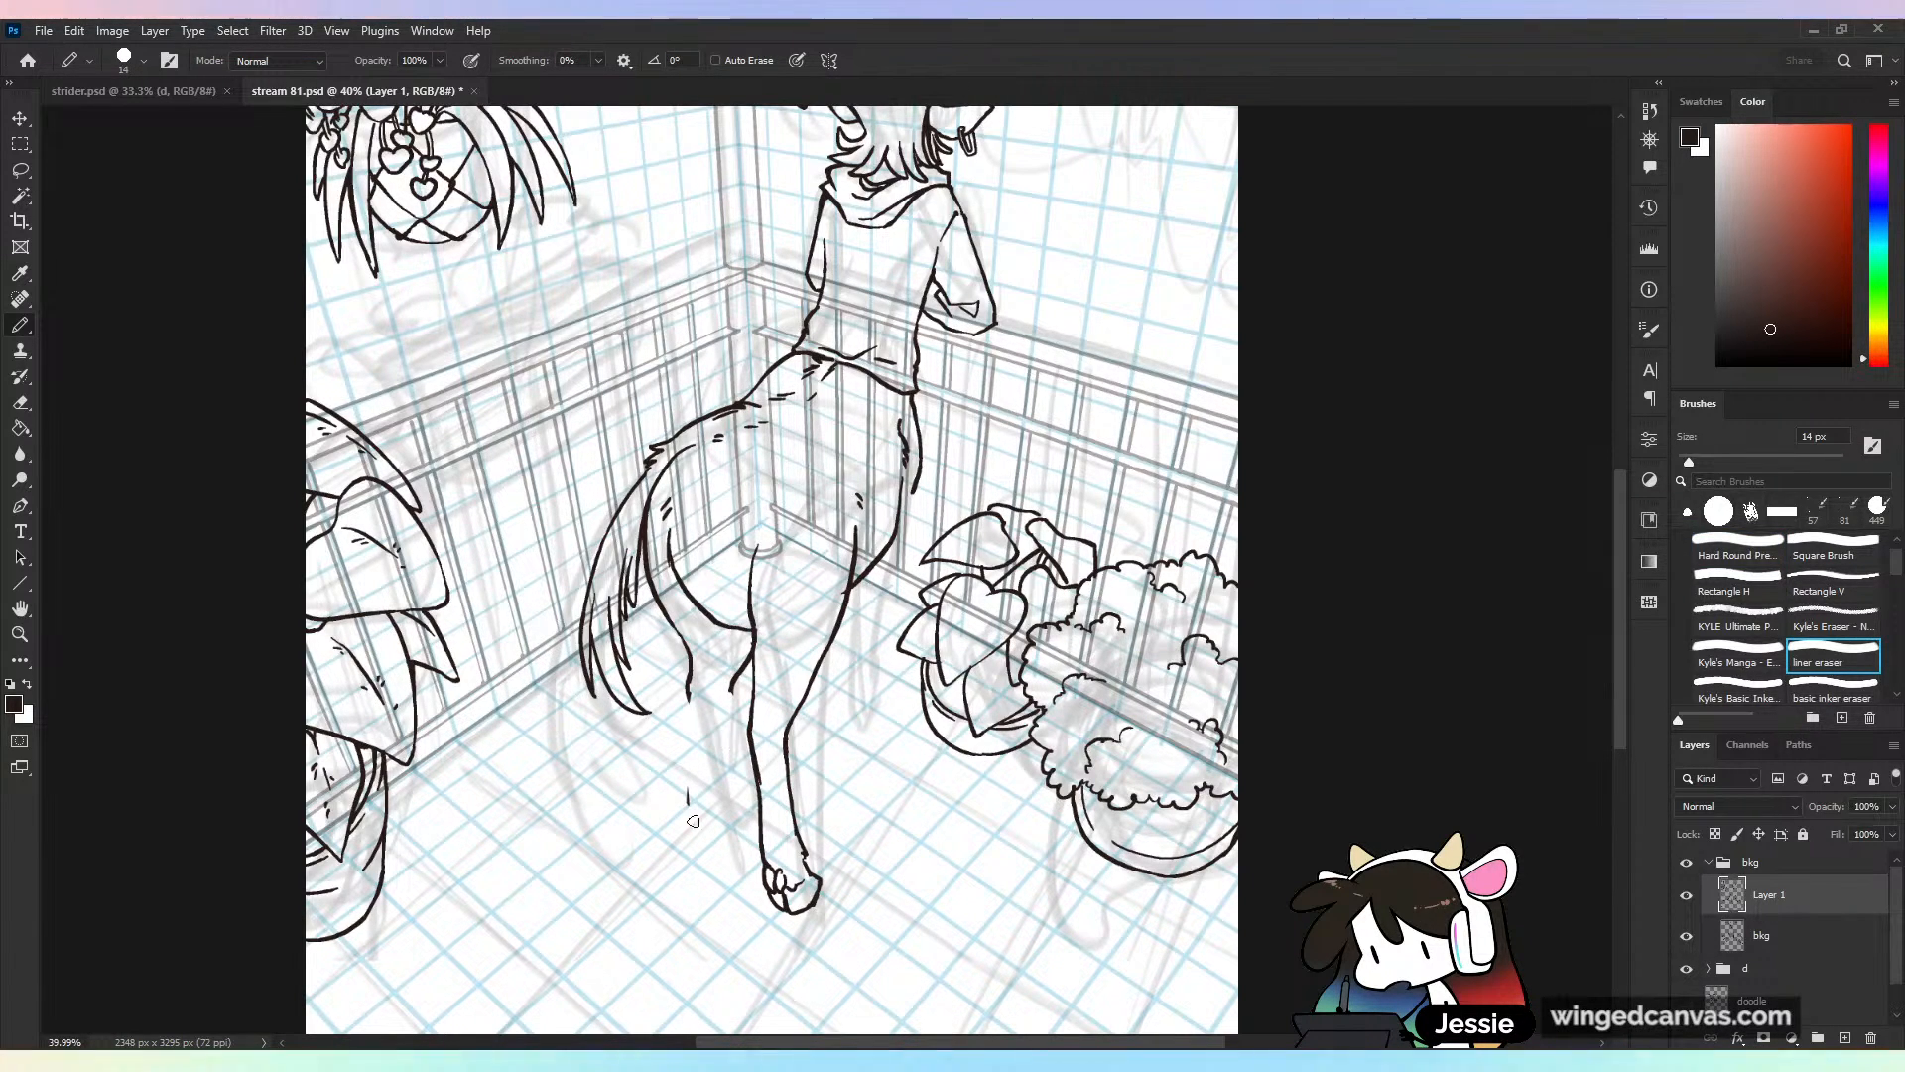
mouse_move(689, 685)
left_mouse_down()
mouse_move(689, 744)
mouse_move(731, 682)
mouse_move(723, 777)
left_mouse_up()
key("ctrl+z")
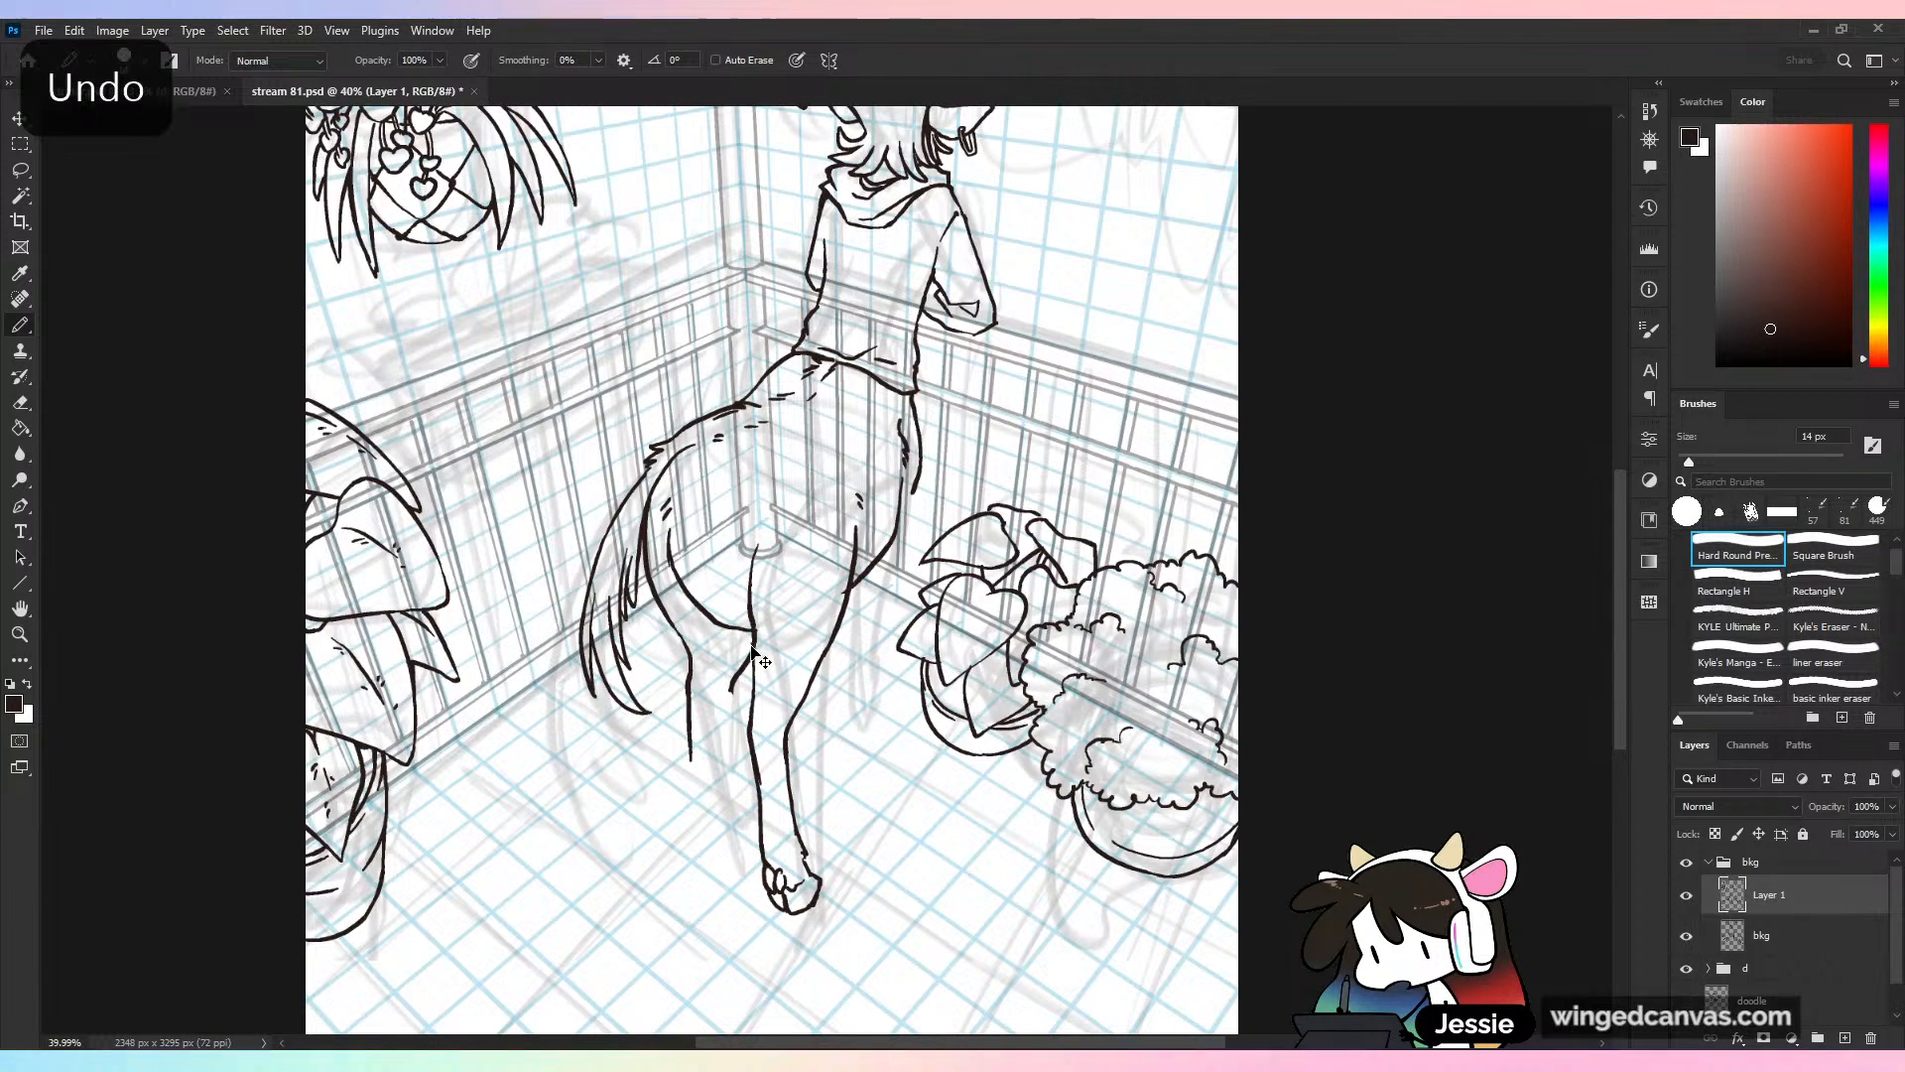
key("ctrl+z")
key("ctrl+z")
key("ctrl+z")
key("ctrl+z")
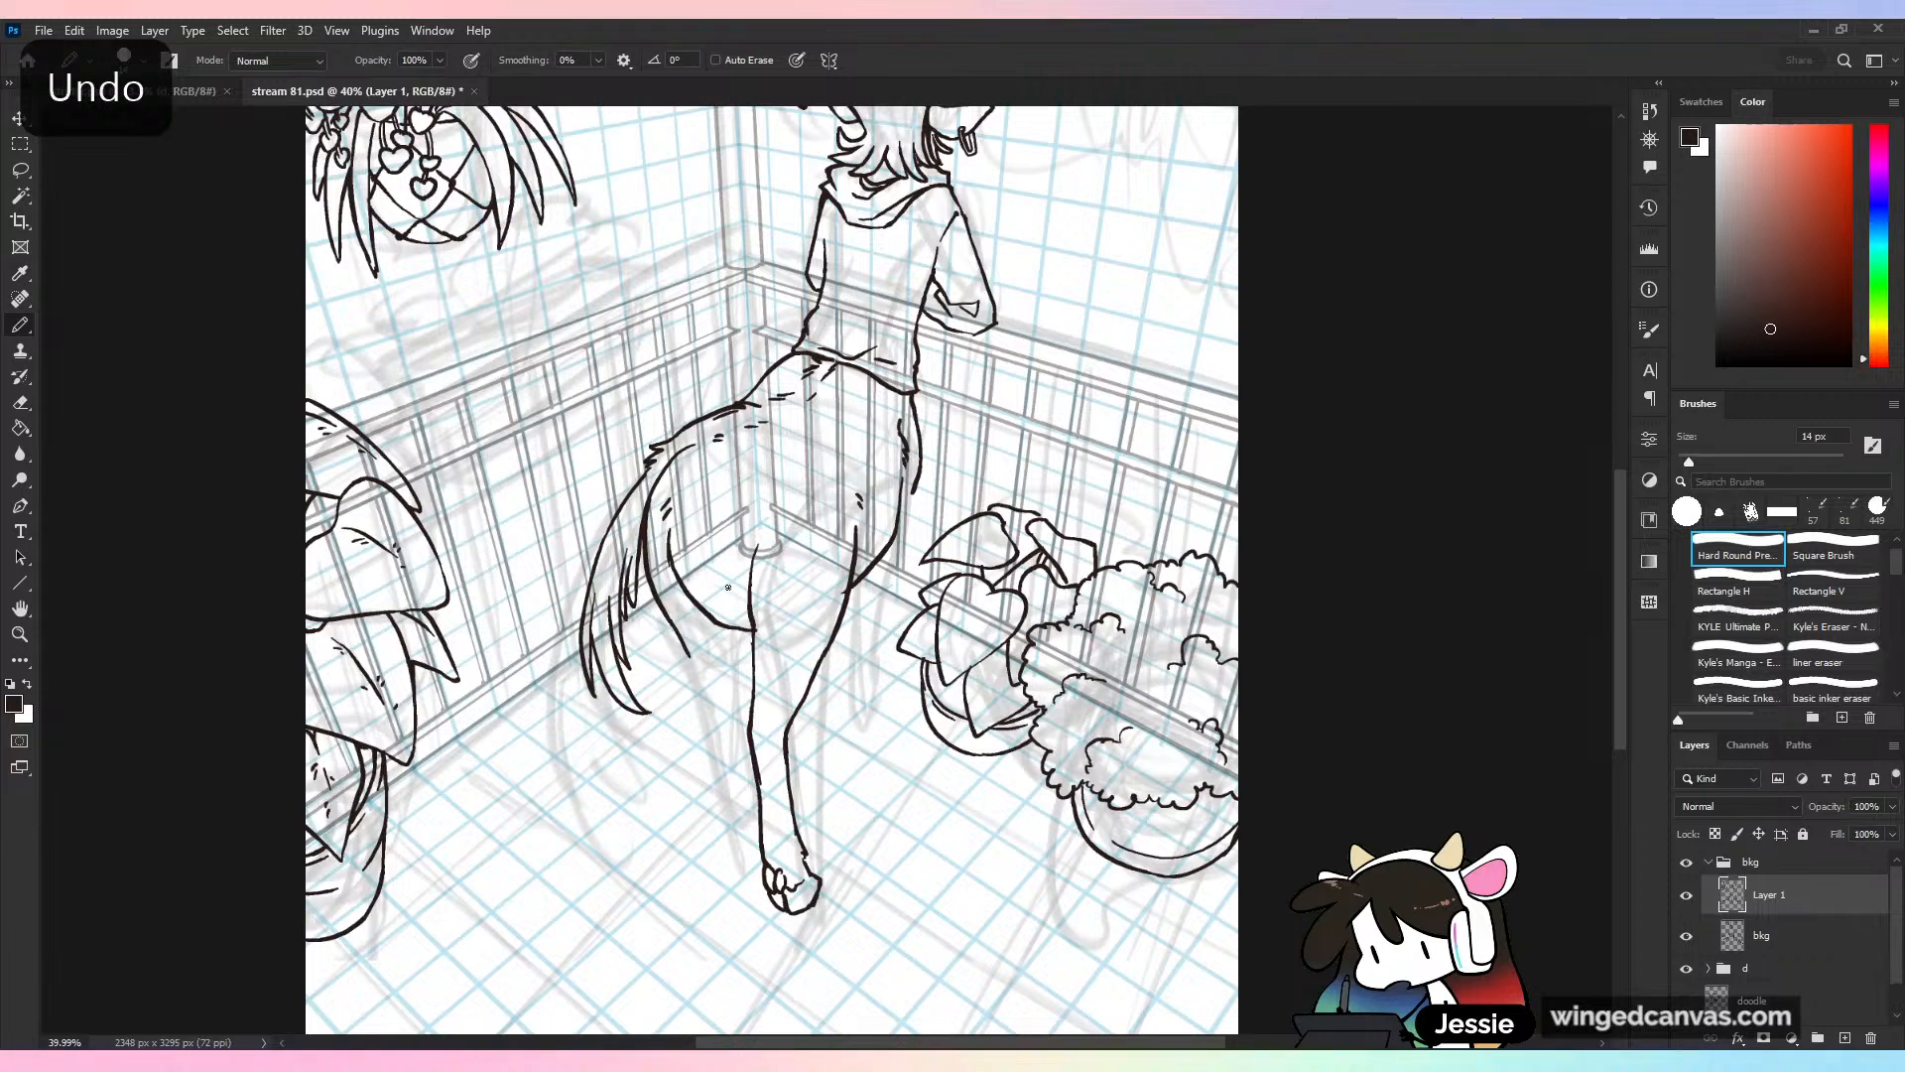
left_click_drag(737, 637, 702, 743)
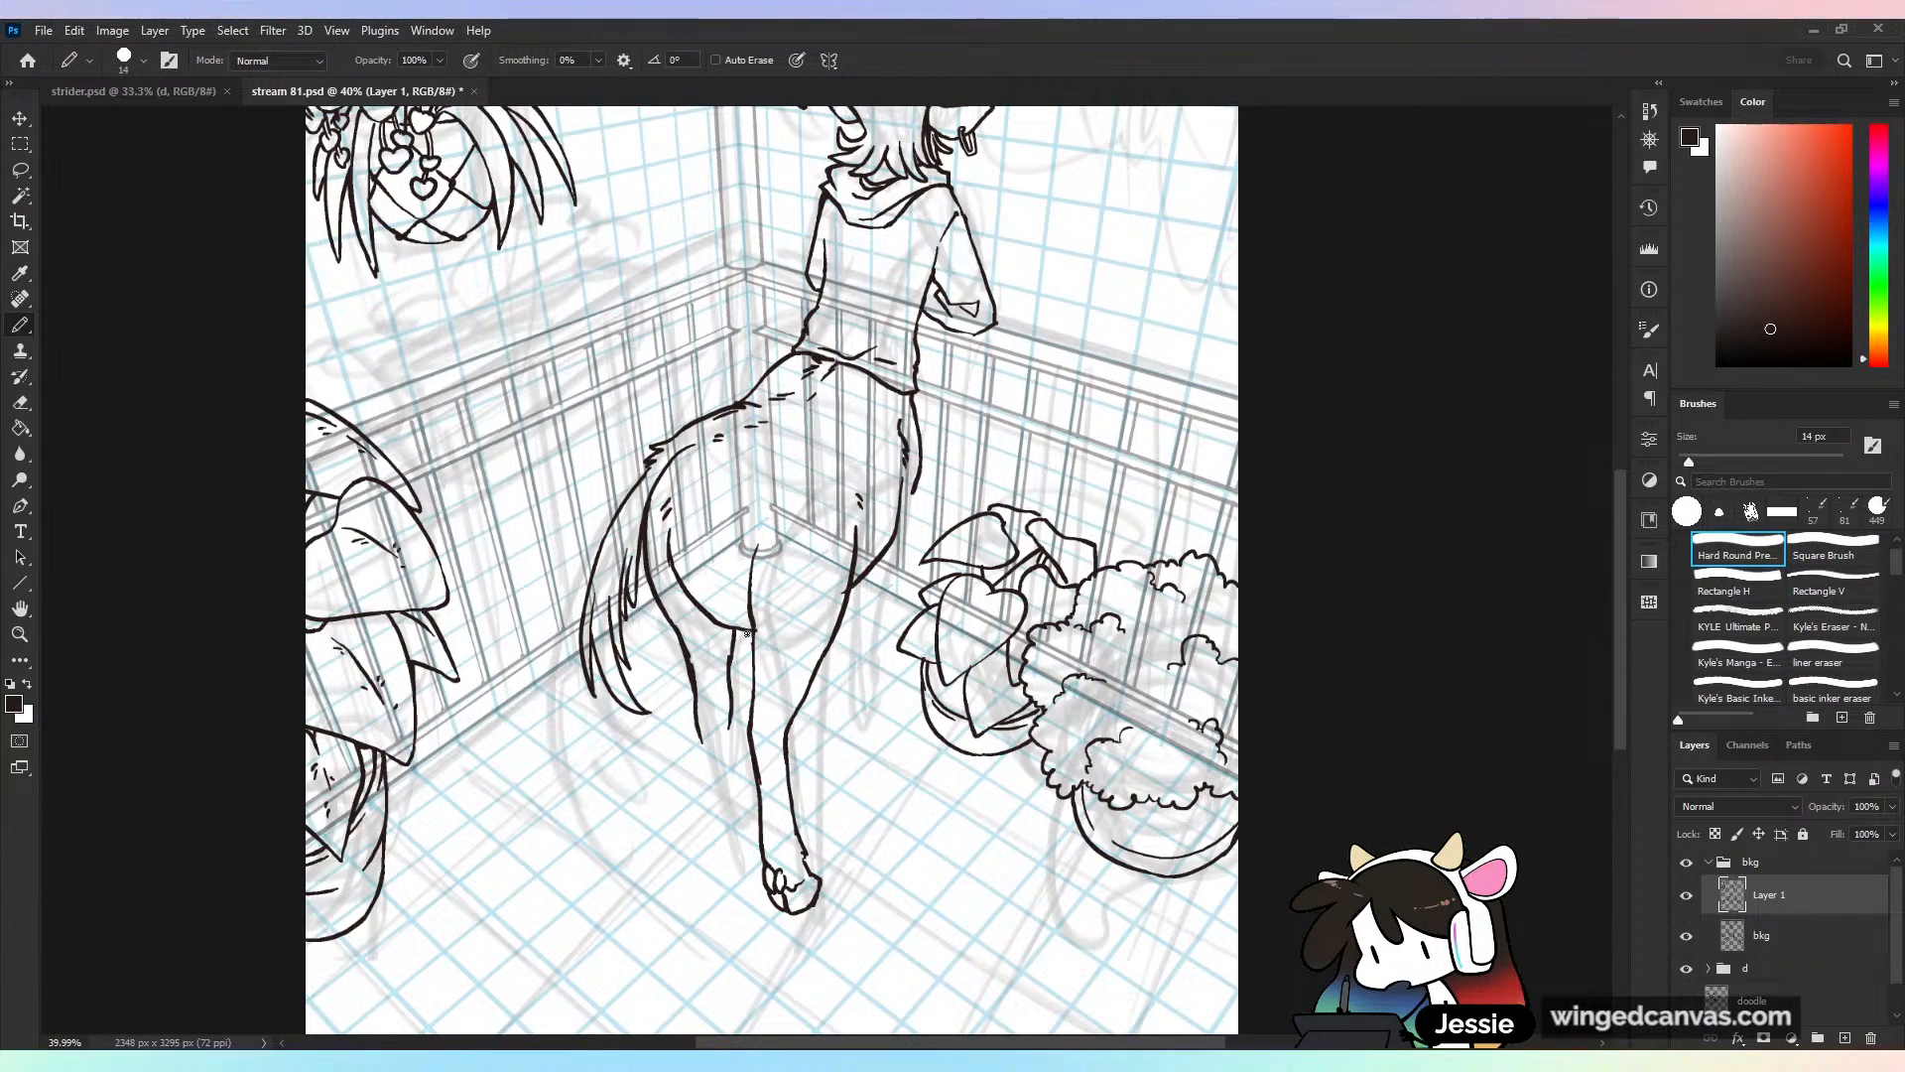
key("ctrl+z")
key("ctrl+z")
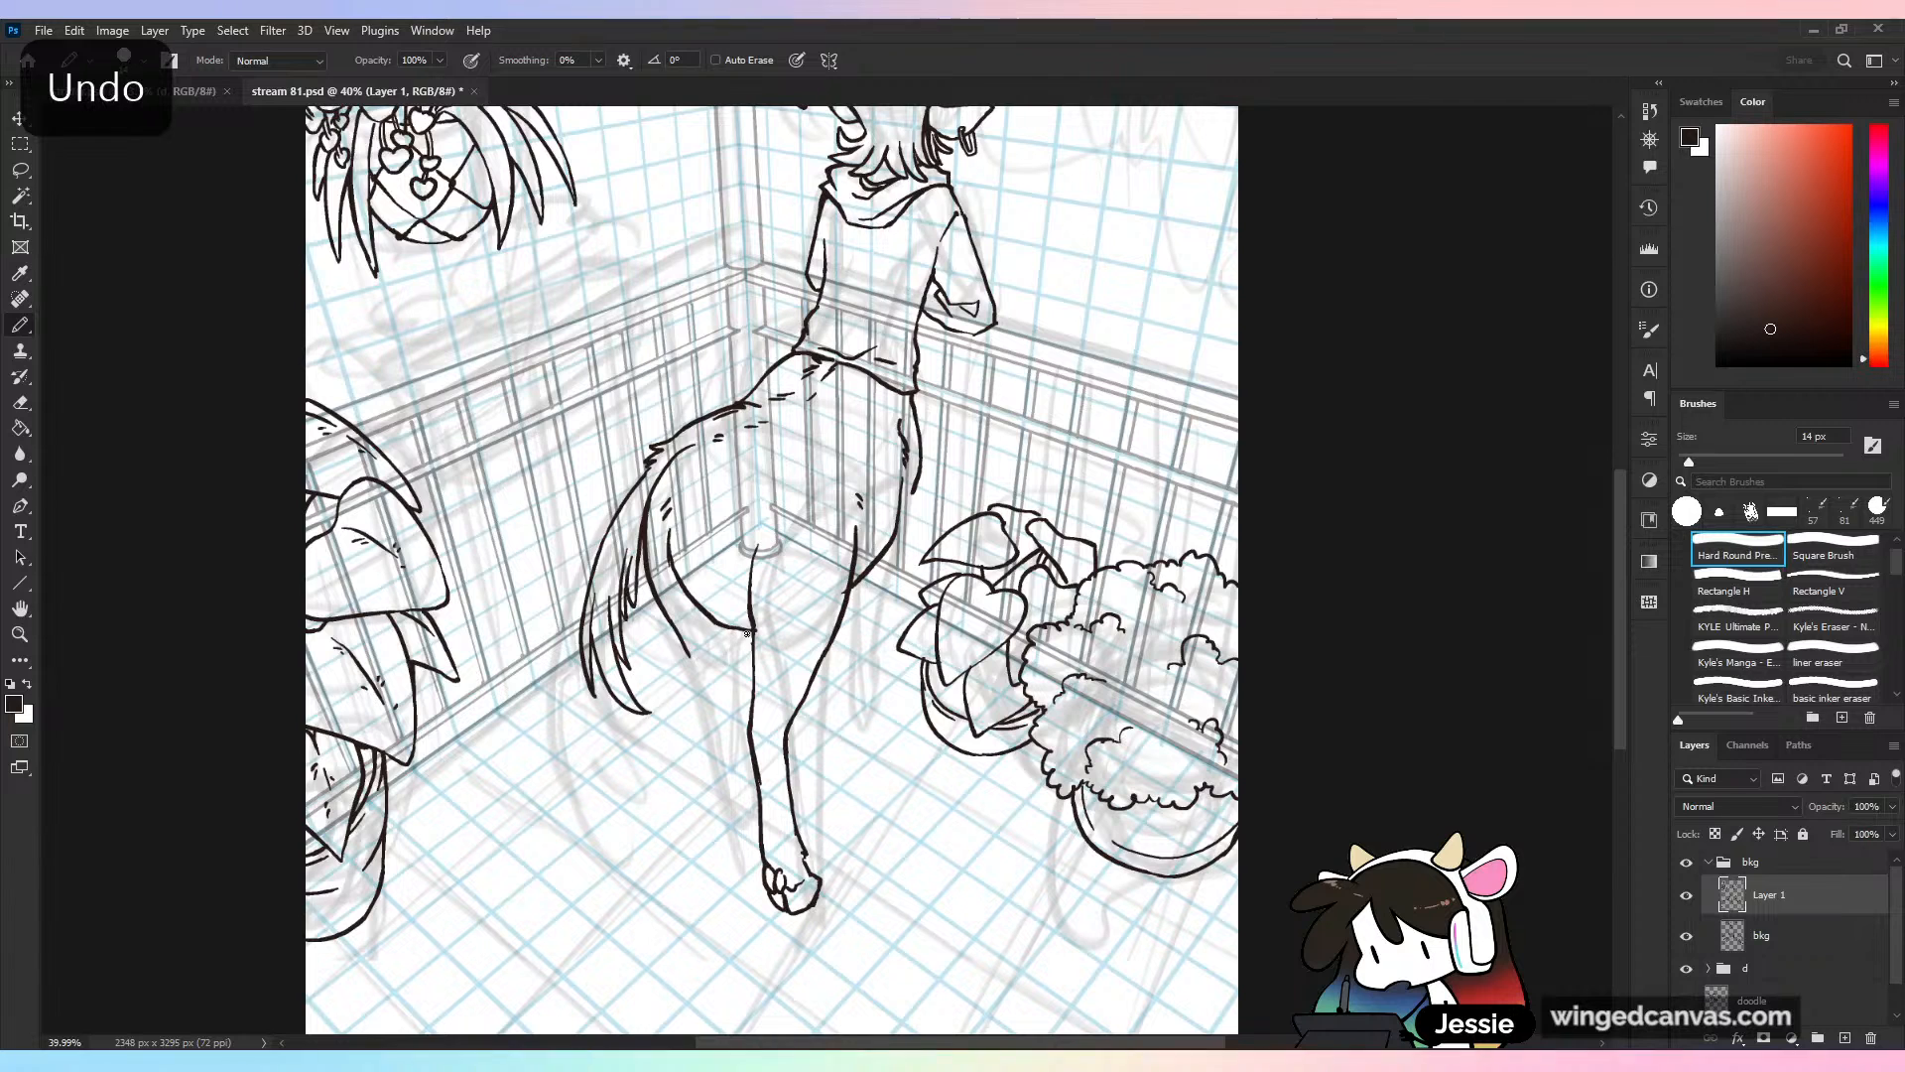
Ink the hind leg's two side contours and its toed paw beside the front leg, and save the drawing
left_click_drag(683, 646, 693, 719)
mouse_move(740, 633)
left_mouse_down()
mouse_move(722, 717)
mouse_move(690, 697)
mouse_move(693, 791)
left_mouse_up()
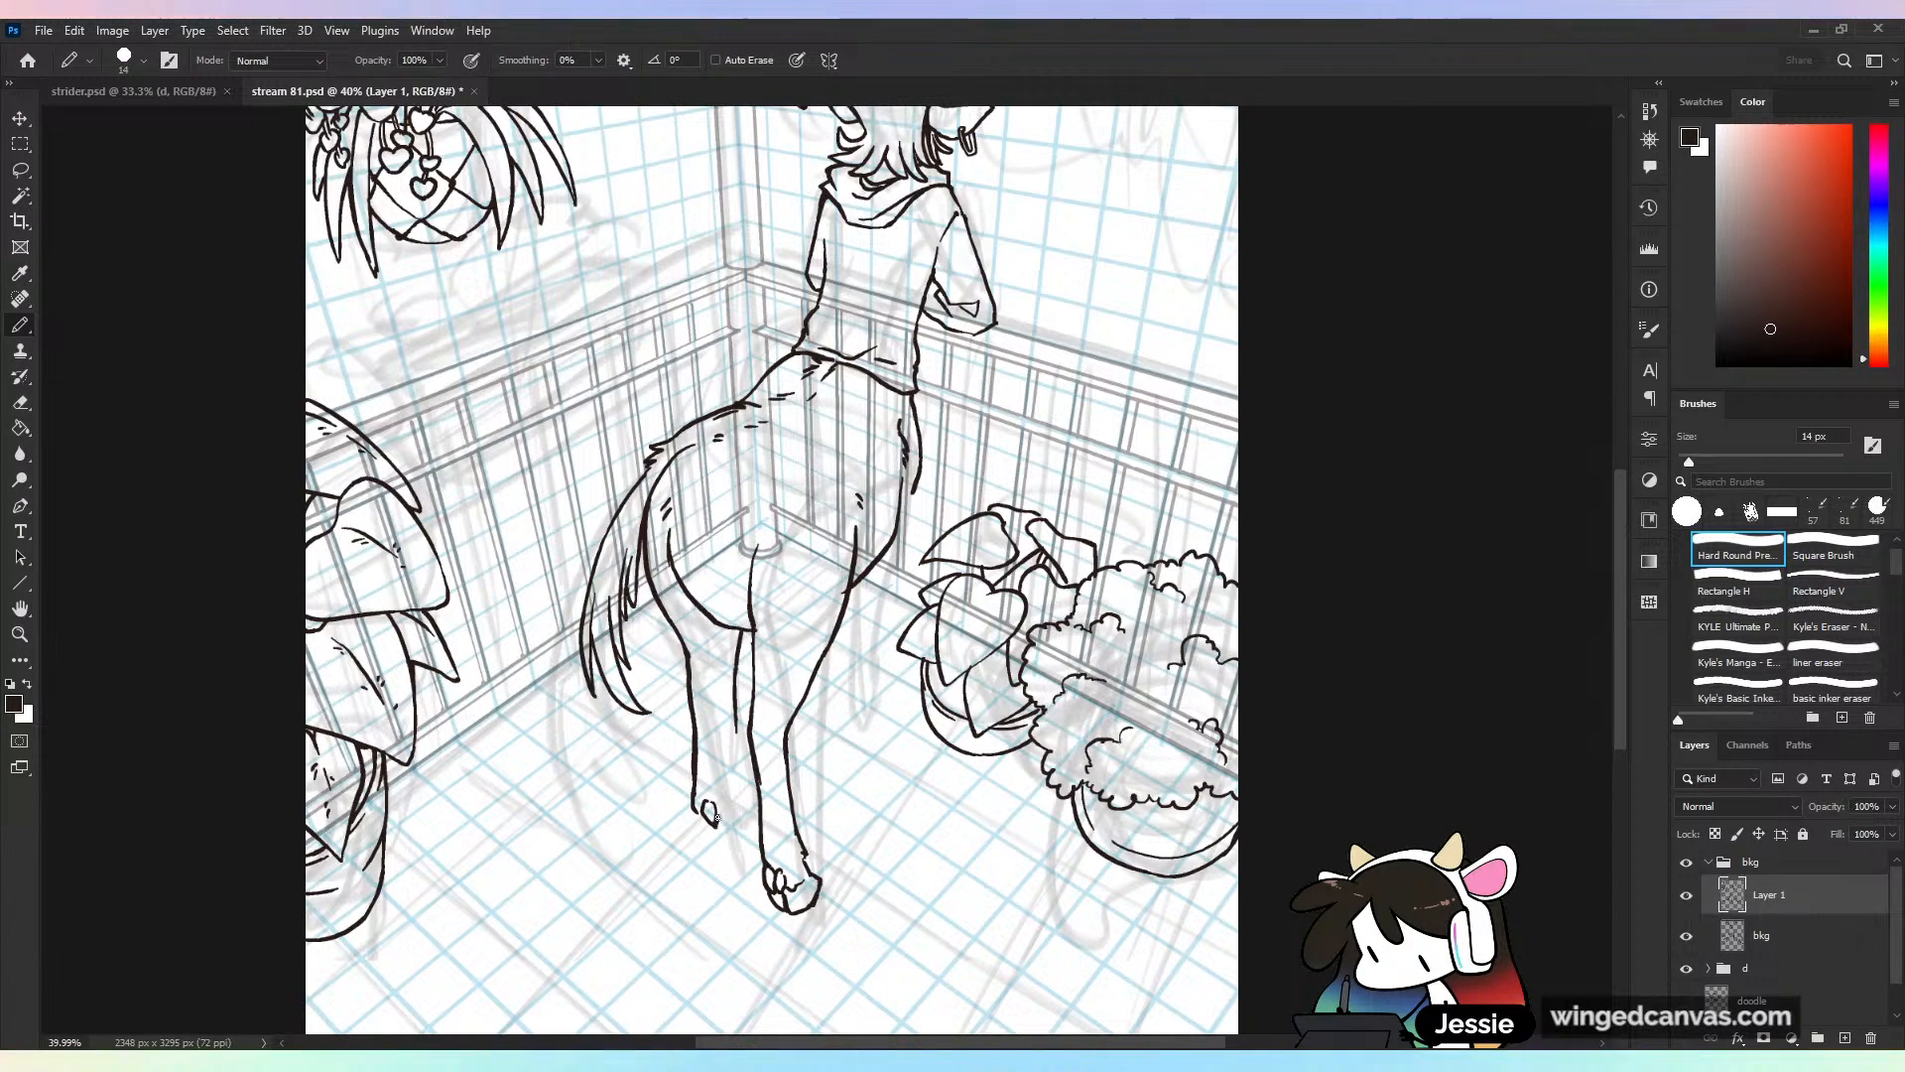
left_click_drag(718, 801, 725, 806)
left_click_drag(736, 733, 738, 770)
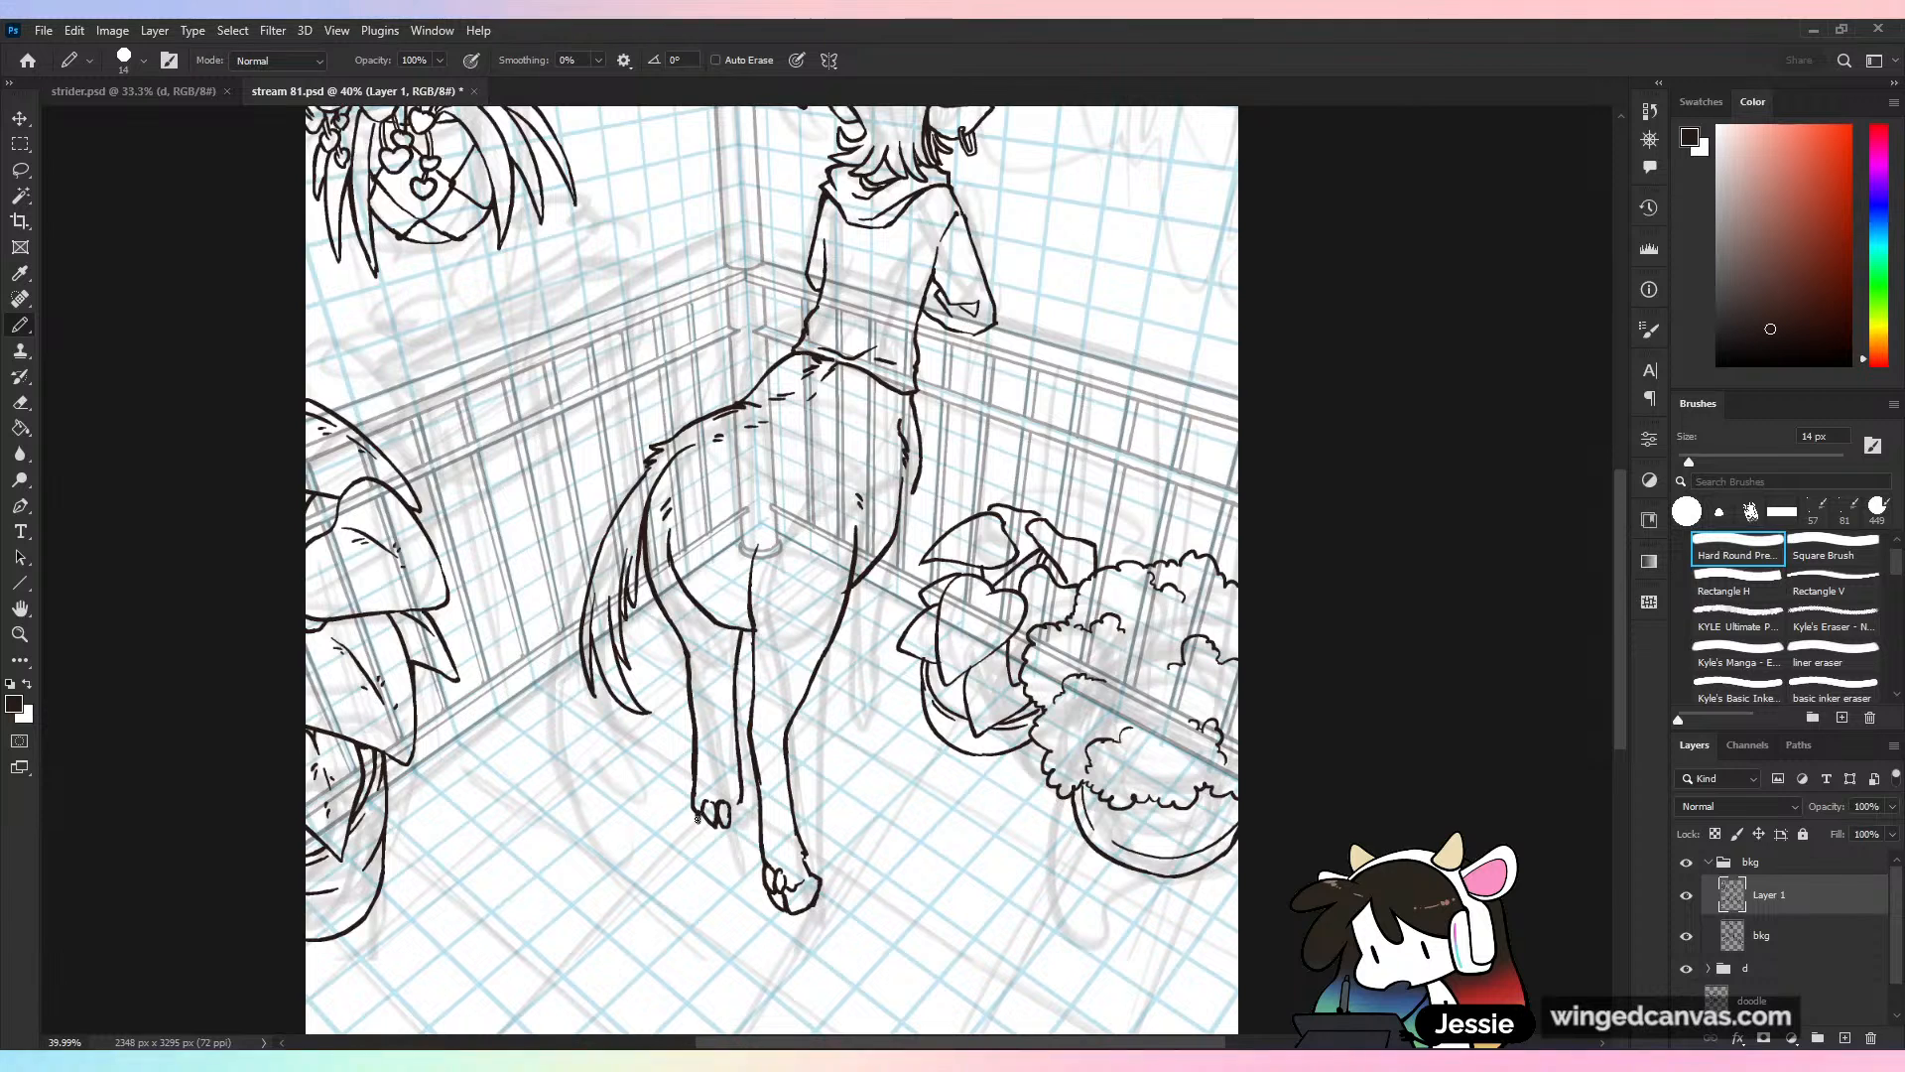
left_click_drag(722, 826, 732, 819)
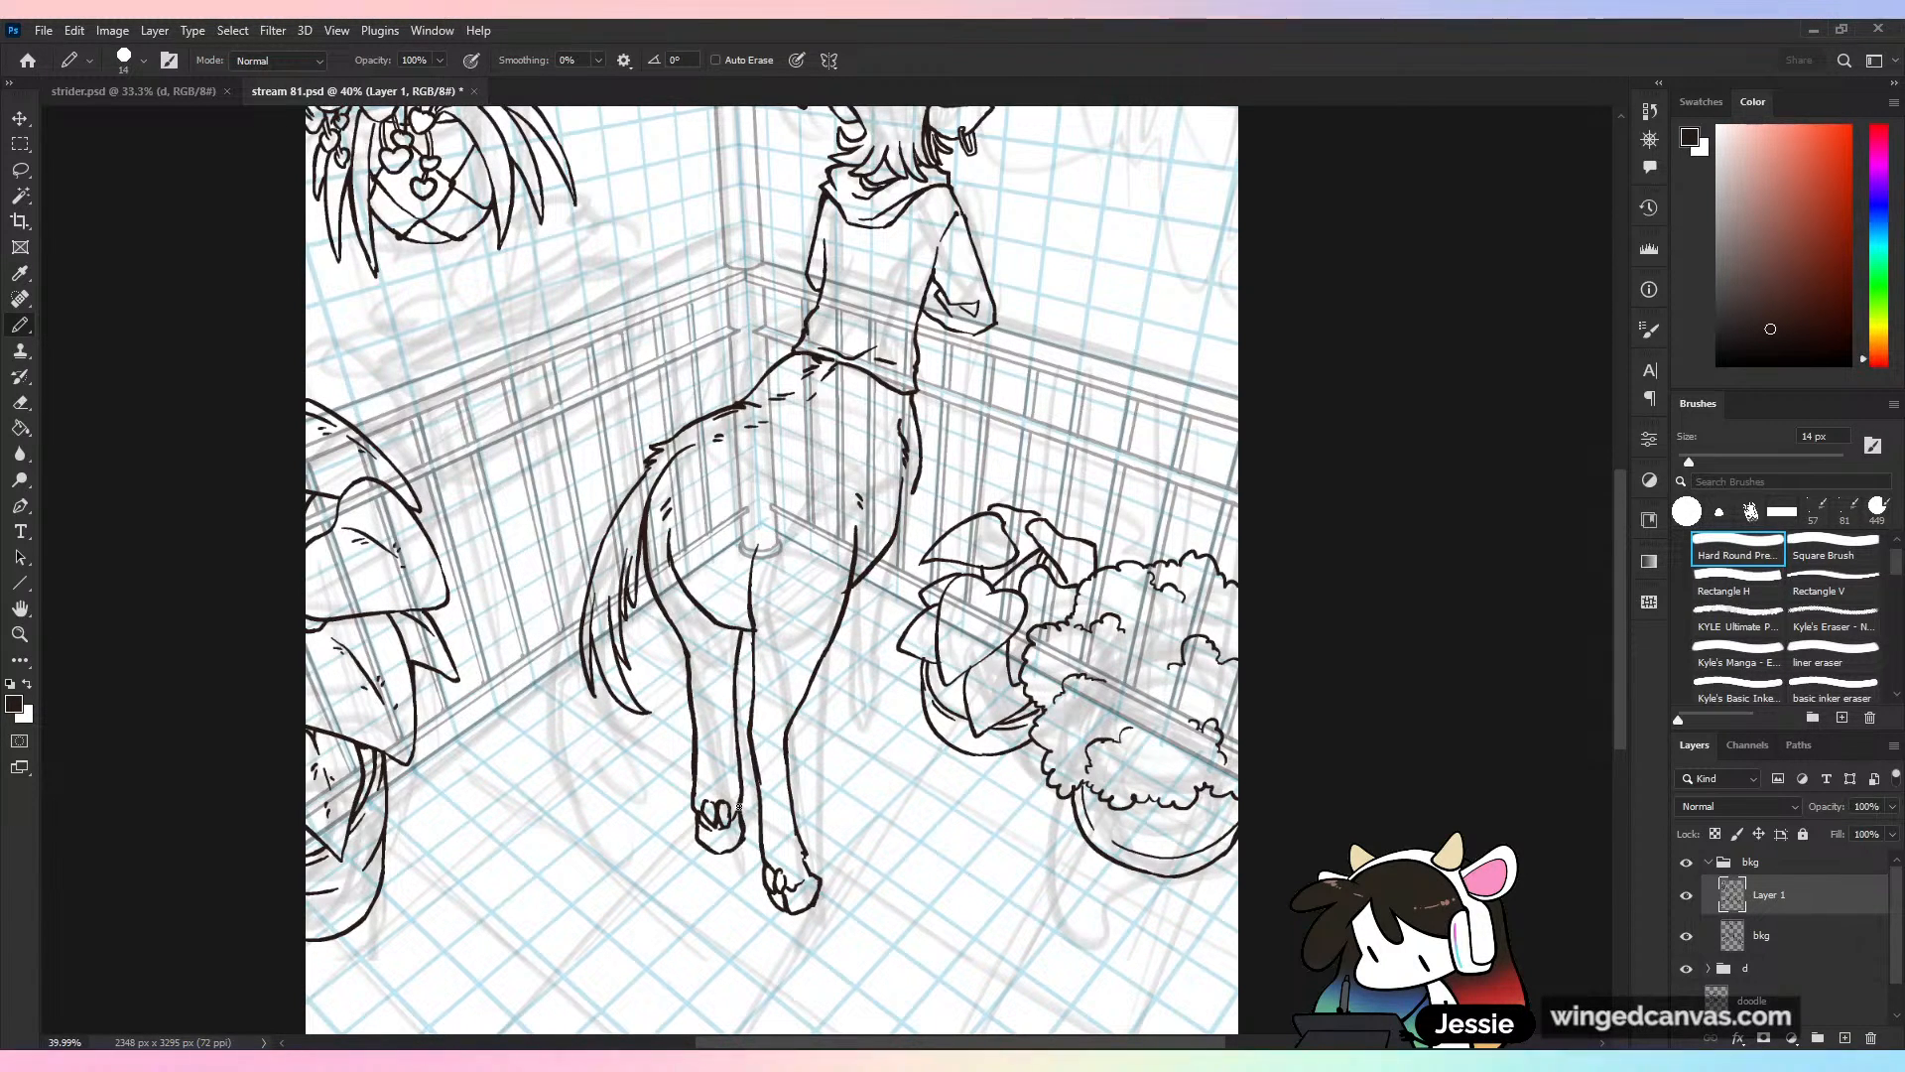
left_click_drag(749, 659, 641, 777)
left_click_drag(1141, 586, 1160, 514)
key("ctrl+s")
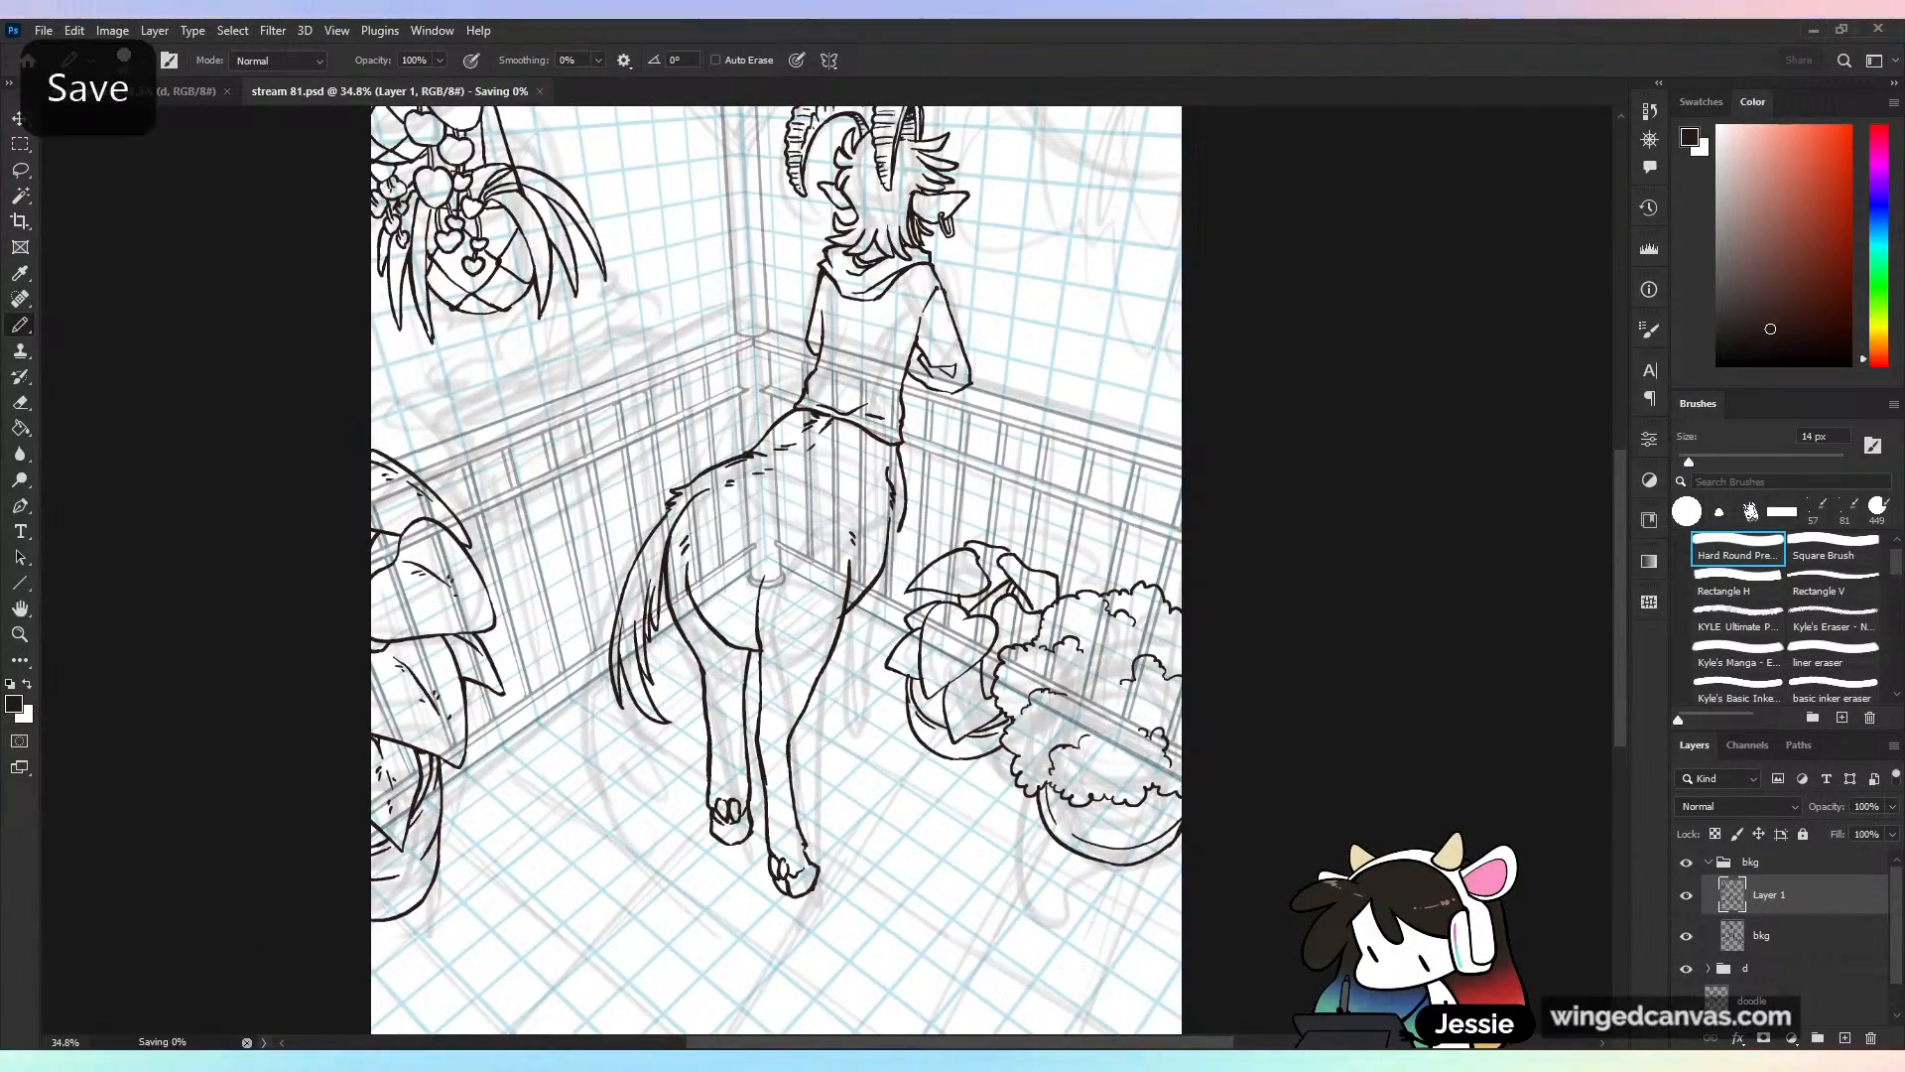
Erase the overshooting line ends where the chest and belly lines meet the front leg
key("ctrl+minus")
key("ctrl+plus")
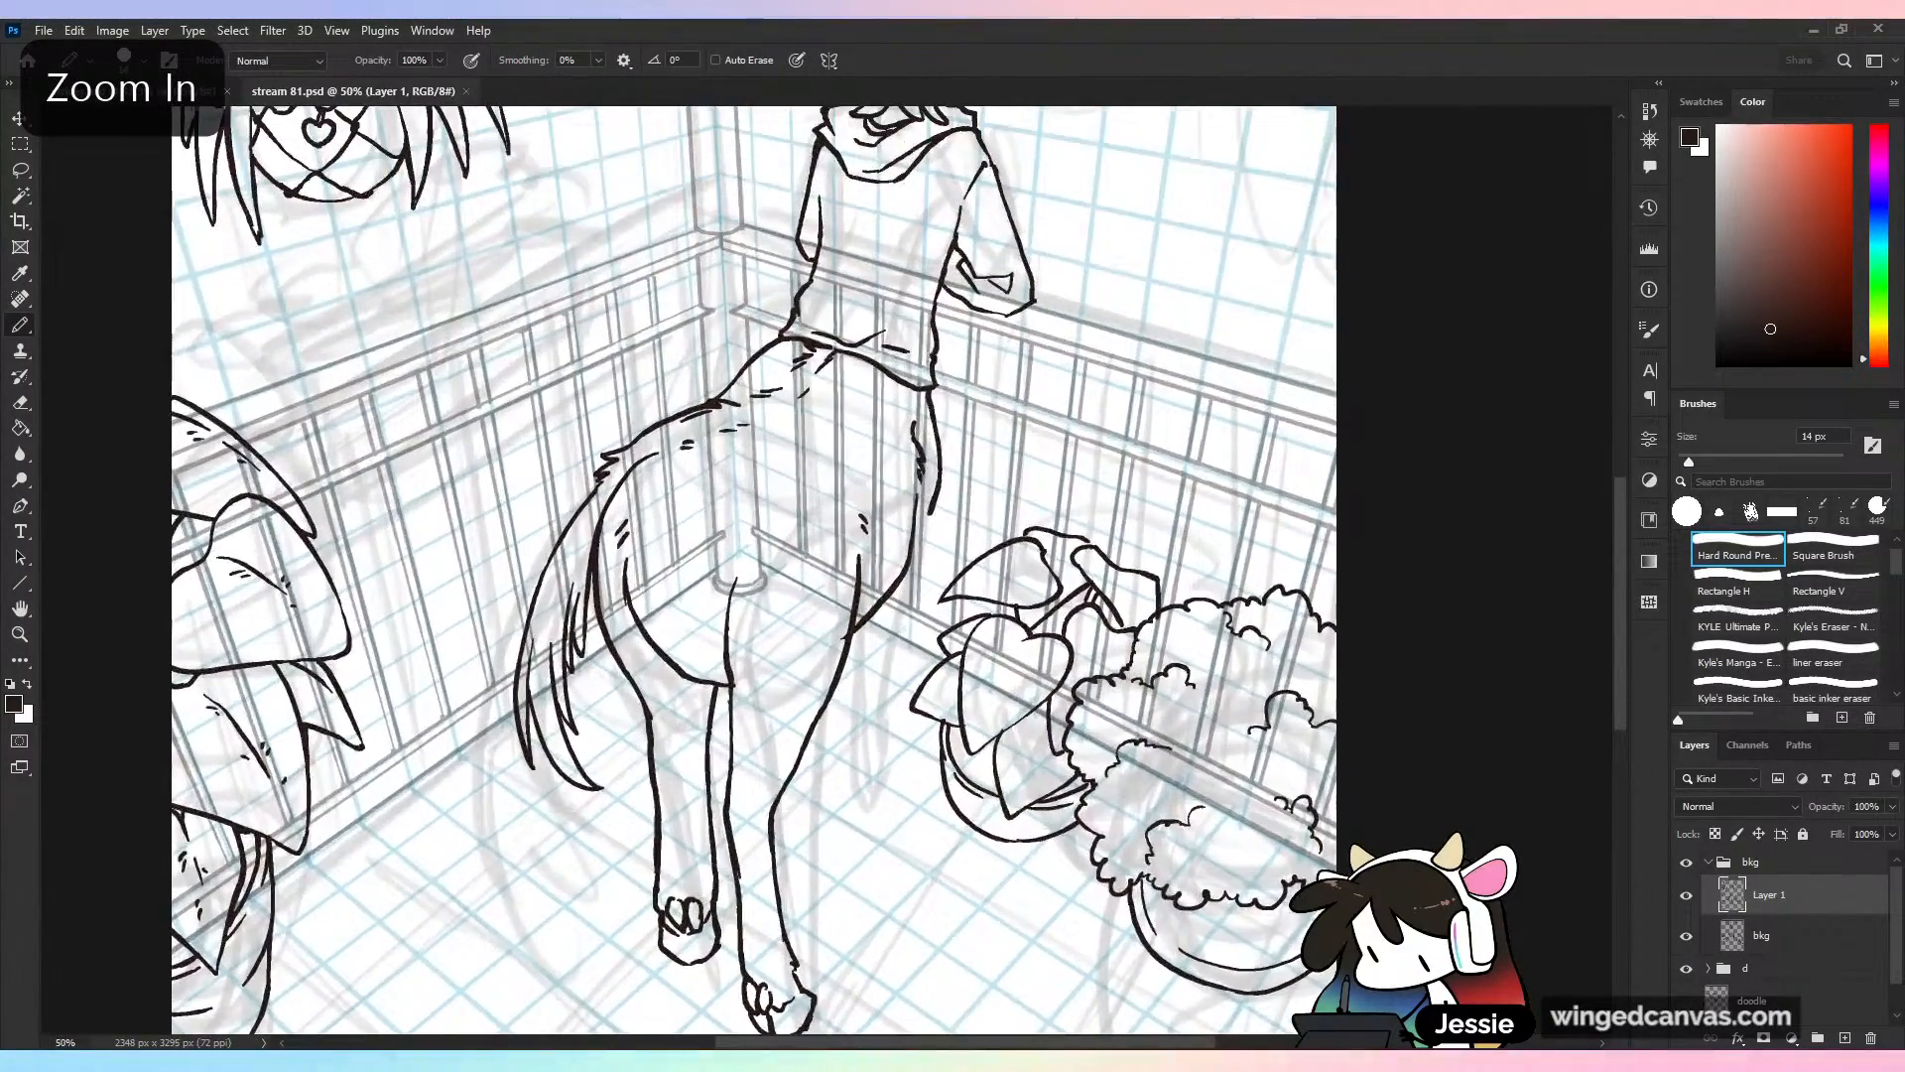
scroll(754, 524, "down", 5)
left_click_drag(925, 151, 940, 374)
scroll(1004, 439, "up", 8)
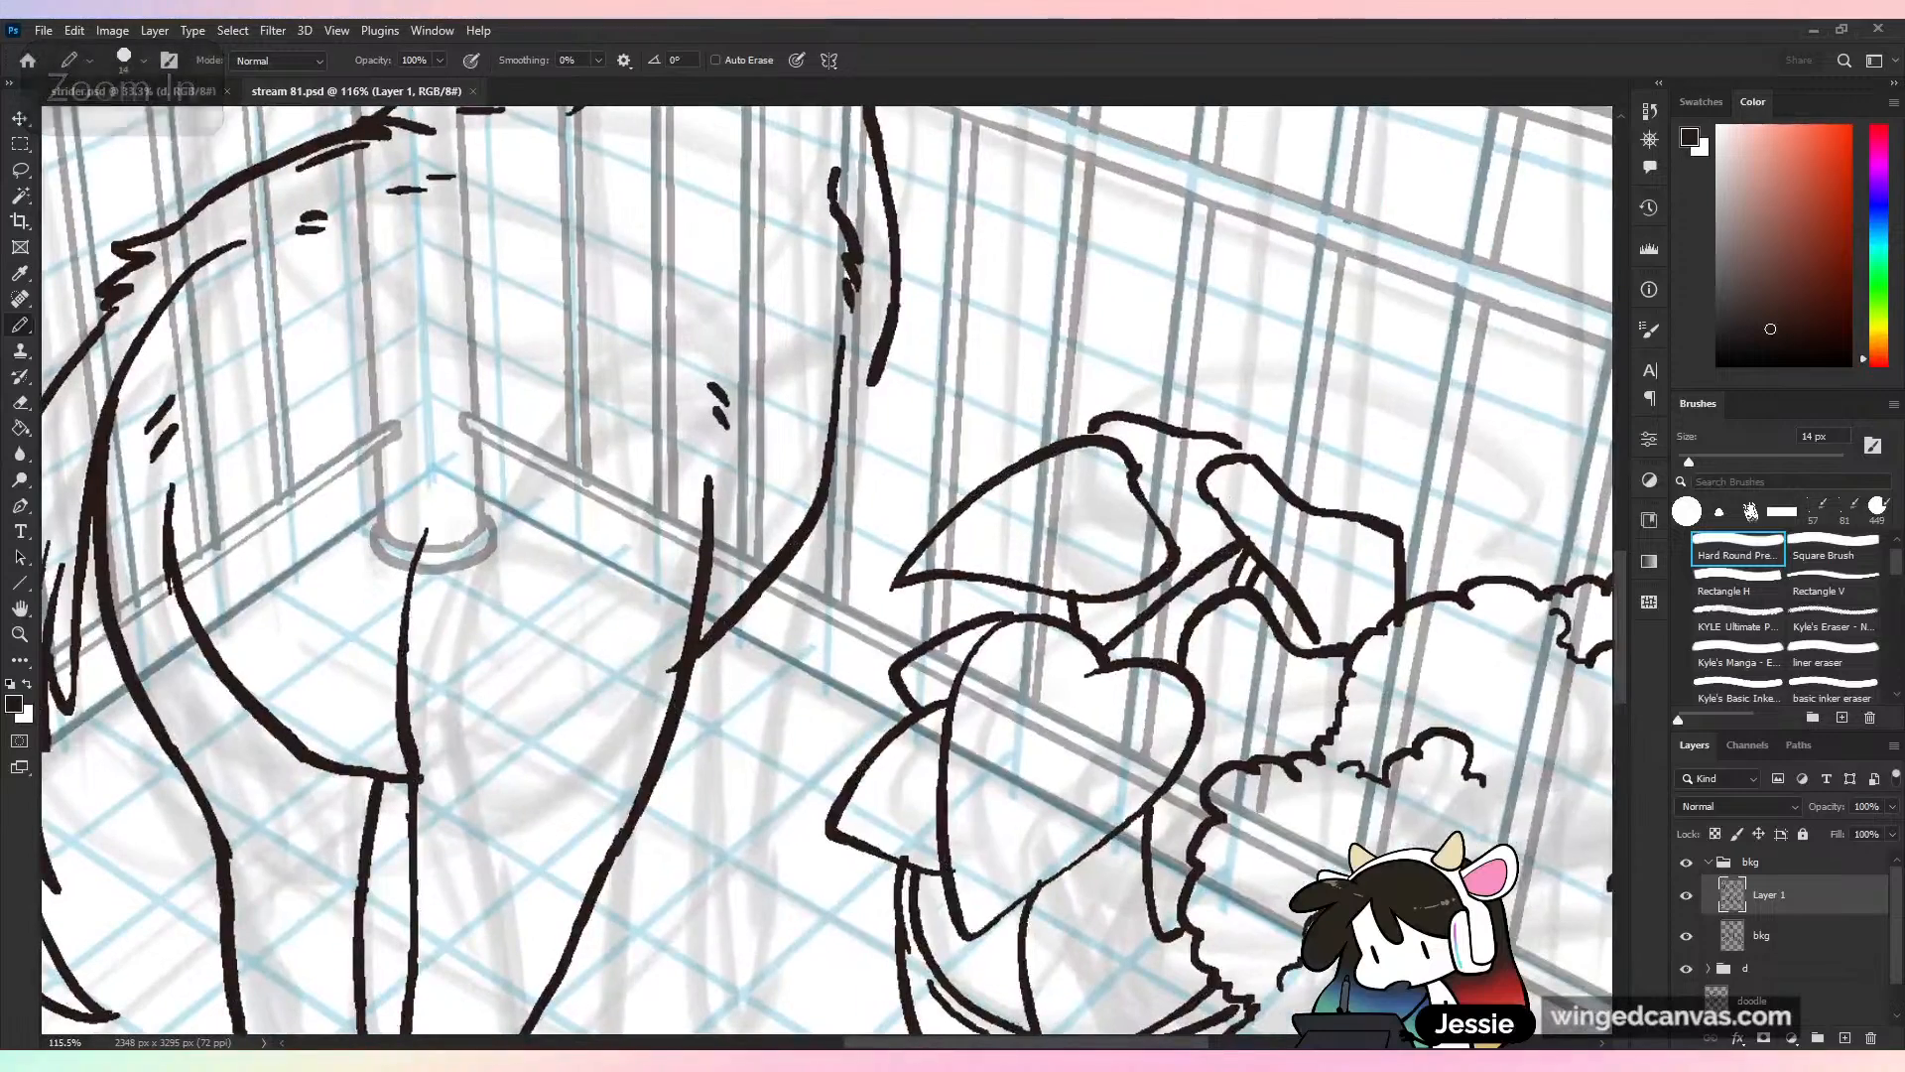
mouse_move(679, 659)
left_mouse_down()
mouse_move(668, 683)
mouse_move(680, 657)
left_mouse_up()
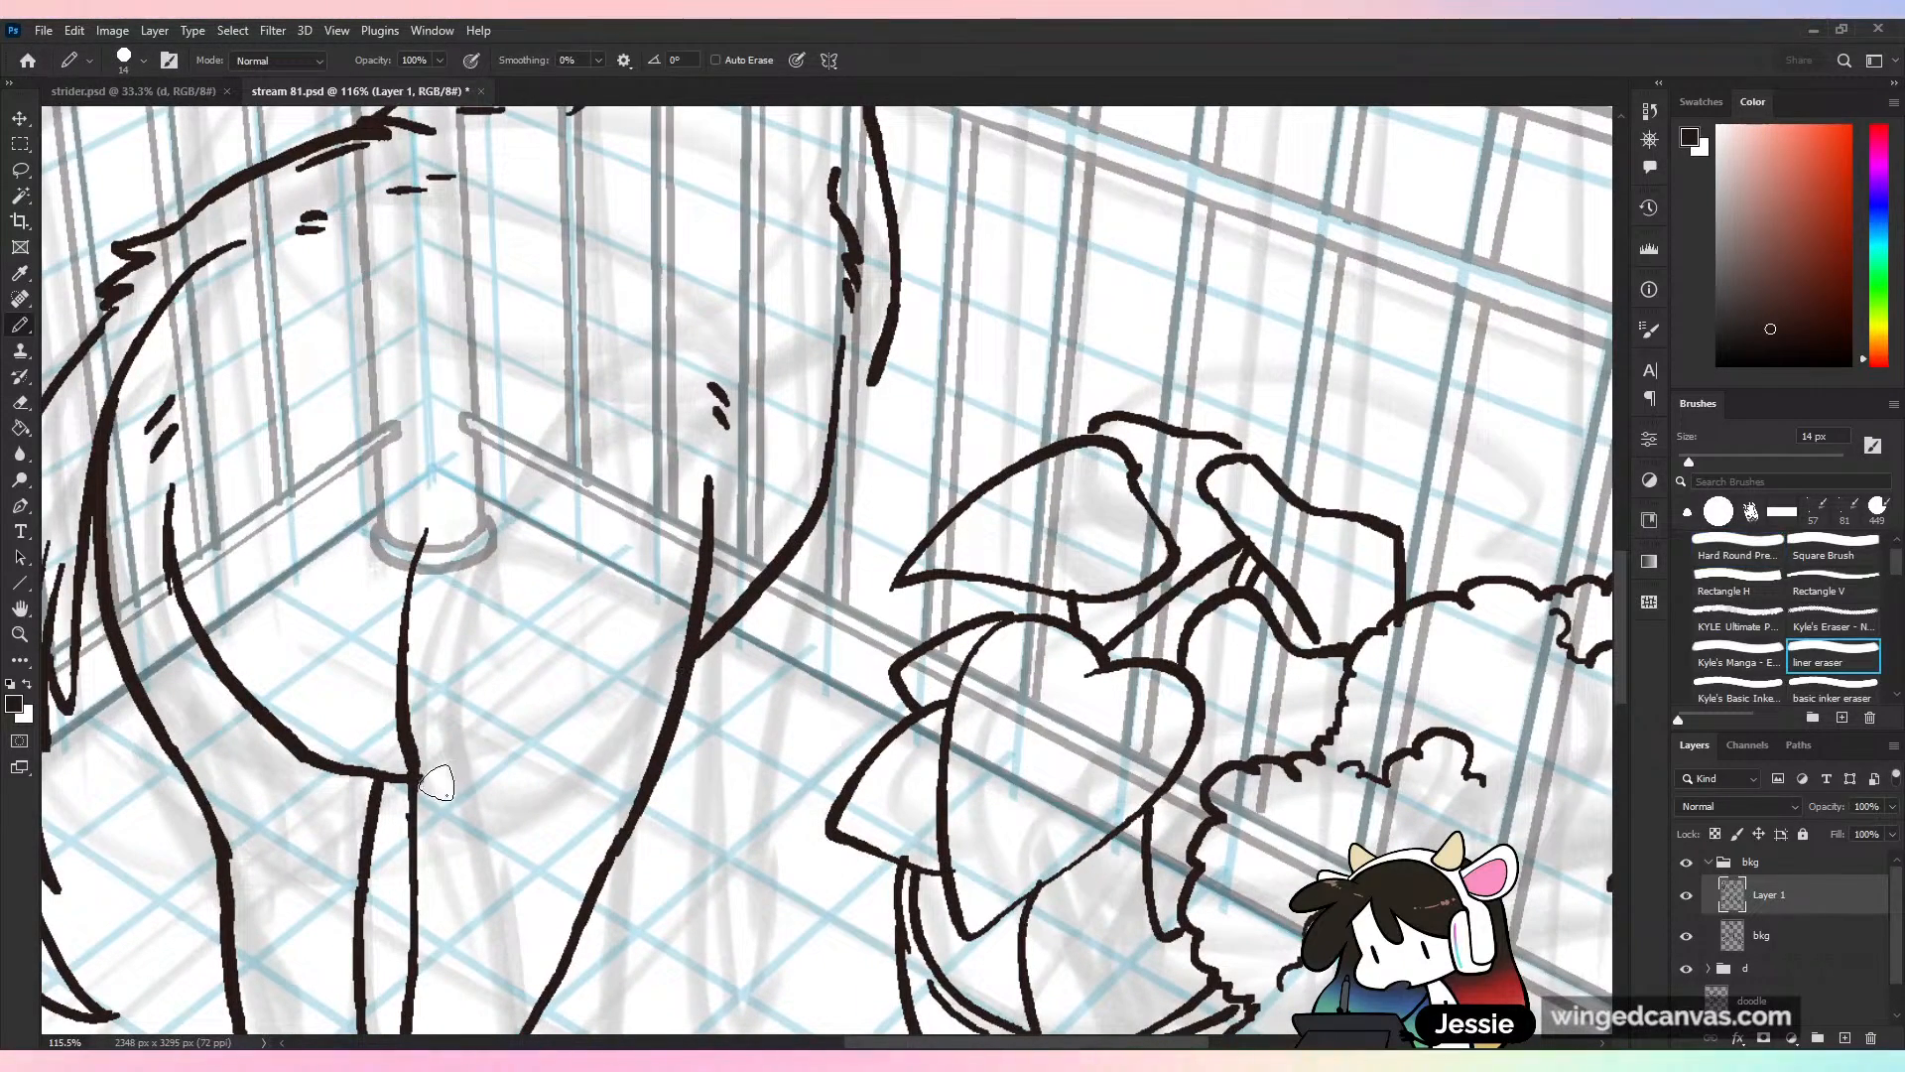
mouse_move(435, 780)
left_mouse_down()
mouse_move(429, 530)
mouse_move(391, 491)
mouse_move(397, 508)
left_mouse_up()
scroll(428, 611, "down", 10)
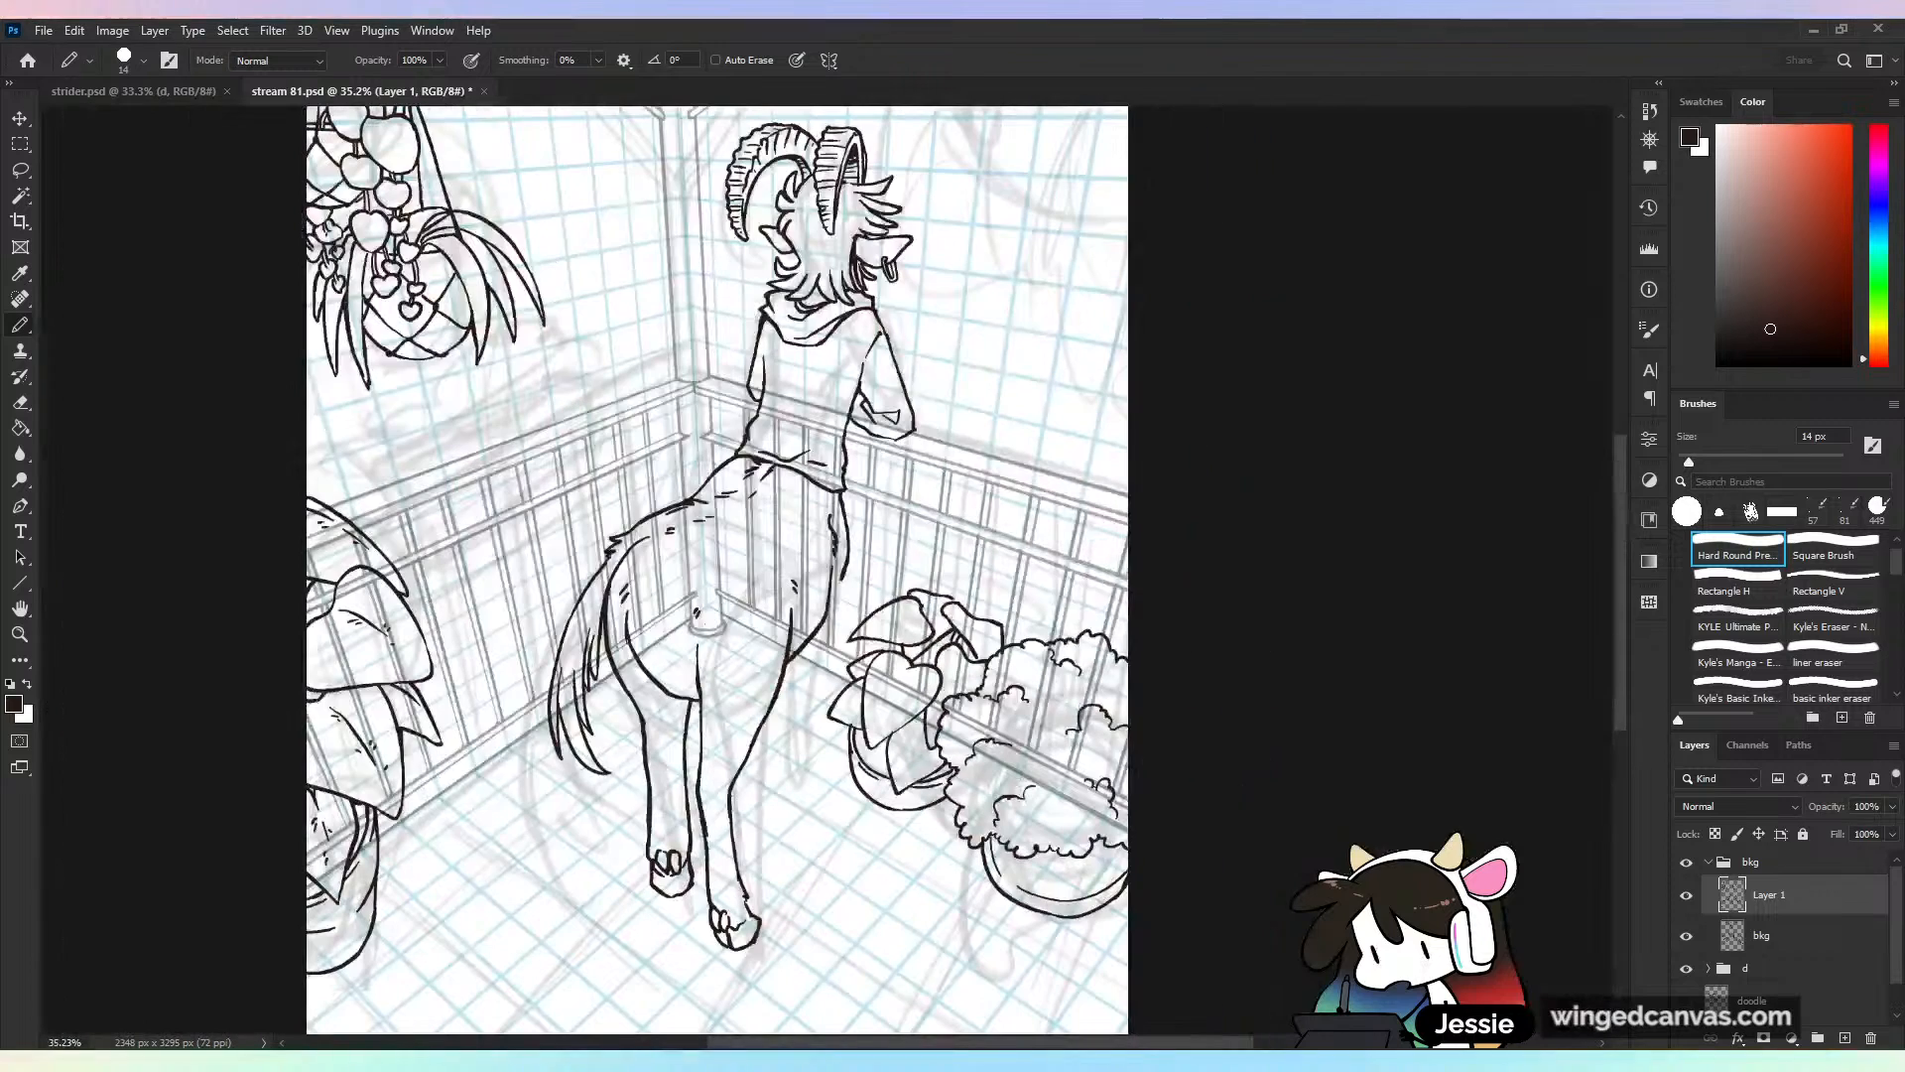
Erase the tail, the rump curve and the fur marks on the lower back, and return to the drawing tool
left_click(1686, 936)
left_click(1687, 936)
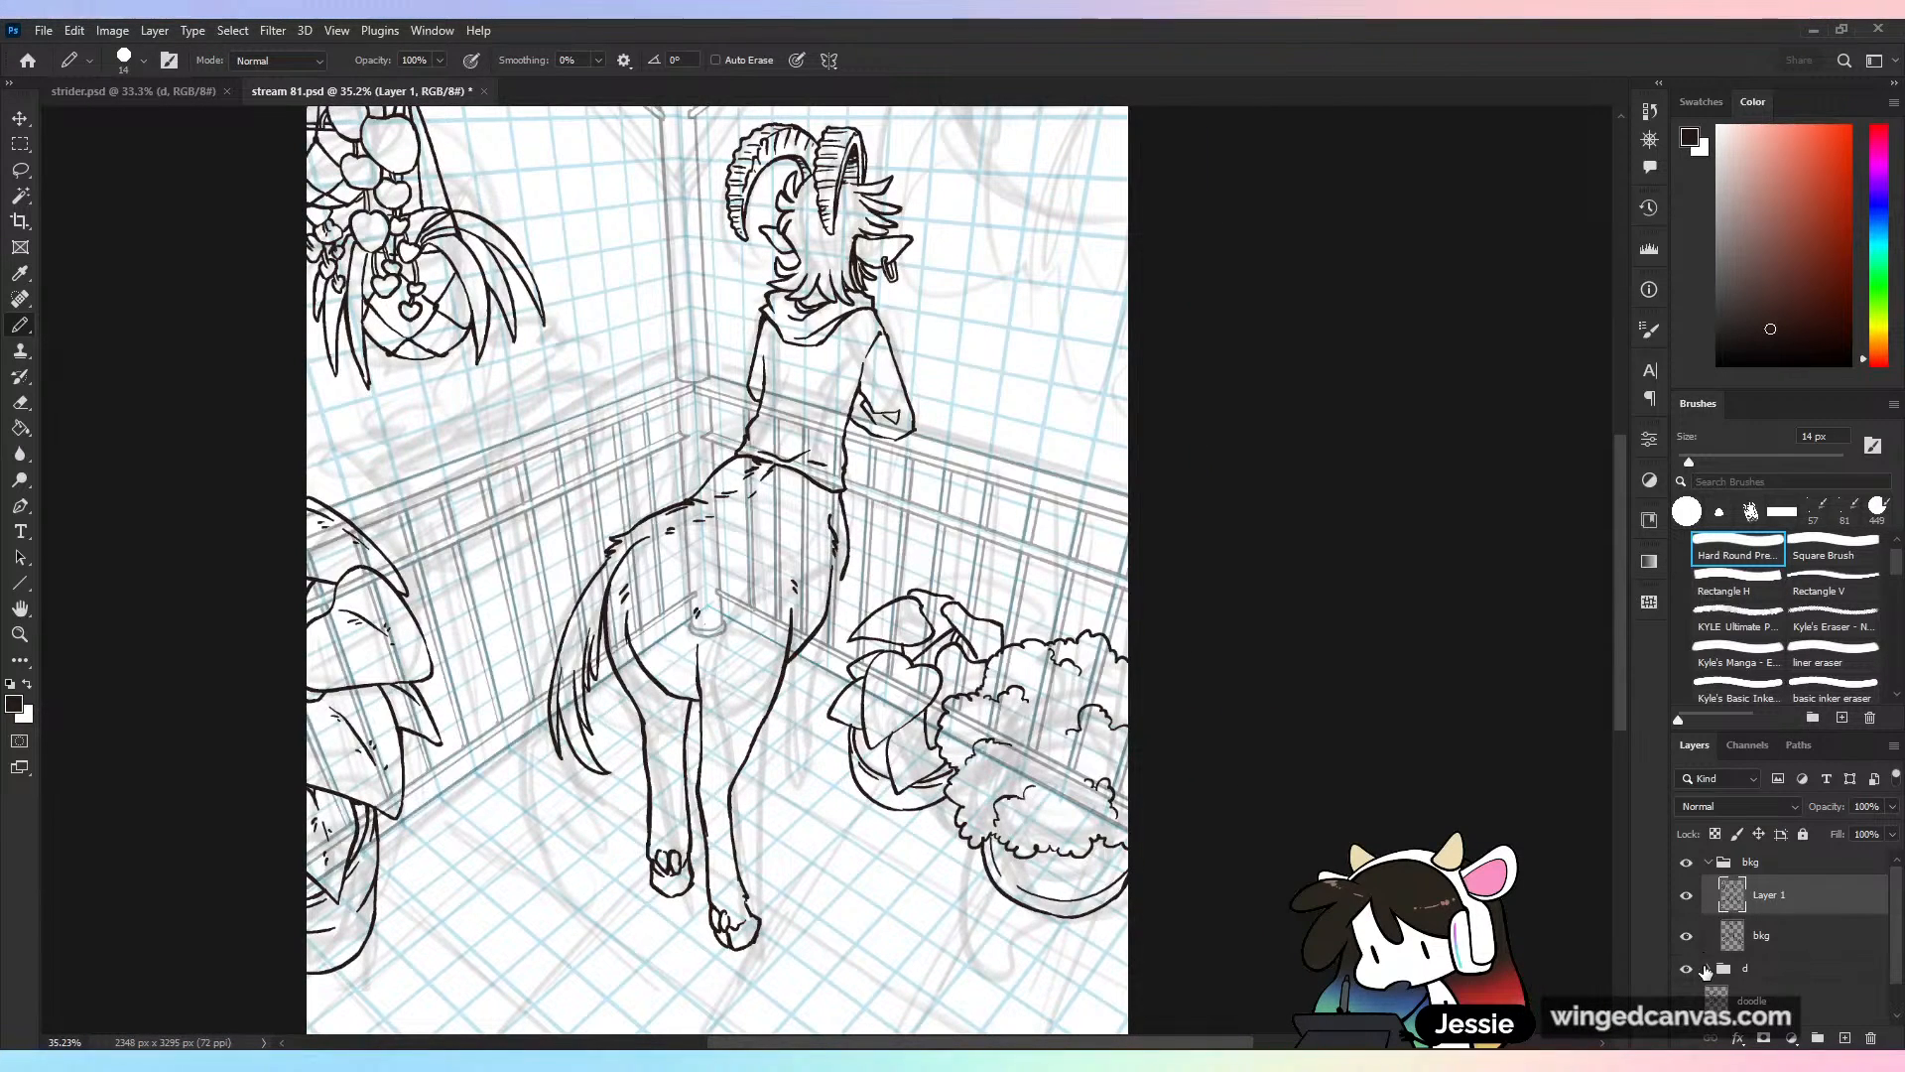
key("e")
left_click_drag(613, 533, 653, 514)
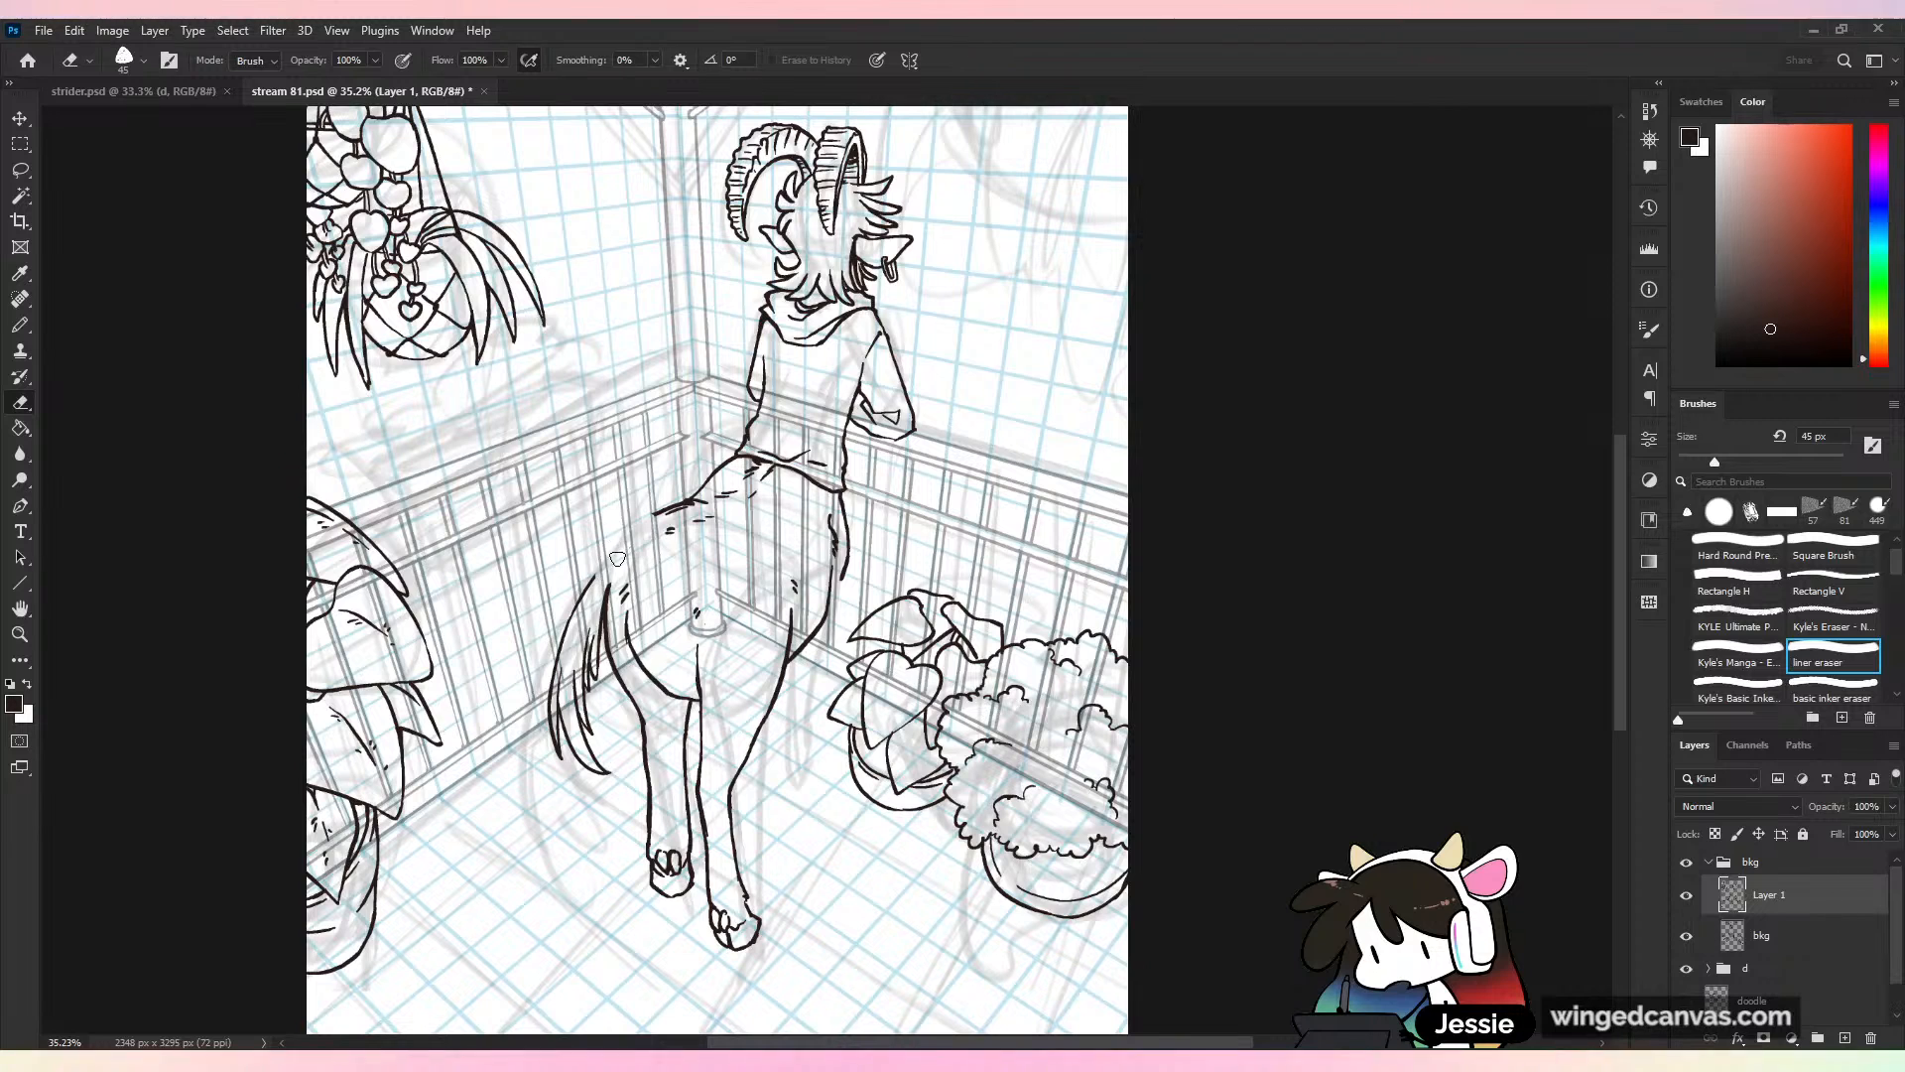
left_click_drag(722, 511, 674, 510)
mouse_move(596, 577)
left_mouse_down()
mouse_move(551, 763)
mouse_move(567, 764)
mouse_move(602, 574)
mouse_move(590, 732)
left_mouse_up()
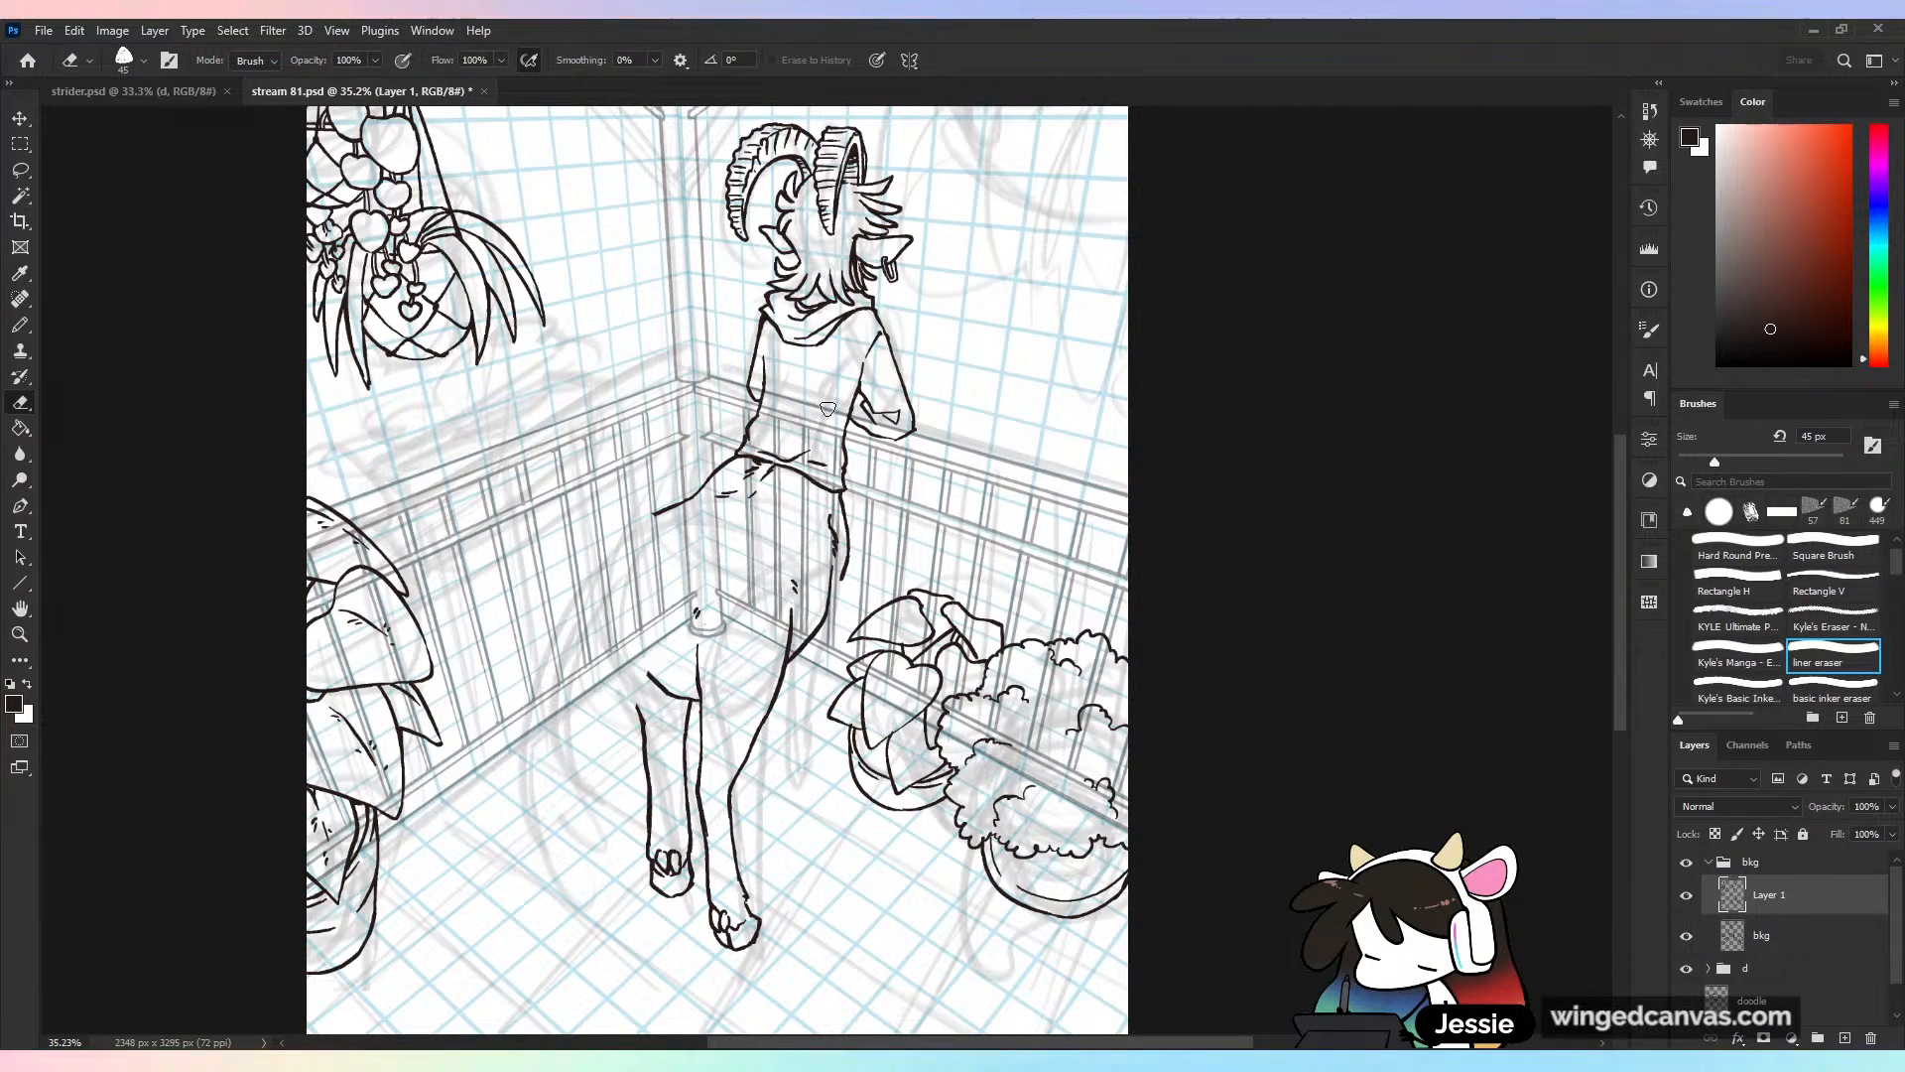
key("b")
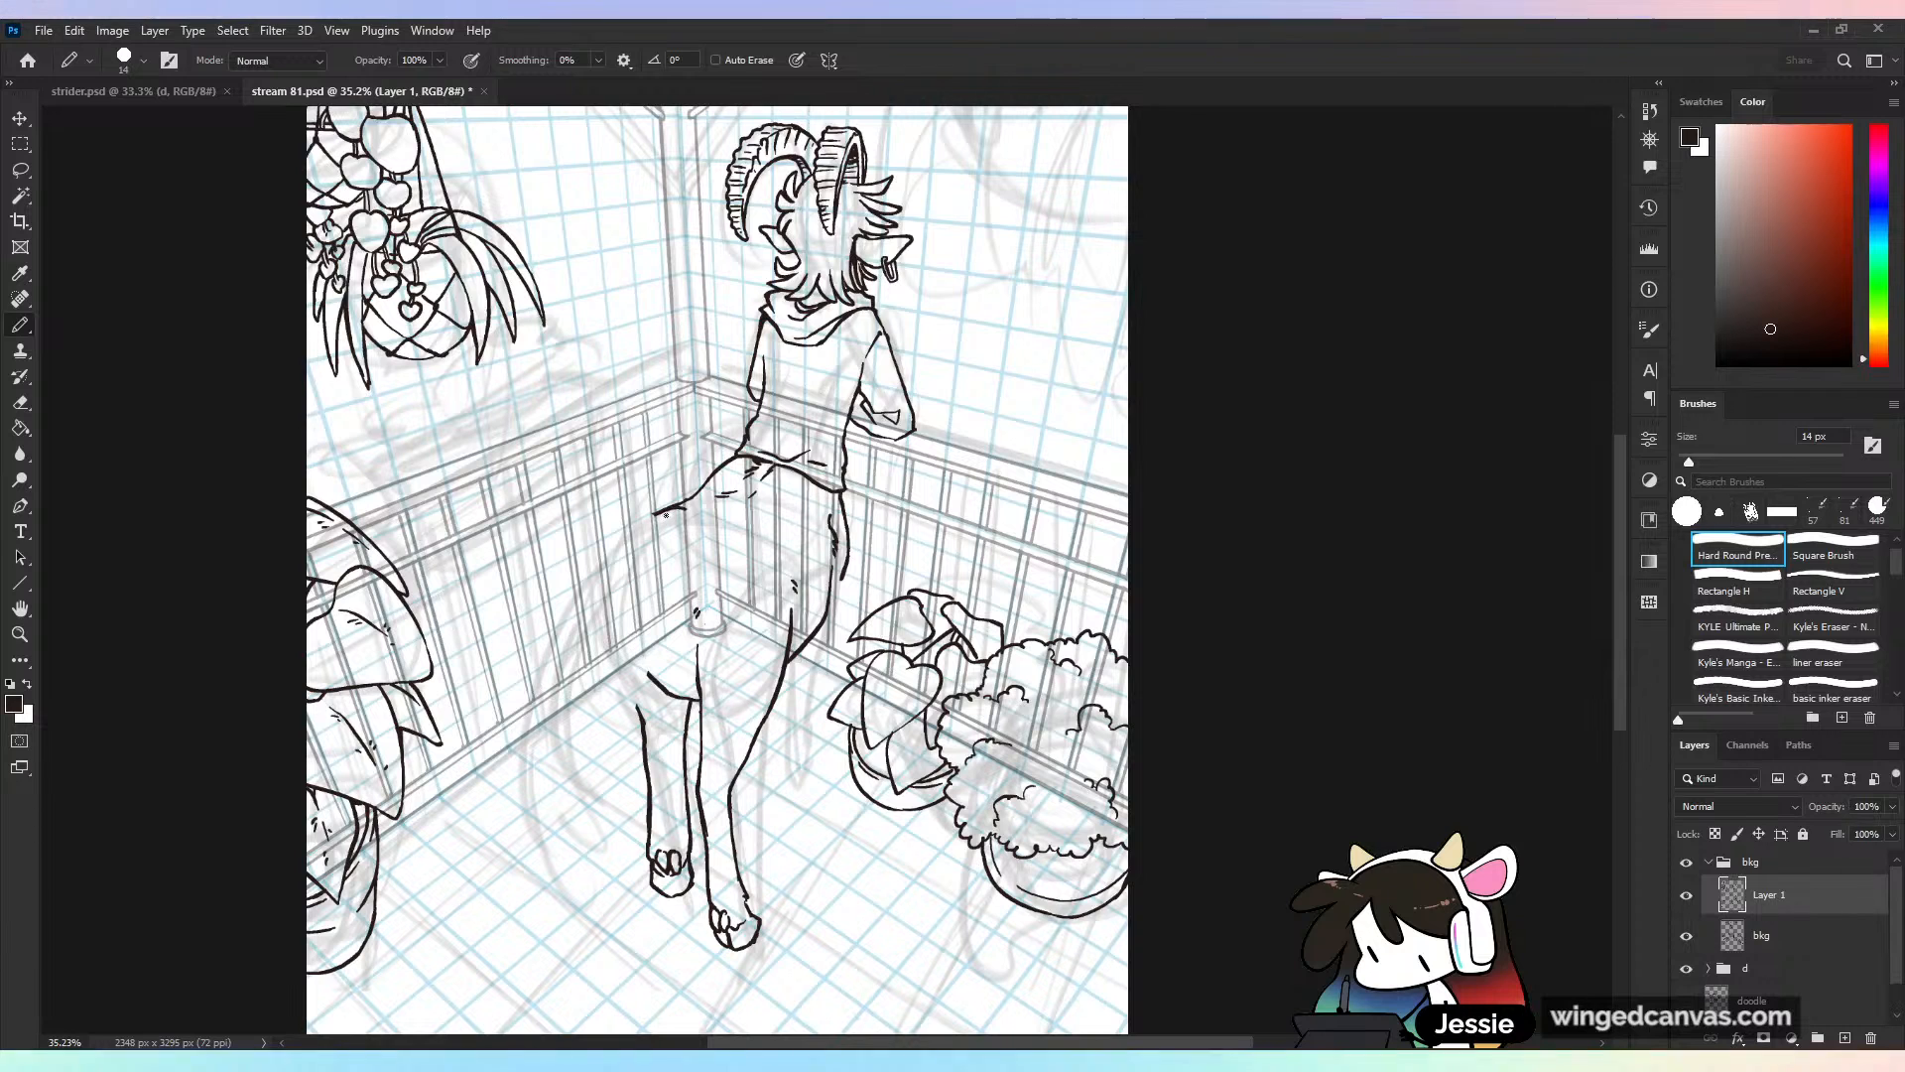
Ink a shorter rump with a small fur tuft, a new thigh line and a curved tail curling up at its tip
key("ctrl+z")
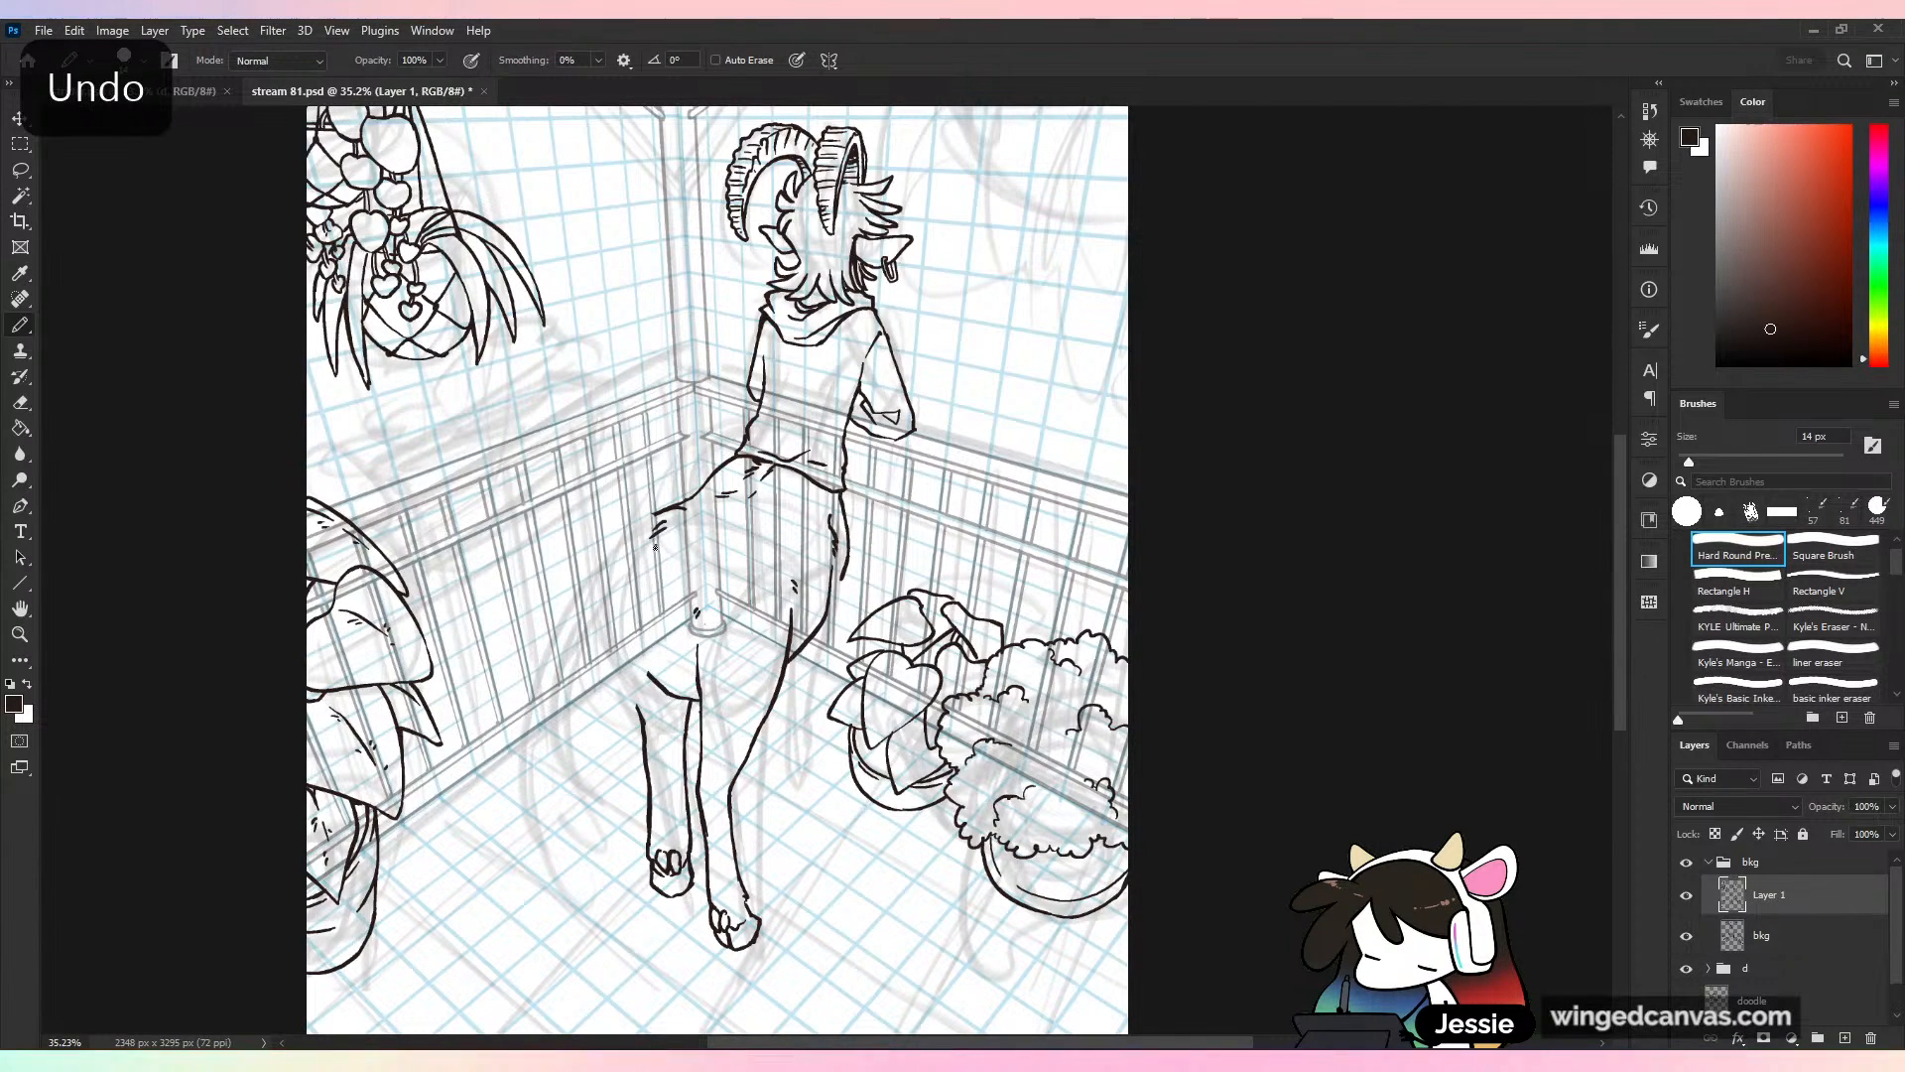
key("ctrl+z")
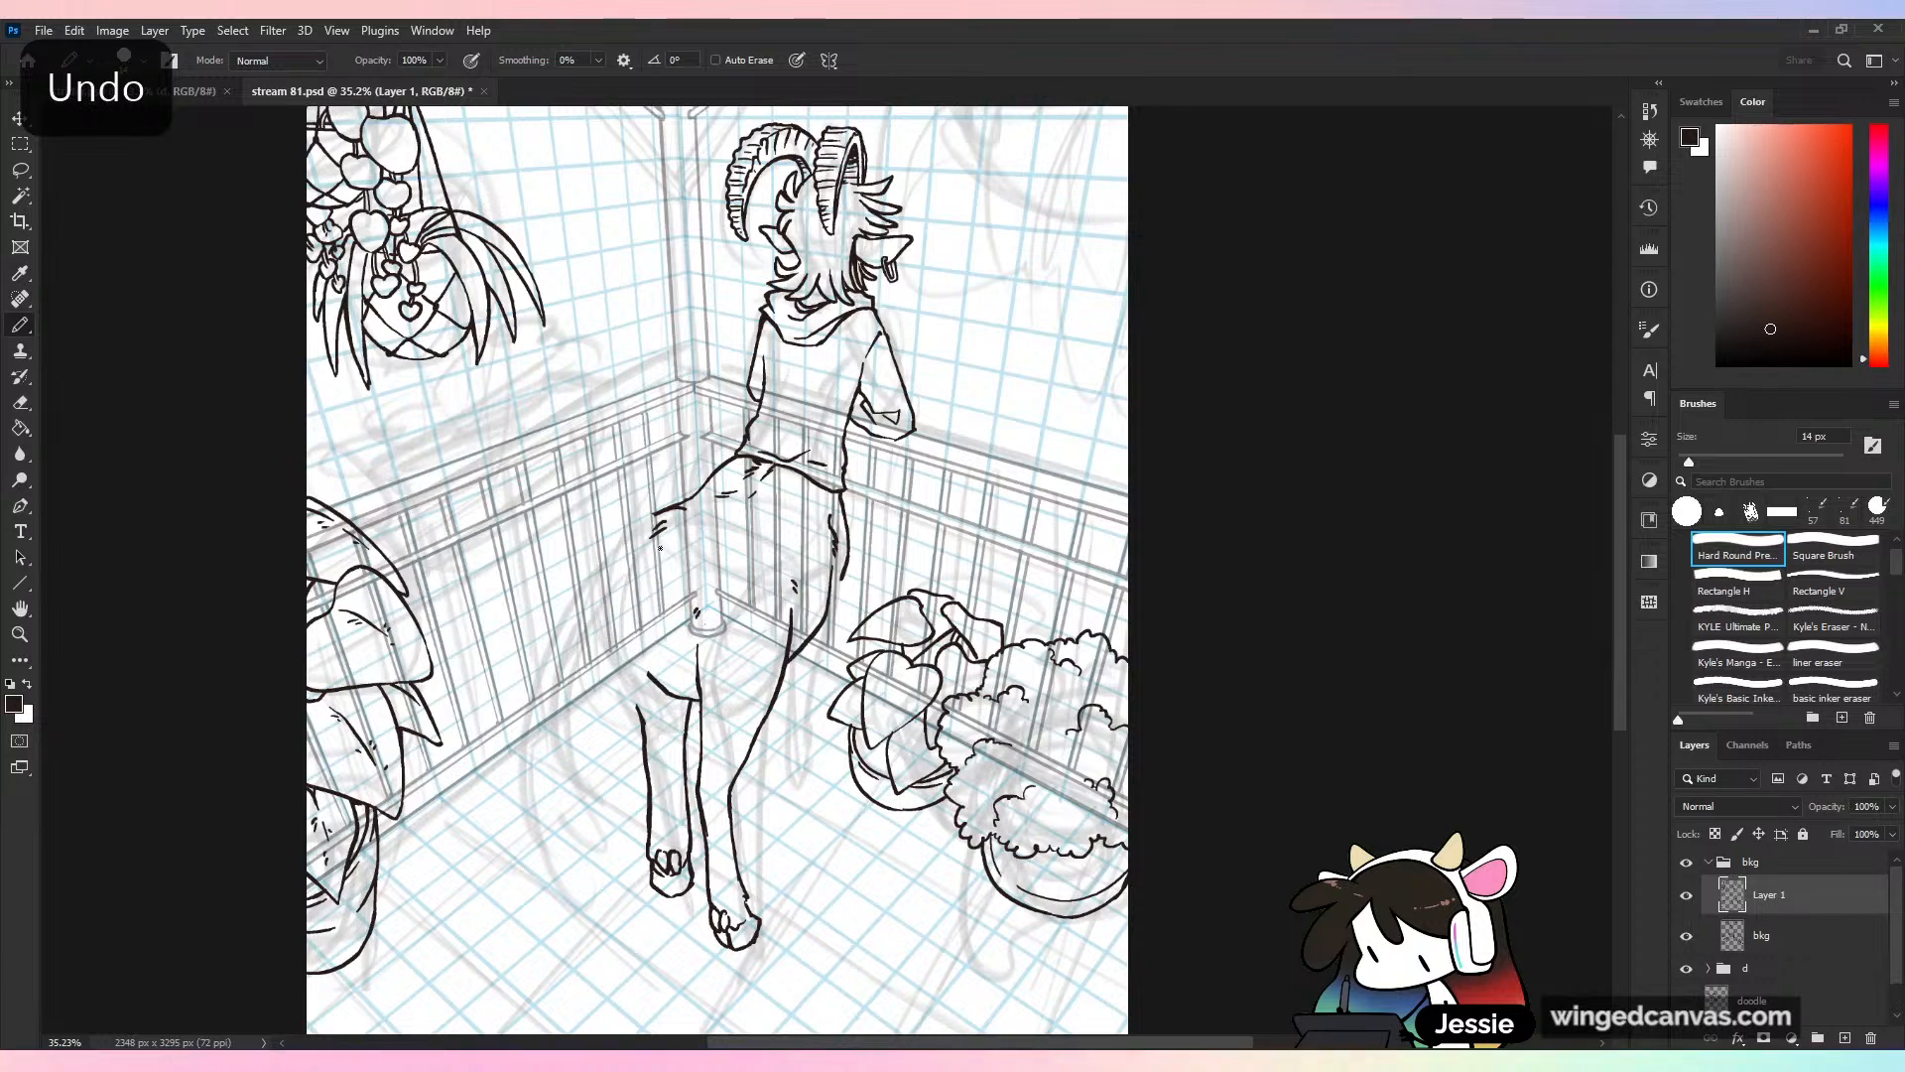
mouse_move(662, 546)
left_mouse_down()
mouse_move(580, 734)
mouse_move(585, 676)
mouse_move(617, 779)
left_mouse_up()
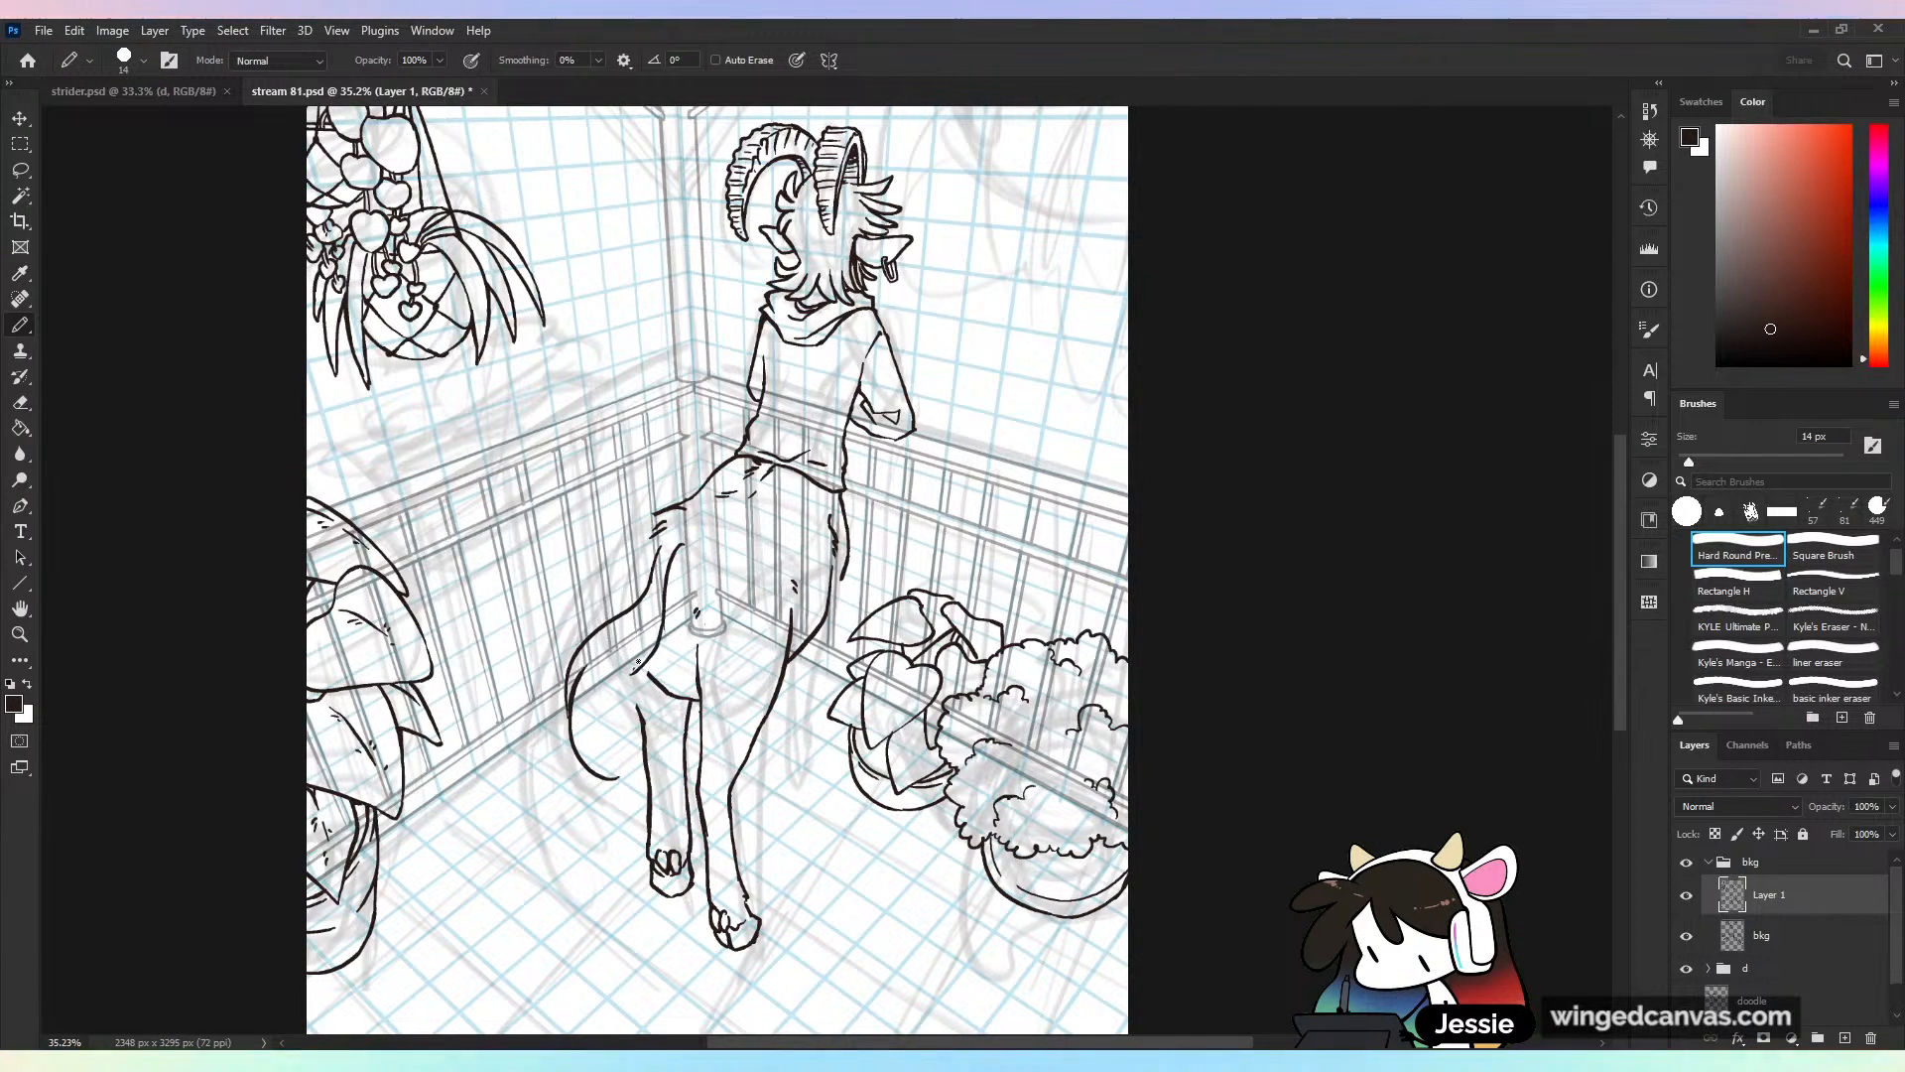
mouse_move(623, 679)
left_mouse_down()
mouse_move(625, 736)
mouse_move(600, 712)
mouse_move(609, 750)
left_mouse_up()
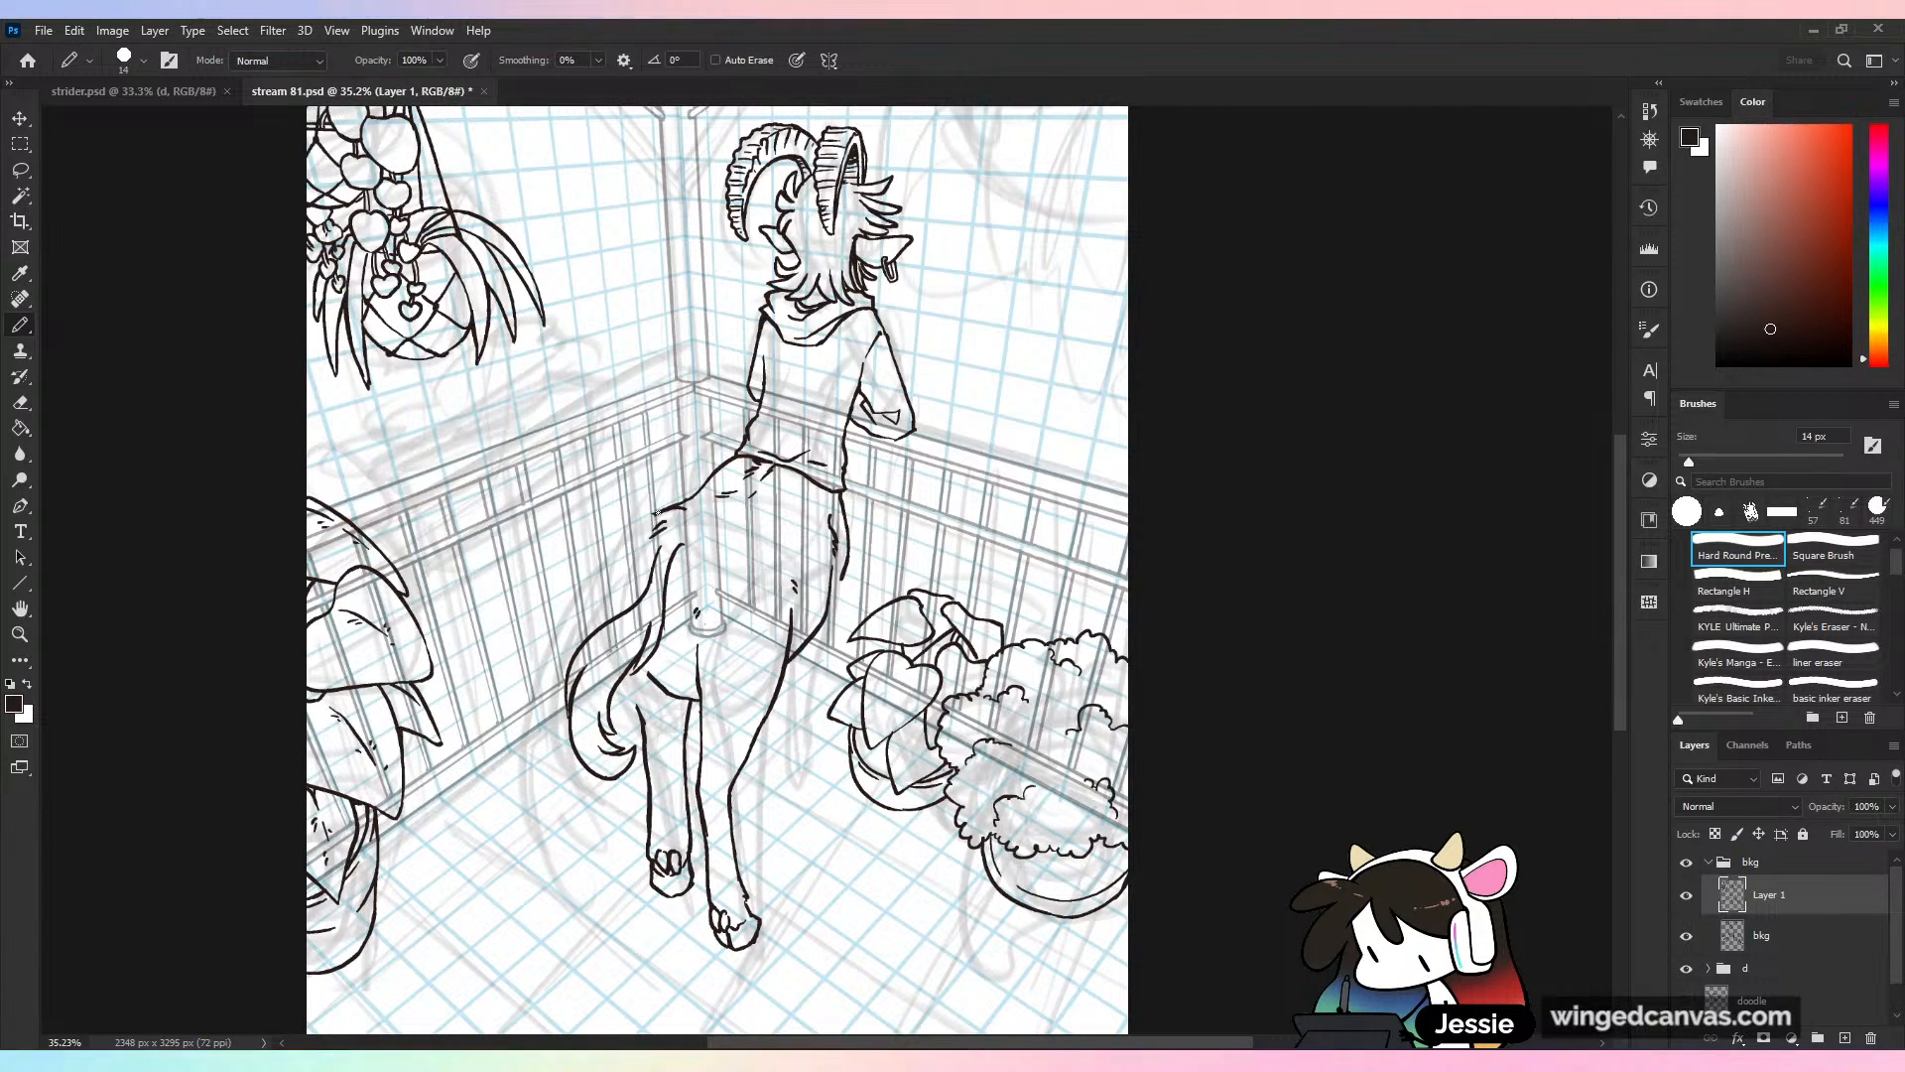
Undo the last stroke, redraw the rump's outer curve down to a small fur tuft above the tail, and save the drawing
key("ctrl+z")
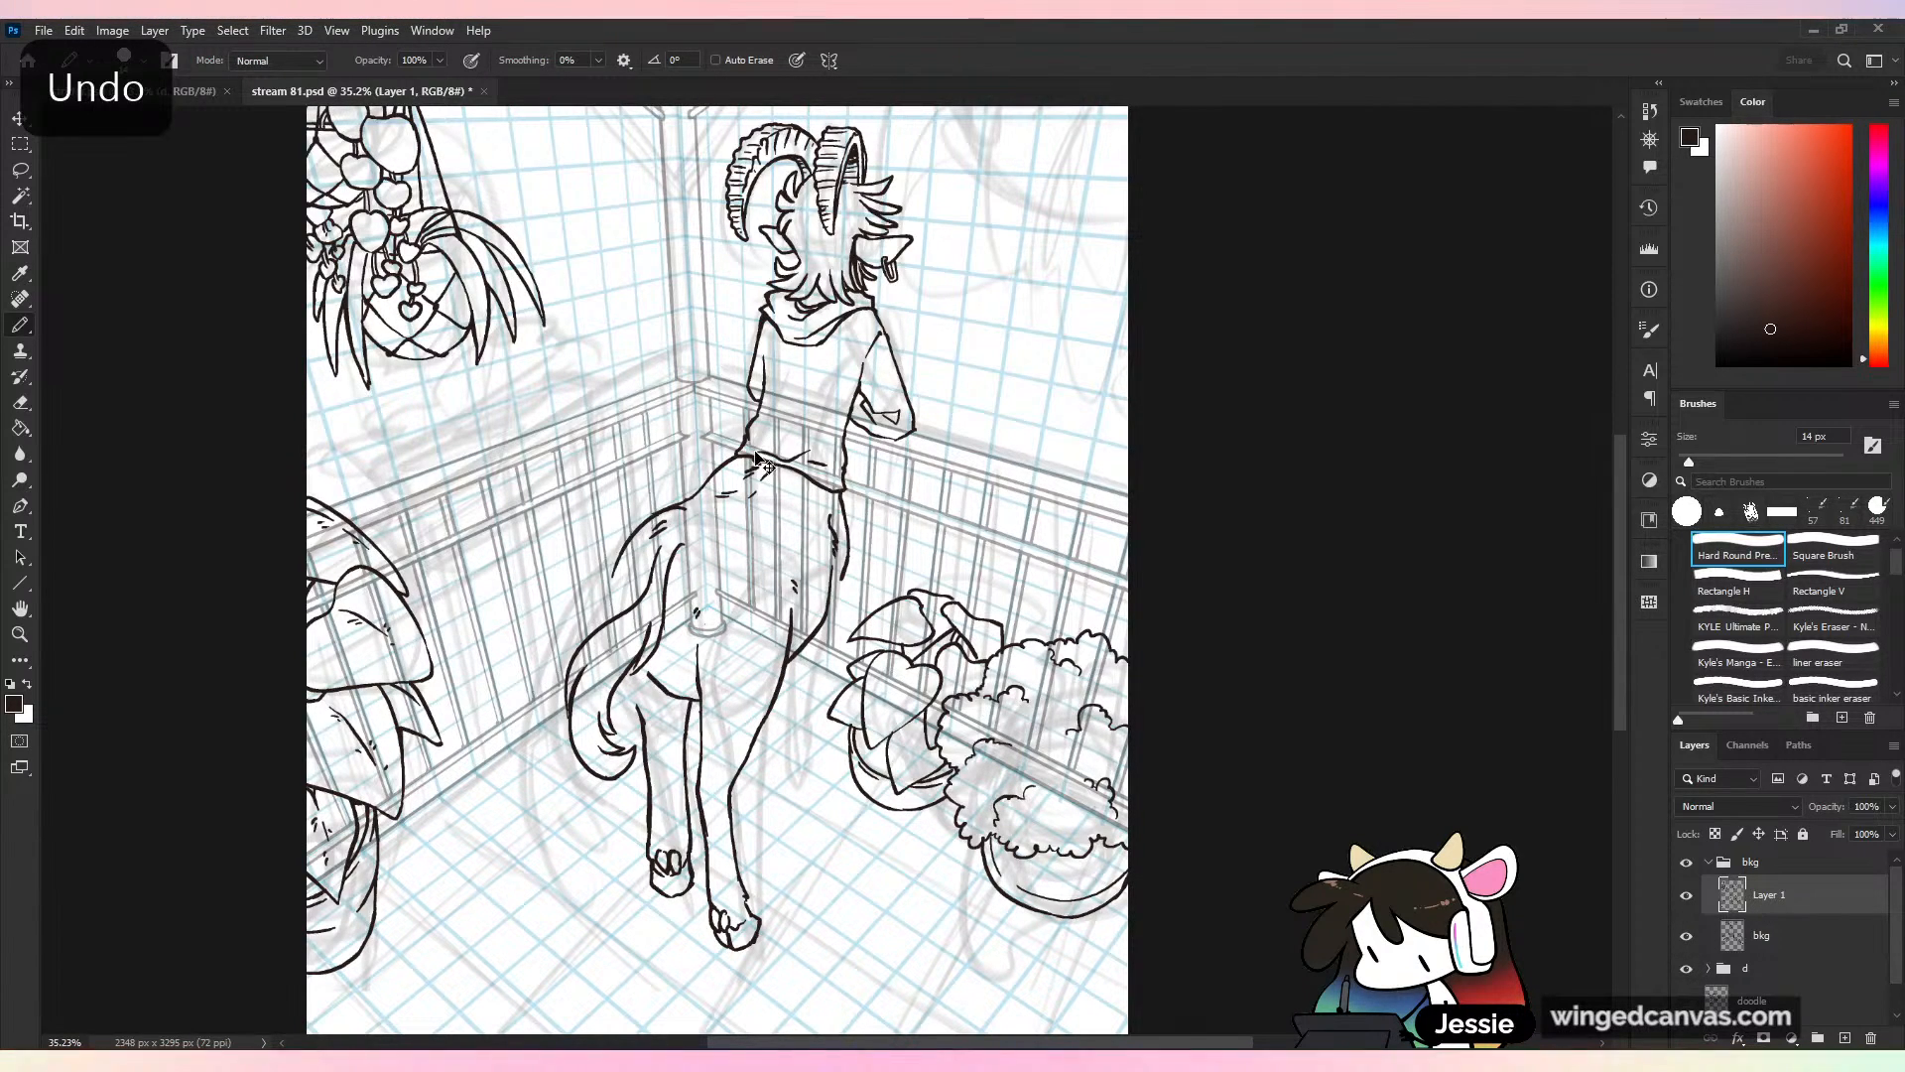
left_click_drag(660, 515, 616, 593)
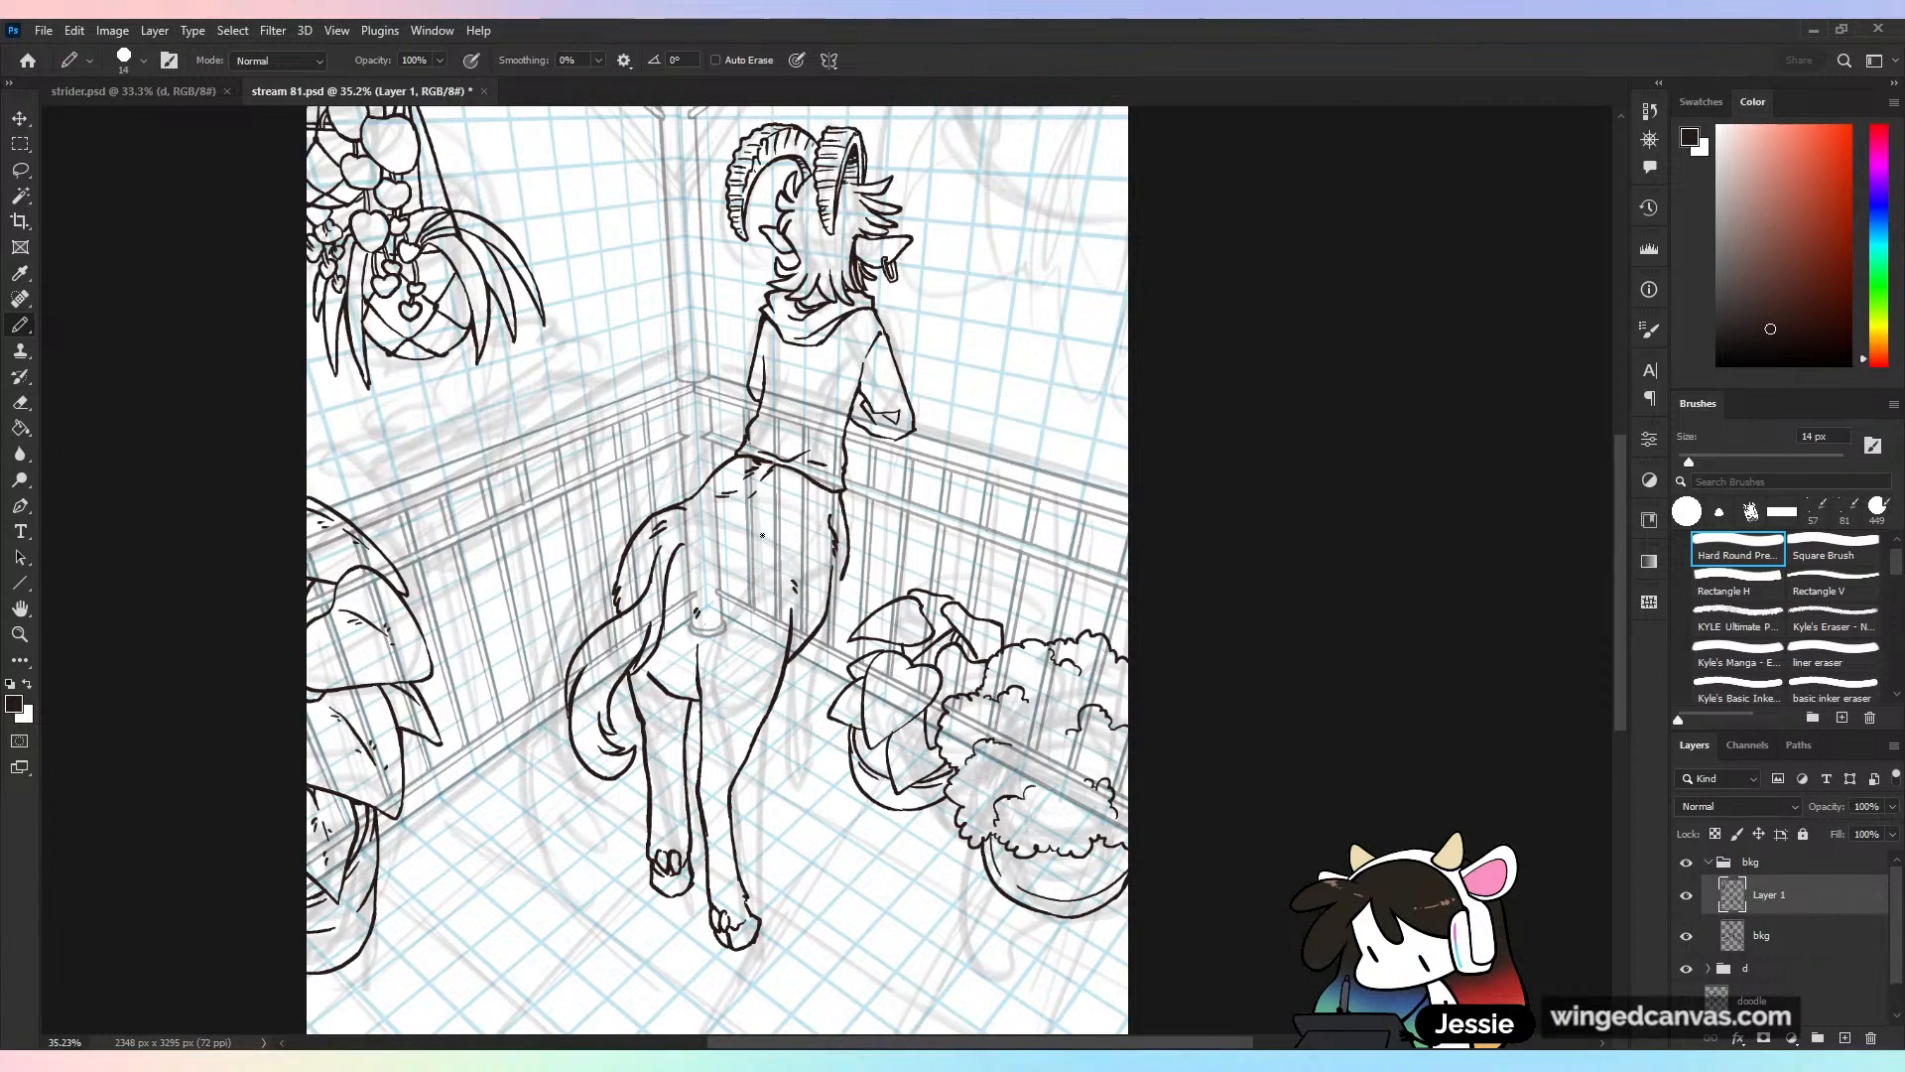
key("ctrl+s")
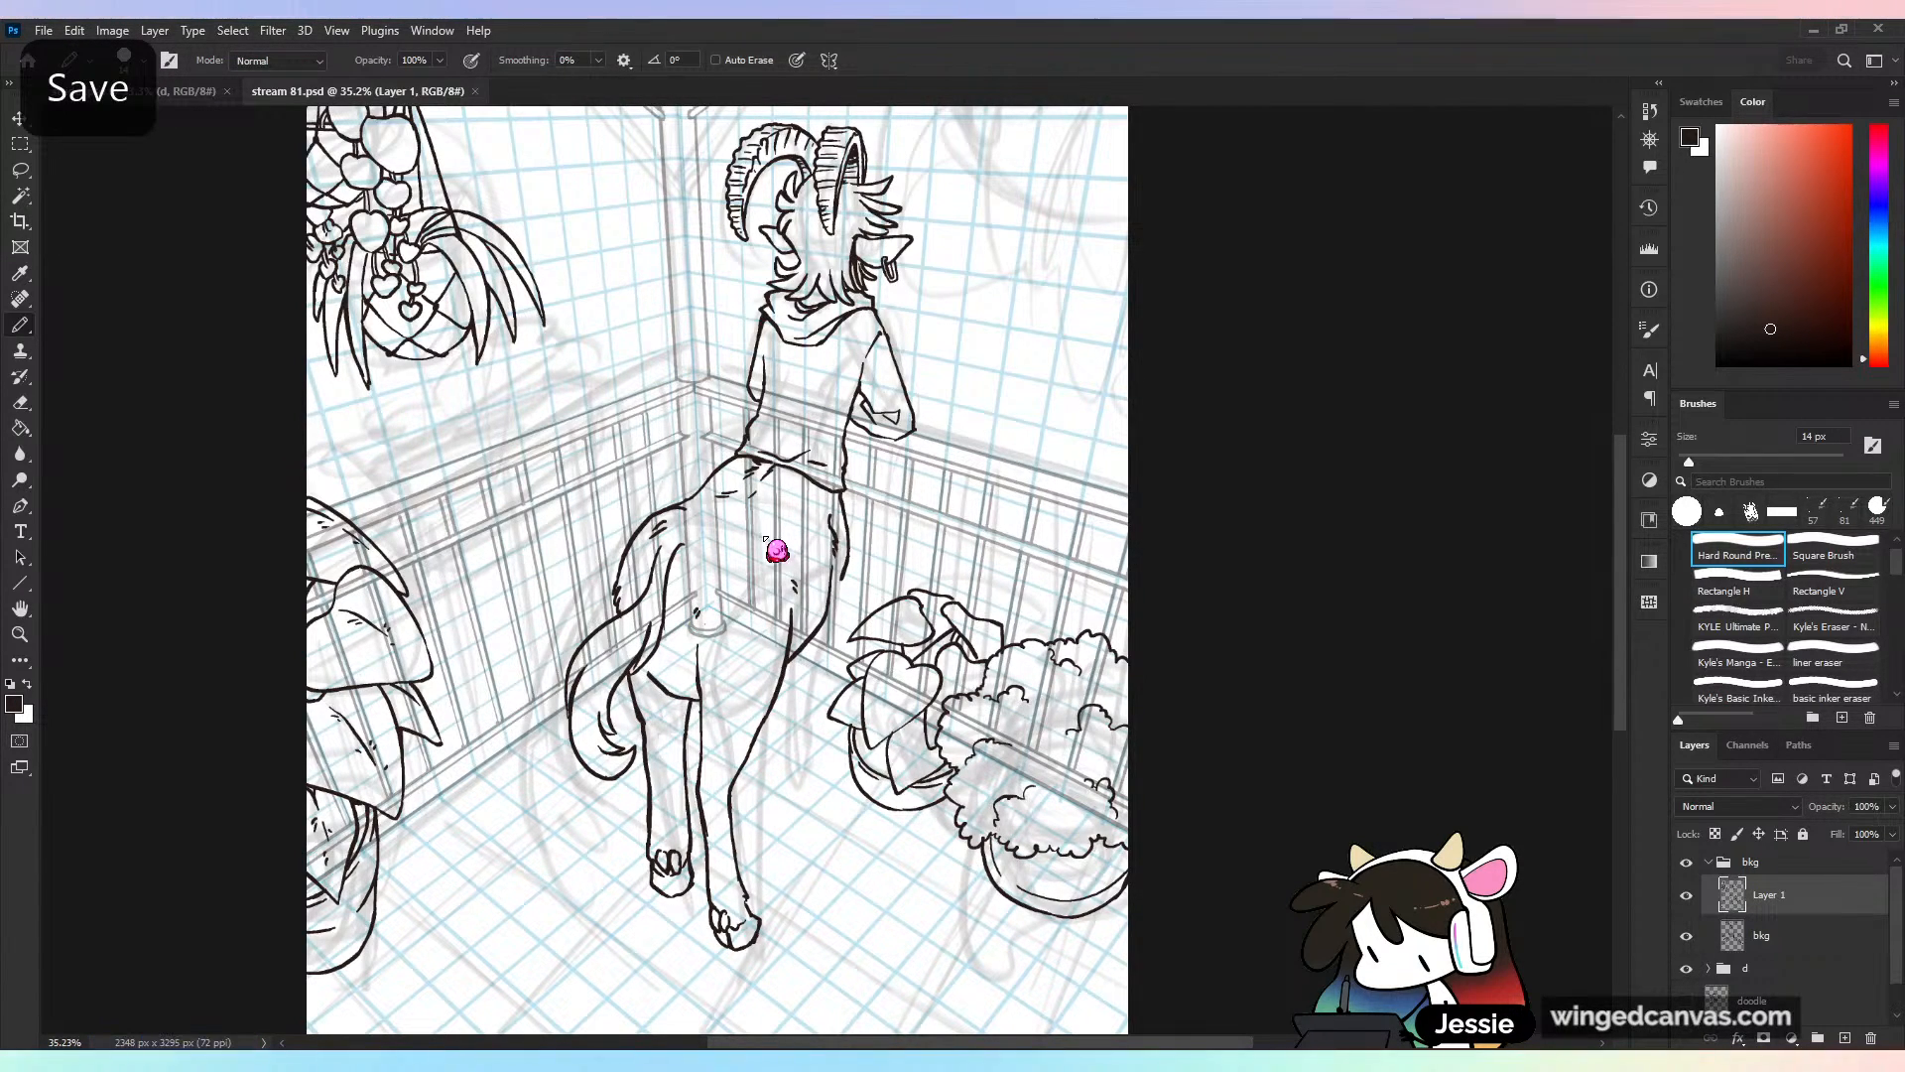
Erase the overshooting thigh line end beside the tail base and join the lower thigh curve to the thigh line
key("ctrl+plus")
left_click_drag(662, 656, 905, 467)
scroll(904, 467, "up", 5)
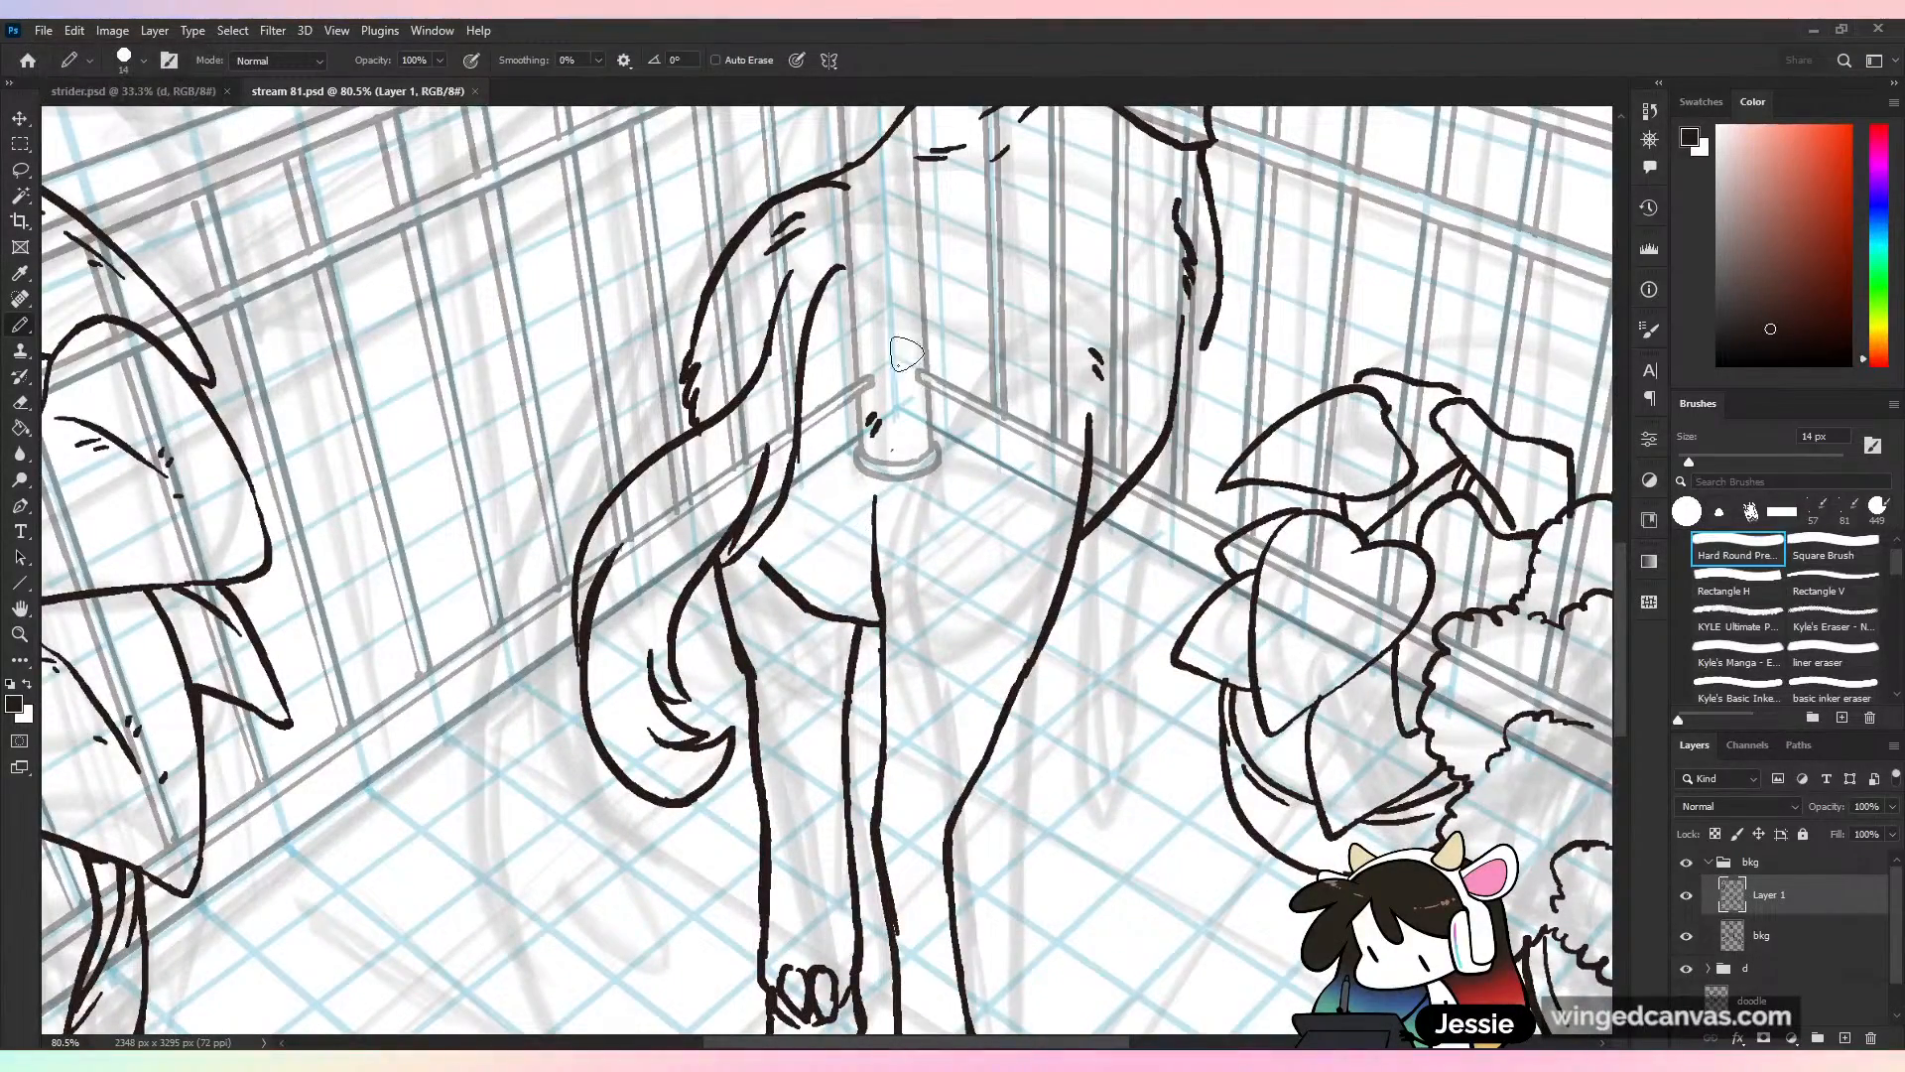
left_click_drag(733, 564, 800, 480)
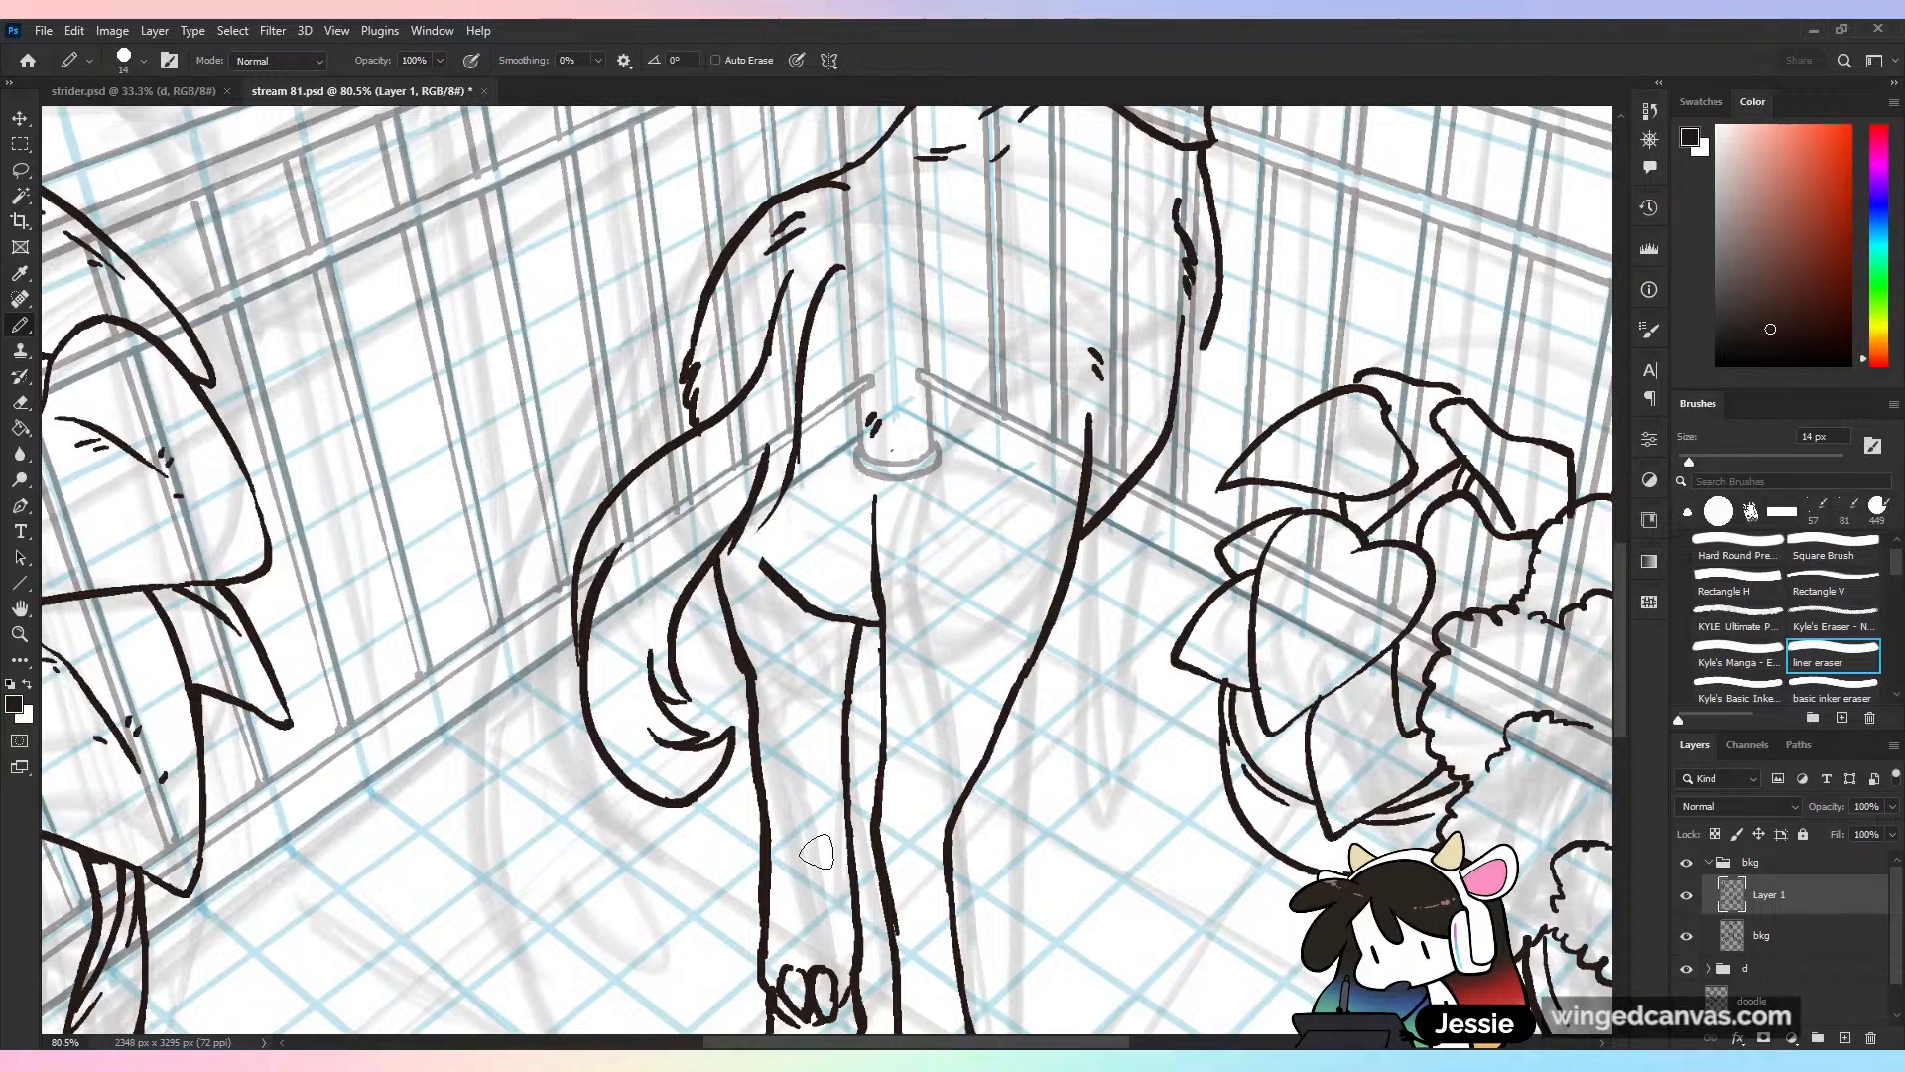
left_click_drag(732, 550, 790, 491)
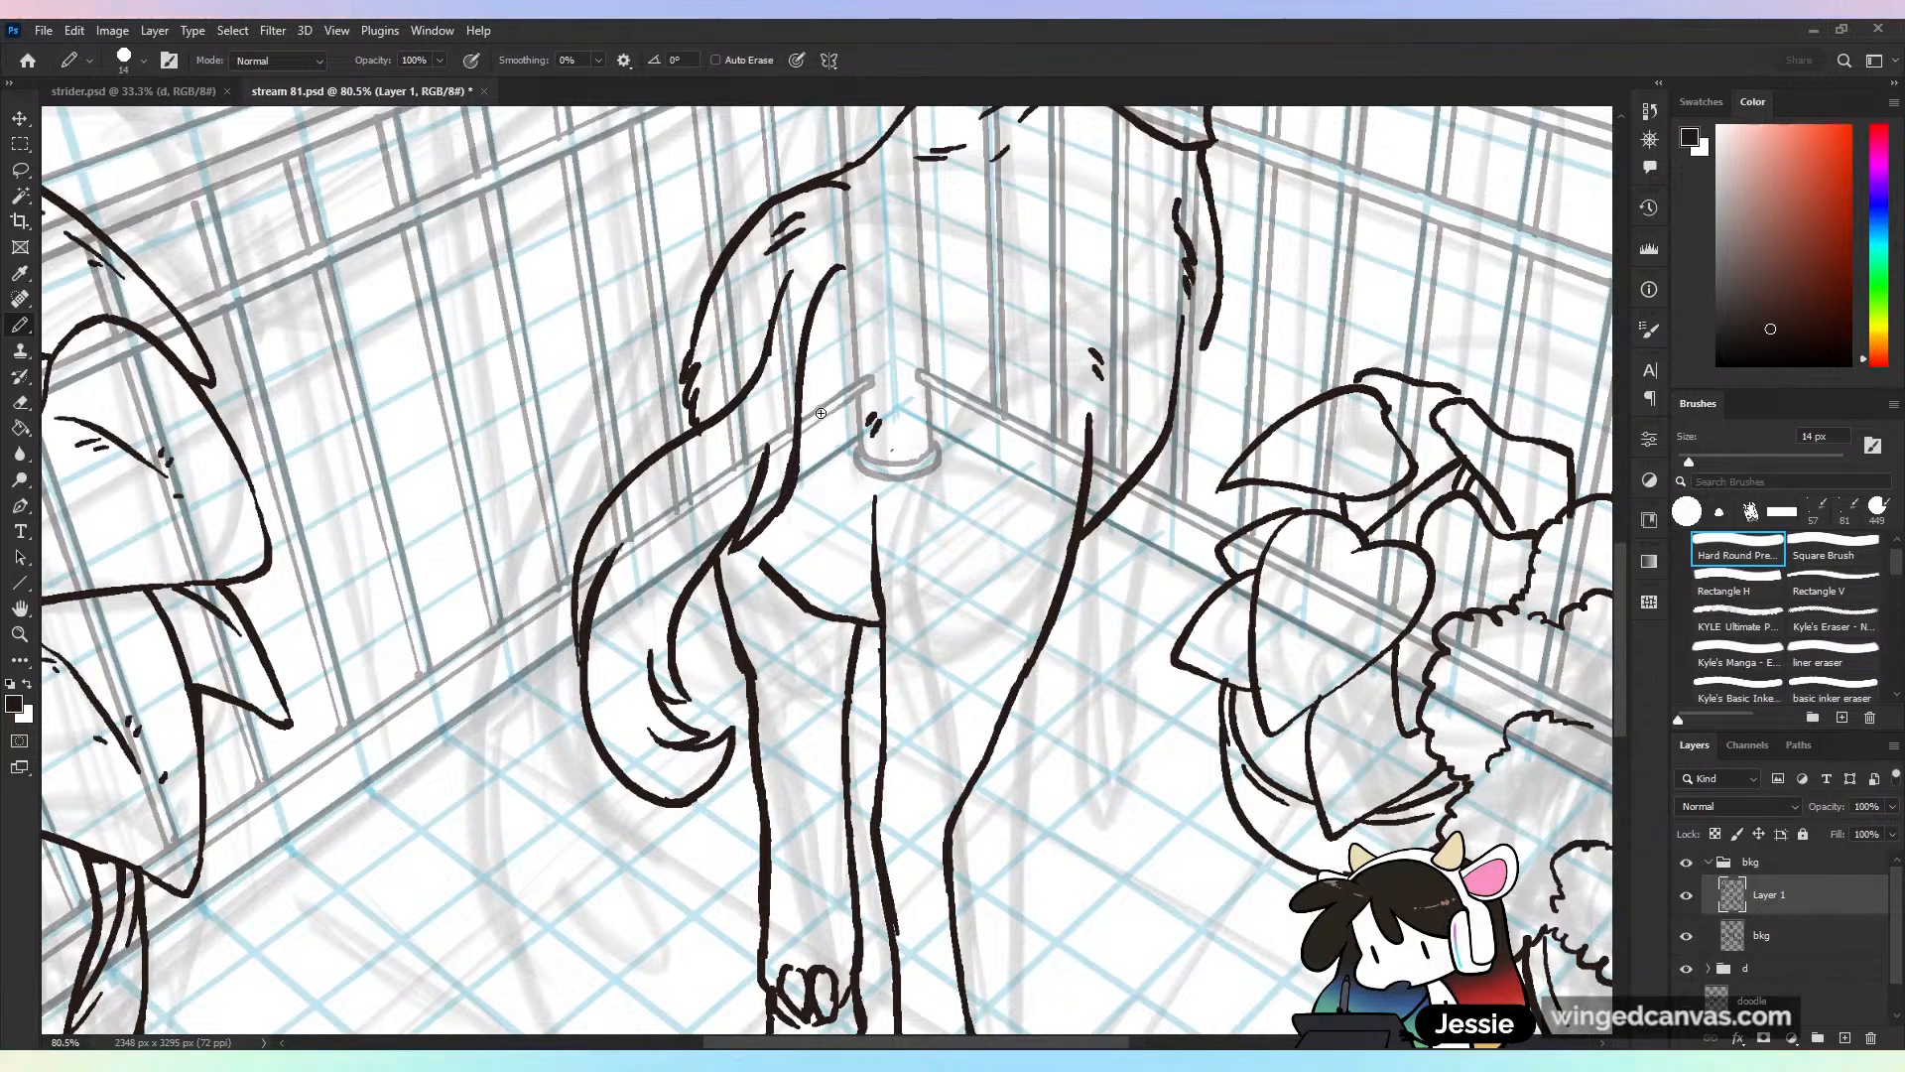
left_click_drag(726, 654, 743, 675)
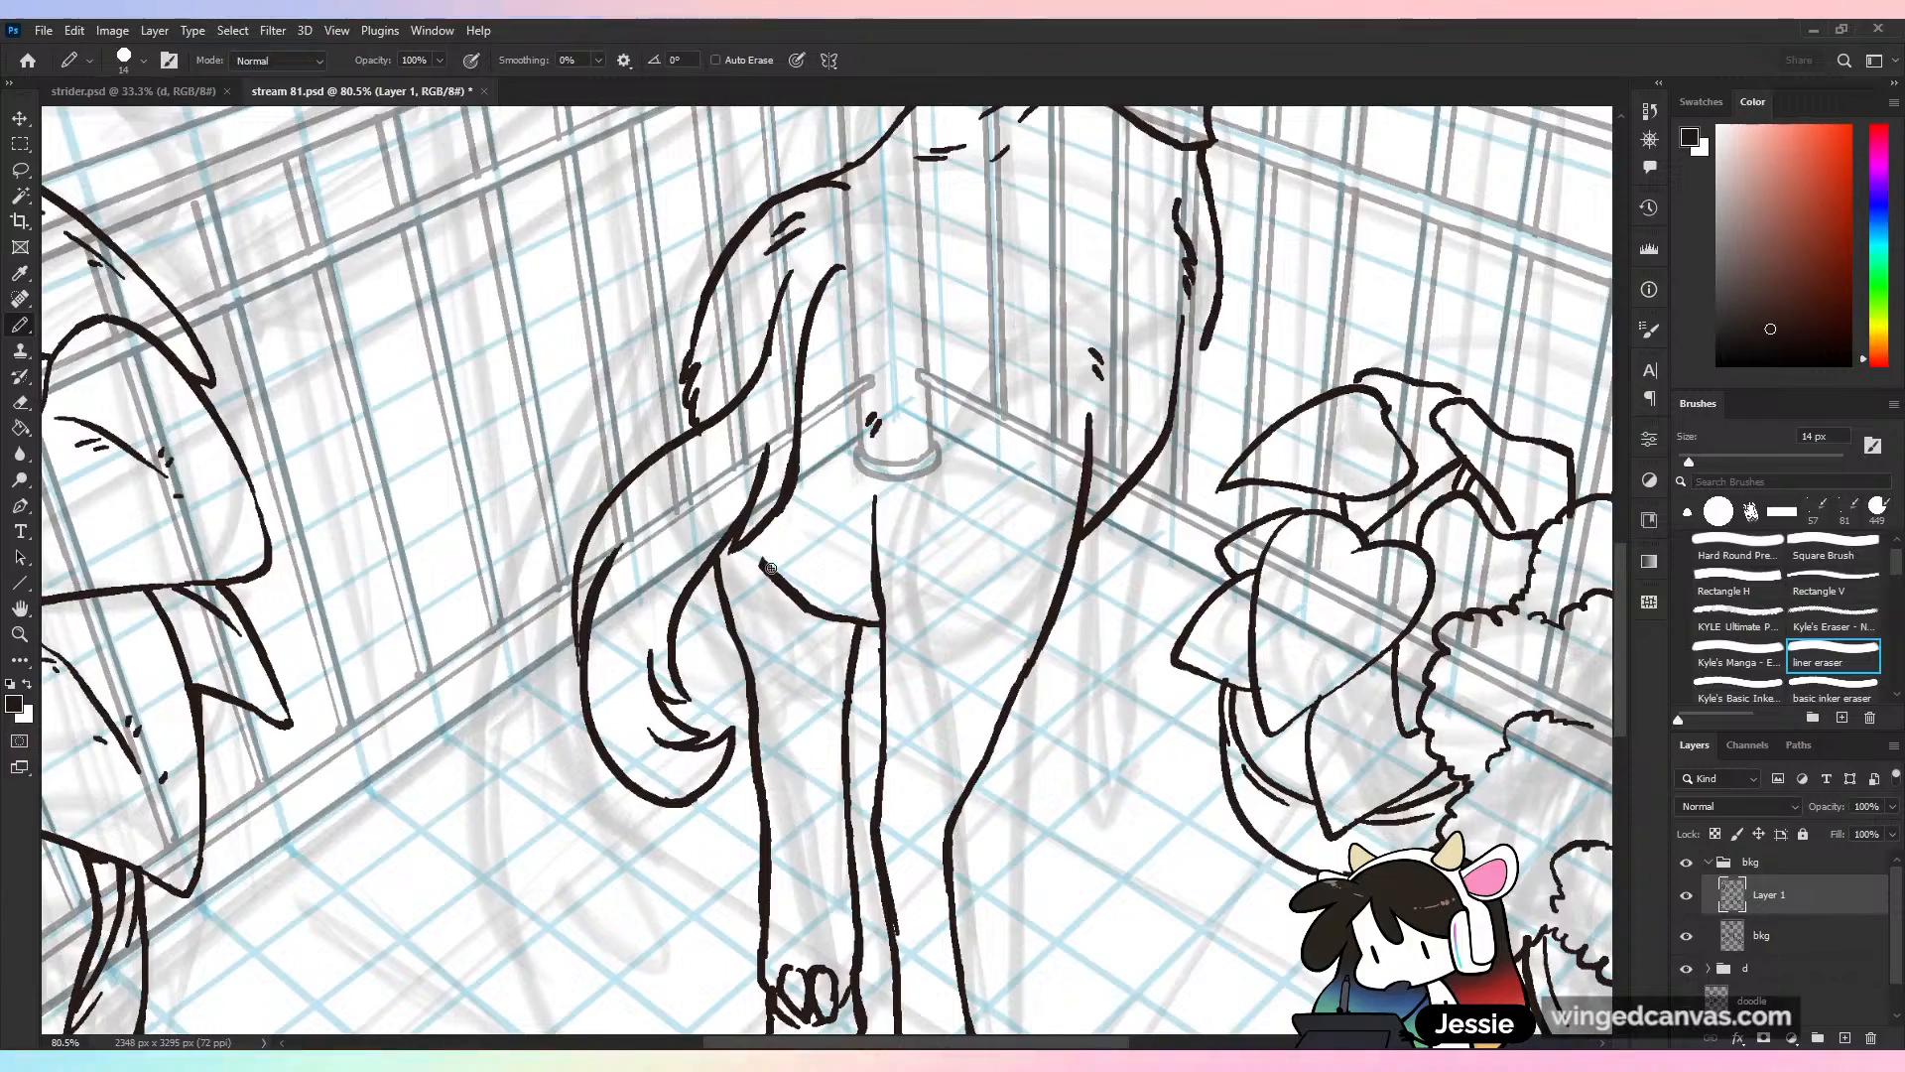
key("ctrl+z")
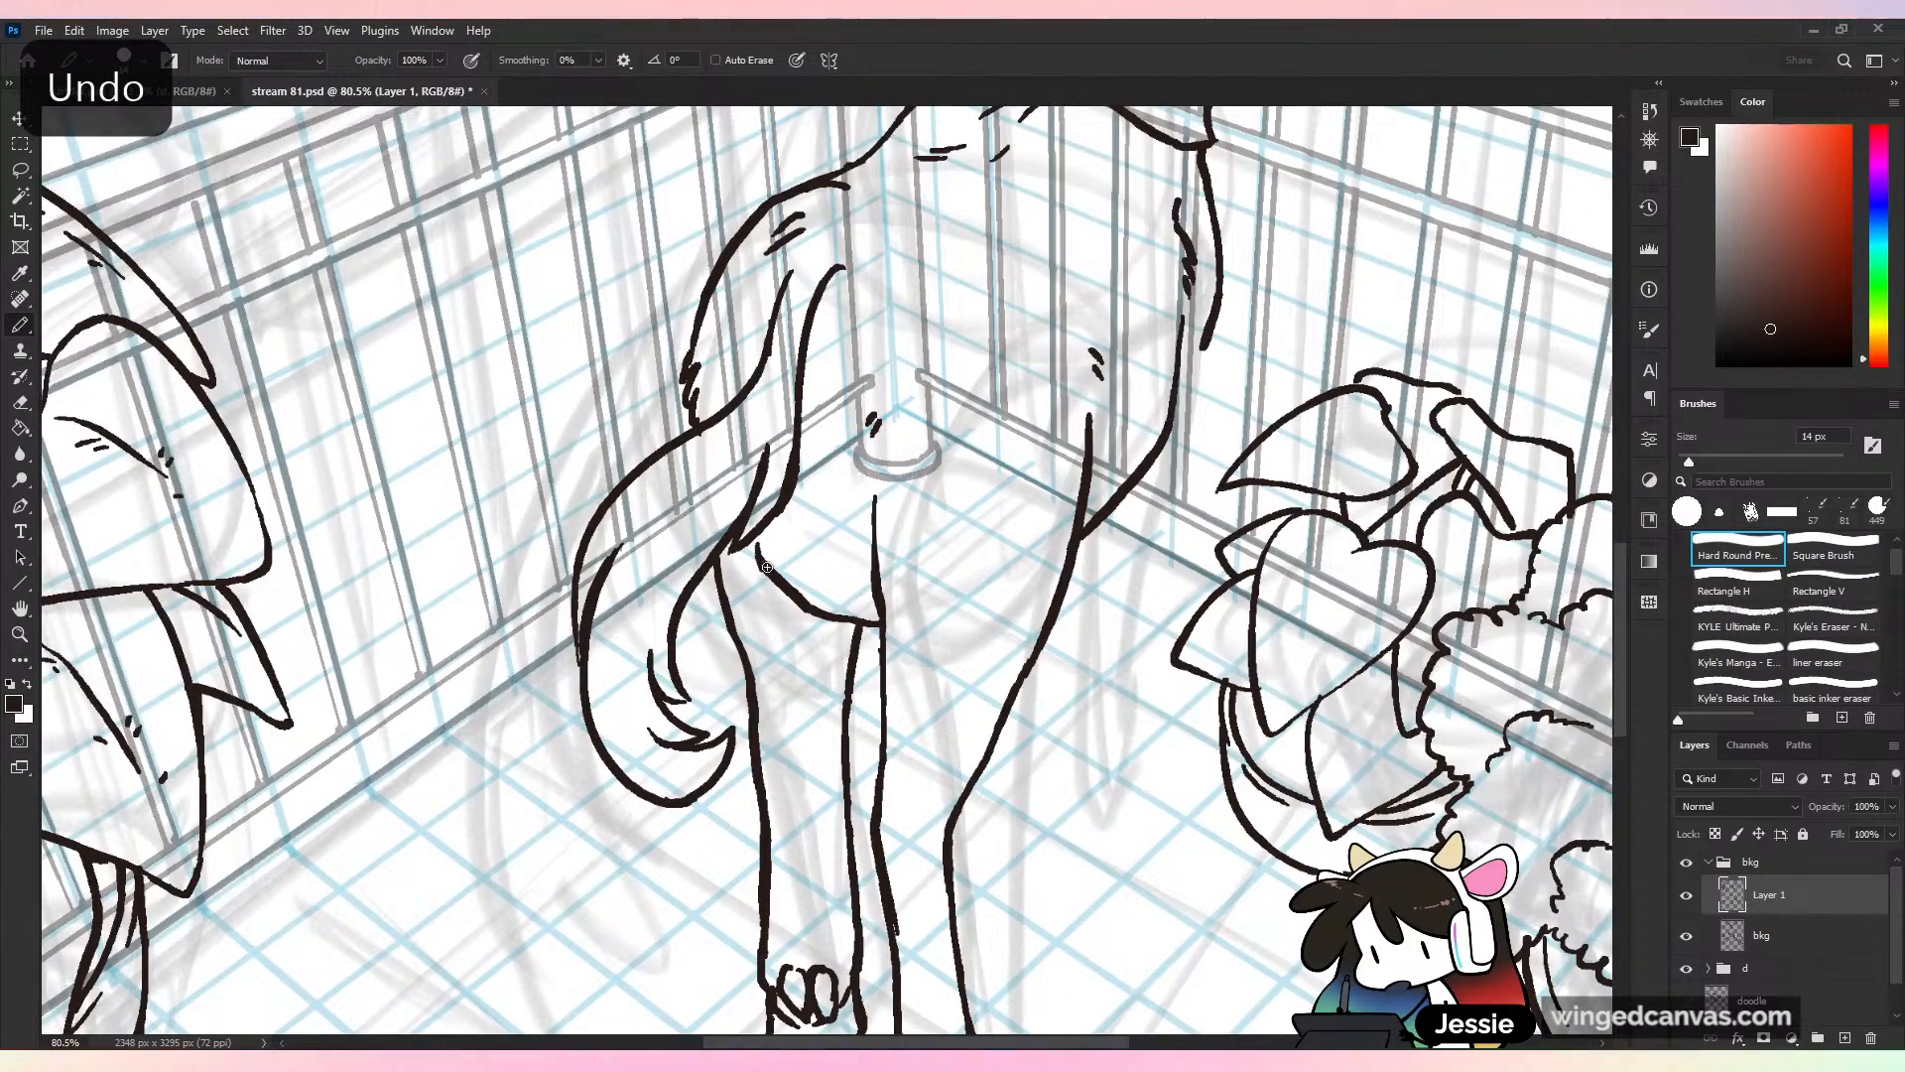
Ink short fur strokes inside the tail's upper curve, redoing unsatisfactory marks, and save the drawing
key("ctrl+minus")
key("ctrl+minus")
key("ctrl+minus")
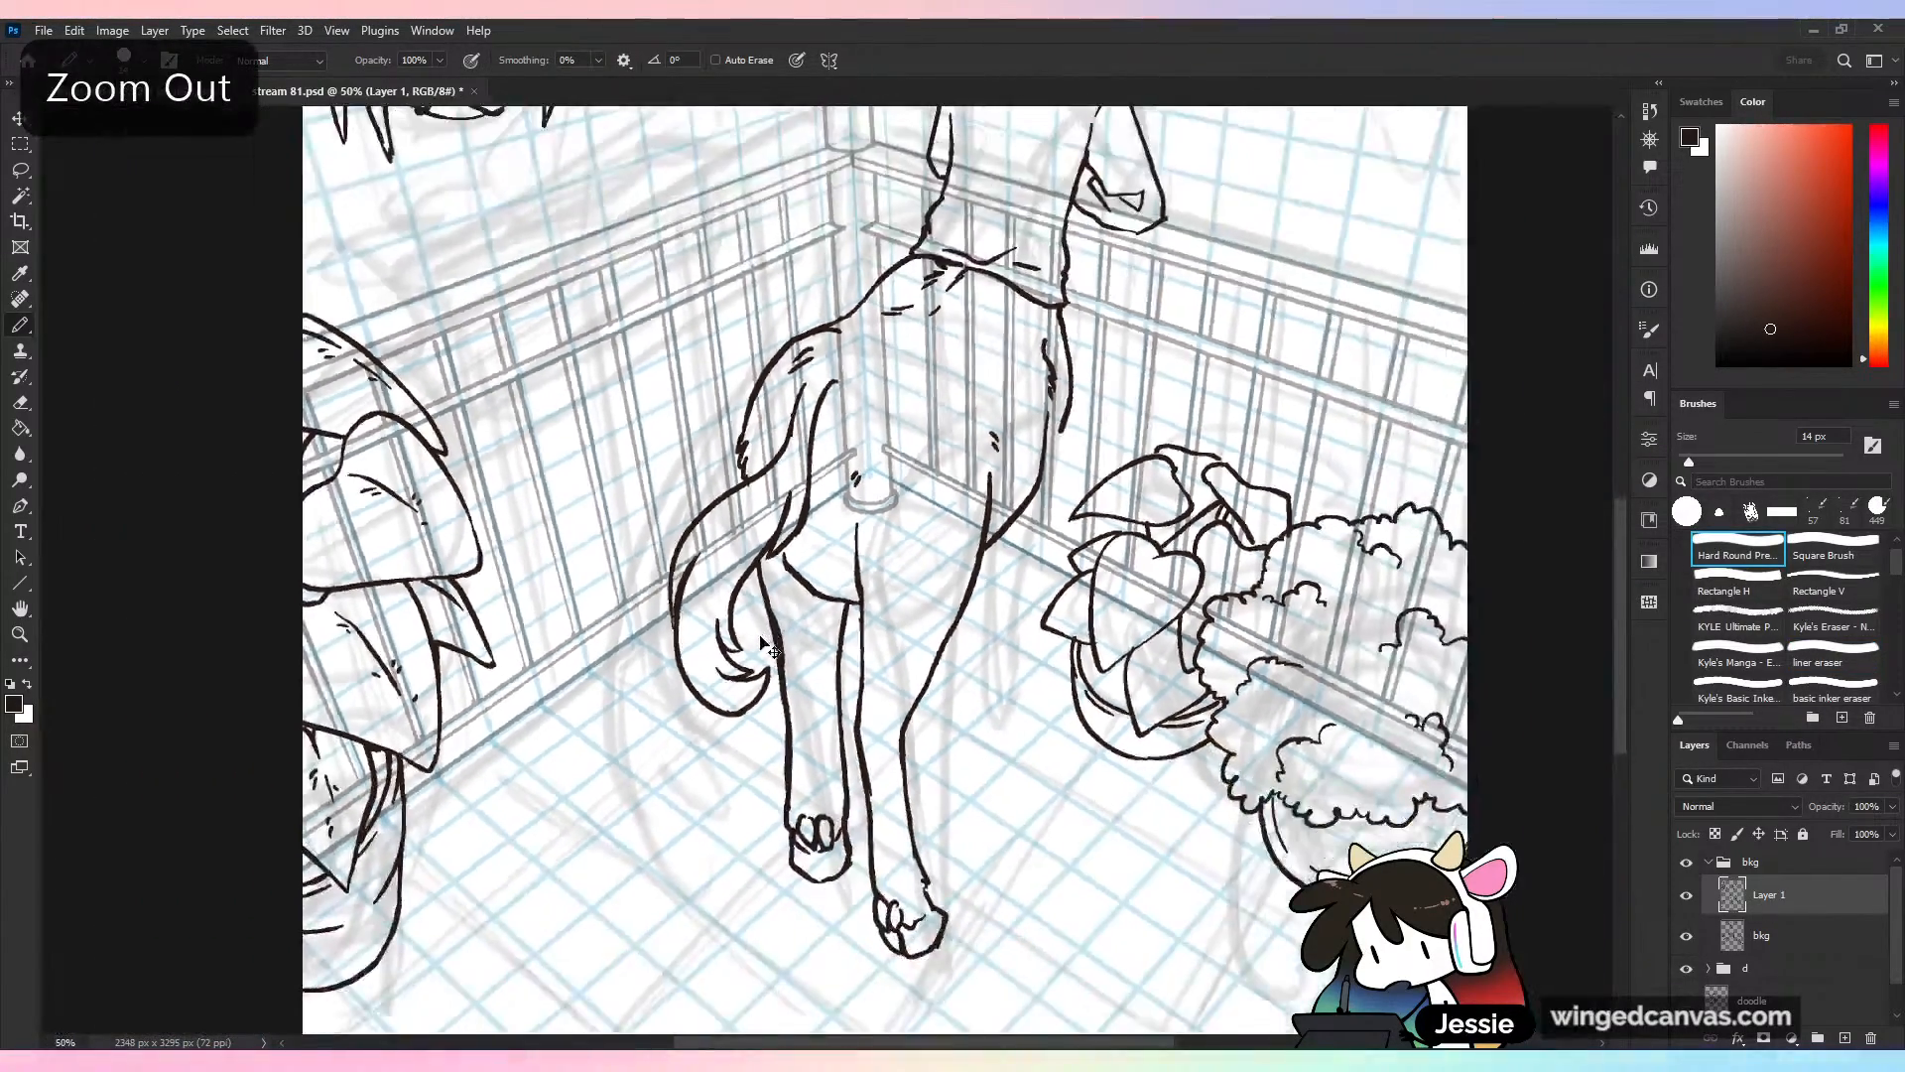
key("ctrl+plus")
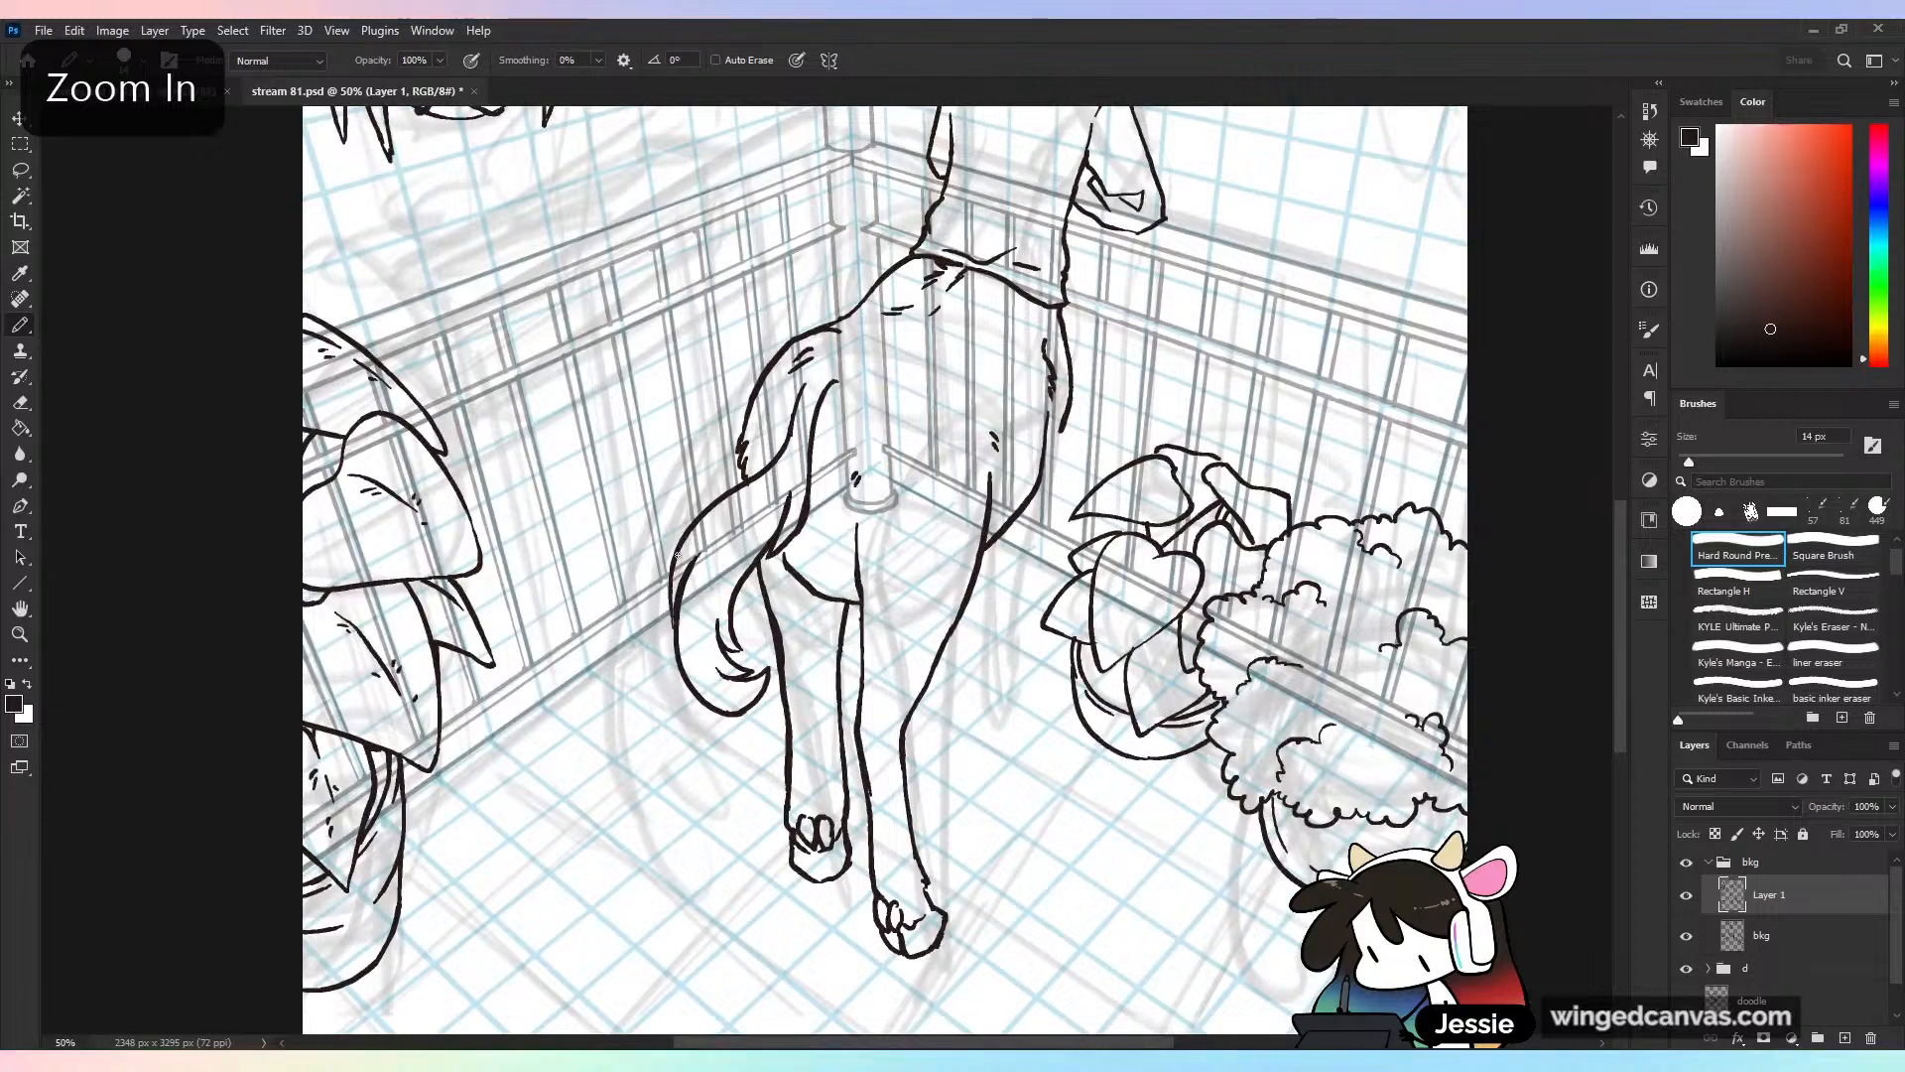
key("ctrl+z")
key("ctrl+z")
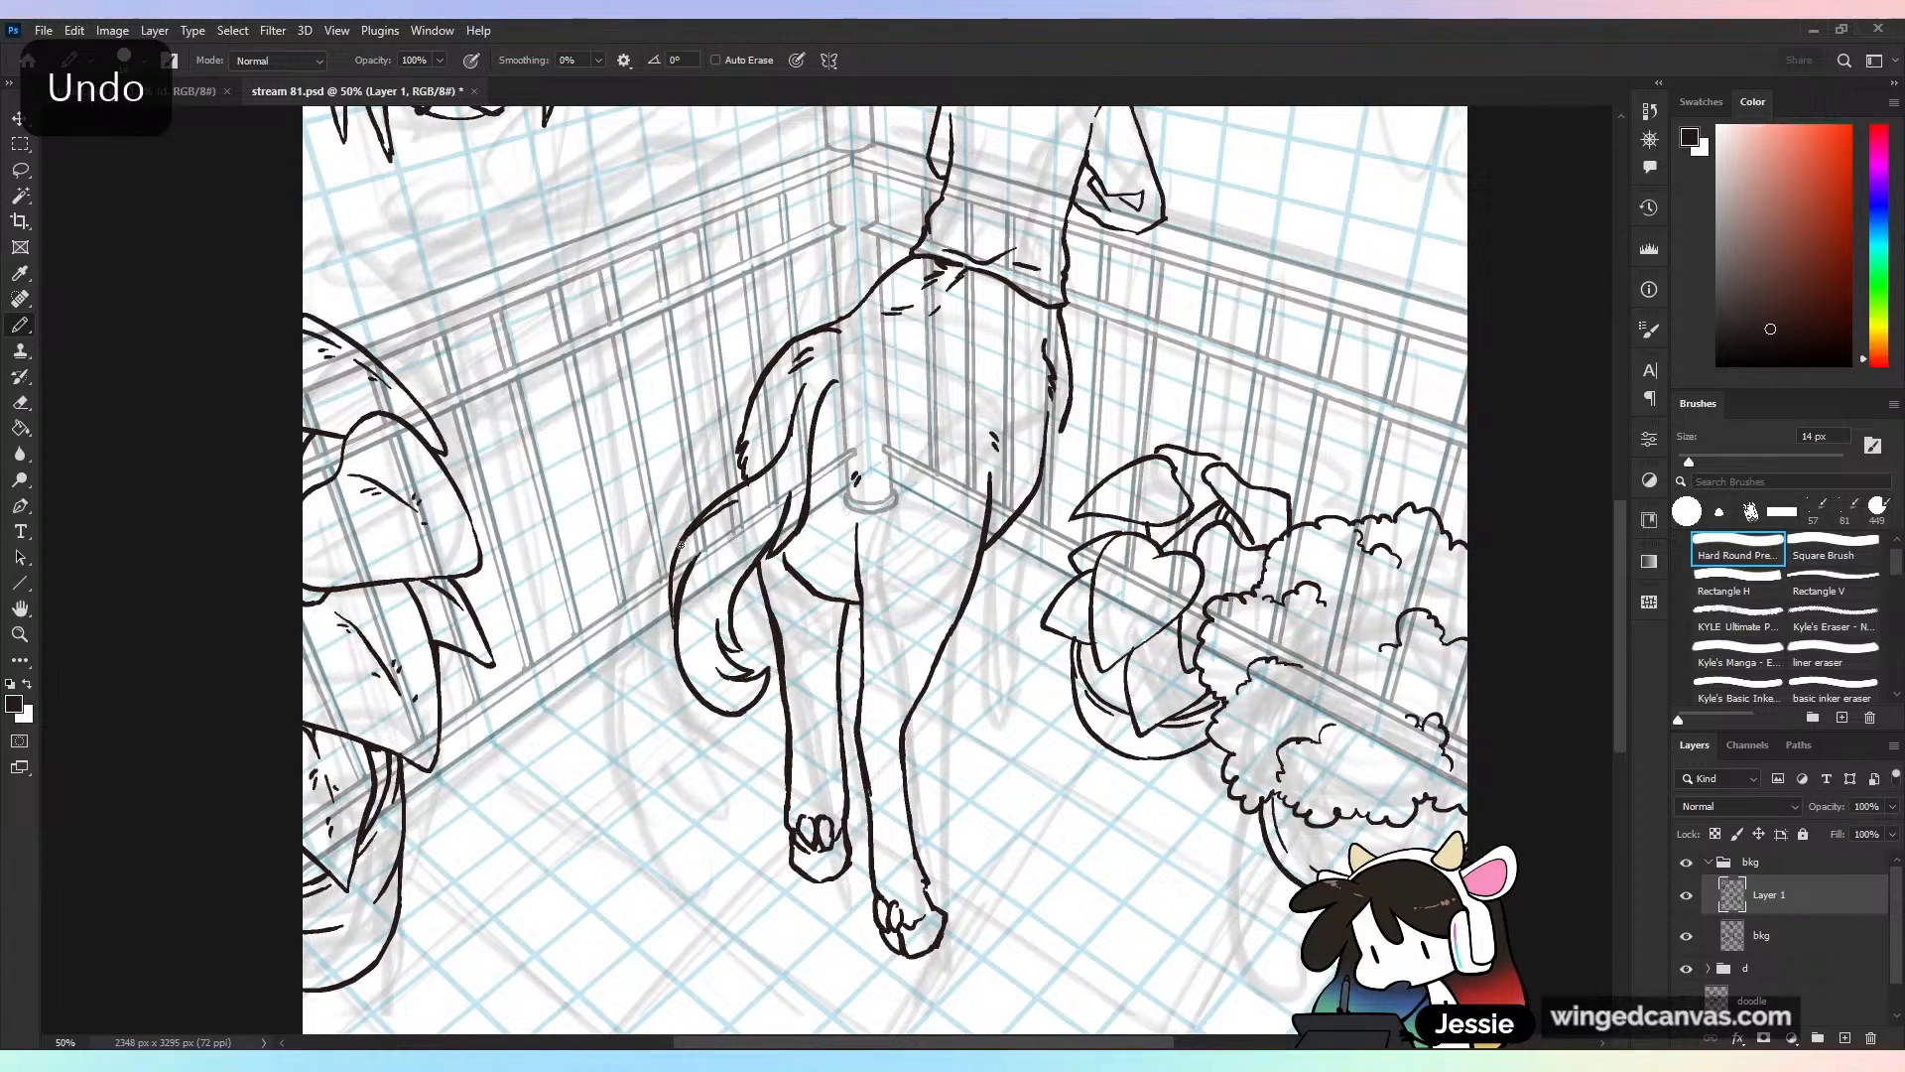
left_click_drag(722, 523, 712, 530)
mouse_move(720, 530)
left_mouse_down()
mouse_move(727, 630)
mouse_move(710, 635)
left_mouse_up()
key("ctrl+z")
left_click_drag(722, 571, 708, 602)
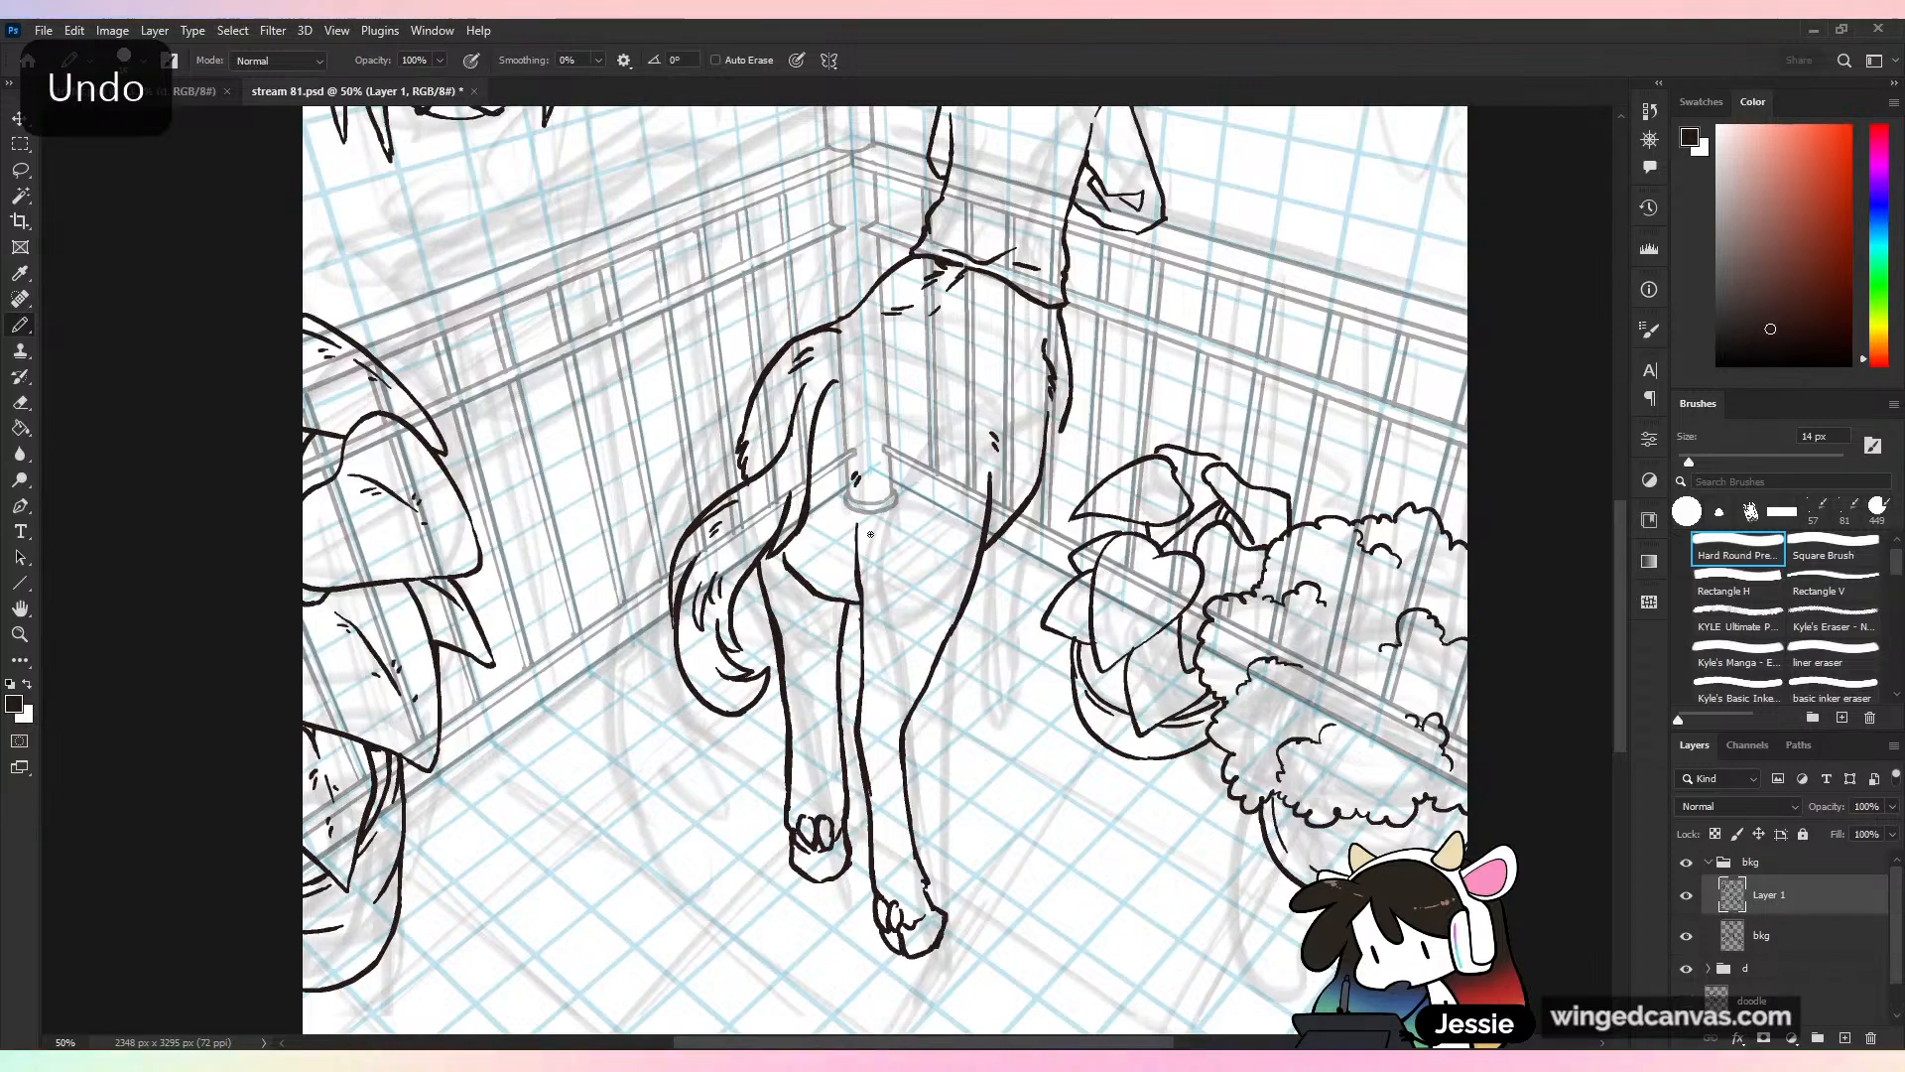
key("ctrl+minus")
key("ctrl+minus")
key("ctrl+s")
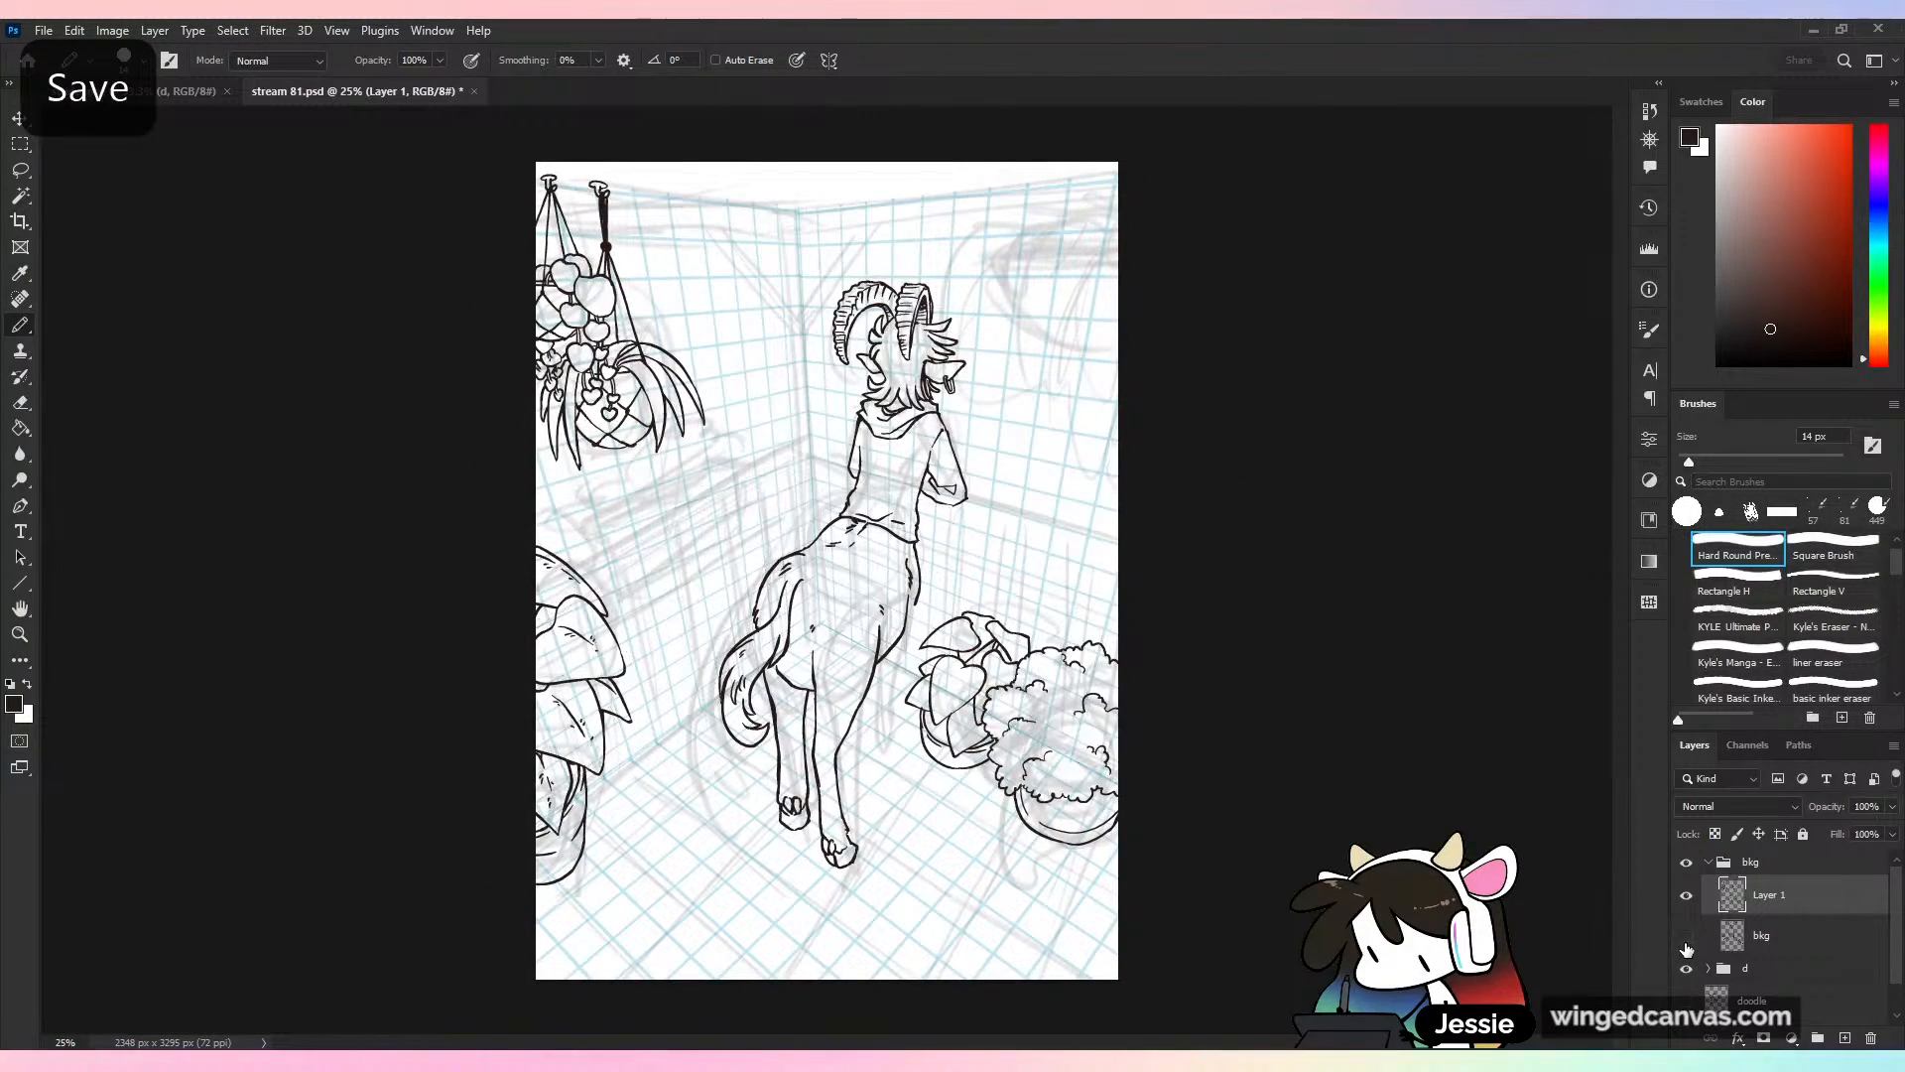
Check the line art by toggling the sketch group and ink layer, rename Layer 1 as foreground, and save the drawing
left_click(1686, 968)
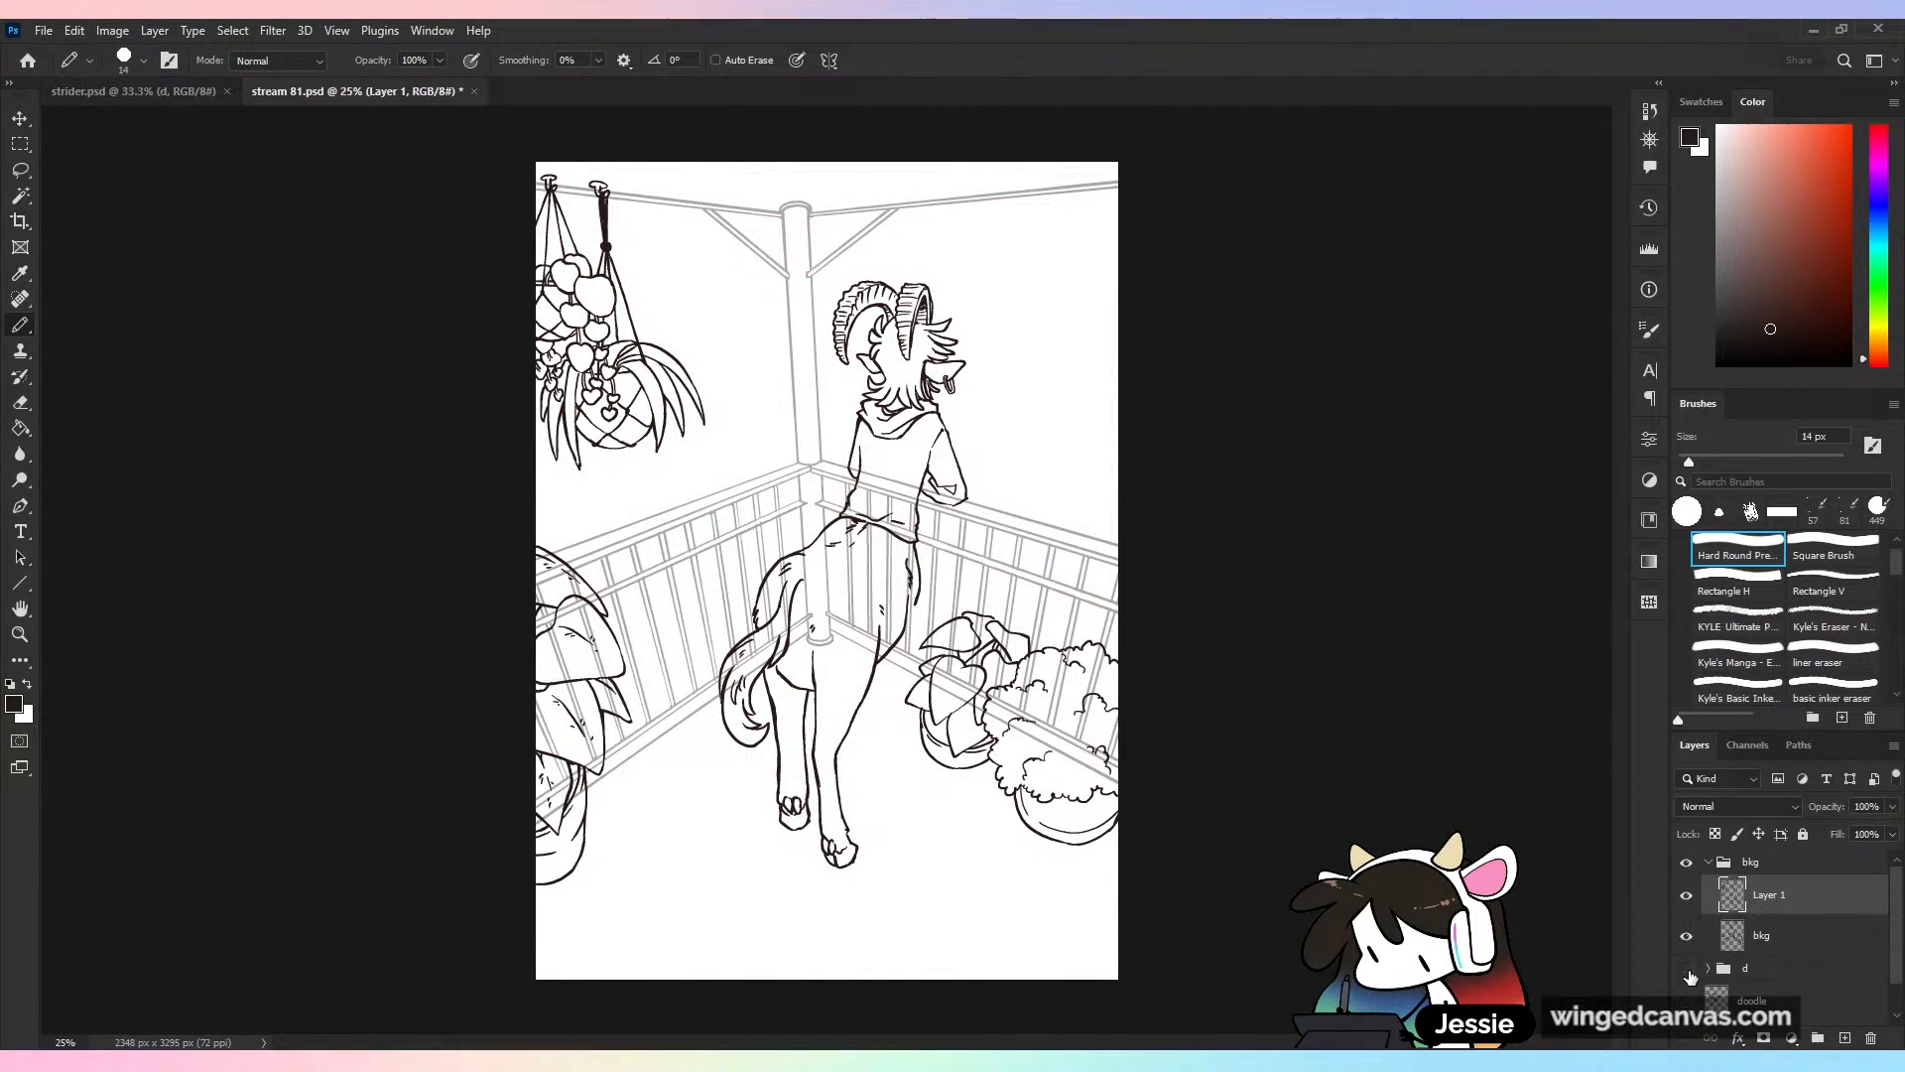
left_click(1686, 969)
left_click(1686, 897)
left_click(1686, 896)
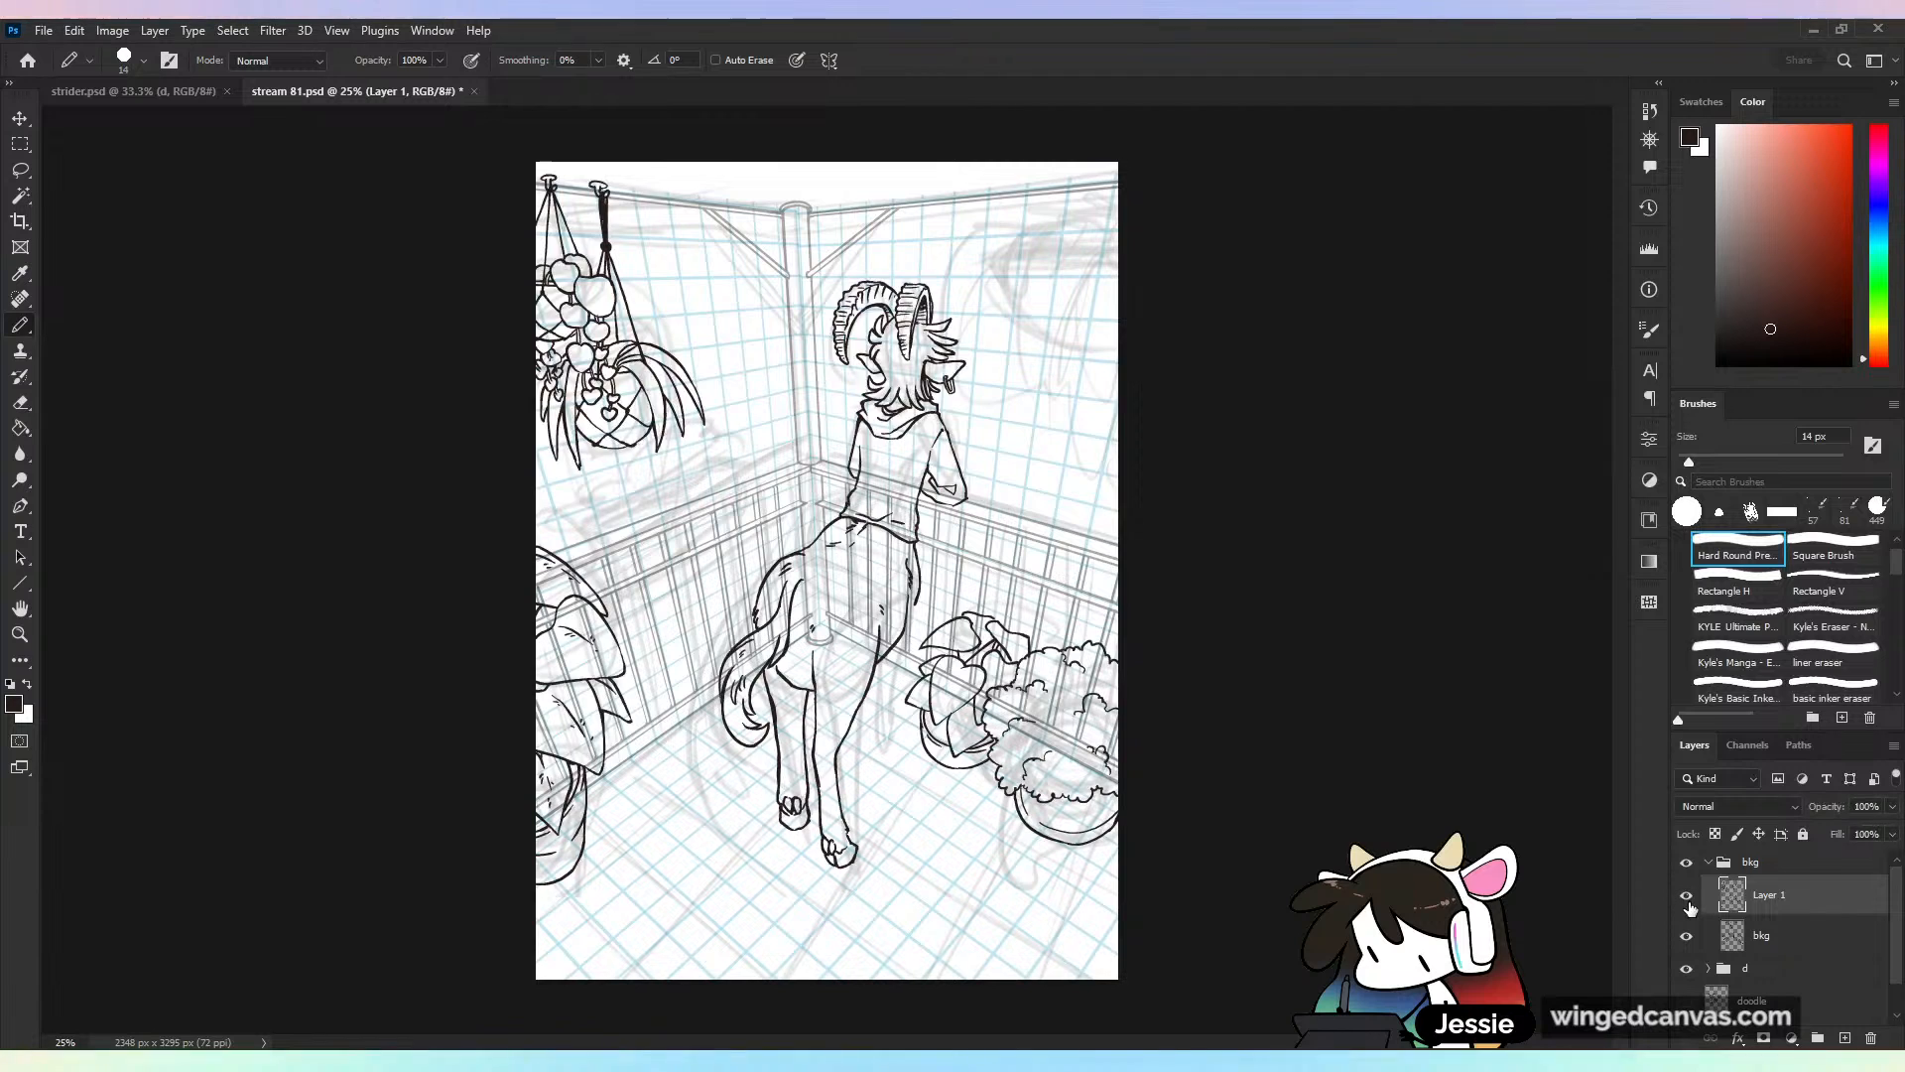
double_click(1769, 896)
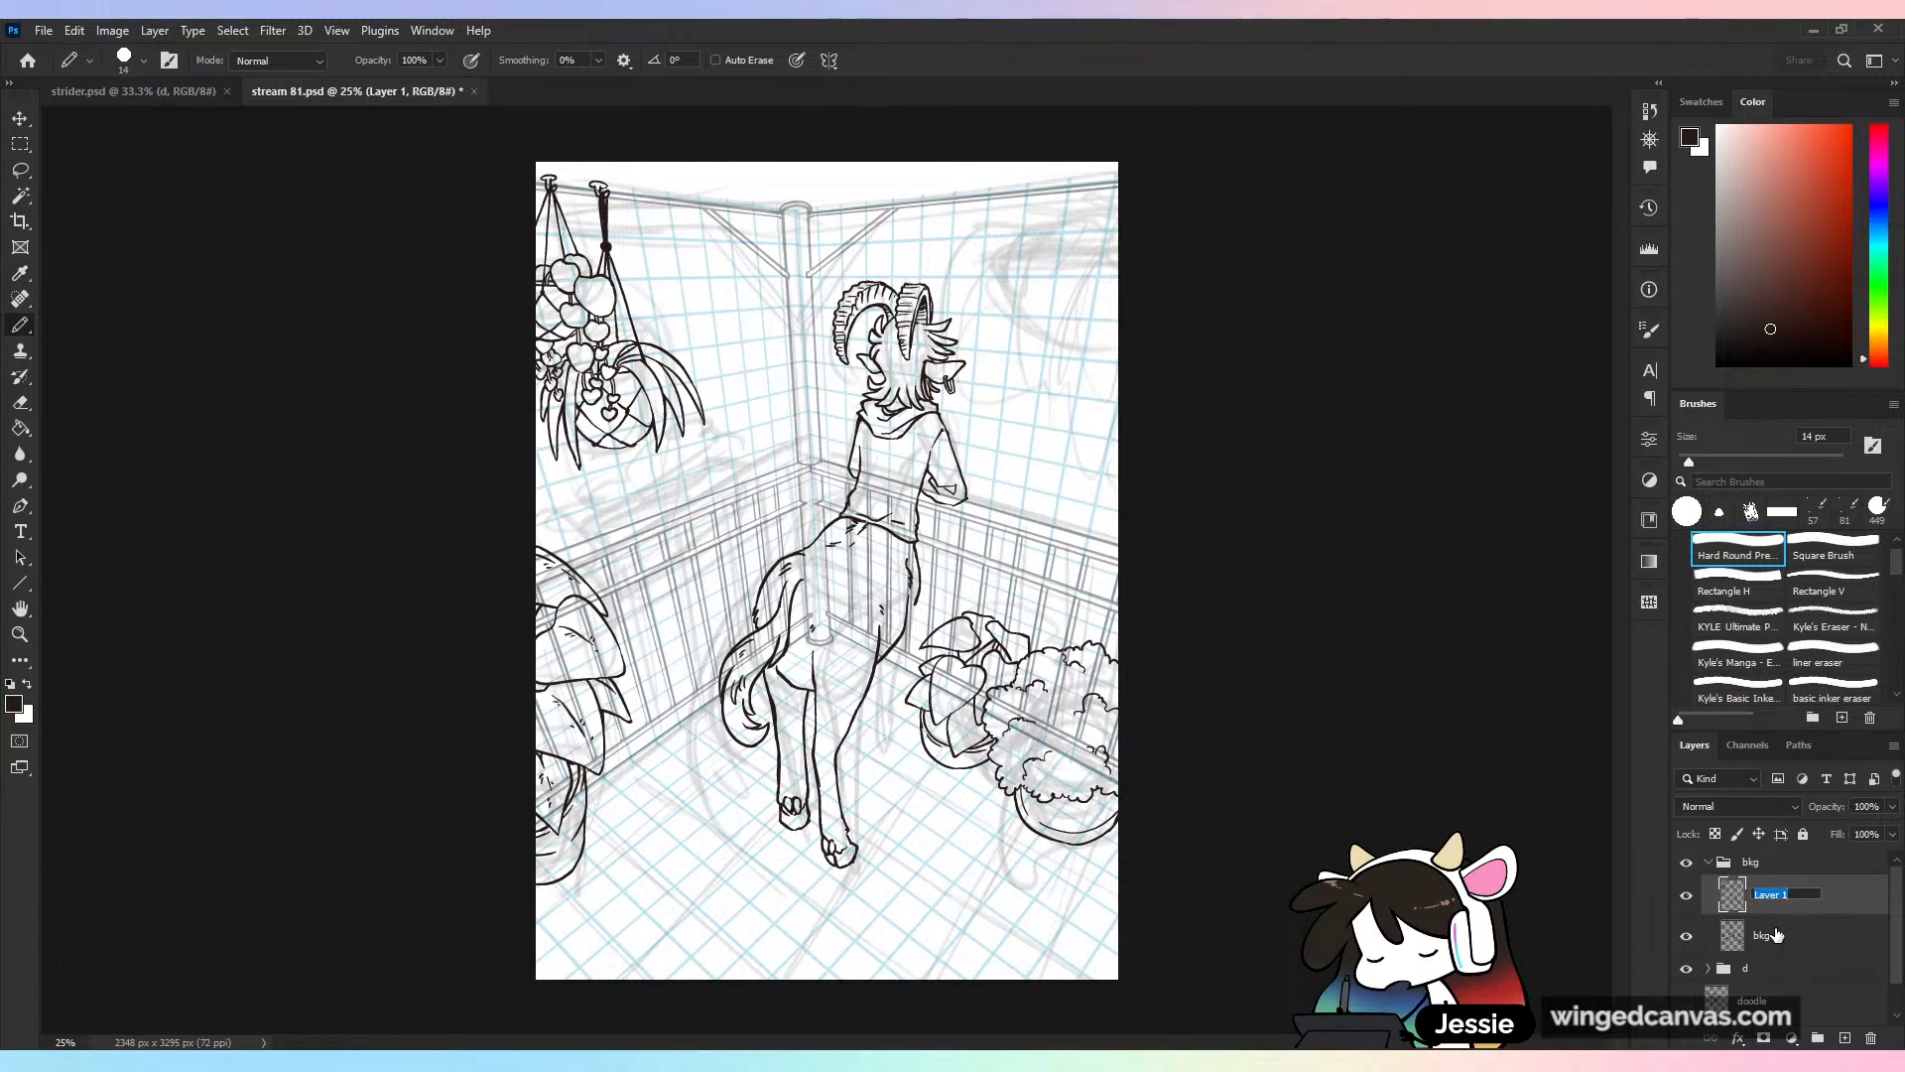
type("foregroun")
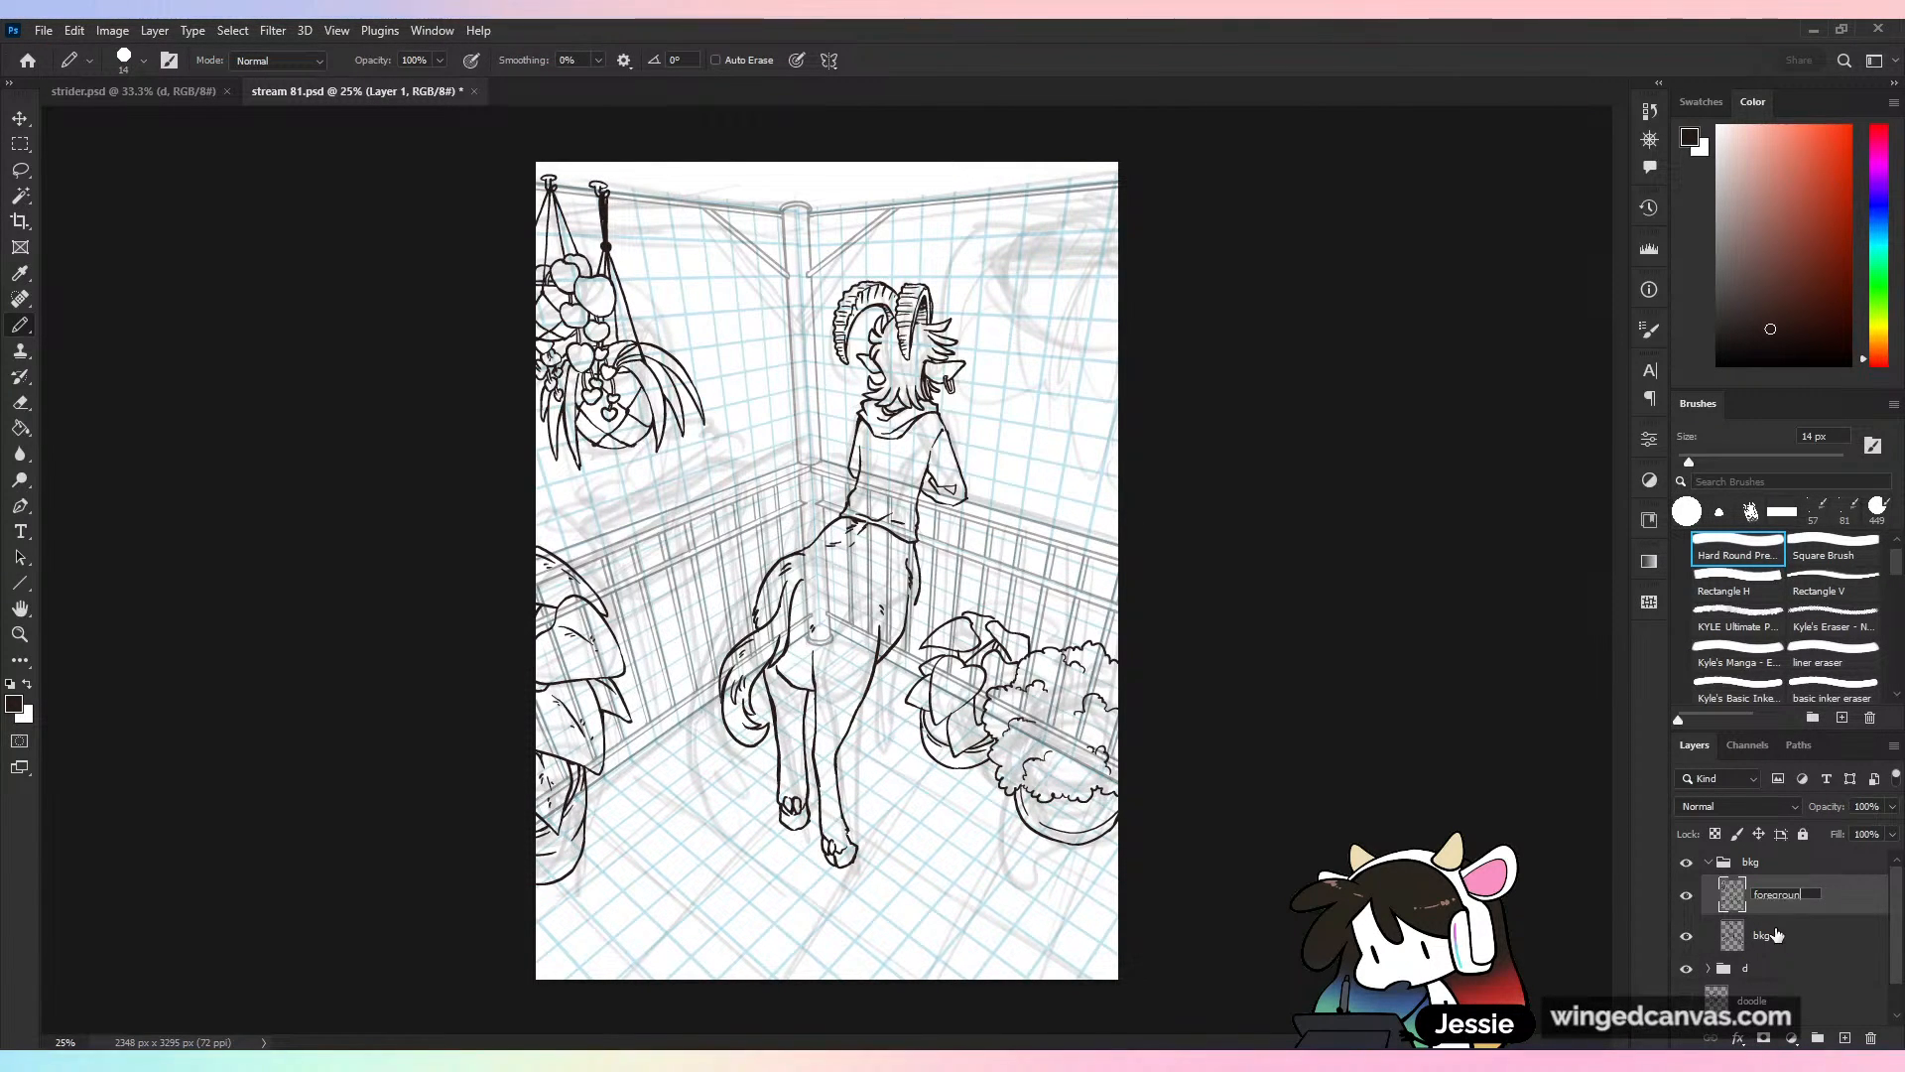
type("d")
key("Return")
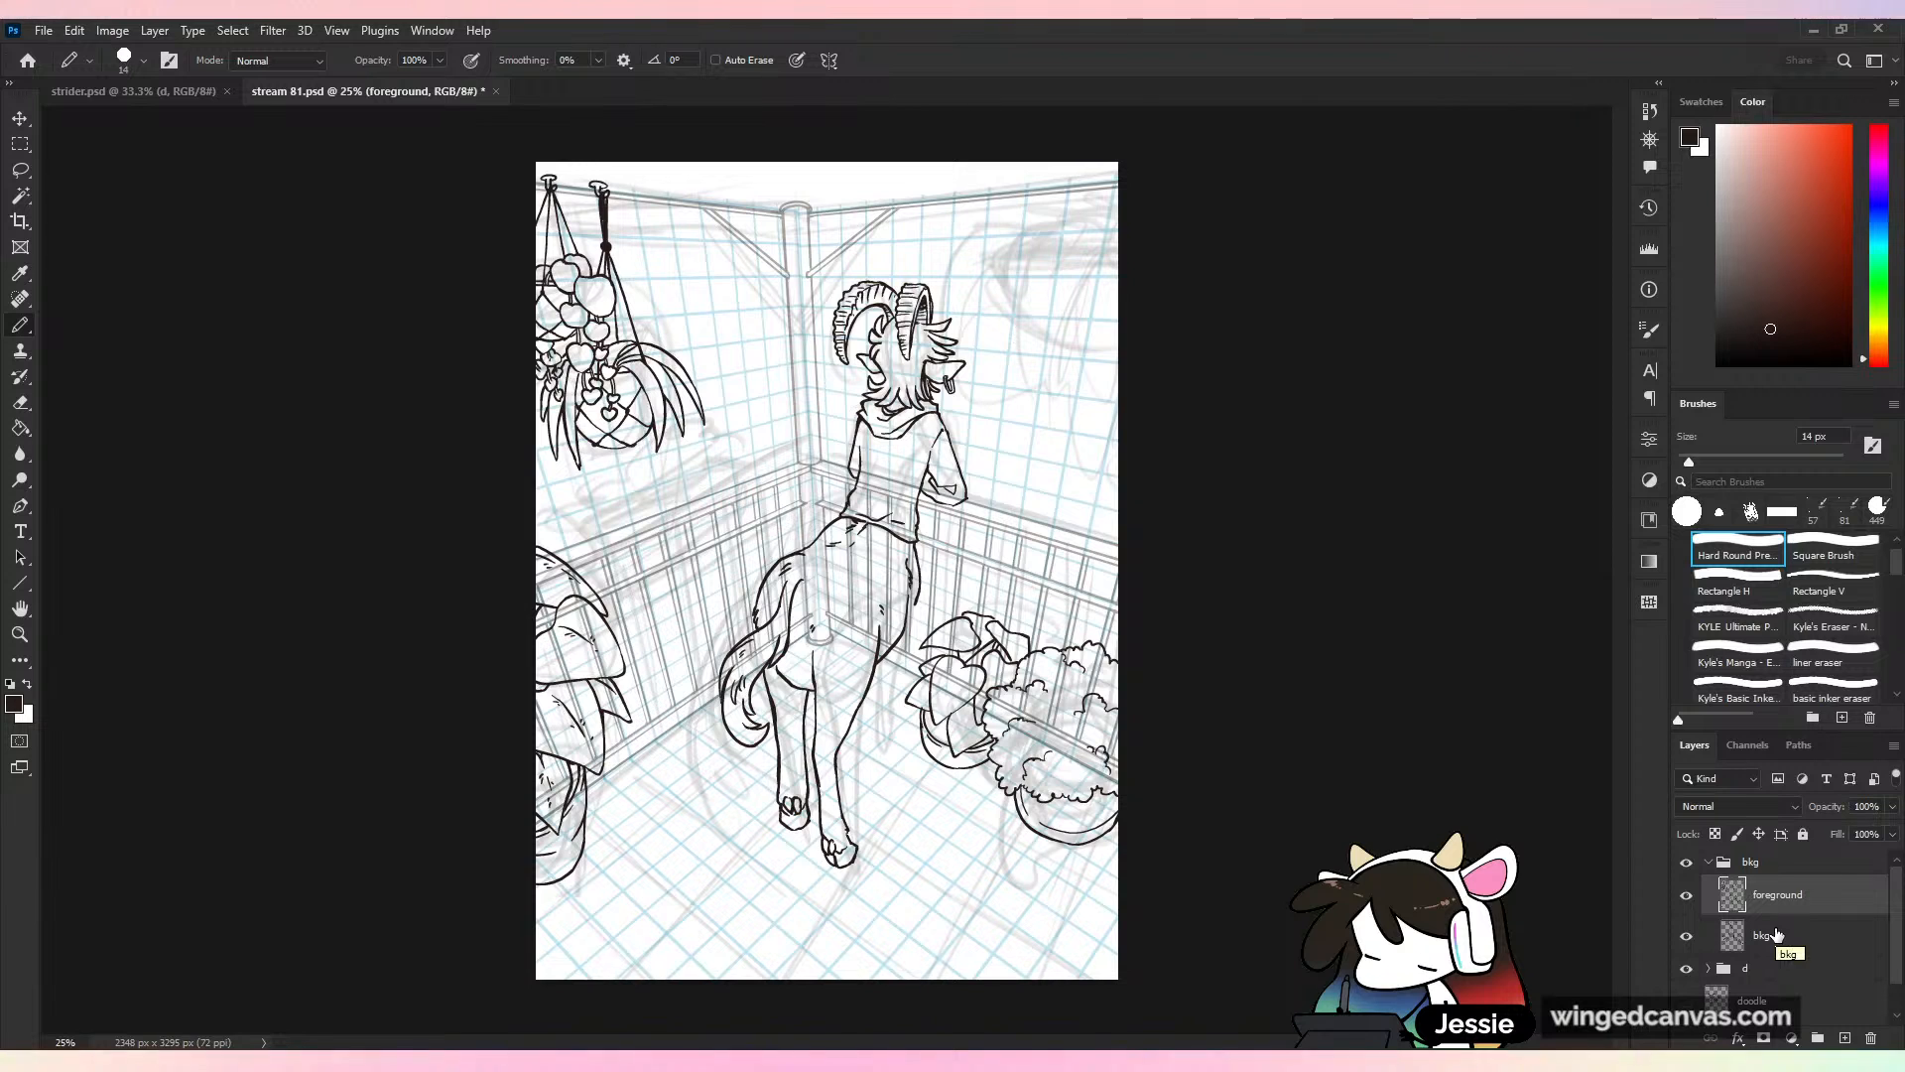
key("ctrl+s")
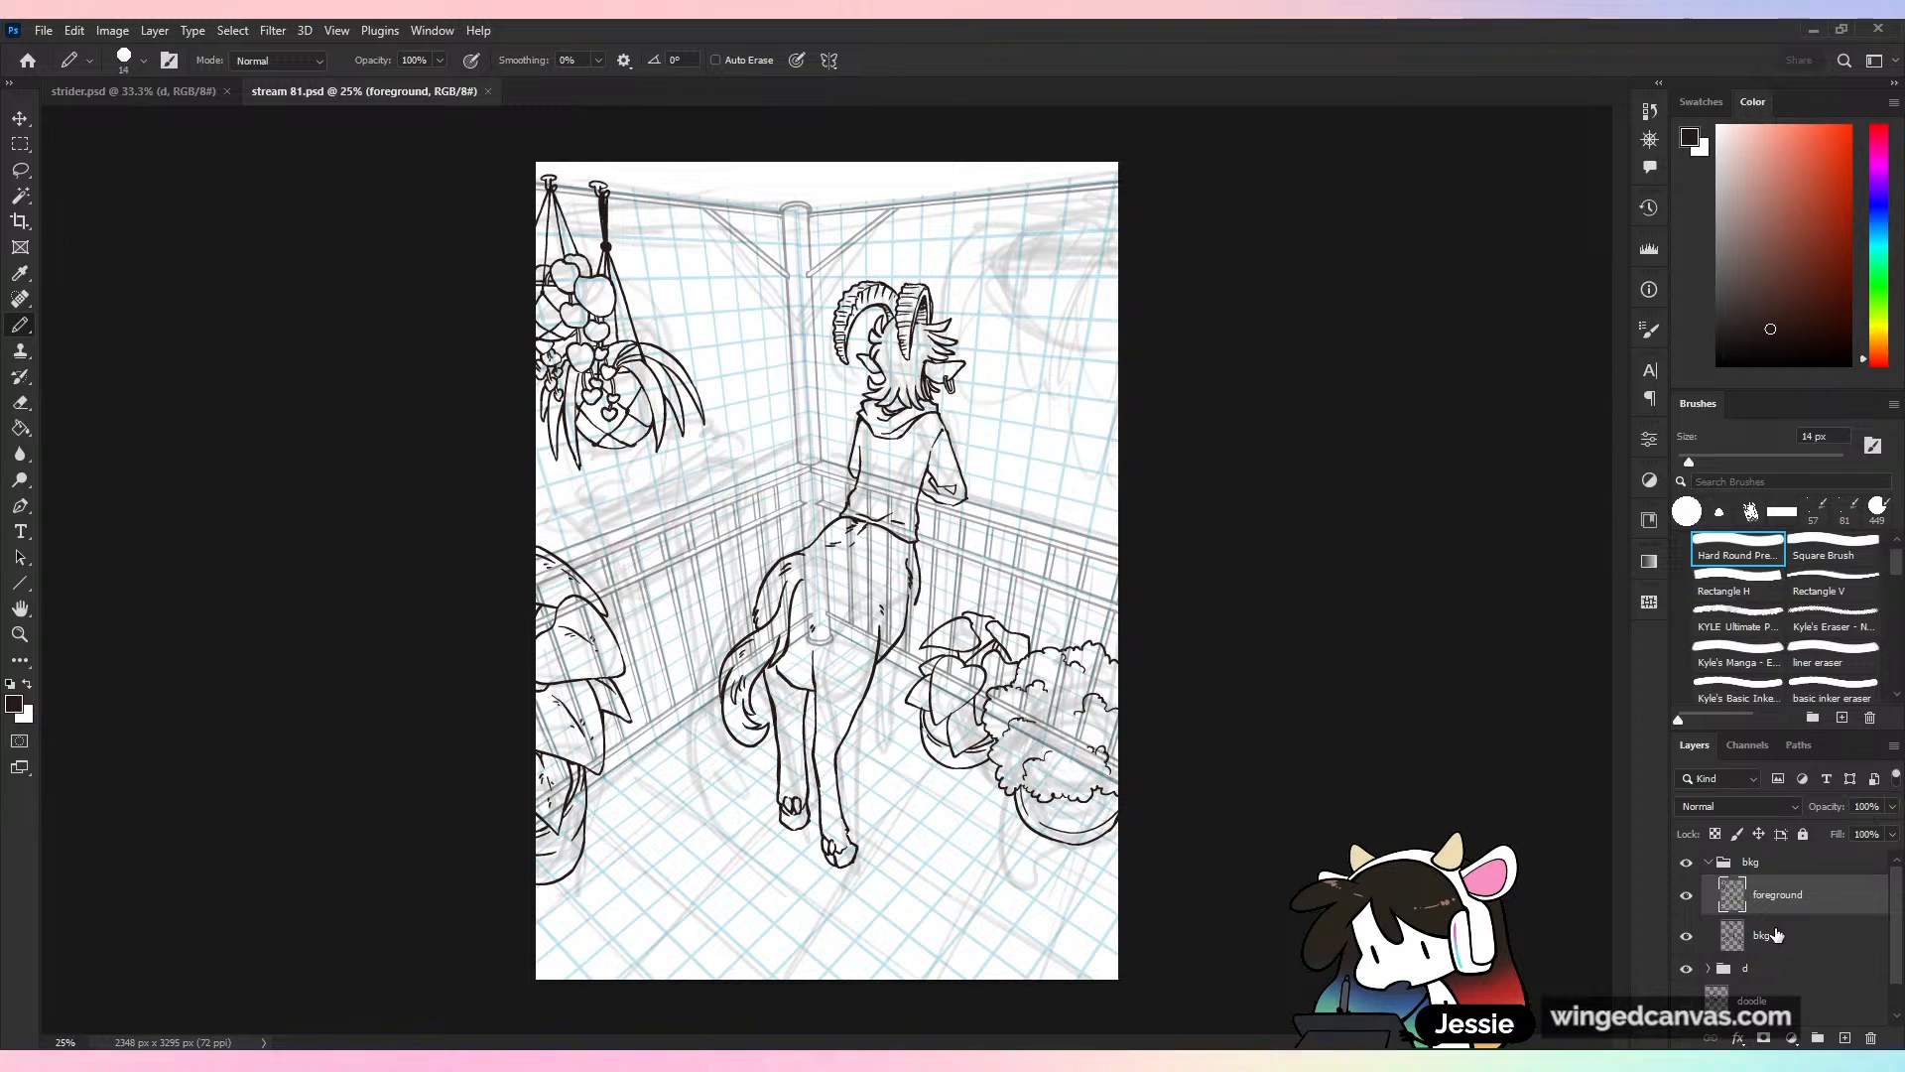
Choose the Griddy Light brush and try to paint with it on the bkg group
left_click(1709, 862)
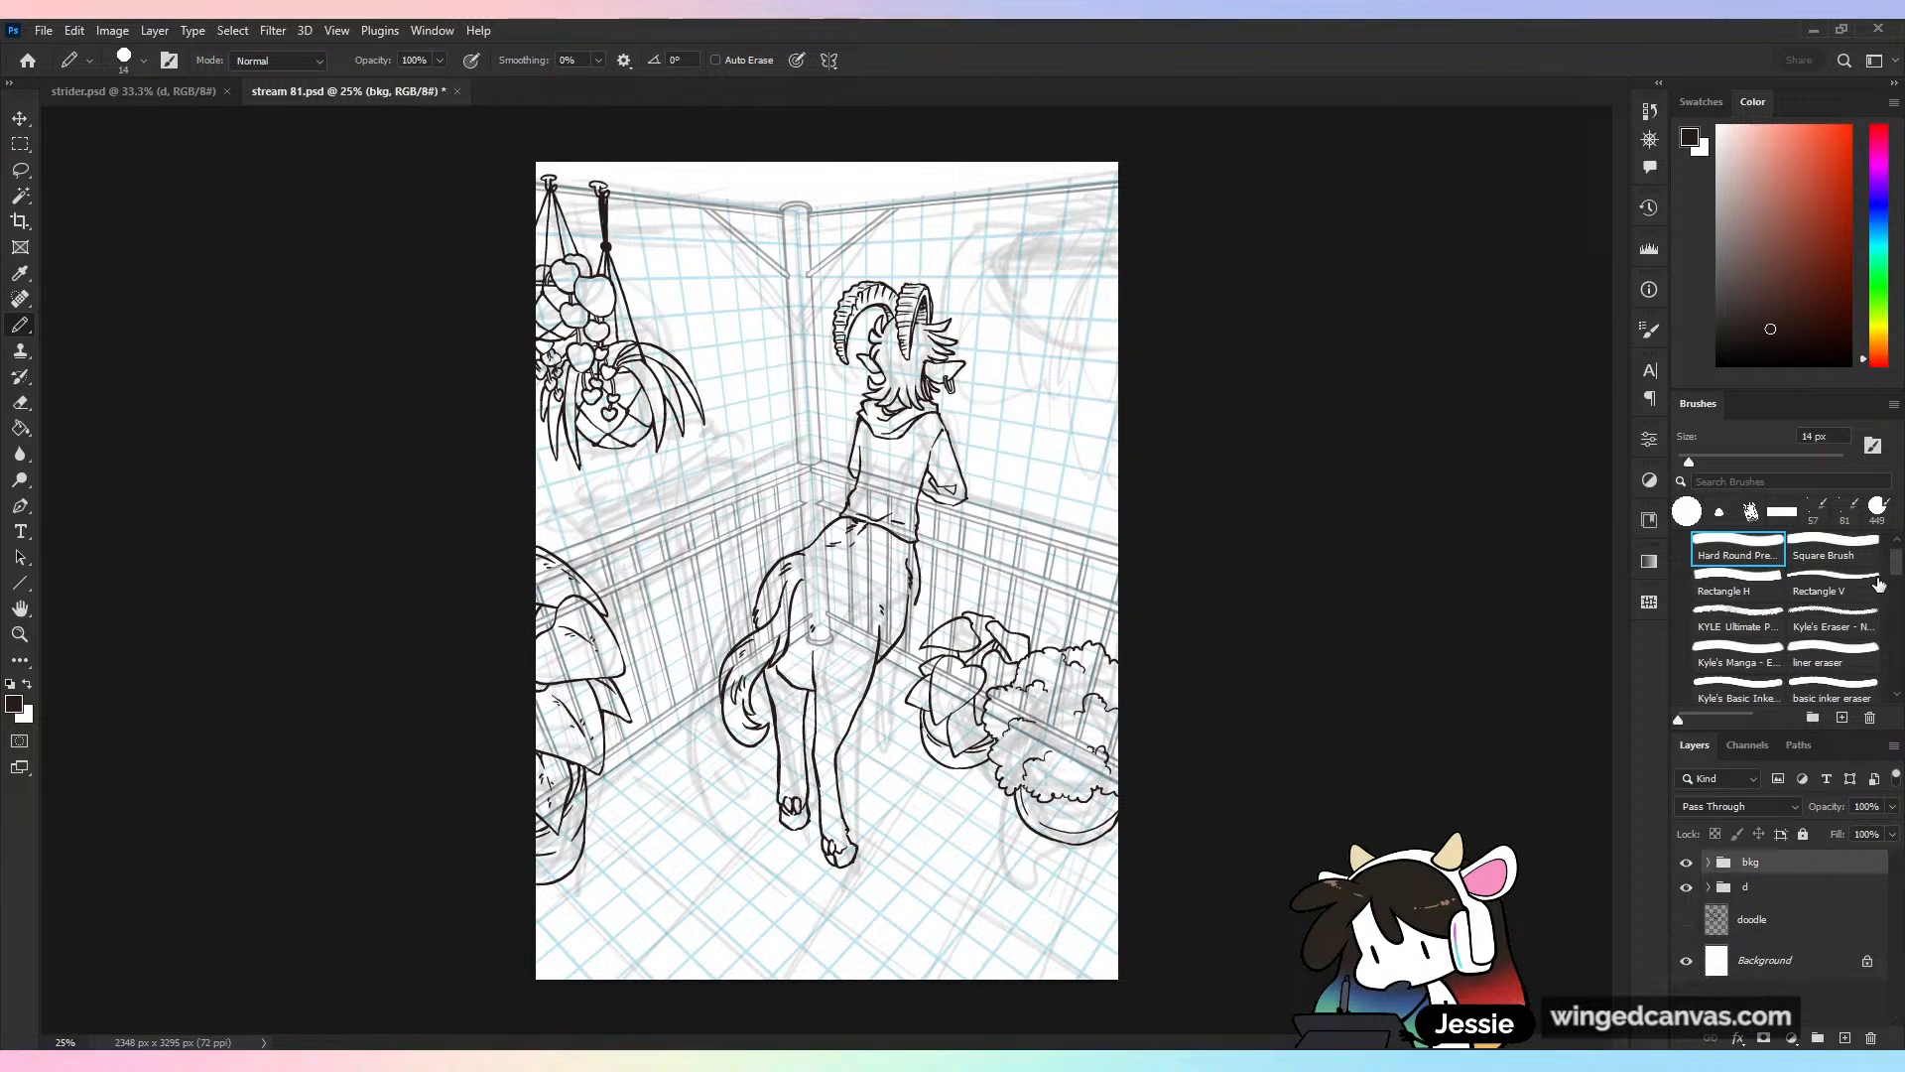
left_click_drag(1901, 568, 1904, 632)
scroll(1872, 628, "up", 1)
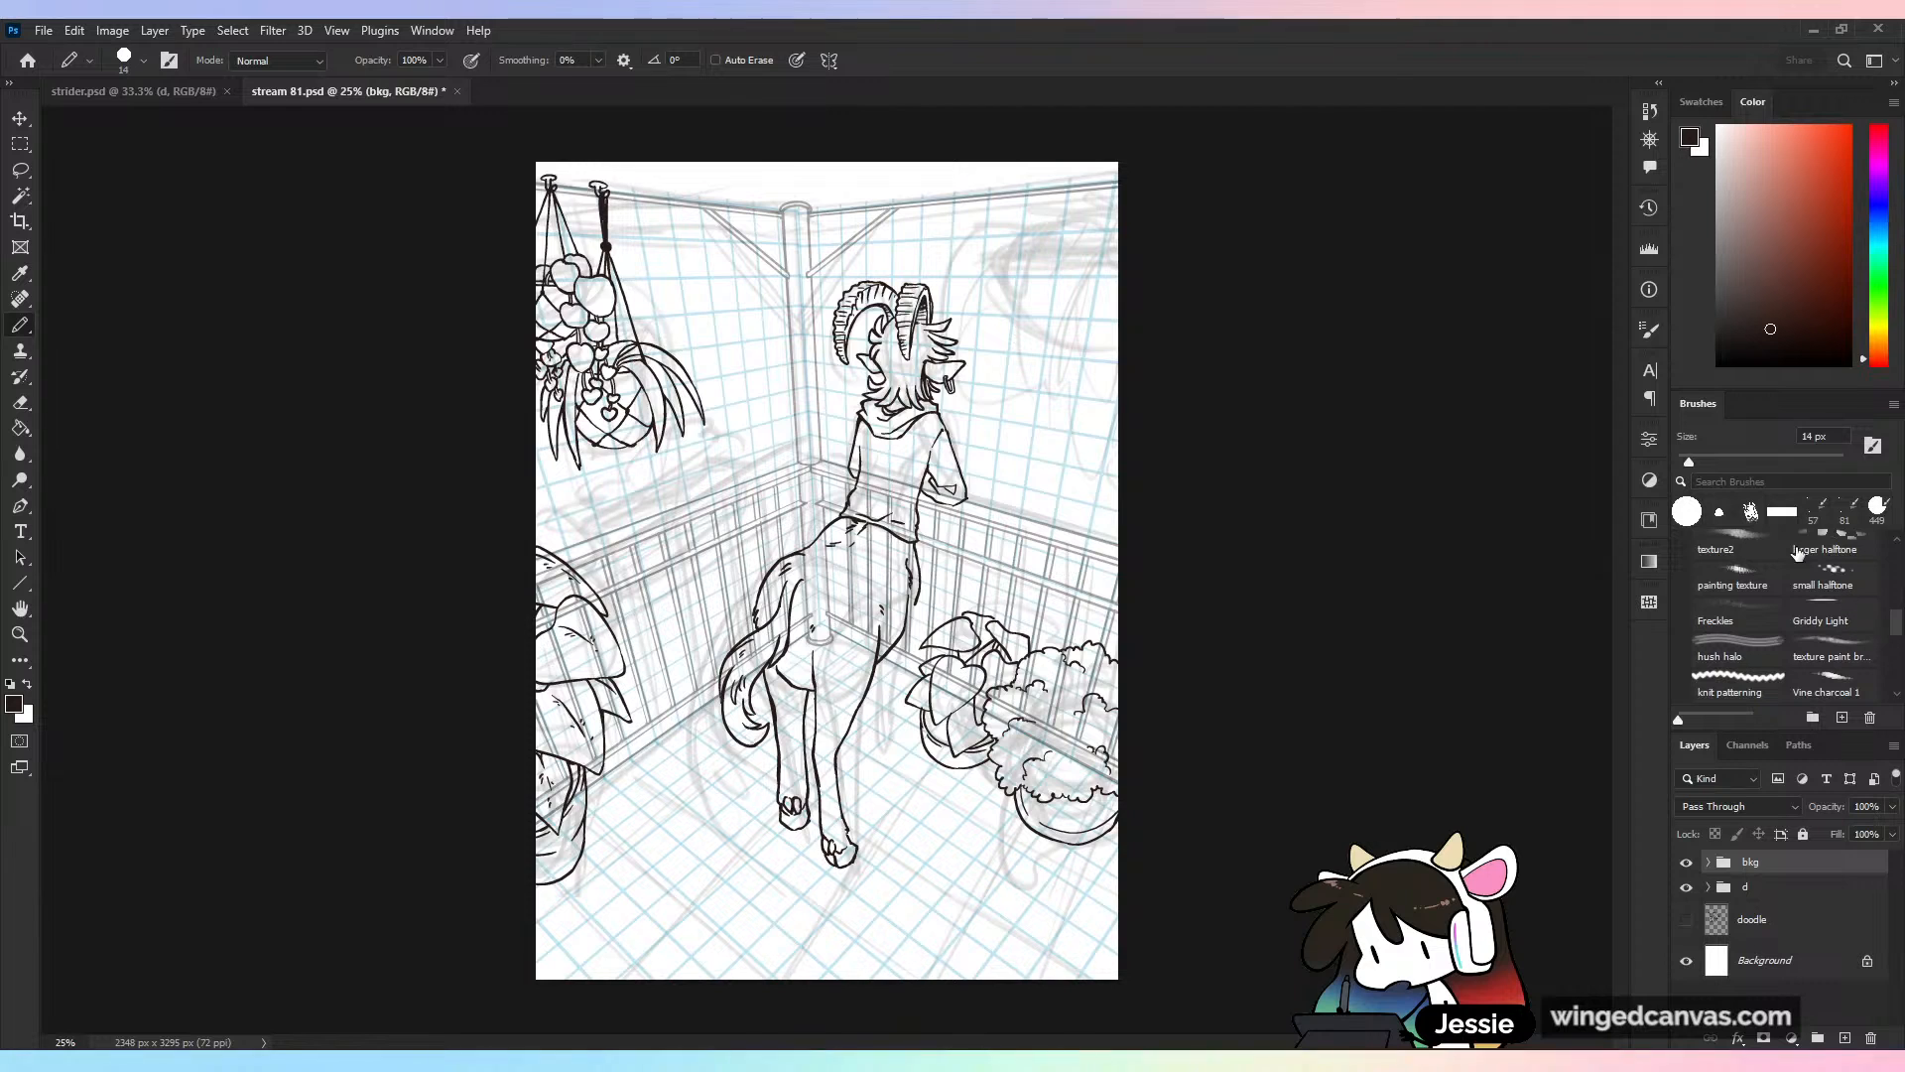
left_click(1826, 620)
left_click(1042, 368)
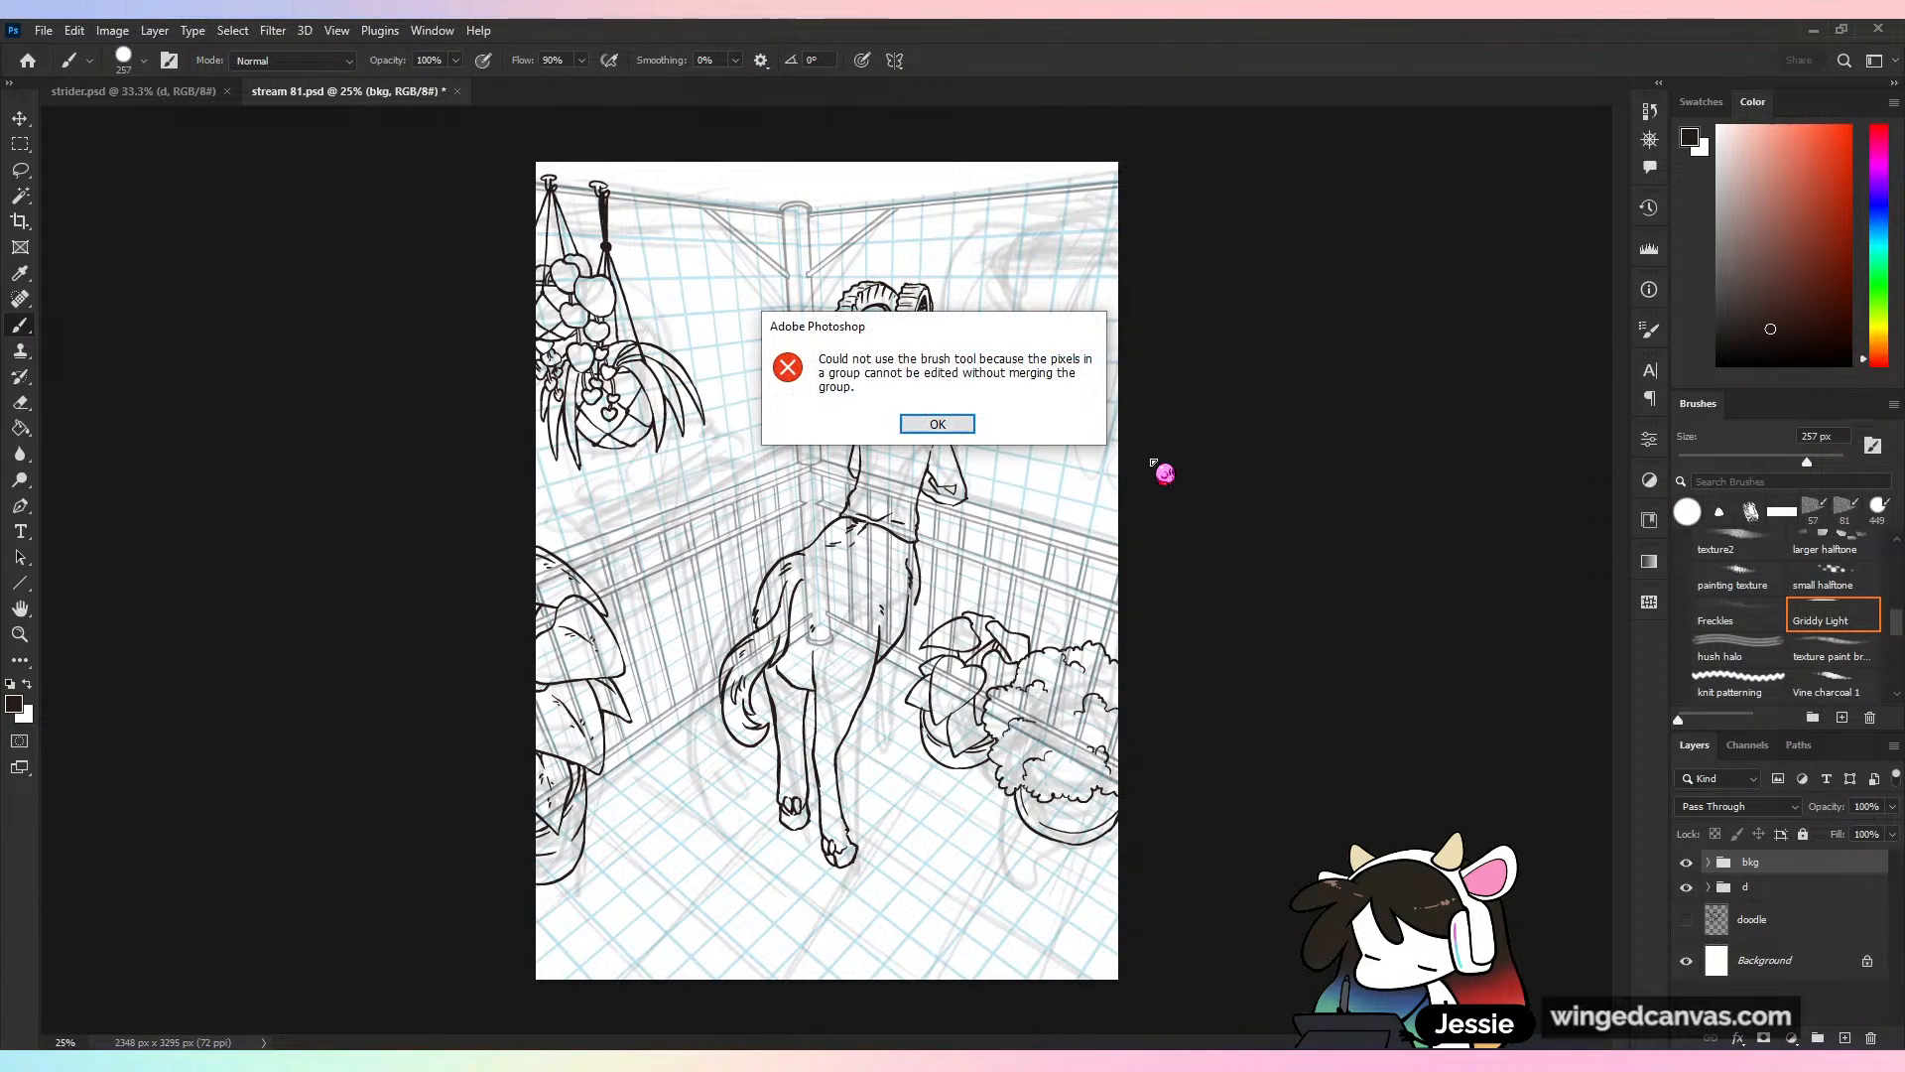
left_click(1058, 417)
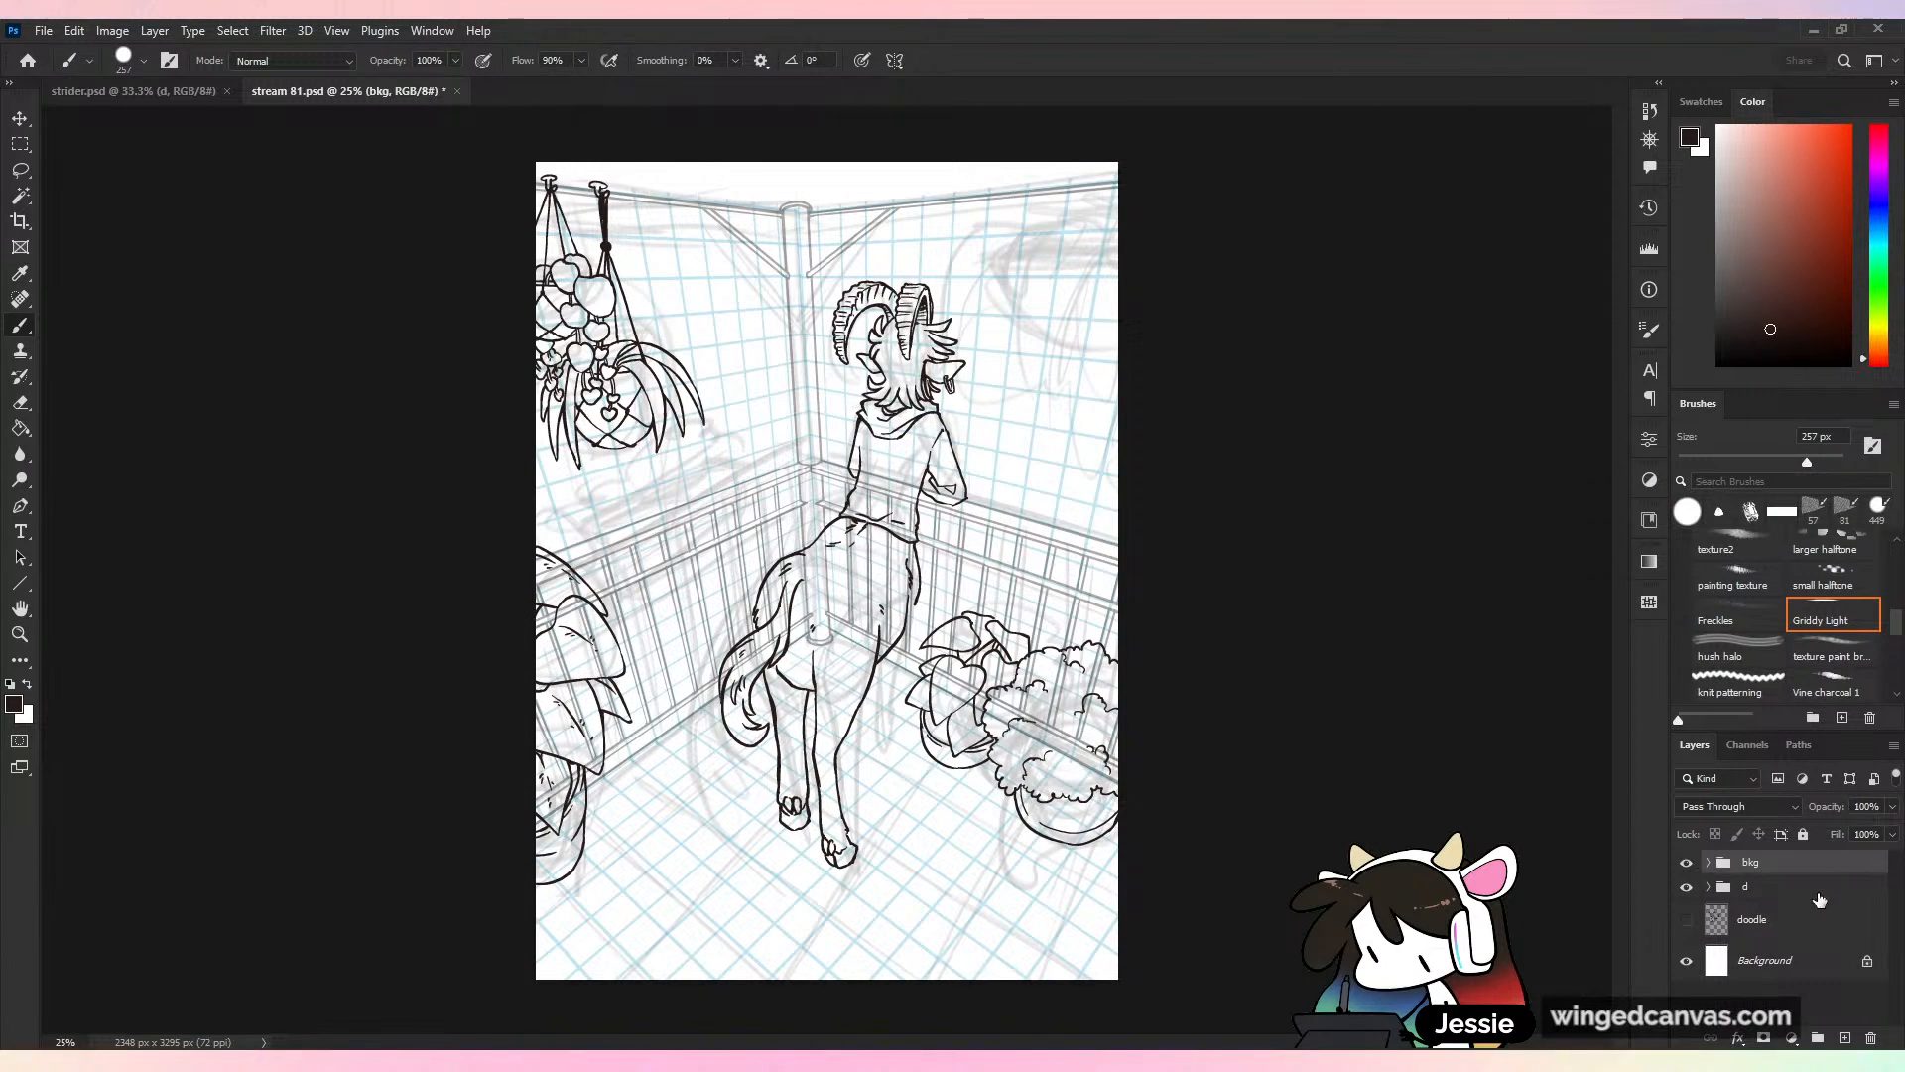
Take the foreground layer out of the bkg group and rename both it and the layer left inside the group as t
left_click(1708, 862)
left_click(1826, 898)
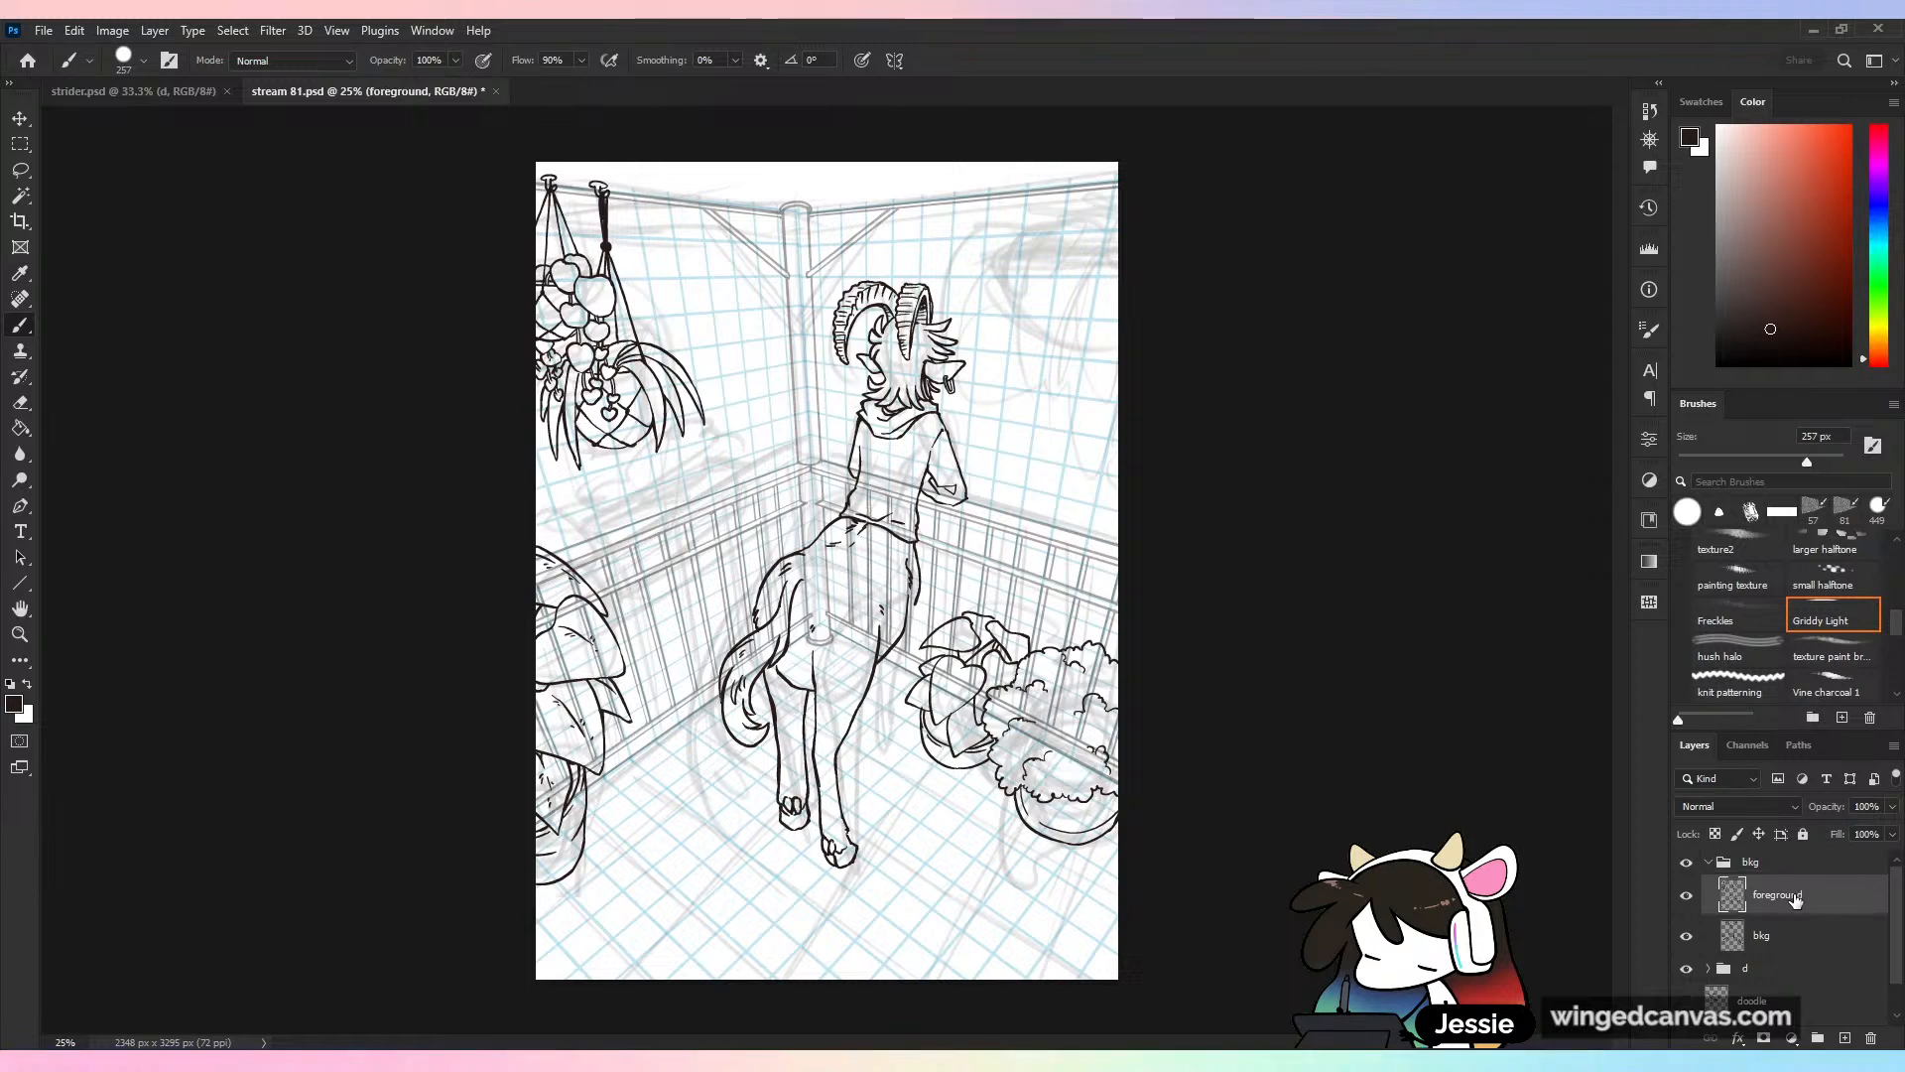
left_click_drag(1773, 896, 1771, 856)
double_click(1765, 870)
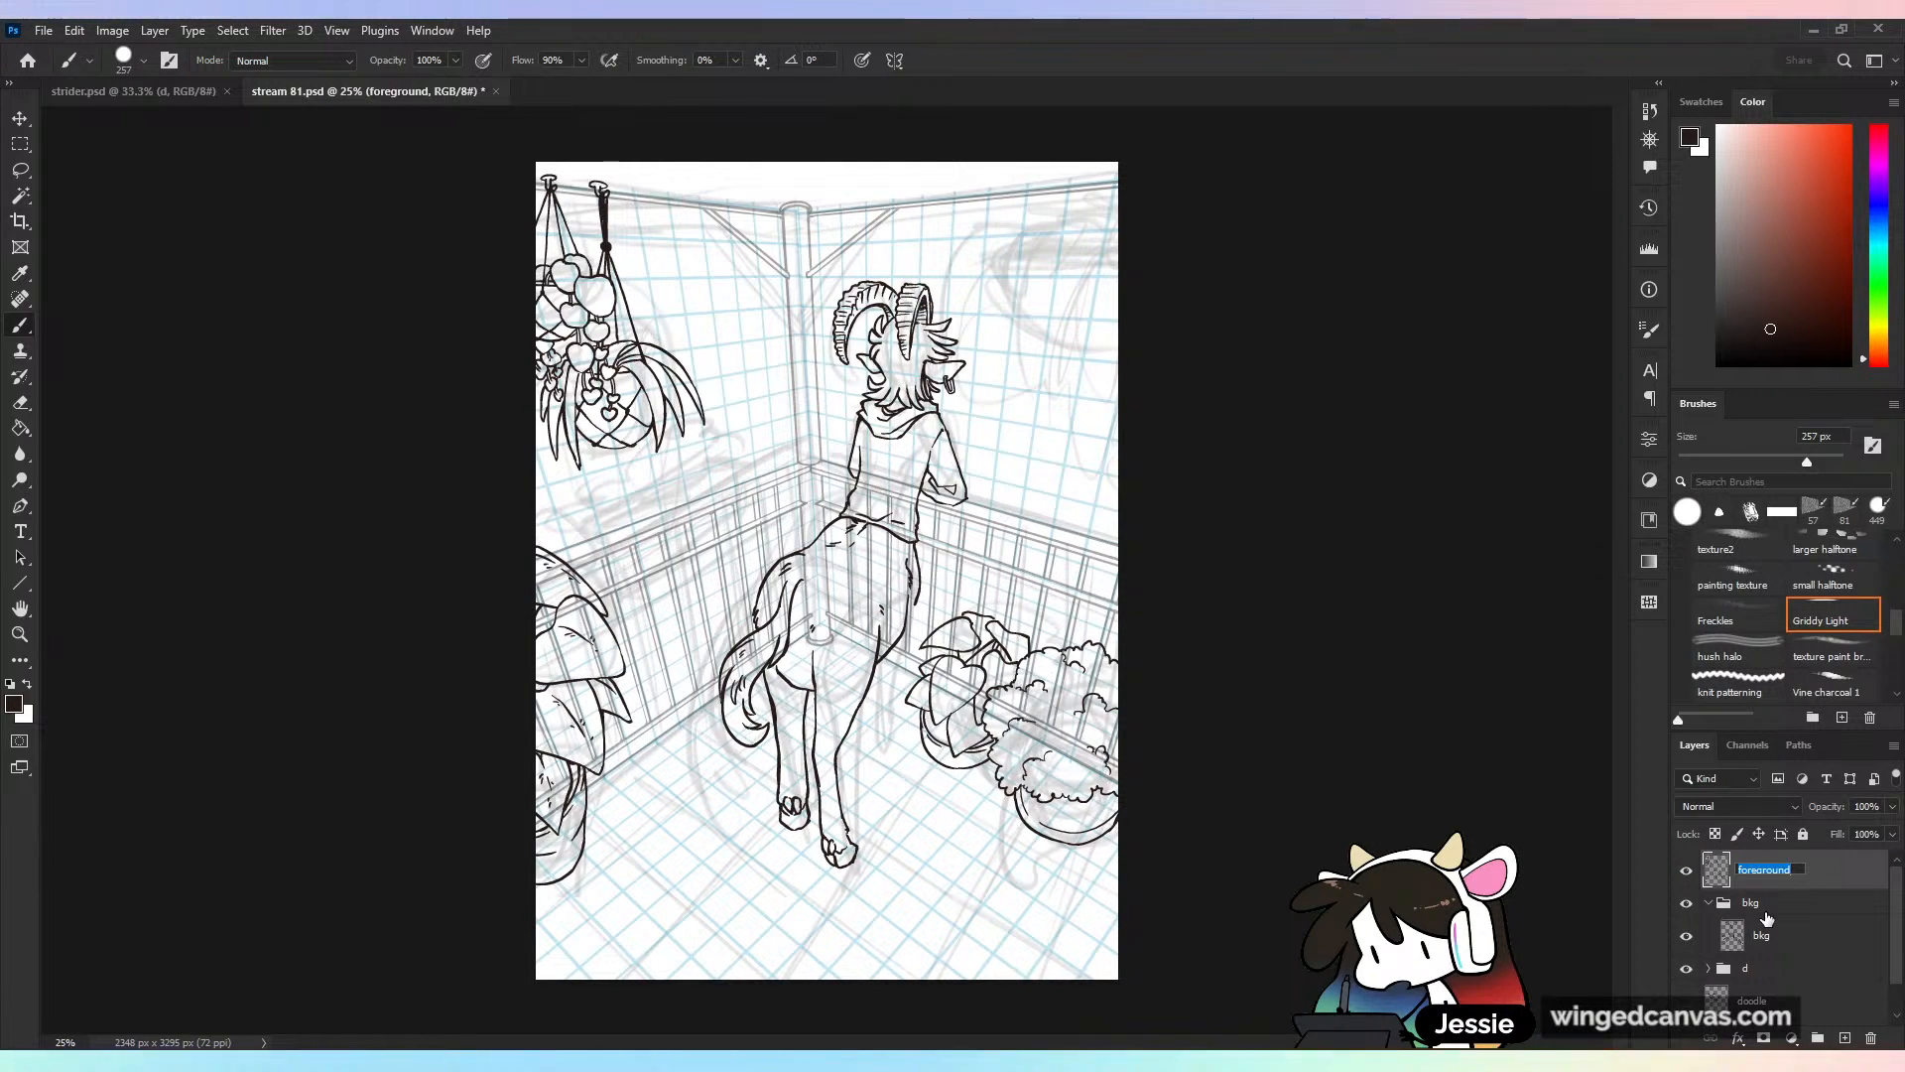
type("t")
key("Return")
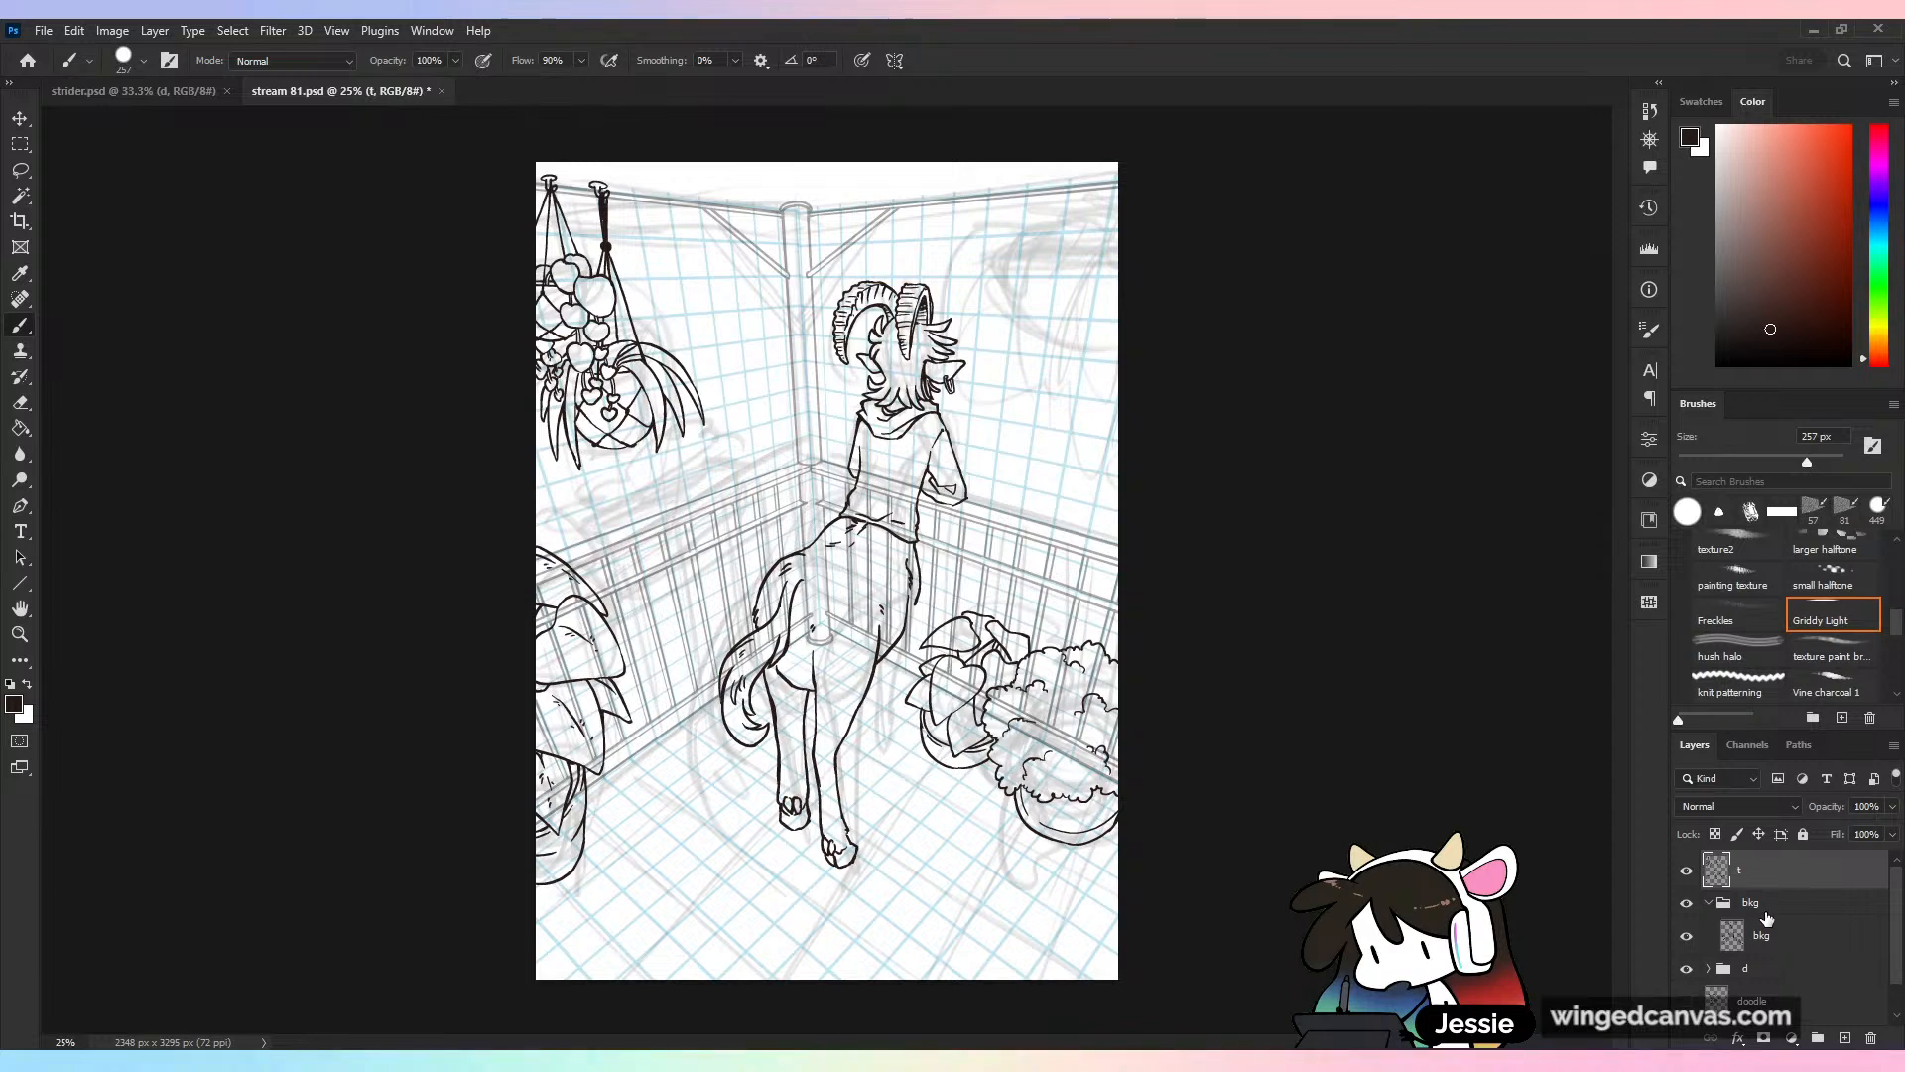
double_click(1762, 936)
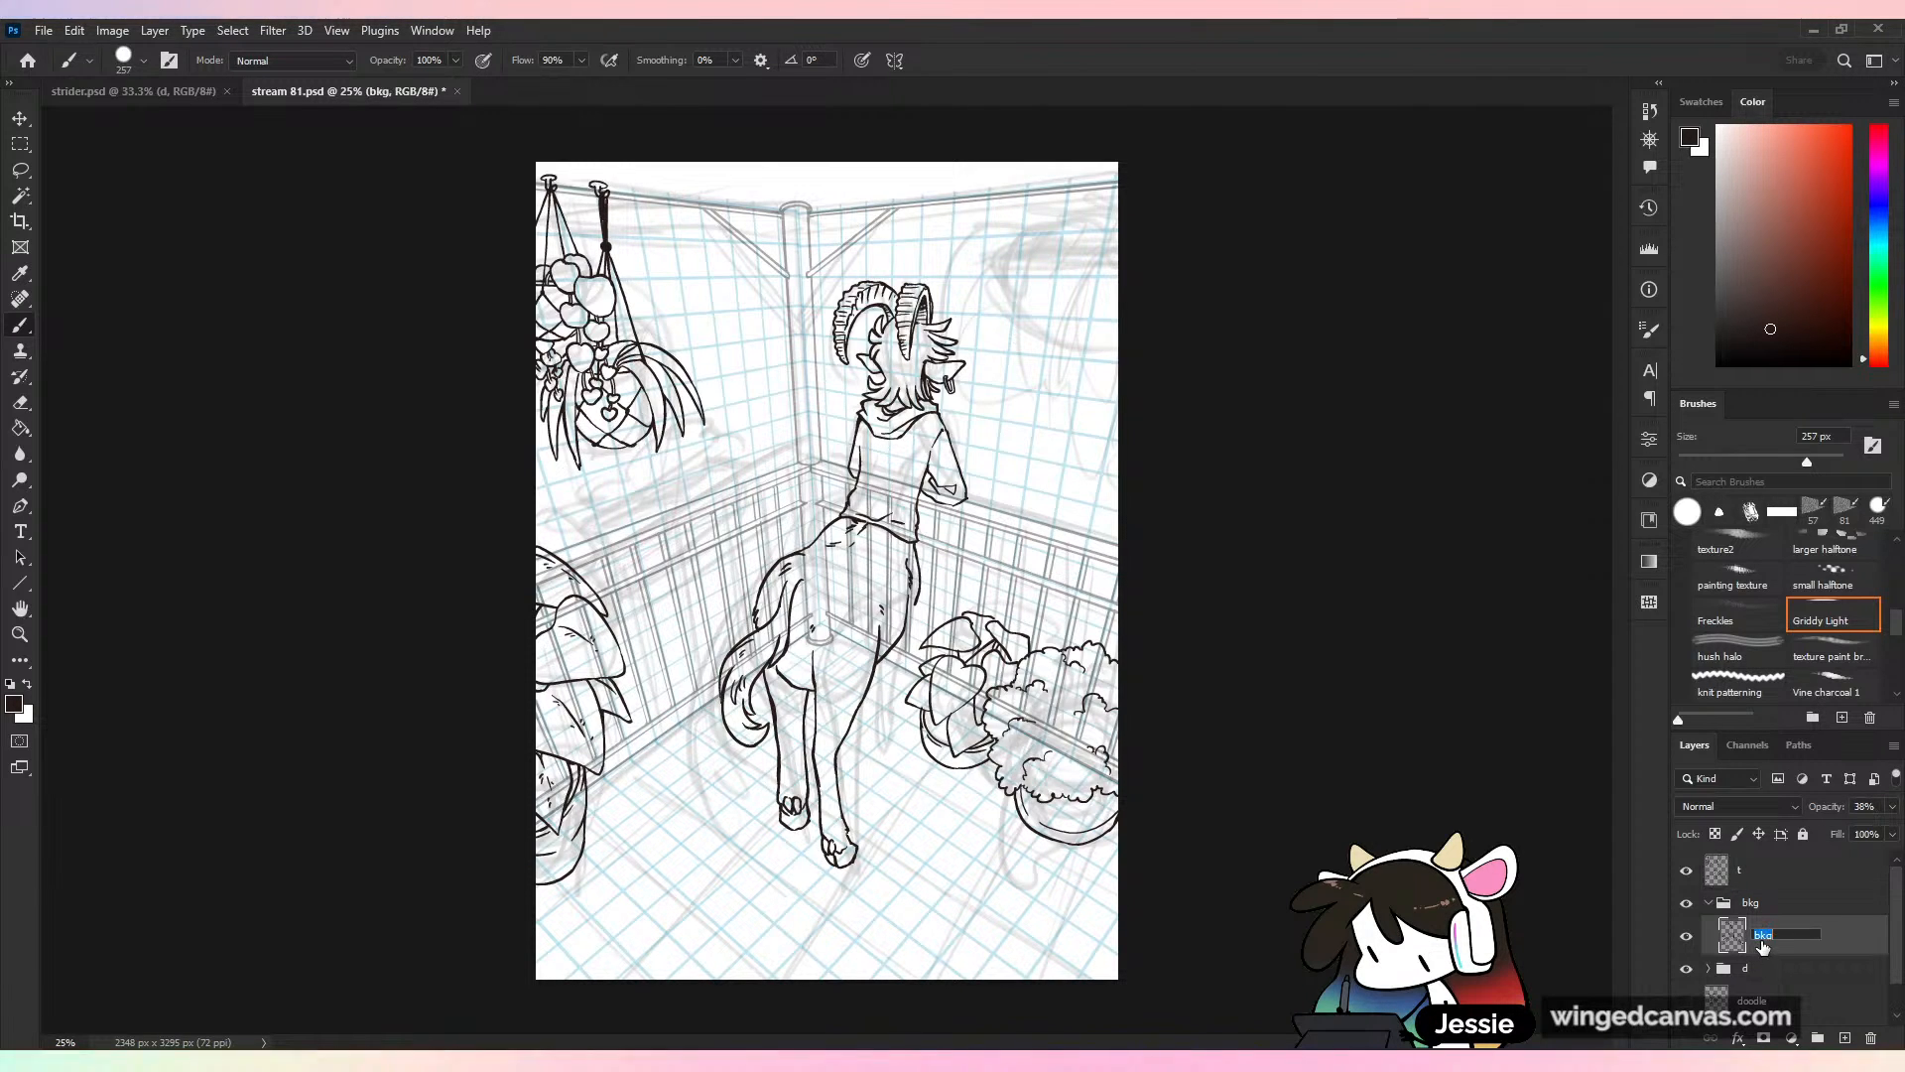
type("t")
key("Return")
Create a layer group named foreground, put the upper t layer in it, and make that layer active
left_click(1831, 880)
left_click(1817, 1037)
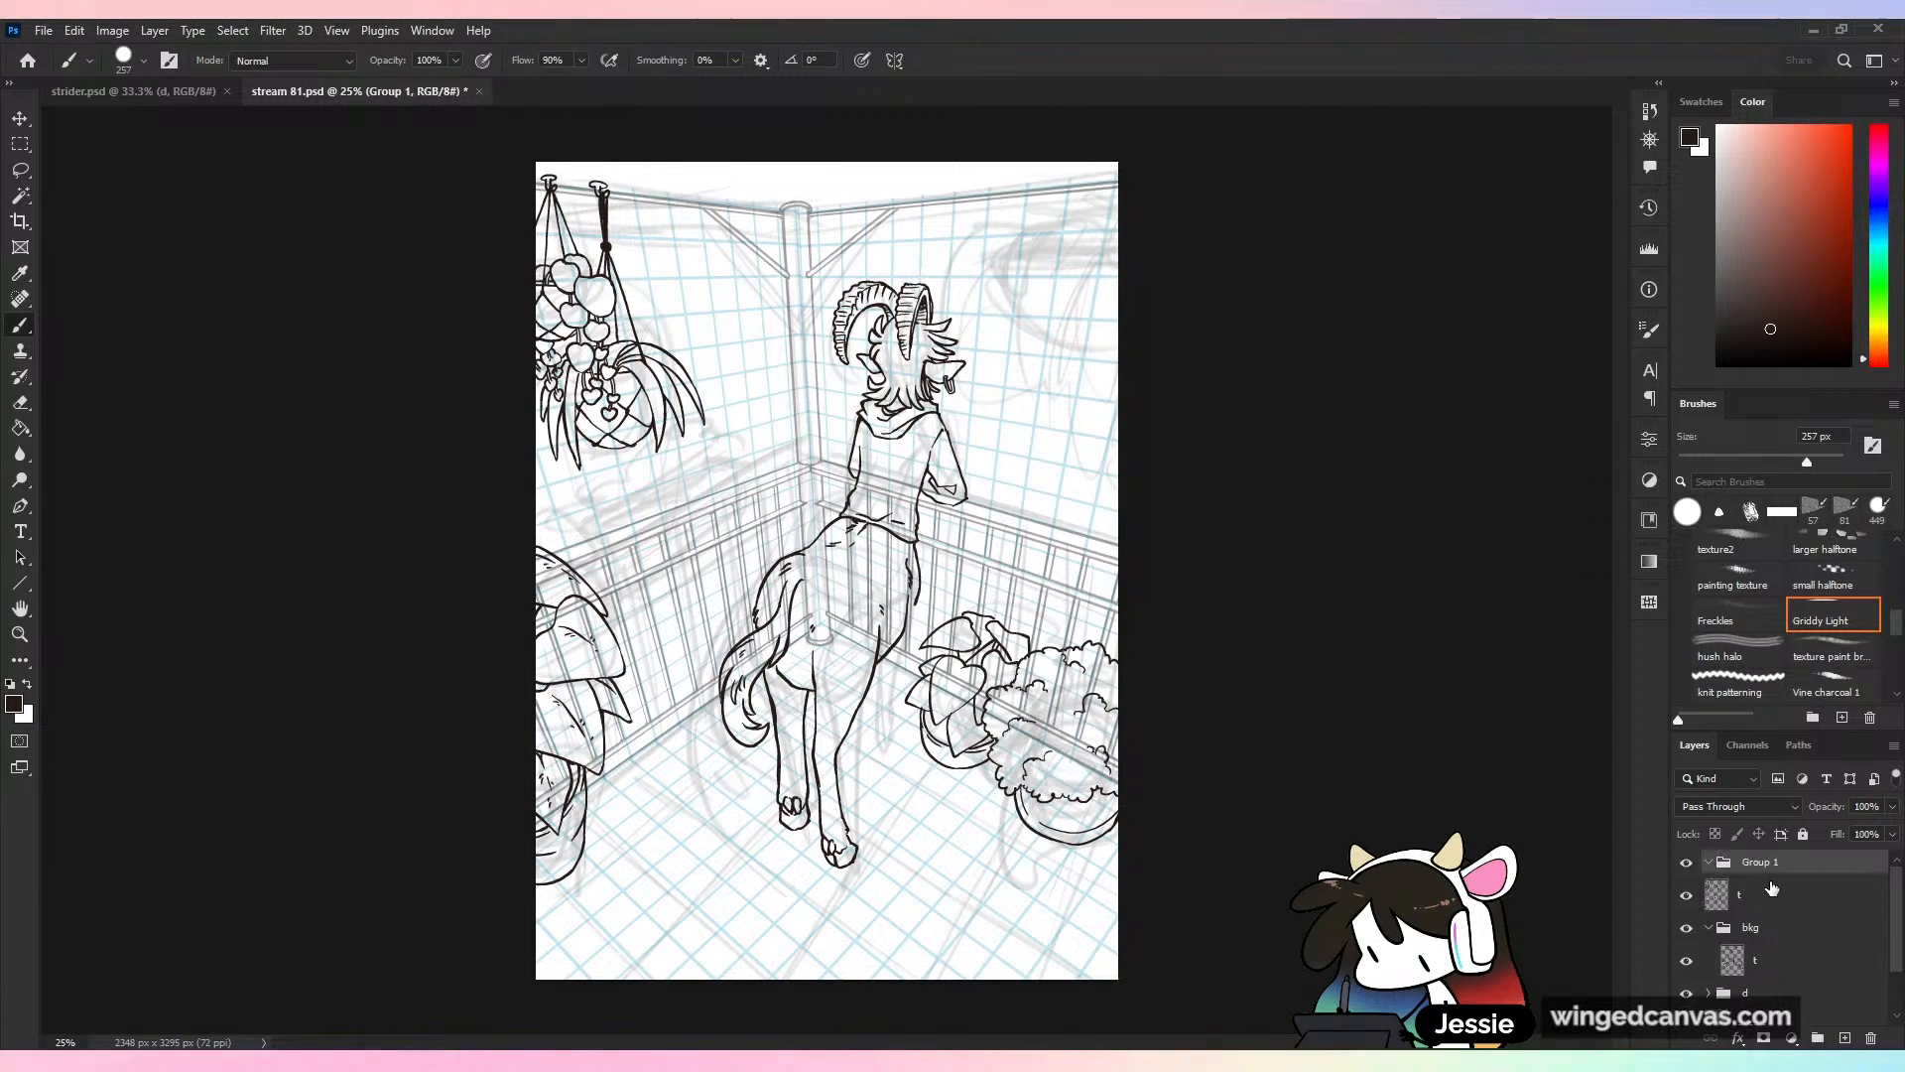
left_click_drag(1774, 886, 1761, 865)
left_click(1758, 867)
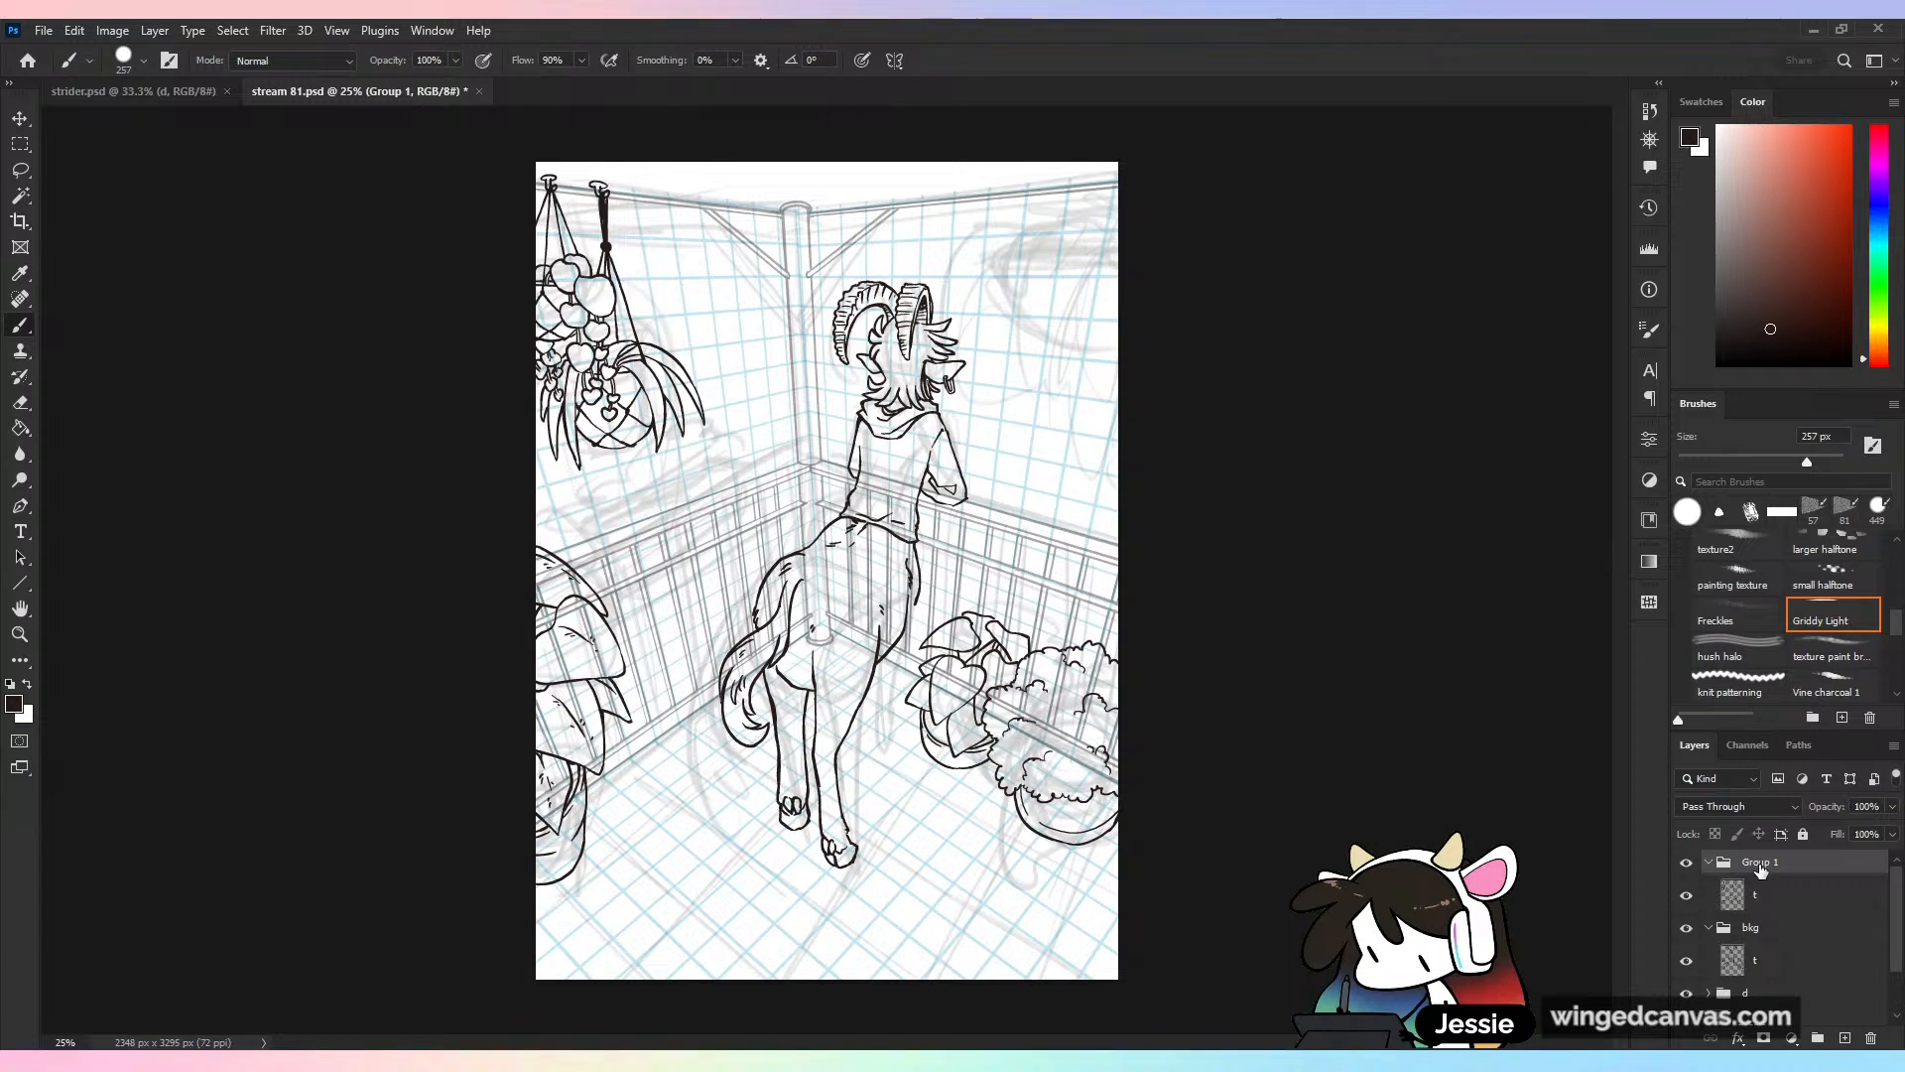
double_click(1758, 863)
type("foreground")
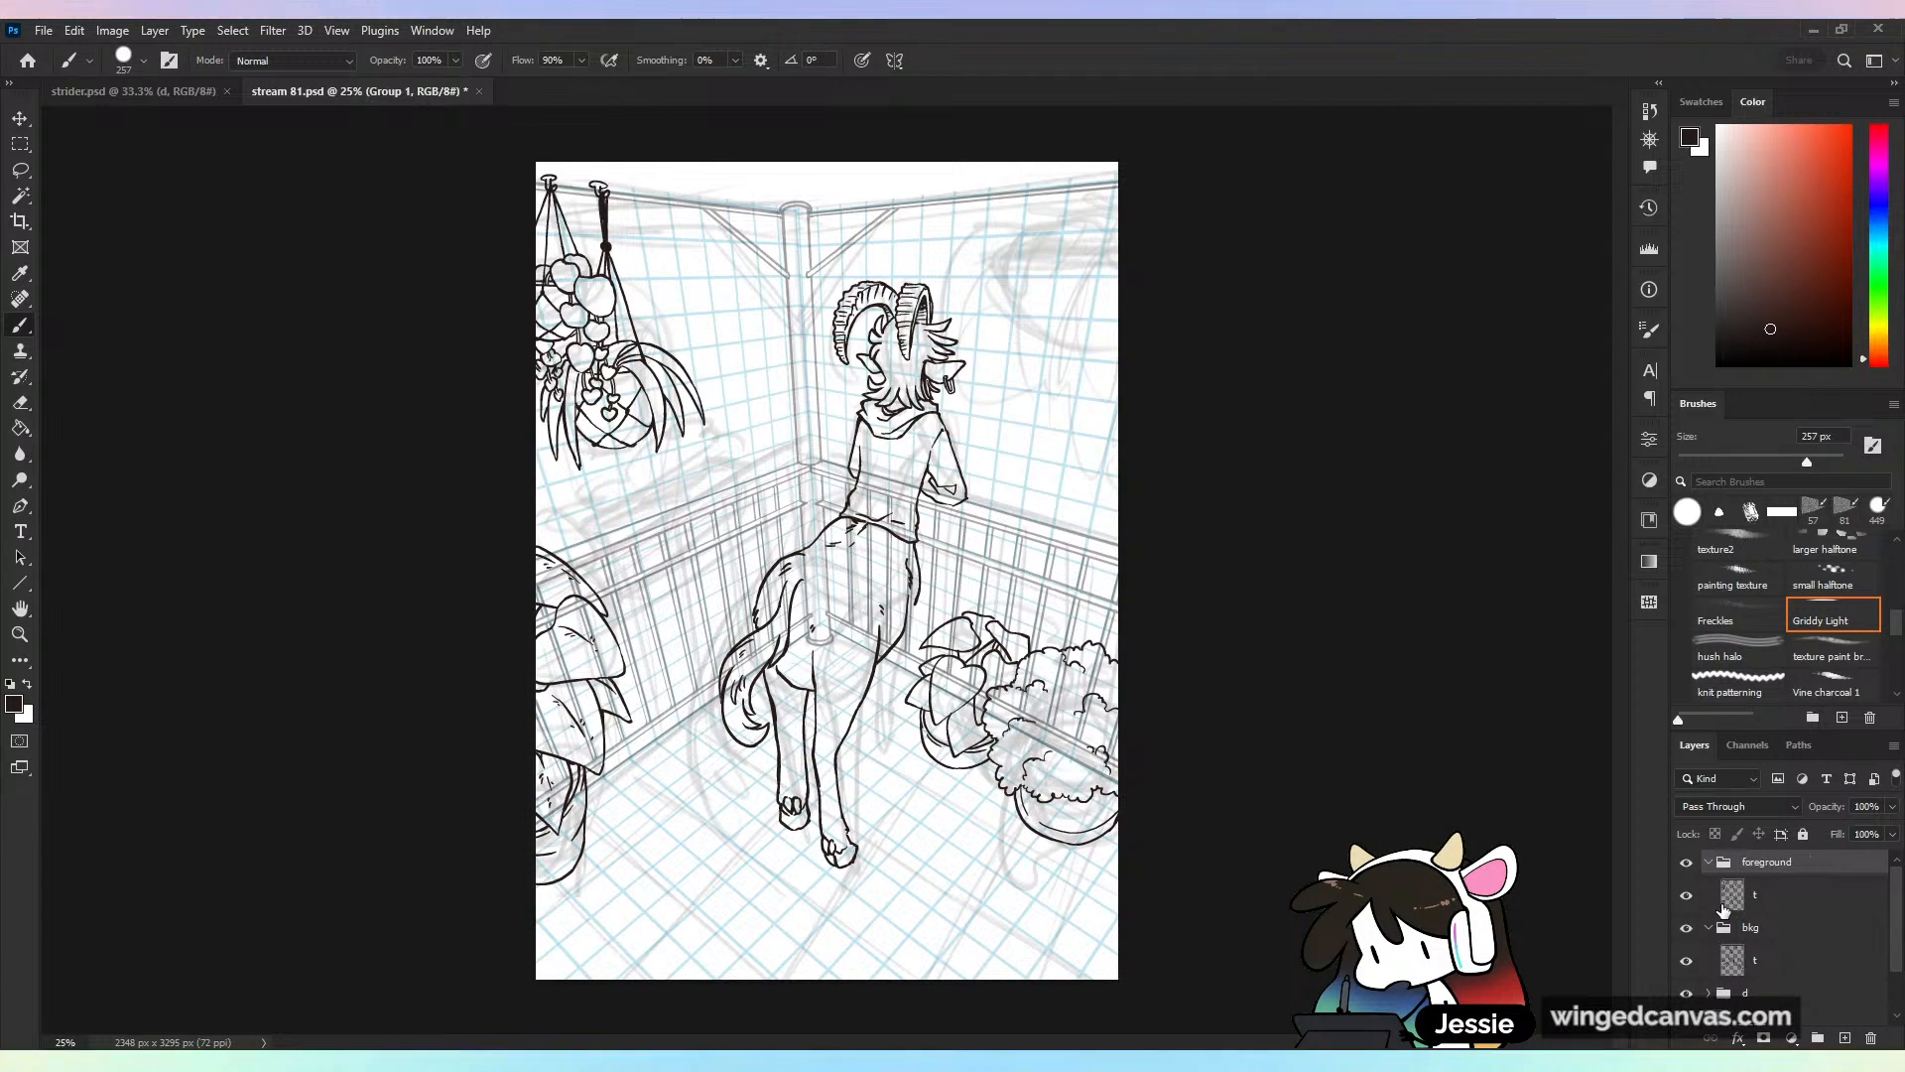
key("Return")
left_click(1787, 896)
Try a Griddy Light stroke across the creature's upper body and the railing, and undo it
key("ctrl+plus")
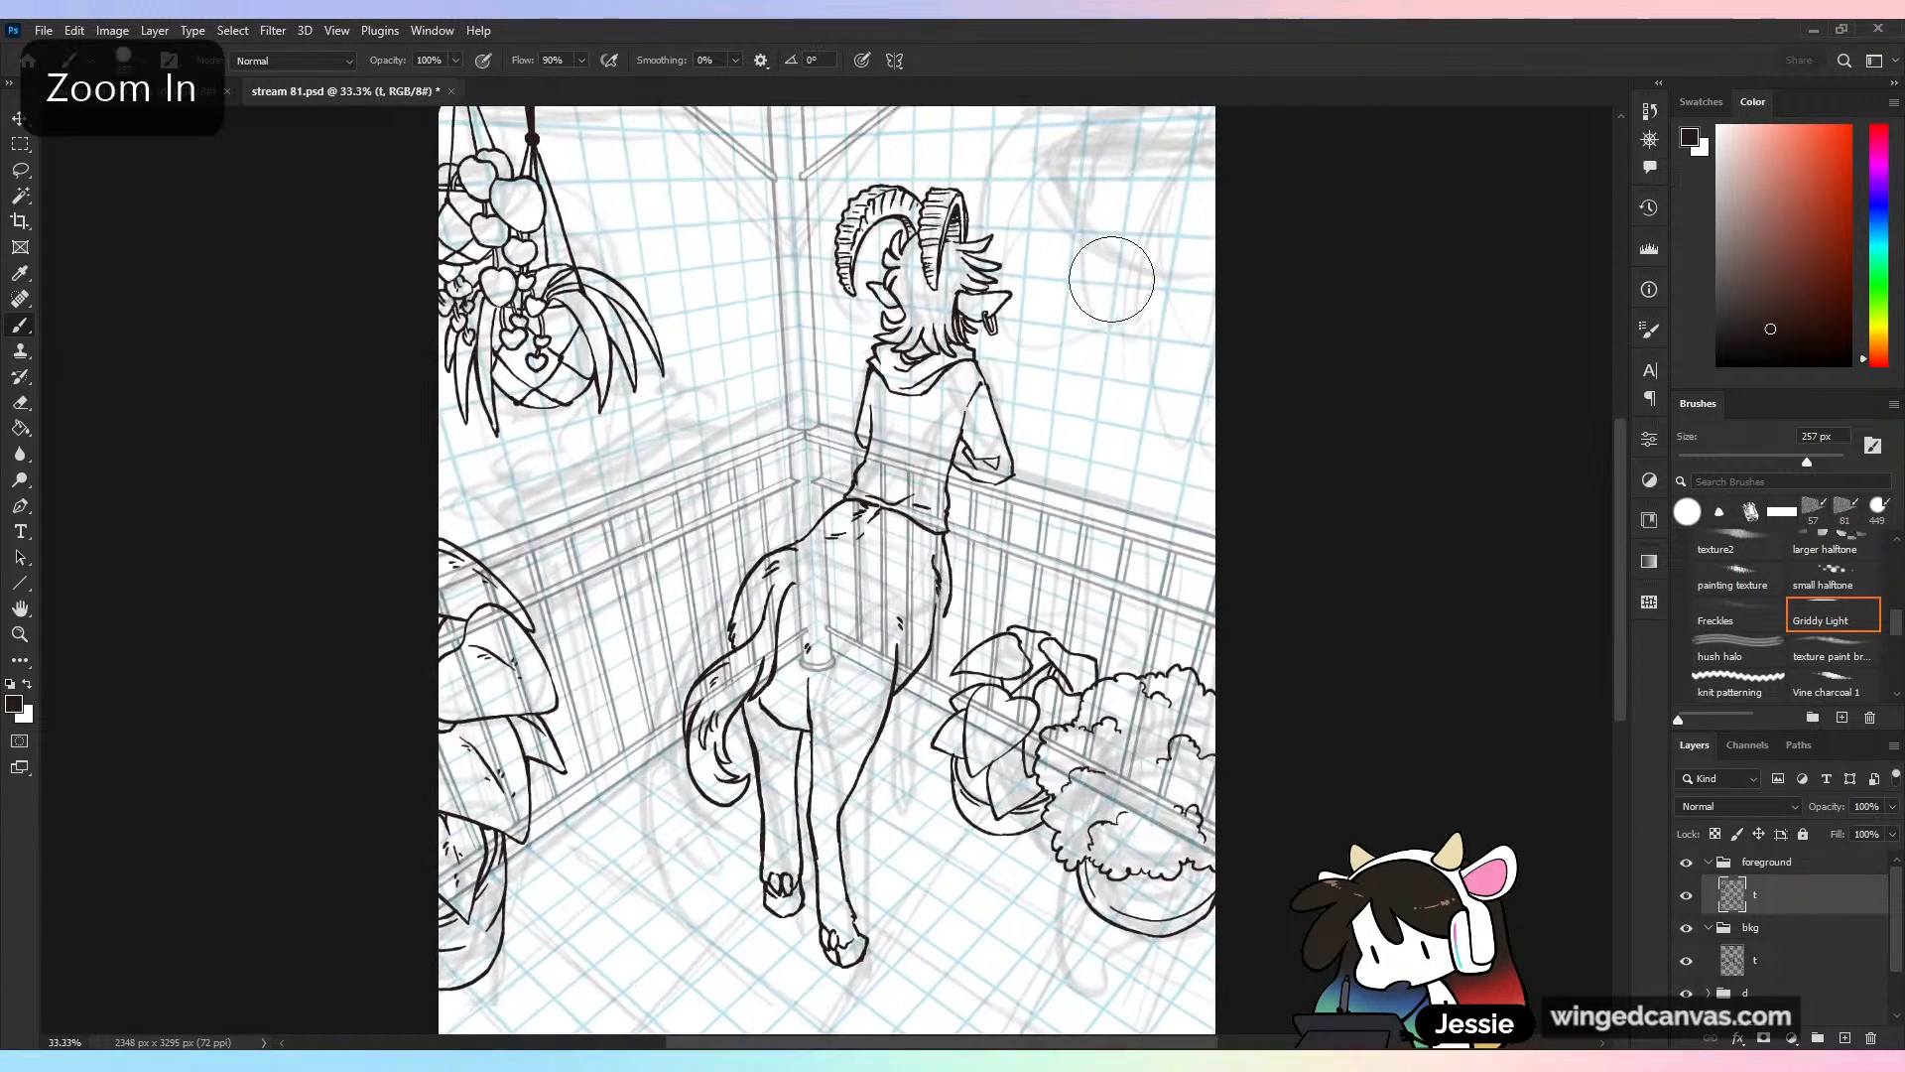
mouse_move(1111, 277)
left_mouse_down()
mouse_move(1117, 446)
mouse_move(1017, 427)
mouse_move(863, 596)
mouse_move(1141, 655)
left_mouse_up()
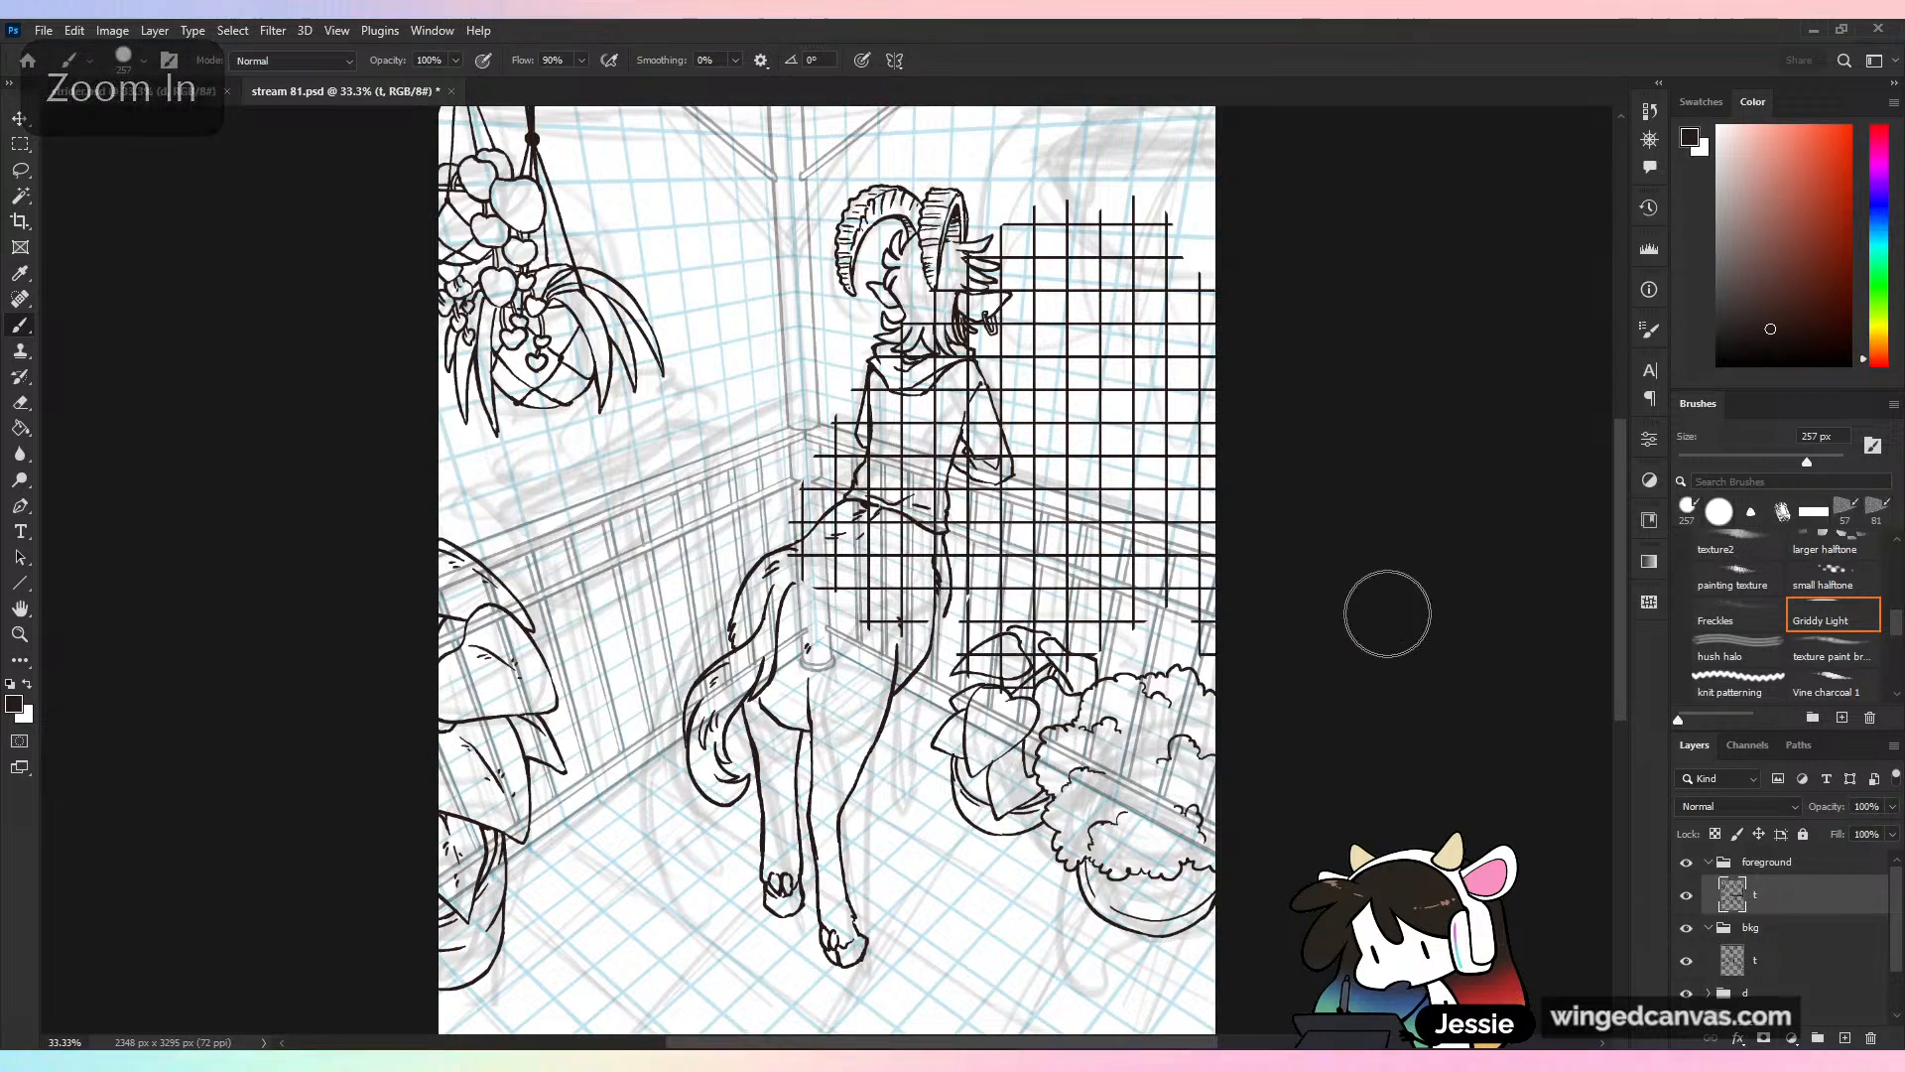
key("ctrl+minus")
key("ctrl+z")
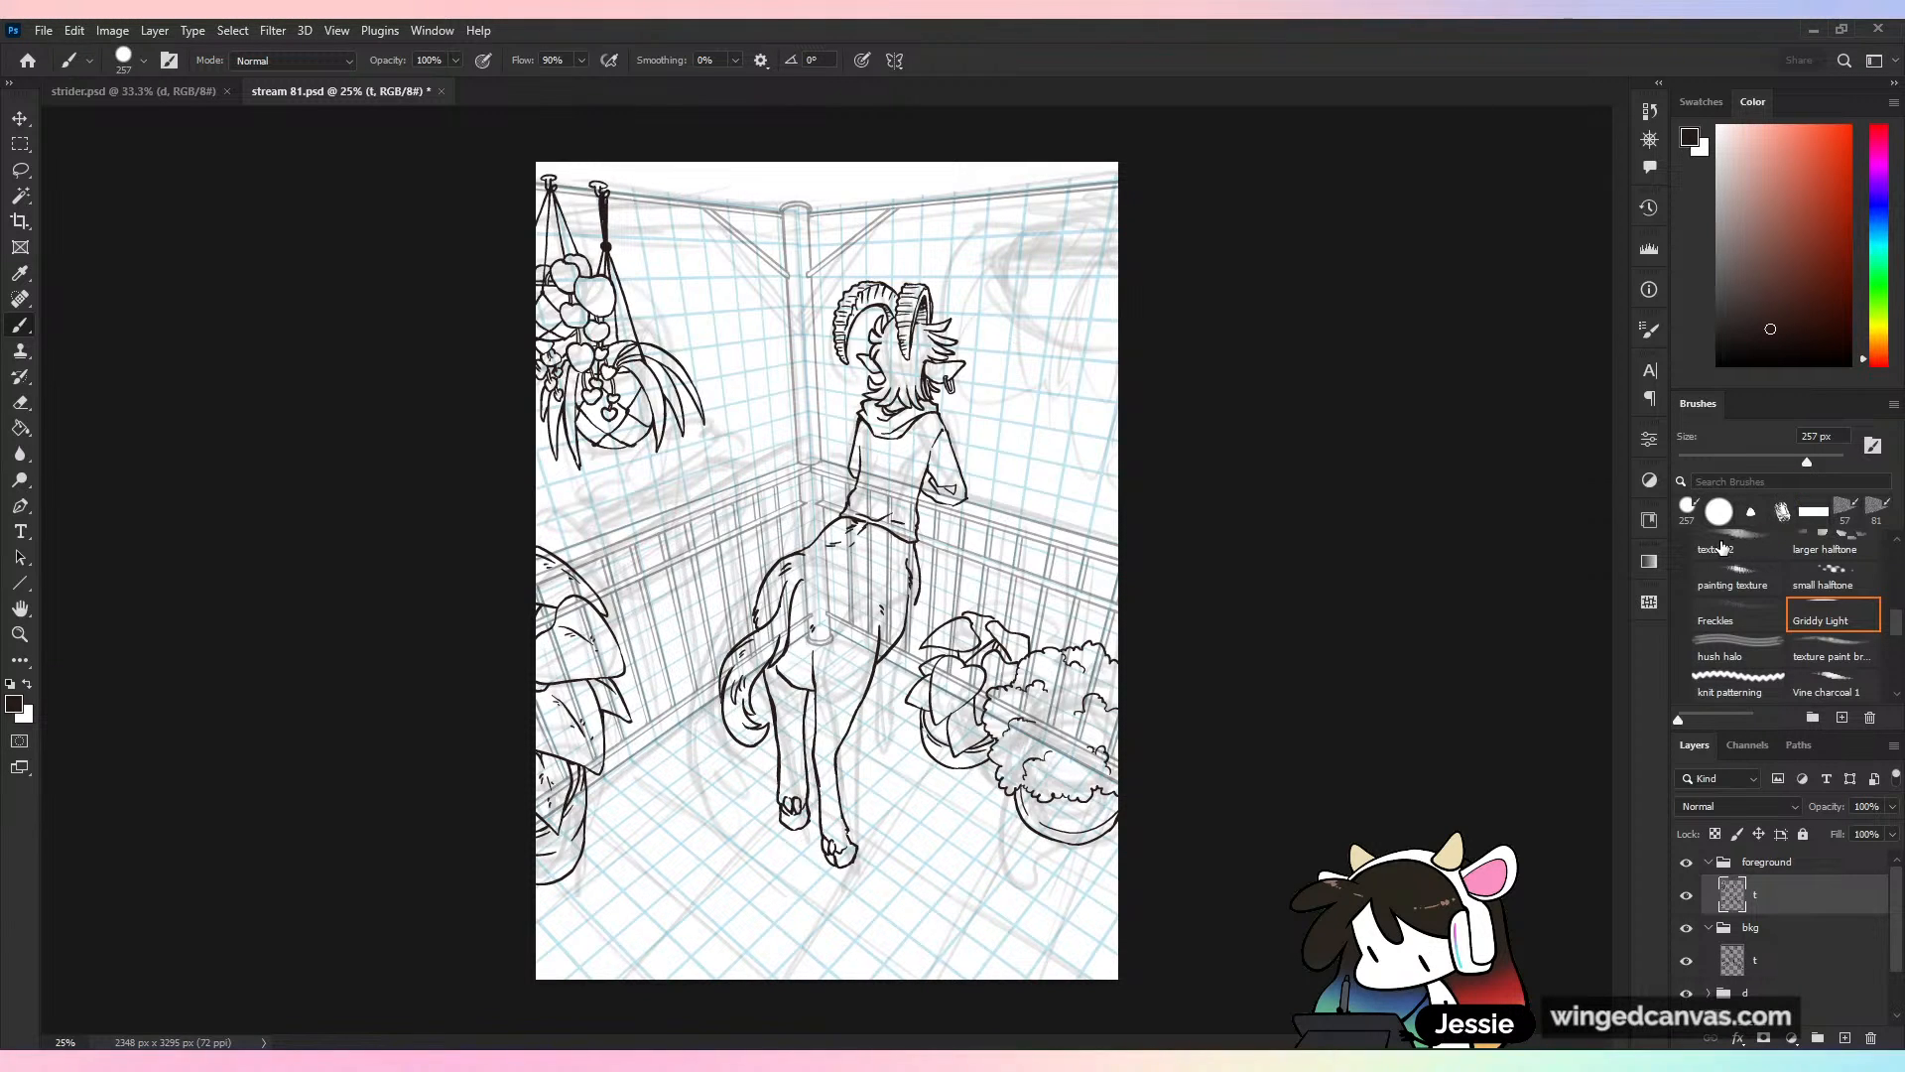
Switch back to the Pencil tool with its 14 px Hard Round brush
left_click(1687, 511)
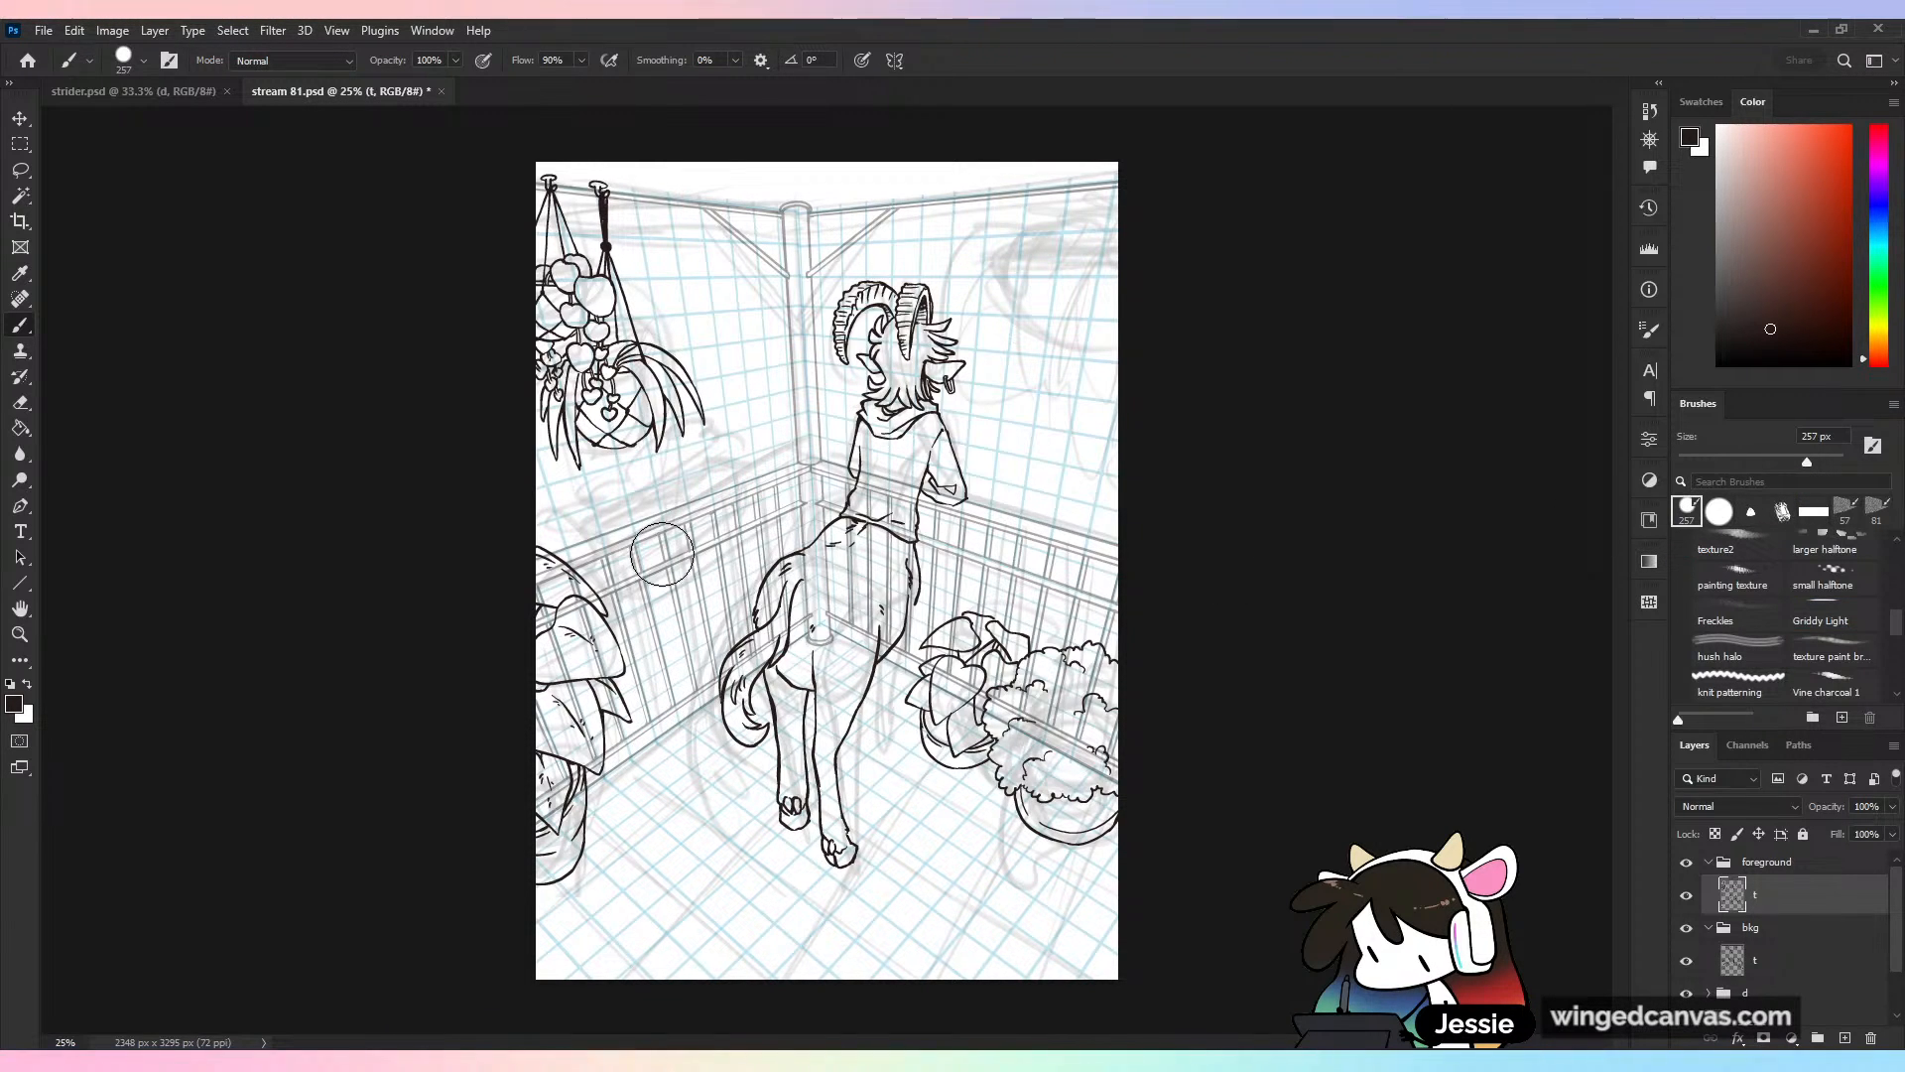
right_click(20, 324)
left_click(104, 344)
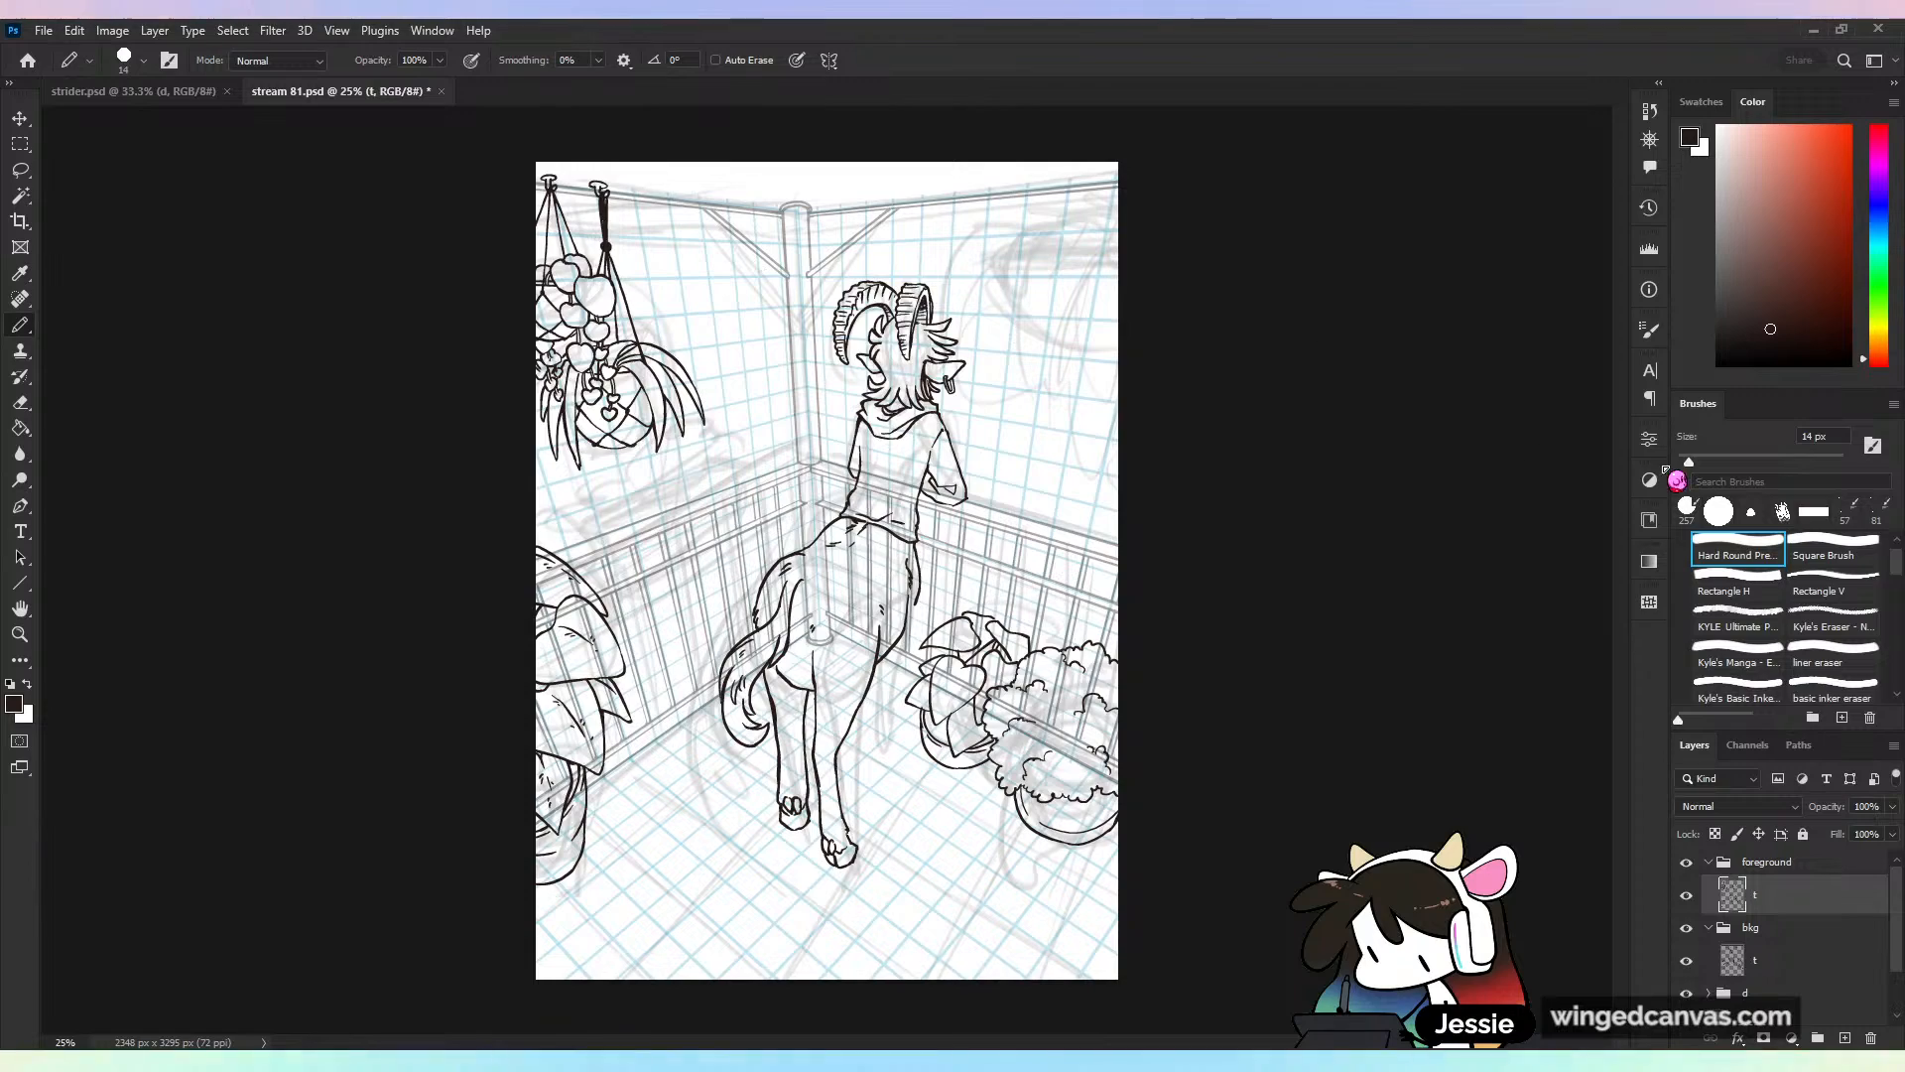
Try a freehand stroke across the railing beside the creature's waist, undo it, and save the document
left_click_drag(931, 544, 1013, 556)
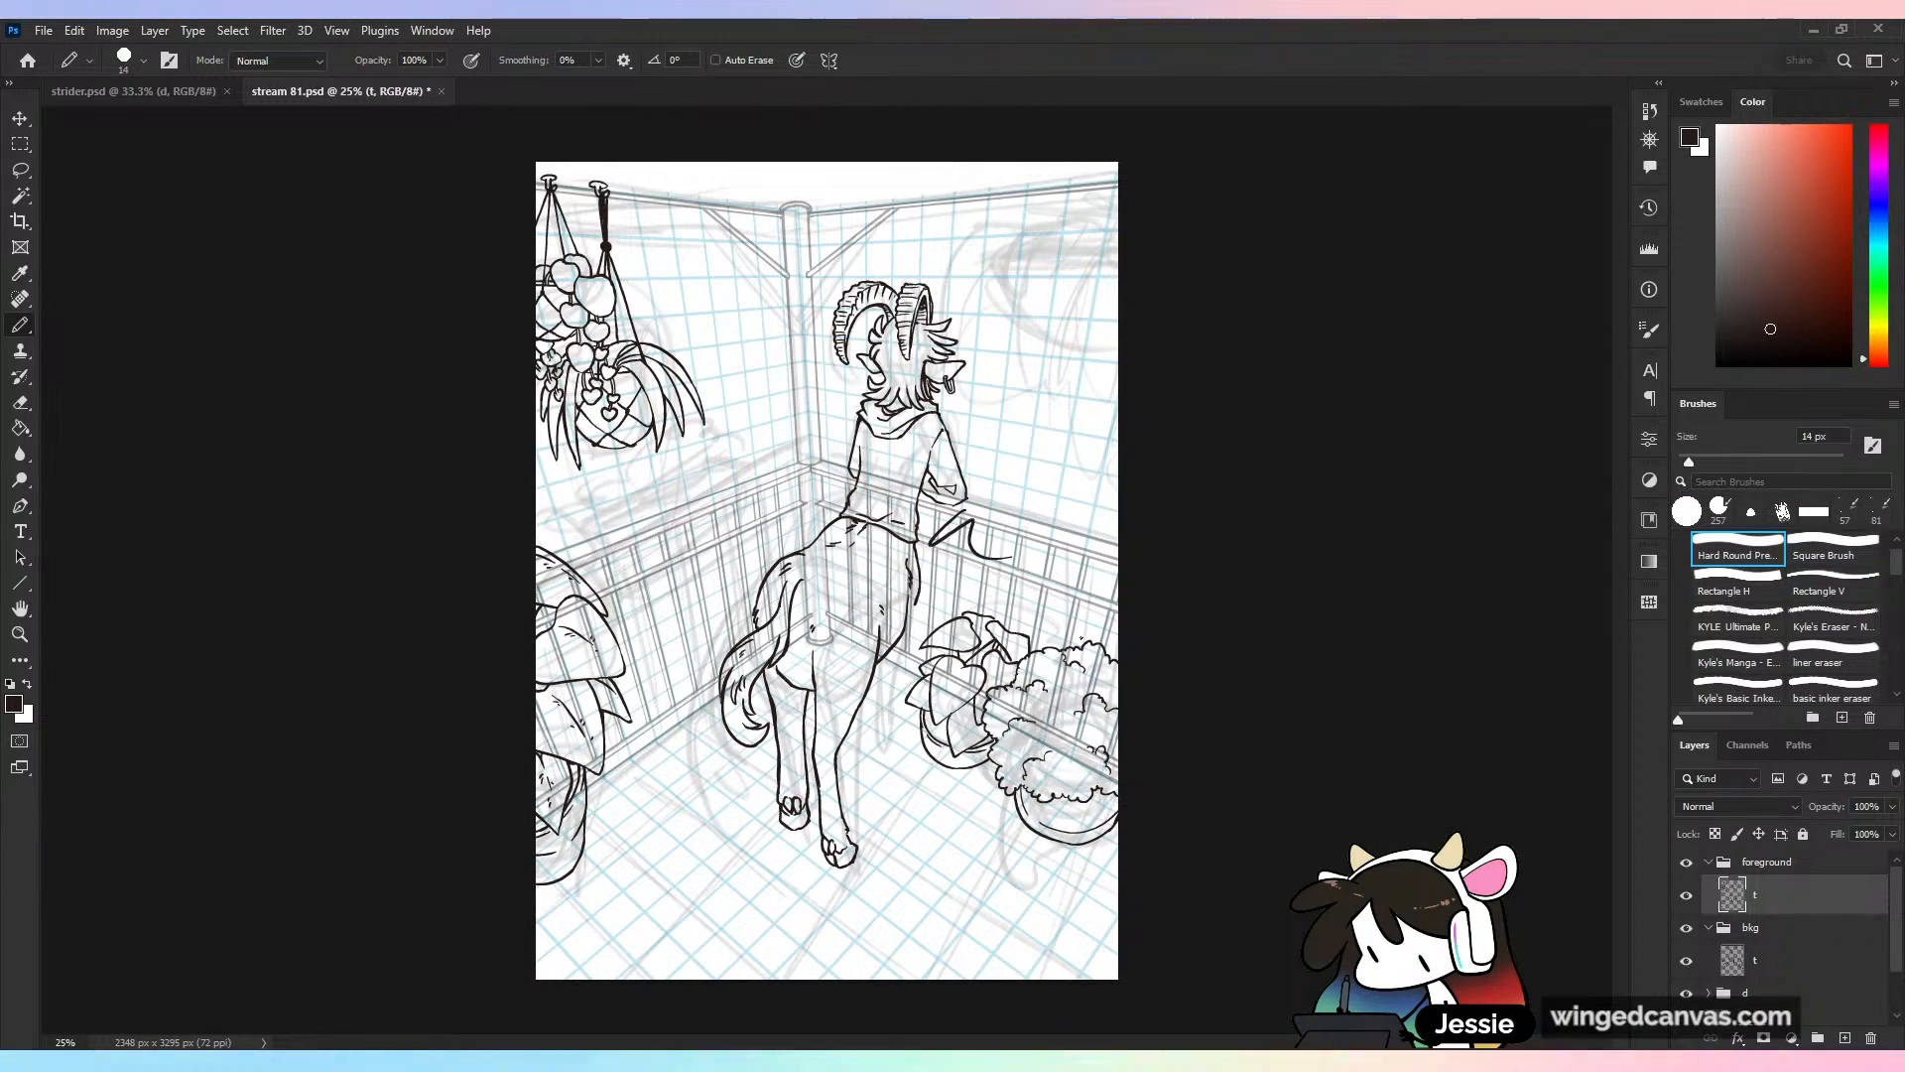
key("ctrl+z")
key("ctrl+plus")
left_click_drag(1097, 752, 1064, 632)
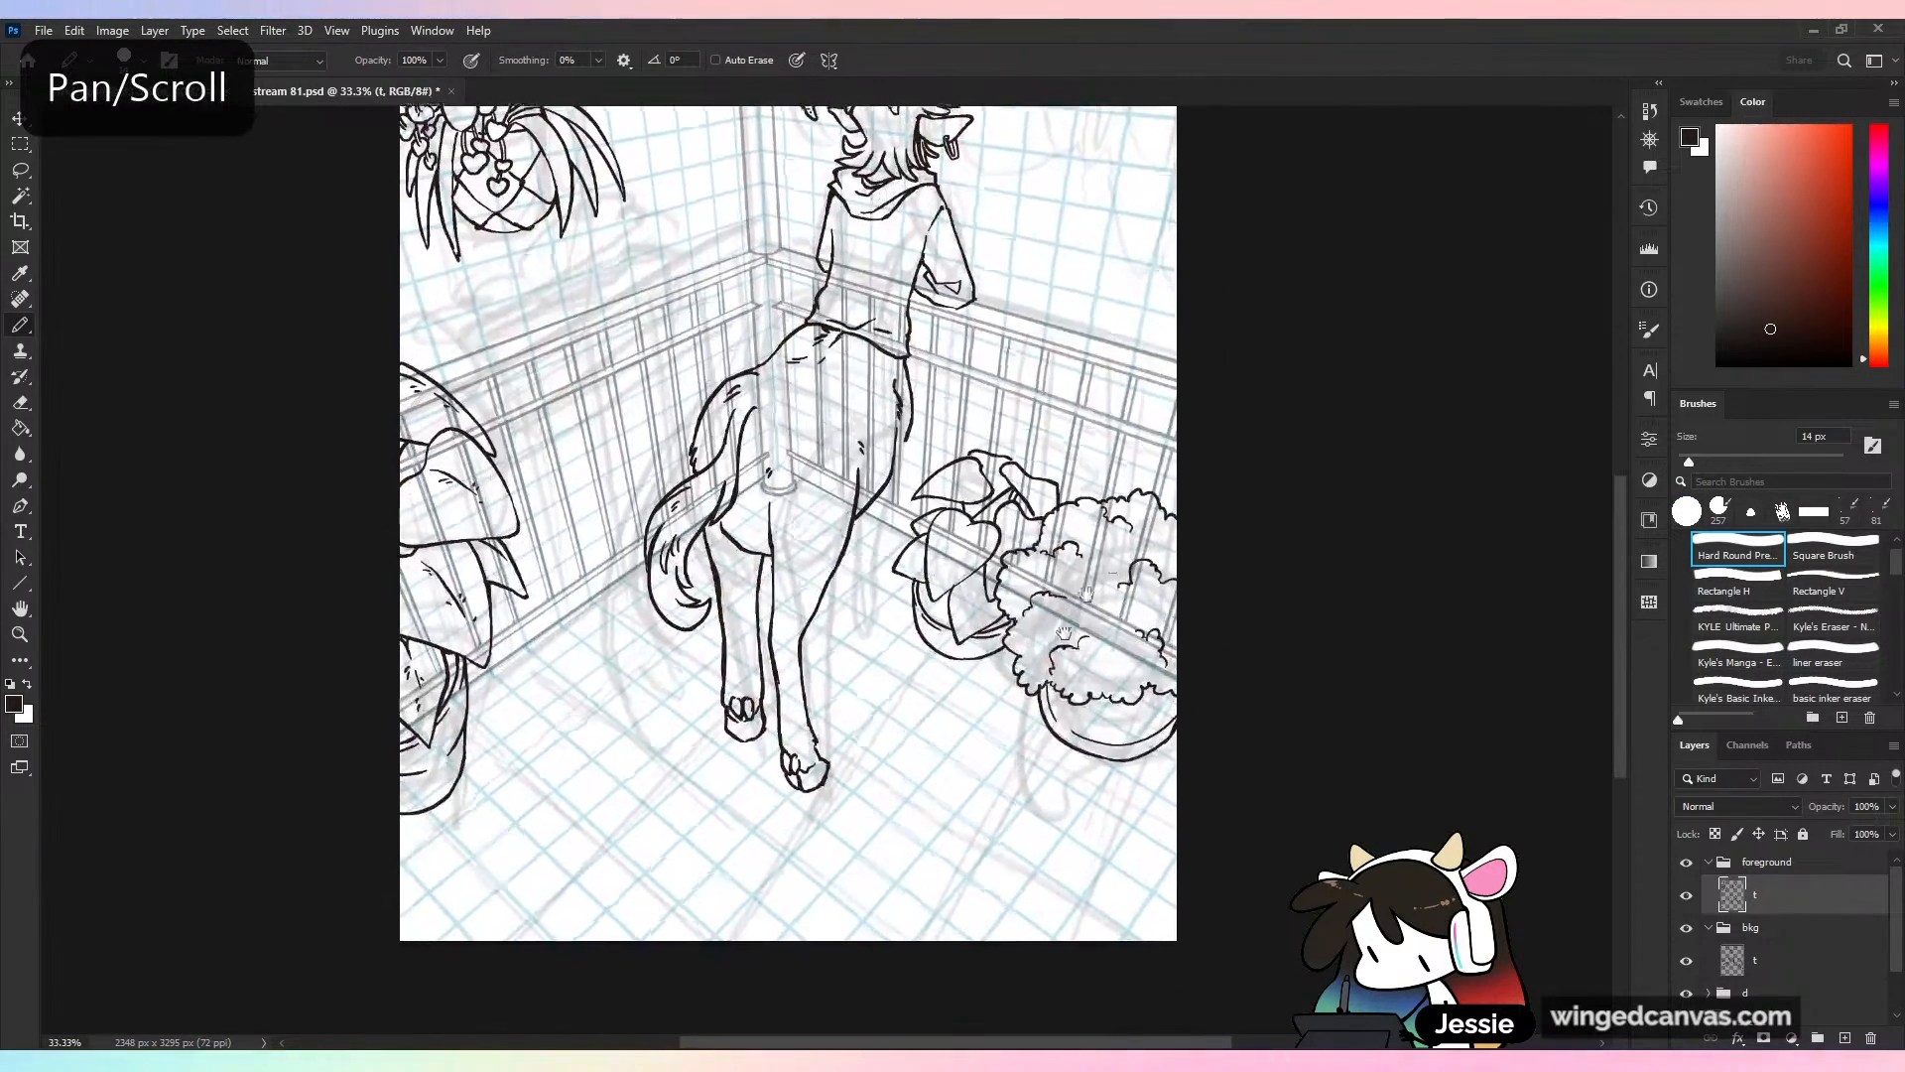
key("ctrl+plus")
key("ctrl+s")
key("ctrl+minus")
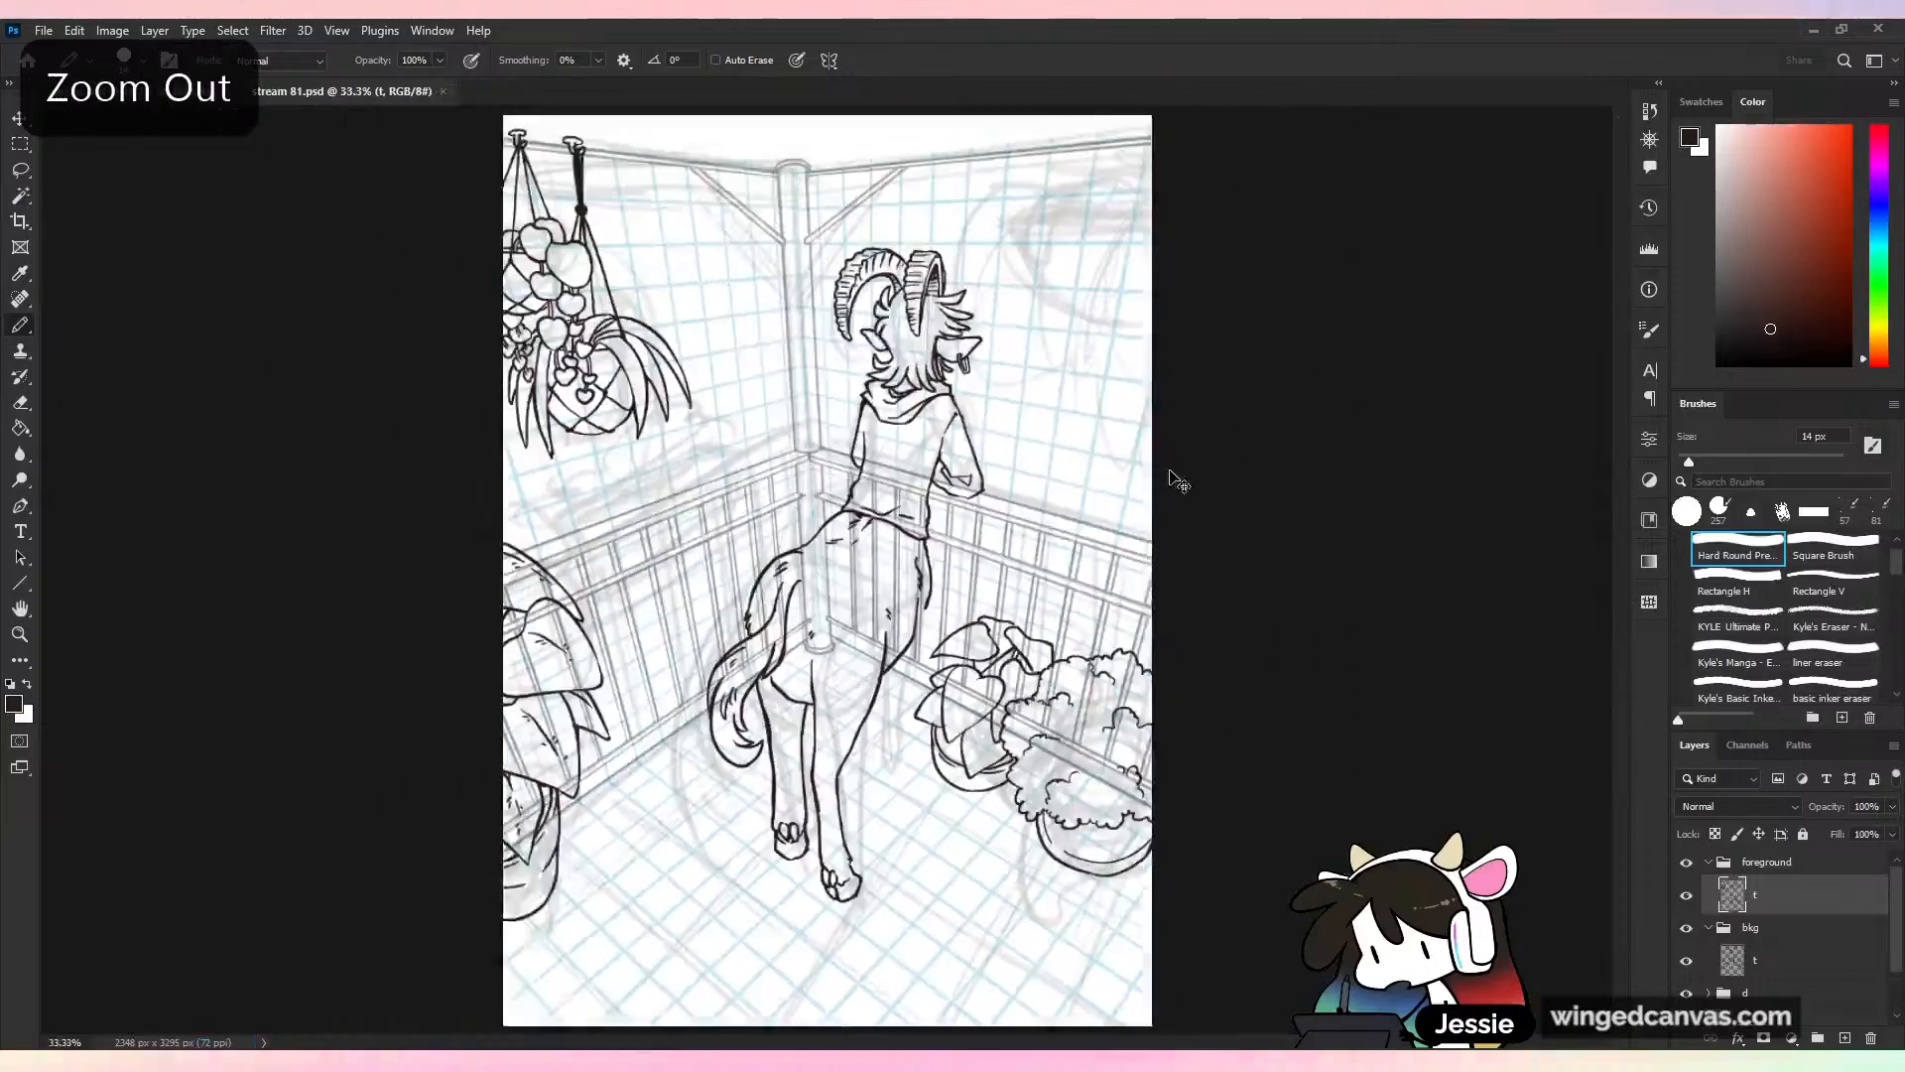
Ink the upper part of the creature's far foreleg, continuing its outer contour from the flank past the railing's base and undoing unsatisfactory strokes
key("ctrl+plus")
key("space")
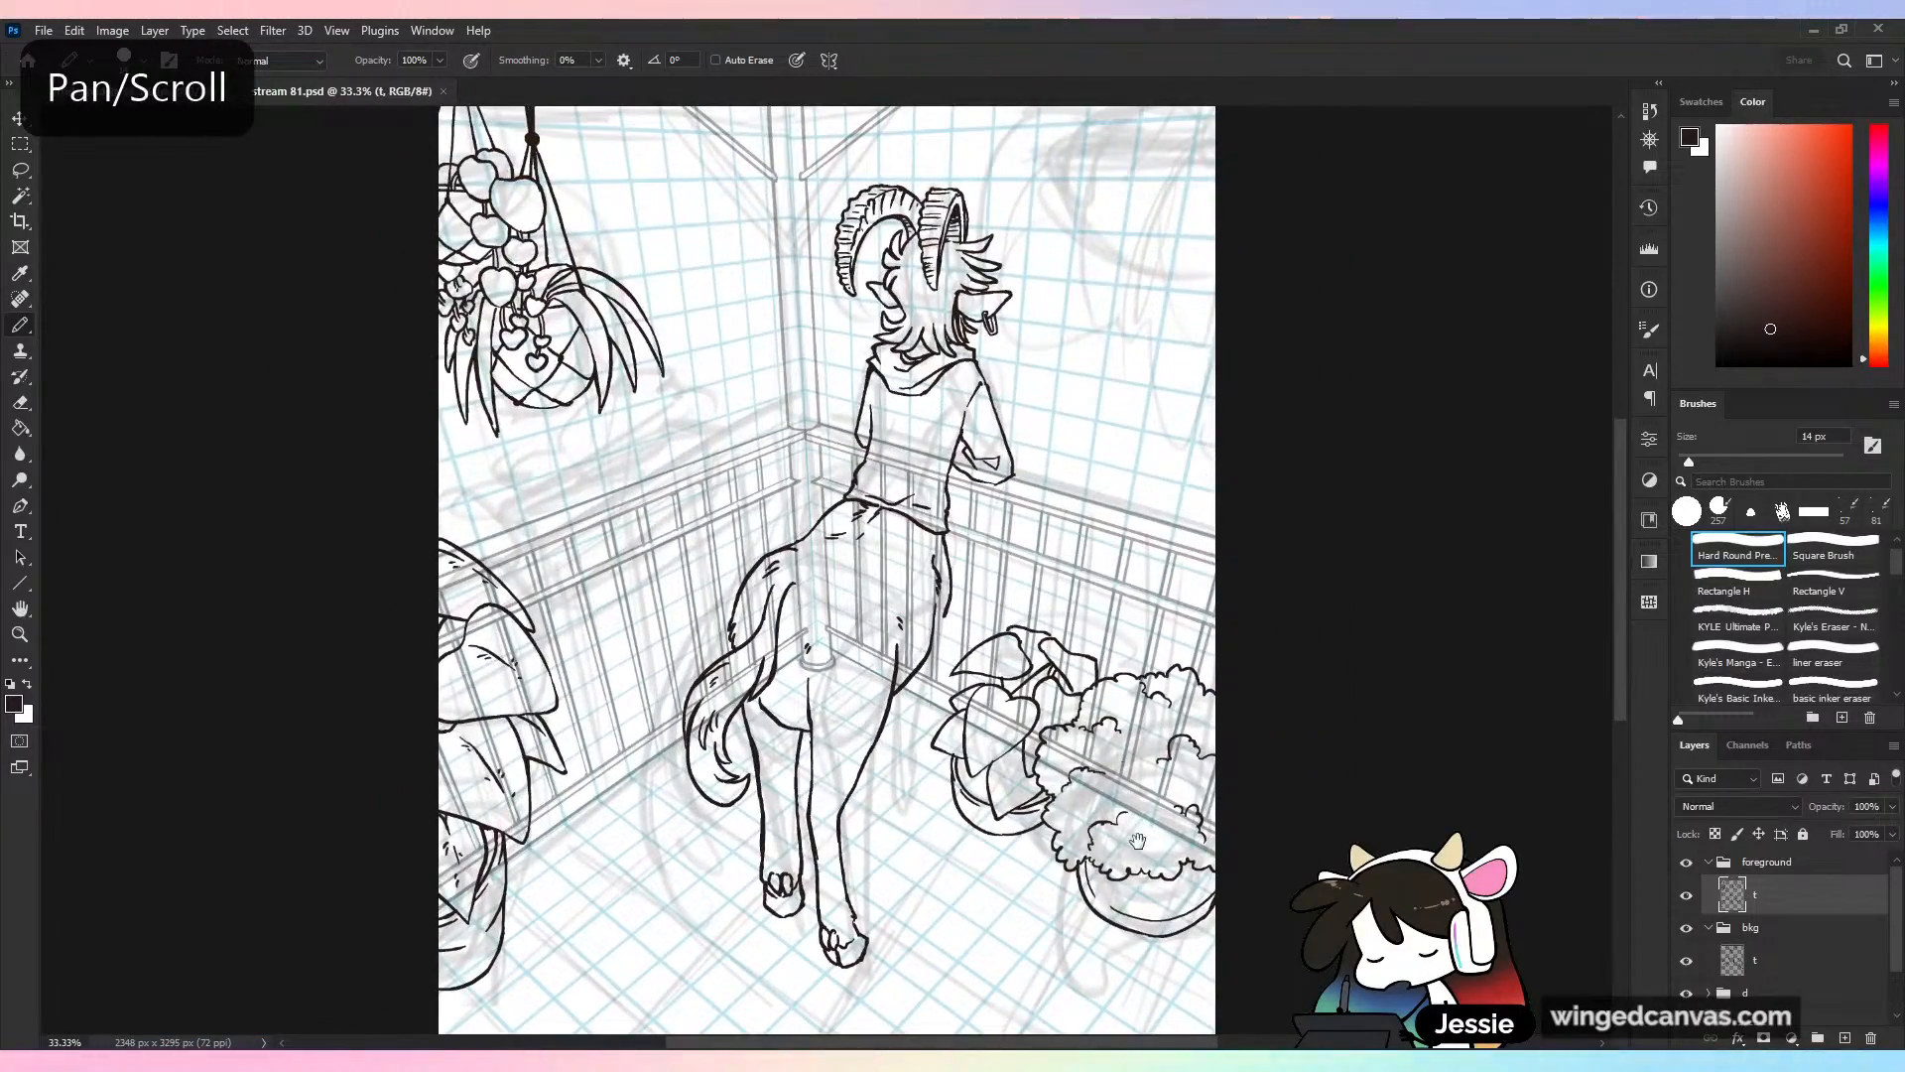
left_click_drag(1138, 840, 1082, 691)
key("ctrl+plus")
key("ctrl+plus")
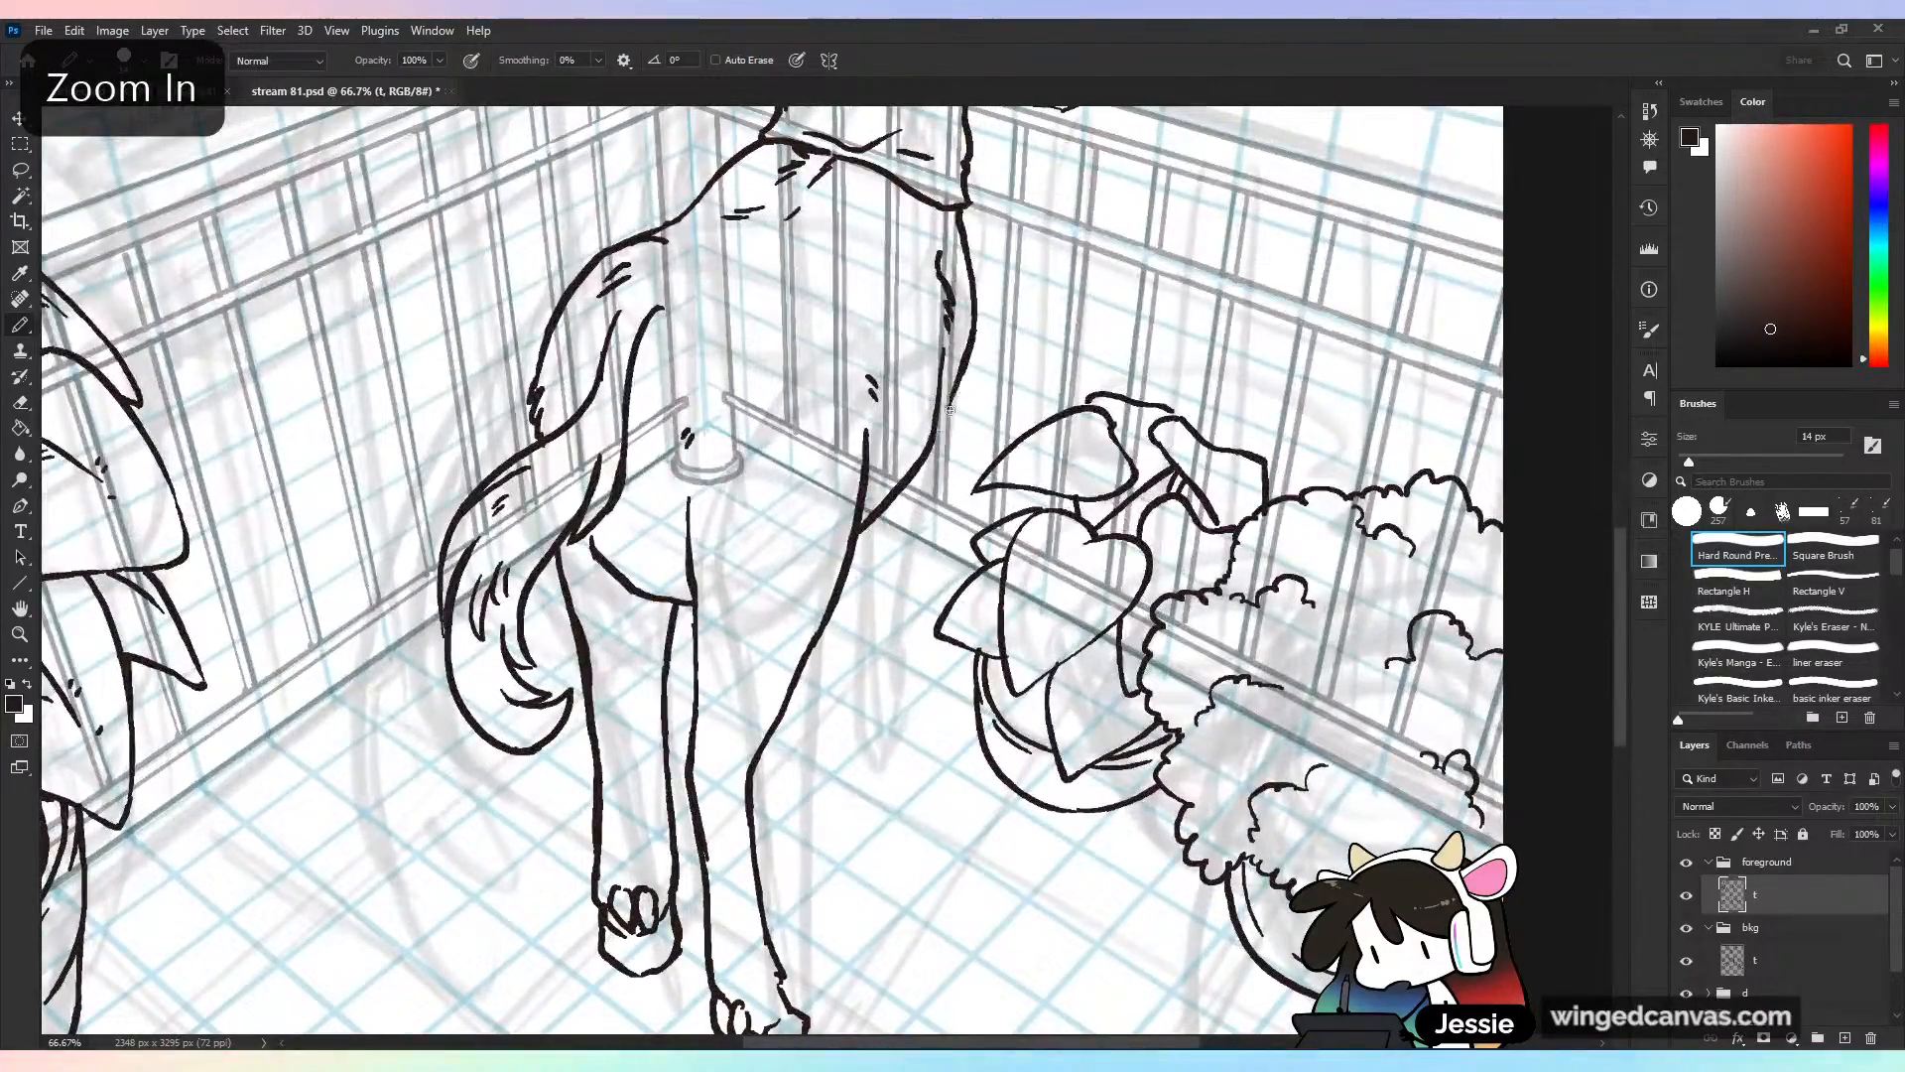
left_click_drag(962, 374, 919, 531)
key("ctrl+z")
left_click_drag(960, 379, 908, 607)
key("ctrl+z")
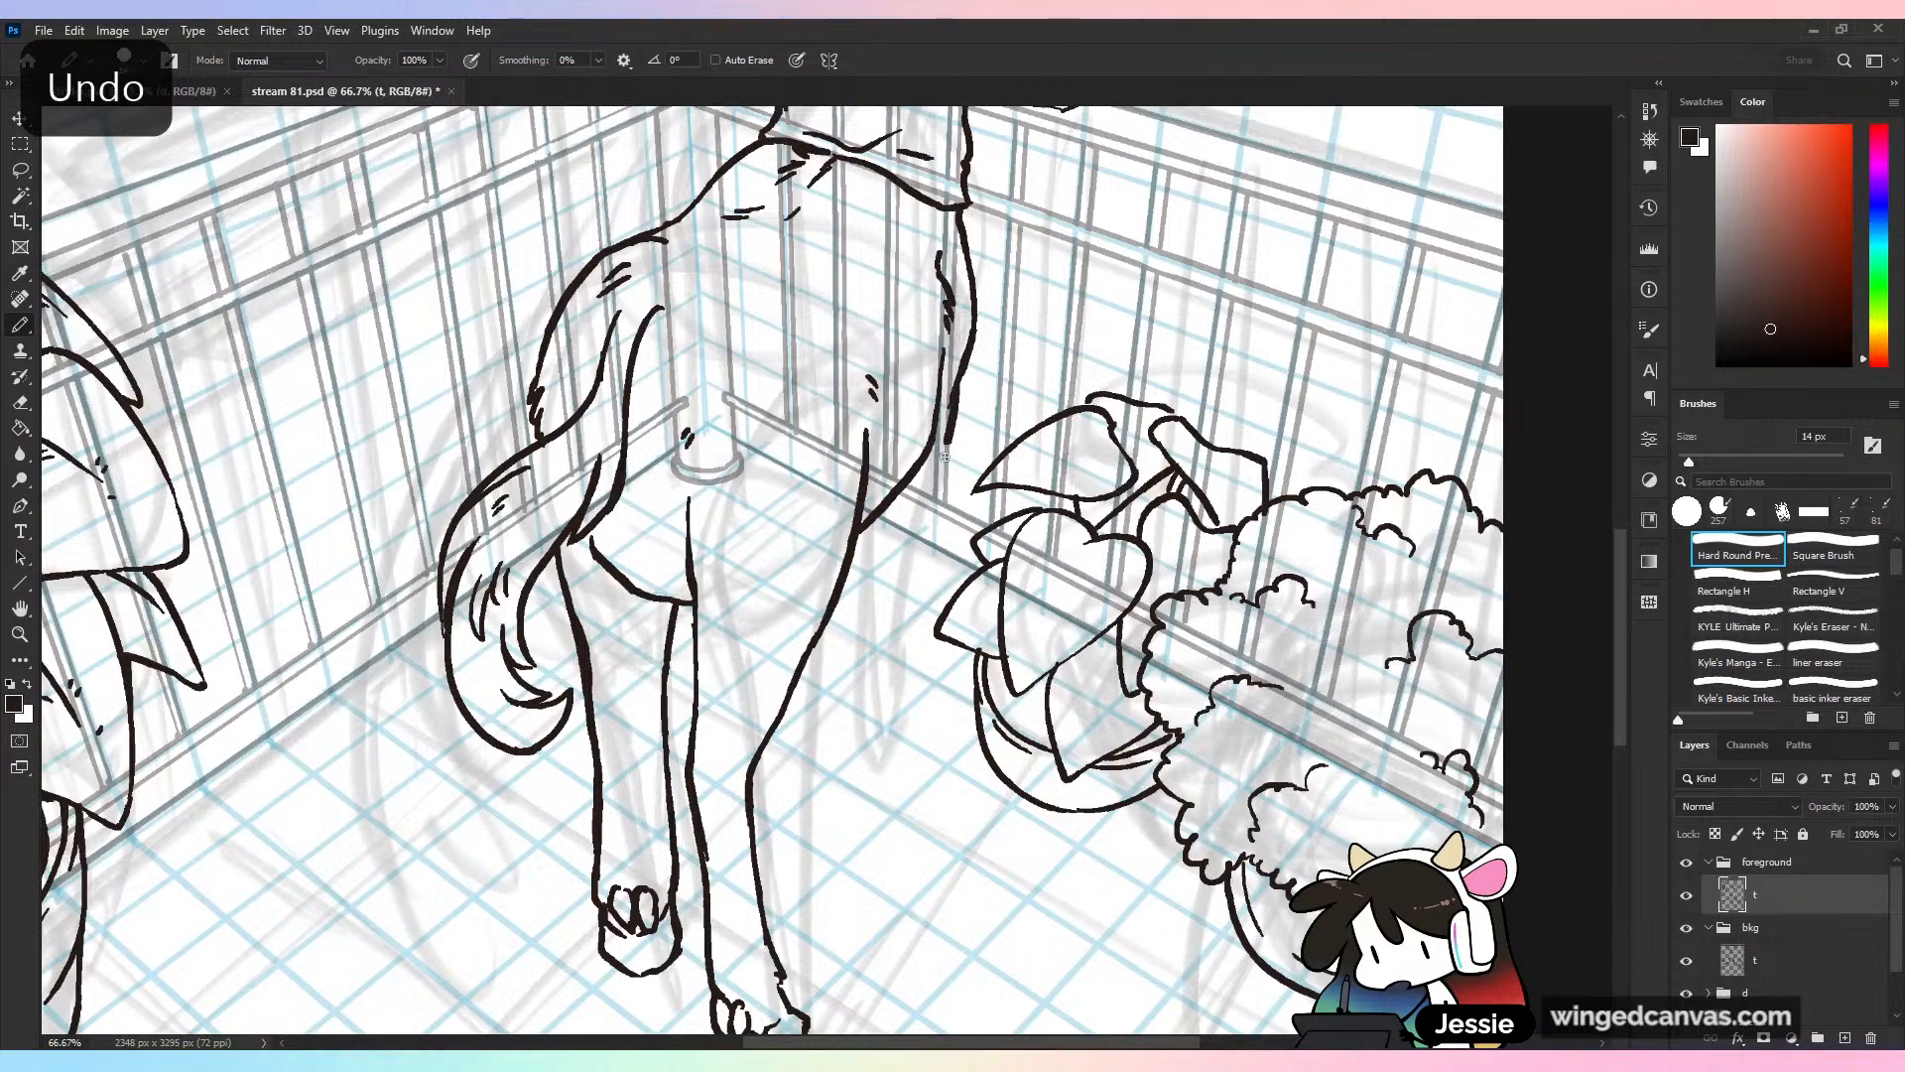
left_click_drag(944, 456, 912, 566)
key("ctrl+z")
left_click_drag(959, 387, 912, 572)
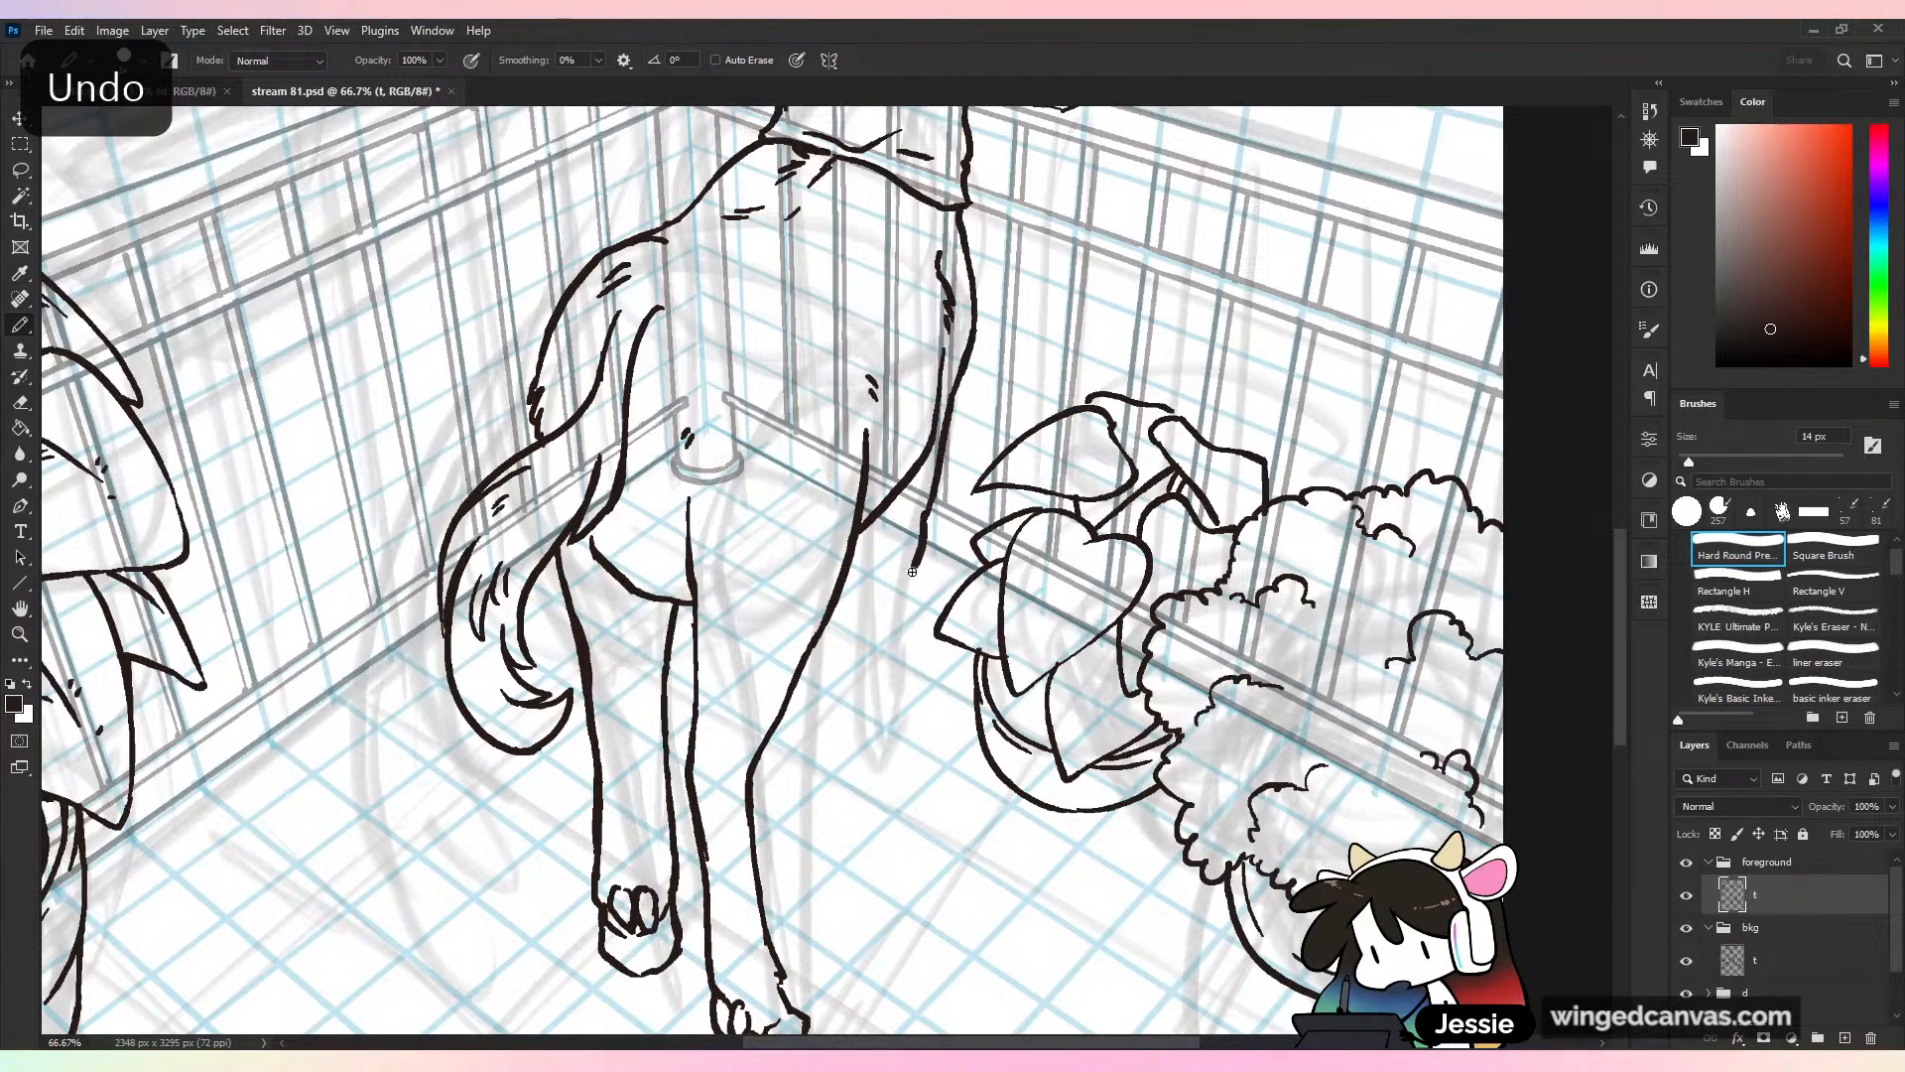
Redraw the lower outer contour of the far foreleg and ink its inner contour down to the ankle
key("ctrl+z")
mouse_move(933, 508)
left_mouse_down()
mouse_move(919, 556)
mouse_move(904, 494)
mouse_move(873, 548)
mouse_move(879, 607)
mouse_move(921, 552)
mouse_move(905, 670)
left_mouse_up()
key("ctrl+z")
key("ctrl+z")
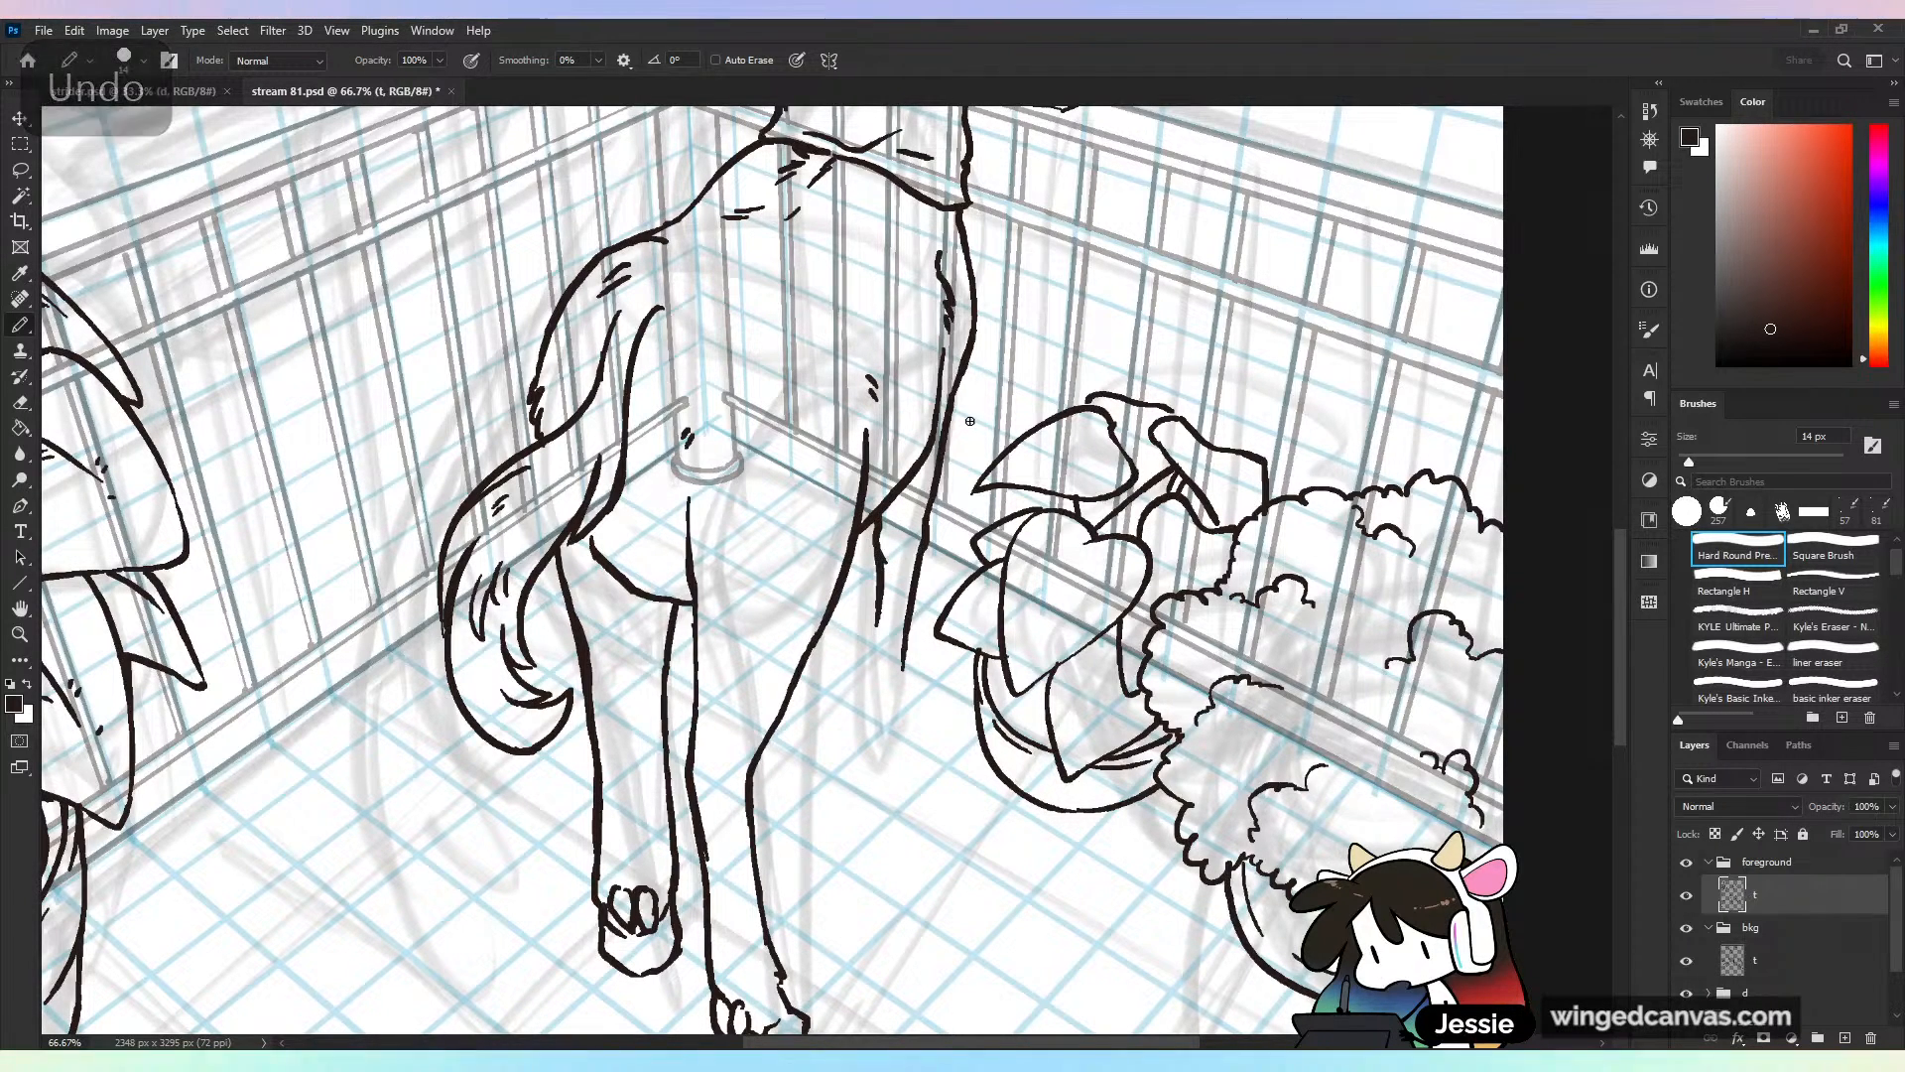
key("ctrl+z")
left_click_drag(926, 549, 915, 670)
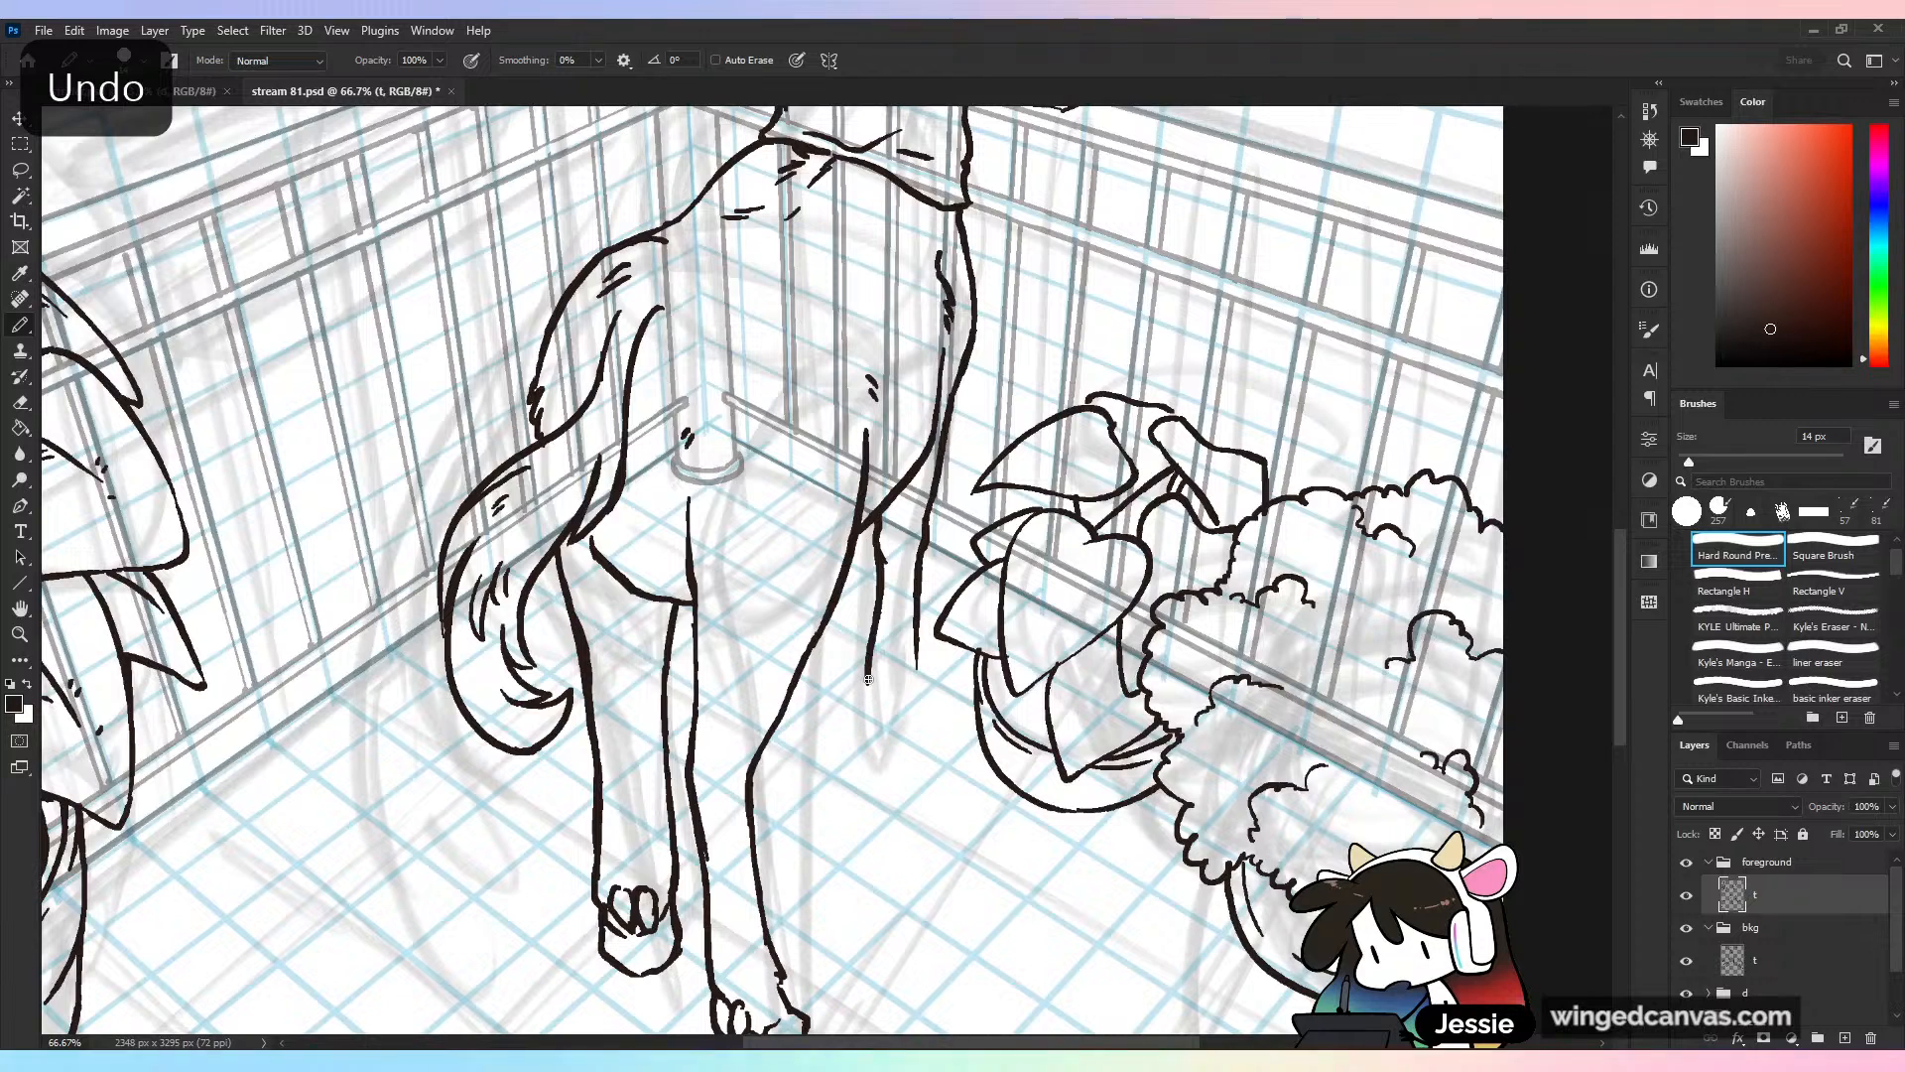
Ink the far forepaw with two oval toes and a rounded outline closing the bottom of the leg
mouse_move(868, 680)
left_mouse_down()
mouse_move(876, 703)
mouse_move(892, 681)
left_mouse_up()
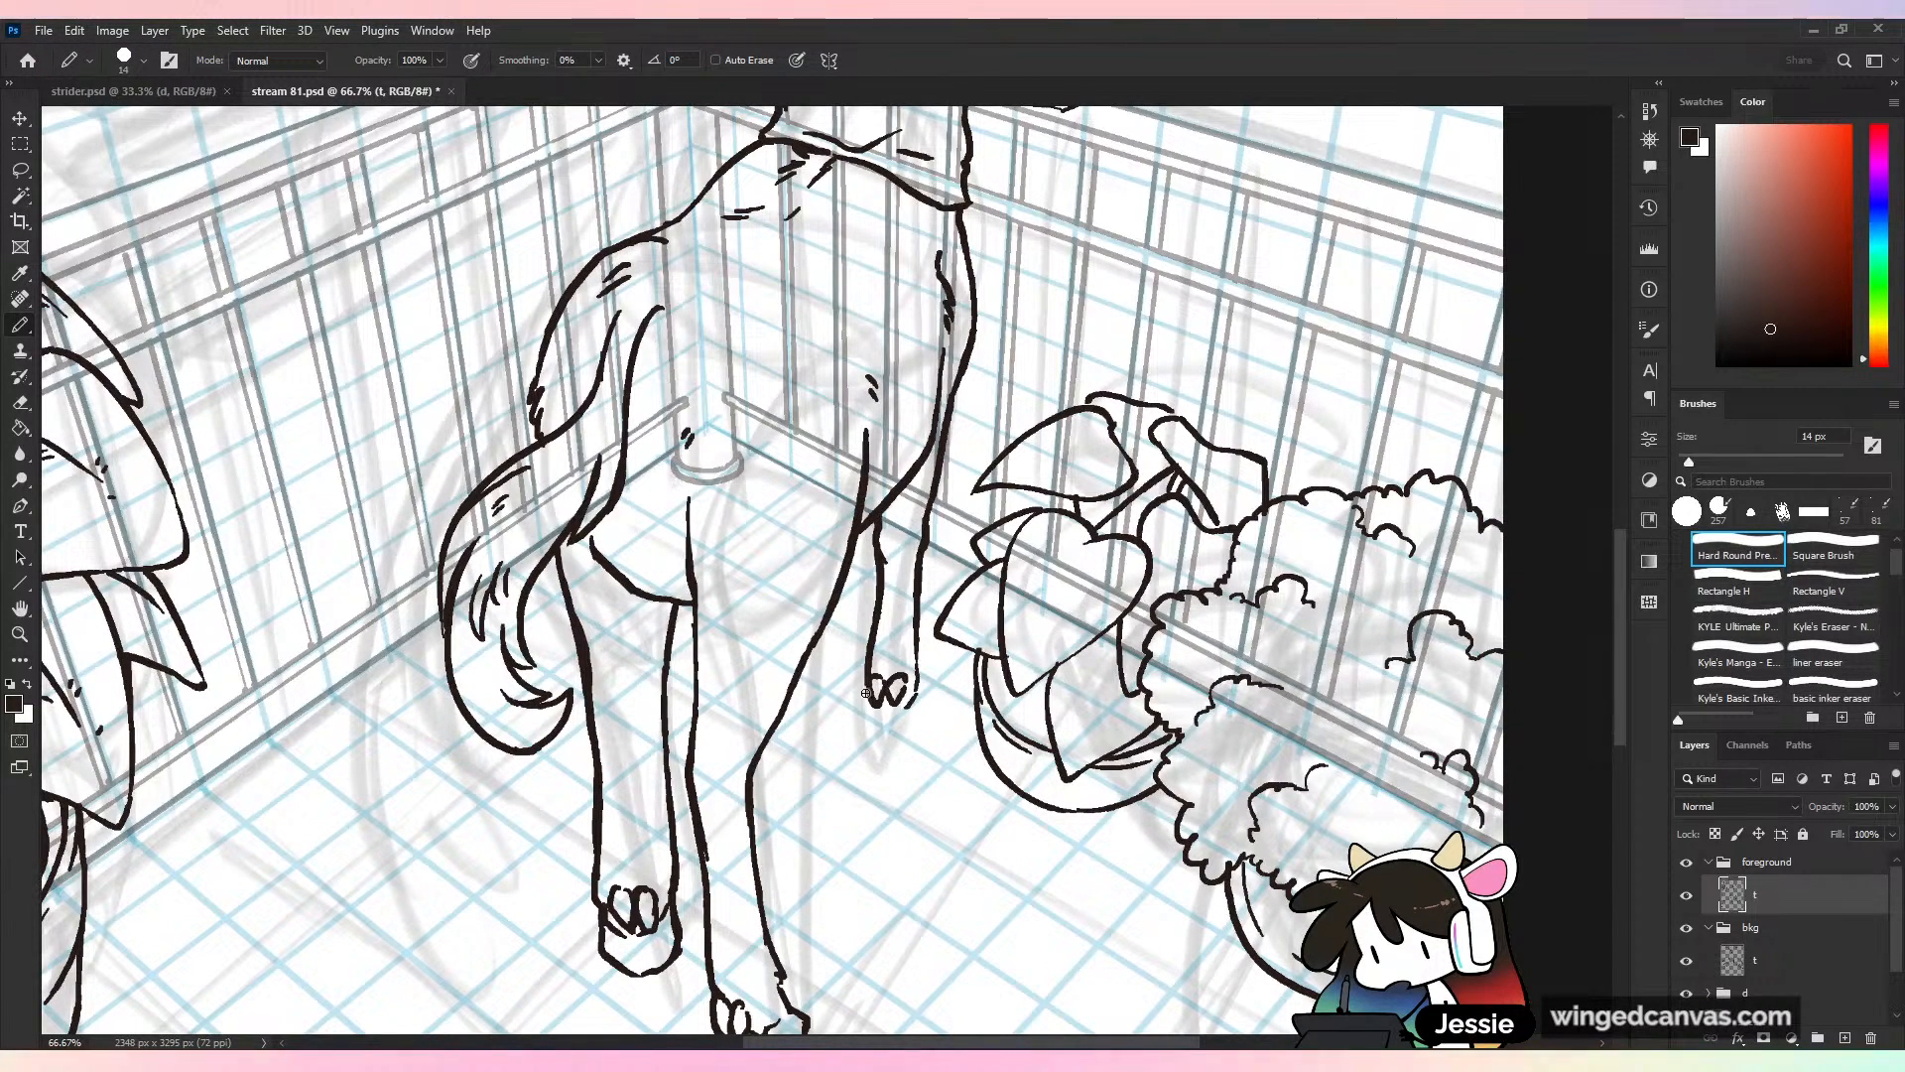
key("ctrl+z")
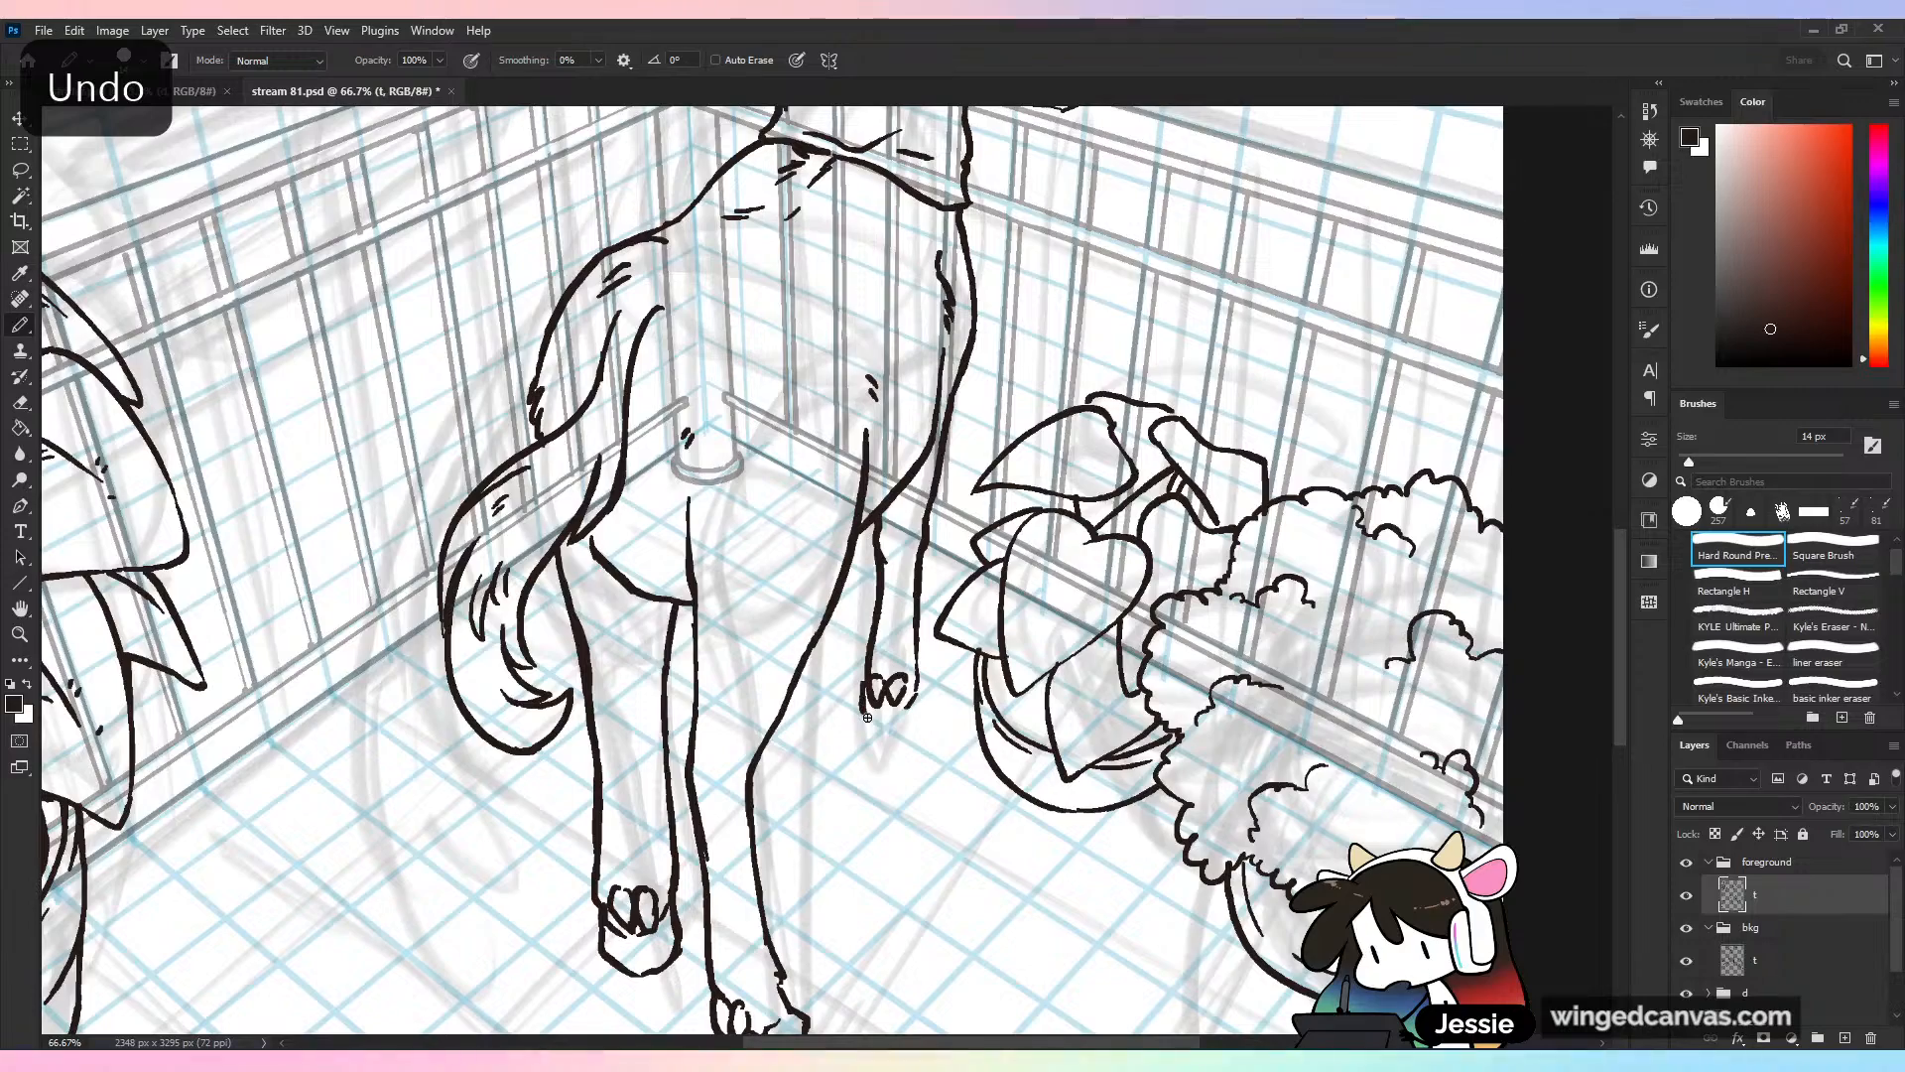
left_click_drag(867, 716, 922, 719)
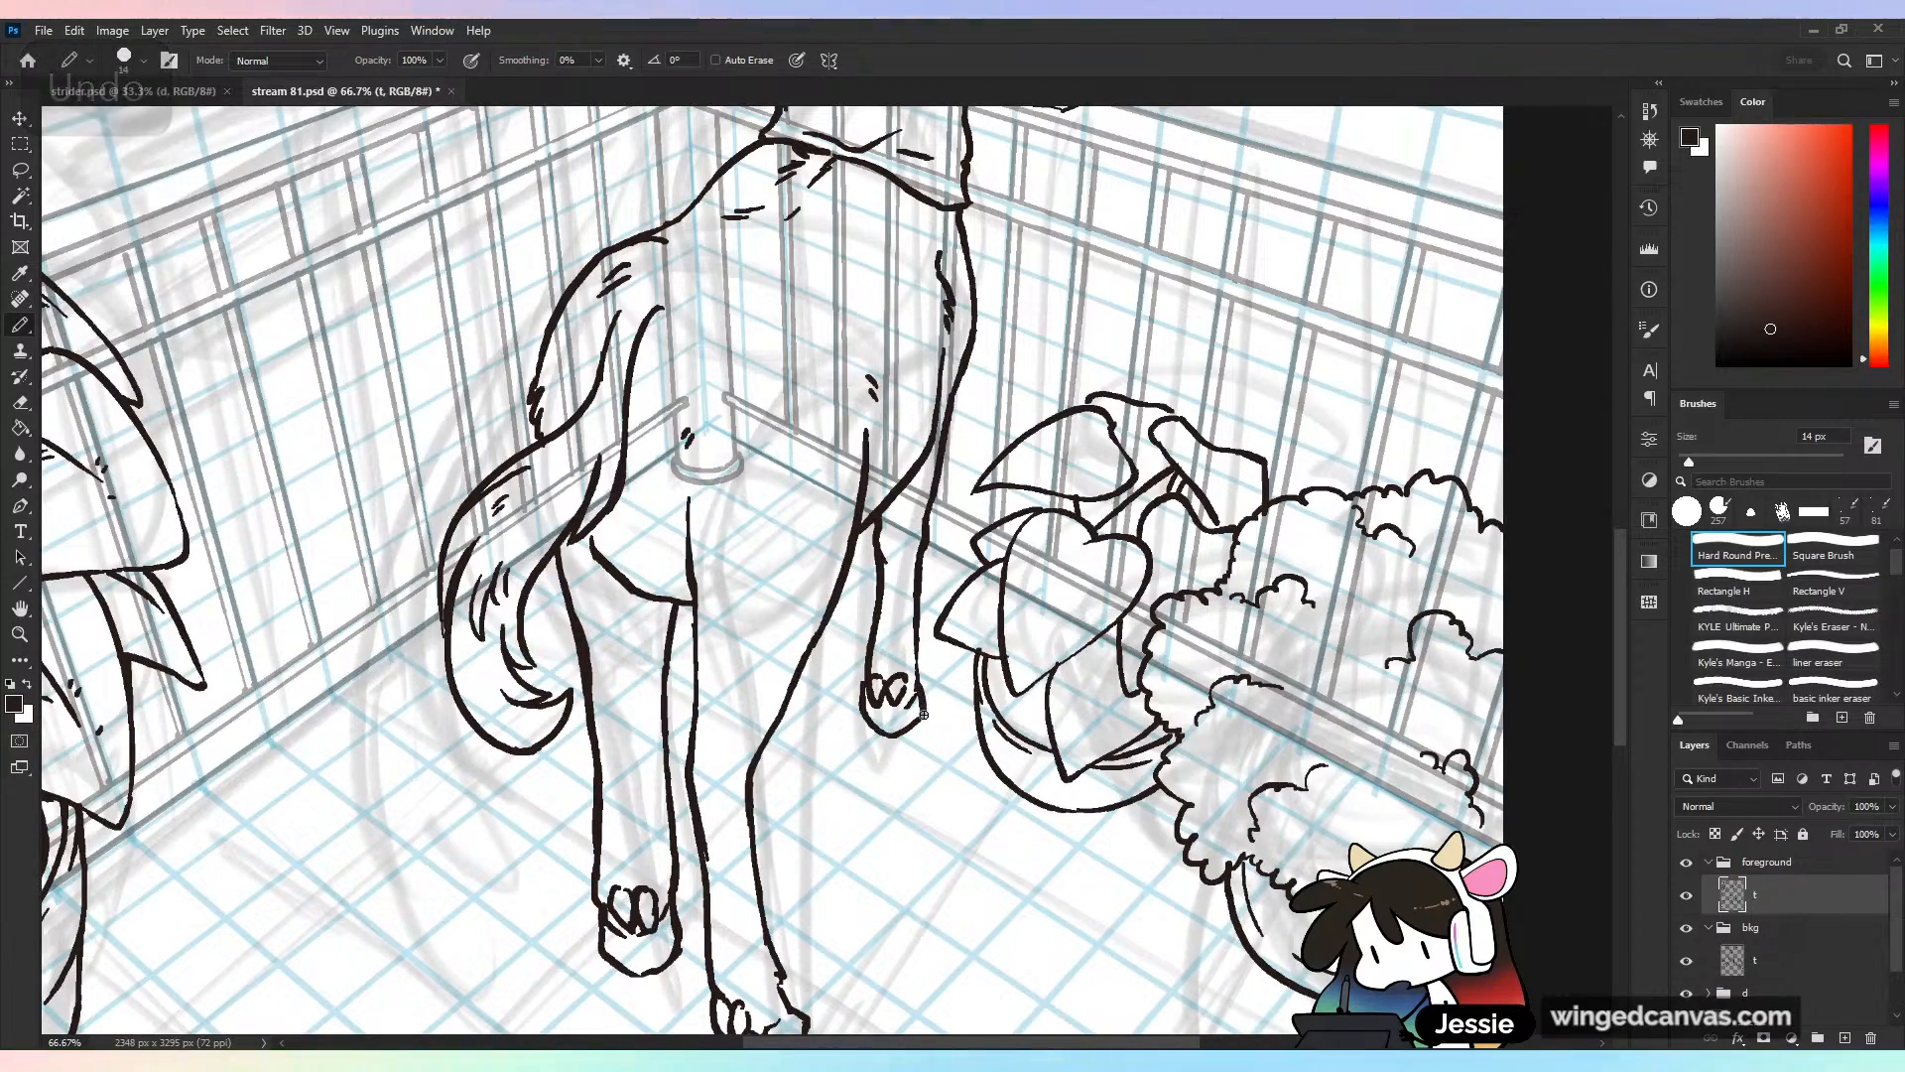
Remove the far forepaw's toes with the liner eraser, redraw them in Hard Round, and ink the paw peeking out behind the near hind leg
key("ctrl+minus")
key("ctrl+minus")
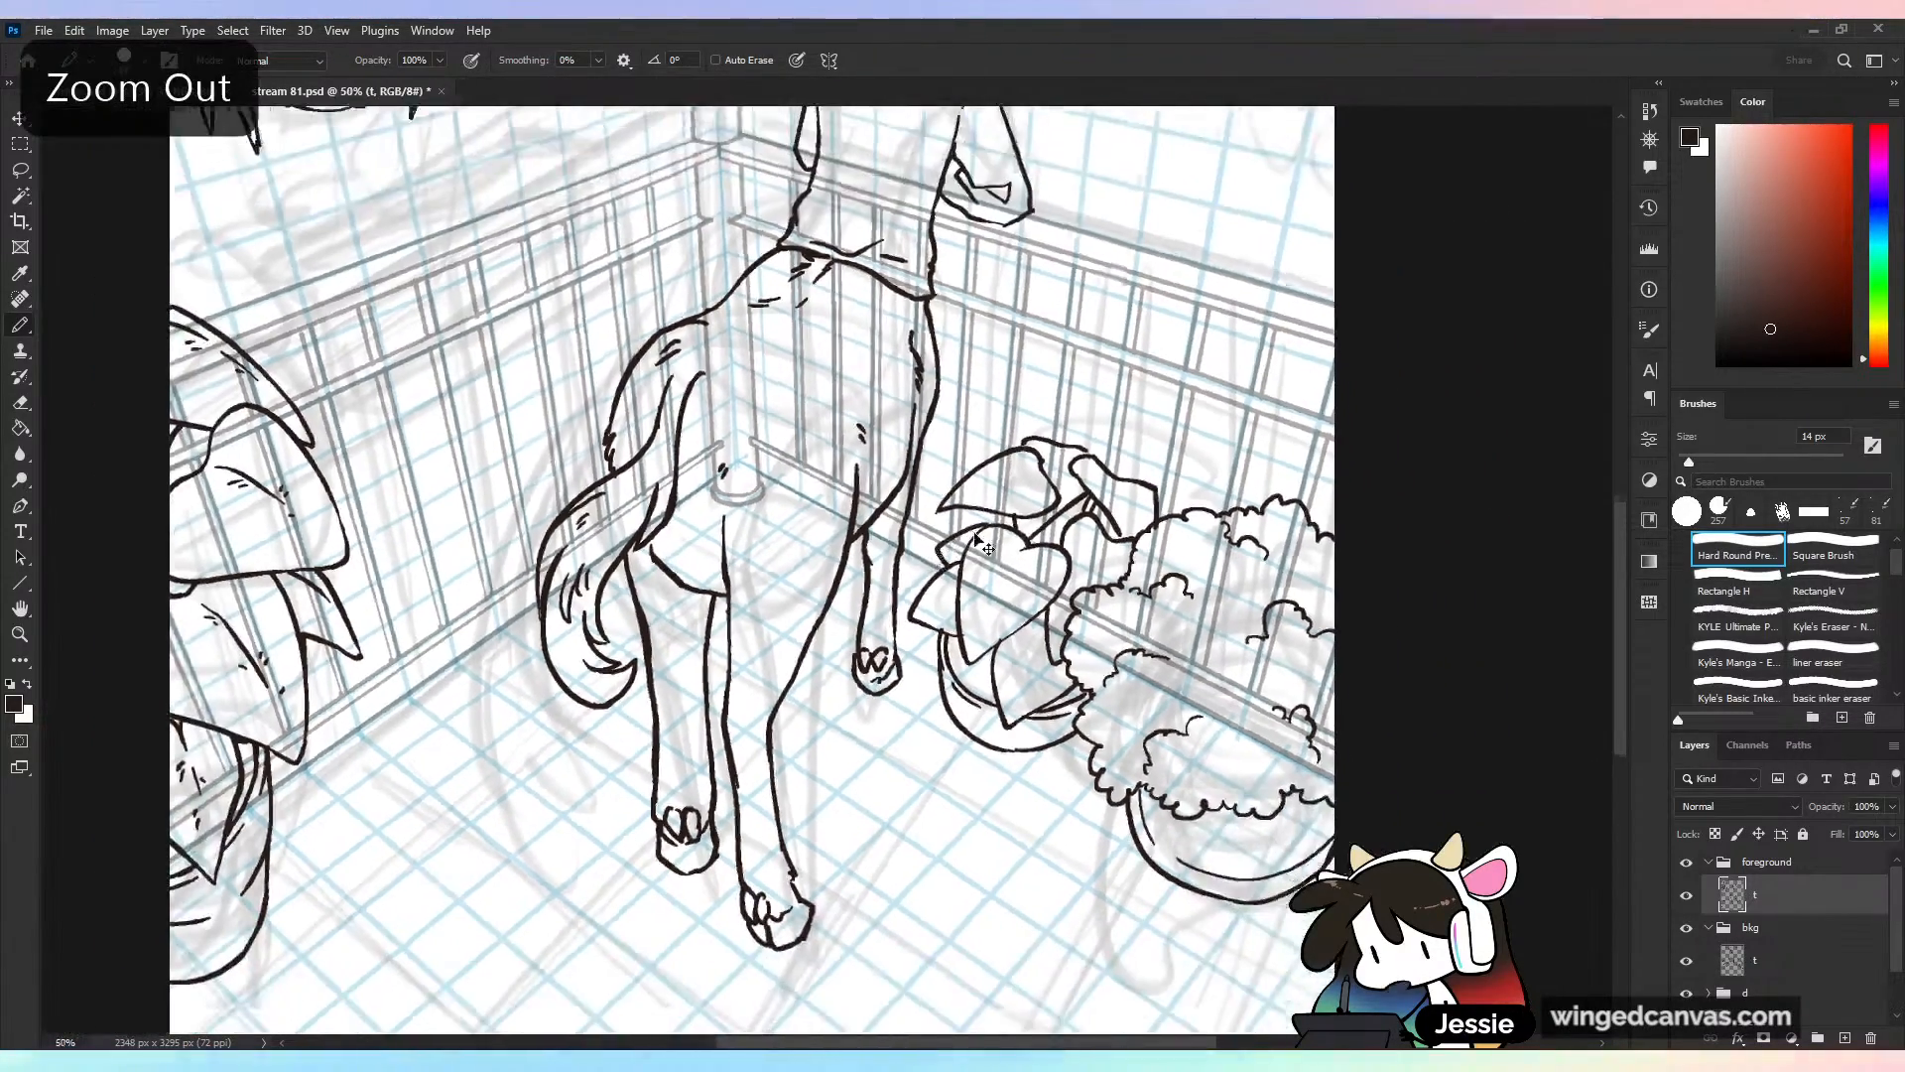
key("ctrl+plus")
key("ctrl+plus")
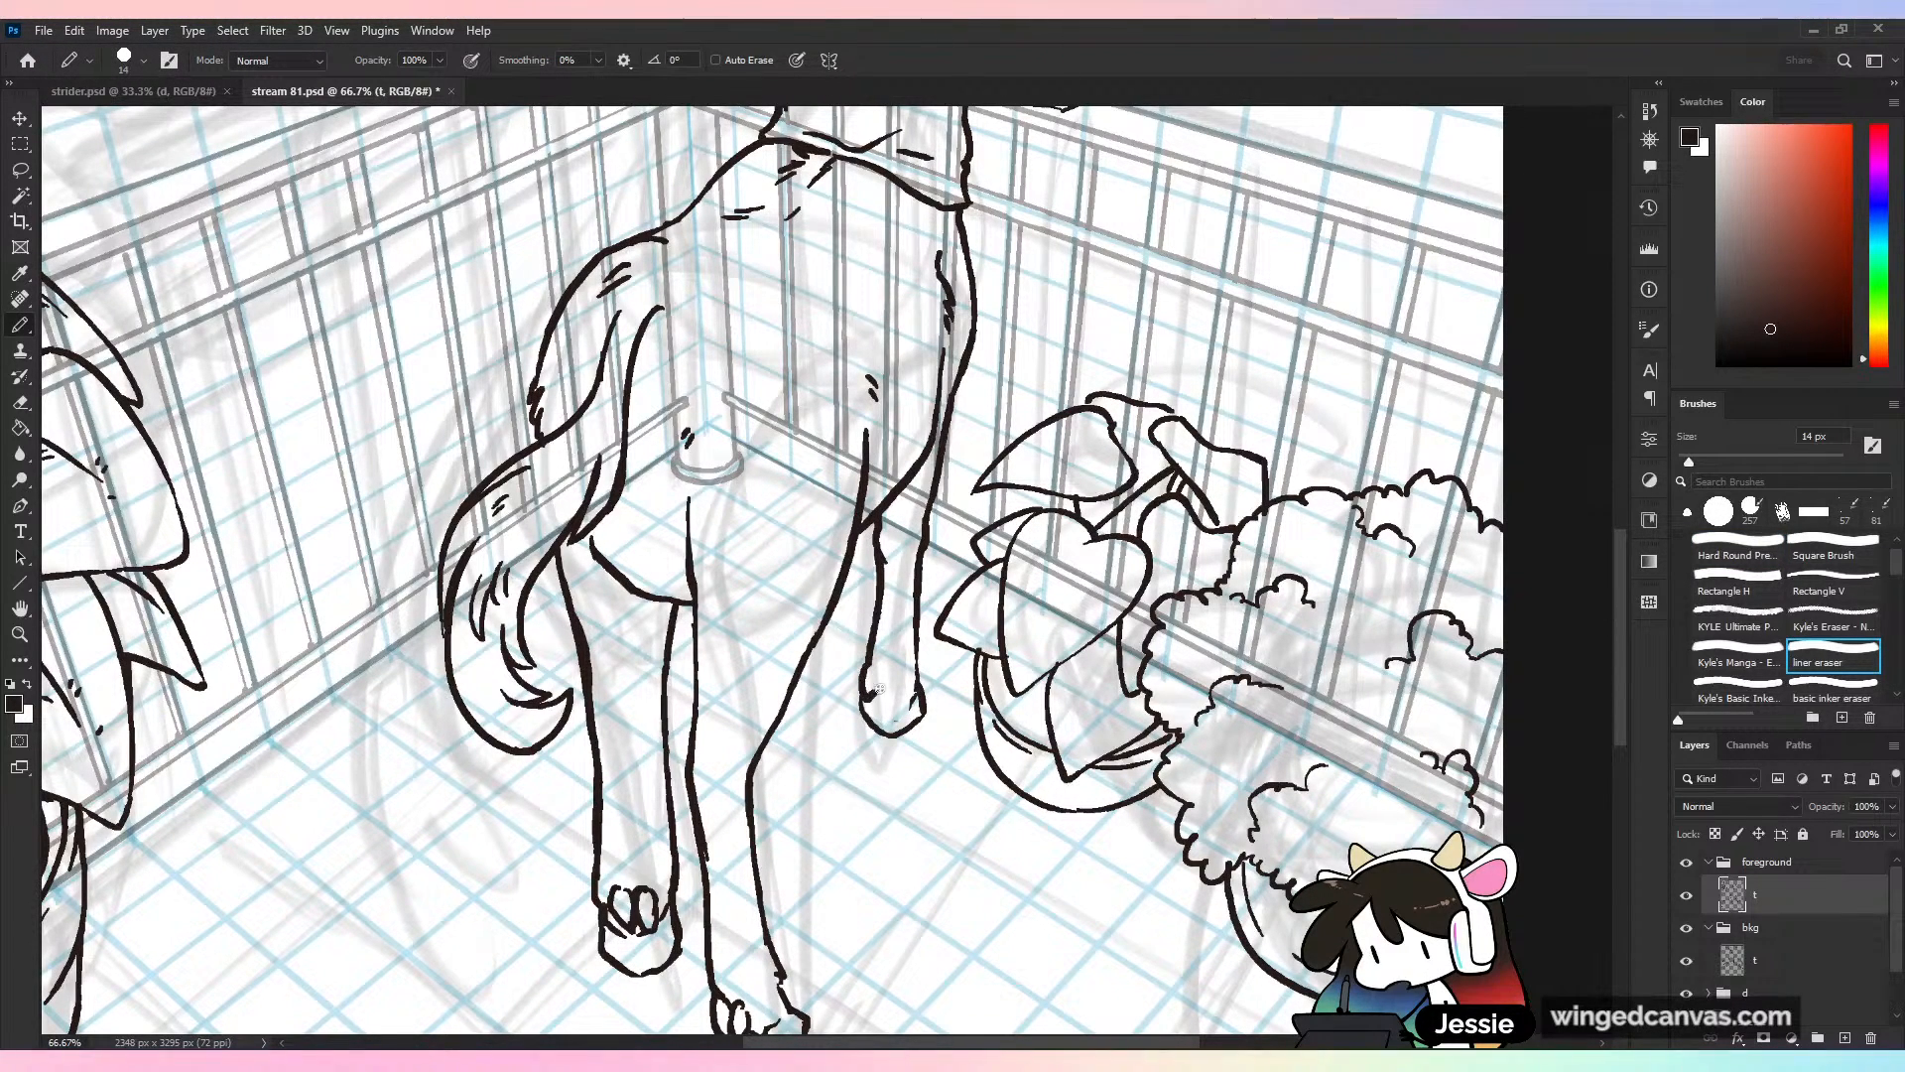
left_click_drag(888, 675, 897, 701)
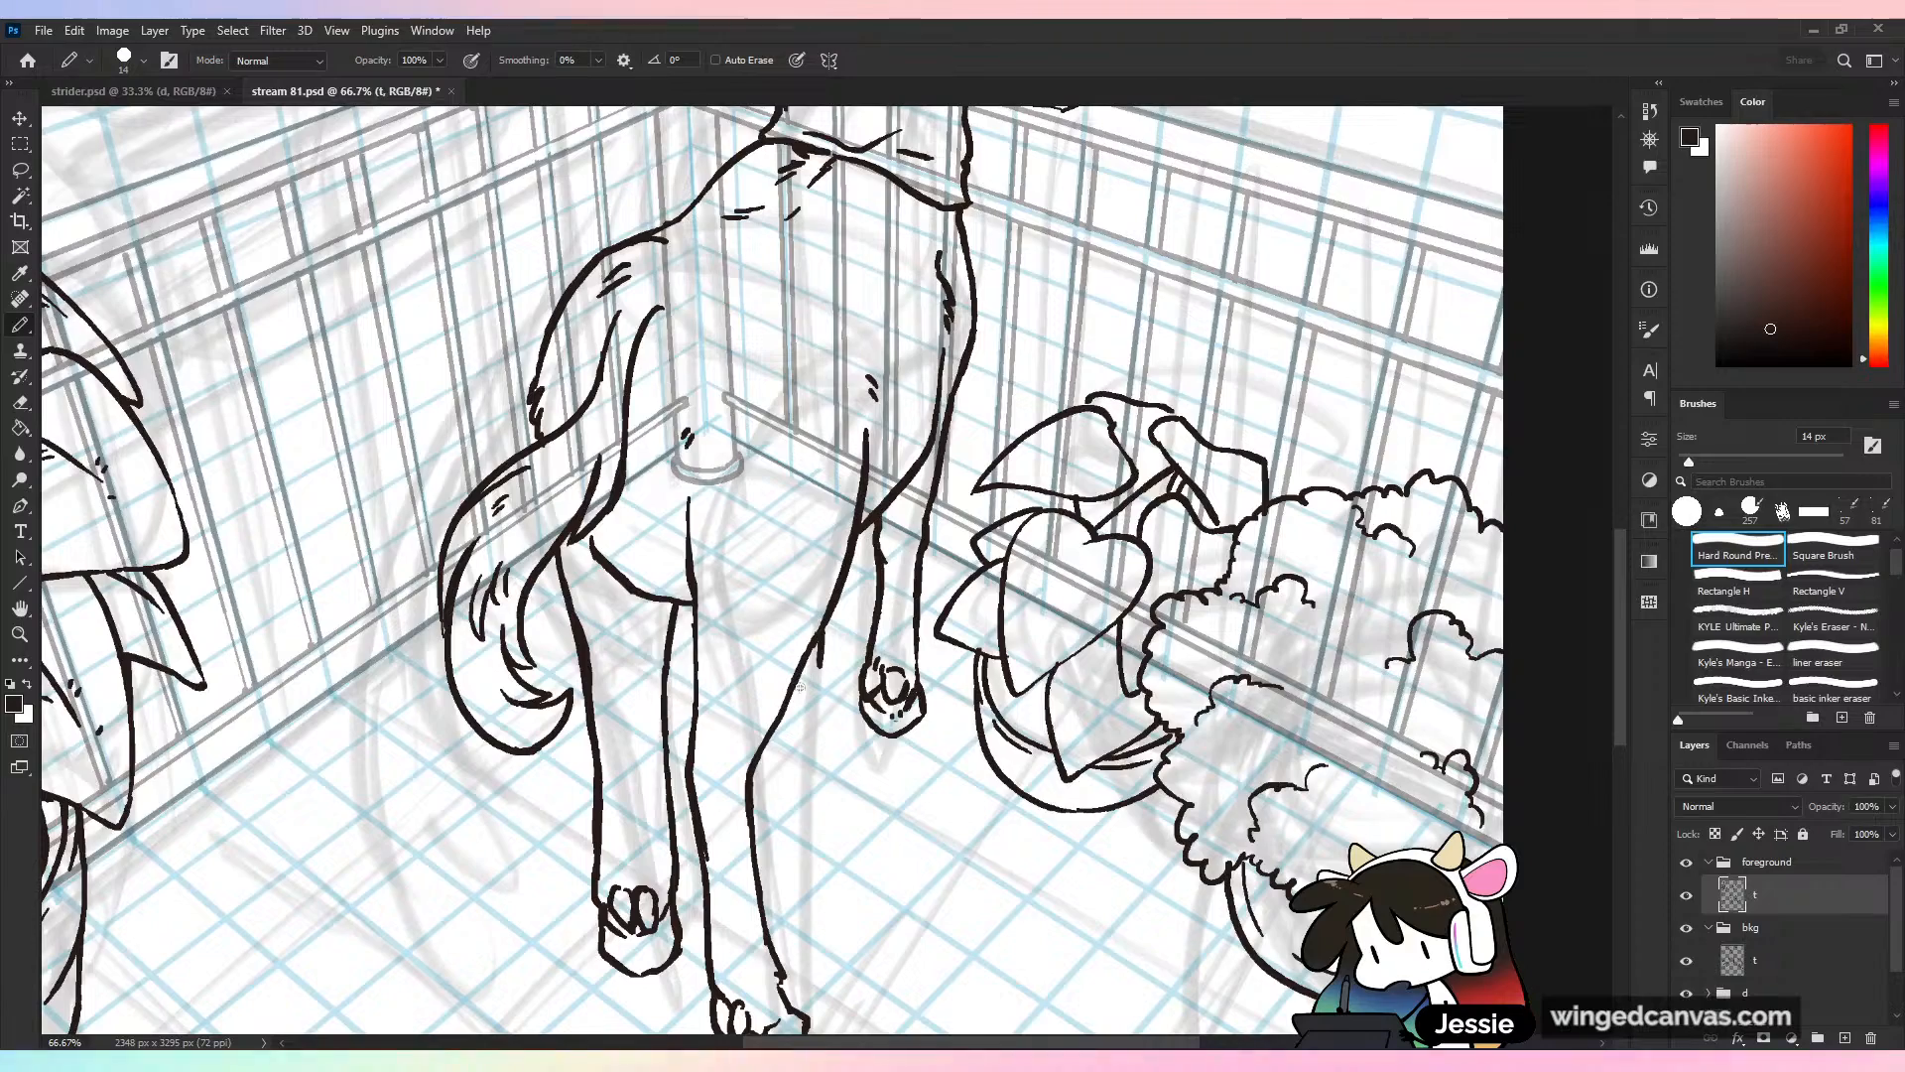
mouse_move(800, 687)
left_mouse_down()
mouse_move(818, 656)
mouse_move(826, 700)
mouse_move(784, 714)
left_mouse_up()
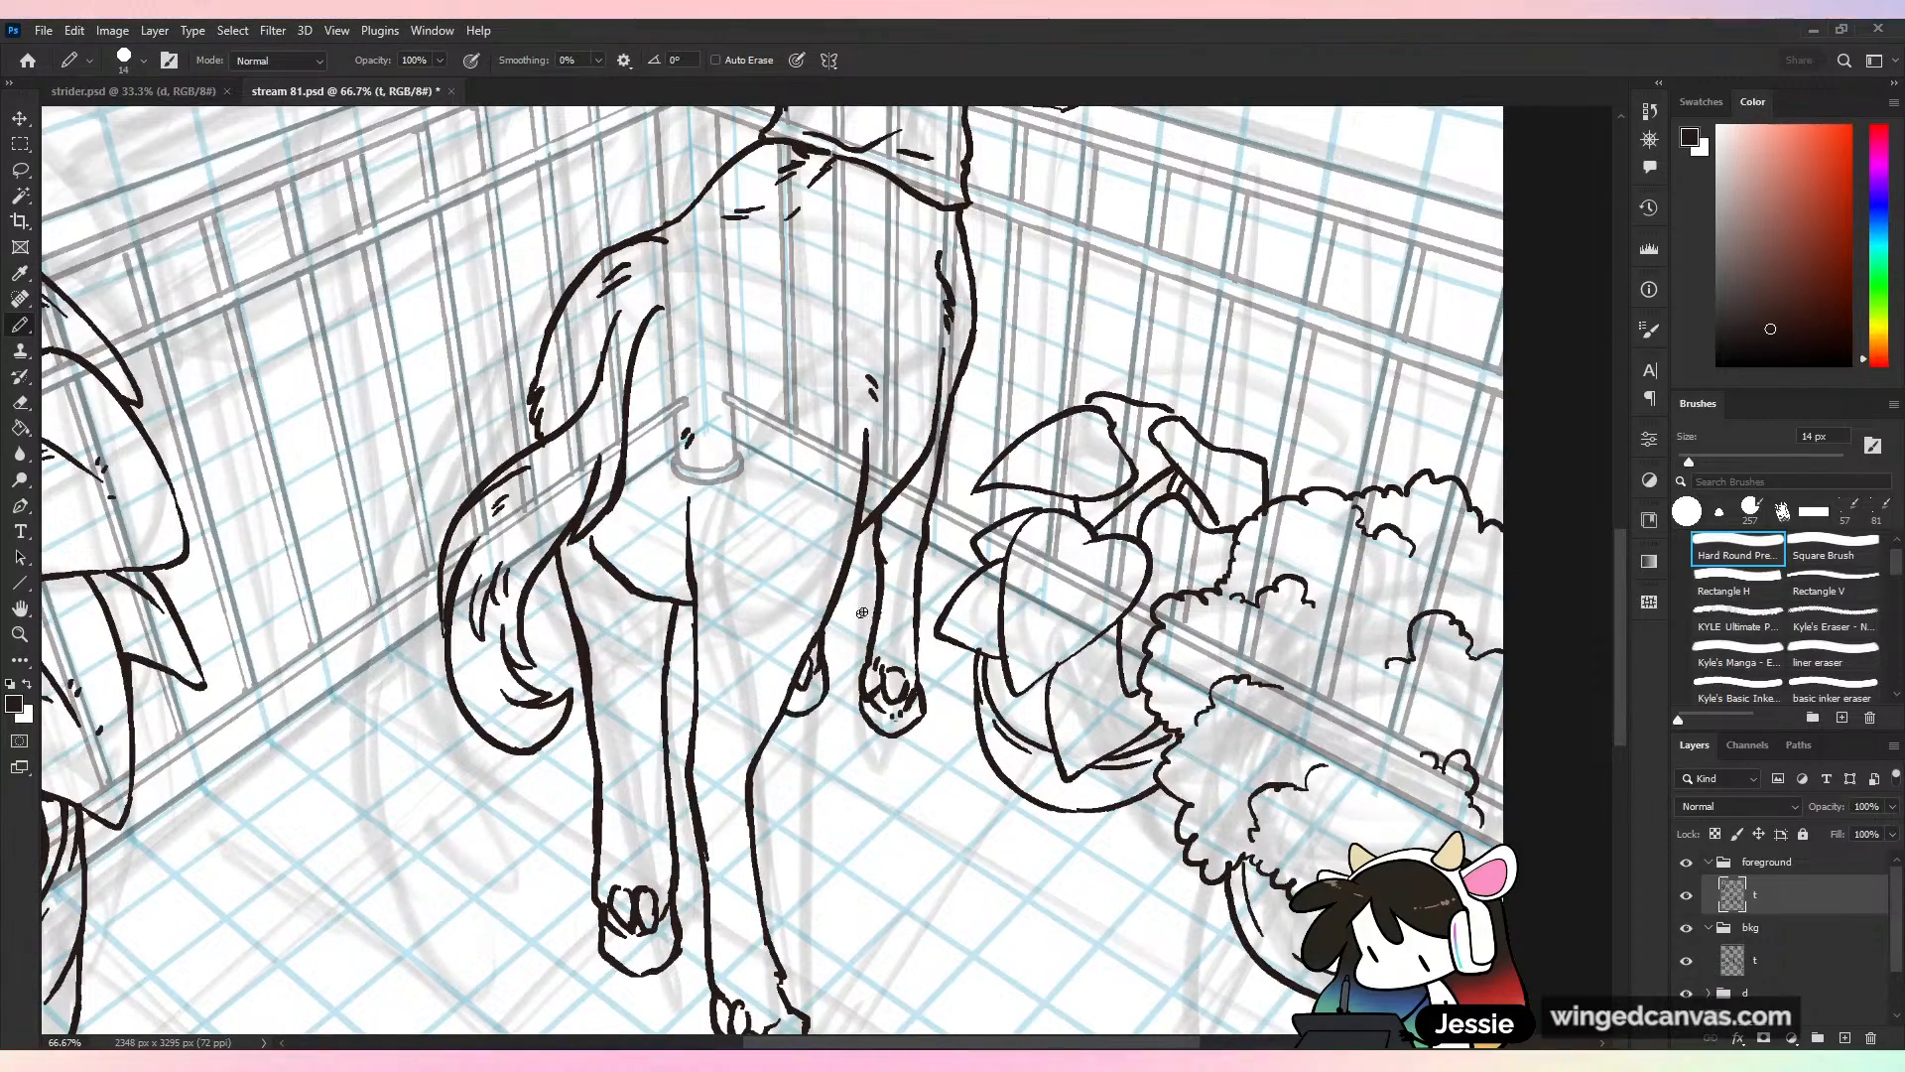
Save the document, check the whole drawing flipped horizontally, restore its orientation, and save again
key("ctrl+minus")
key("ctrl+minus")
key("ctrl+minus")
key("ctrl+s")
key("ctrl+shift+h")
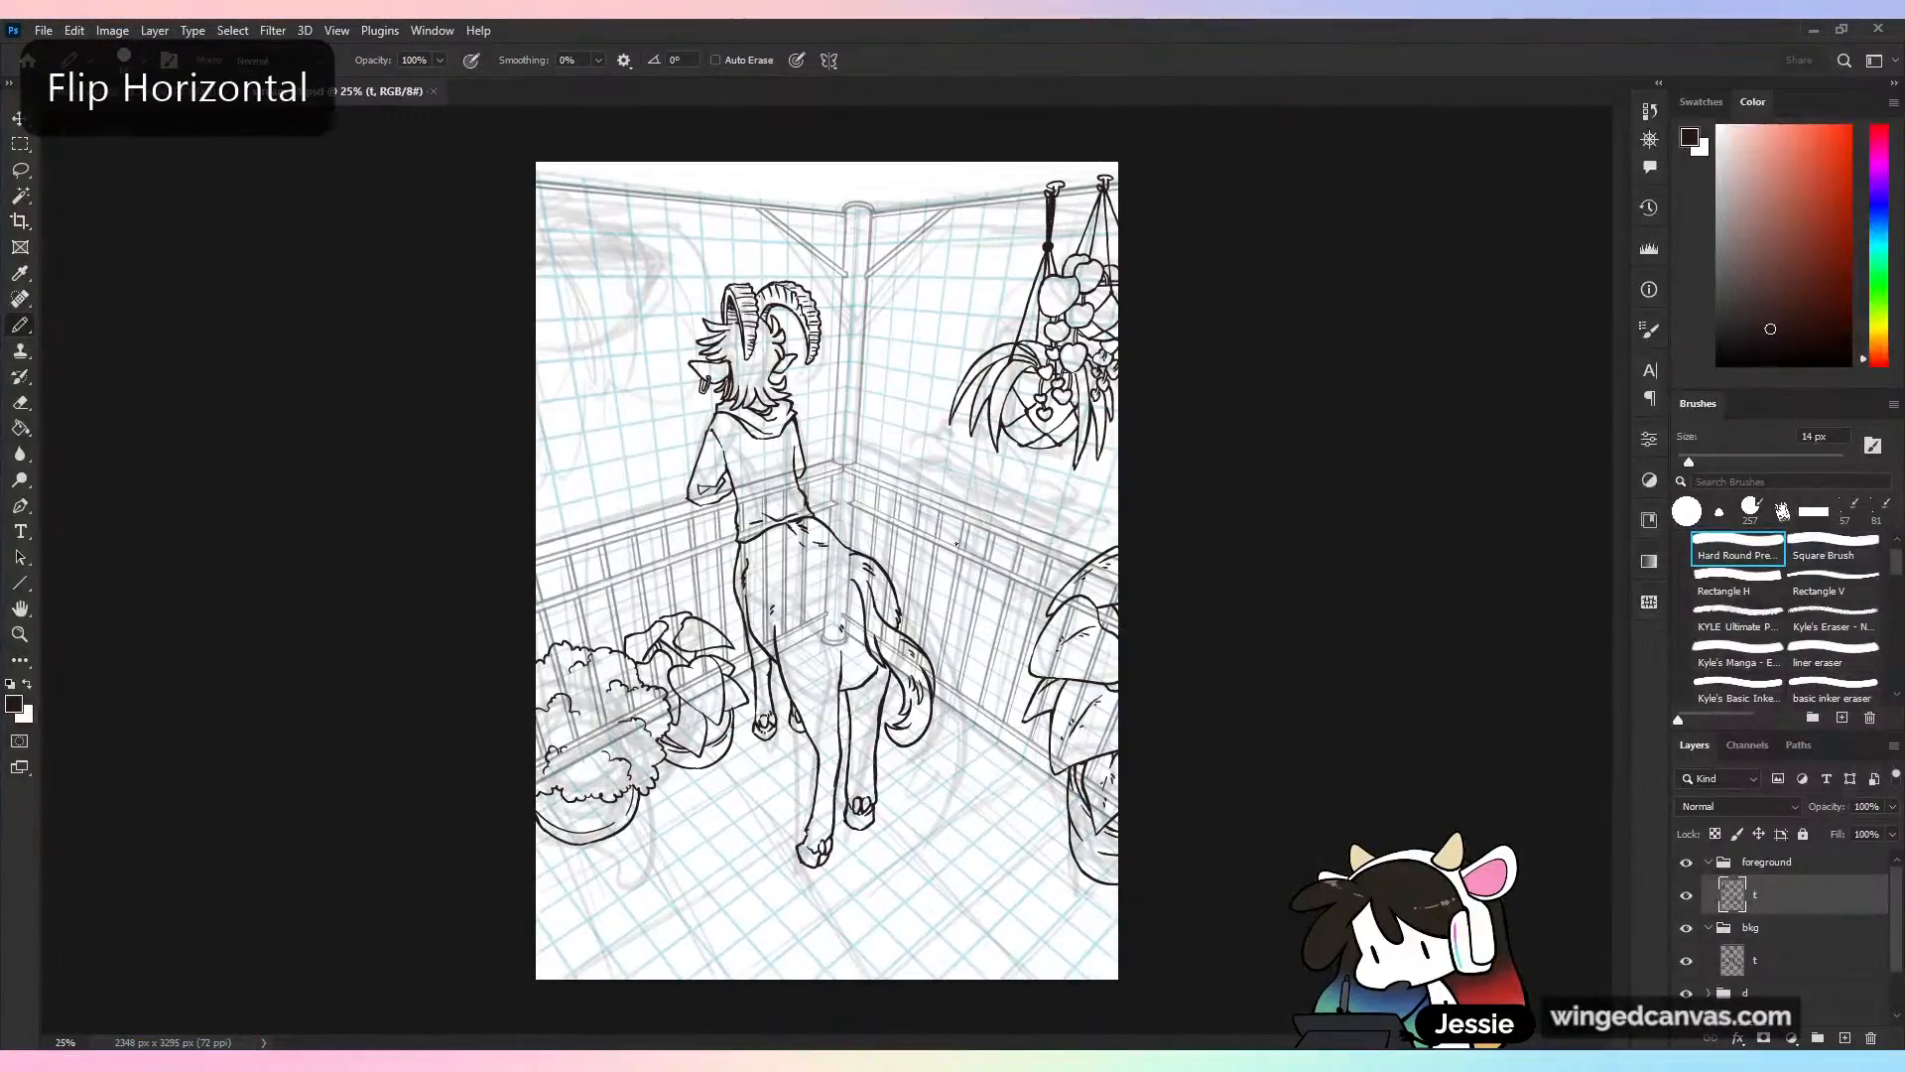
key("ctrl+shift+h")
key("ctrl+s")
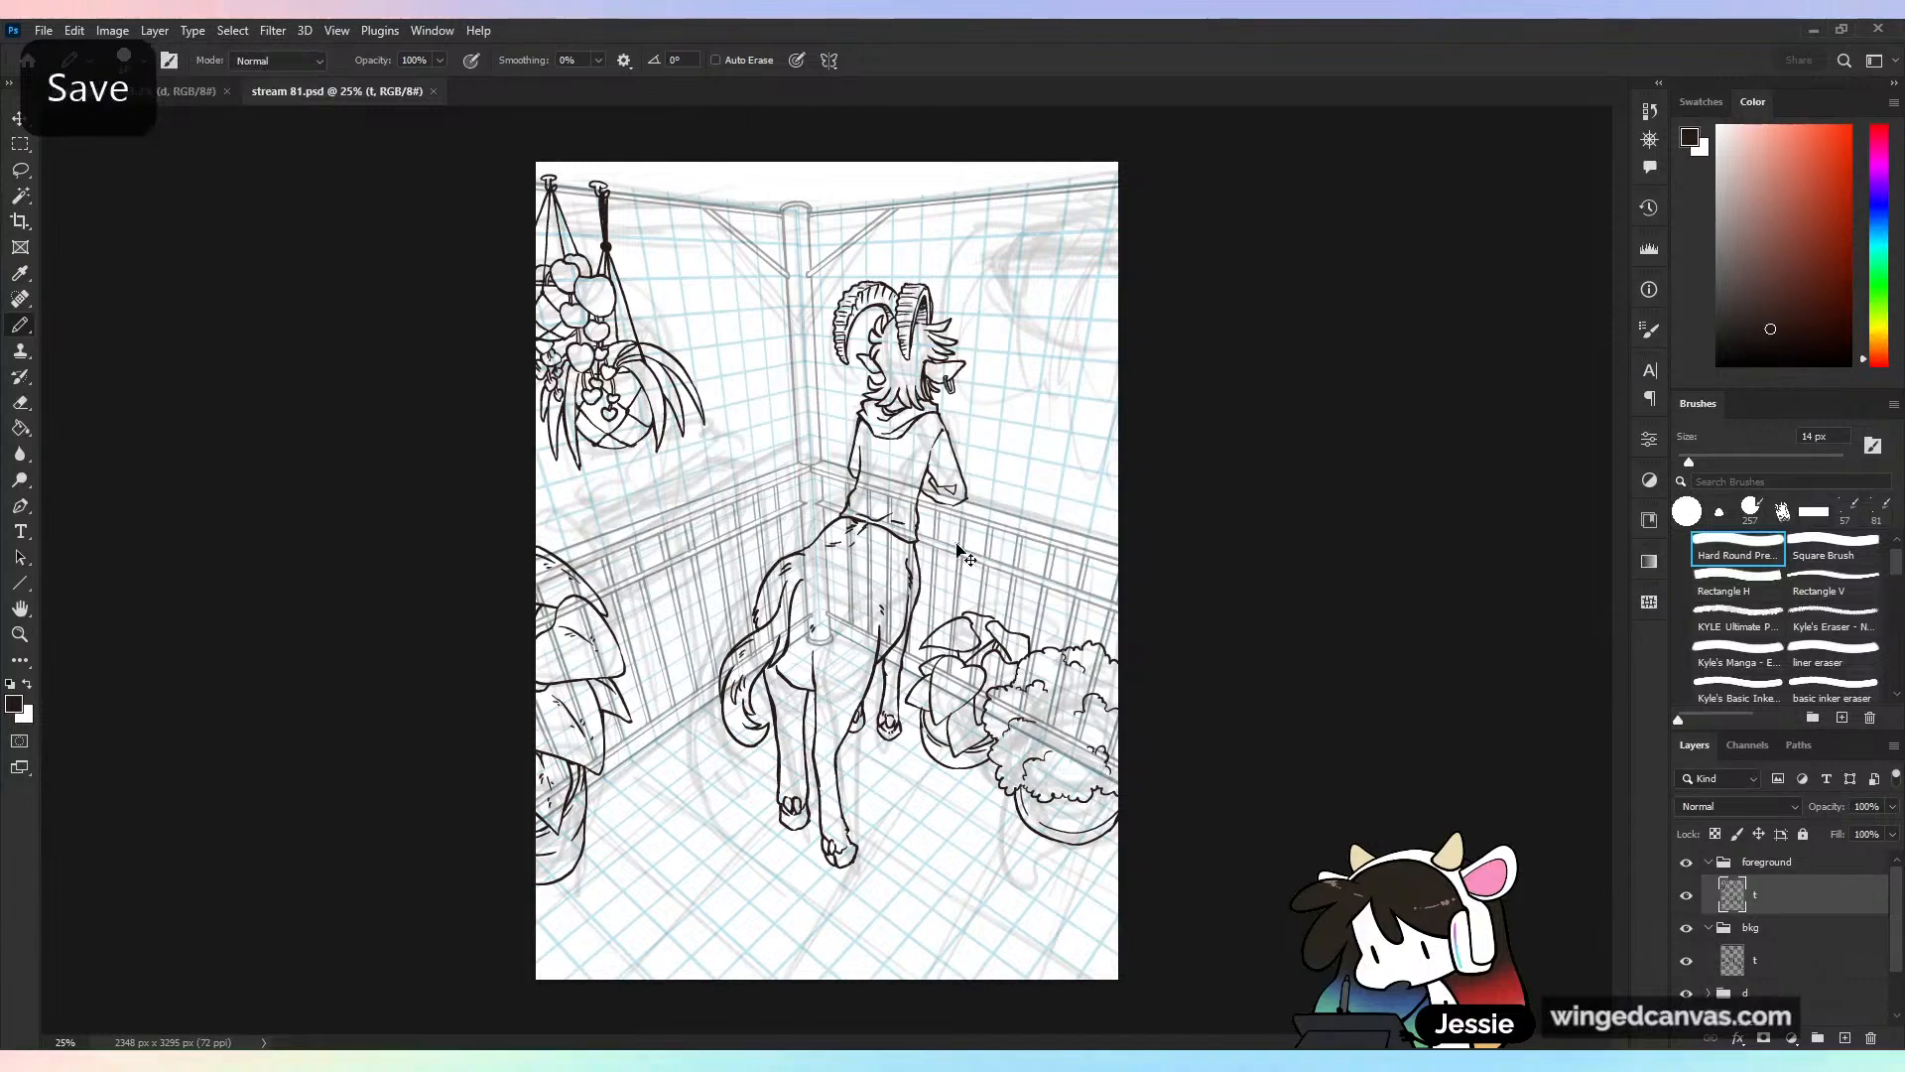
Hide the sketch and grid to examine the clean line art, show them again, and inspect the creature's upper body
left_click(1687, 960)
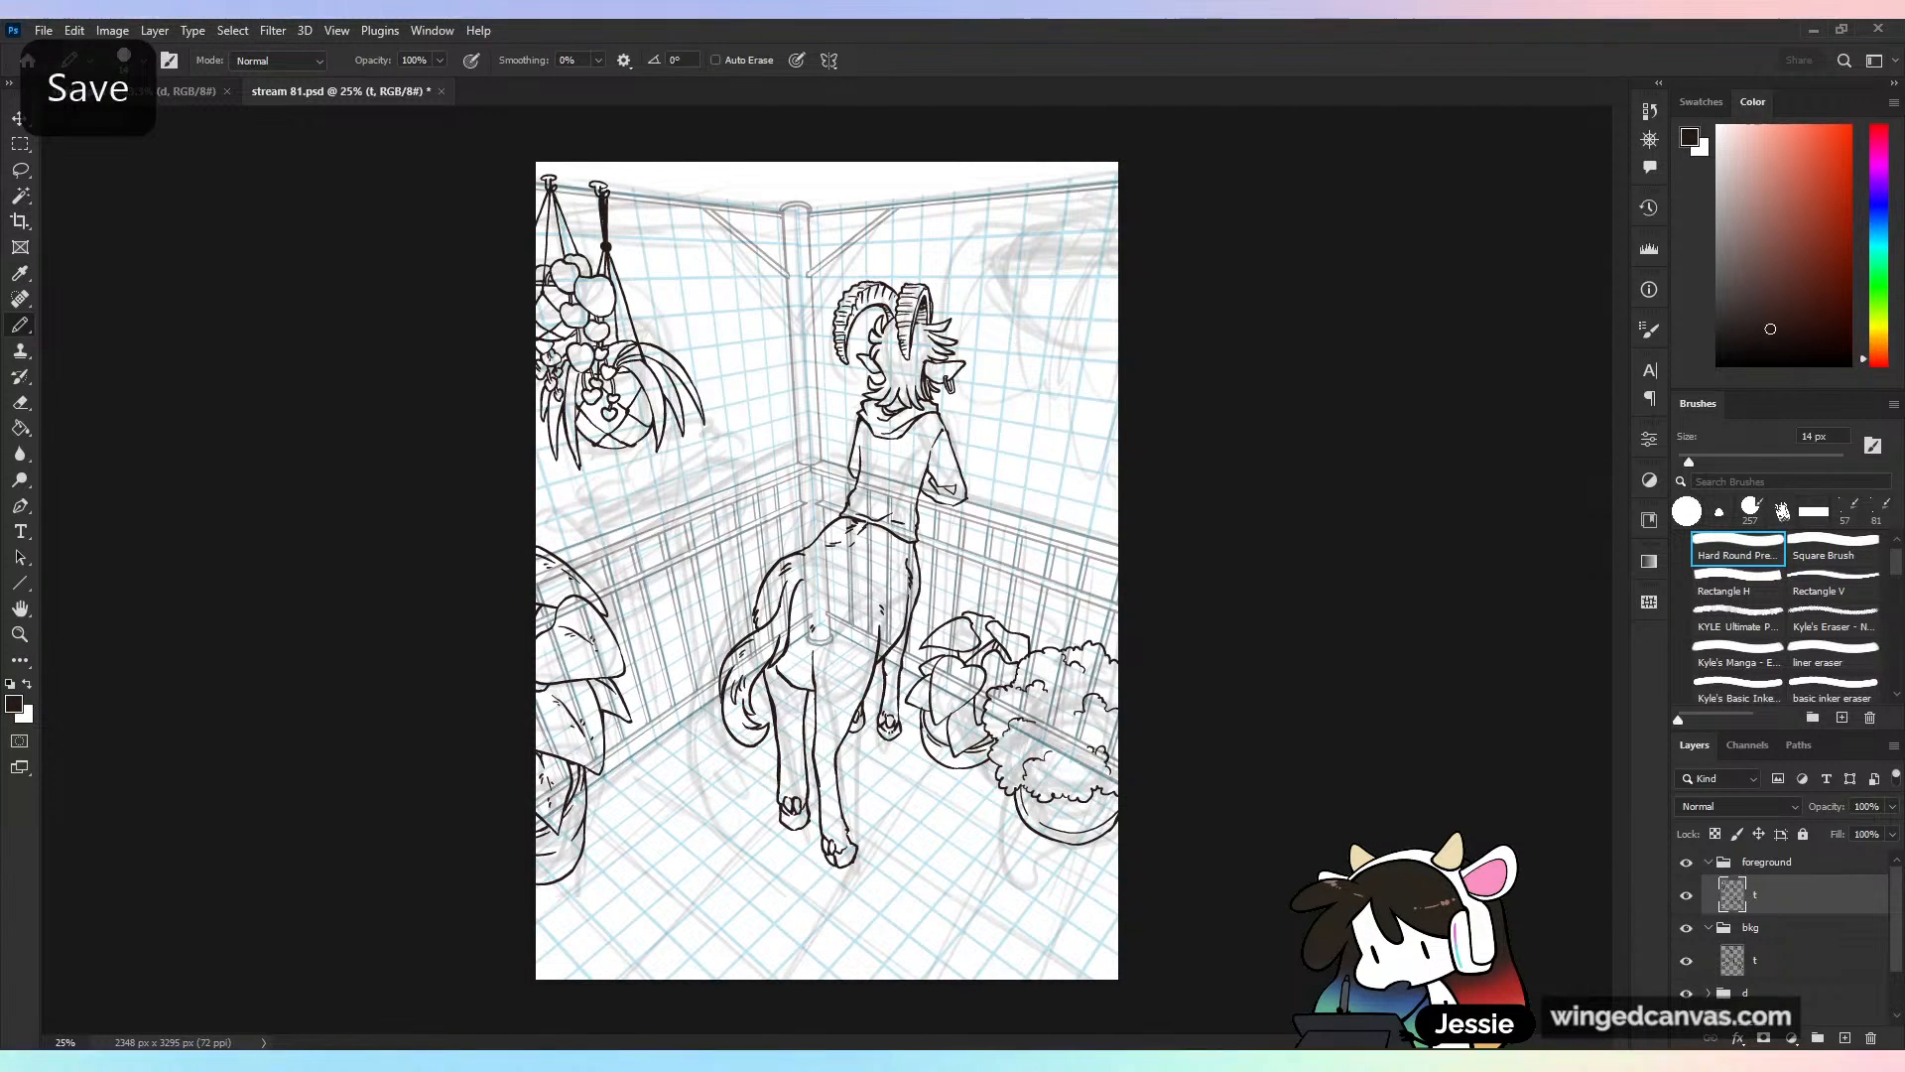
left_click(1687, 994)
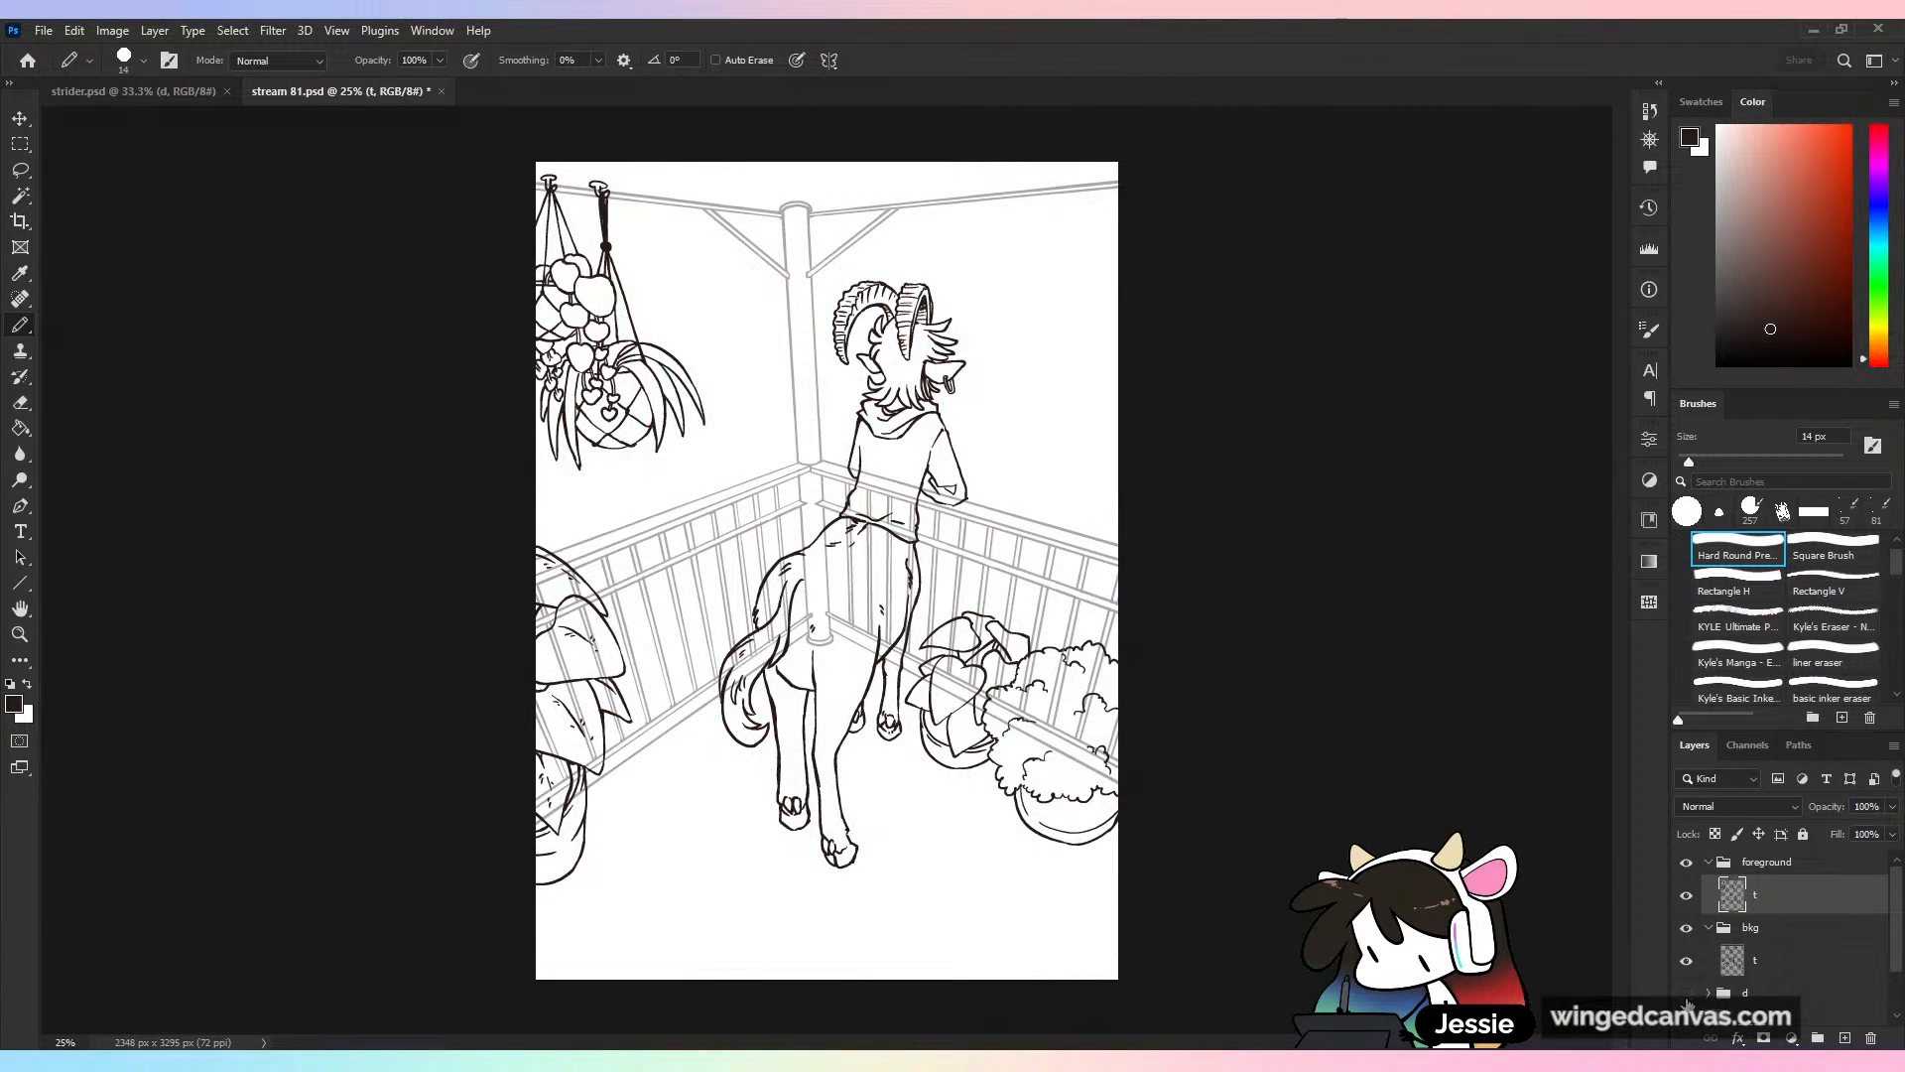
left_click(1687, 994)
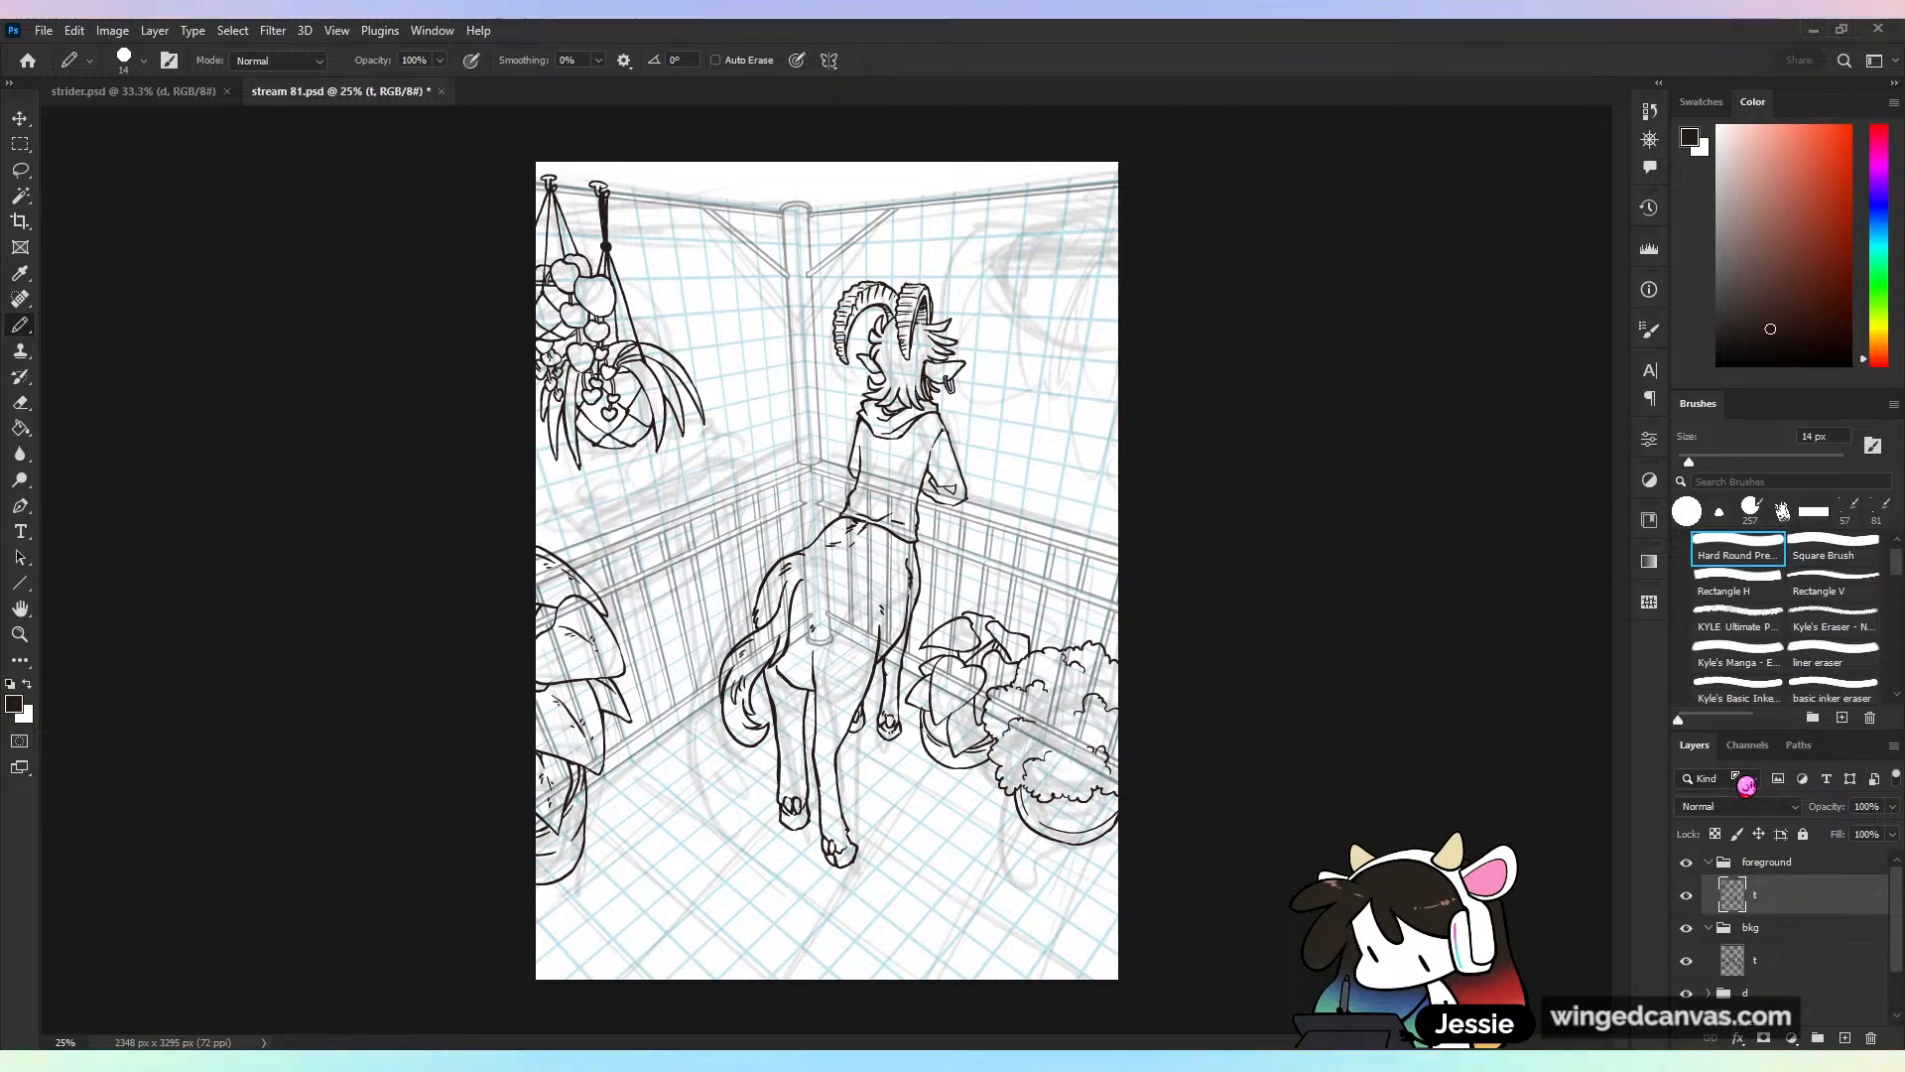
scroll(826, 570, "up", 6)
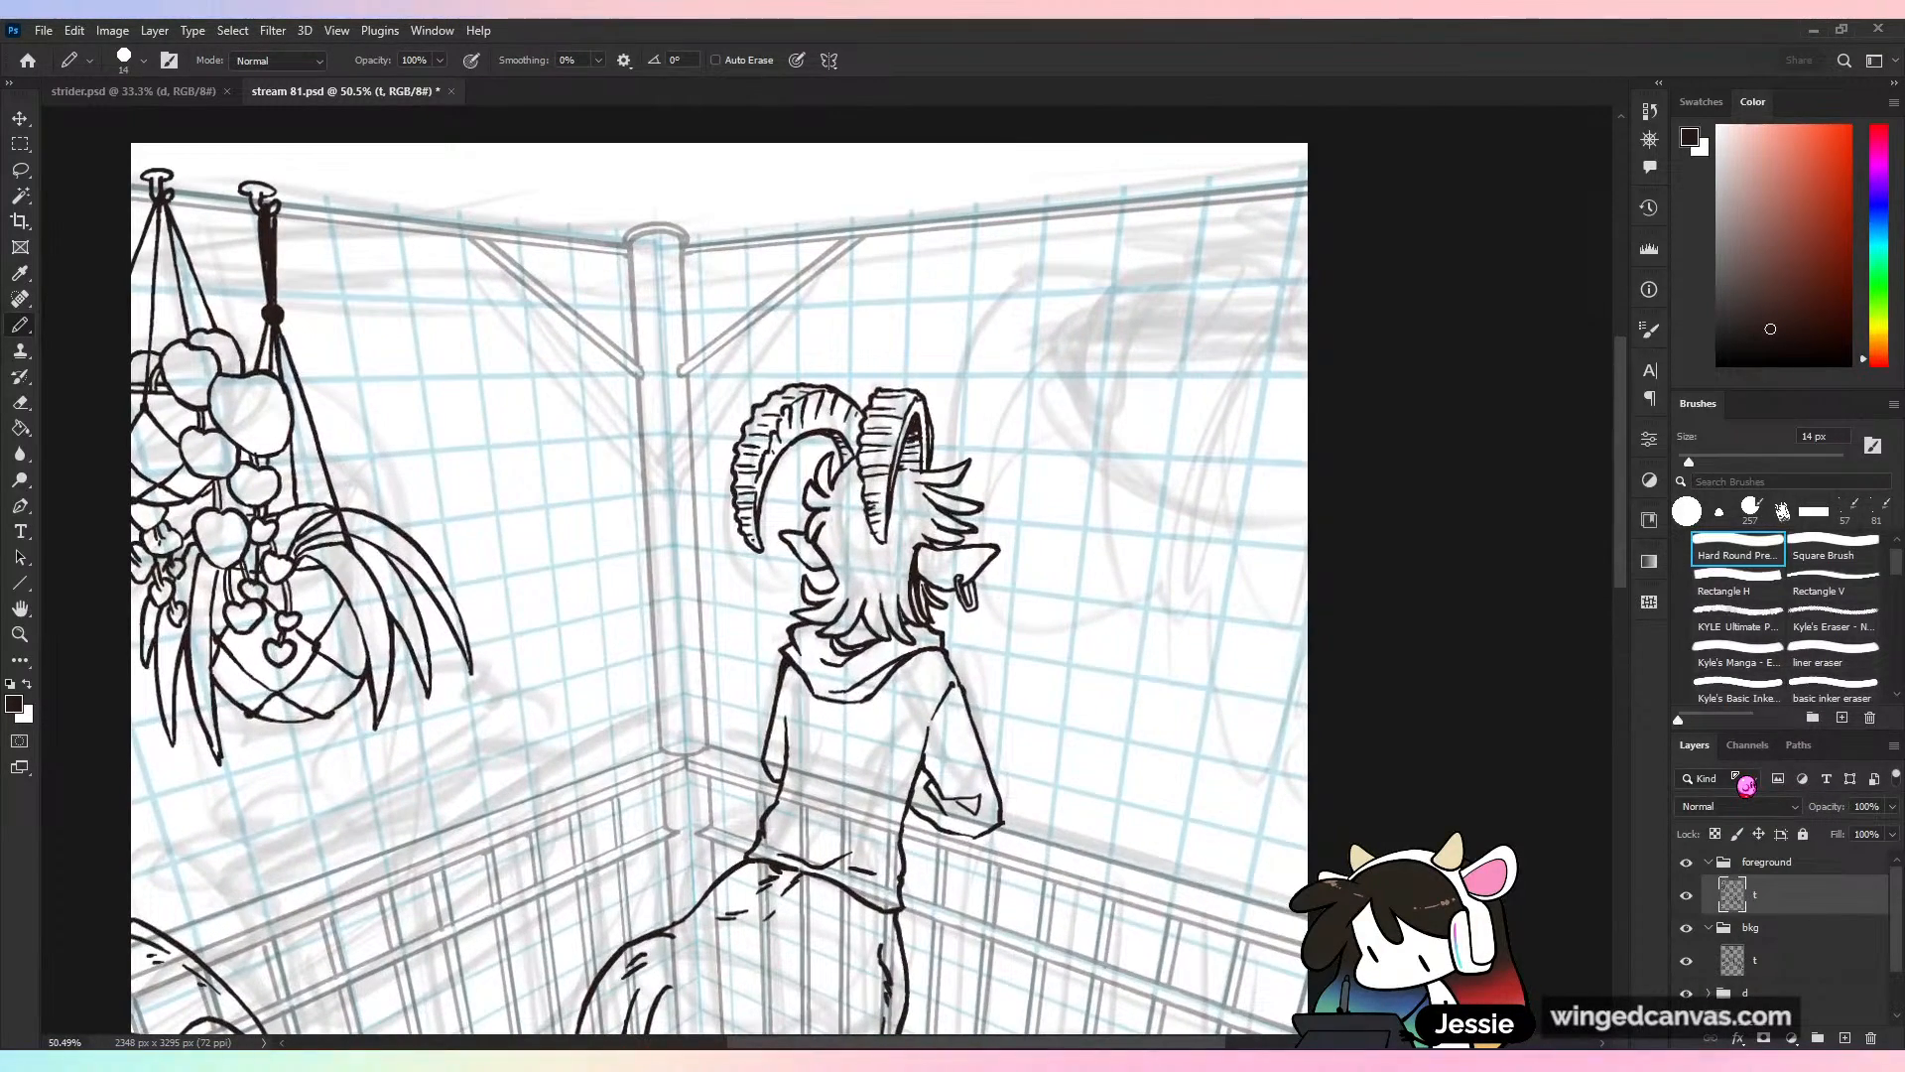
left_click_drag(826, 570, 1002, 529)
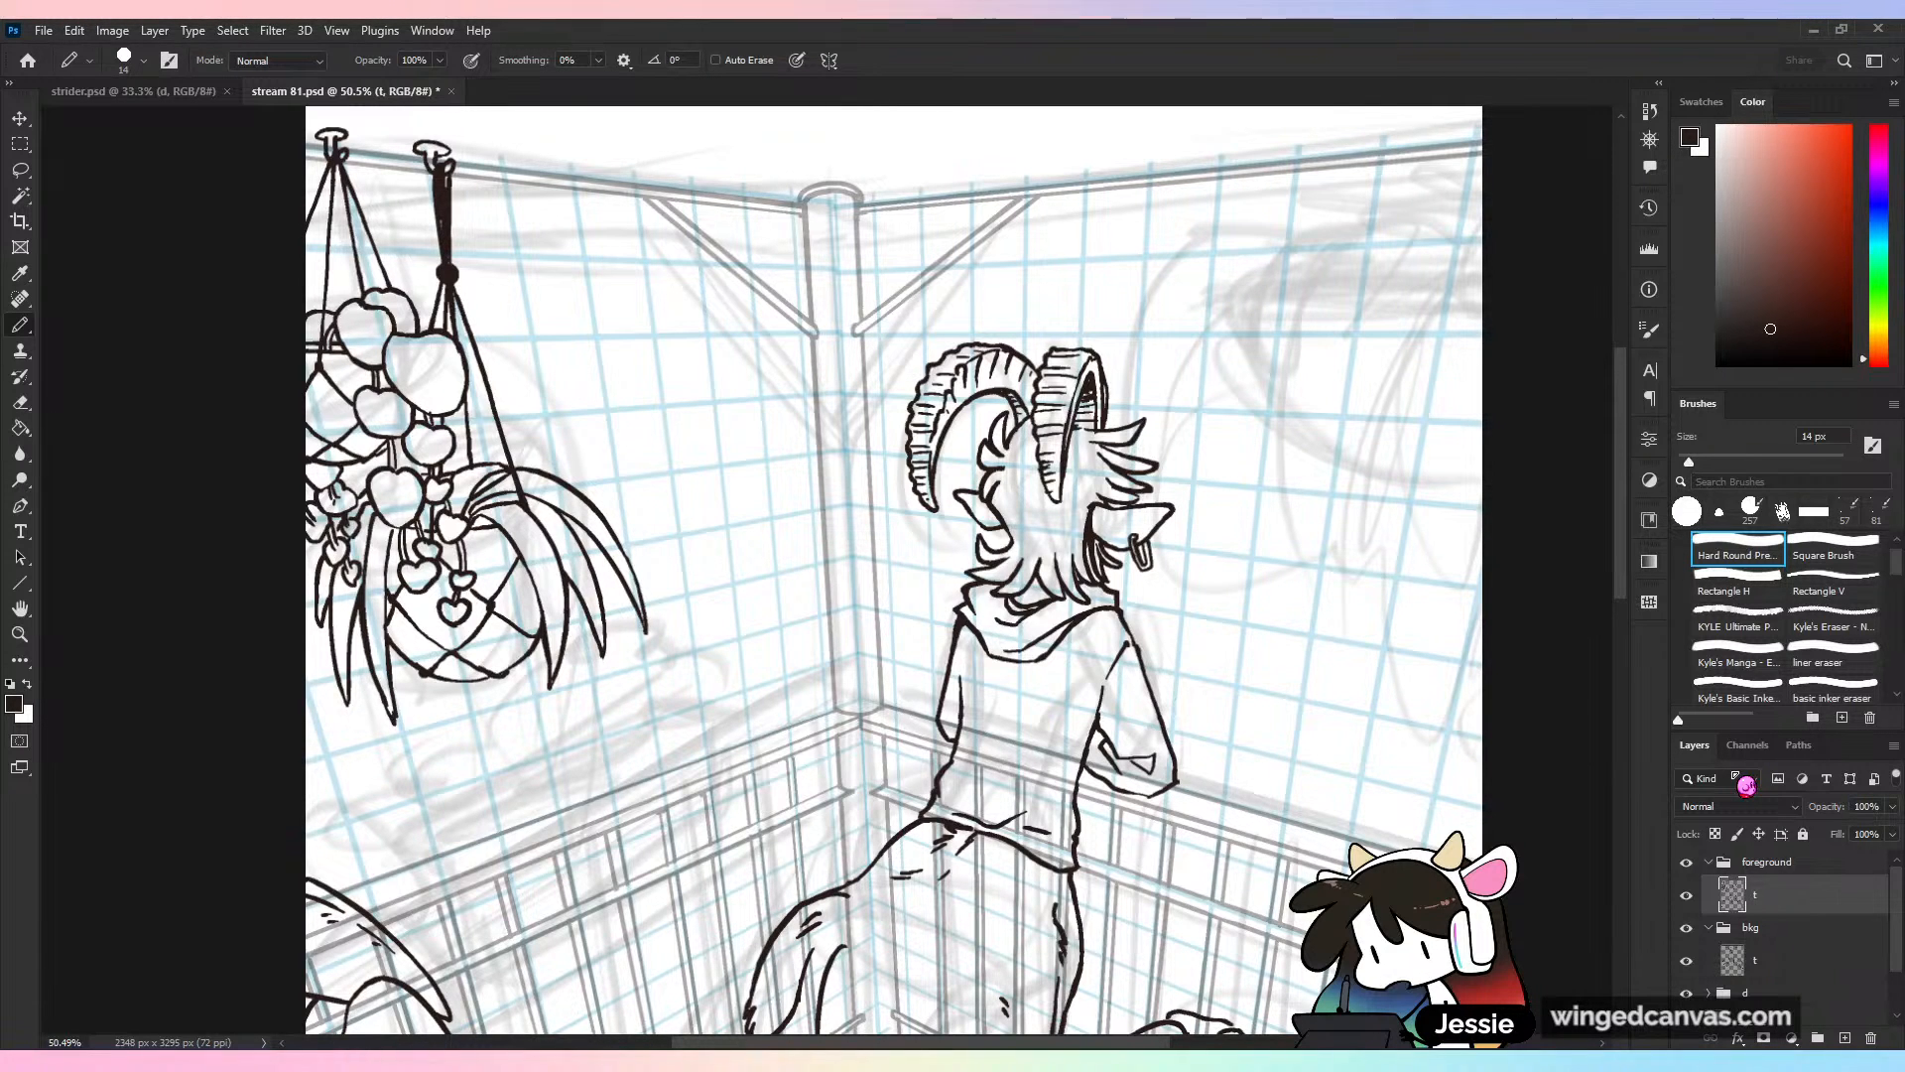
scroll(827, 569, "down", 4)
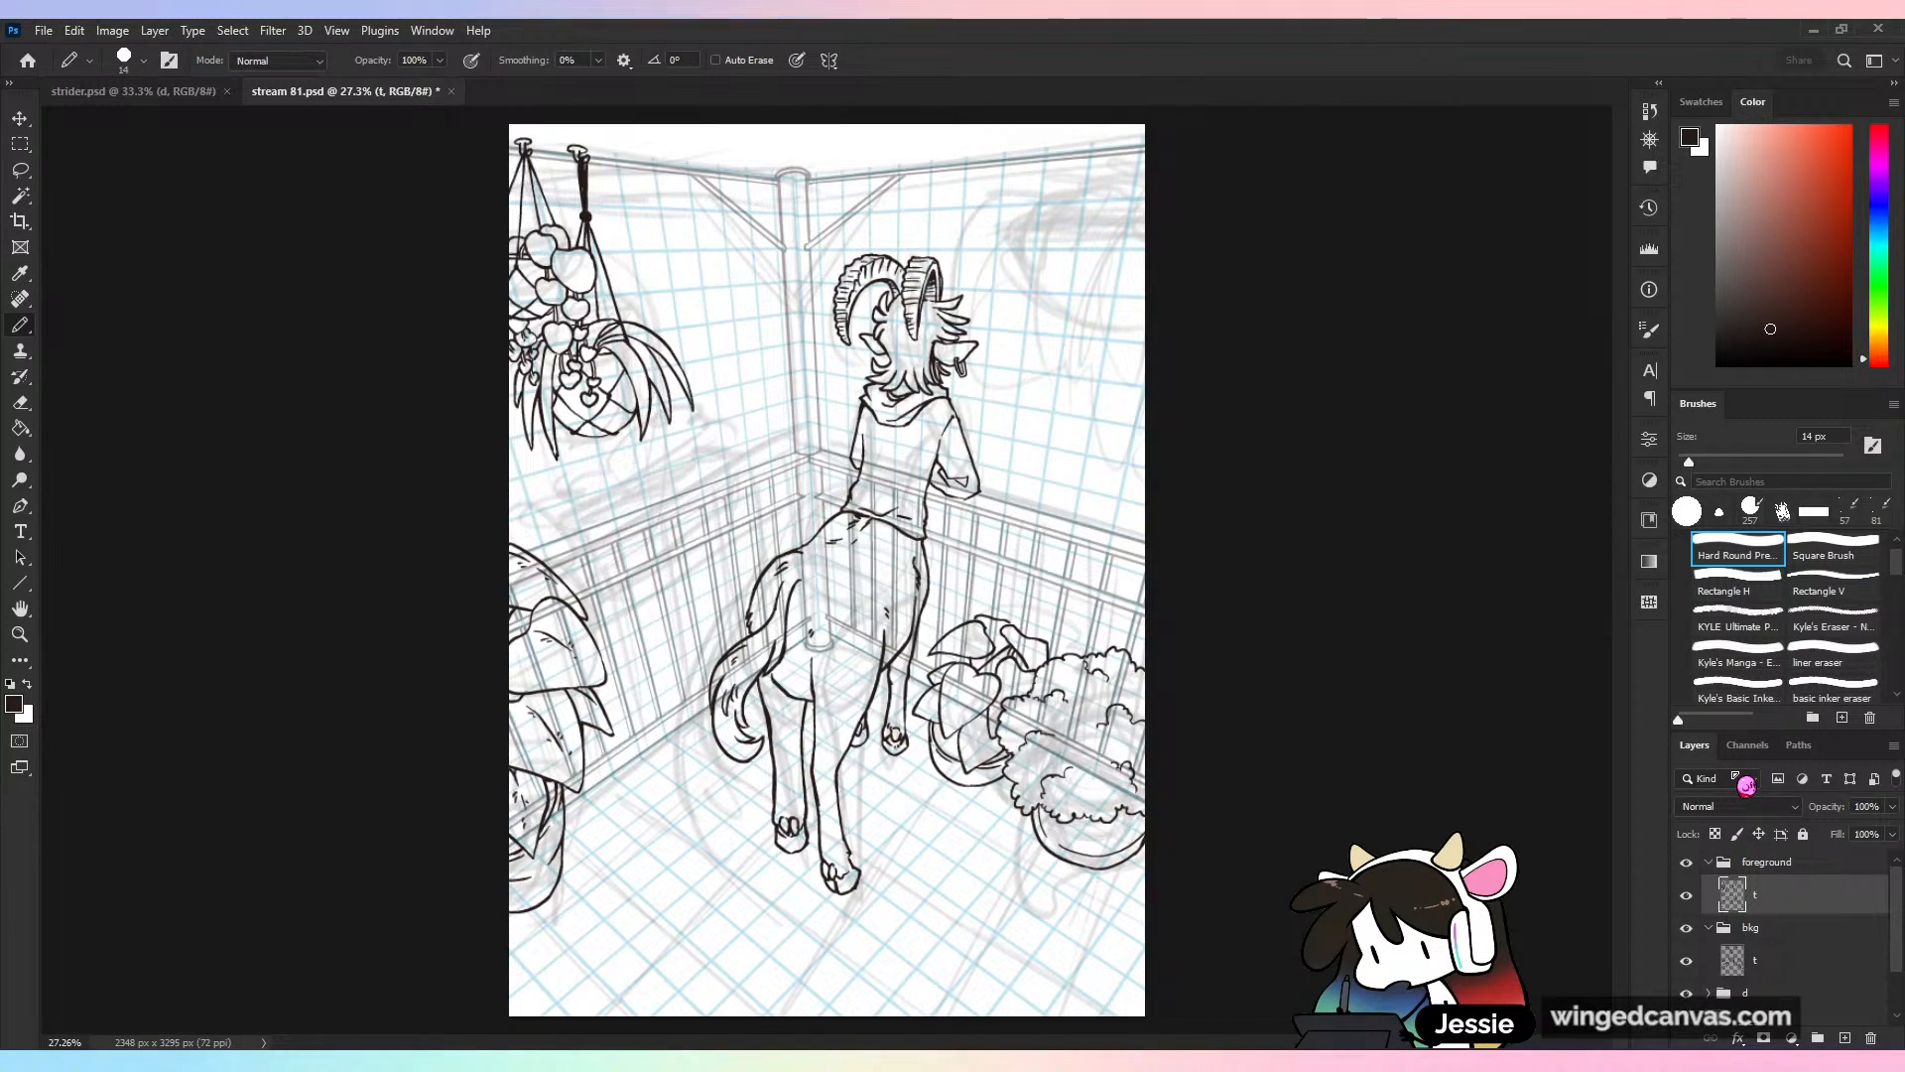
Set the pencil size to 17 px and ink the first long, pointed hanging leaf on the wall beside the creature's head
scroll(827, 570, "up", 4)
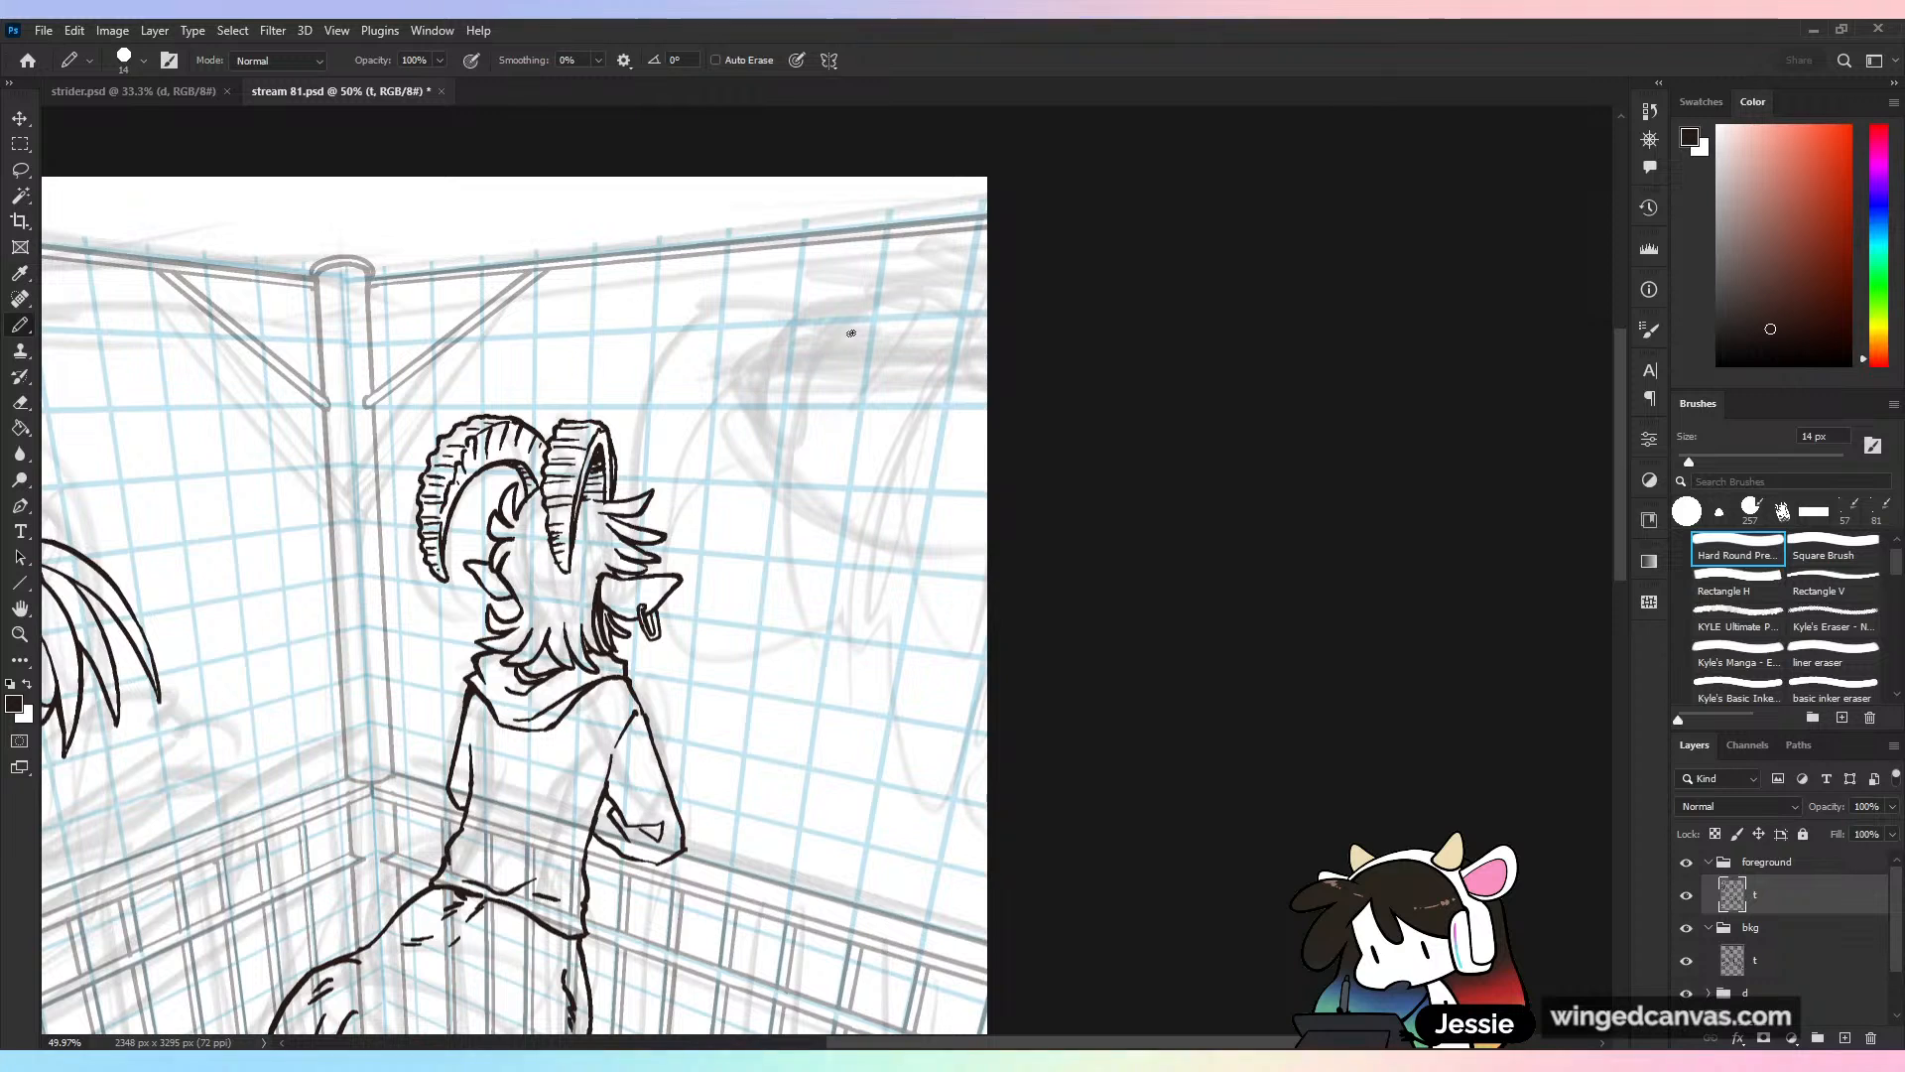
left_click_drag(767, 409, 787, 616)
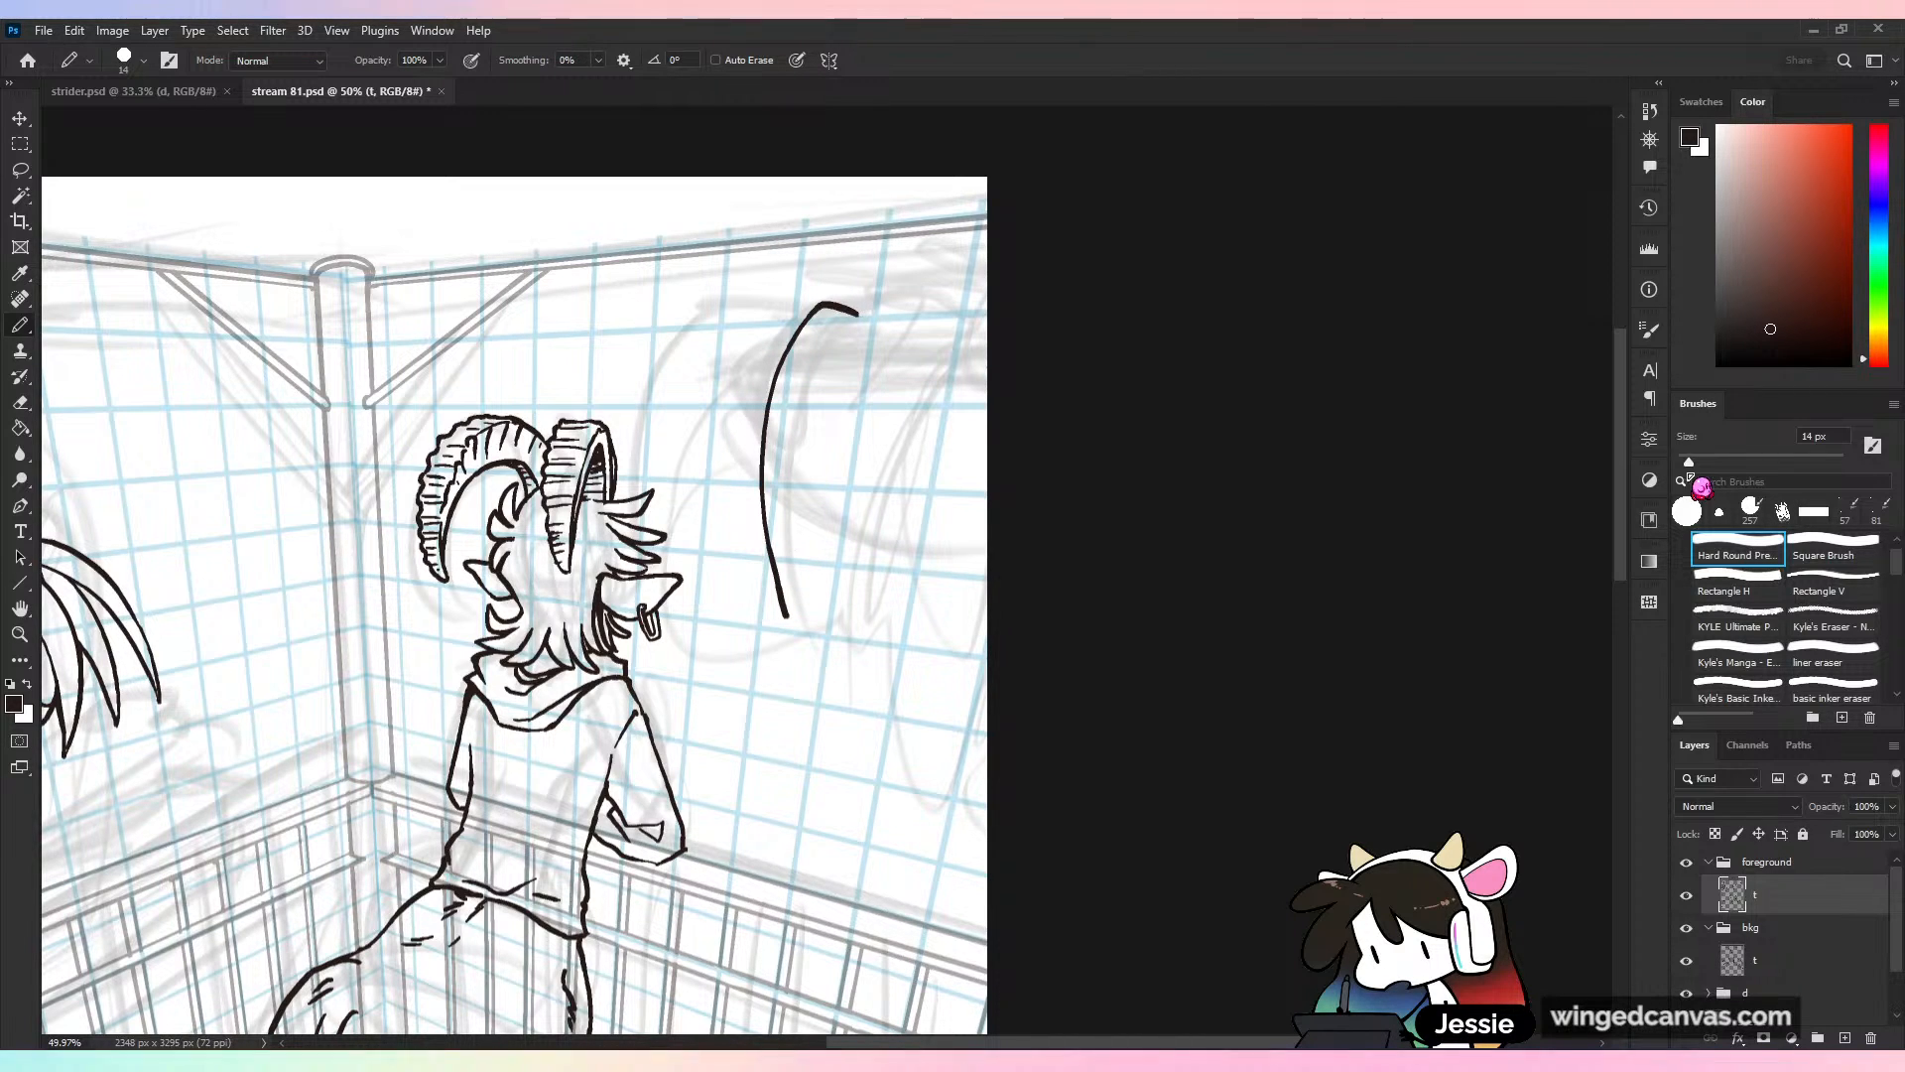
key("ctrl+z")
mouse_move(848, 308)
left_mouse_down()
mouse_move(743, 352)
mouse_move(770, 627)
left_mouse_up()
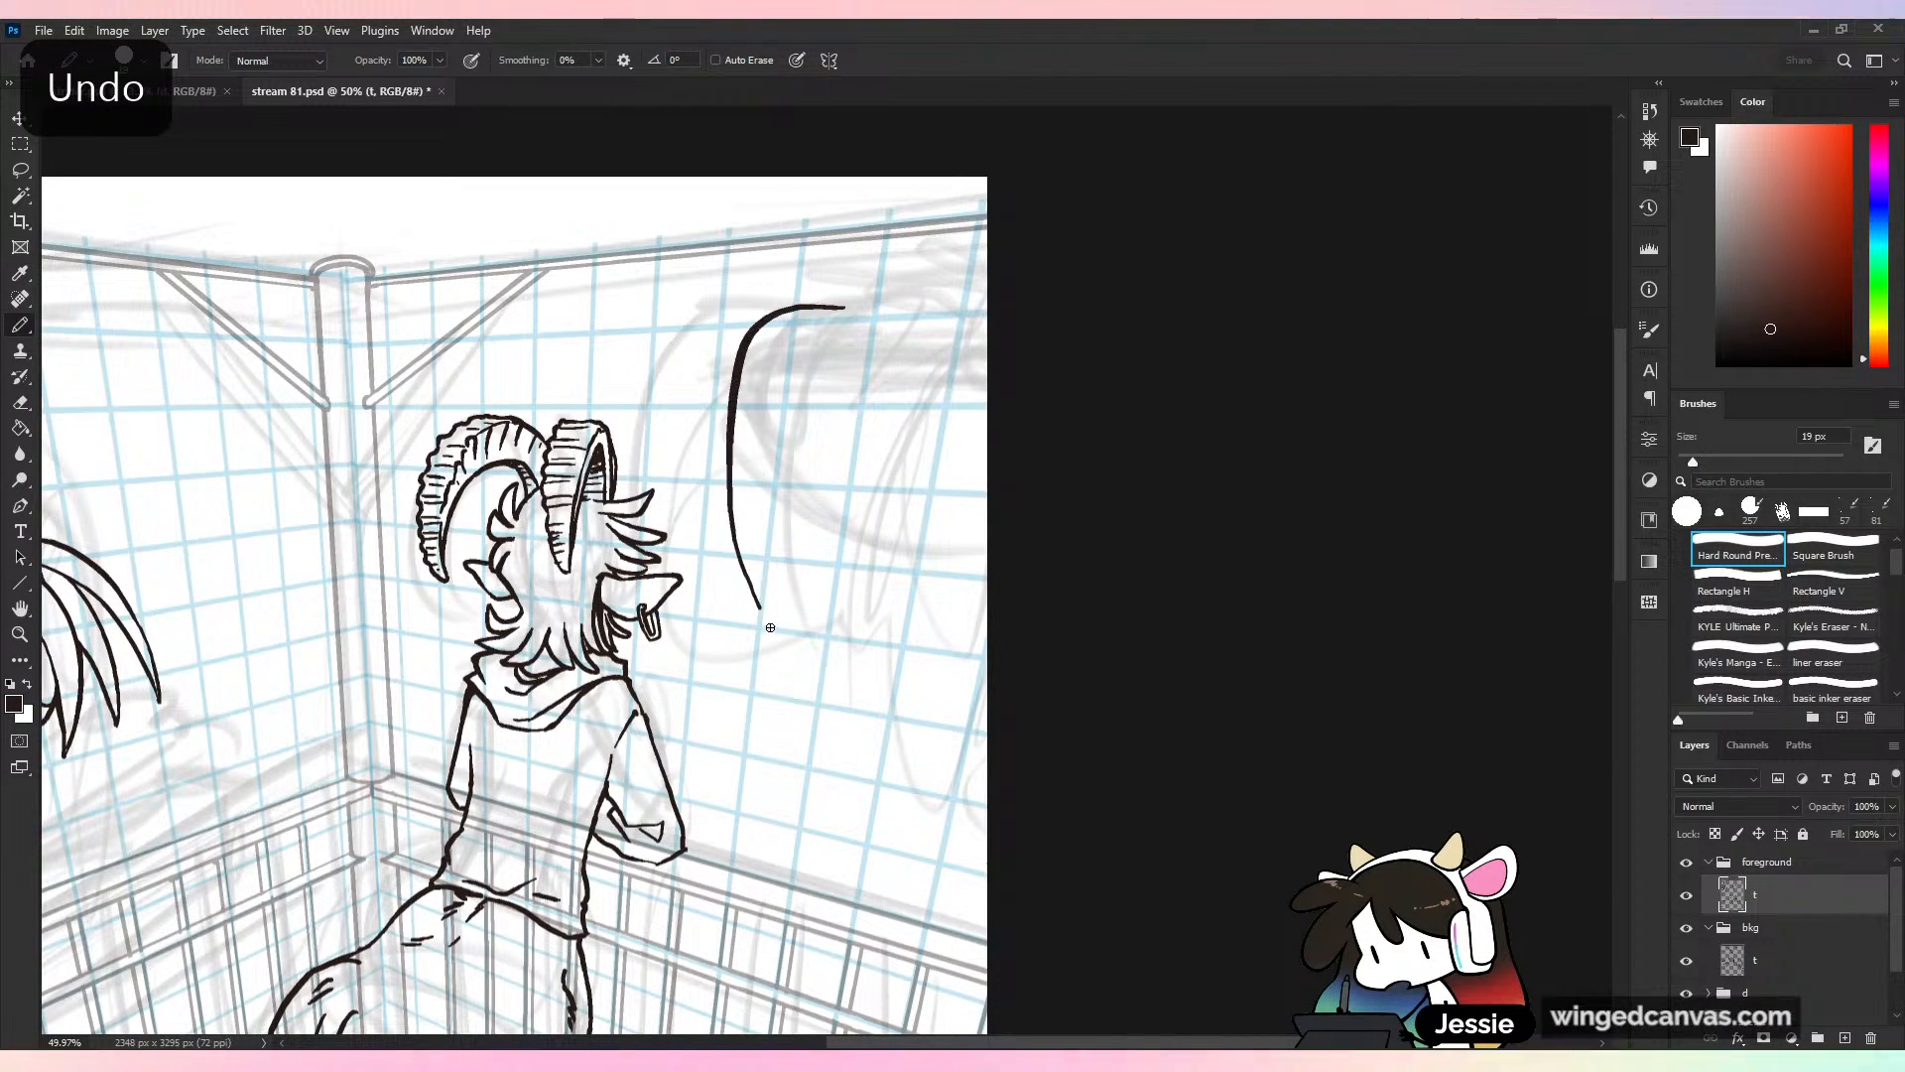
key("ctrl+z")
key("ctrl+z")
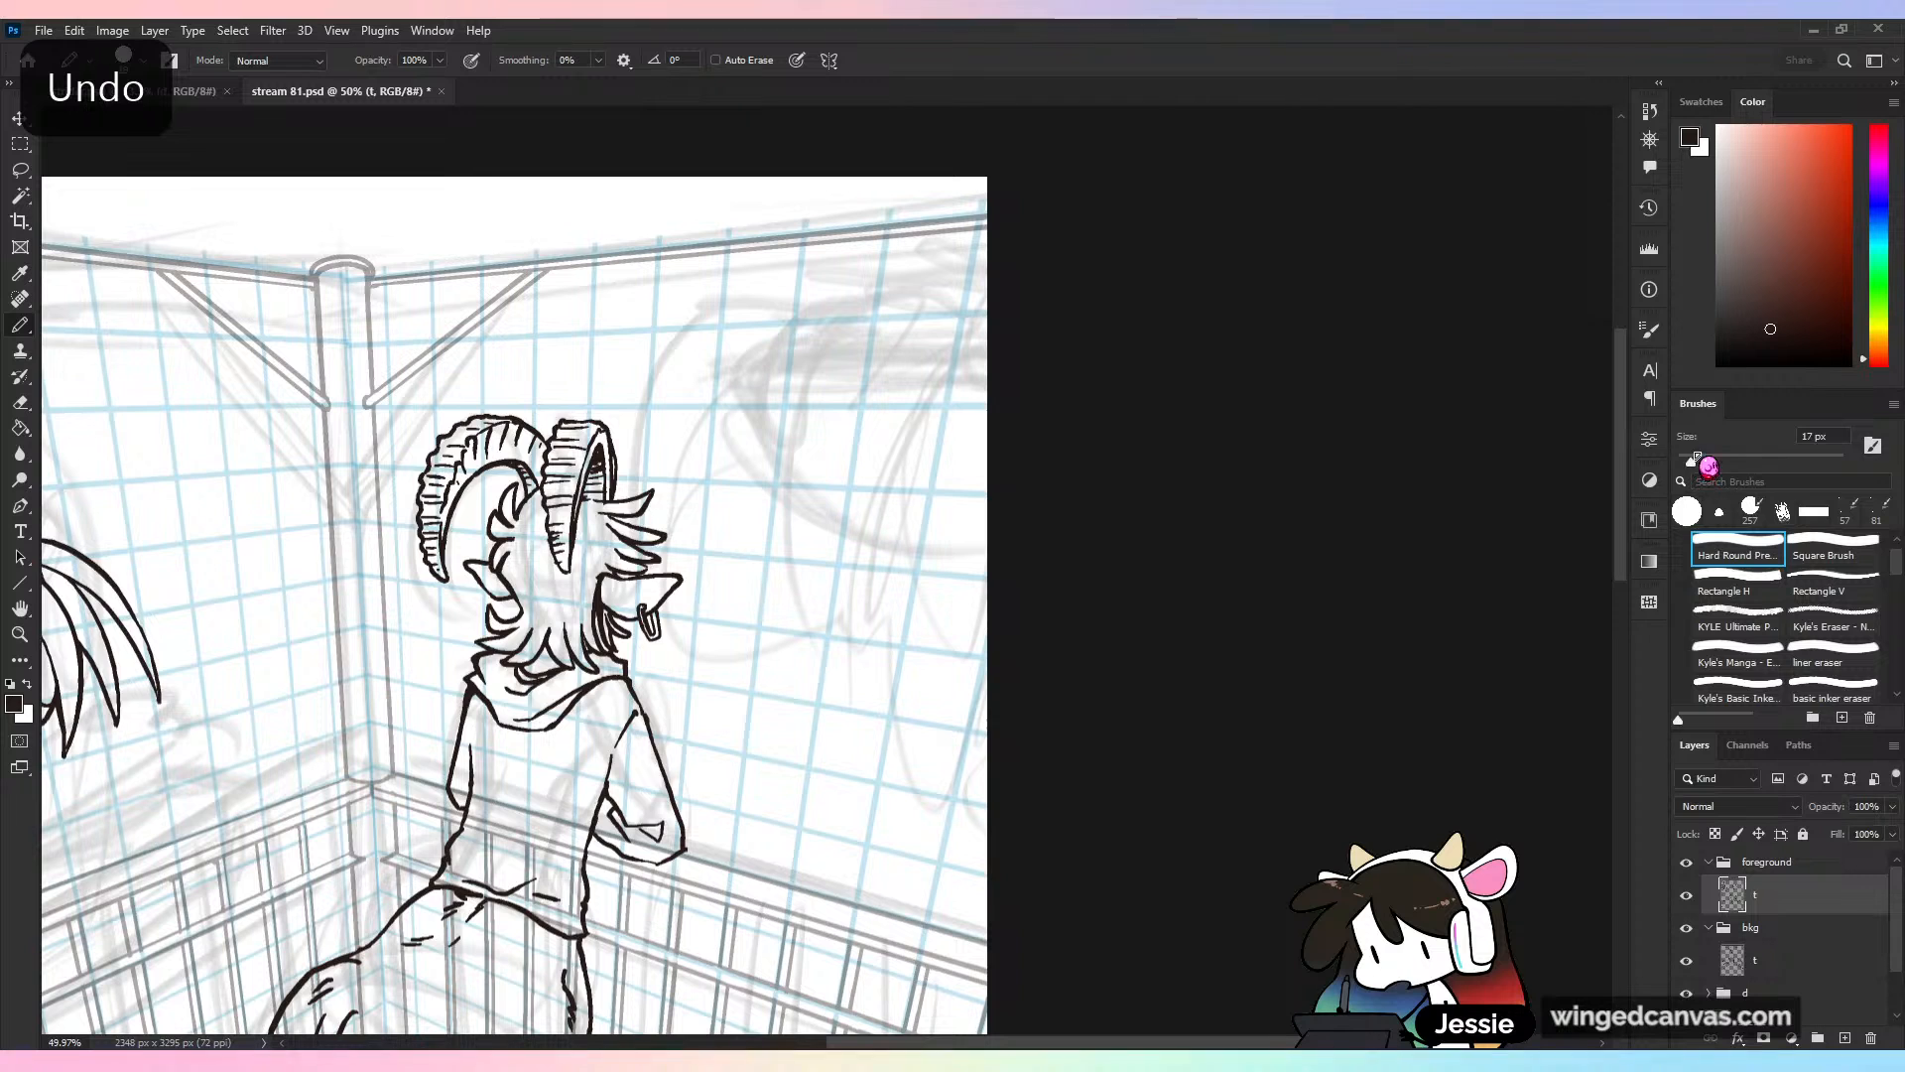
mouse_move(832, 302)
left_mouse_down()
mouse_move(757, 317)
mouse_move(836, 342)
left_mouse_up()
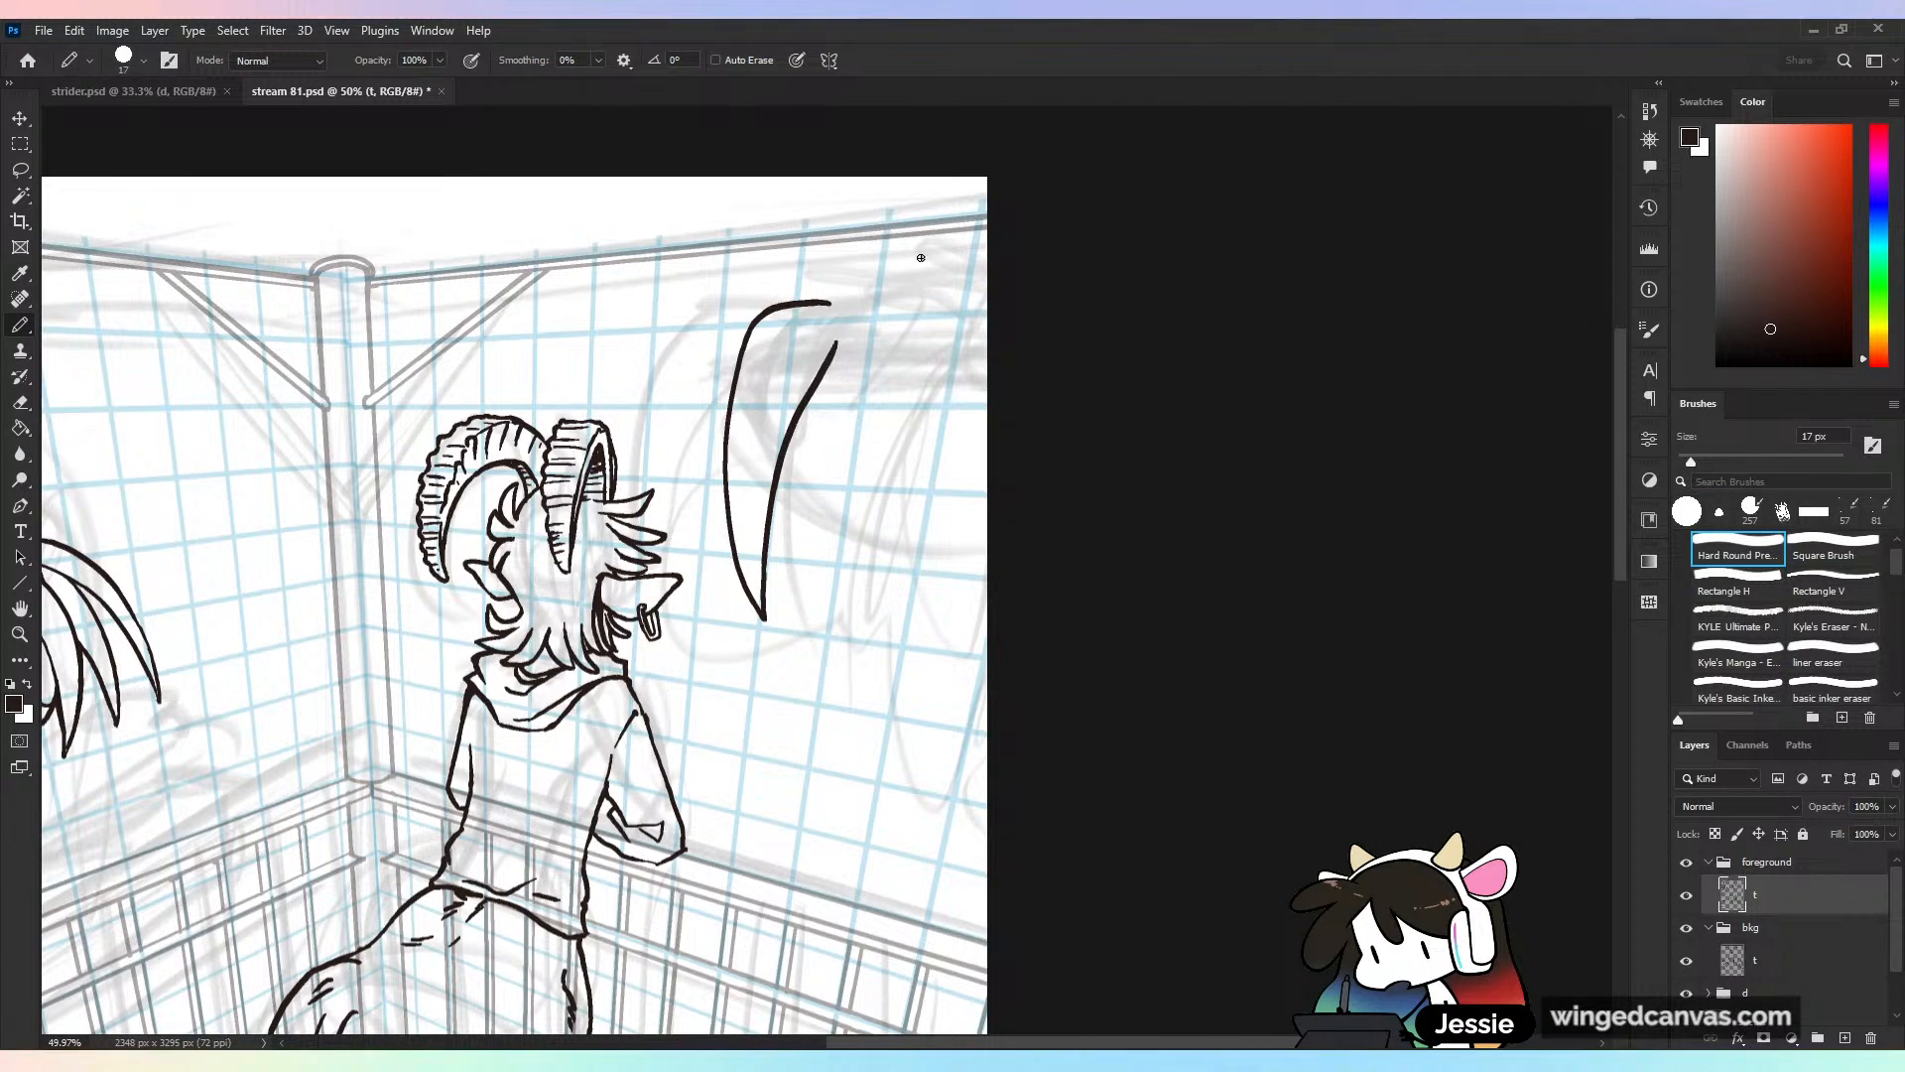
Ink a second hanging leaf overlapping the first and the long curved contour of a third leaf beside it
mouse_move(943, 248)
left_mouse_down()
mouse_move(816, 339)
mouse_move(859, 550)
left_mouse_up()
key("ctrl+z")
left_click_drag(865, 446, 863, 551)
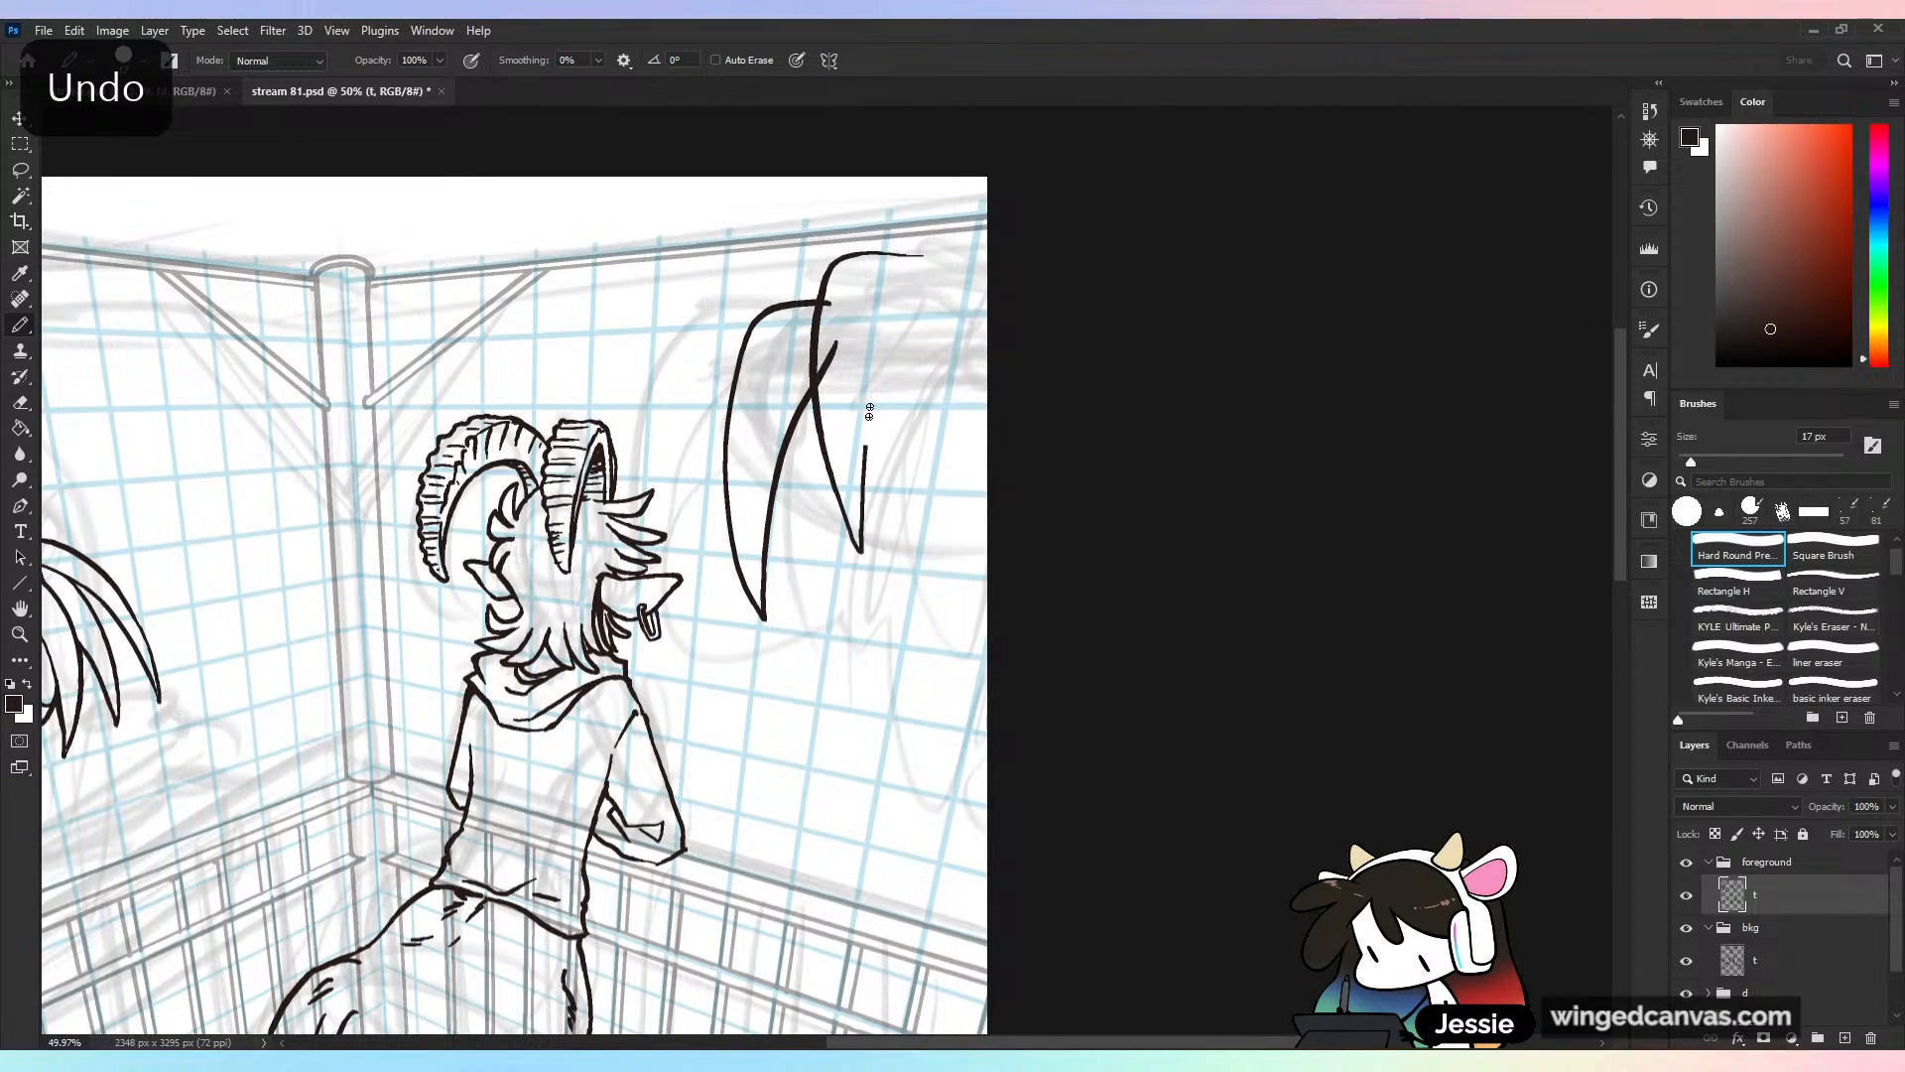
mouse_move(924, 260)
left_mouse_down()
mouse_move(926, 604)
mouse_move(982, 389)
mouse_move(903, 320)
mouse_move(909, 541)
mouse_move(947, 268)
mouse_move(923, 714)
mouse_move(928, 492)
left_mouse_up()
key("ctrl+z")
key("ctrl+z")
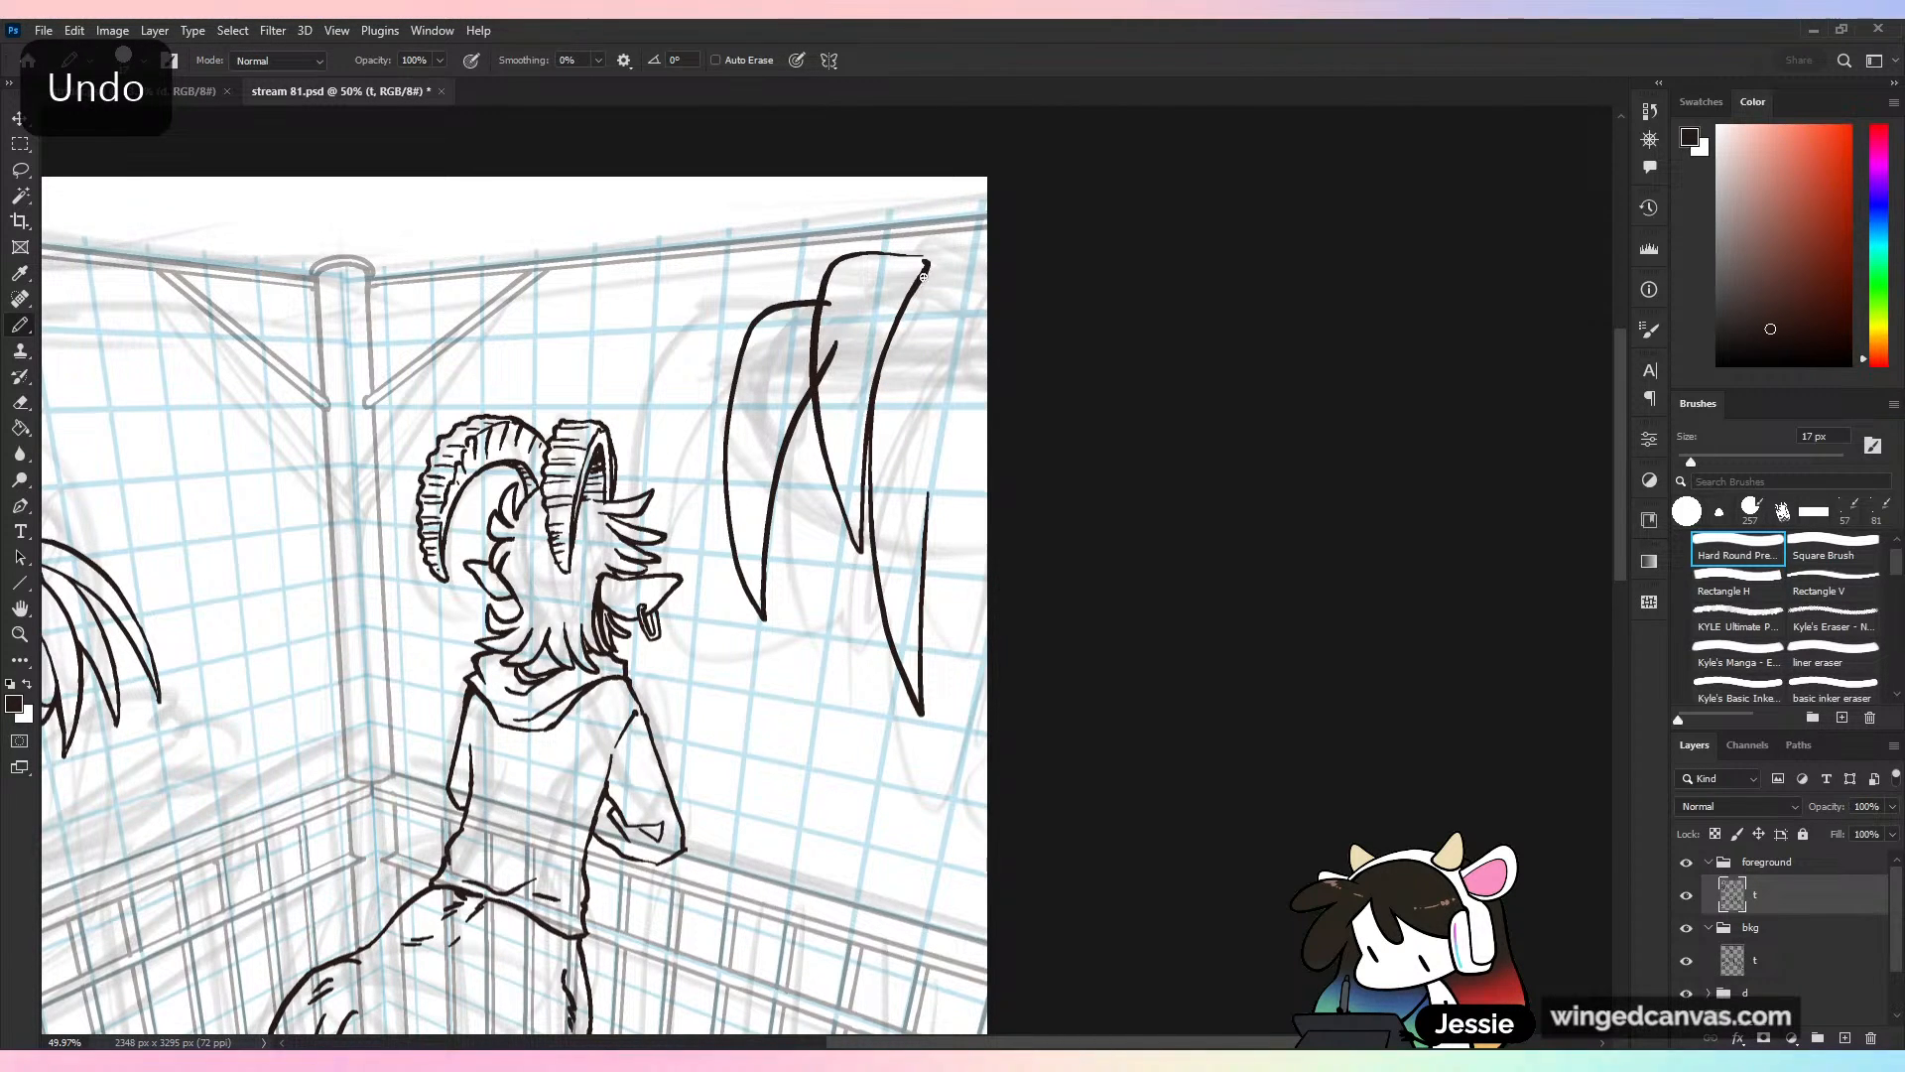
Extend the third leaf's top to the canvas edge, ink its other side, and add a shorter leaf cut off by the edge
left_click_drag(924, 266, 988, 263)
mouse_move(924, 524)
left_mouse_down()
mouse_move(991, 328)
mouse_move(924, 531)
left_mouse_up()
key("ctrl+z")
key("ctrl+z")
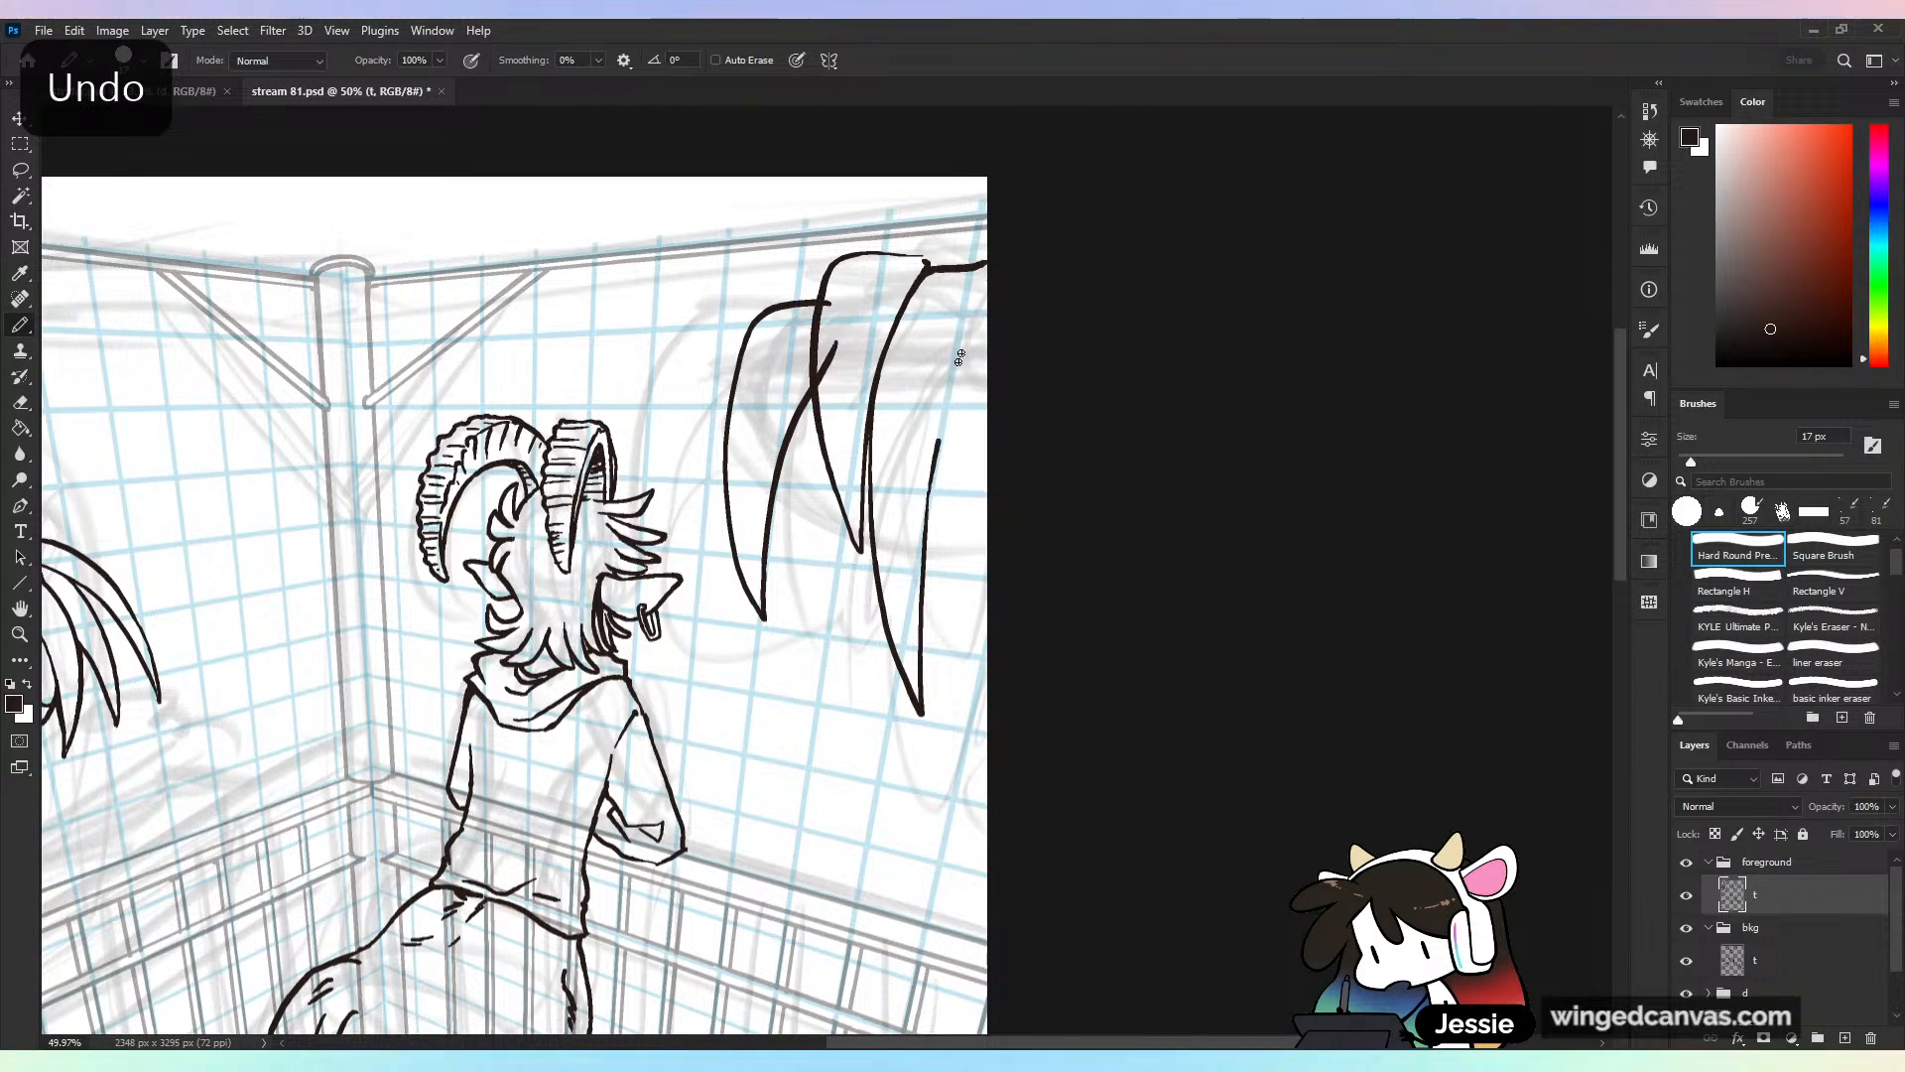
mouse_move(961, 354)
left_mouse_down()
mouse_move(989, 296)
mouse_move(971, 517)
left_mouse_up()
left_click_drag(970, 517, 989, 415)
Erase the first leaf's lines where they cross inside the second leaf, using the liner eraser
key("ctrl+minus")
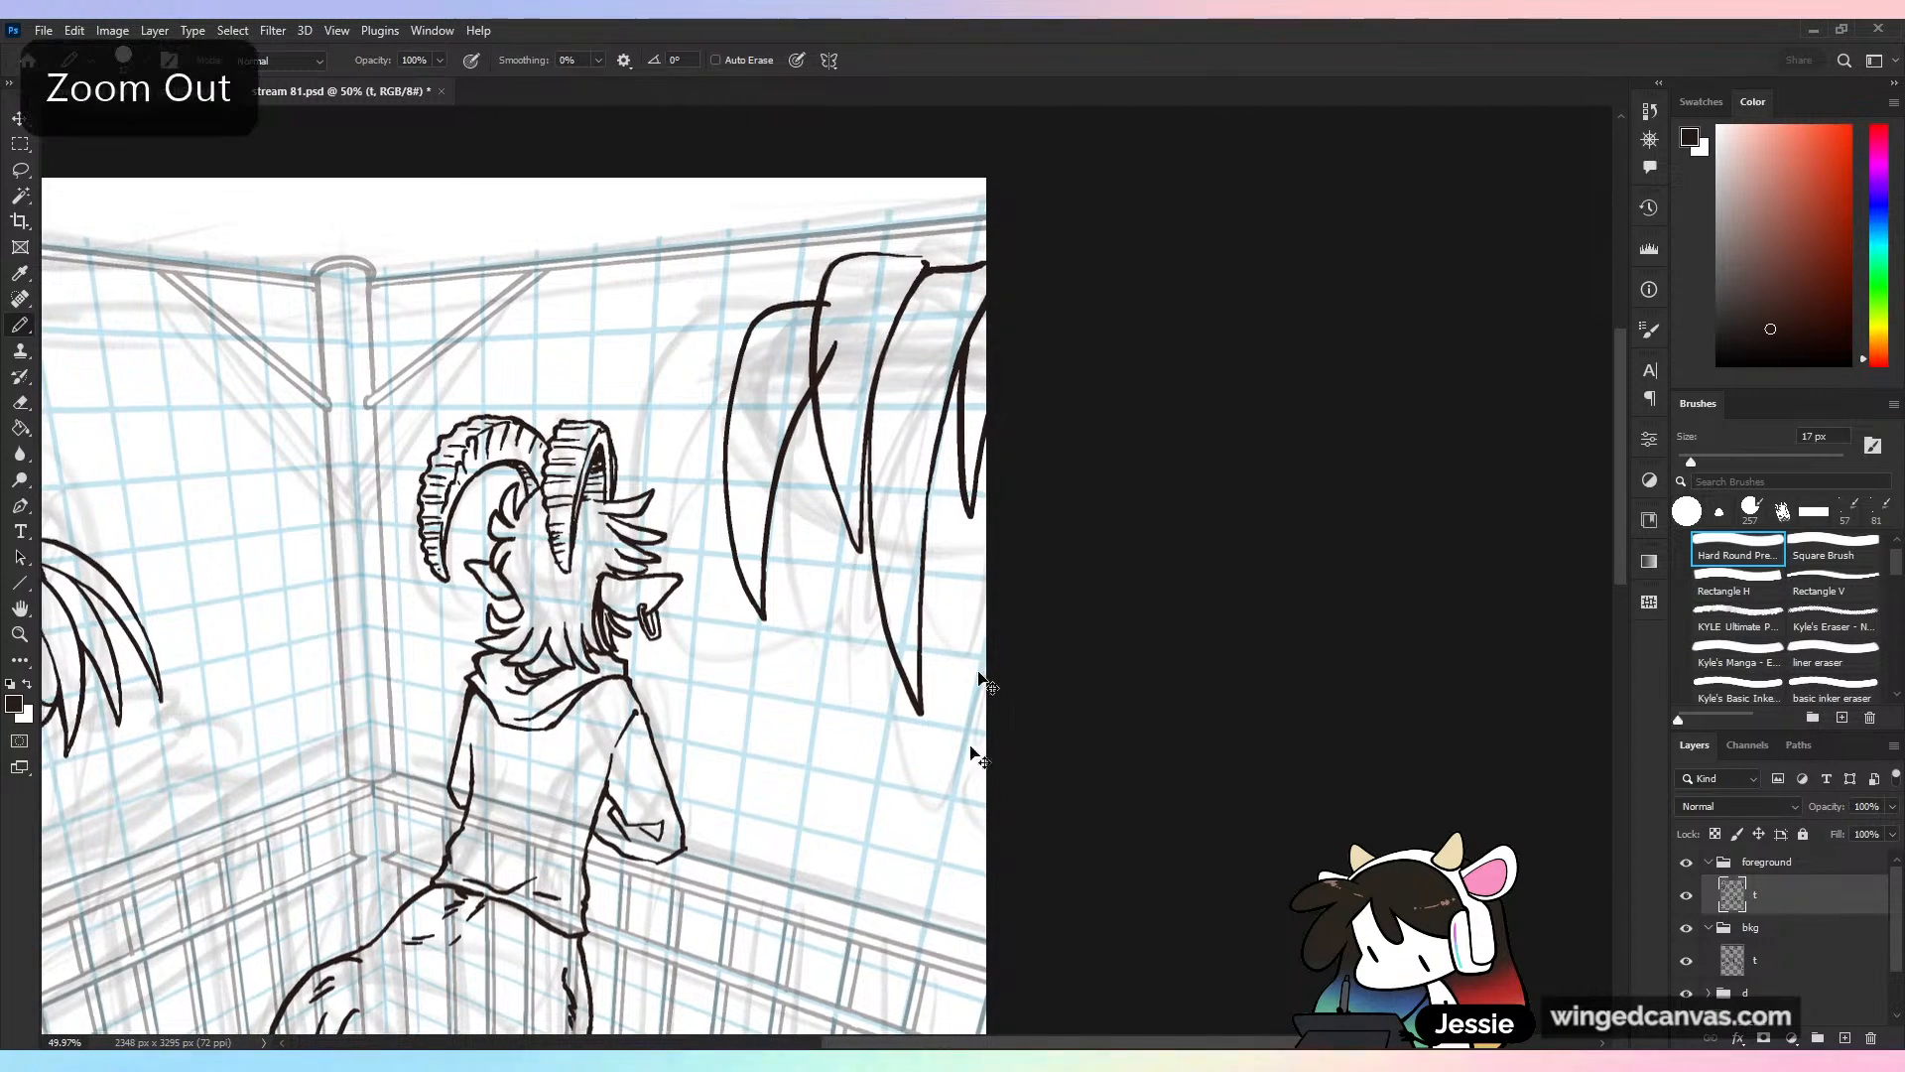
key("ctrl+minus")
key("ctrl+plus")
key("ctrl+plus")
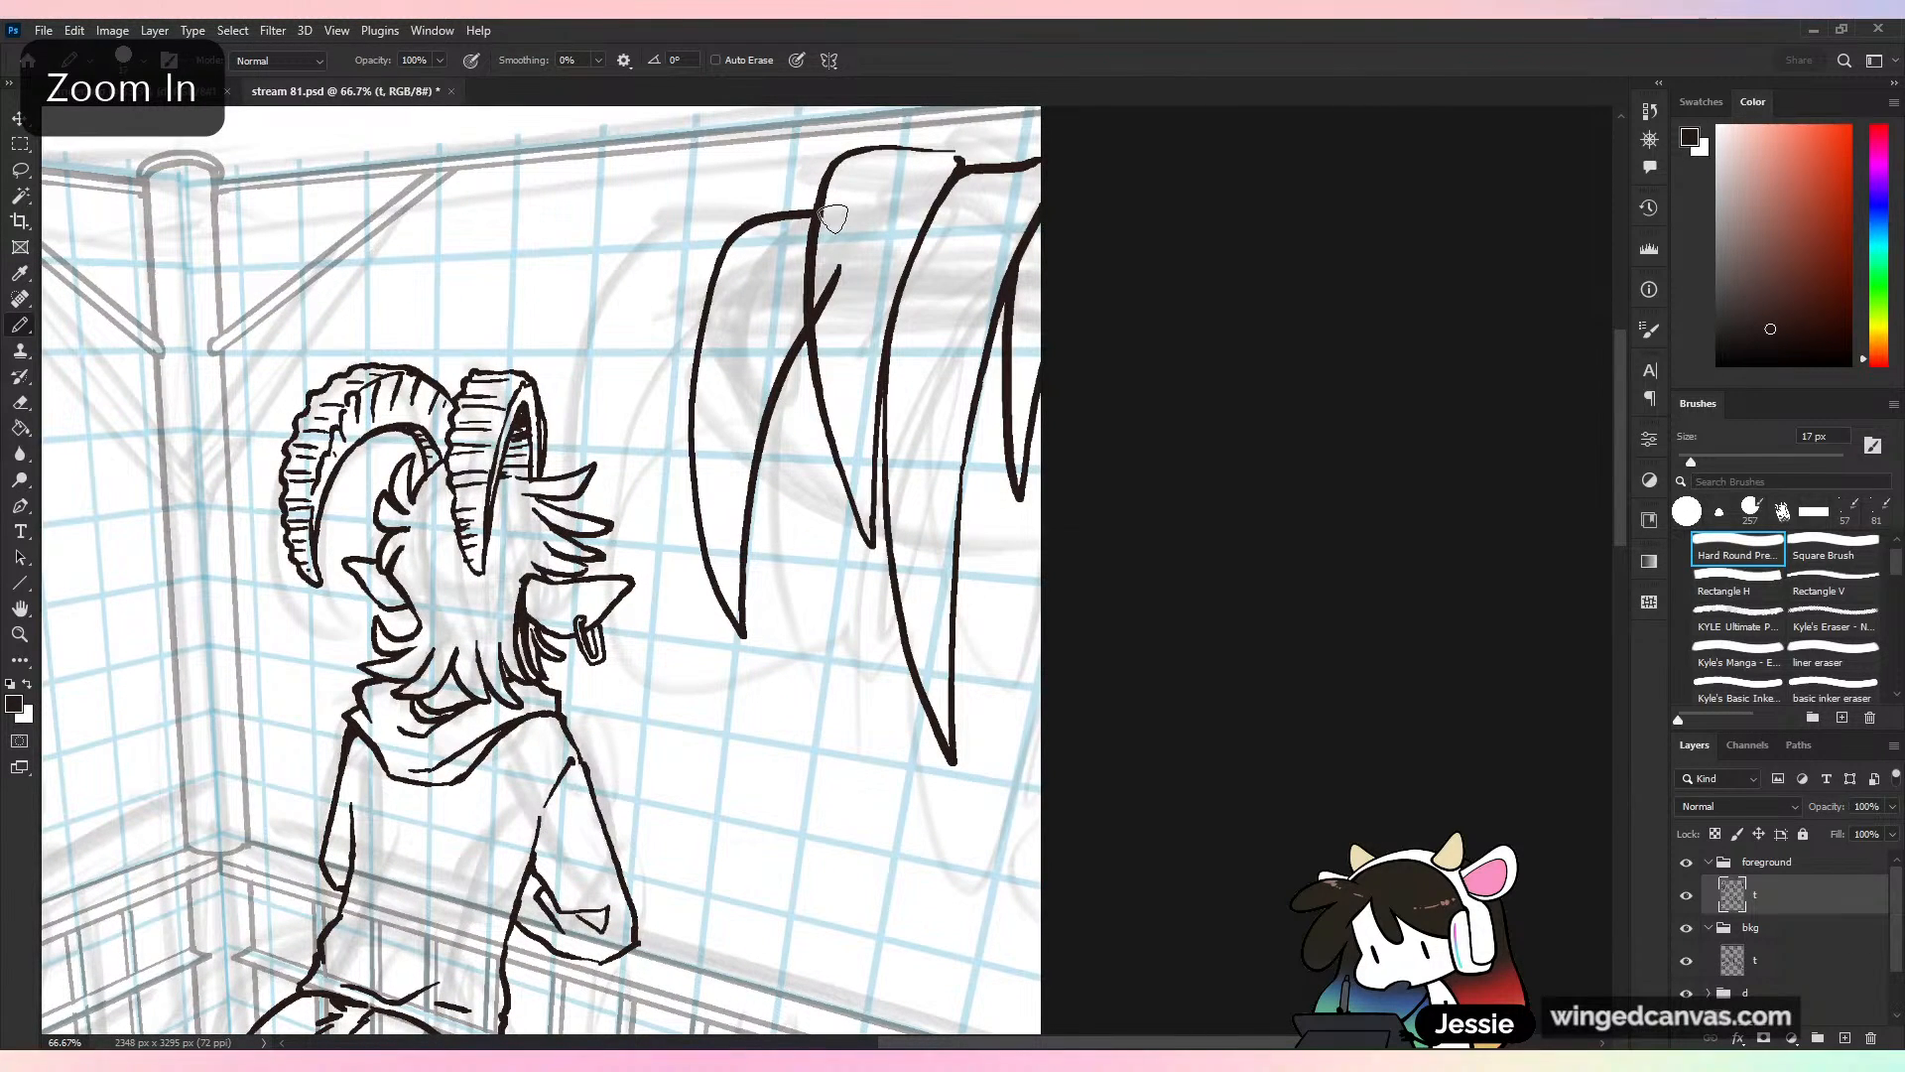
left_click_drag(835, 282, 827, 320)
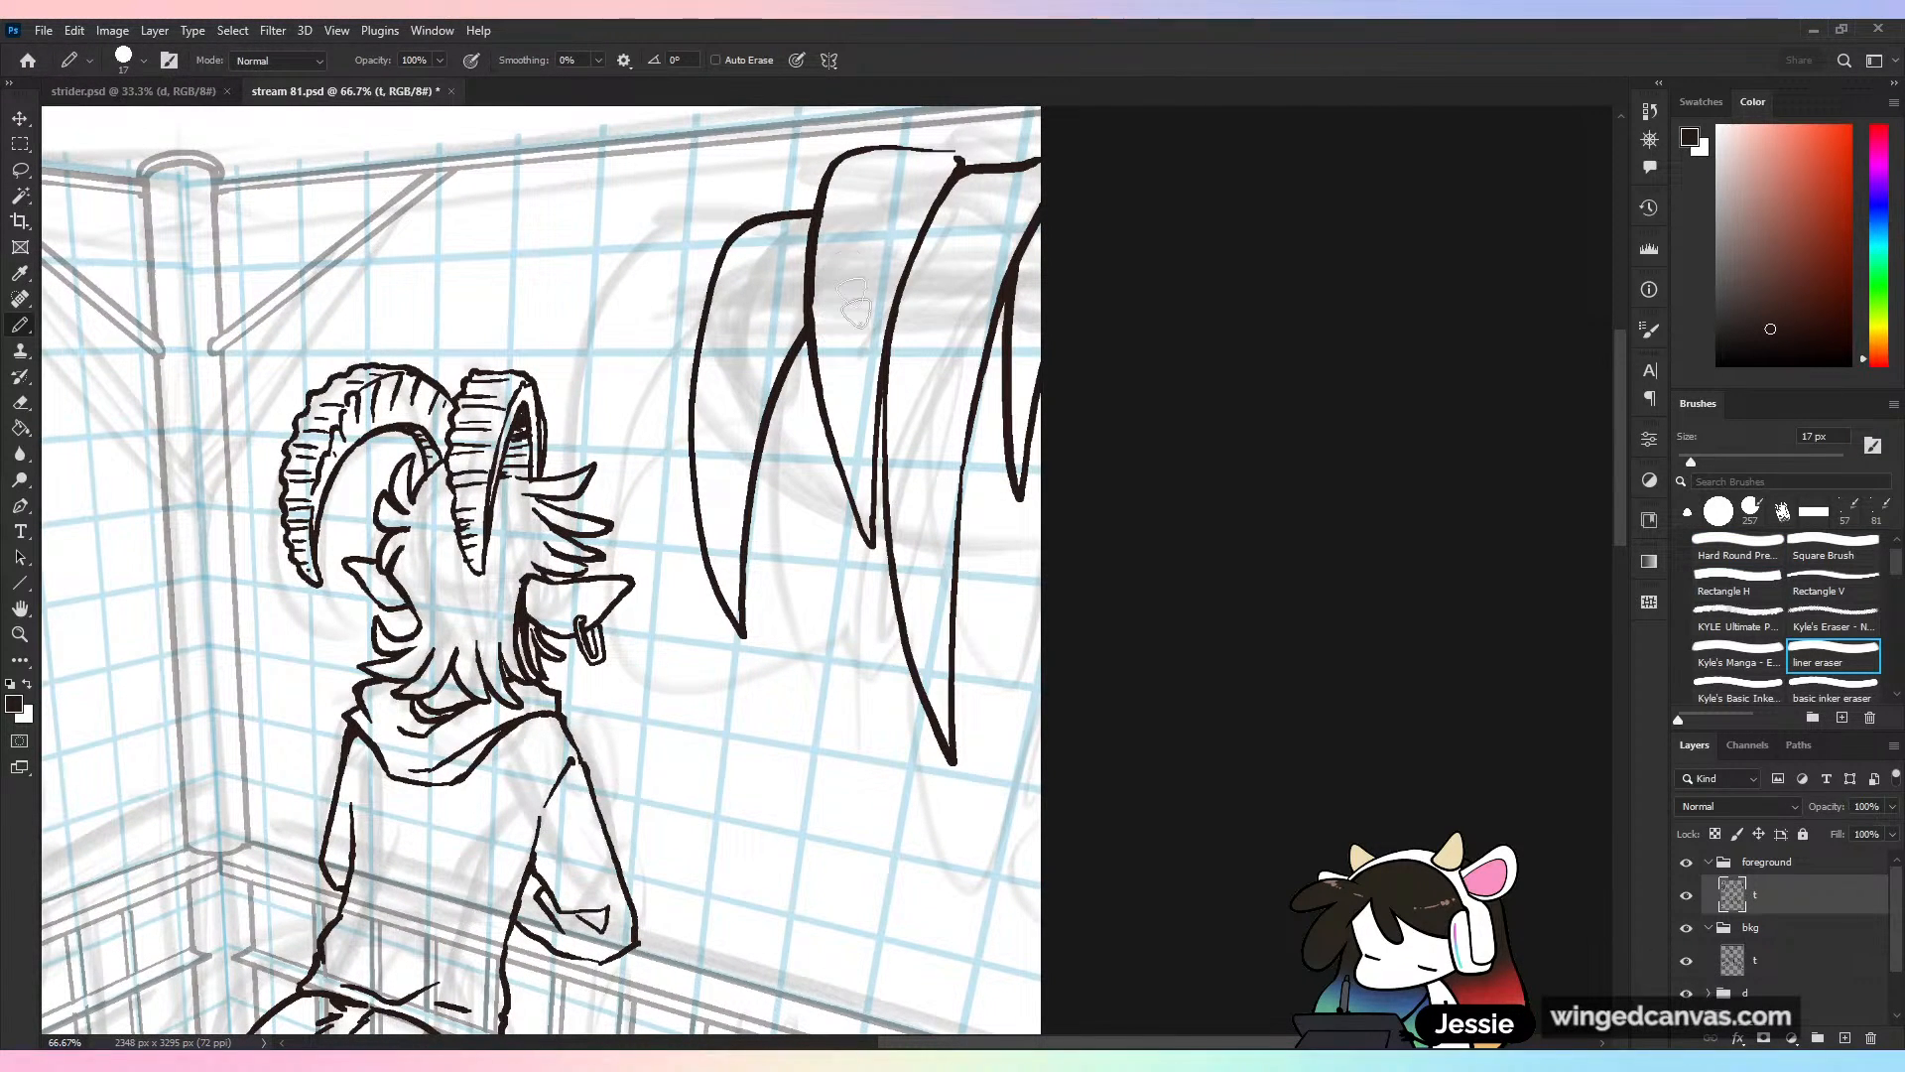
Close the second hanging leaf's top, ink a small pointed leaf behind the first two, and add a small rounded leaf top near the canvas edge
left_click_drag(954, 152, 961, 168)
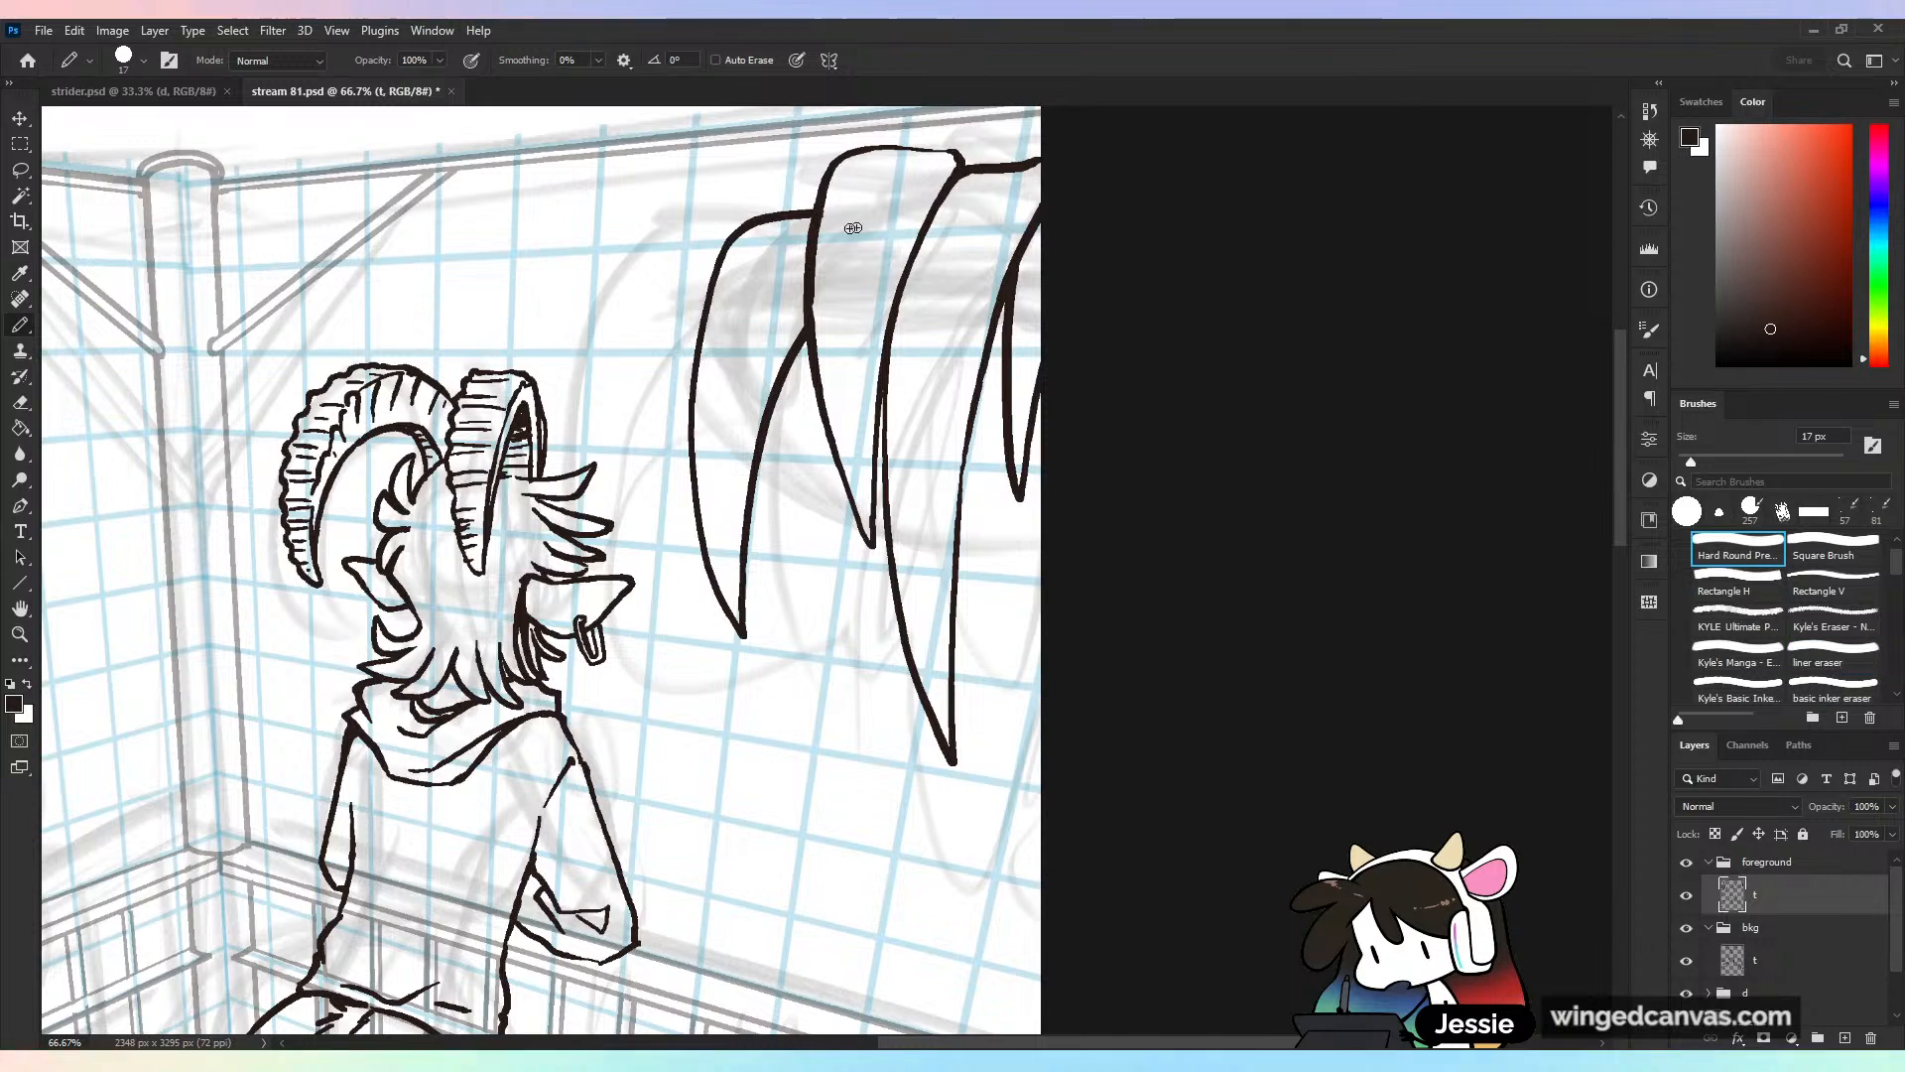
mouse_move(766, 419)
left_mouse_down()
mouse_move(804, 515)
mouse_move(819, 395)
mouse_move(801, 557)
mouse_move(820, 391)
left_mouse_up()
key("ctrl+z")
left_click_drag(961, 151, 1002, 165)
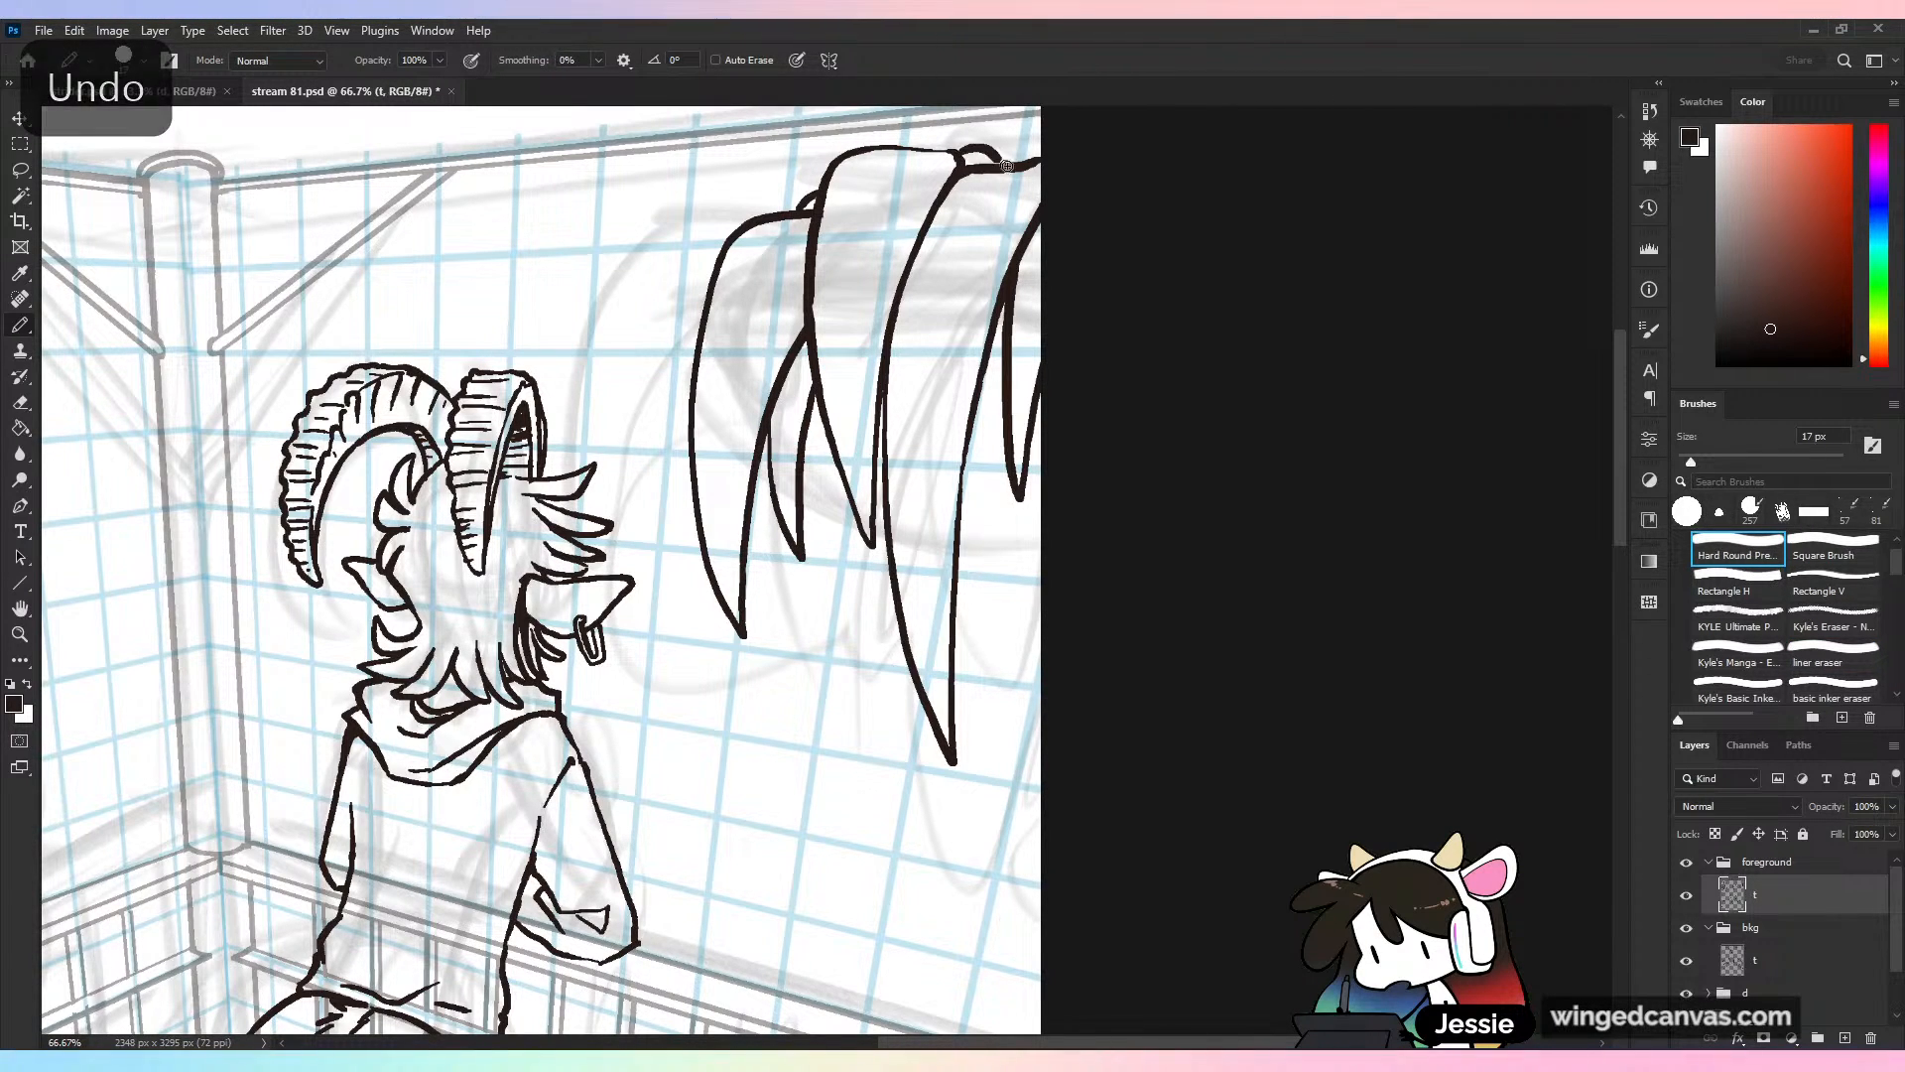
Ink the hanging pot's short rim line between the leaves at the canvas edge and save the file
mouse_move(968, 446)
left_mouse_down()
mouse_move(1000, 450)
mouse_move(1001, 477)
left_mouse_up()
key("ctrl+z")
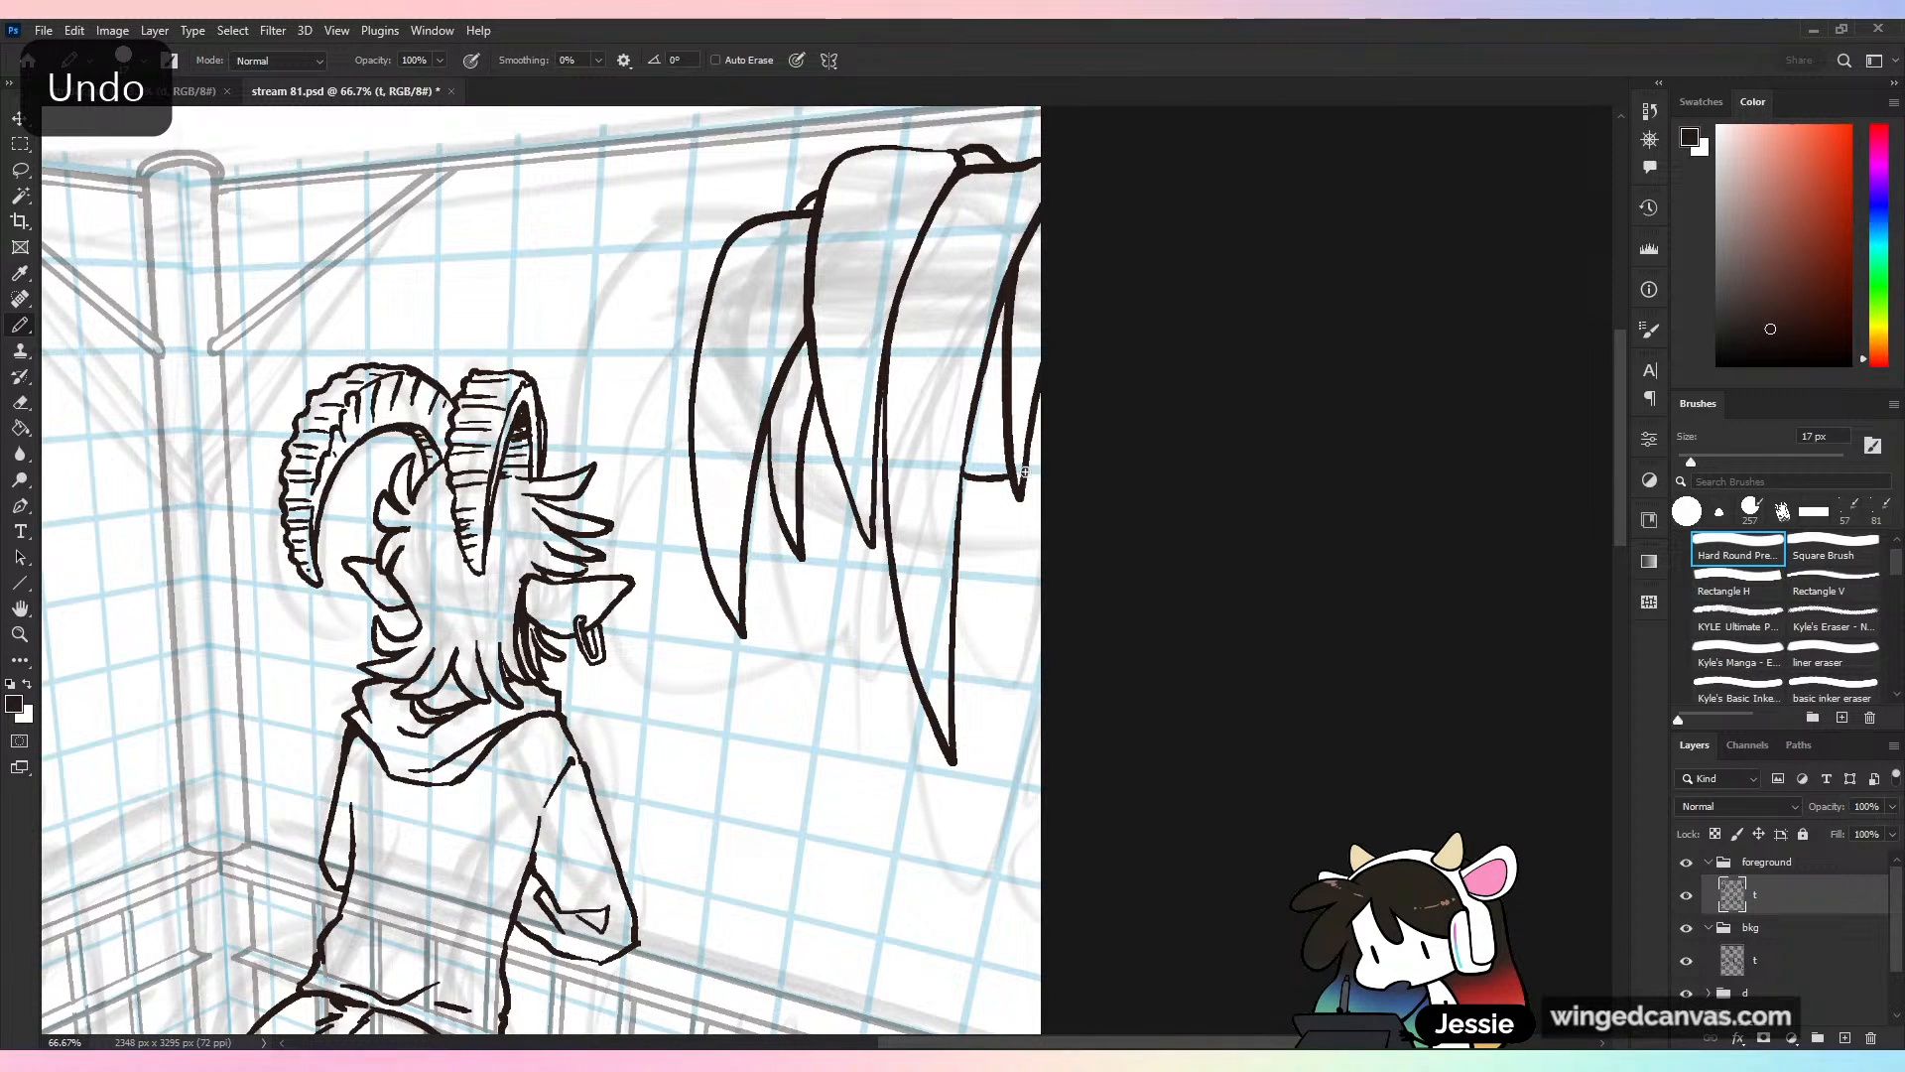
left_click_drag(882, 456, 958, 475)
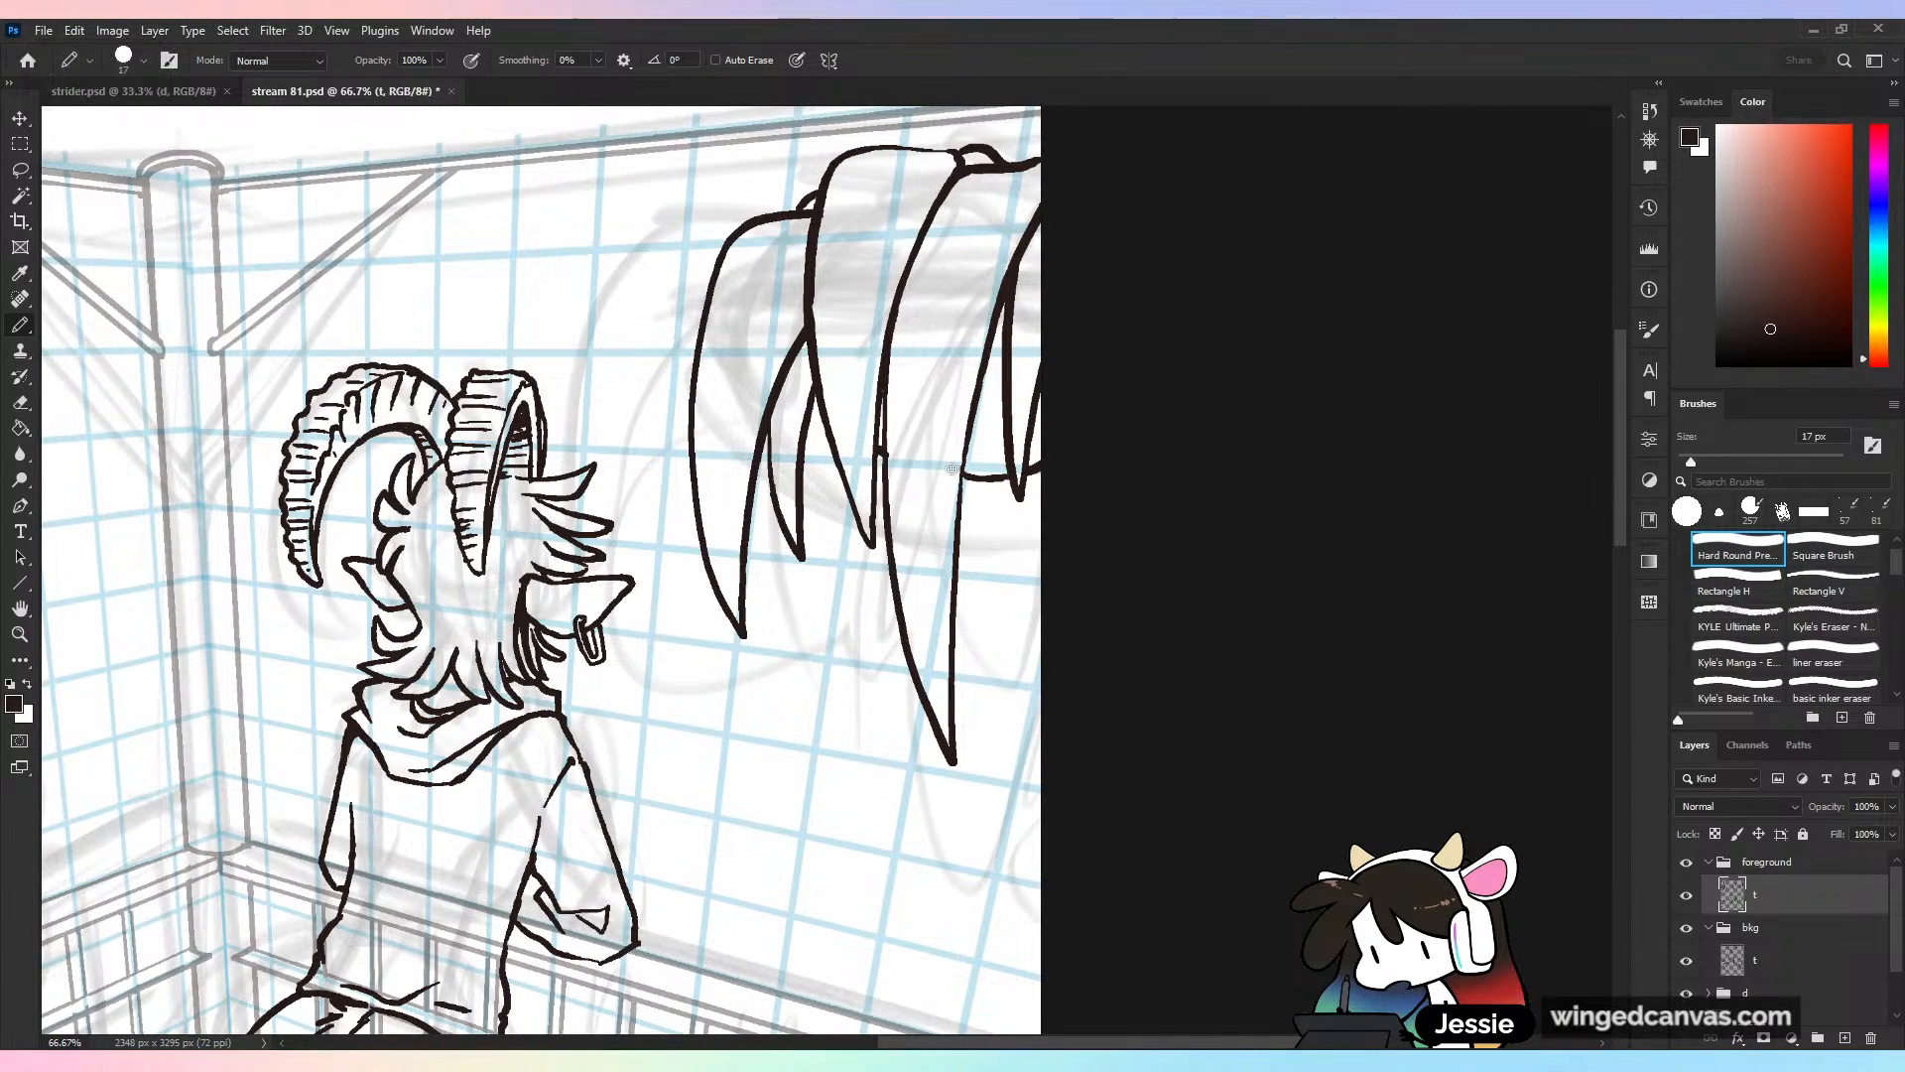
key("ctrl+z")
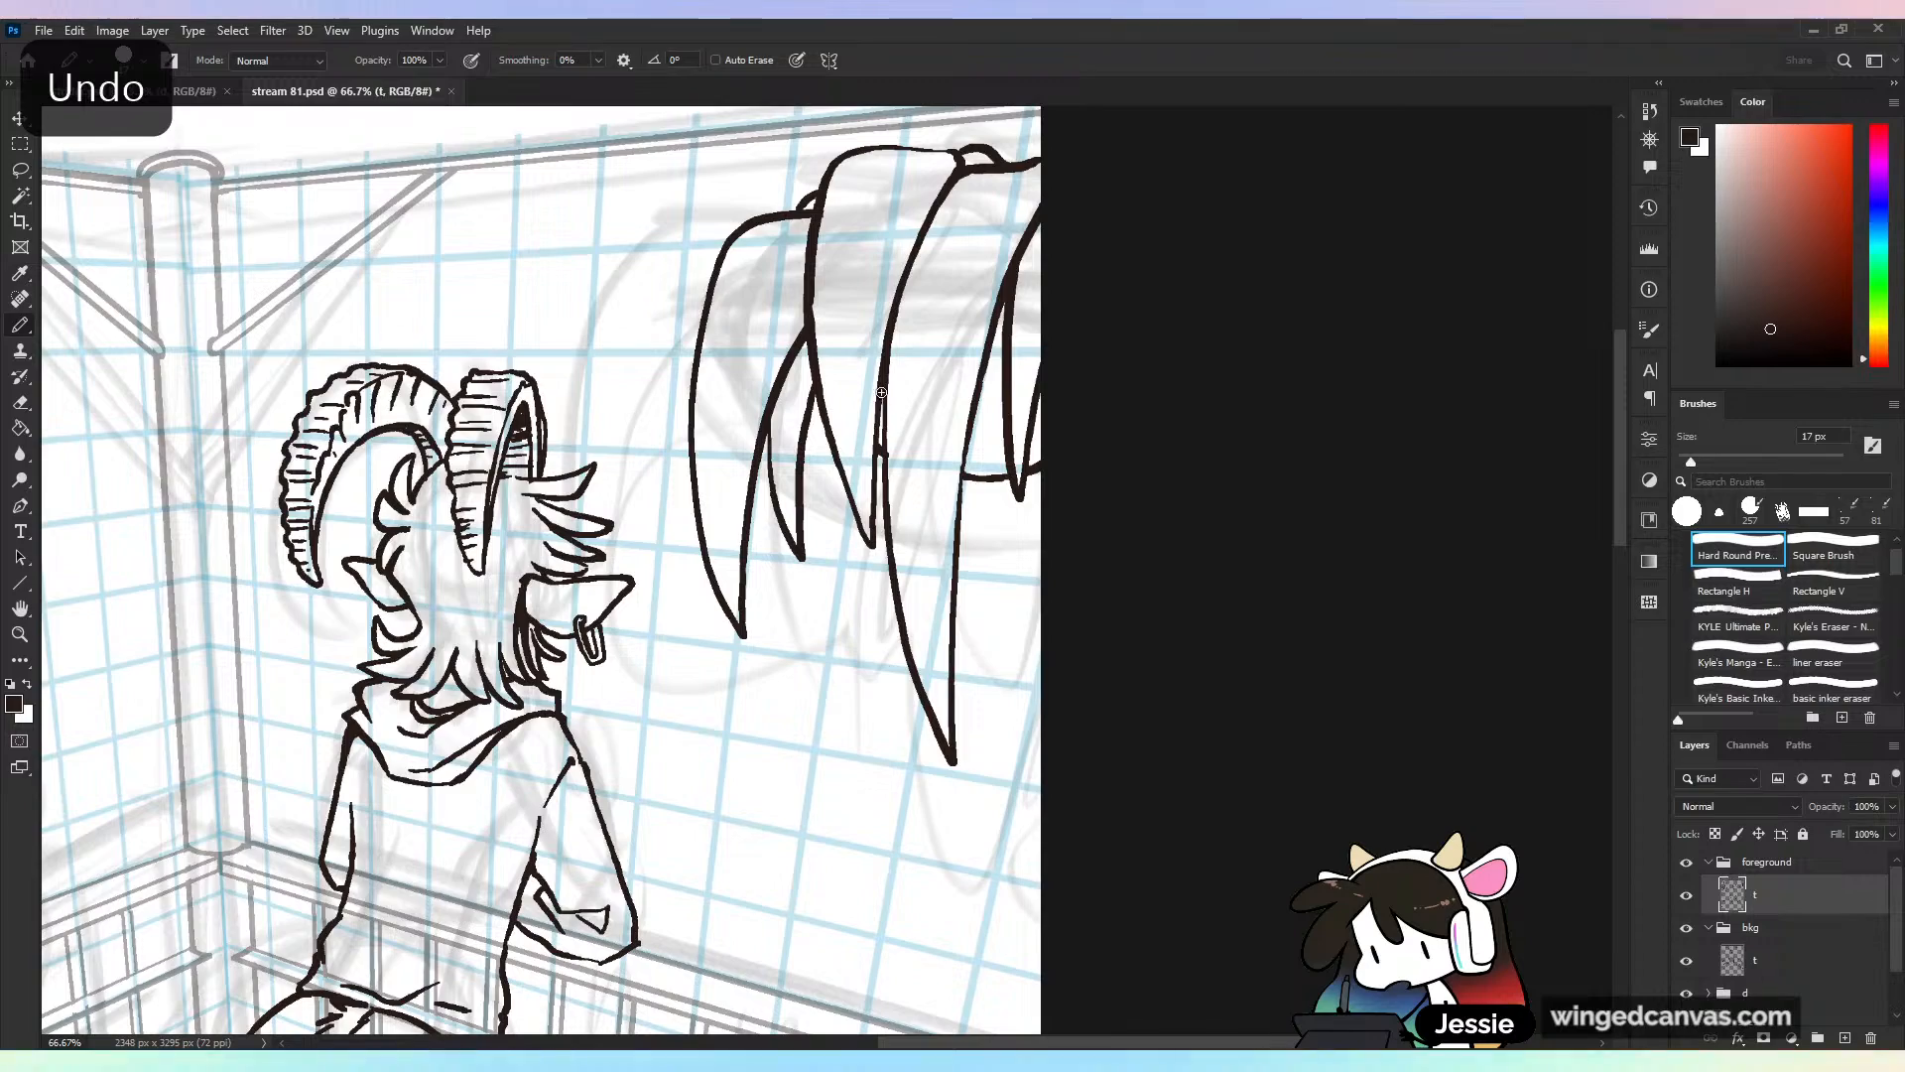
key("ctrl+minus")
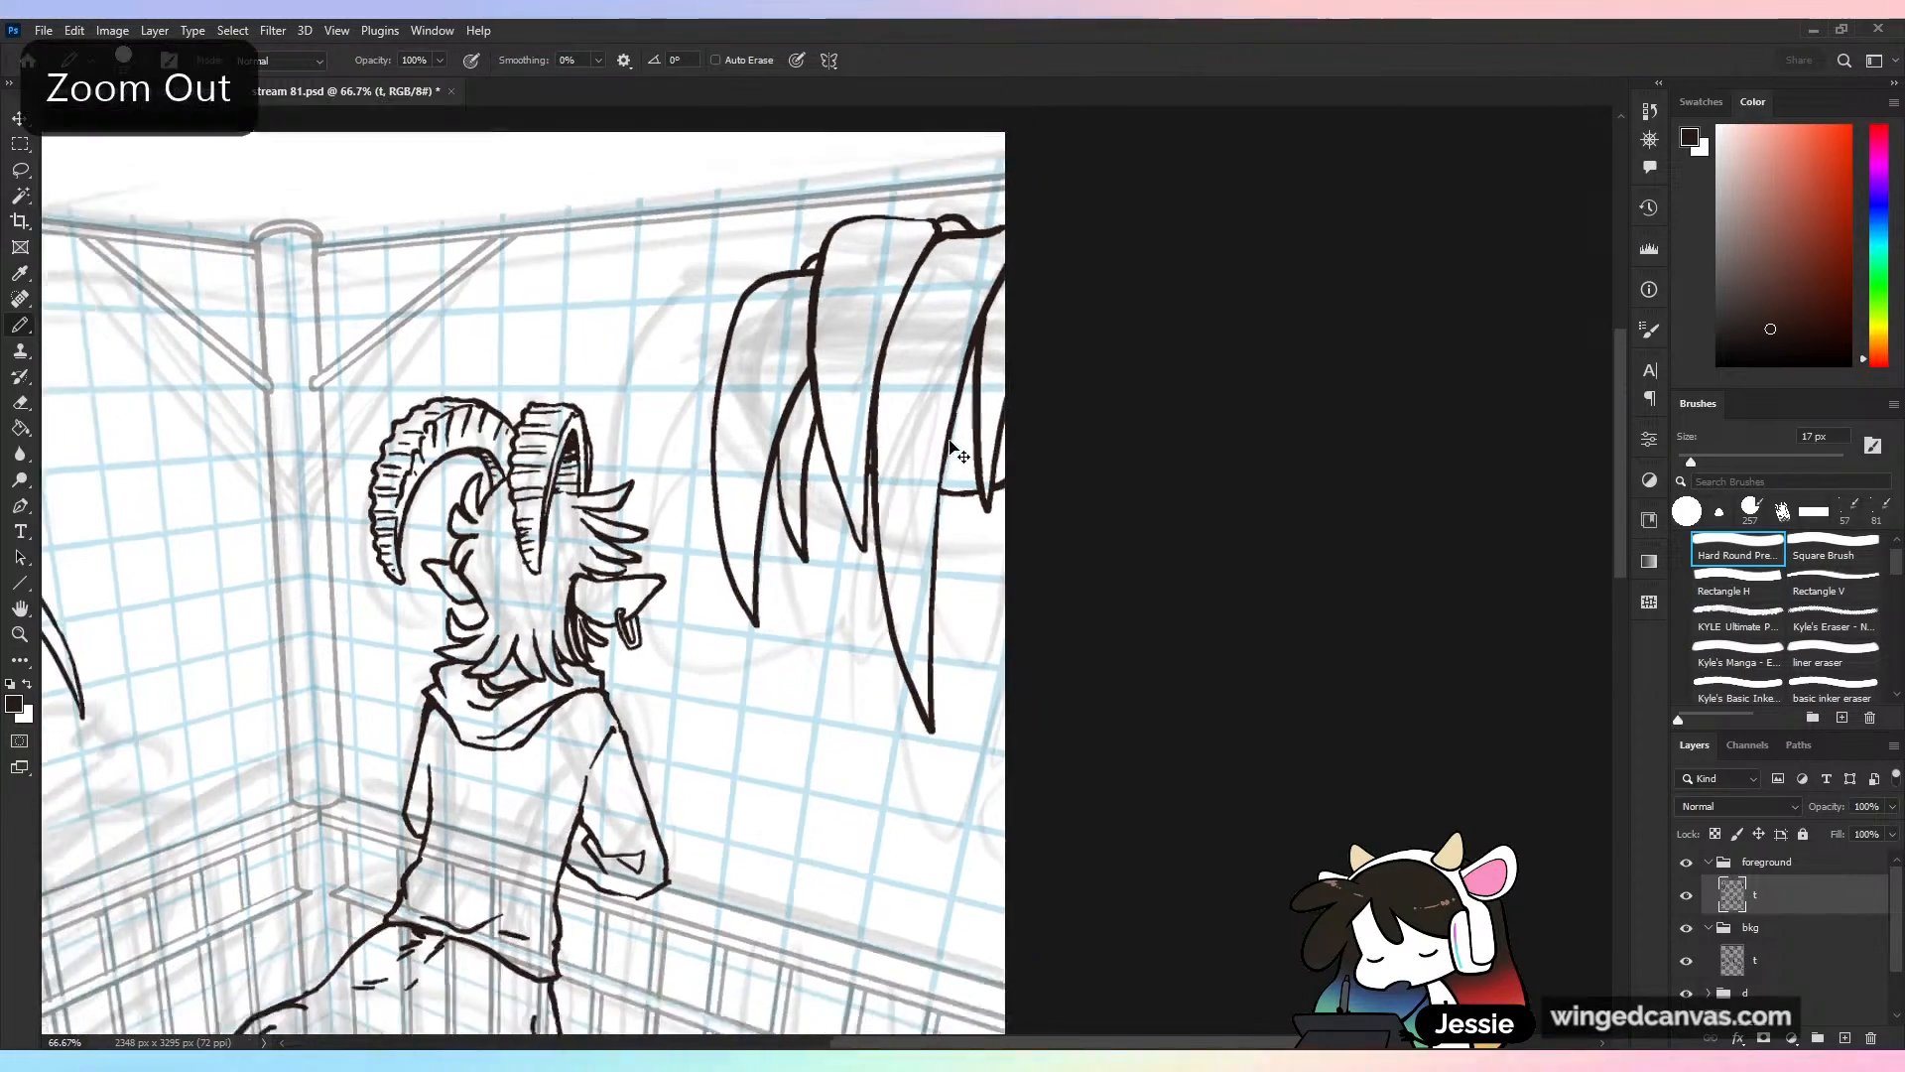
key("ctrl+s")
Ink the hanging pot's side below the rim, between the leaves at the canvas edge
key("ctrl+plus")
key("ctrl+minus")
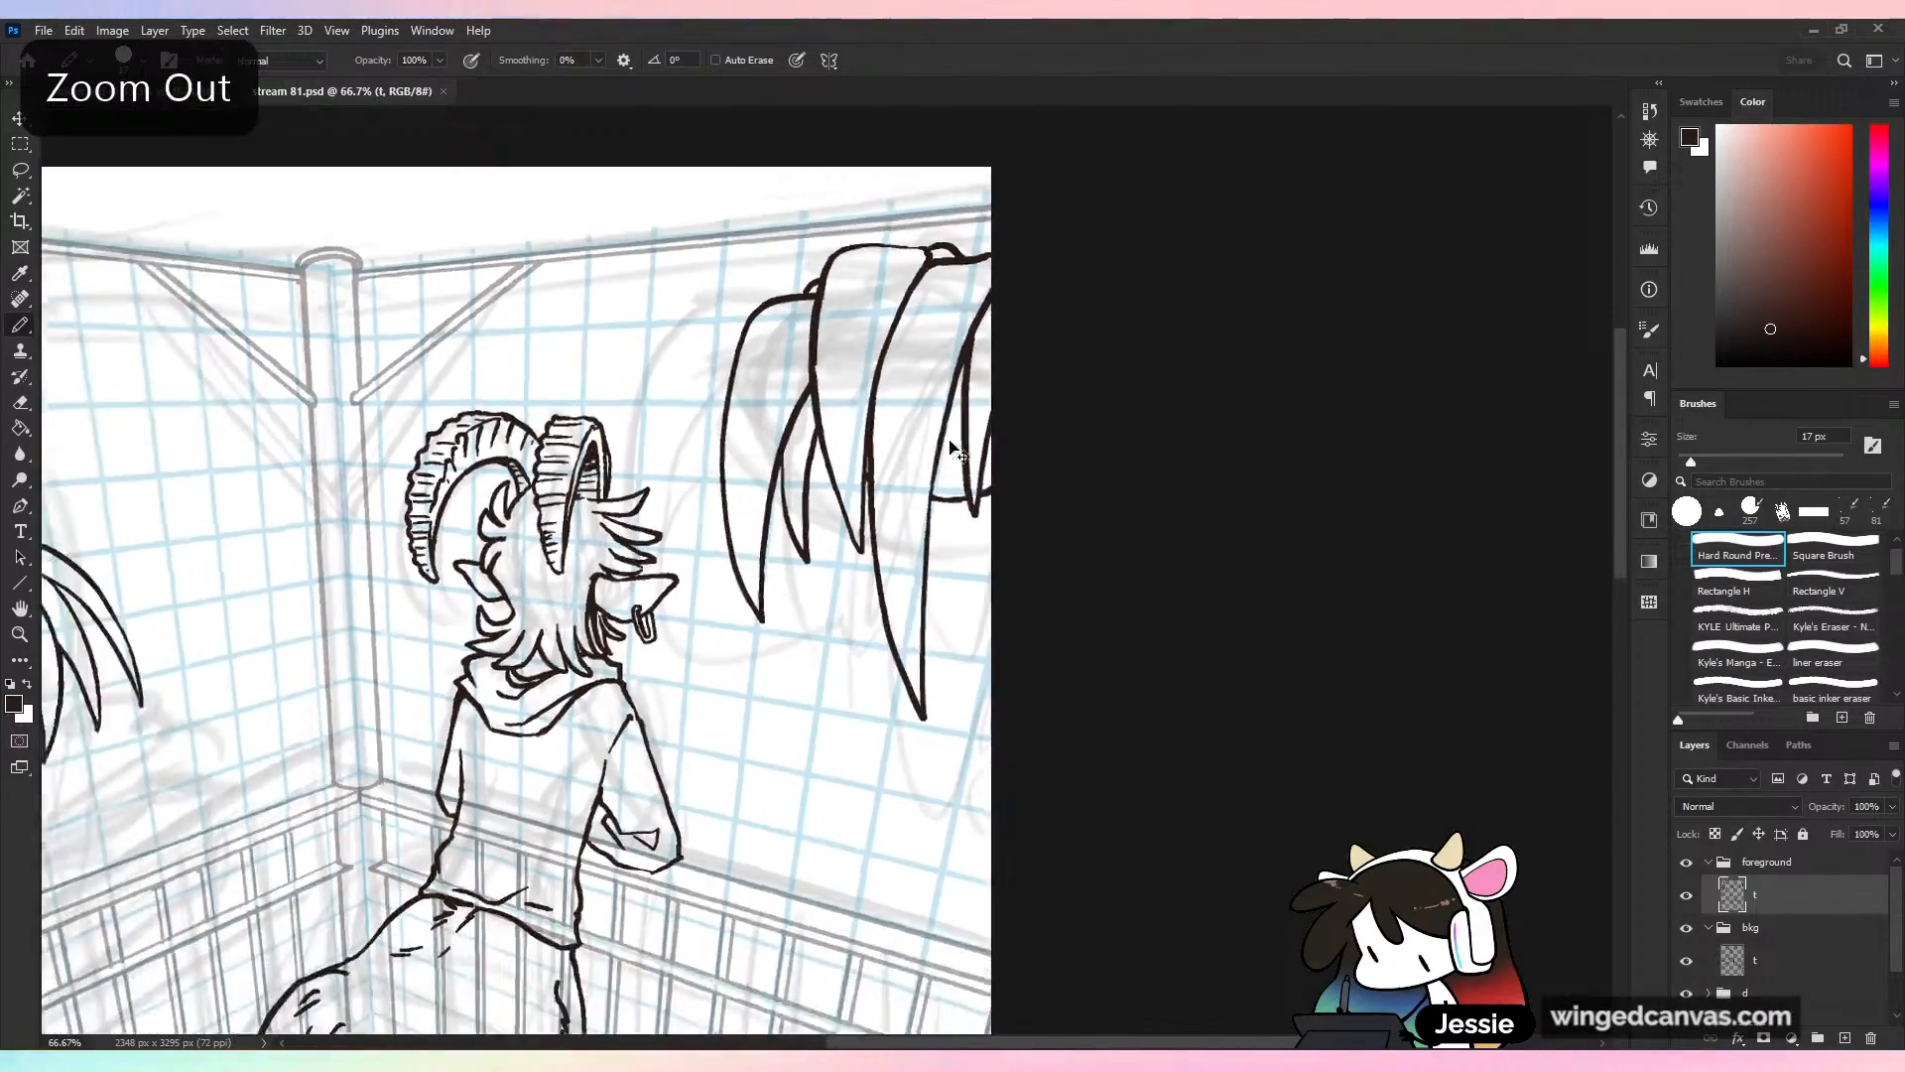
key("ctrl+minus")
key("ctrl+plus")
key("ctrl+z")
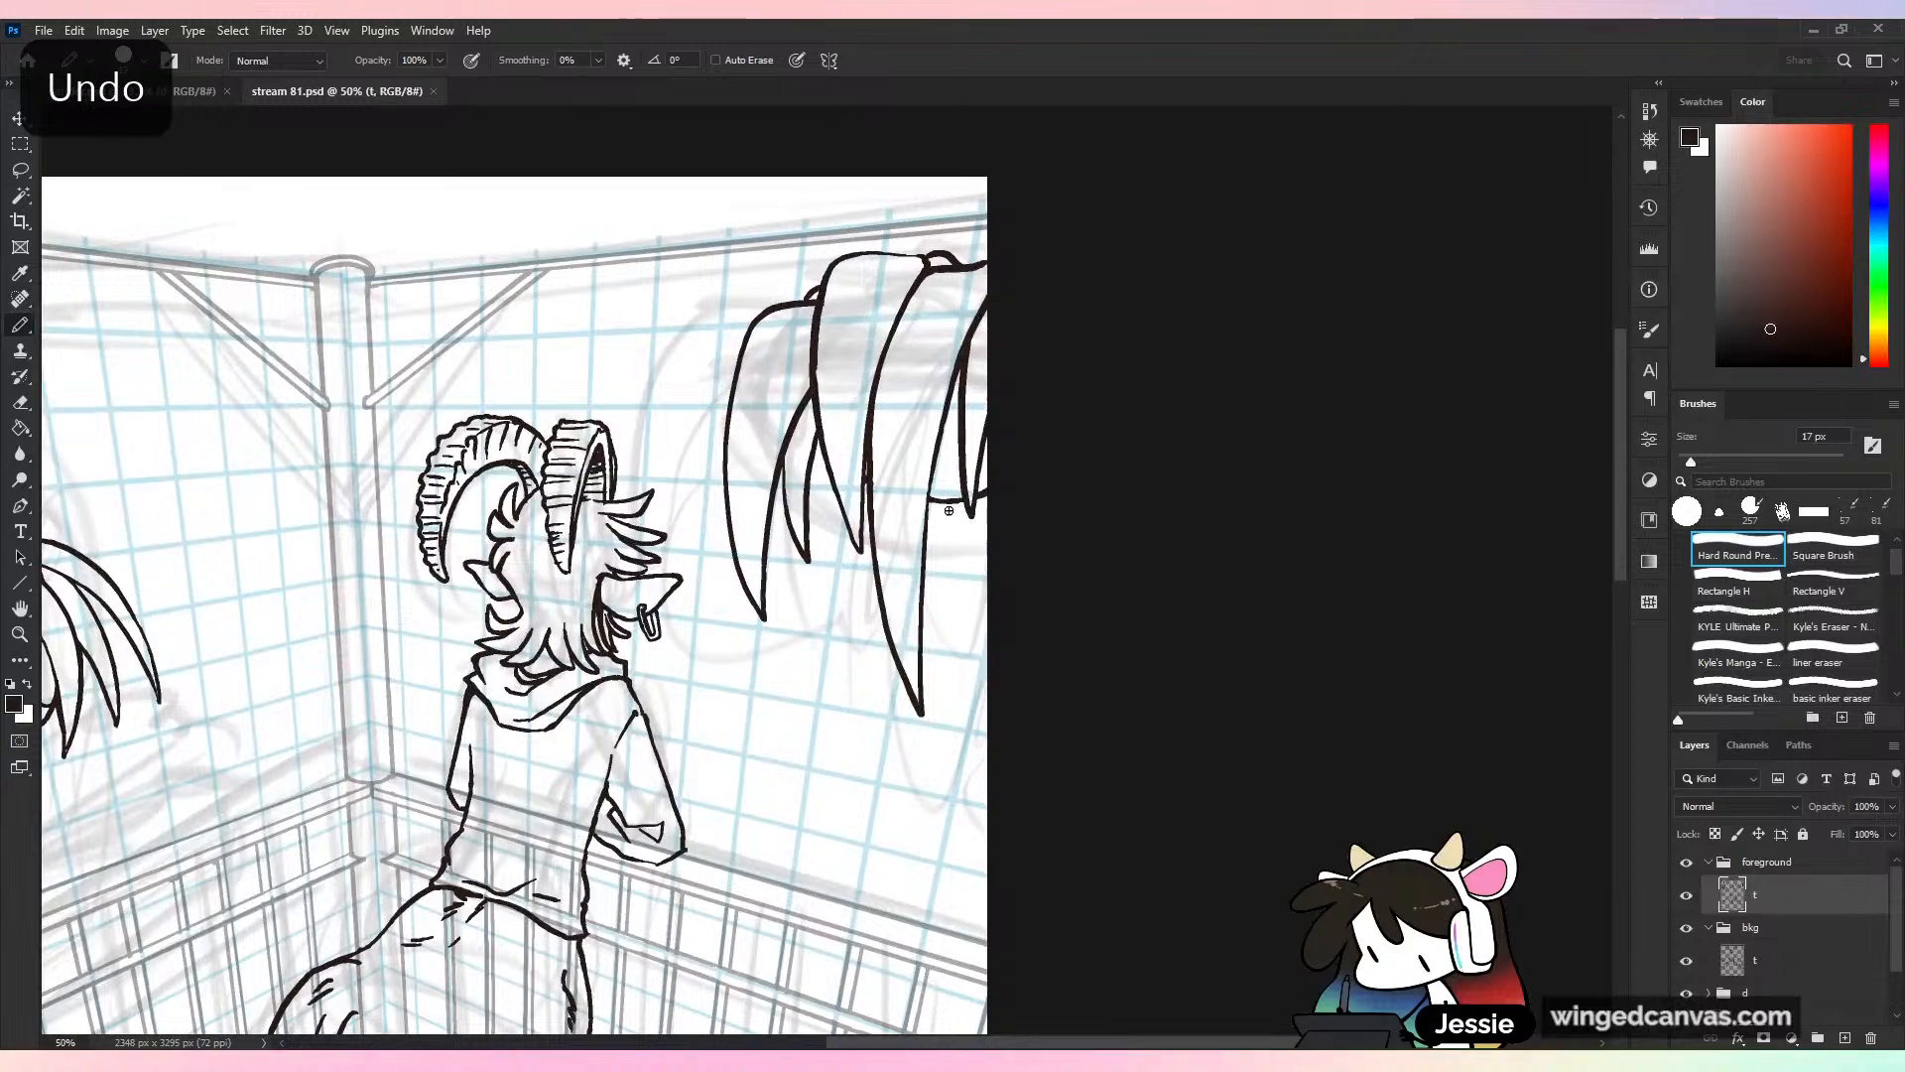
left_click_drag(946, 504, 996, 538)
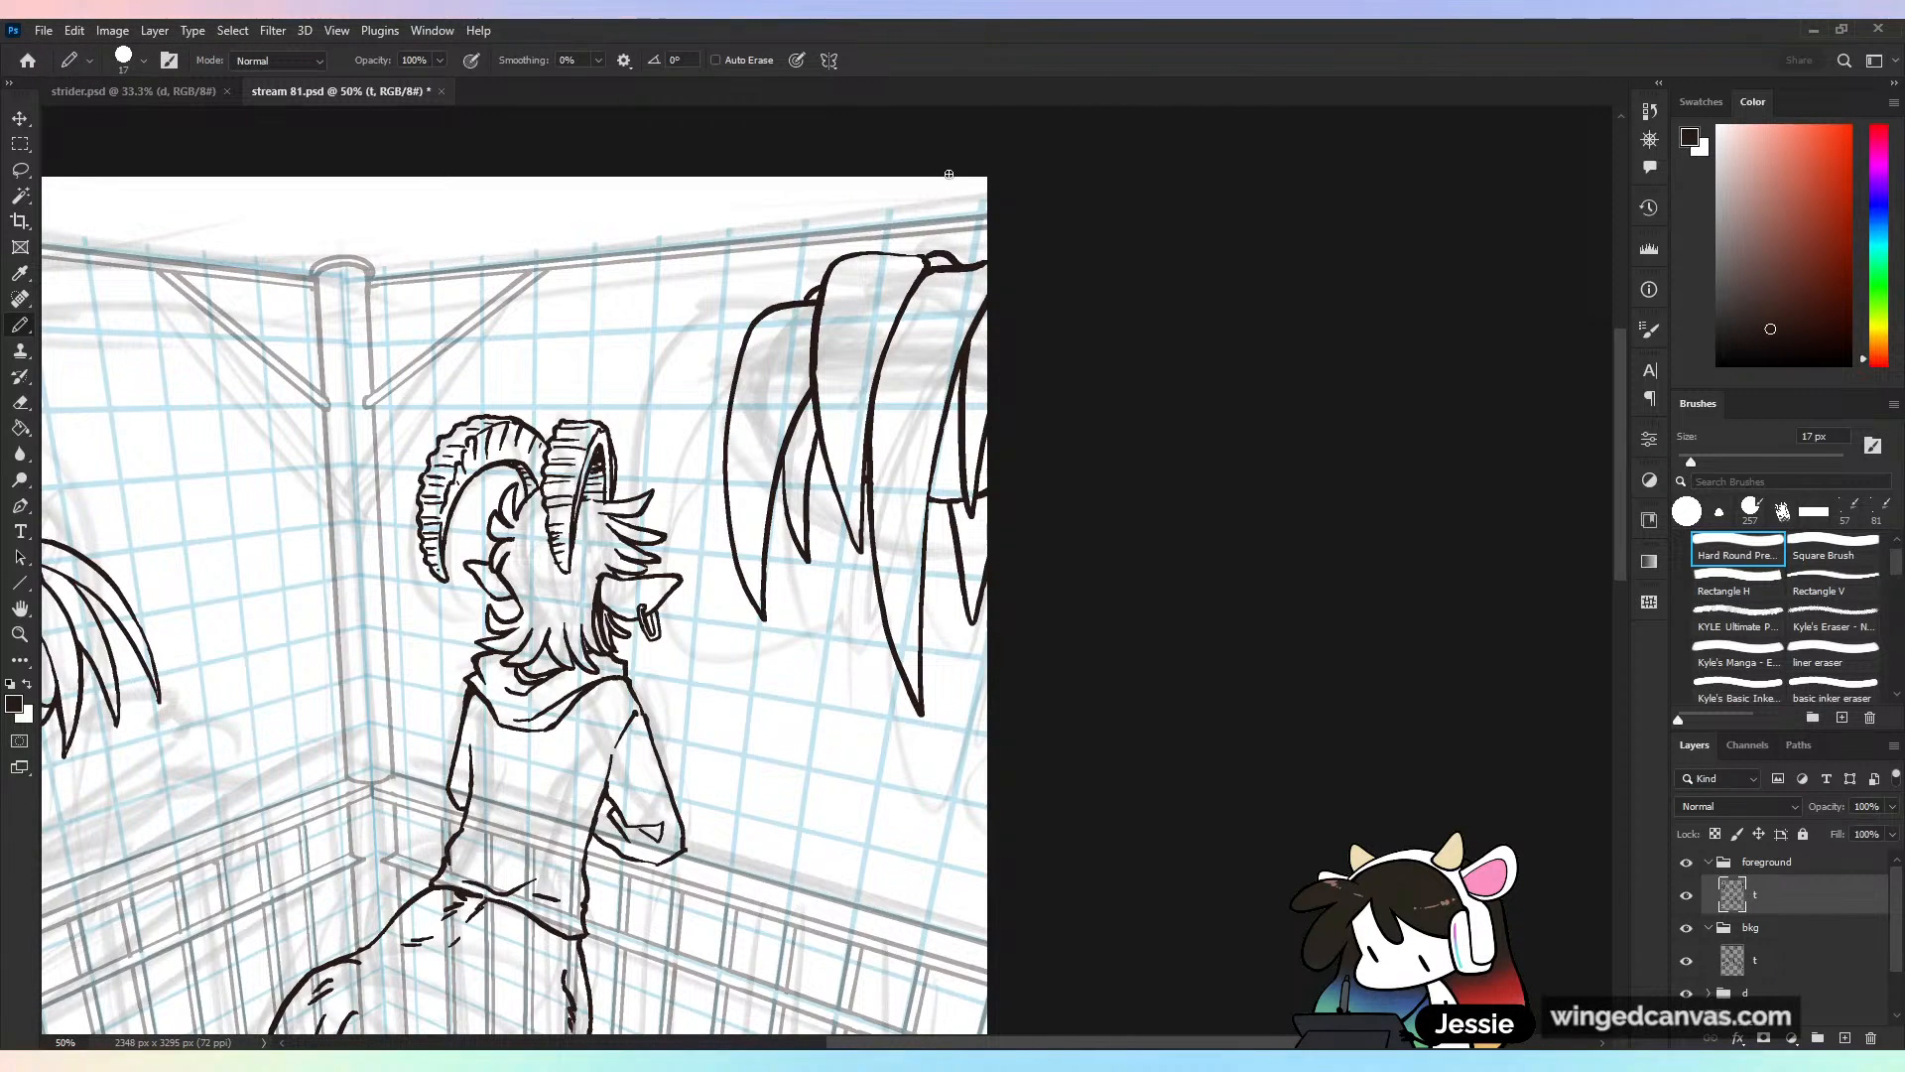
Ink the ceiling hook and the cords running down from it to the hanging leaves
mouse_move(953, 200)
left_mouse_down()
mouse_move(971, 190)
mouse_move(917, 255)
mouse_move(951, 238)
left_mouse_up()
key("ctrl+z")
key("ctrl+z")
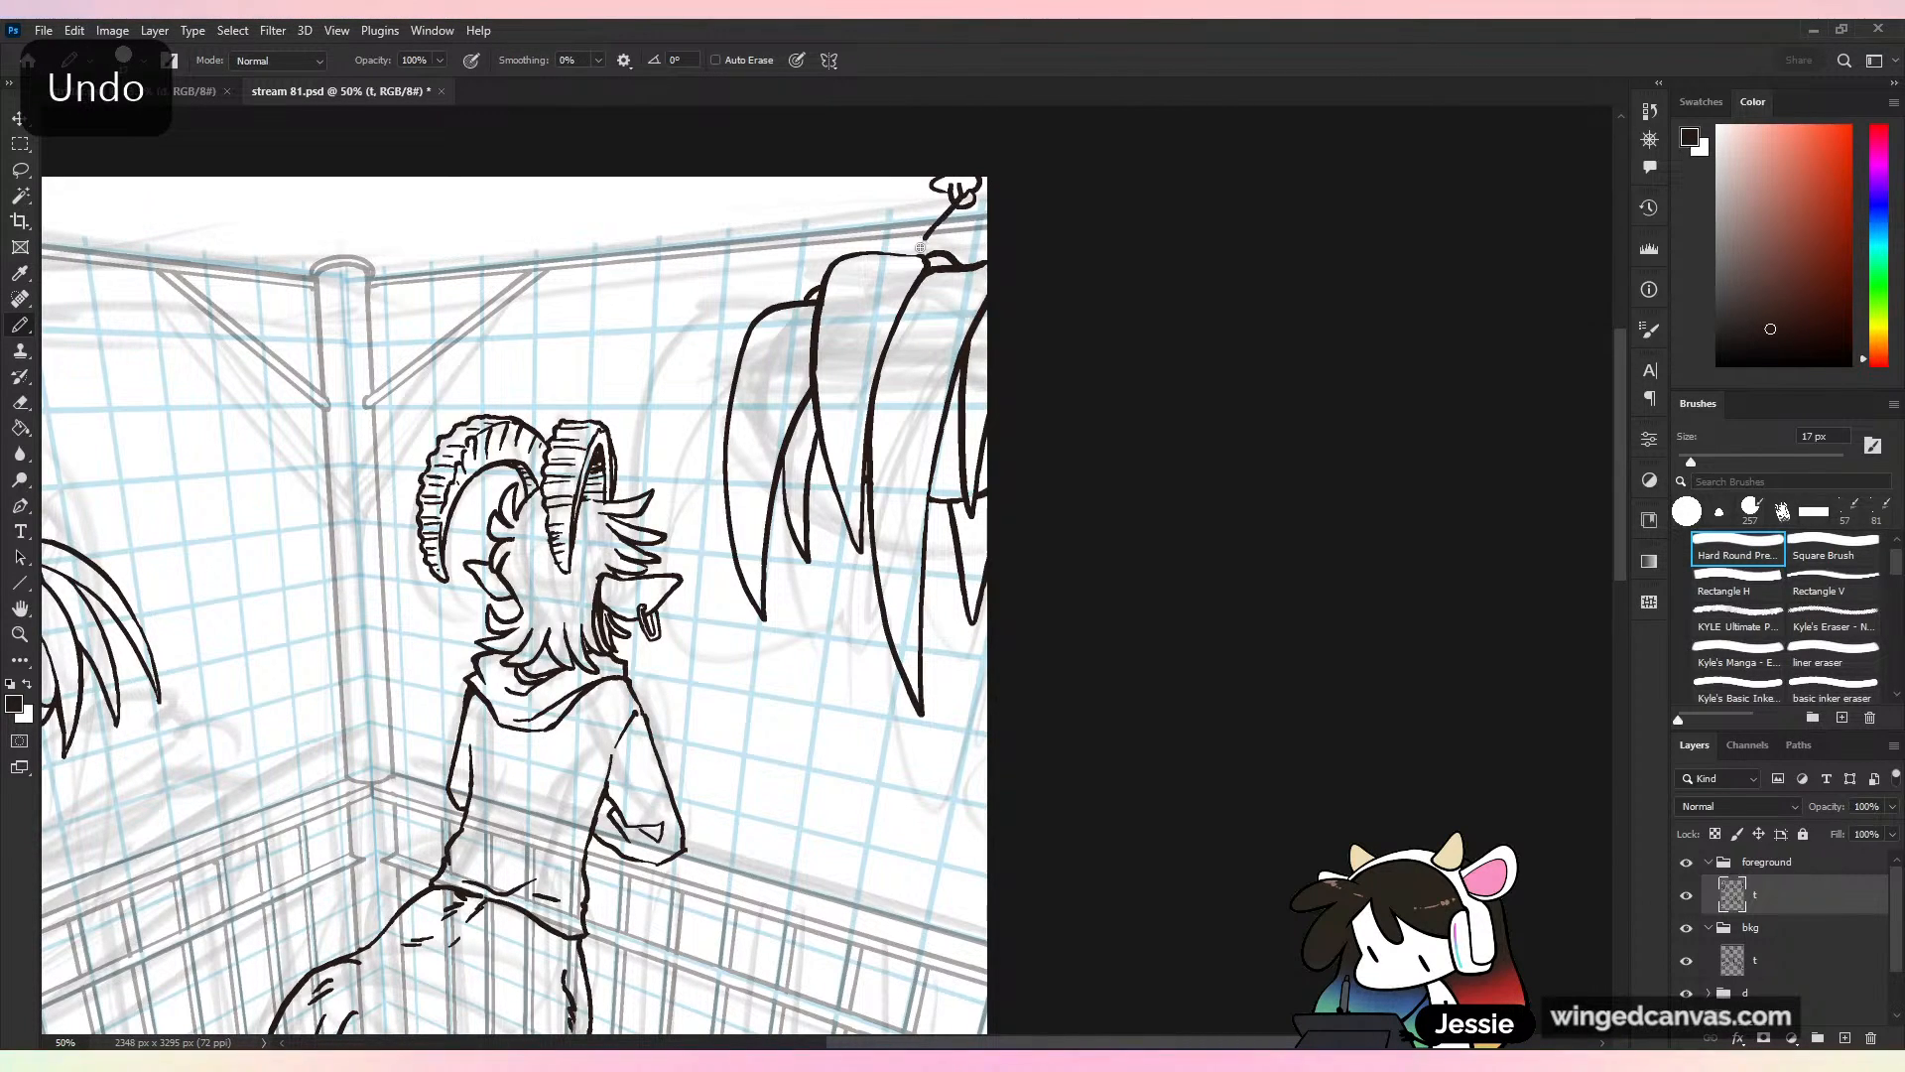
key("ctrl+z")
mouse_move(967, 205)
left_mouse_down()
mouse_move(993, 254)
mouse_move(966, 212)
left_mouse_up()
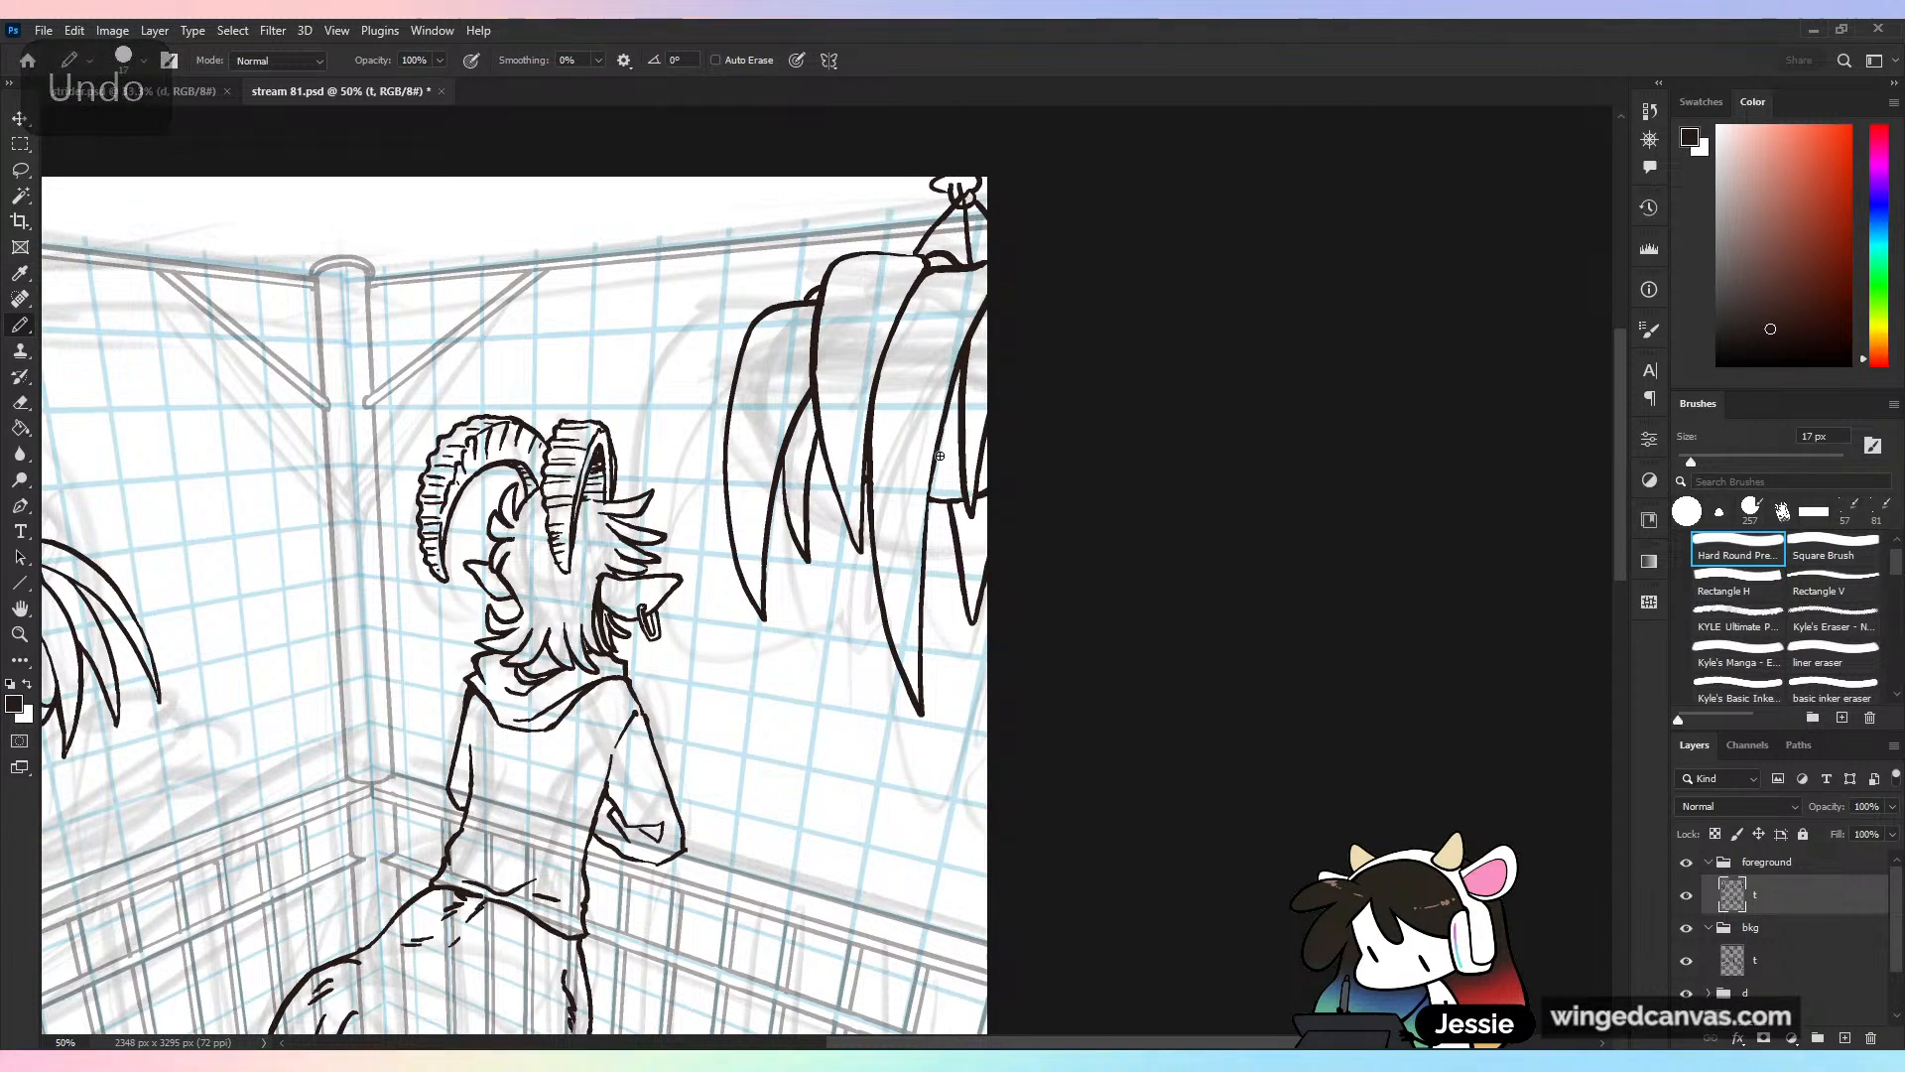
Ink the cord detail between the leaves just above the hanging pot's rim and save the file
left_click_drag(940, 446, 959, 453)
key("ctrl+z")
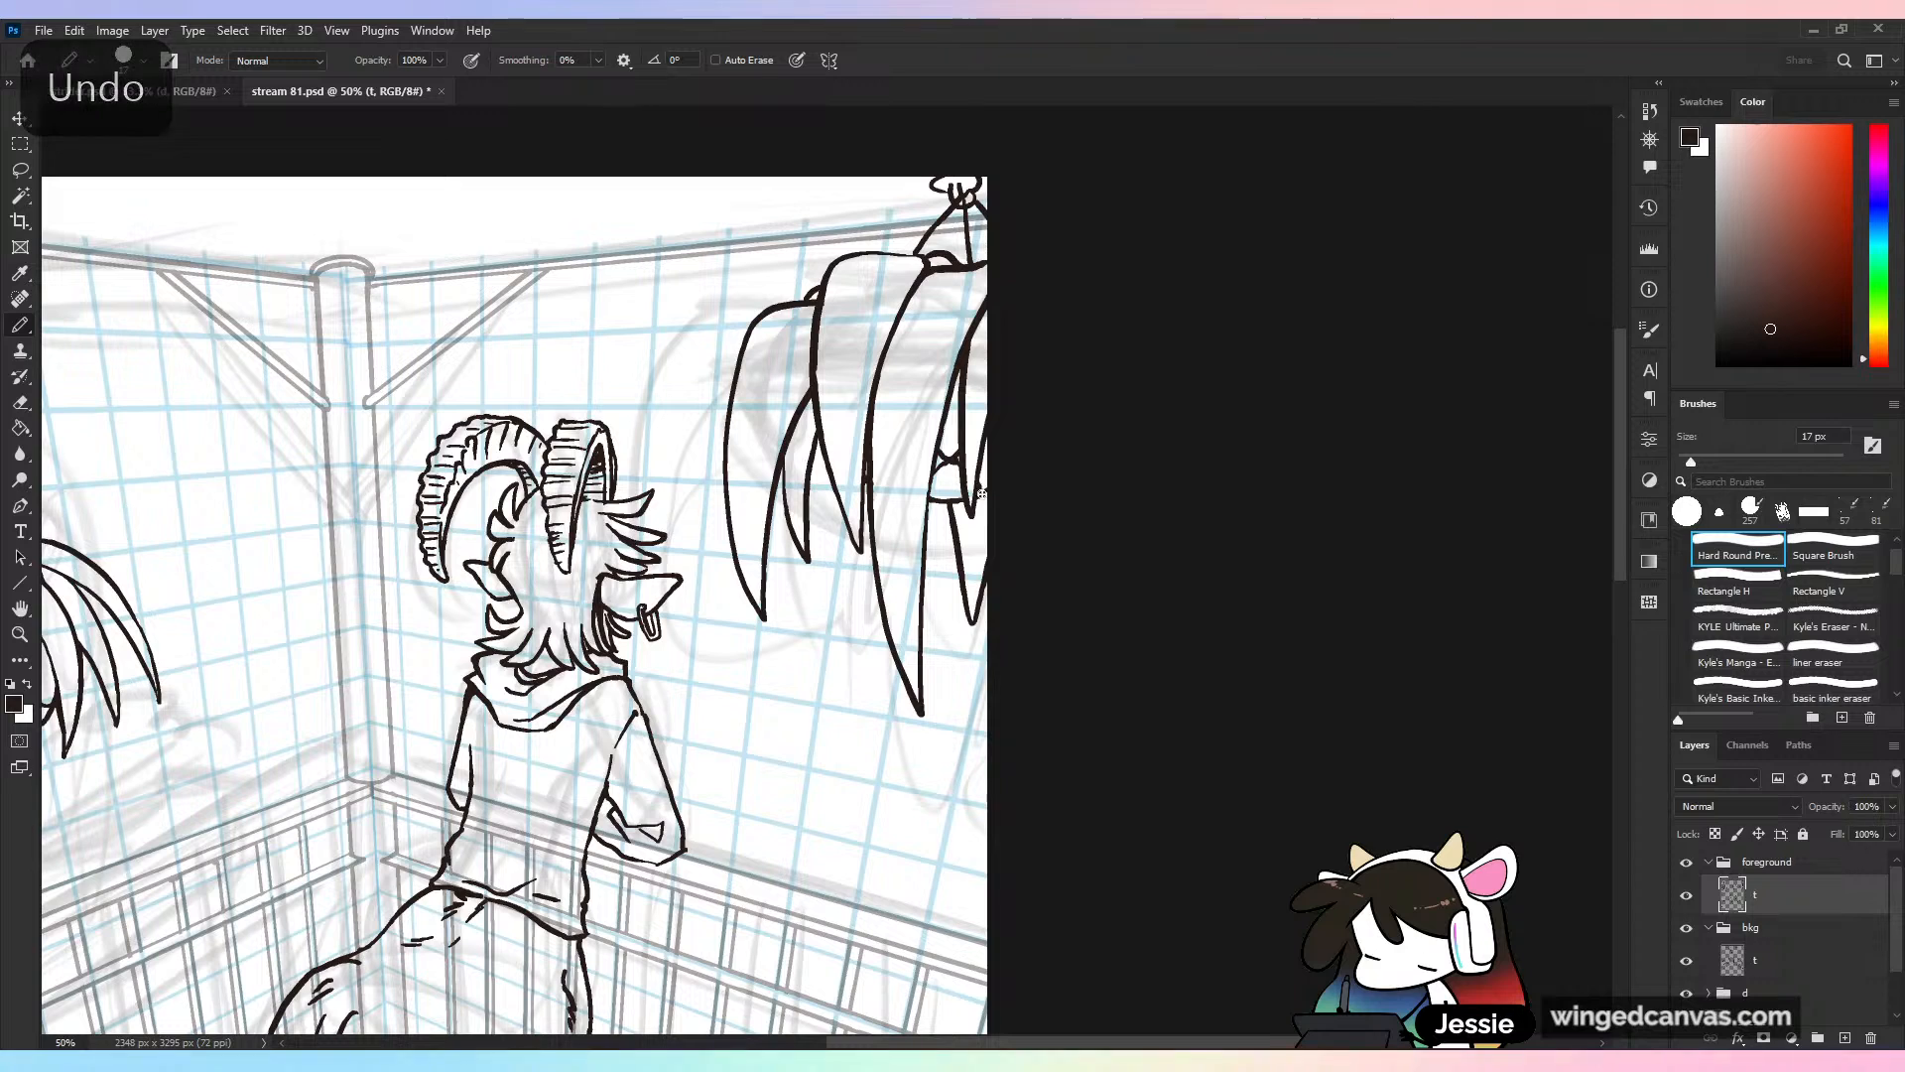
key("ctrl+minus")
key("ctrl+minus")
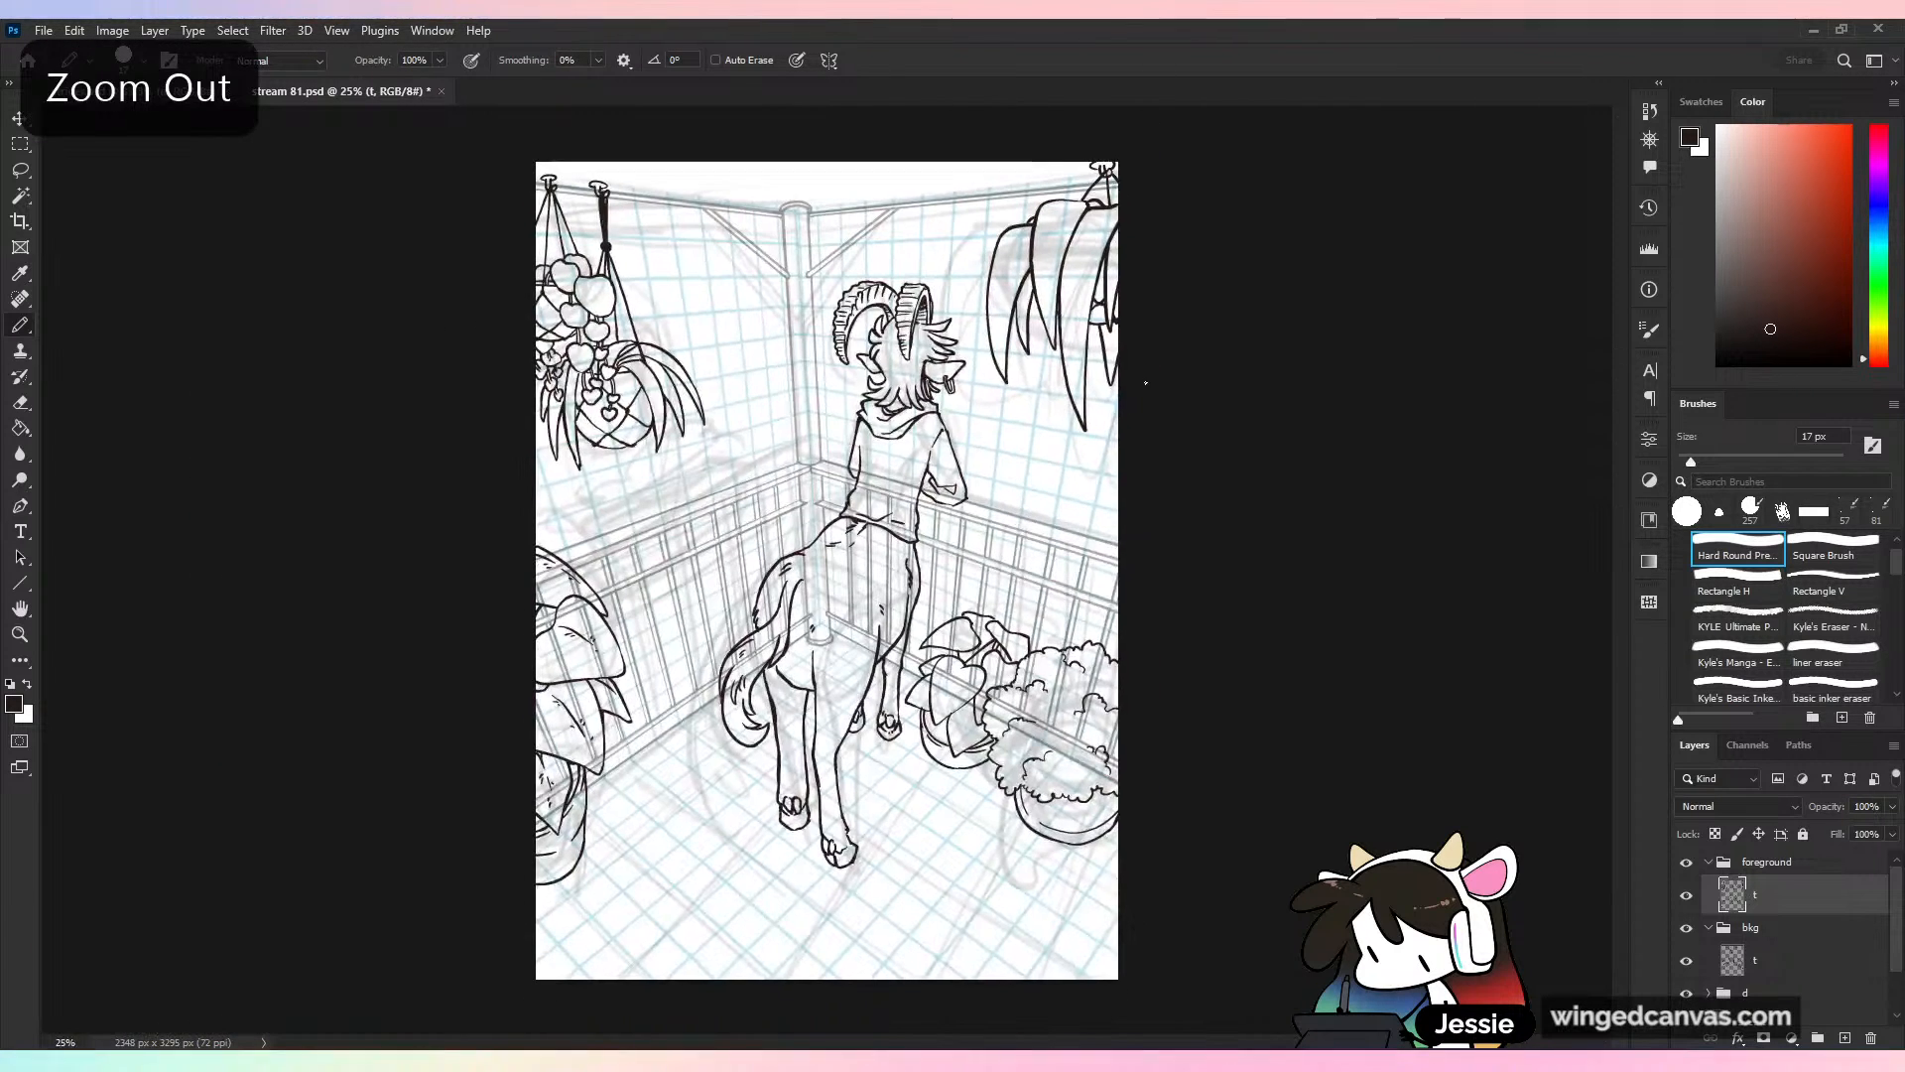
key("ctrl+s")
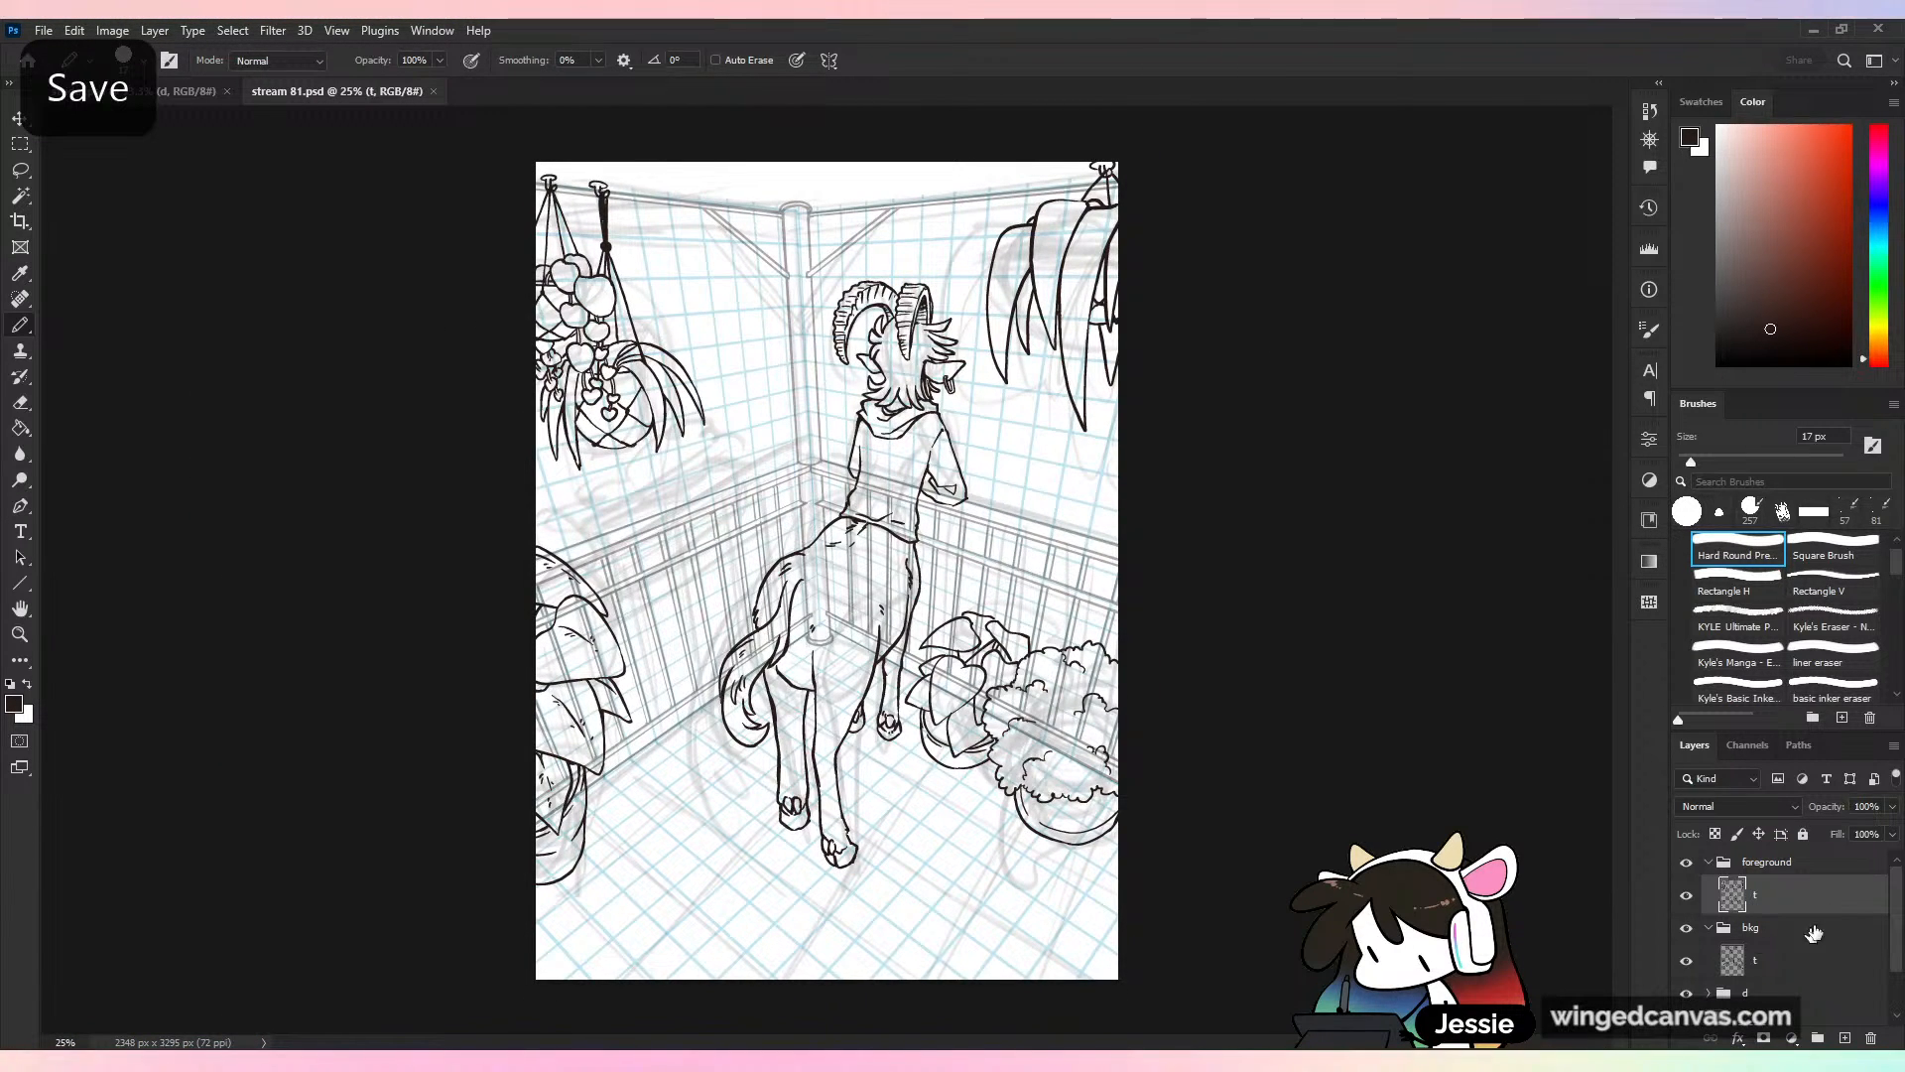
Collapse the bkg group, hide the sketch group d, and keep the foreground line layer active
left_click(1708, 927)
left_click(1685, 955)
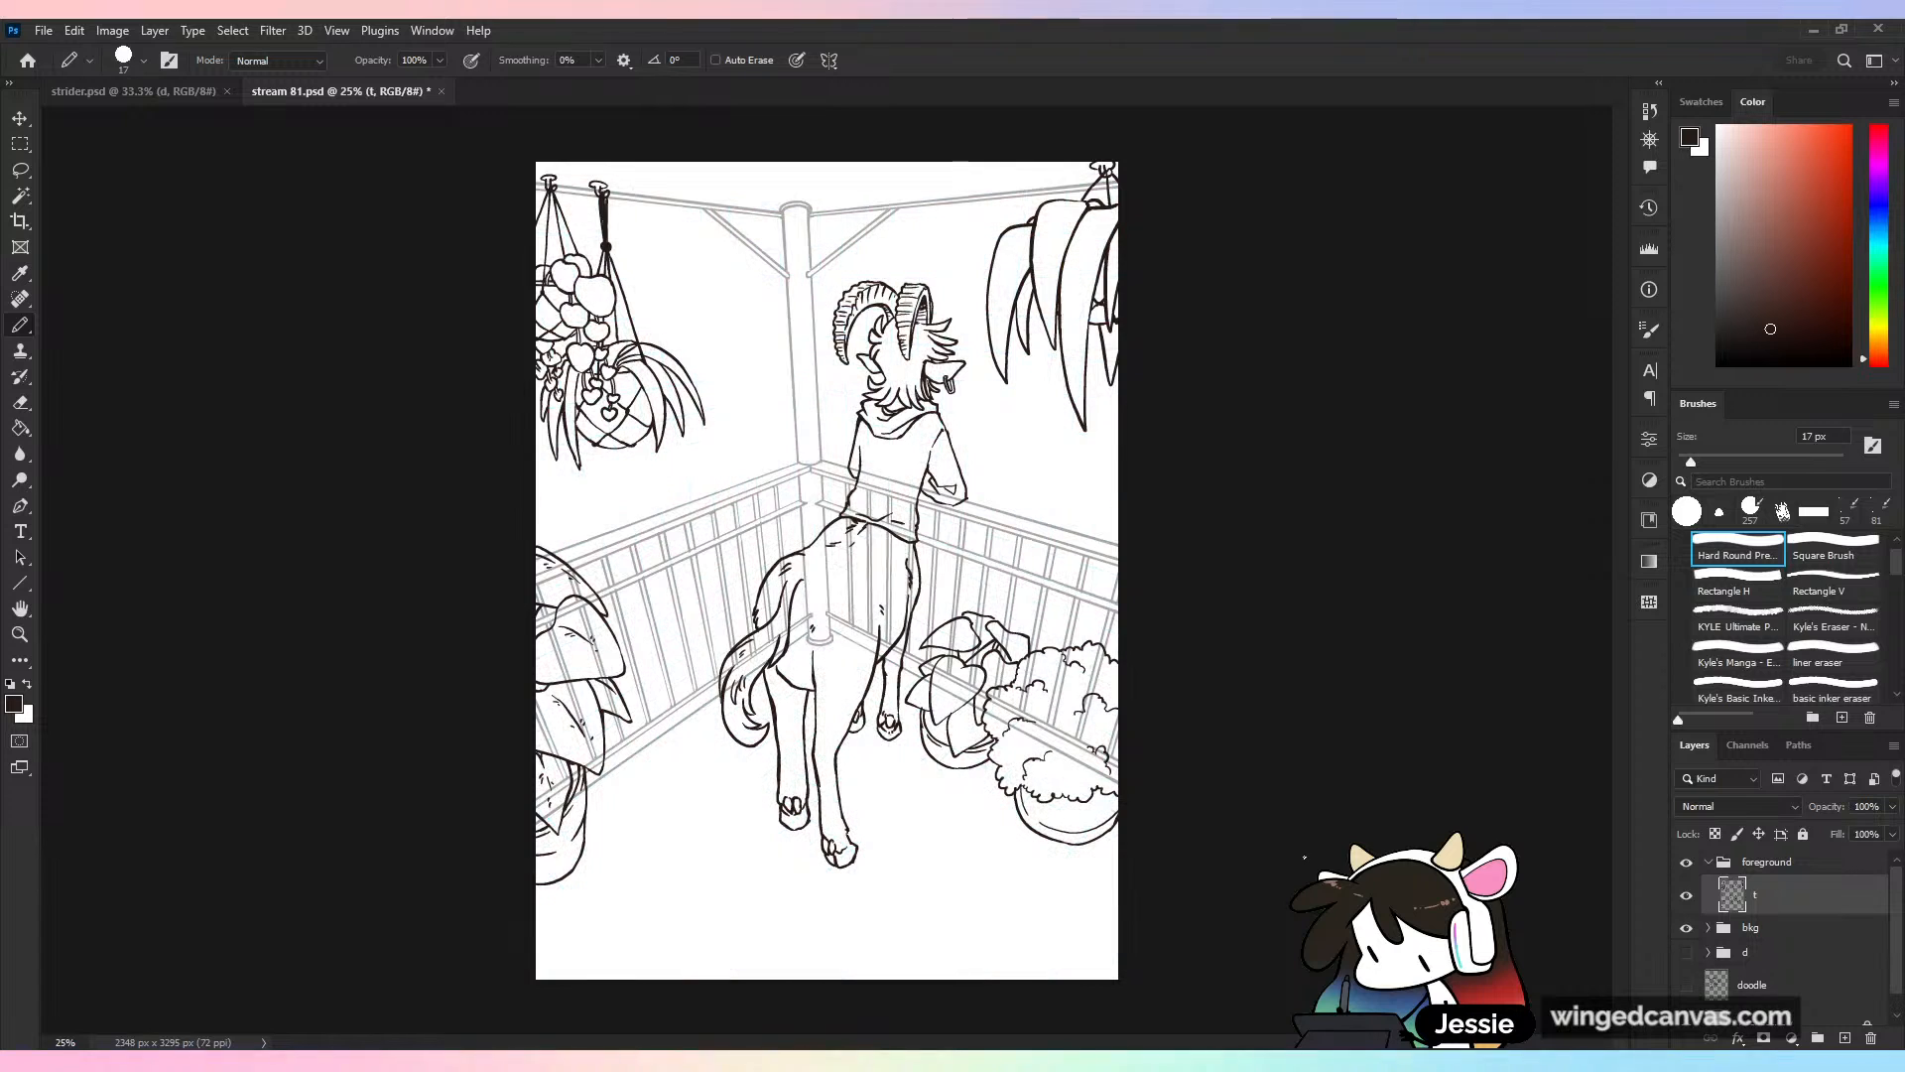
key("ctrl+s")
mouse_move(1727, 884)
left_mouse_down()
mouse_move(1723, 923)
mouse_move(1732, 871)
left_mouse_up()
left_click(1776, 904)
Try selecting the empty area around the foreground line art with the Magic Wand at tolerance 20
key("ctrl+plus")
key("w")
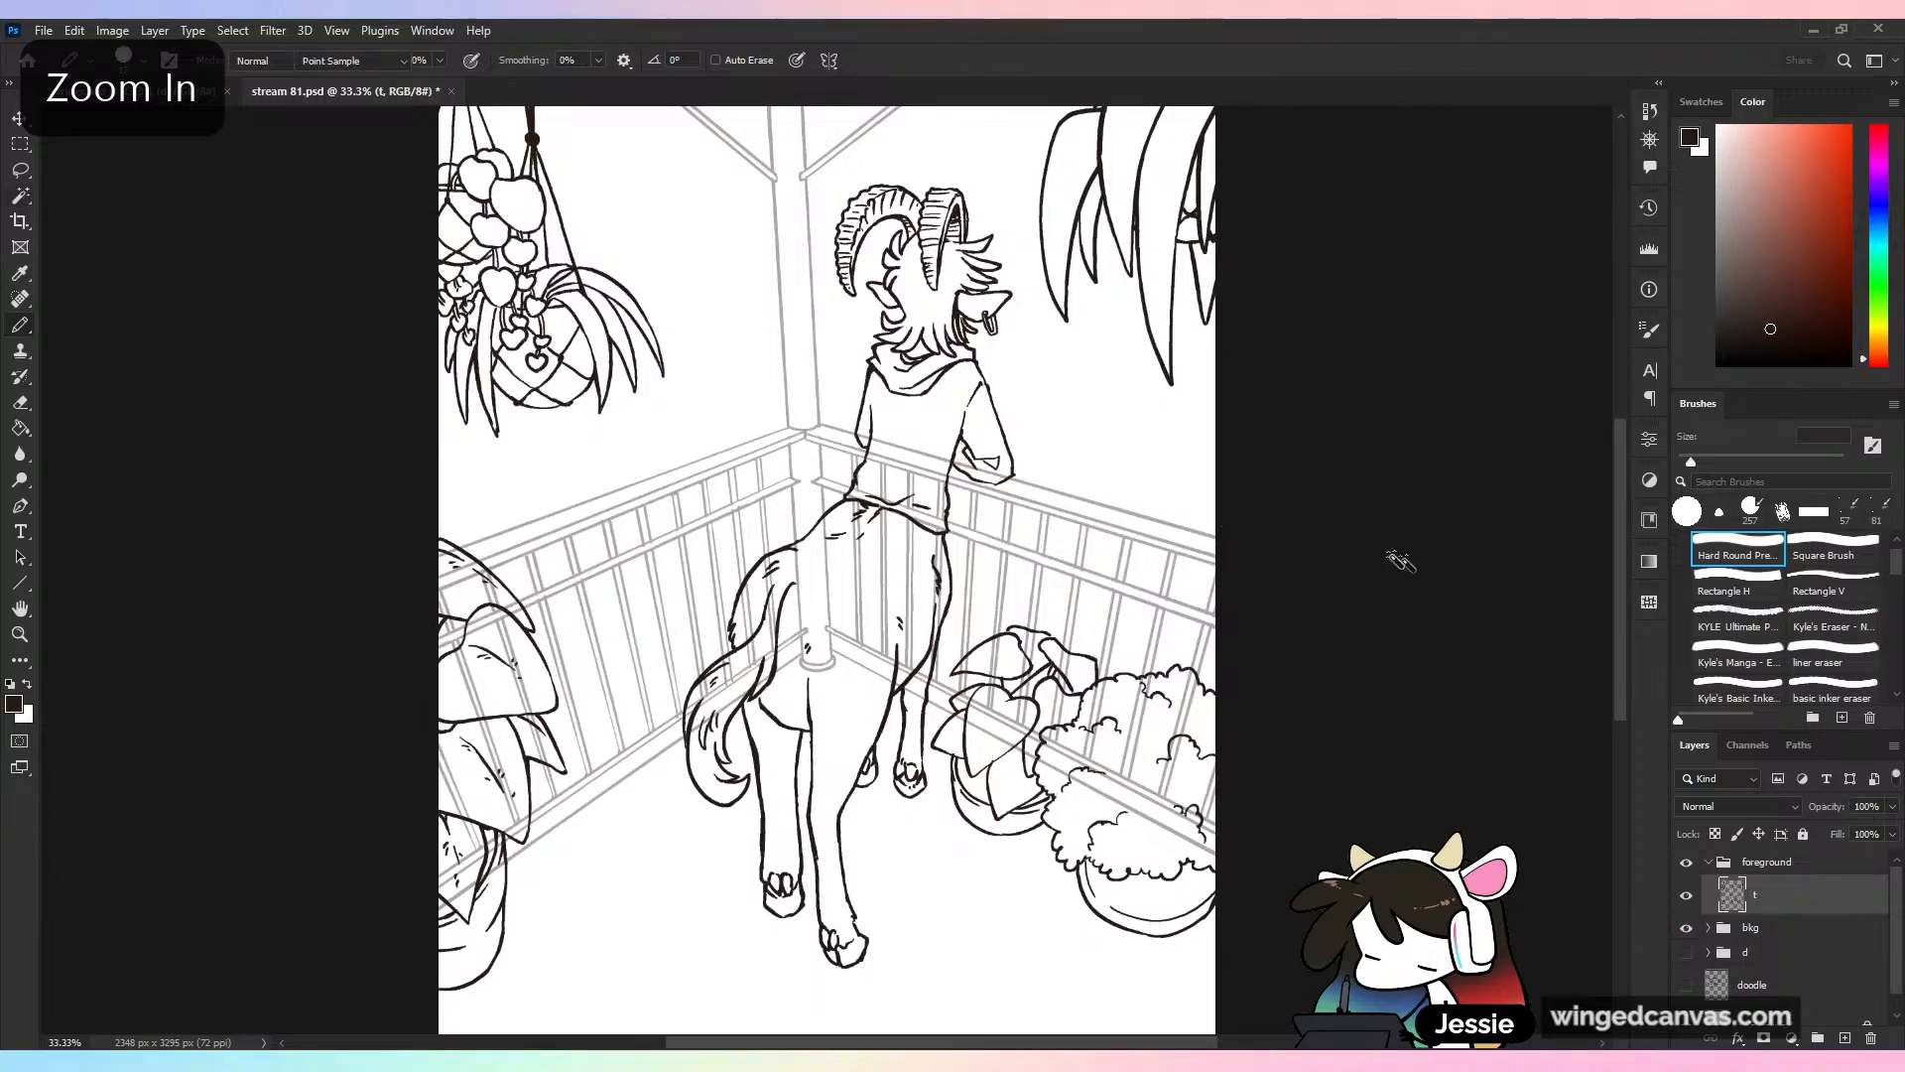
left_click(1260, 494)
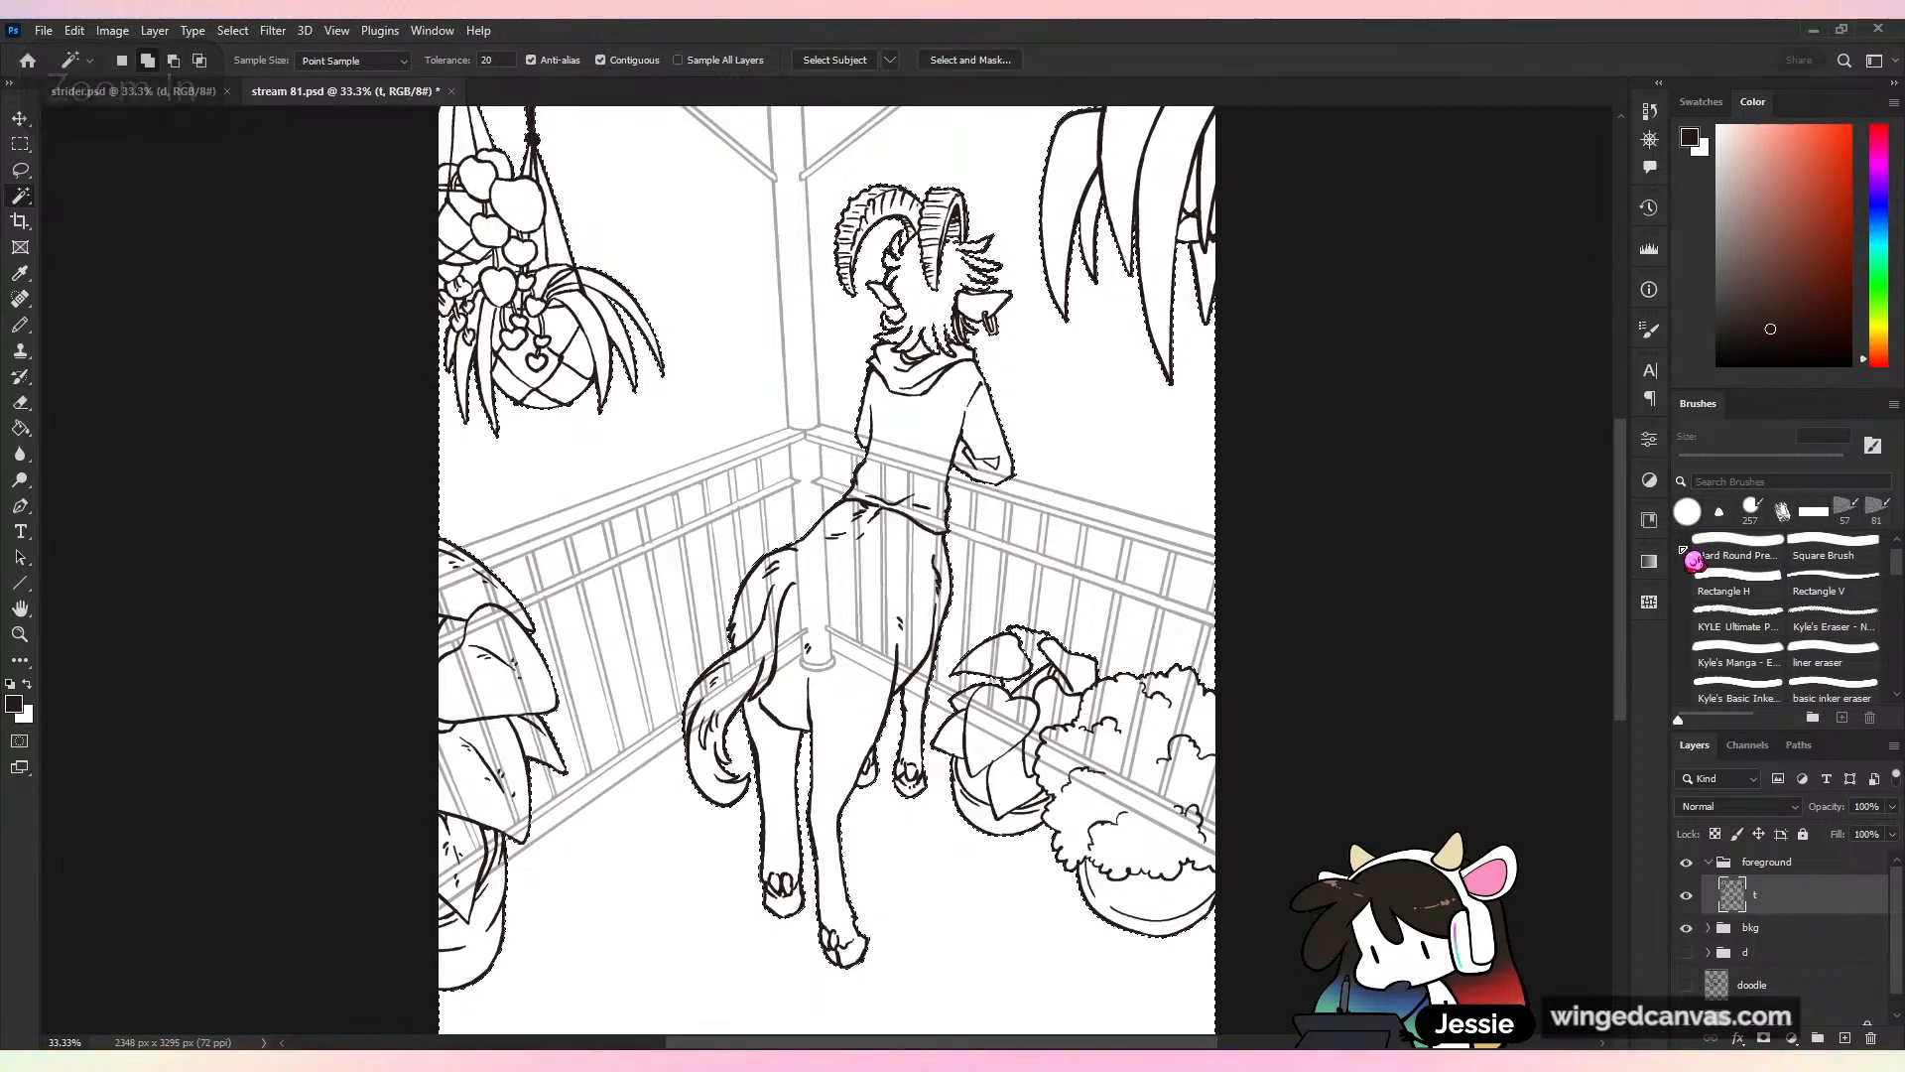
key("ctrl+plus")
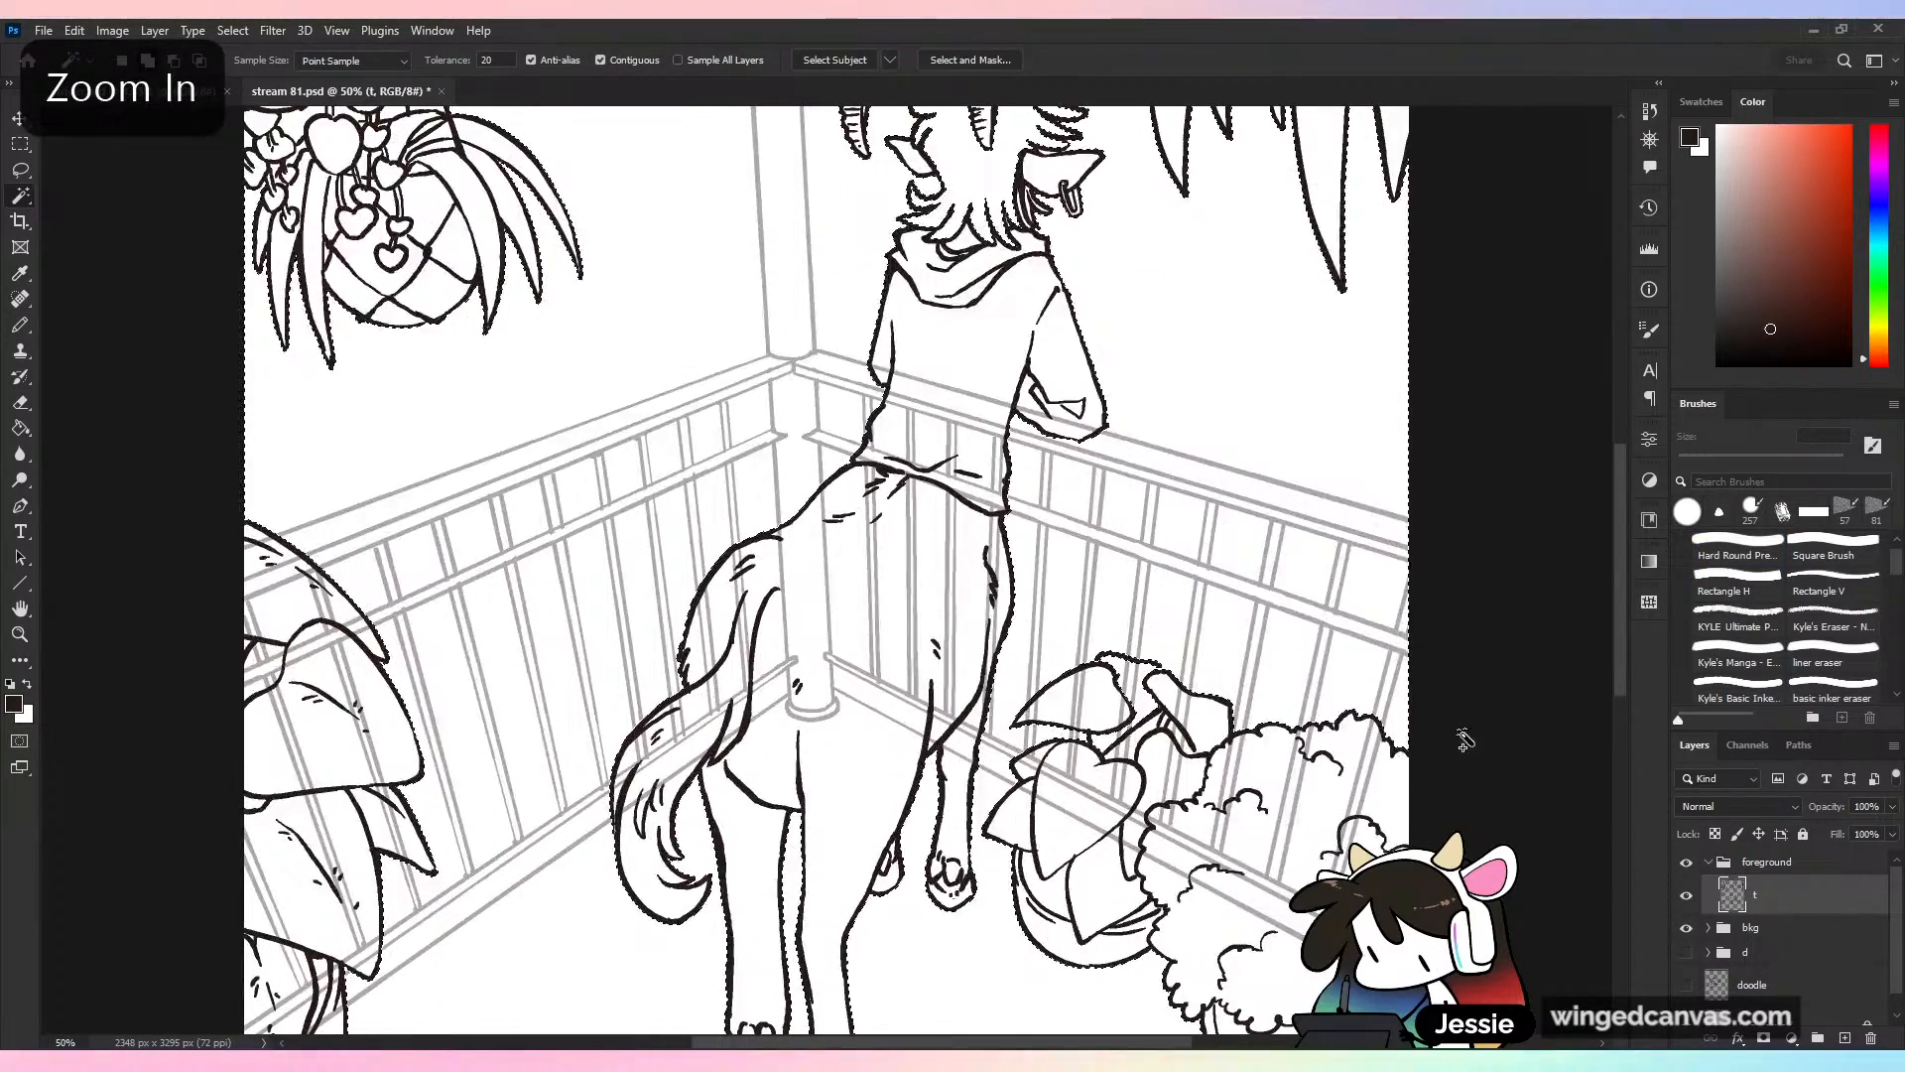
key("ctrl+z")
Close the gap in the potted plant's upper leaf outline with the pencil and select the empty area around the line art
left_click_drag(1420, 754, 1205, 606)
key("ctrl+plus")
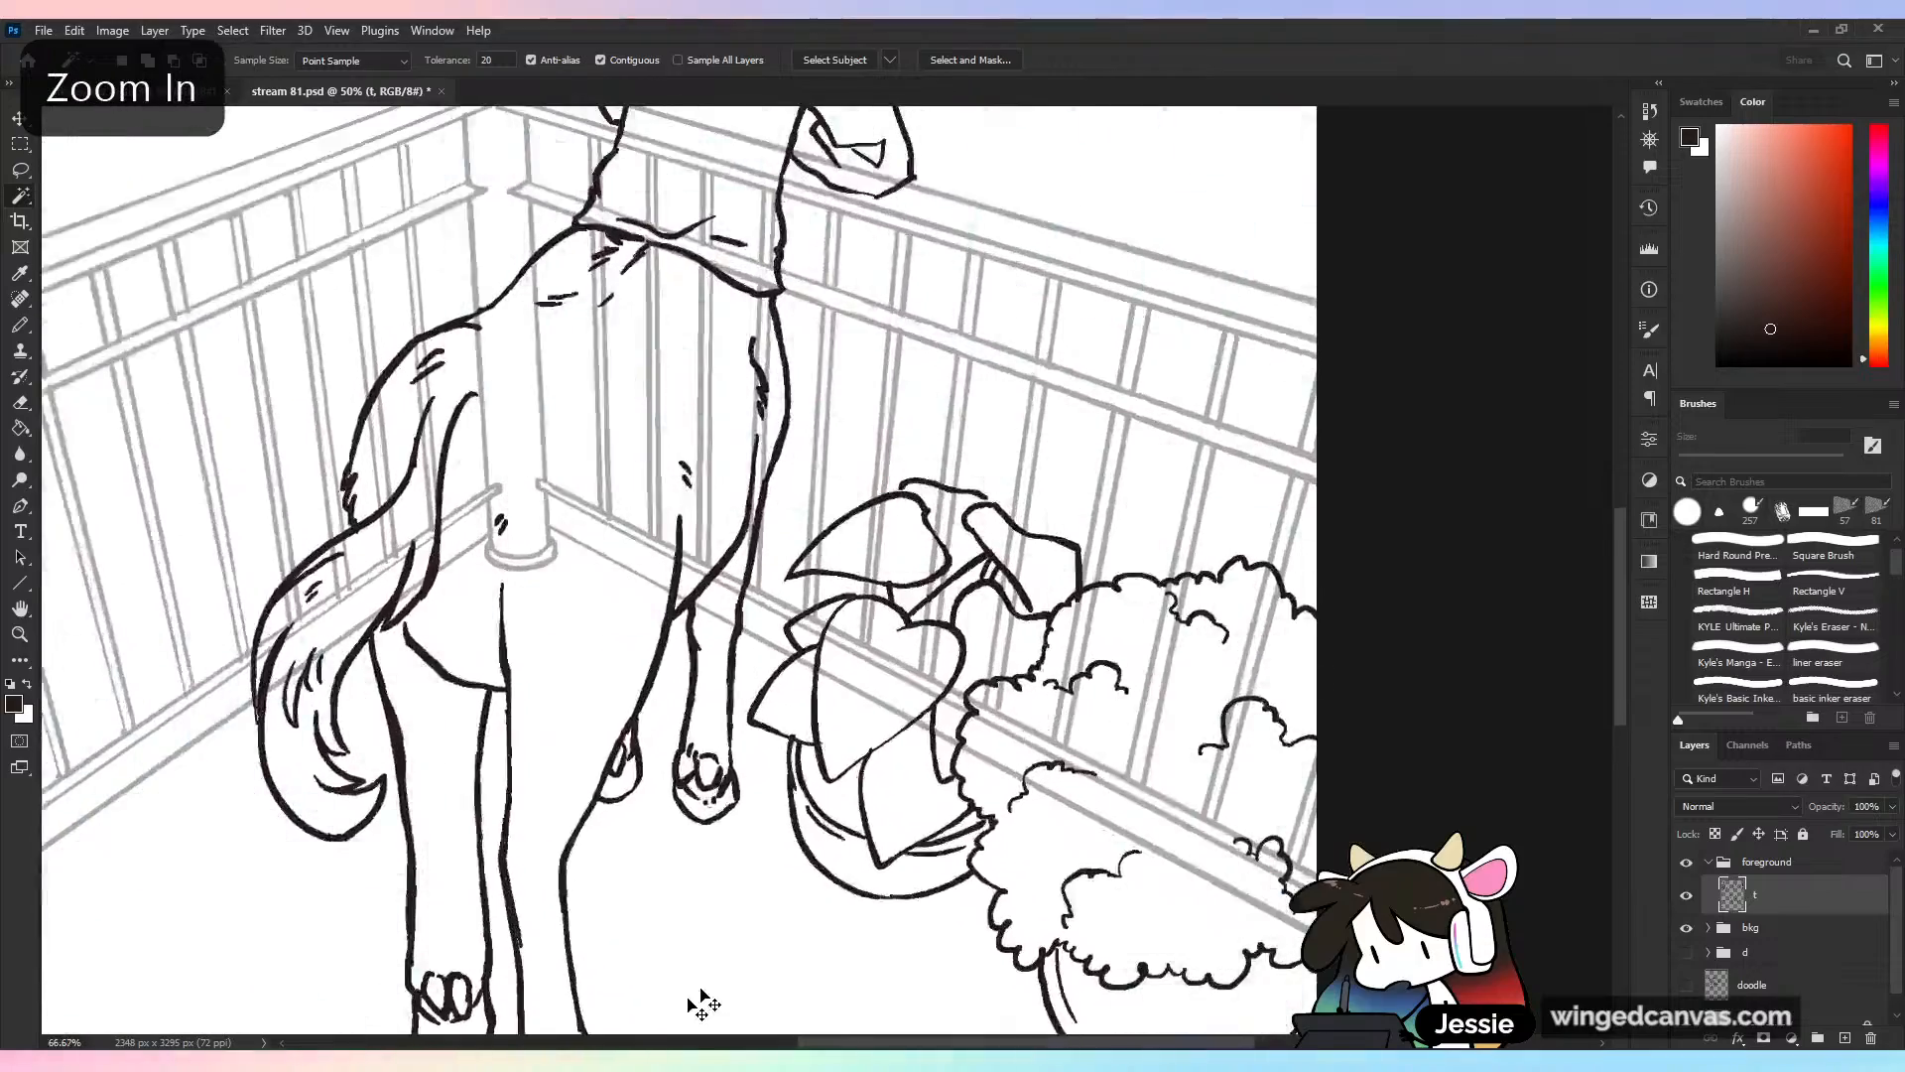
key("ctrl+plus")
key("b")
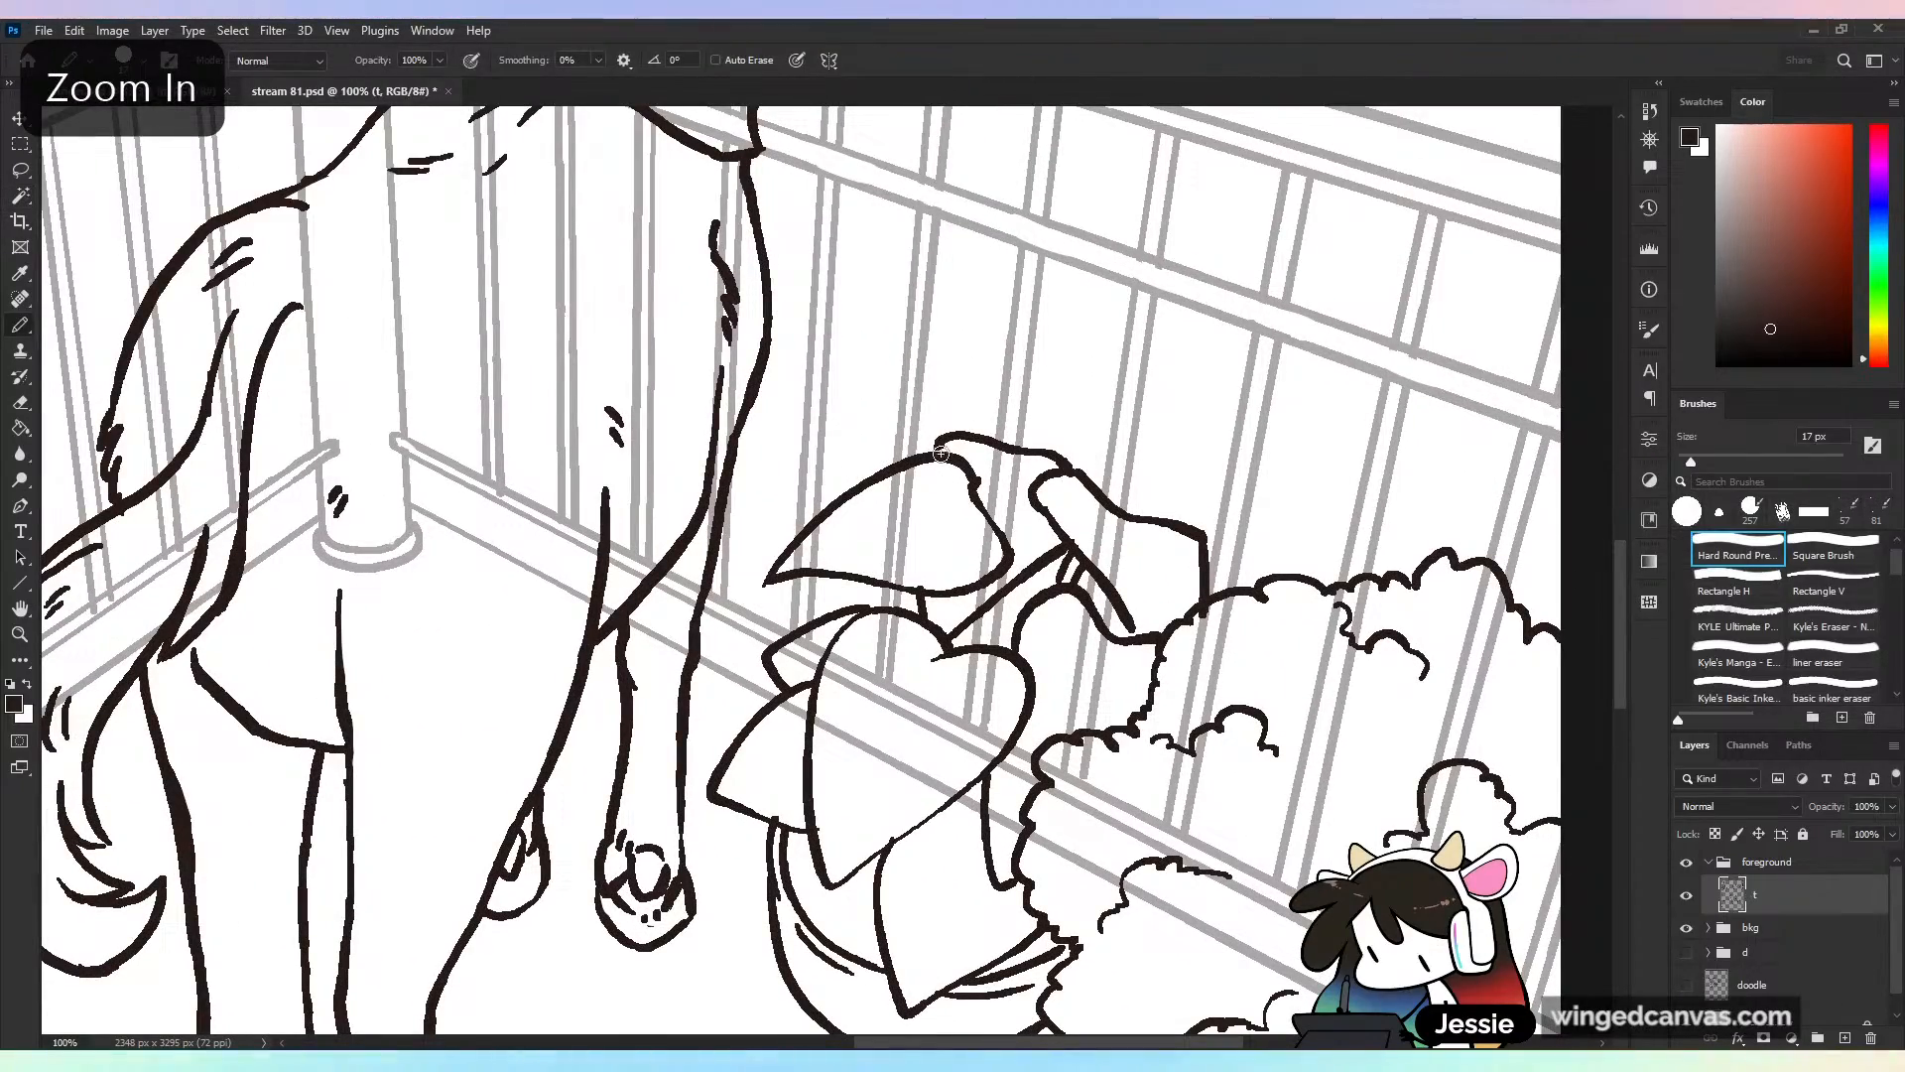
key("ctrl+minus")
key("w")
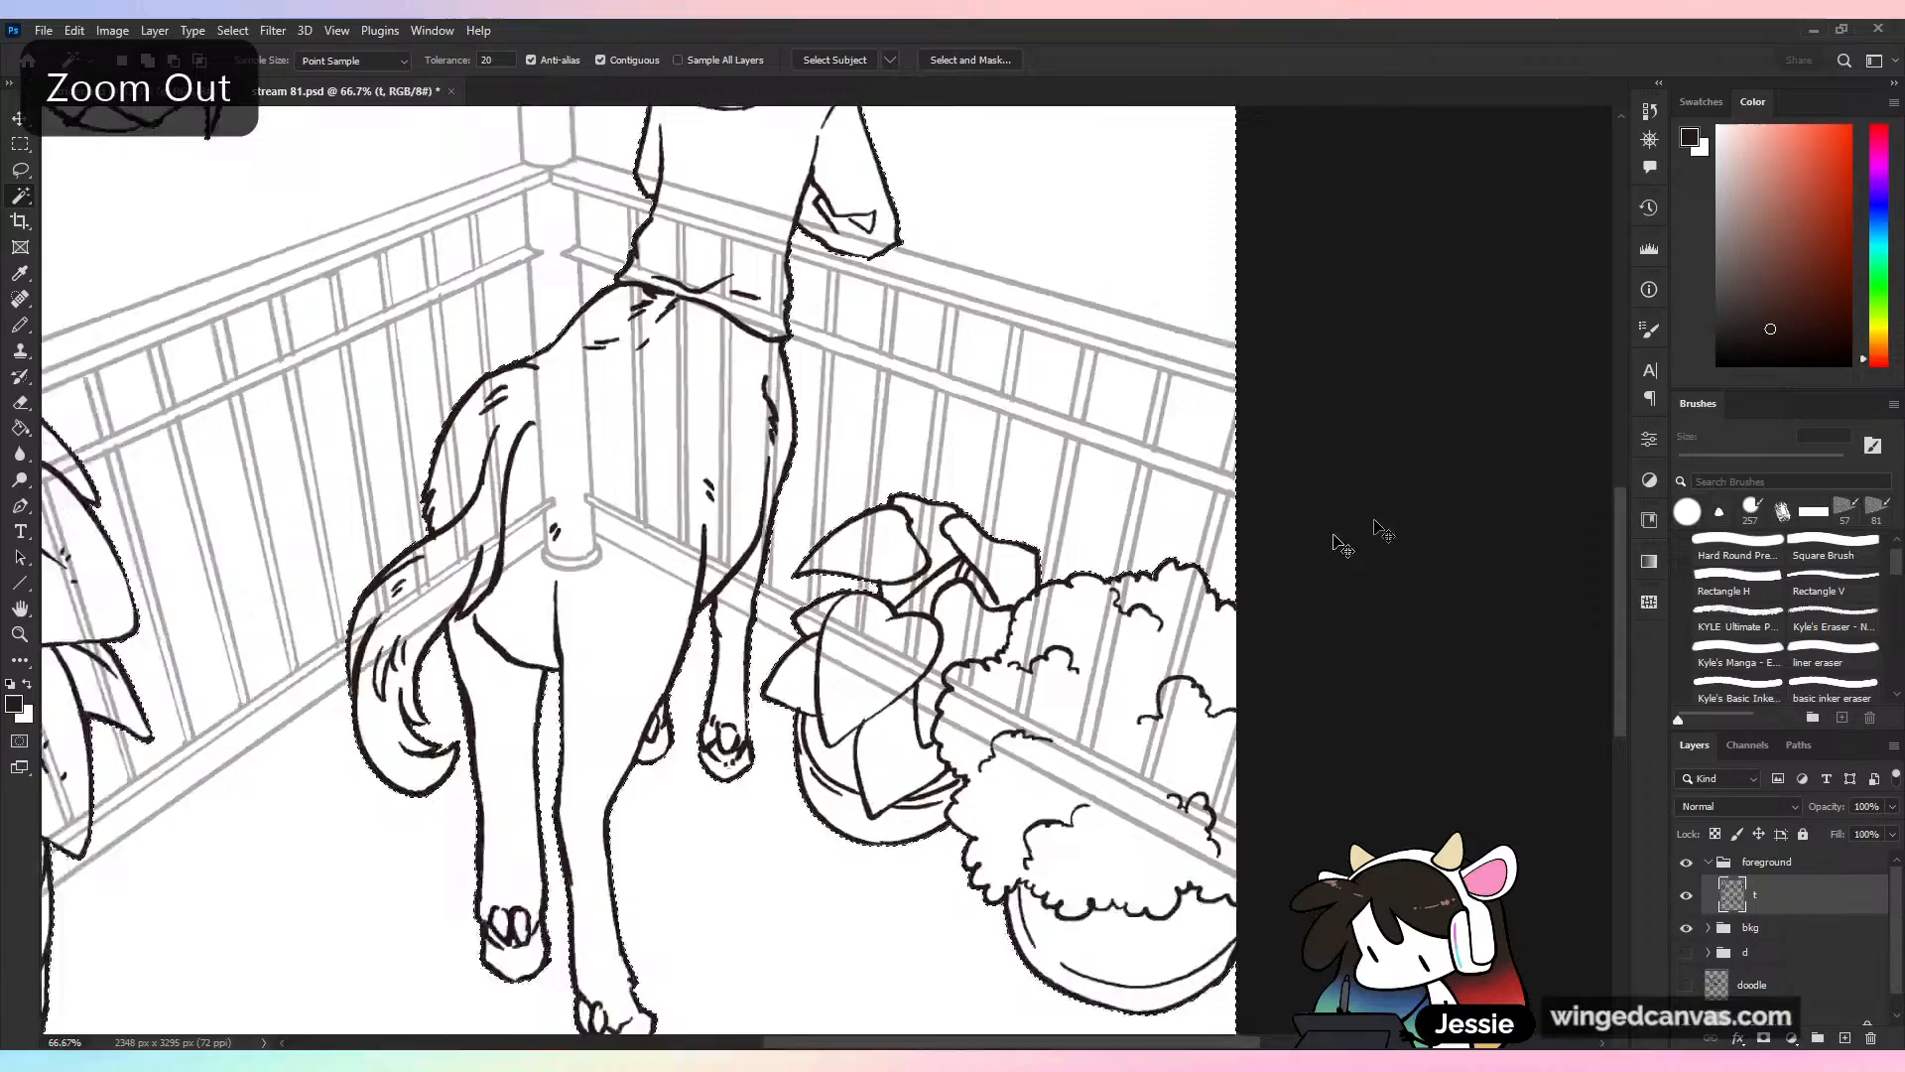
key("ctrl+minus")
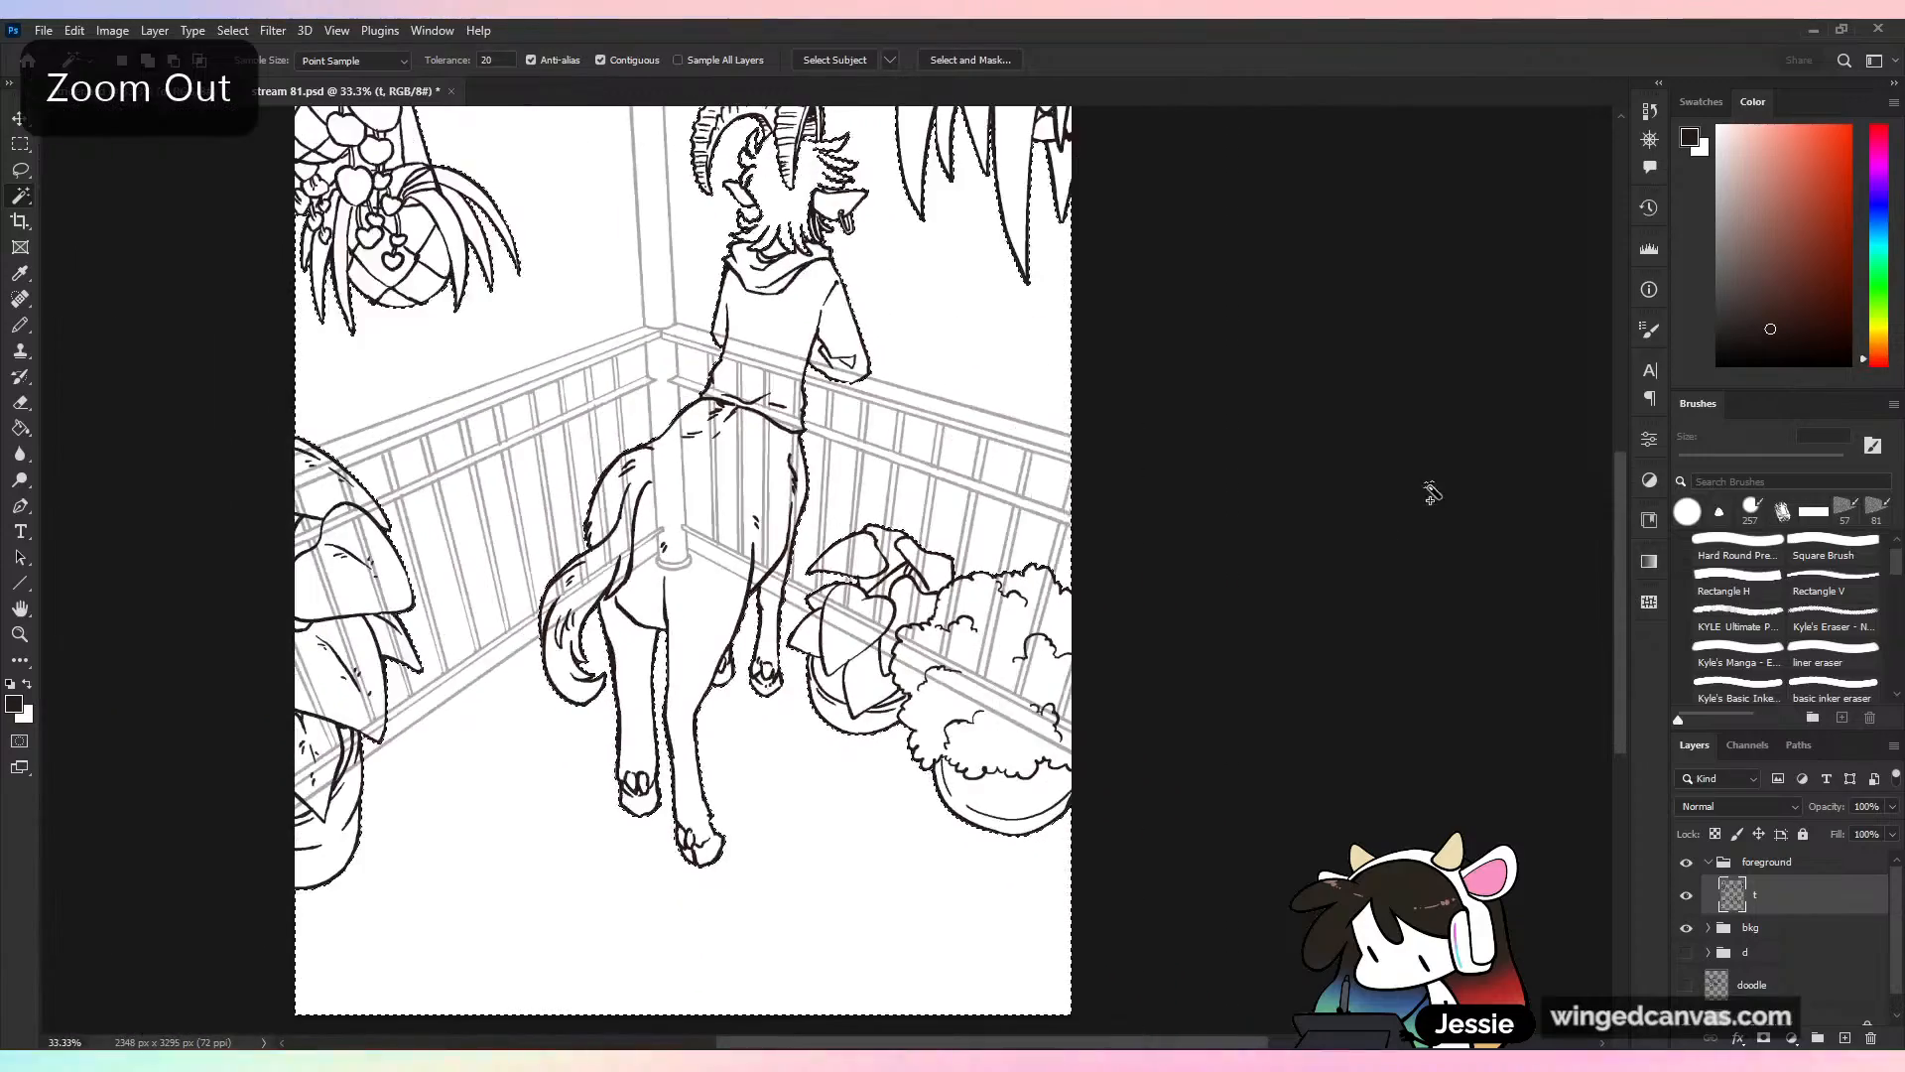
Examine the selection edge around the hanging baskets, the creature and the potted plants for leaks into the line art
left_click_drag(869, 489, 885, 735)
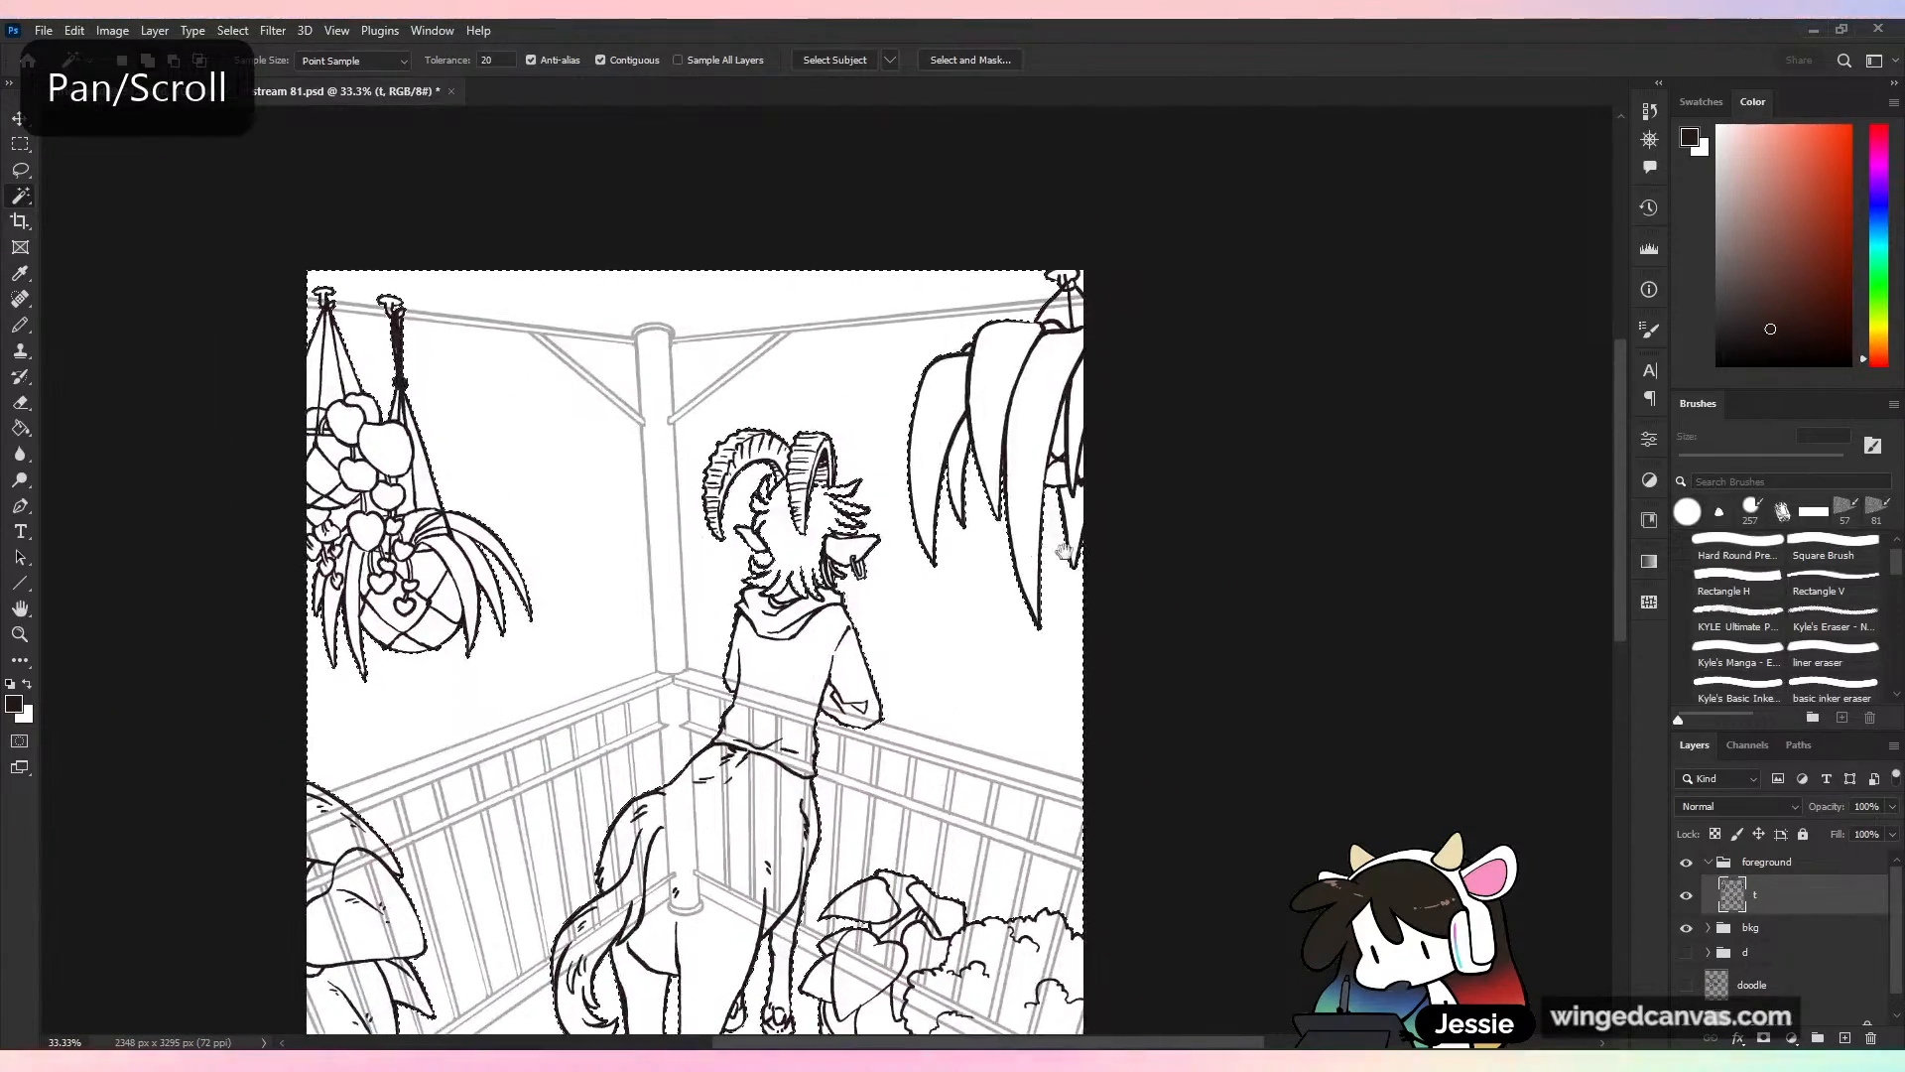
left_click_drag(479, 487, 921, 563)
key("ctrl+plus")
key("ctrl+plus")
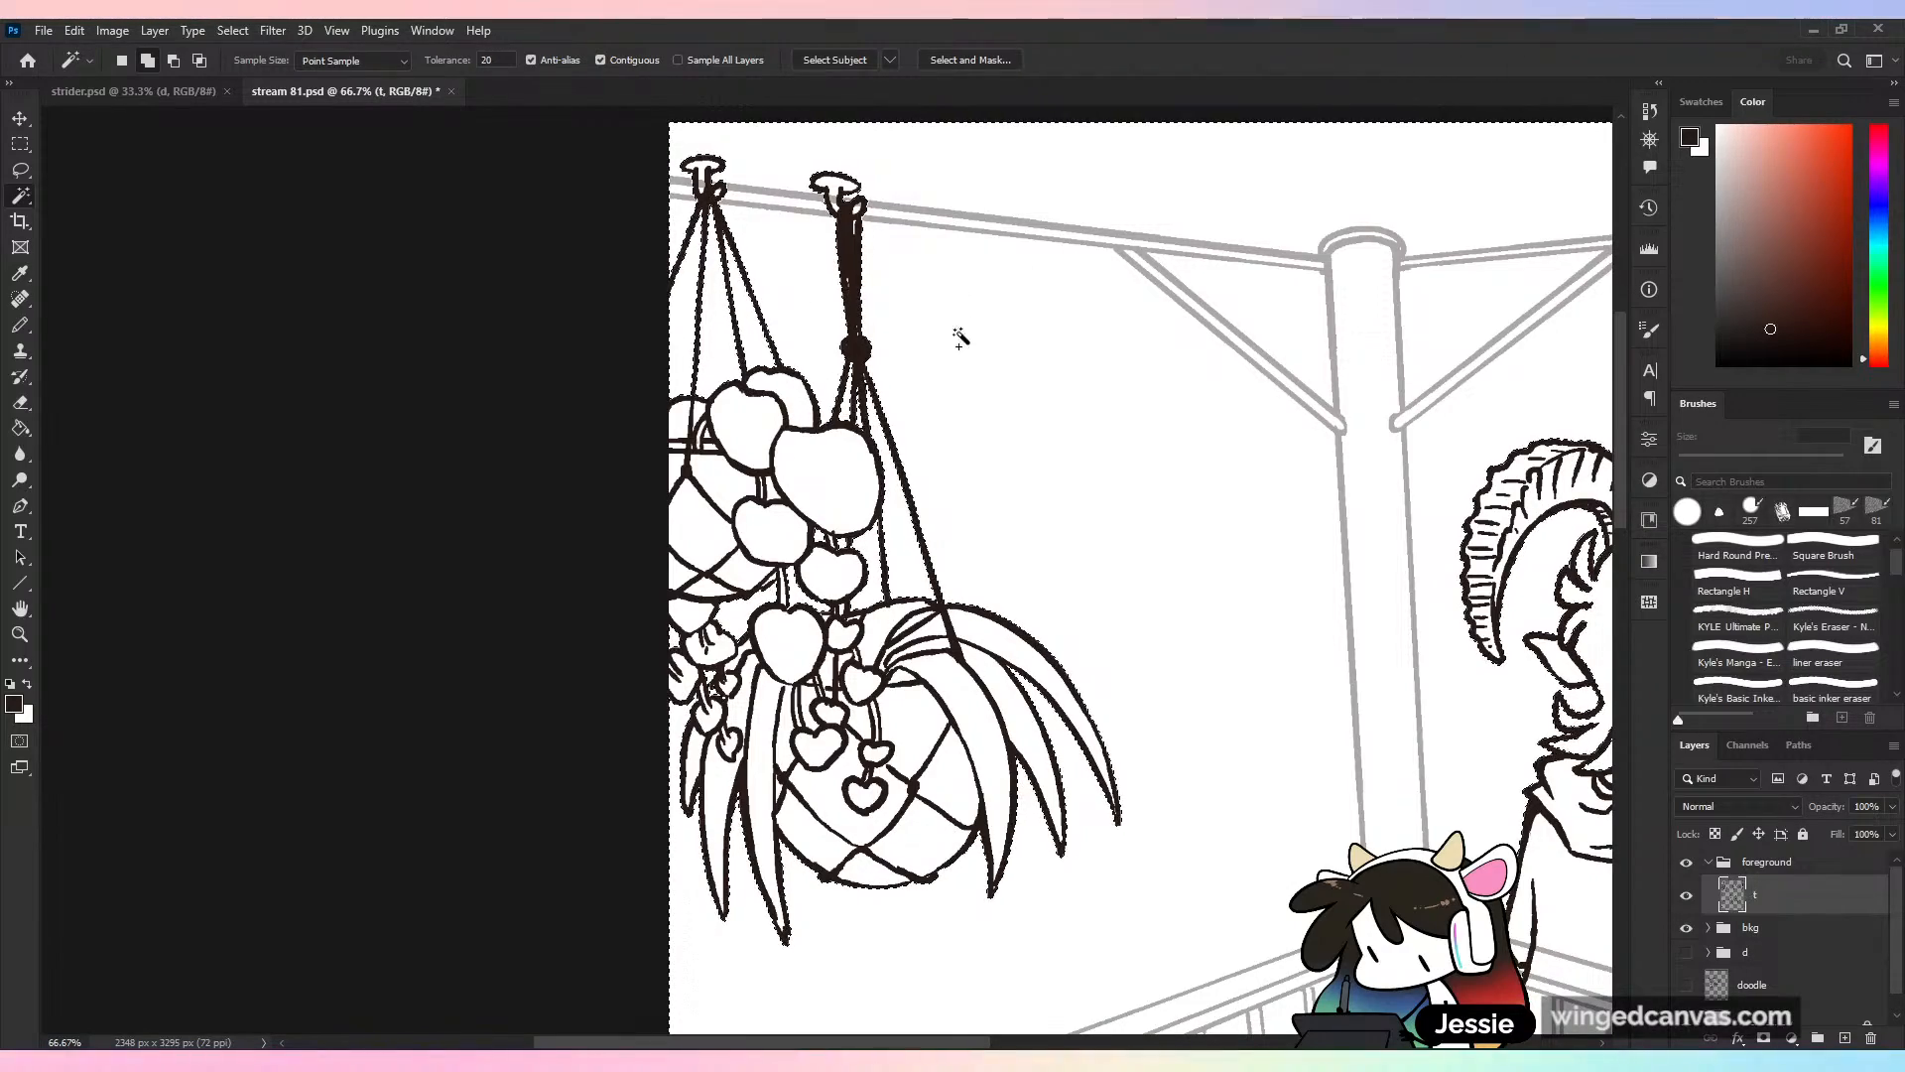
key("ctrl+minus")
key("ctrl+minus")
left_click_drag(1008, 783, 930, 373)
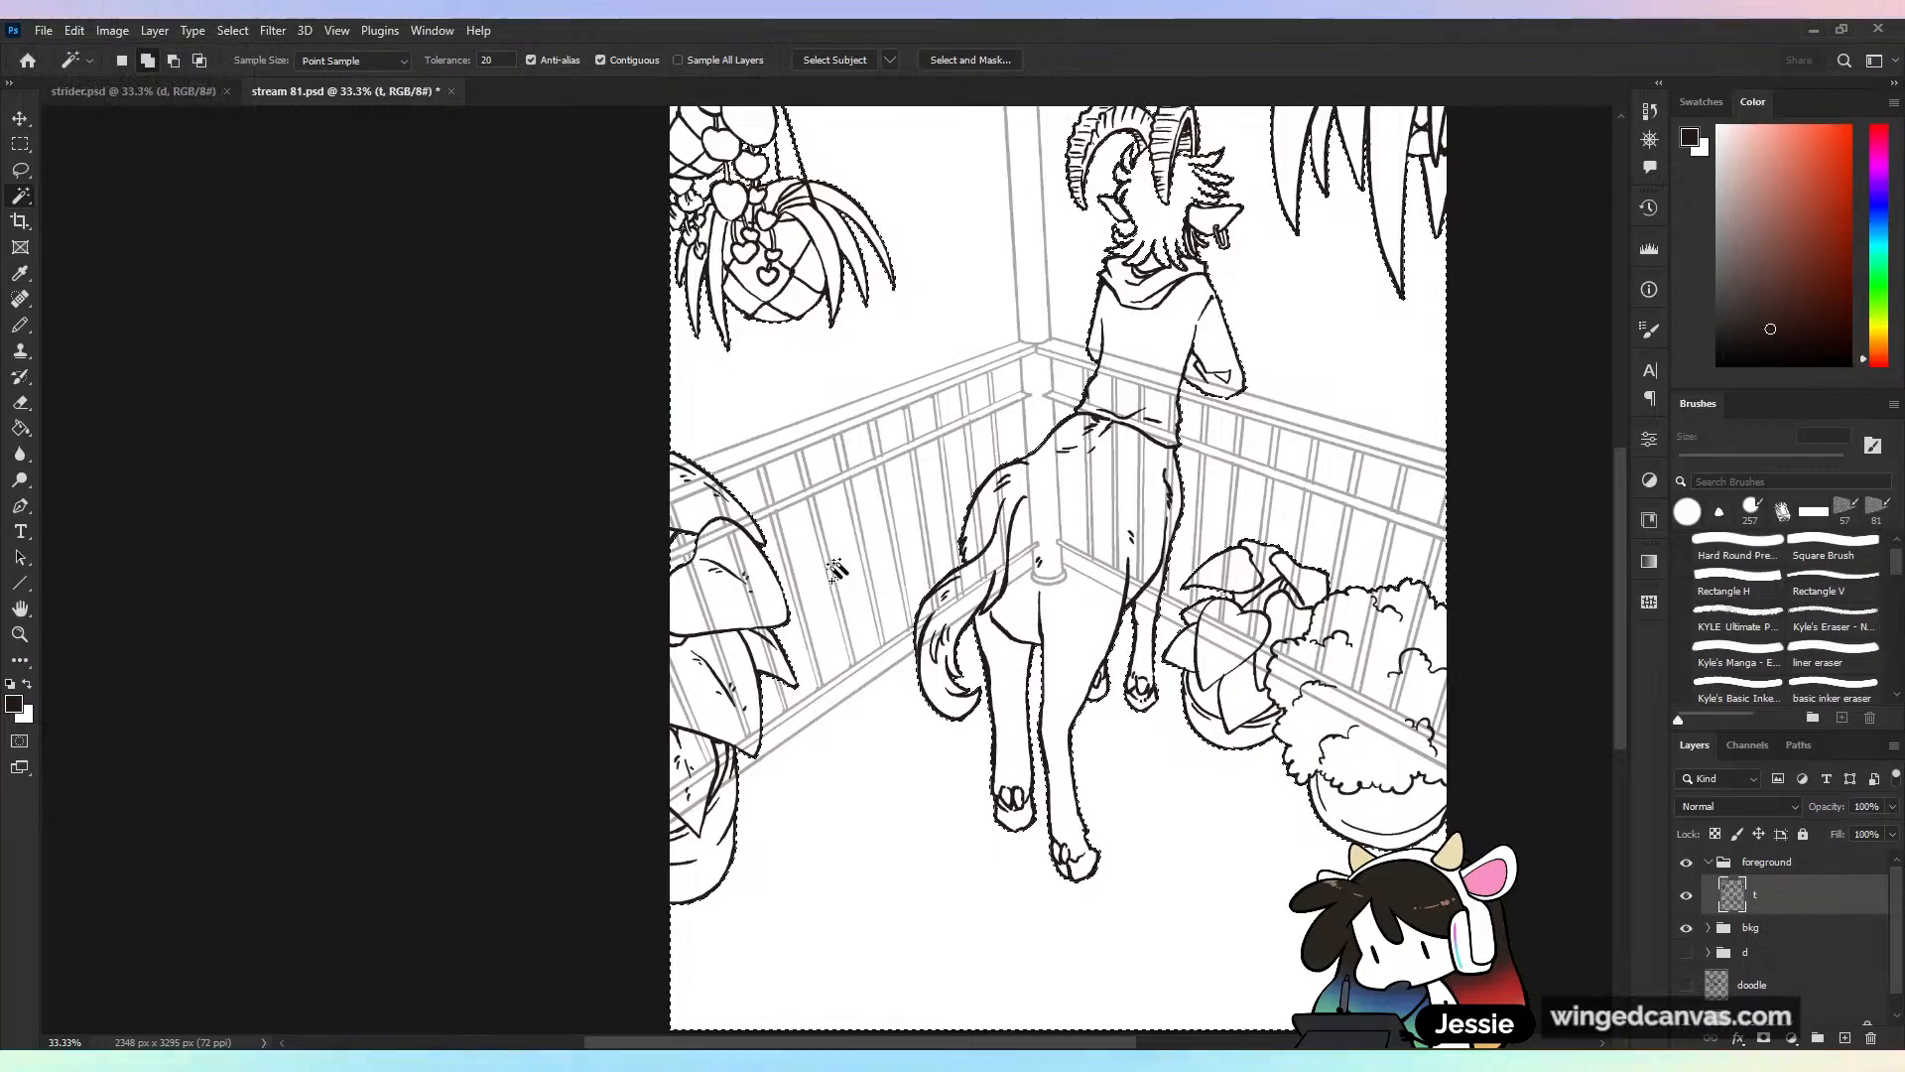
left_click_drag(1474, 843, 1228, 781)
key("ctrl+plus")
key("ctrl+plus")
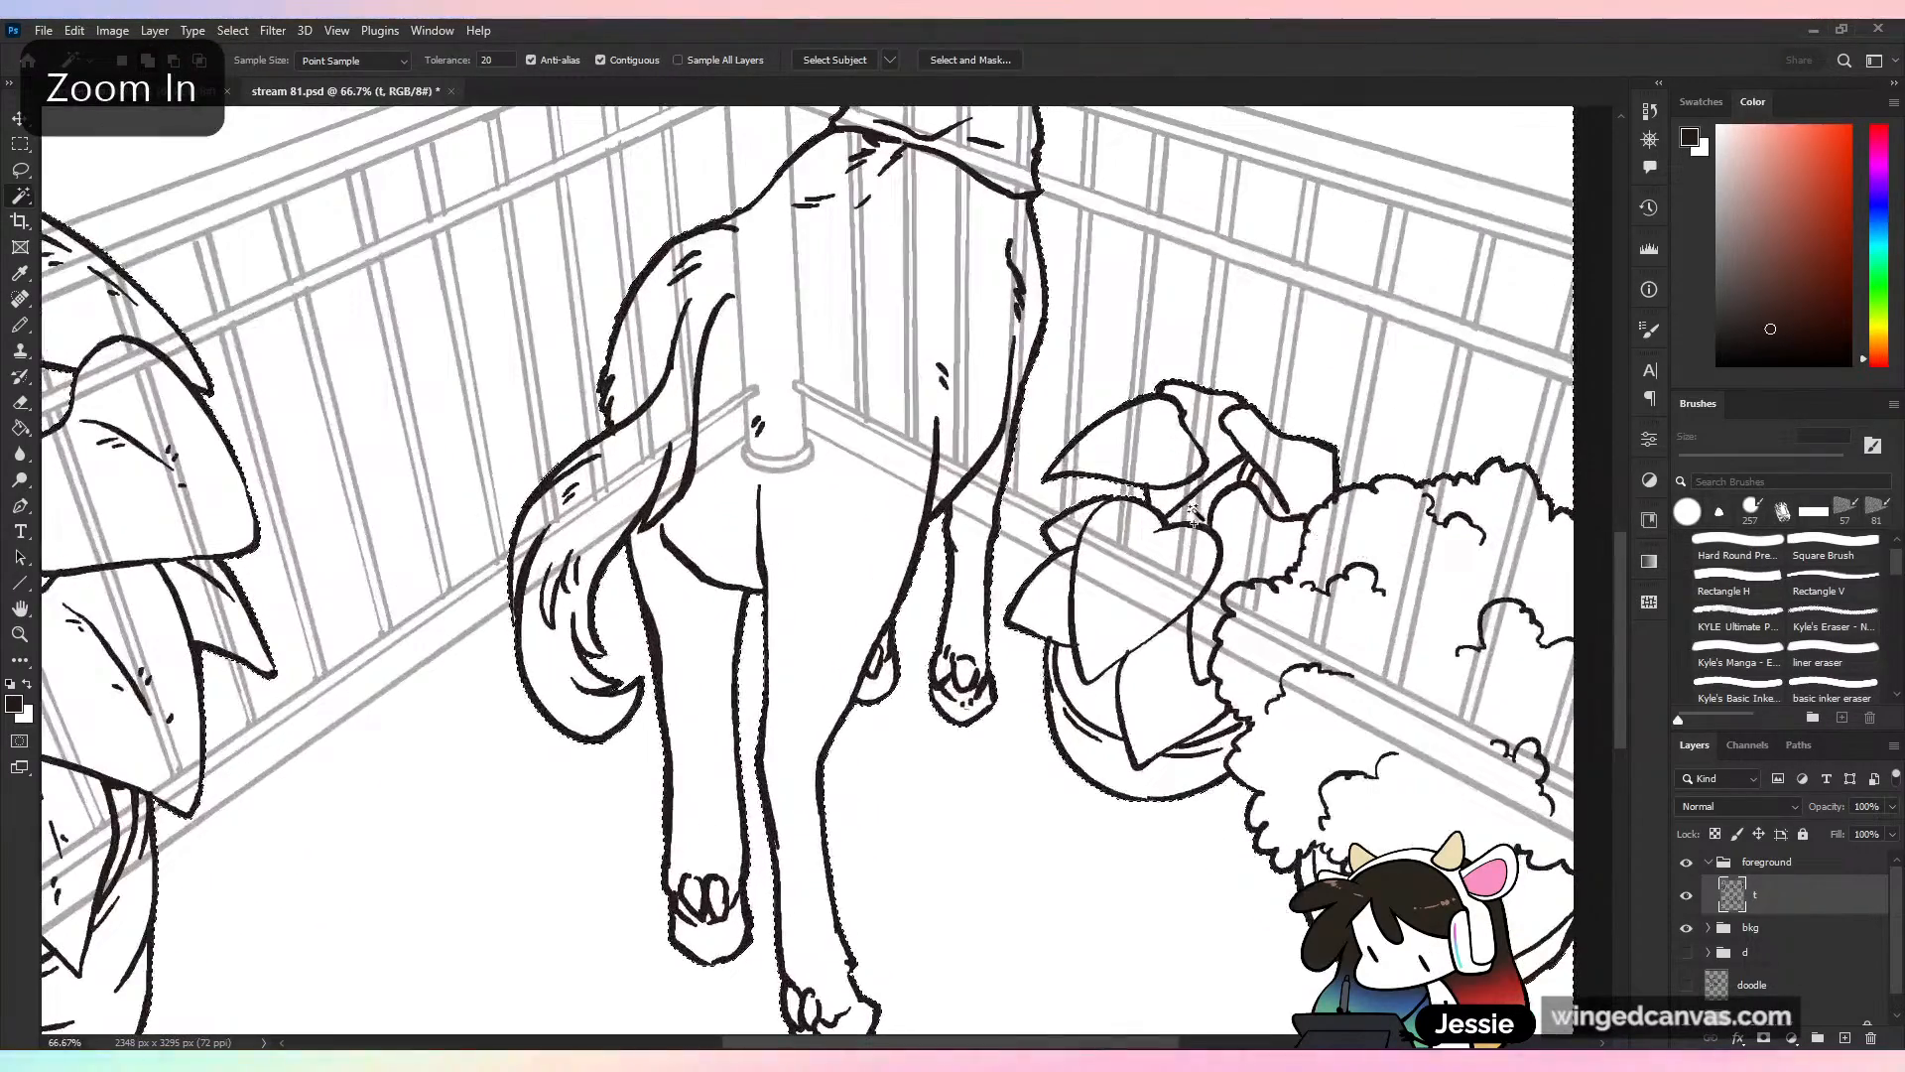
Undo the last changes to the selection around the potted plants
key("ctrl+z")
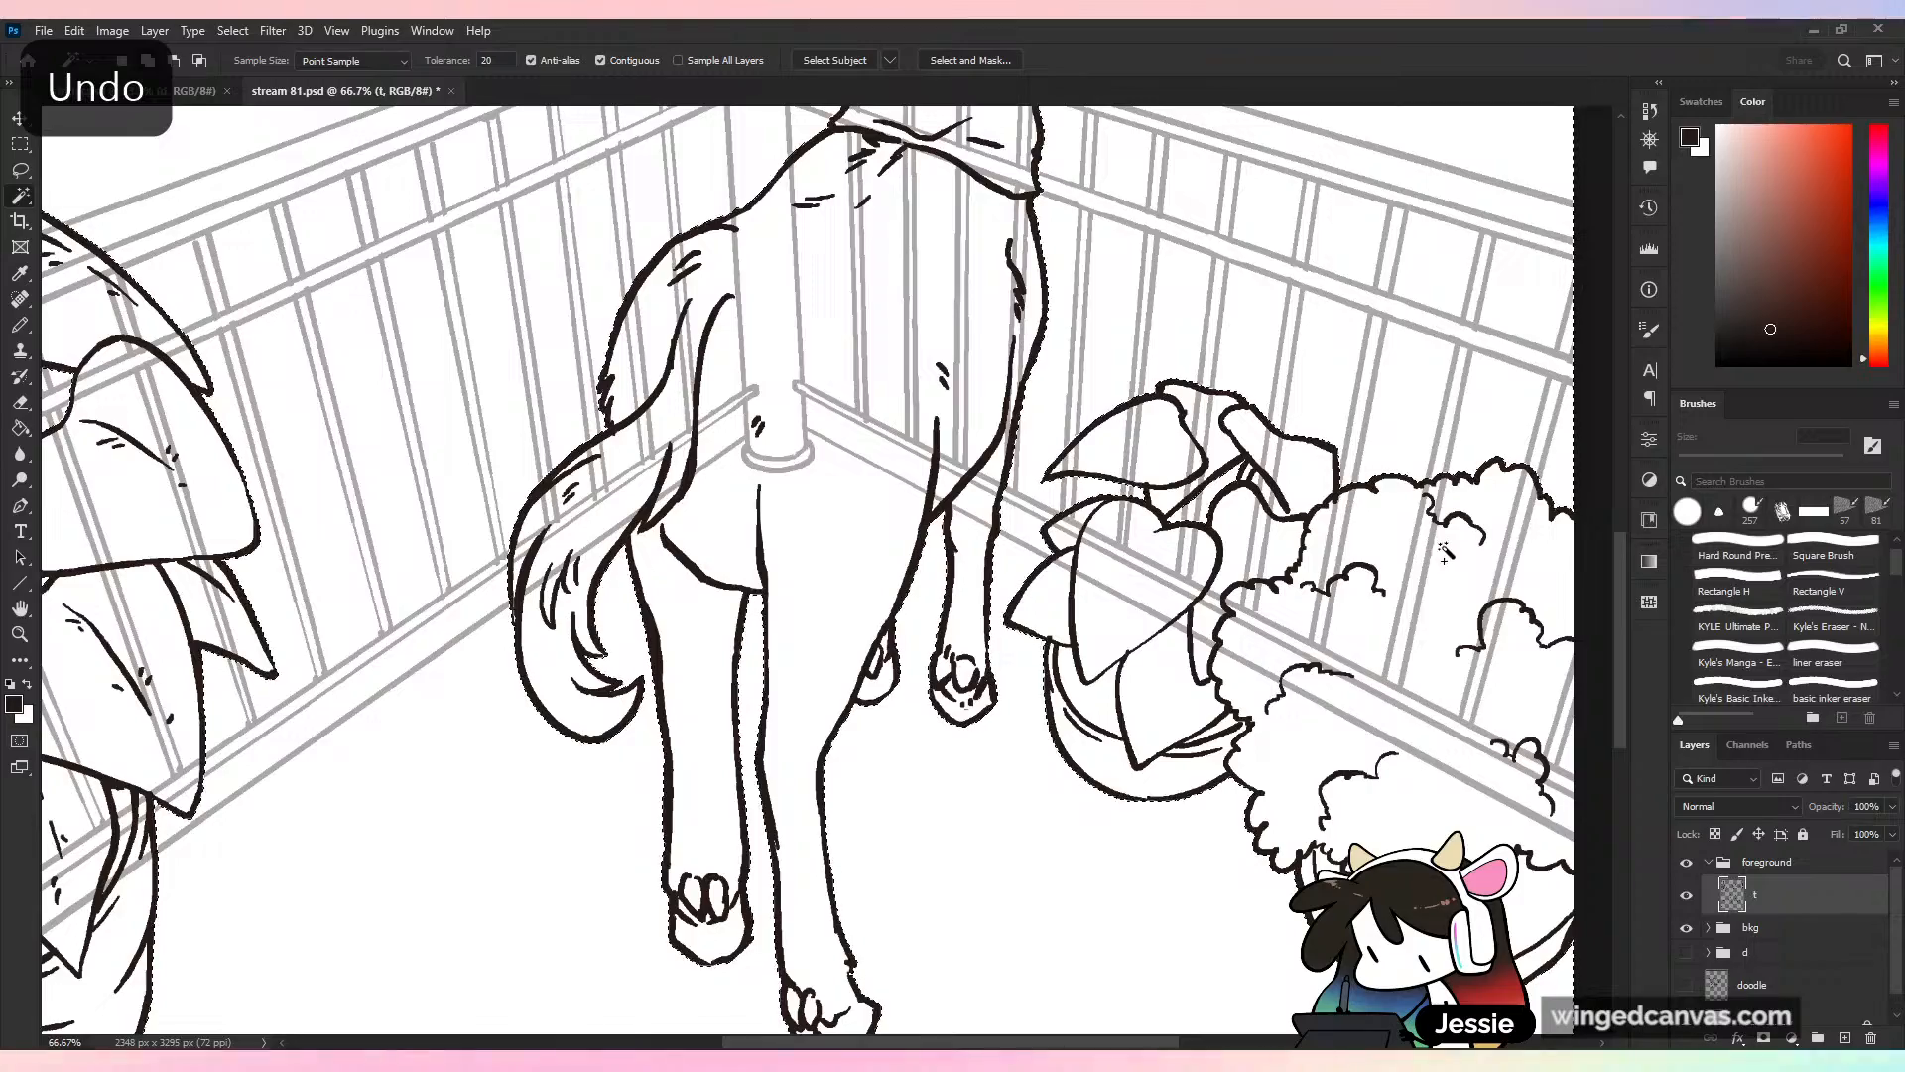
key("ctrl+minus")
key("ctrl+minus")
key("ctrl+z")
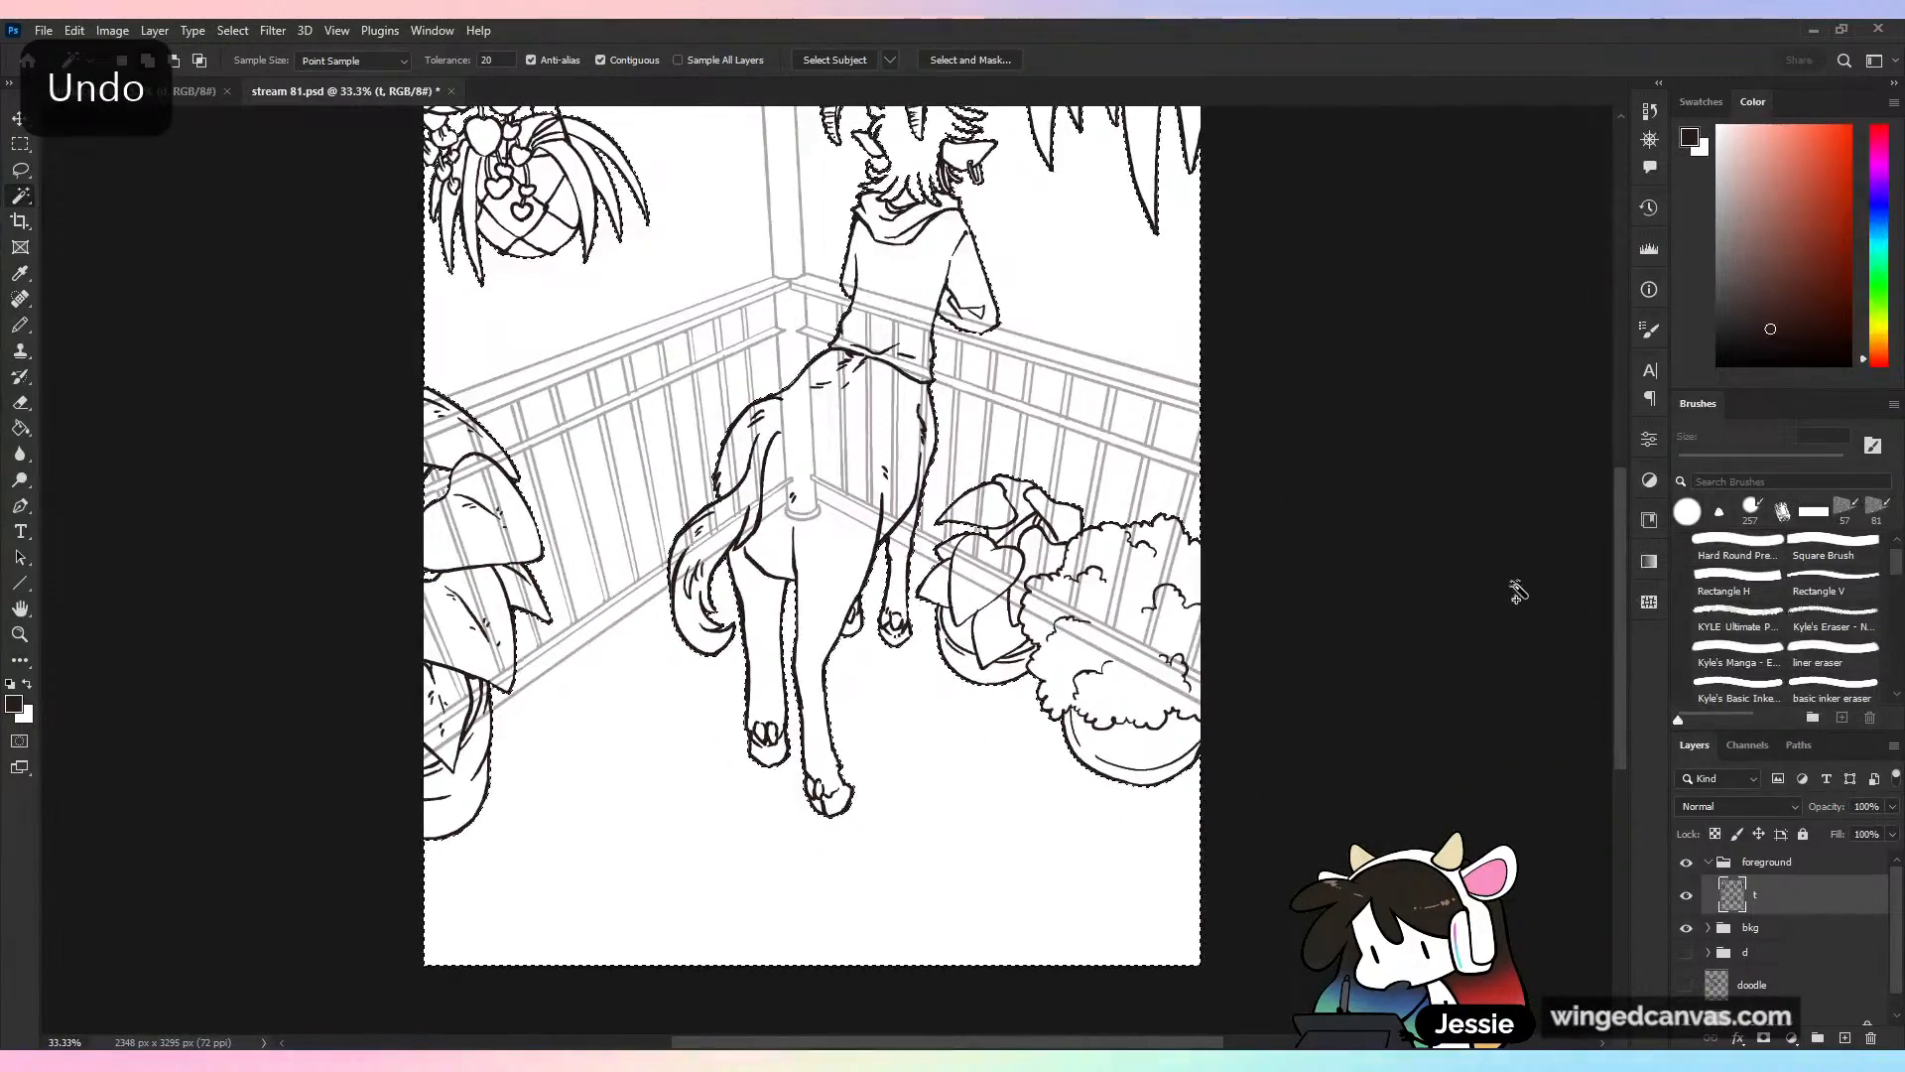
key("ctrl+minus")
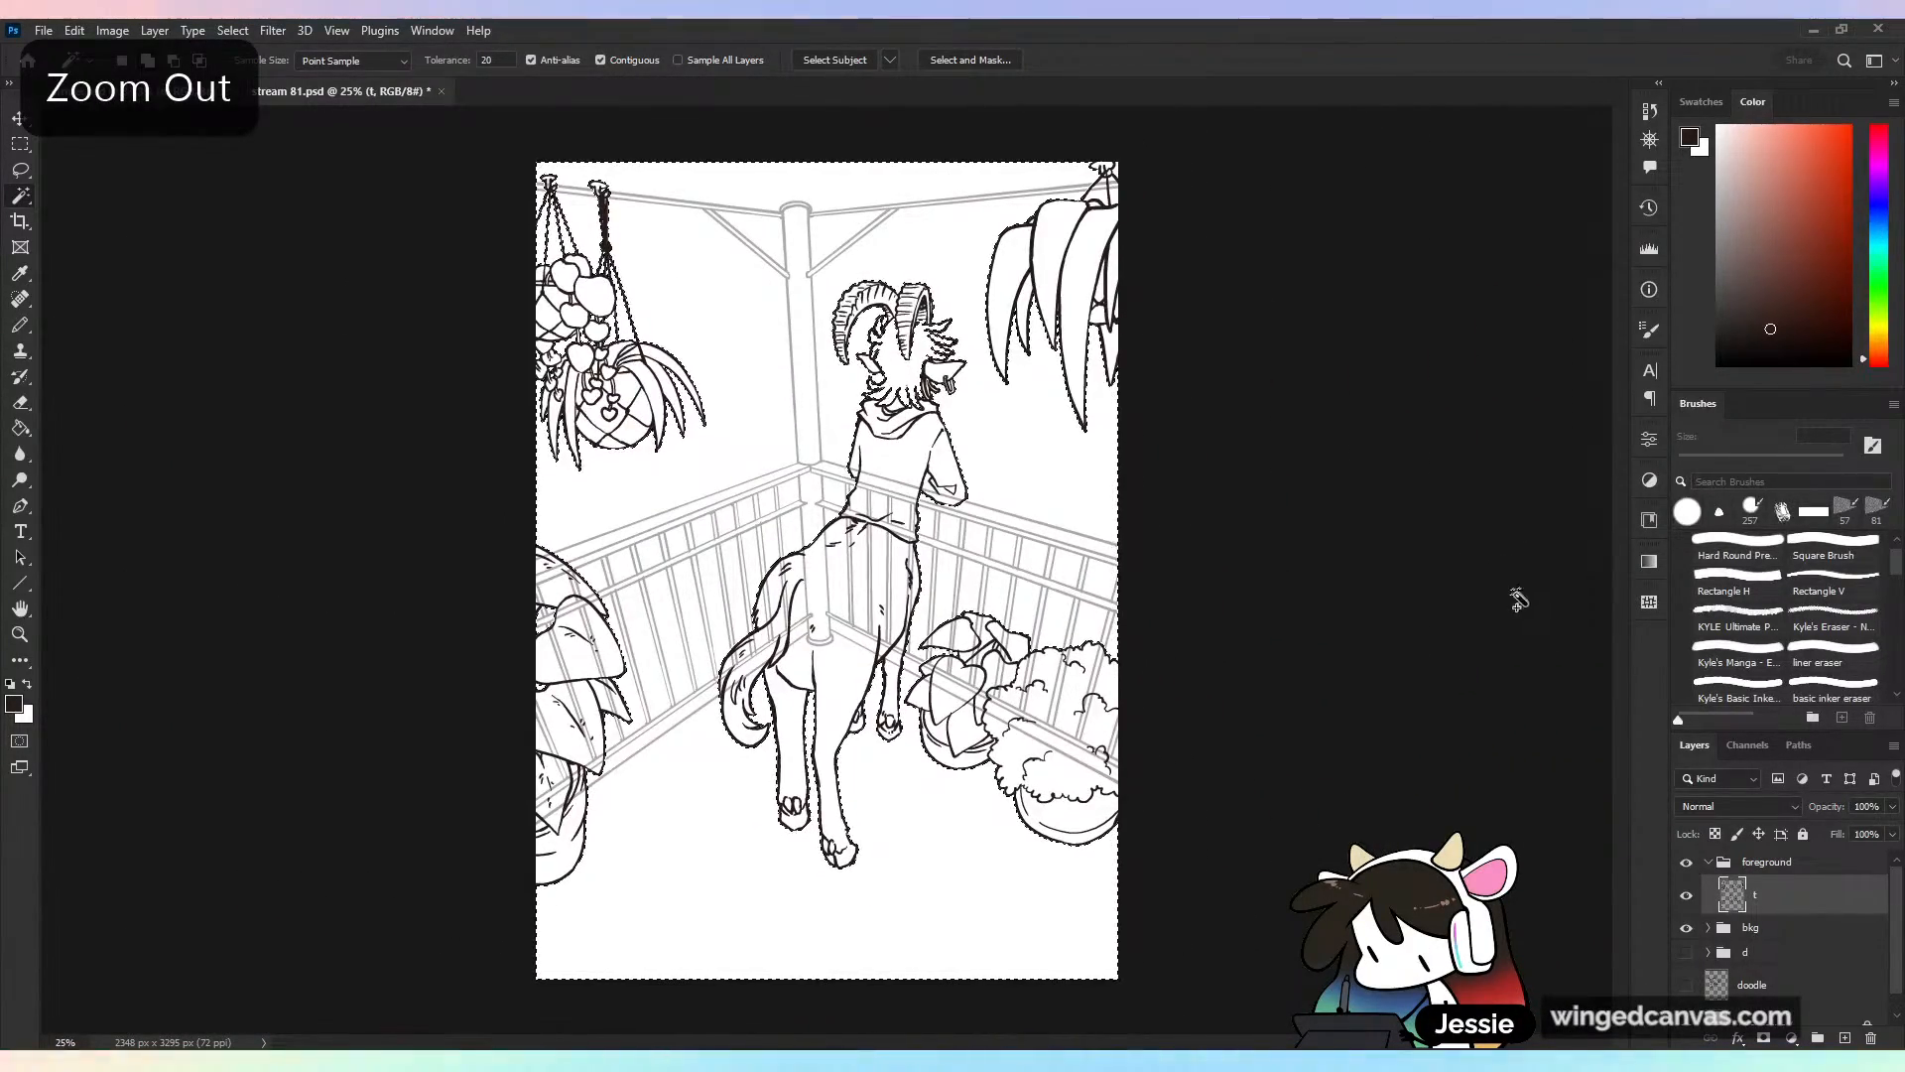
Expand the selection, invert it to enclose the foreground figures and plants, and switch to the Paint Bucket
left_click(273, 30)
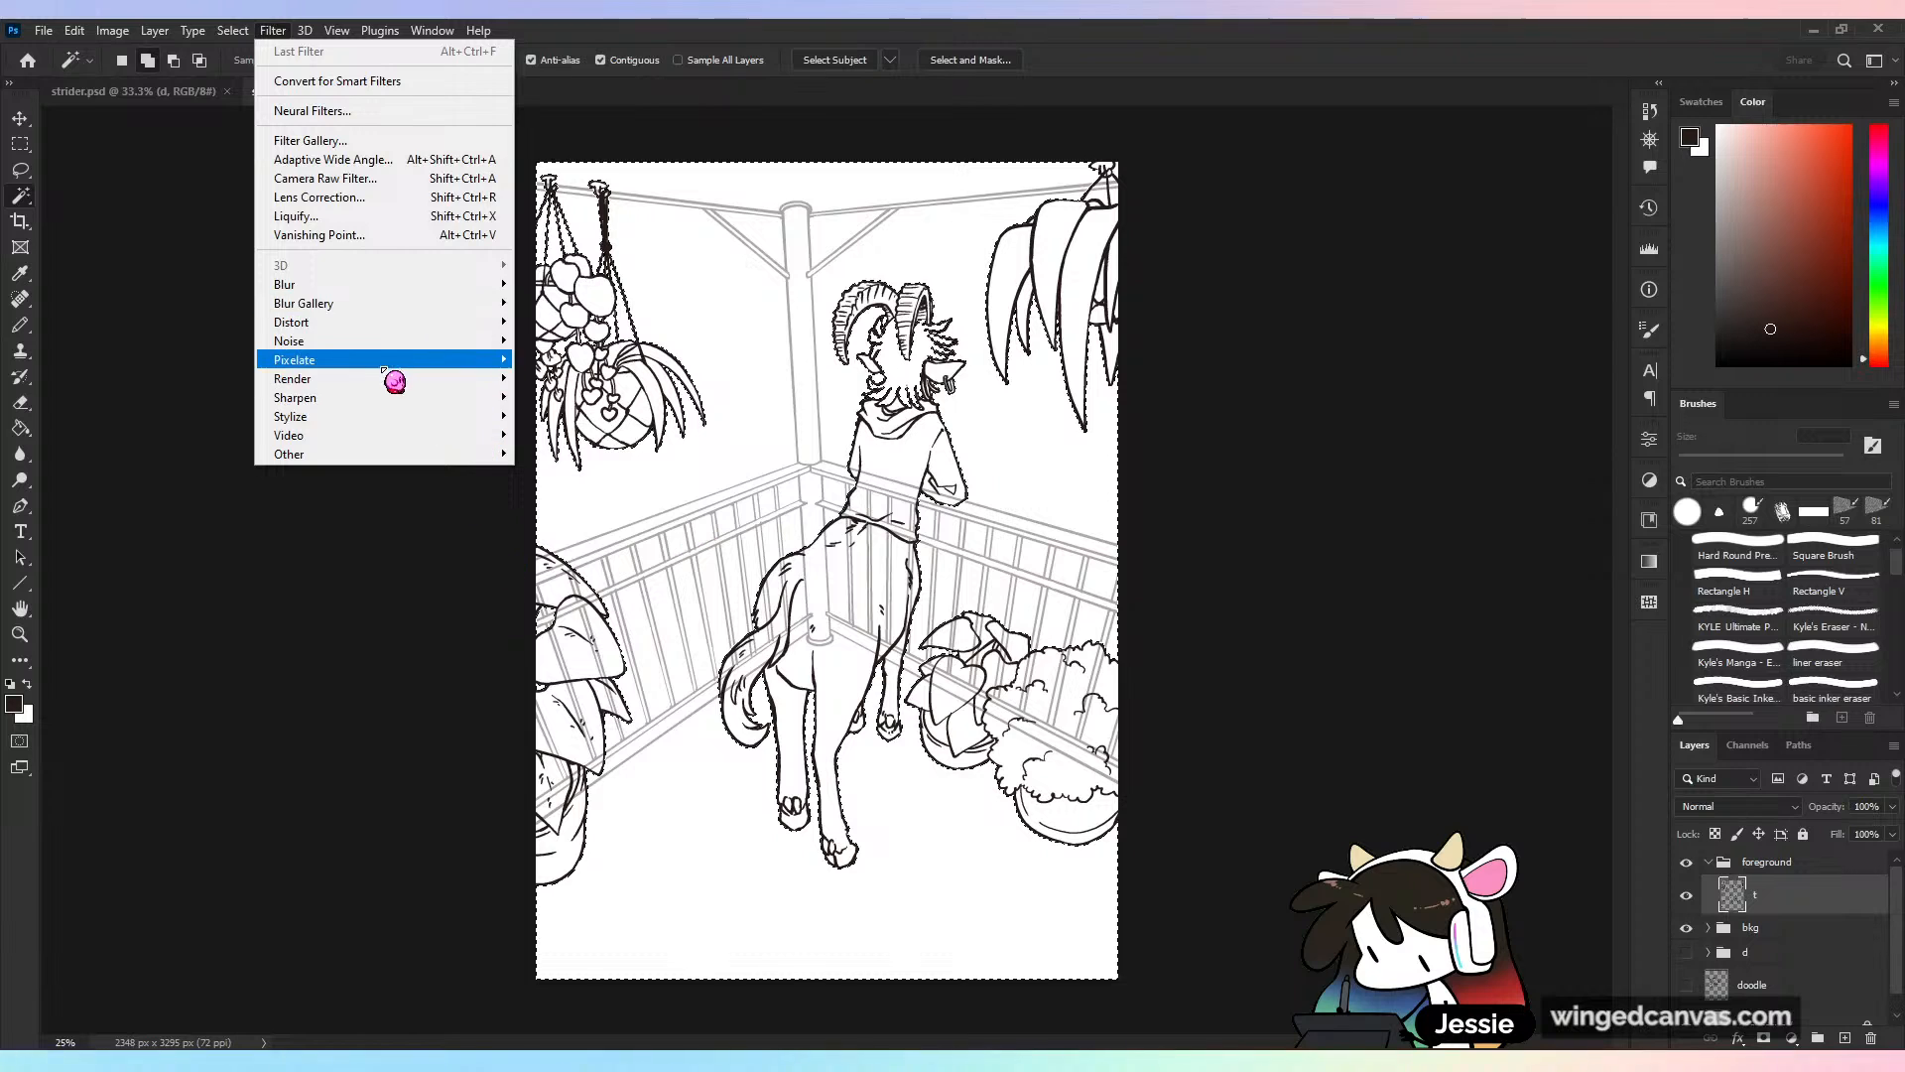
mouse_move(234, 30)
mouse_move(303, 332)
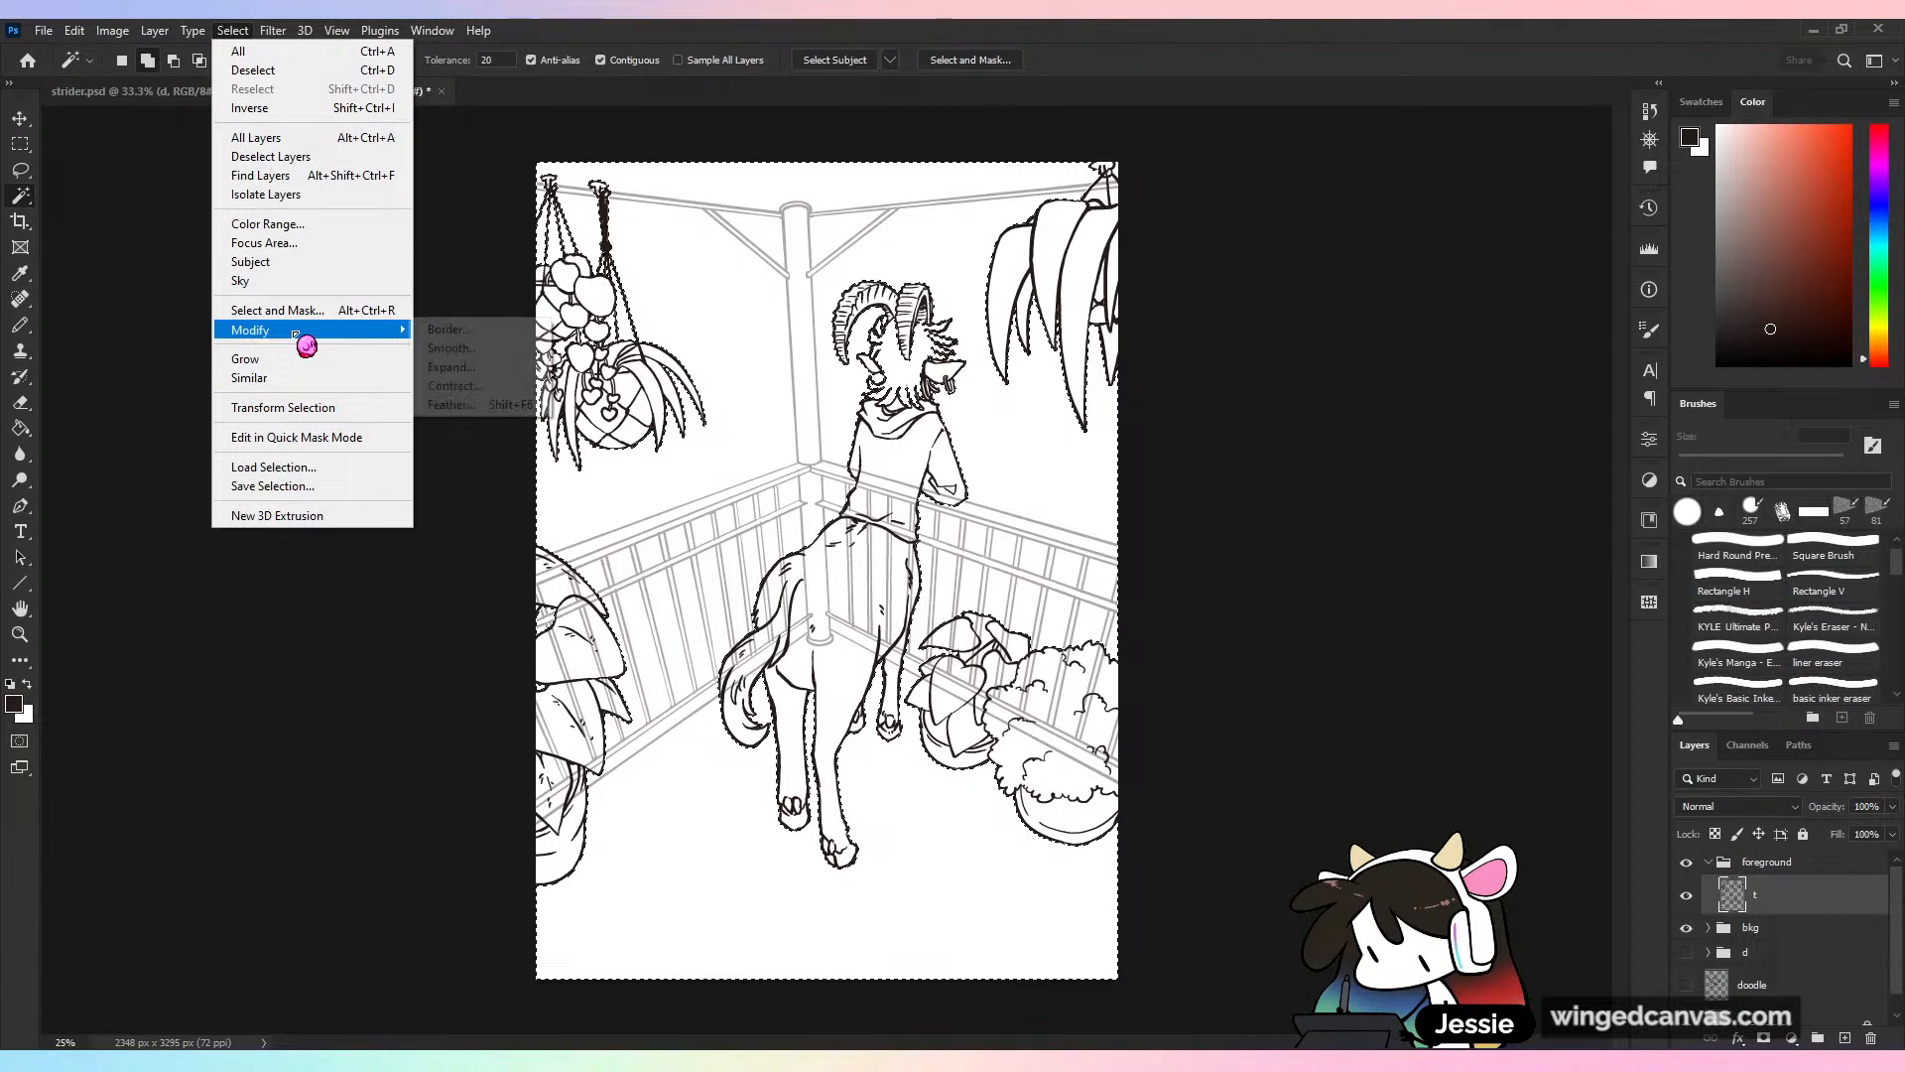
left_click(499, 368)
key("Return")
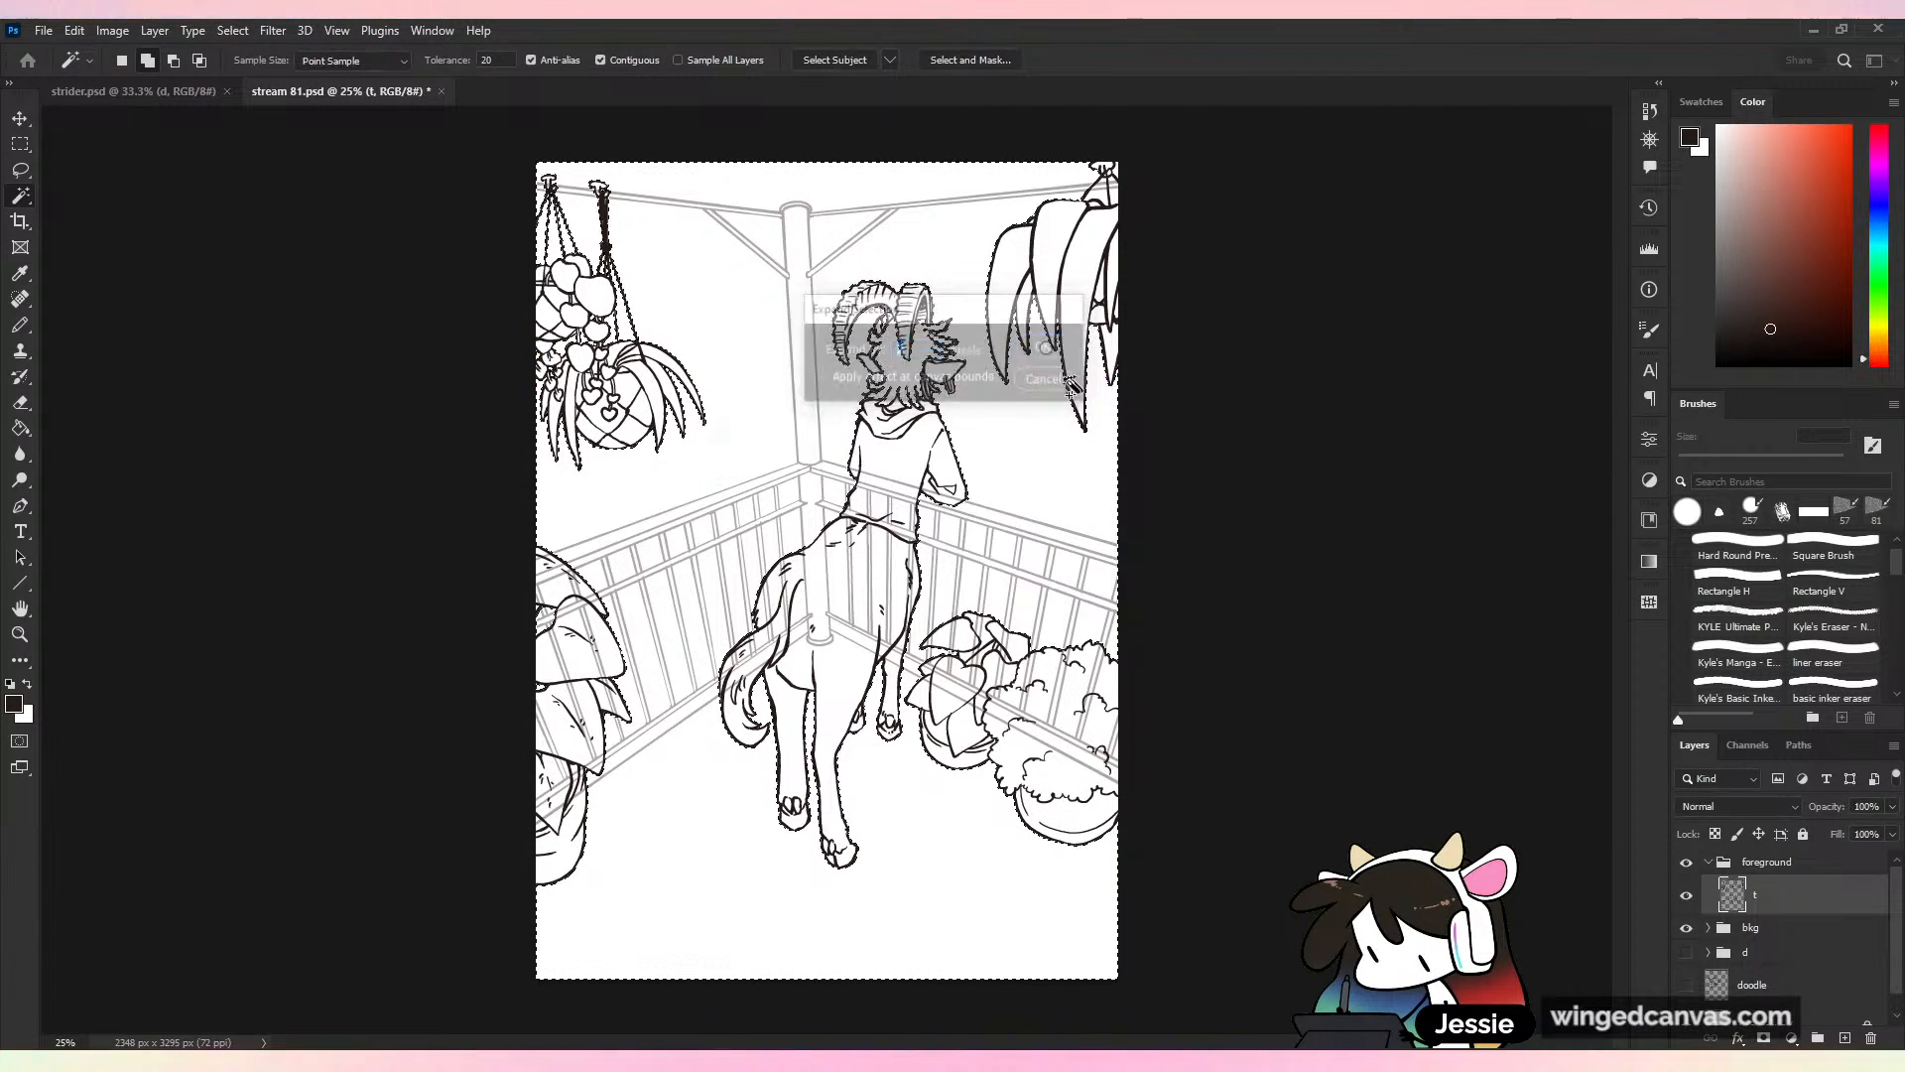
key("g")
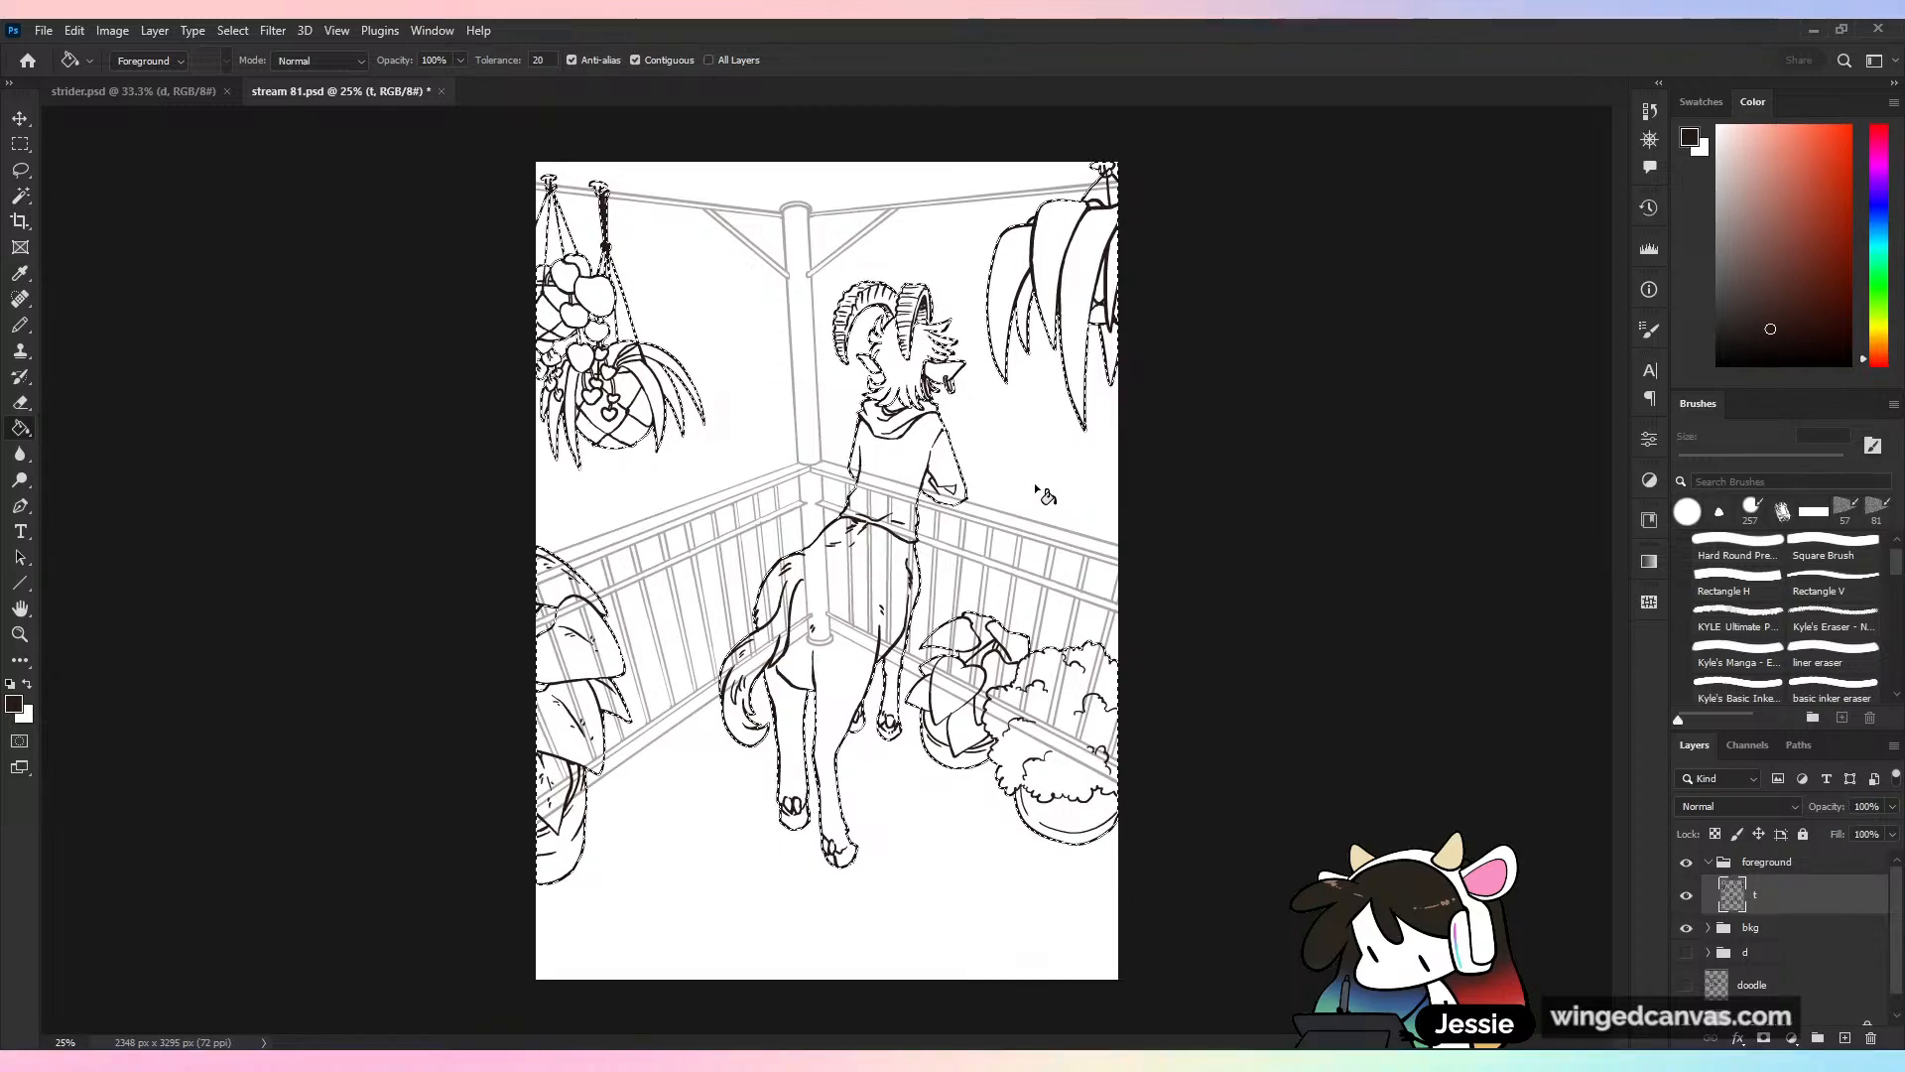
Sample the tan skin colour from the character's torso in strider.psd and return to stream 81.psd
key("ctrl+Tab")
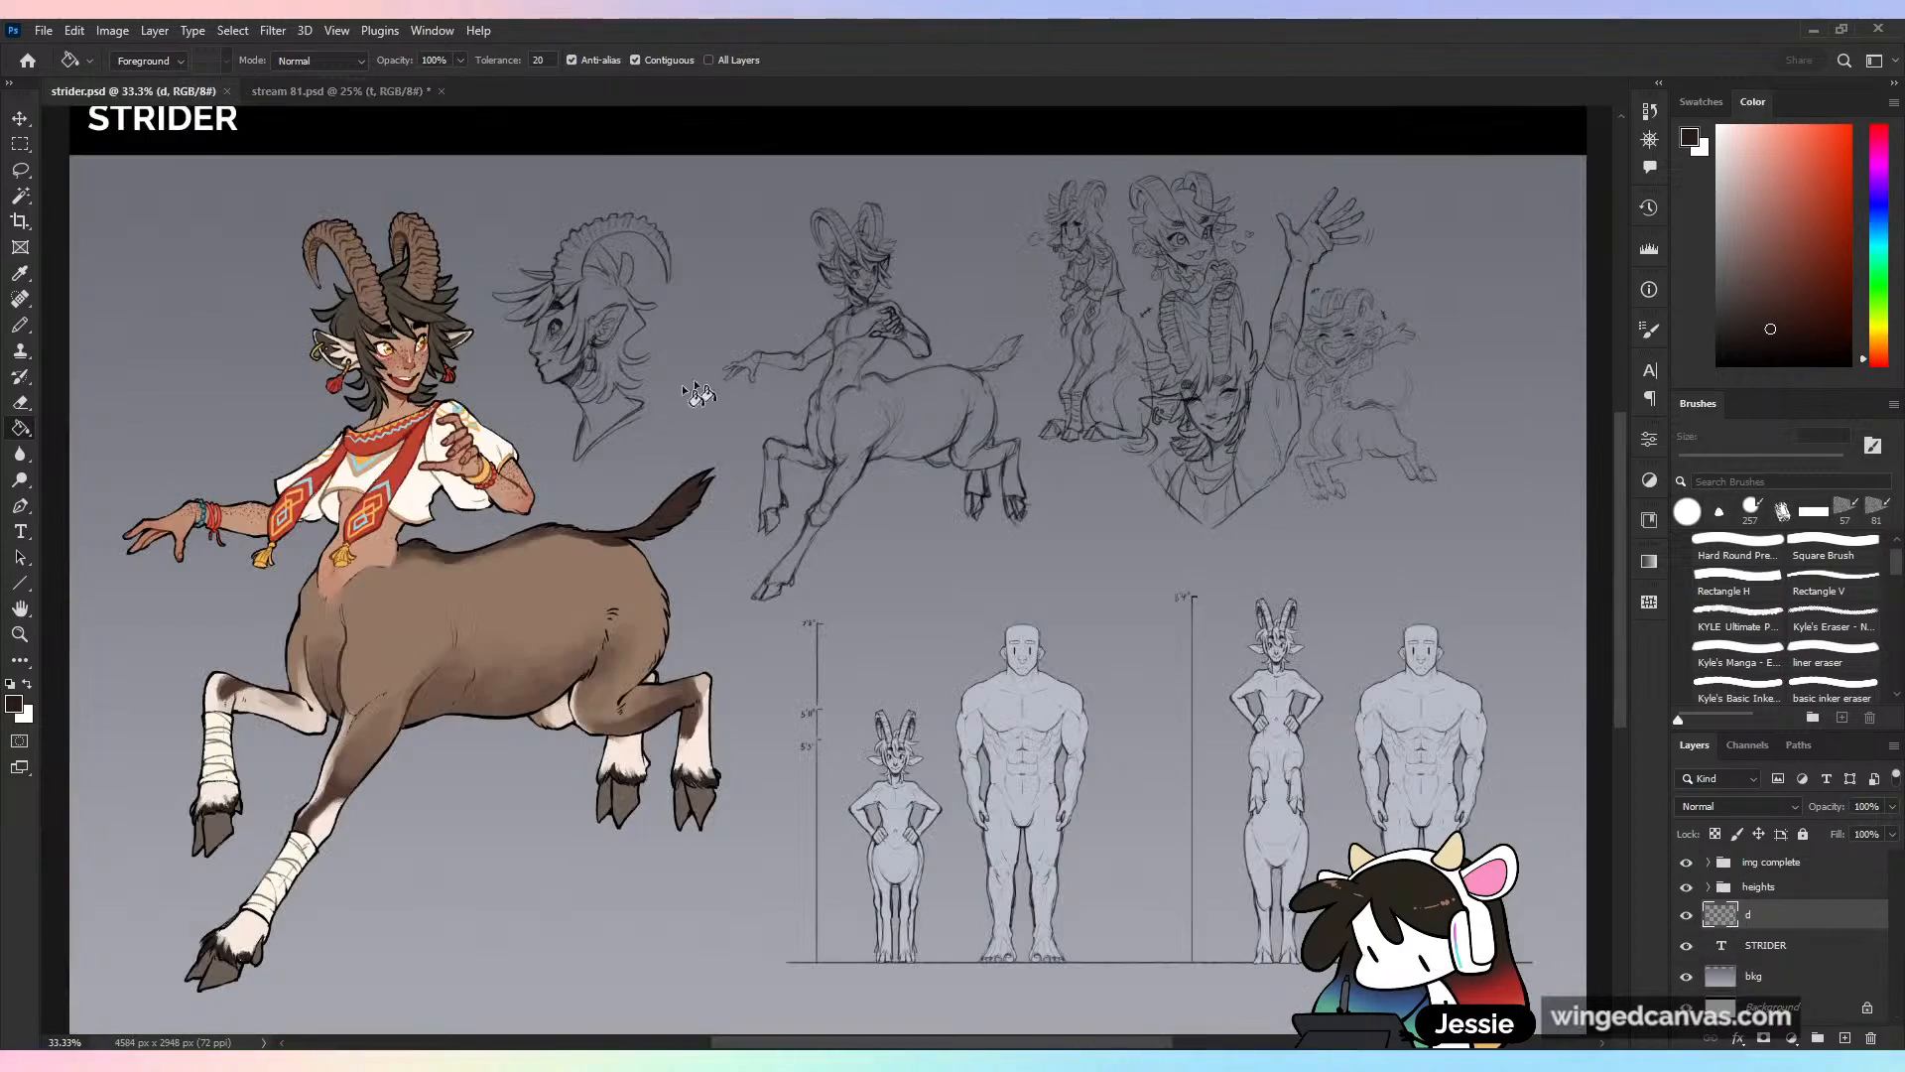
key("alt")
key("ctrl+plus")
left_click_drag(468, 491, 1025, 663)
key("ctrl+plus")
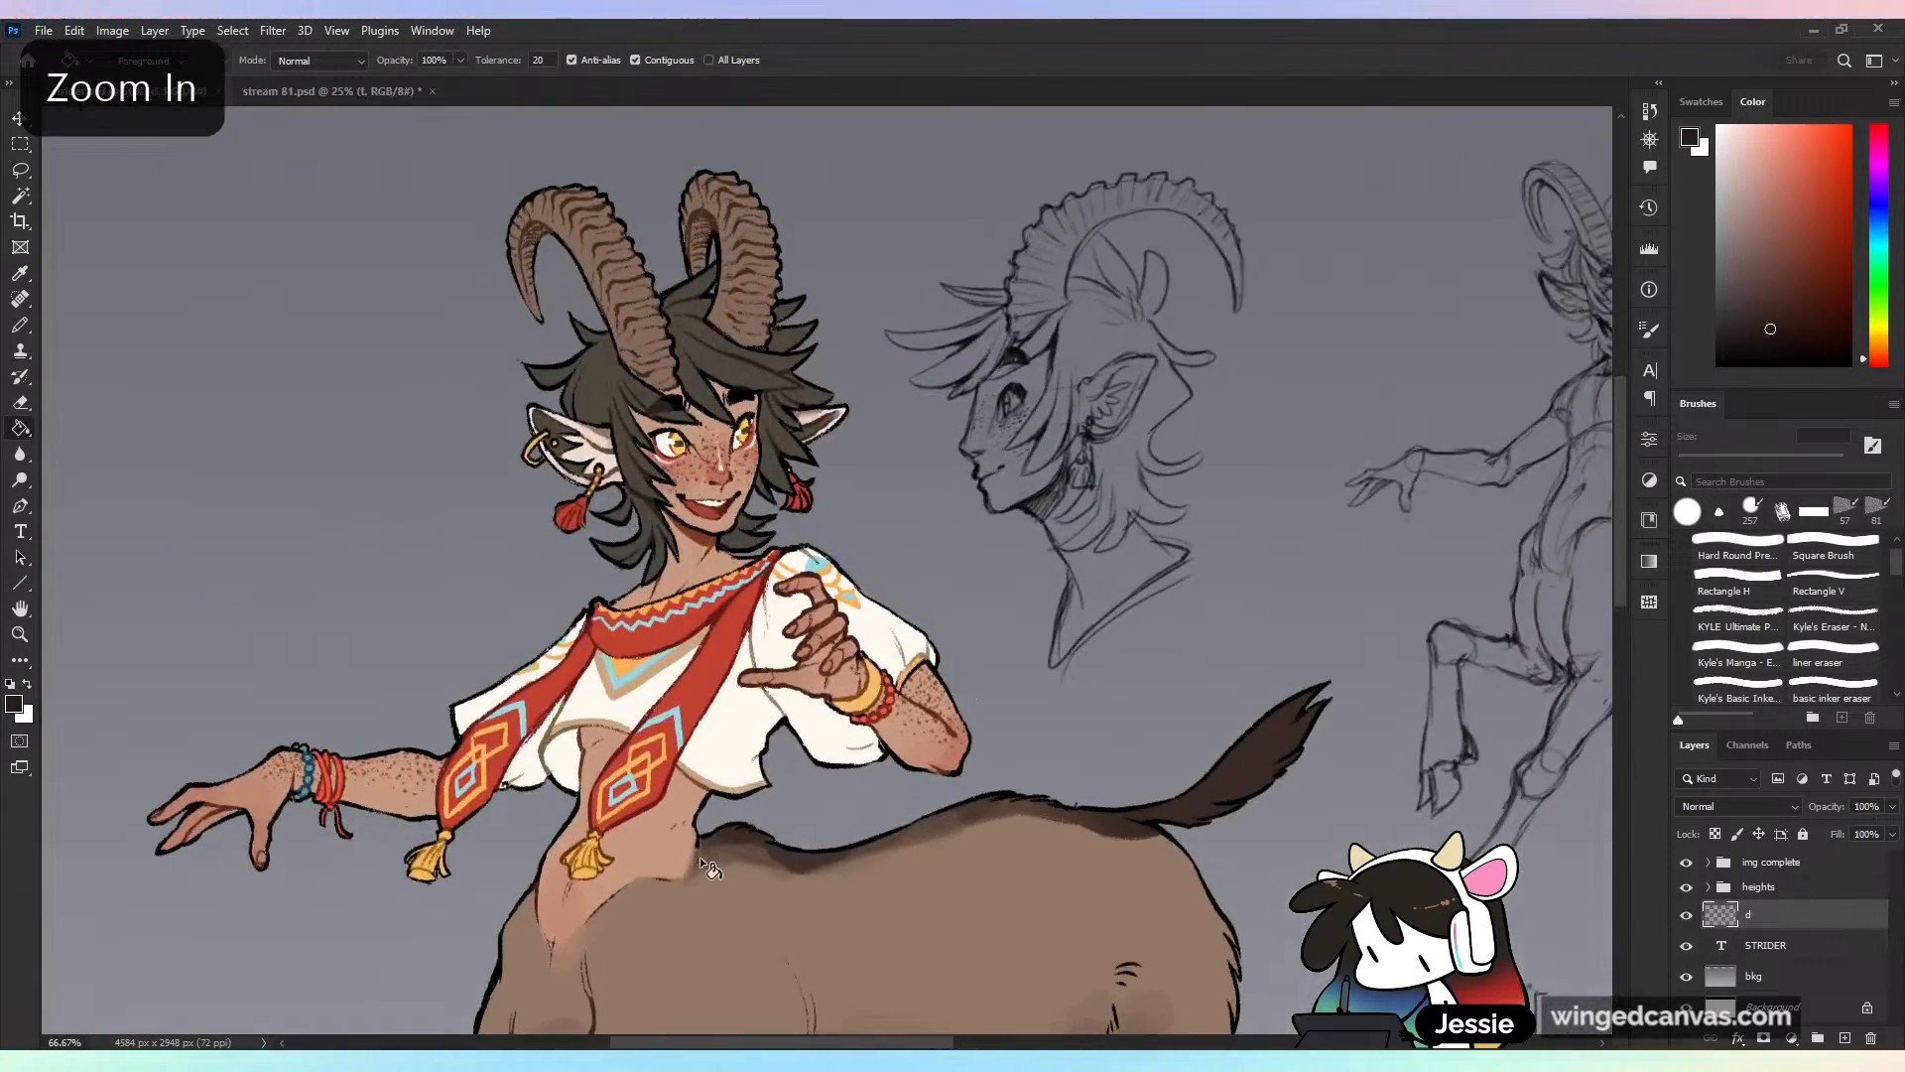
left_click(691, 850, "alt")
left_click(381, 96)
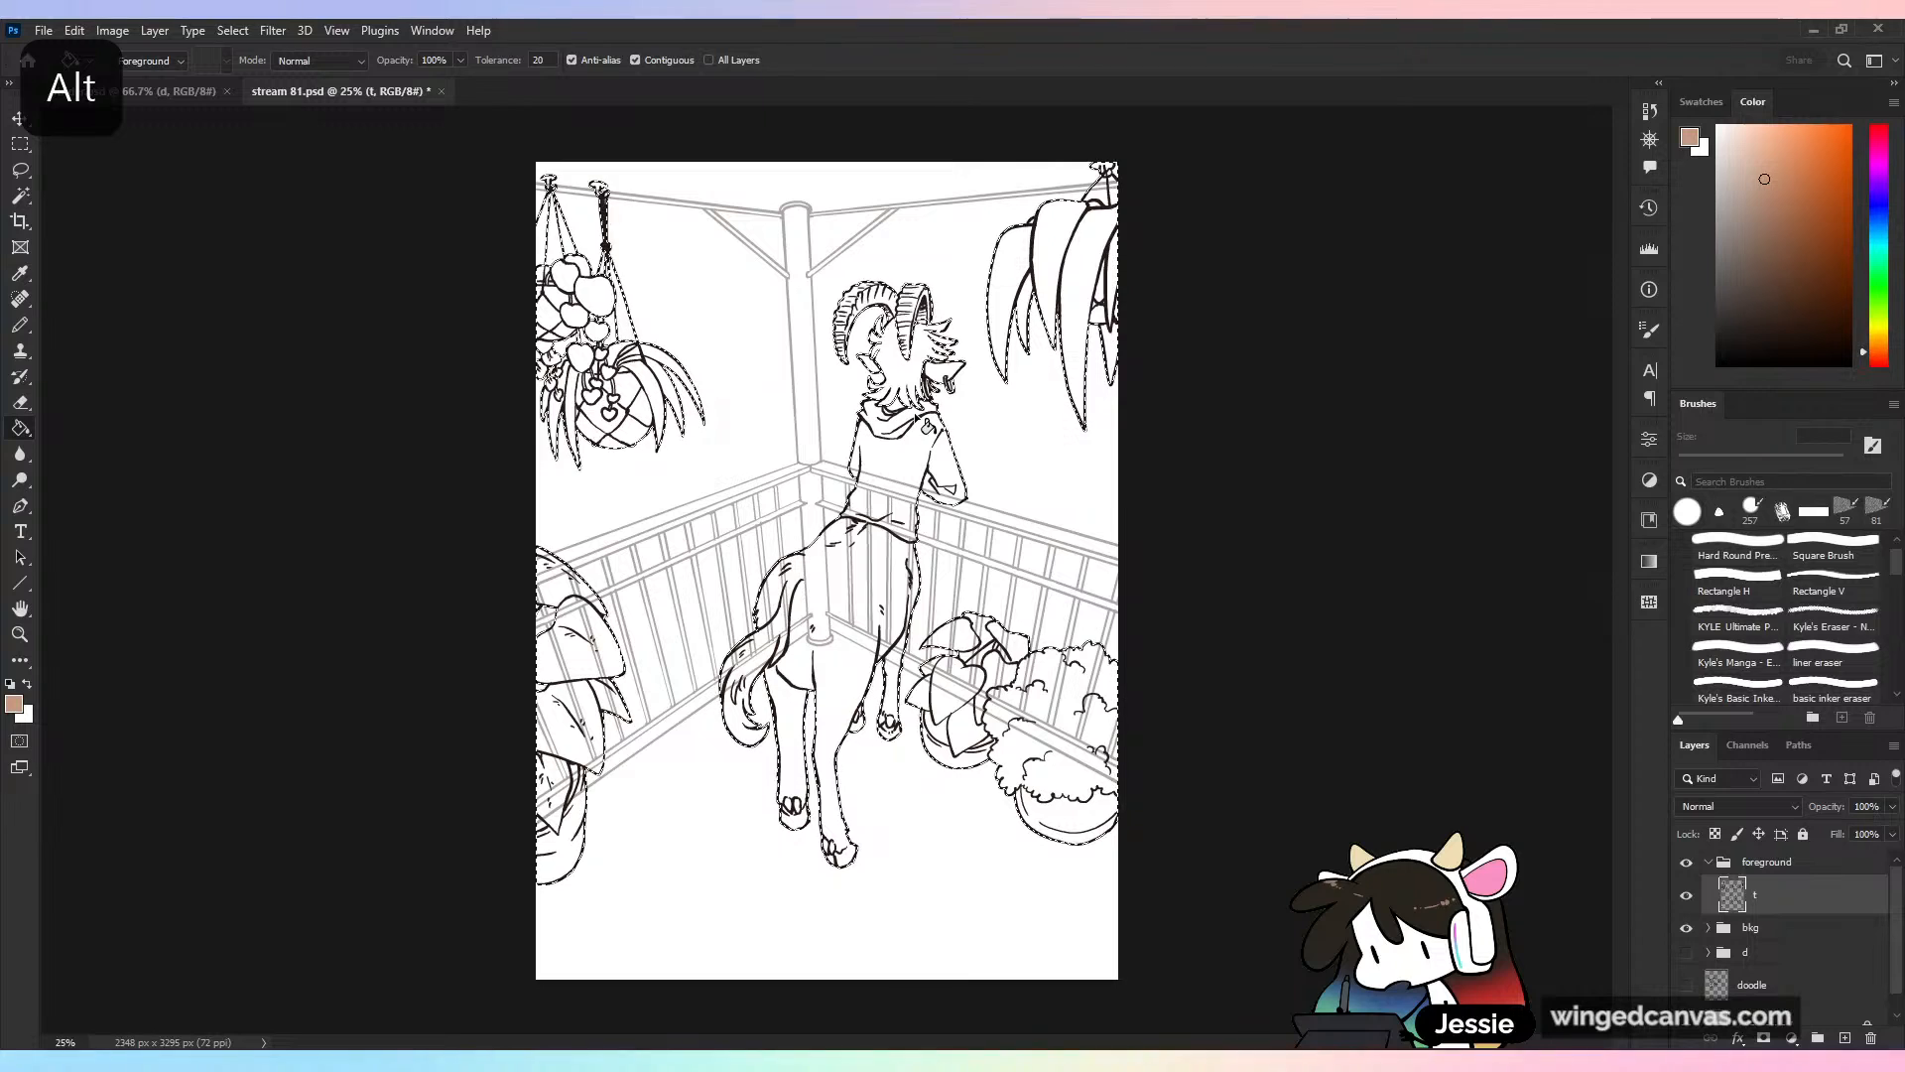
Add a layer named c beneath the foreground line art and fill the selection with the sampled tan
left_click(1848, 1037)
left_click_drag(1817, 946, 1773, 940)
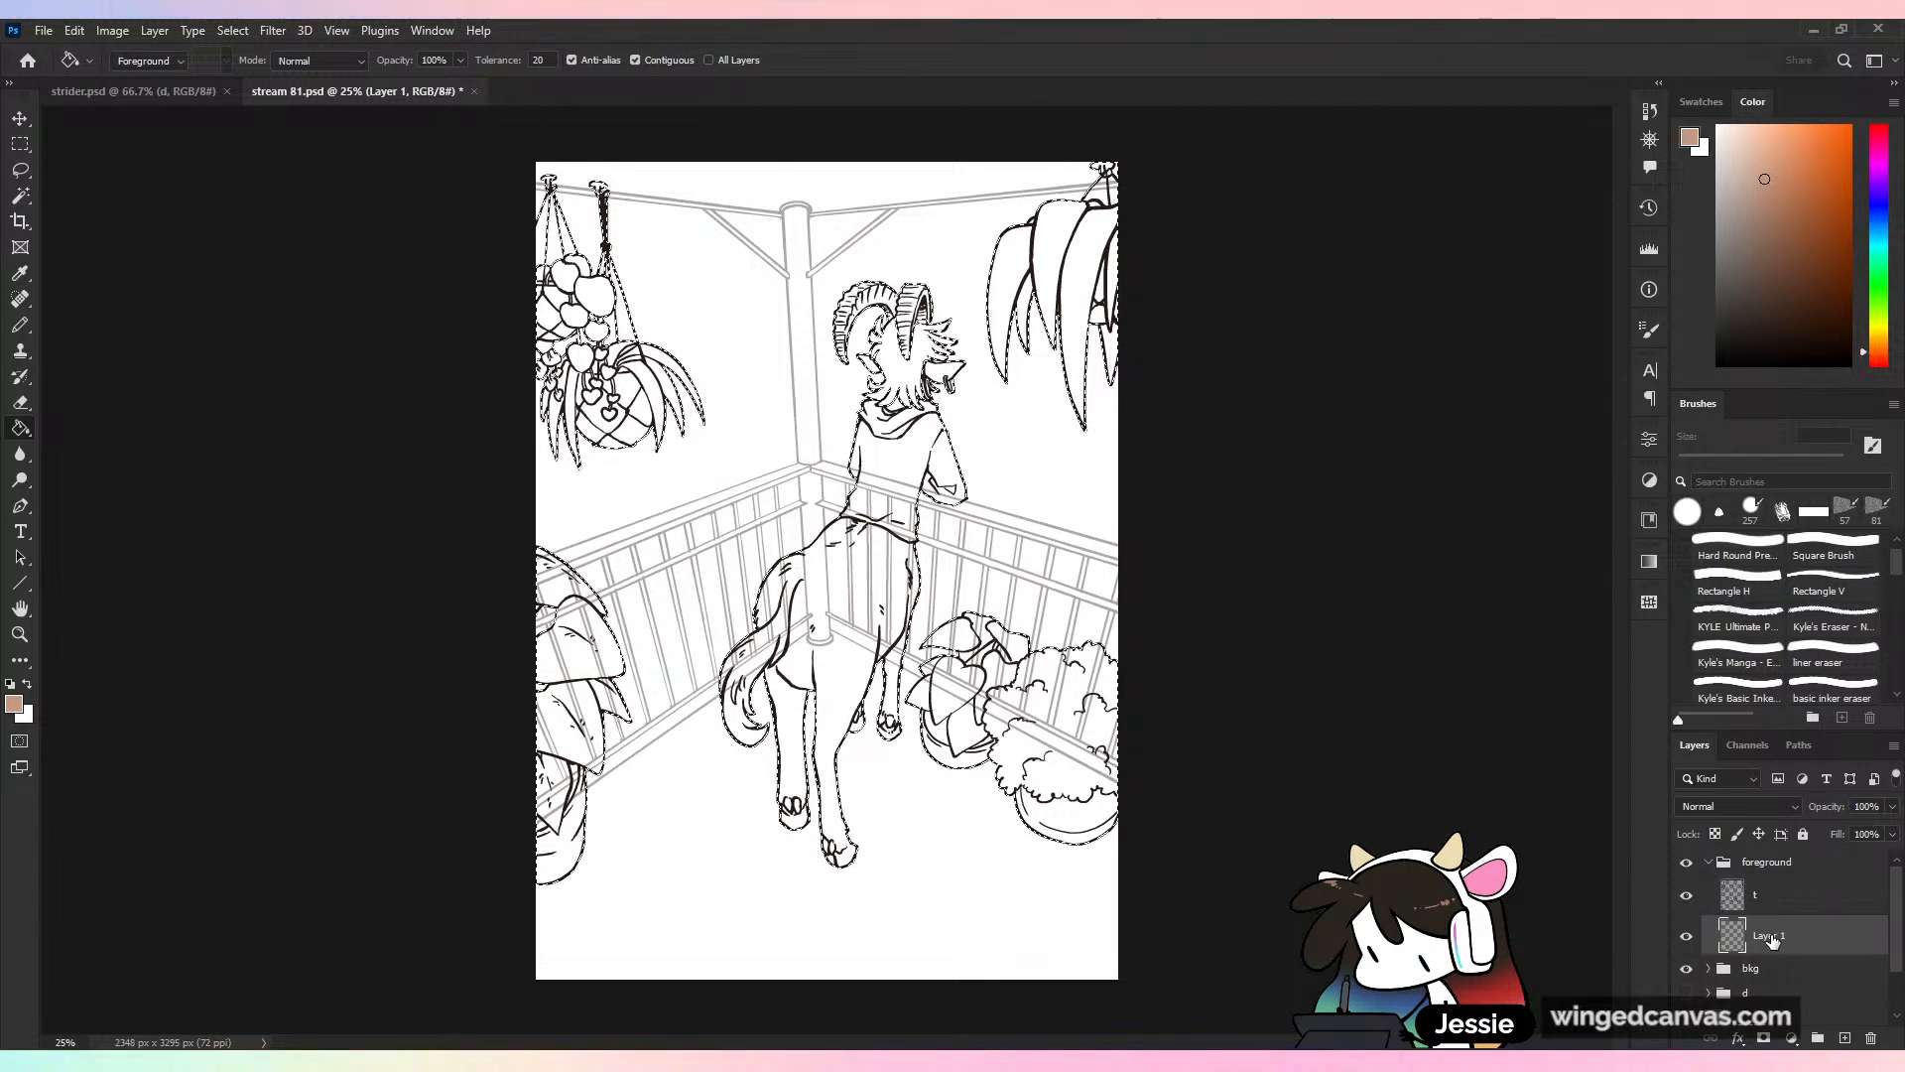
double_click(1773, 941)
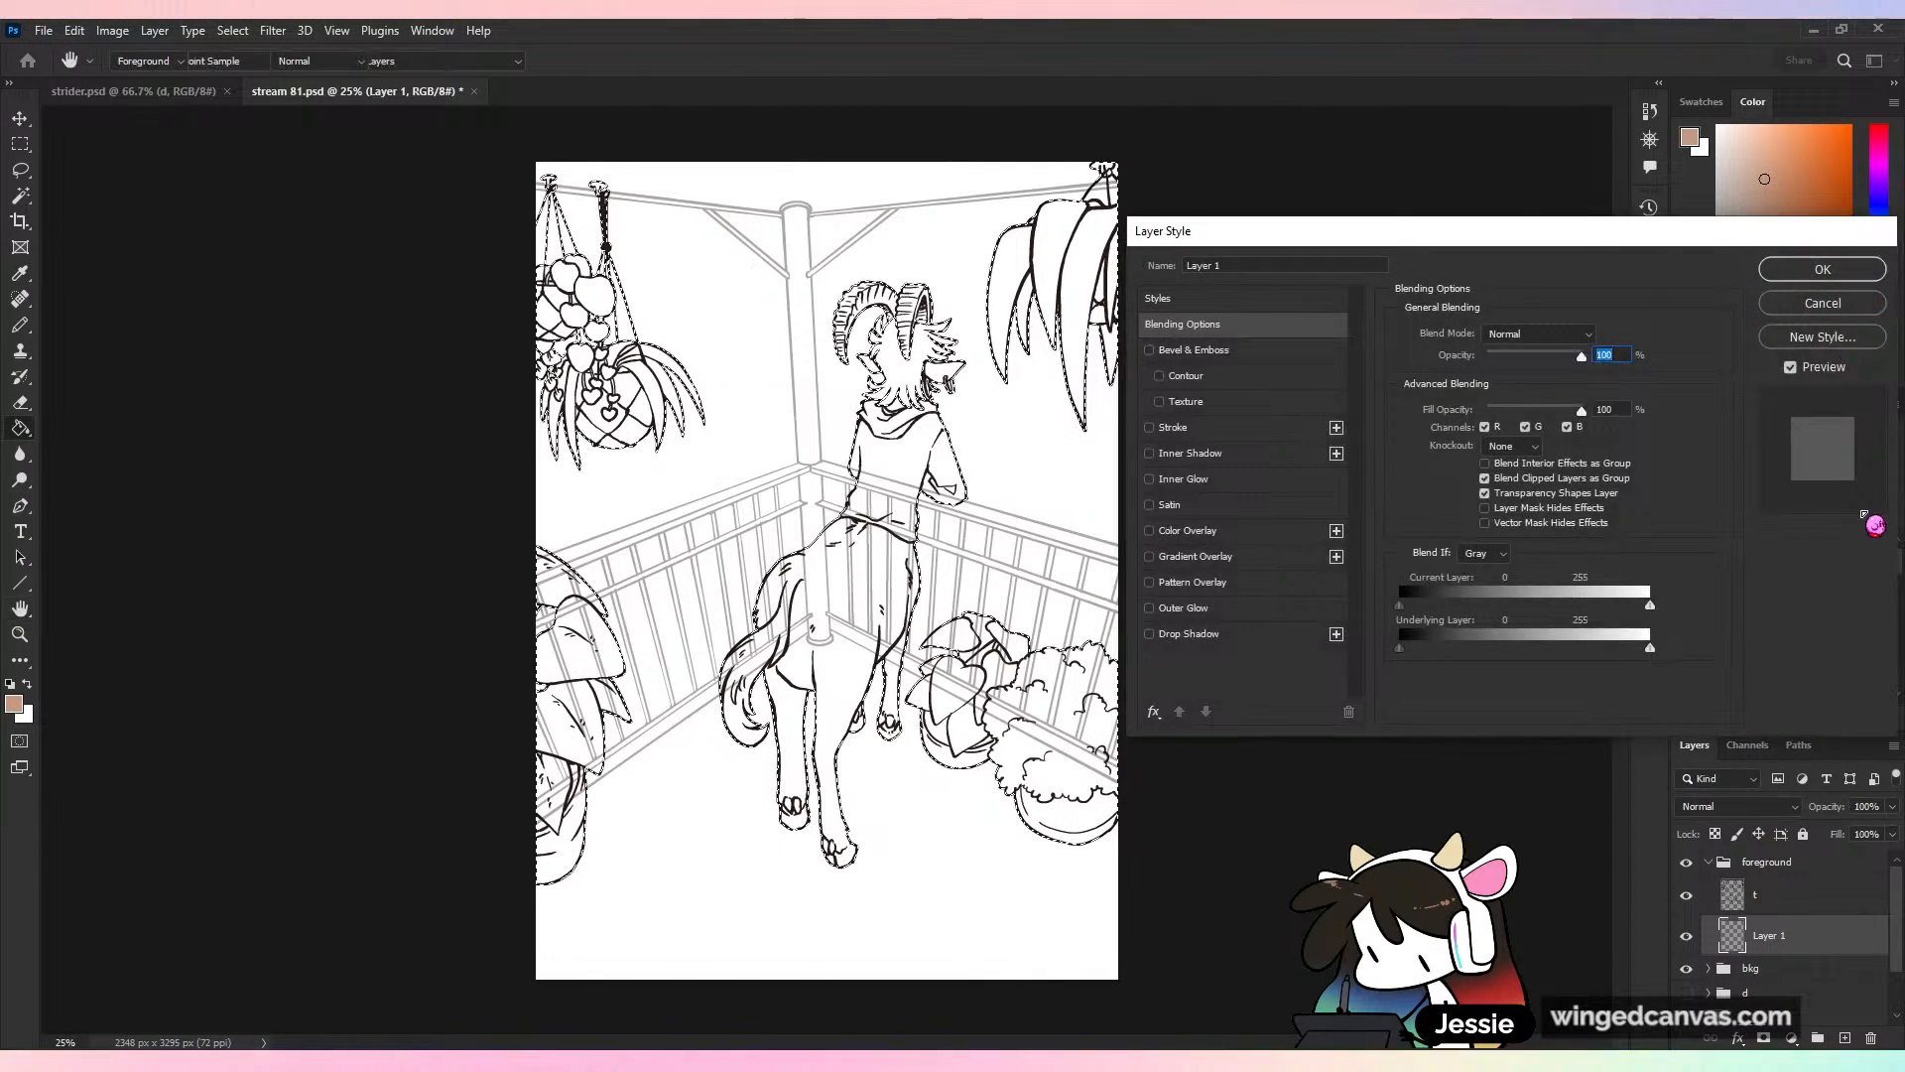
key("Escape")
double_click(1769, 936)
type("c")
key("Return")
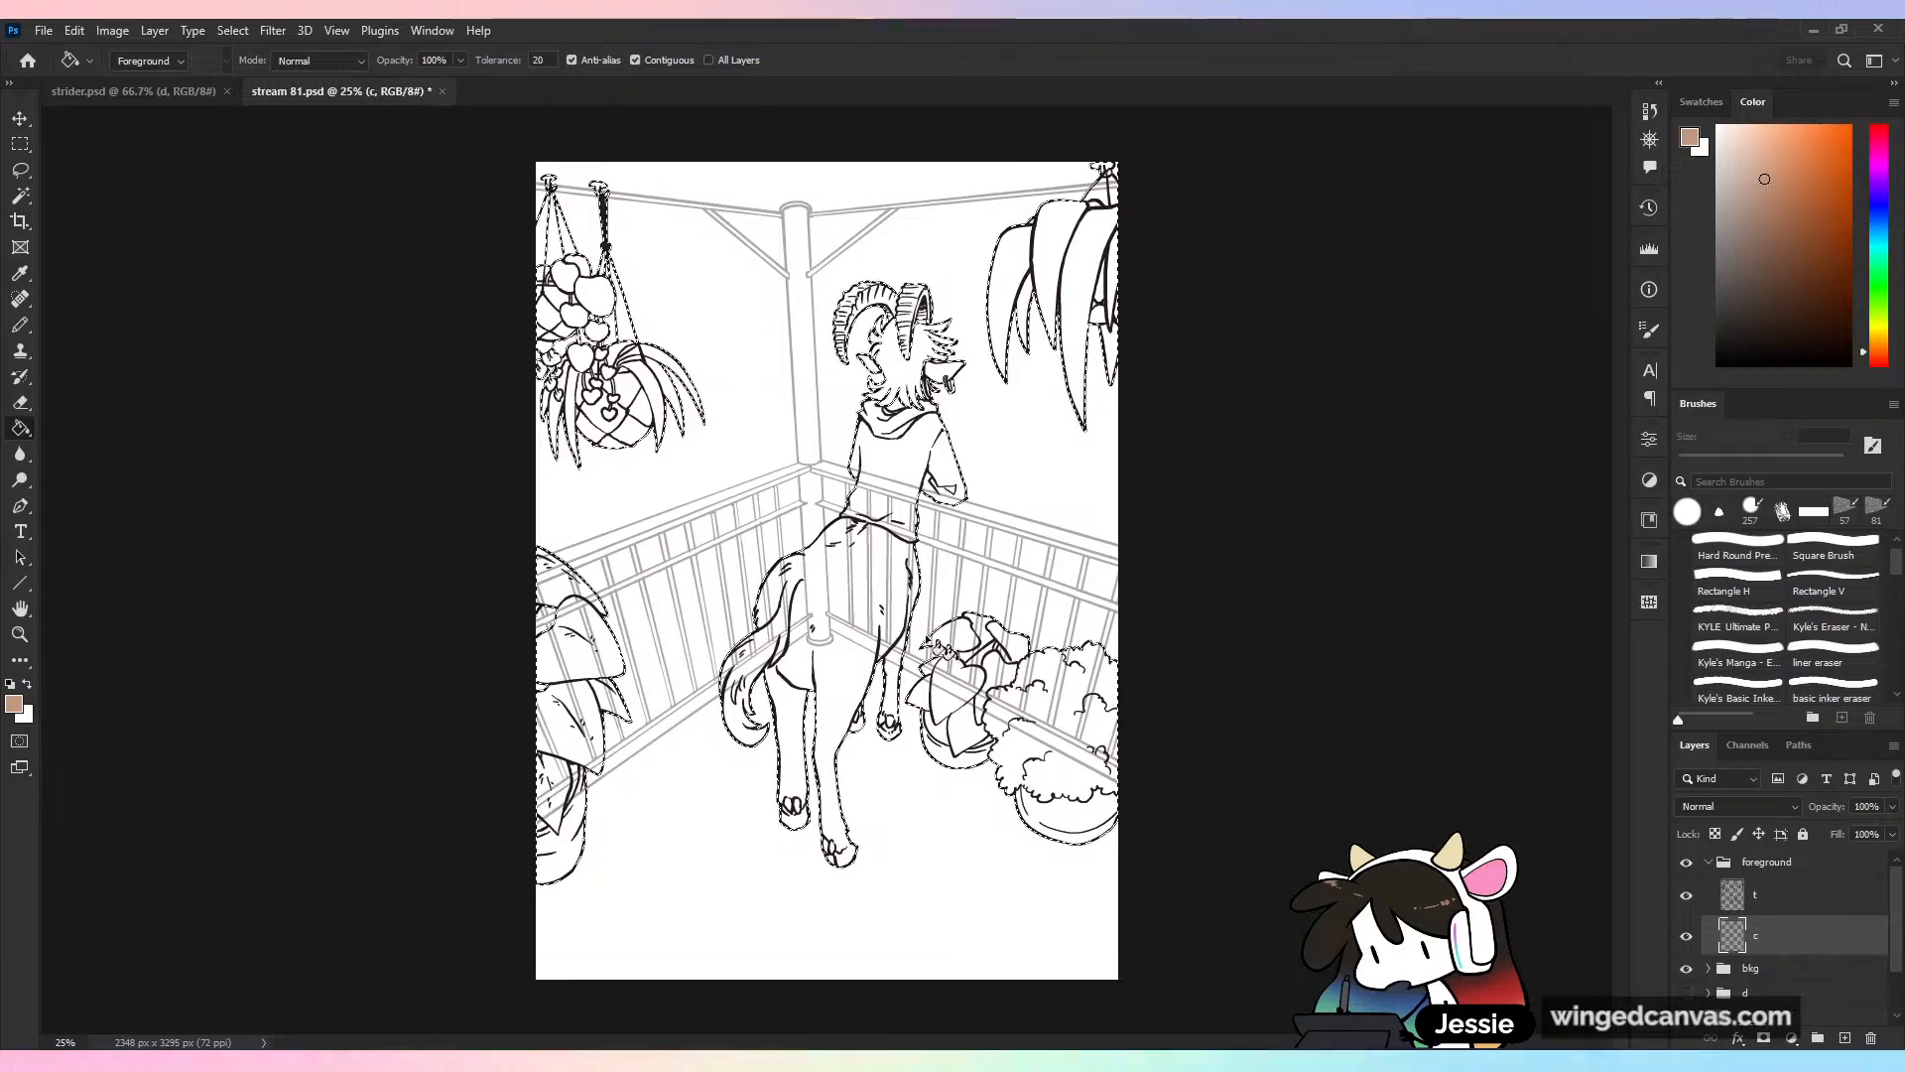
key("alt+BackSpace")
Deselect and paint the unfilled hair between and below the horns tan with the 17 px Hard Round pencil
key("ctrl+plus")
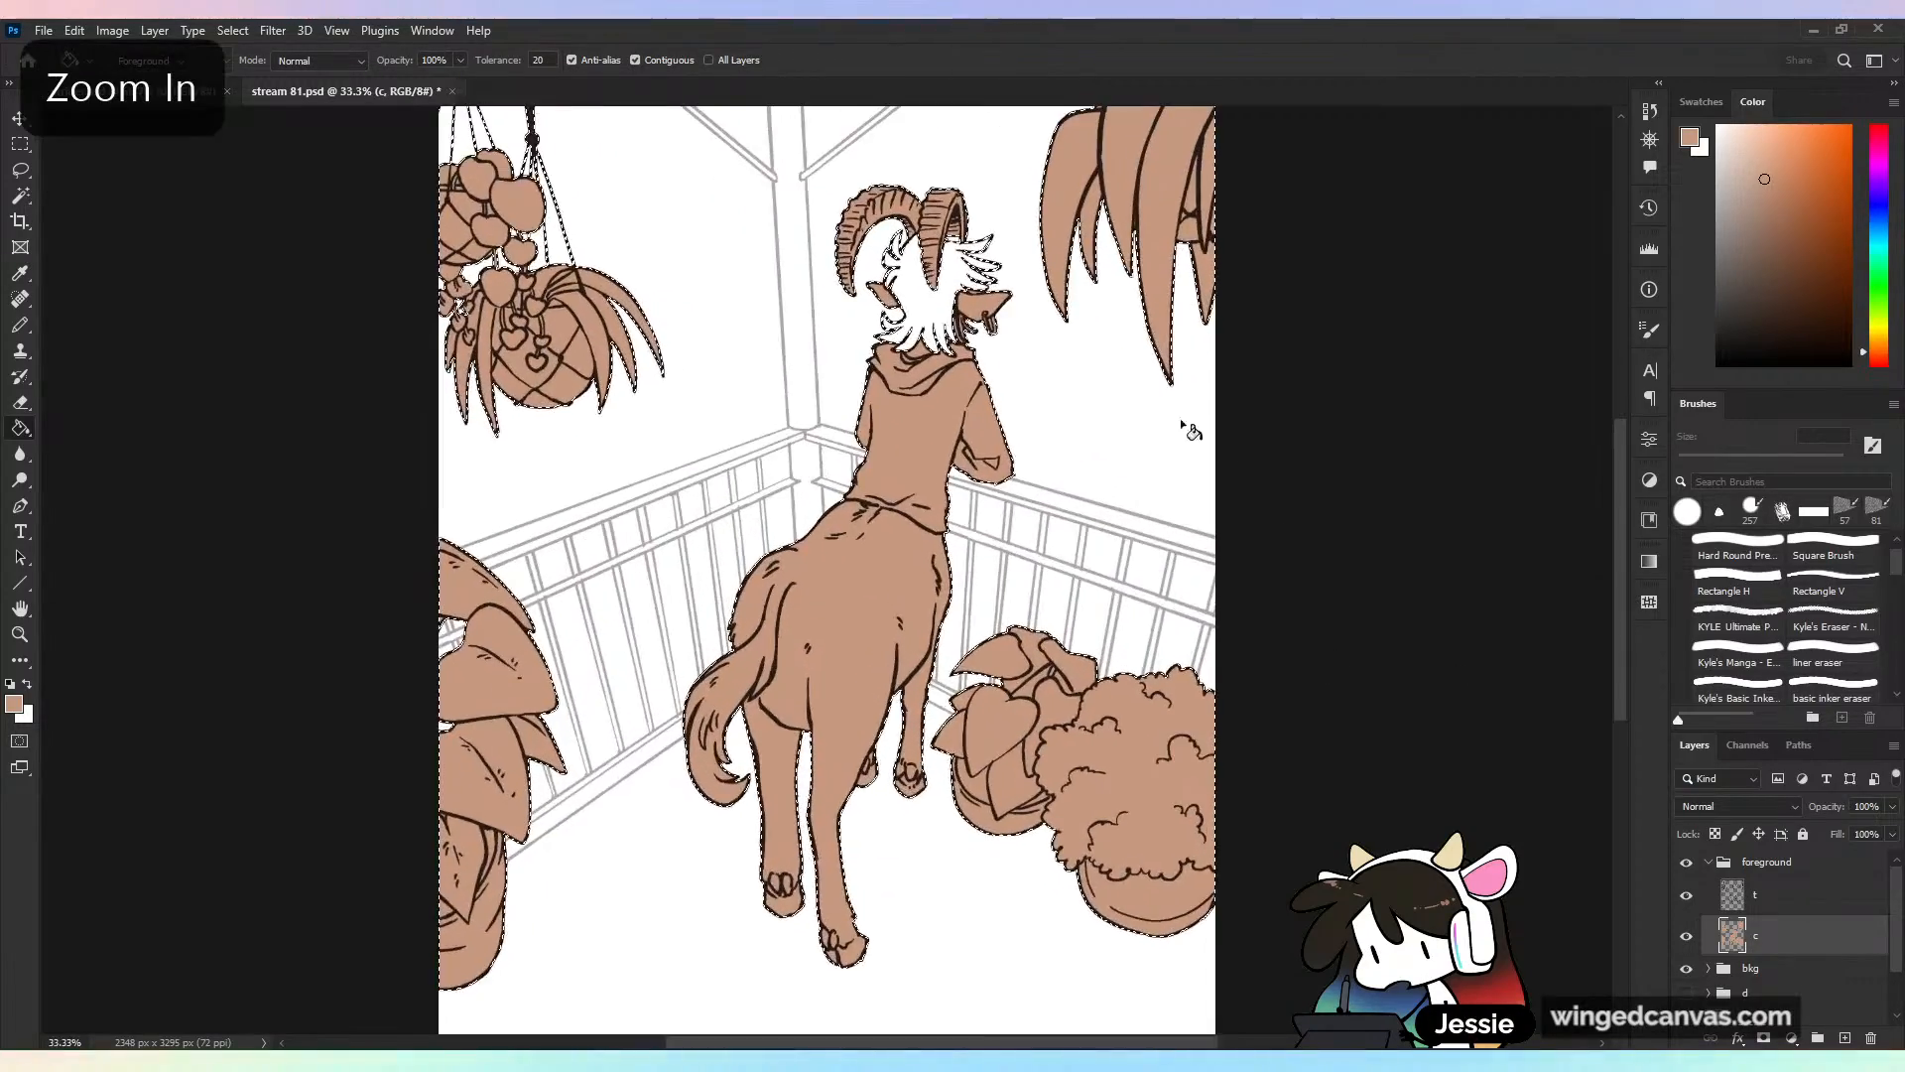
left_click_drag(1108, 545, 1009, 689)
key("ctrl+plus")
key("ctrl+plus")
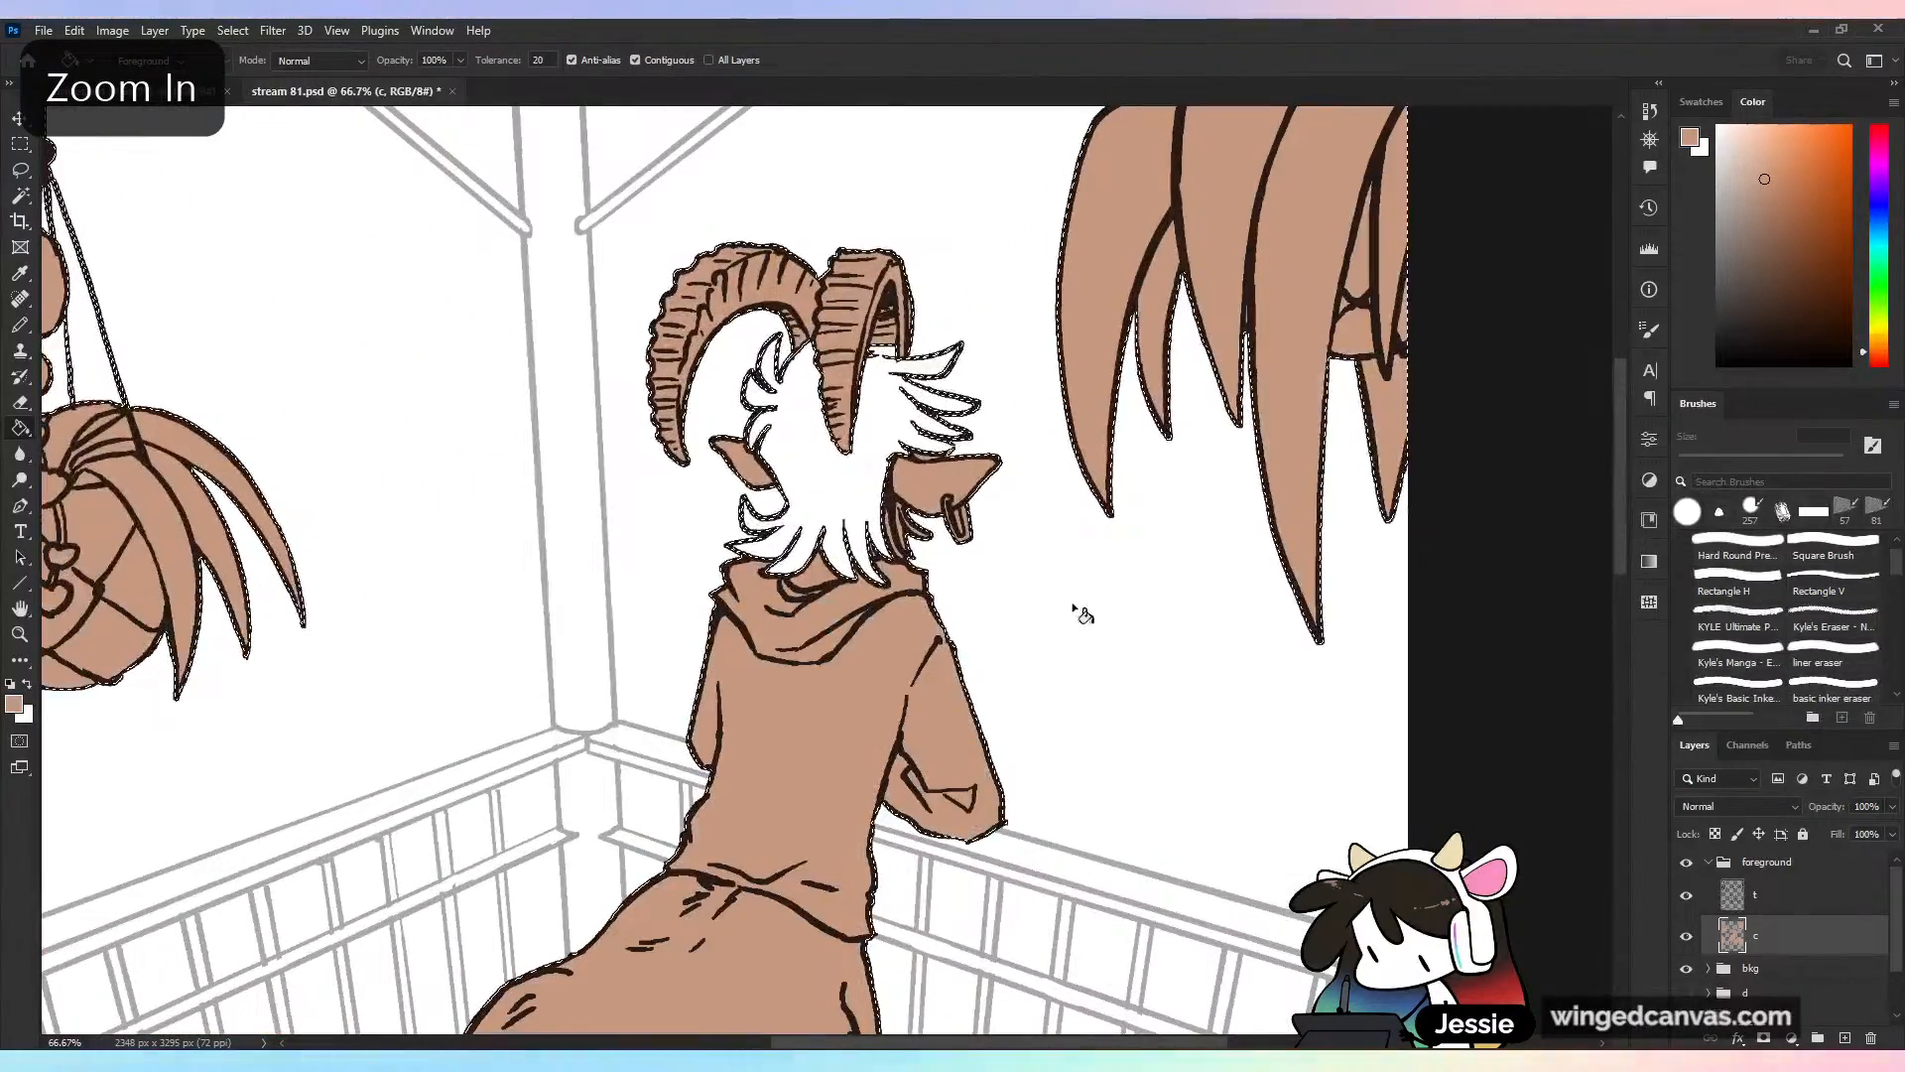
key("b")
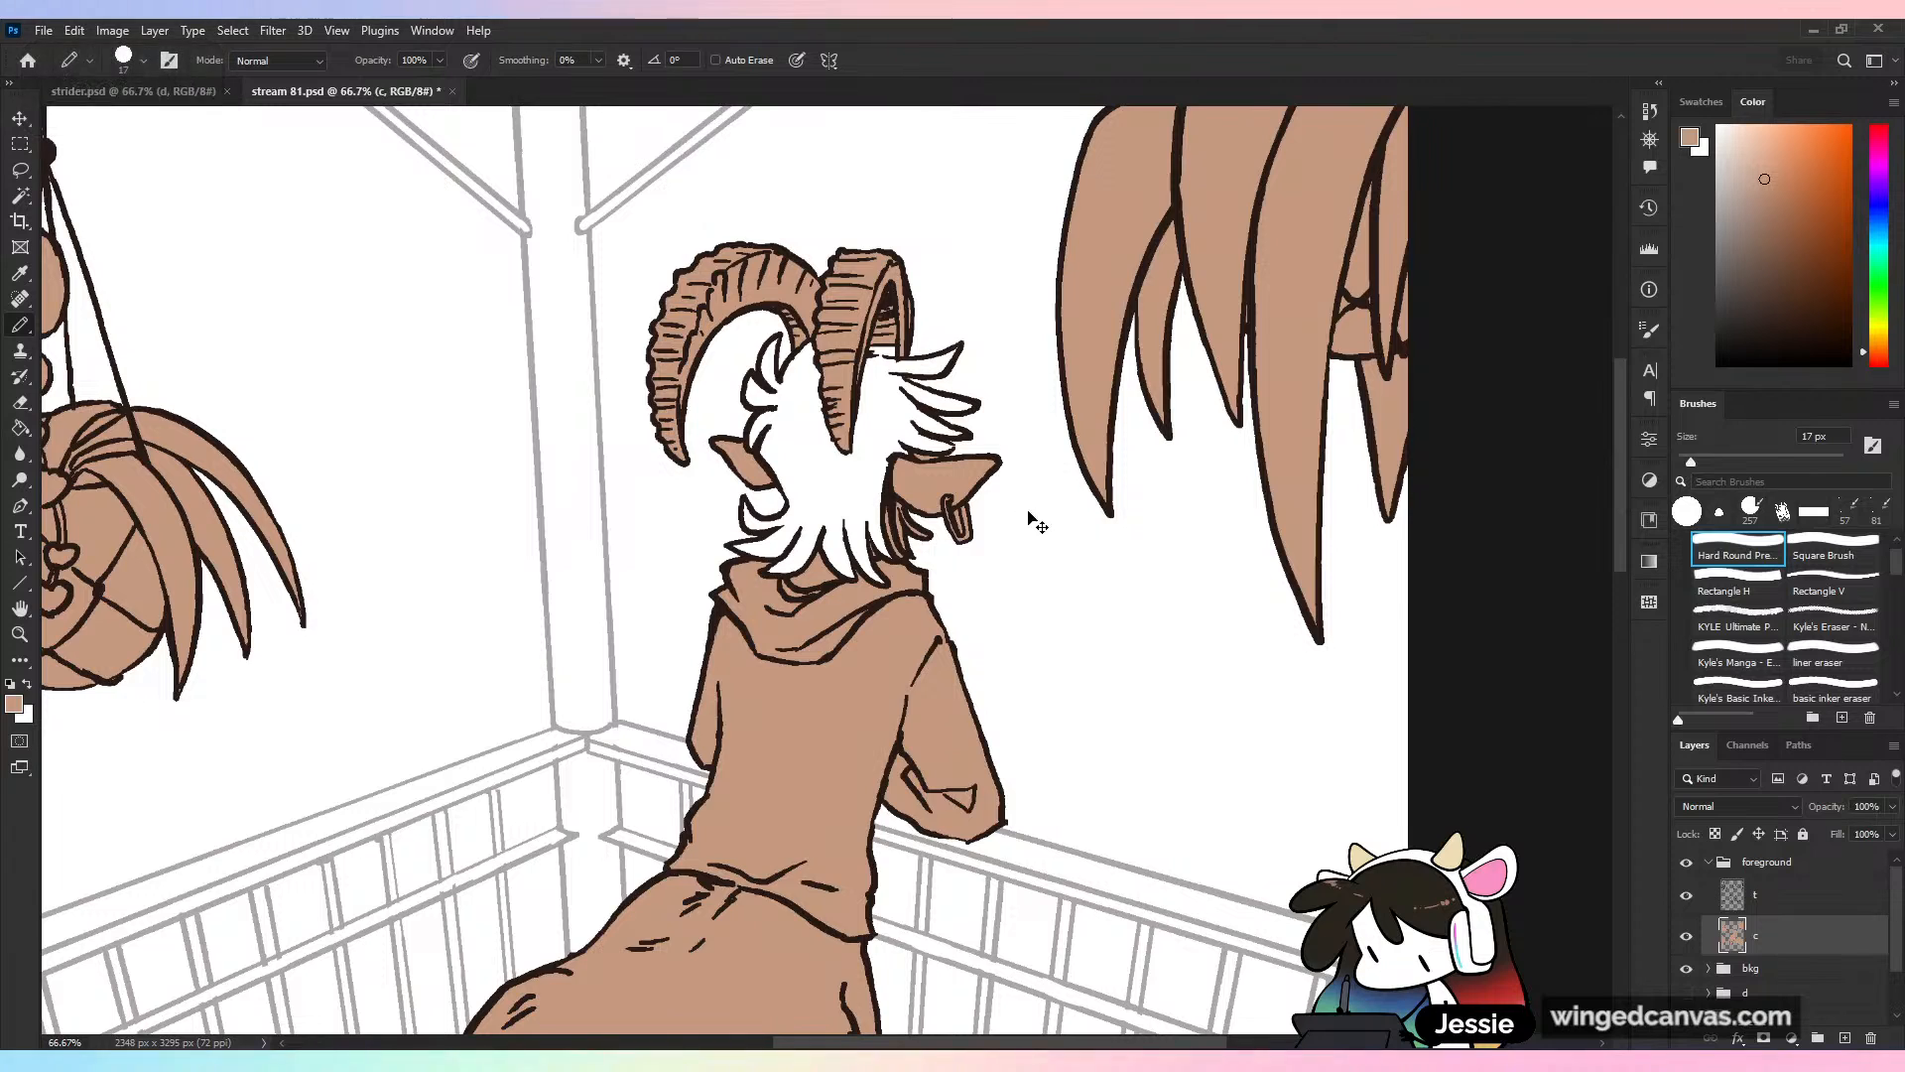
key("ctrl+plus")
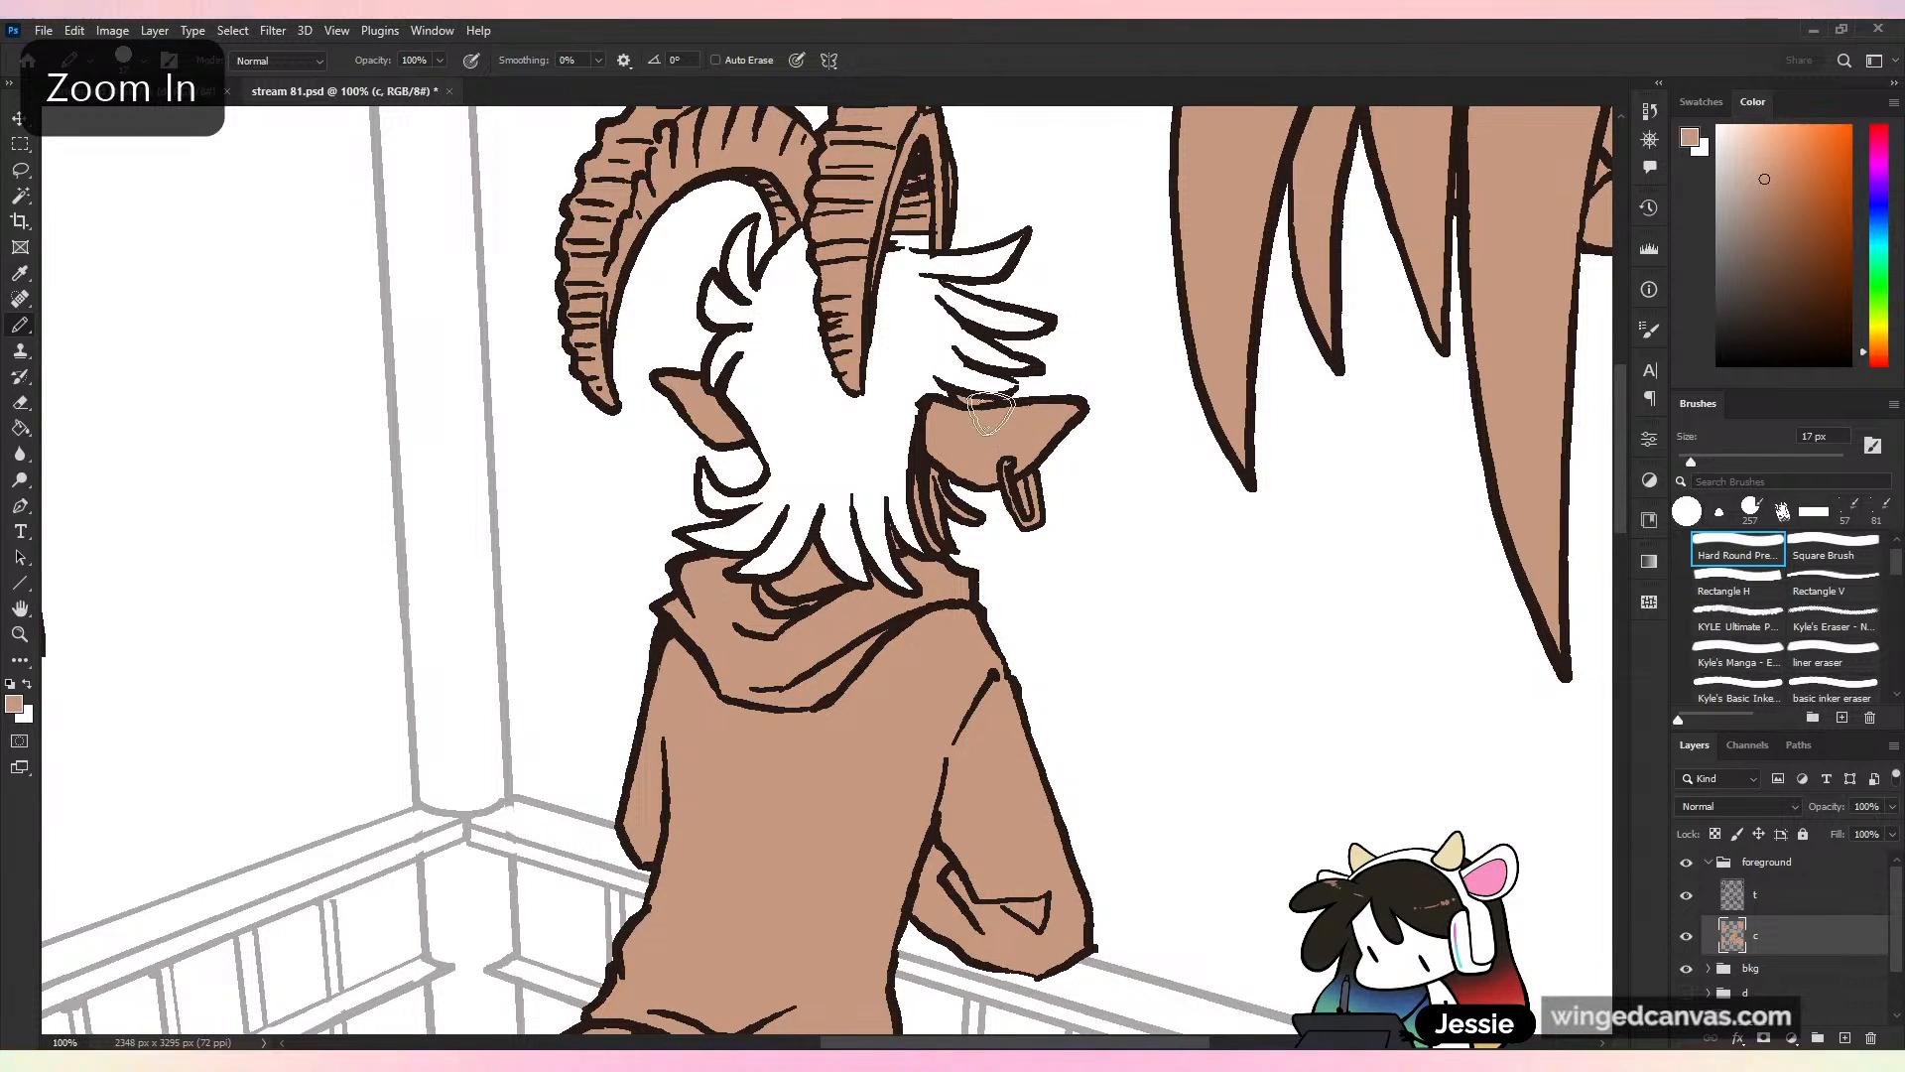
left_click_drag(966, 402, 1020, 396)
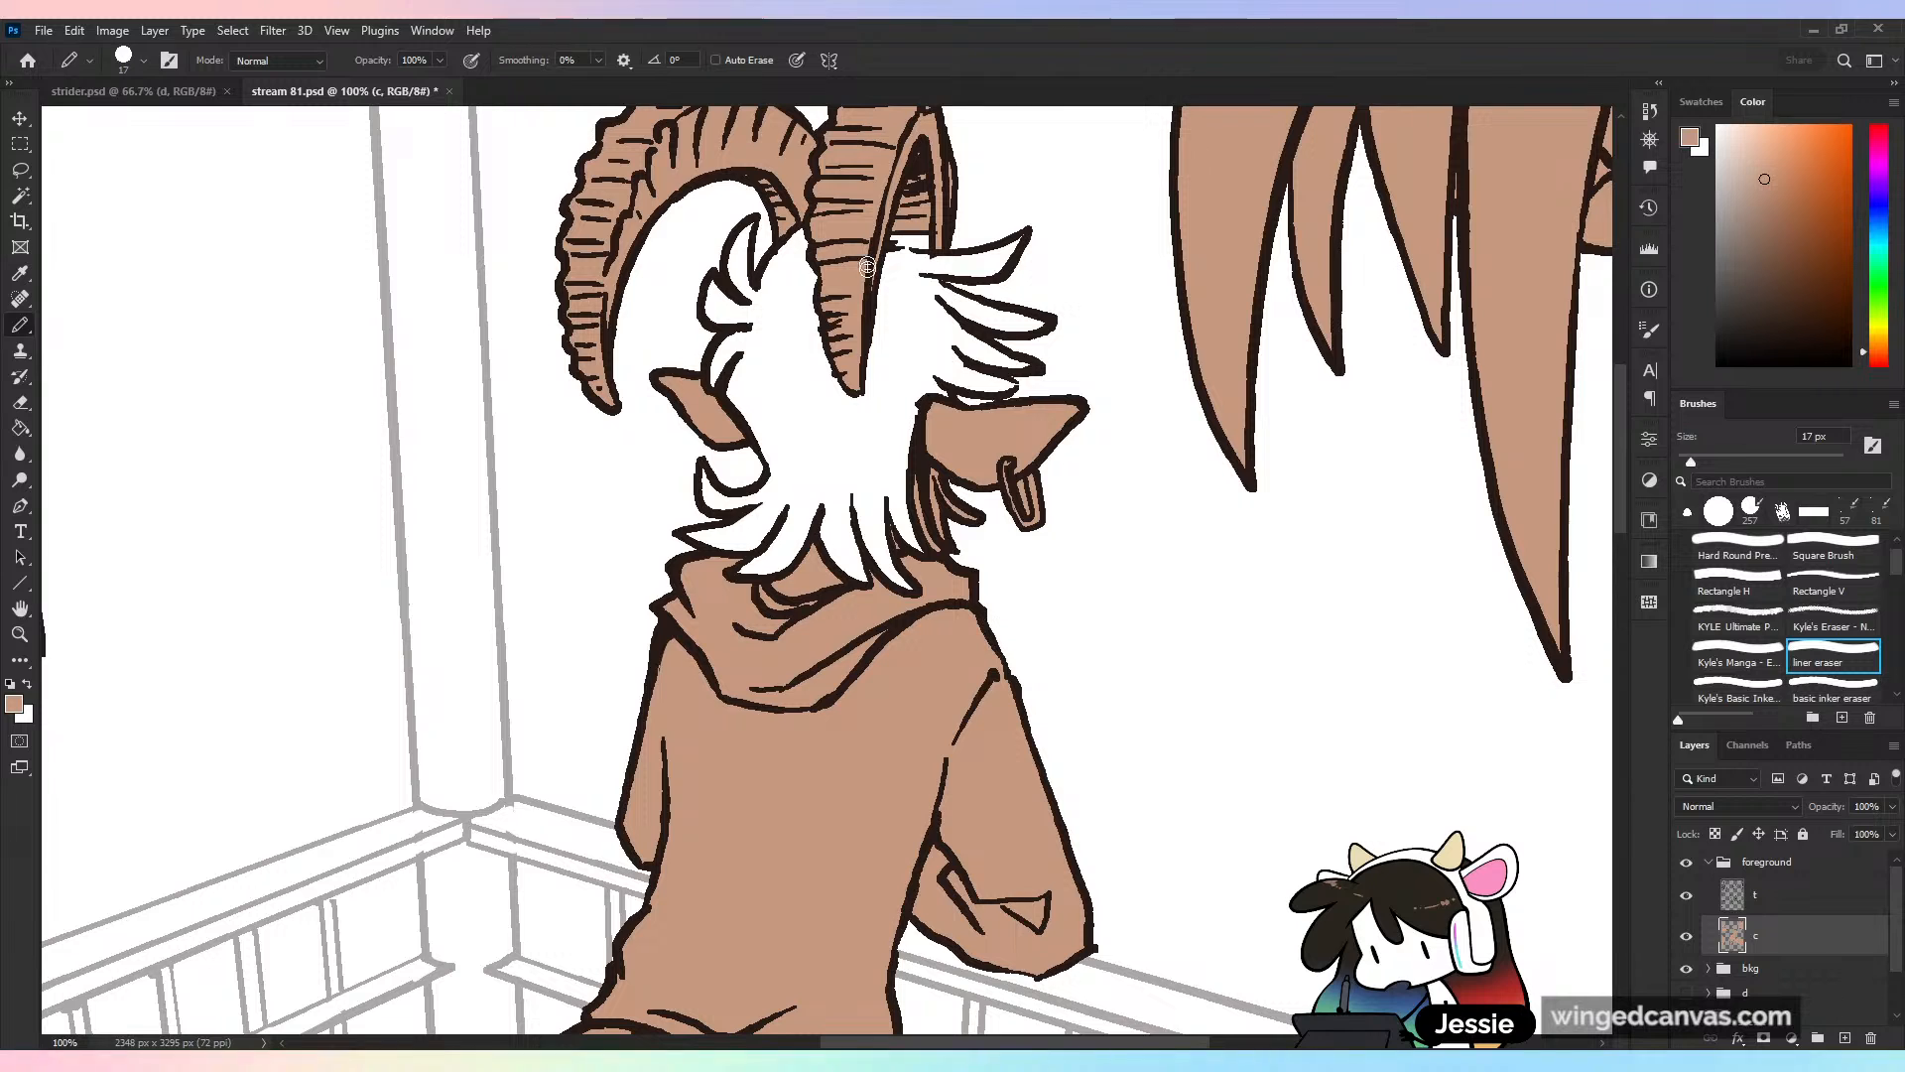
mouse_move(881, 256)
left_mouse_down()
mouse_move(876, 382)
mouse_move(904, 342)
left_mouse_up()
mouse_move(754, 223)
left_mouse_down()
mouse_move(750, 327)
mouse_move(807, 226)
mouse_move(764, 338)
left_mouse_up()
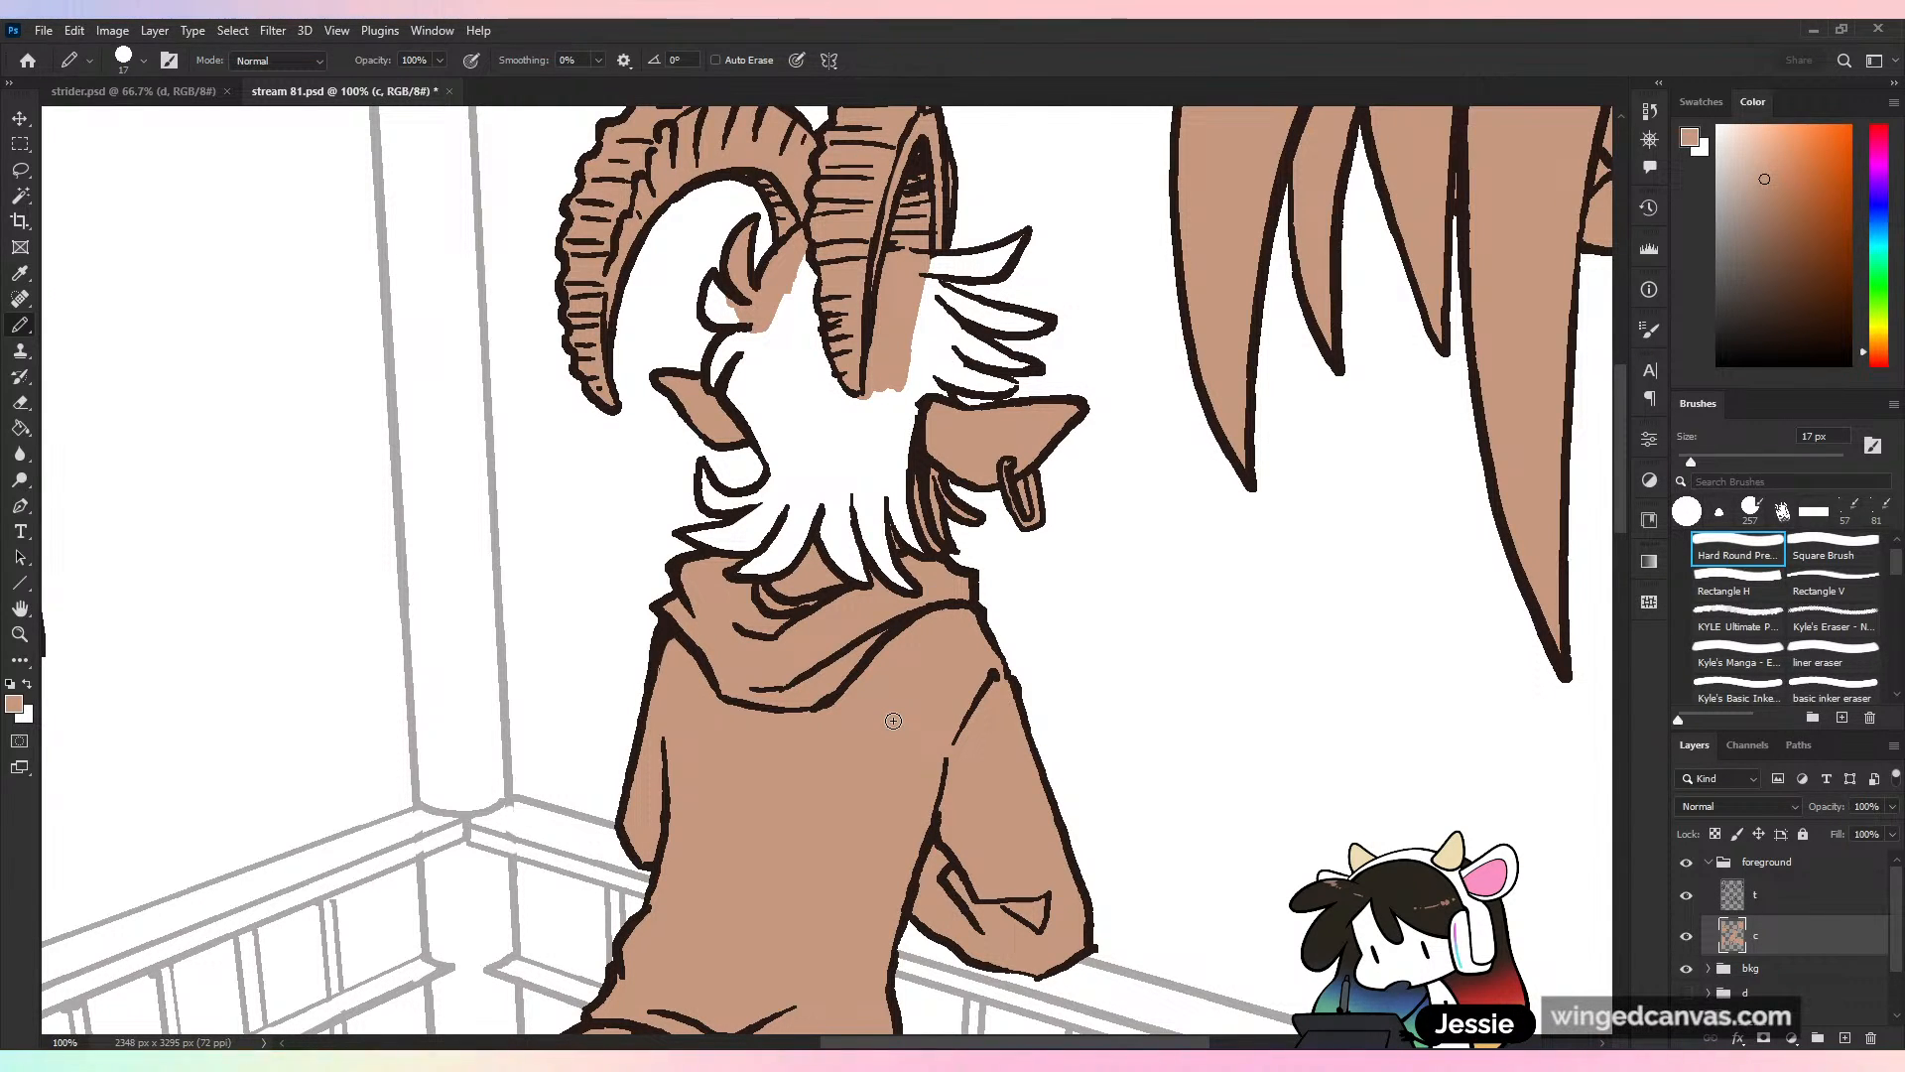
mouse_move(718, 280)
left_mouse_down()
mouse_move(744, 320)
mouse_move(713, 386)
mouse_move(748, 348)
mouse_move(760, 397)
mouse_move(818, 311)
mouse_move(837, 363)
left_mouse_up()
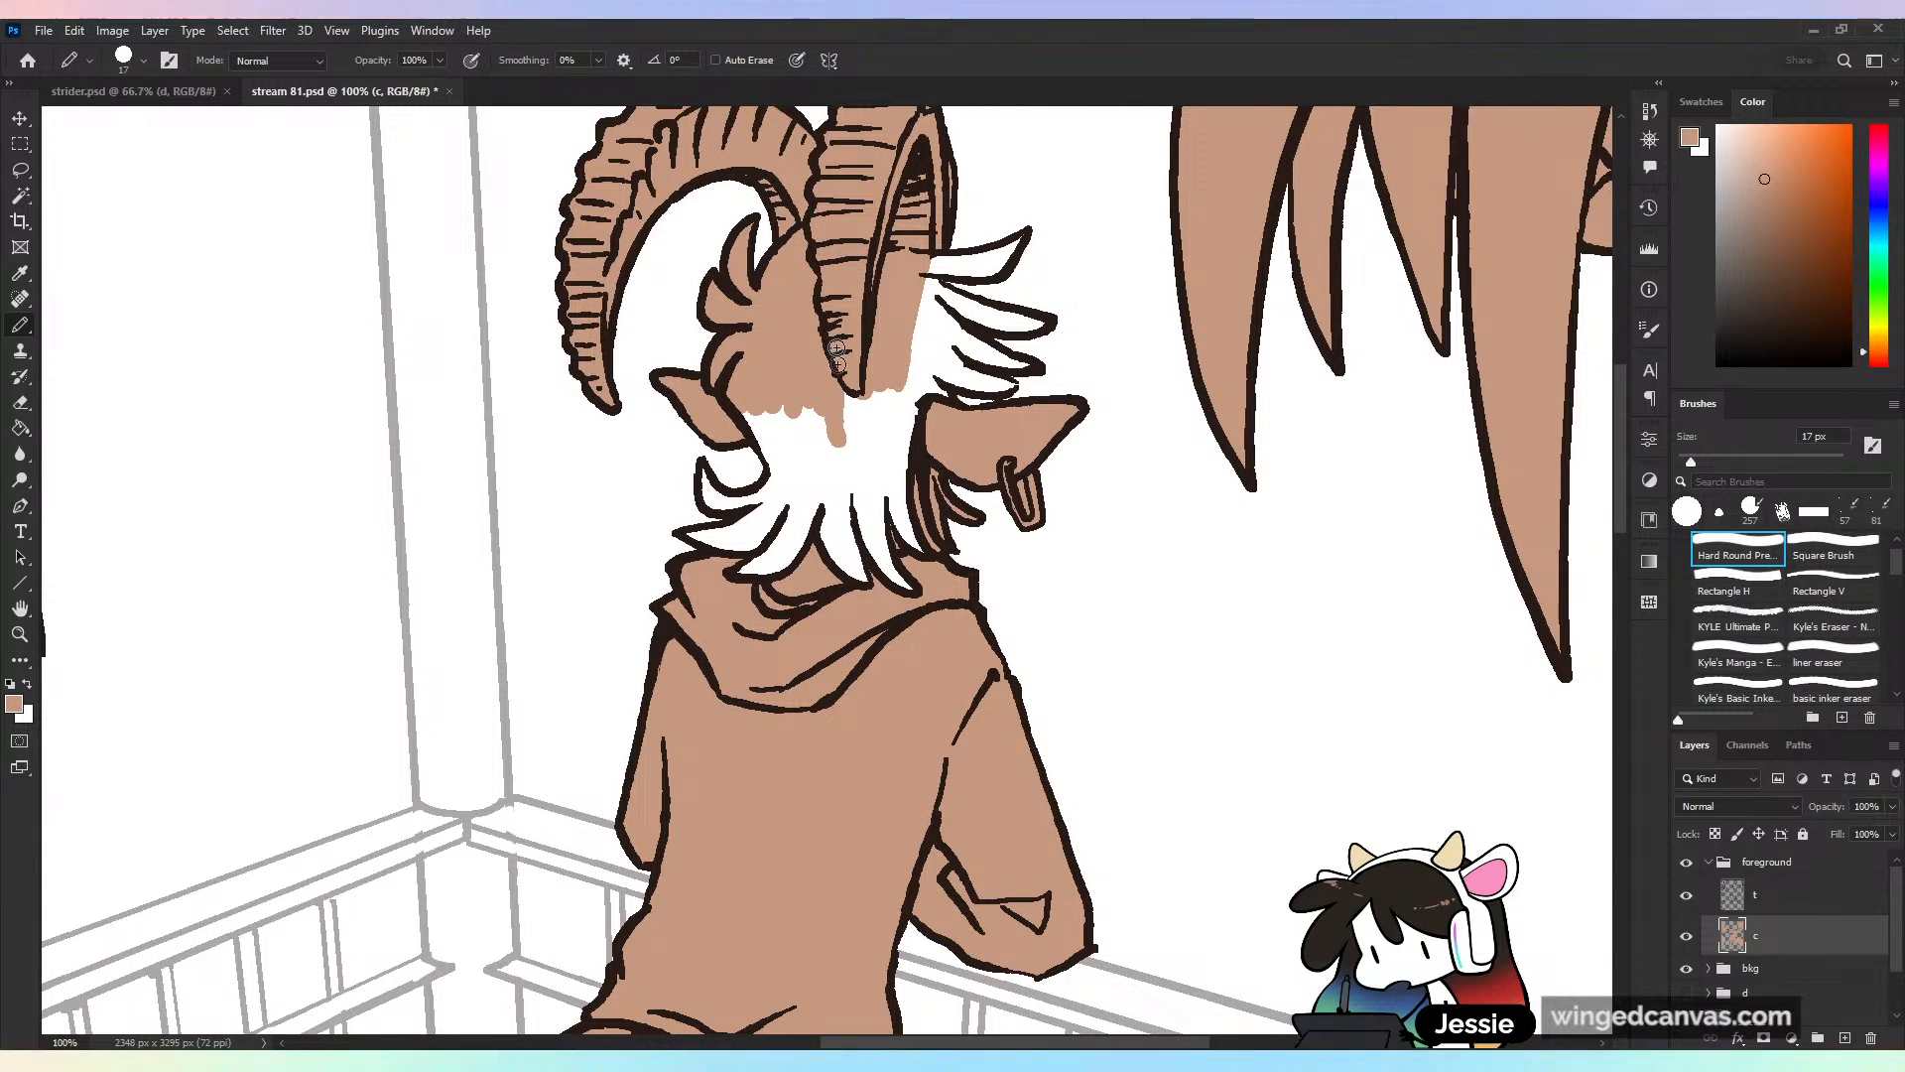
mouse_move(755, 419)
left_mouse_down()
mouse_move(786, 482)
mouse_move(717, 510)
mouse_move(774, 488)
mouse_move(760, 526)
mouse_move(819, 511)
mouse_move(864, 456)
left_mouse_up()
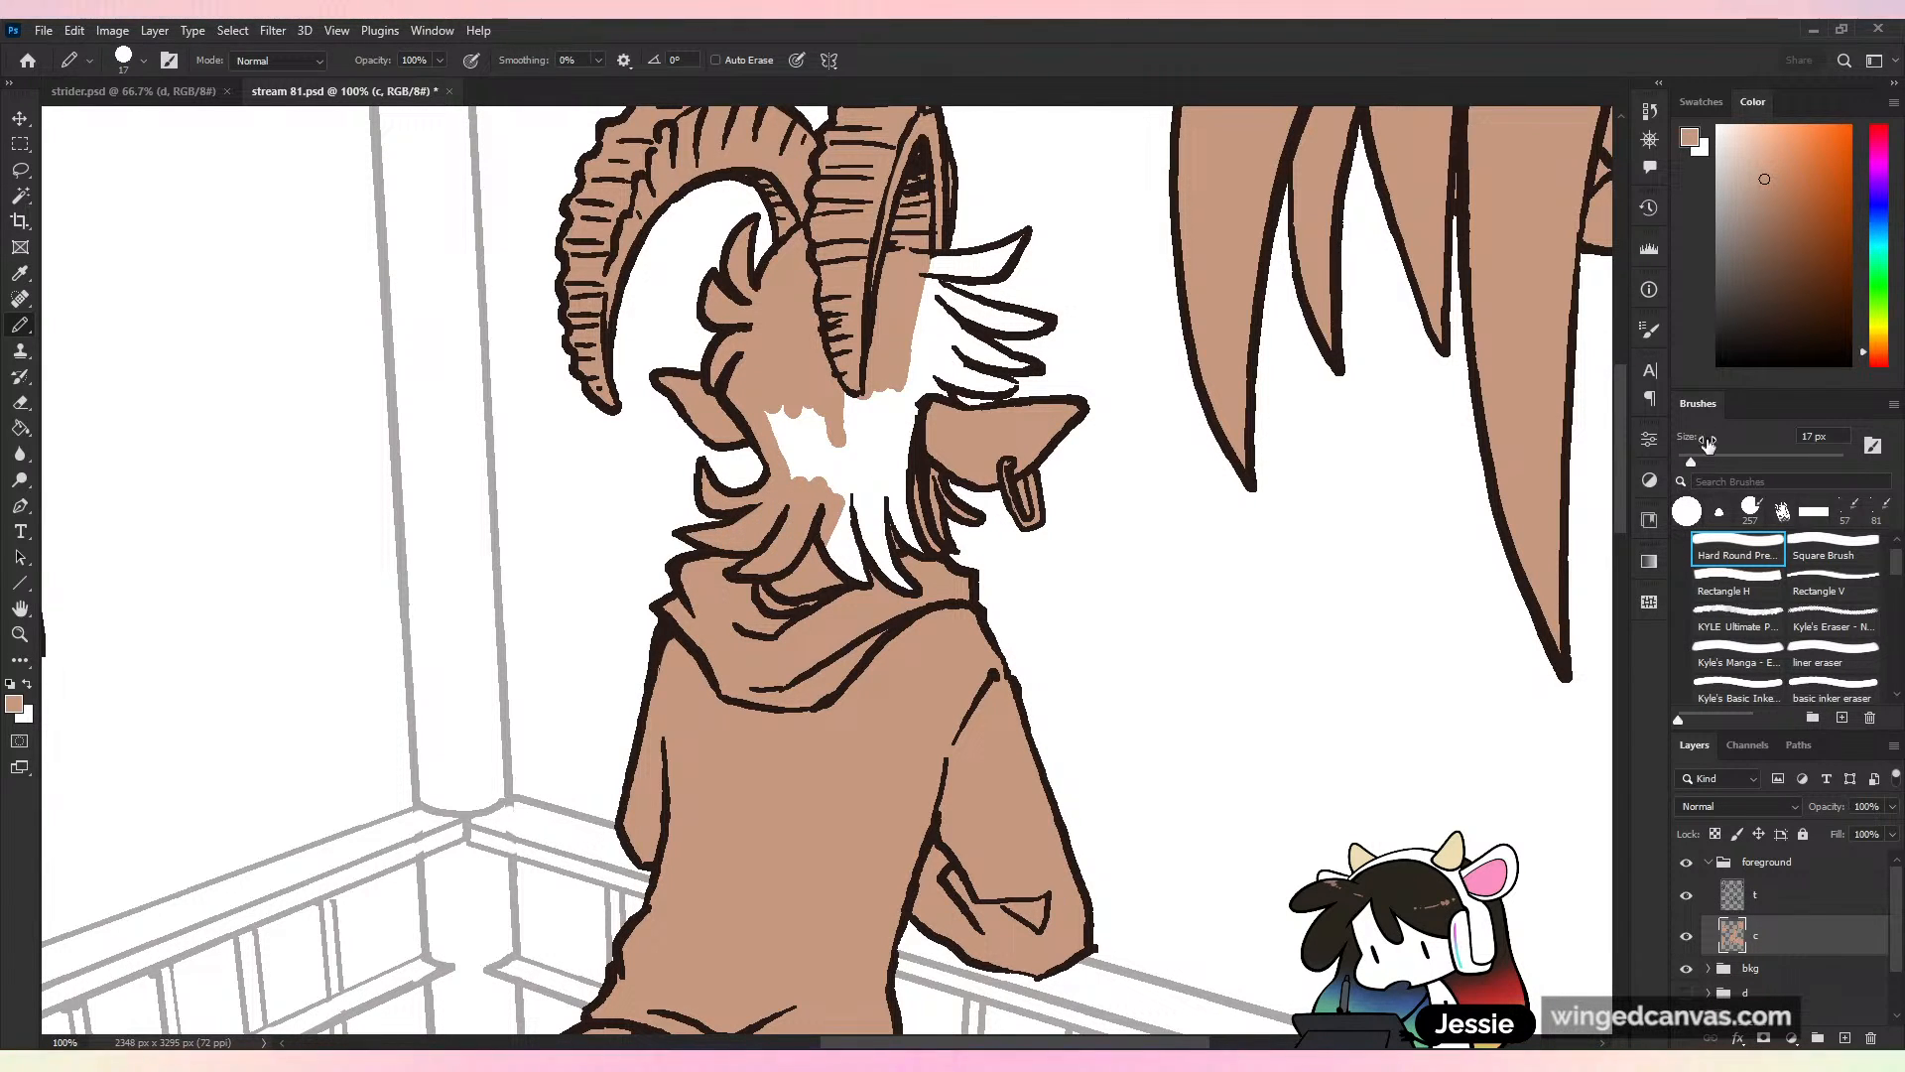
Finish filling the hair with the pencil at 35 px and 23 px, and save the file
left_click_drag(1707, 443, 1732, 444)
mouse_move(784, 417)
left_mouse_down()
mouse_move(794, 516)
mouse_move(873, 397)
mouse_move(902, 584)
mouse_move(827, 382)
left_mouse_up()
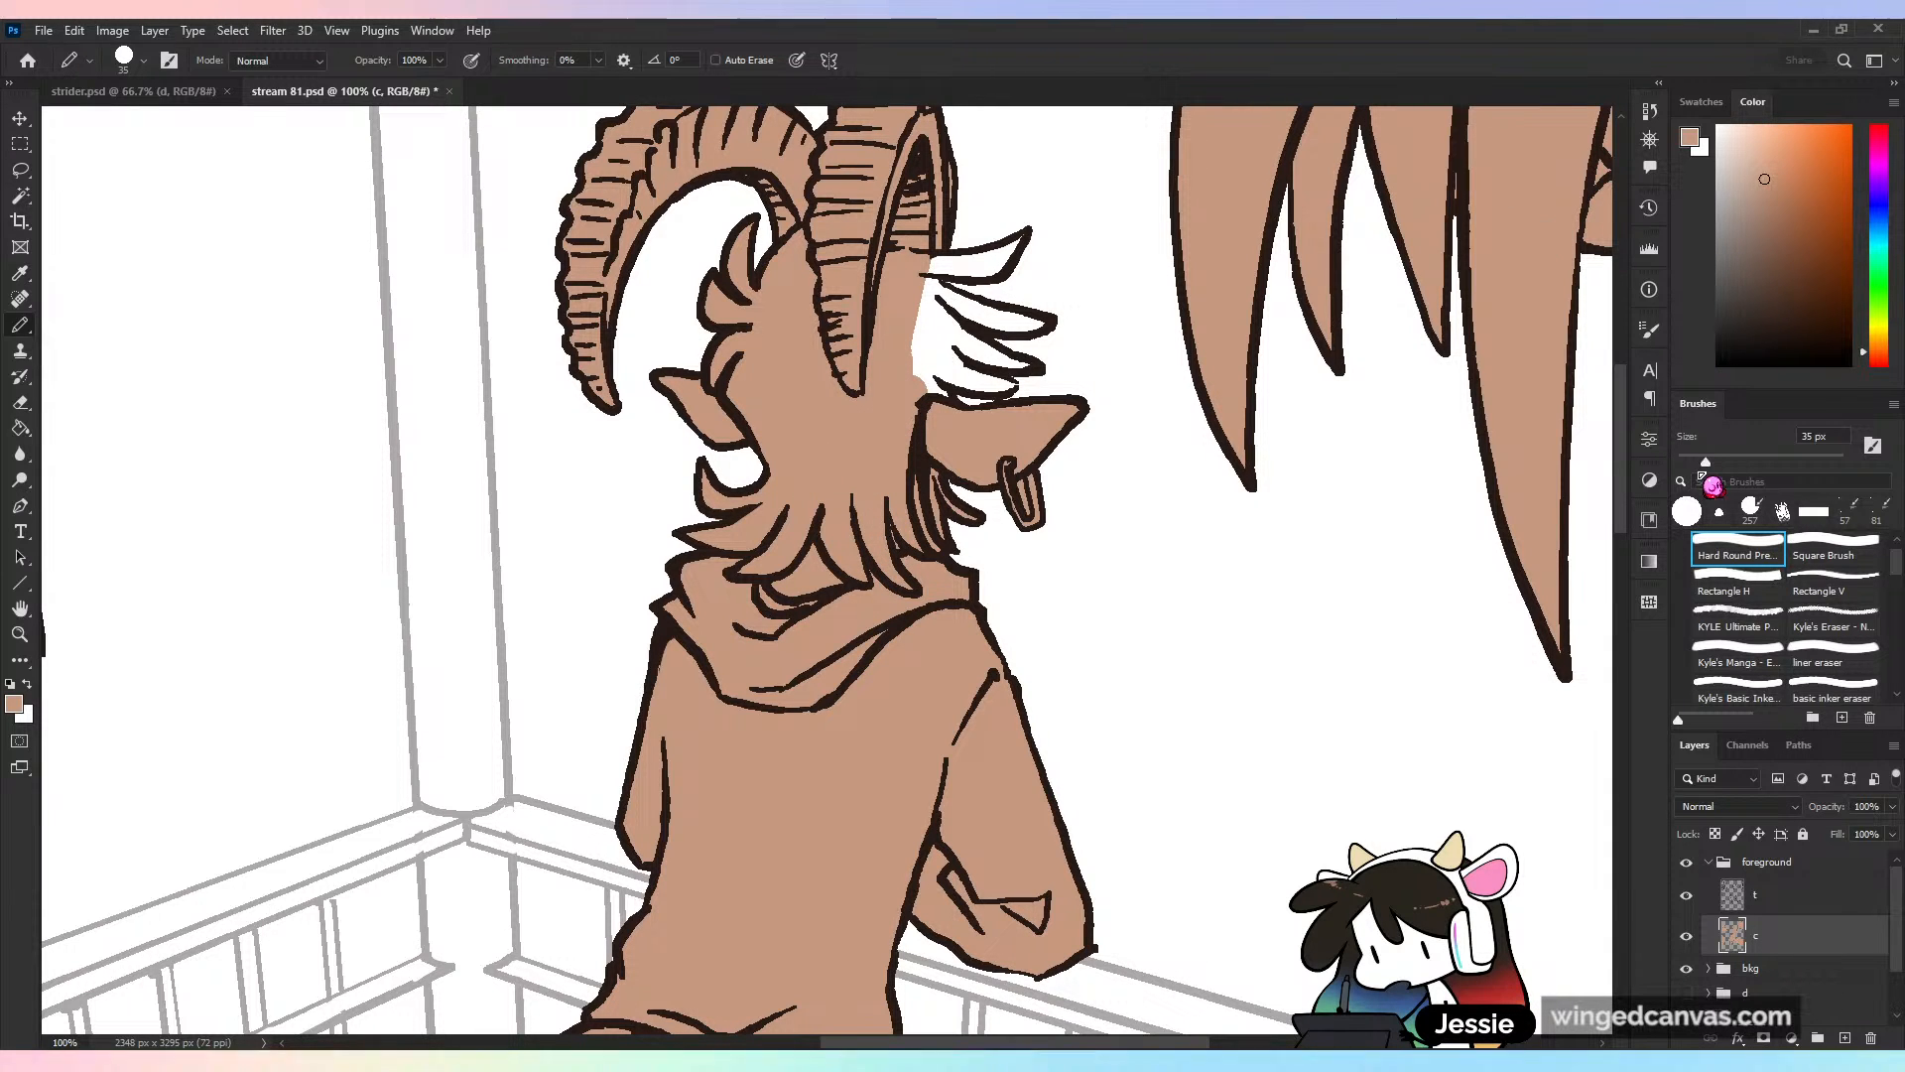
left_click_drag(1706, 462, 1696, 462)
mouse_move(923, 330)
left_mouse_down()
mouse_move(939, 386)
mouse_move(925, 378)
mouse_move(949, 354)
mouse_move(965, 382)
mouse_move(1018, 385)
mouse_move(988, 389)
mouse_move(965, 344)
mouse_move(1026, 370)
mouse_move(1000, 366)
mouse_move(1026, 367)
mouse_move(1037, 325)
mouse_move(927, 294)
mouse_move(1011, 306)
mouse_move(936, 259)
mouse_move(984, 271)
mouse_move(1032, 228)
left_mouse_up()
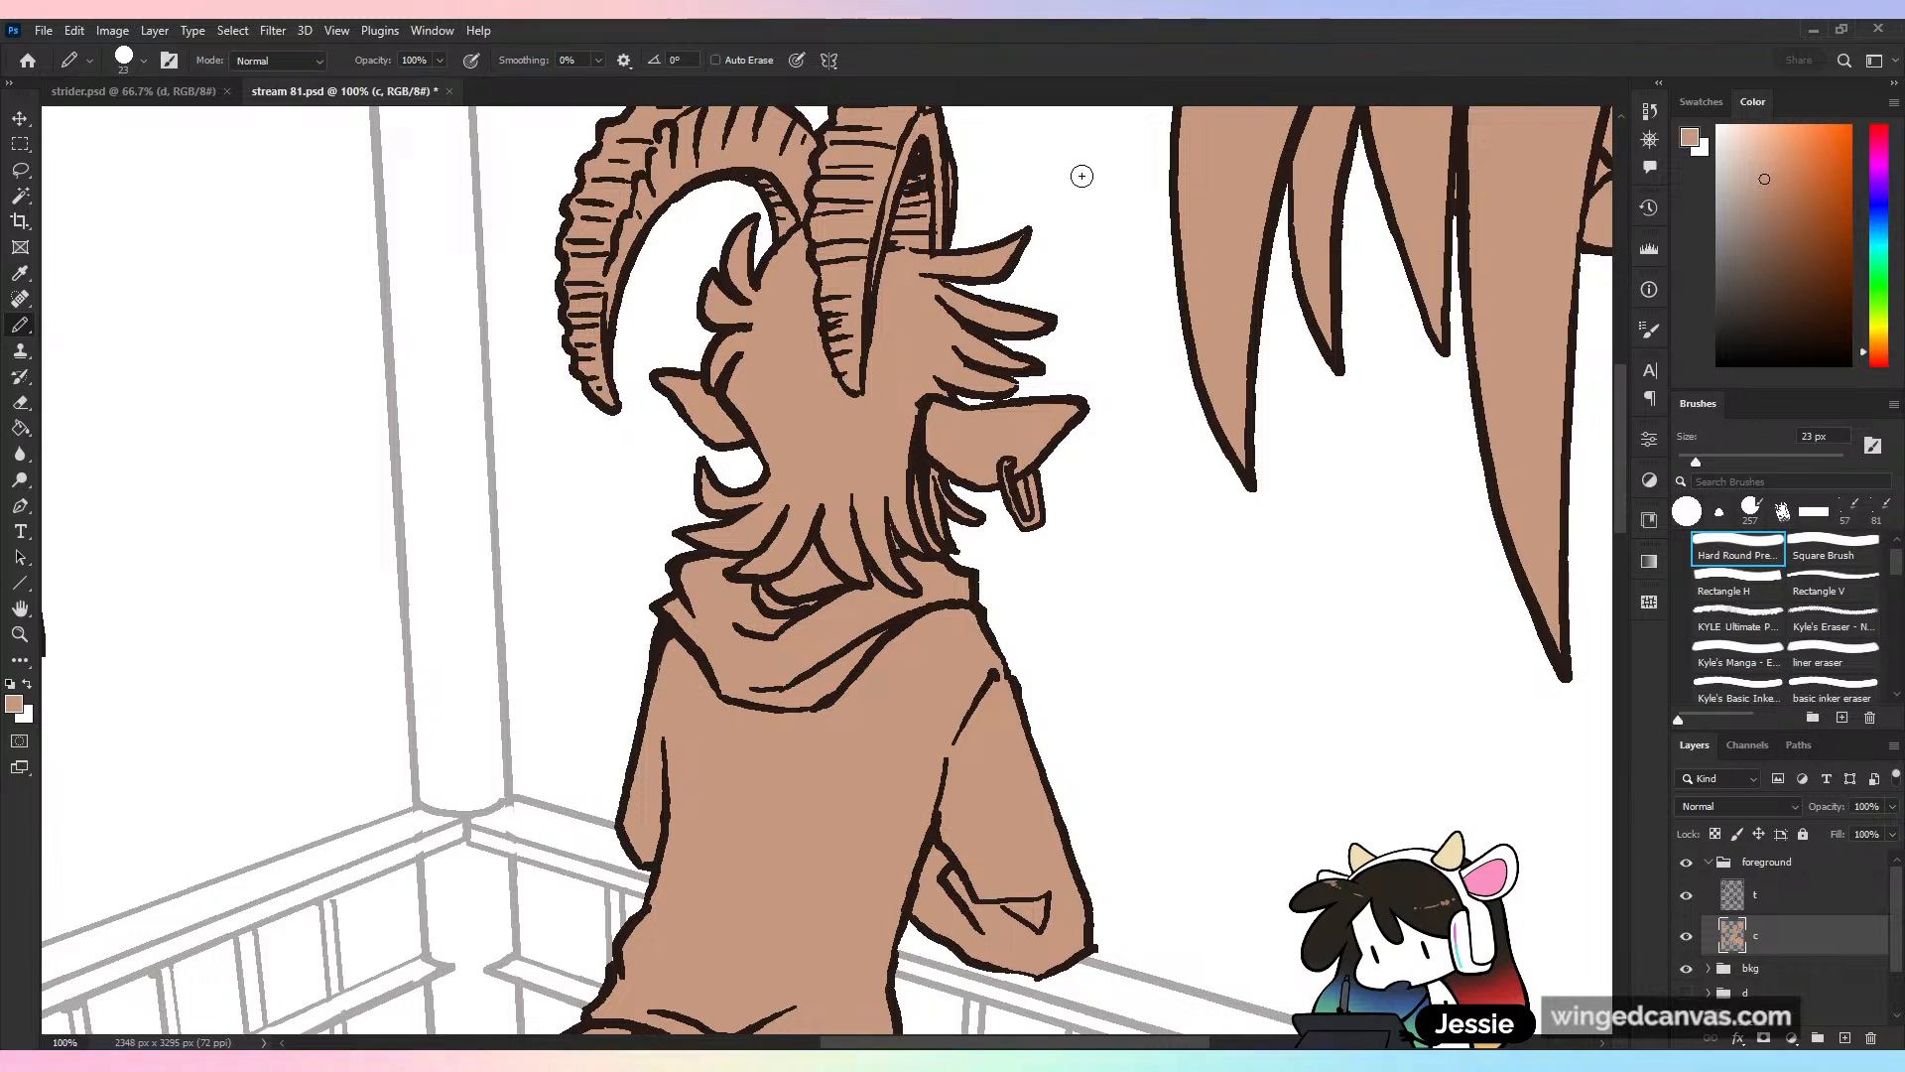
key("ctrl+0")
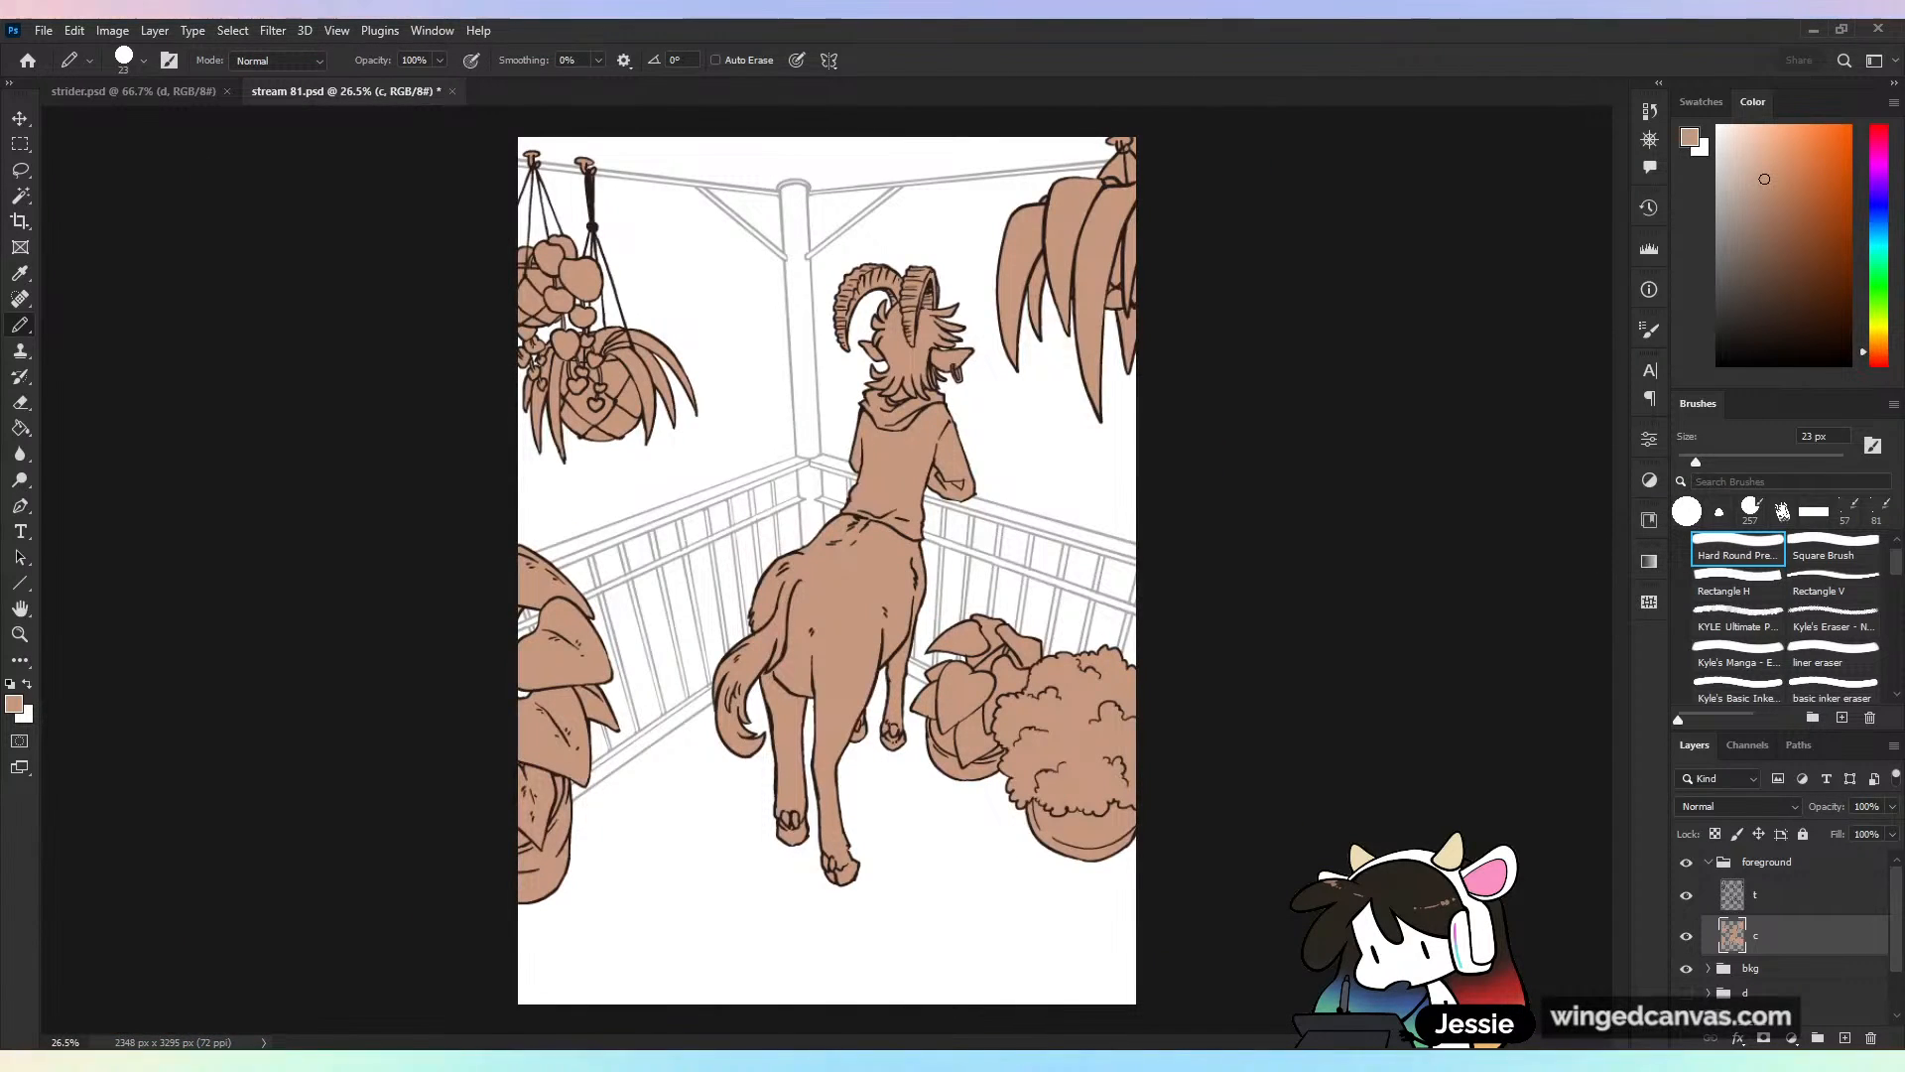
key("ctrl+s")
key("ctrl+plus")
key("ctrl+minus")
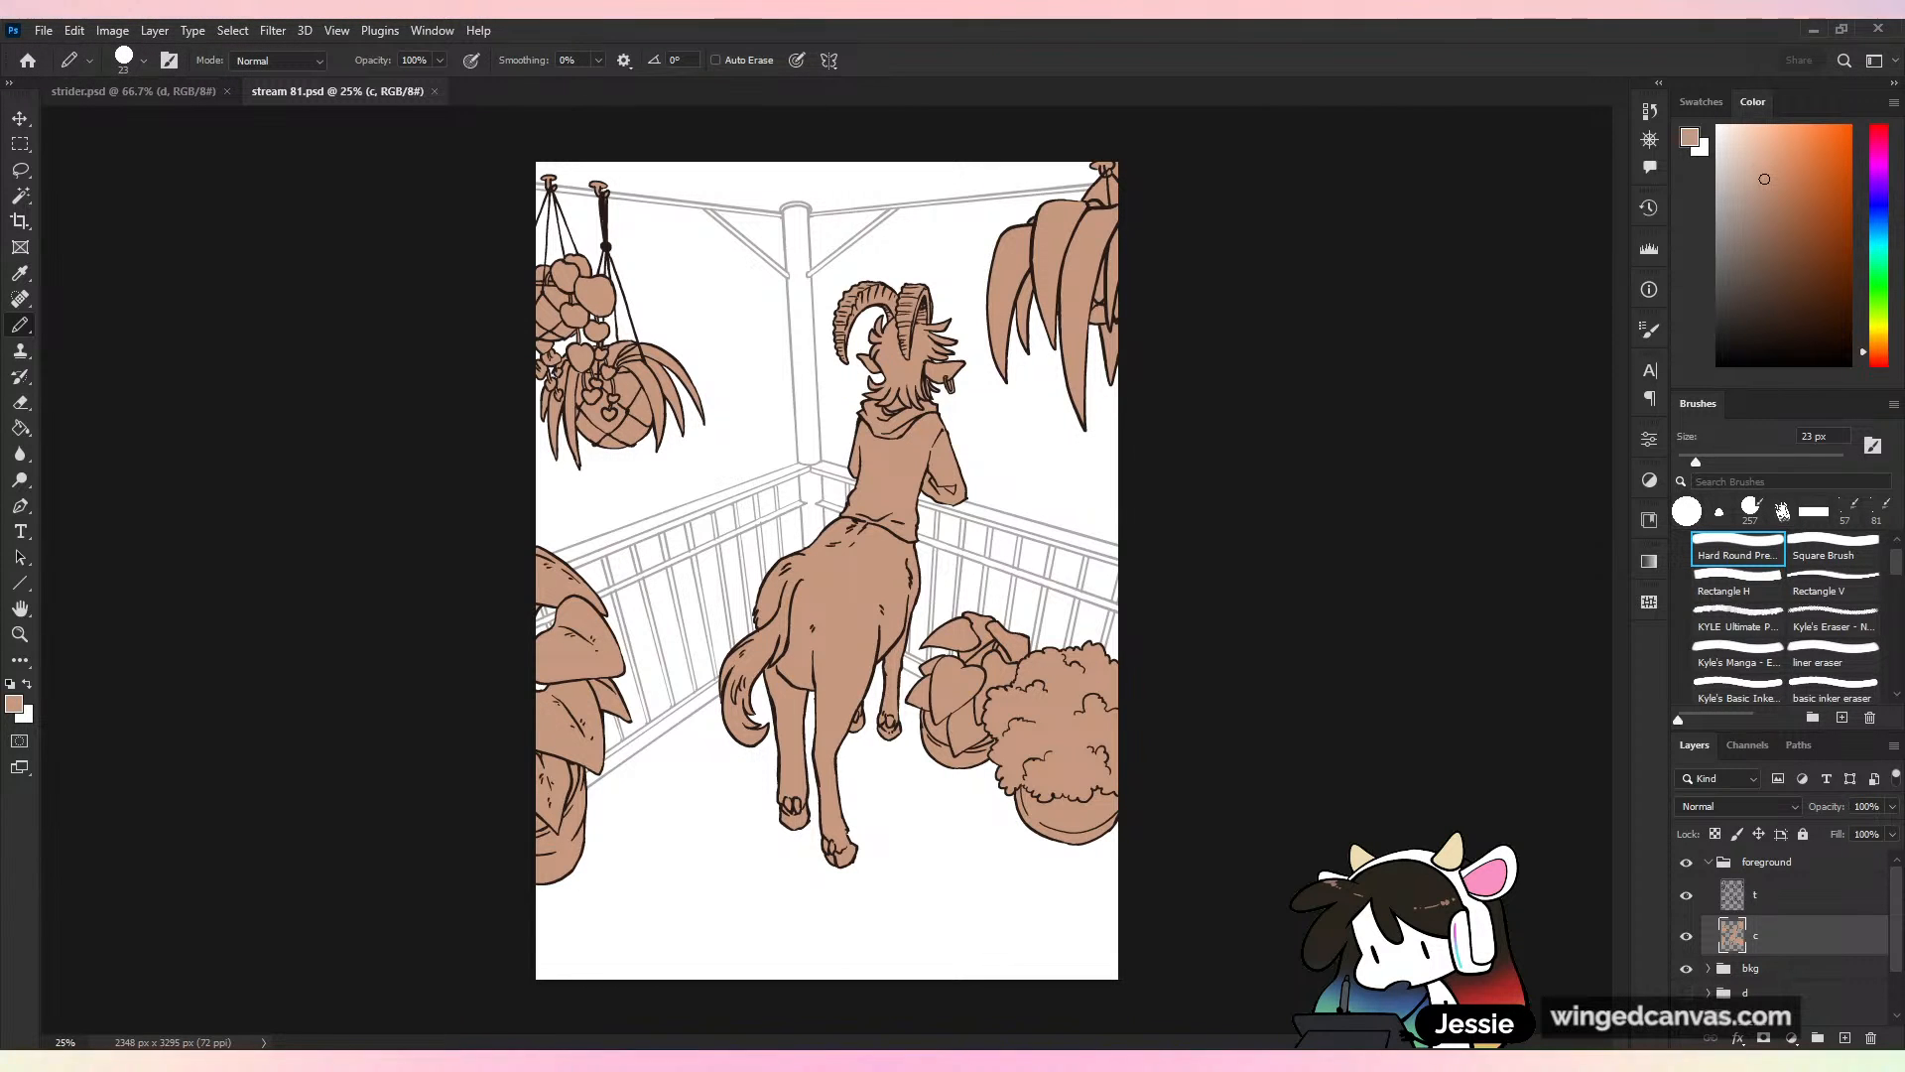
Activate the line layer in the bkg group, sample the dark outline colour and show the d sketch group
left_click(1707, 862)
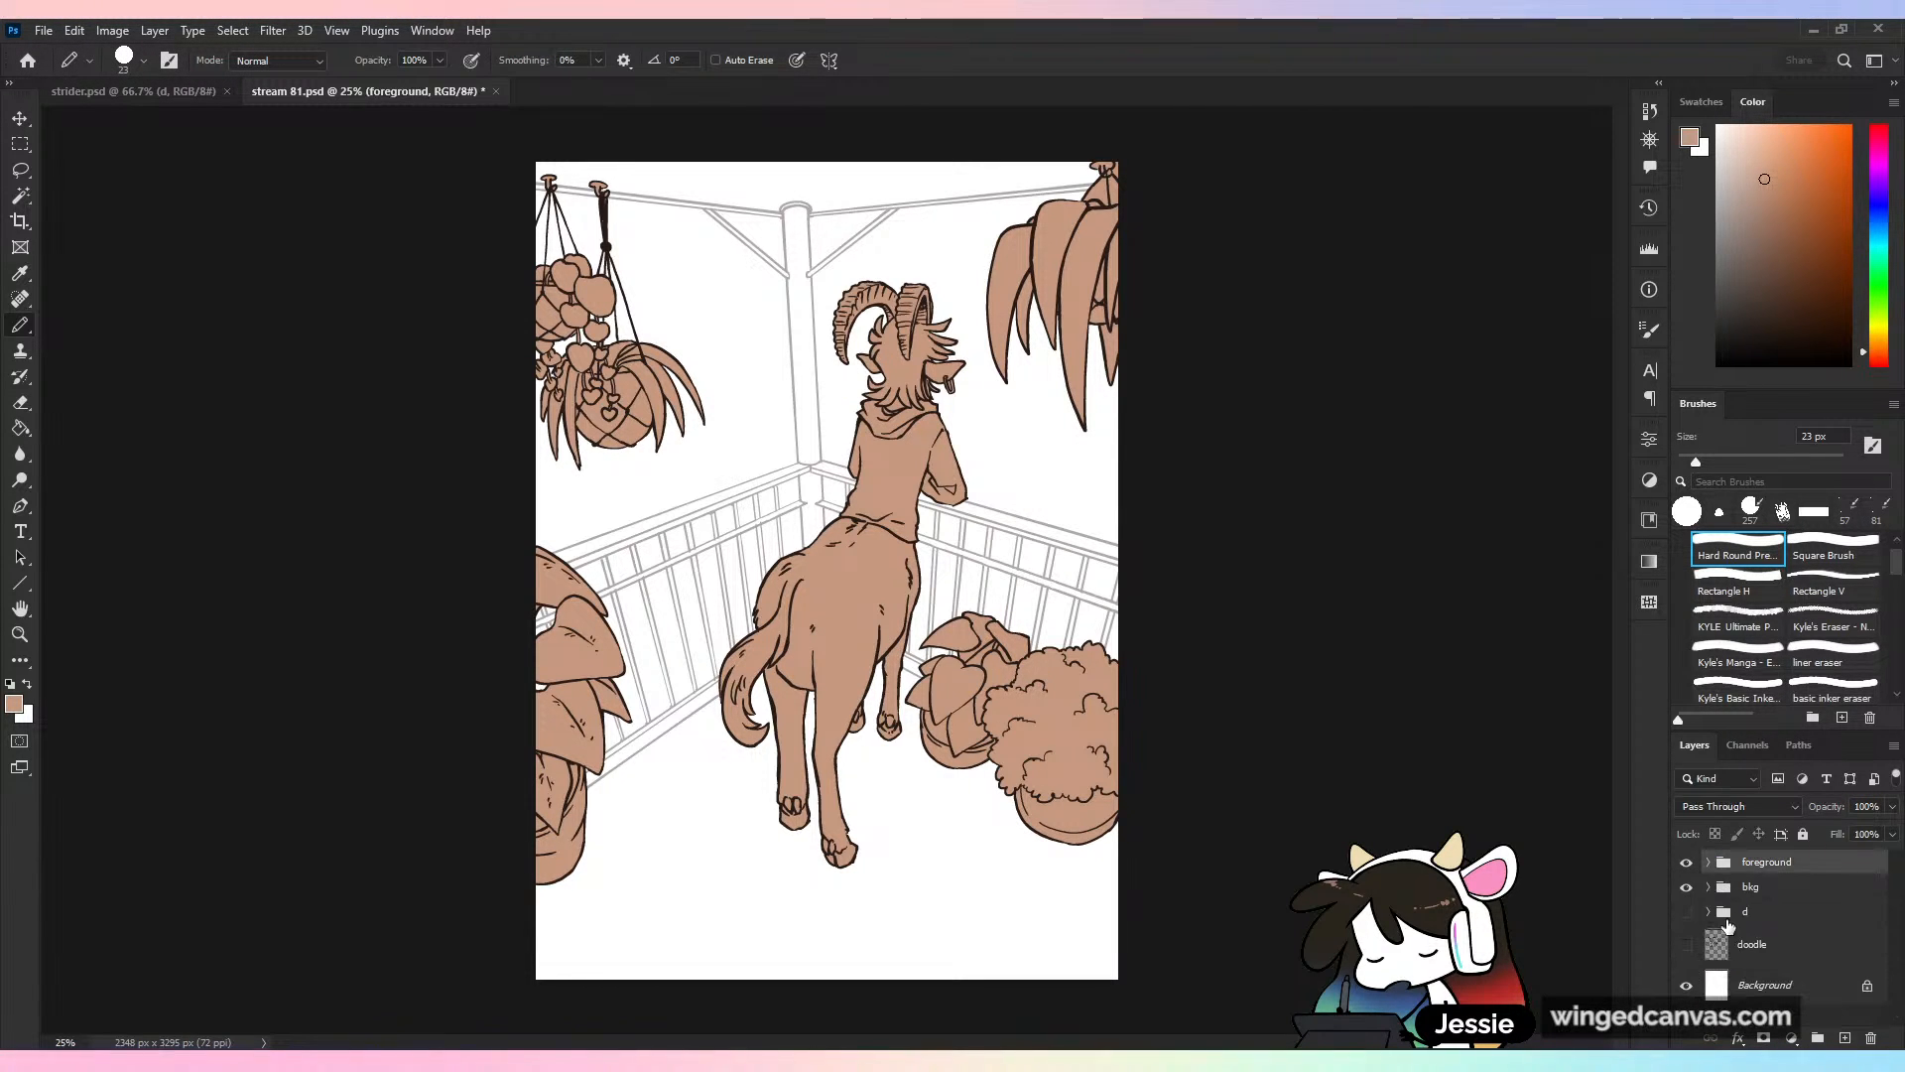
left_click(1708, 886)
left_click(1777, 938)
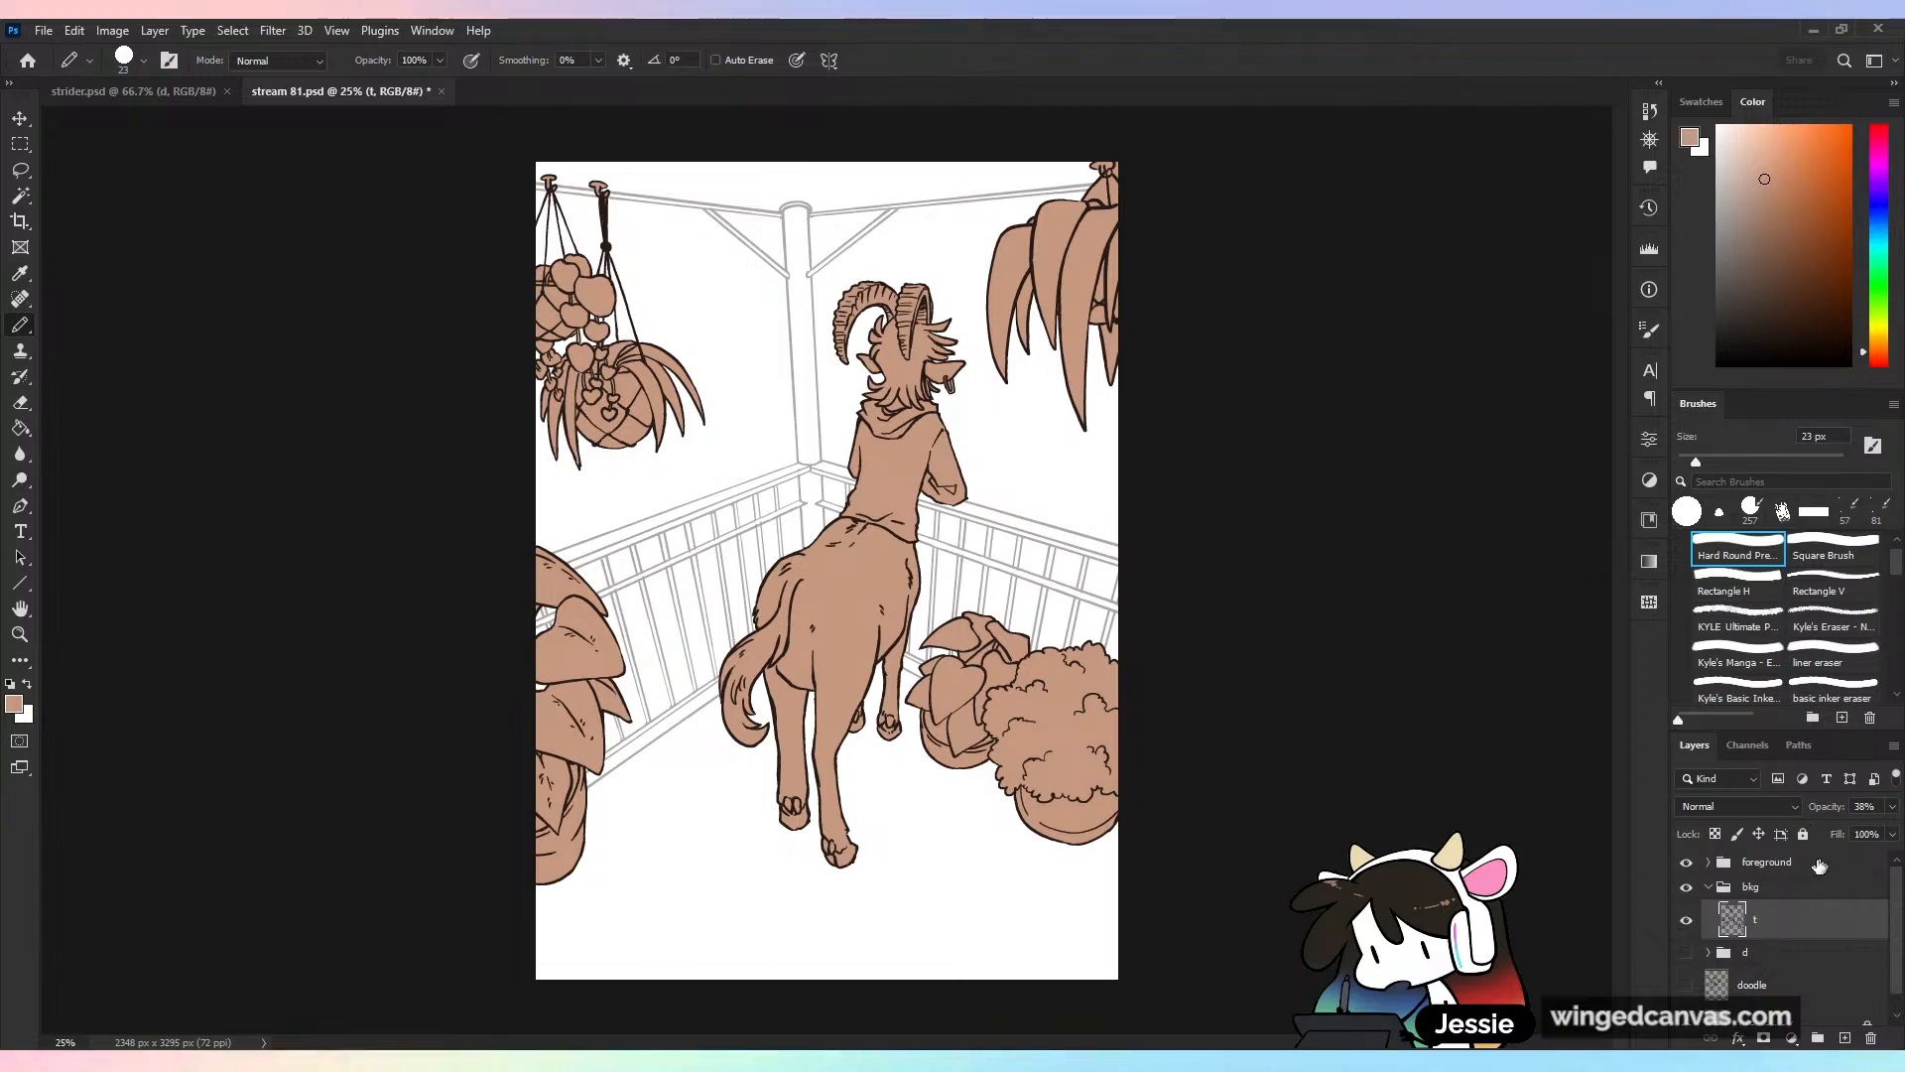
key("ctrl+plus")
key("ctrl+plus")
key("ctrl+plus")
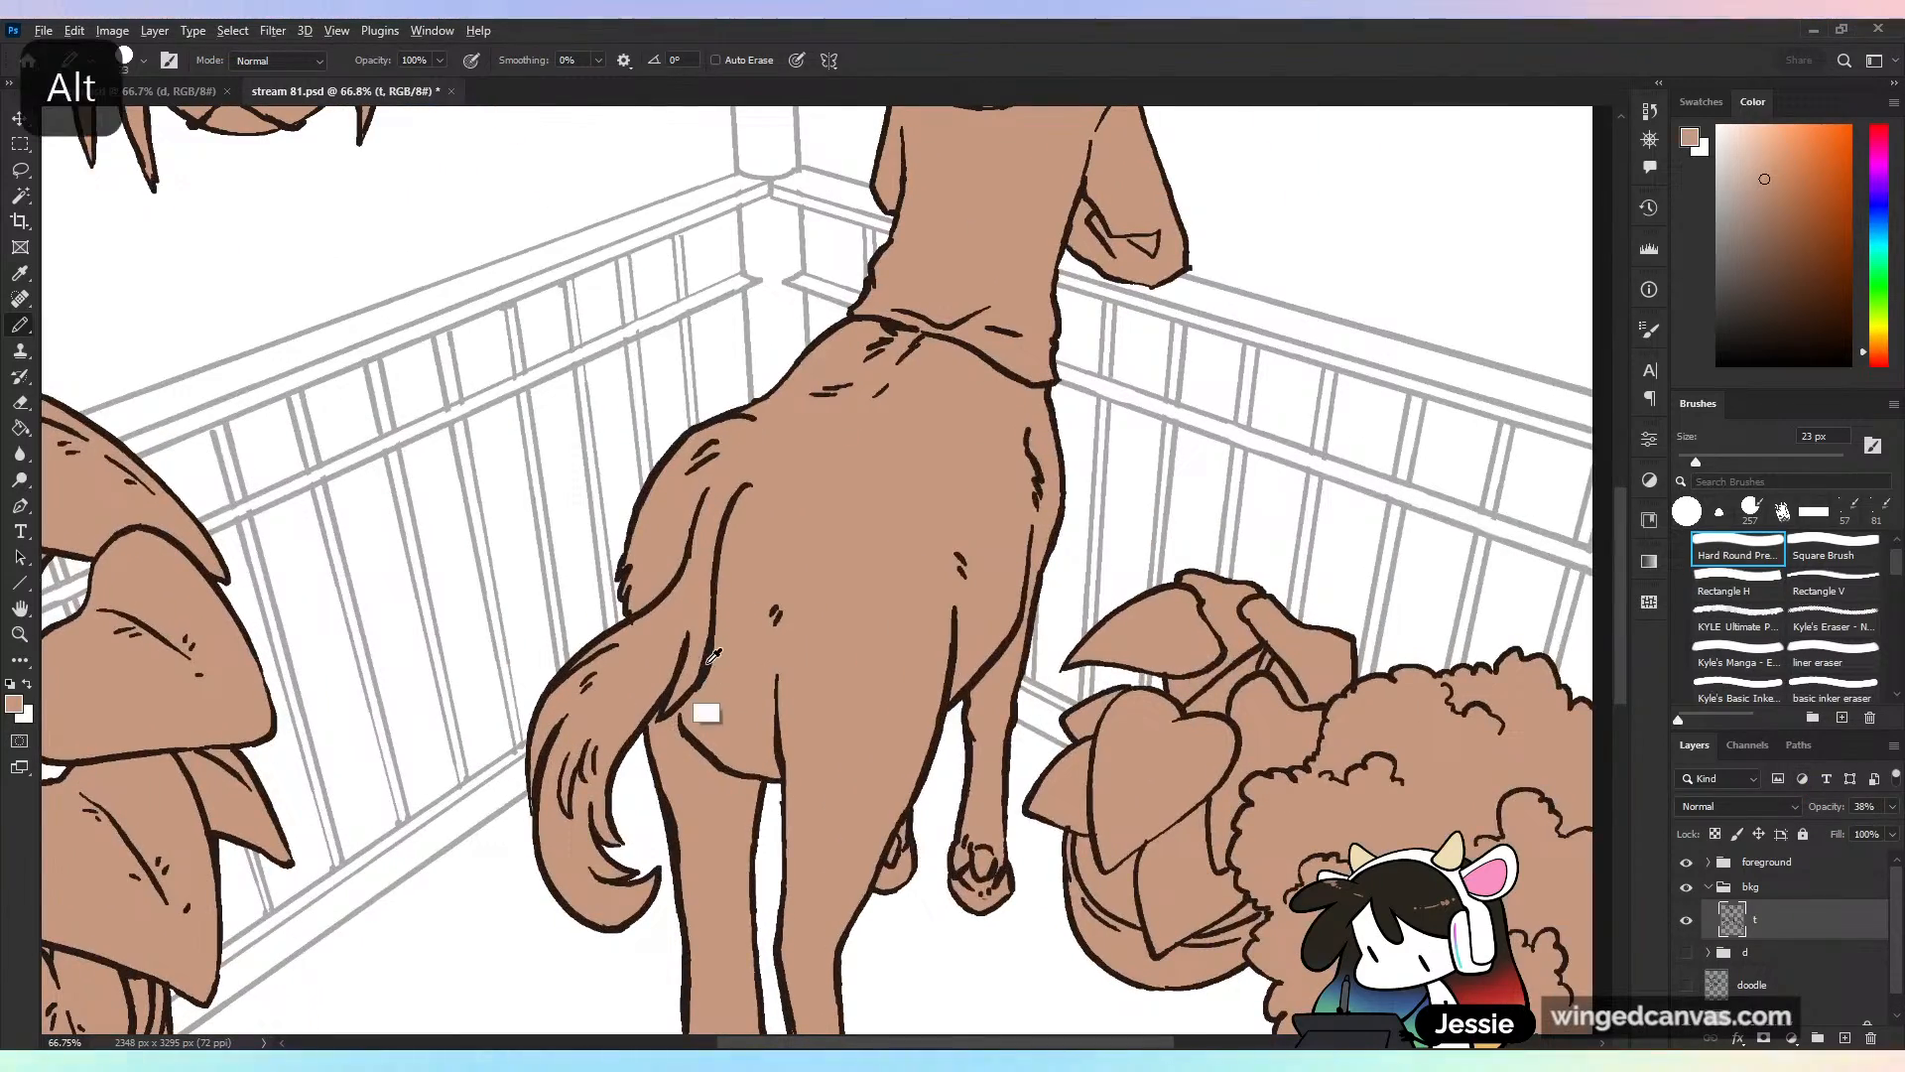
left_click(709, 711, "alt")
key("ctrl+minus")
key("ctrl+minus")
key("ctrl+minus")
left_click(1686, 952)
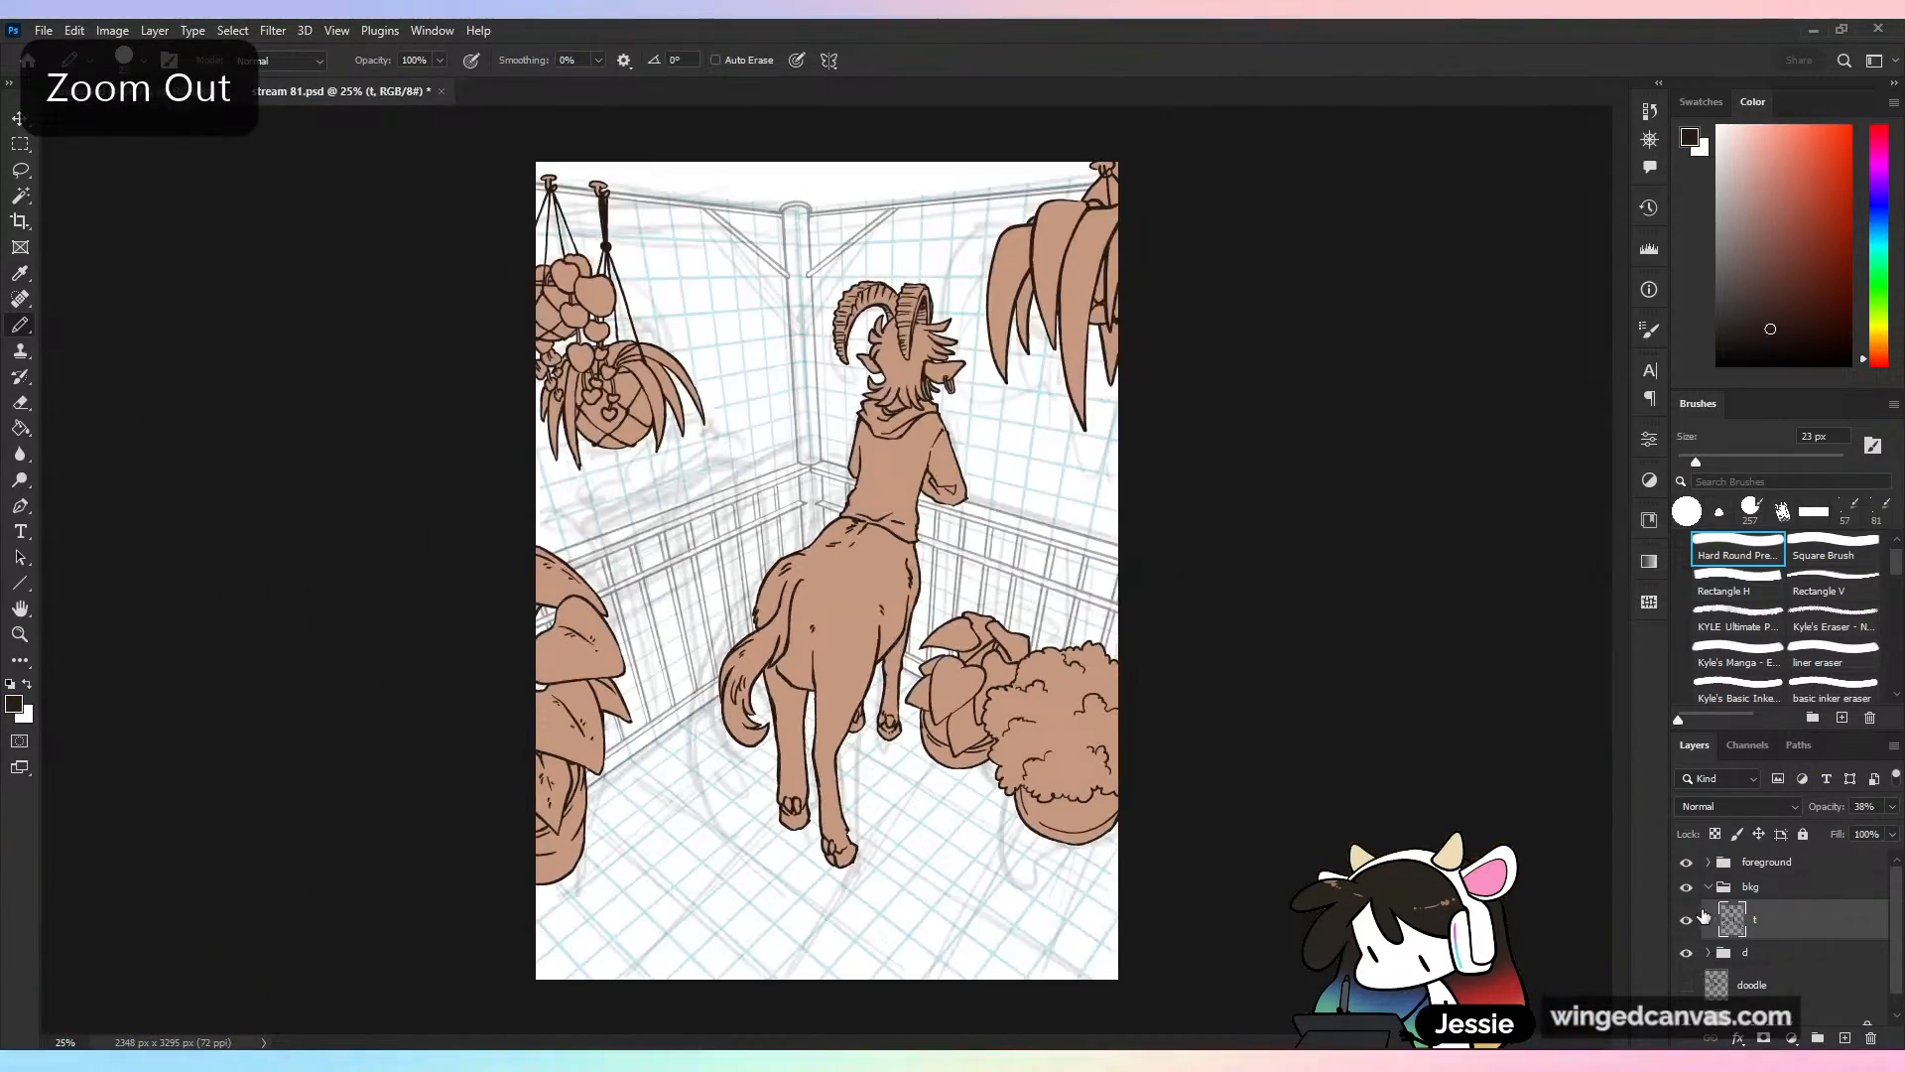
Clean up the tan fill around the creature's earring on the foreground c layer and save the file
key("ctrl+plus")
scroll(1552, 835, "down", 3)
scroll(1552, 835, "left", 2)
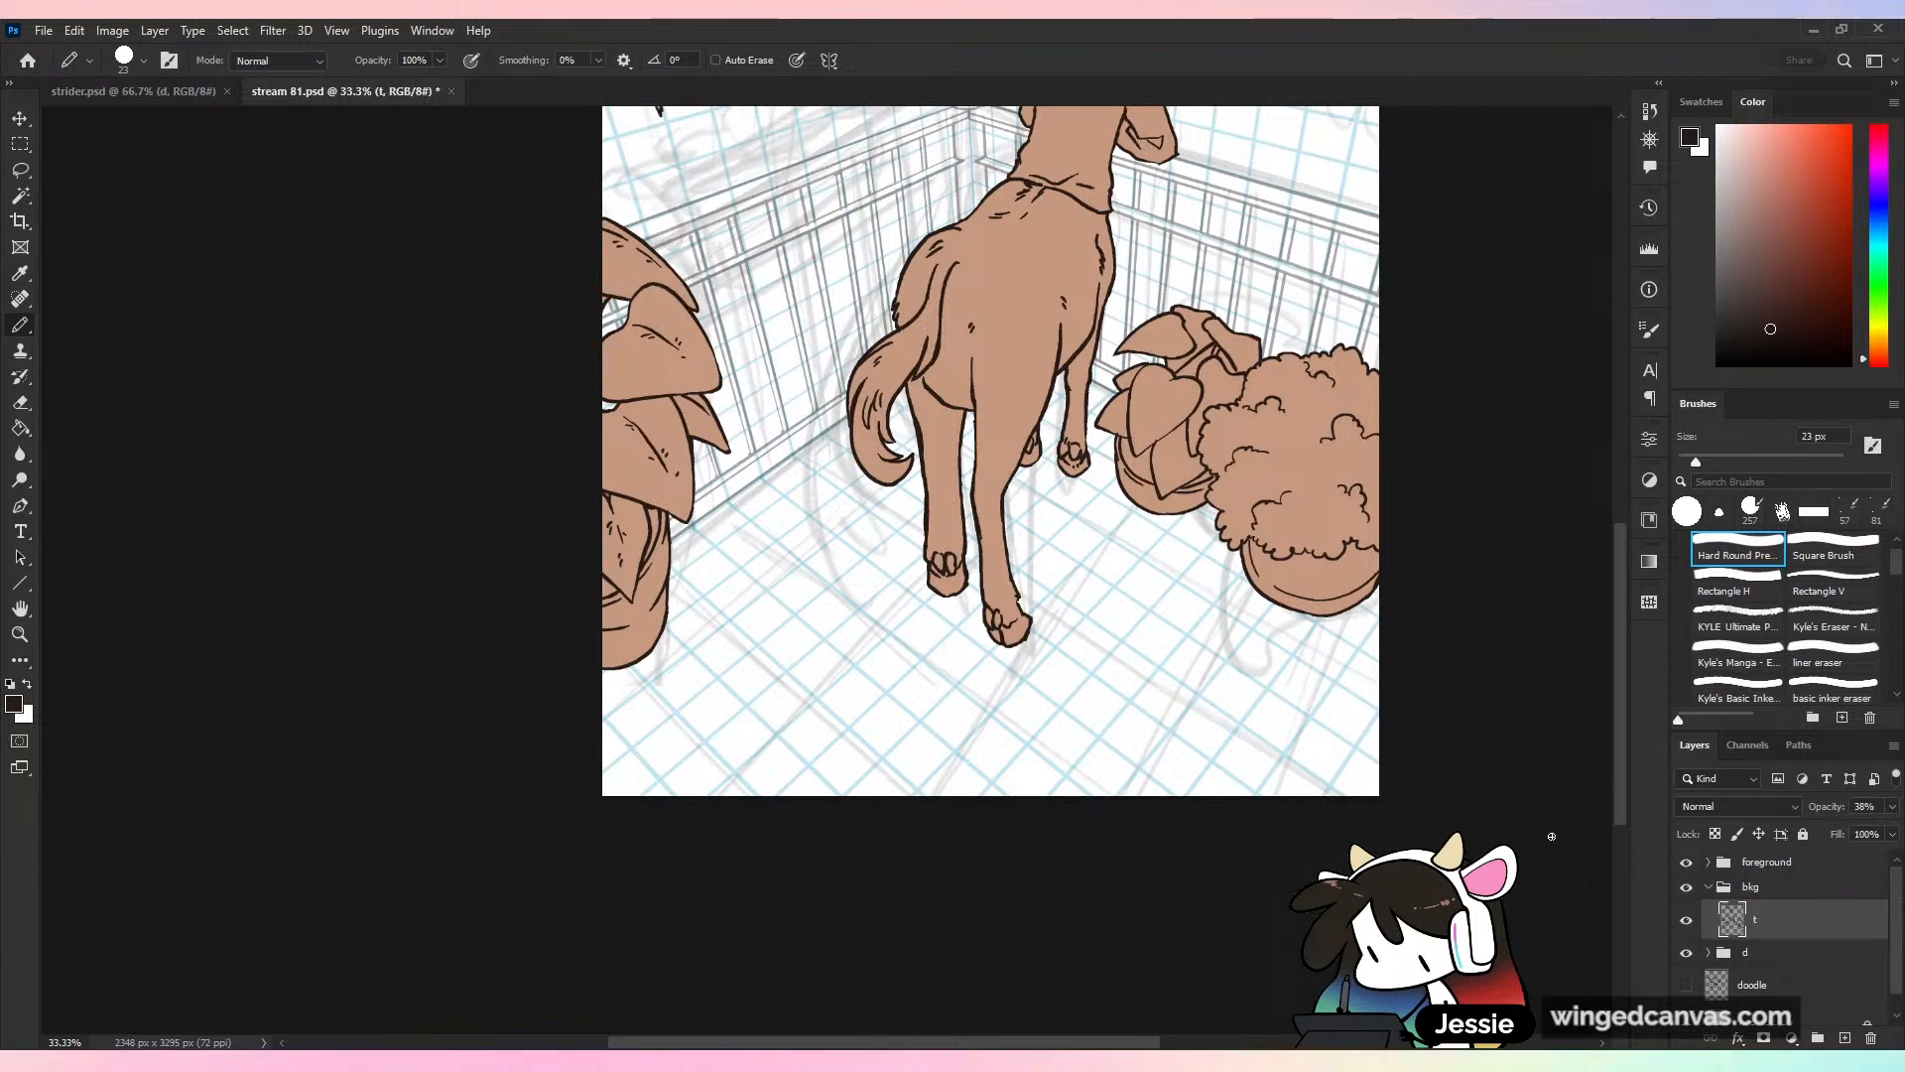
left_click_drag(1381, 111, 1263, 631)
key("ctrl+plus")
key("ctrl+plus")
key("ctrl+plus")
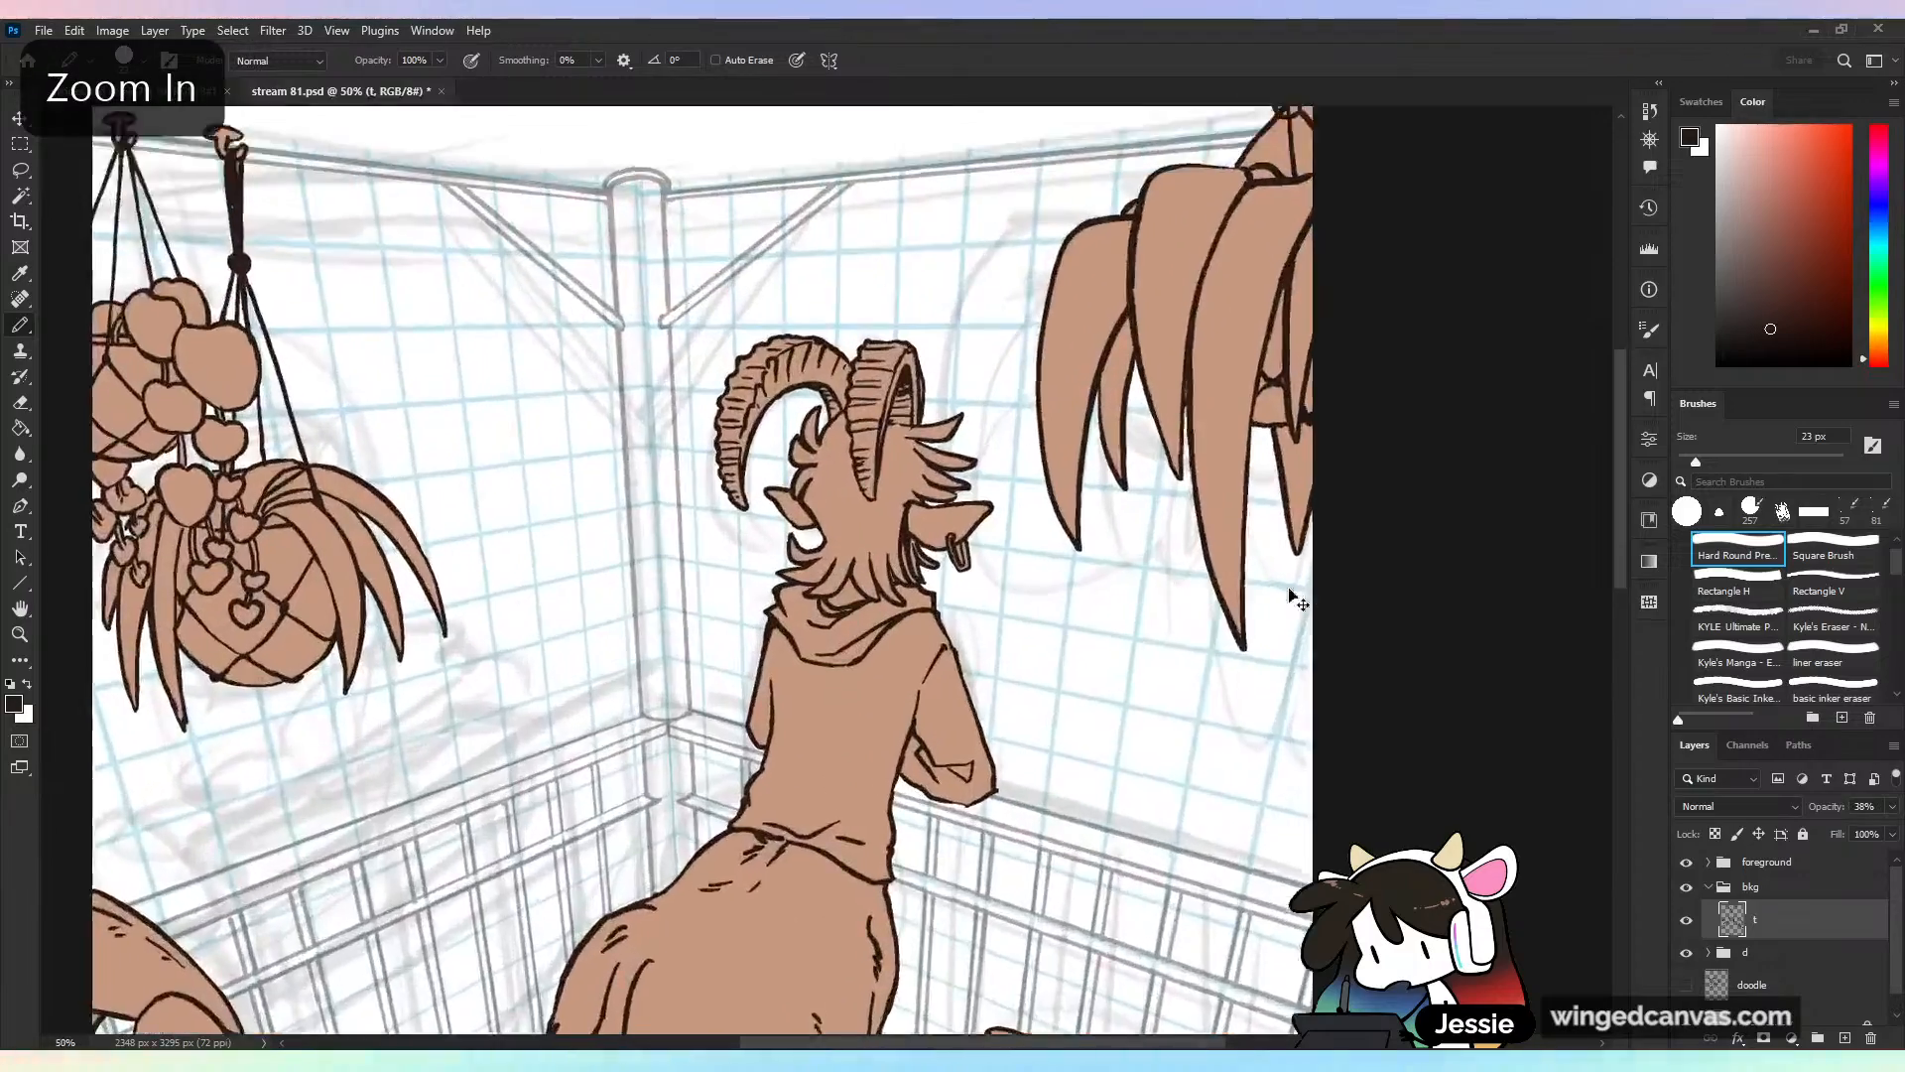
left_click(1708, 861)
left_click(1809, 925)
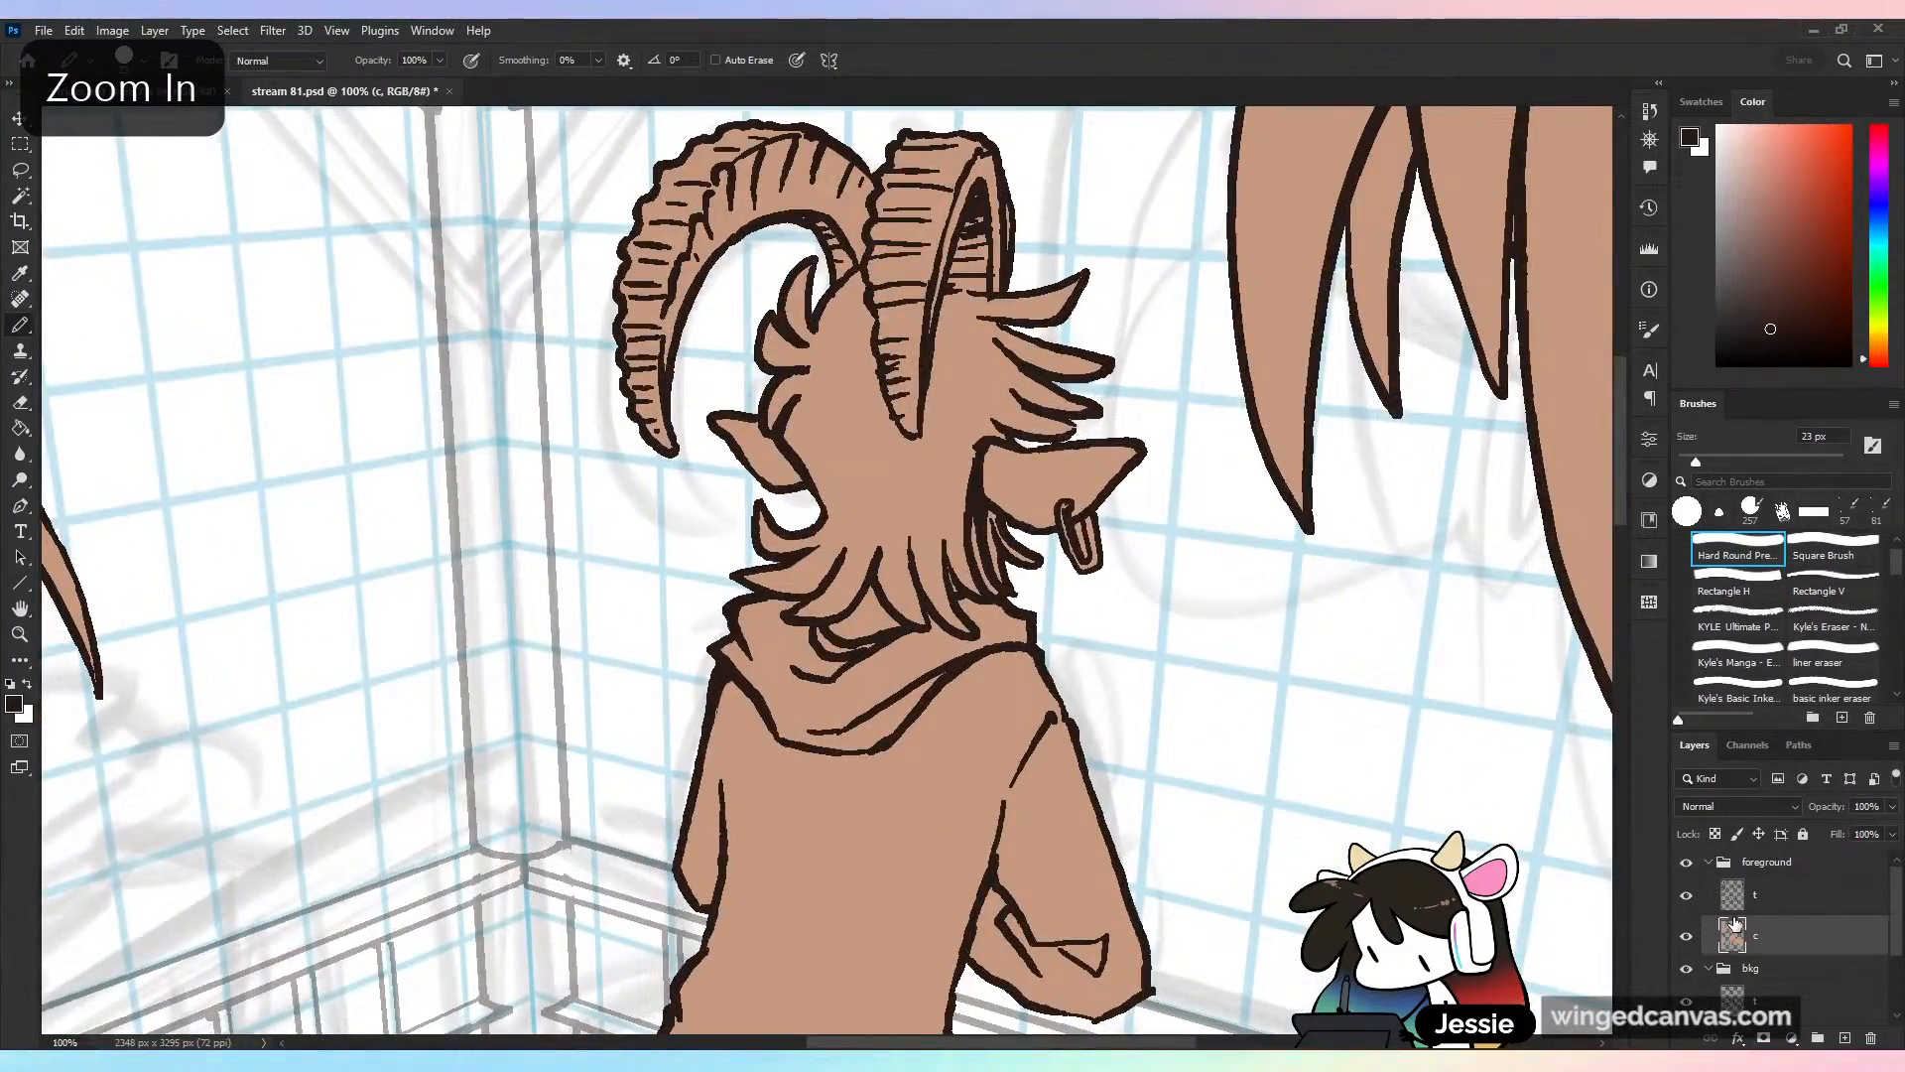
key("ctrl+plus")
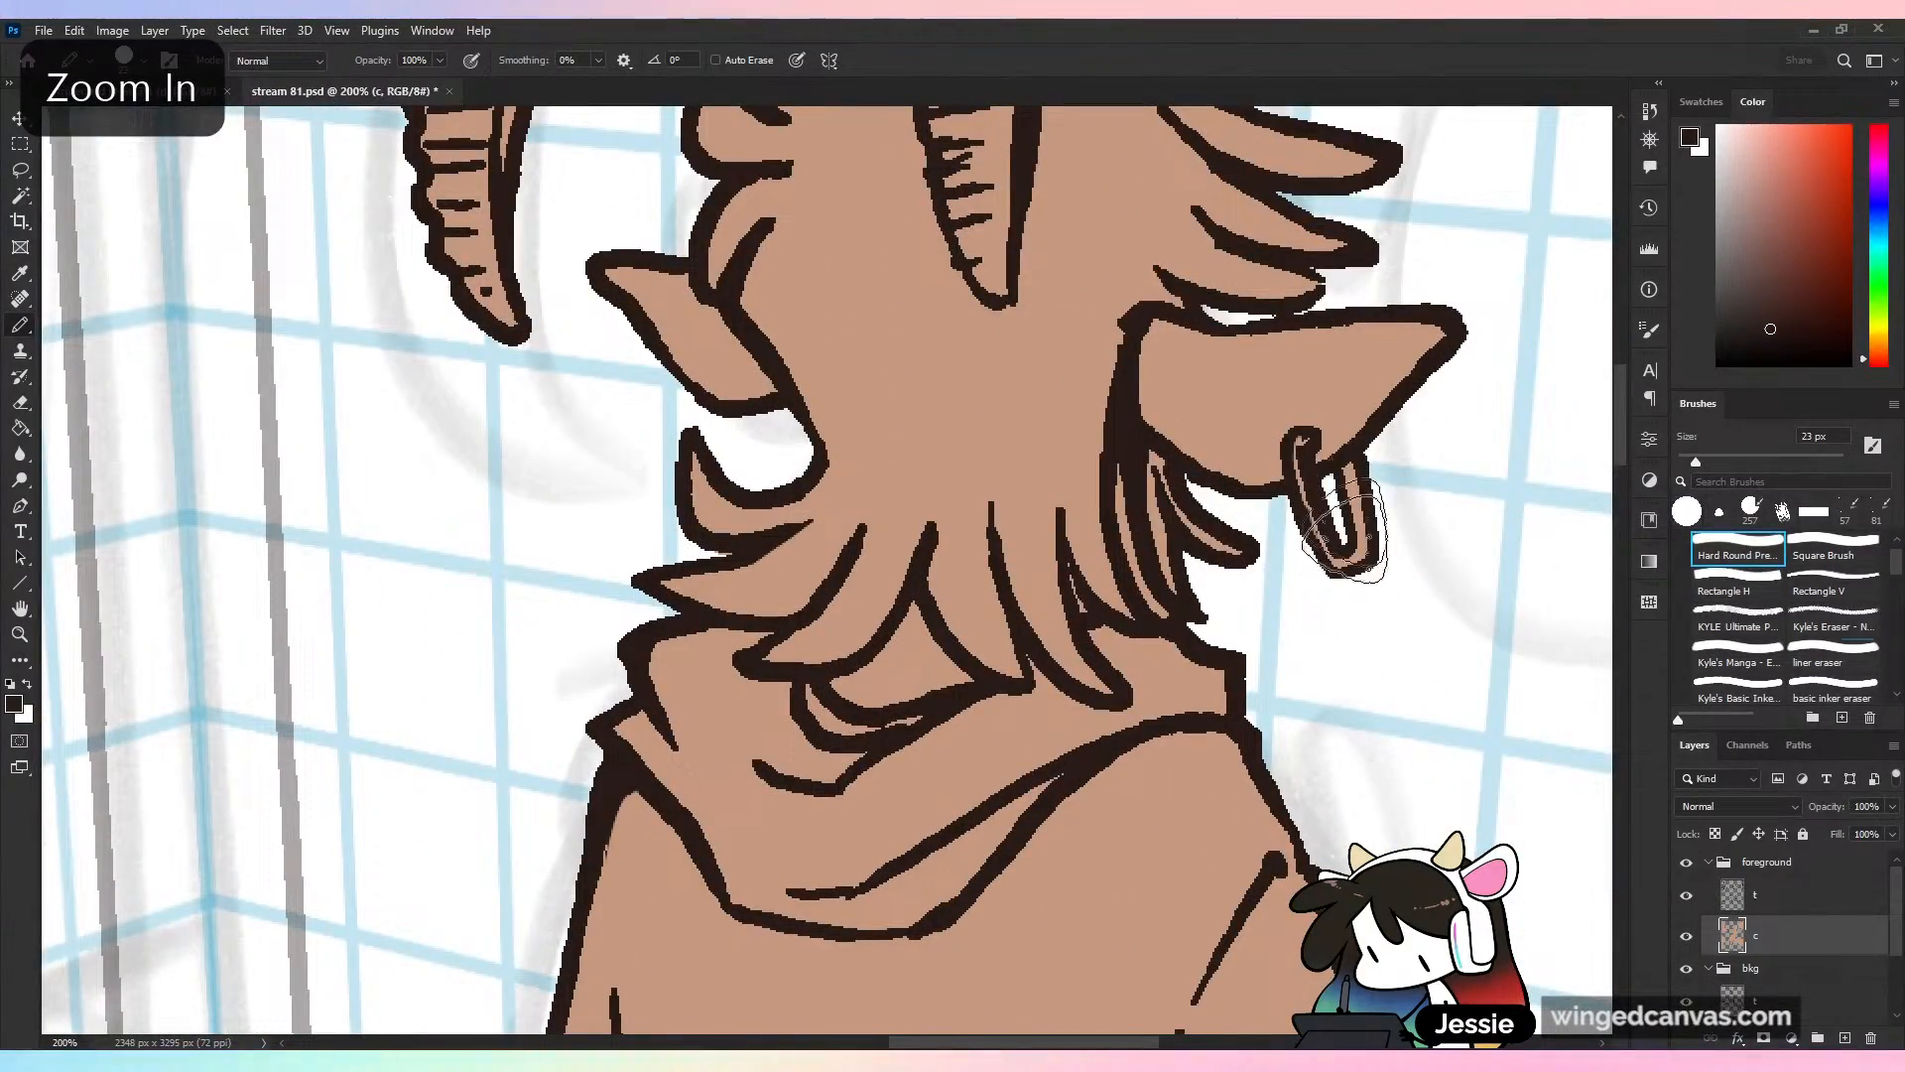
key("ctrl+minus")
key("ctrl+s")
key("ctrl+plus")
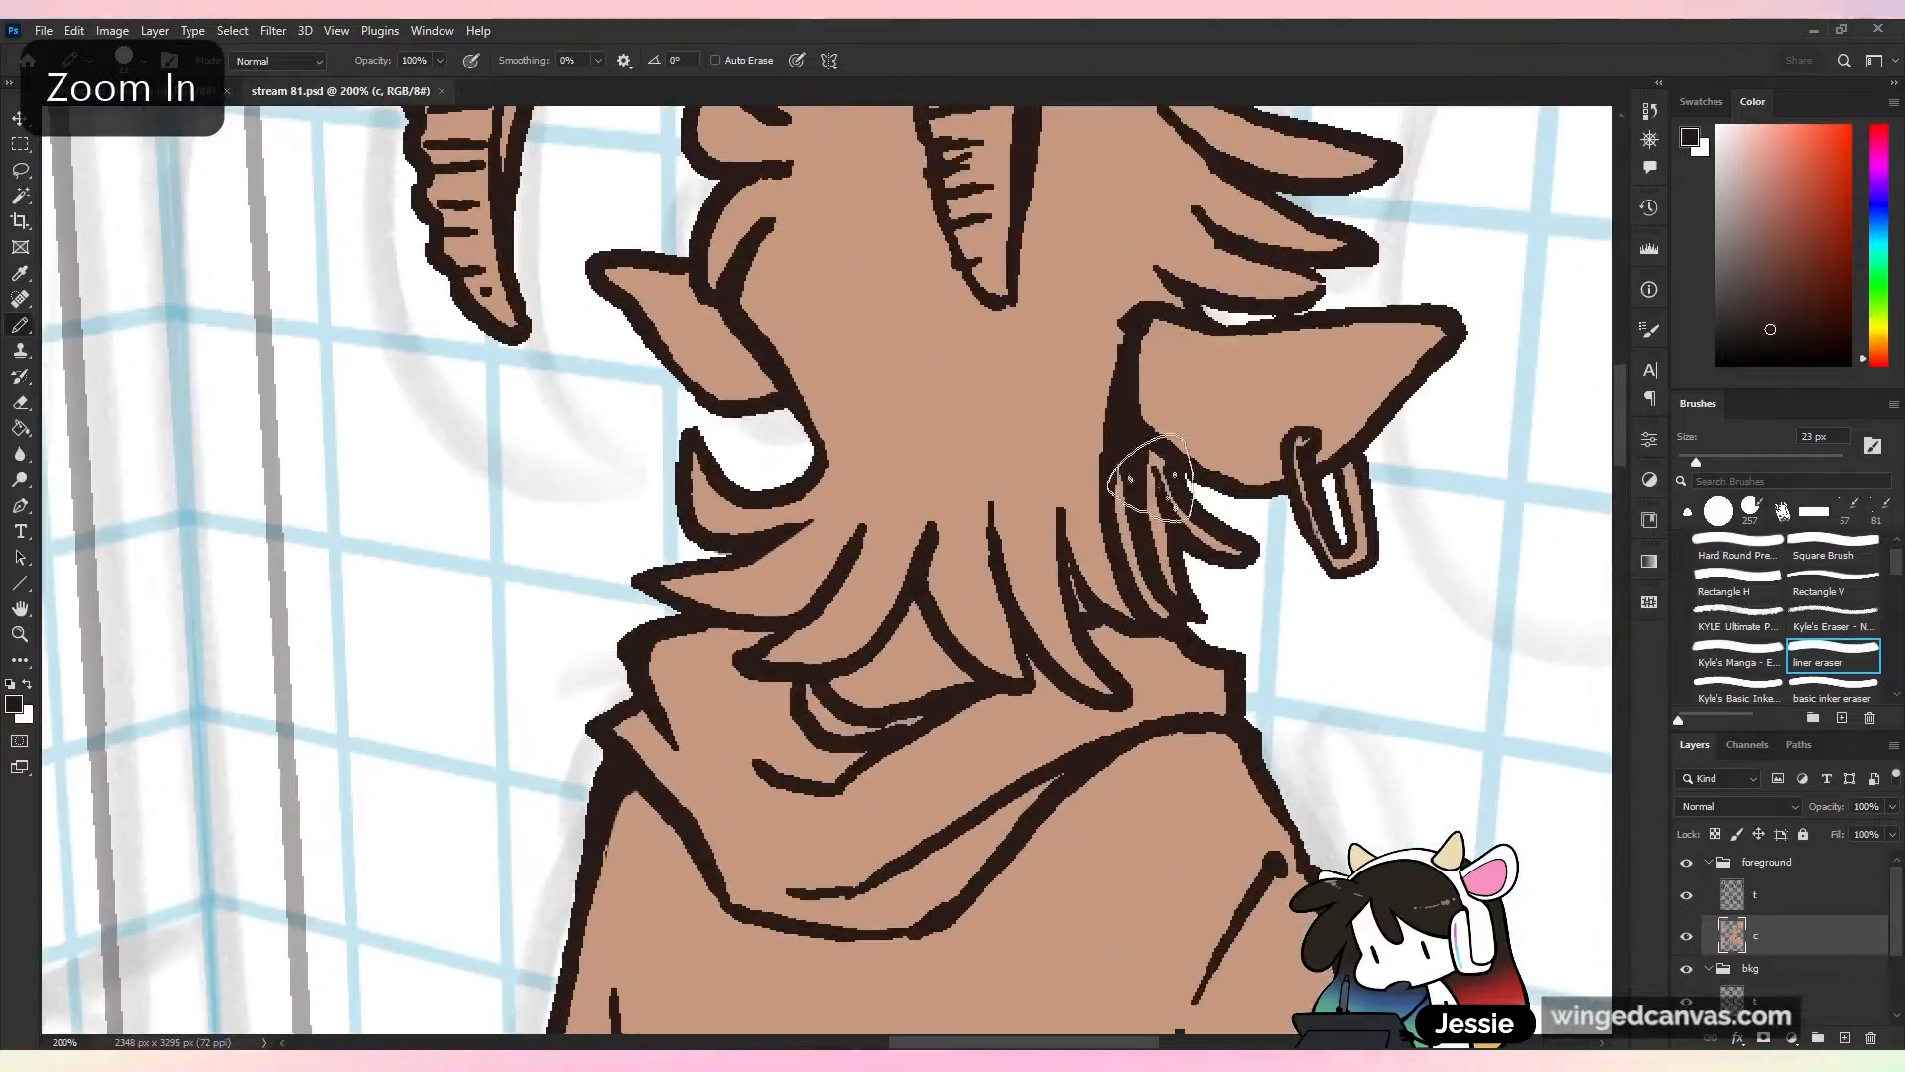
Undo the last change to the foreground colour layer and save the file again
key("ctrl+minus")
key("ctrl+minus")
key("ctrl+minus")
key("ctrl+minus")
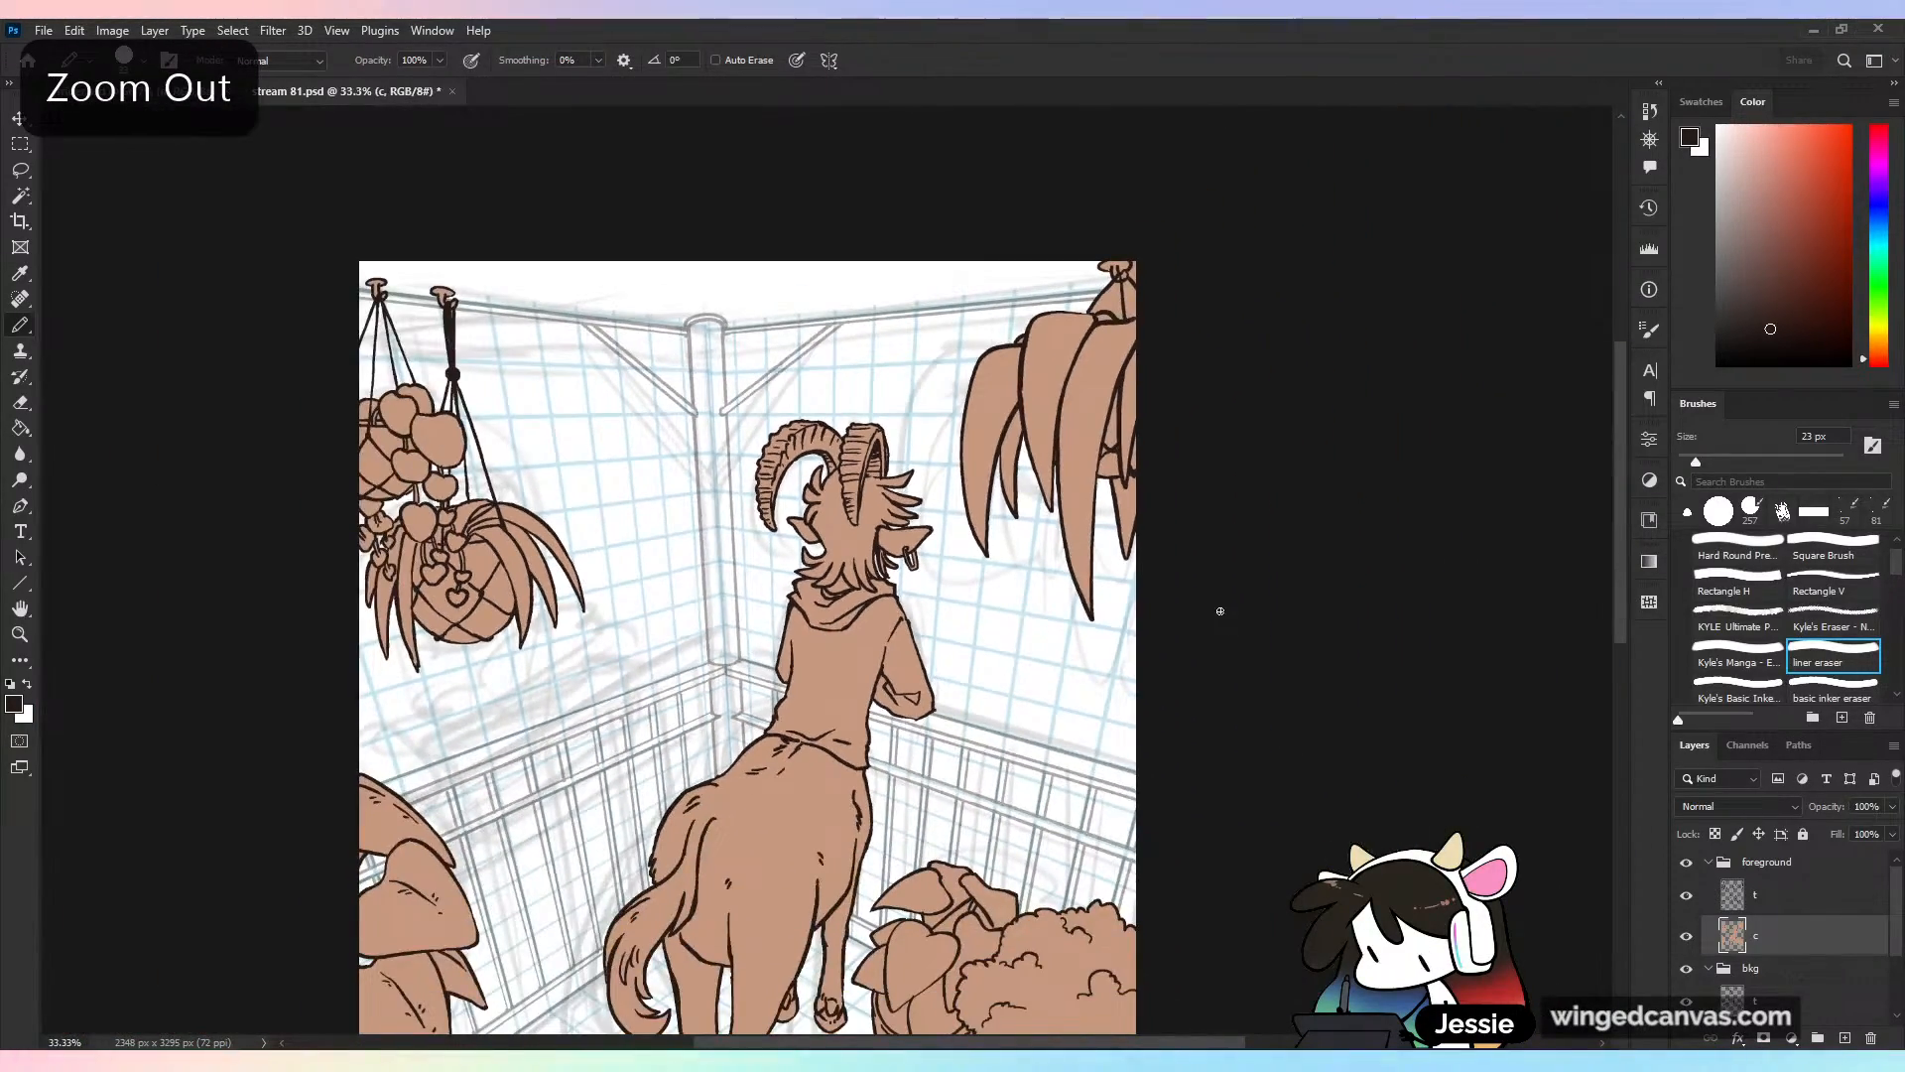
key("ctrl+z")
key("ctrl+s")
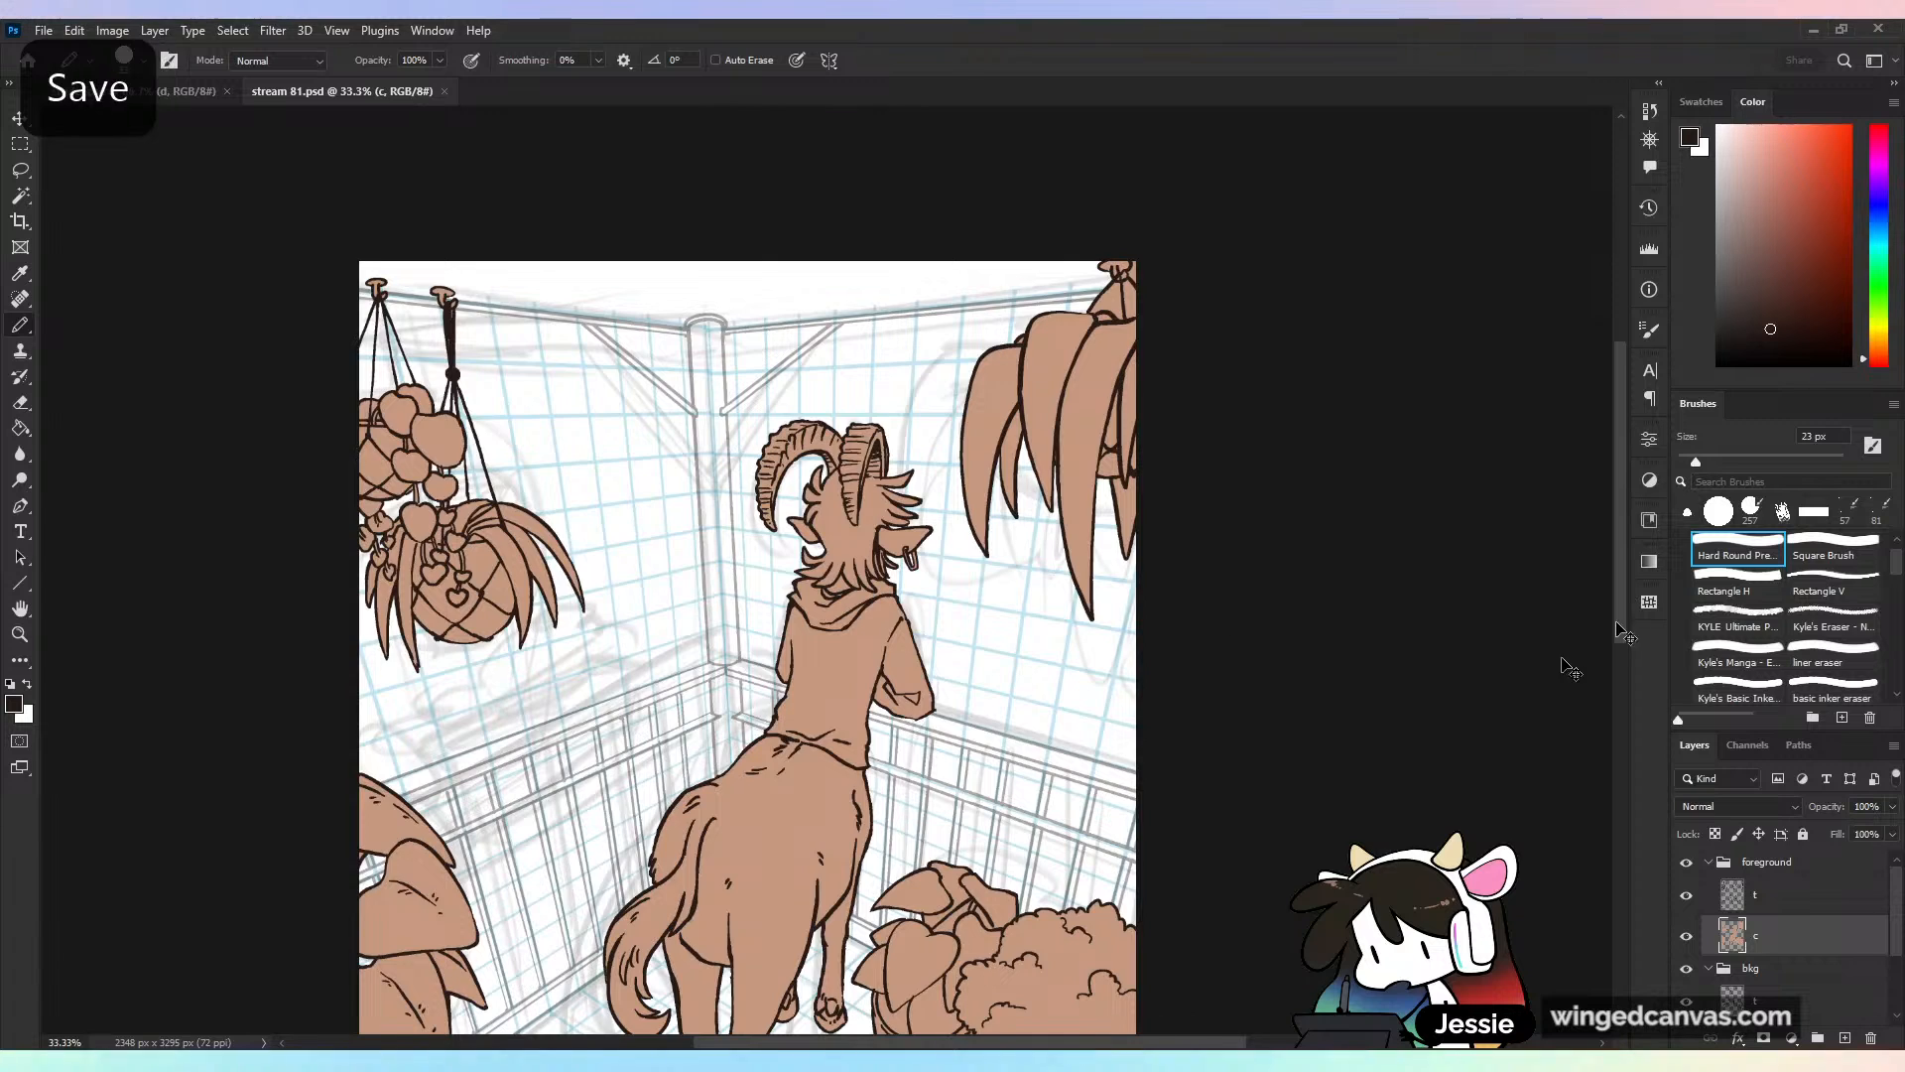
Set the bkg line layer's opacity to 100% and hide the foreground group
key("ctrl+minus")
left_click(1709, 863)
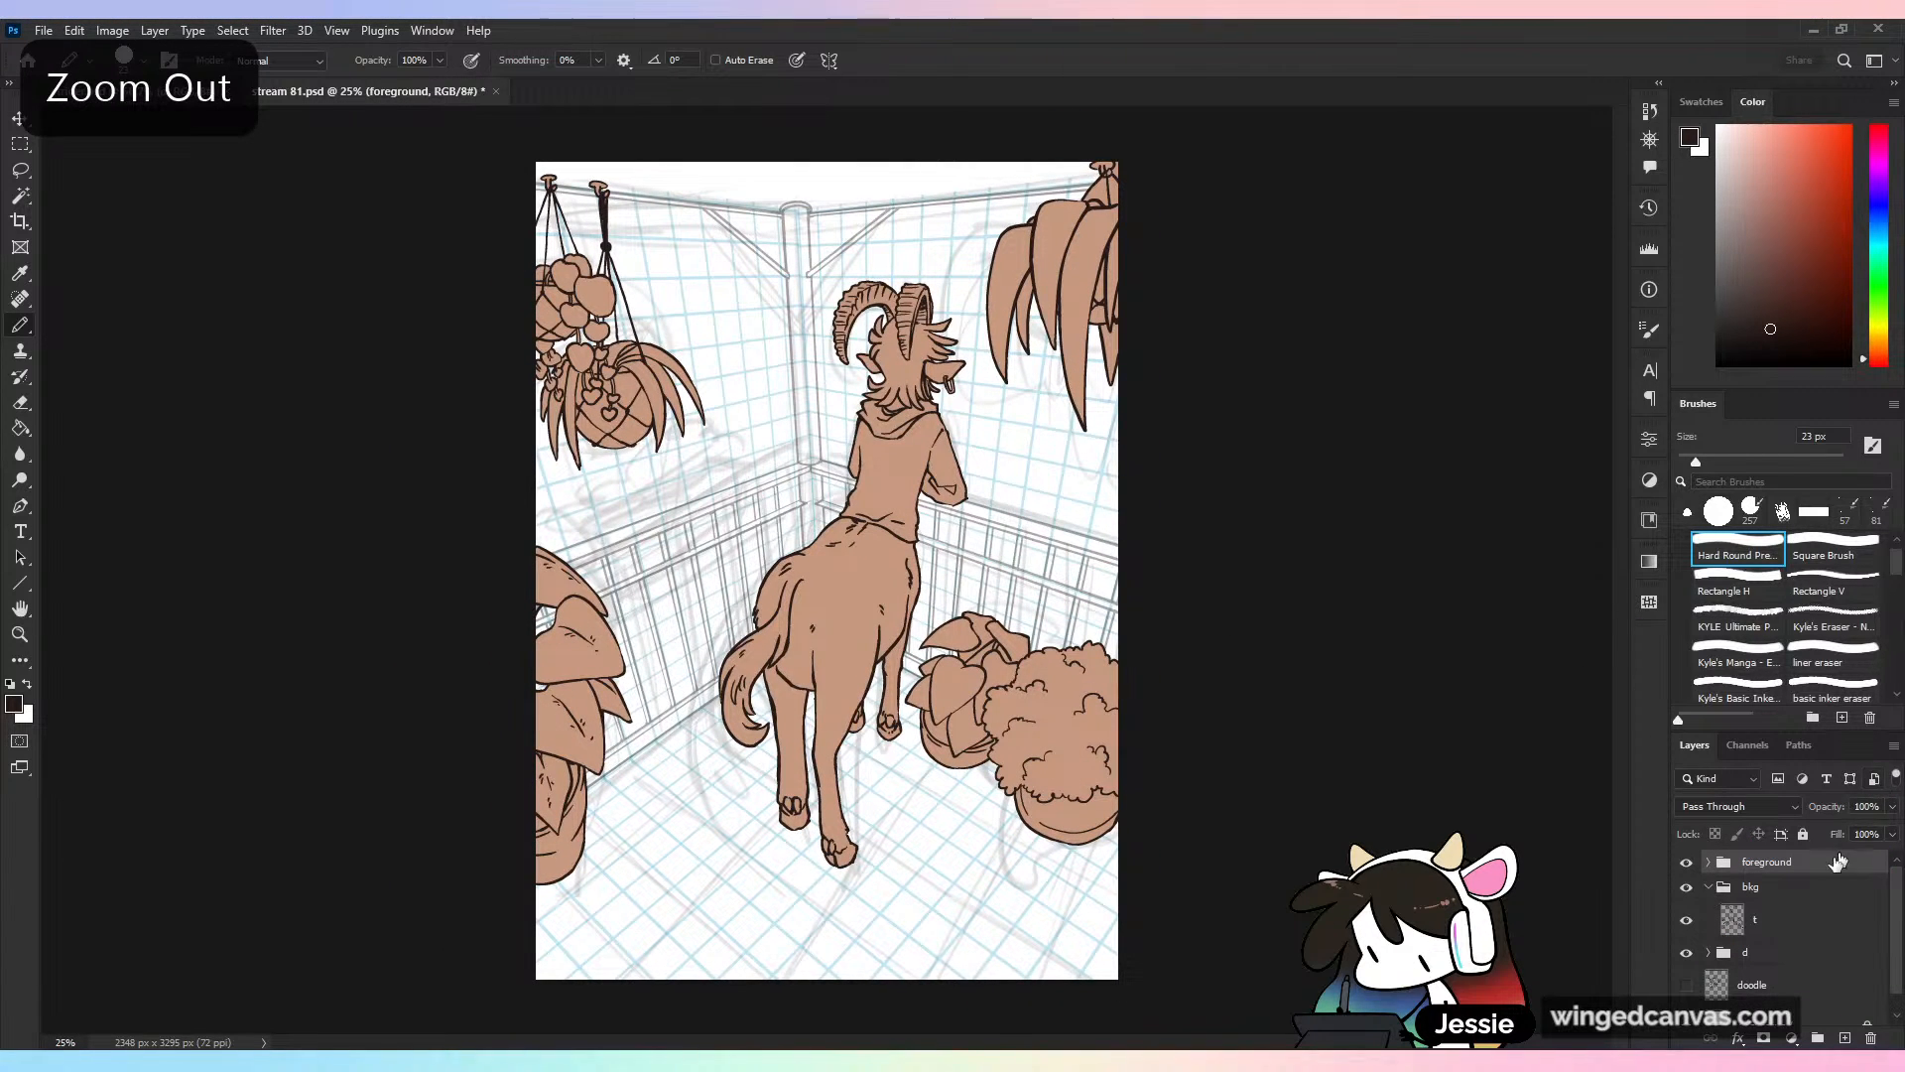
left_click(1786, 930)
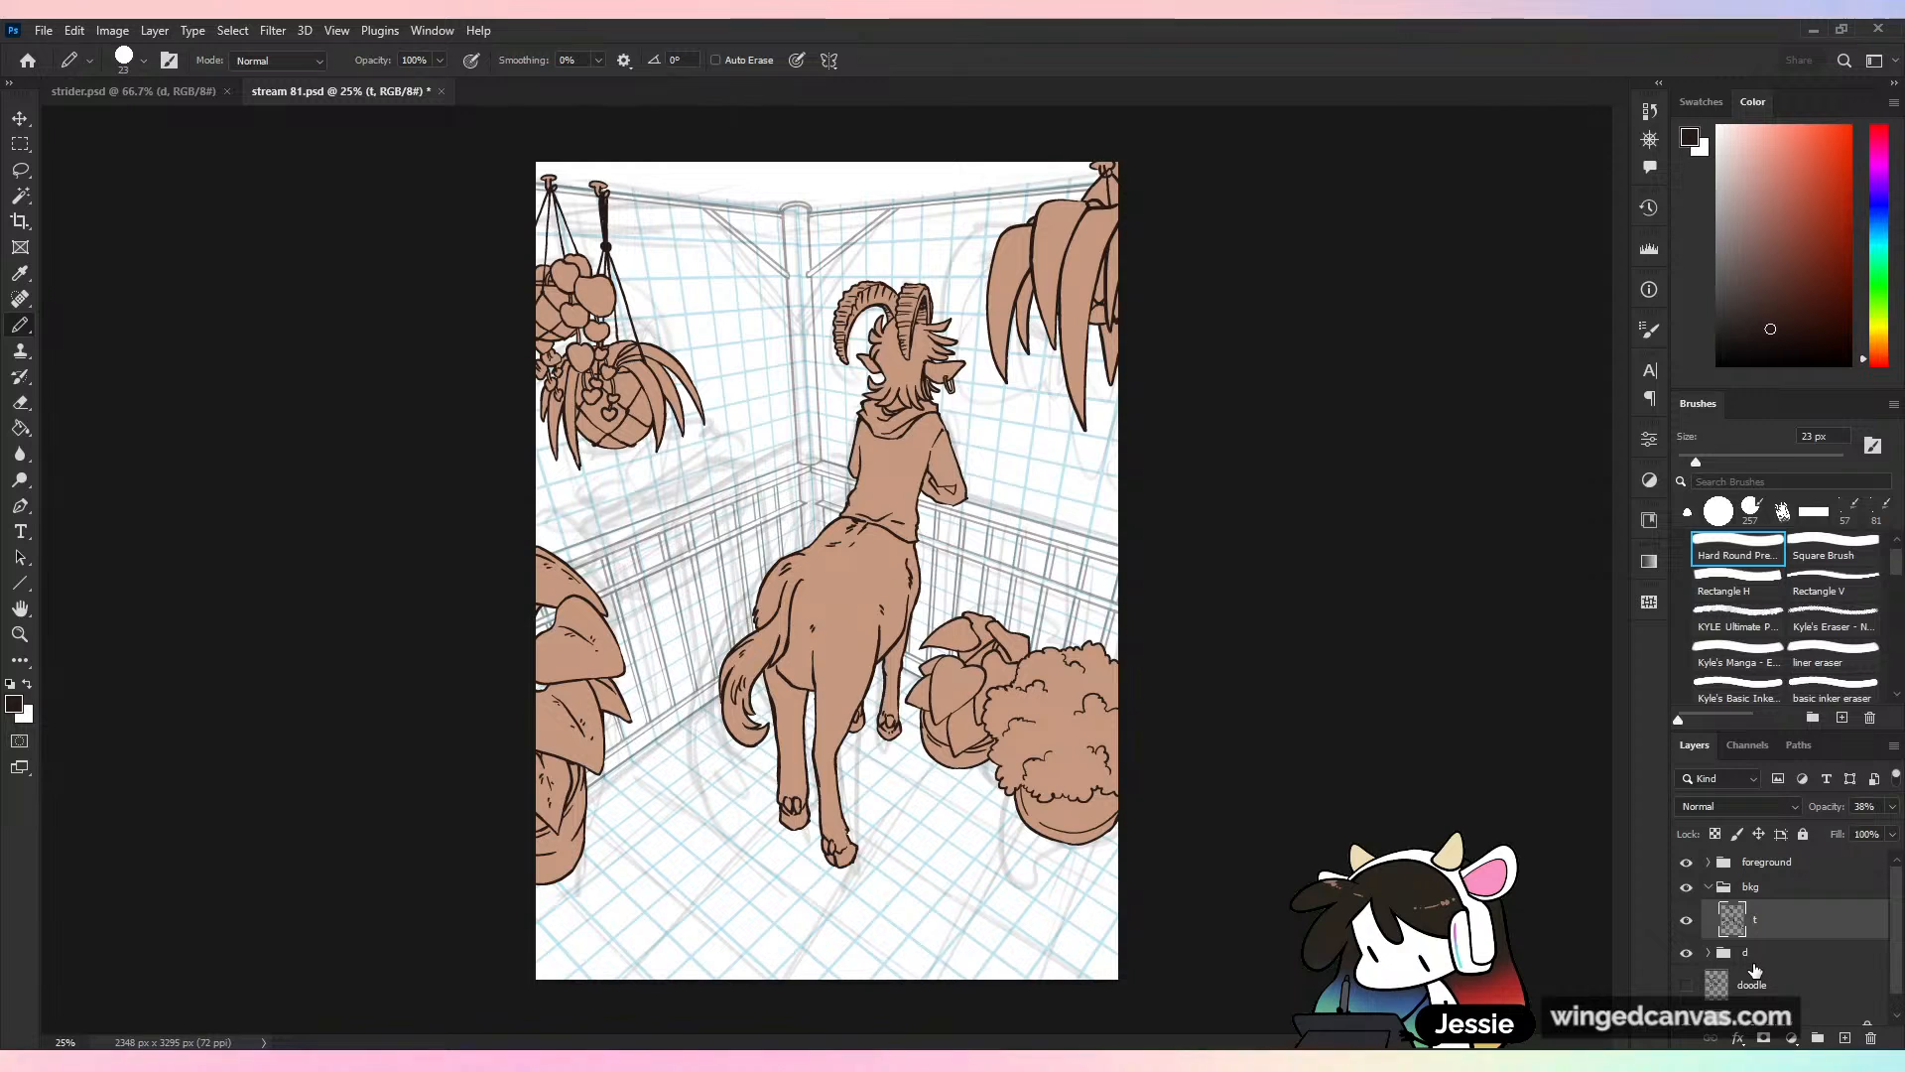
left_click(1892, 806)
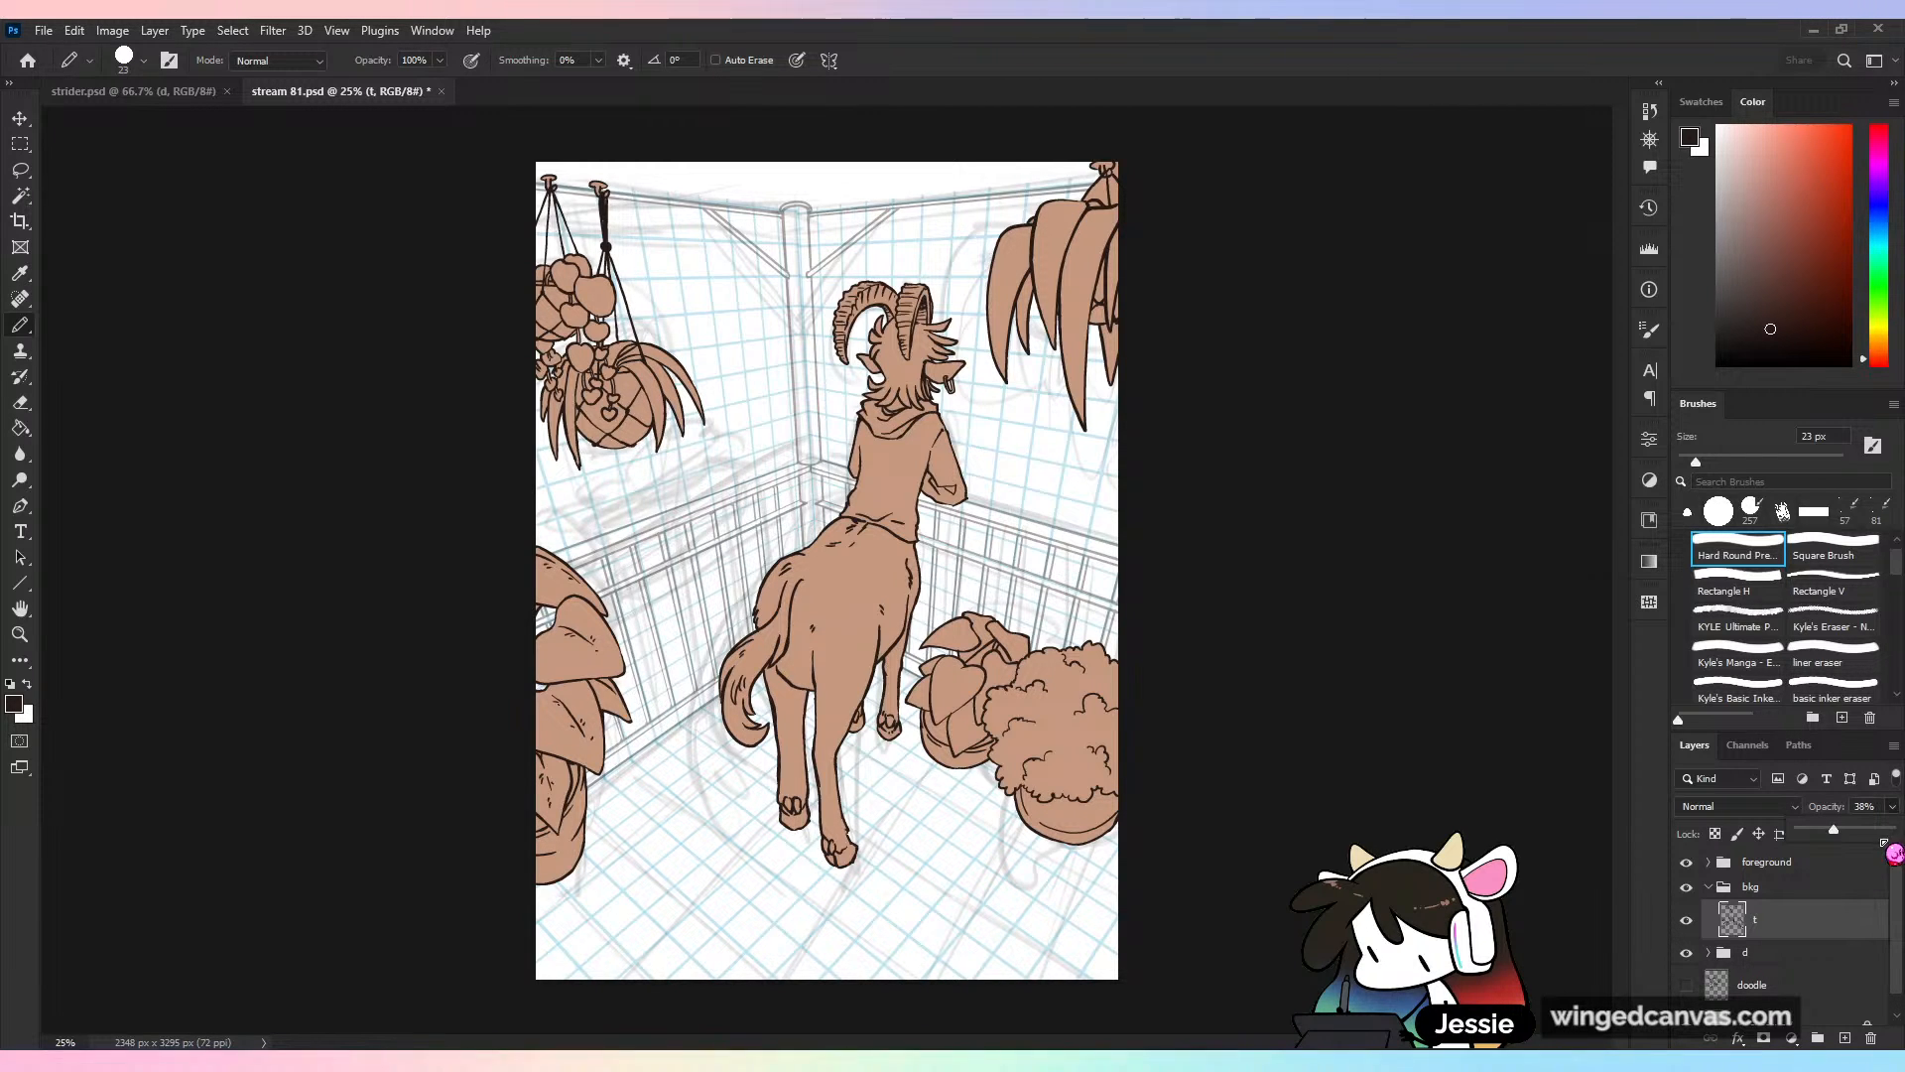
left_click(1888, 830)
left_click(1686, 862)
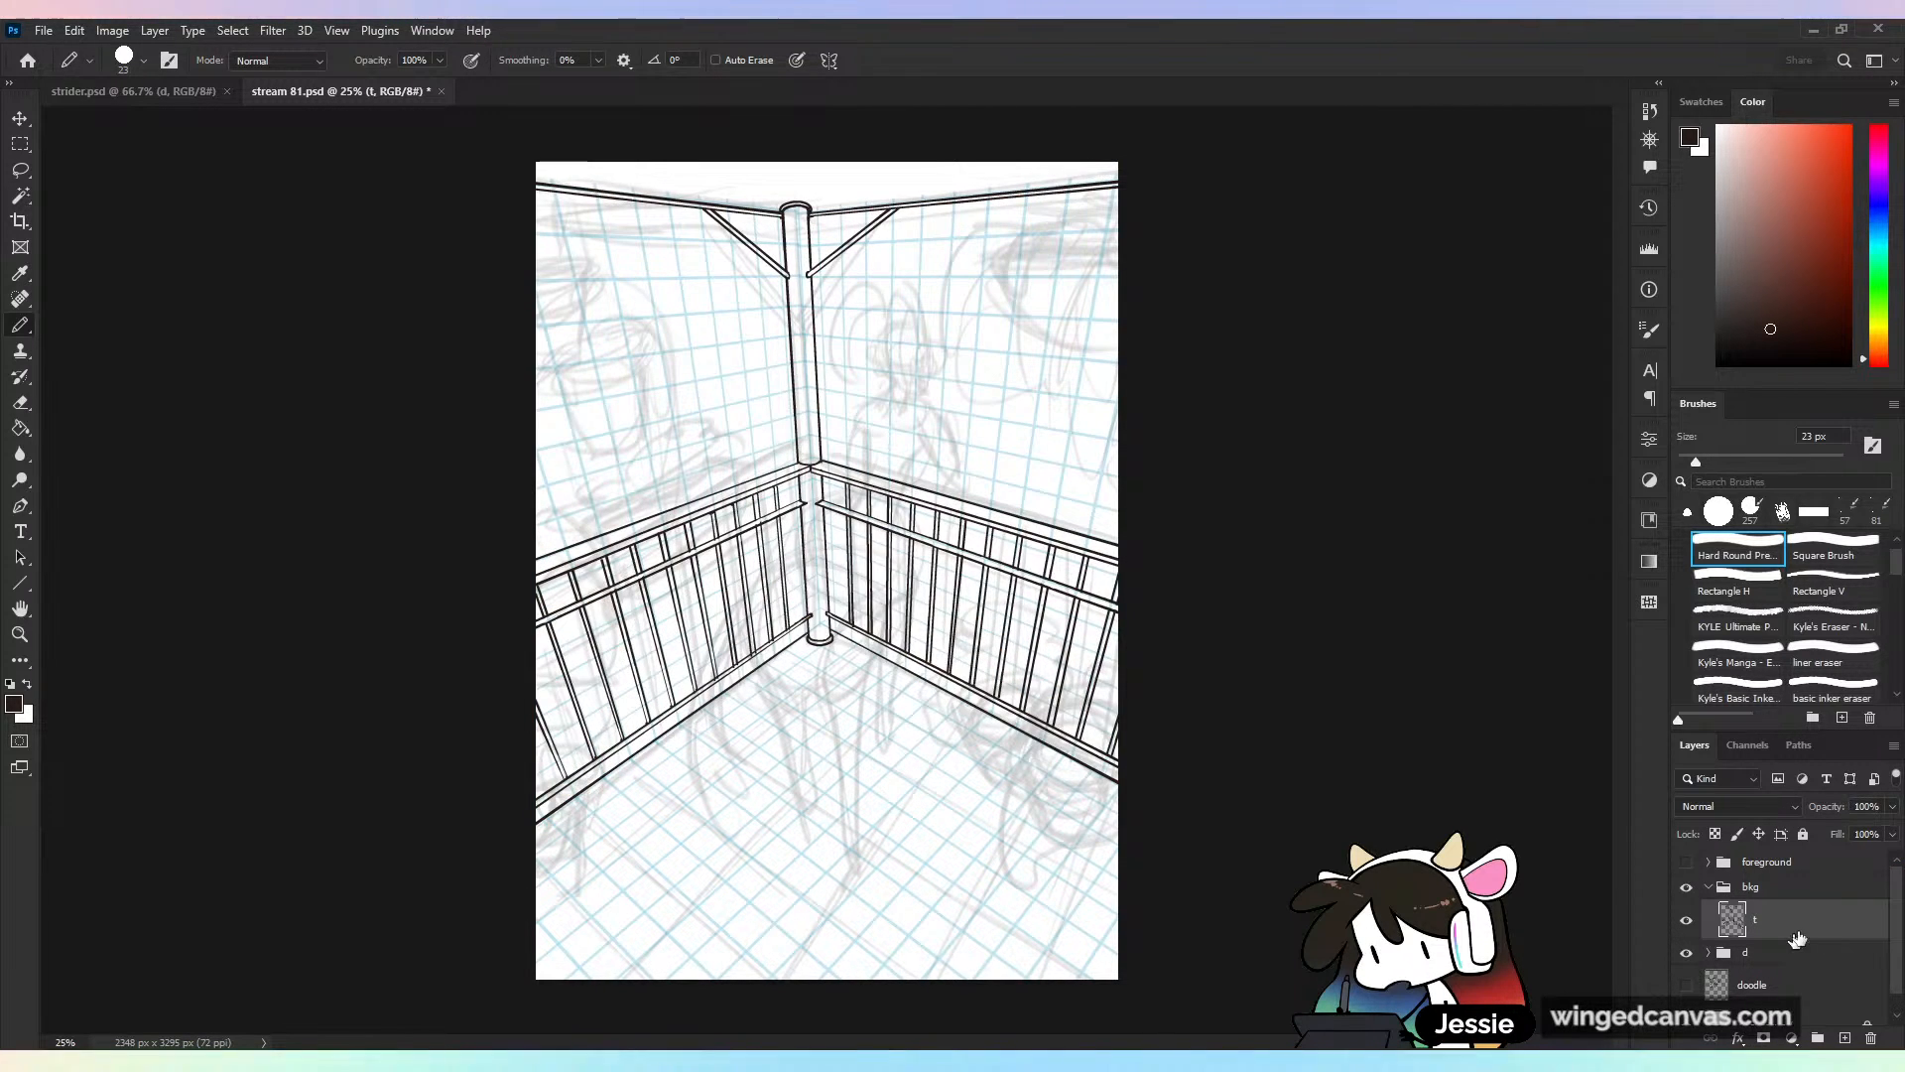
Set the brush to 13 px and add a Multiply layer named tile beneath the line layer in the bkg group
left_click_drag(1697, 462, 1688, 462)
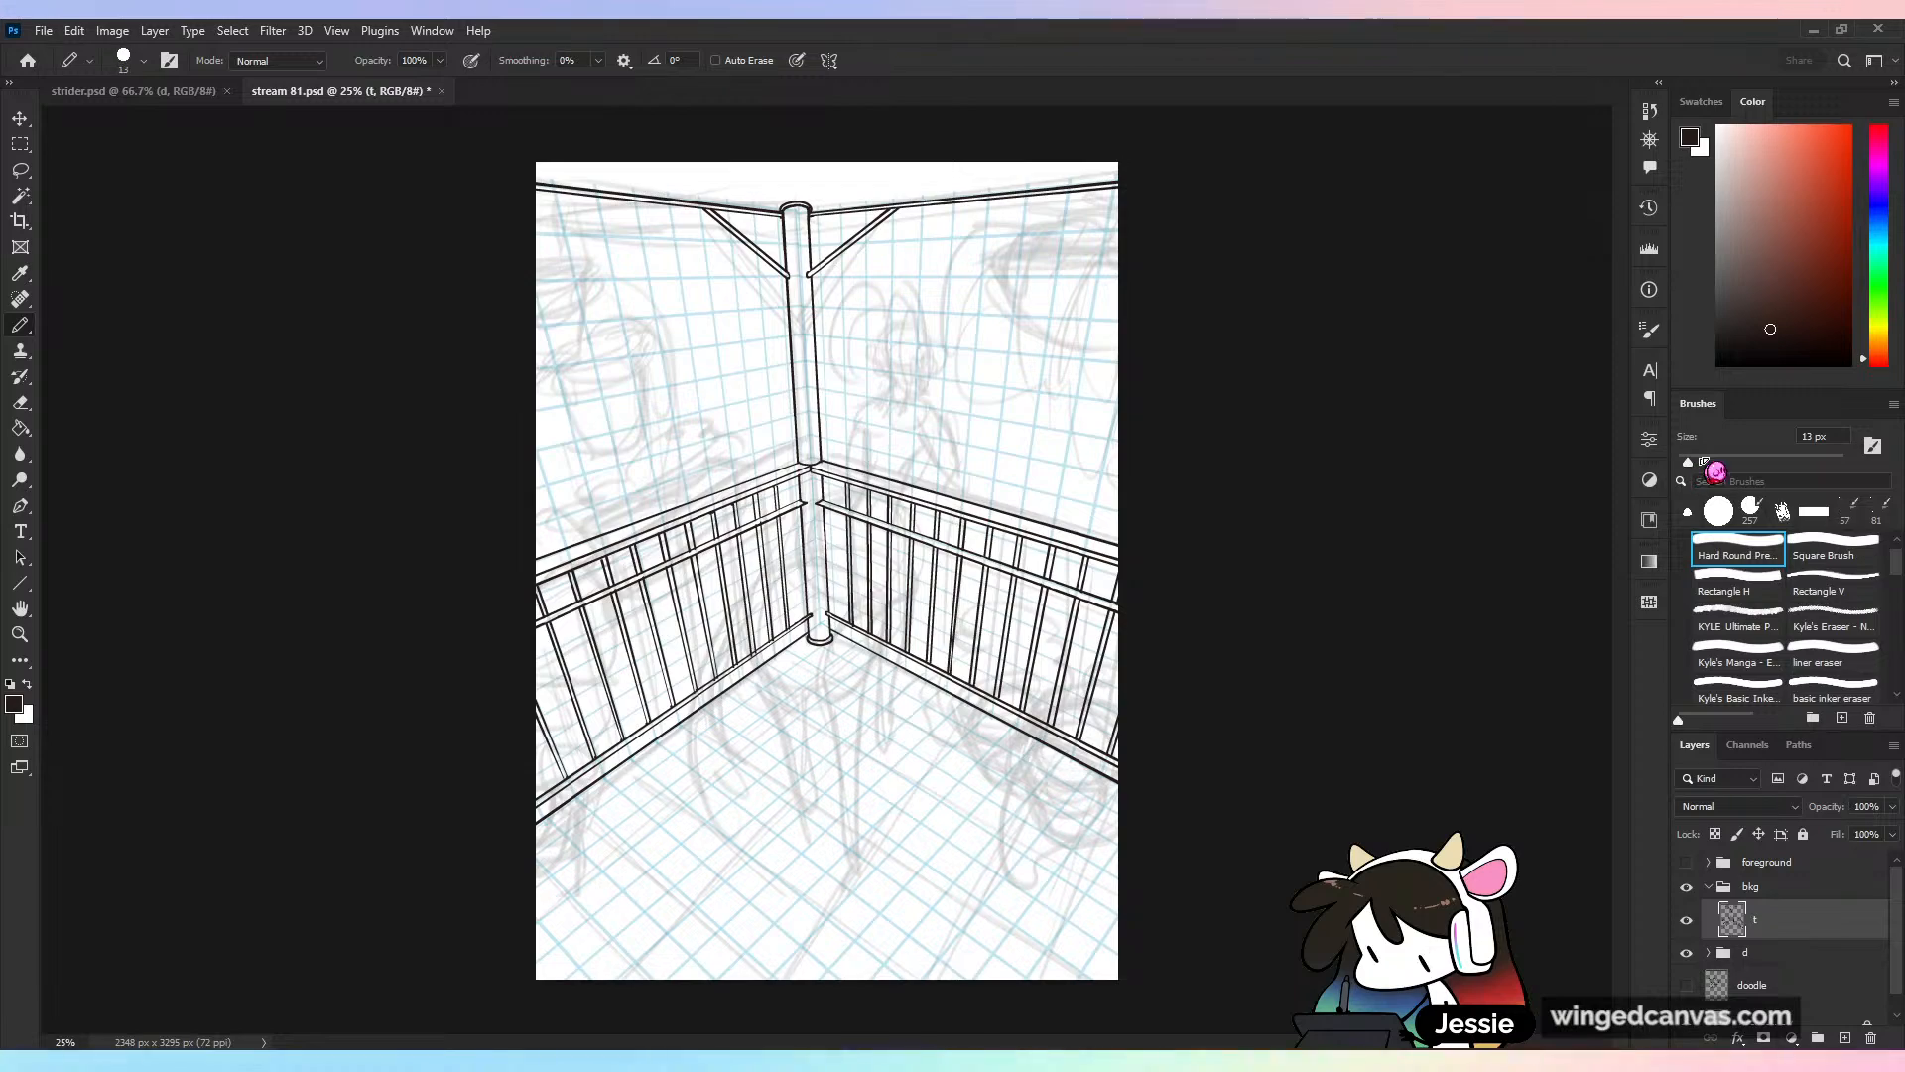
scroll(1589, 461, "up", 5)
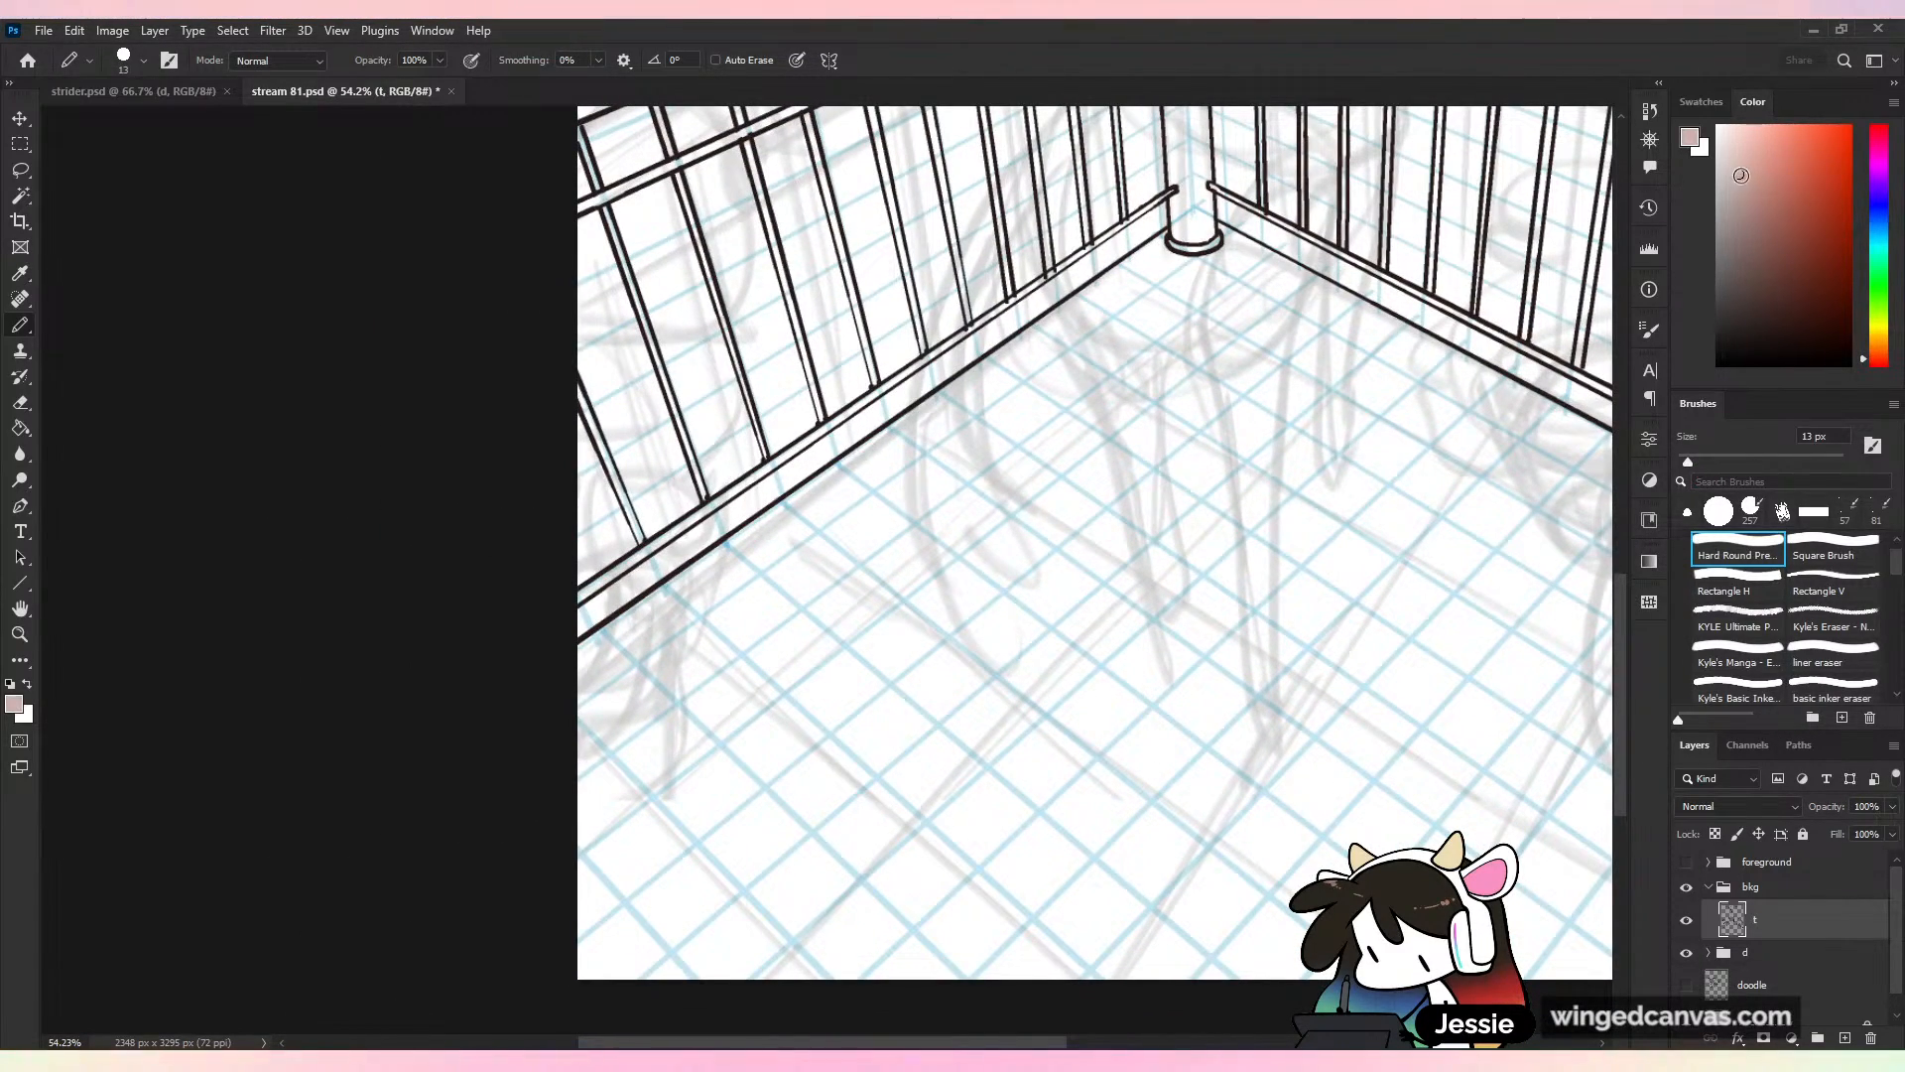
left_click(1732, 805)
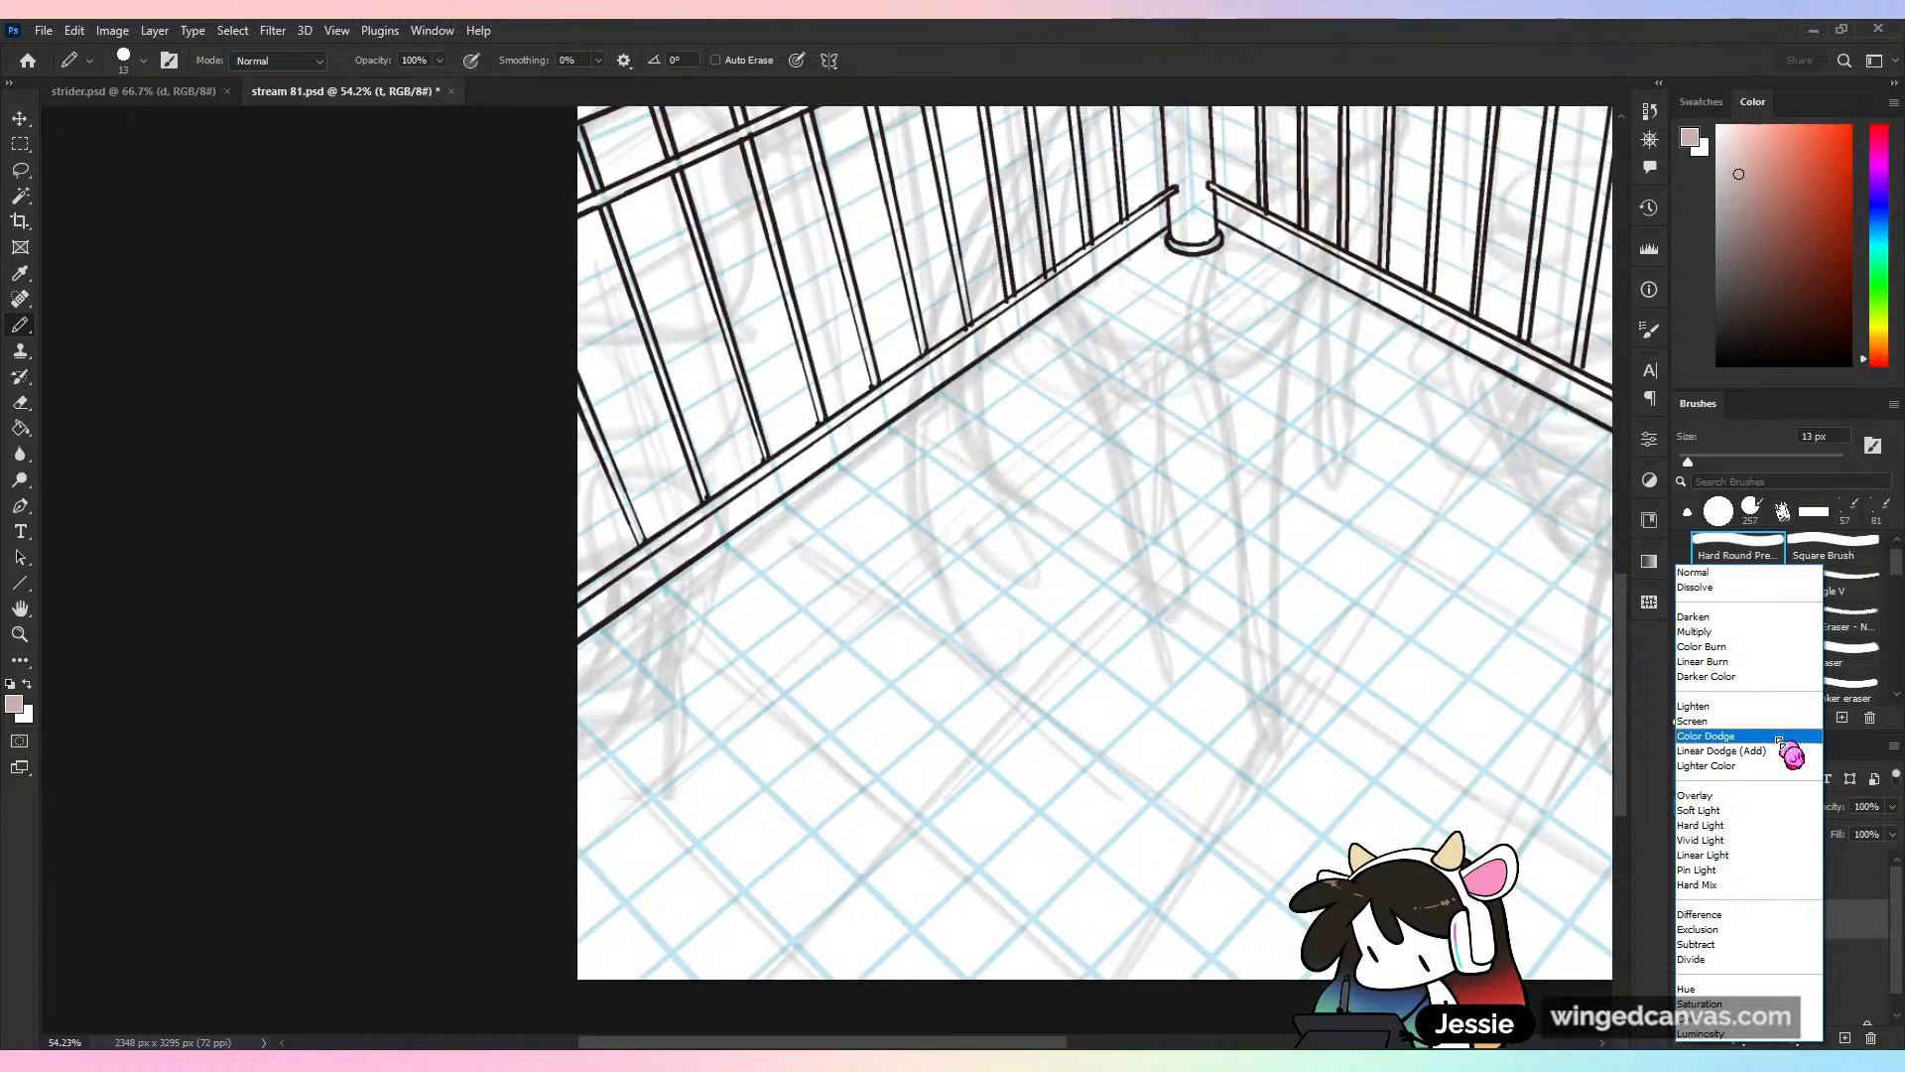
left_click(1862, 919)
left_click(1845, 1039, "ctrl")
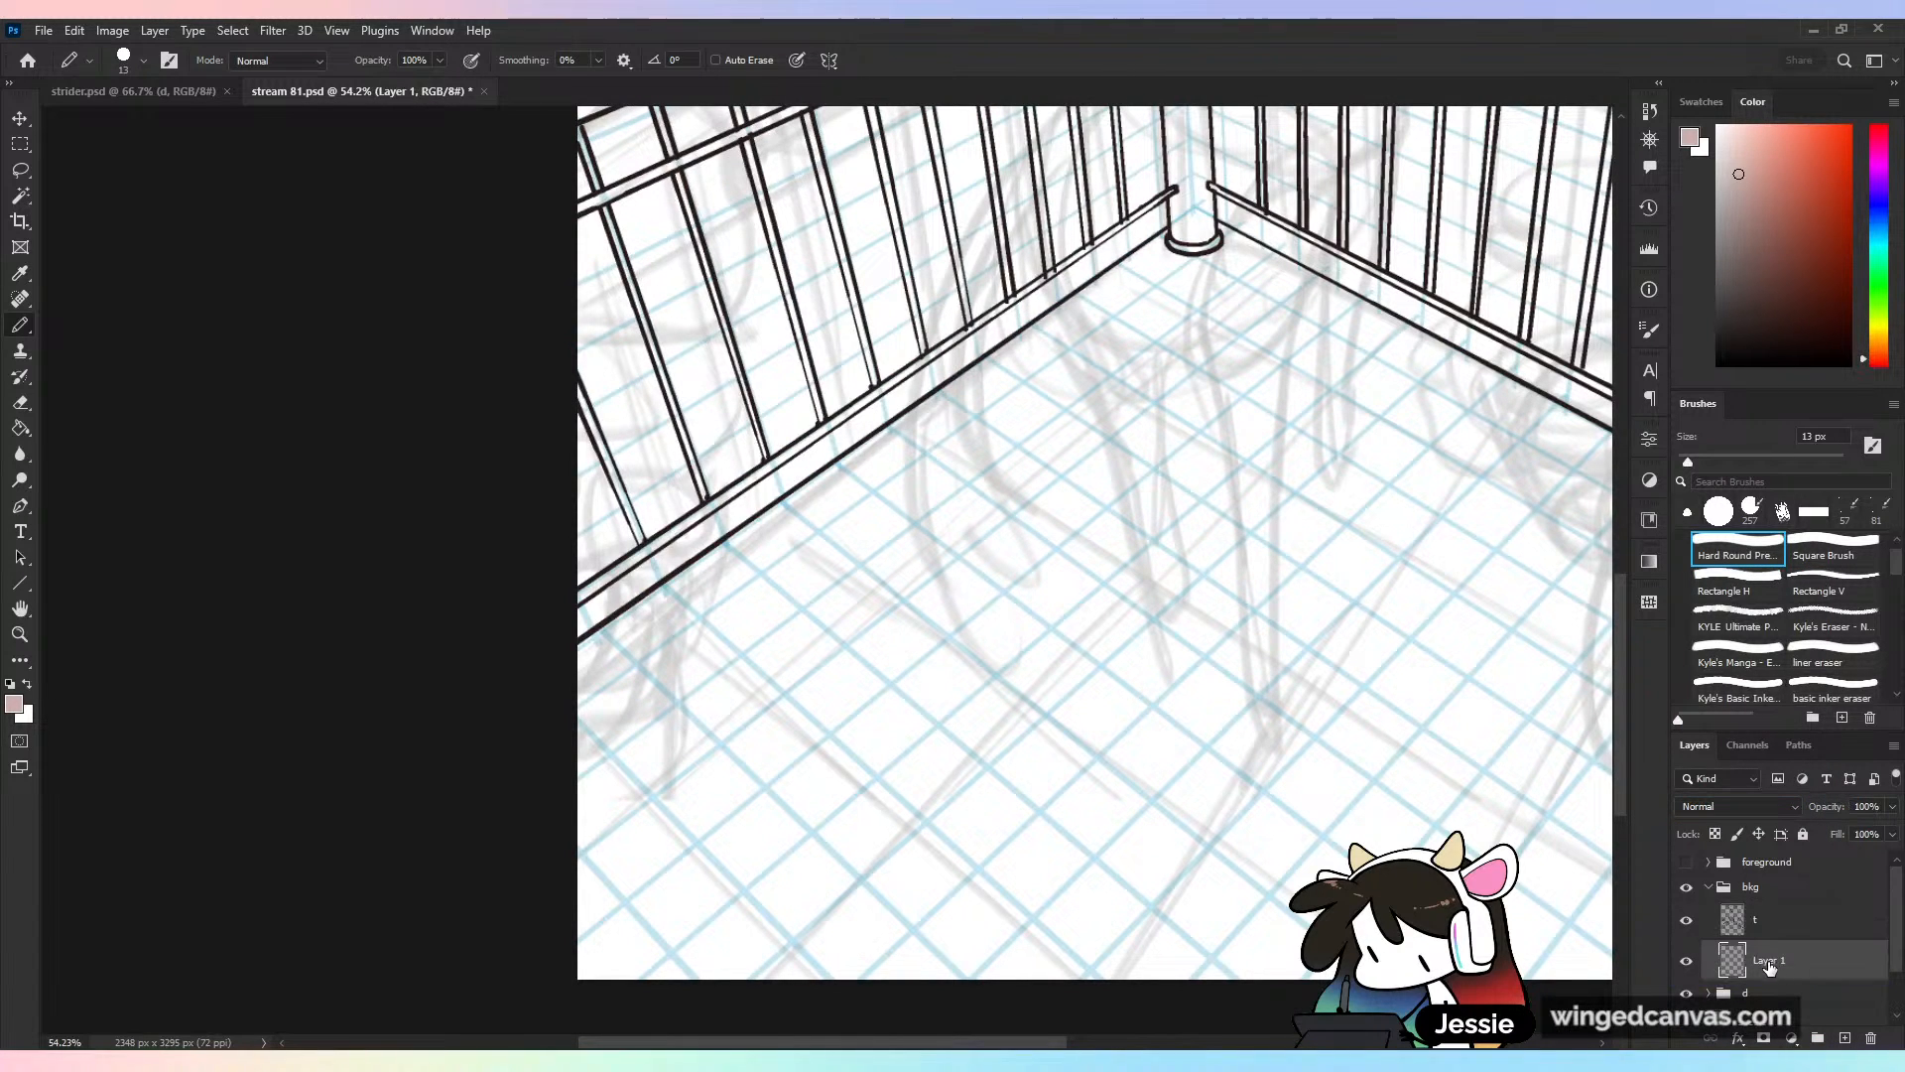
double_click(1772, 960)
type("tile")
key("Return")
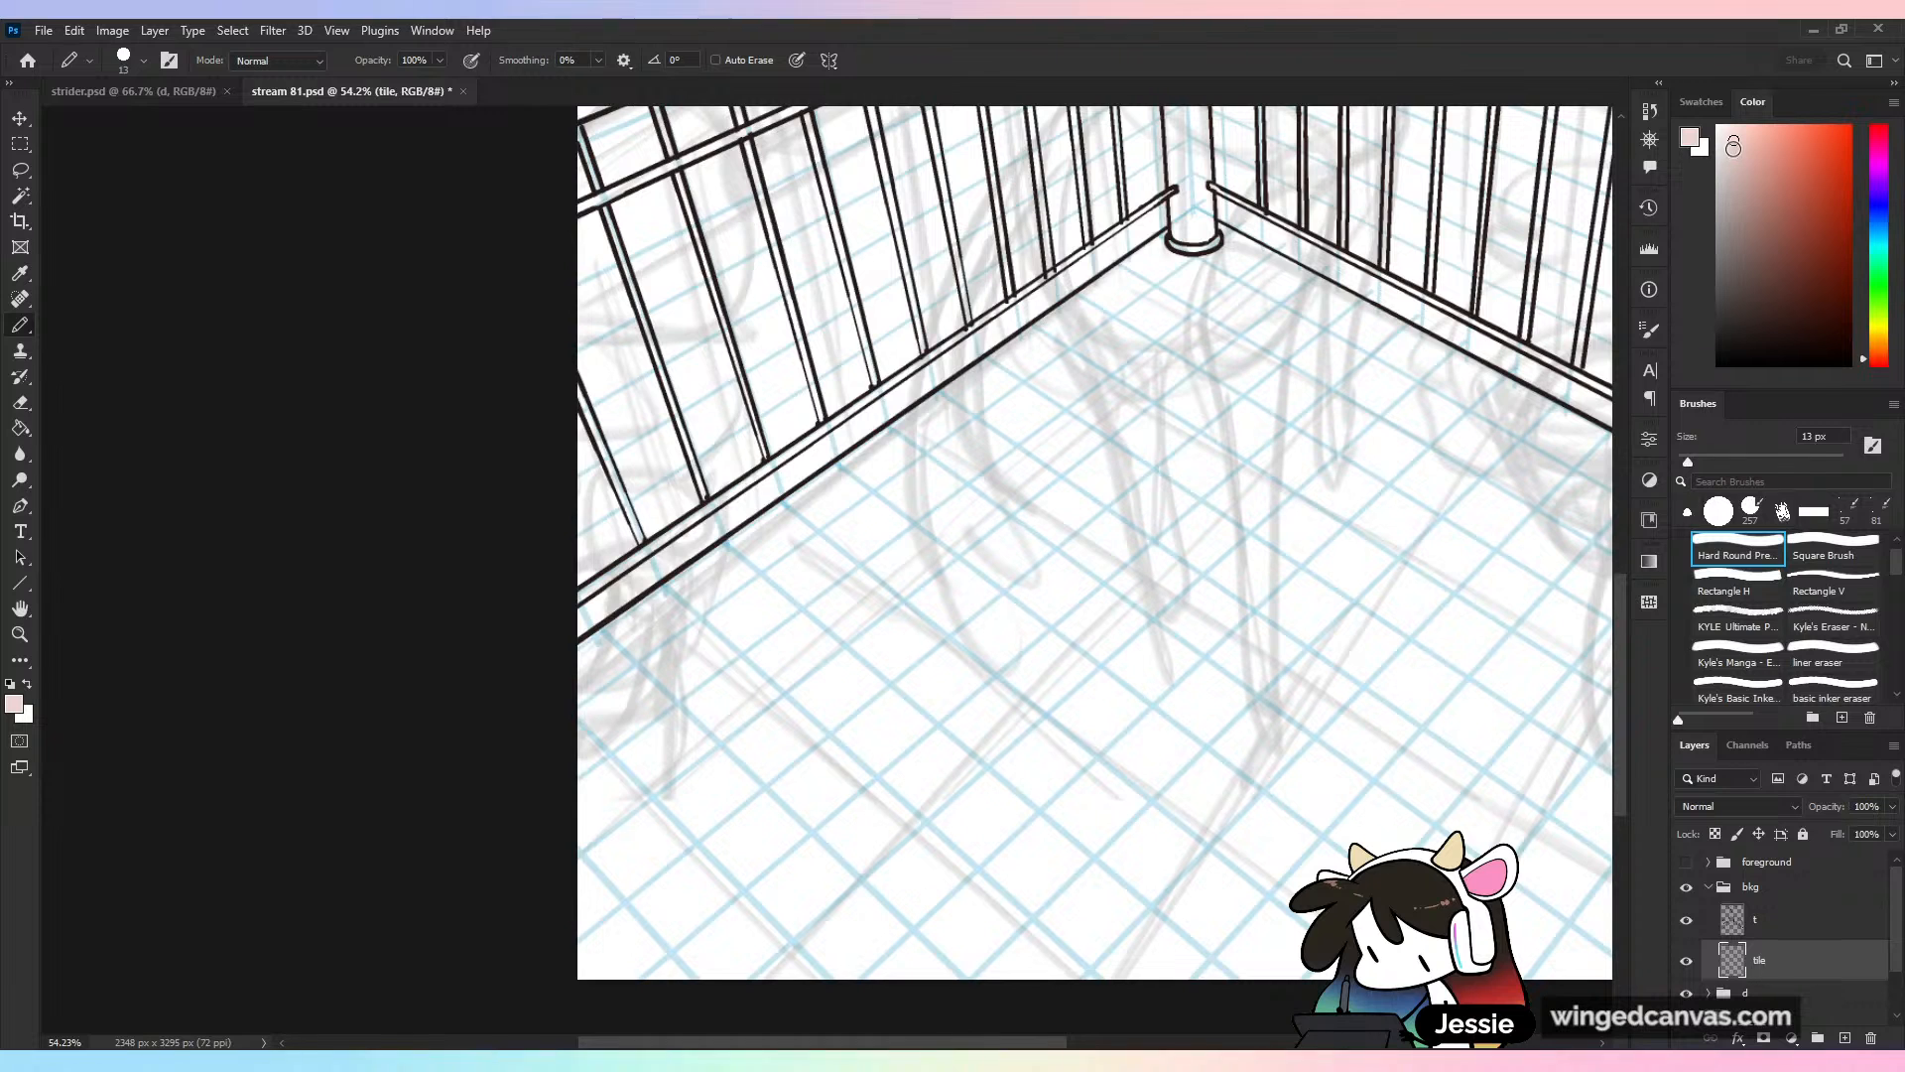
left_click(1737, 805)
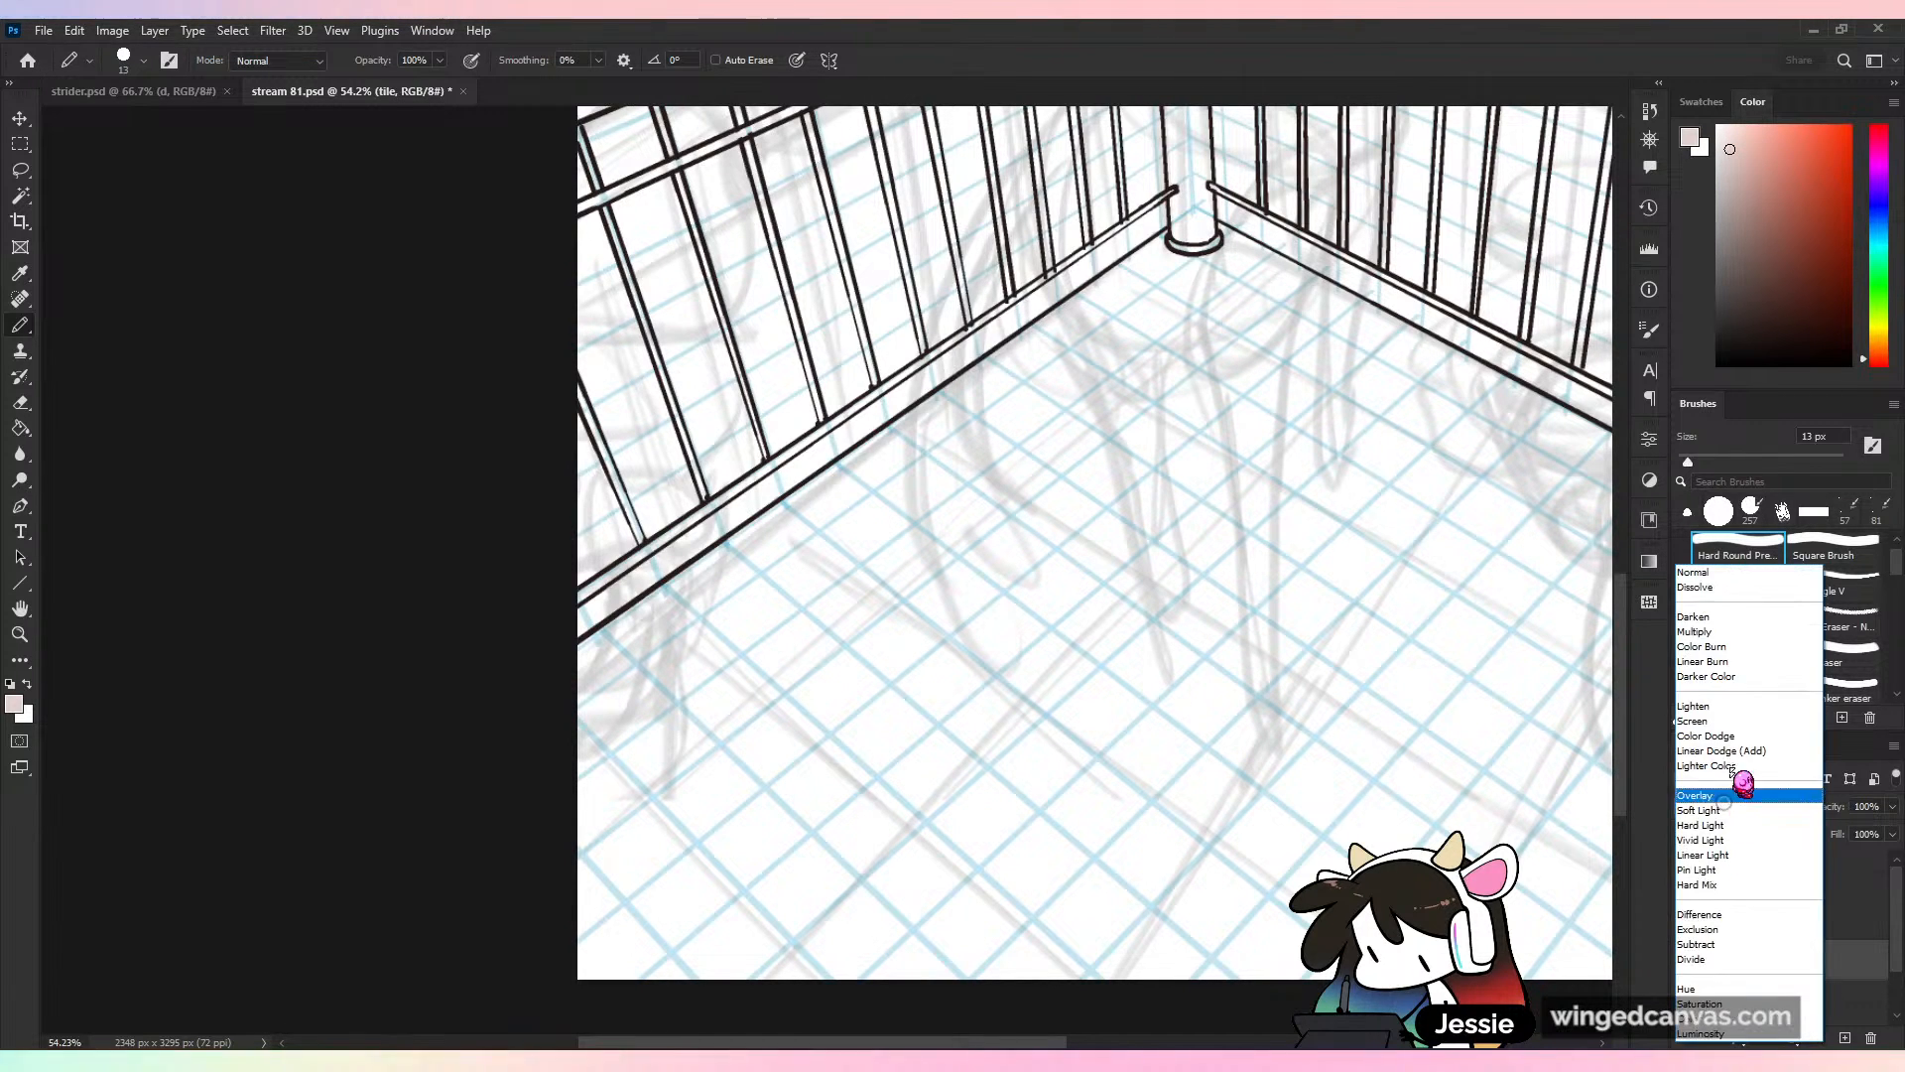
left_click(1723, 638)
Draw the first three straight pale floor lines from near the corner post down toward the canvas's right edge, following the perspective grid
mouse_move(1095, 542)
left_mouse_down()
mouse_move(892, 519)
mouse_move(964, 543)
mouse_move(910, 558)
left_mouse_up()
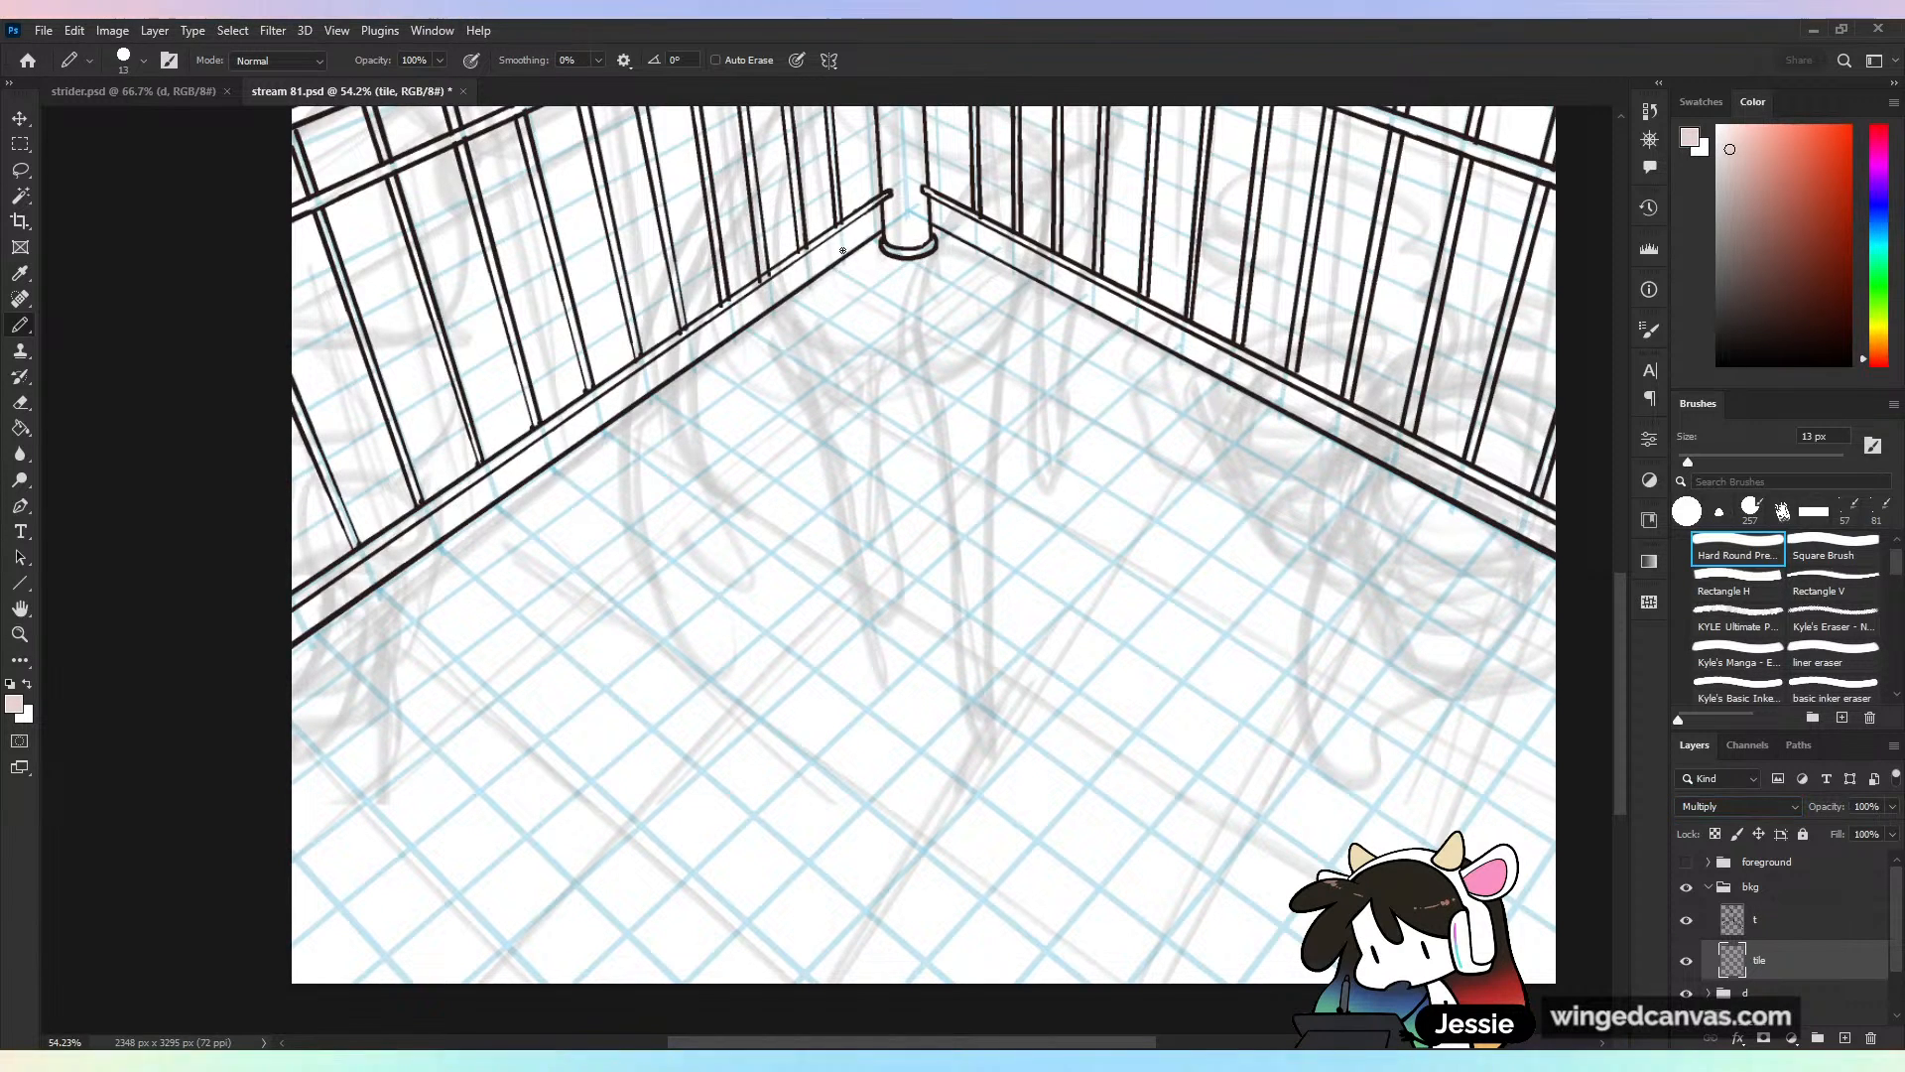
left_click_drag(834, 268, 687, 230)
left_click(1404, 659, "shift")
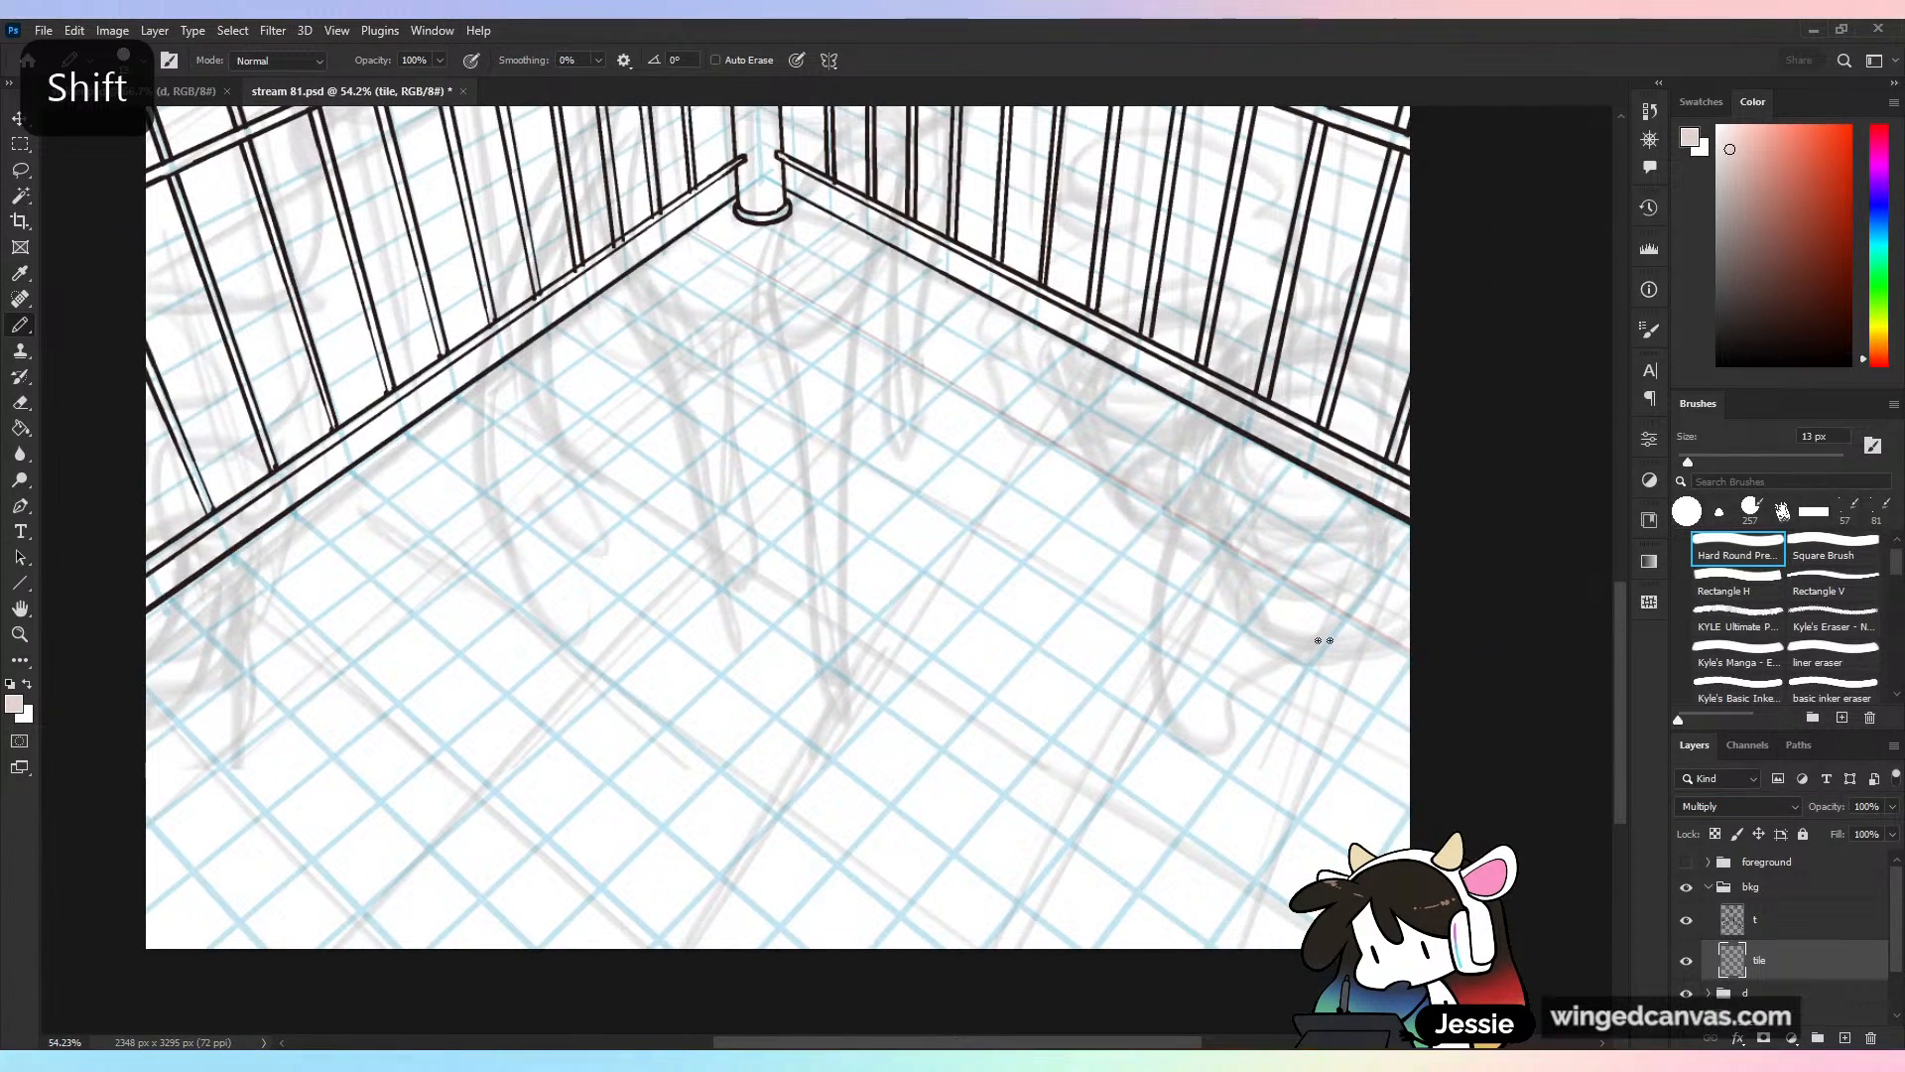
key("ctrl+z")
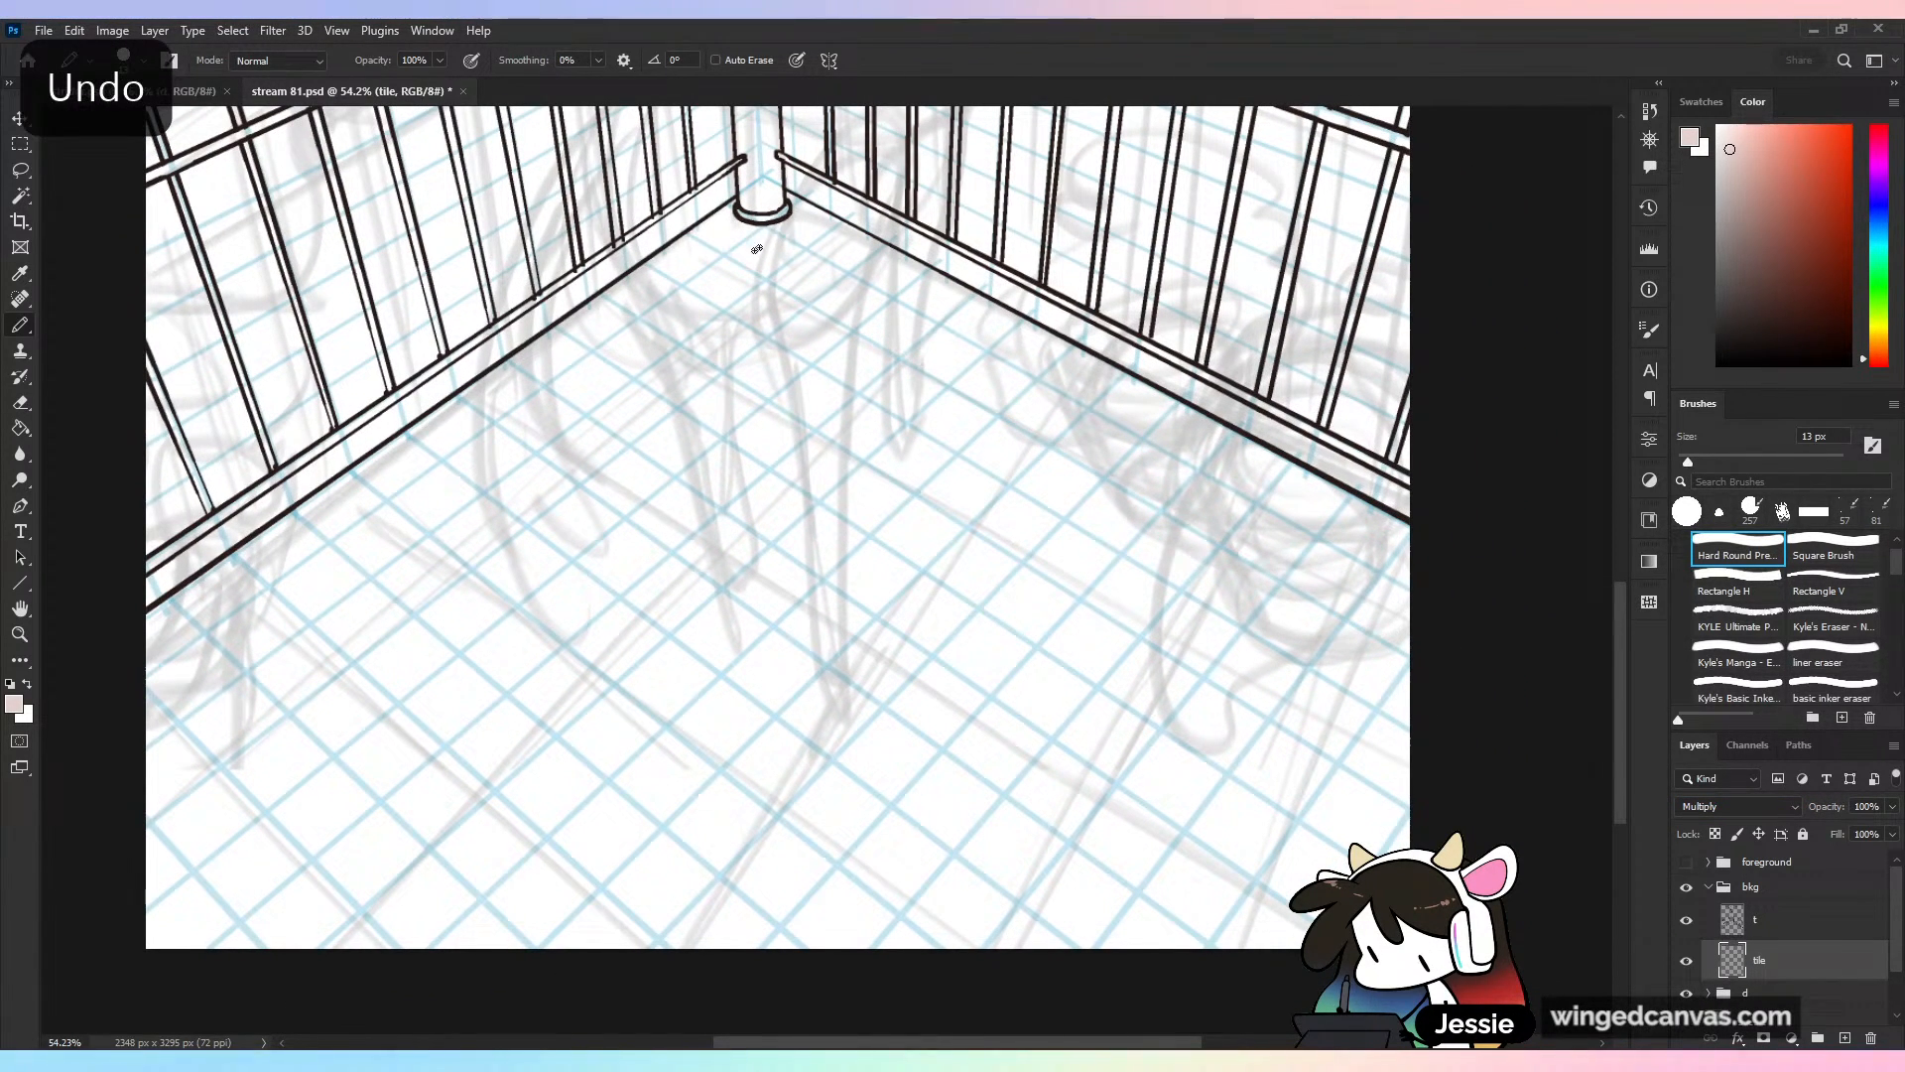
left_click(1405, 657, "shift")
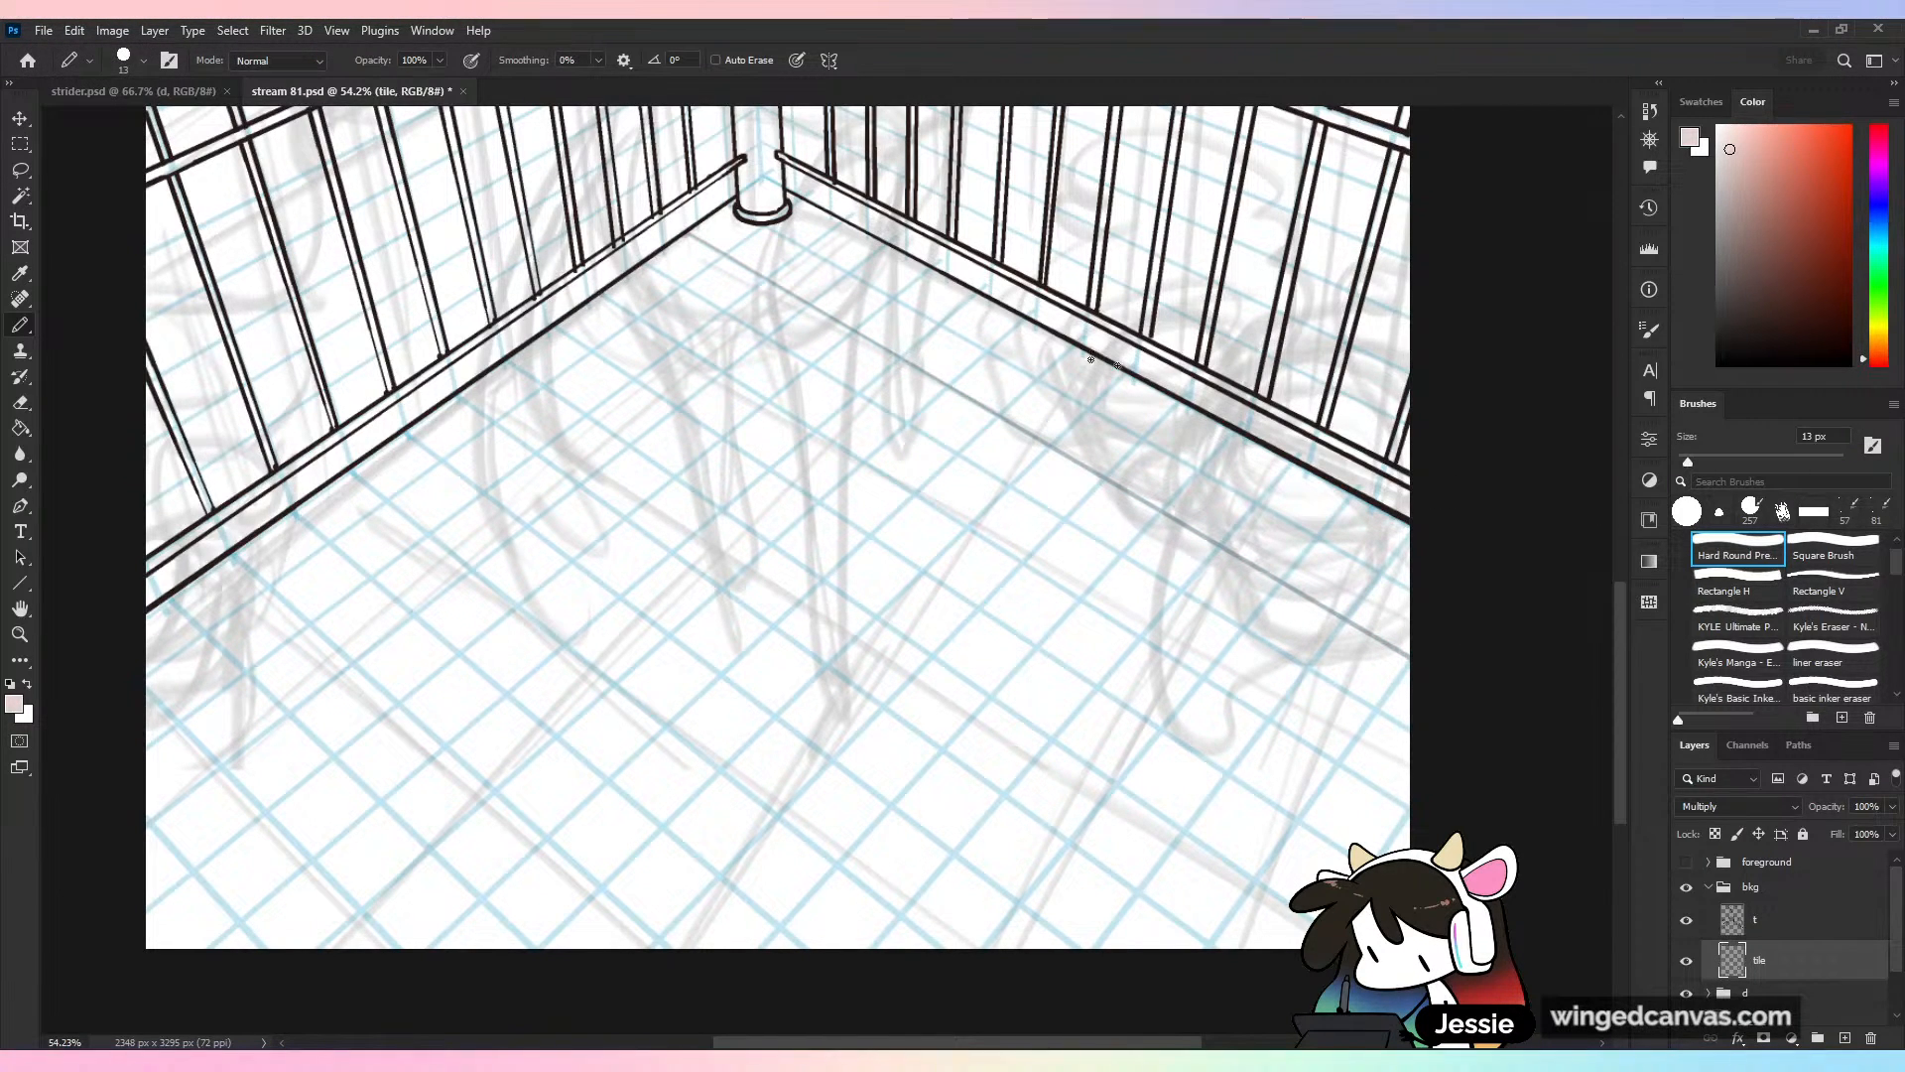
left_click(1415, 817, "shift")
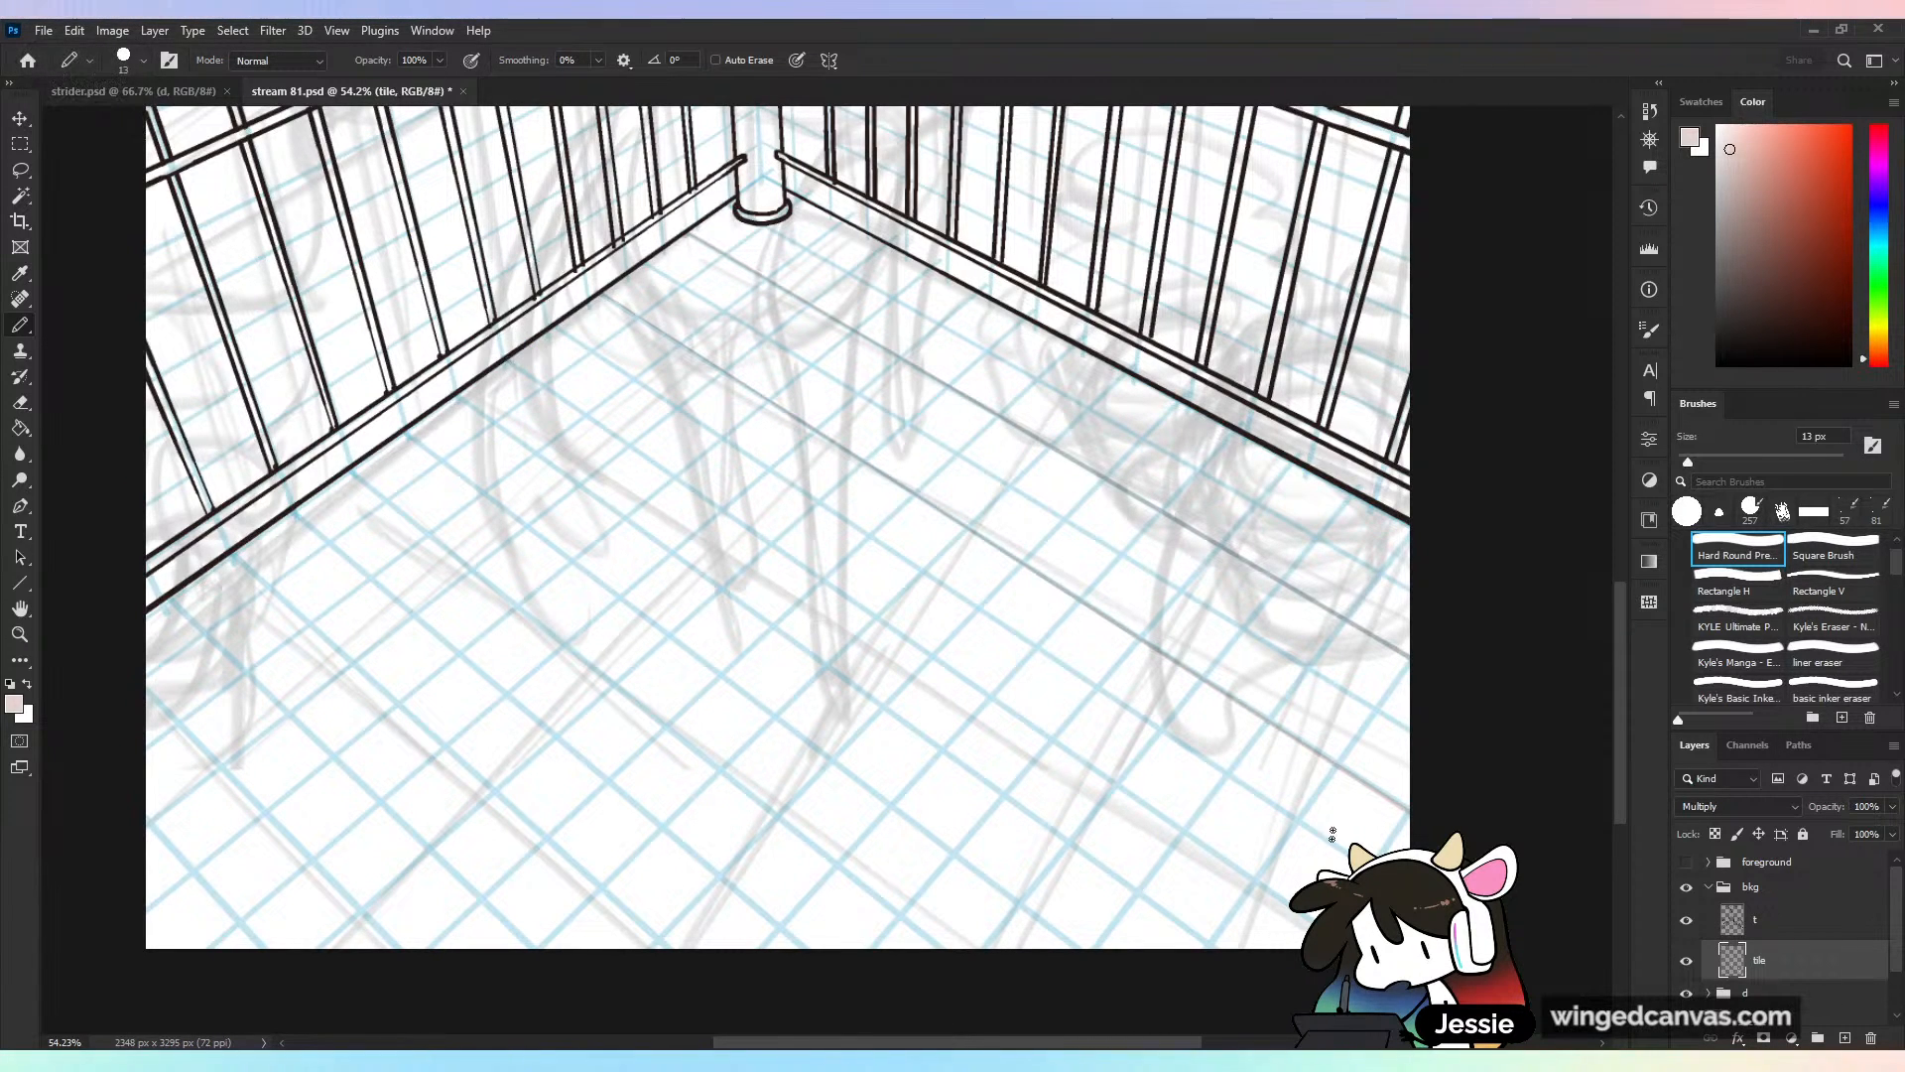
left_click(1320, 927, "shift")
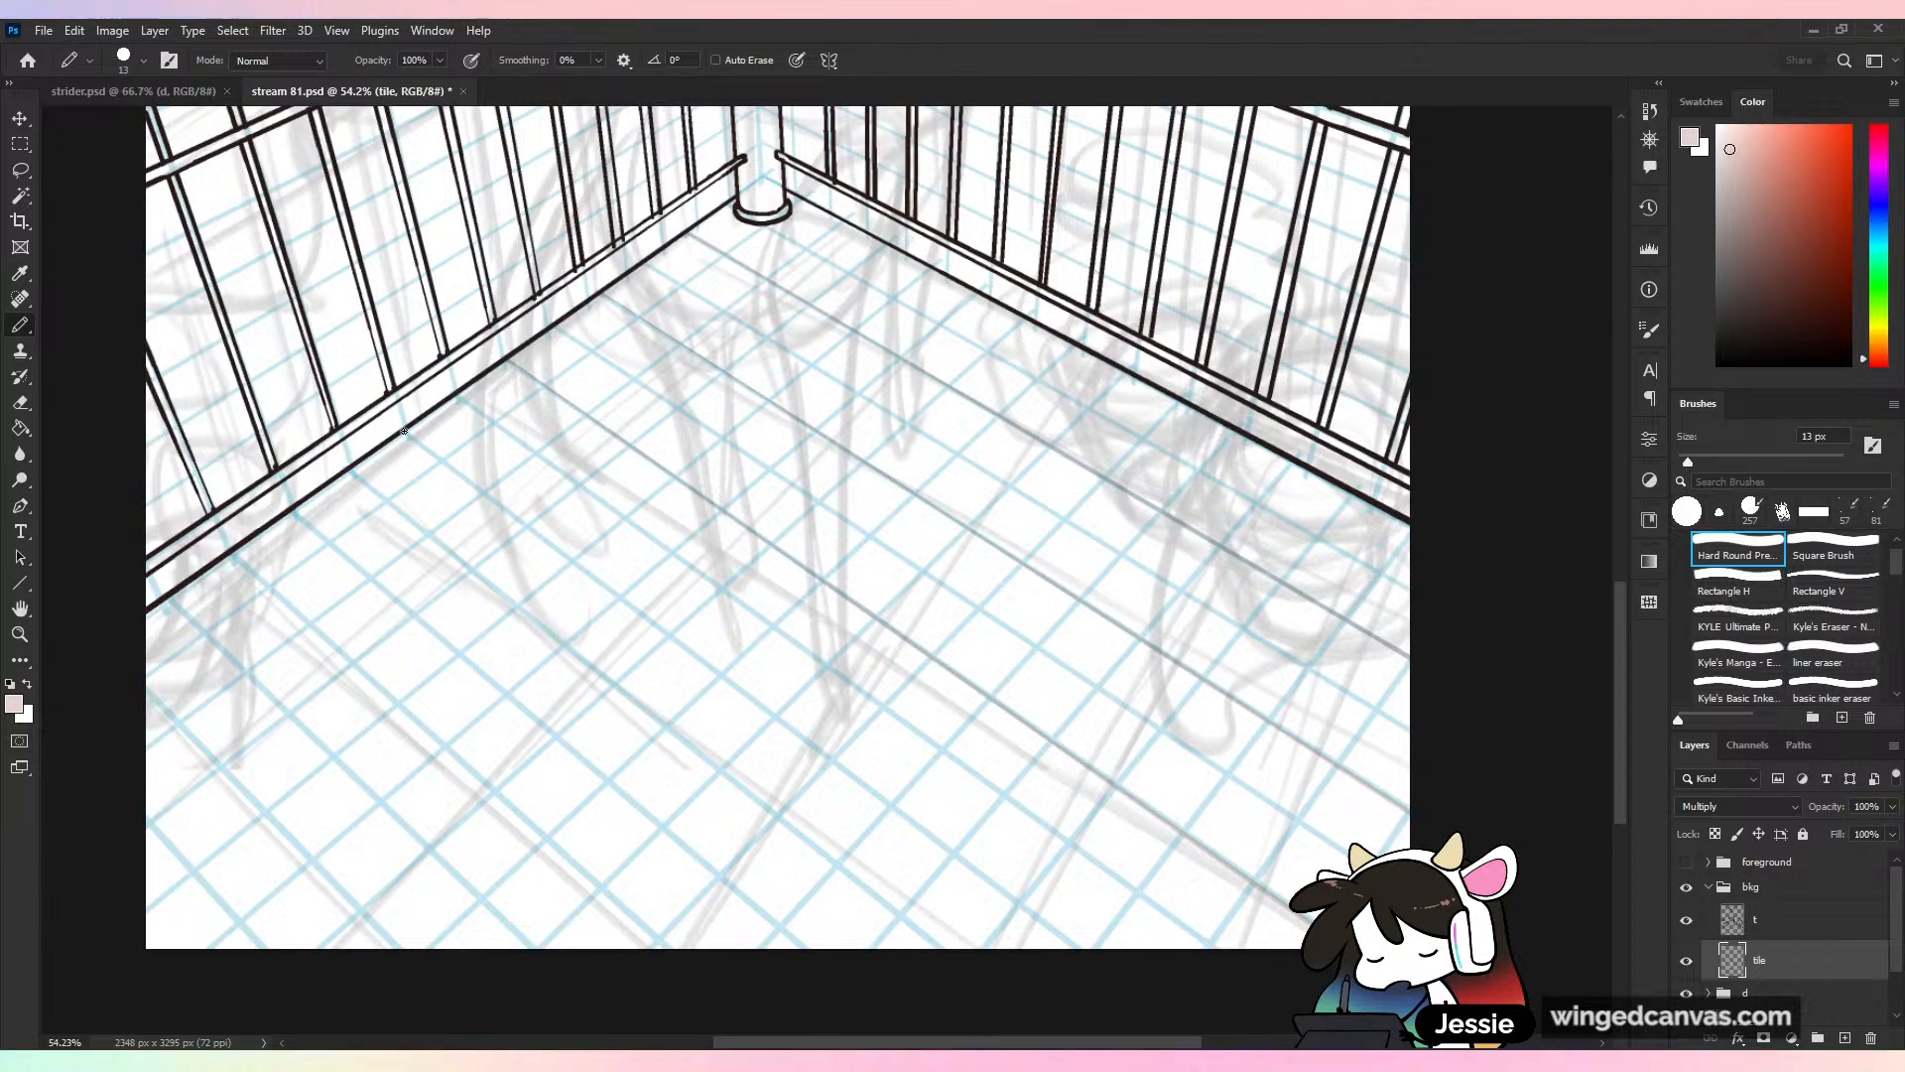
Continue the same set of floor lines with three more, running from the left railing's base to the canvas's bottom edge
left_click(1077, 953, "shift")
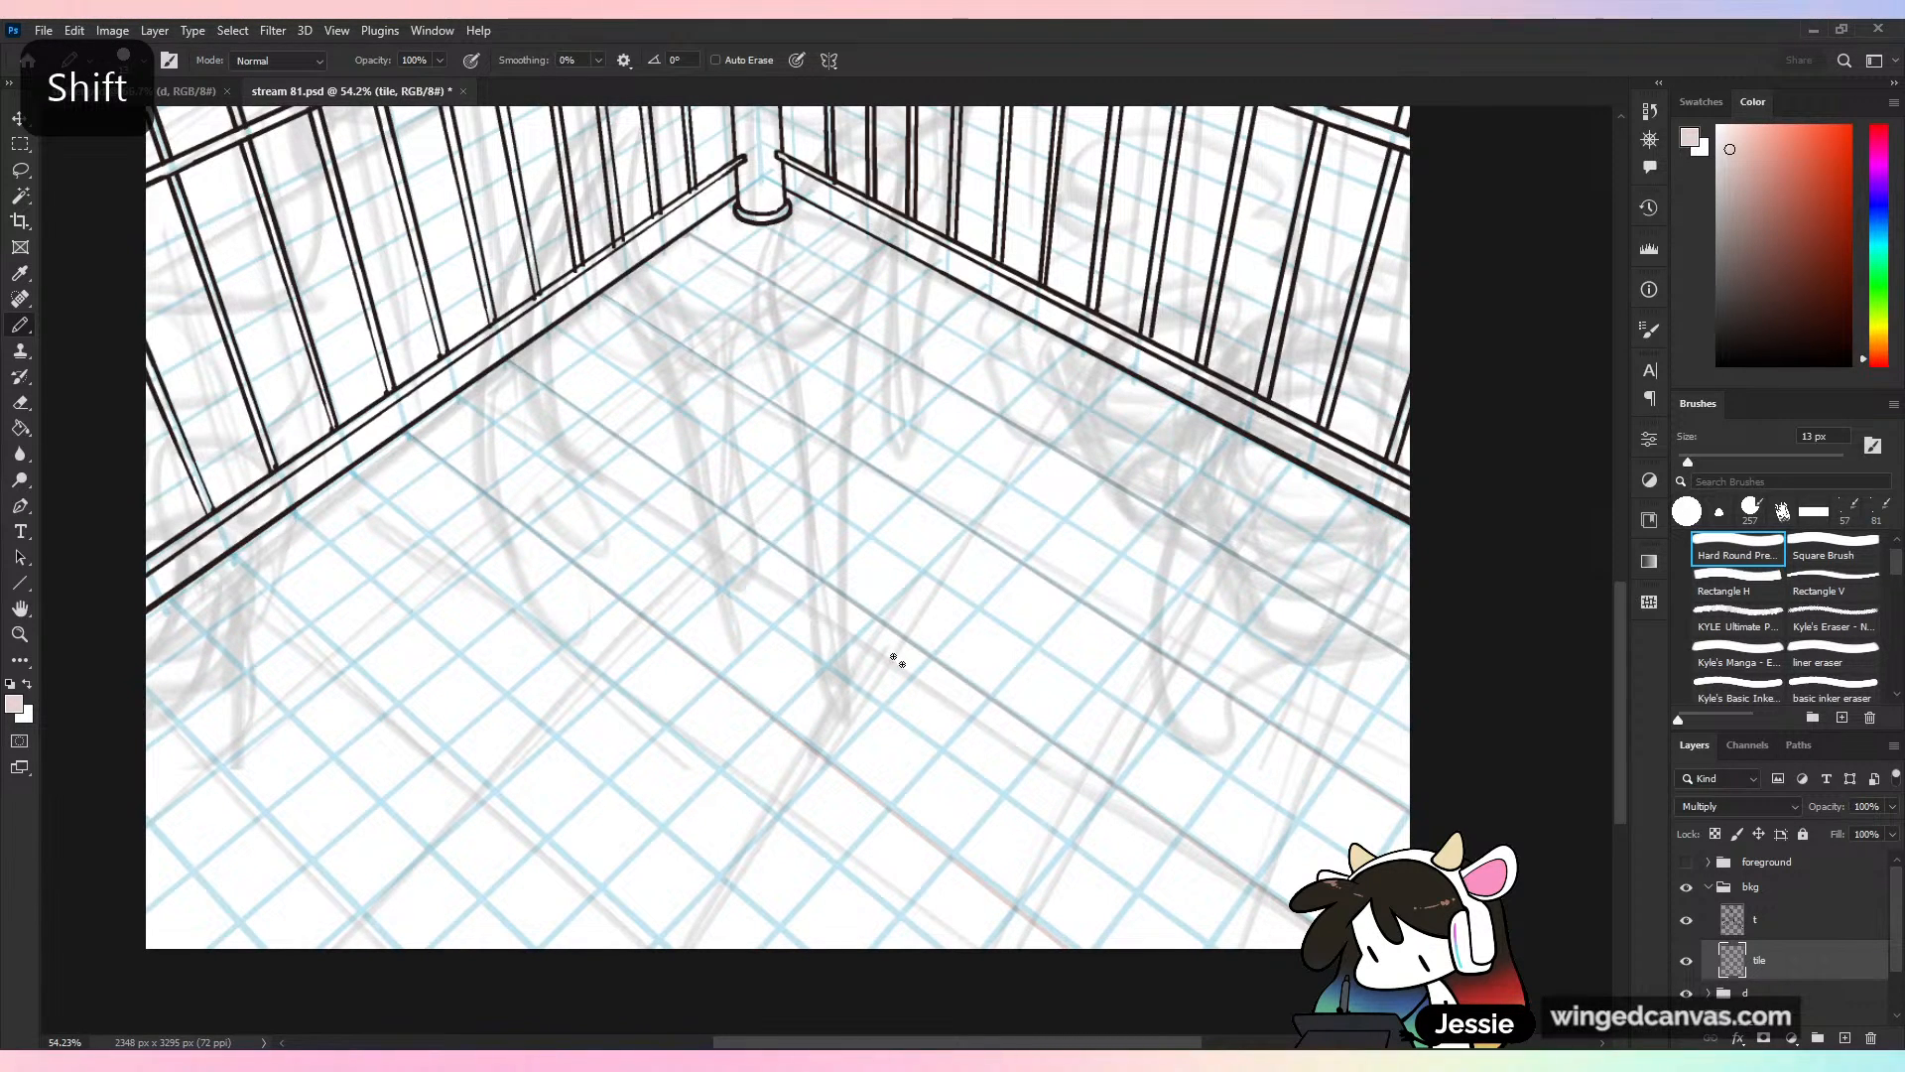
key("ctrl+z")
left_click(407, 430, "shift")
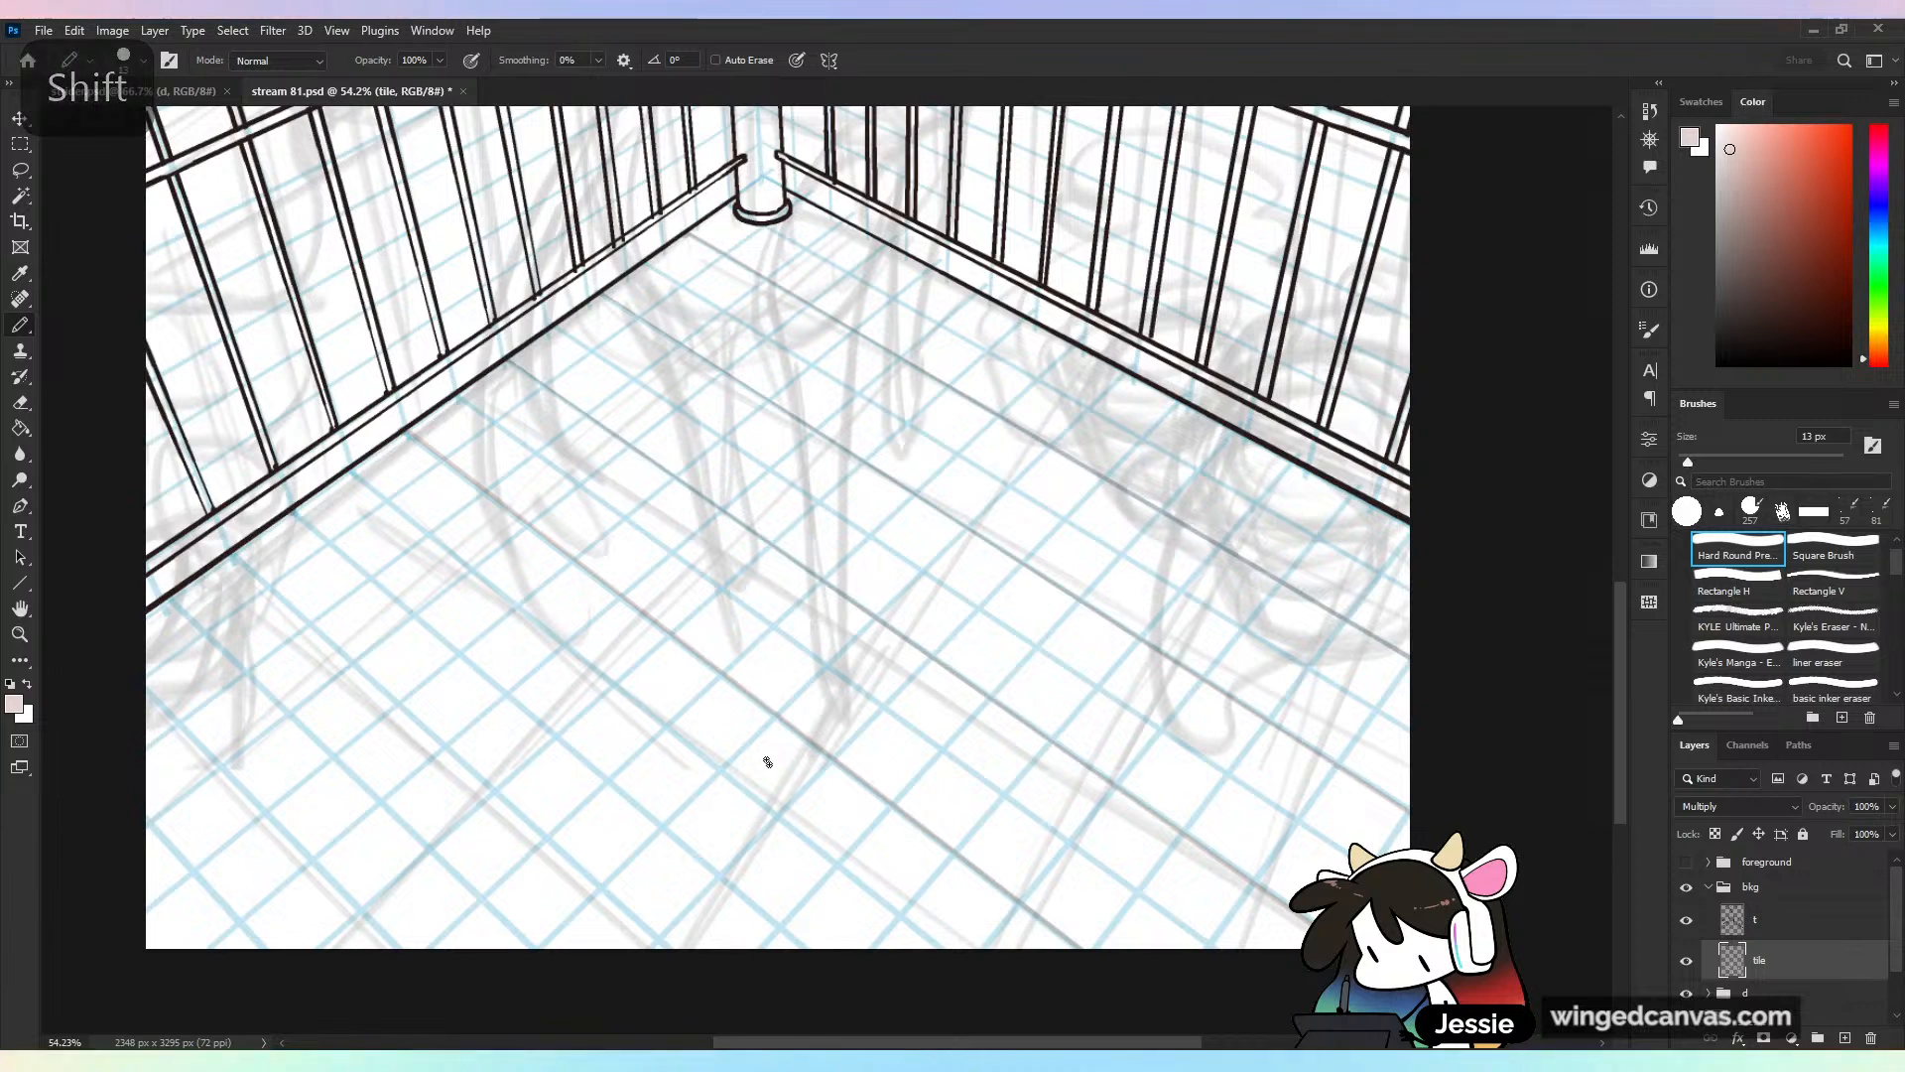
left_click(813, 930, "shift")
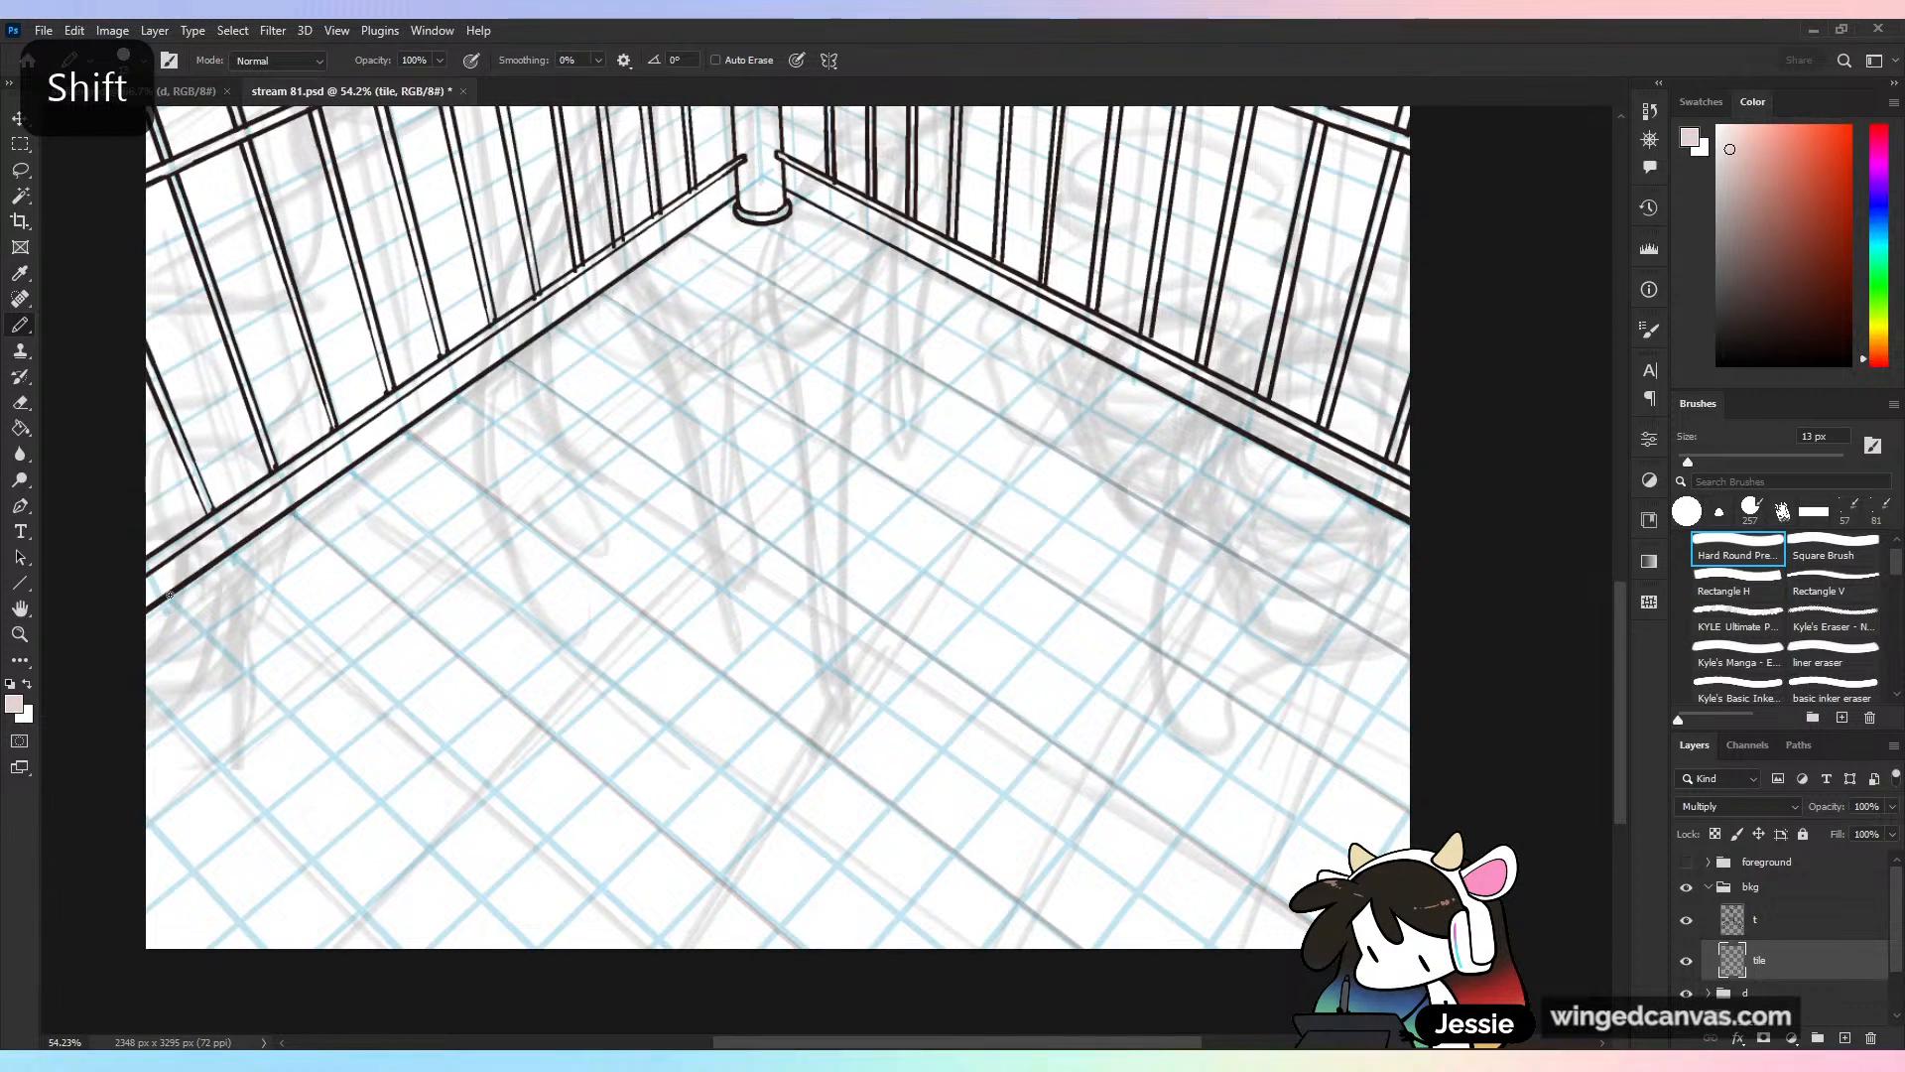
left_click(524, 948, "shift")
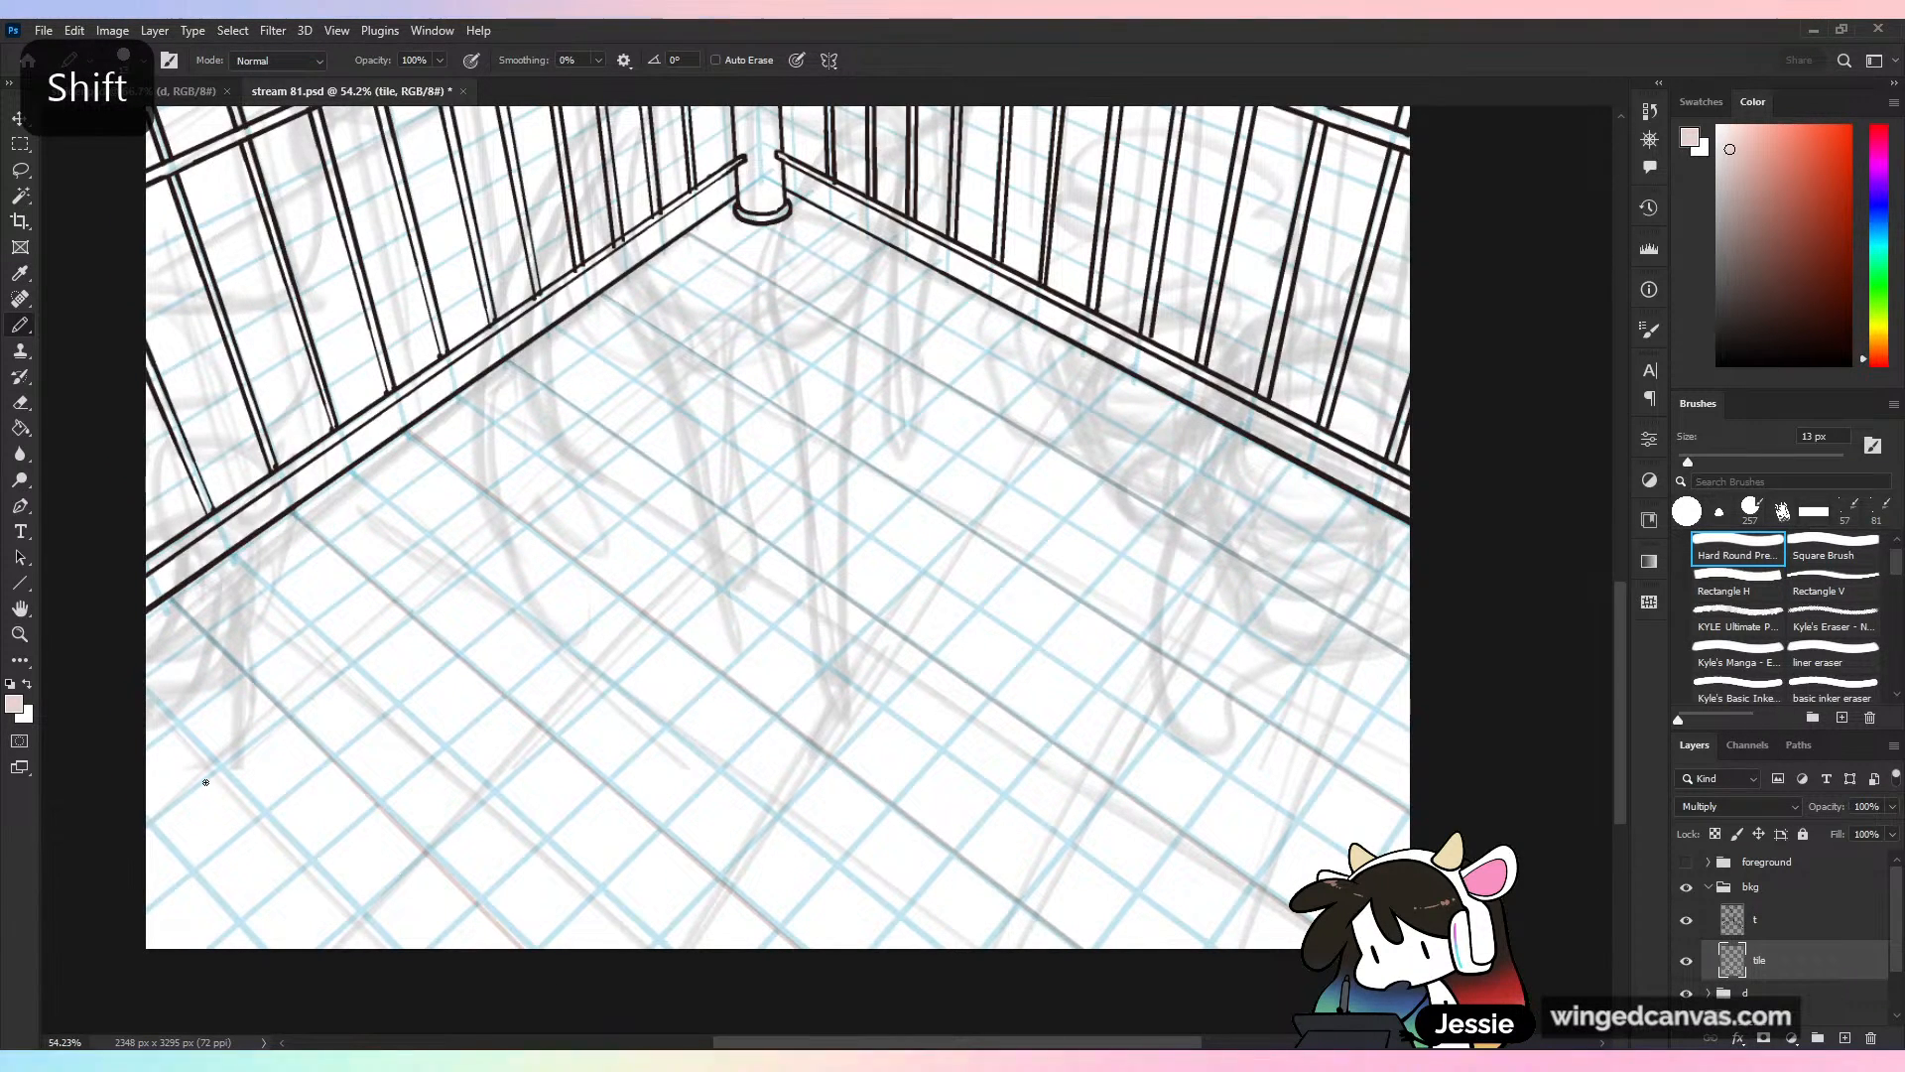
key("ctrl+z")
left_click(541, 958, "shift")
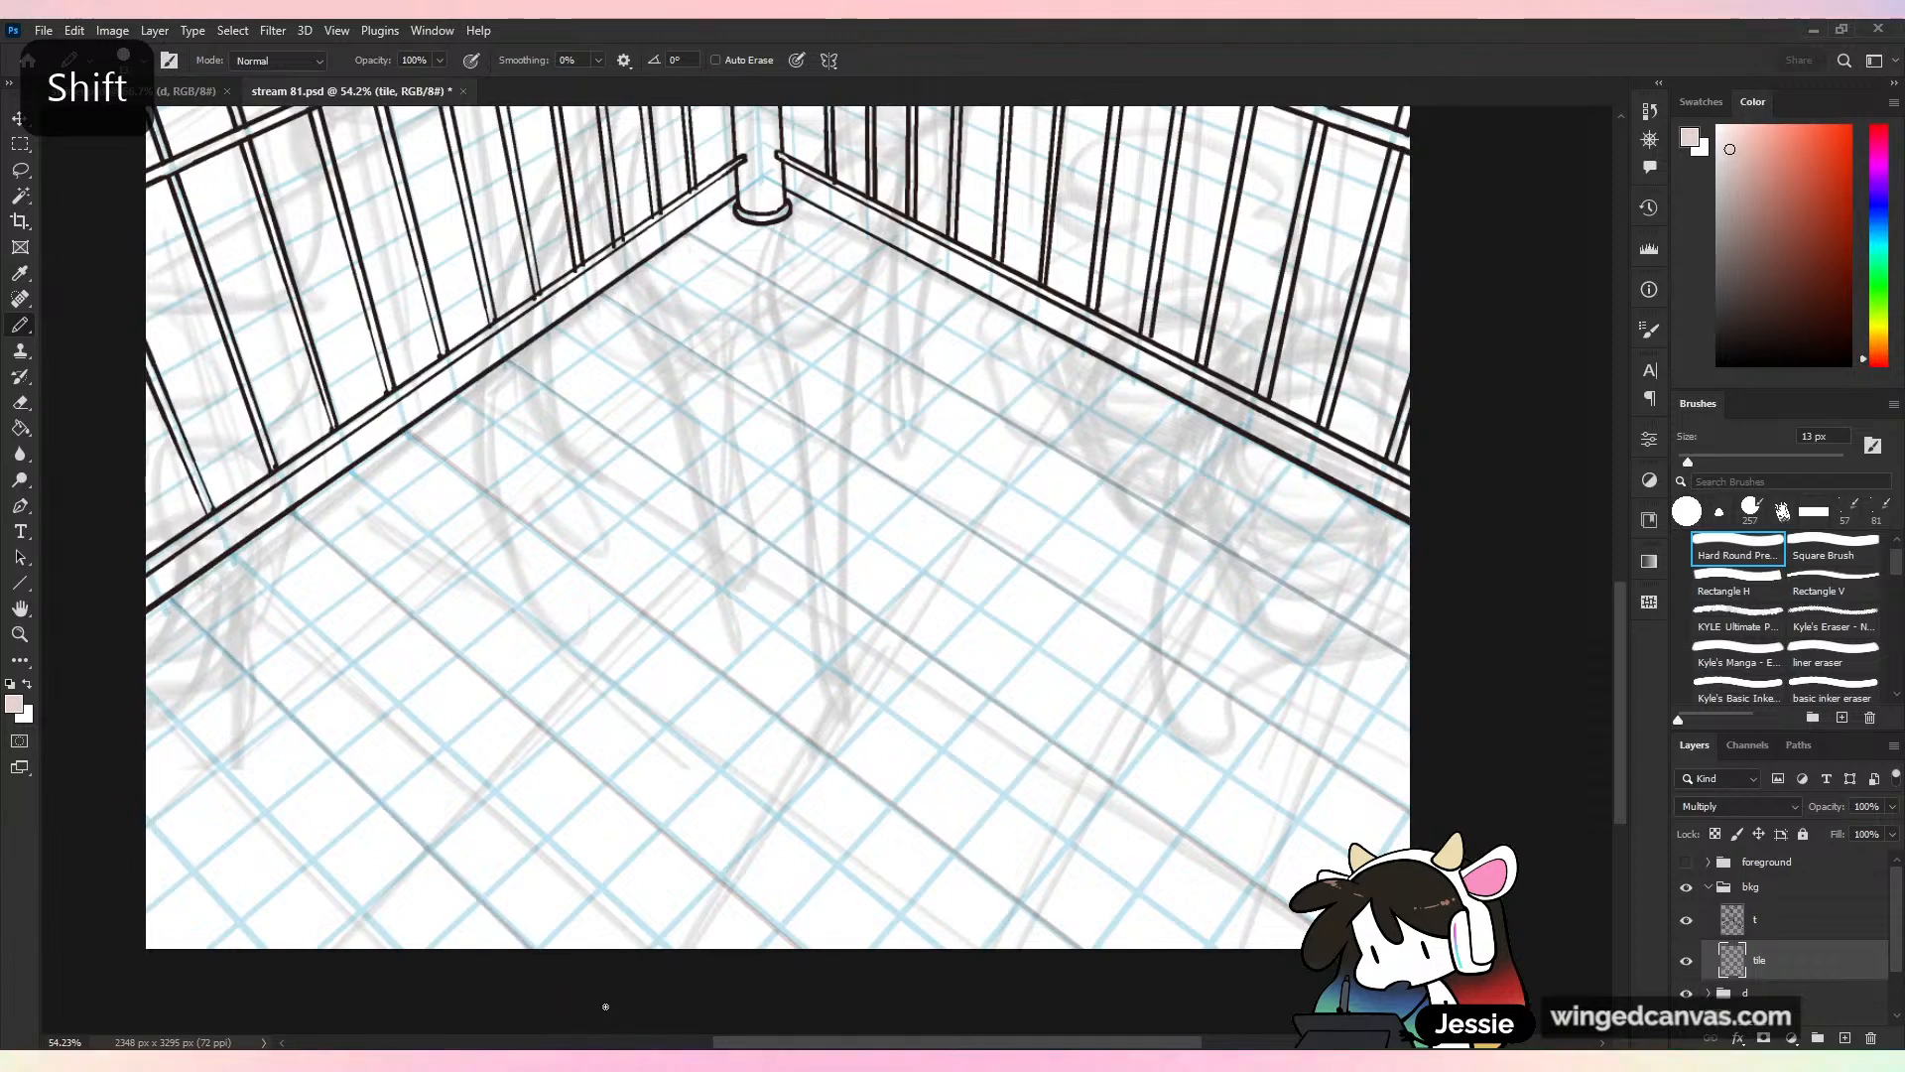
Hide the d sketch group to check the floor lines on their own, and show it again
key("ctrl+minus")
key("ctrl+minus")
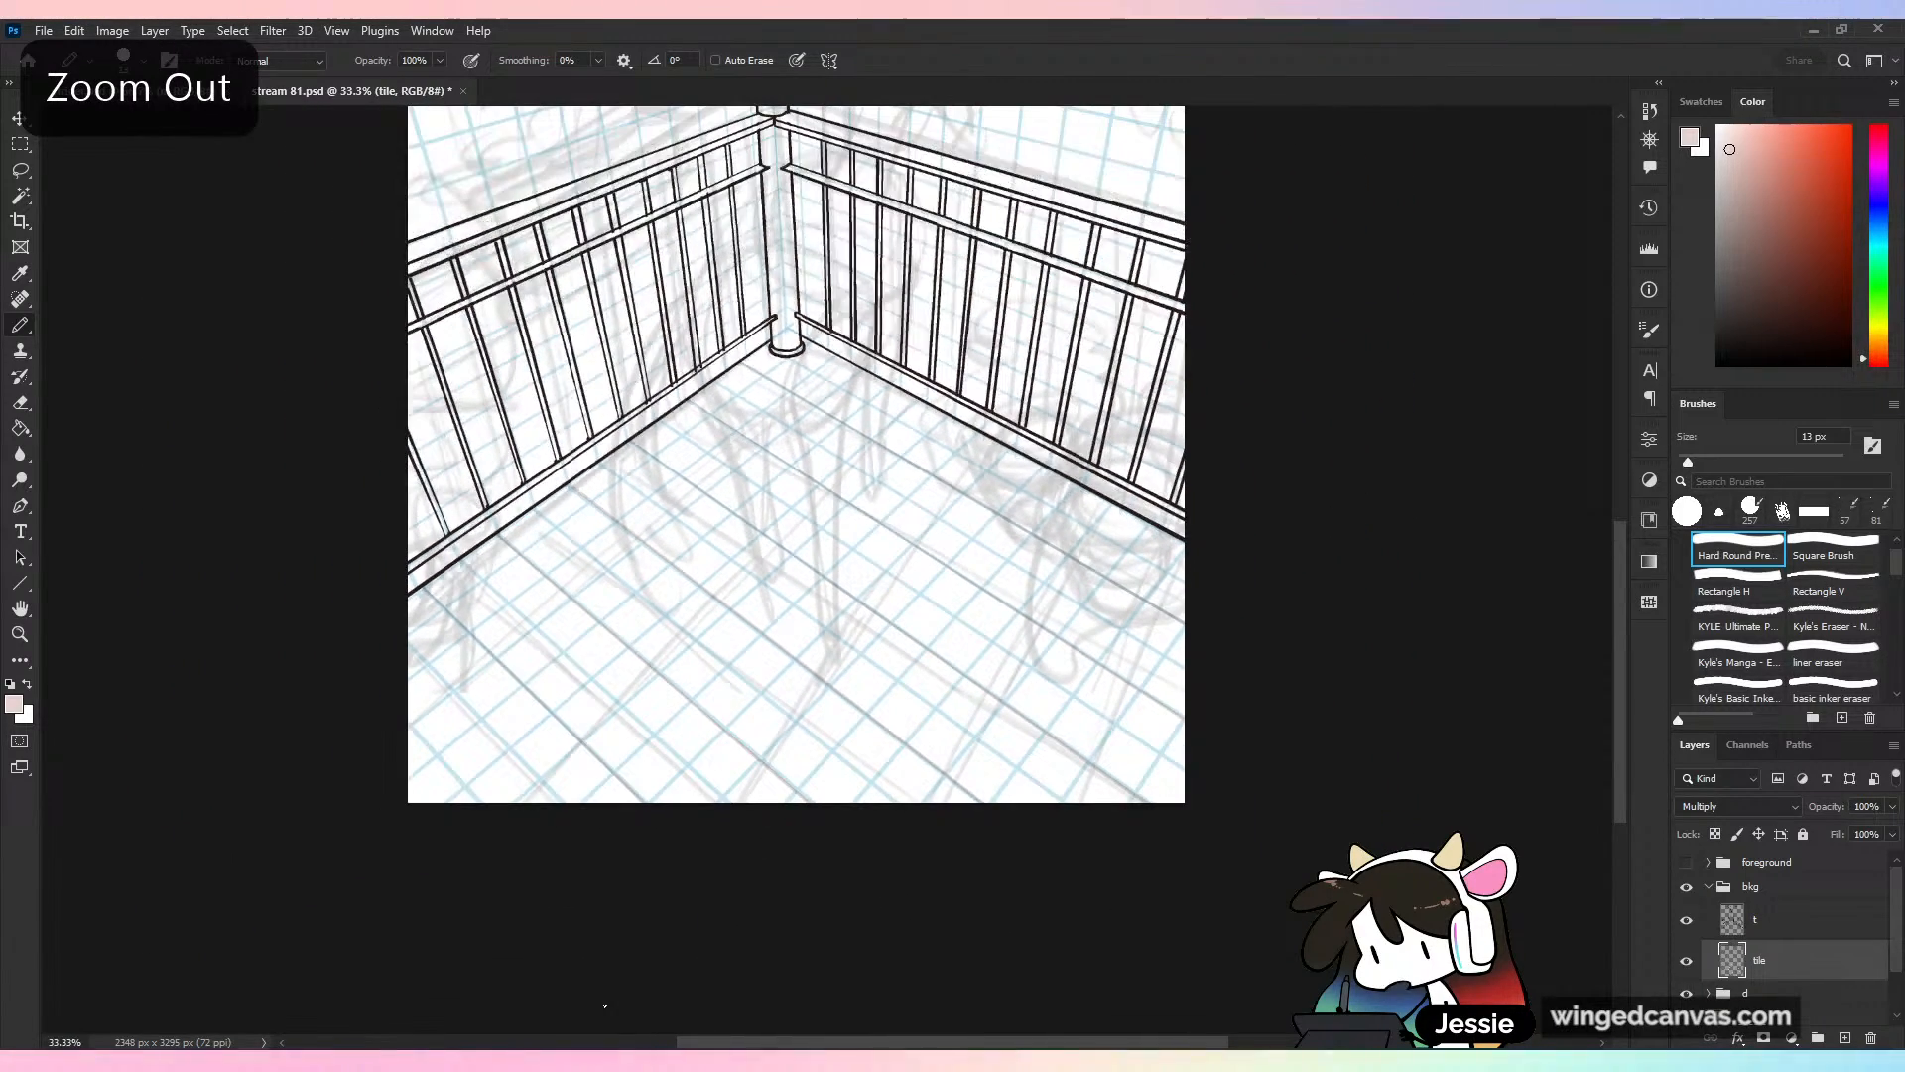
left_click(1689, 992)
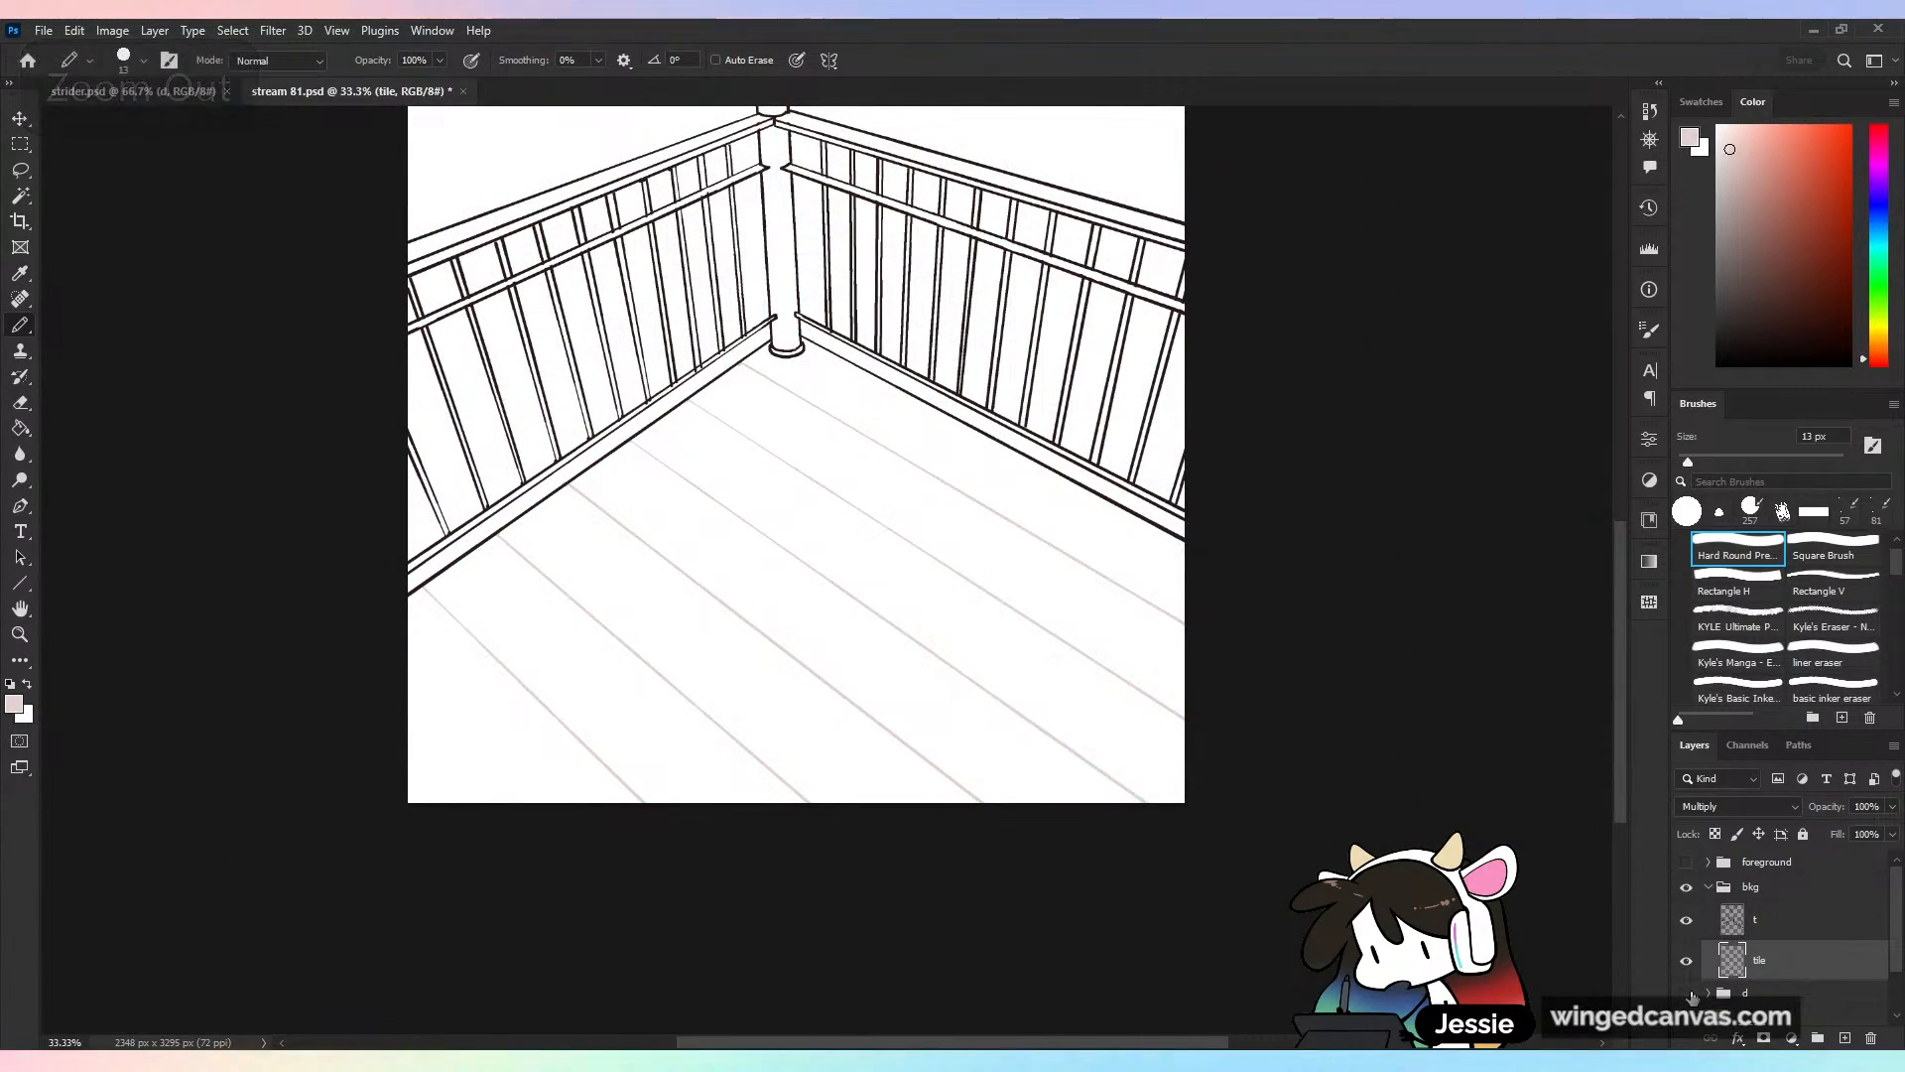
left_click(1688, 992)
Draw the crossing floor lines from the near half of the right railing's base down-left along the perspective grid, redoing the misaligned one
key("ctrl+plus")
left_click_drag(544, 675, 821, 482)
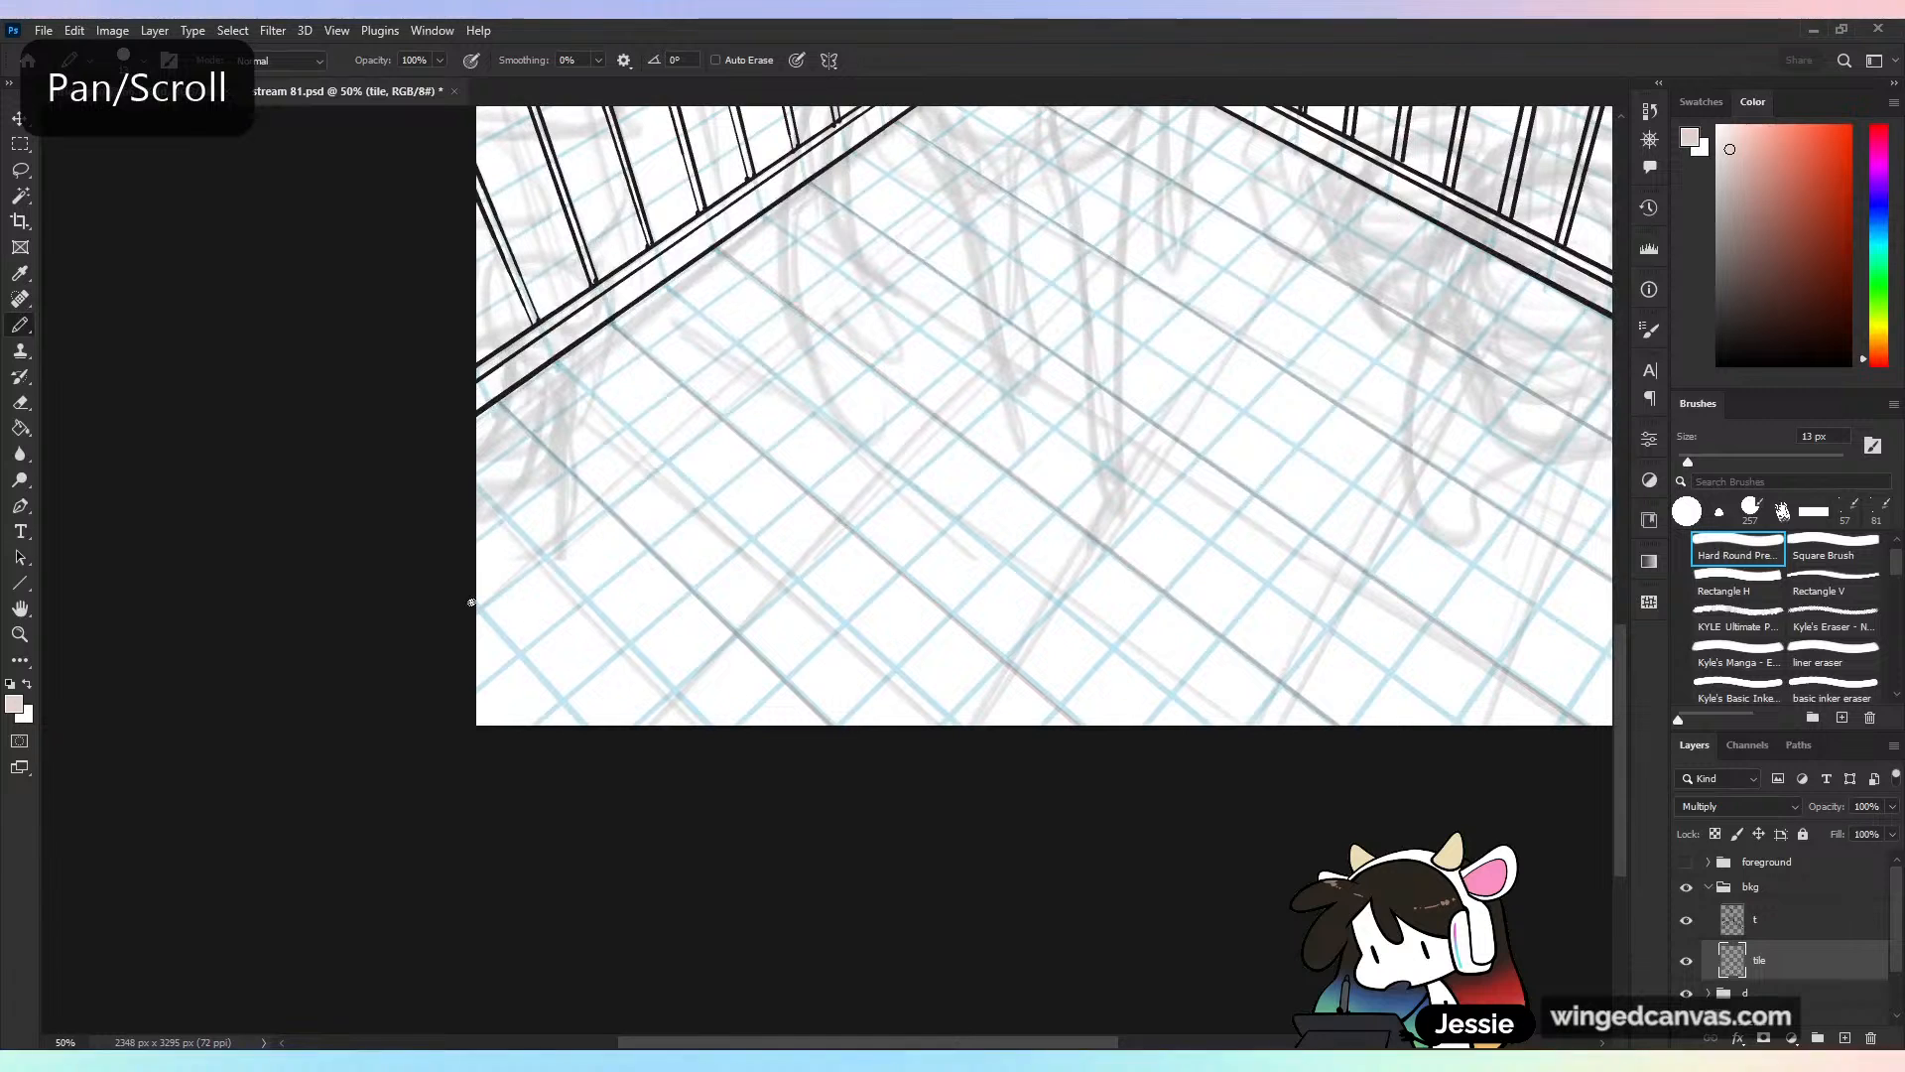
left_click_drag(1014, 627, 785, 888)
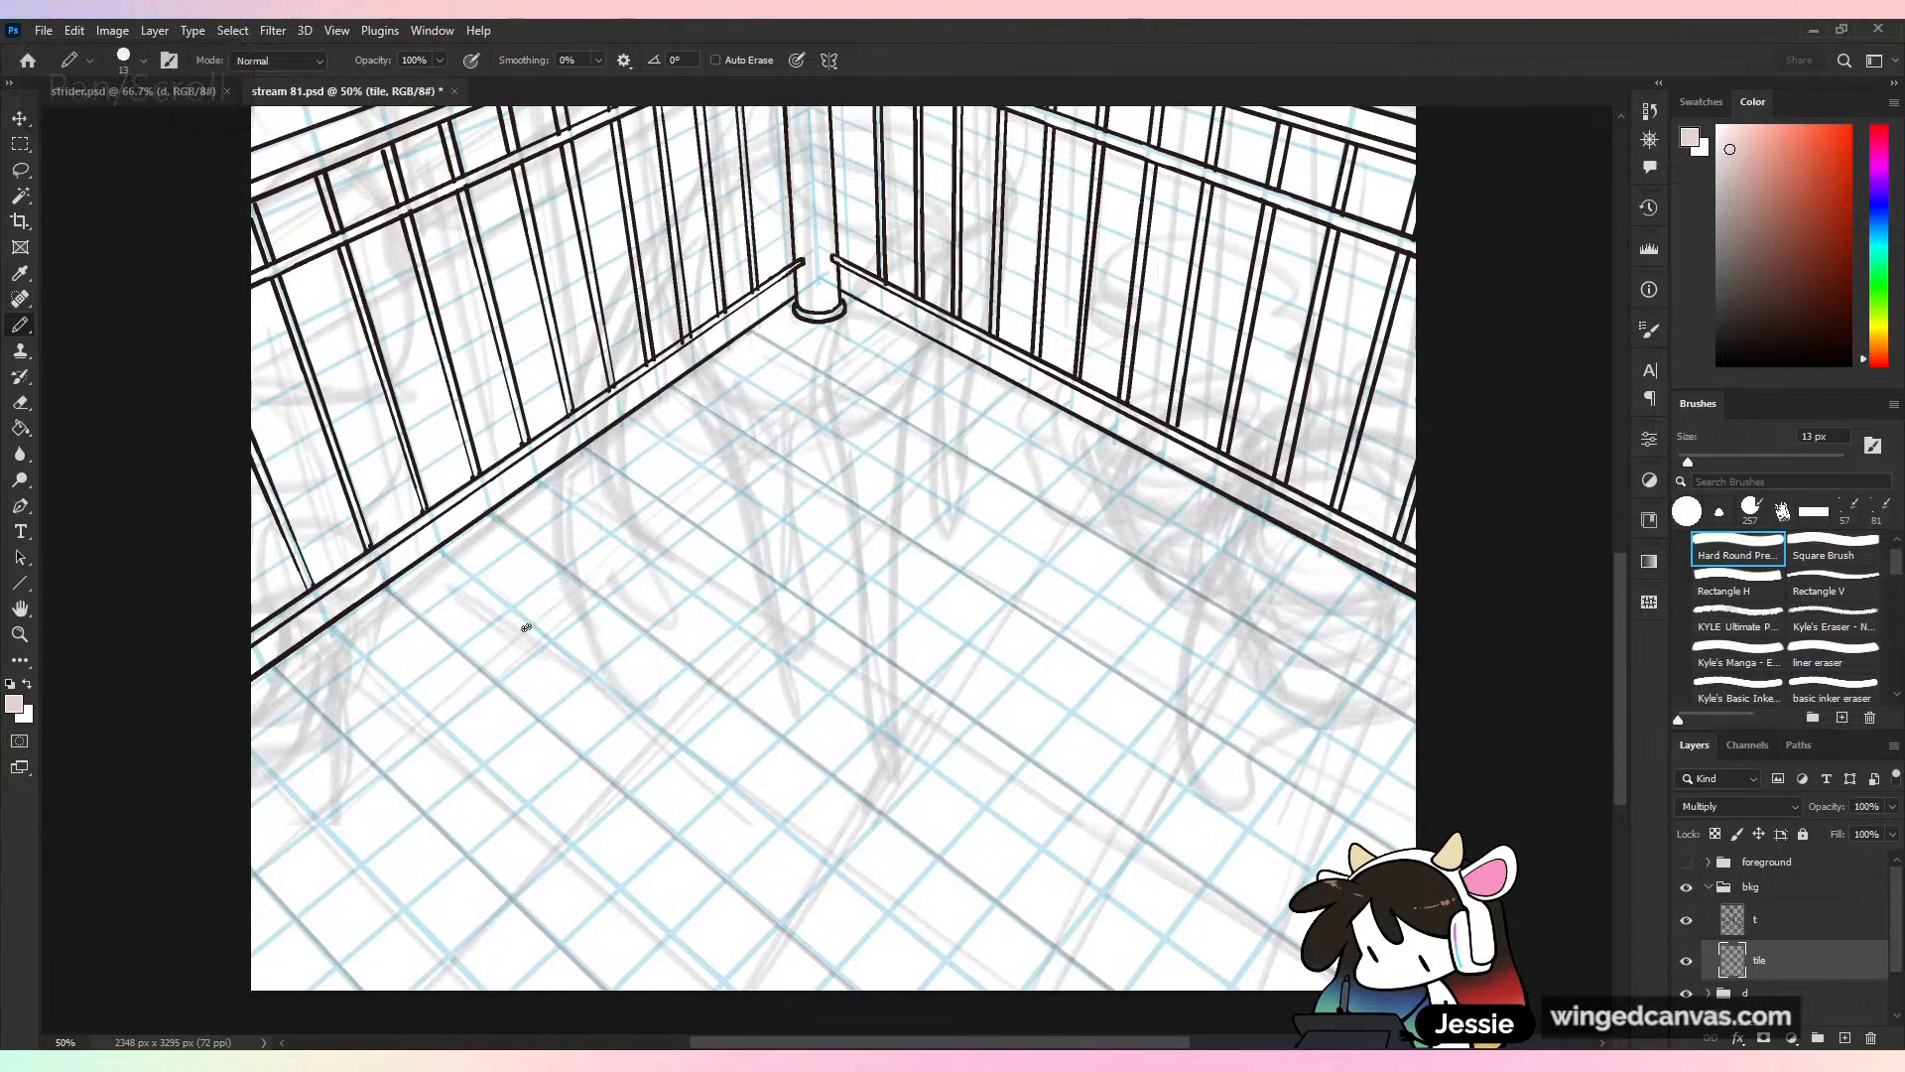
key("shift")
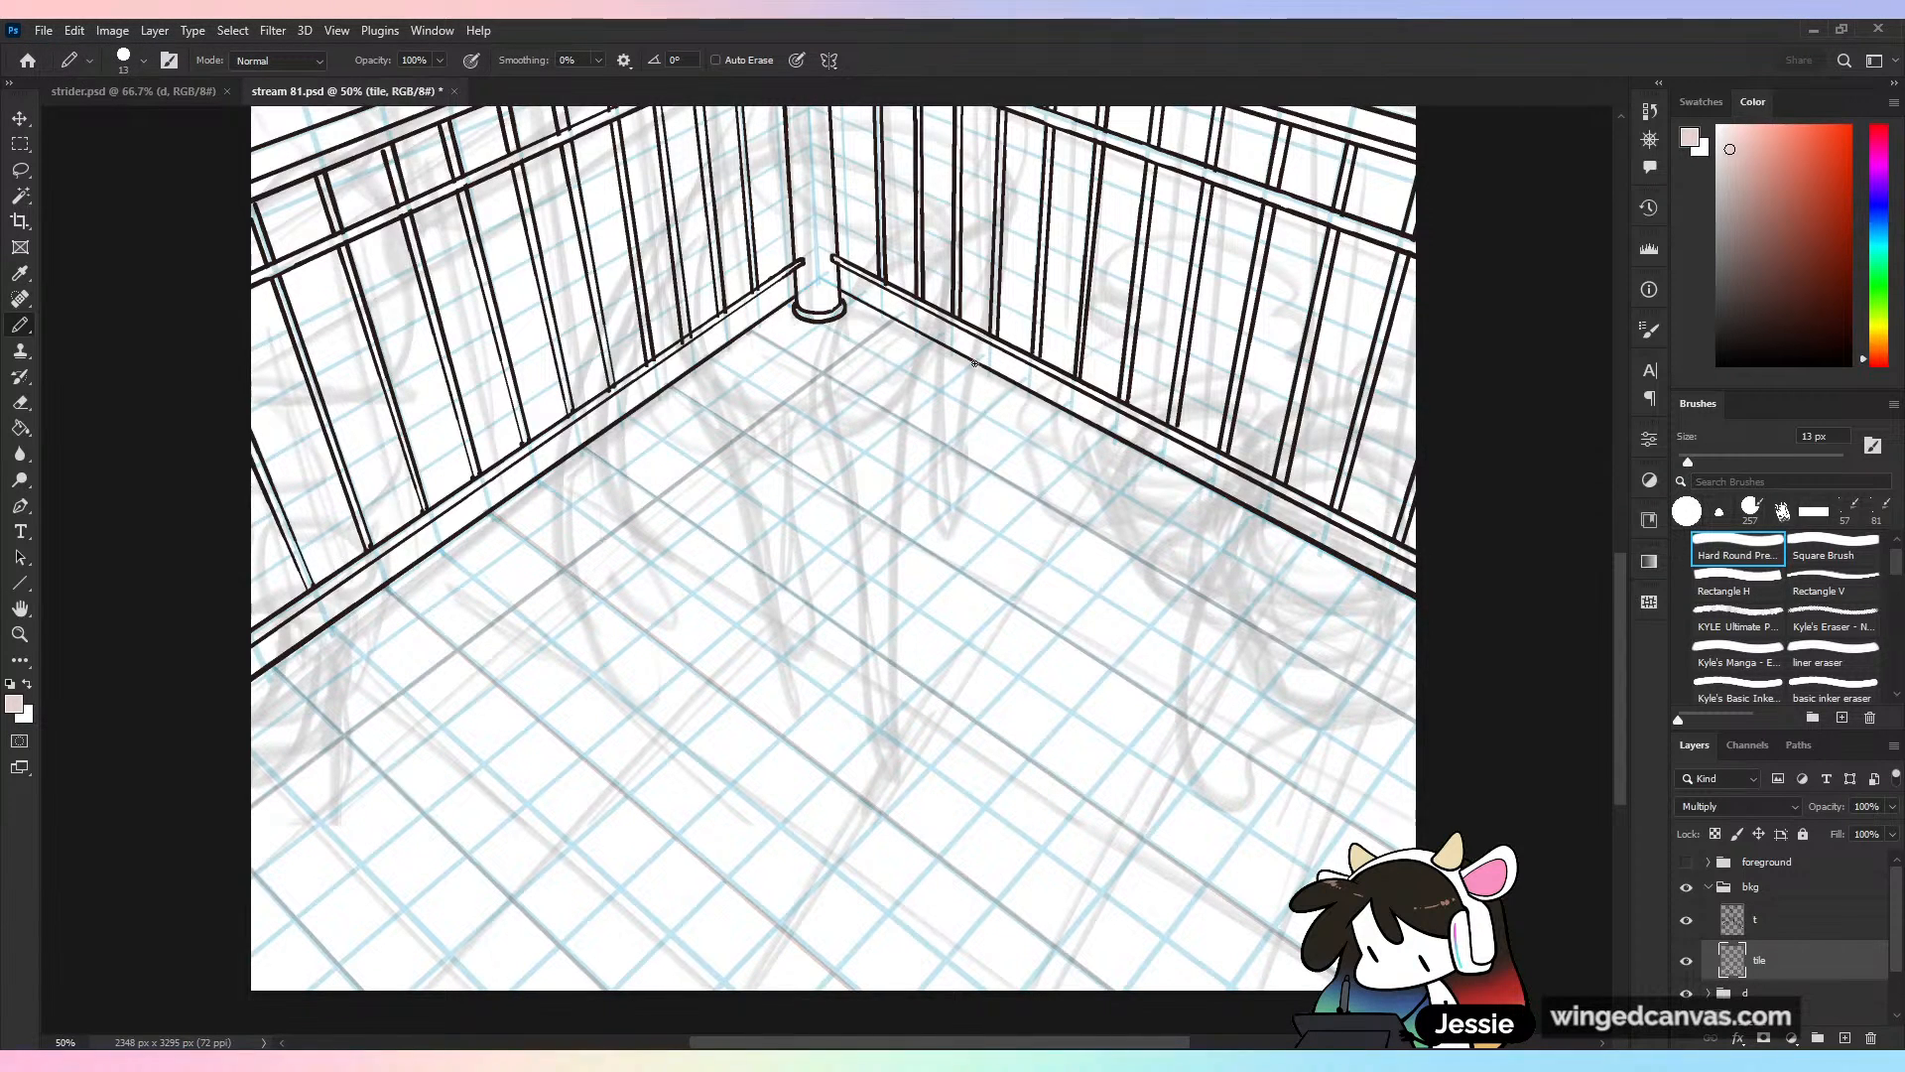
key("shift")
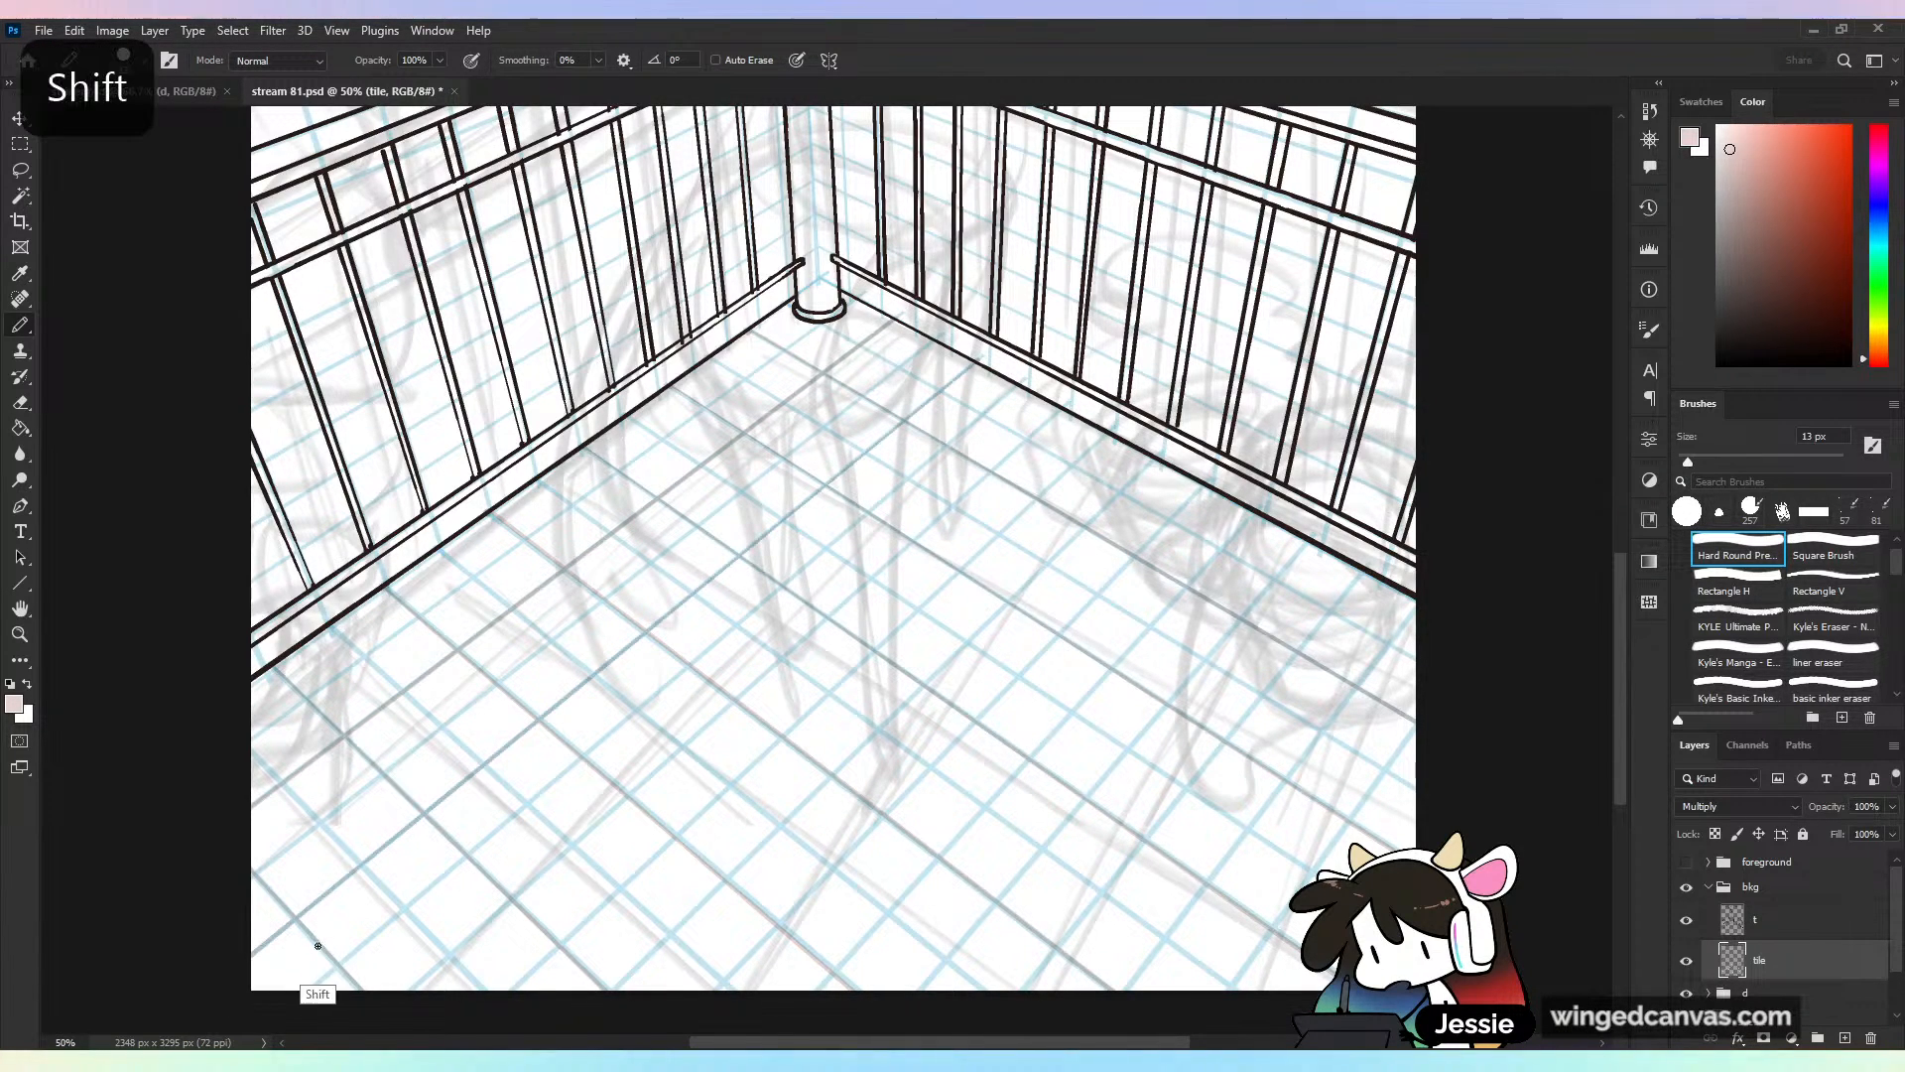
left_click(1059, 409)
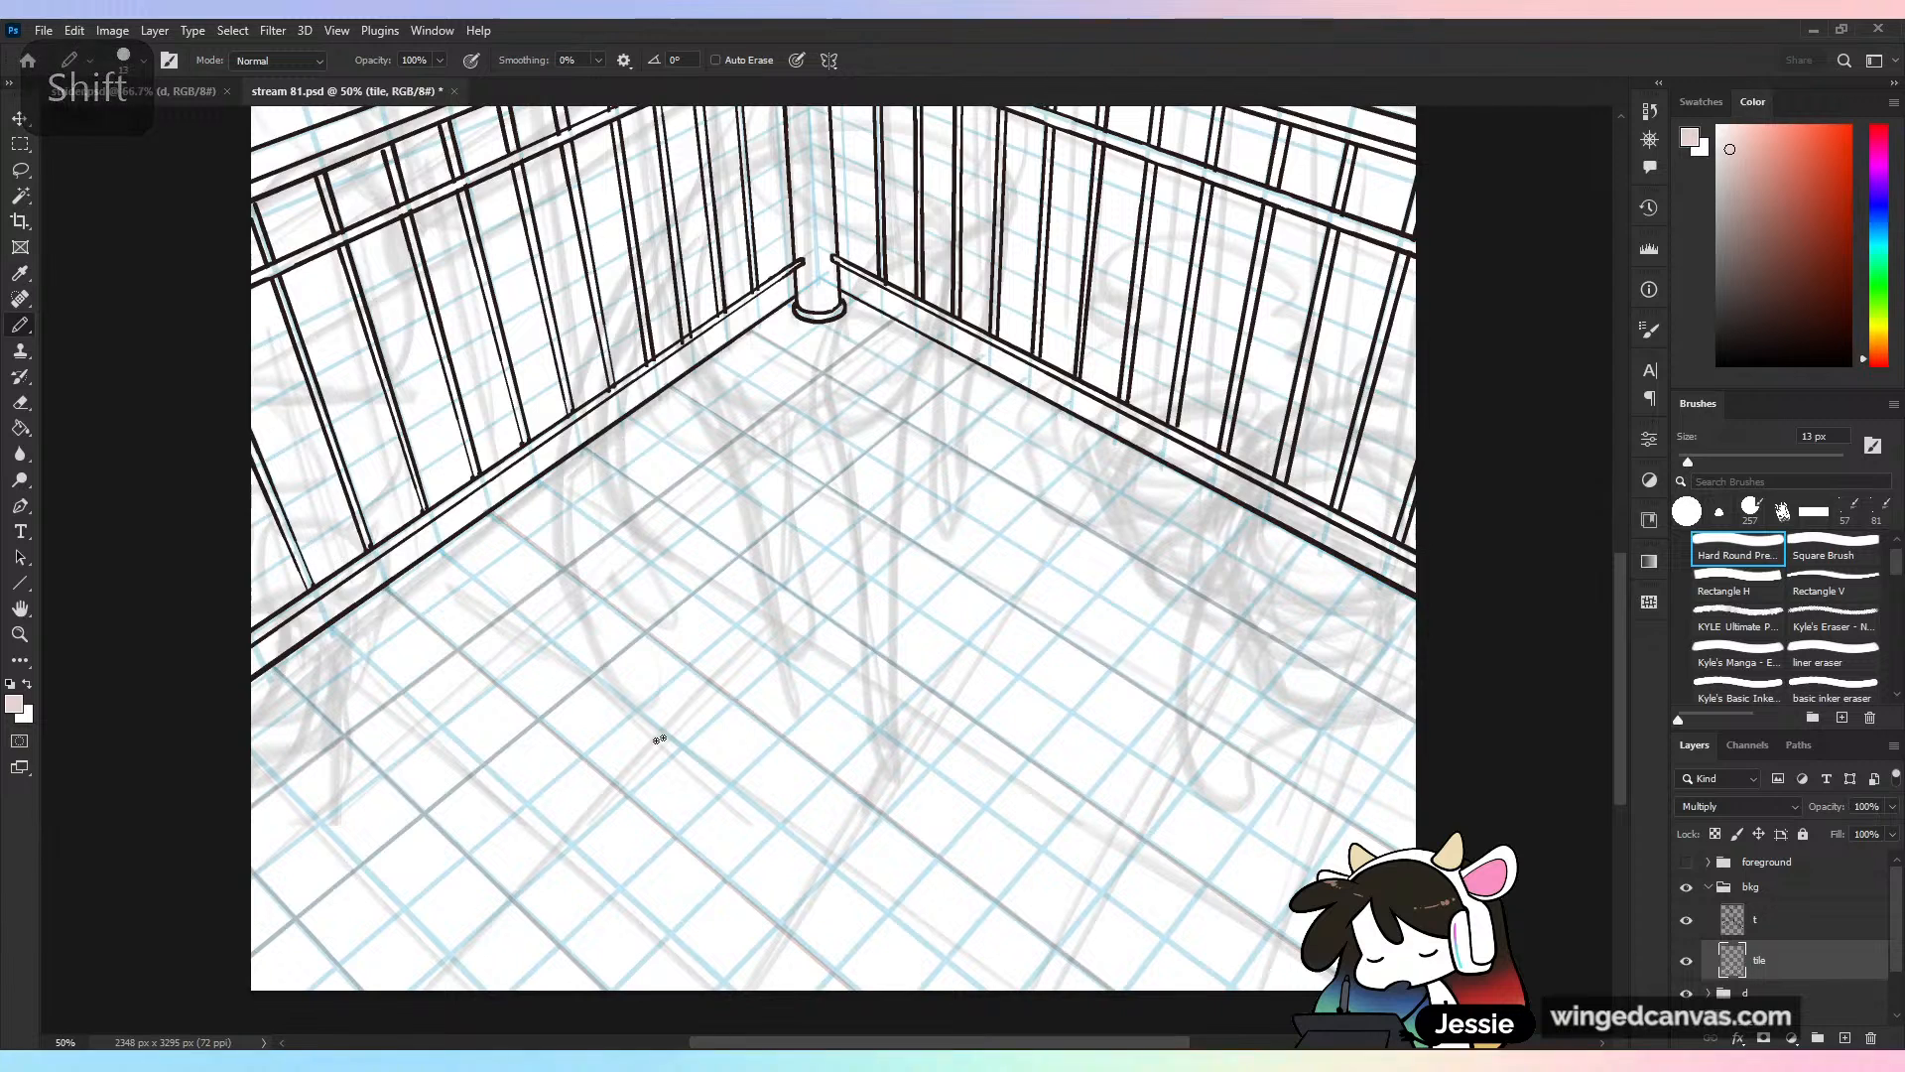
left_click(414, 1001, "shift")
key("ctrl+z")
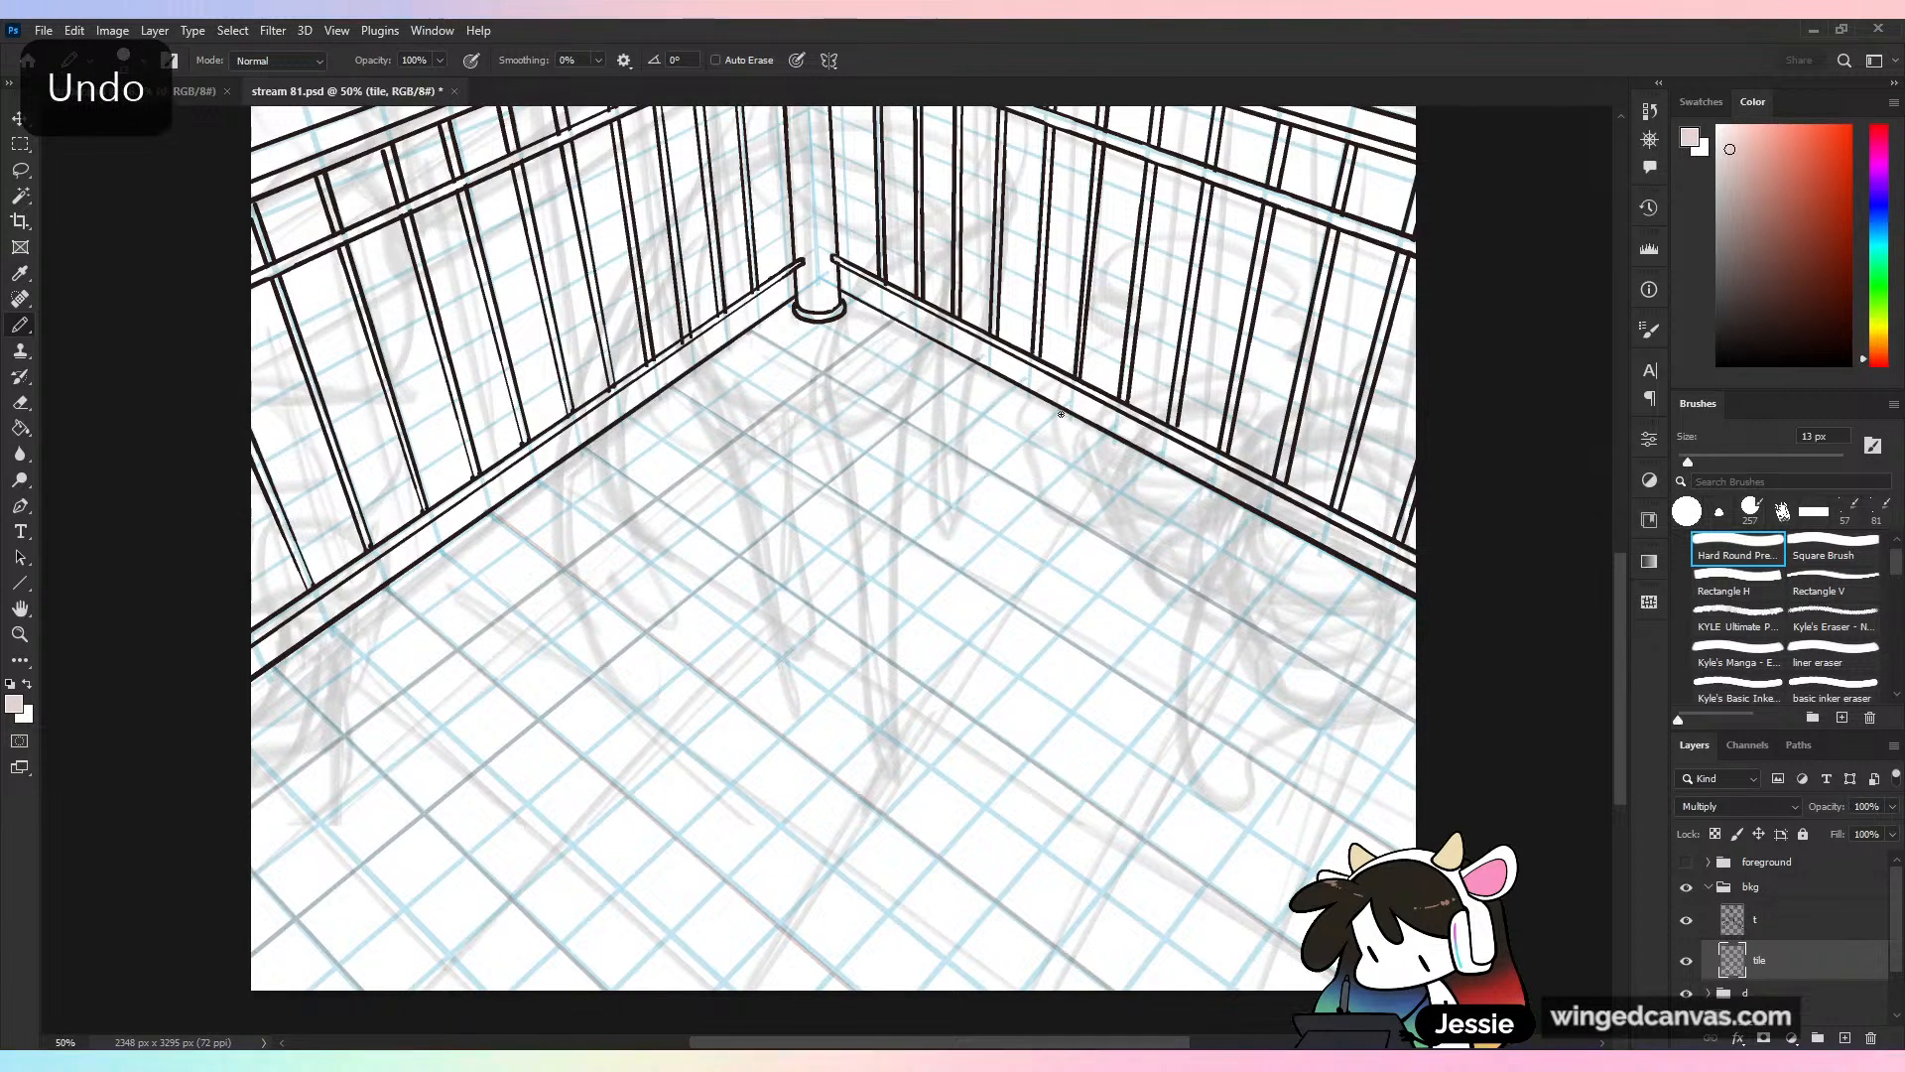
key("shift")
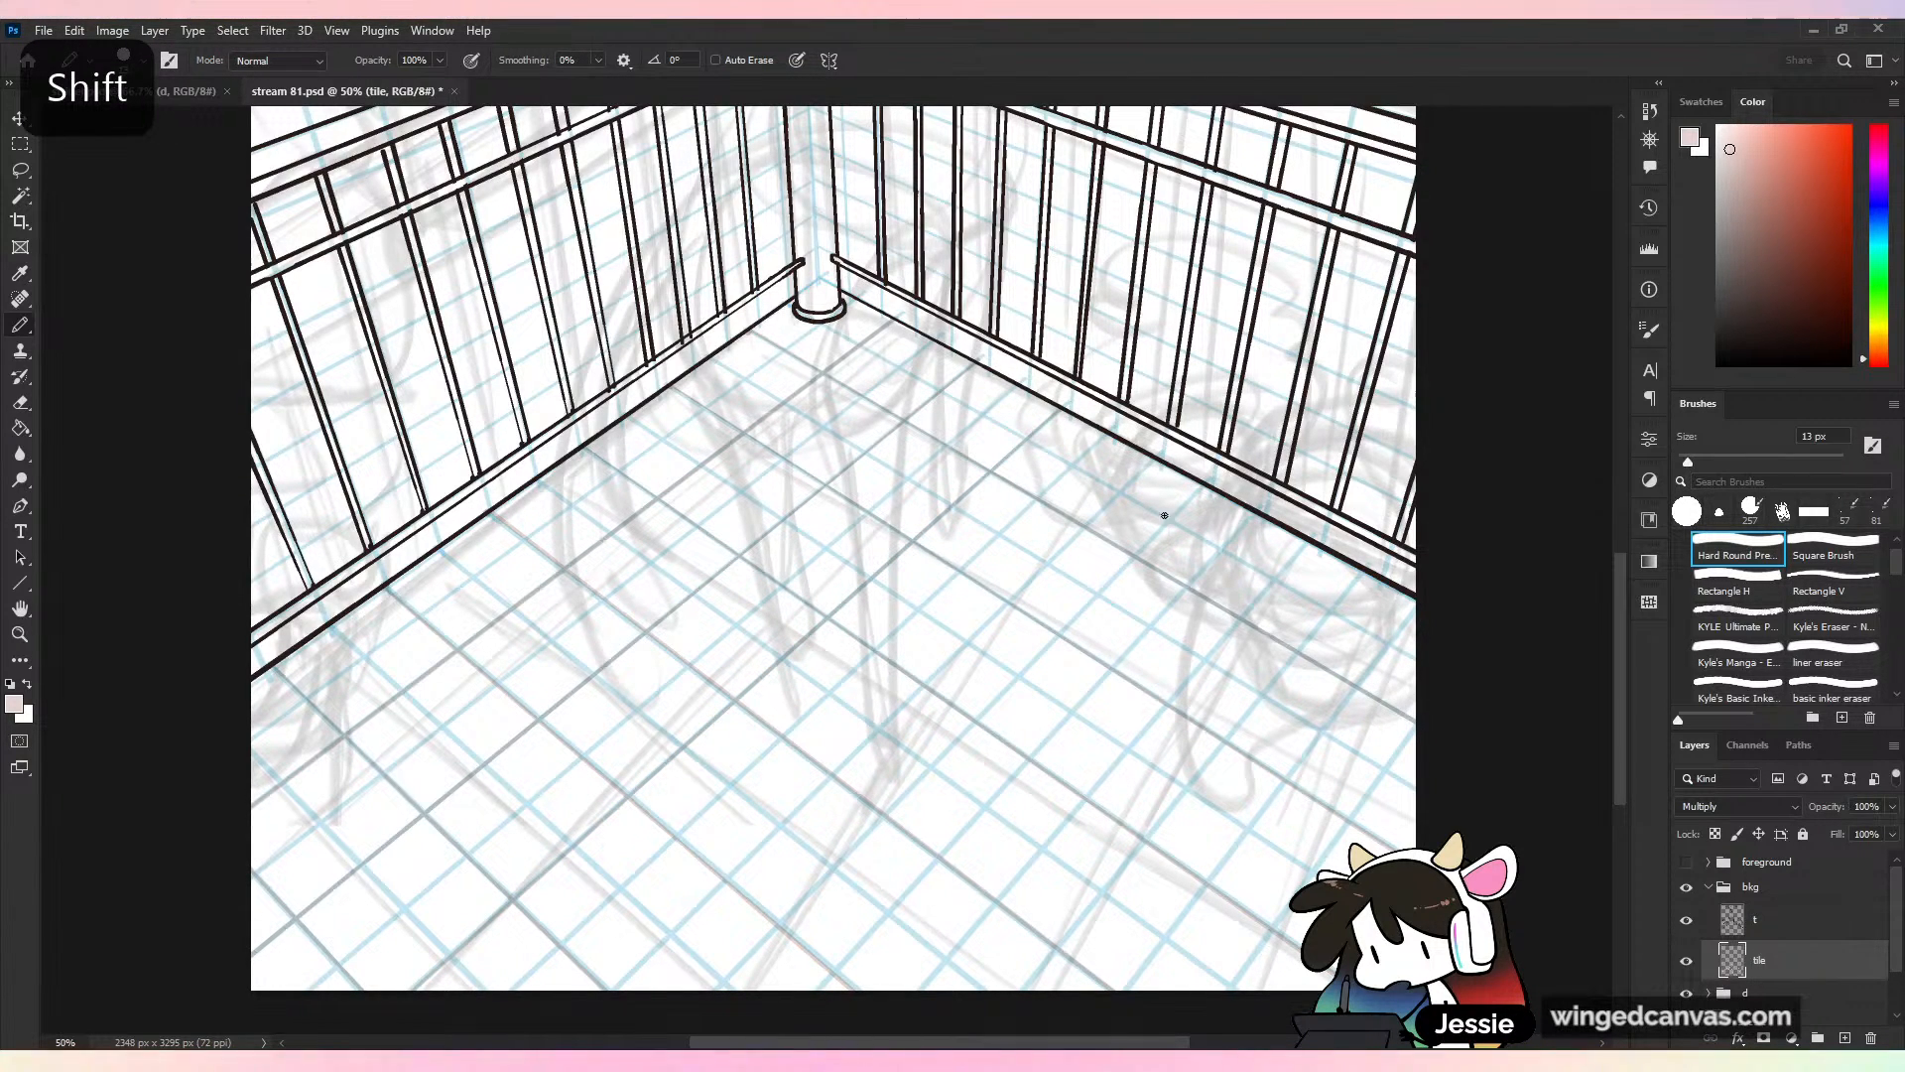
Complete the tile grid with the remaining crossing lines from the outer part of the right railing's base to the canvas's bottom edge
left_click(1158, 461)
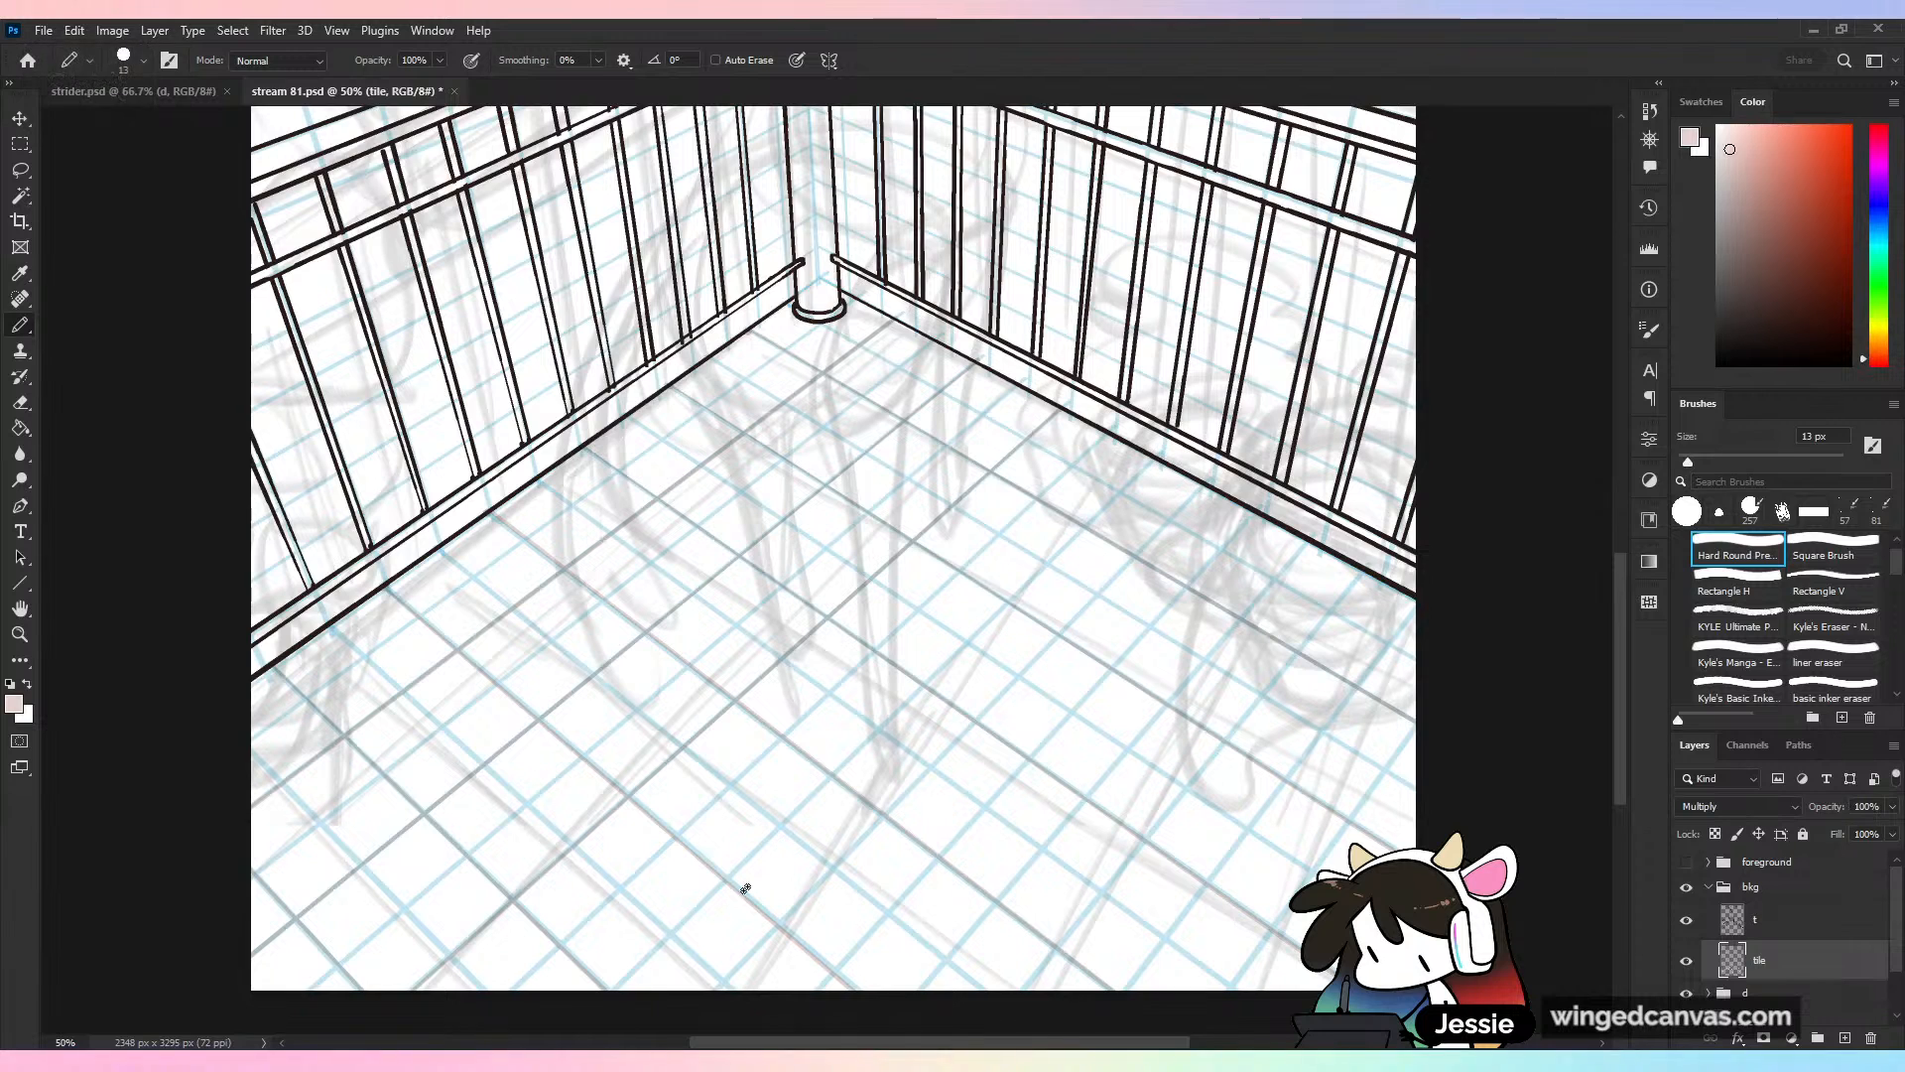
left_click(609, 999, "shift")
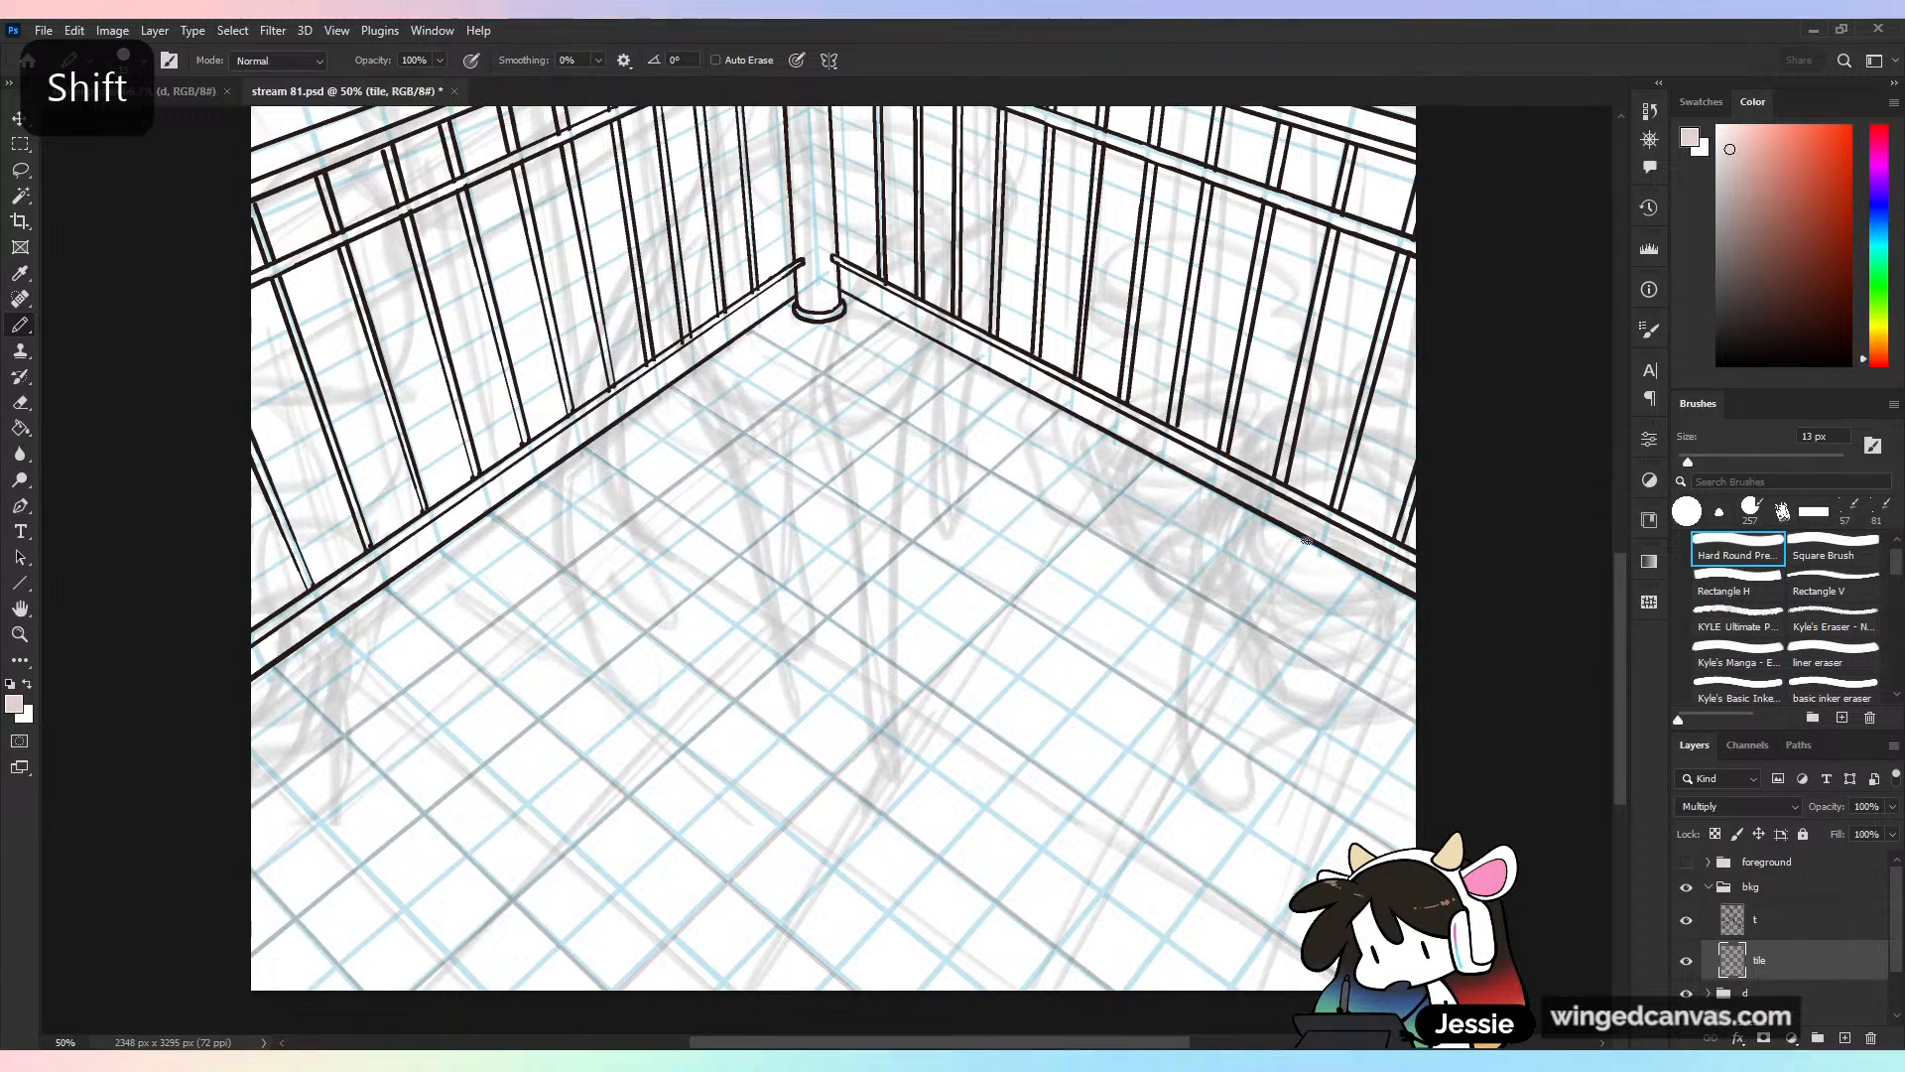
key("ctrl+z")
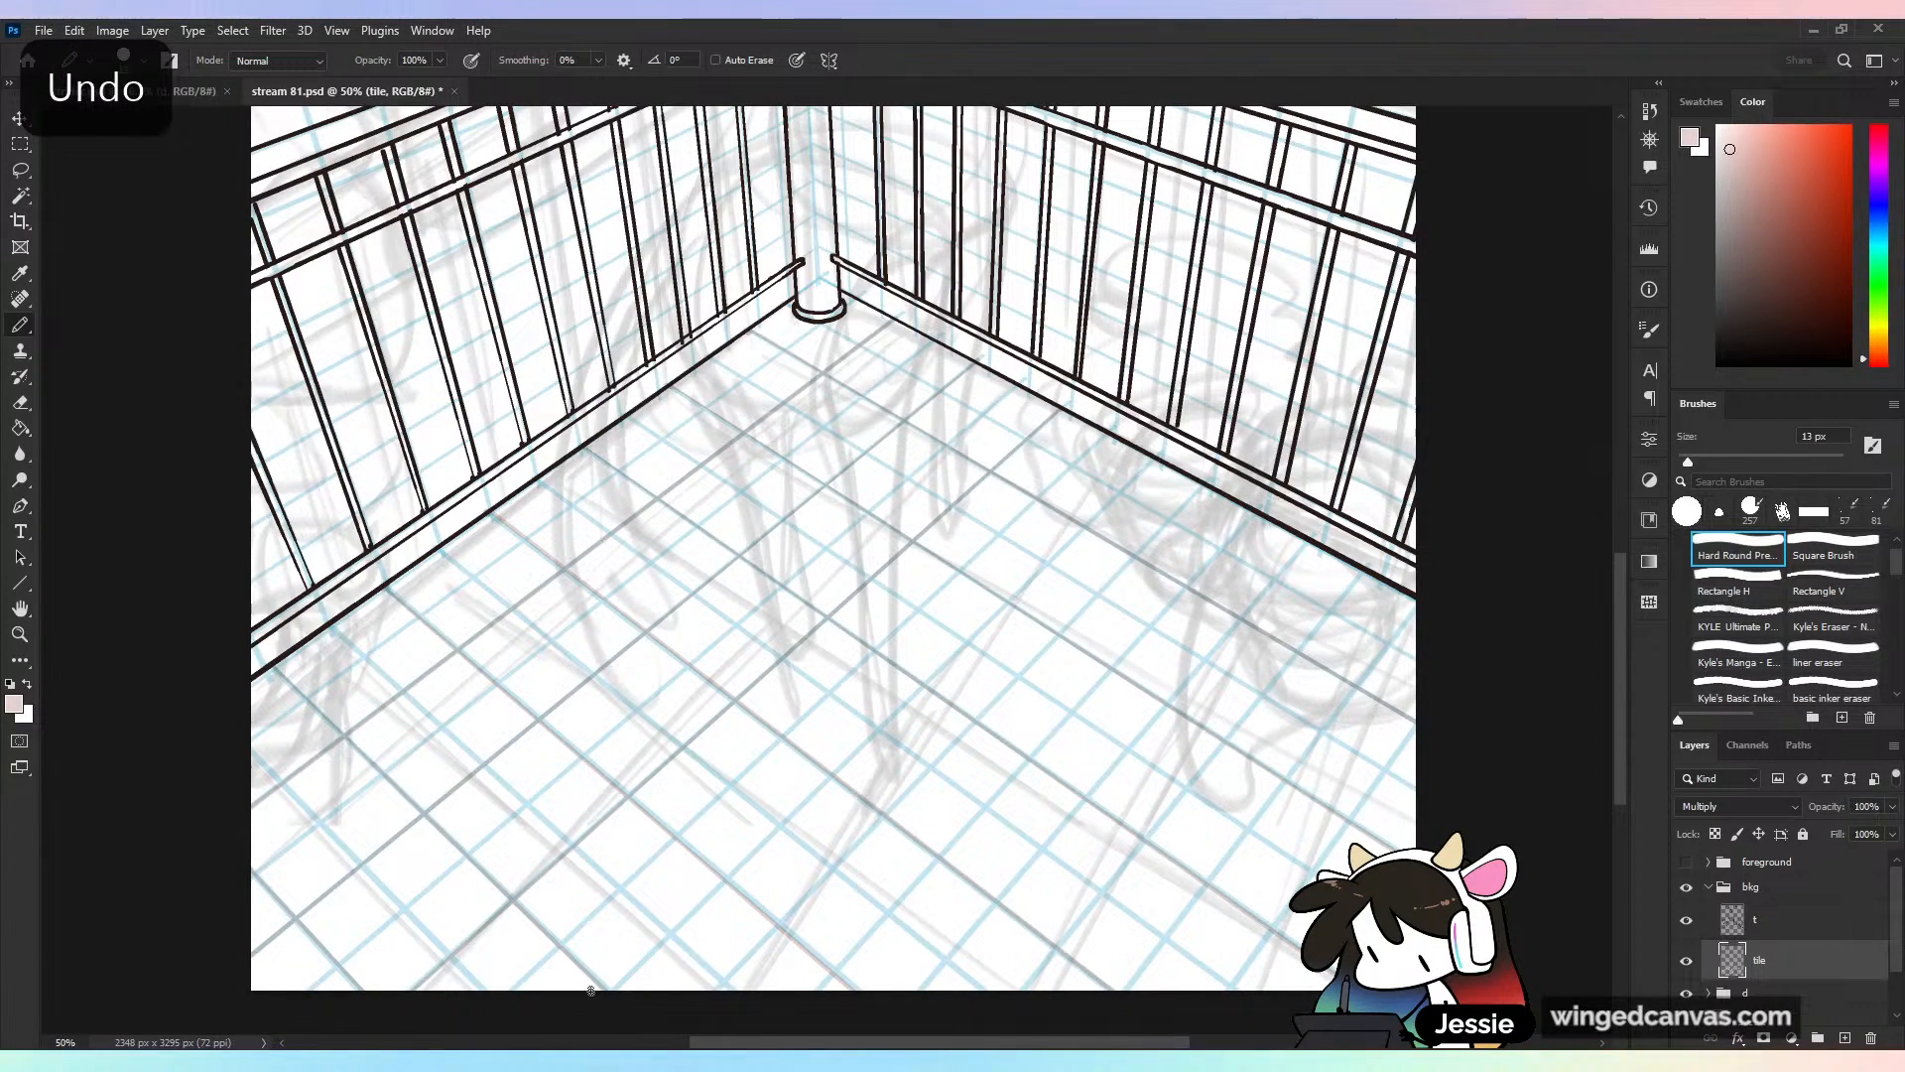
left_click(633, 988, "shift")
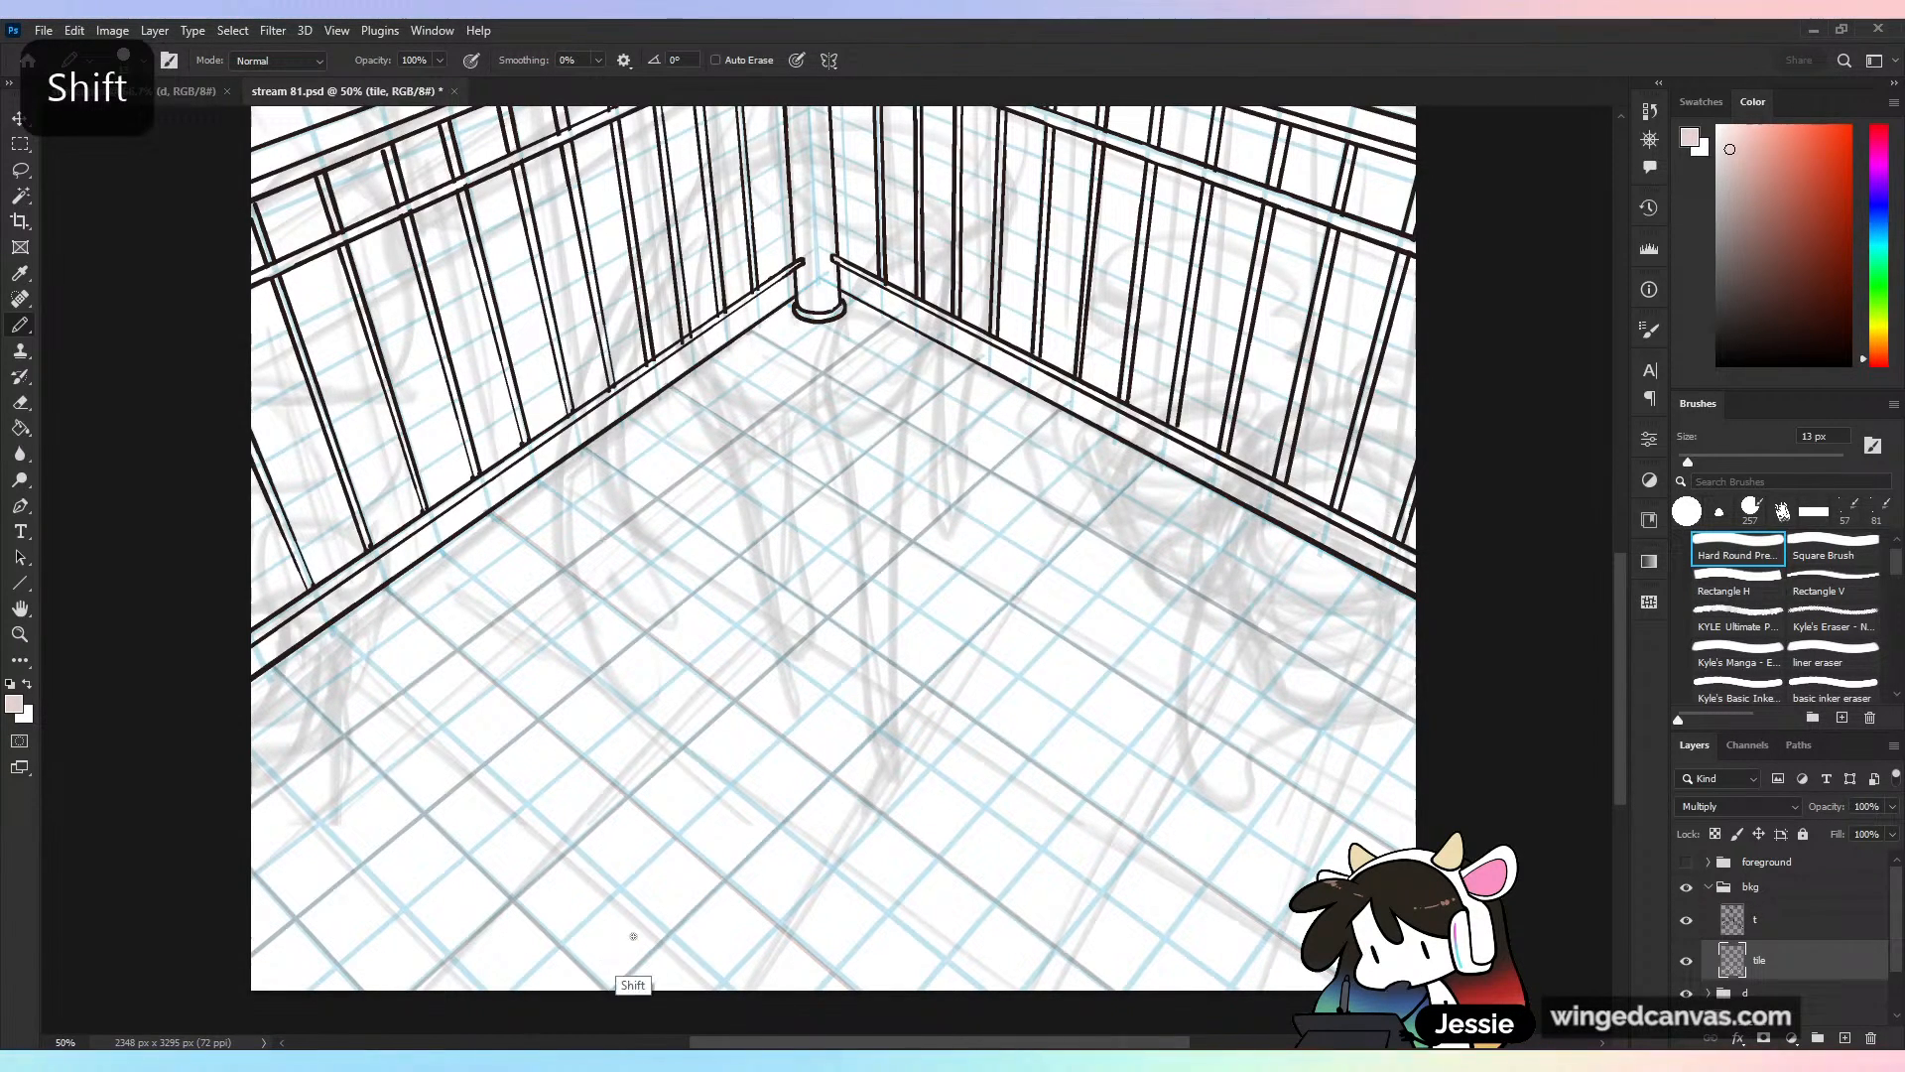
left_click(1256, 512)
left_click(822, 990, "shift")
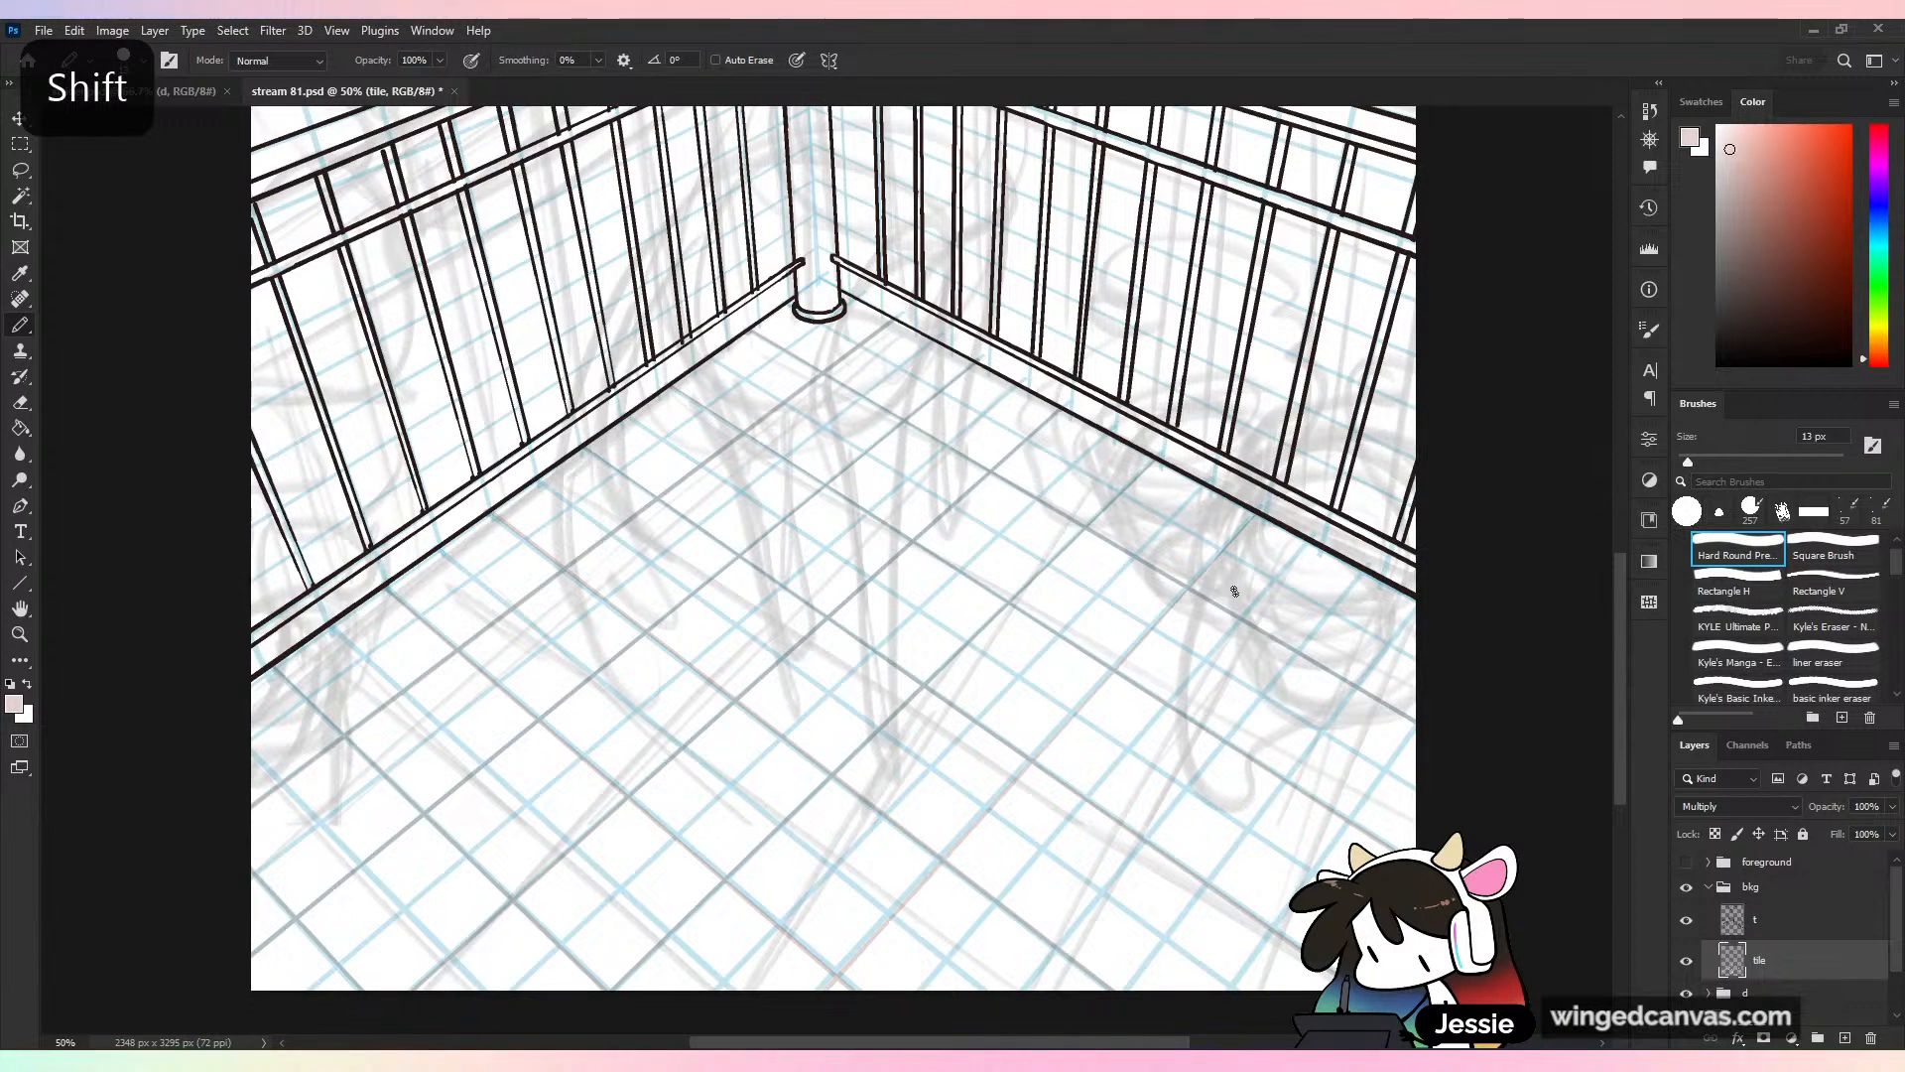
key("ctrl+z")
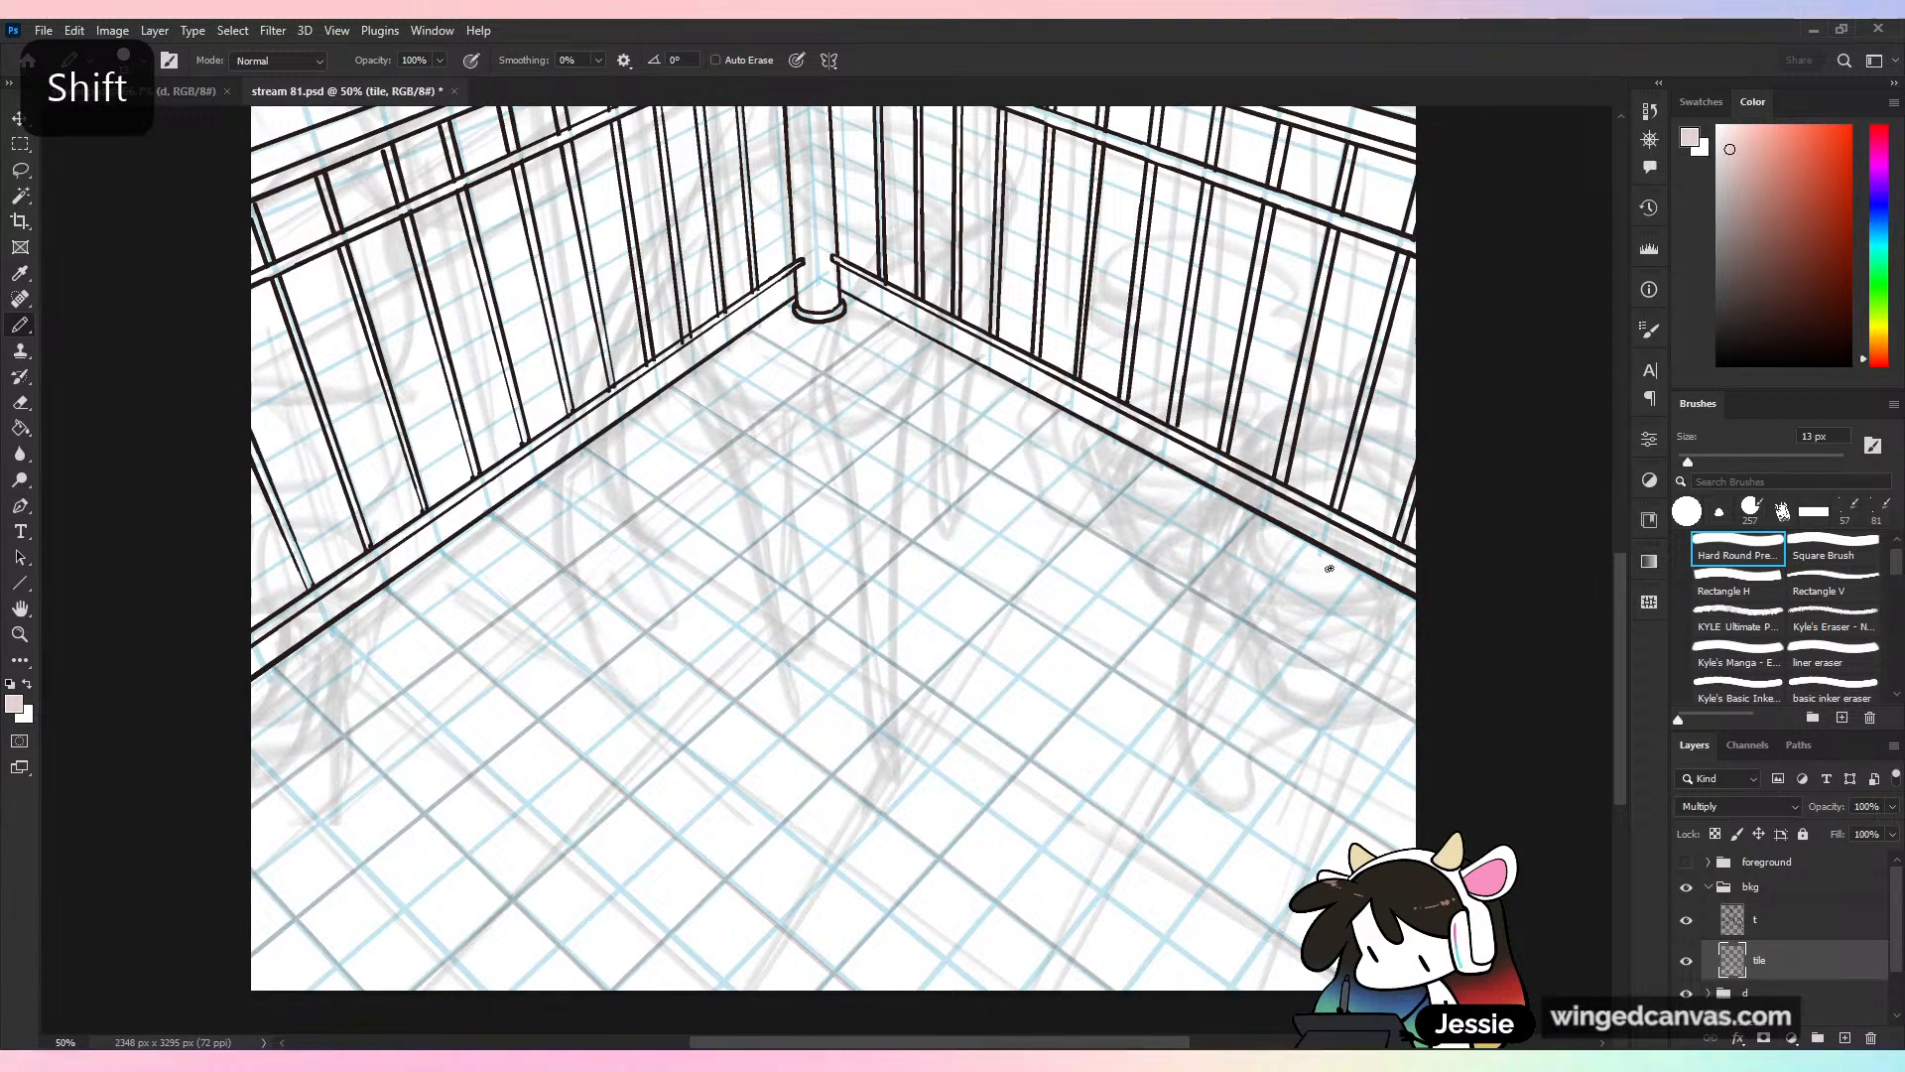
left_click(1024, 987, "shift")
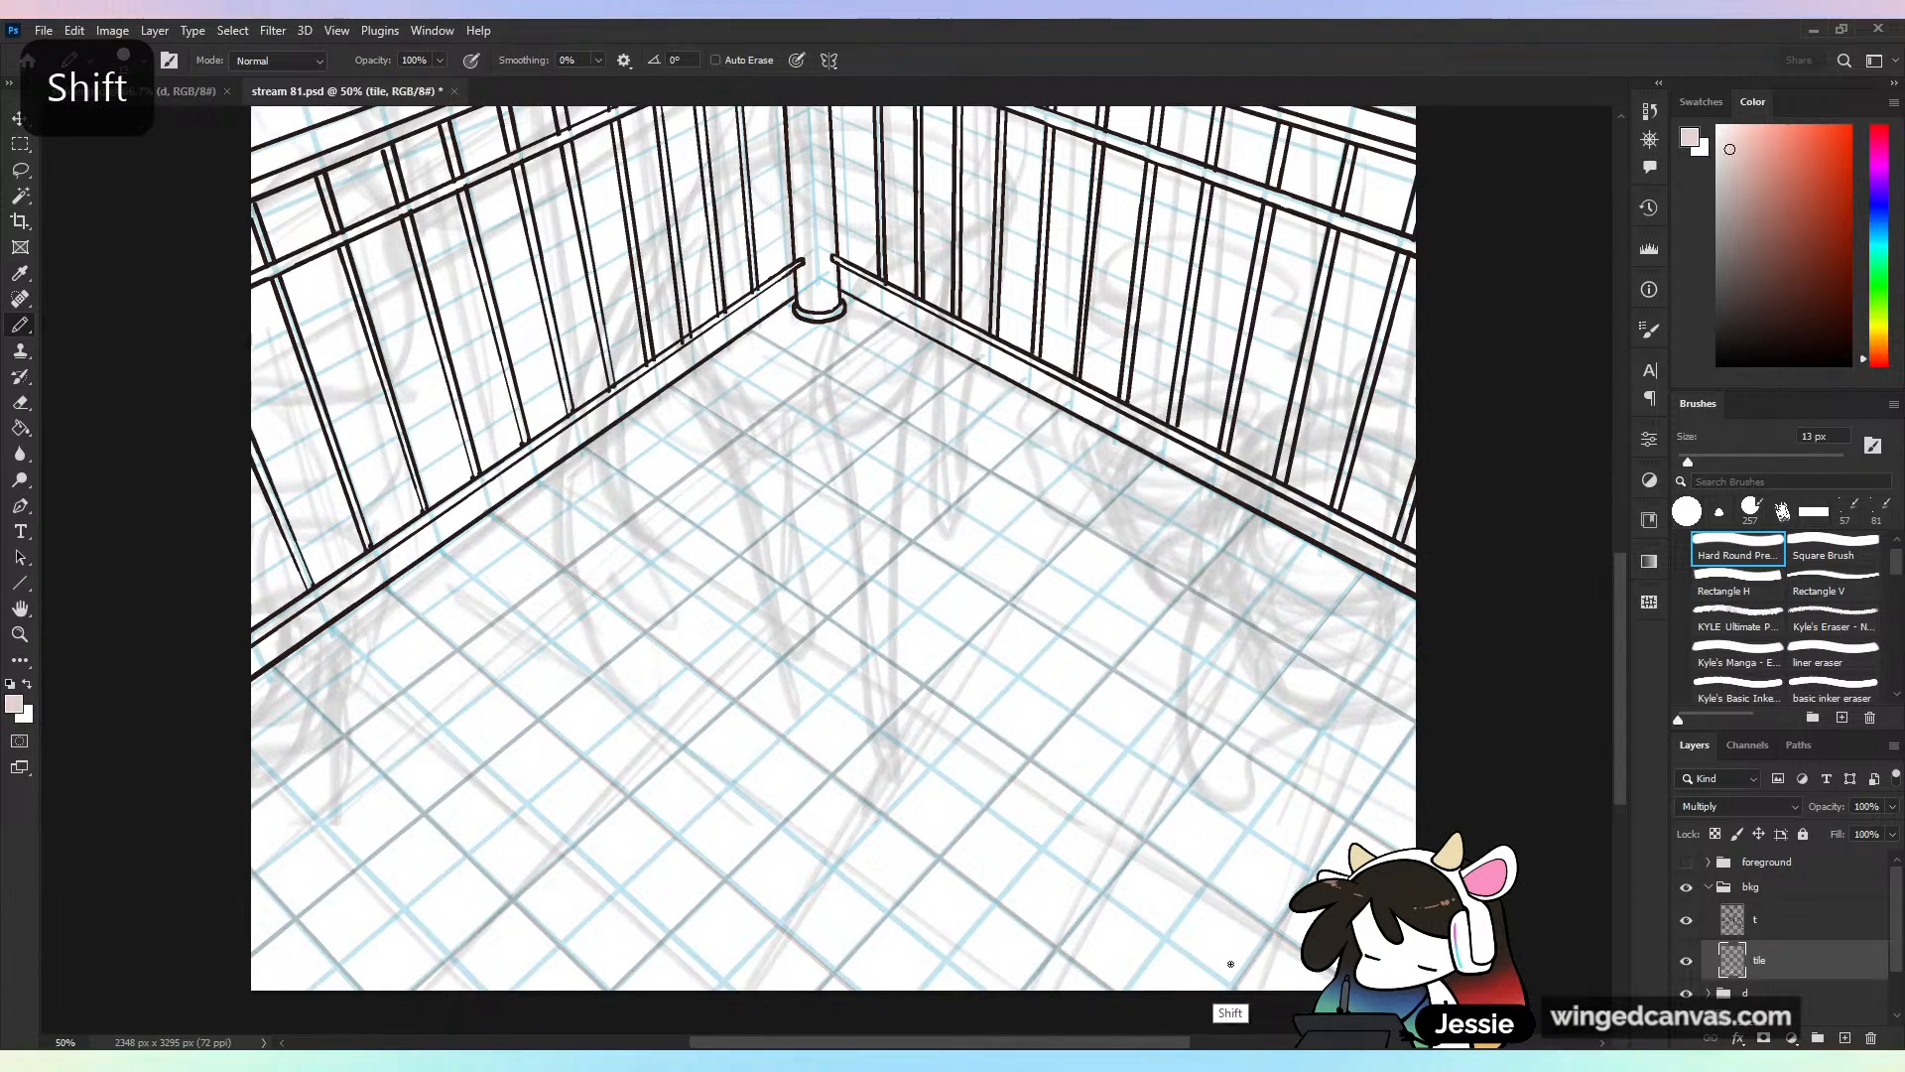
Collapse the bkg group and hide the d sketch group
key("ctrl+minus")
key("ctrl+minus")
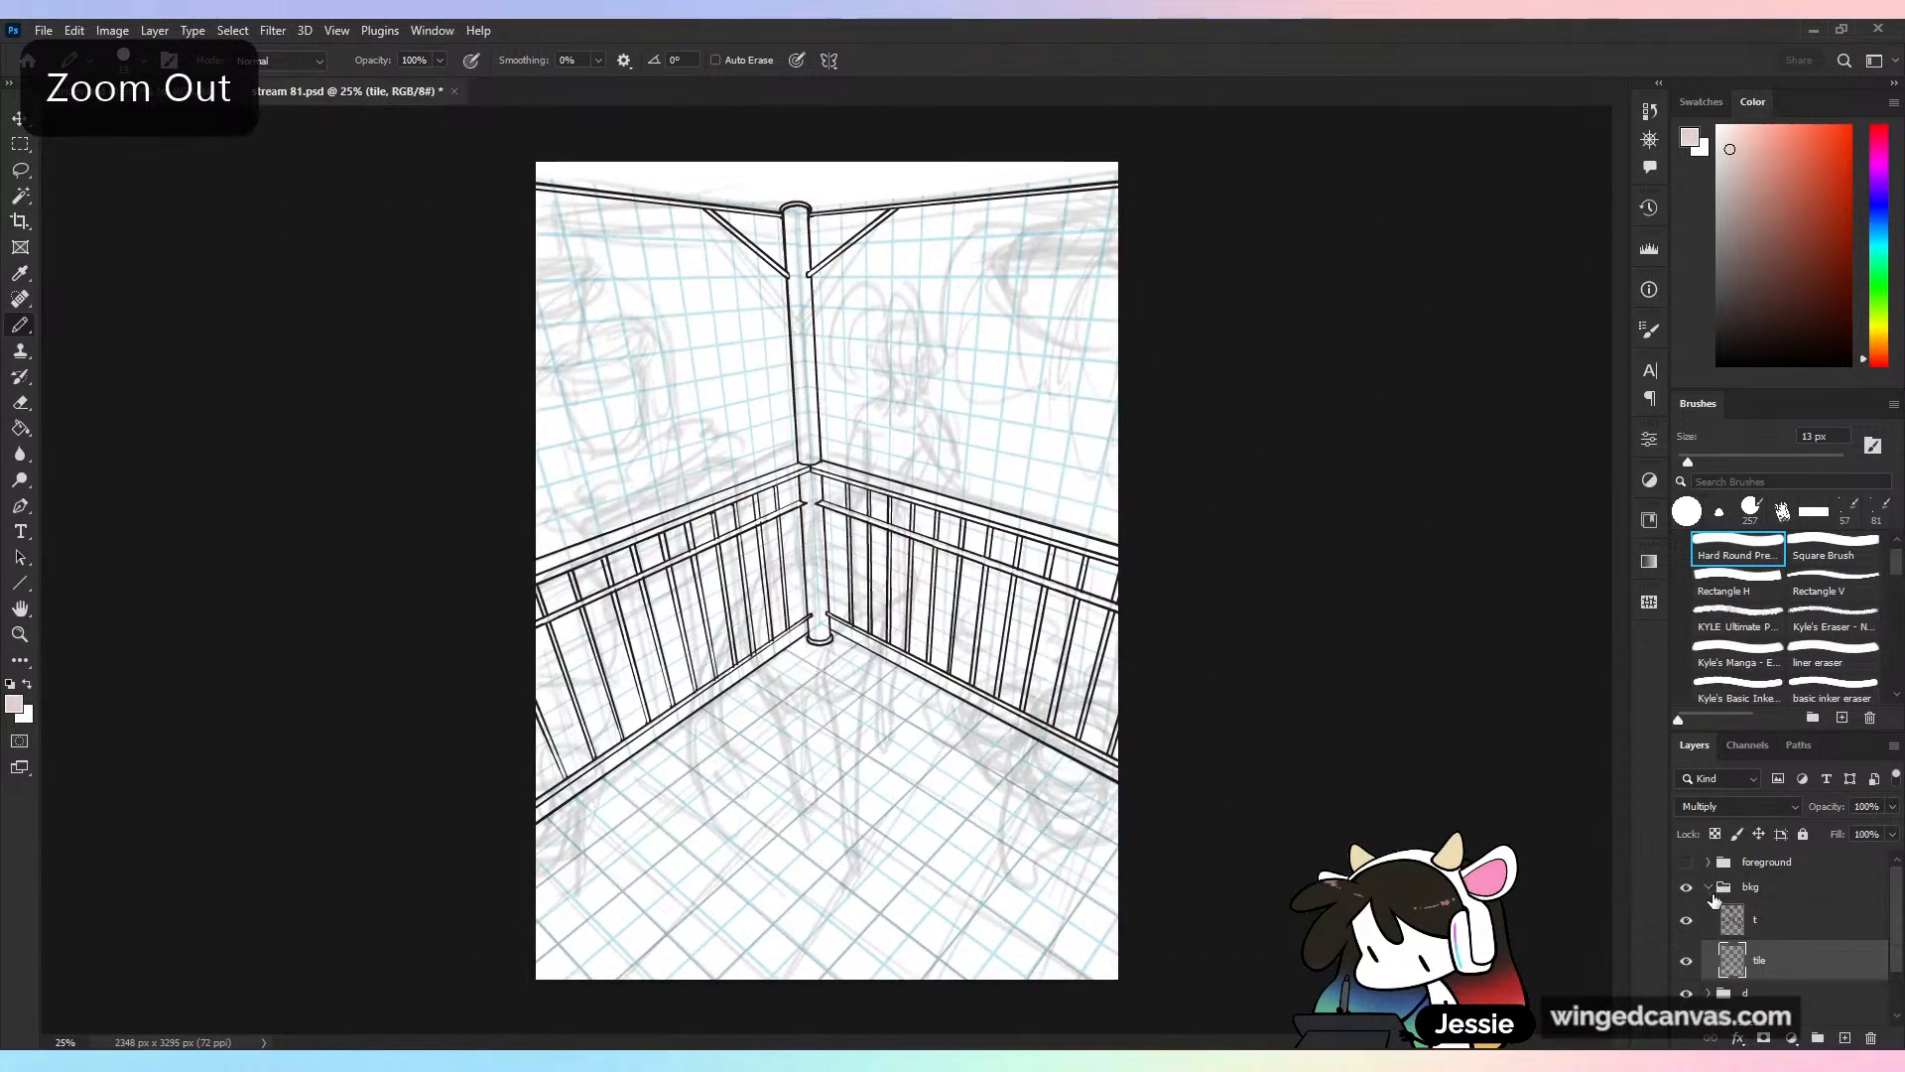
left_click(1708, 888)
left_click(1686, 911)
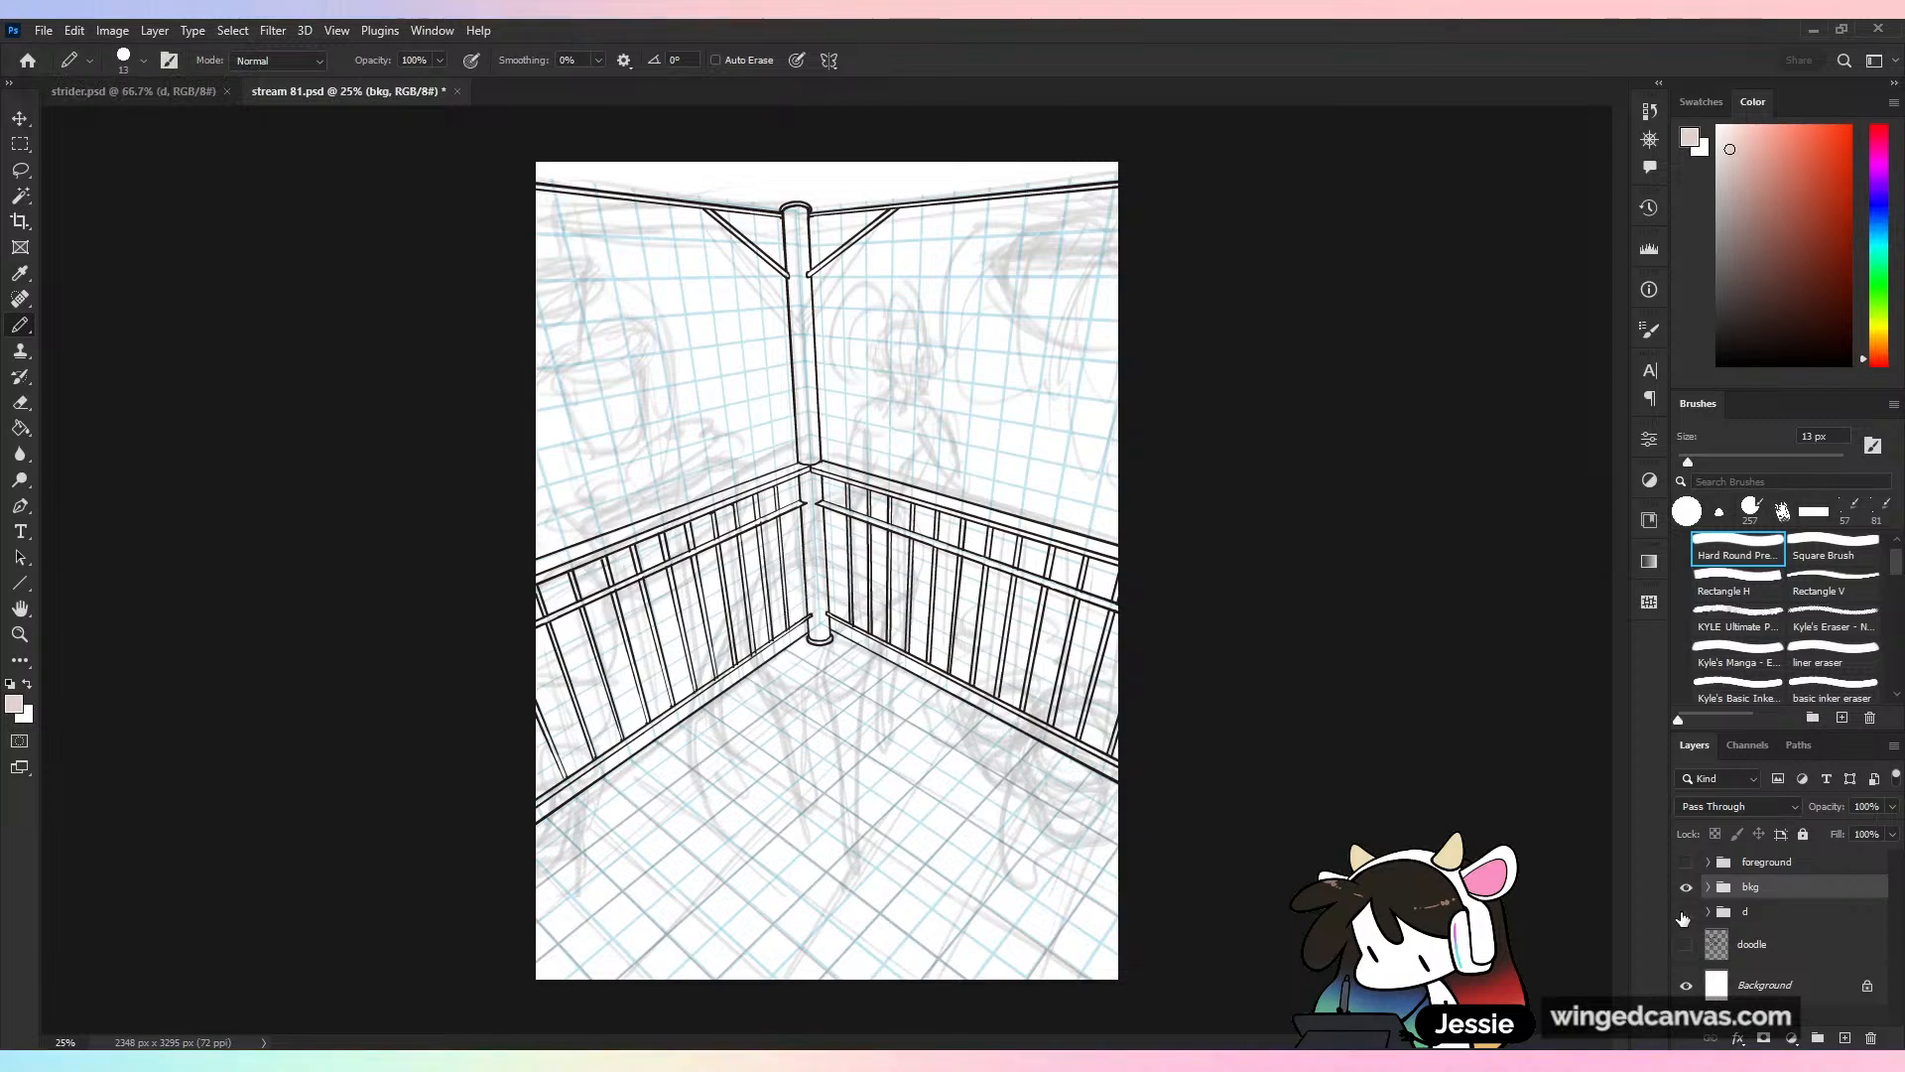
Save the illustration with the railing and tiled floor drawn and the perspective sketch hidden
key("ctrl+s")
key("ctrl+minus")
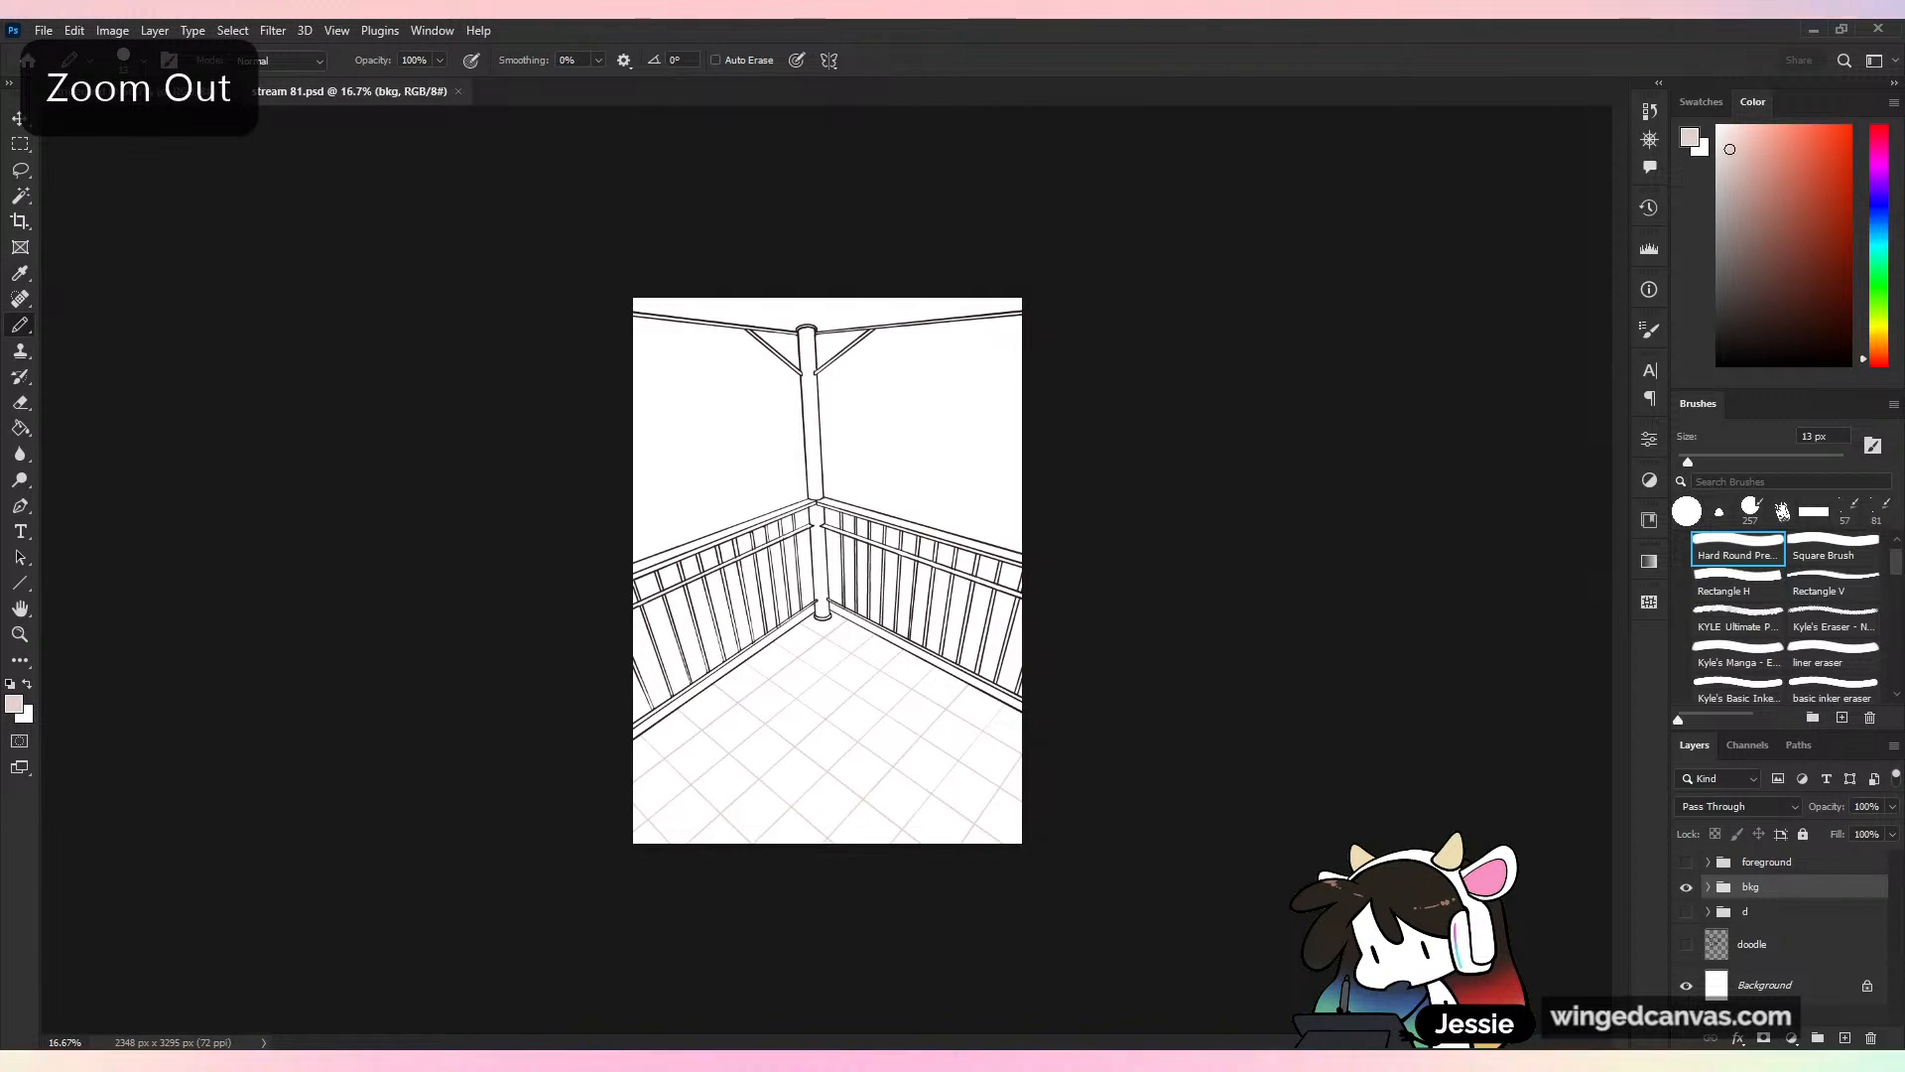
key("ctrl+plus")
Show the foreground group to examine the creature and plants against the railing and tiled floor, and hide it again
left_click(1686, 862)
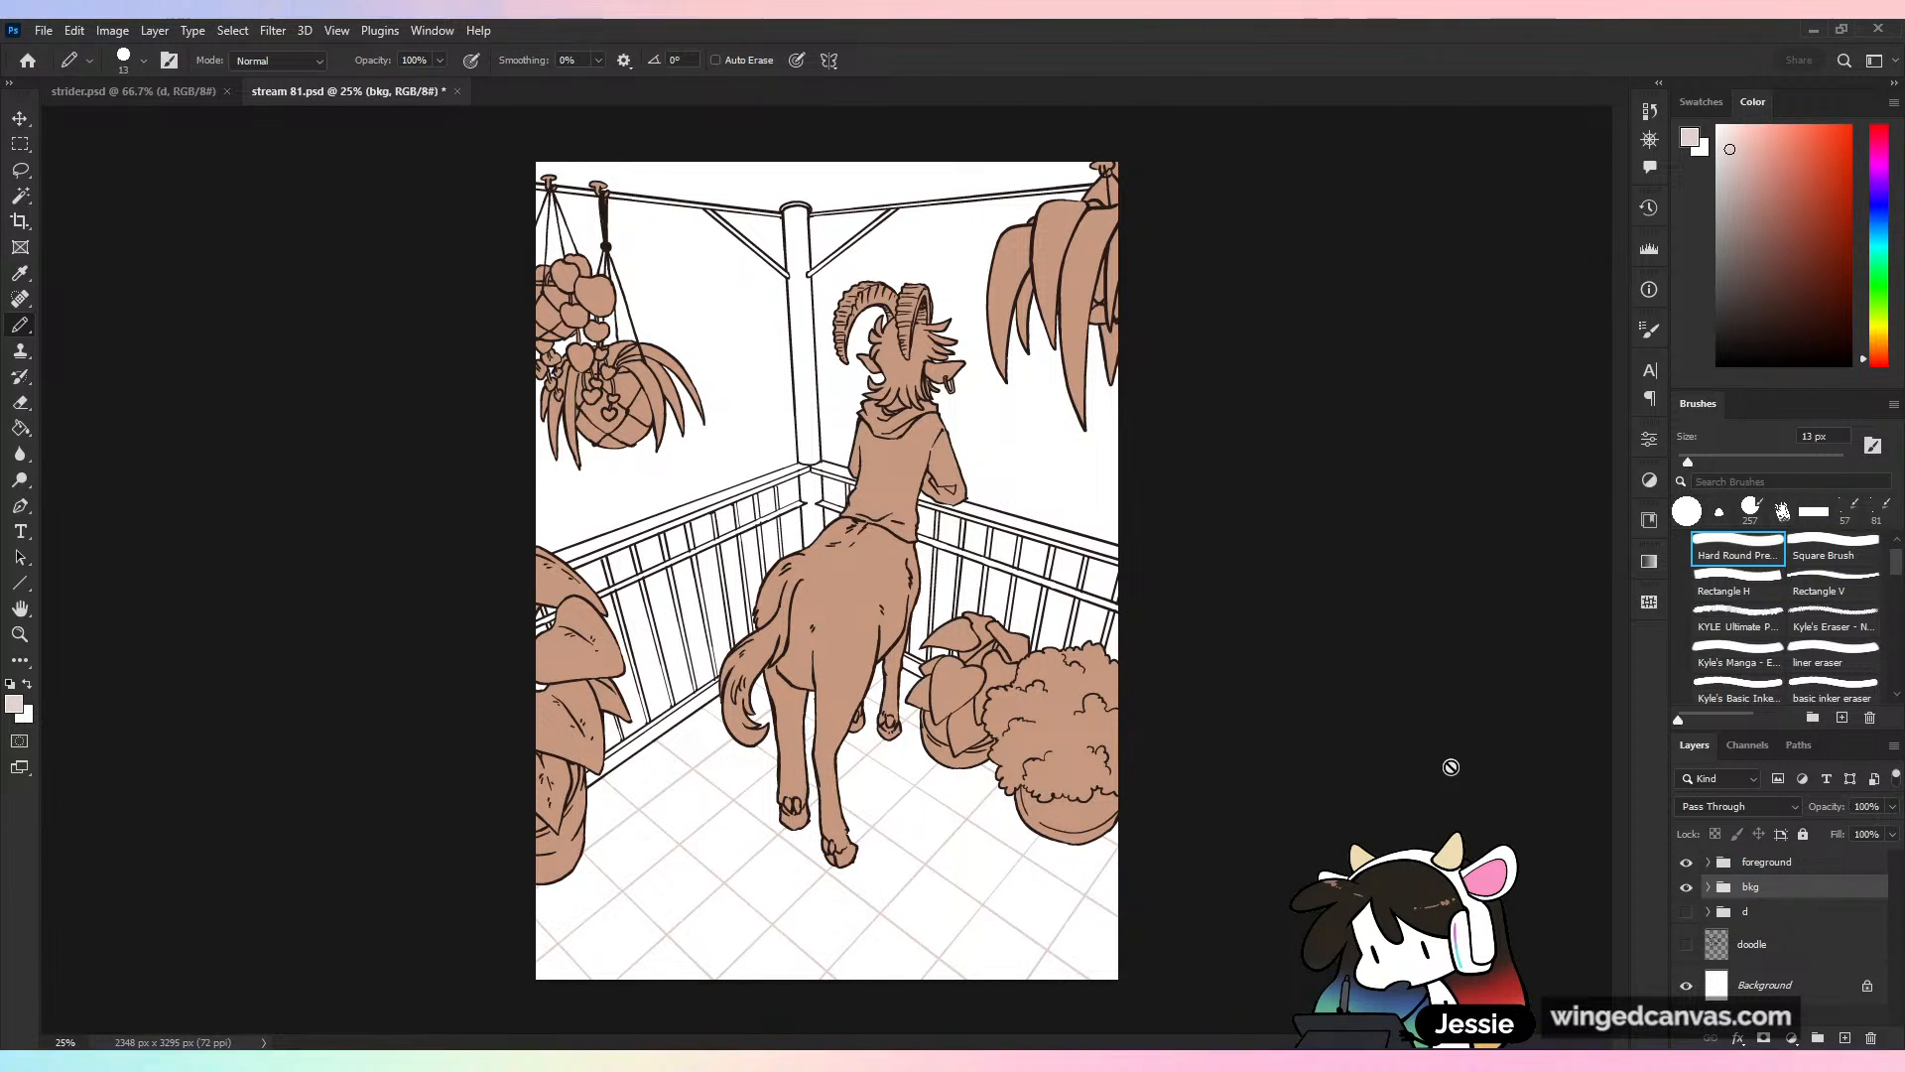
scroll(1451, 767, "up", 3)
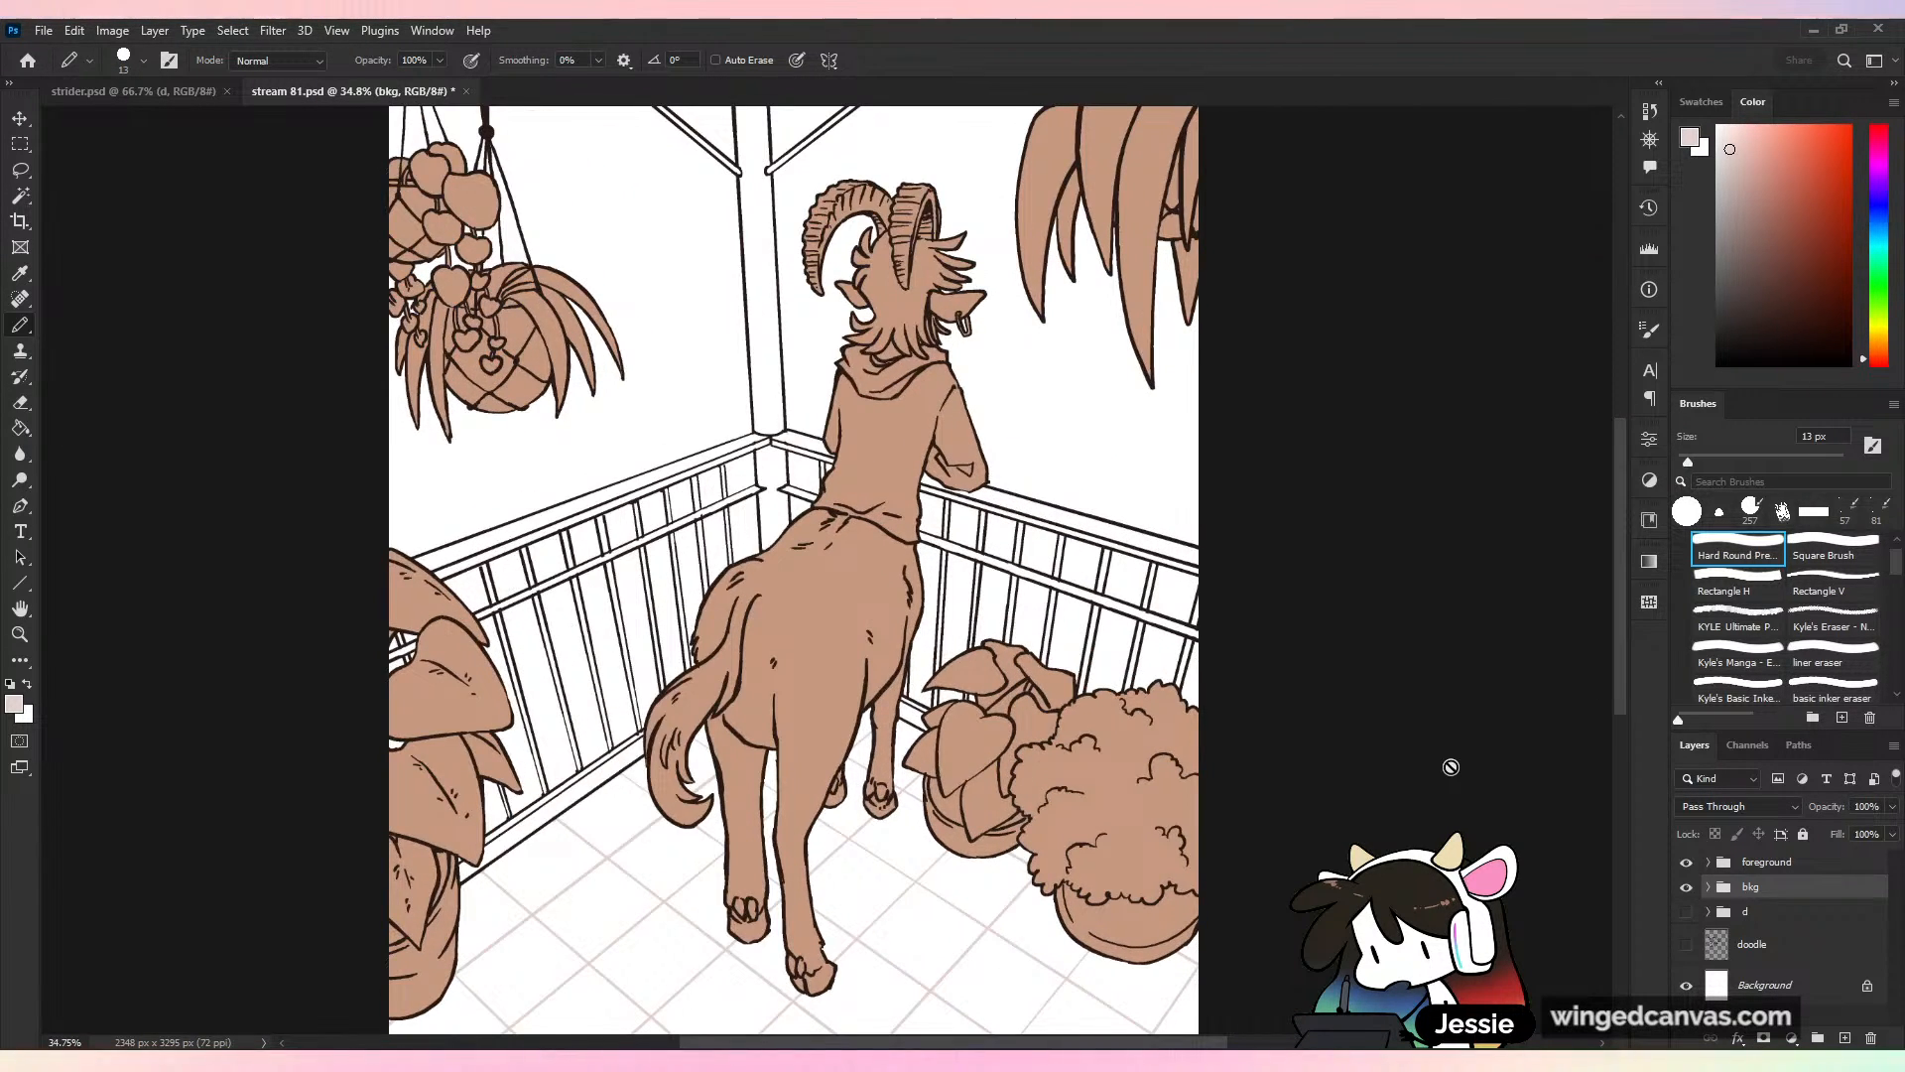
scroll(1451, 767, "down", 2)
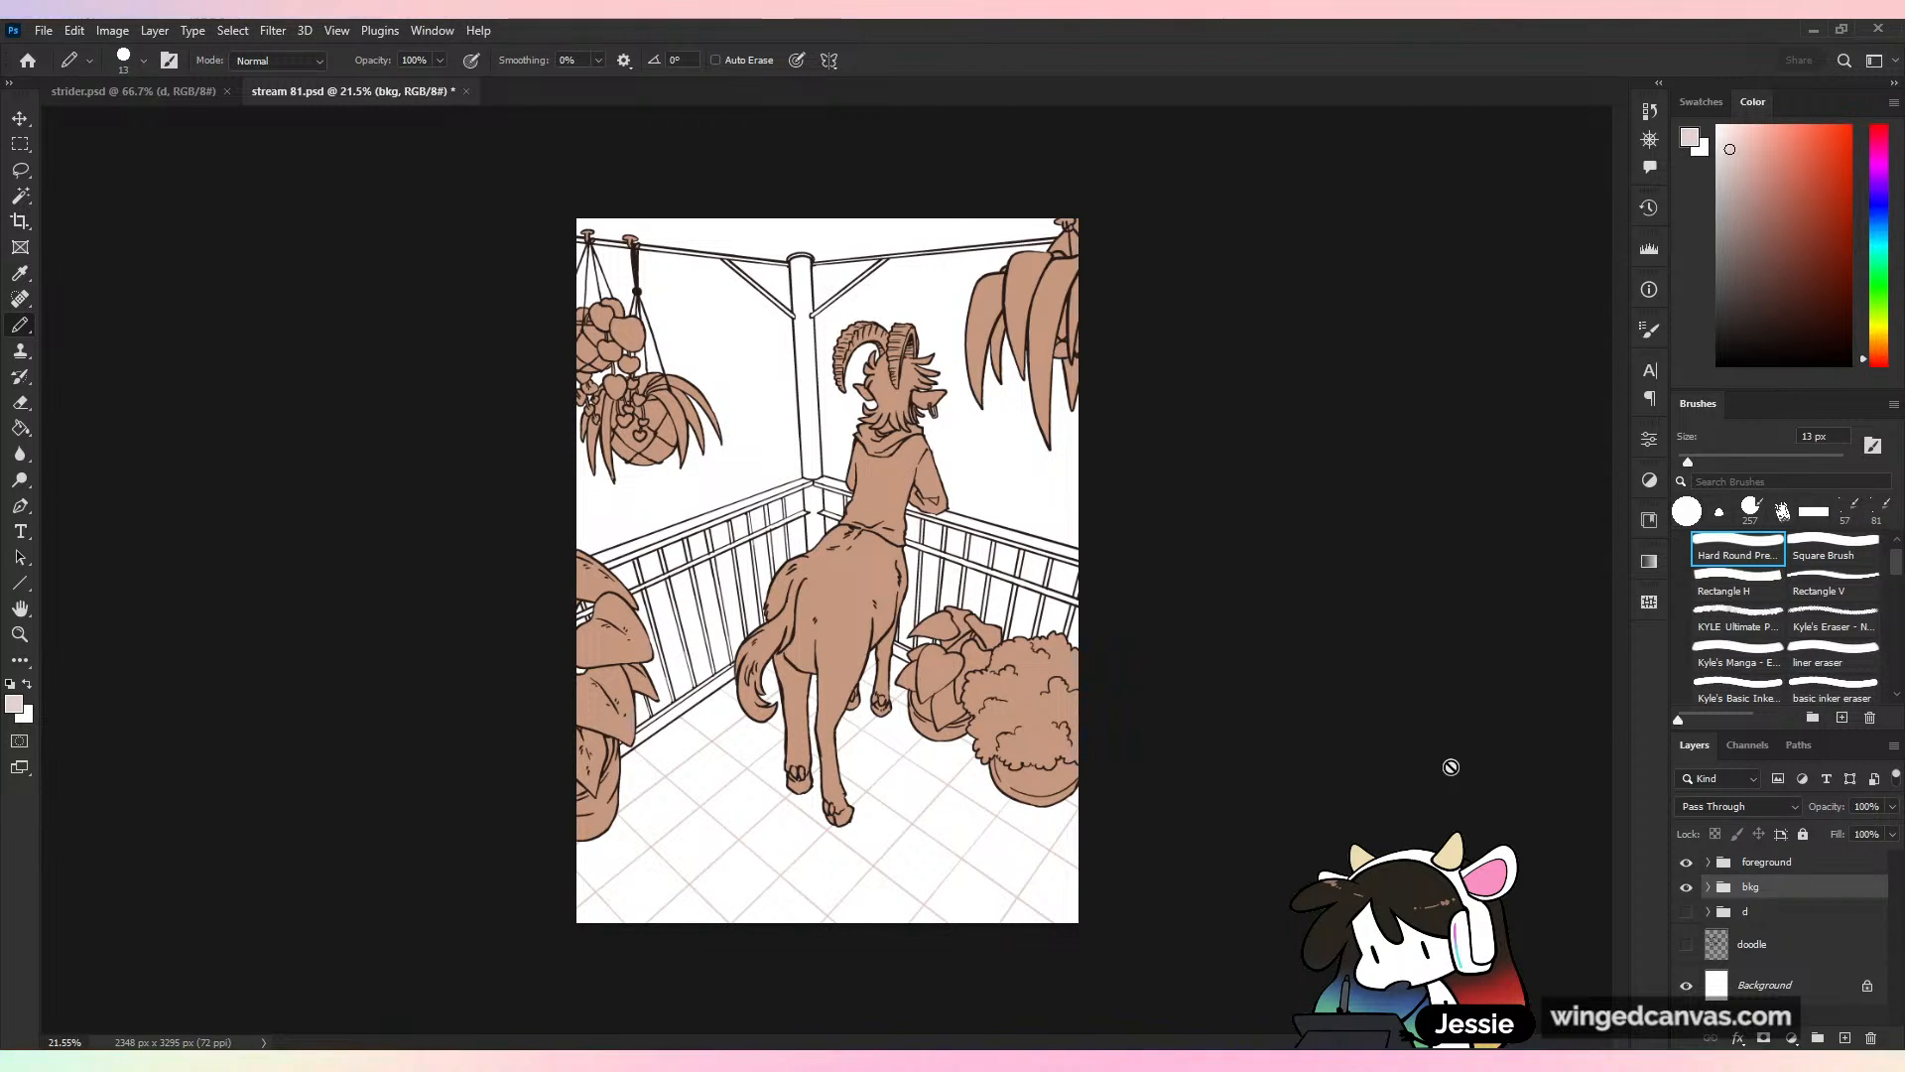
scroll(1451, 767, "up", 6)
scroll(1451, 767, "down", 5)
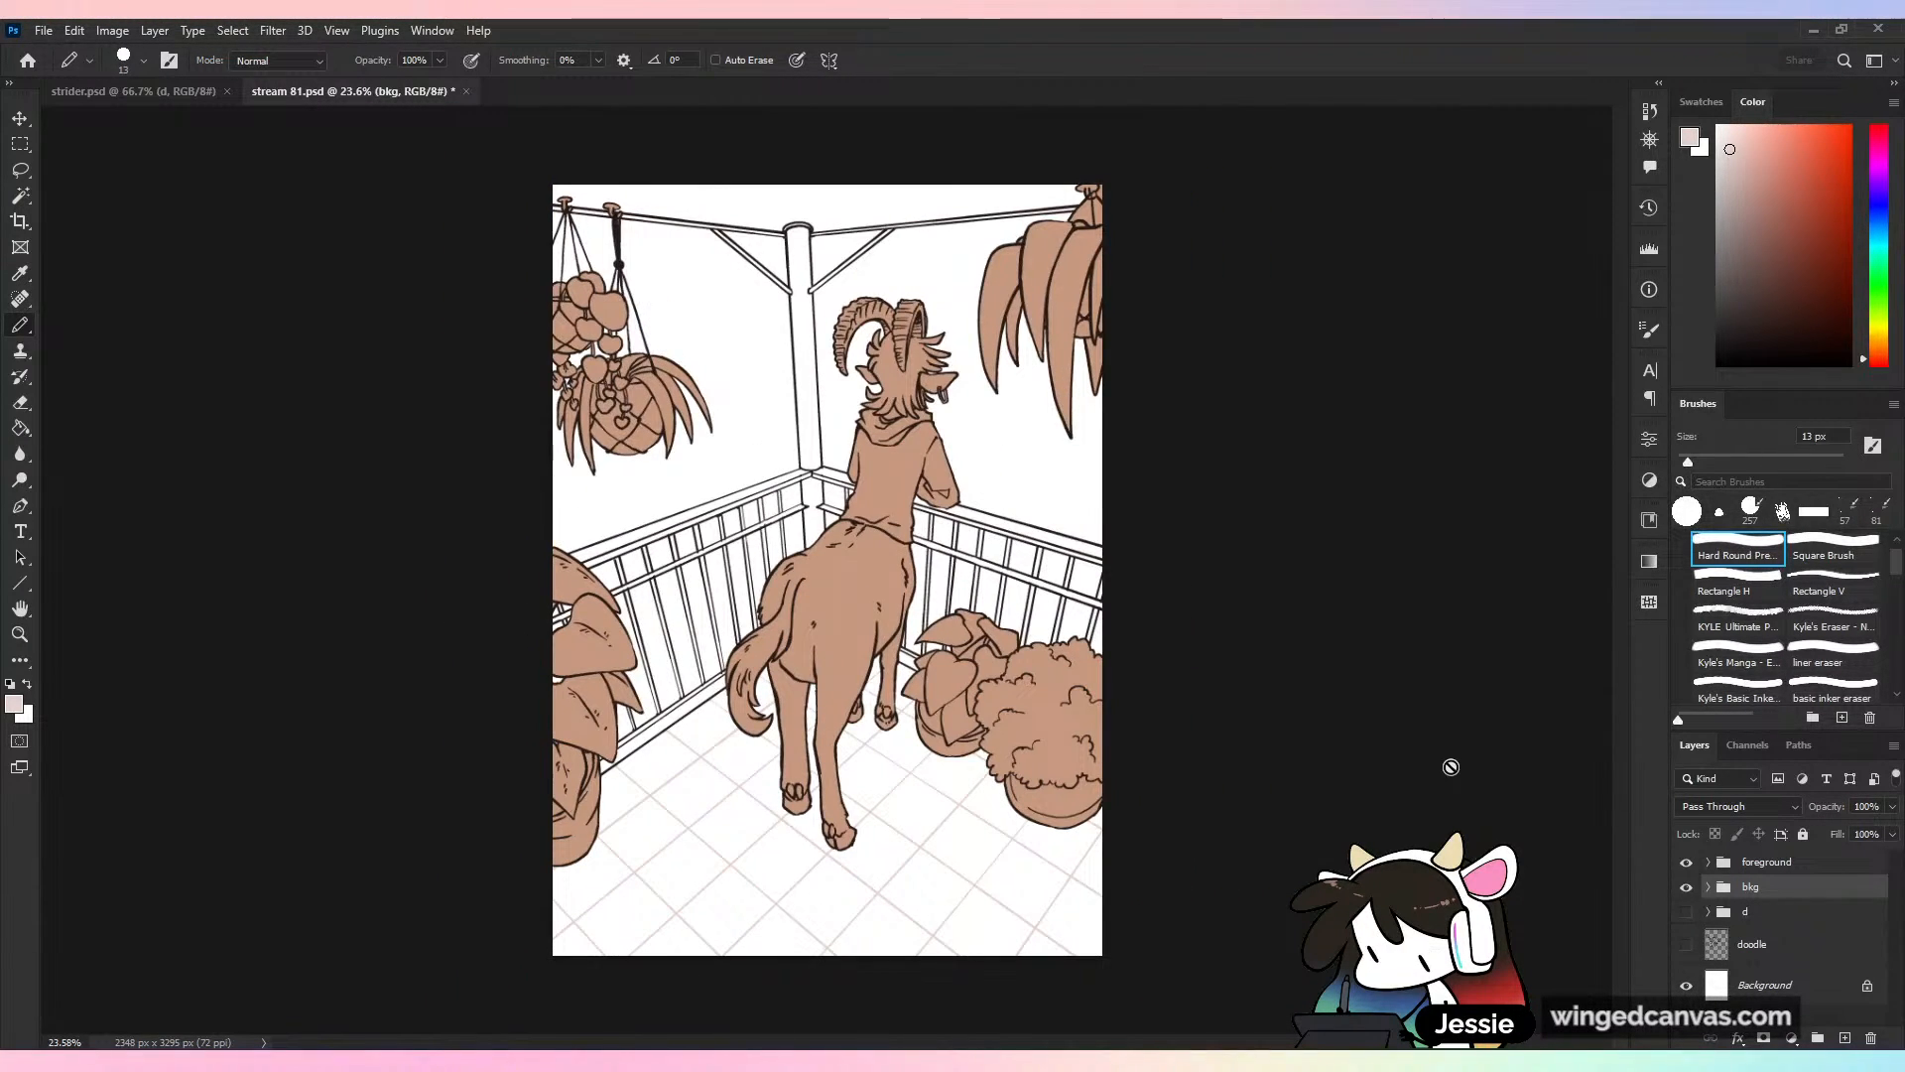
scroll(1450, 767, "up", 1)
scroll(1451, 767, "up", 2)
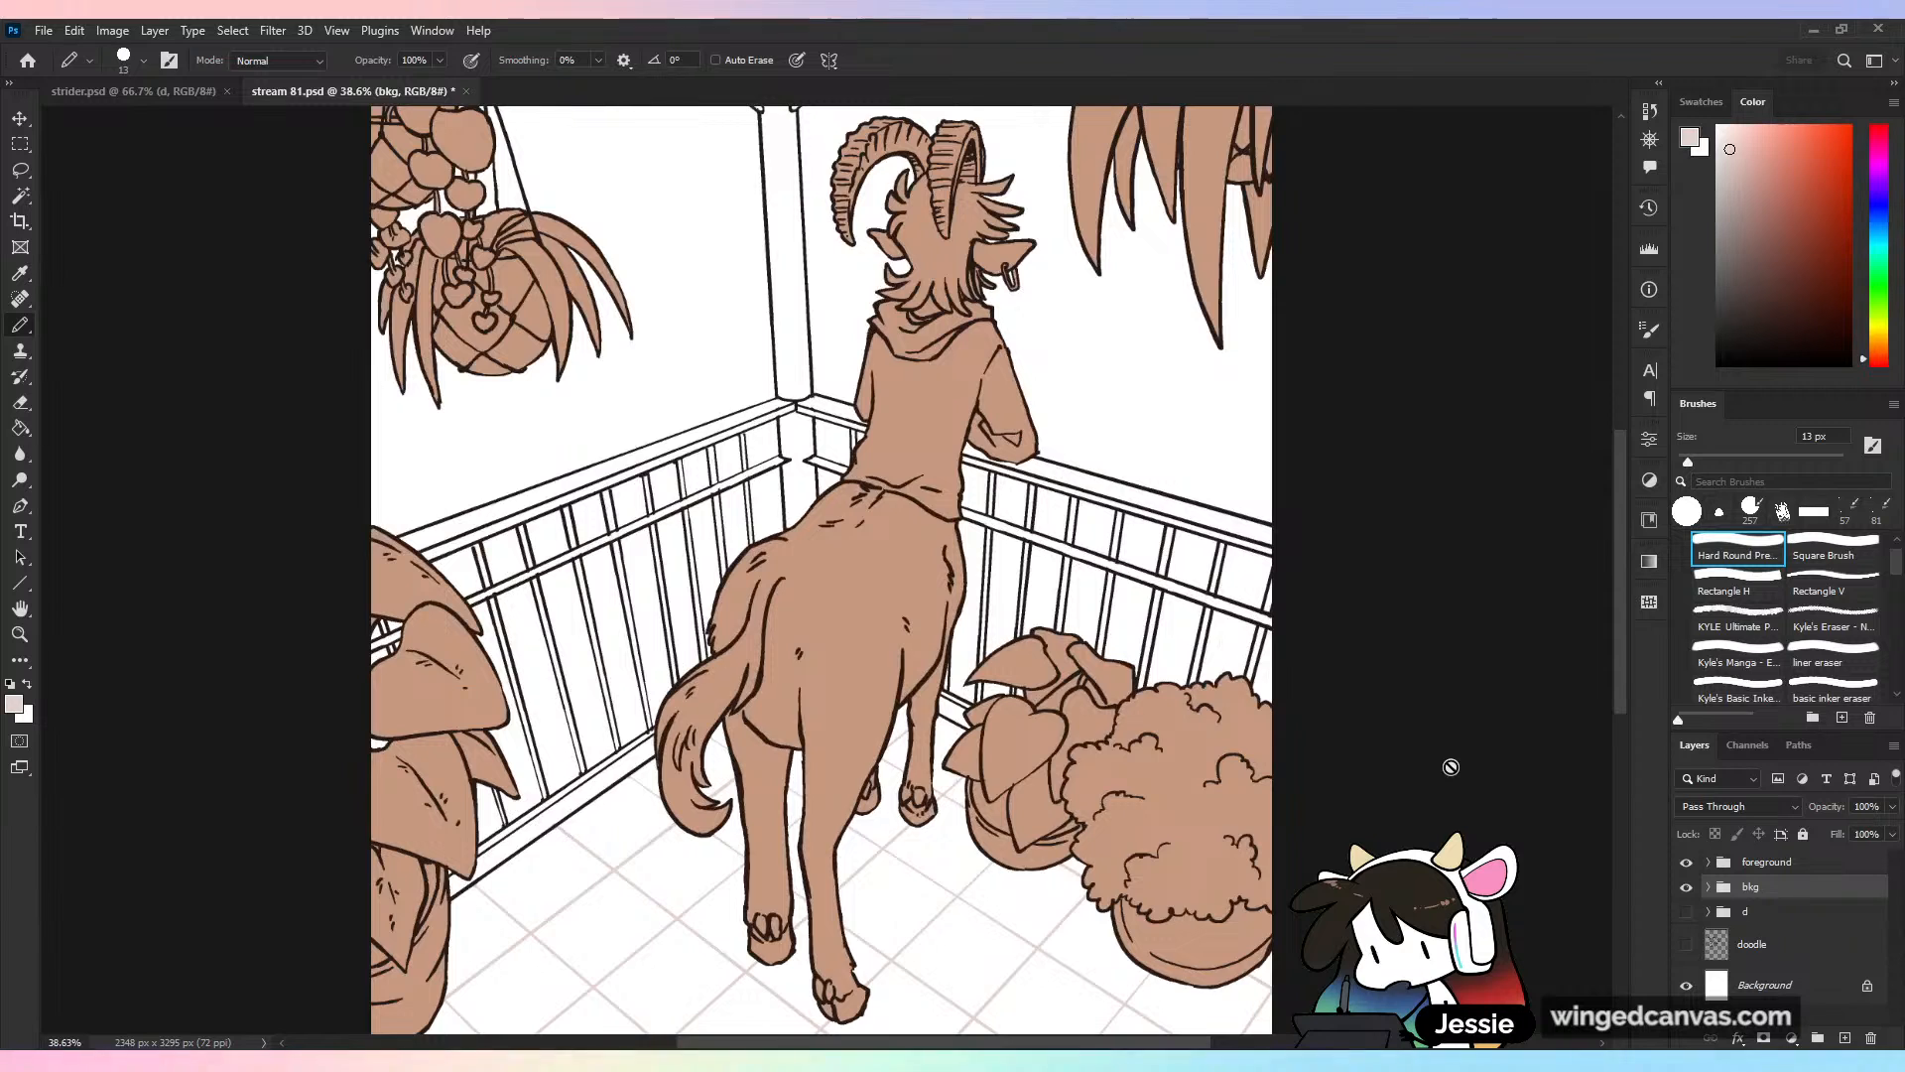
scroll(1451, 767, "up", 1)
left_click(1685, 861)
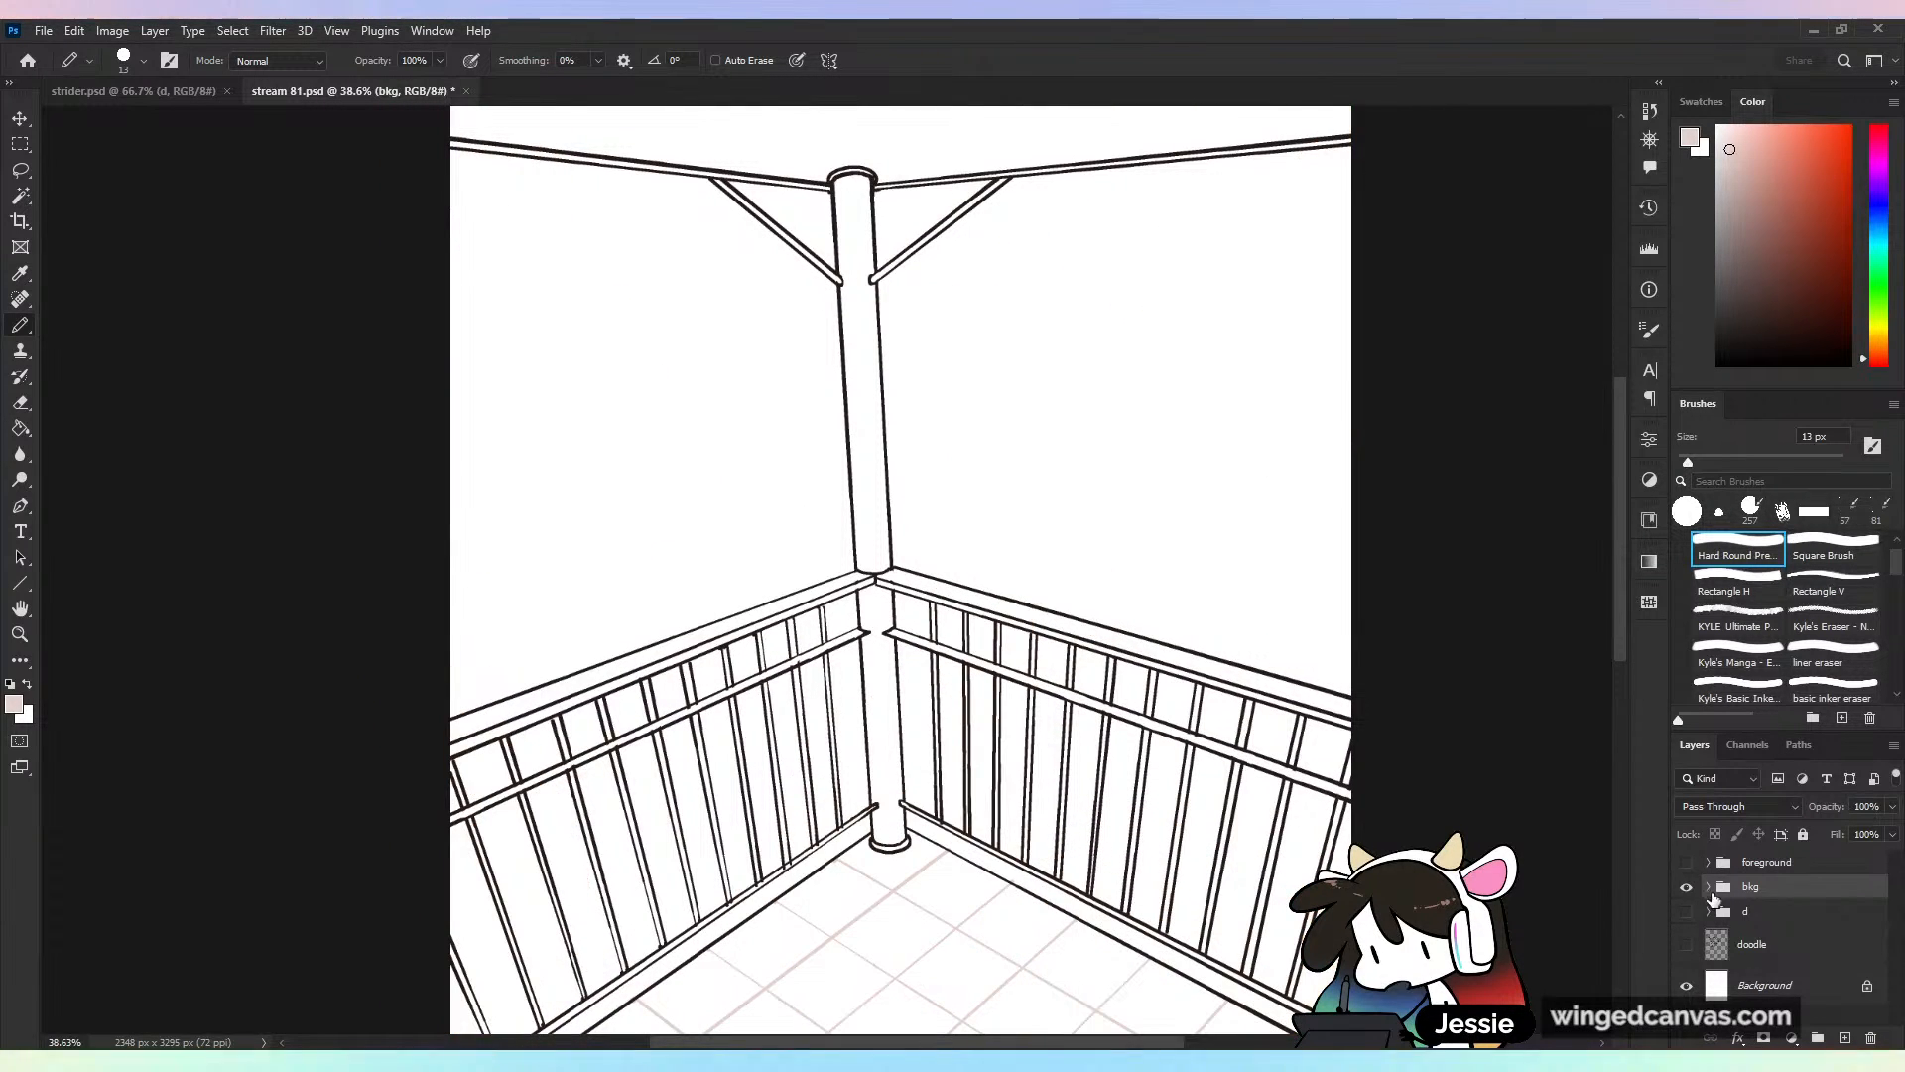
Expand the bkg group, check the t layer by toggling its visibility, and make it the active layer
left_click(1708, 886)
left_click(1686, 920)
left_click(1687, 920)
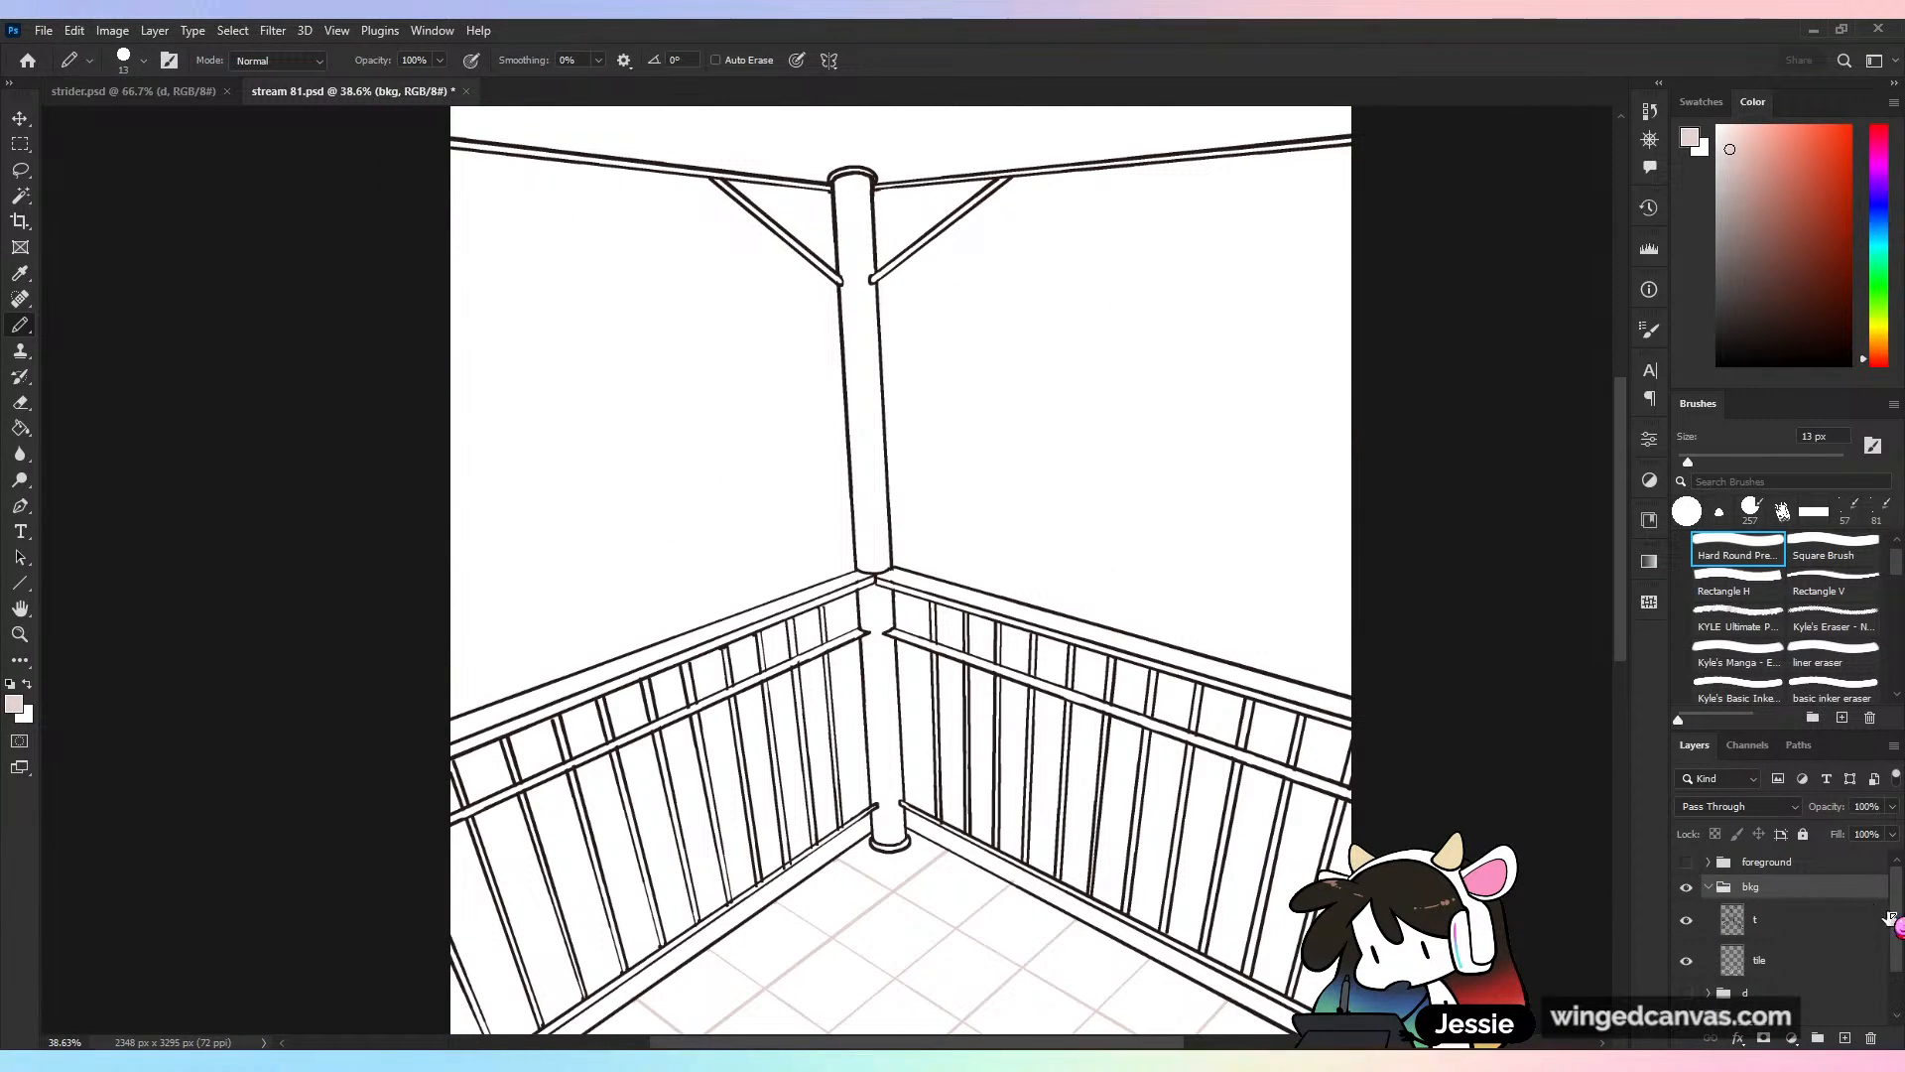
scroll(1872, 911, "down", 1)
left_click(1806, 889)
Select the open wall areas on both sides of the post with the Magic Wand, undoing the selections that miss the intended areas
left_click(21, 195)
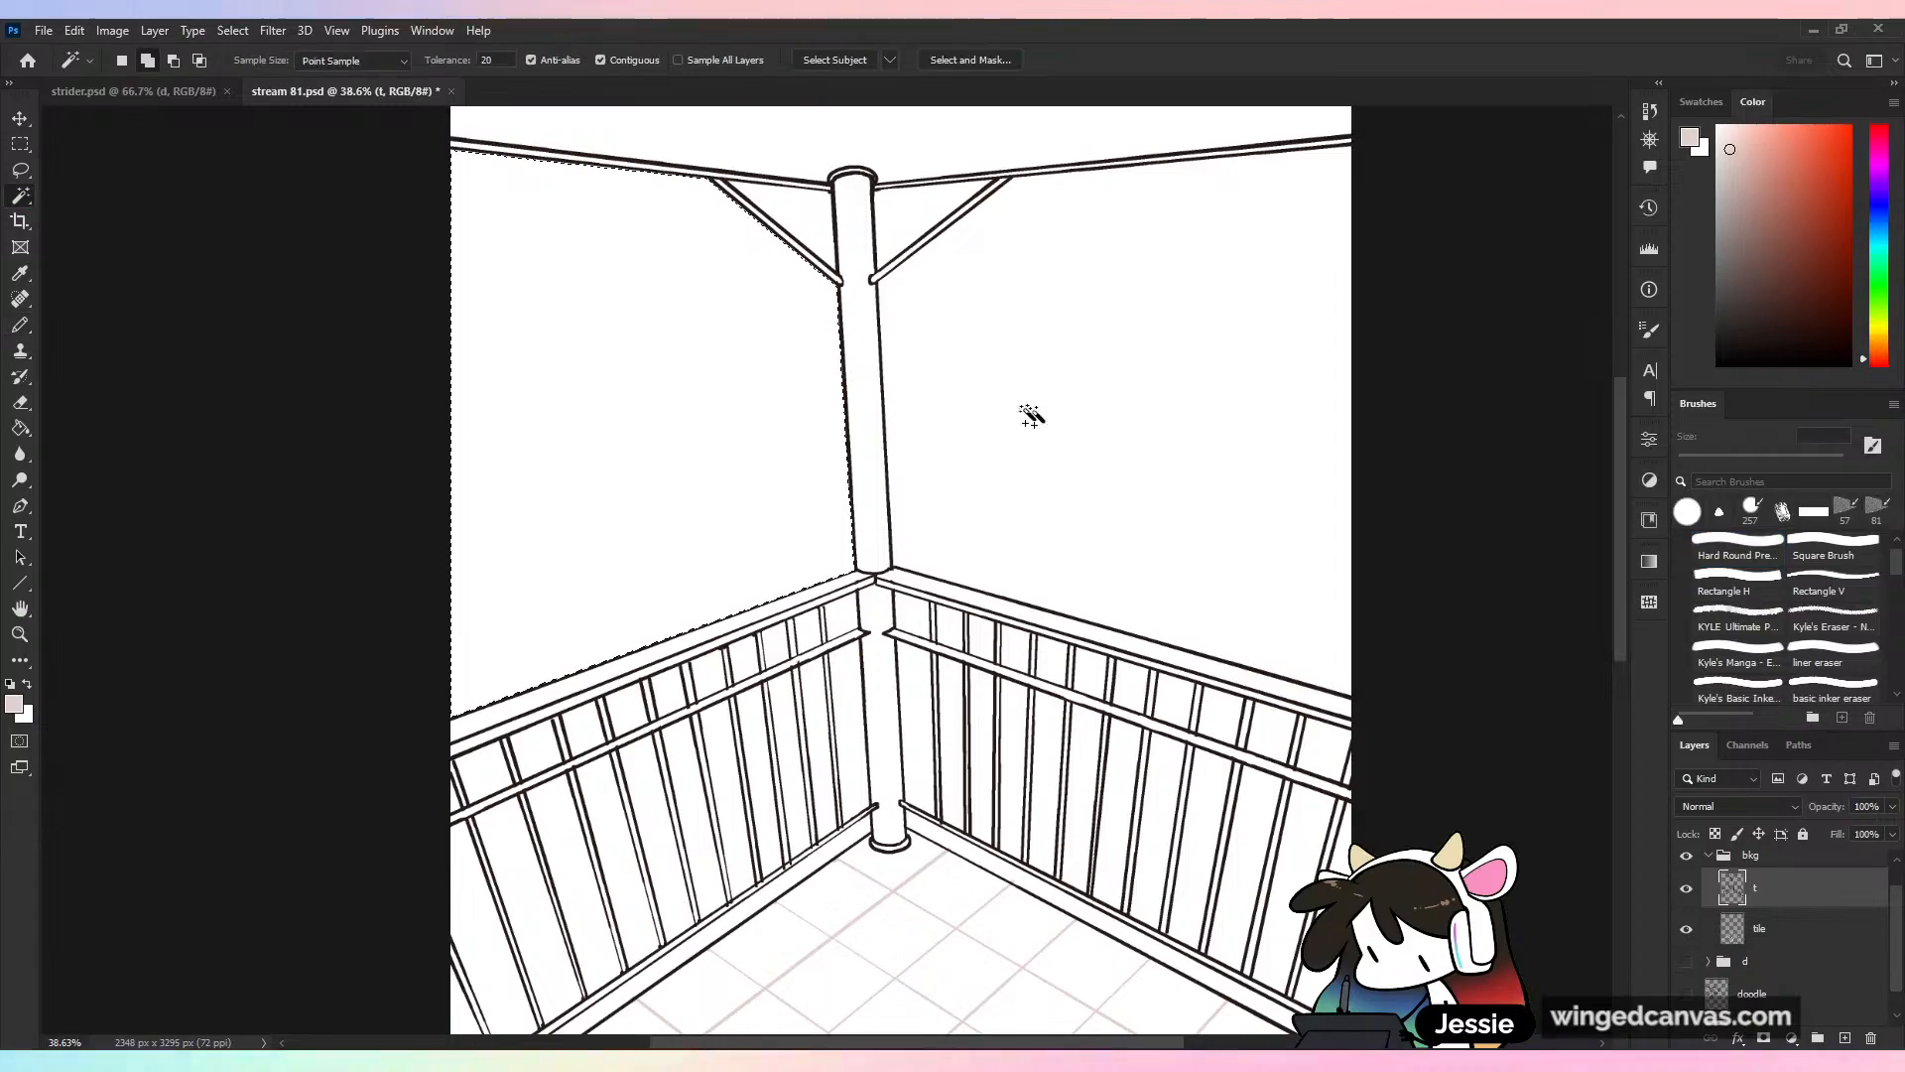
left_click(1055, 290)
key("ctrl+z")
key("ctrl+z")
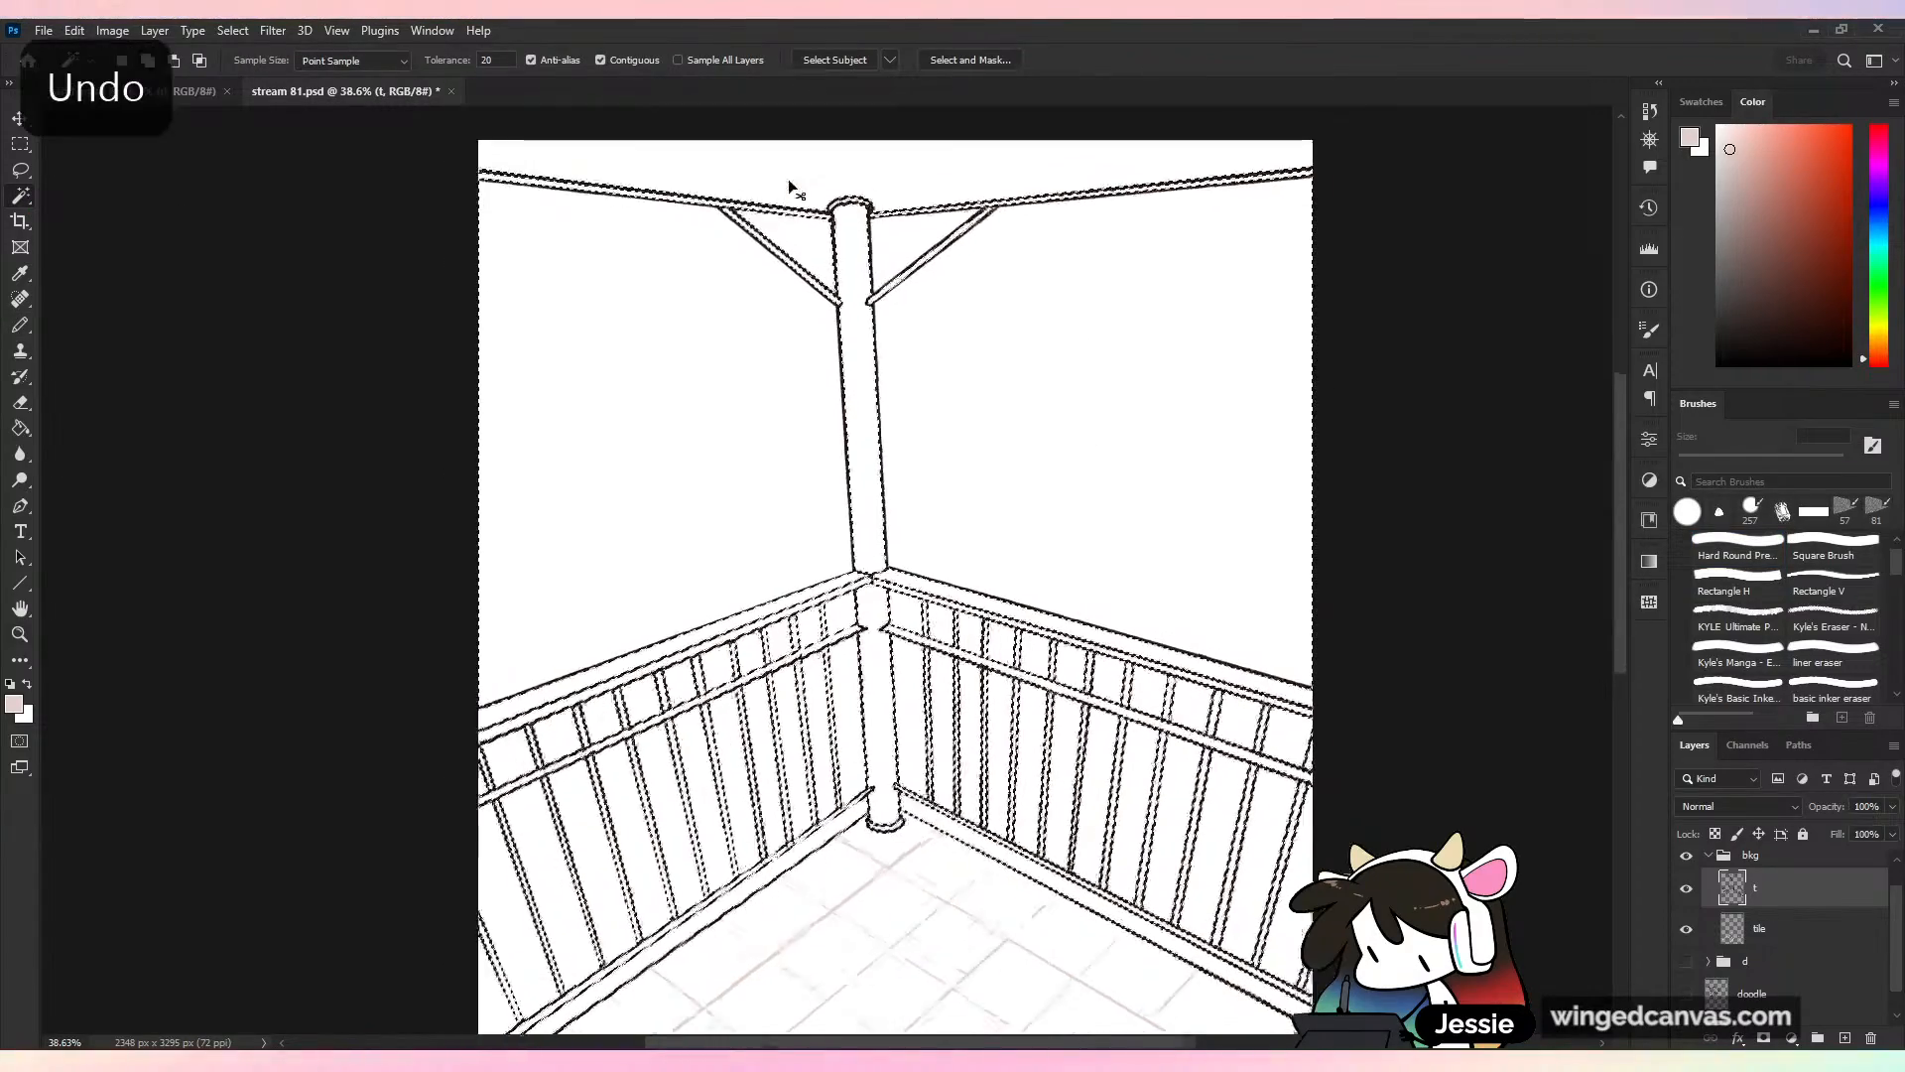
key("ctrl+plus")
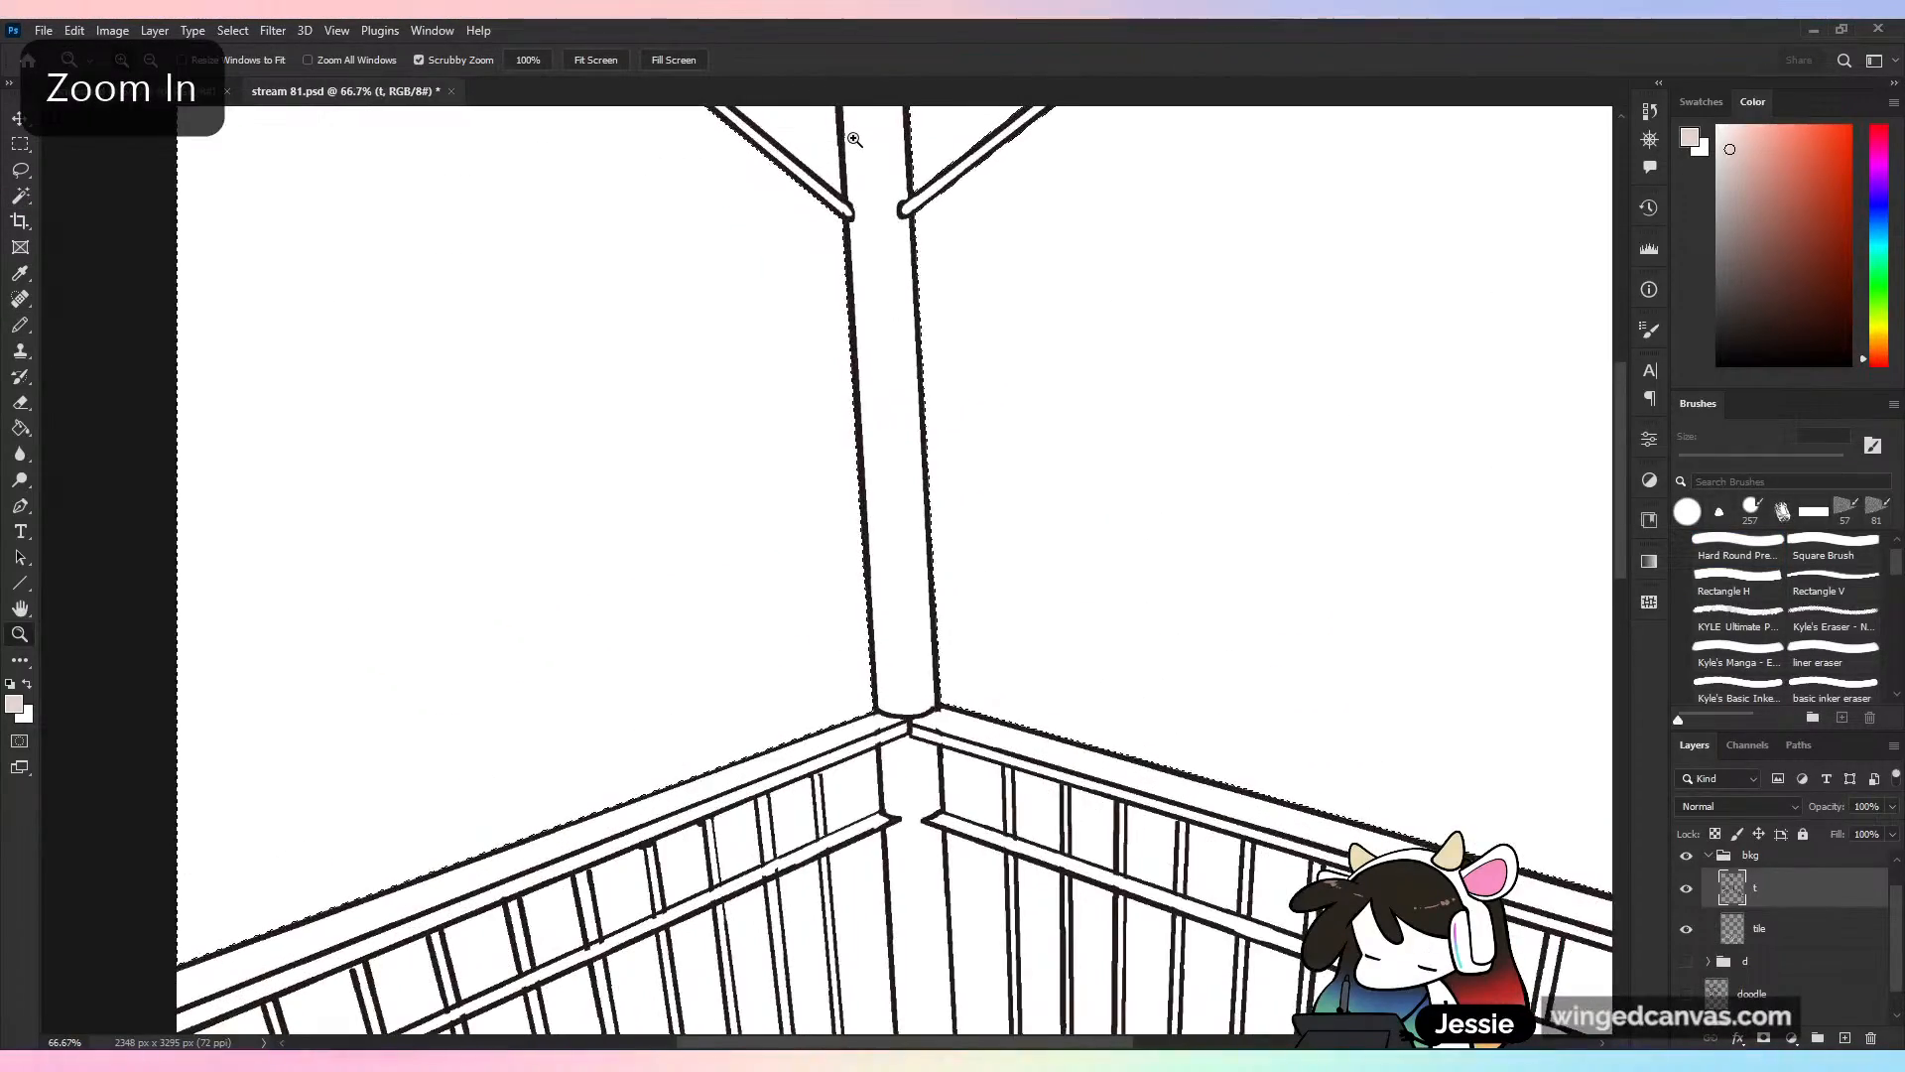
key("ctrl+minus")
key("w")
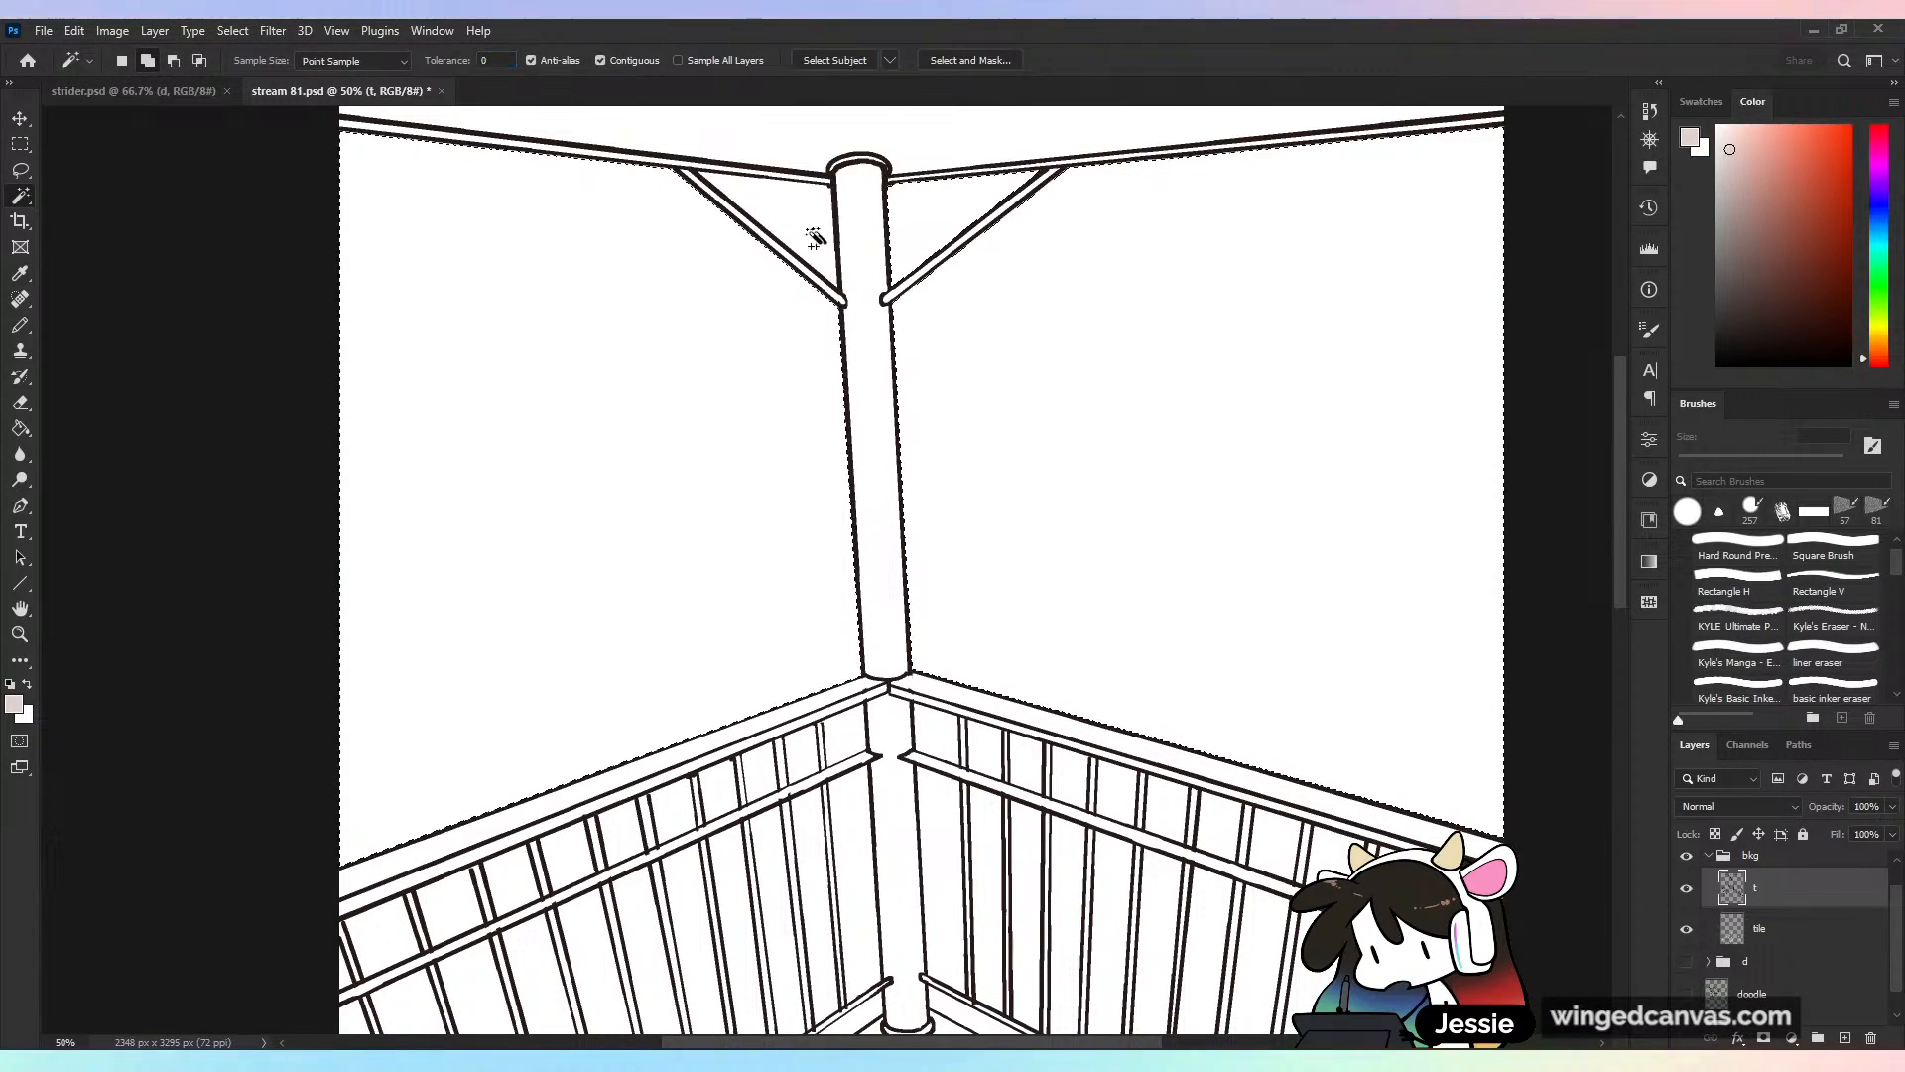
Add the gaps between the balusters of both balcony railings to the Magic Wand selection
scroll(1234, 659, "down", 5)
key("ctrl+plus")
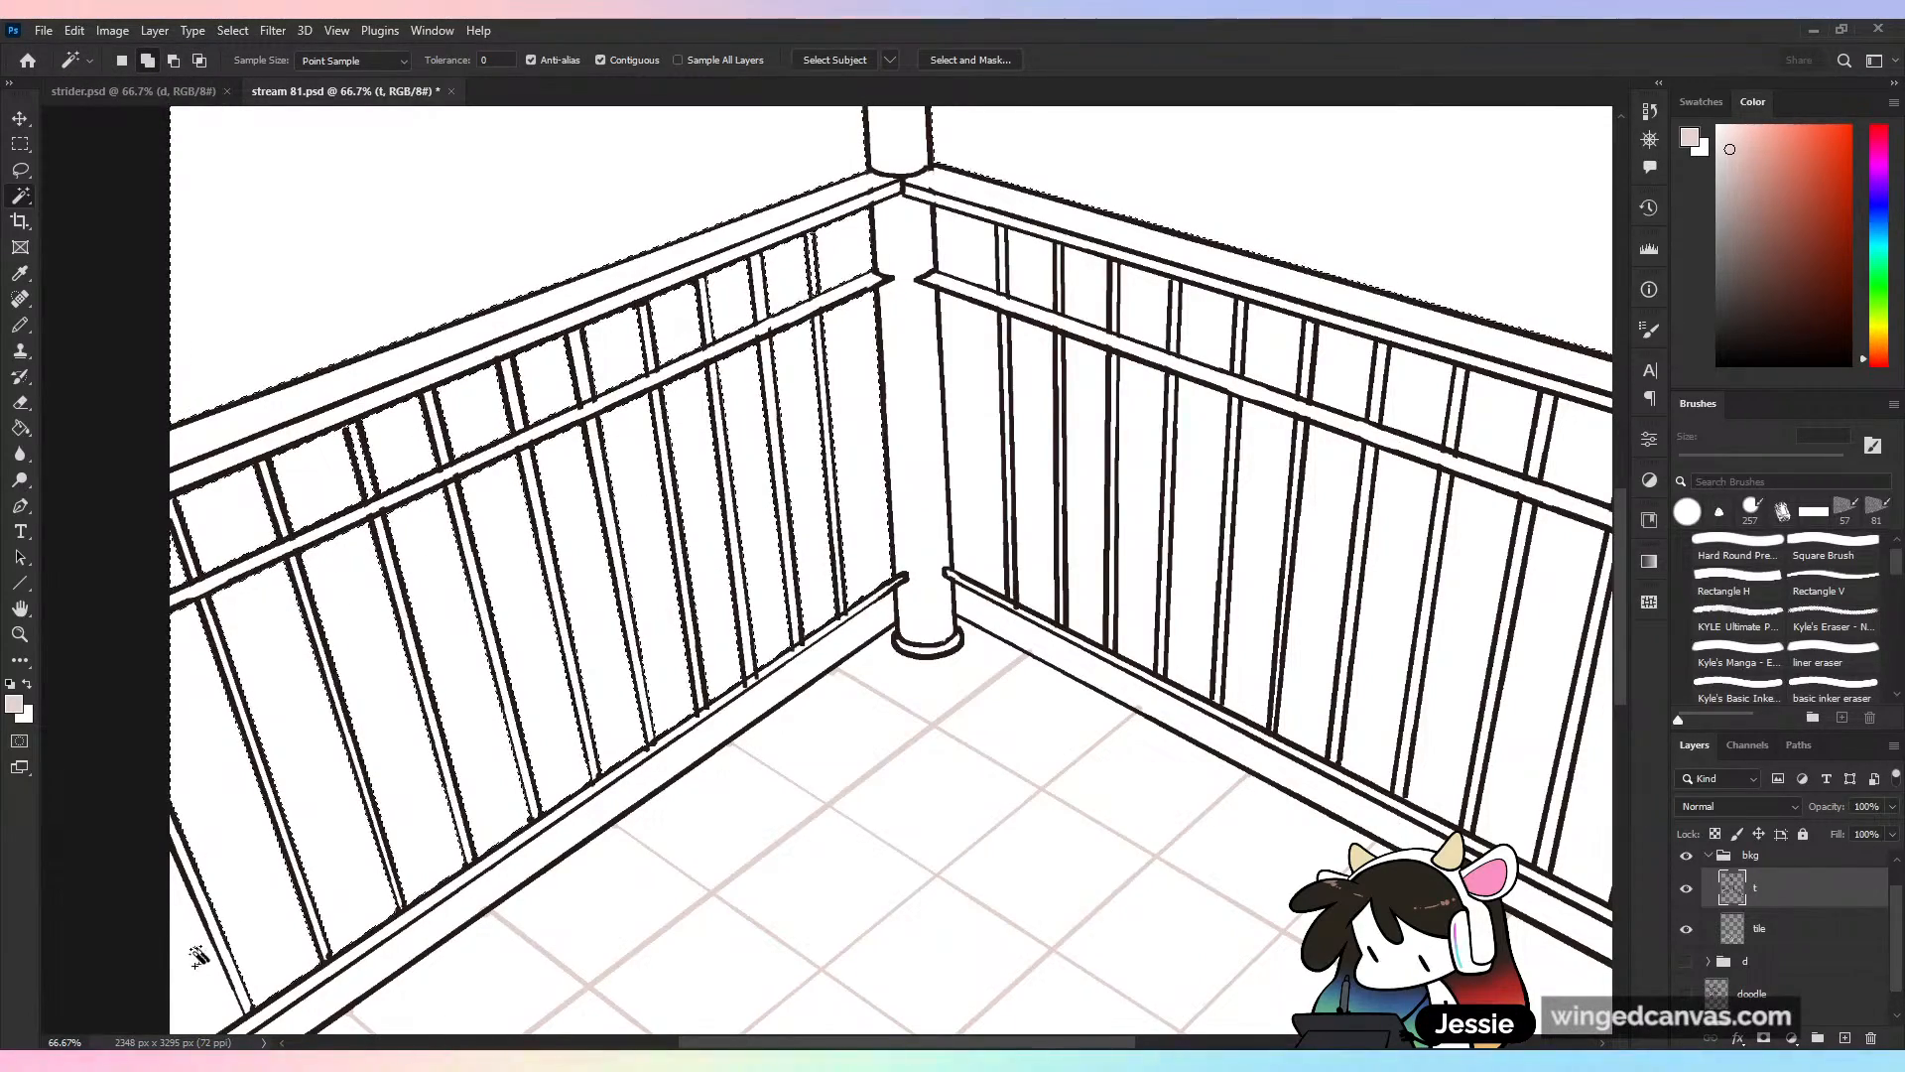
scroll(908, 581, "down", 5)
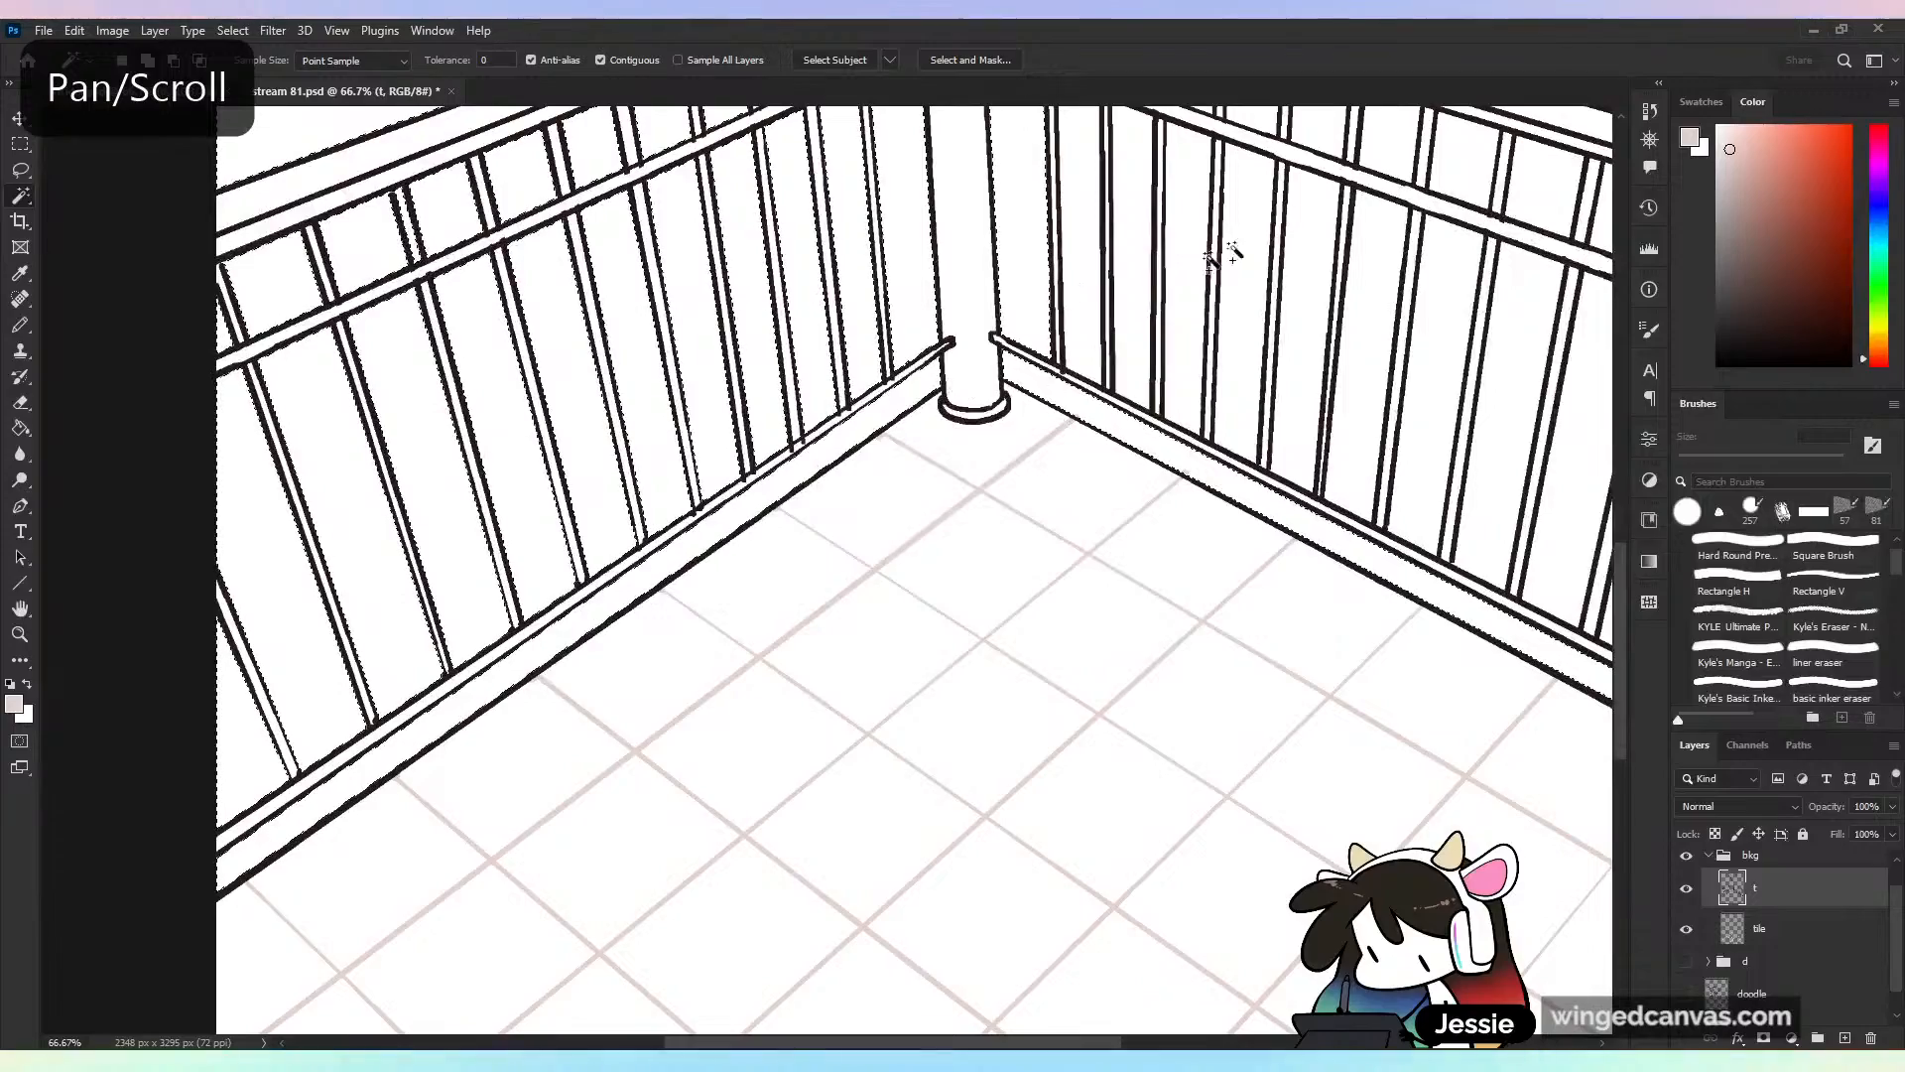
scroll(1230, 253, "up", 6)
scroll(1230, 253, "right", 7)
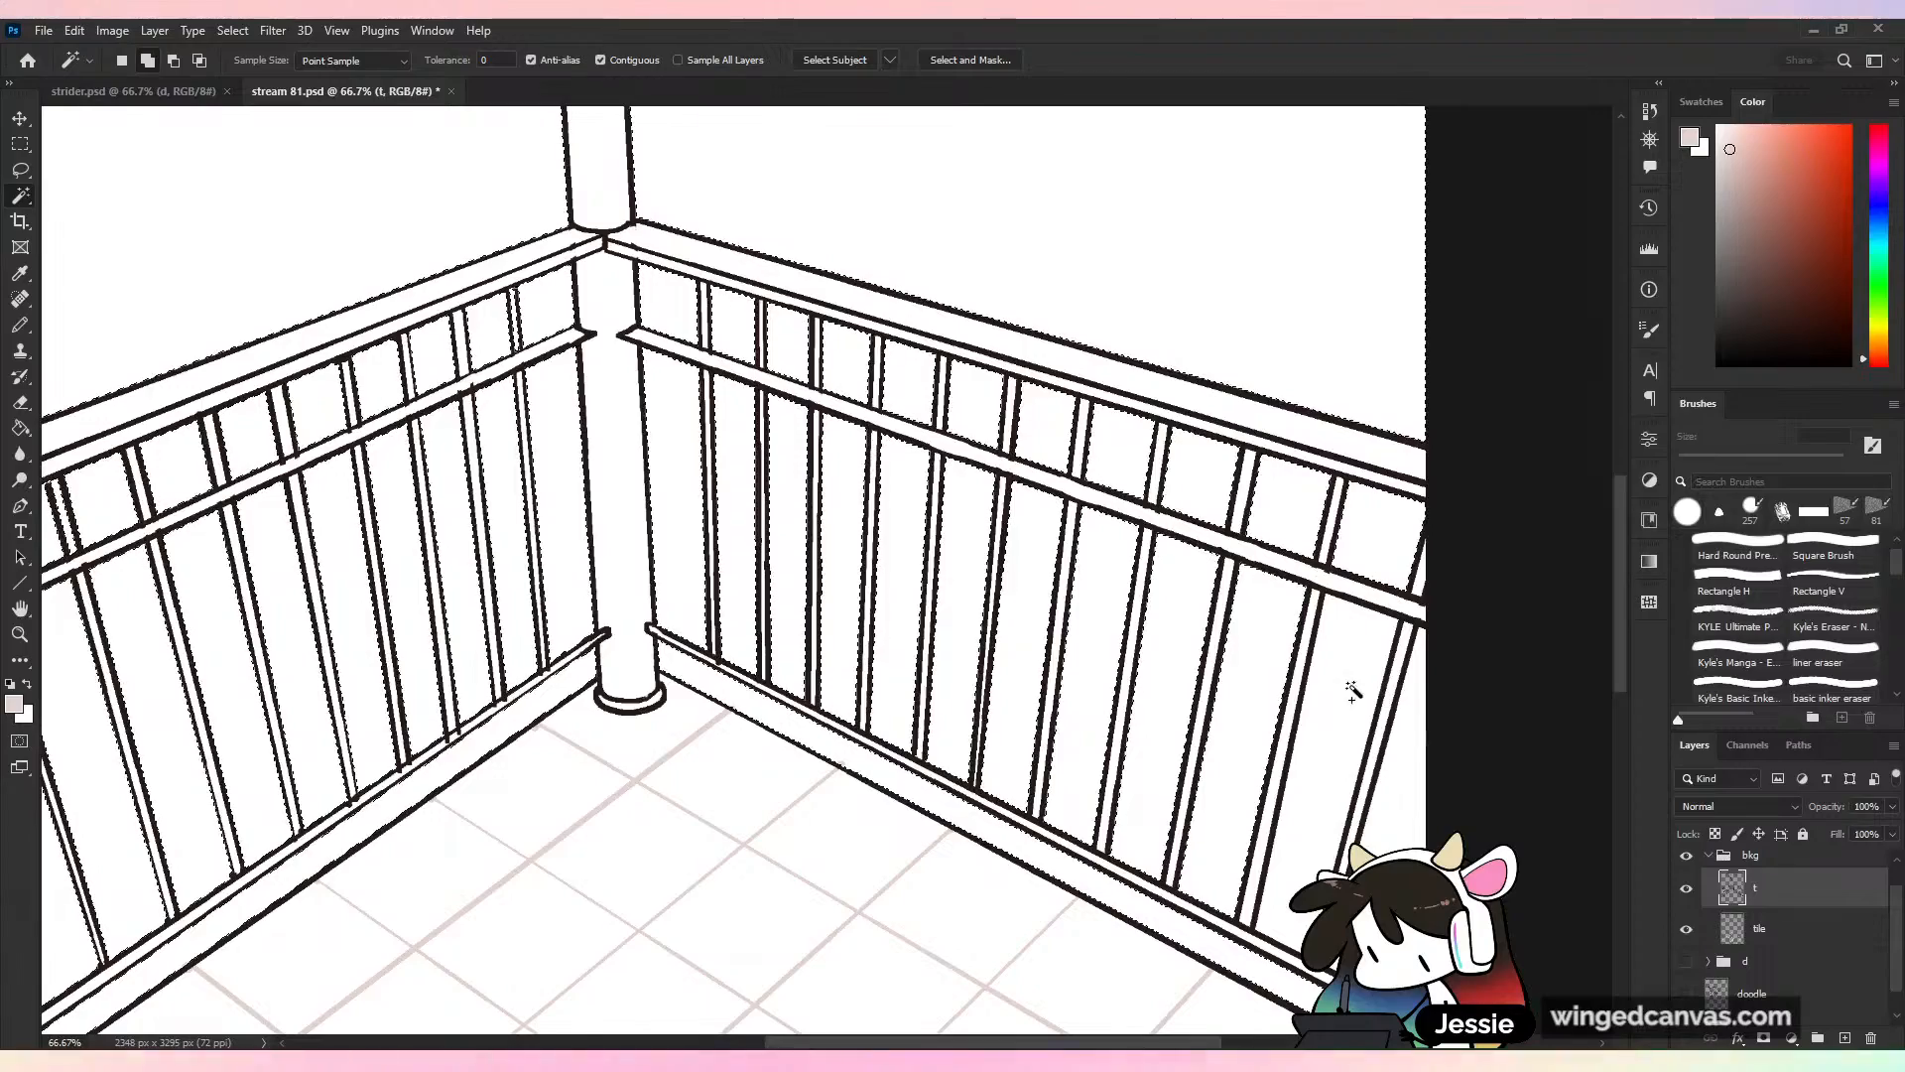
key("ctrl+minus")
key("ctrl+minus")
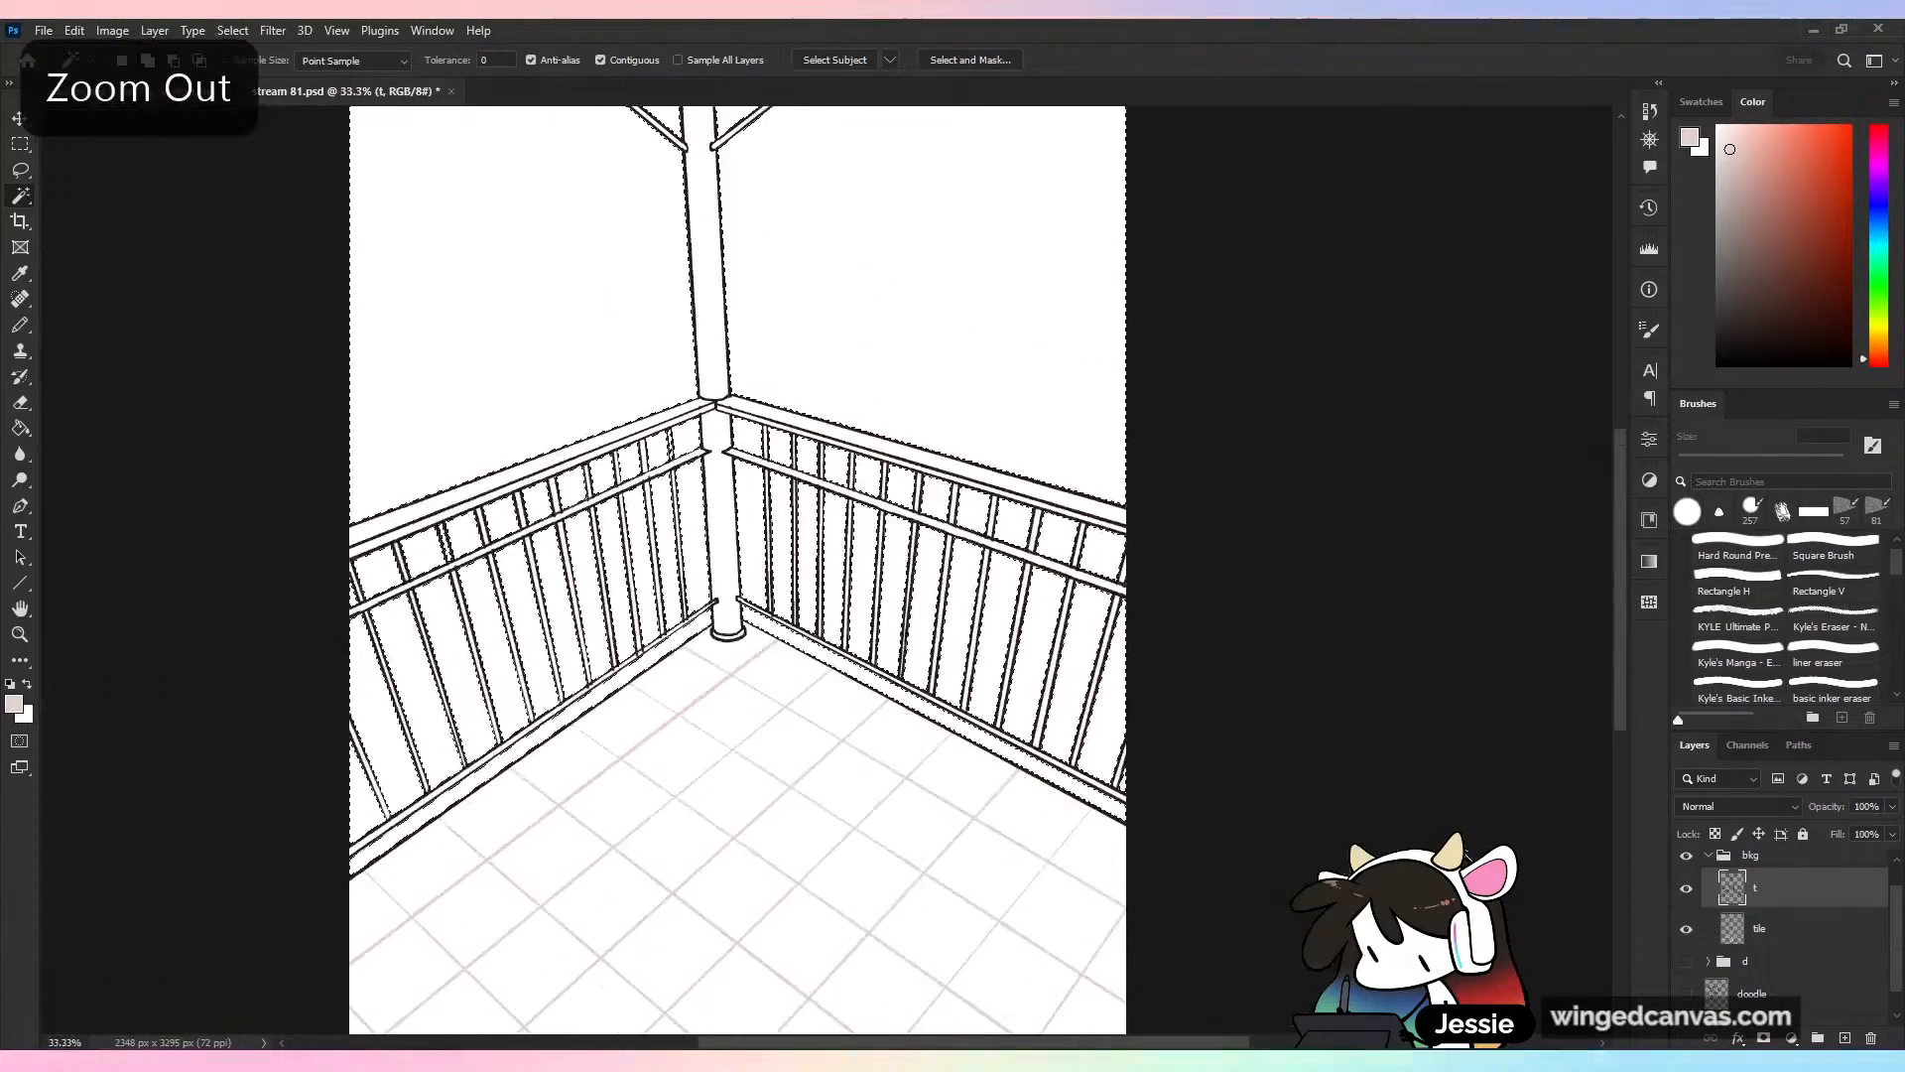
key("ctrl+minus")
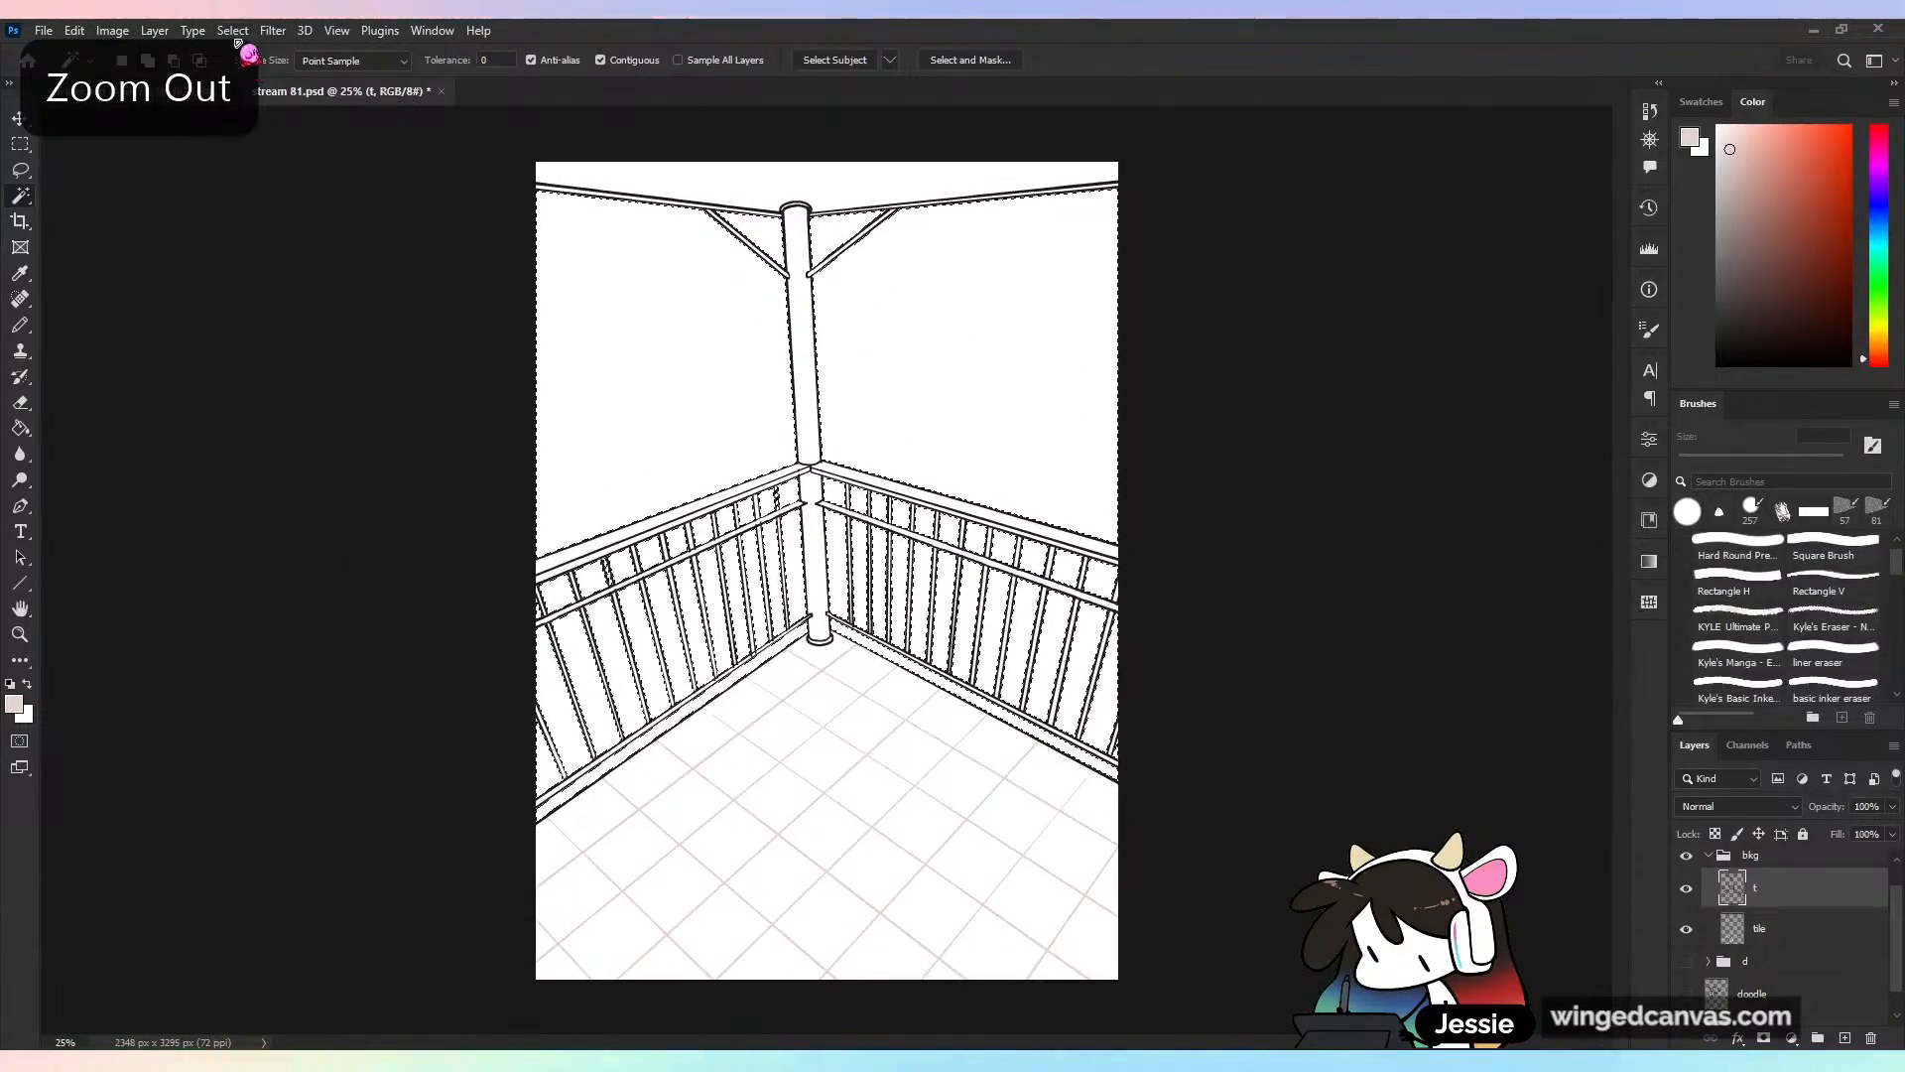
Expand the selection by 2 pixels and invert it to cover the balcony structure and floor
left_click(234, 32)
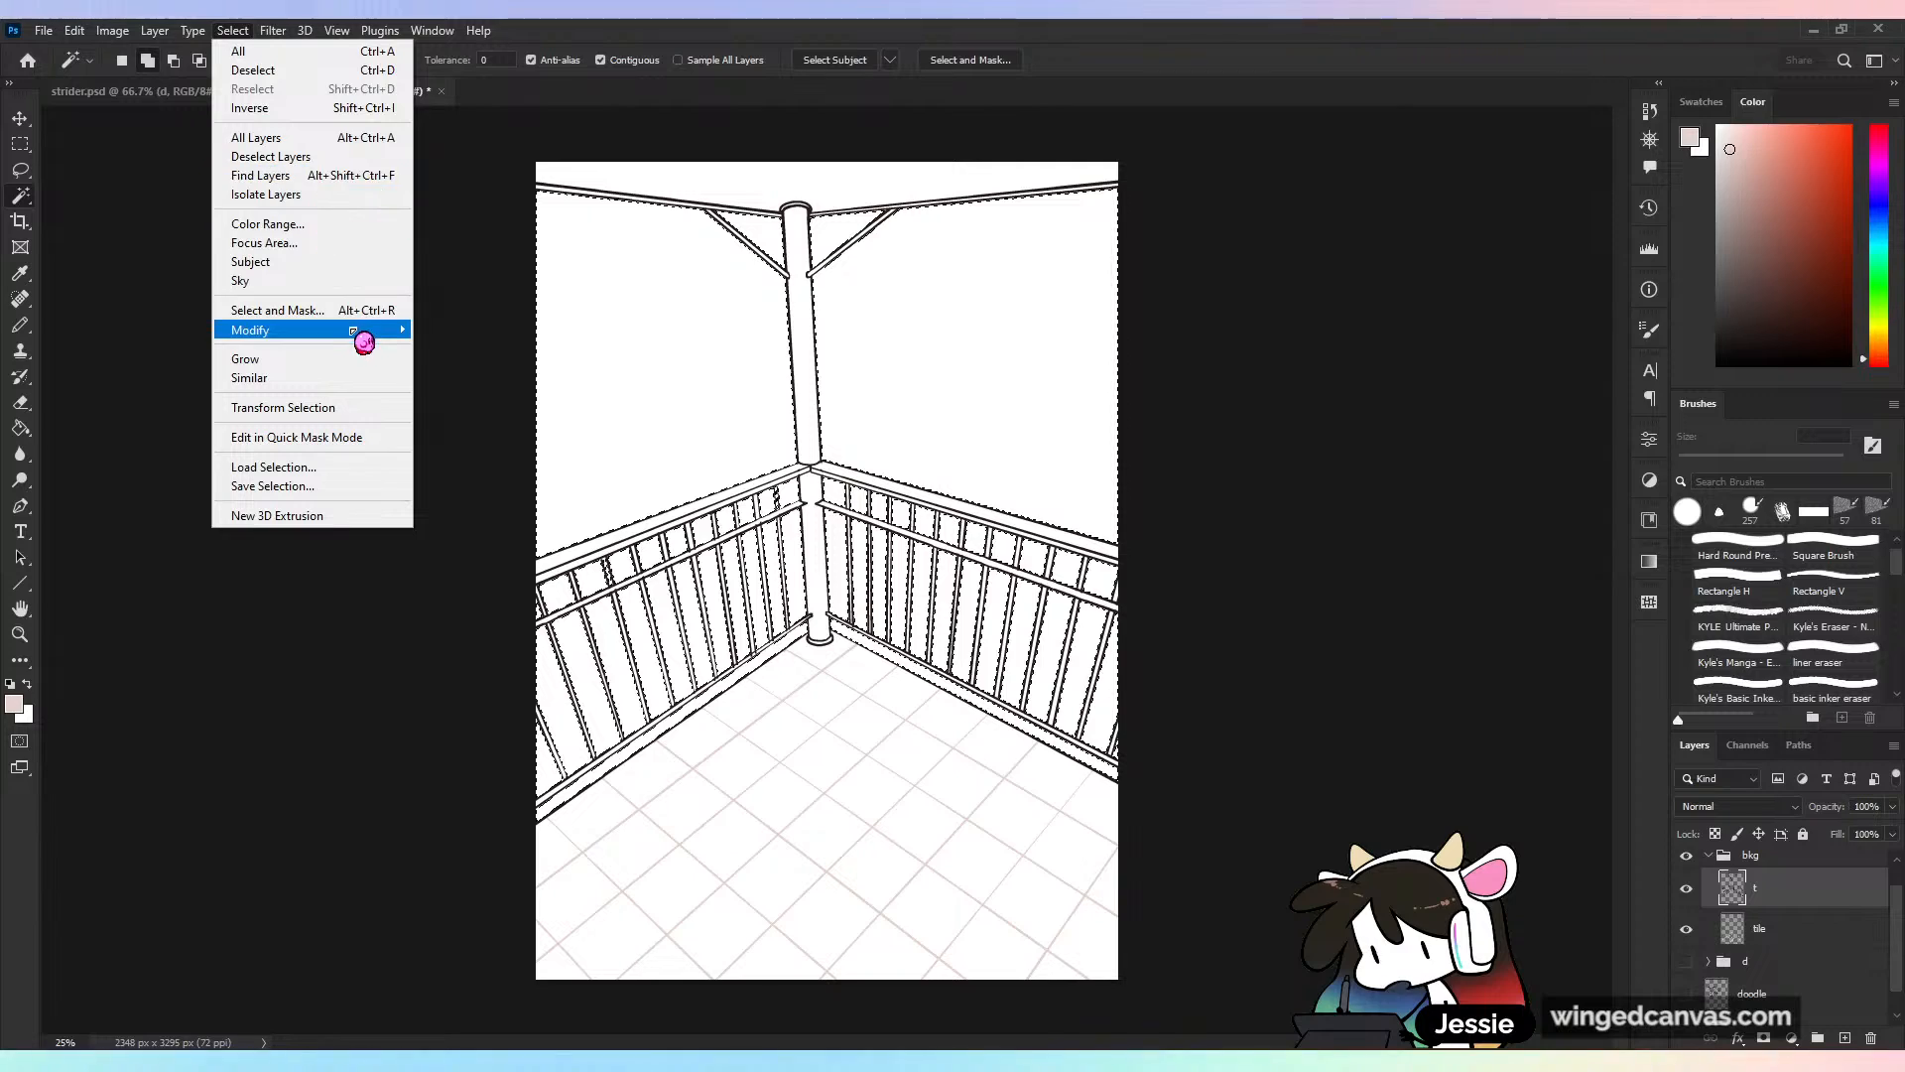
mouse_move(364, 342)
left_click(441, 361)
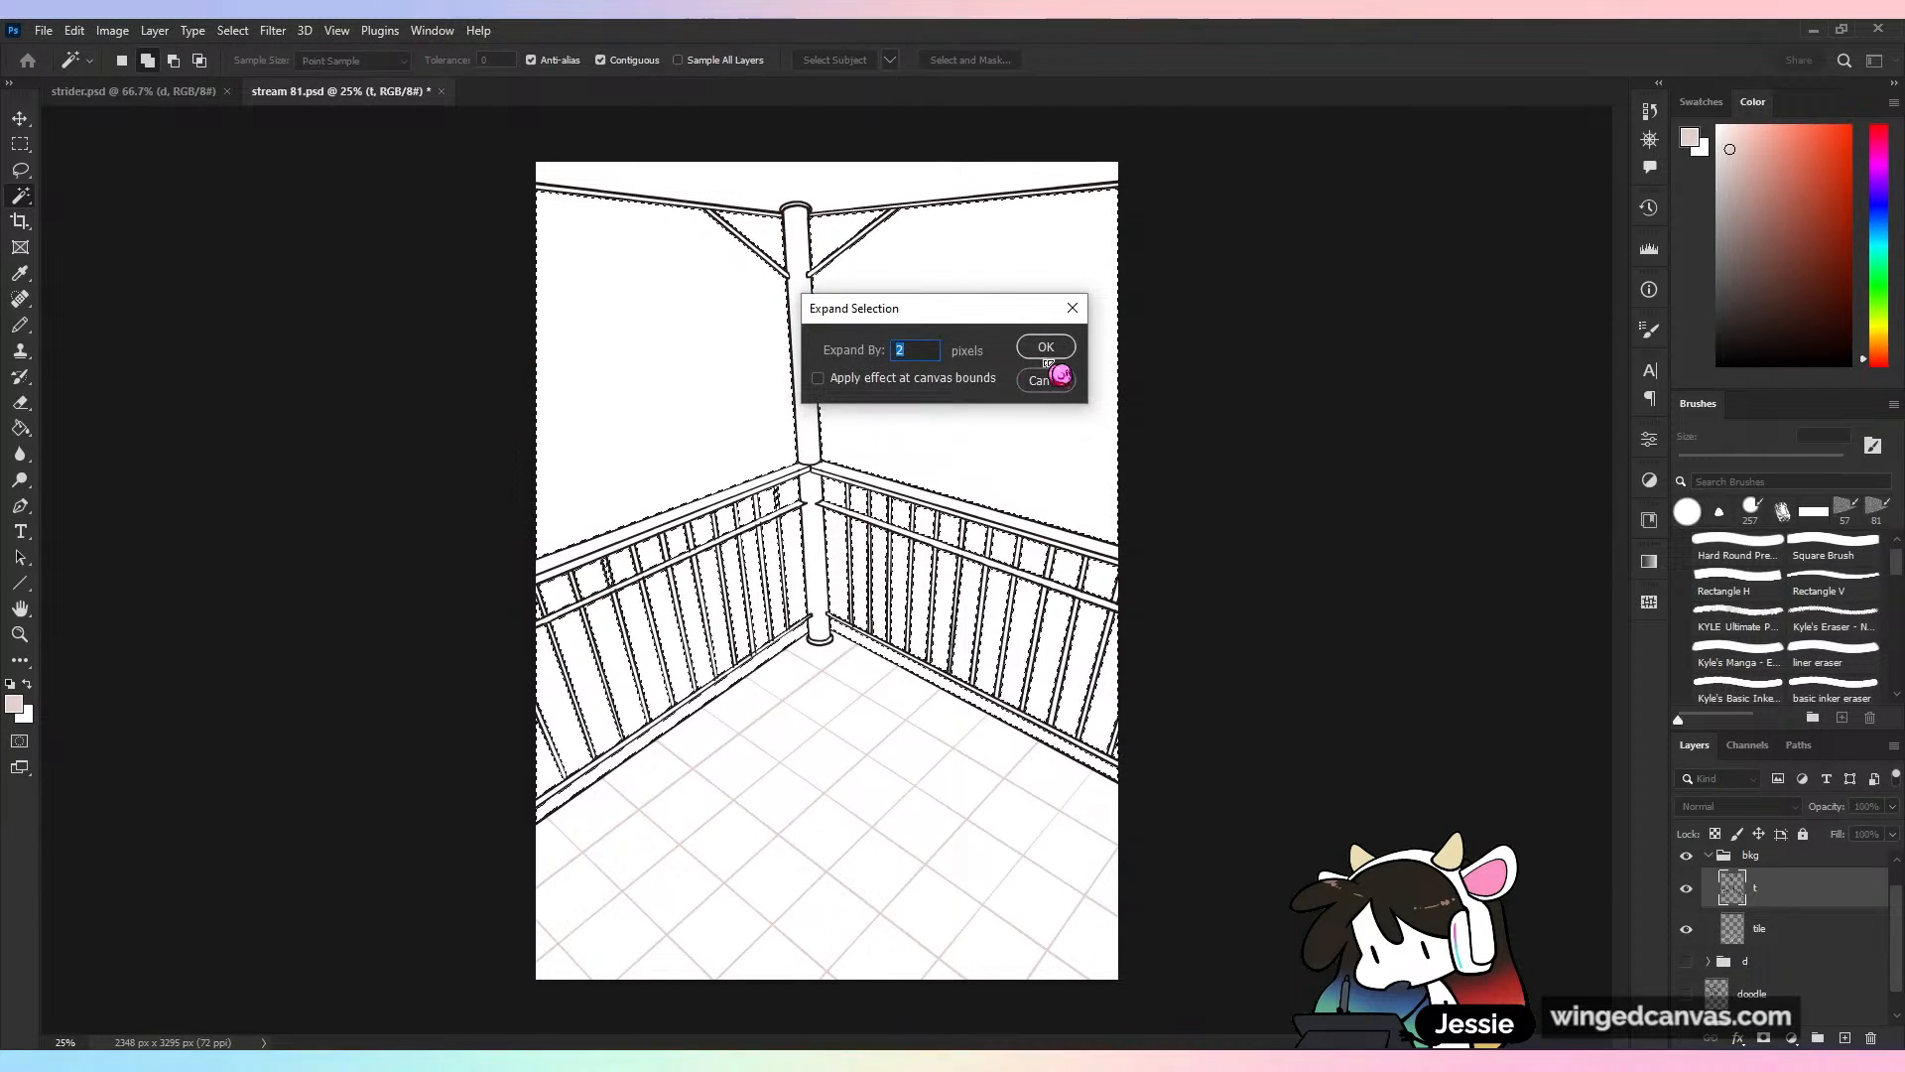
left_click(1047, 356)
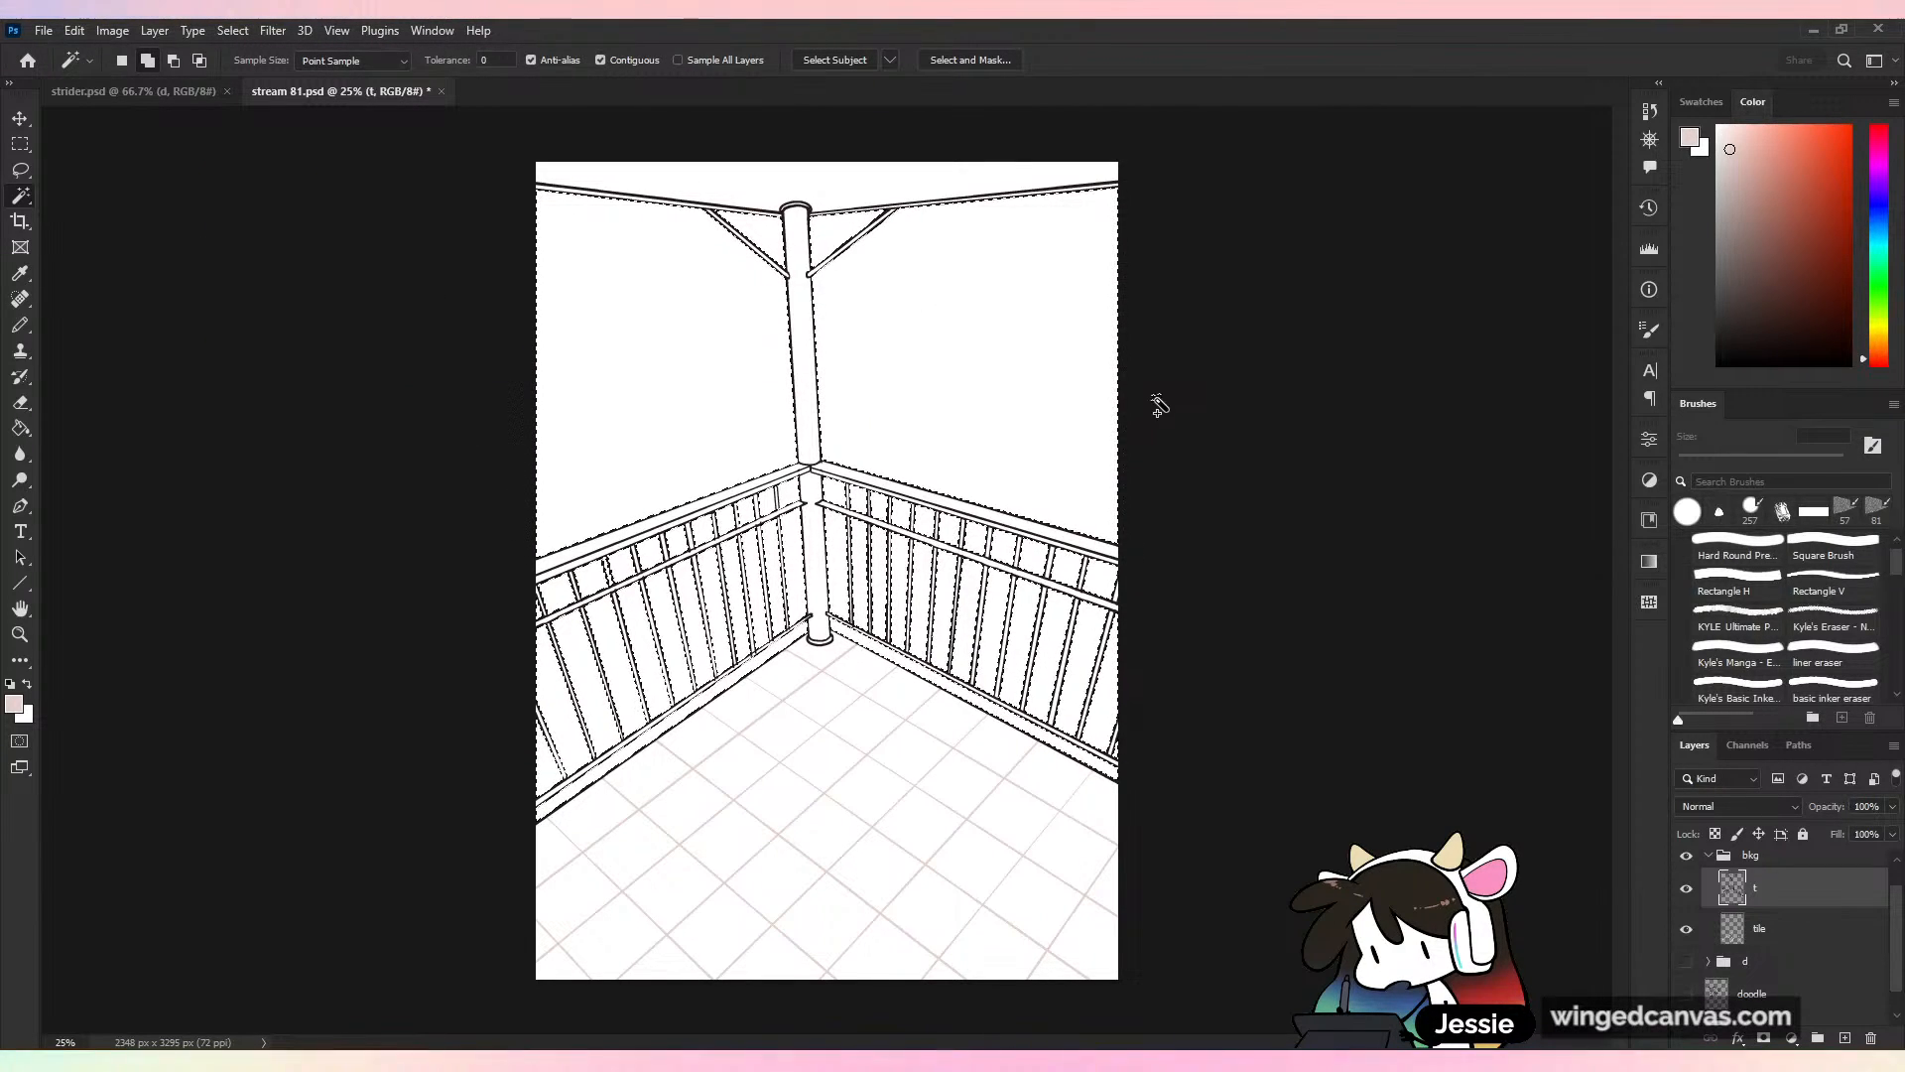
key("g")
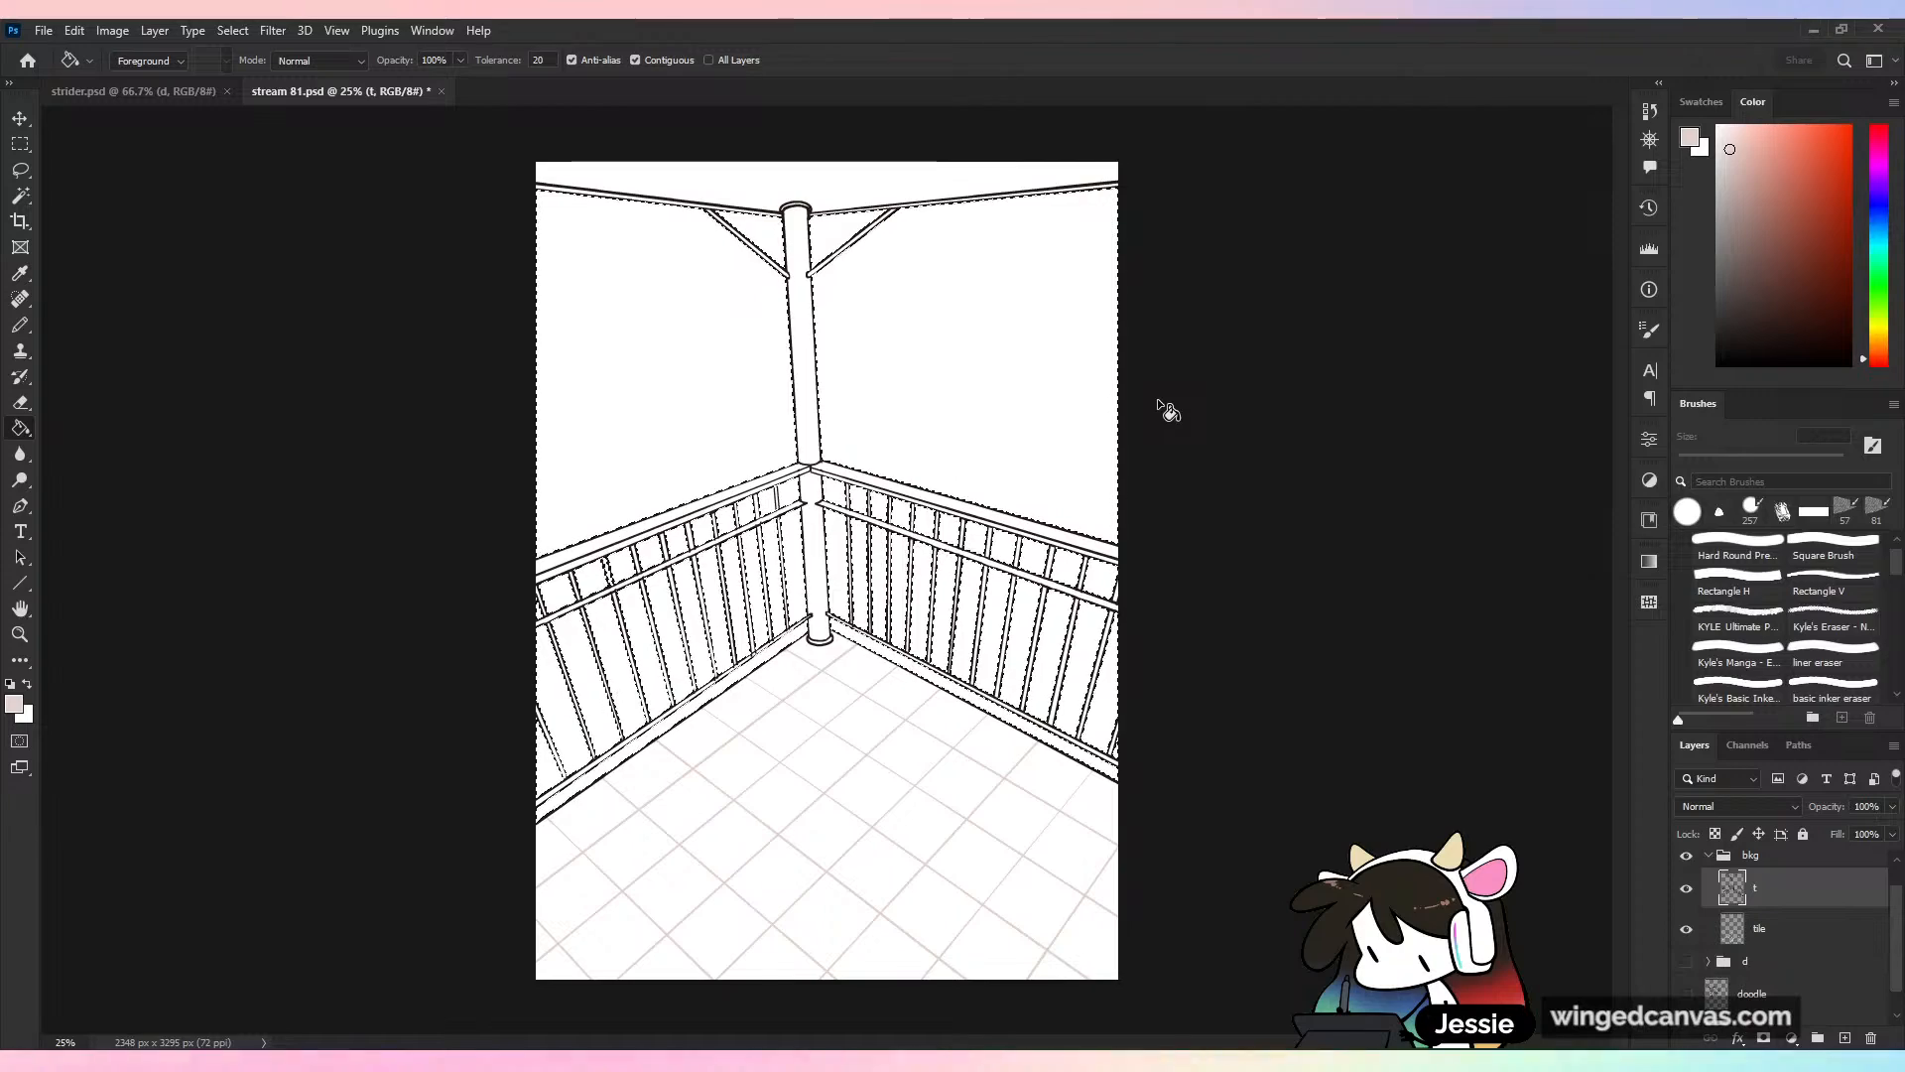
key("ctrl+shift+i")
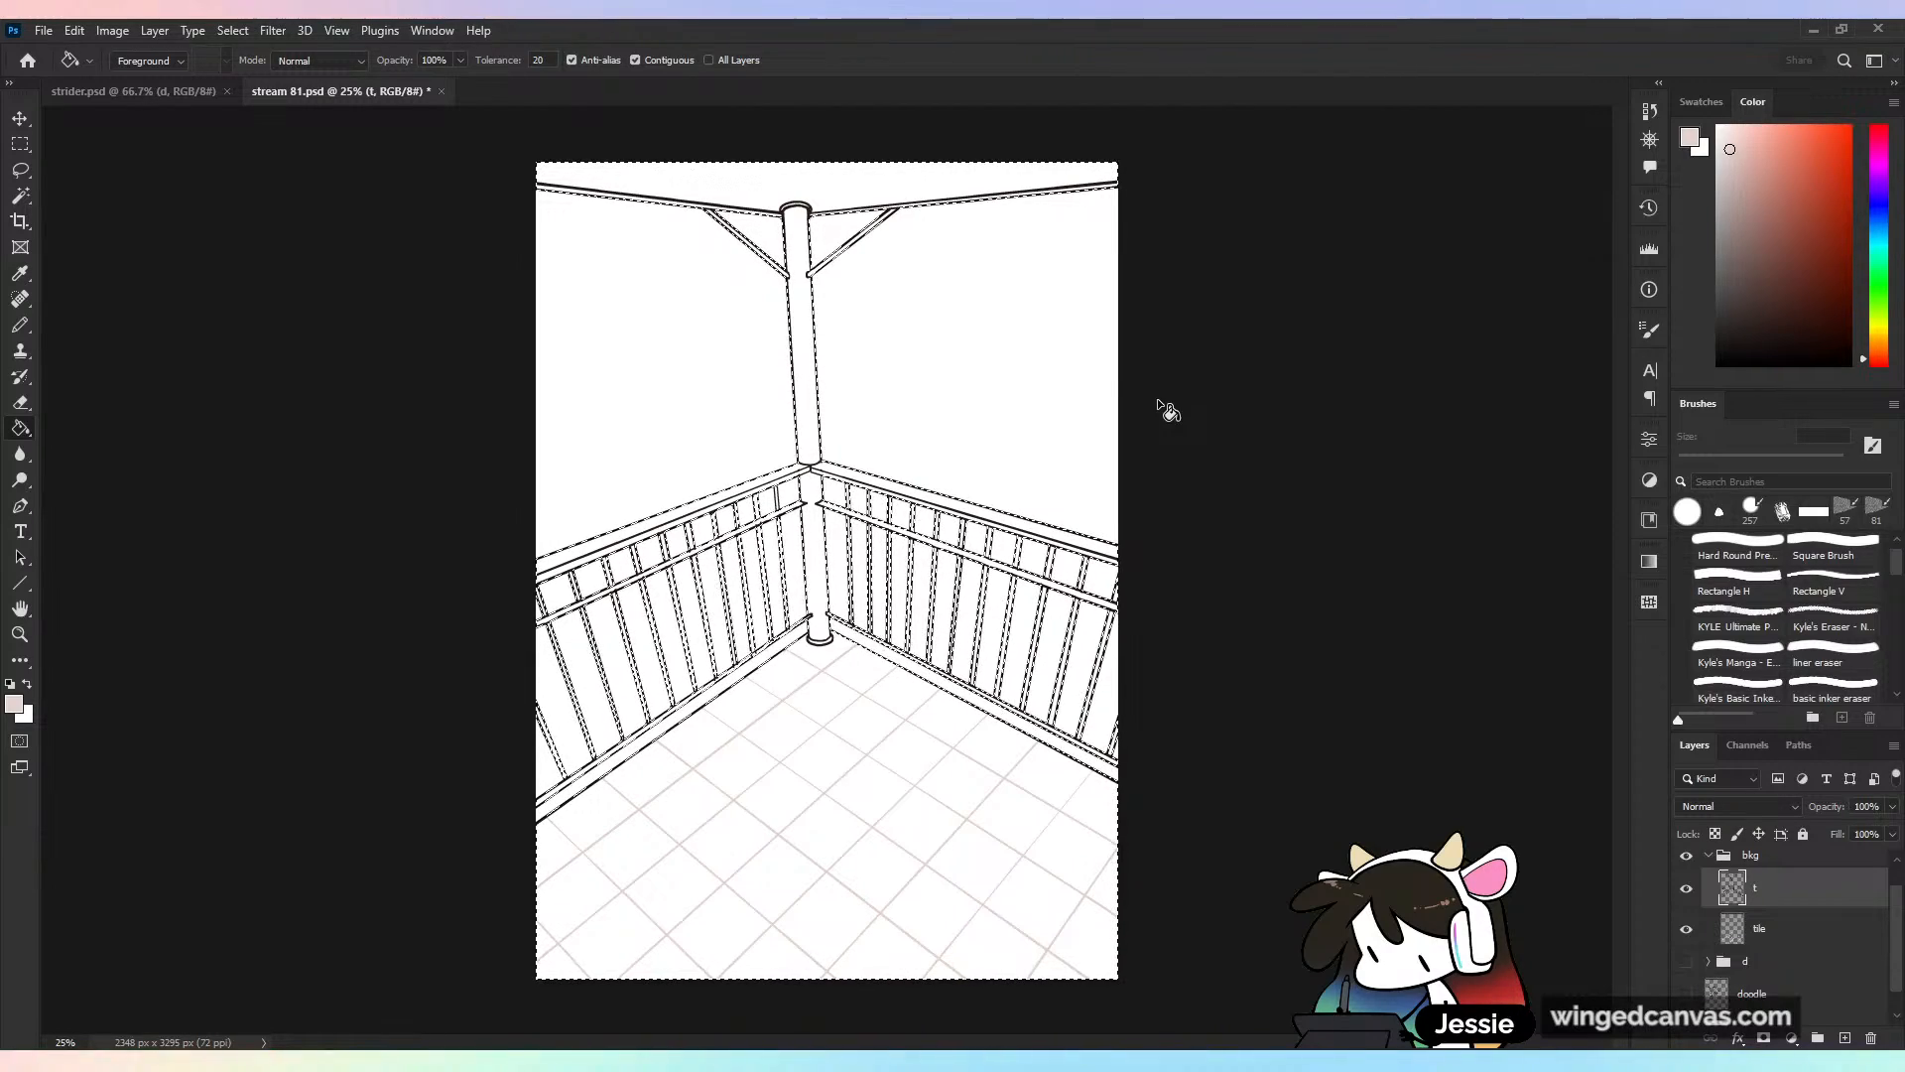
Create a new layer beneath the tile layer in the bkg group and name it c
left_click(1845, 1037)
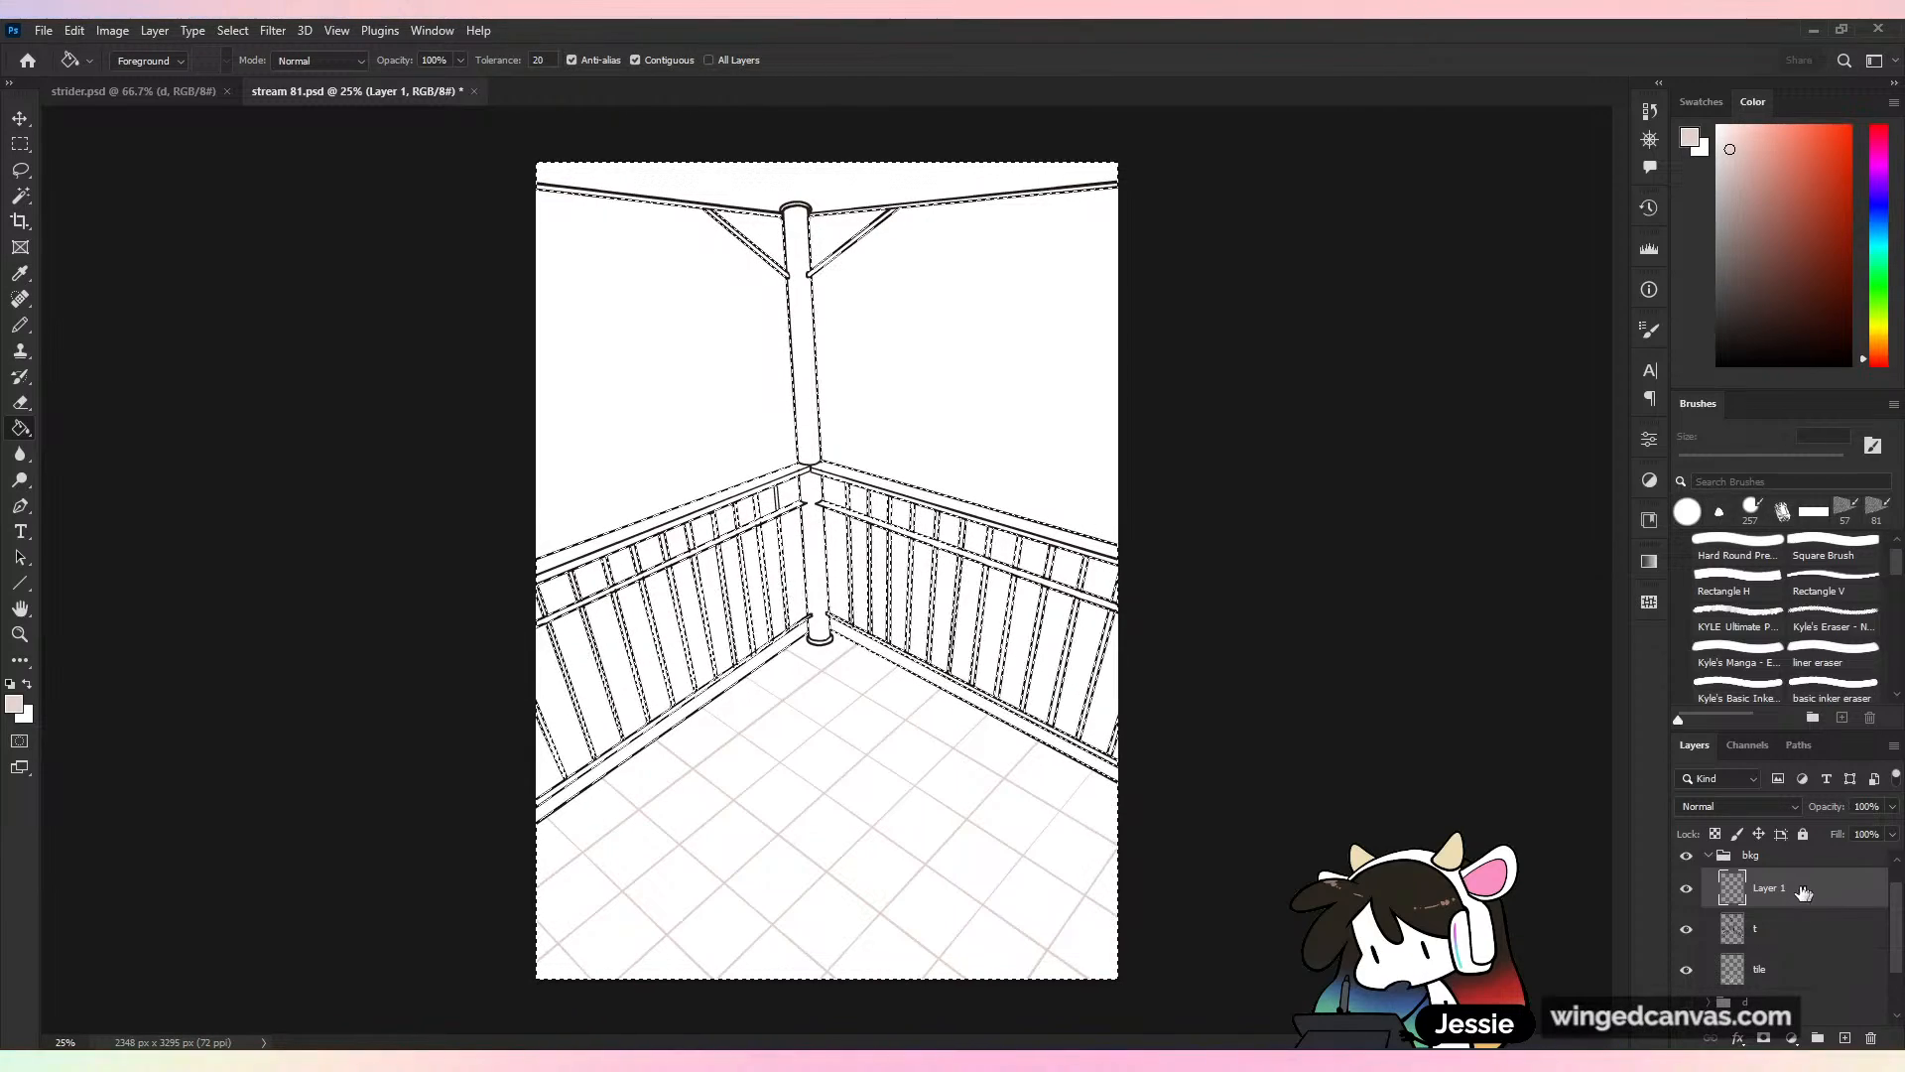
left_click_drag(1804, 891, 1786, 976)
double_click(1775, 971)
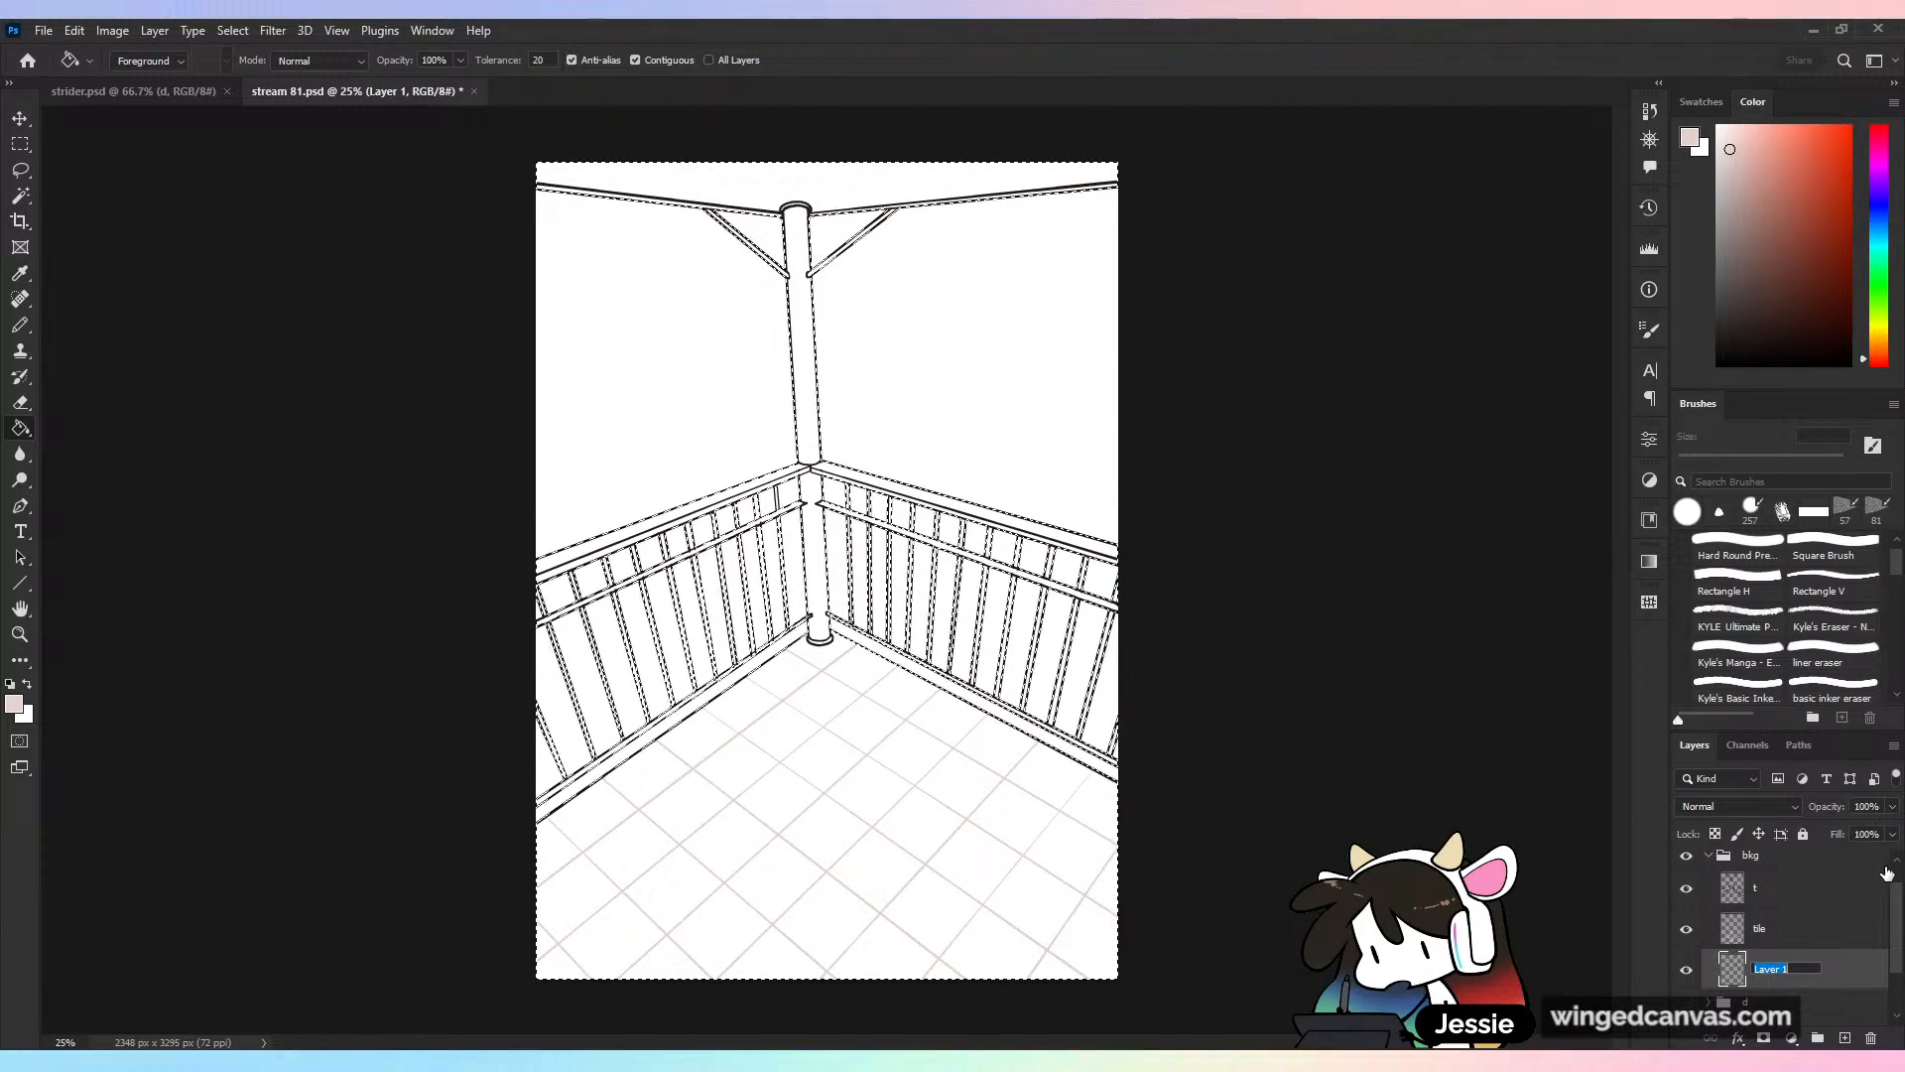
type("c")
key("Return")
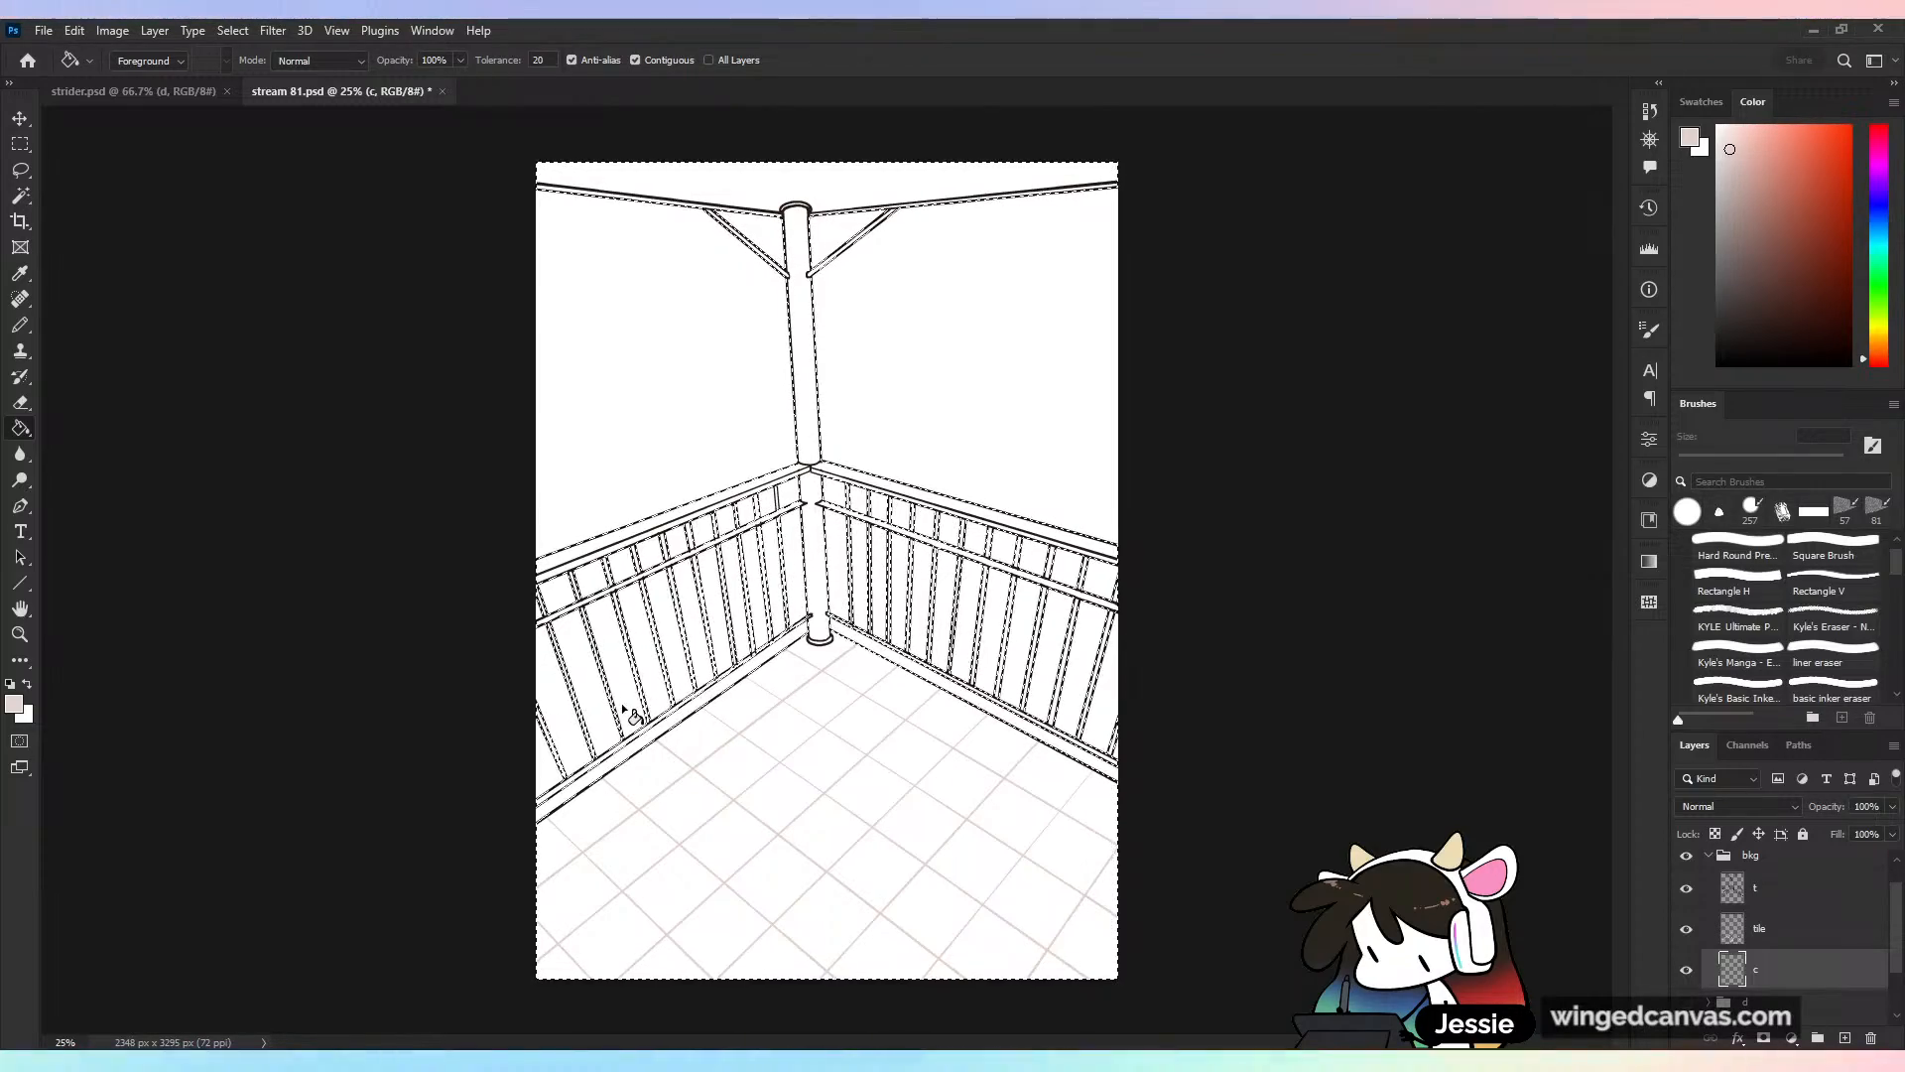
Save the document with the new layer c in place
scroll(626, 710, "up", 10)
scroll(625, 711, "down", 10)
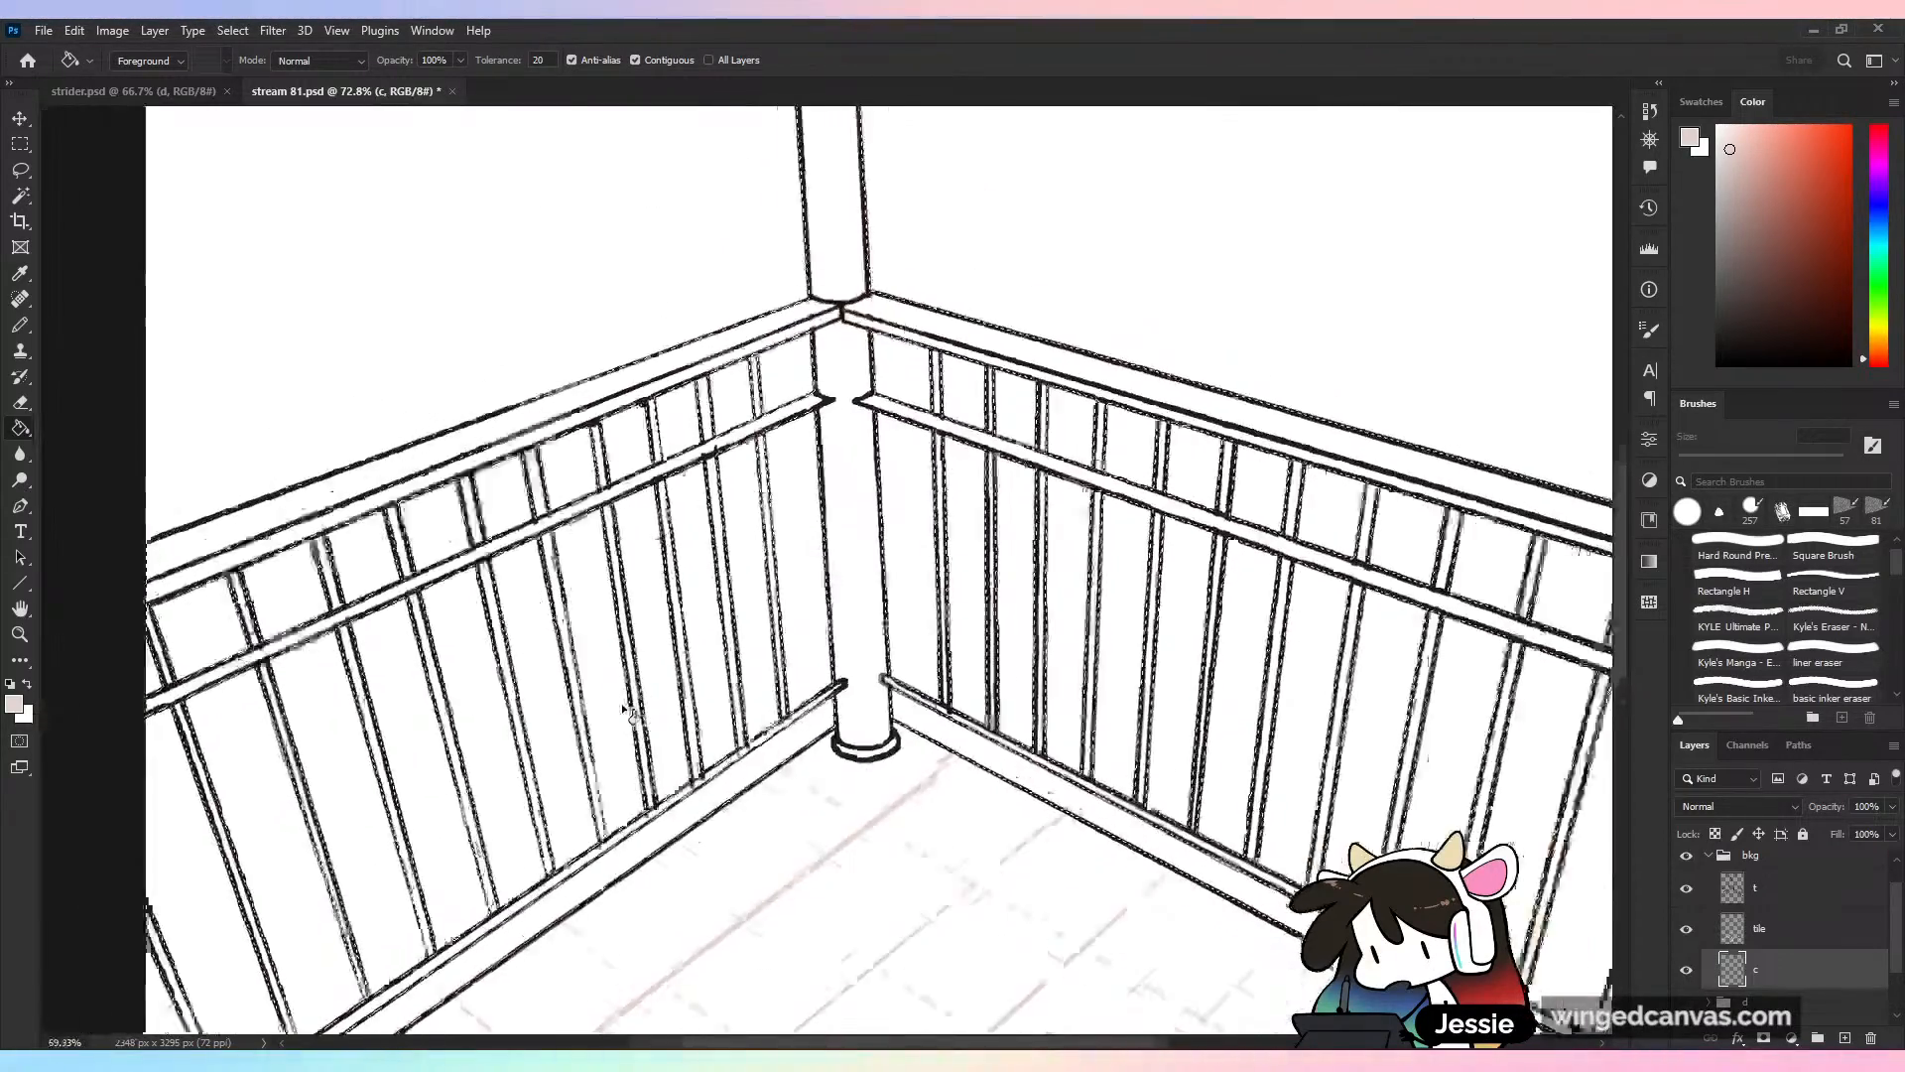
scroll(625, 710, "up", 3)
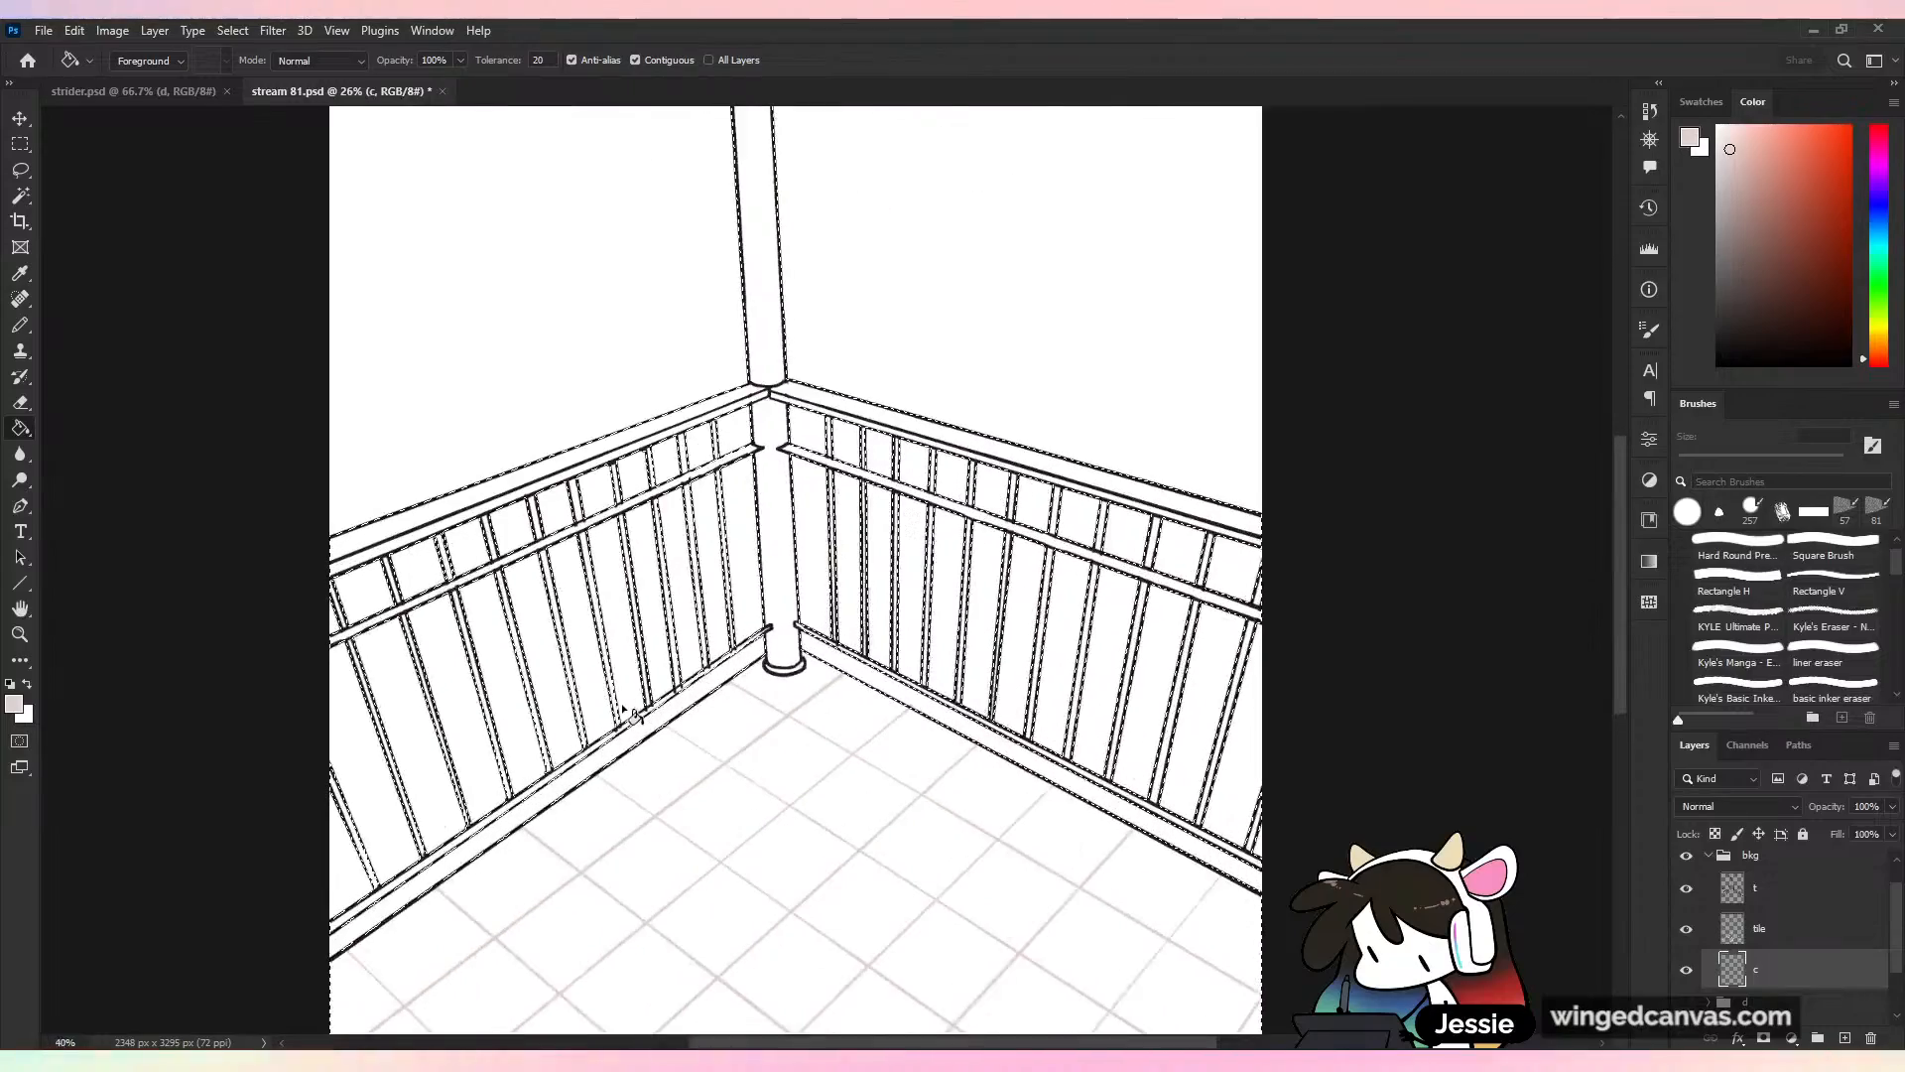
scroll(625, 710, "down", 3)
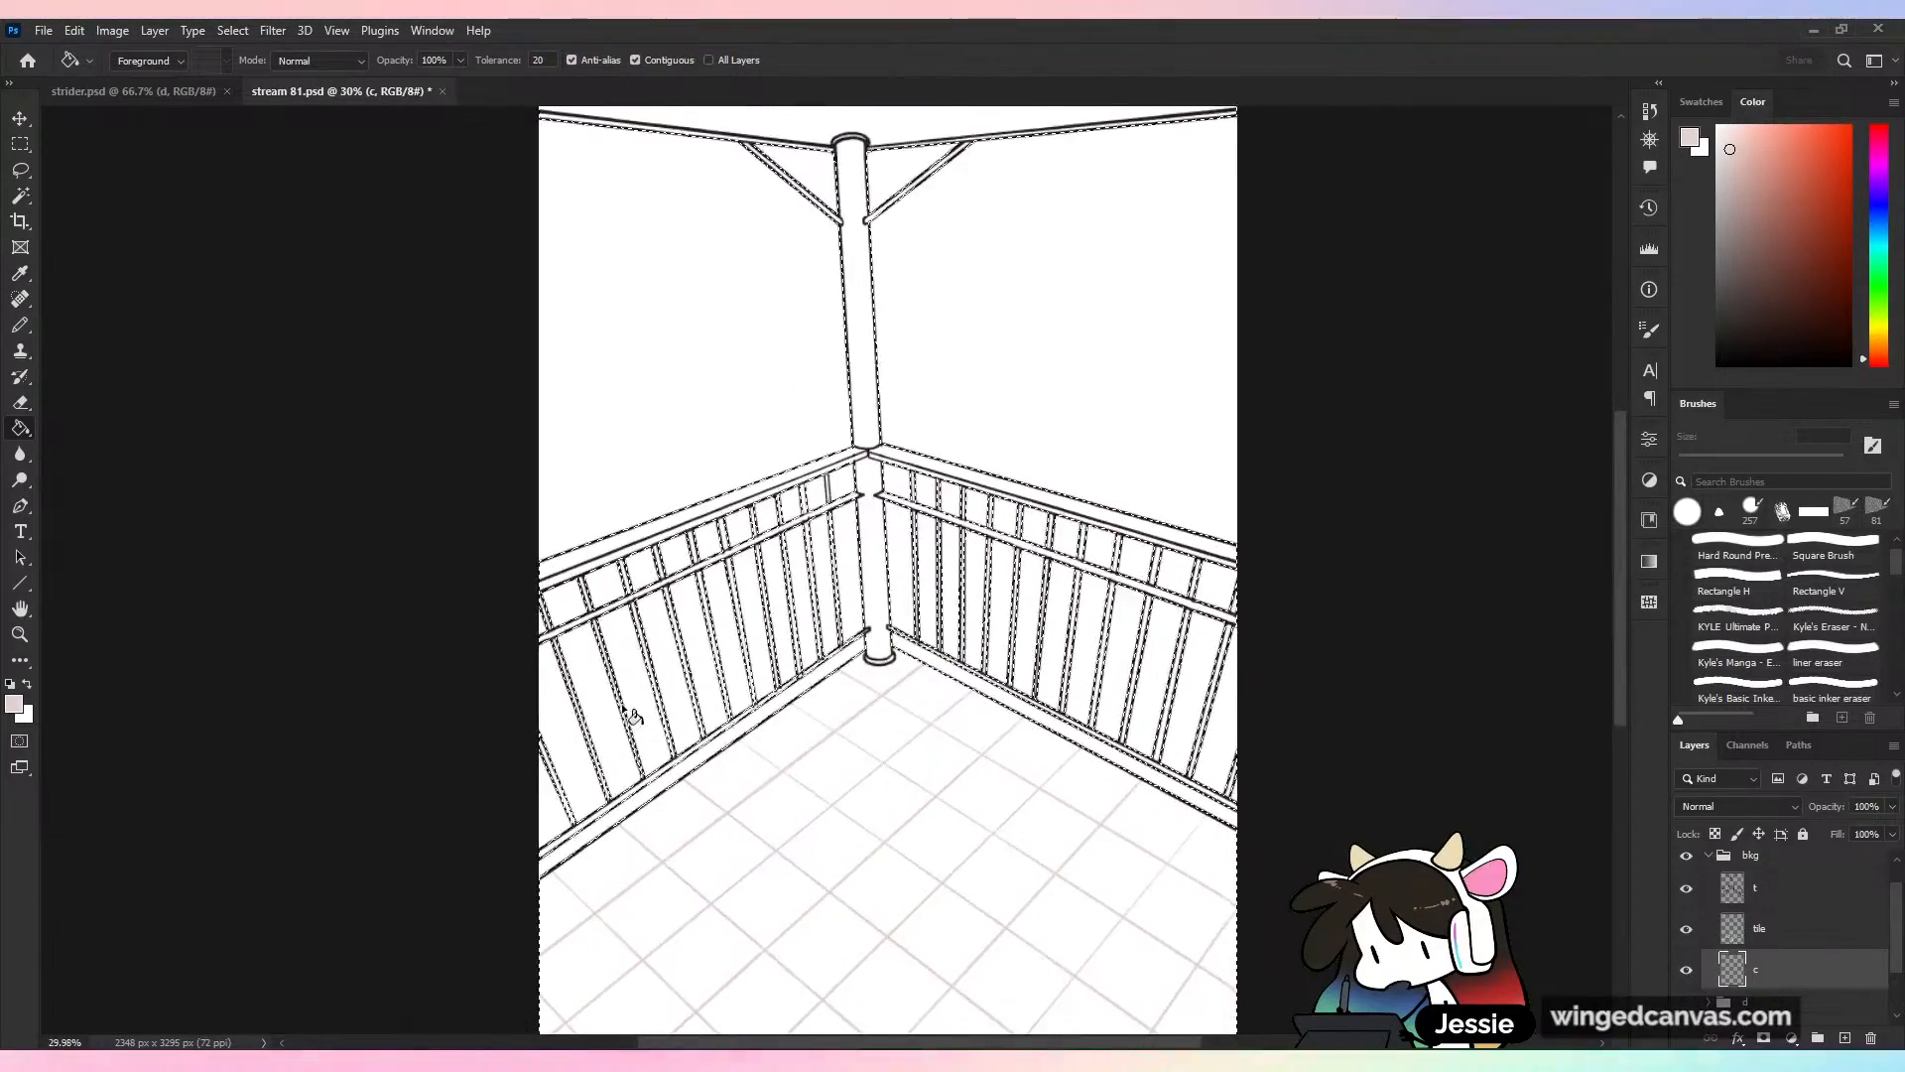
key("ctrl+equal")
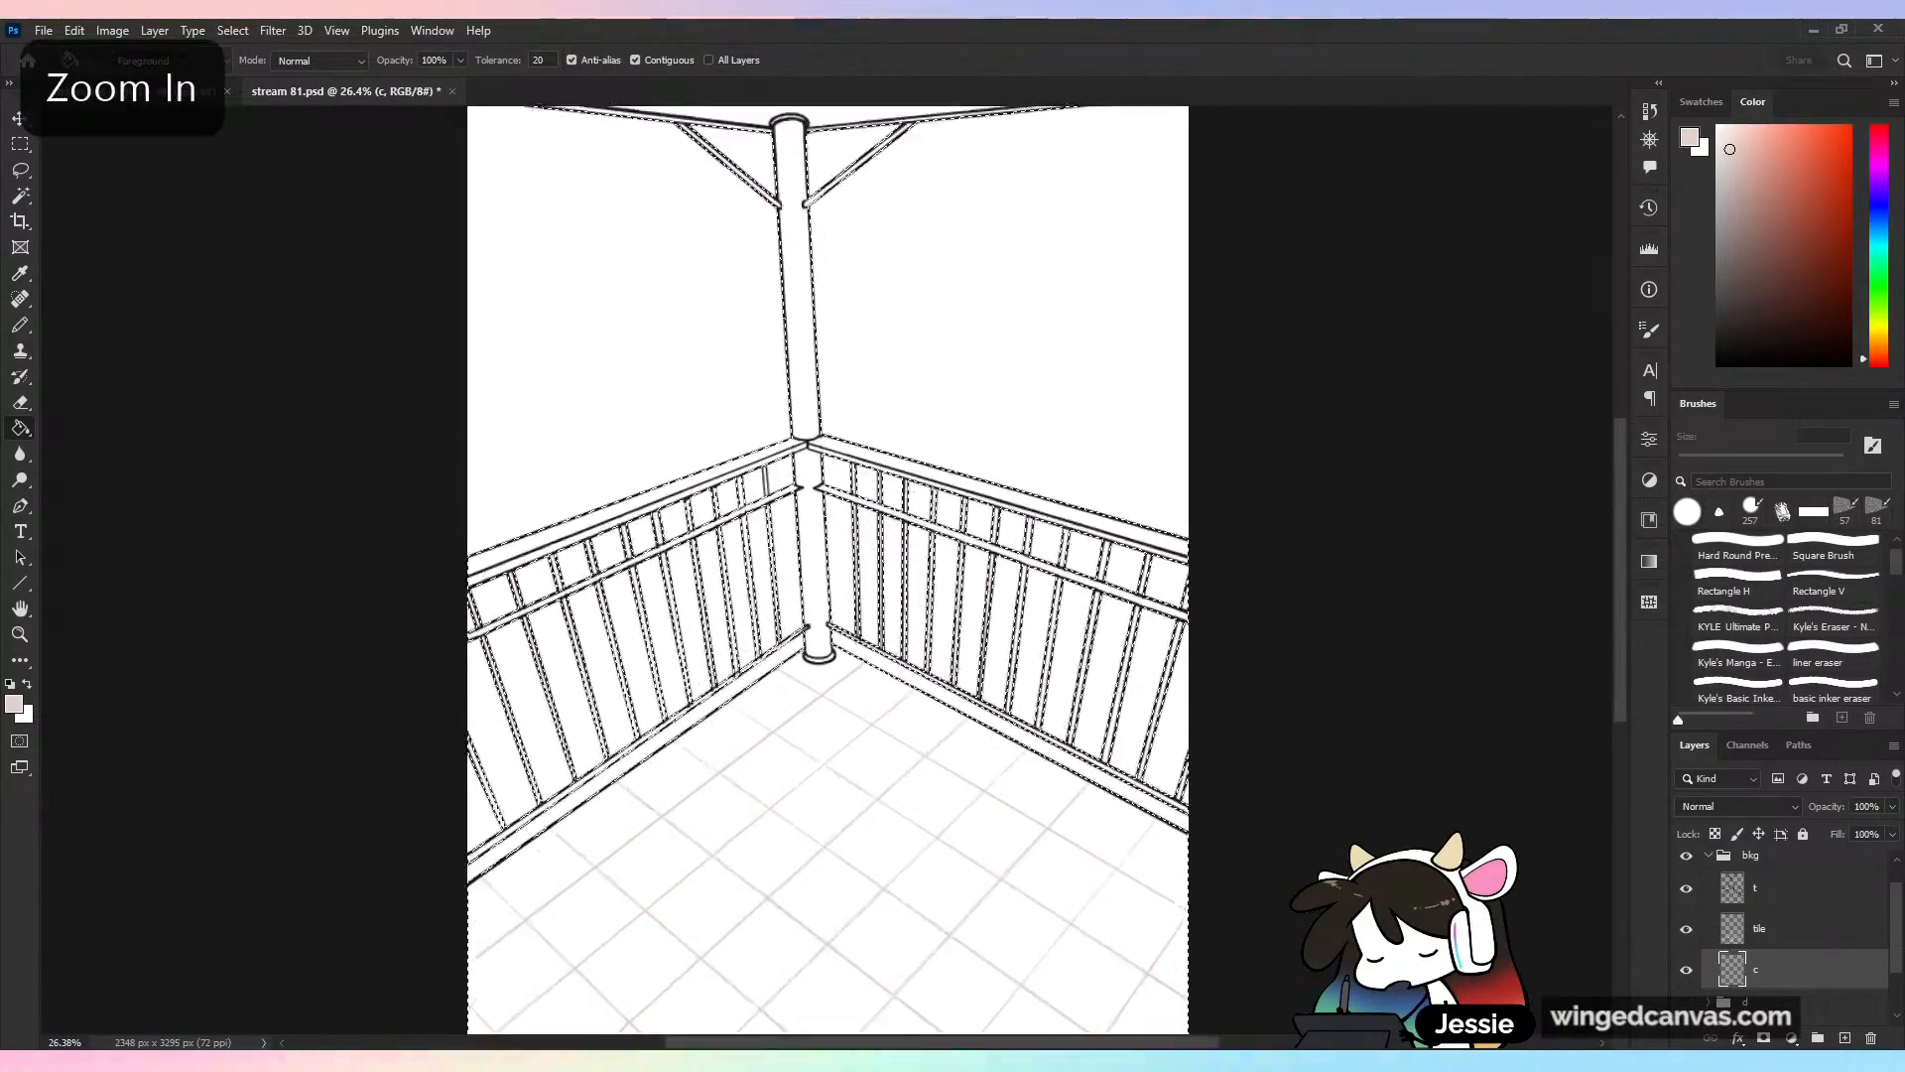
key("ctrl+minus")
key("ctrl+s")
key("ctrl+equal")
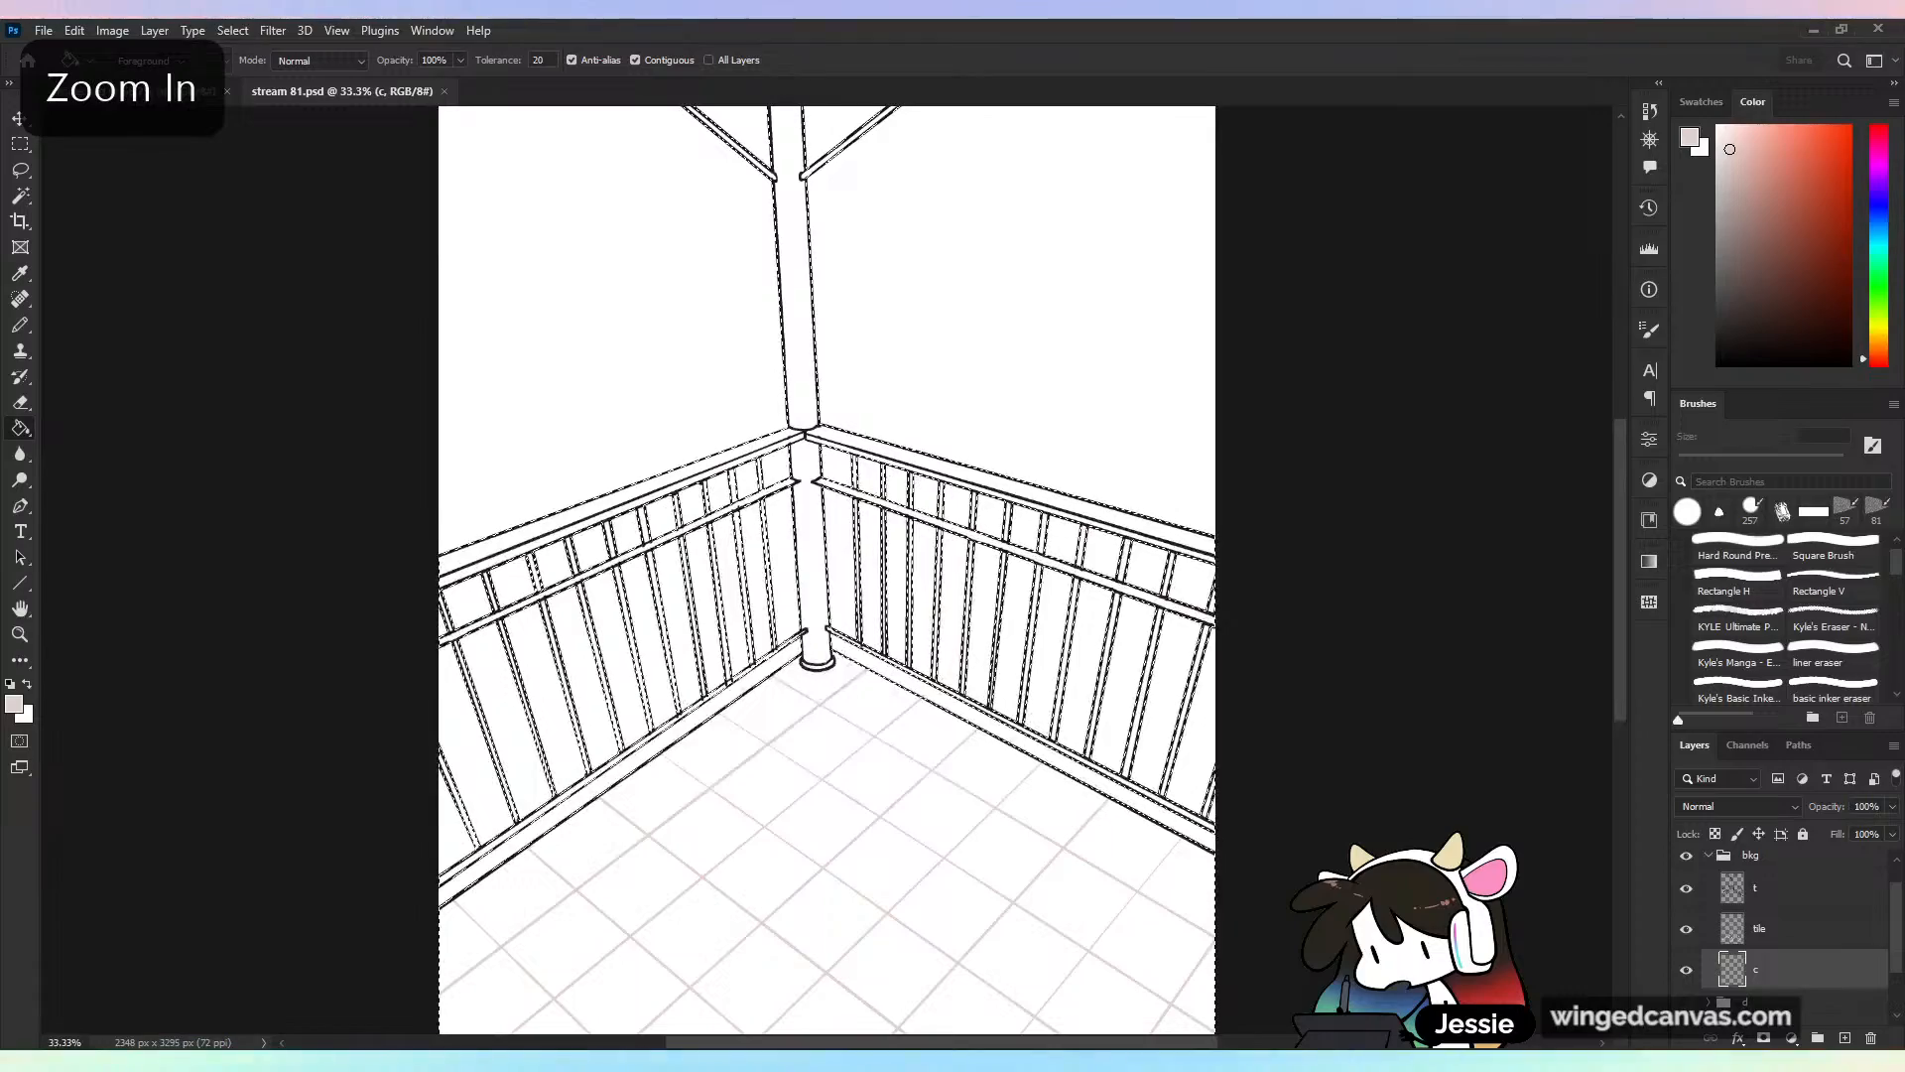
key("ctrl+minus")
key("ctrl+equal")
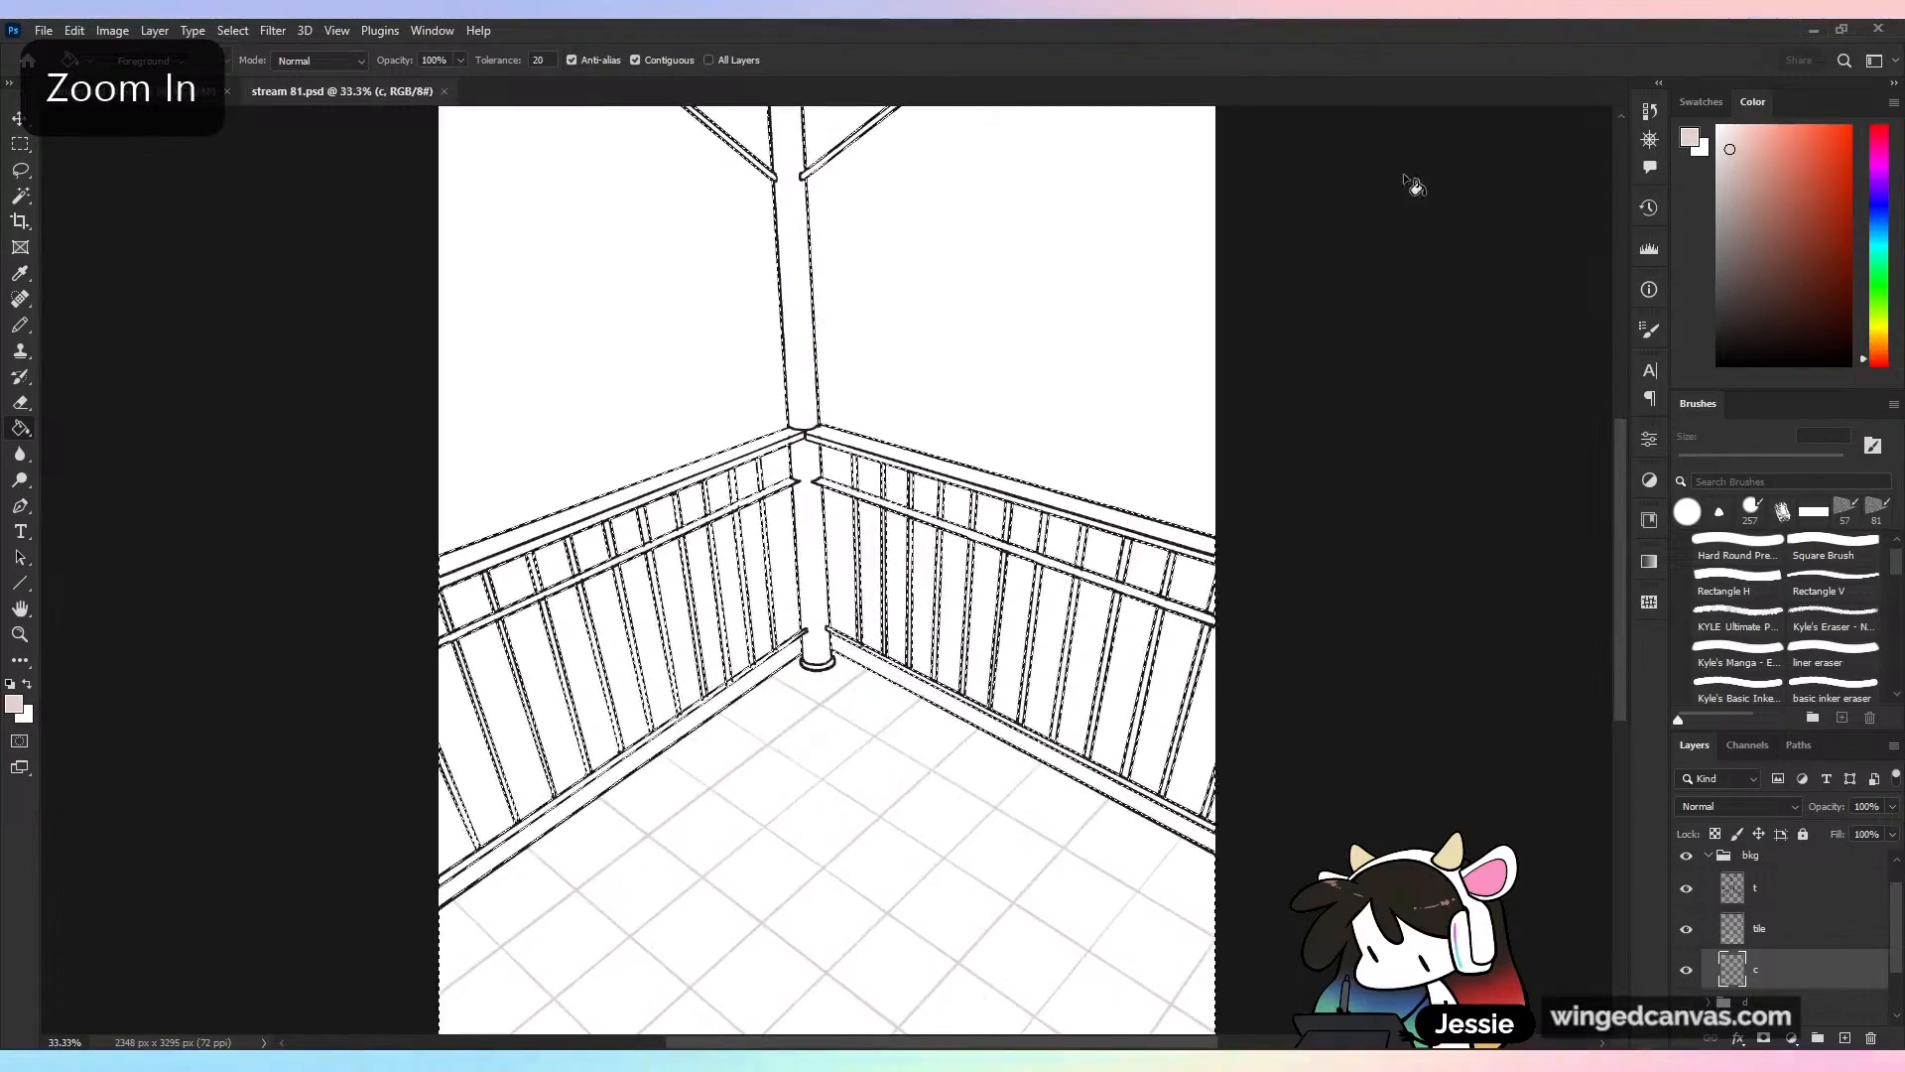
Fill the selected balcony area on layer c with a light greyish blue and clear the selection
left_click_drag(1879, 260, 1876, 215)
left_click(1730, 173)
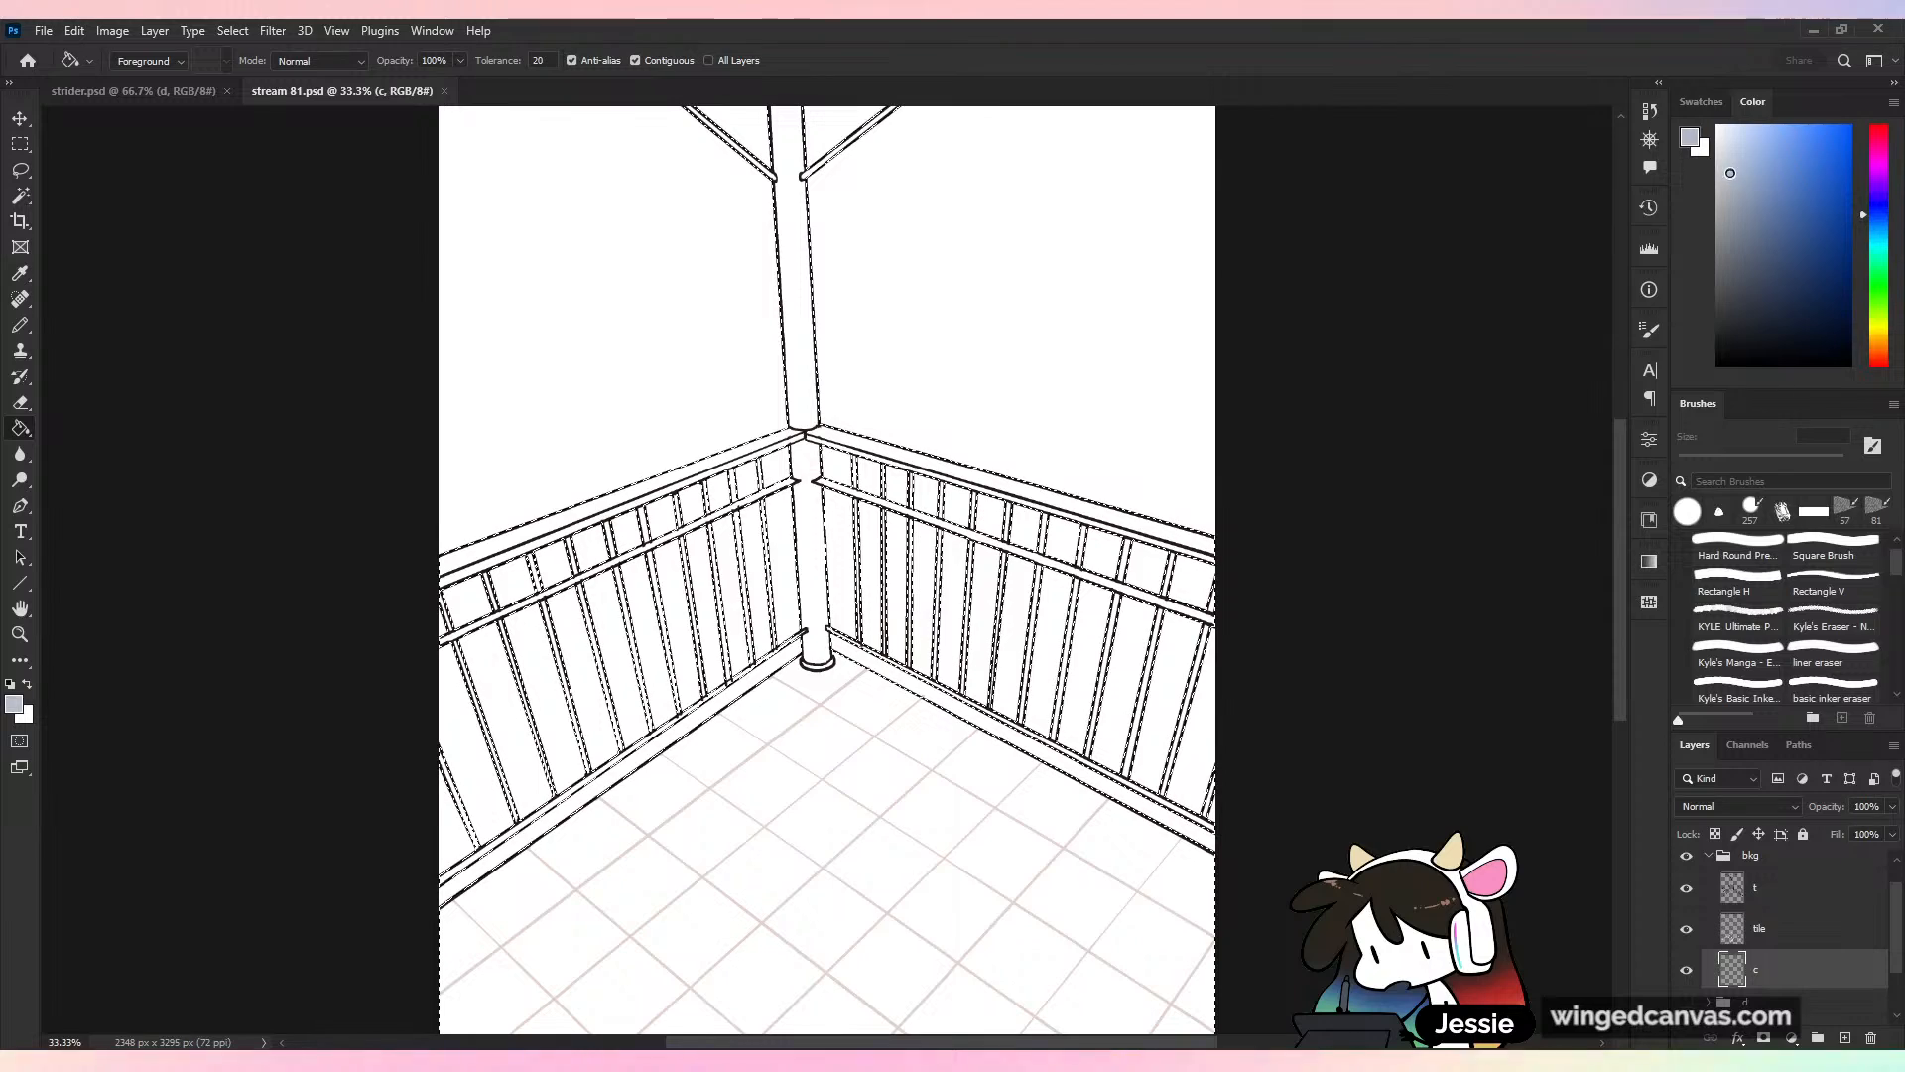
left_click(1099, 514)
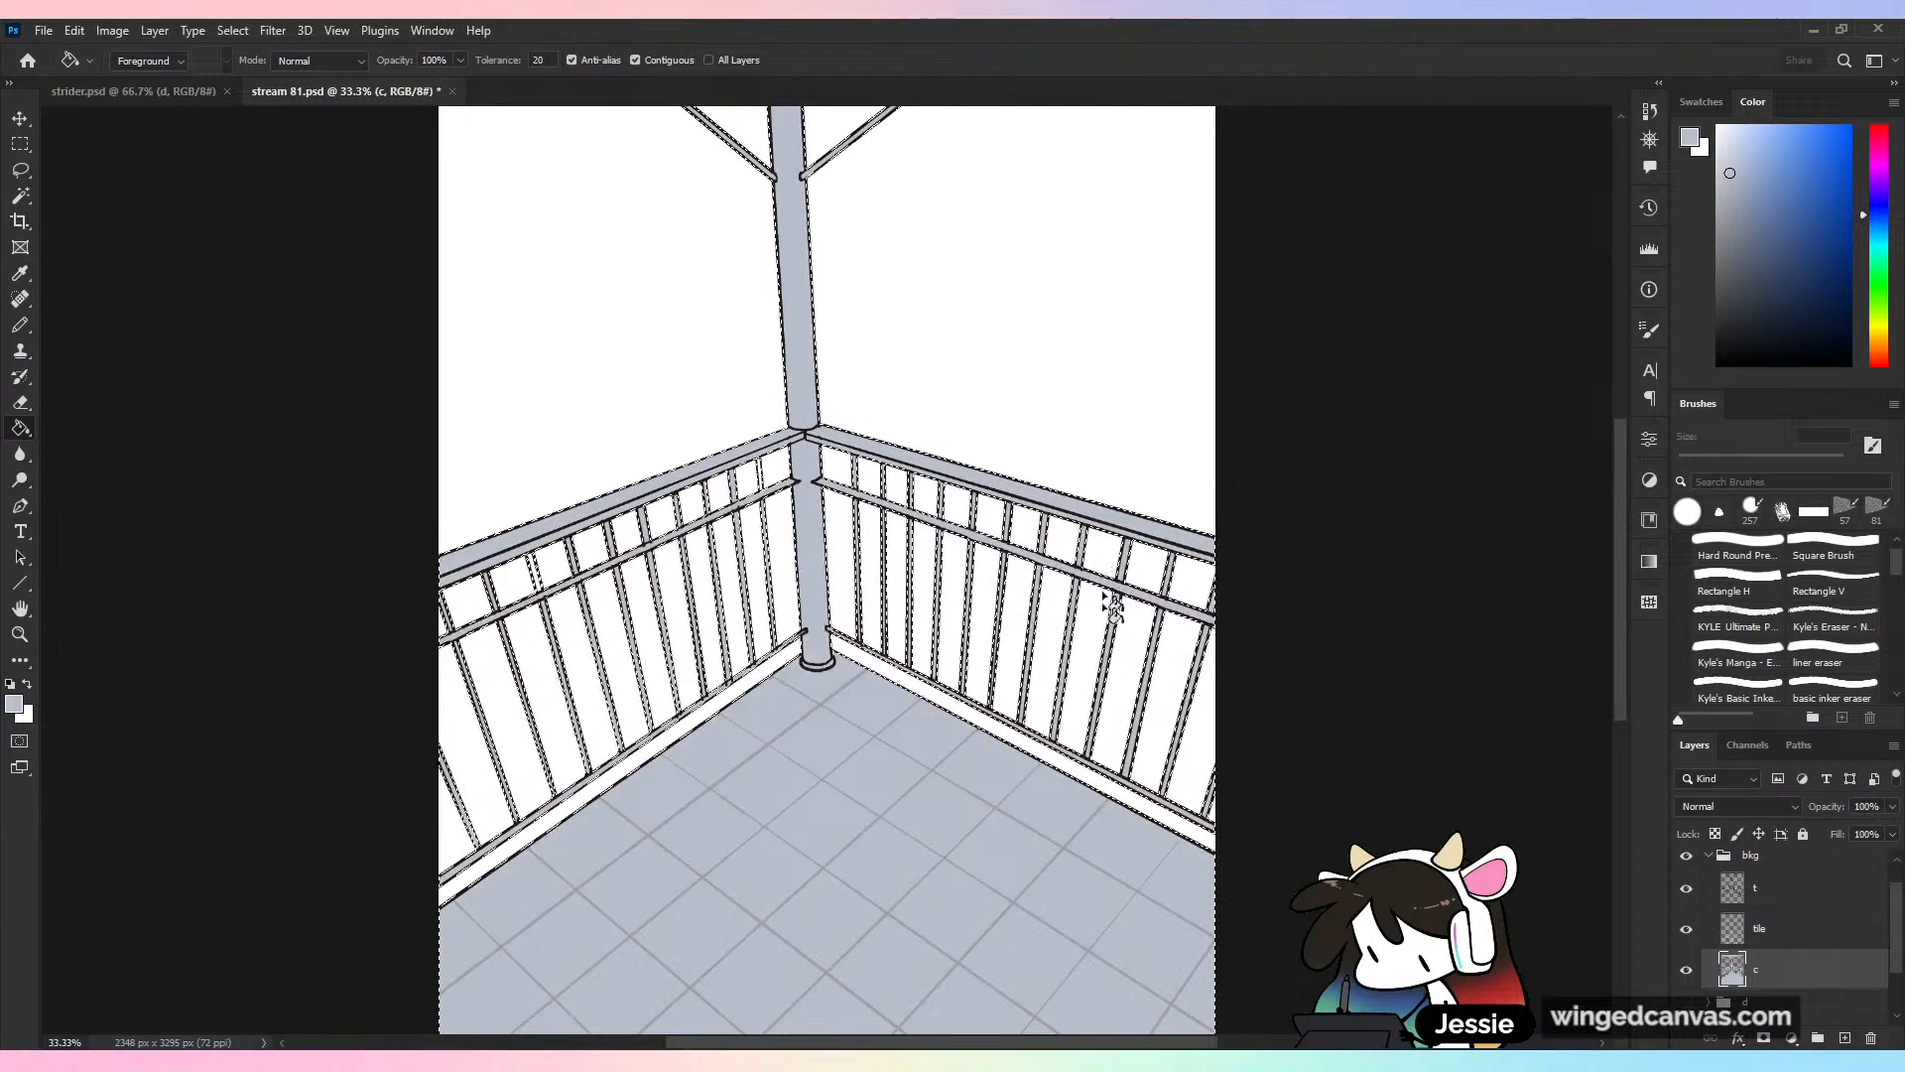
key("ctrl+d")
key("v")
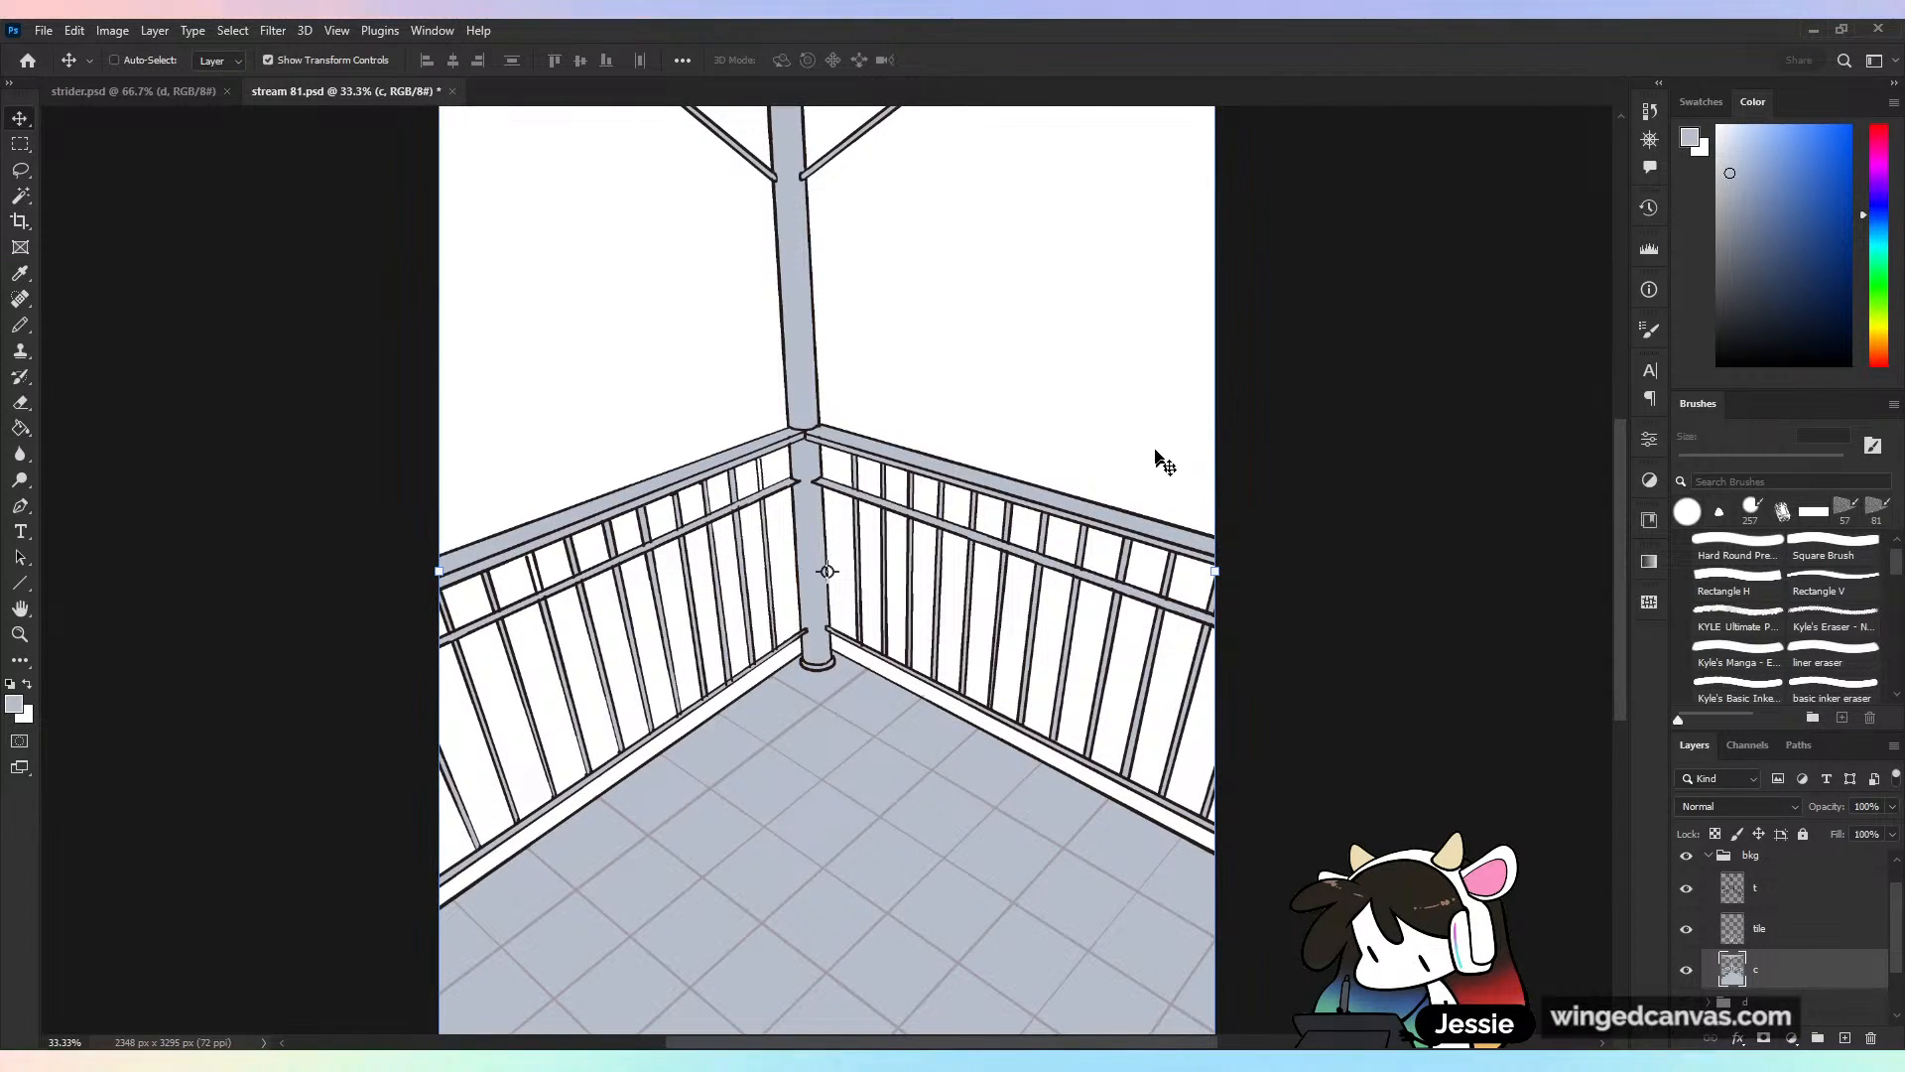
Save the document with the blue-grey balcony fill and switch to the Pencil tool
key("ctrl+plus")
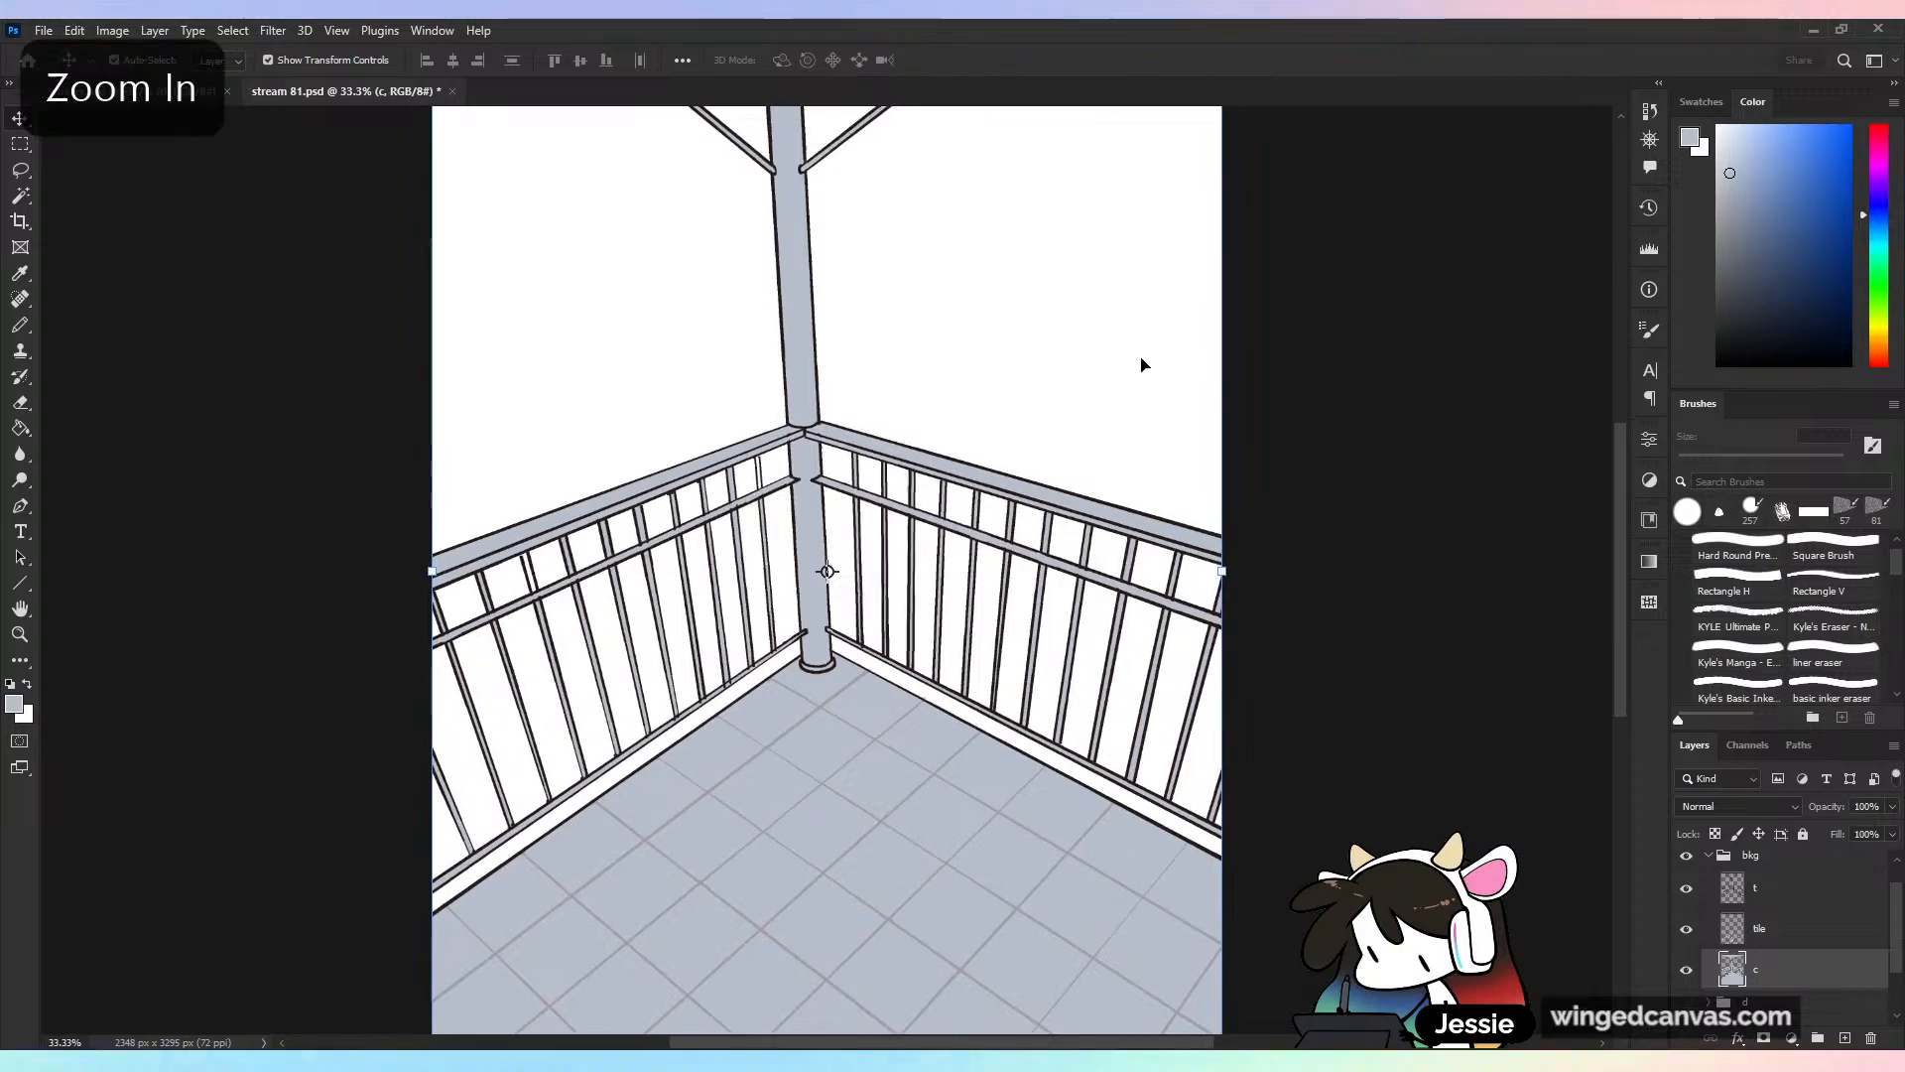
key("ctrl+minus")
key("ctrl+s")
scroll(1143, 368, "down", 5)
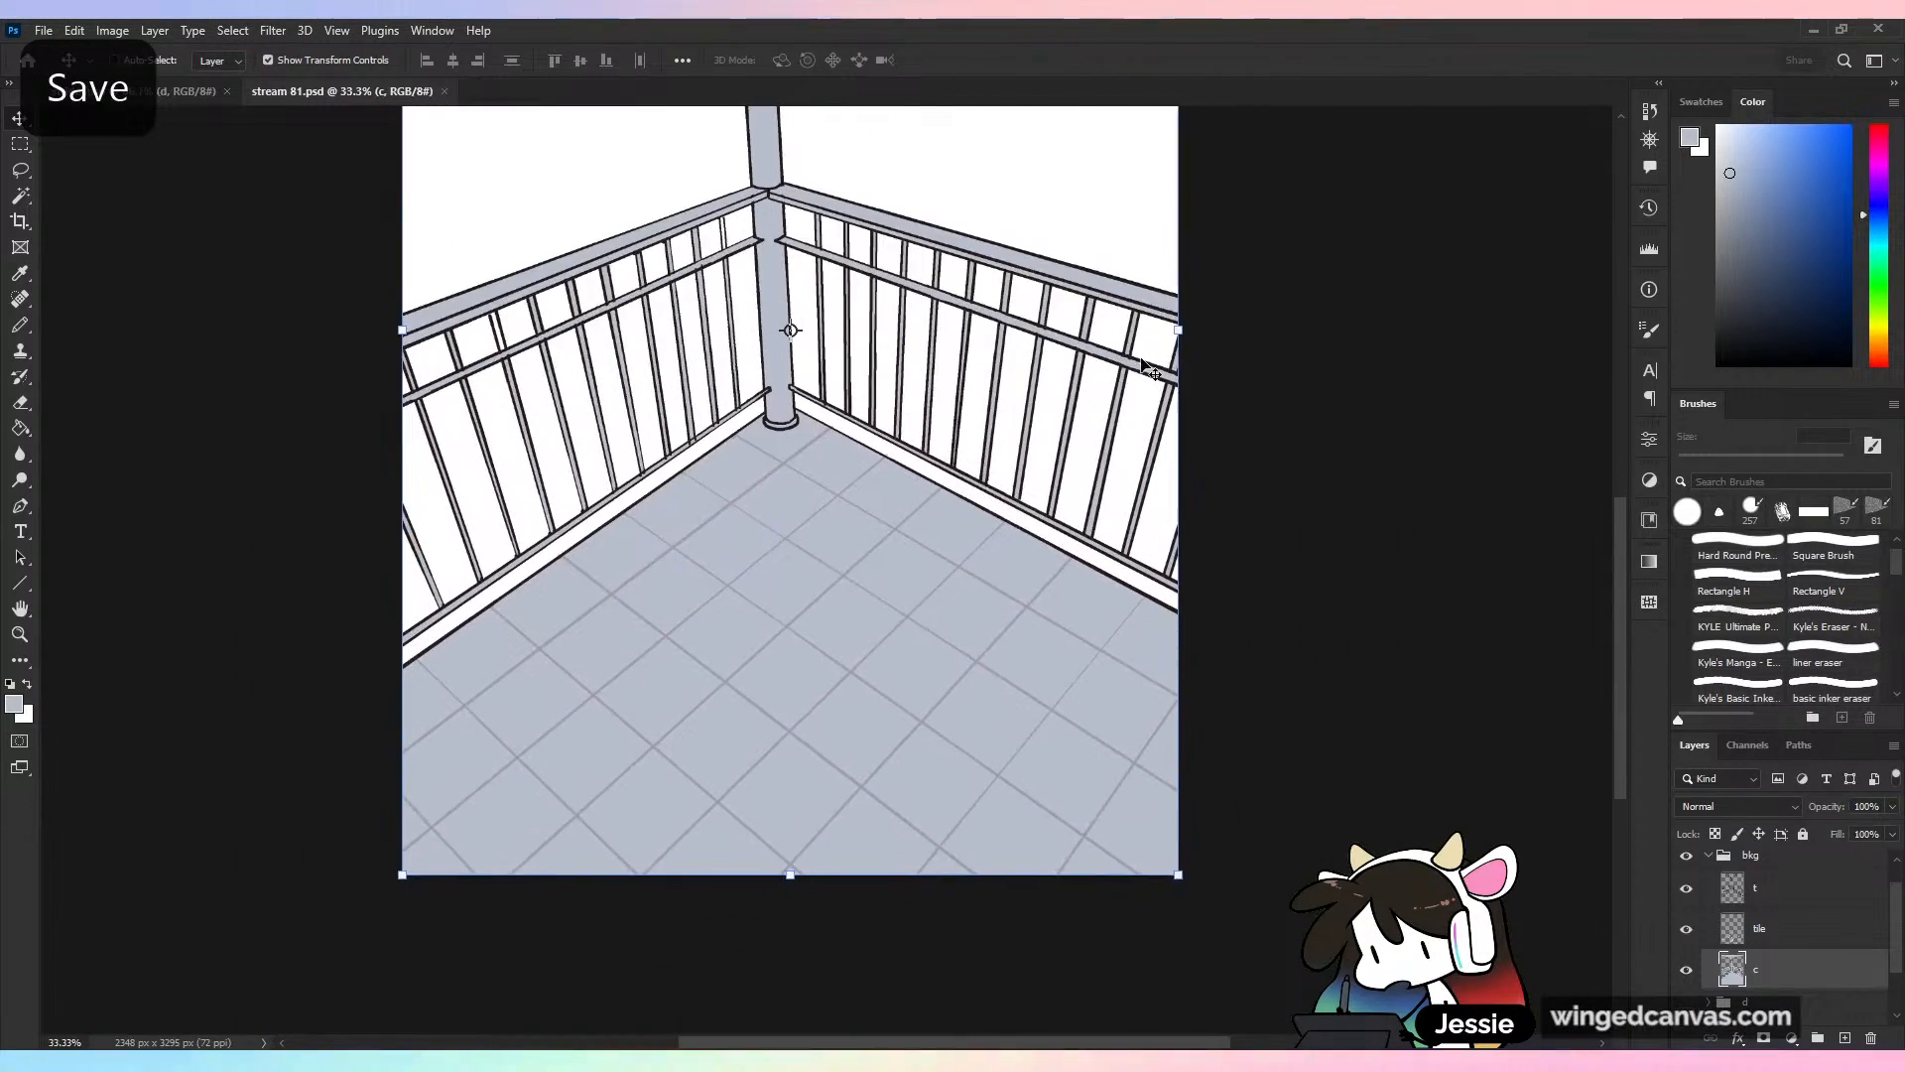
key("ctrl+plus")
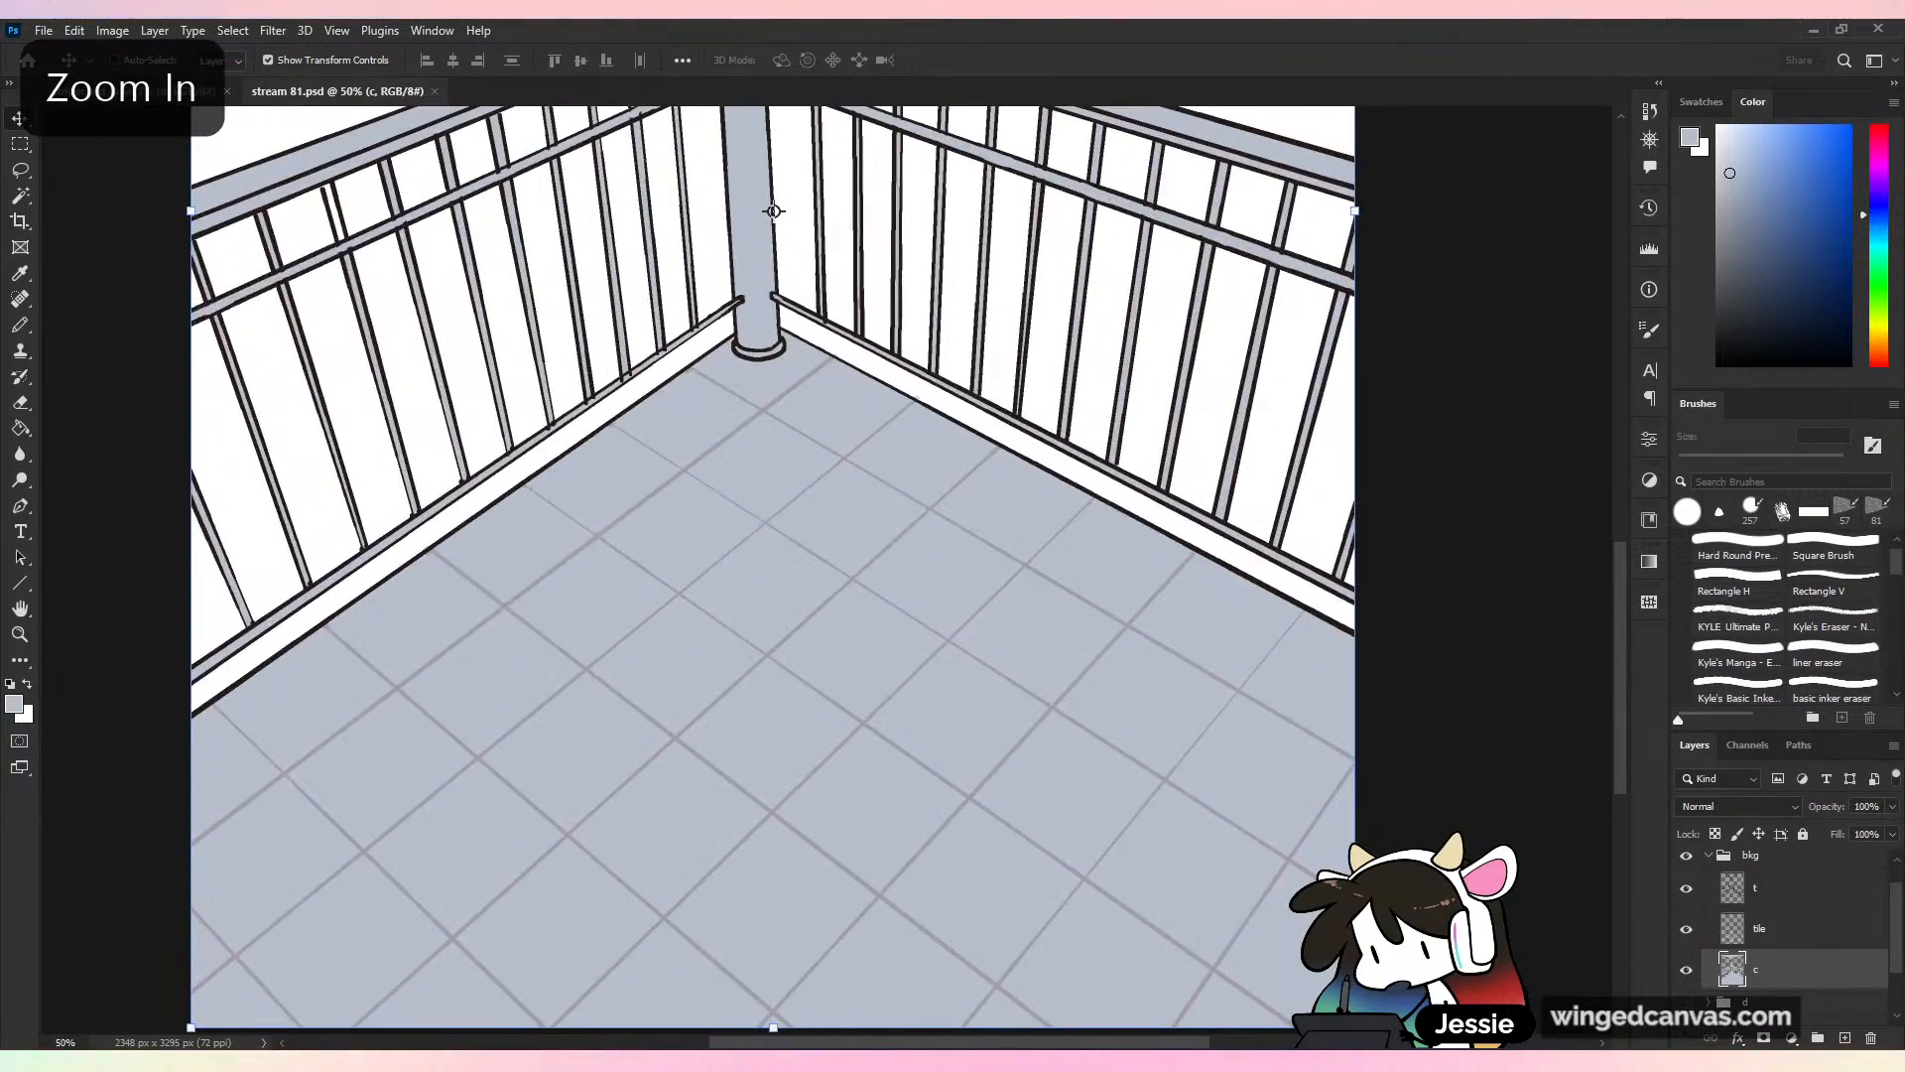
key("ctrl+minus")
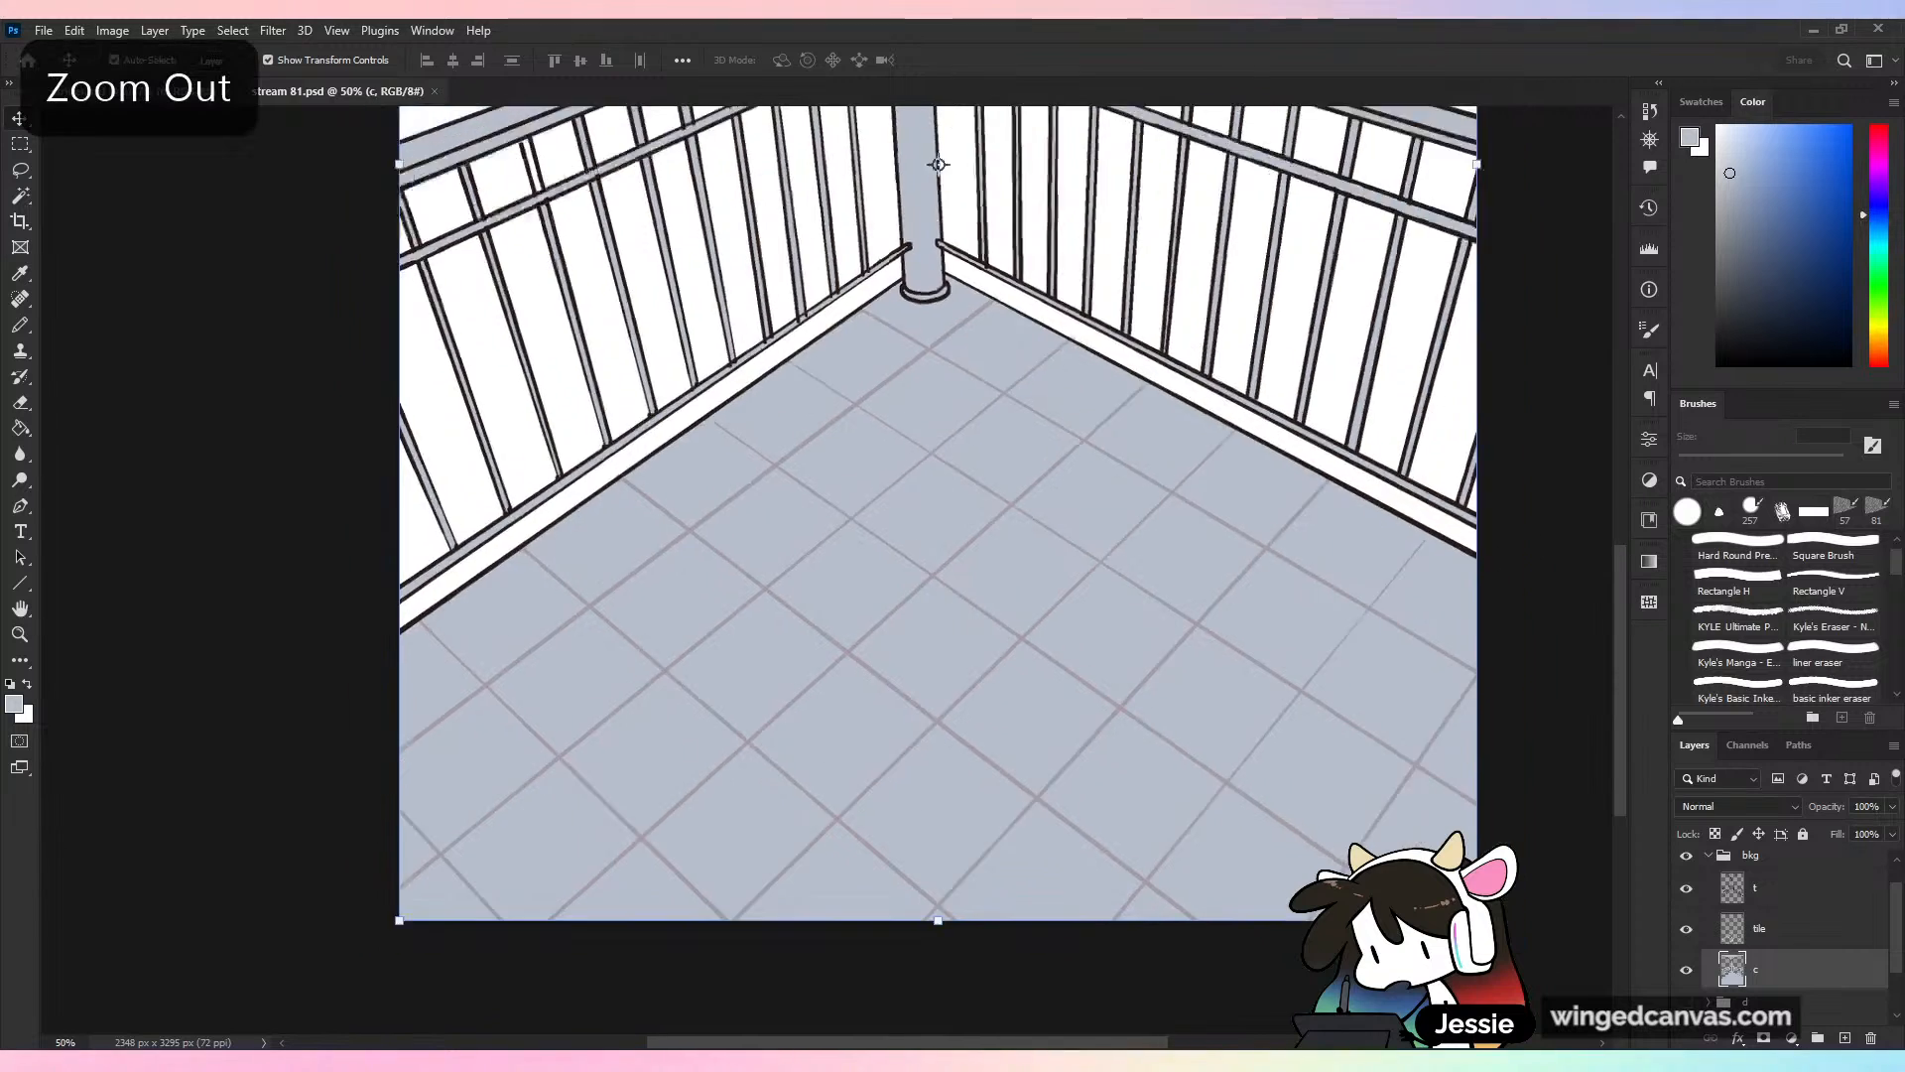
key("ctrl+minus")
key("b")
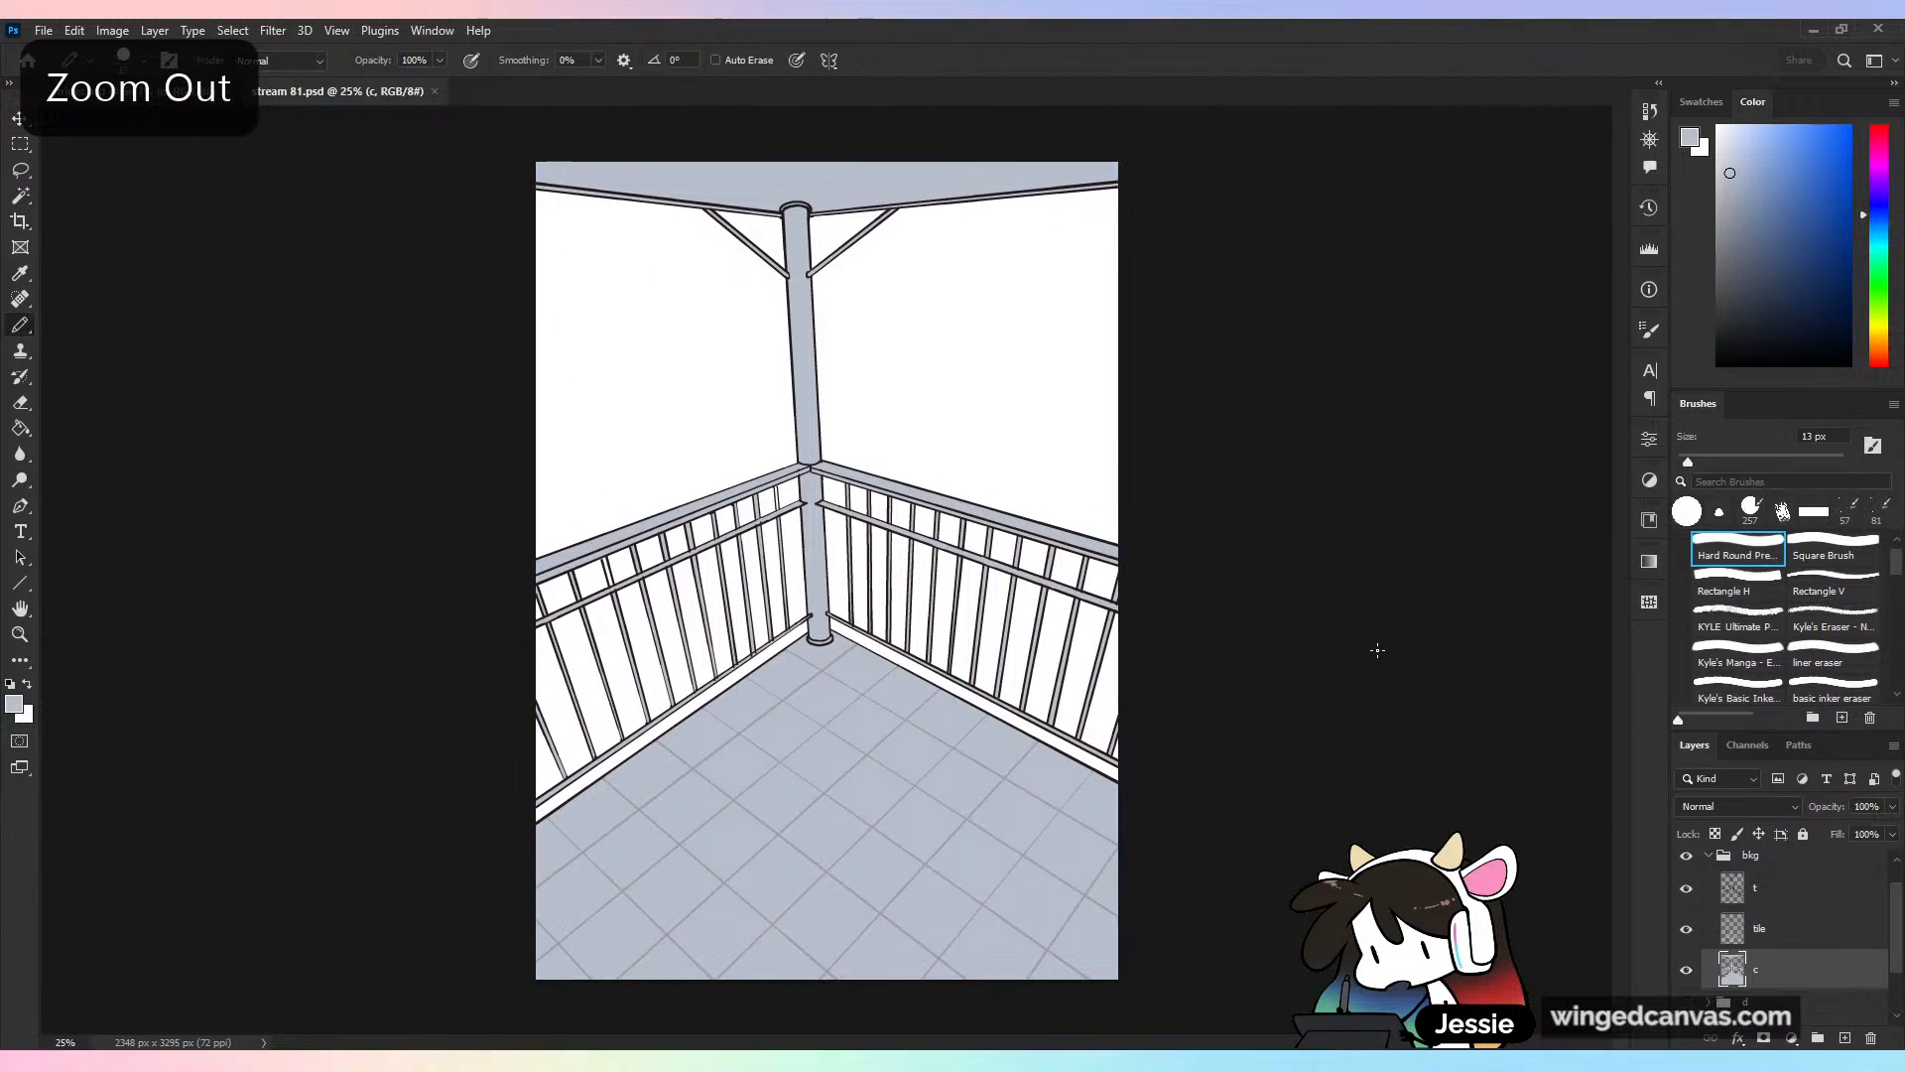
key("ctrl+s")
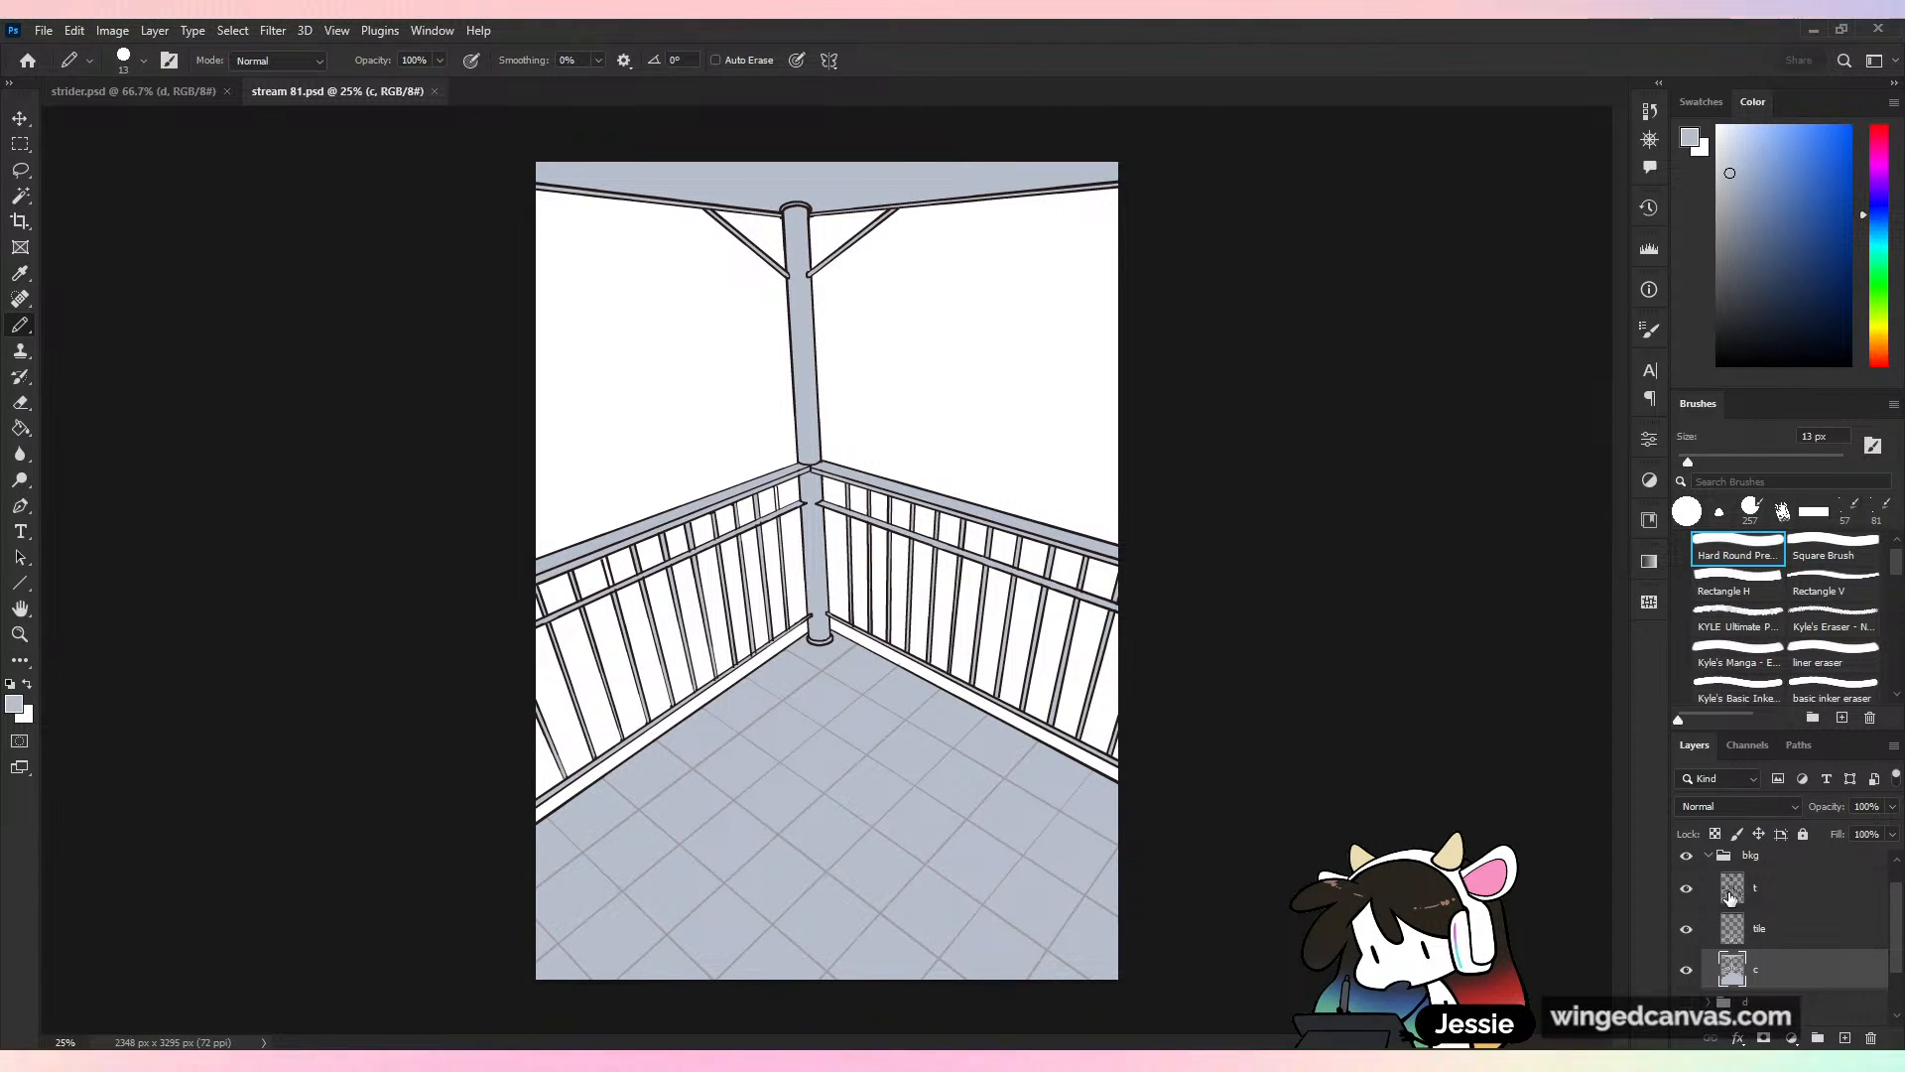
Collapse the bkg group, show the foreground group, and save the document
left_click(1708, 856)
left_click(1686, 861)
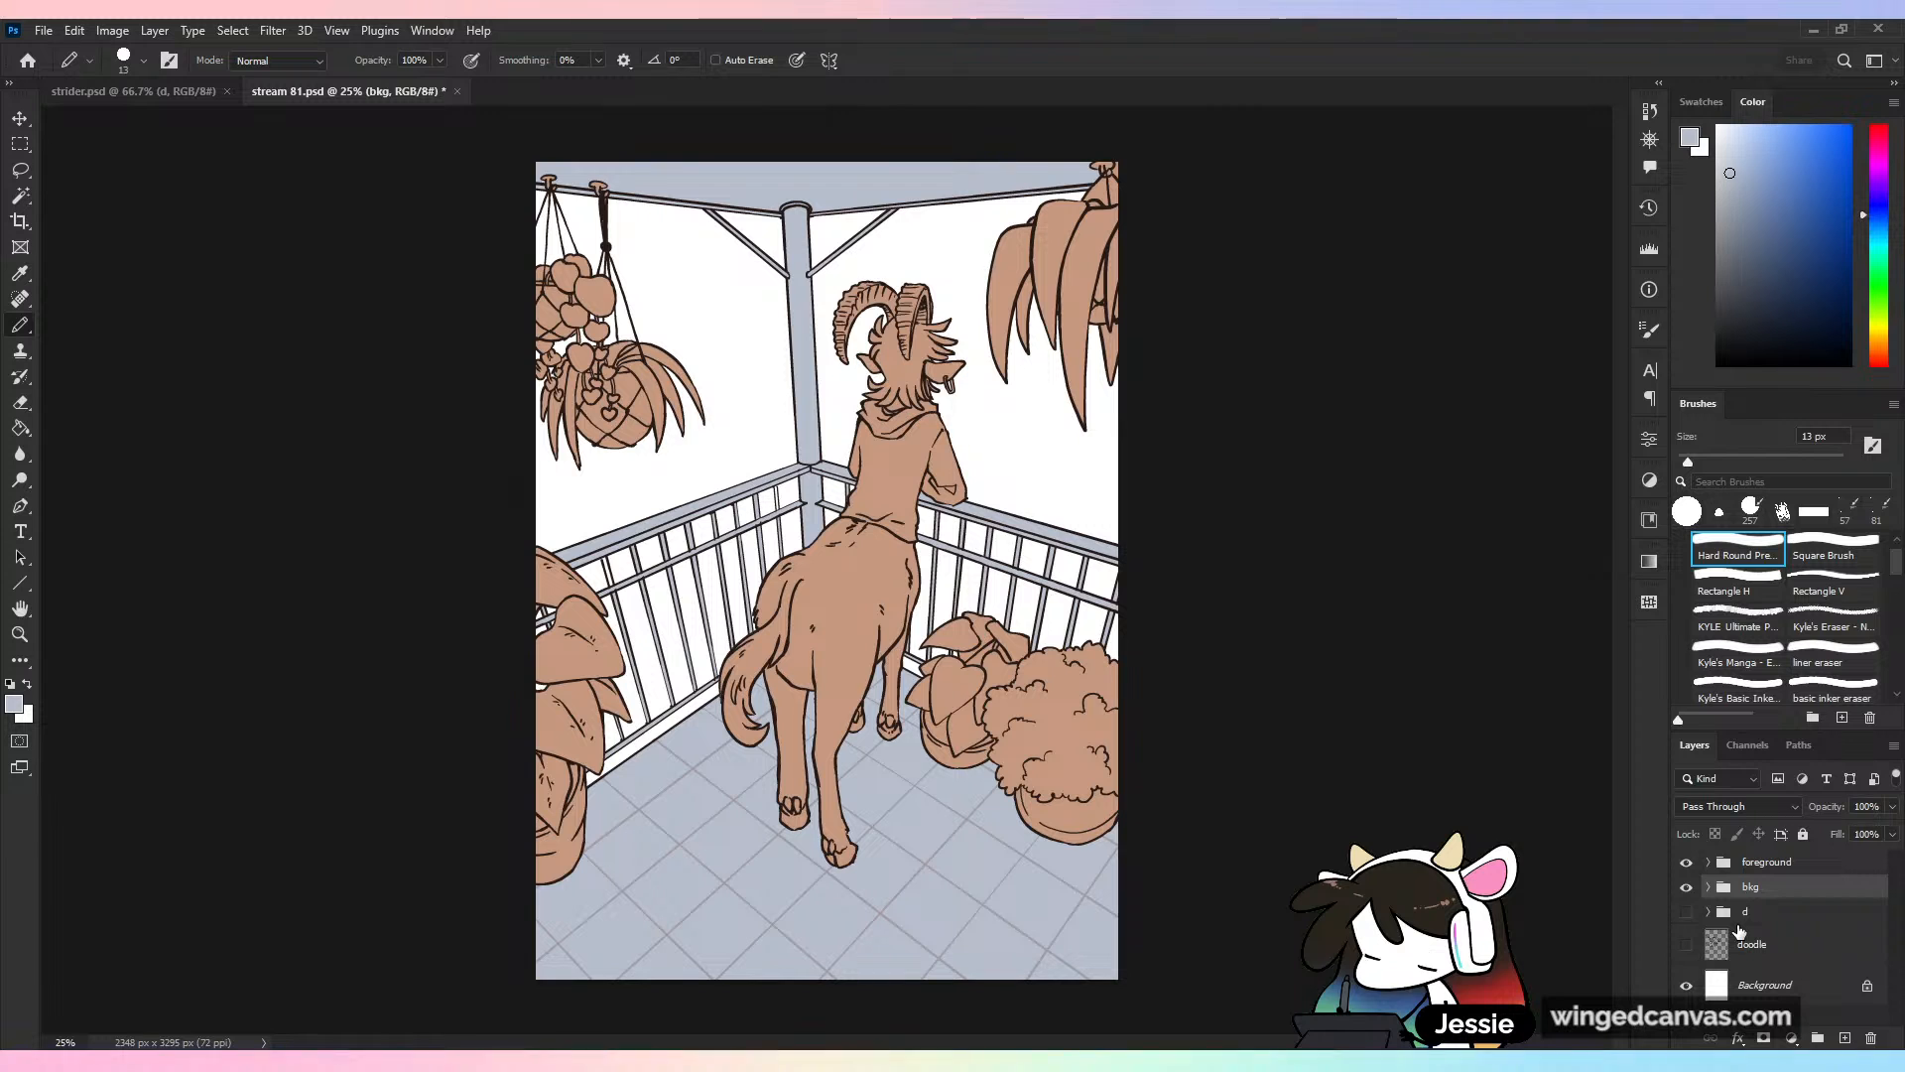
key("ctrl+s")
key("ctrl+plus")
key("ctrl+minus")
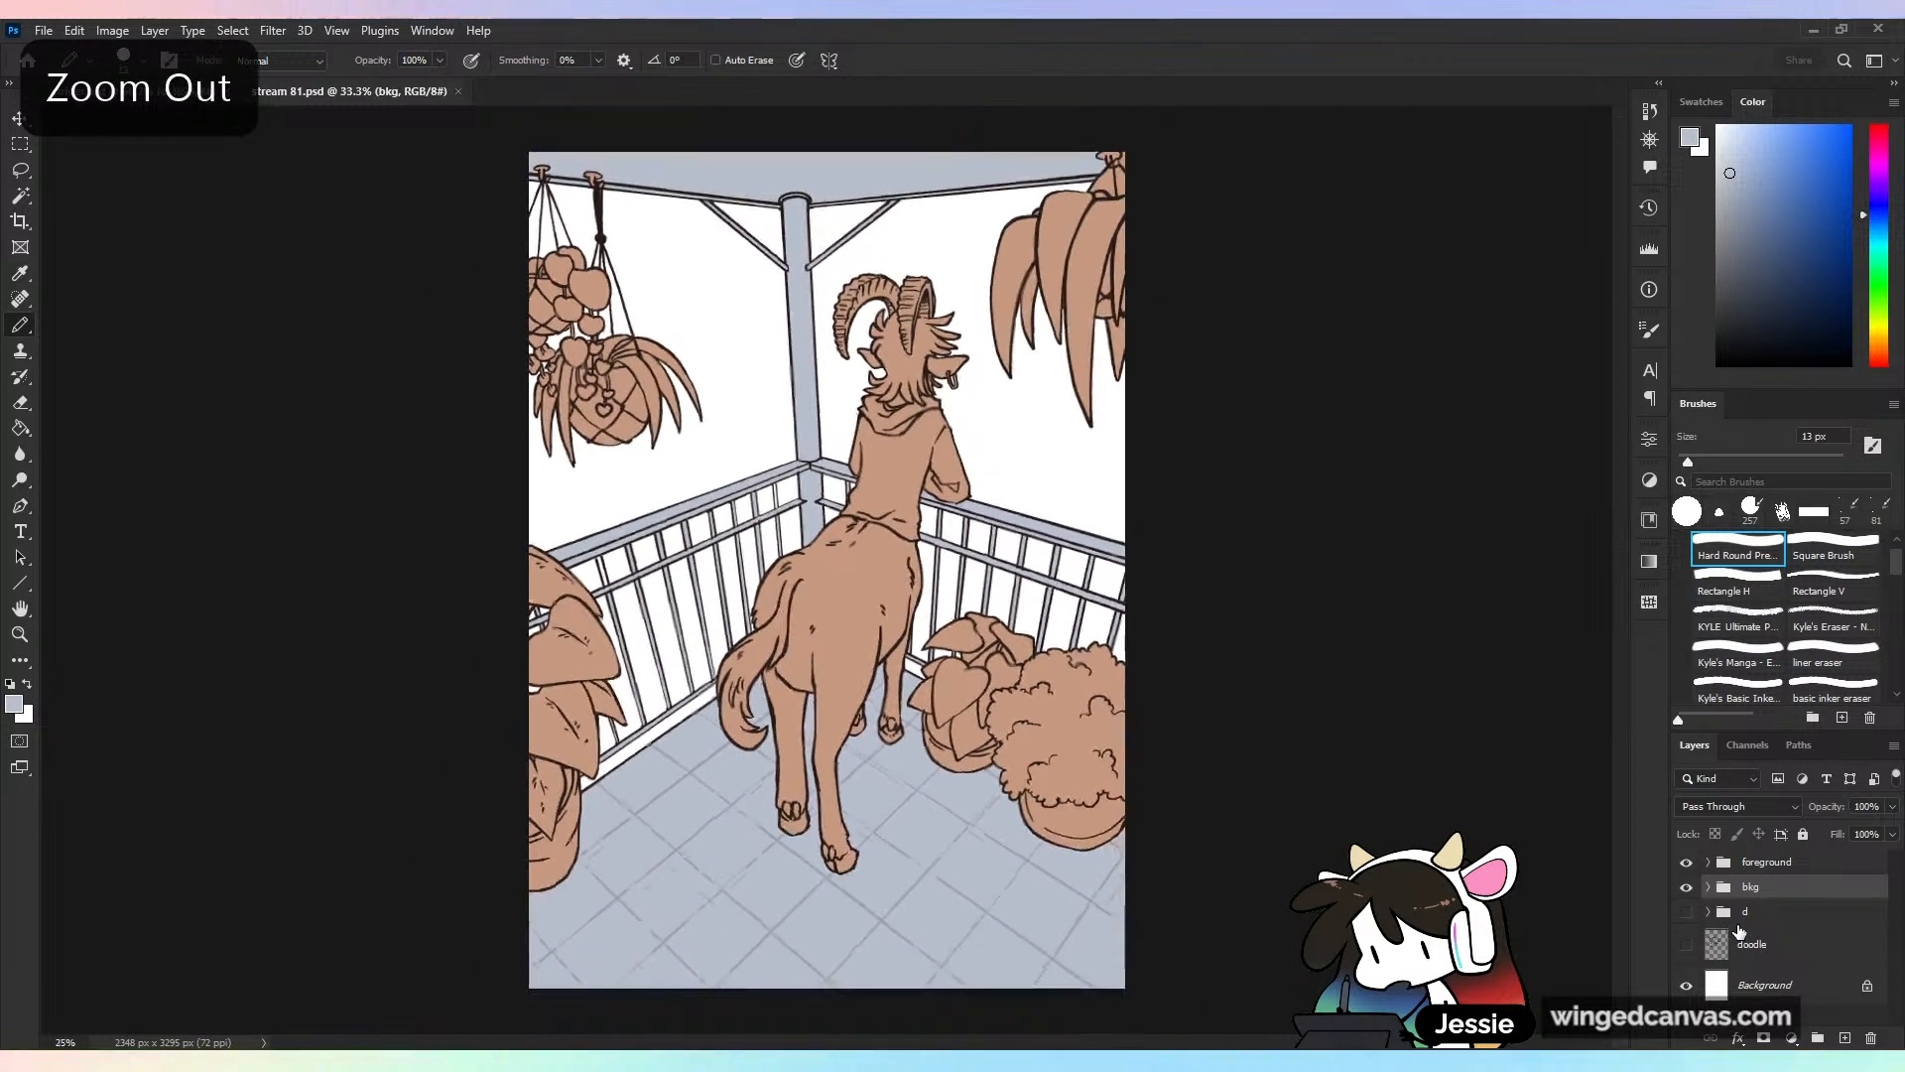
Try to crop a strip off the bottom edge of the canvas
key("c")
mouse_move(826, 979)
left_mouse_down()
mouse_move(862, 957)
mouse_move(862, 921)
mouse_move(839, 957)
left_mouse_up()
left_click(1039, 60)
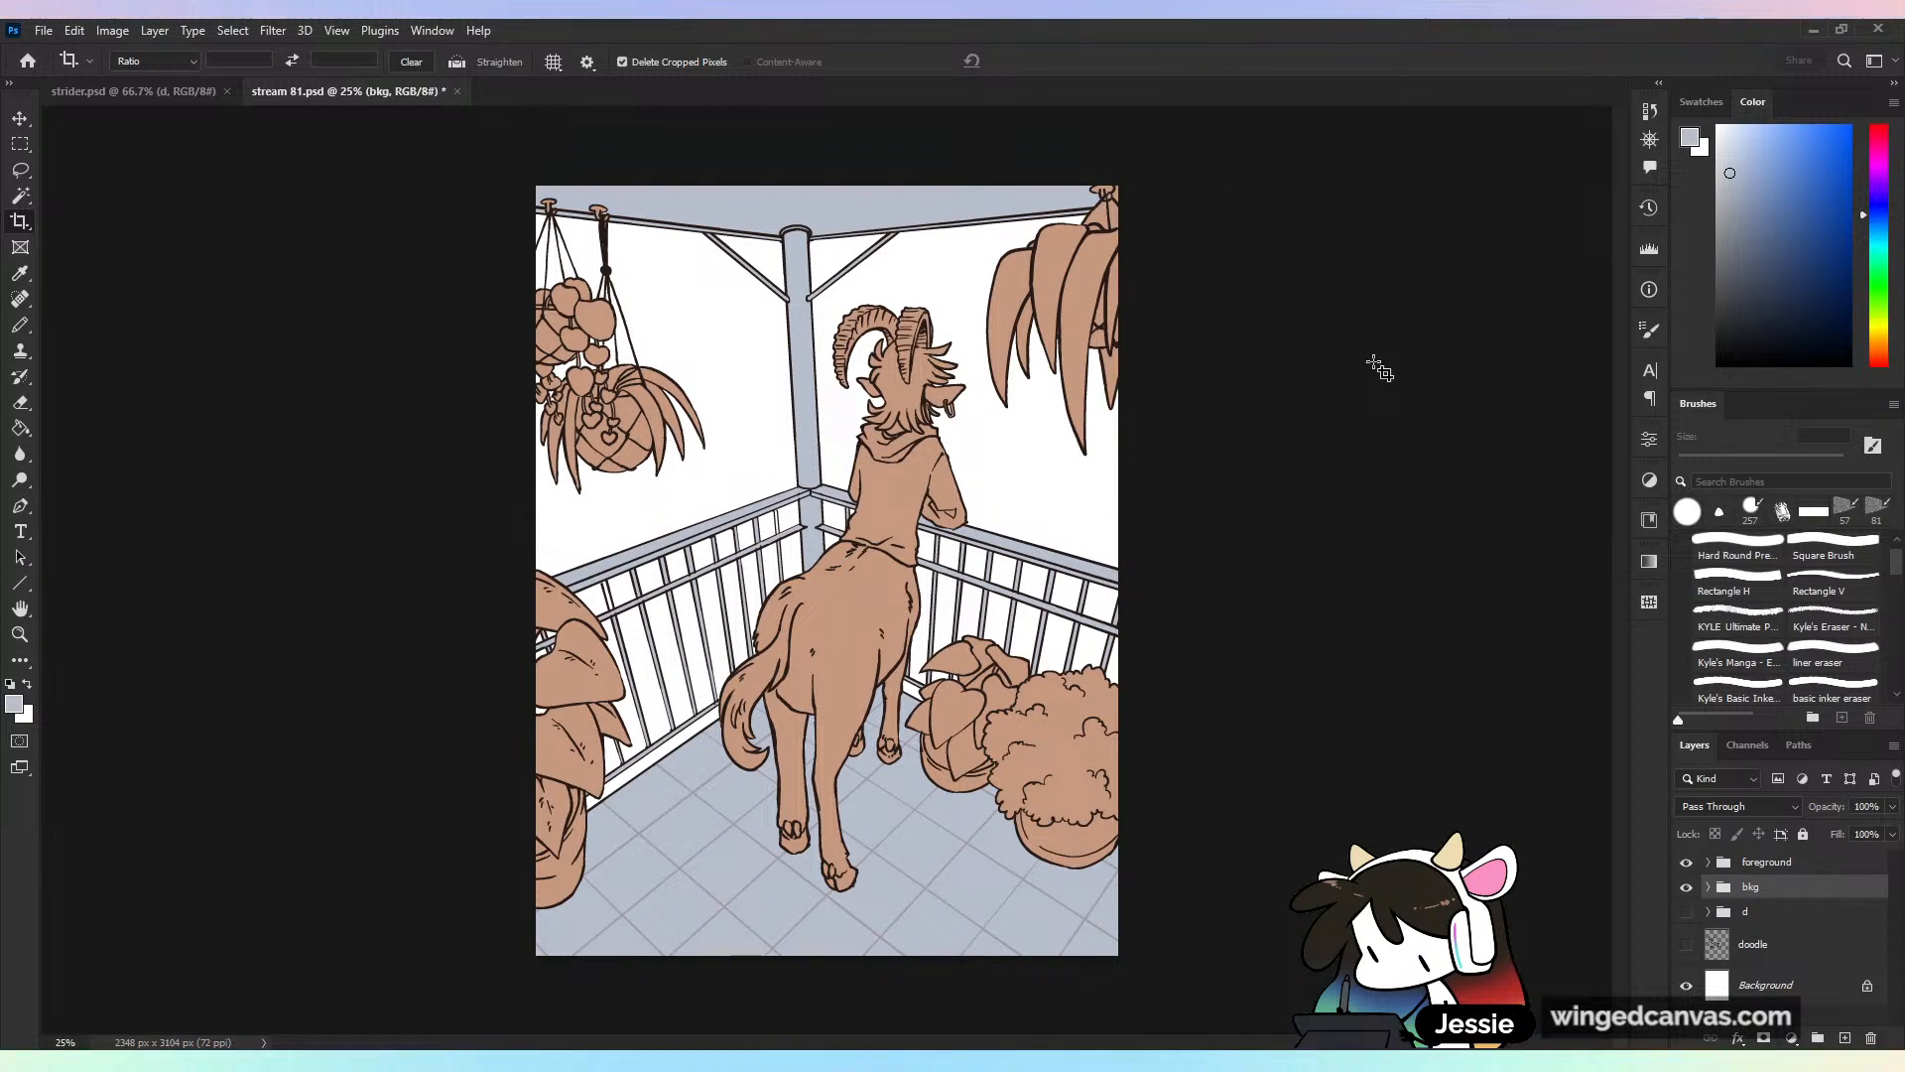
key("ctrl+z")
key("ctrl+minus")
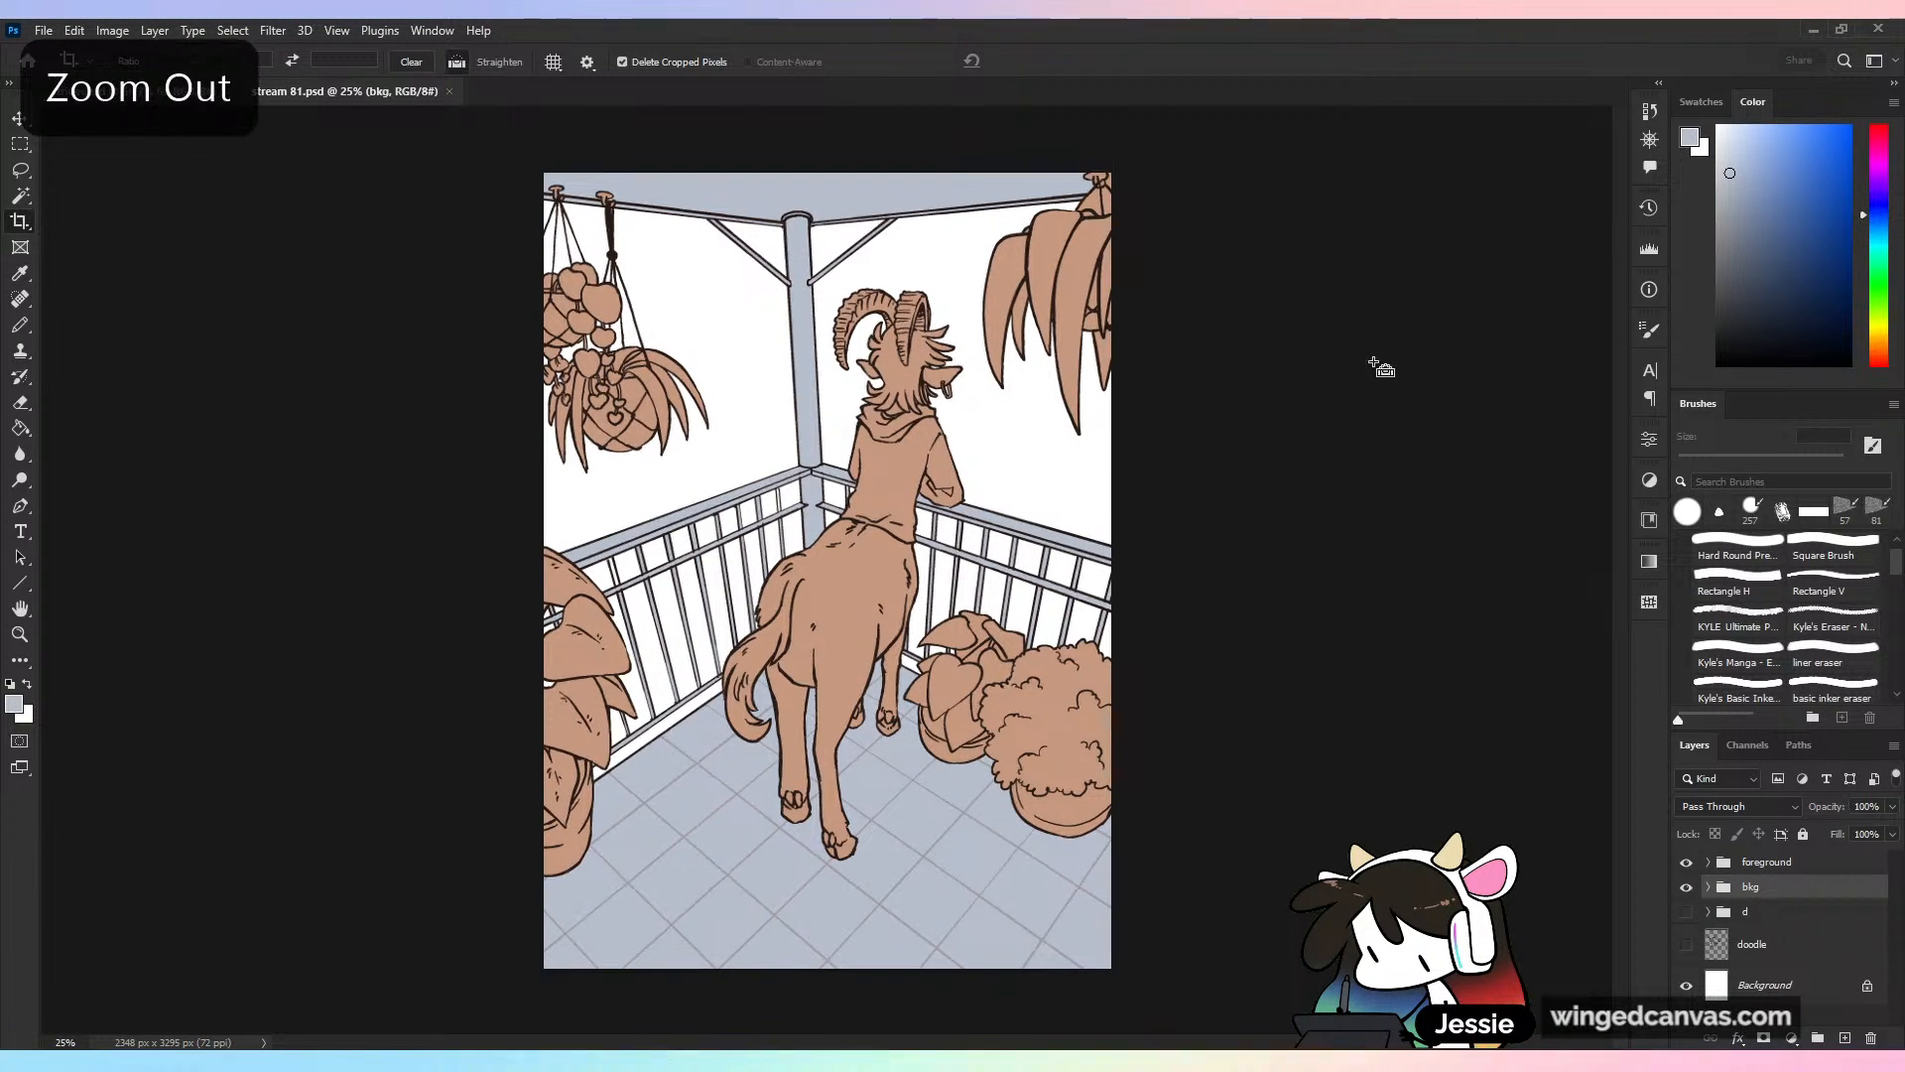
Crop the canvas from its bottom edge to a height of 3209 px, and crop it again up to the character's lower legs
left_click_drag(834, 845, 834, 834)
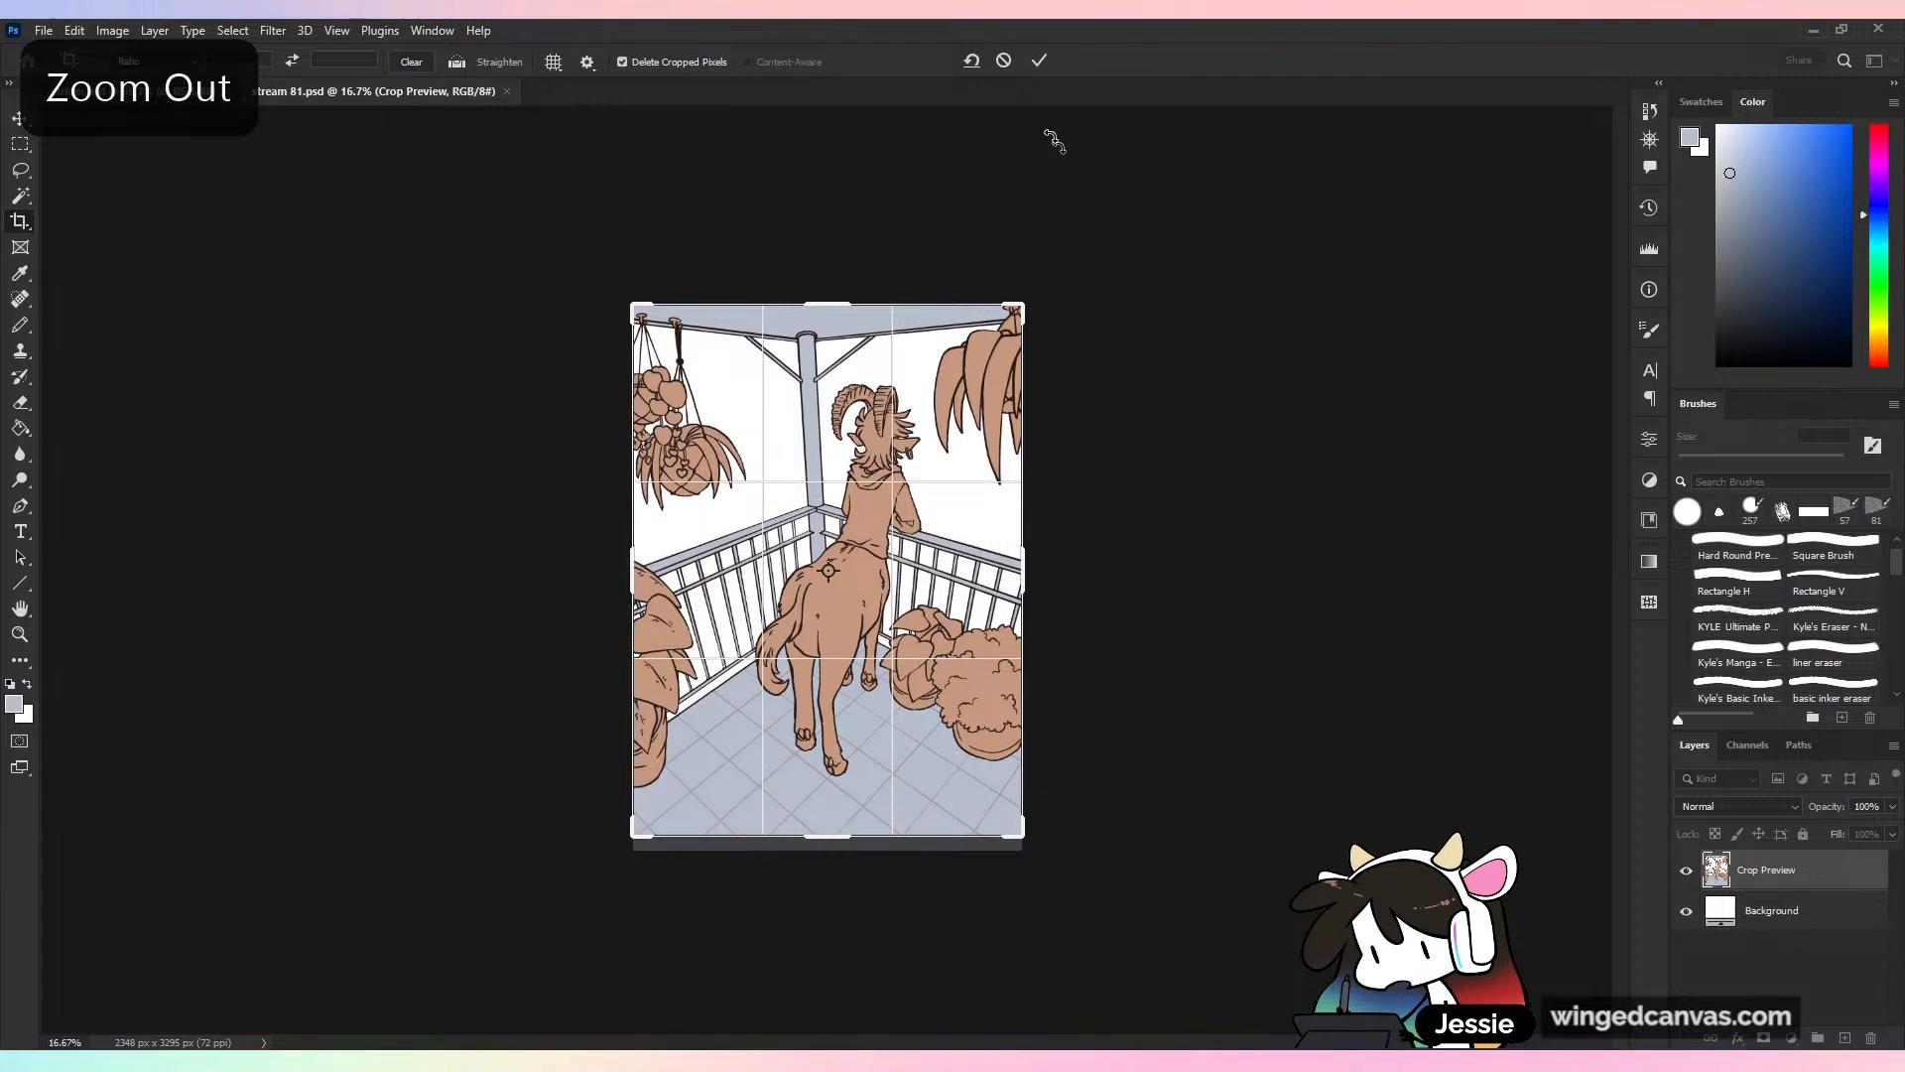
left_click(1039, 61)
left_click(947, 770)
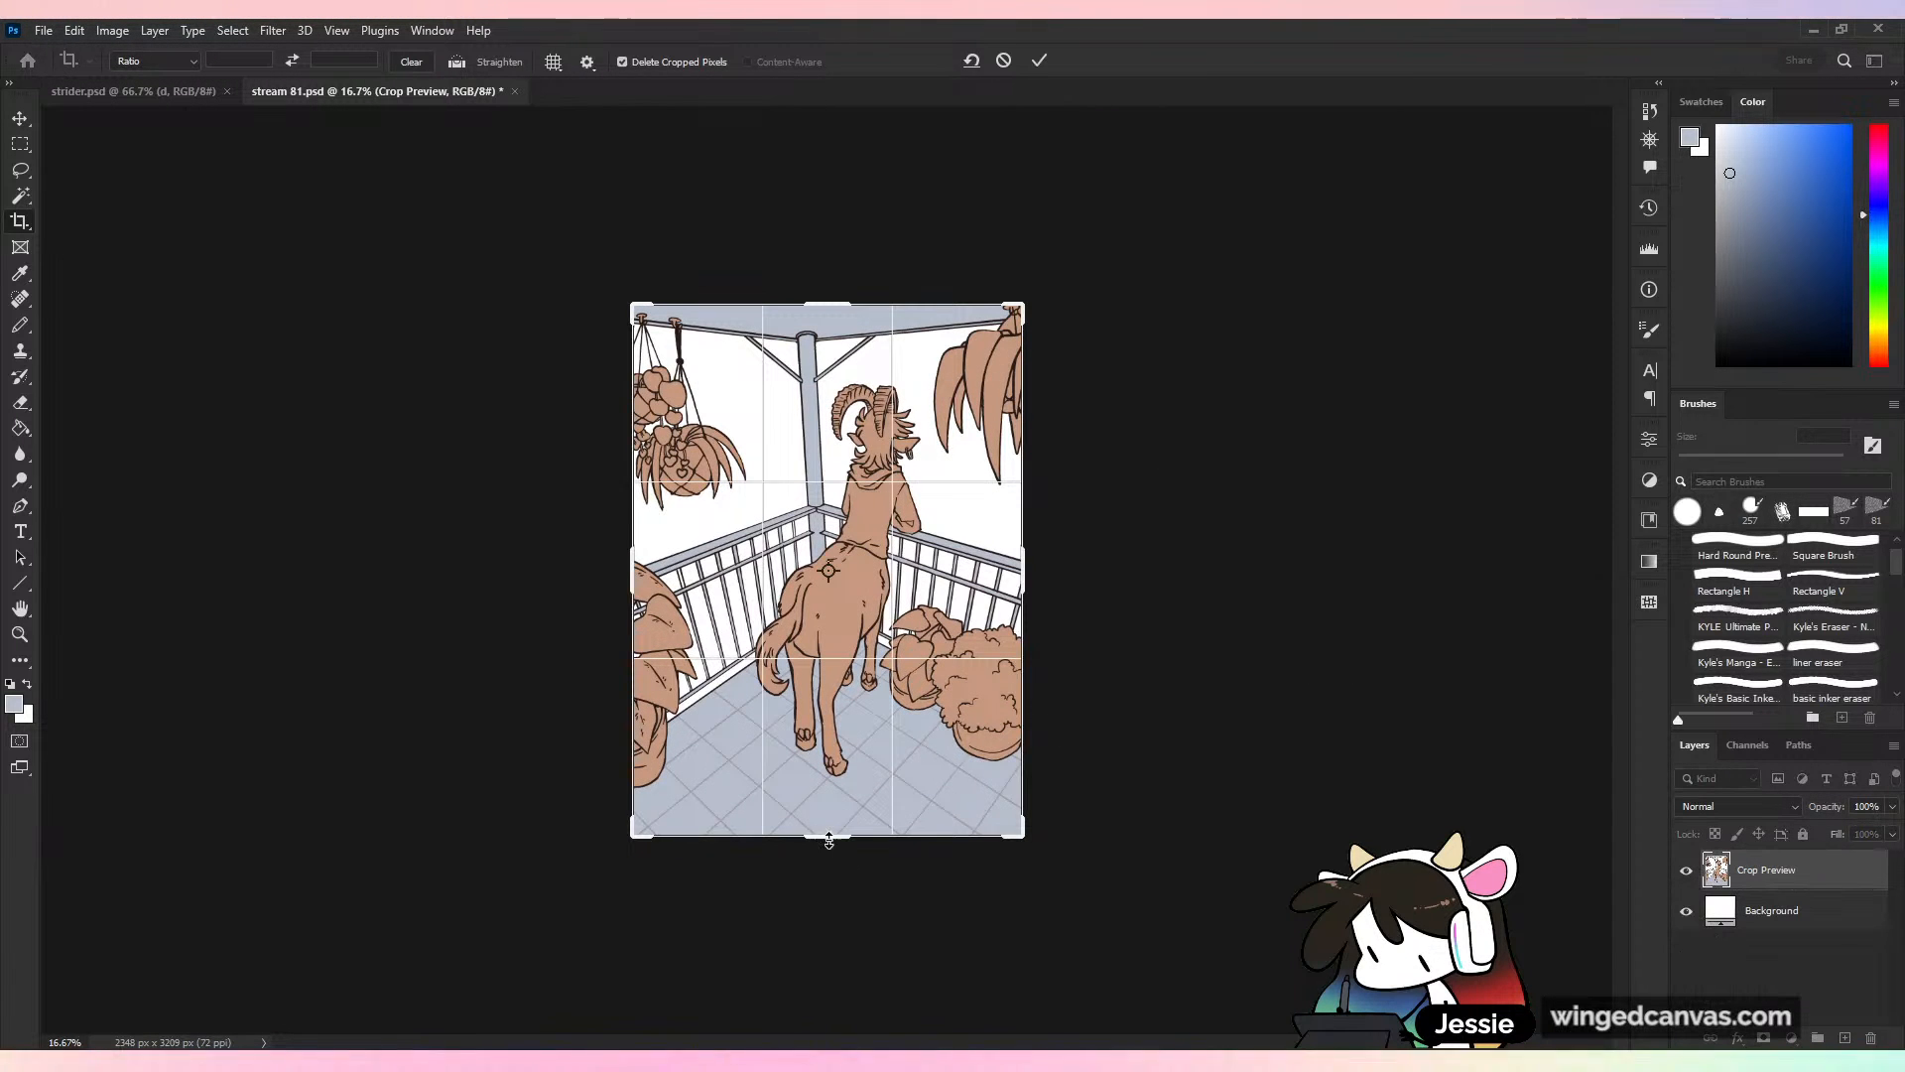
left_click_drag(830, 839, 830, 783)
left_click(1039, 61)
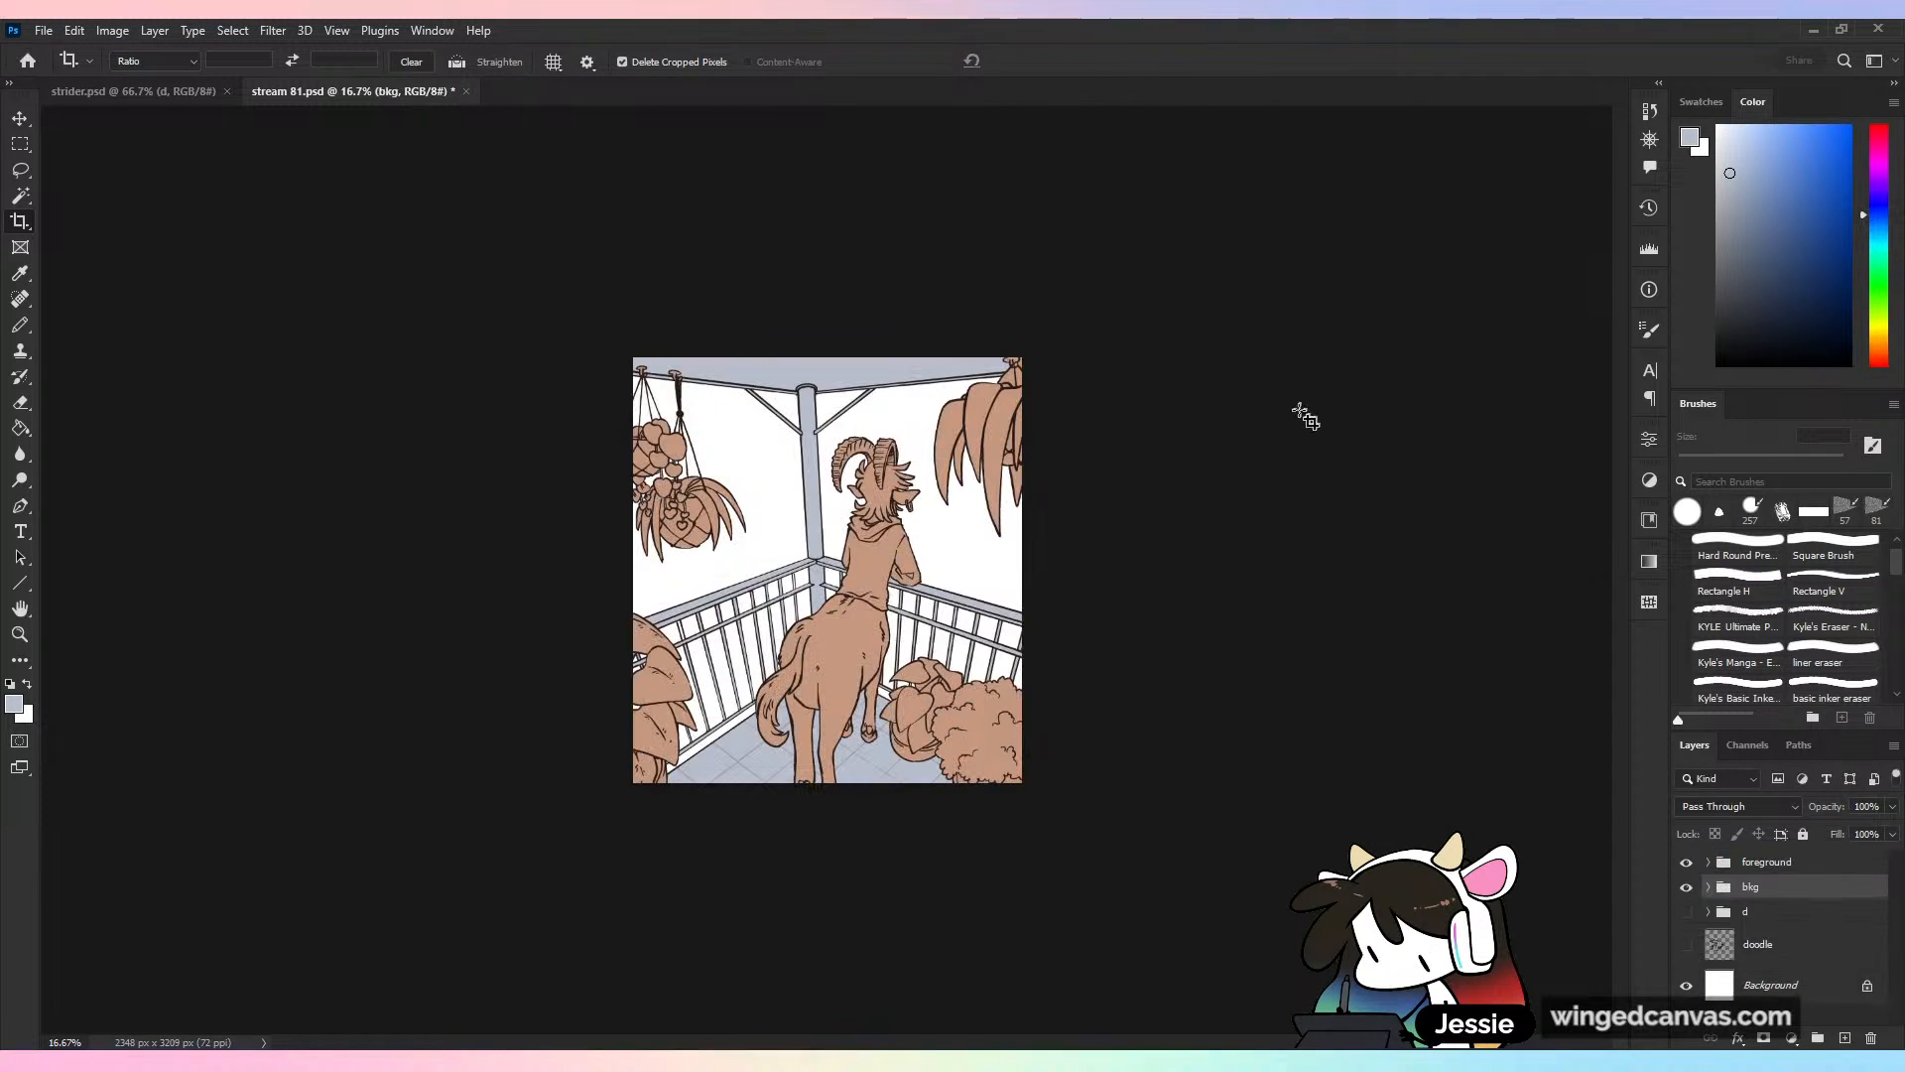
Undo the last crop at the character's lower legs, bringing back the full legs and tiled floor
key("ctrl+z")
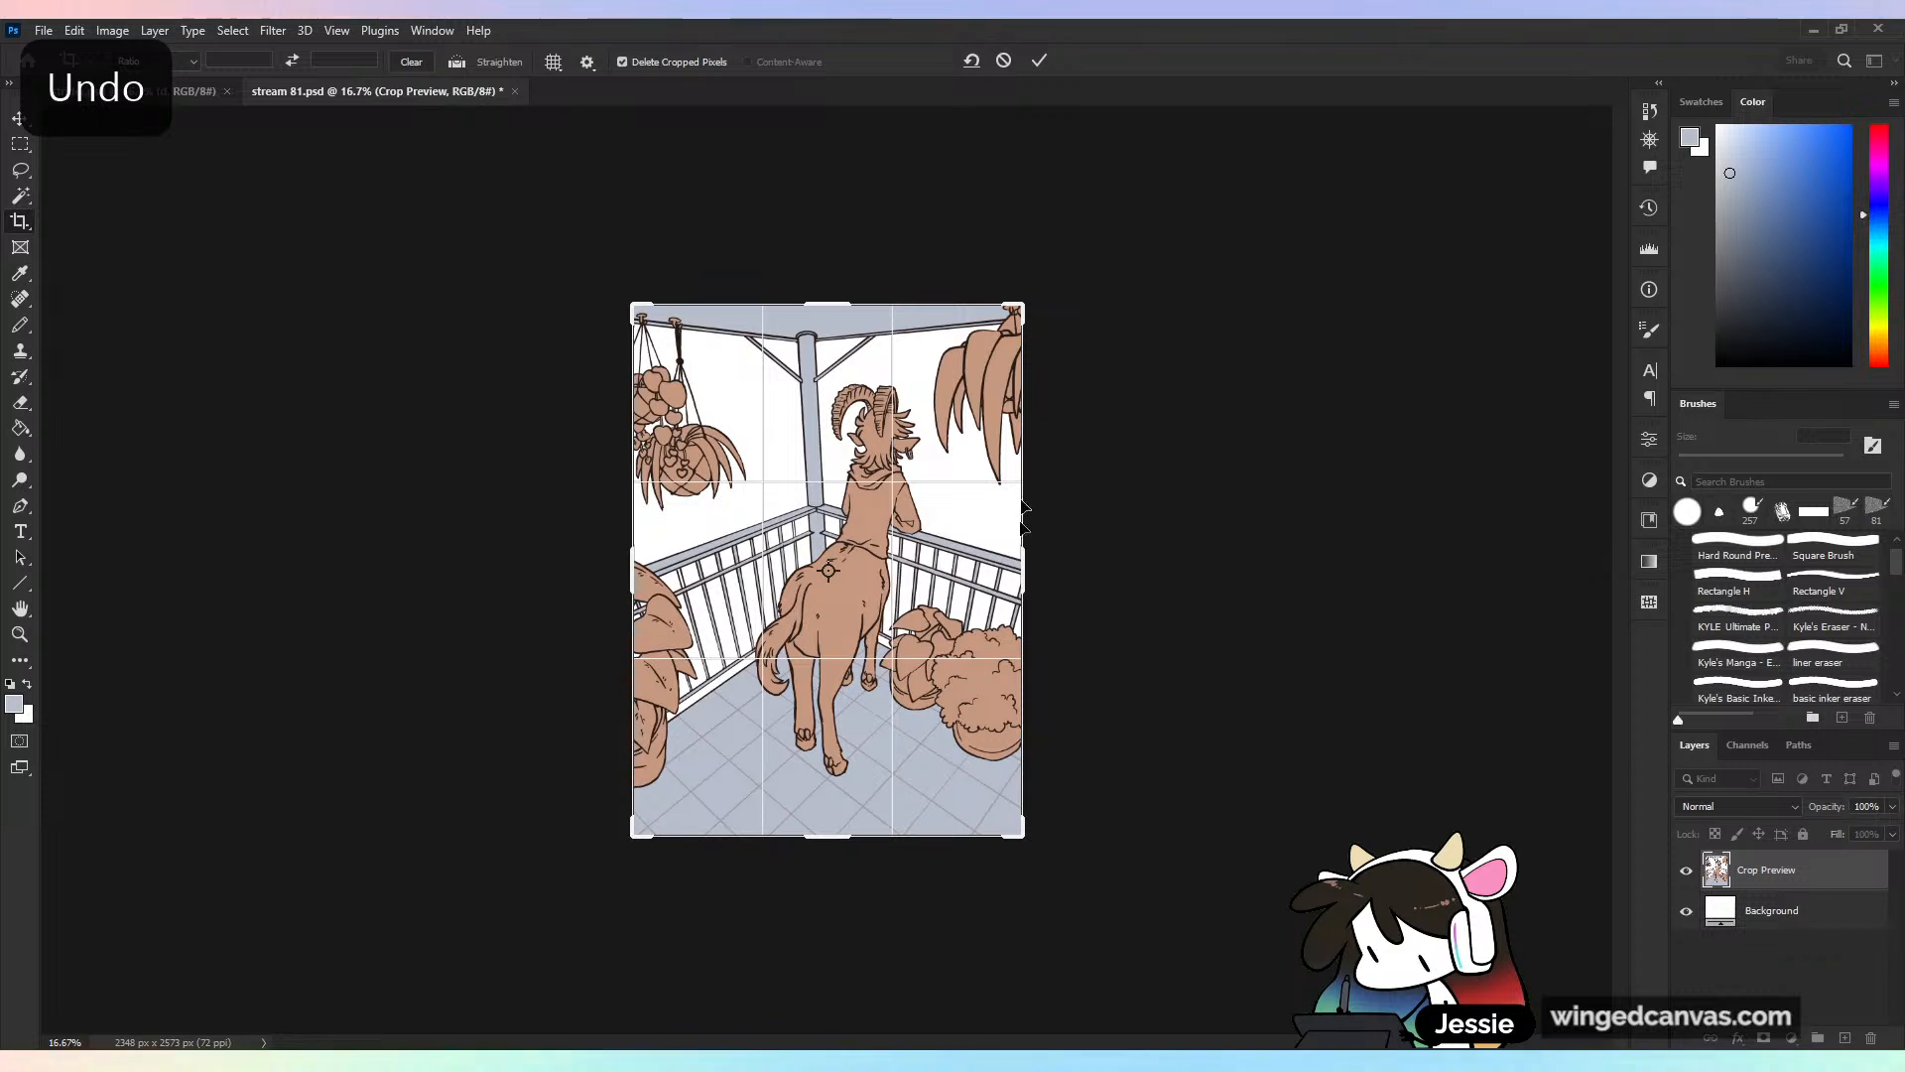
left_click(1040, 60)
key("ctrl+plus")
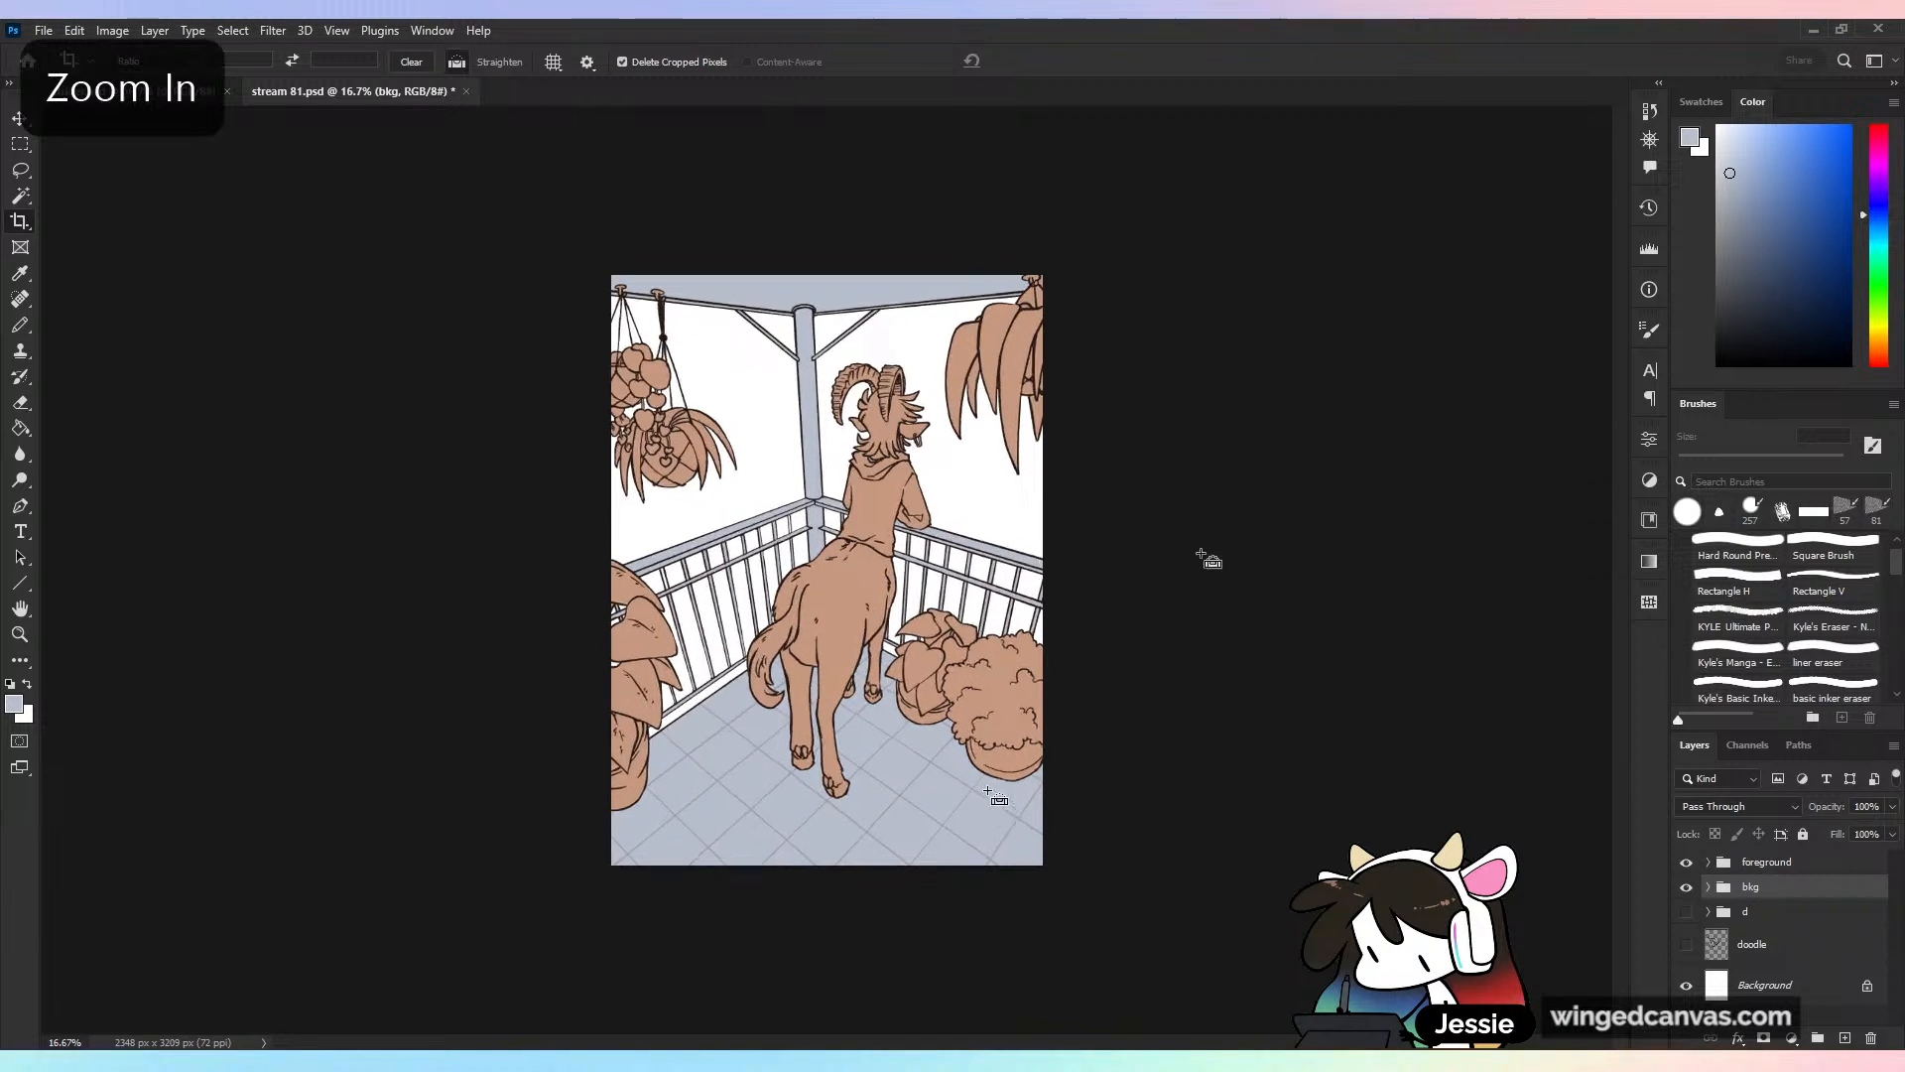
Crop a thin strip of floor off the canvas's bottom edge to a height of 3072 px and save the document
left_click(848, 968)
left_click_drag(848, 970, 847, 953)
left_click(1039, 61)
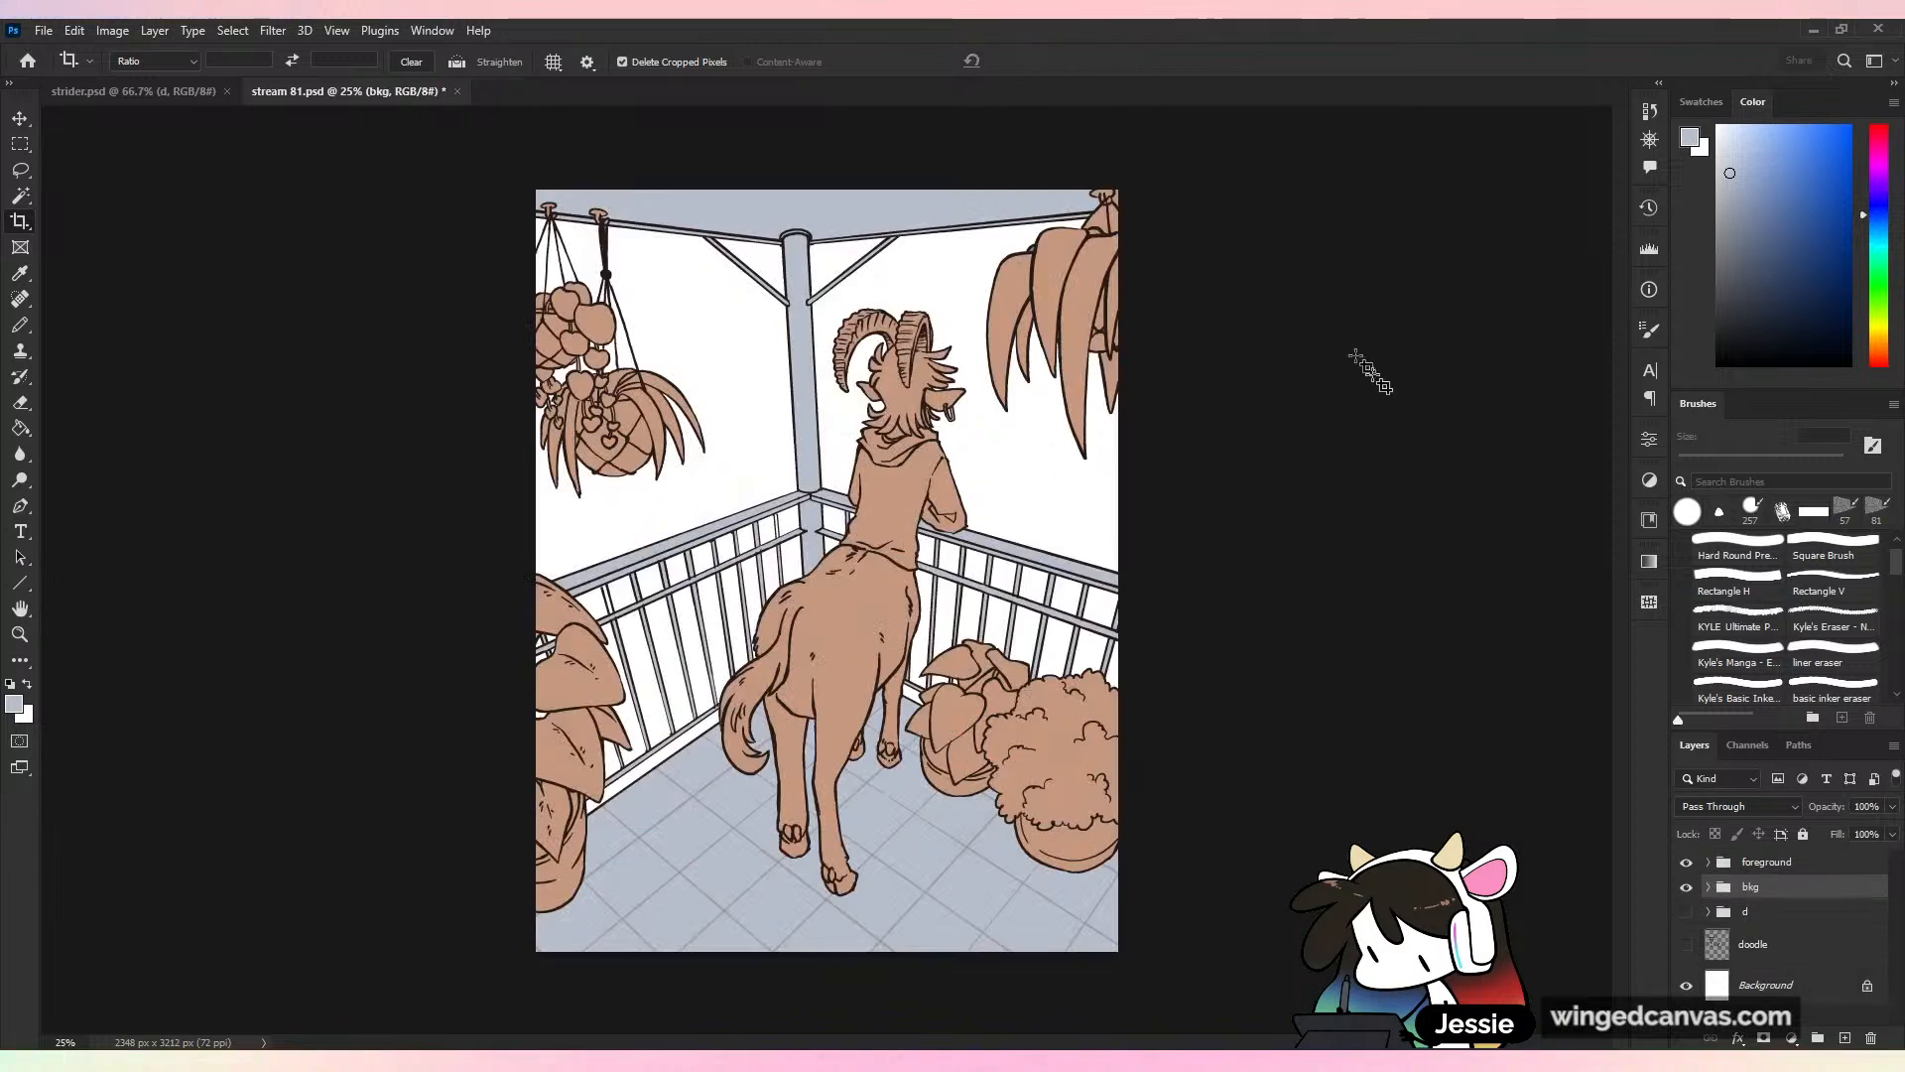
key("ctrl+minus")
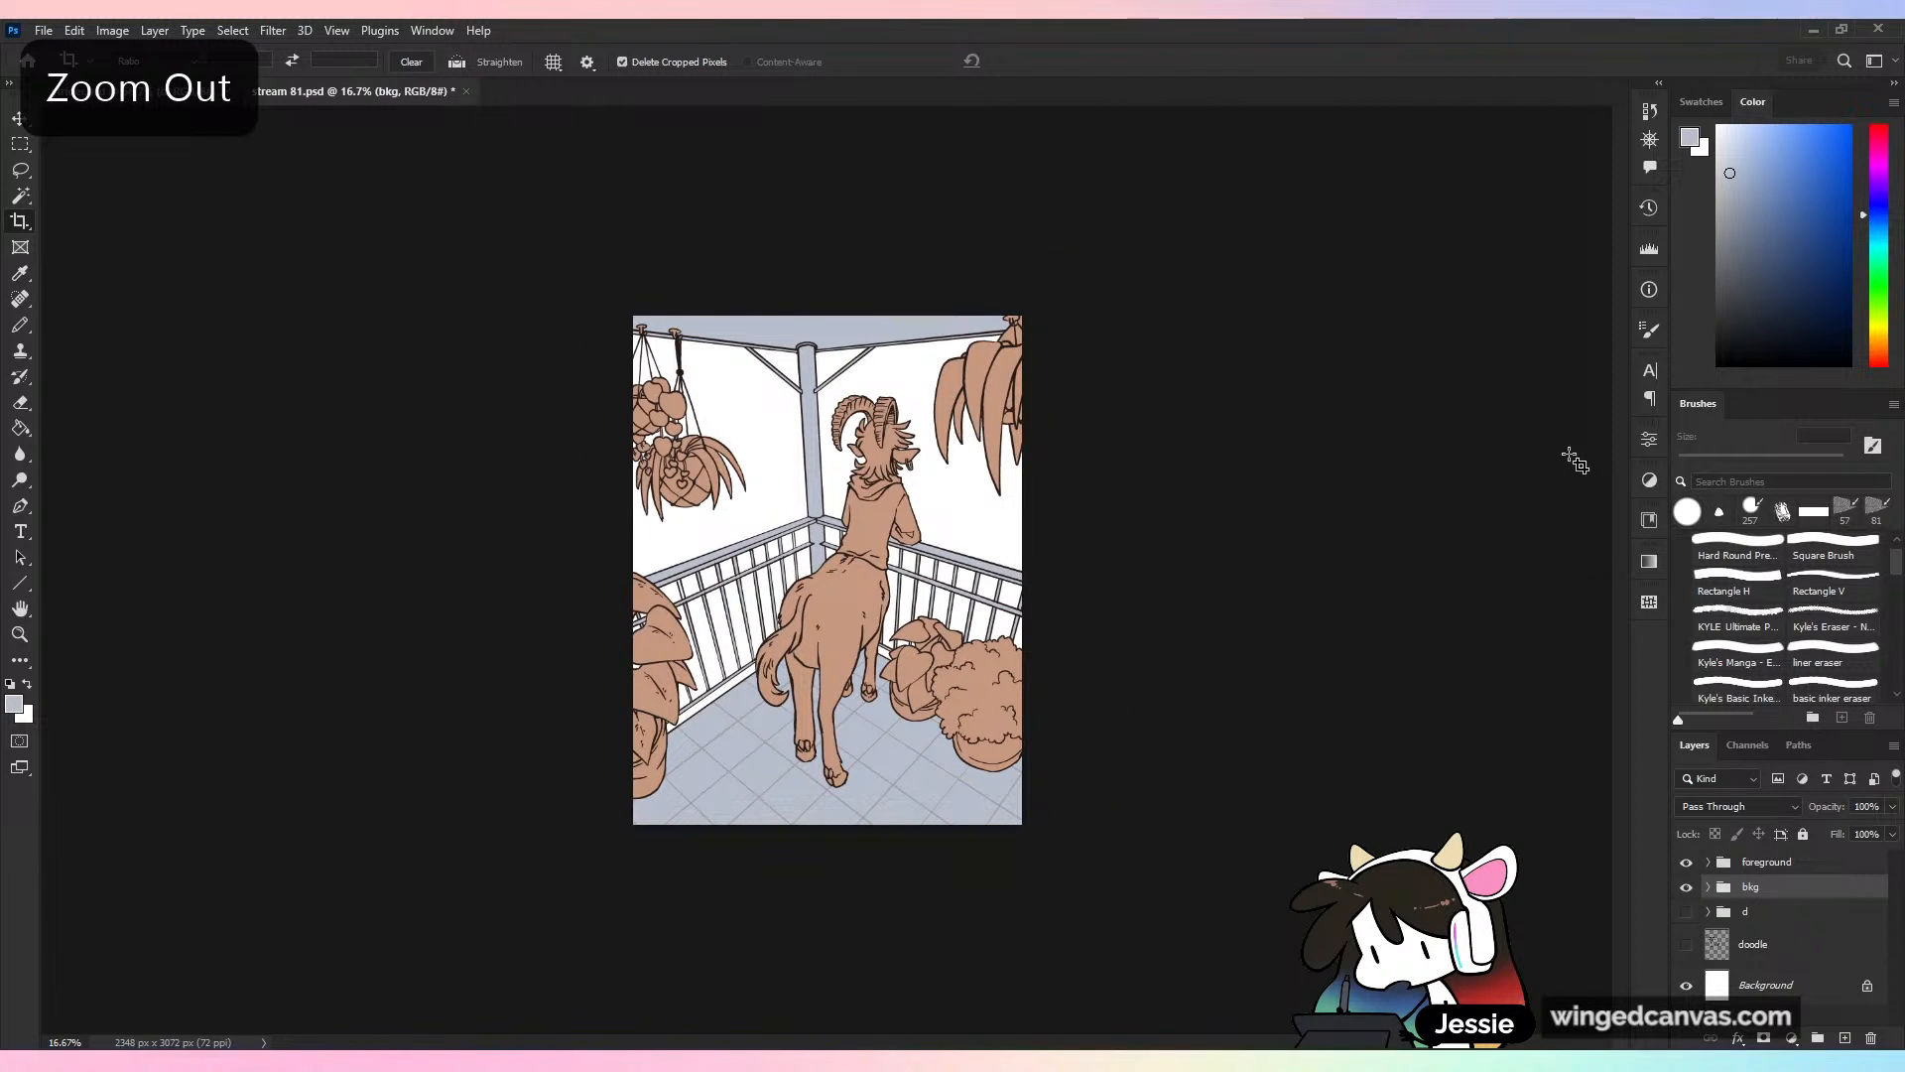
key("ctrl+plus")
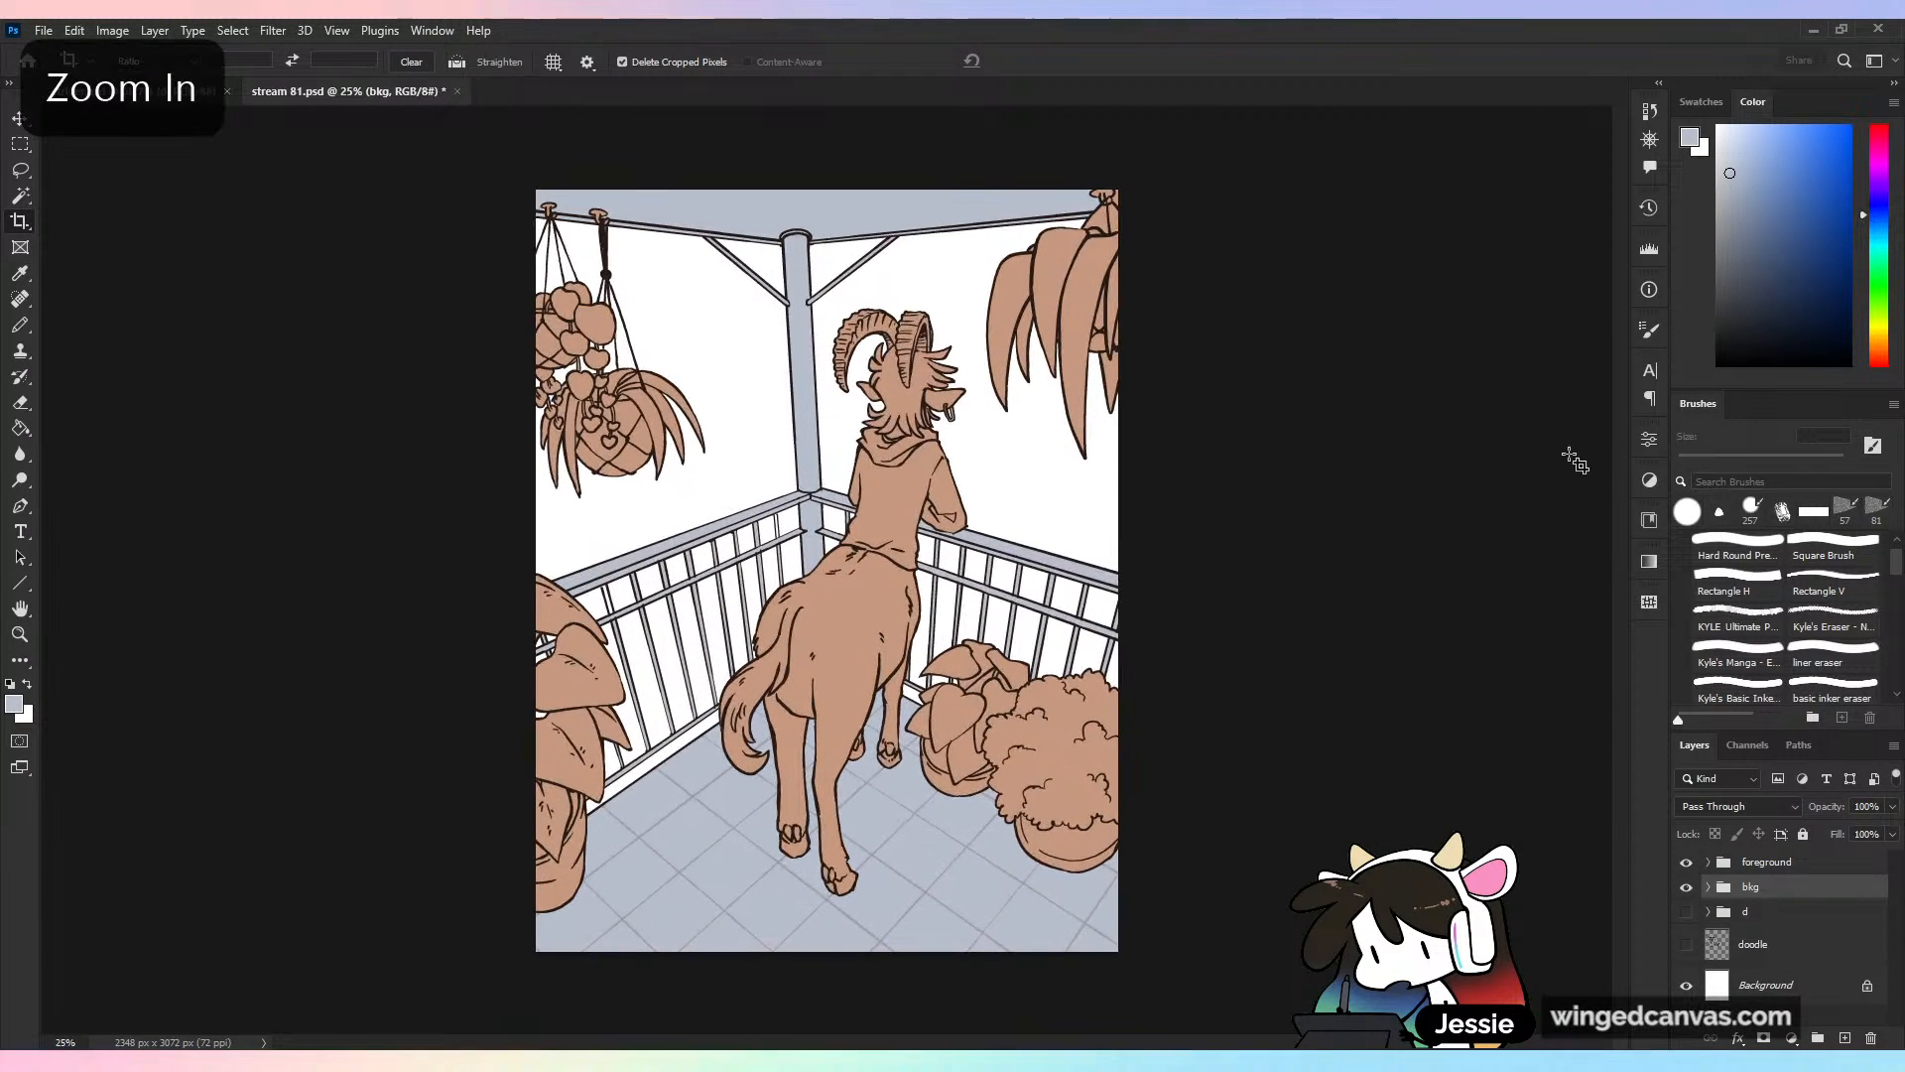
key("ctrl+s")
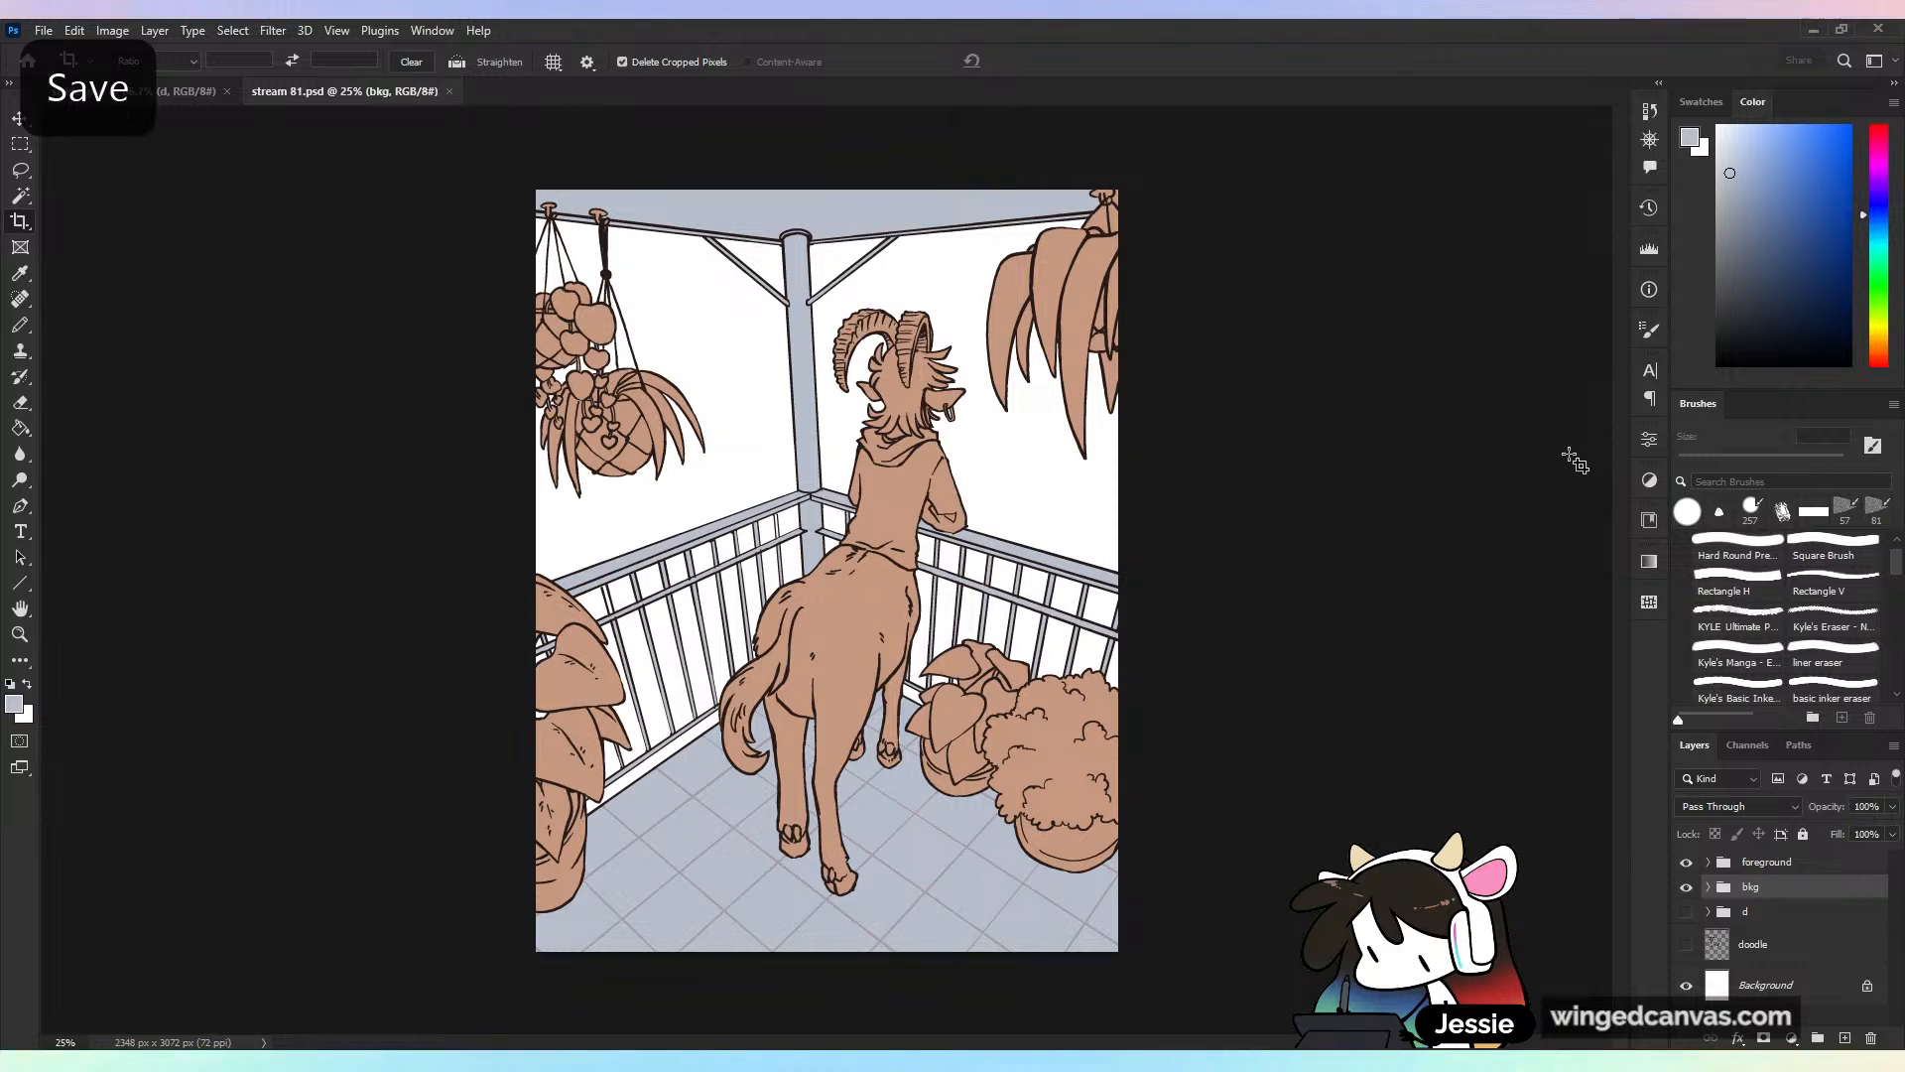
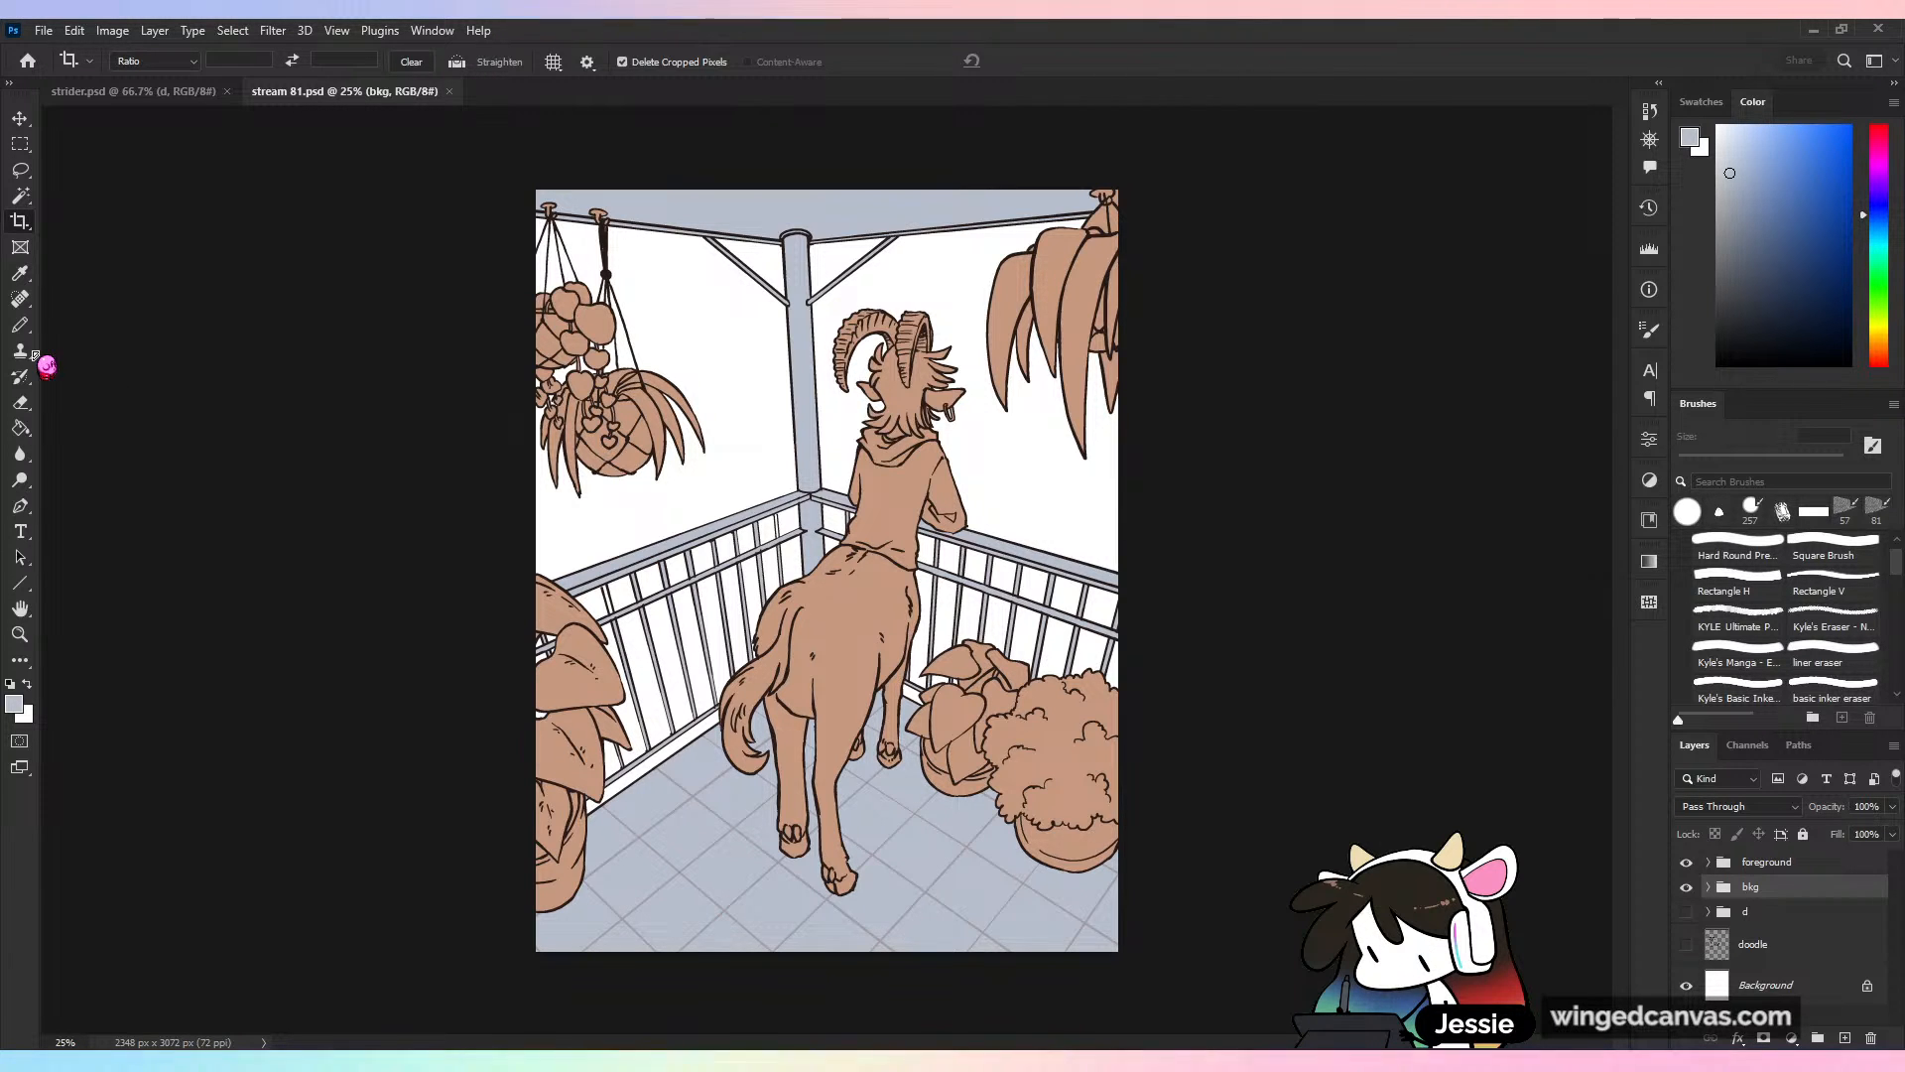
key("b")
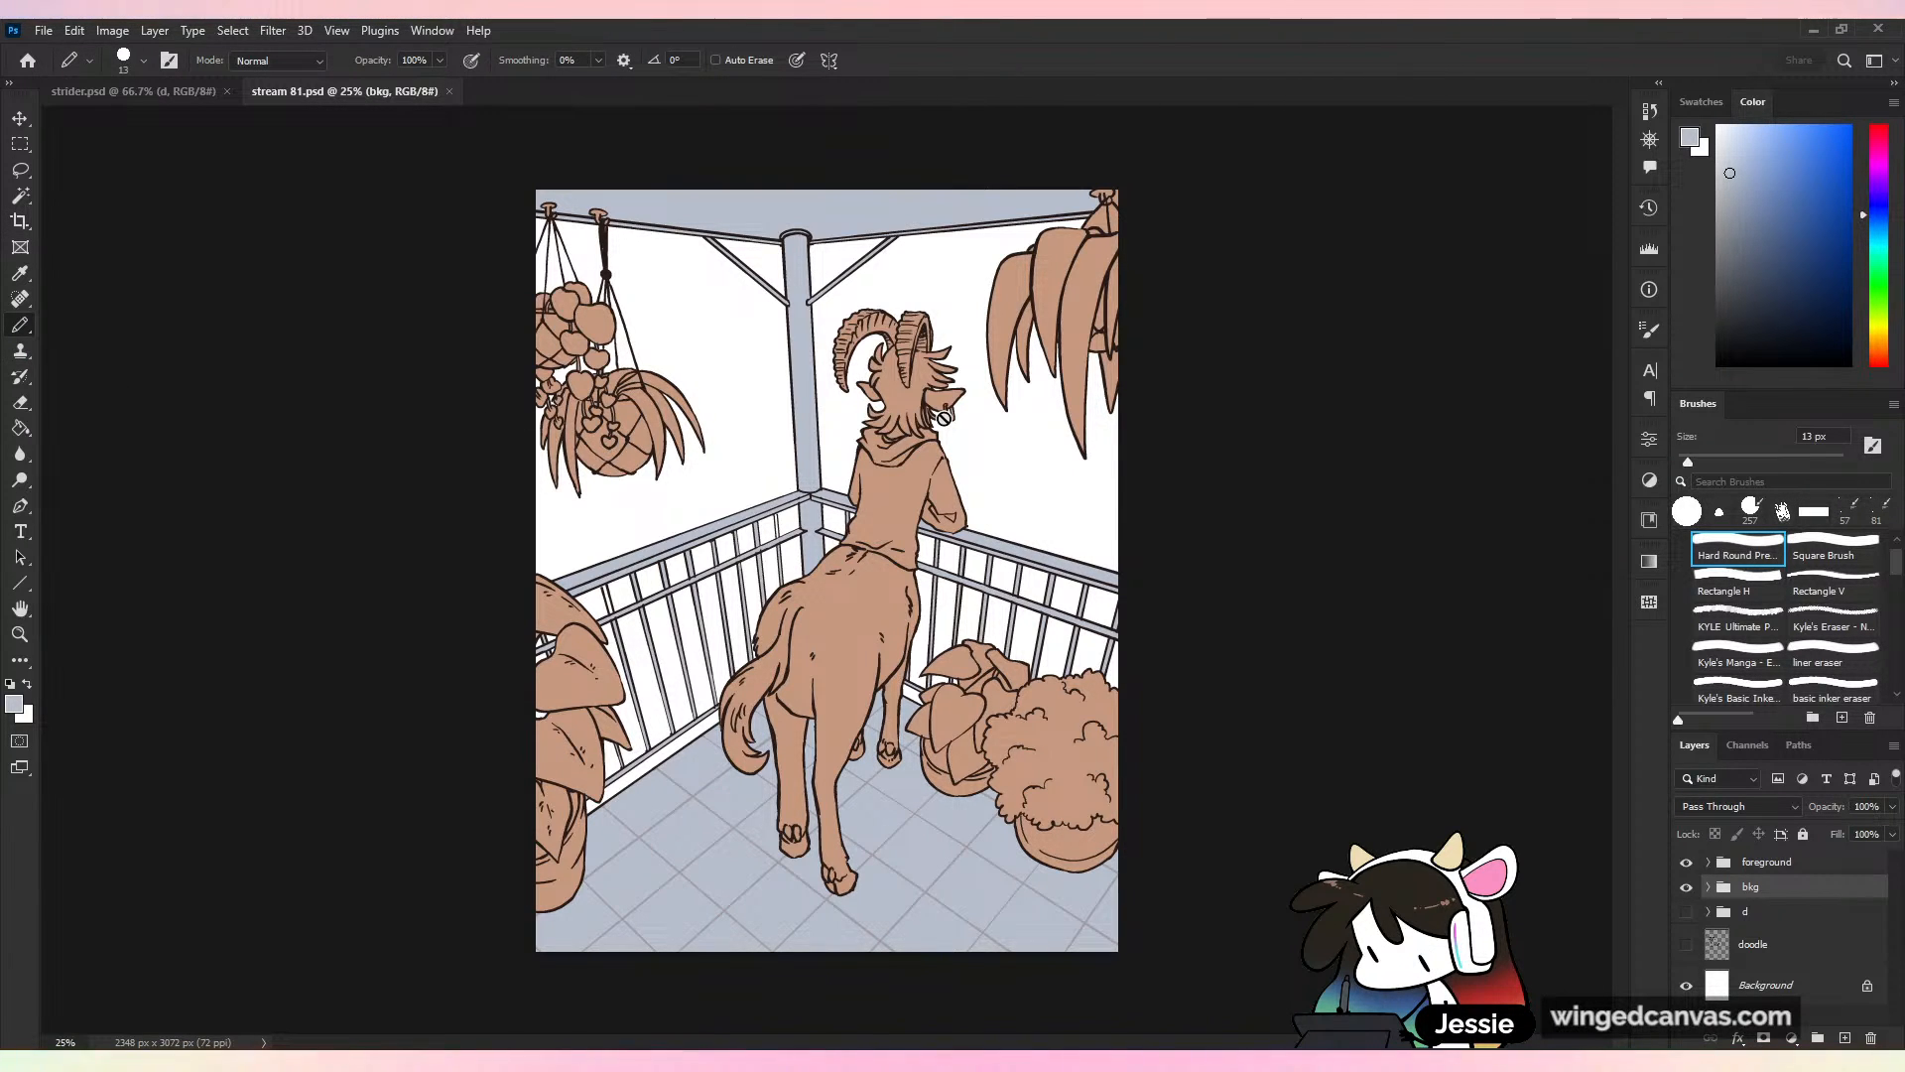
key("ctrl+s")
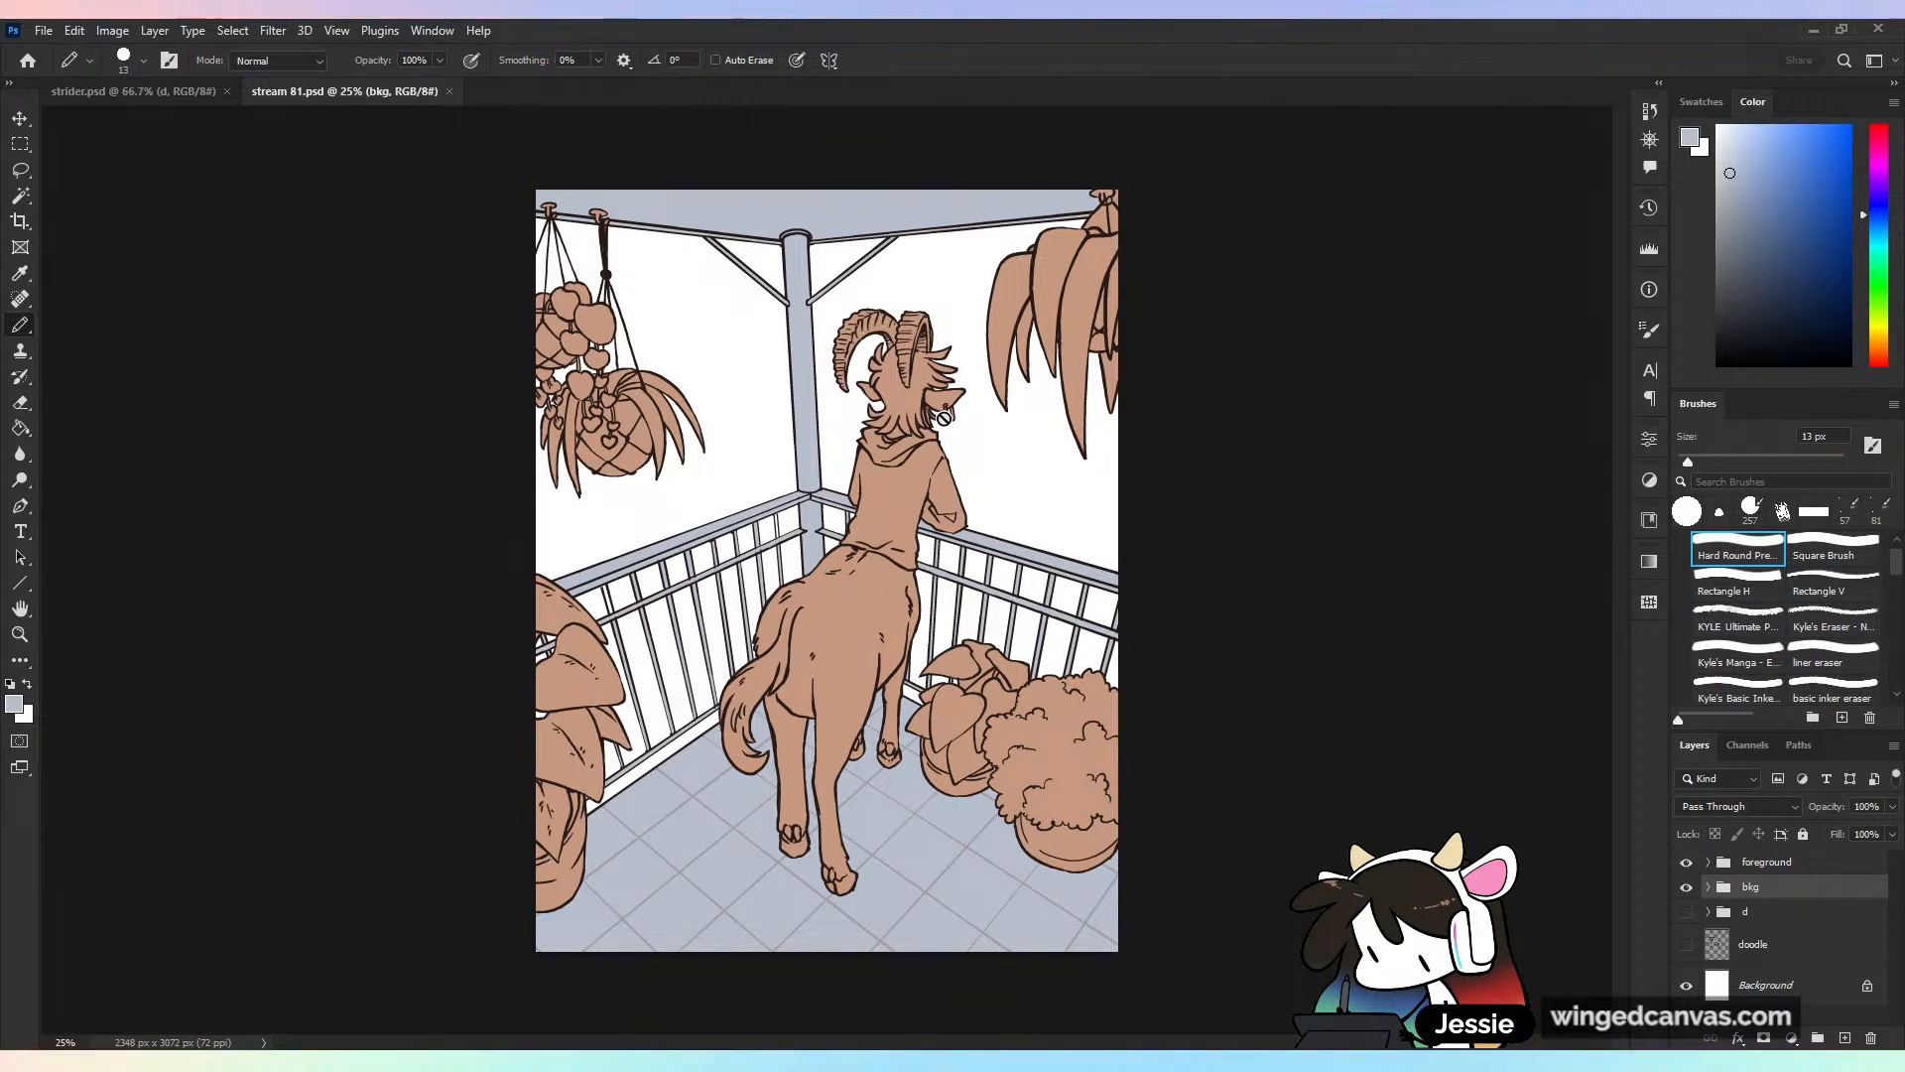
key("ctrl+plus")
scroll(943, 419, "down", 5)
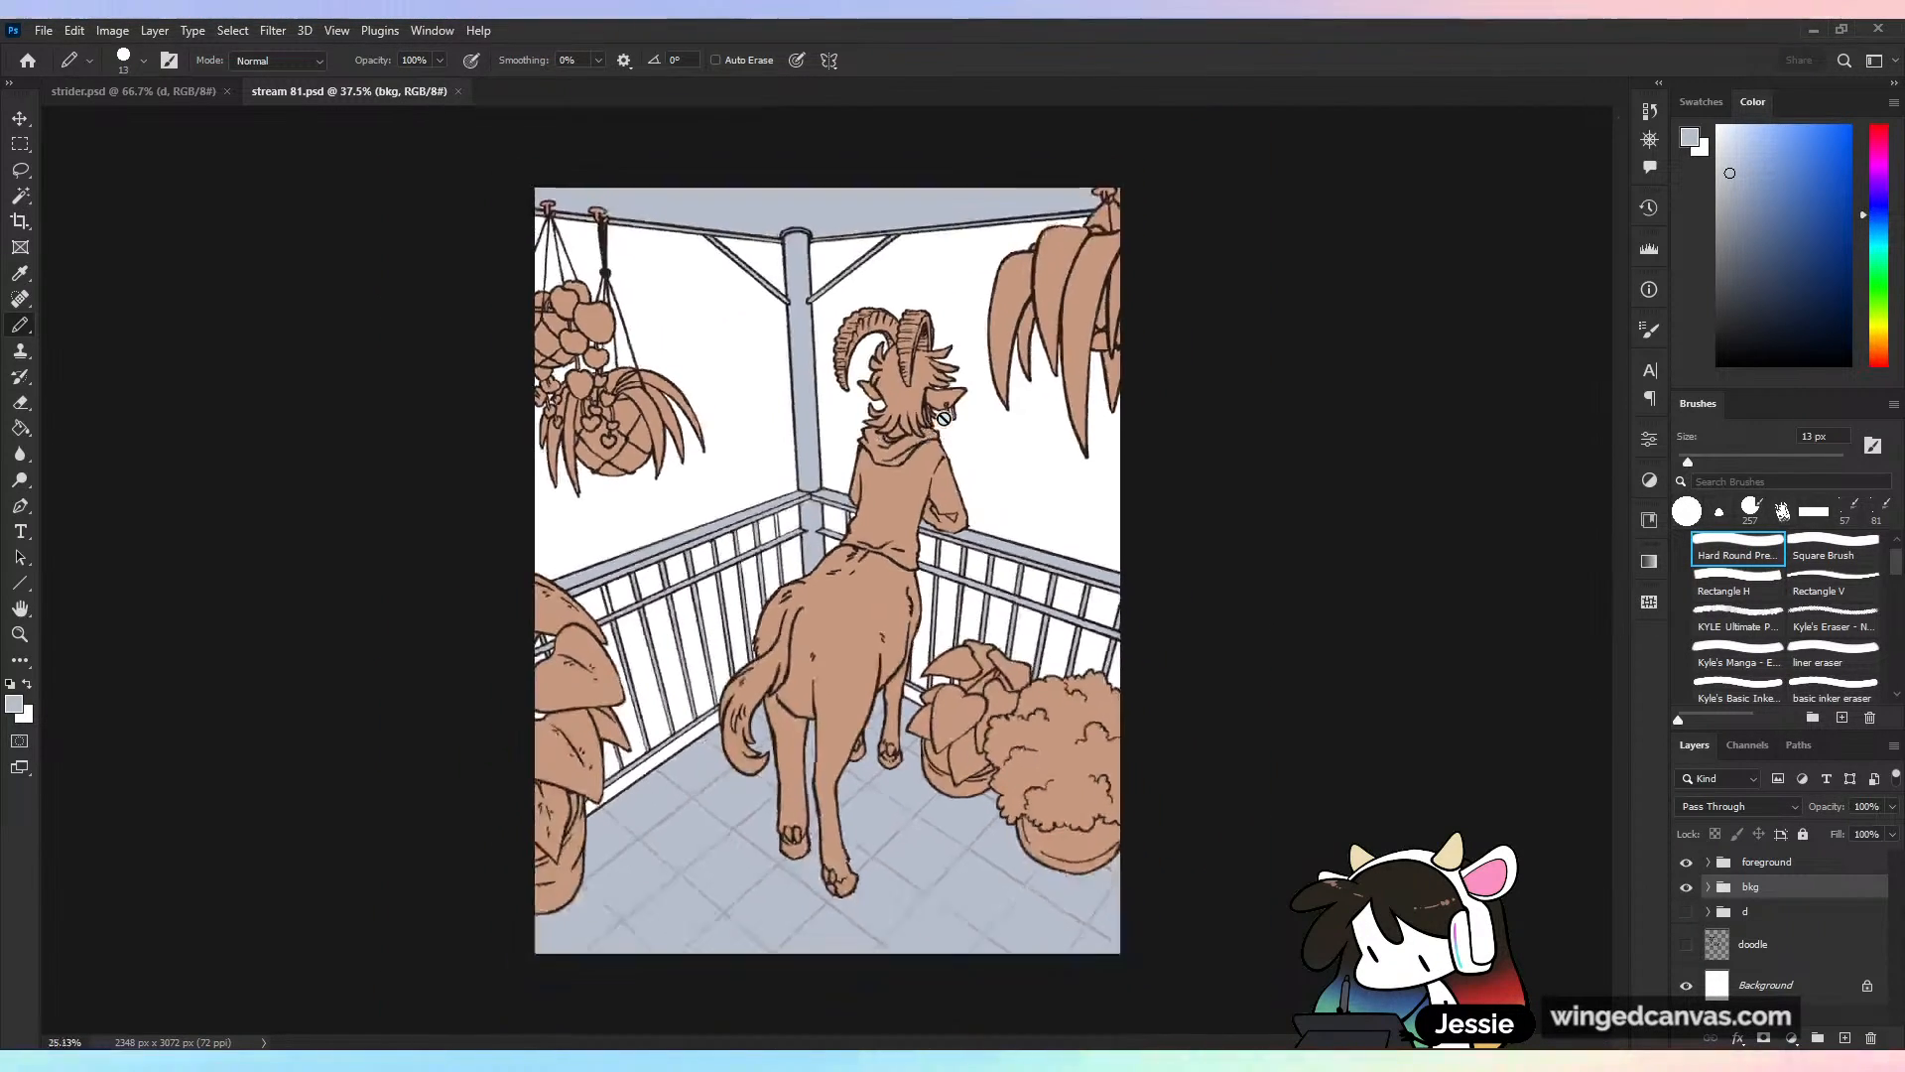
scroll(944, 419, "up", 3)
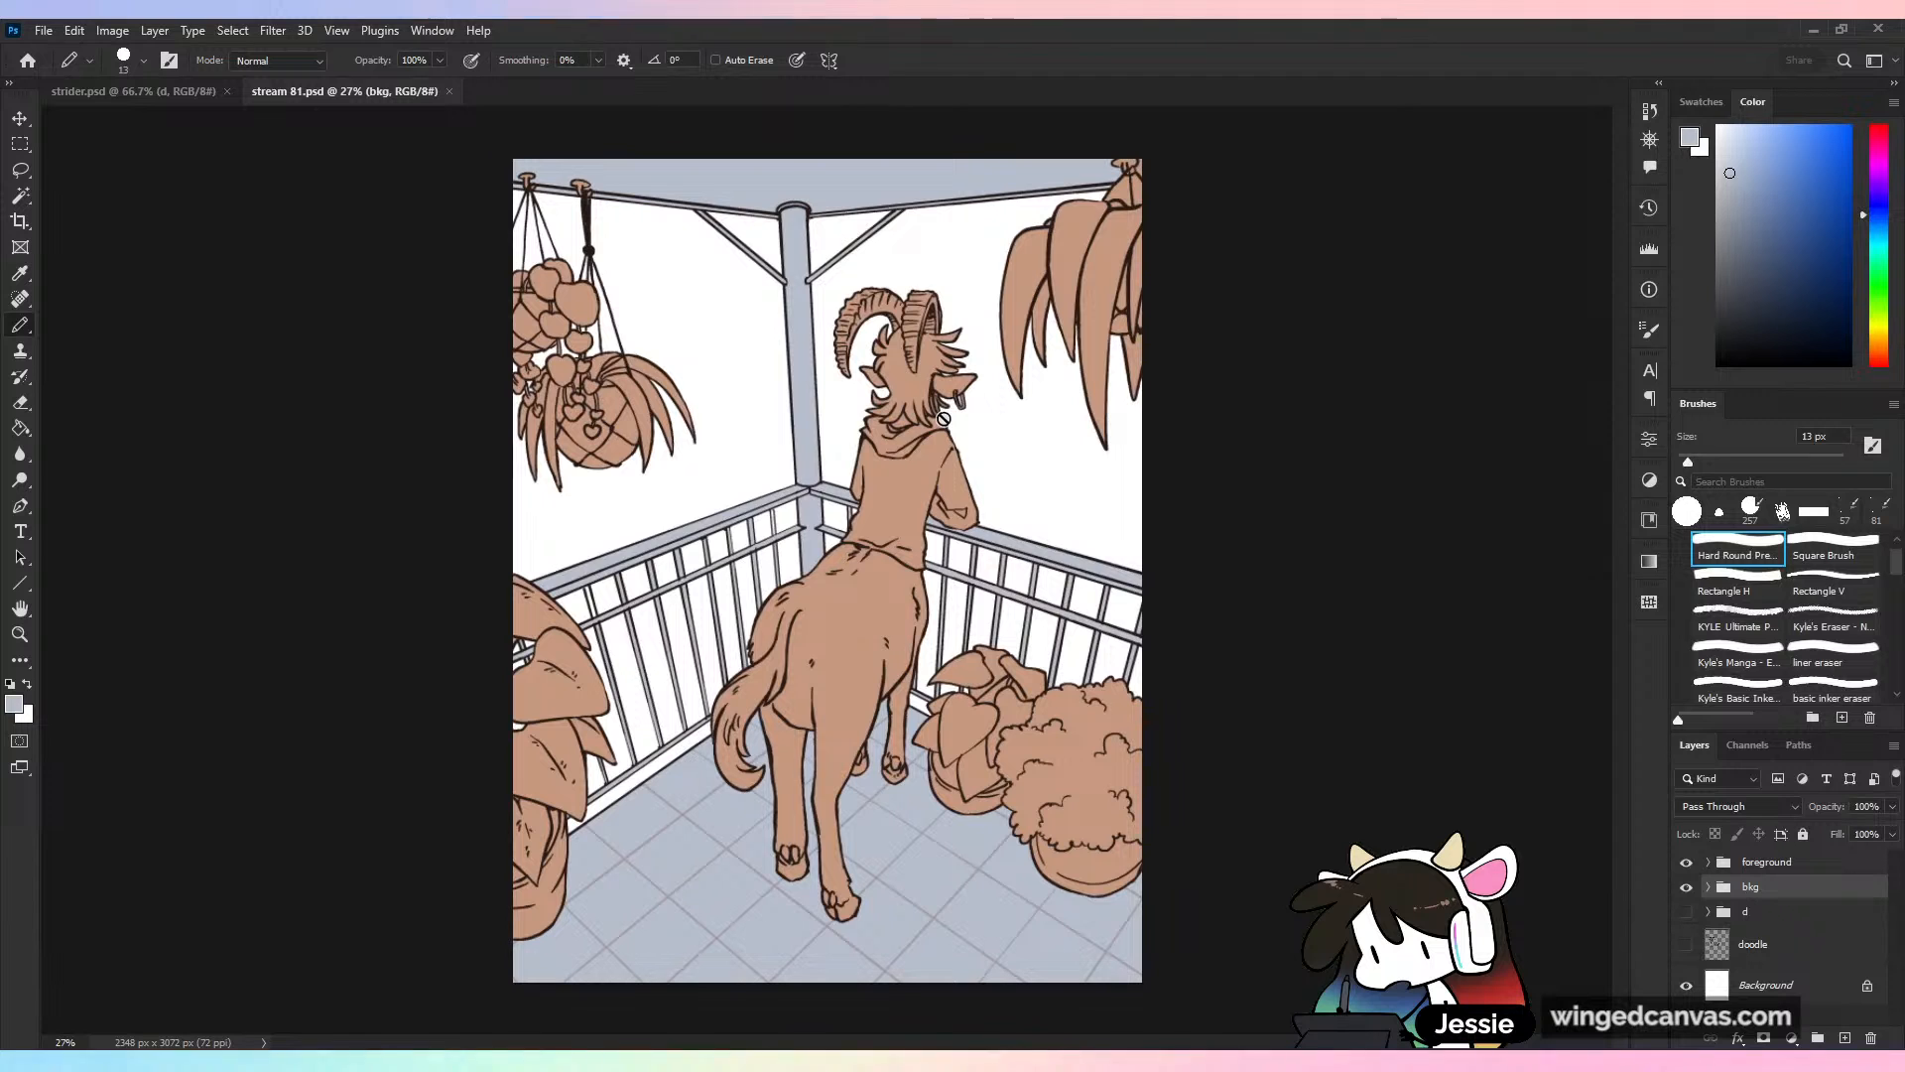
key("ctrl+plus")
key("ctrl+minus")
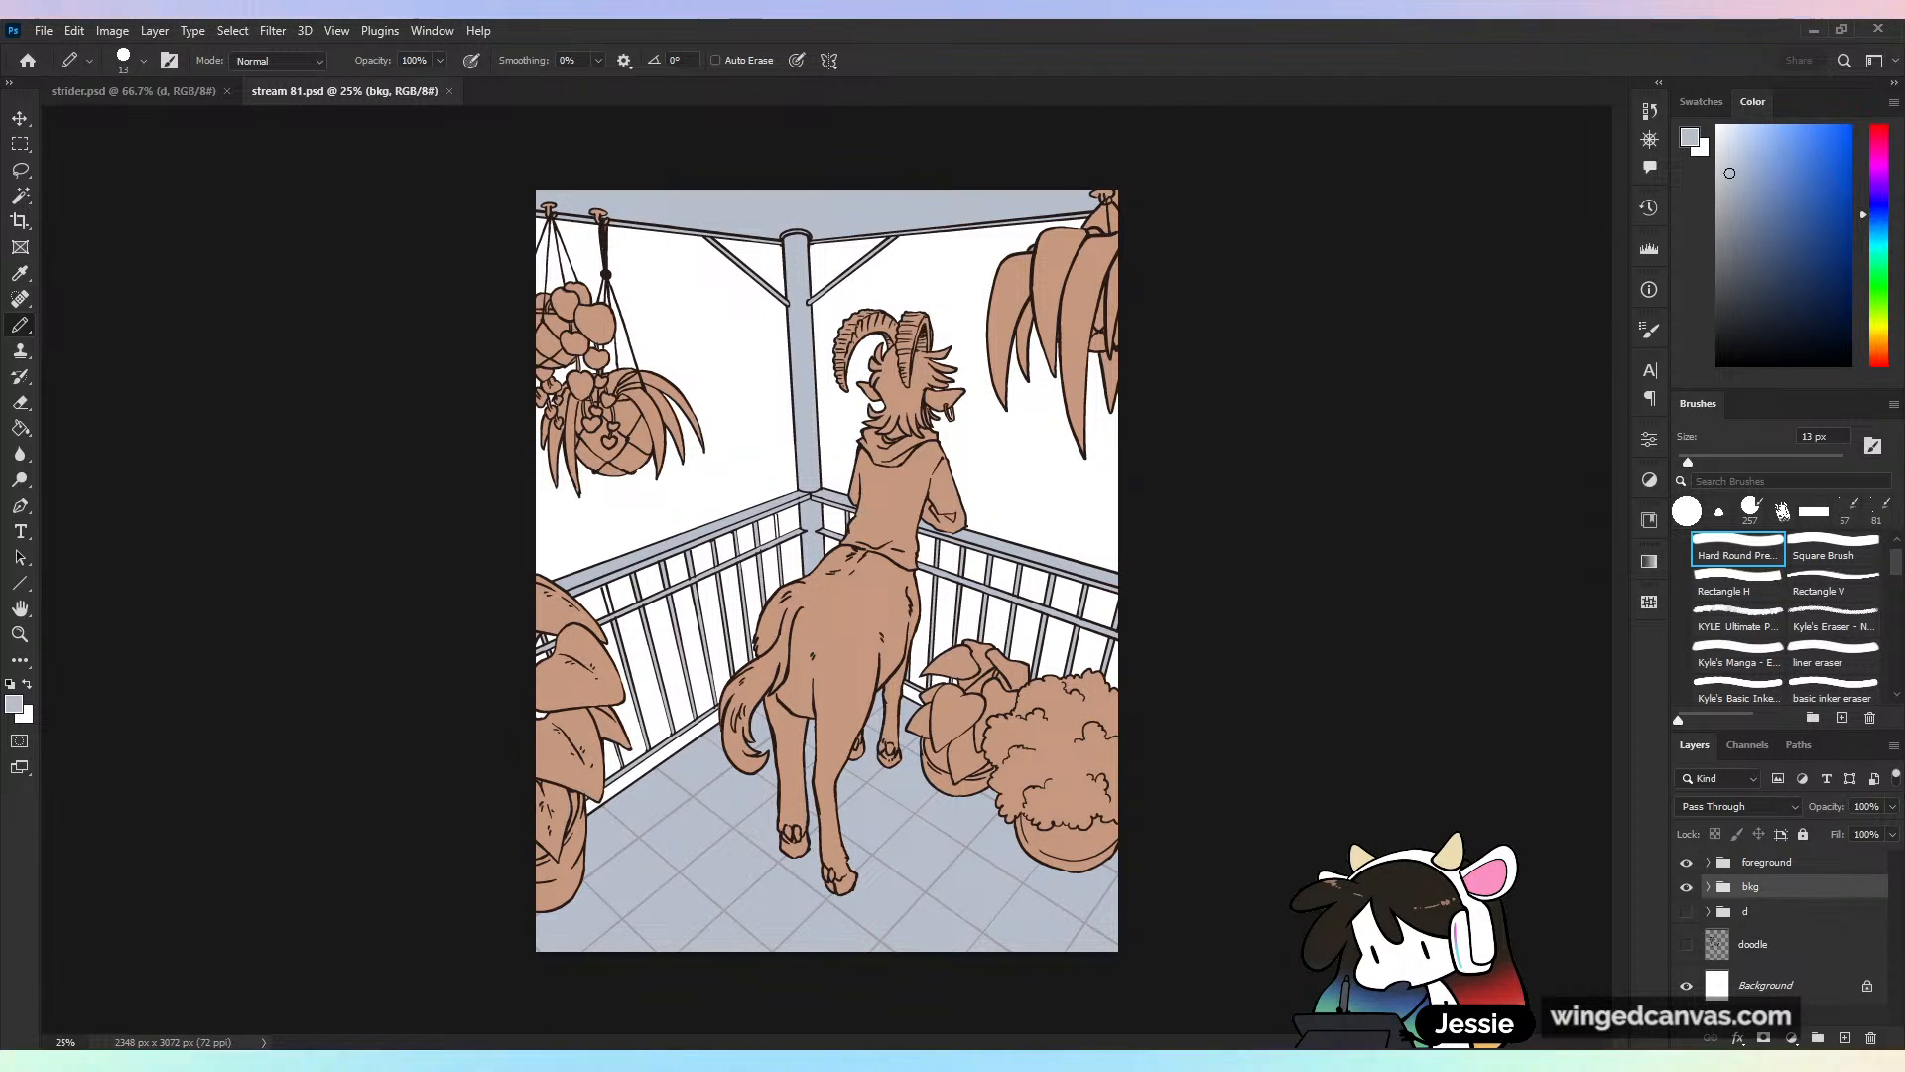
key("ctrl+plus")
key("ctrl+minus")
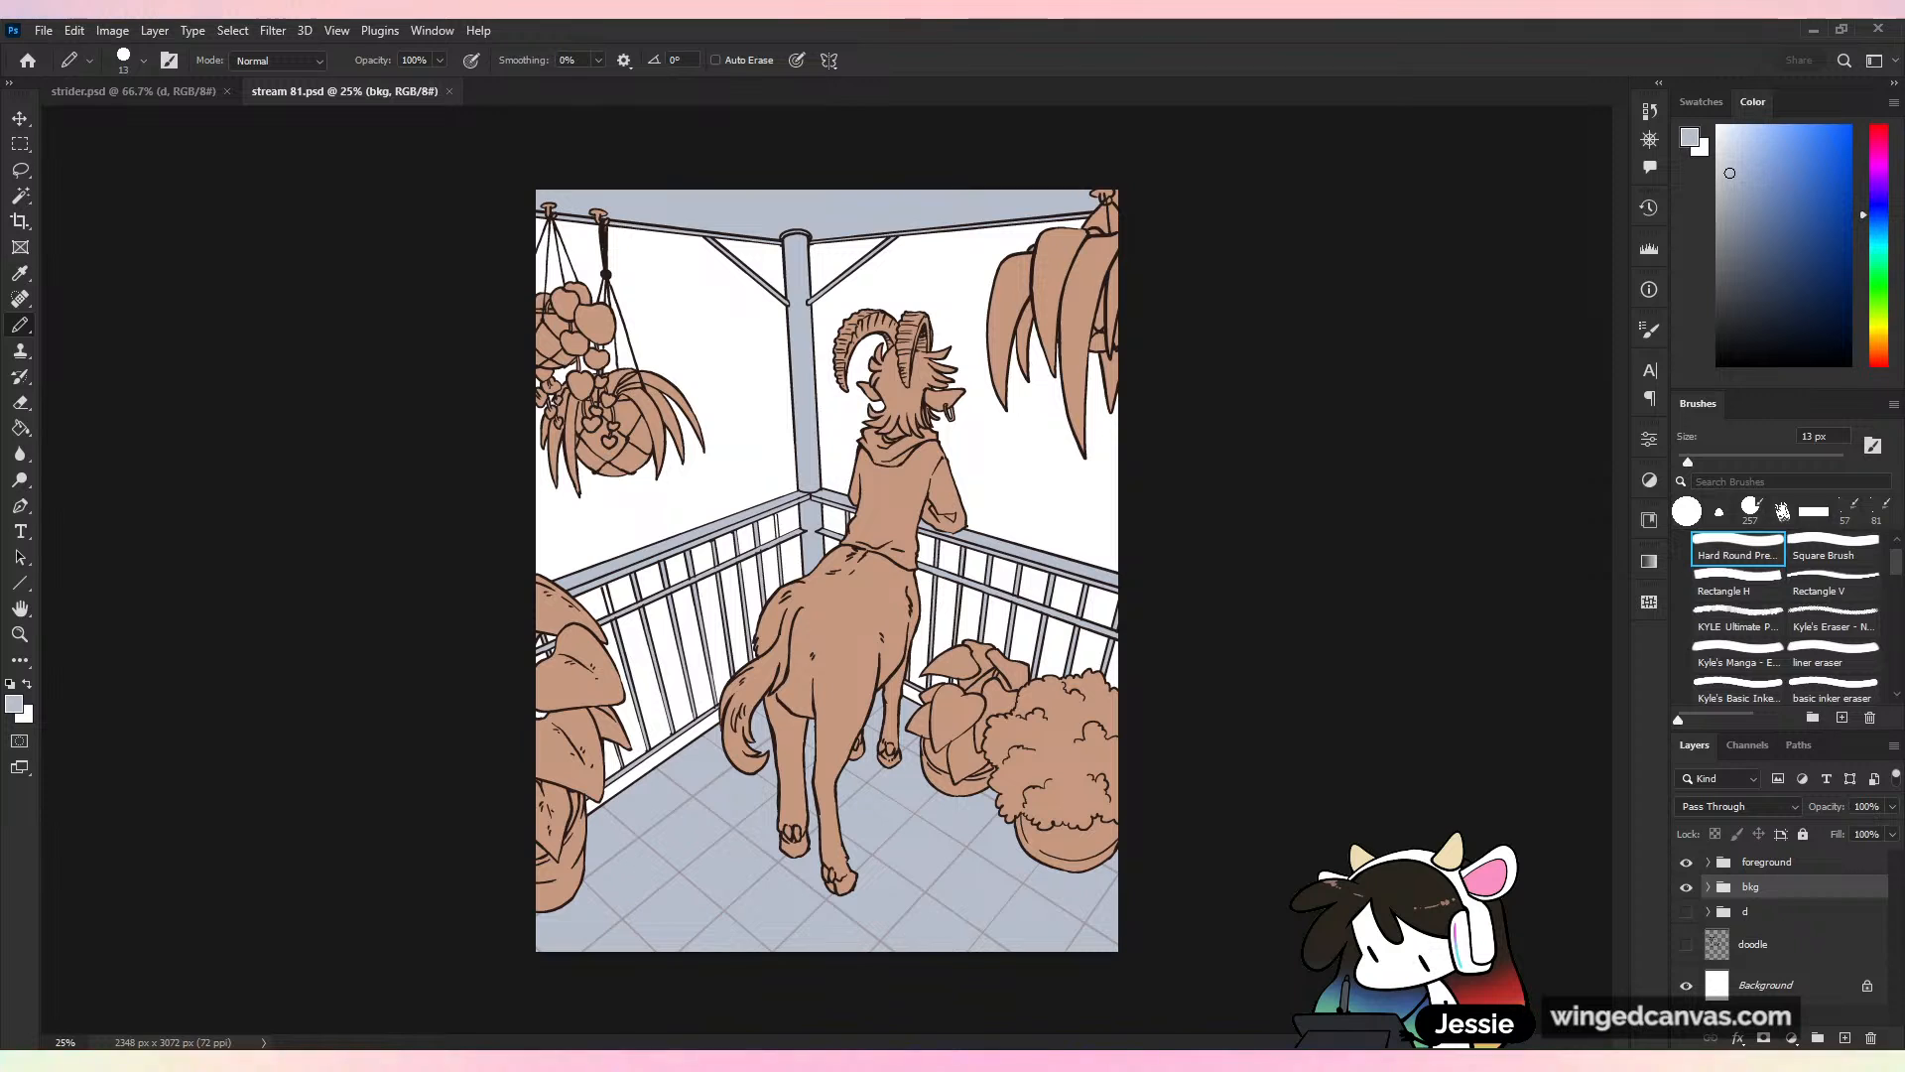
left_click(1686, 886)
left_click(1686, 886)
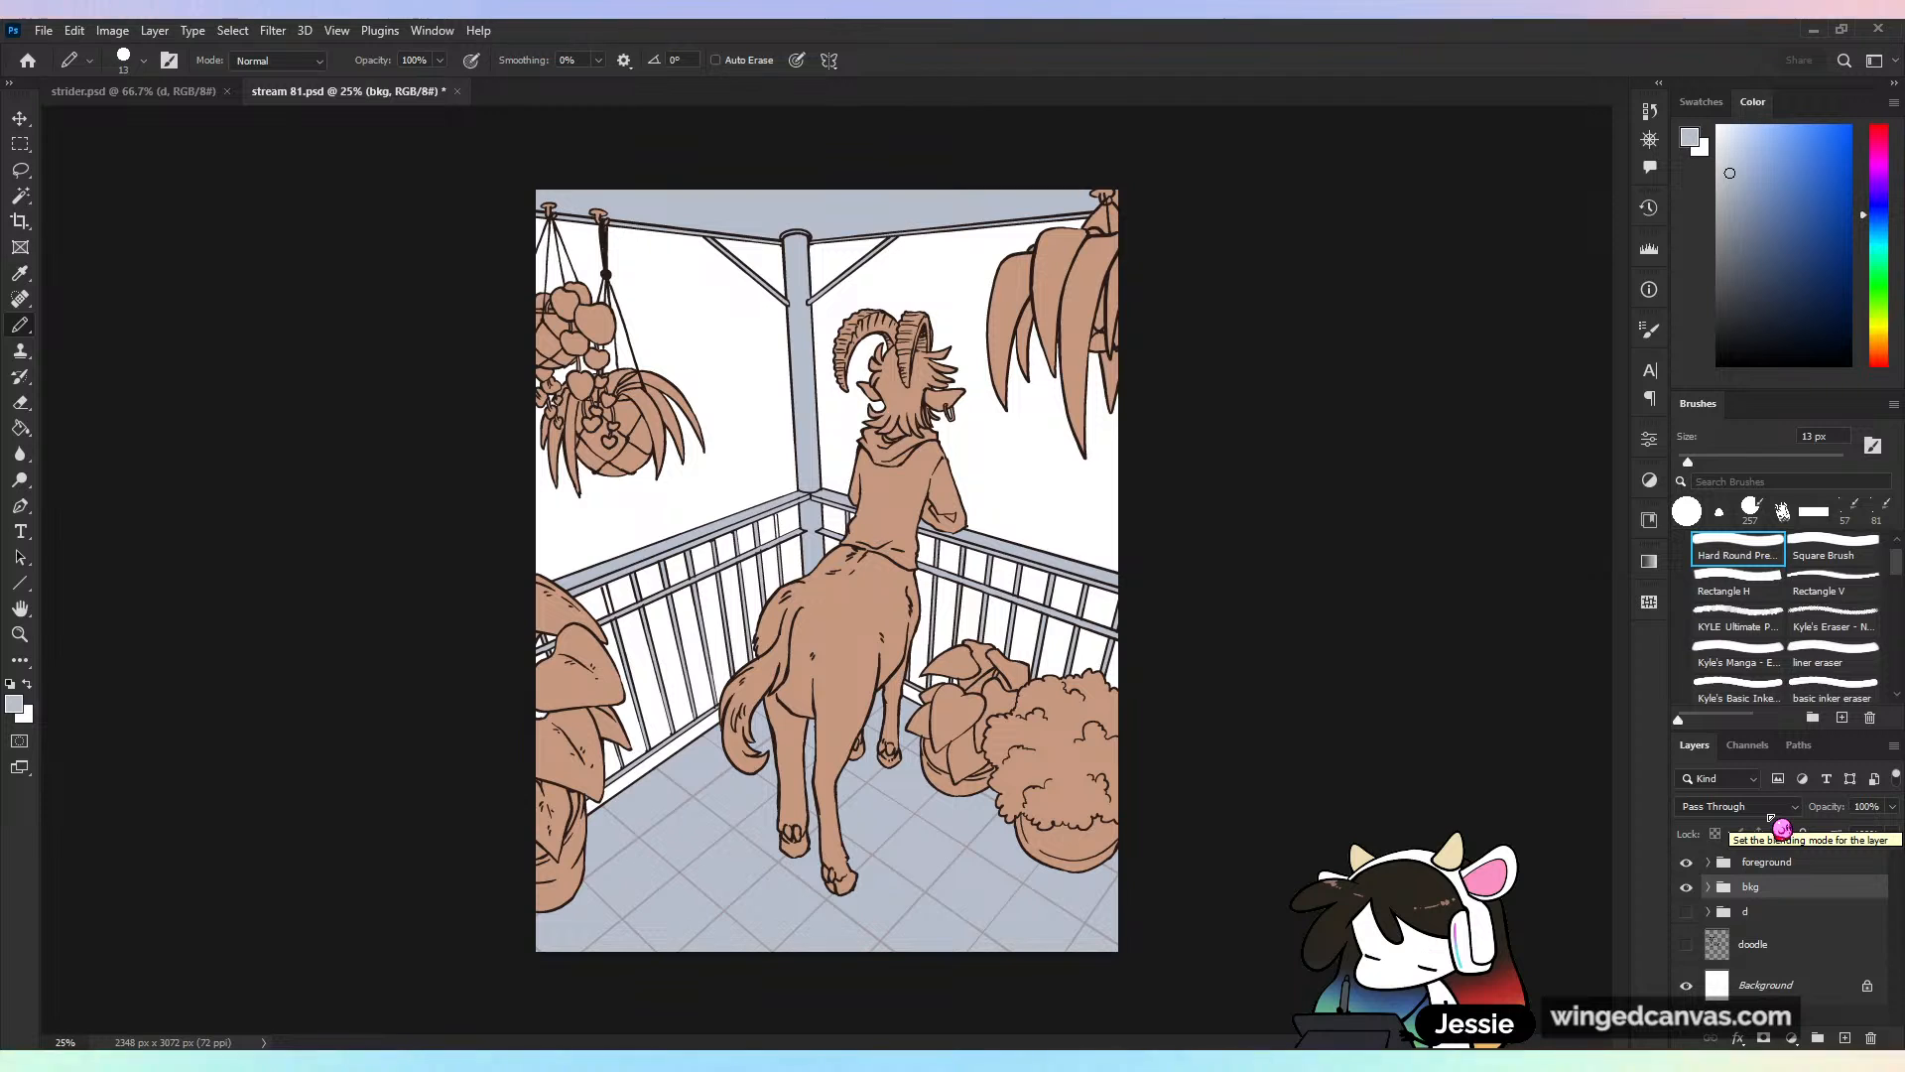
Select layer c in the bkg group, set the Paint Bucket to tolerance 100 sampling all layers, and hide the foreground group
left_click(1708, 888)
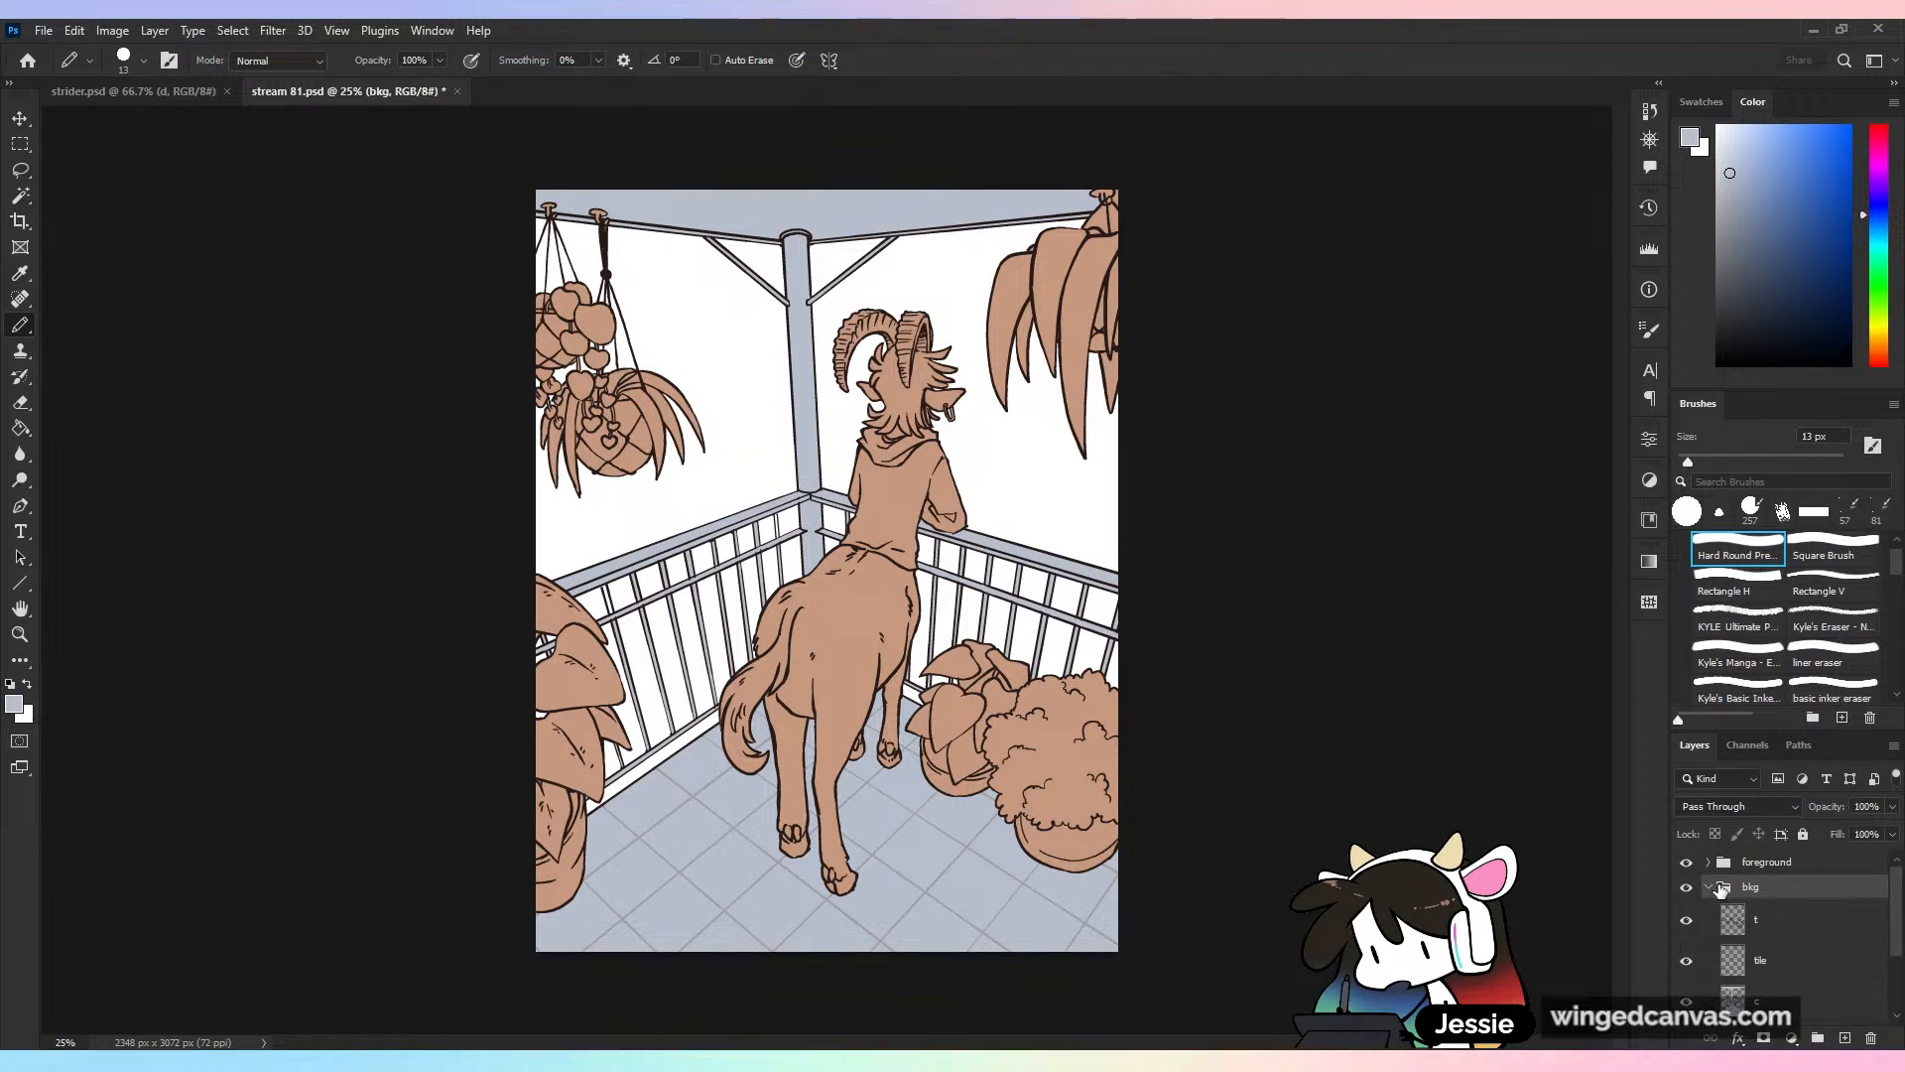
left_click(1817, 998)
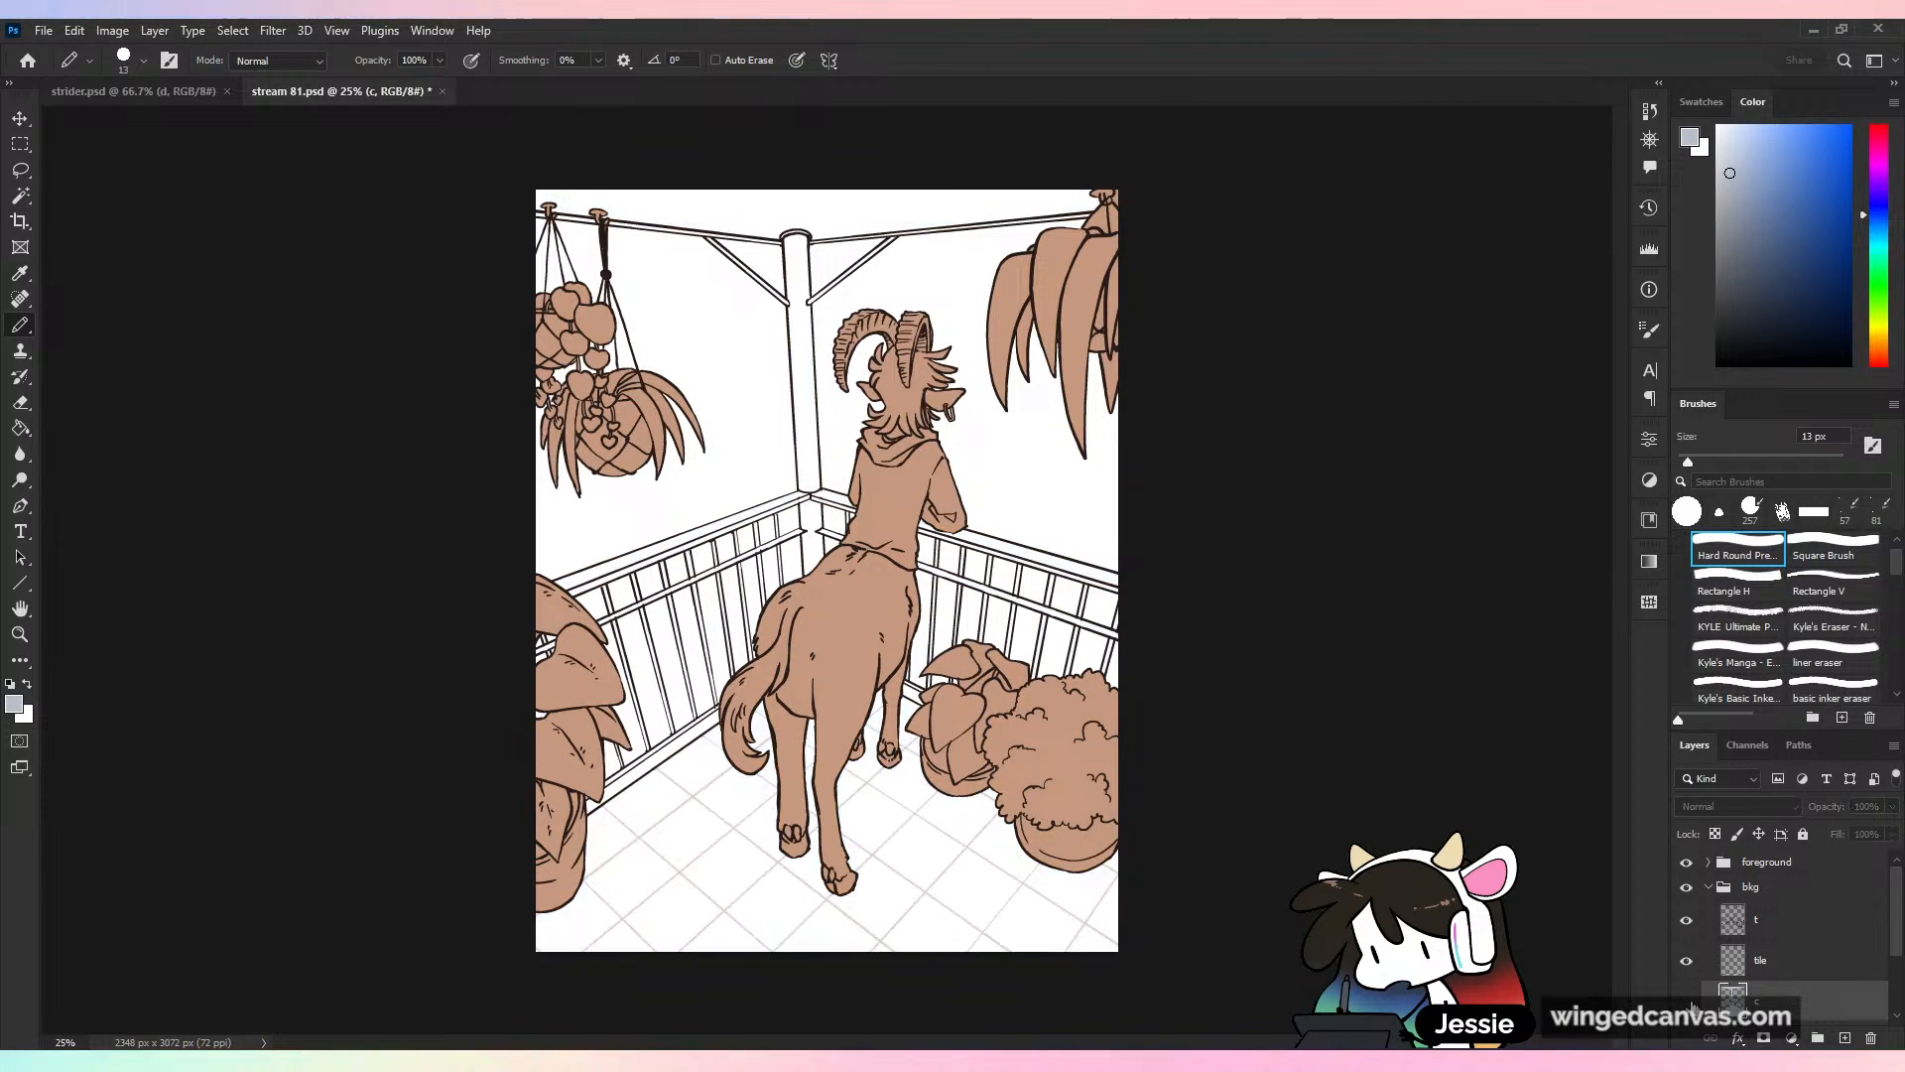
left_click(21, 429)
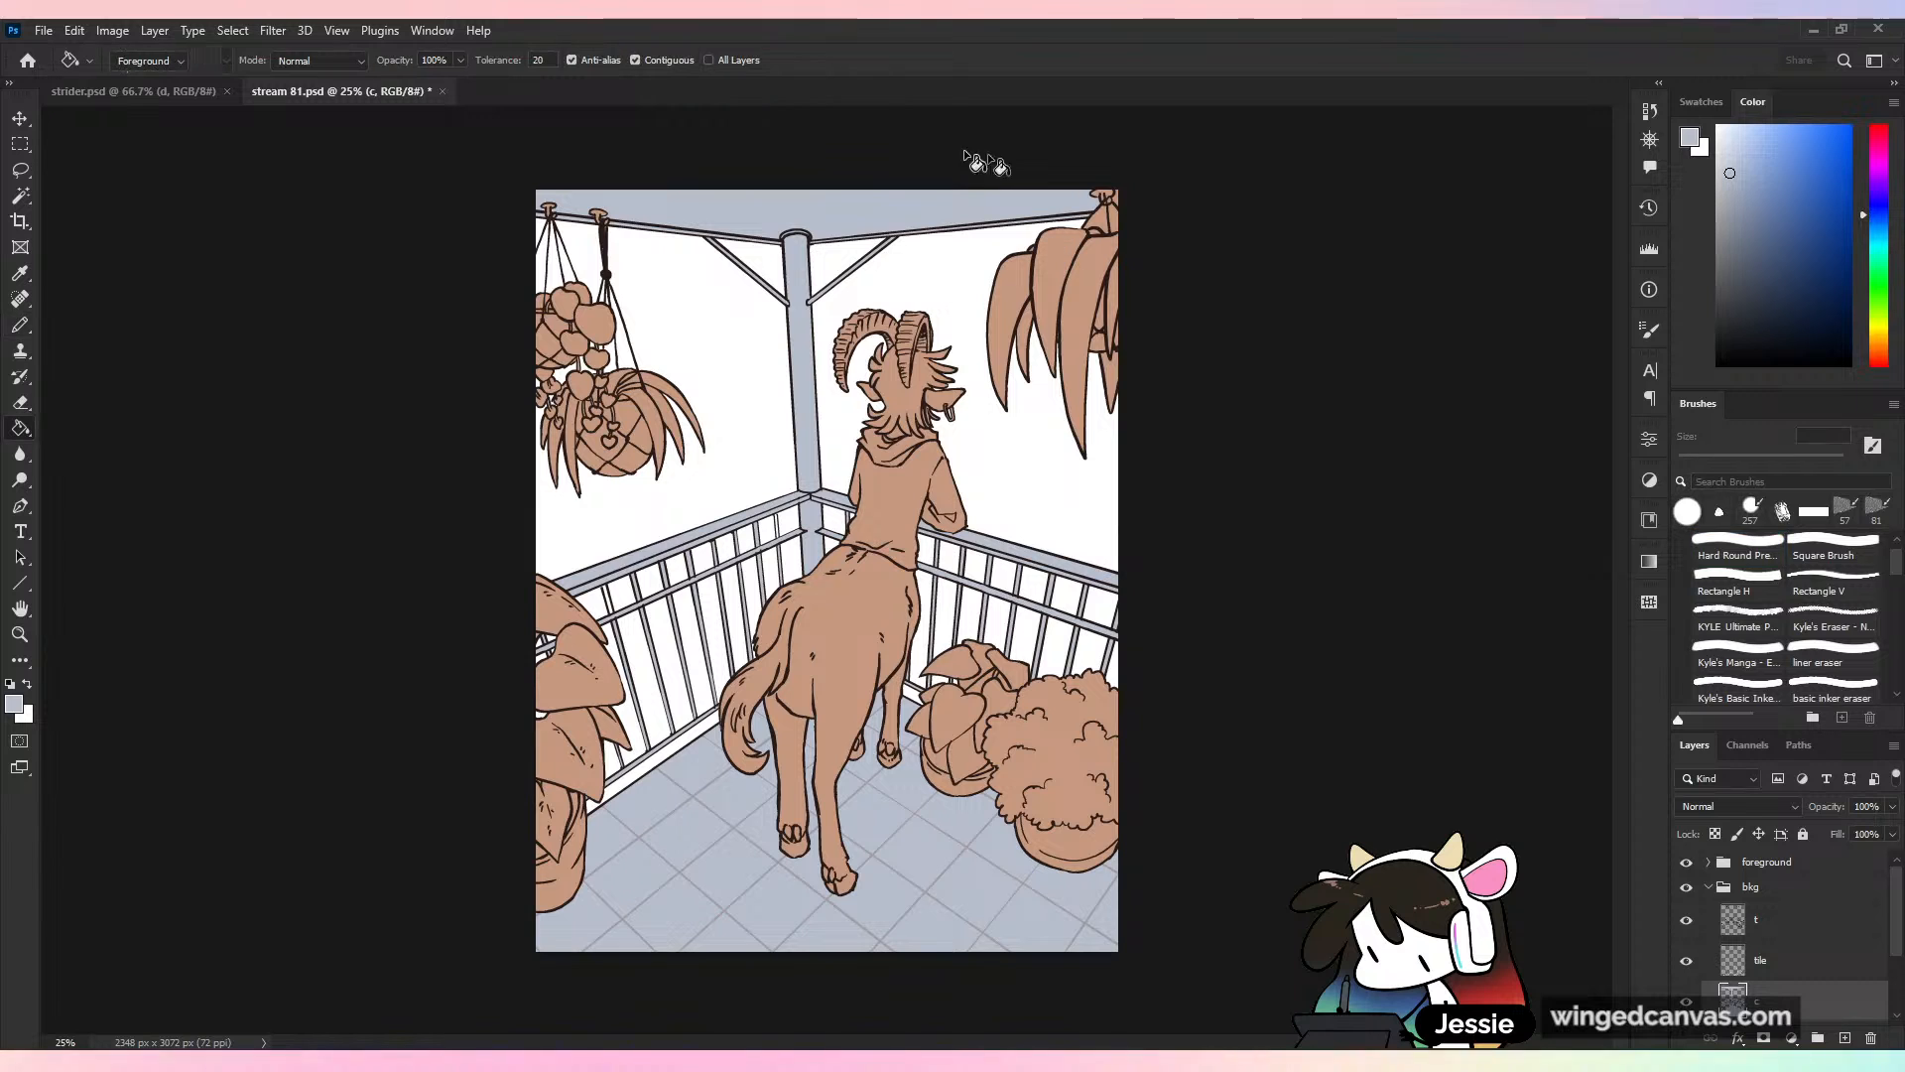
left_click(552, 60)
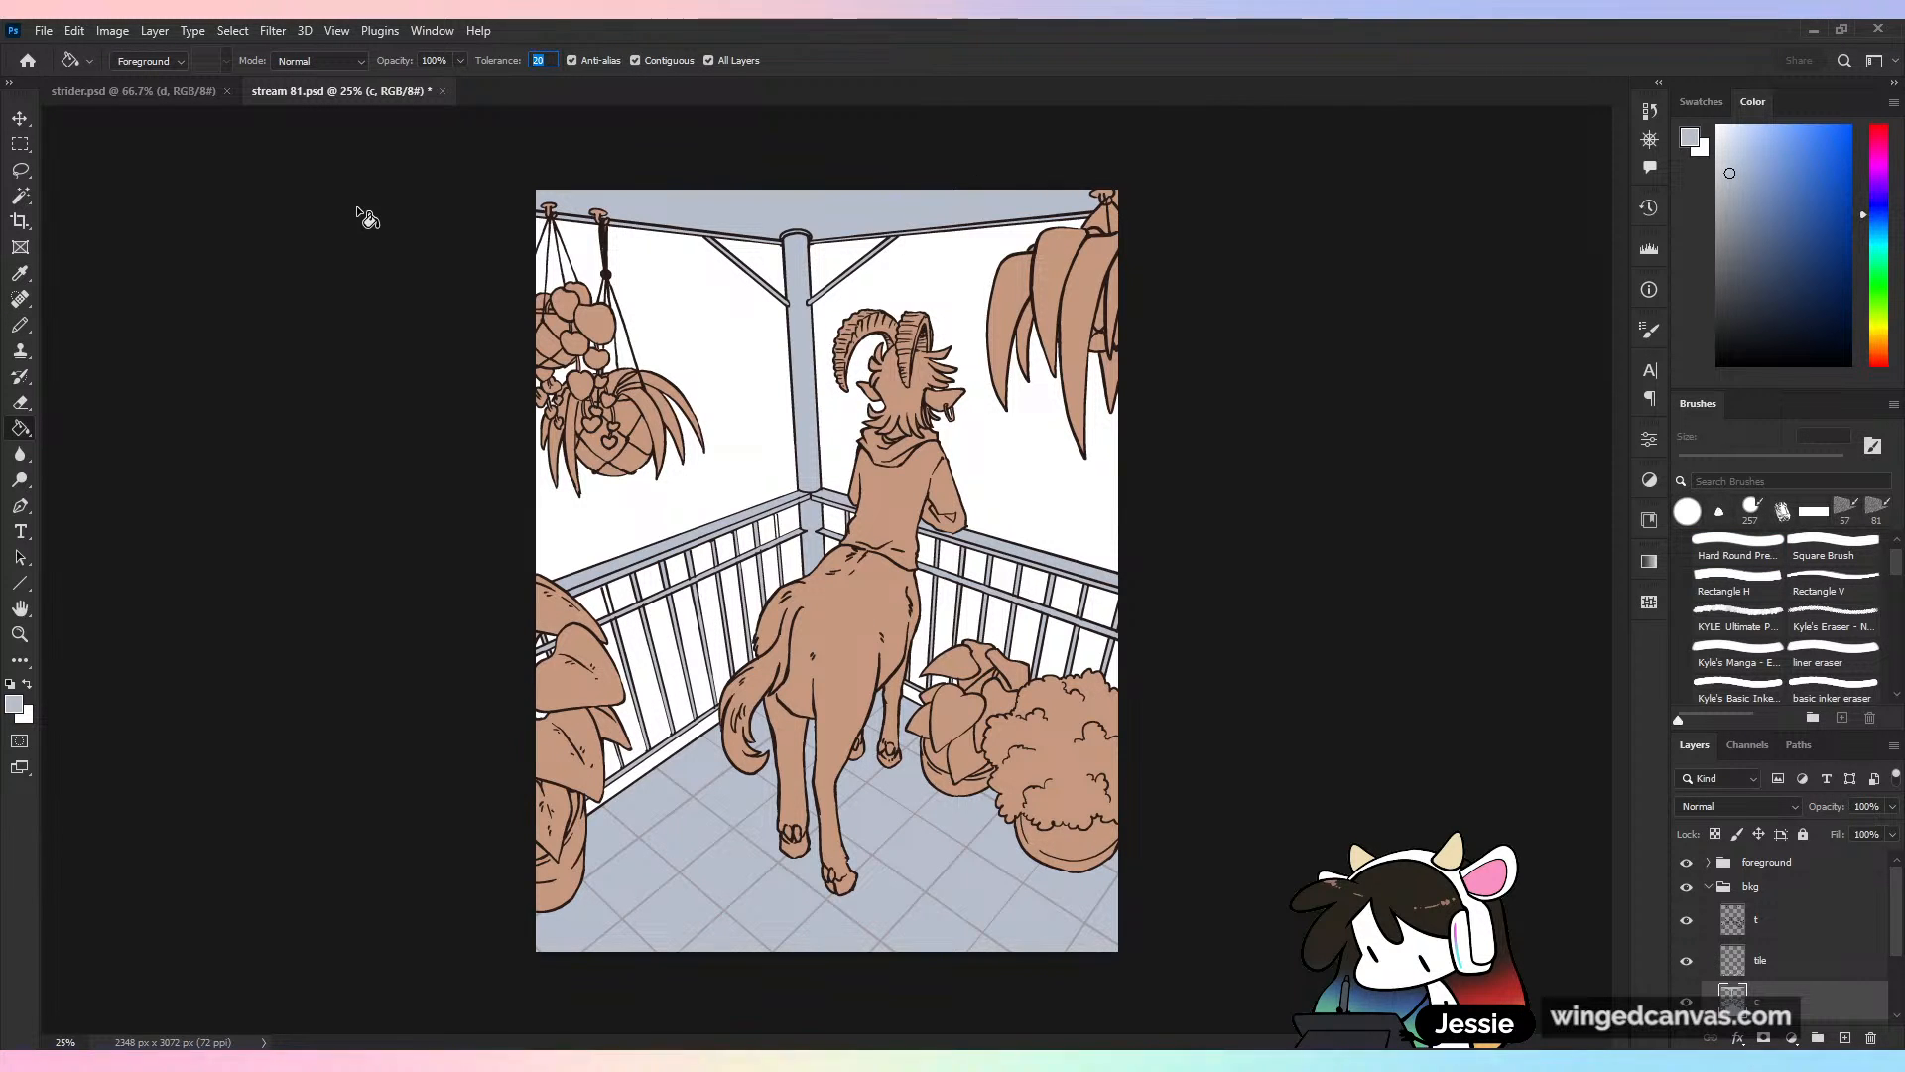
type("100")
left_click(1686, 862)
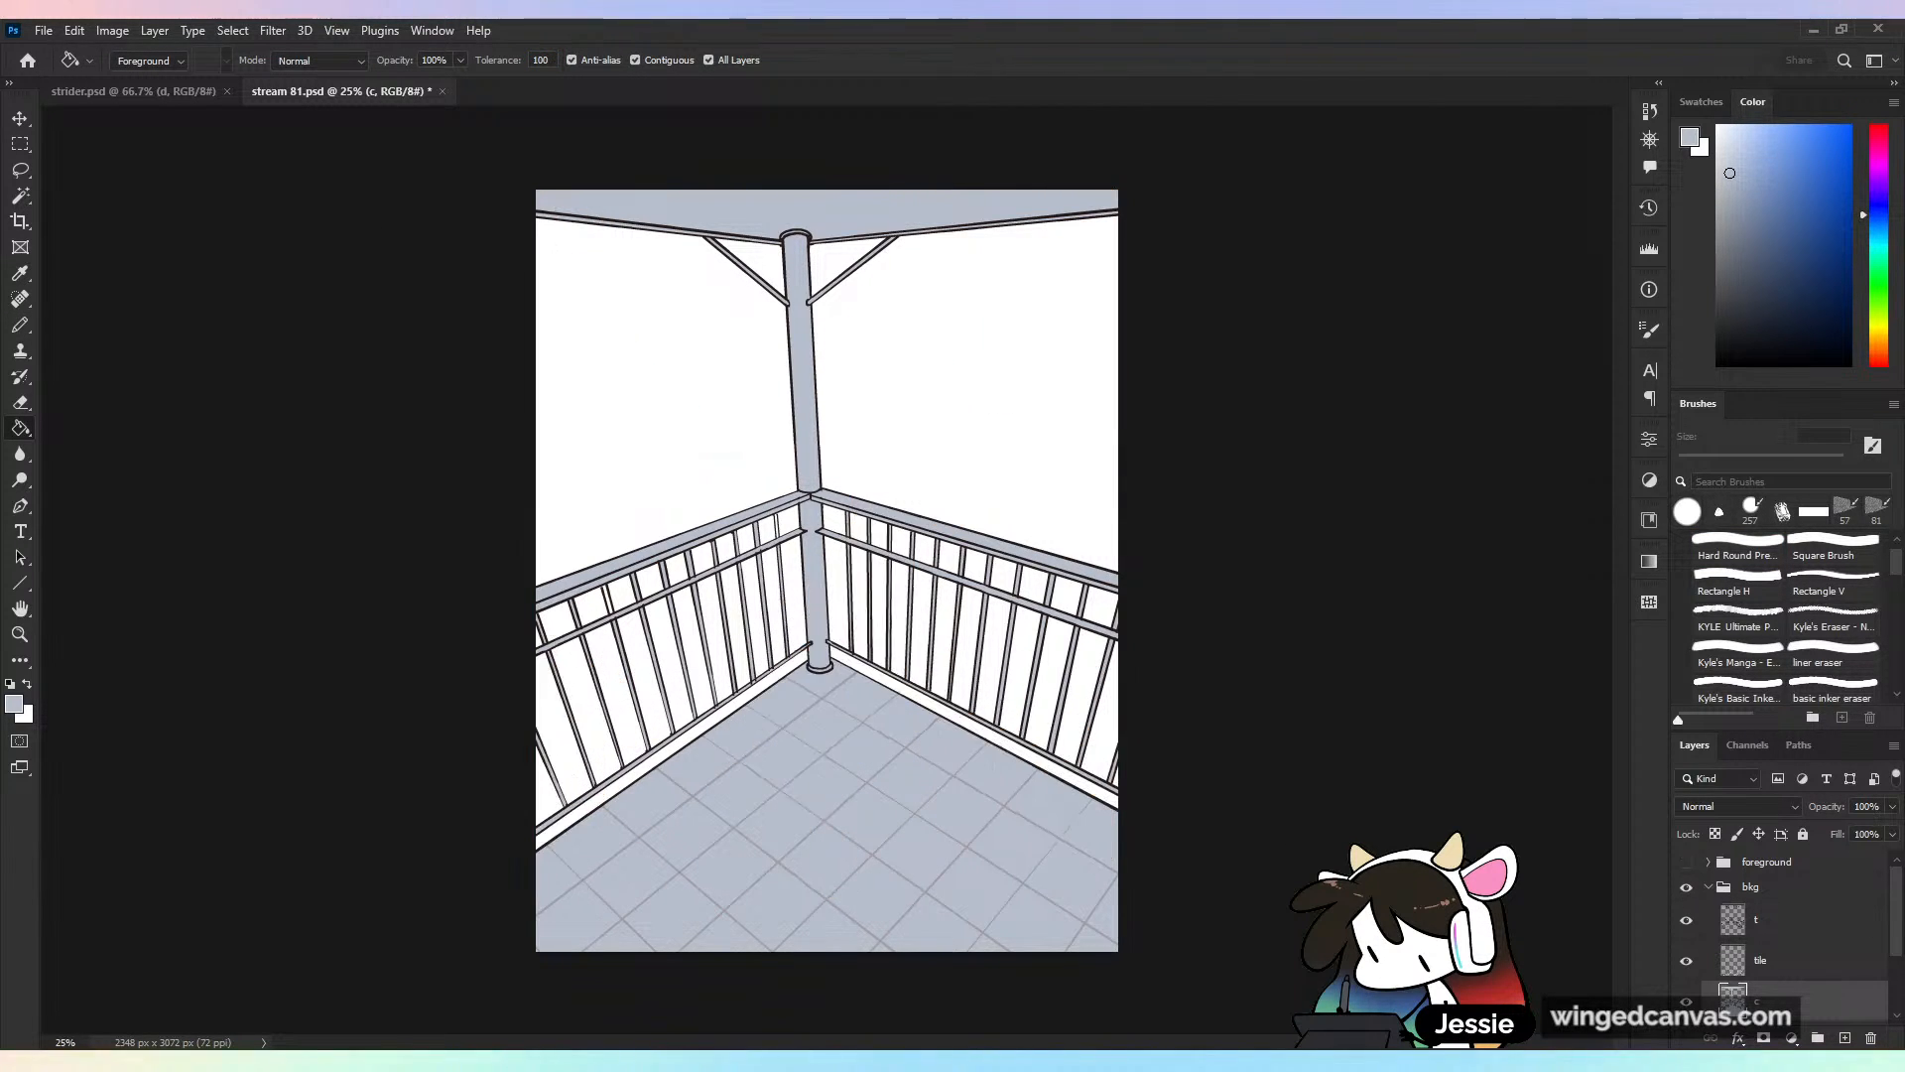
Fill the balcony's tiled floor with a very pale warm cream
key("ctrl+plus")
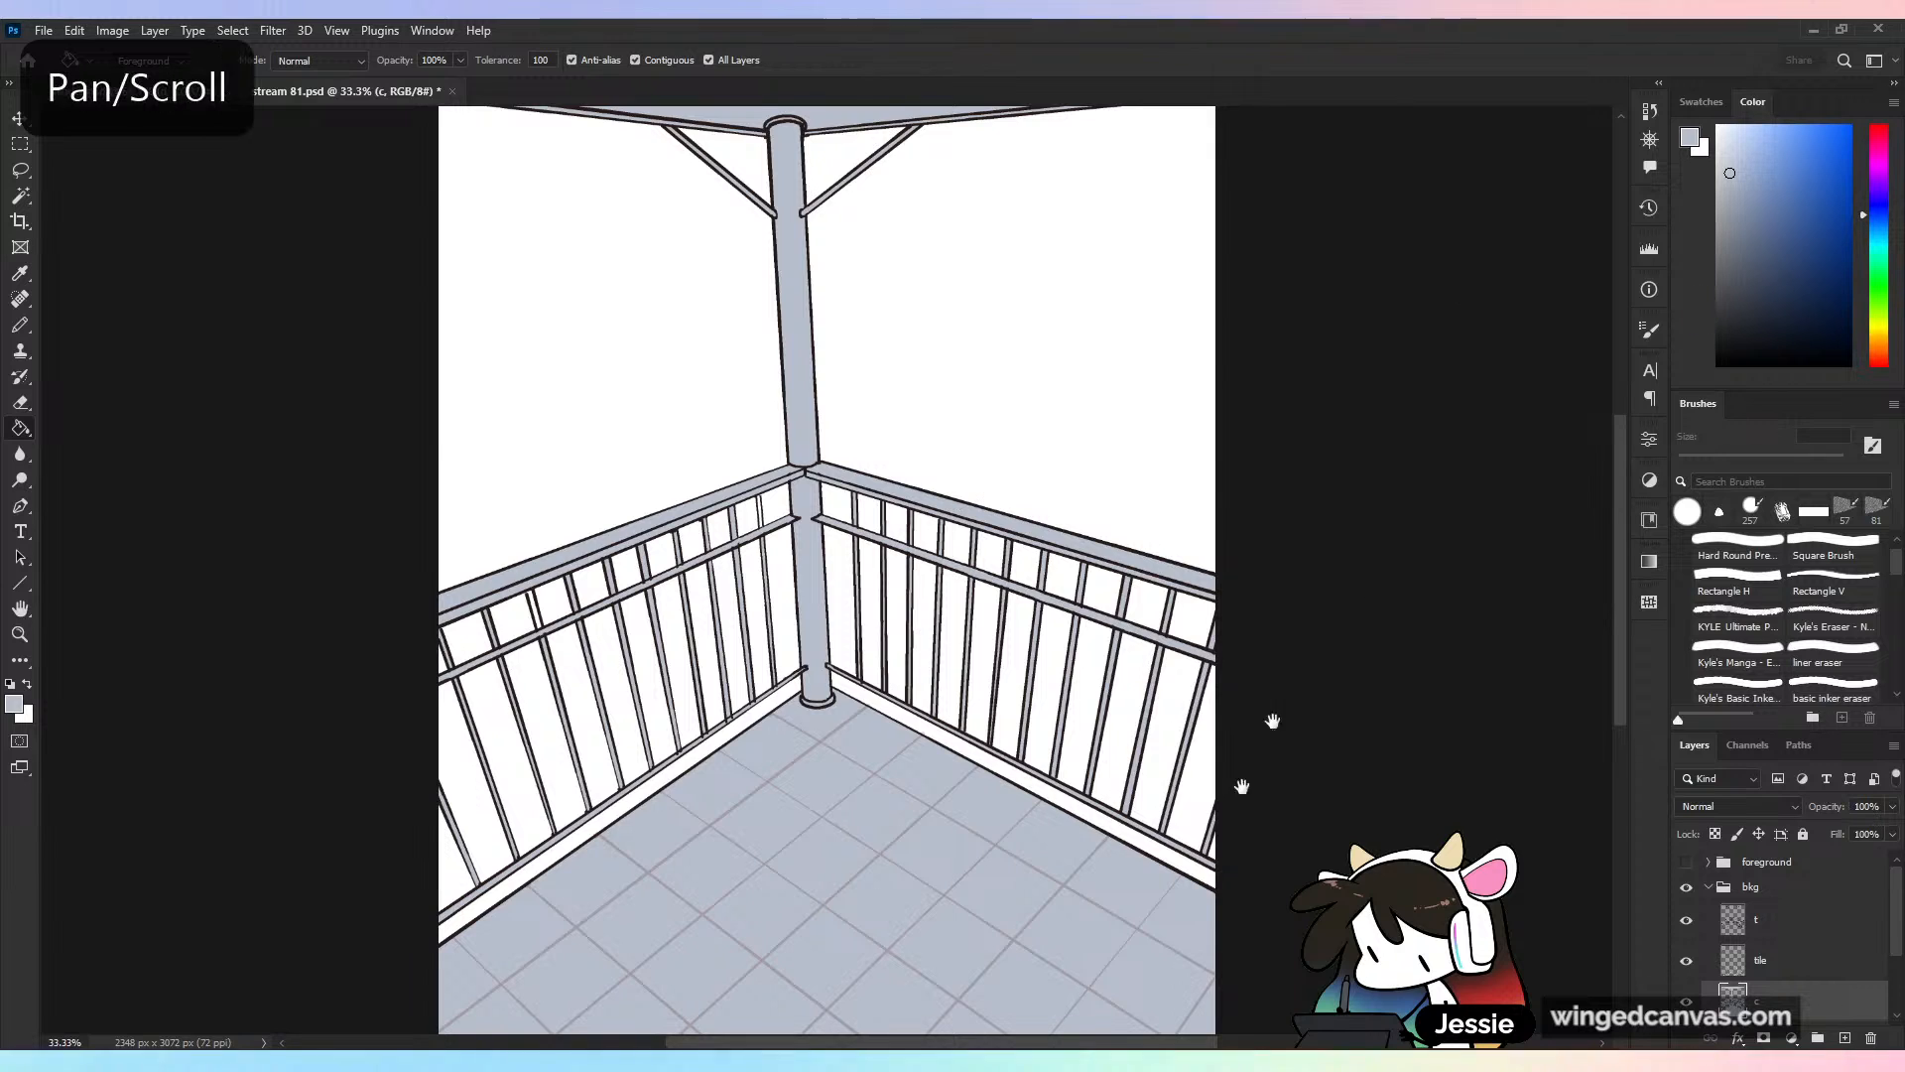
left_click_drag(1243, 782, 1258, 493)
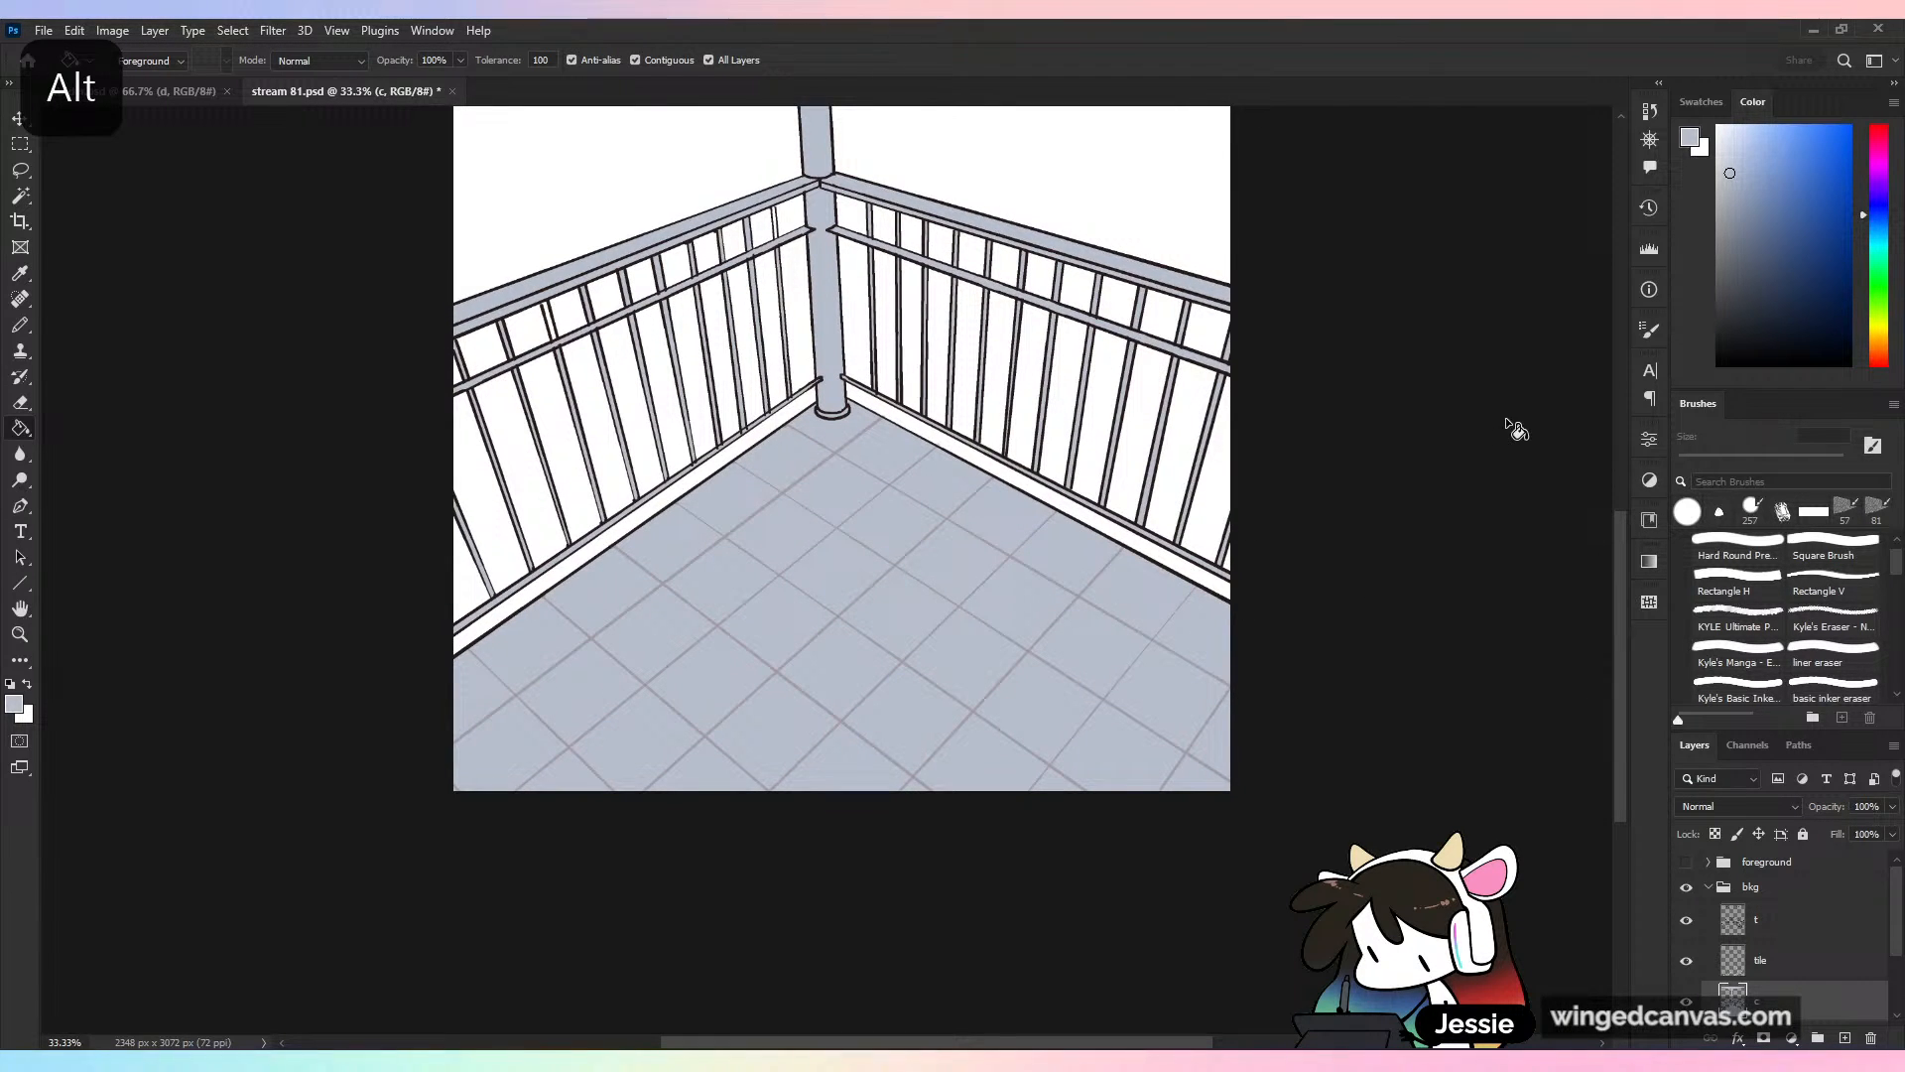
left_click_drag(1867, 306, 1870, 324)
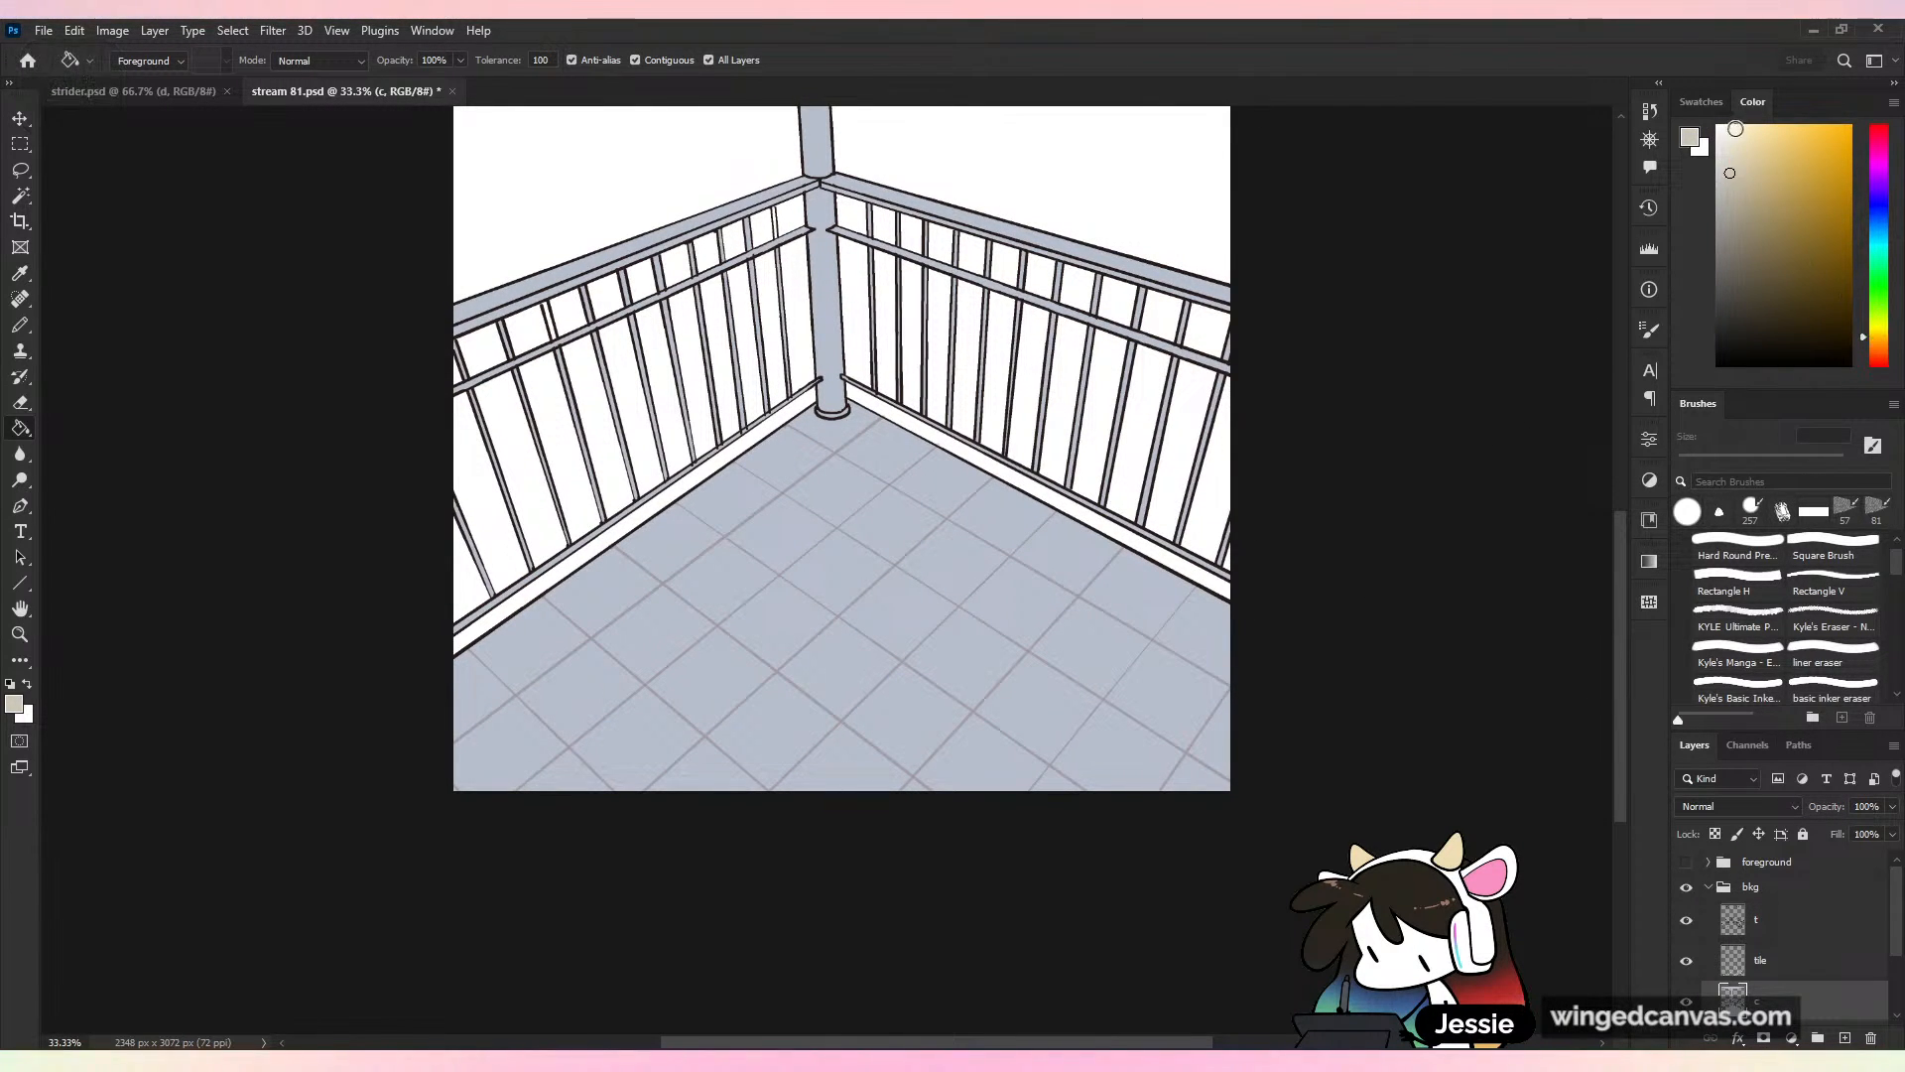
left_click(1021, 572)
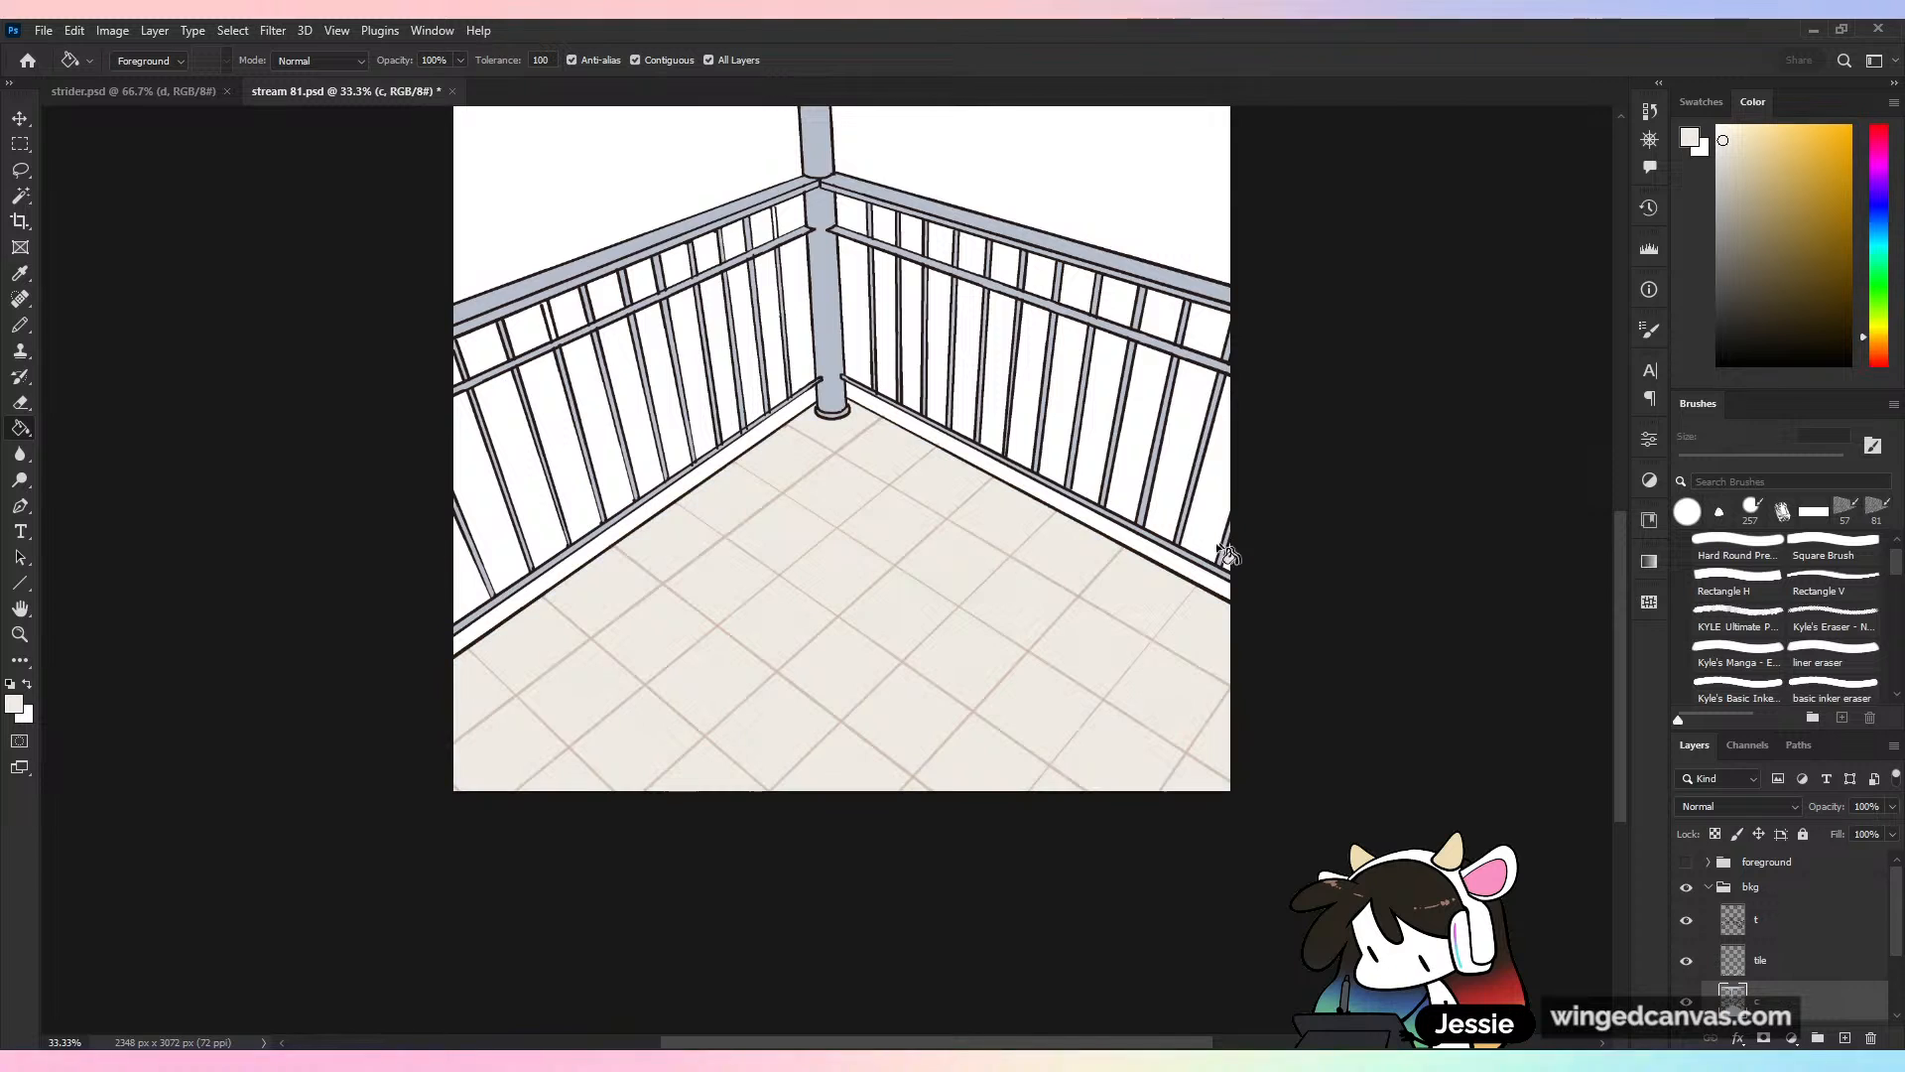
Fill the upper and lower parts of the corner post with a light warm grey
left_click_drag(1200, 464, 1238, 833)
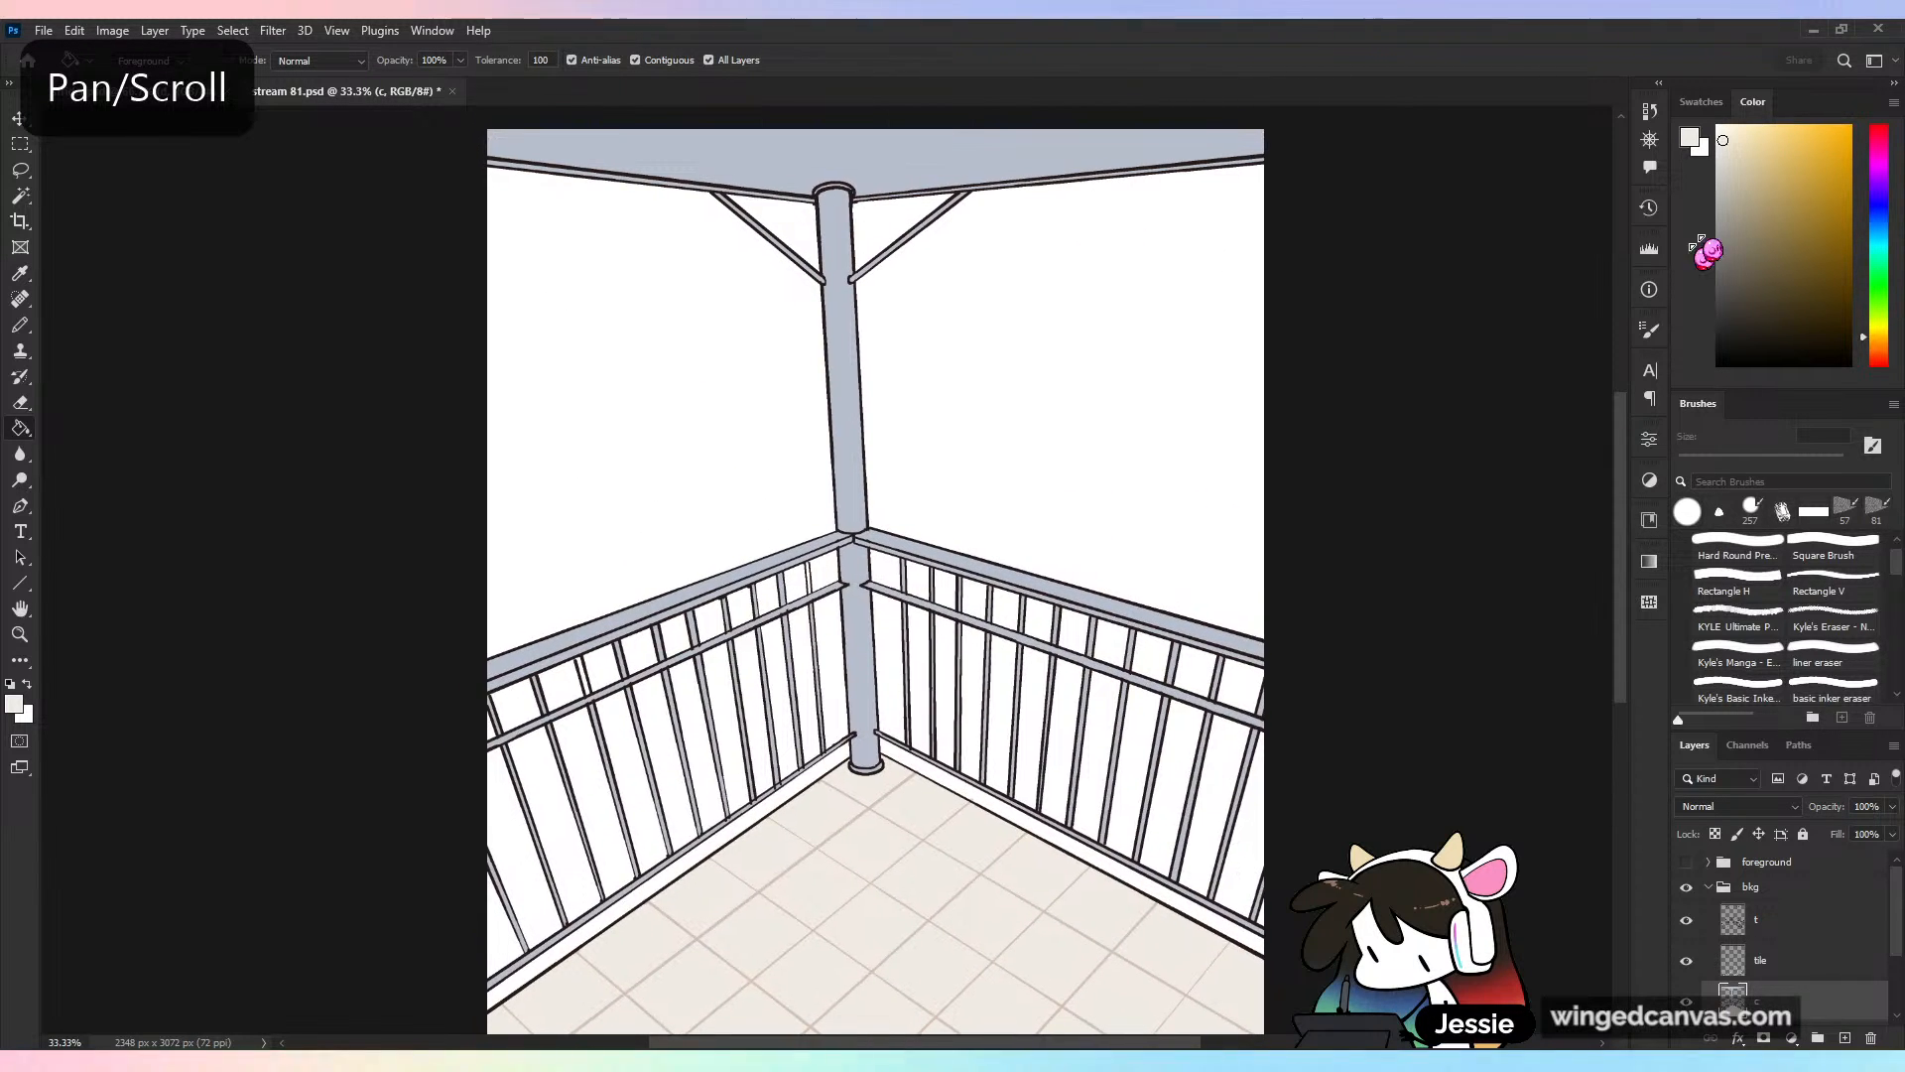
left_click(1721, 180)
left_click(1727, 171)
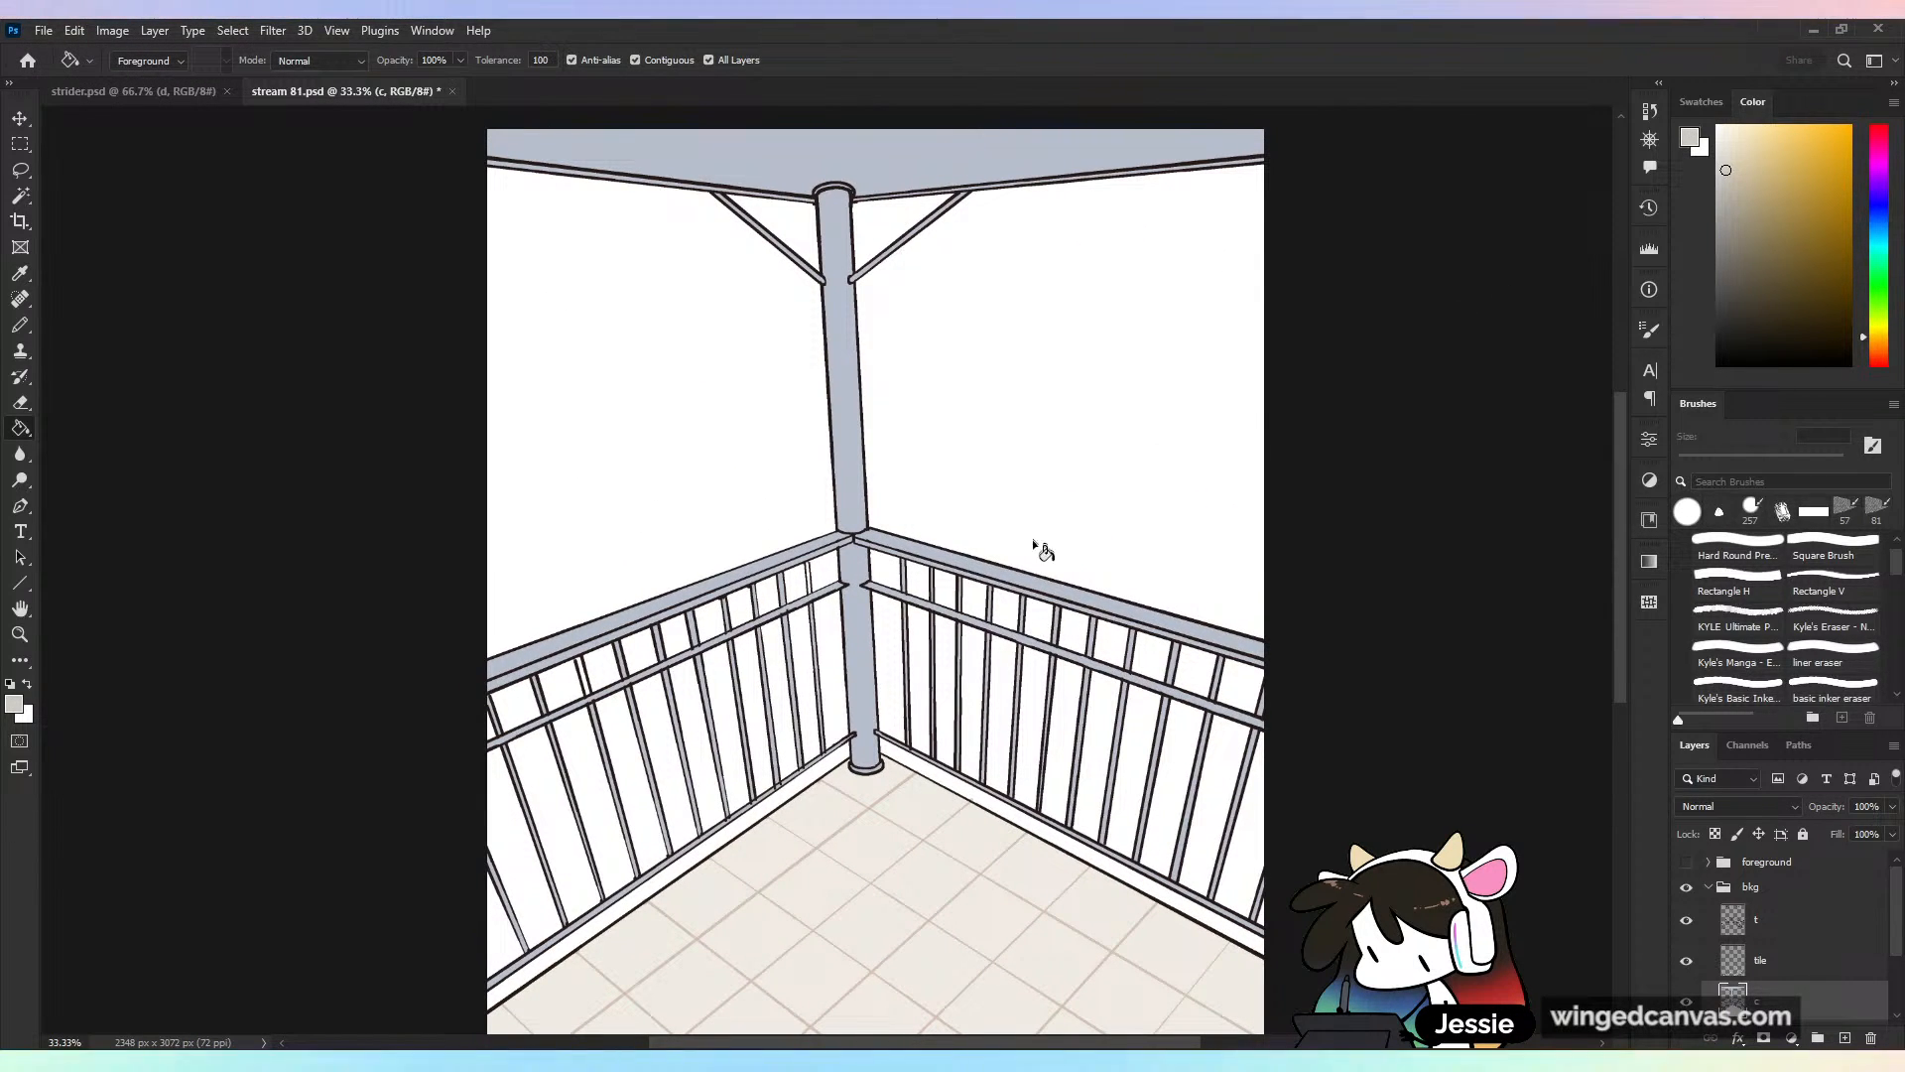
key("ctrl+plus")
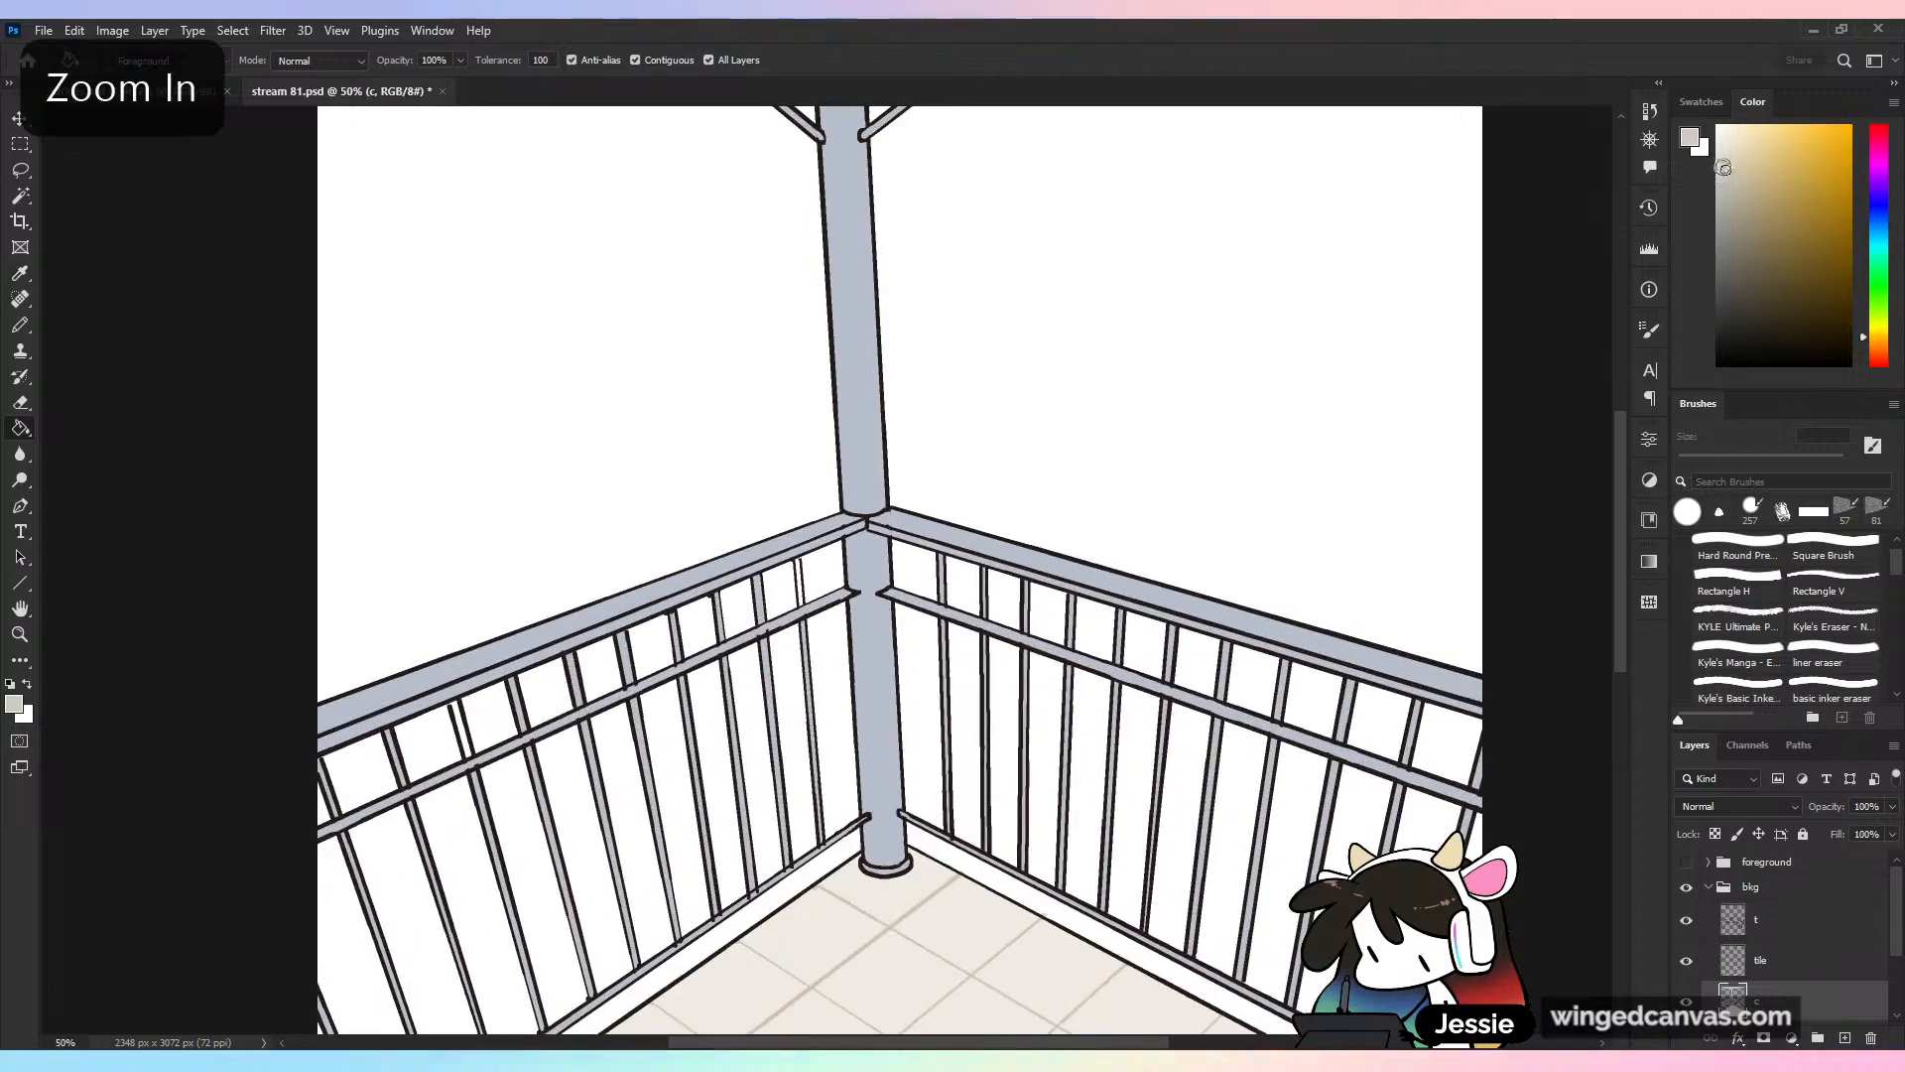
left_click(886, 685)
left_click(852, 298)
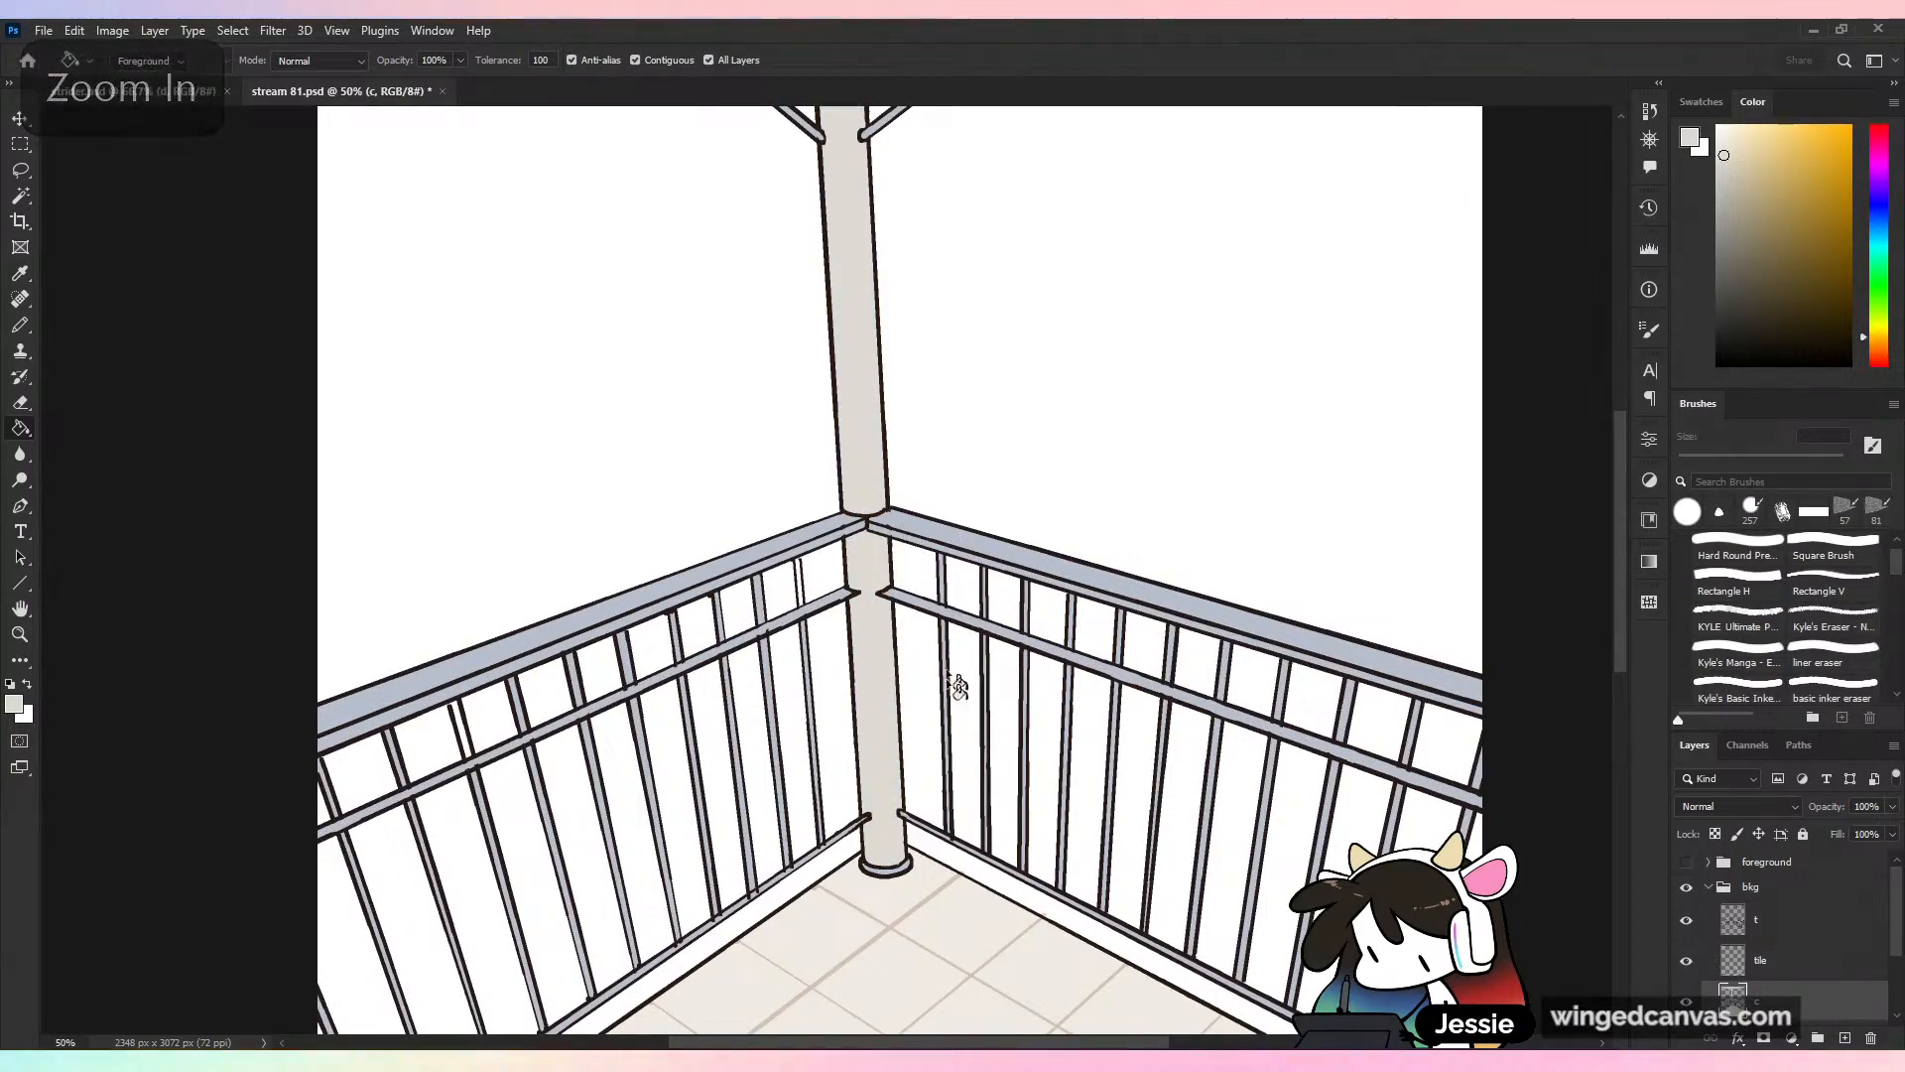
Fill the rim of the corner post's cap with white and save the document
left_click_drag(1006, 715, 1005, 524)
key("ctrl+plus")
key("ctrl+plus")
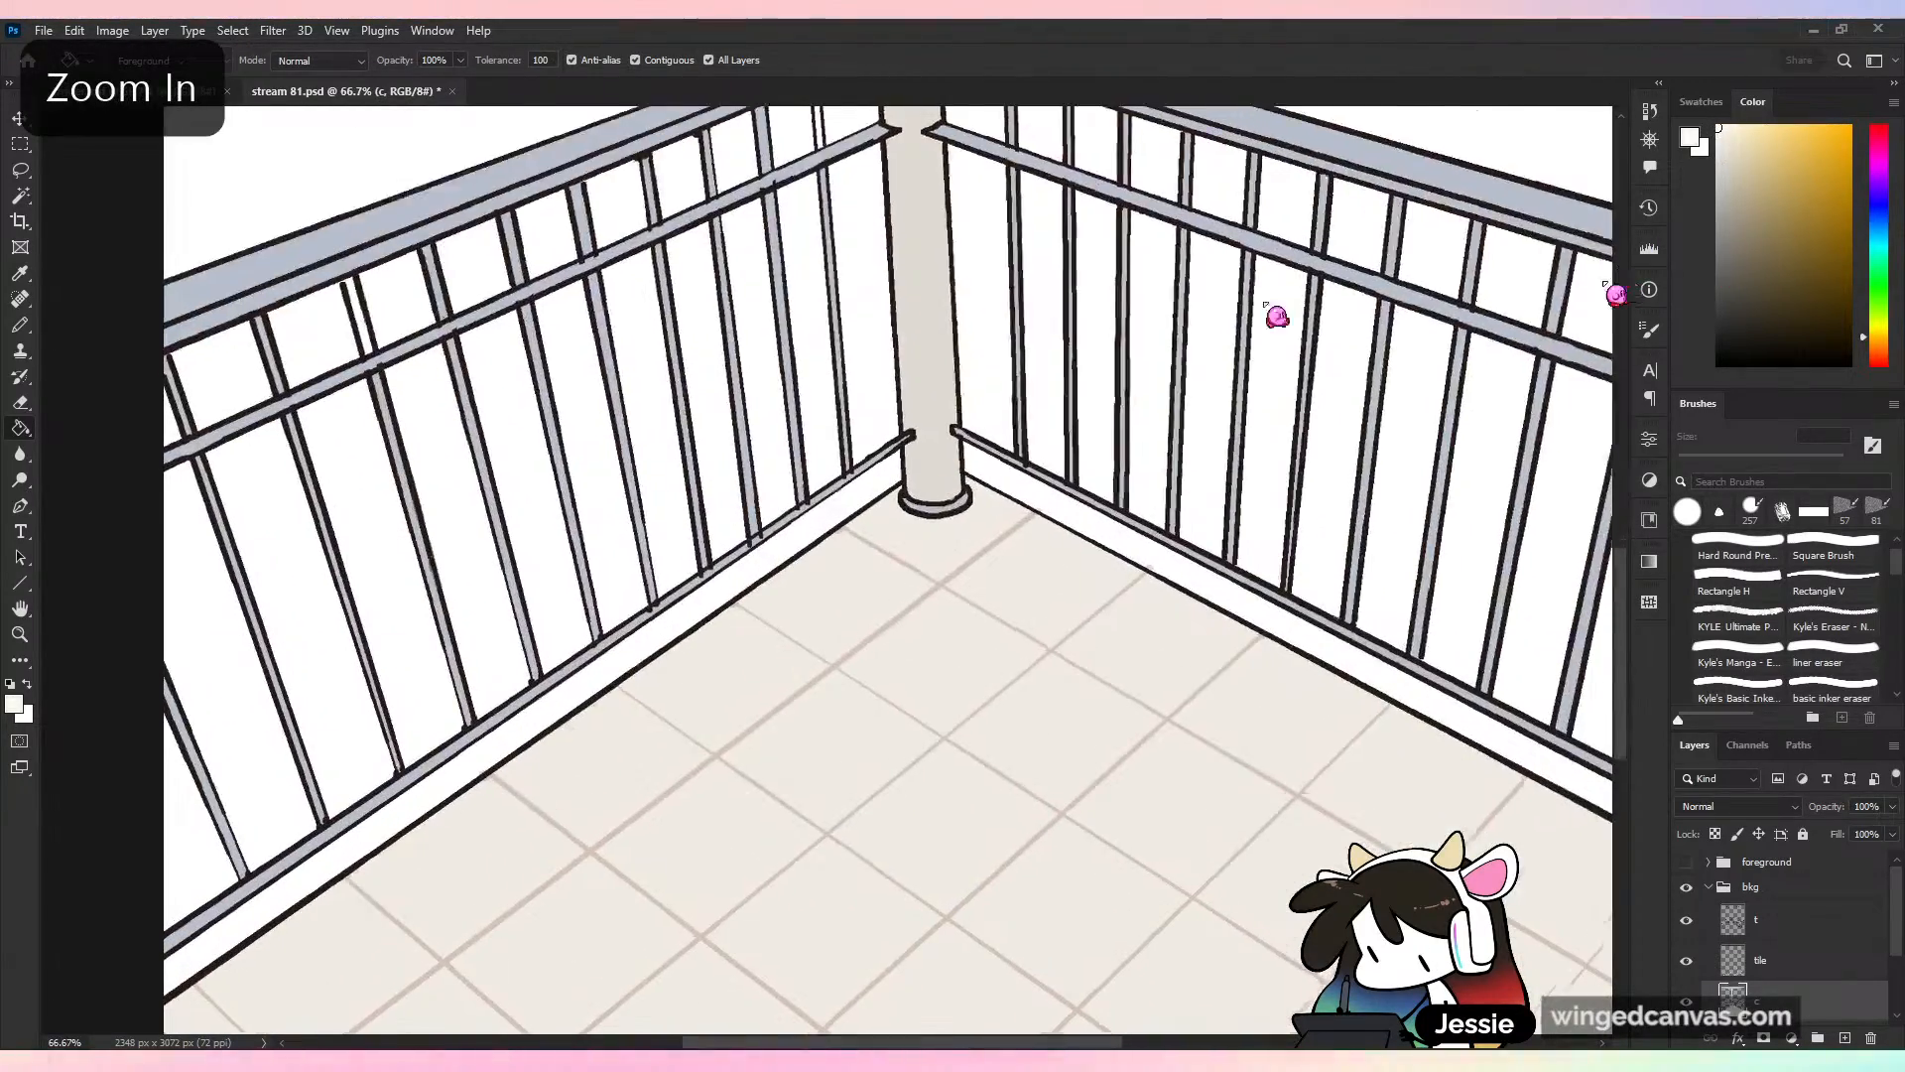
key("ctrl+minus")
key("ctrl+minus")
left_click_drag(1191, 311, 1171, 521)
key("ctrl+plus")
key("ctrl+plus")
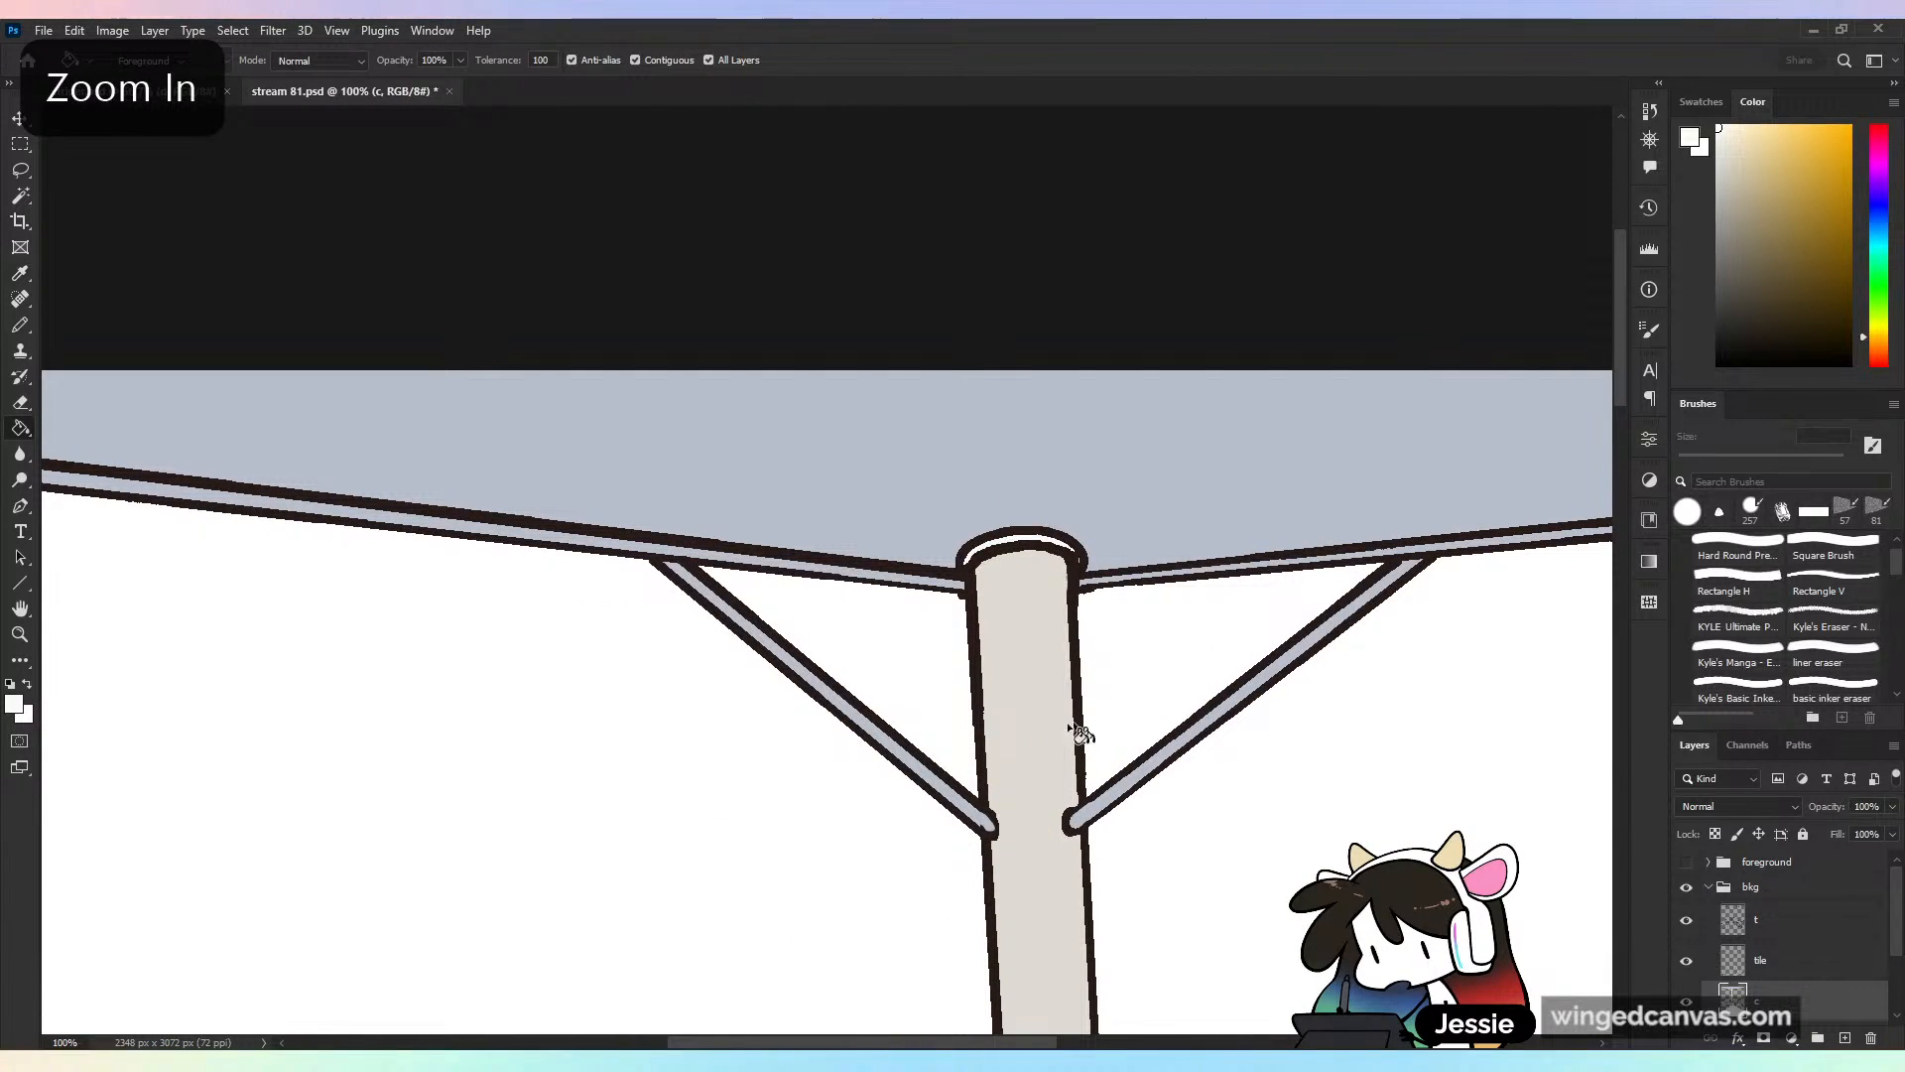
key("alt")
key("ctrl+minus")
key("ctrl+minus")
key("ctrl+minus")
key("ctrl+minus")
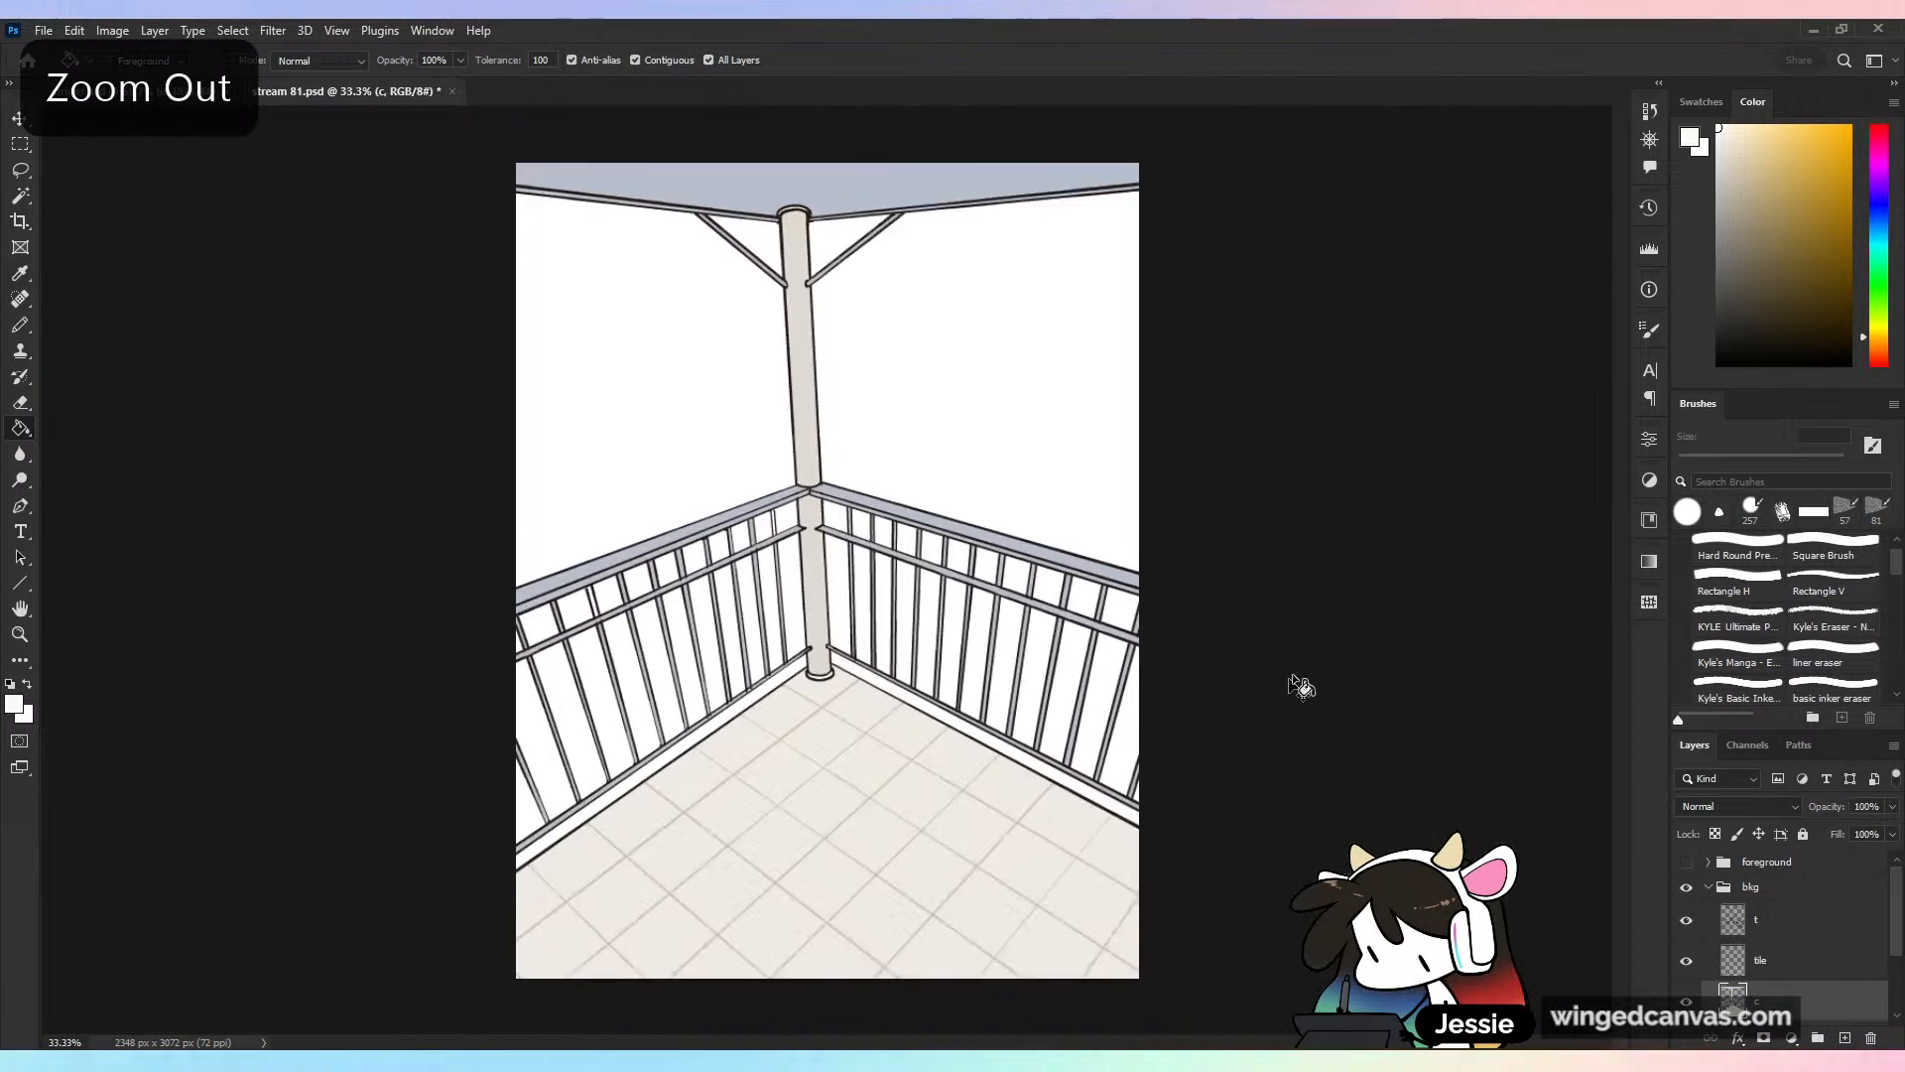
key("ctrl+s")
Try filling the balcony ceiling with a light orange-tinted tan, and undo that fill
scroll(1076, 404, "up", 1)
scroll(1075, 506, "up", 3)
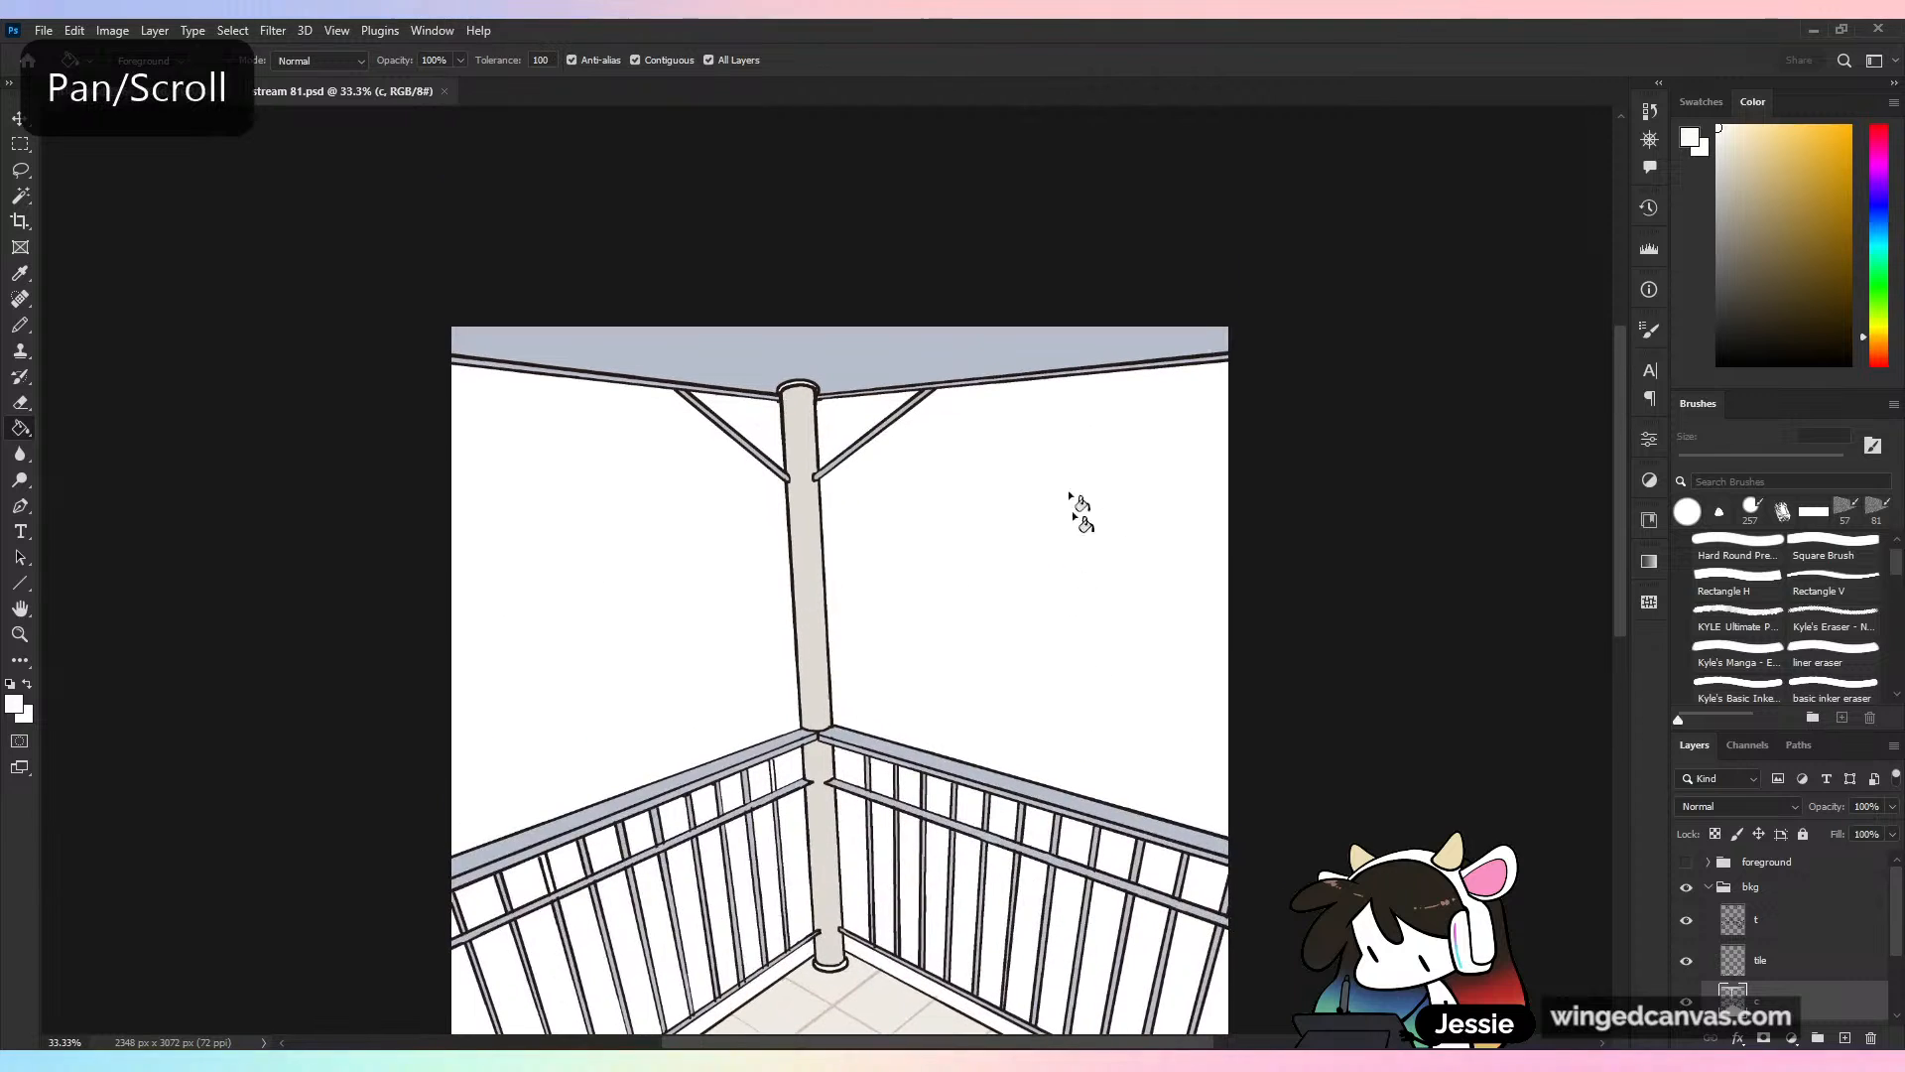
left_click(1044, 332, "alt")
left_click(1880, 346)
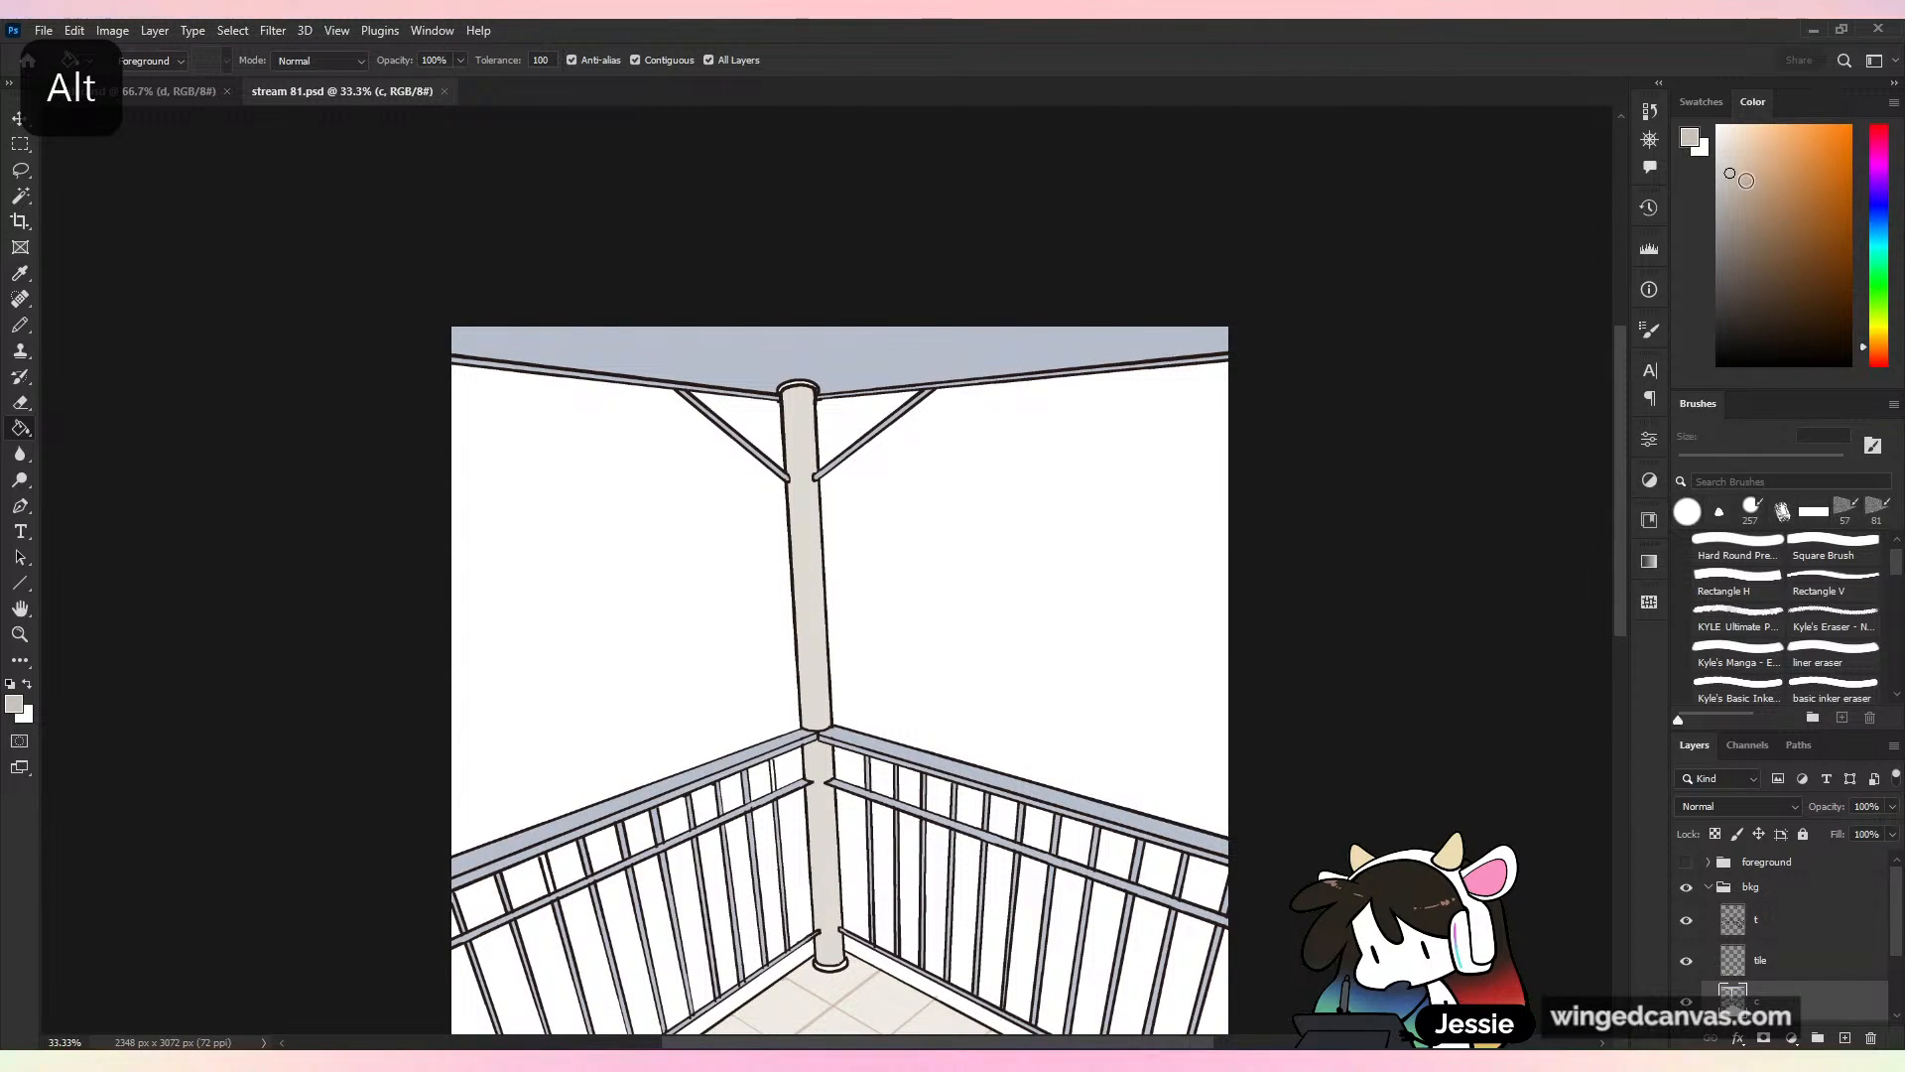
left_click_drag(1747, 180, 1743, 159)
left_click(1084, 338)
key("ctrl+minus")
key("ctrl+minus")
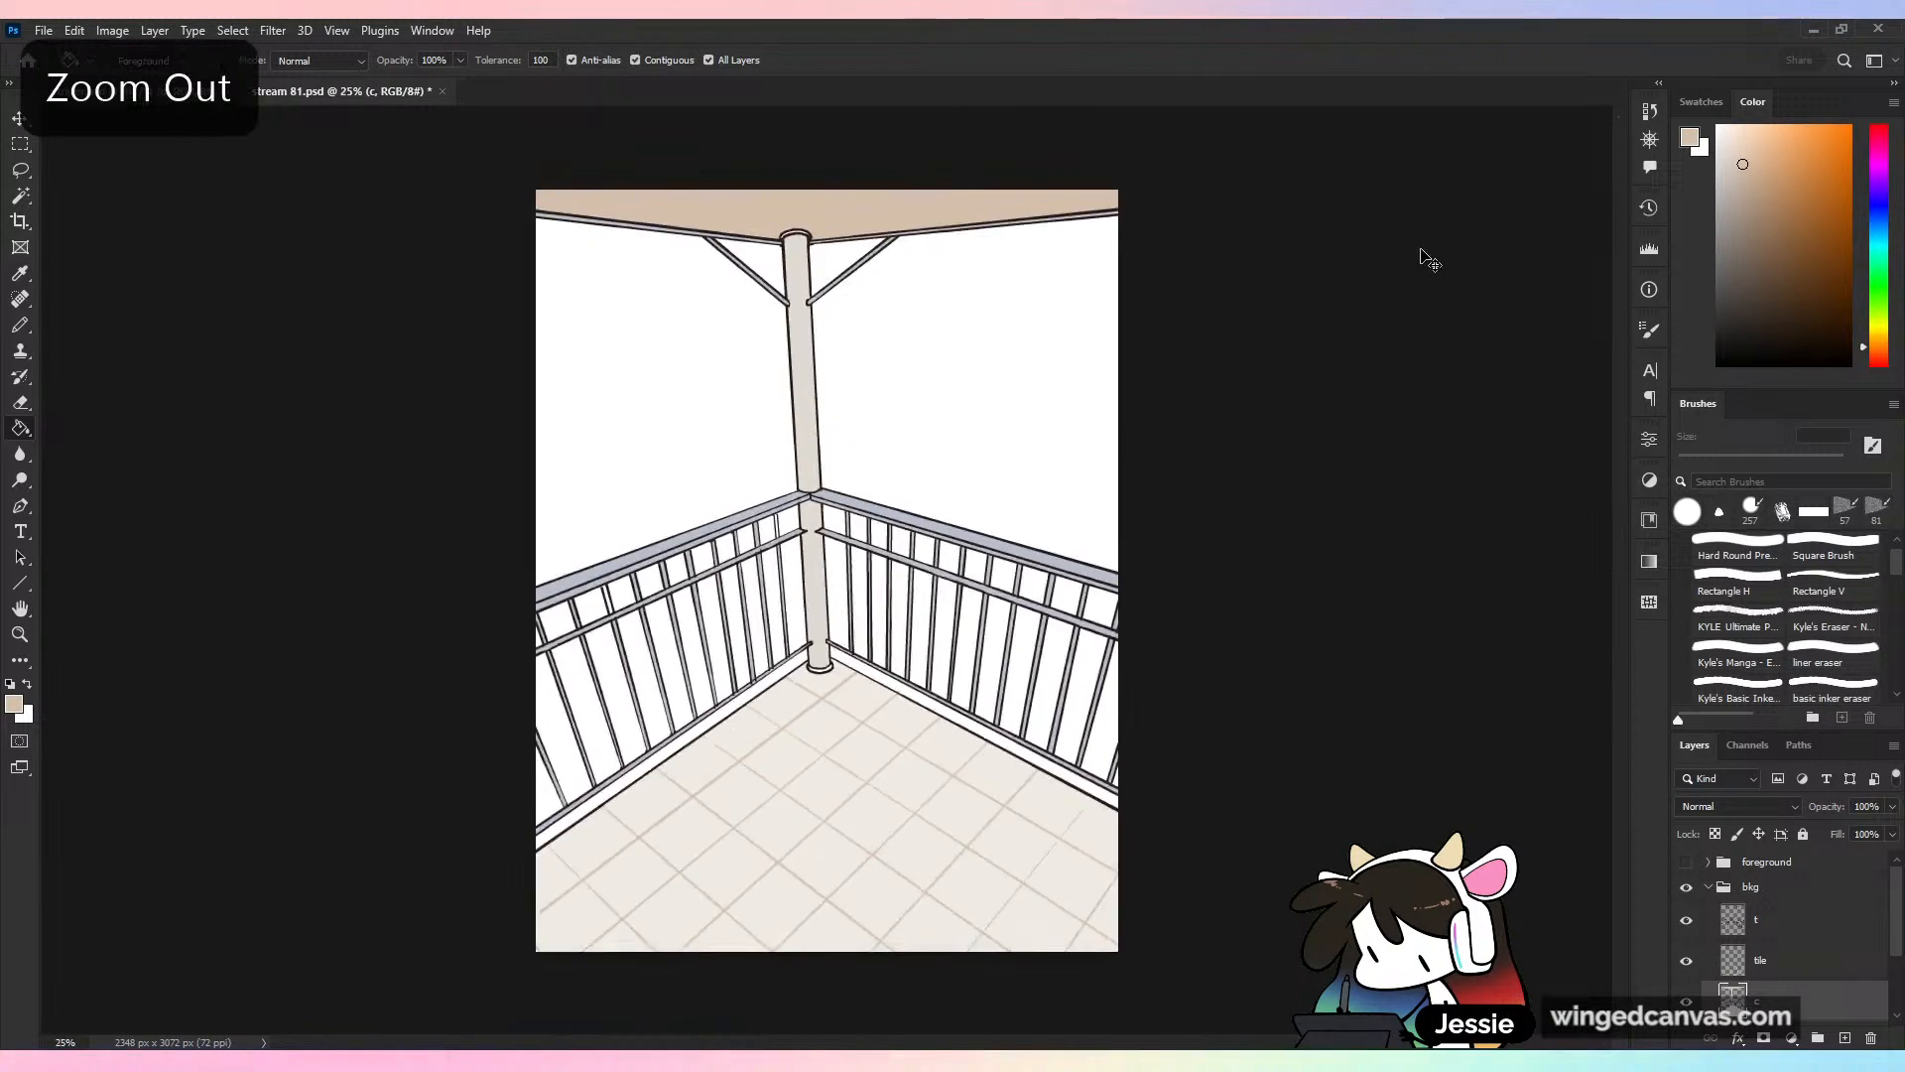
key("ctrl+plus")
key("ctrl+z")
Fill the balcony ceiling with a muted, darker warm grey-beige and save the document
left_click_drag(1732, 194, 1730, 186)
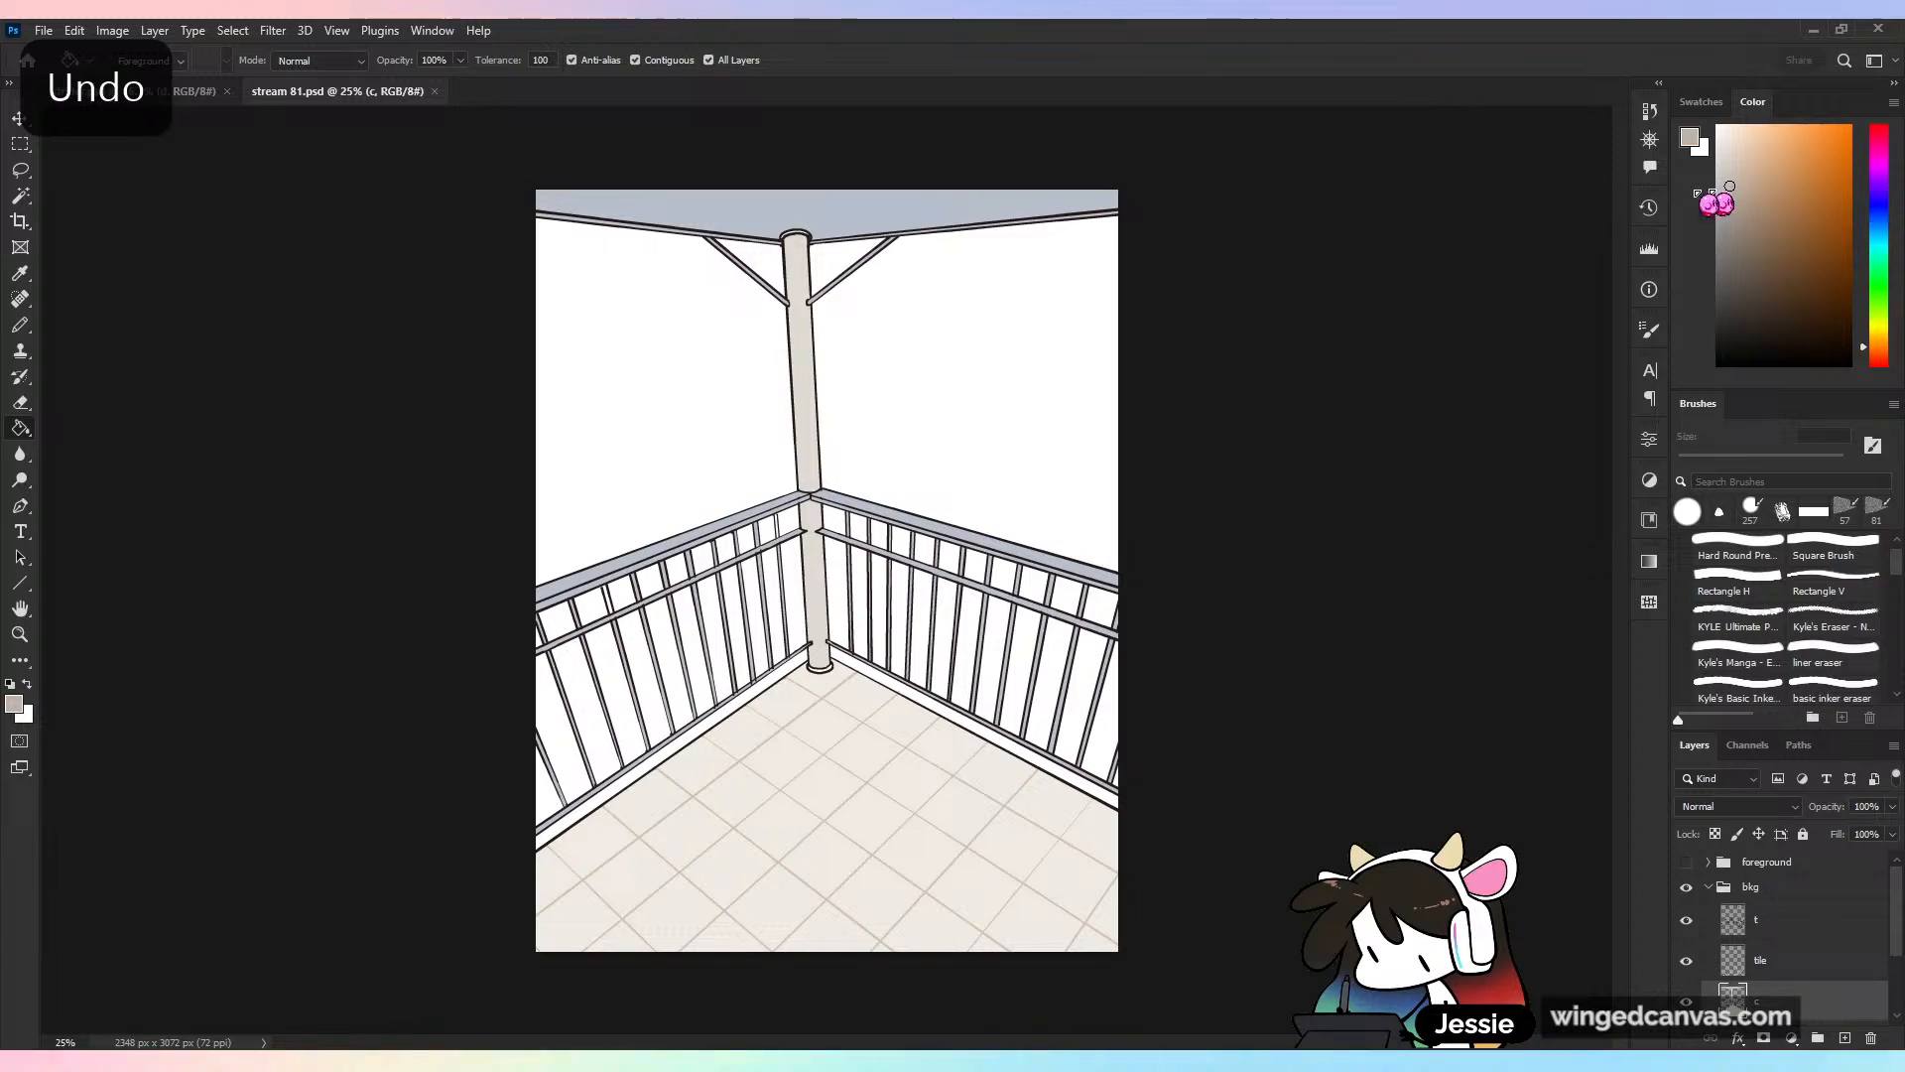
left_click(962, 224)
key("ctrl+s")
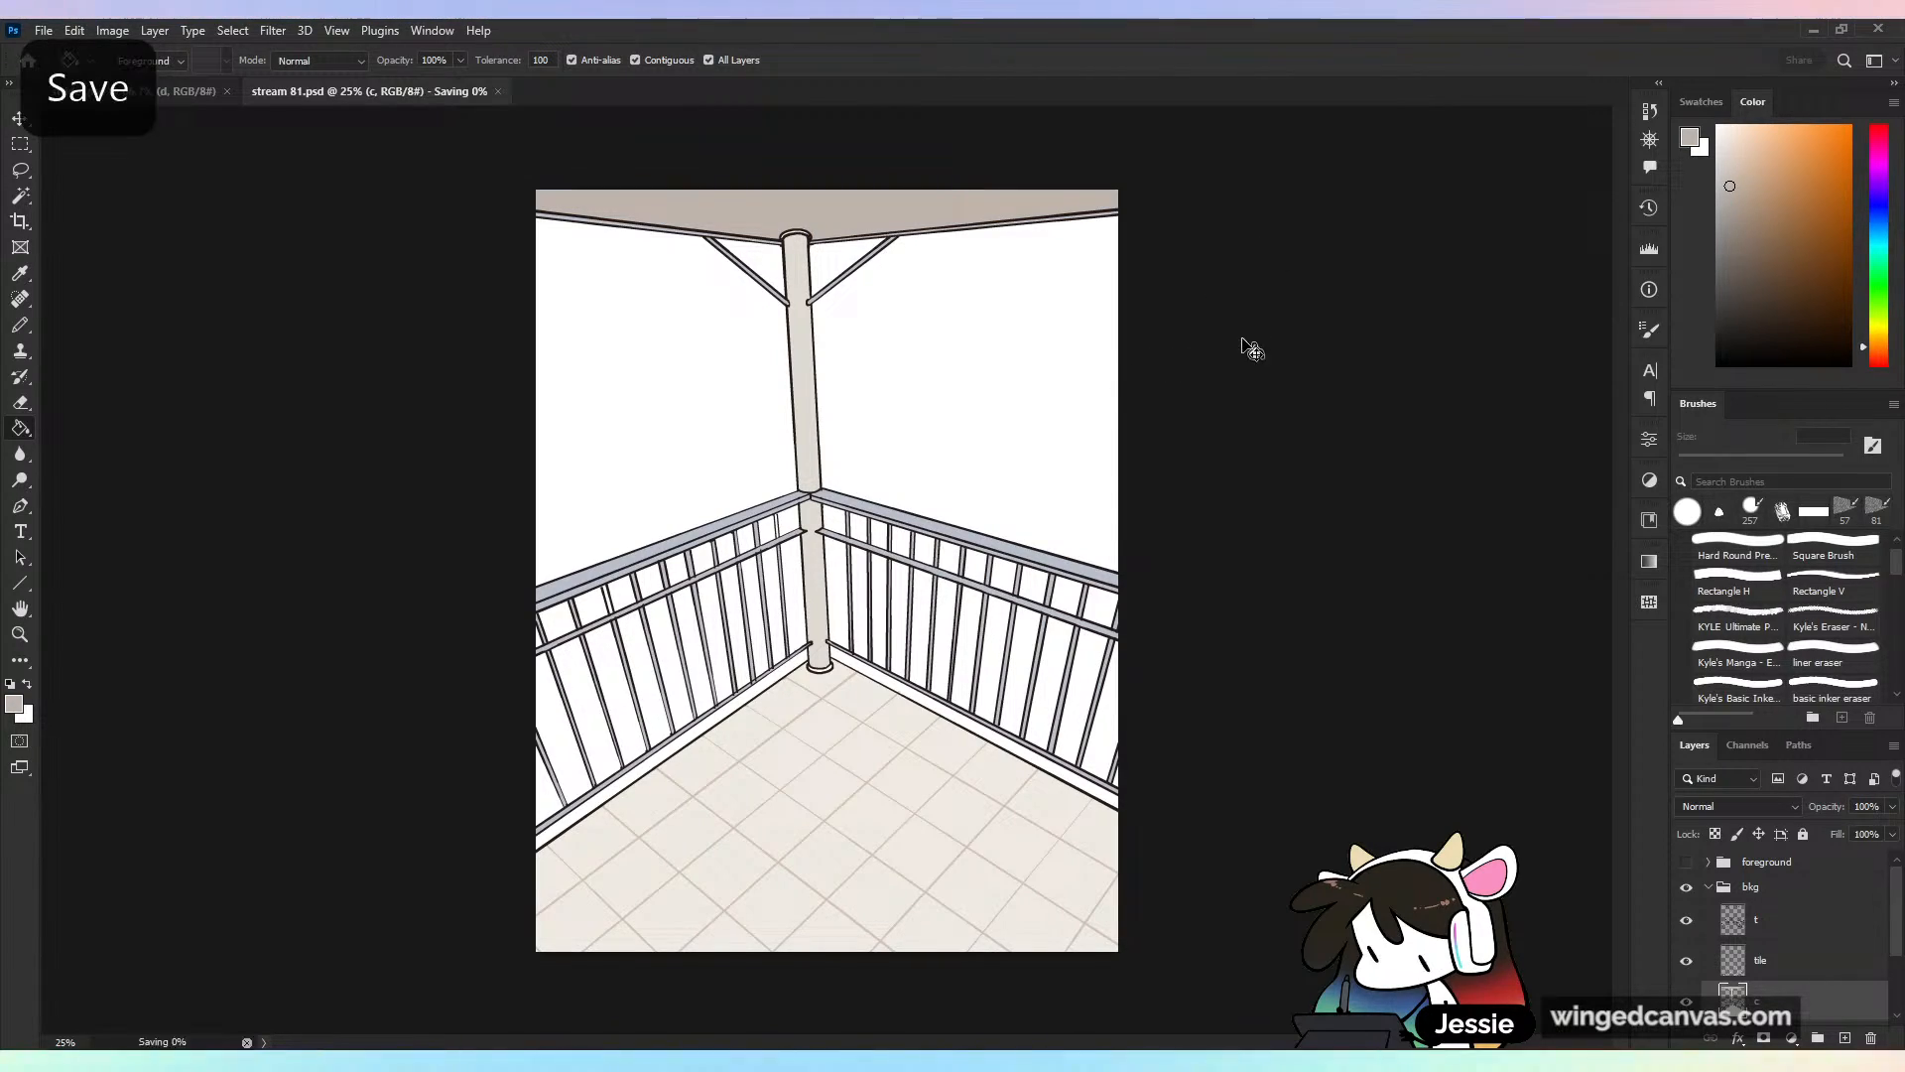
Paint the unfilled upper segment of the railing baluster beside the corner post with the sampled blue-grey and save the document
key("ctrl+minus")
key("ctrl+plus")
key("ctrl+plus")
key("ctrl+plus")
key("ctrl+plus")
key("ctrl+plus")
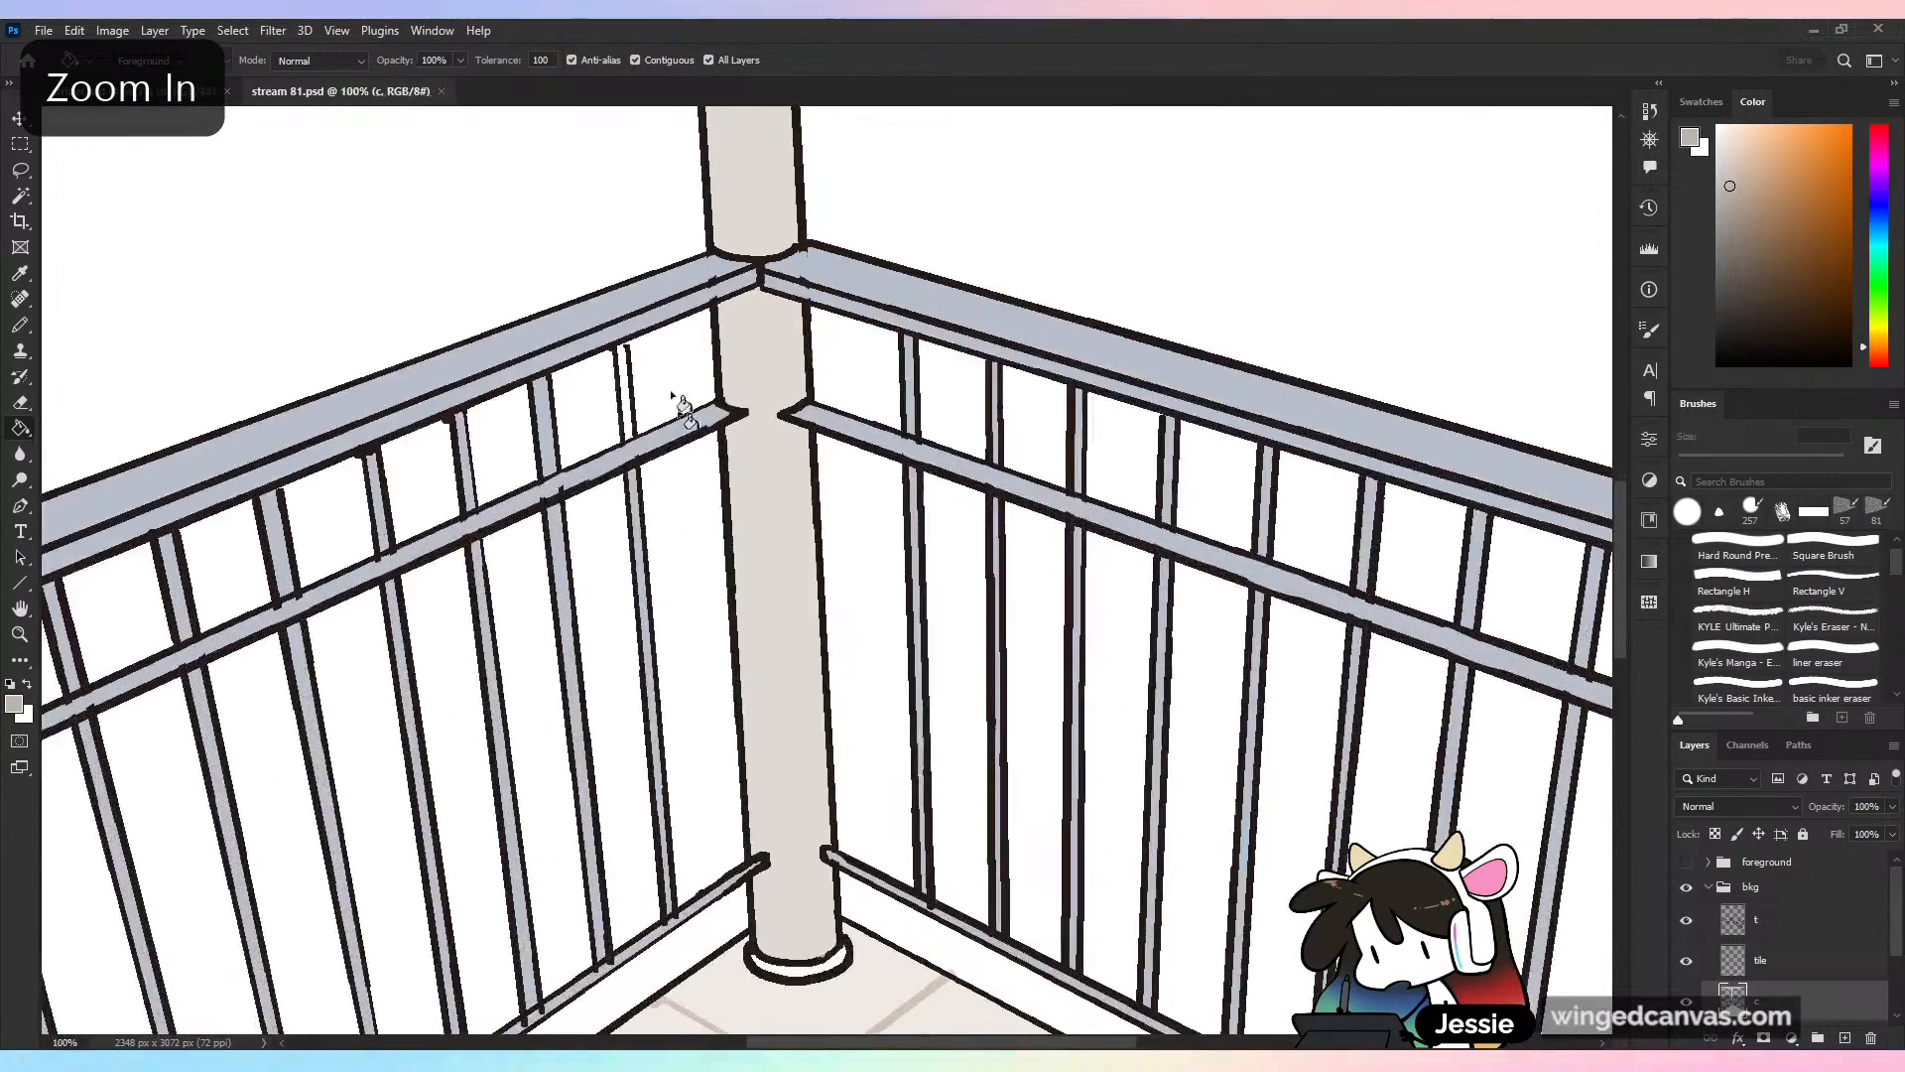
key("b")
left_click(716, 271, "alt")
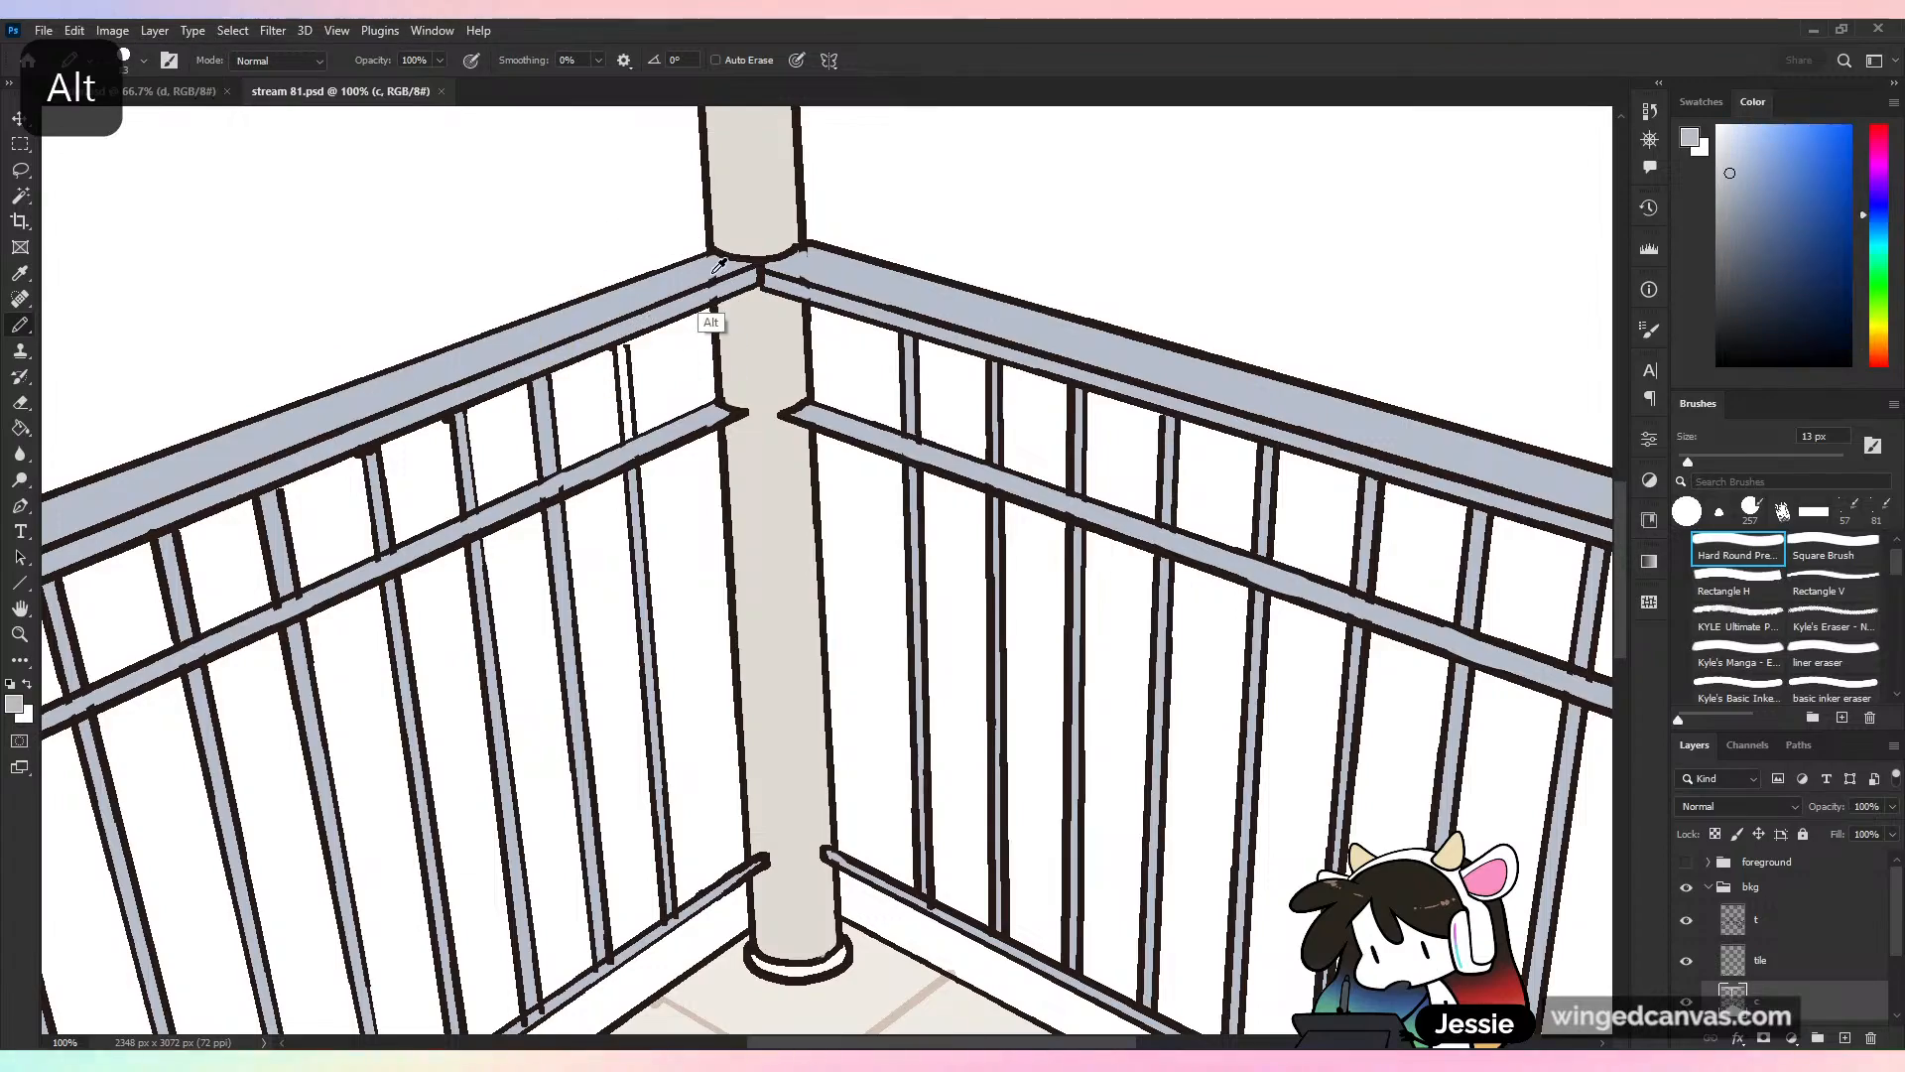
key("ctrl+plus")
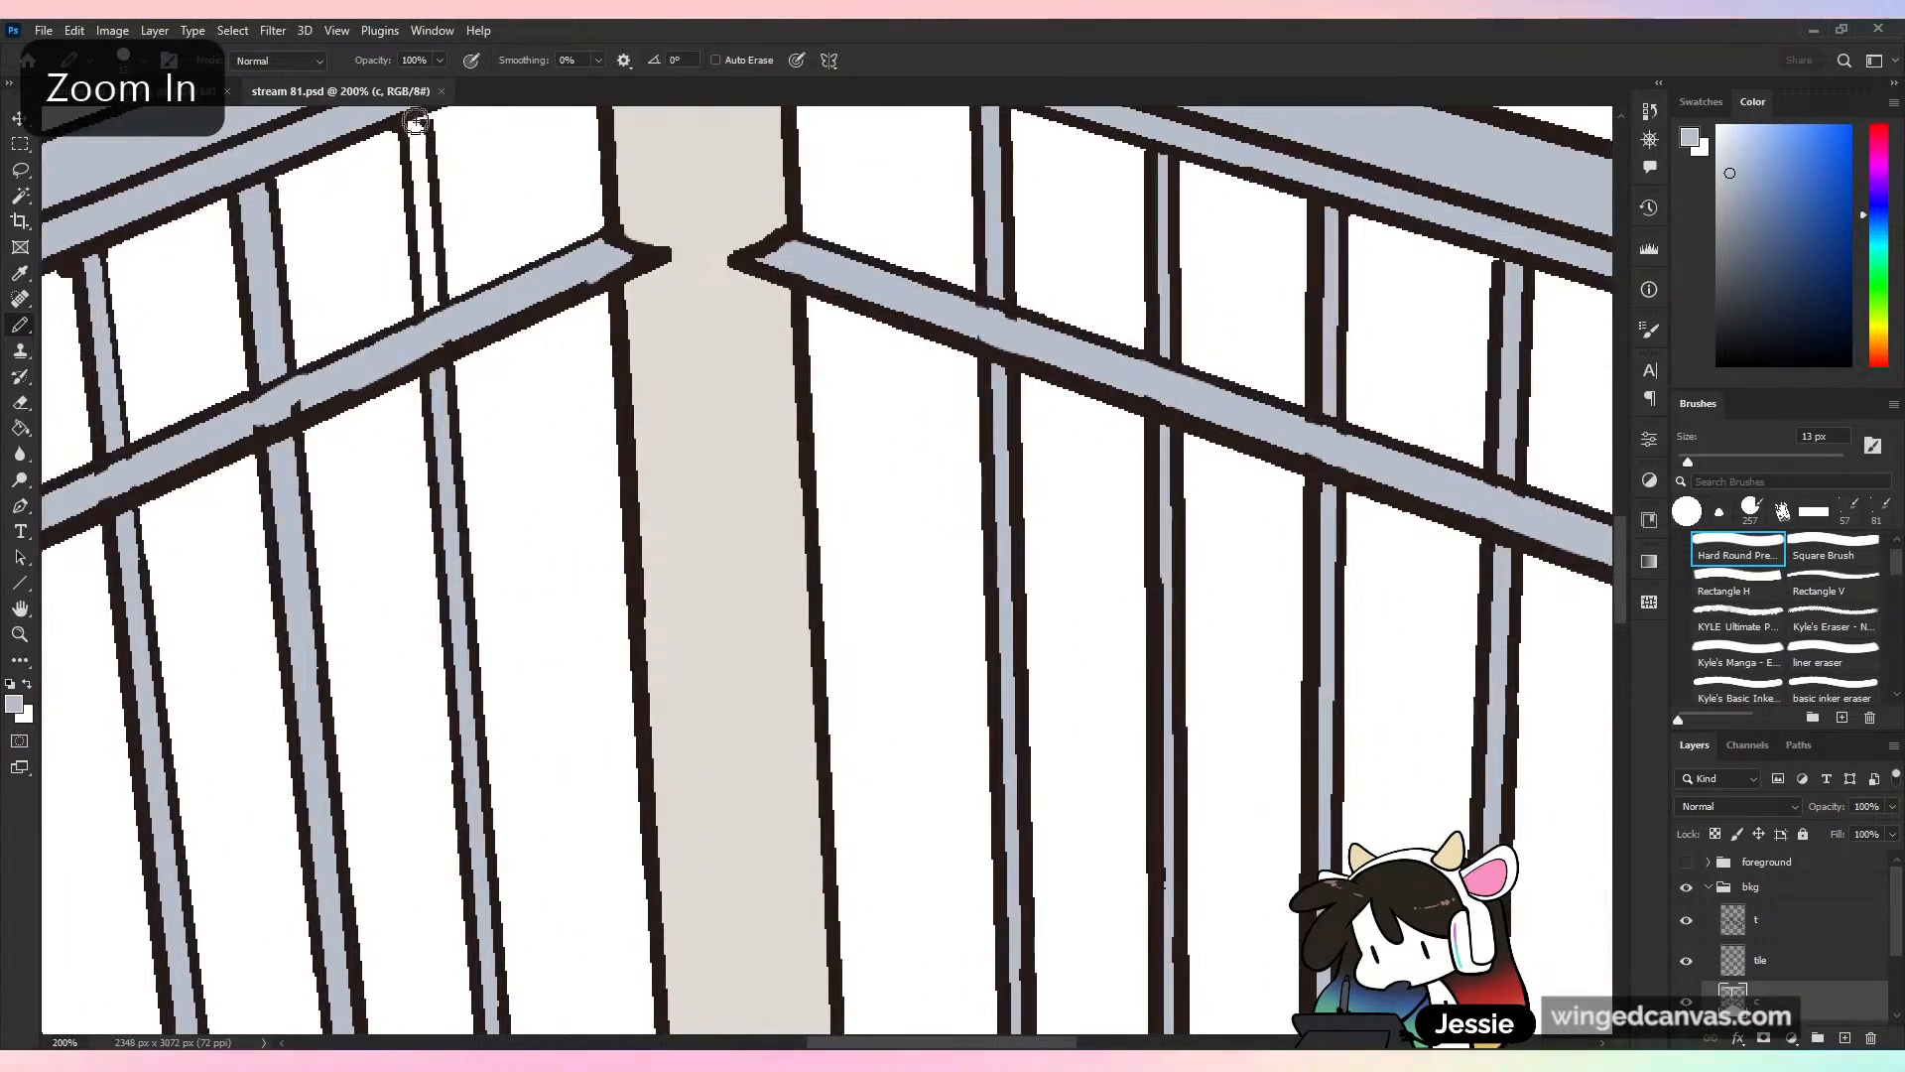
left_click_drag(414, 111, 430, 341)
key("ctrl+minus")
key("ctrl+minus")
key("ctrl+minus")
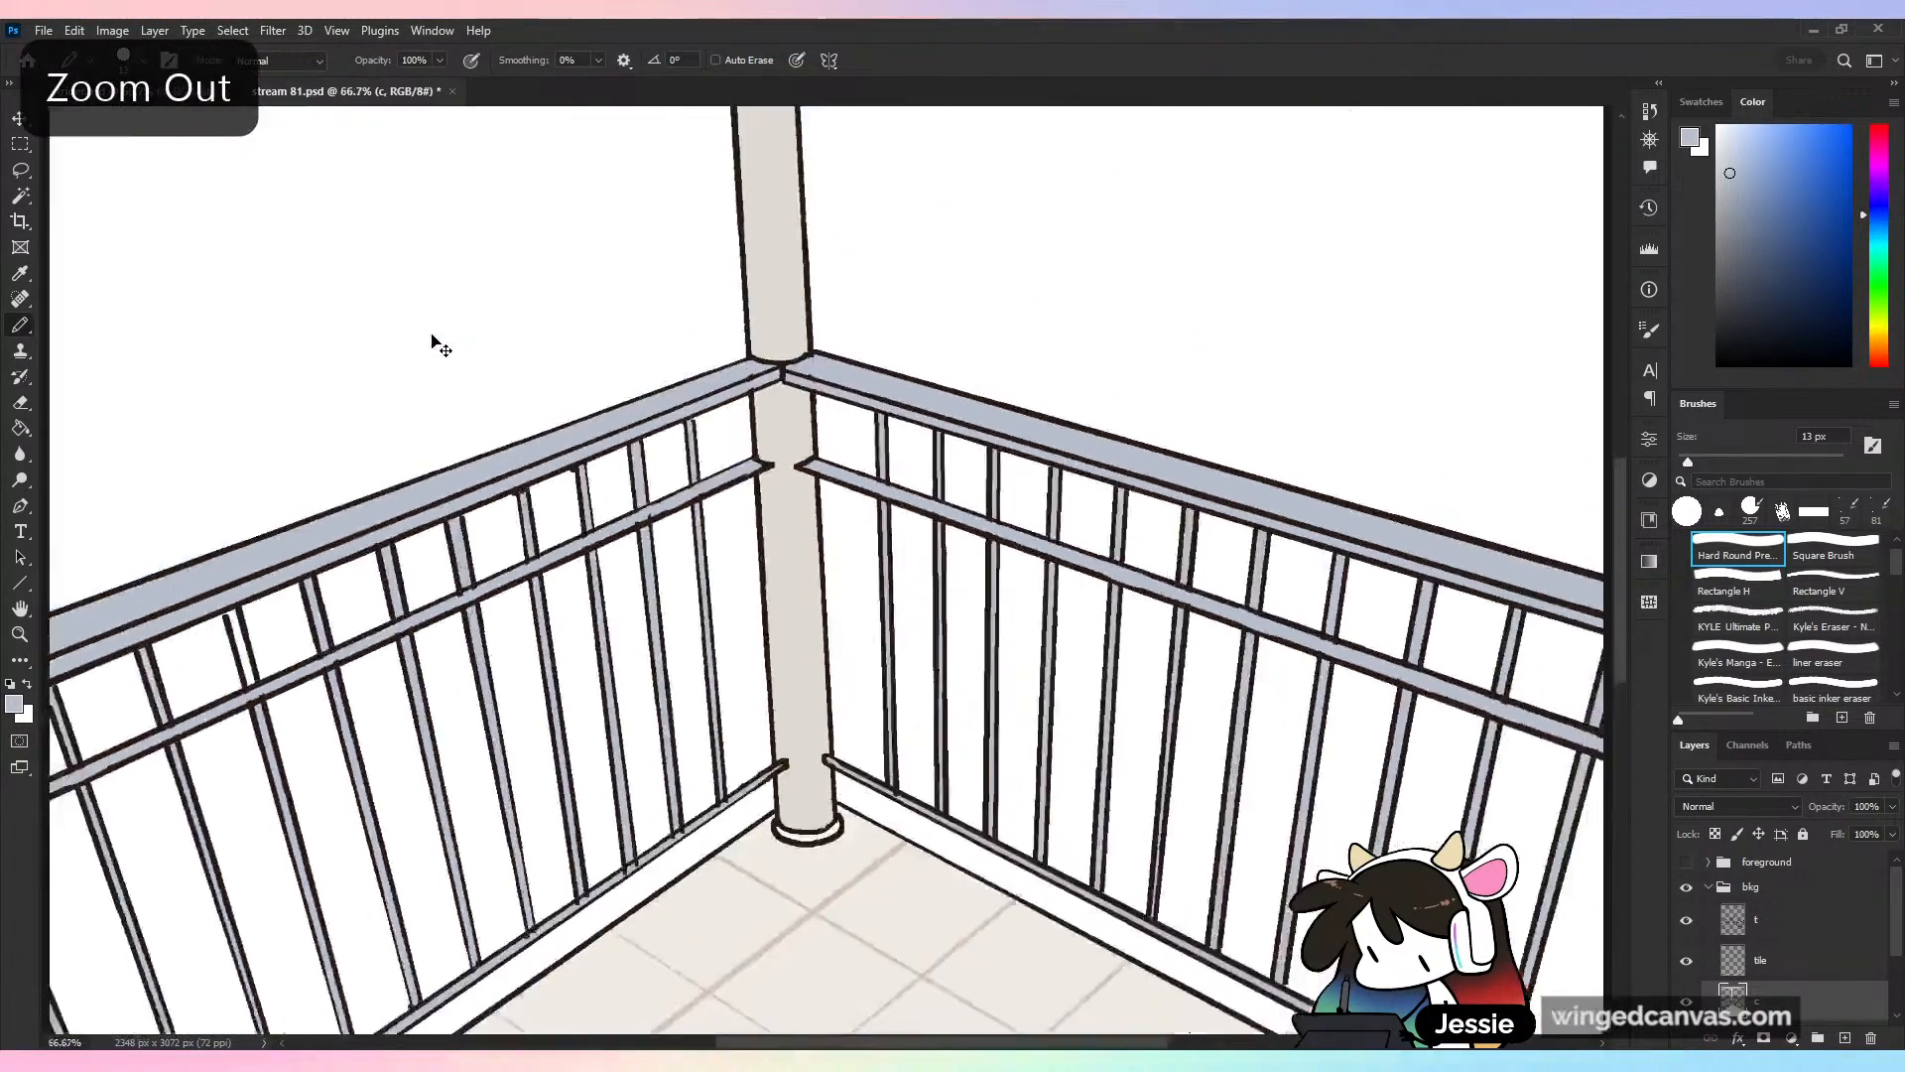
key("ctrl+s")
Paint the remaining white upper segment of a baluster in the left railing with the same blue-grey and save the document
key("ctrl+plus")
mouse_move(568, 593)
left_mouse_down()
mouse_move(835, 503)
mouse_move(1187, 442)
left_mouse_up()
key("ctrl+plus")
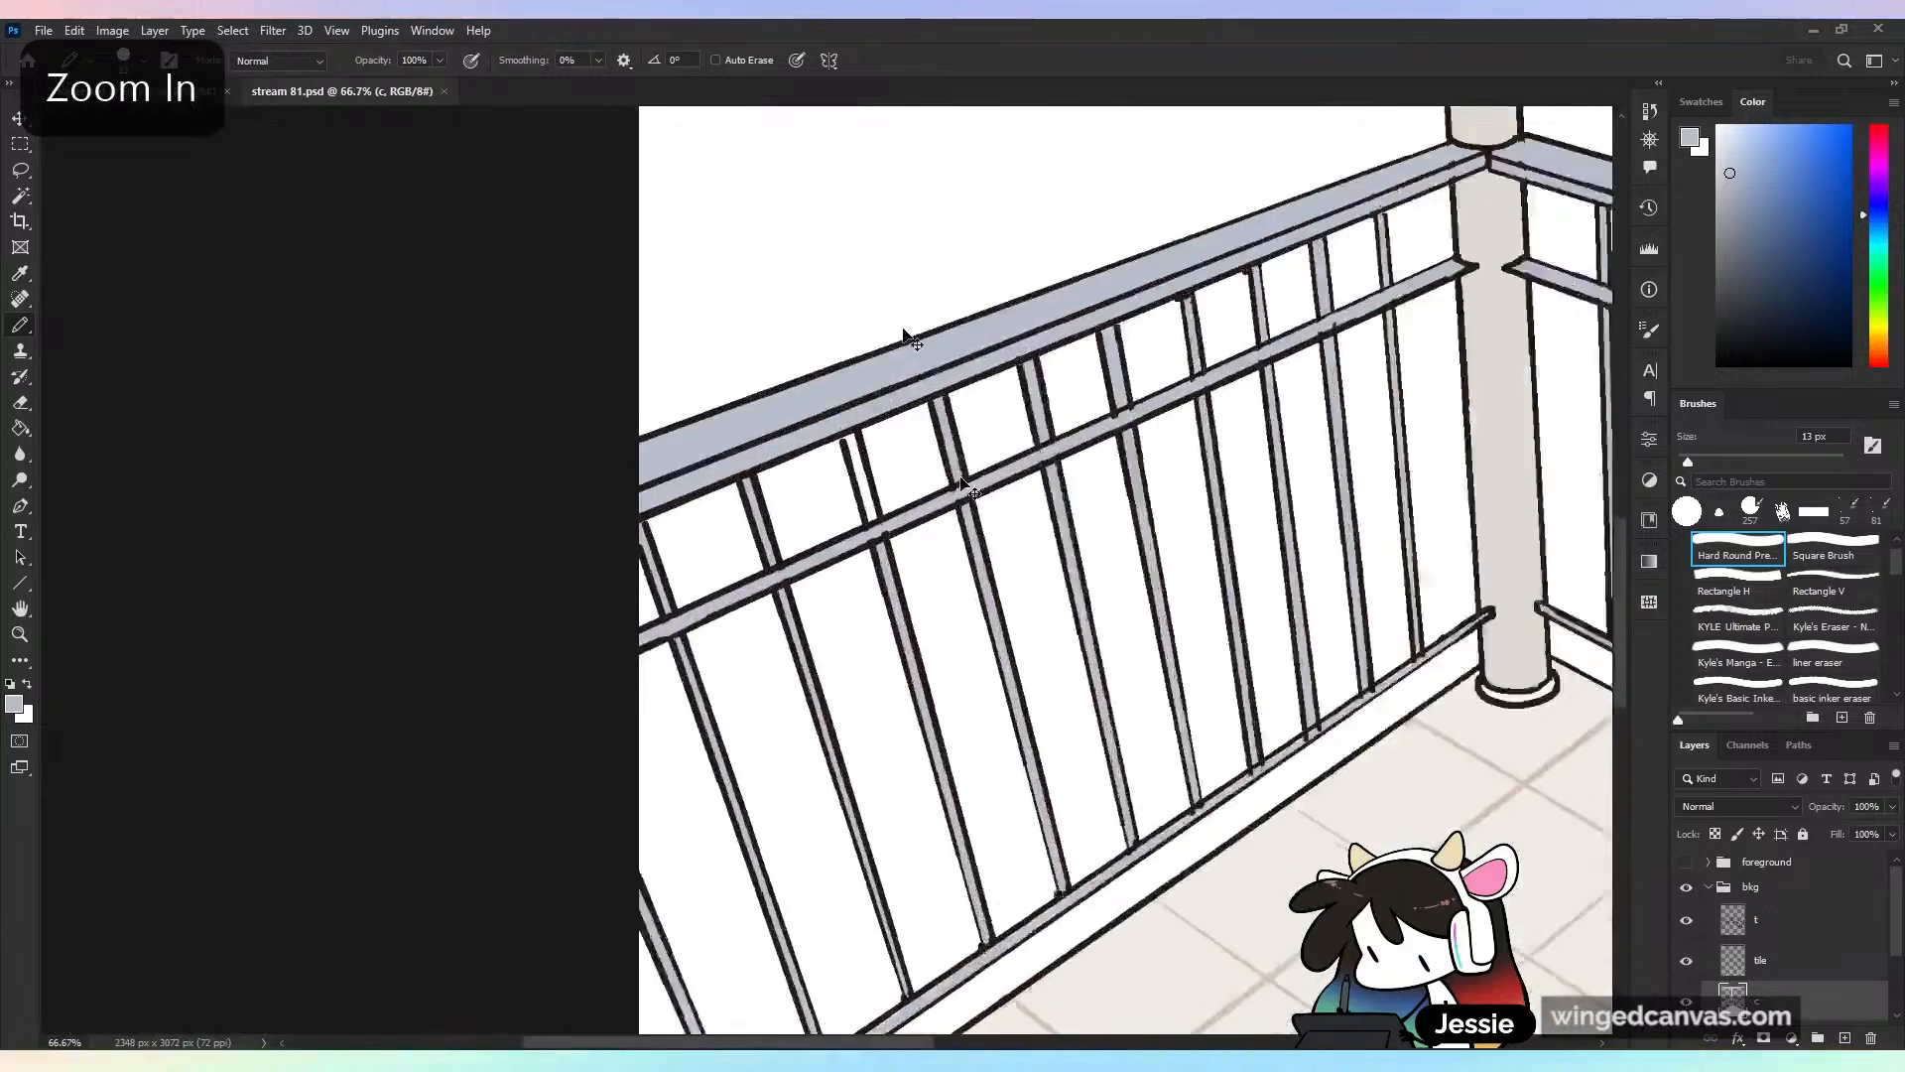
left_click_drag(855, 395, 865, 424)
key("ctrl+minus")
key("ctrl+minus")
key("ctrl+minus")
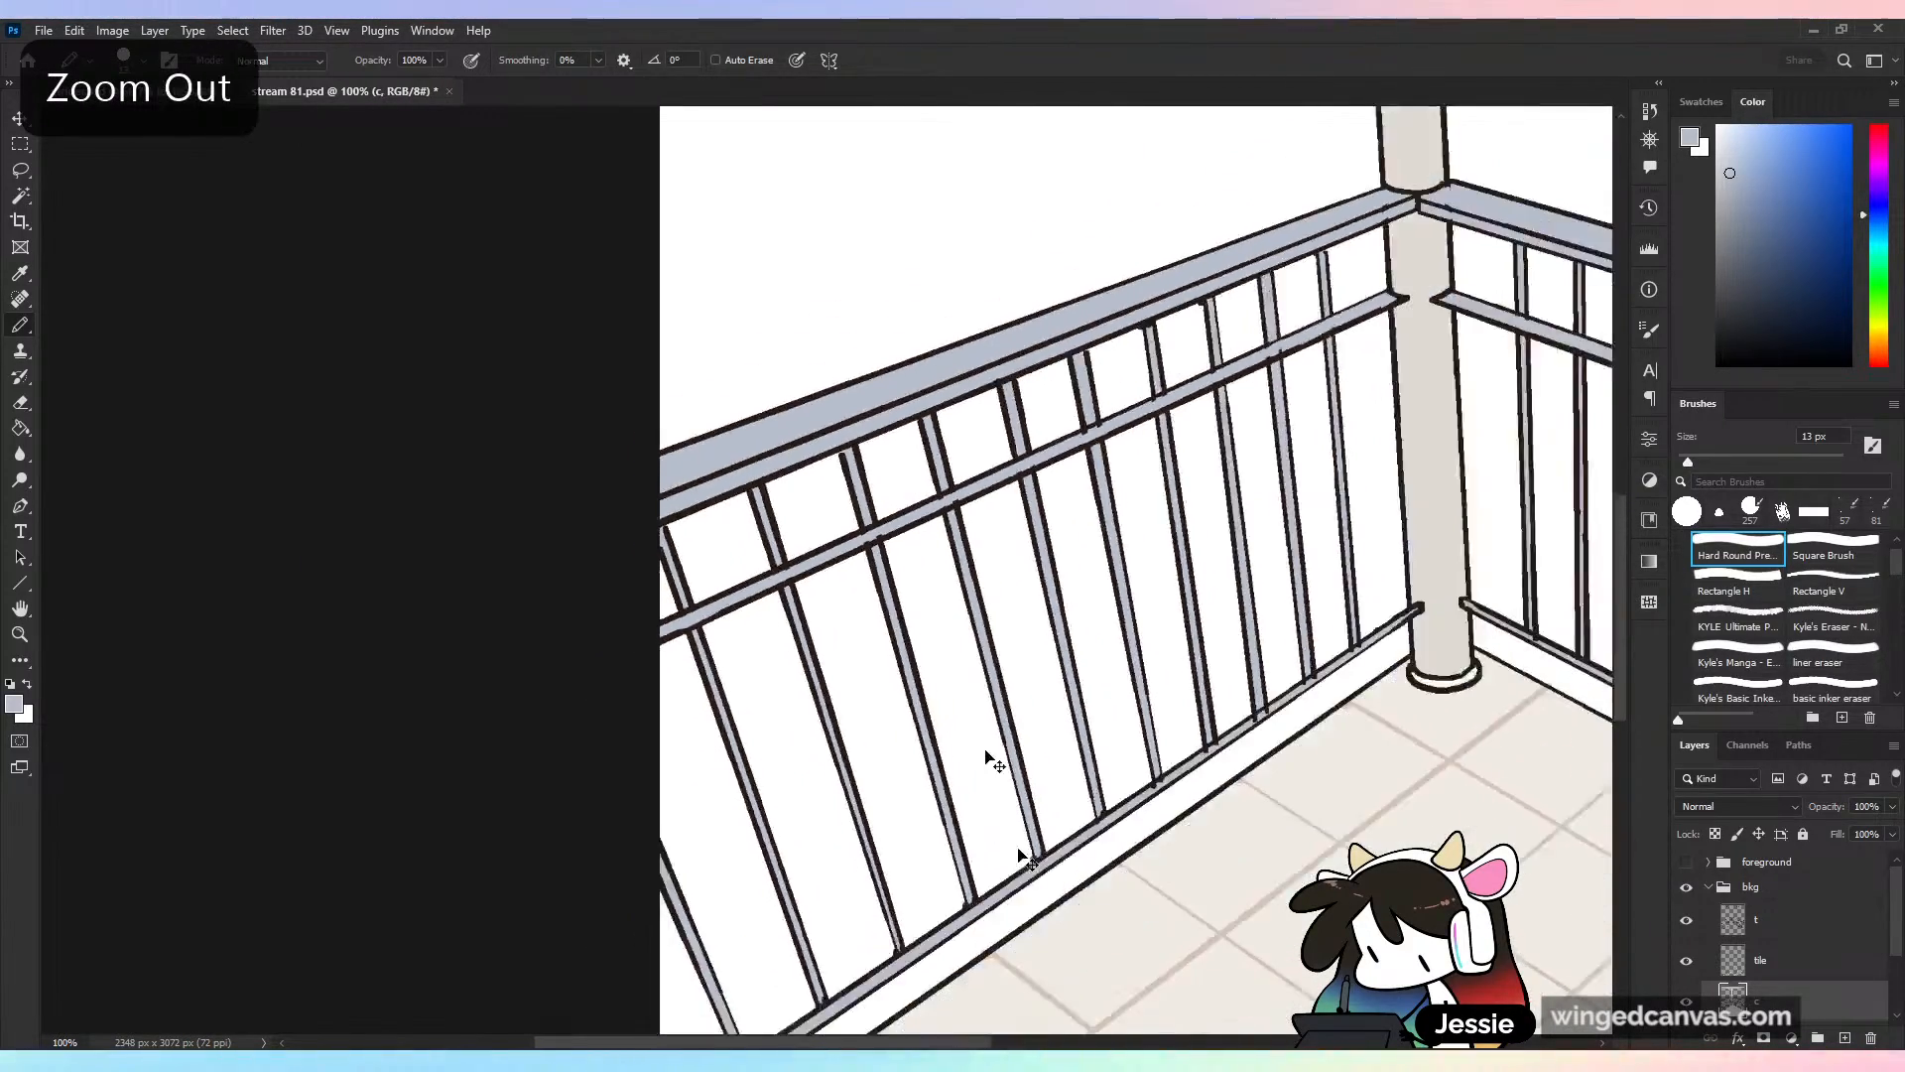
key("ctrl+s")
key("ctrl+minus")
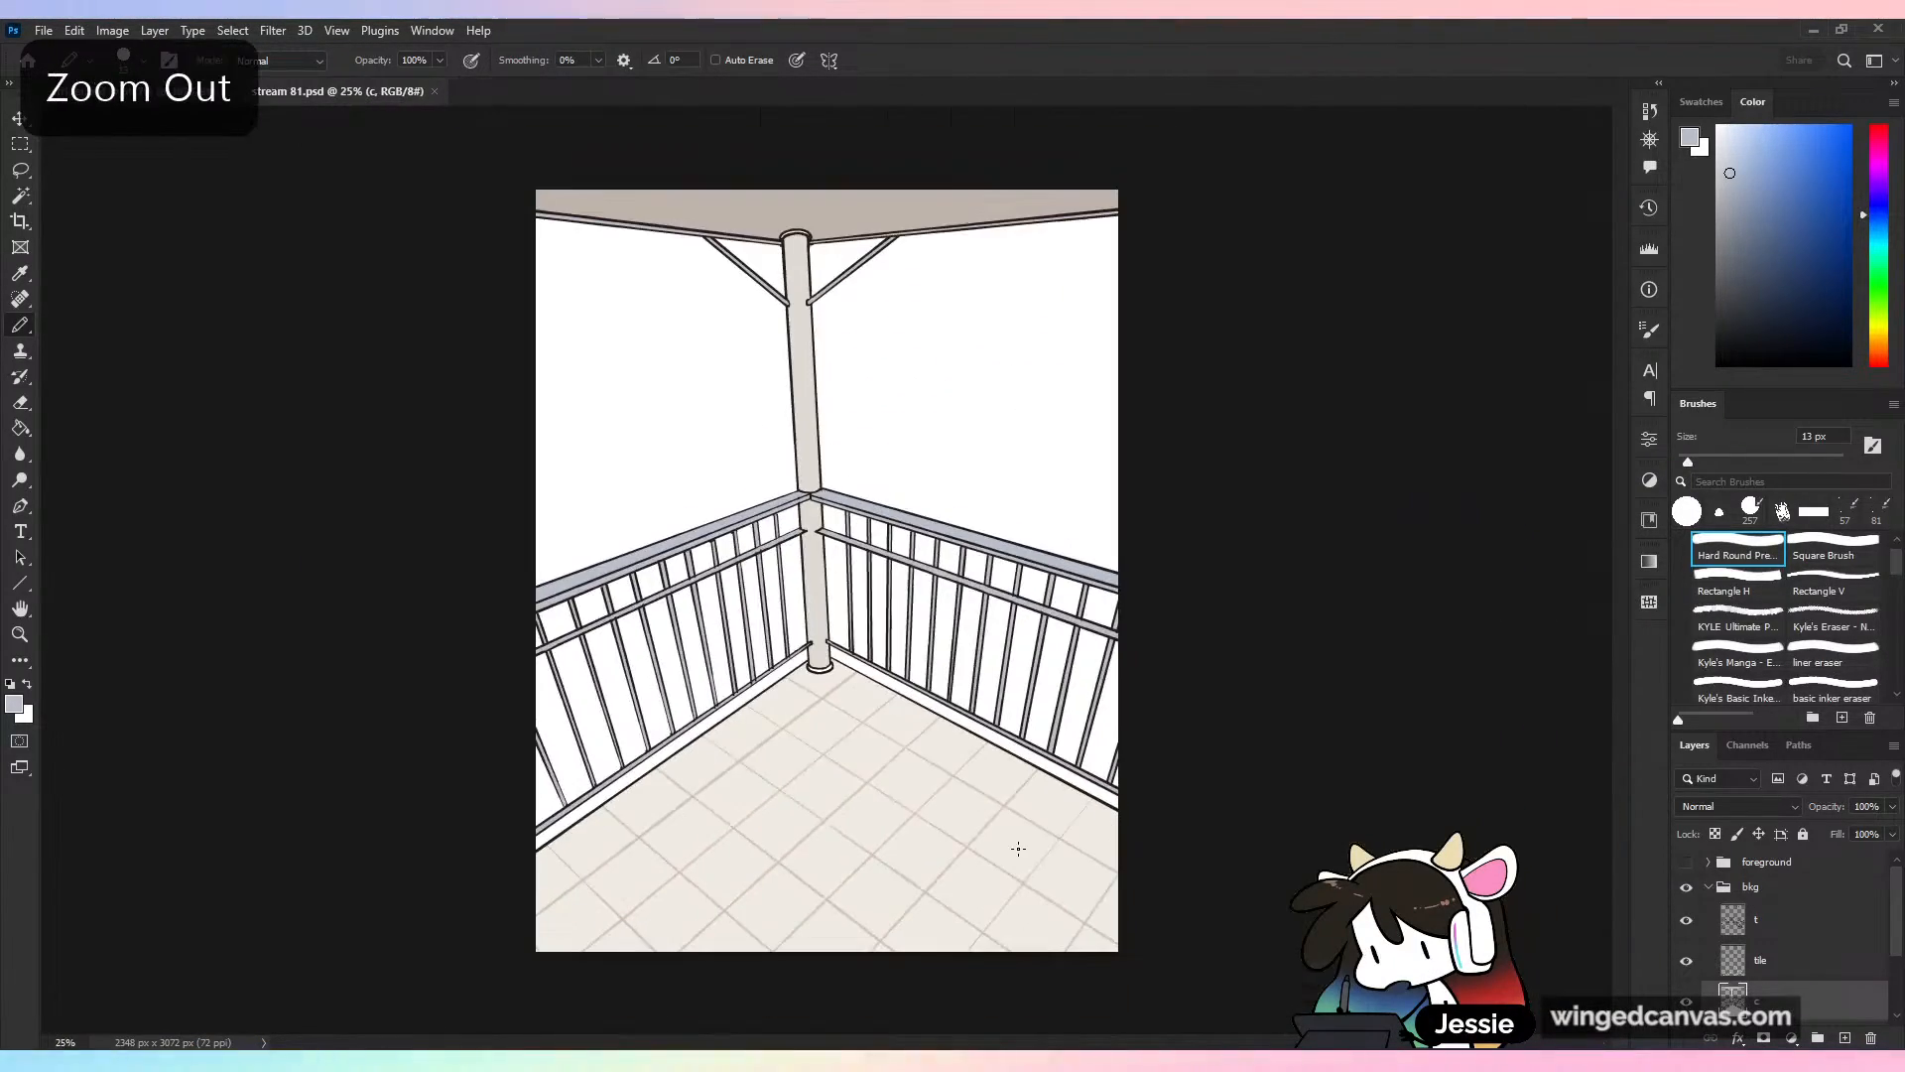
key("ctrl+plus")
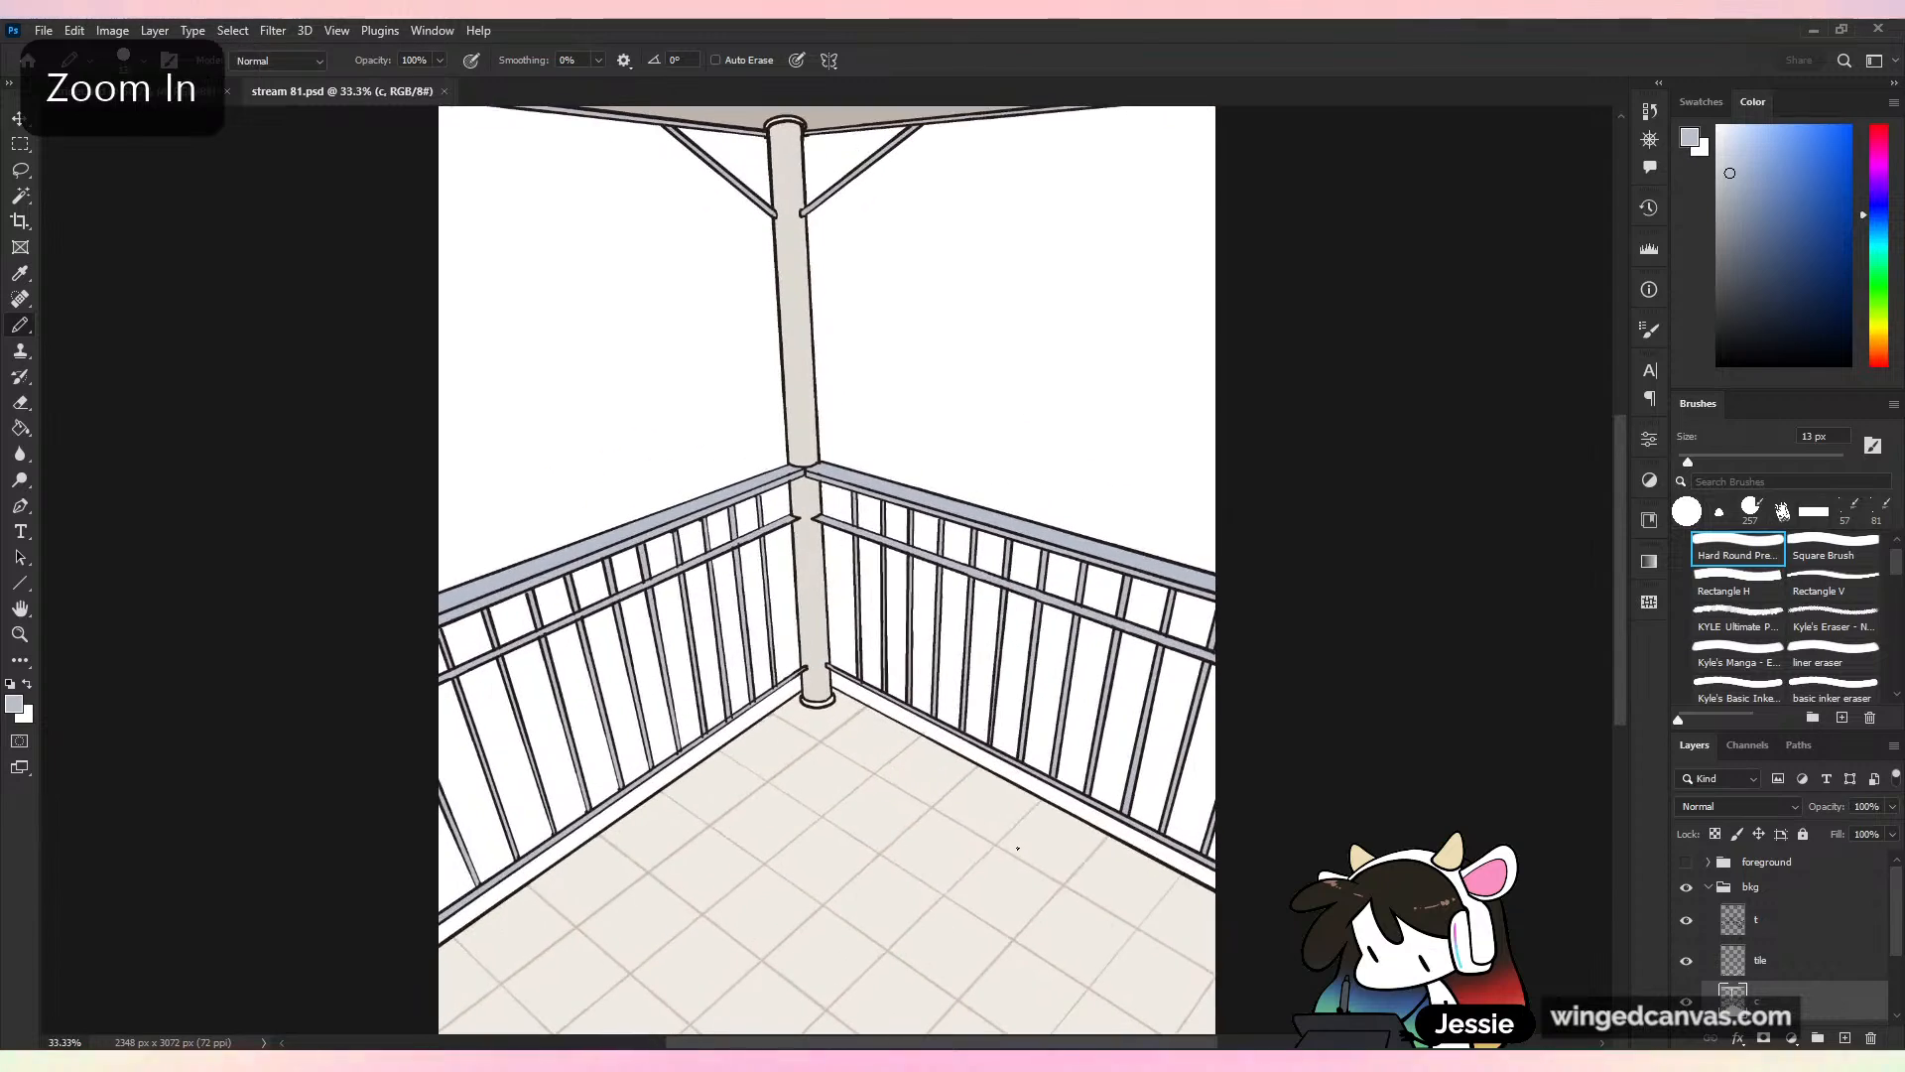
key("ctrl+s")
key("ctrl+minus")
Collapse the bkg group, show and expand the foreground group, and lock the transparent pixels of its c layer
left_click(1708, 887)
left_click(1686, 887)
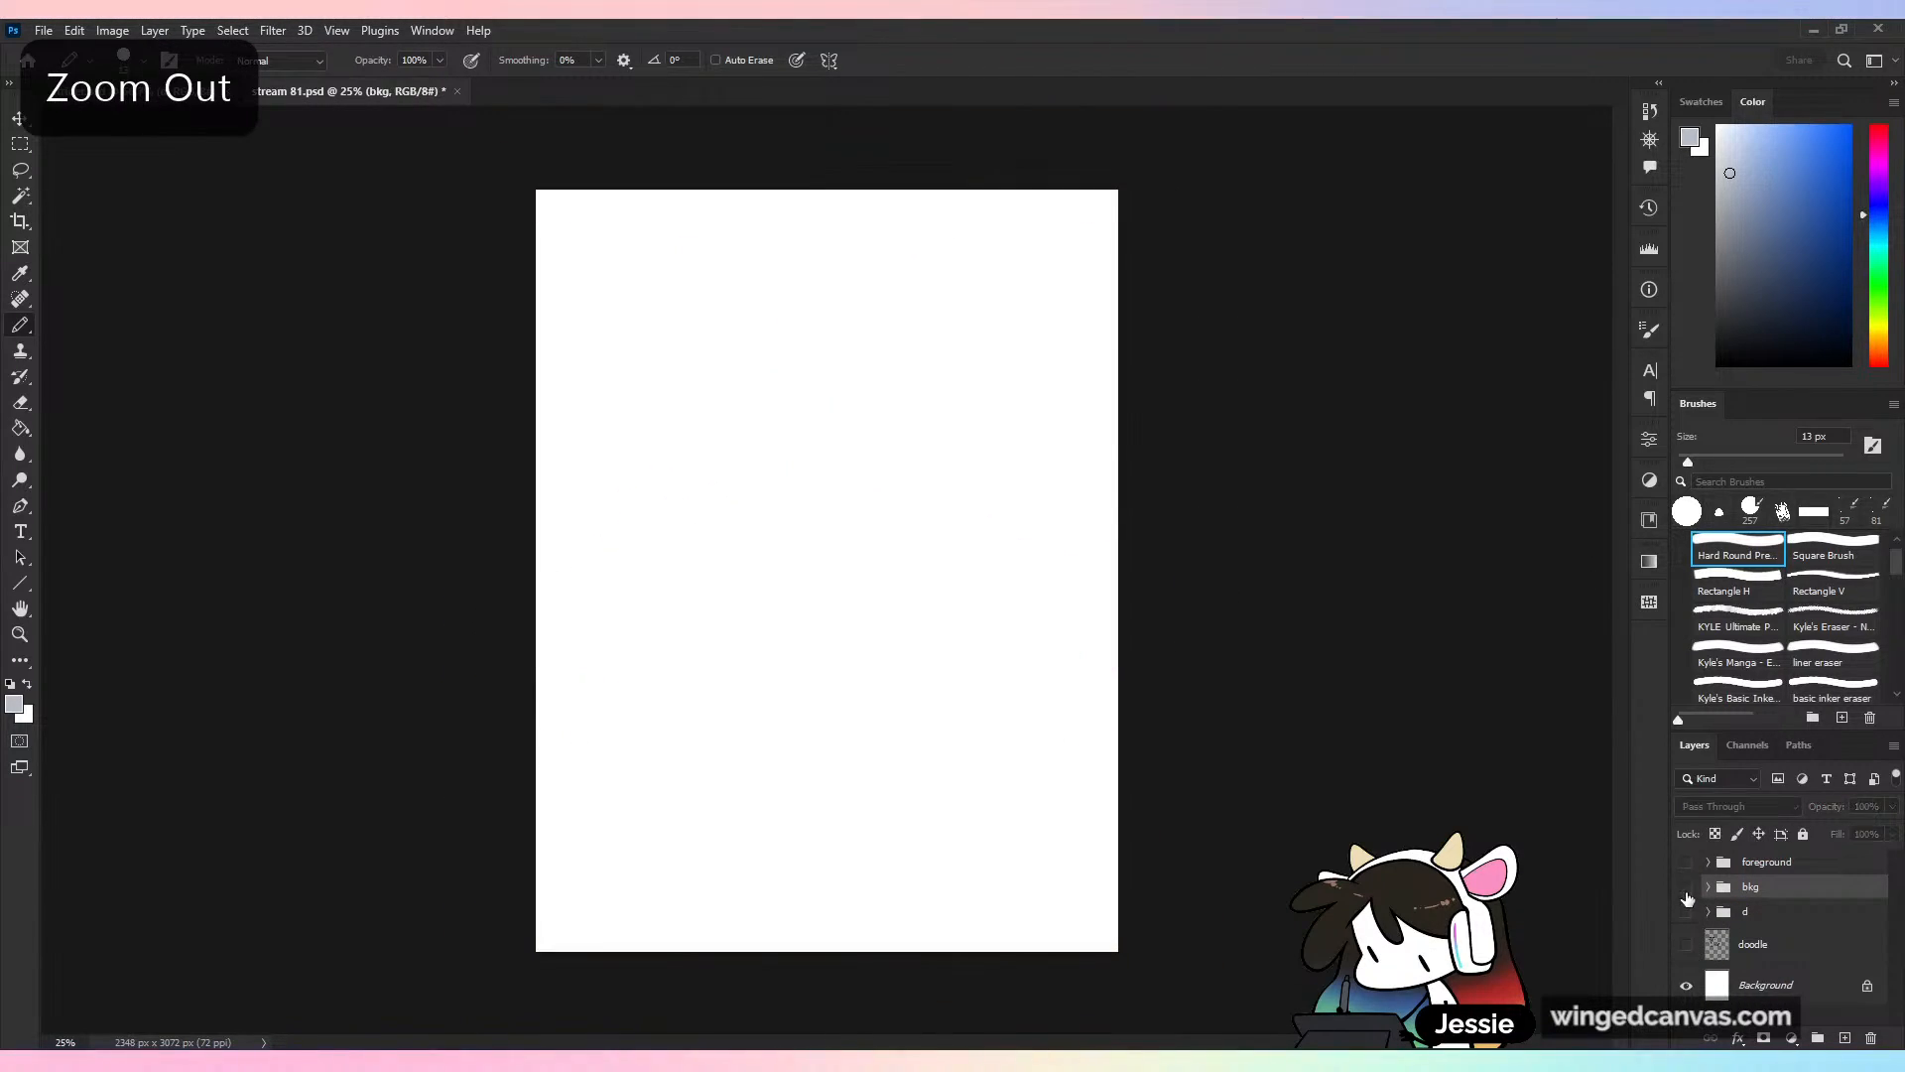
left_click(1686, 887)
left_click(1686, 862)
left_click(1709, 861)
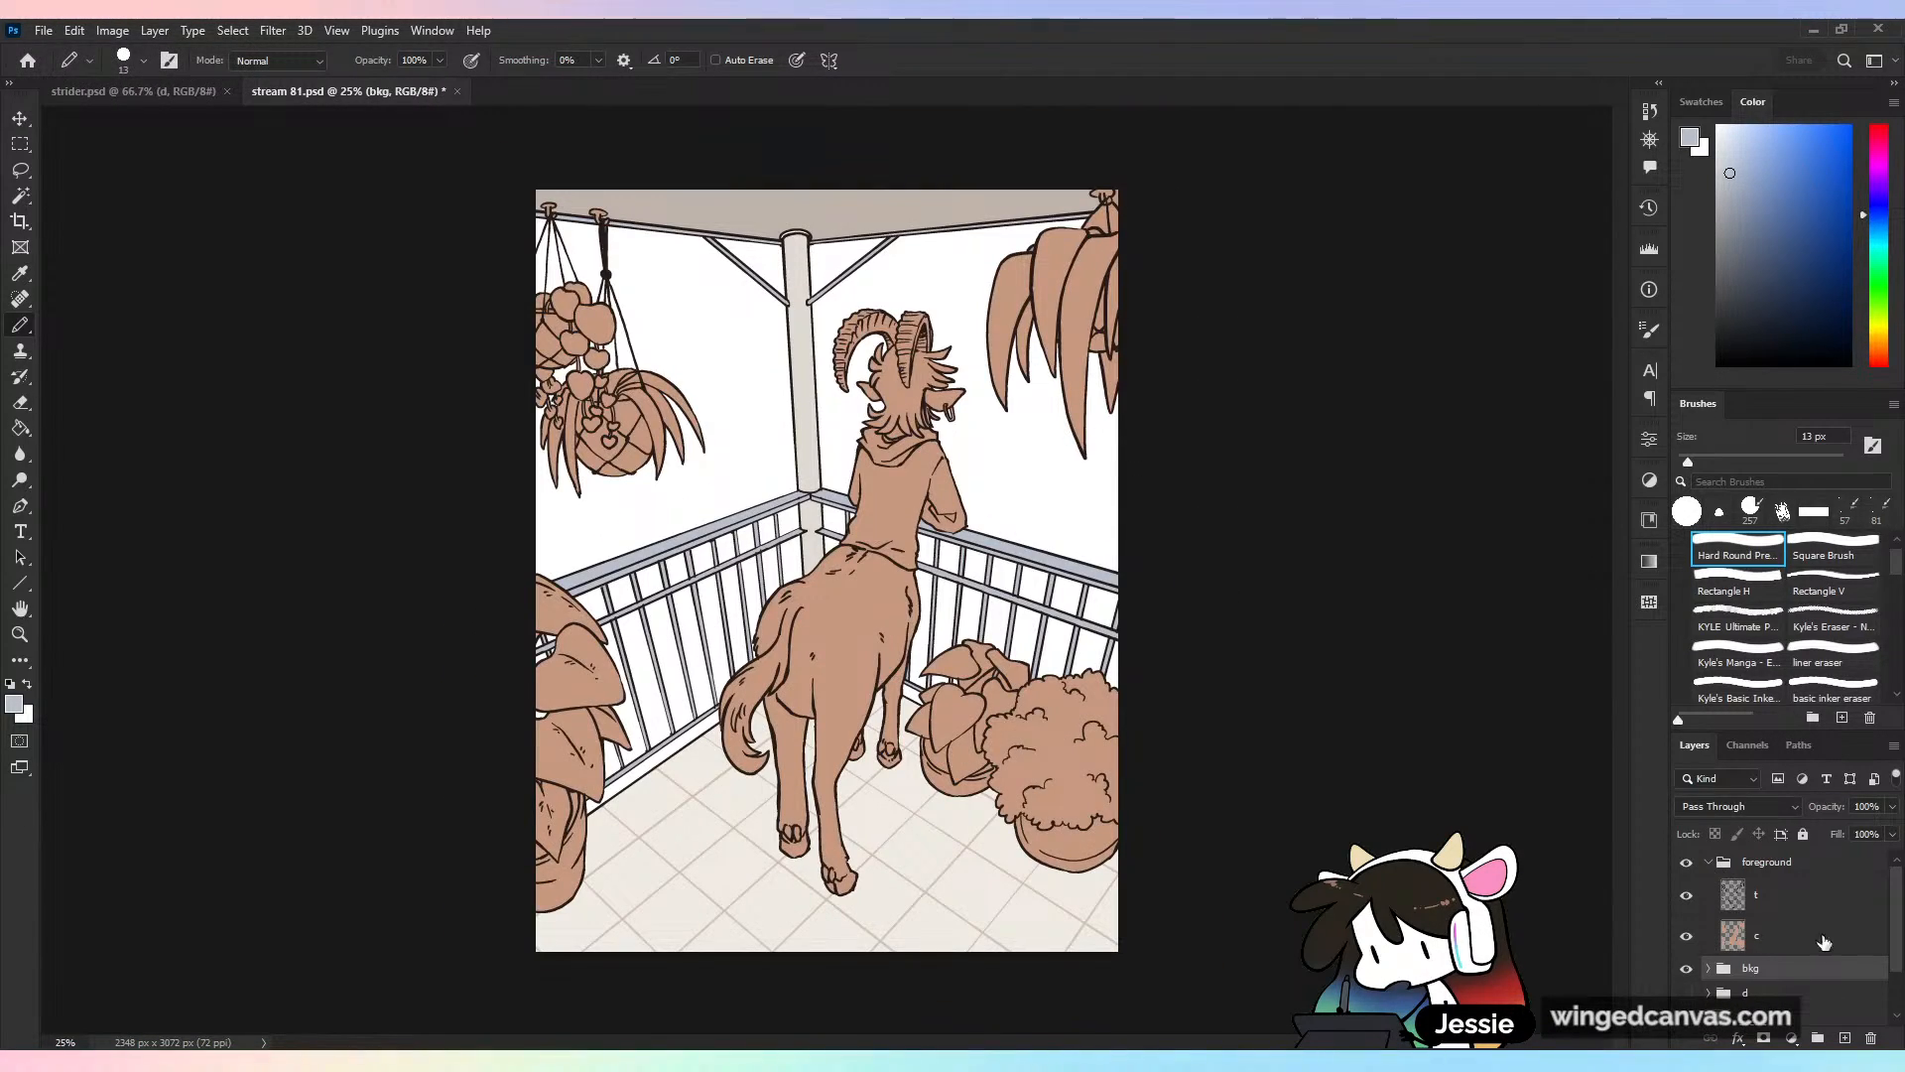
left_click(1824, 942)
key("ctrl+plus")
left_click(1715, 834)
Sample the scarf's red from the character reference in strider.psd and return to stream 81.psd with the Paint Bucket tool active
key("ctrl+plus")
left_click_drag(1130, 465, 978, 664)
key("ctrl+plus")
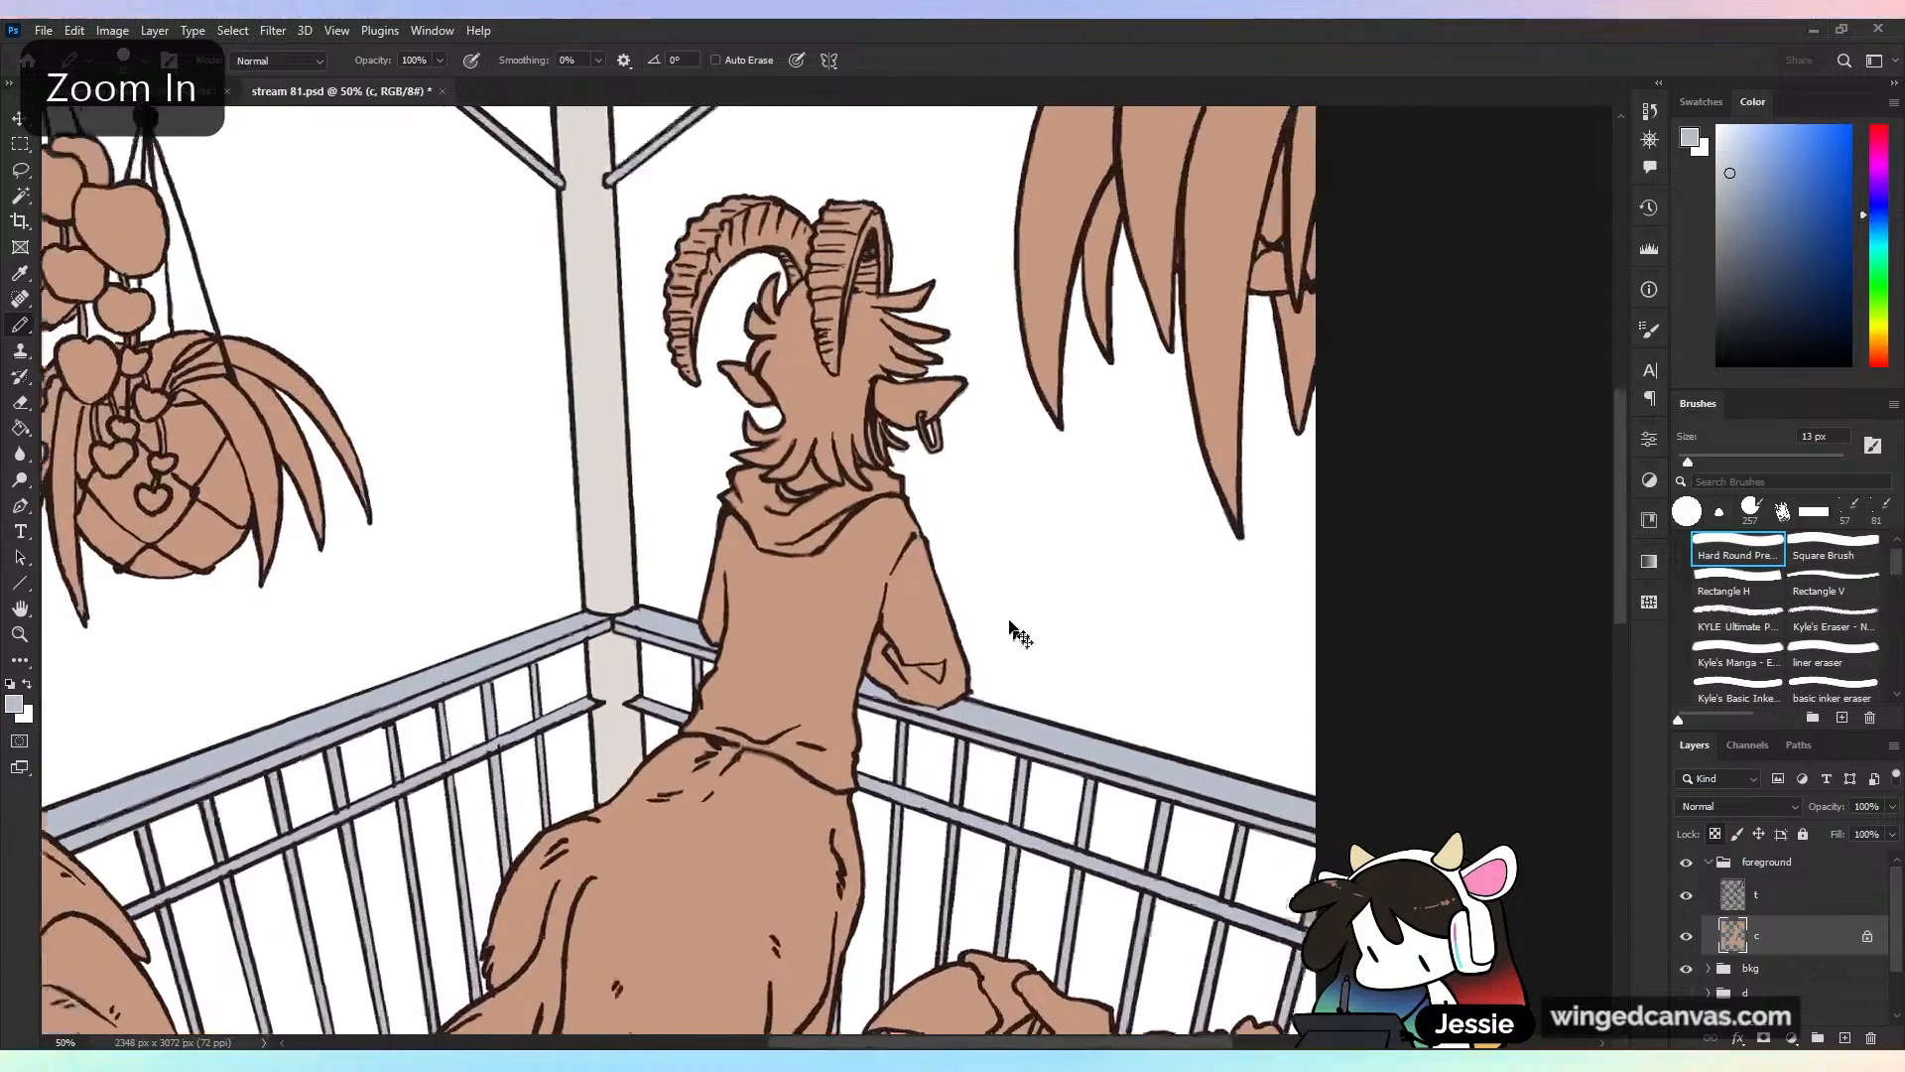
key("ctrl+plus")
key("g")
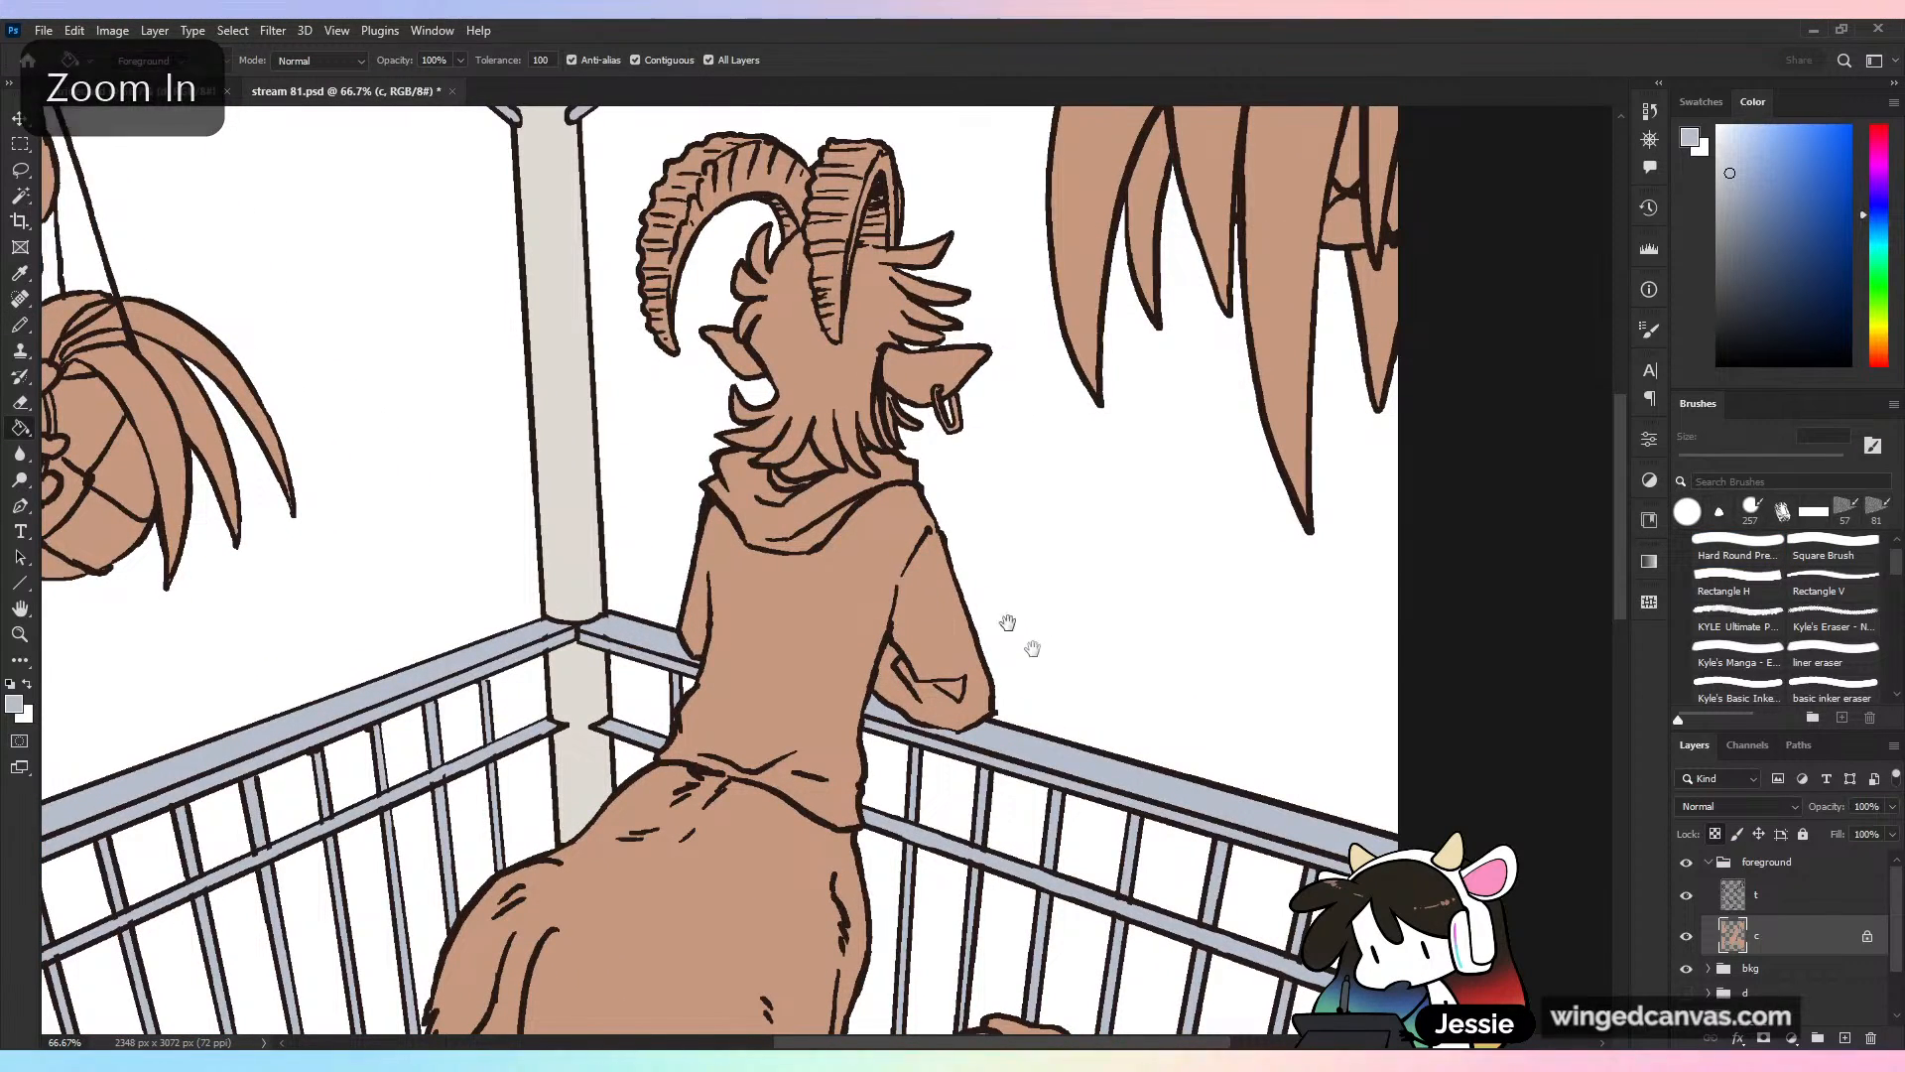
left_click_drag(1084, 362, 1200, 471)
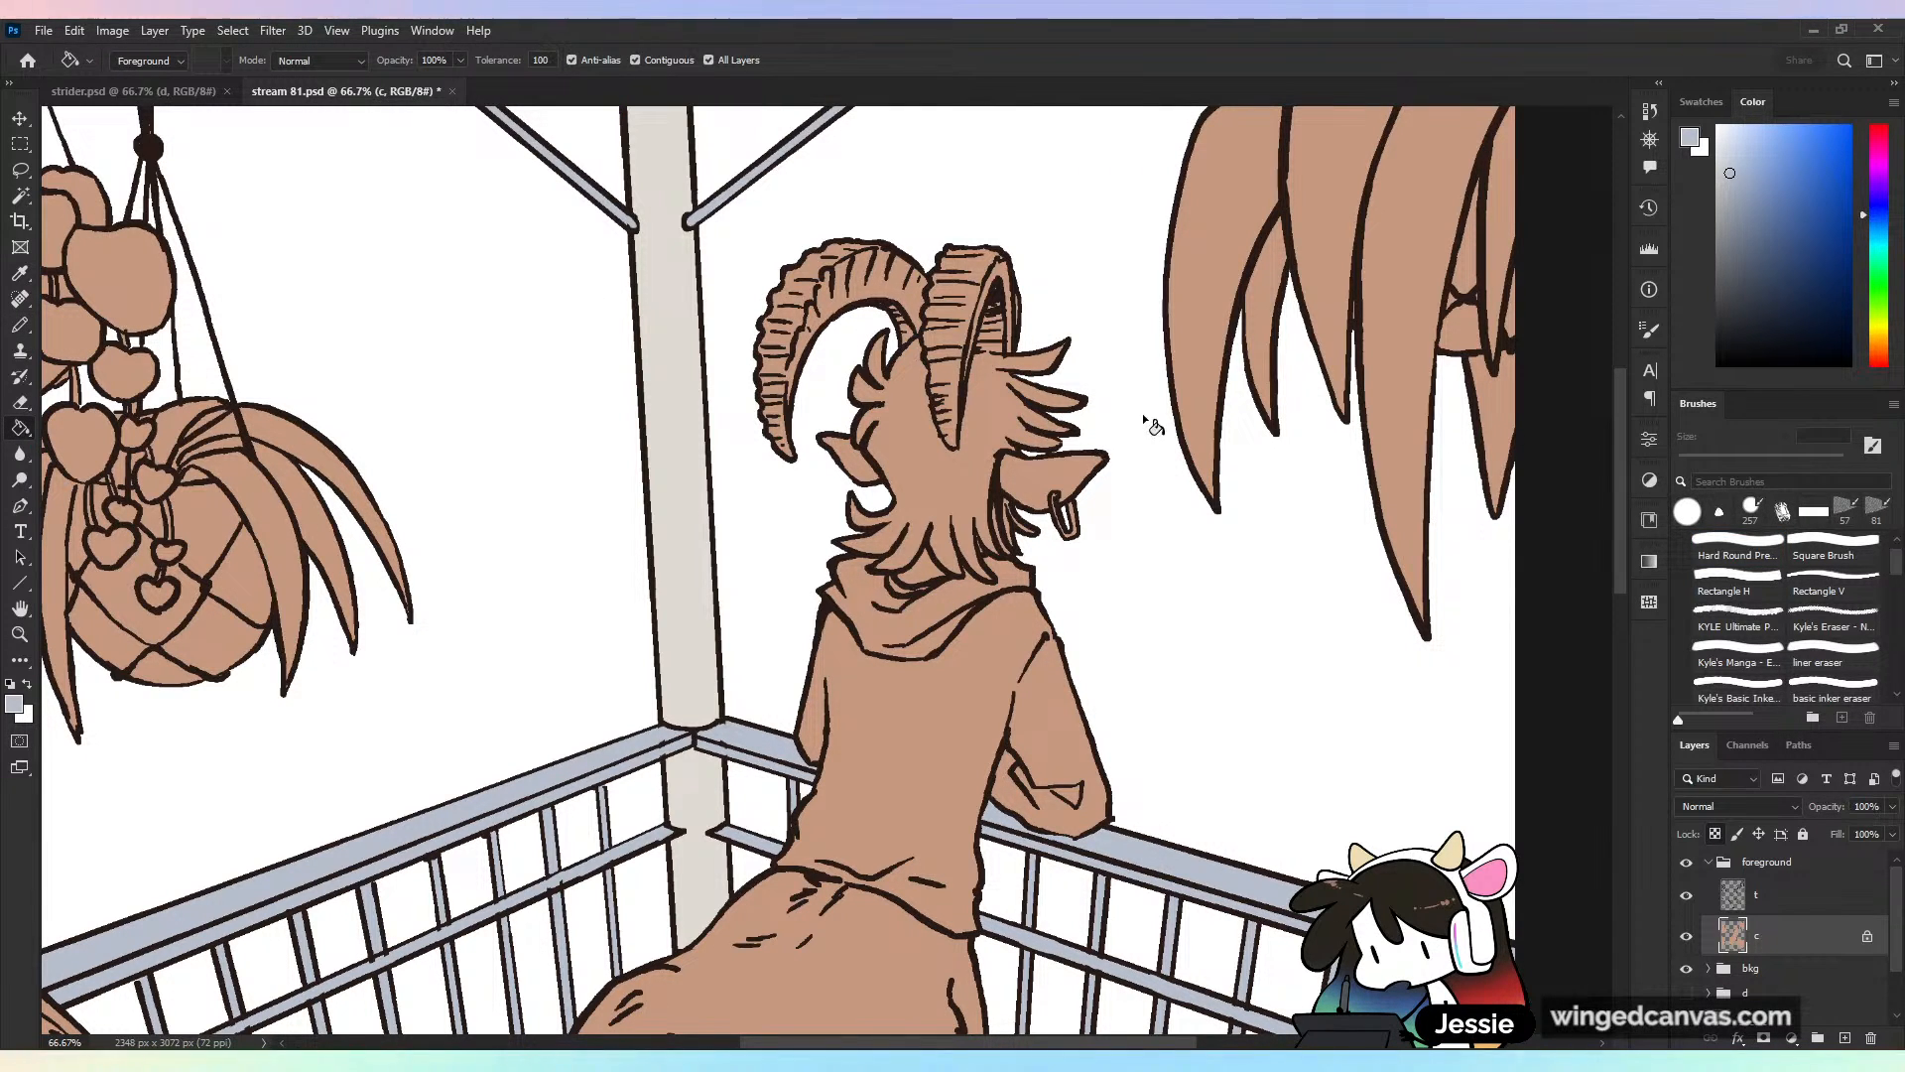
key("ctrl+minus")
key("ctrl+minus")
key("ctrl+plus")
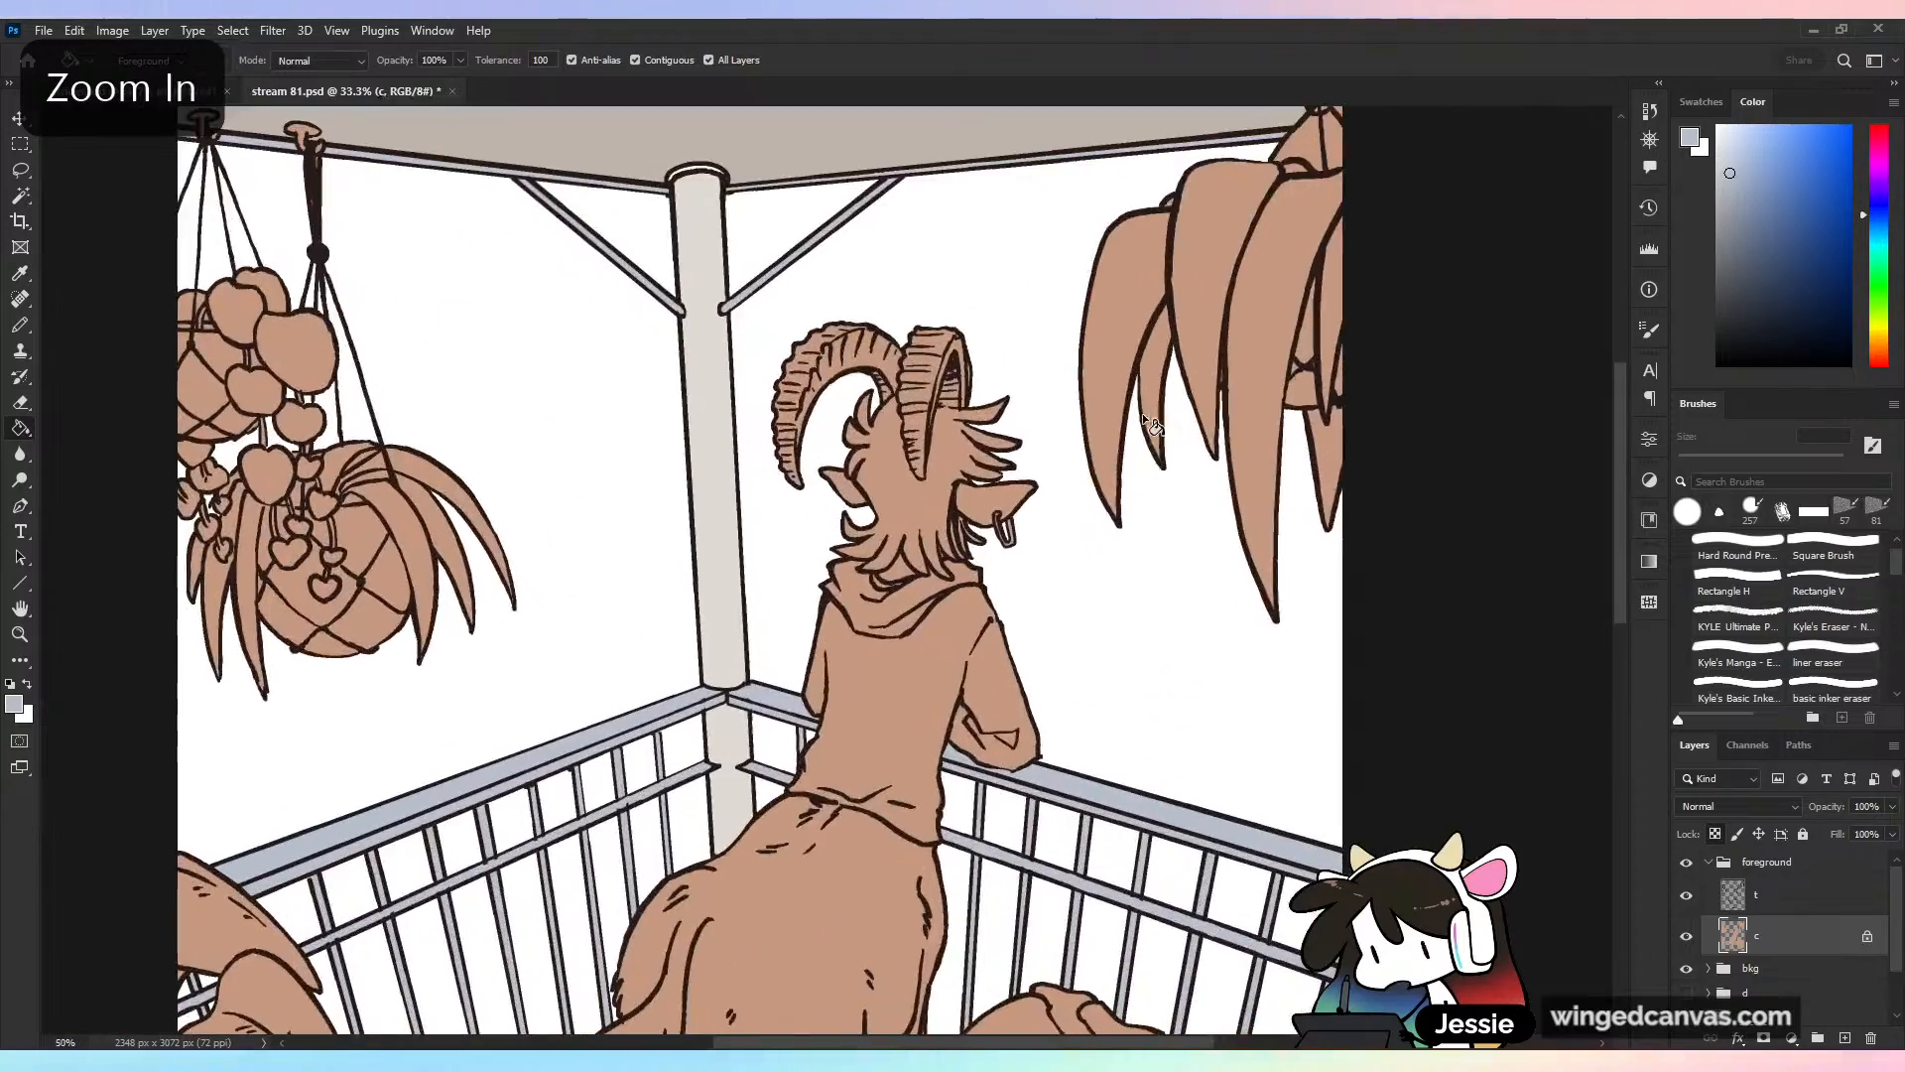
left_click_drag(1142, 413, 1063, 298)
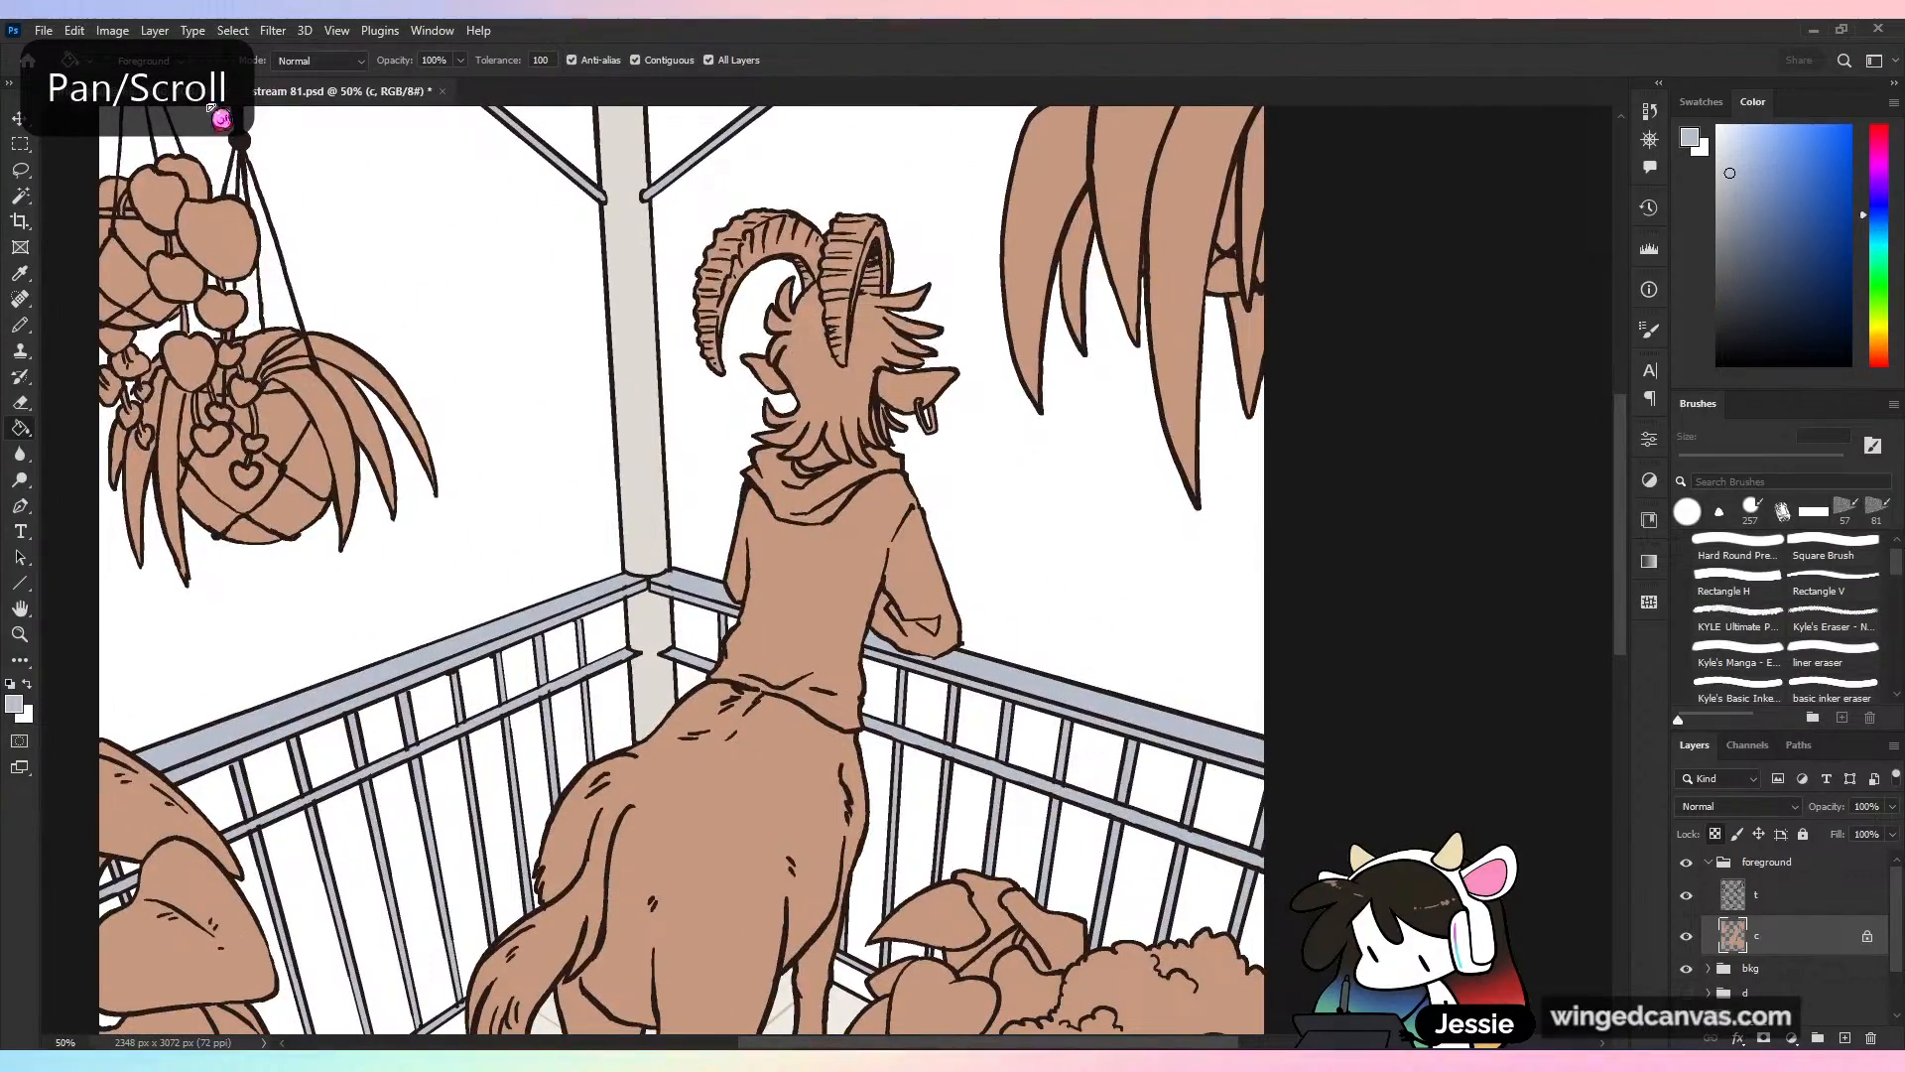
left_click(179, 95)
key("ctrl+minus")
key("ctrl+minus")
key("ctrl+plus")
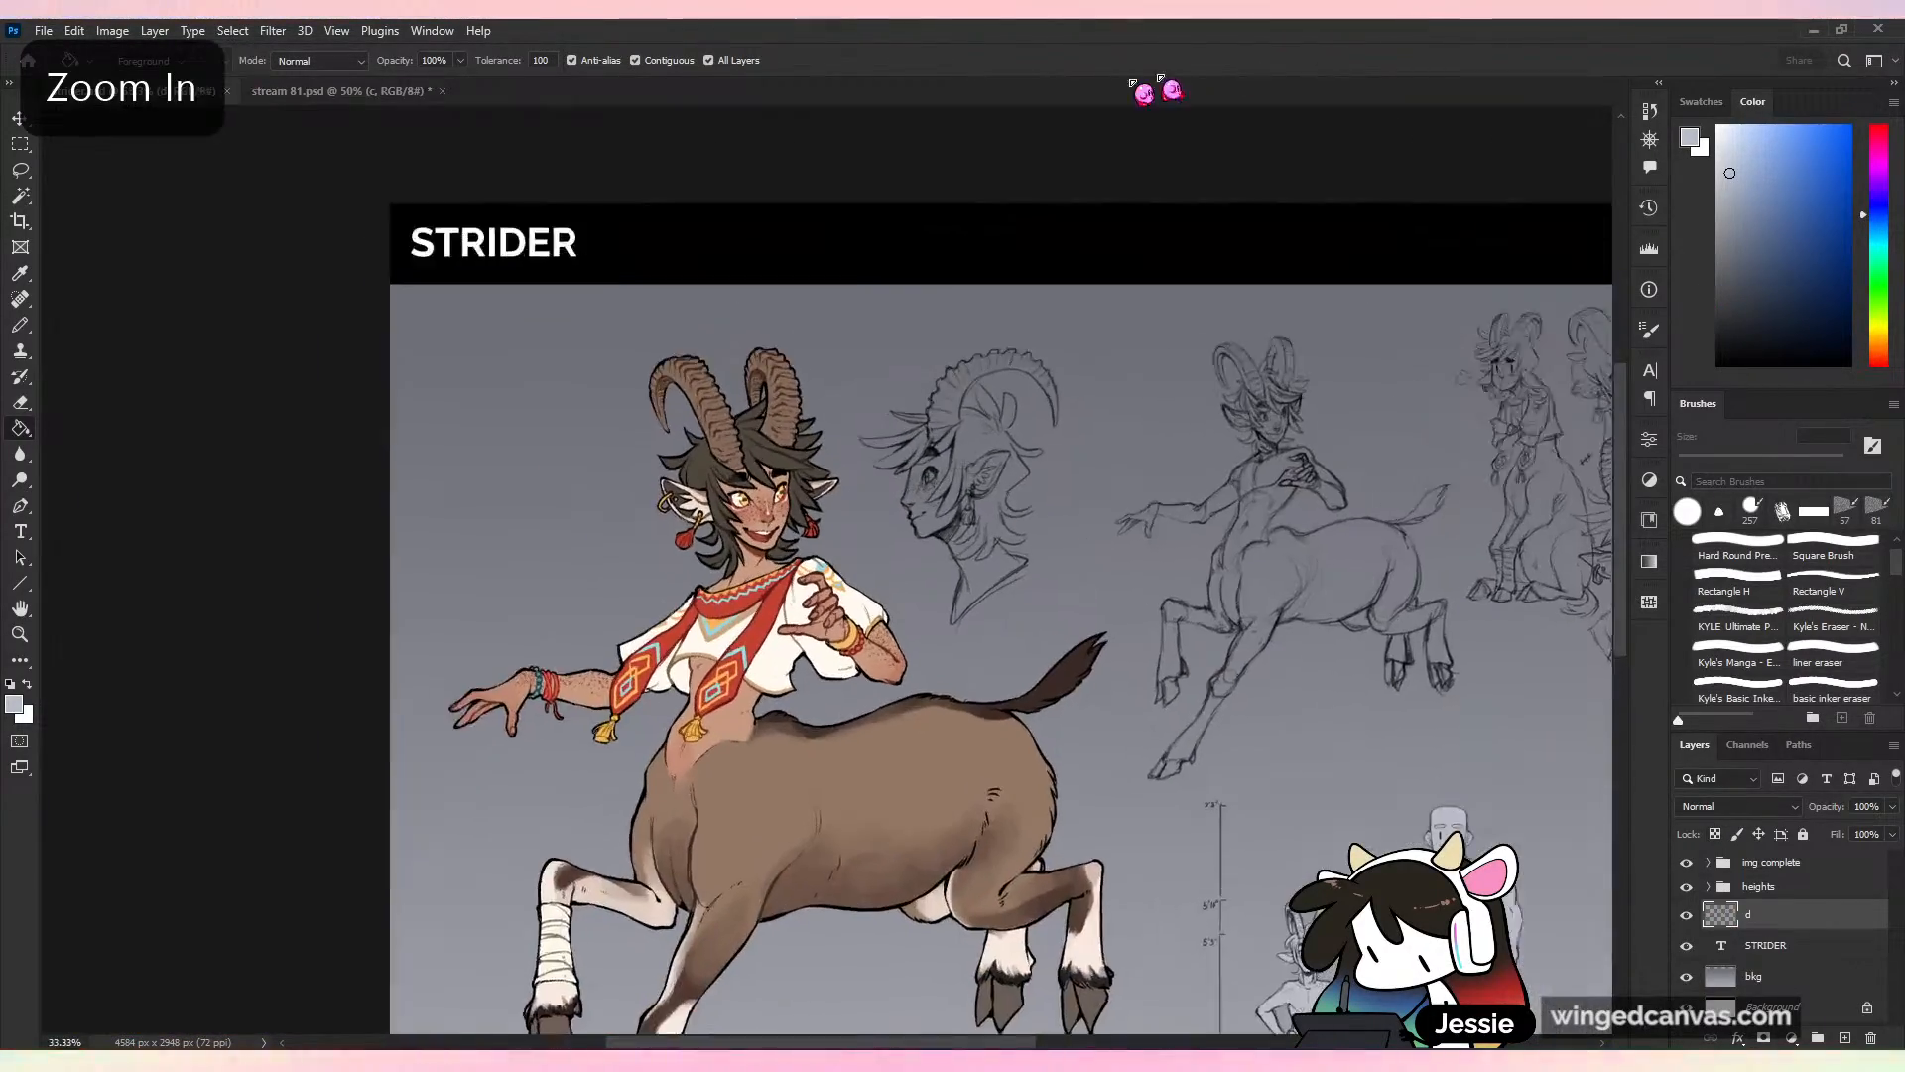
key("ctrl+plus")
key("alt")
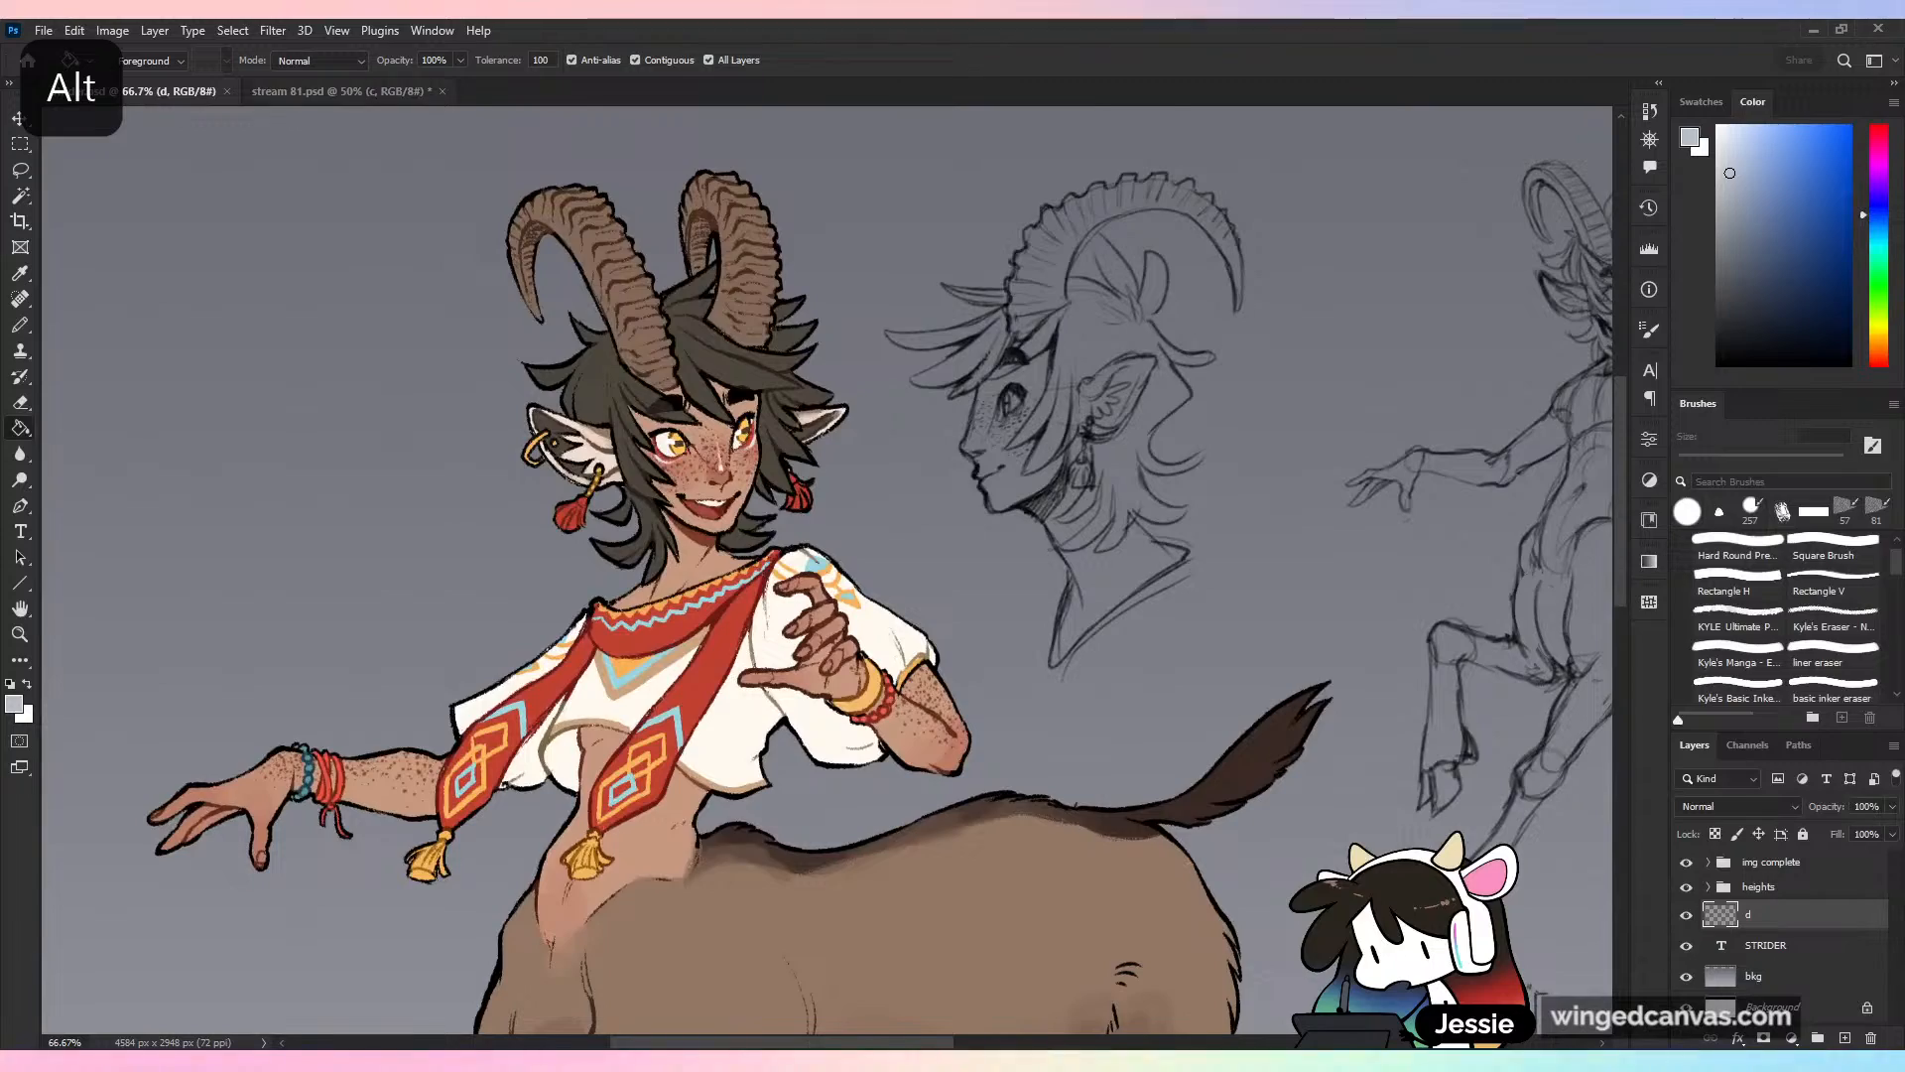
left_click(340, 91)
key("ctrl+plus")
left_click(181, 94)
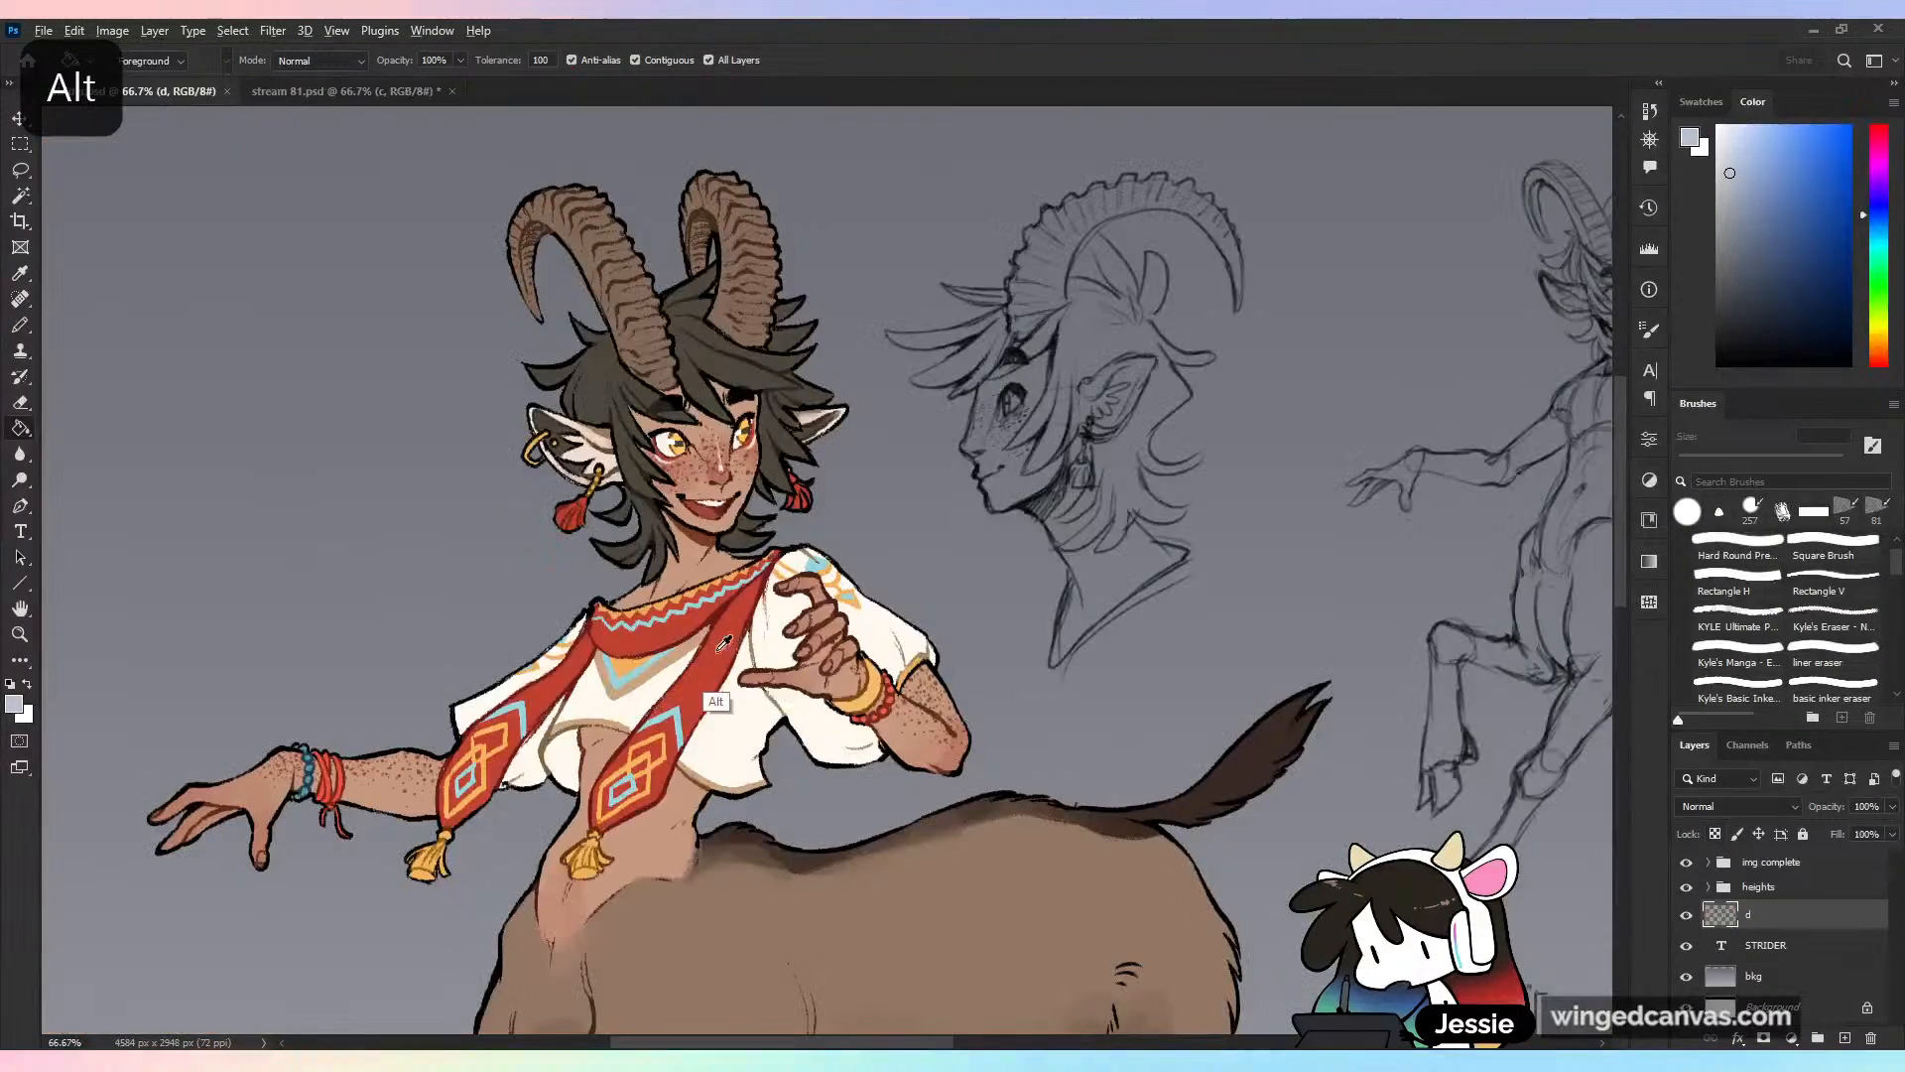
left_click(724, 643, "alt")
key("ctrl+Tab")
Try filling the hoodie with the sampled red, undo that fill, and dab red over the gap in the waist line
left_click(1093, 566)
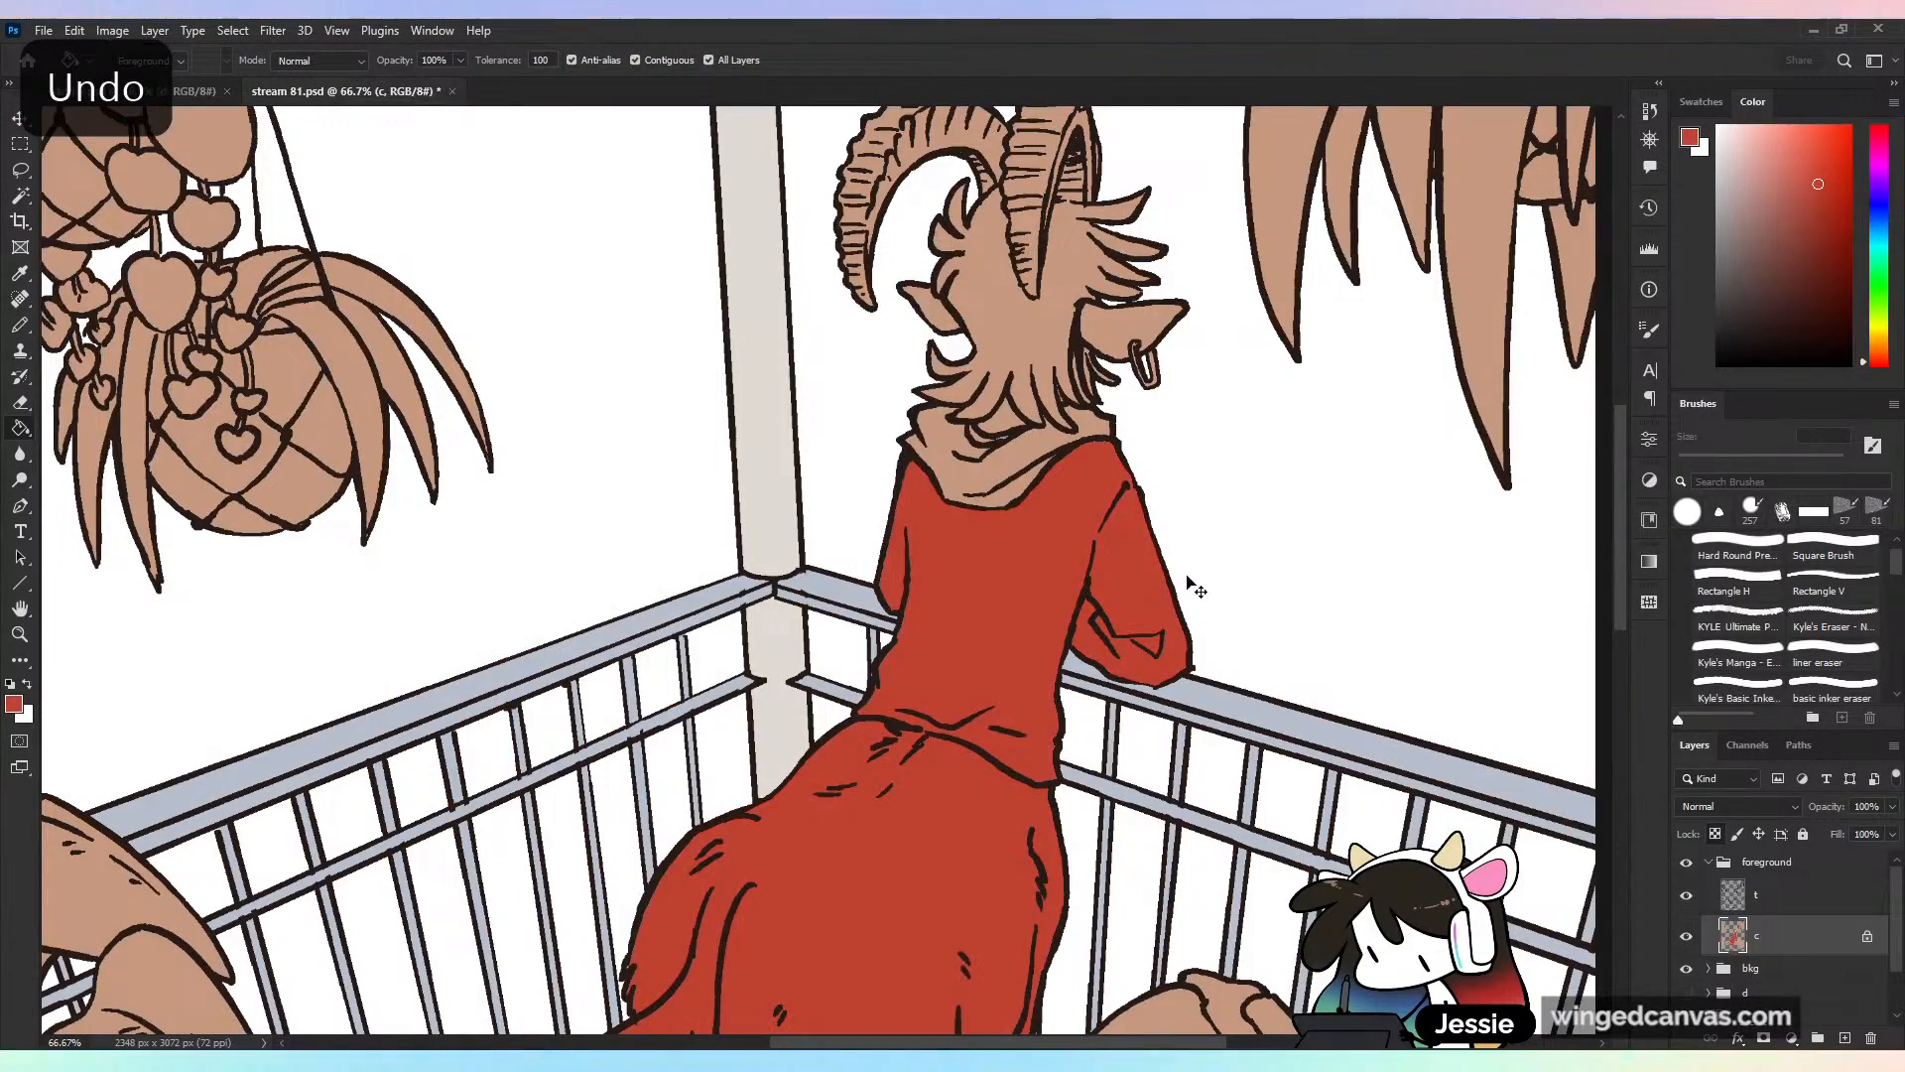
key("ctrl+z")
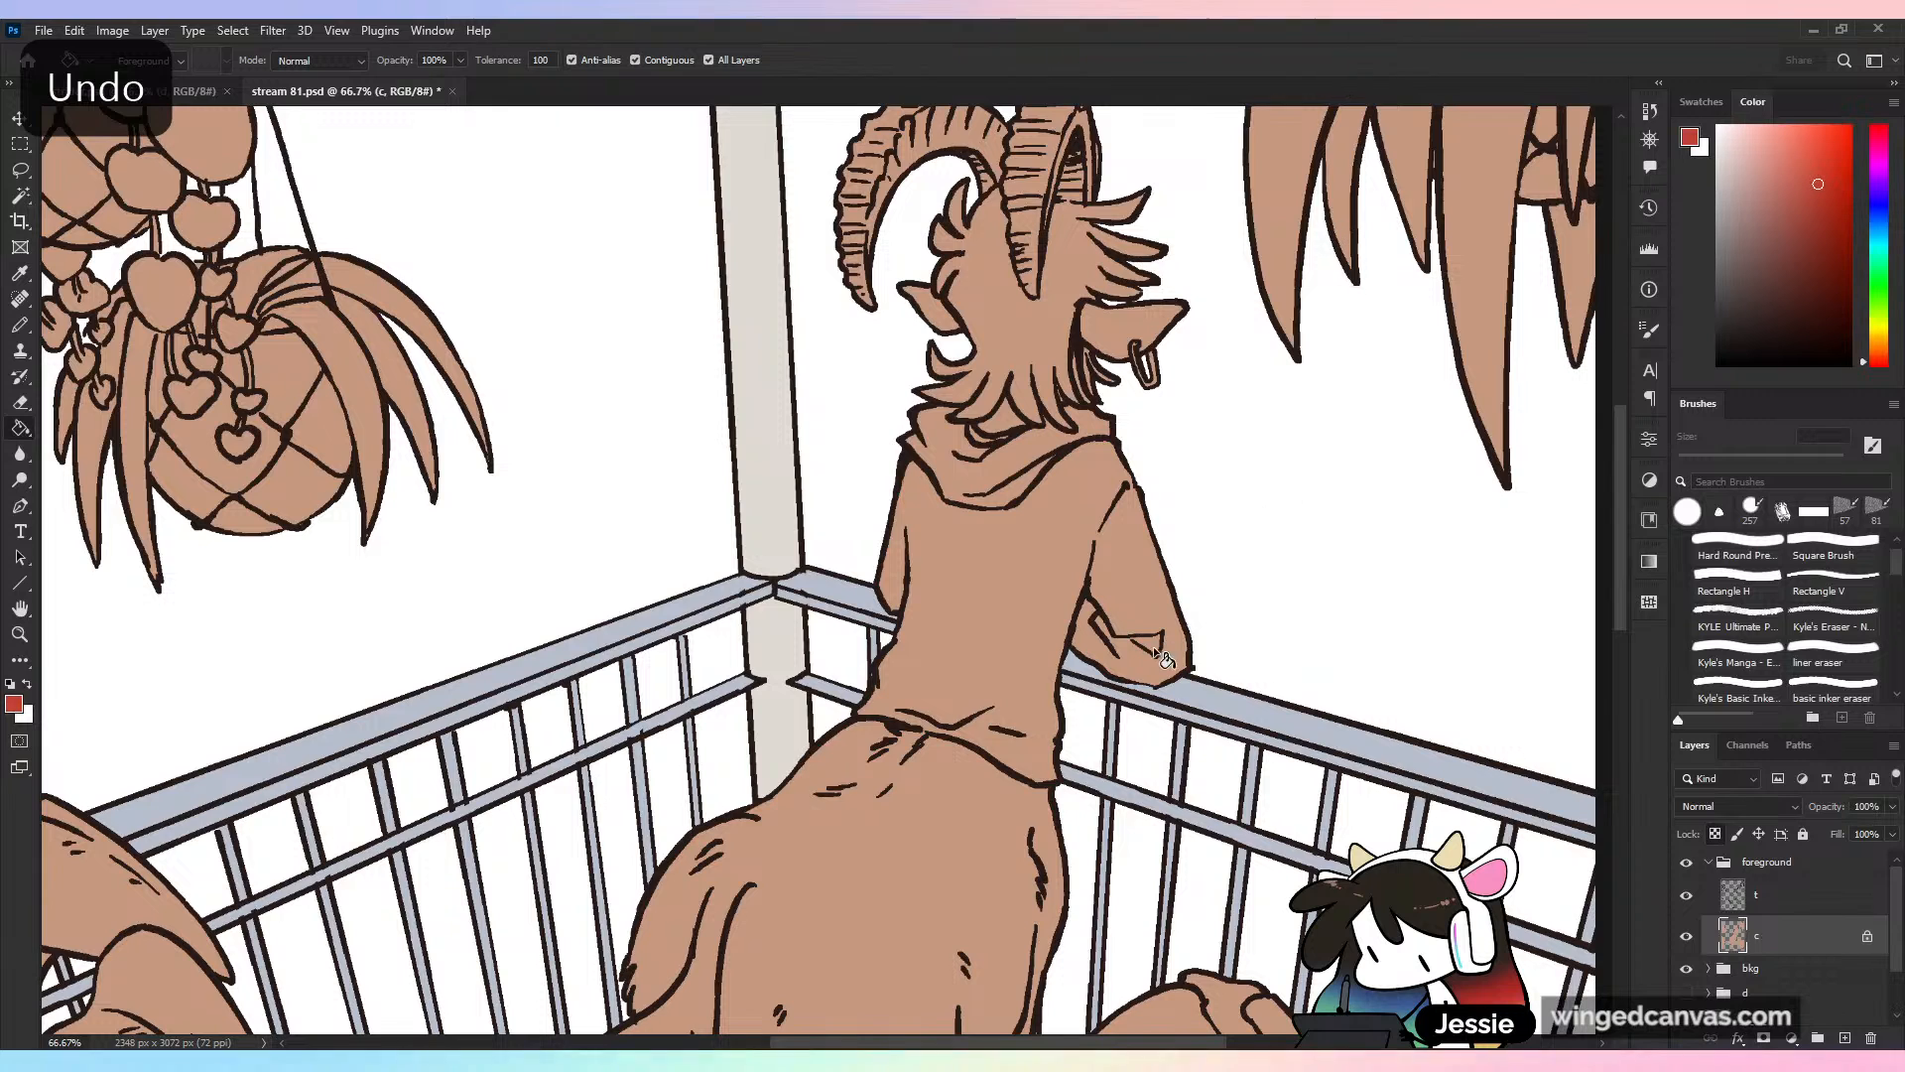
key("b")
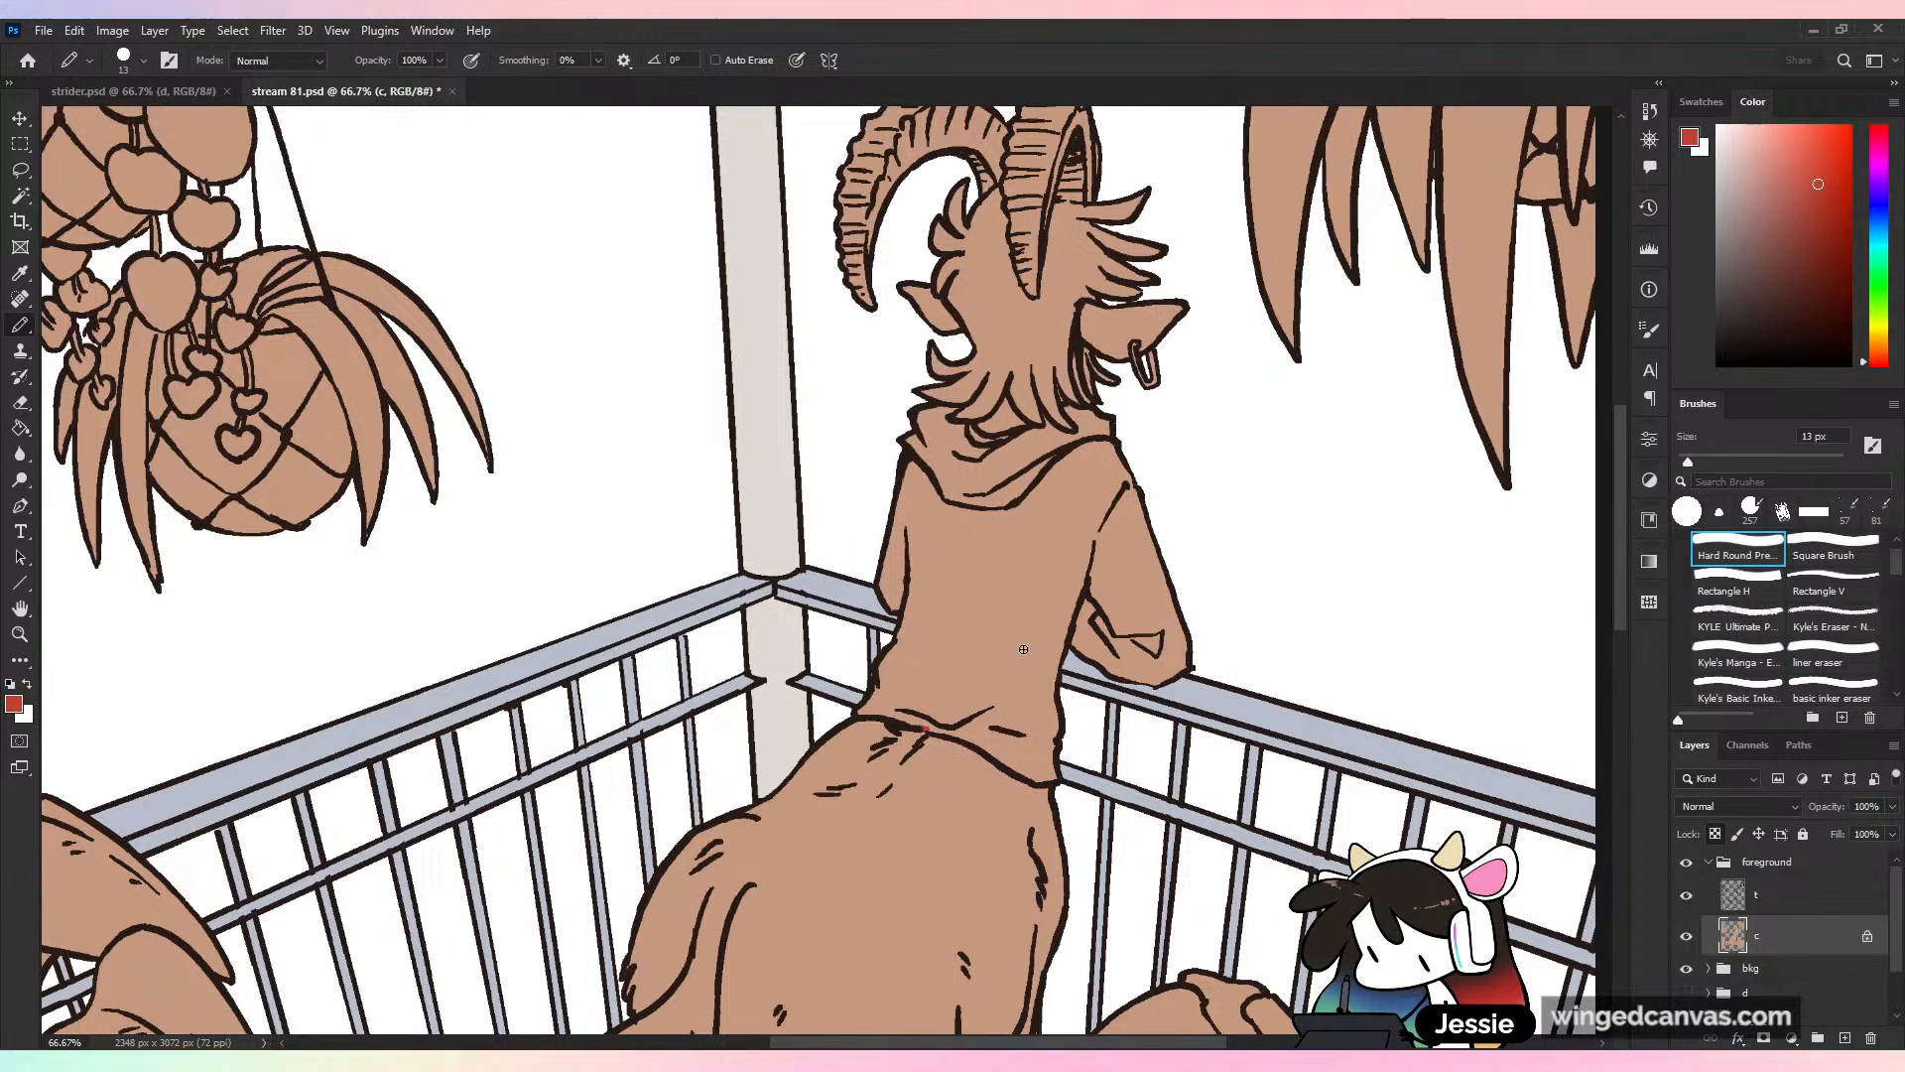
key("g")
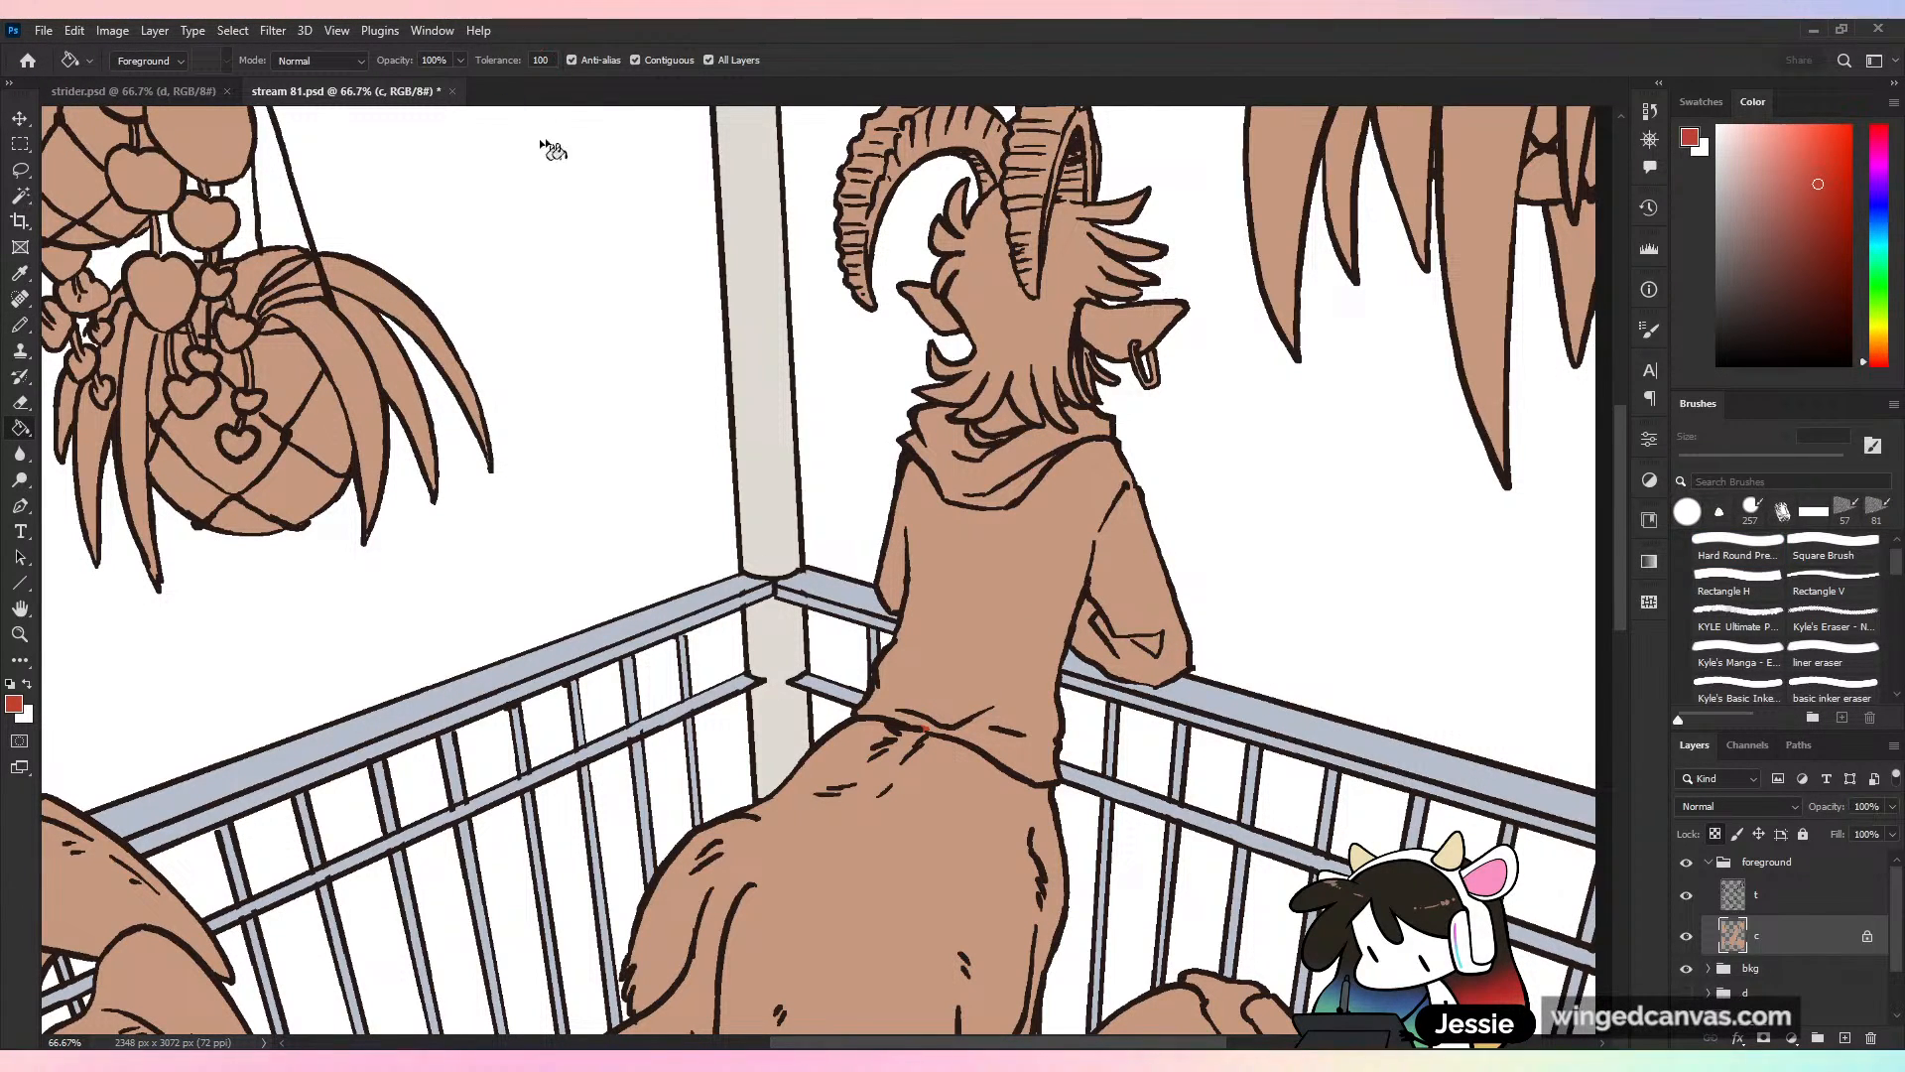
Set the fill tolerance to 0 and fill the hoodie's body, sleeves and hood with the sampled red
left_click(544, 60)
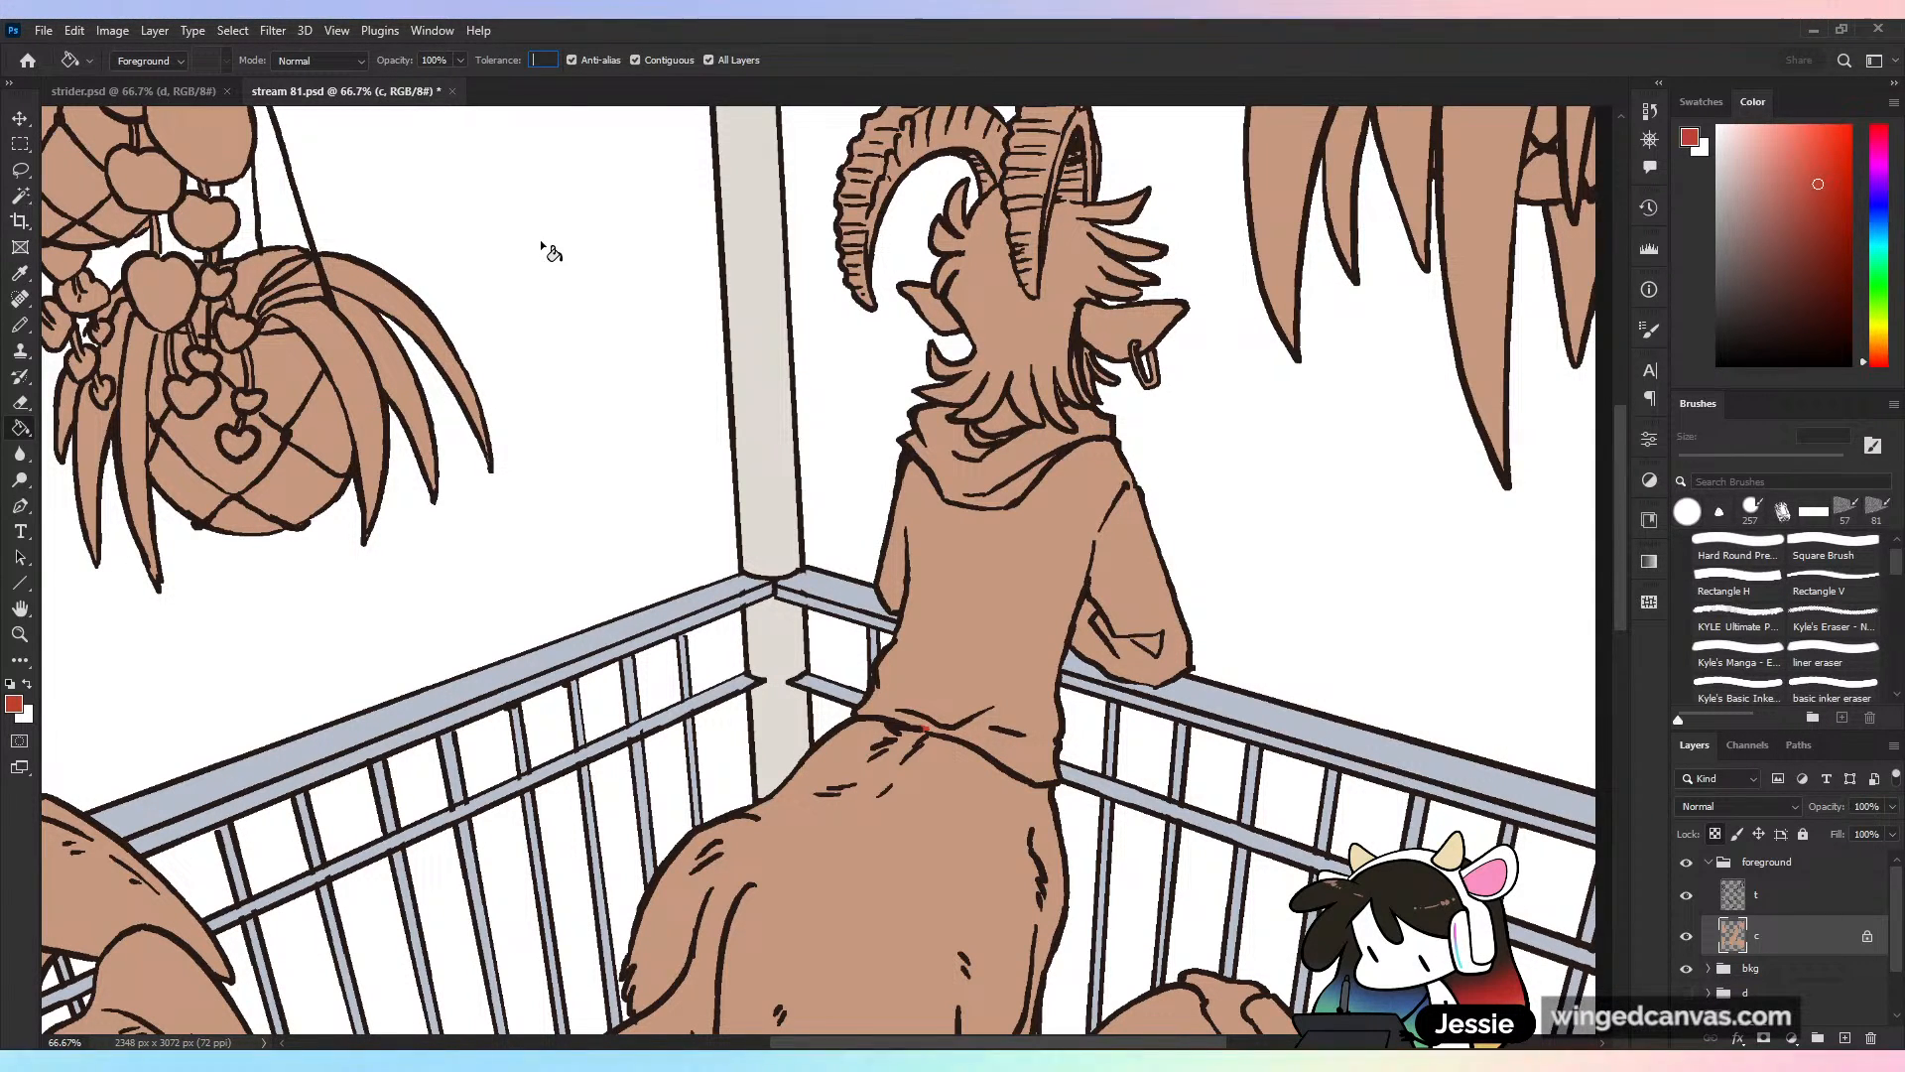
type("0")
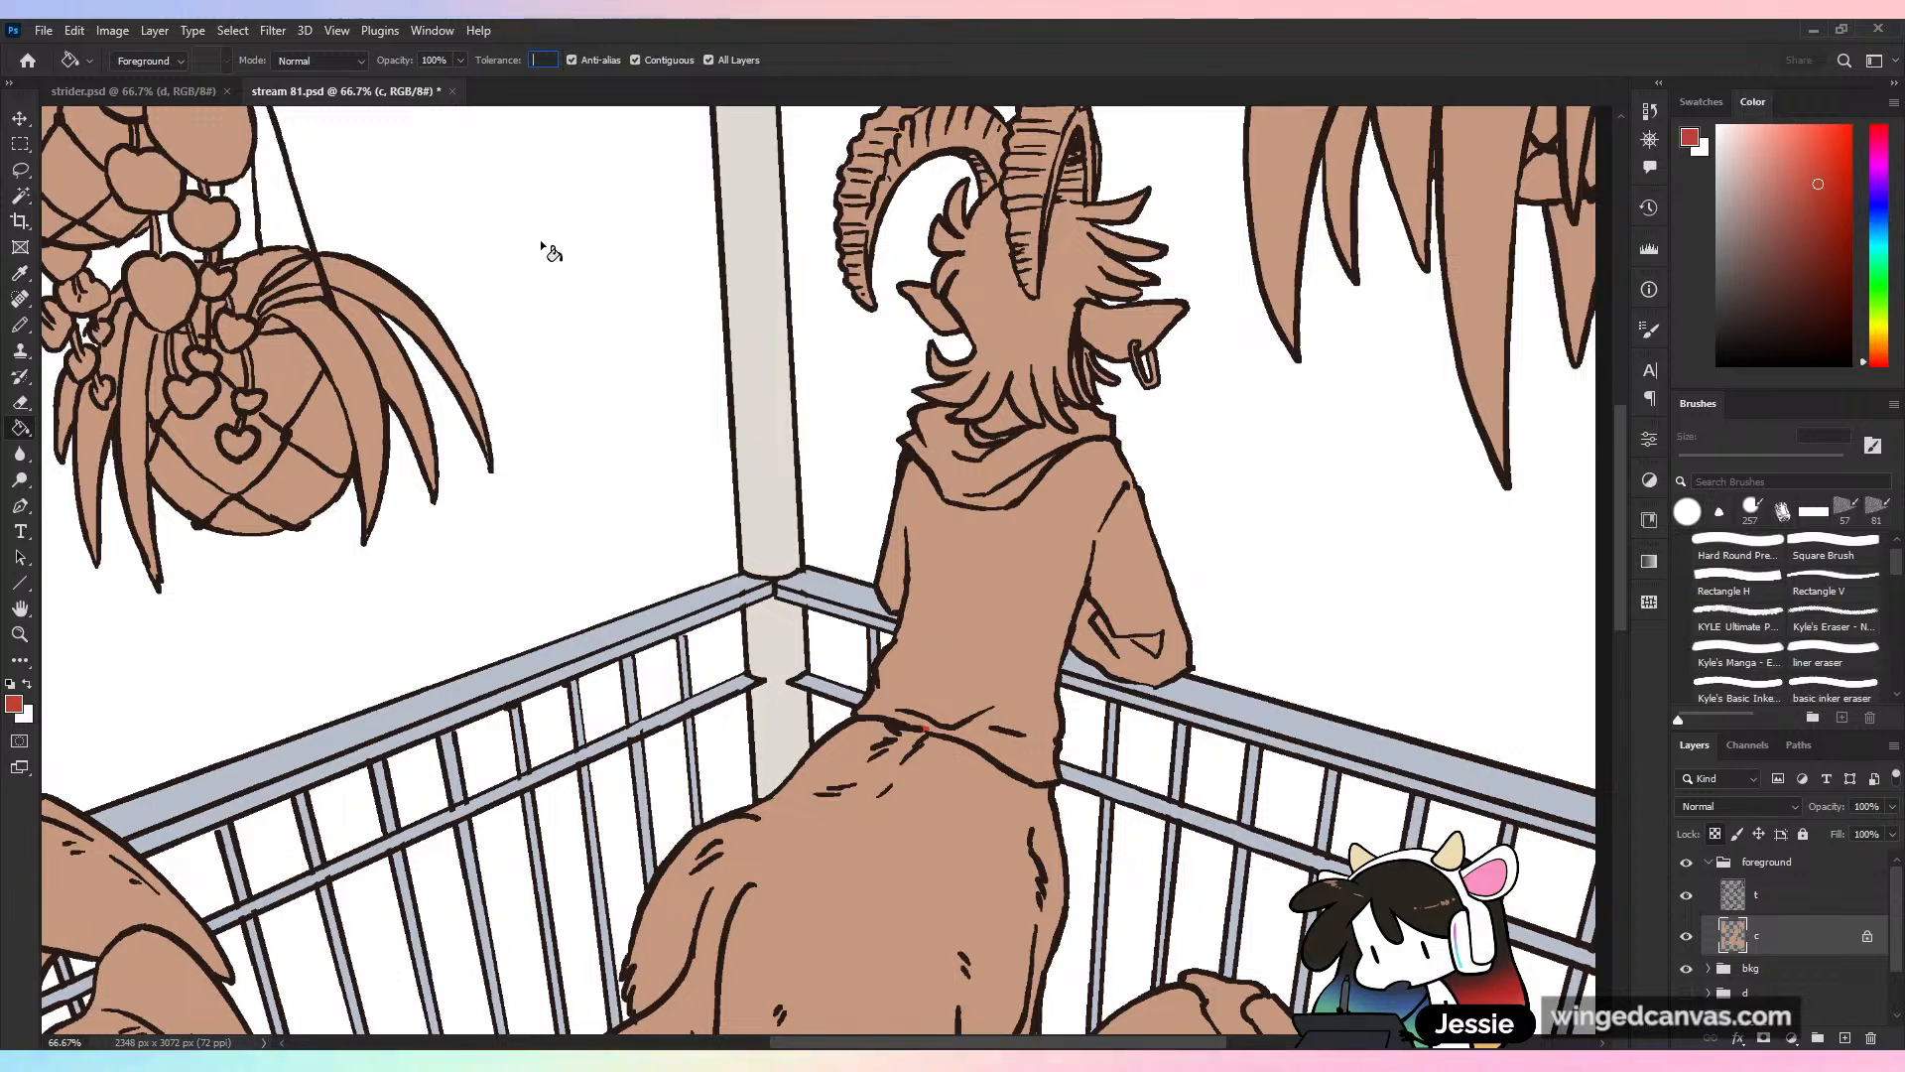
left_click(1064, 578)
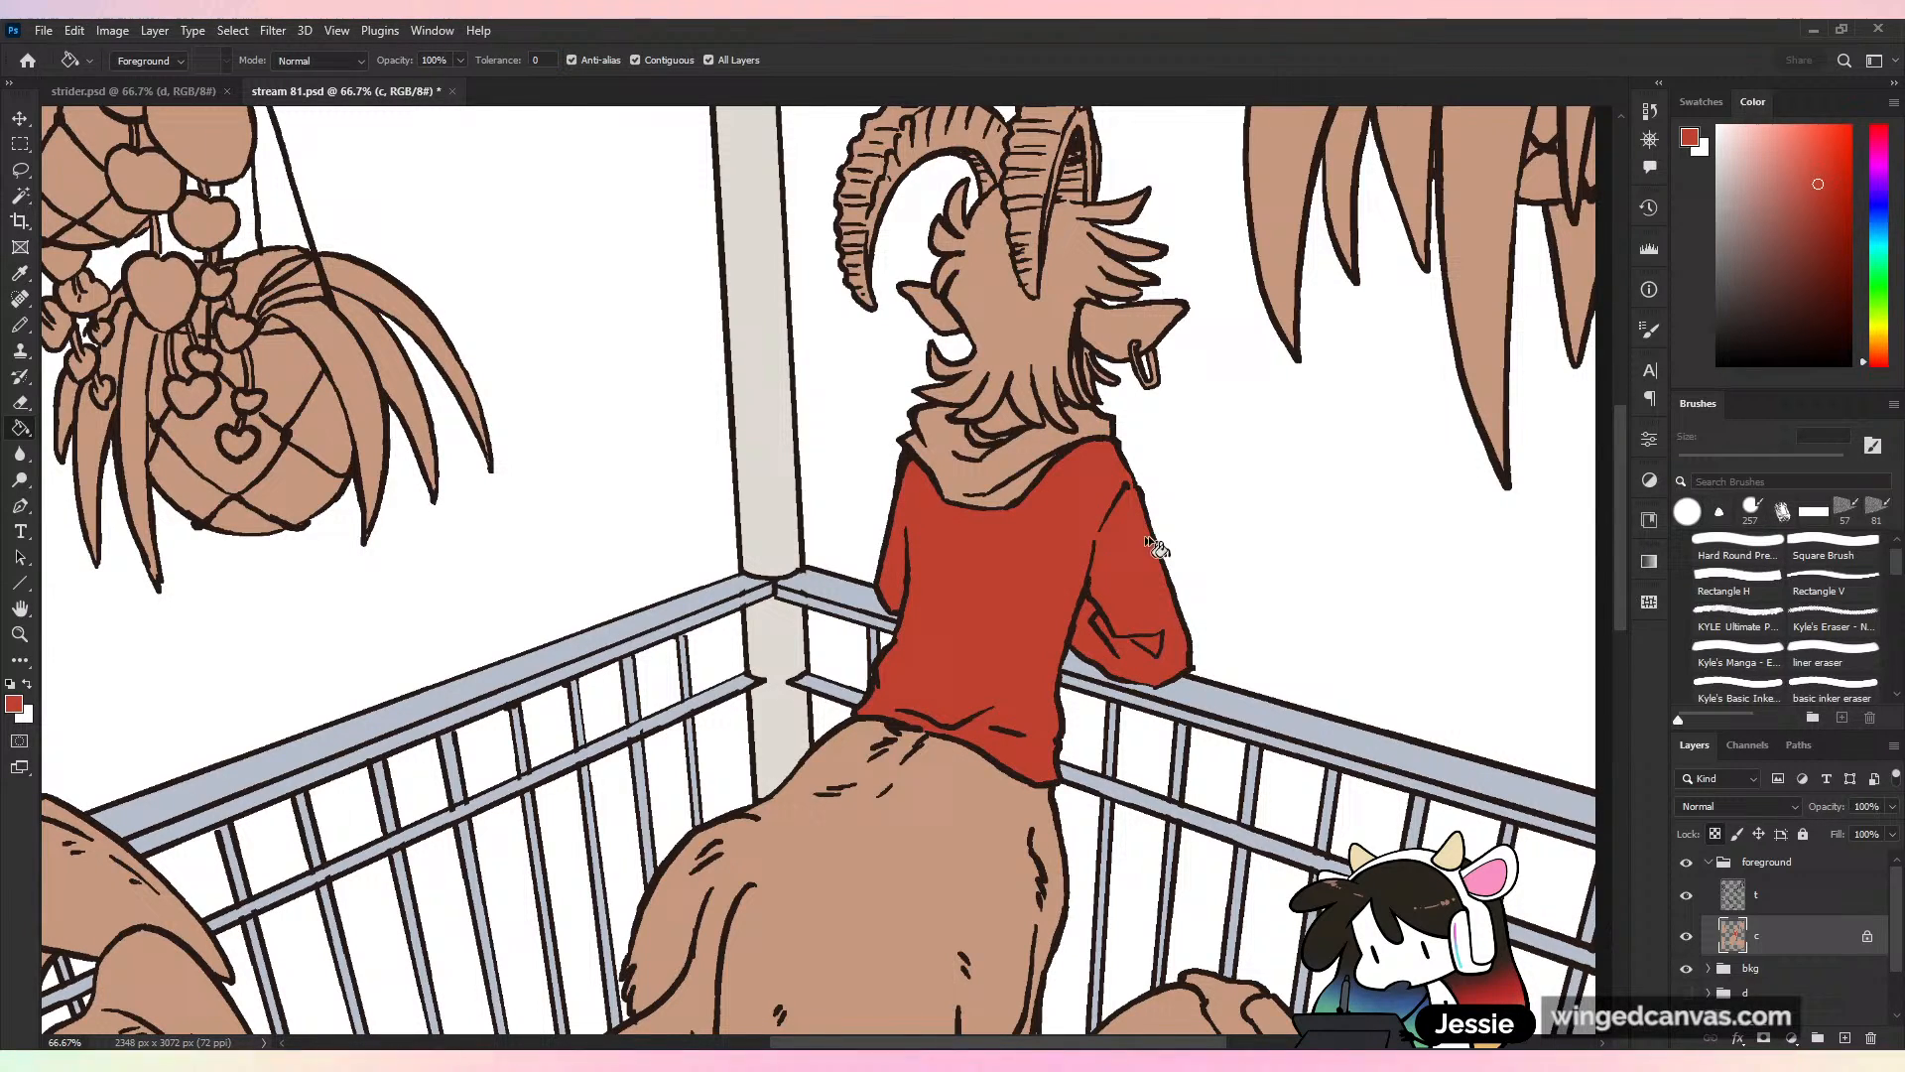
left_click(1022, 485)
key("ctrl+plus")
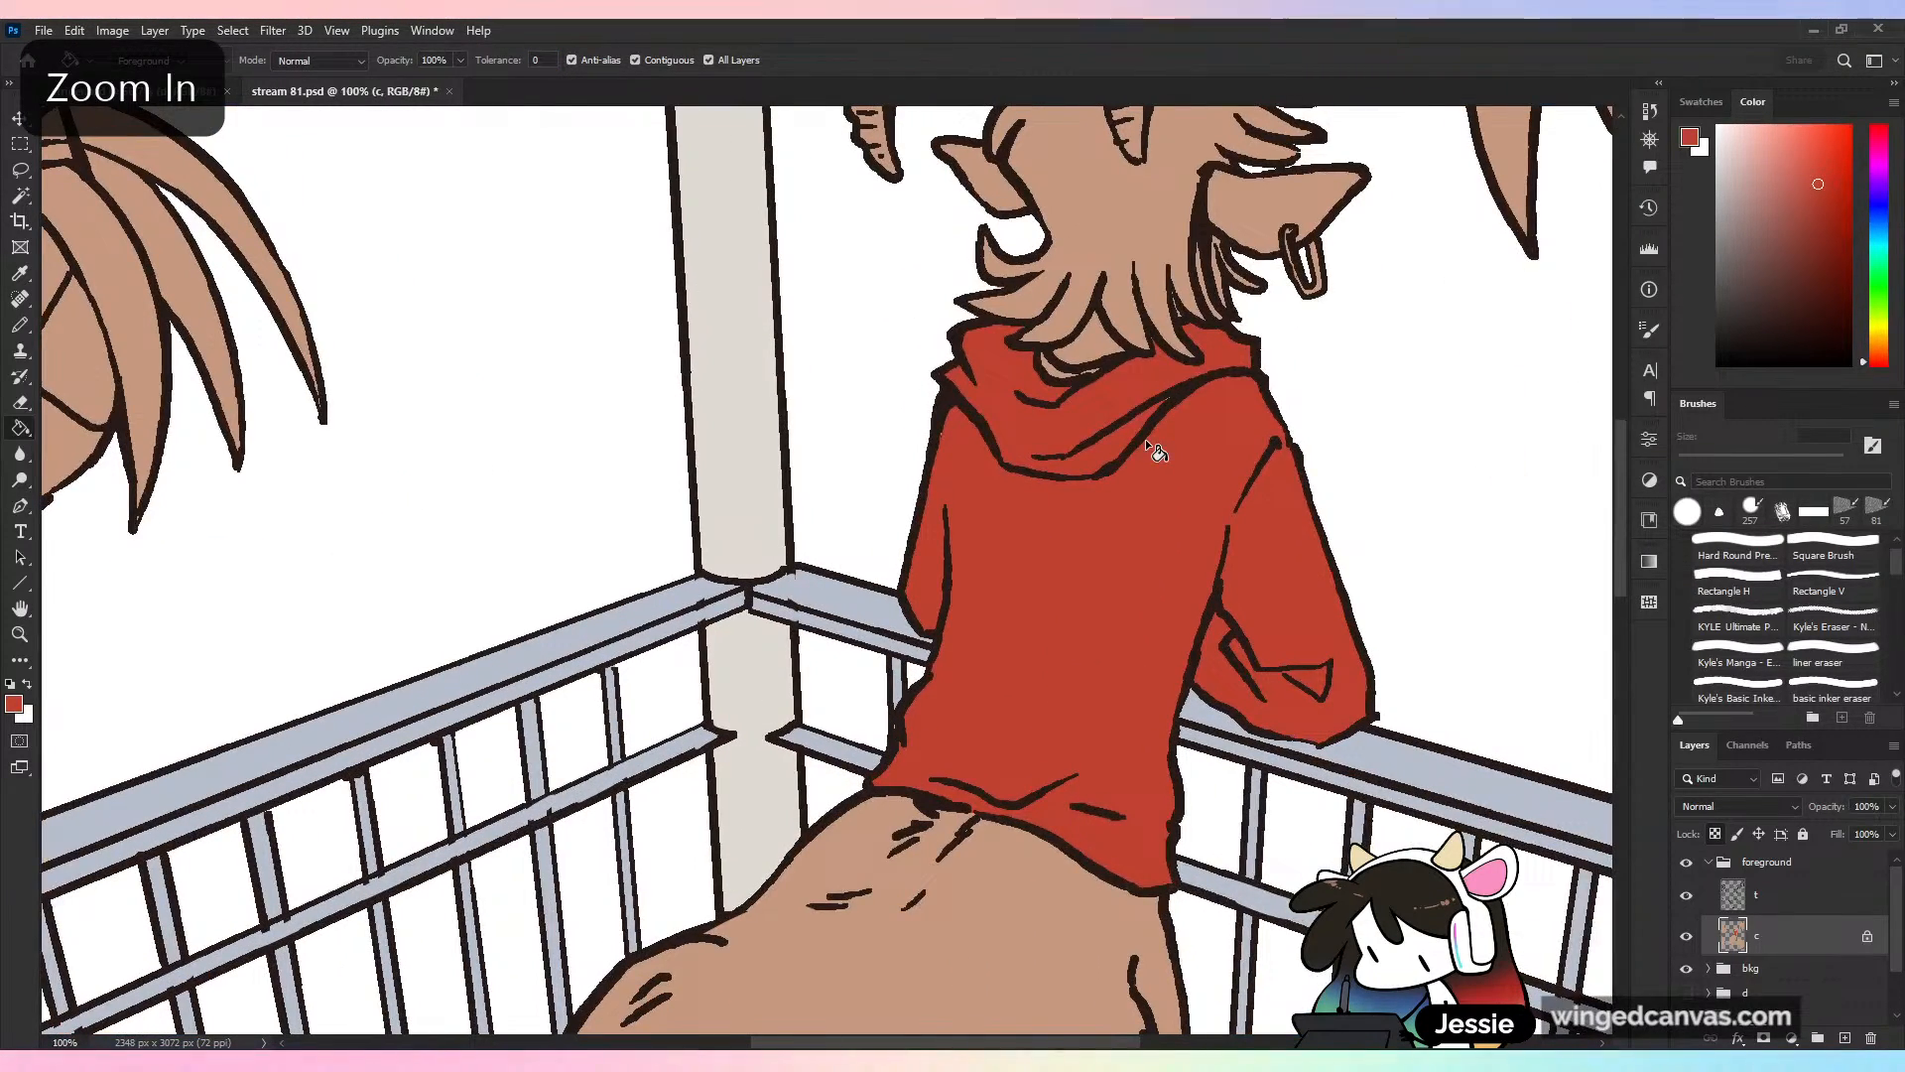
Set the brush size to 44 px and save the document
key("ctrl+minus")
key("b")
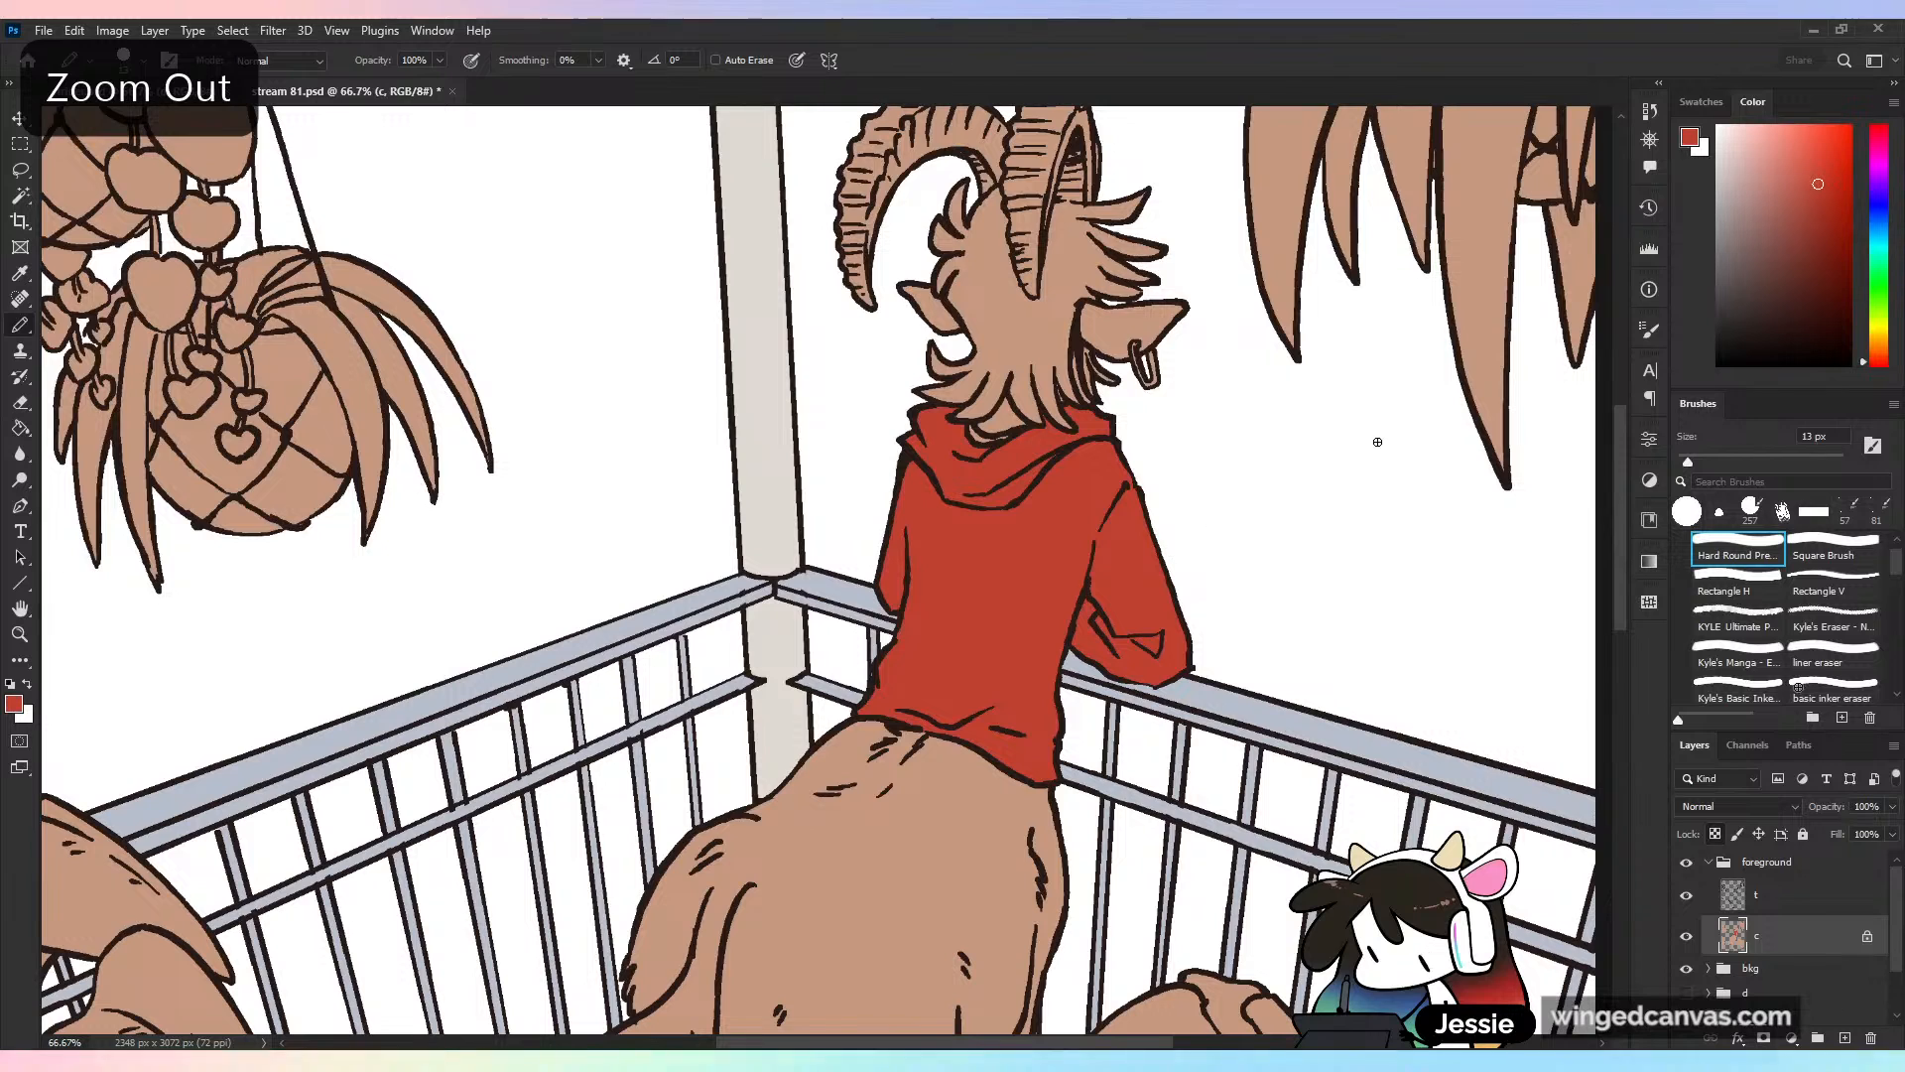
left_click(1714, 461)
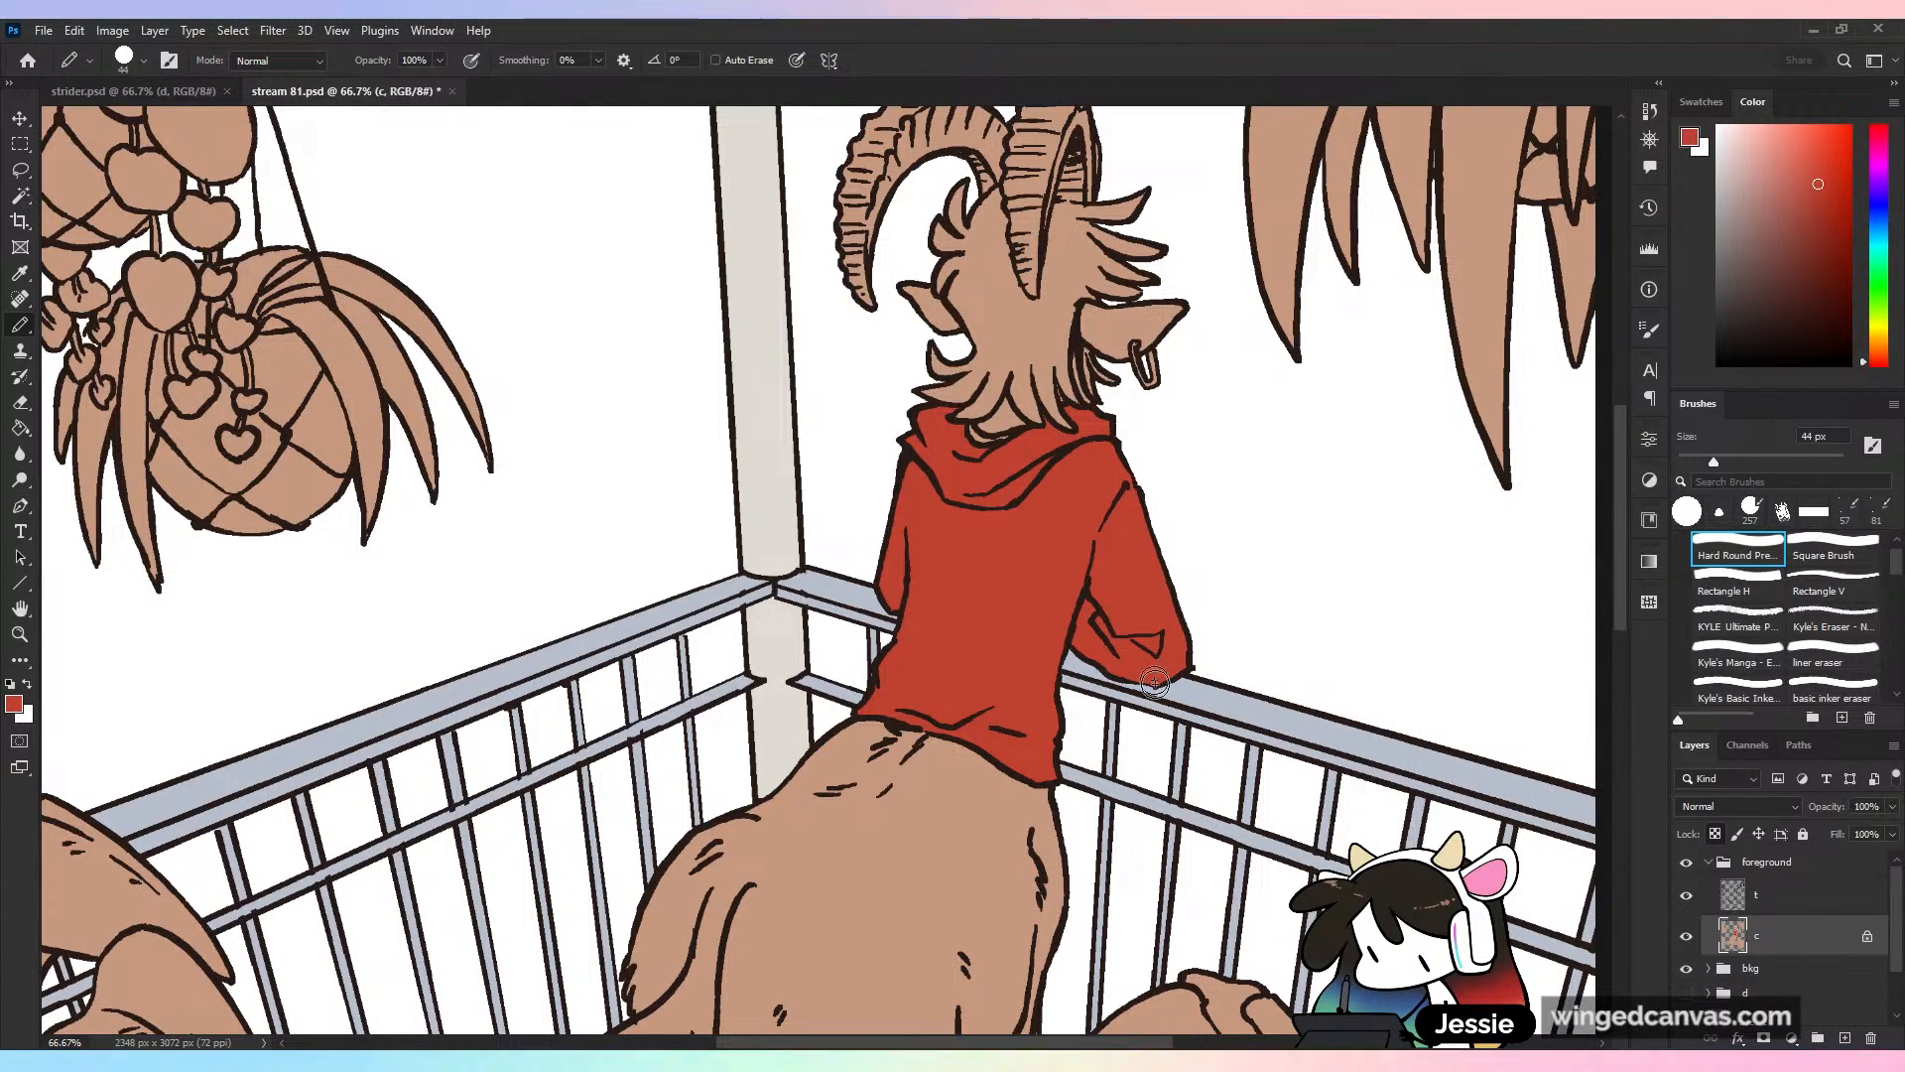
key("ctrl+minus")
key("ctrl+minus")
key("ctrl+minus")
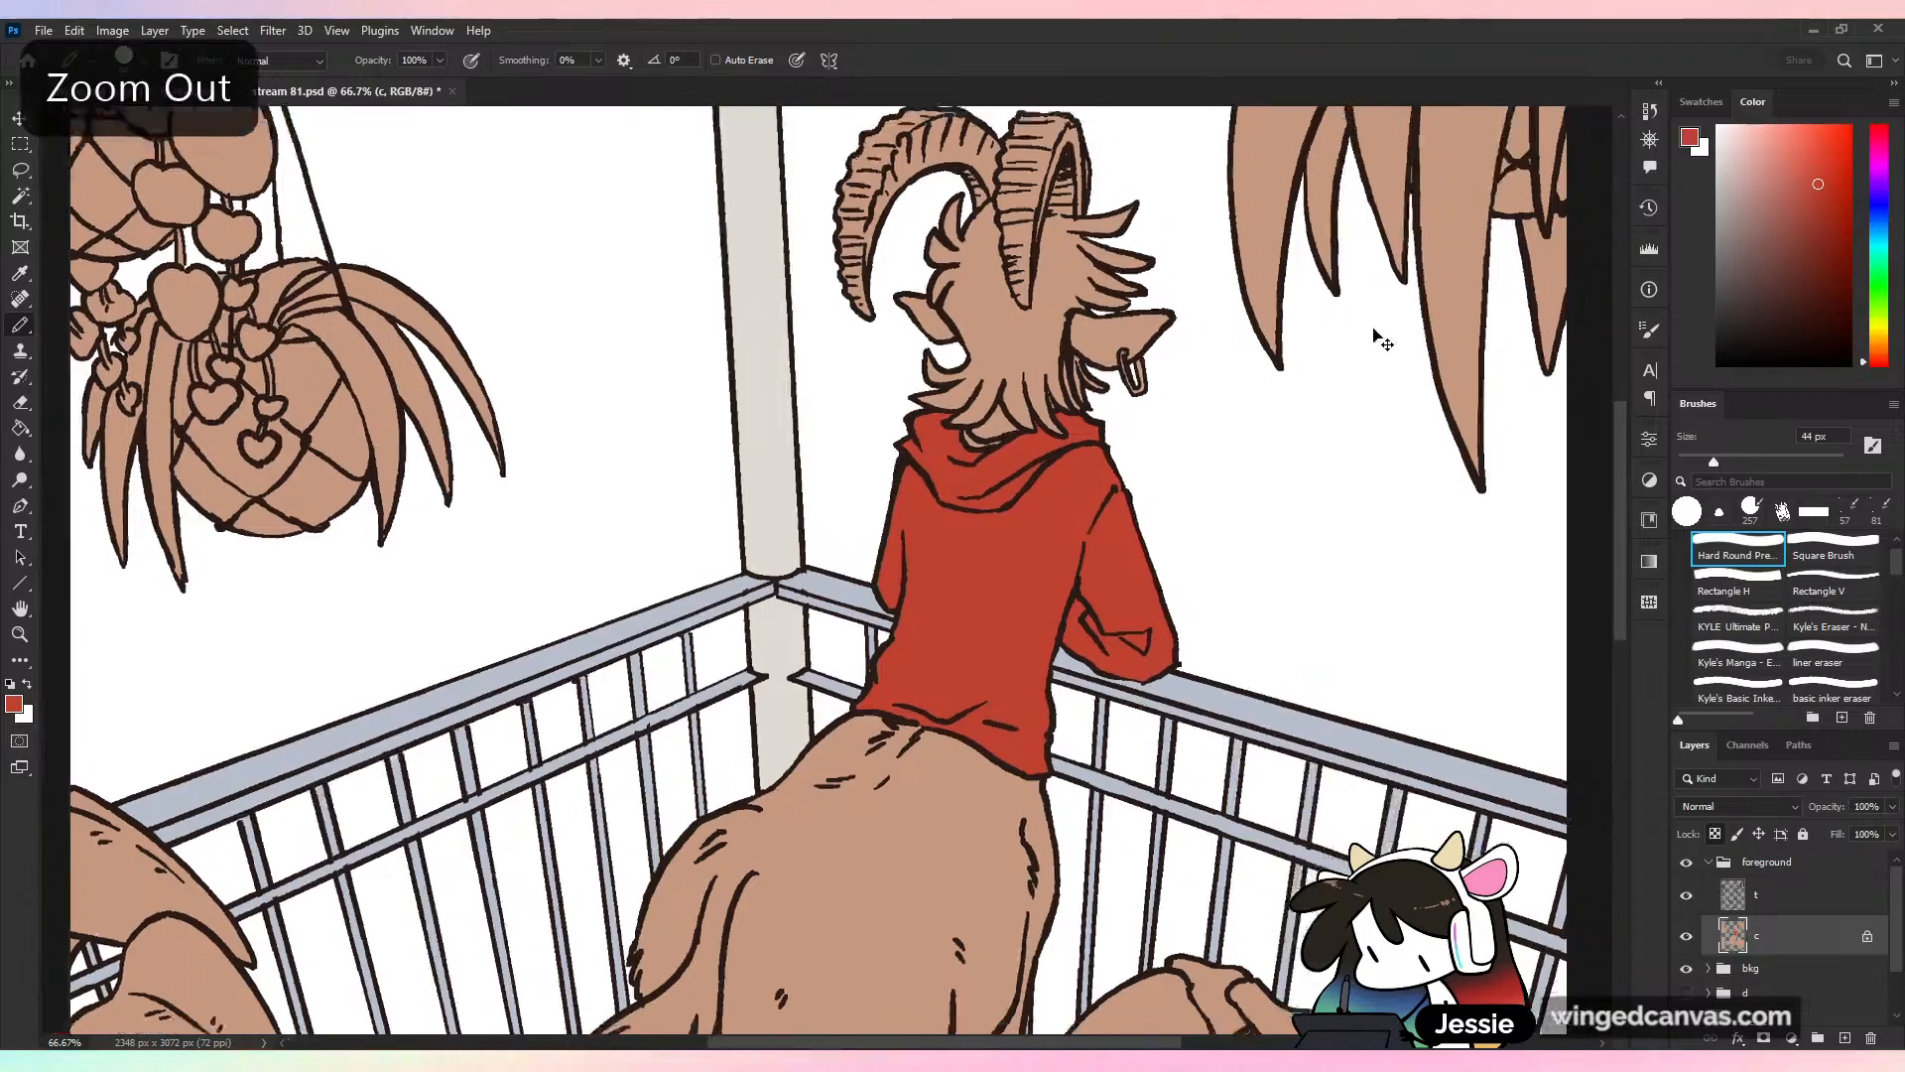
key("ctrl+plus")
key("ctrl+s")
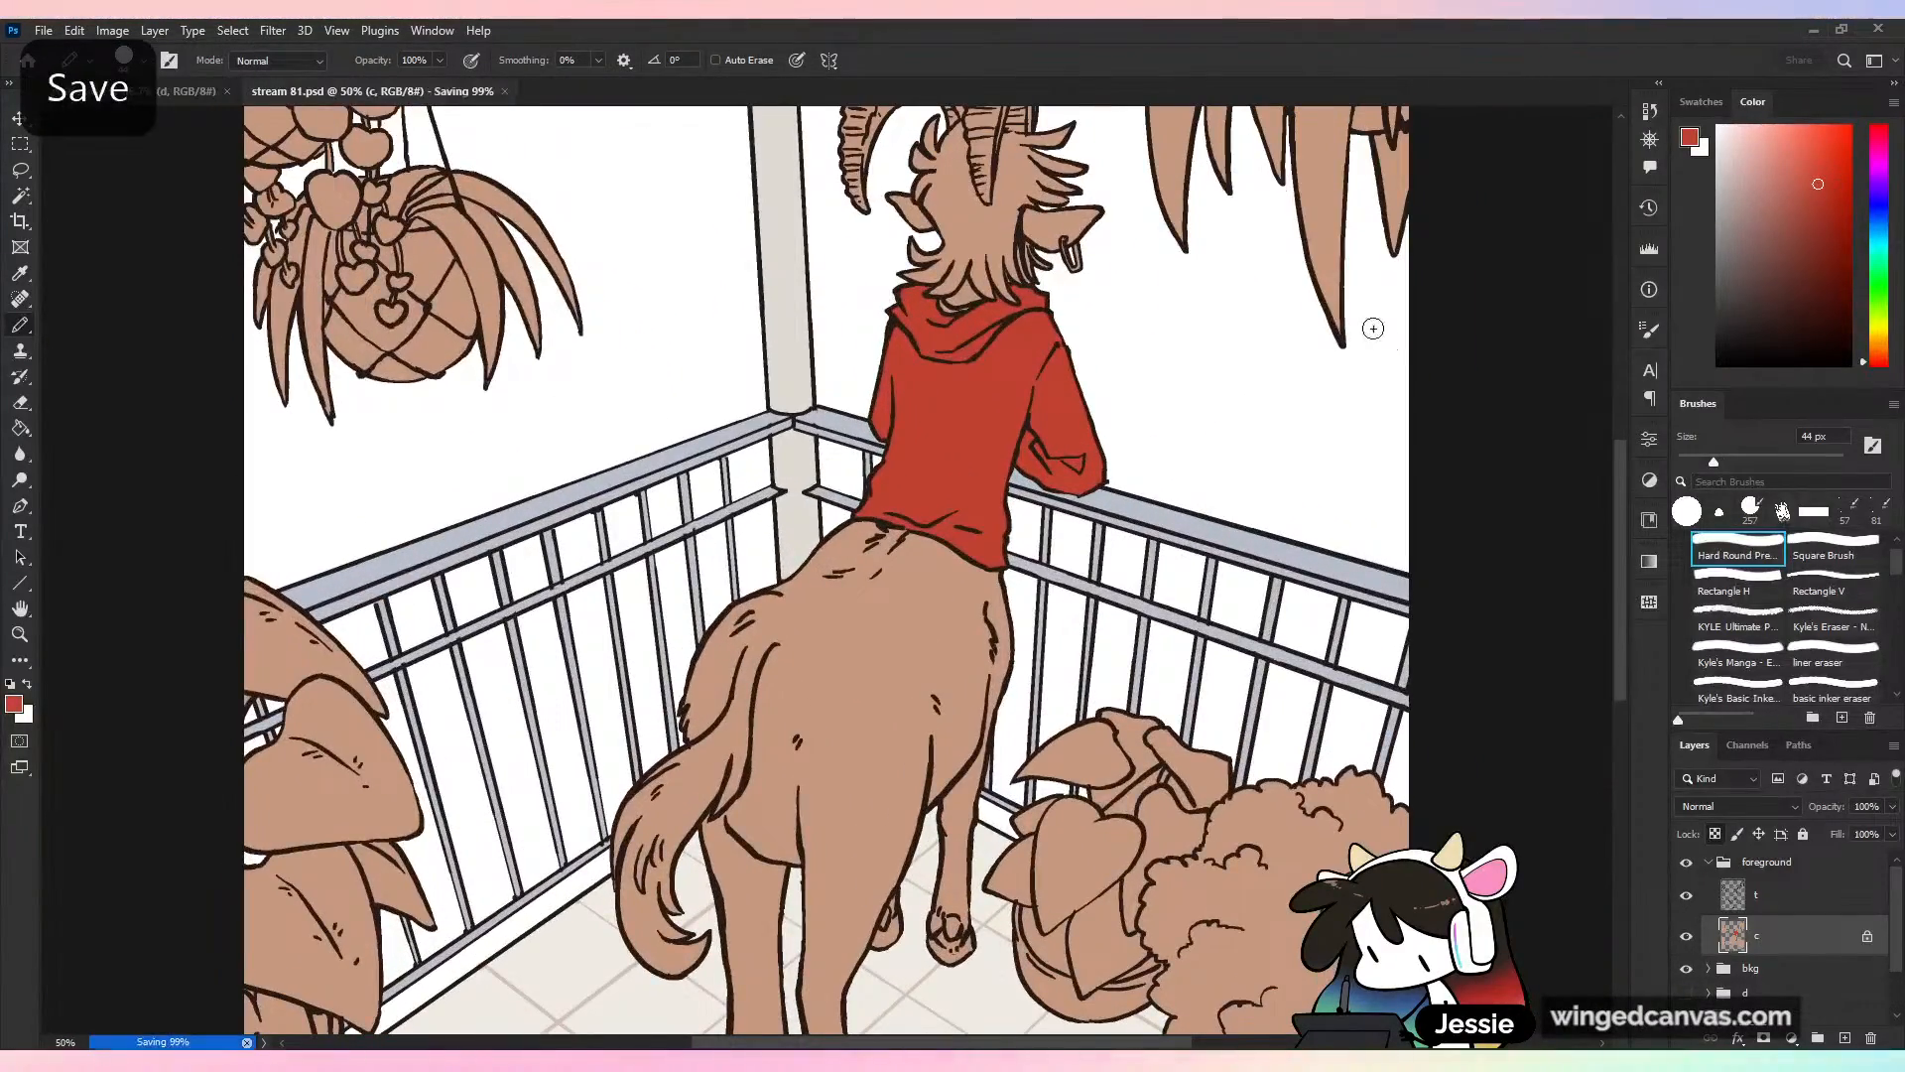
key("ctrl+minus")
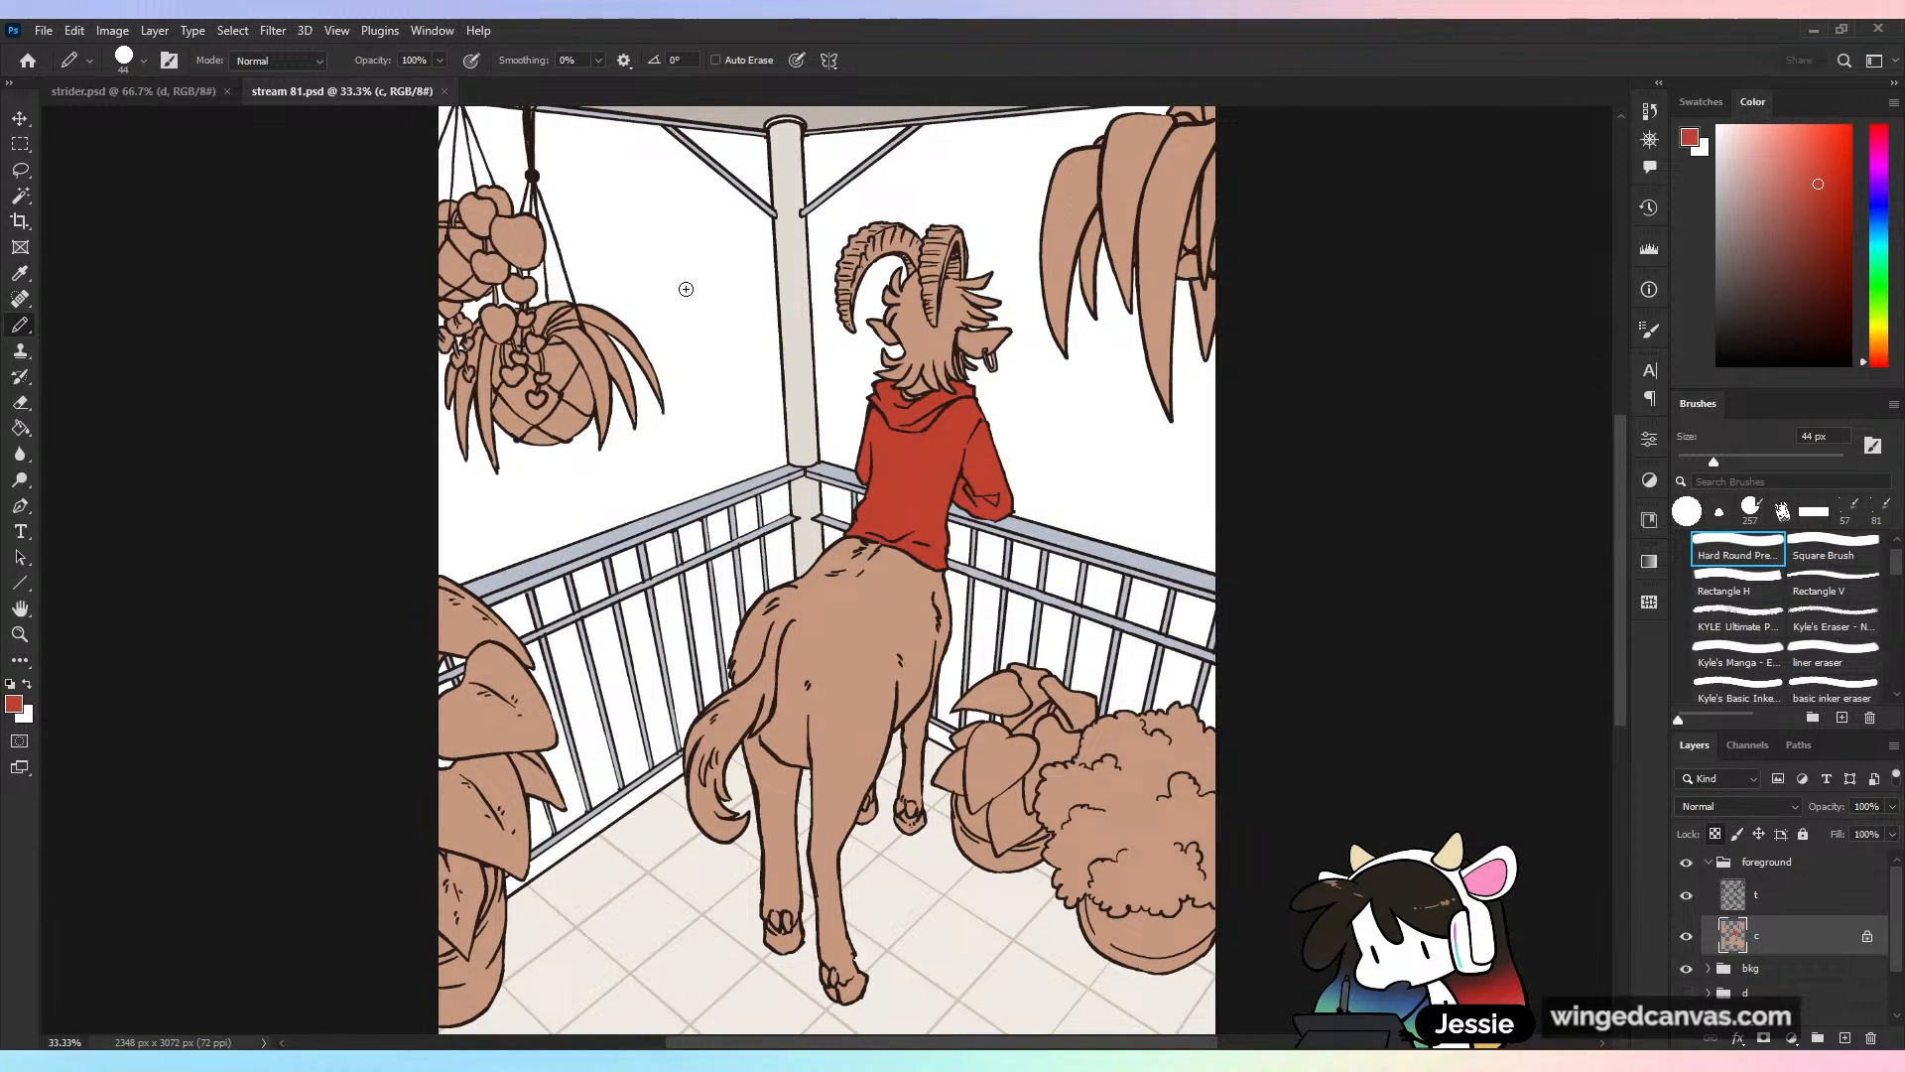
key("ctrl+s")
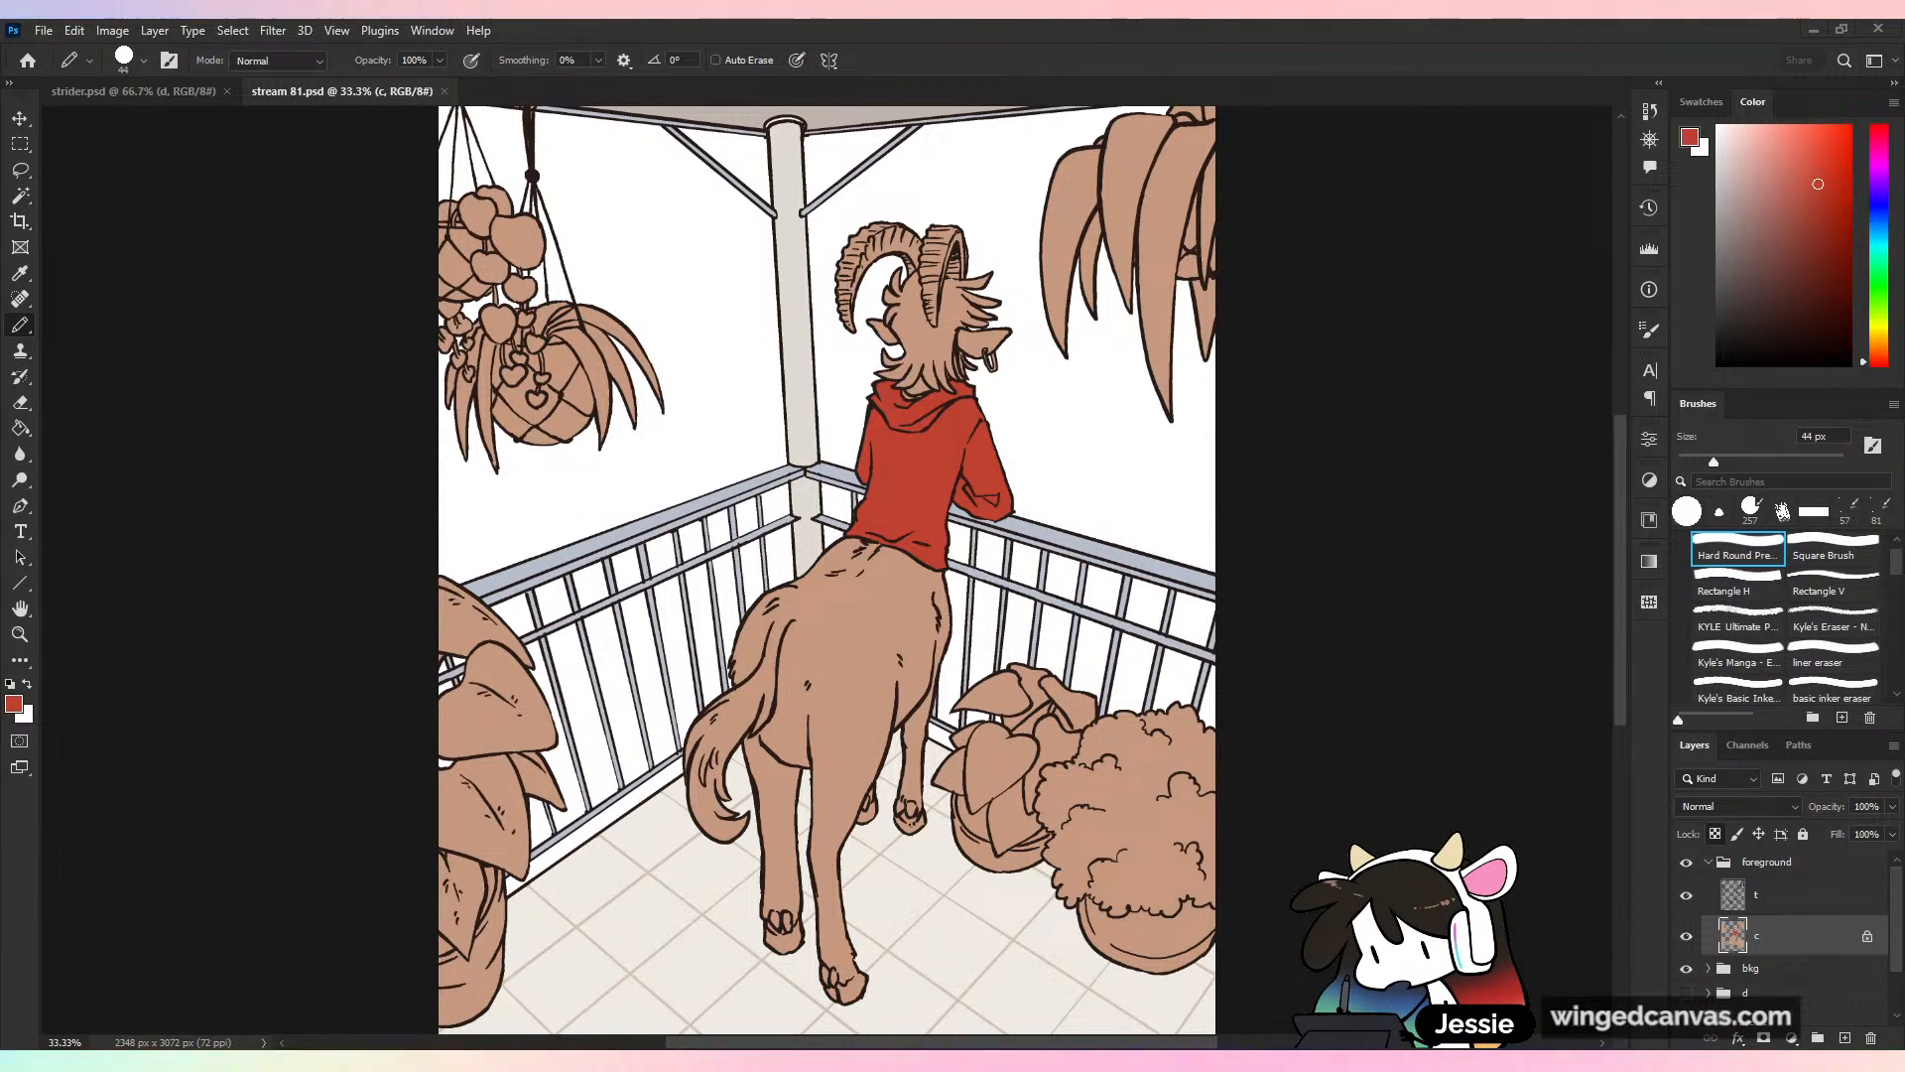
Sample the dark grey-brown hair colour from strider.psd and fill the centaur's hair with it in stream 81.psd
scroll(352, 437, "up", 4)
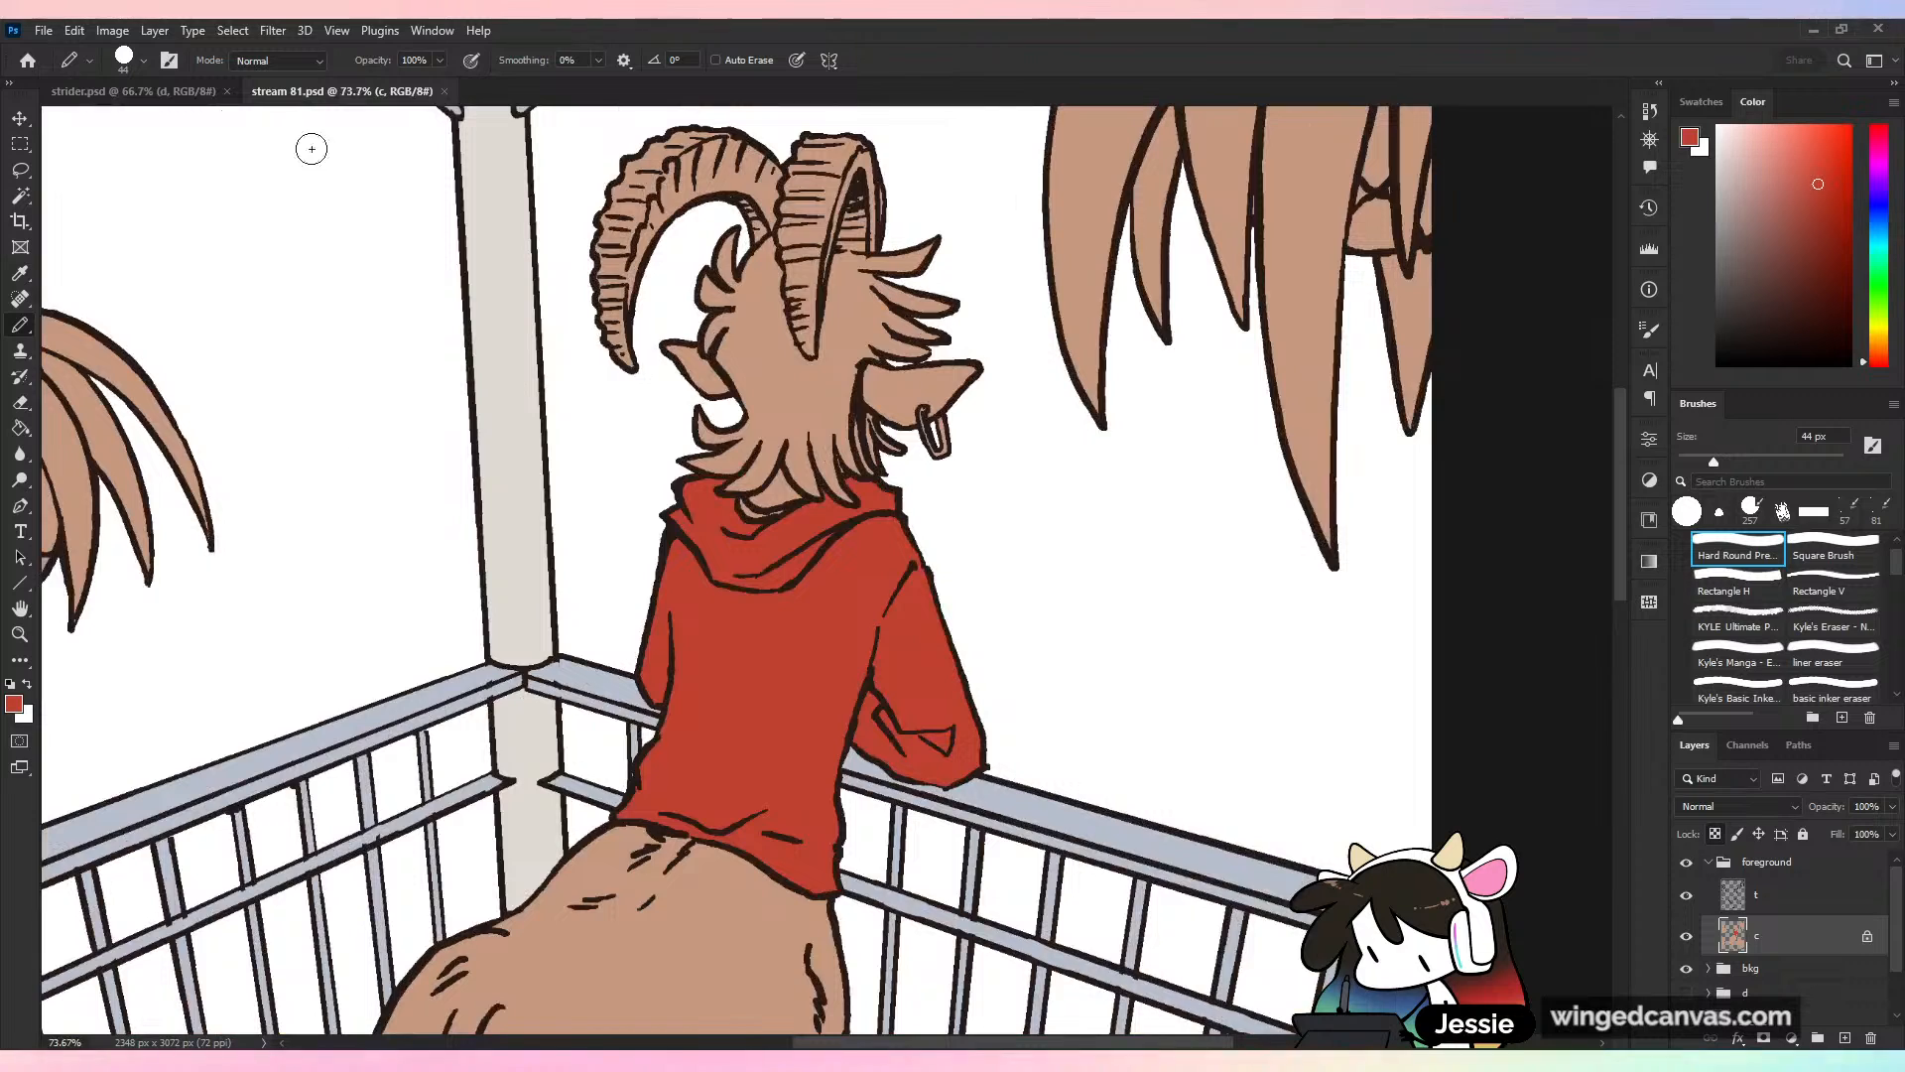
left_click(203, 92)
left_click(705, 416, "alt")
left_click(397, 97)
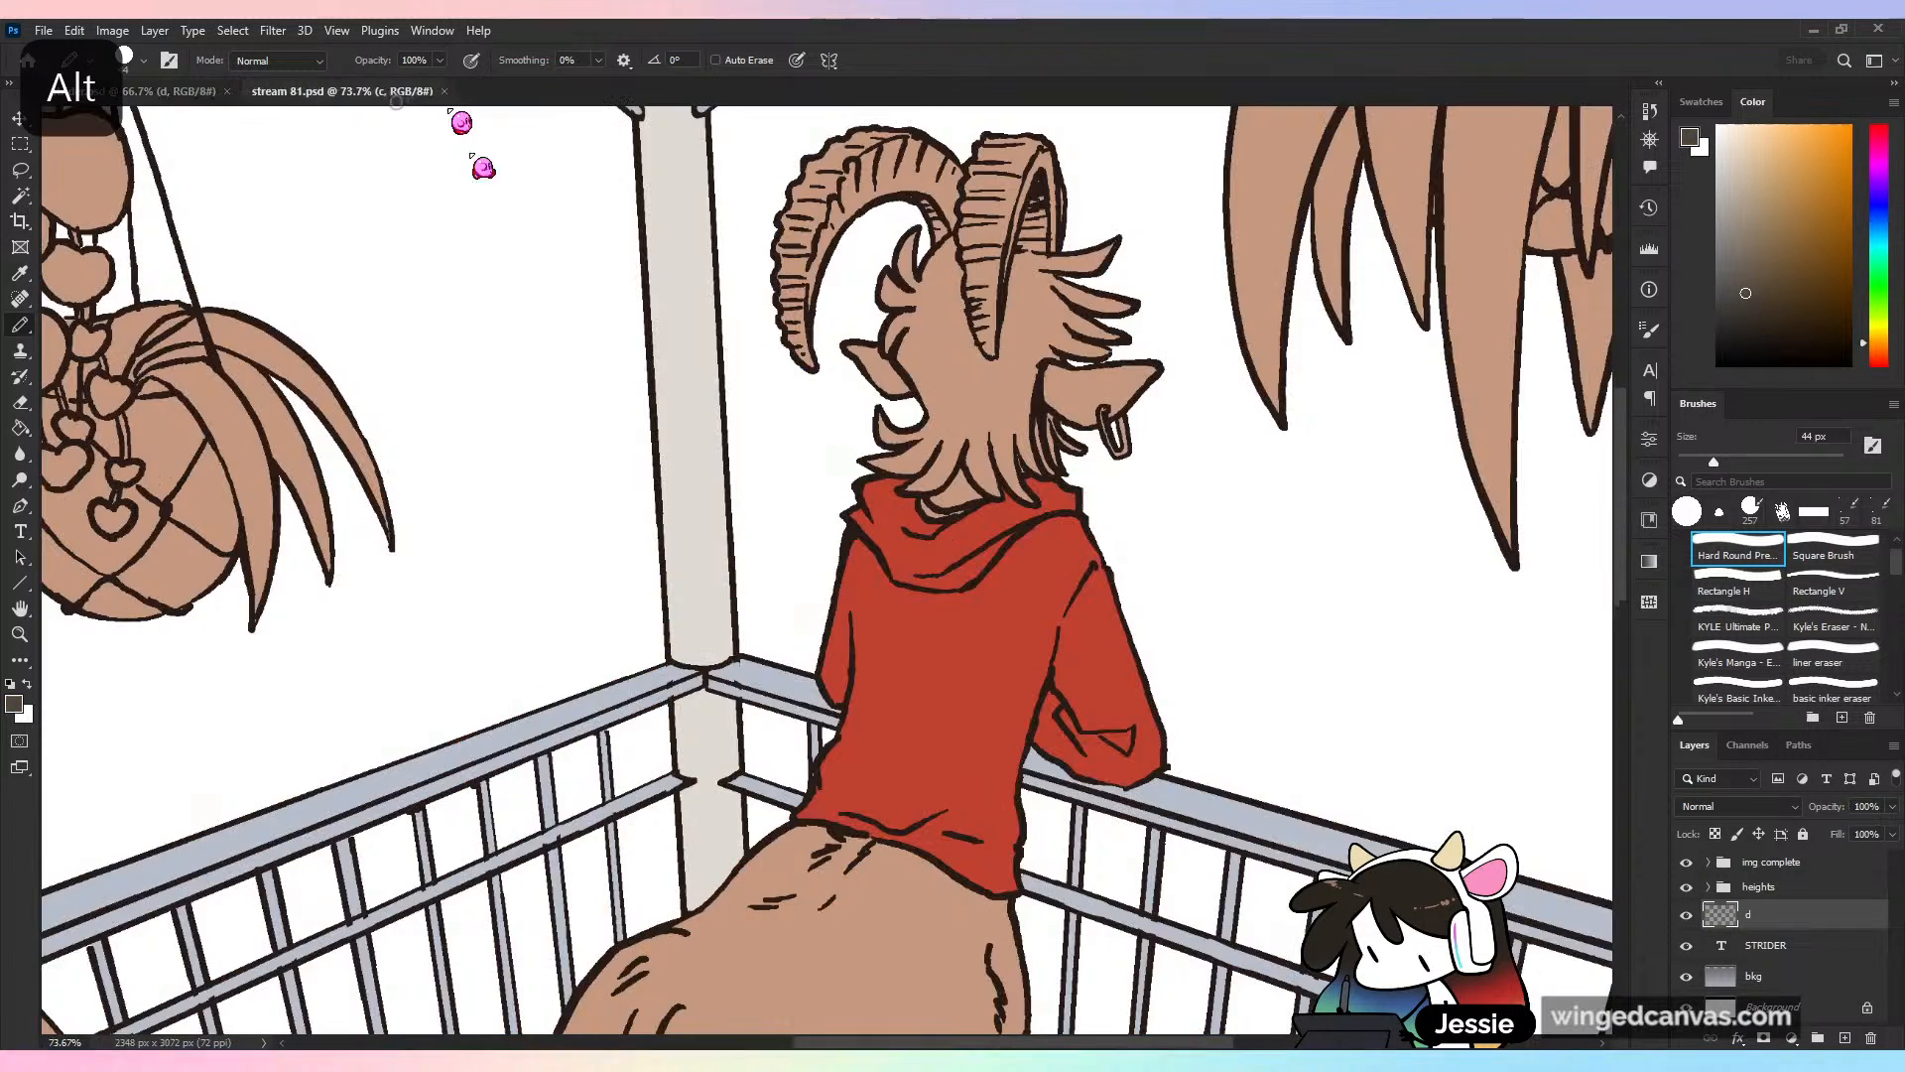
key("g")
mouse_move(1039, 425)
left_mouse_down()
mouse_move(1099, 549)
mouse_move(1080, 564)
mouse_move(1047, 541)
left_mouse_up()
left_click(1107, 556)
key("b")
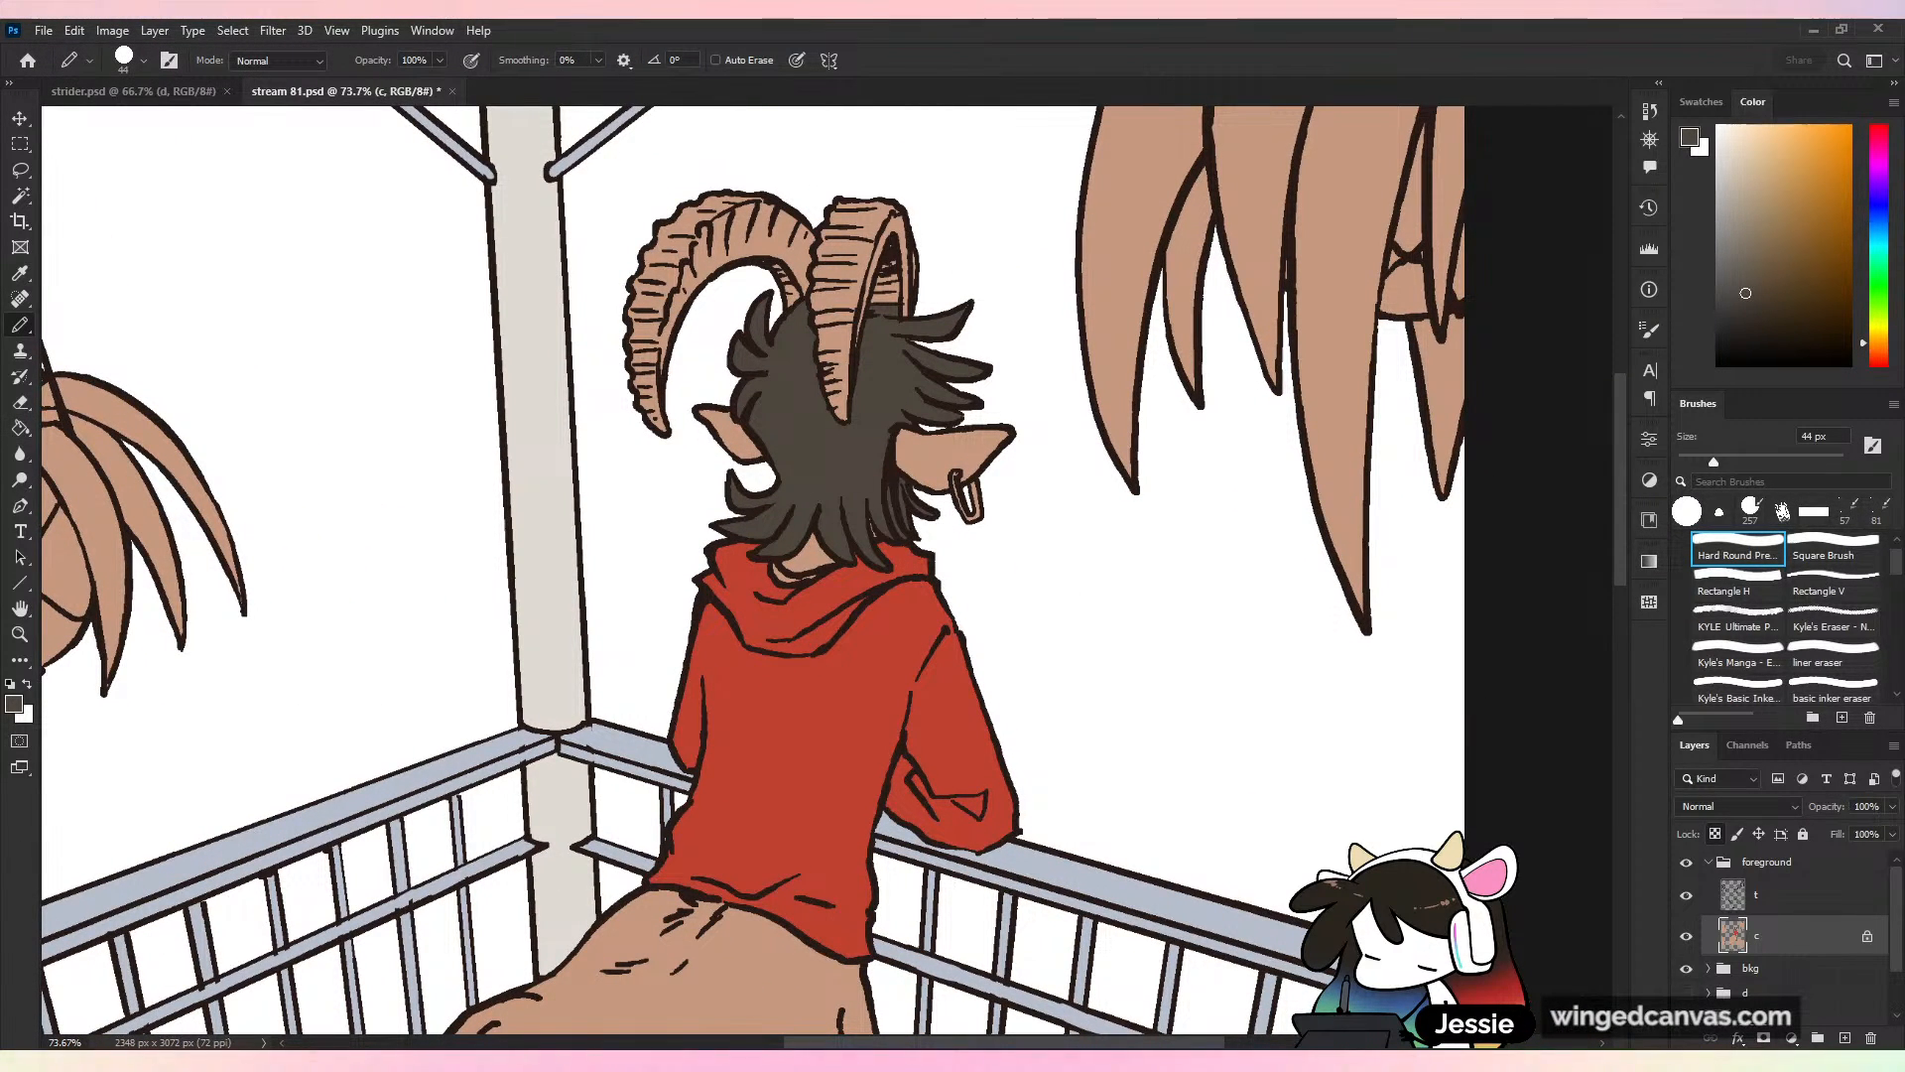
Sample the horn brown from strider.psd and float that document as a small reference window framing the character's head and shoulders
left_click(204, 92)
left_click(742, 352, "alt")
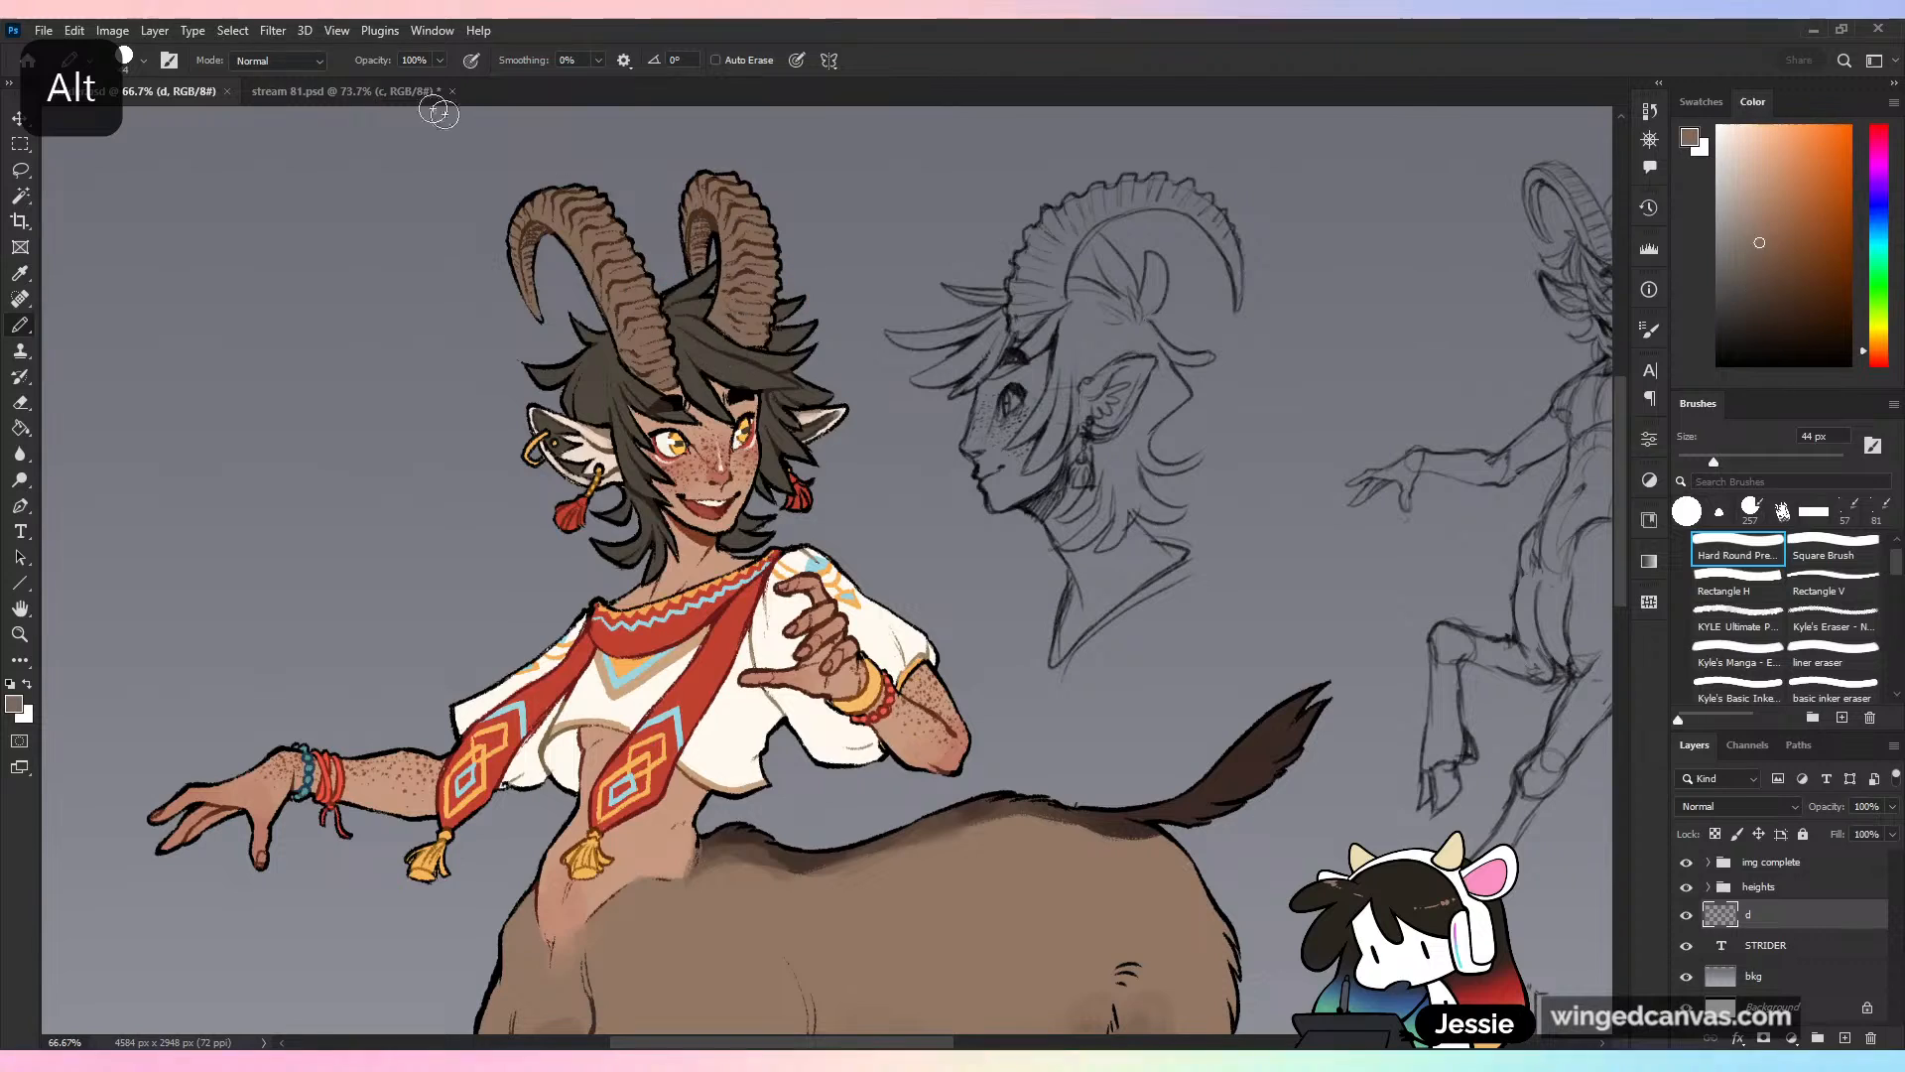
left_click_drag(159, 94, 187, 163)
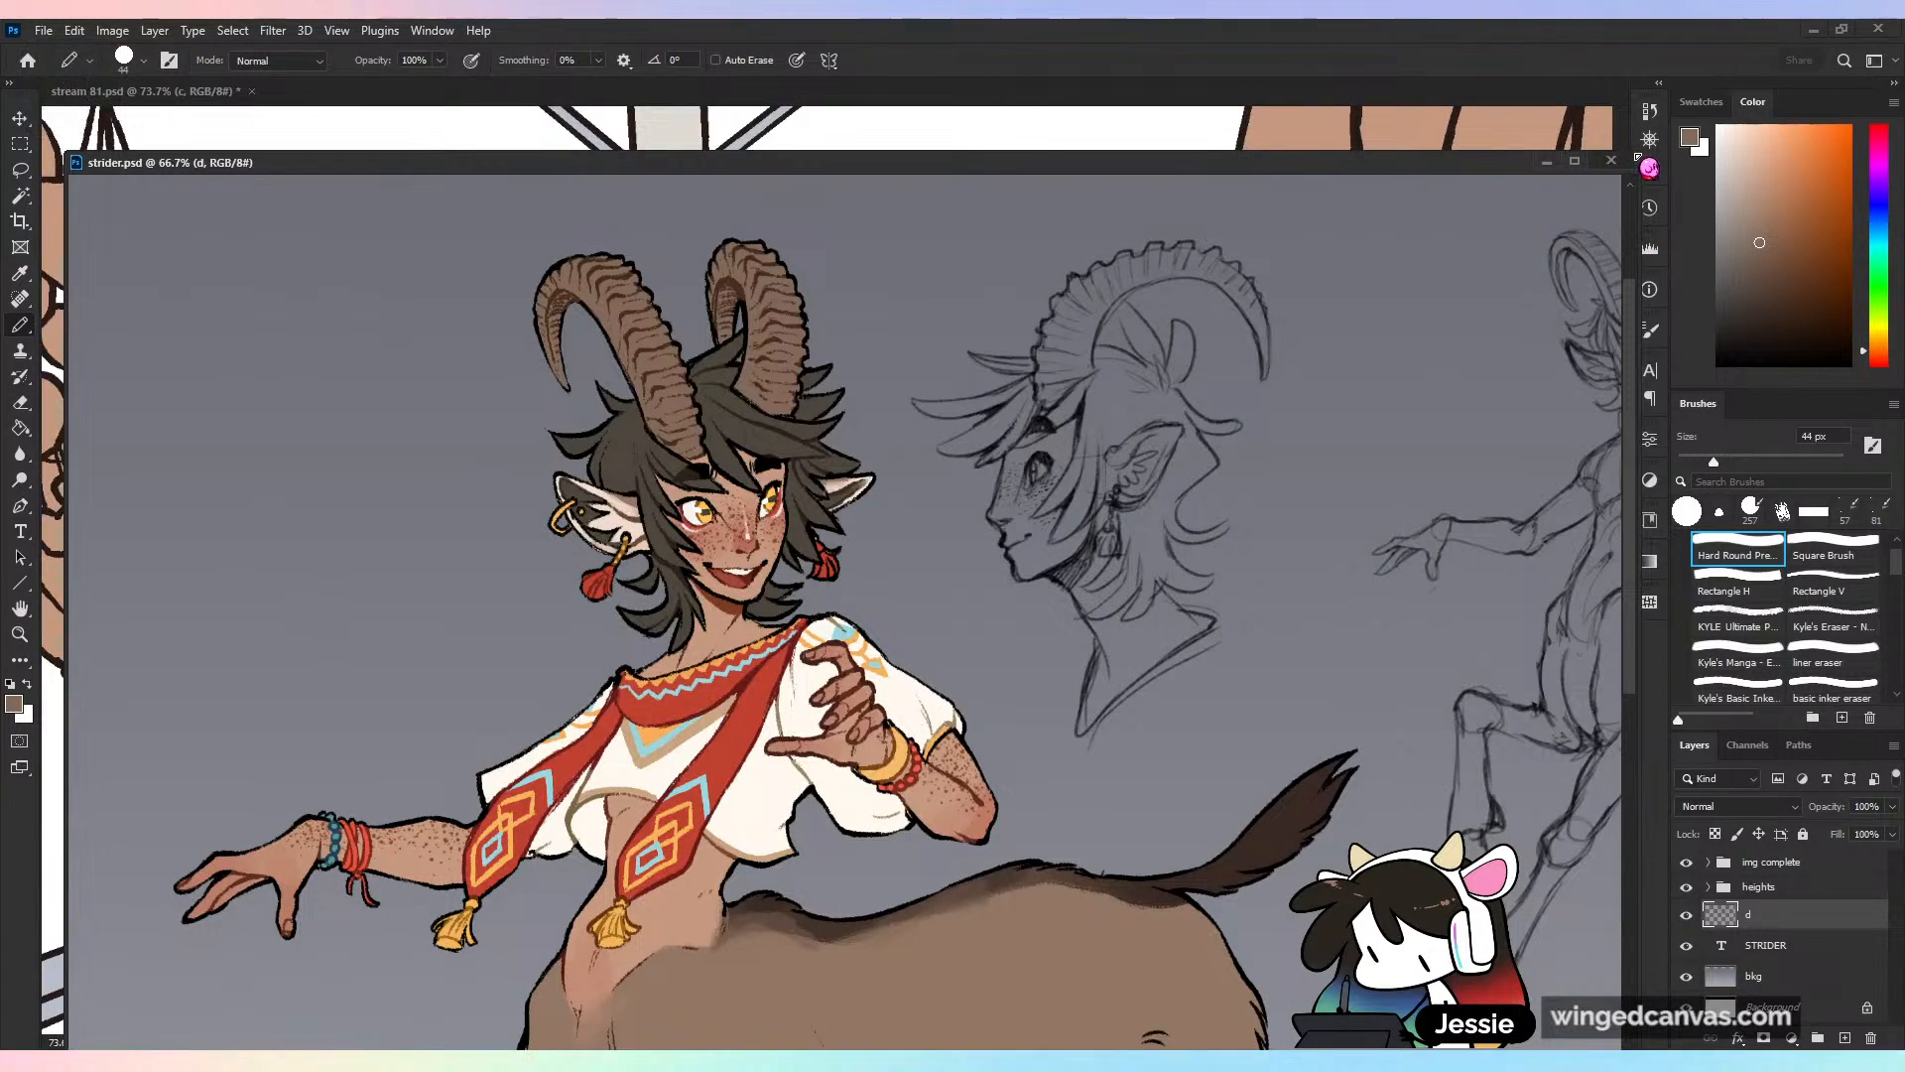
left_click_drag(1638, 156, 515, 124)
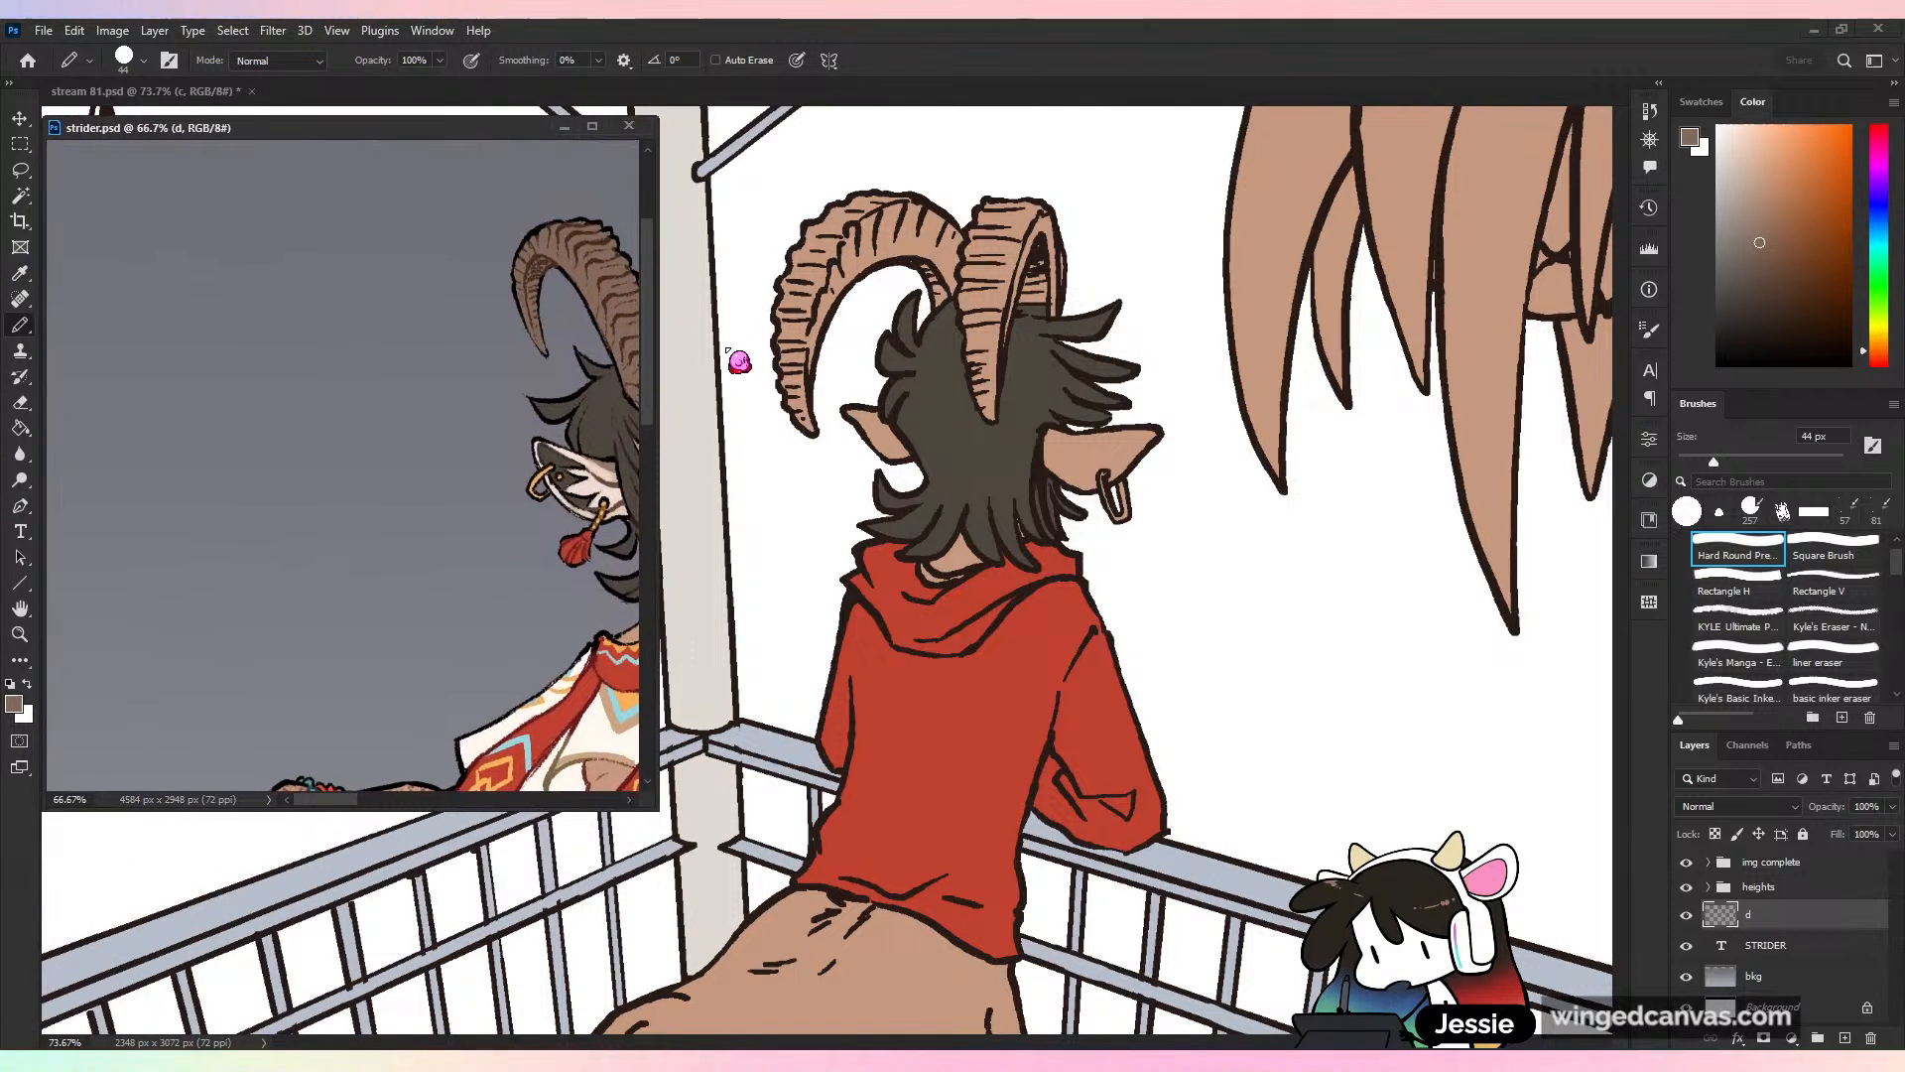
key("ctrl+minus")
left_click_drag(650, 799, 327, 601)
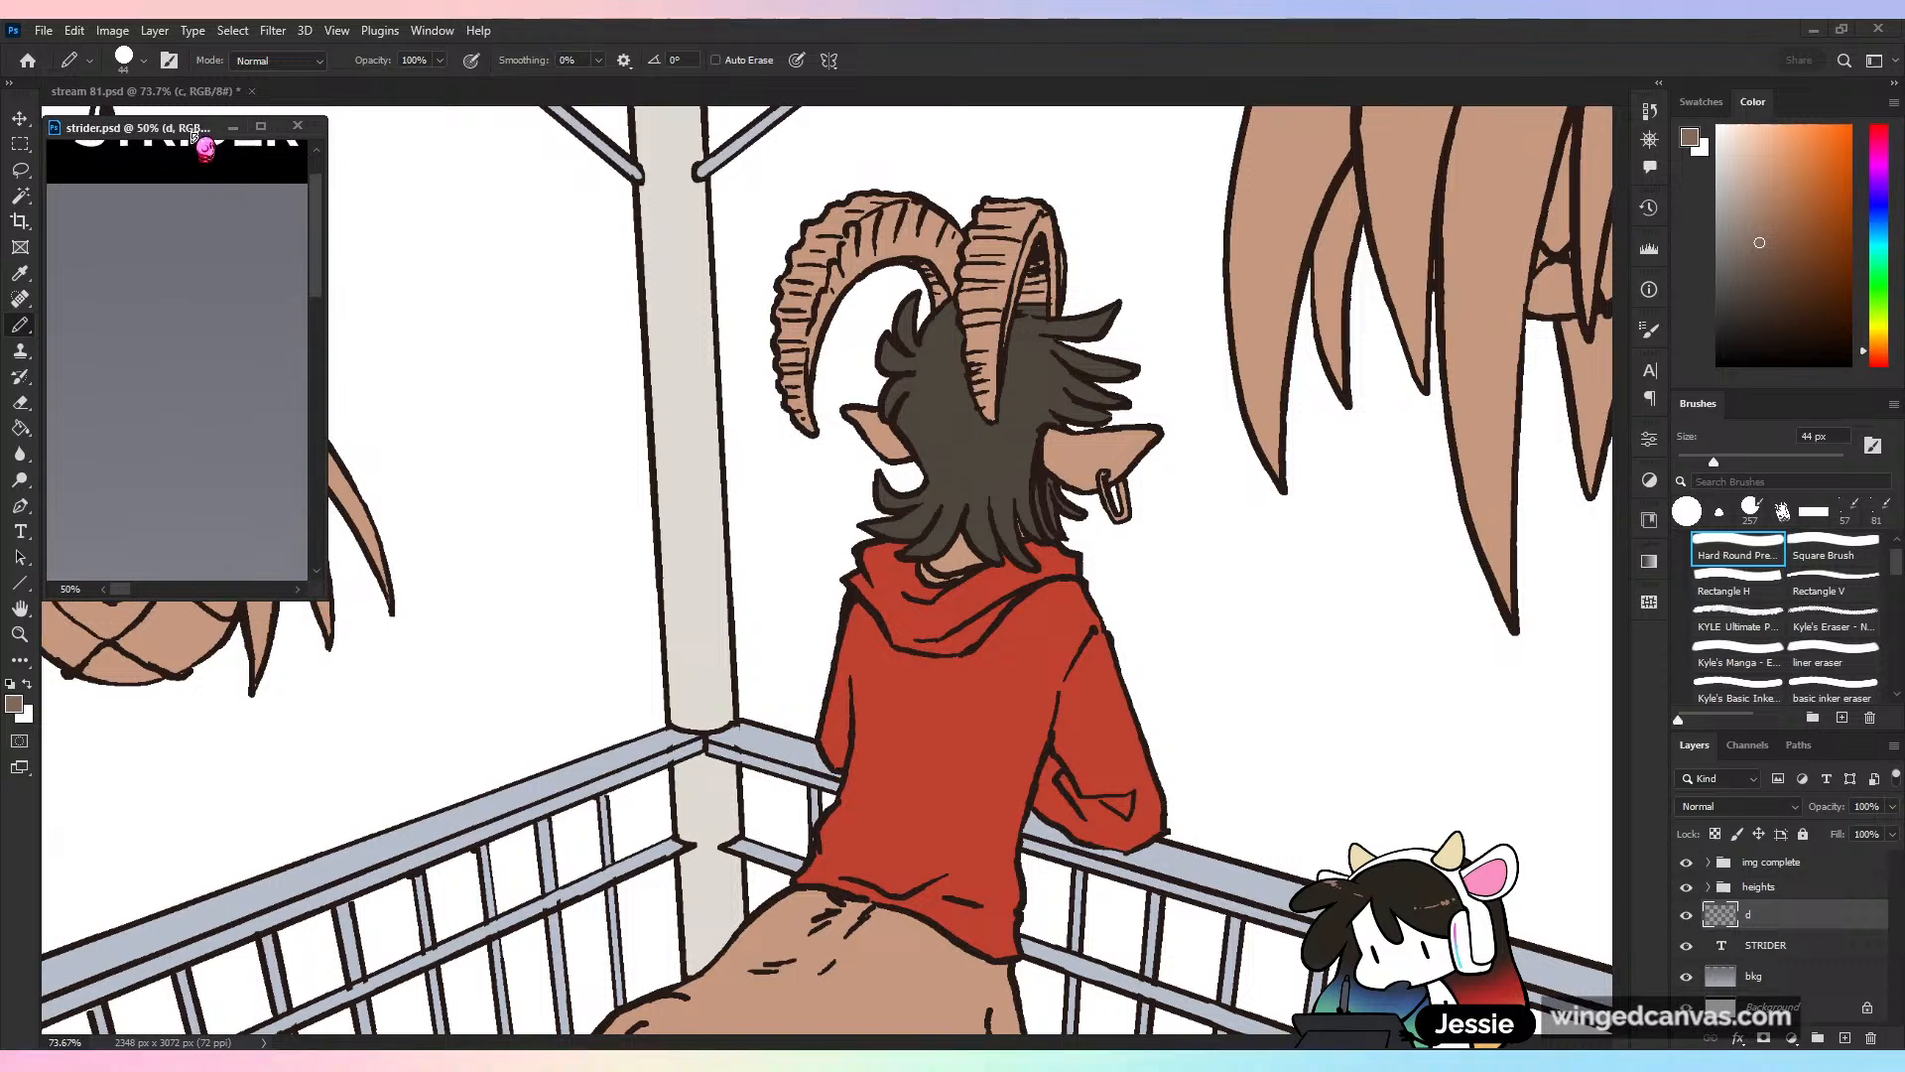
left_click_drag(198, 130, 201, 119)
left_click_drag(163, 384, 171, 270)
Paint both of the centaur's horns in stream 81.psd with the sampled brown
left_click(917, 268)
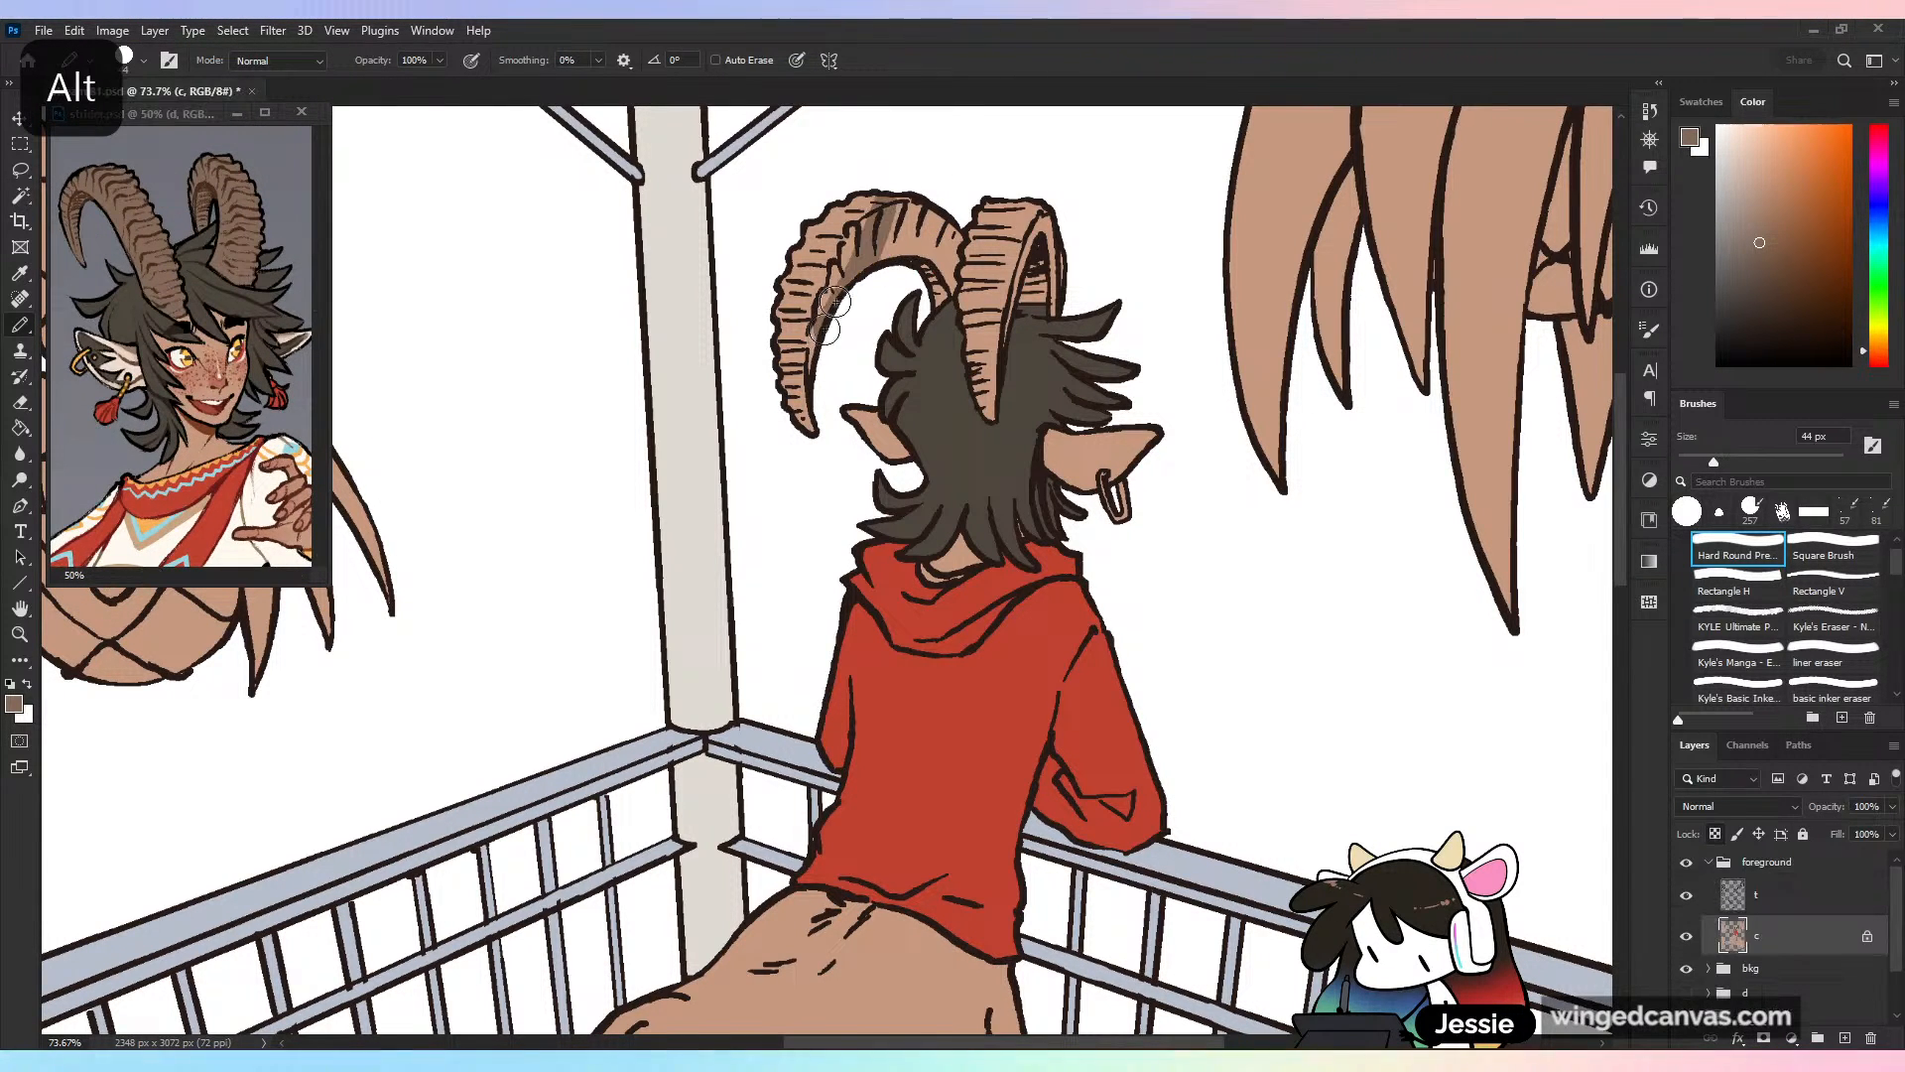
mouse_move(874, 214)
left_mouse_down()
mouse_move(836, 301)
mouse_move(851, 230)
mouse_move(786, 293)
mouse_move(803, 377)
left_mouse_up()
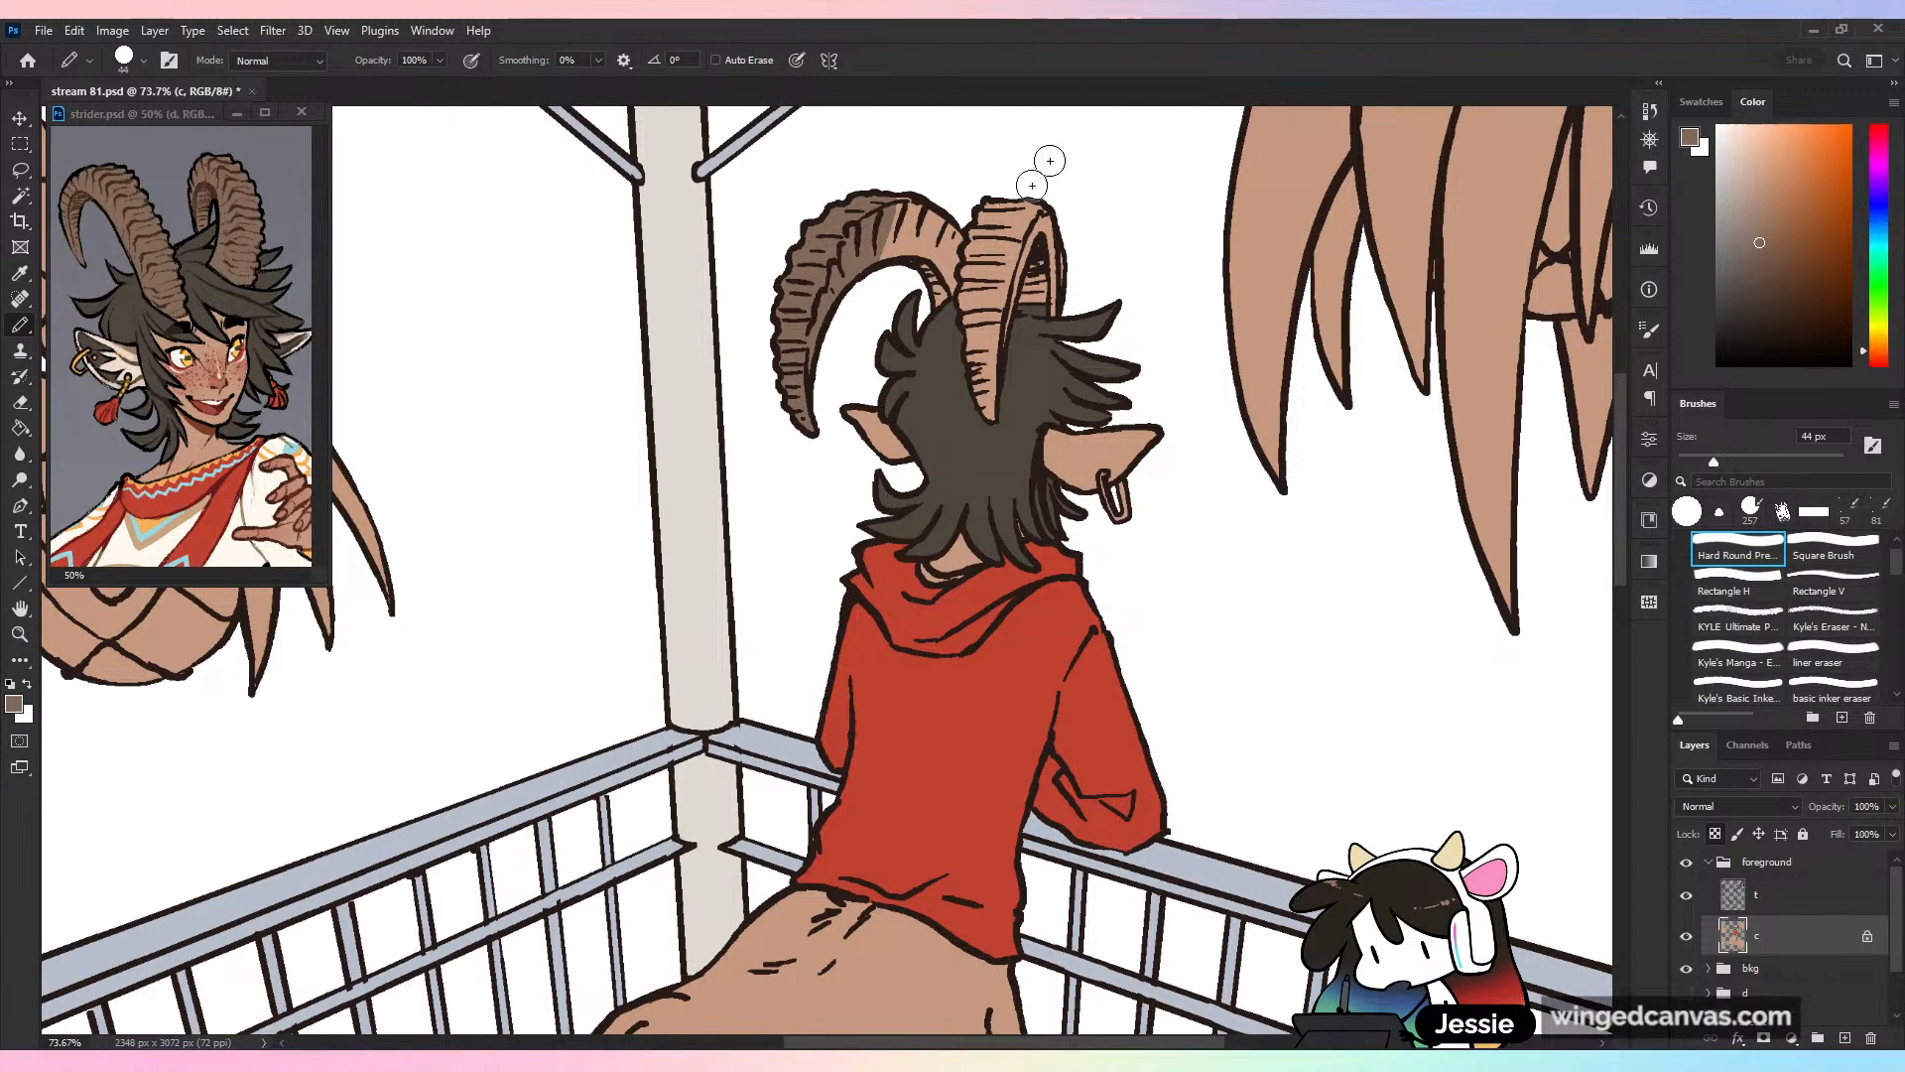
mouse_move(940, 292)
left_mouse_down()
mouse_move(960, 250)
mouse_move(890, 231)
left_mouse_up()
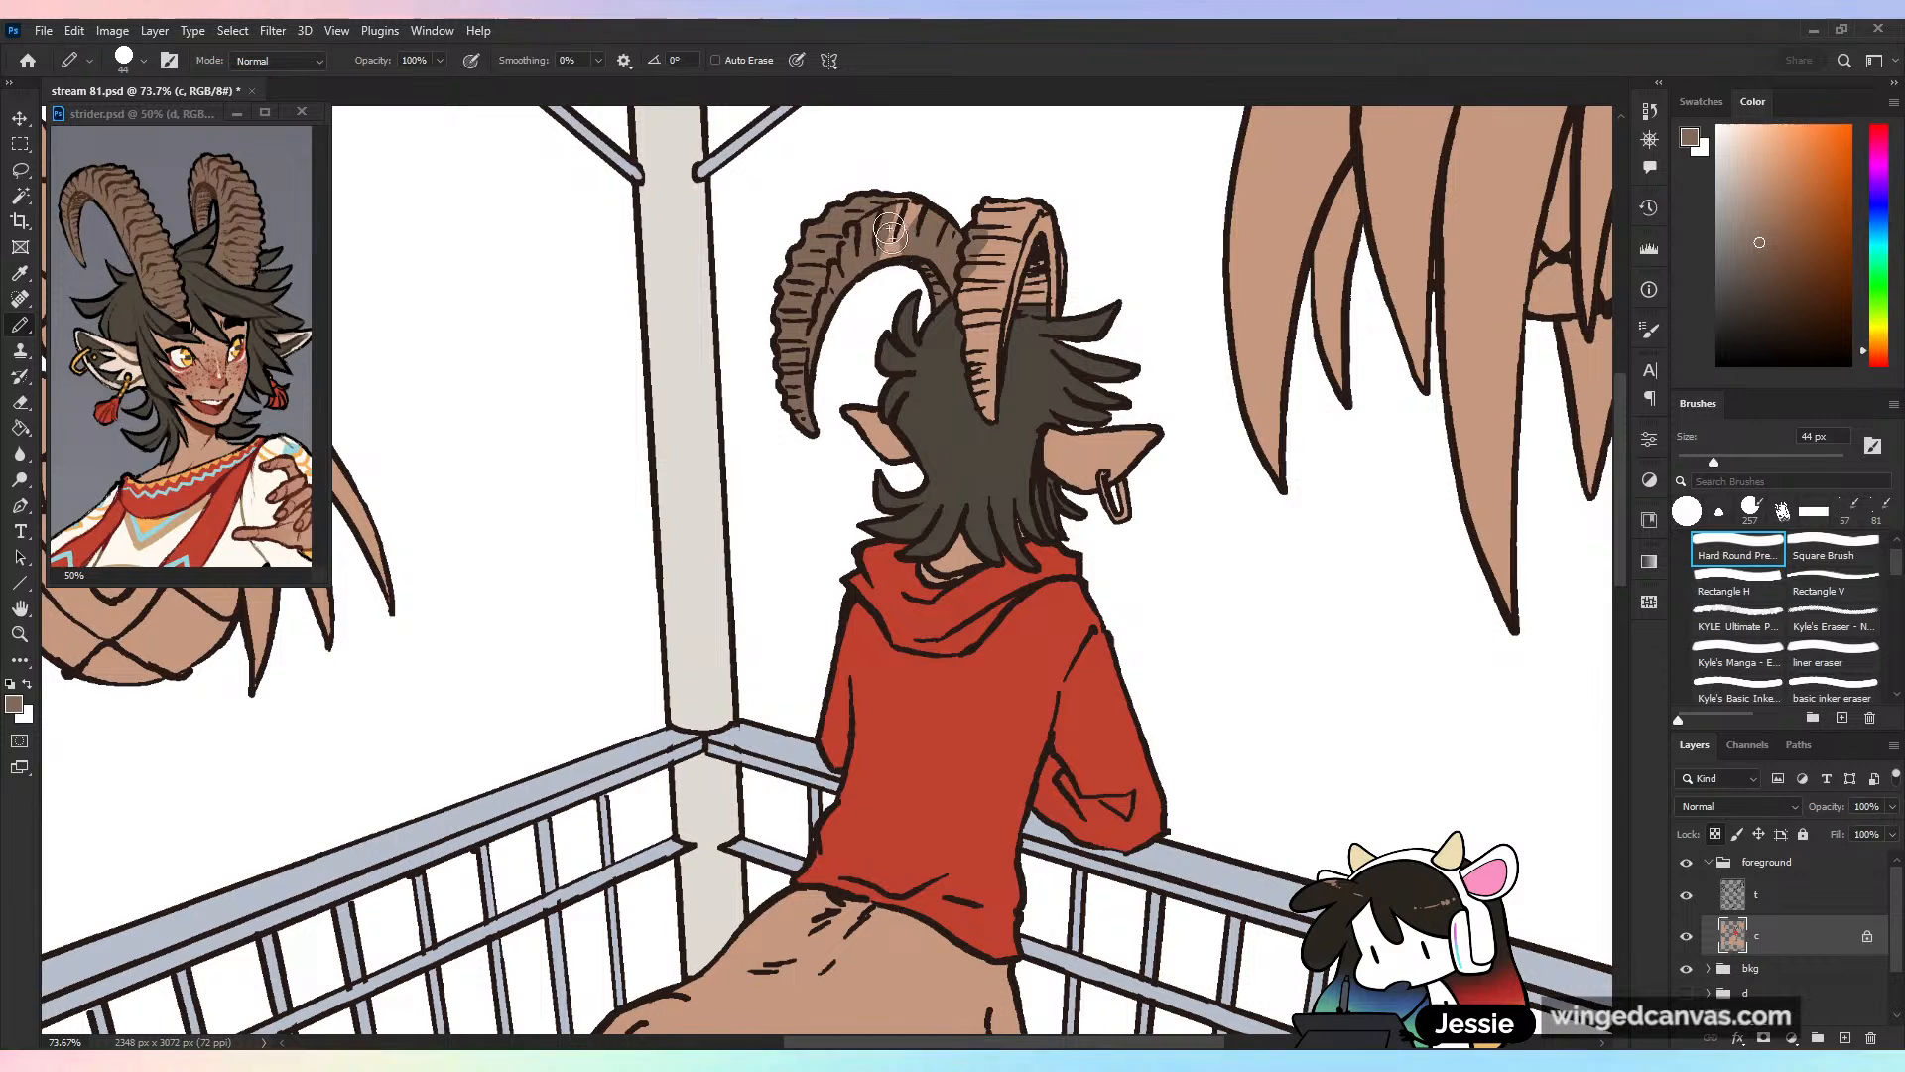
mouse_move(1012, 253)
left_mouse_down()
mouse_move(1030, 211)
mouse_move(1022, 256)
left_mouse_up()
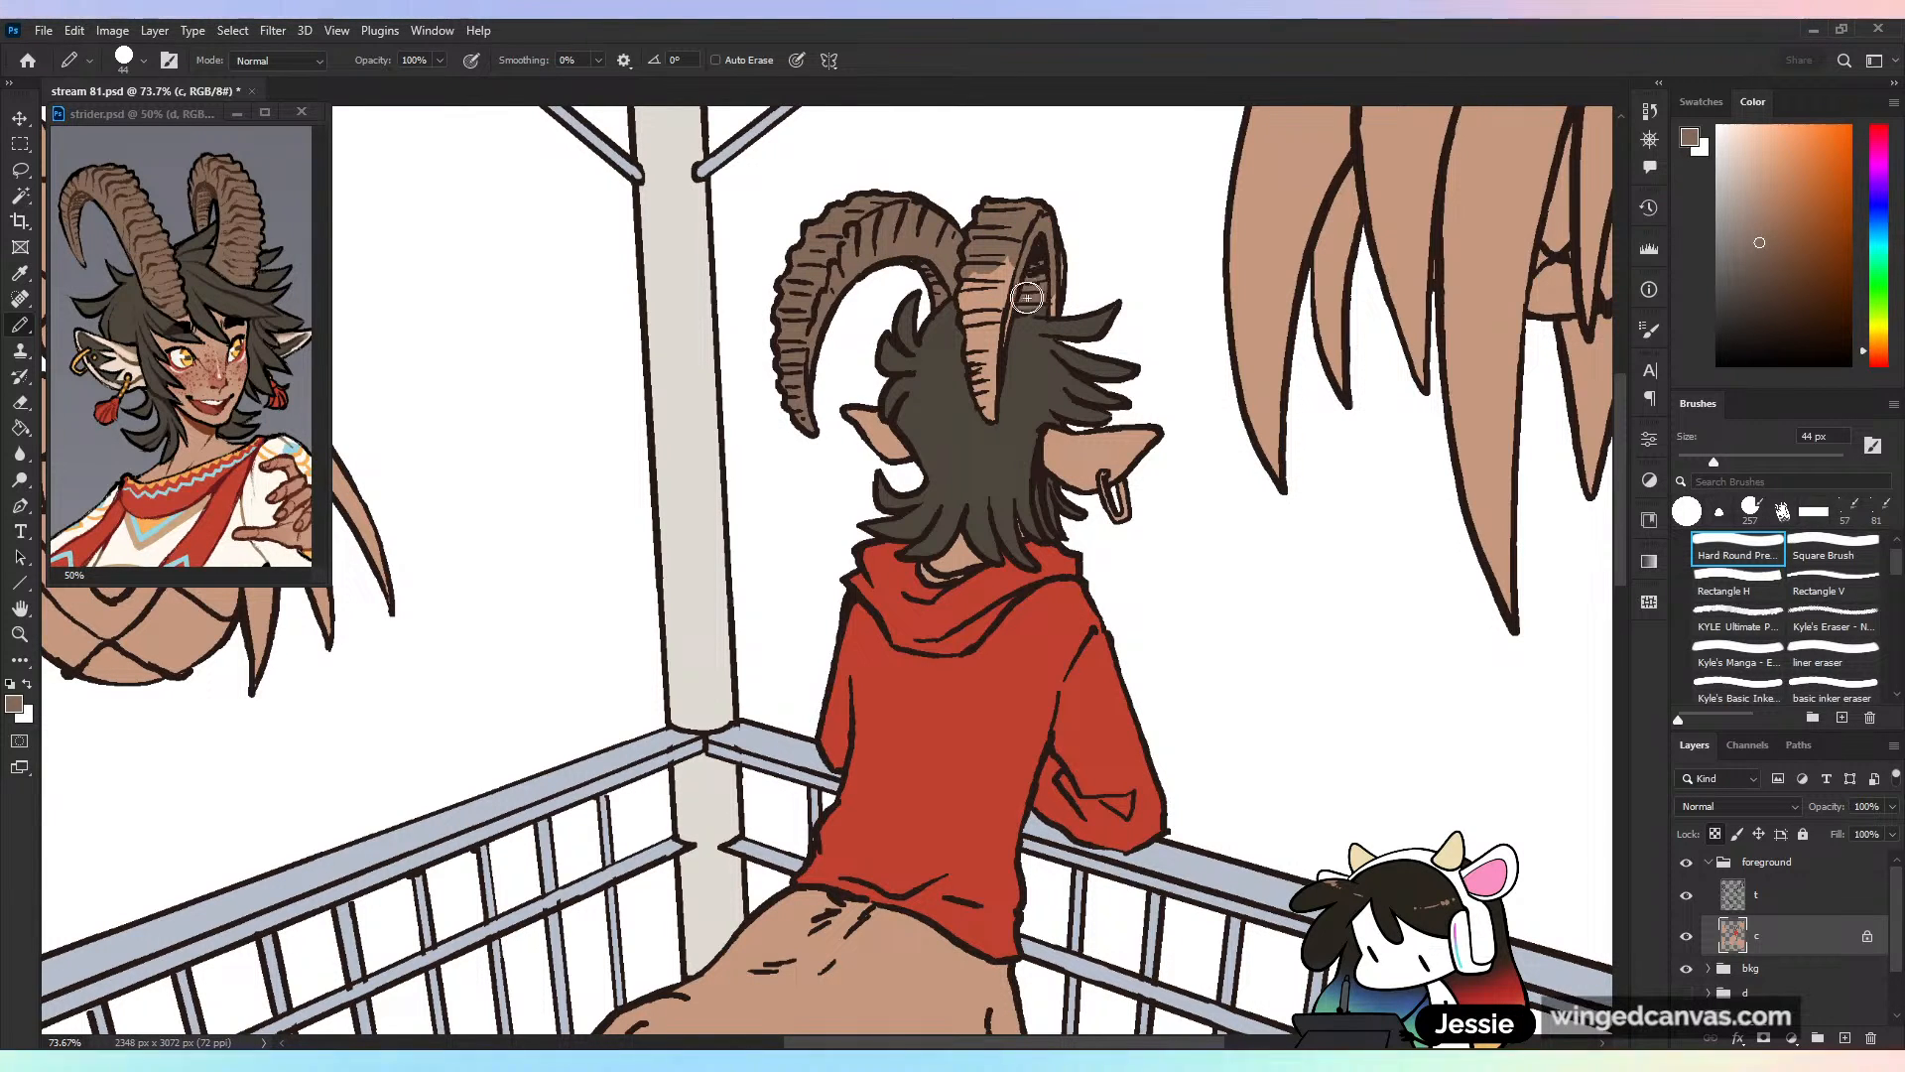
left_click_drag(989, 413, 1024, 241)
mouse_move(993, 366)
left_mouse_down()
mouse_move(989, 408)
mouse_move(976, 319)
left_mouse_up()
scroll(1048, 151, "down", 5)
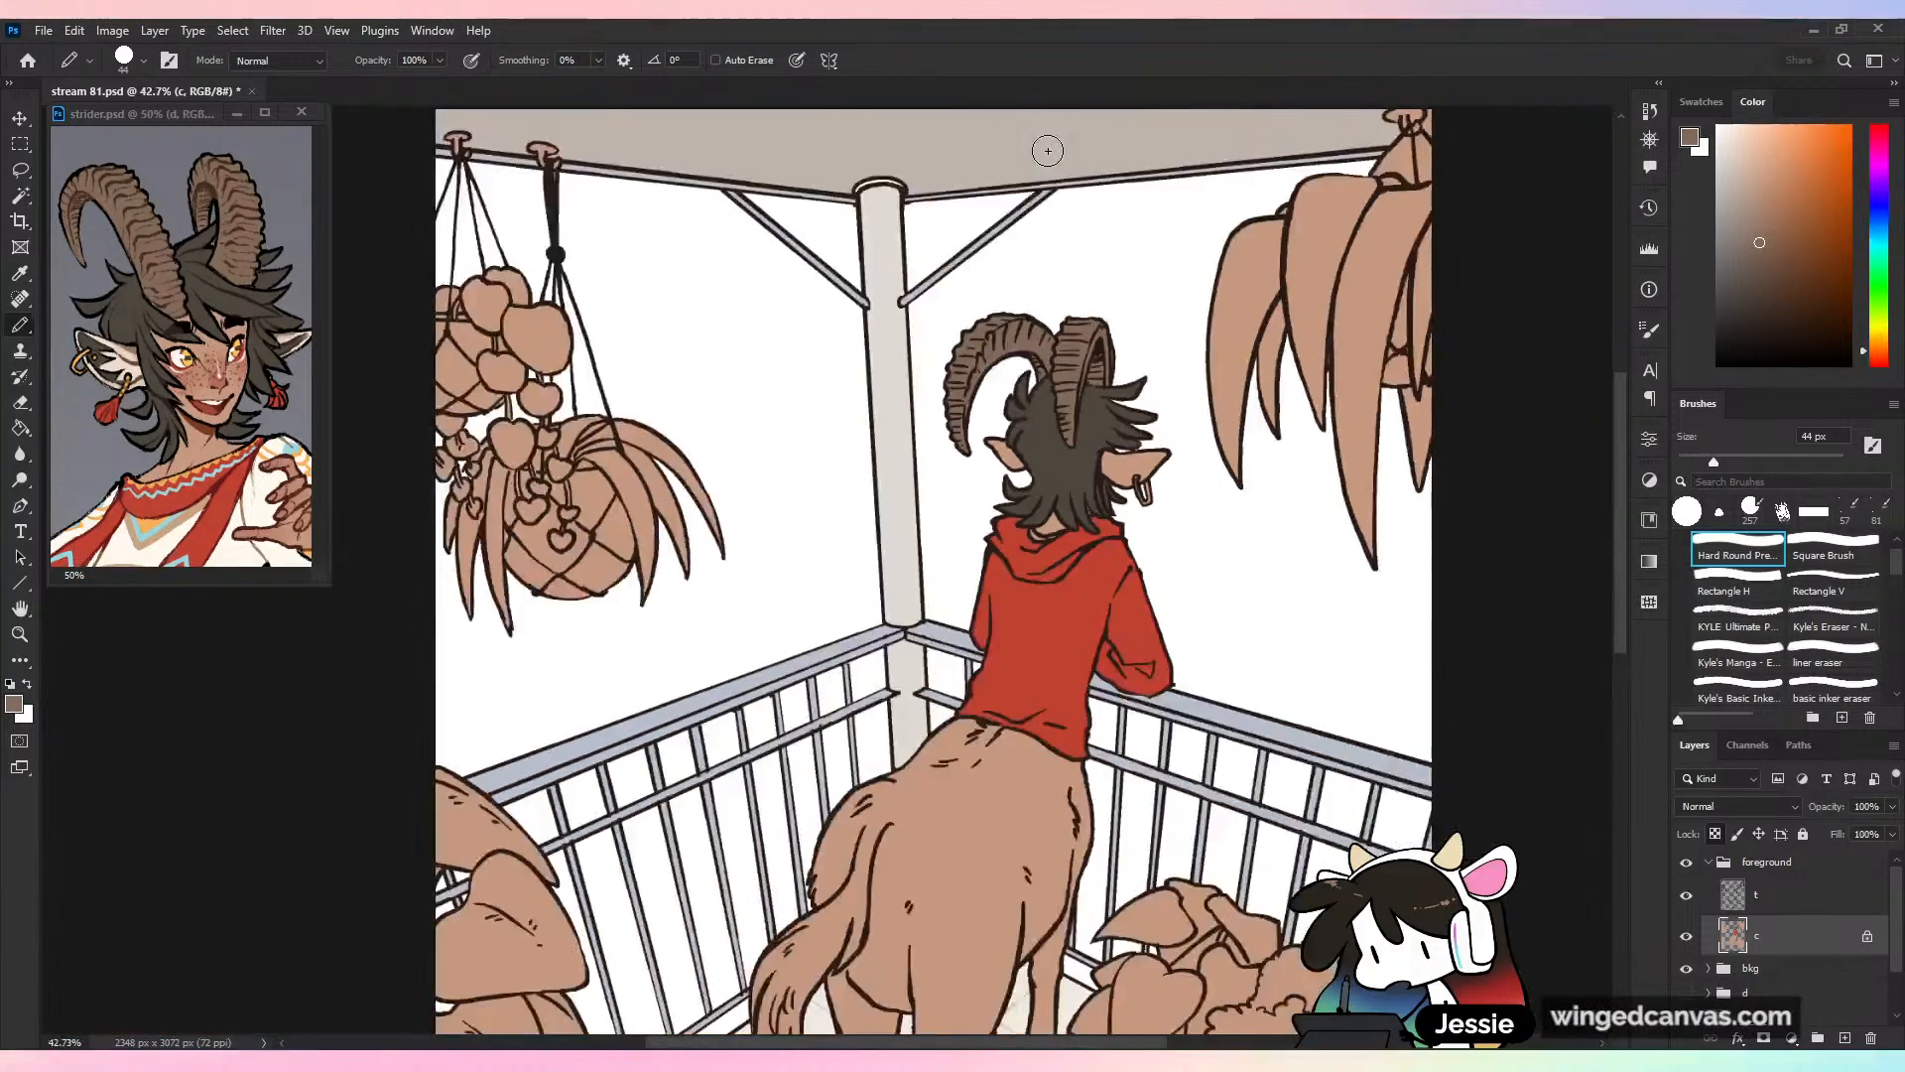
Sample a brown for the ears and paint both of the centaur's ears with it
scroll(1048, 150, "up", 3)
left_click(295, 366)
key("ctrl+plus")
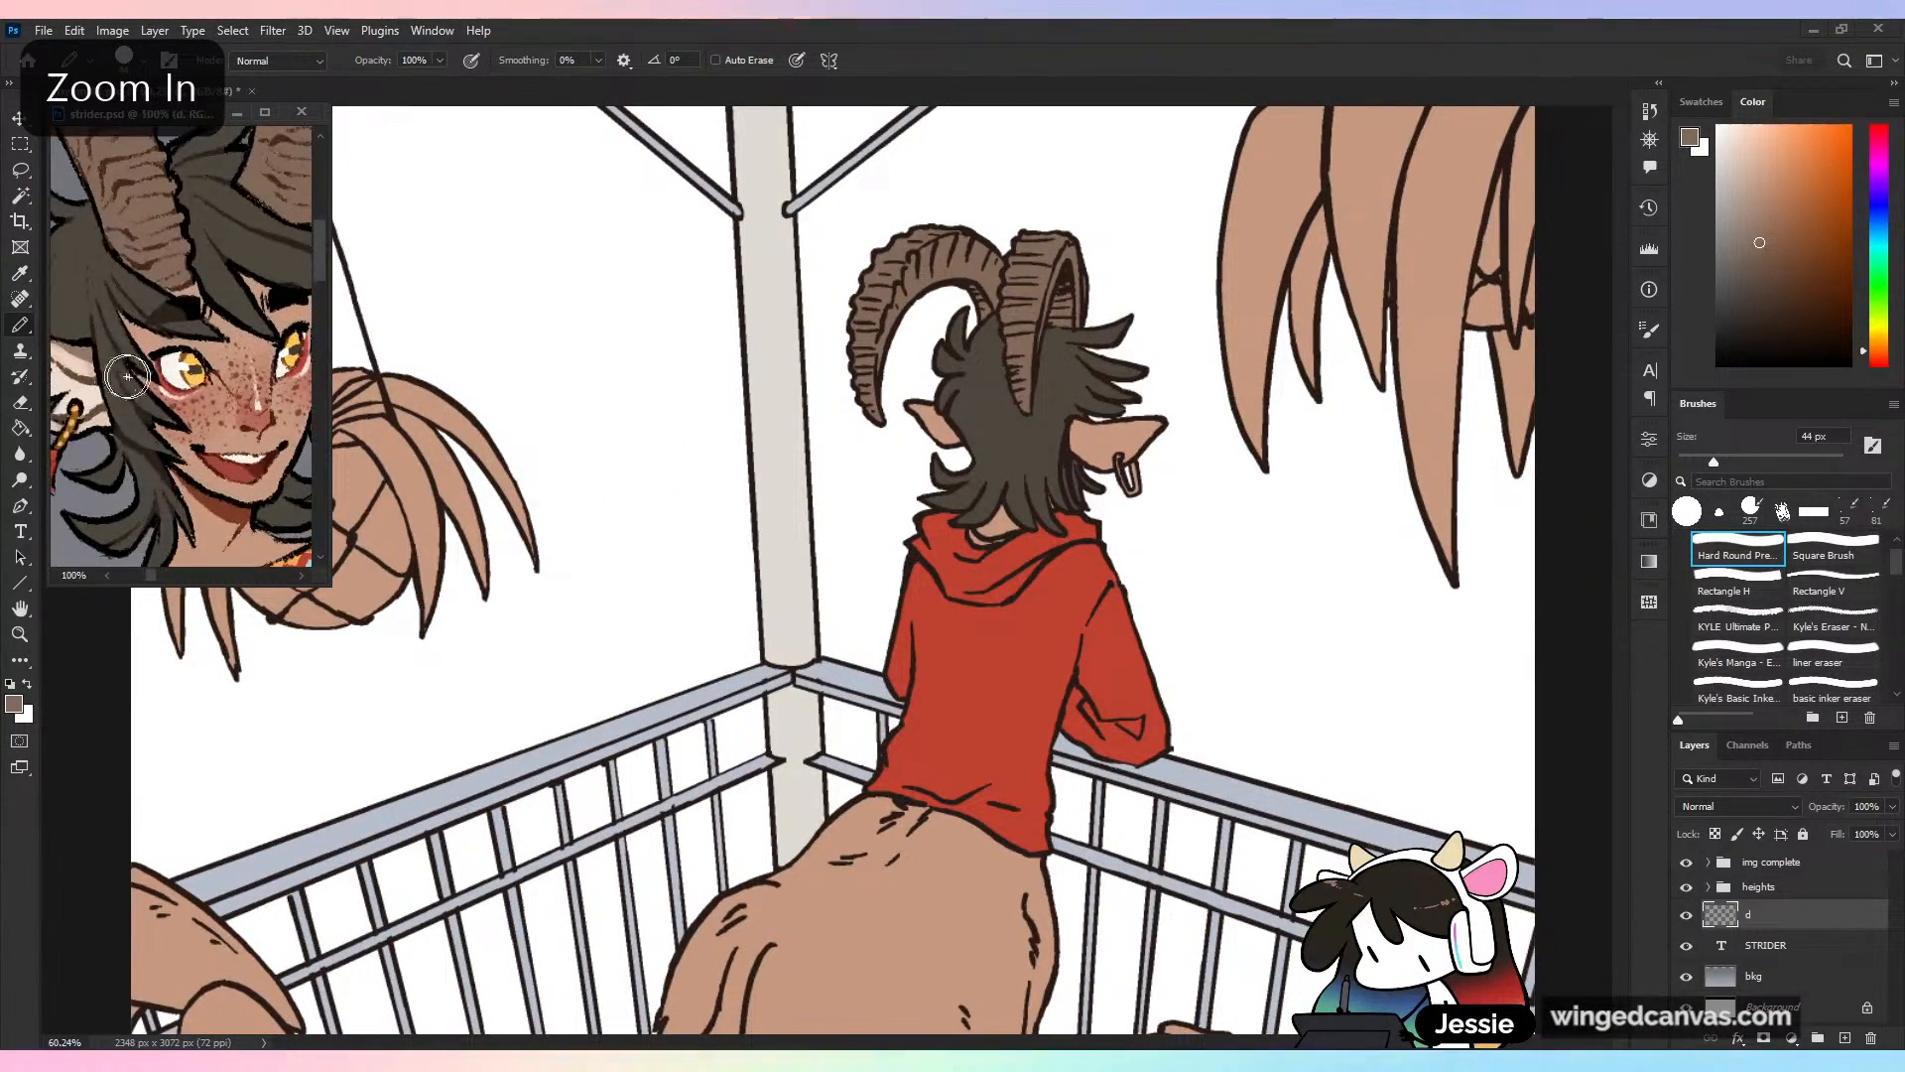
left_click(1106, 441, "alt")
mouse_move(1105, 442)
left_mouse_down()
mouse_move(1074, 437)
mouse_move(1102, 449)
left_mouse_up()
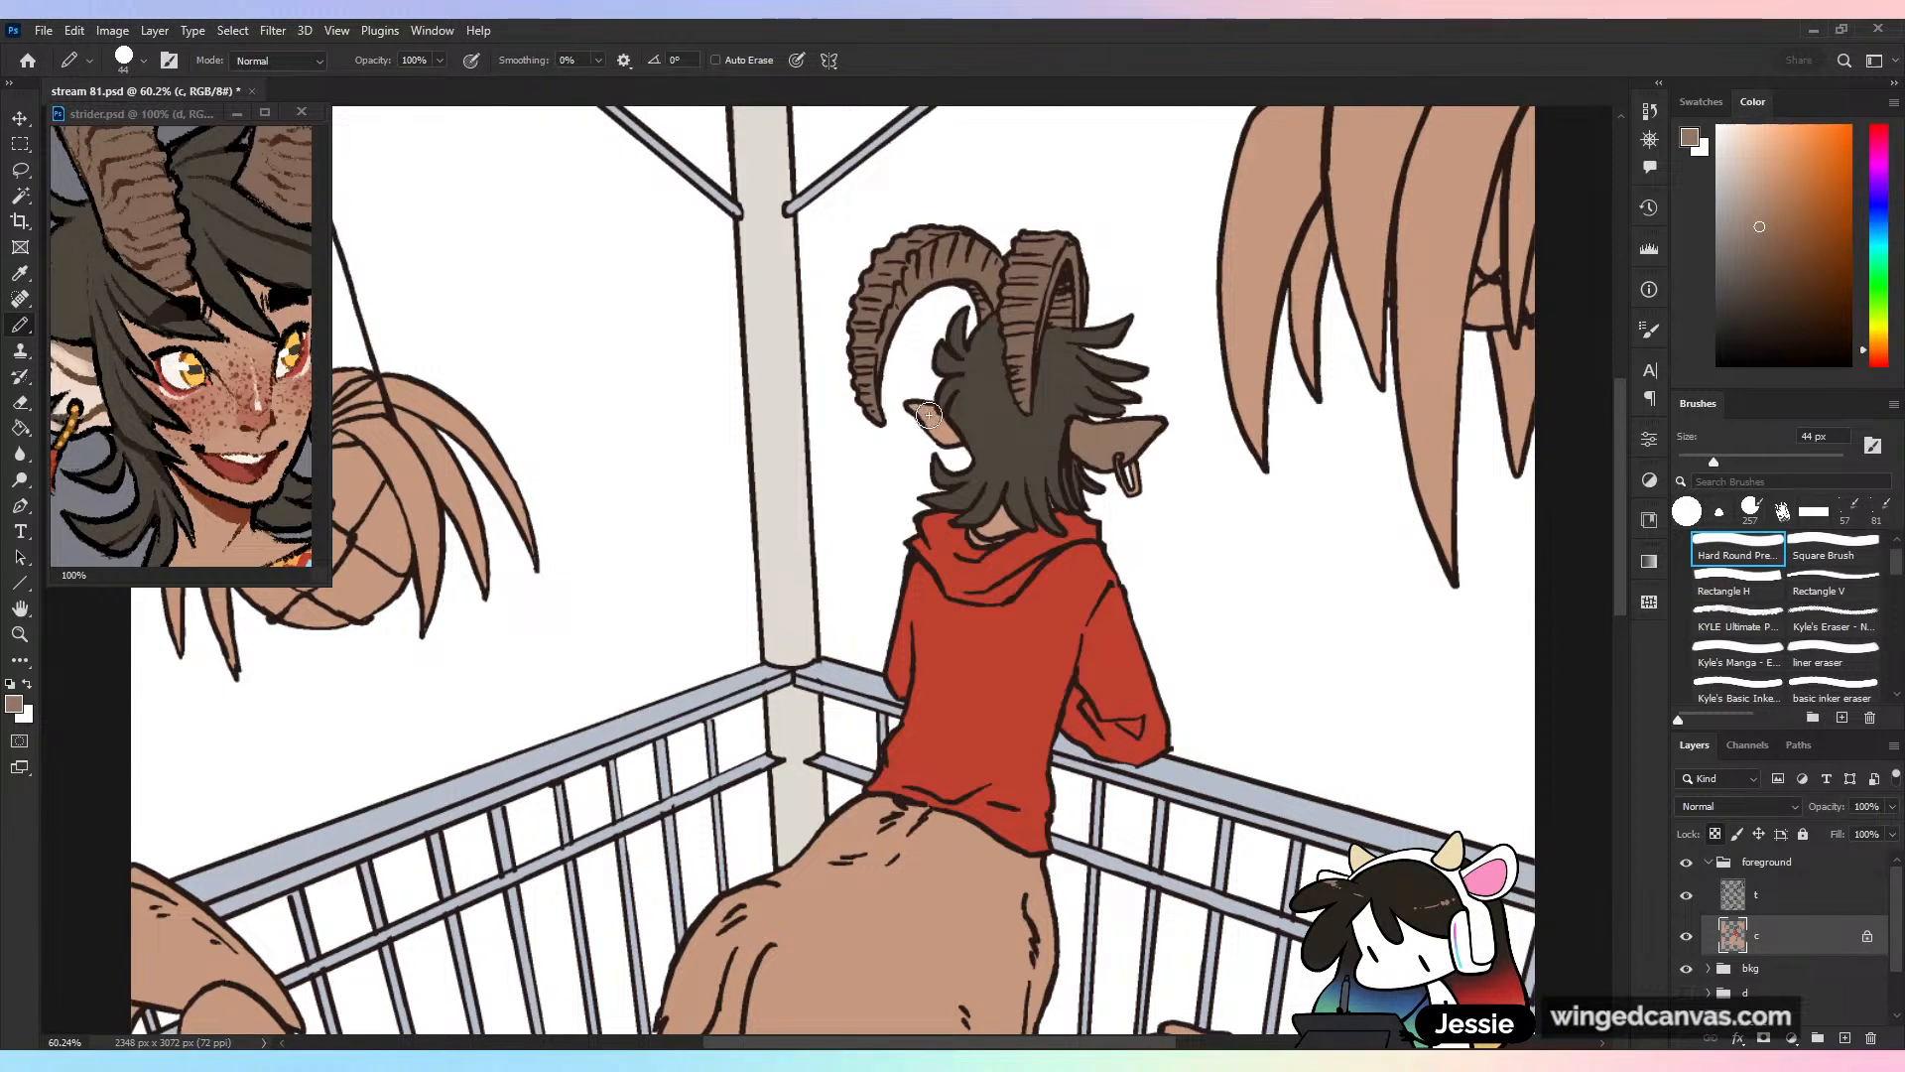
left_click_drag(928, 414, 931, 419)
Sample the gold of the hoop earring in strider.psd, colour the centaur's earring with it, and resample the ear brown
left_click_drag(104, 443, 262, 403)
key("ctrl+plus")
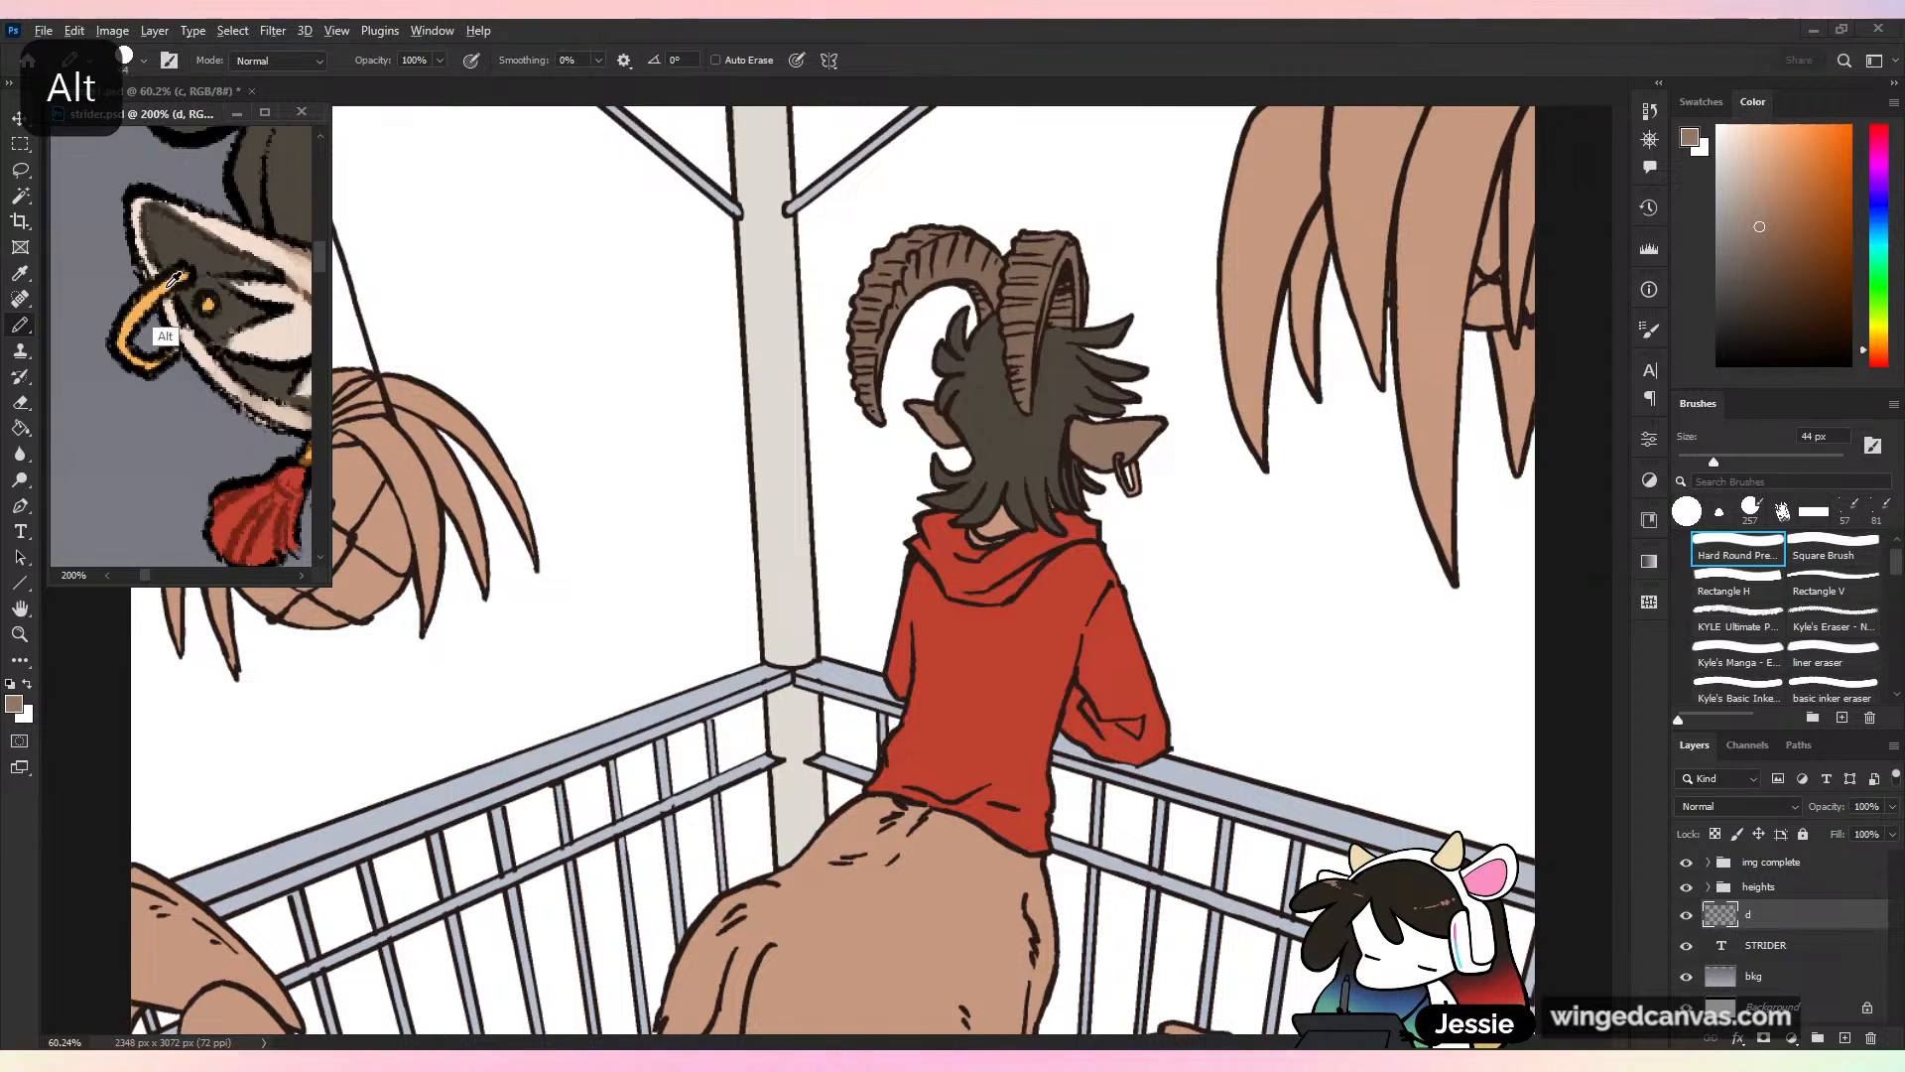
left_click(155, 349, "alt")
key("ctrl+minus")
key("ctrl+minus")
mouse_move(255, 387)
left_mouse_down()
mouse_move(184, 383)
mouse_move(232, 382)
mouse_move(203, 457)
left_mouse_up()
key("ctrl+minus")
key("ctrl+plus")
left_click(1165, 507)
key("ctrl+plus")
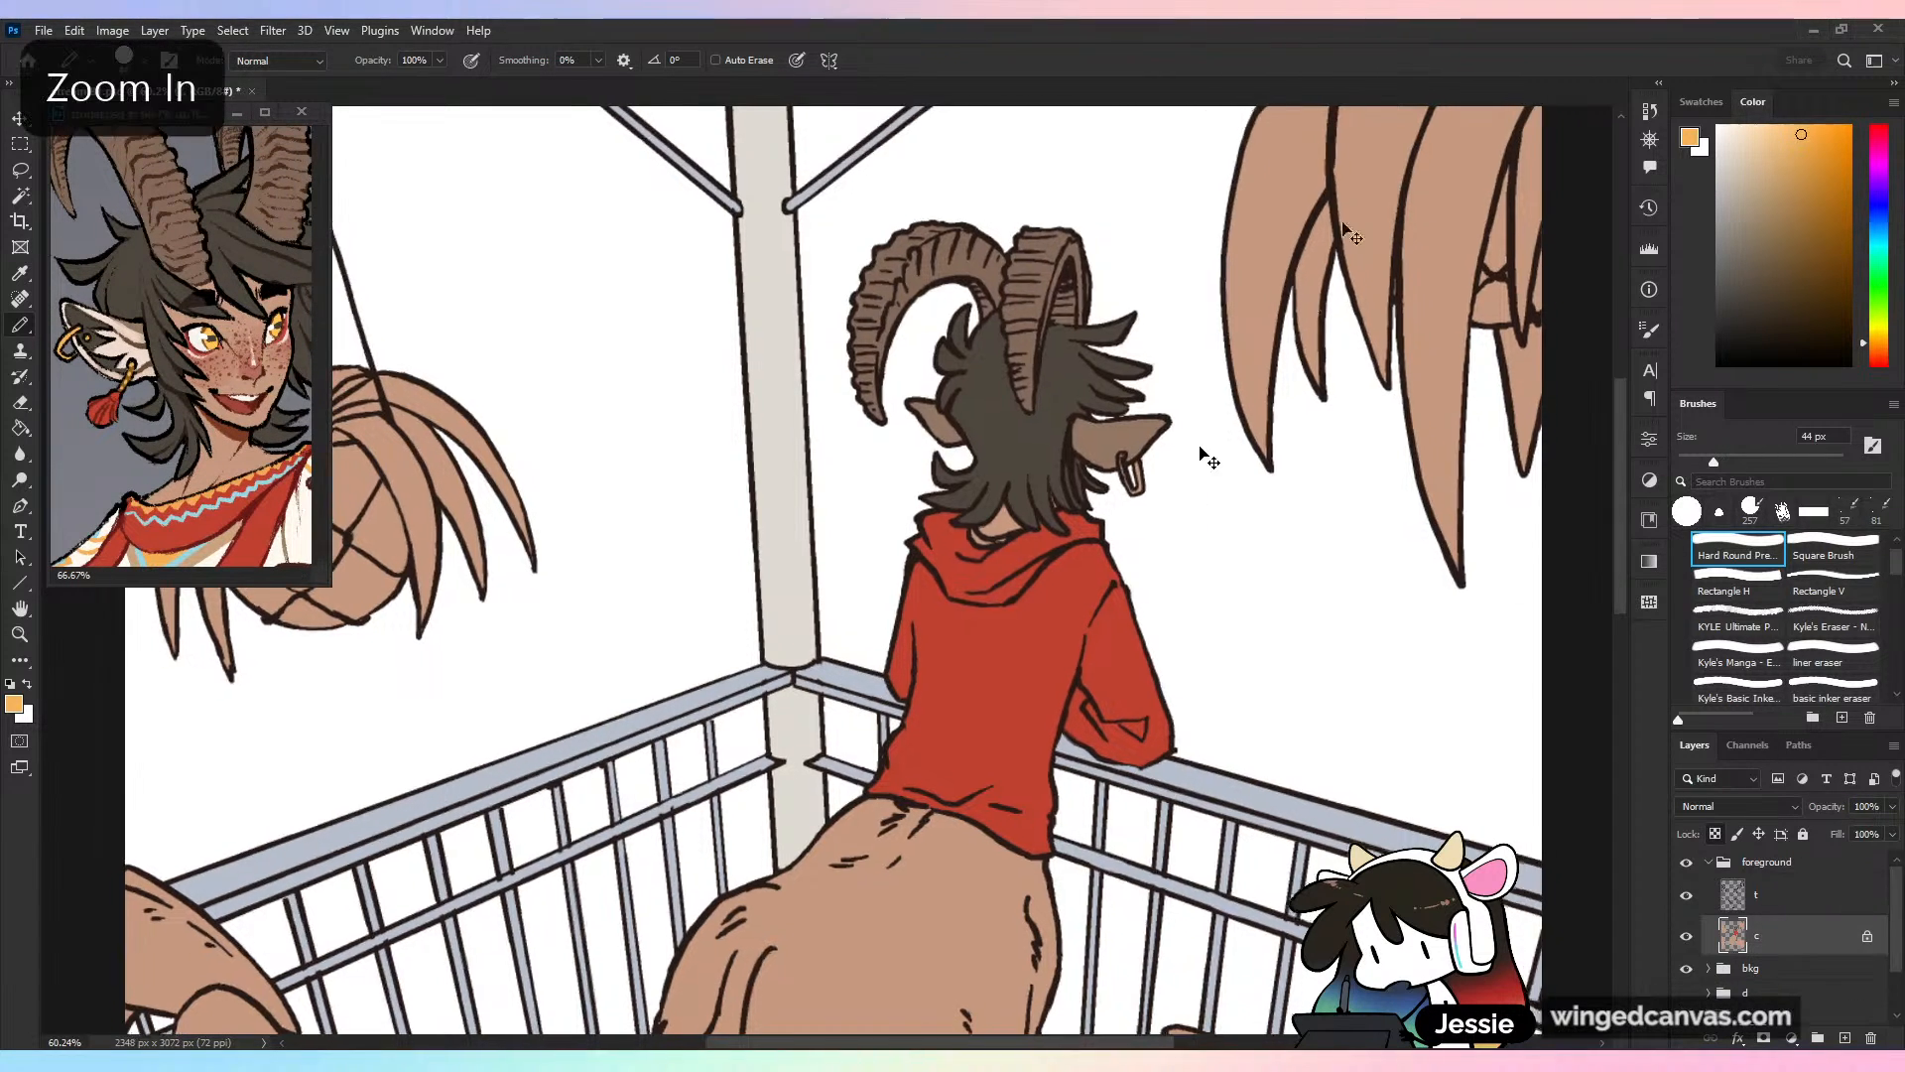
left_click(1163, 449, "alt")
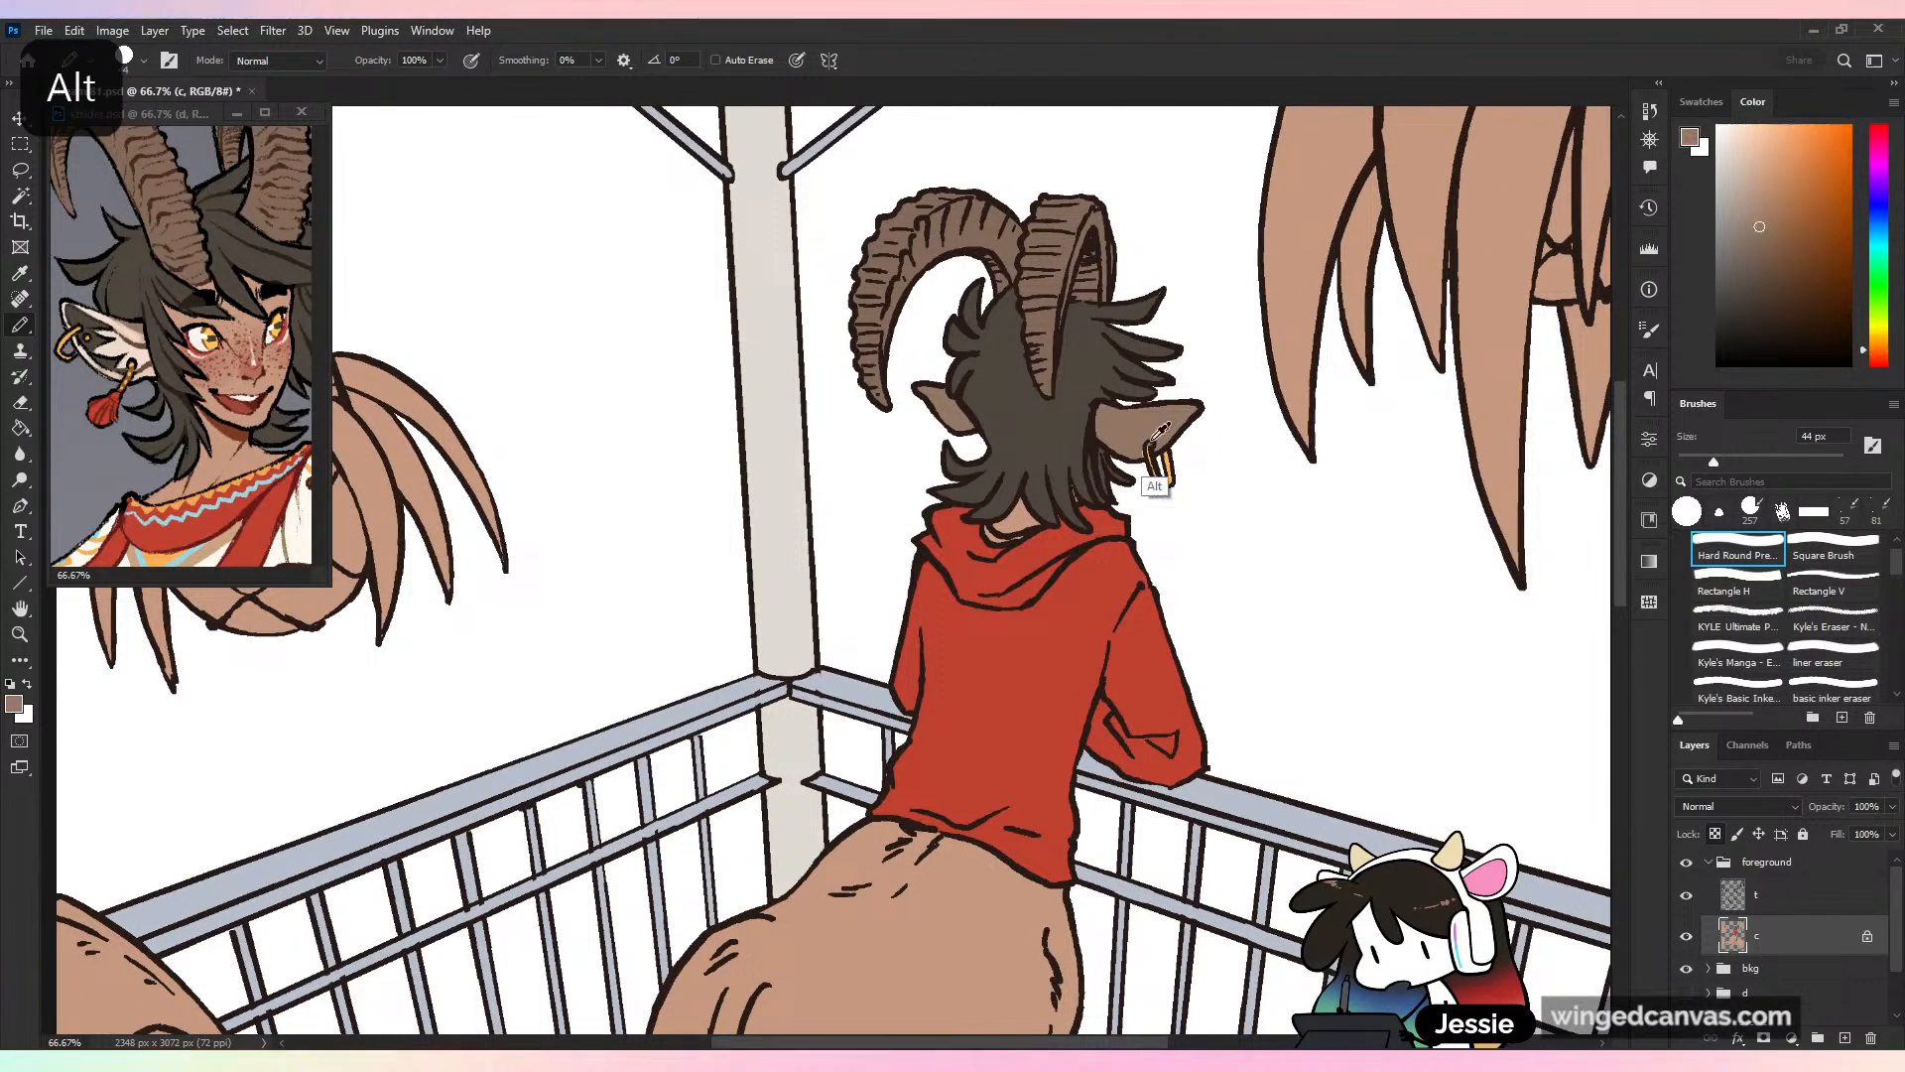
Sample the cream of the reference's ear, paint it along the edges of both centaur ears, and save the document
left_click(125, 367, "alt")
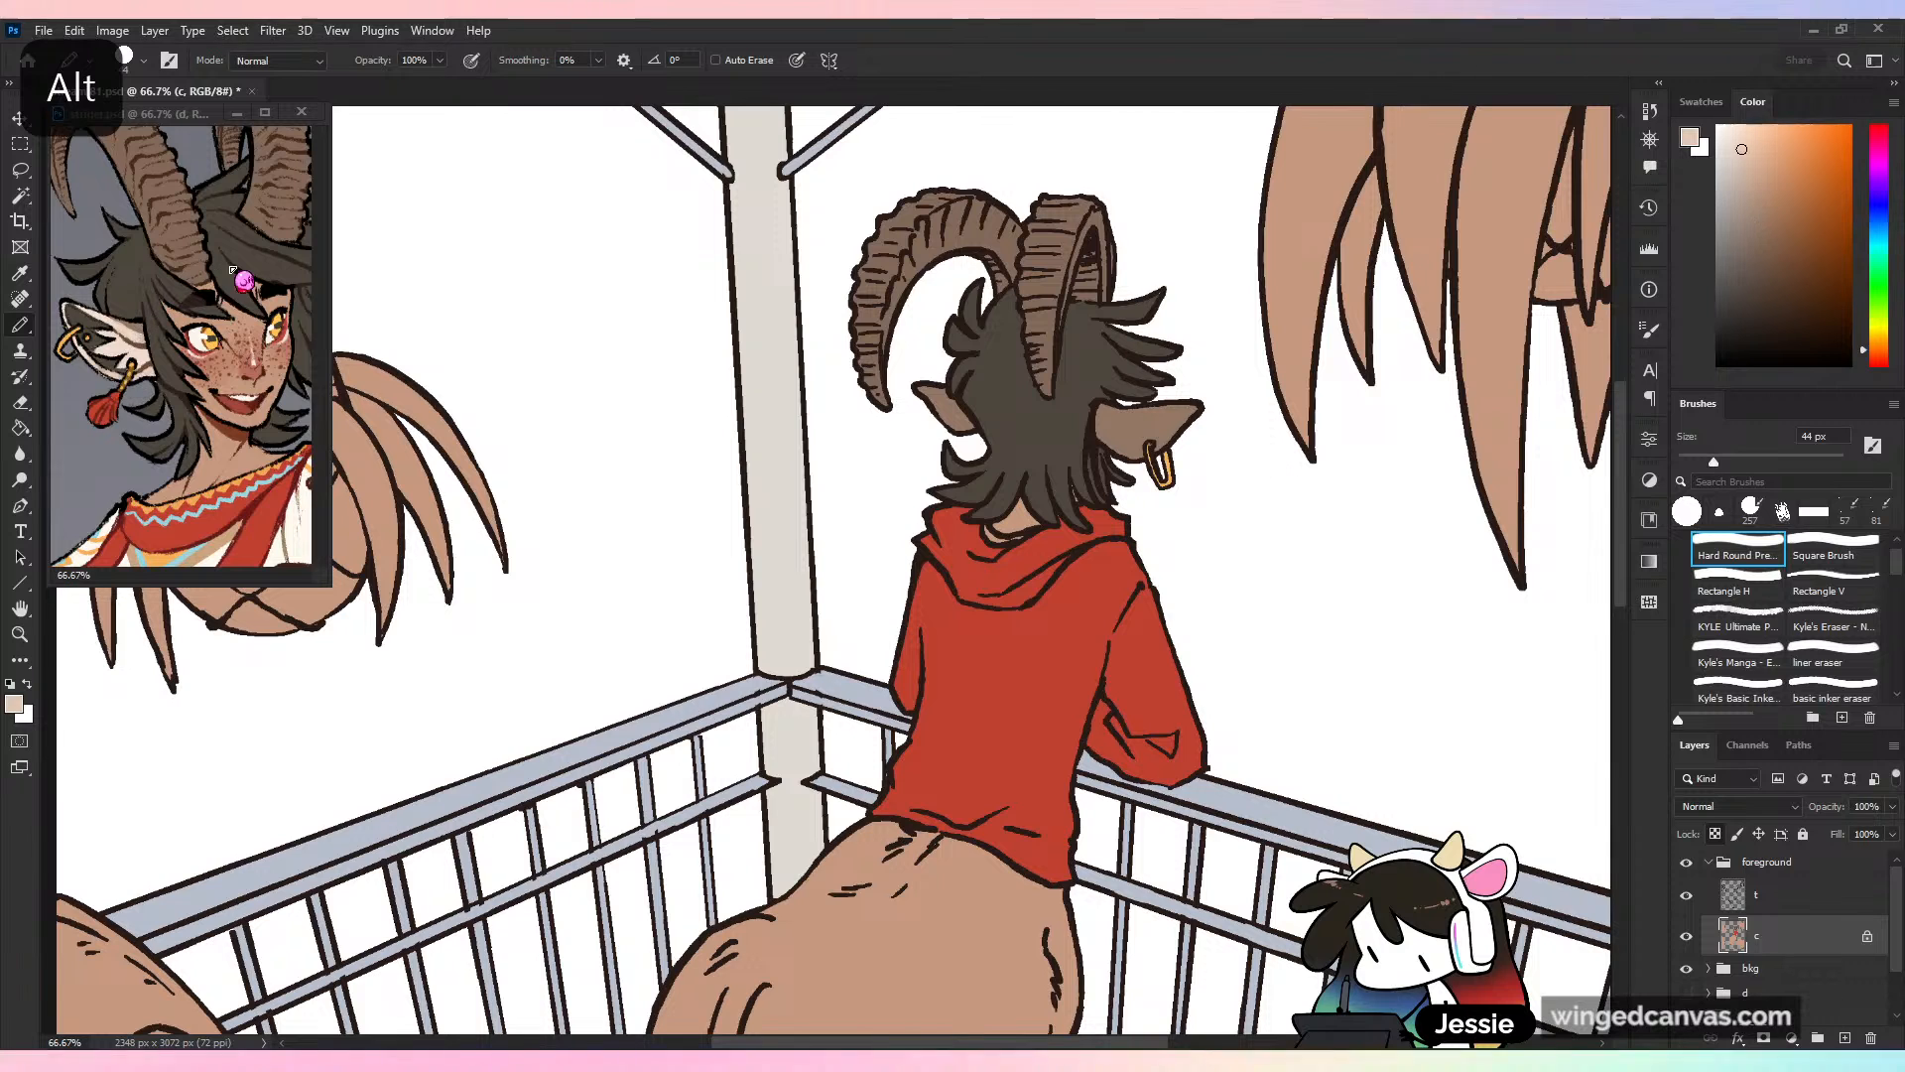
key("ctrl+z")
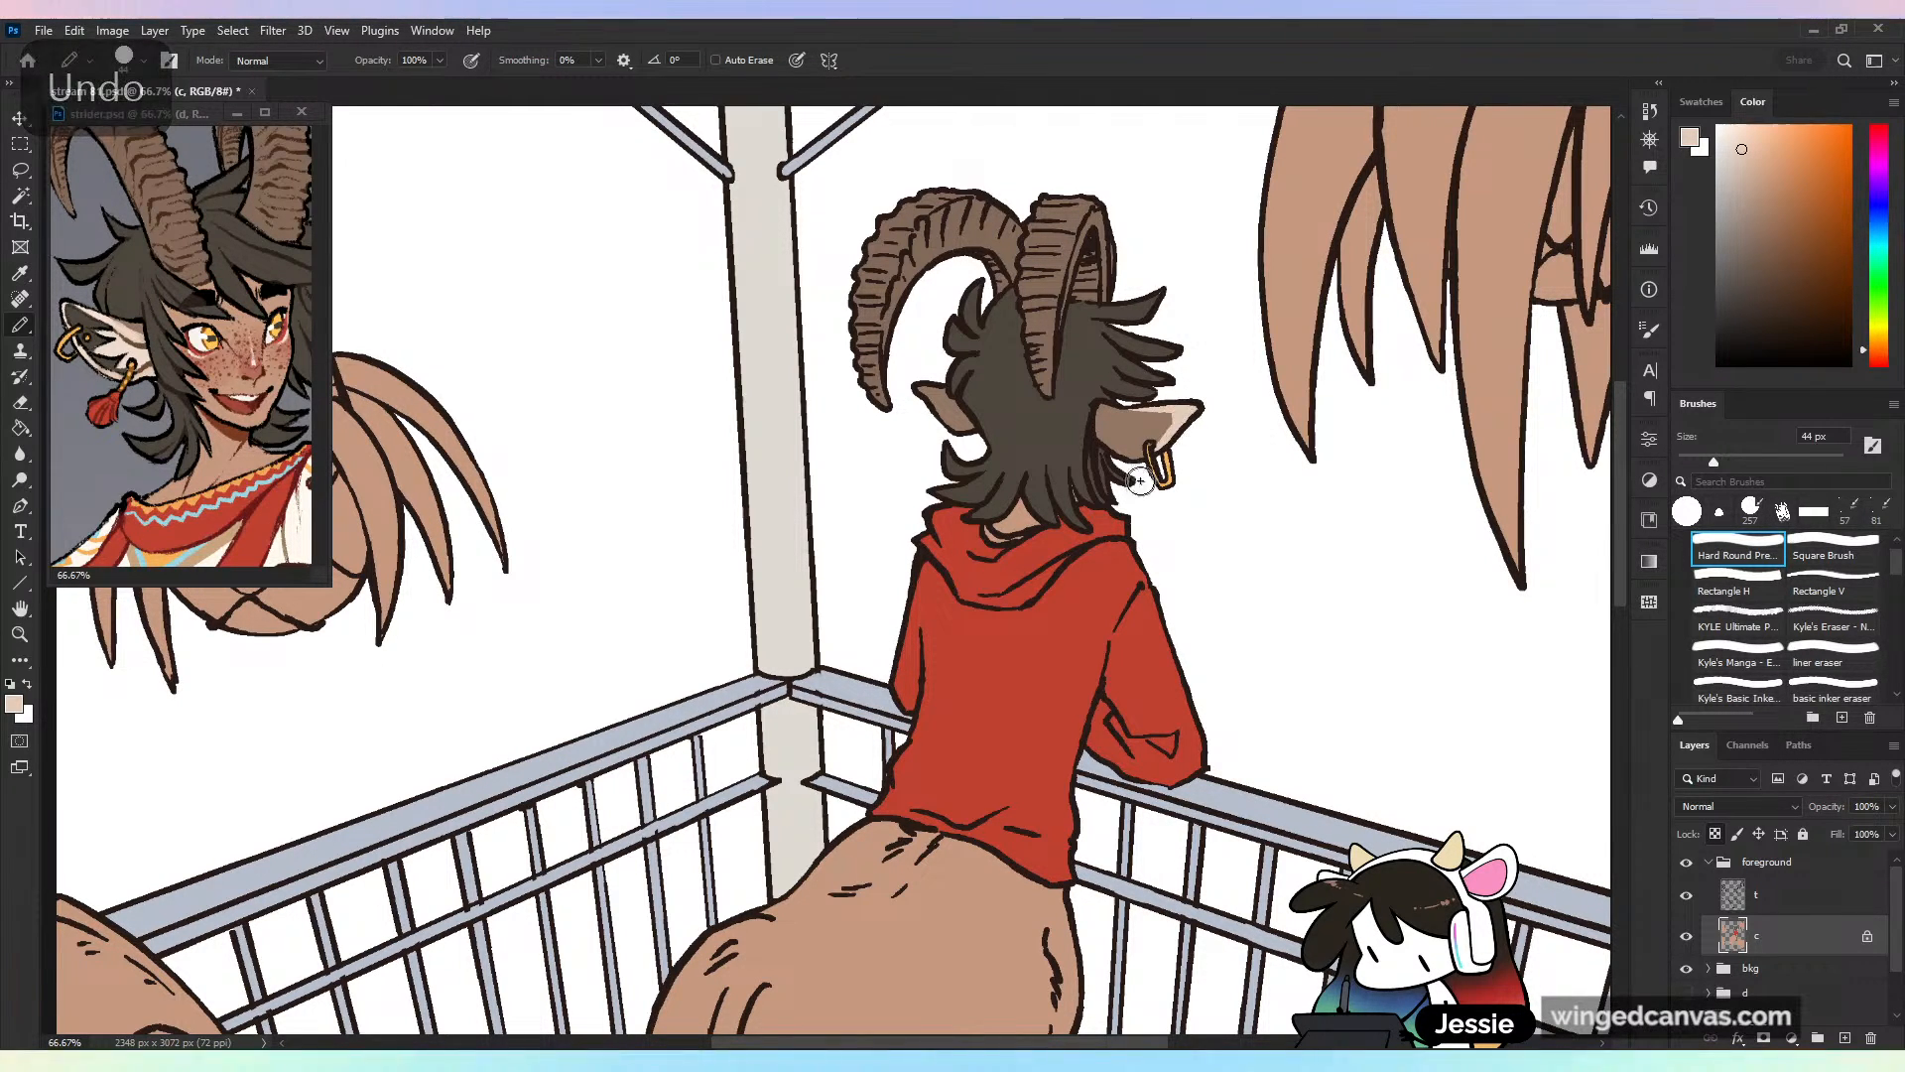
mouse_move(931, 384)
left_mouse_down()
mouse_move(907, 380)
mouse_move(946, 422)
left_mouse_up()
key("ctrl+minus")
key("ctrl+minus")
key("ctrl+s")
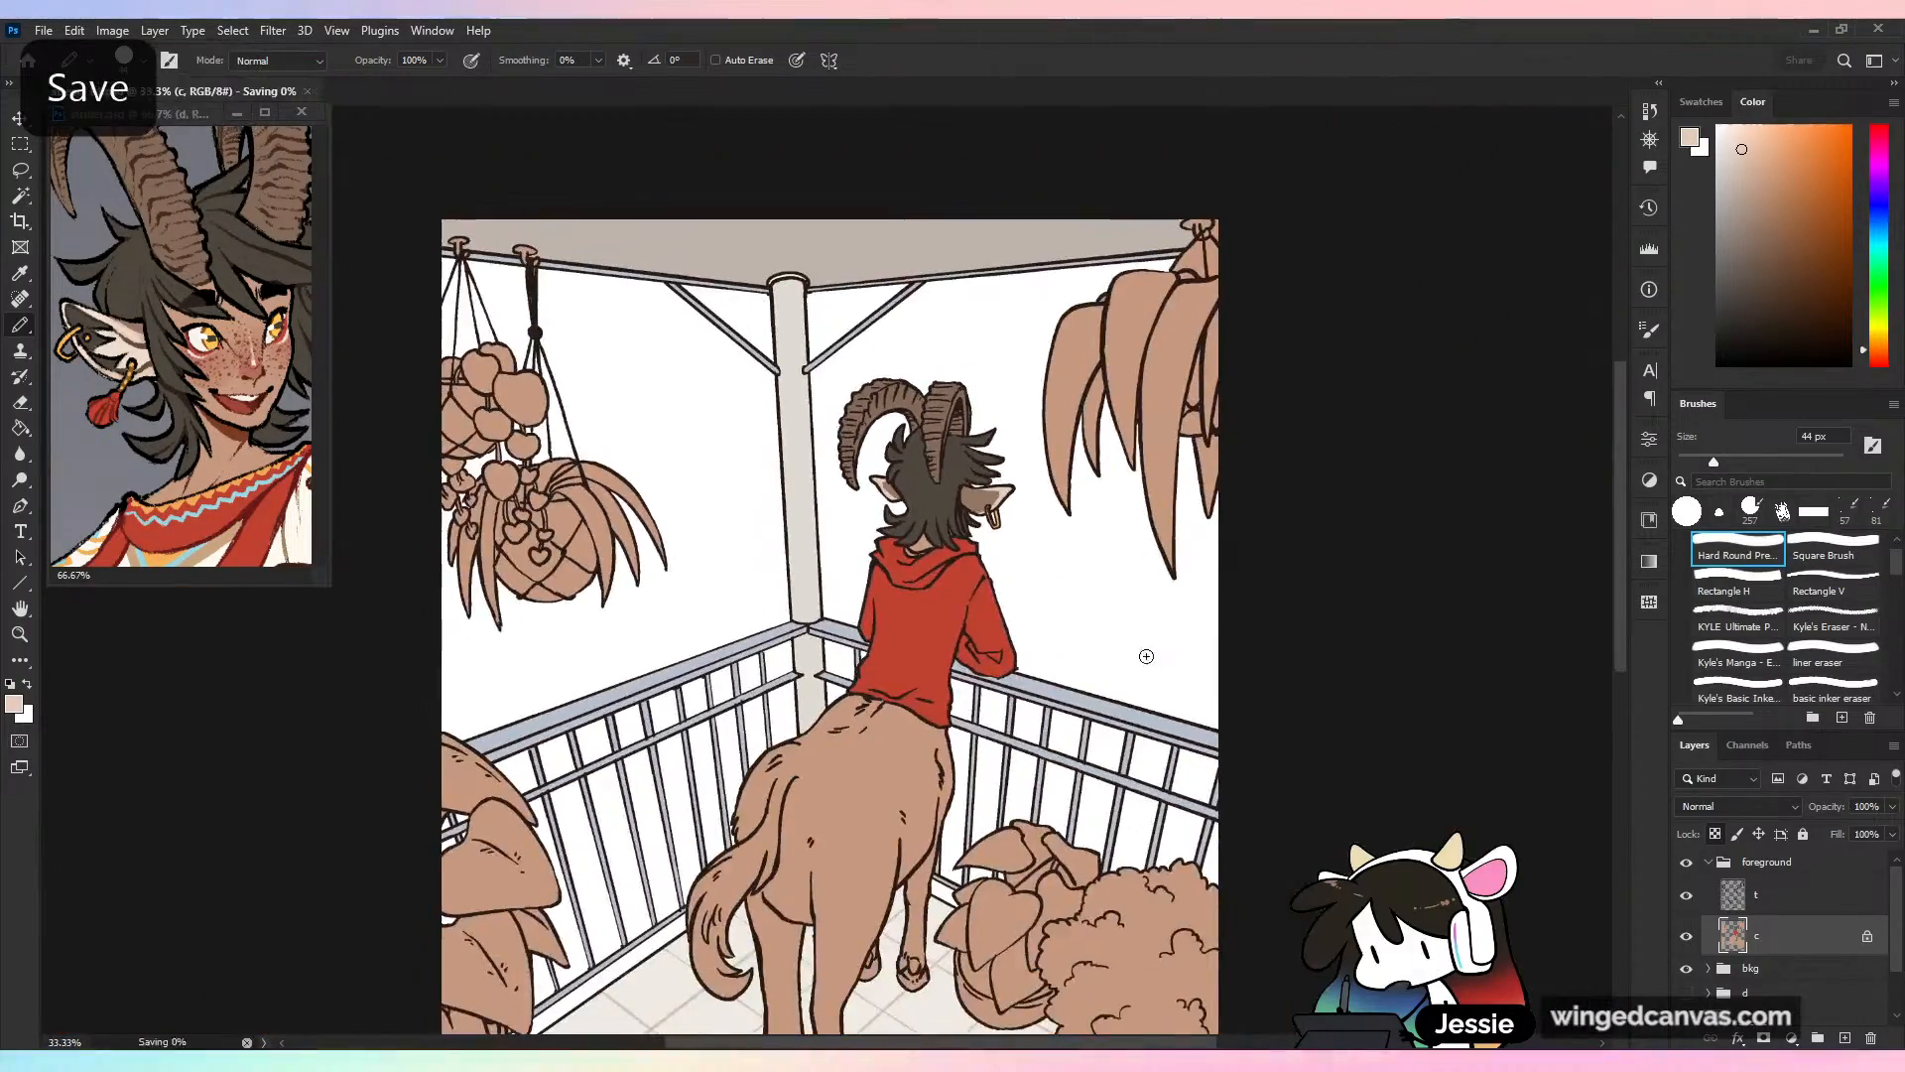
Touch up the hoodie's collar beneath the hair with its own sampled red and save the document
key("ctrl+plus")
key("ctrl+plus")
left_click(1008, 546, "alt")
left_click_drag(990, 534, 1007, 544)
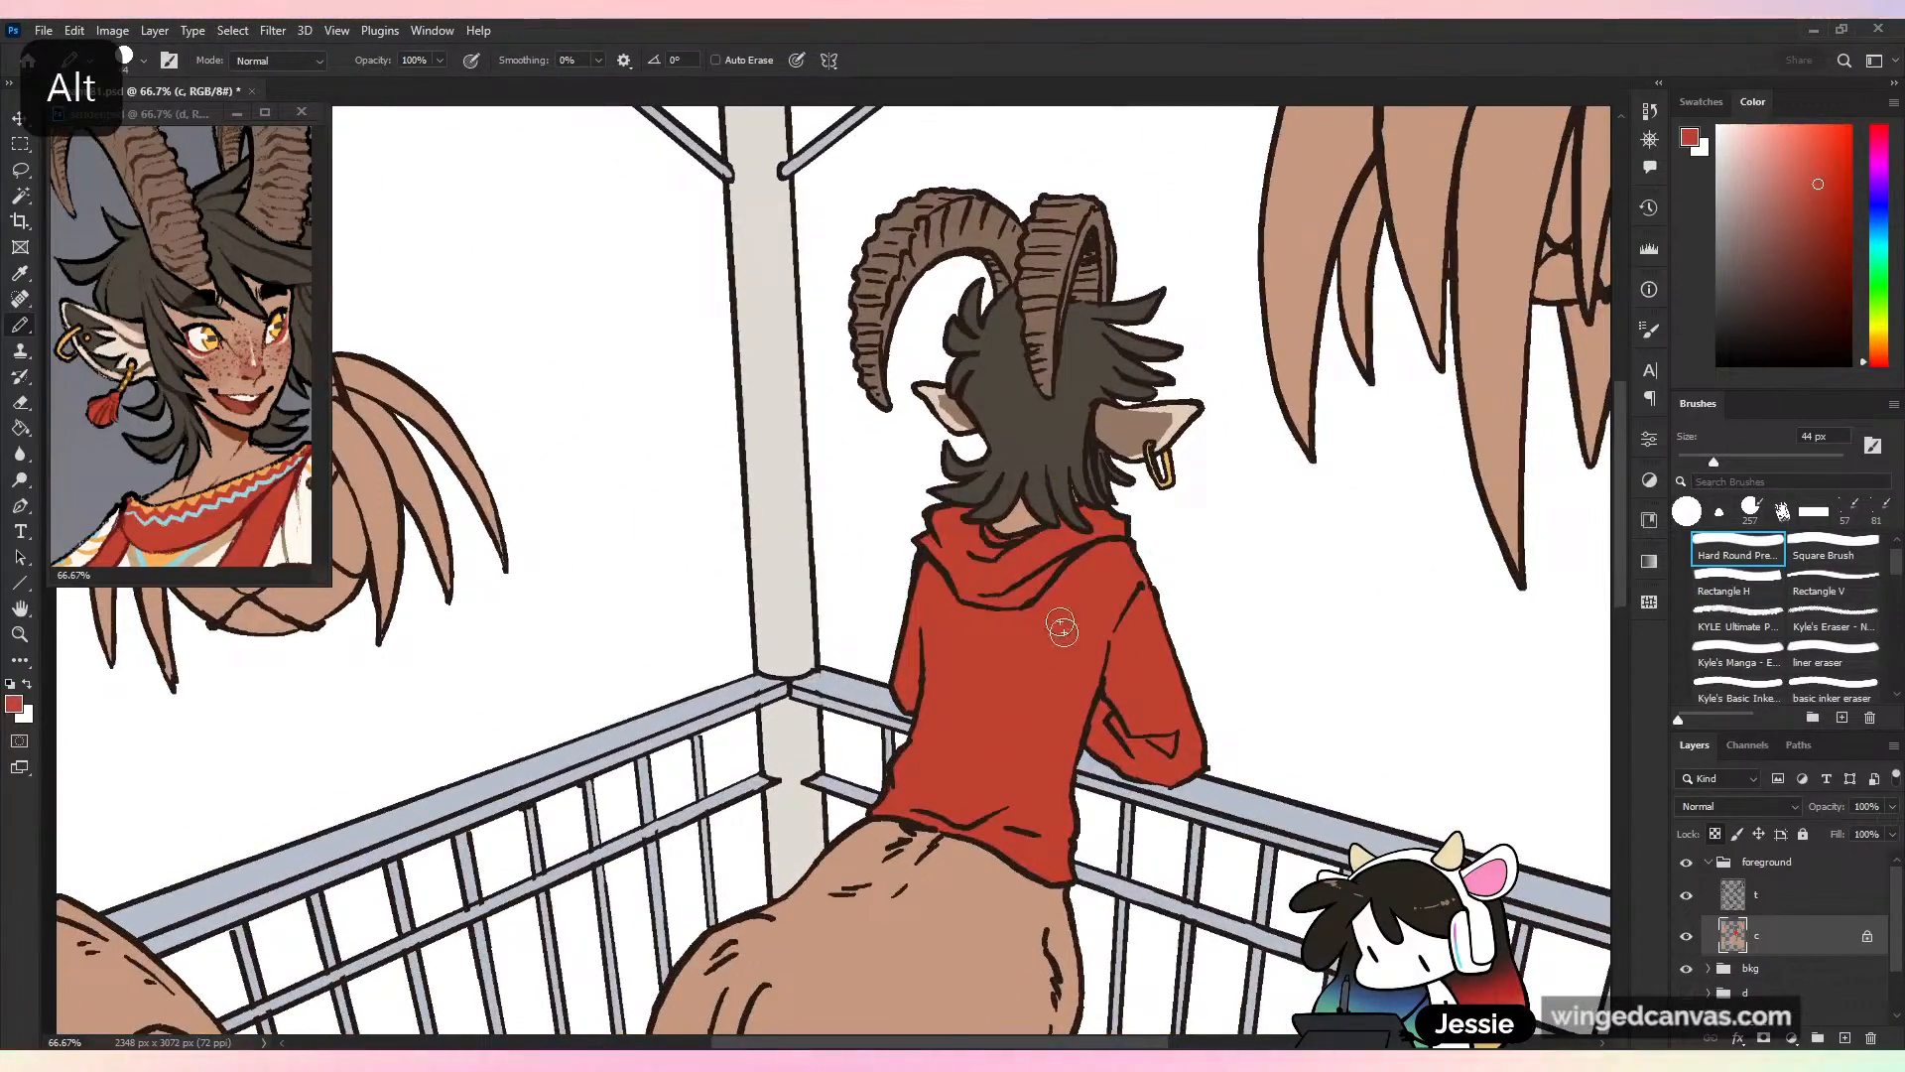
left_click_drag(1104, 707, 1027, 479)
key("ctrl+s")
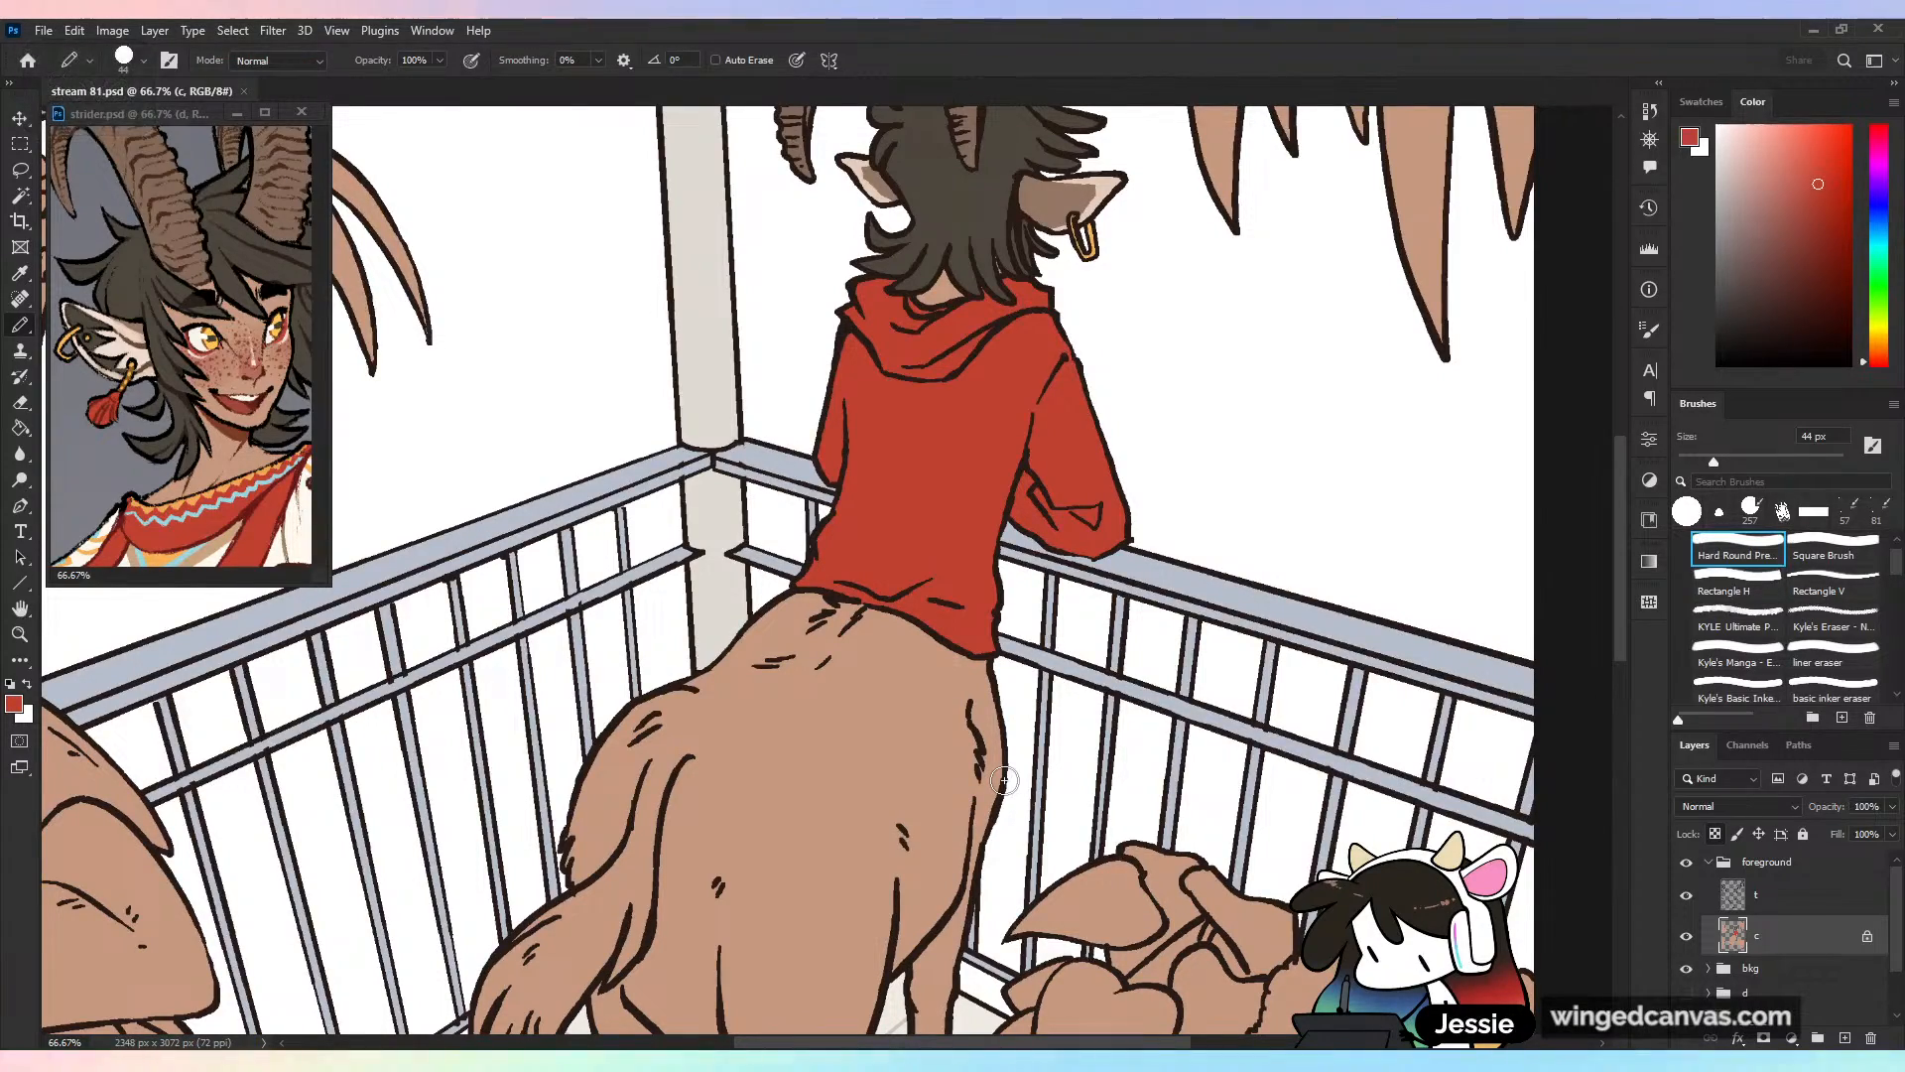
Sample the coat brown from the horse body in strider.psd and paint it over the centaur's upper tail and adjacent haunch
key("ctrl+minus")
key("ctrl+minus")
key("ctrl+minus")
key("ctrl+plus")
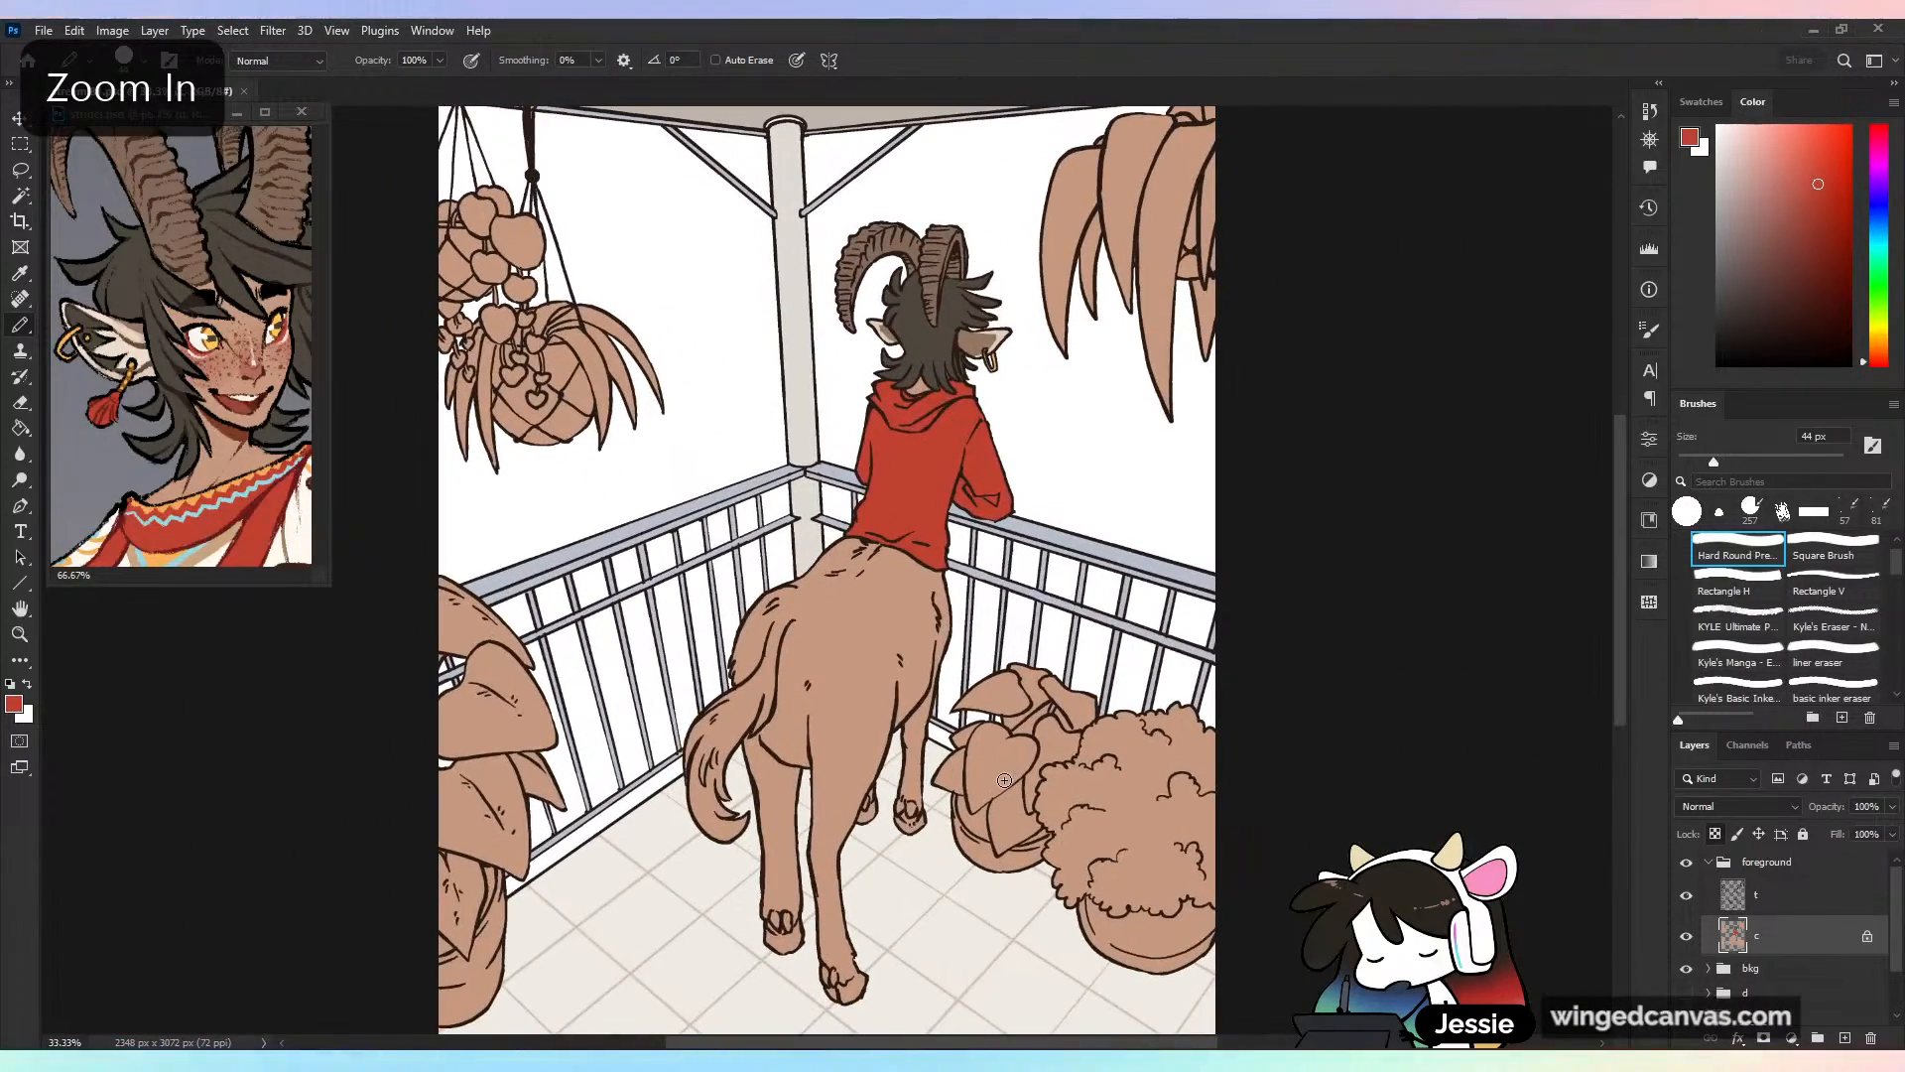
left_click(257, 375)
key("ctrl+minus")
key("ctrl+minus")
key("ctrl+minus")
left_click_drag(278, 552, 242, 383)
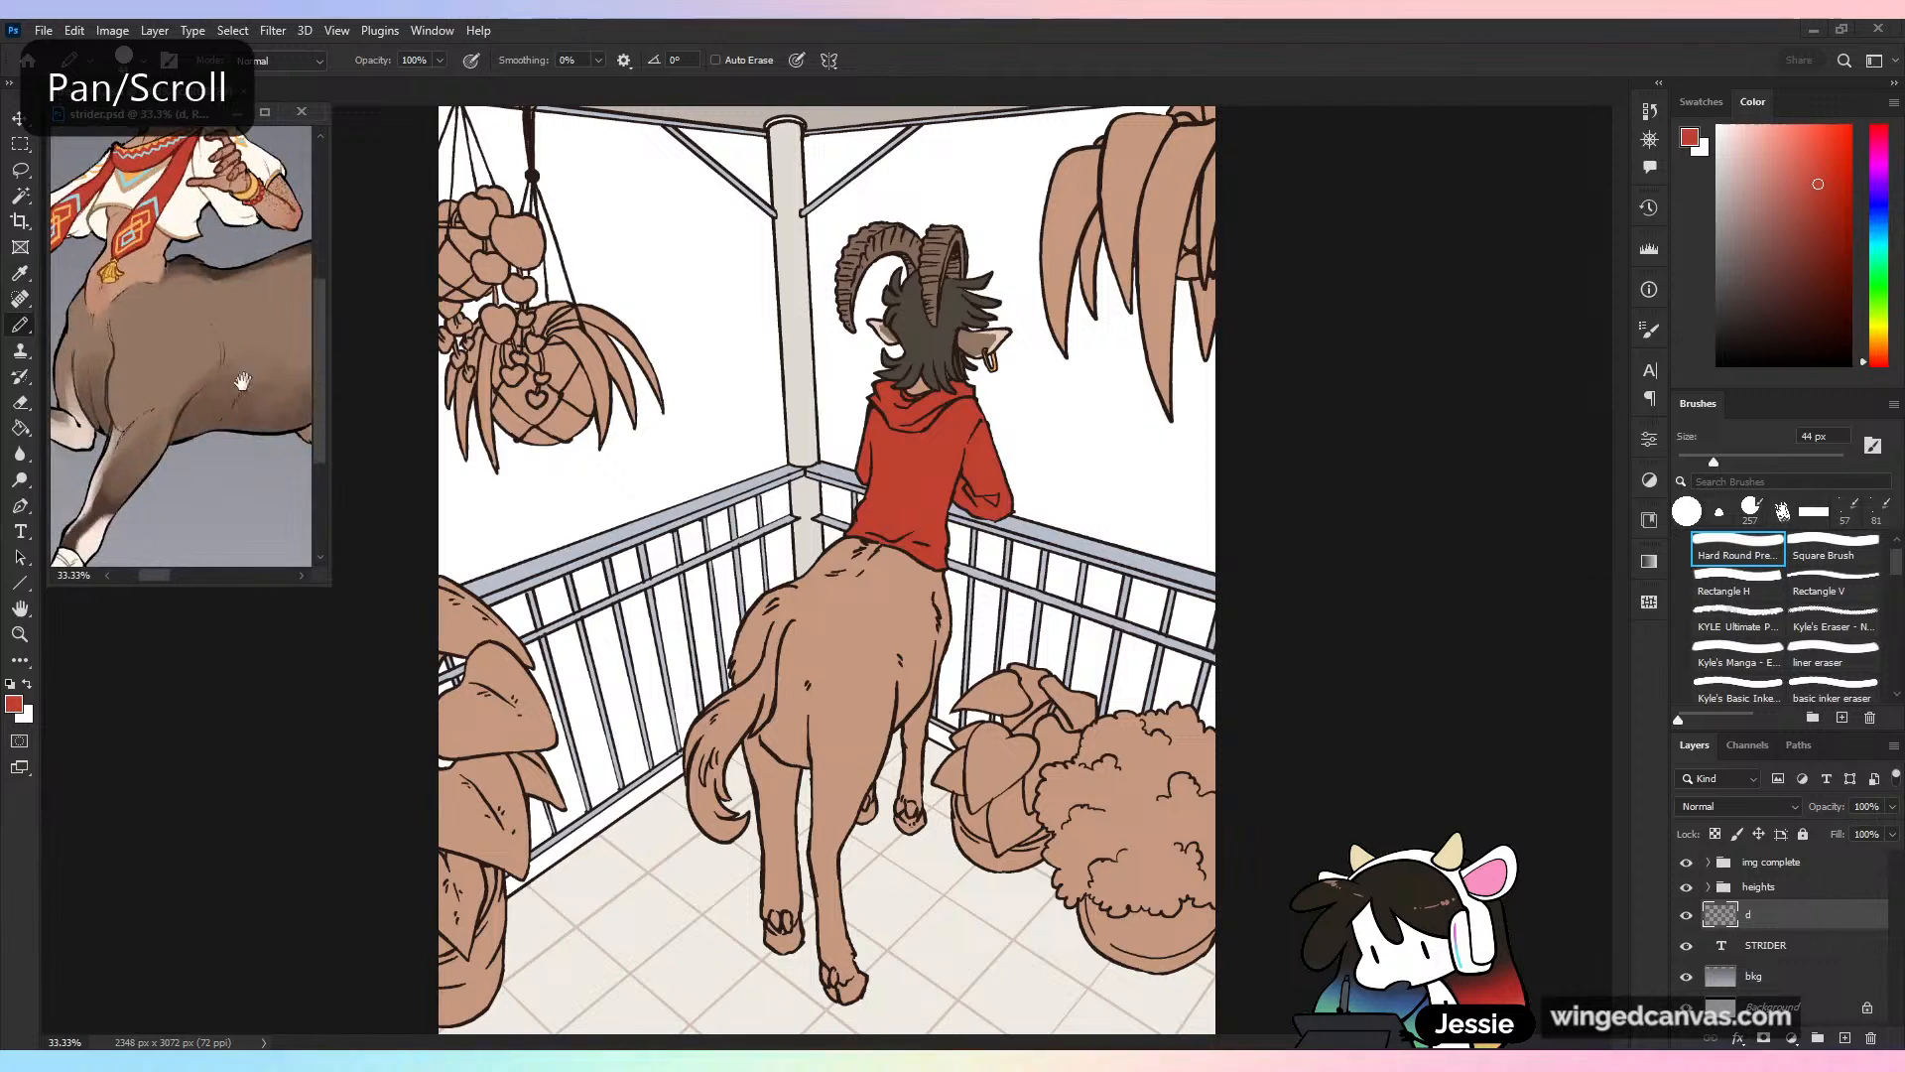
left_click(260, 359, "alt")
left_click(1258, 472)
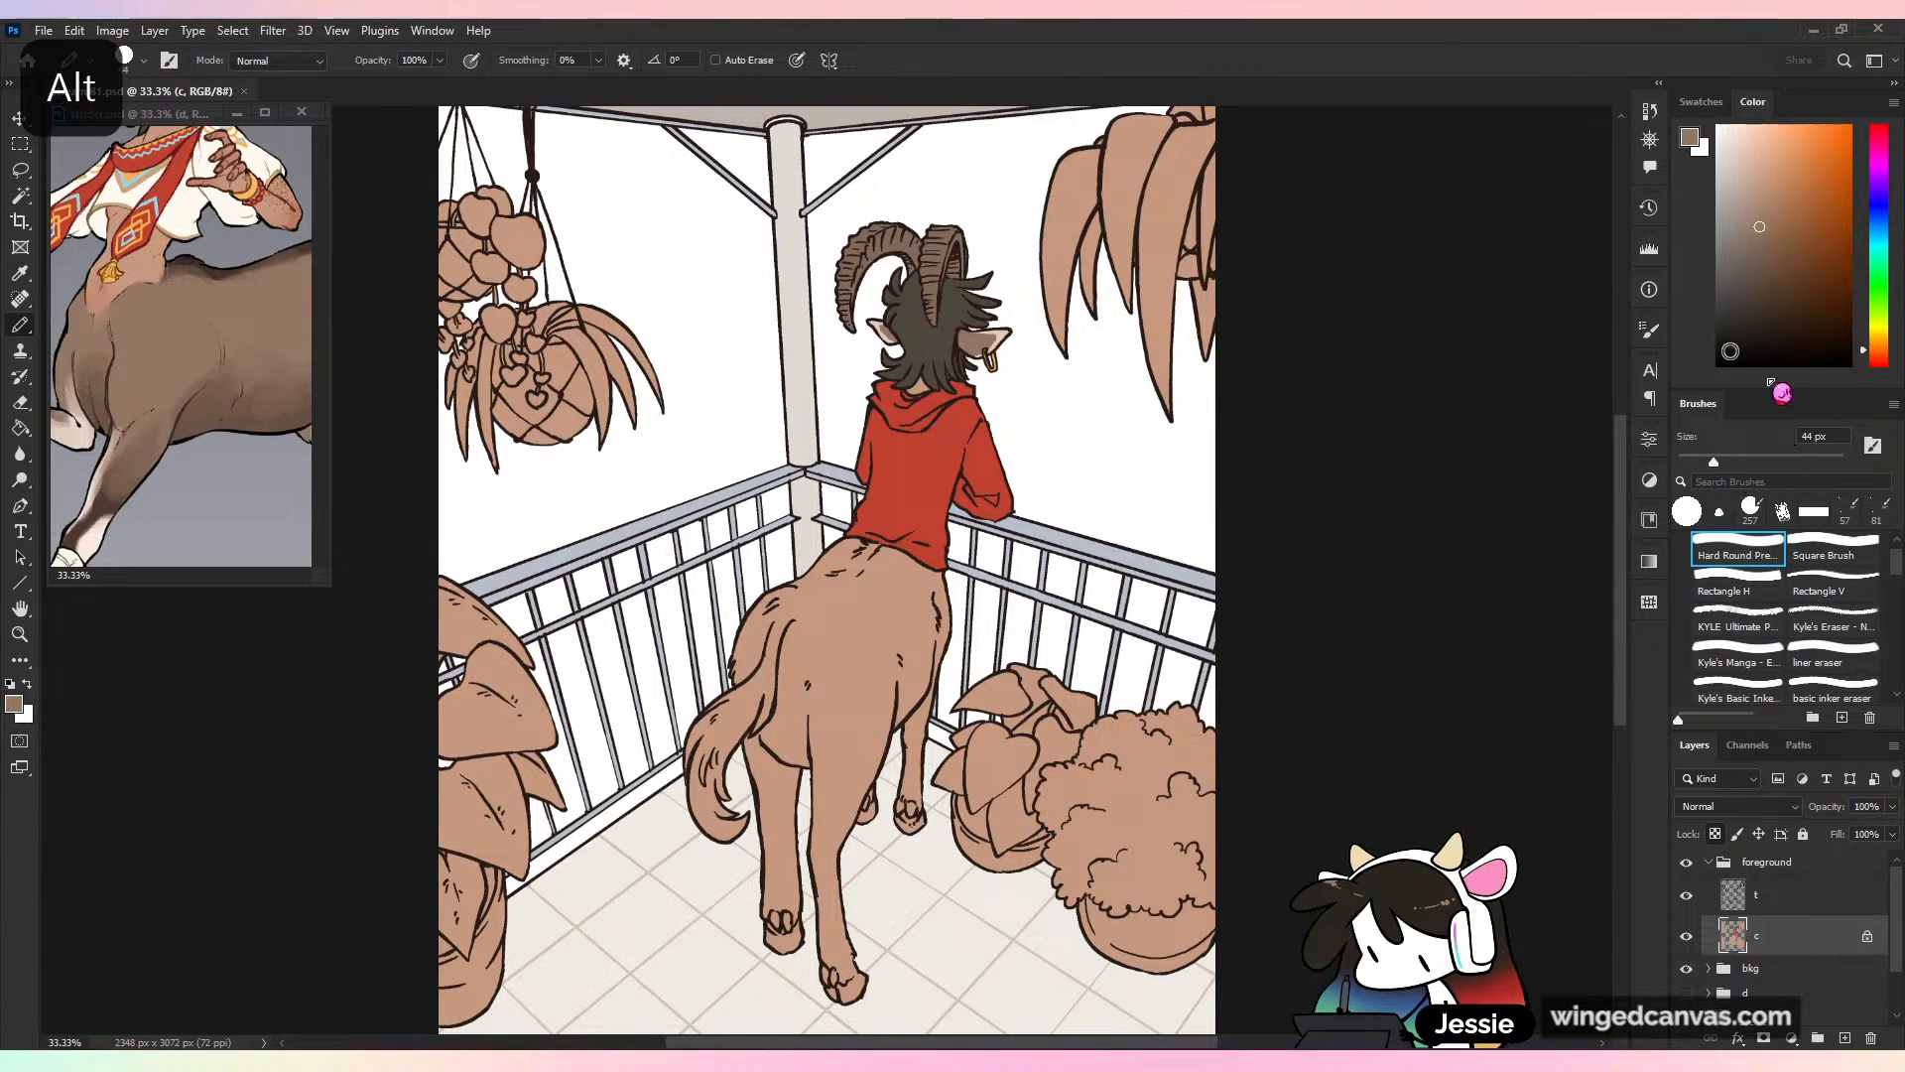
mouse_move(808, 594)
left_mouse_down()
mouse_move(757, 744)
mouse_move(755, 681)
left_mouse_up()
Set the brush size to 90 px and paint the rest of the centaur's lower body, tail and legs with the coat brown
key("bracketleft")
key("bracketleft")
key("bracketleft")
key("bracketleft")
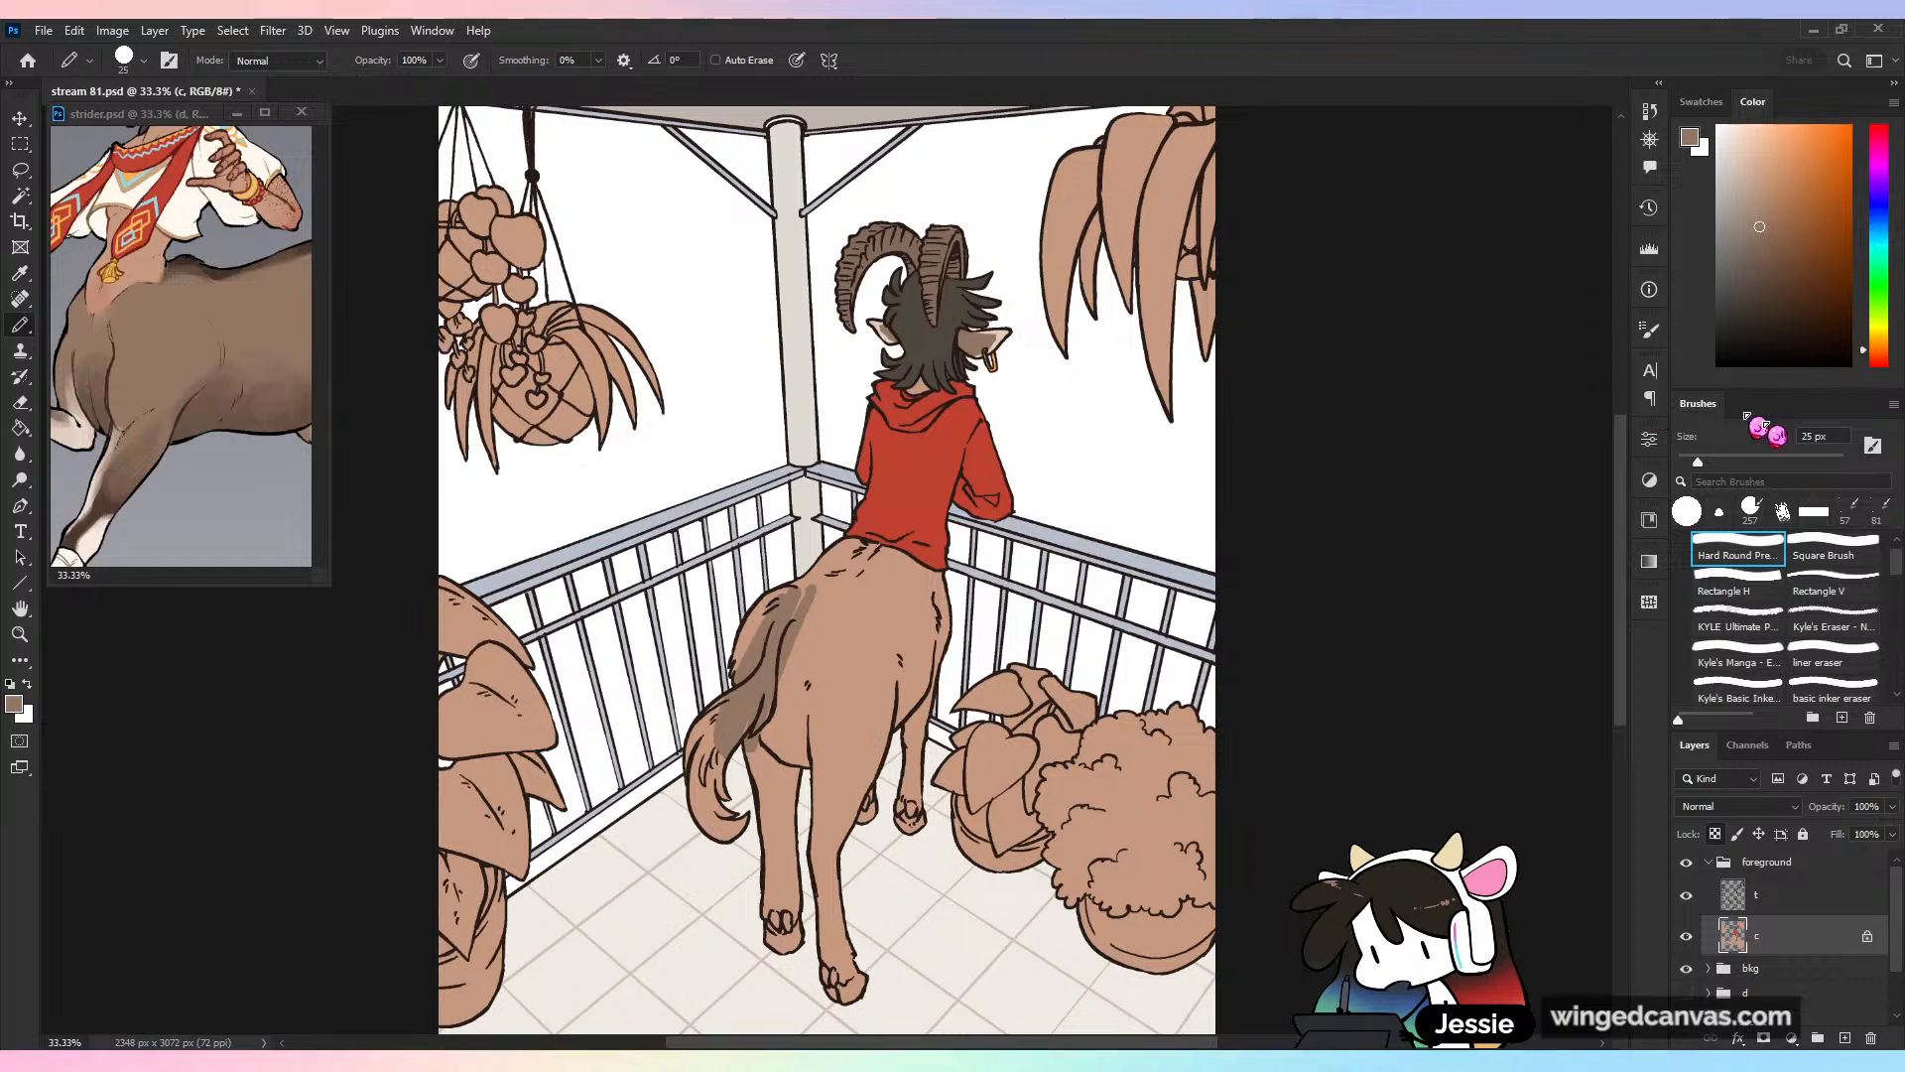
left_click_drag(1708, 462, 1780, 462)
mouse_move(825, 595)
left_mouse_down()
mouse_move(706, 813)
mouse_move(700, 908)
mouse_move(743, 745)
mouse_move(812, 703)
mouse_move(853, 994)
mouse_move(871, 988)
mouse_move(923, 699)
mouse_move(872, 718)
mouse_move(802, 698)
mouse_move(905, 535)
mouse_move(944, 551)
mouse_move(910, 565)
mouse_move(1063, 605)
mouse_move(1043, 652)
left_mouse_up()
key("ctrl+plus")
left_click(1750, 463)
key("ctrl+plus")
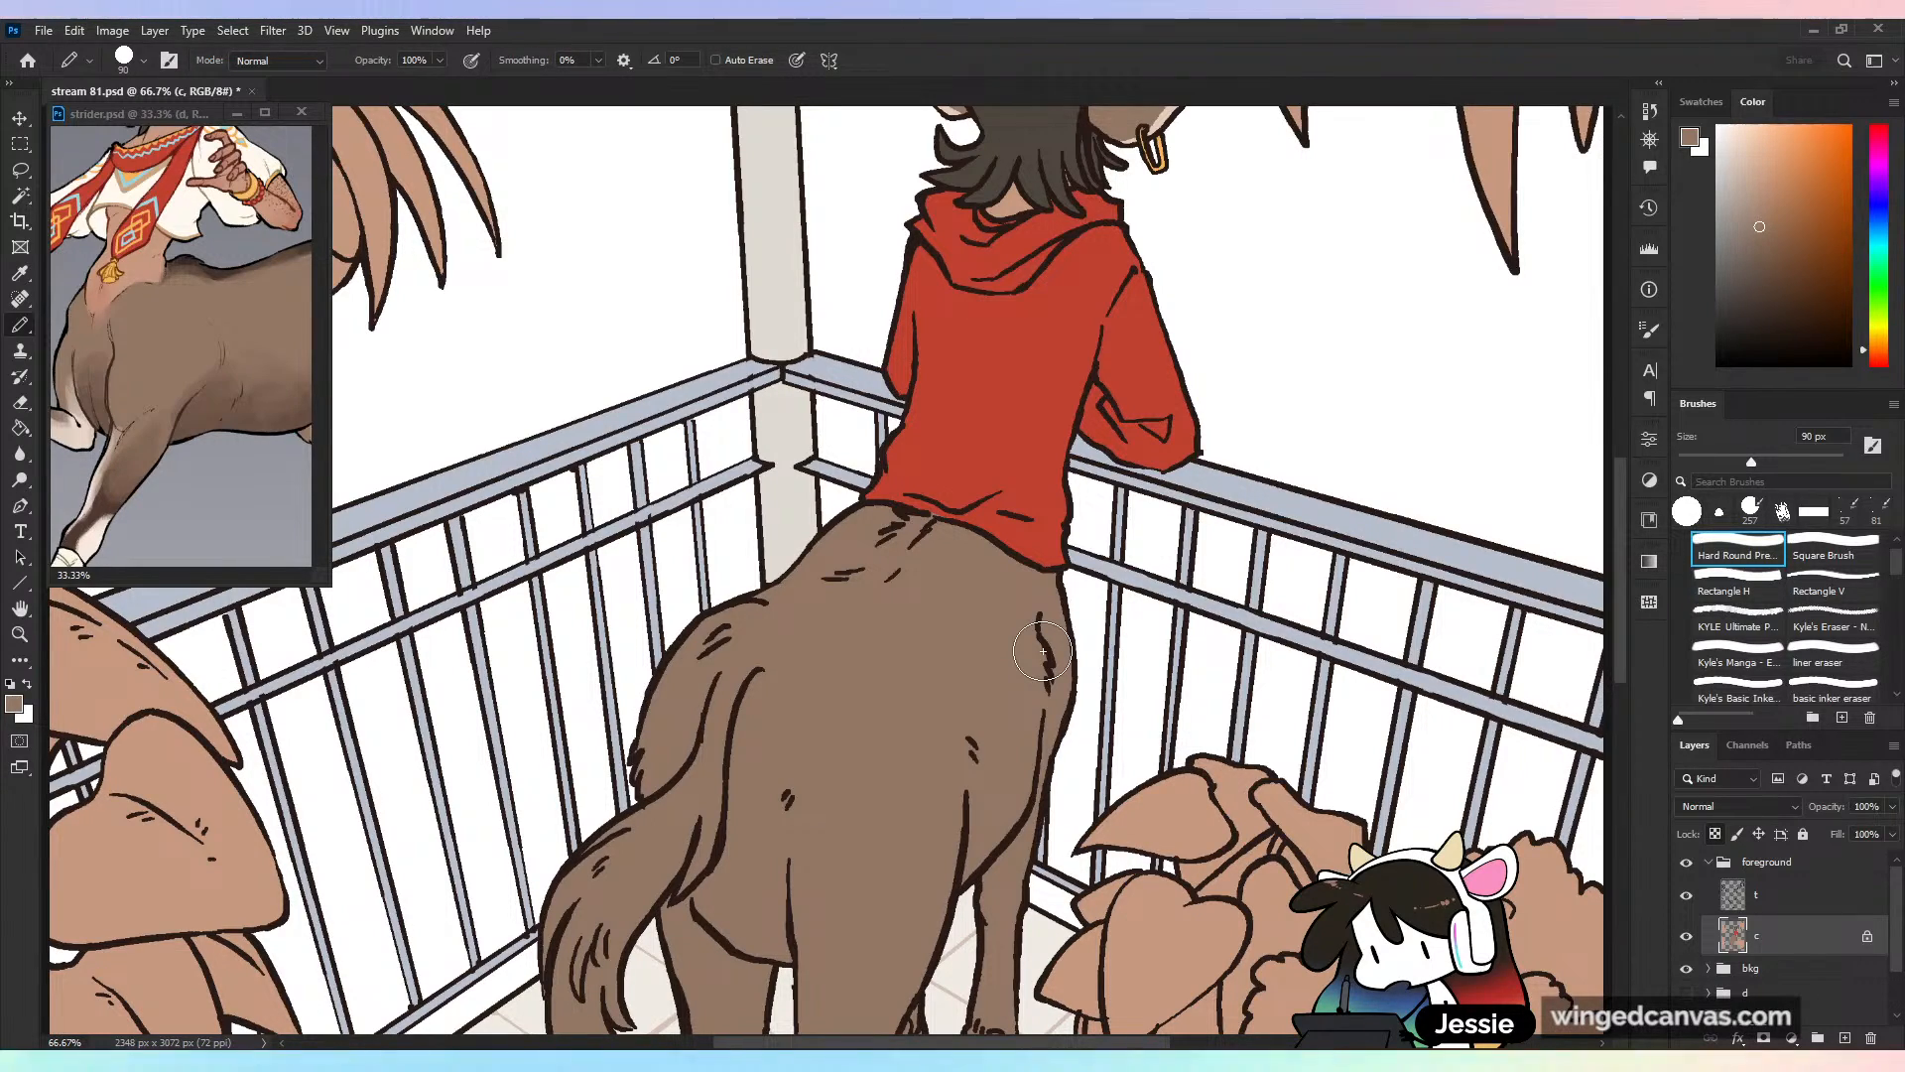
Sample the pale cream from the reference's lower legs and paint it on the ankle and inner edge of the foreleg nearest the potted plants
key("ctrl+minus")
left_click_drag(1134, 796, 1154, 532)
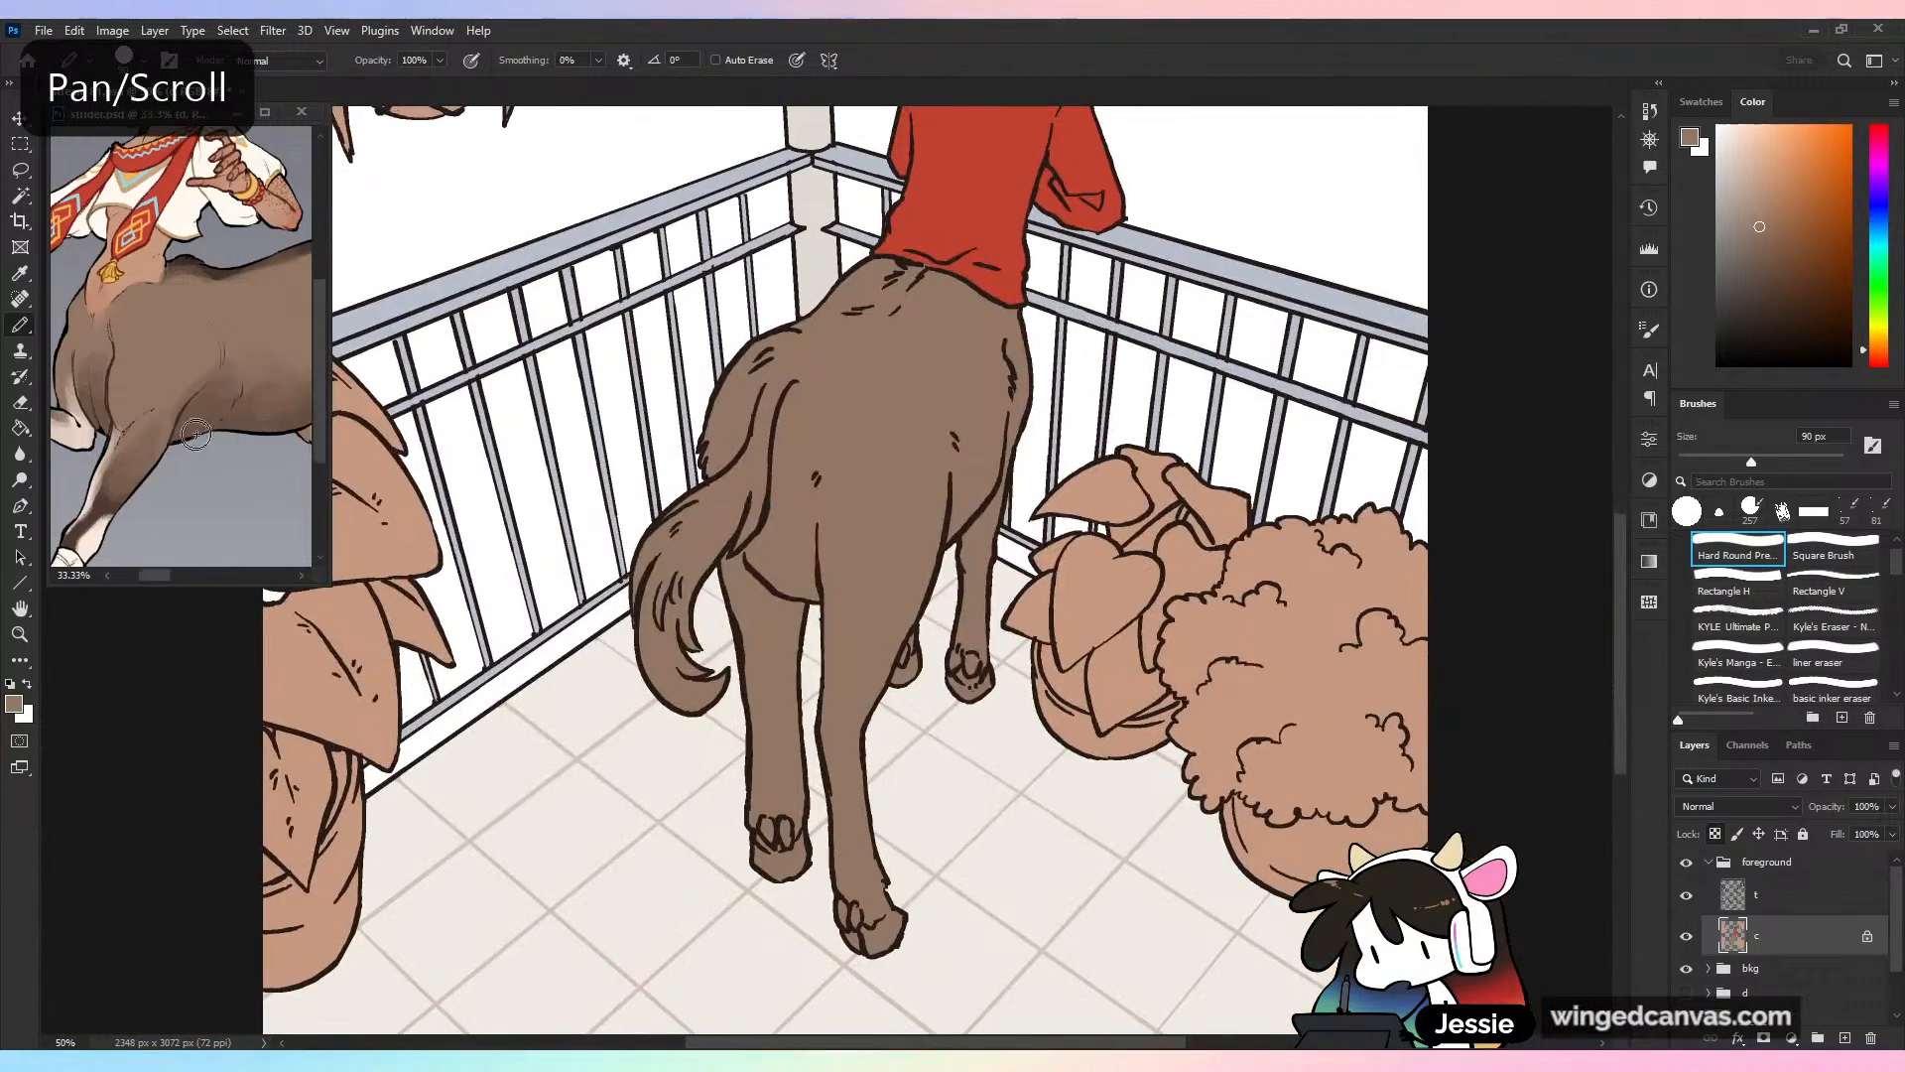
left_click_drag(197, 434, 306, 228)
left_click(128, 446, "alt")
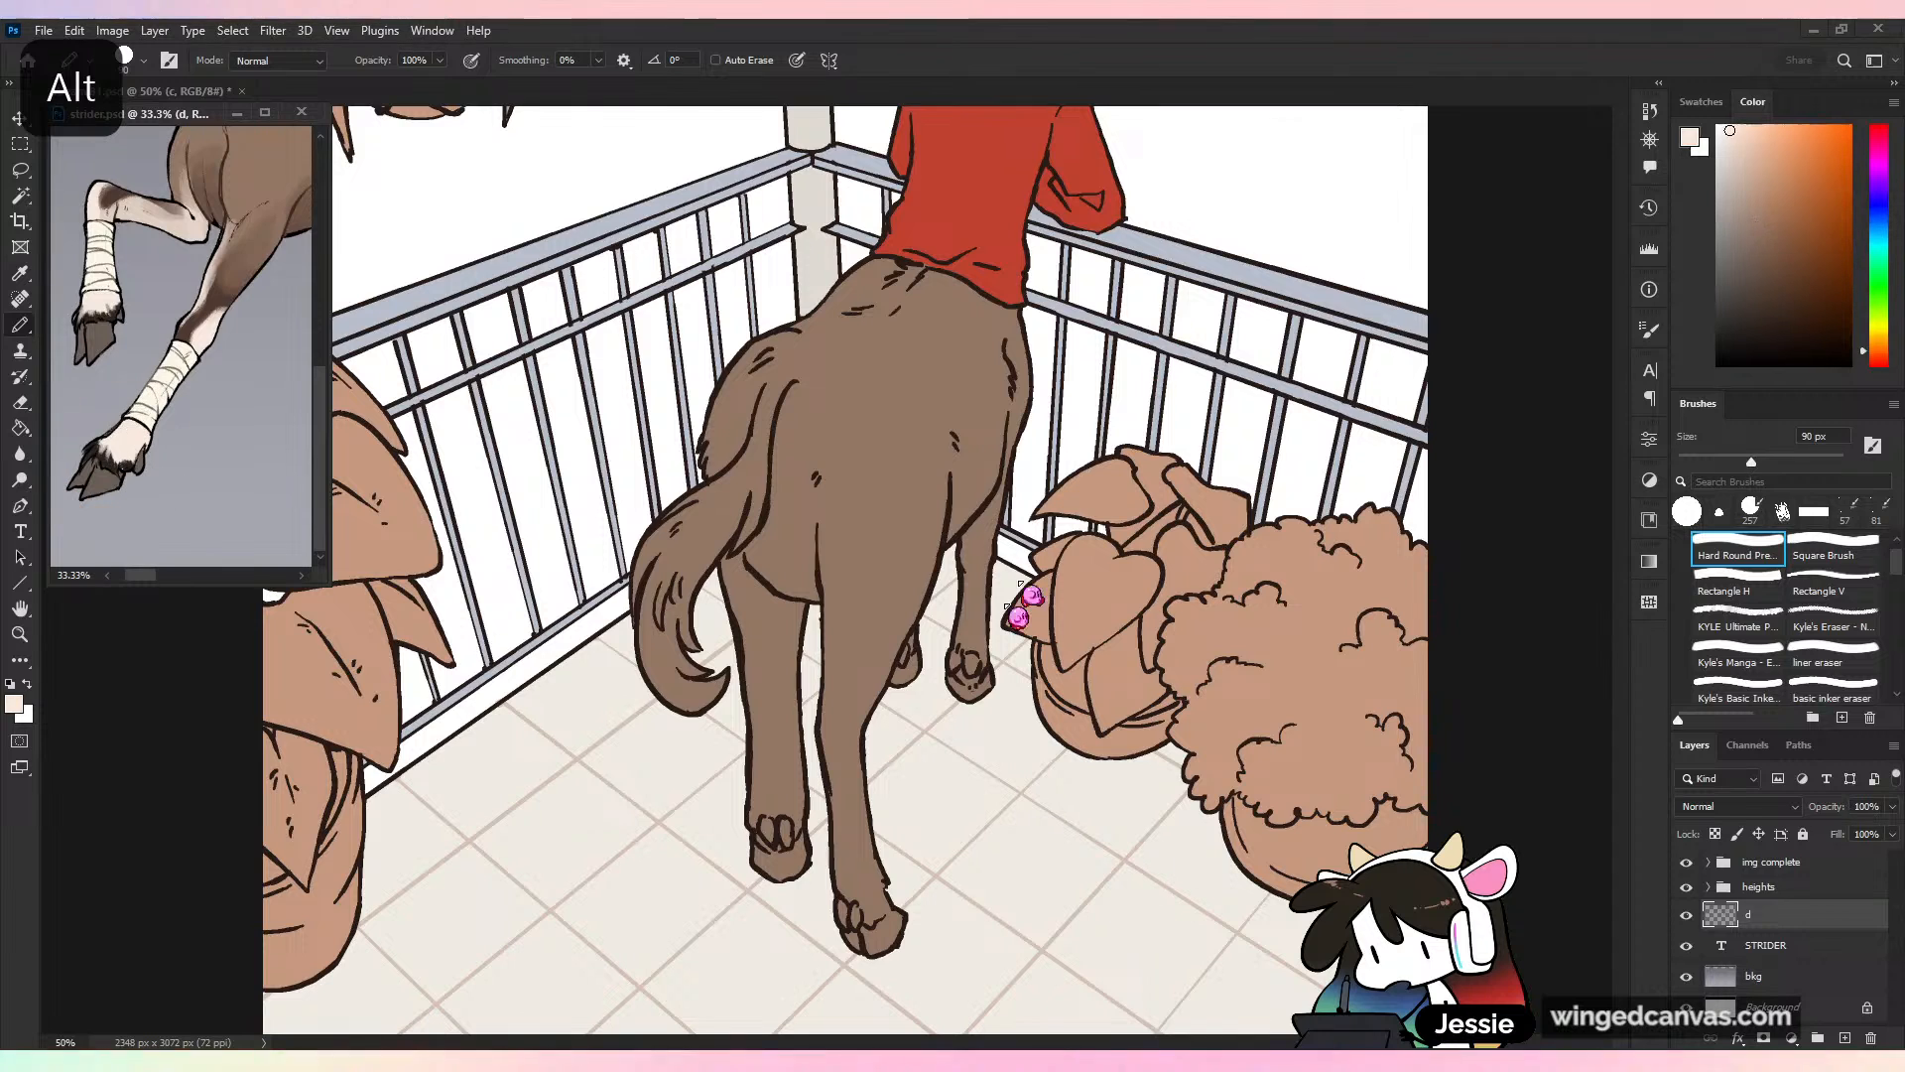
left_click(1022, 600, "alt")
mouse_move(979, 638)
left_mouse_down()
mouse_move(960, 677)
mouse_move(984, 664)
mouse_move(984, 601)
left_mouse_up()
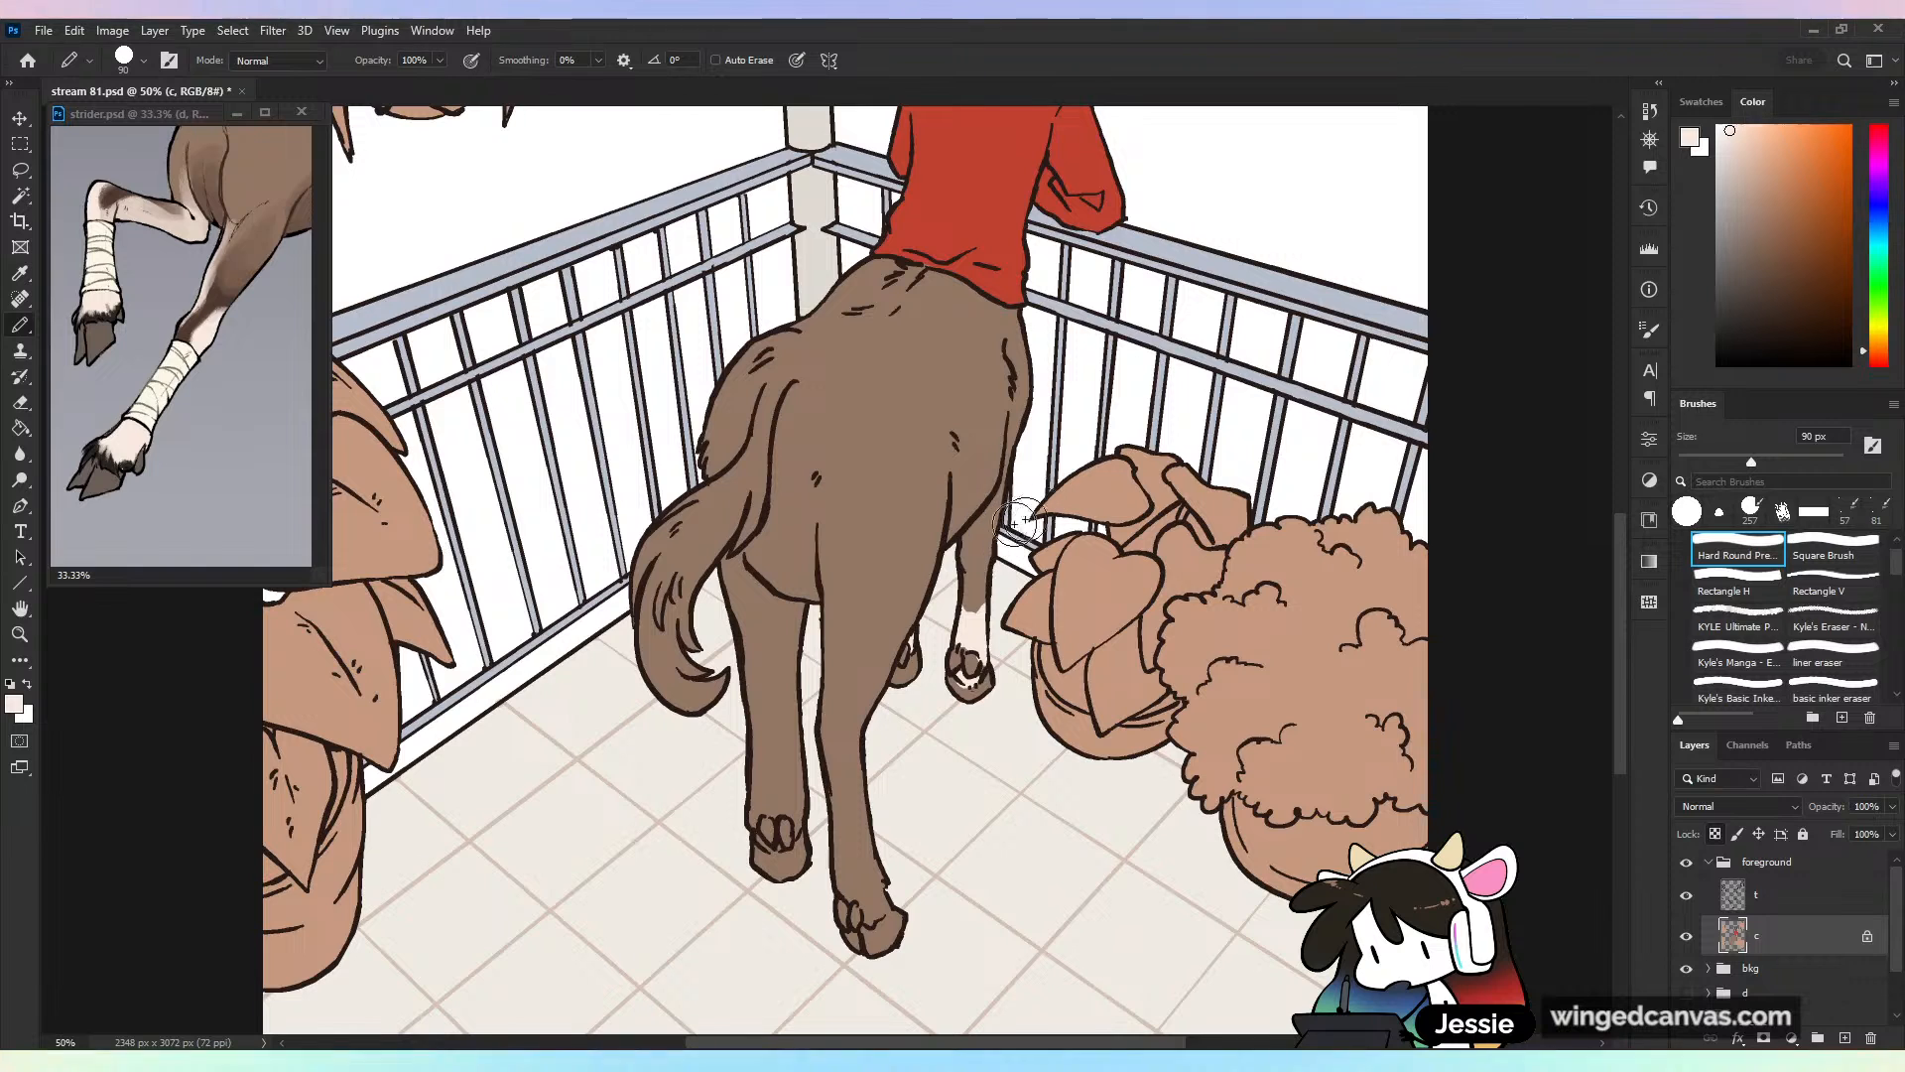
mouse_move(1001, 519)
left_mouse_down()
mouse_move(1002, 594)
mouse_move(962, 546)
left_mouse_up()
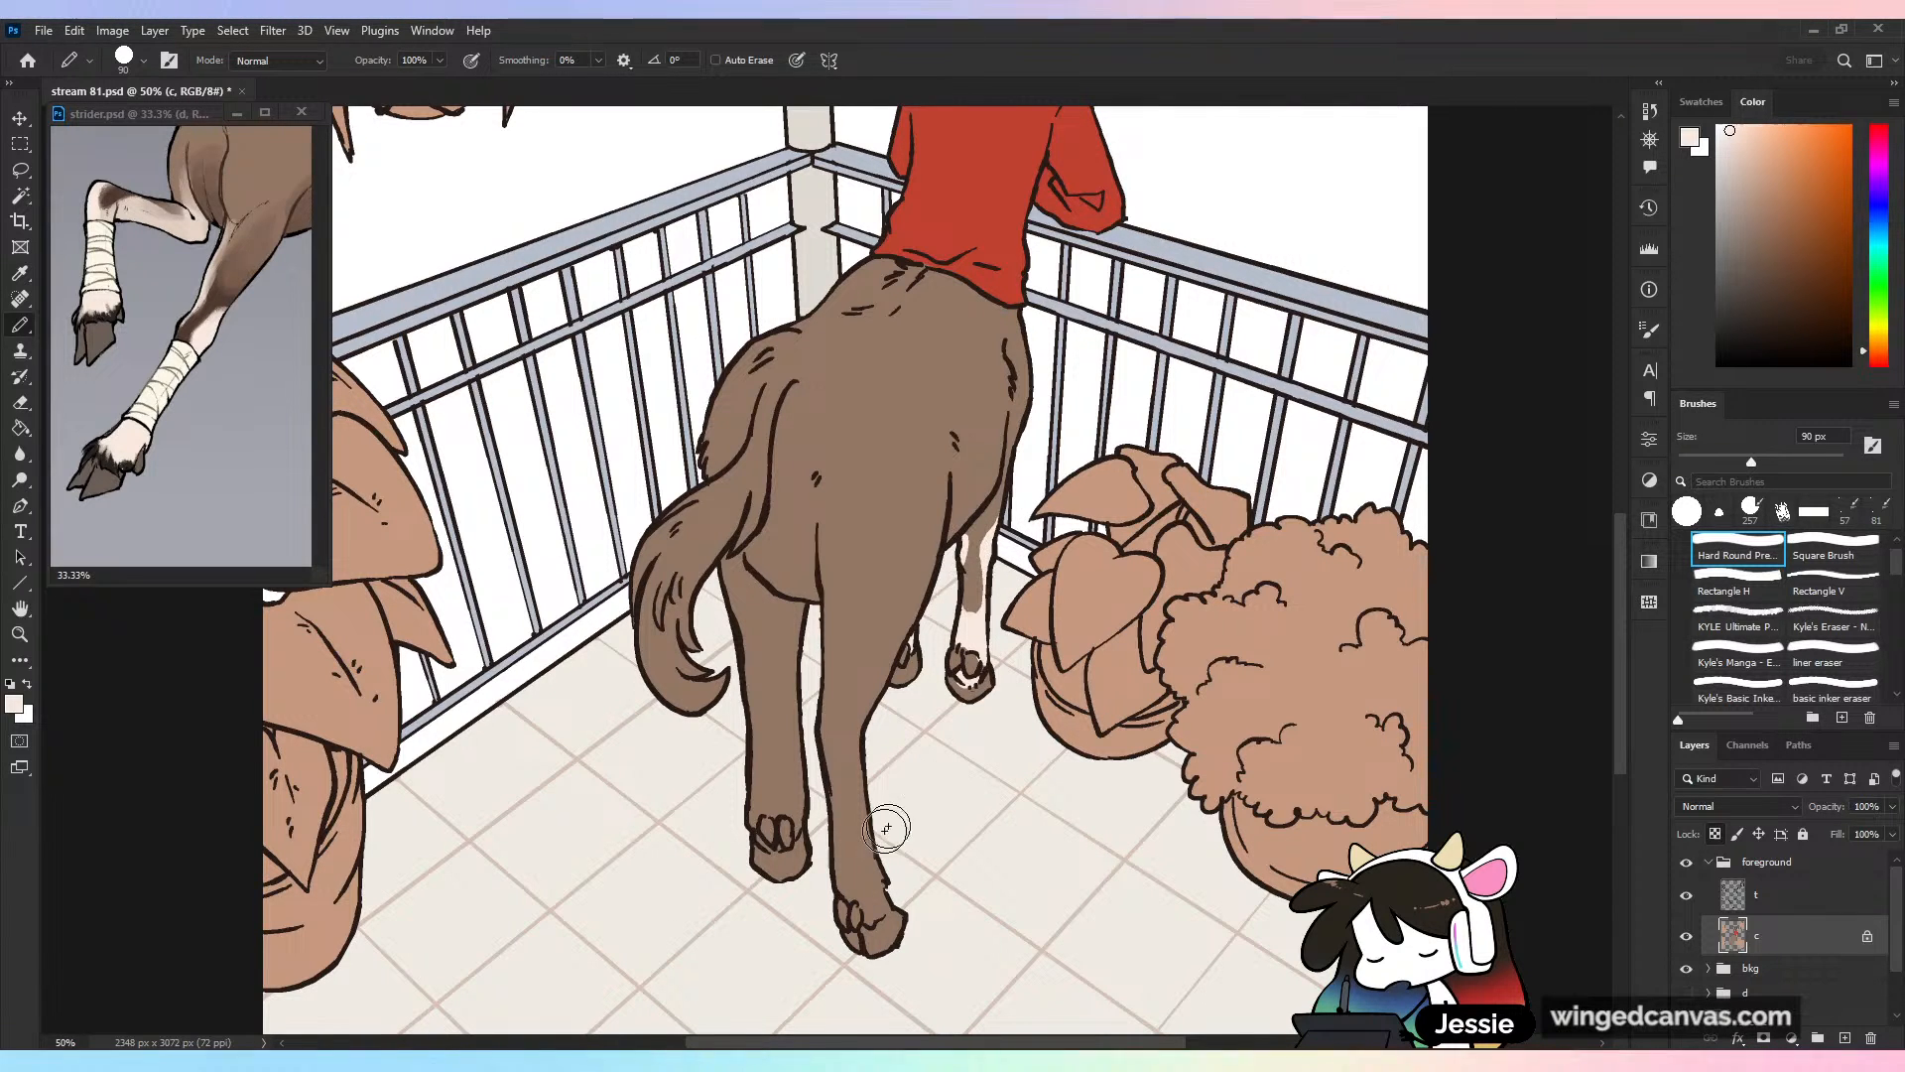
Paint cream markings along the edges and ankles of both hind legs
mouse_move(893, 730)
left_mouse_down()
mouse_move(877, 735)
mouse_move(877, 859)
mouse_move(844, 893)
mouse_move(858, 908)
mouse_move(888, 888)
left_mouse_up()
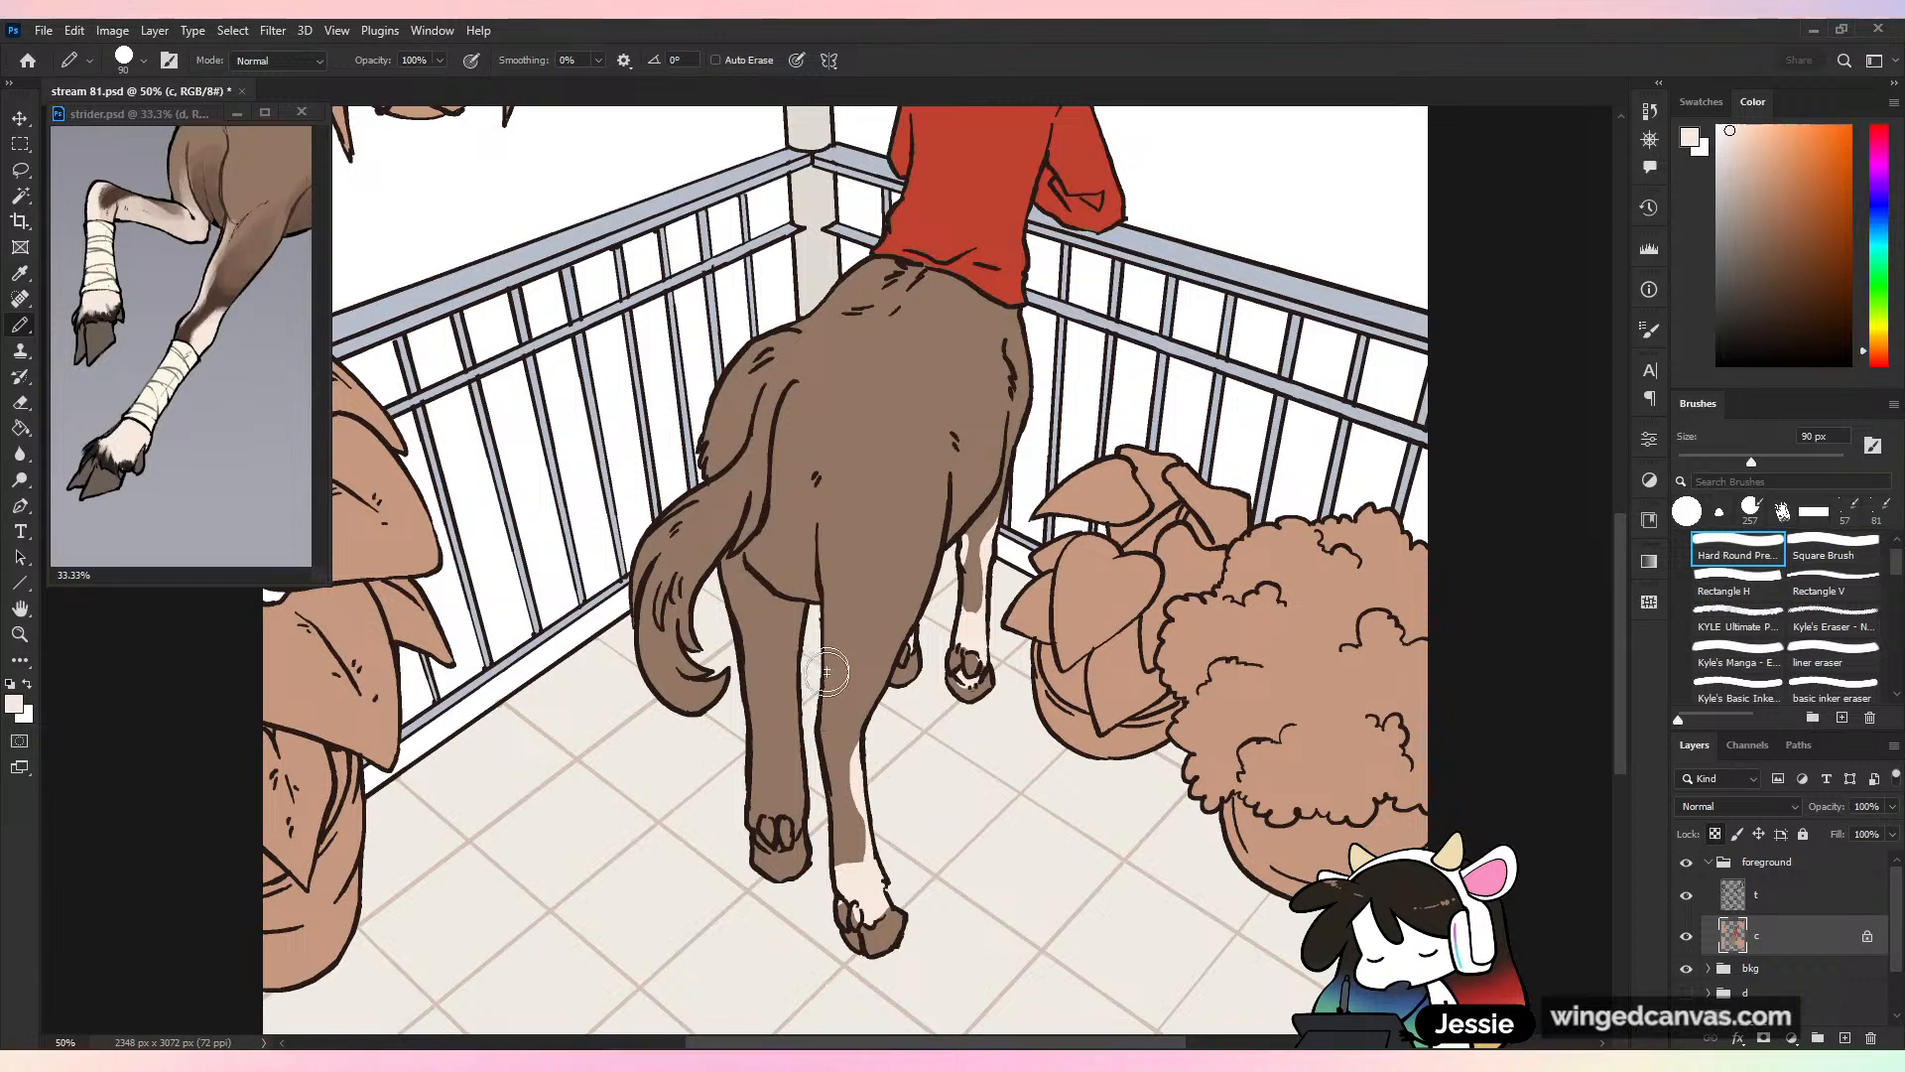
left_click_drag(827, 672, 854, 789)
left_click_drag(774, 639, 759, 759)
mouse_move(799, 695)
left_mouse_down()
mouse_move(796, 834)
mouse_move(769, 807)
mouse_move(749, 828)
mouse_move(799, 848)
left_mouse_up()
key("ctrl+minus")
key("ctrl+minus")
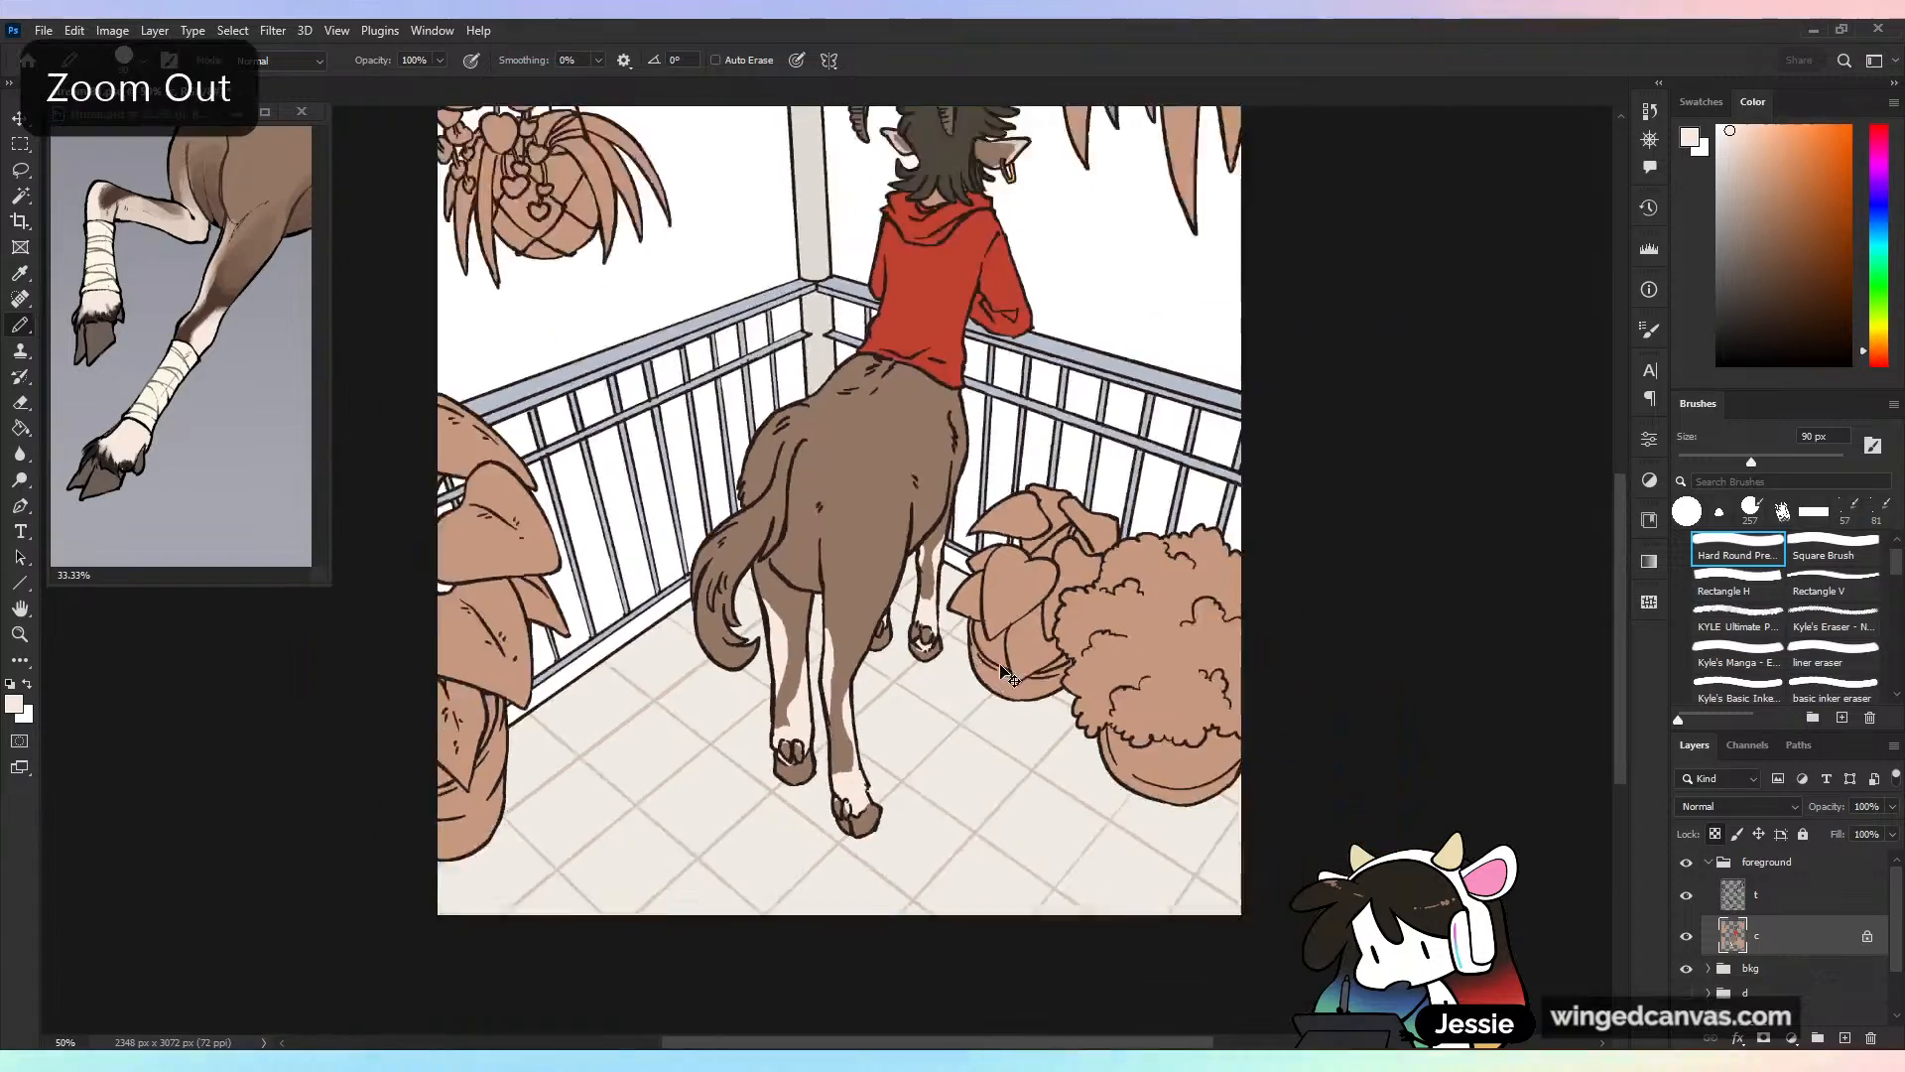
Sample the dark brown leg marking from strider.psd and paint it over the brown part of the foreleg nearest the potted plants
key("ctrl+plus")
left_click(231, 278, "alt")
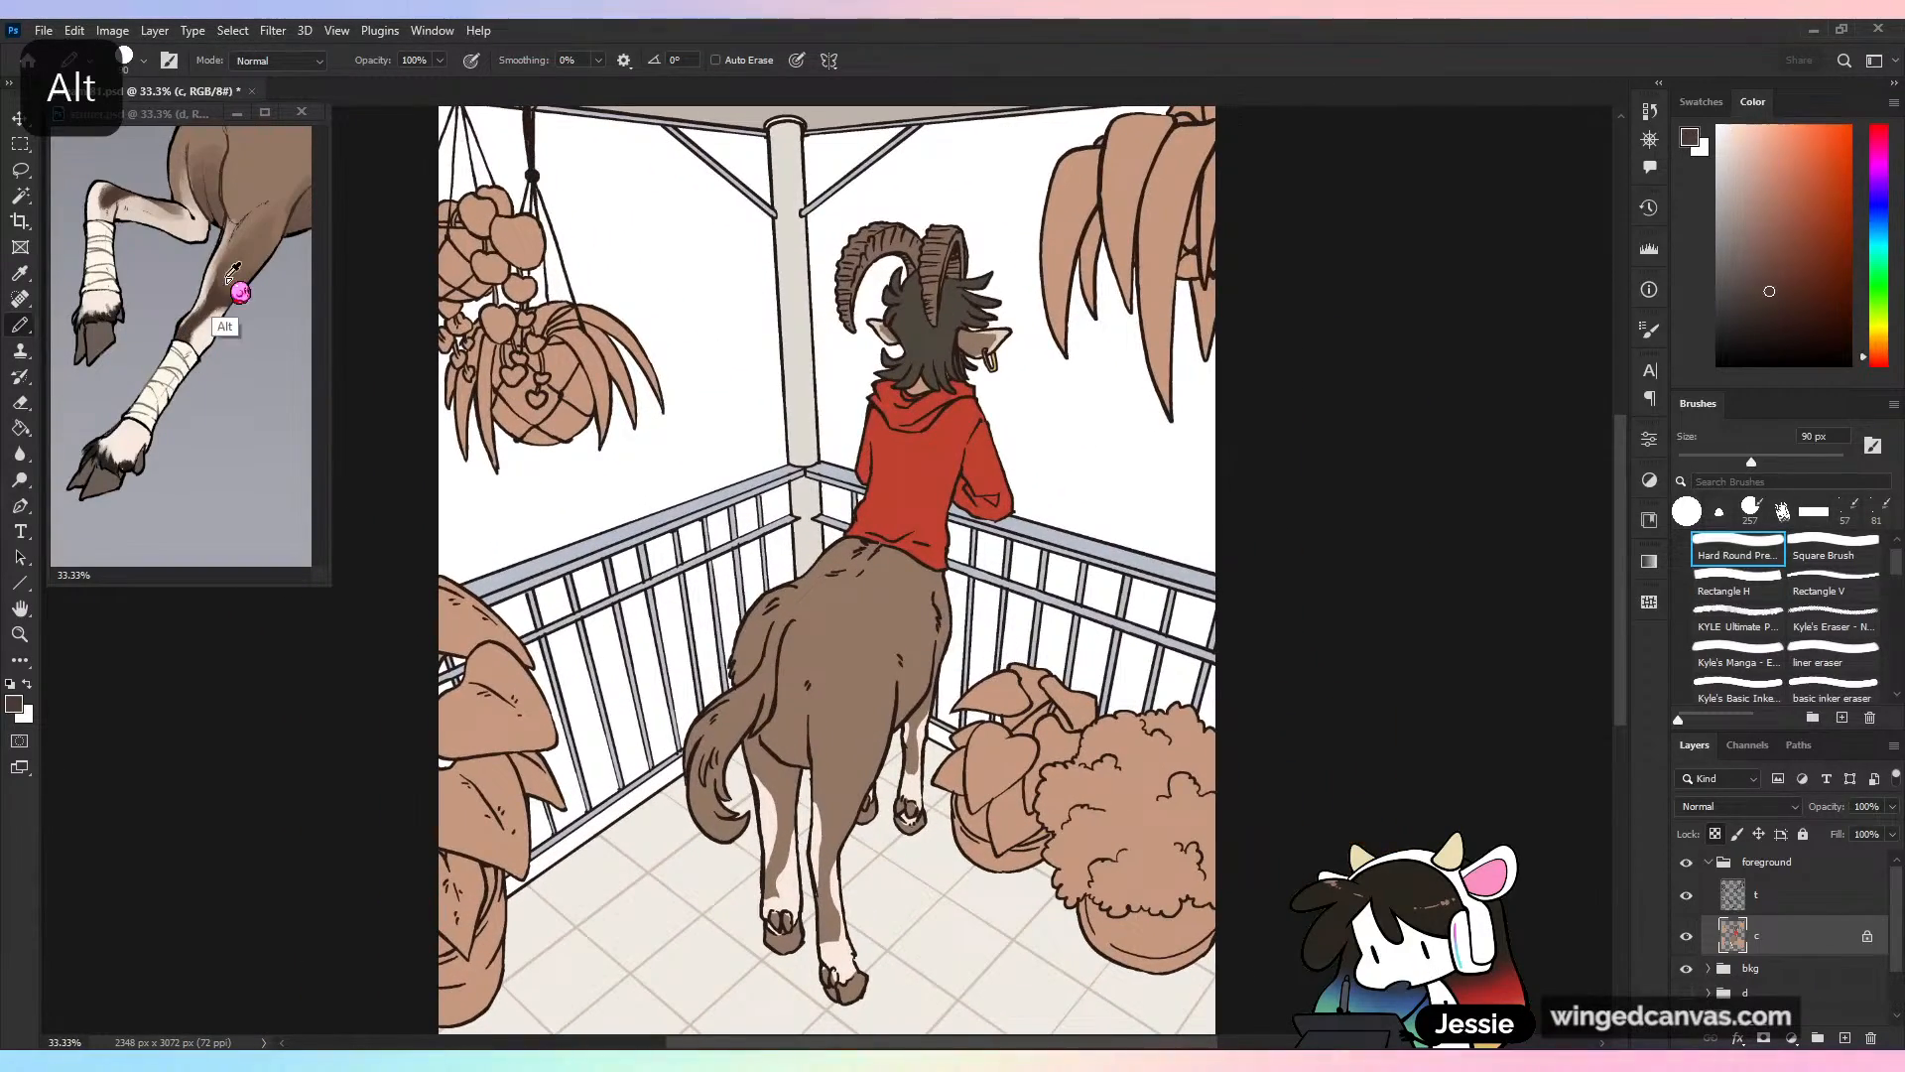
key("ctrl+plus")
mouse_move(952, 809)
left_mouse_down()
mouse_move(953, 868)
mouse_move(957, 797)
mouse_move(1002, 724)
left_mouse_up()
scroll(1042, 695, "down", 5)
scroll(1042, 695, "left", 2)
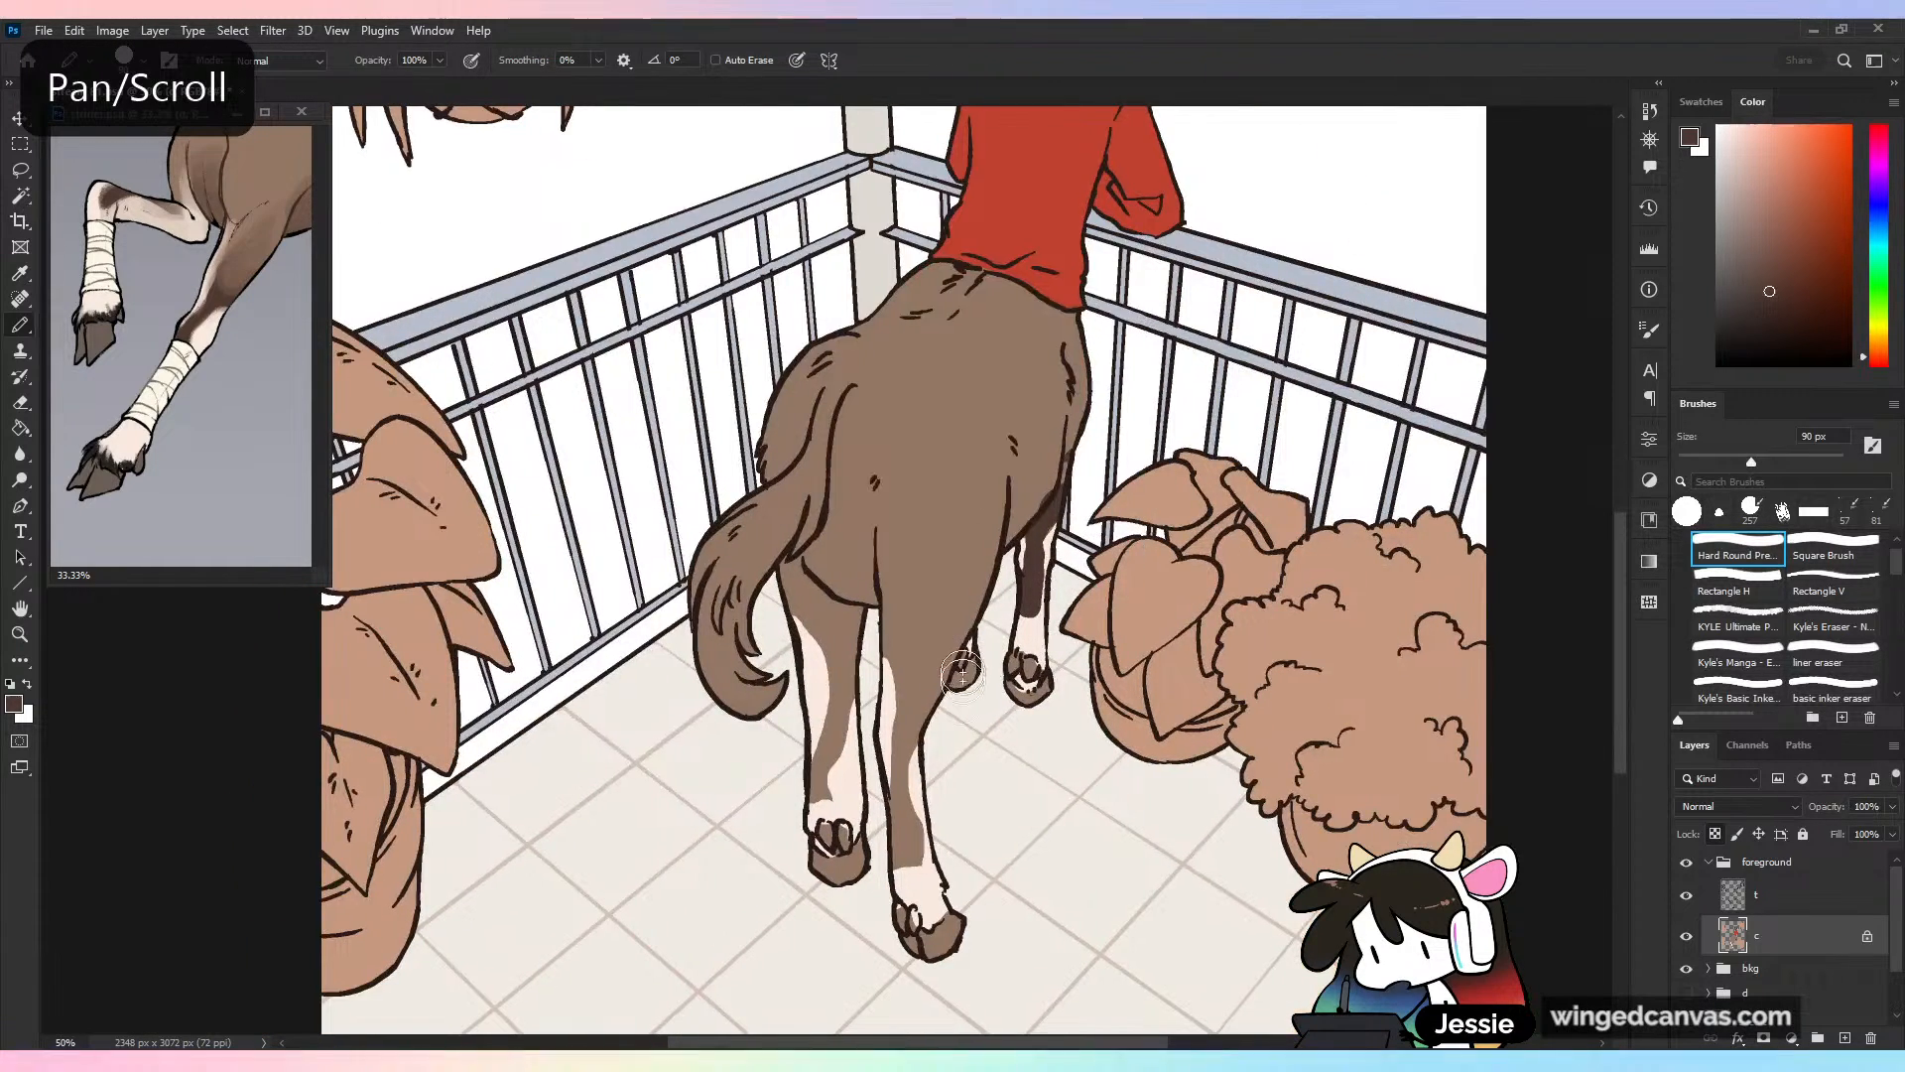
Reduce the brush to 48 px and paint the dark brown marking with speckled upper edges on the hind leg farther from the tail
mouse_move(903, 846)
left_mouse_down()
mouse_move(919, 679)
mouse_move(921, 720)
mouse_move(888, 637)
mouse_move(896, 751)
mouse_move(976, 627)
mouse_move(912, 738)
mouse_move(960, 627)
mouse_move(923, 669)
mouse_move(943, 635)
left_mouse_up()
key("ctrl+z")
key("ctrl+z")
left_click(1684, 512)
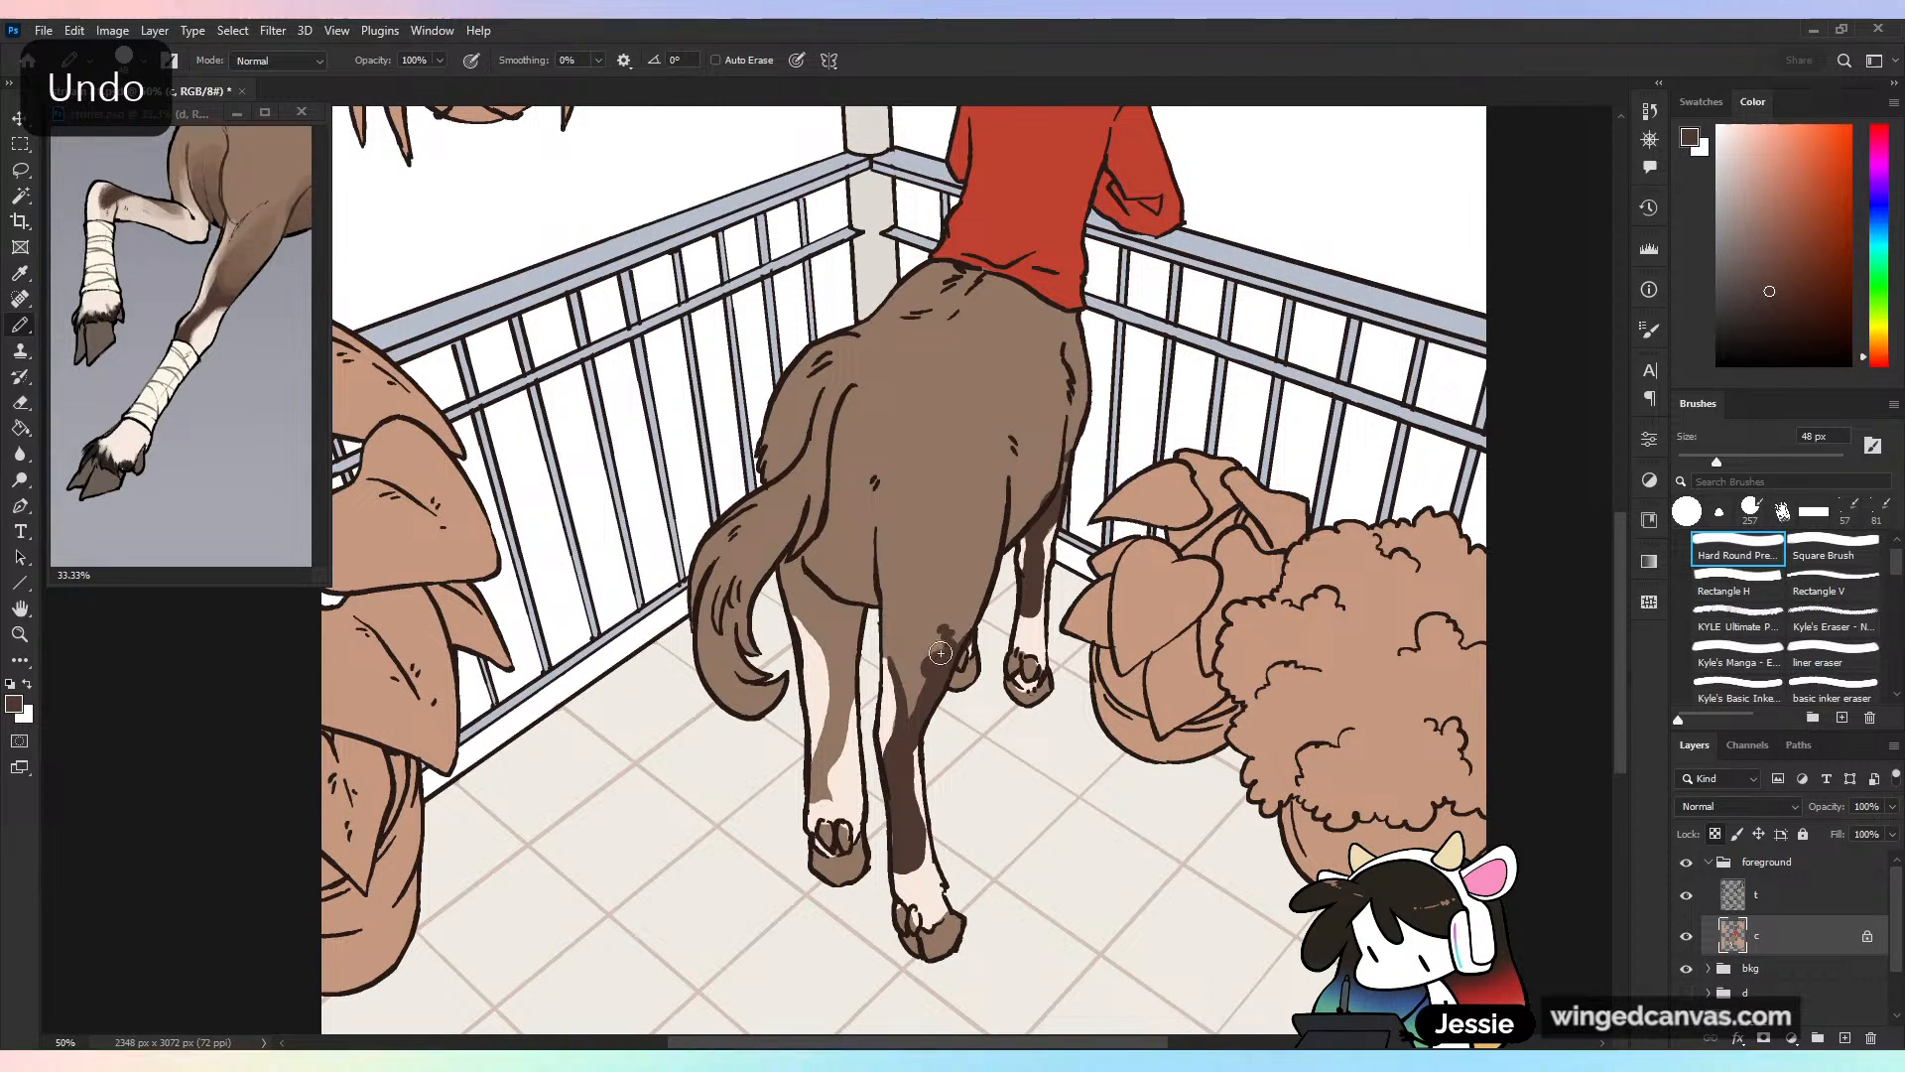
left_click_drag(940, 652, 912, 690)
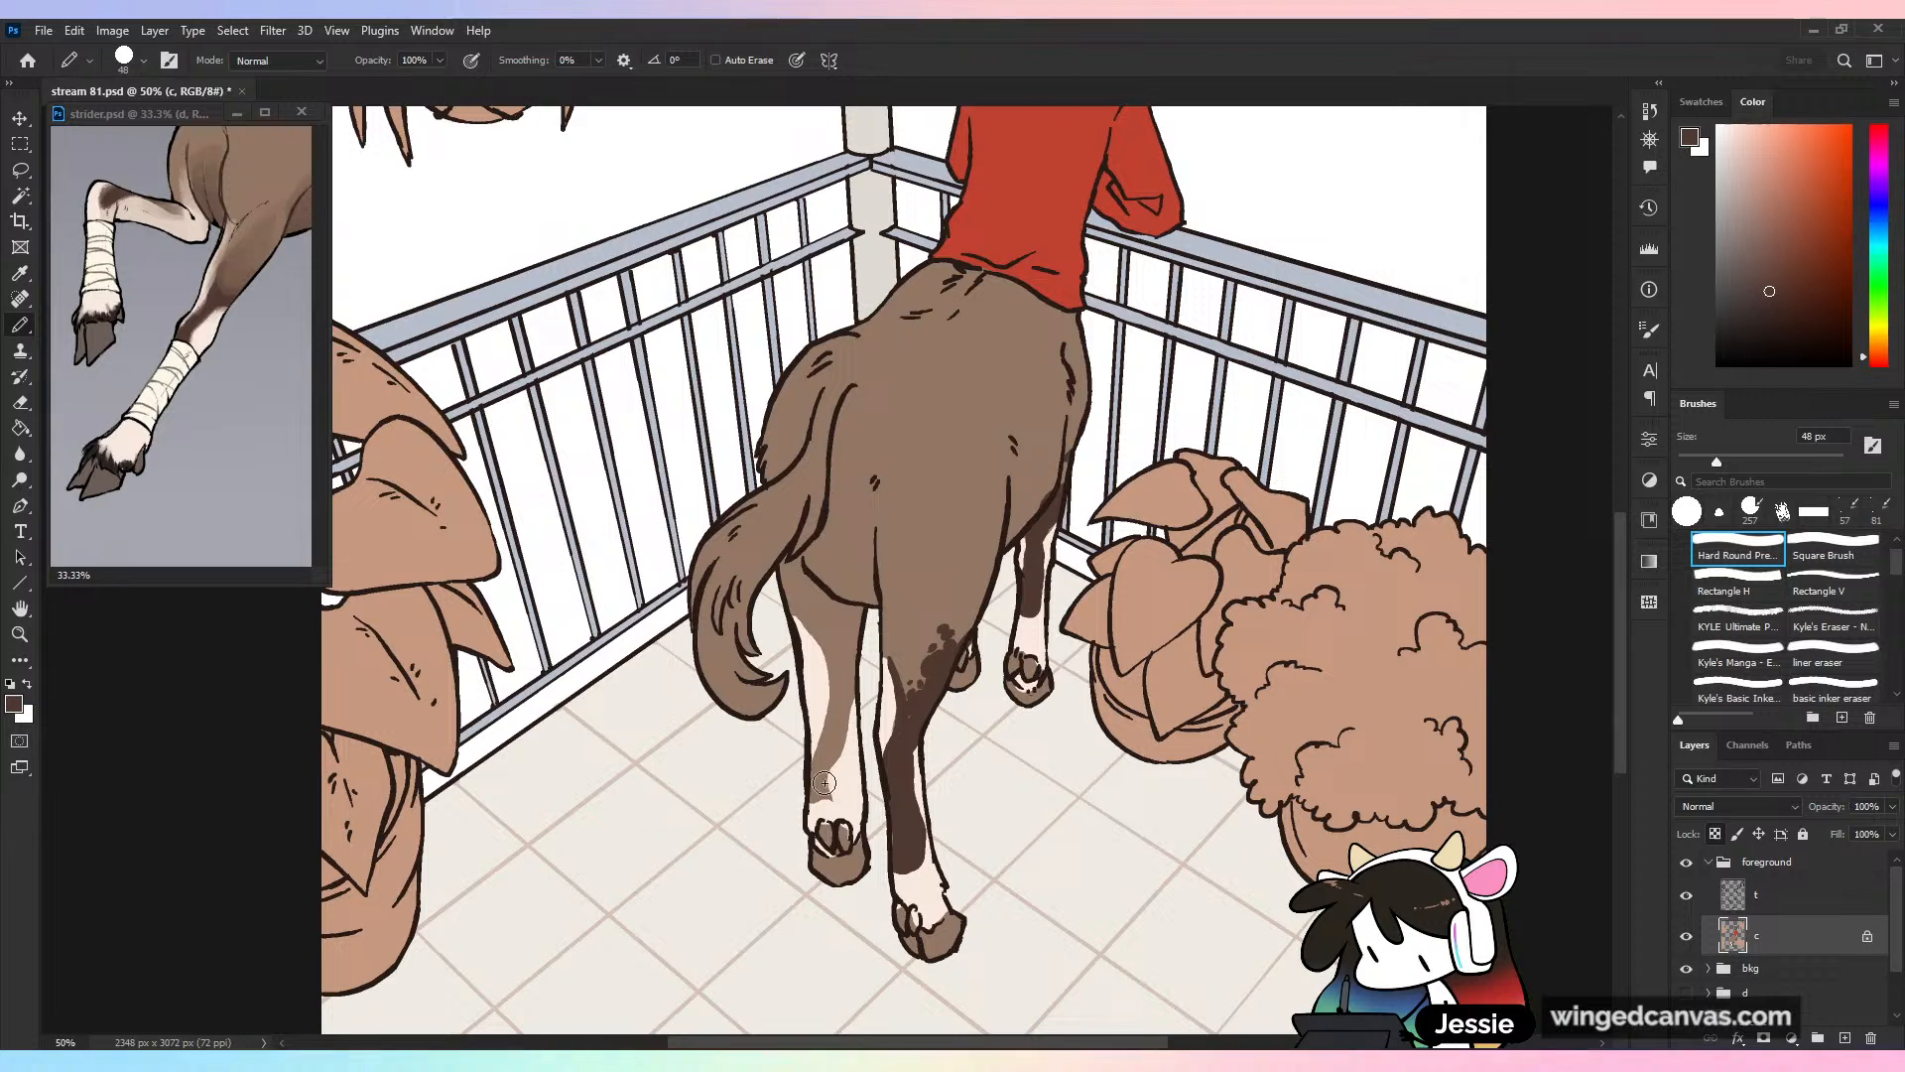
Paint the dark brown marking up the hind leg below the tail, finishing with small spots on the thigh
left_click_drag(820, 786, 816, 798)
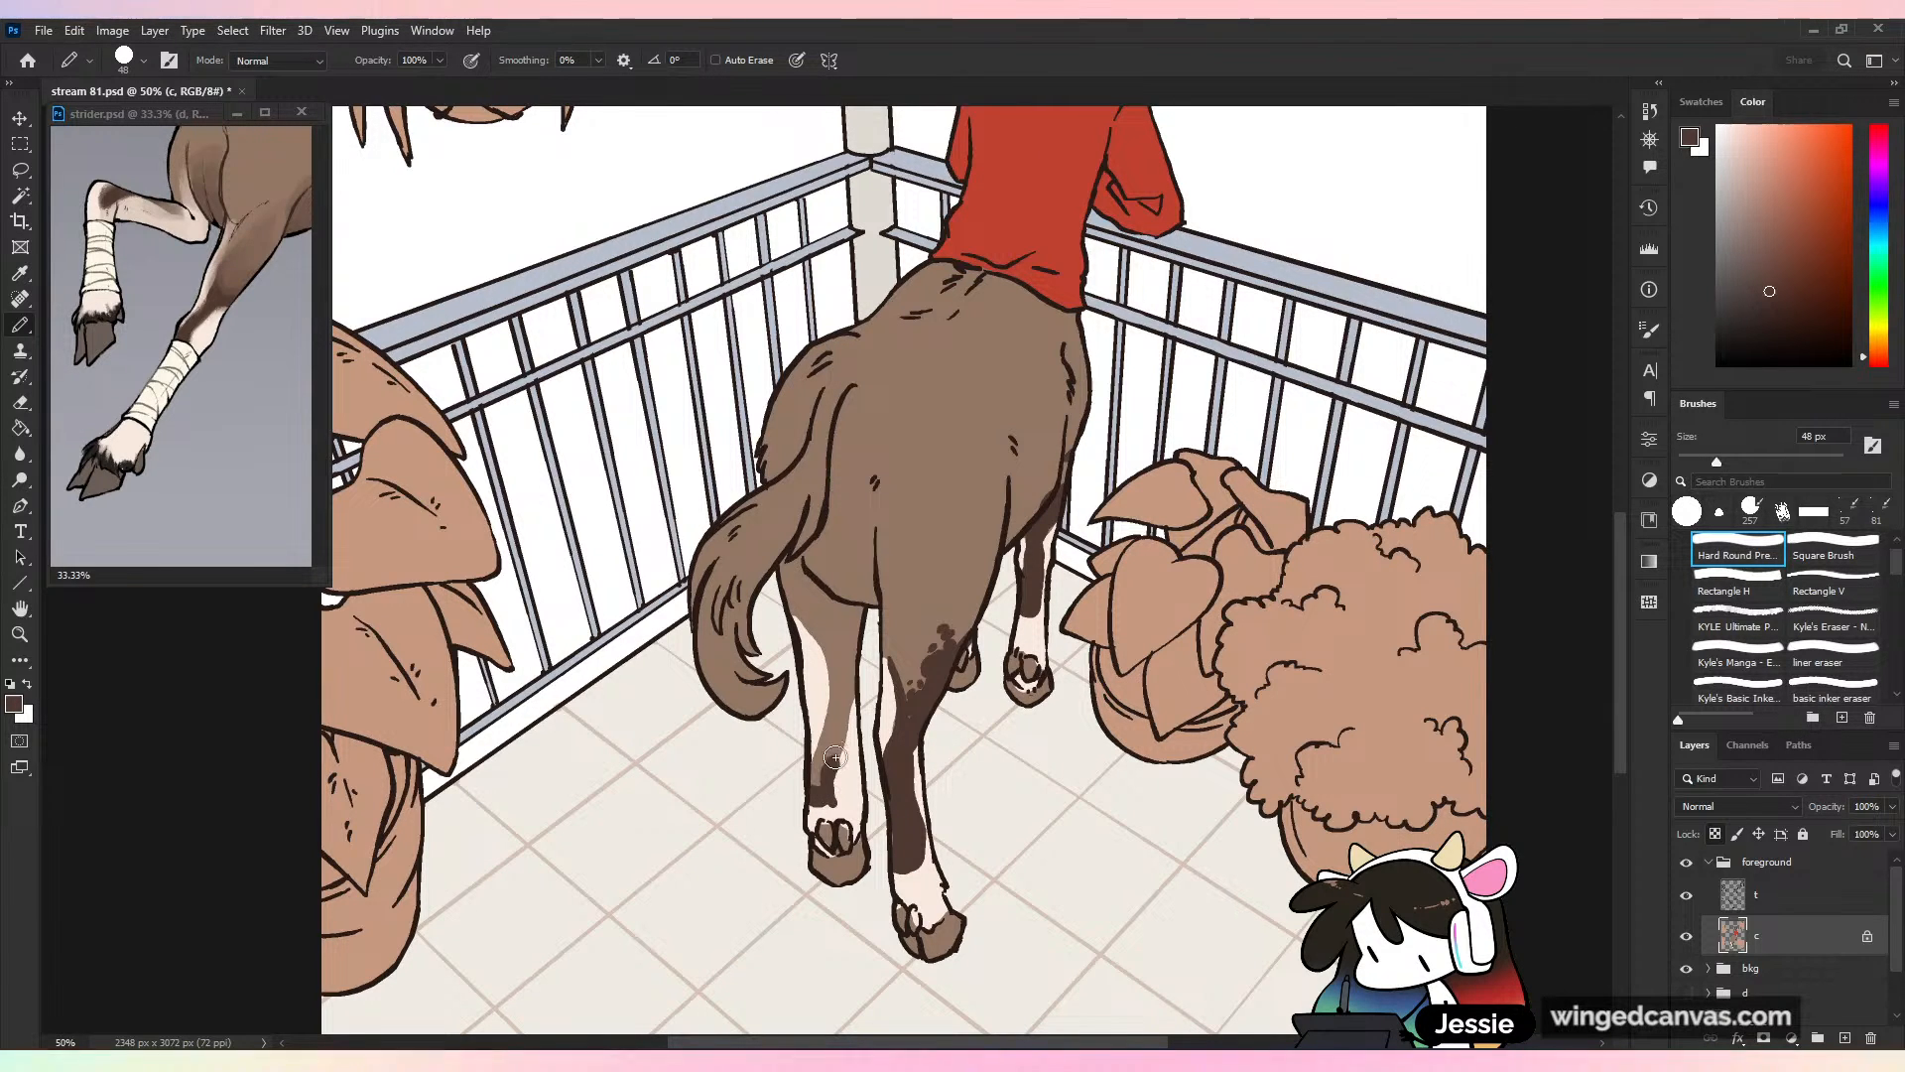
left_click_drag(819, 746, 846, 635)
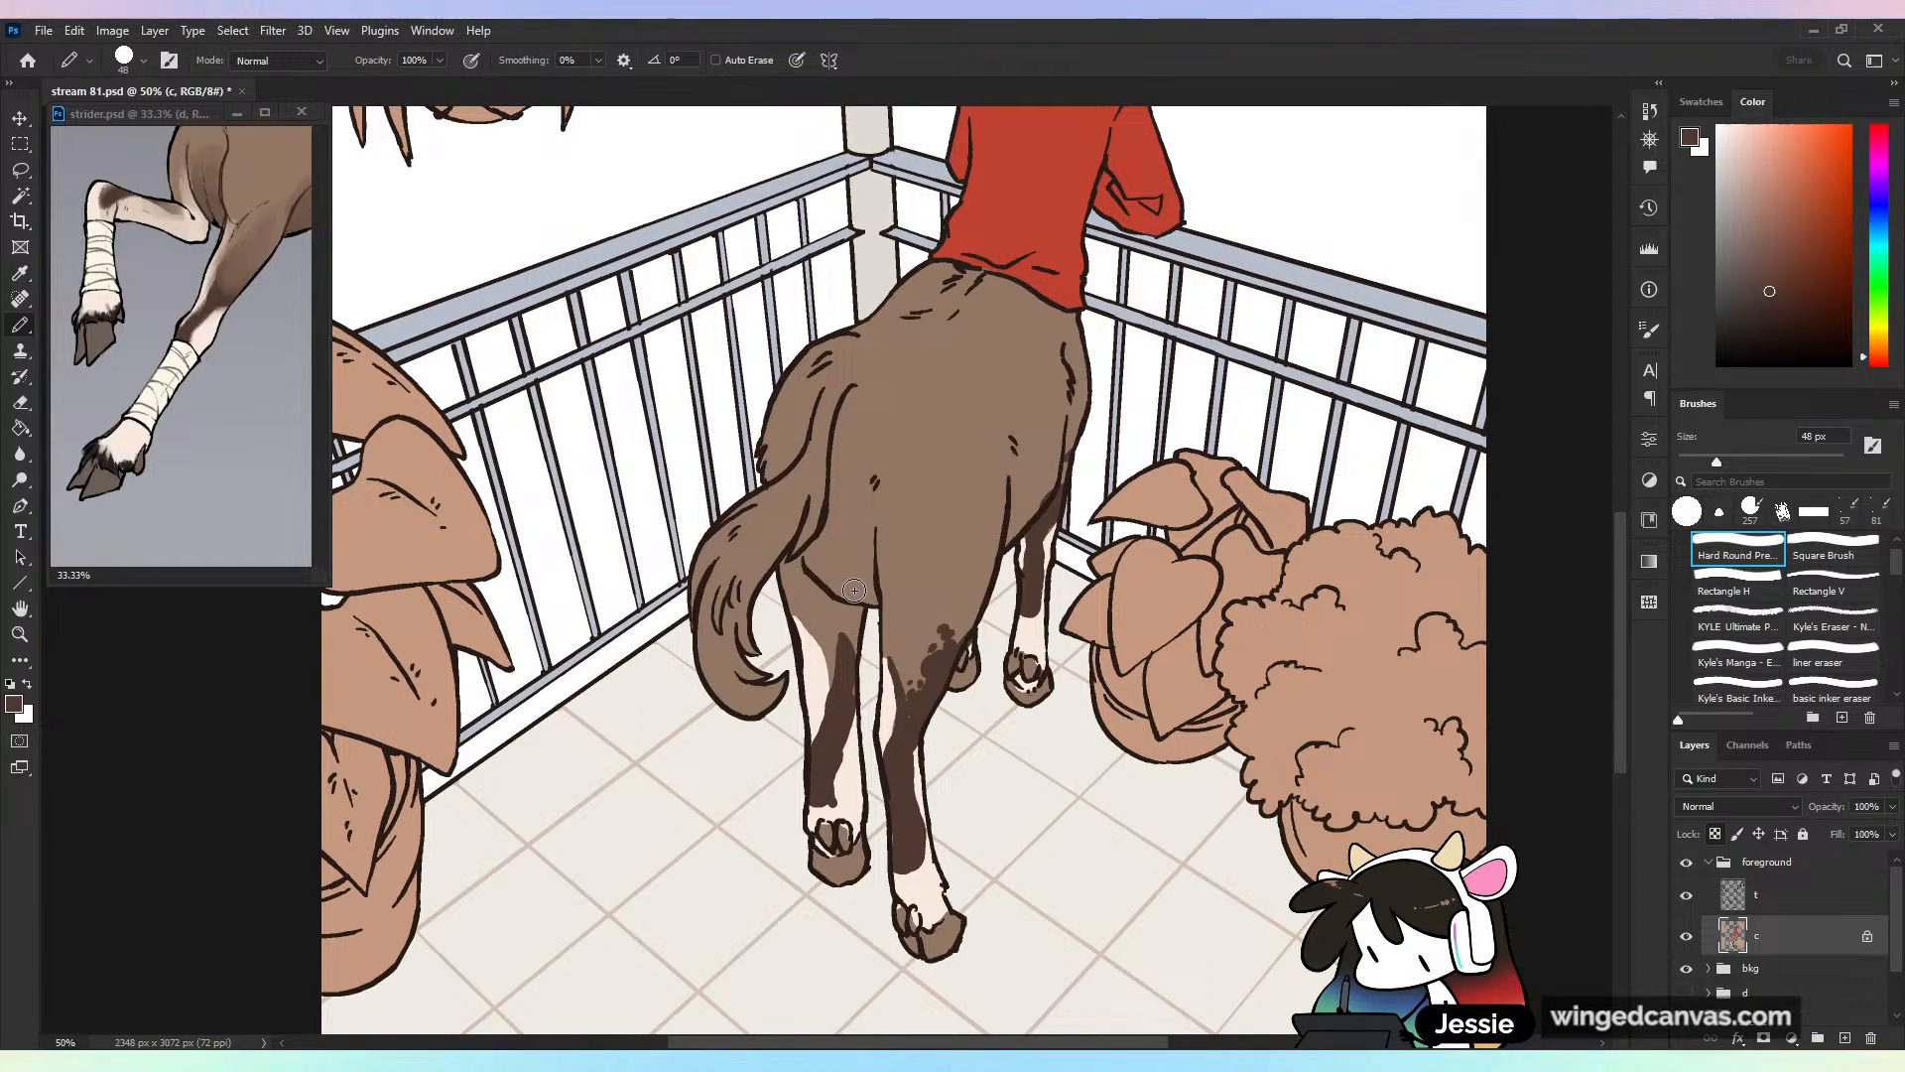
left_click_drag(785, 591, 840, 694)
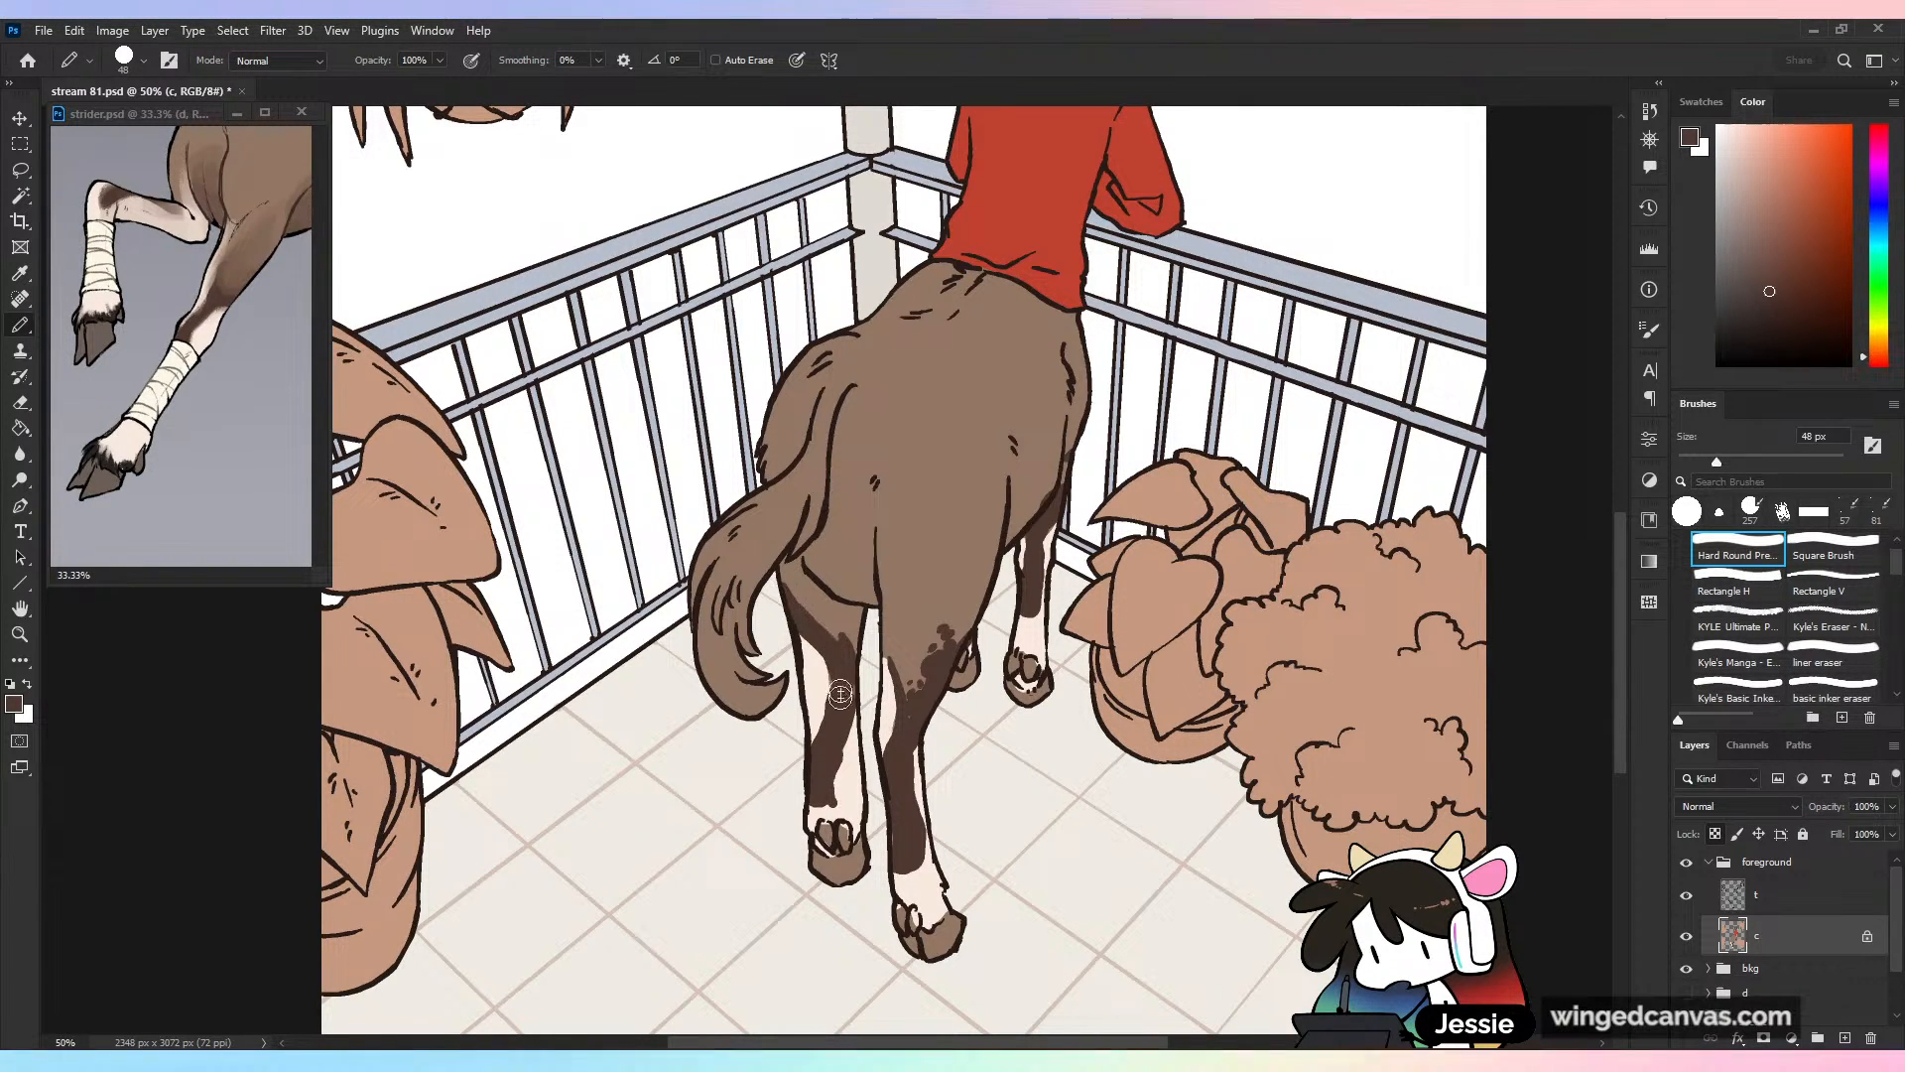
mouse_move(828, 625)
left_mouse_down()
mouse_move(853, 625)
mouse_move(823, 588)
left_mouse_up()
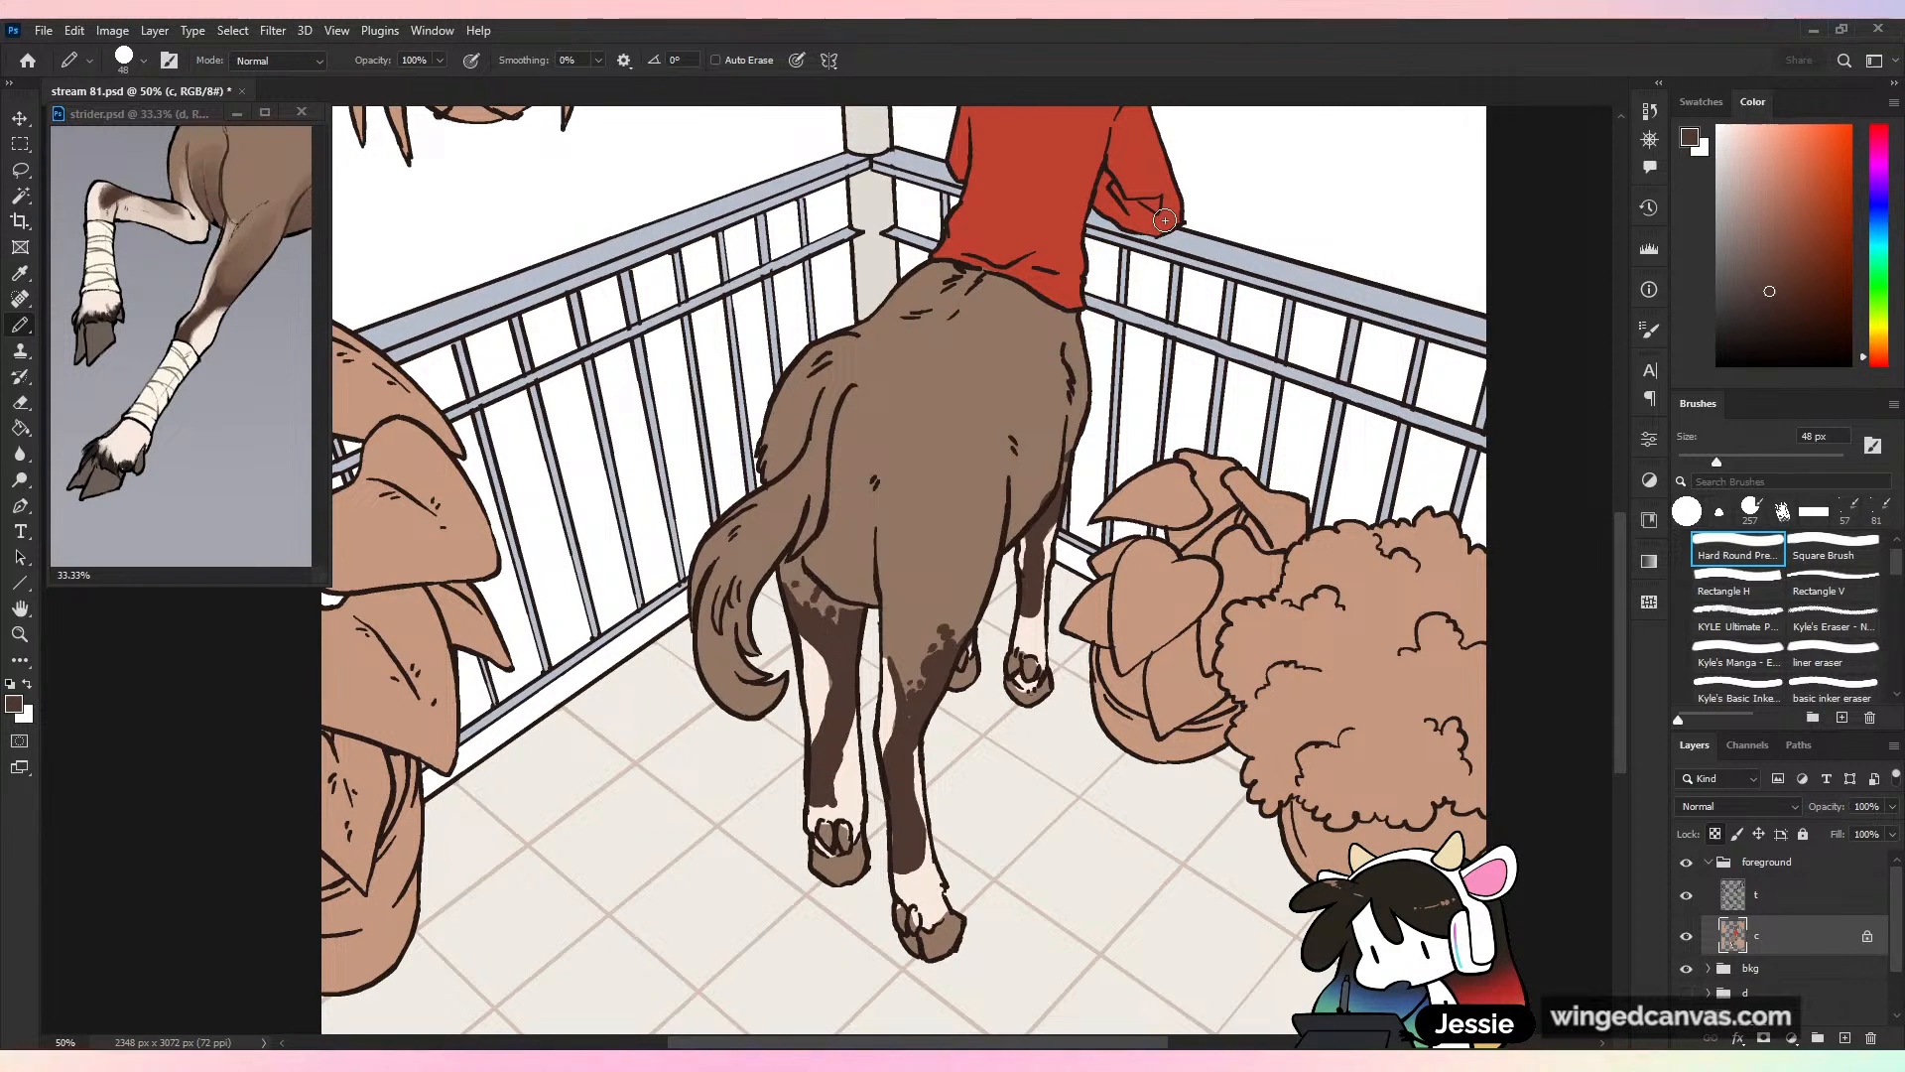
Paint a dark brown stripe along the centaur's back, fill the whole tail with the same colour, and save the file
left_click_drag(229, 278, 139, 446)
left_click(977, 308)
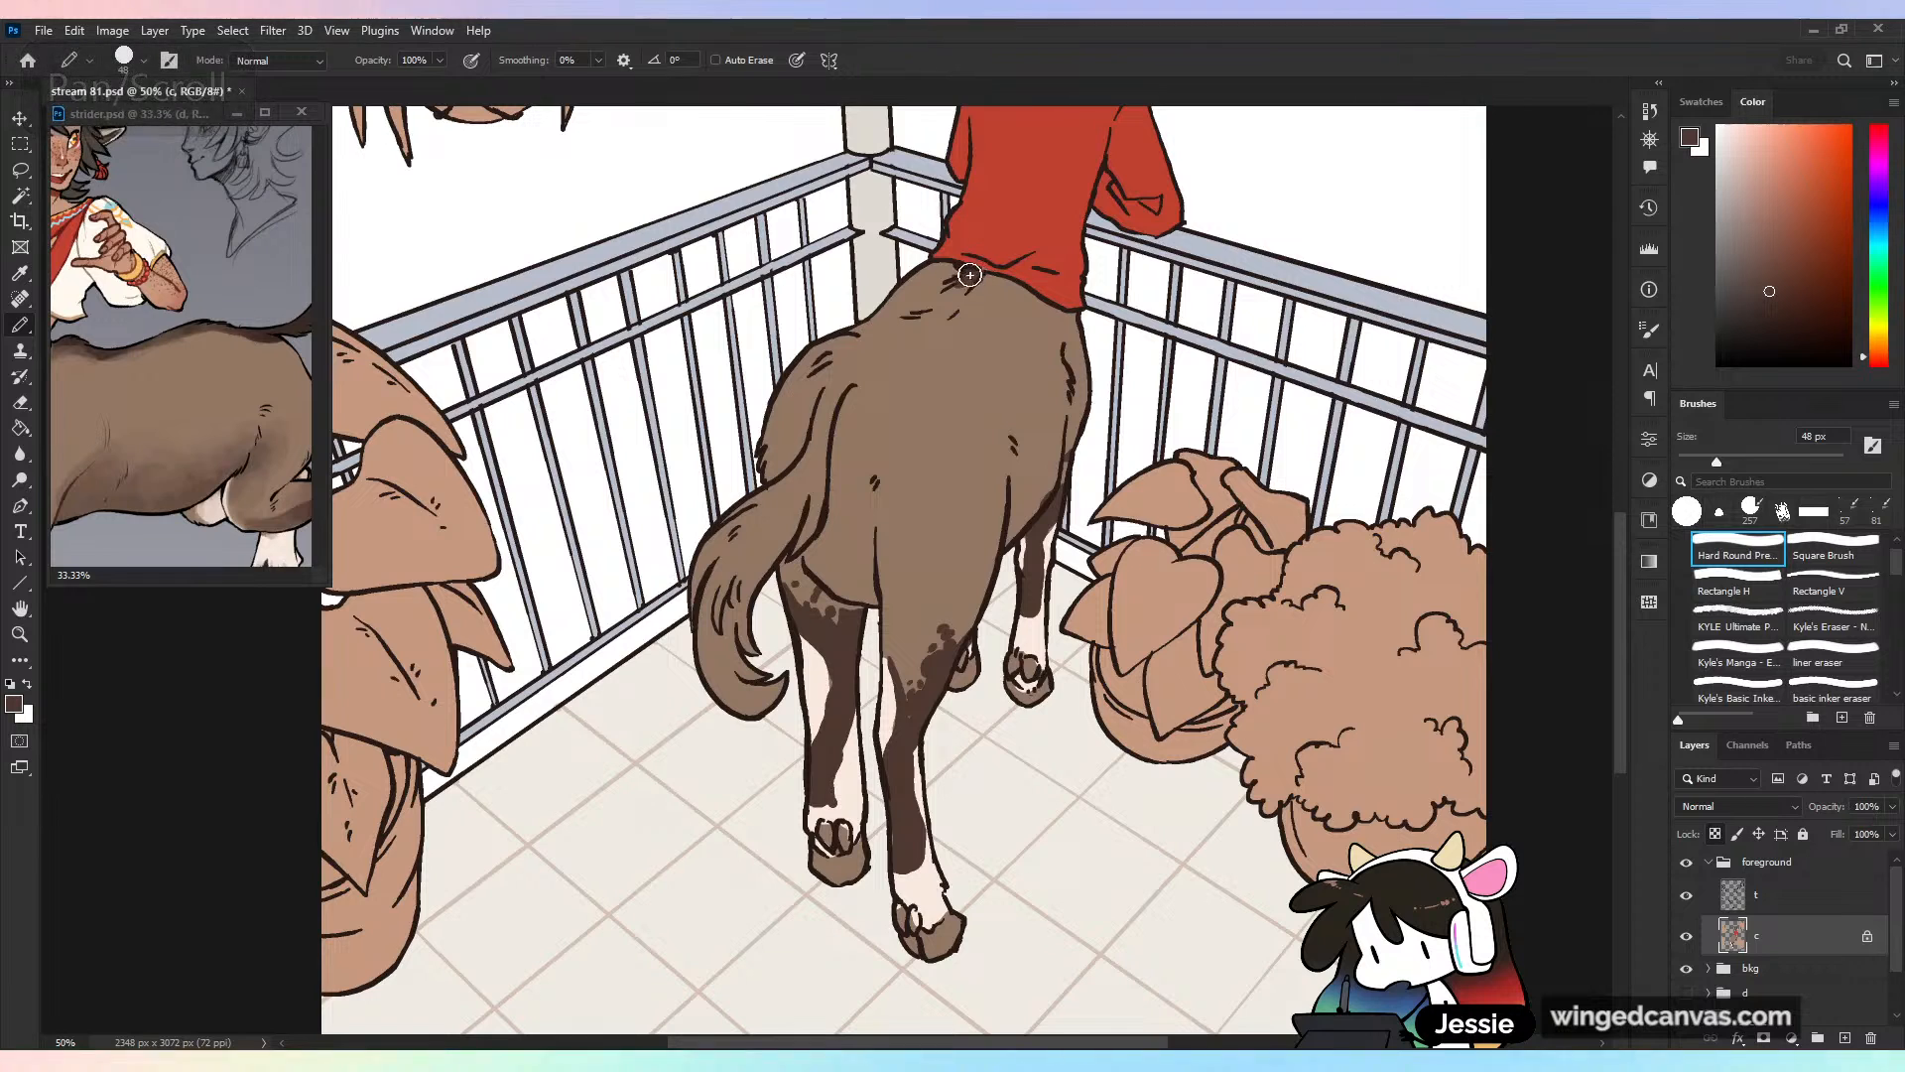
mouse_move(927, 323)
left_mouse_down()
mouse_move(968, 284)
mouse_move(874, 340)
left_mouse_up()
mouse_move(866, 347)
left_mouse_down()
mouse_move(822, 348)
mouse_move(873, 342)
mouse_move(800, 390)
mouse_move(867, 346)
mouse_move(828, 394)
mouse_move(852, 367)
mouse_move(818, 459)
left_mouse_up()
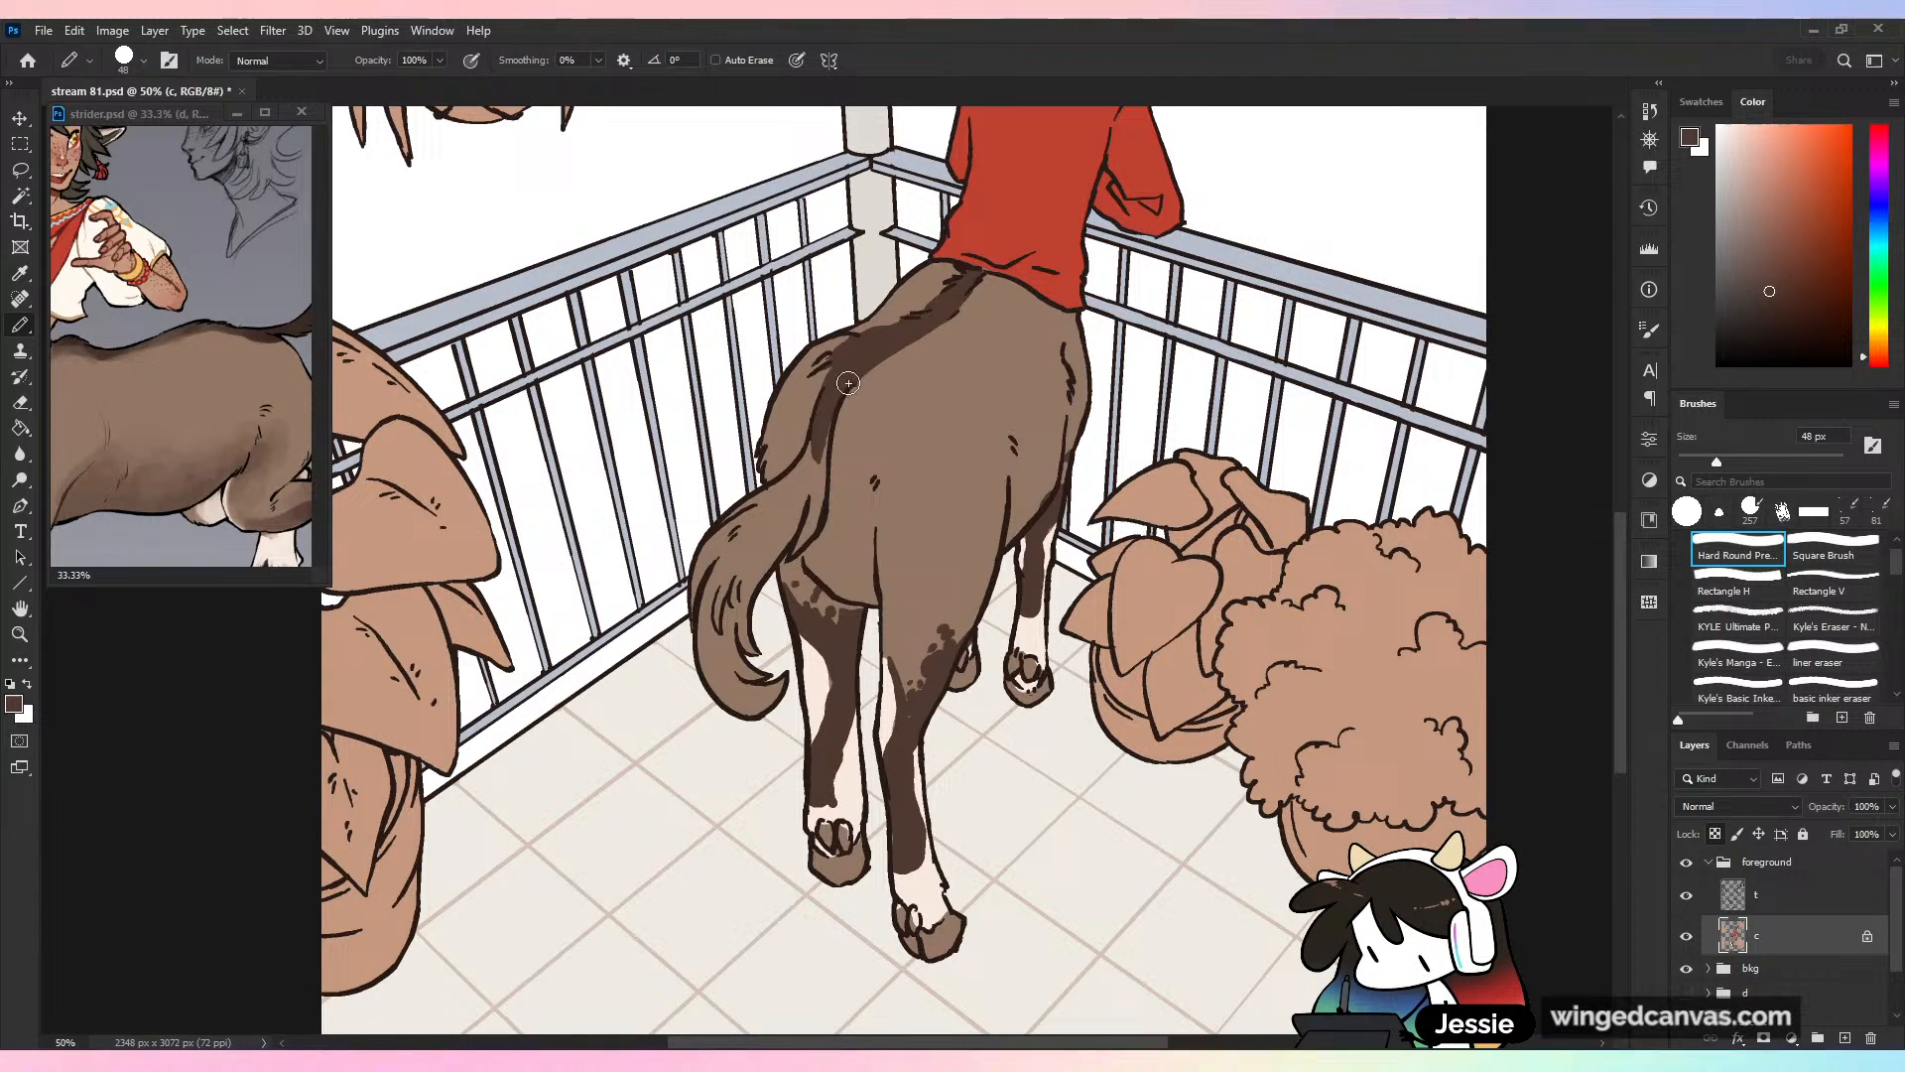
key("ctrl+z")
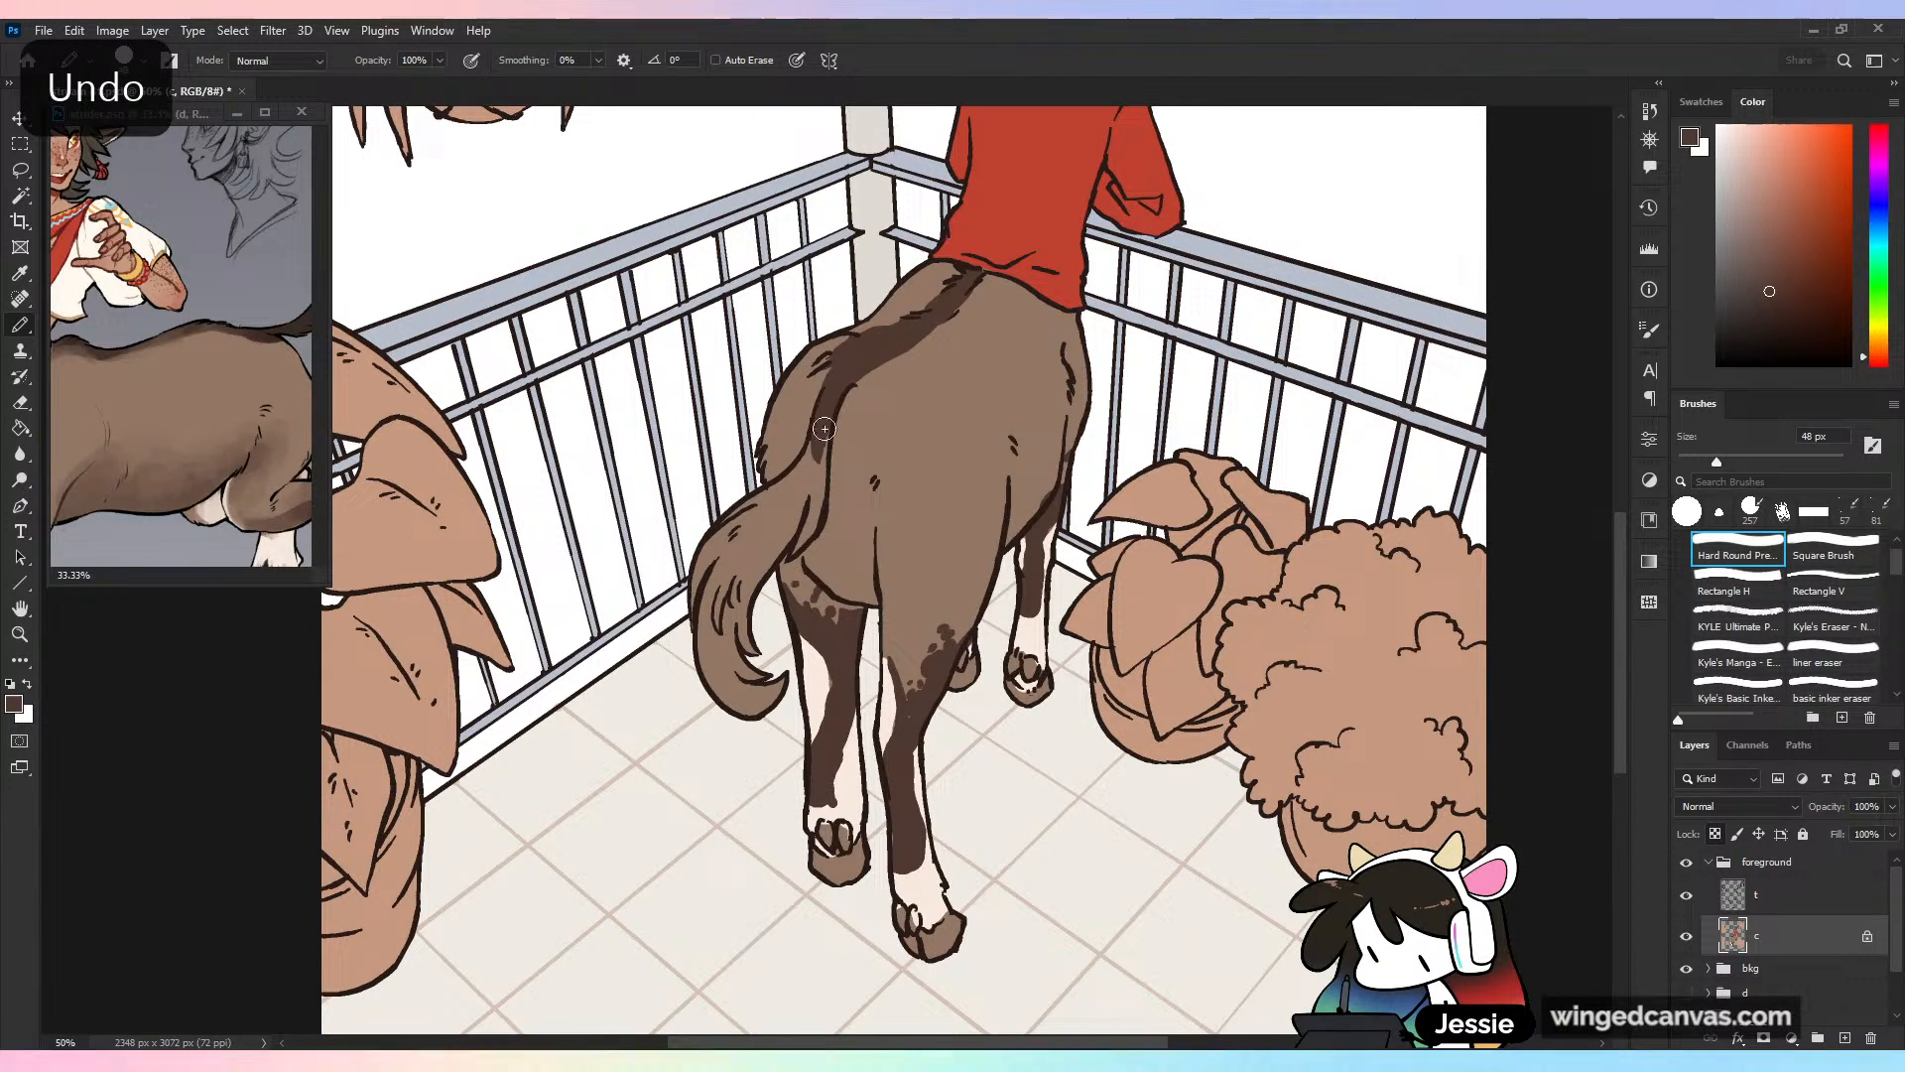
mouse_move(824, 429)
left_mouse_down()
mouse_move(732, 530)
mouse_move(690, 663)
mouse_move(743, 529)
mouse_move(767, 702)
mouse_move(782, 686)
mouse_move(758, 640)
mouse_move(791, 502)
left_mouse_up()
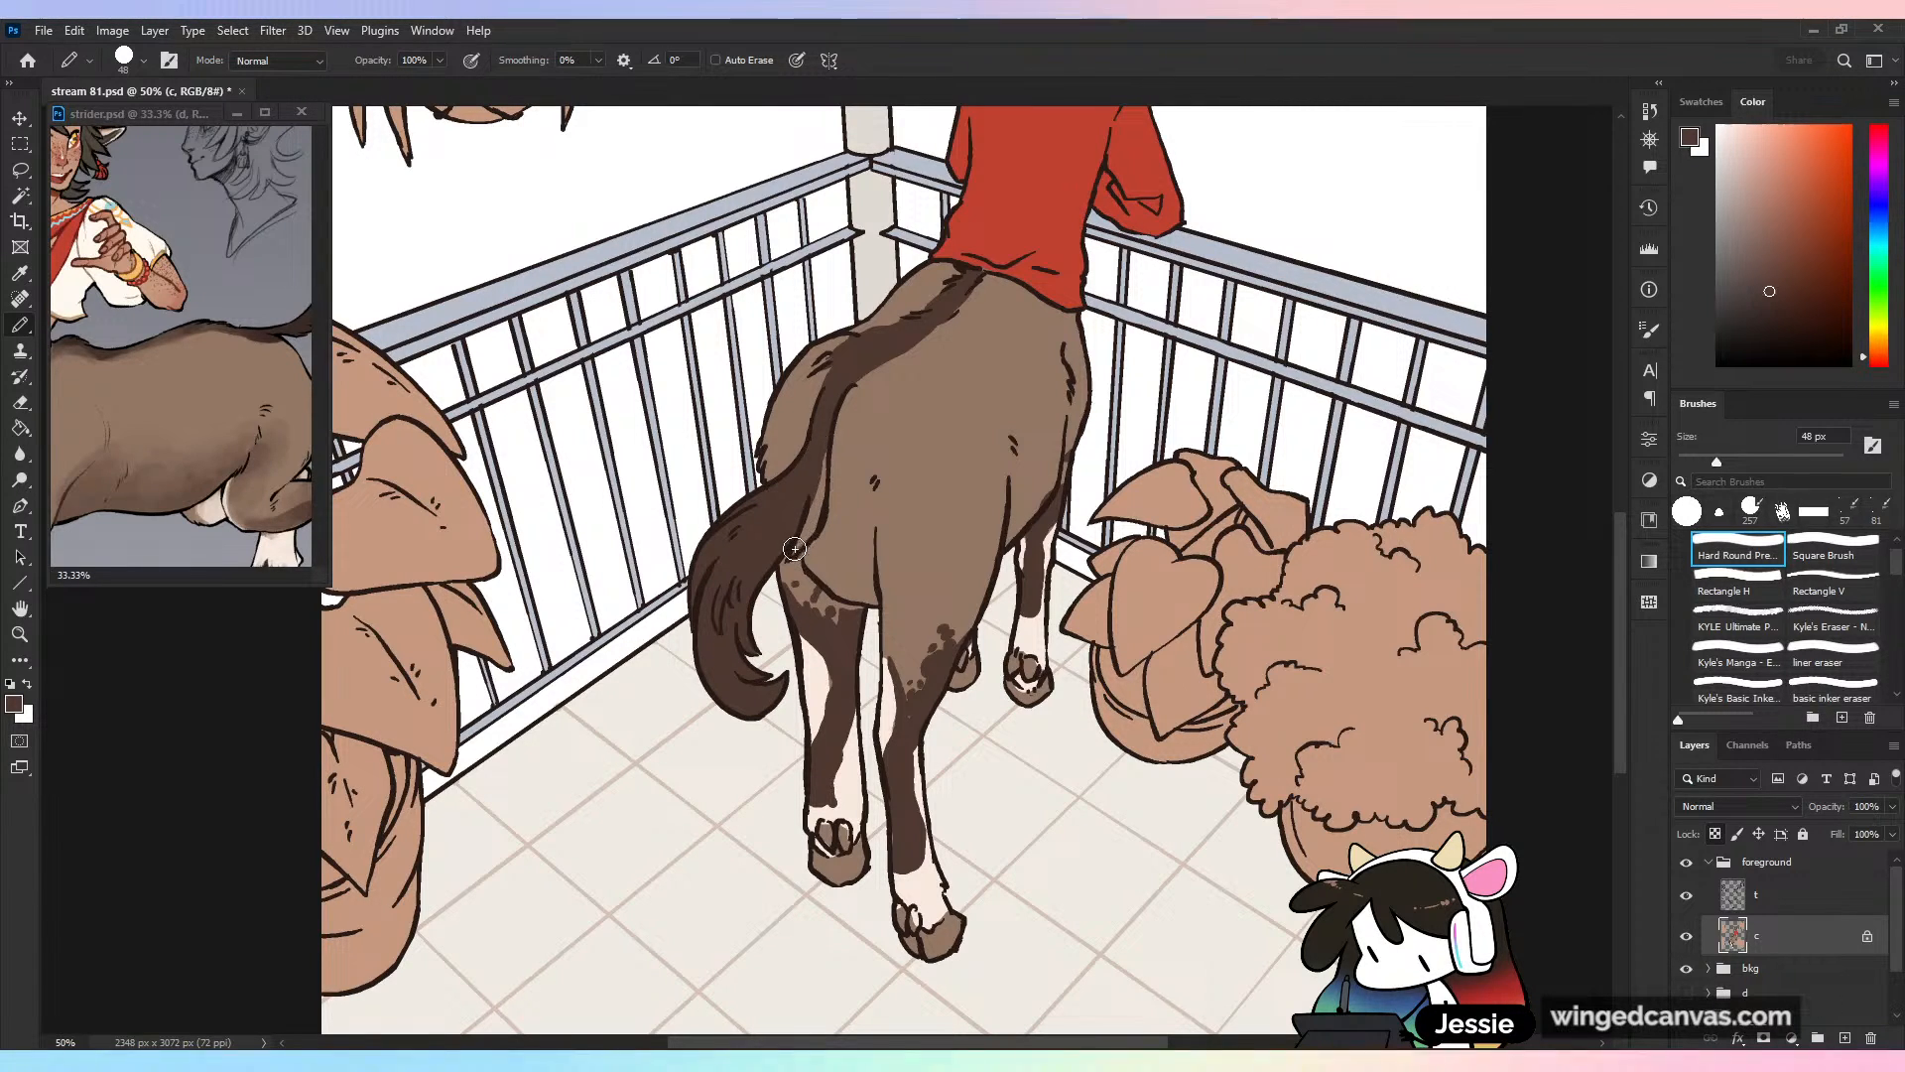
key("ctrl+minus")
key("ctrl+s")
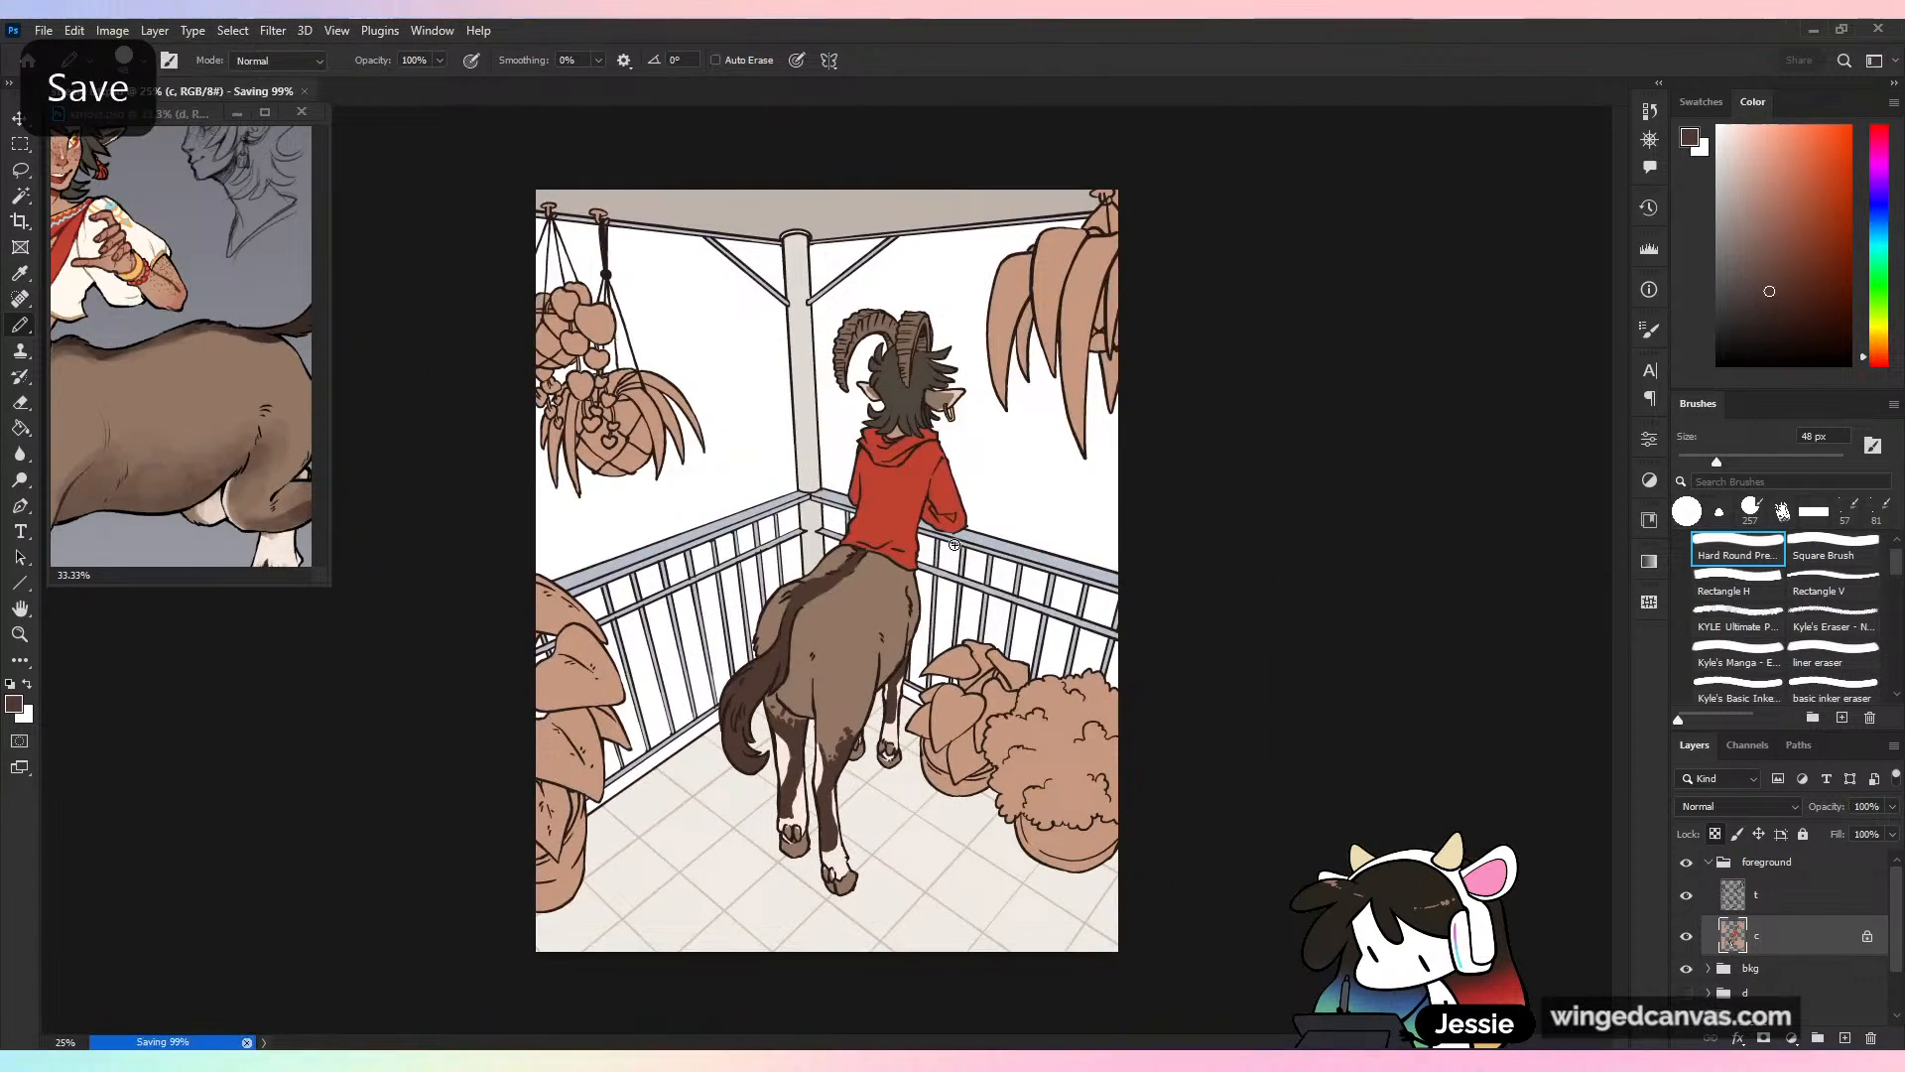
key("ctrl+plus")
key("ctrl+s")
key("ctrl+minus")
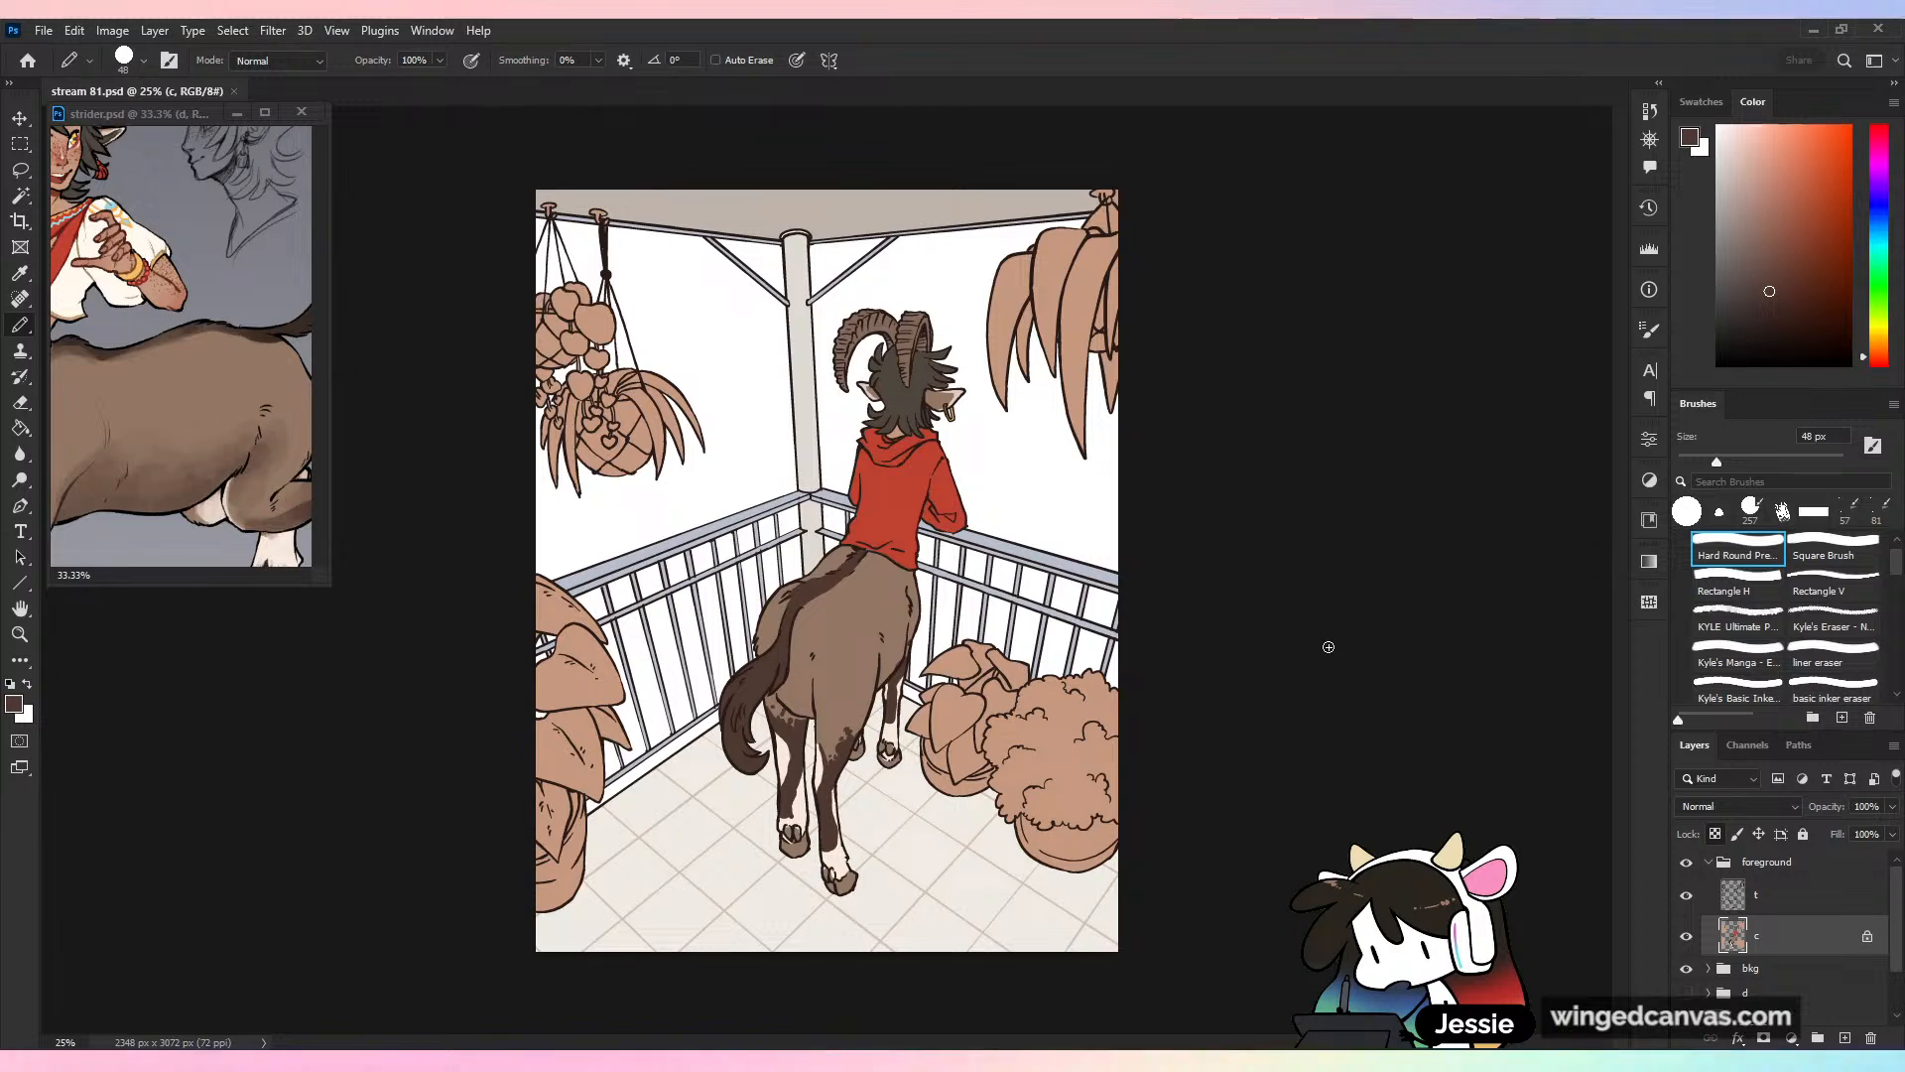
Sample the brown coat colour, paint the soil gaps behind the lowest leaf of the left-hand potted plant, and save
scroll(737, 615, "up", 4)
left_click_drag(736, 615, 1022, 387)
scroll(695, 868, "up", 4)
scroll(830, 754, "up", 2)
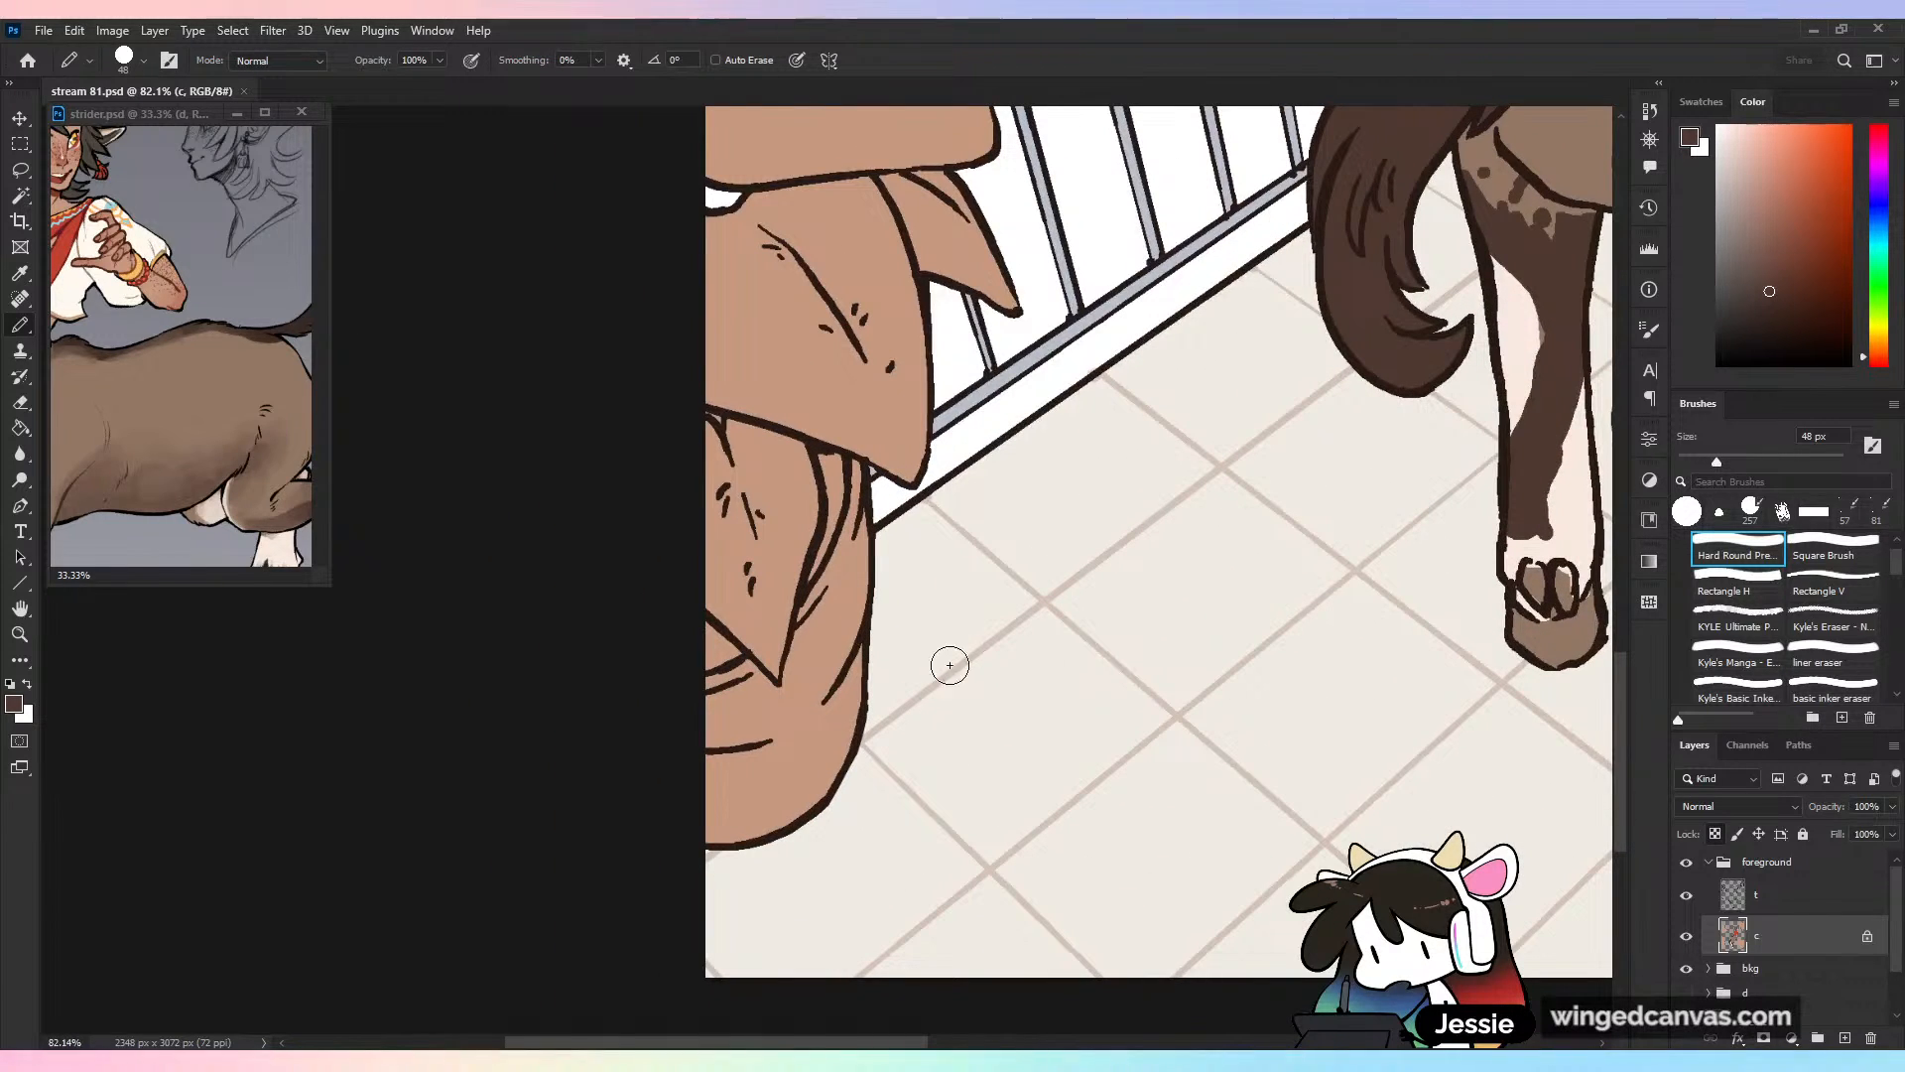
left_click(1573, 208, "alt")
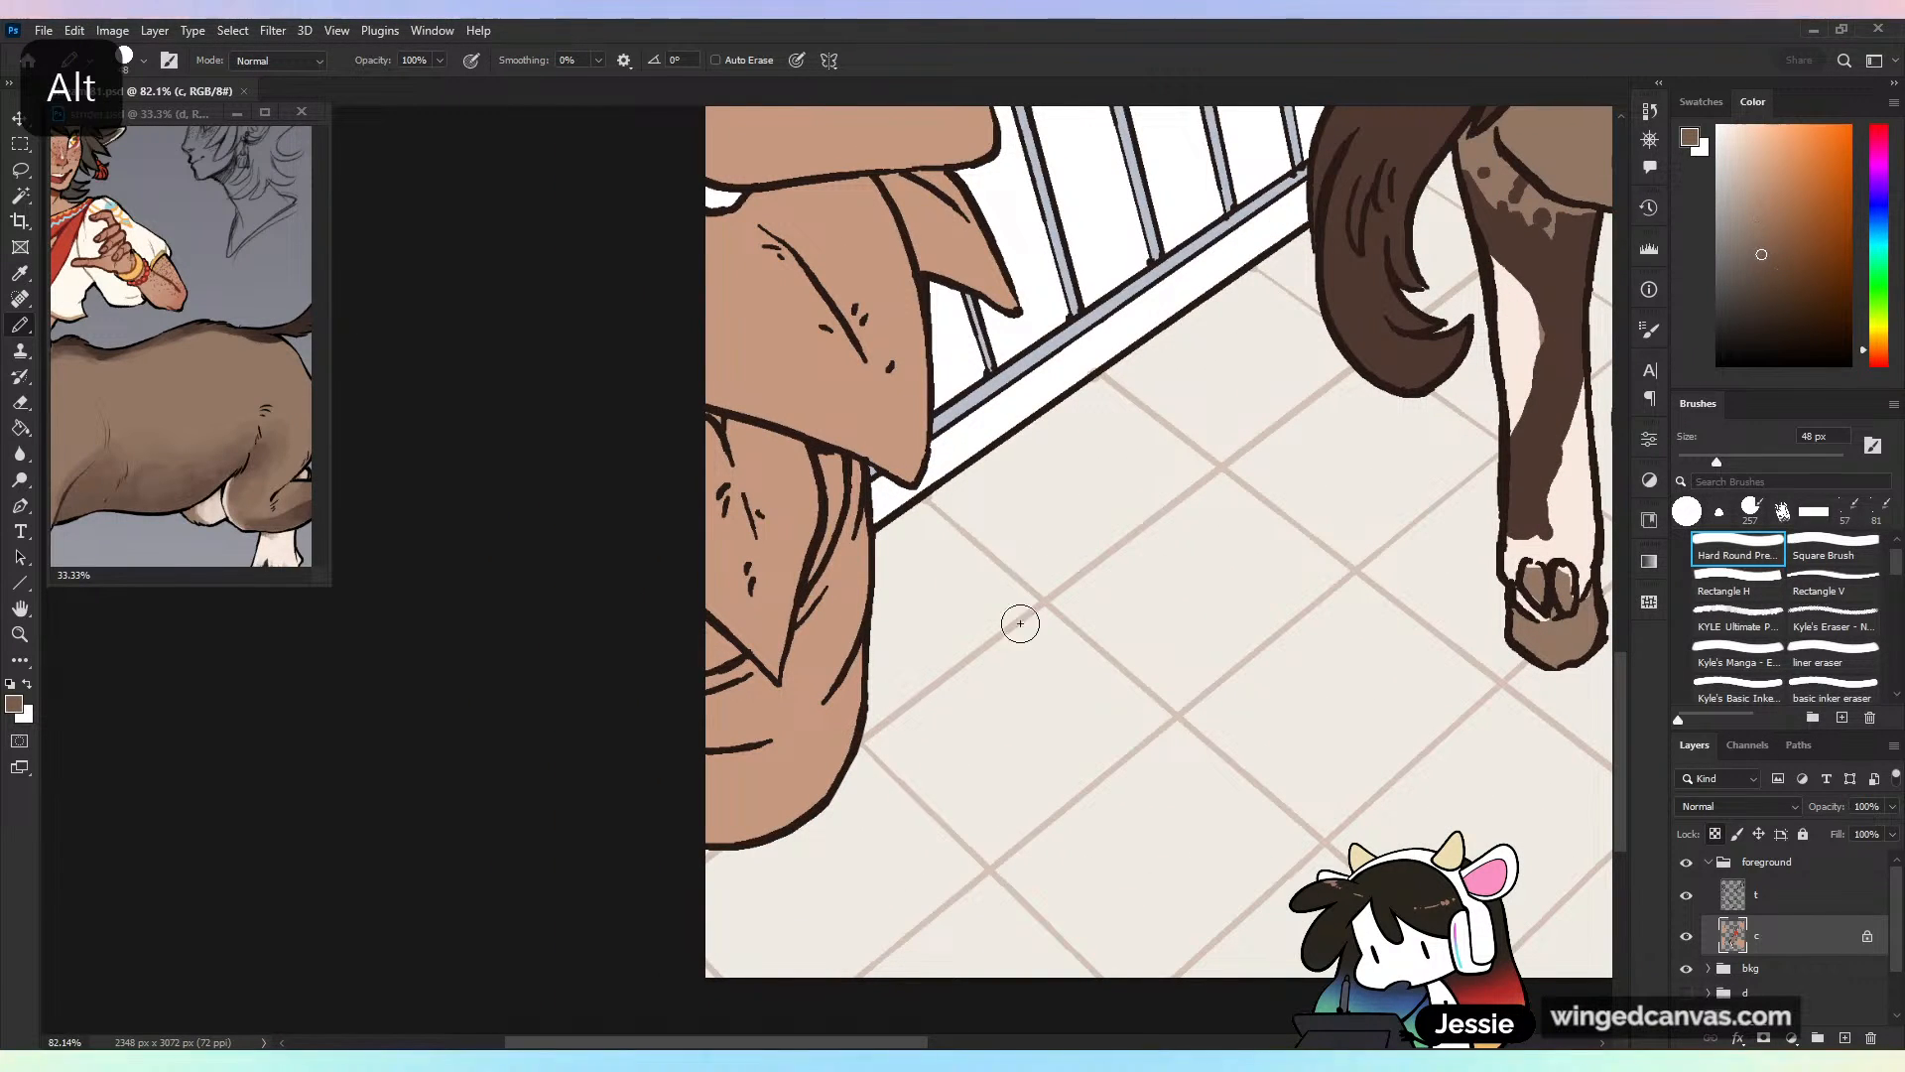
left_click_drag(812, 577, 832, 465)
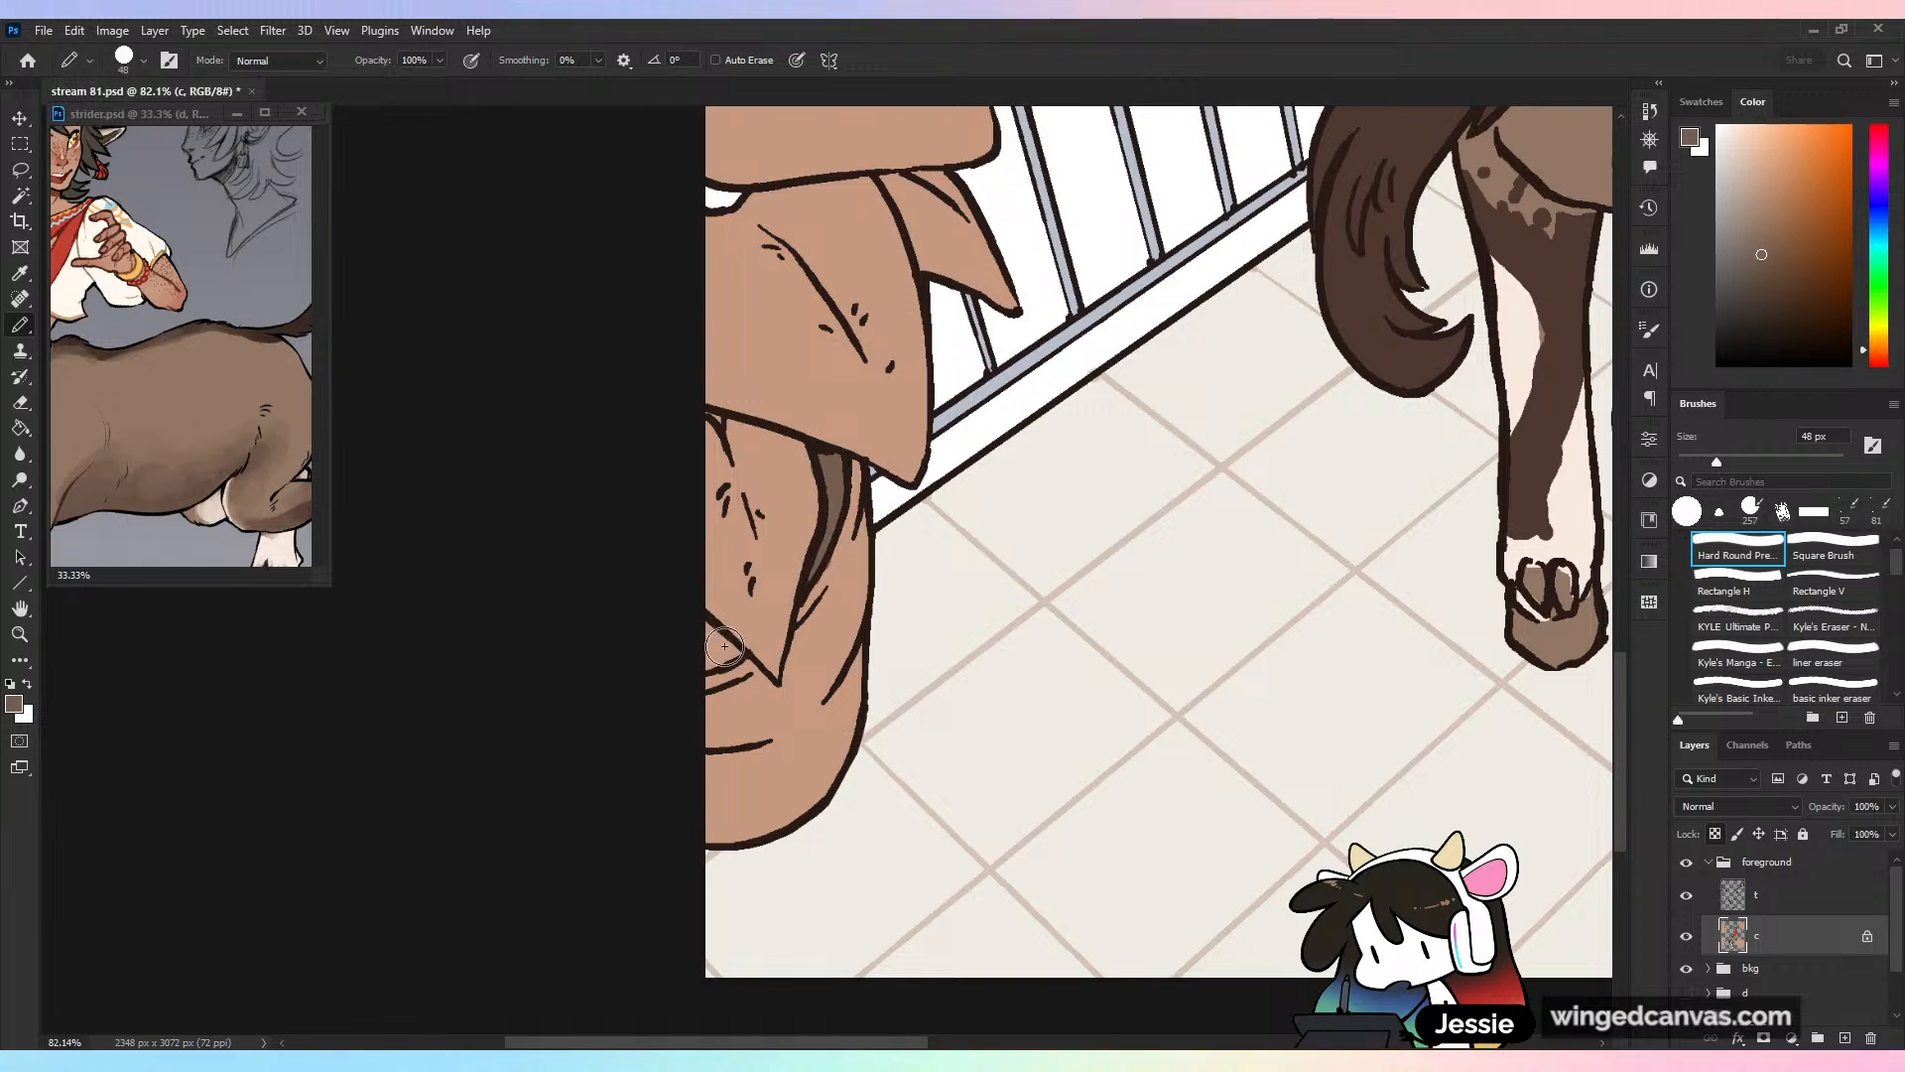
left_click_drag(722, 635, 715, 657)
key("ctrl+minus")
key("ctrl+s")
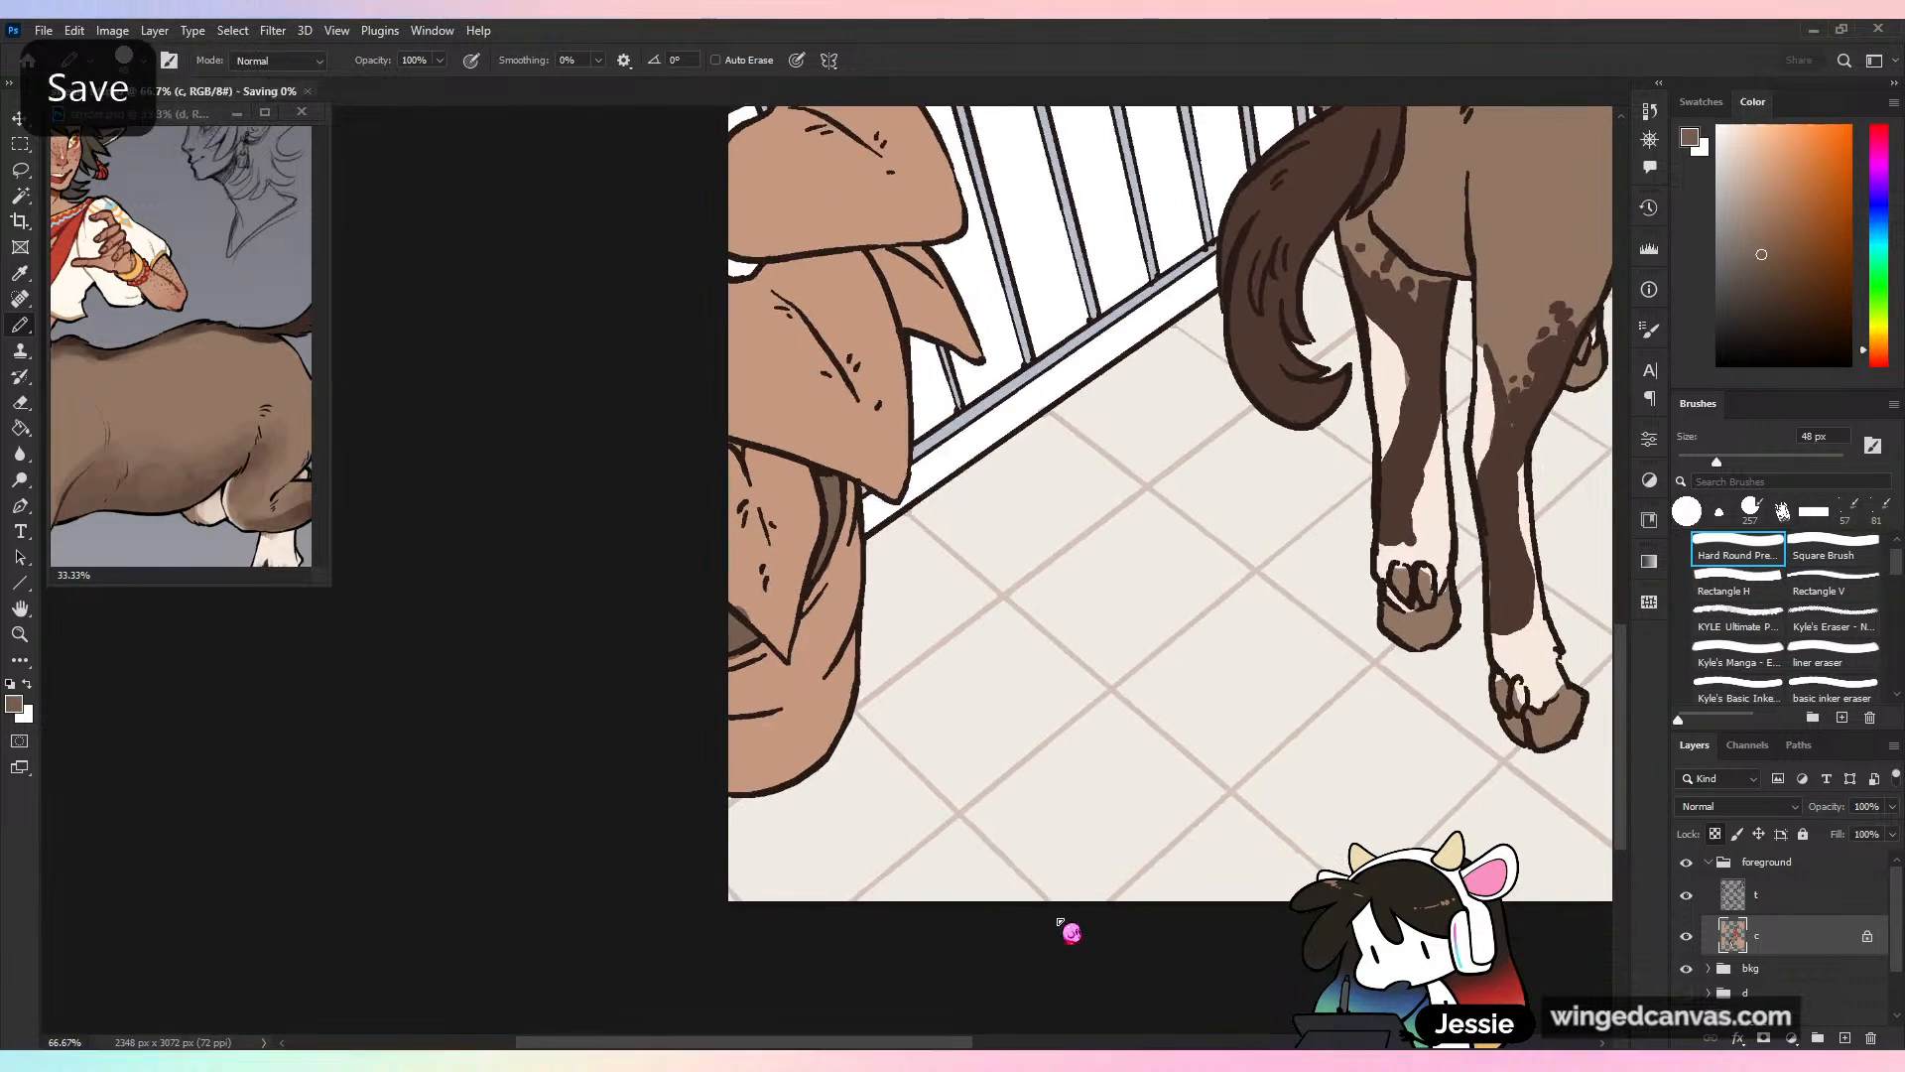
Pick a muted olive green and paint the lowest leaf of the left-hand potted plant
left_click_drag(1057, 918, 1055, 981)
left_click_drag(732, 517, 742, 498)
left_click_drag(1879, 314, 1879, 318)
left_click(1765, 231)
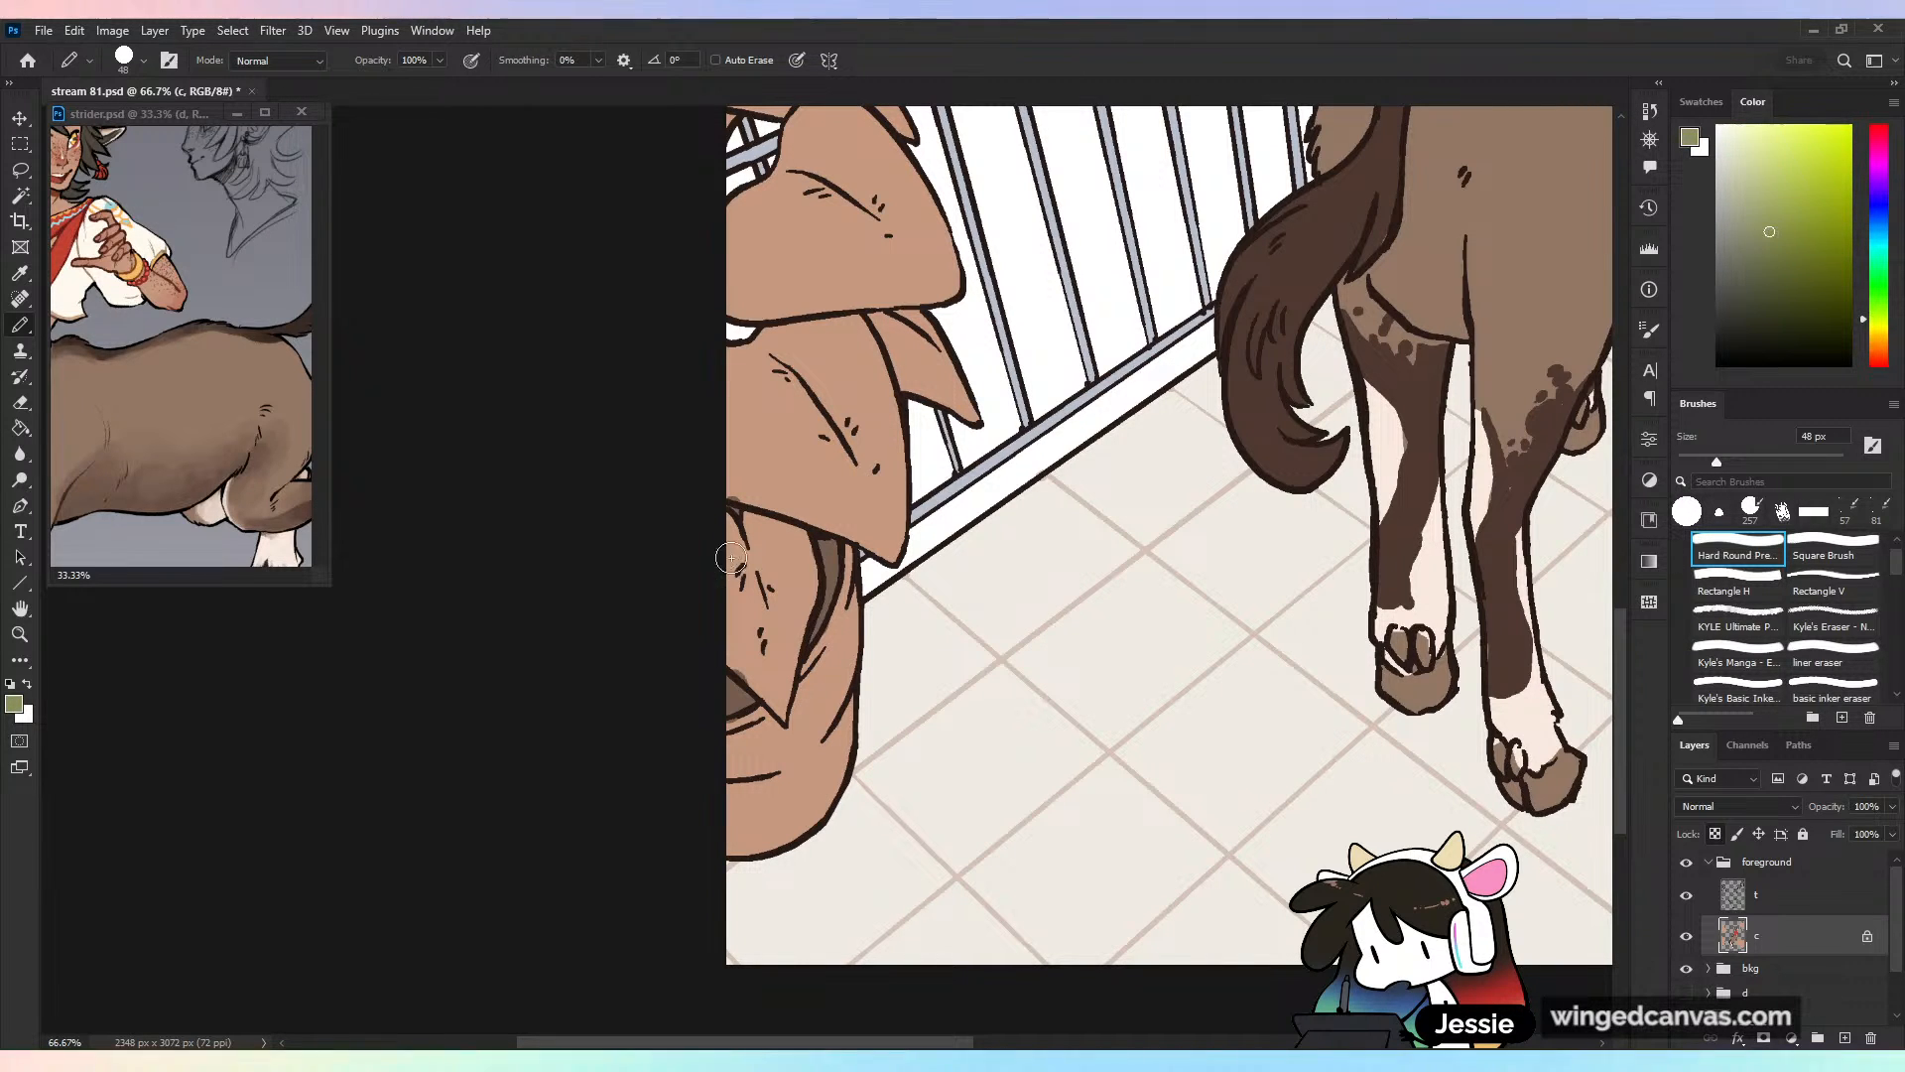
left_click_drag(731, 558, 726, 529)
mouse_move(746, 596)
left_mouse_down()
mouse_move(729, 646)
mouse_move(784, 692)
mouse_move(761, 687)
mouse_move(782, 715)
mouse_move(780, 615)
mouse_move(747, 668)
mouse_move(758, 527)
mouse_move(767, 578)
mouse_move(796, 549)
mouse_move(811, 584)
left_mouse_up()
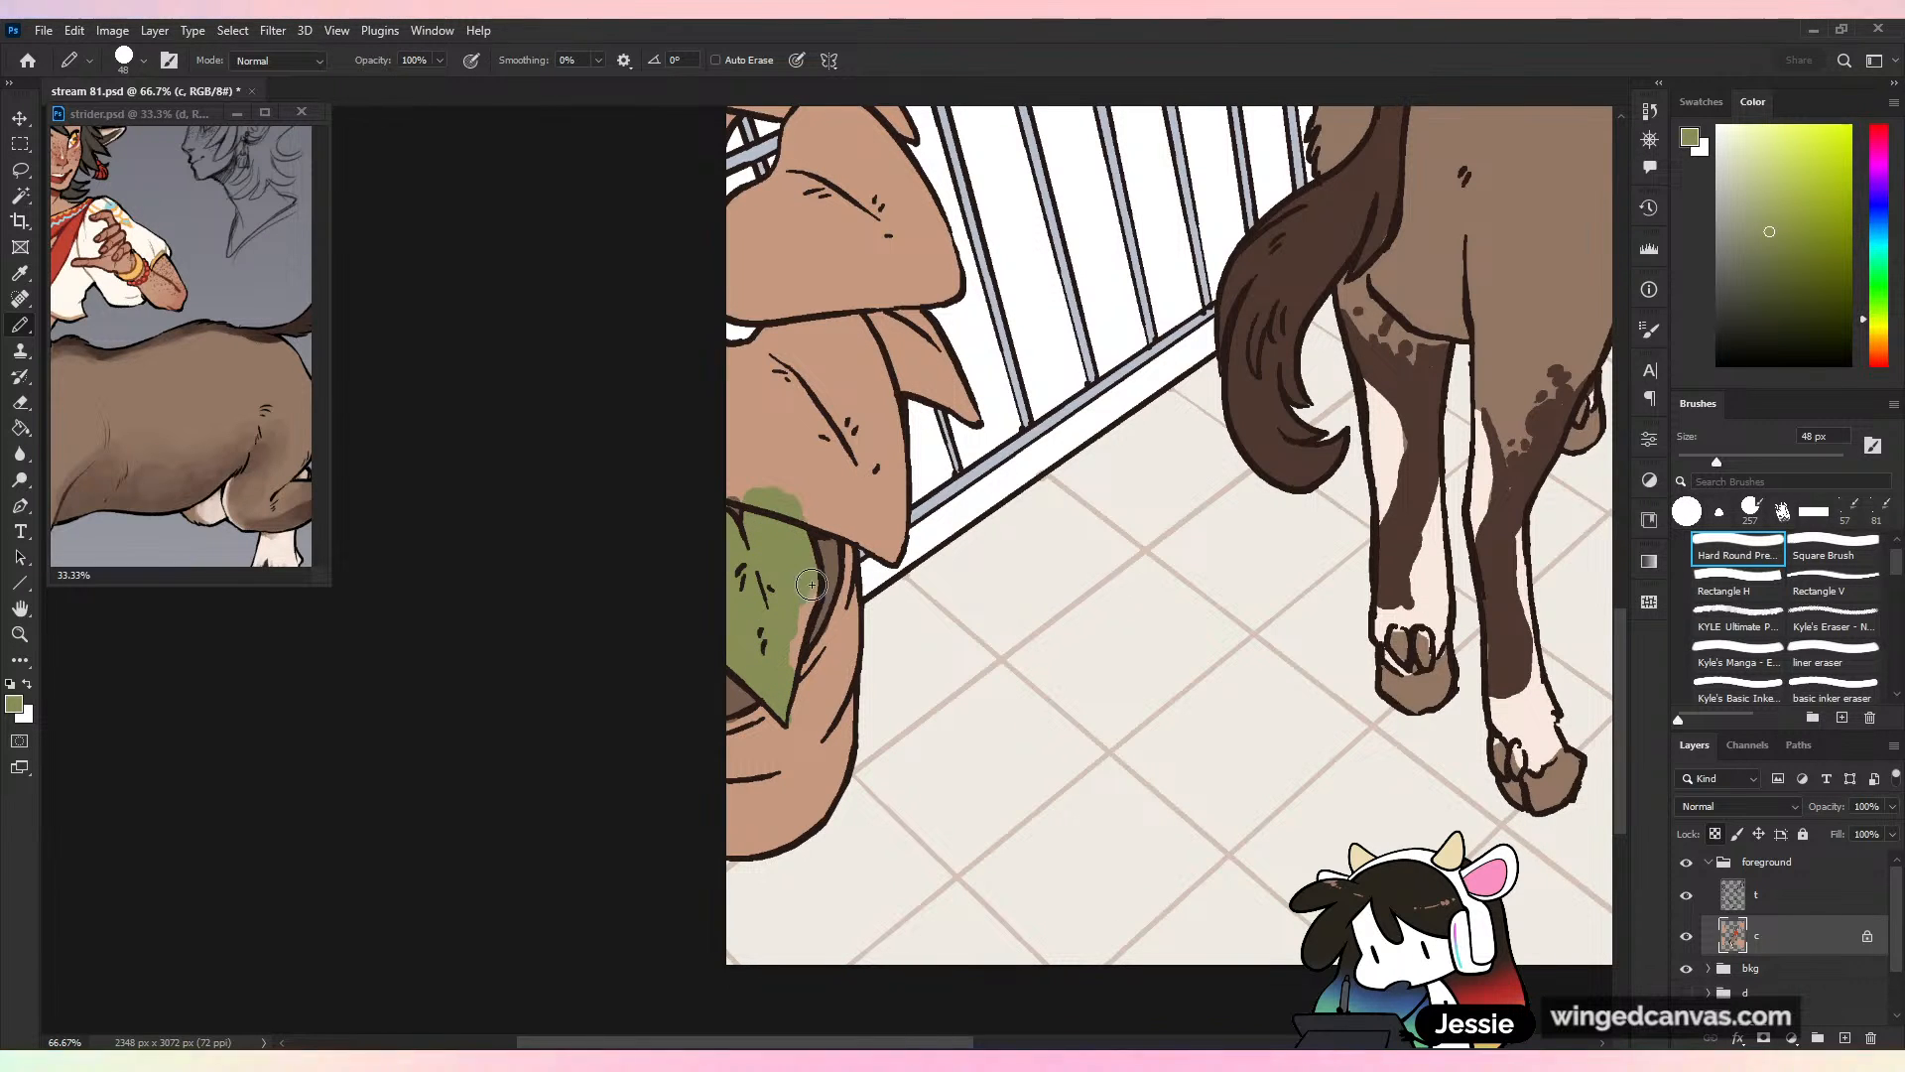
left_click_drag(786, 648, 788, 663)
Paint the large middle leaf and the small pointed leaf behind it olive green
key("ctrl+minus")
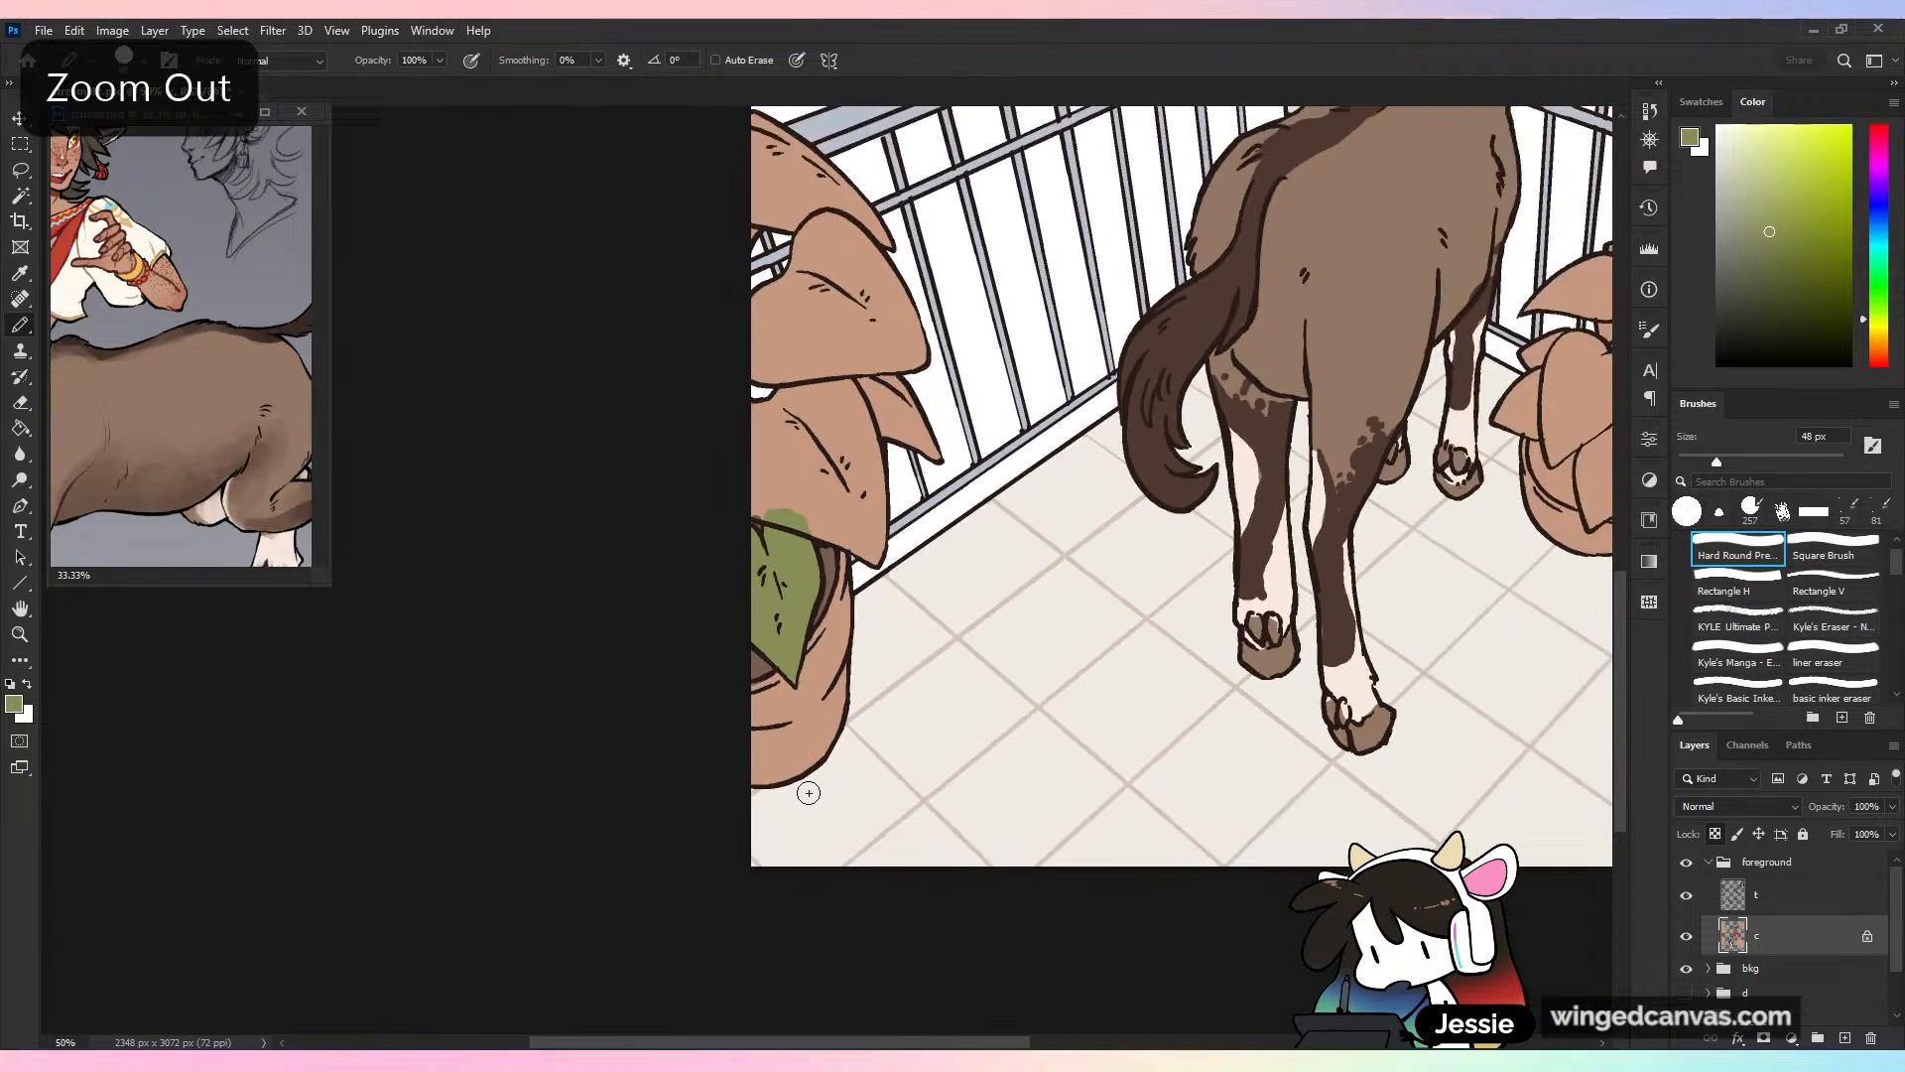
key("ctrl+plus")
mouse_move(742, 491)
left_mouse_down()
mouse_move(715, 392)
mouse_move(732, 356)
mouse_move(800, 472)
mouse_move(819, 305)
mouse_move(918, 462)
mouse_move(955, 363)
left_mouse_up()
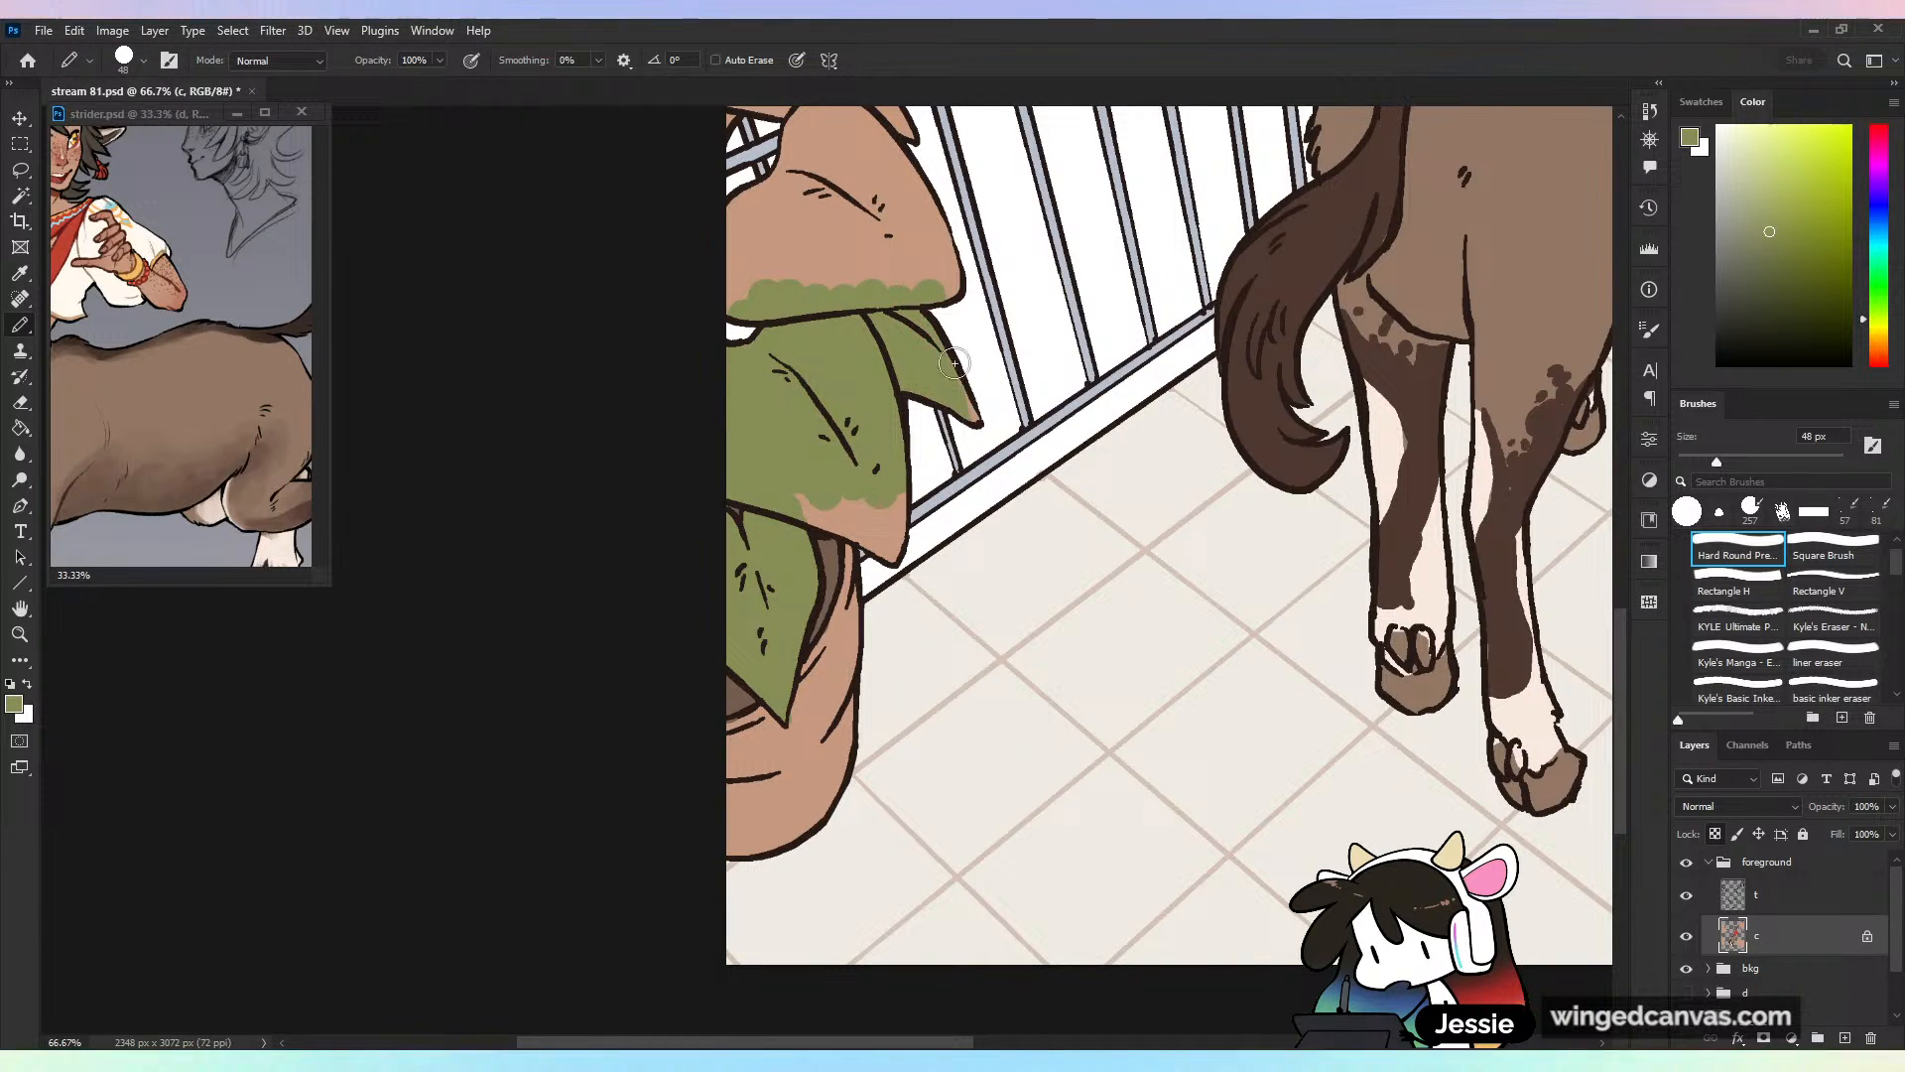
mouse_move(811, 512)
left_mouse_down()
mouse_move(914, 566)
mouse_move(950, 528)
left_mouse_up()
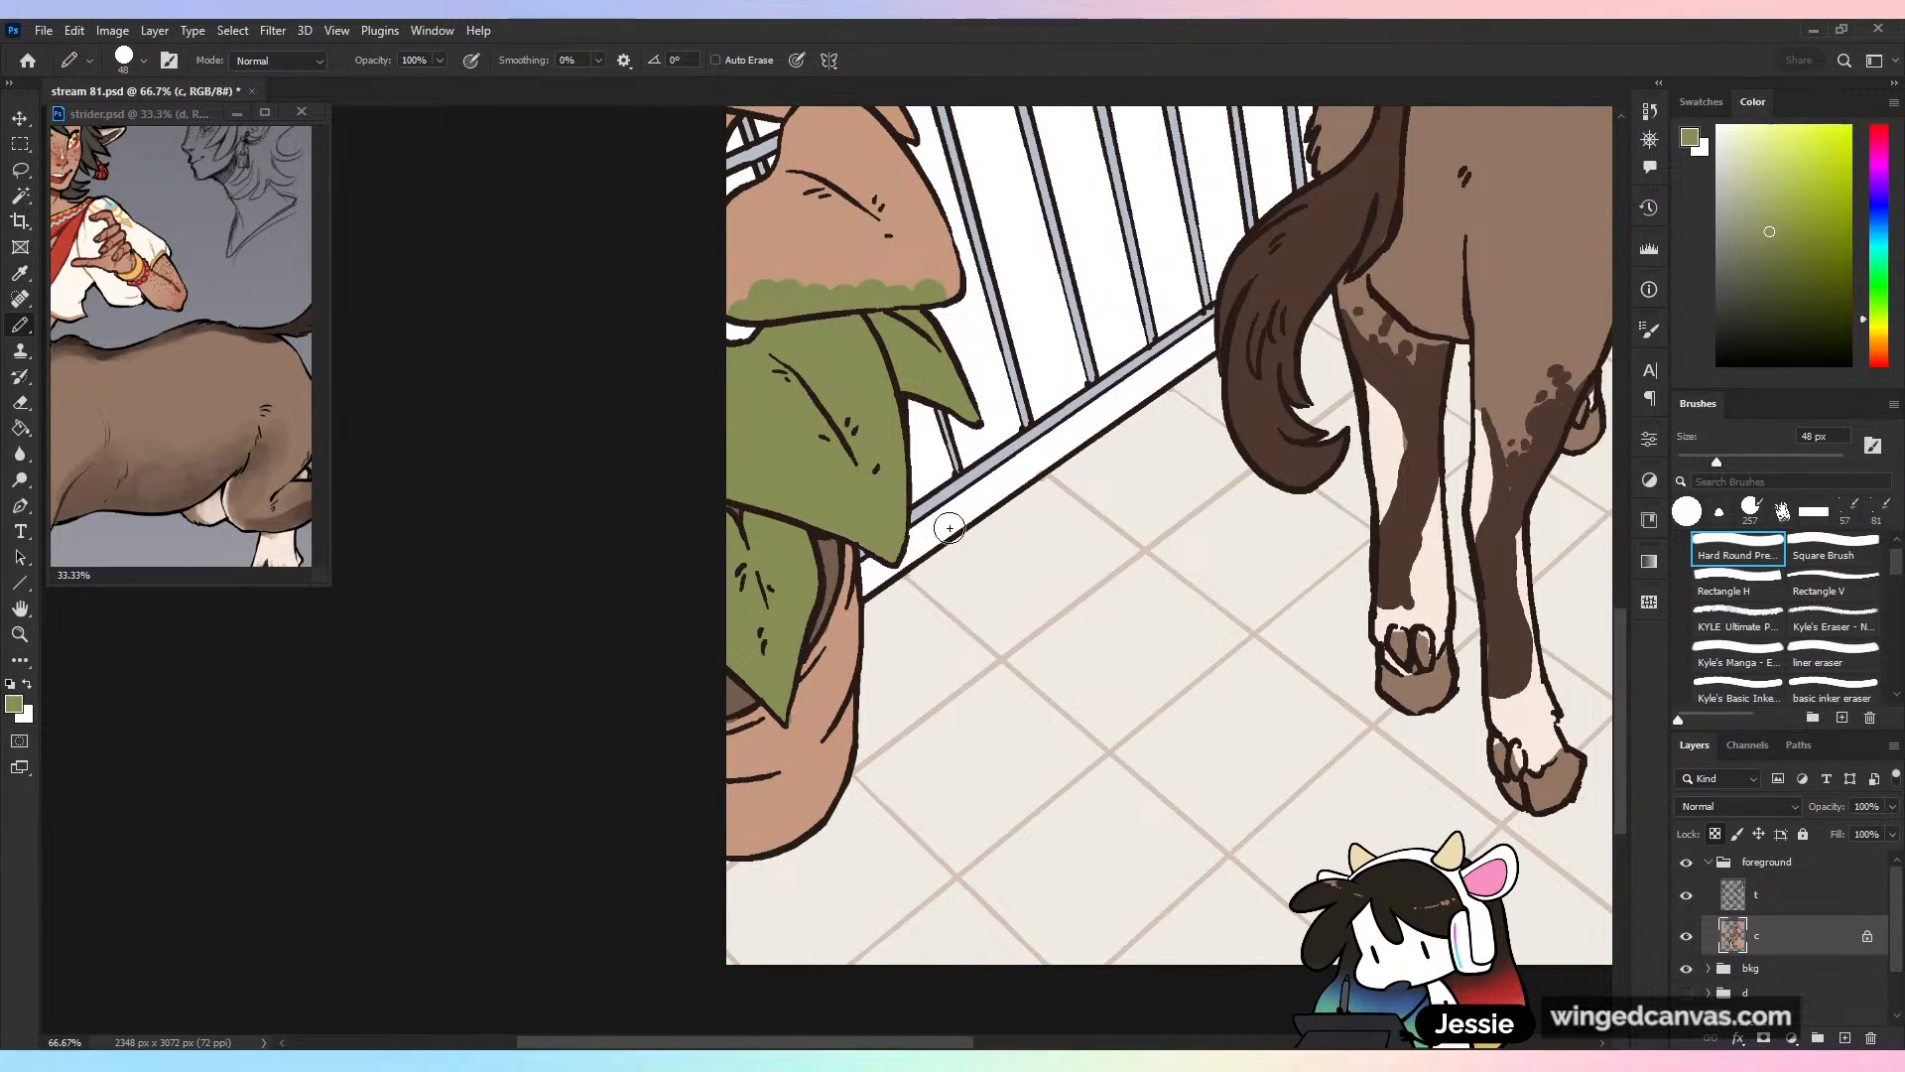
Paint the upper leaves of the left-hand potted plant olive green and save the file
mouse_move(1064, 536)
left_mouse_down()
mouse_move(1106, 681)
mouse_move(1117, 843)
left_mouse_up()
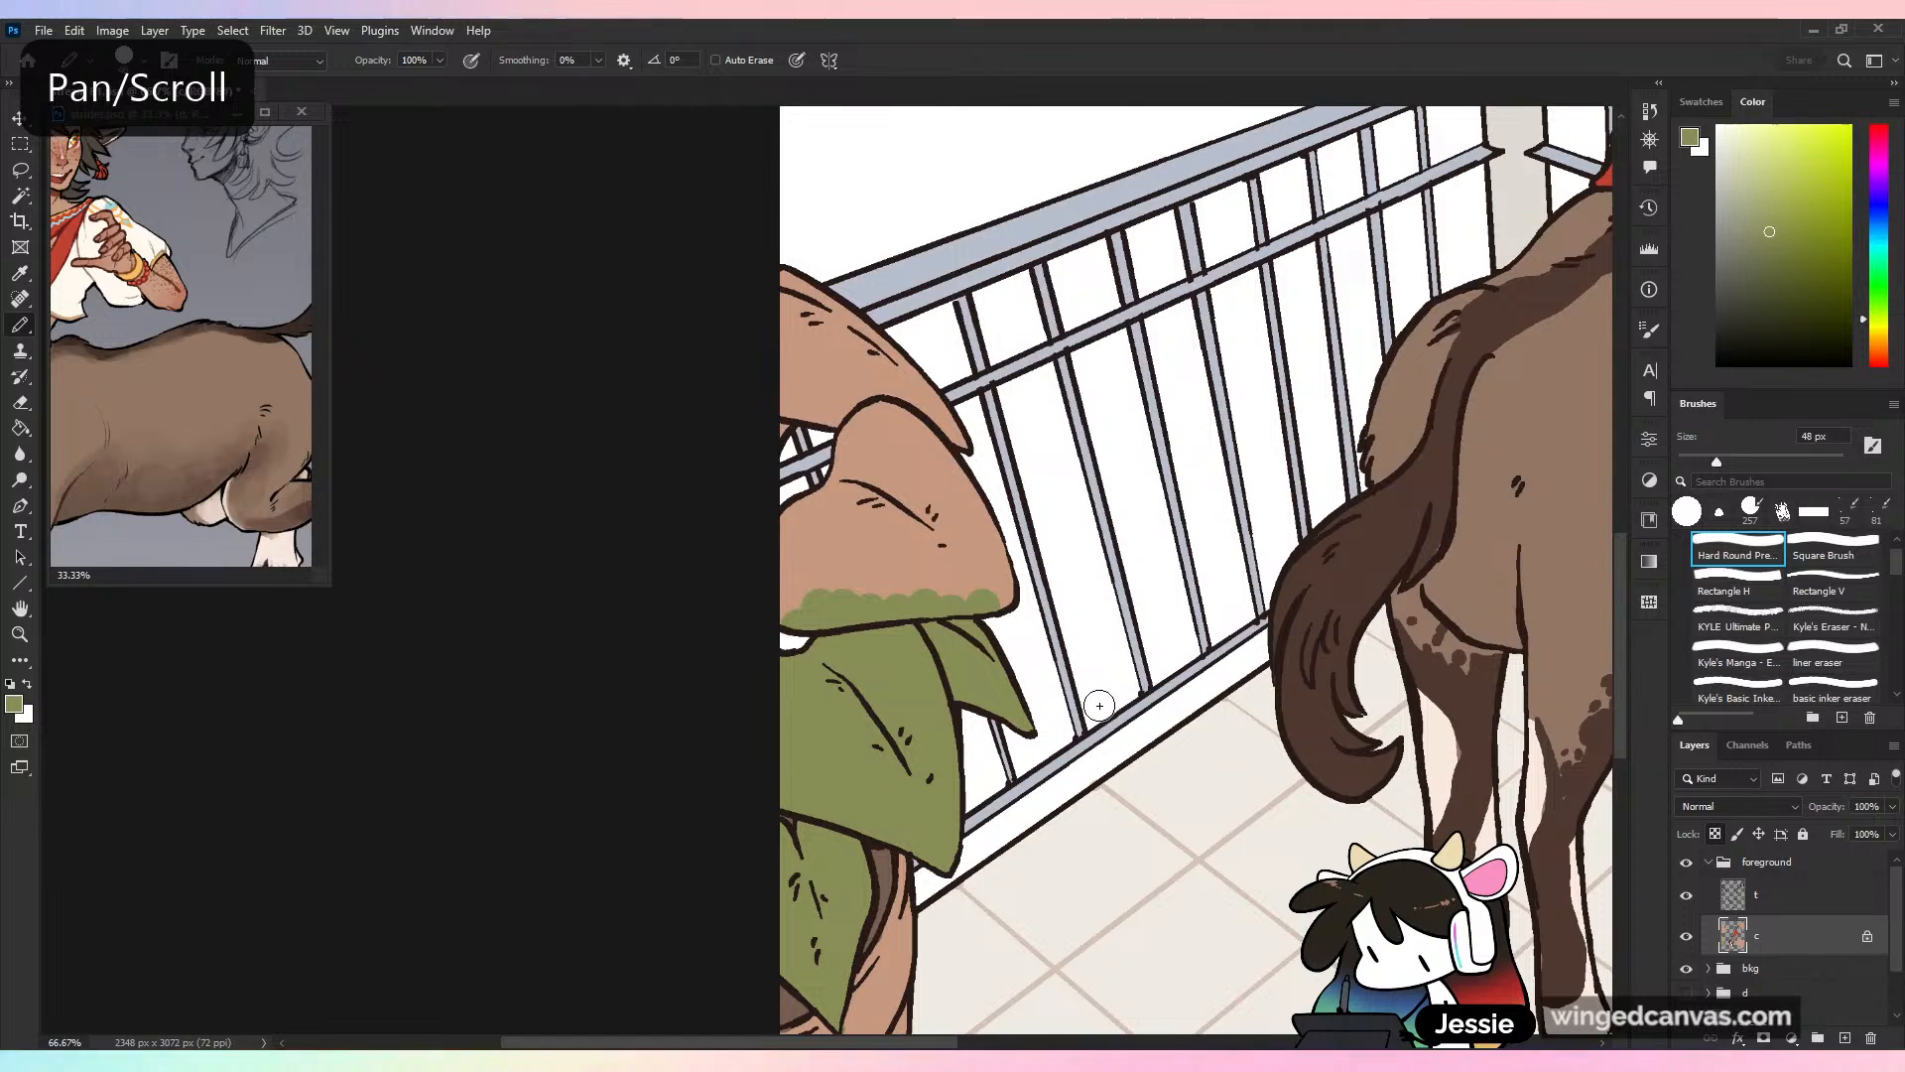
key("ctrl+s")
right_click(789, 355)
mouse_move(776, 298)
left_mouse_down()
mouse_move(793, 497)
mouse_move(821, 259)
mouse_move(963, 595)
mouse_move(1004, 553)
left_mouse_up()
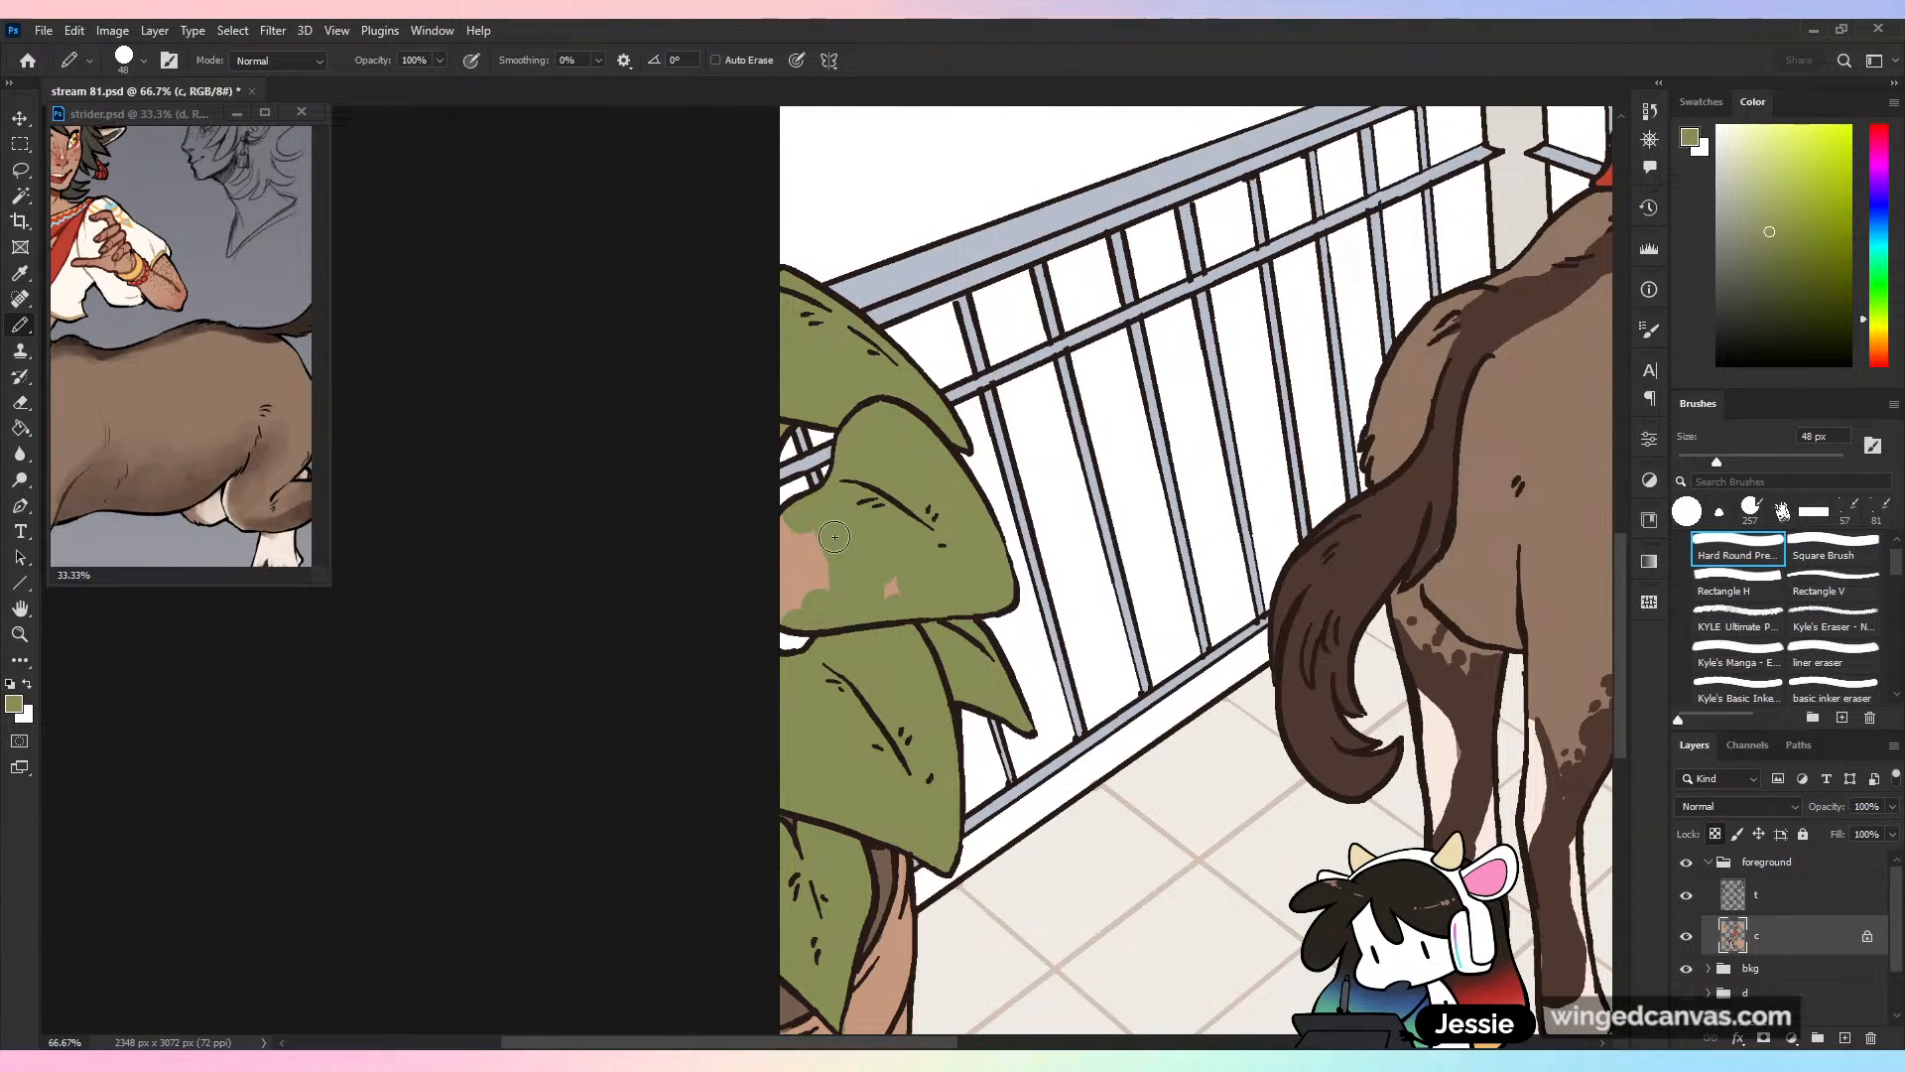
left_click_drag(835, 537, 797, 515)
key("ctrl+minus")
key("ctrl+minus")
key("ctrl+minus")
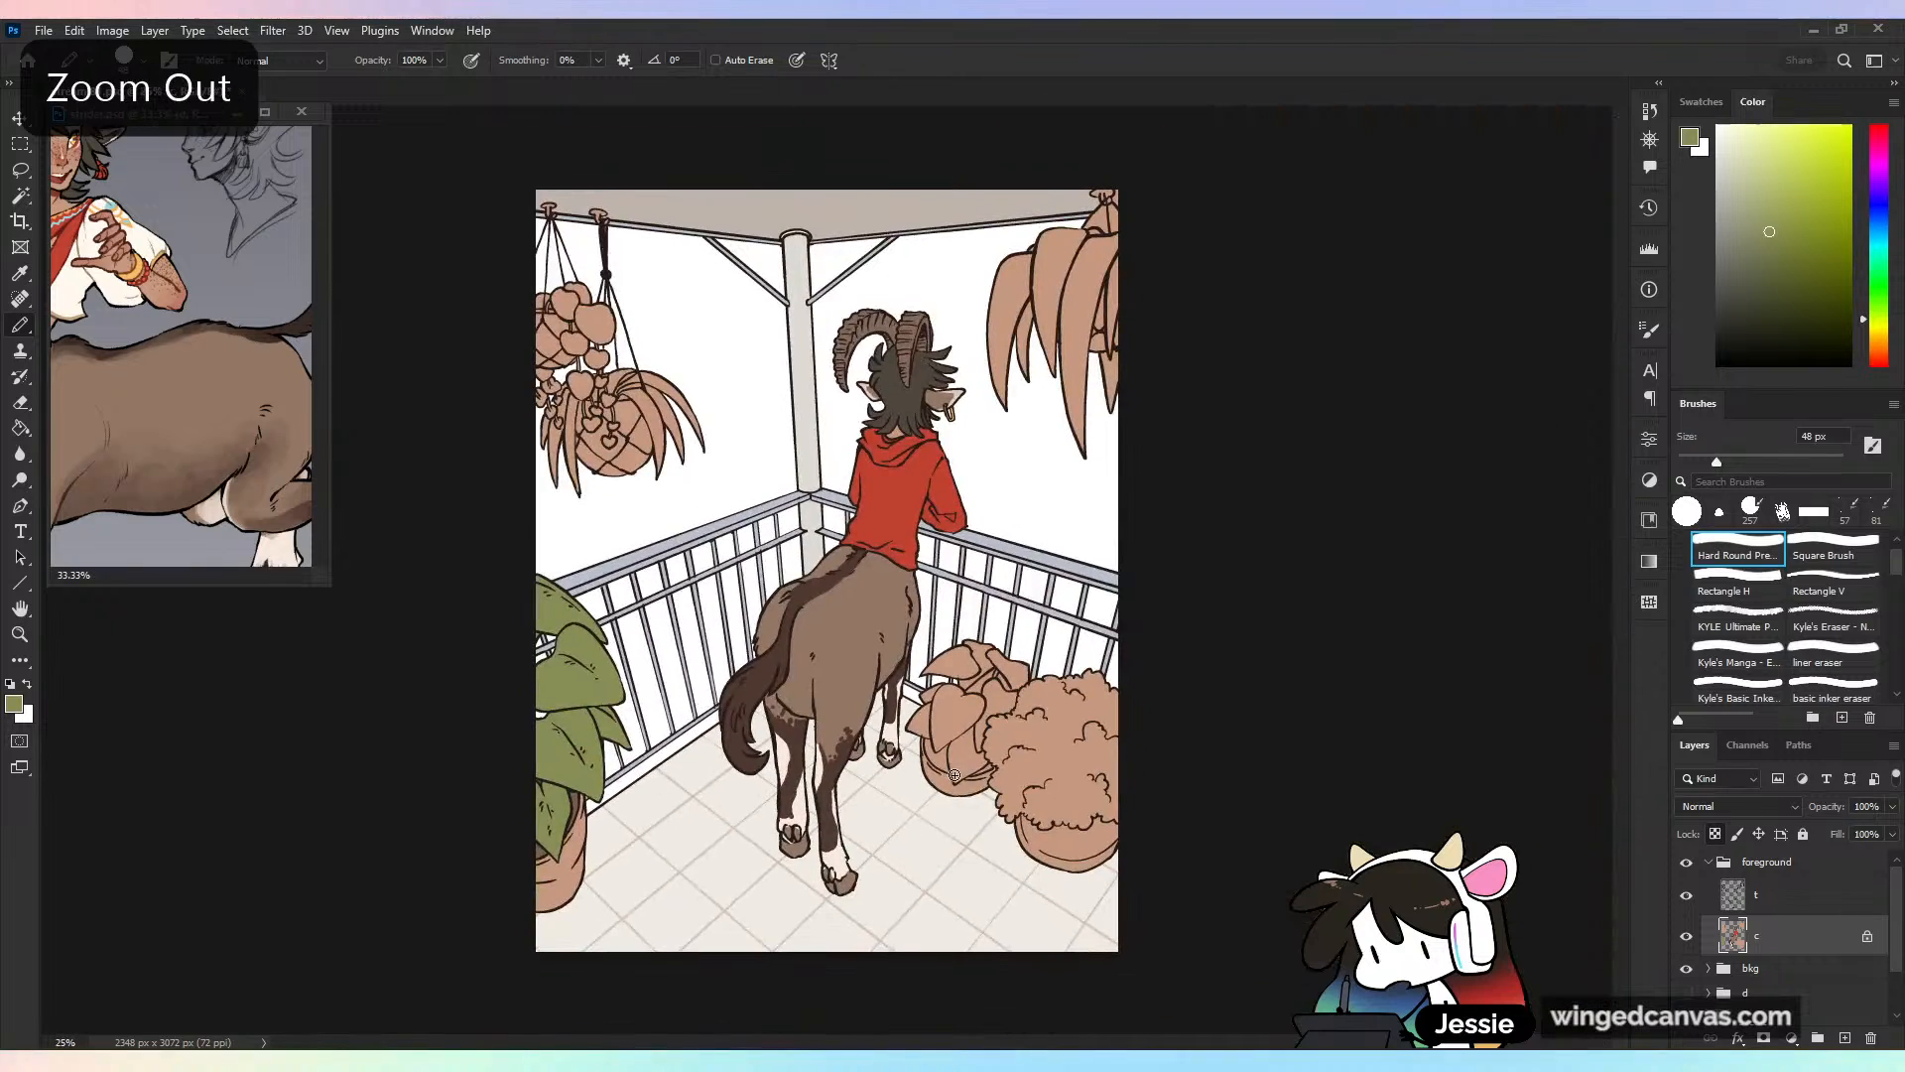
key("ctrl+s")
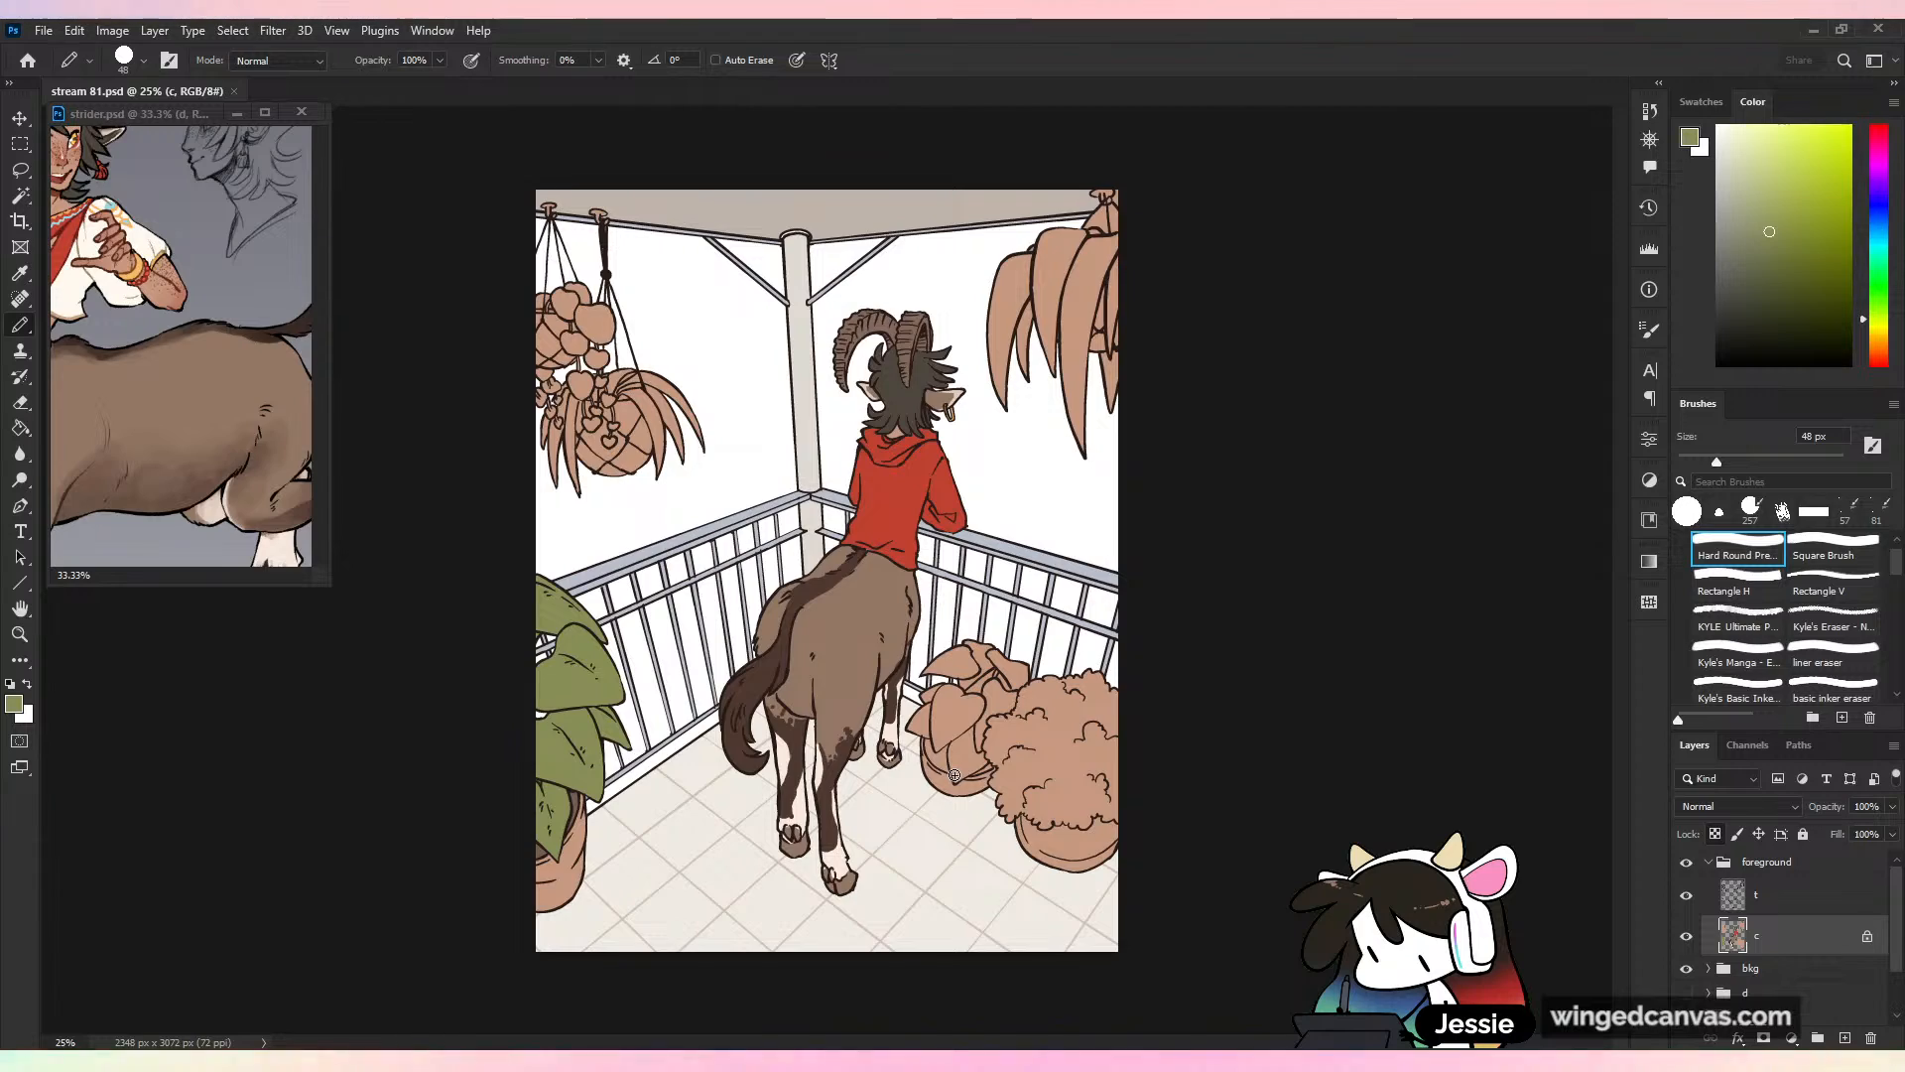
Pick a pale greyish beige, paint the left-hand plant's pot with it, and save the file
key("ctrl+plus")
key("ctrl+plus")
left_click_drag(695, 806, 1172, 340)
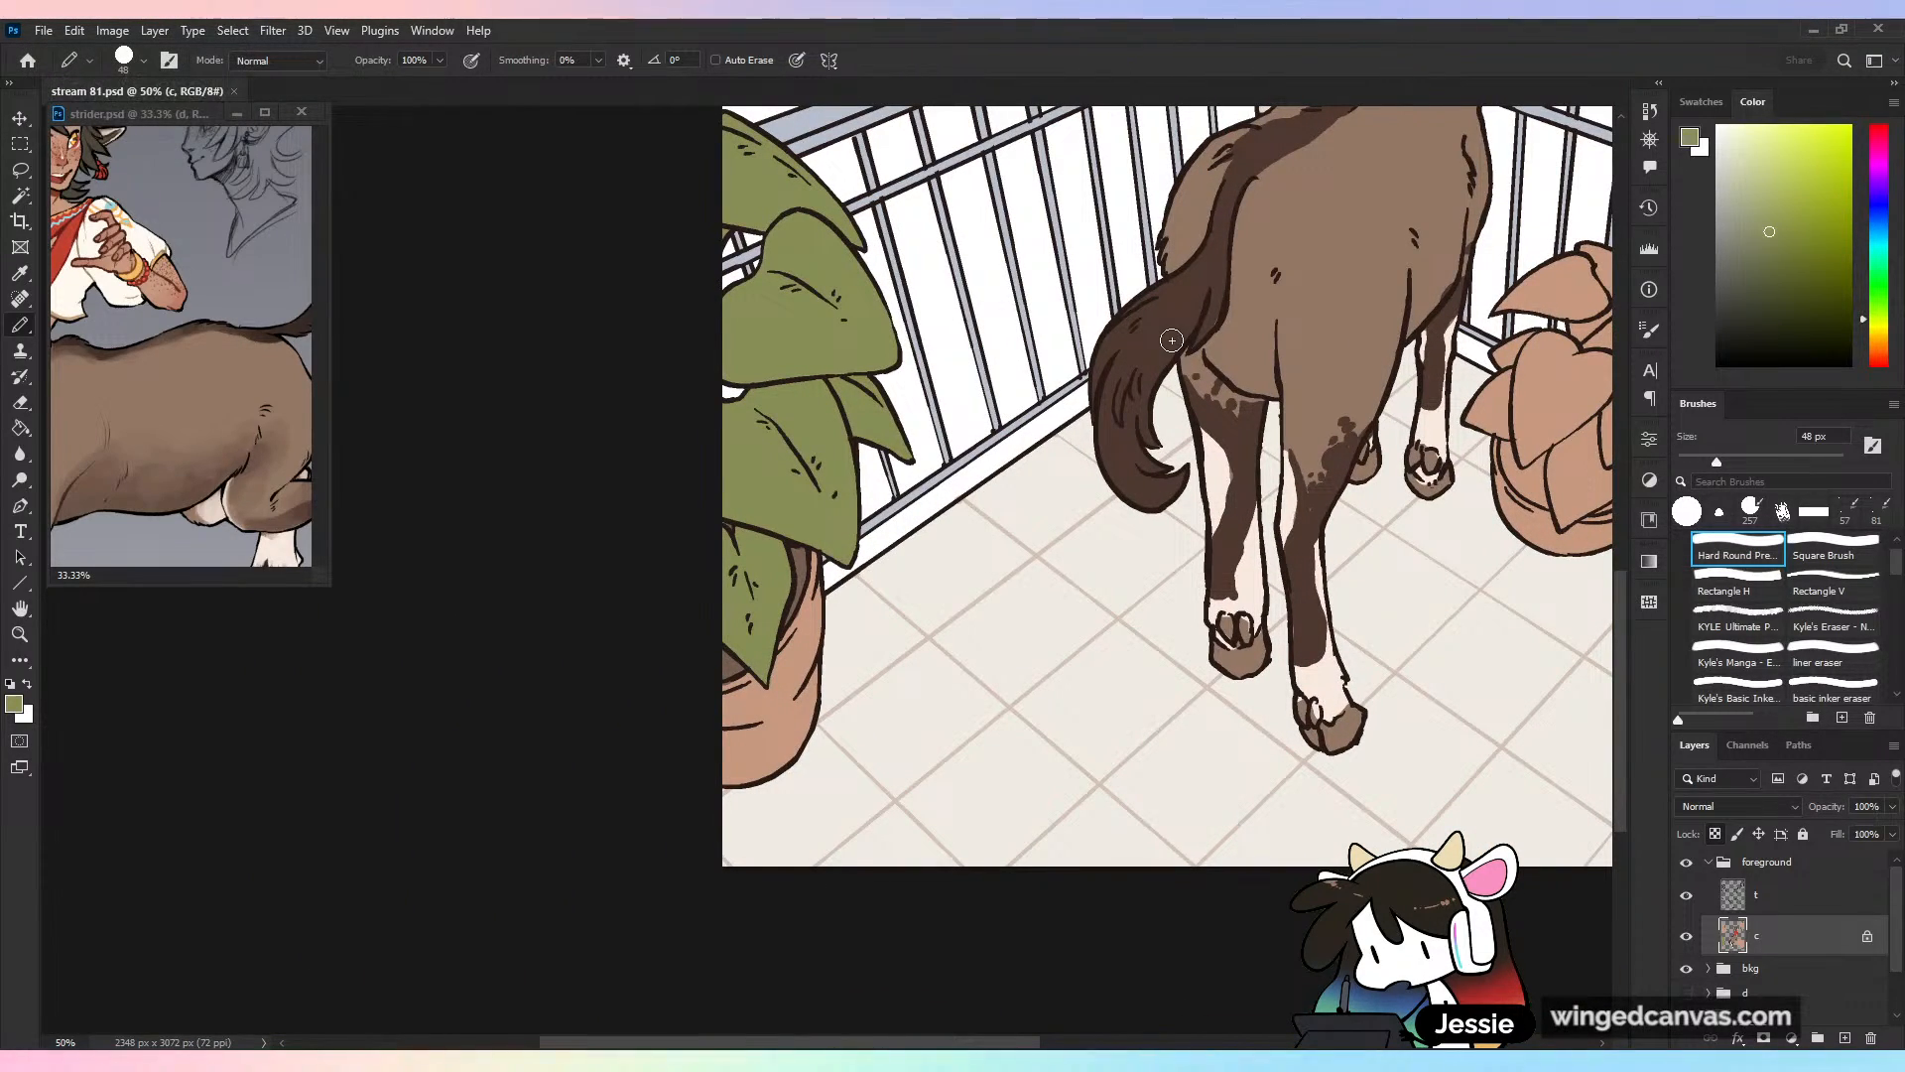
key("ctrl+plus")
key("ctrl+minus")
key("ctrl+minus")
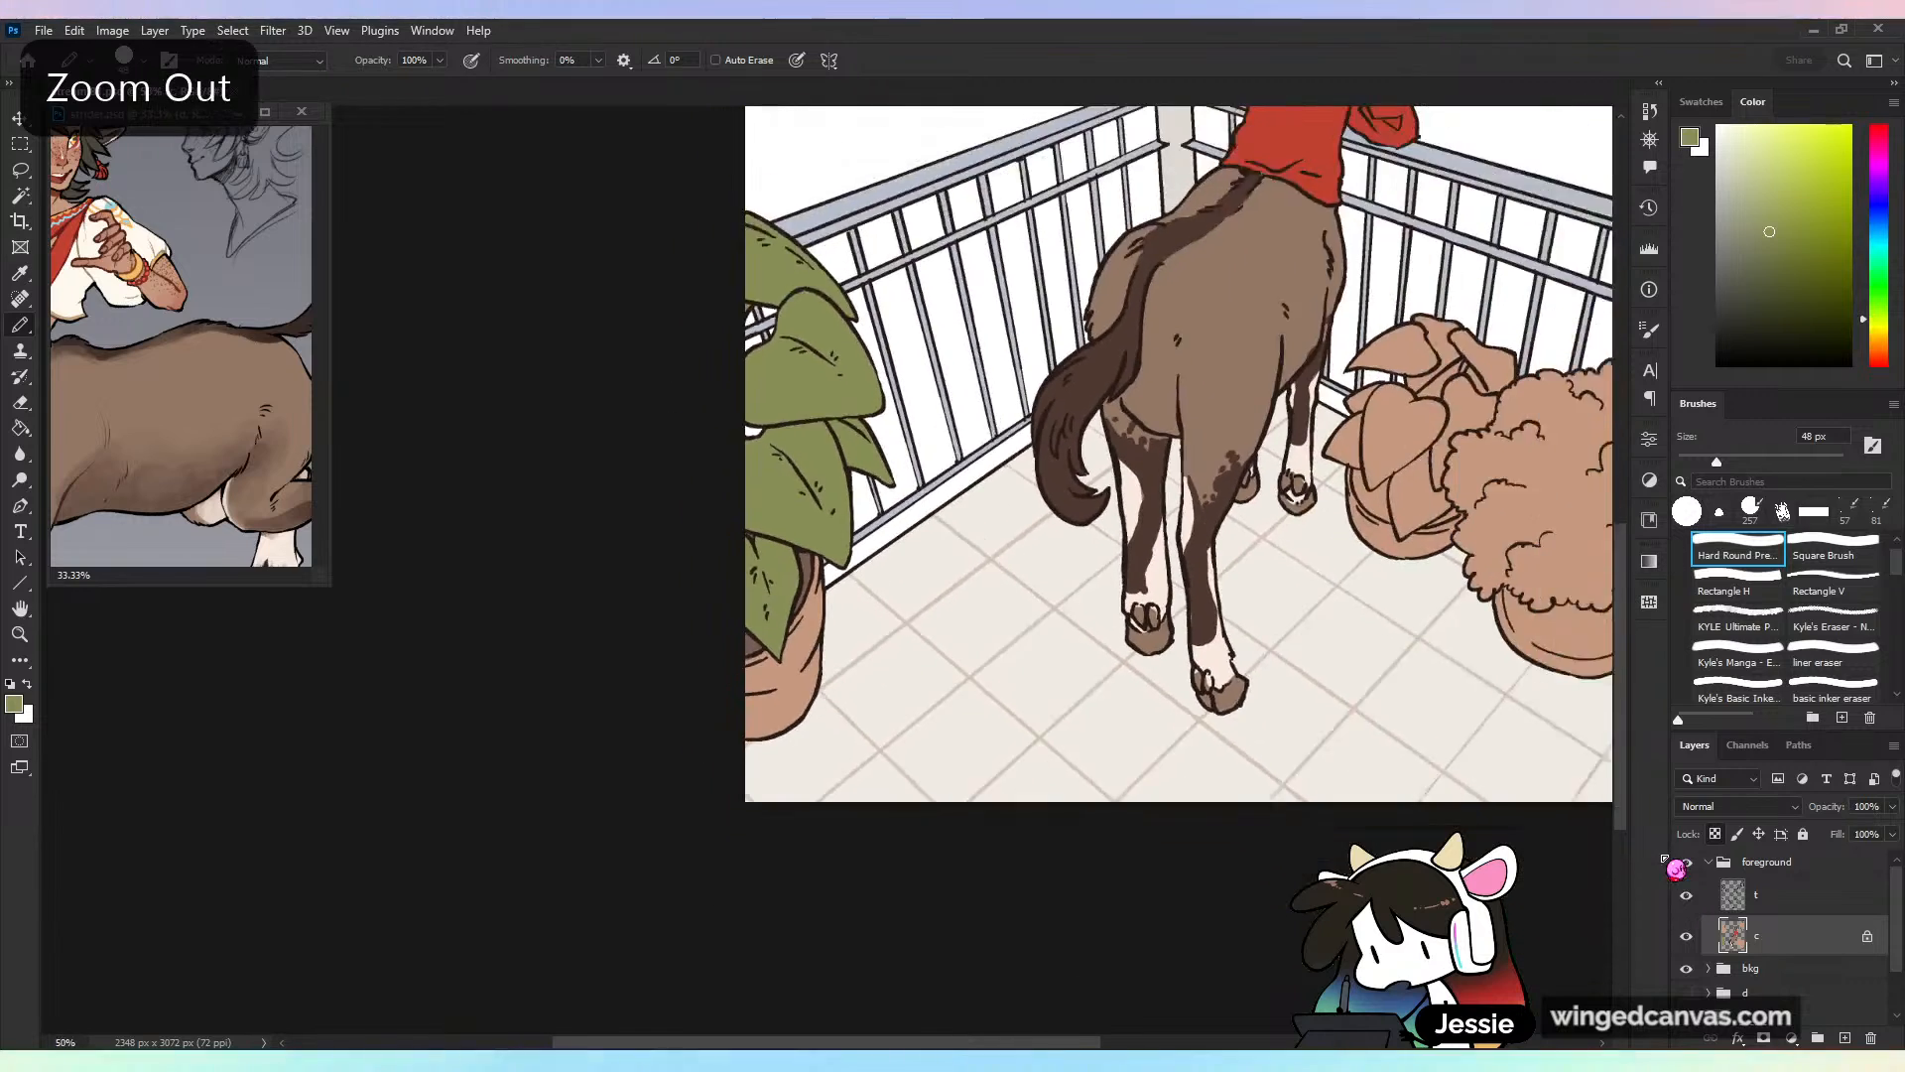
key("ctrl+s")
key("ctrl+plus")
key("ctrl+plus")
left_click_drag(1141, 539, 1239, 511)
left_click(1877, 351)
left_click(1738, 163)
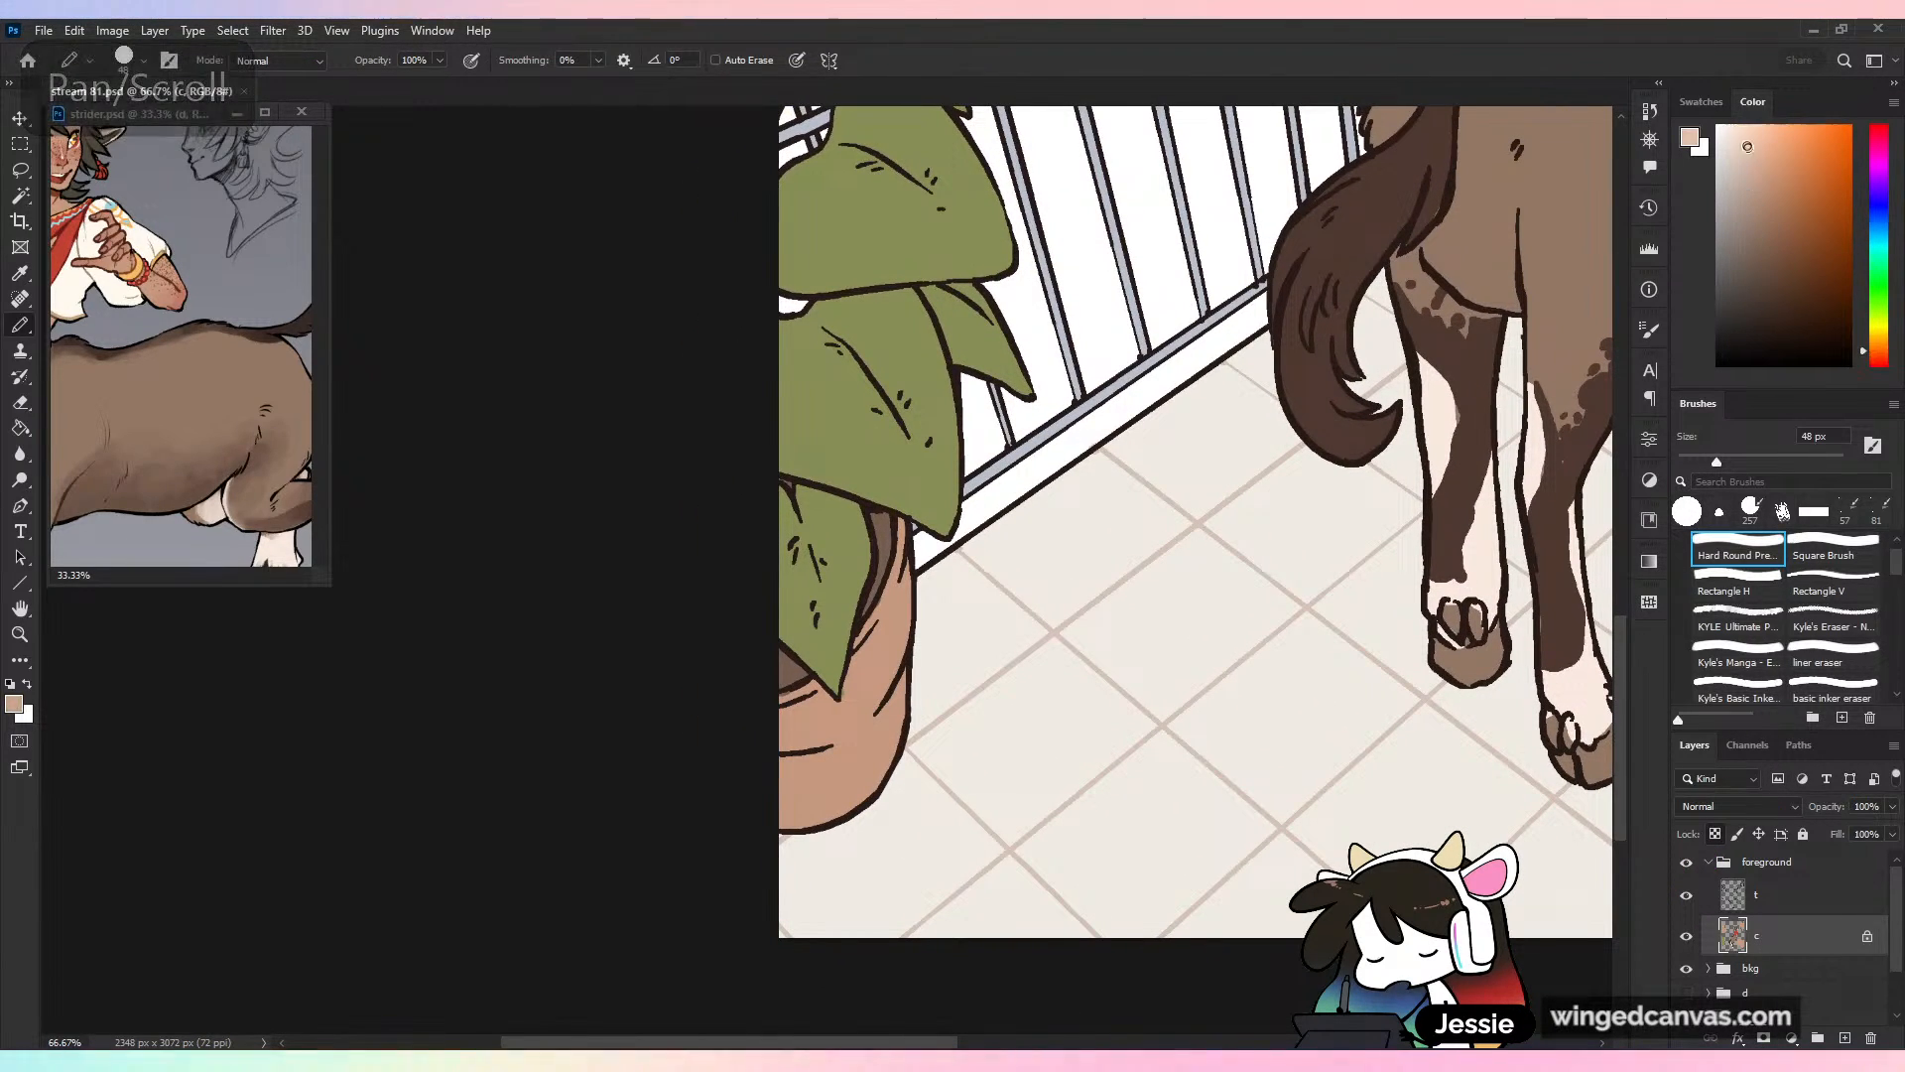
mouse_move(888, 699)
left_mouse_down()
mouse_move(815, 818)
mouse_move(836, 799)
mouse_move(771, 727)
mouse_move(832, 726)
mouse_move(800, 823)
mouse_move(781, 711)
mouse_move(809, 688)
mouse_move(848, 719)
mouse_move(901, 523)
mouse_move(874, 689)
mouse_move(908, 635)
left_mouse_up()
key("ctrl+minus")
key("ctrl+s")
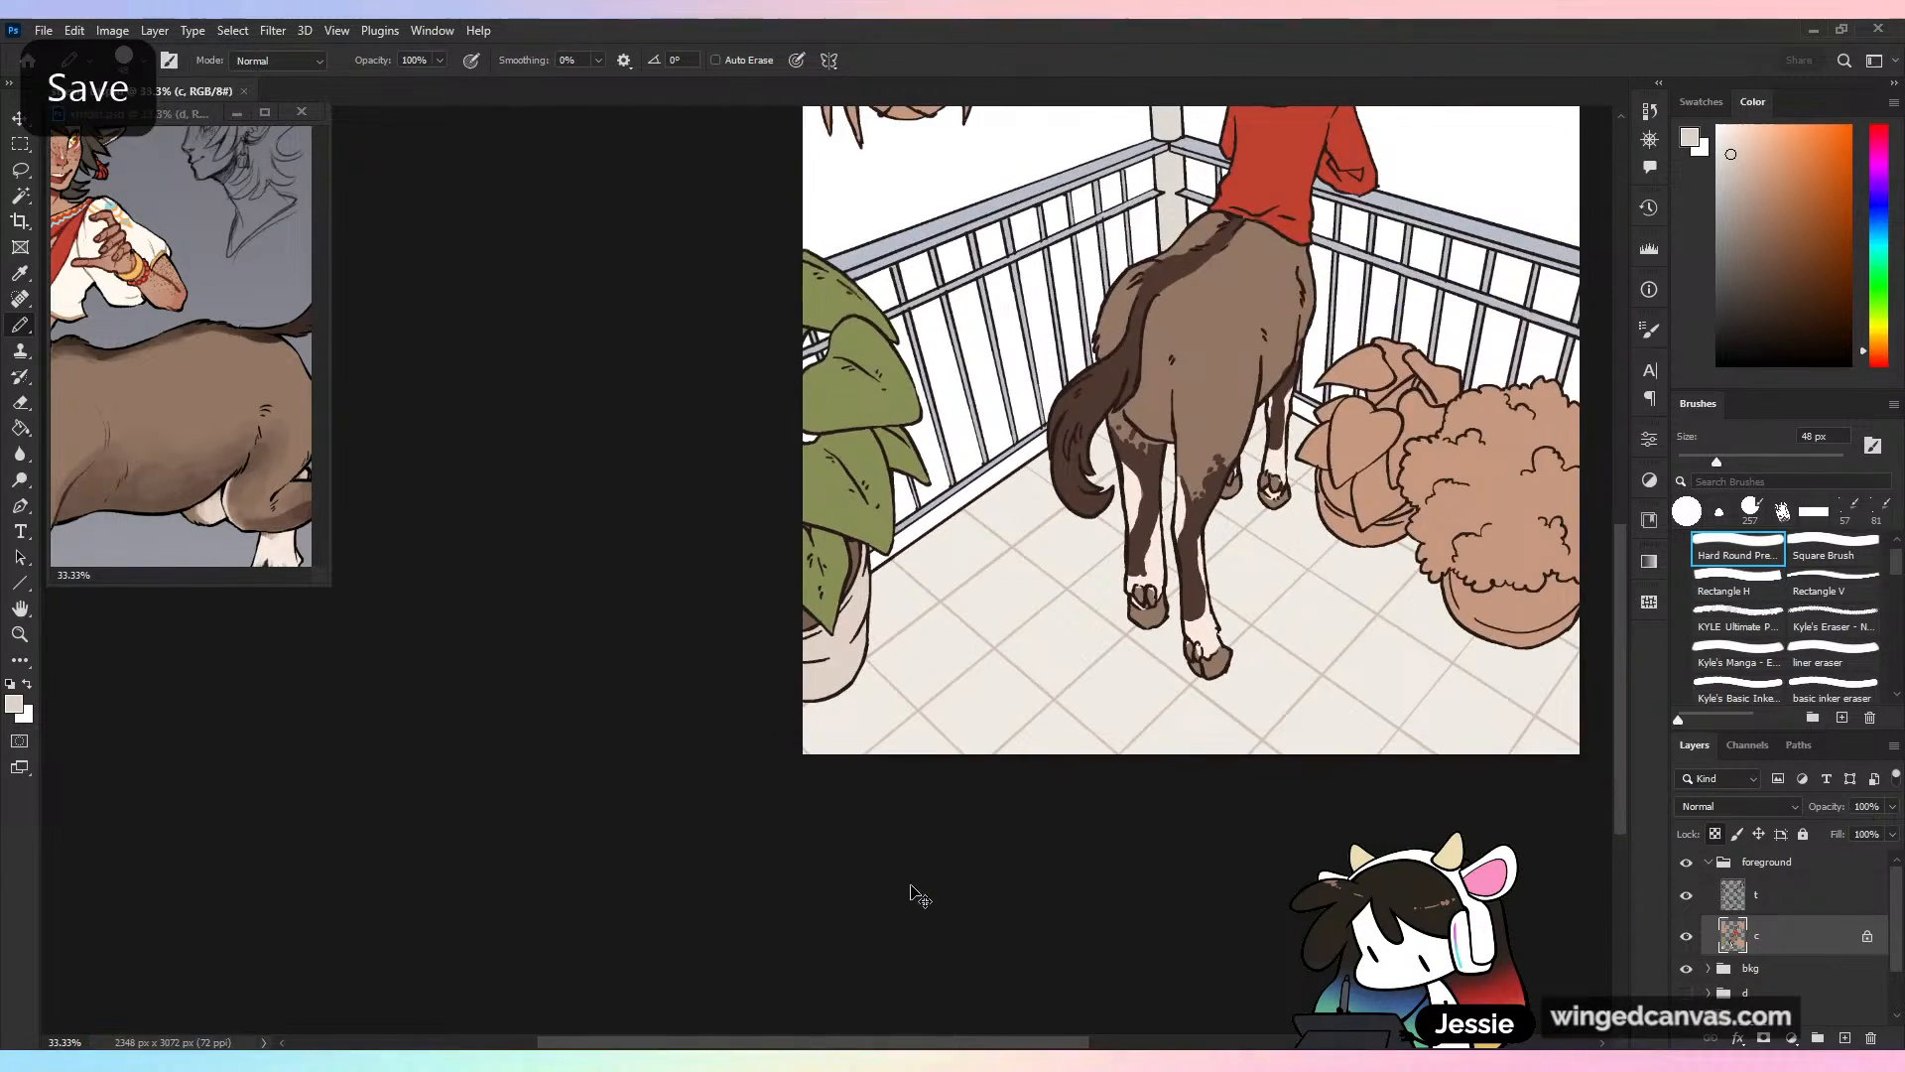
Save the illustration and examine the tail and hind-leg colouring on the strider.psd reference sheet
key("ctrl+plus")
left_click_drag(1284, 706, 1049, 662)
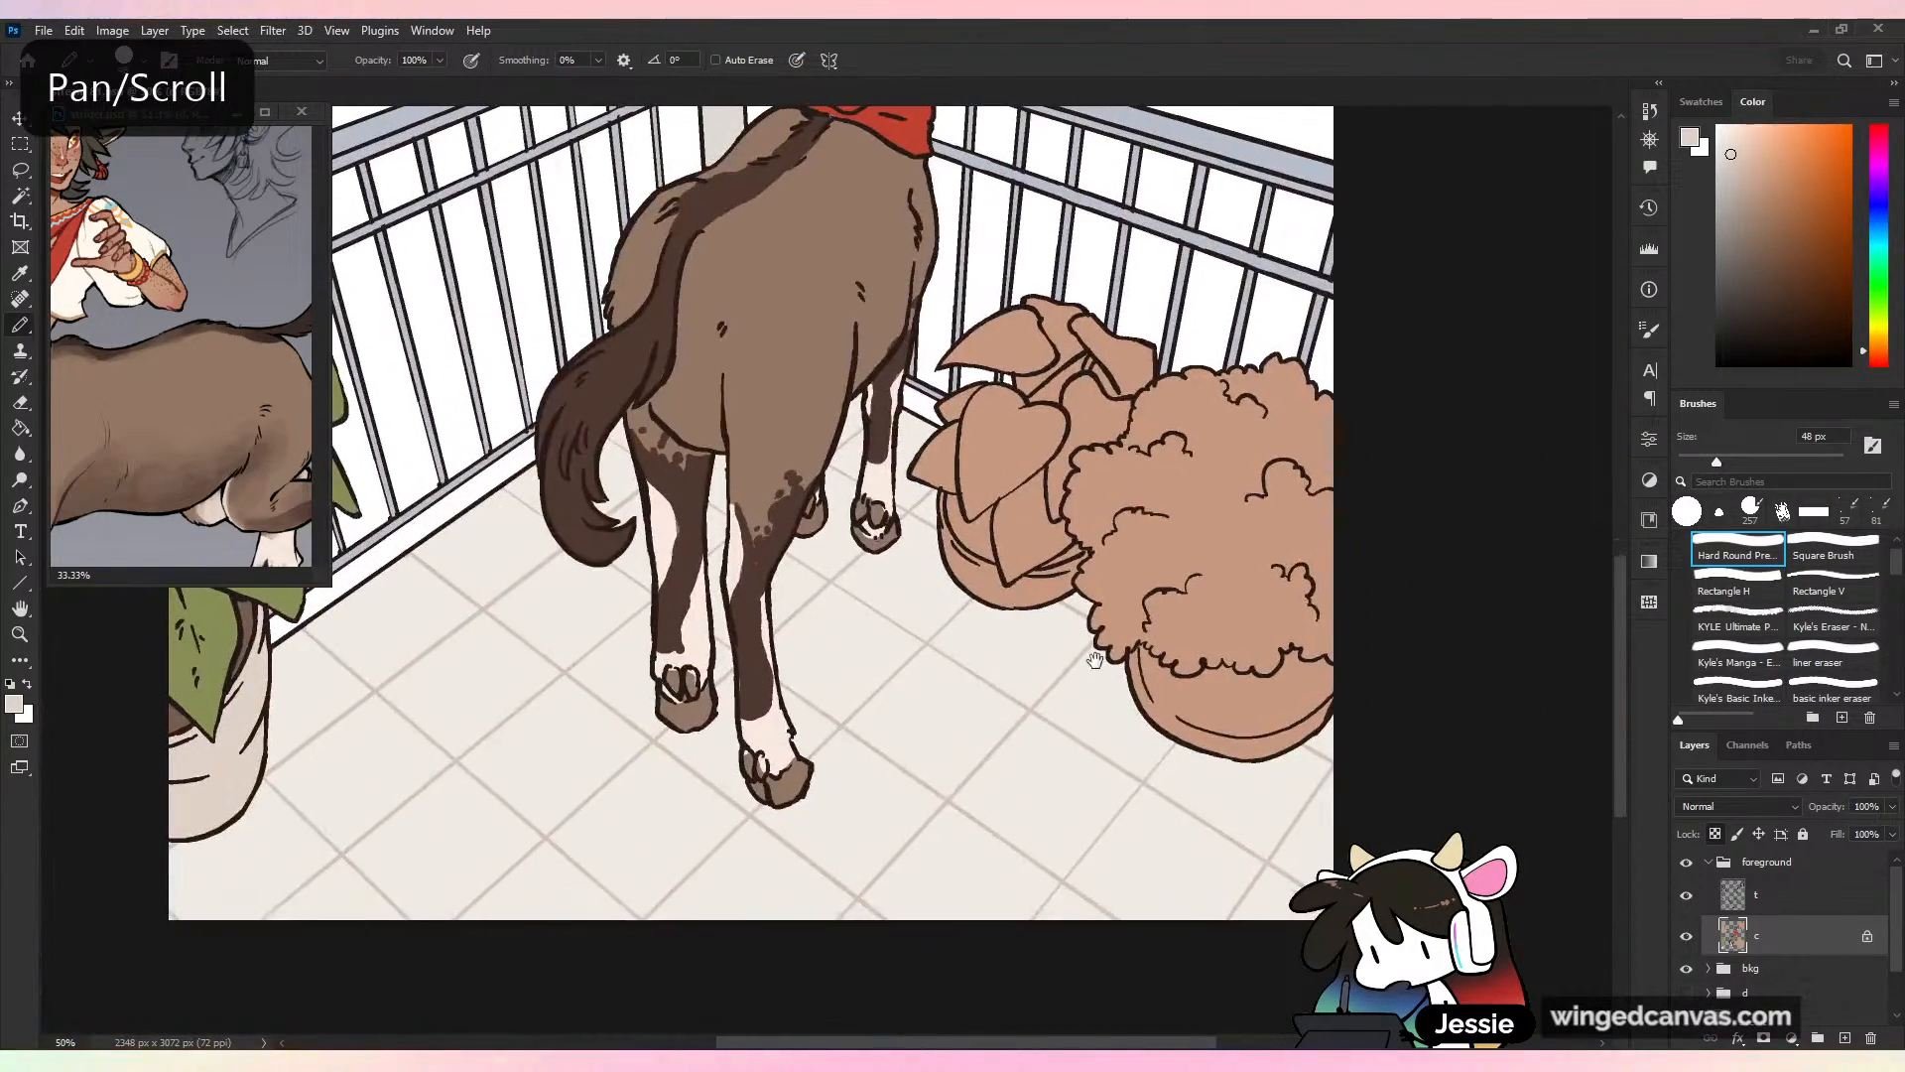
left_click_drag(1160, 753, 1269, 964)
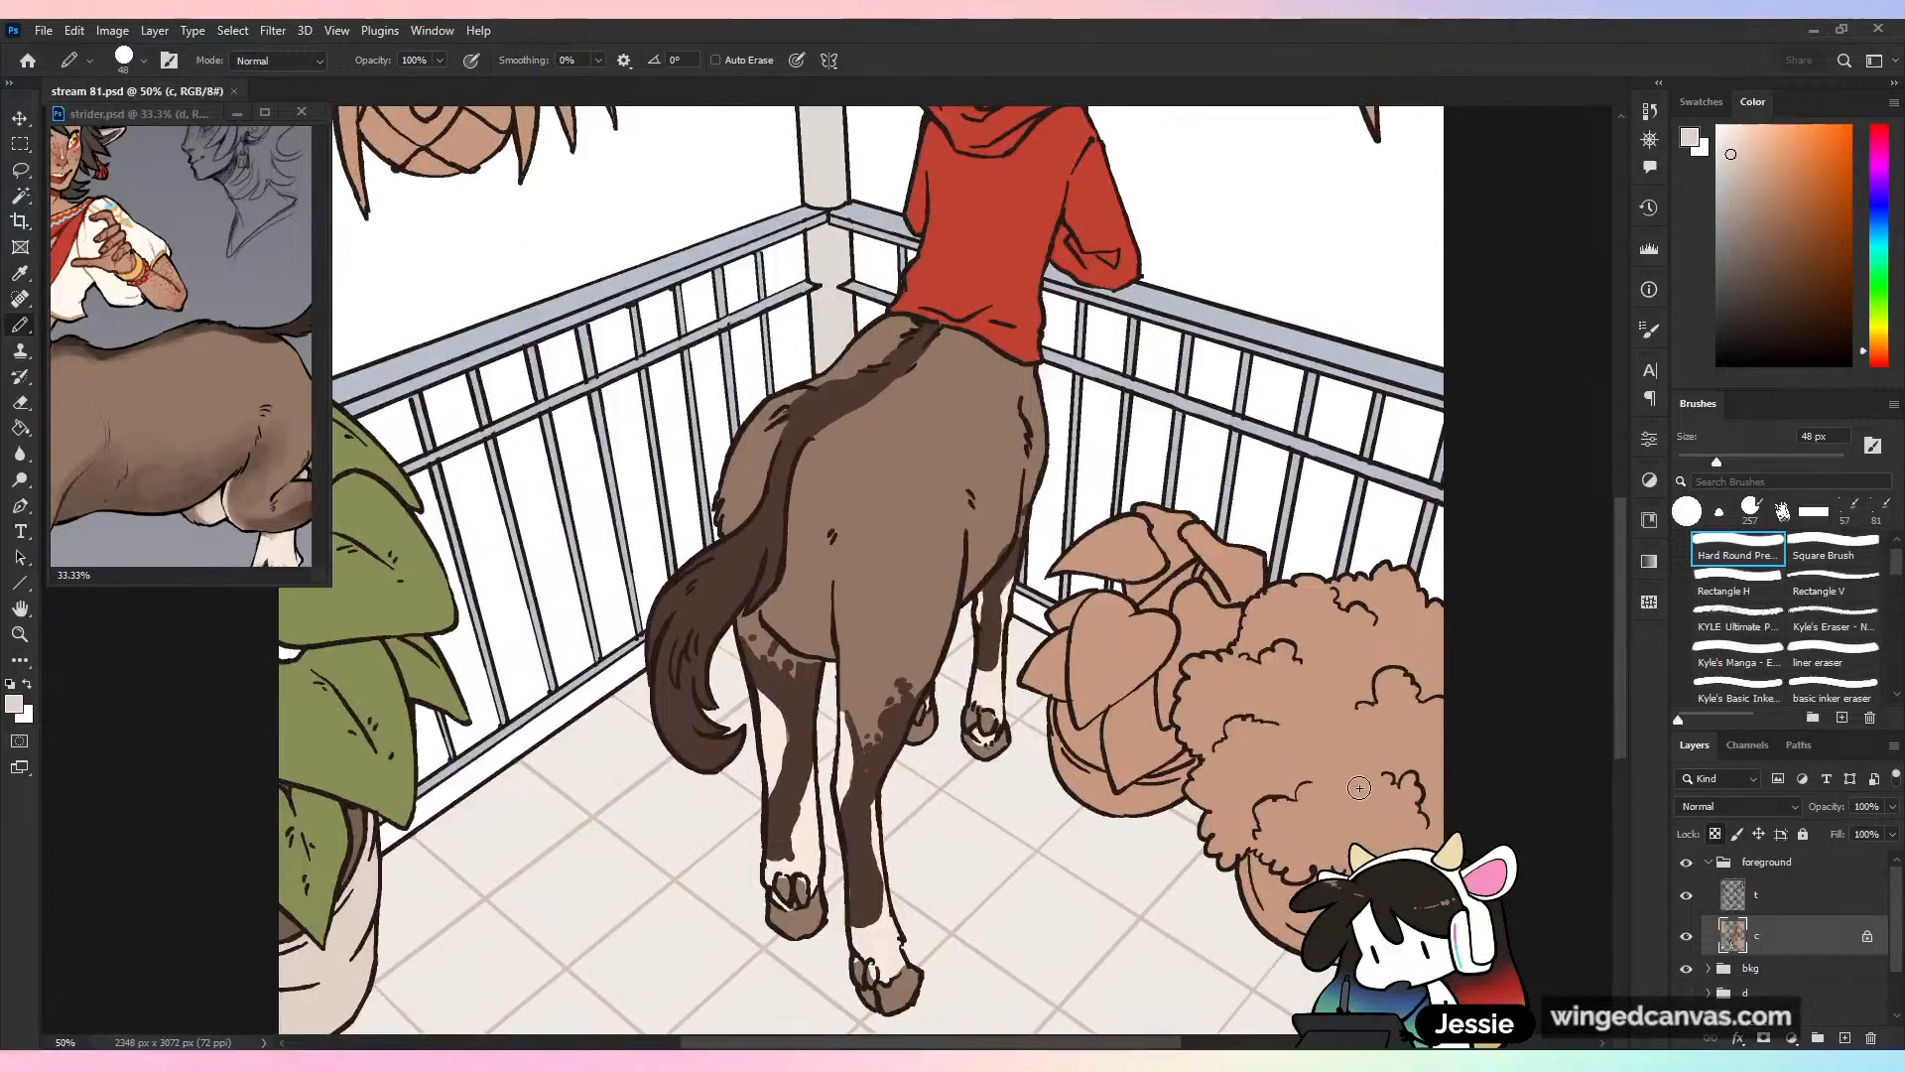
key("ctrl+s")
left_click(170, 301)
key("ctrl+minus")
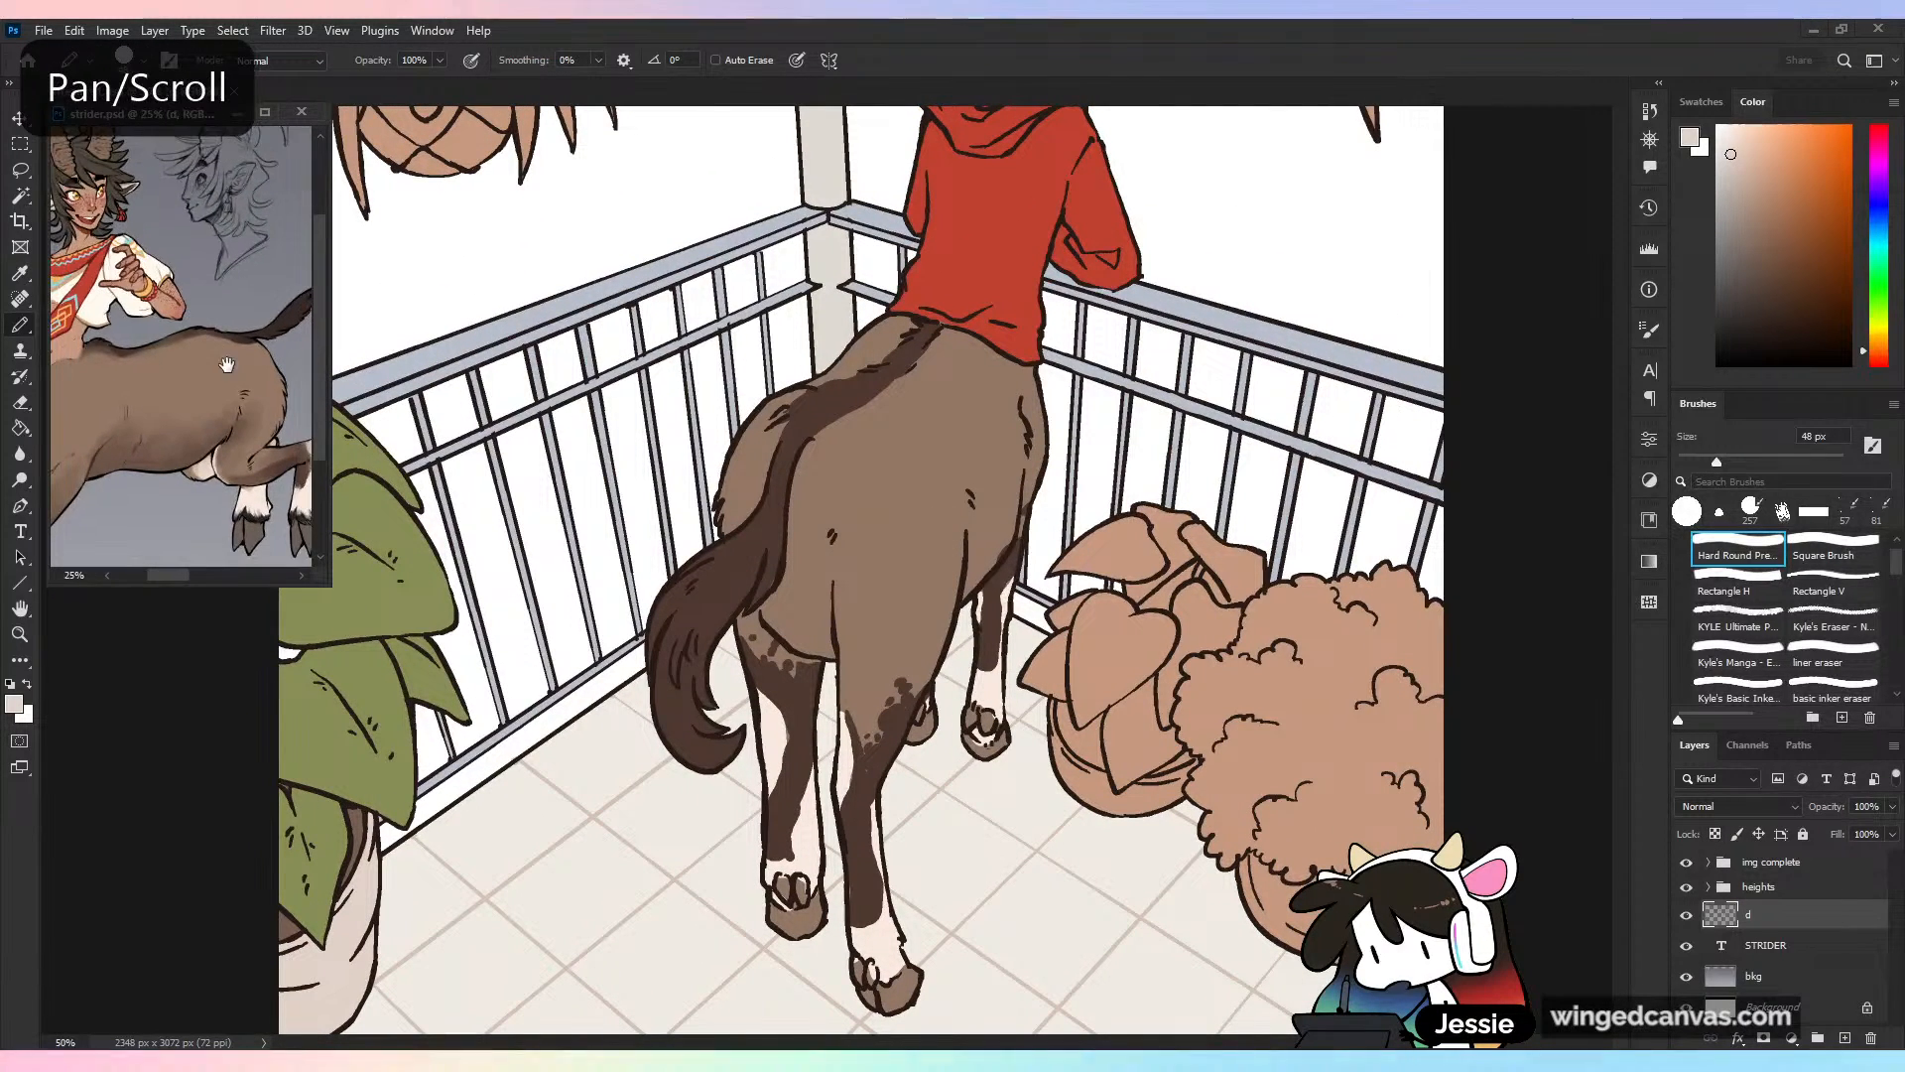
left_click_drag(225, 363, 149, 382)
key("ctrl+plus")
key("ctrl+plus")
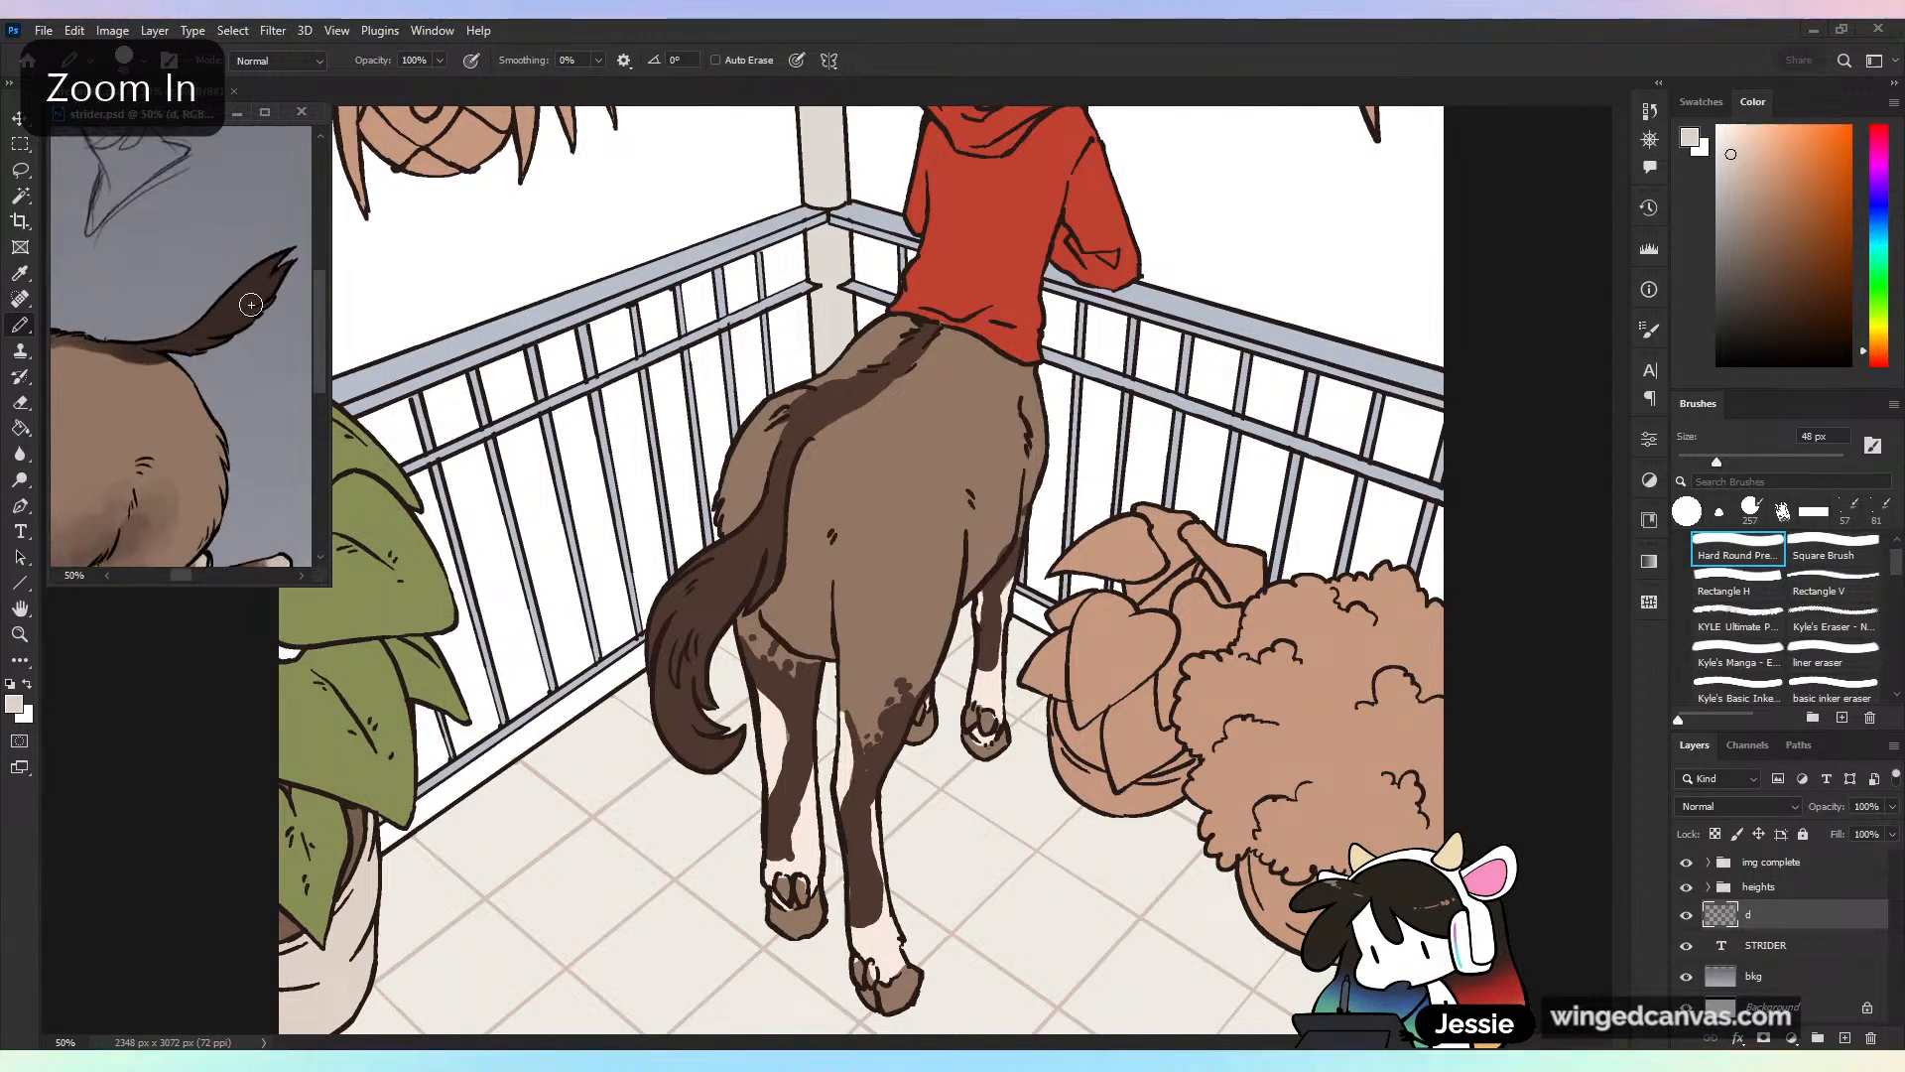
key("ctrl+minus")
key("ctrl+minus")
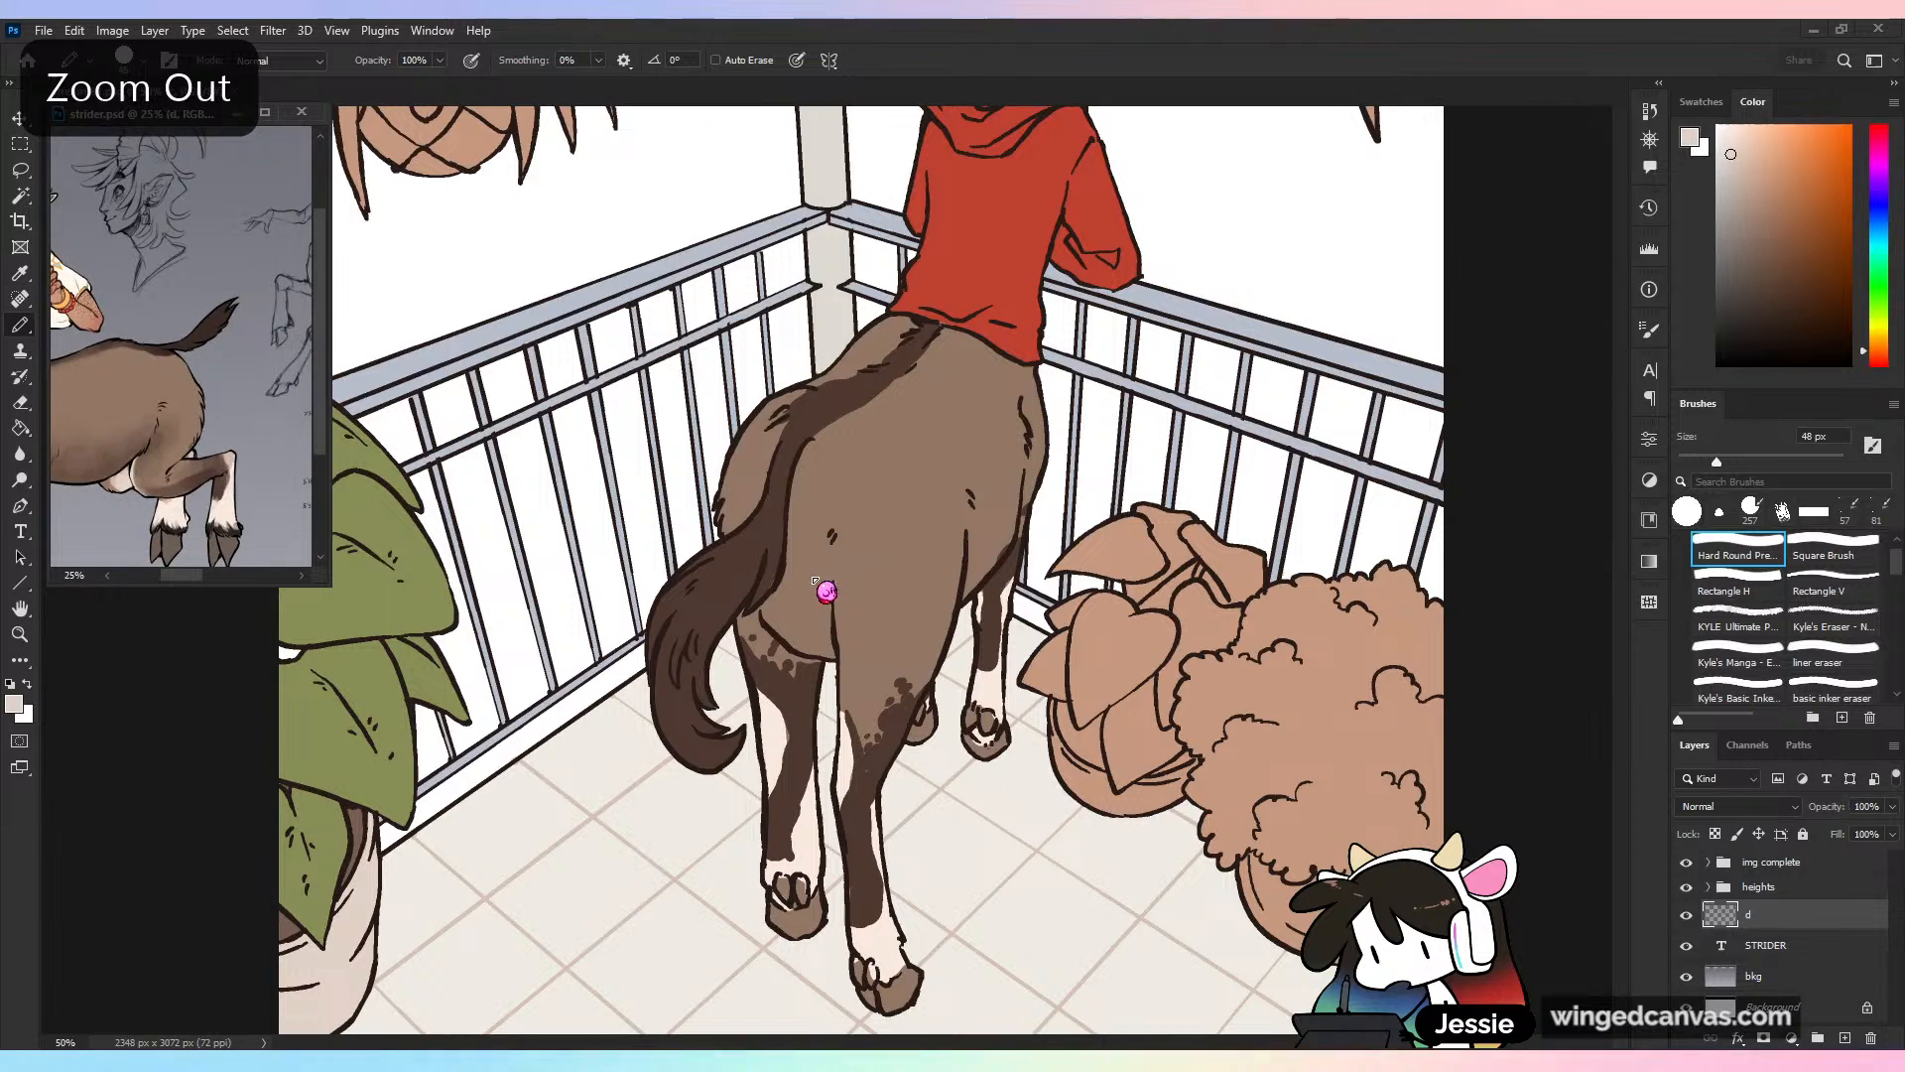
key("ctrl+minus")
key("ctrl+minus")
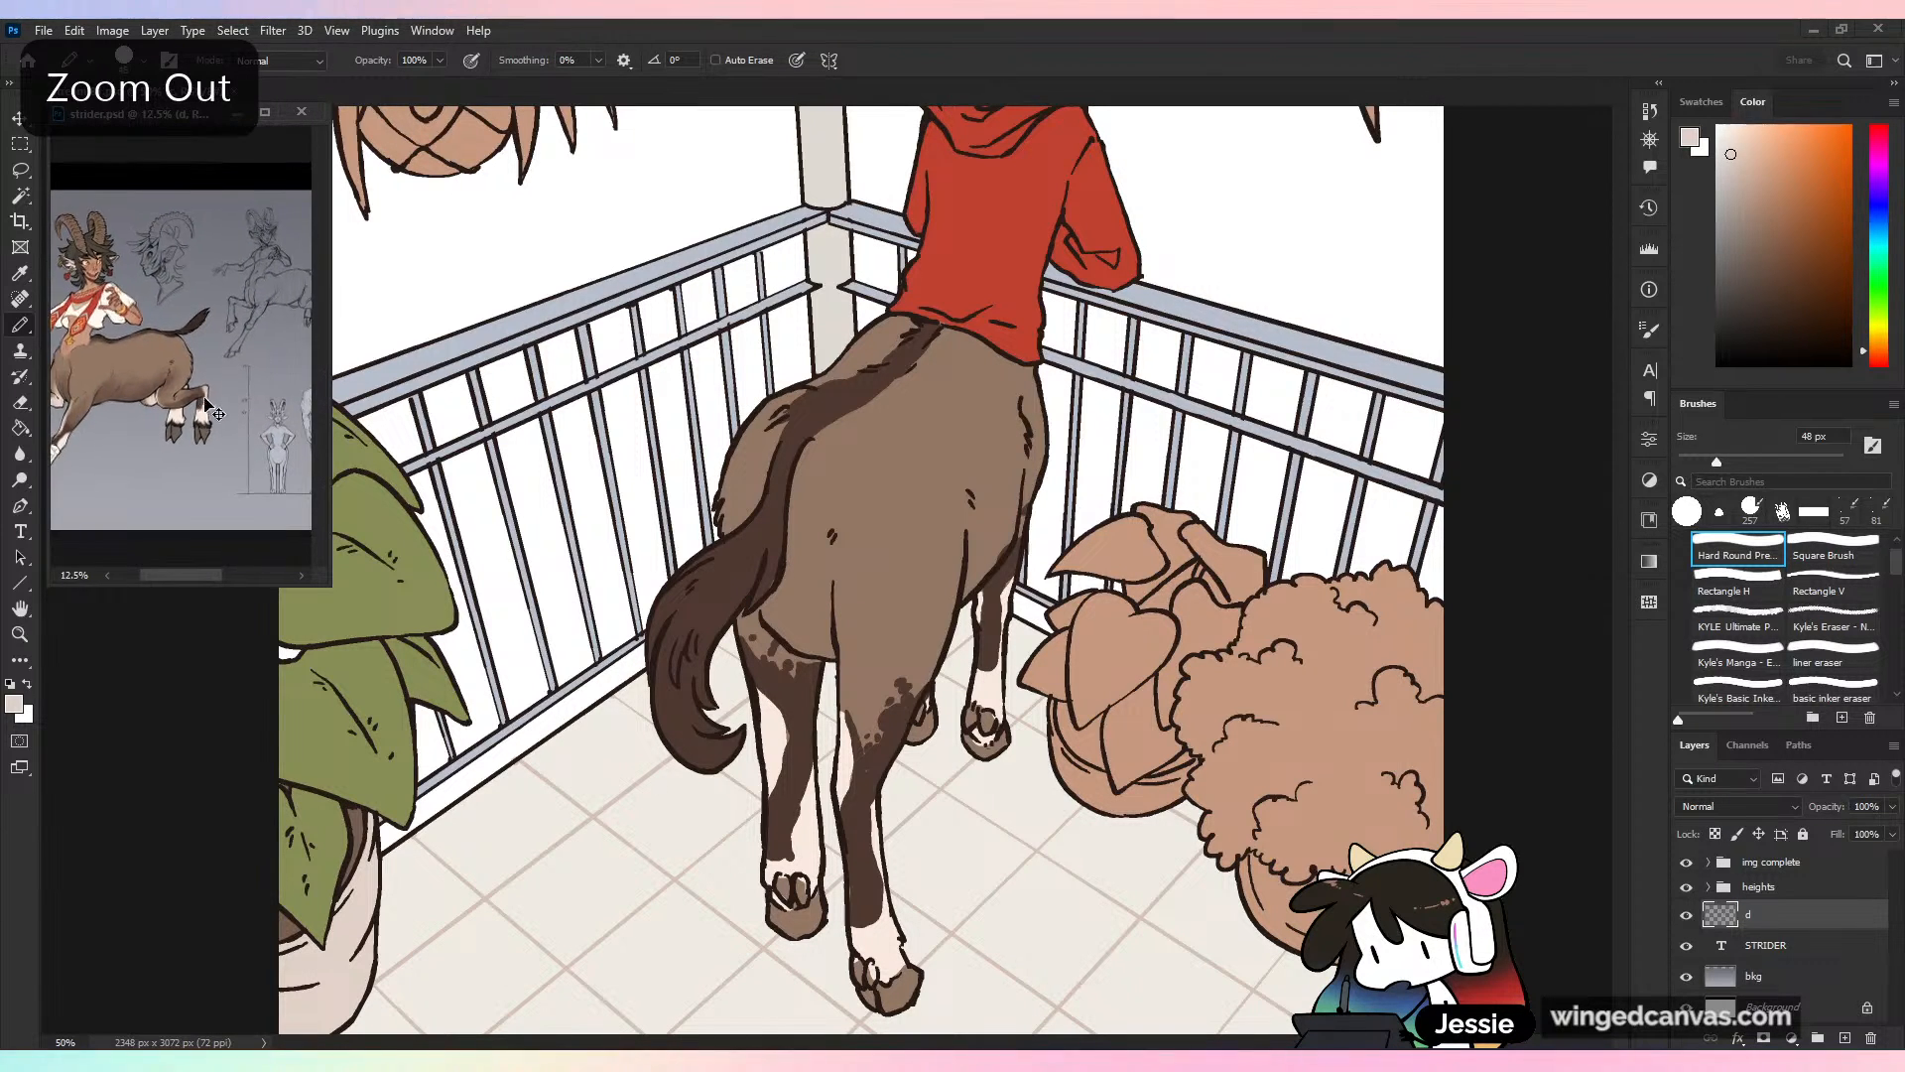
Examine the head, horns and upper-body colouring on the strider.psd reference sheet
key("ctrl+plus")
key("ctrl+plus")
left_click_drag(185, 283, 287, 343)
left_click_drag(156, 323, 212, 352)
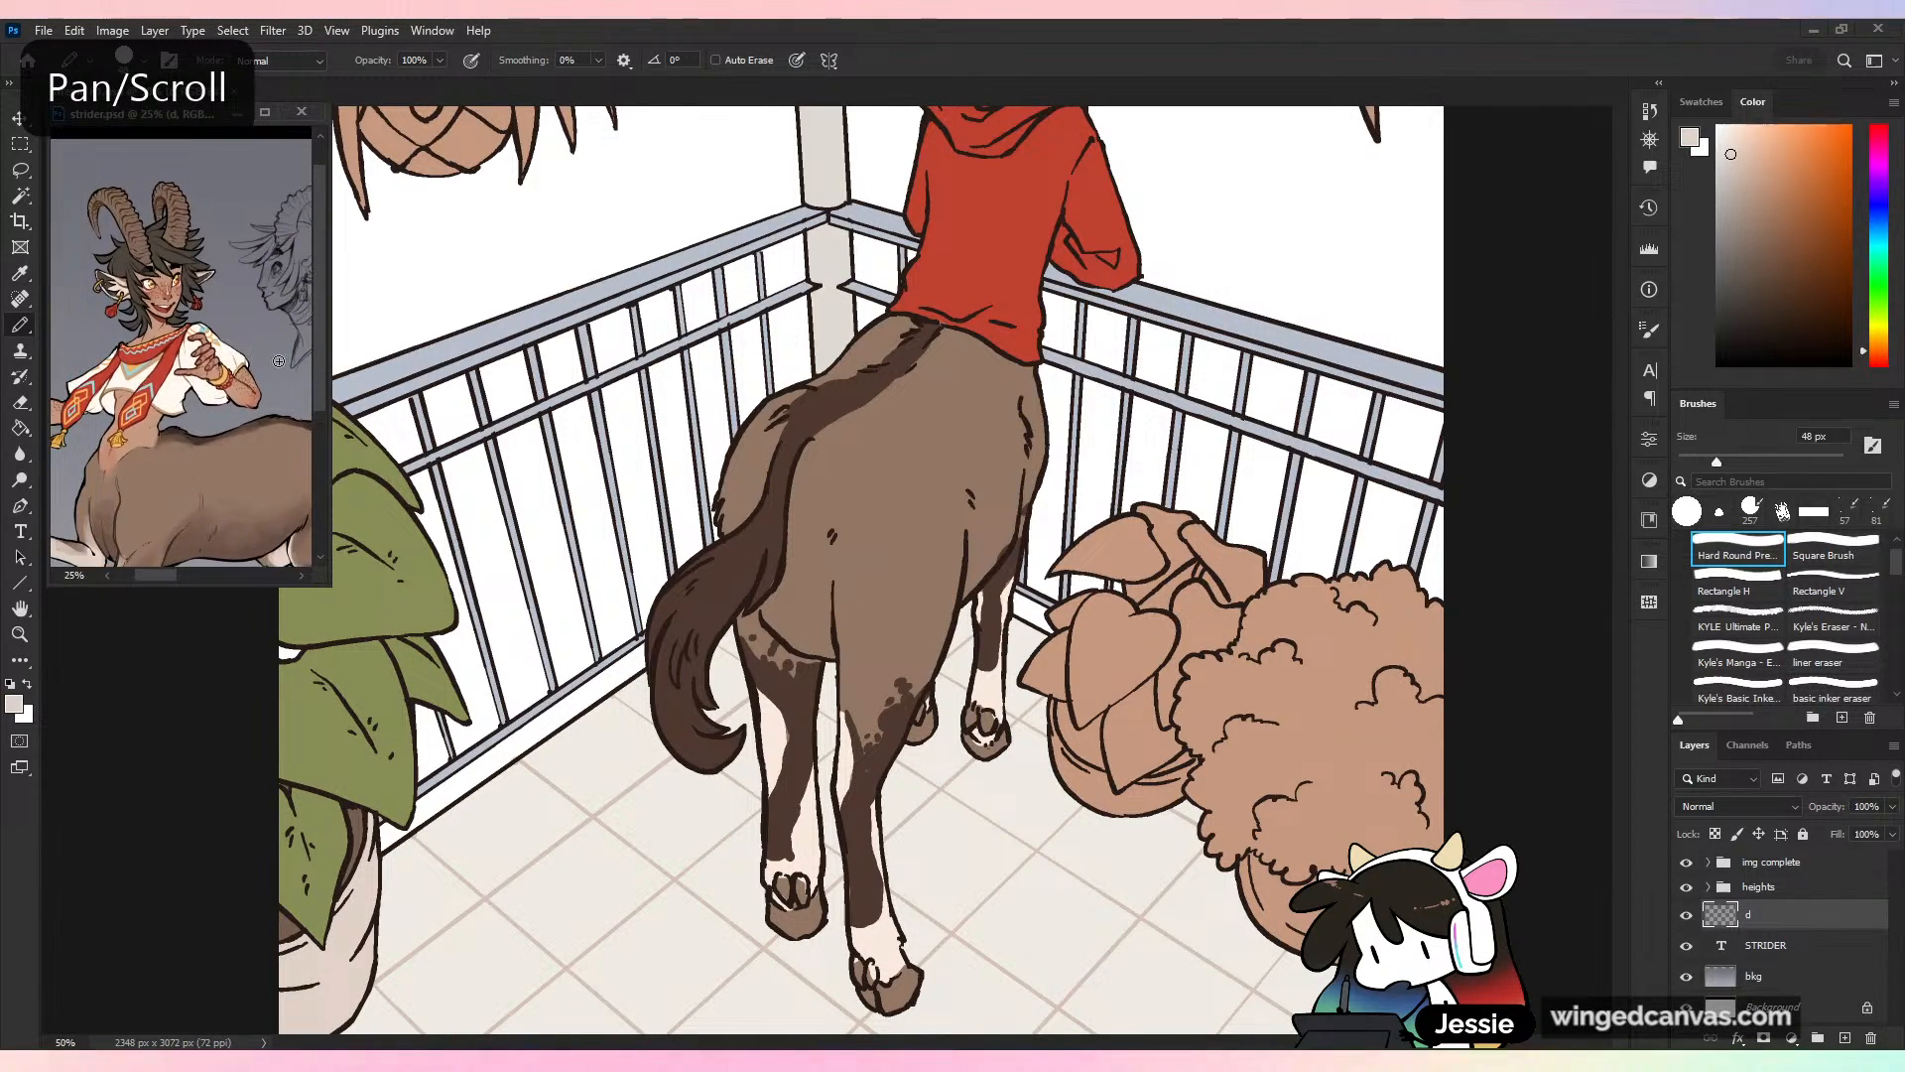
key("ctrl+plus")
key("ctrl+plus")
left_click_drag(181, 261, 241, 390)
Pick a dark greyish brown and paint the centaur's hooves with it, checking the hooves on the Strider reference
left_click(732, 548)
key("ctrl+plus")
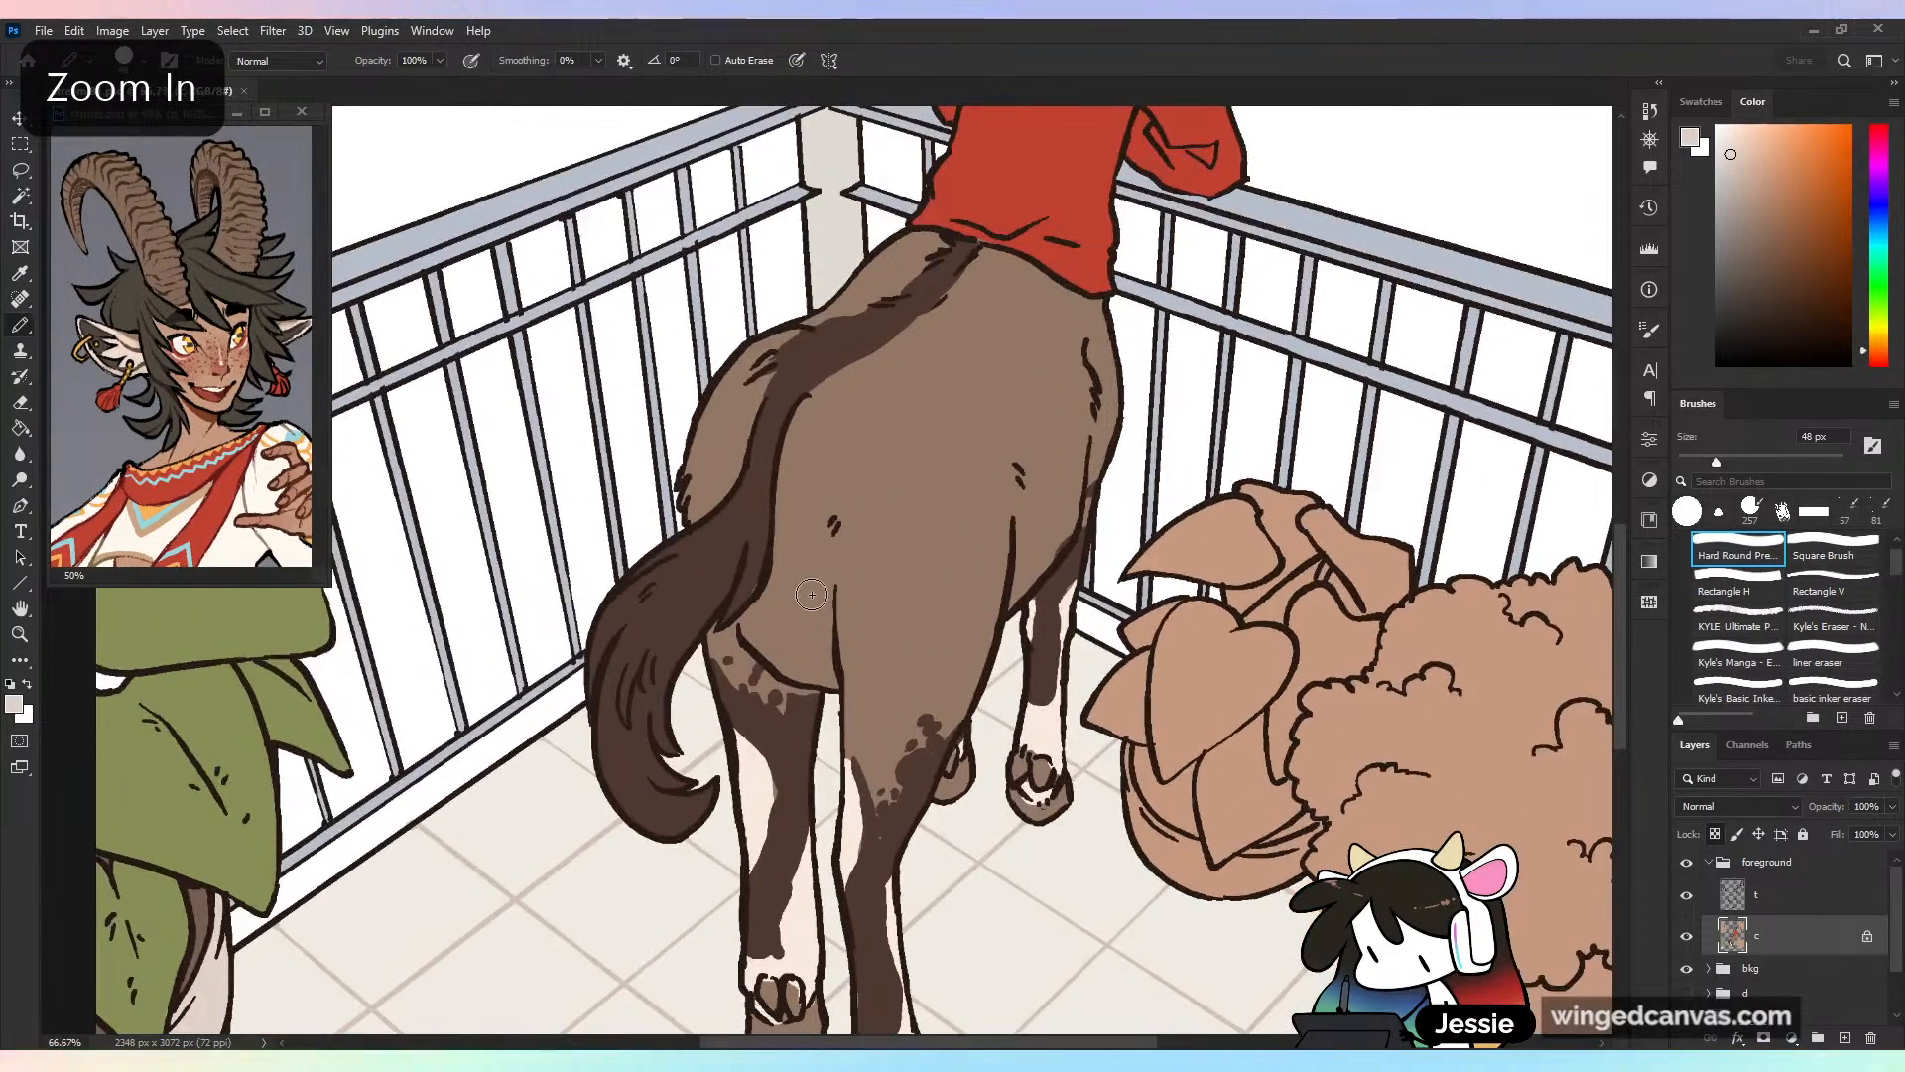
left_click(1062, 742, "alt")
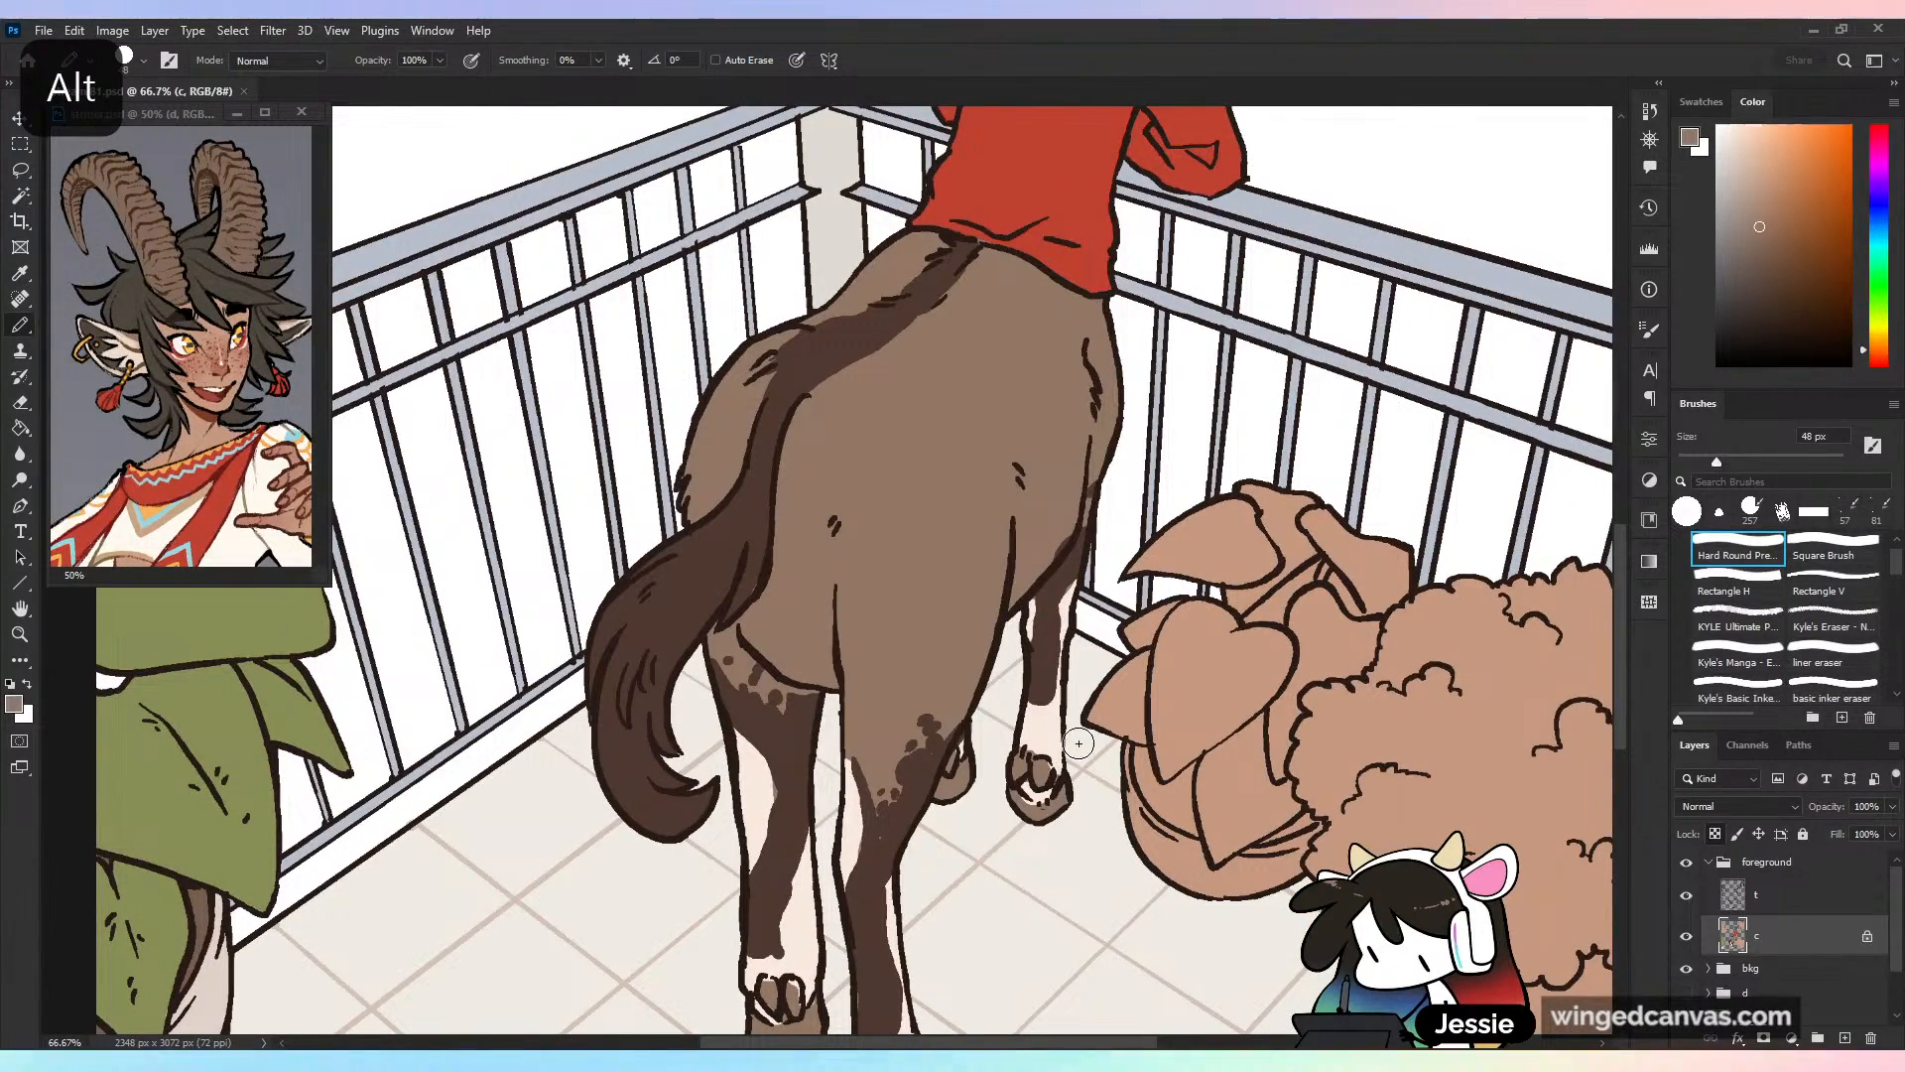
left_click(1738, 256)
mouse_move(1019, 765)
left_mouse_down()
mouse_move(1045, 768)
mouse_move(1045, 824)
left_mouse_up()
mouse_move(238, 476)
left_mouse_down()
mouse_move(199, 328)
mouse_move(140, 400)
mouse_move(323, 403)
left_mouse_up()
left_click(1020, 799, "alt")
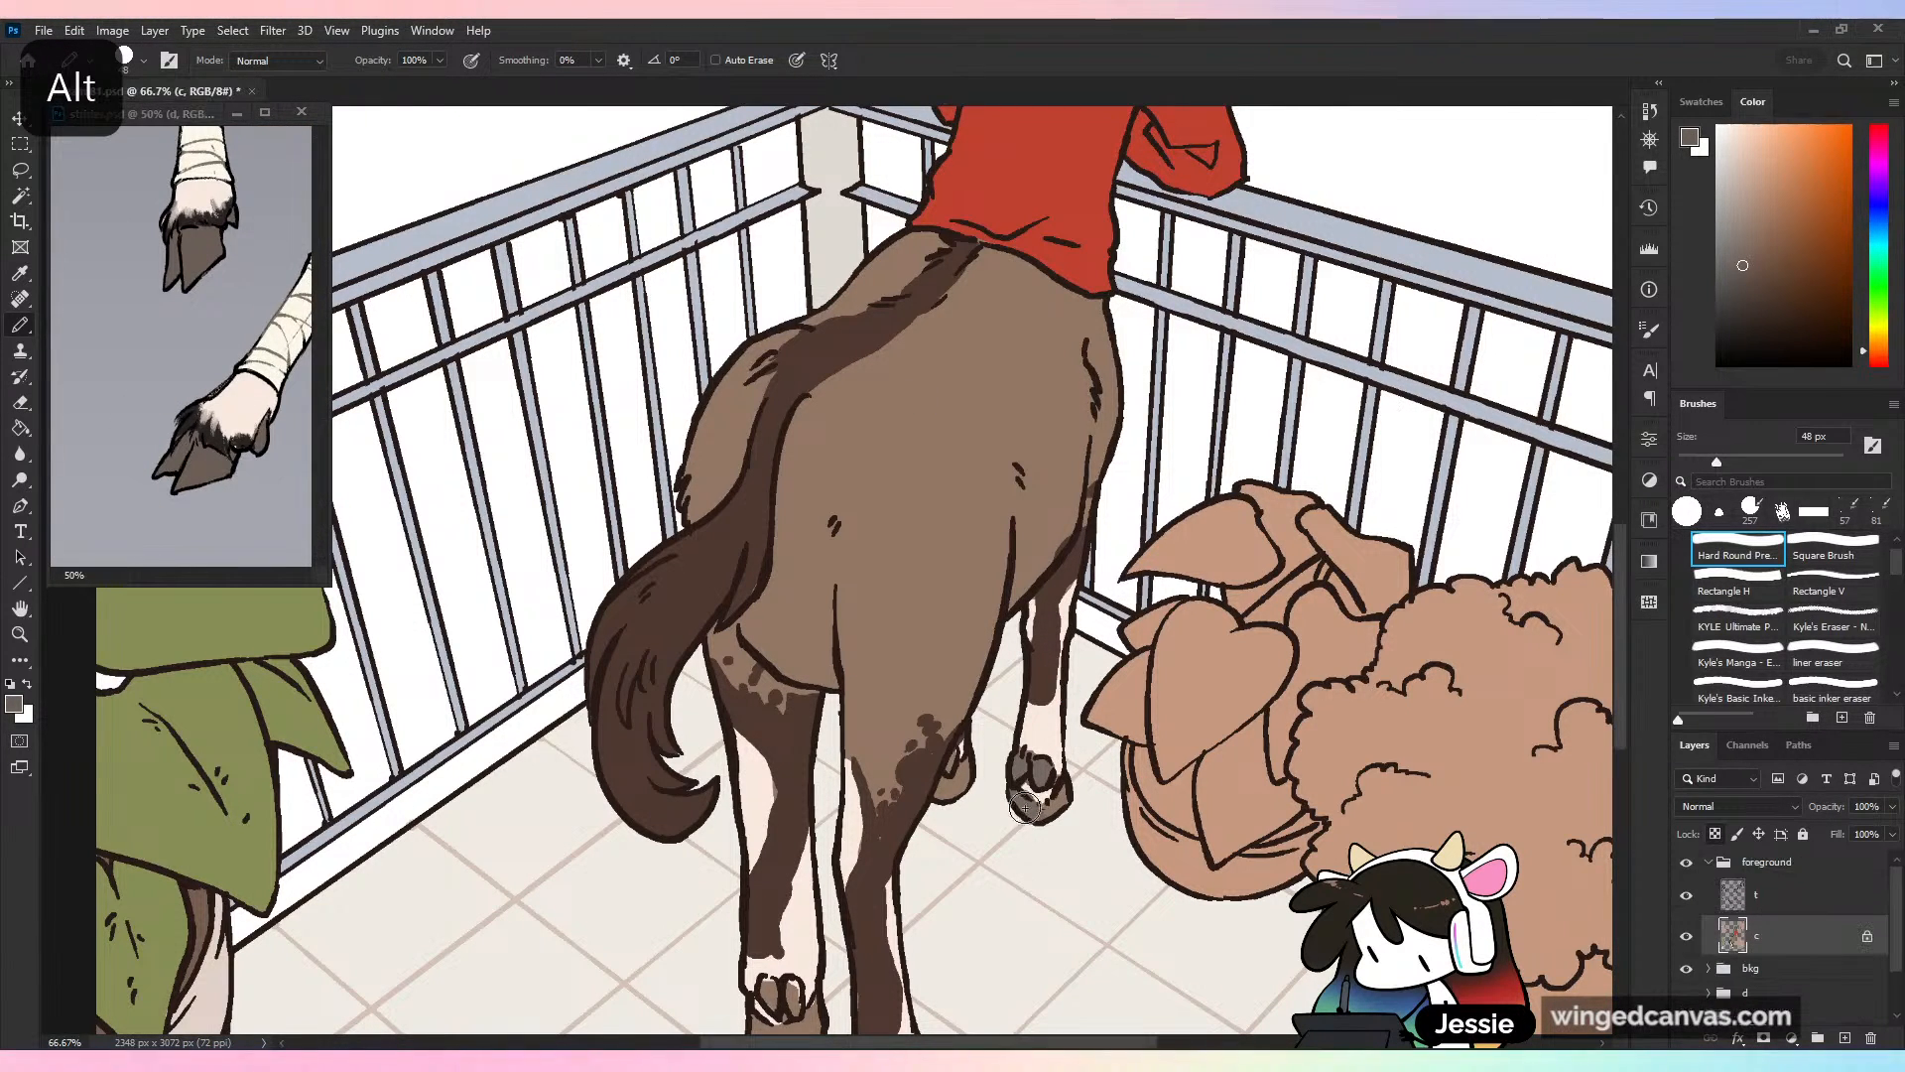
mouse_move(1040, 769)
left_mouse_down()
mouse_move(1079, 801)
mouse_move(954, 779)
left_mouse_up()
left_click_drag(1102, 873, 1127, 594)
mouse_move(904, 831)
left_mouse_down()
mouse_move(898, 855)
mouse_move(933, 863)
mouse_move(967, 834)
left_mouse_up()
mouse_move(795, 719)
left_mouse_down()
mouse_move(806, 702)
mouse_move(819, 722)
mouse_move(780, 756)
mouse_move(844, 725)
left_mouse_up()
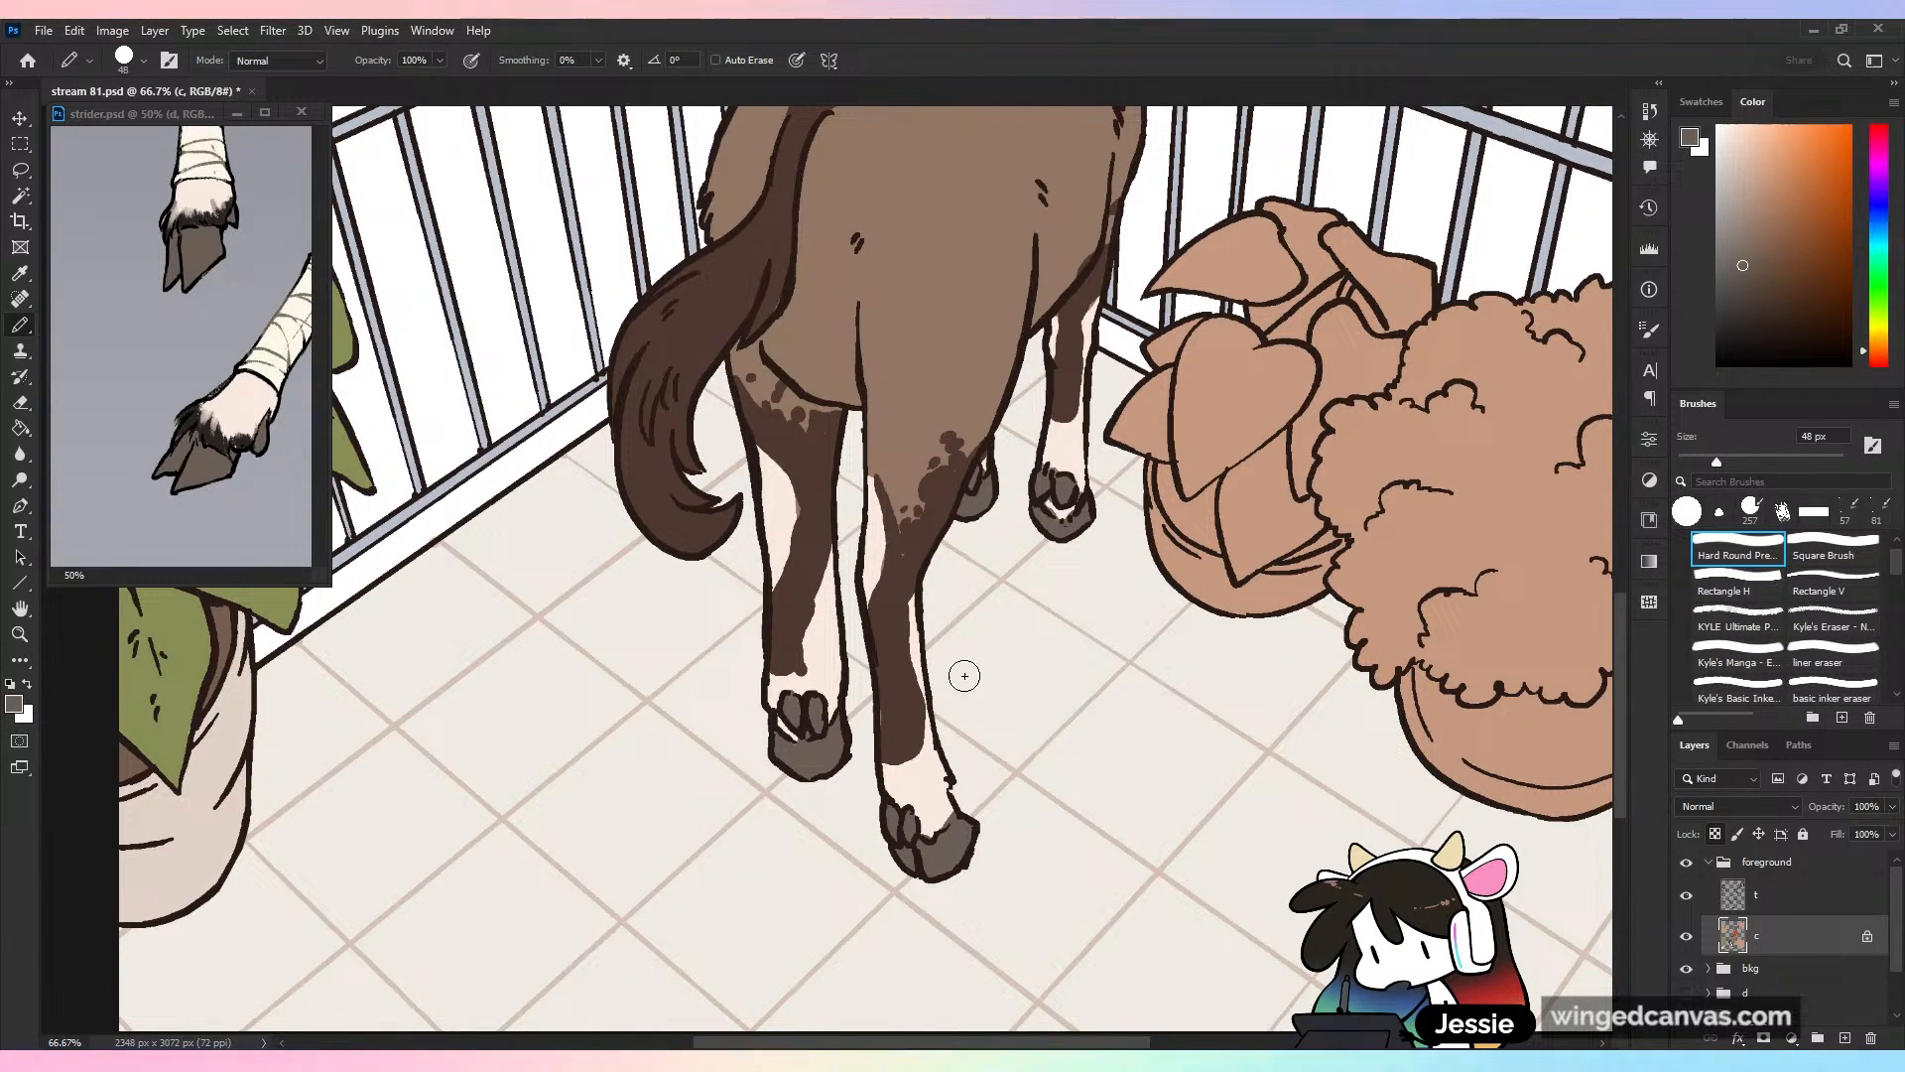
Sample the near-black fur colour from the reference hoof, paint jagged fur tufts above the centaur's hooves, and save the file
key("alt")
left_click(195, 414, "alt")
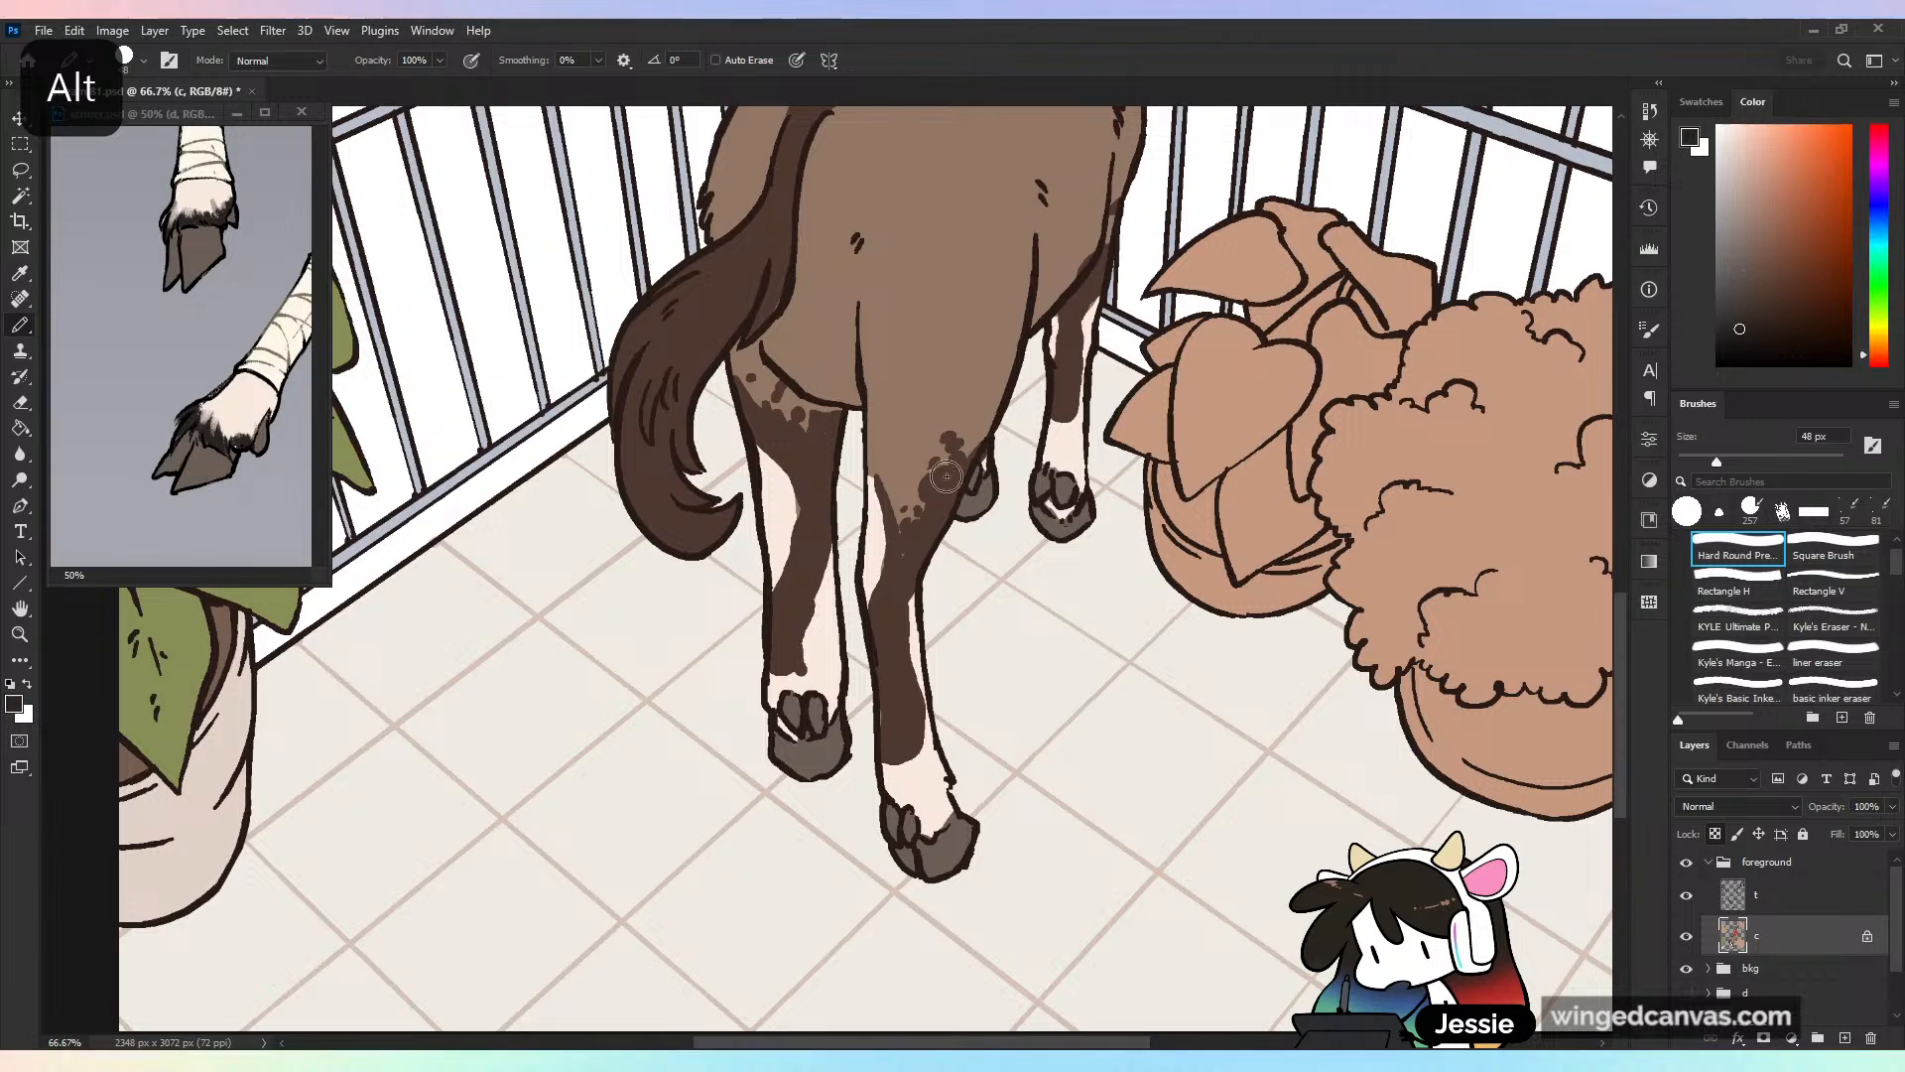
mouse_move(787, 732)
left_mouse_down()
mouse_move(843, 719)
mouse_move(841, 668)
mouse_move(825, 748)
mouse_move(804, 744)
mouse_move(820, 700)
mouse_move(784, 674)
left_mouse_up()
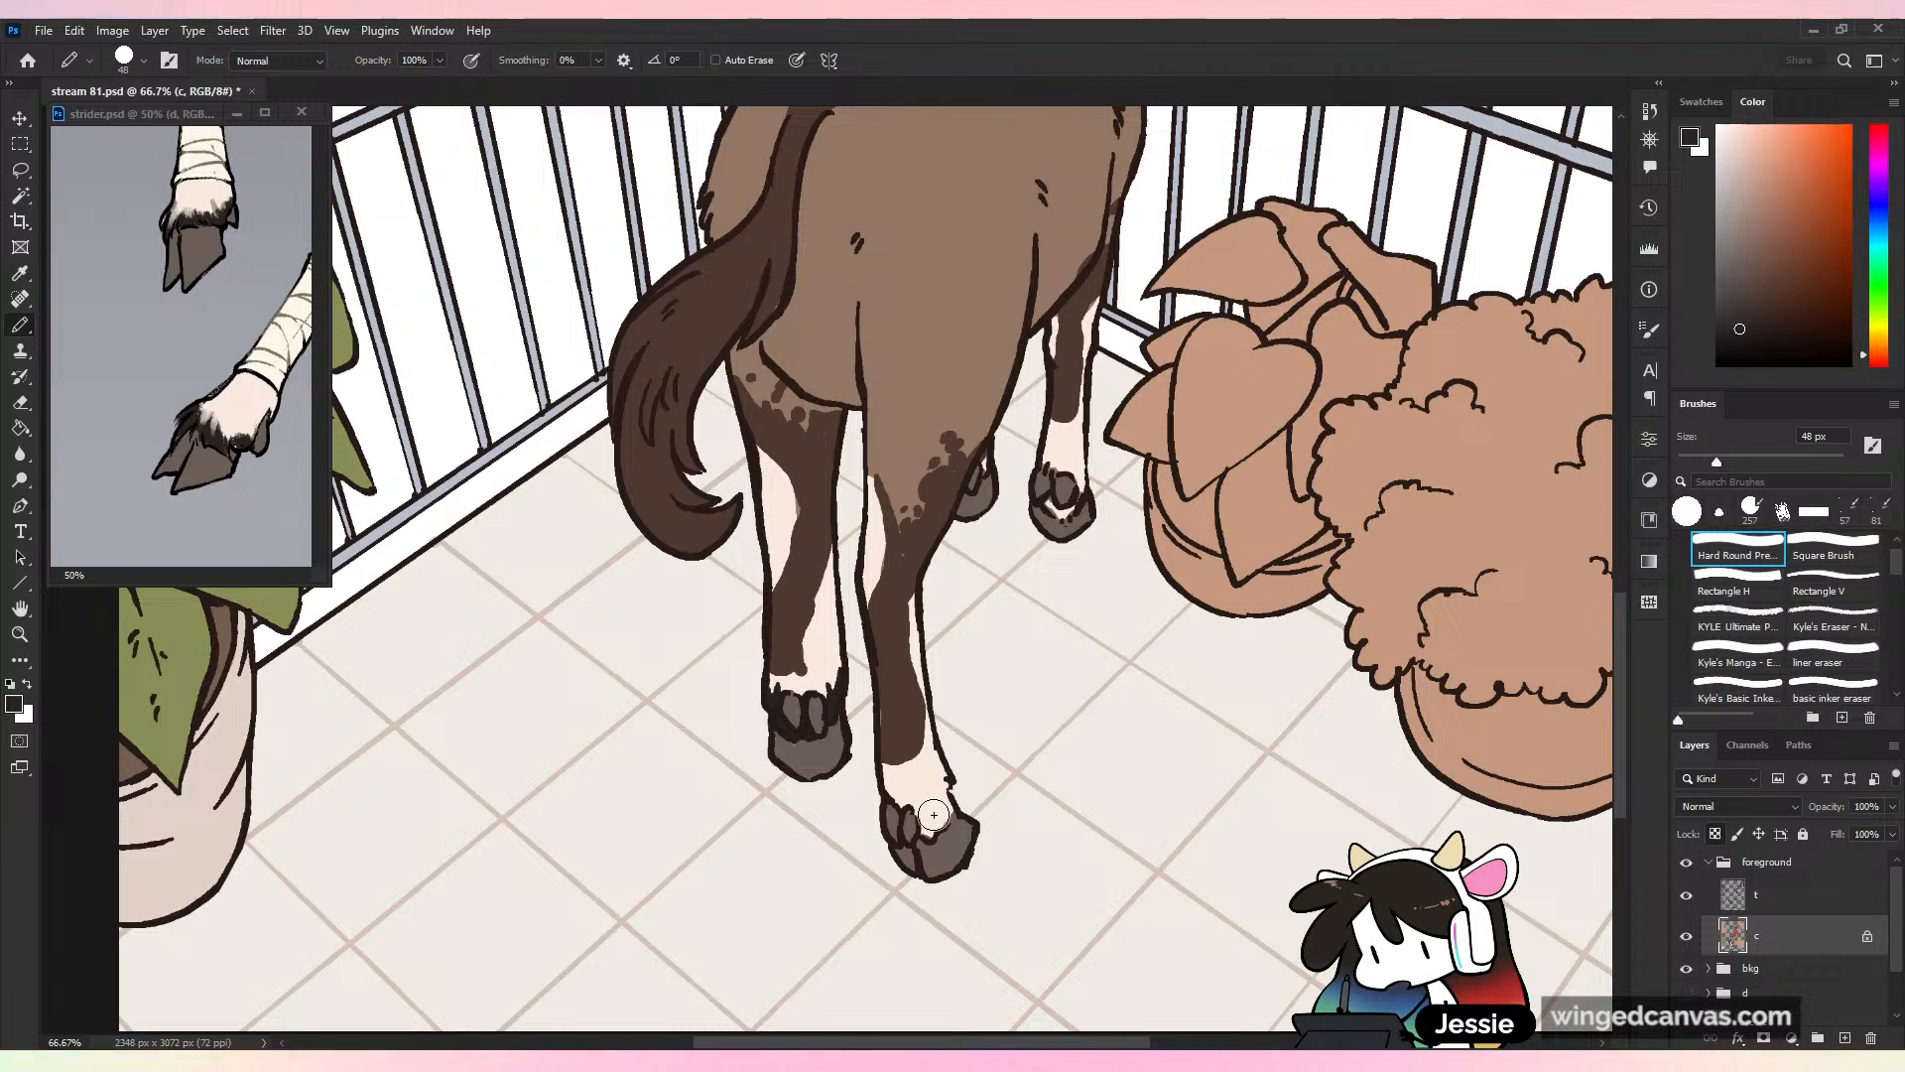
mouse_move(913, 794)
left_mouse_down()
mouse_move(928, 832)
mouse_move(933, 792)
mouse_move(945, 824)
mouse_move(935, 774)
mouse_move(942, 807)
left_mouse_up()
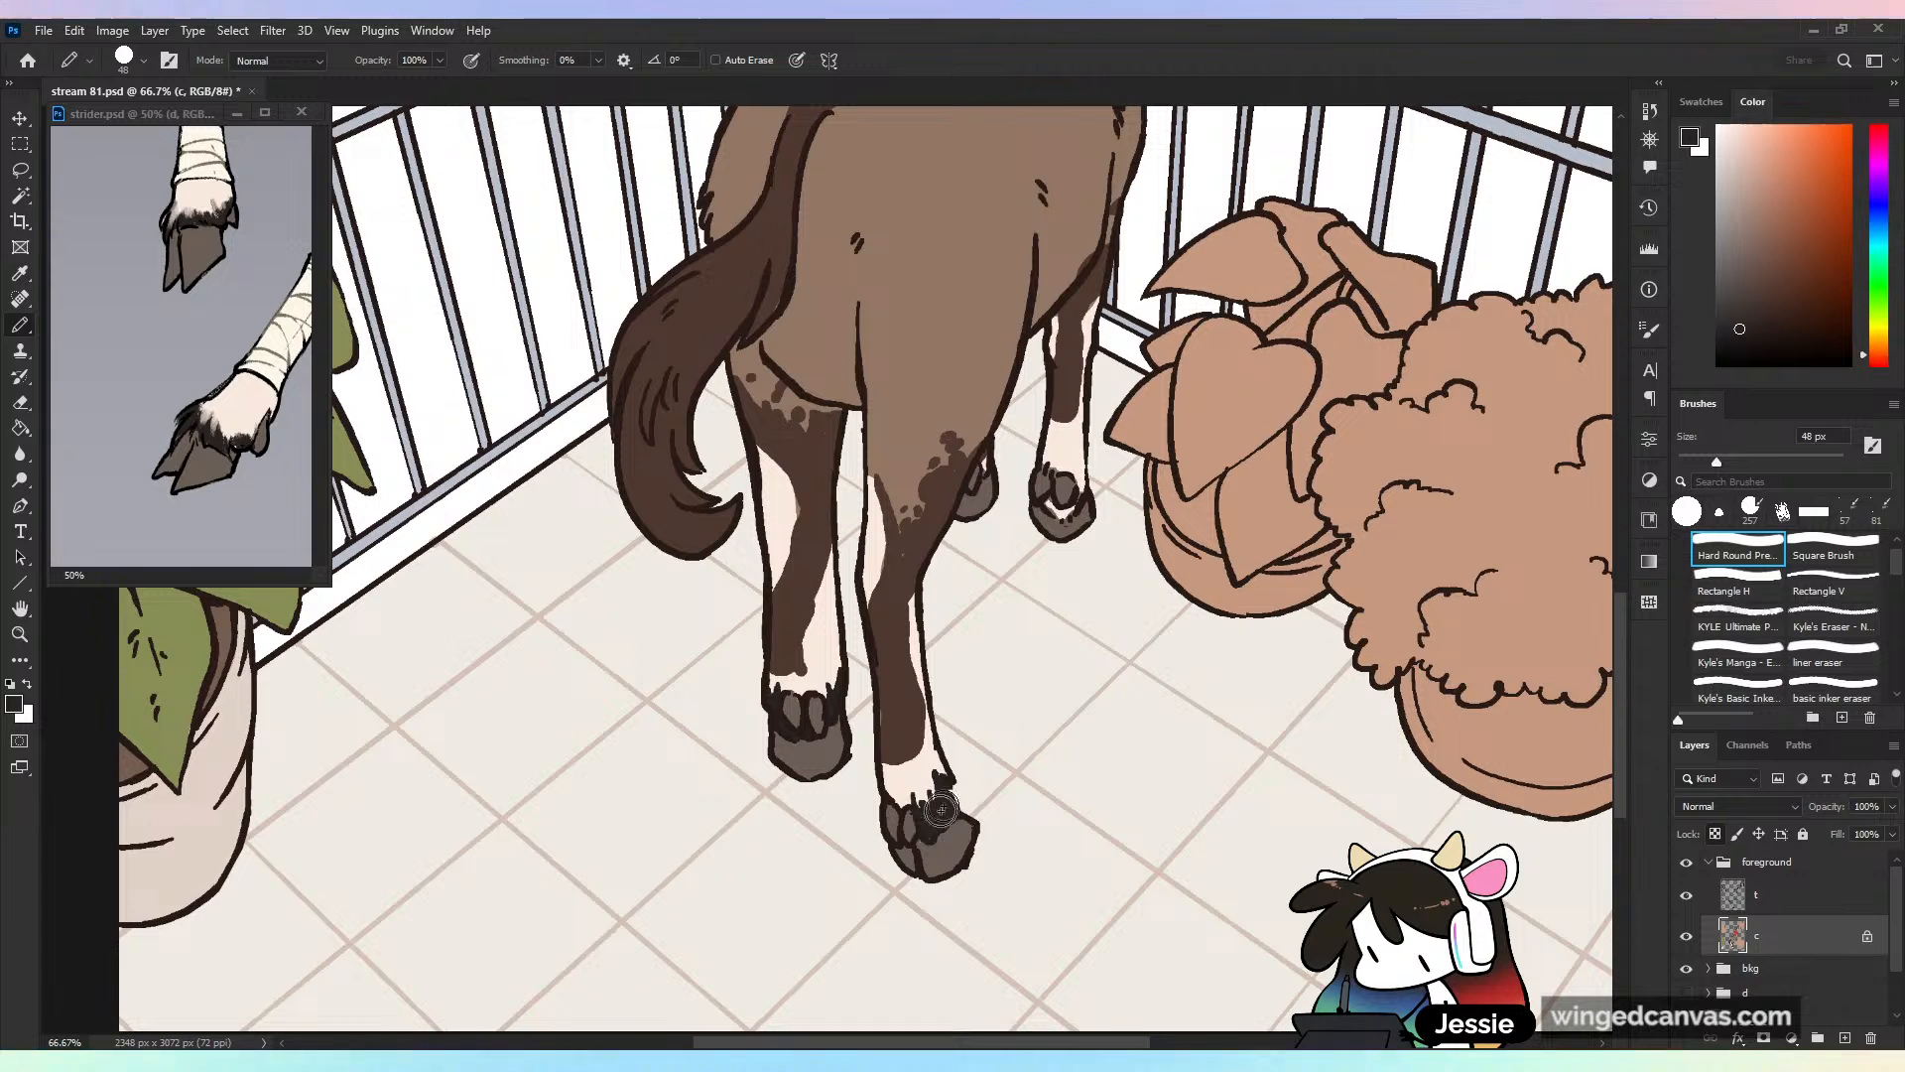
left_click_drag(1095, 605, 1009, 727)
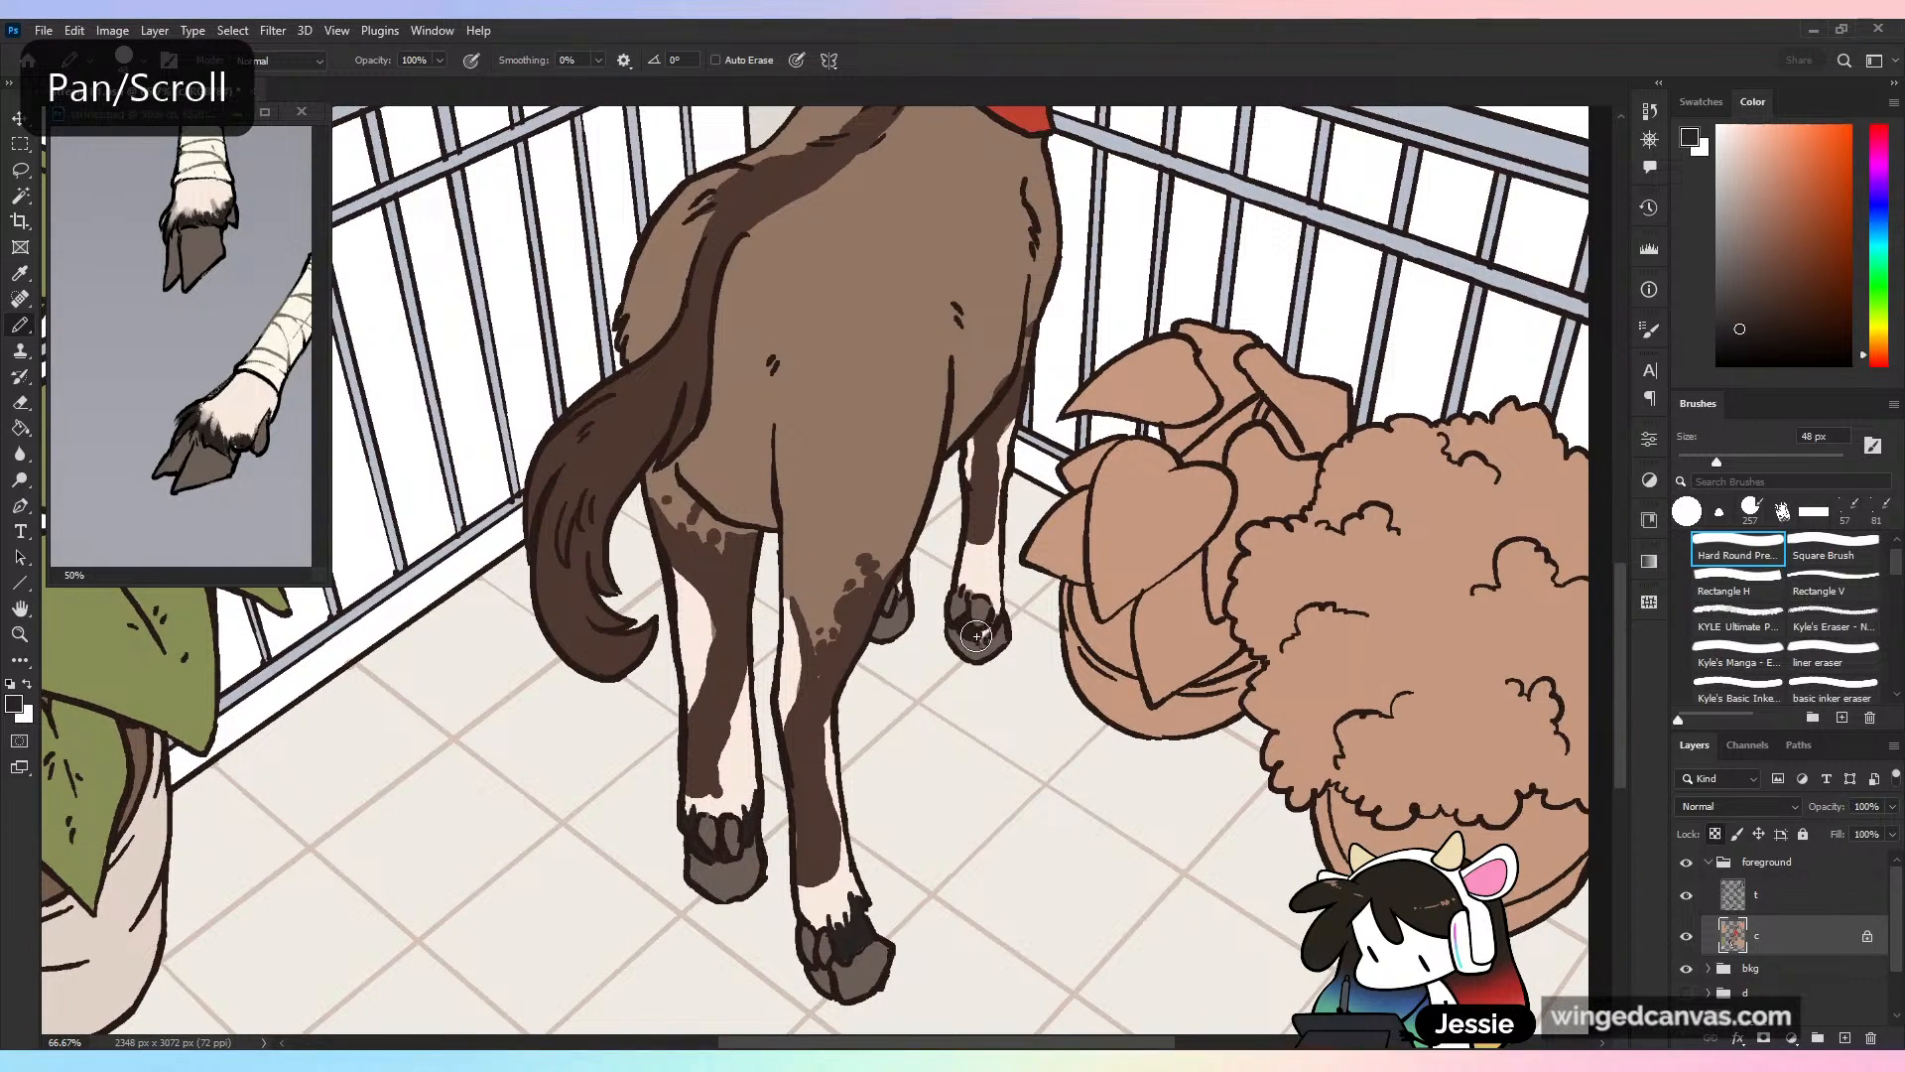
mouse_move(995, 617)
left_mouse_down()
mouse_move(1001, 577)
mouse_move(975, 582)
left_mouse_up()
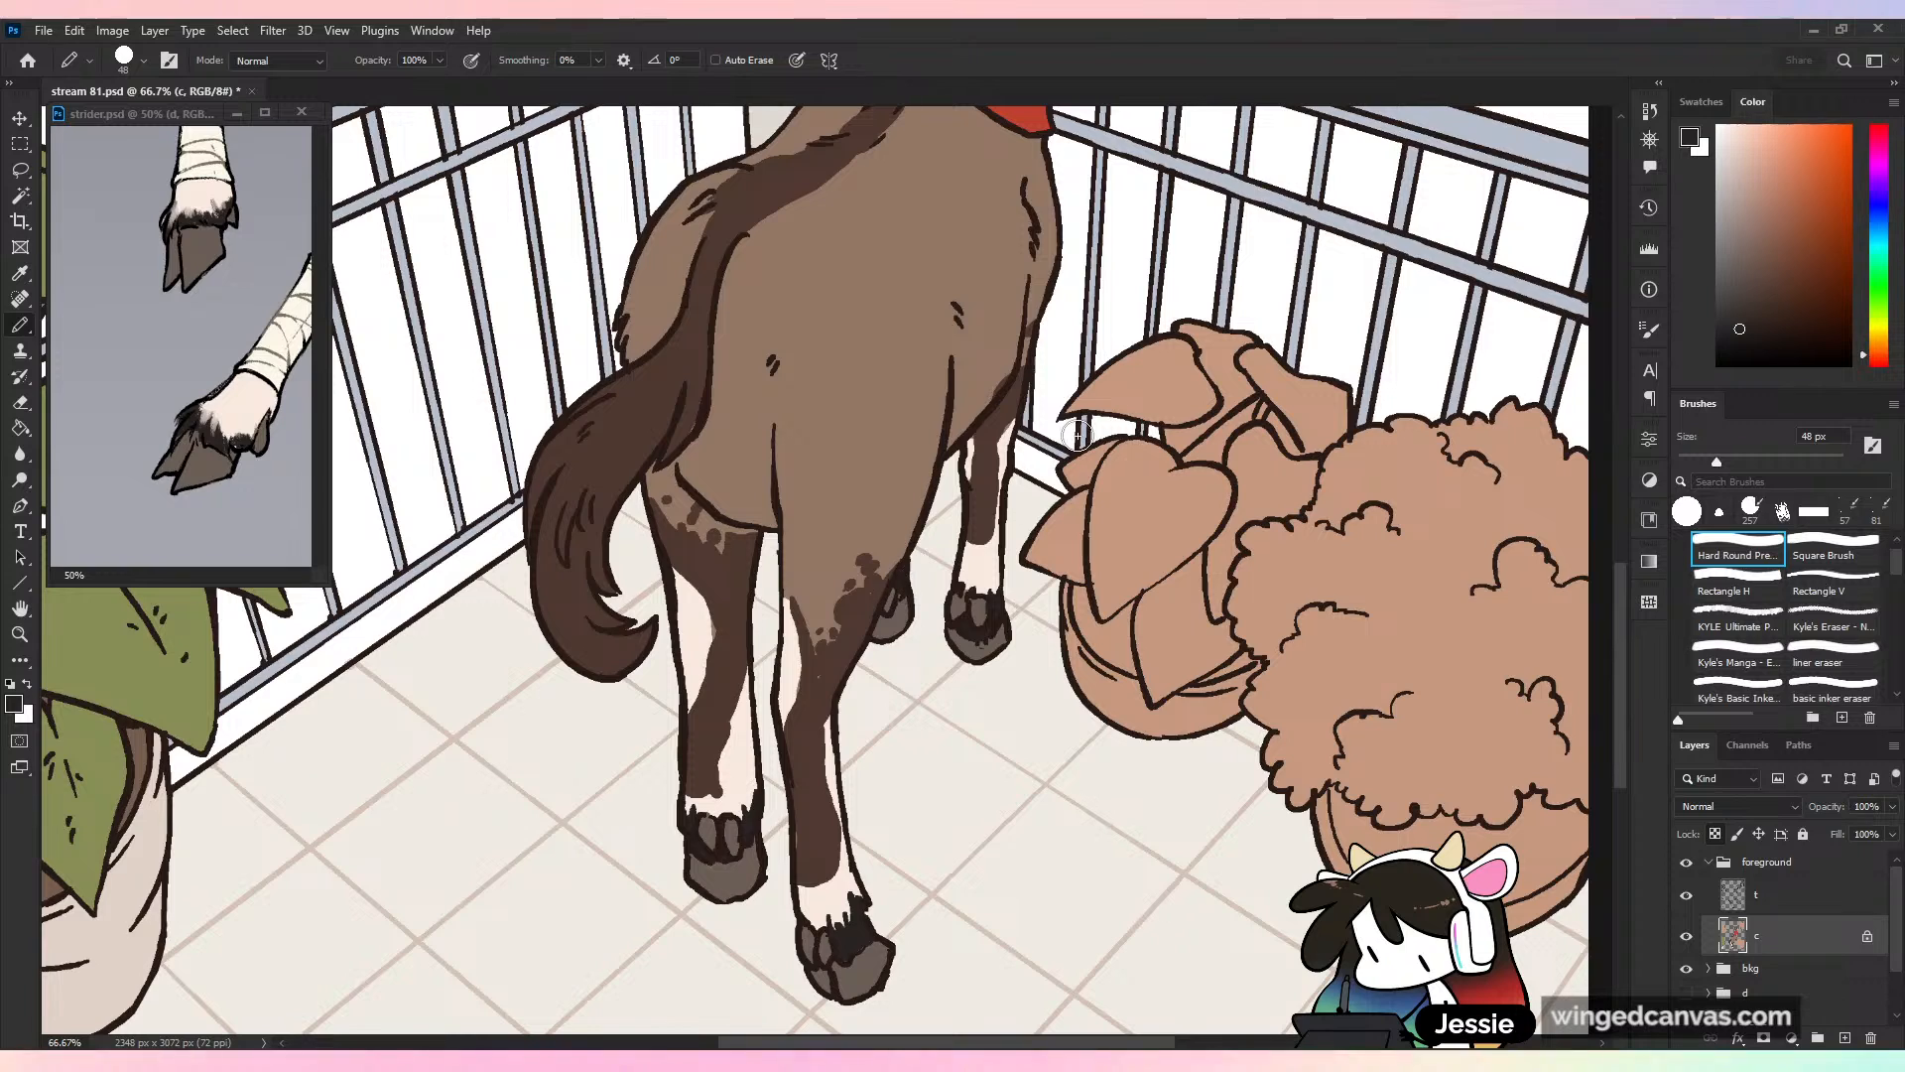
key("ctrl+minus")
key("ctrl+s")
key("ctrl+minus")
key("ctrl+minus")
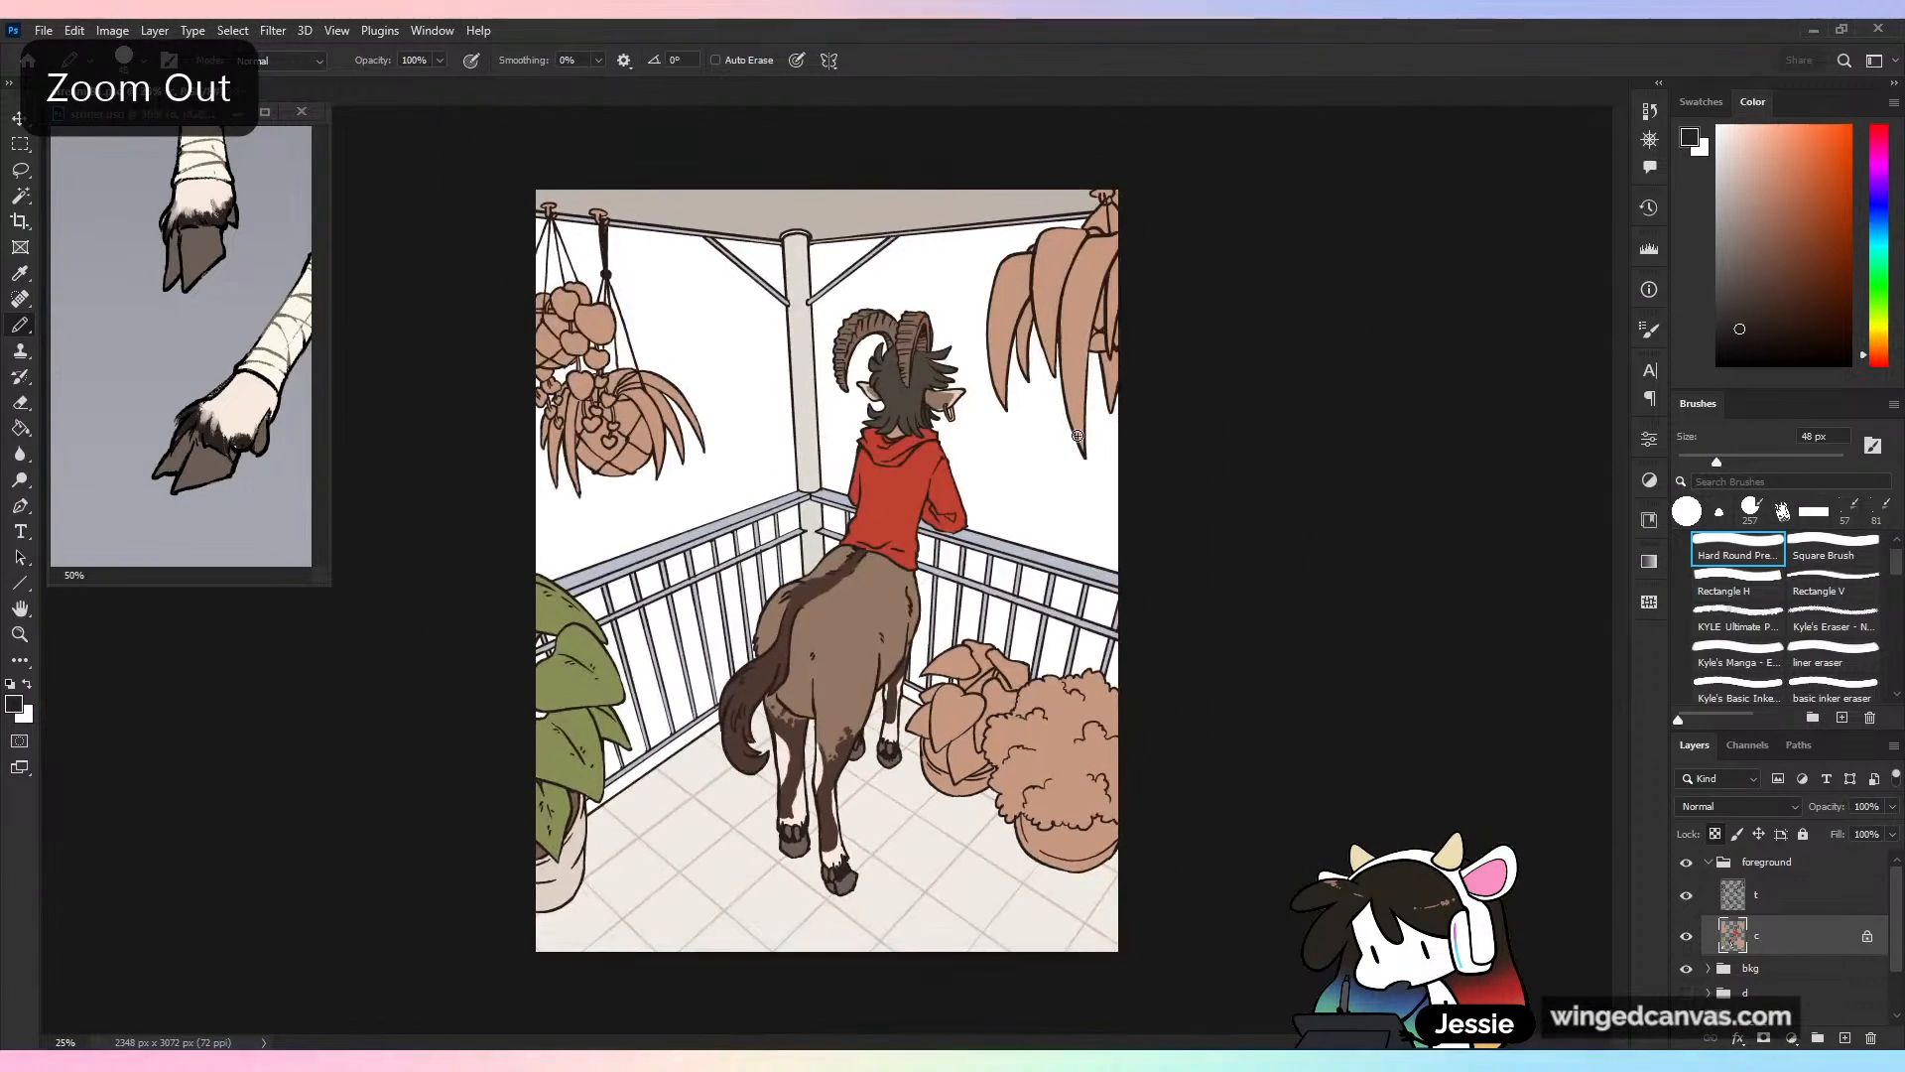
key("ctrl+s")
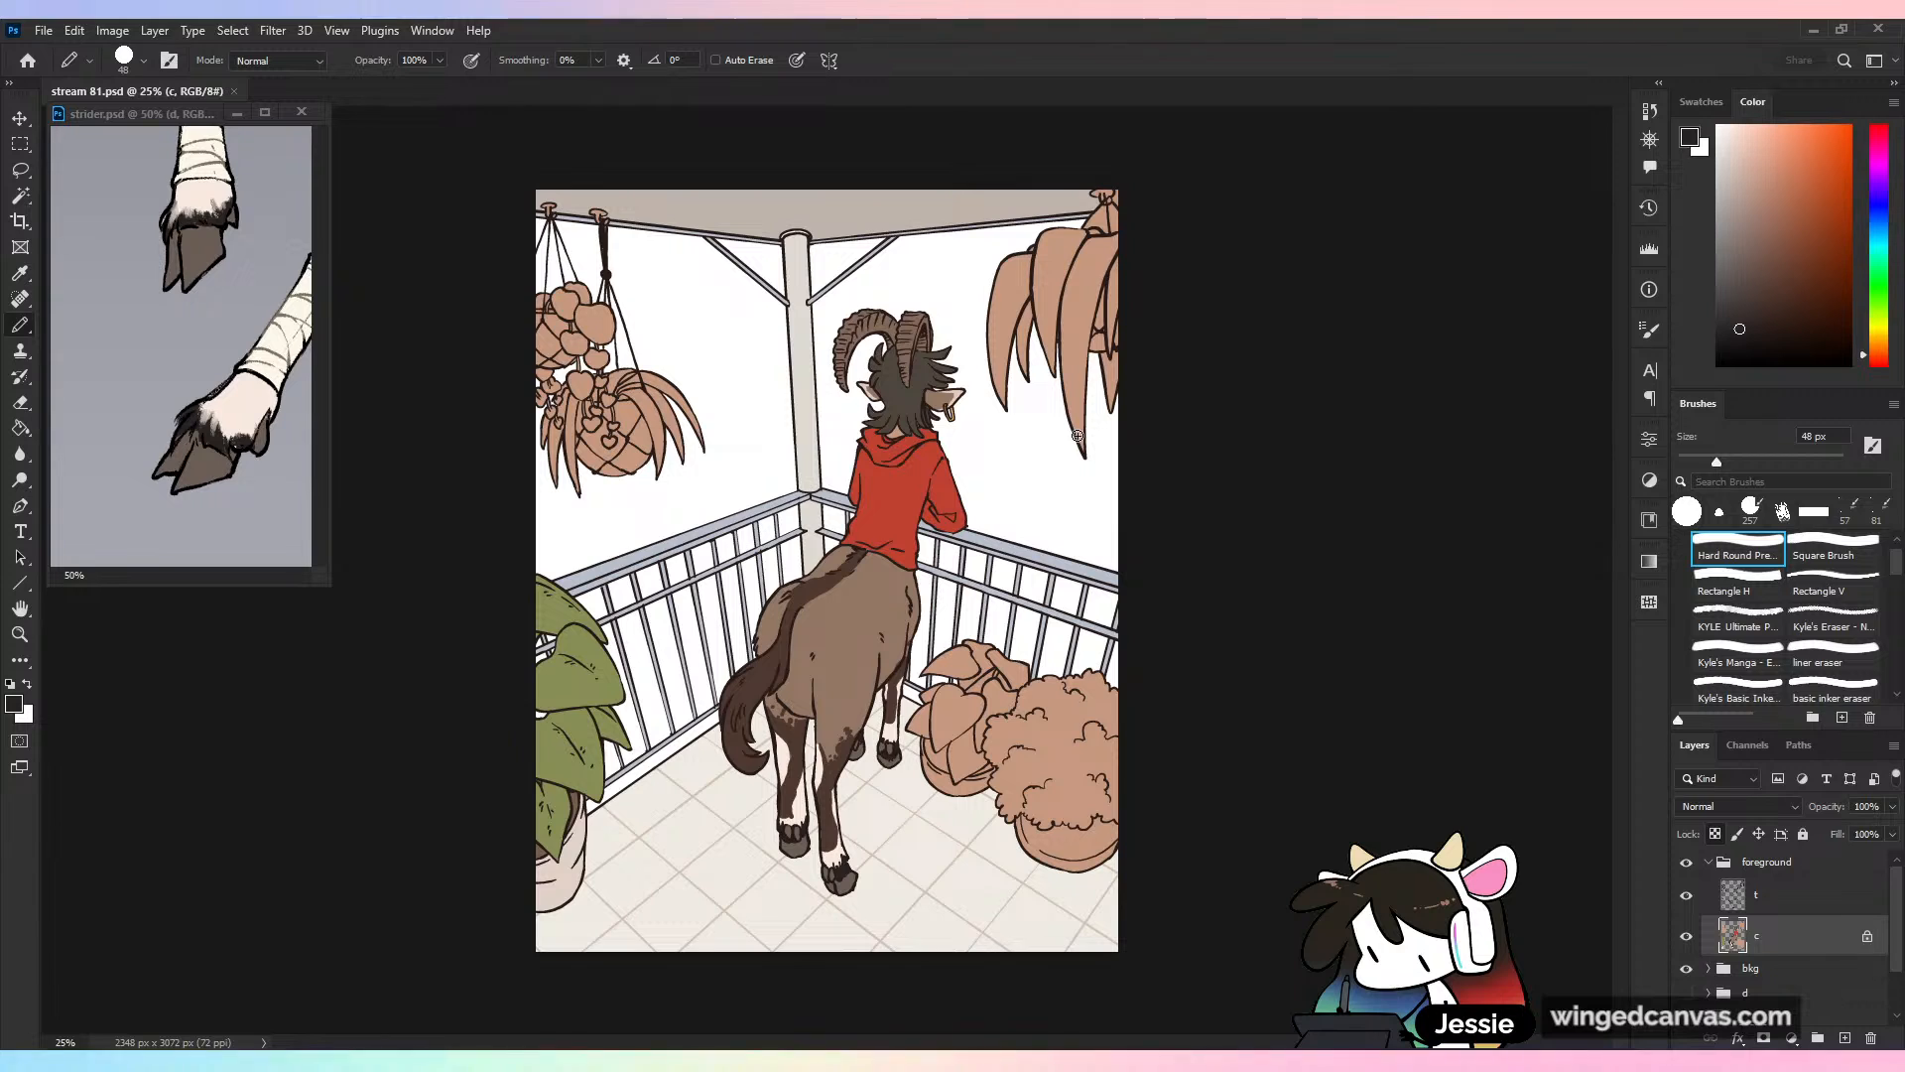
key("ctrl+s")
Pick a muted dark green and, with a 70 px brush, paint the upper leaves of the broad-leaved plant beside the bush
key("ctrl+plus")
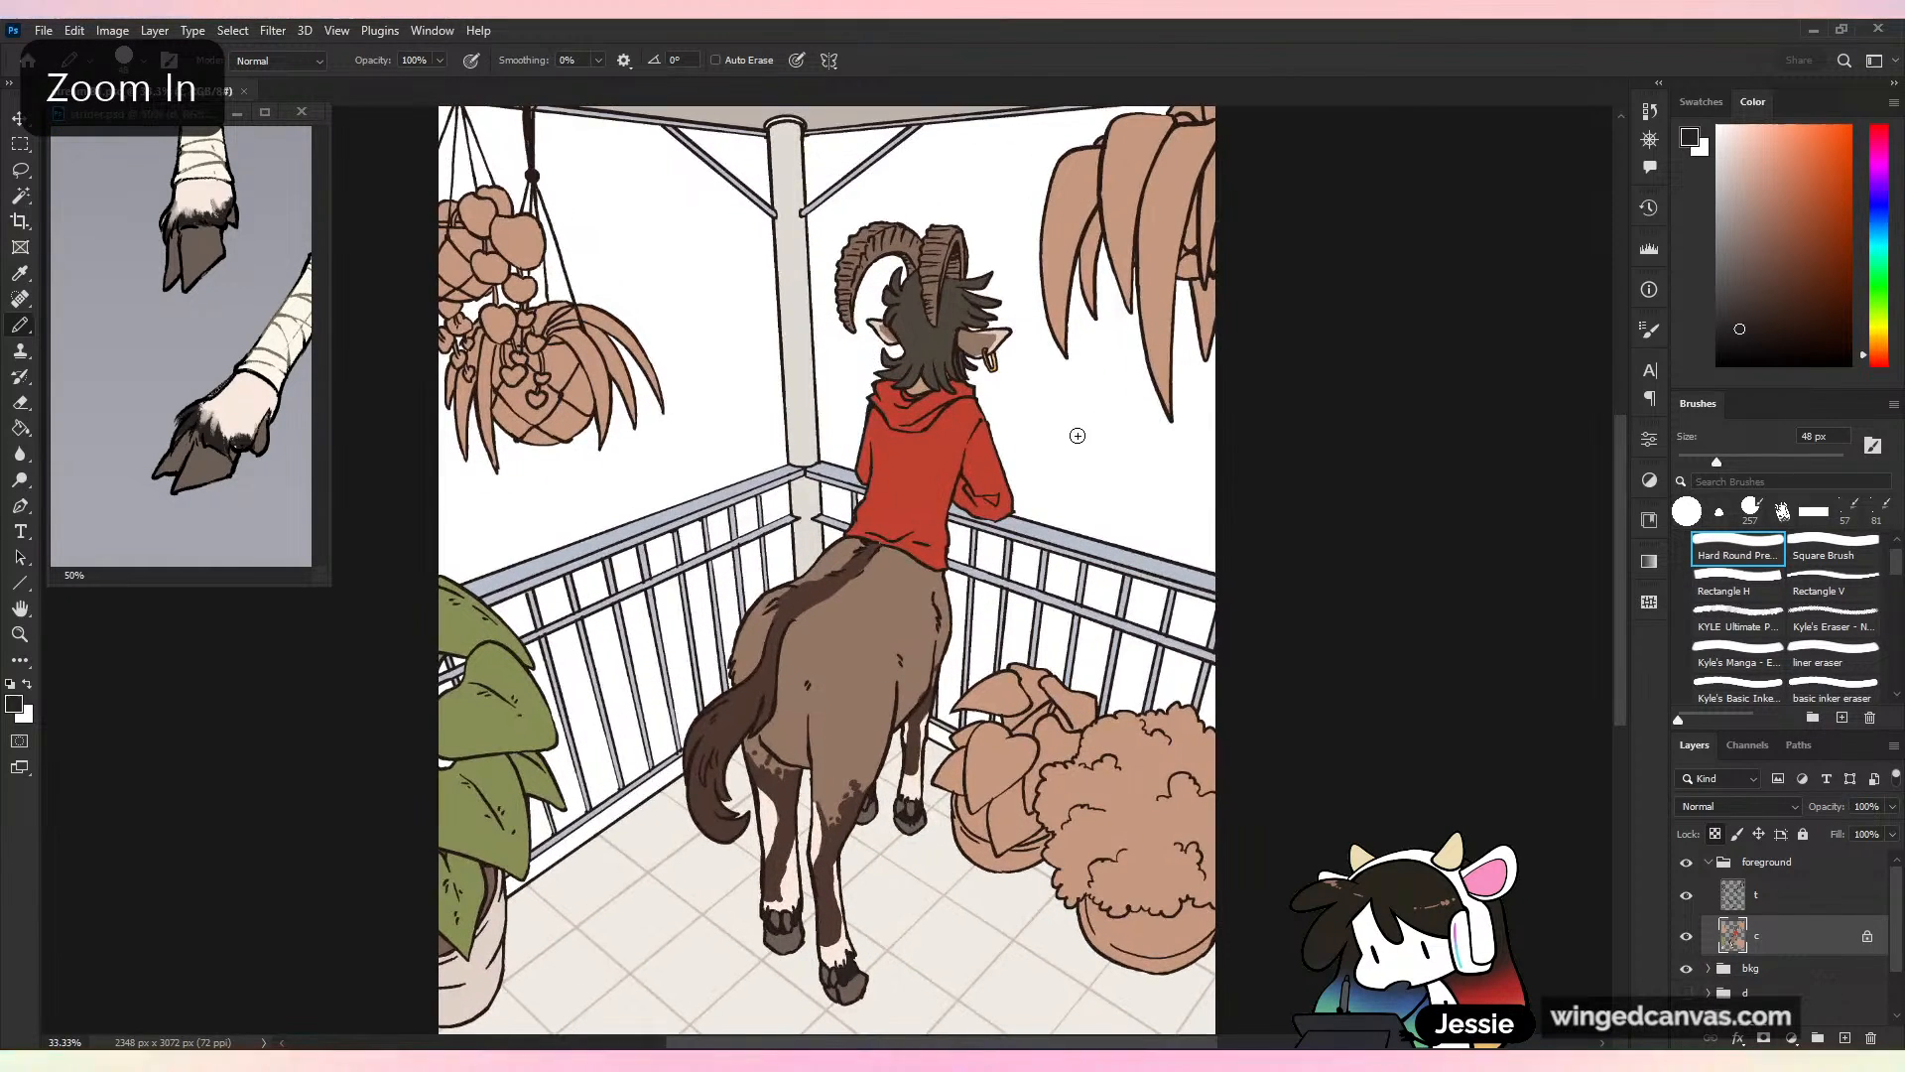
left_click(517, 700, "alt")
left_click_drag(517, 700, 176, 616)
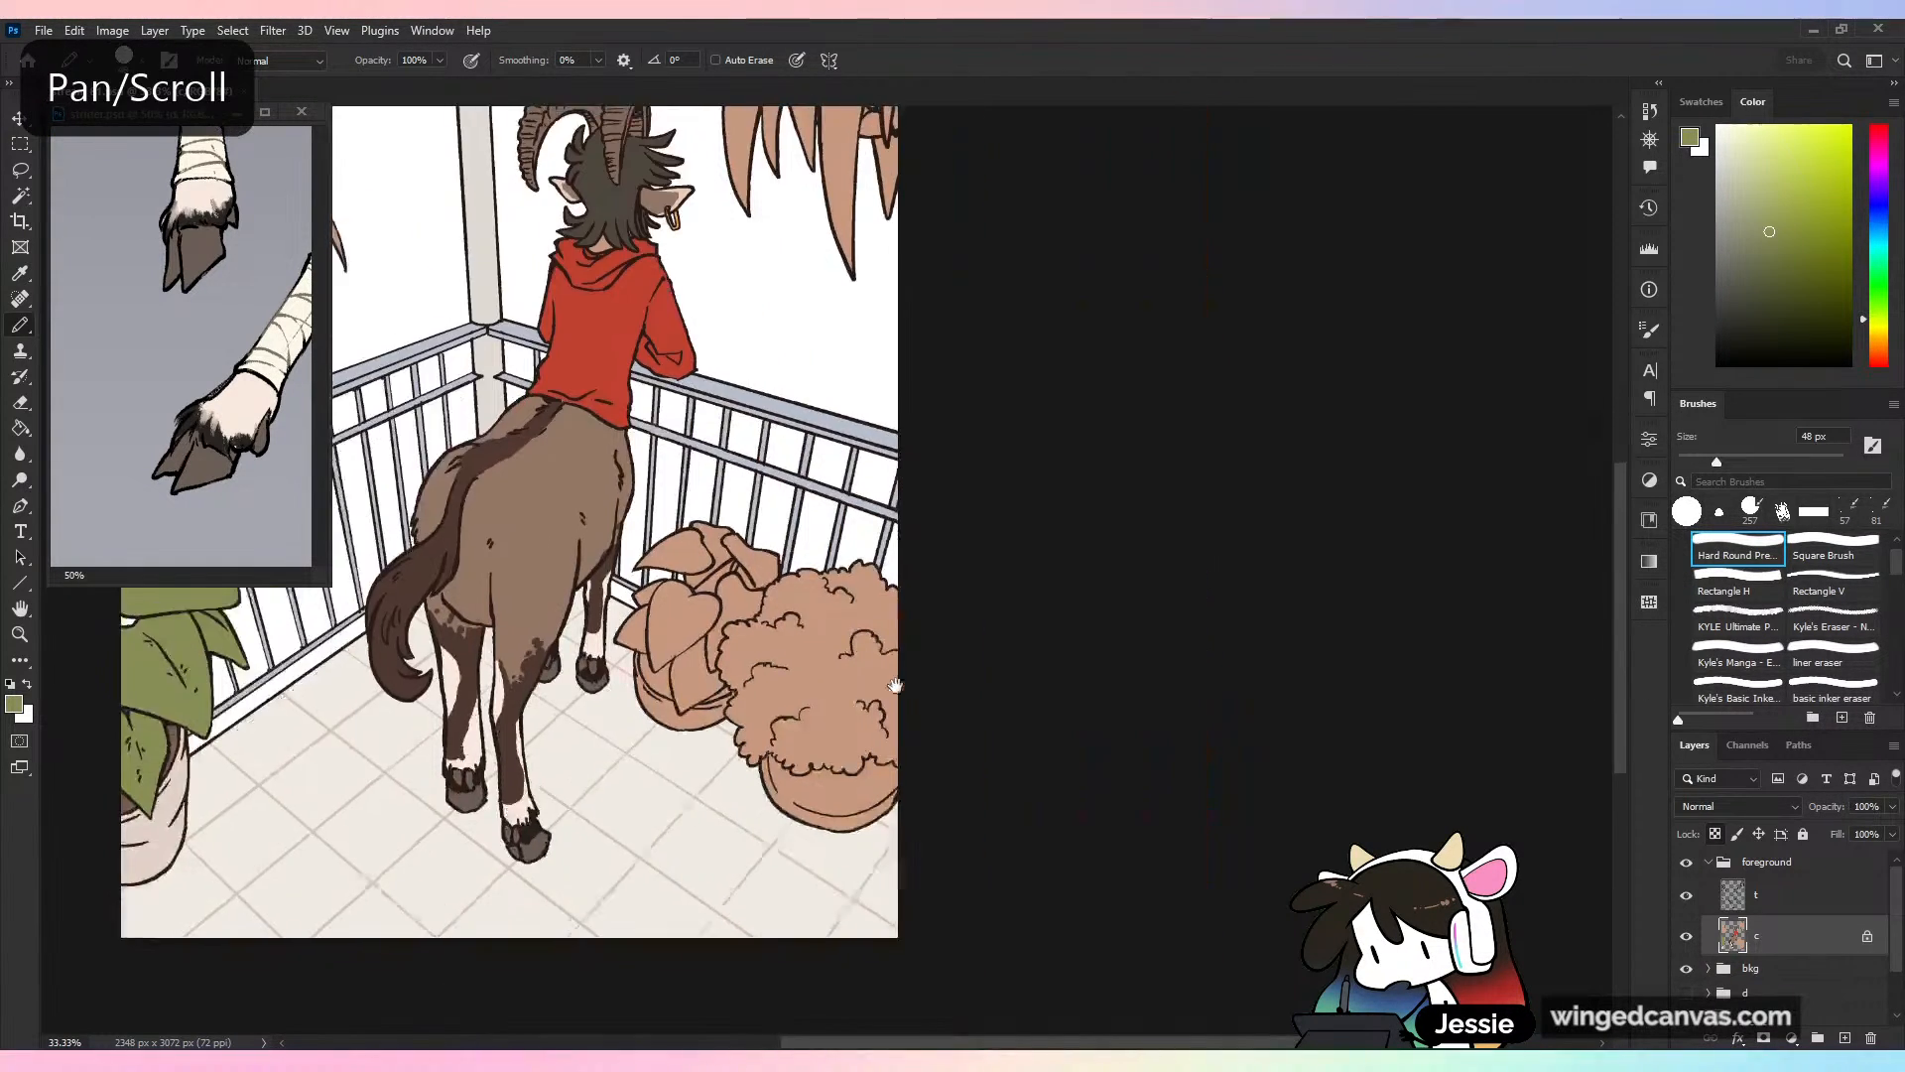
key("ctrl+plus")
left_click(1878, 310)
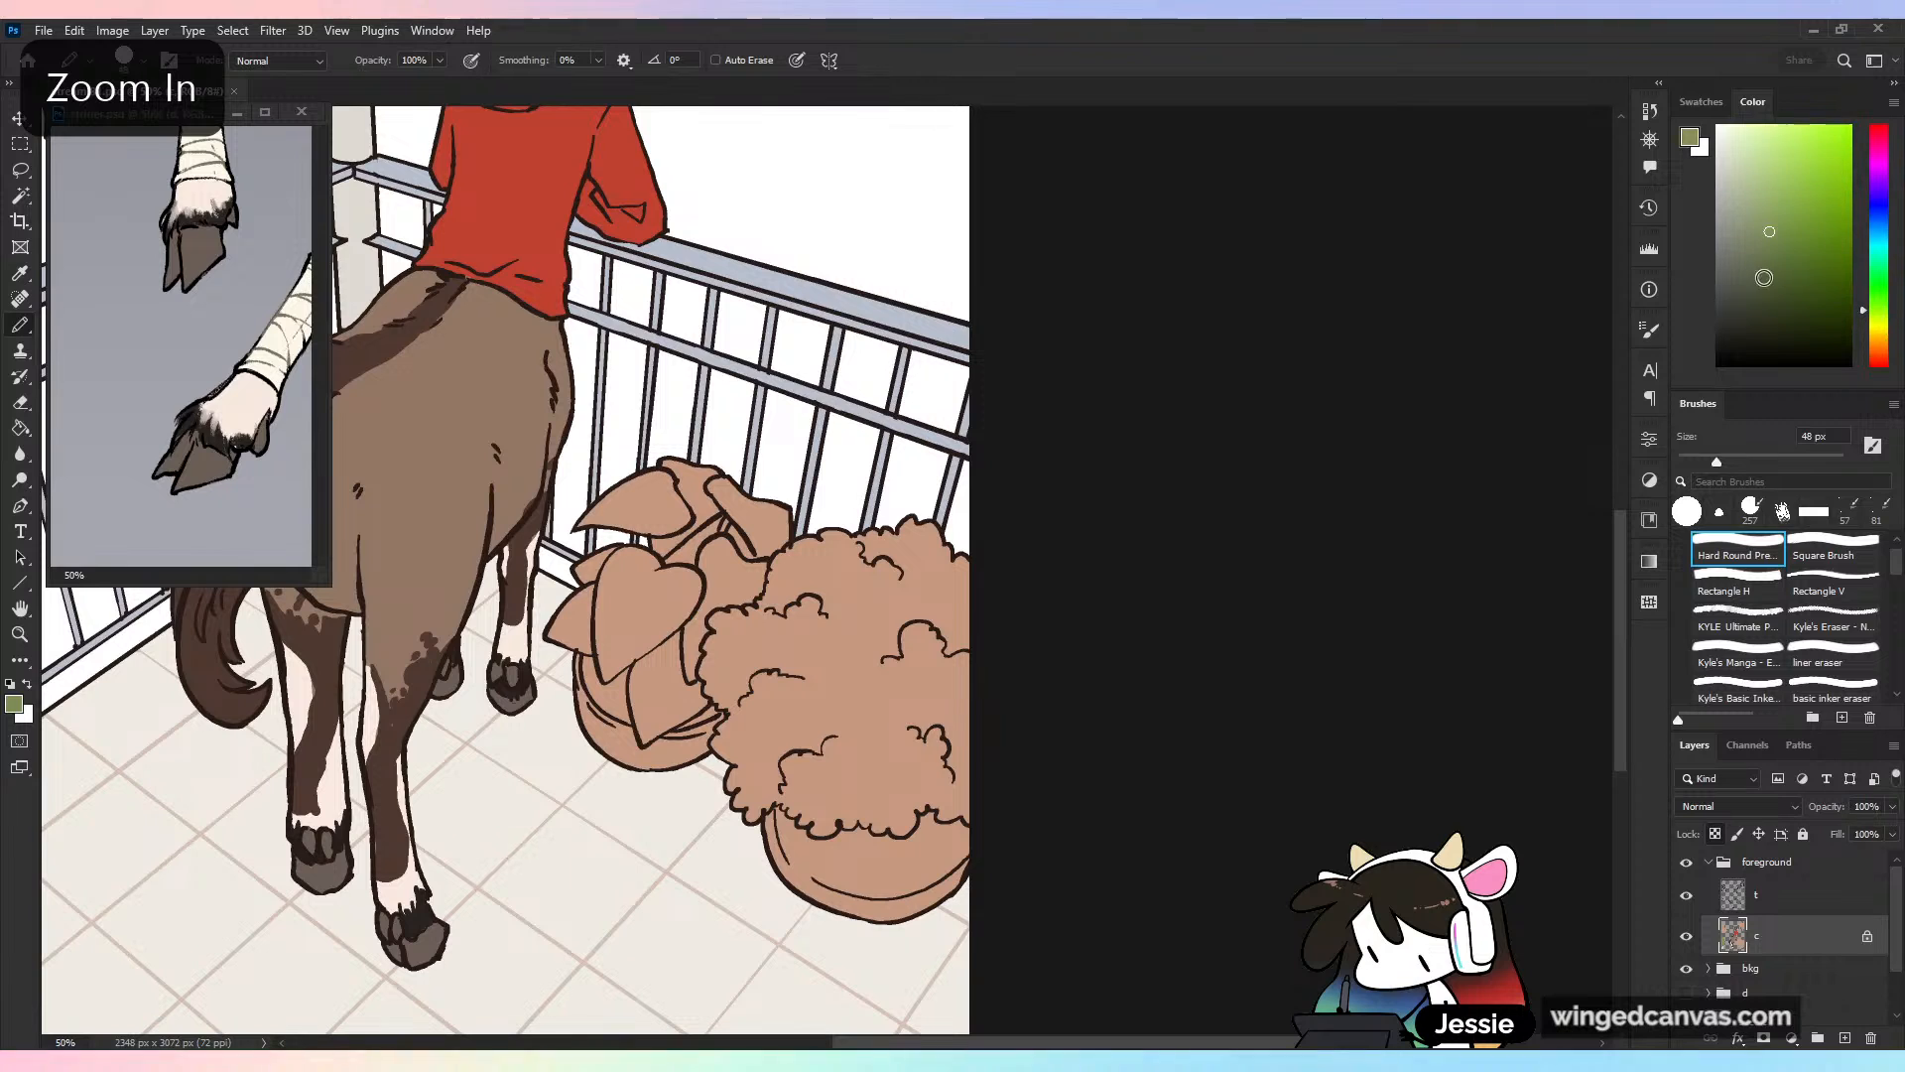
left_click(1781, 277)
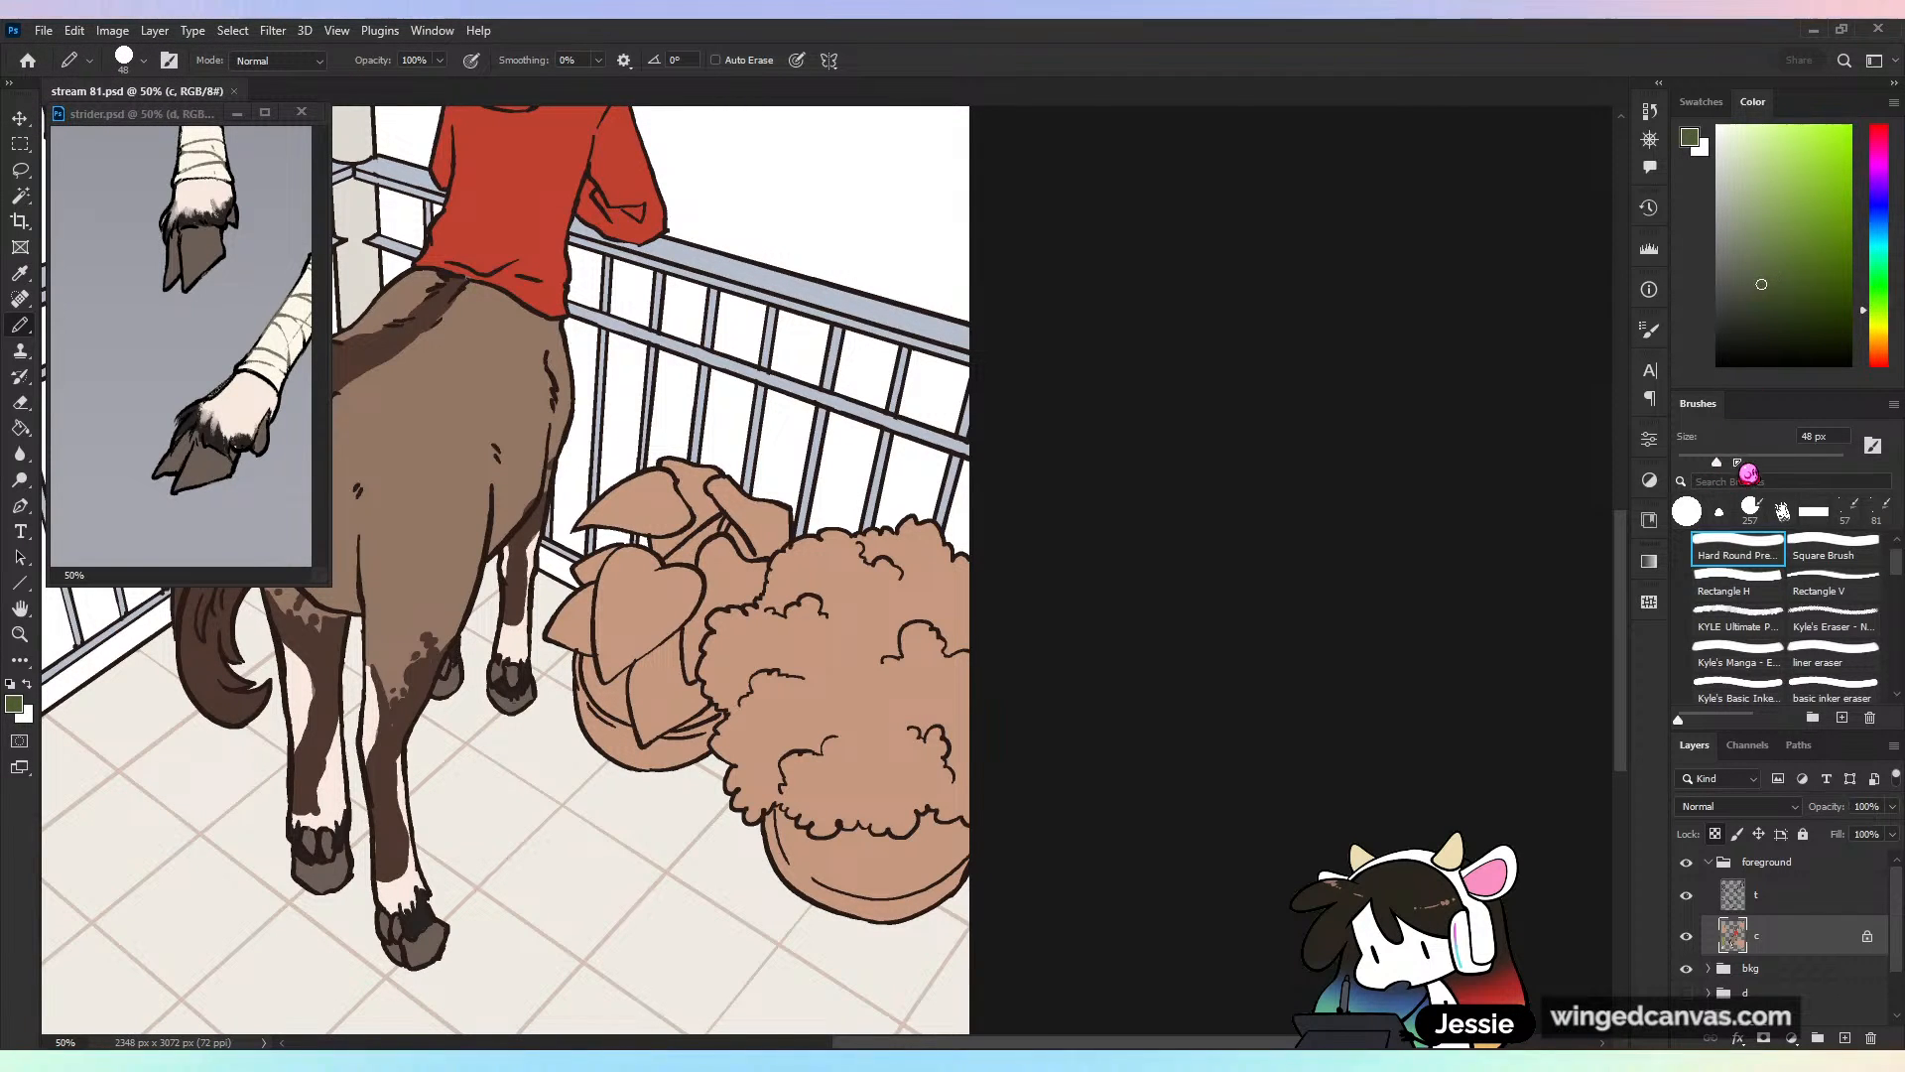
mouse_move(683, 479)
left_mouse_down()
mouse_move(588, 526)
mouse_move(618, 489)
mouse_move(675, 534)
mouse_move(621, 597)
mouse_move(705, 528)
mouse_move(774, 508)
mouse_move(749, 587)
mouse_move(774, 542)
left_mouse_up()
key("ctrl+z")
left_click(1750, 257)
left_click_drag(700, 491, 609, 539)
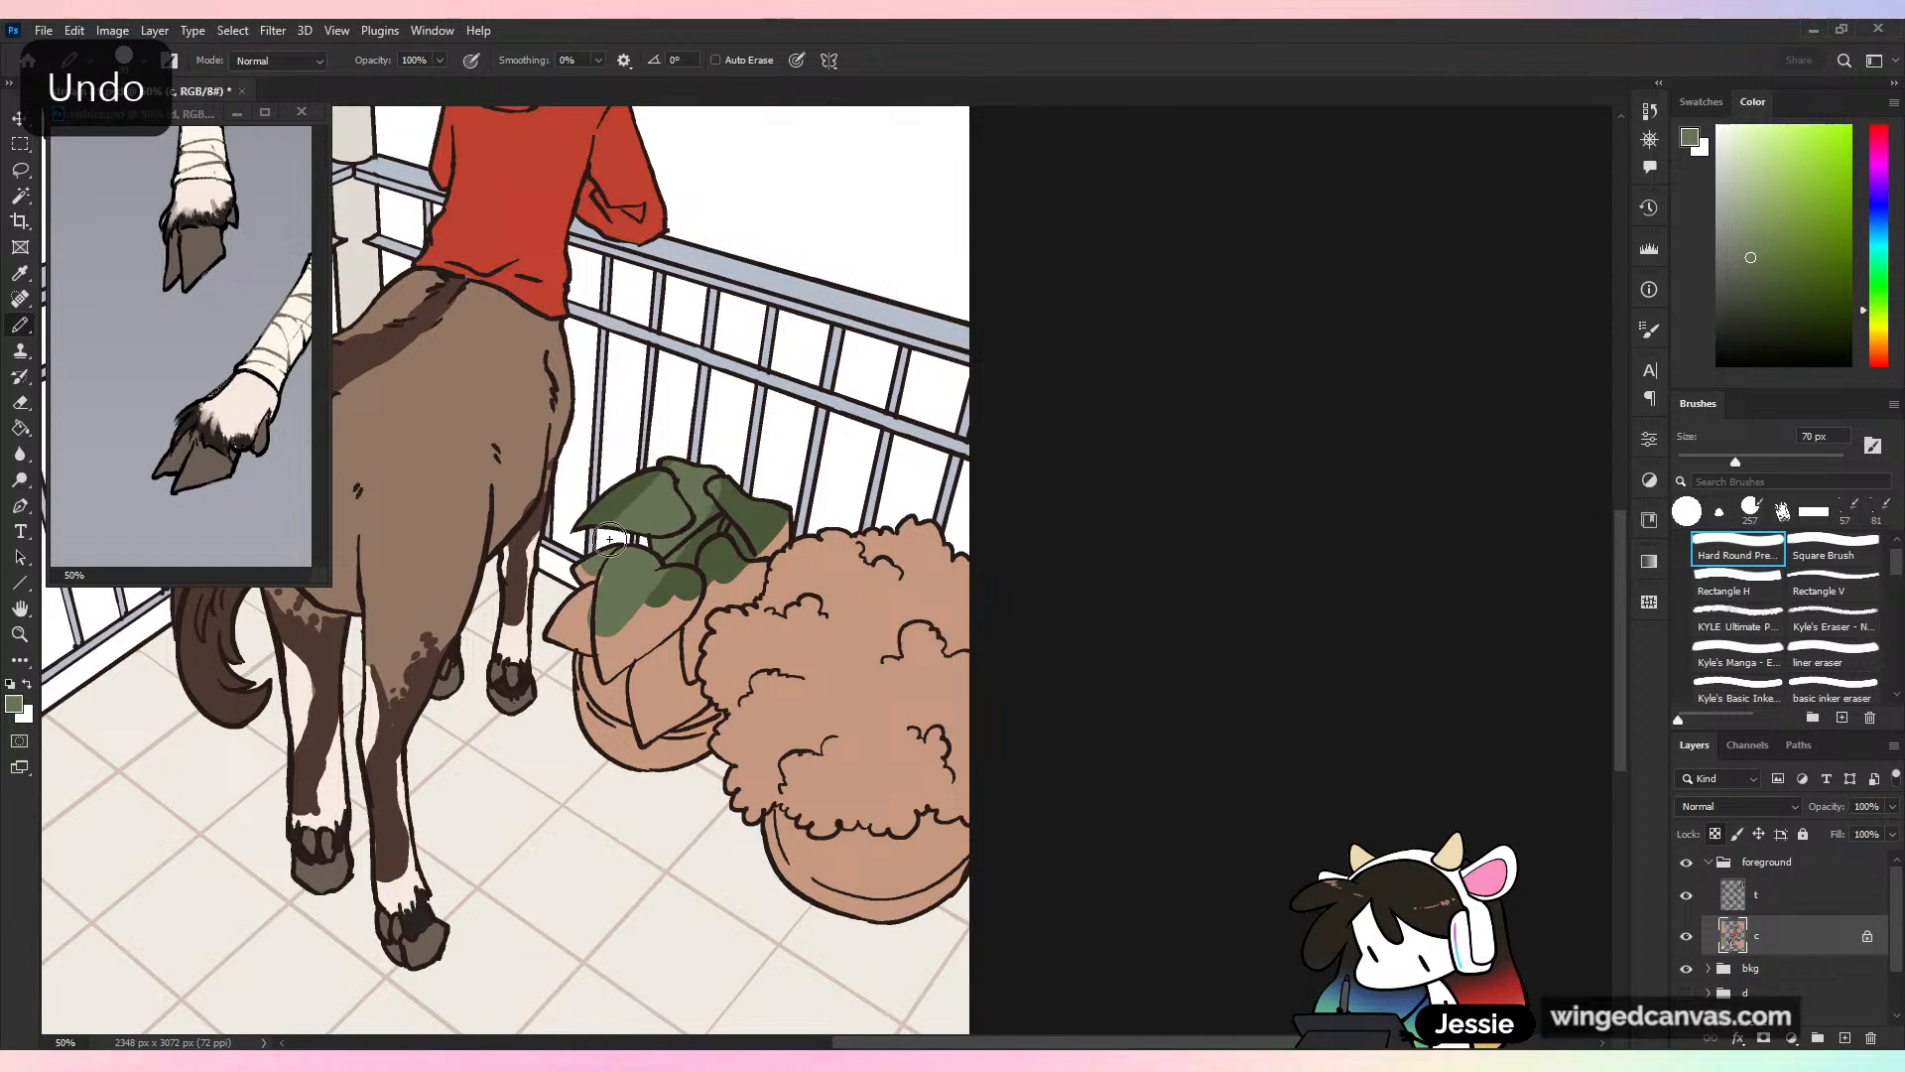
Paint the heart-shaped leaf, the lower pointed leaf and the remaining leaves of the broad-leaved plant muted dark green
left_click_drag(817, 499, 1021, 451)
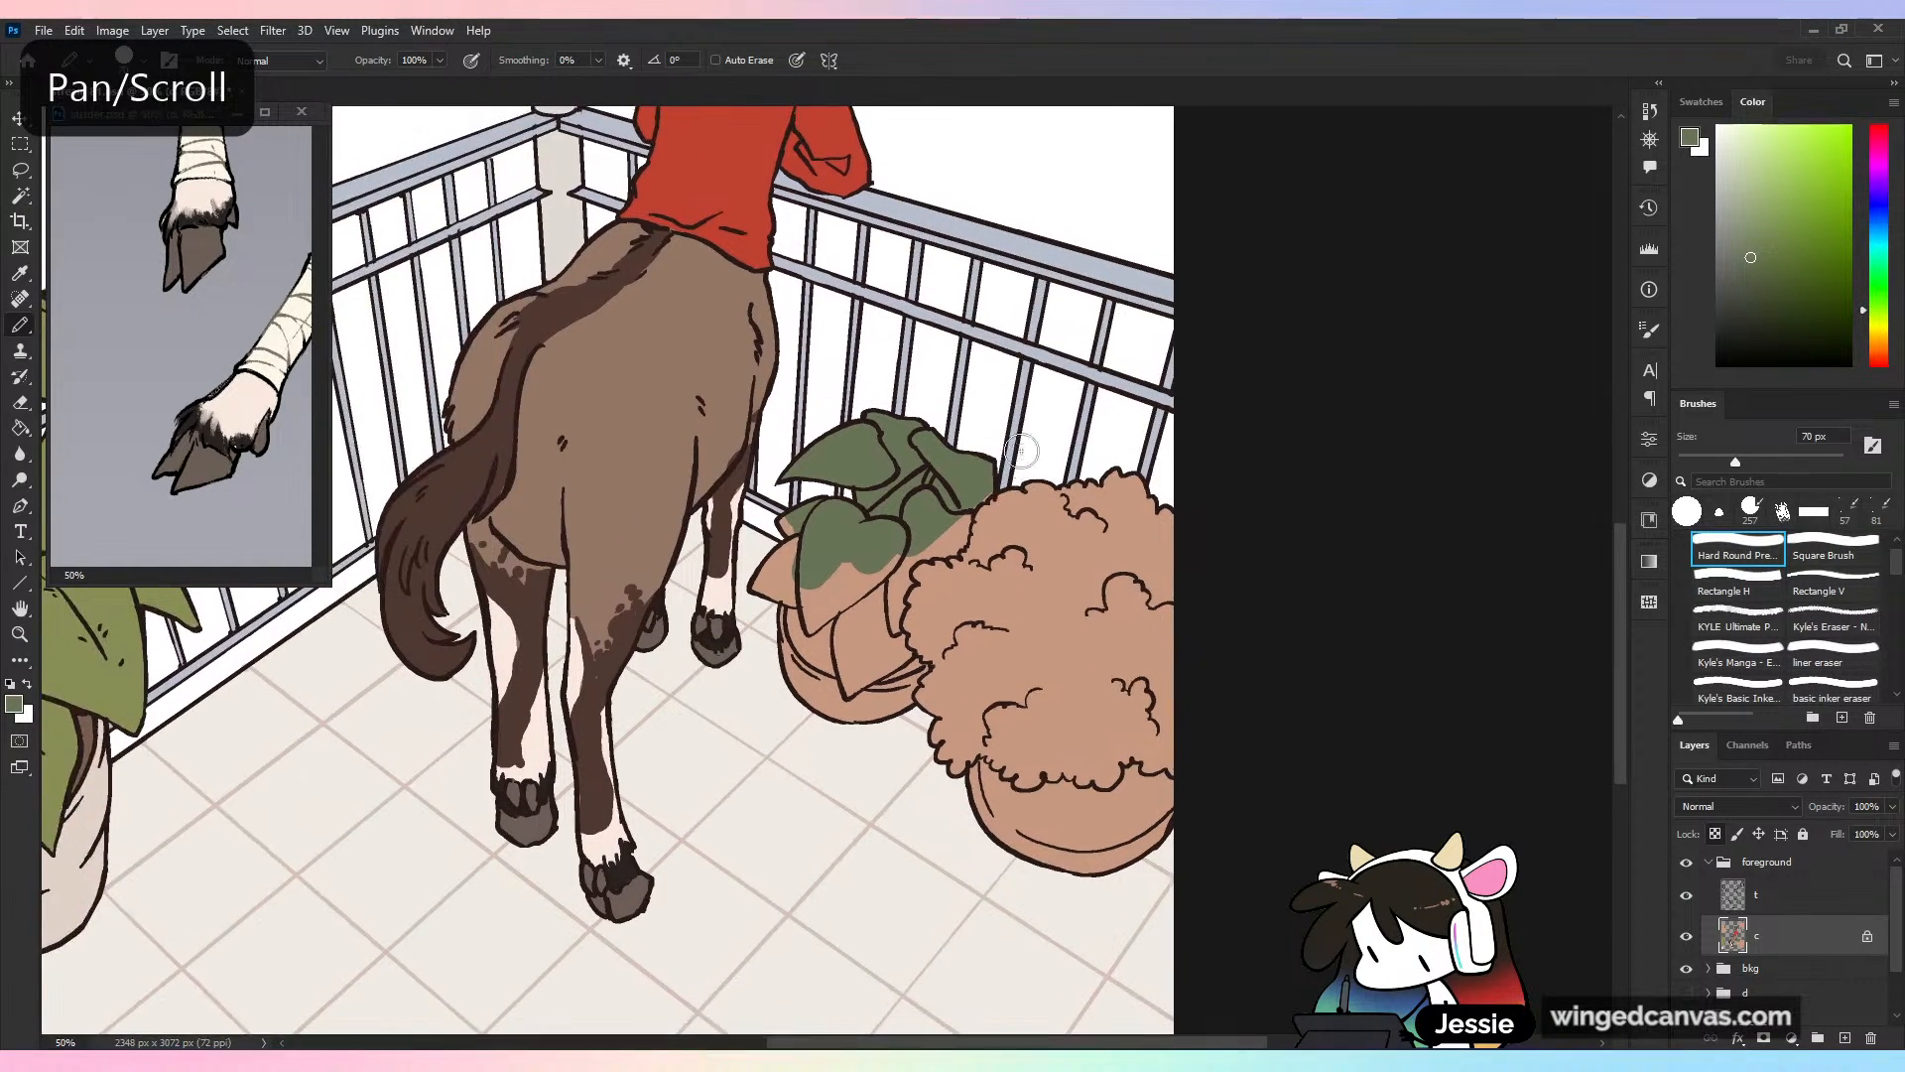
key("ctrl+plus")
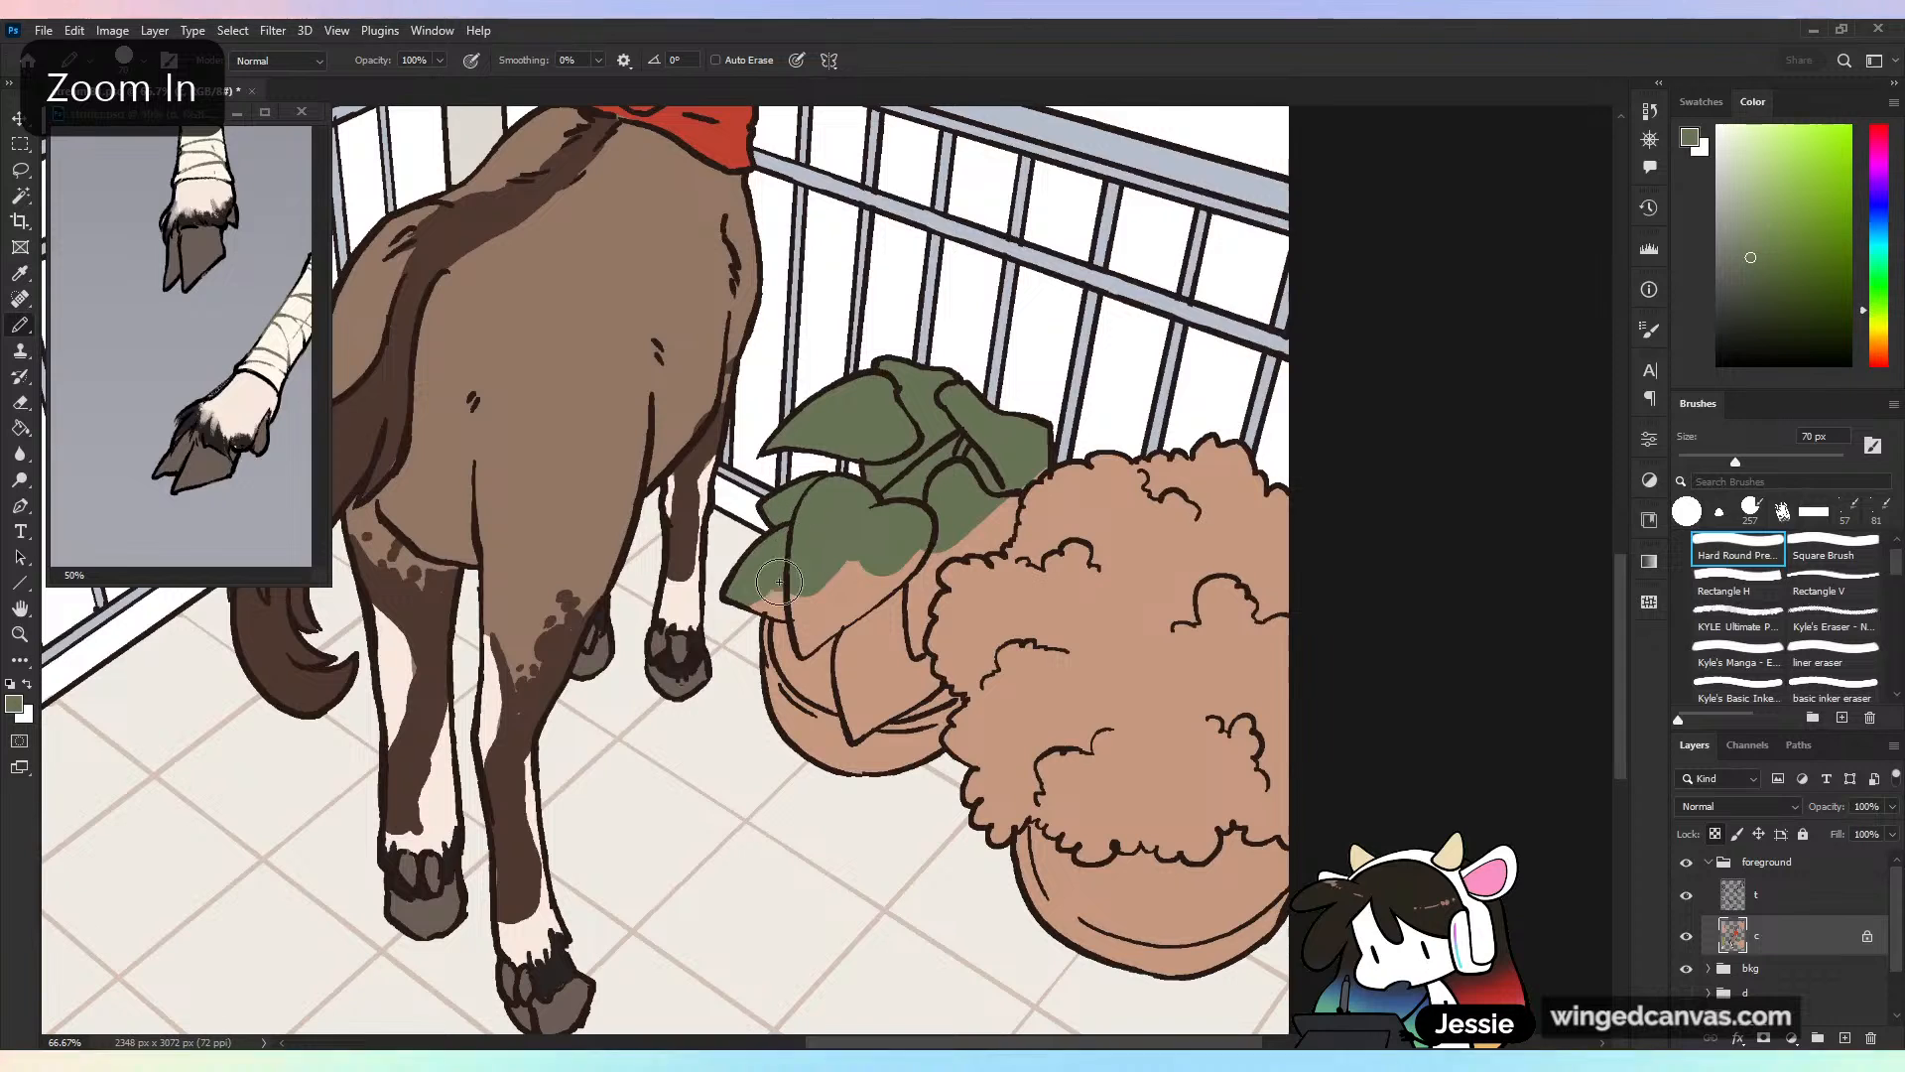
mouse_move(779, 582)
left_mouse_down()
mouse_move(797, 643)
mouse_move(883, 591)
mouse_move(893, 521)
left_mouse_up()
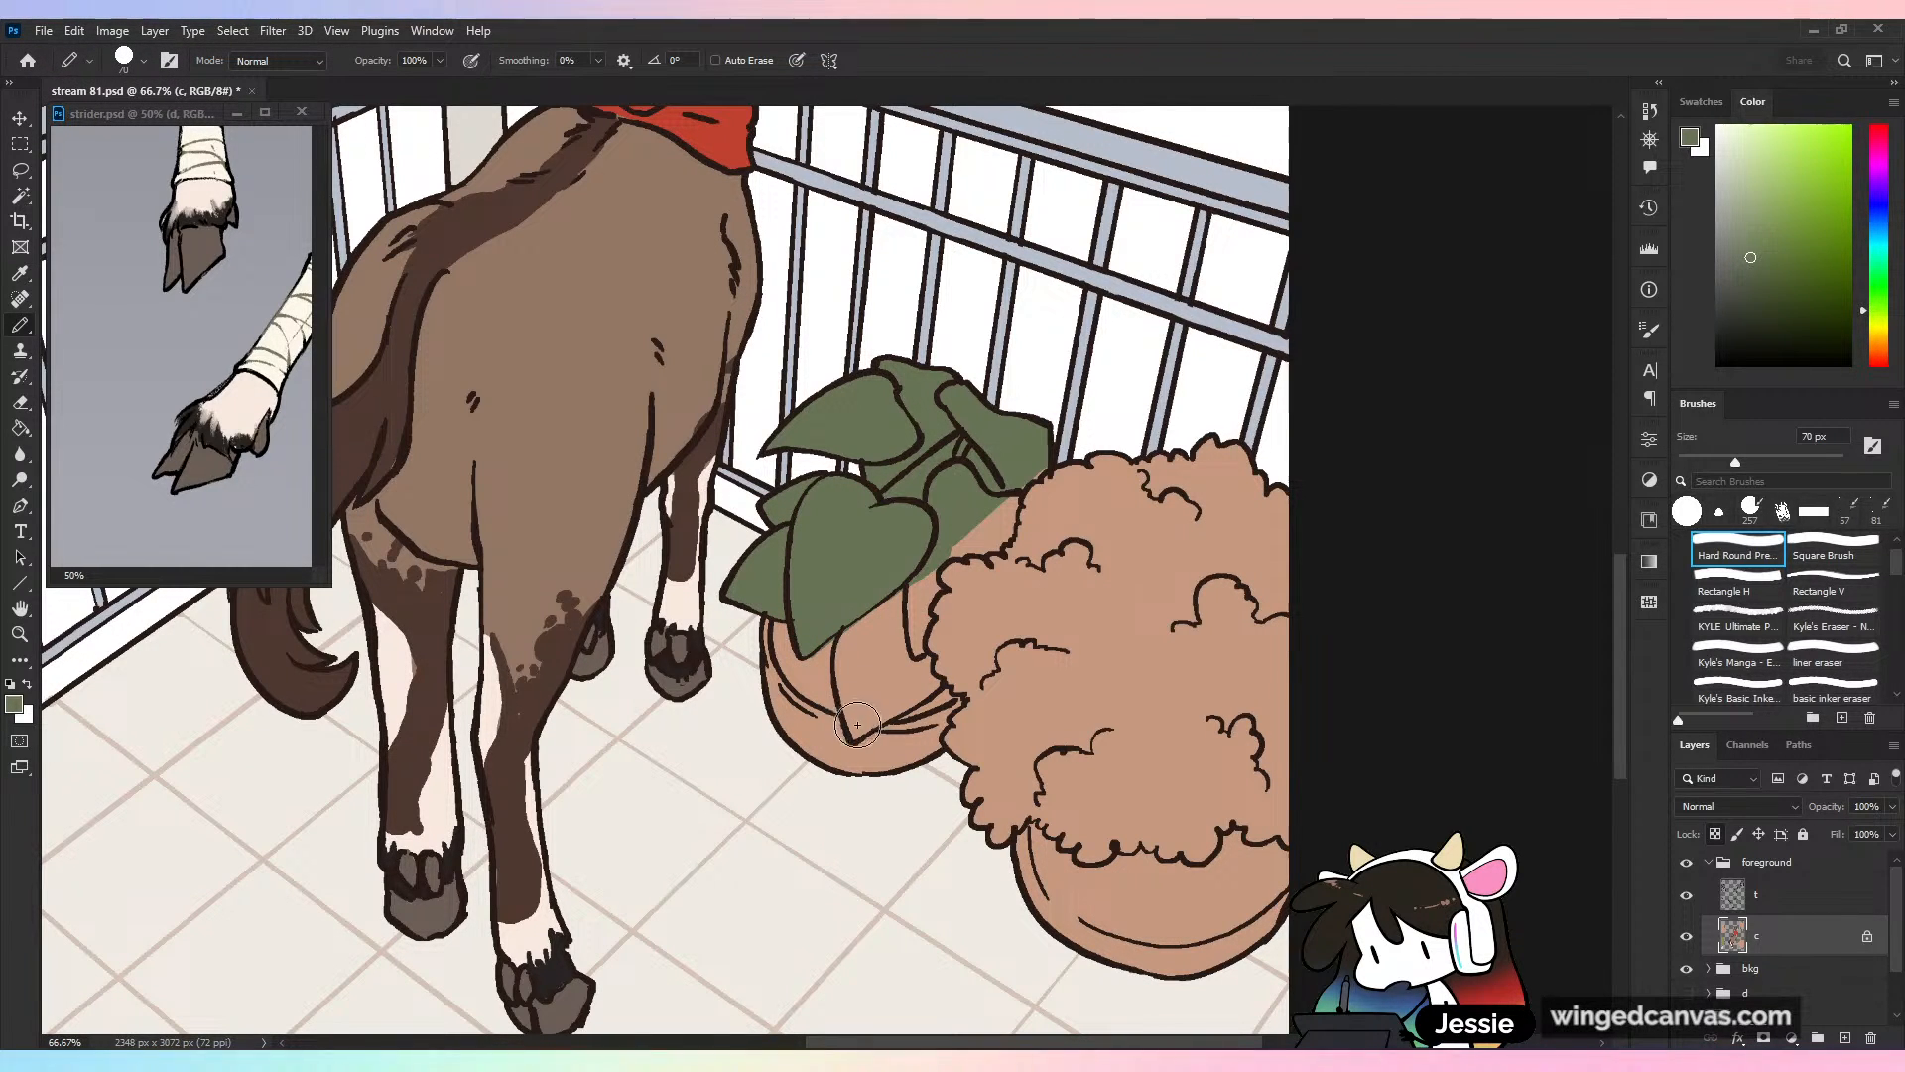
left_click_drag(858, 724, 847, 657)
mouse_move(857, 636)
left_mouse_down()
mouse_move(889, 666)
mouse_move(910, 645)
mouse_move(933, 683)
mouse_move(887, 703)
left_mouse_up()
mouse_move(926, 590)
left_mouse_down()
mouse_move(1016, 492)
mouse_move(1014, 467)
mouse_move(964, 501)
left_mouse_up()
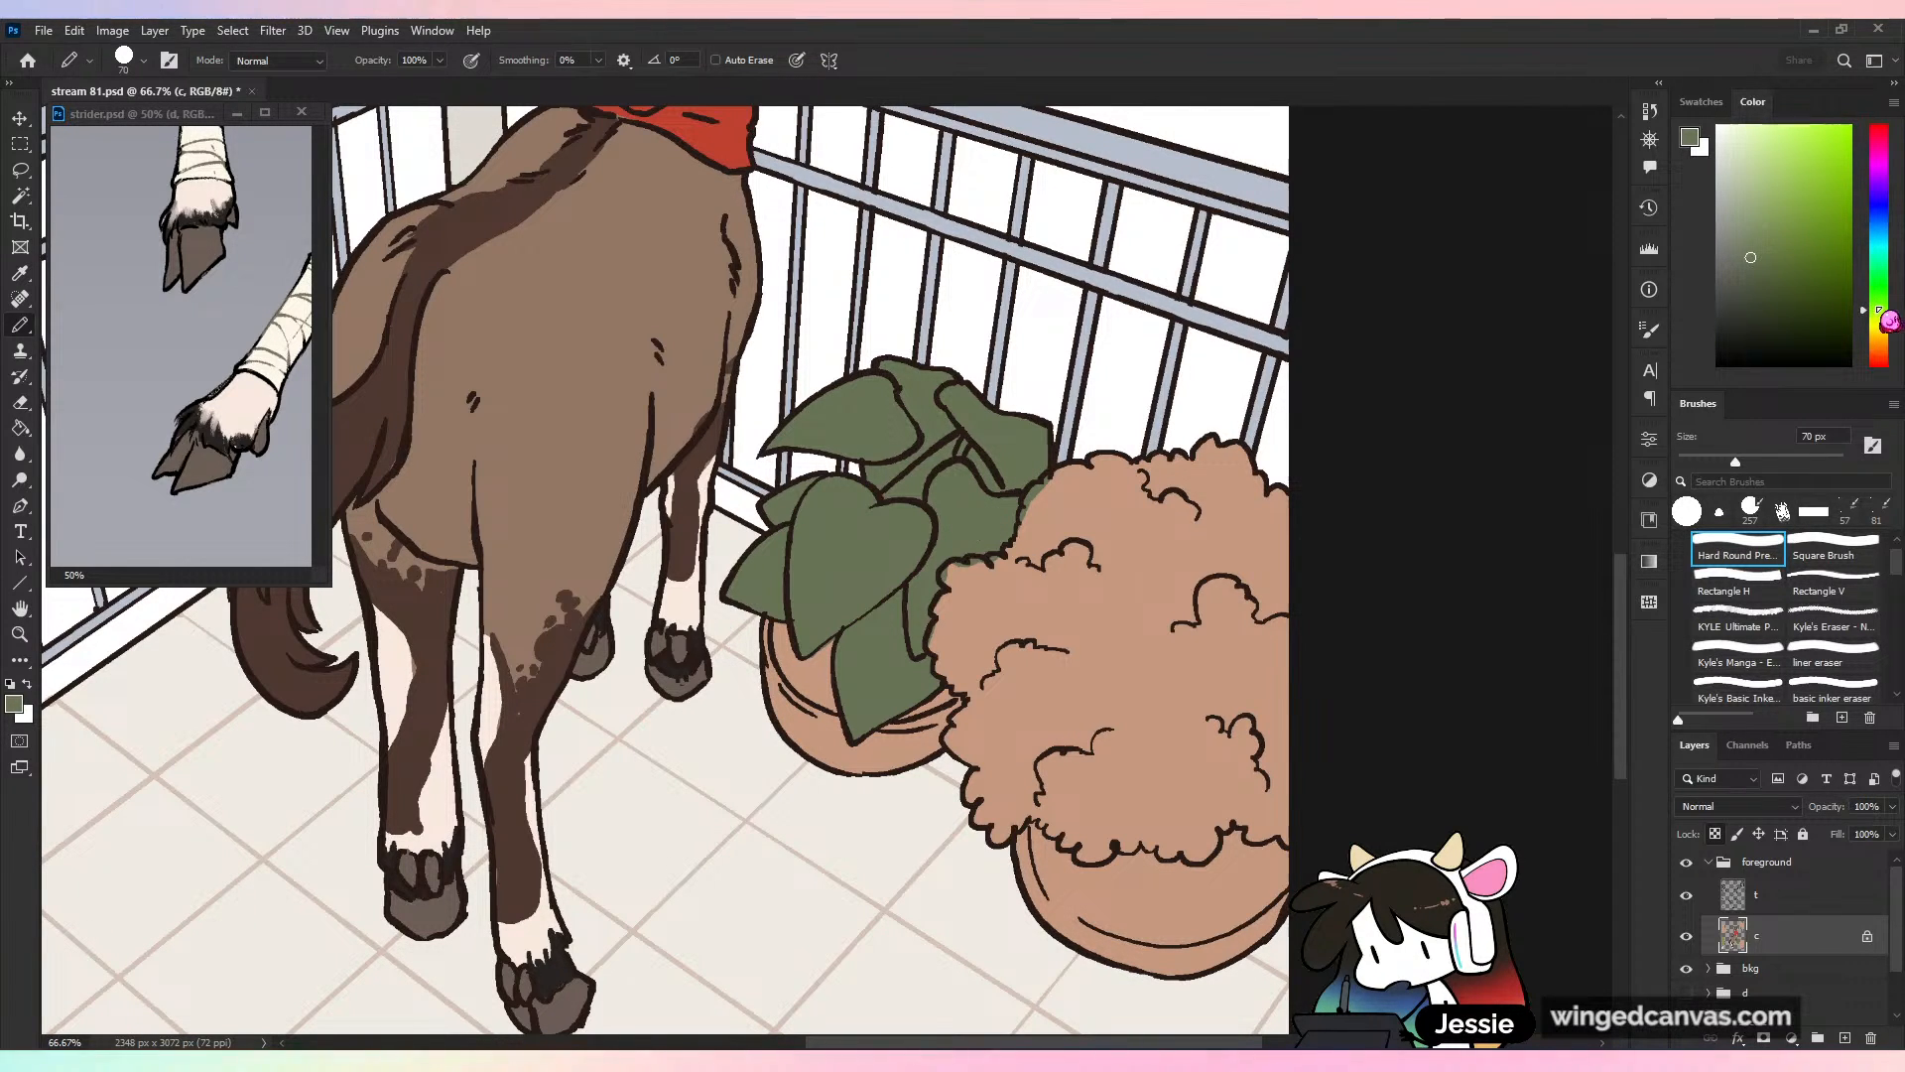
Choose a light yellow-green for the rounded bush, testing shades on its foliage and undoing the test strokes
left_click_drag(1878, 310, 1886, 321)
left_click(1751, 194)
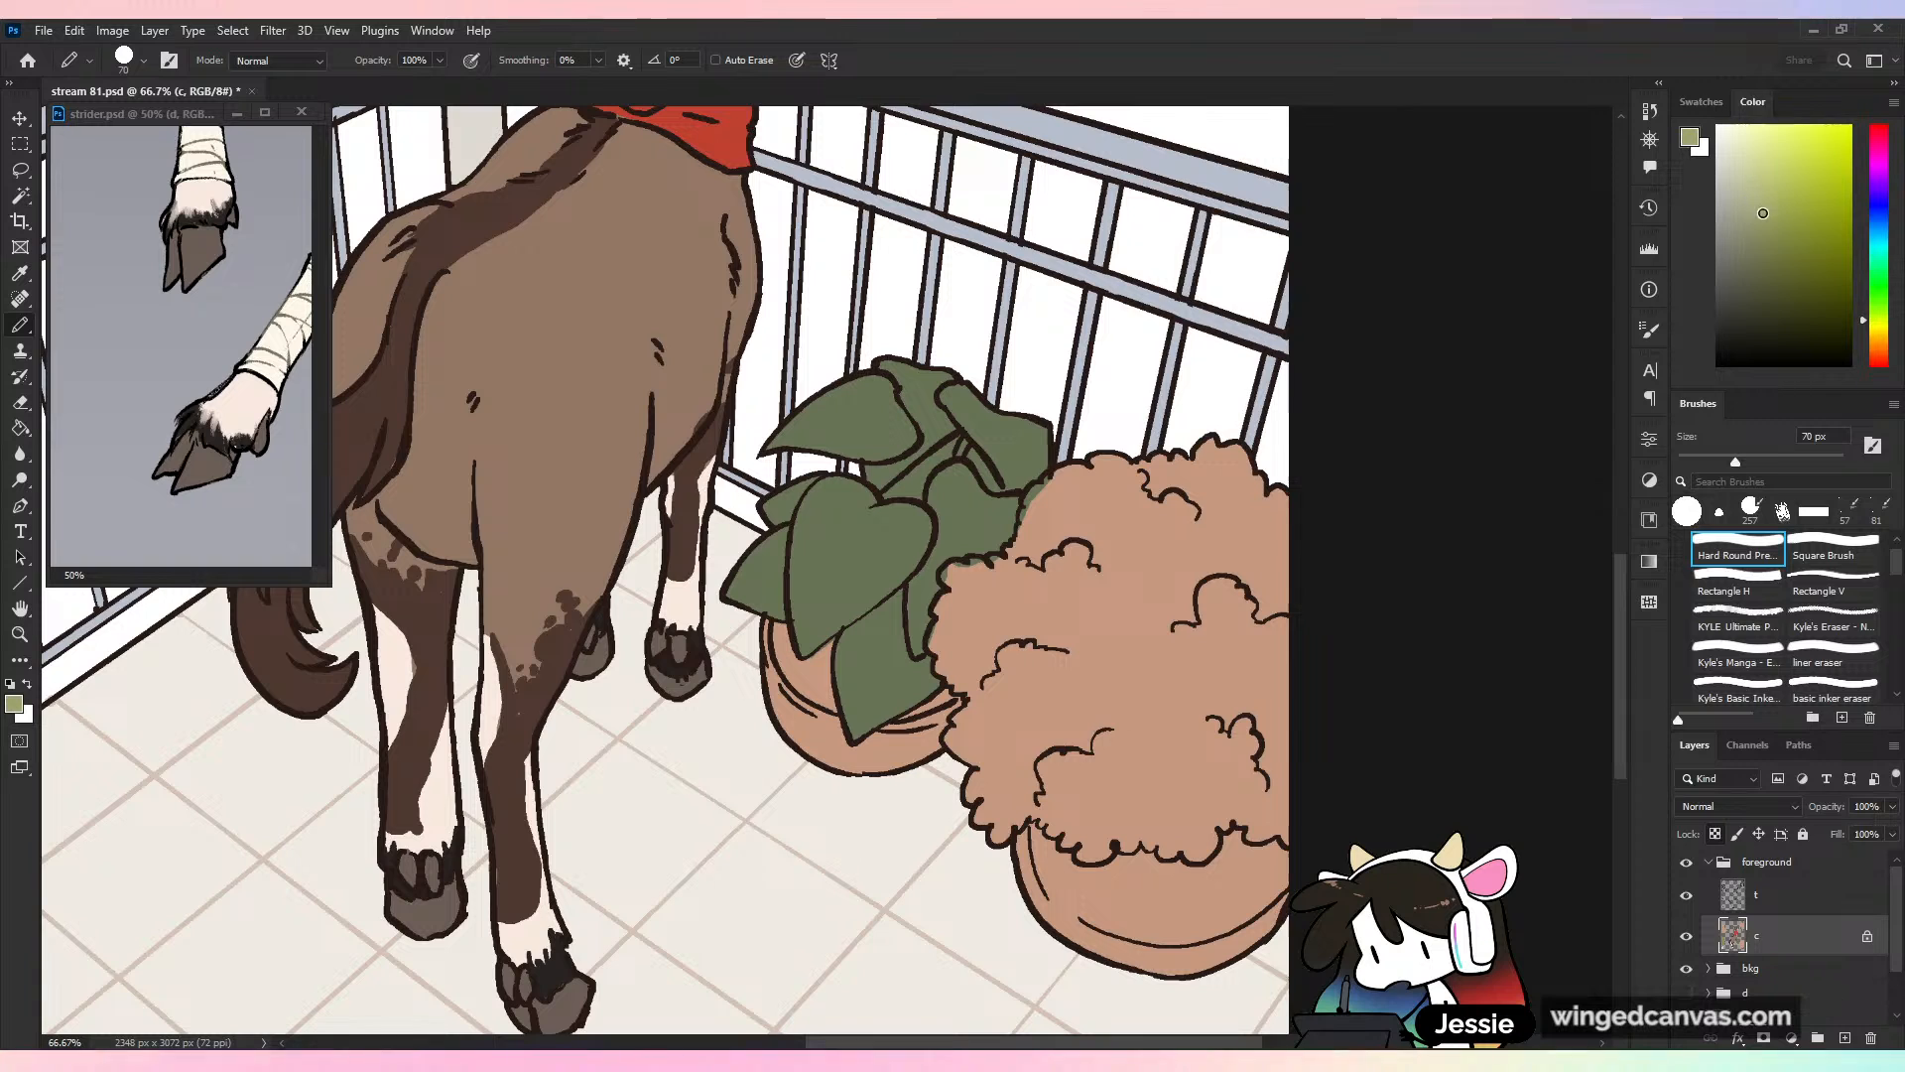
mouse_move(1208, 536)
left_mouse_down()
mouse_move(1186, 566)
mouse_move(1152, 513)
mouse_move(1140, 553)
mouse_move(1092, 526)
mouse_move(1047, 575)
left_mouse_up()
key("ctrl+z")
left_click(1754, 191)
key("ctrl+z")
left_click(1774, 228)
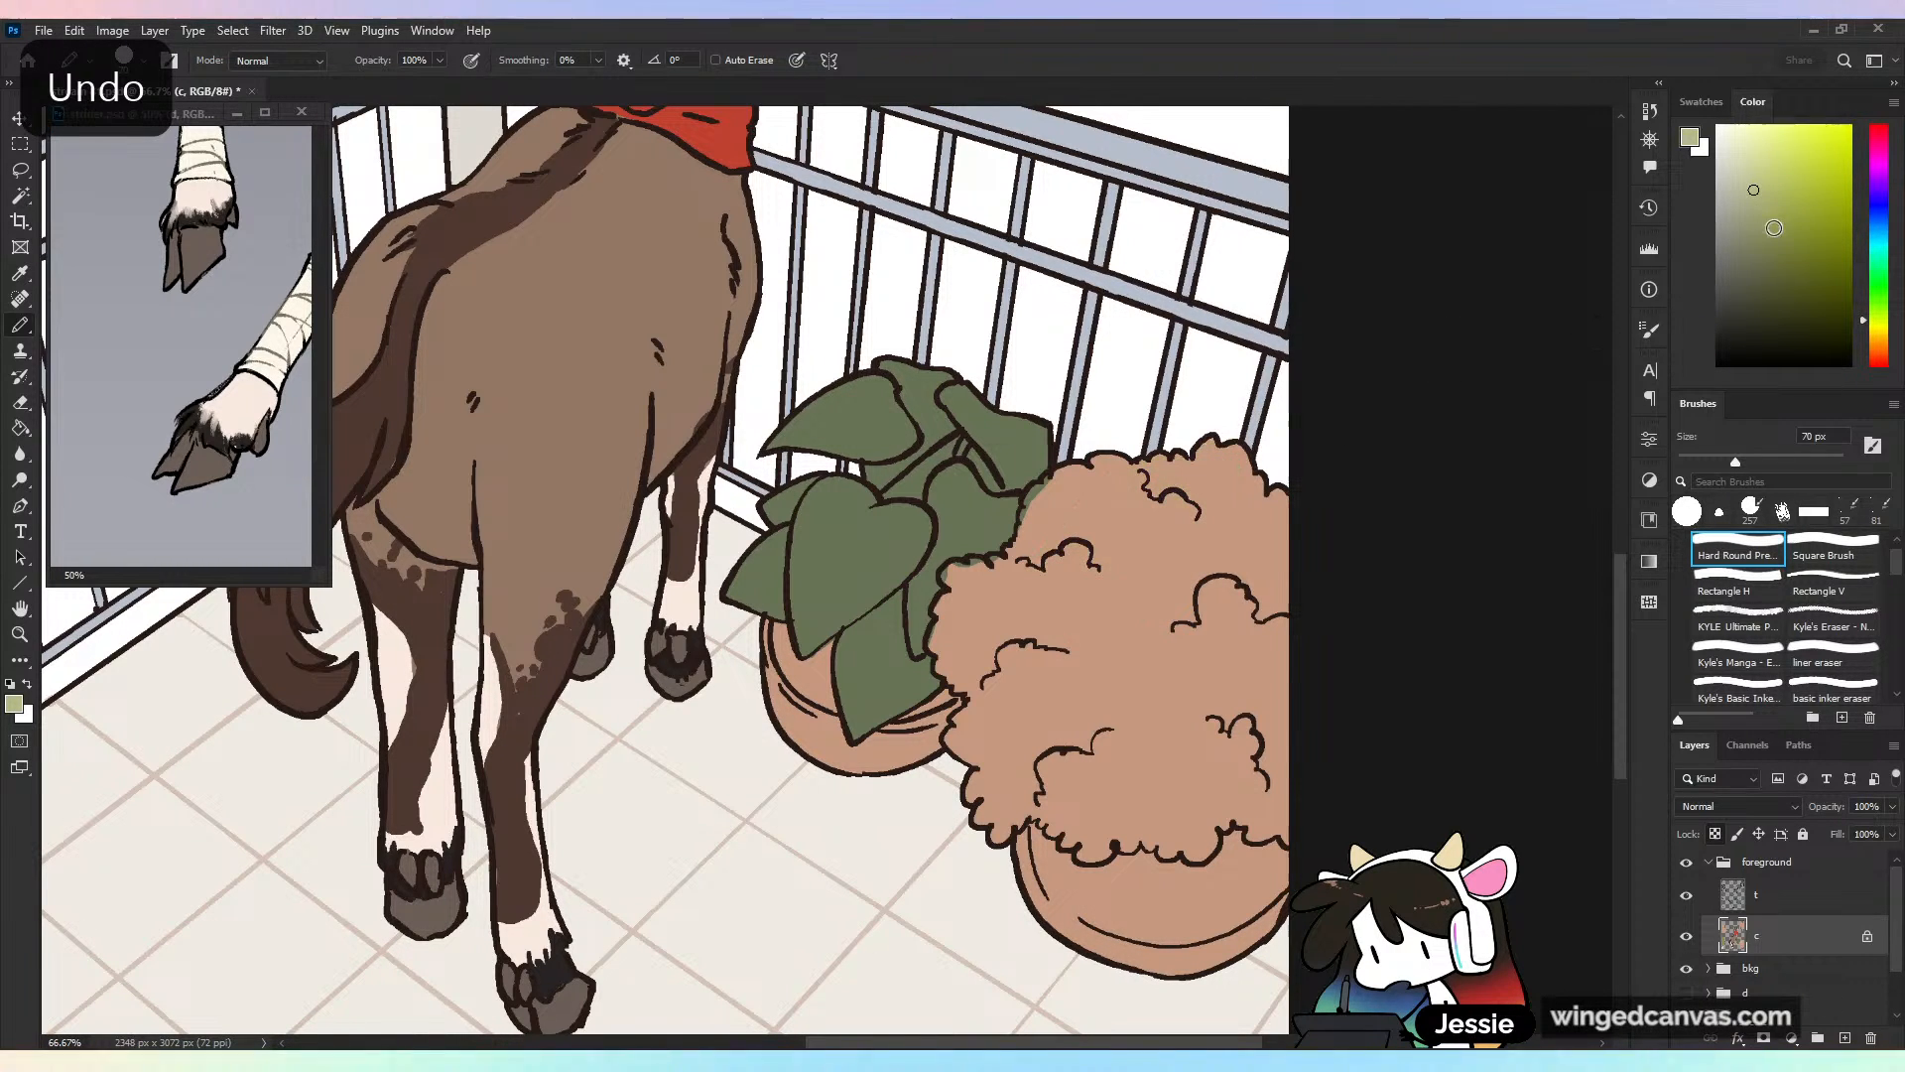
left_click_drag(1171, 478, 1030, 620)
key("ctrl+z")
left_click(1765, 205)
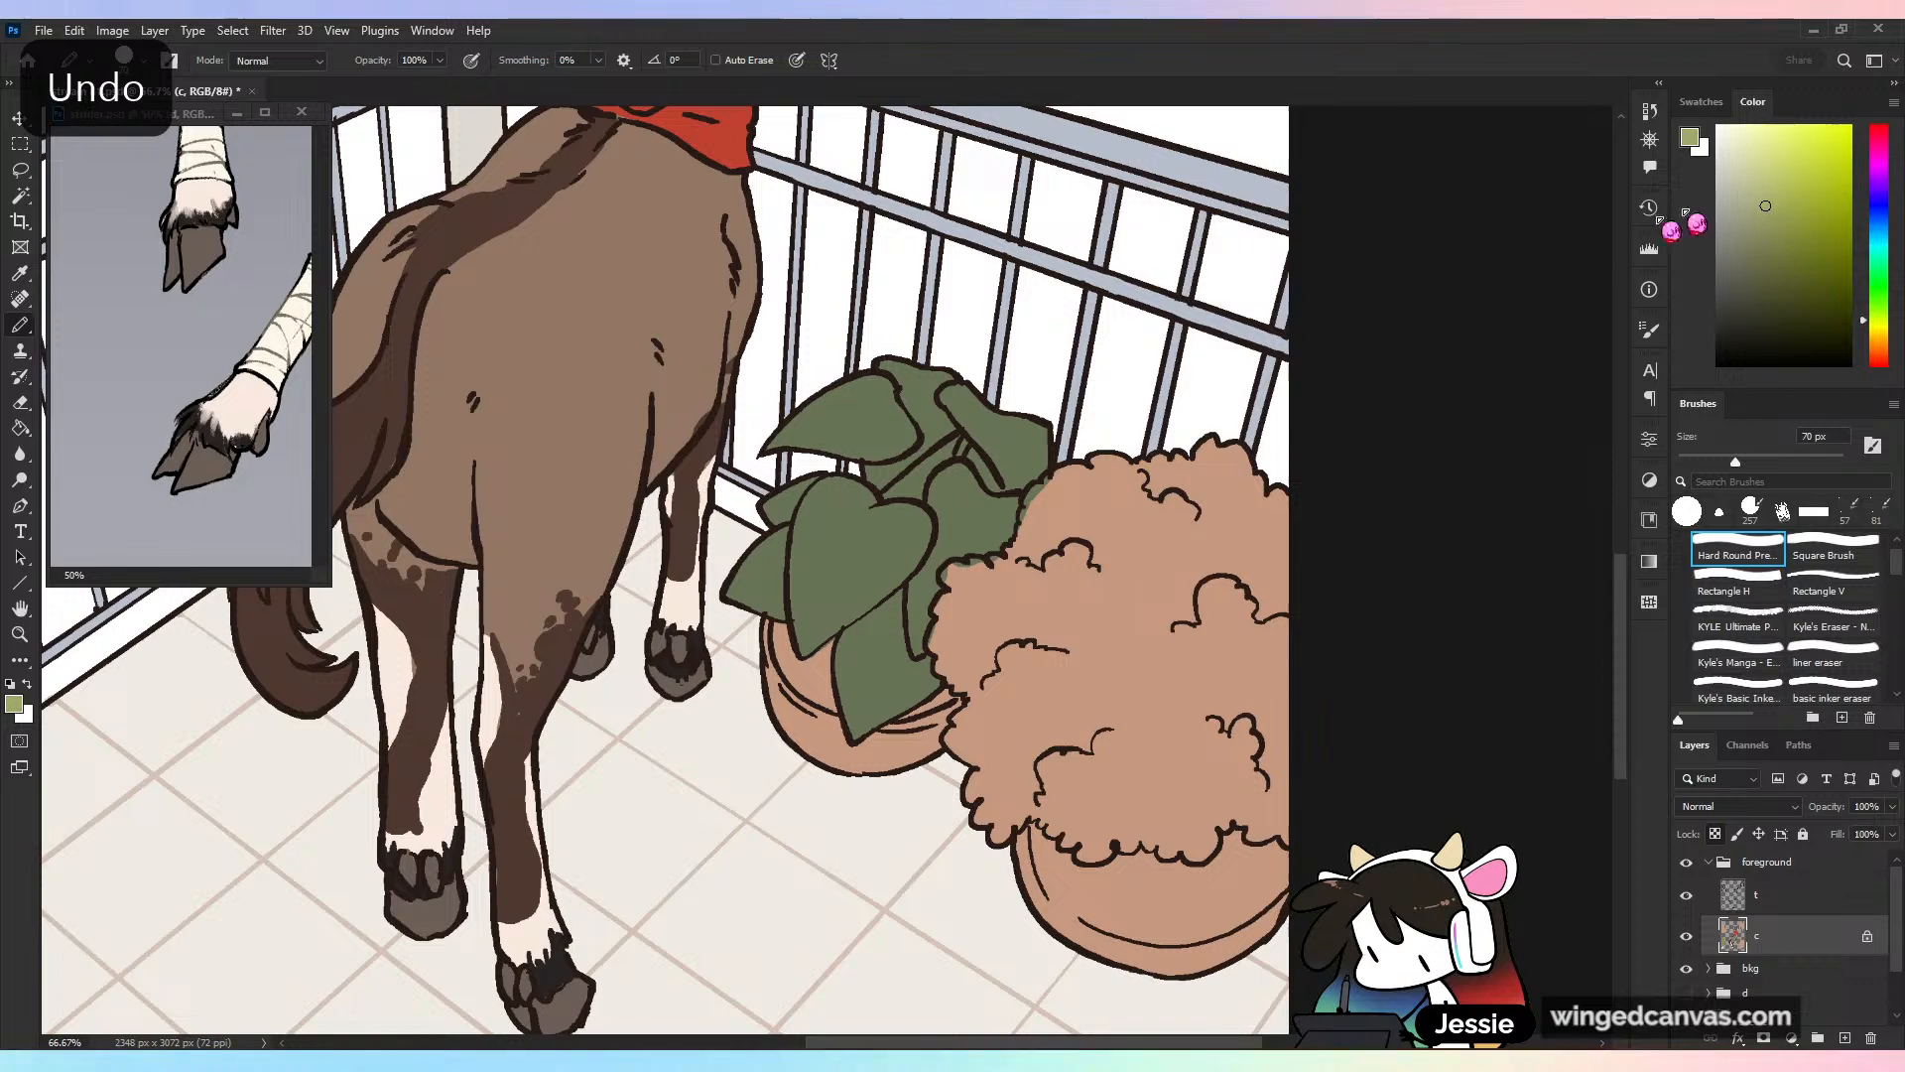
Paint the upper and left-hand foliage of the rounded bush light yellow-green and save the file
mouse_move(1141, 482)
left_mouse_down()
mouse_move(1031, 625)
mouse_move(1046, 491)
mouse_move(1055, 564)
mouse_move(1211, 509)
mouse_move(1242, 625)
left_mouse_up()
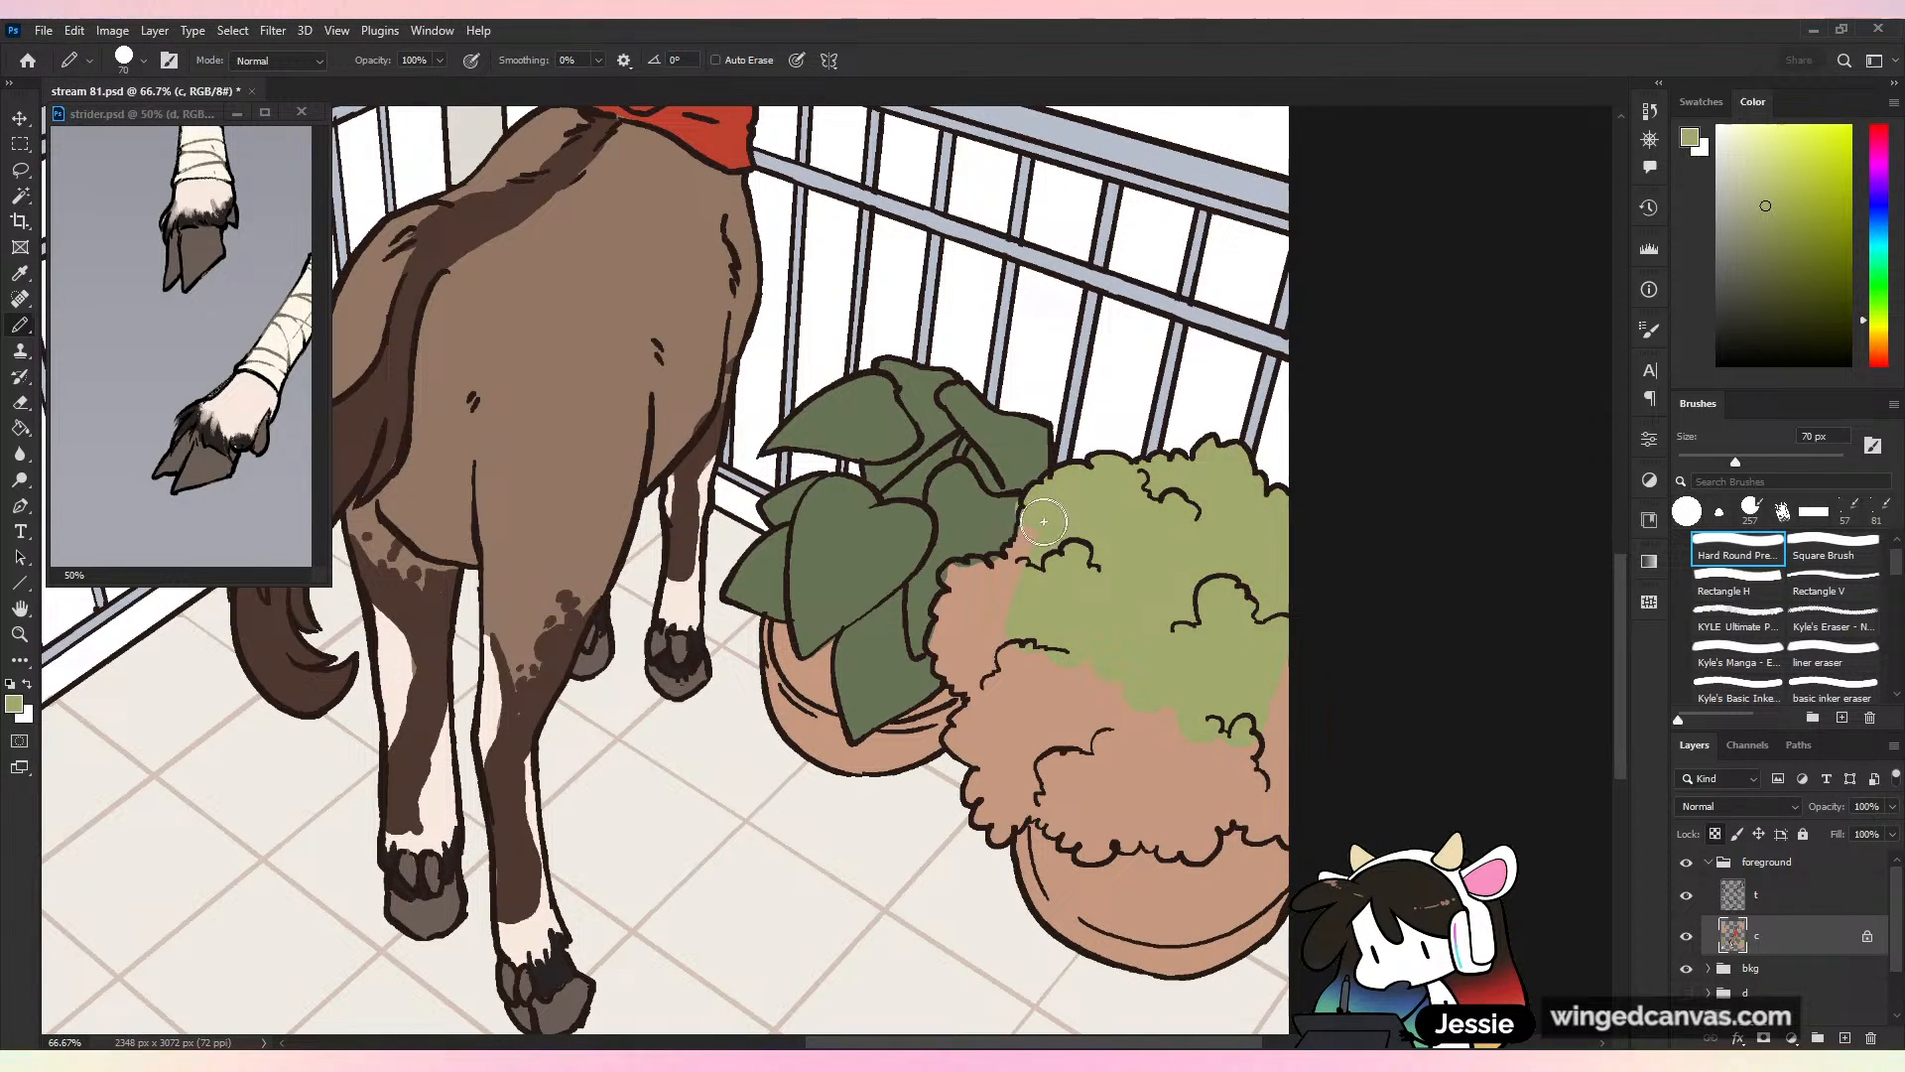
key("ctrl+z")
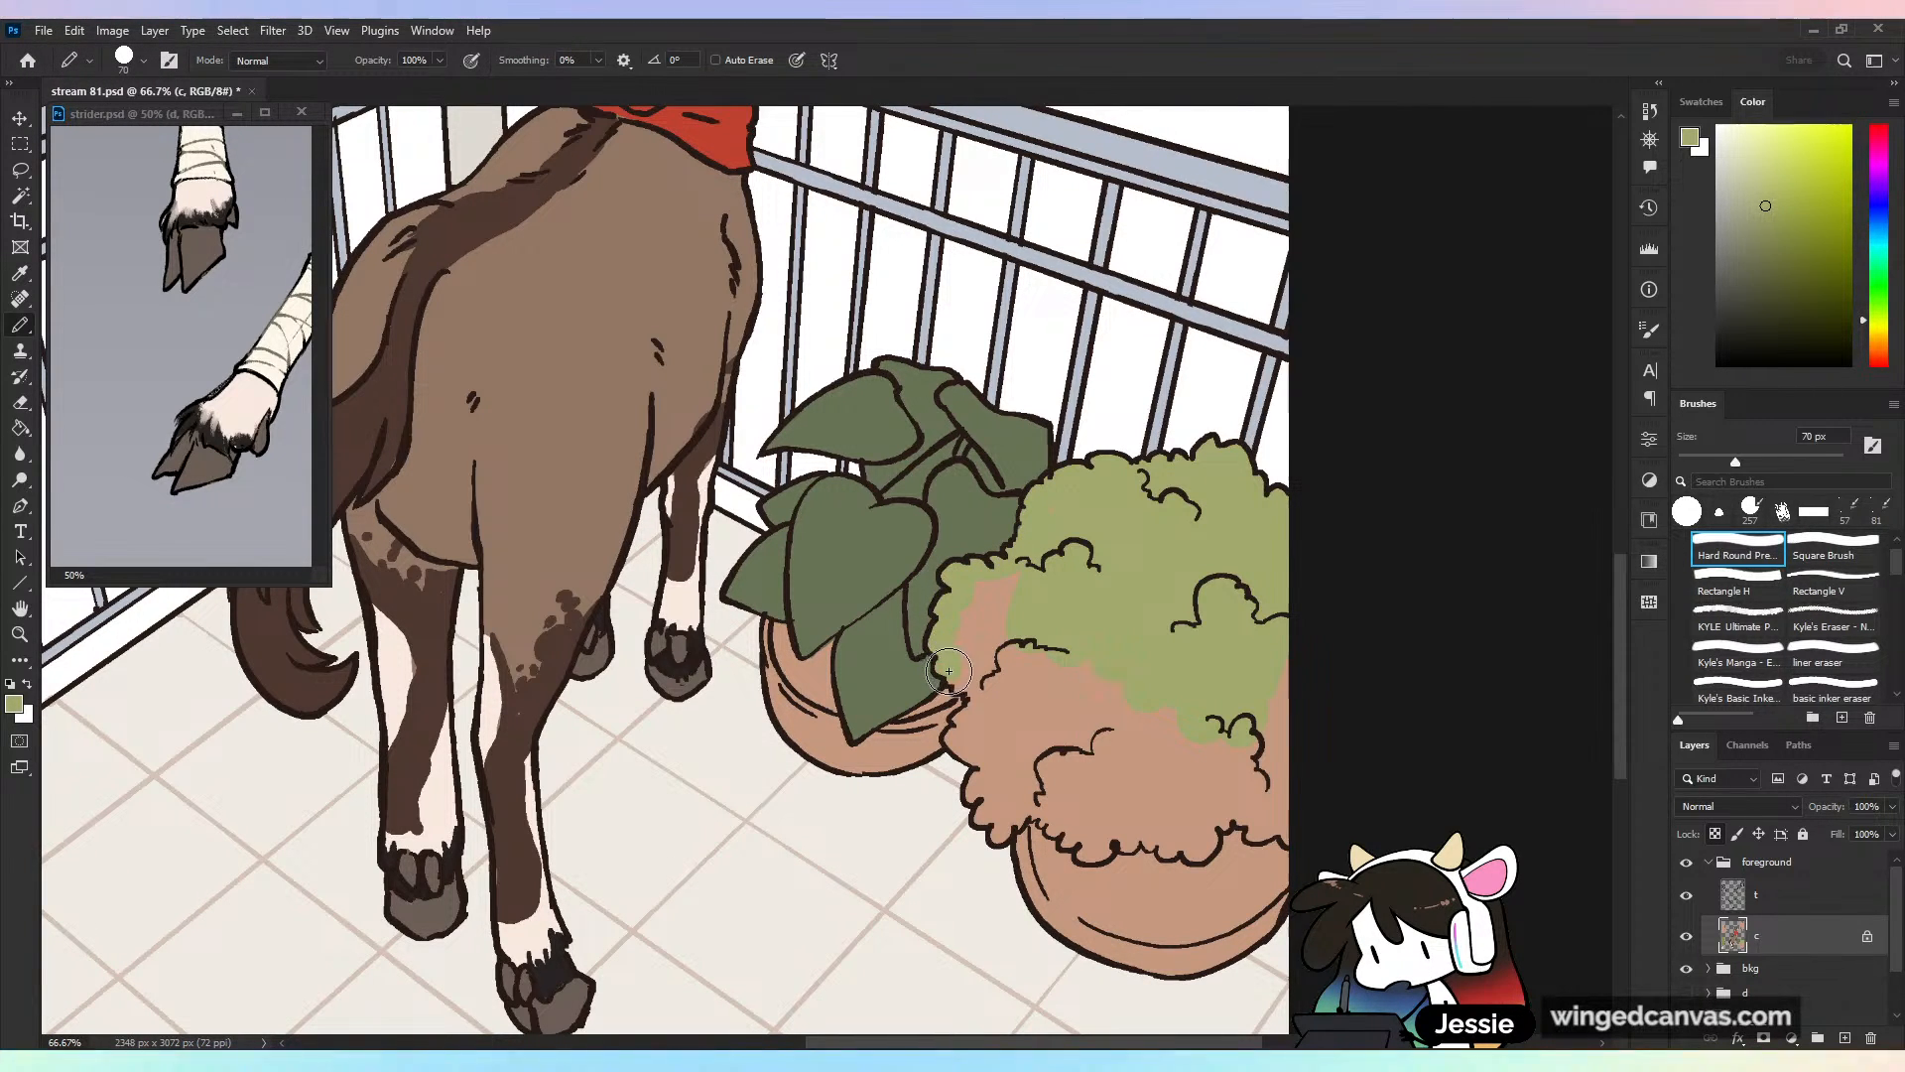
mouse_move(949, 671)
left_mouse_down()
mouse_move(959, 736)
mouse_move(983, 826)
mouse_move(1024, 605)
mouse_move(971, 631)
mouse_move(1029, 590)
mouse_move(1054, 727)
mouse_move(1033, 801)
mouse_move(1102, 809)
left_mouse_up()
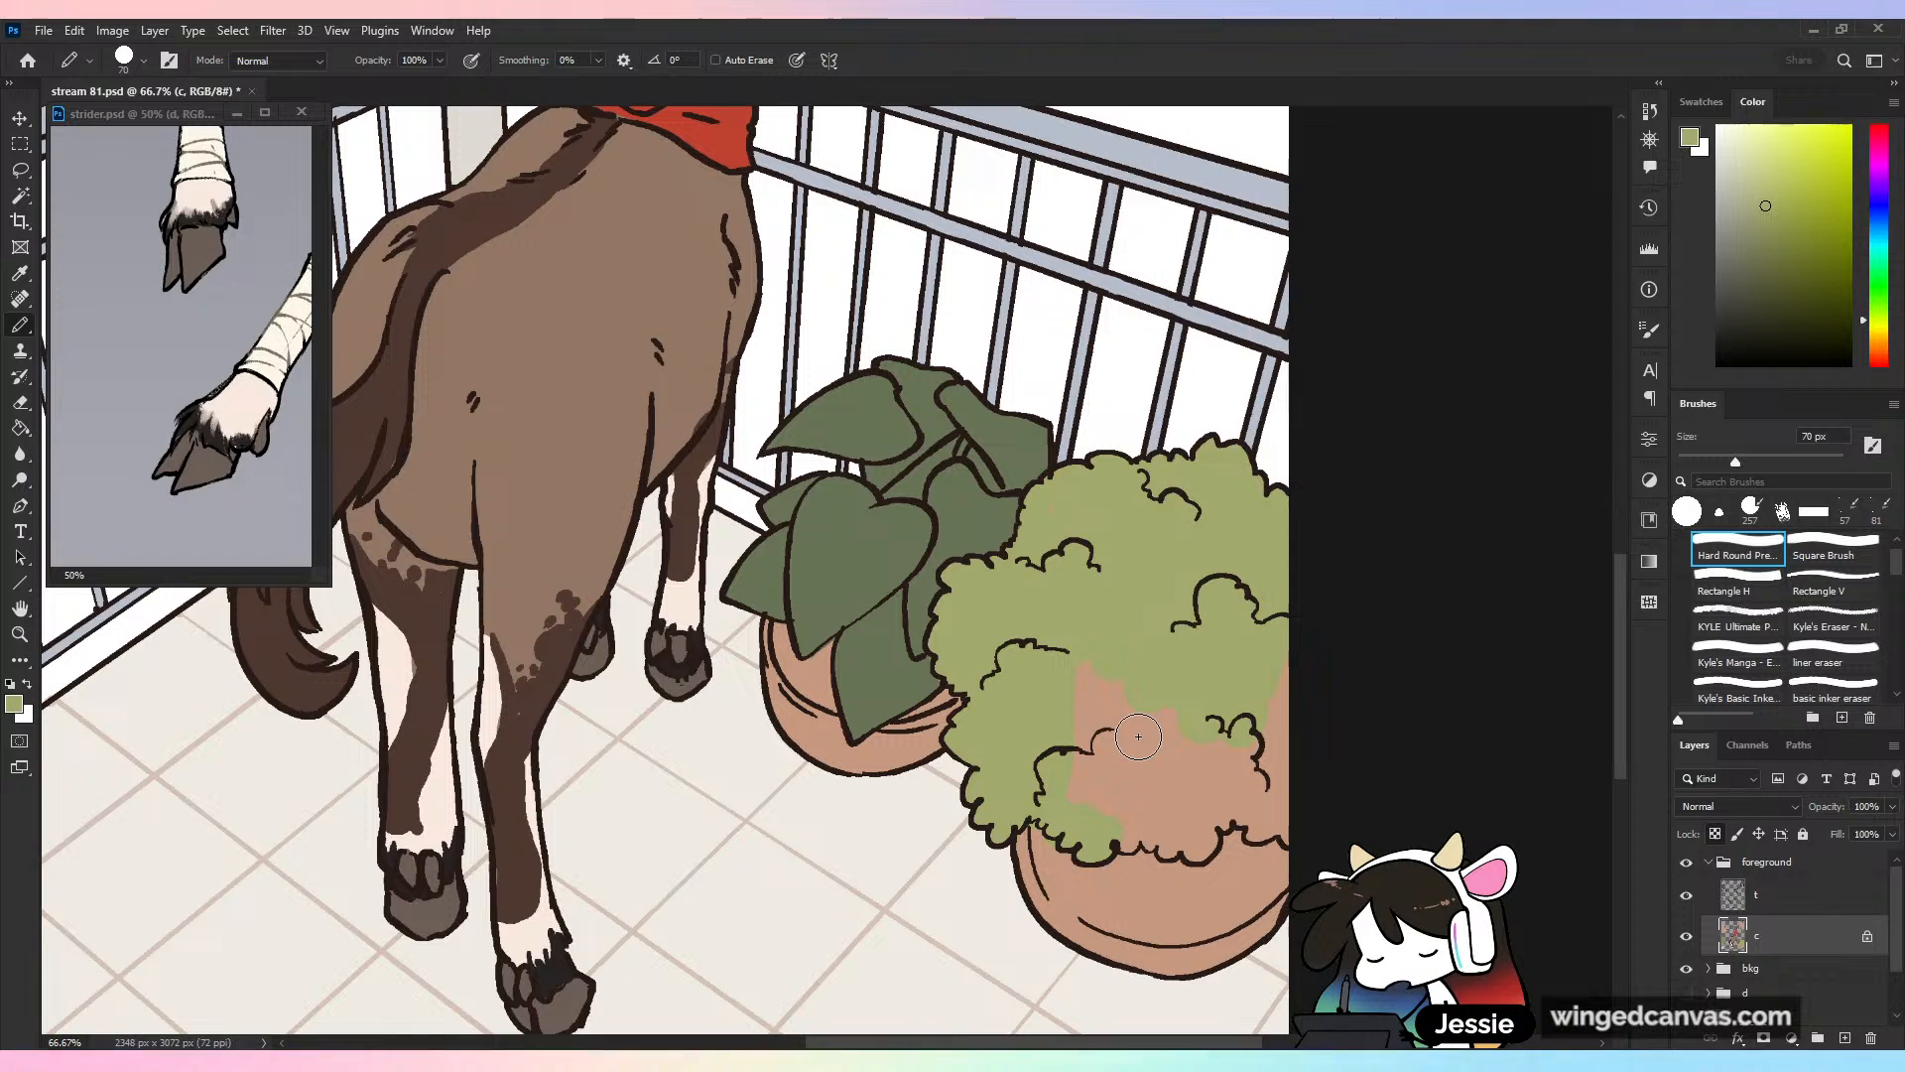
key("ctrl+s")
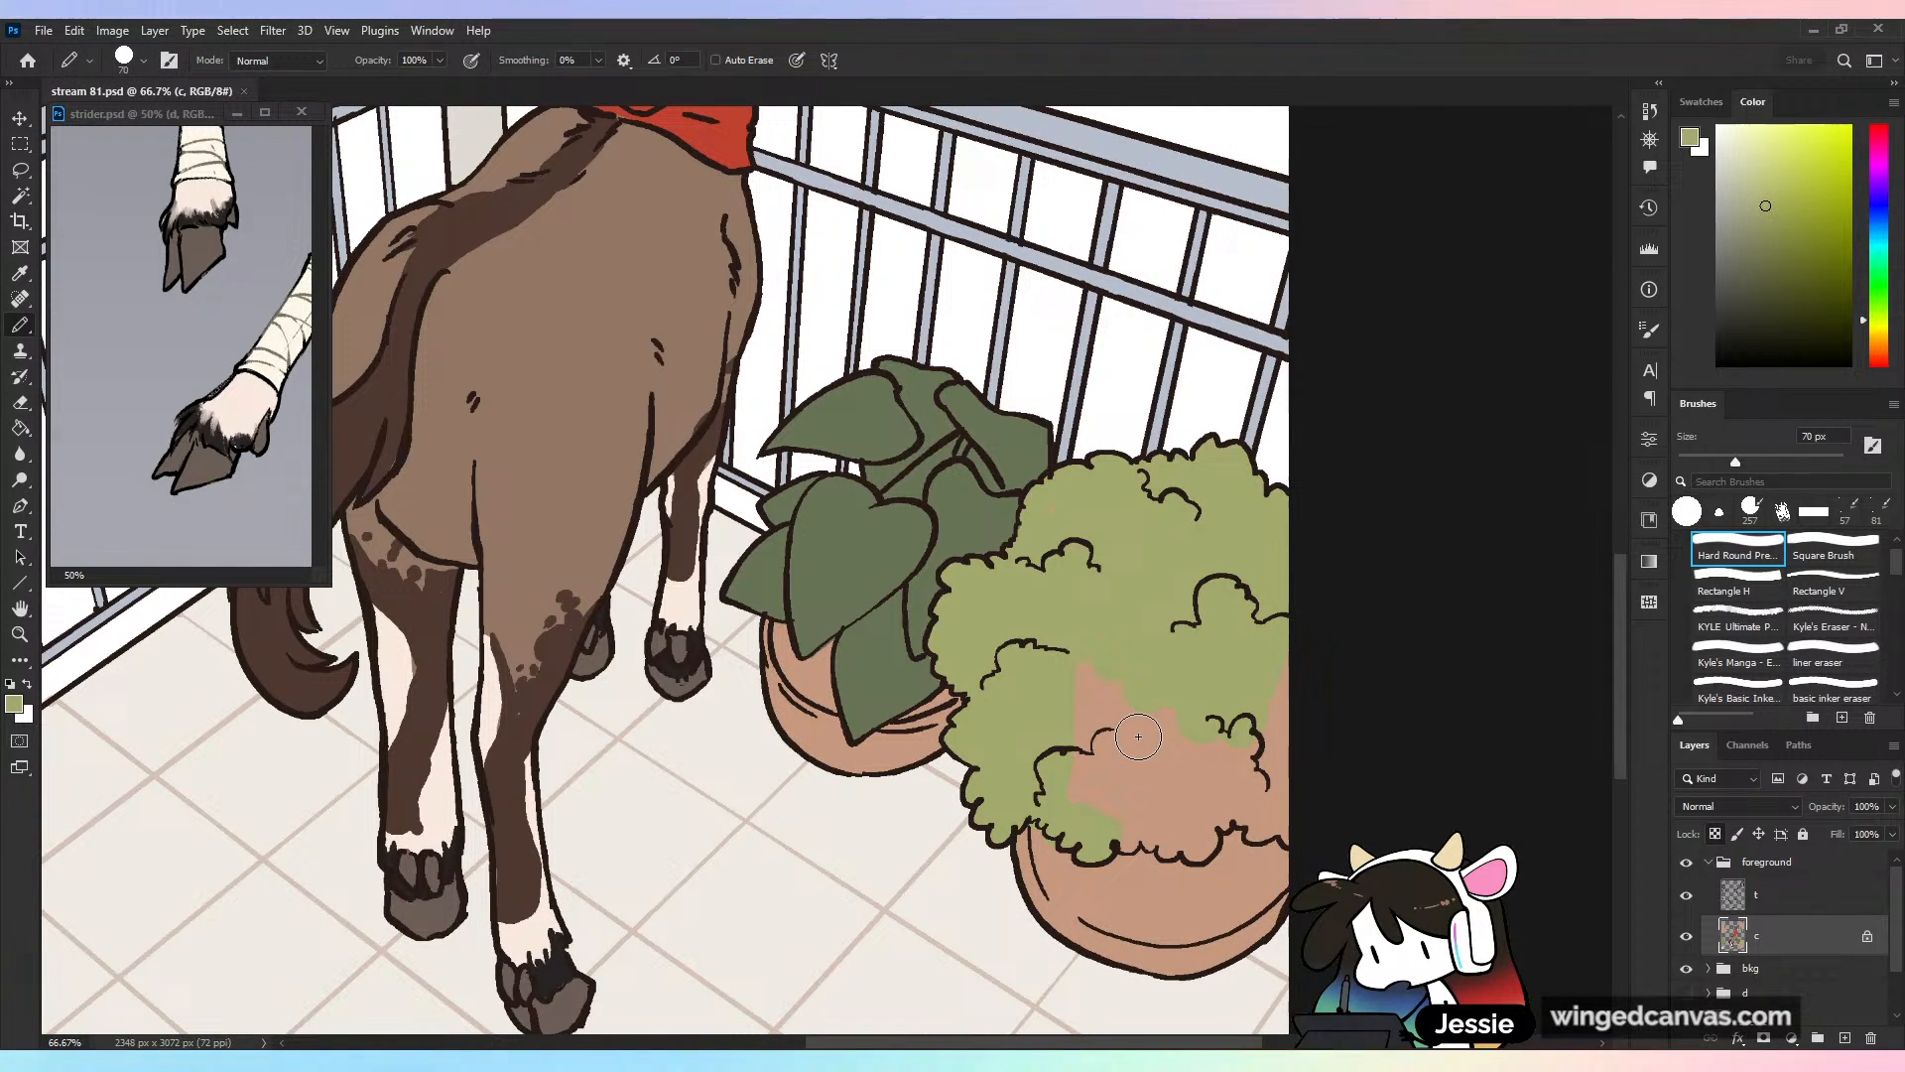
Fill the rest of the bush's foliage down to the pot rim with light yellow-green and save the file
mouse_move(1064, 784)
left_mouse_down()
mouse_move(1195, 700)
mouse_move(1255, 714)
mouse_move(1207, 779)
mouse_move(1276, 754)
left_mouse_up()
left_click_drag(1257, 827, 1295, 816)
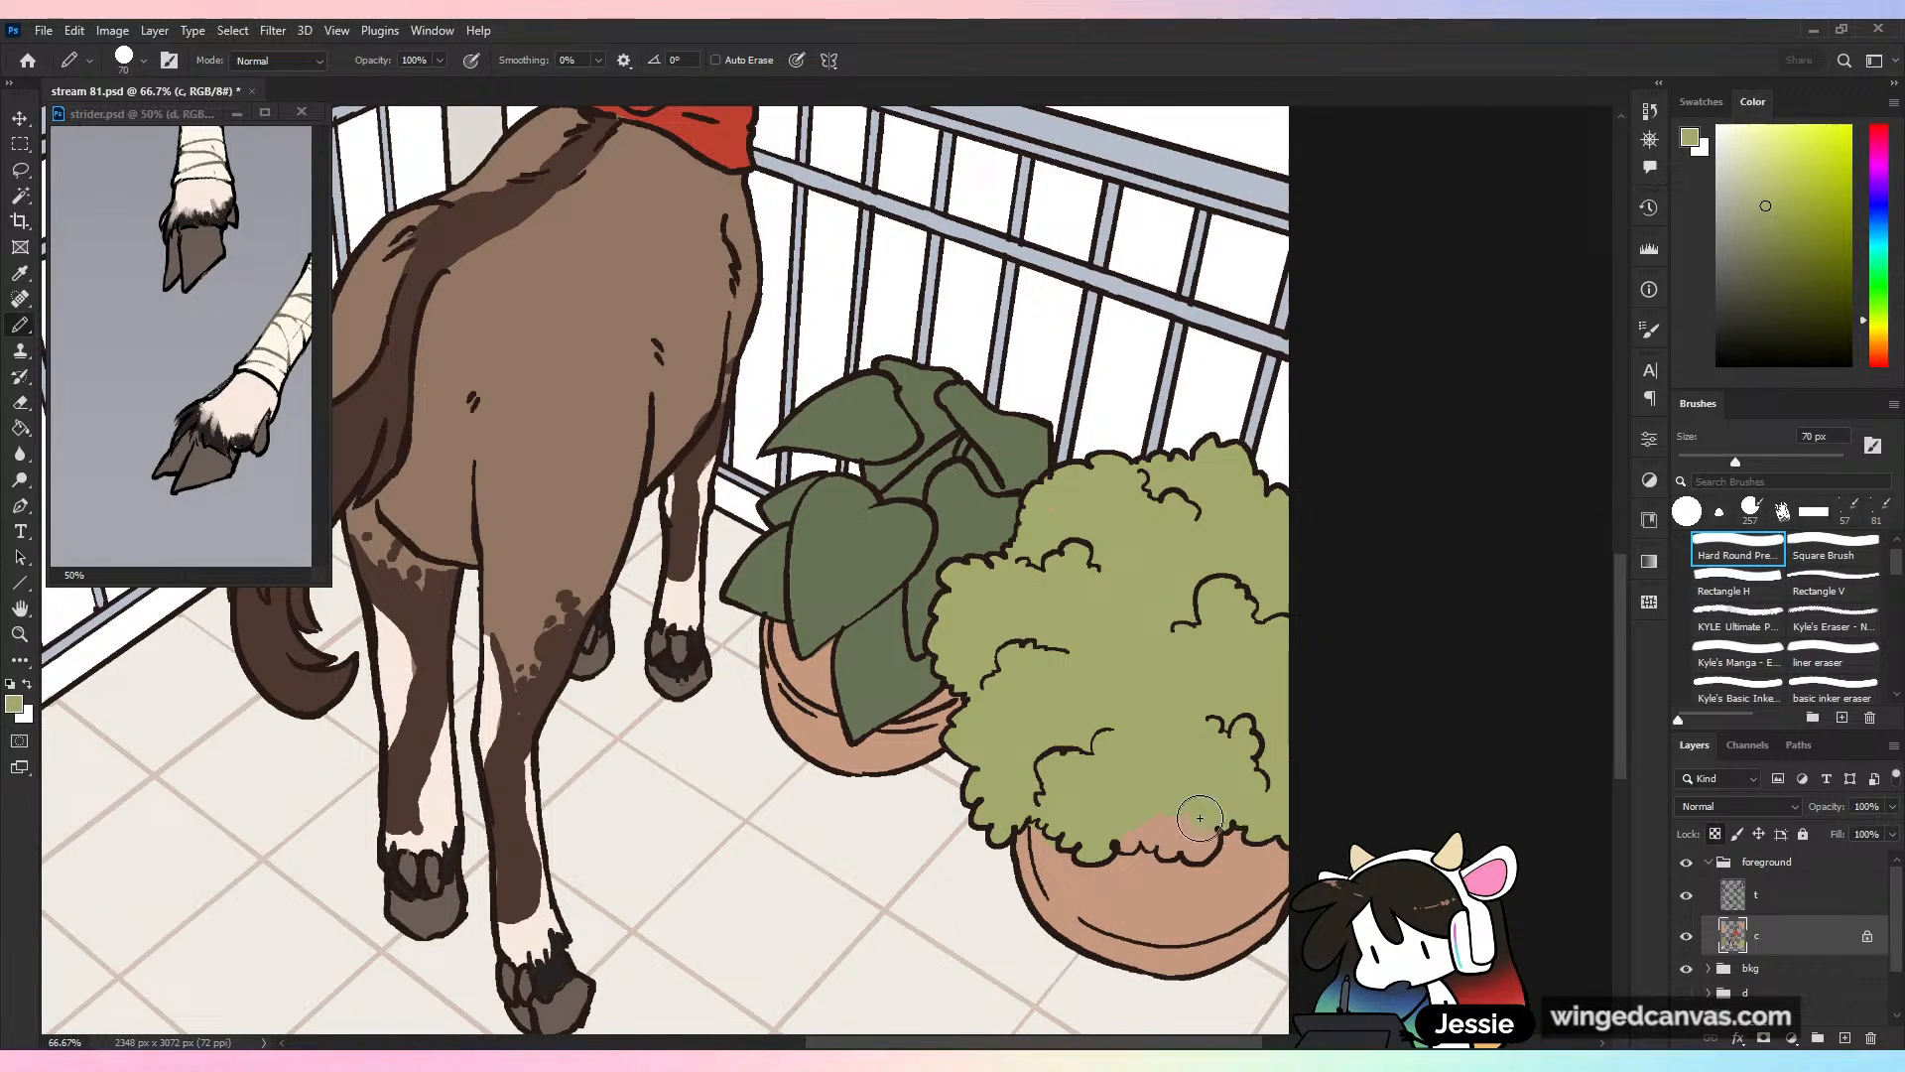
left_click_drag(1175, 829, 1151, 832)
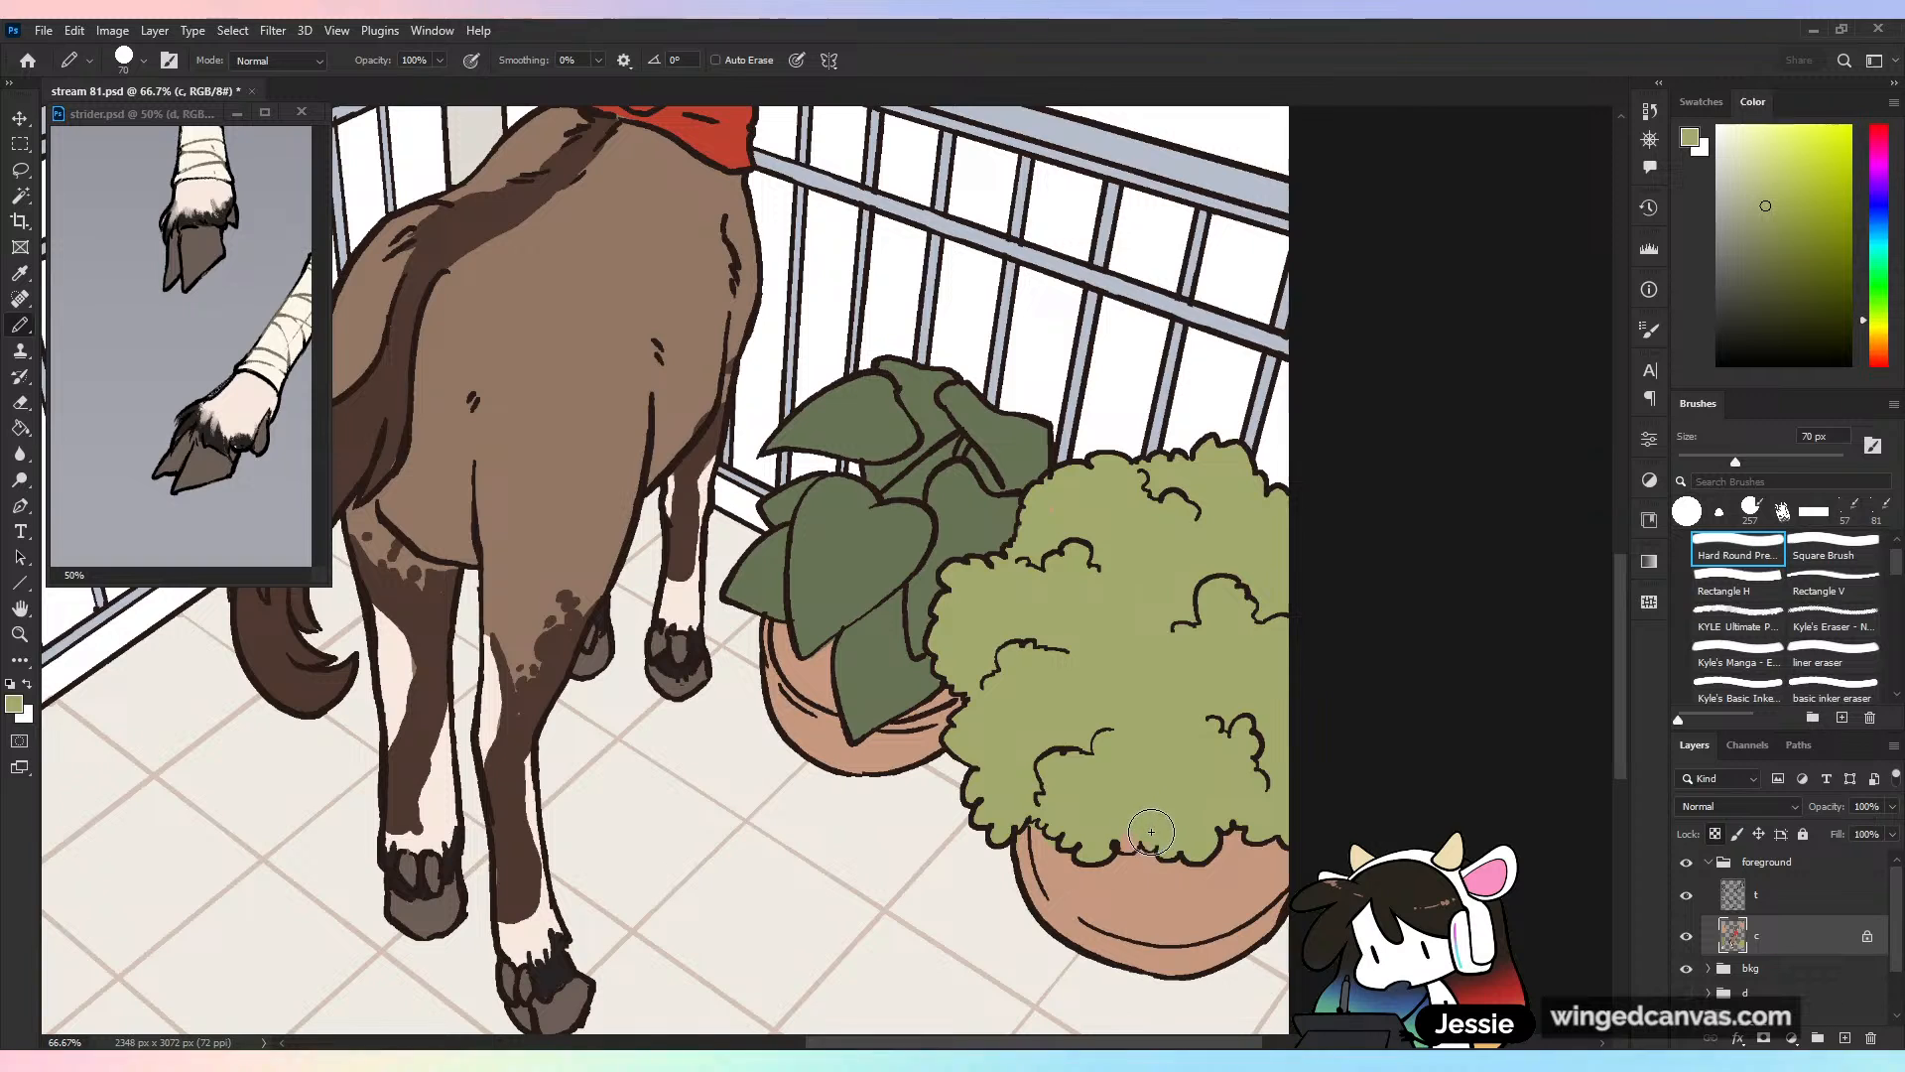
key("ctrl+minus")
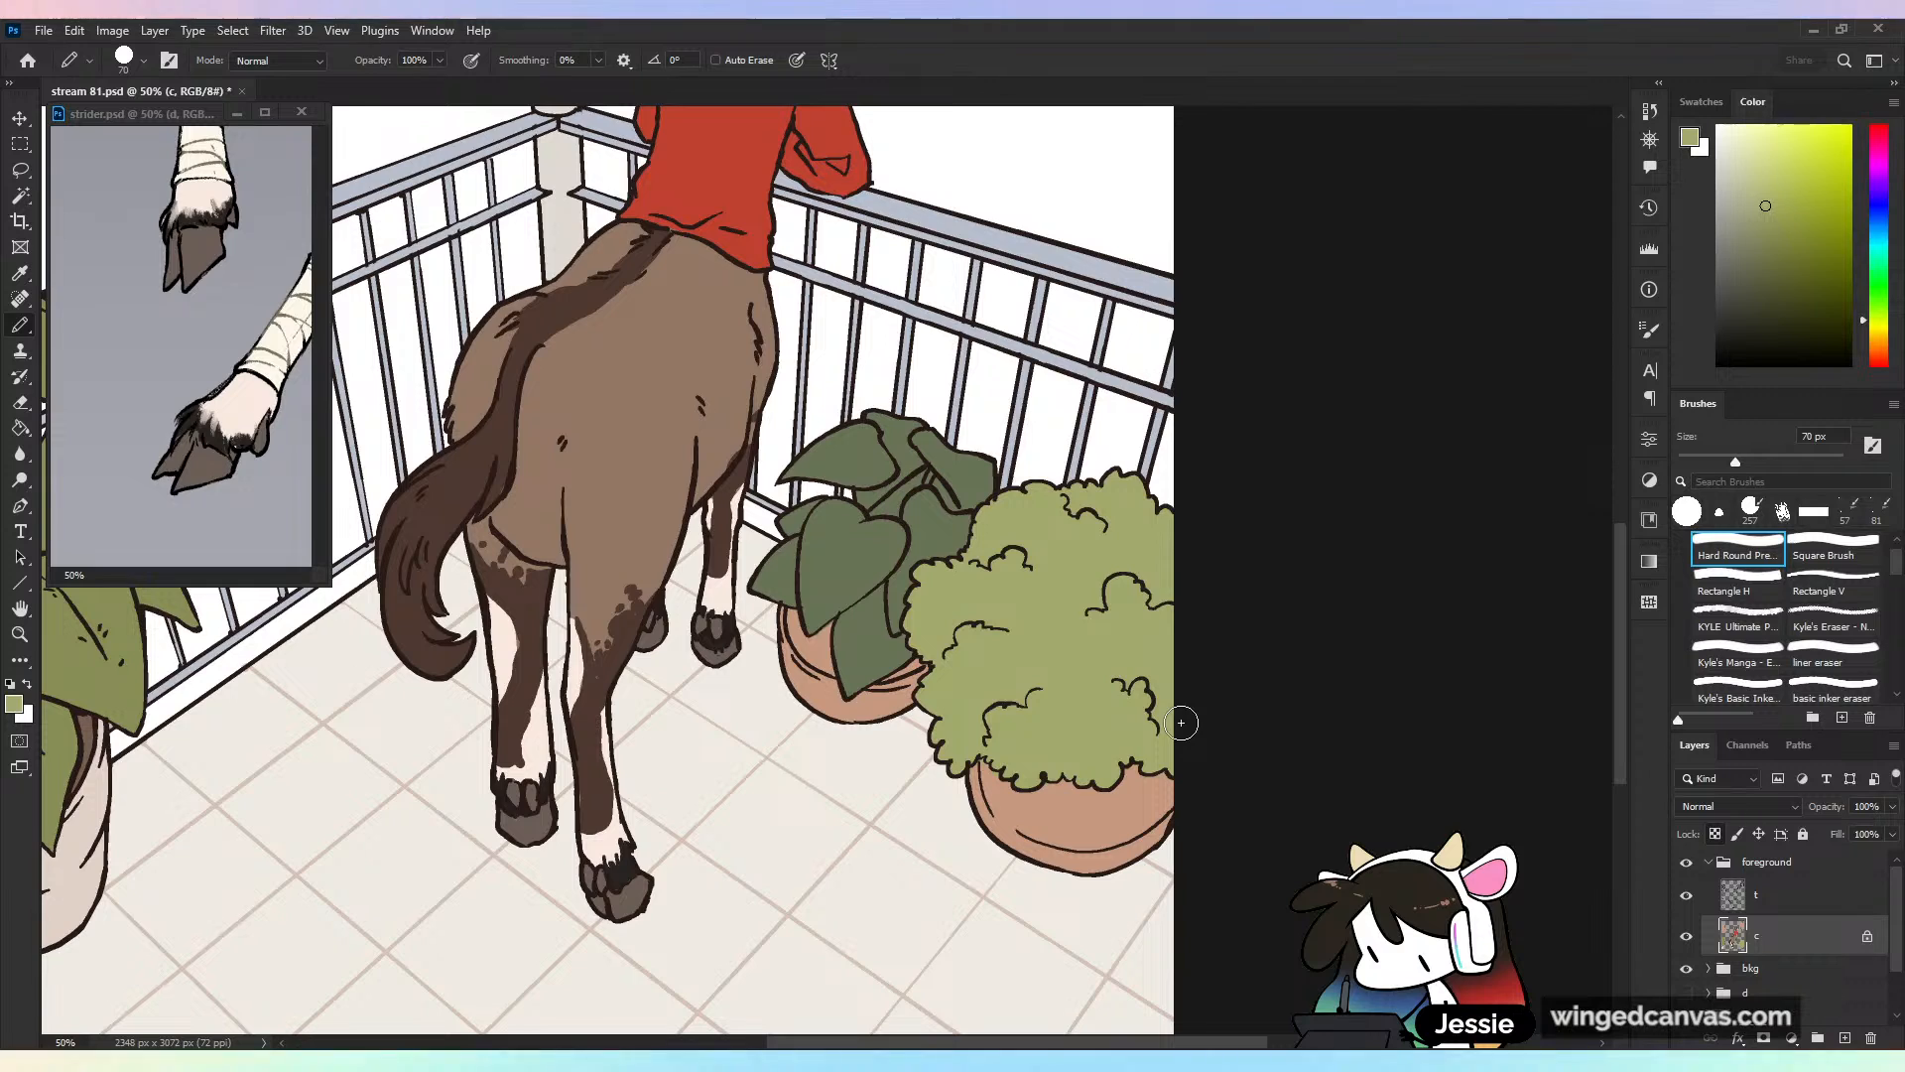
scroll(1181, 722, "down", 3)
scroll(1181, 722, "up", 2)
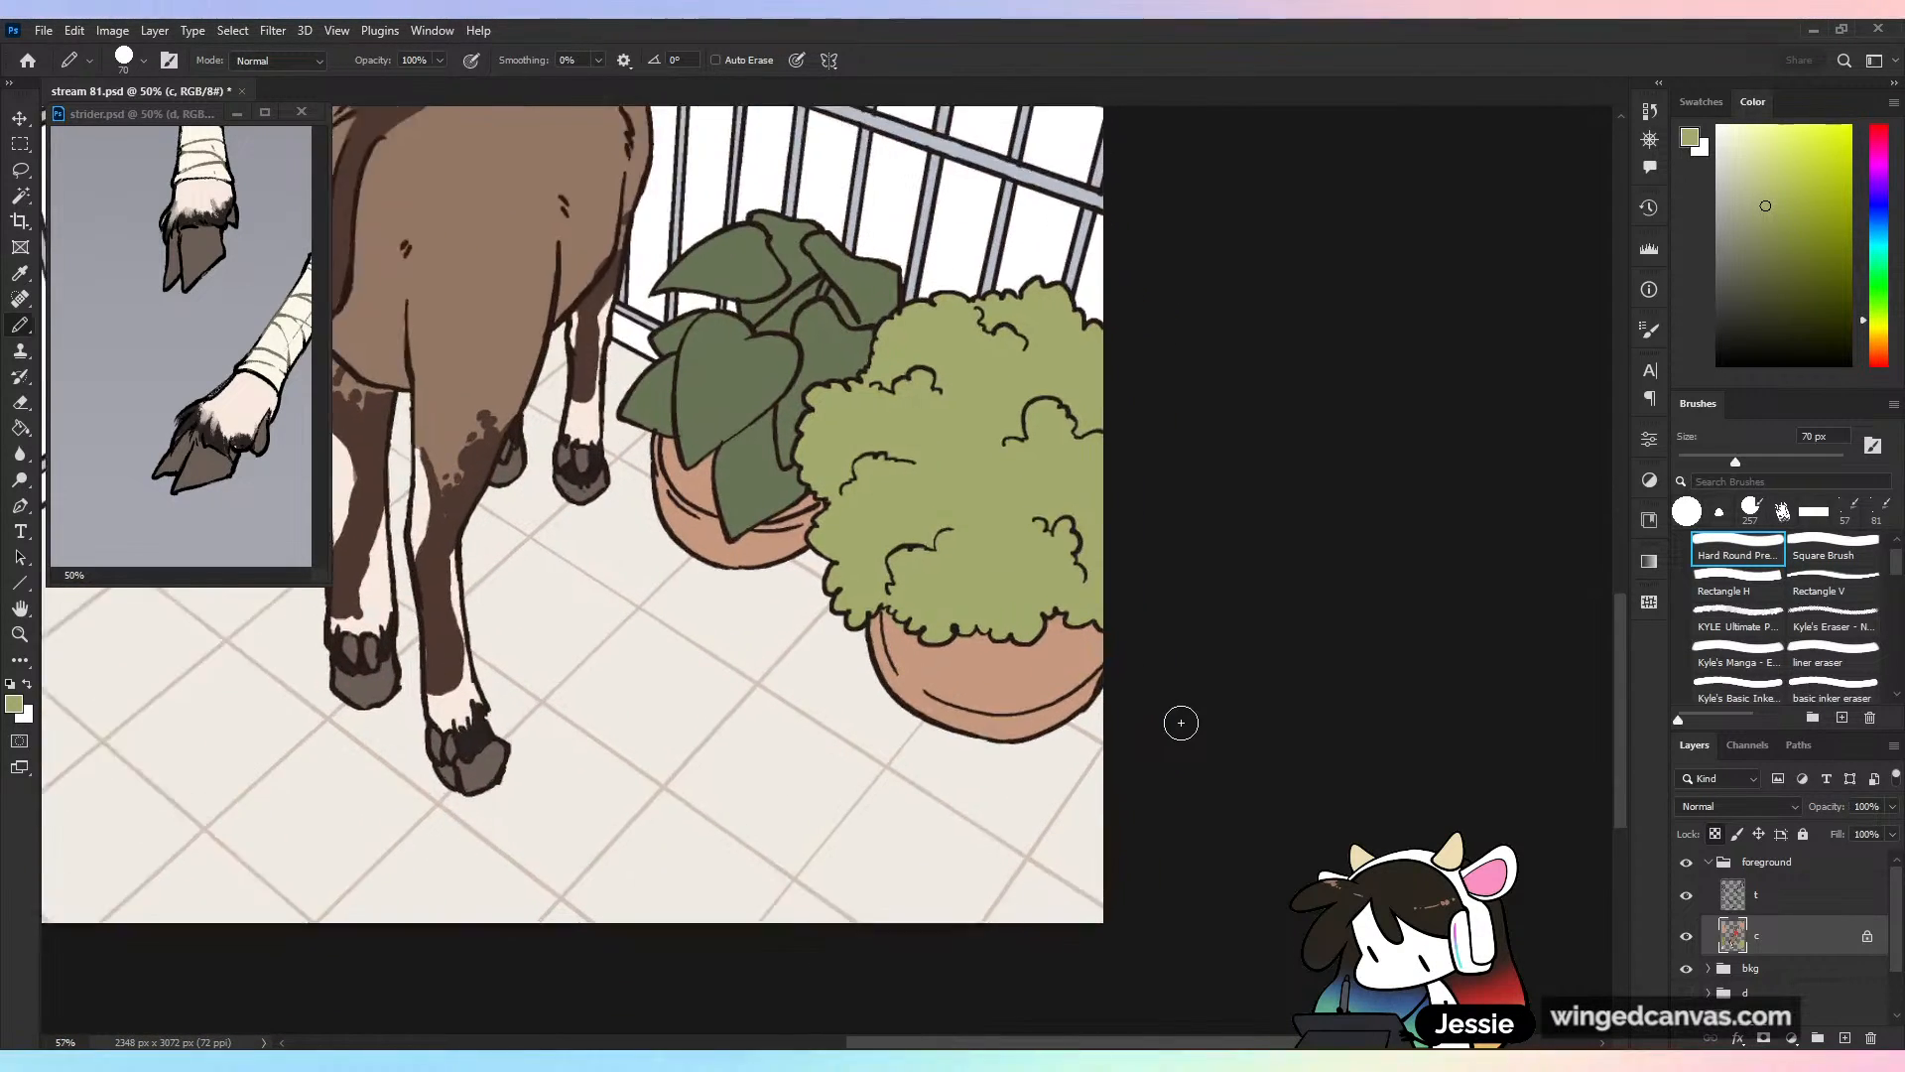
key("ctrl+plus")
key("ctrl+s")
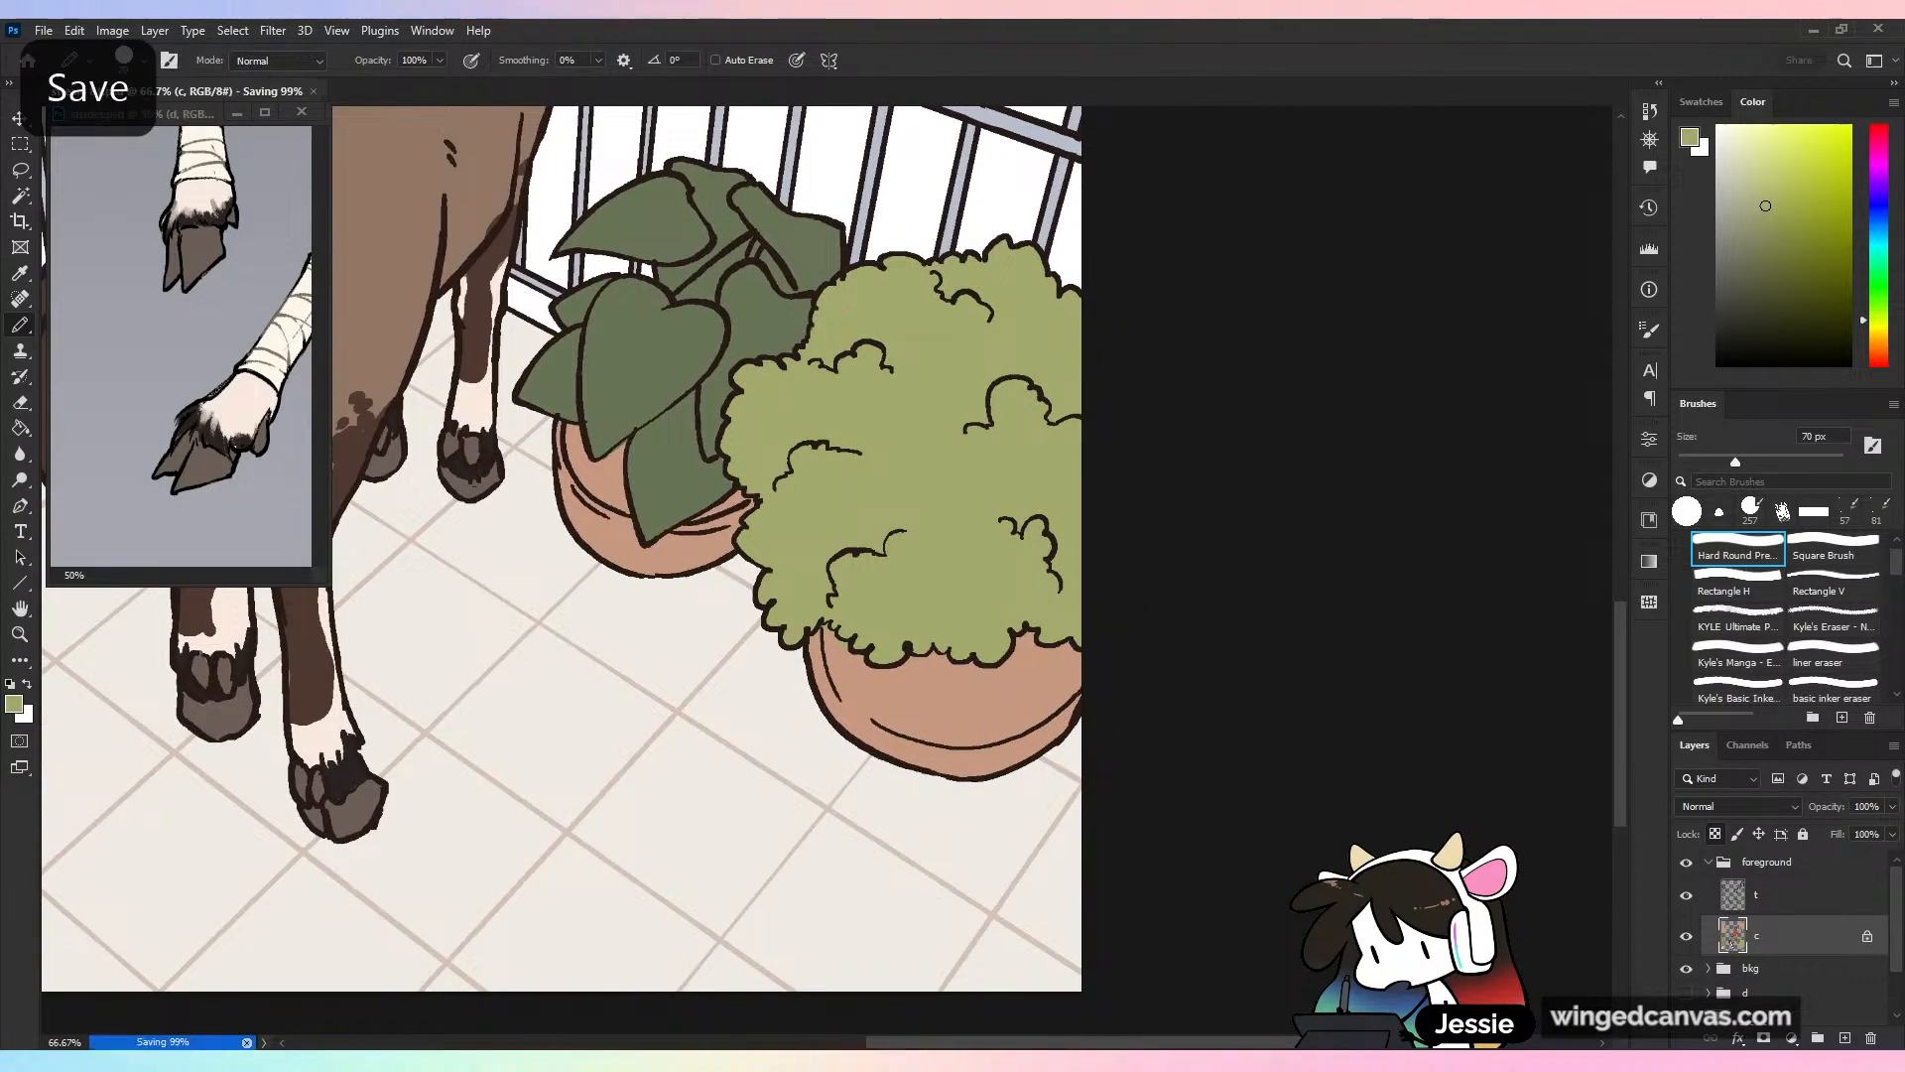
Sample the soil brown from the tall leafy plant's pot and paint the broad-leaved plant's soil left of its lower pointed leaf
key("ctrl+minus")
key("ctrl+plus")
key("space")
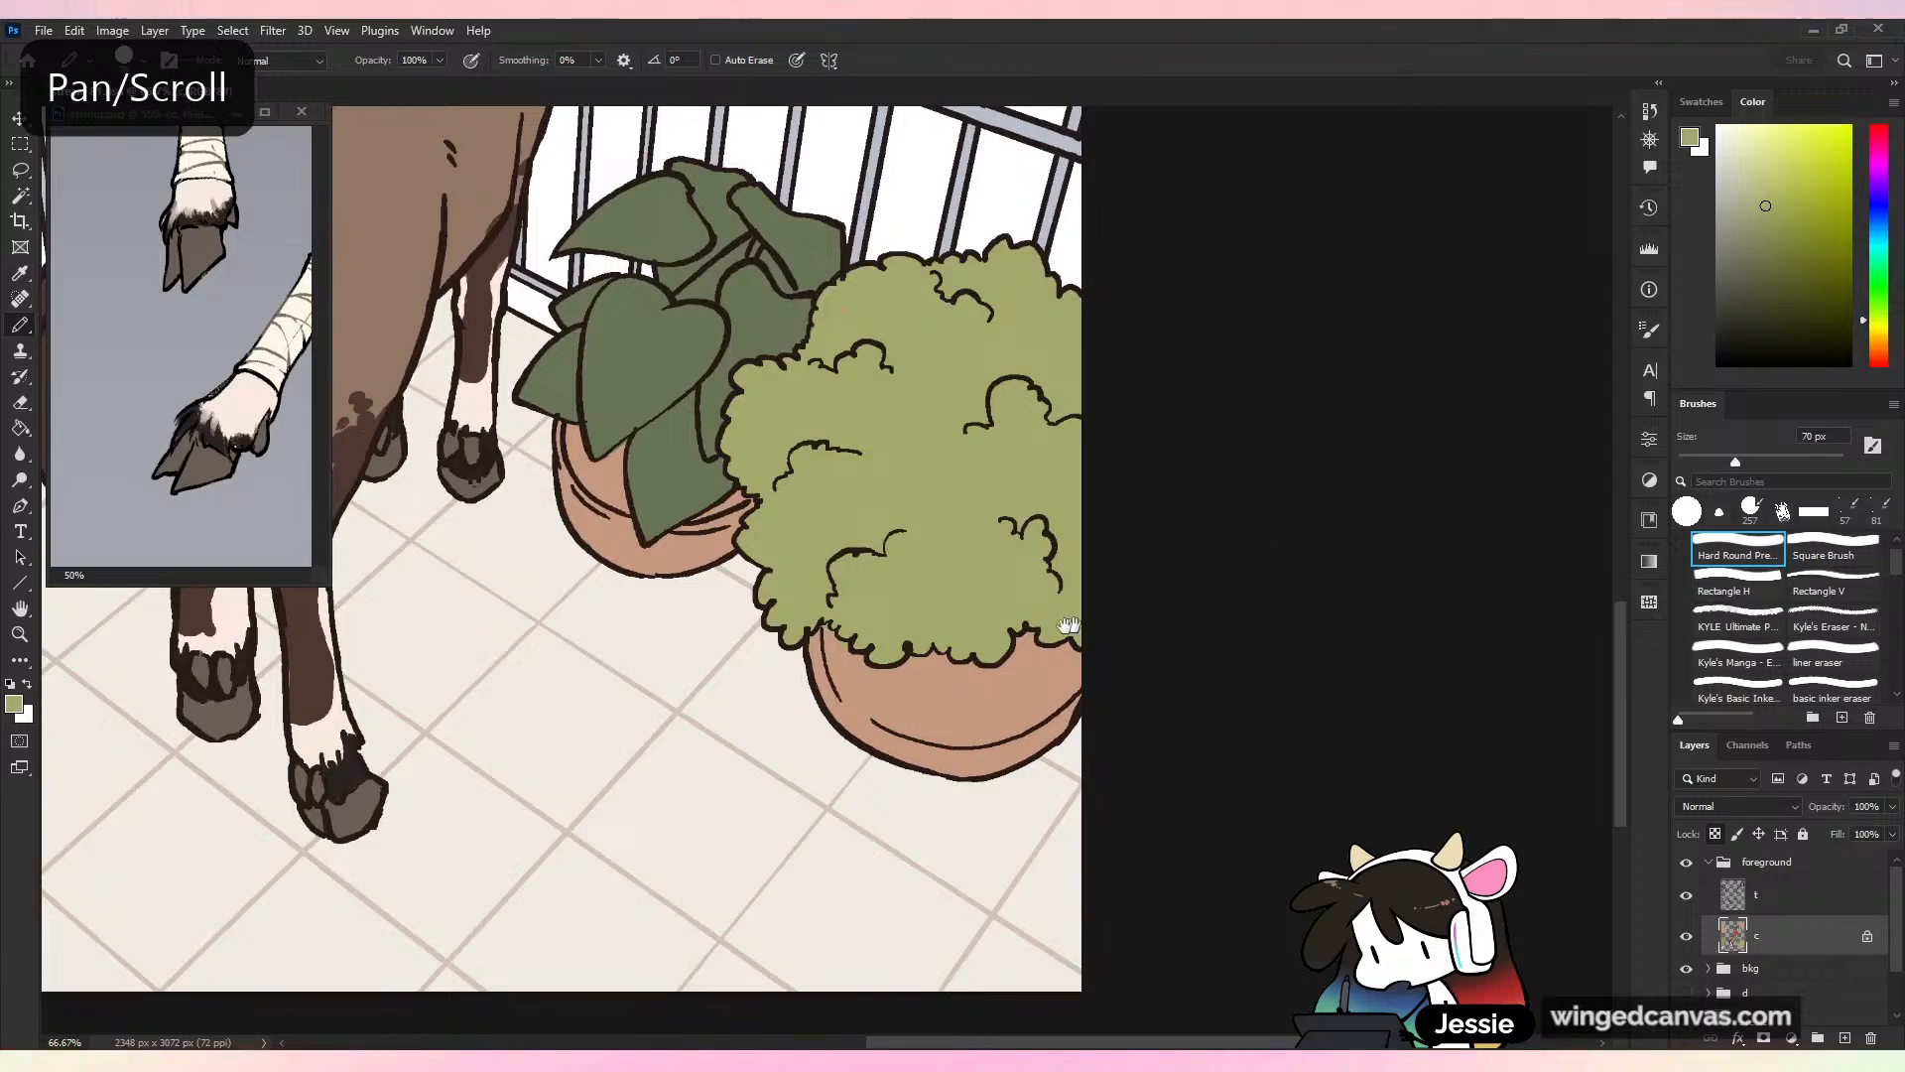
left_click_drag(606, 685, 1685, 616)
left_click_drag(1151, 715, 1524, 675)
left_click(390, 582, "alt")
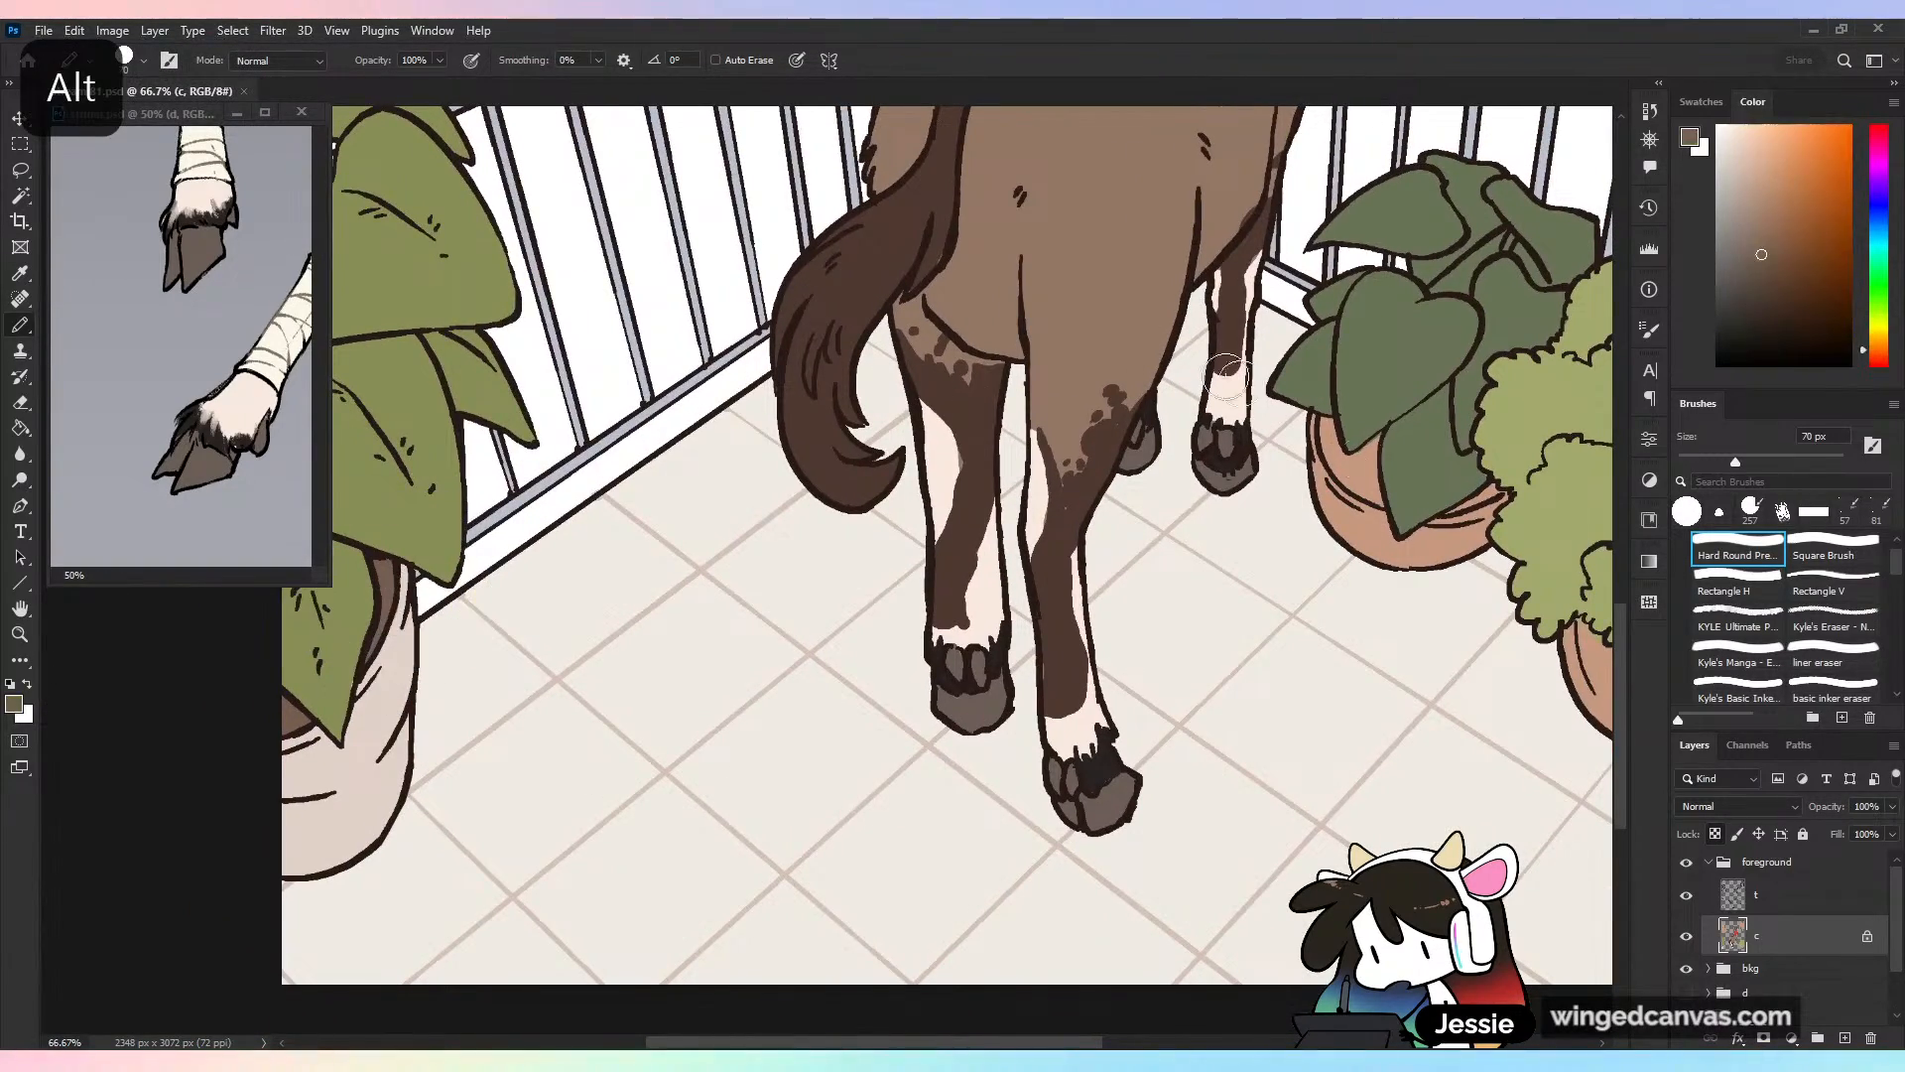
key("space")
left_click_drag(1423, 558, 970, 744)
left_click(1726, 459)
key("ctrl+plus")
mouse_move(894, 643)
left_mouse_down()
mouse_move(941, 693)
mouse_move(988, 662)
mouse_move(952, 675)
mouse_move(976, 650)
mouse_move(963, 694)
left_mouse_up()
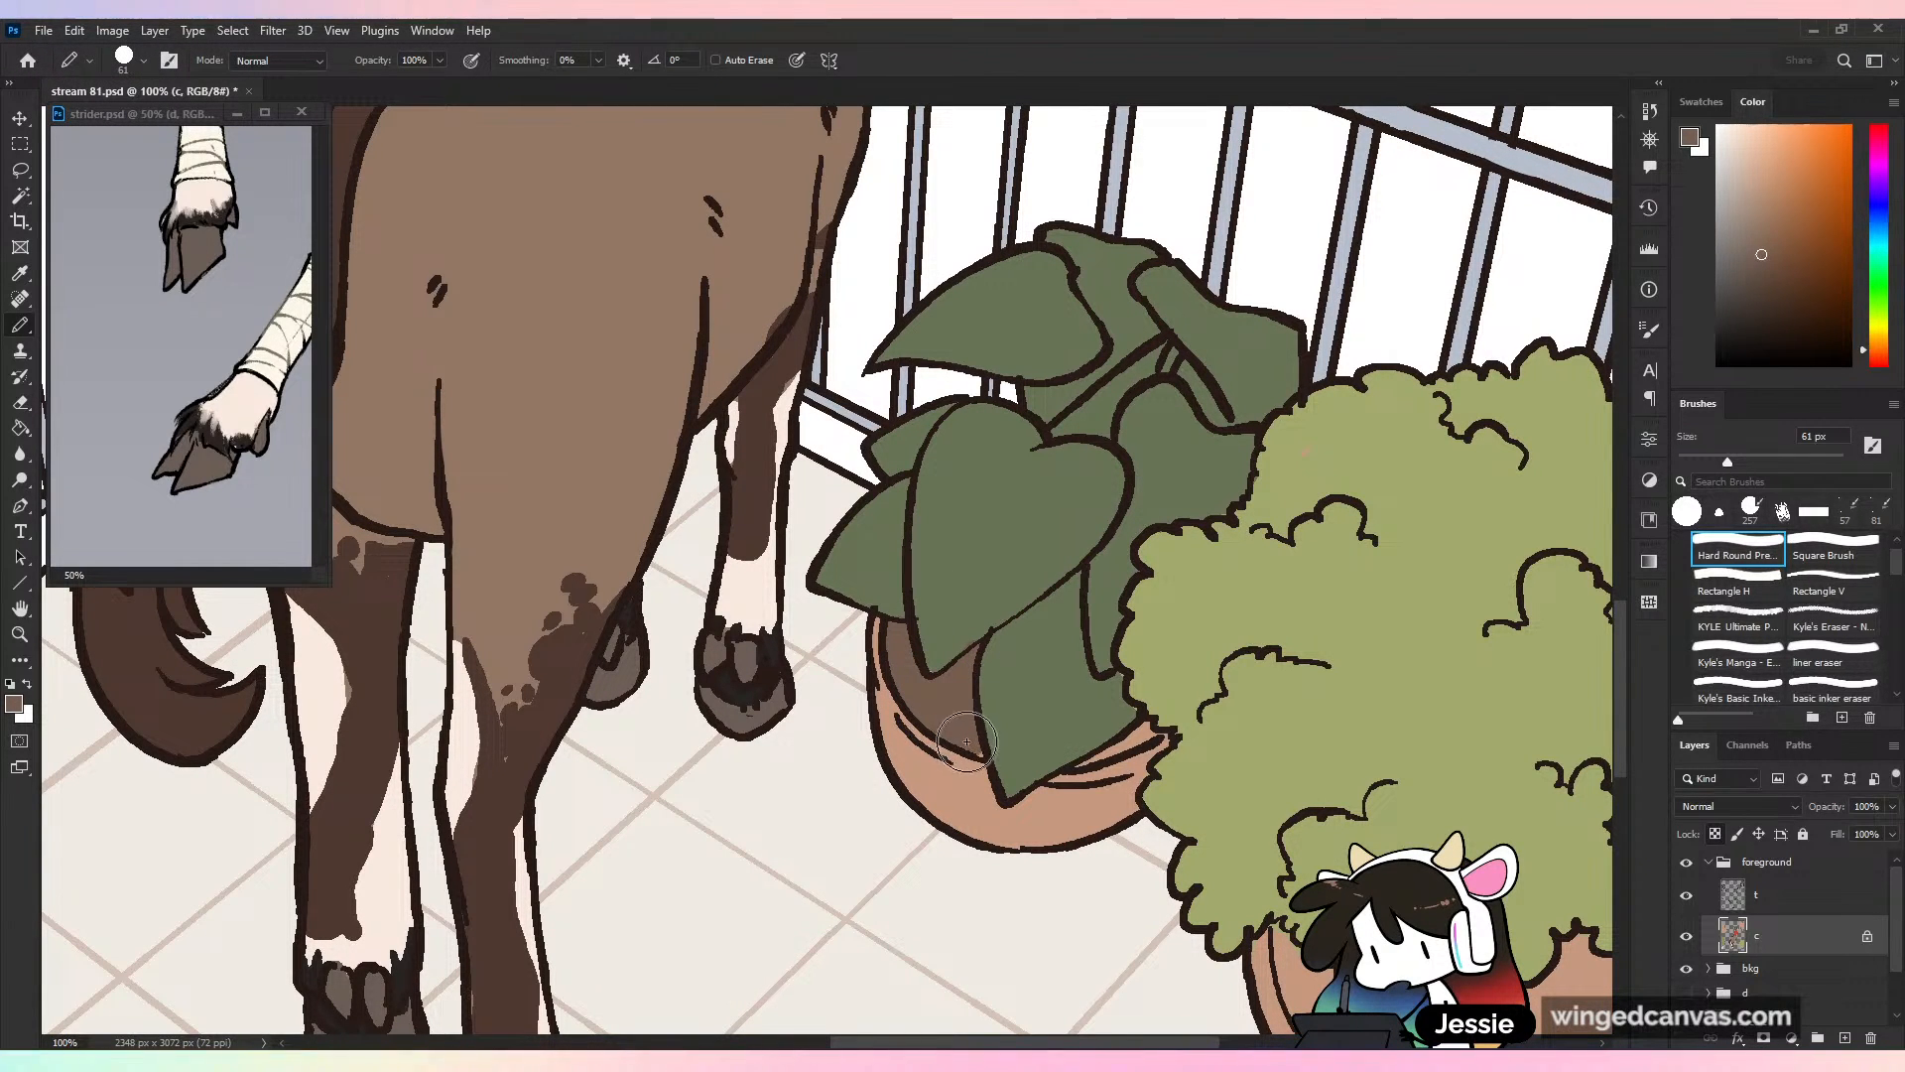
Fill the remaining soil between the broad-leaved plant's lower leaf and the bush with brown, clean up its edges and save the file
left_click(934, 667, "alt")
left_click(1169, 716, "alt")
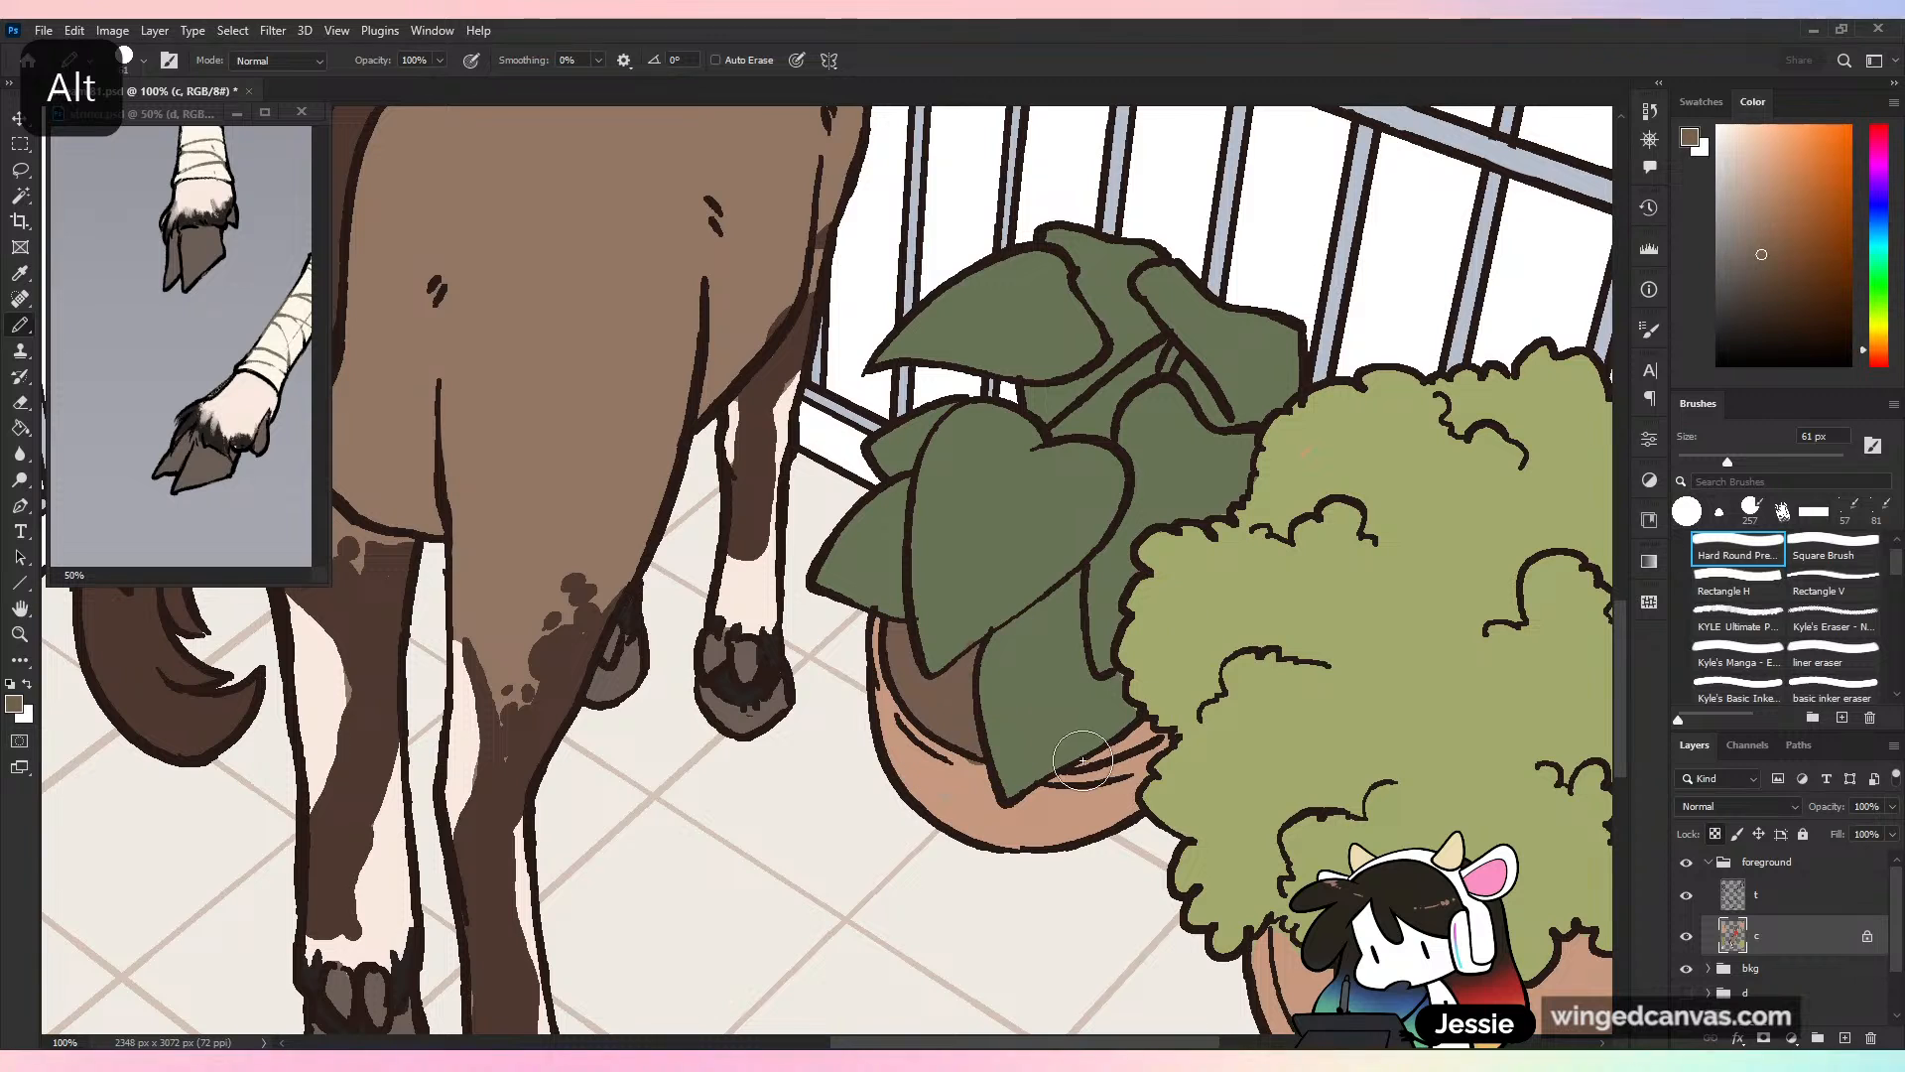
left_click(1133, 710, "alt")
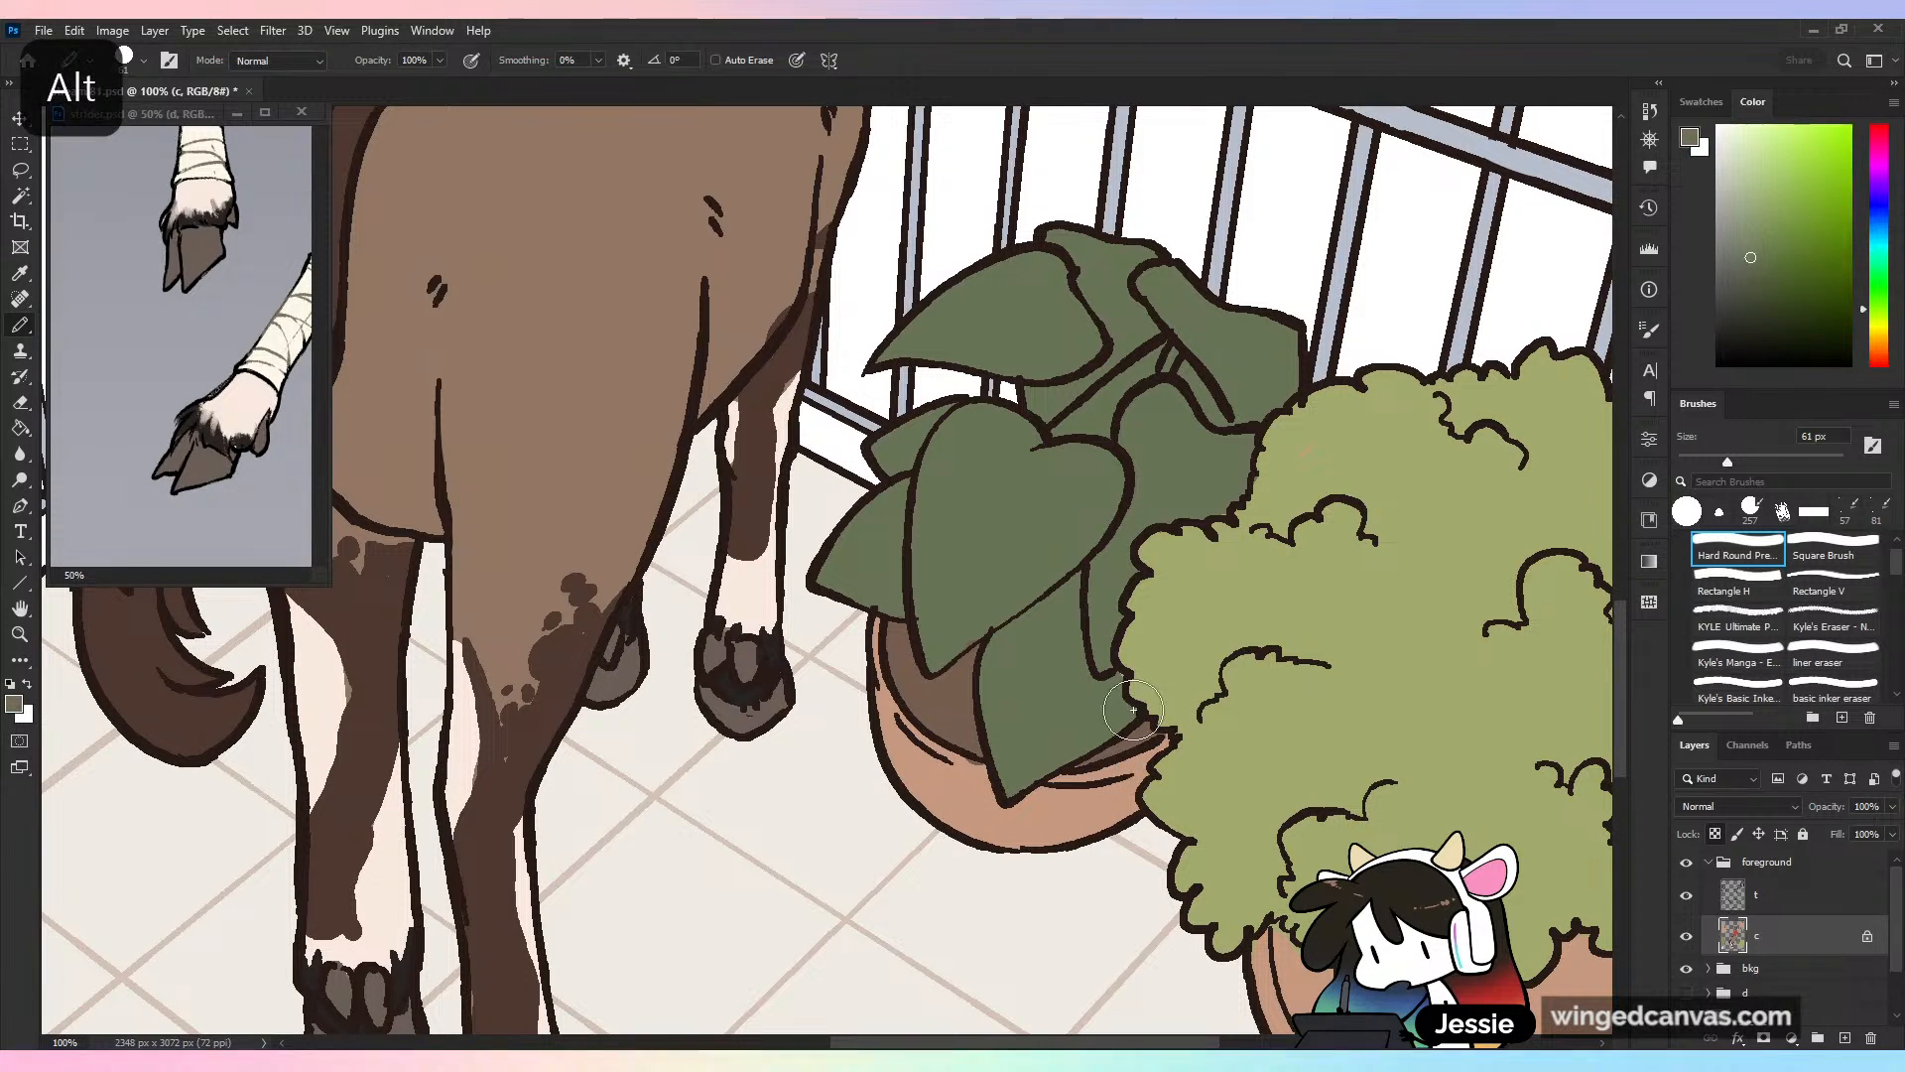
left_click(1119, 799, "alt")
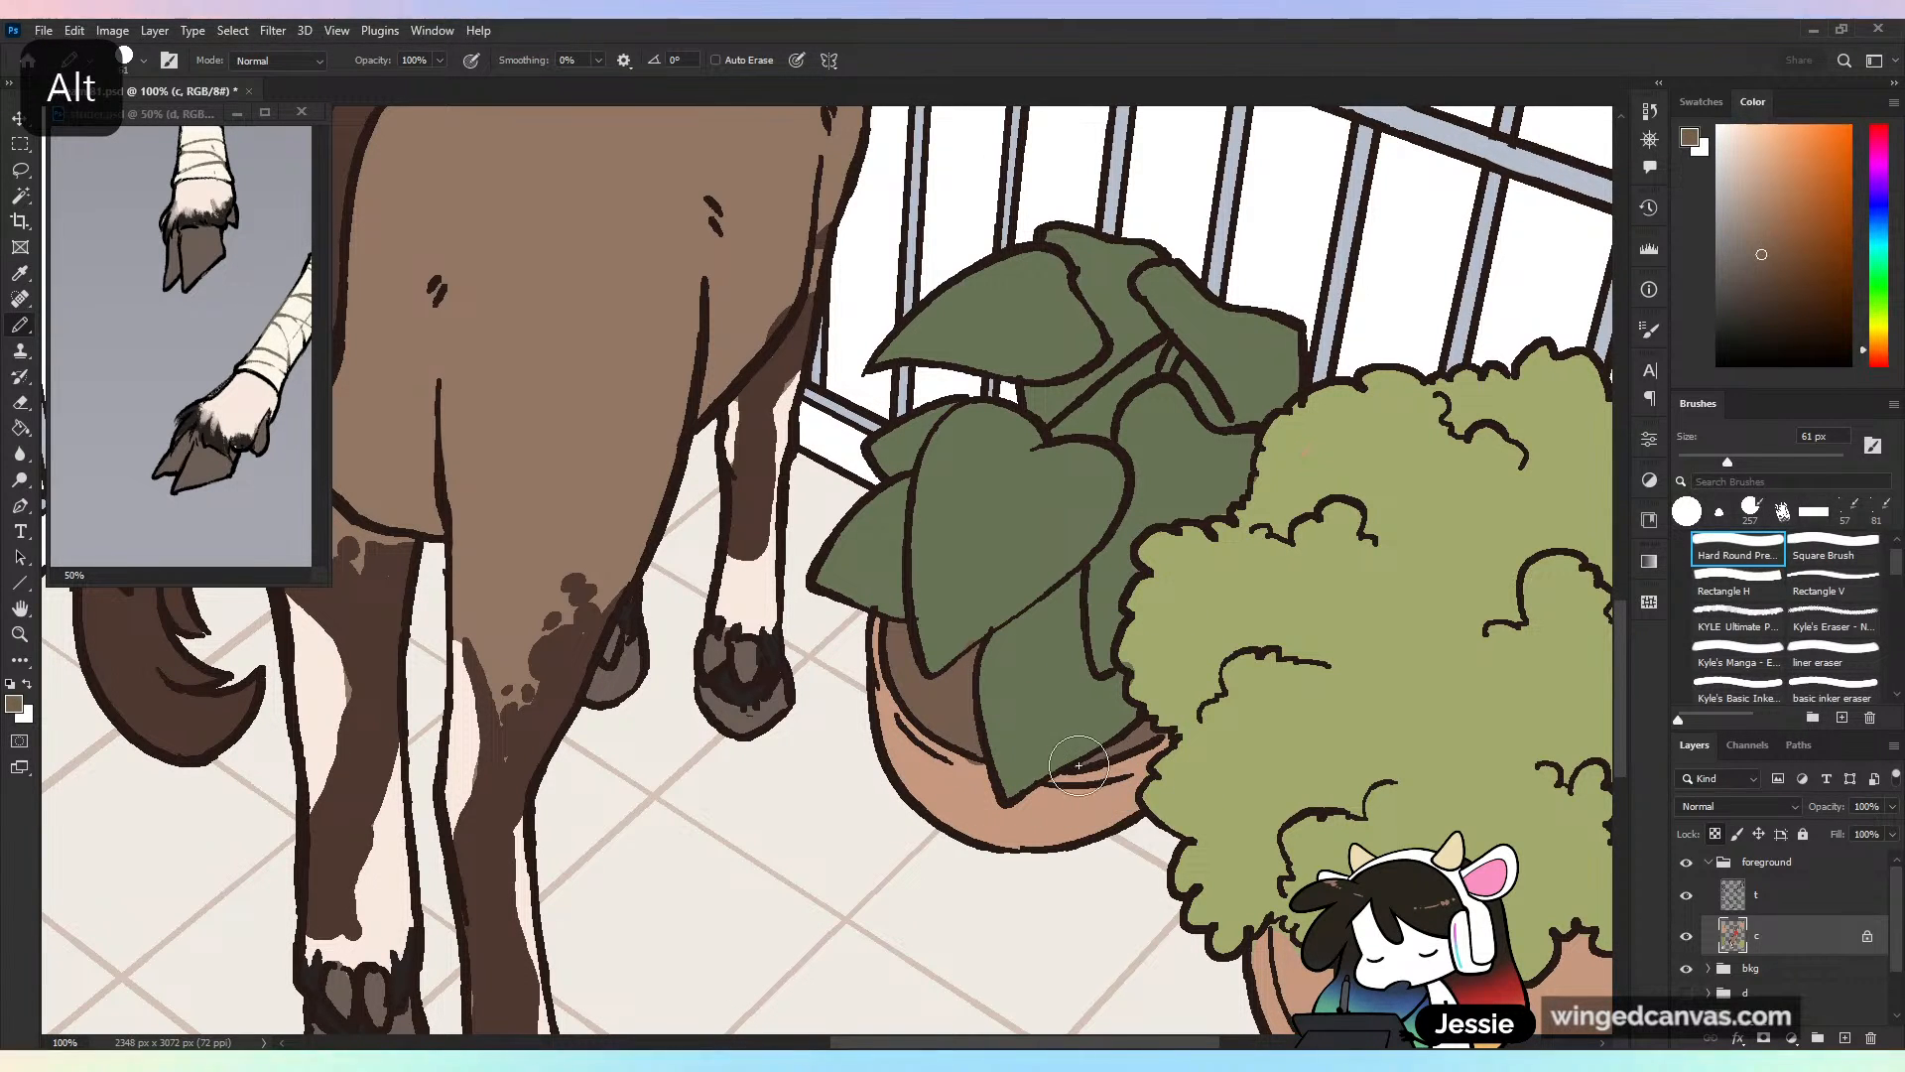
left_click(1152, 665, "alt")
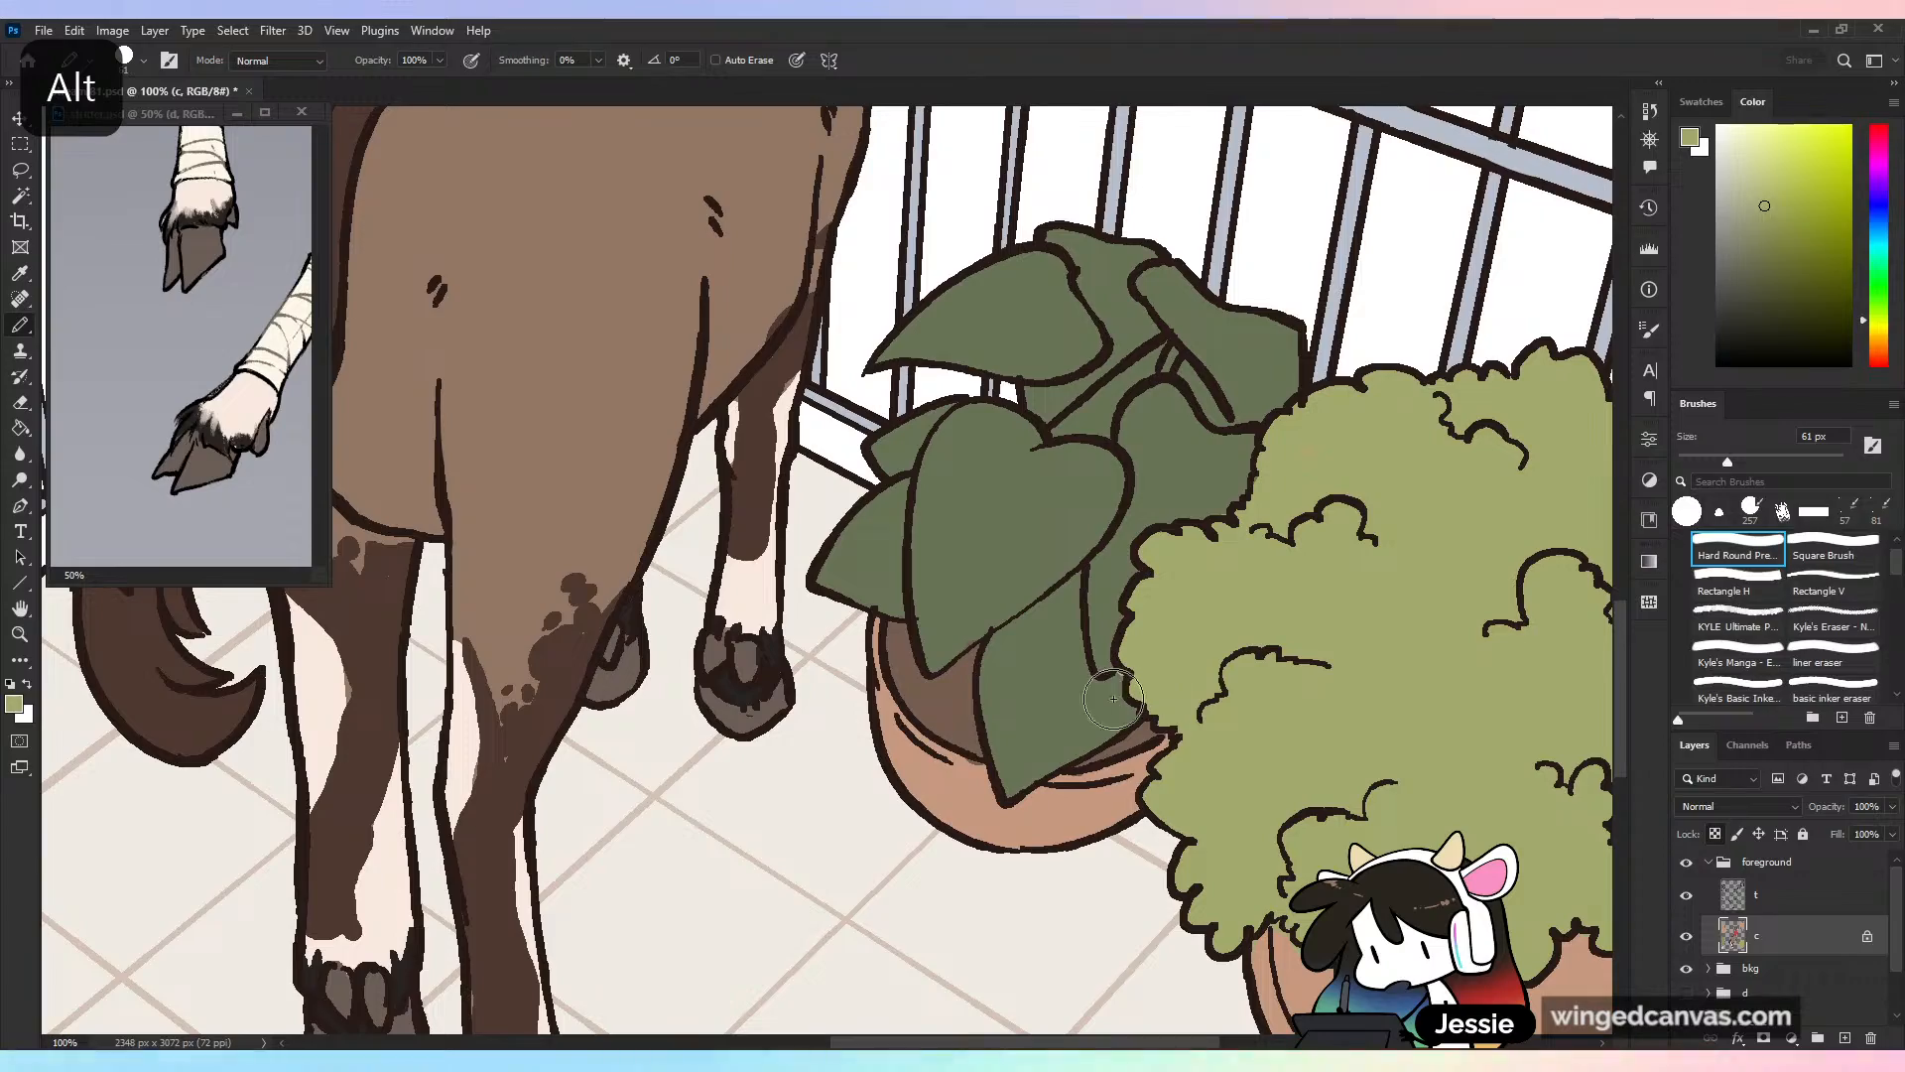
key("ctrl+minus")
key("ctrl+minus")
key("ctrl+minus")
scroll(1353, 685, "up", 5)
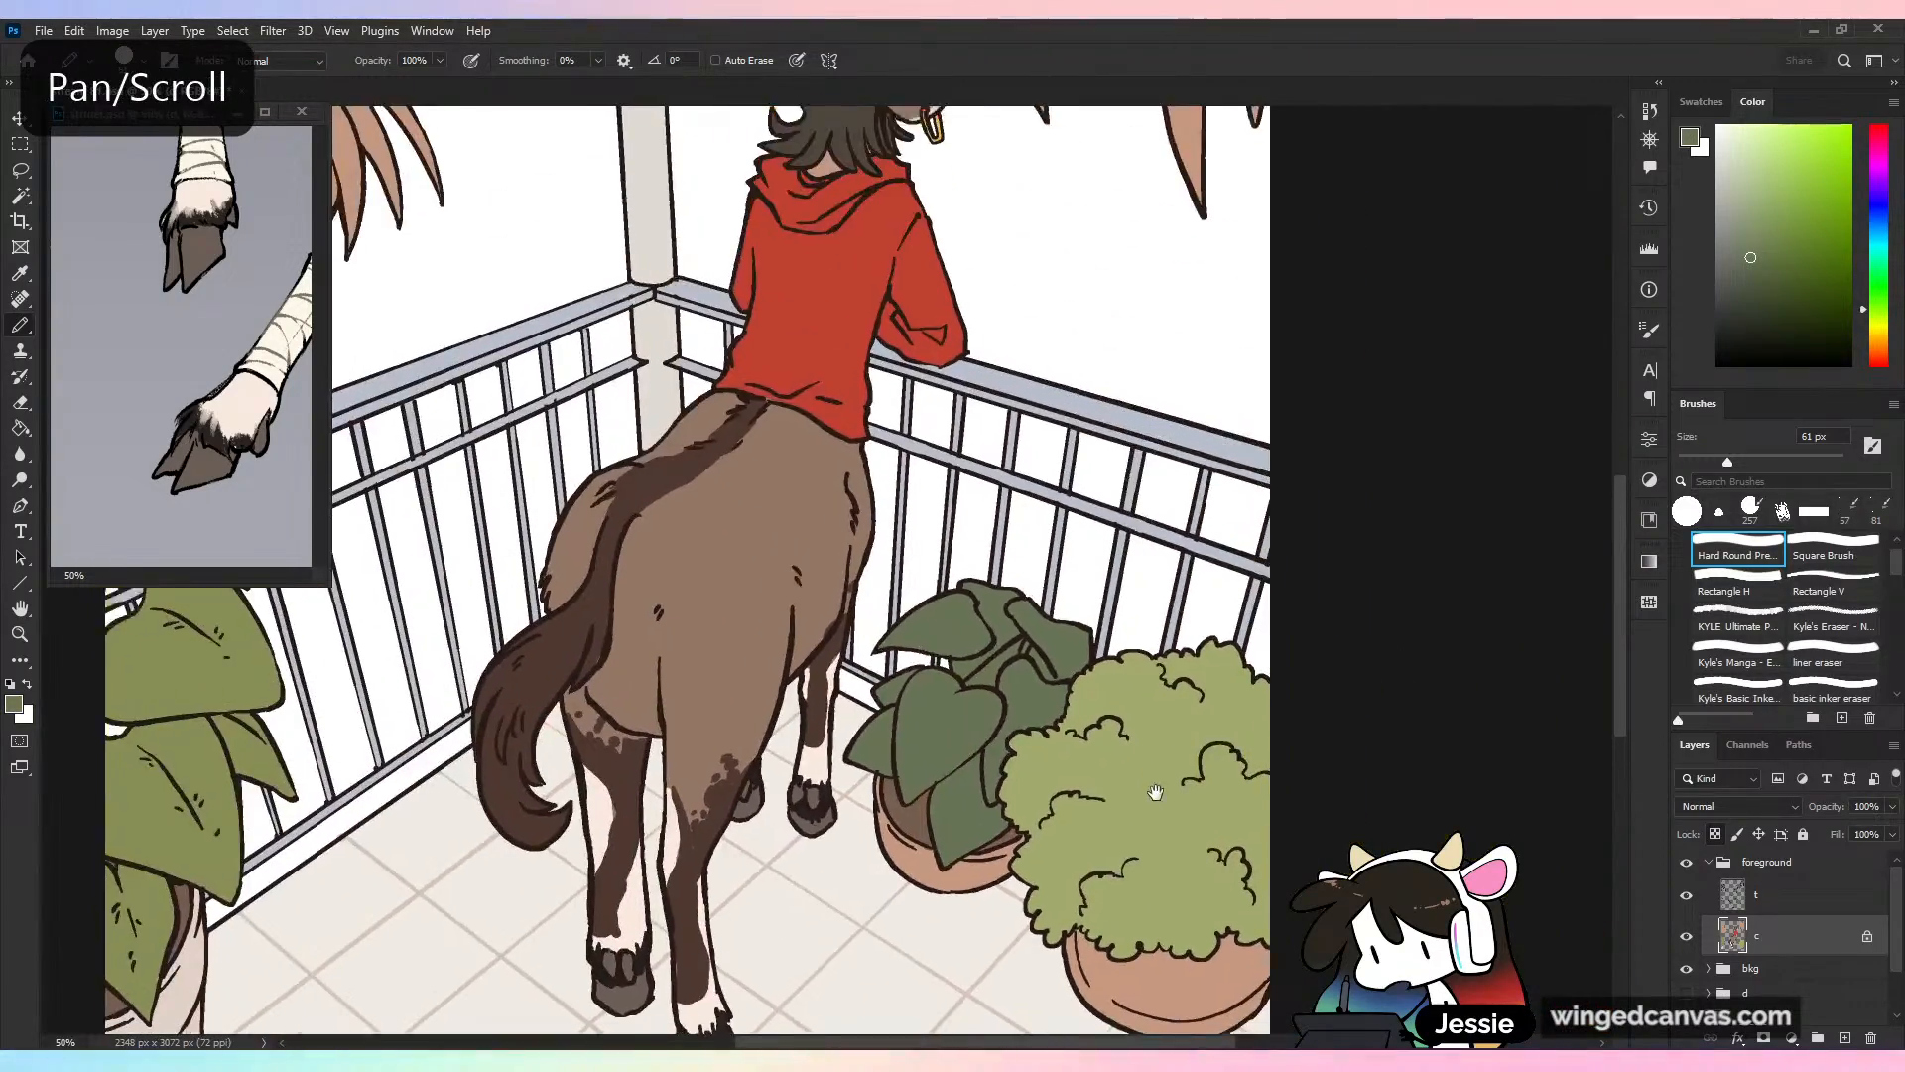
key("ctrl+minus")
key("ctrl+minus")
key("ctrl+plus")
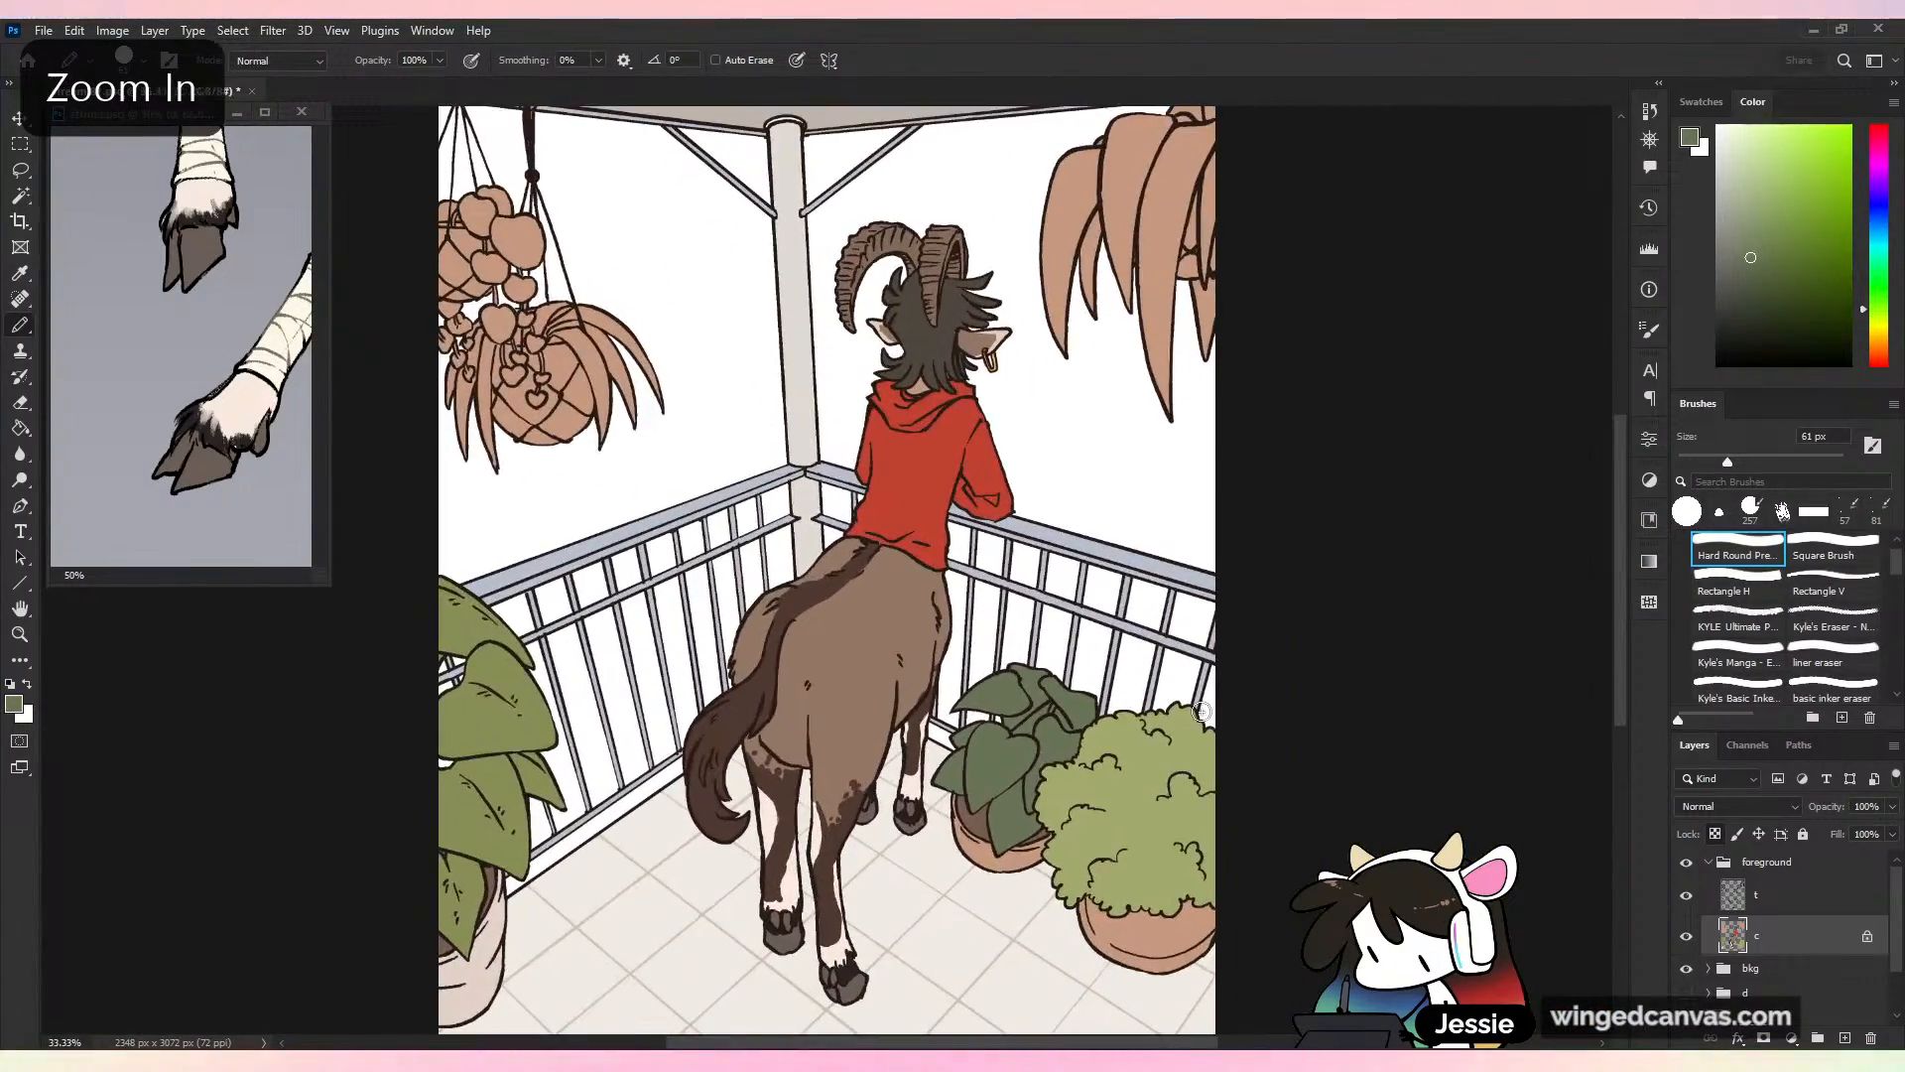
key("ctrl+s")
Fill the broad-leaved plant's pot with a light greyish beige using the Paint Bucket at a tolerance of 20
key("ctrl+plus")
left_click_drag(1204, 679, 1016, 473)
key("ctrl+plus")
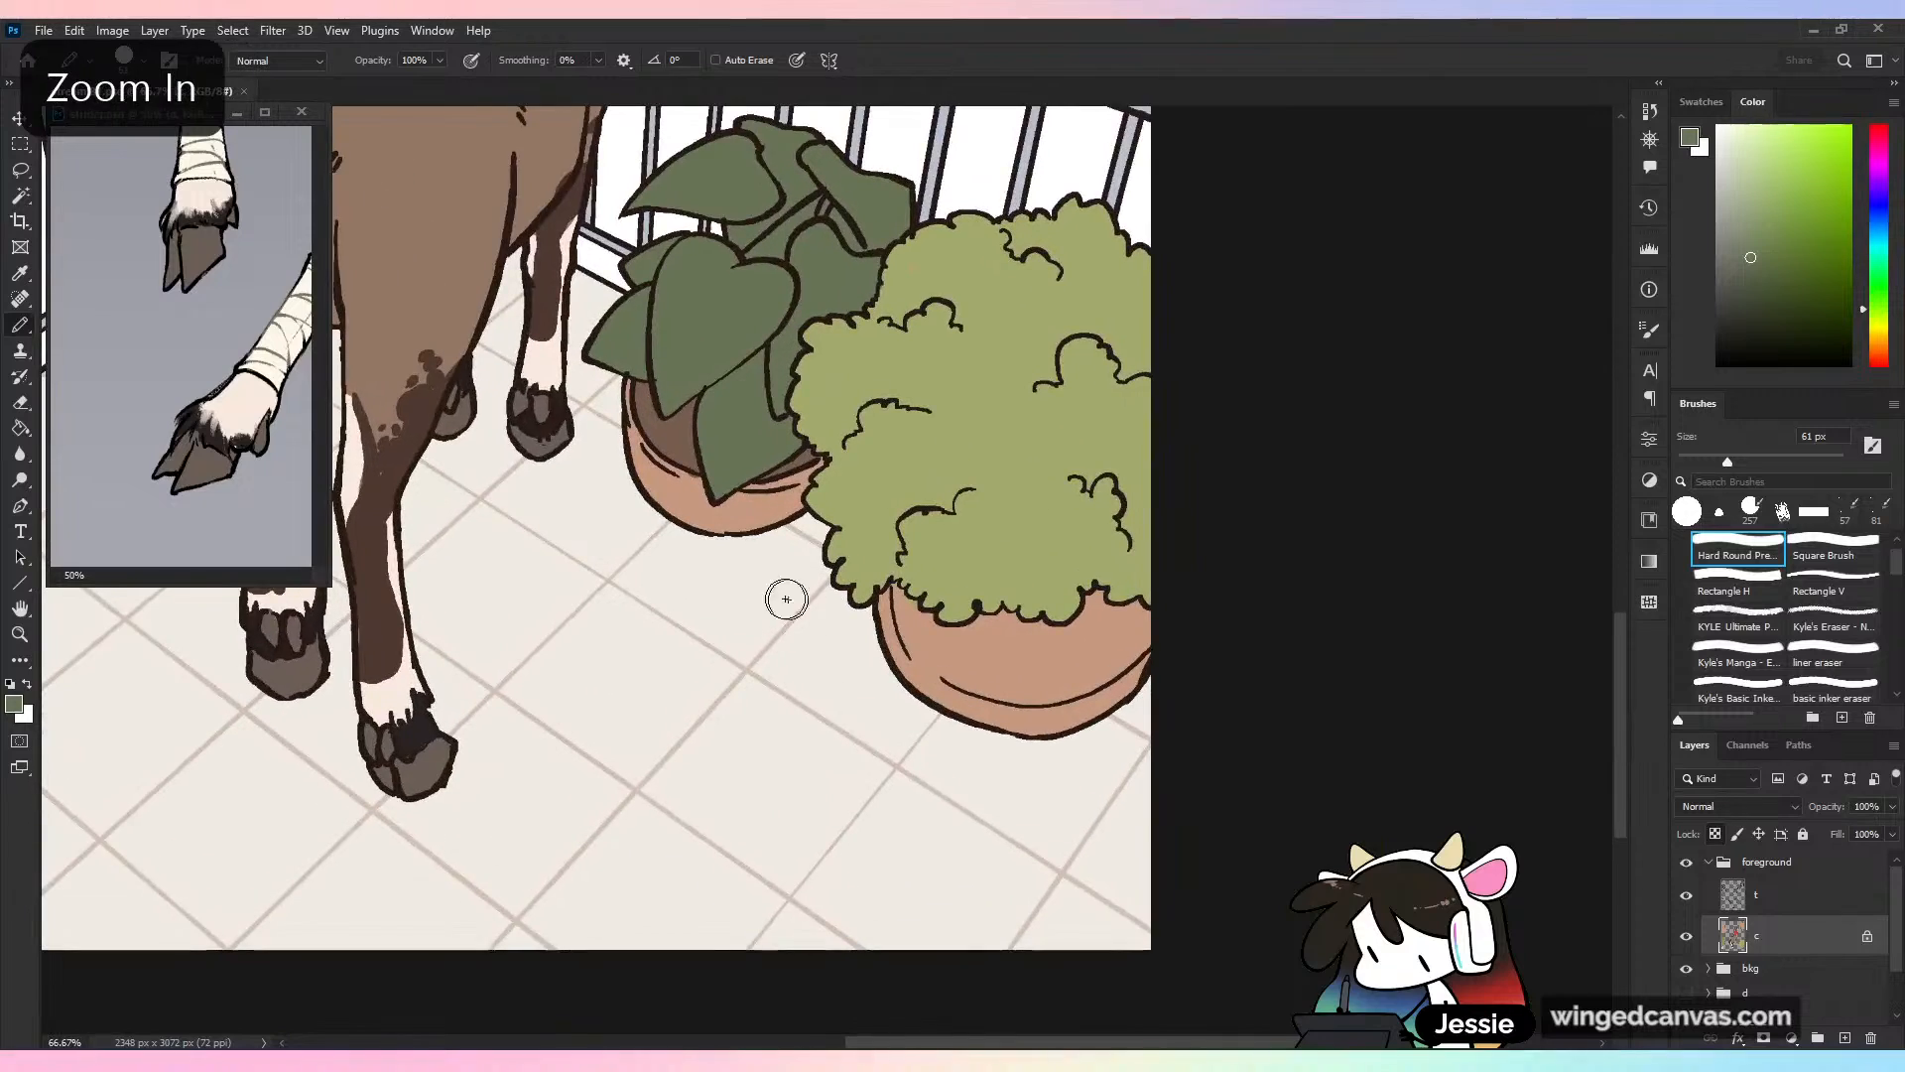
left_click_drag(787, 599, 1059, 540)
left_click(463, 633, "alt")
left_click_drag(1221, 468, 591, 828)
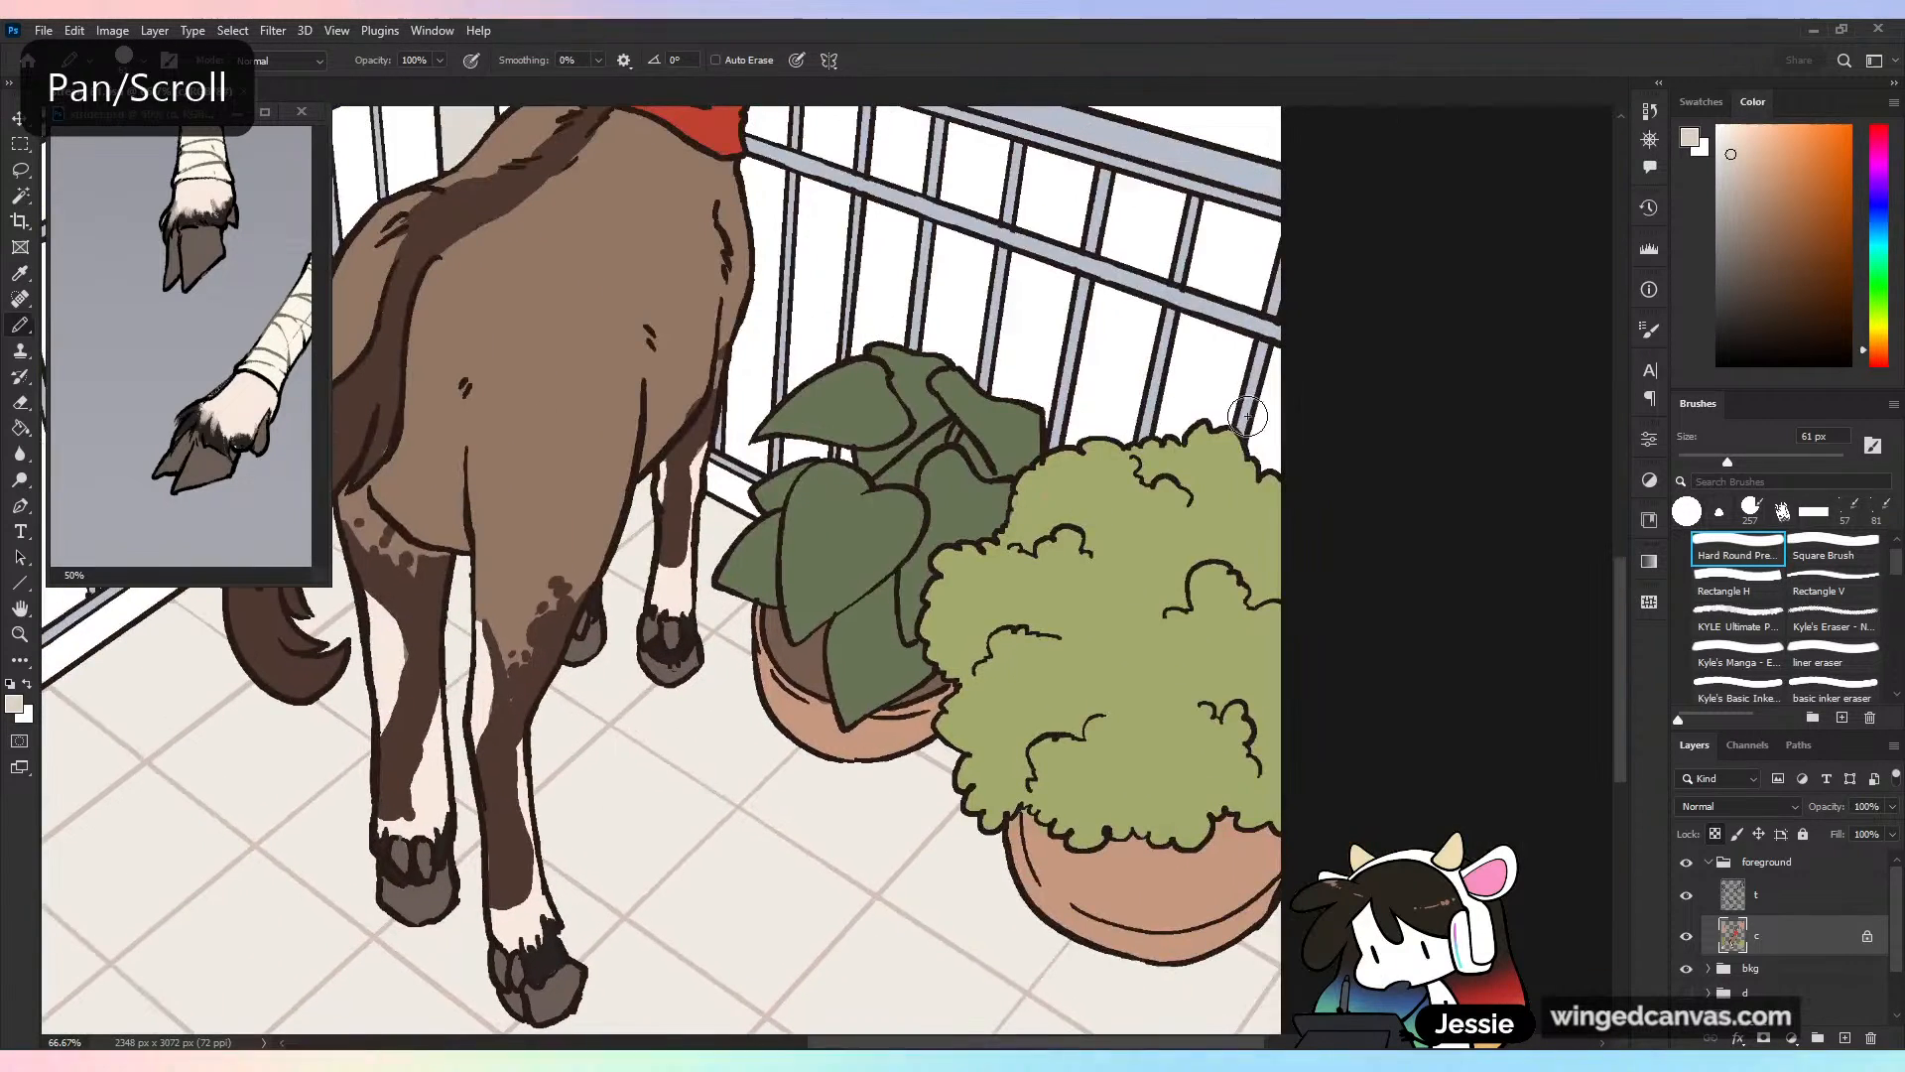
left_click(1737, 178)
key("ctrl+z")
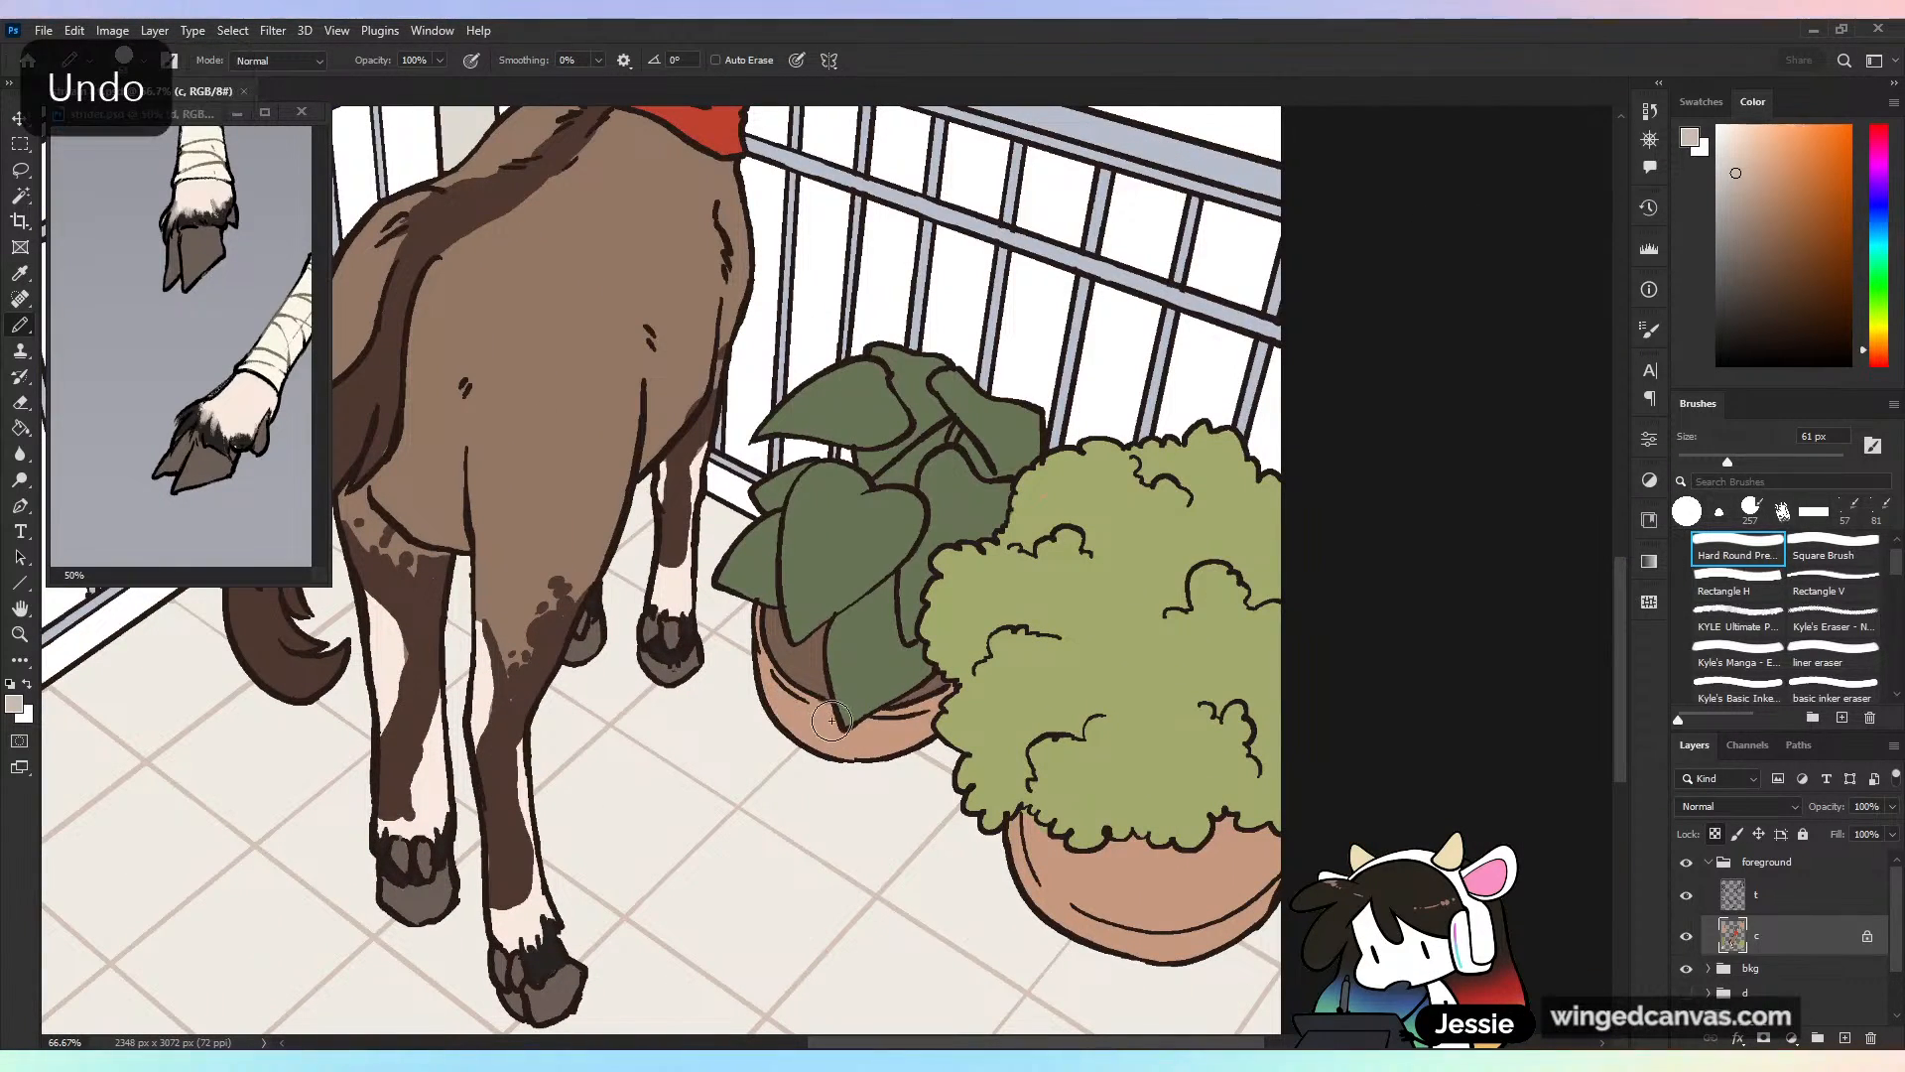
key("g")
left_click_drag(546, 56, 528, 85)
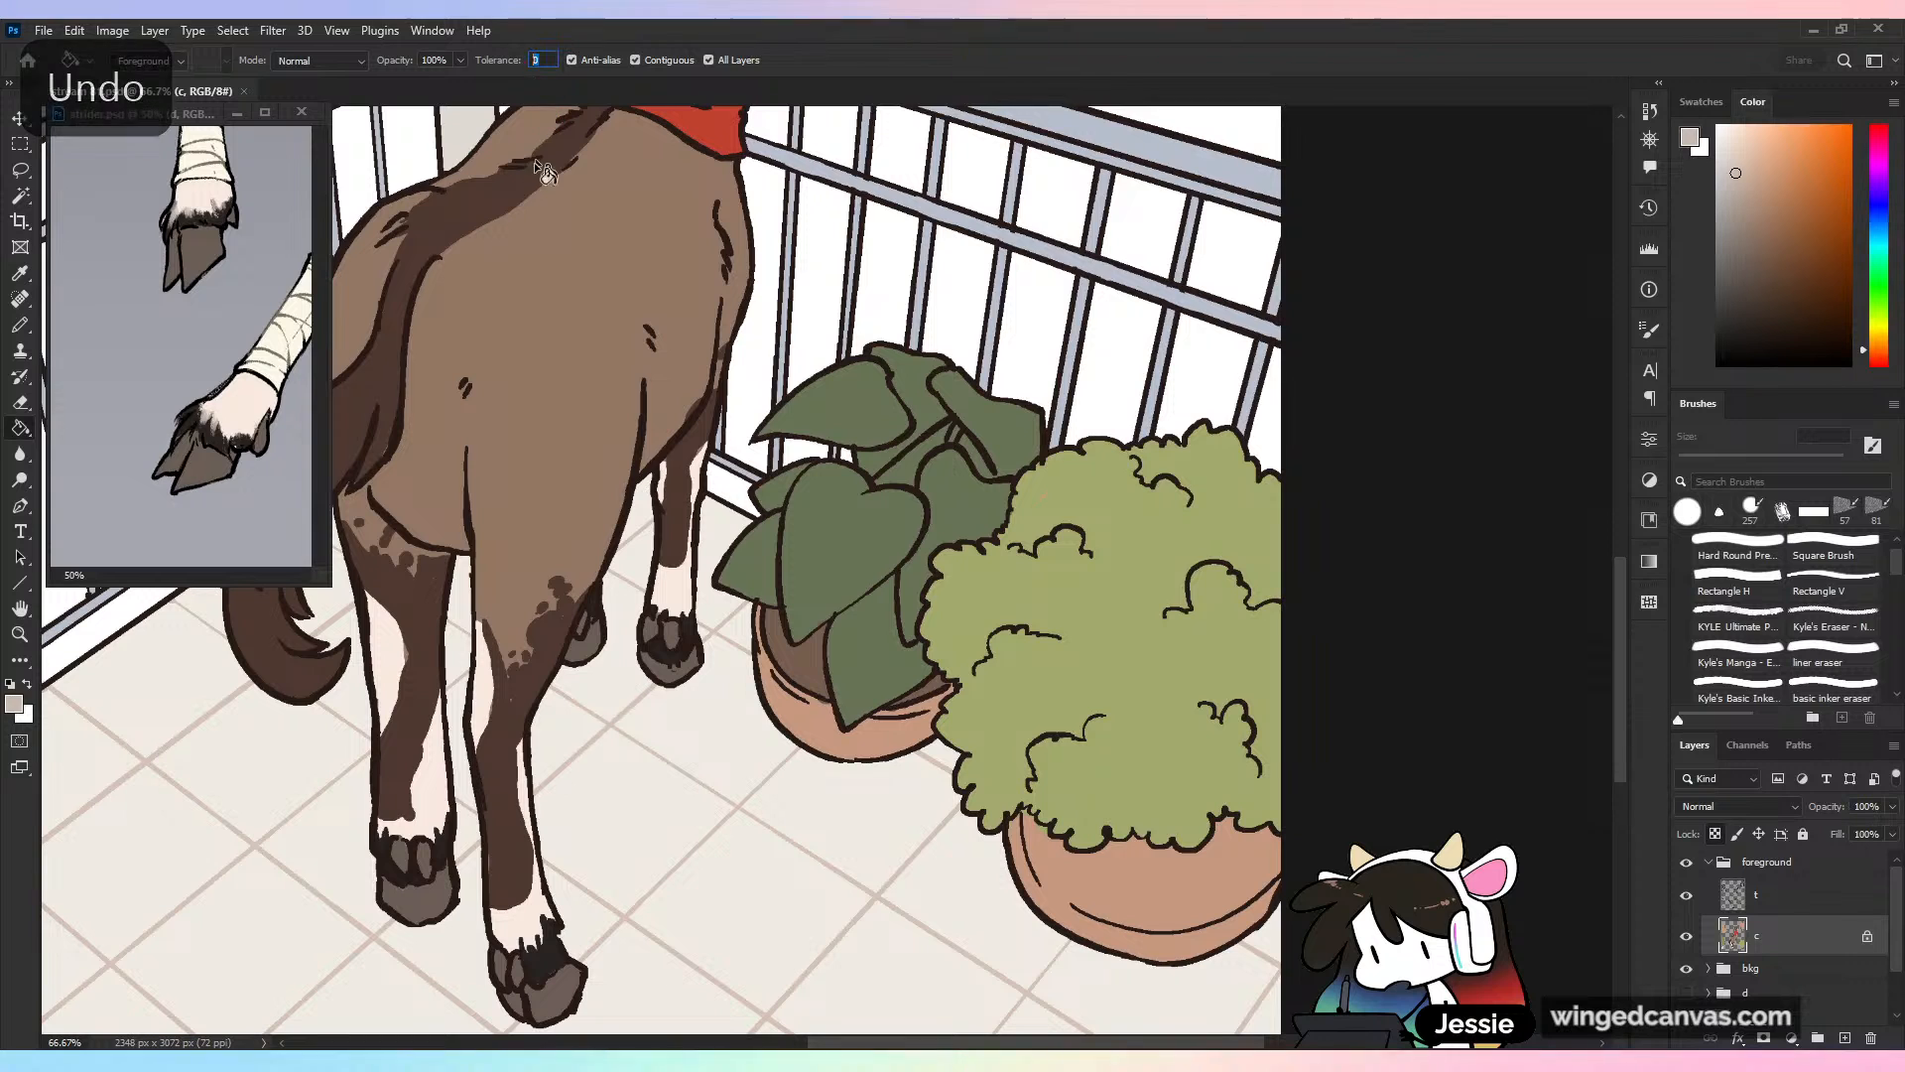
type("20")
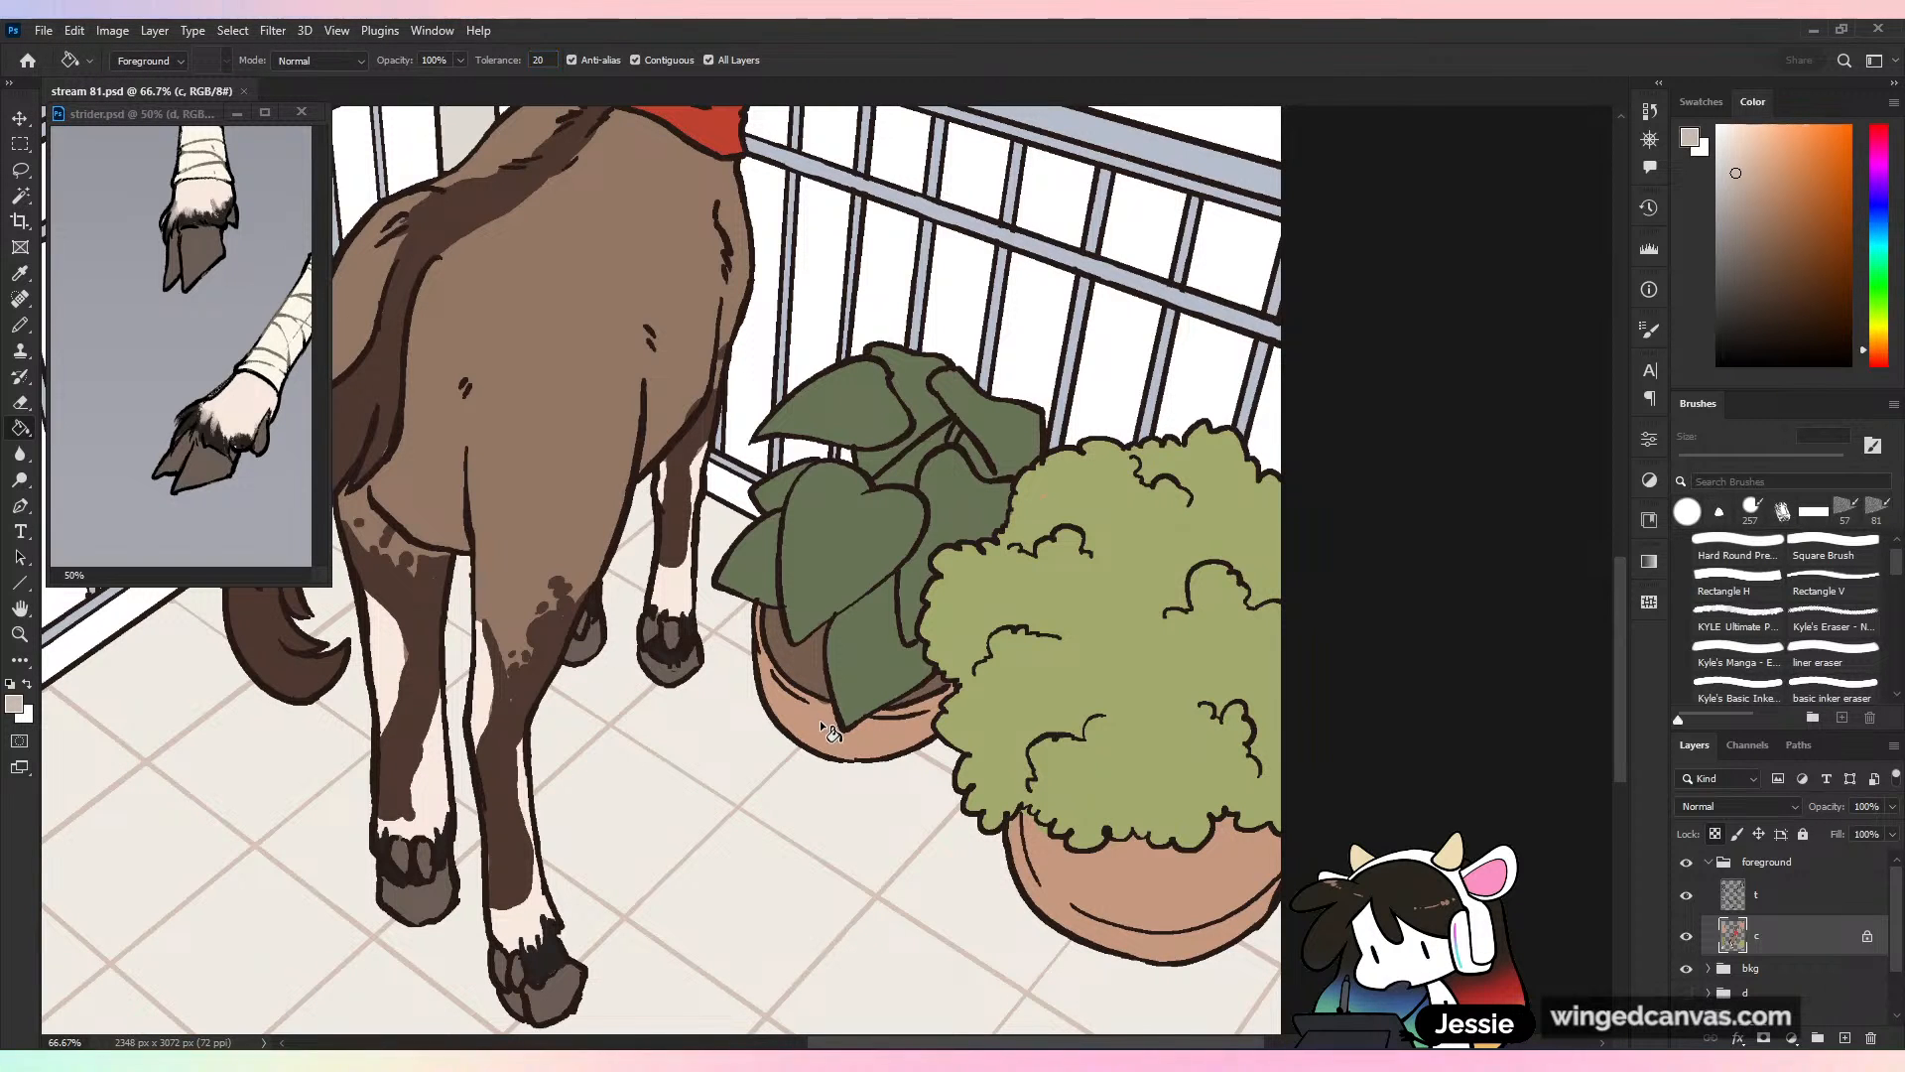
left_click(817, 726)
Choose a pale peach, fill the rounded bush's pot with it and save the file
left_click_drag(1290, 882, 1030, 652)
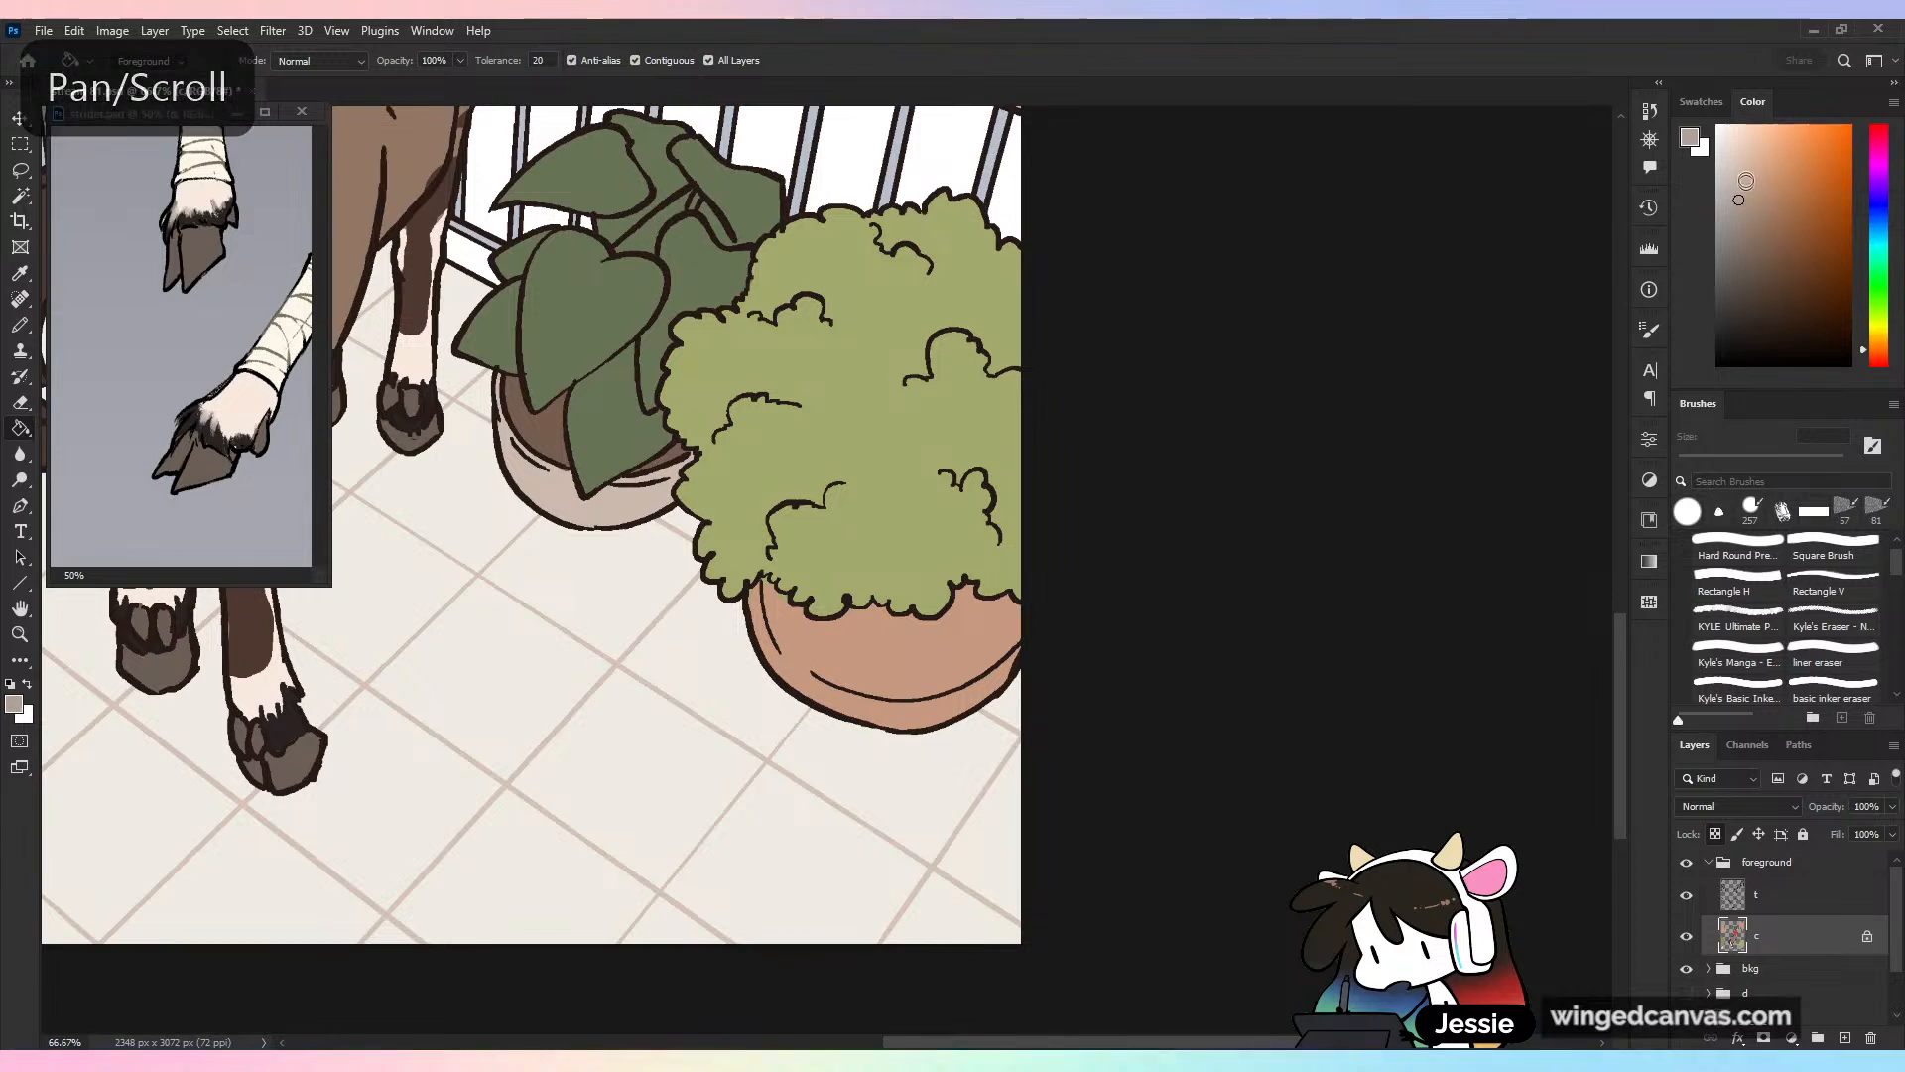
left_click(1740, 130)
left_click(953, 695)
key("ctrl+minus")
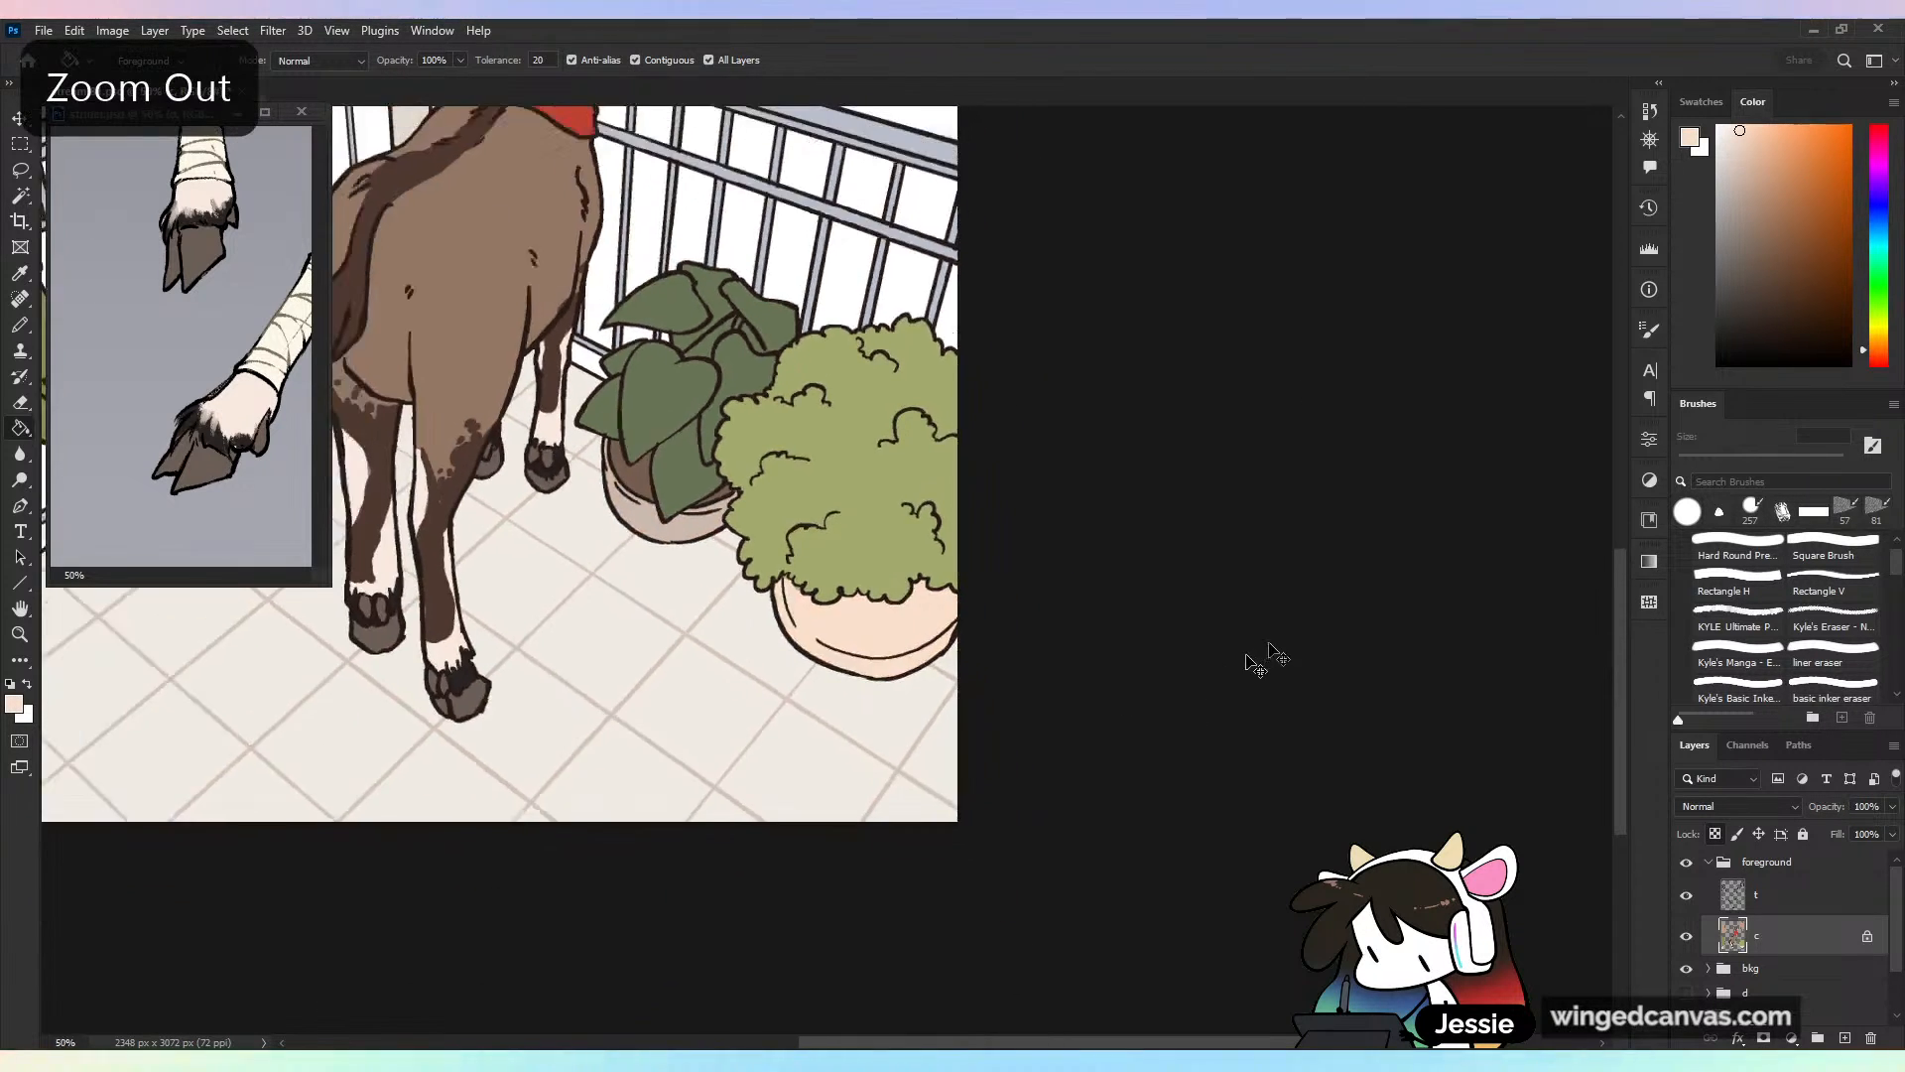
key("ctrl+minus")
key("ctrl+plus")
key("b")
key("ctrl+plus")
key("ctrl+s")
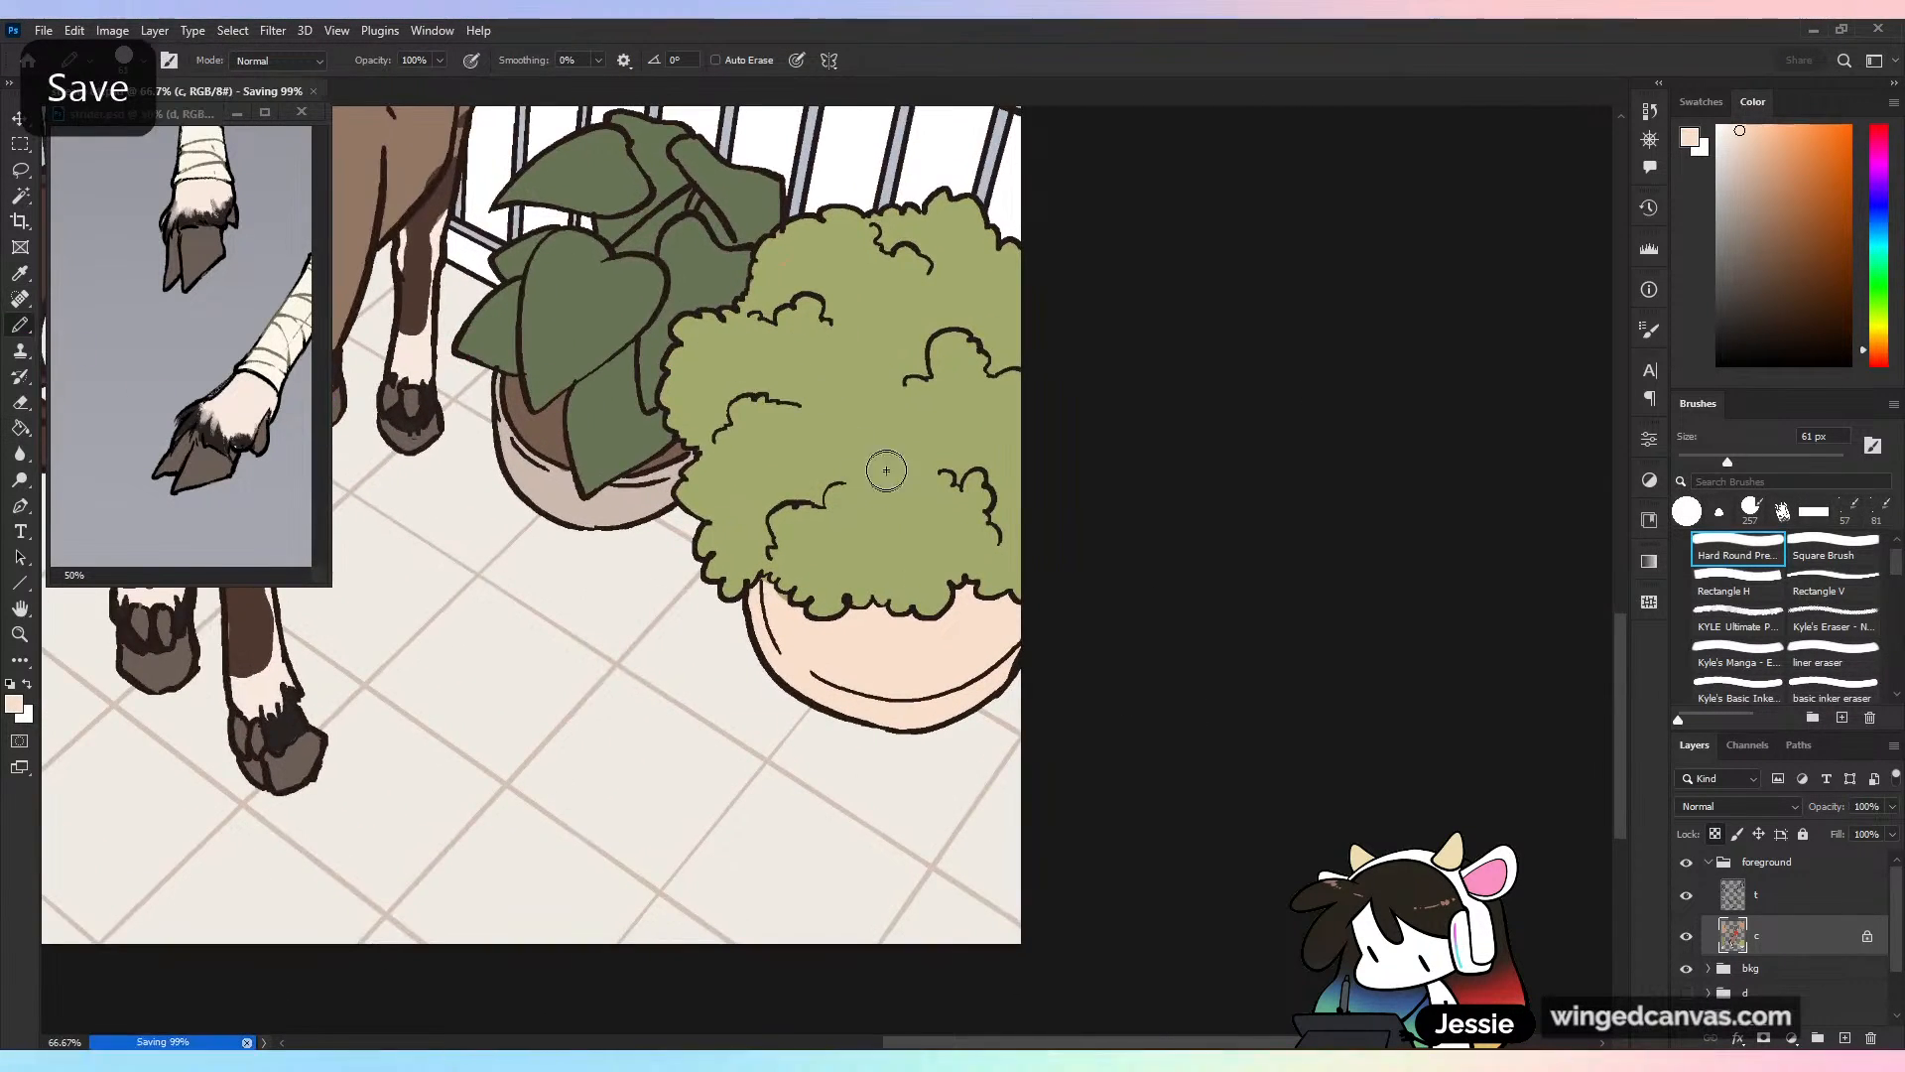
Touch up the pale peach along the bush pot's upper left edge under the foliage and save the file
key("ctrl+plus")
left_click_drag(764, 615, 751, 600)
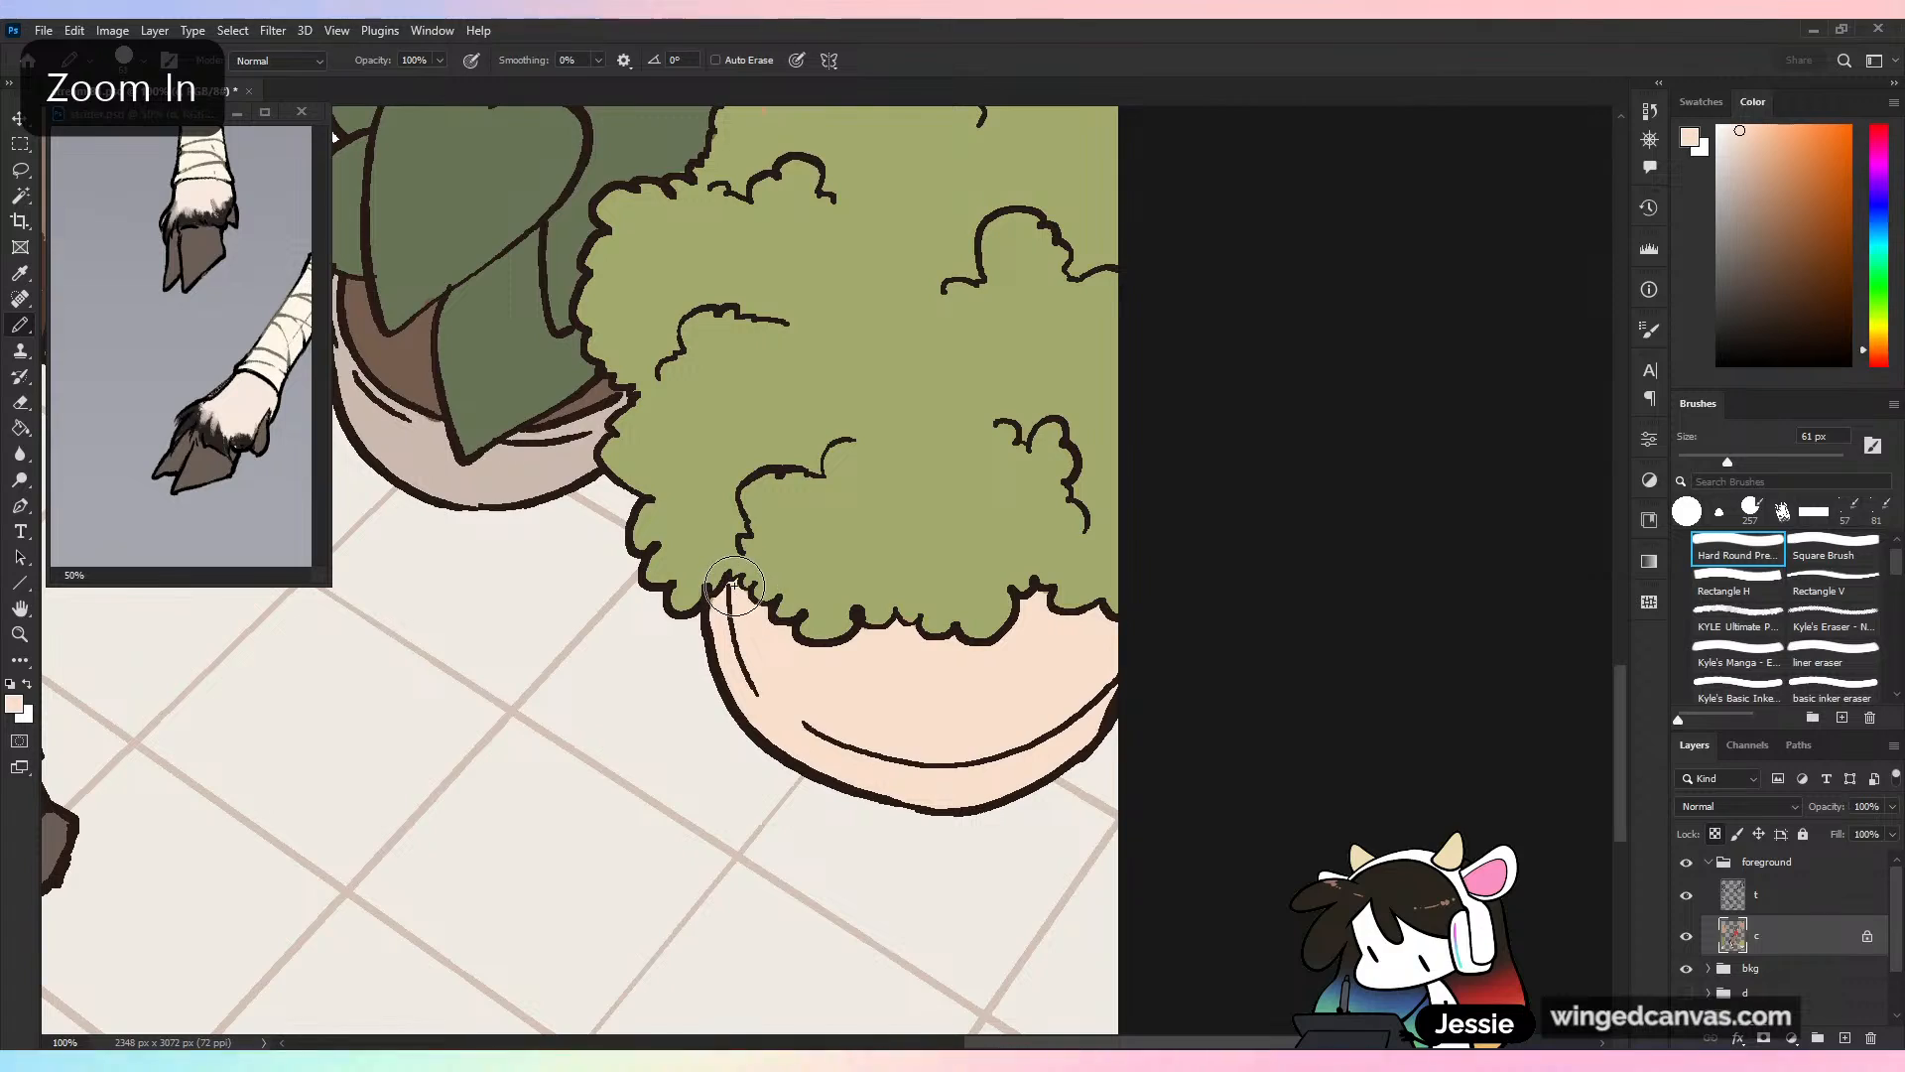
key("ctrl+minus")
key("ctrl+minus")
key("ctrl+minus")
key("ctrl+minus")
key("ctrl+s")
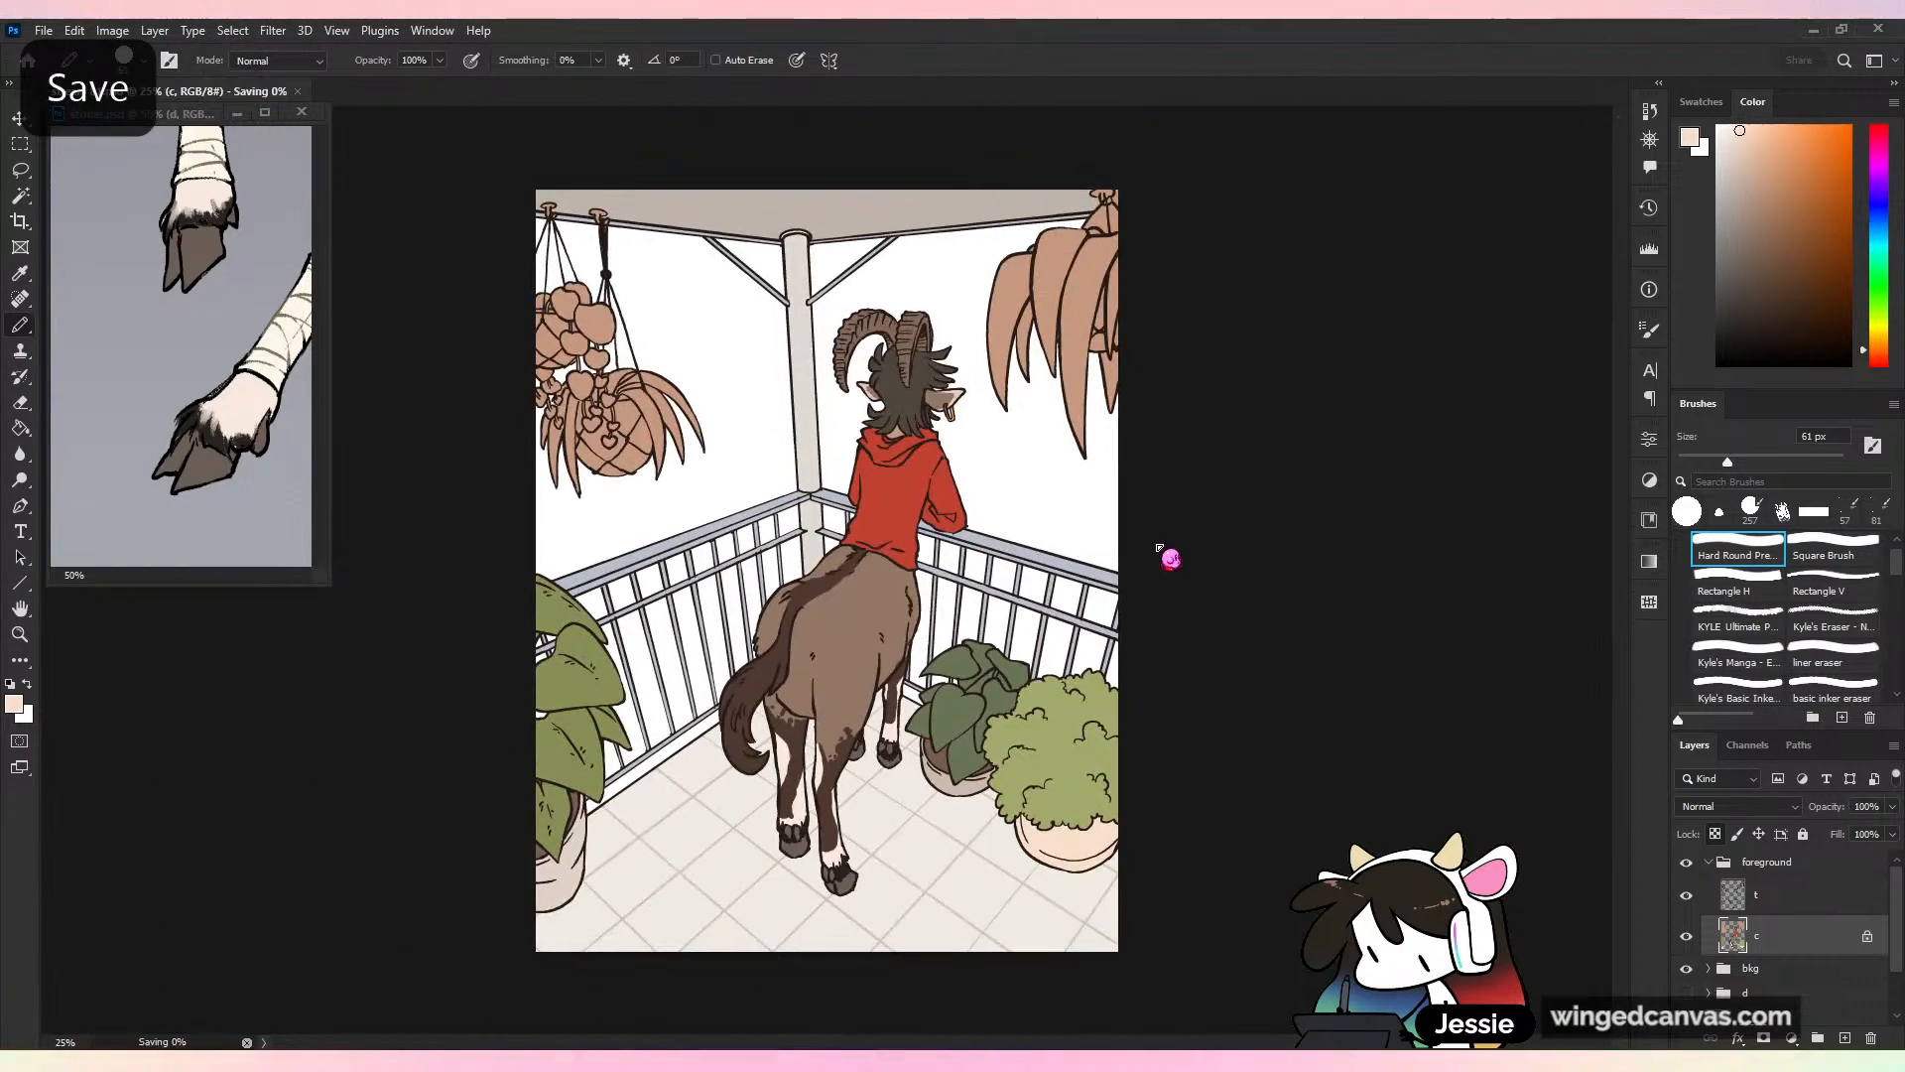
Choose a light yellow-green and paint the outer left leaves of the right-hand hanging plant with an 87 px brush
left_click(611, 739, "alt")
key("ctrl+plus")
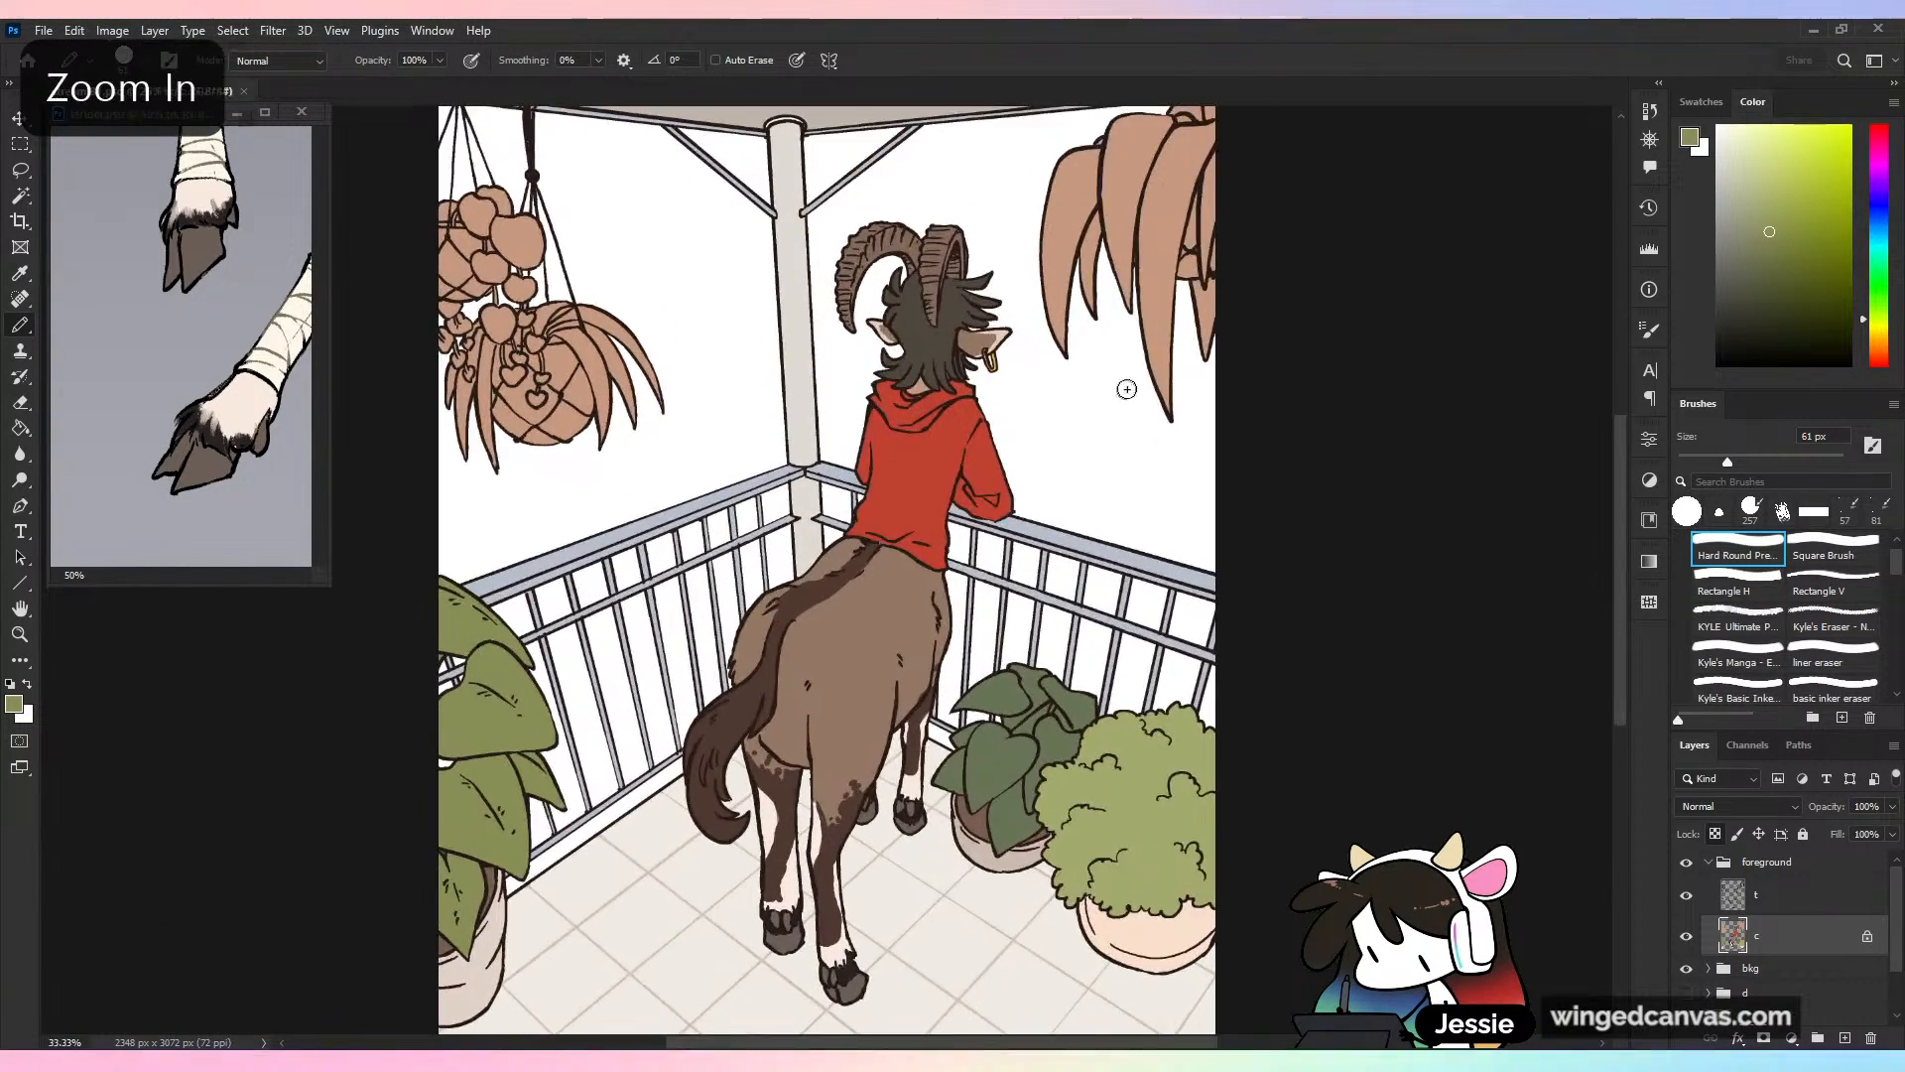
left_click_drag(1127, 389, 993, 674)
key("ctrl+plus")
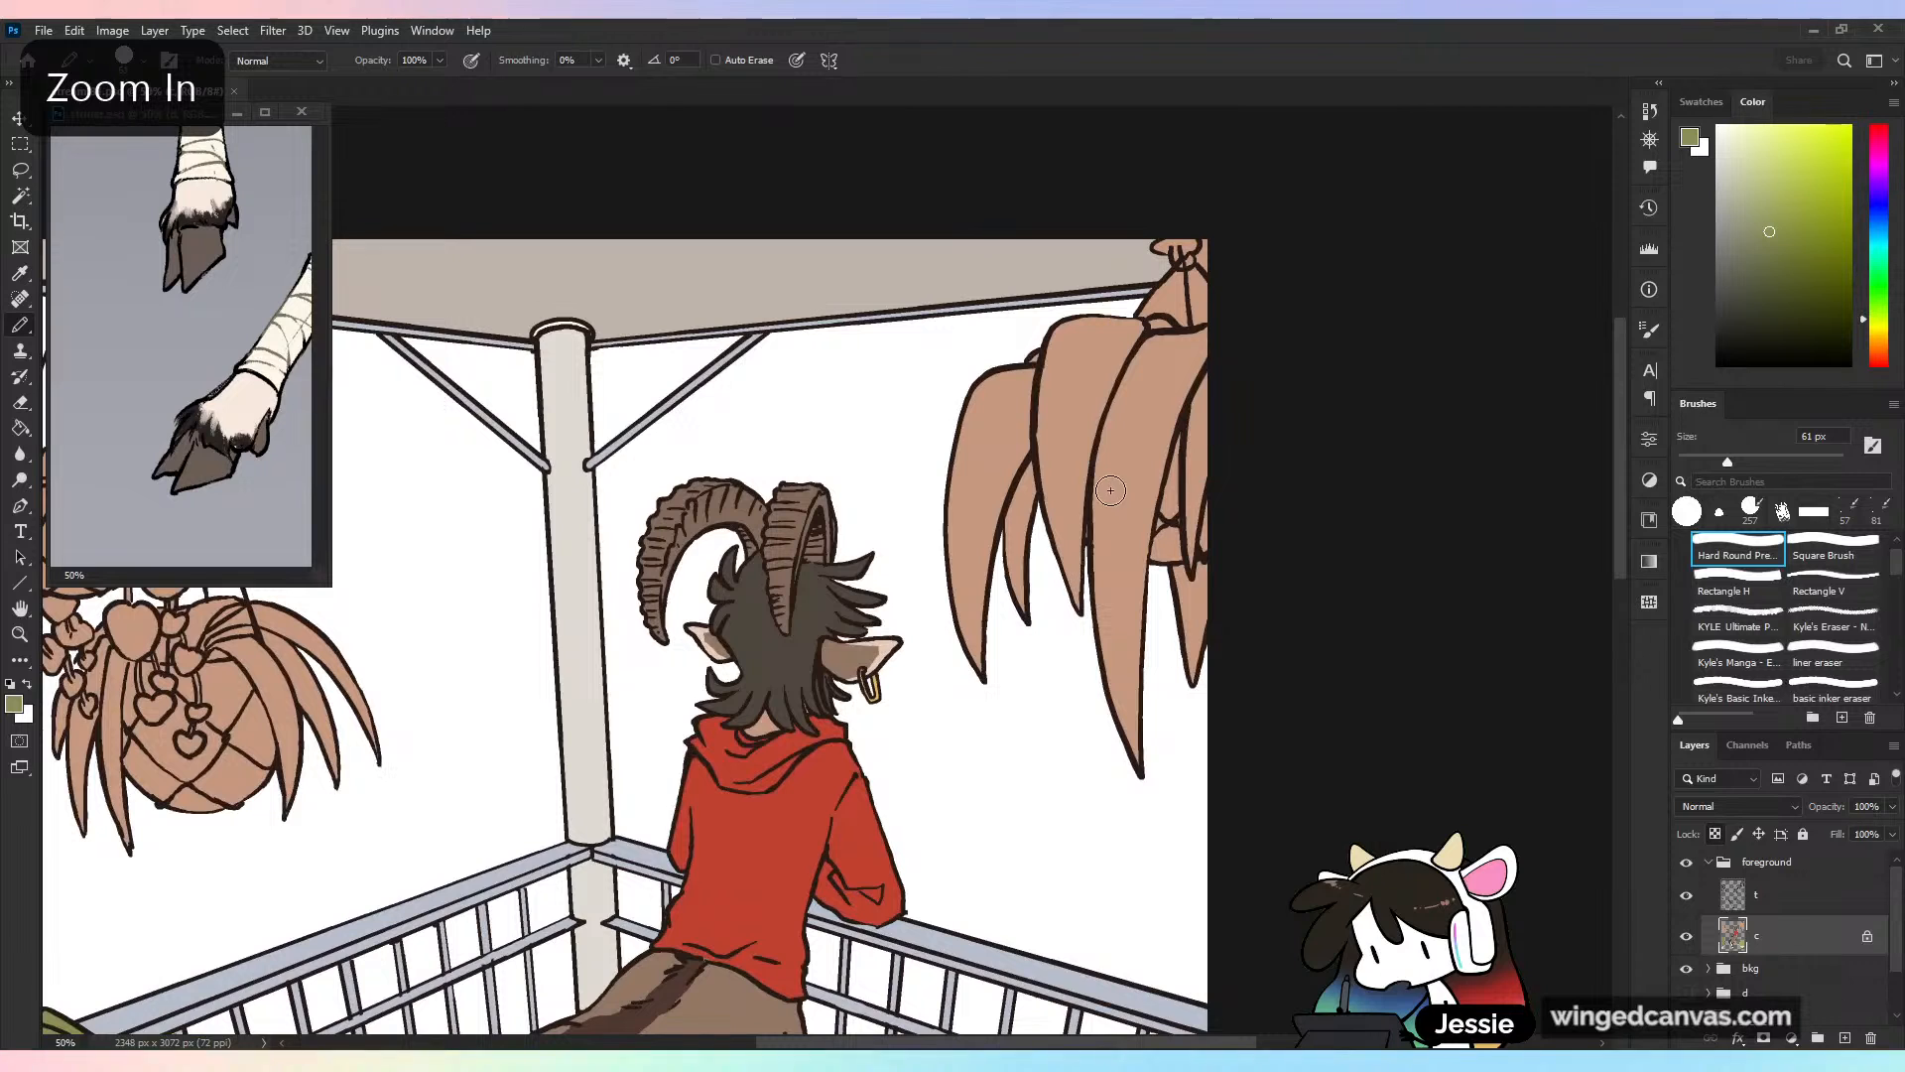
left_click(1763, 203)
left_click(1750, 461)
left_click_drag(1010, 439, 986, 404)
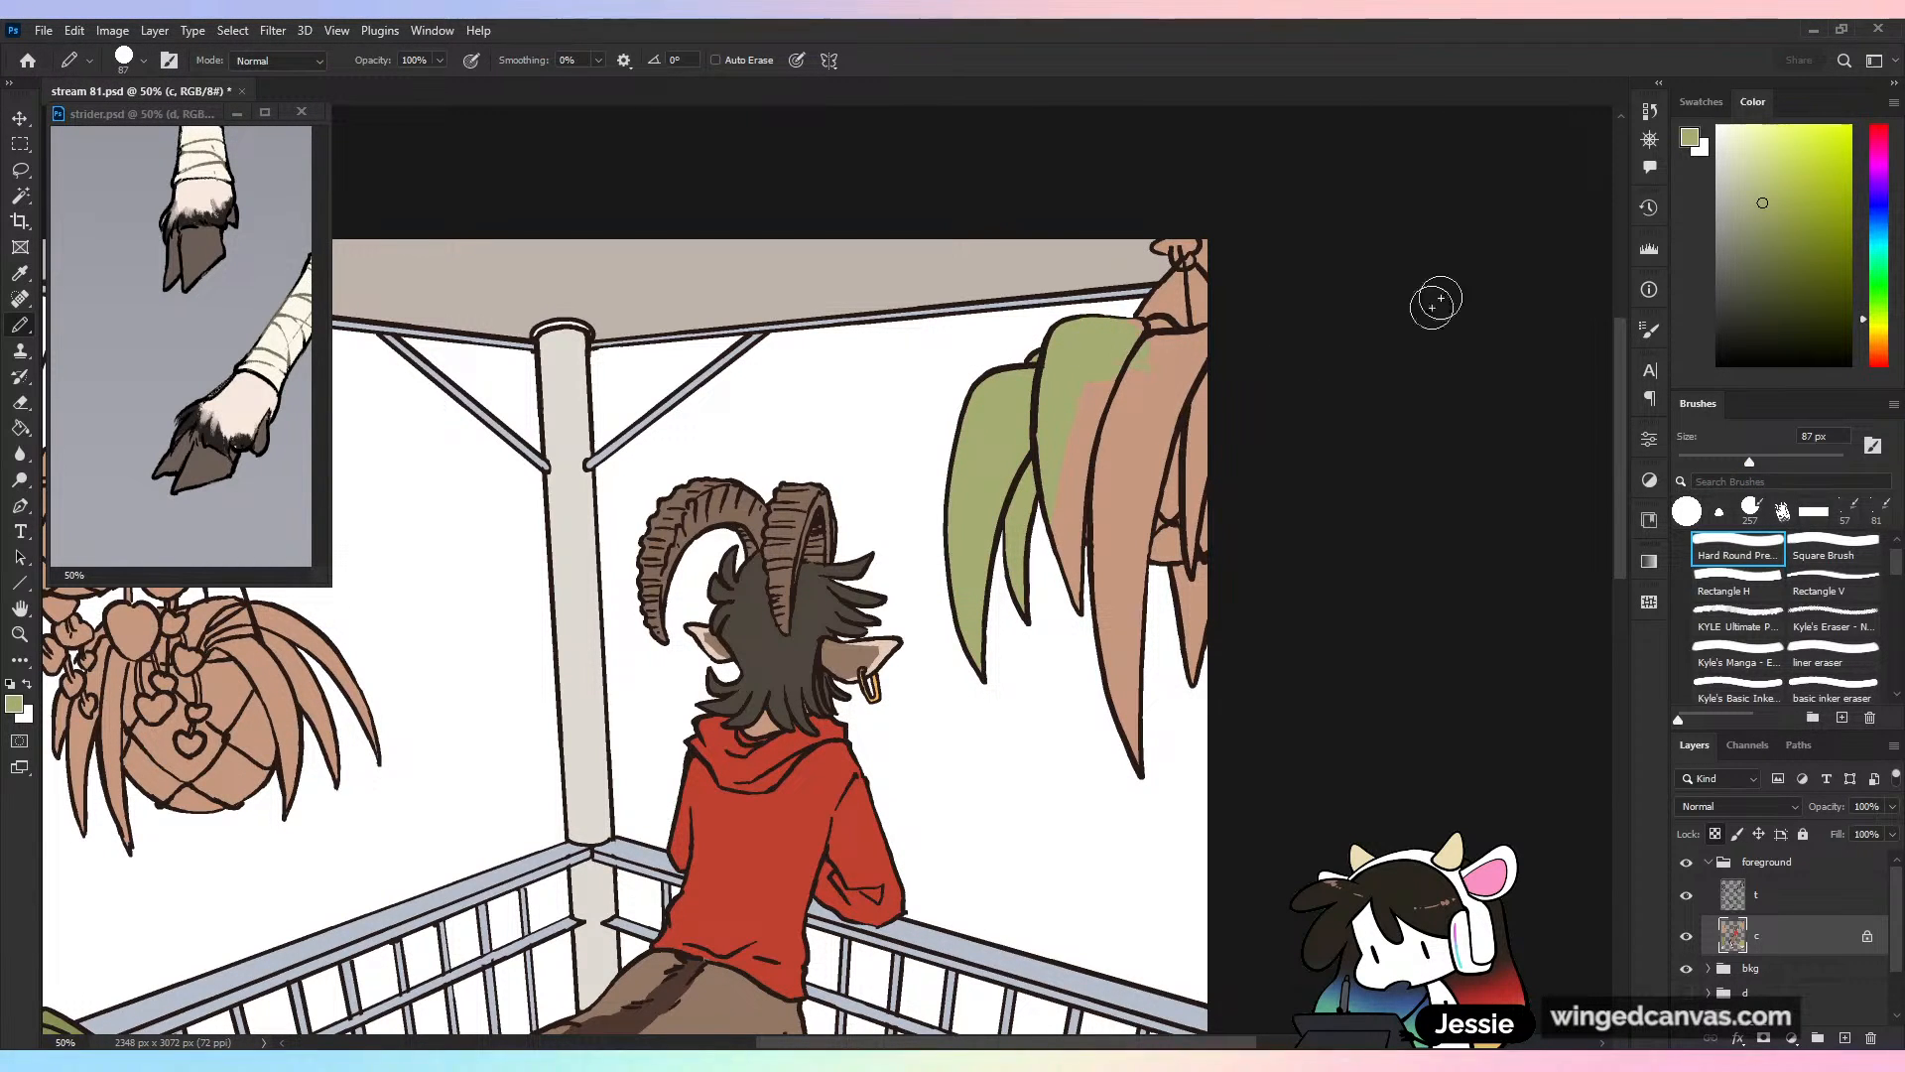
Erase the stray base colour between the hanging strings above the right-hand plant and save the file
left_click_drag(1308, 446, 1133, 642)
key("ctrl+plus")
key("ctrl+plus")
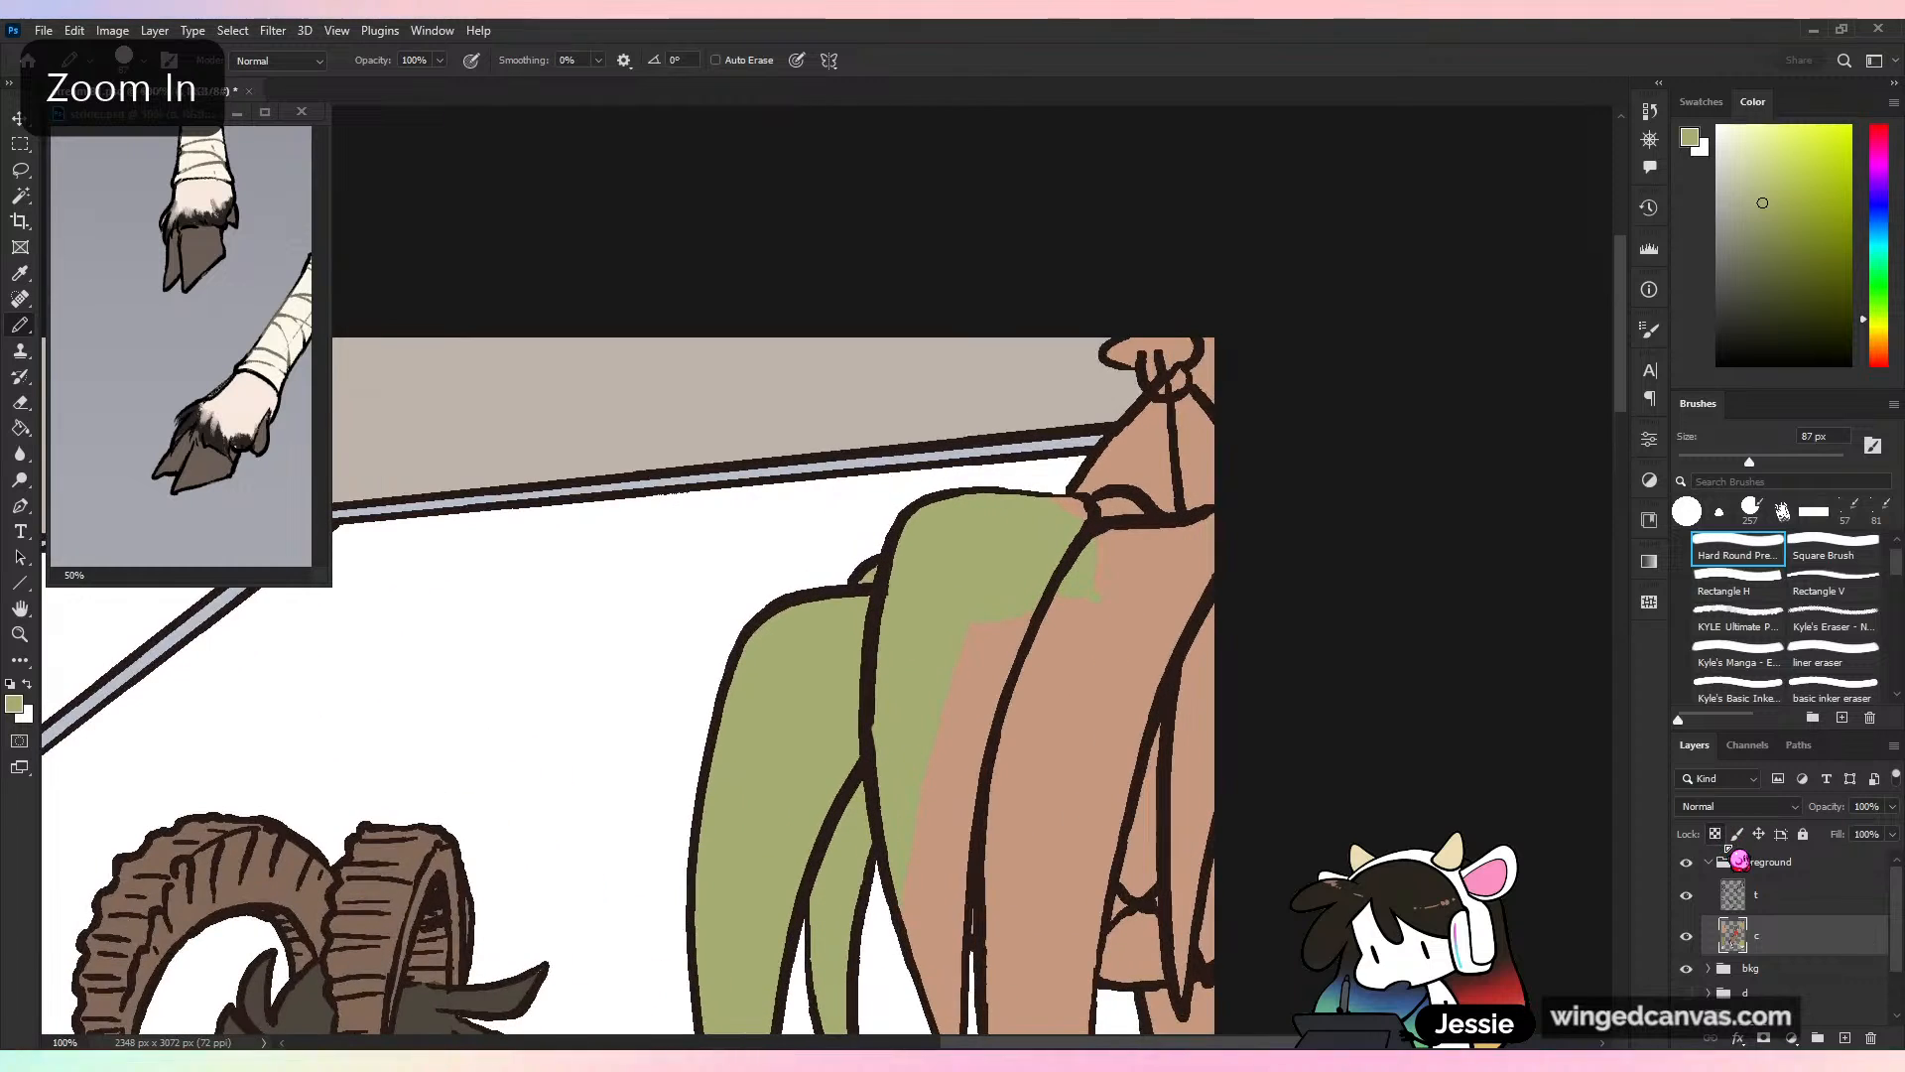
mouse_move(1112, 471)
left_mouse_down()
mouse_move(1211, 380)
mouse_move(1206, 436)
mouse_move(1149, 474)
mouse_move(1290, 427)
left_mouse_up()
key("ctrl+minus")
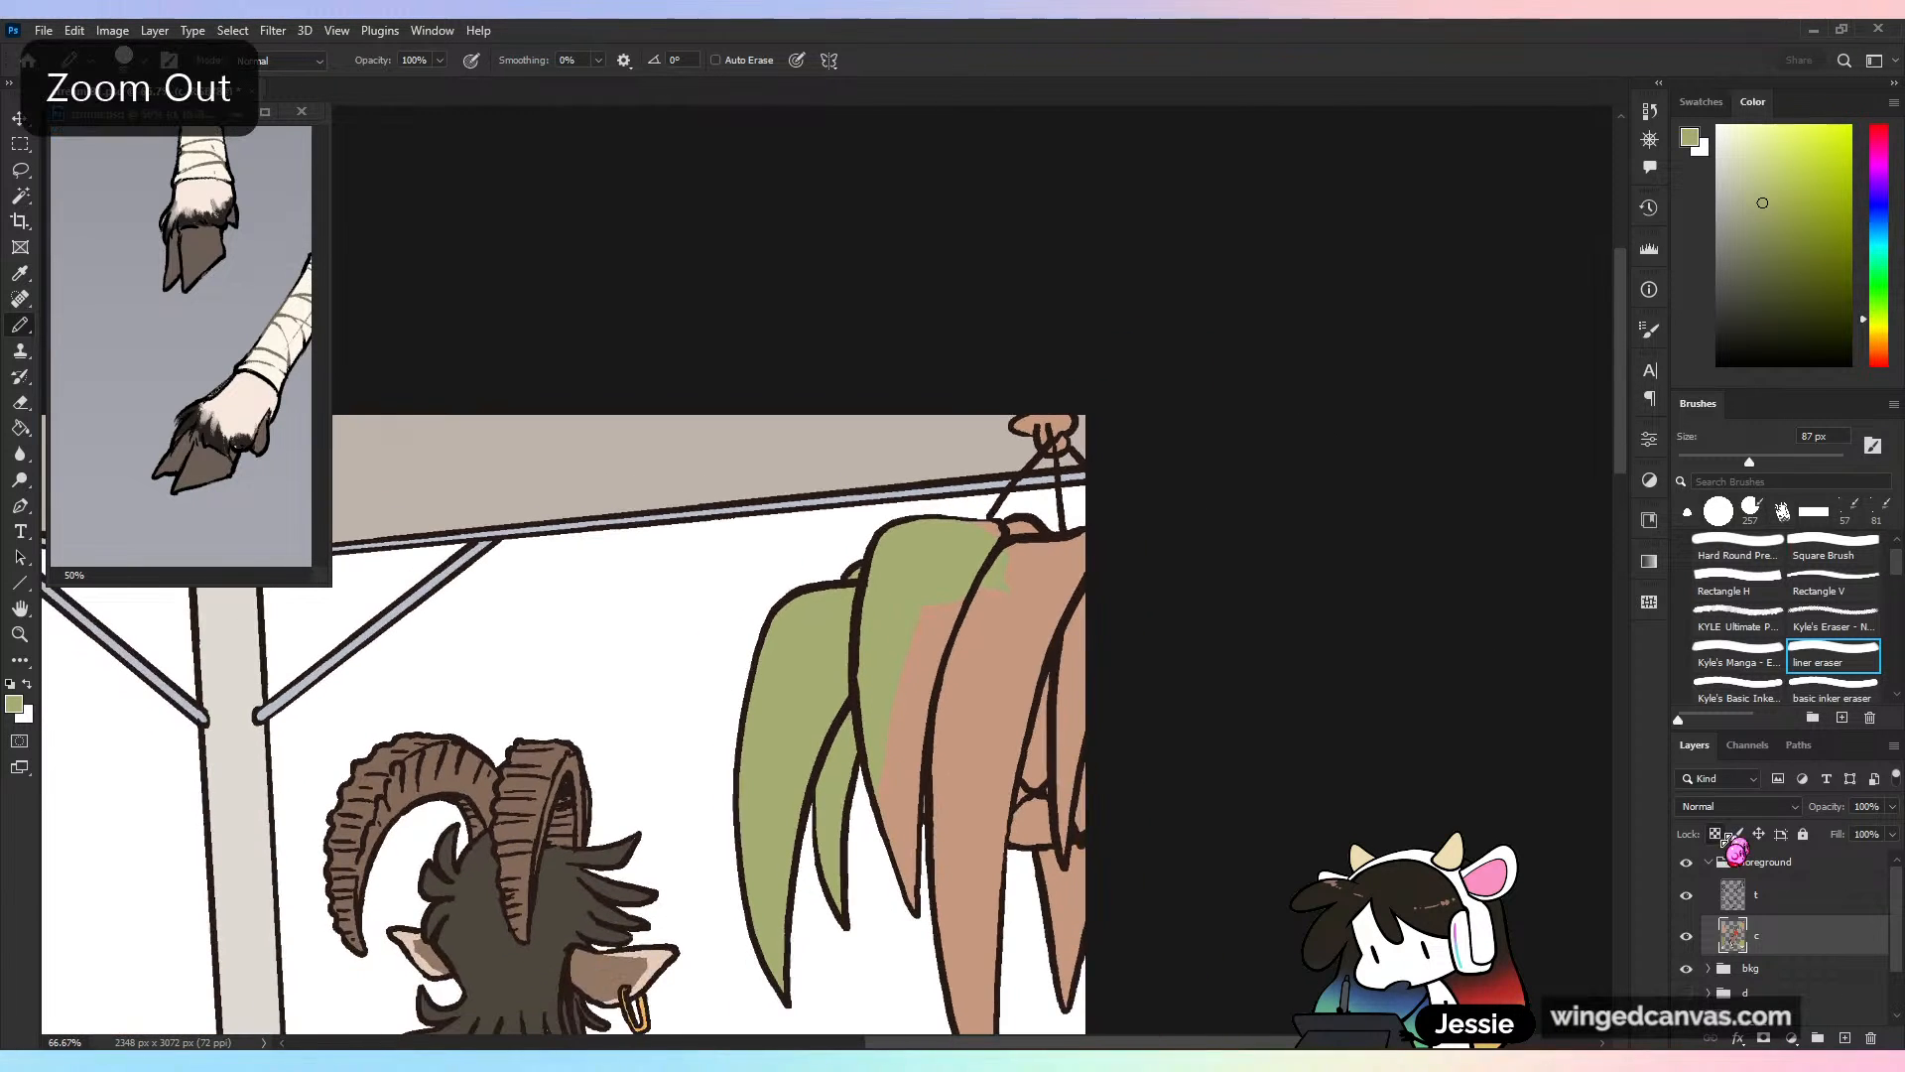
key("ctrl+s")
Paint the remaining long leaves of the right-hand hanging plant light yellow-green, down to their tips
left_click_drag(1064, 566, 1054, 596)
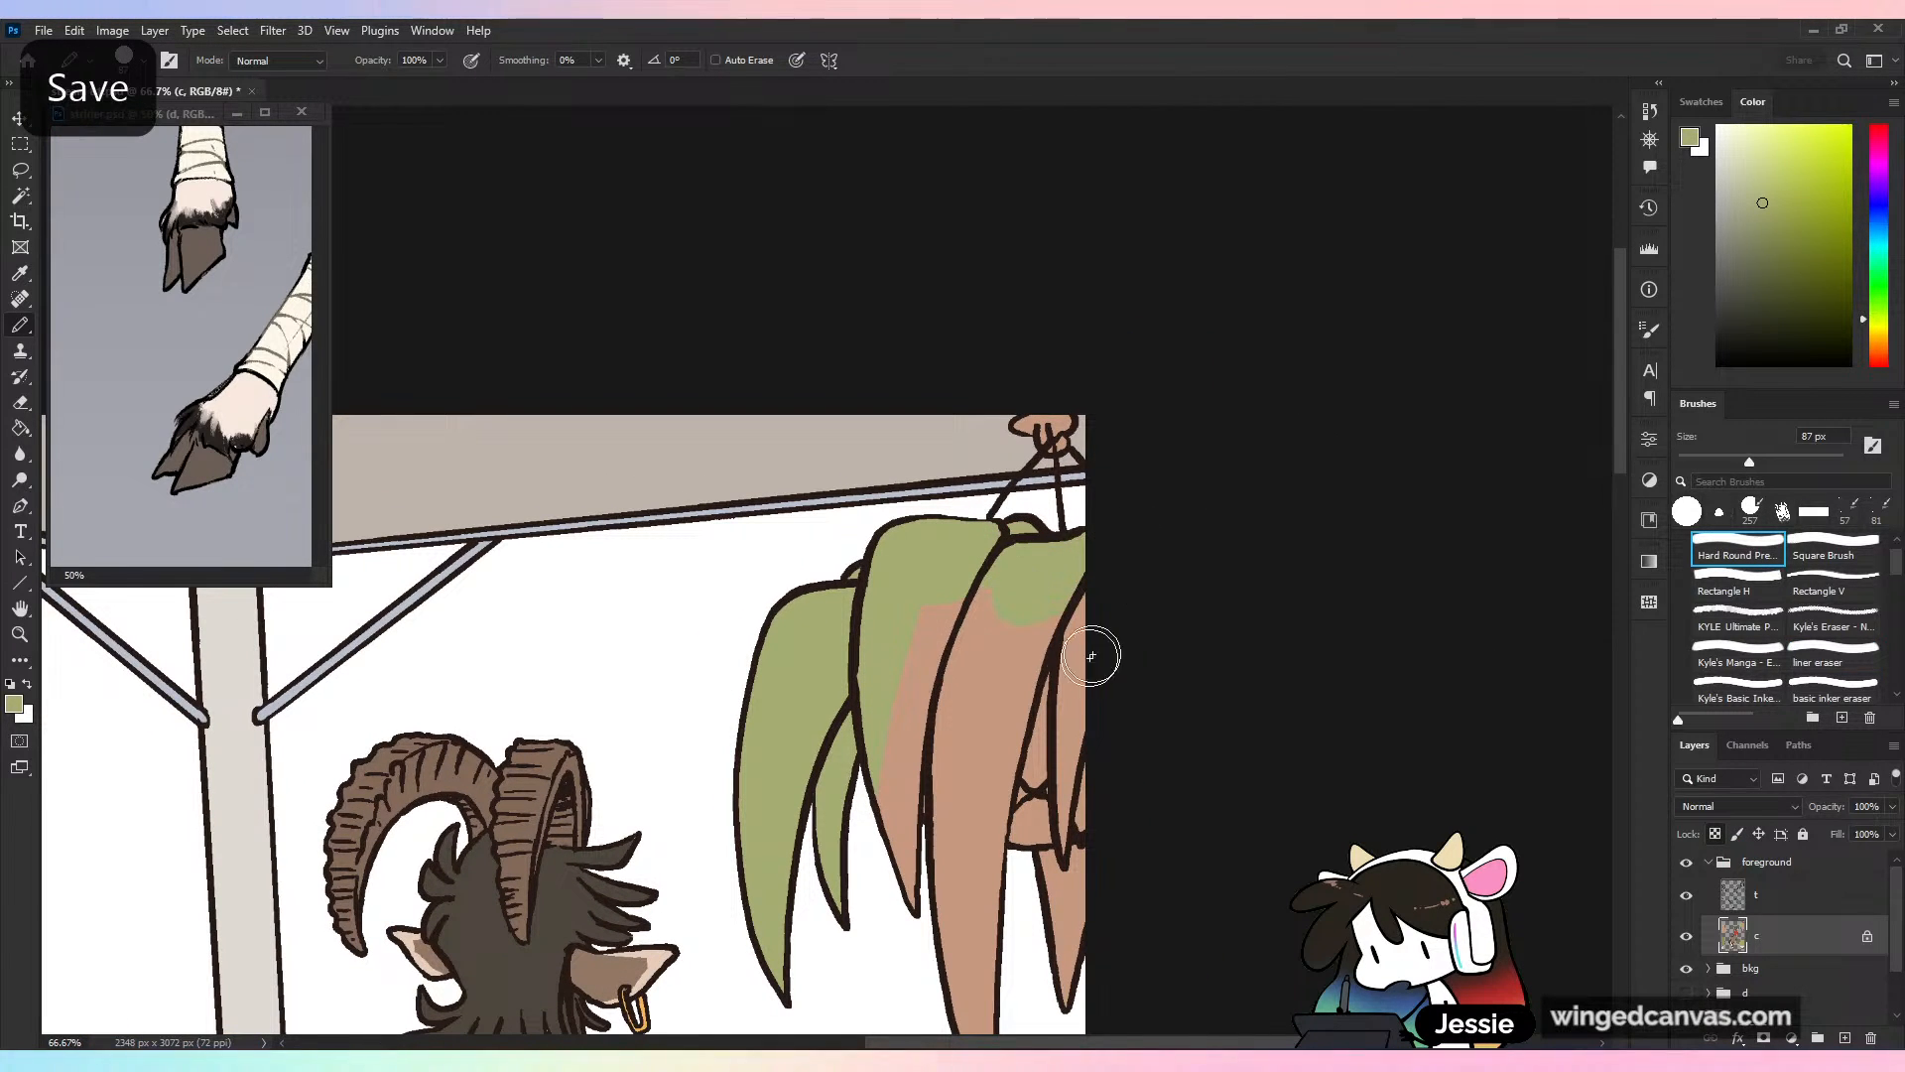
mouse_move(1066, 836)
left_mouse_down()
mouse_move(1122, 481)
mouse_move(1034, 874)
mouse_move(1059, 930)
mouse_move(1114, 625)
left_mouse_up()
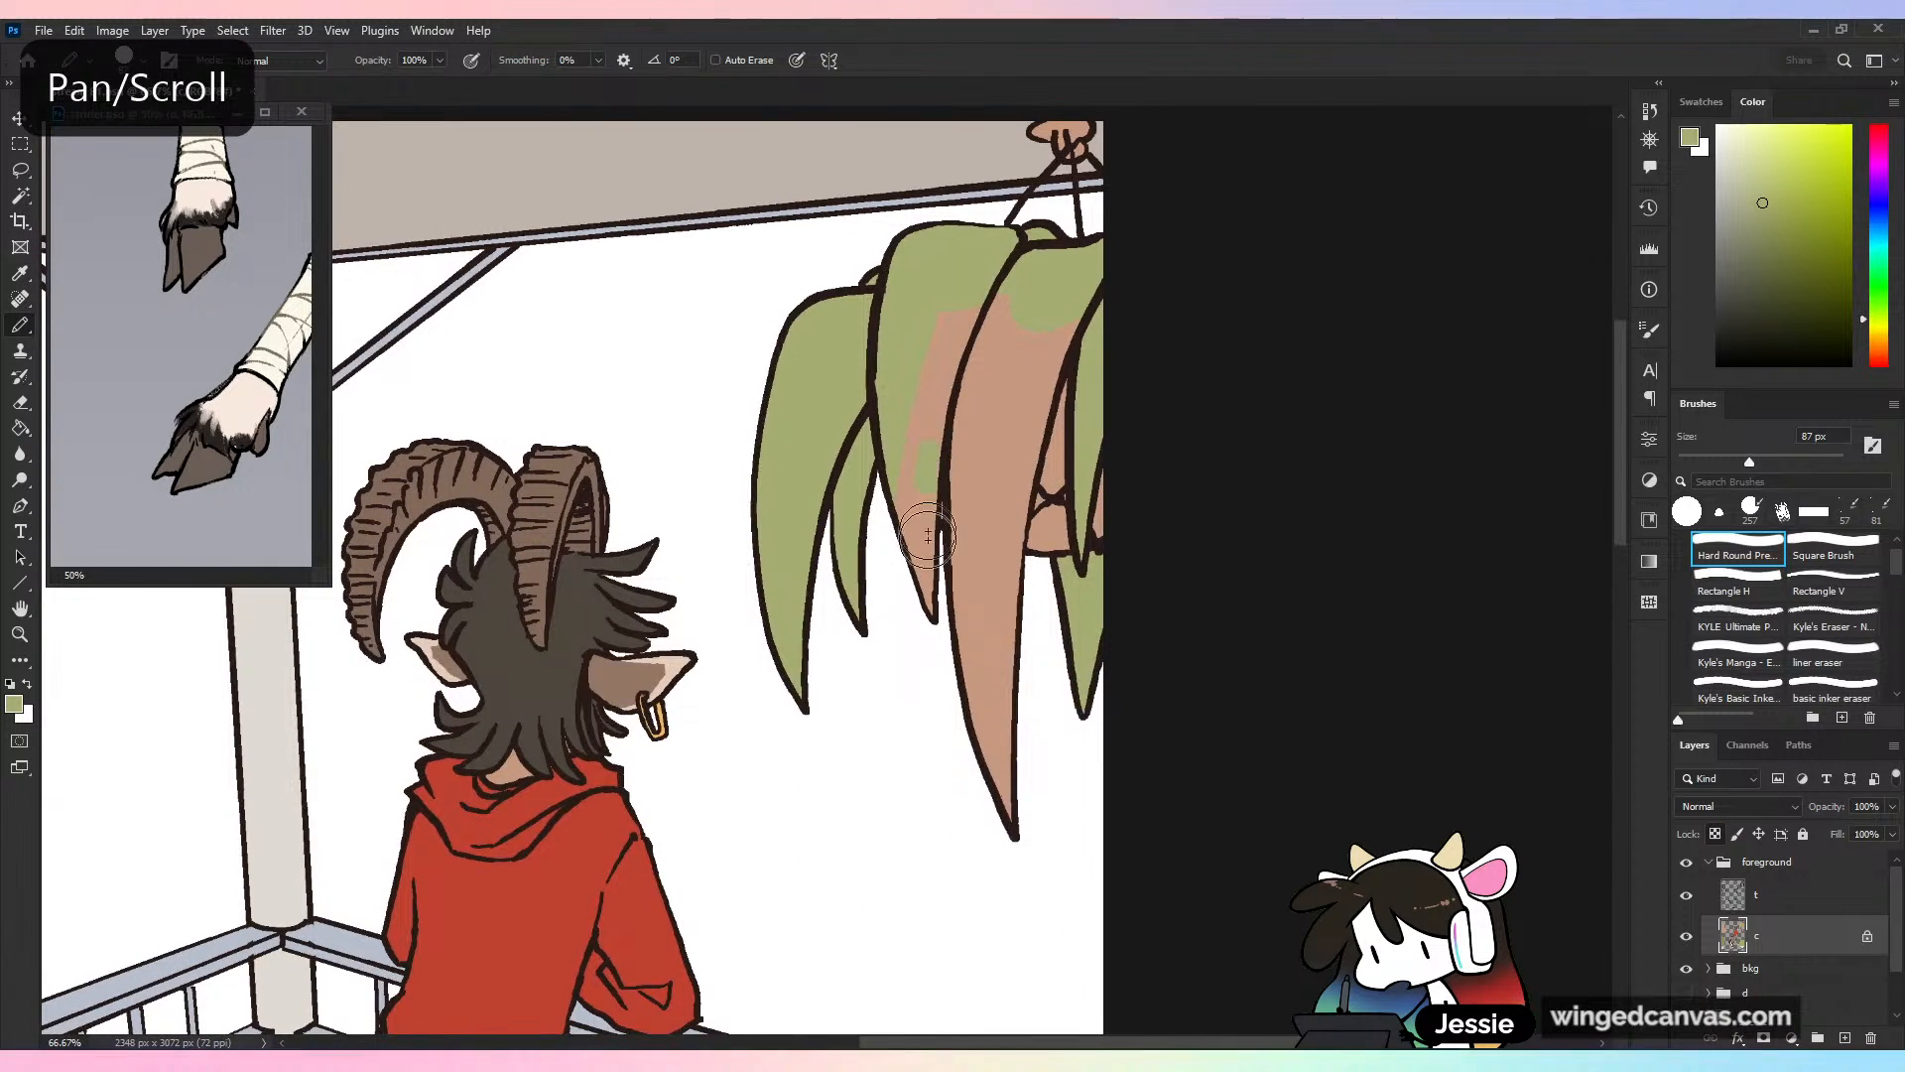
mouse_move(899, 493)
left_mouse_down()
mouse_move(949, 354)
mouse_move(995, 383)
mouse_move(978, 483)
left_mouse_up()
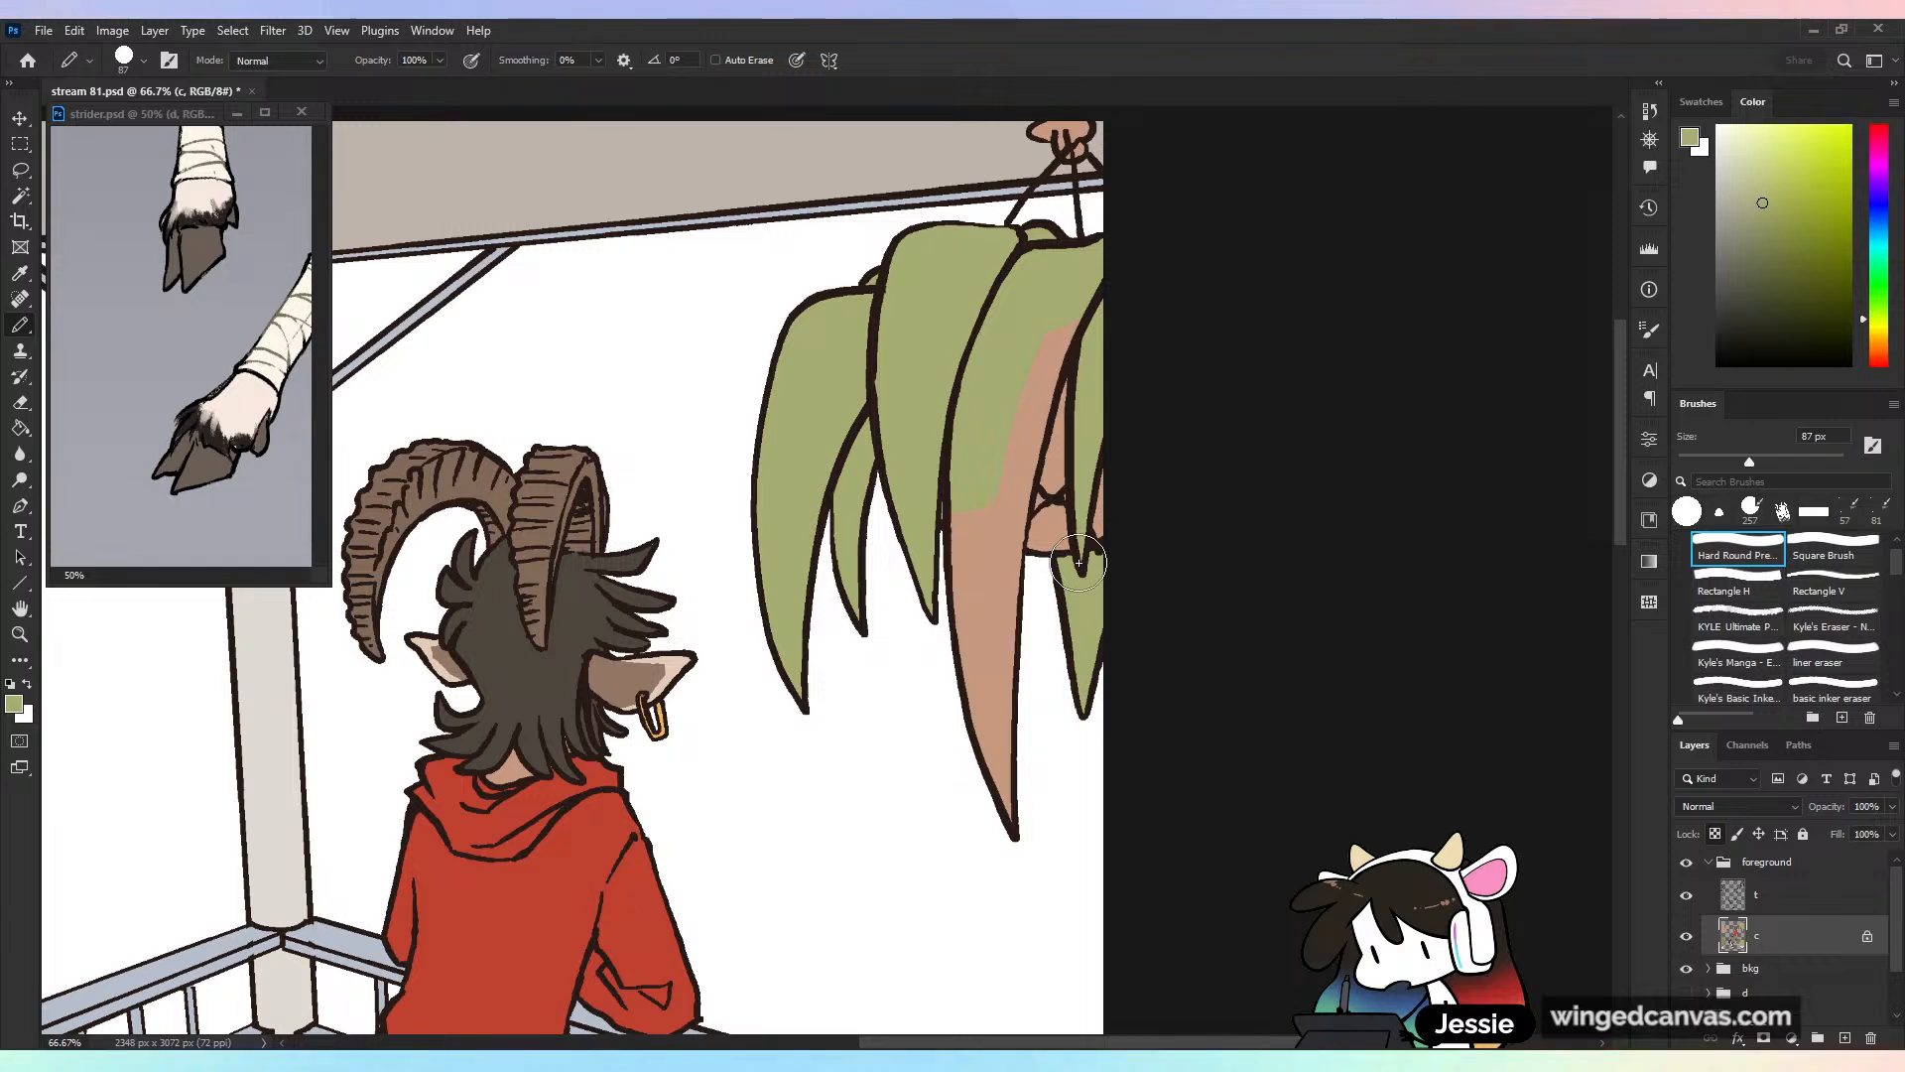
mouse_move(1079, 563)
left_mouse_down()
mouse_move(1026, 437)
mouse_move(982, 497)
mouse_move(977, 577)
mouse_move(969, 499)
mouse_move(1001, 700)
mouse_move(1024, 469)
mouse_move(1011, 563)
mouse_move(1008, 526)
mouse_move(1054, 332)
left_mouse_up()
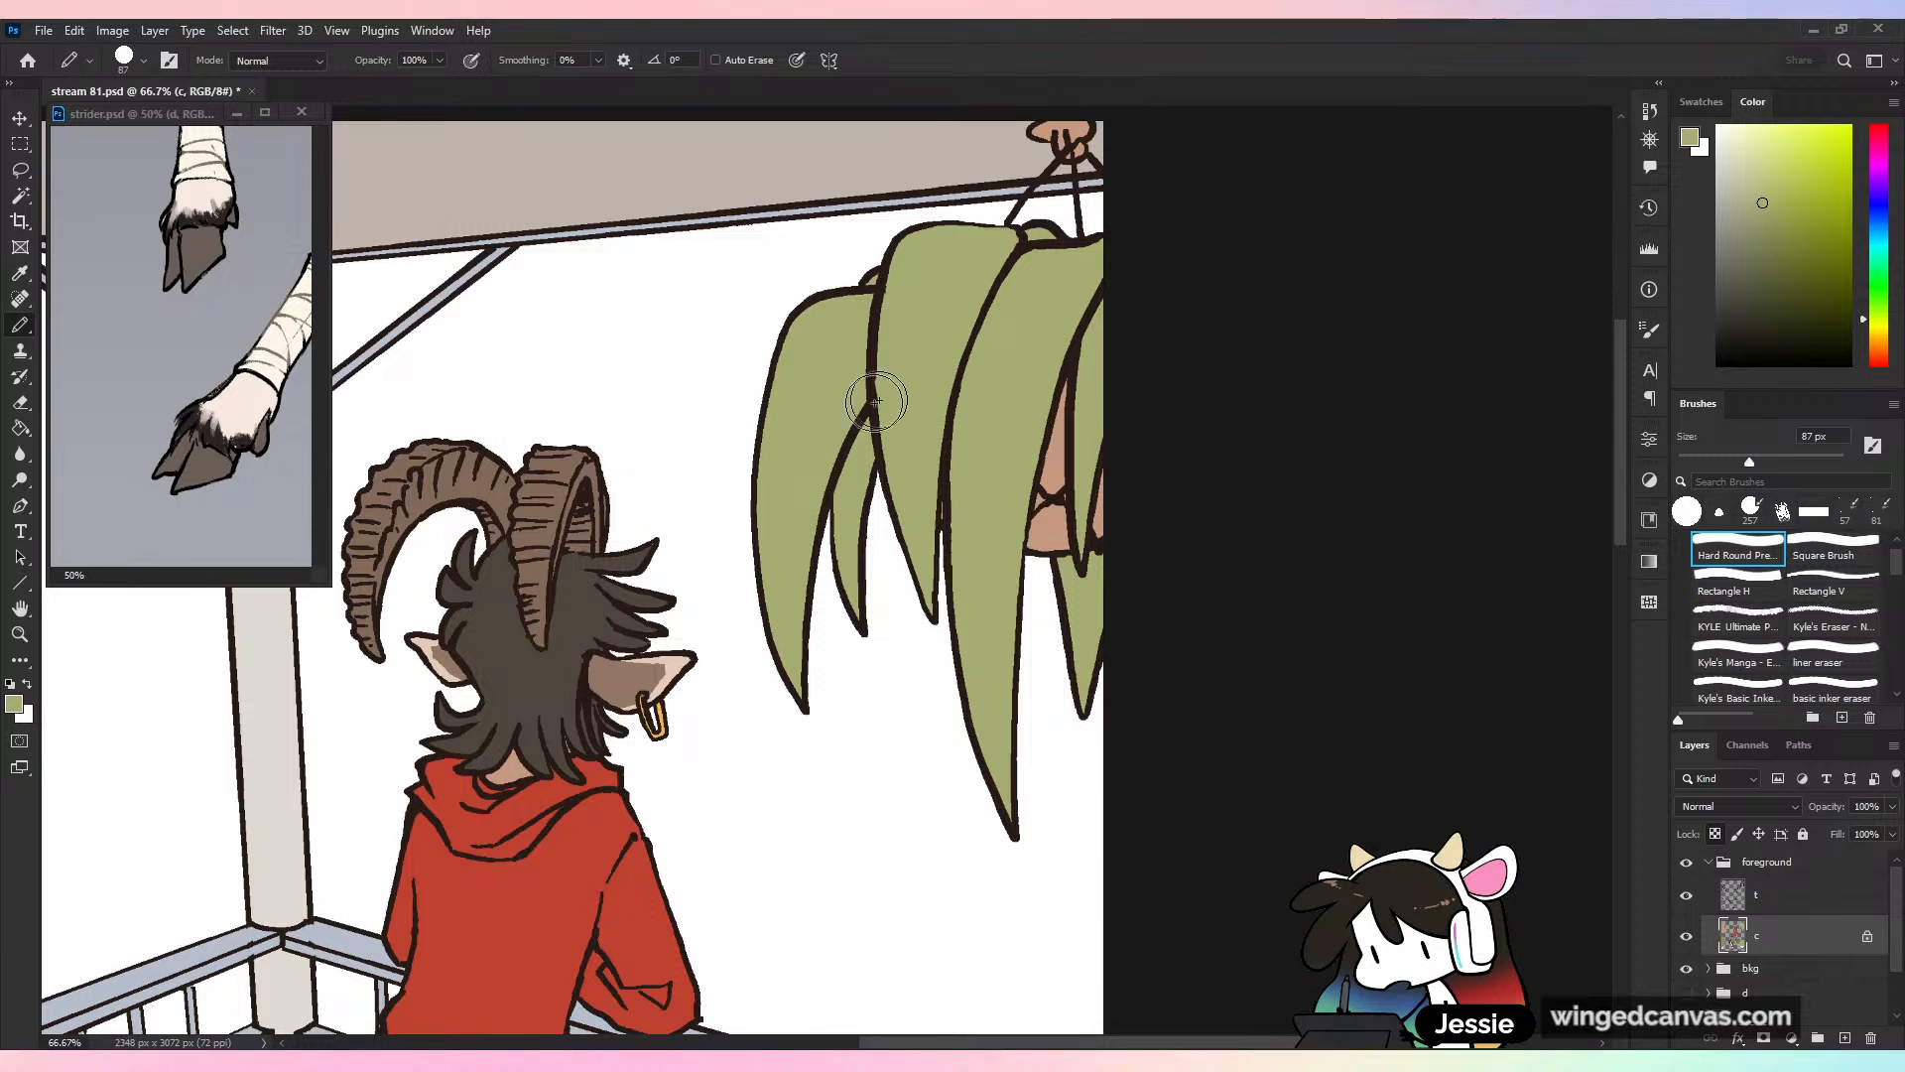
Sample the railing's blue-grey, lighten it to near white and paint the right-hand hanging plant's ceiling hook
key("alt")
left_click(477, 264, "alt")
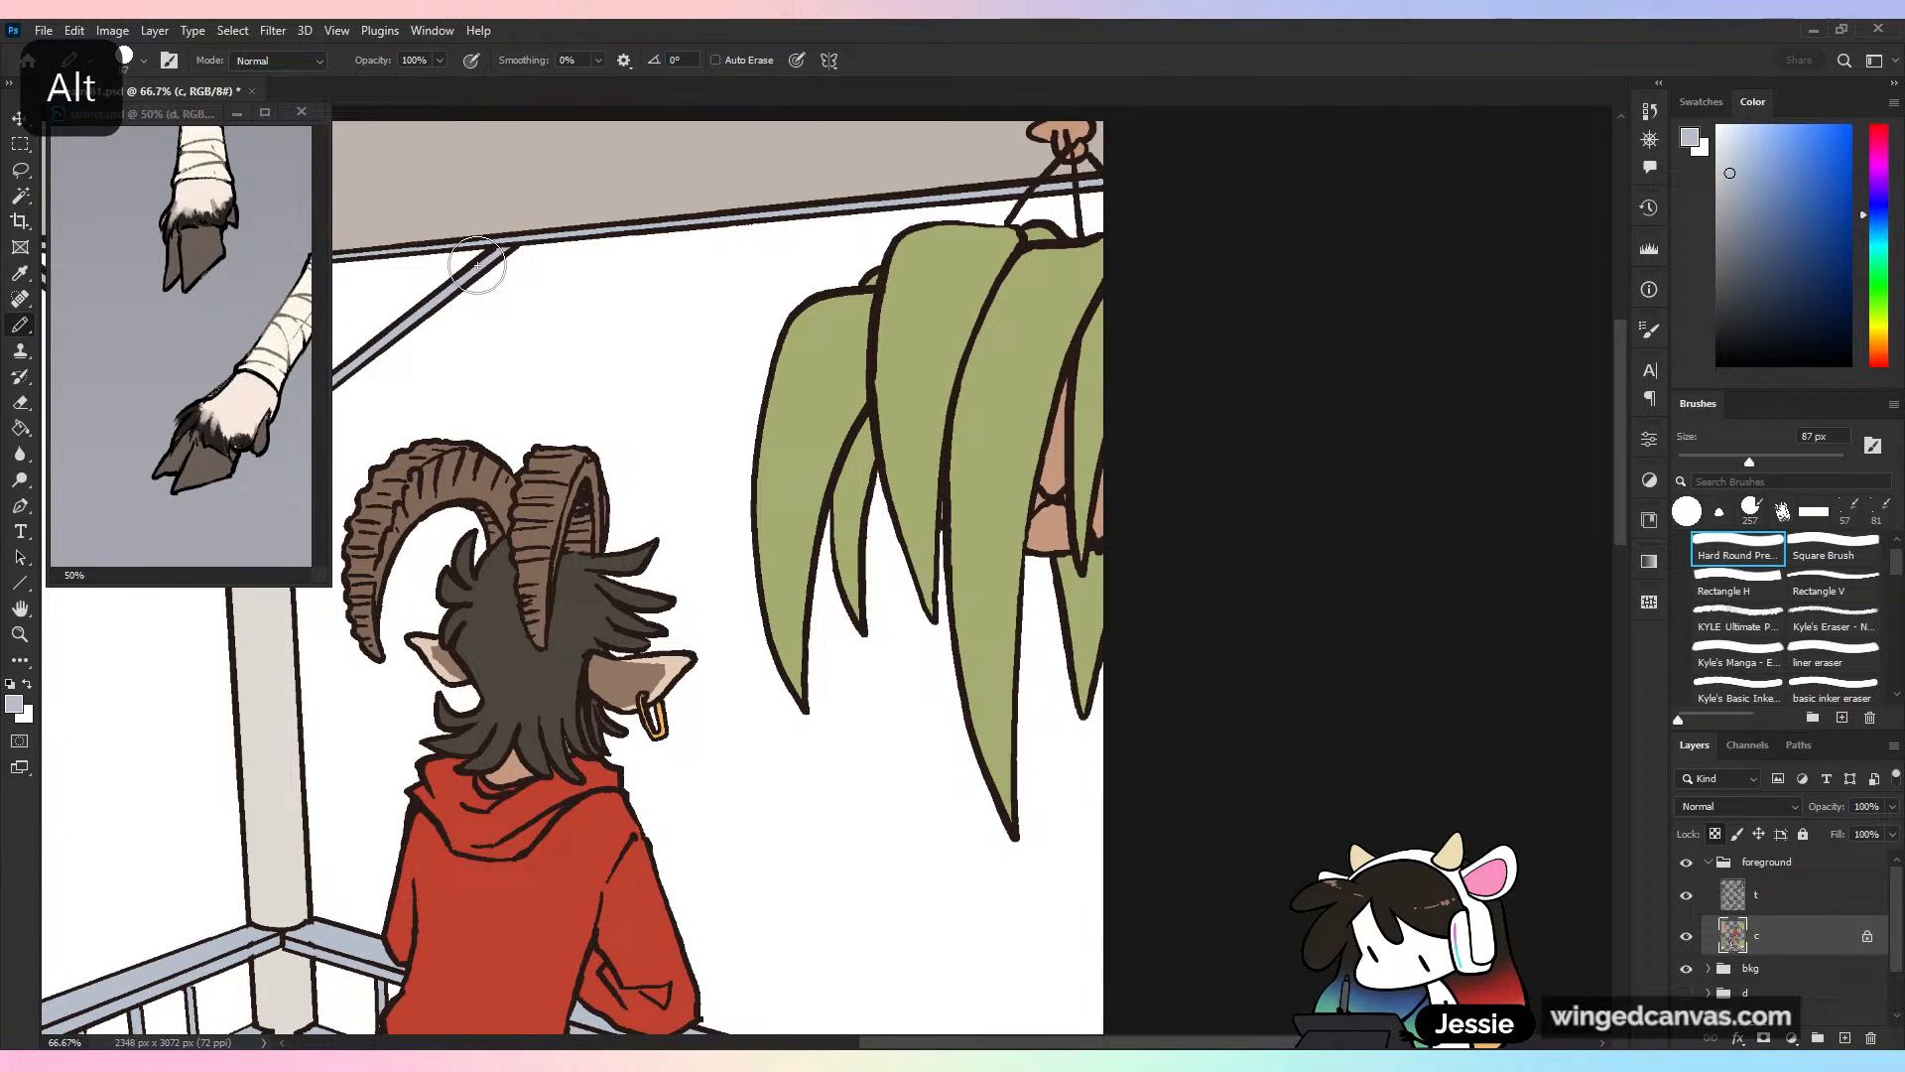
left_click(1721, 132)
left_click_drag(1036, 132, 1092, 134)
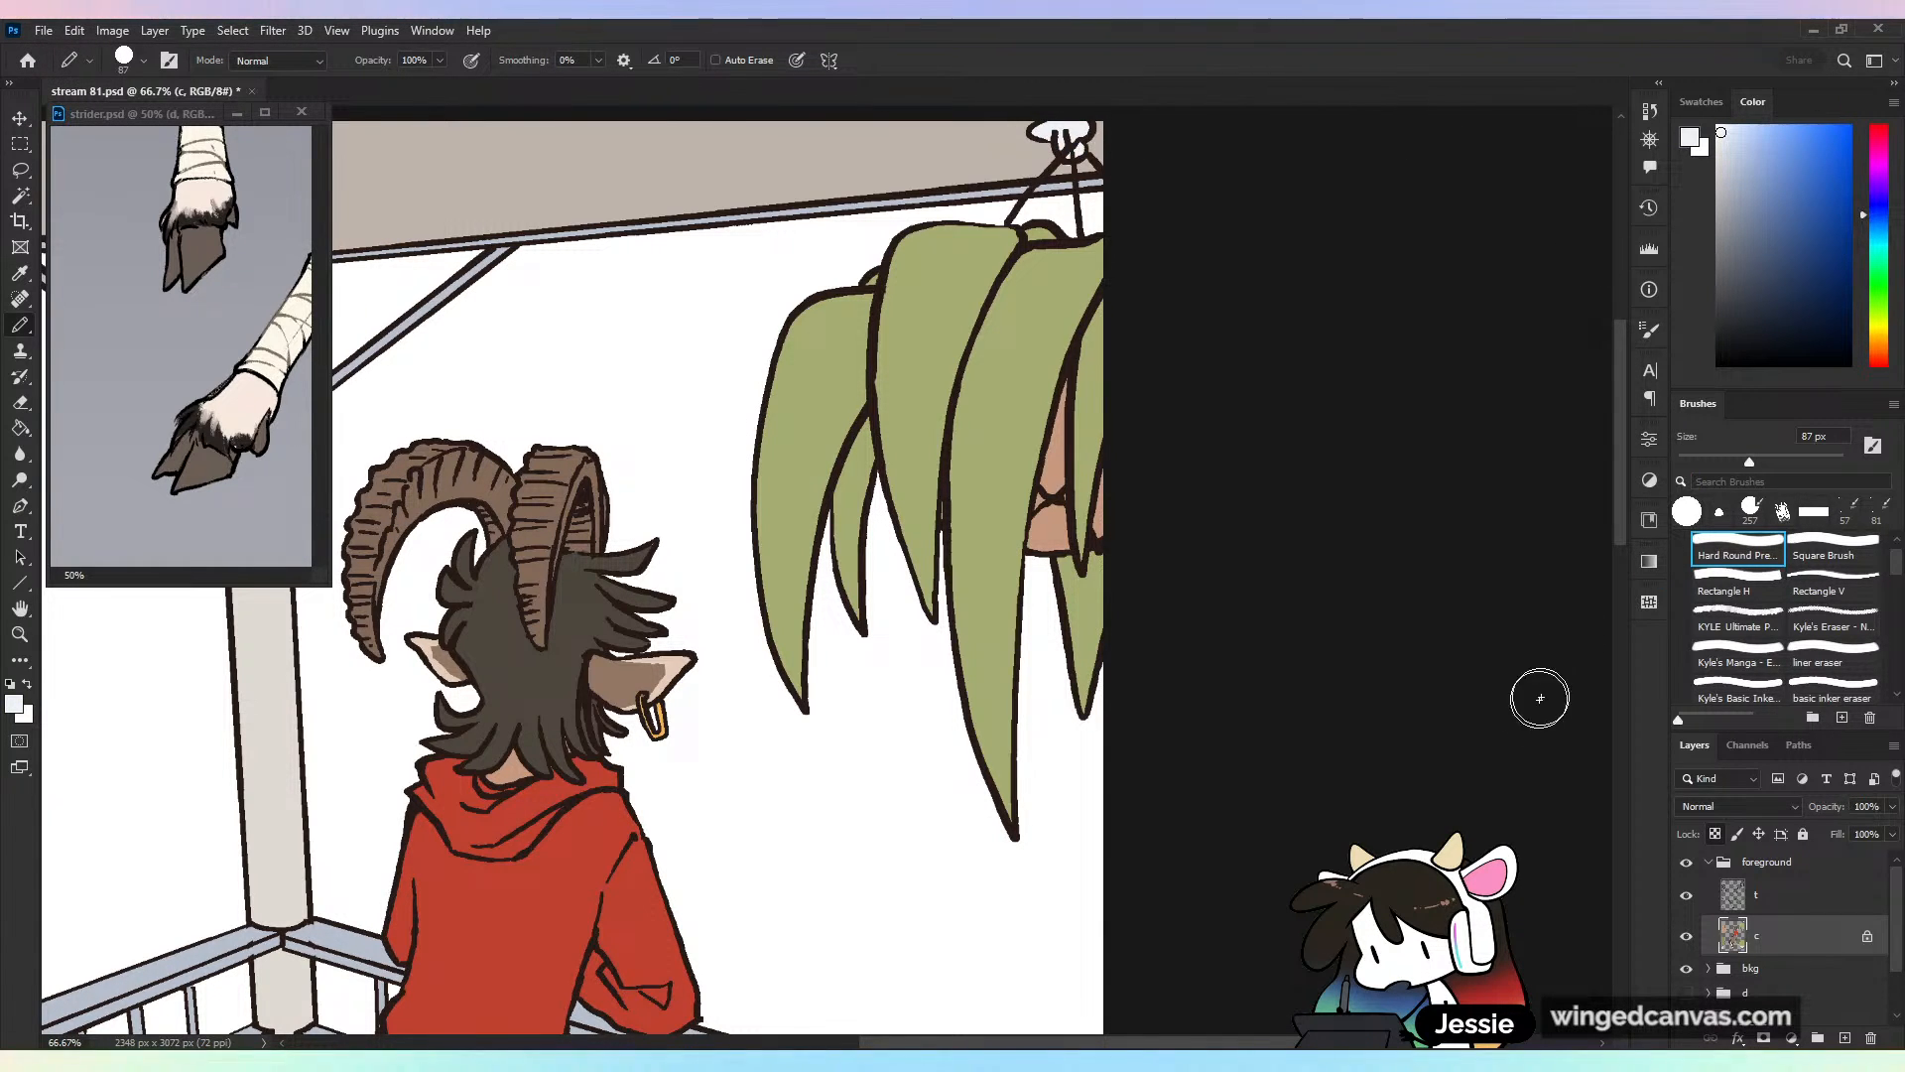
Paint the hanging basket visible between the right-hand plant's leaves pale beige, sampling nearby colours to touch up its edges
left_click(1066, 569, "alt")
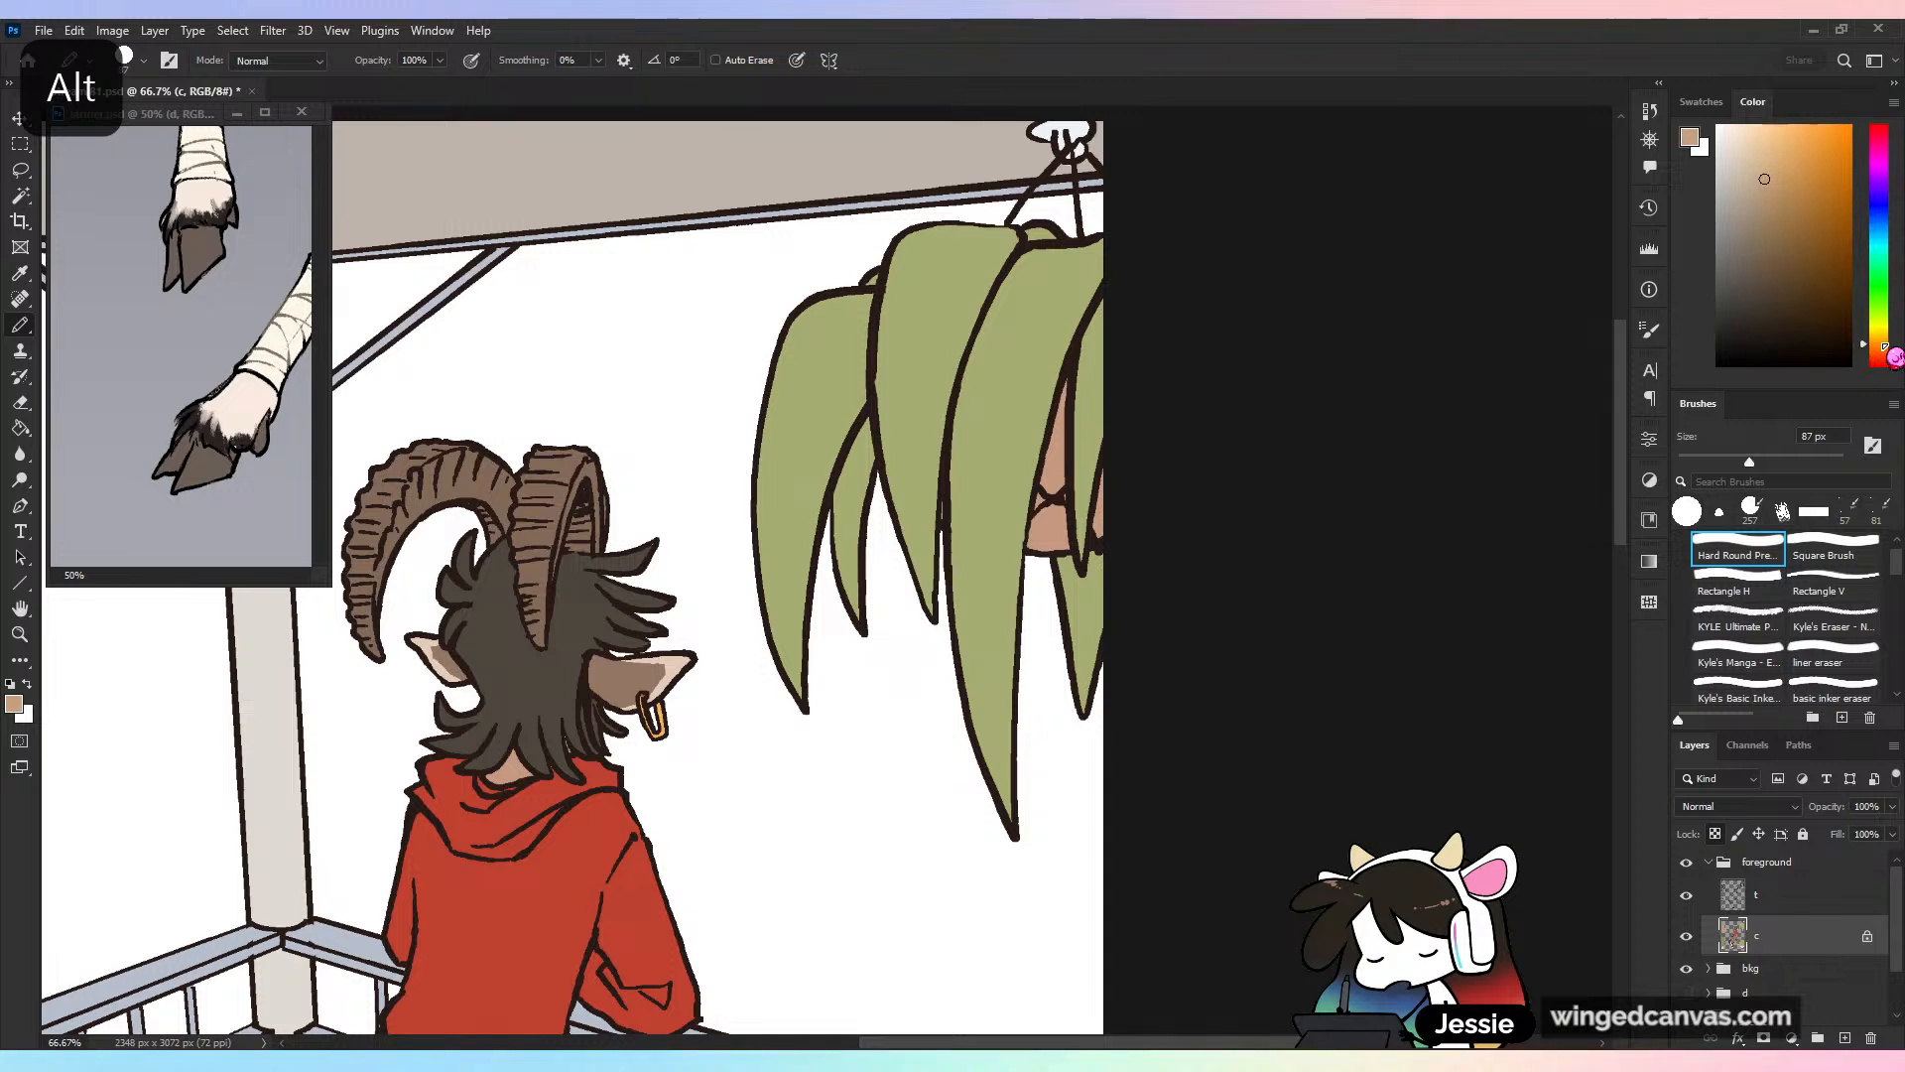
left_click(1738, 150)
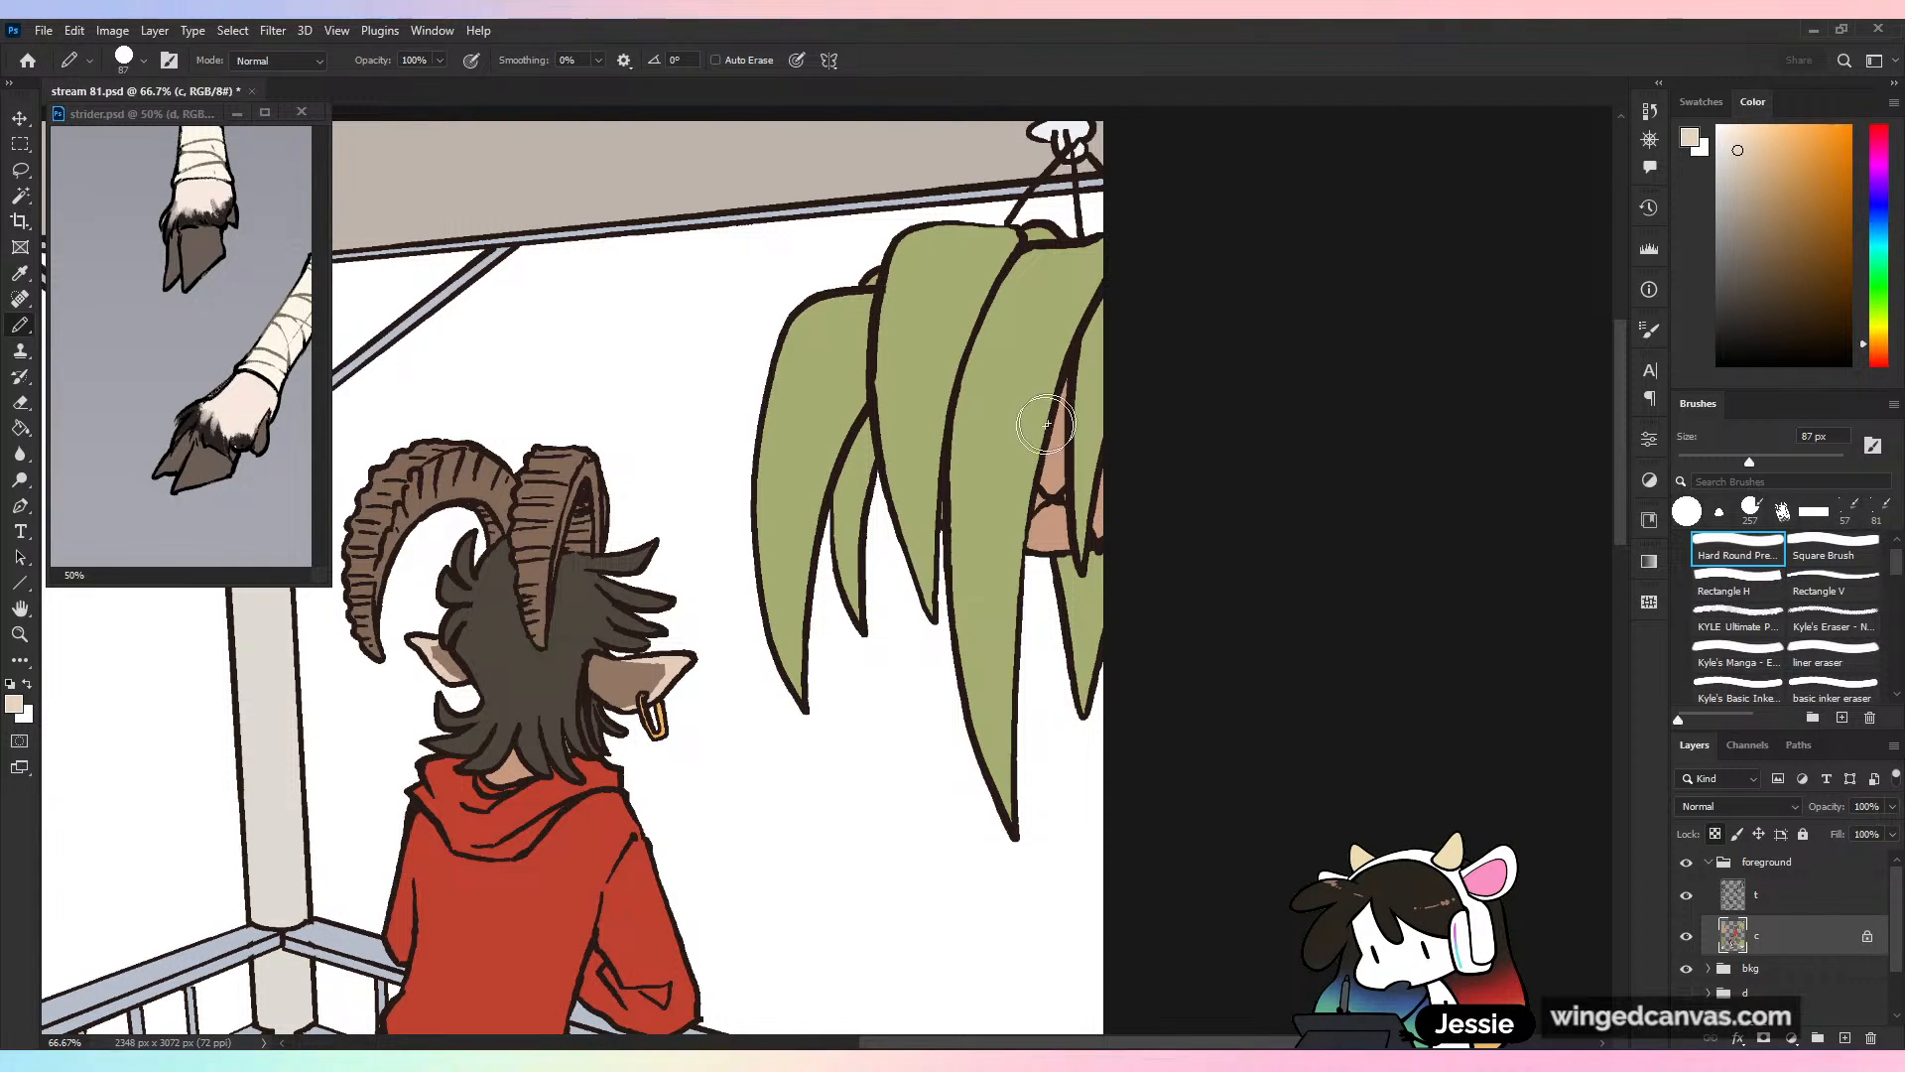
left_click_drag(1054, 434, 1037, 536)
key("ctrl+z")
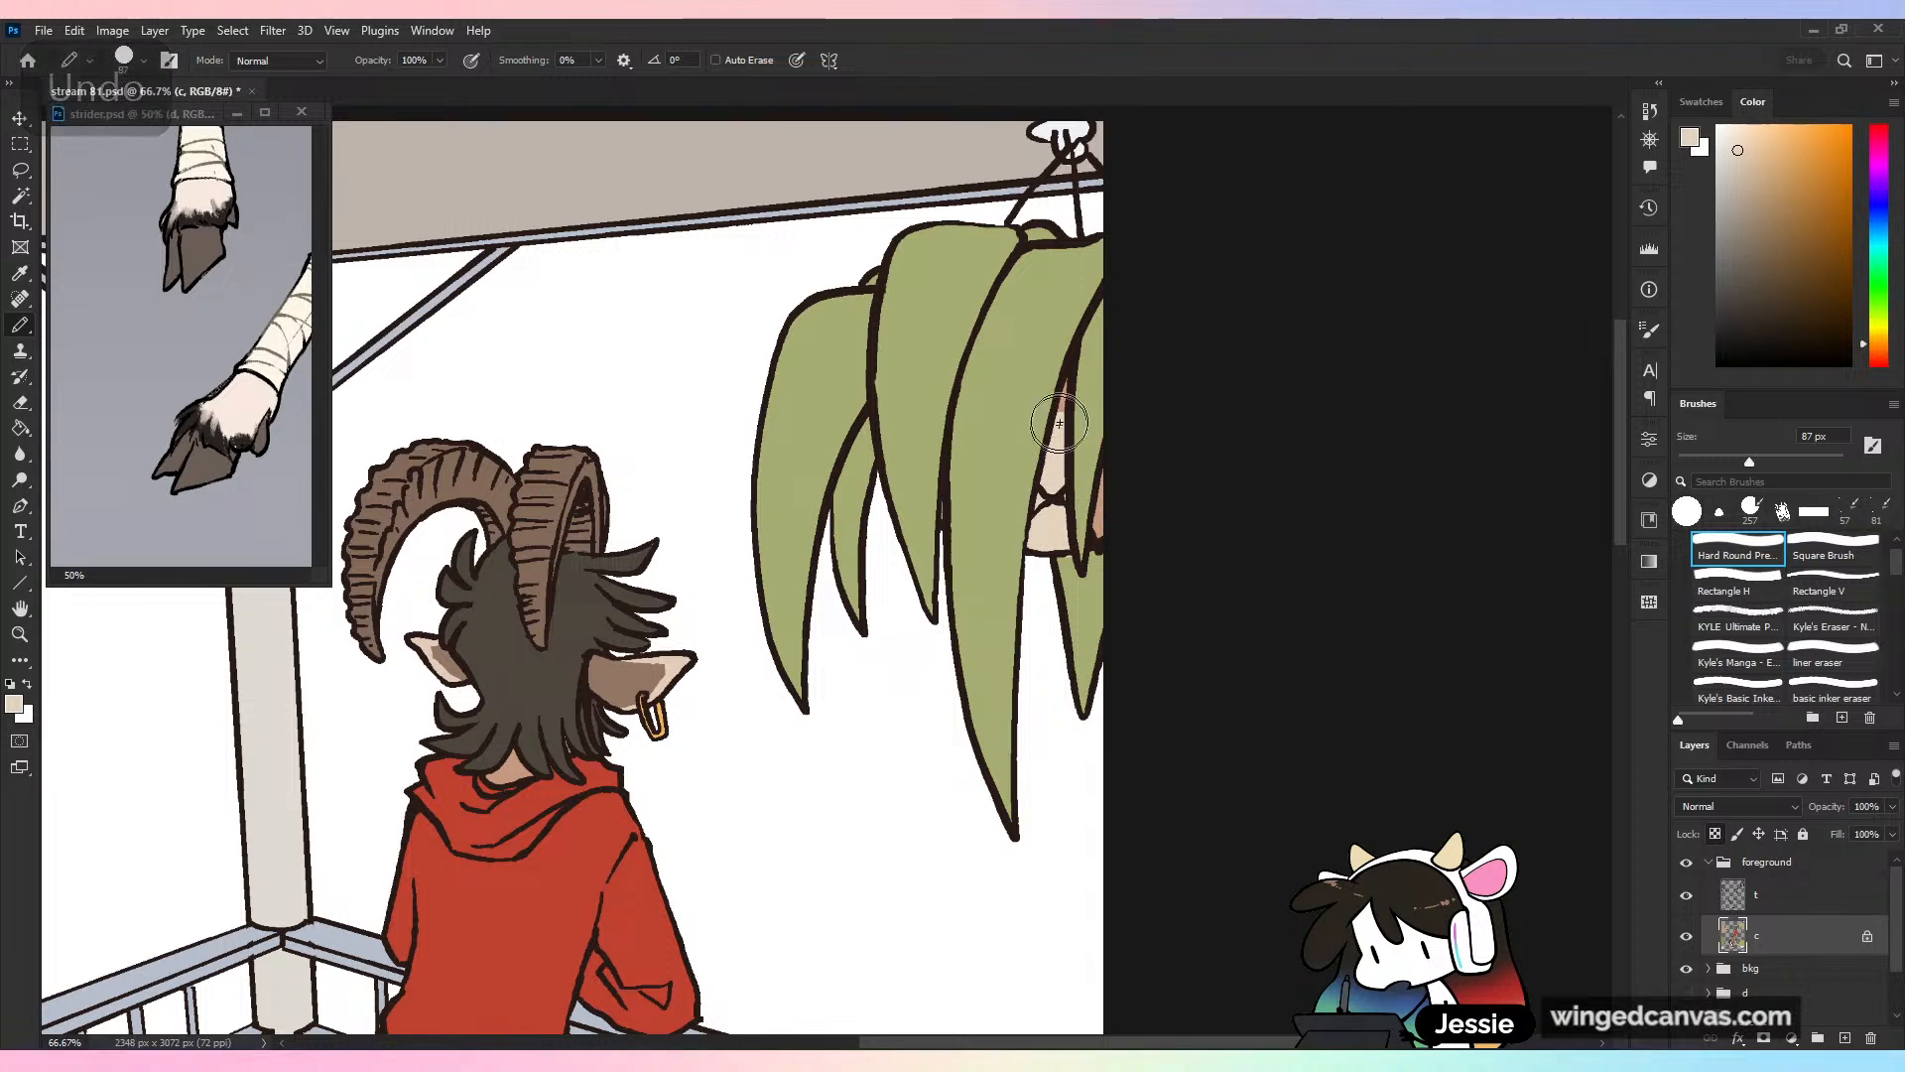
left_click(1066, 613, "alt")
left_click(1064, 543, "alt")
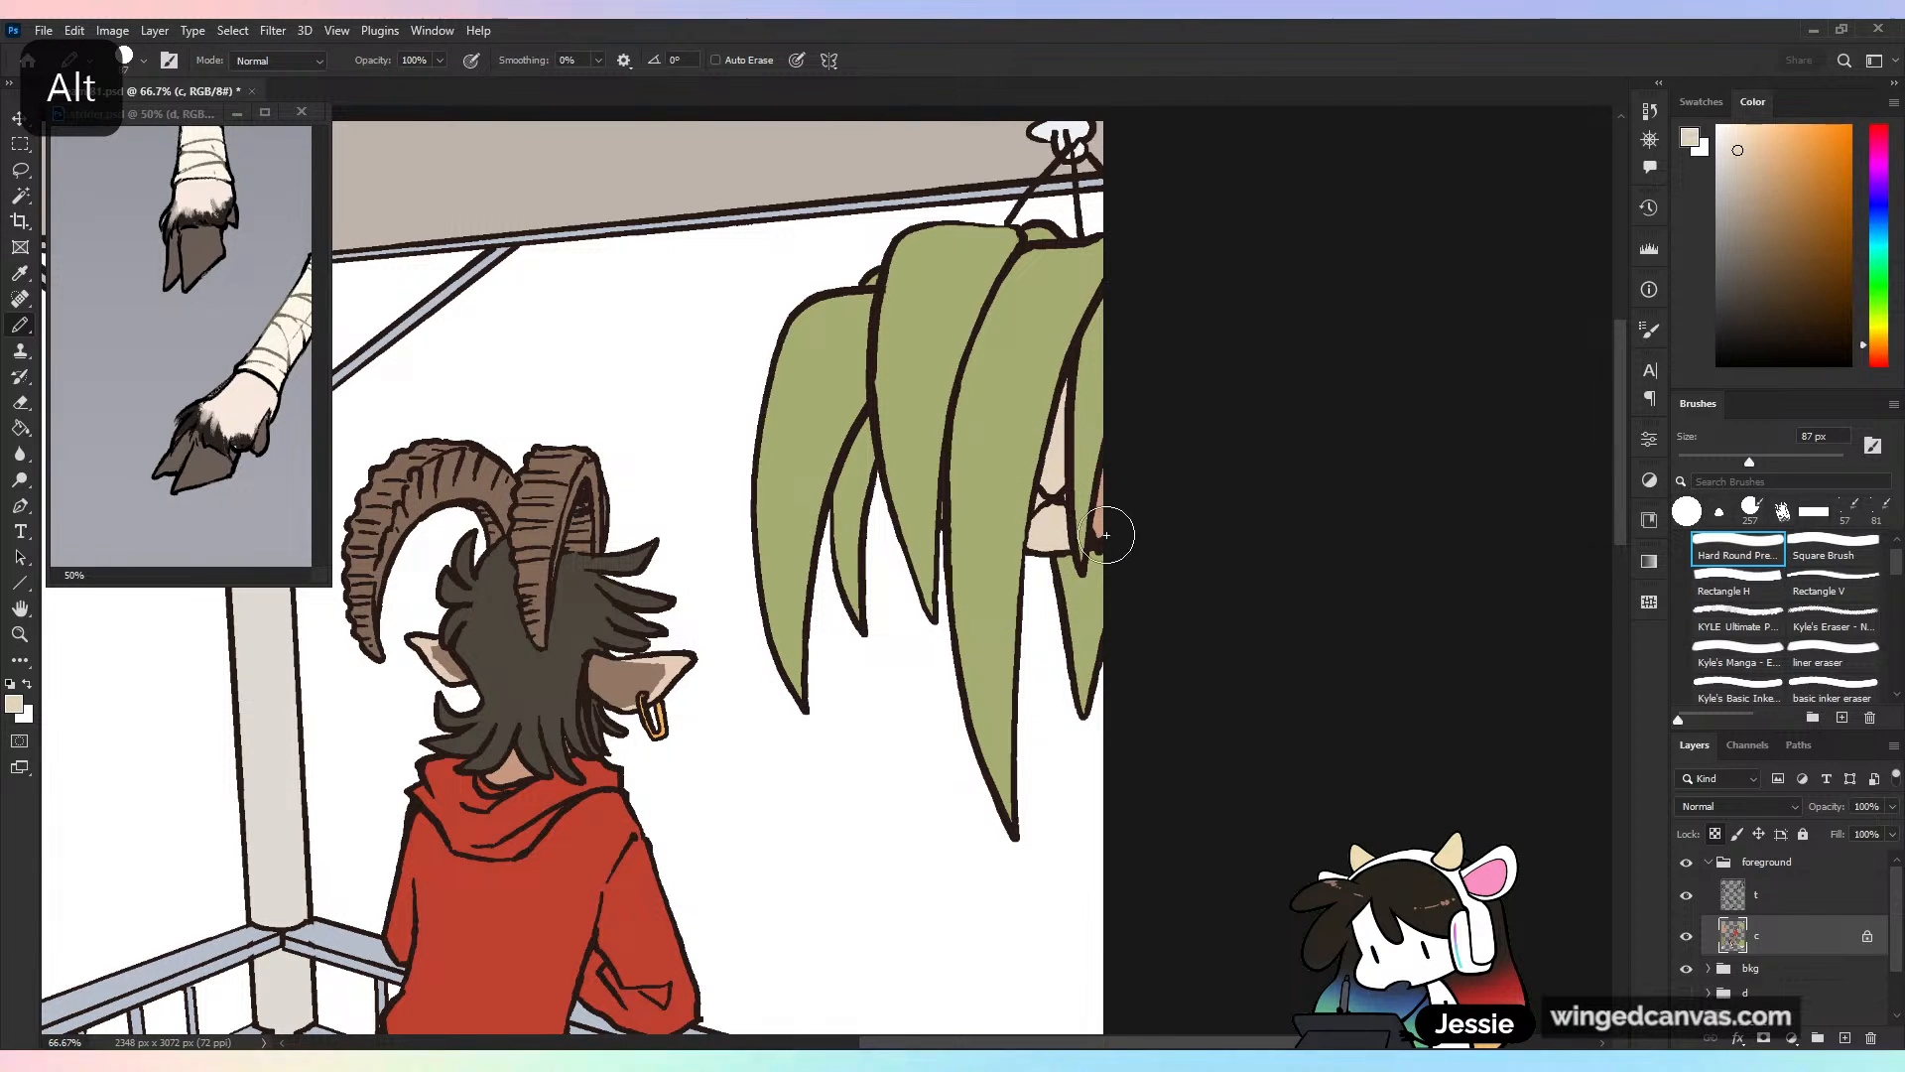
left_click_drag(1108, 532, 1121, 441)
left_click(1087, 545, "alt")
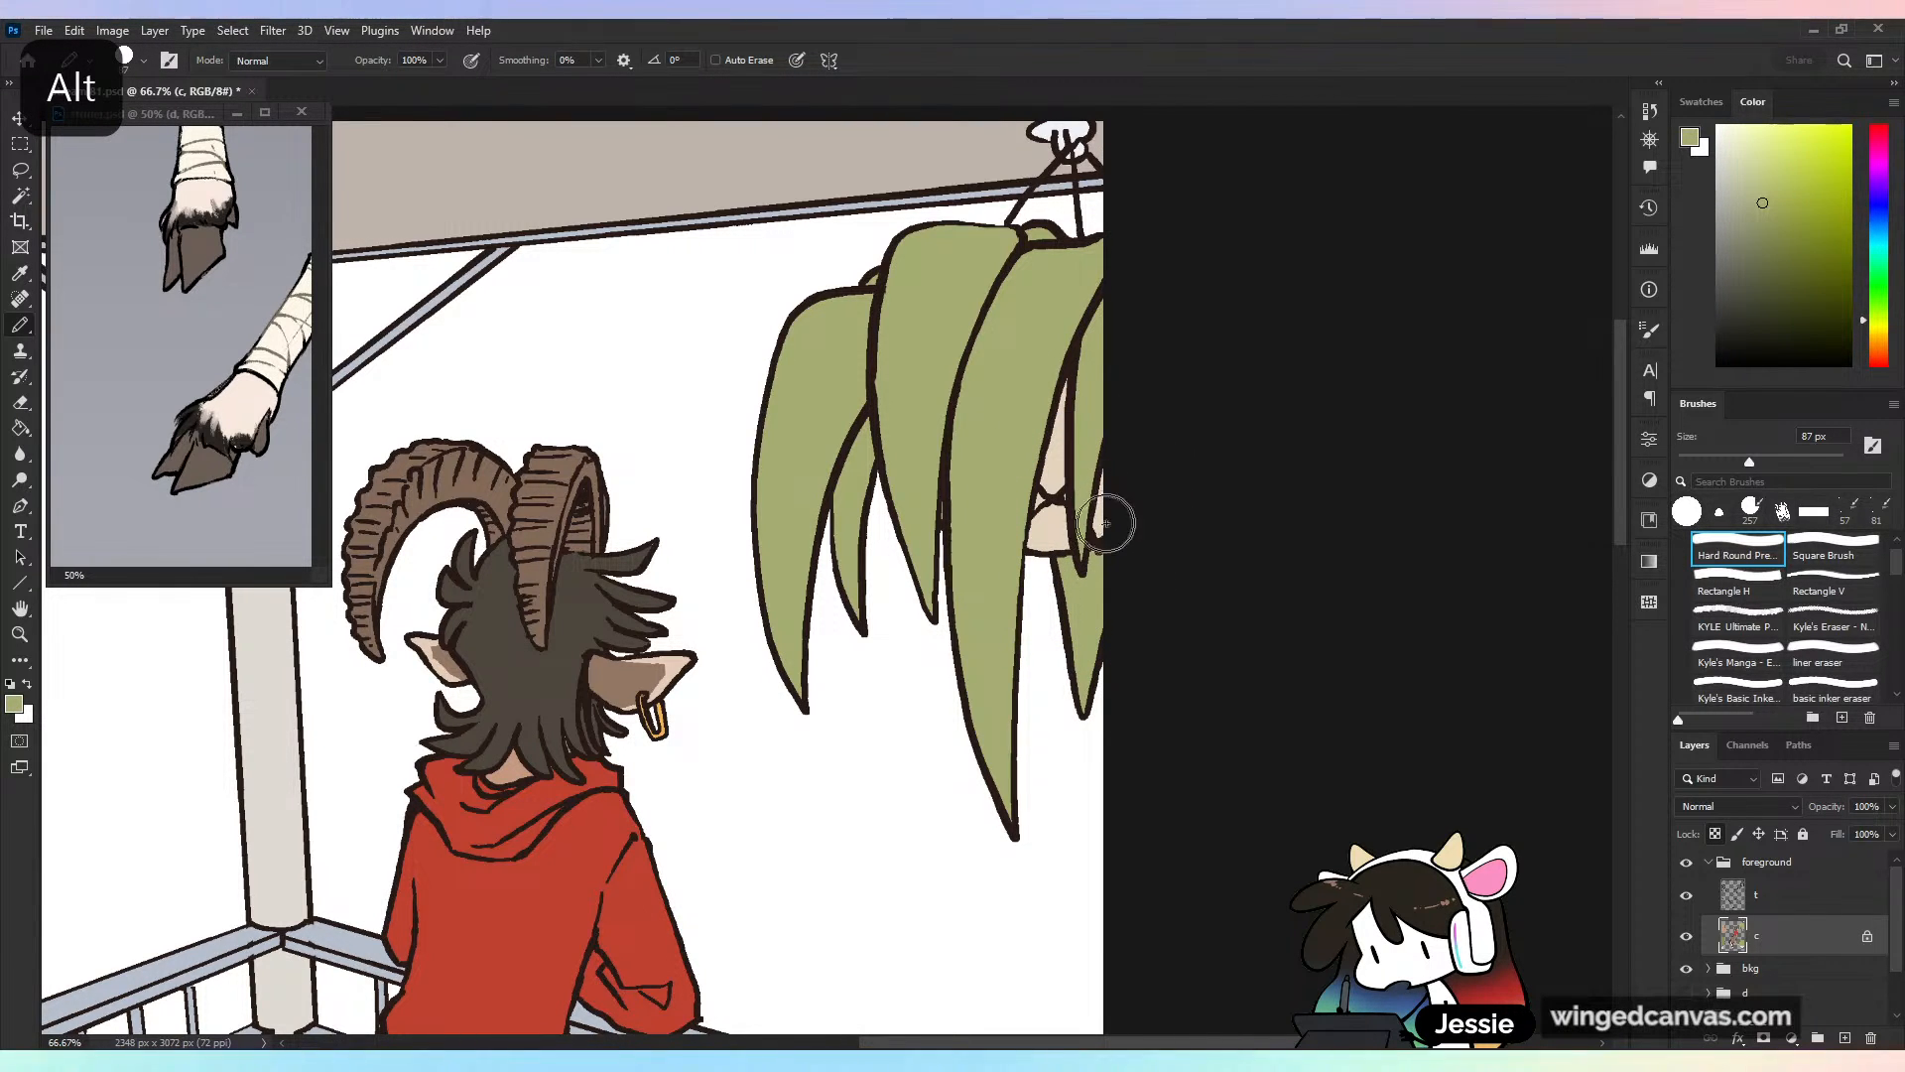
Save the file, sample the right-hand plant's yellow-green and paint the left-side leaves of the lower left hanging plant
key("ctrl+minus")
key("ctrl+s")
key("ctrl+minus")
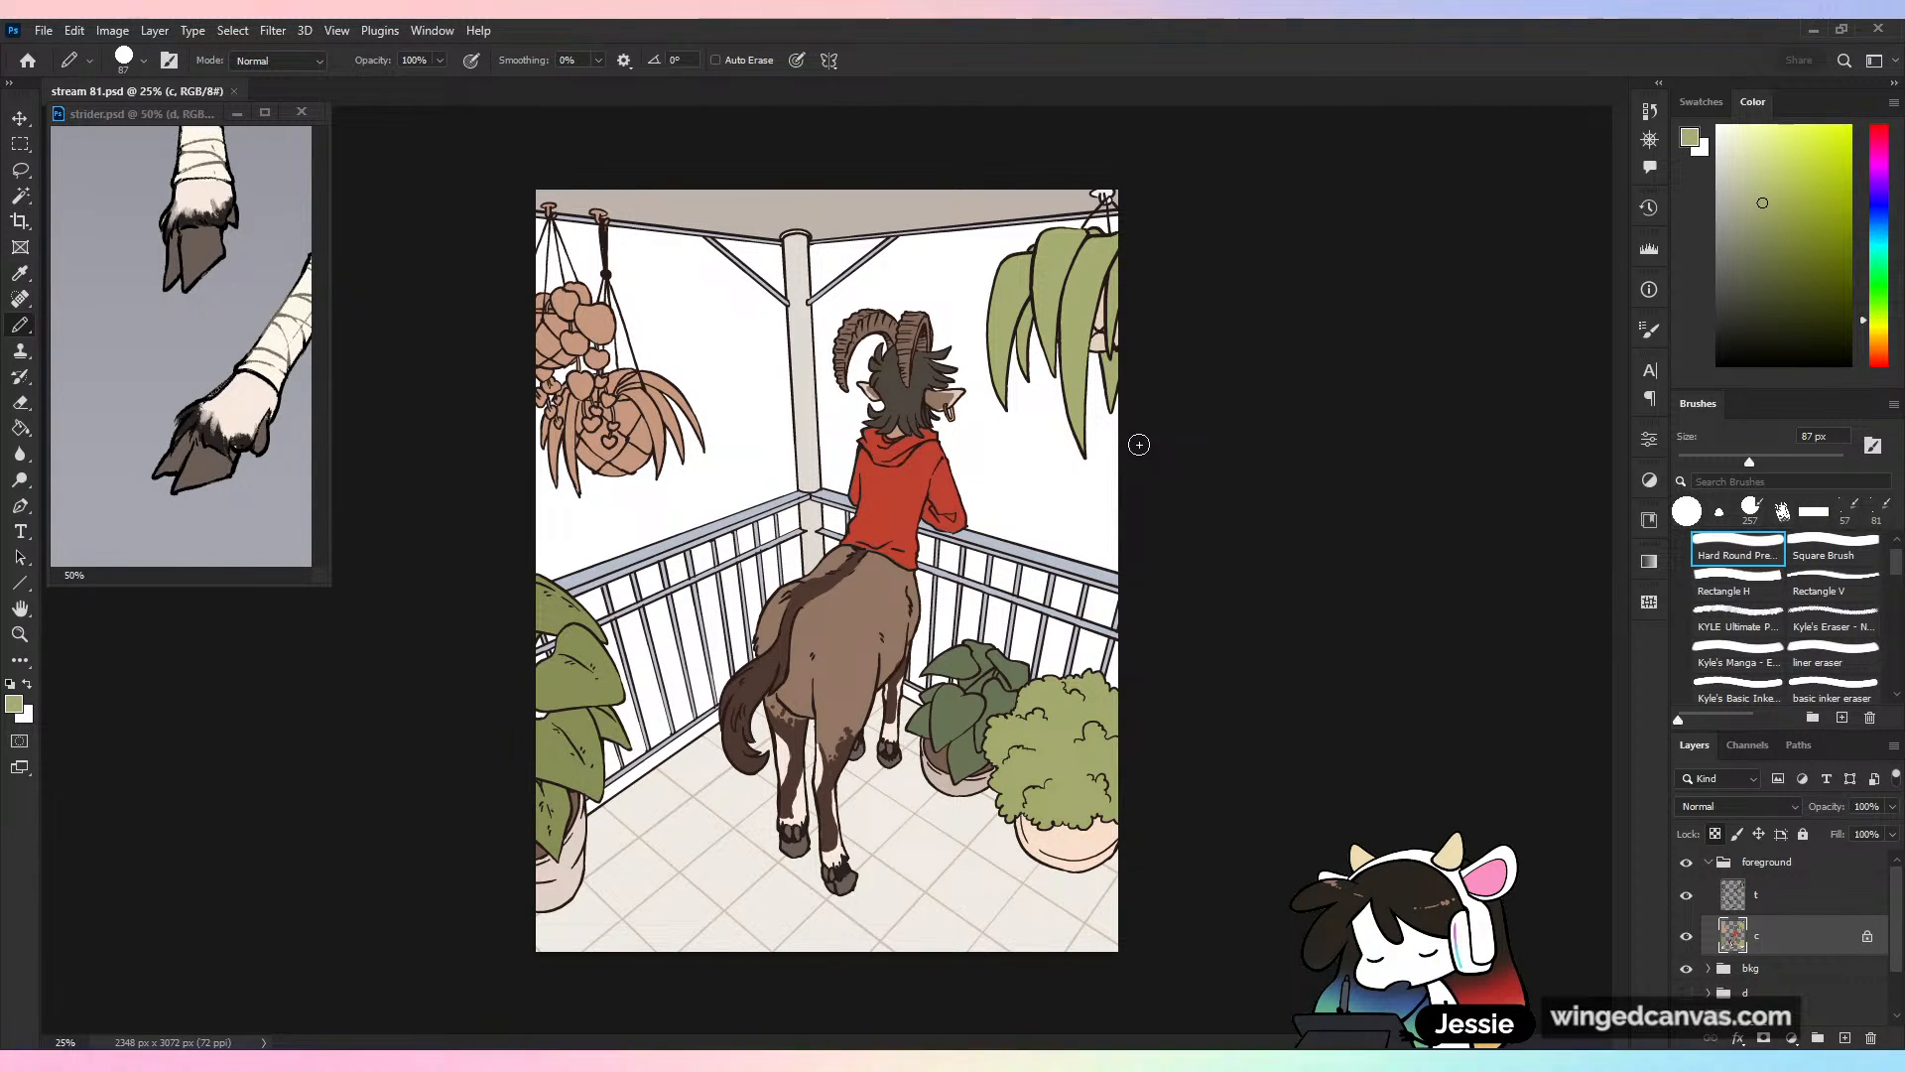
scroll(1139, 444, "up", 5)
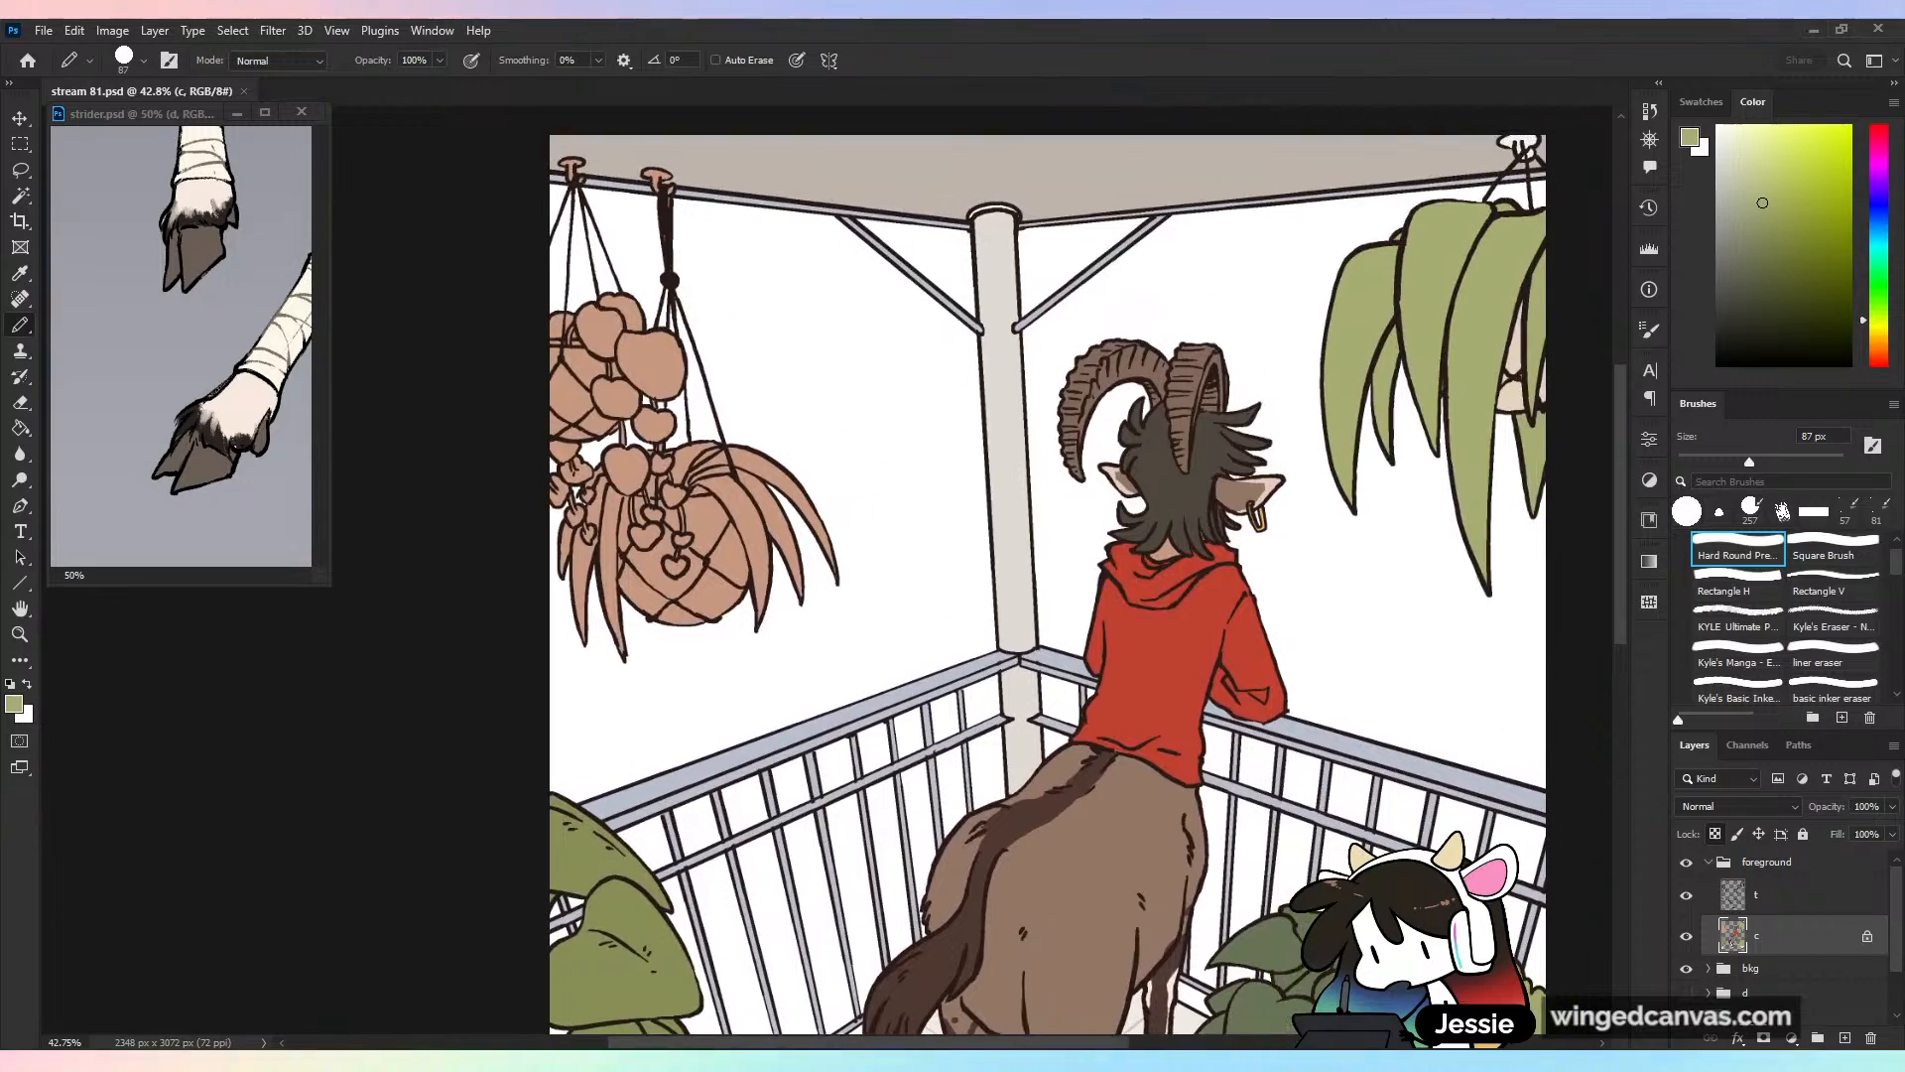
left_click(1436, 270, "alt")
key("ctrl+plus")
key("ctrl+plus")
left_click_drag(787, 484, 1092, 480)
key("ctrl+plus")
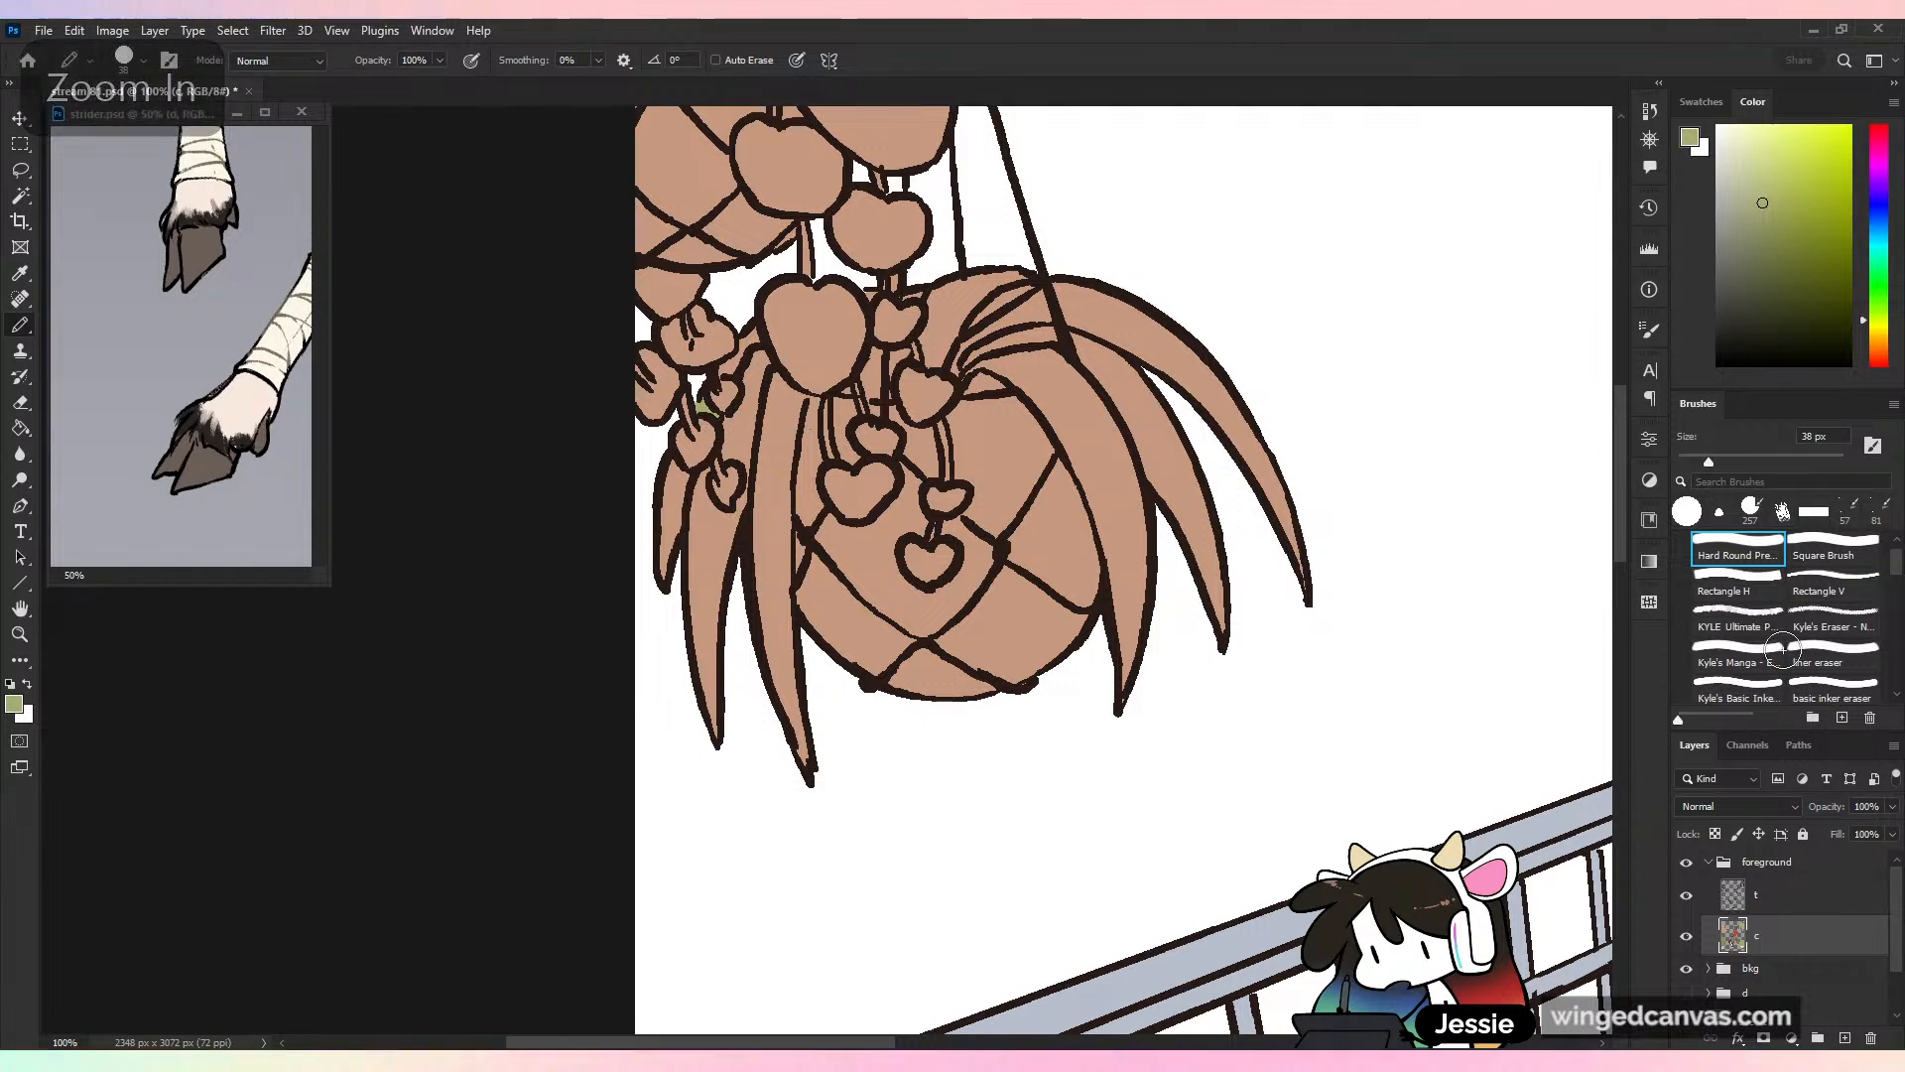
left_click(1714, 834)
mouse_move(671, 469)
left_mouse_down()
mouse_move(661, 583)
mouse_move(704, 482)
mouse_move(701, 730)
mouse_move(746, 512)
left_mouse_up()
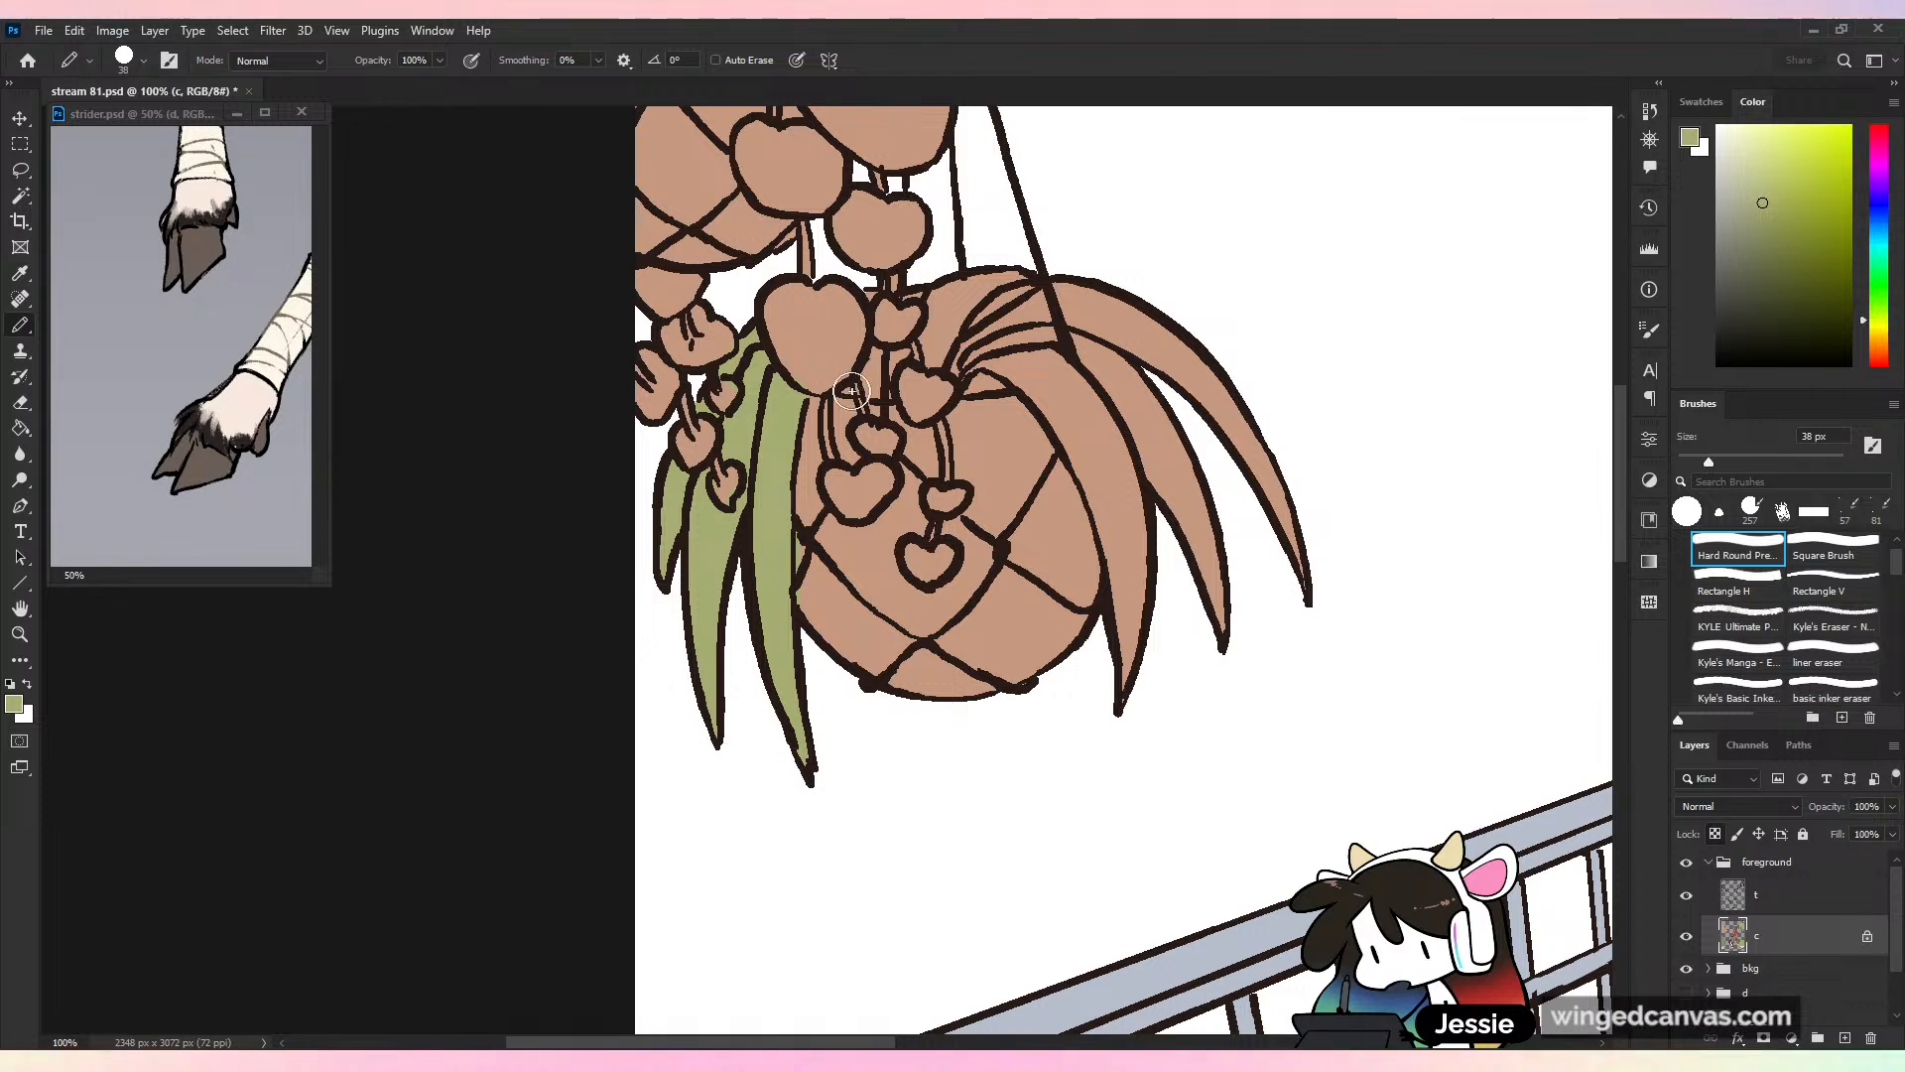
Paint the crown and right-side leaves of the lower left hanging plant yellow-green and save the file
mouse_move(883, 298)
left_mouse_down()
mouse_move(948, 273)
mouse_move(914, 295)
mouse_move(975, 335)
mouse_move(903, 353)
mouse_move(909, 382)
mouse_move(937, 362)
mouse_move(954, 293)
mouse_move(1009, 278)
mouse_move(968, 370)
left_mouse_up()
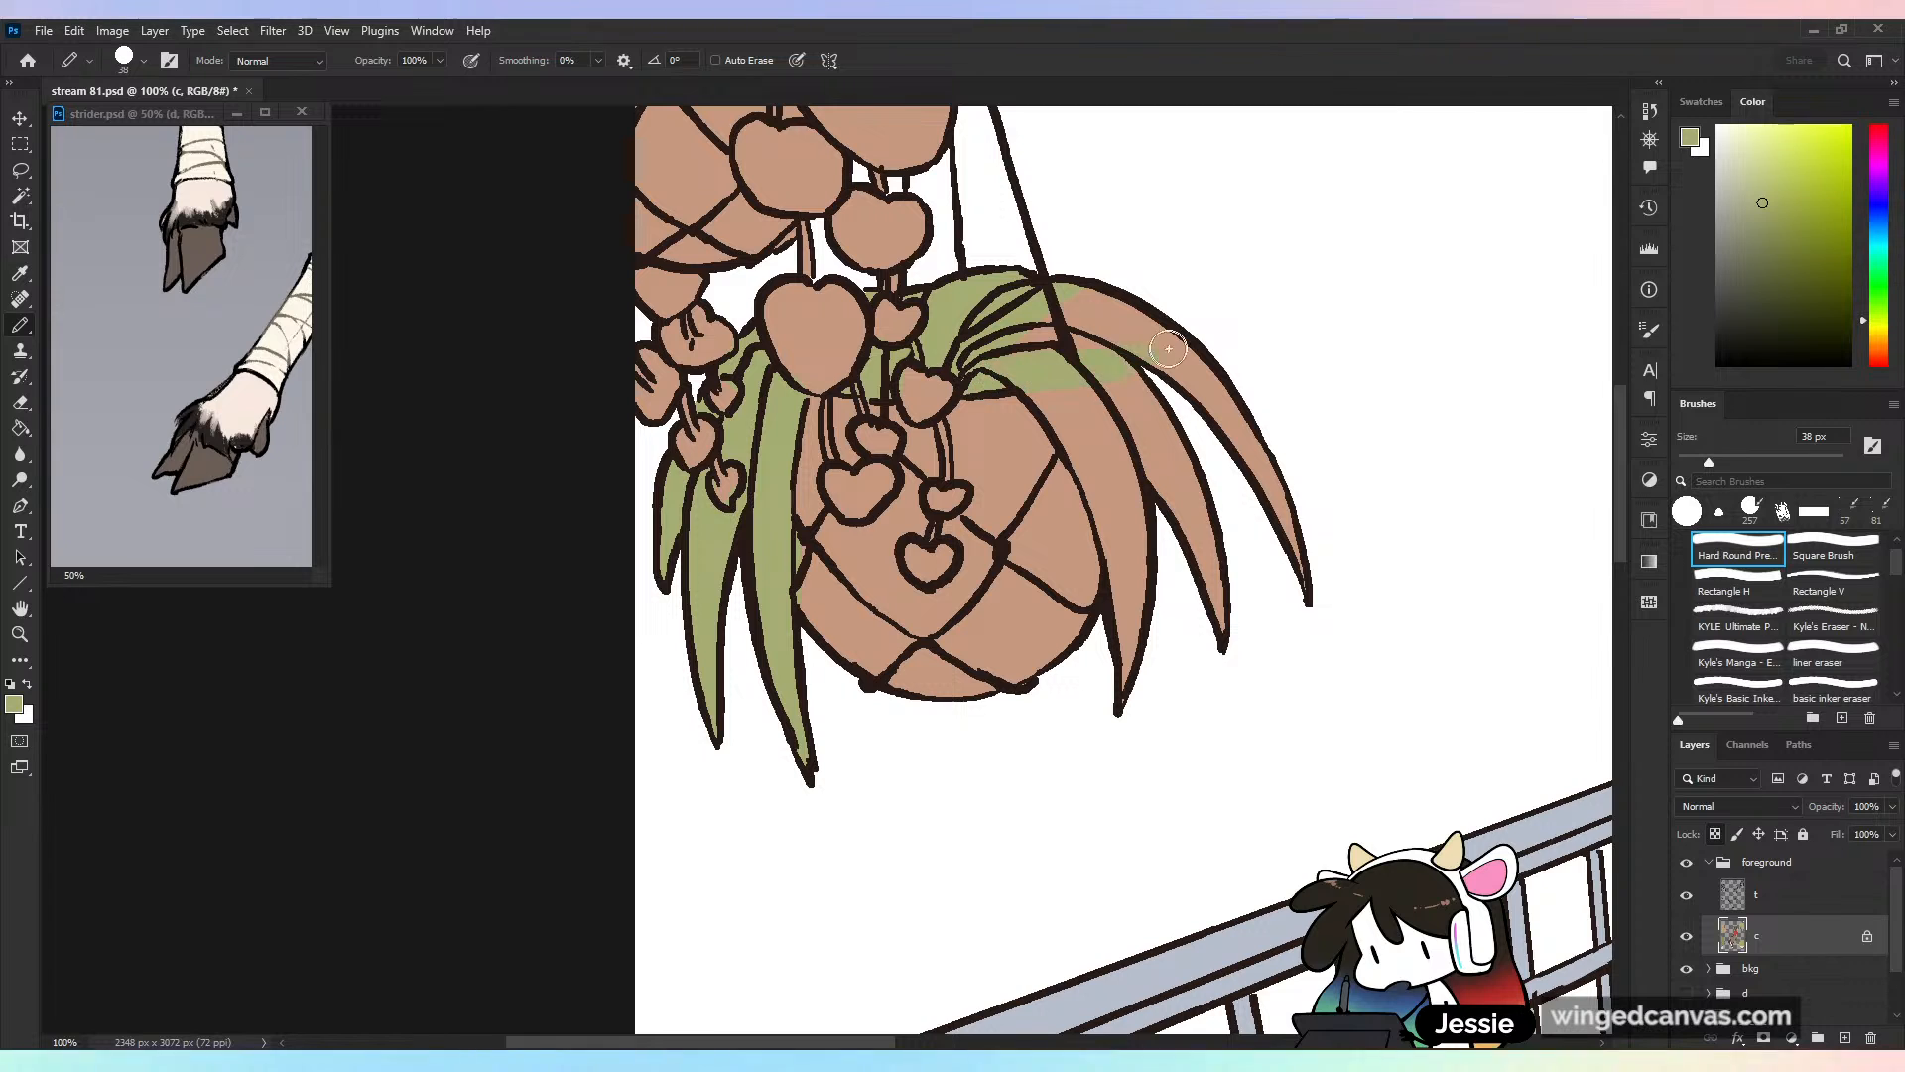
mouse_move(1169, 349)
left_mouse_down()
mouse_move(1100, 289)
mouse_move(1187, 290)
mouse_move(1124, 319)
mouse_move(1152, 320)
mouse_move(1285, 528)
left_mouse_up()
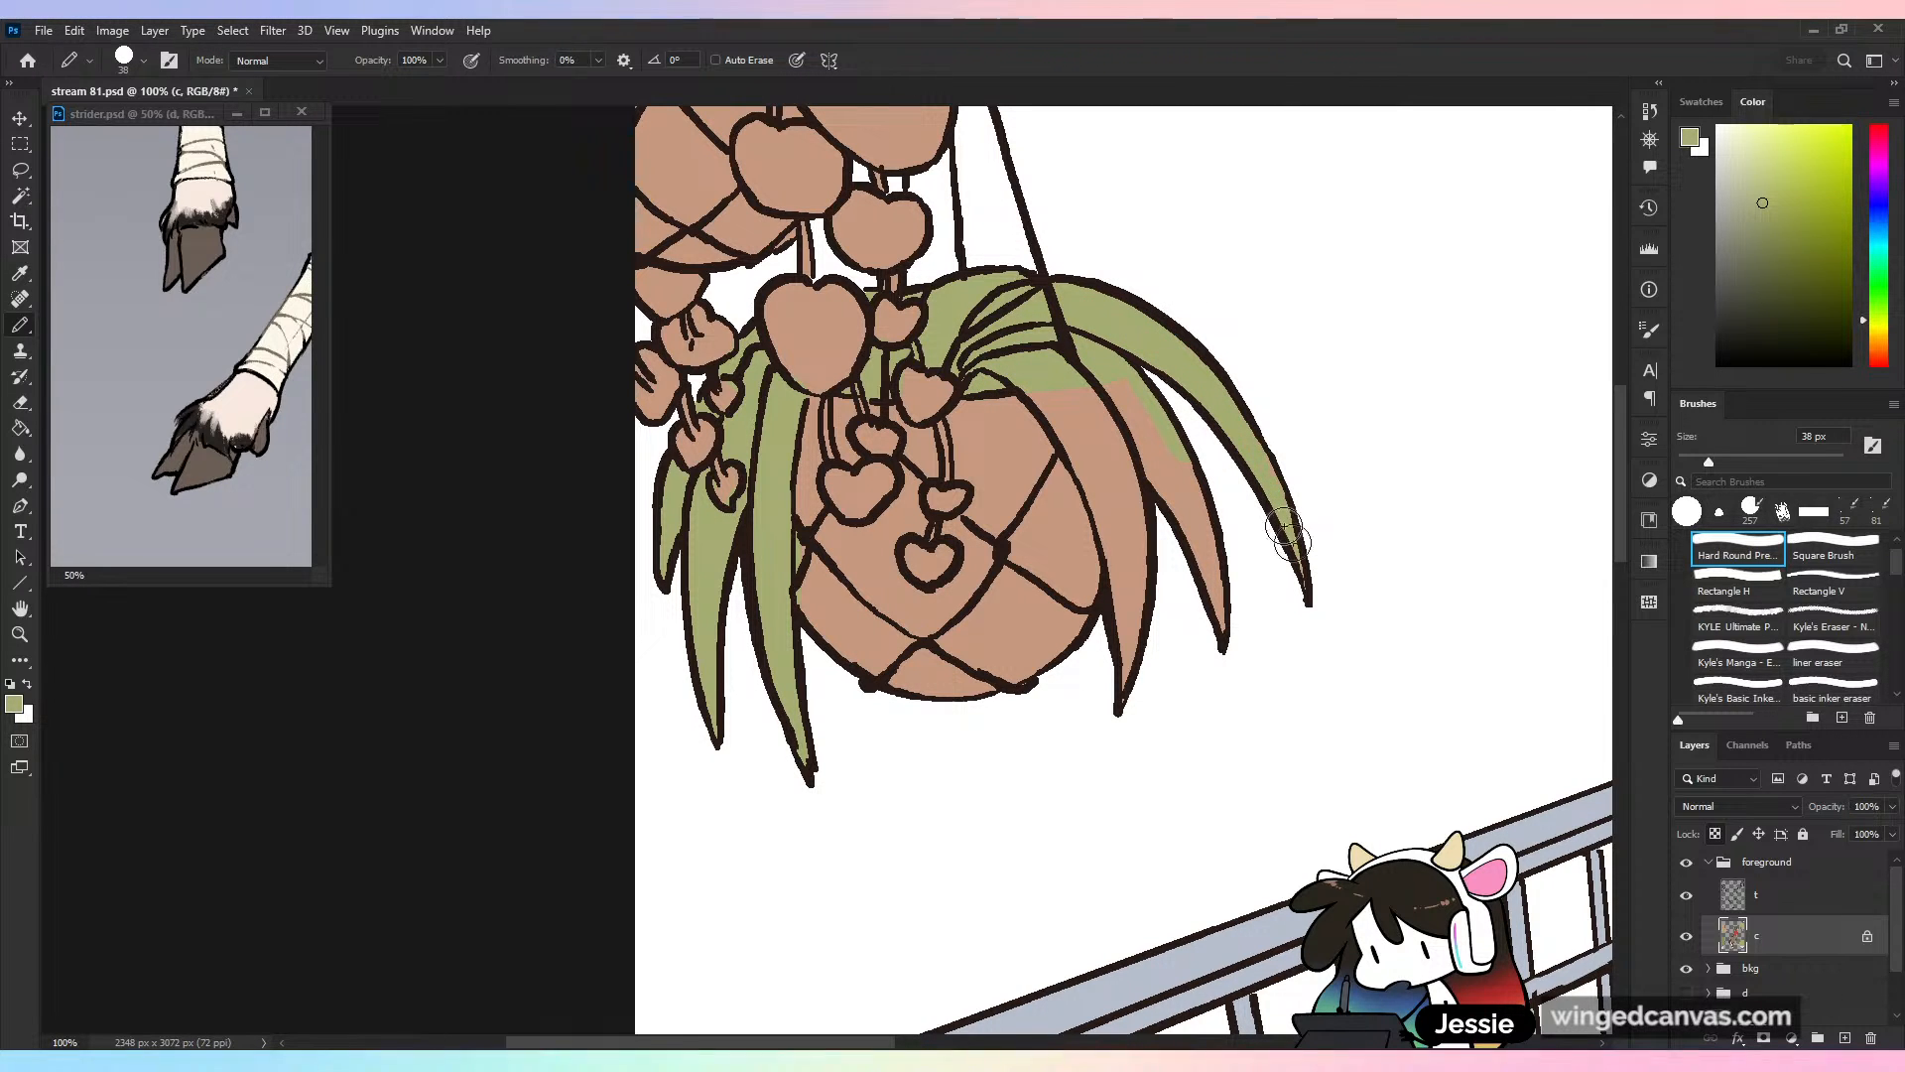
mouse_move(1063, 383)
left_mouse_down()
mouse_move(1221, 639)
mouse_move(1061, 458)
mouse_move(1107, 496)
mouse_move(1114, 555)
mouse_move(1086, 460)
mouse_move(1130, 604)
mouse_move(1110, 522)
mouse_move(1124, 659)
mouse_move(1103, 467)
mouse_move(1064, 435)
mouse_move(1132, 490)
left_mouse_up()
key("ctrl+minus")
key("ctrl+minus")
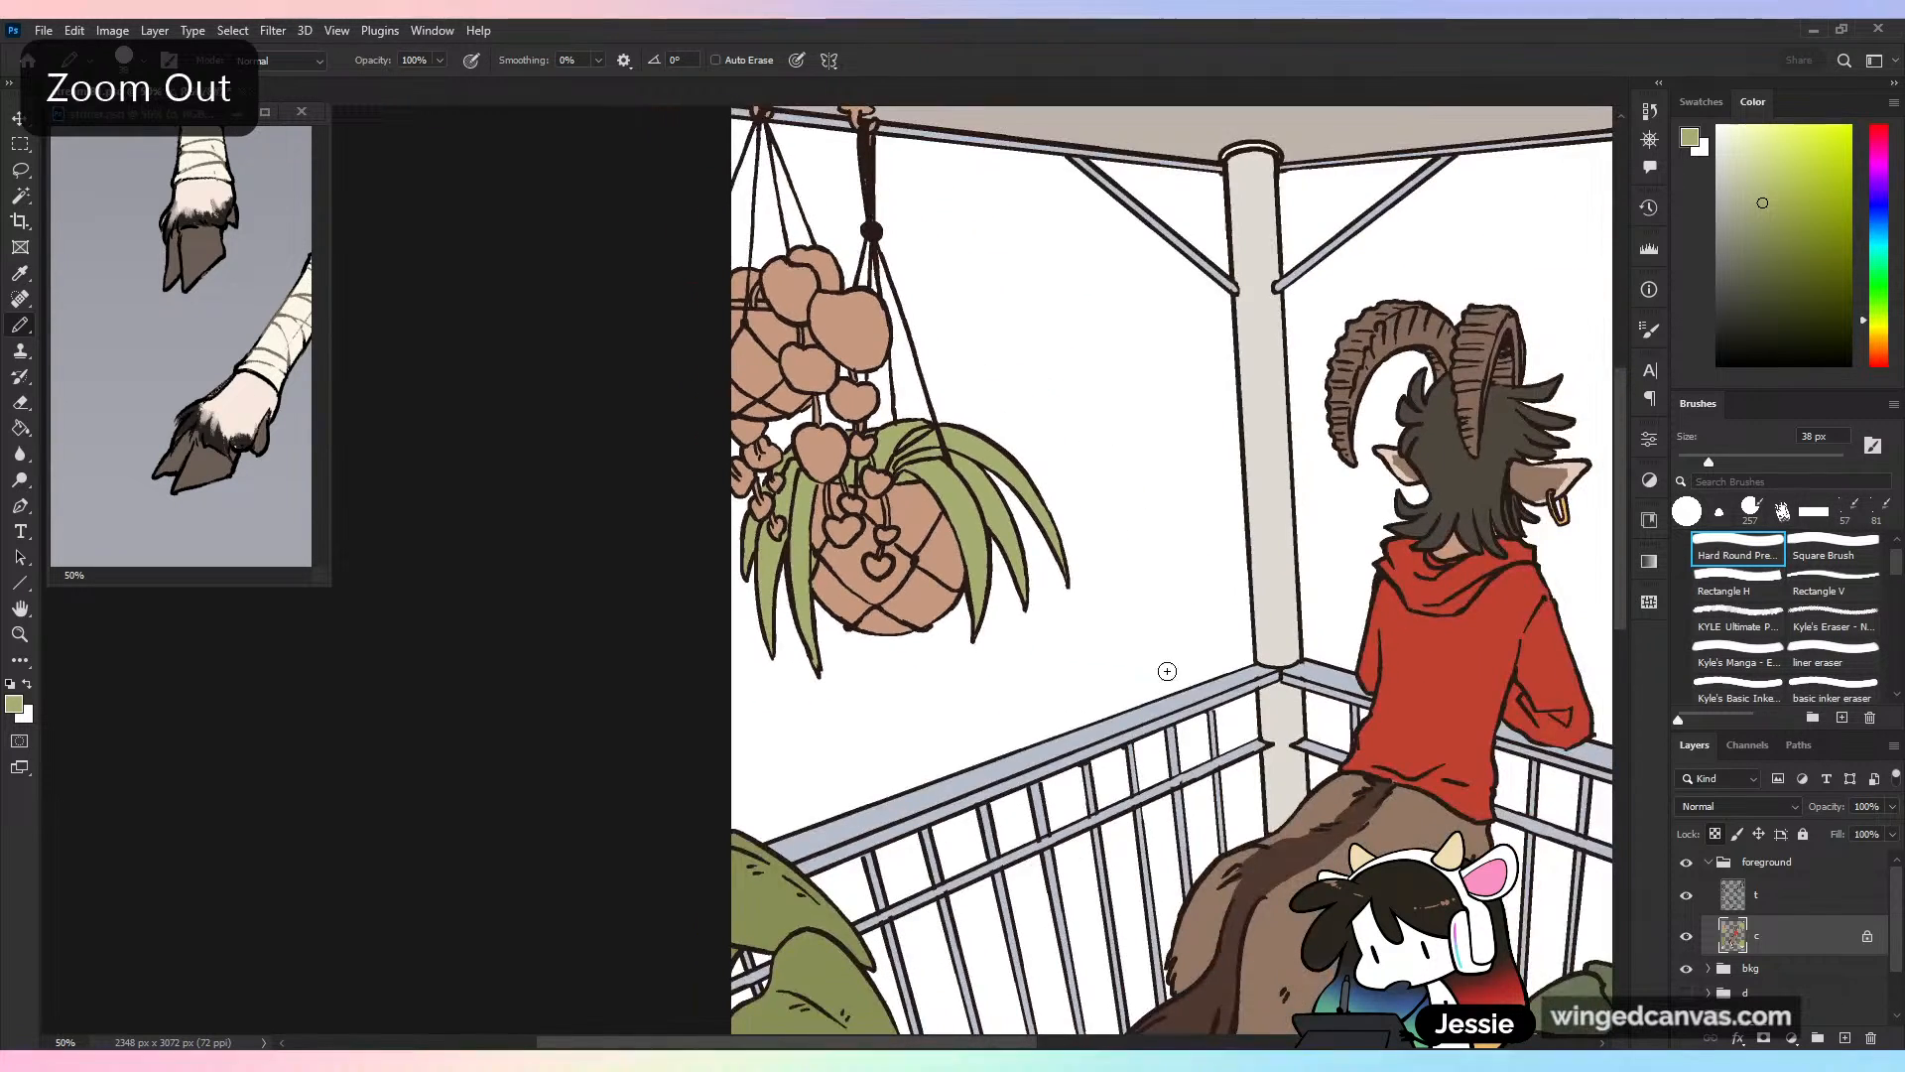
key("ctrl+s")
key("ctrl+plus")
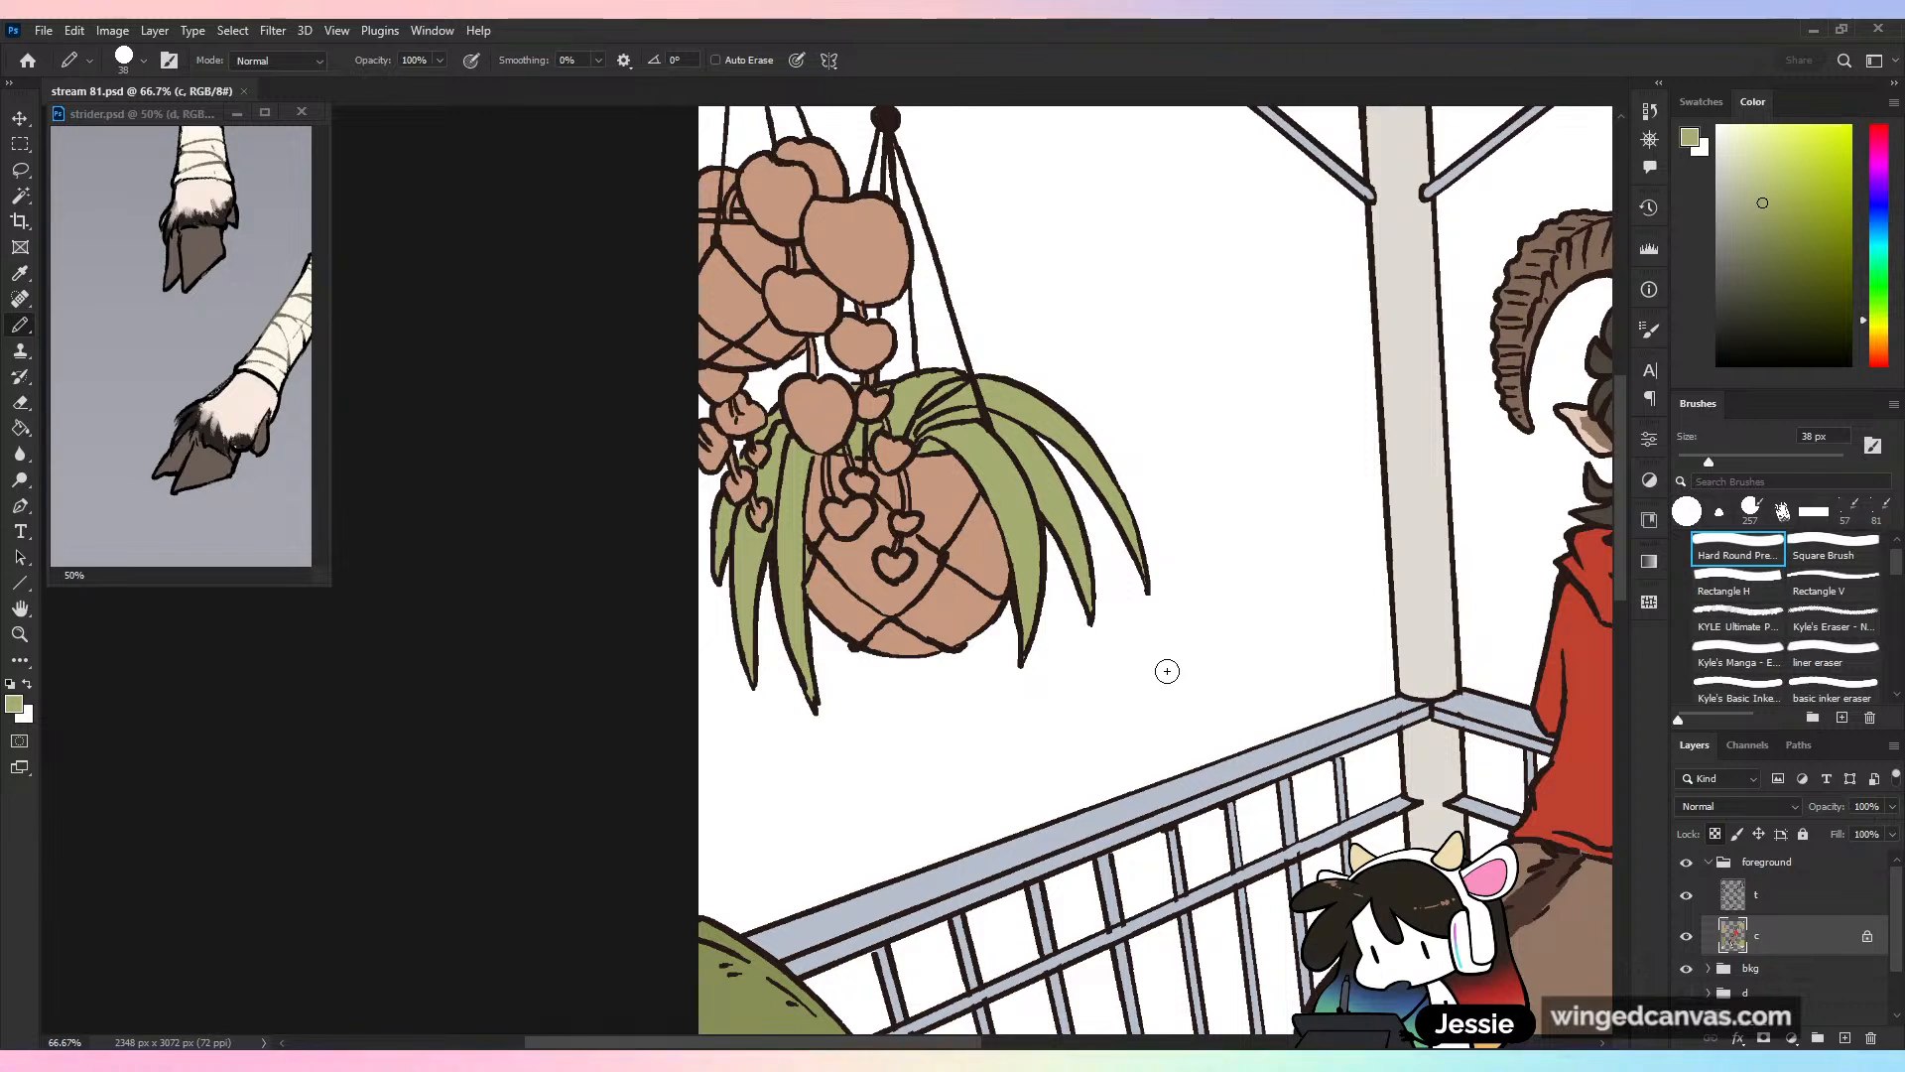
Try painting the lower left hanging basket with a near-white tint of its brown base colour
left_click(933, 536, "alt")
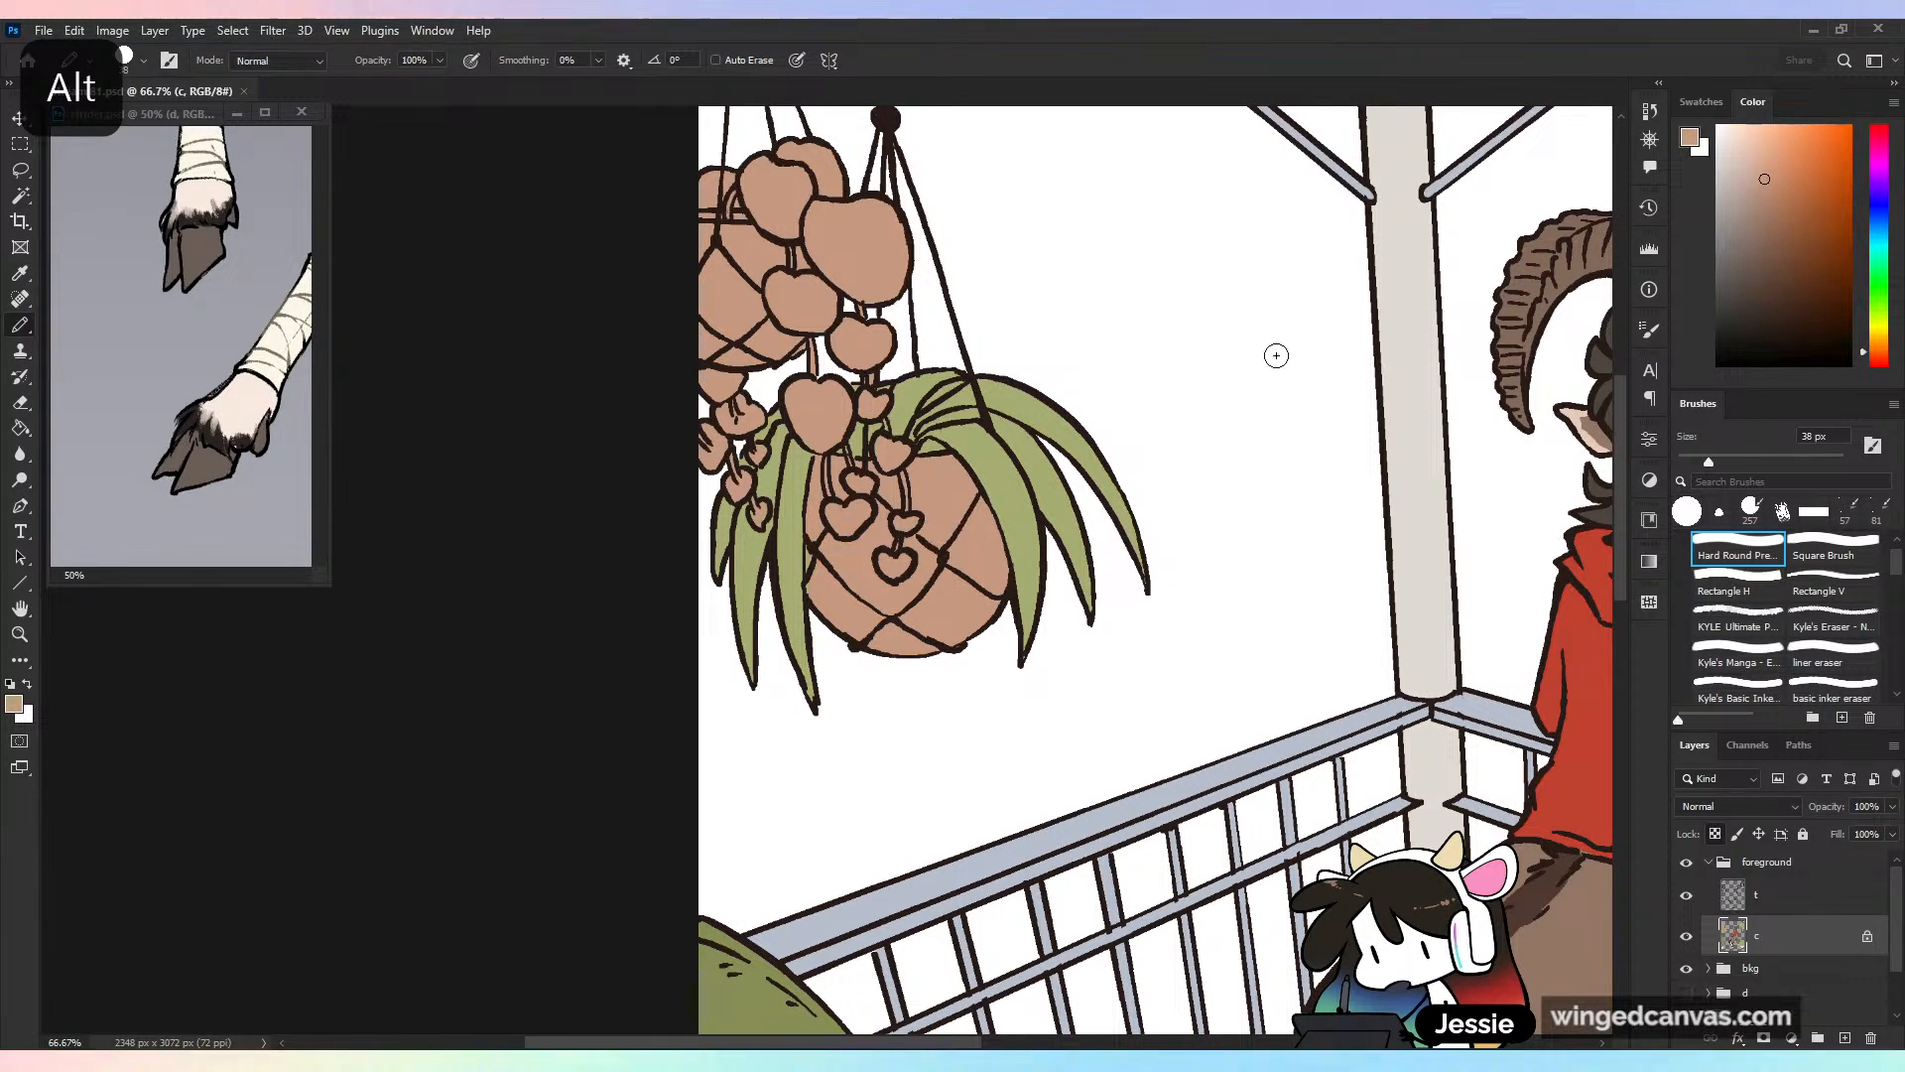
left_click(1723, 129)
left_click(1728, 135)
key("ctrl+plus")
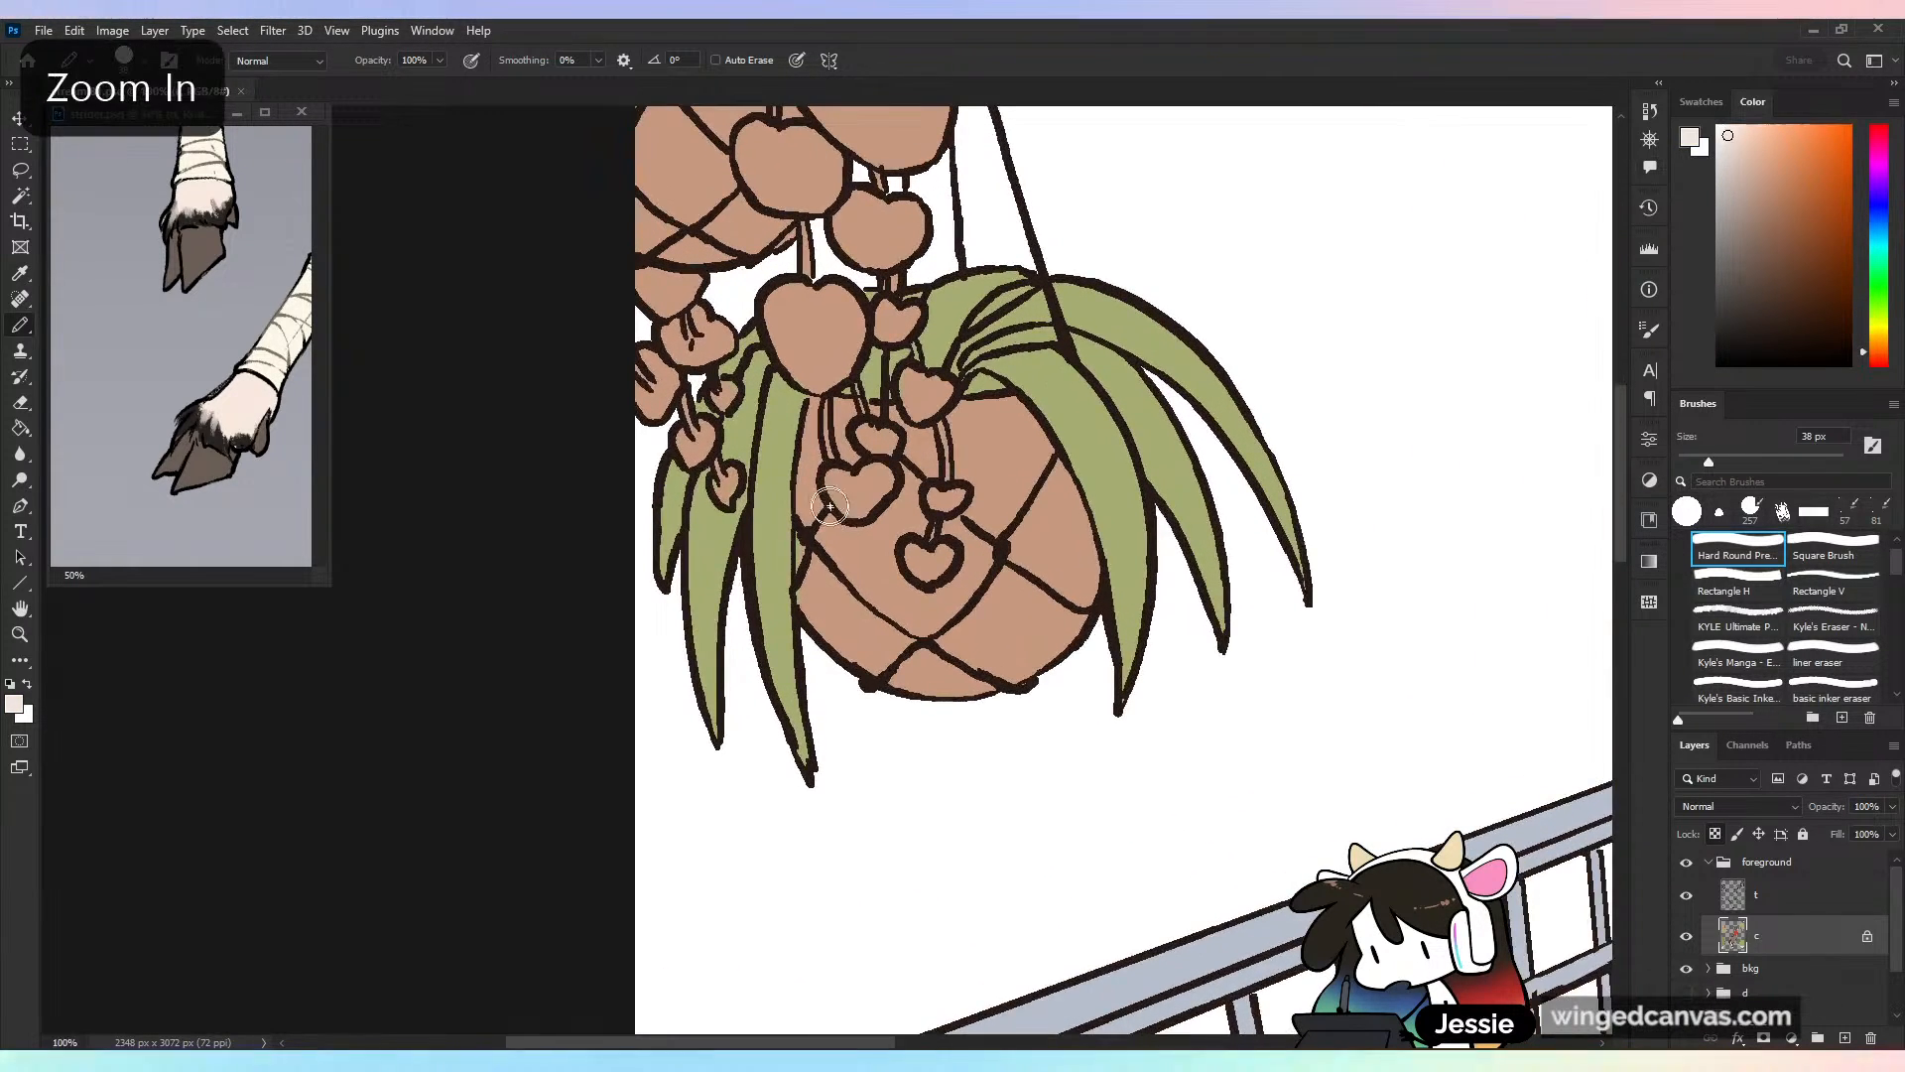
left_click_drag(826, 518, 823, 609)
Sample the right-hand basket's pale beige, paint the lower left hanging basket with it and save the file
key("ctrl+minus")
key("ctrl+minus")
left_click_drag(1186, 603, 365, 785)
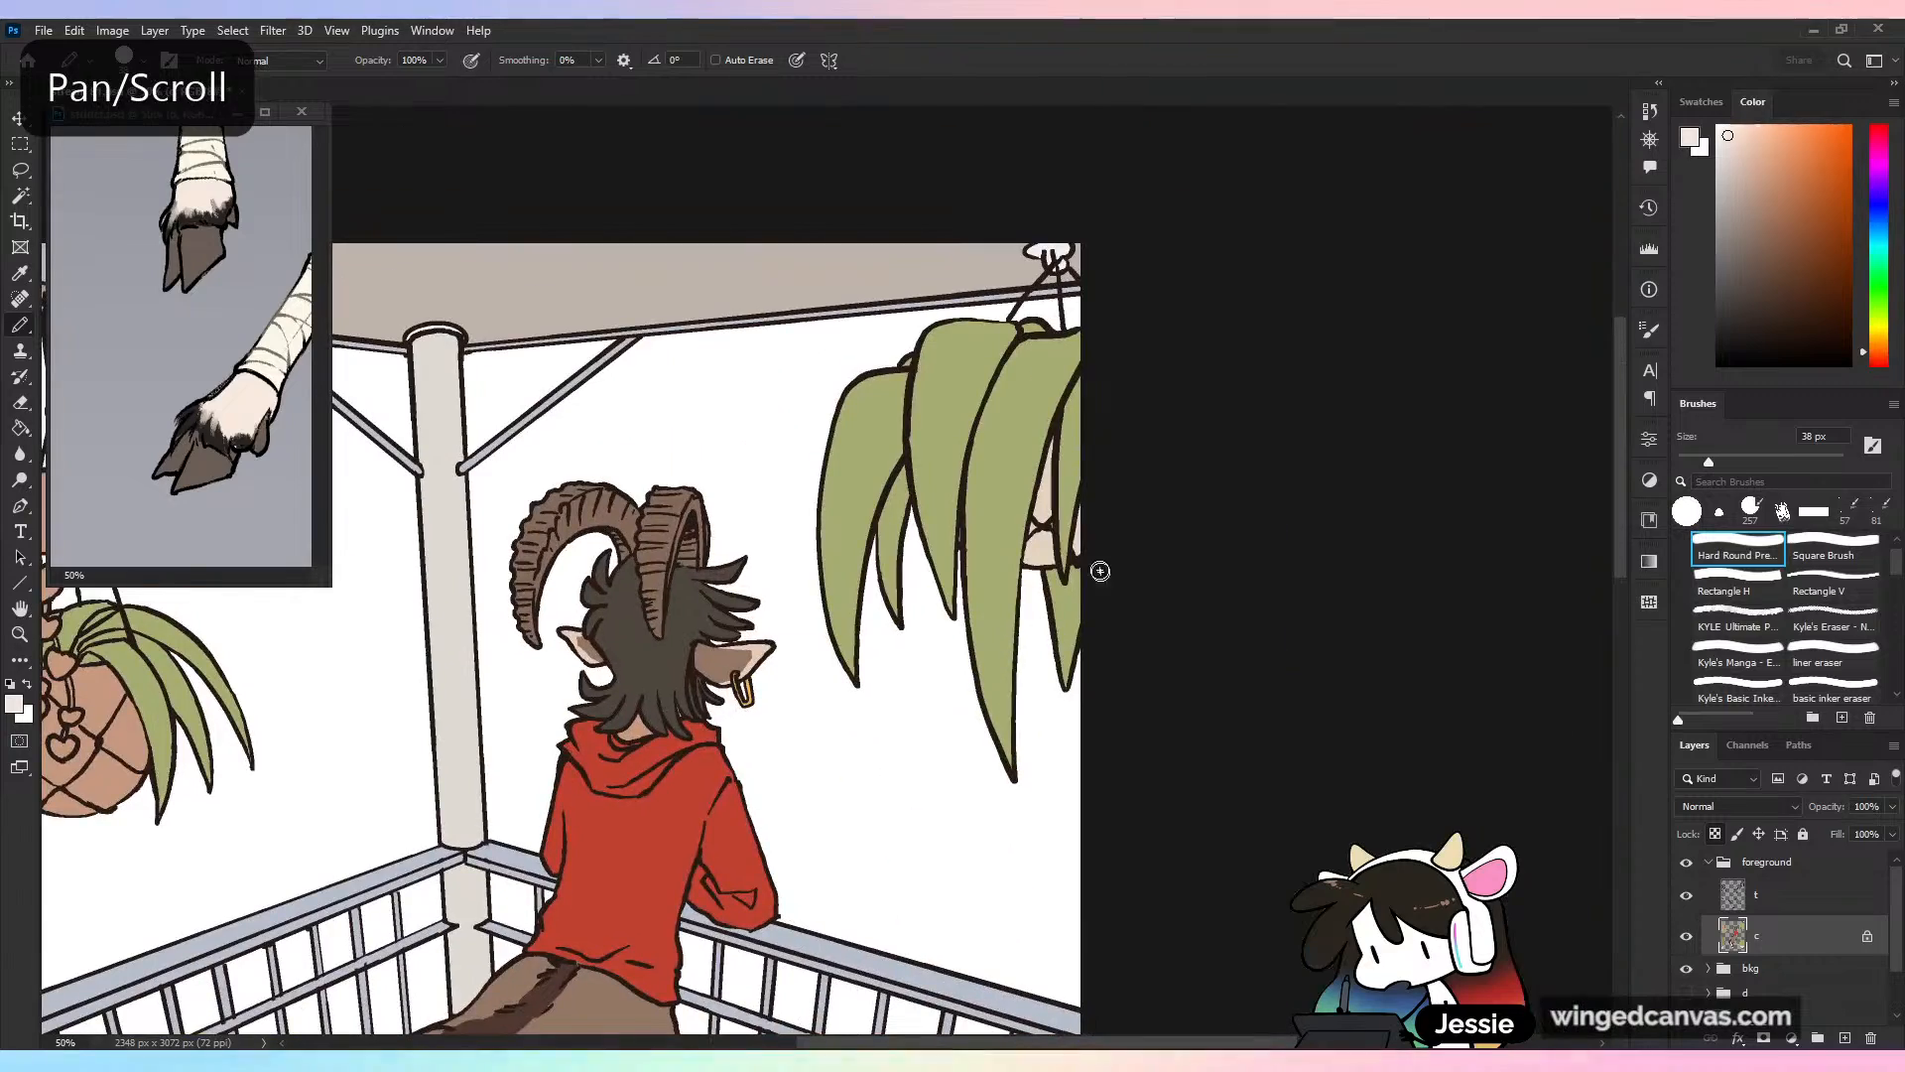
left_click(1045, 554, "alt")
mouse_move(897, 604)
left_mouse_down()
mouse_move(1082, 533)
mouse_move(1548, 416)
left_mouse_up()
key("ctrl+plus")
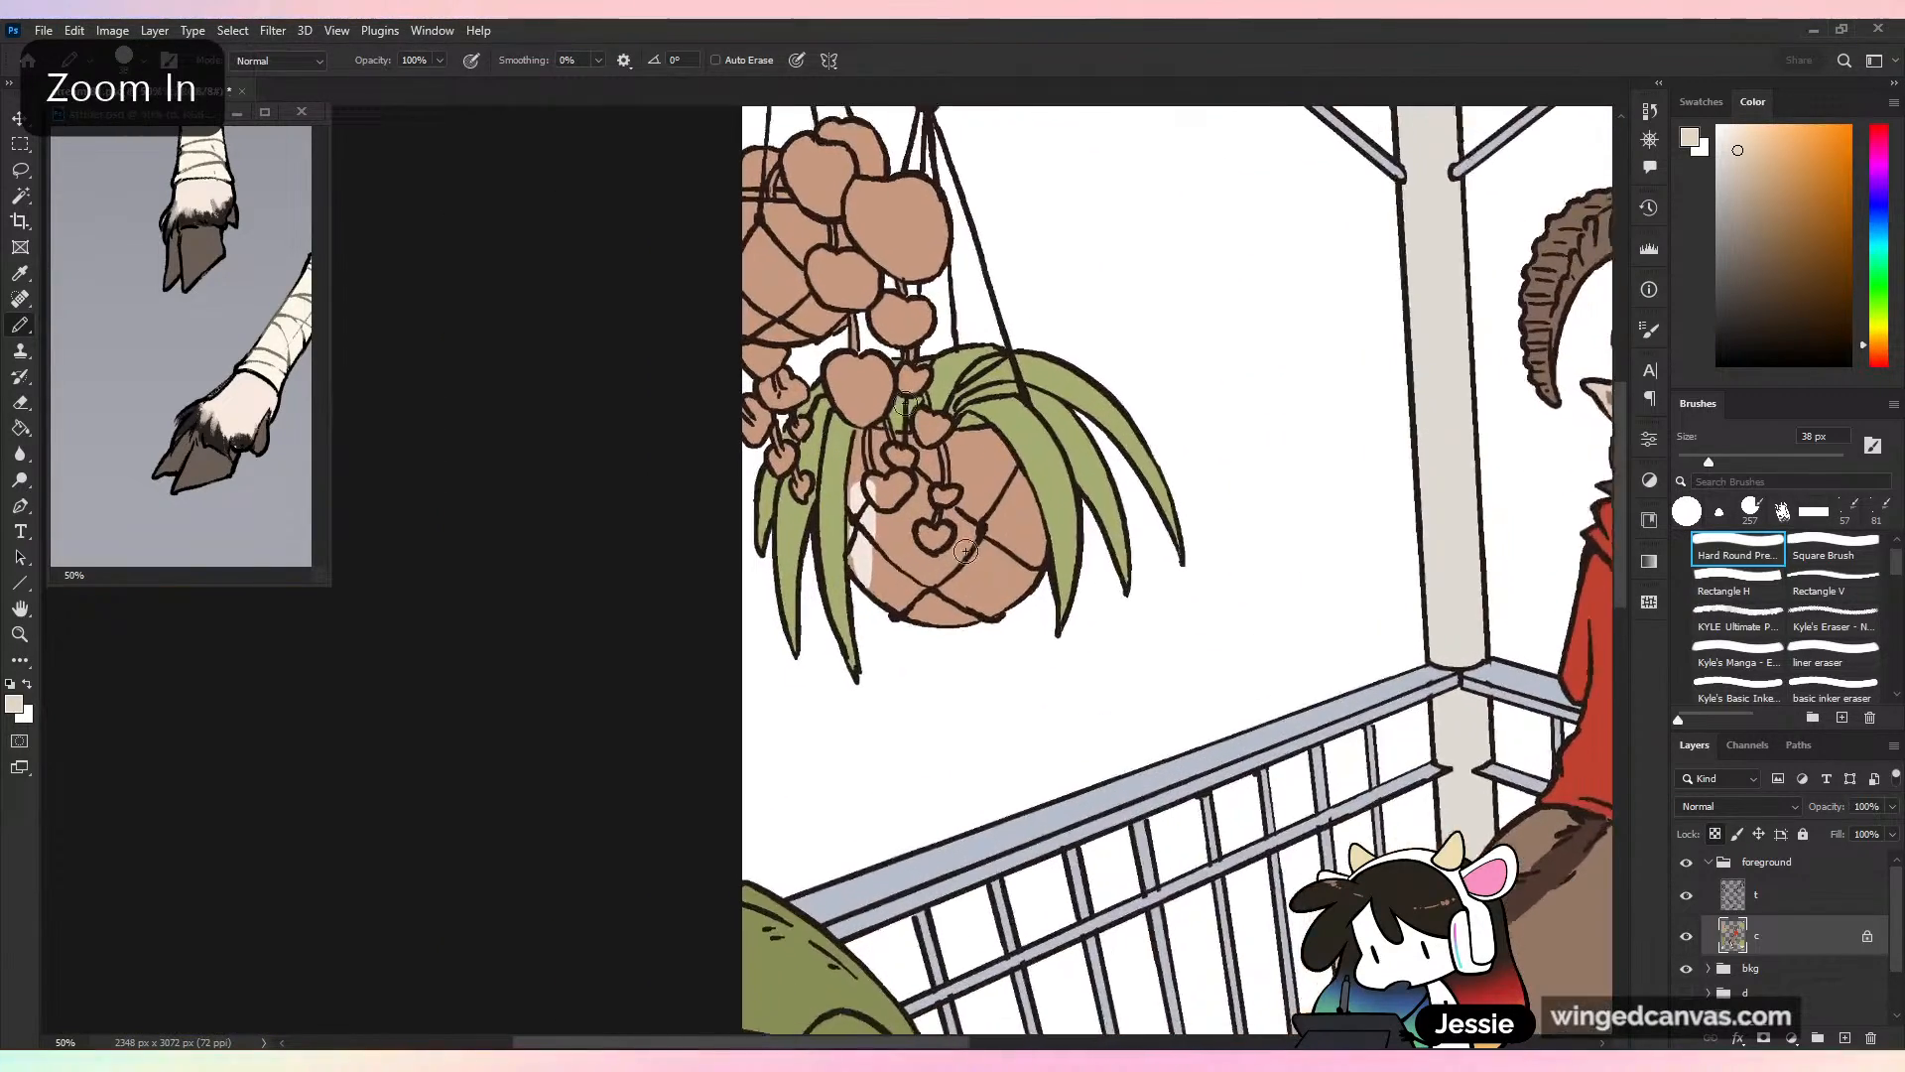
mouse_move(862, 521)
left_mouse_down()
mouse_move(862, 495)
mouse_move(874, 595)
mouse_move(893, 486)
left_mouse_up()
key("ctrl+plus")
mouse_move(901, 400)
left_mouse_down()
mouse_move(983, 377)
mouse_move(986, 410)
mouse_move(1015, 375)
mouse_move(1080, 367)
mouse_move(1105, 391)
mouse_move(1083, 371)
mouse_move(1139, 502)
mouse_move(1094, 383)
mouse_move(1108, 498)
mouse_move(1125, 444)
mouse_move(1149, 618)
mouse_move(1132, 453)
mouse_move(1122, 518)
mouse_move(1098, 441)
mouse_move(1067, 510)
mouse_move(1031, 417)
mouse_move(932, 531)
mouse_move(956, 589)
mouse_move(1010, 481)
mouse_move(1026, 620)
mouse_move(1056, 642)
mouse_move(1113, 543)
mouse_move(1135, 668)
left_mouse_up()
left_click(850, 412, "alt")
left_click(879, 426, "alt")
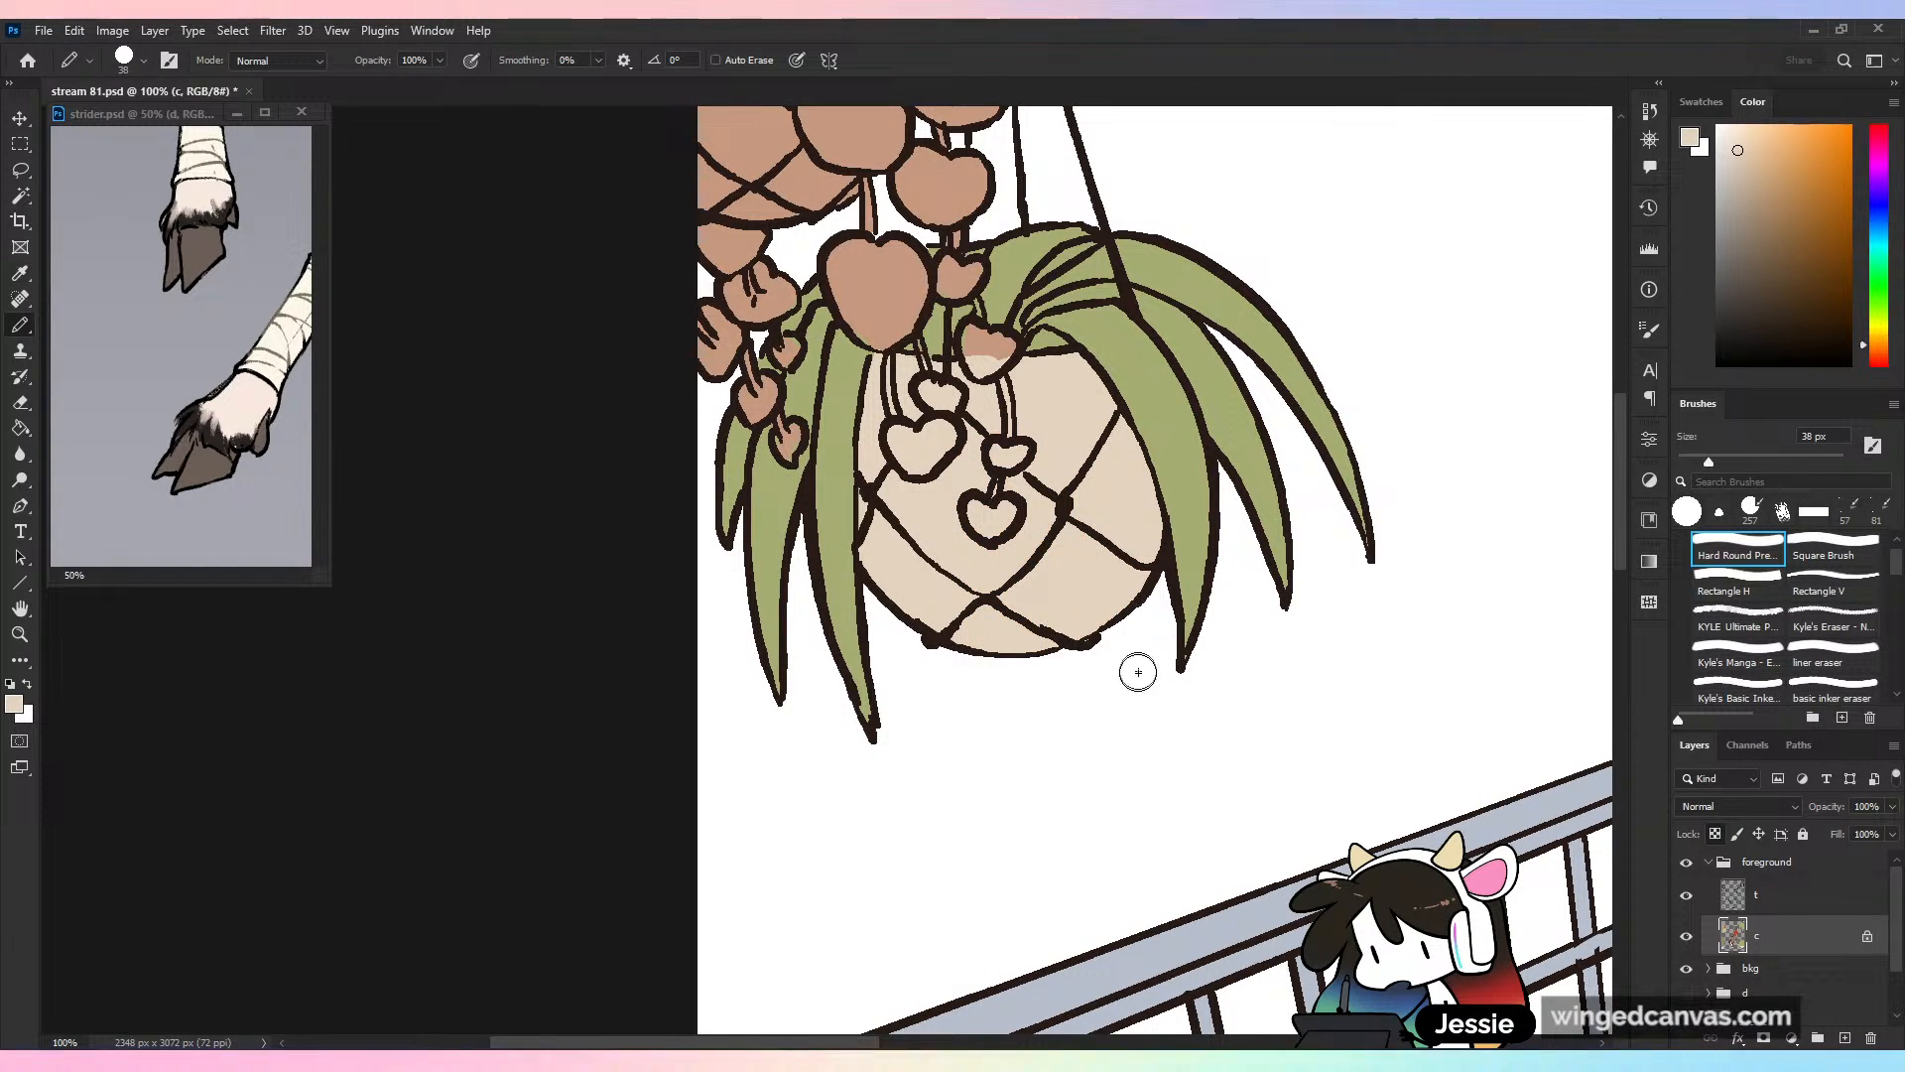
key("ctrl+minus")
key("ctrl+minus")
key("ctrl+minus")
key("ctrl+s")
Paint the upper left hanging basket the same pale beige between its net cords and save the file
key("ctrl+plus")
key("ctrl+plus")
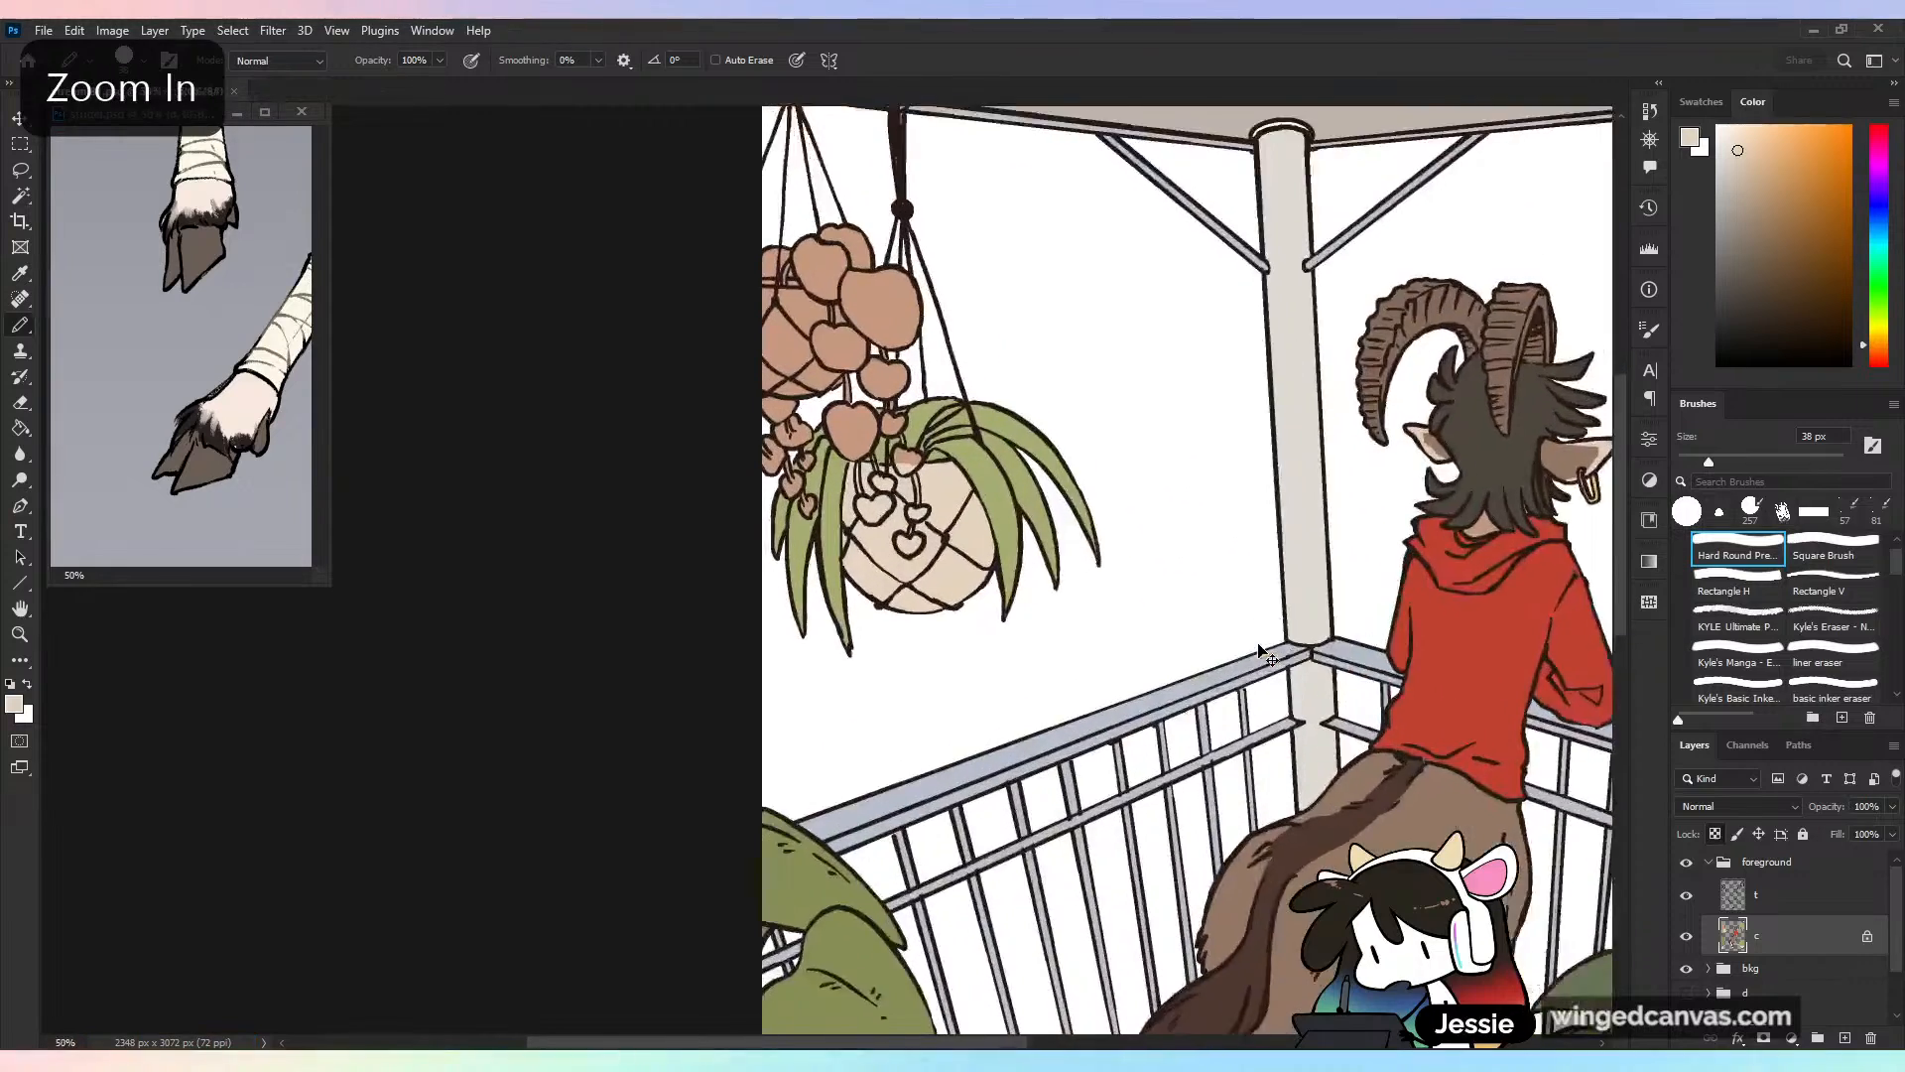
left_click_drag(1258, 644, 1320, 919)
key("ctrl+plus")
mouse_move(794, 491)
left_mouse_down()
mouse_move(809, 430)
mouse_move(820, 532)
mouse_move(958, 476)
mouse_move(943, 605)
mouse_move(844, 585)
mouse_move(893, 526)
left_mouse_up()
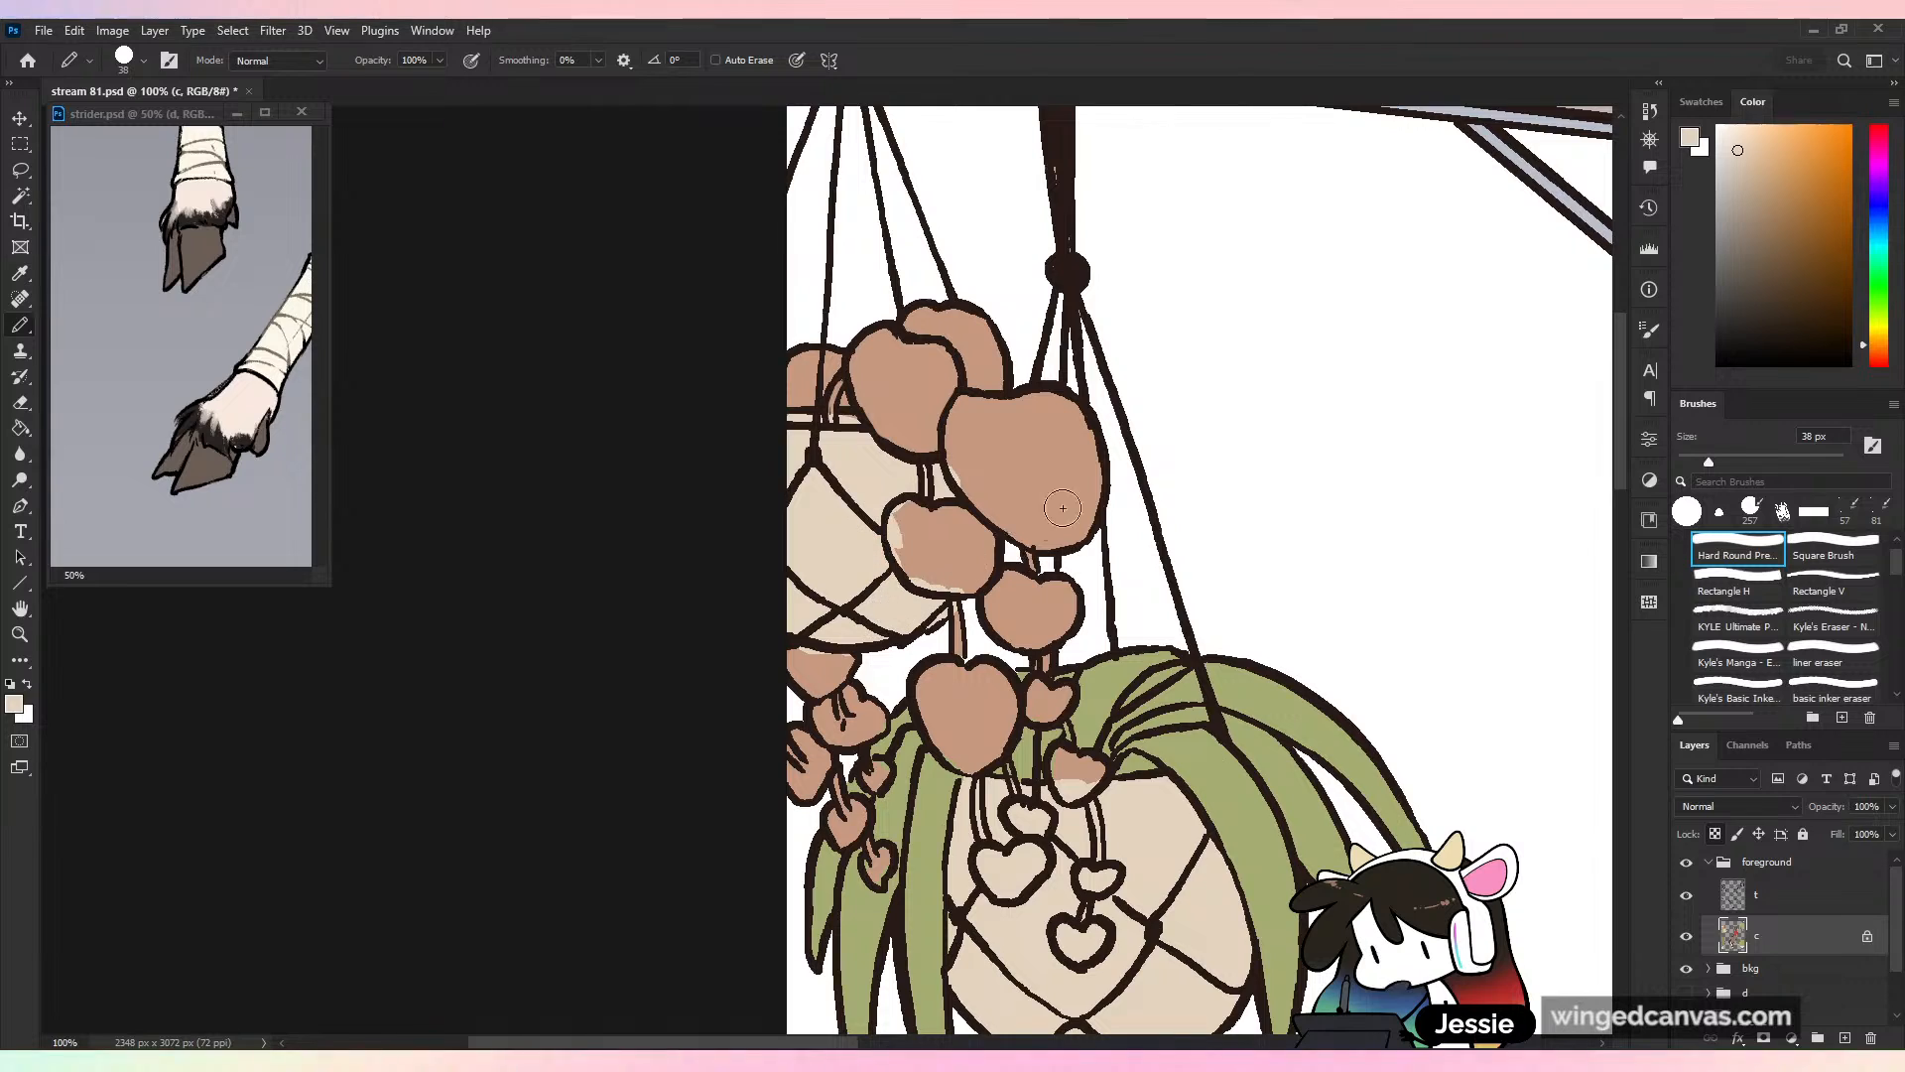
key("ctrl+minus")
key("ctrl+minus")
key("ctrl+minus")
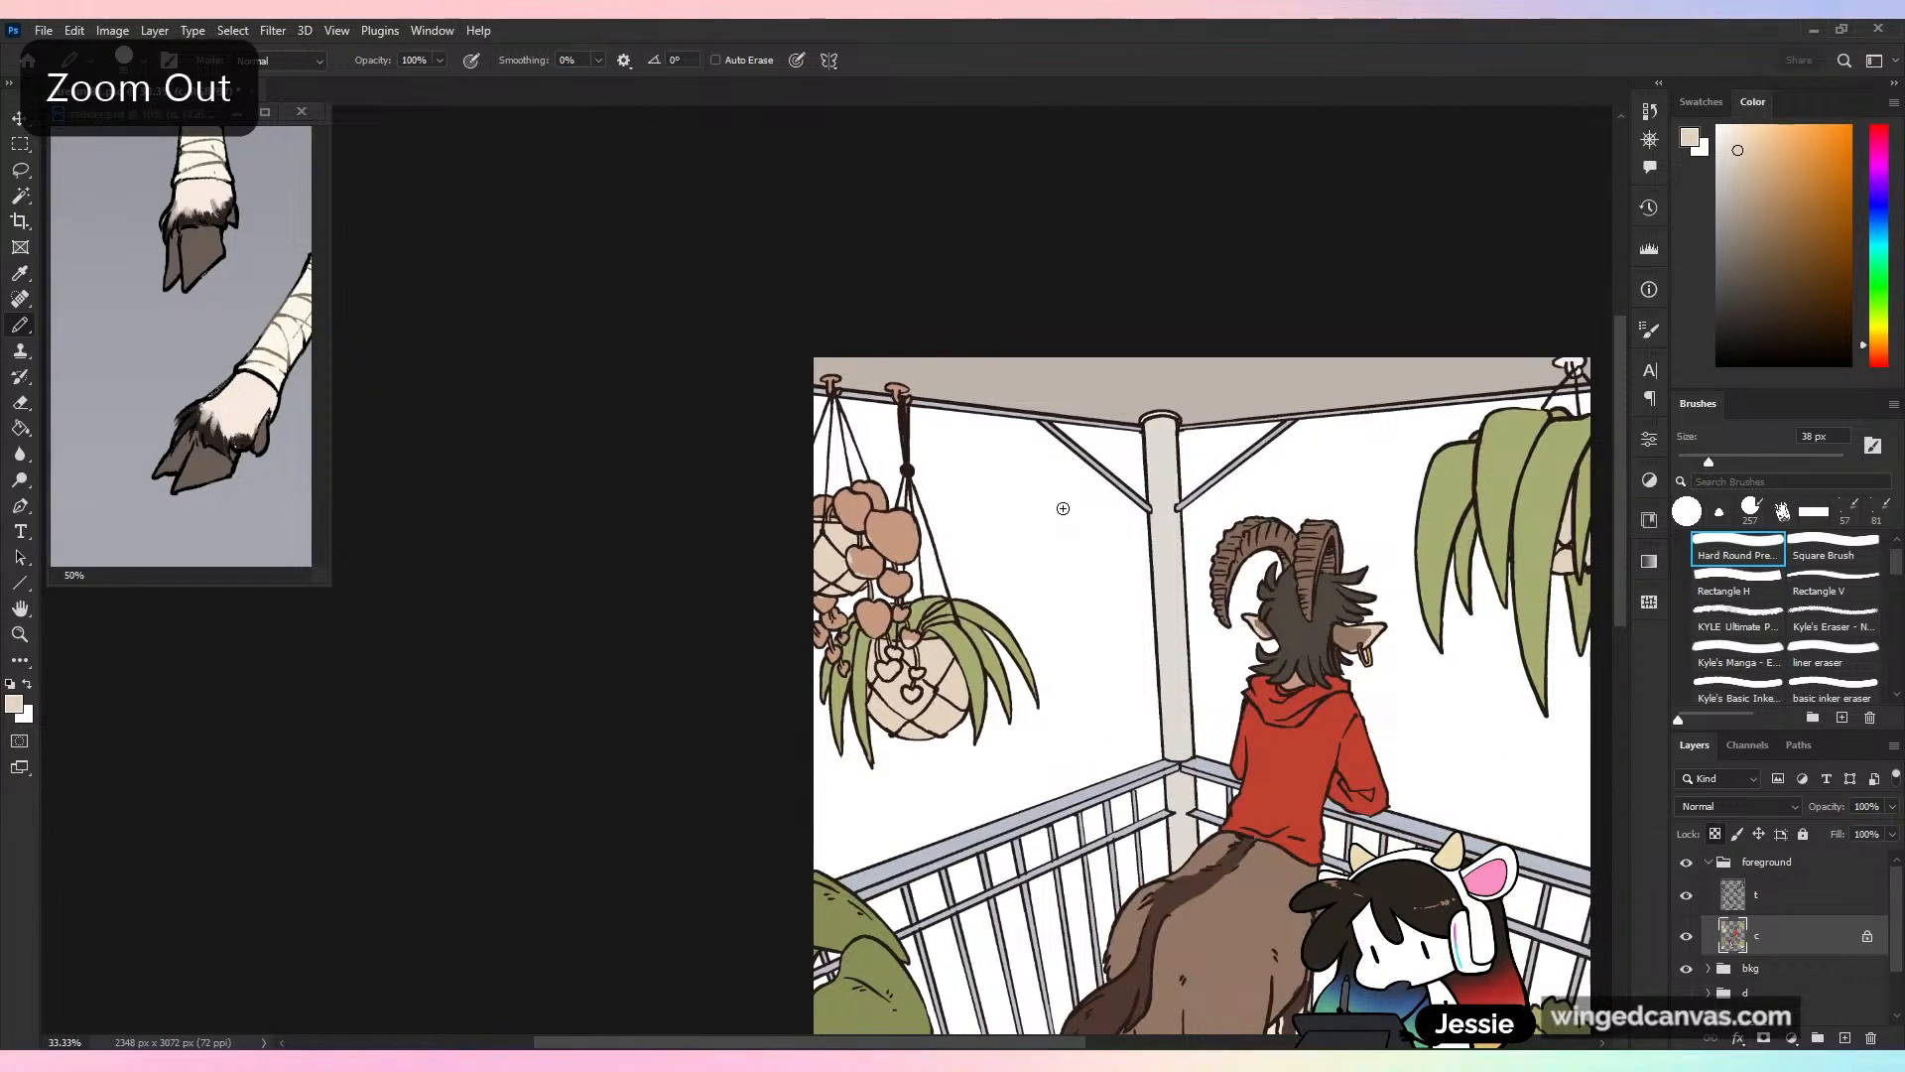
key("ctrl+plus")
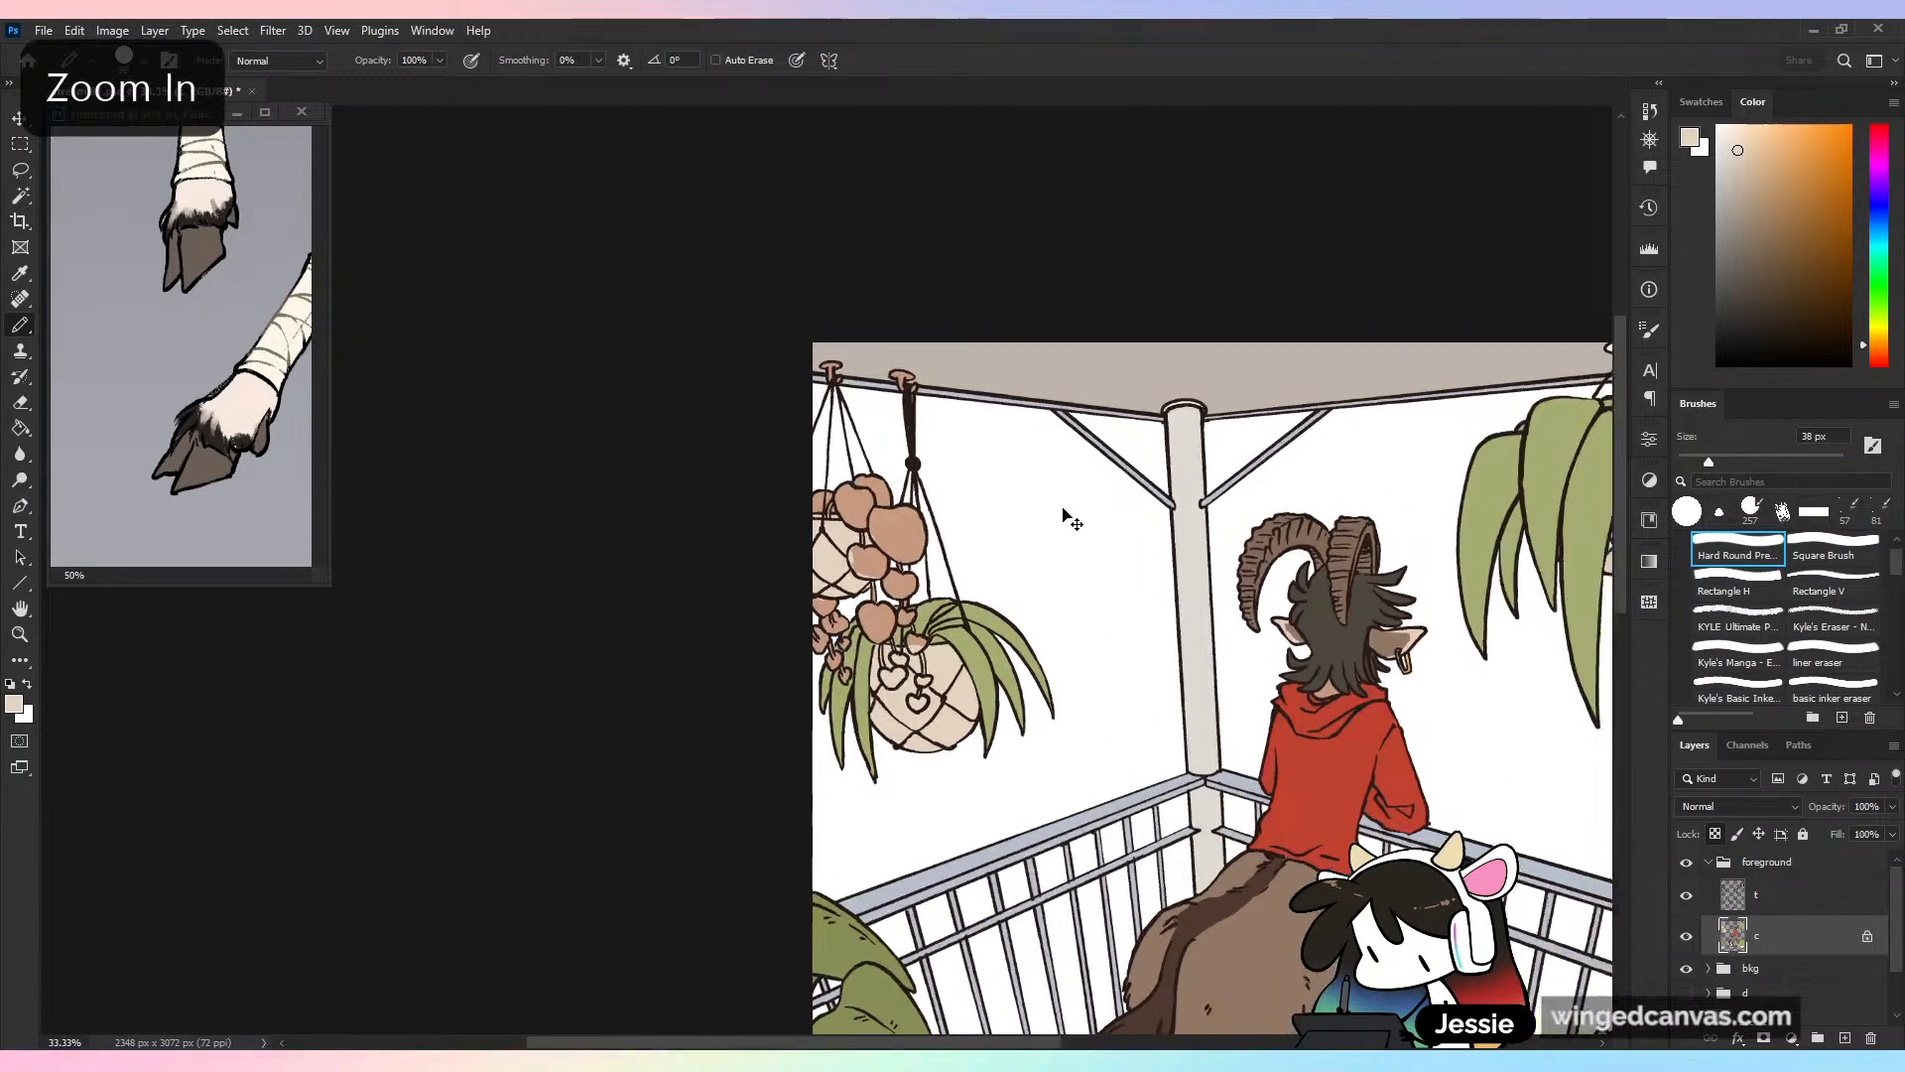
key("ctrl+s")
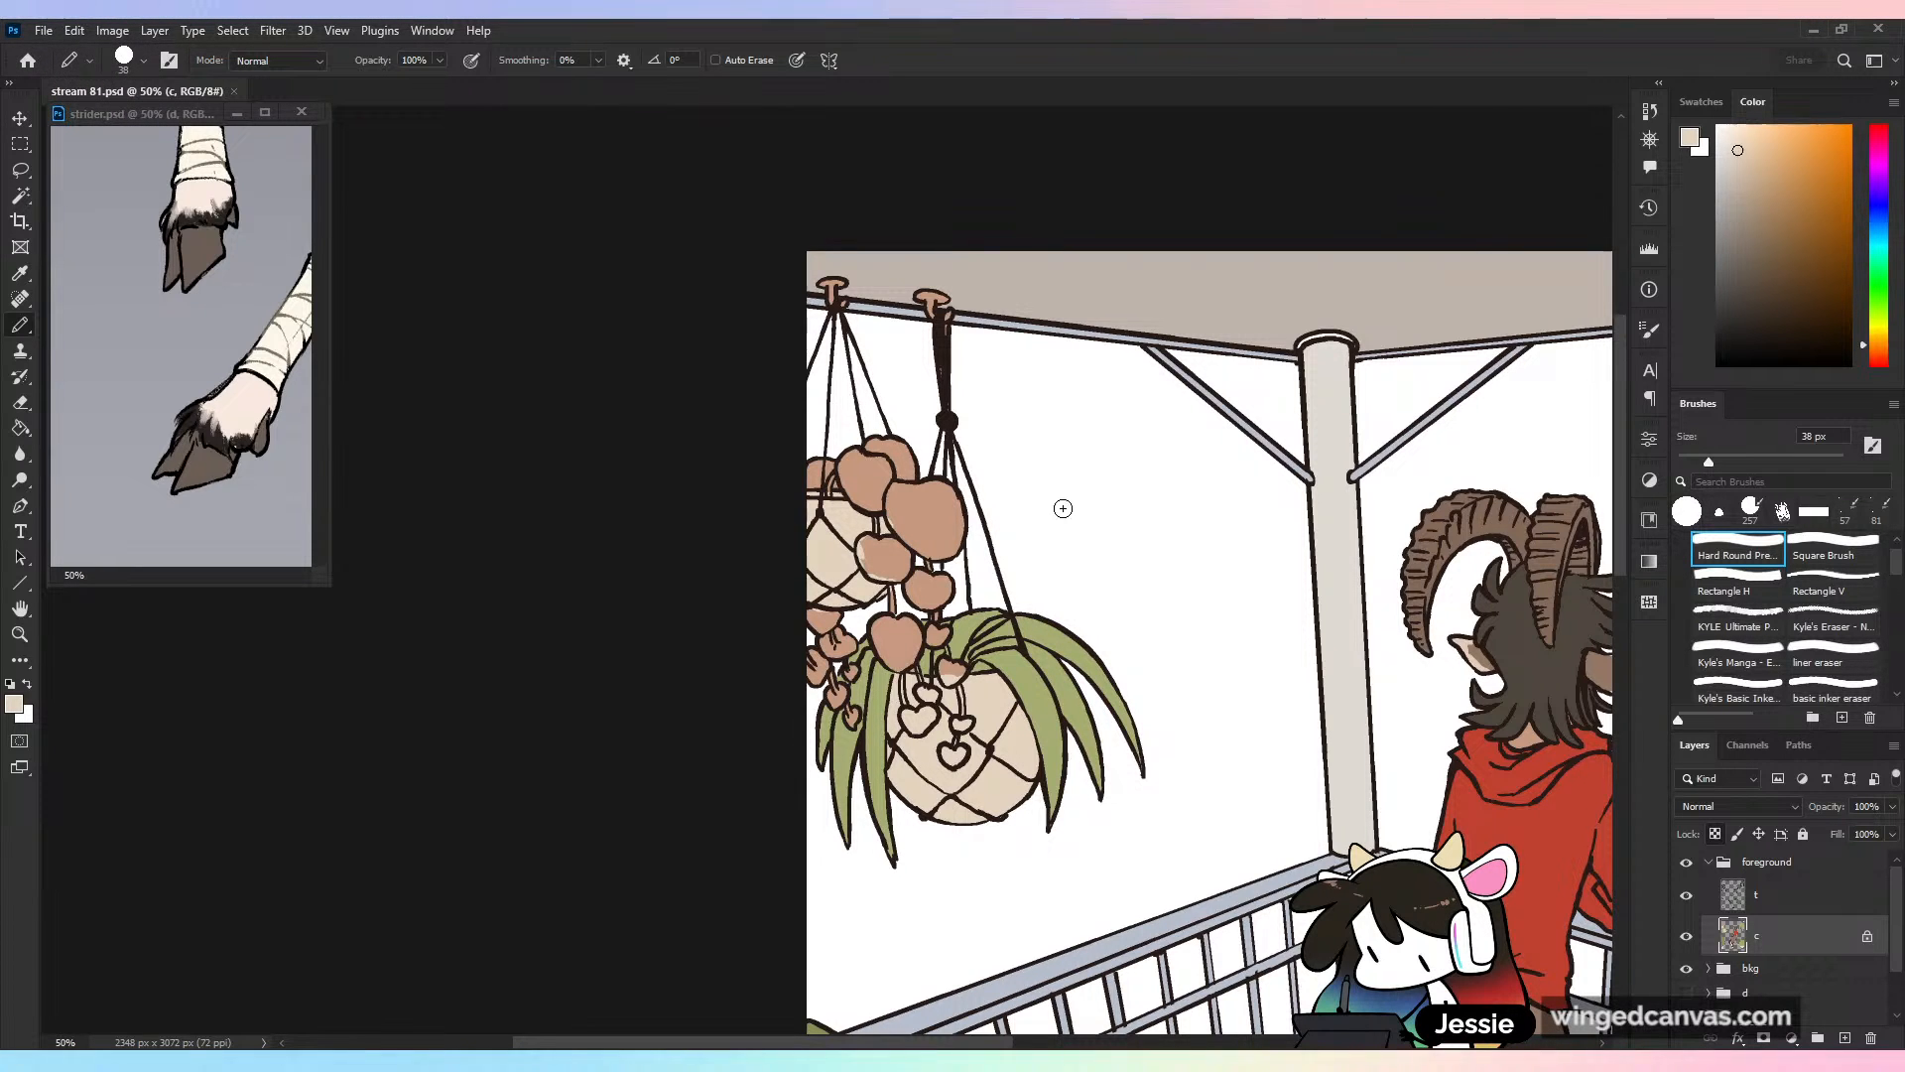
key("ctrl+plus")
key("ctrl+s")
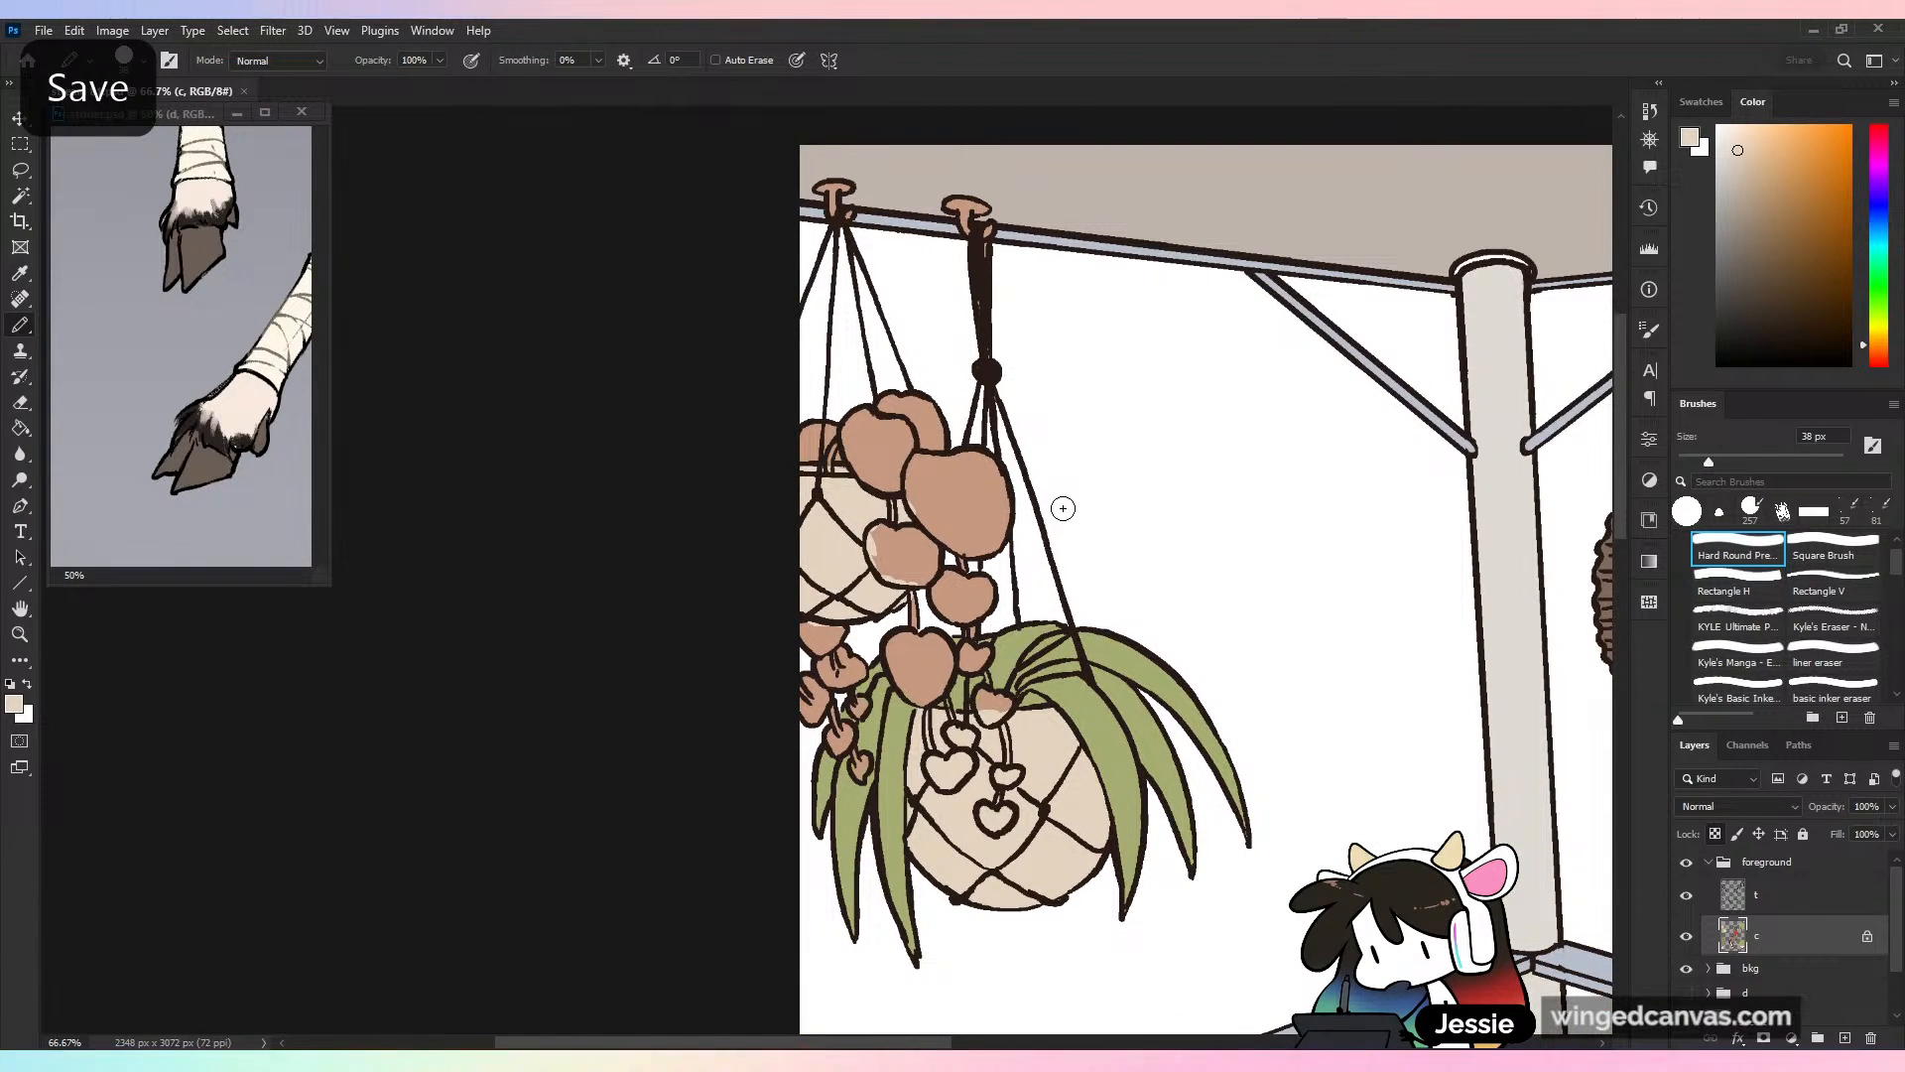
Sample a muted dark green from the floor plants and paint the small leaves trailing beneath the upper left basket
key("ctrl+minus")
key("ctrl+minus")
key("ctrl+minus")
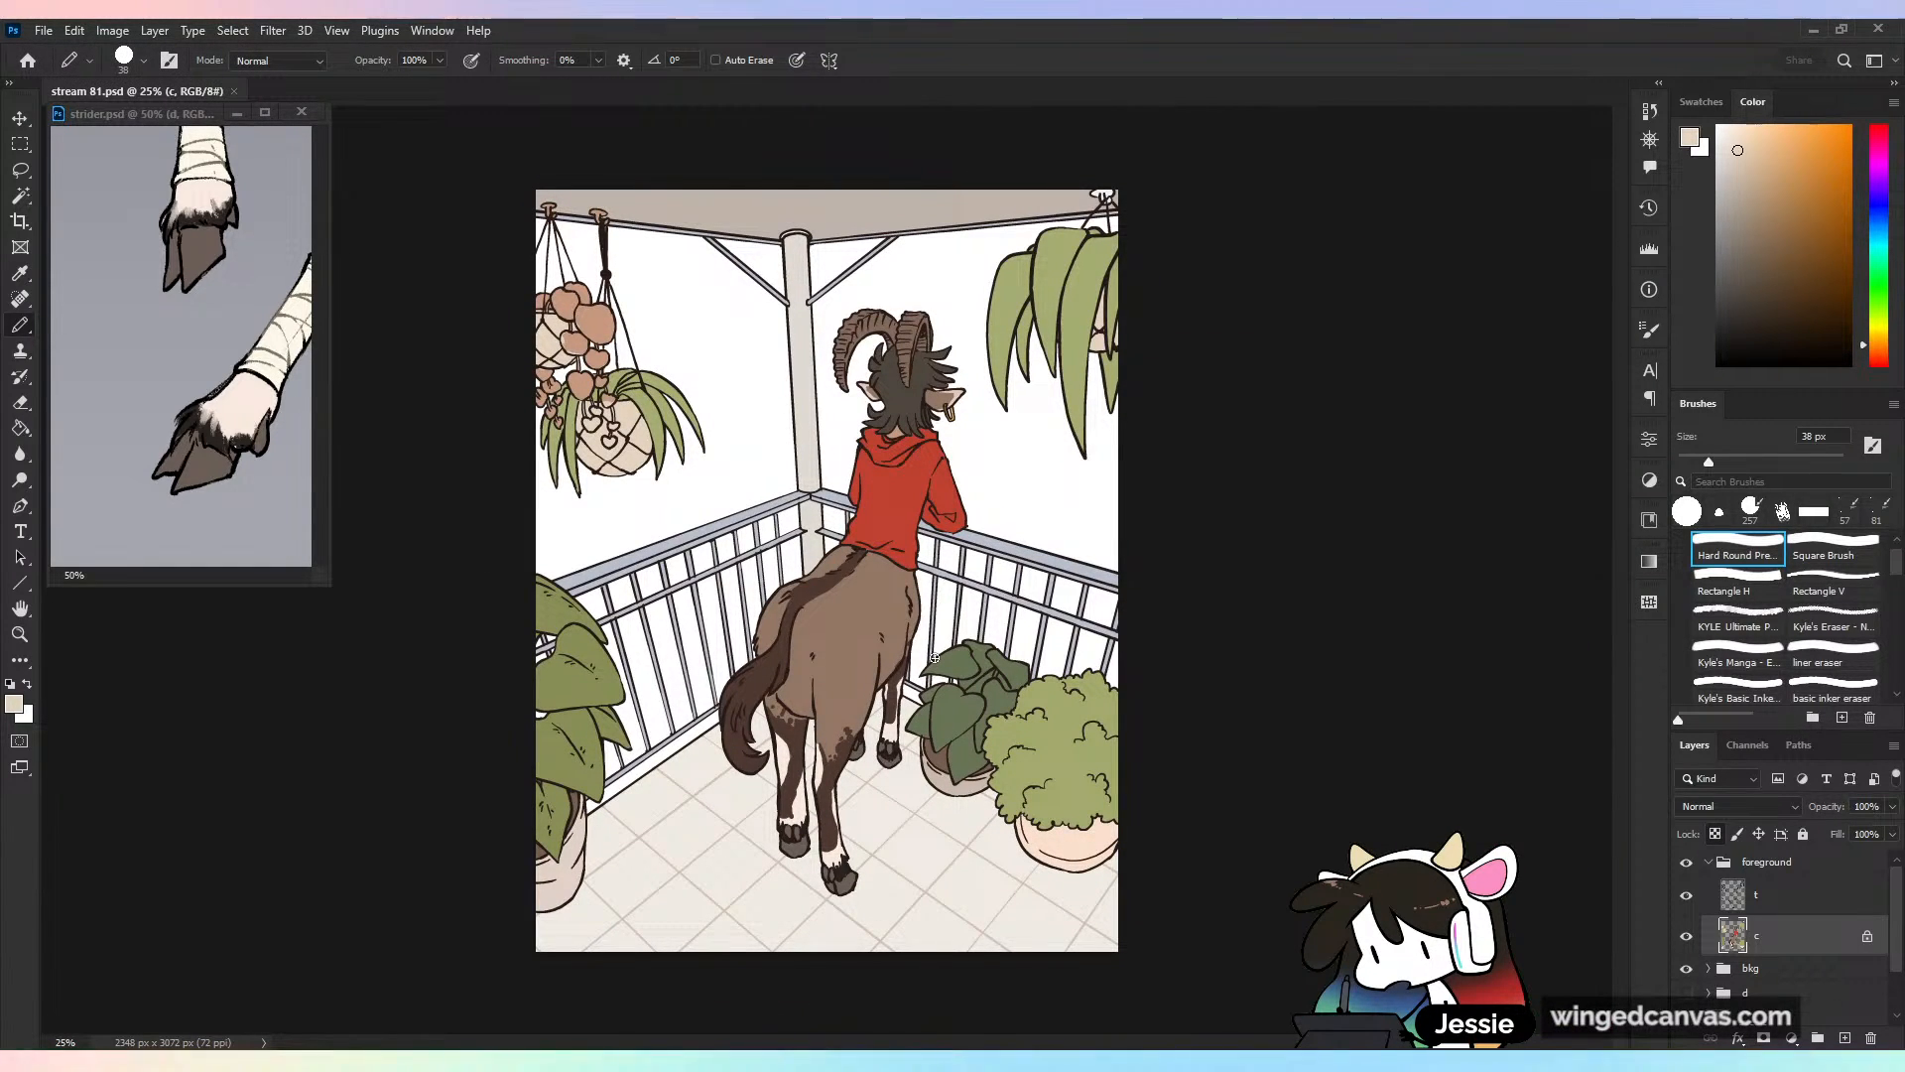
scroll(940, 667, "up", 3)
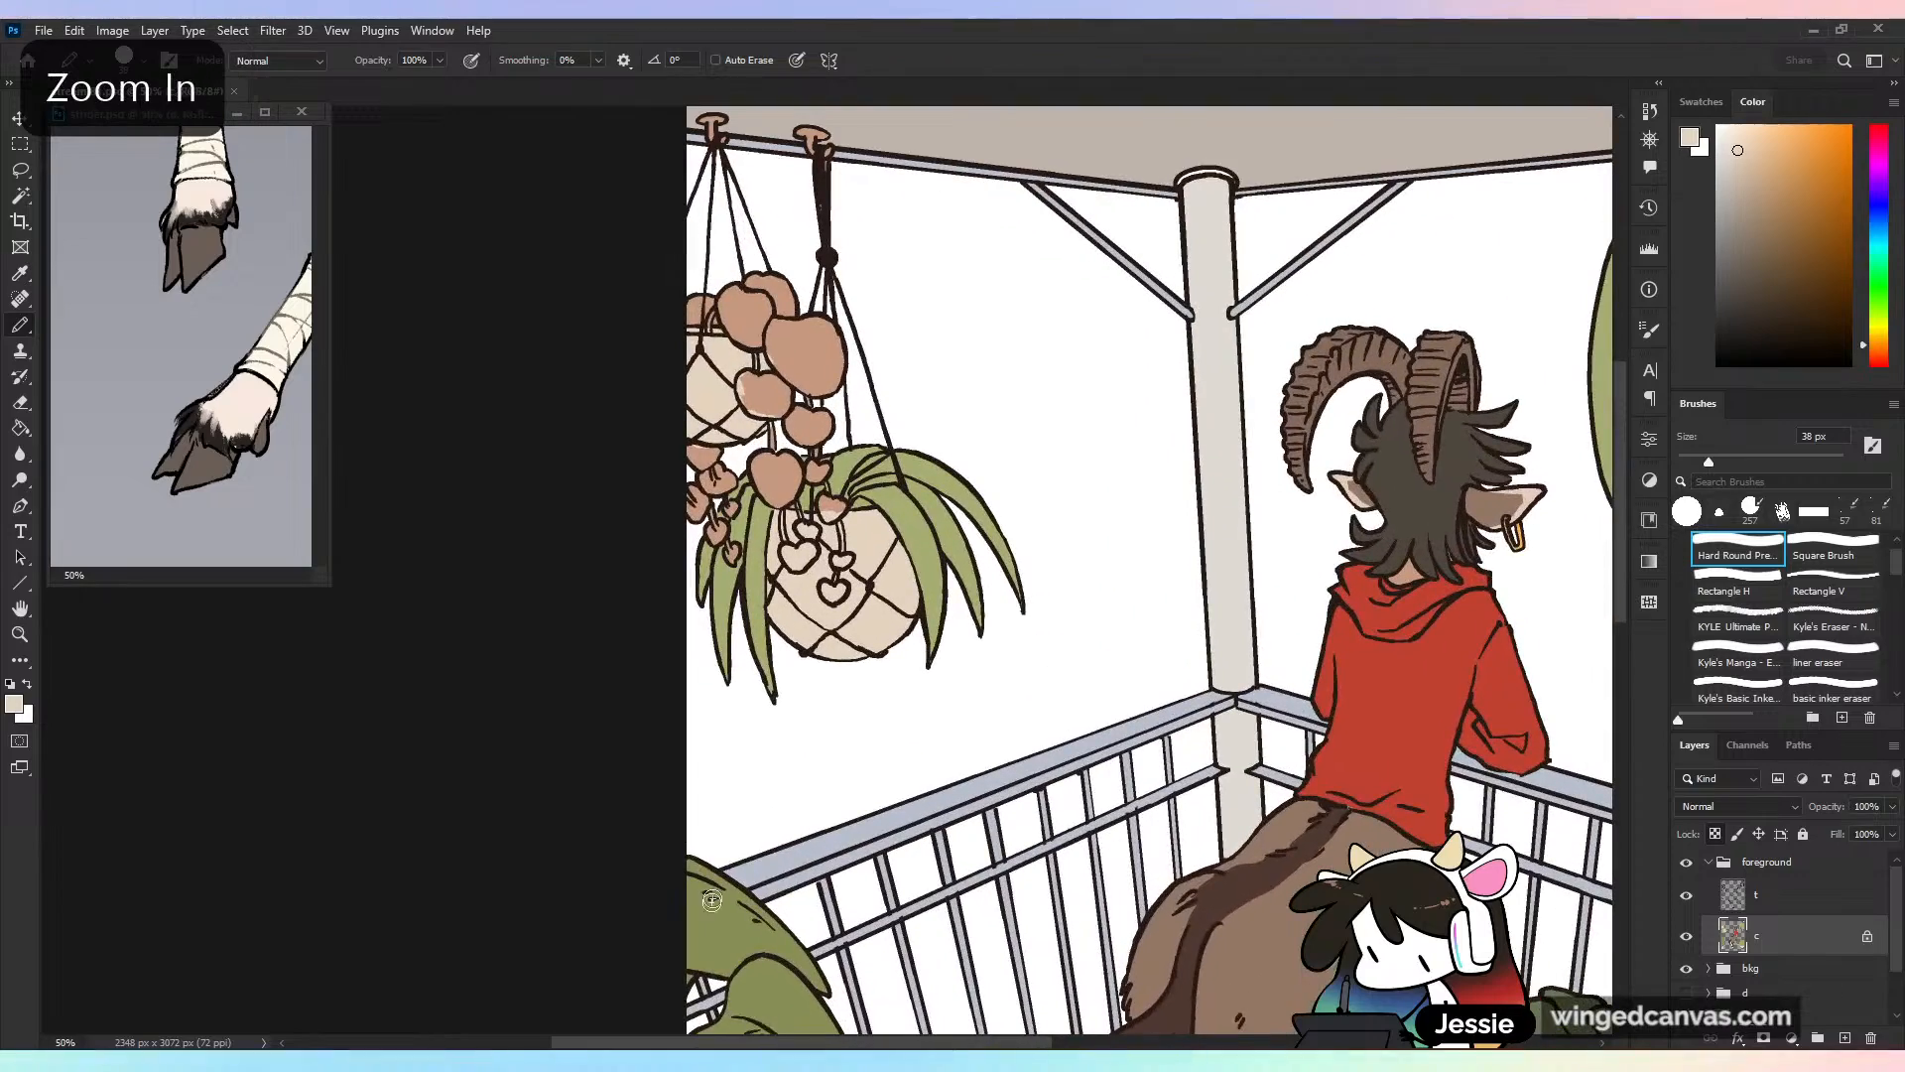
scroll(725, 364, "down", 2)
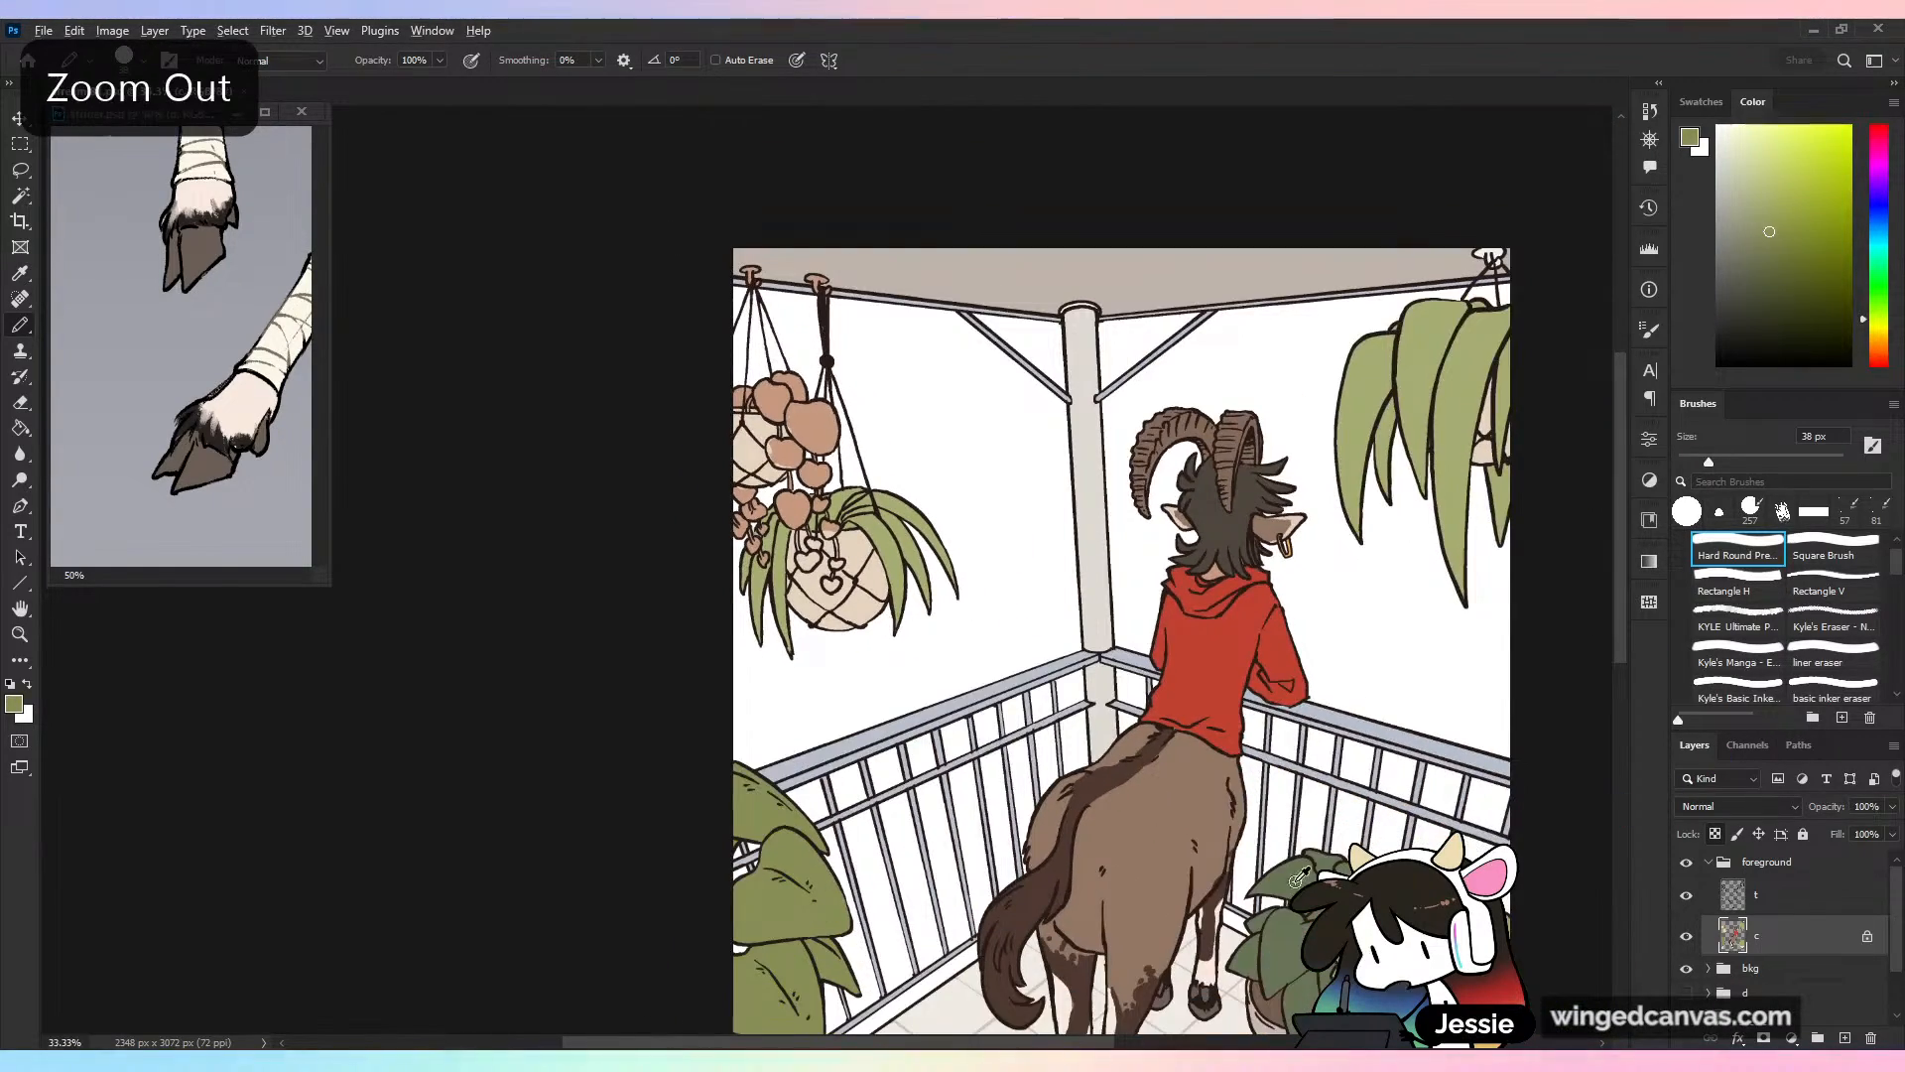
scroll(725, 364, "up", 3)
mouse_move(650, 429)
left_mouse_down()
mouse_move(676, 417)
mouse_move(651, 497)
mouse_move(698, 448)
left_mouse_up()
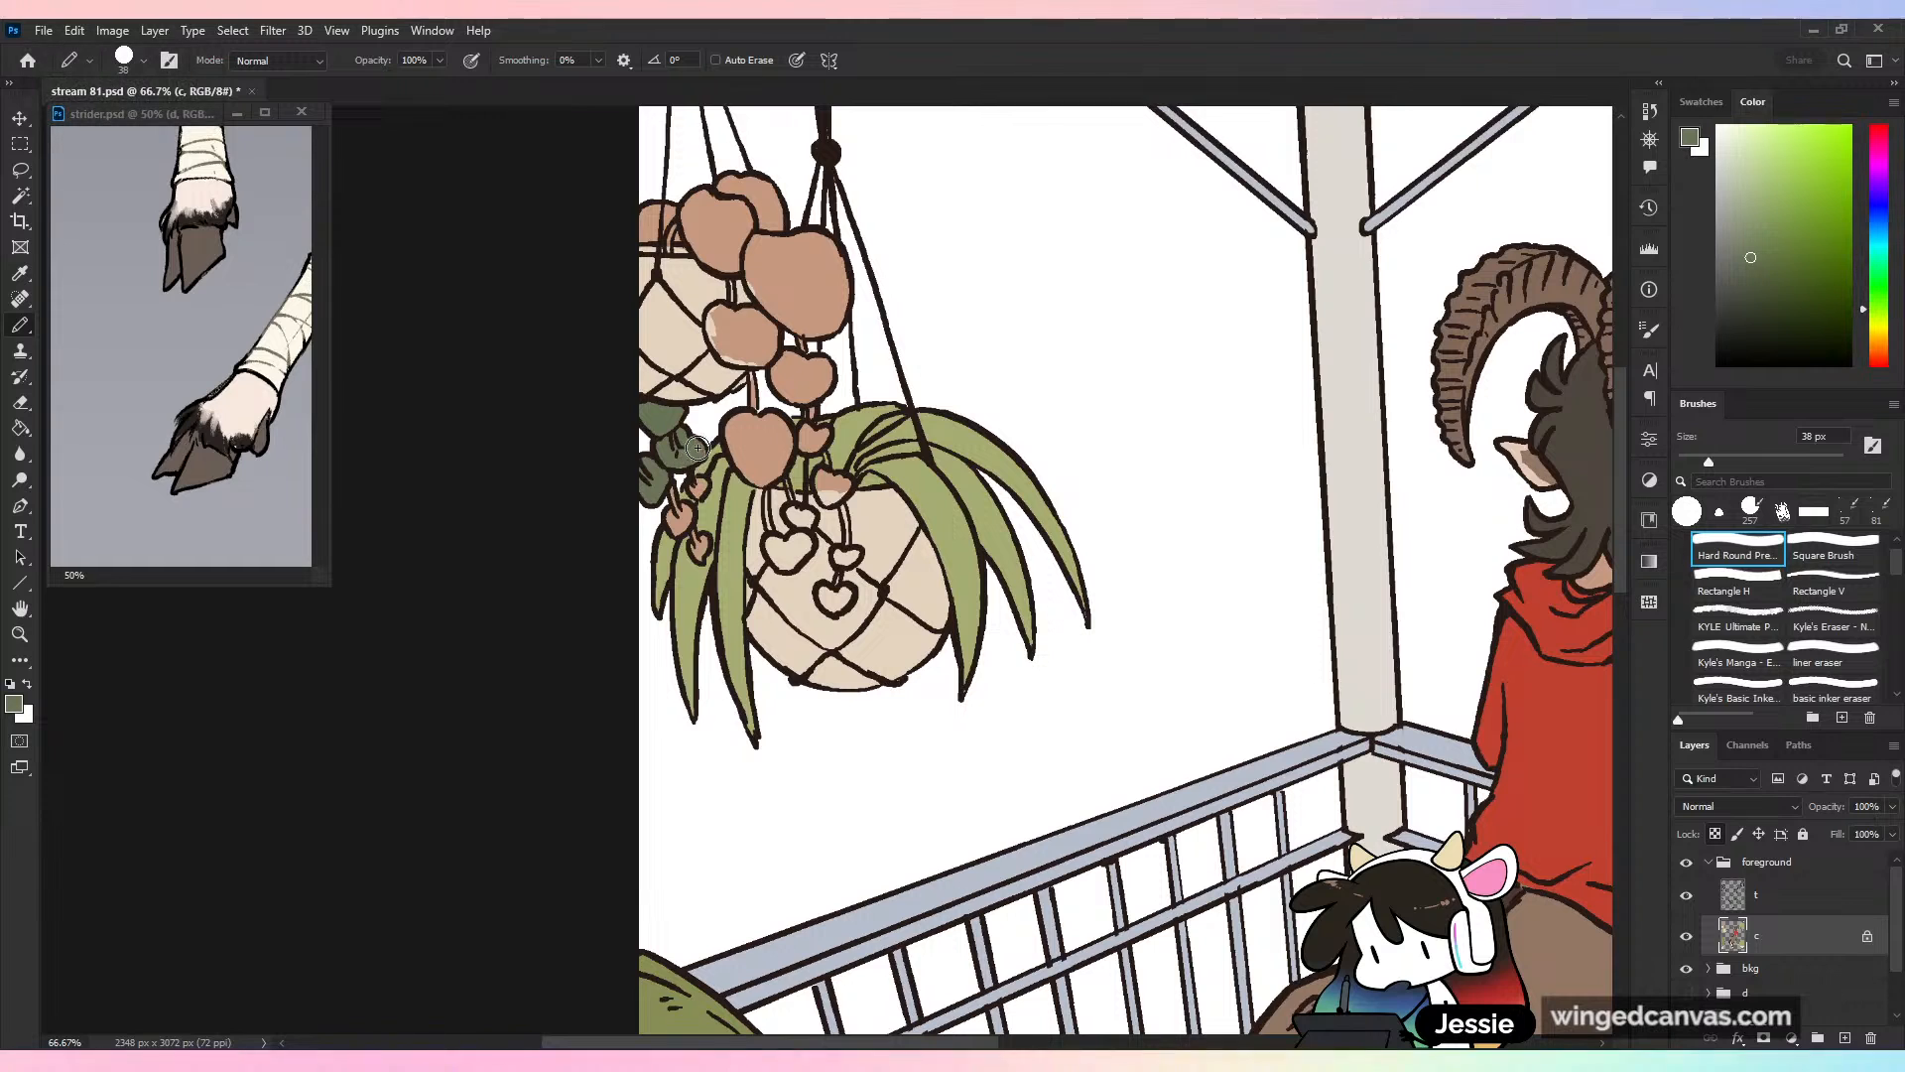
scroll(689, 455, "up", 1)
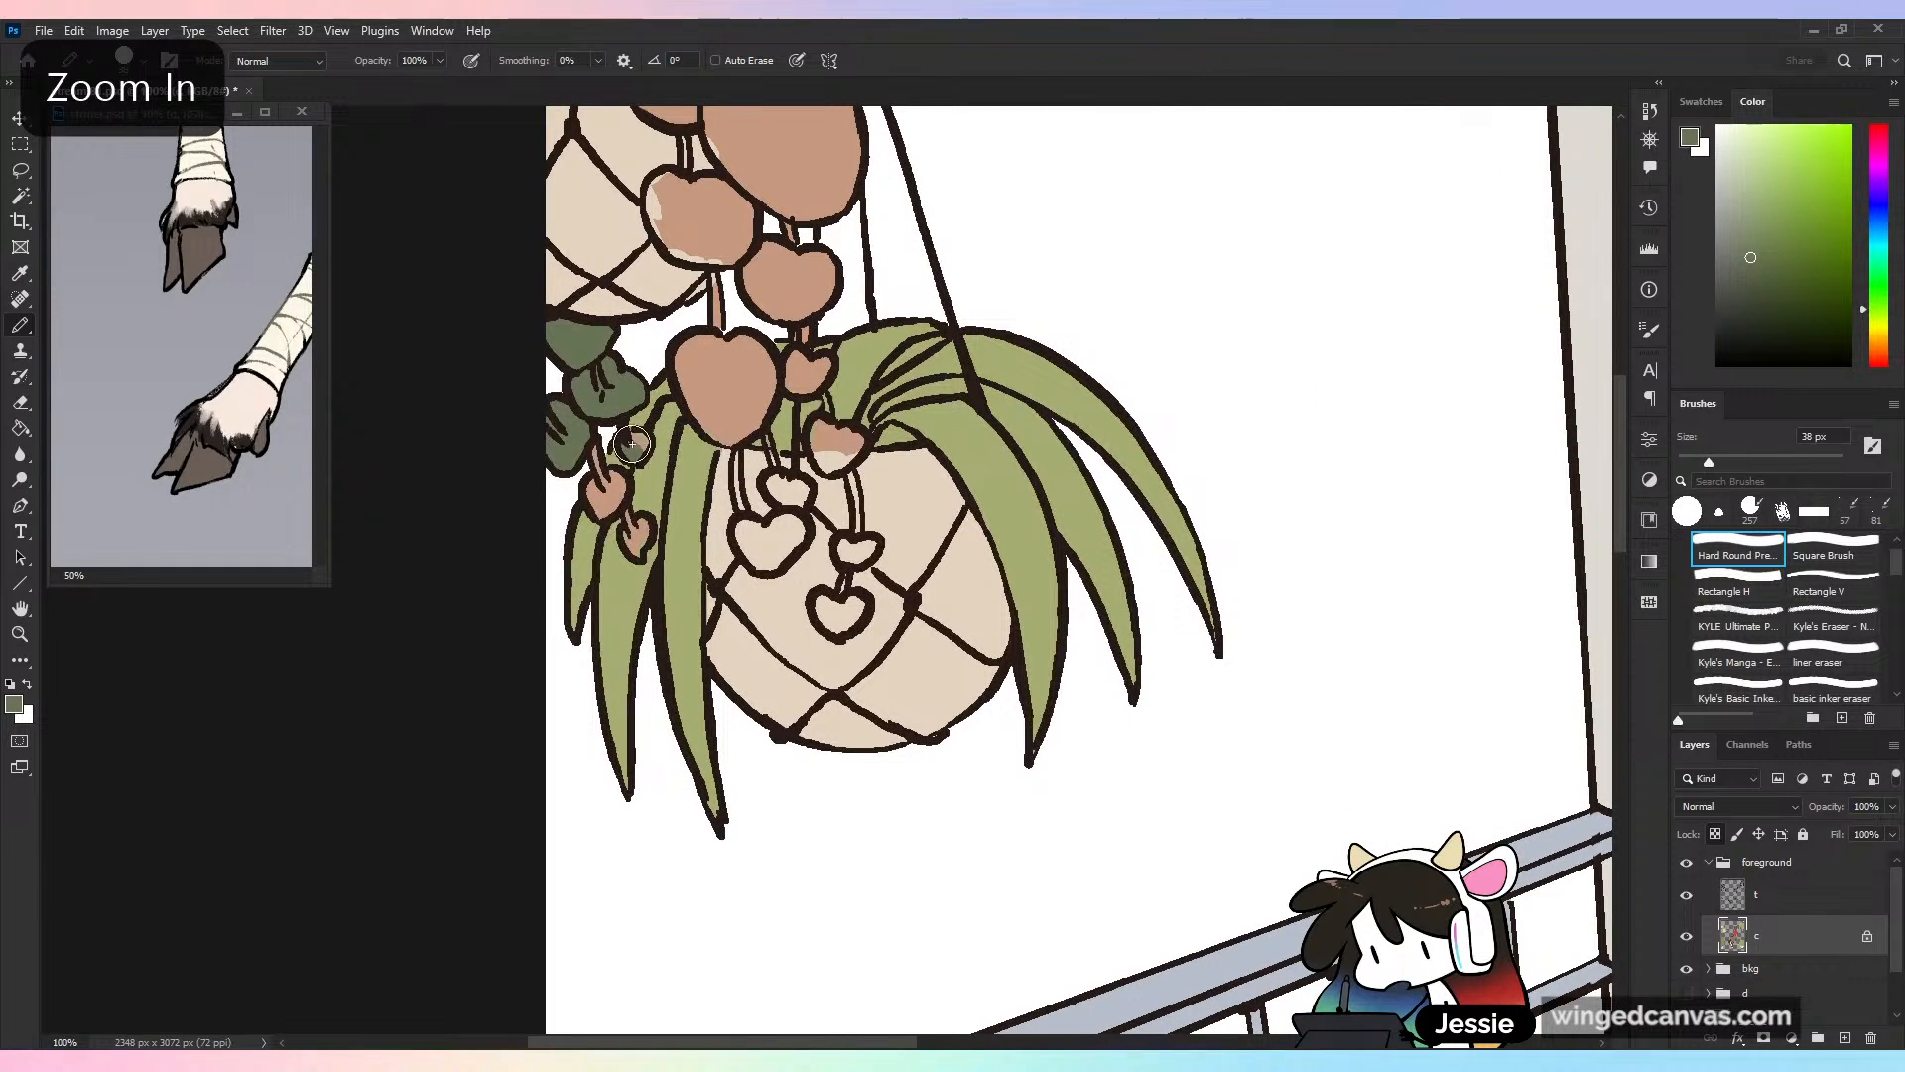
mouse_move(629, 493)
left_mouse_down()
mouse_move(593, 442)
mouse_move(602, 508)
mouse_move(618, 489)
mouse_move(646, 524)
left_mouse_up()
Paint the large heart-shaped leaves and trailing stems of the upper left plant dark green, resampling the basket's beige for touch-ups
mouse_move(734, 286)
left_mouse_down()
mouse_move(746, 635)
mouse_move(723, 510)
mouse_move(695, 518)
mouse_move(682, 459)
mouse_move(769, 502)
mouse_move(709, 421)
mouse_move(710, 447)
left_mouse_up()
mouse_move(614, 332)
left_mouse_down()
mouse_move(568, 314)
mouse_move(669, 293)
mouse_move(718, 355)
mouse_move(779, 288)
mouse_move(754, 138)
mouse_move(663, 363)
mouse_move(724, 381)
mouse_move(742, 340)
mouse_move(781, 418)
mouse_move(744, 407)
mouse_move(798, 469)
mouse_move(814, 405)
mouse_move(853, 363)
mouse_move(878, 477)
mouse_move(810, 482)
mouse_move(786, 578)
mouse_move(786, 546)
mouse_move(843, 586)
mouse_move(831, 607)
mouse_move(835, 527)
mouse_move(823, 646)
mouse_move(858, 695)
mouse_move(840, 712)
mouse_move(883, 712)
mouse_move(872, 818)
mouse_move(914, 791)
left_mouse_up()
left_click(914, 780, "alt")
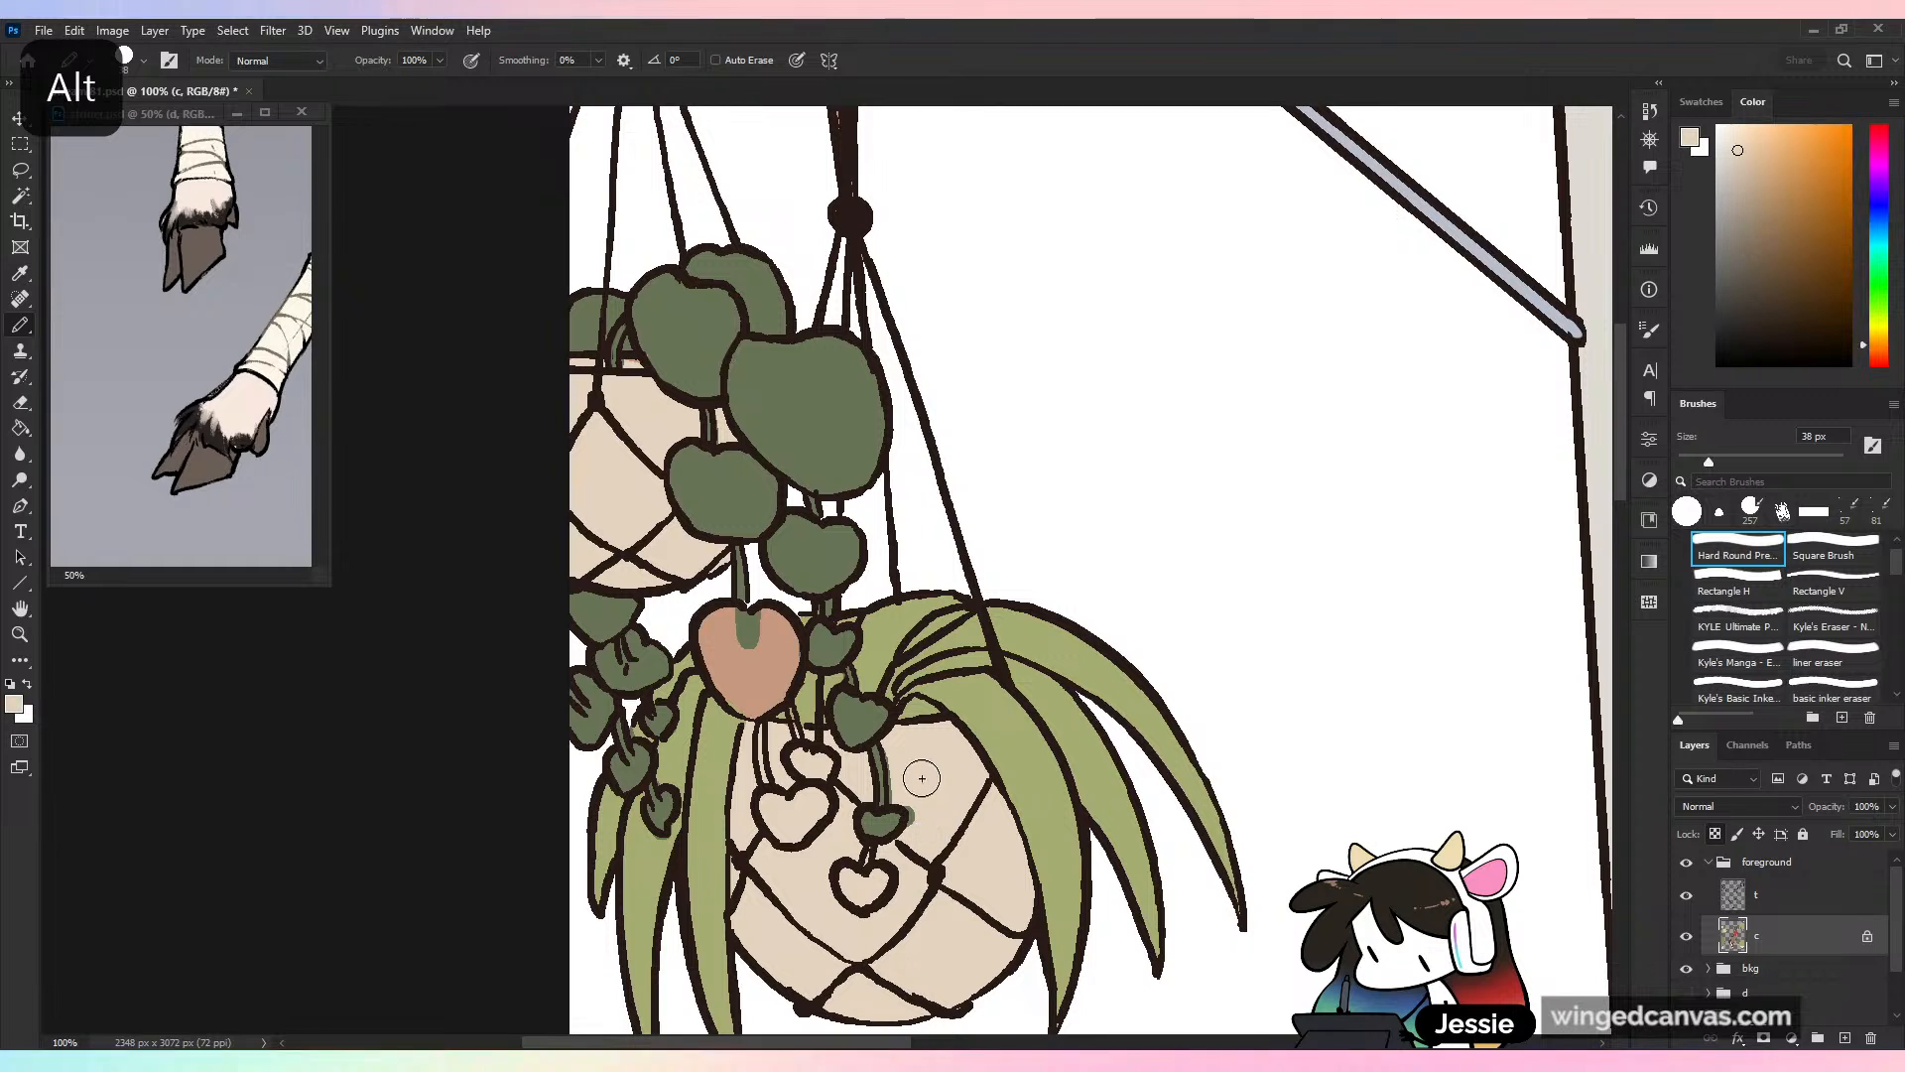
Paint the remaining heart-shaped leaves hanging over the lower basket dark green and save the file
left_click(888, 826, "alt")
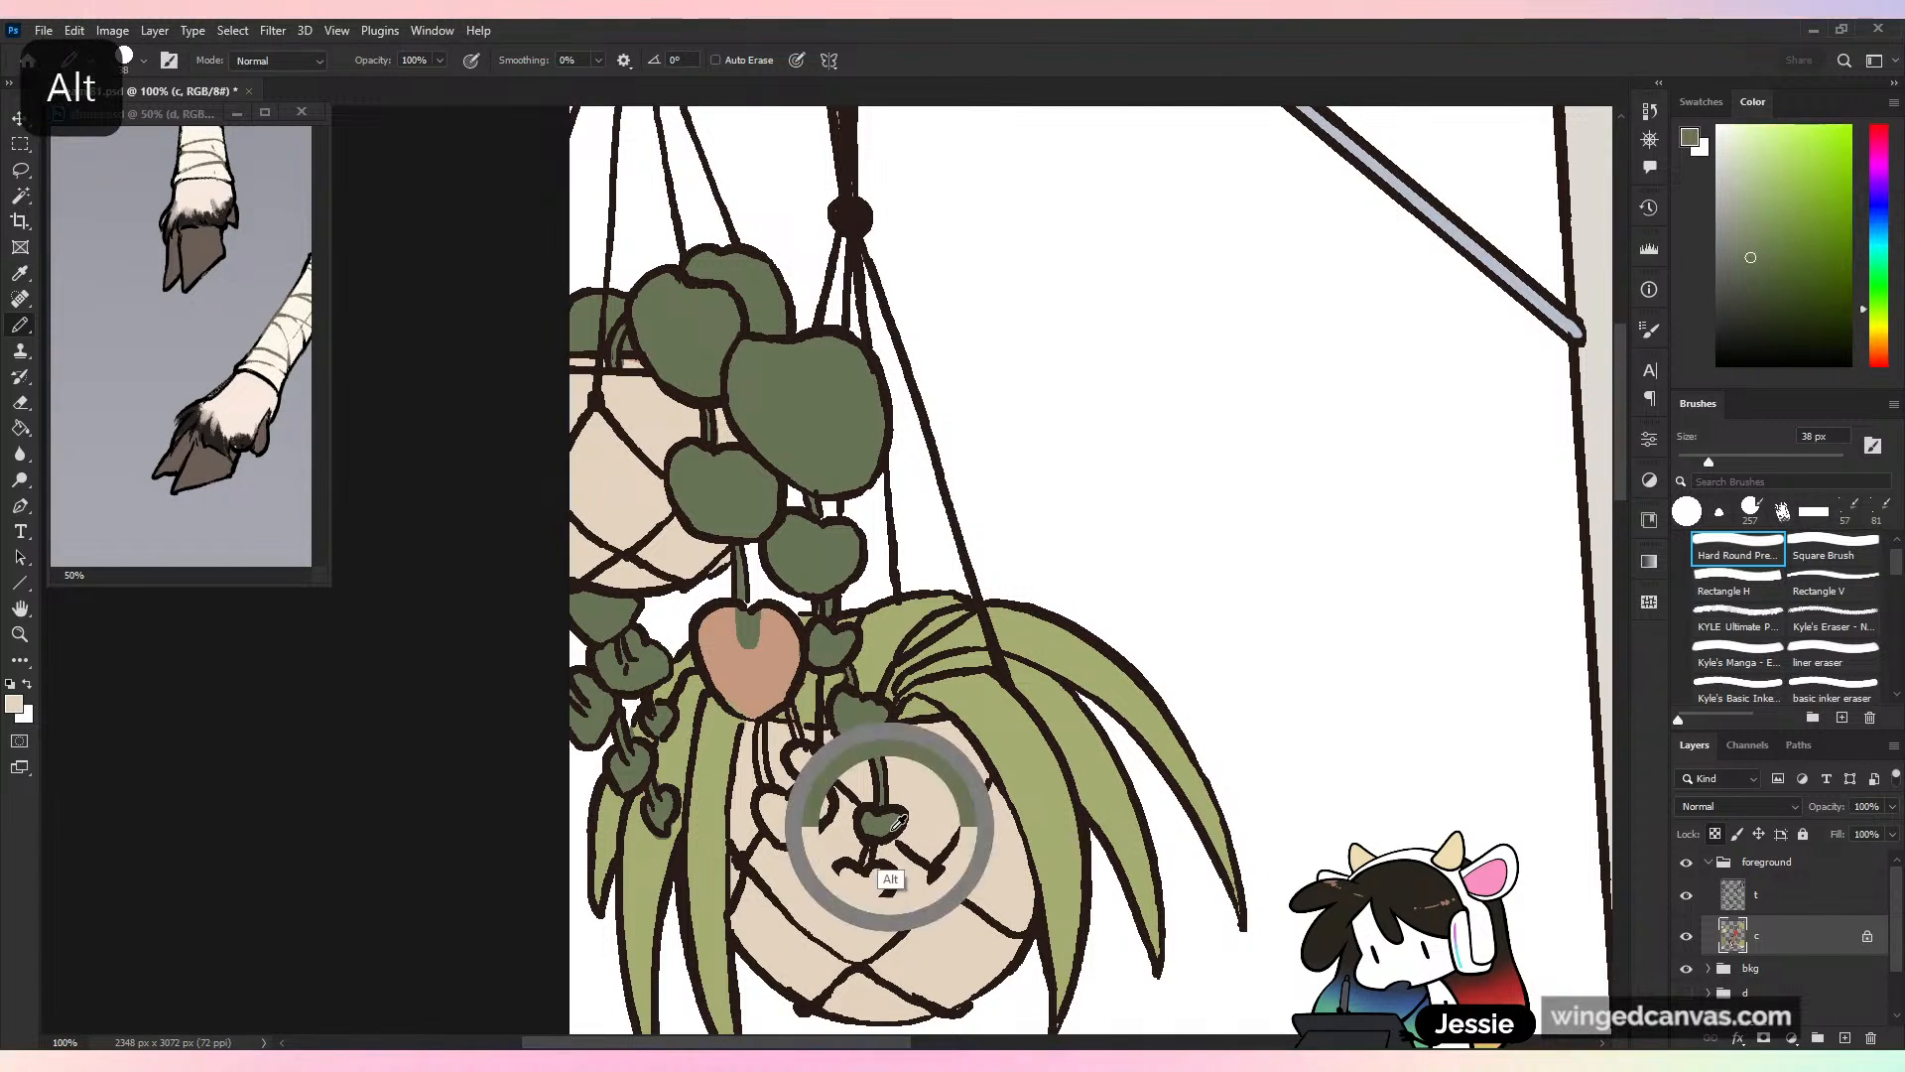
left_click_drag(879, 838, 870, 883)
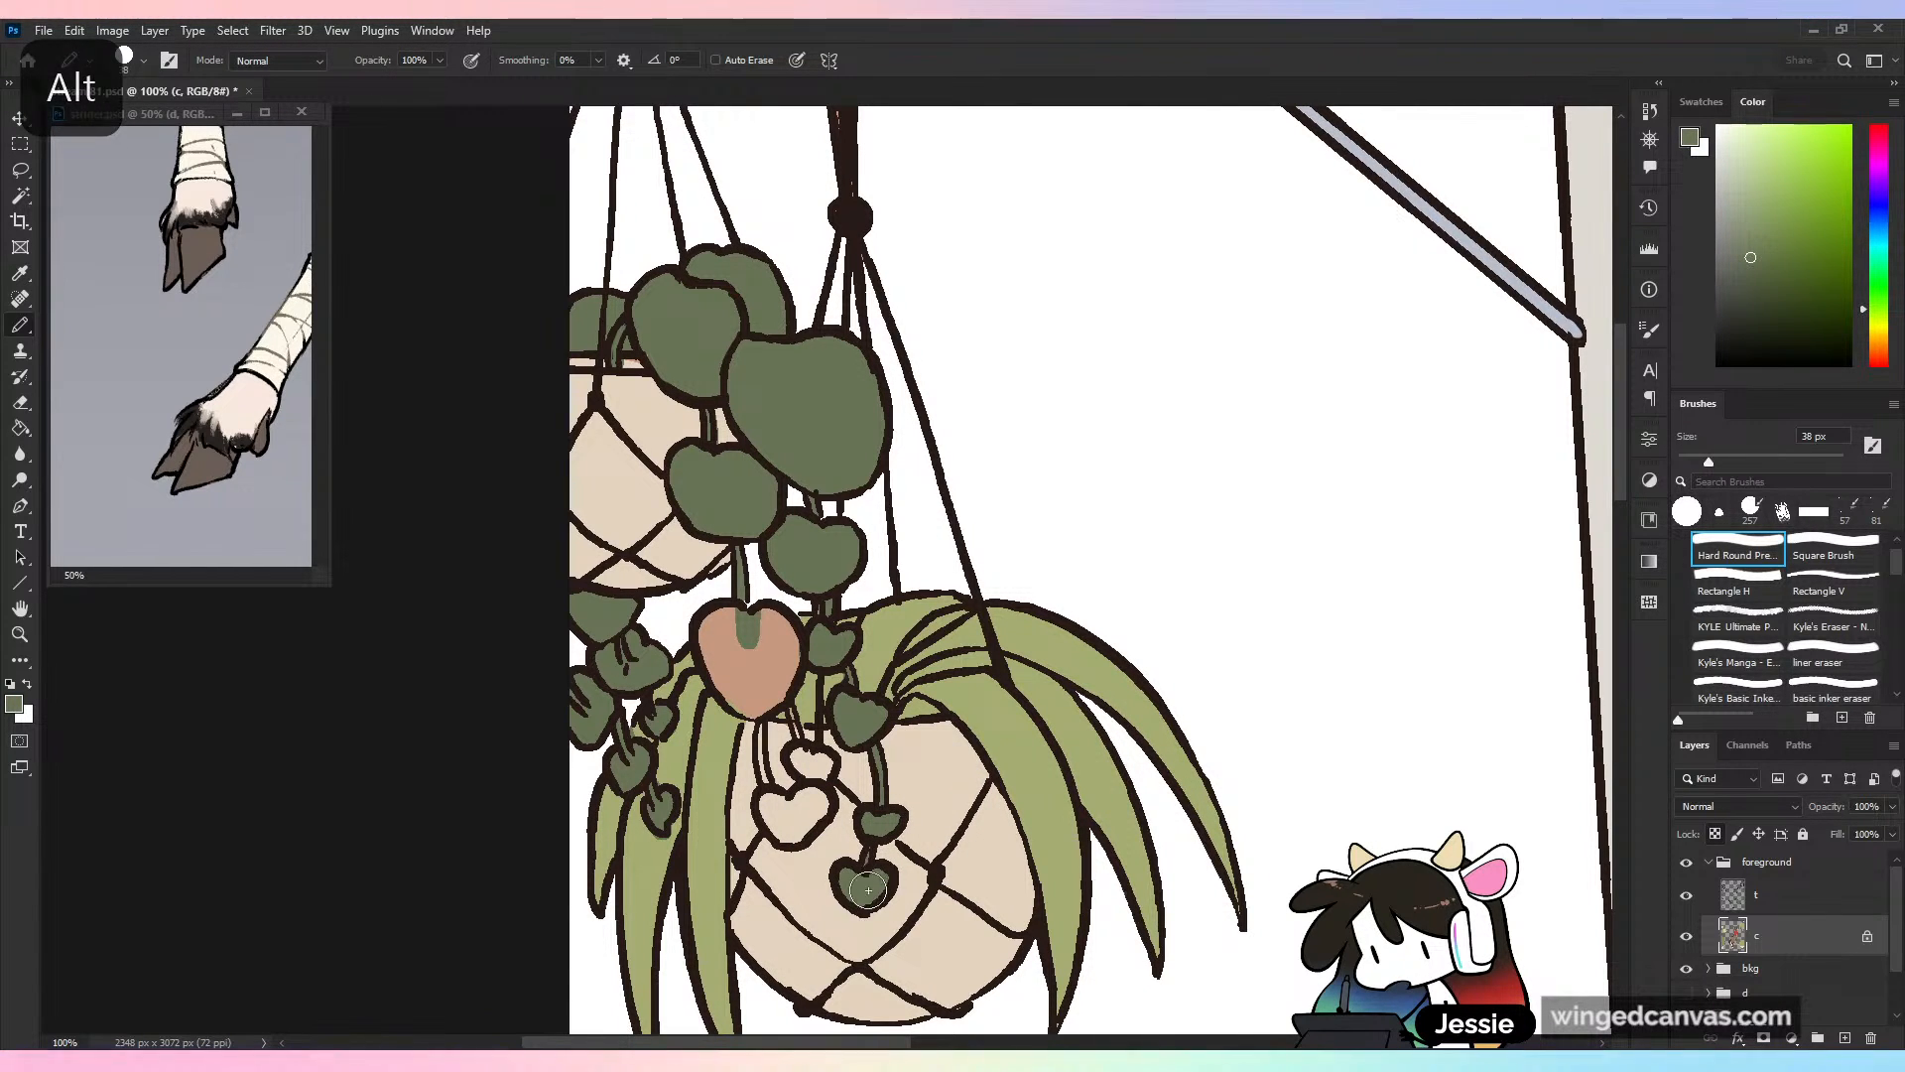
mouse_move(806, 764)
left_mouse_down()
mouse_move(825, 764)
mouse_move(802, 742)
mouse_move(830, 773)
mouse_move(770, 789)
mouse_move(789, 824)
mouse_move(823, 798)
left_mouse_up()
mouse_move(753, 700)
left_mouse_down()
mouse_move(723, 618)
mouse_move(759, 668)
mouse_move(779, 637)
mouse_move(779, 700)
left_mouse_up()
key("ctrl+minus")
key("ctrl+s")
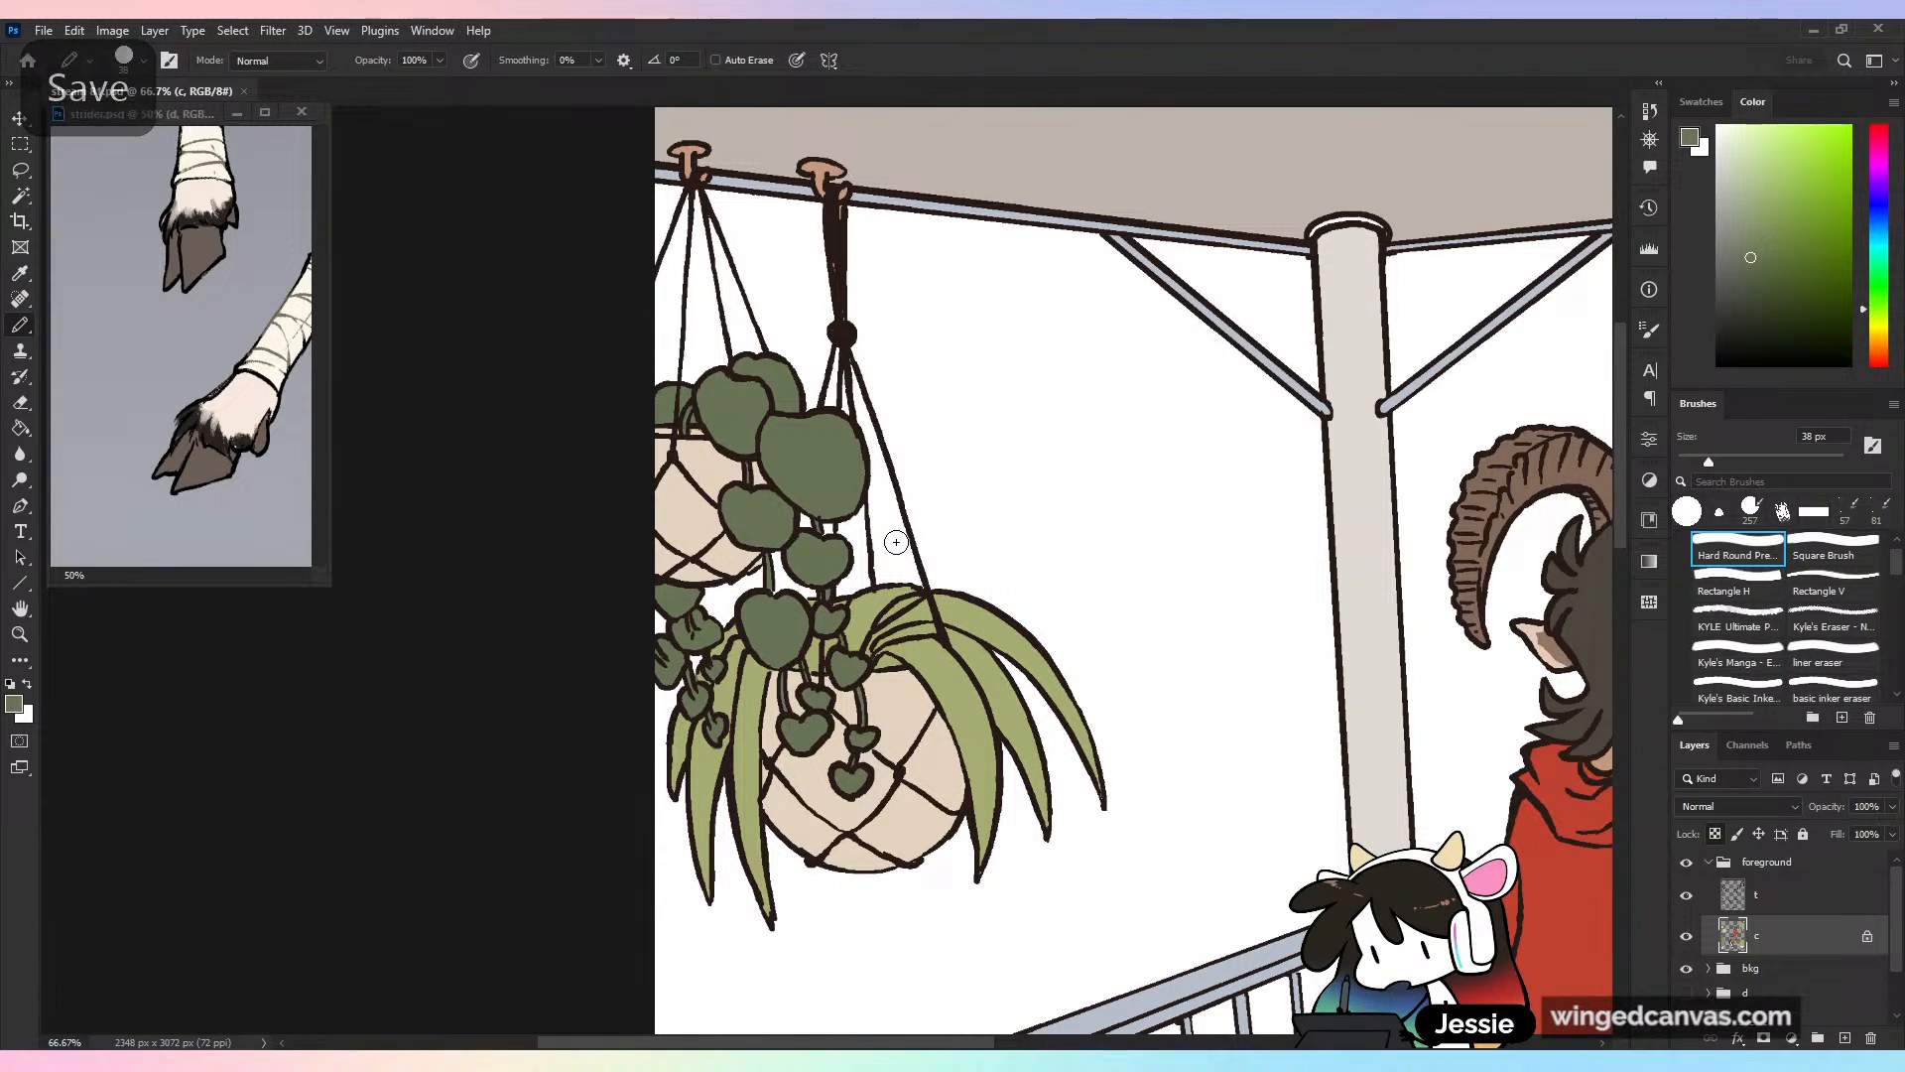
Sample the right-hand ceiling hook's near white, paint both left-hand ceiling hooks with it and save the file
key("ctrl+minus")
key("ctrl+minus")
key("ctrl+minus")
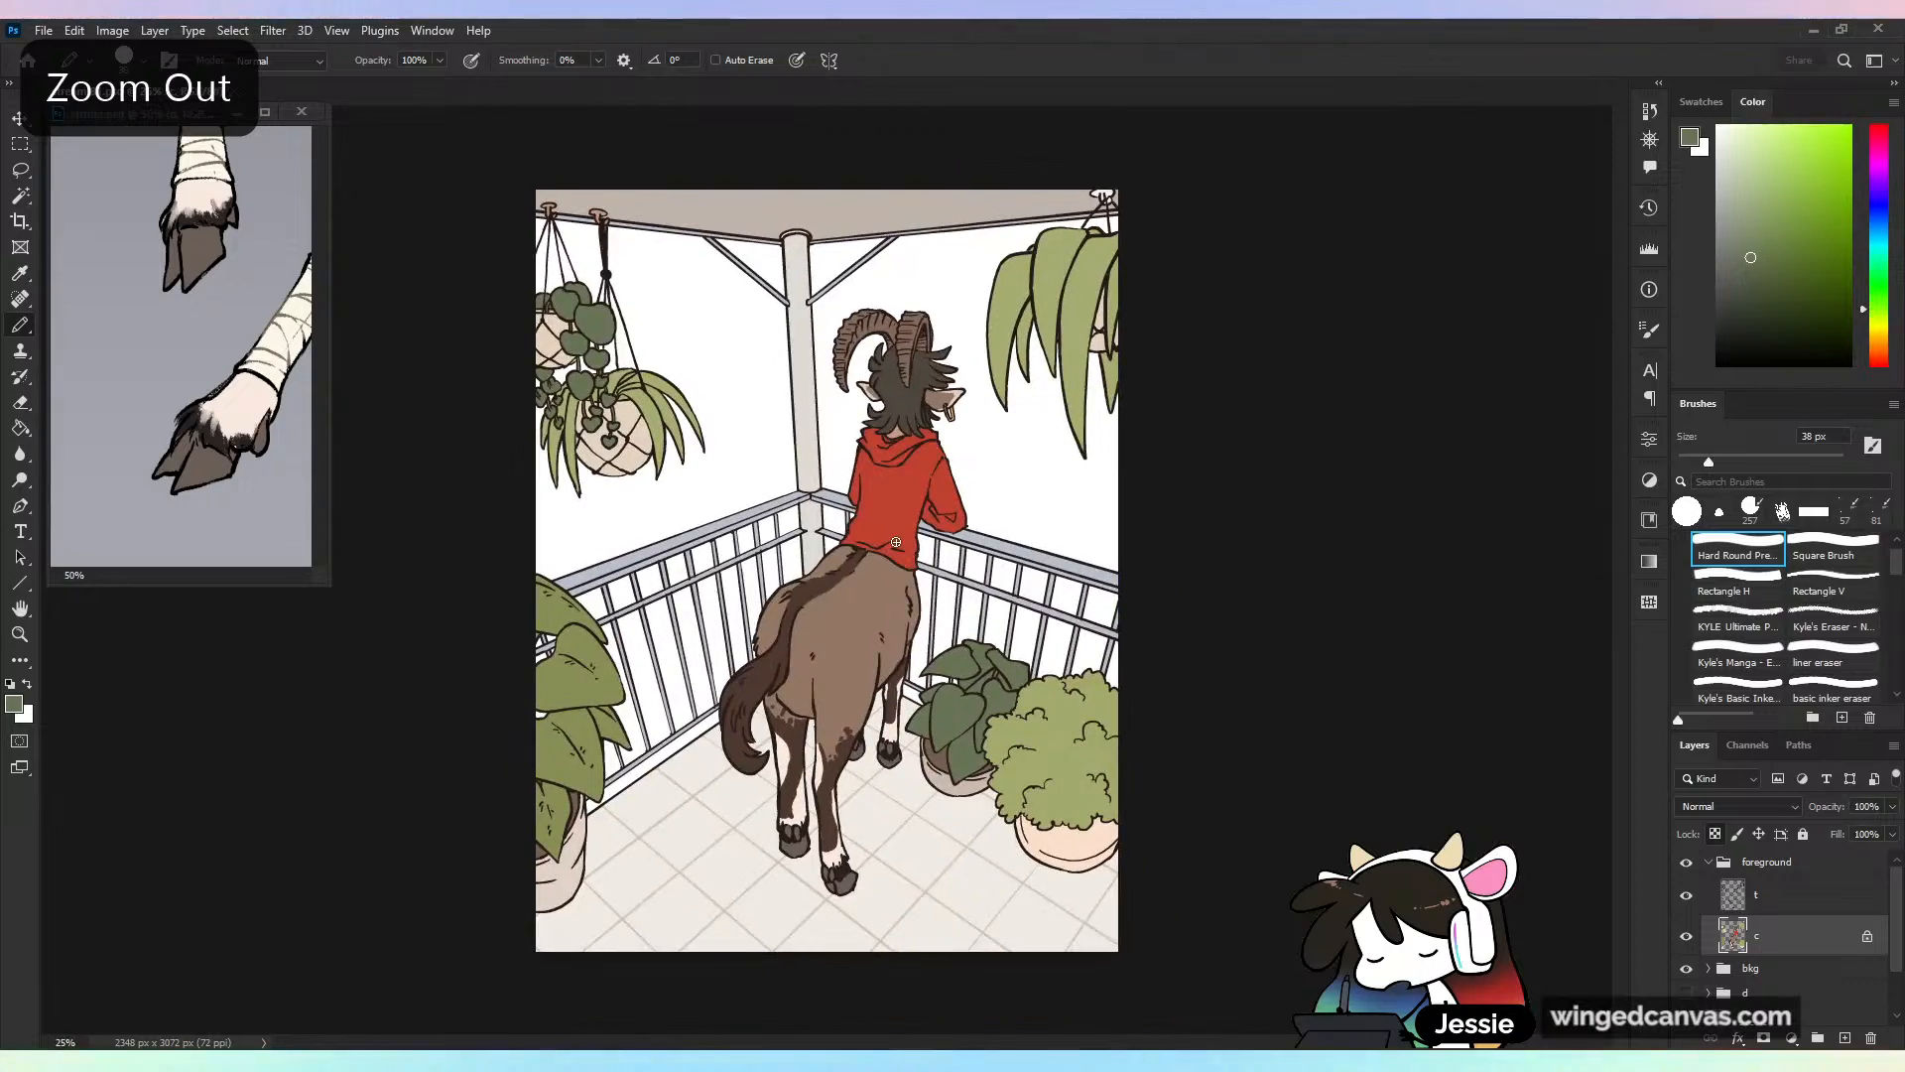
key("ctrl+plus")
key("ctrl+minus")
key("ctrl+plus")
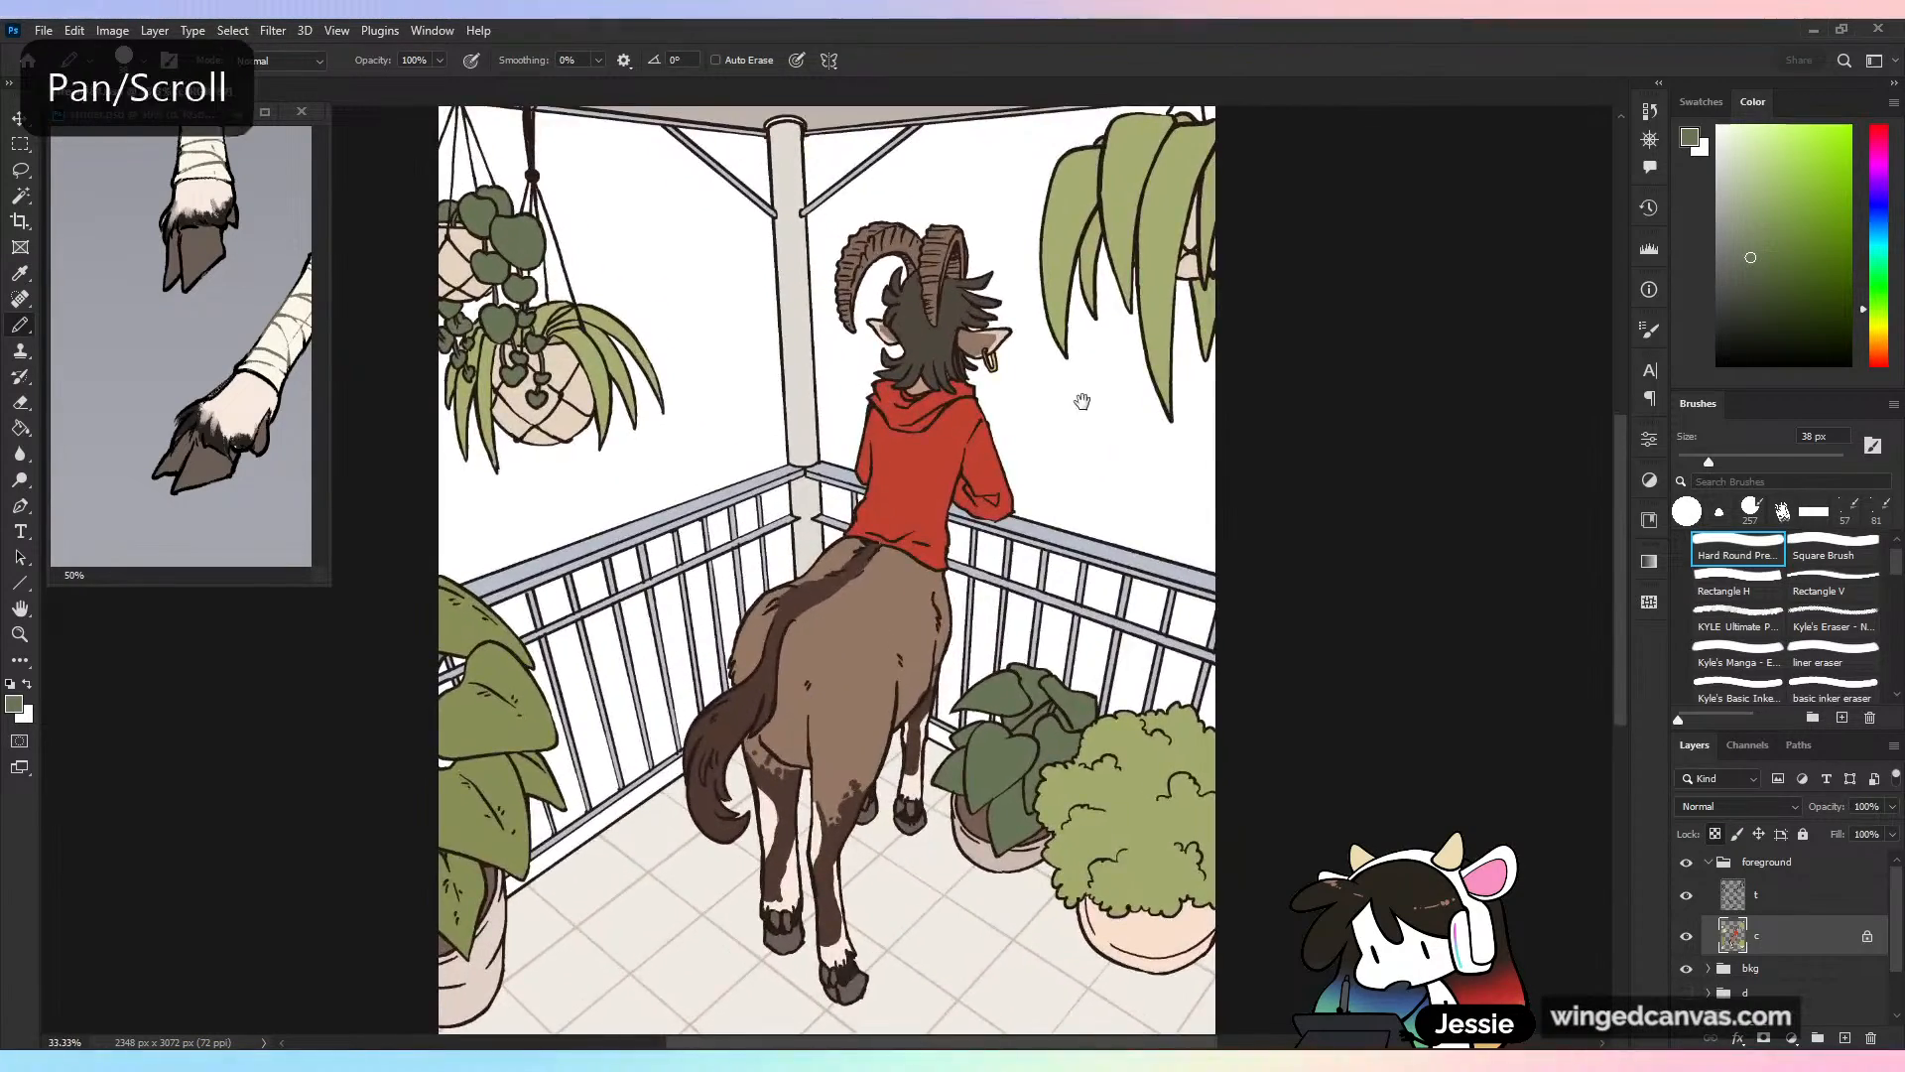
left_click_drag(1081, 404, 1023, 766)
key("ctrl+plus")
key("ctrl+plus")
left_click(1355, 402, "alt")
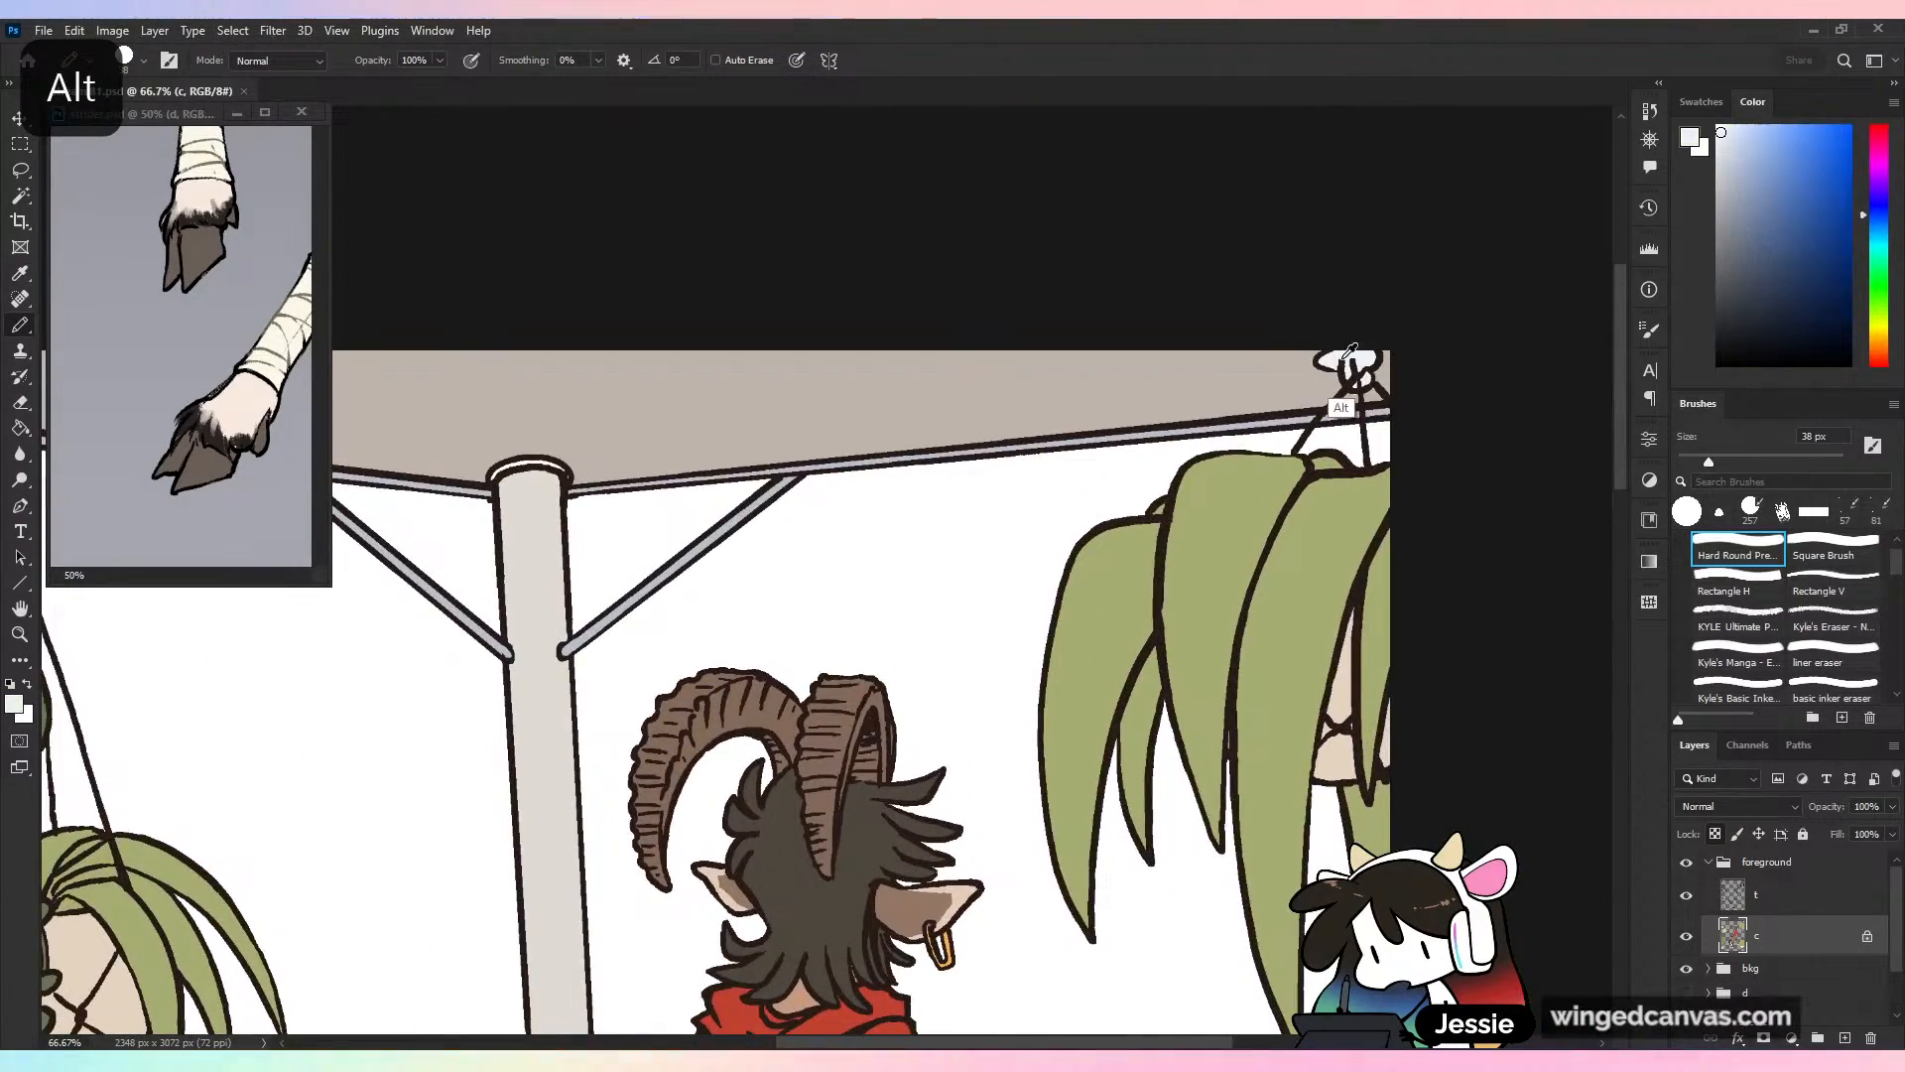
left_click_drag(340, 587, 1308, 469)
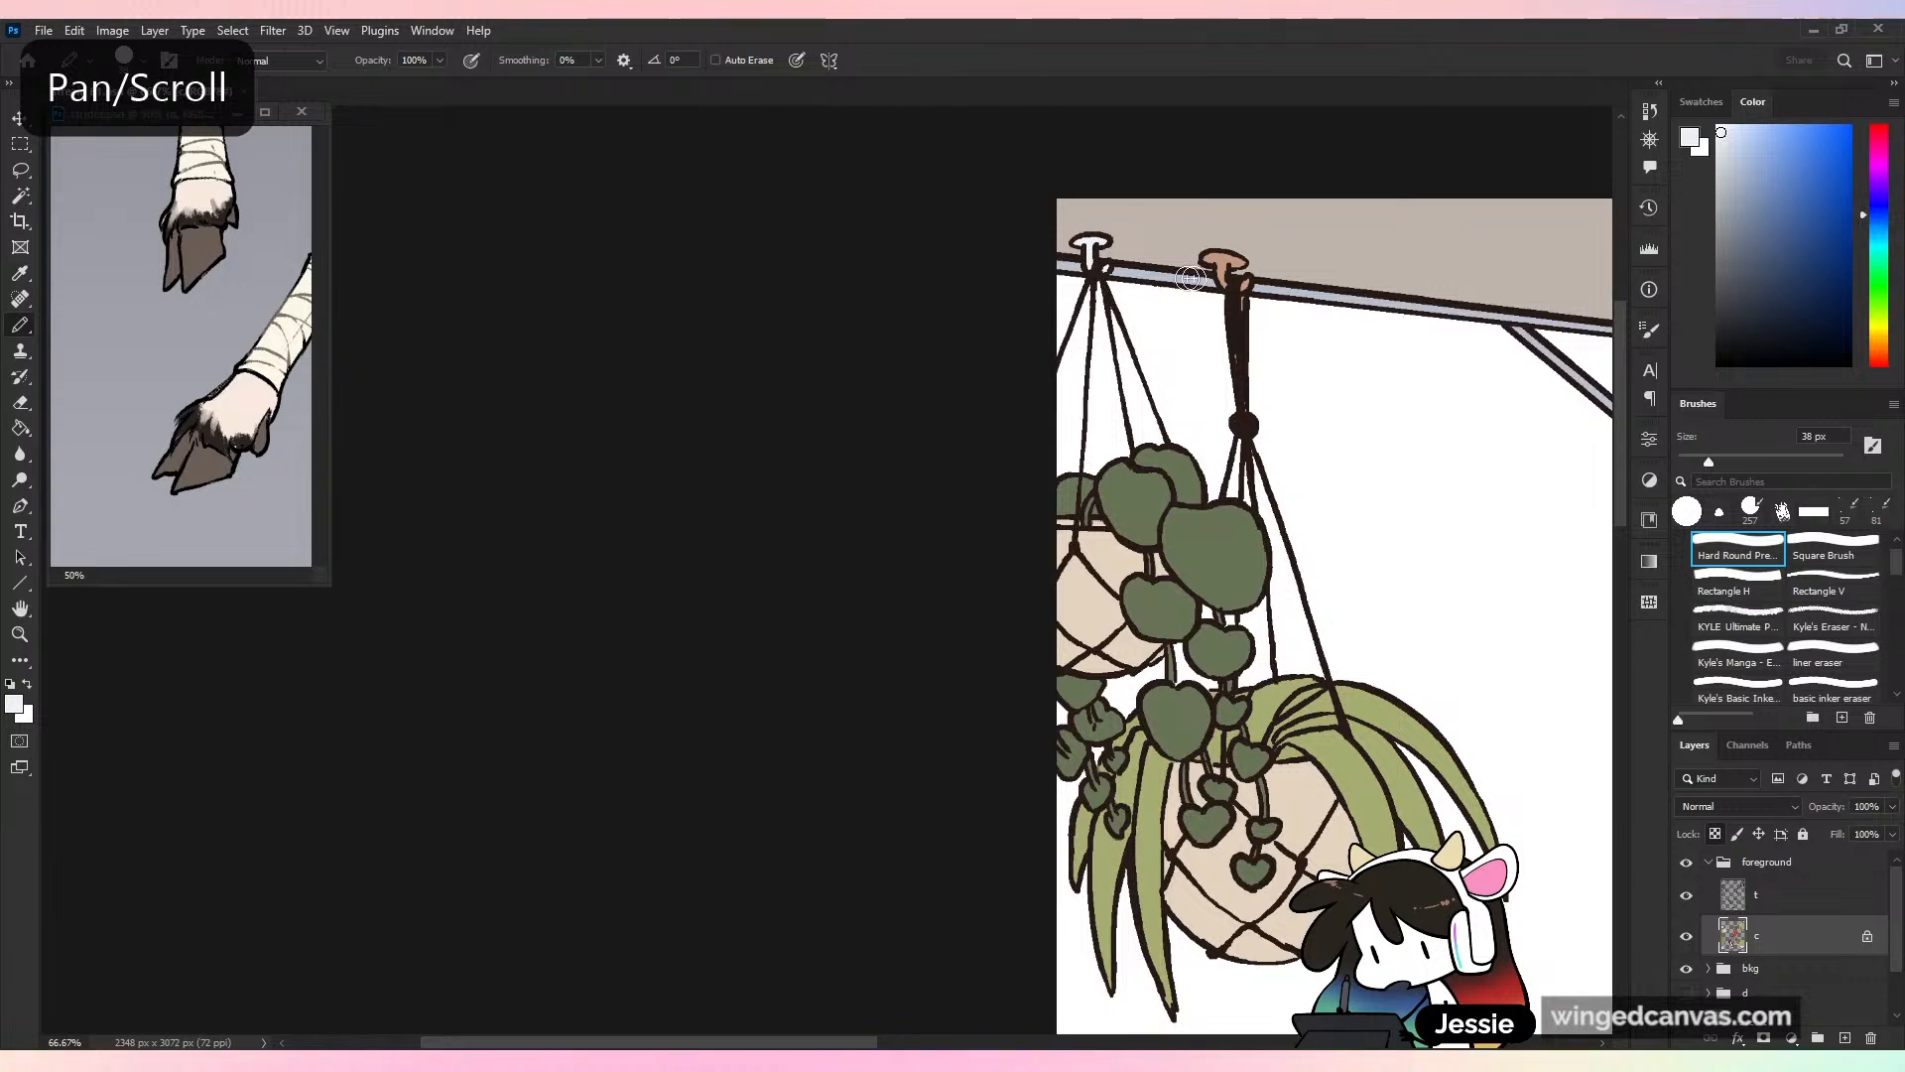
key("ctrl+minus")
key("ctrl+minus")
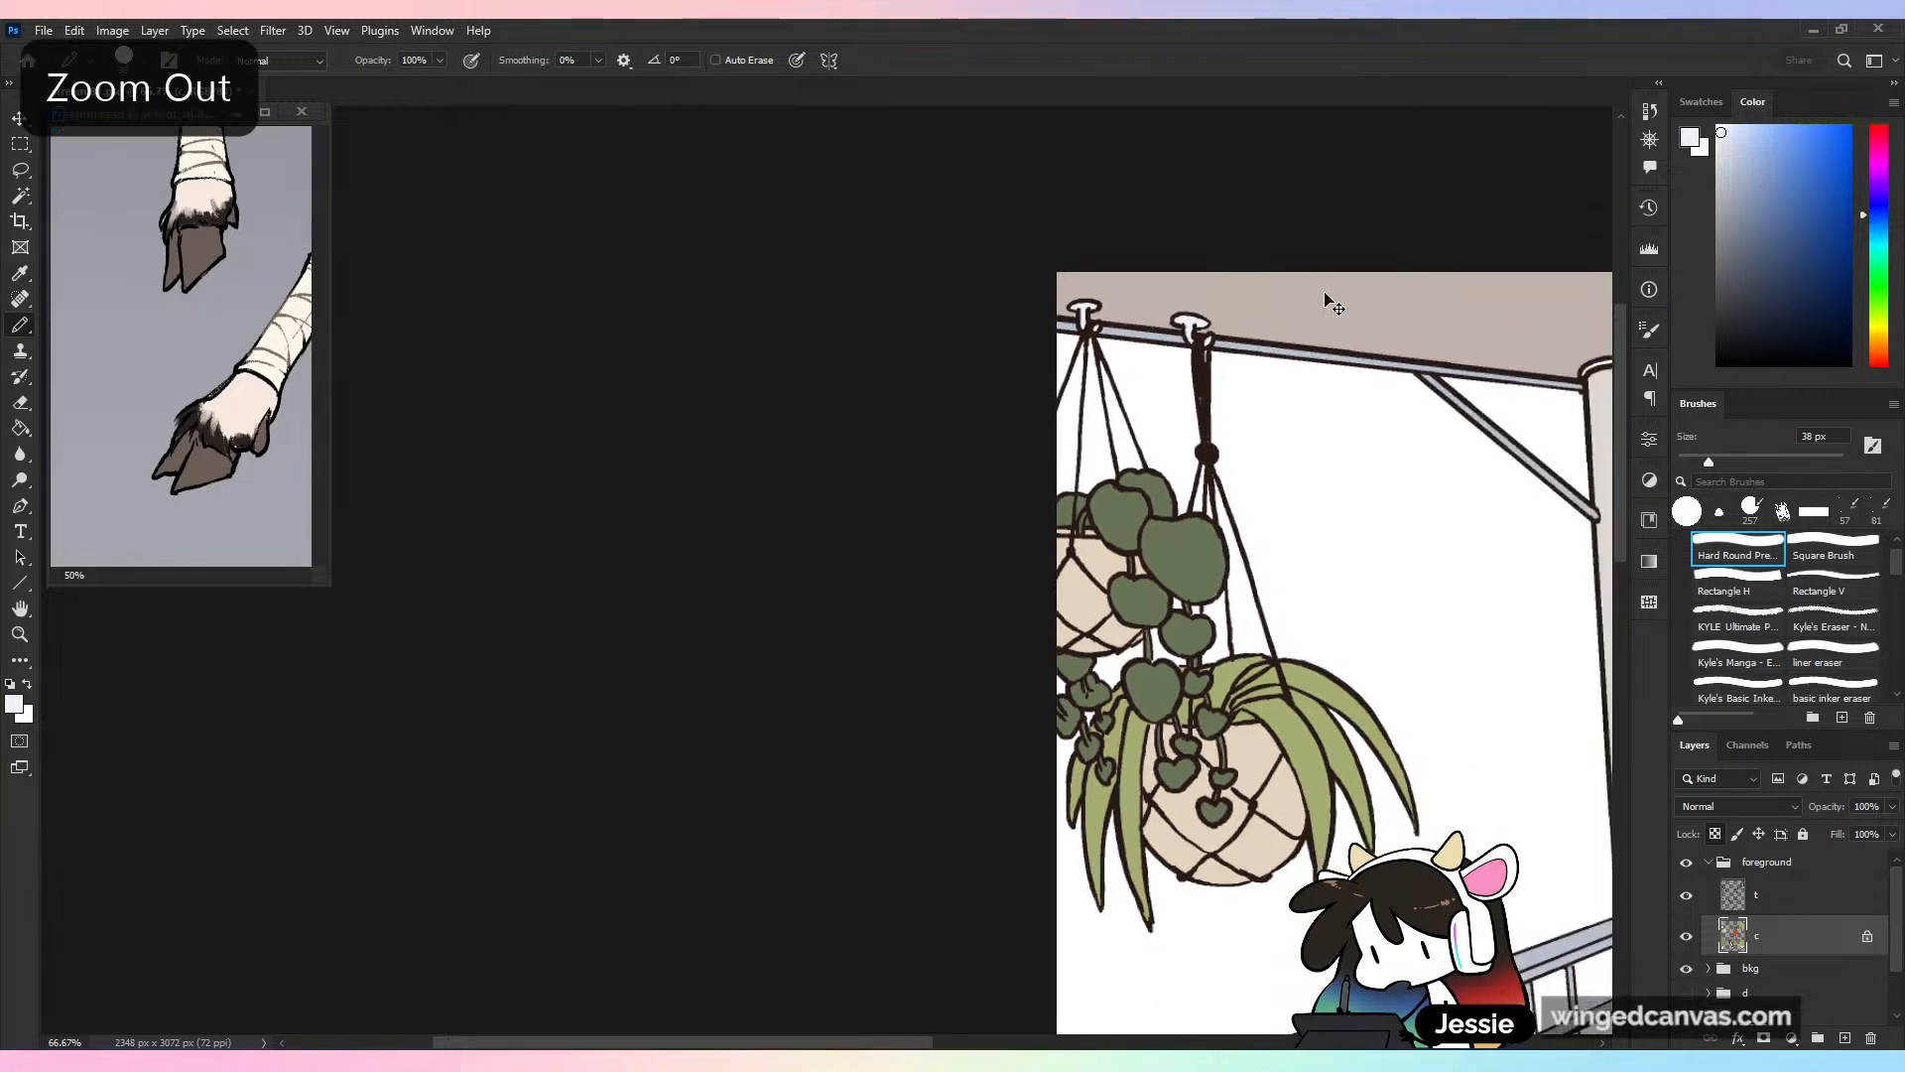
key("ctrl+minus")
key("ctrl+s")
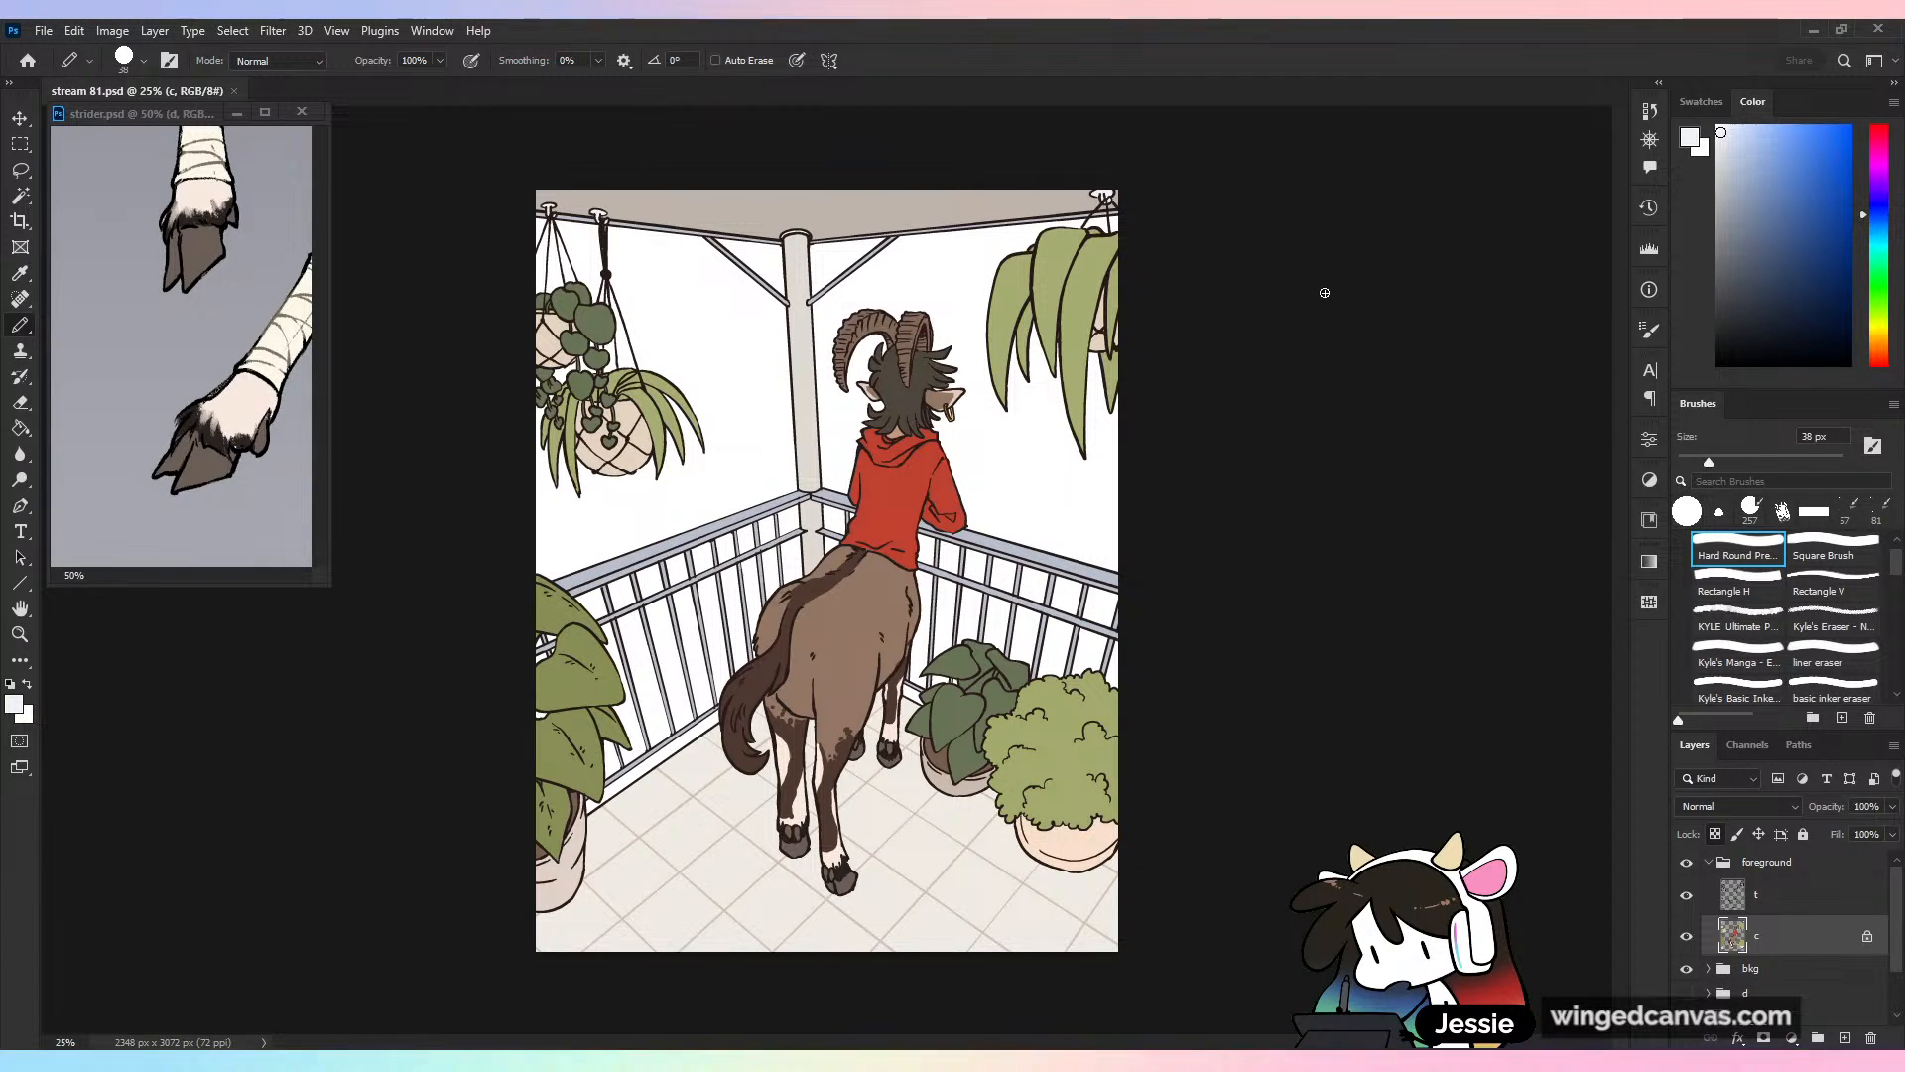
Collapse the foreground layer group and switch its visibility off and back on to check its contents
left_click(1709, 863)
left_click(1686, 862)
left_click(1686, 862)
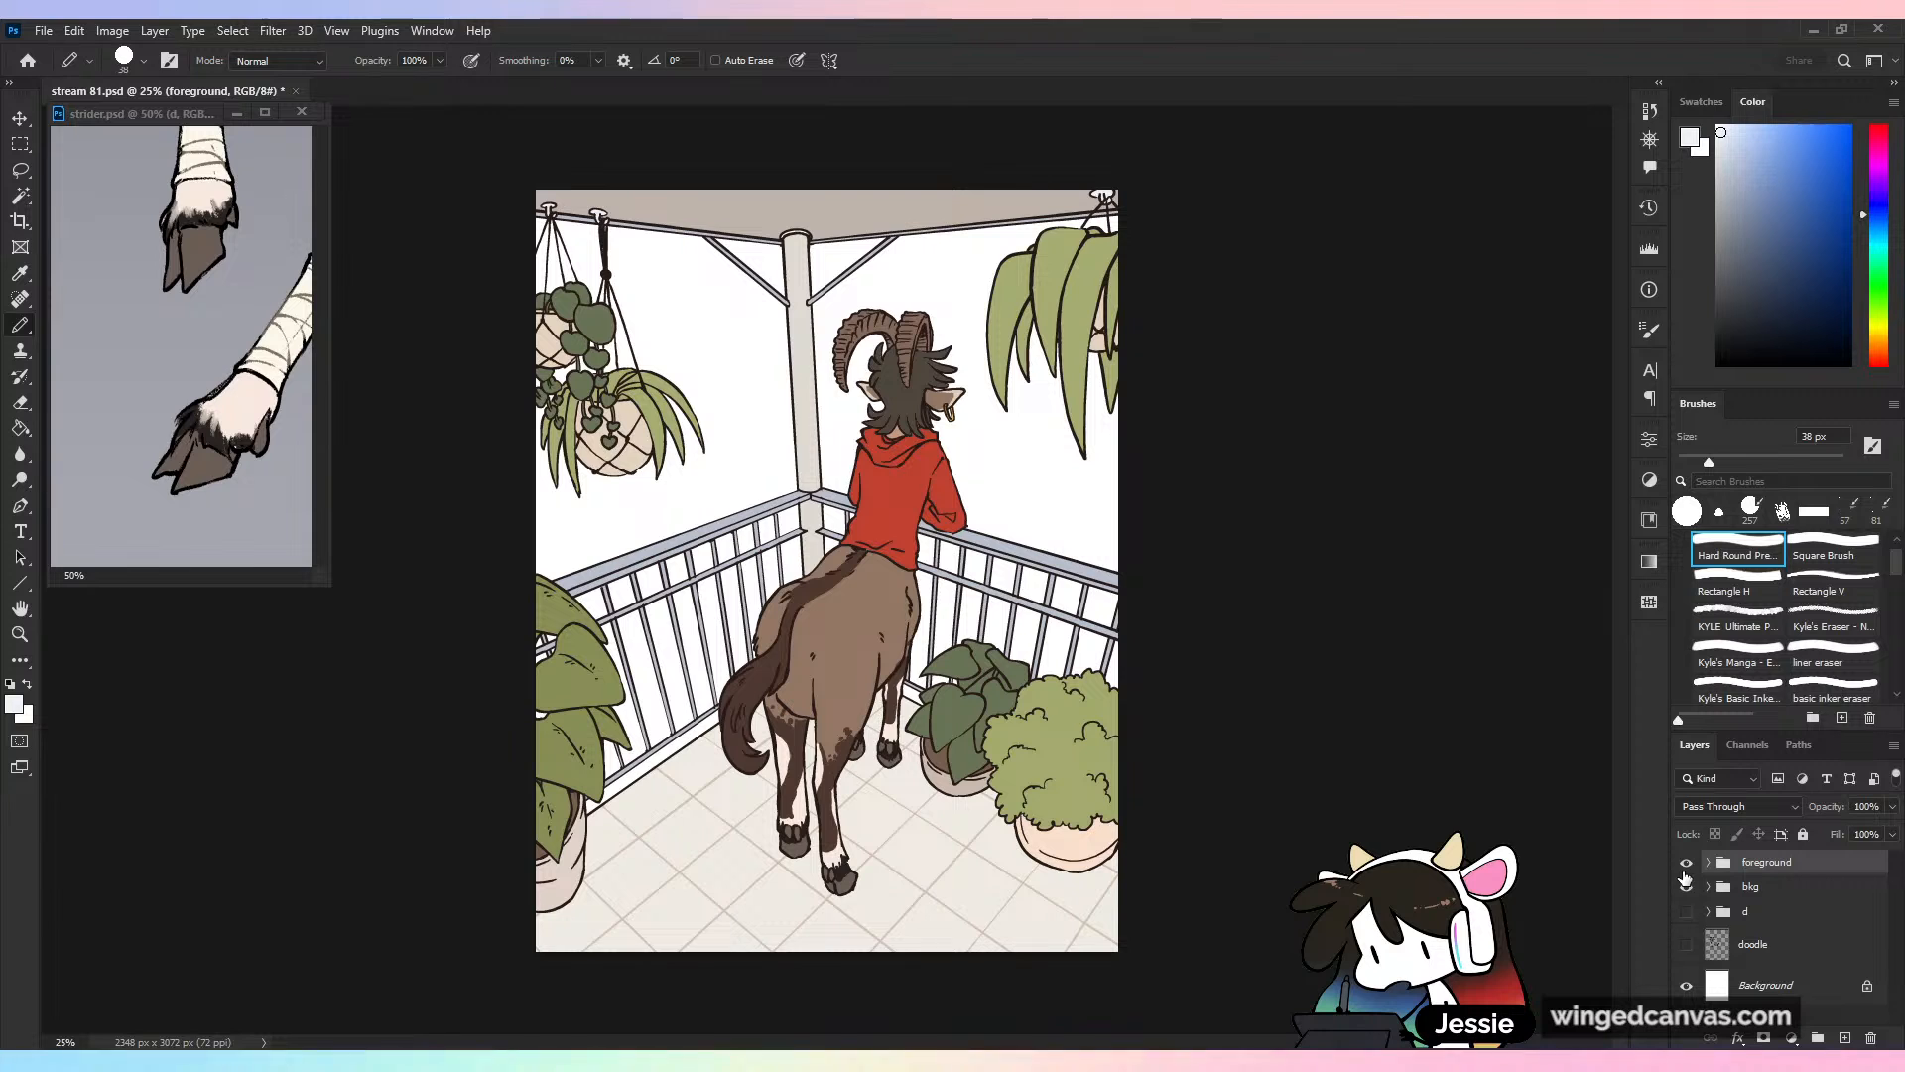
Save the file and hide the foreground and bkg layer groups
key("ctrl+s")
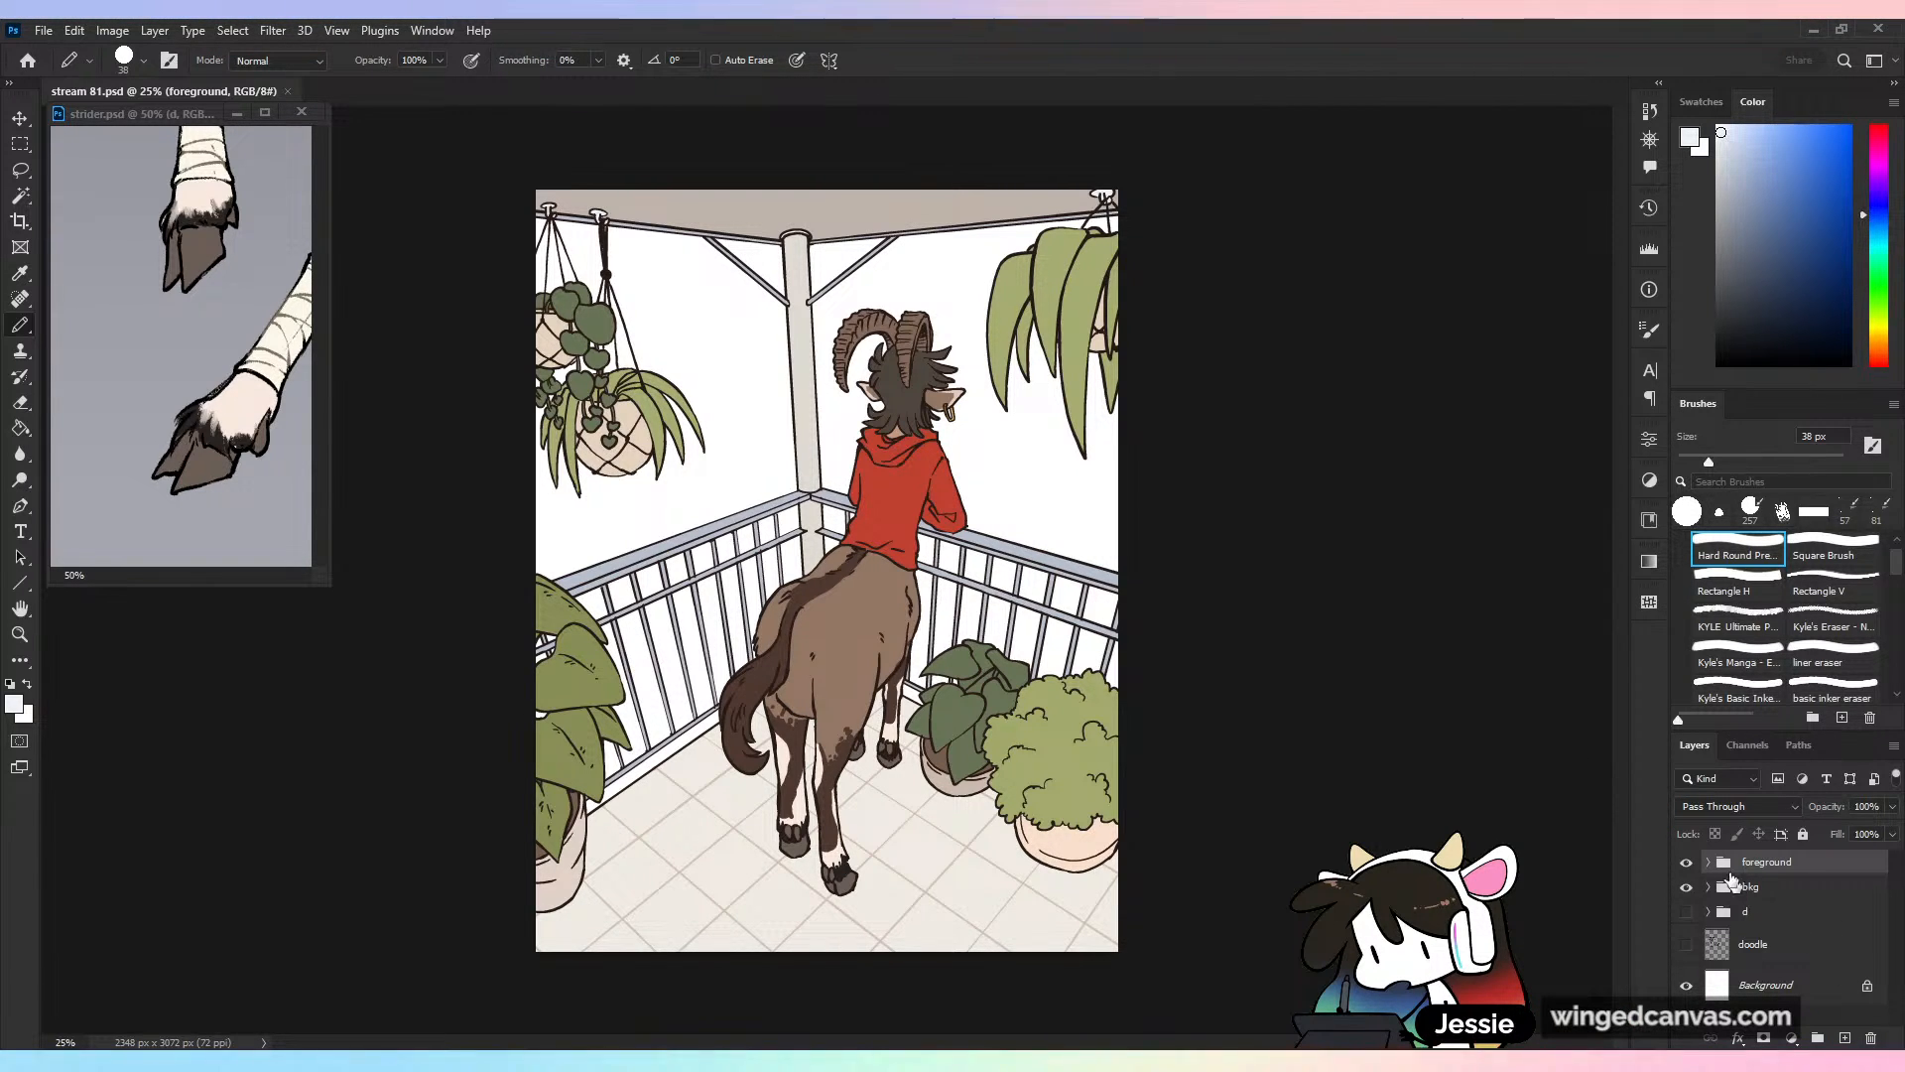
left_click(1686, 862)
left_click(1686, 887)
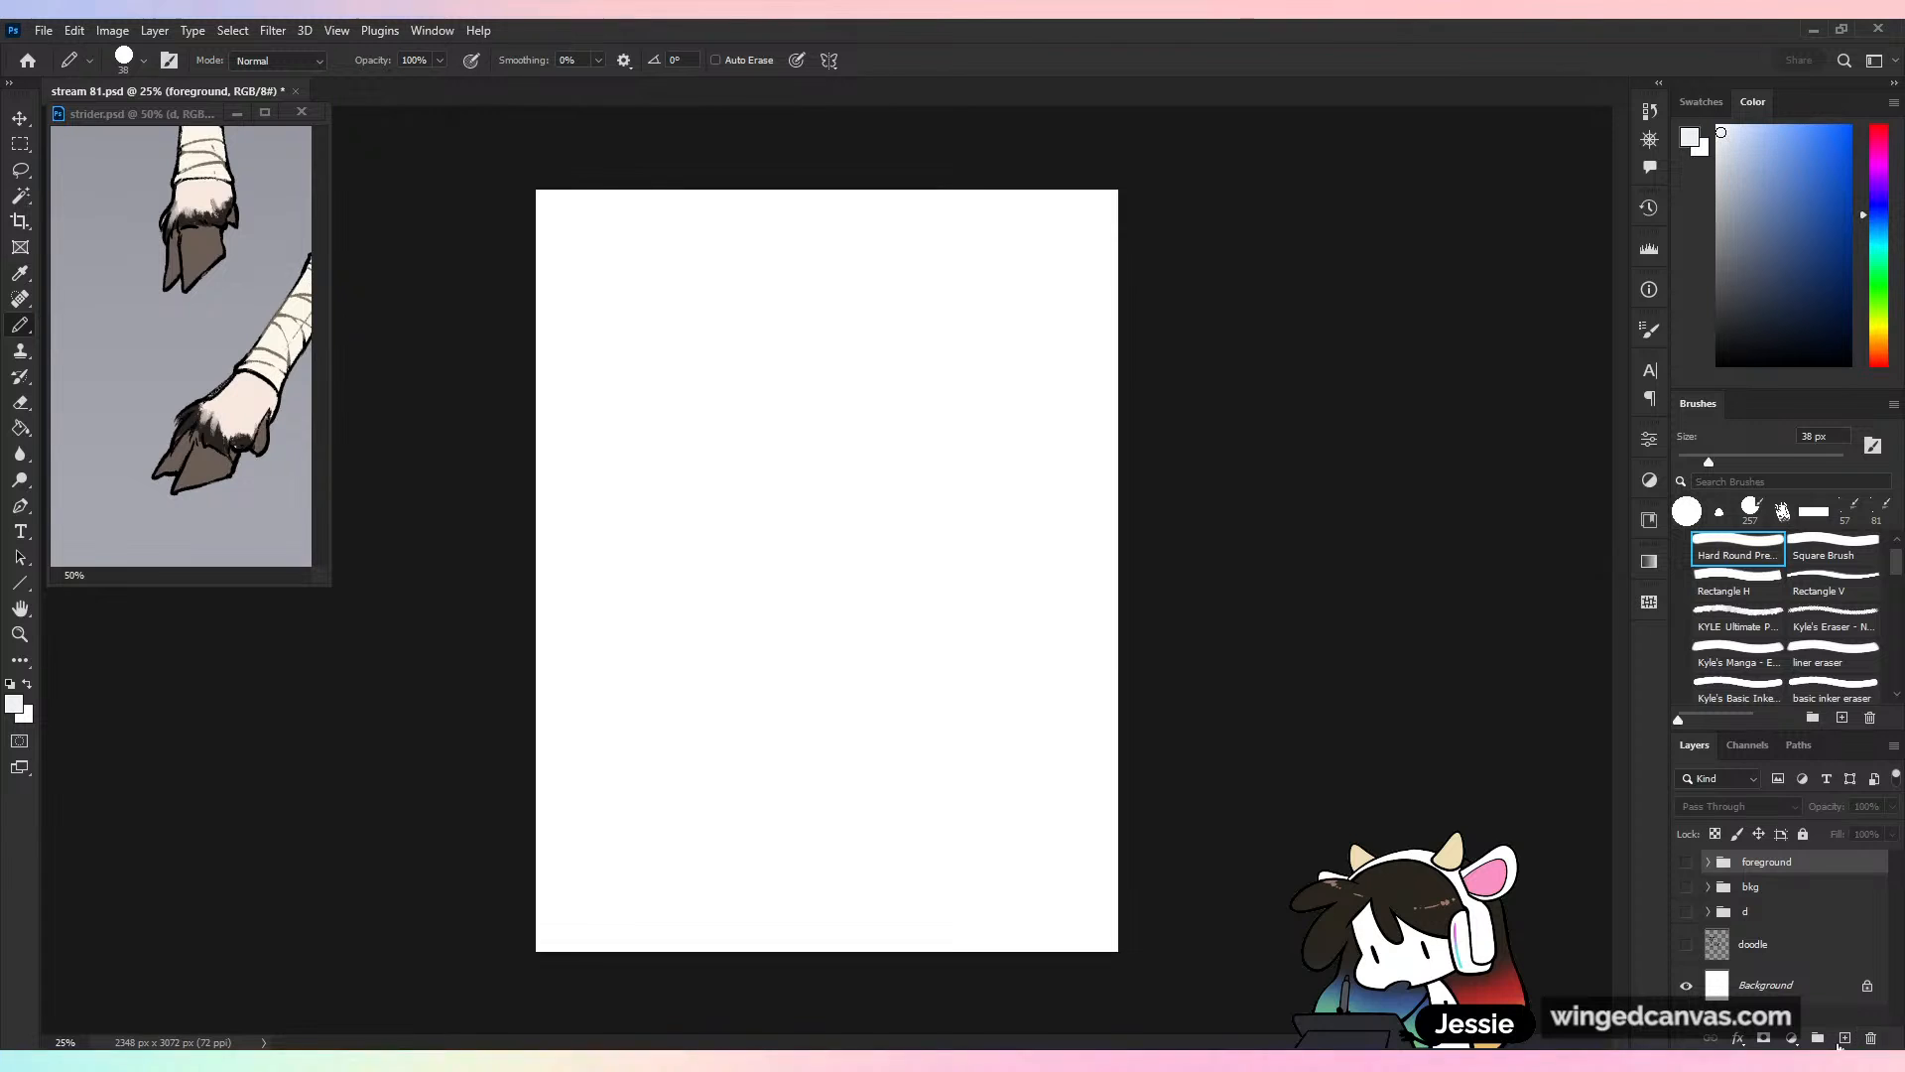
Add a new layer named "lesson" directly above the Background layer
left_click(1796, 990)
left_click(1846, 1038)
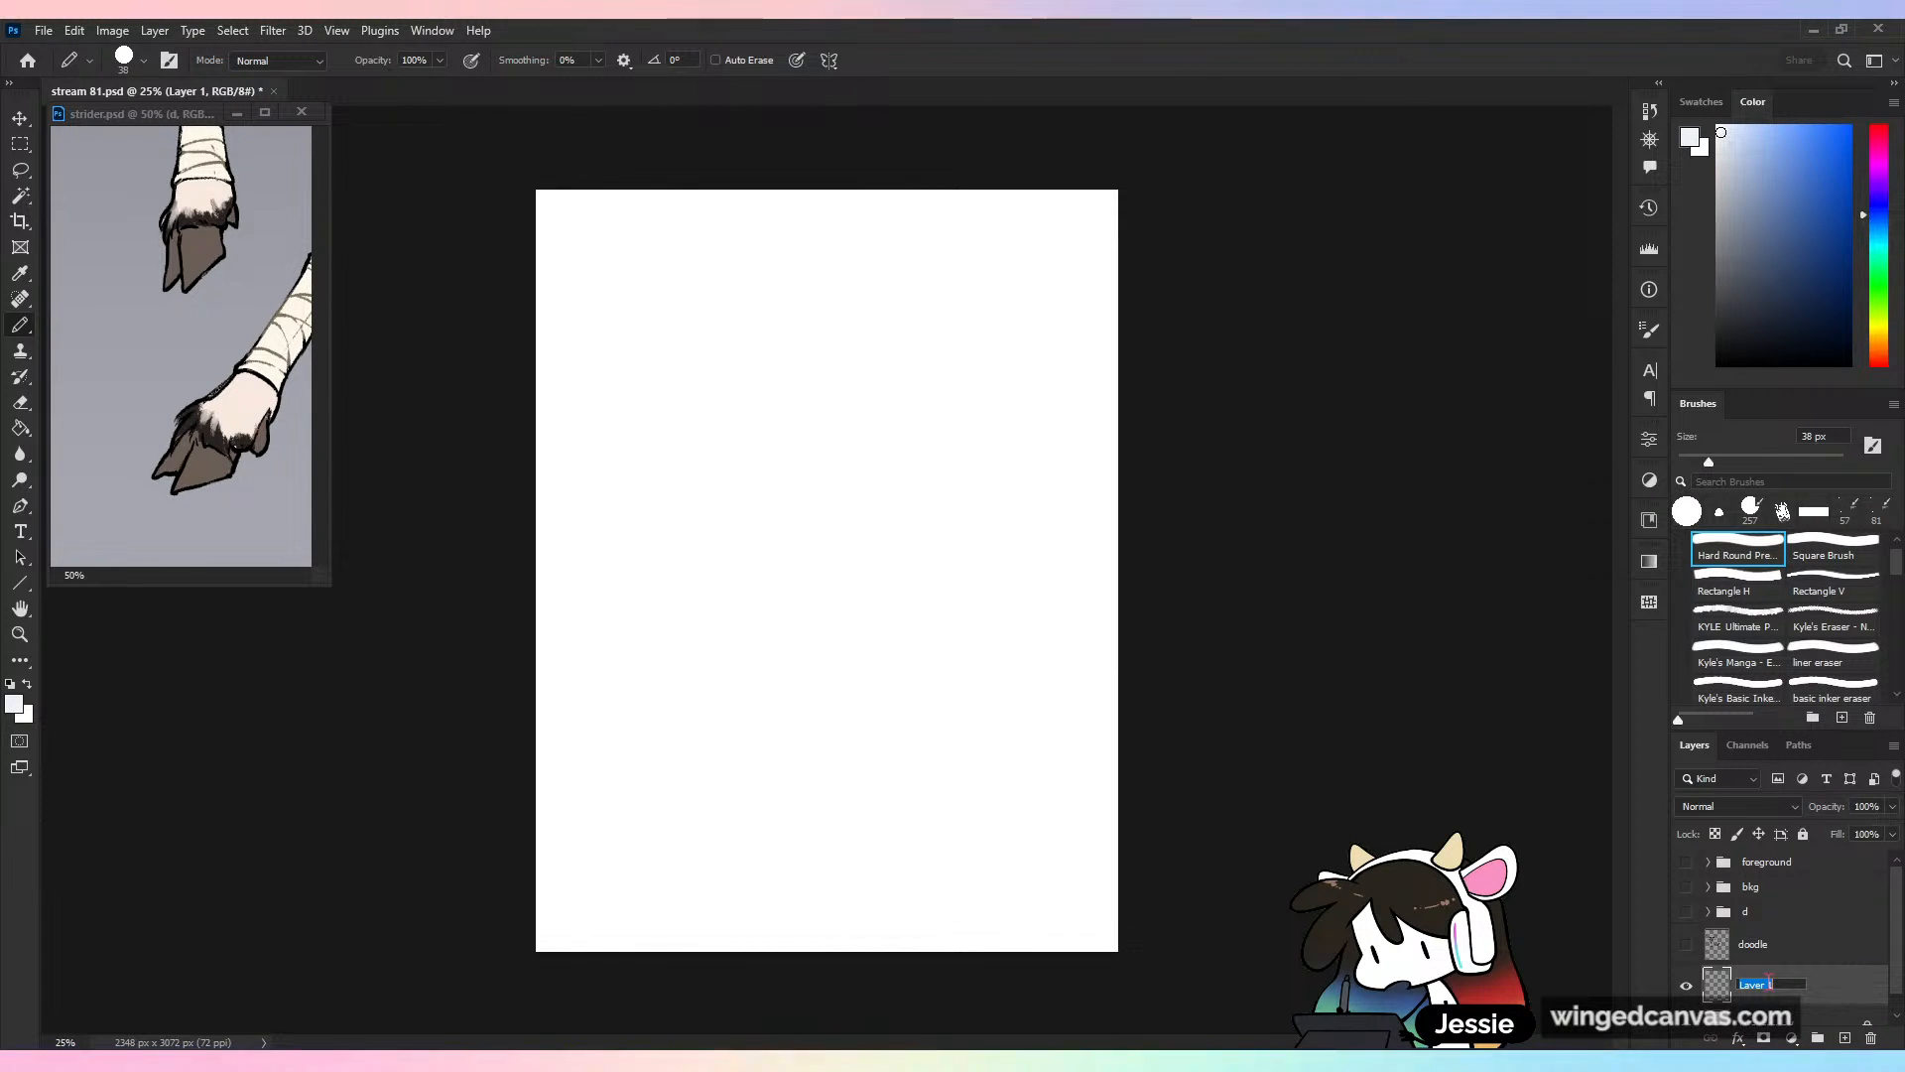
type("lesson")
key("Return")
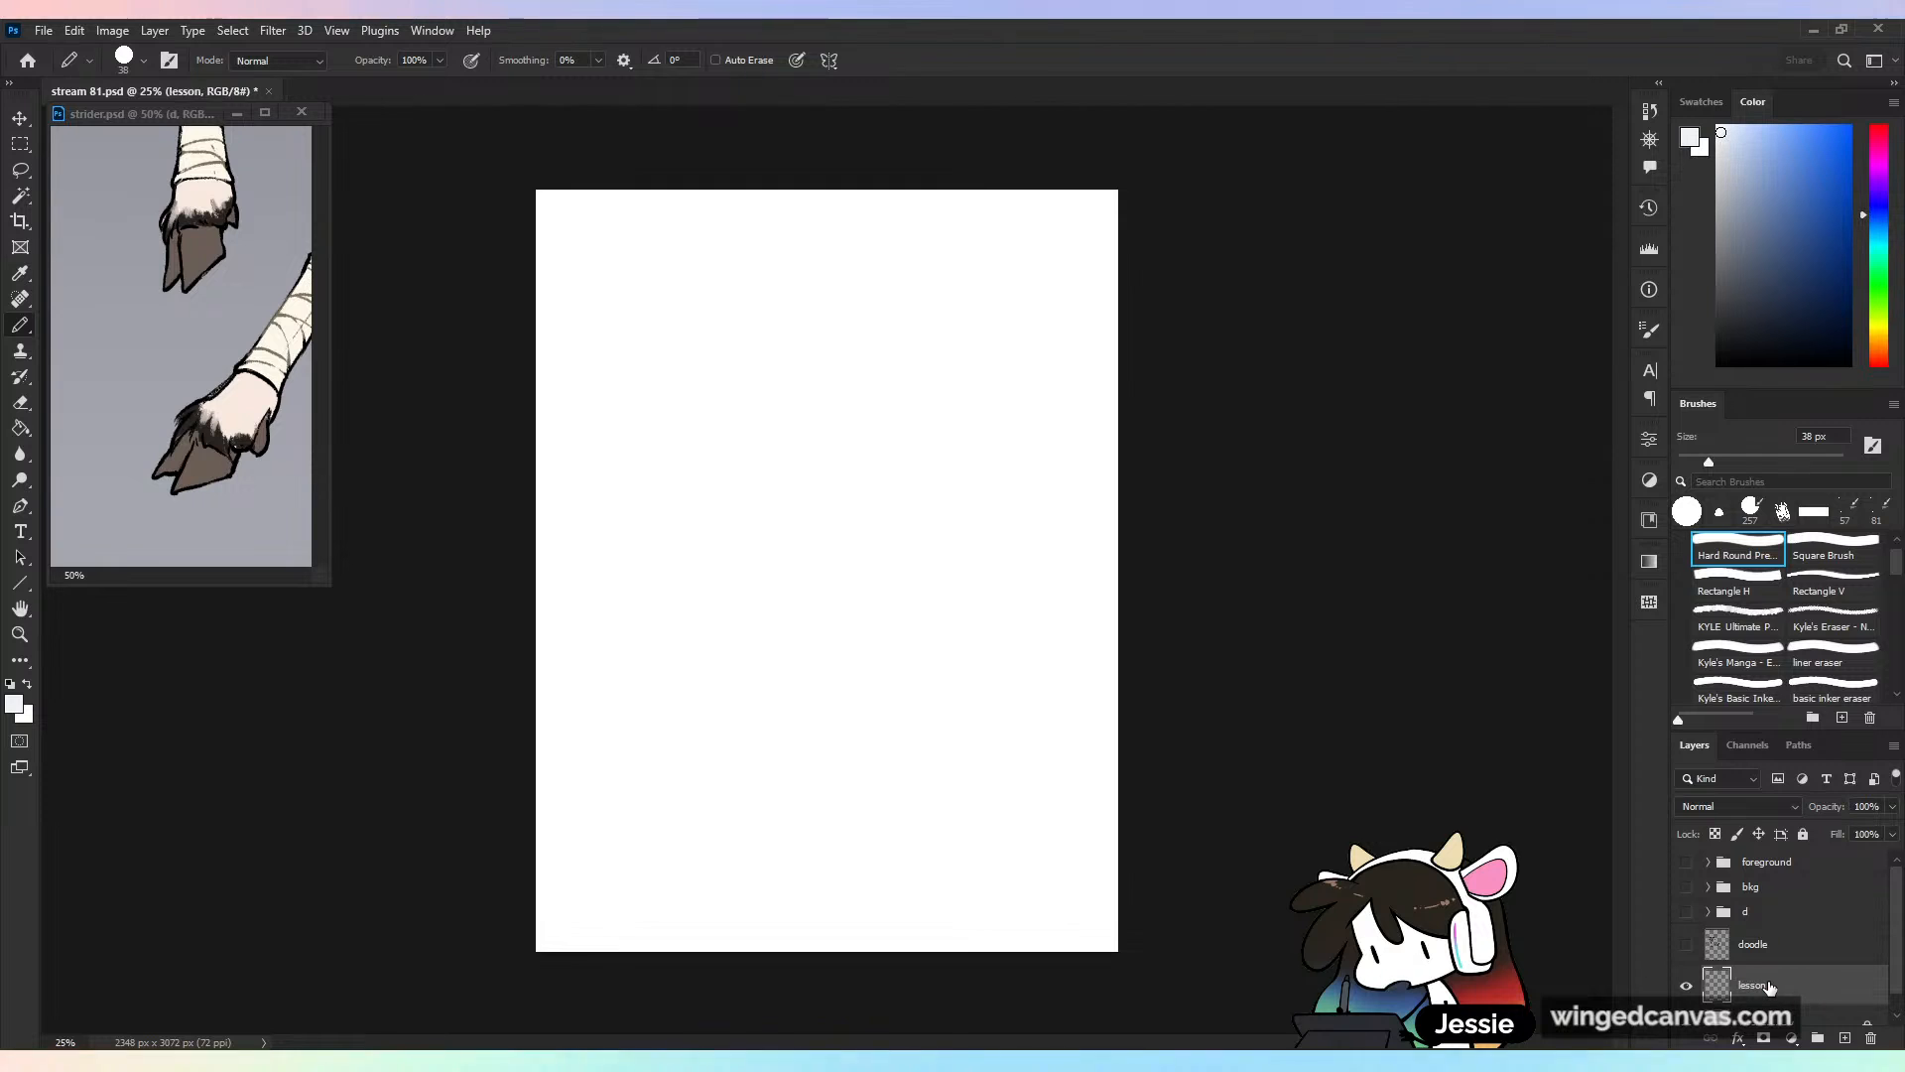
Handwrite the title "HOW TO PUT A CHARA IN A BKG" across the top of the page in dark slate blue at 25 px and underline it
left_click(1793, 218)
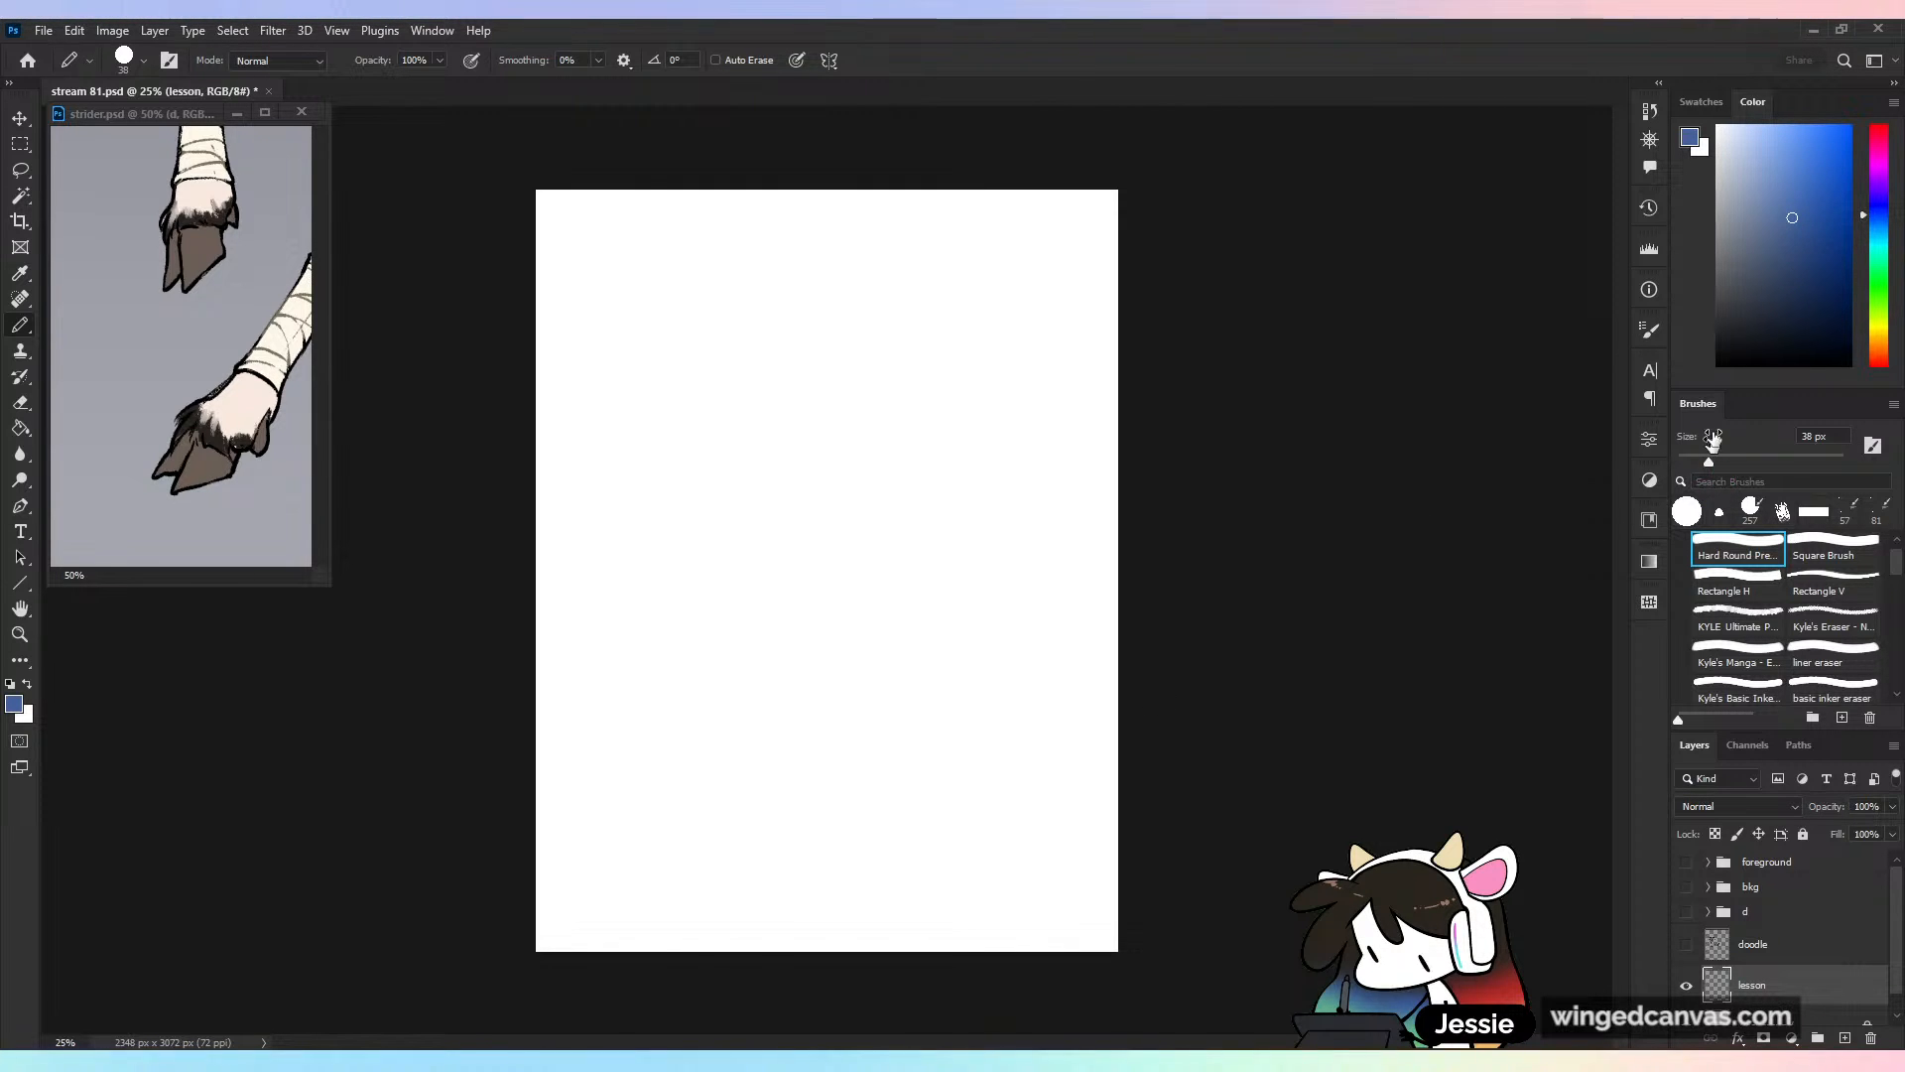
left_click(1698, 458)
key("ctrl+plus")
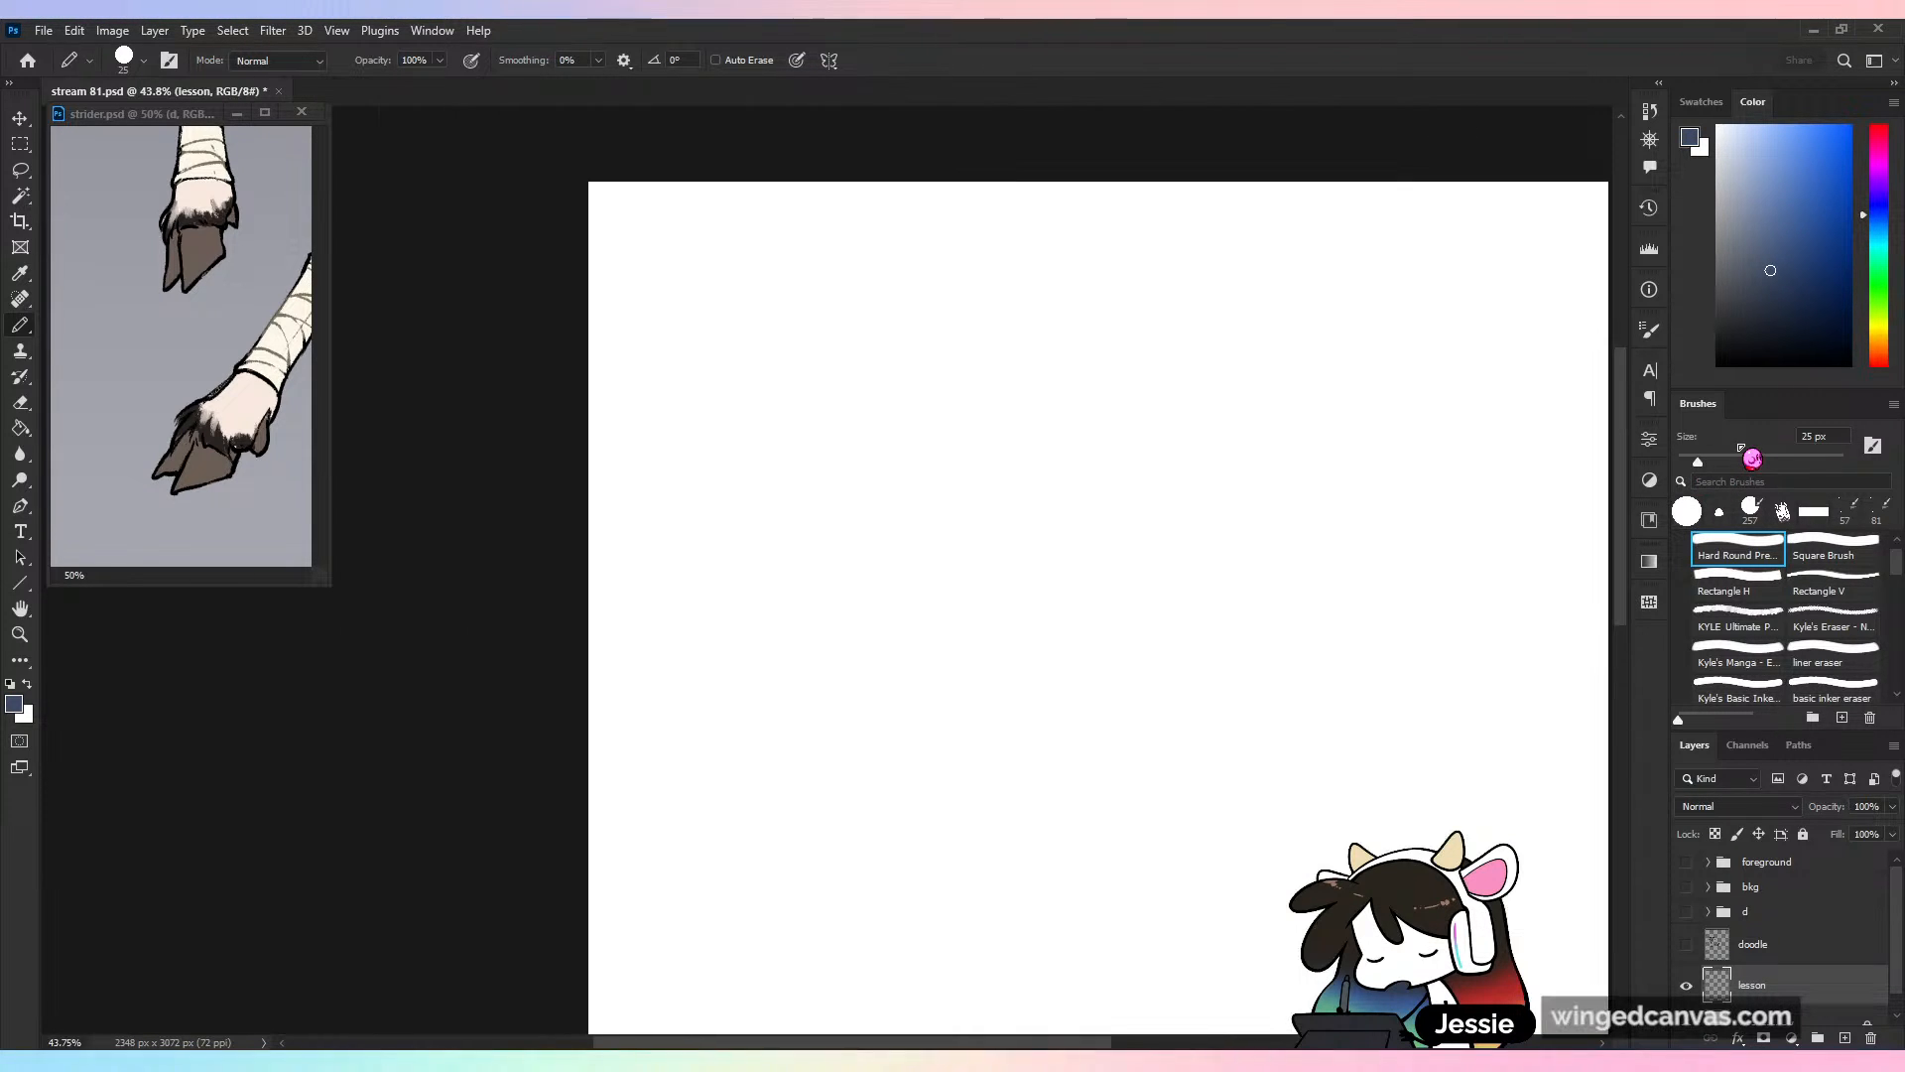
left_click_drag(744, 397, 626, 448)
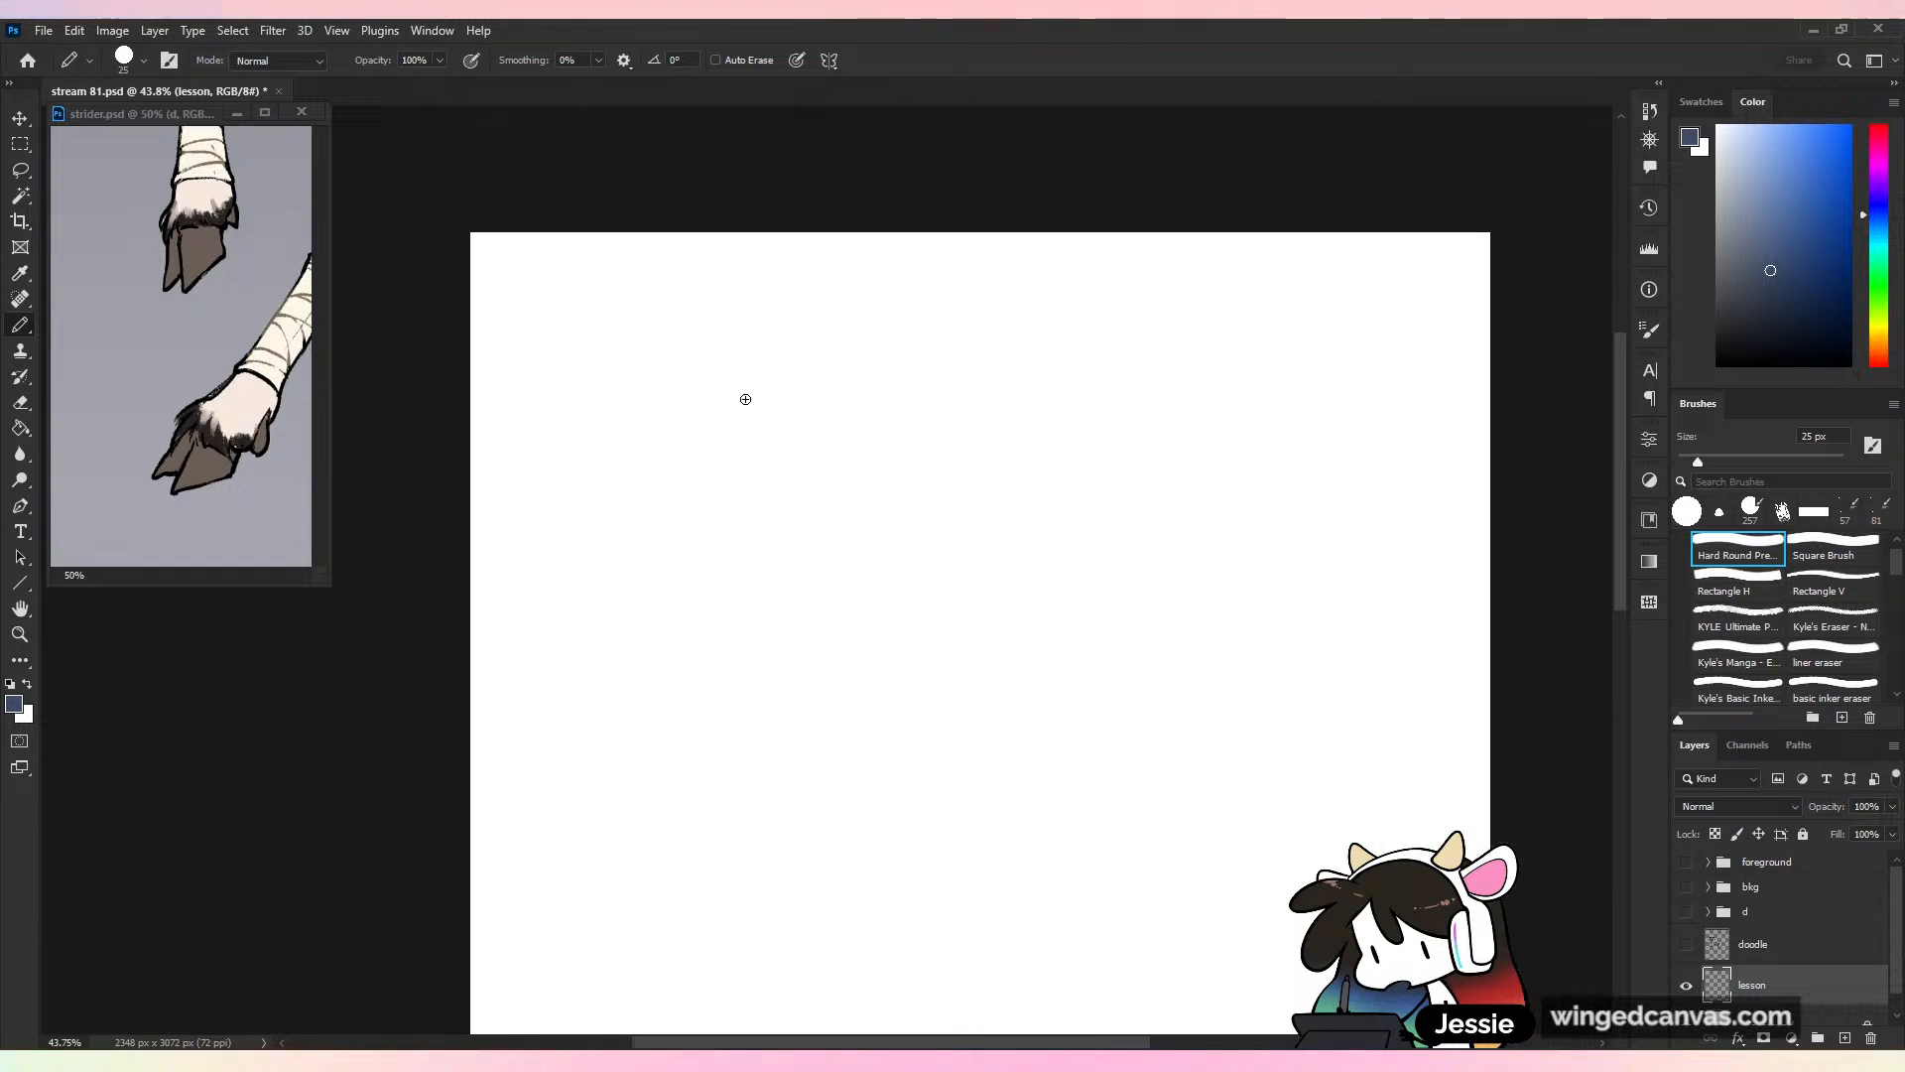
left_click_drag(507, 259, 502, 292)
left_click_drag(524, 258, 520, 291)
mouse_move(503, 276)
left_mouse_down()
mouse_move(543, 266)
mouse_move(586, 289)
mouse_move(606, 264)
mouse_move(658, 291)
left_mouse_up()
left_click_drag(643, 271, 746, 273)
left_click_drag(766, 263, 792, 268)
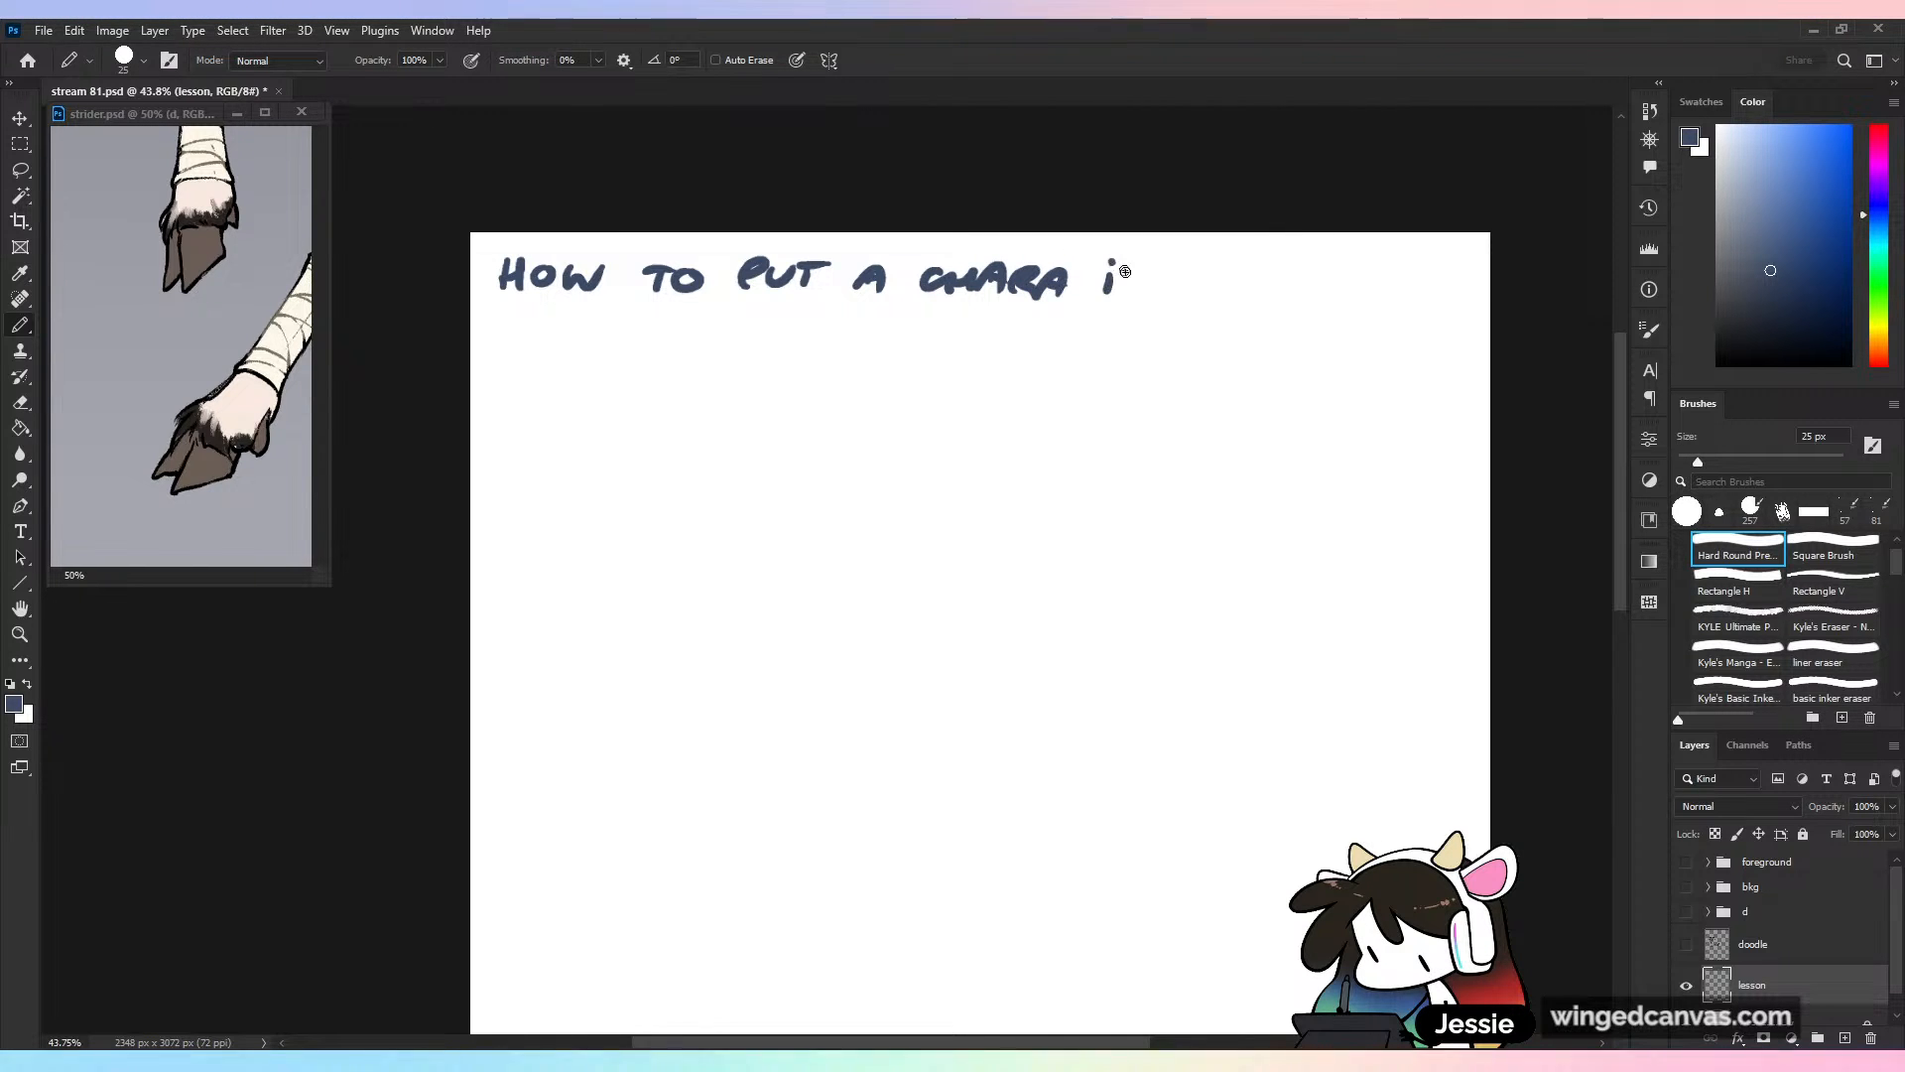
left_click_drag(1138, 291, 1156, 265)
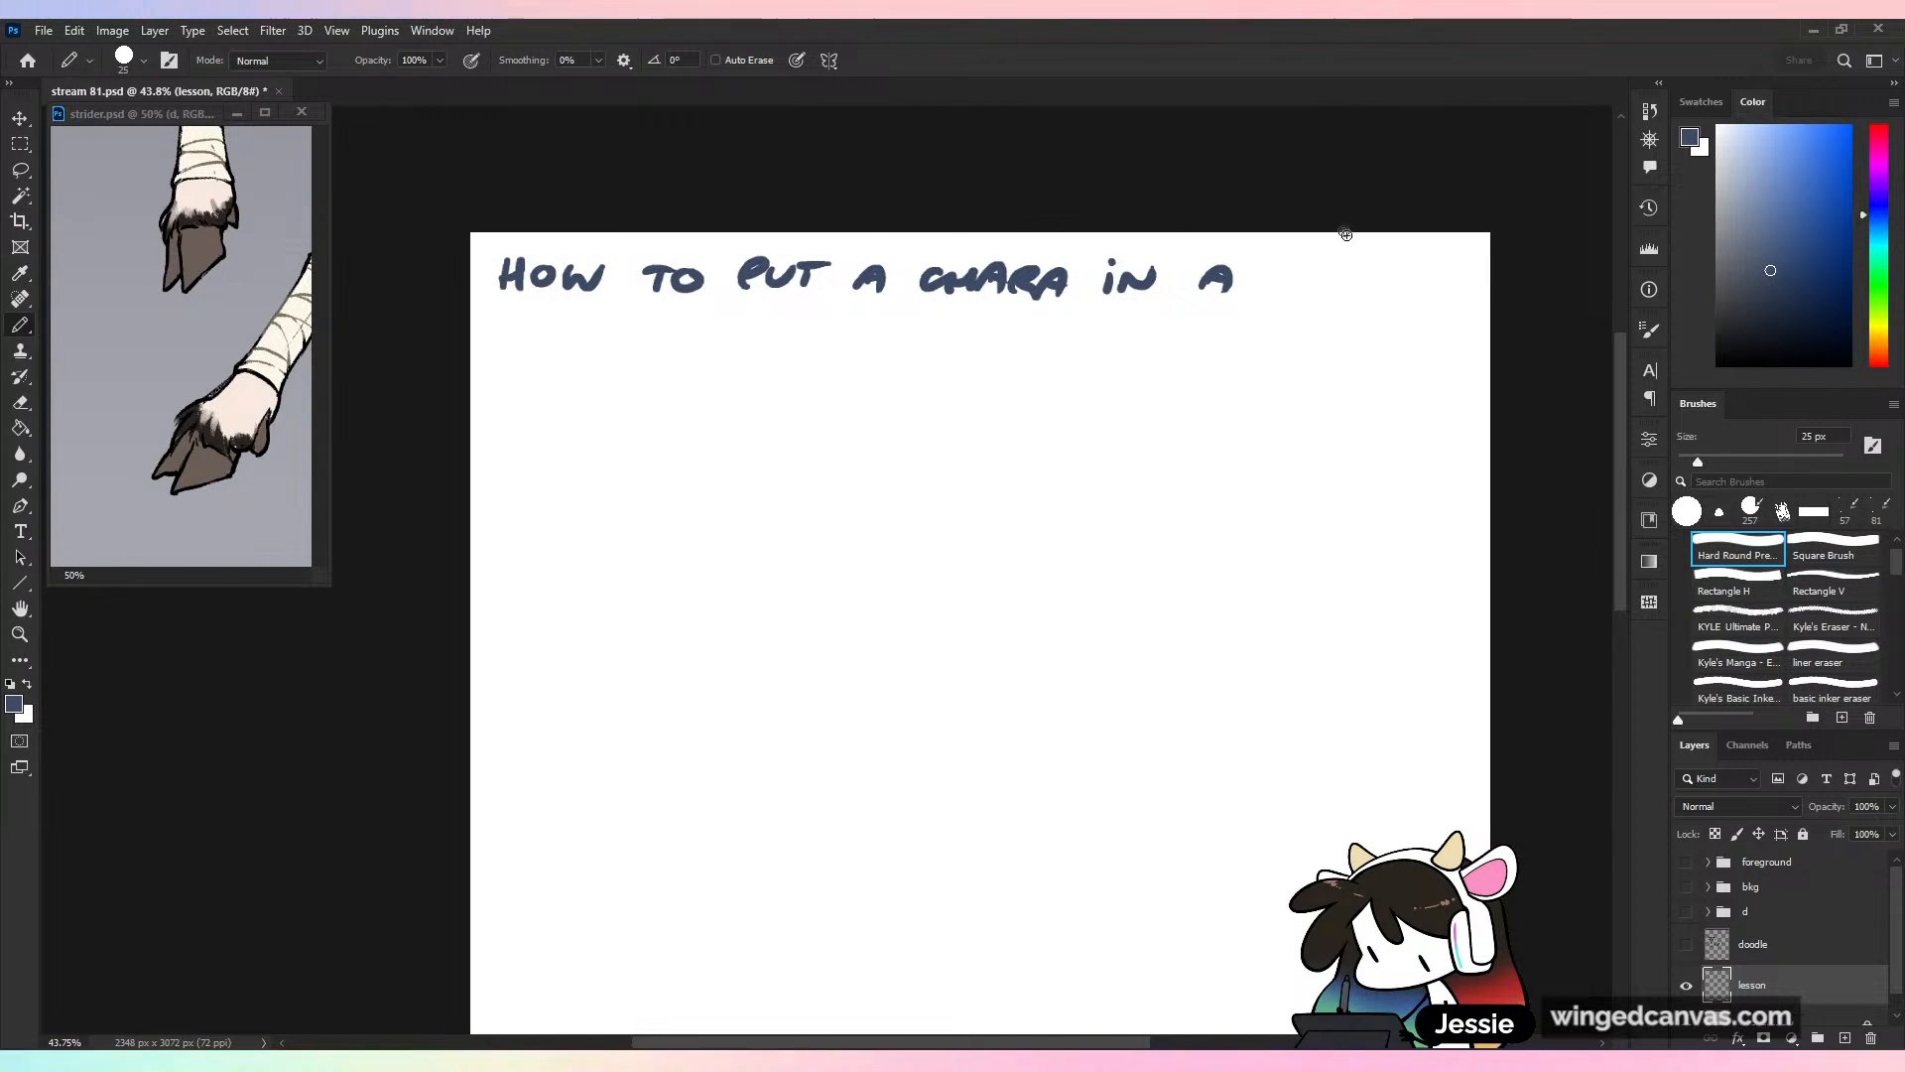
left_click_drag(1286, 291, 1342, 292)
left_click_drag(1362, 269, 1367, 280)
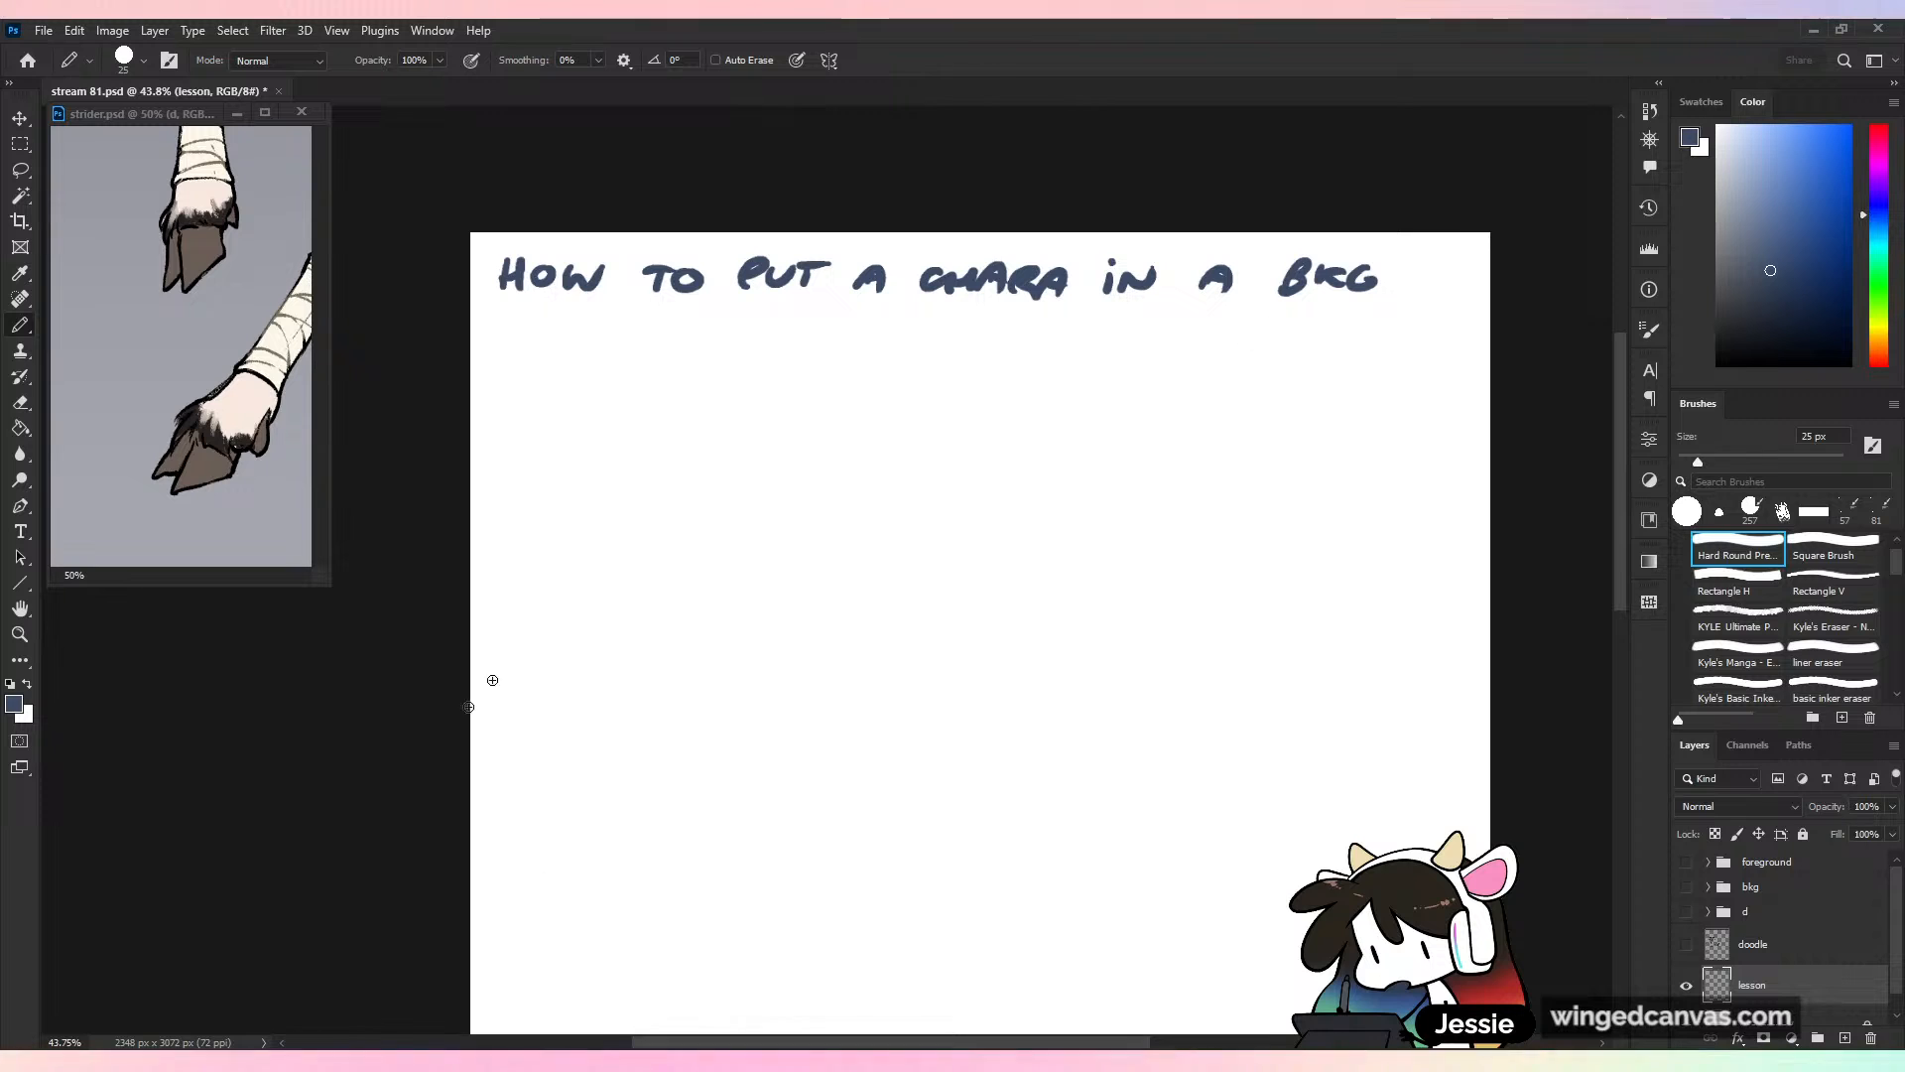
left_click_drag(497, 309, 1409, 310)
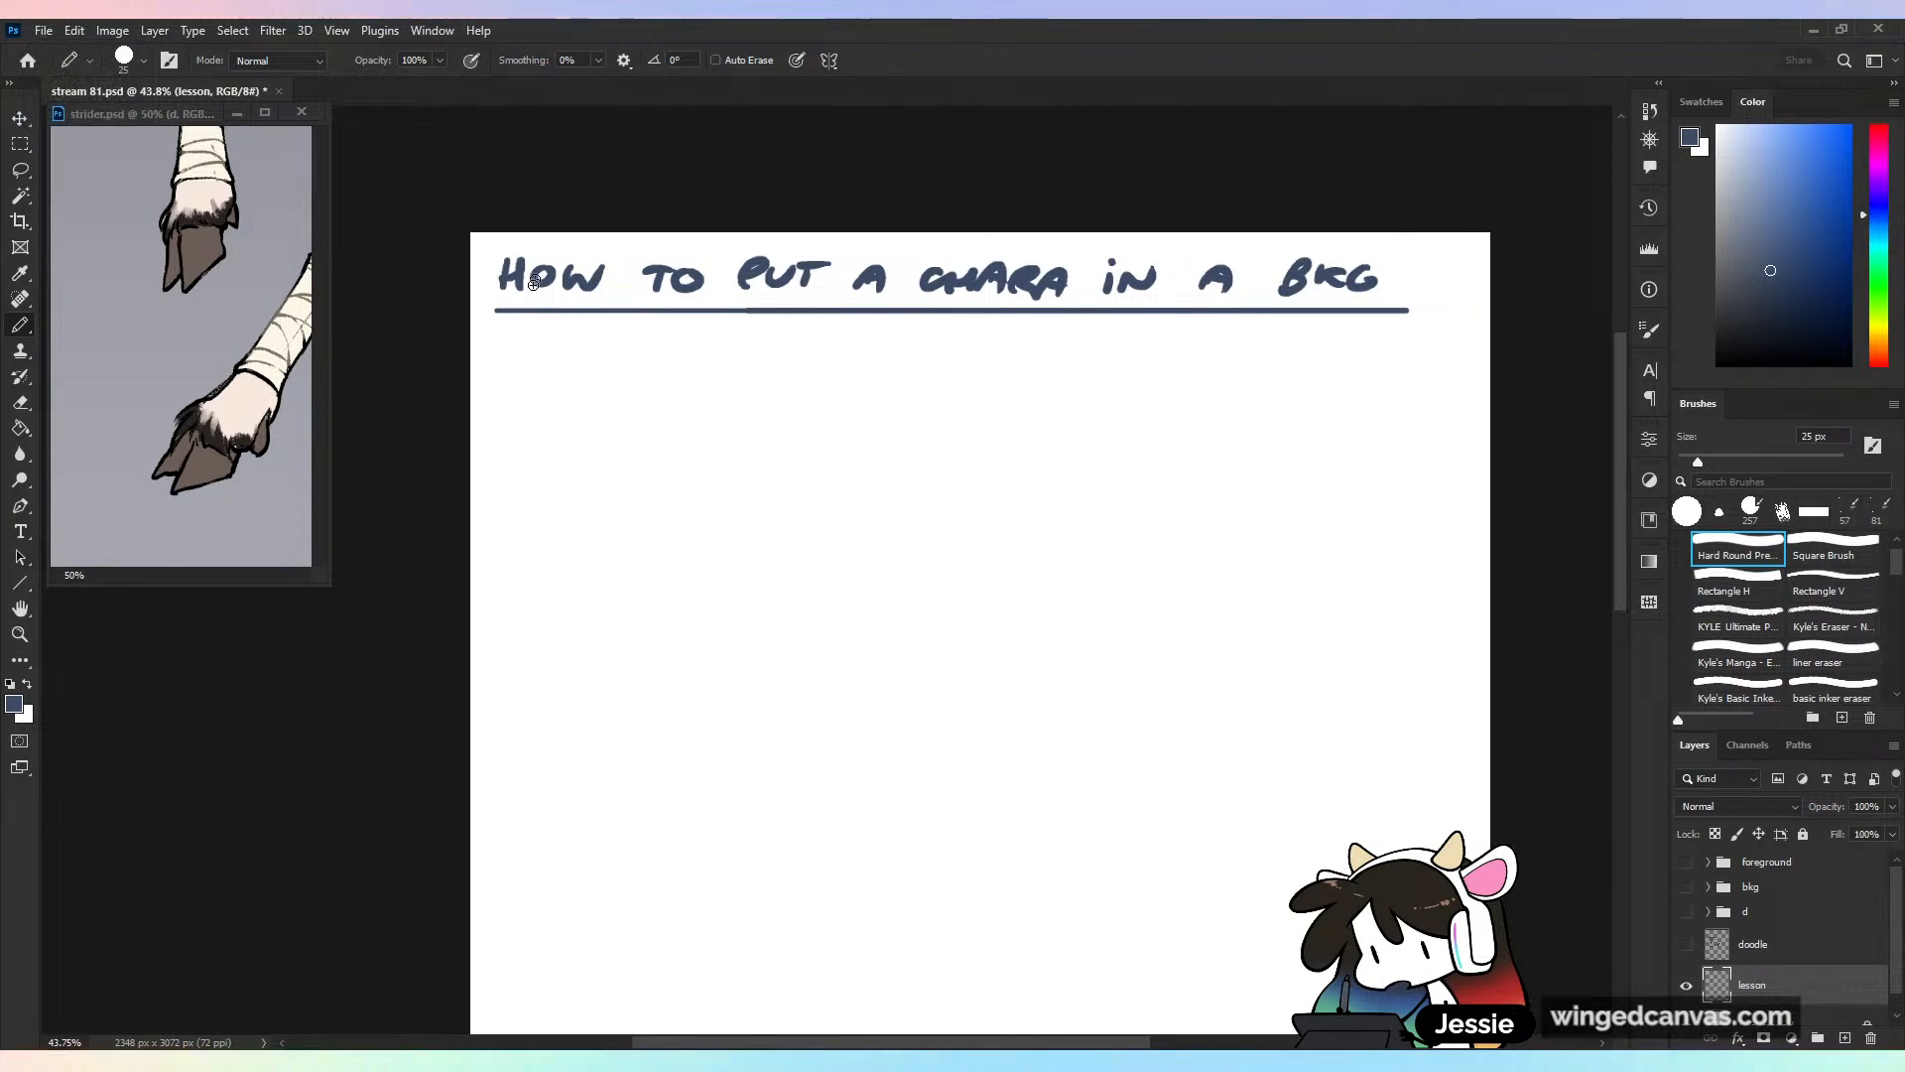
Handwrite the bullet line "- ALL ABOUT HARMONY" beneath the underlined title
left_click_drag(501, 350, 562, 364)
left_click_drag(539, 356, 562, 356)
left_click_drag(573, 347, 614, 360)
left_click_drag(672, 368, 704, 367)
left_click_drag(682, 359, 817, 342)
left_click_drag(808, 342, 854, 339)
mouse_move(830, 343)
left_mouse_down()
mouse_move(828, 372)
mouse_move(897, 376)
left_mouse_up()
mouse_move(898, 359)
left_mouse_down()
mouse_move(921, 357)
mouse_move(917, 375)
left_mouse_up()
left_click_drag(931, 375, 1039, 374)
mouse_move(1052, 357)
left_mouse_down()
mouse_move(1121, 346)
mouse_move(1138, 374)
left_mouse_up()
left_click_drag(1156, 350, 1130, 397)
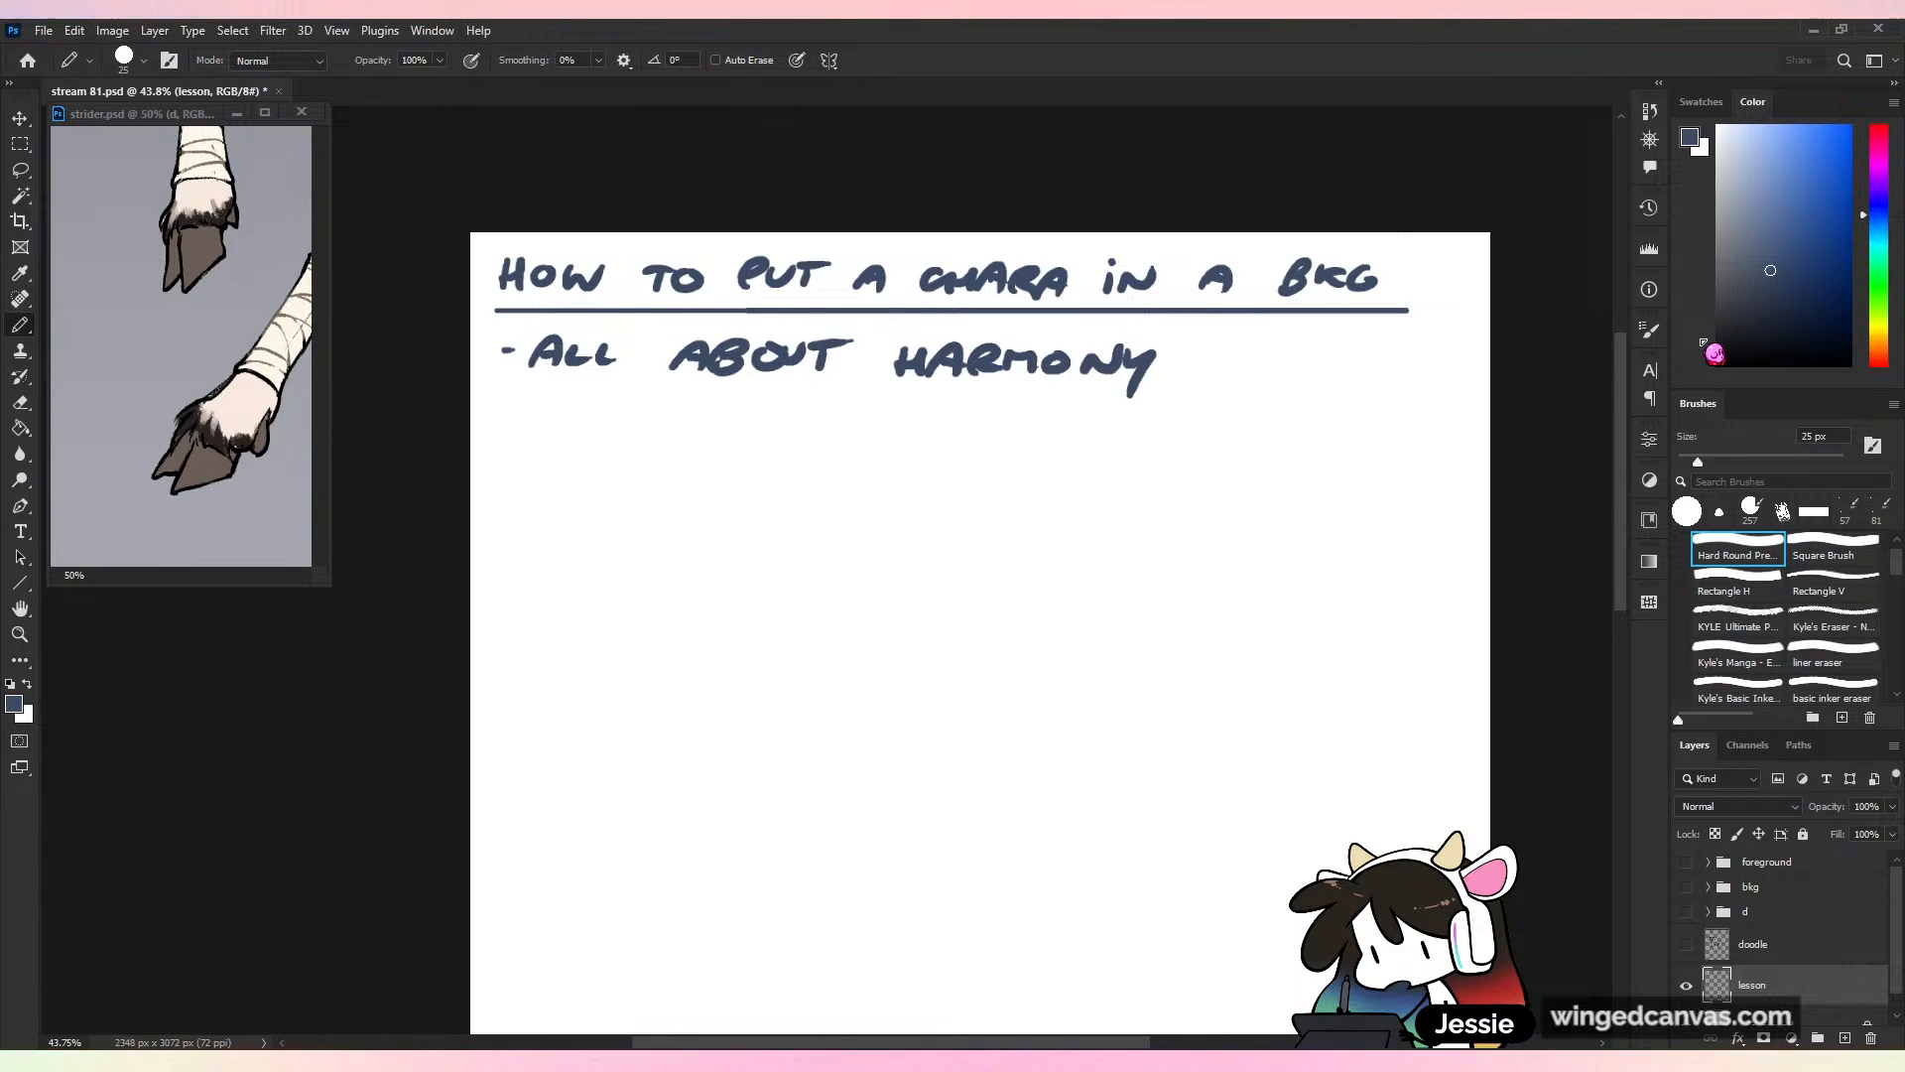
Dock the floating strider.psd reference as a tab and examine the coloured character's face, clothing, body and surrounding sketches
left_click_drag(149, 113, 407, 91)
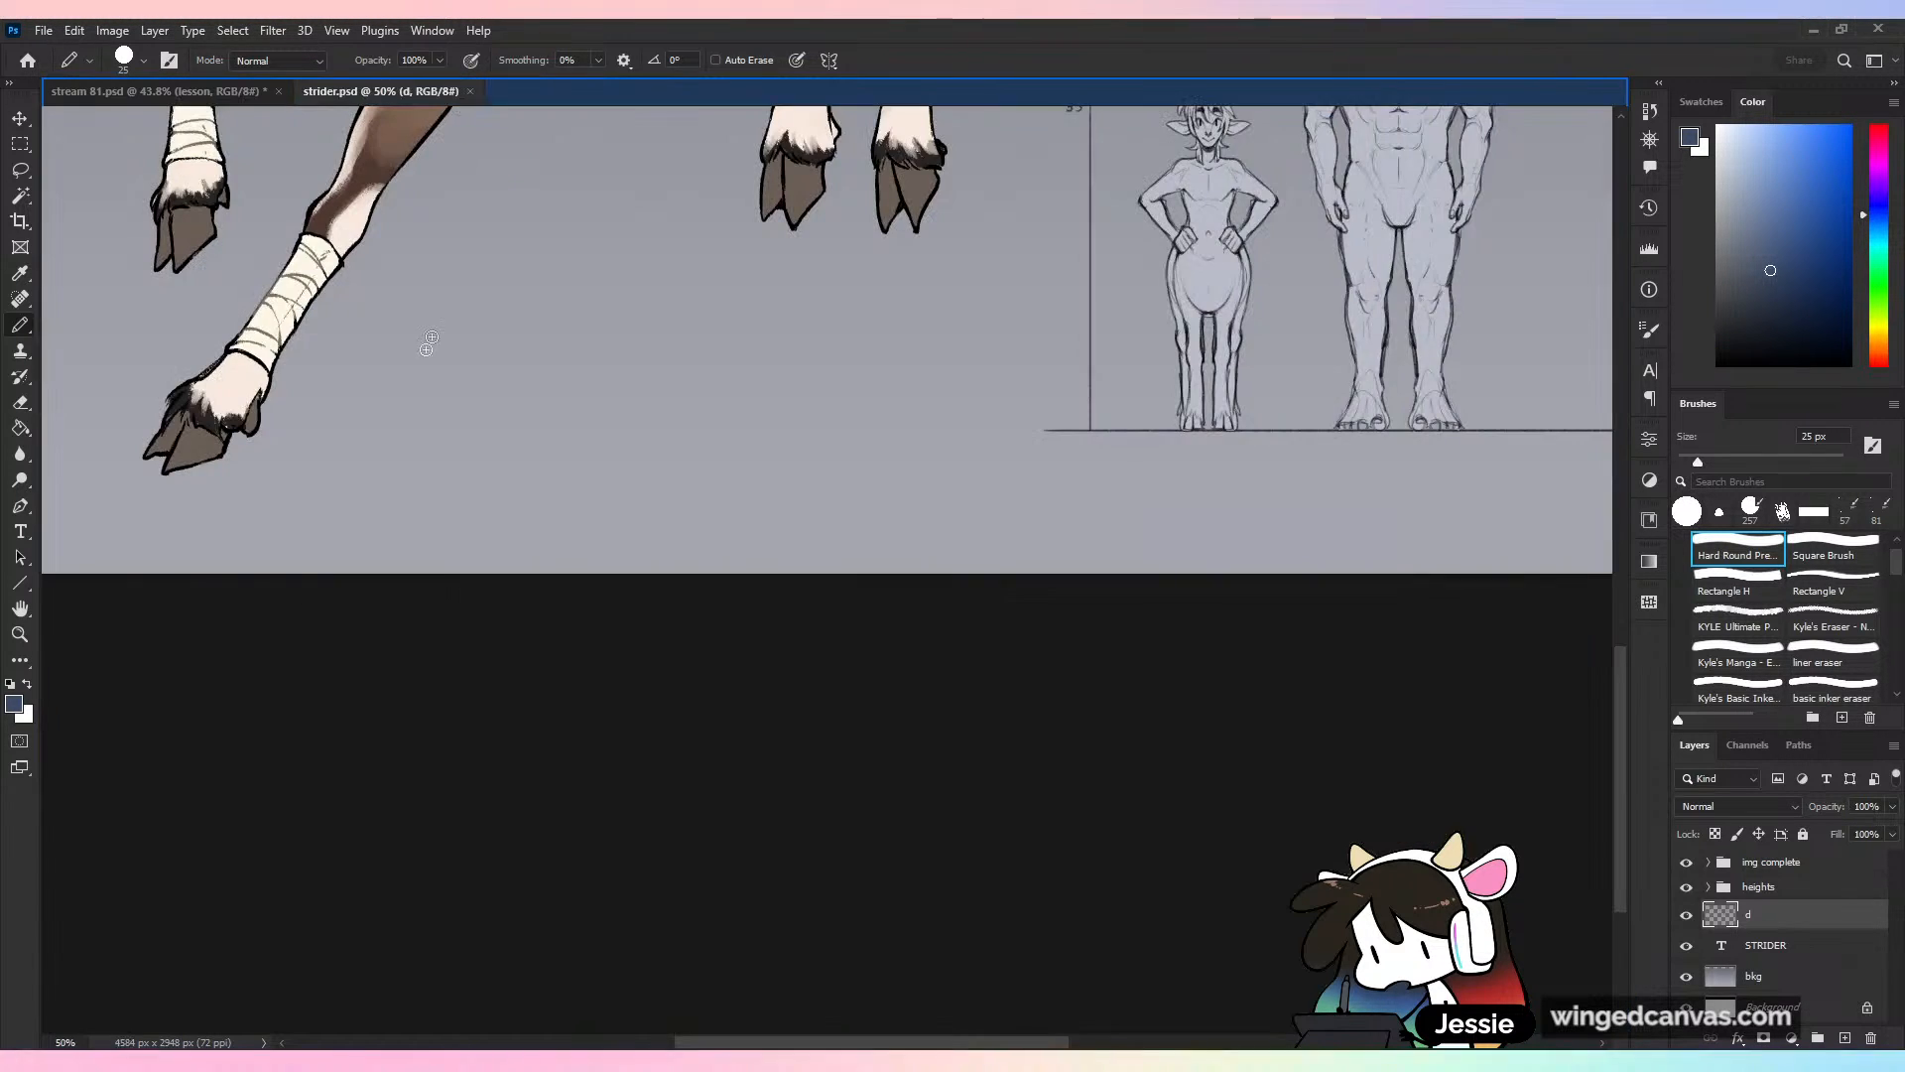
scroll(217, 674, "up", 5)
scroll(218, 674, "down", 2)
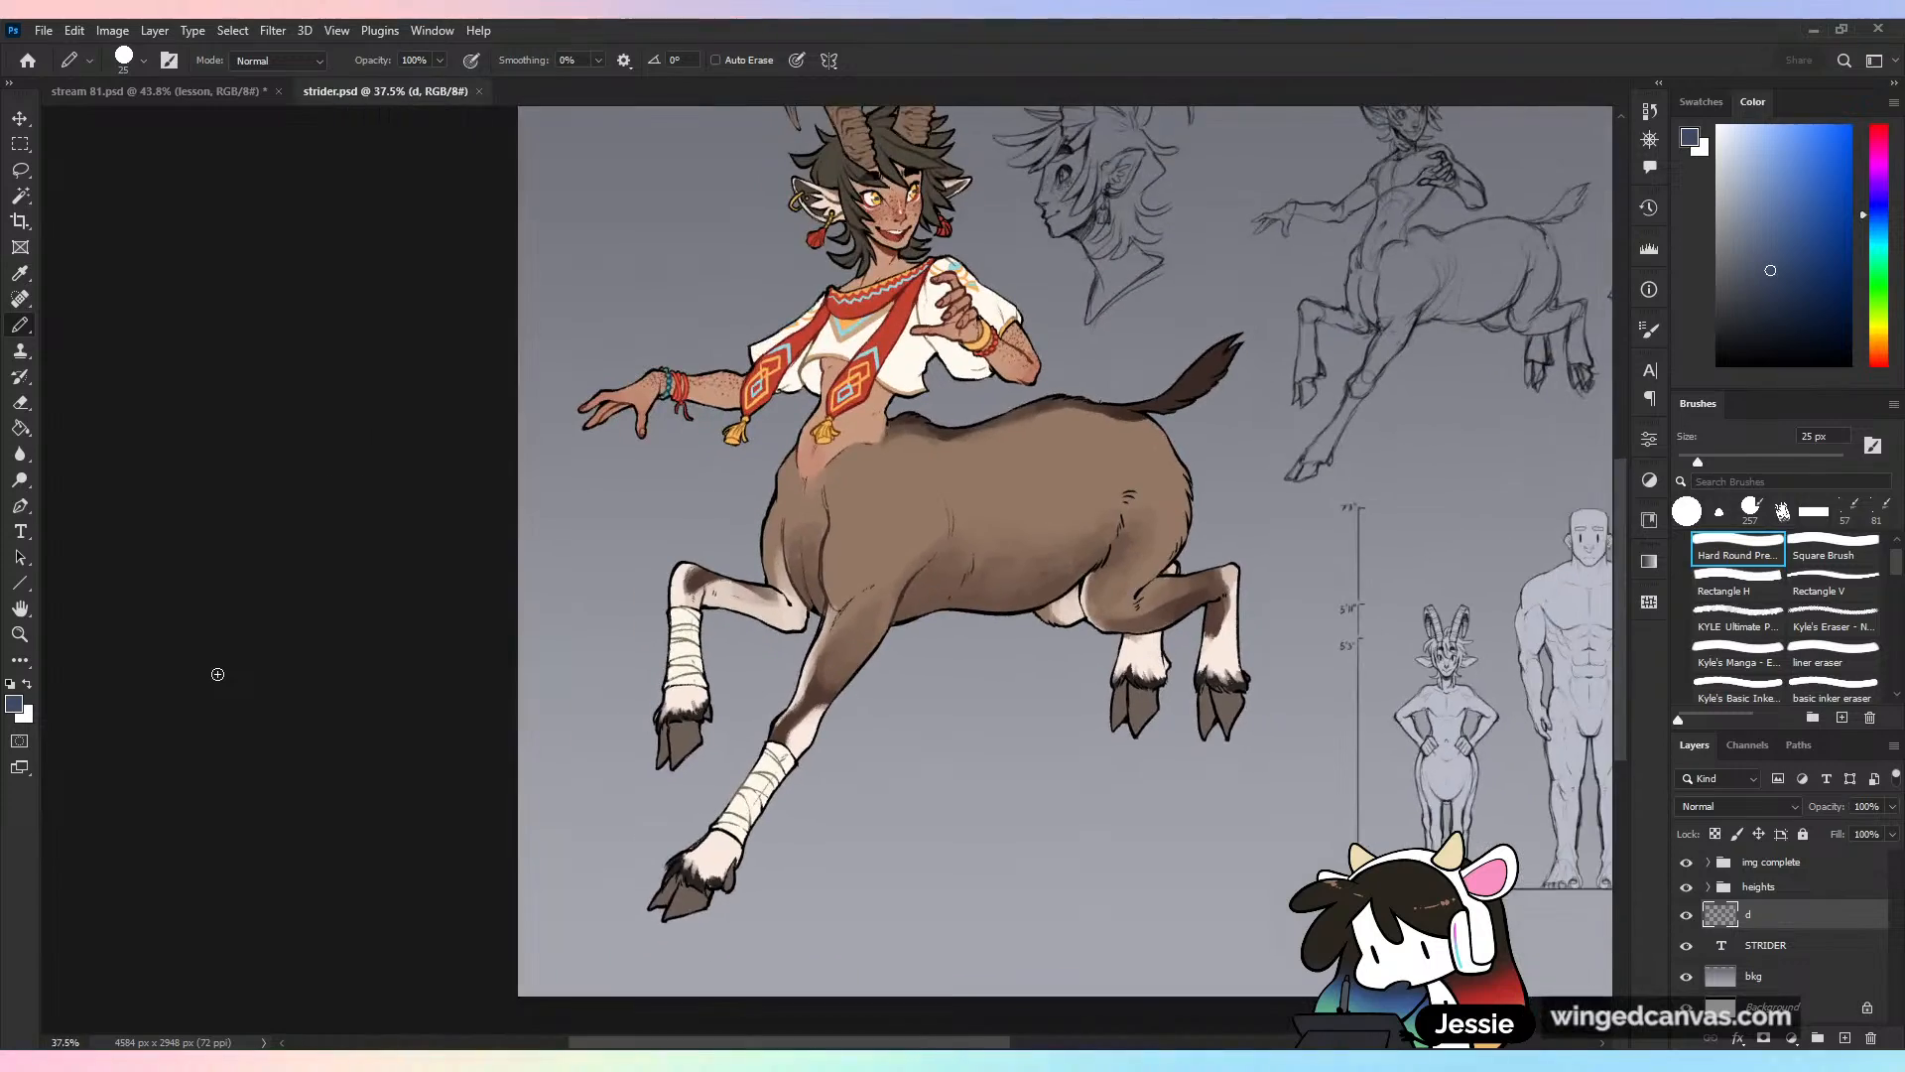
scroll(218, 674, "up", 2)
scroll(1191, 615, "up", 5)
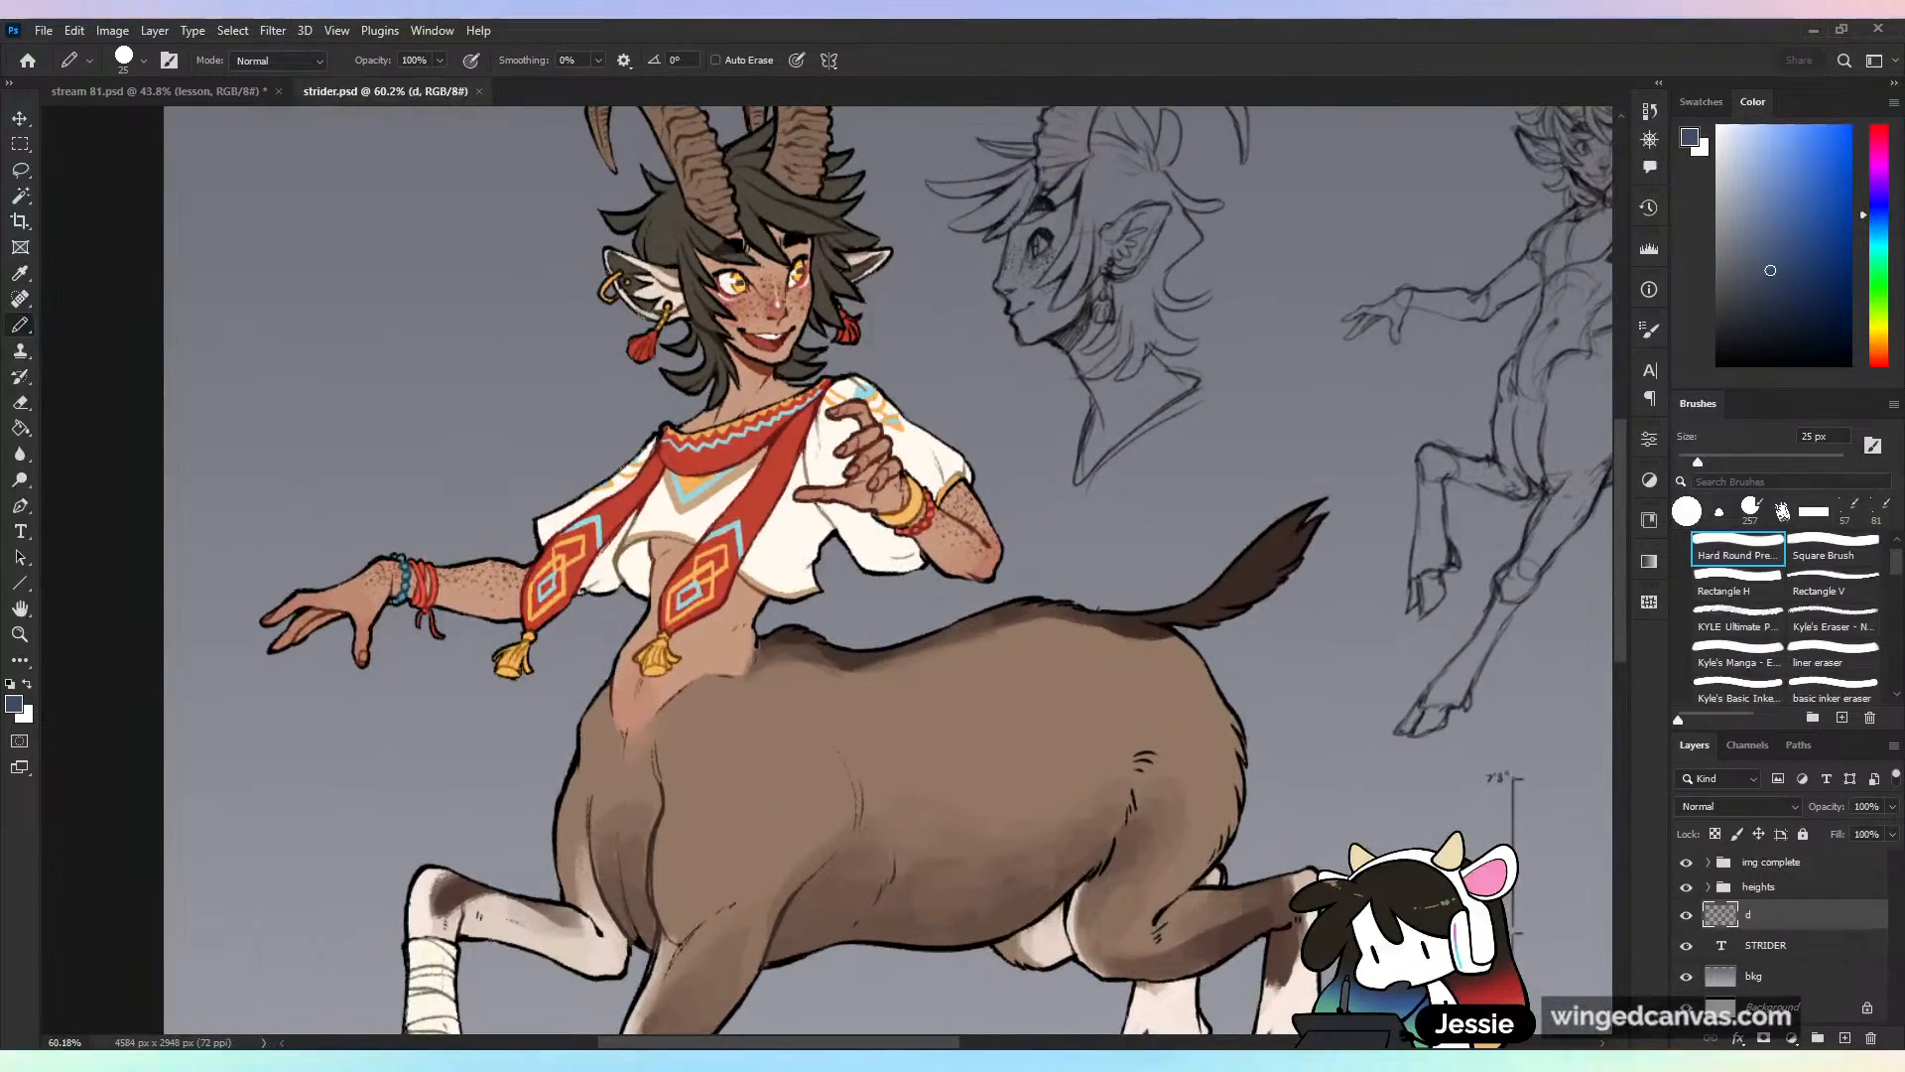
scroll(1191, 615, "up", 2)
scroll(890, 576, "up", 1)
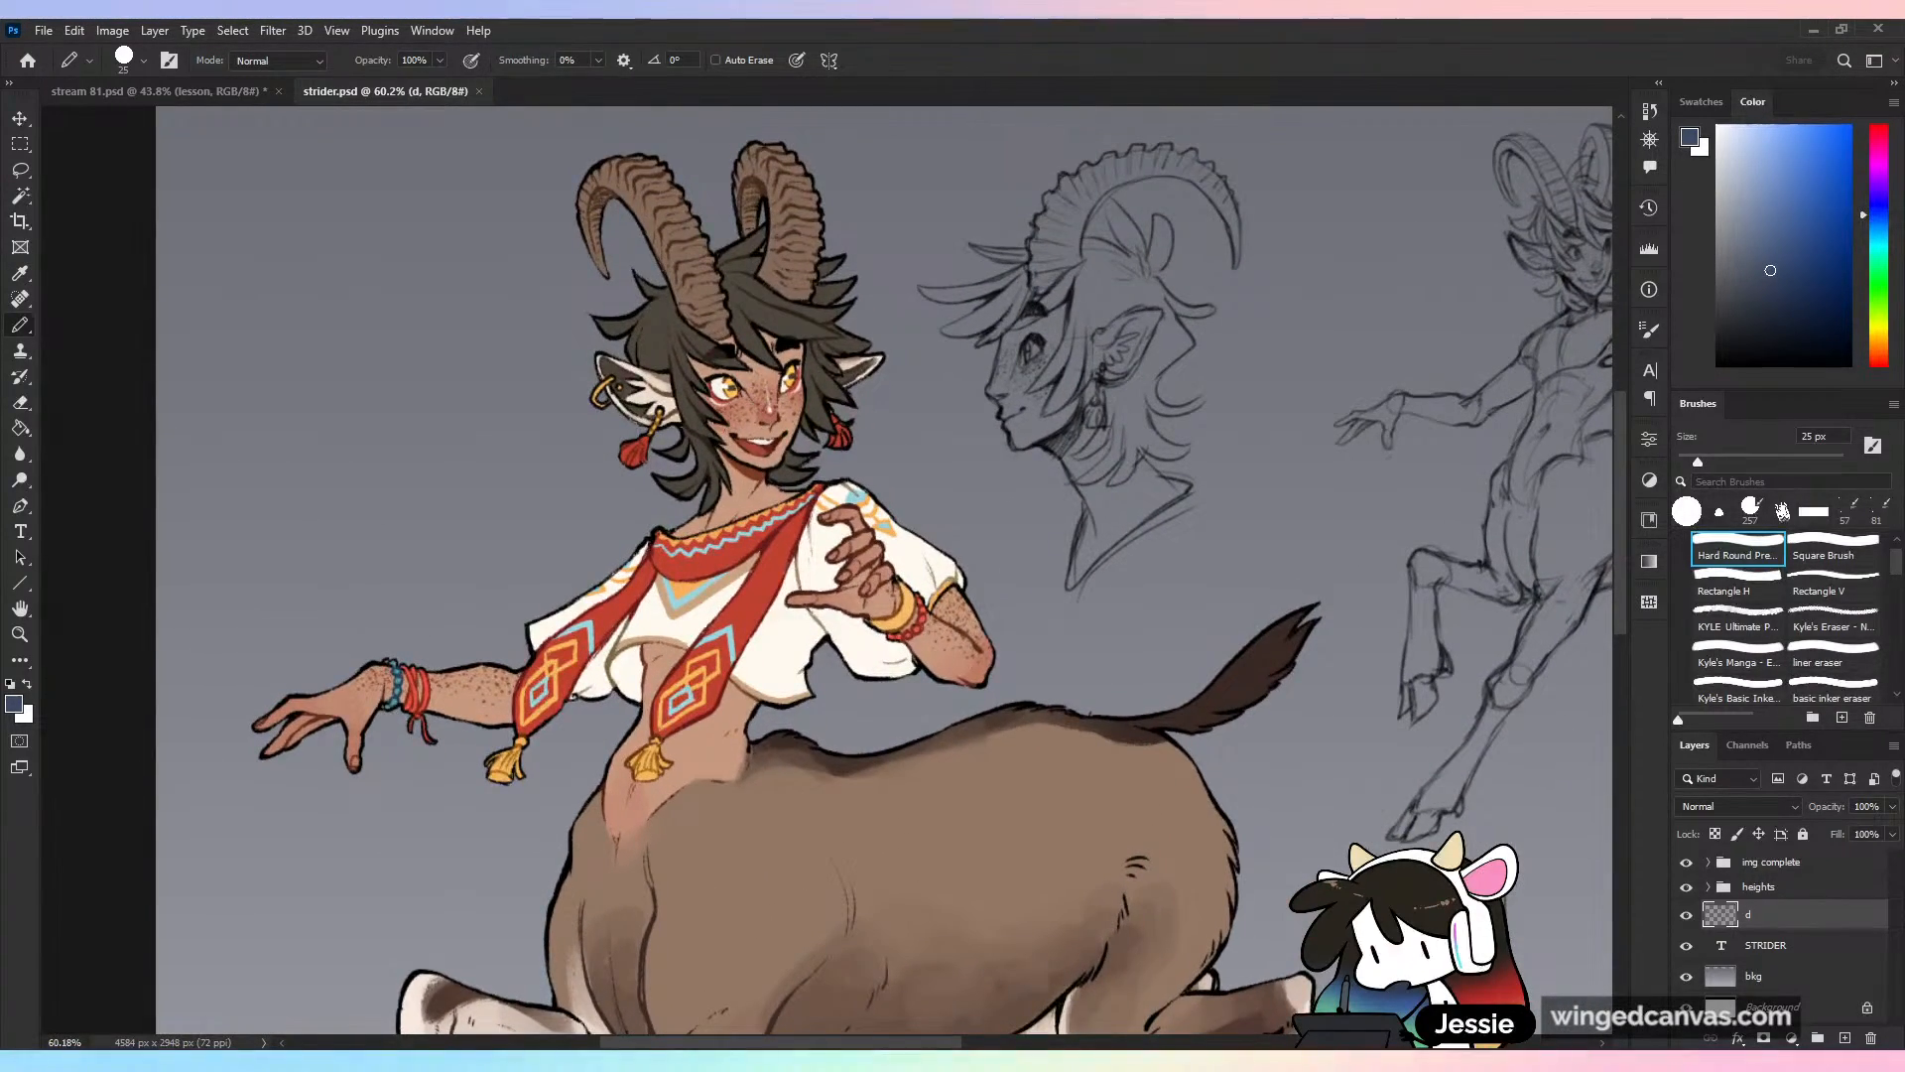
scroll(825, 665, "up", 8)
left_click_drag(825, 666, 1199, 645)
scroll(1002, 655, "down", 6)
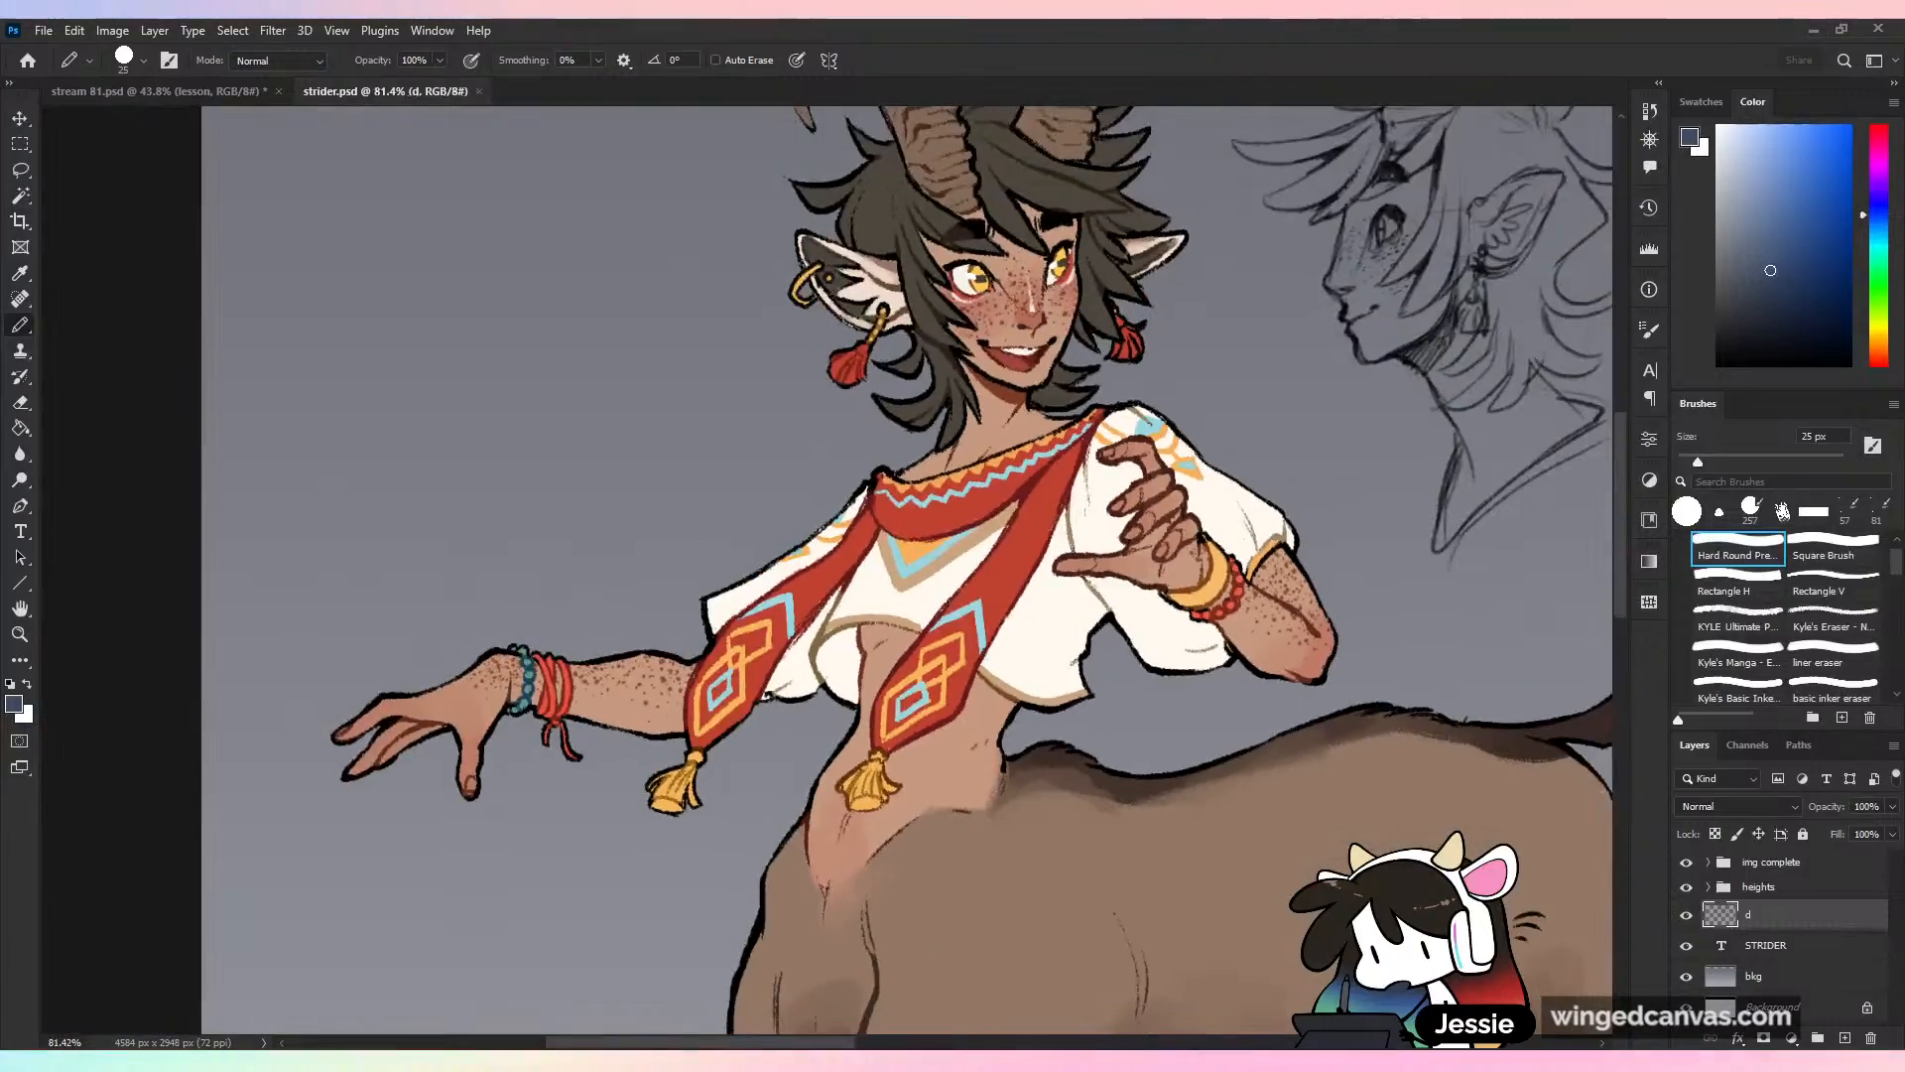
scroll(824, 571, "down", 6)
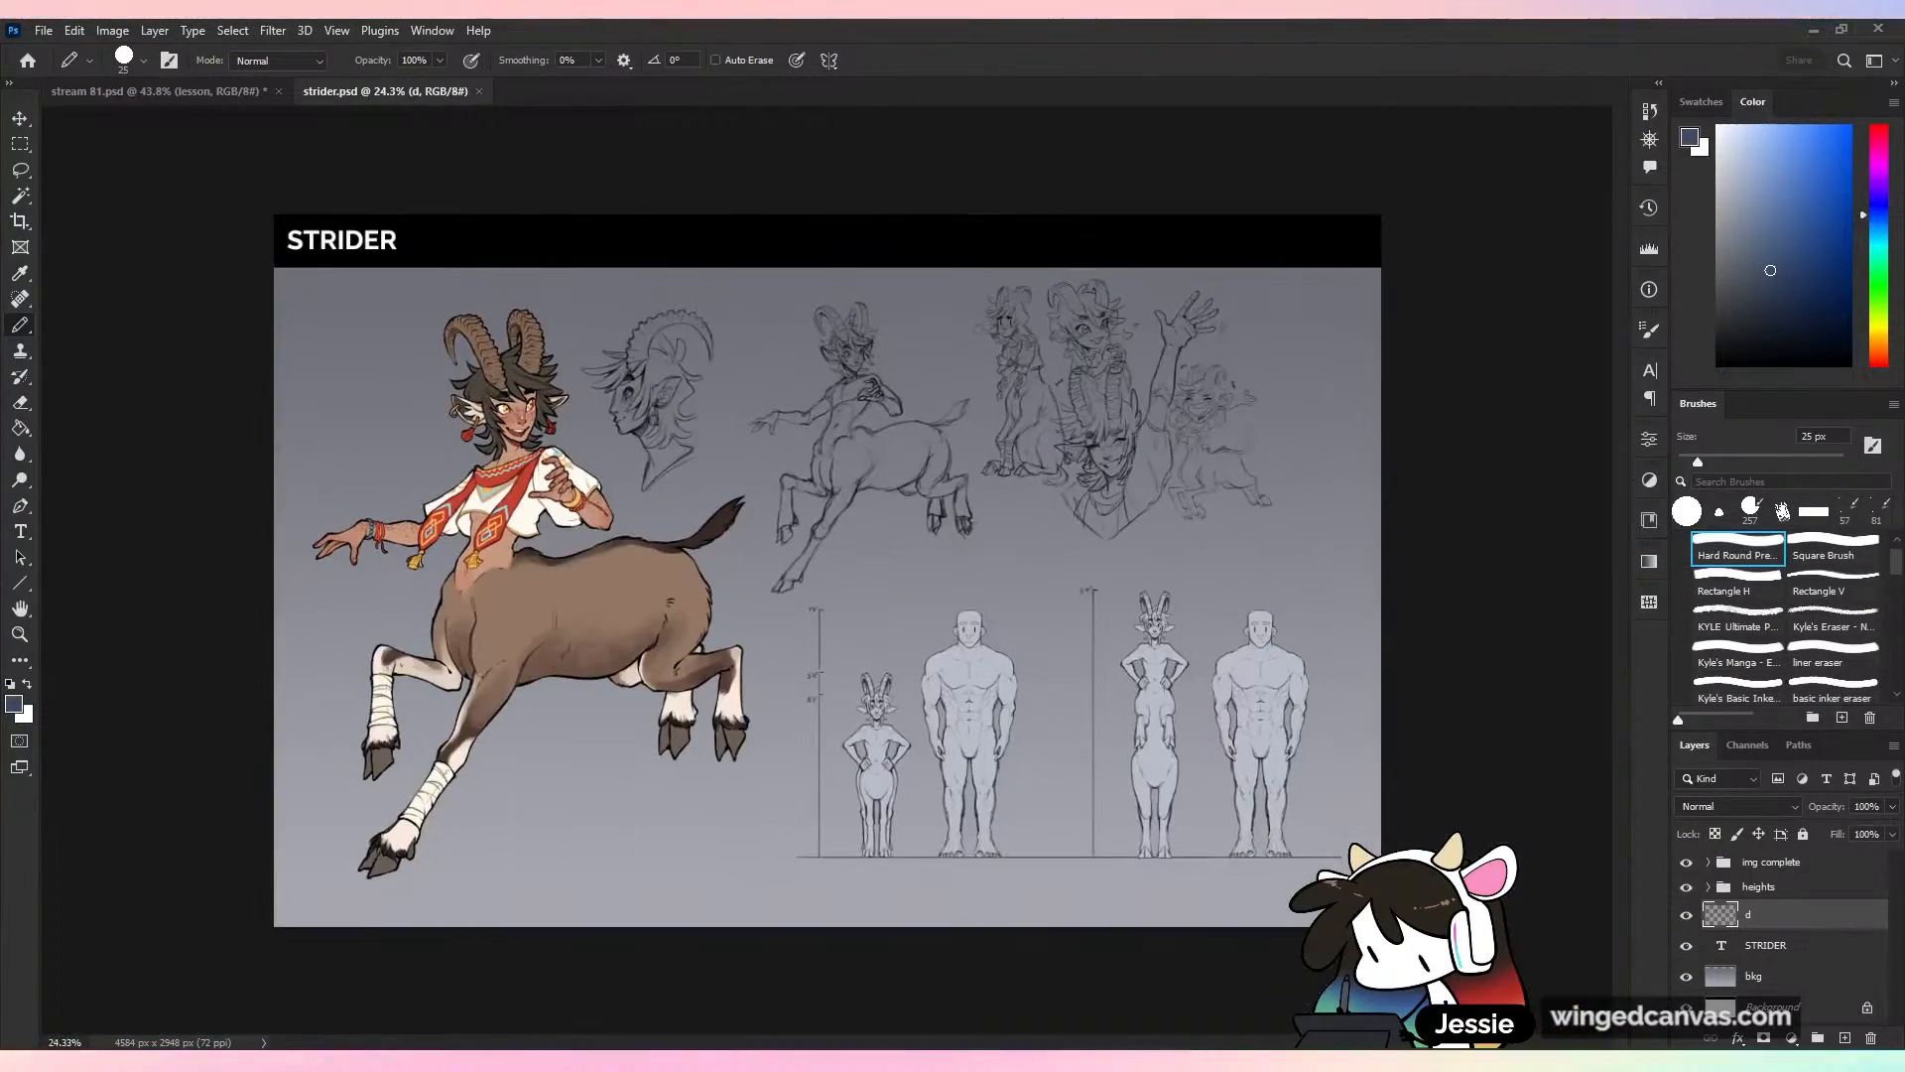
scroll(824, 570, "up", 6)
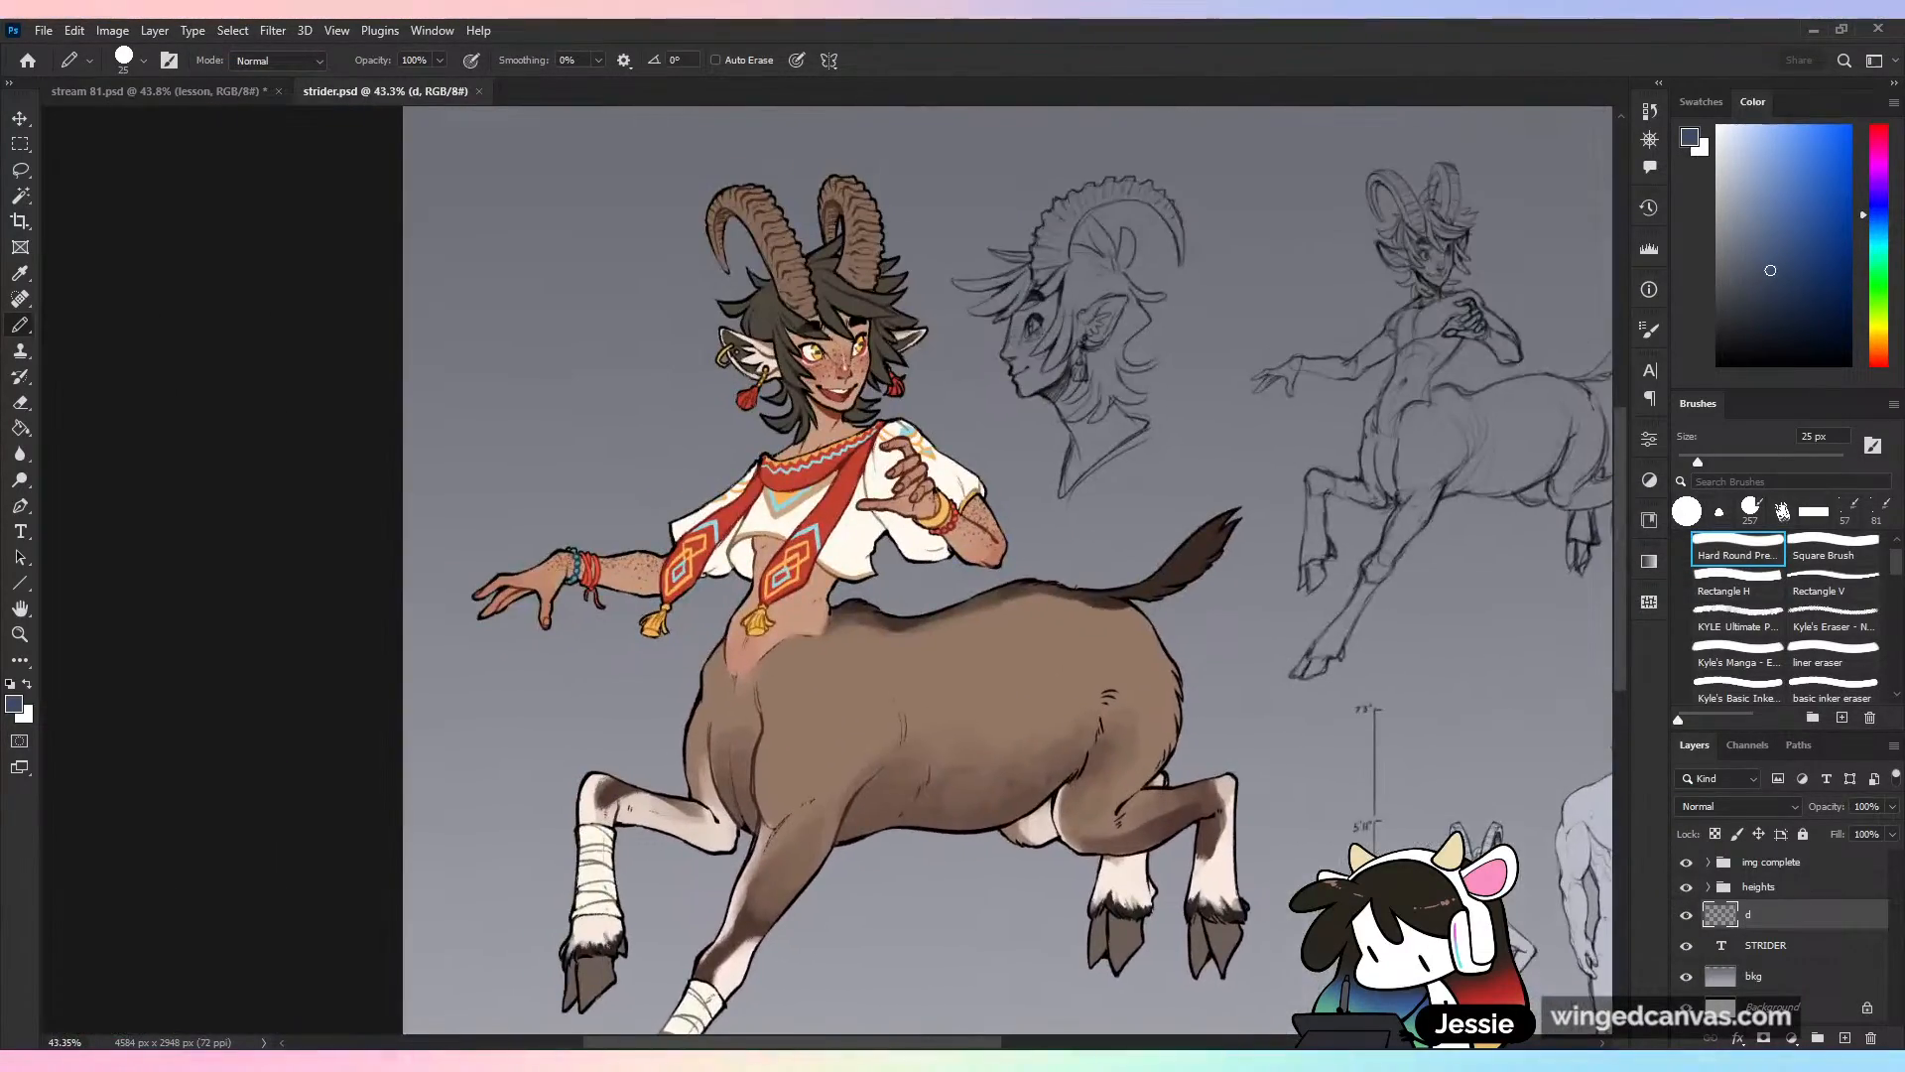
scroll(820, 466, "up", 5)
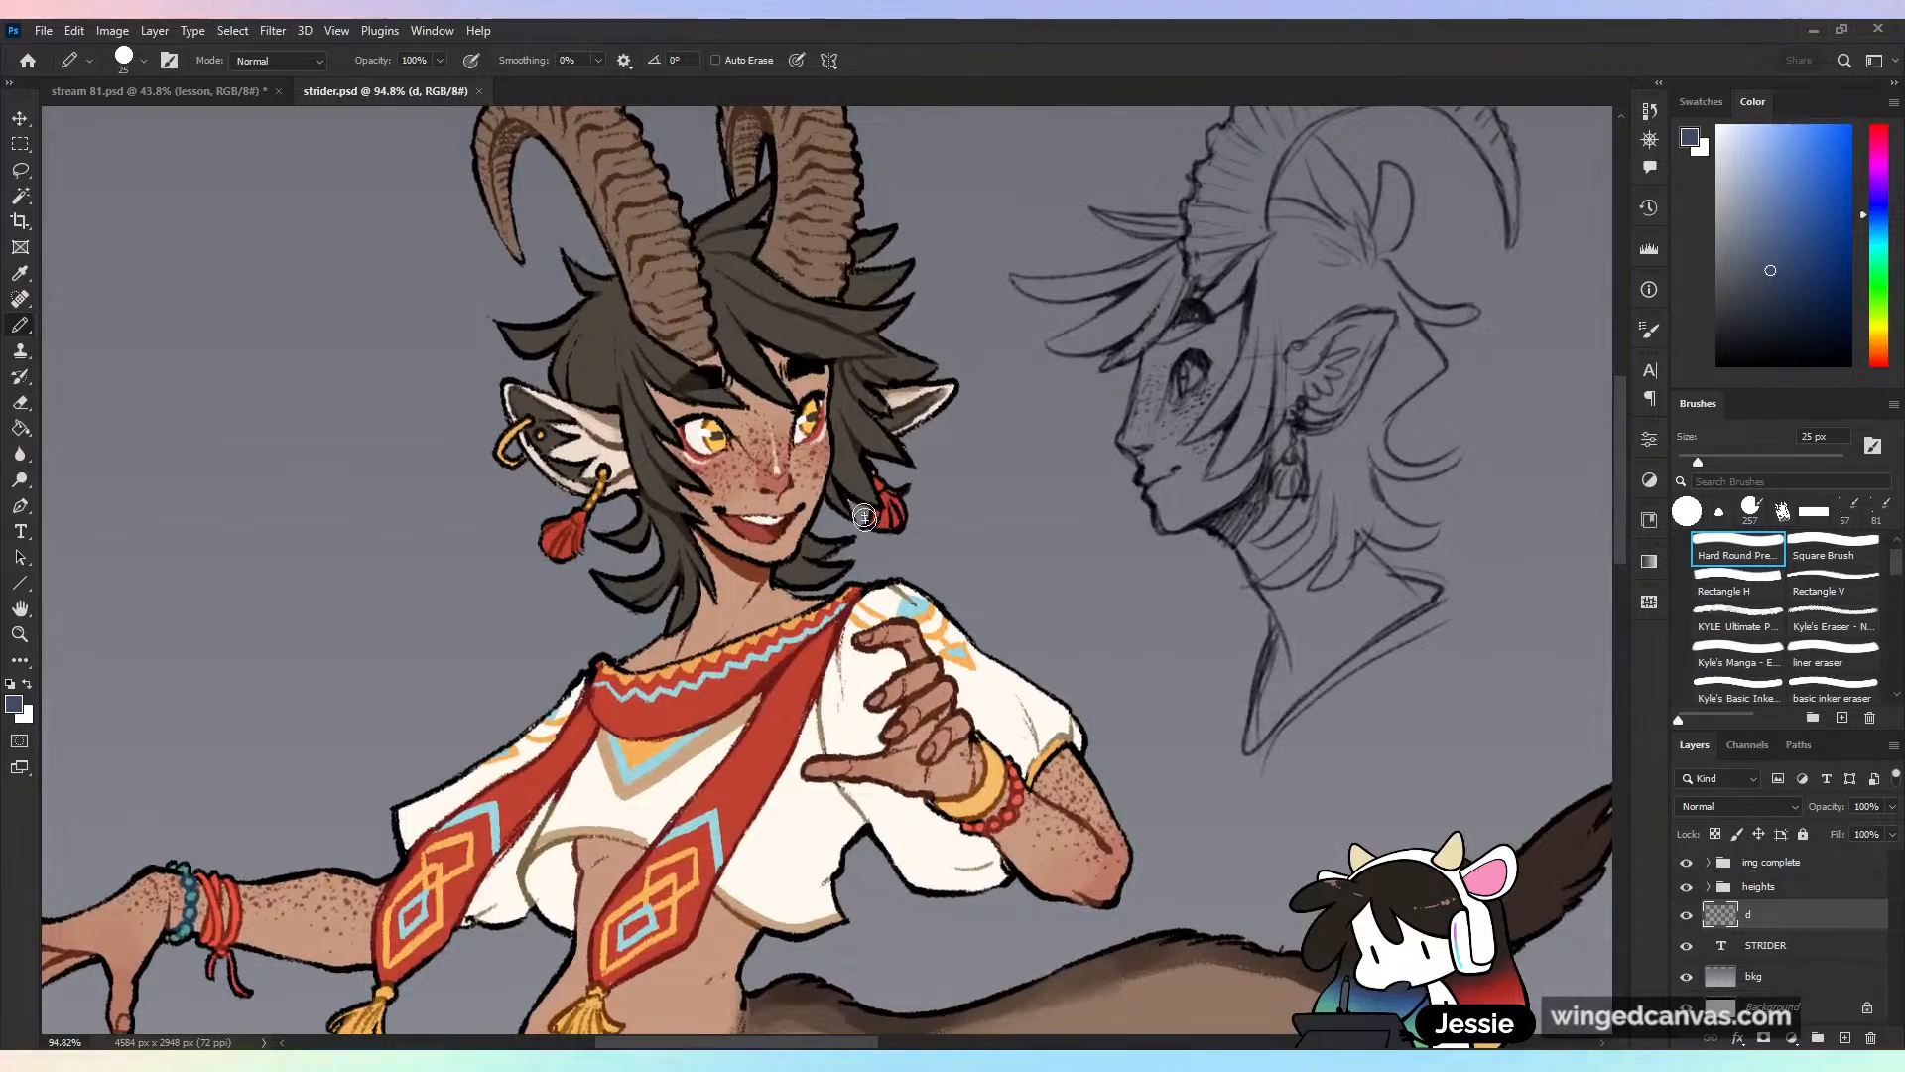
scroll(865, 517, "up", 3)
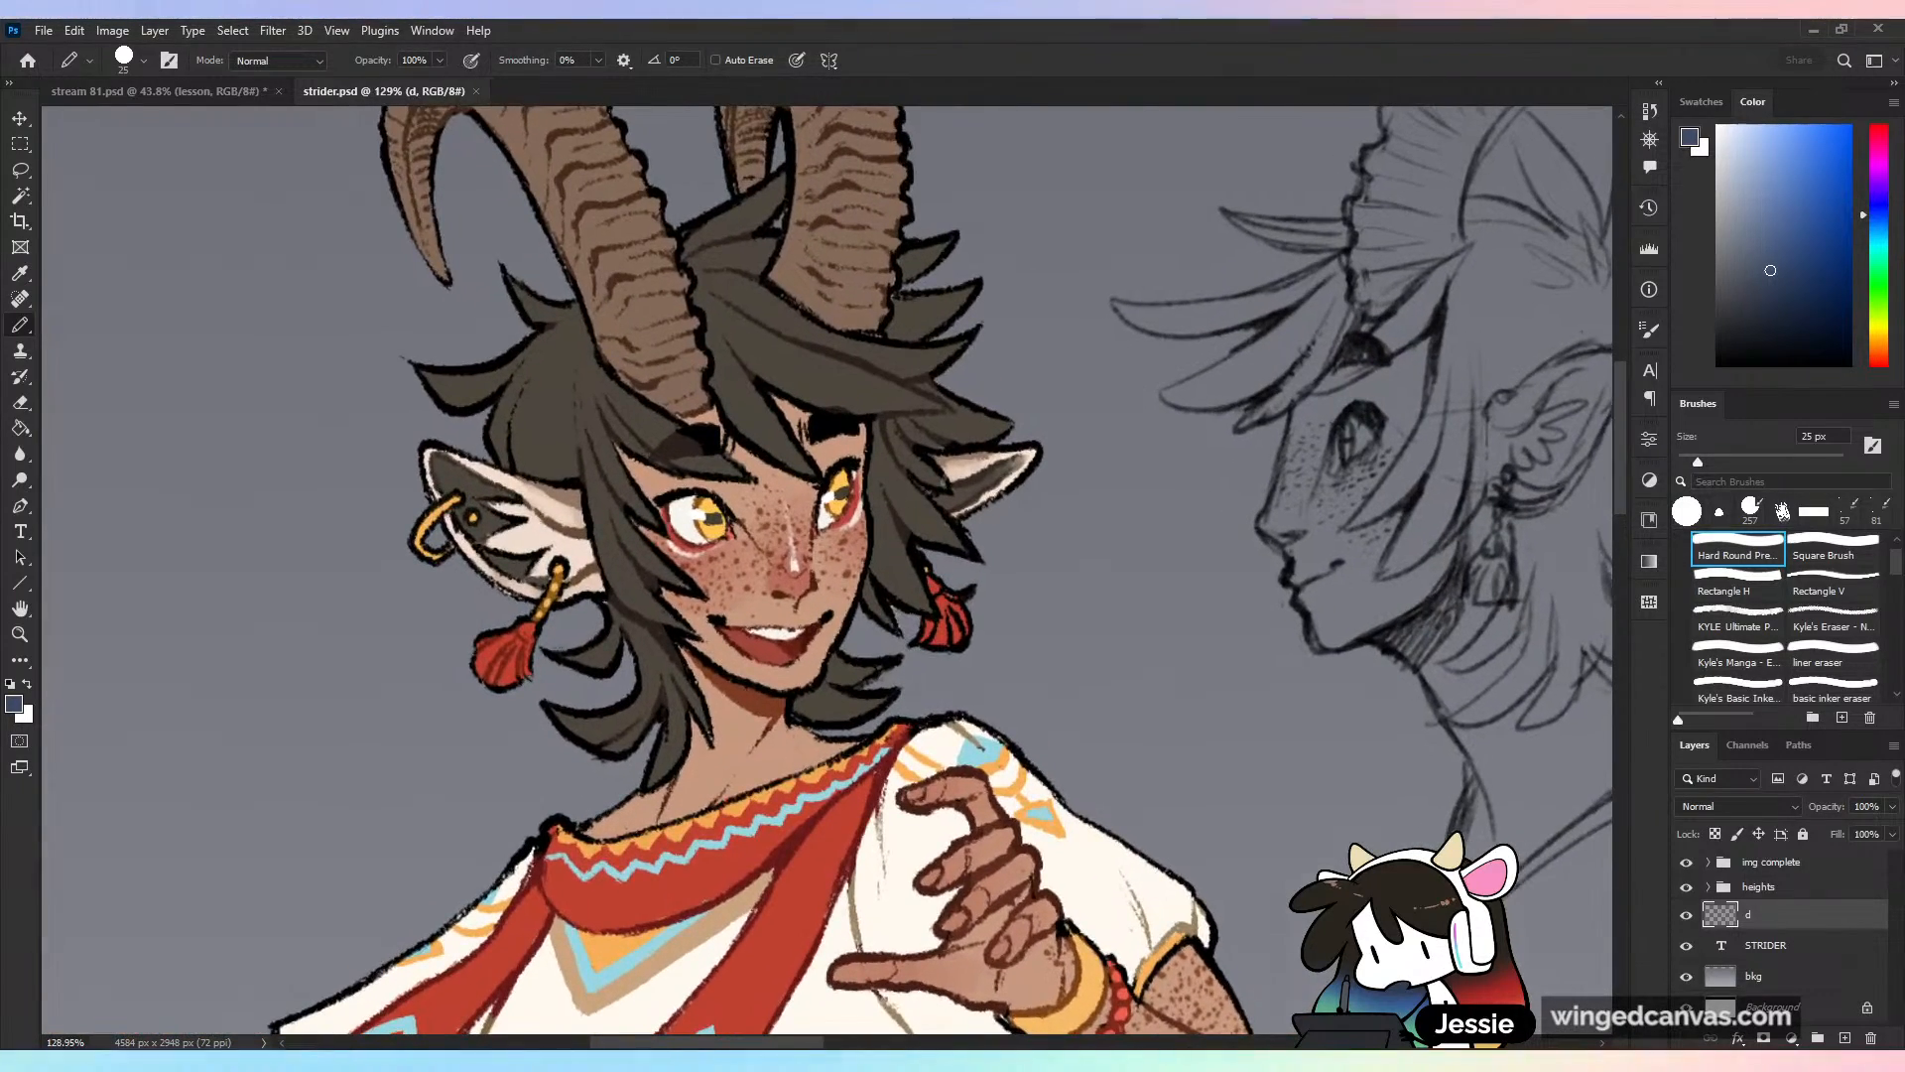
scroll(747, 541, "down", 4)
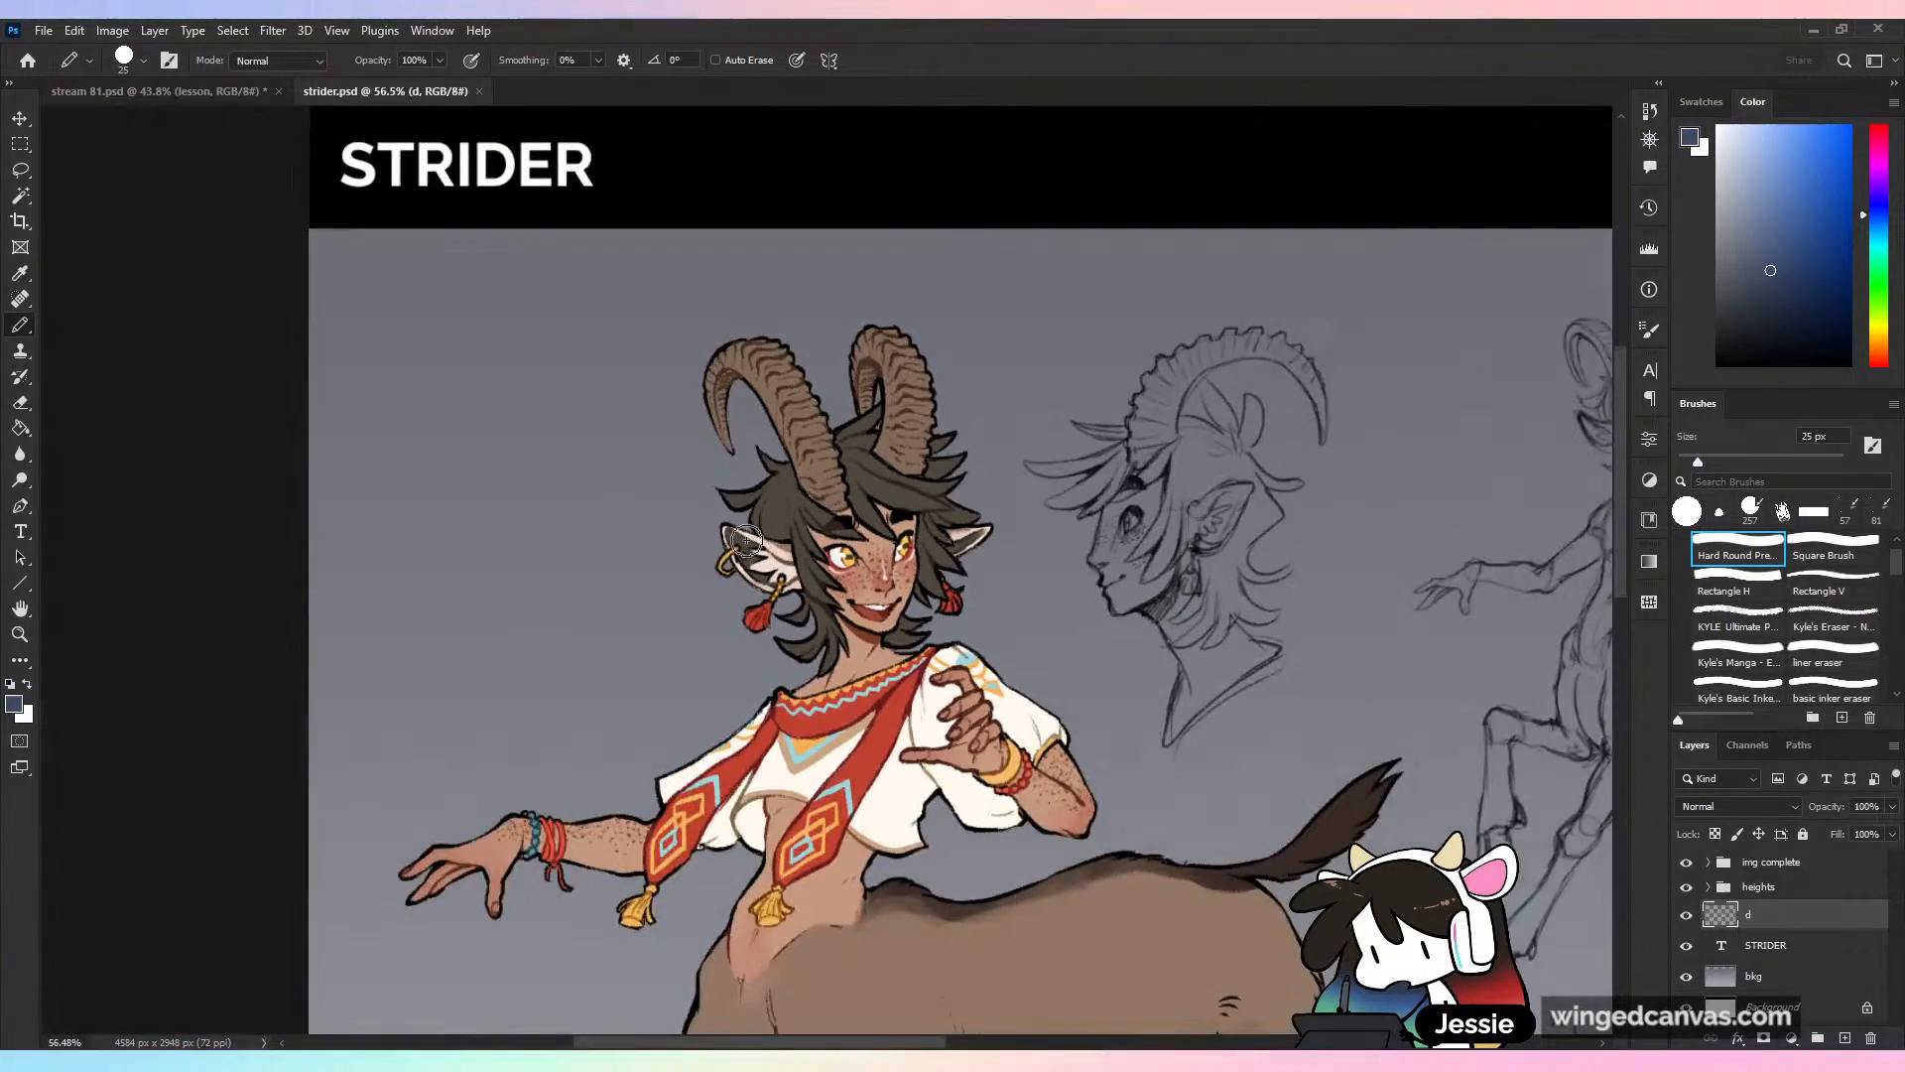
scroll(746, 541, "down", 3)
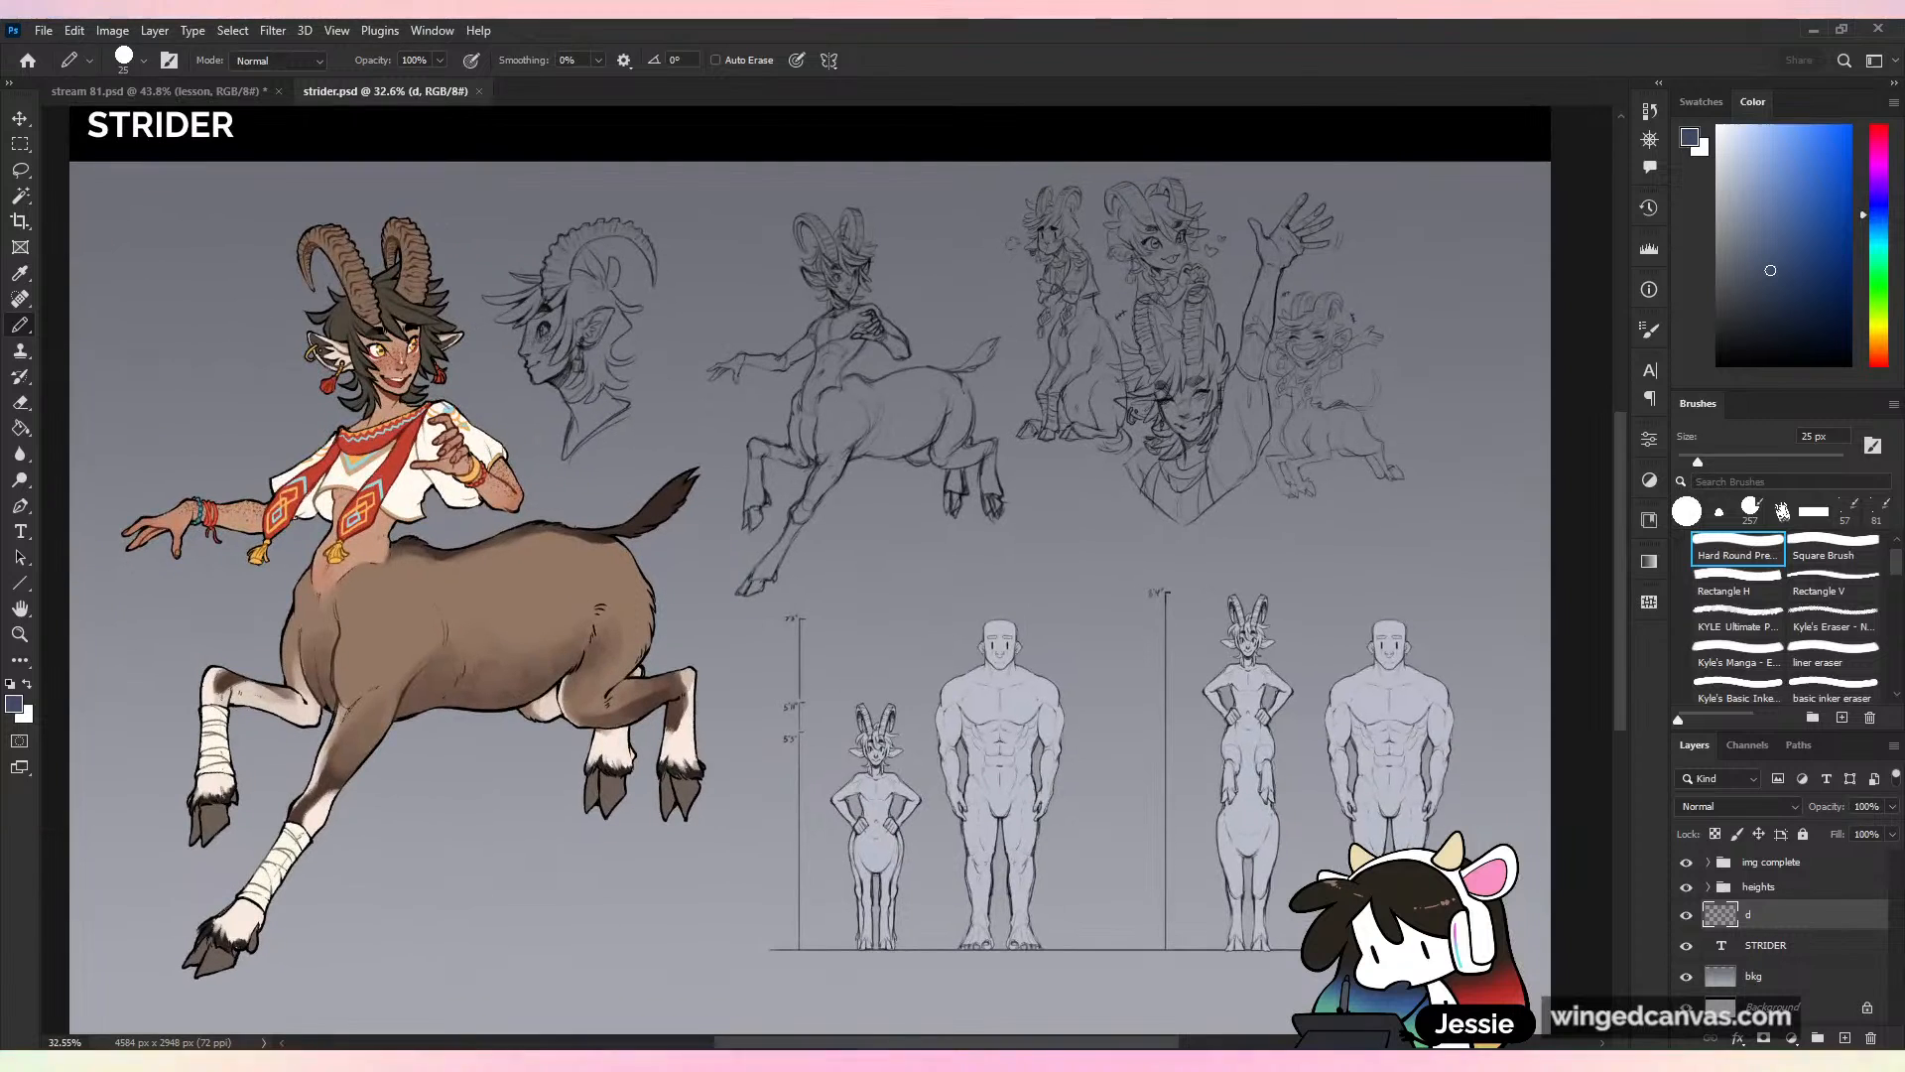
Return to stream 81.psd, save it and underline the word HARMONY in the bullet line
left_click(246, 95)
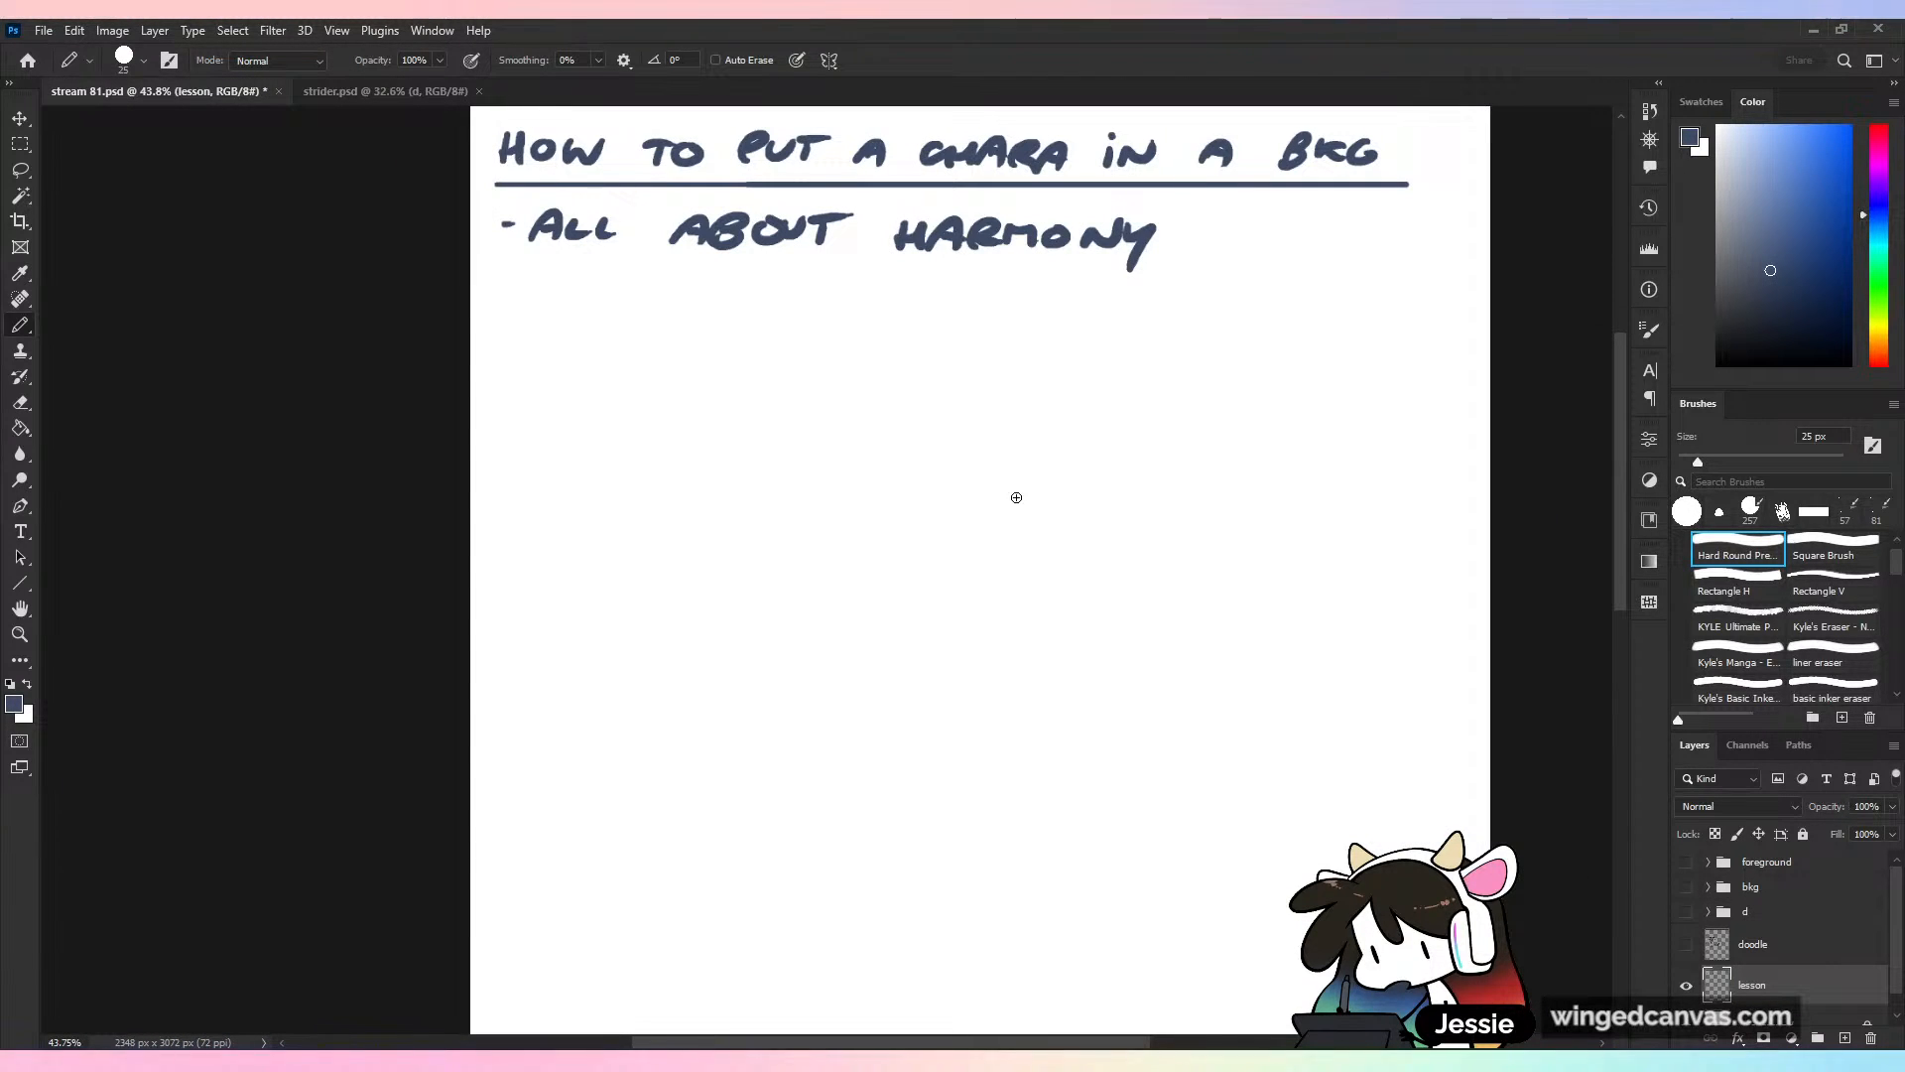
key("ctrl+s")
scroll(1025, 506, "up", 3)
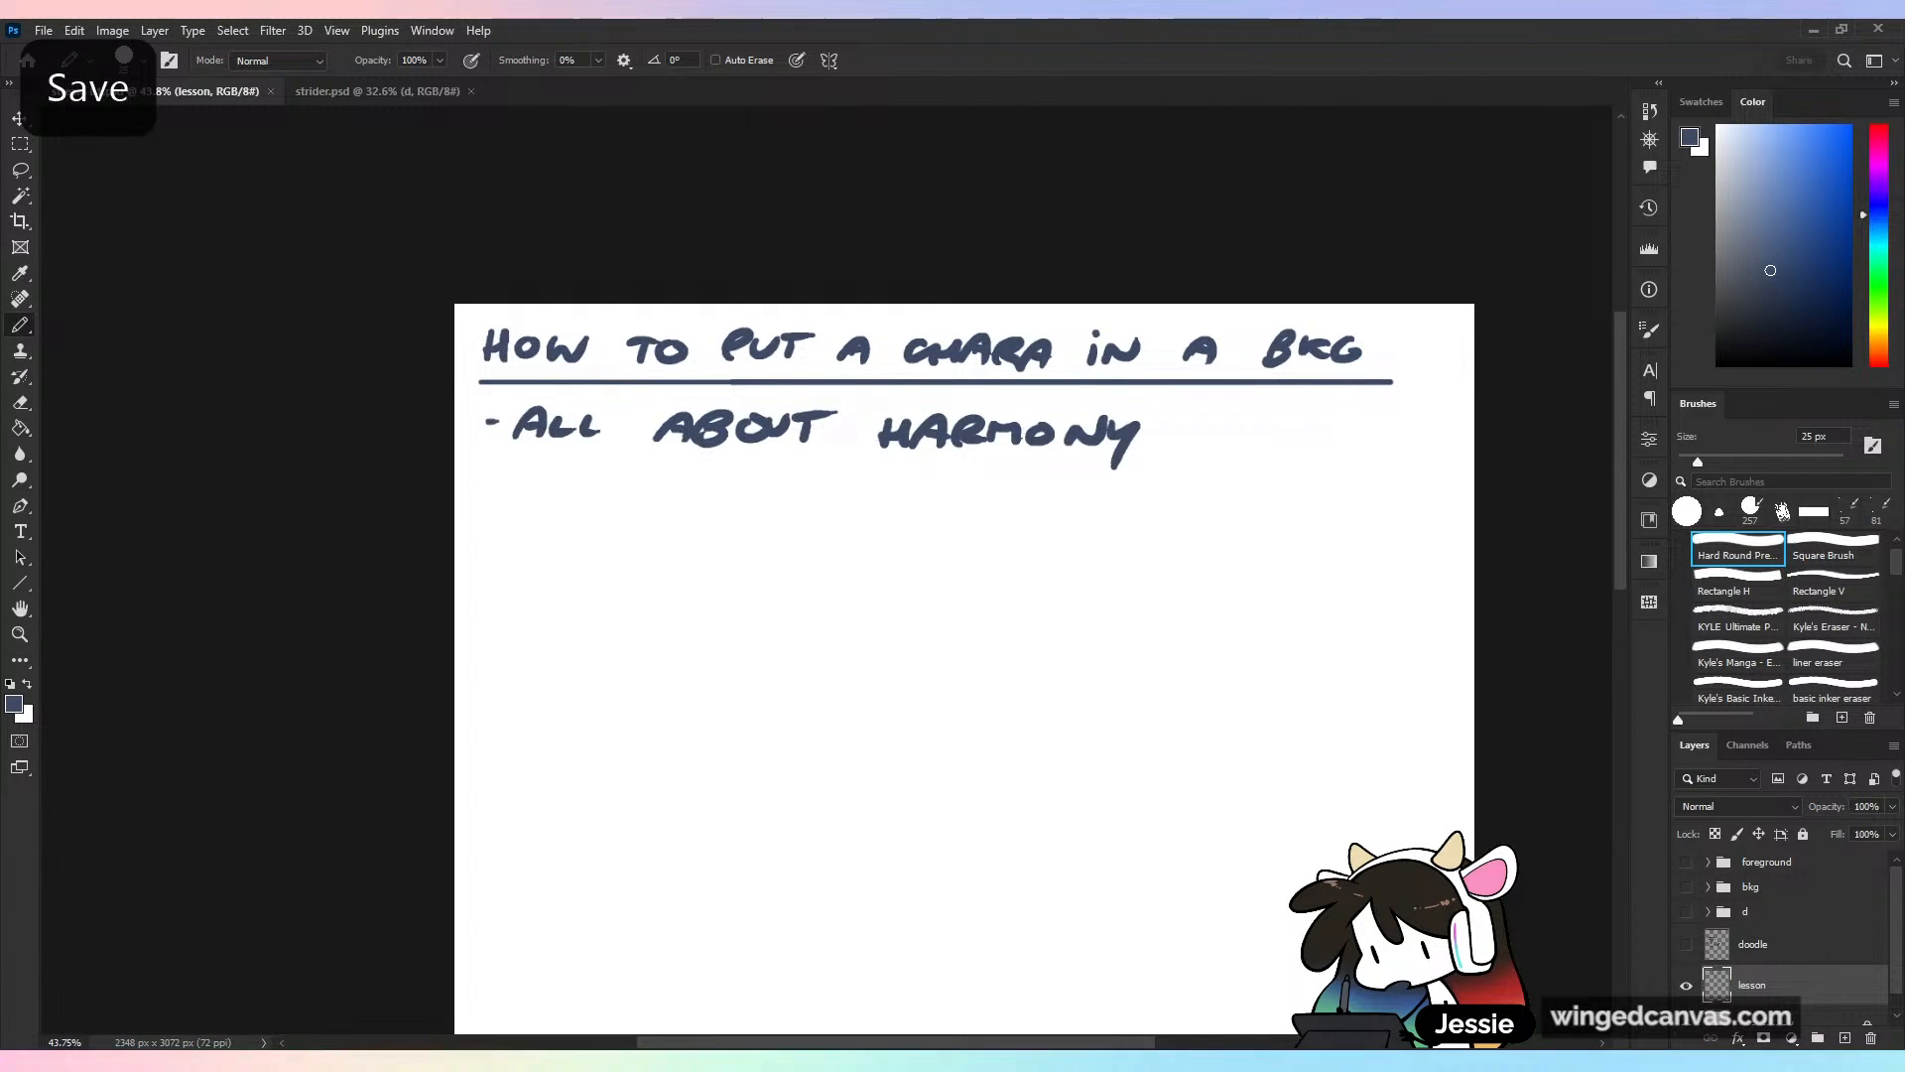
left_click_drag(911, 459, 1116, 448)
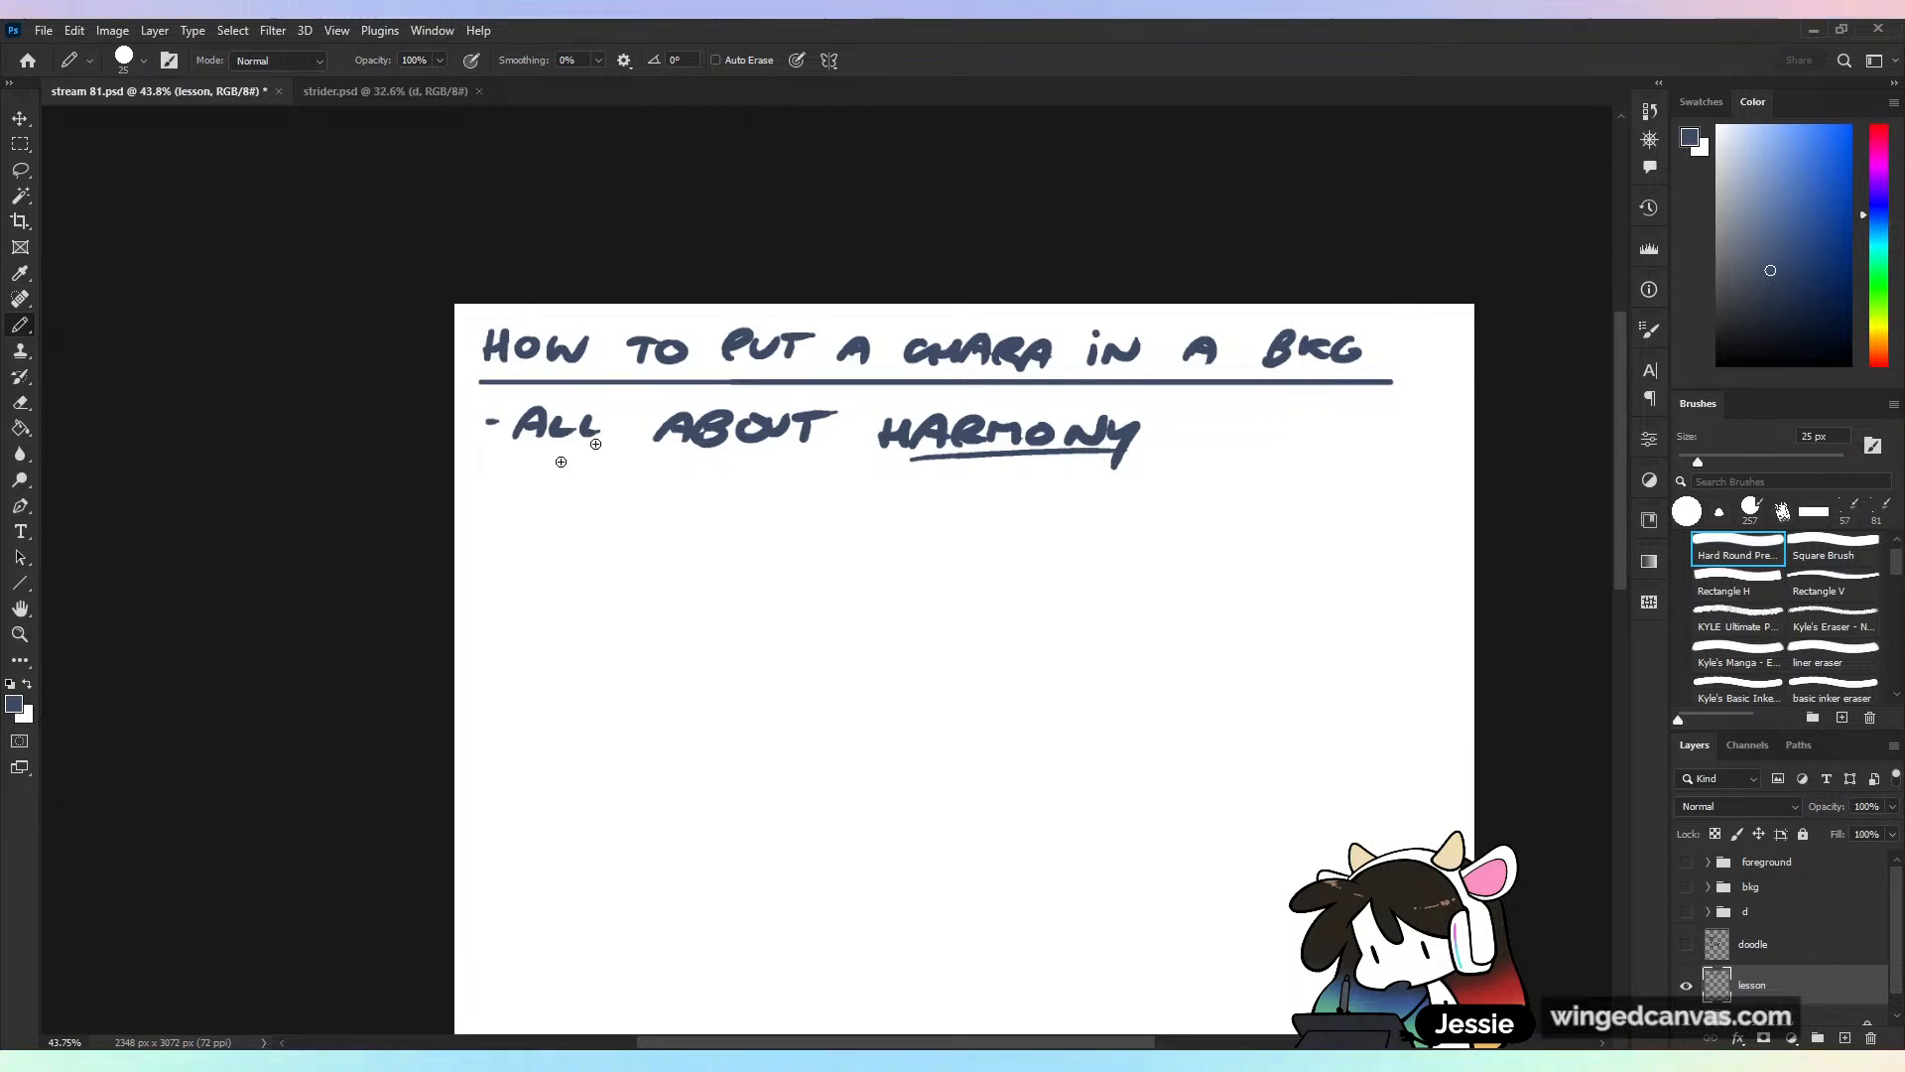
Handwrite the first list item, "1. LIGHTING", below the harmony line
left_click(552, 504)
mouse_move(524, 480)
left_mouse_down()
mouse_move(533, 508)
mouse_move(599, 511)
left_mouse_up()
mouse_move(608, 495)
left_mouse_down()
mouse_move(609, 512)
mouse_move(647, 502)
left_mouse_up()
mouse_move(652, 485)
left_mouse_down()
mouse_move(652, 514)
mouse_move(673, 514)
left_mouse_up()
mouse_move(684, 497)
left_mouse_down()
mouse_move(683, 514)
mouse_move(767, 488)
mouse_move(764, 504)
left_mouse_up()
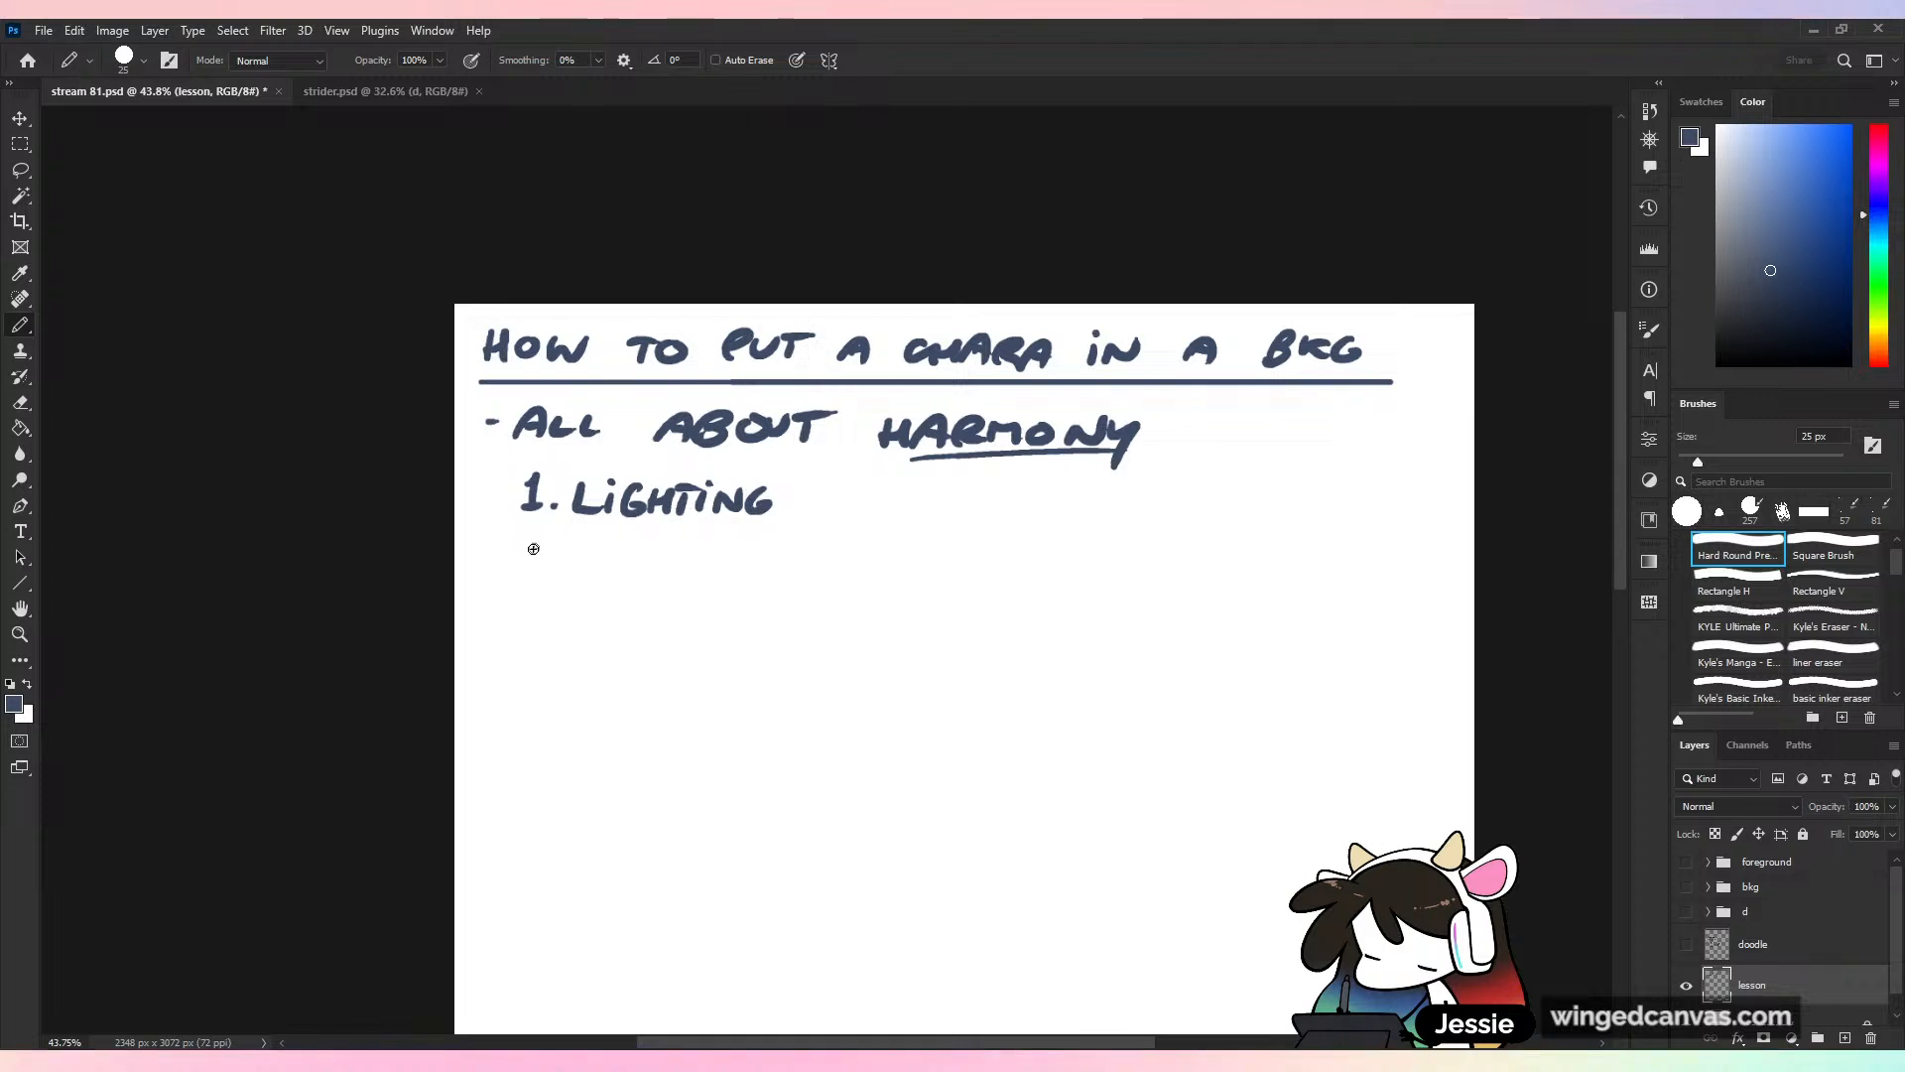
Handwrite the second list item, "2. PERSPECTIVE", below the lighting item
left_click_drag(521, 545, 544, 567)
left_click(557, 564)
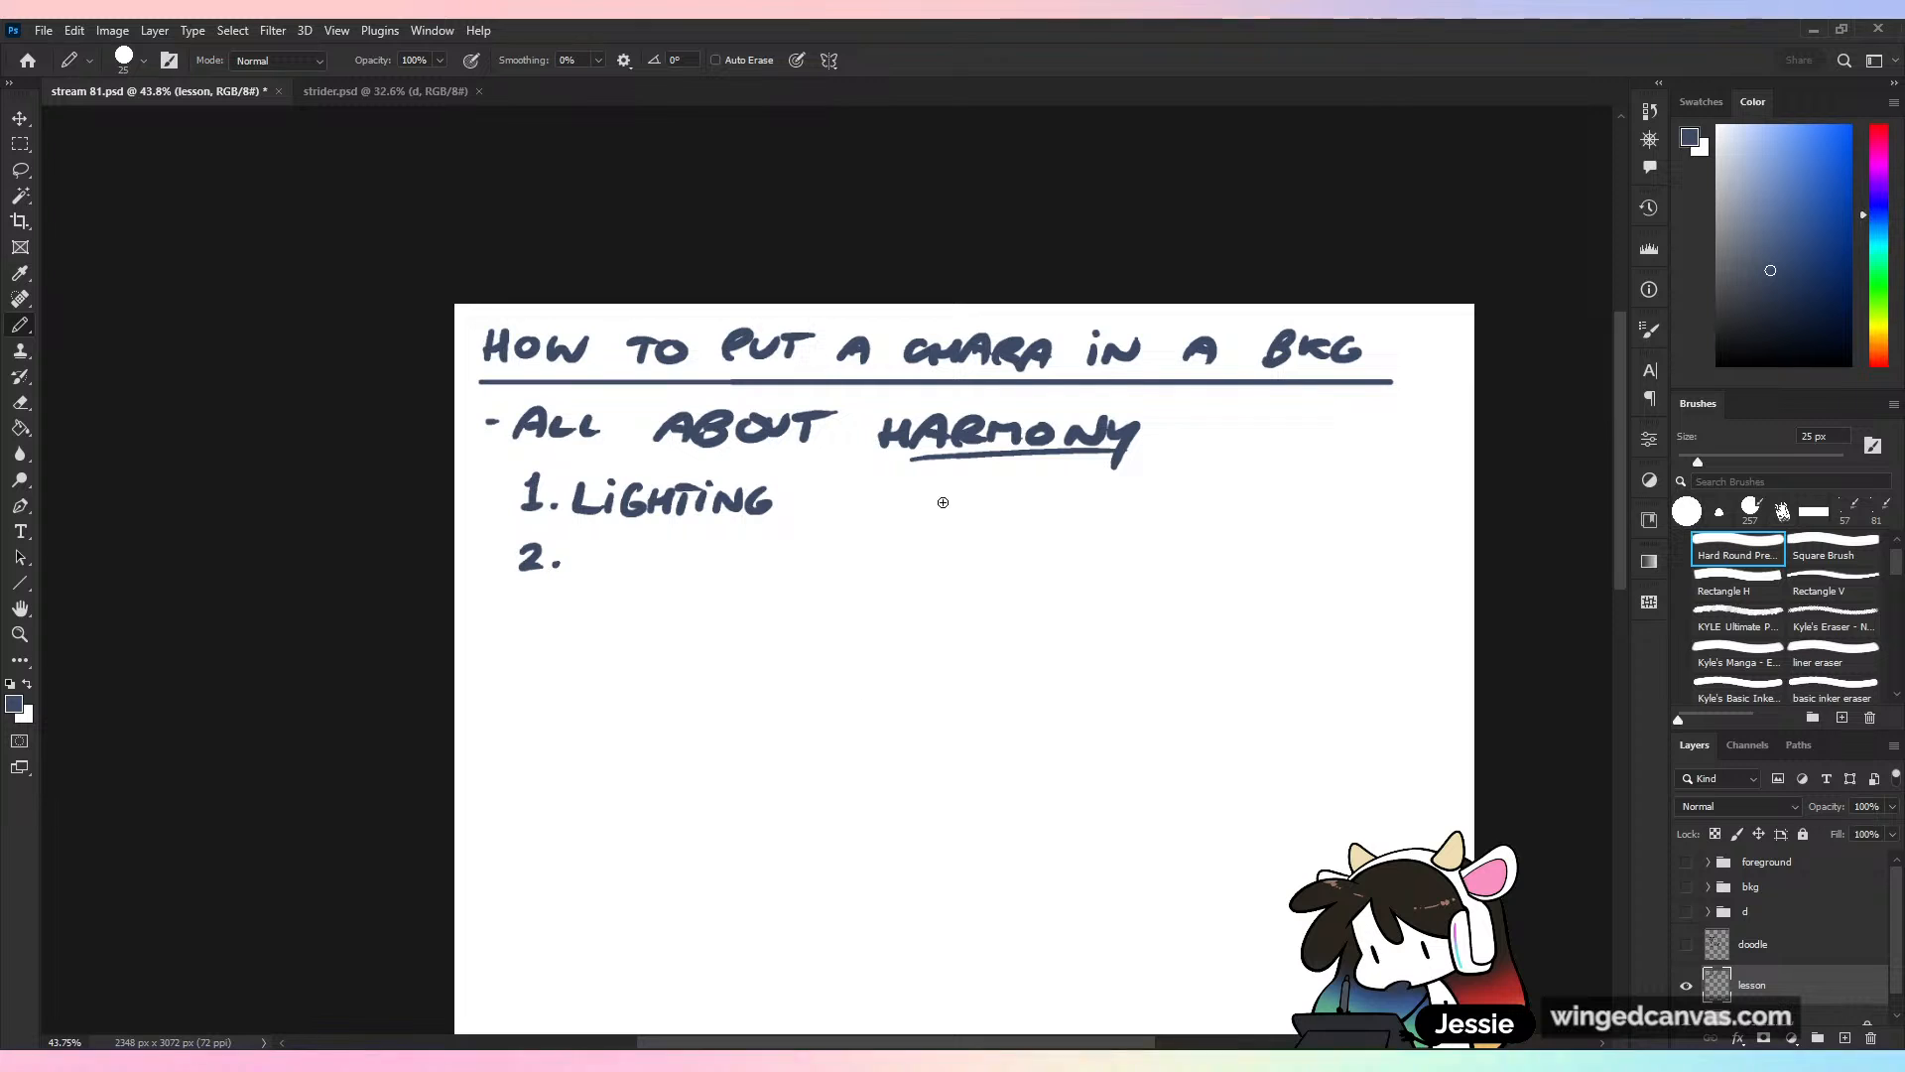
mouse_move(580, 572)
left_mouse_down()
mouse_move(616, 575)
mouse_move(618, 549)
left_mouse_up()
left_click_drag(601, 562, 614, 561)
mouse_move(626, 551)
left_mouse_down()
mouse_move(625, 573)
mouse_move(645, 573)
left_mouse_up()
mouse_move(665, 552)
left_mouse_down()
mouse_move(649, 575)
mouse_move(673, 579)
left_mouse_up()
left_click_drag(676, 555, 720, 552)
left_click_drag(701, 564, 734, 576)
mouse_move(750, 553)
left_mouse_down()
mouse_move(773, 552)
mouse_move(761, 584)
left_mouse_up()
mouse_move(777, 555)
left_mouse_down()
mouse_move(777, 578)
mouse_move(802, 576)
mouse_move(810, 552)
left_mouse_up()
left_click_drag(812, 553, 812, 582)
left_click_drag(812, 551, 827, 551)
left_click_drag(813, 566, 825, 564)
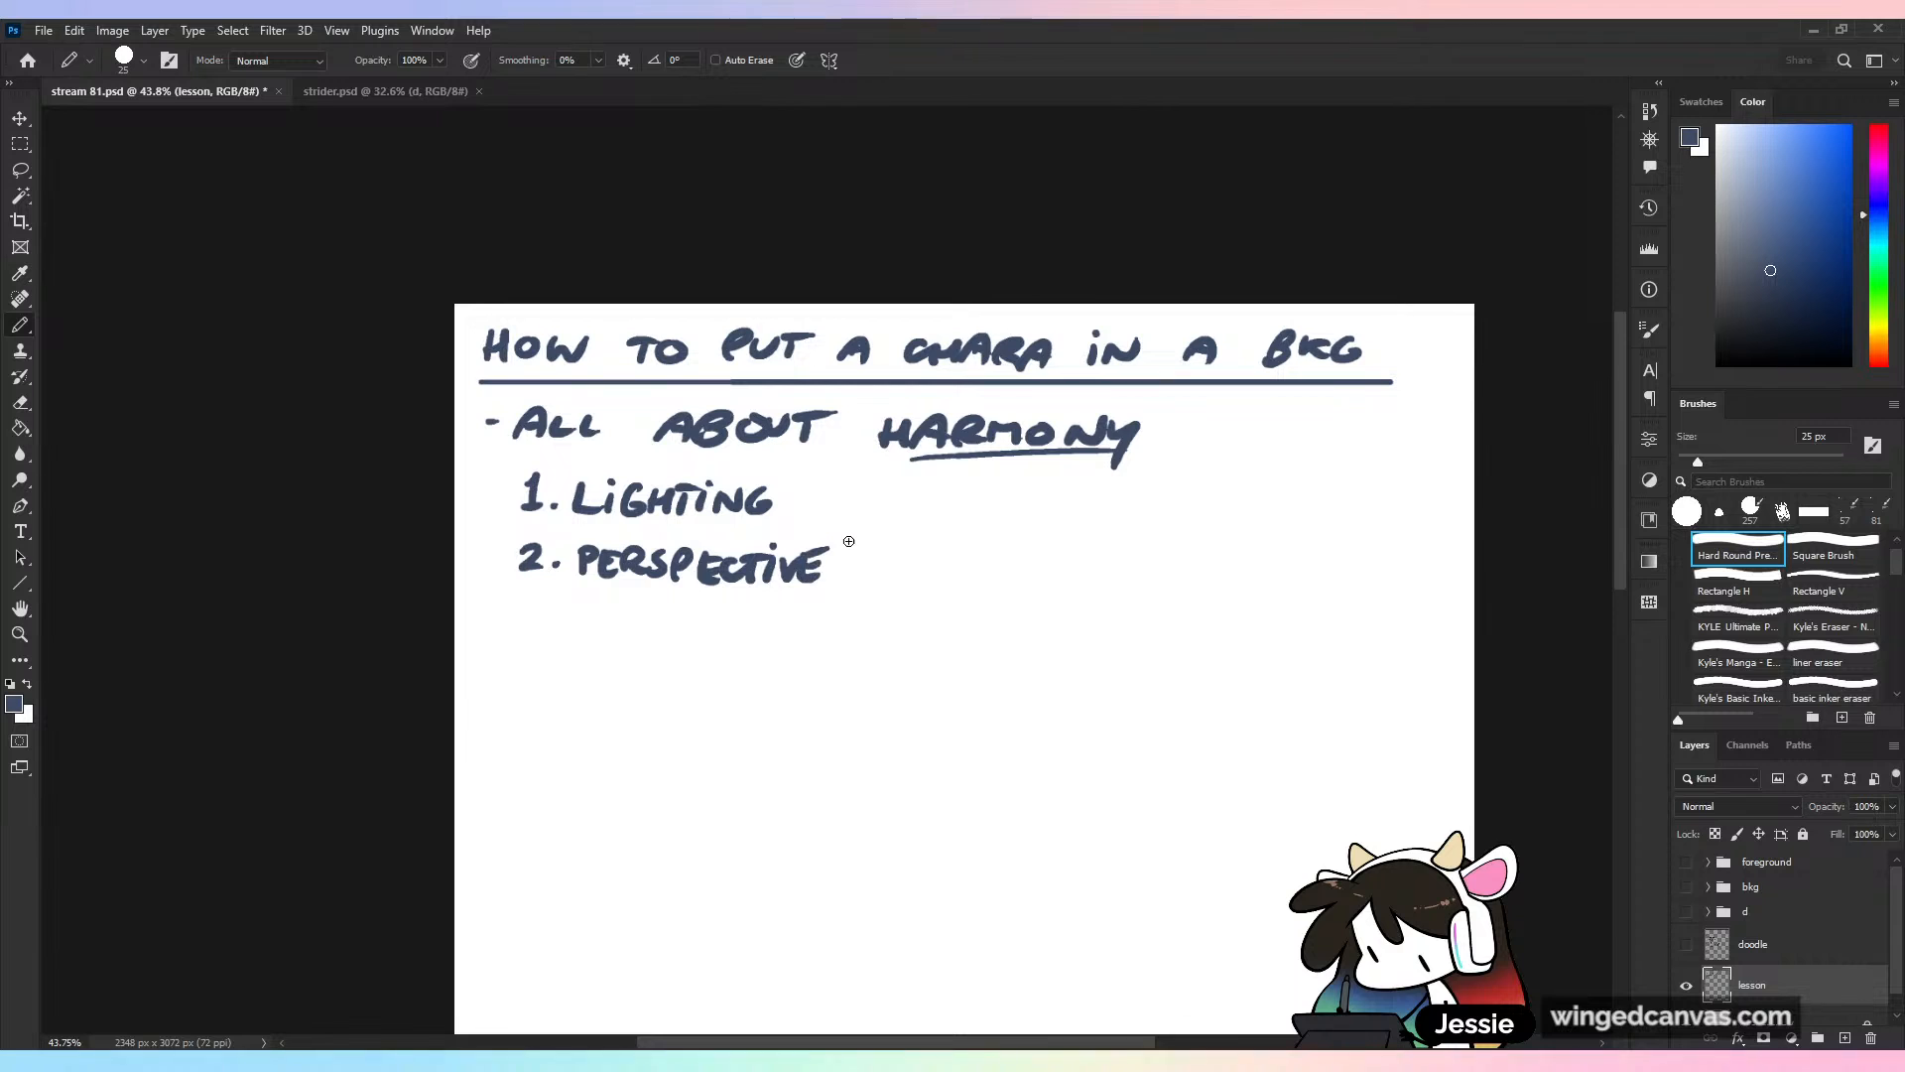
Handwrite the third list item, "3. STYLISTIC CHOICES", below the perspective item
left_click_drag(519, 602, 517, 630)
mouse_move(581, 574)
left_mouse_down()
mouse_move(567, 424)
mouse_move(559, 482)
left_mouse_up()
left_click_drag(585, 461, 605, 460)
mouse_move(595, 462)
left_mouse_down()
mouse_move(593, 483)
mouse_move(617, 480)
left_mouse_up()
mouse_move(629, 464)
left_mouse_down()
mouse_move(617, 501)
mouse_move(650, 486)
left_mouse_up()
mouse_move(659, 463)
left_mouse_down()
mouse_move(675, 486)
mouse_move(714, 462)
left_mouse_up()
left_click_drag(704, 462, 704, 487)
mouse_move(730, 459)
left_mouse_down()
mouse_move(729, 486)
mouse_move(769, 489)
left_mouse_up()
left_click_drag(843, 467, 853, 492)
left_click_drag(878, 466, 878, 480)
left_click_drag(903, 469, 963, 490)
mouse_move(981, 466)
left_mouse_down()
mouse_move(982, 491)
mouse_move(992, 460)
left_mouse_up()
left_click_drag(1028, 460, 1005, 488)
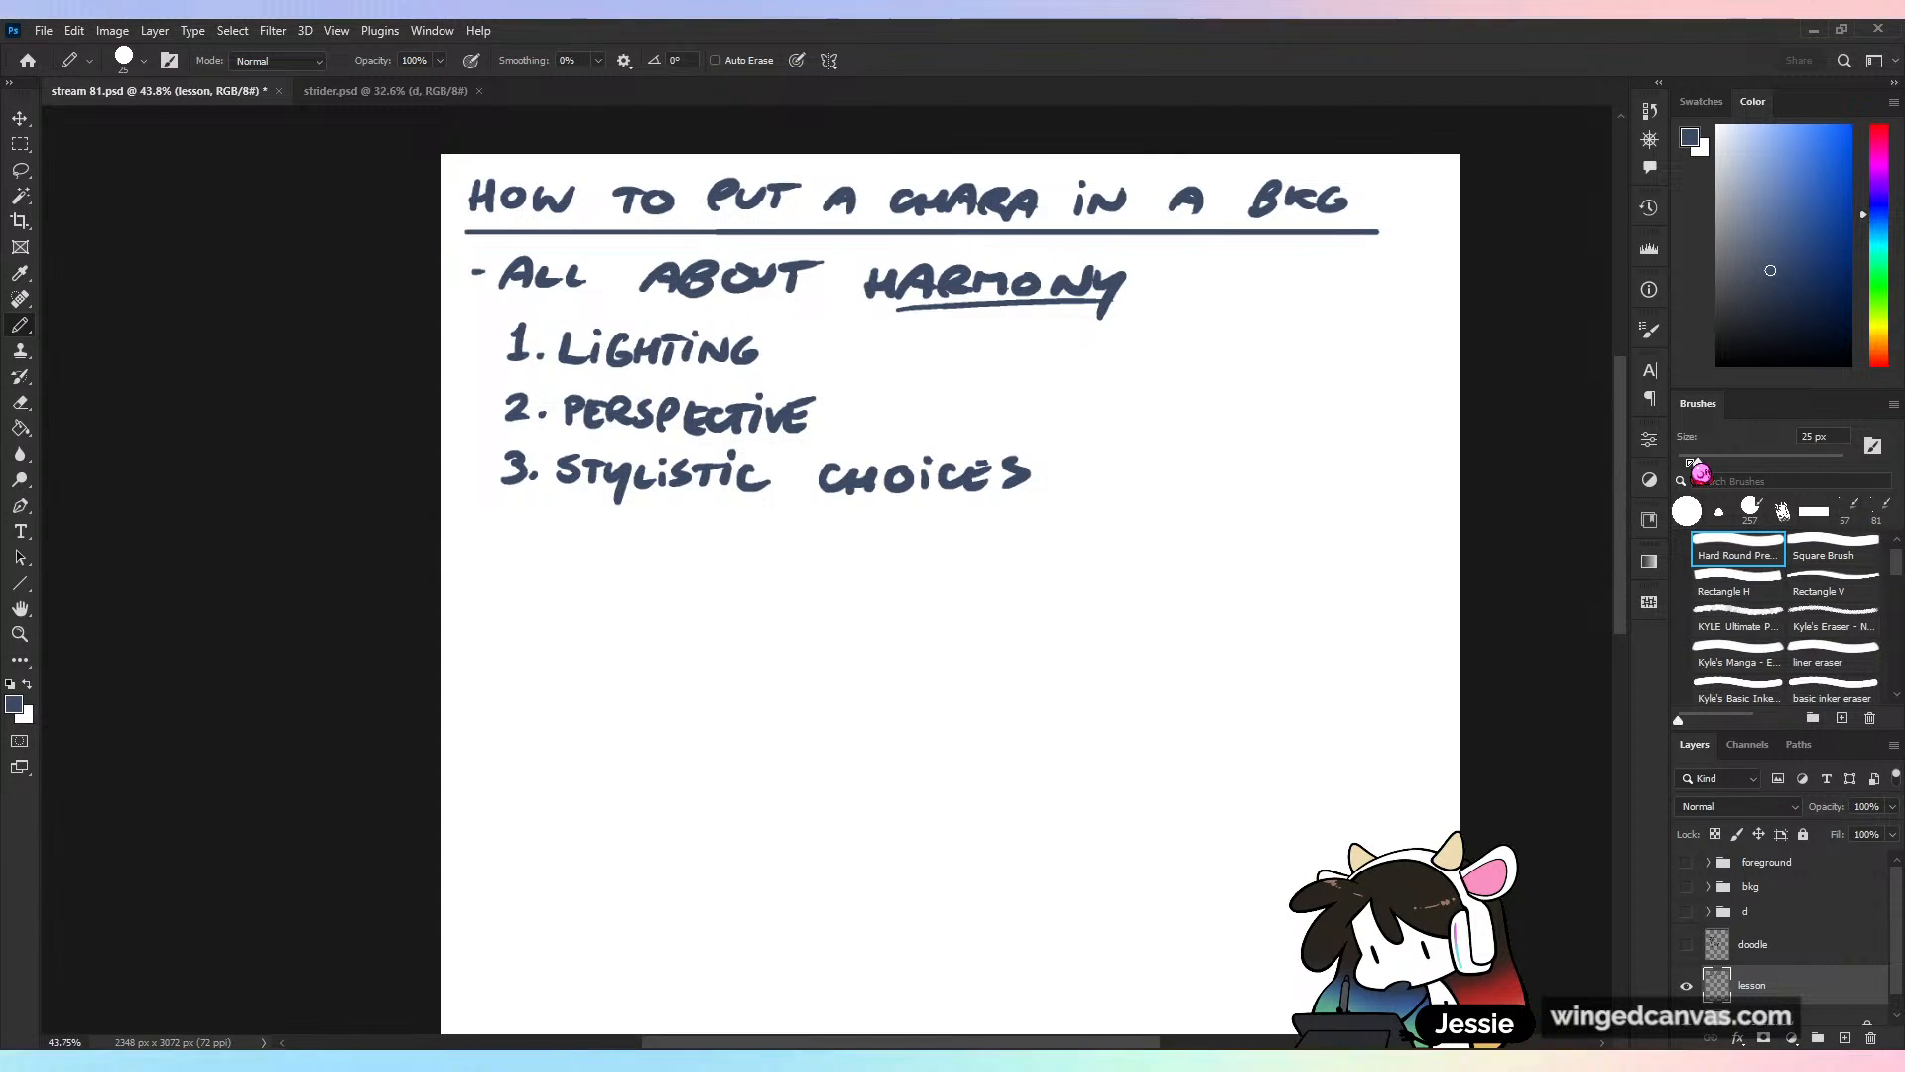
Hide the lesson layer, show the bkg and foreground groups of stream 81.psd again and save the file
left_click(387, 92)
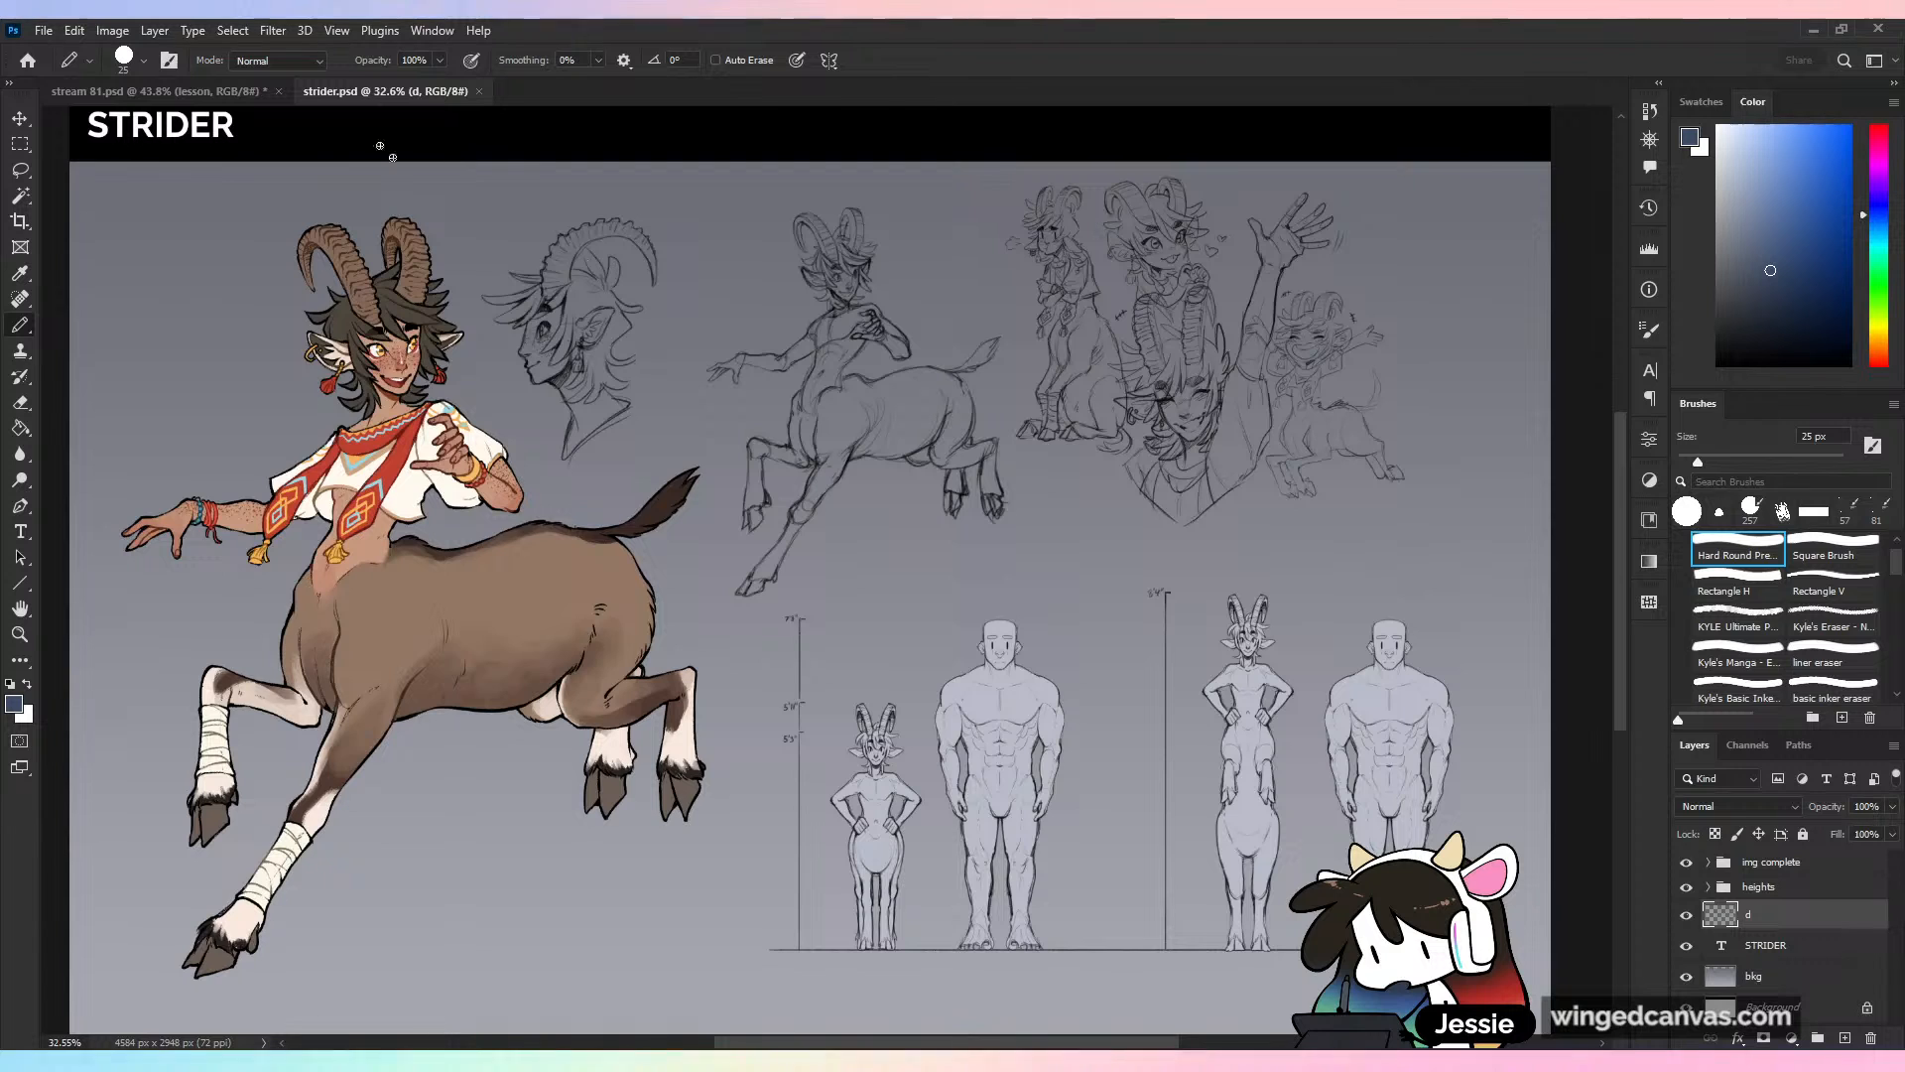
key("ctrl+Tab")
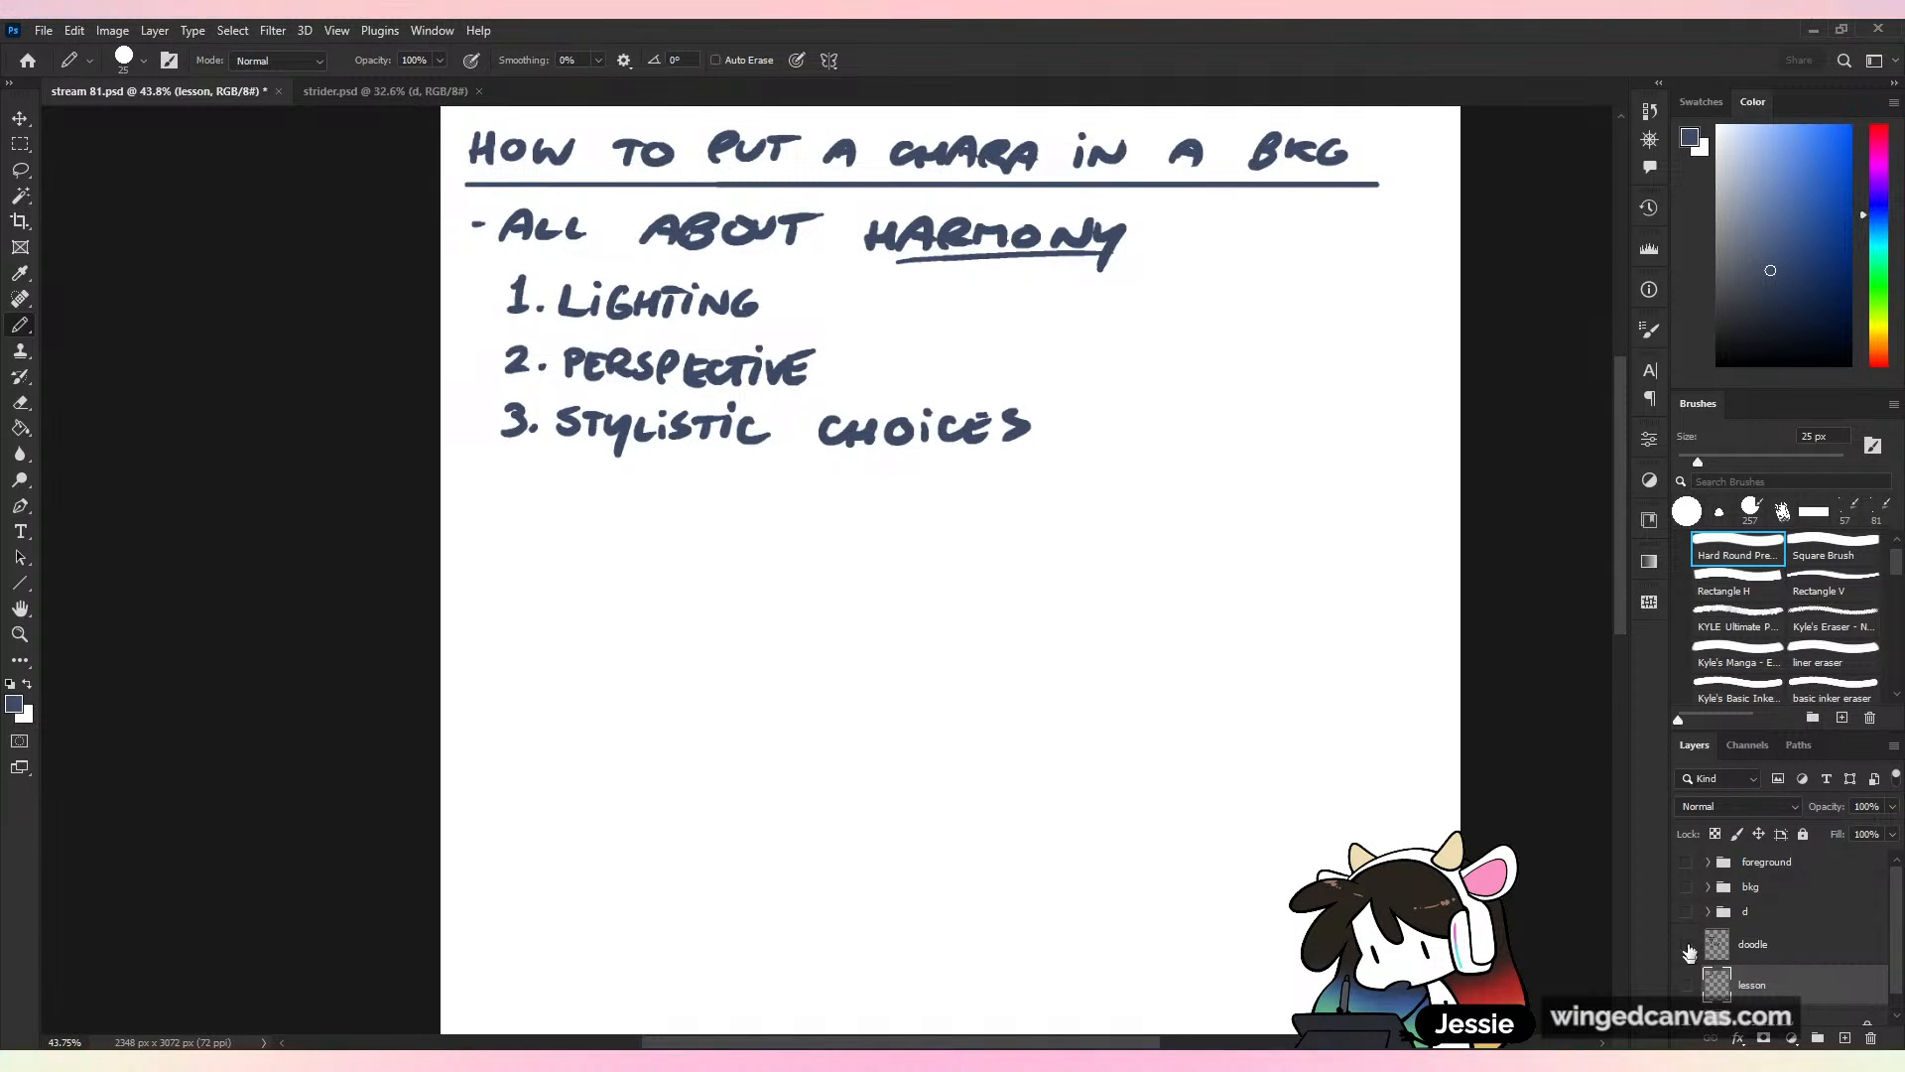
left_click(1686, 911)
left_click(1686, 911)
left_click(1686, 886)
left_click(1686, 862)
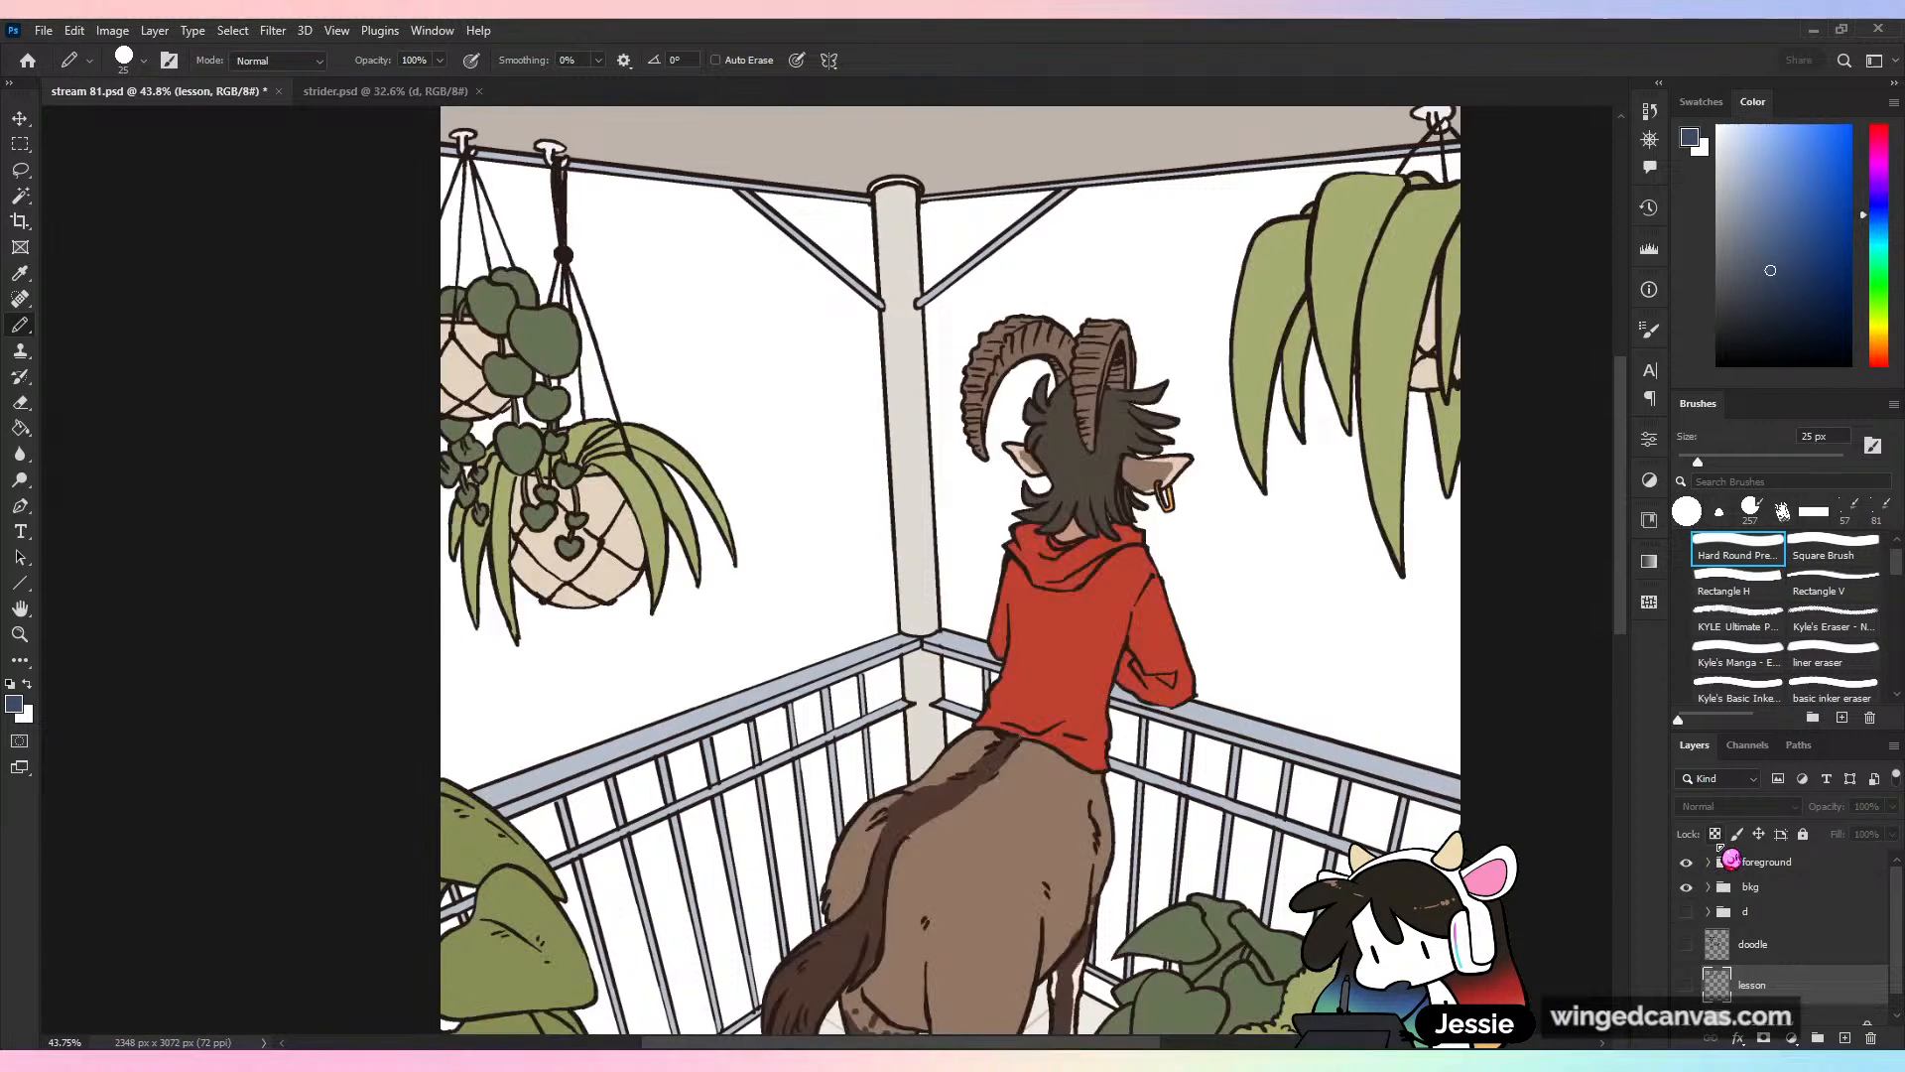
key("ctrl+0")
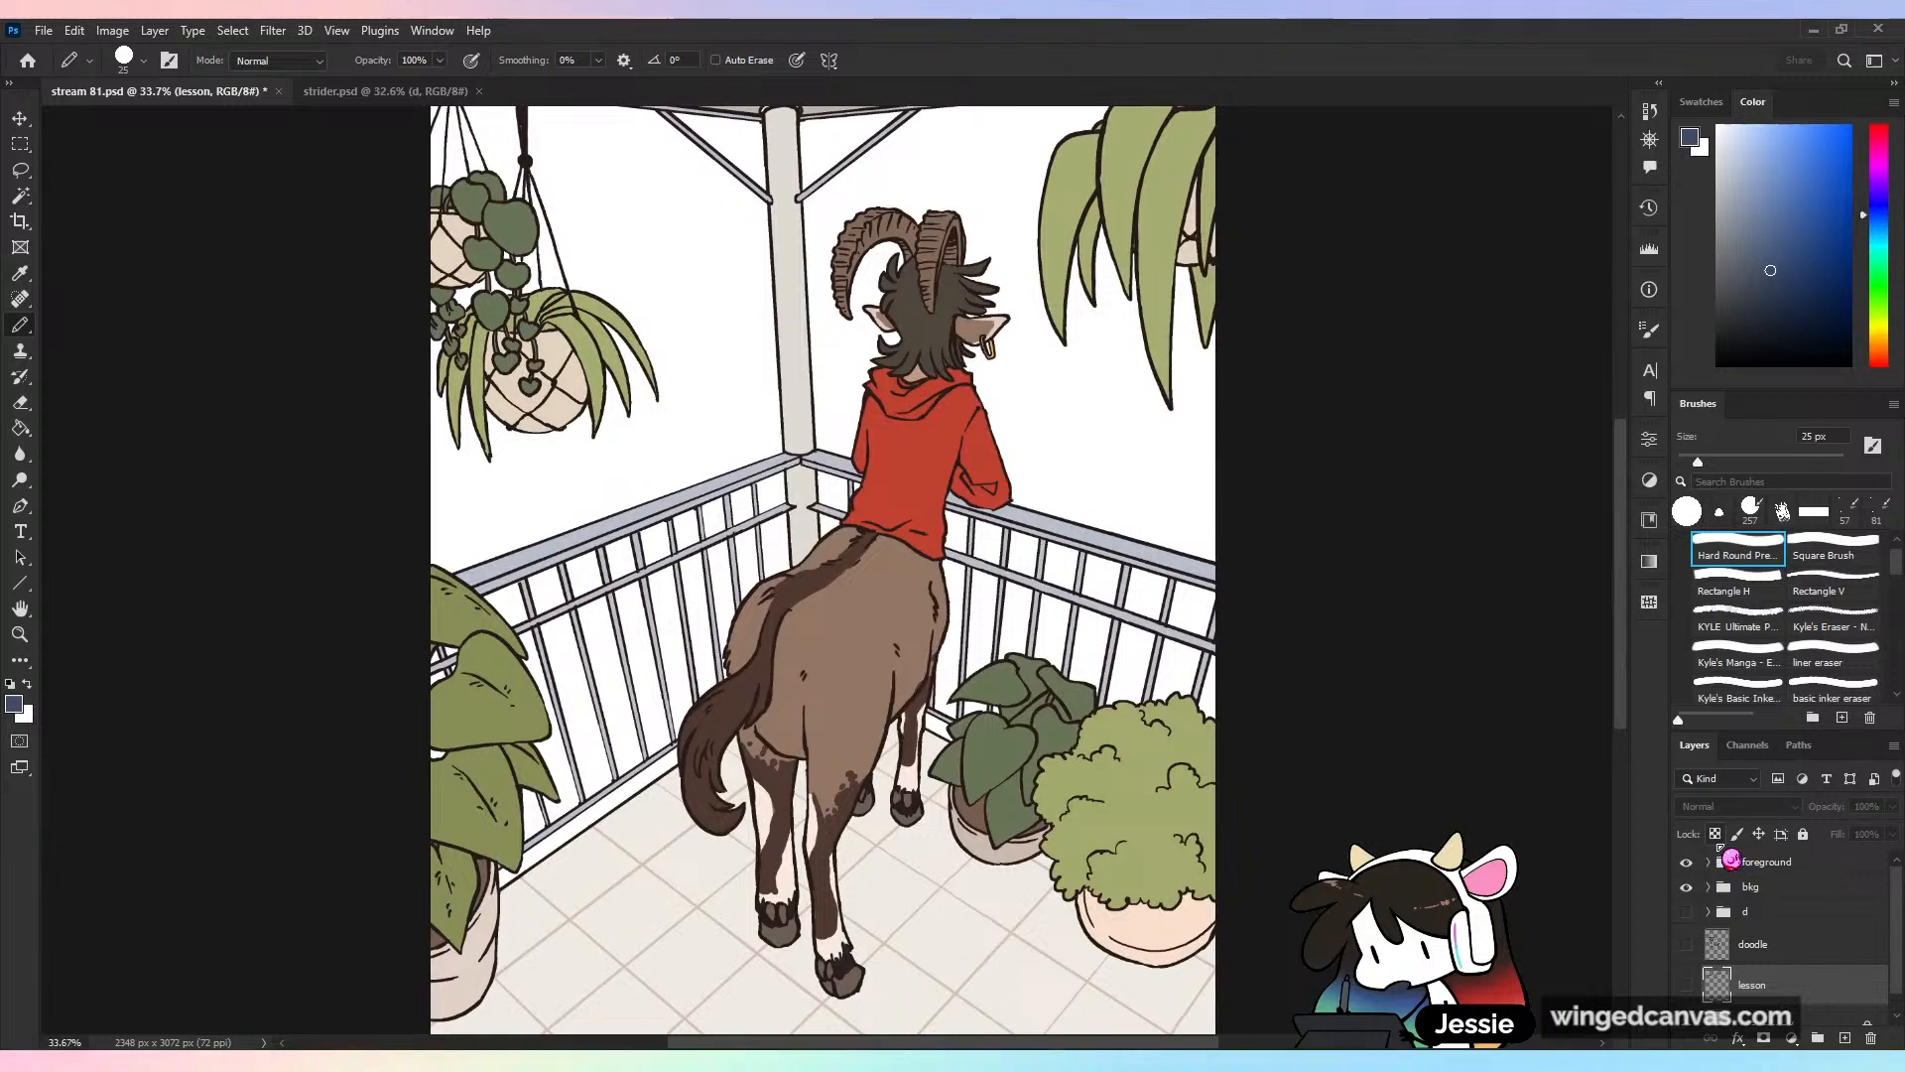
key("ctrl+minus")
key("ctrl+minus")
key("ctrl+plus")
key("ctrl+s")
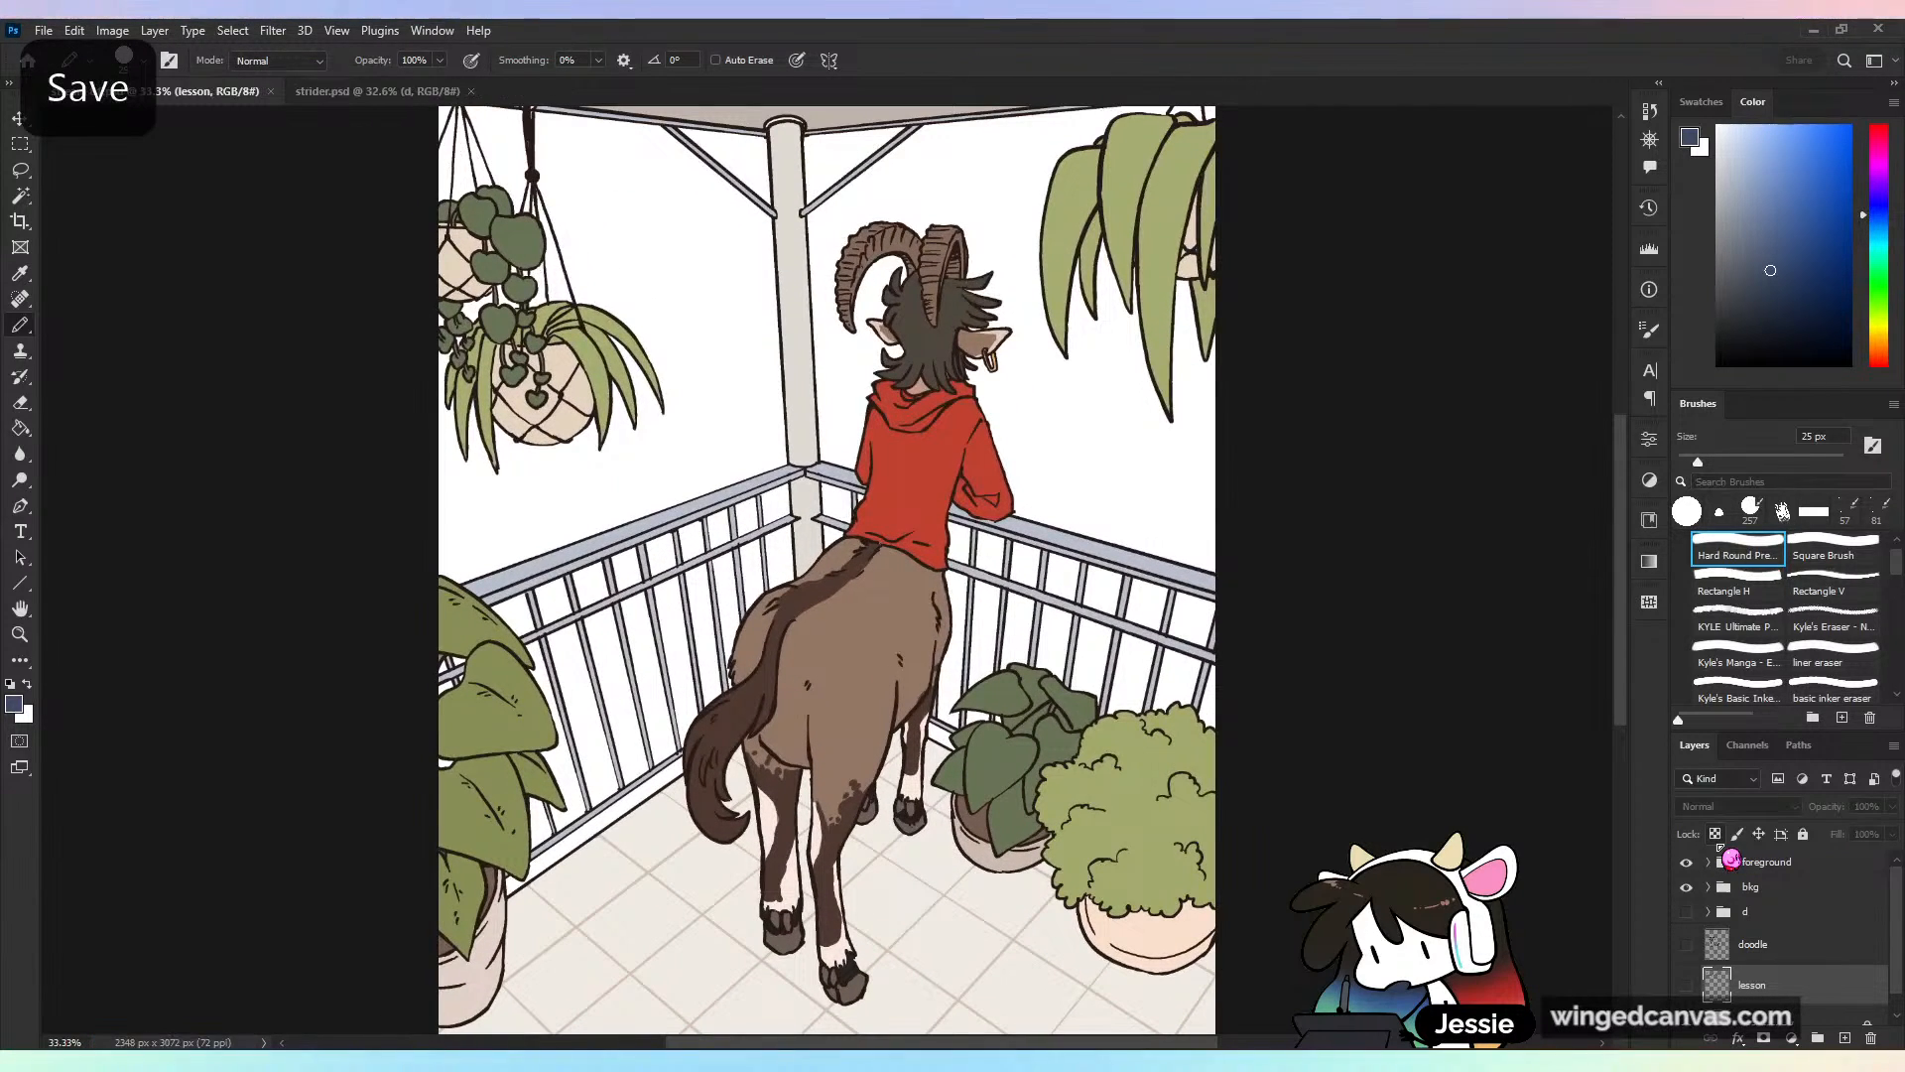
Hide the foreground and bkg groups and show the lesson layer again
left_click(1686, 861)
left_click(1686, 886)
left_click(1686, 985)
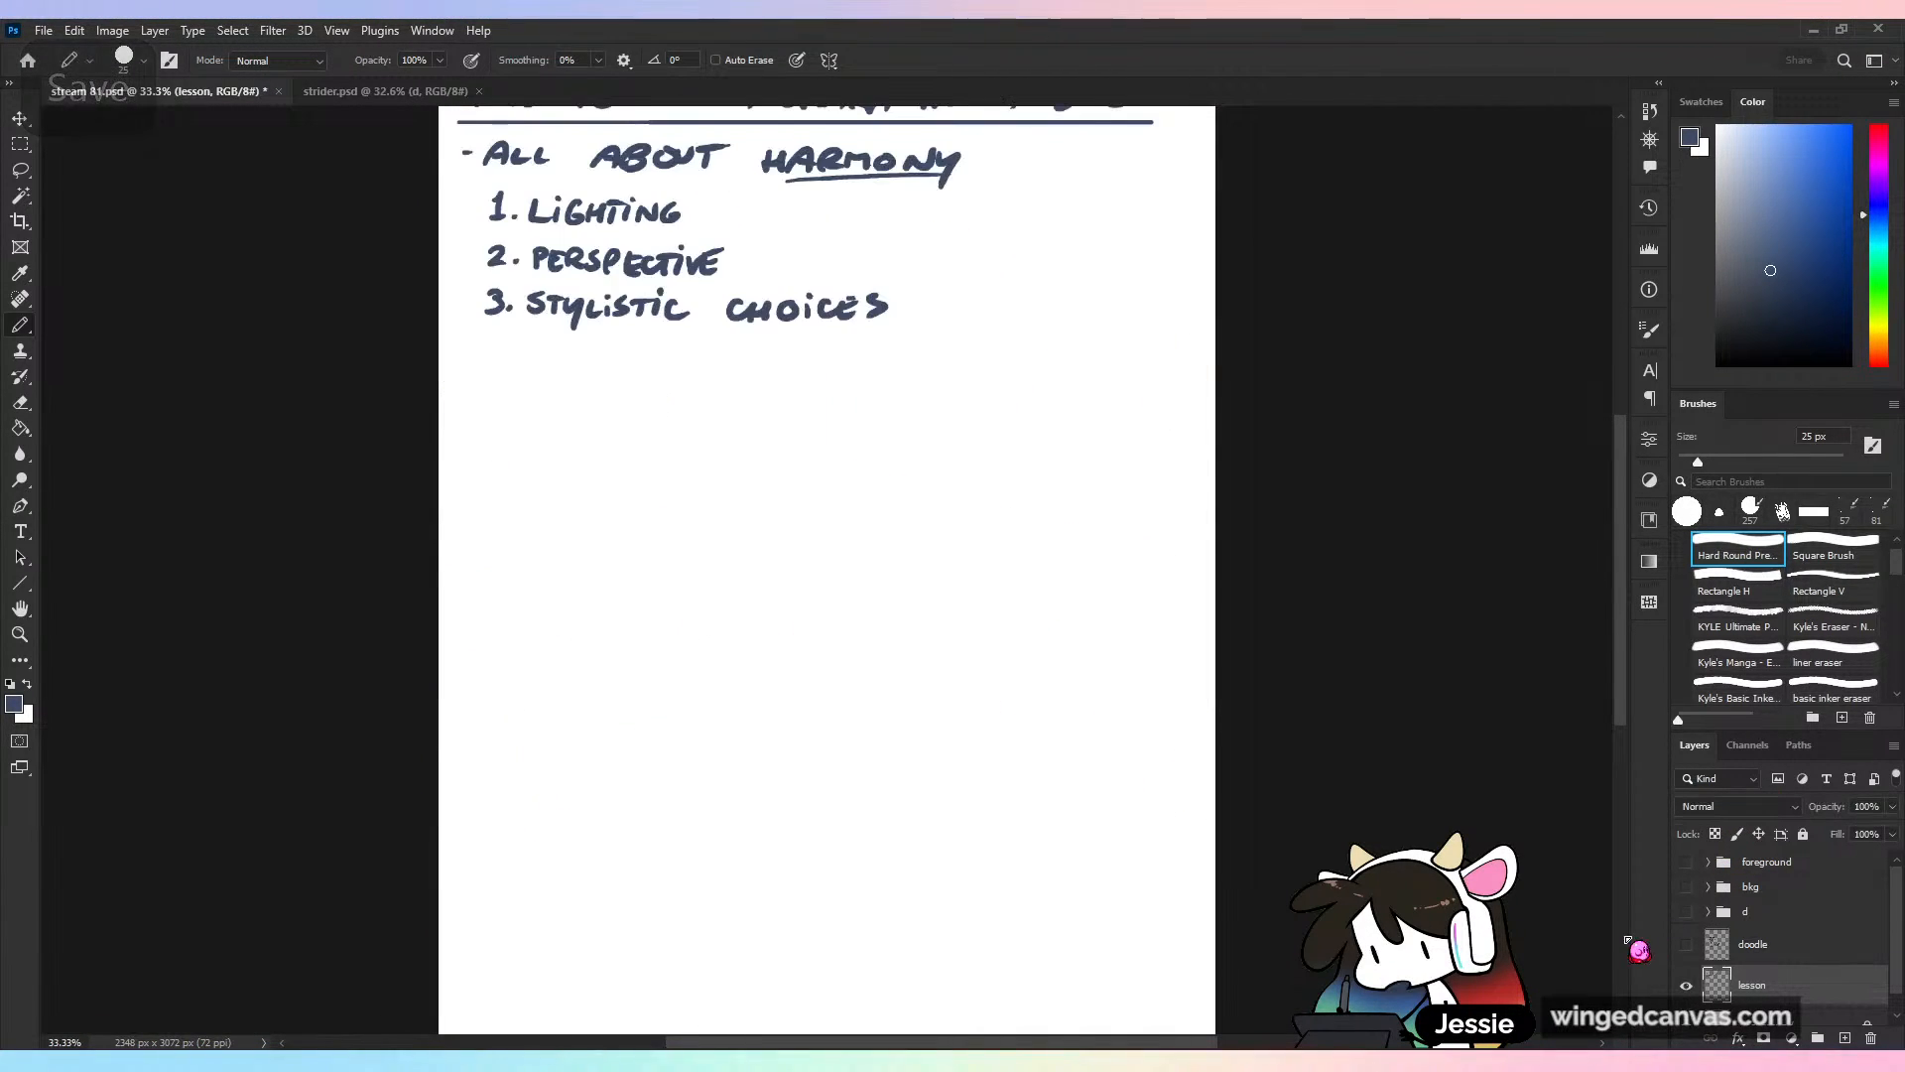
Circle the "1. LIGHTING" item in the notes for emphasis and undo the strokes
mouse_move(475, 144)
left_mouse_down()
mouse_move(550, 274)
mouse_move(778, 408)
mouse_move(519, 389)
left_mouse_up()
left_click_drag(679, 332, 536, 424)
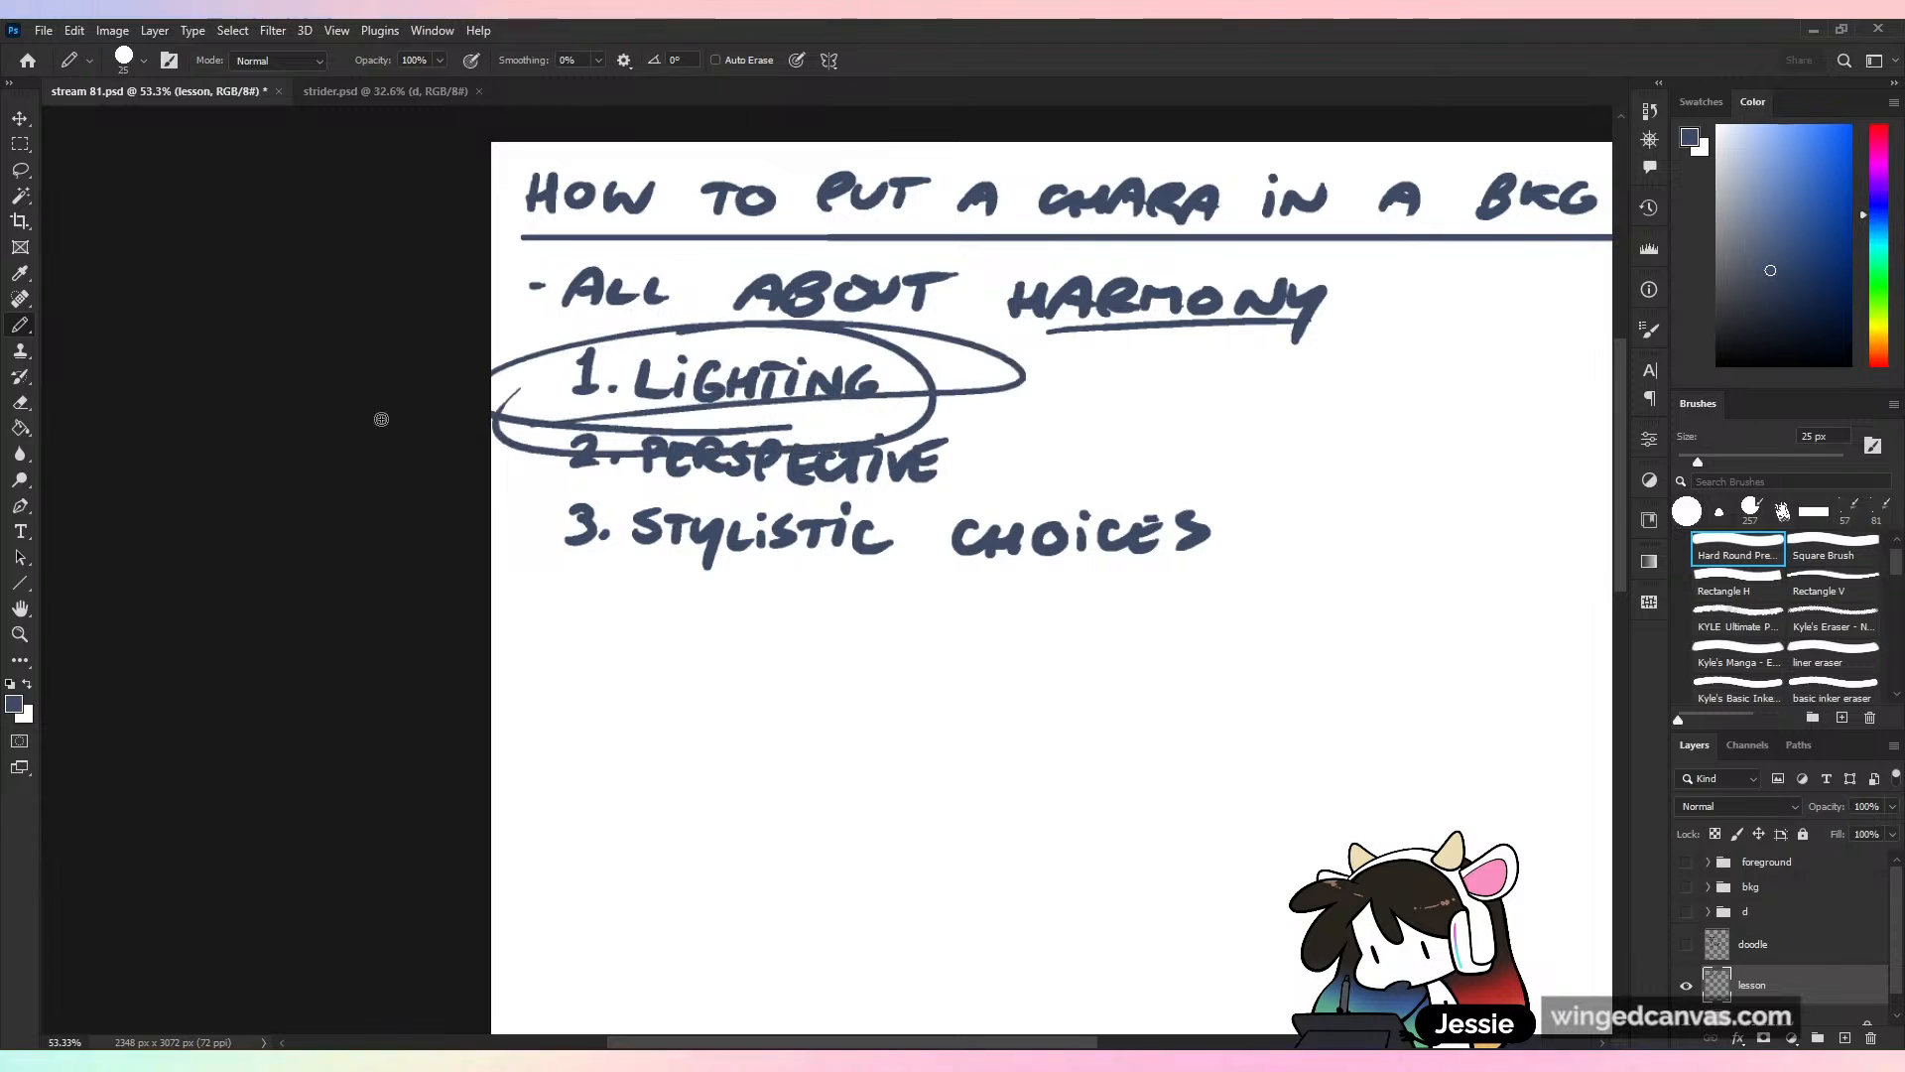
key("ctrl+z")
key("ctrl+z")
key("ctrl+z")
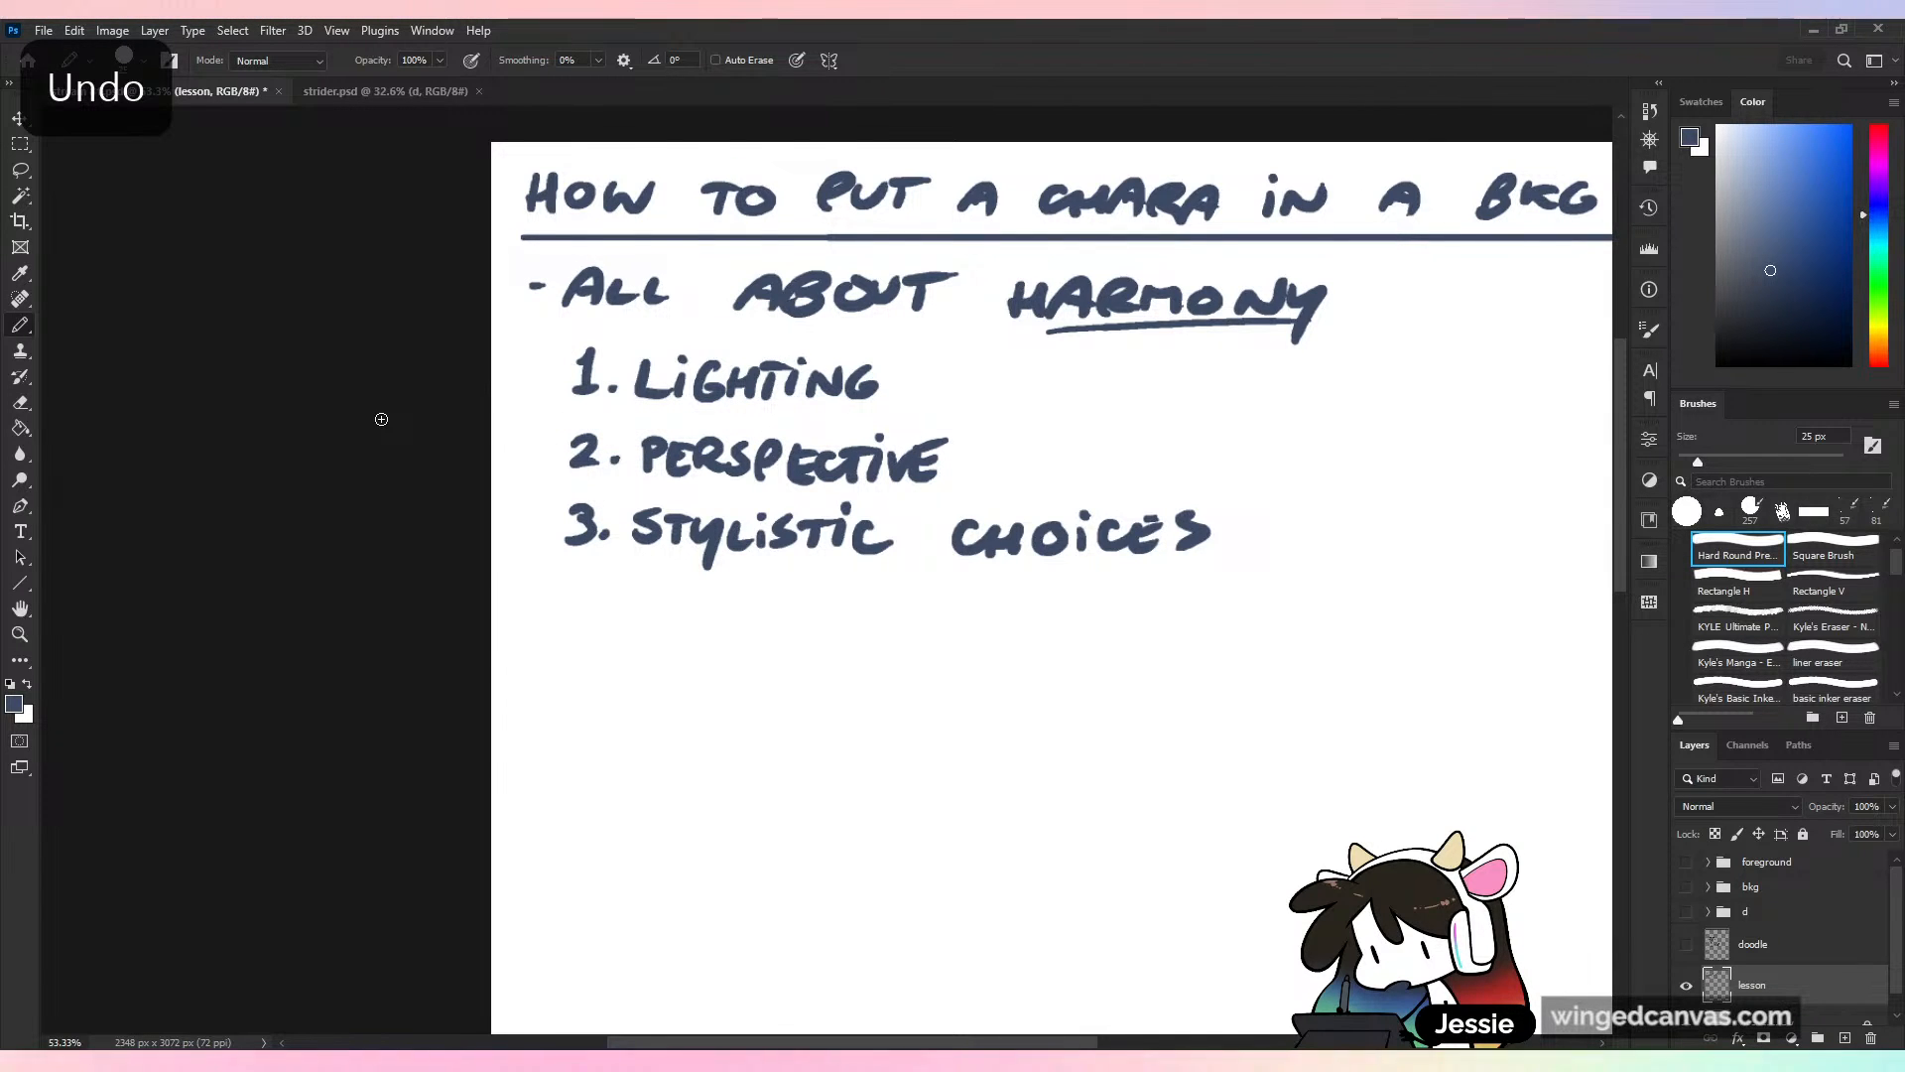
Open the finished kitchen illustration JPG as a reference example for the lesson
left_click(43, 30)
left_click(66, 69)
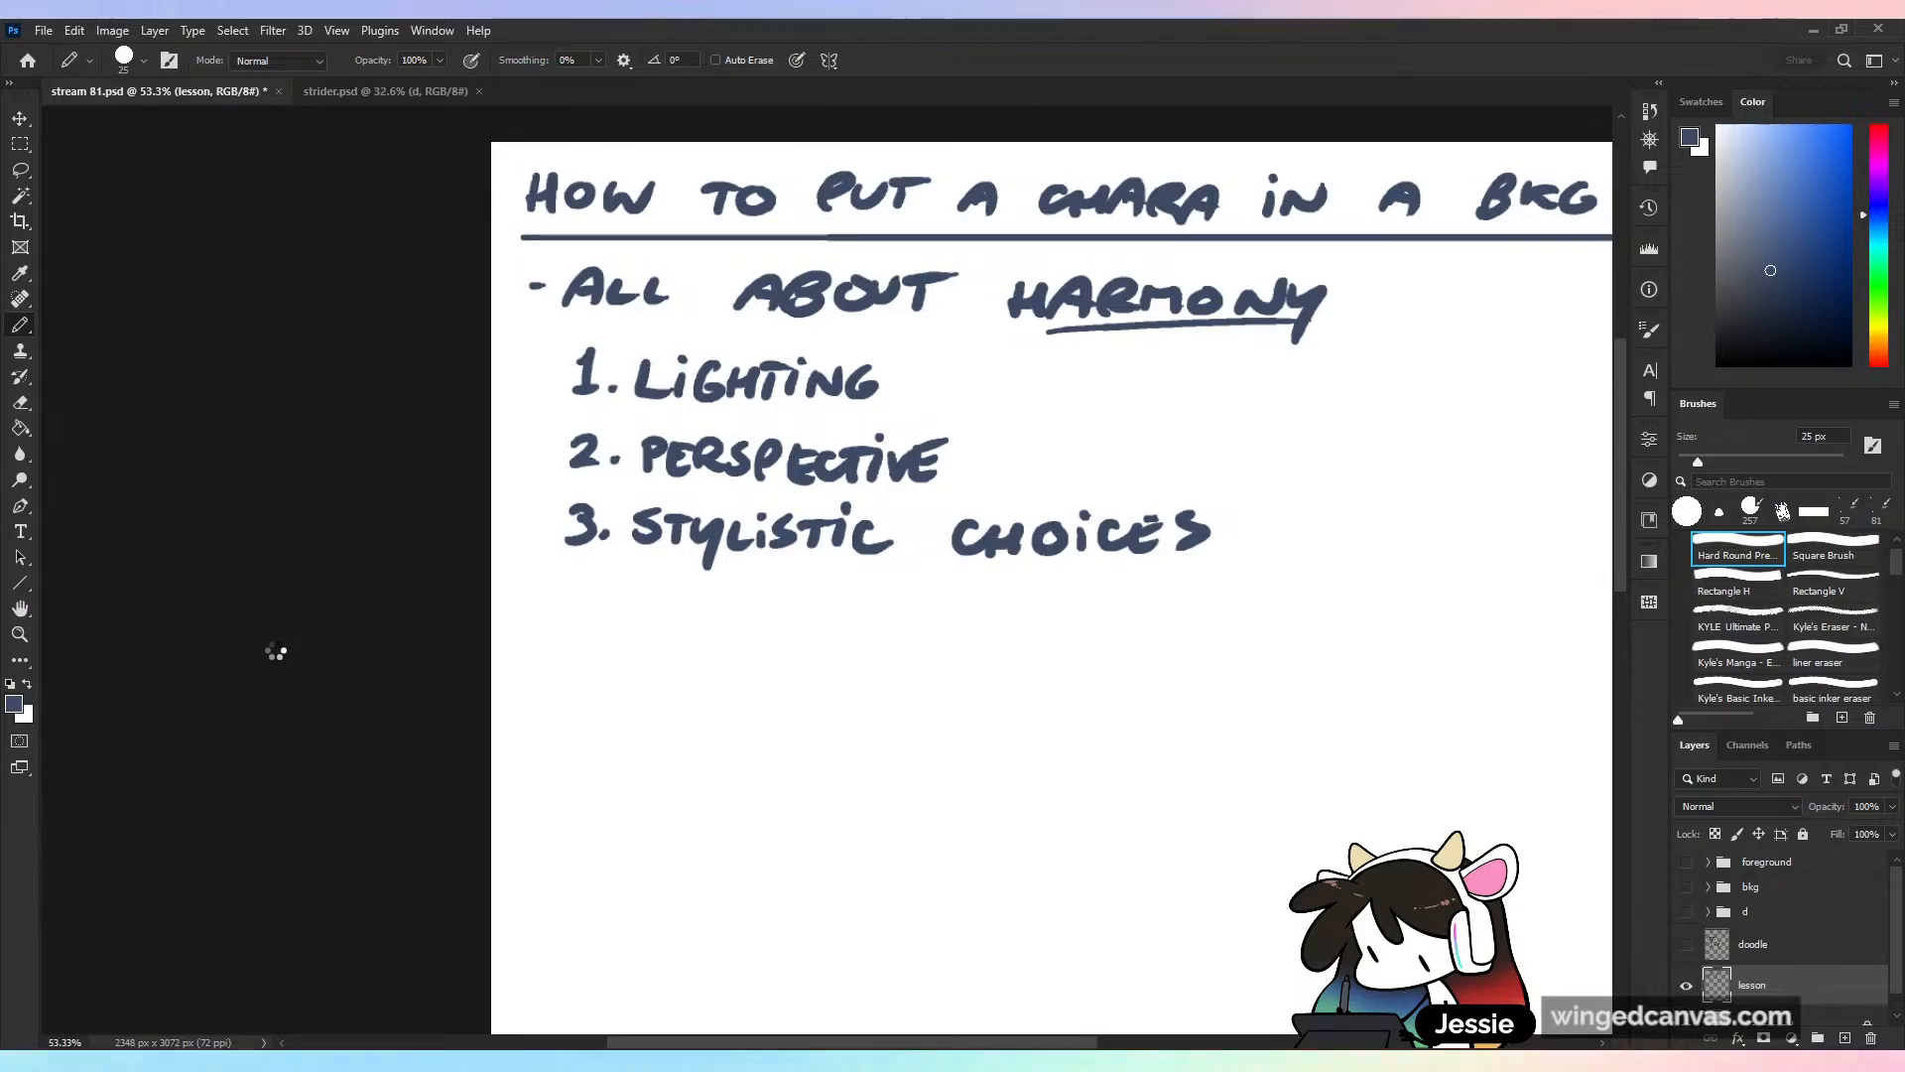
scroll(913, 571, "up", 4)
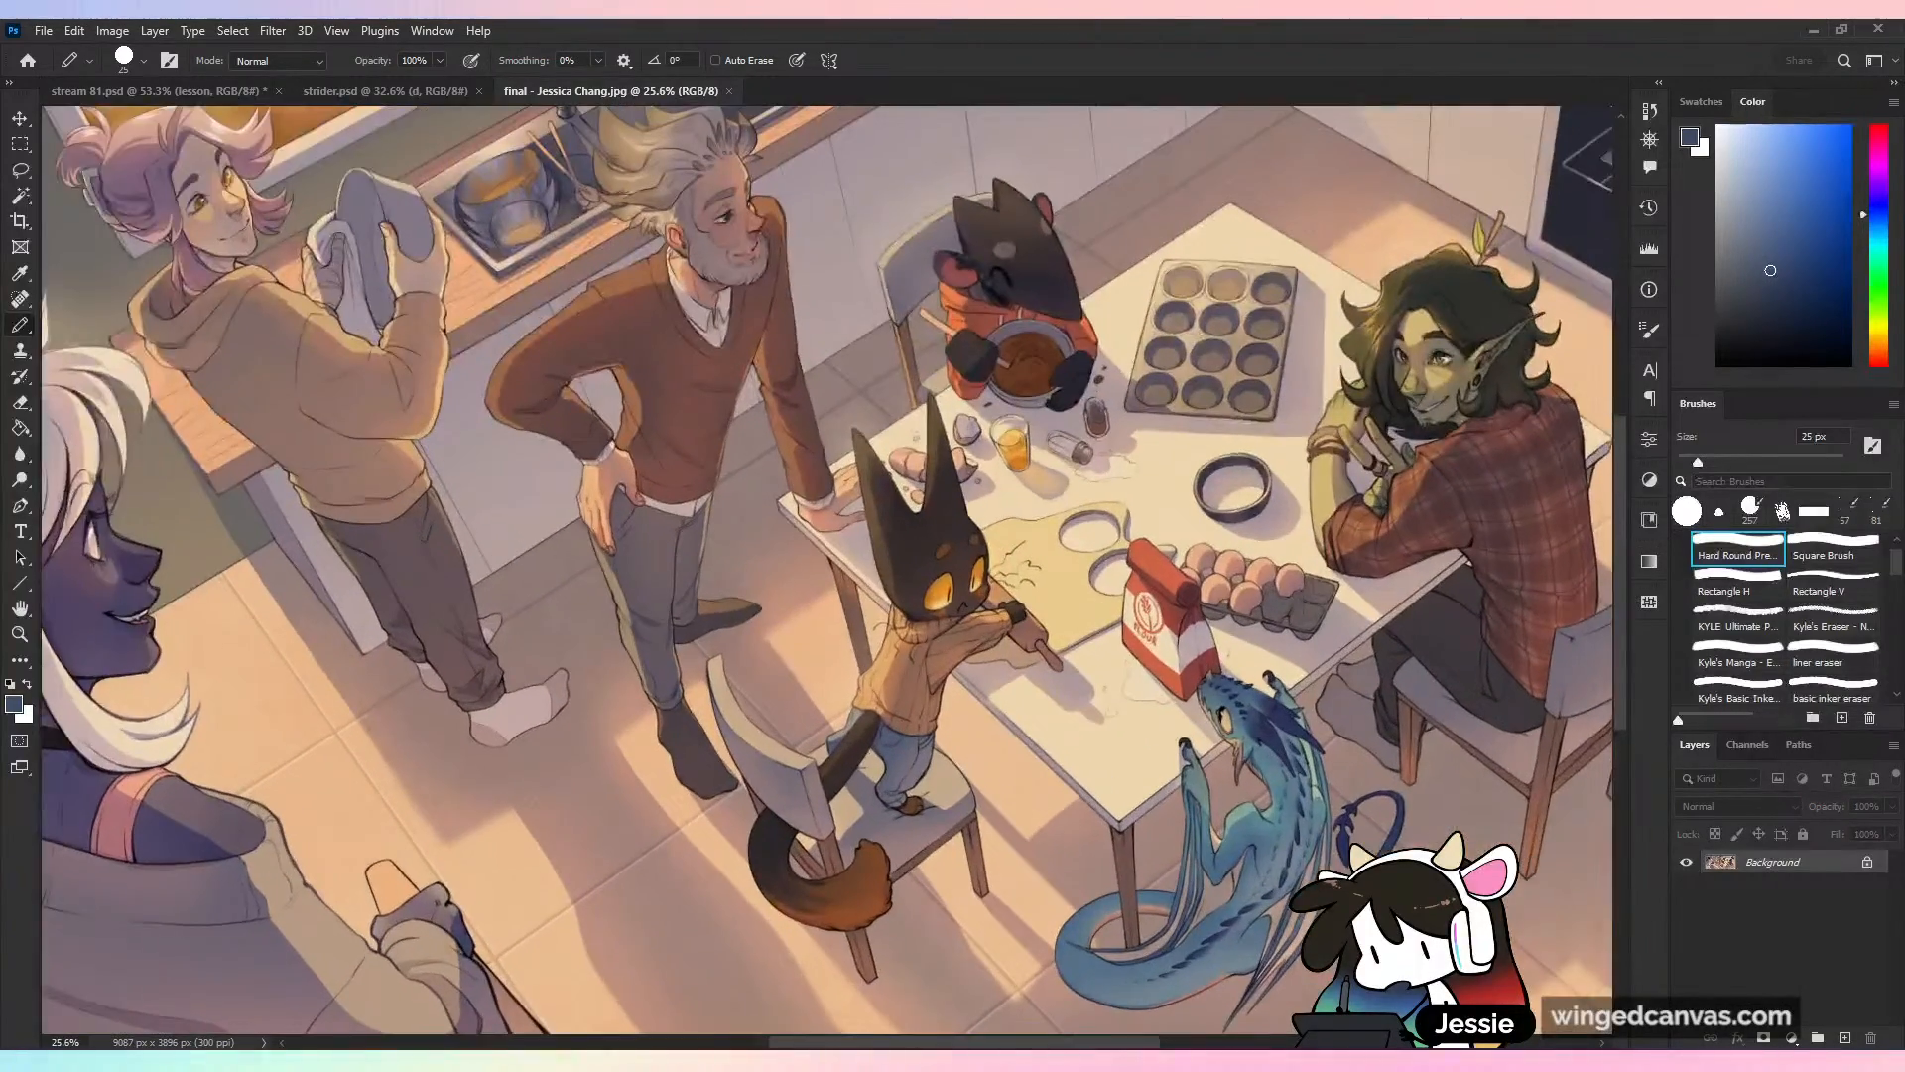
Examine the overall lighting and composition of the kitchen illustration, both up close and as a whole
left_click_drag(913, 570, 1166, 566)
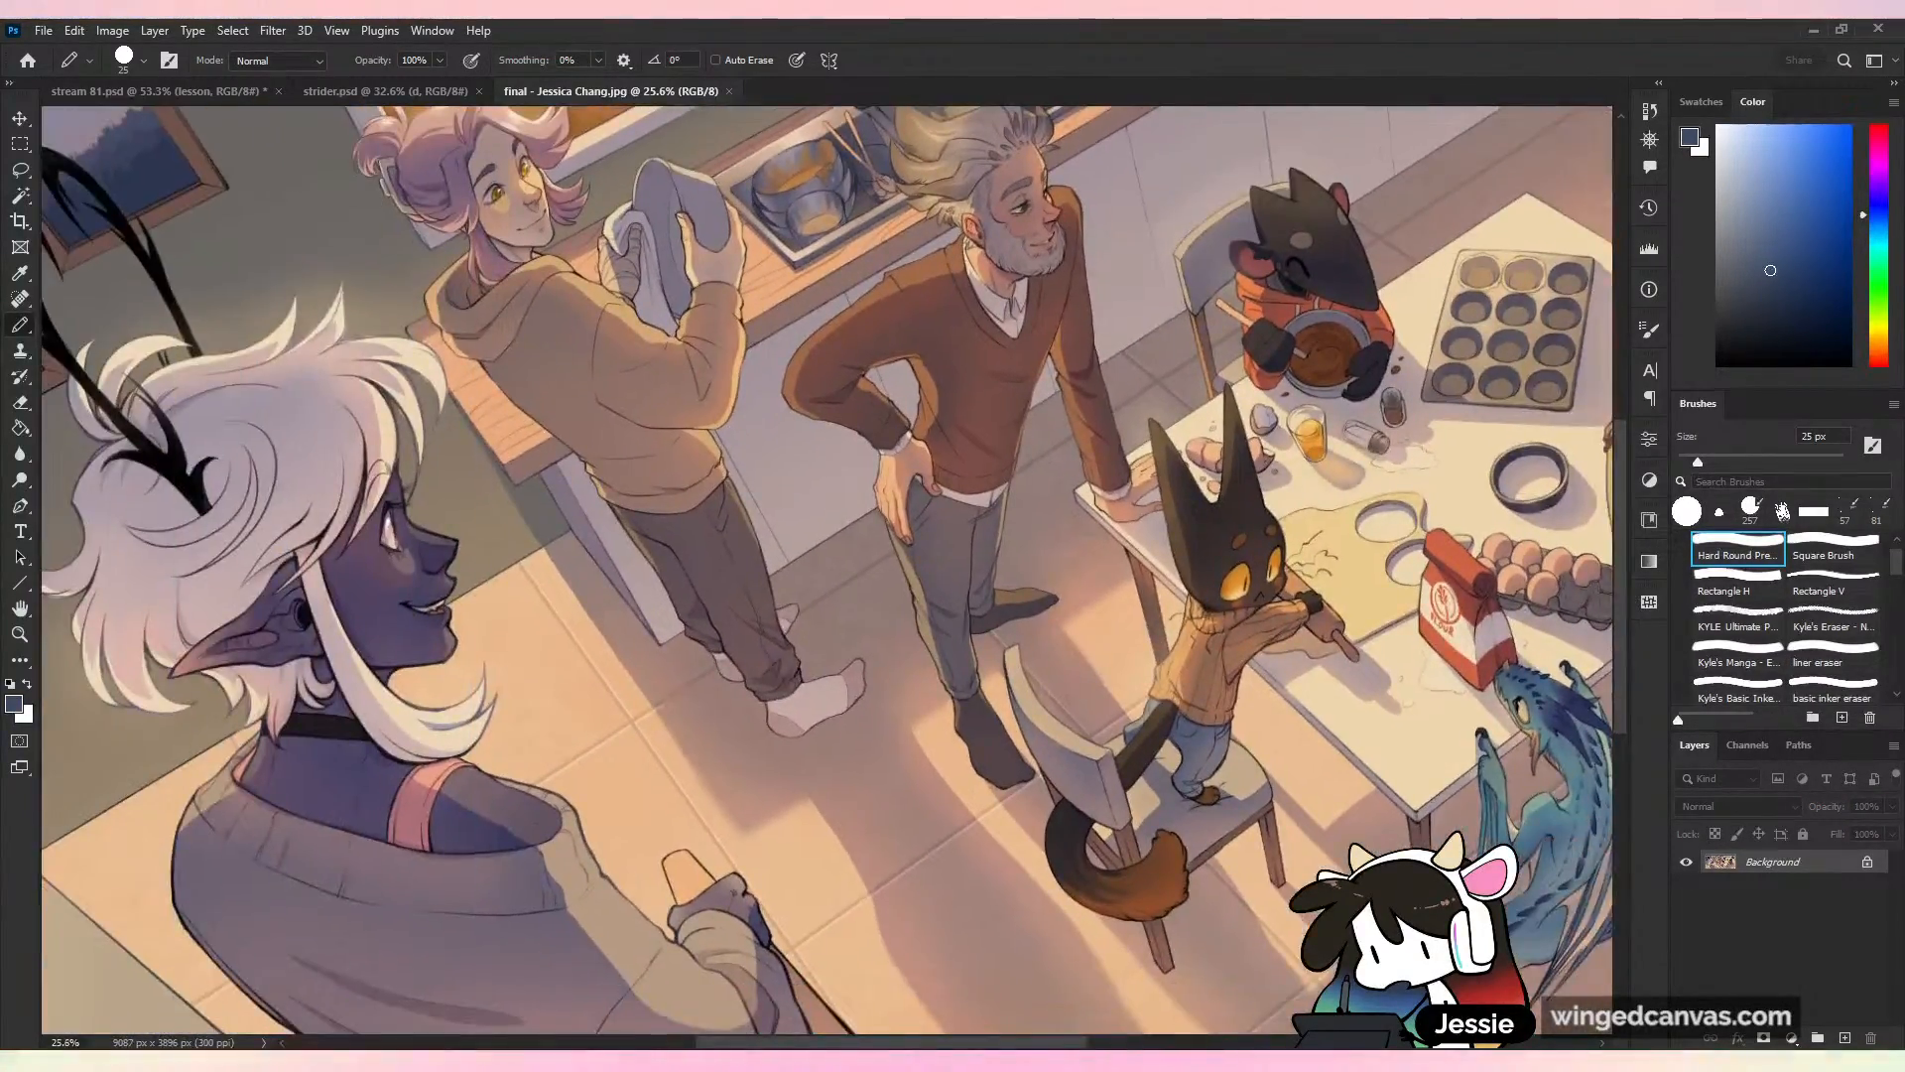
scroll(827, 570, "down", 4)
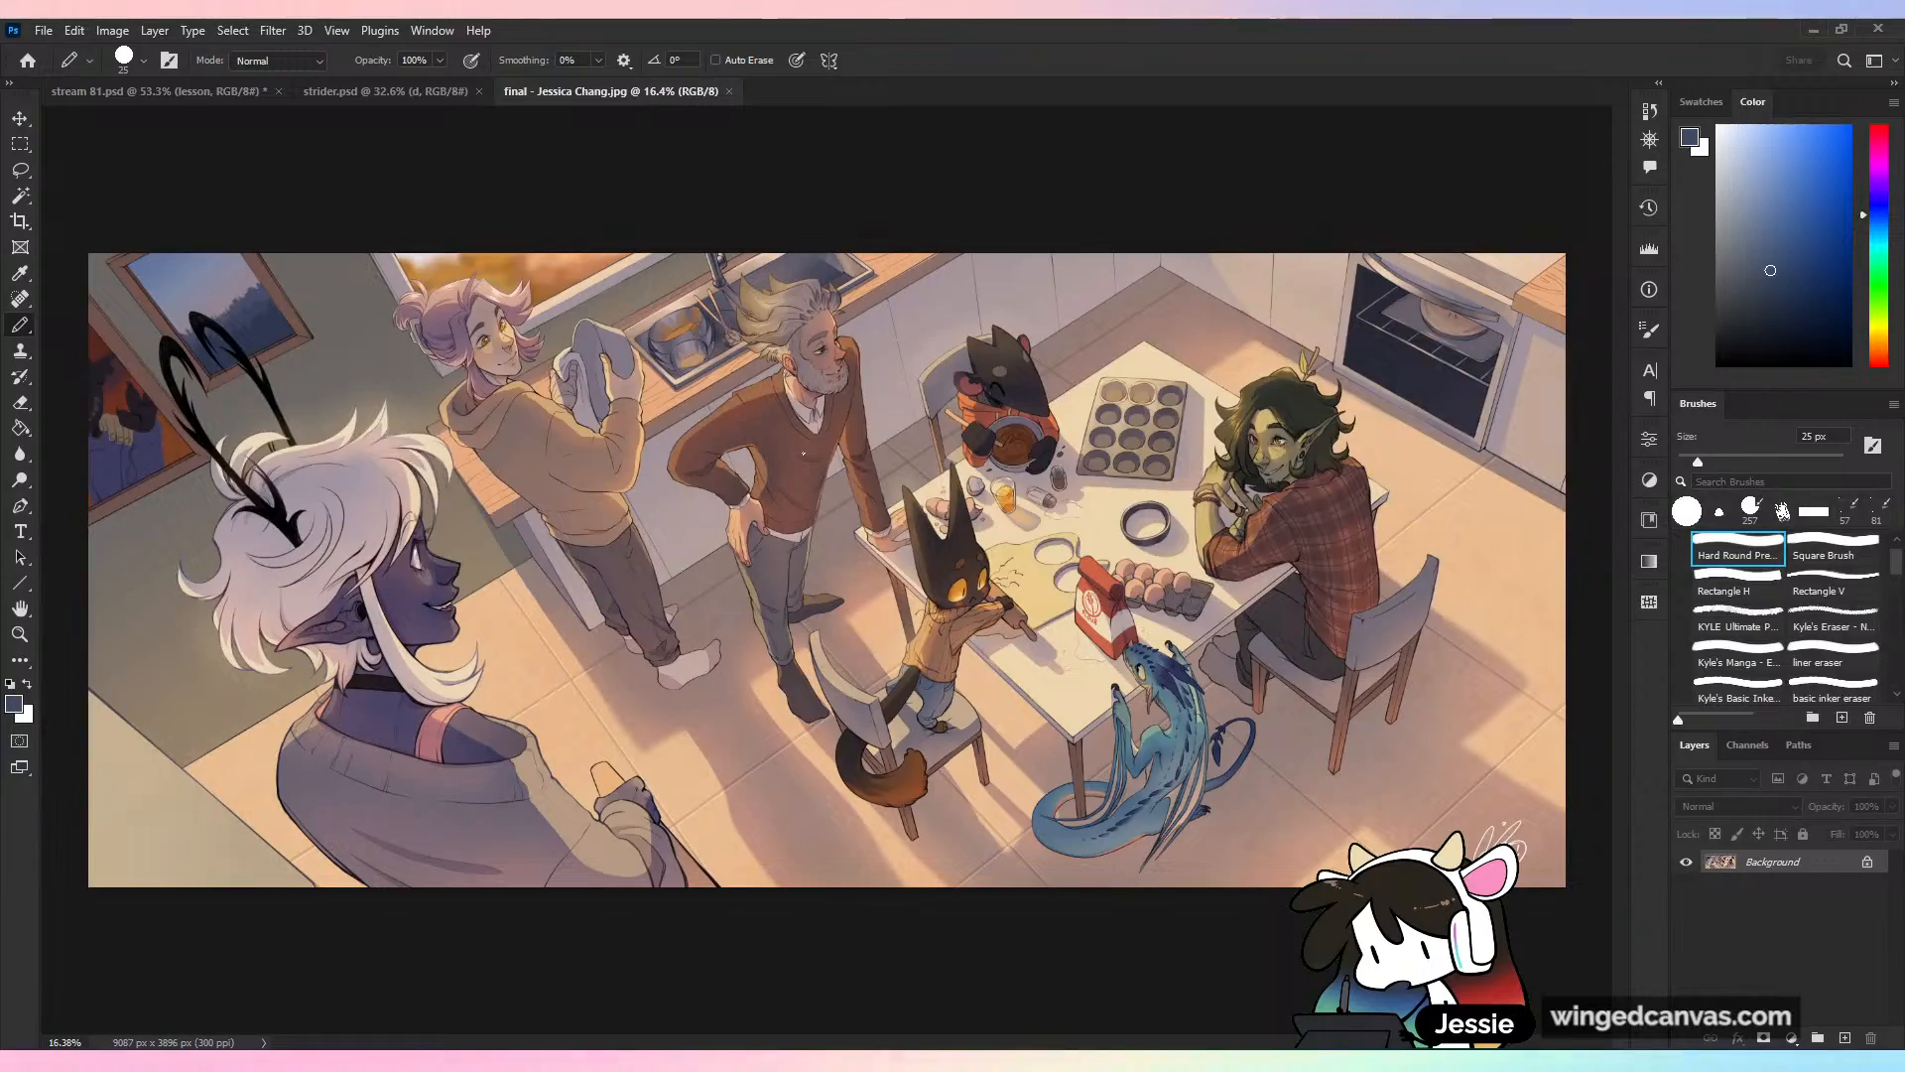
scroll(918, 551, "up", 2)
scroll(918, 551, "down", 1)
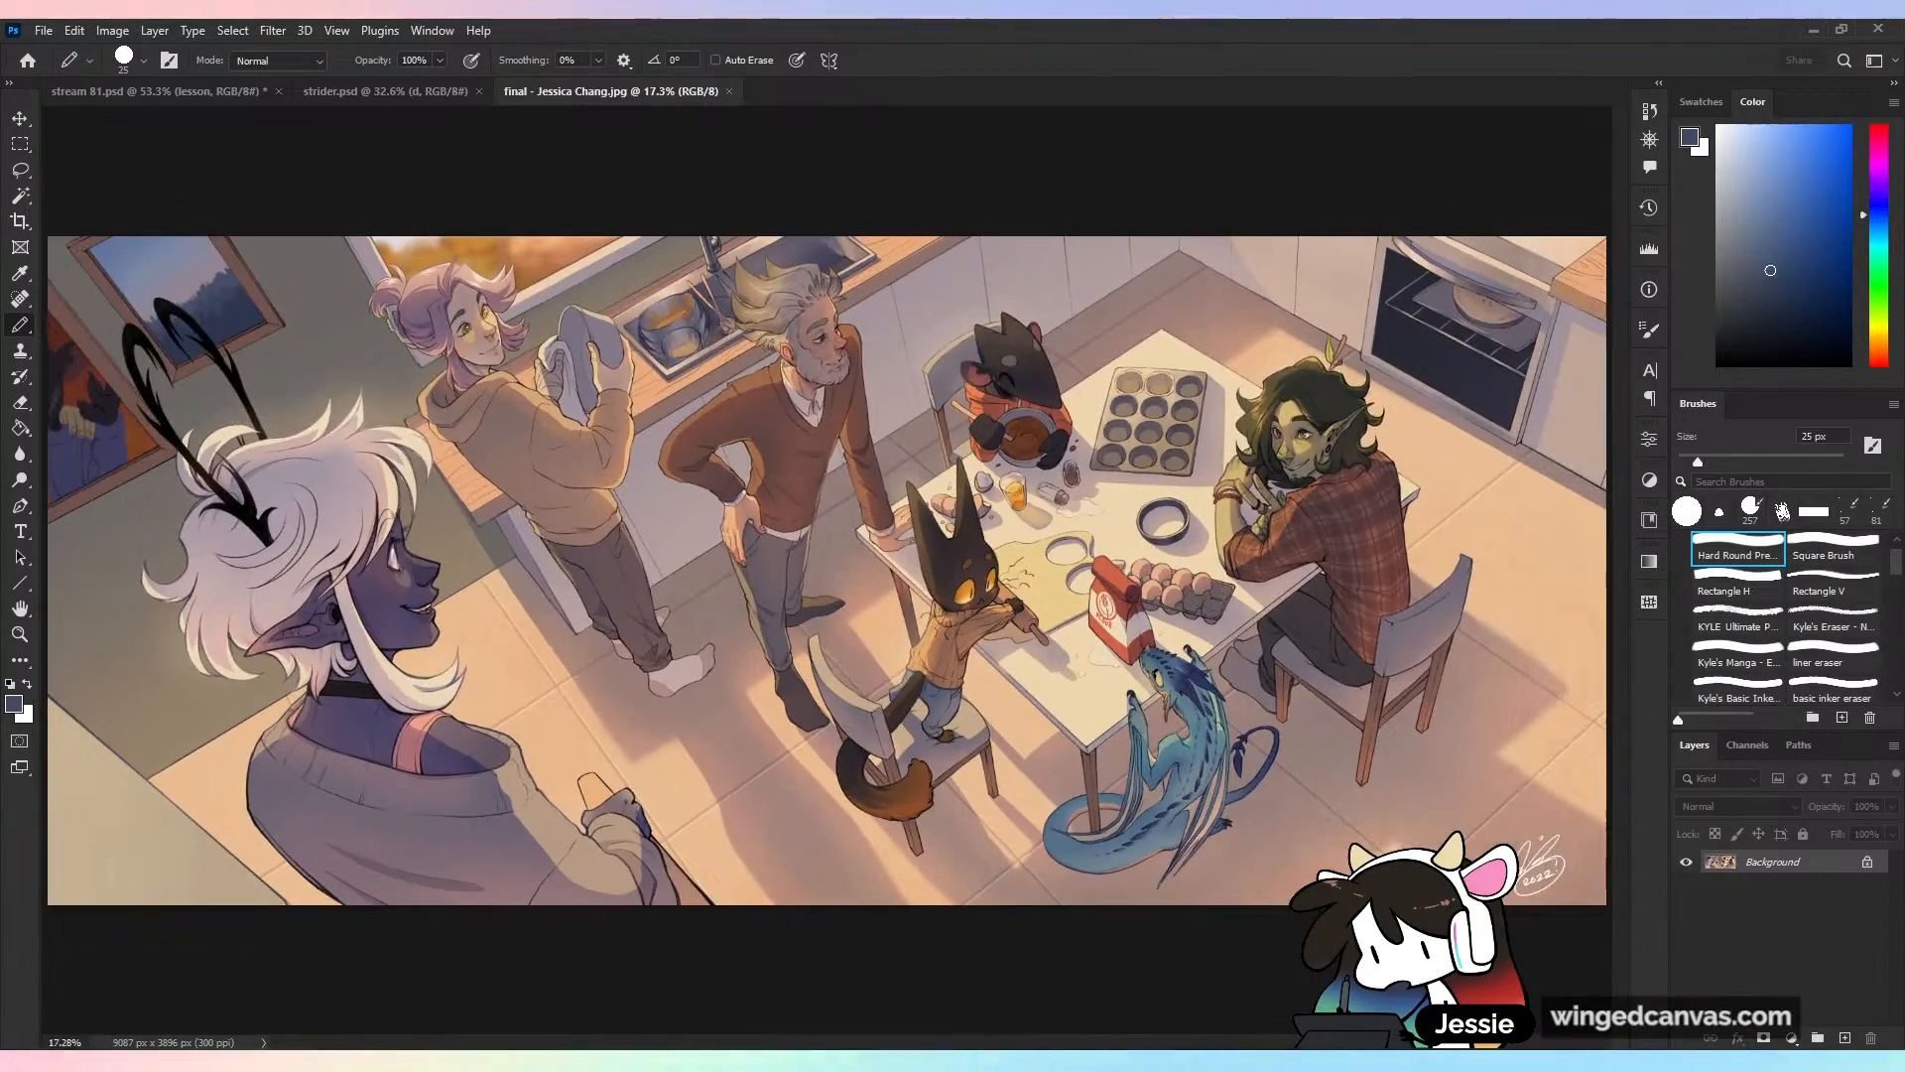
scroll(1224, 494, "up", 3)
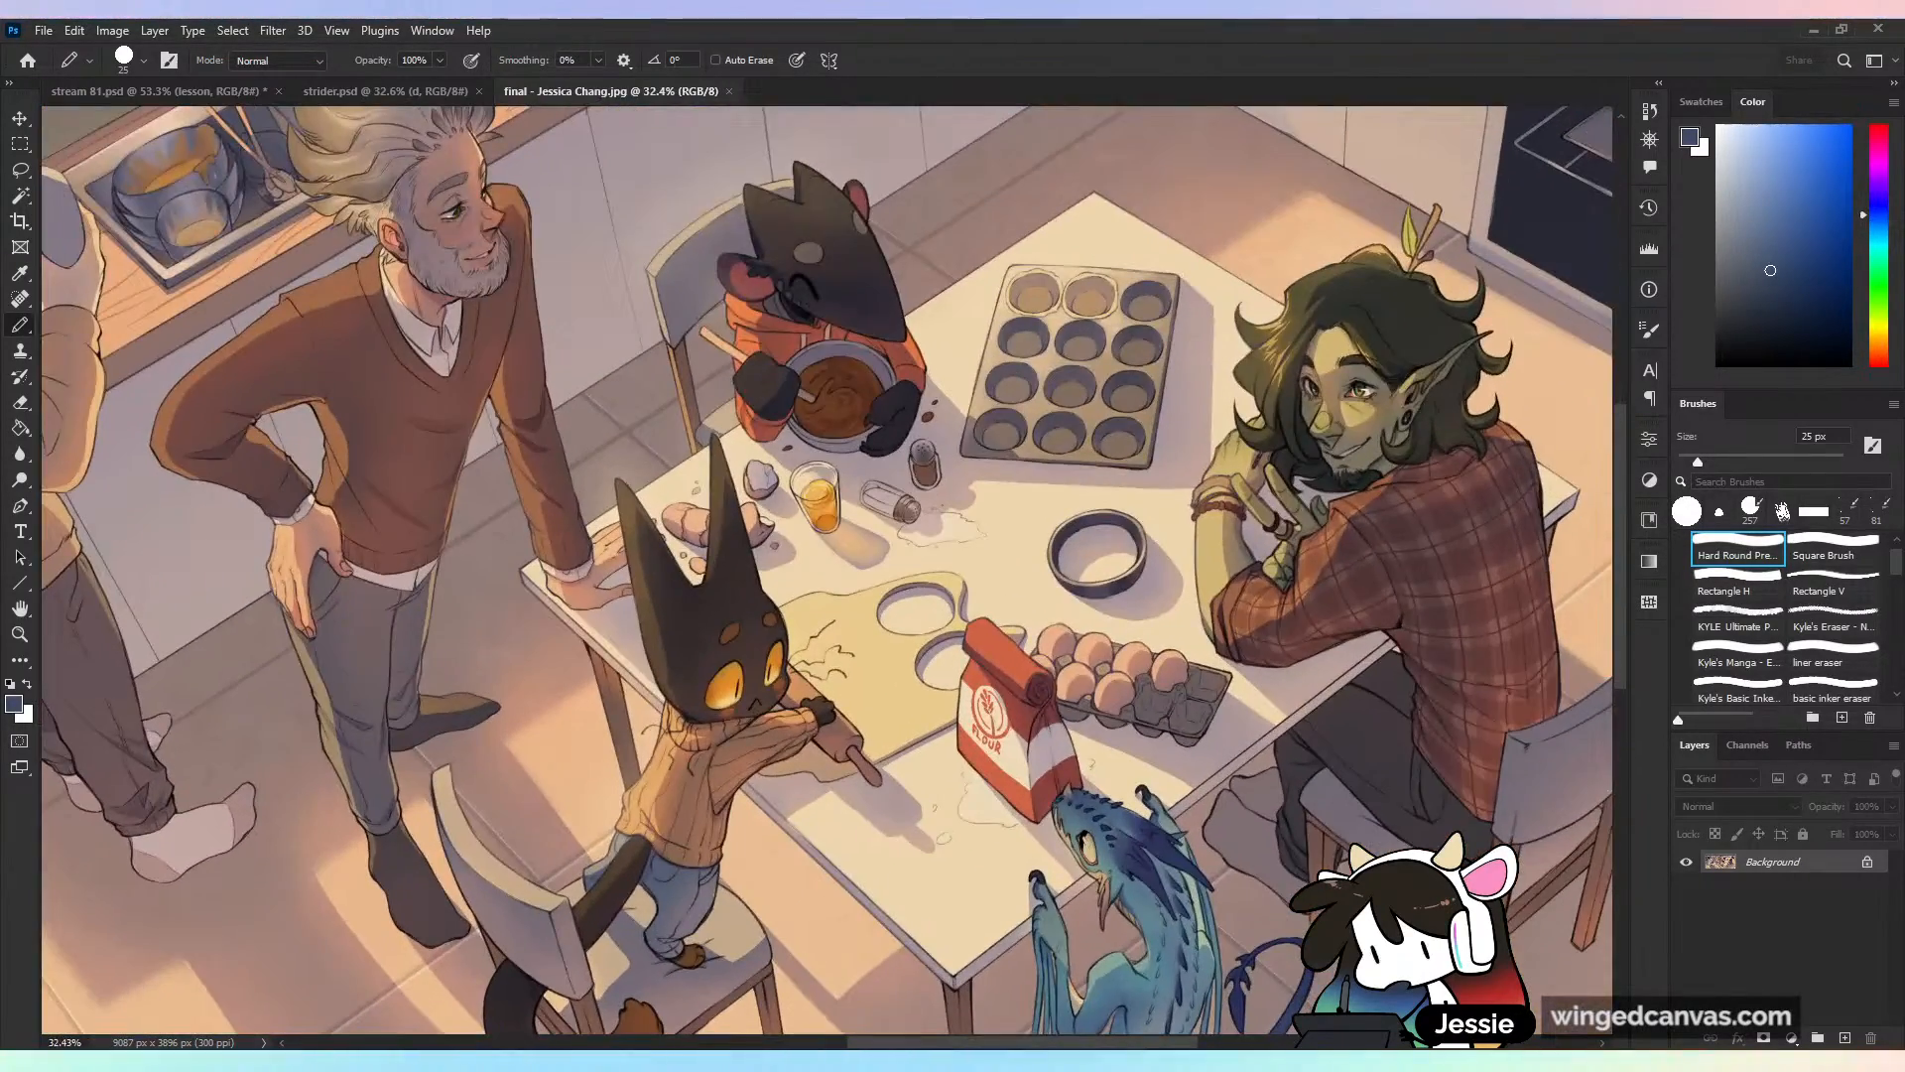
scroll(1192, 612, "down", 2)
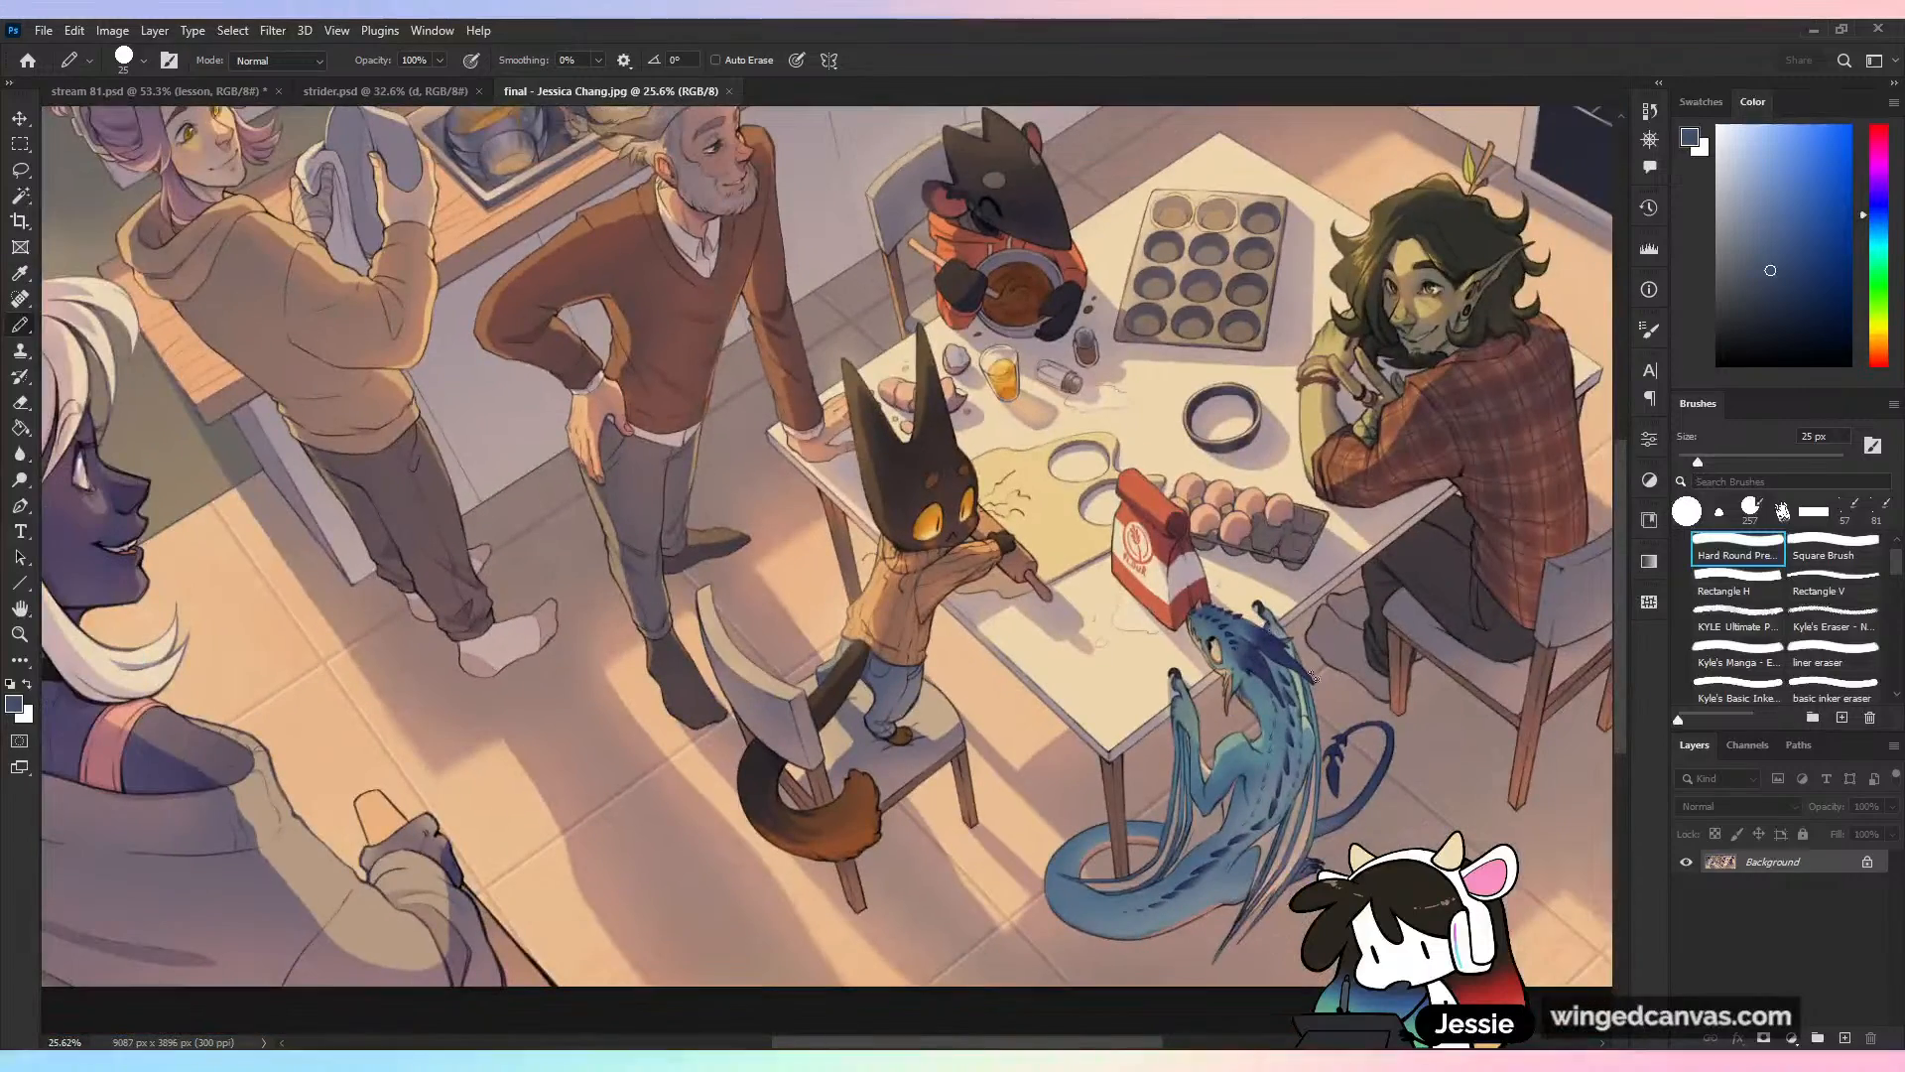
mouse_move(1342, 127)
left_mouse_down()
mouse_move(1358, 226)
mouse_move(1402, 183)
left_mouse_up()
key("ctrl+z")
key("ctrl+minus")
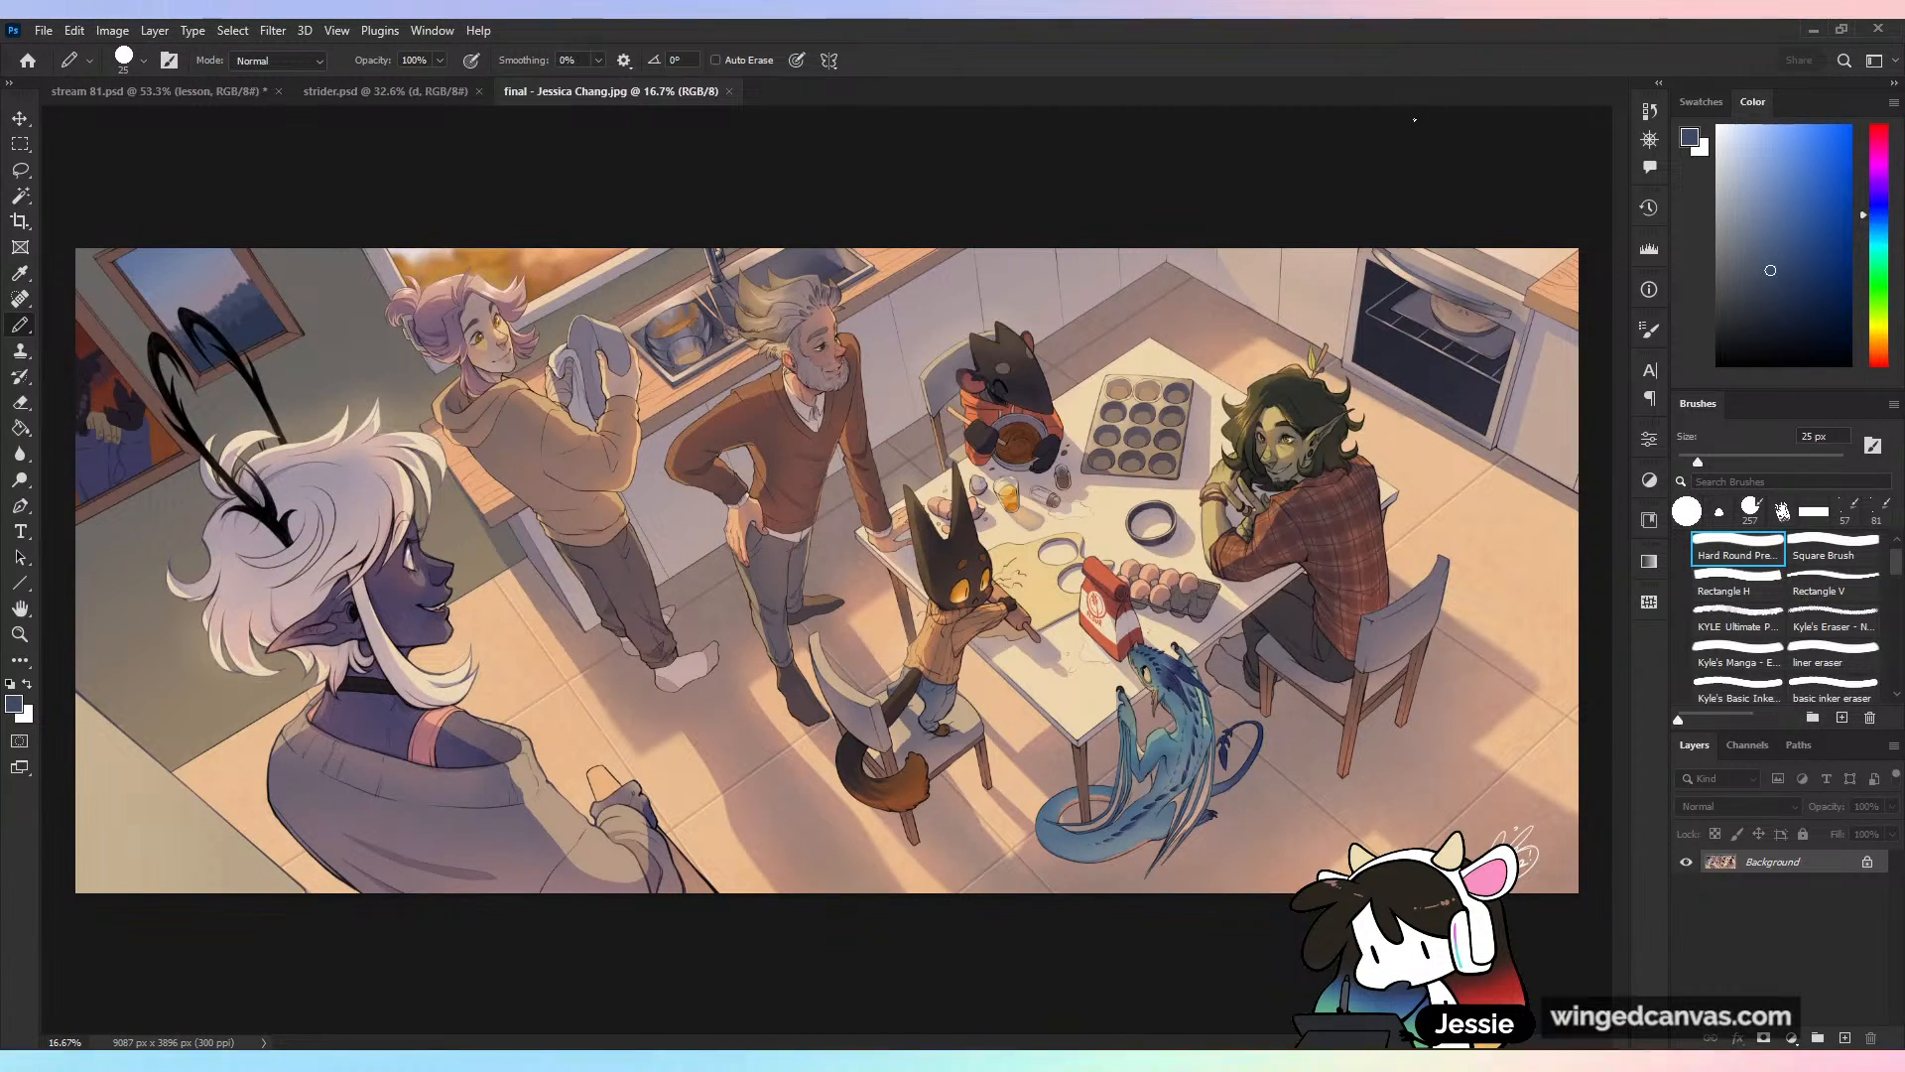
scroll(827, 569, "up", 4)
left_click_drag(827, 570, 938, 679)
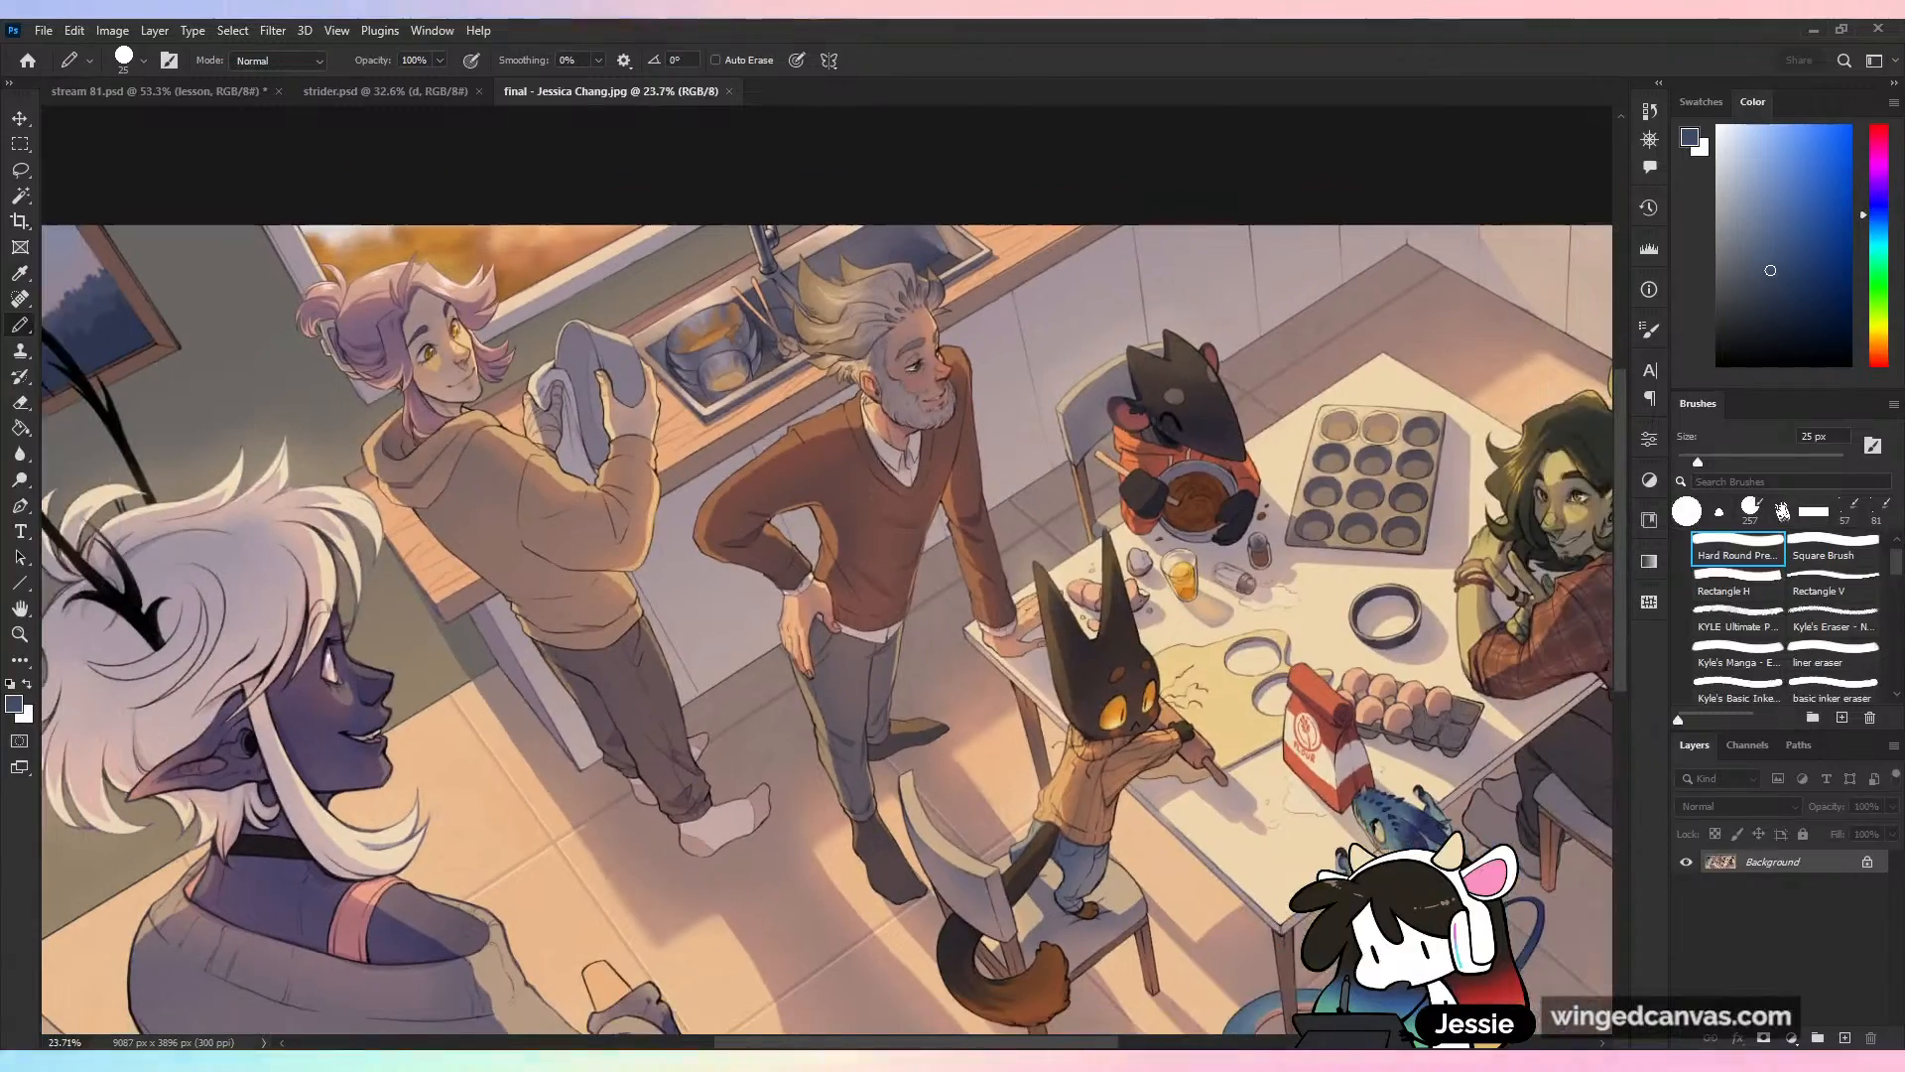
scroll(827, 569, "down", 5)
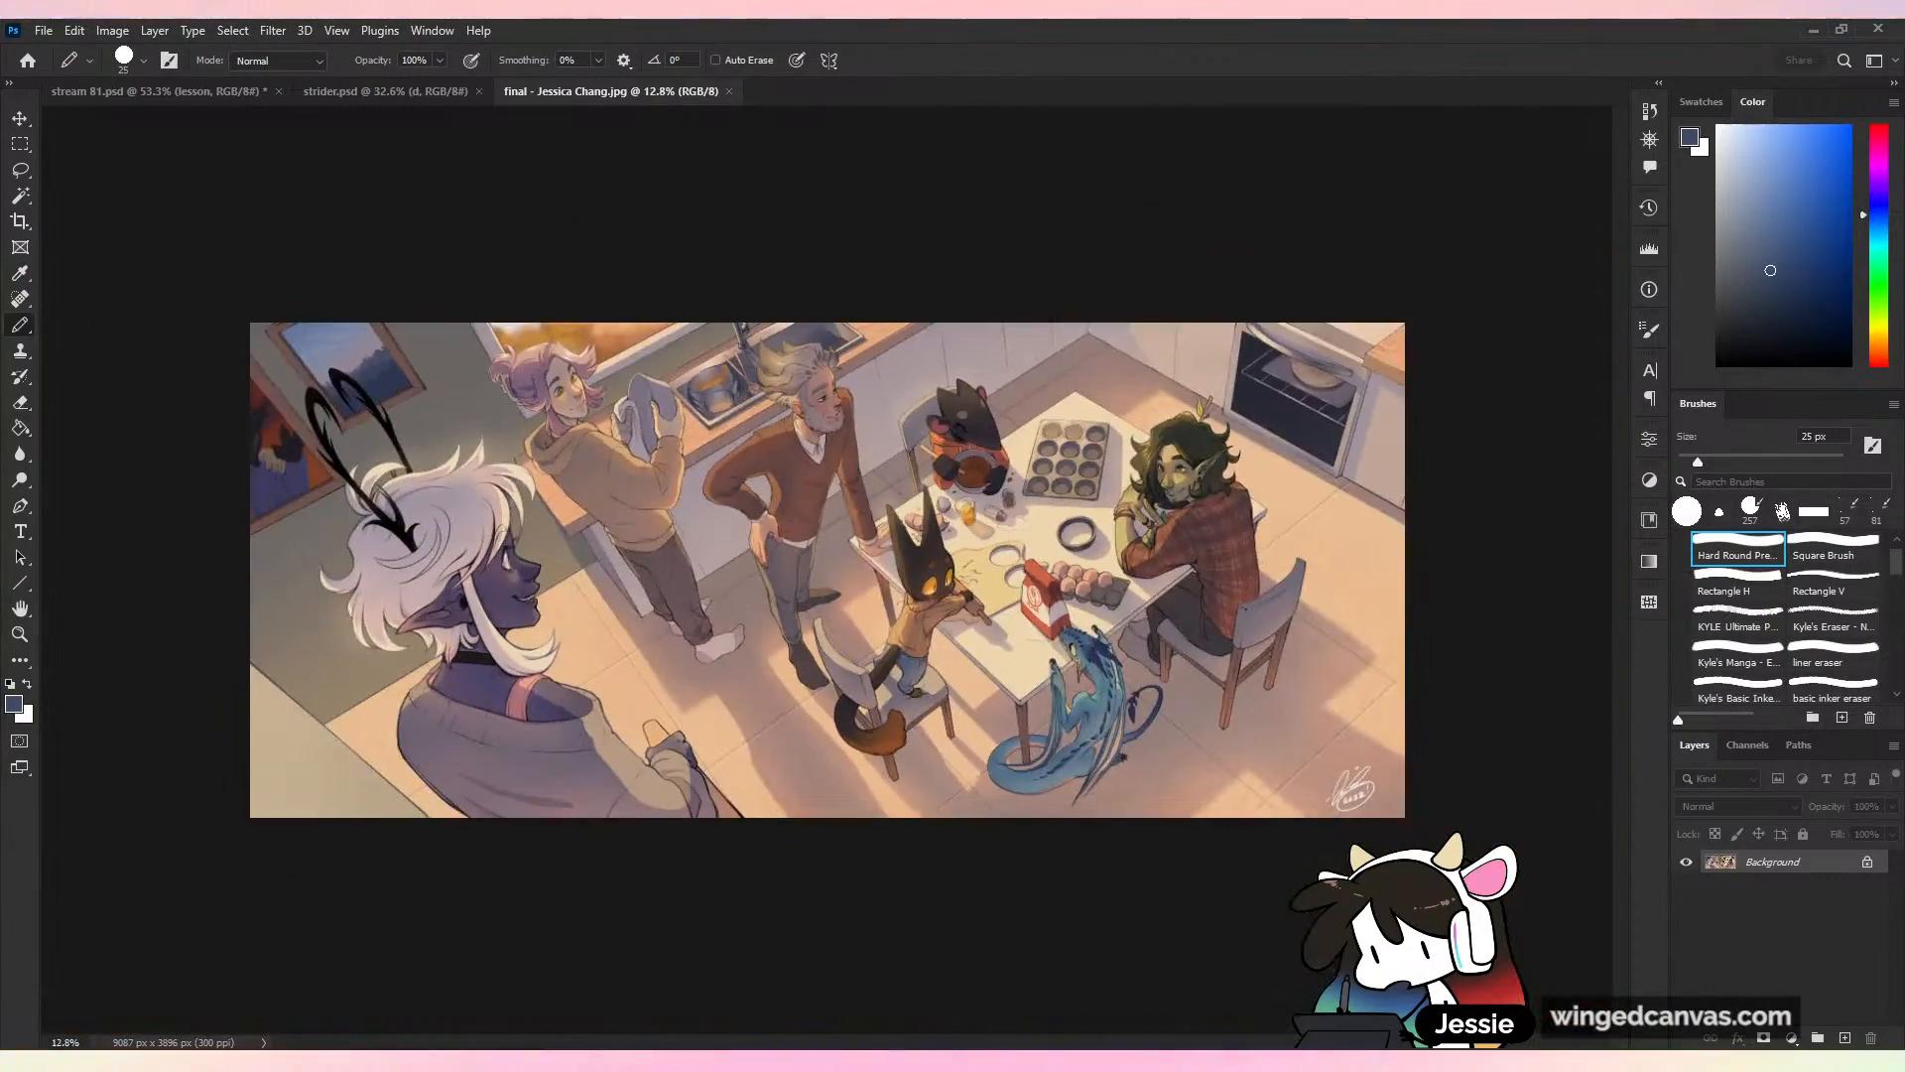
scroll(827, 570, "up", 2)
scroll(826, 569, "down", 1)
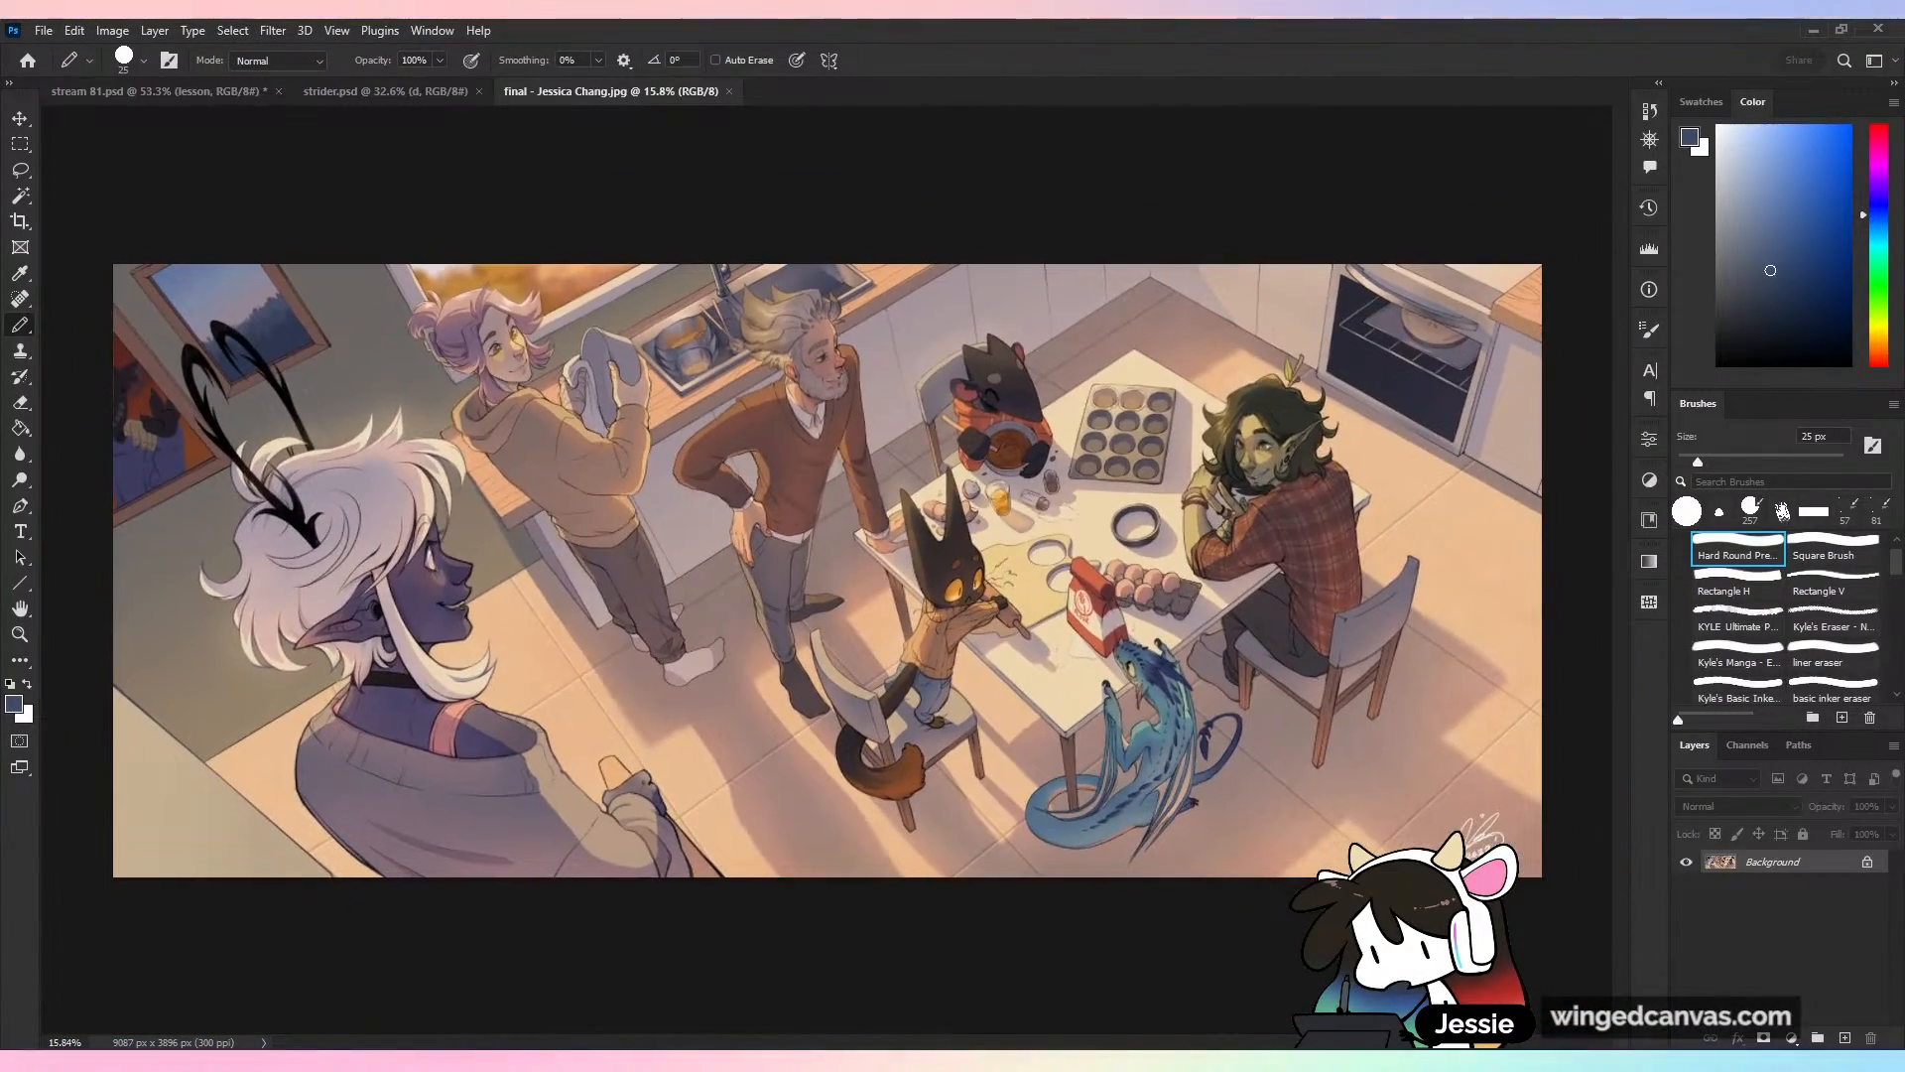
key("ctrl+plus")
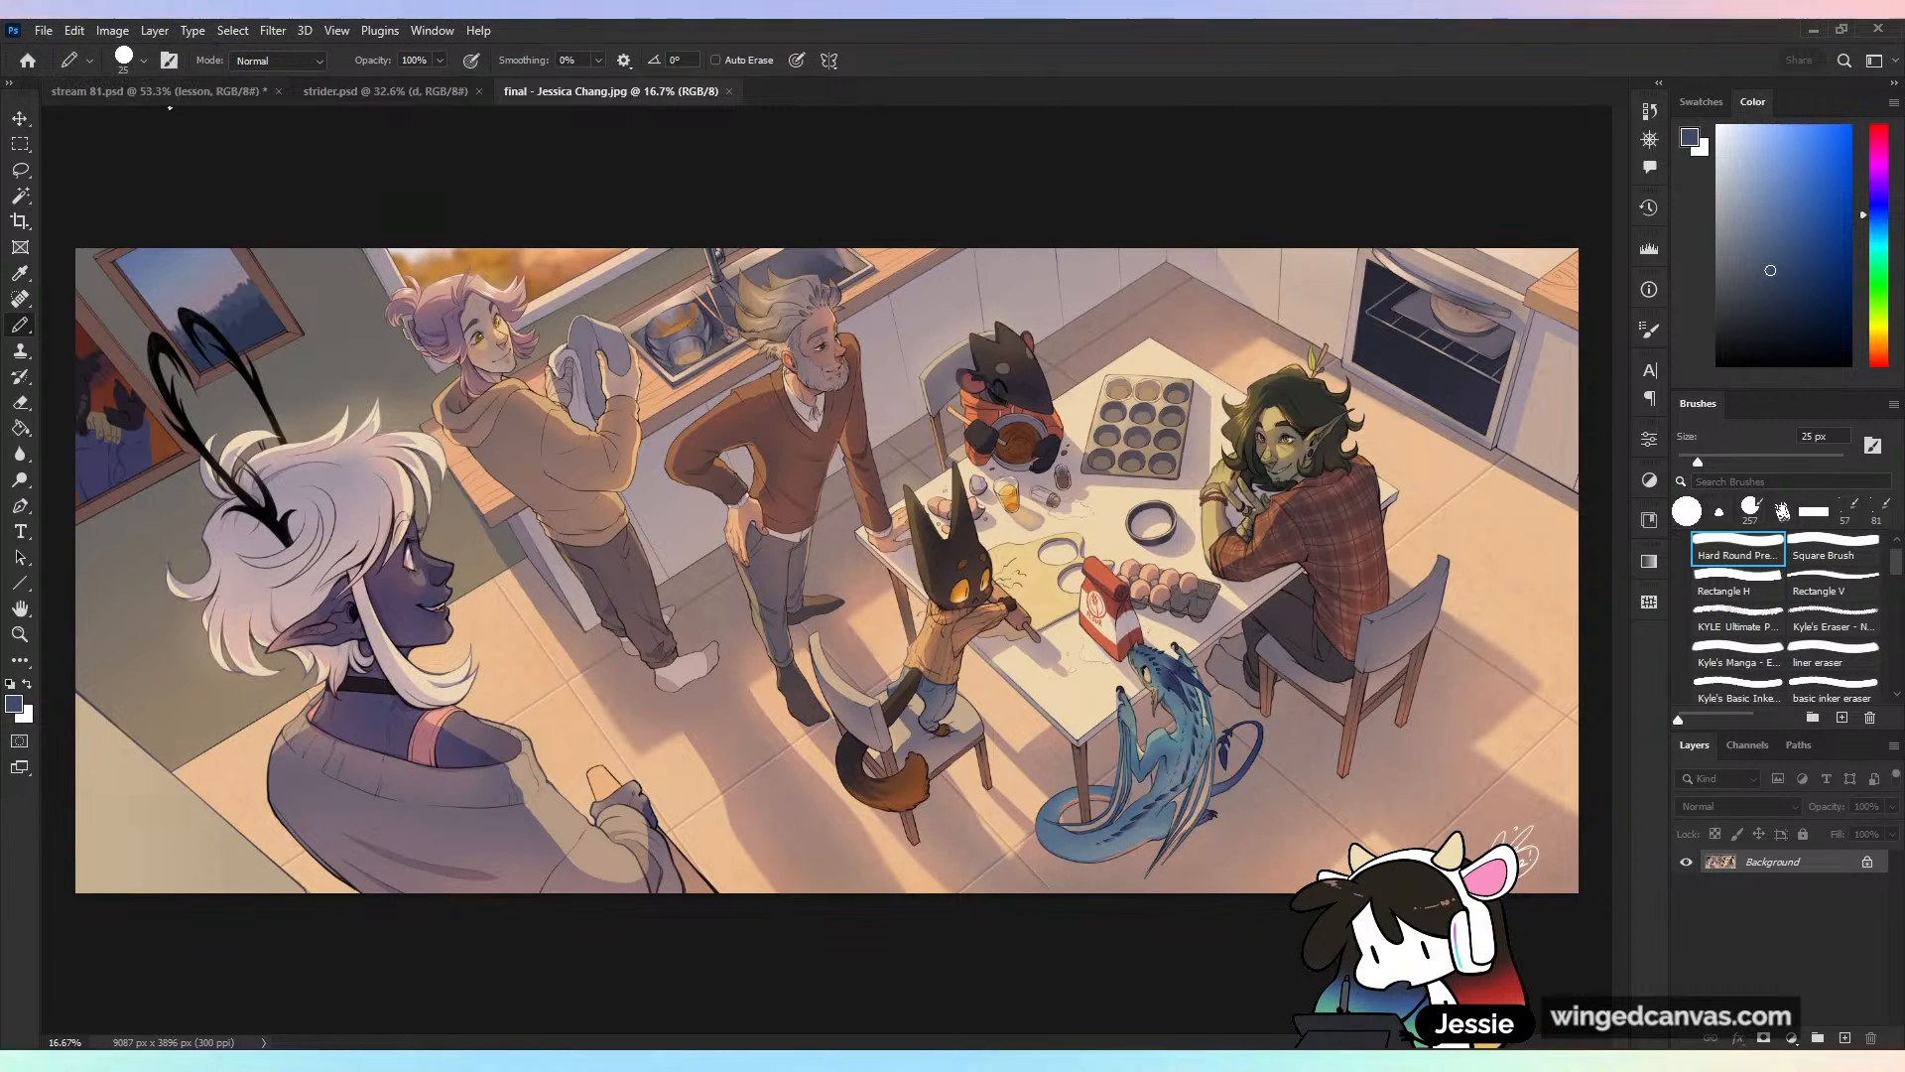
Revisit the lesson notes in stream 81.psd and return to the kitchen illustration for comparison
left_click(242, 90)
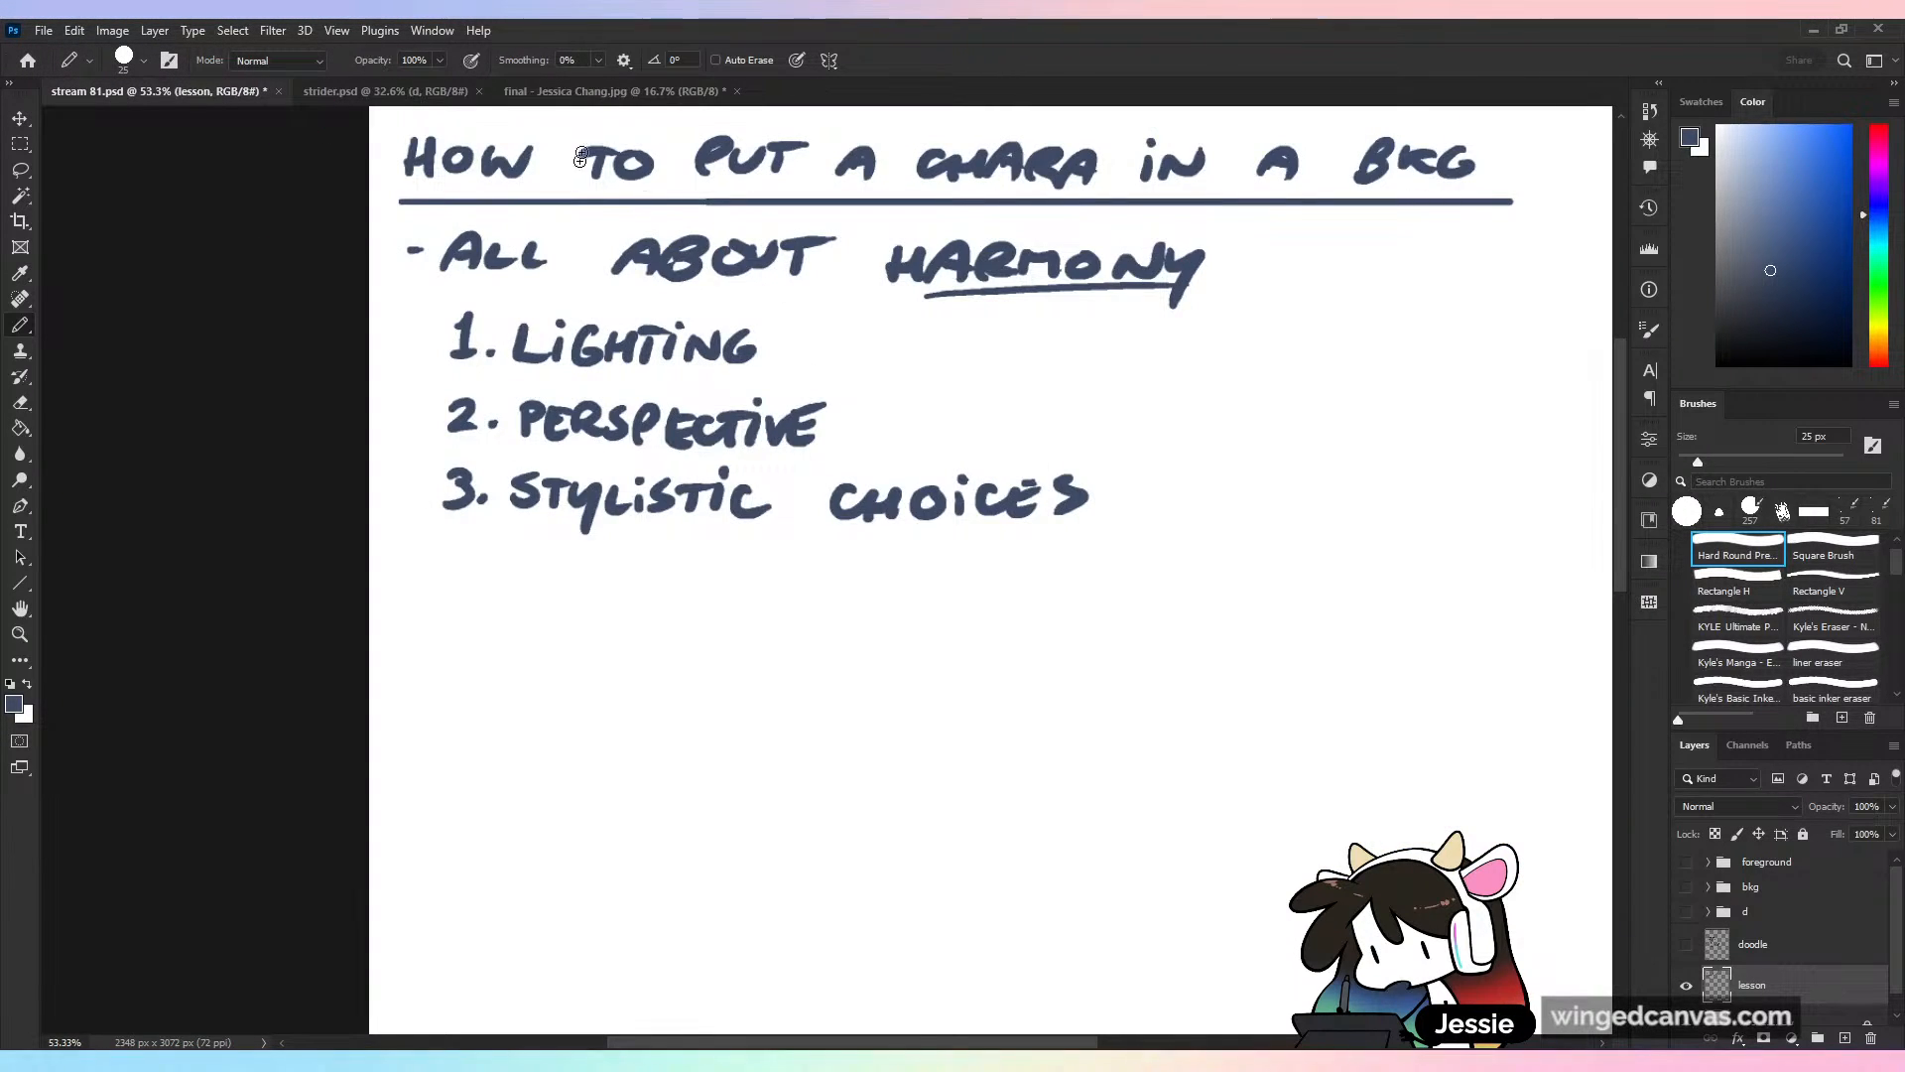
left_click(635, 91)
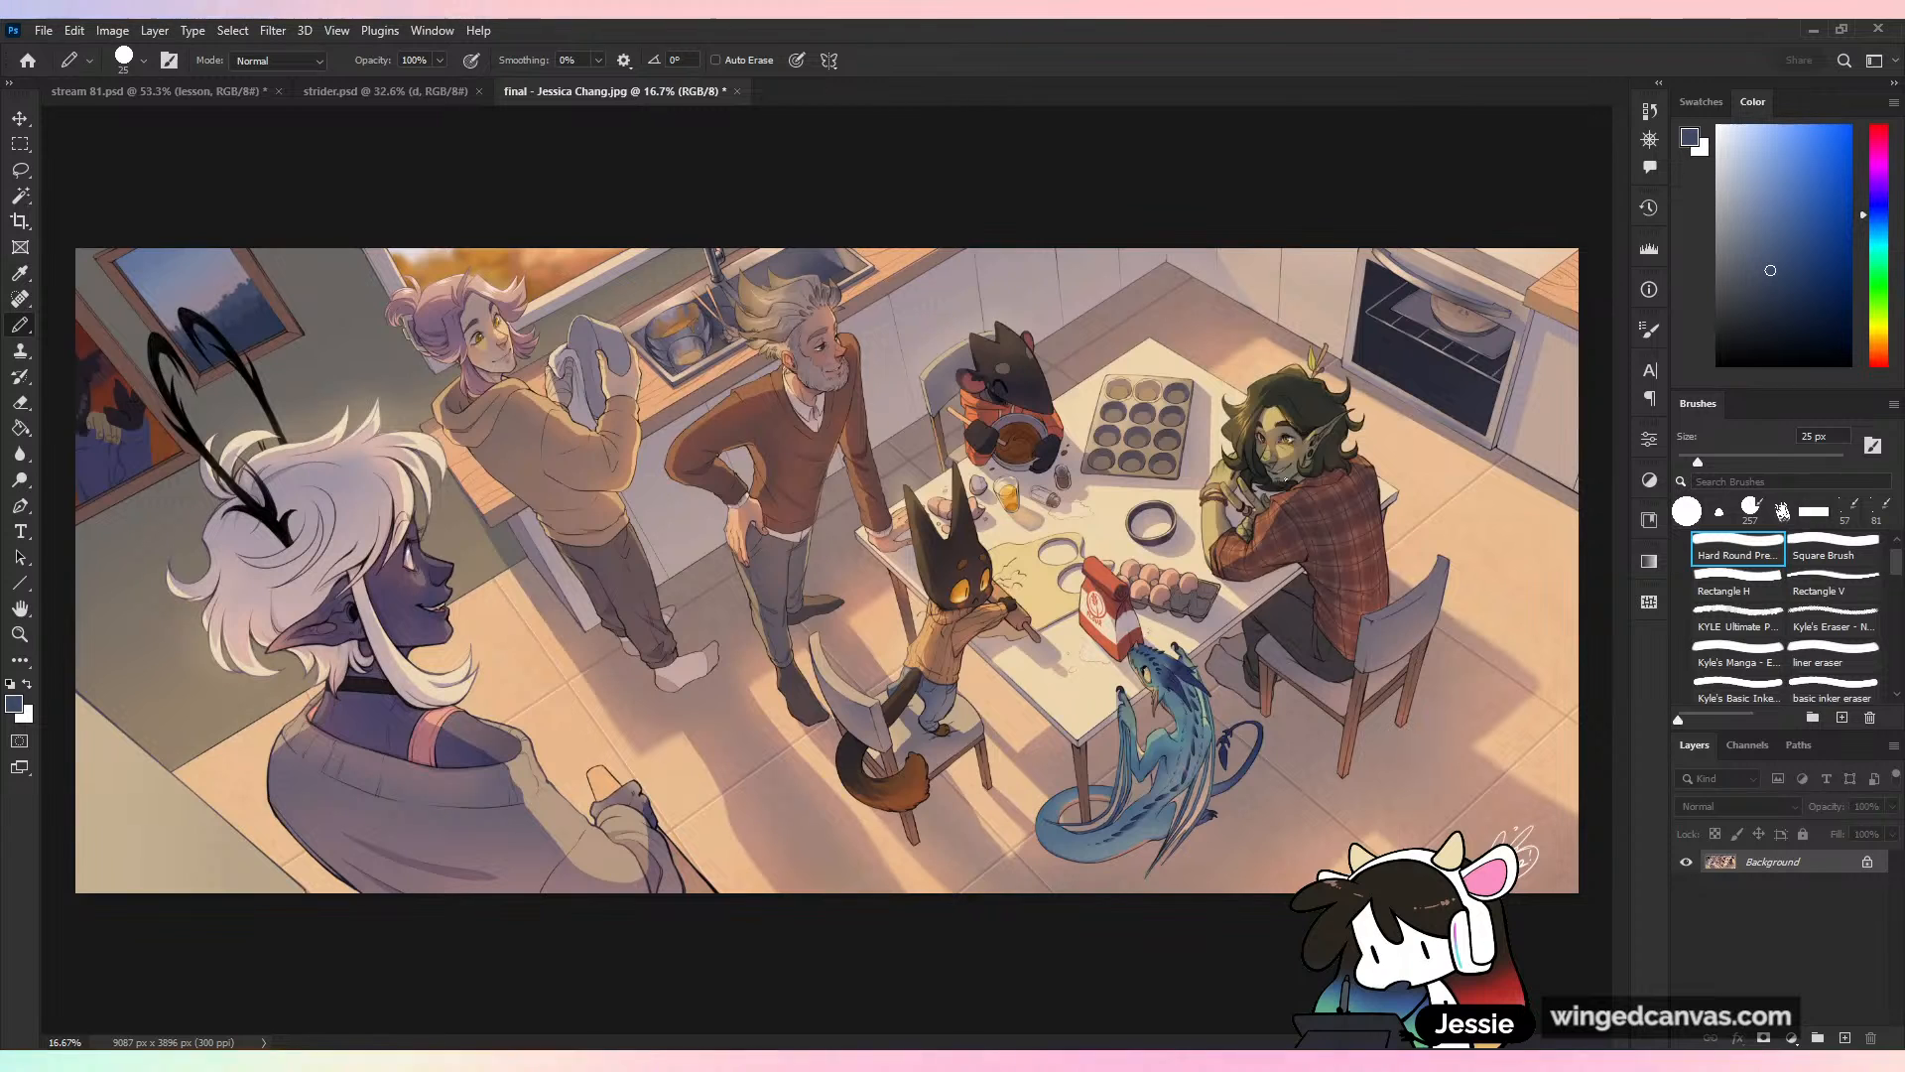
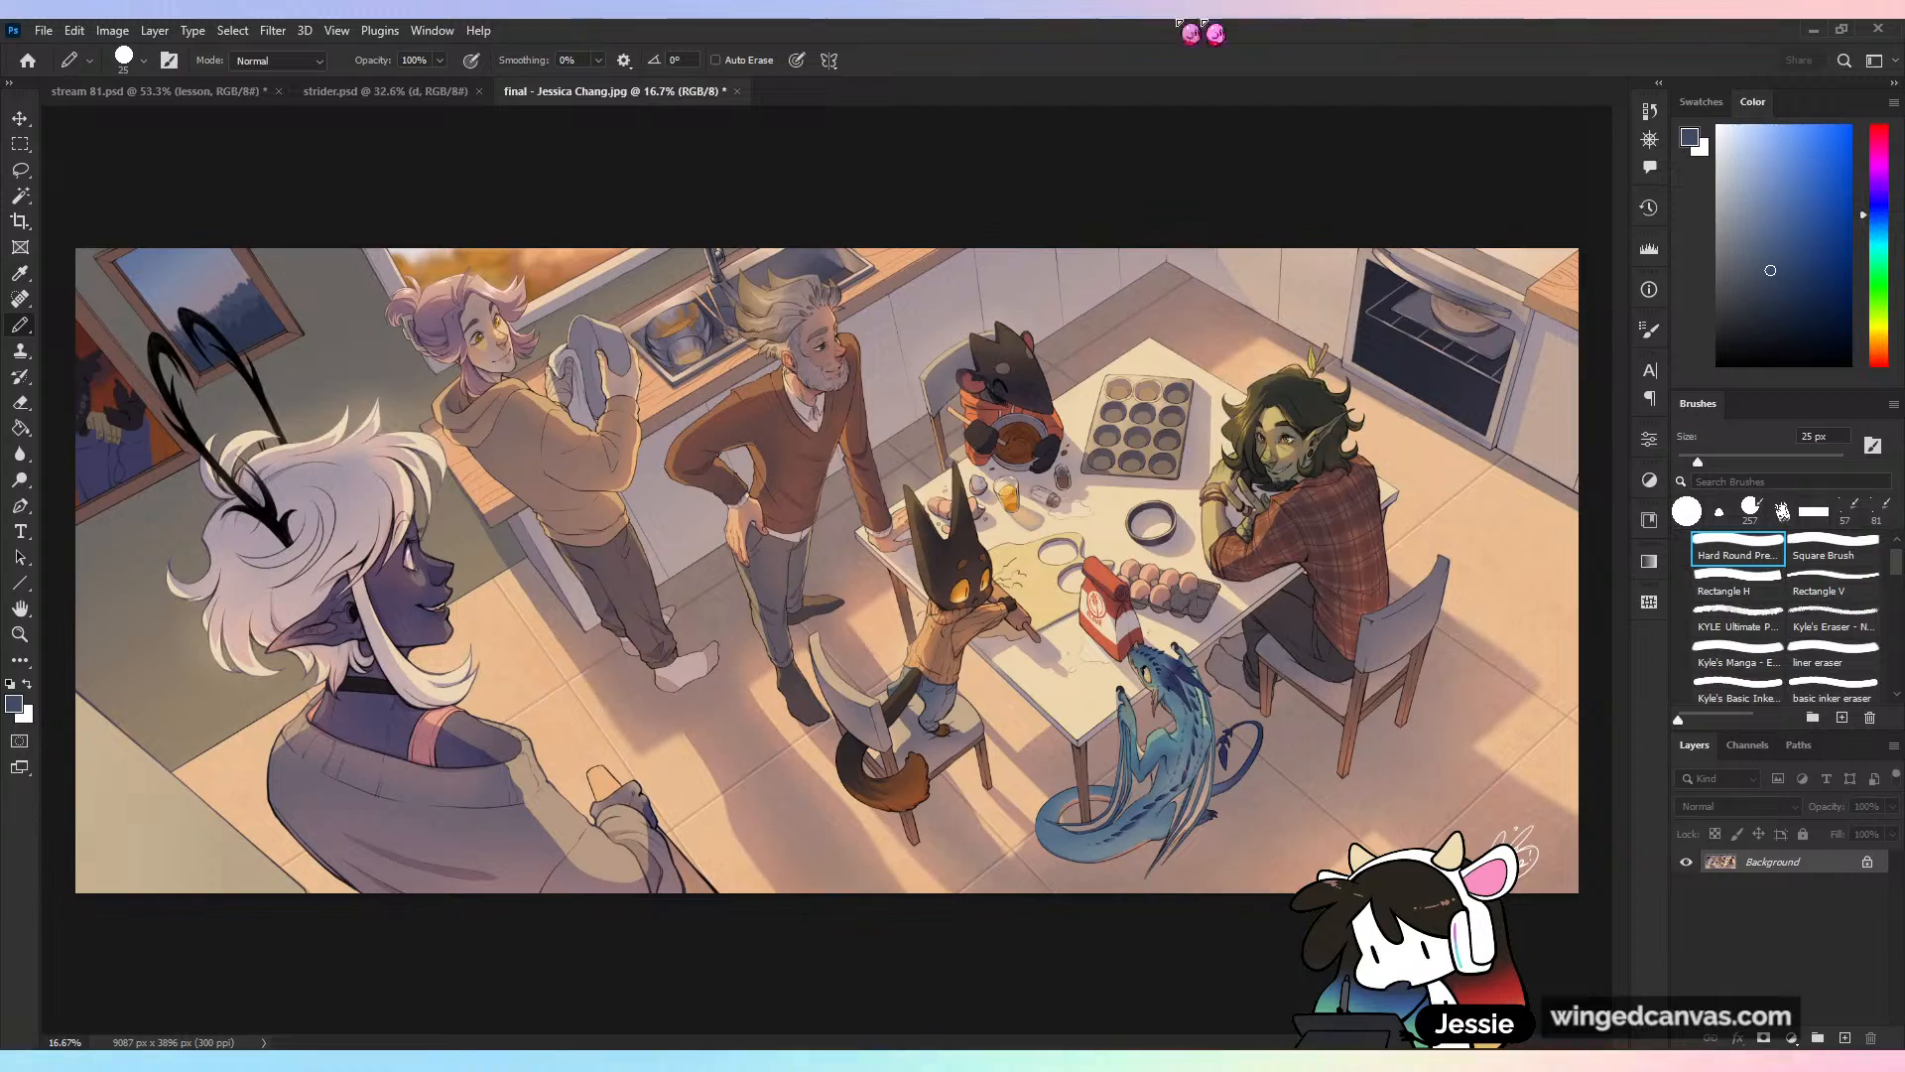
left_click(142, 92)
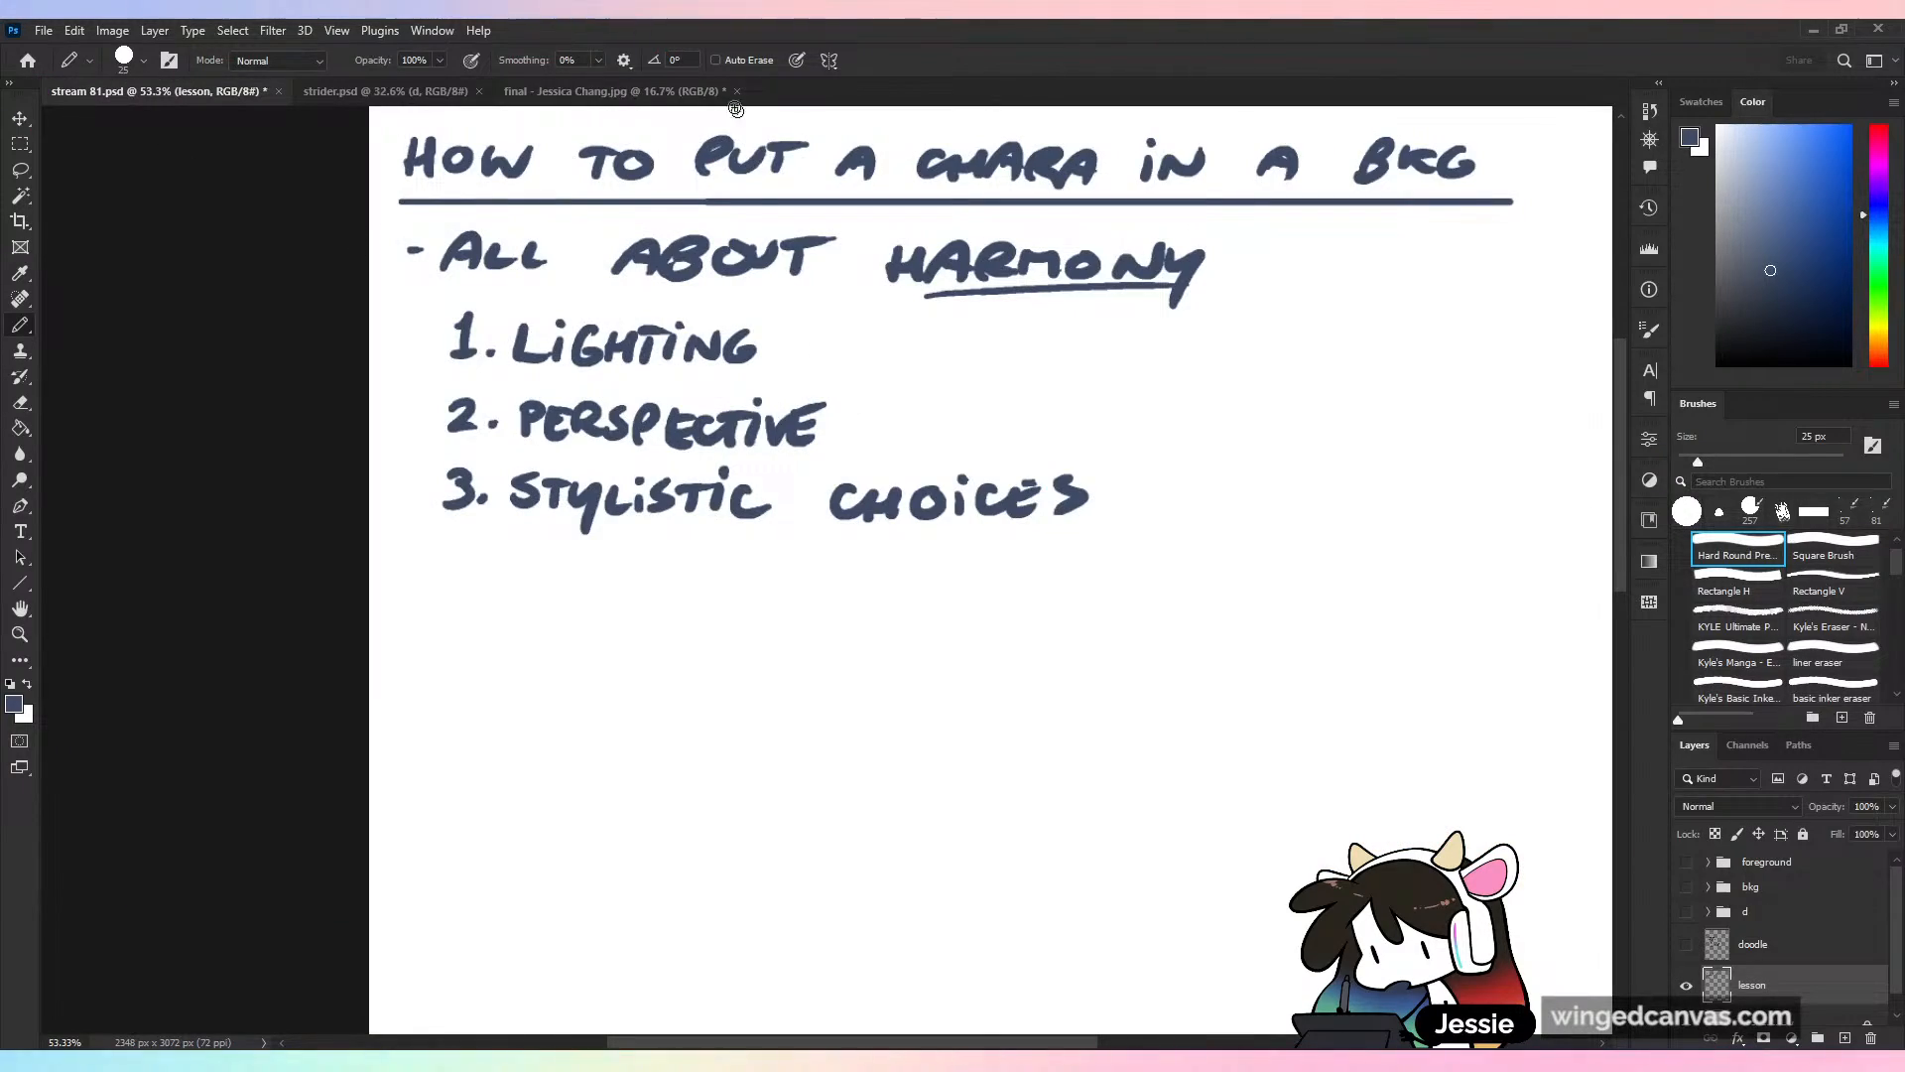
left_click(702, 98)
Examine the light and shadow on the grey-haired man's hair and face beside the sink
scroll(899, 551, "up", 5)
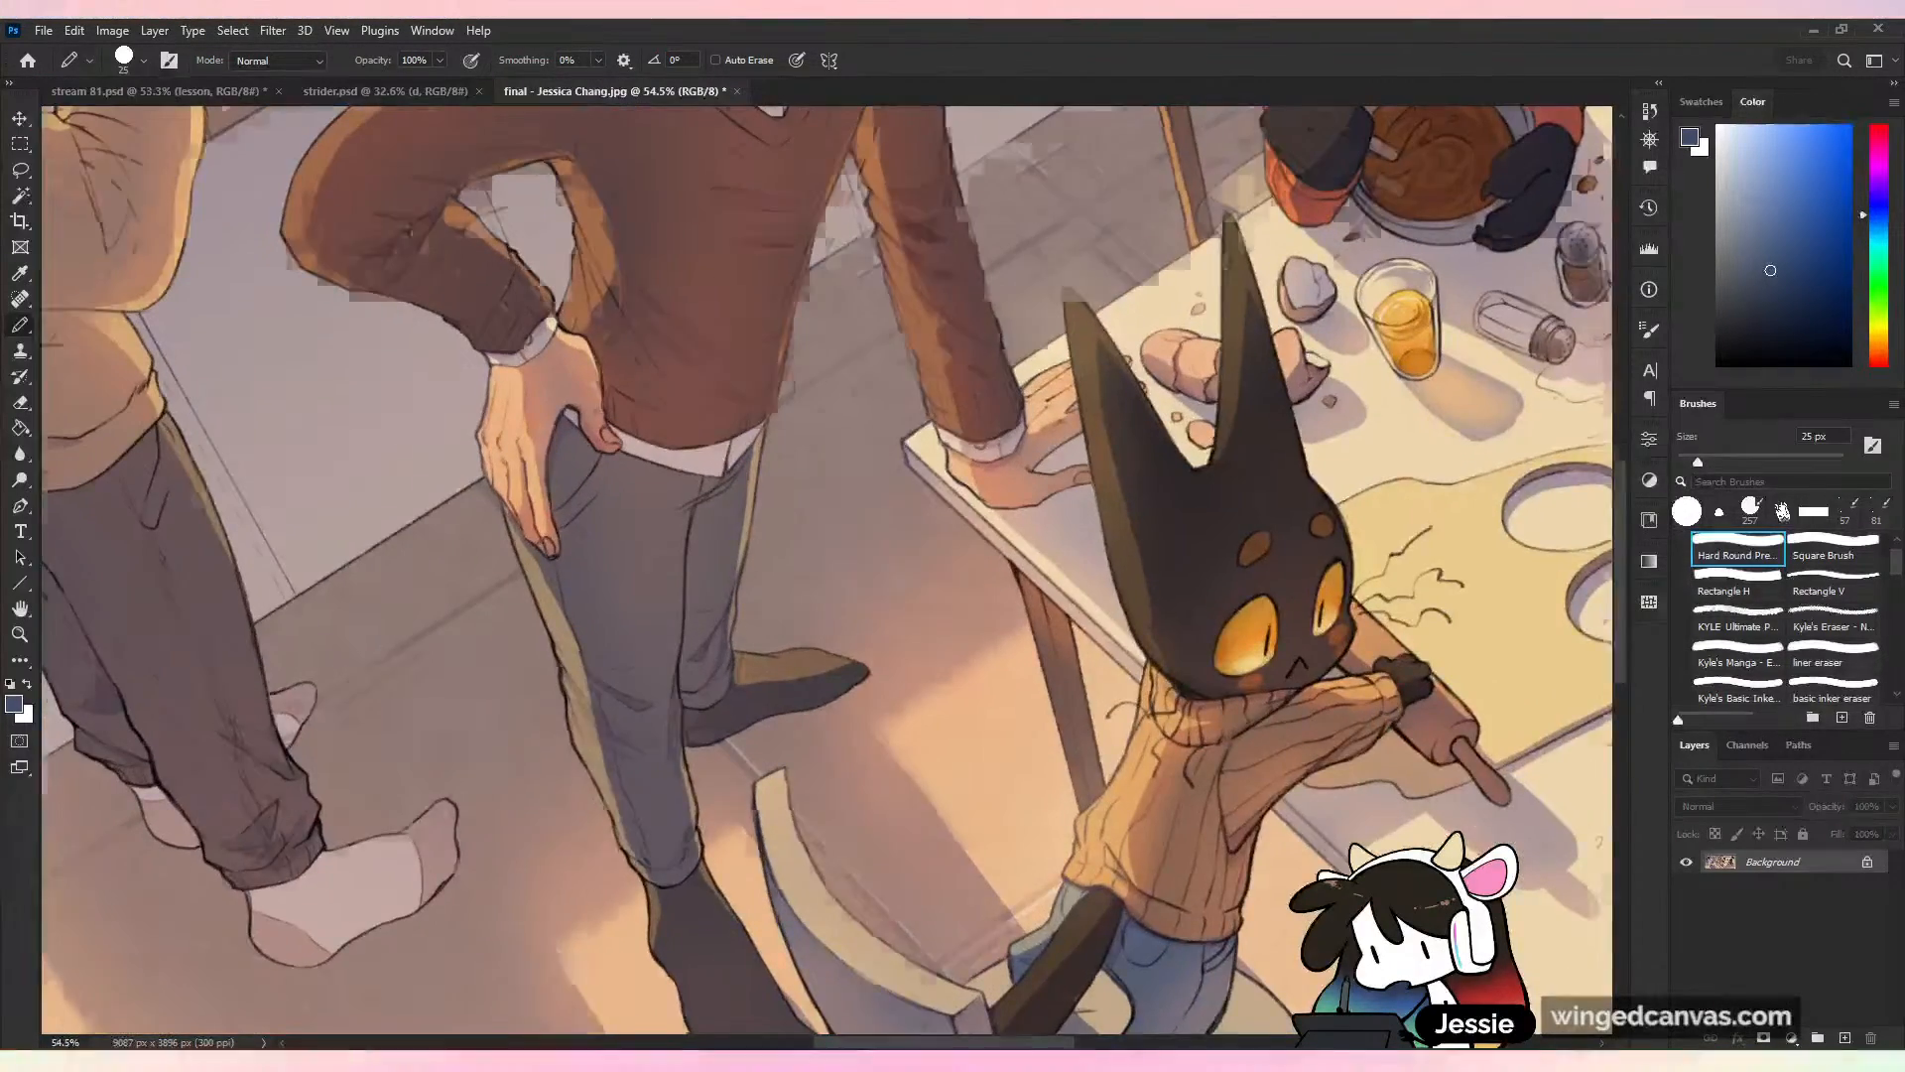
scroll(898, 551, "up", 3)
left_click_drag(893, 298, 1042, 675)
scroll(1221, 497, "up", 8)
left_click_drag(694, 516, 1280, 635)
scroll(889, 361, "up", 4)
left_click_drag(890, 360, 997, 616)
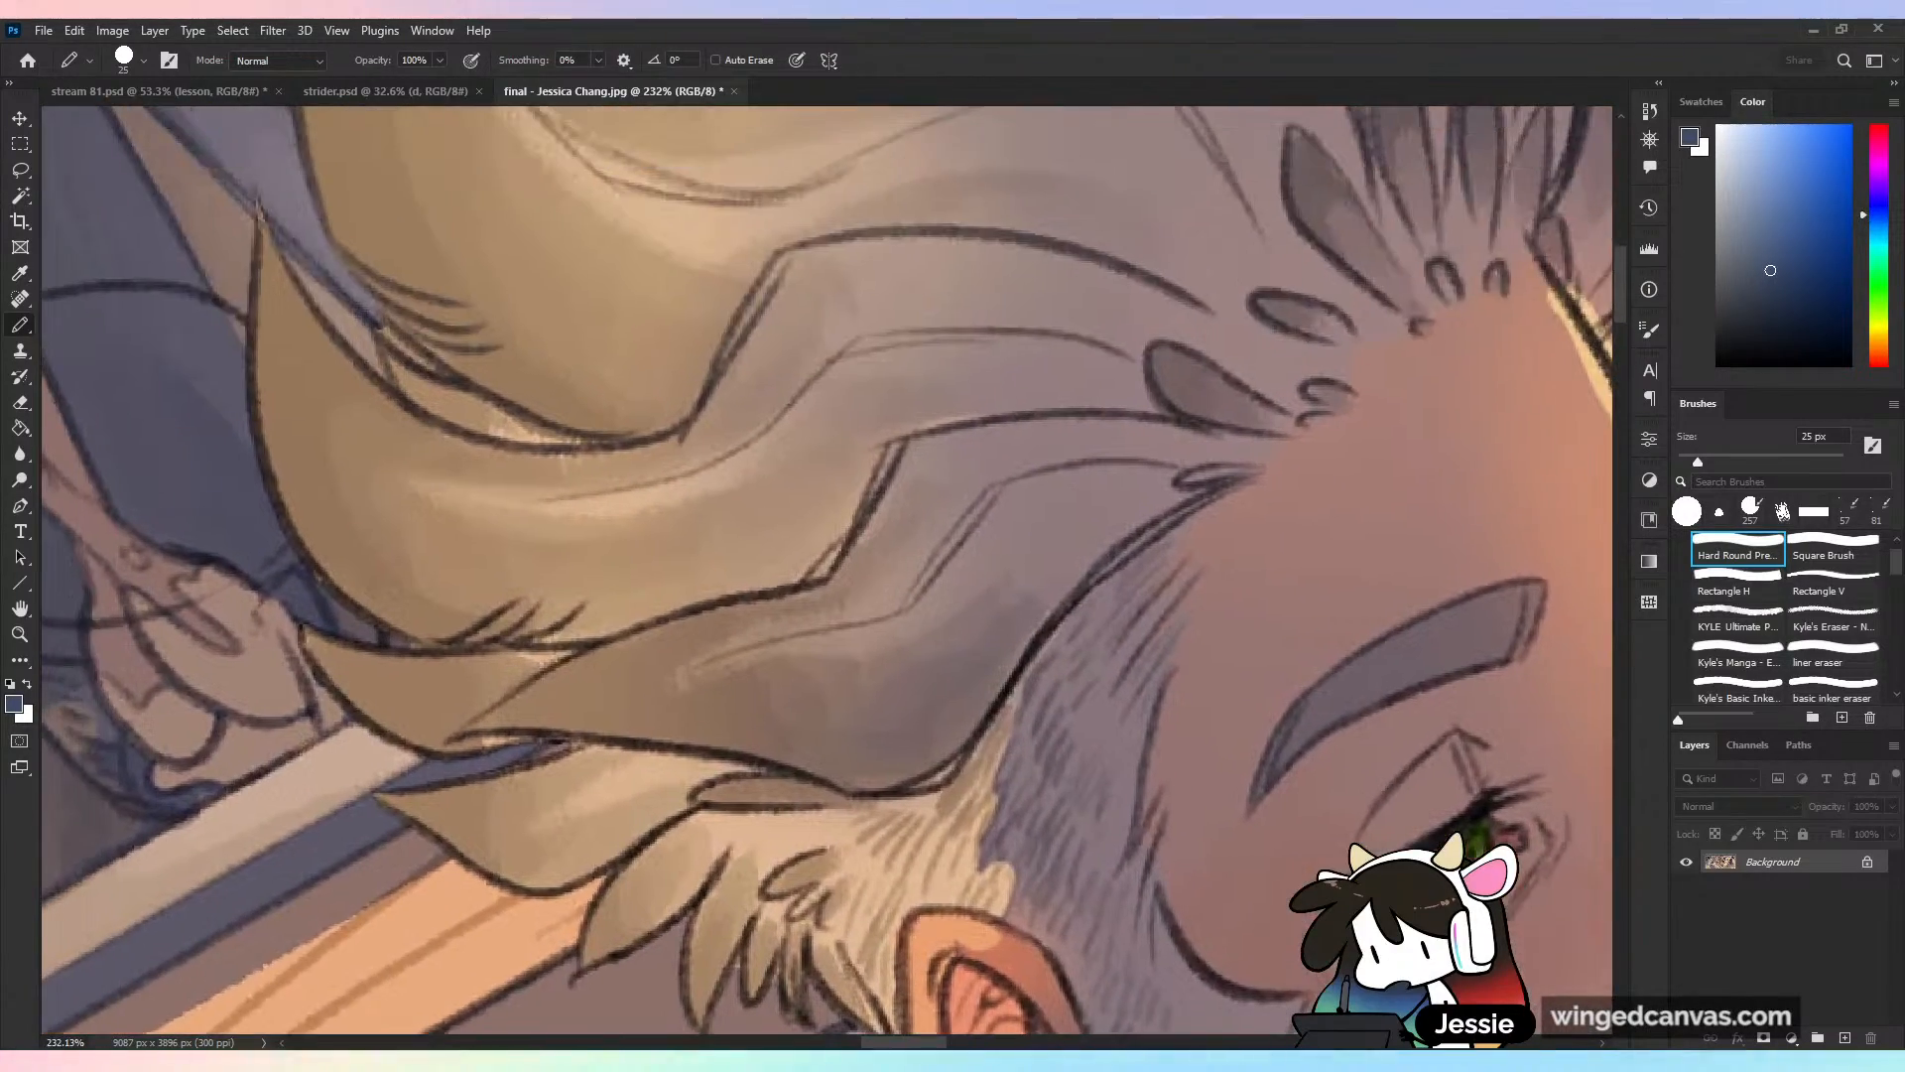
scroll(1092, 695, "down", 2)
left_click_drag(1399, 377, 1143, 406)
scroll(1191, 546, "down", 3)
scroll(1330, 496, "down", 4)
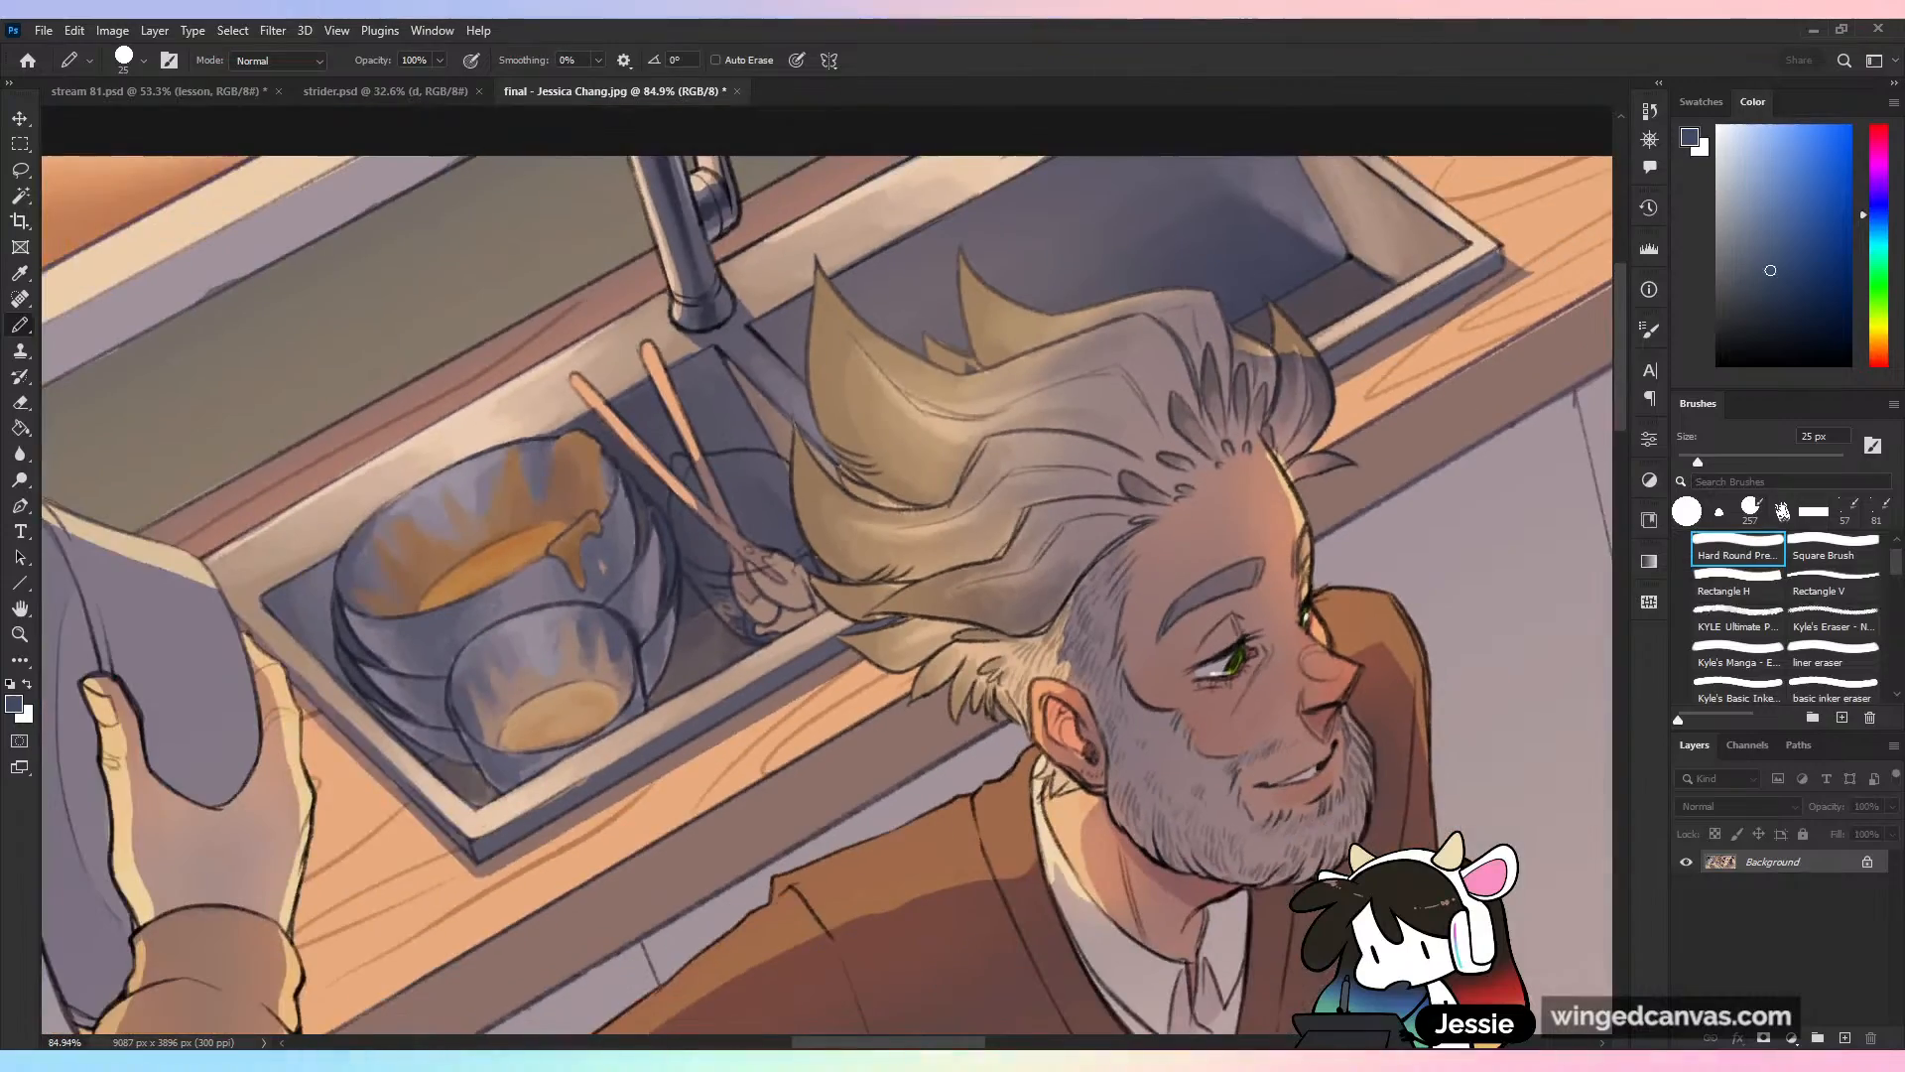
Examine the white-haired foreground figure and the characters around the table, ending with the whole kitchen scene
left_click_drag(828, 570, 1120, 463)
left_click_drag(828, 569, 1151, 381)
scroll(1131, 497, "down", 5)
left_click_drag(828, 794, 1021, 253)
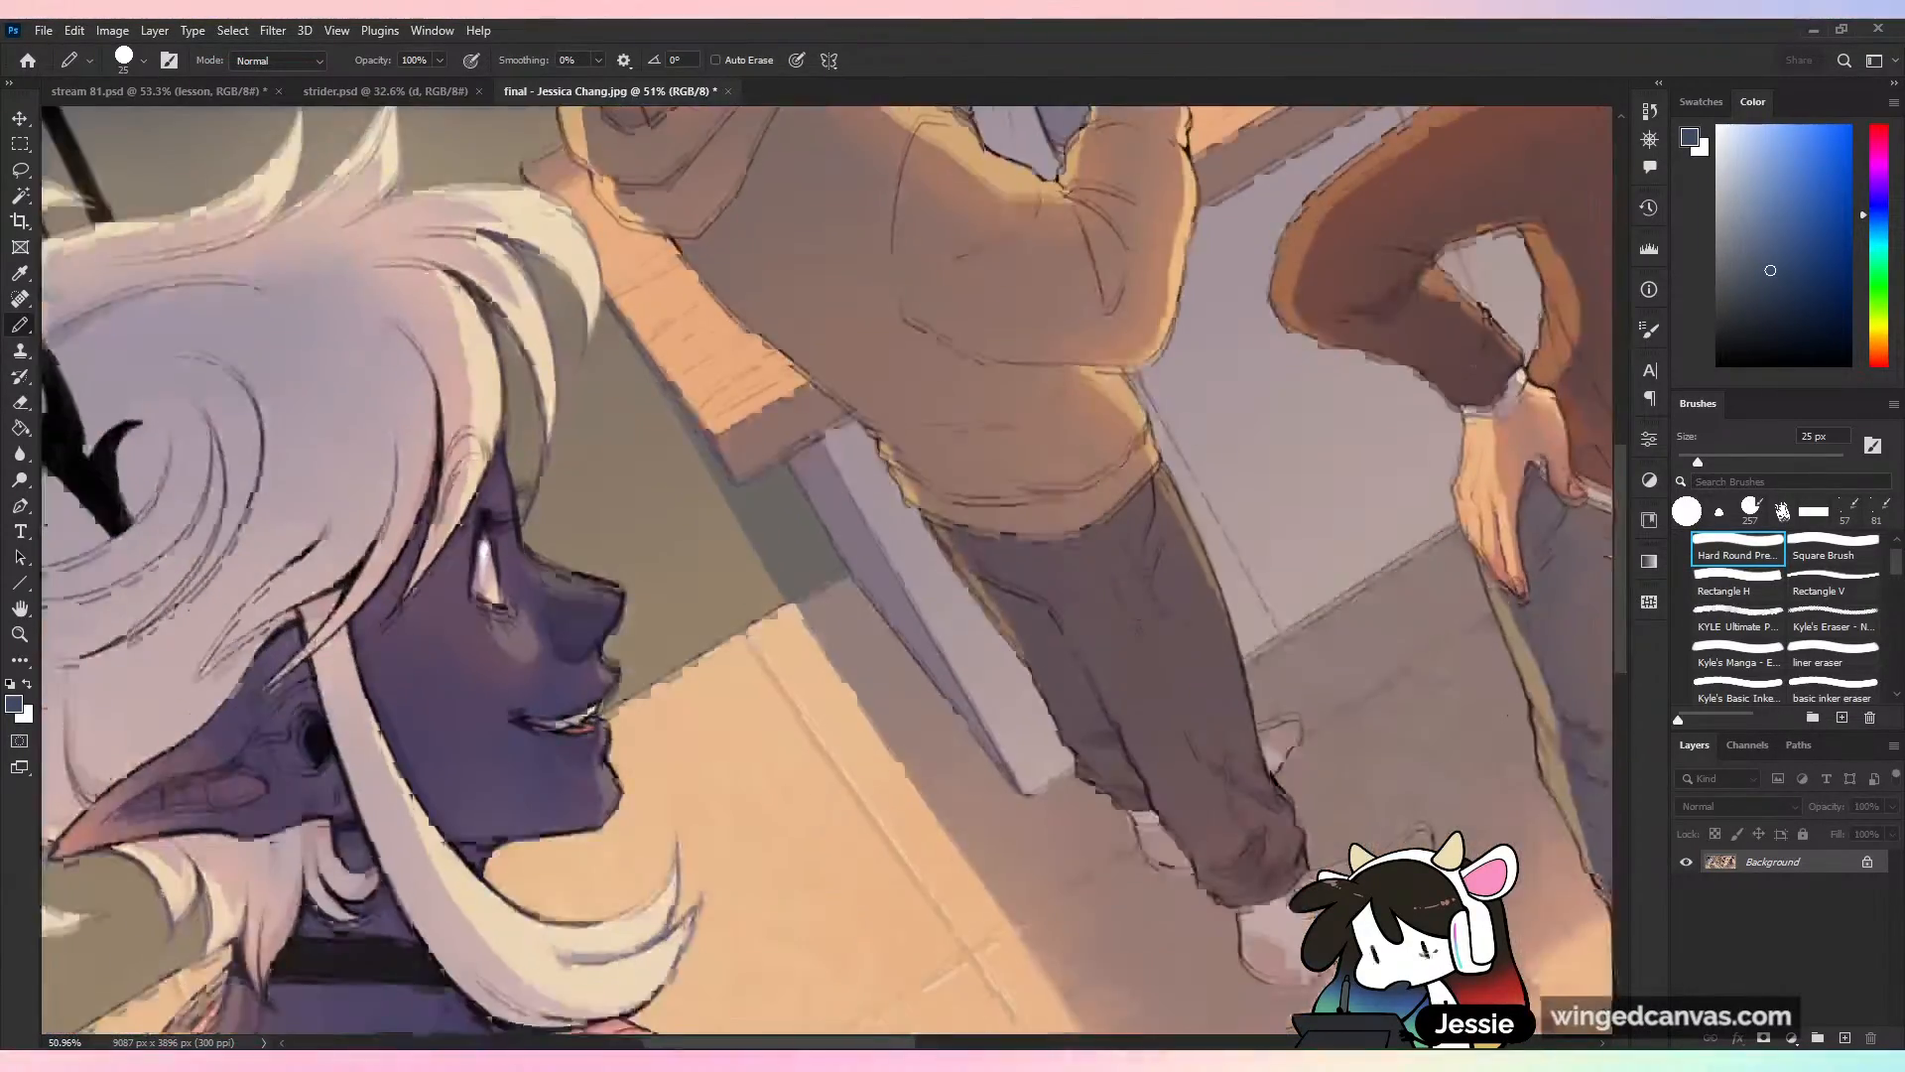
left_click_drag(694, 595, 1097, 363)
left_click_drag(1191, 695, 635, 461)
left_click_drag(1091, 397, 521, 815)
left_click_drag(827, 446, 828, 694)
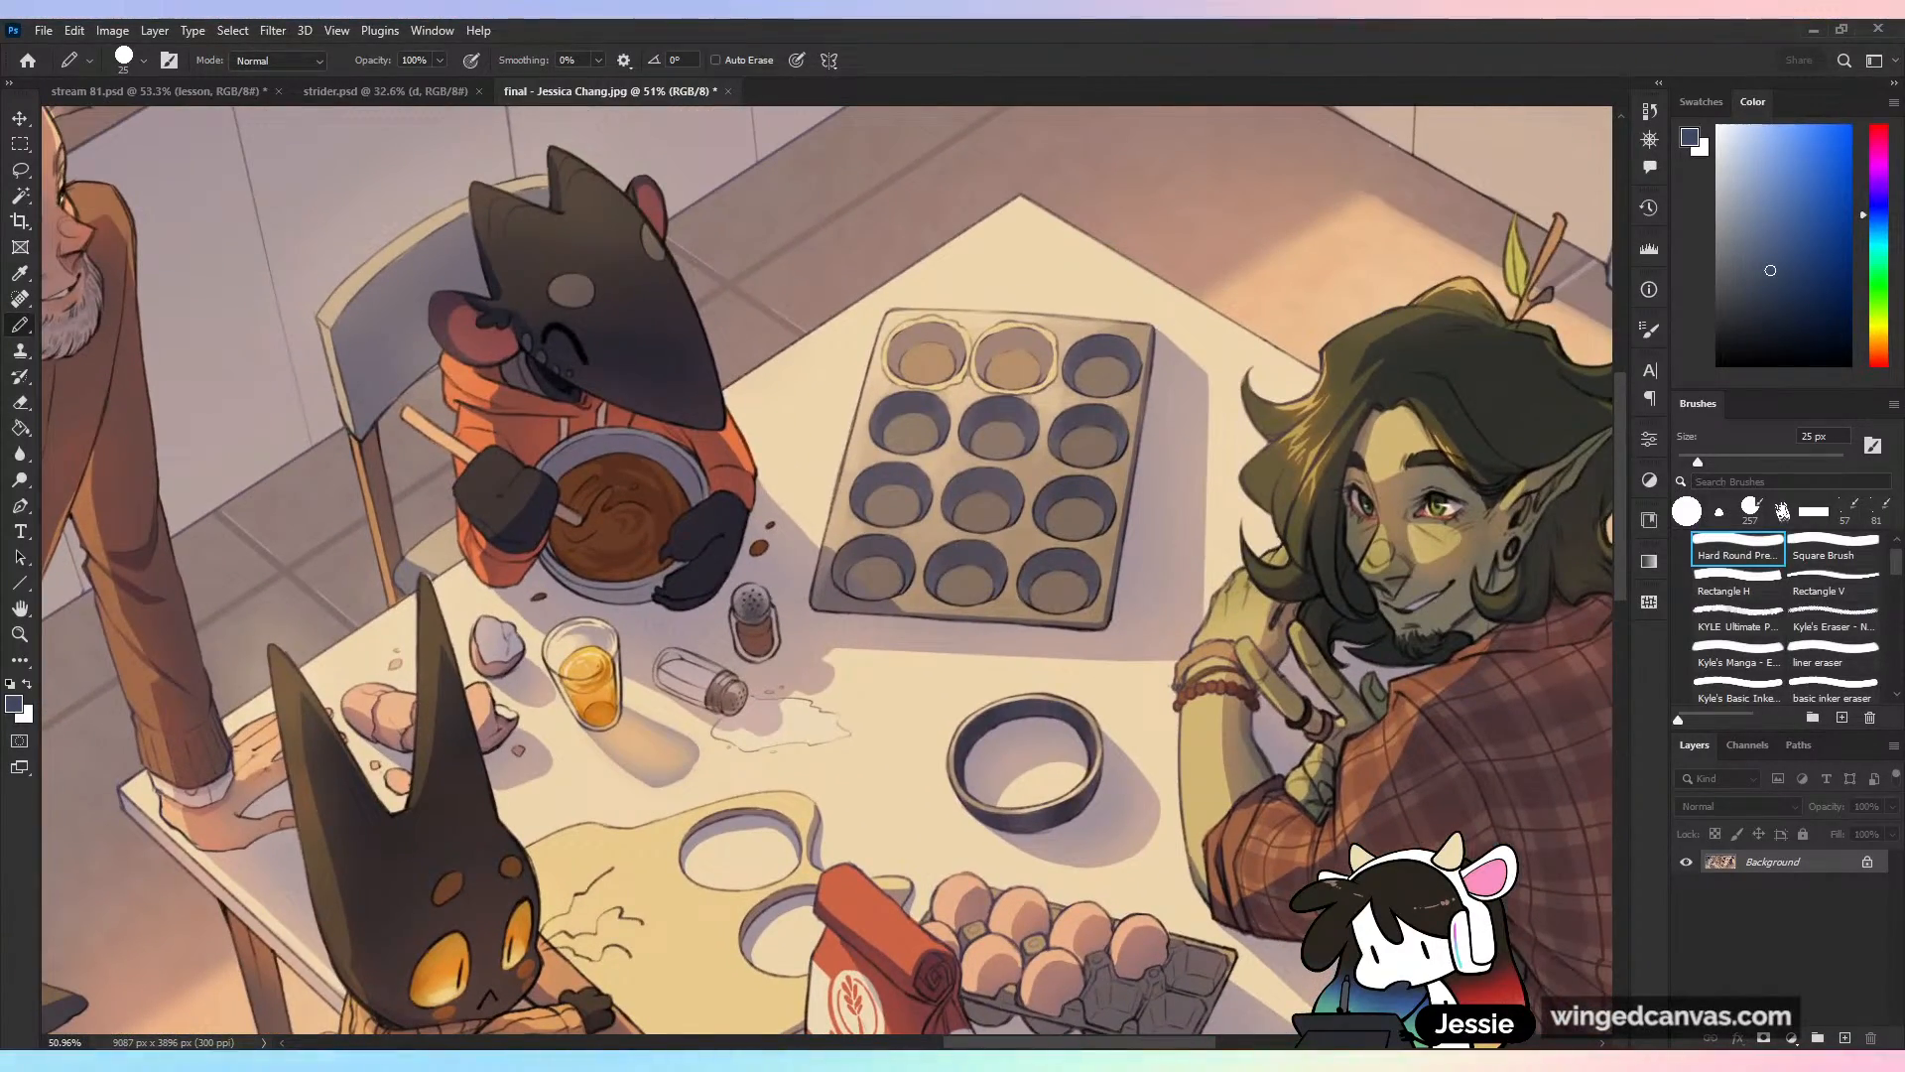
scroll(1231, 625, "down", 8)
scroll(828, 571, "up", 3)
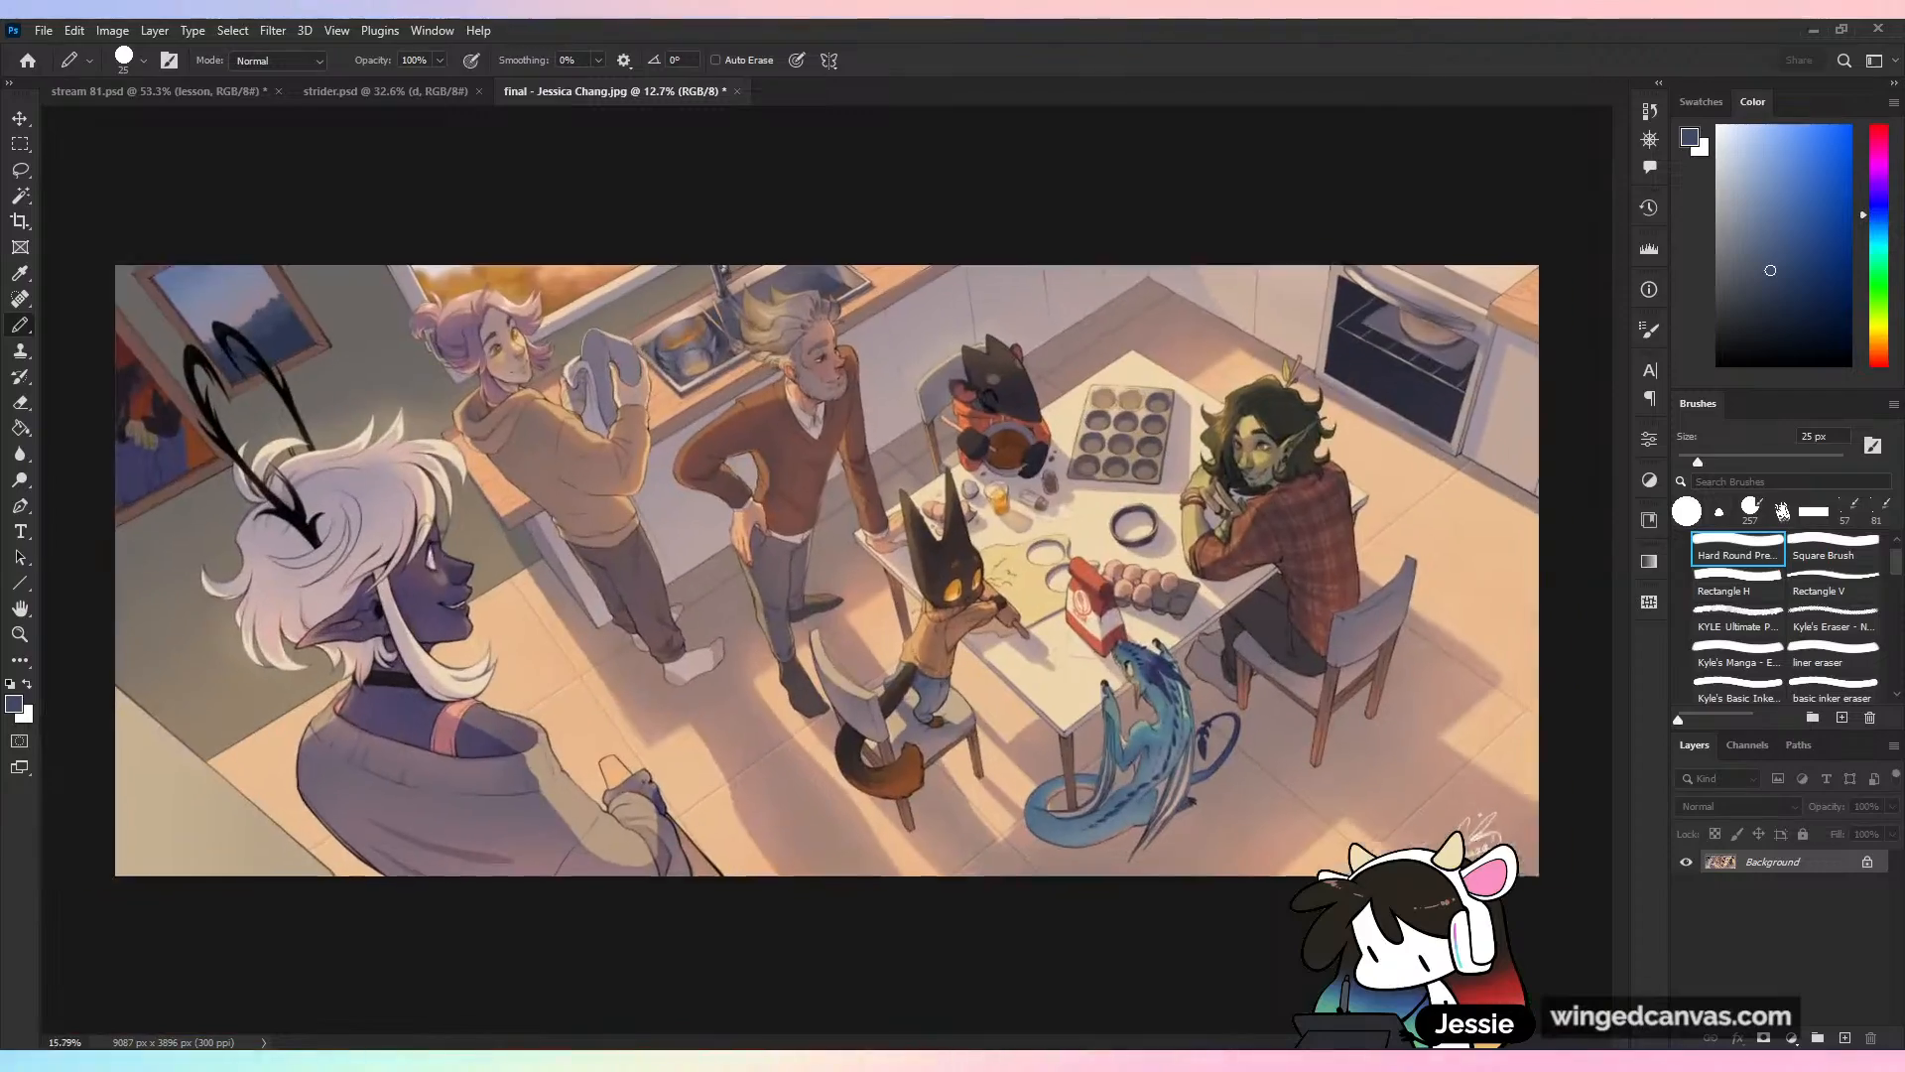
key("ctrl+minus")
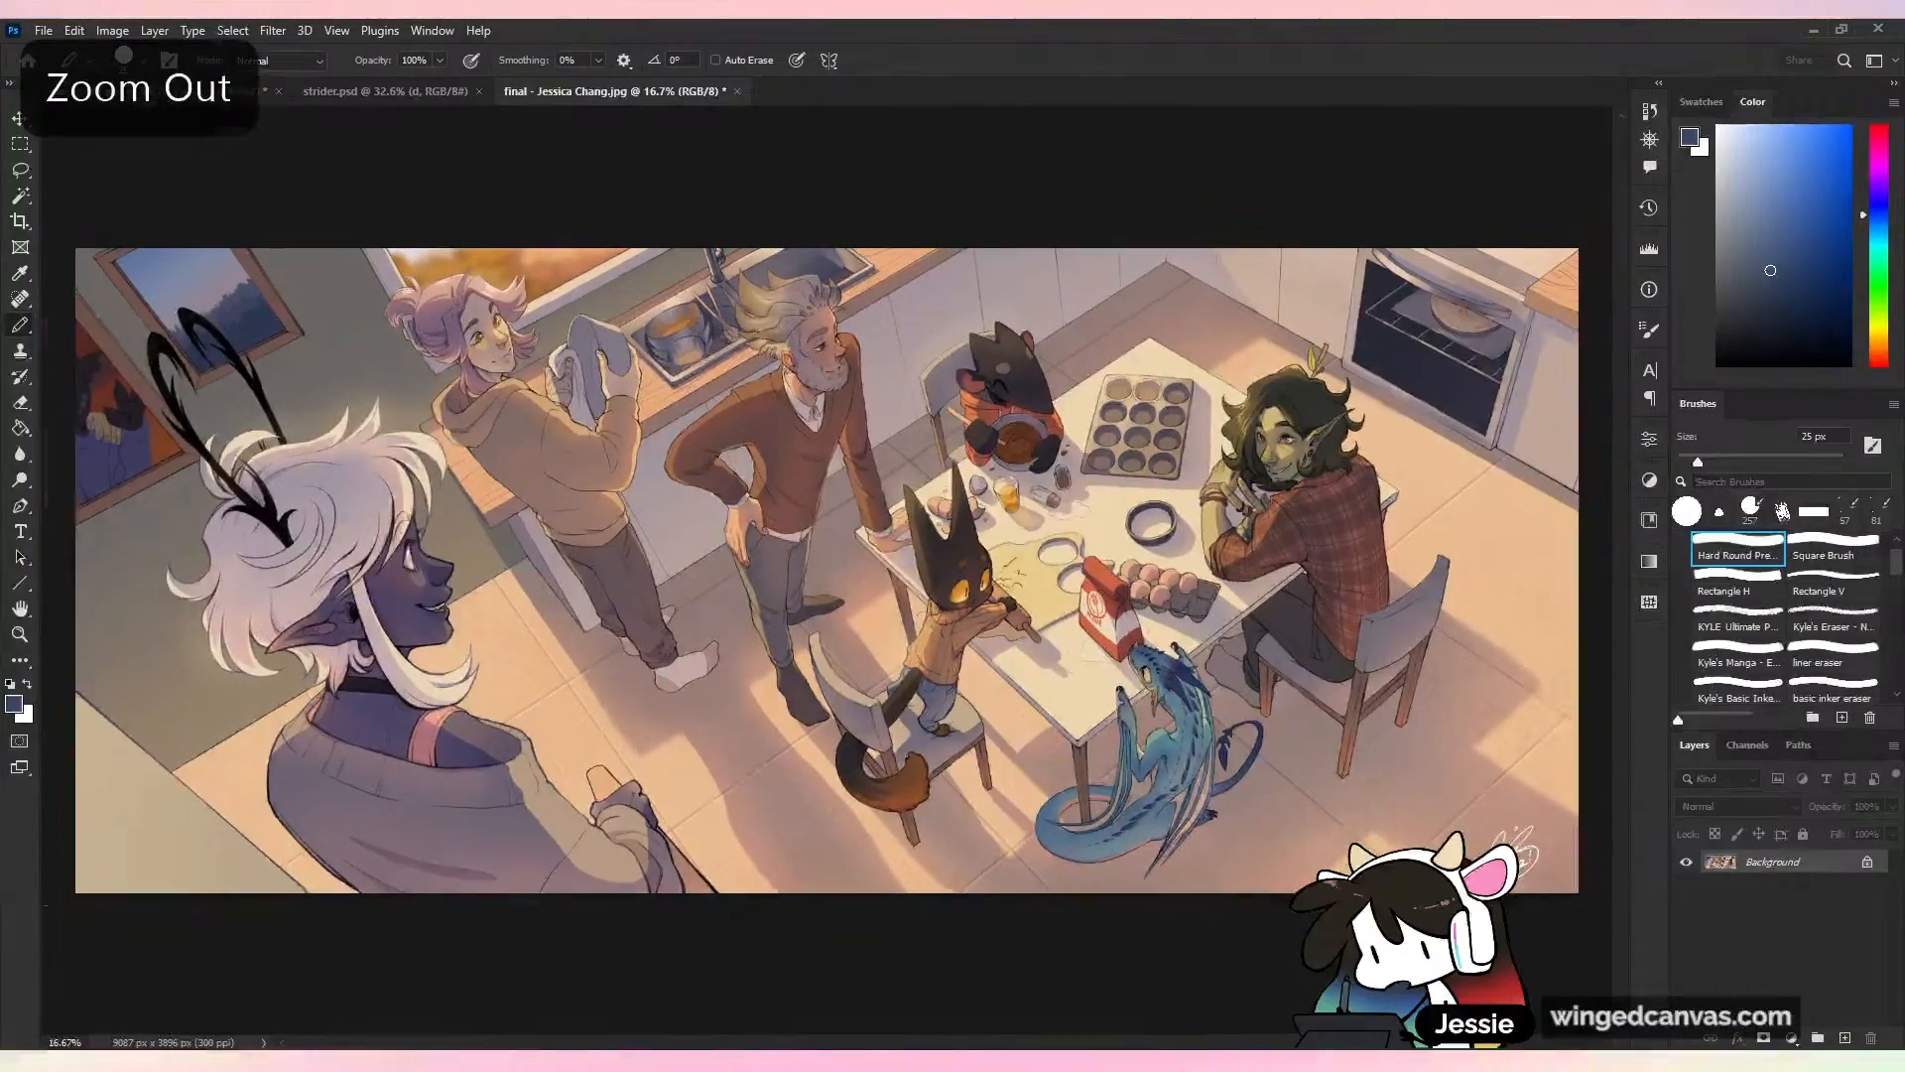
key("ctrl+plus")
key("ctrl+minus")
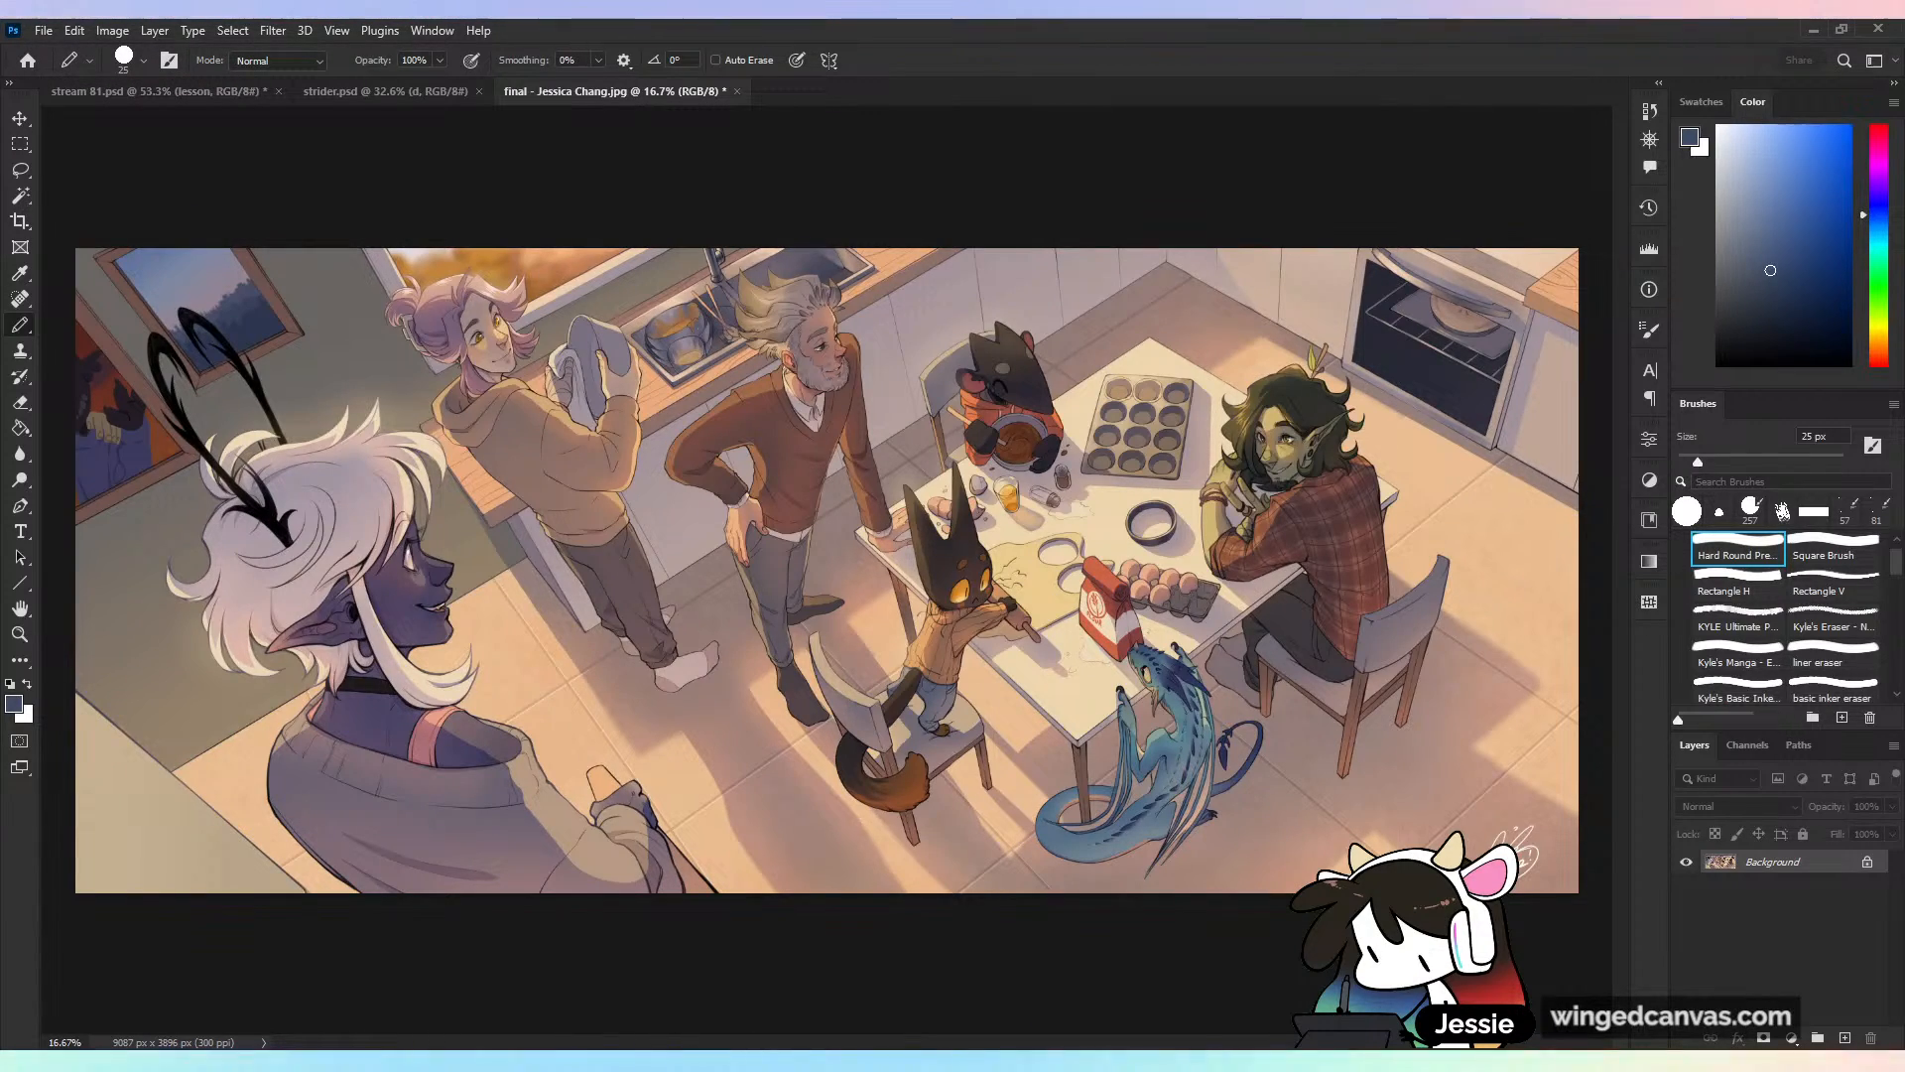
Examine how light and cast shadows fall on the black-eared character, the baking items and the tabletop
left_click_drag(769, 612, 898, 613)
left_click_drag(1211, 586, 556, 476)
left_click_drag(853, 434, 998, 633)
left_click_drag(1290, 327, 1252, 327)
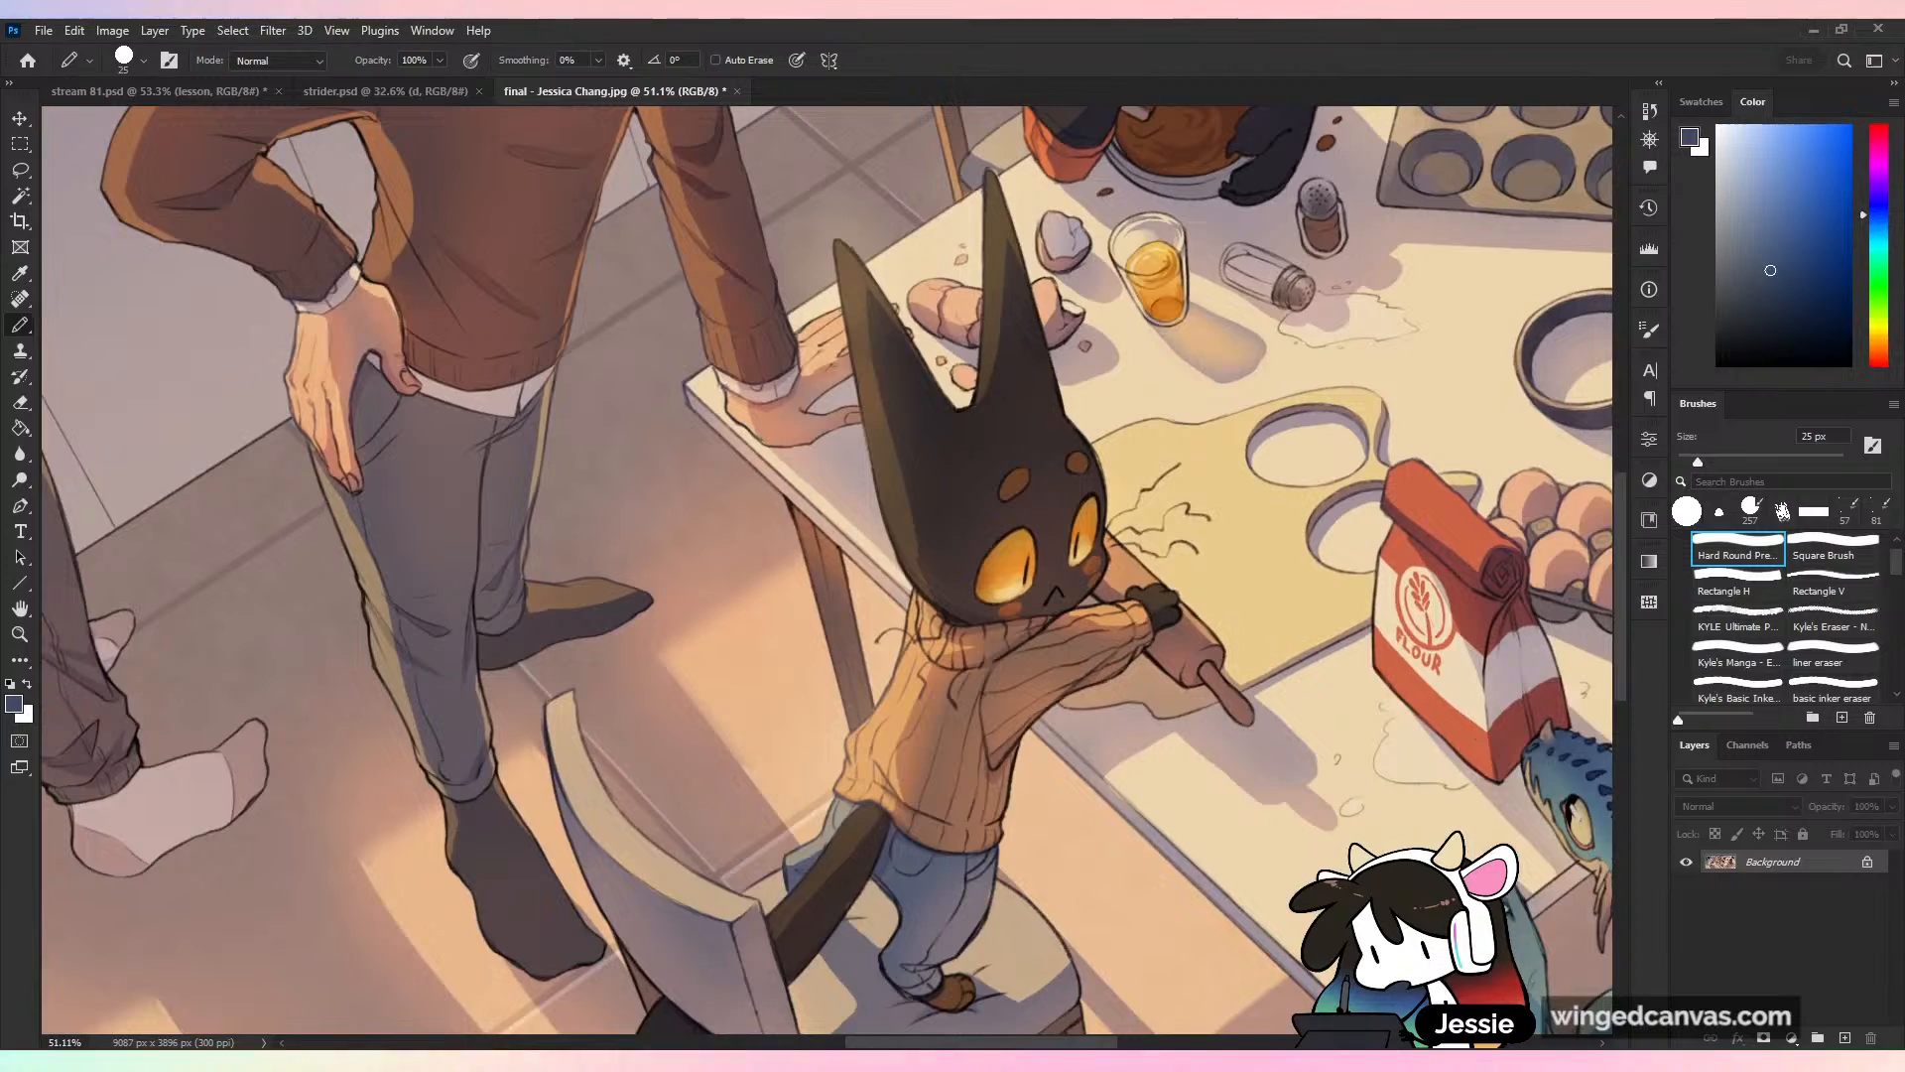
left_click_drag(827, 569, 803, 570)
left_click_drag(828, 569, 791, 461)
left_click_drag(1148, 527, 1028, 538)
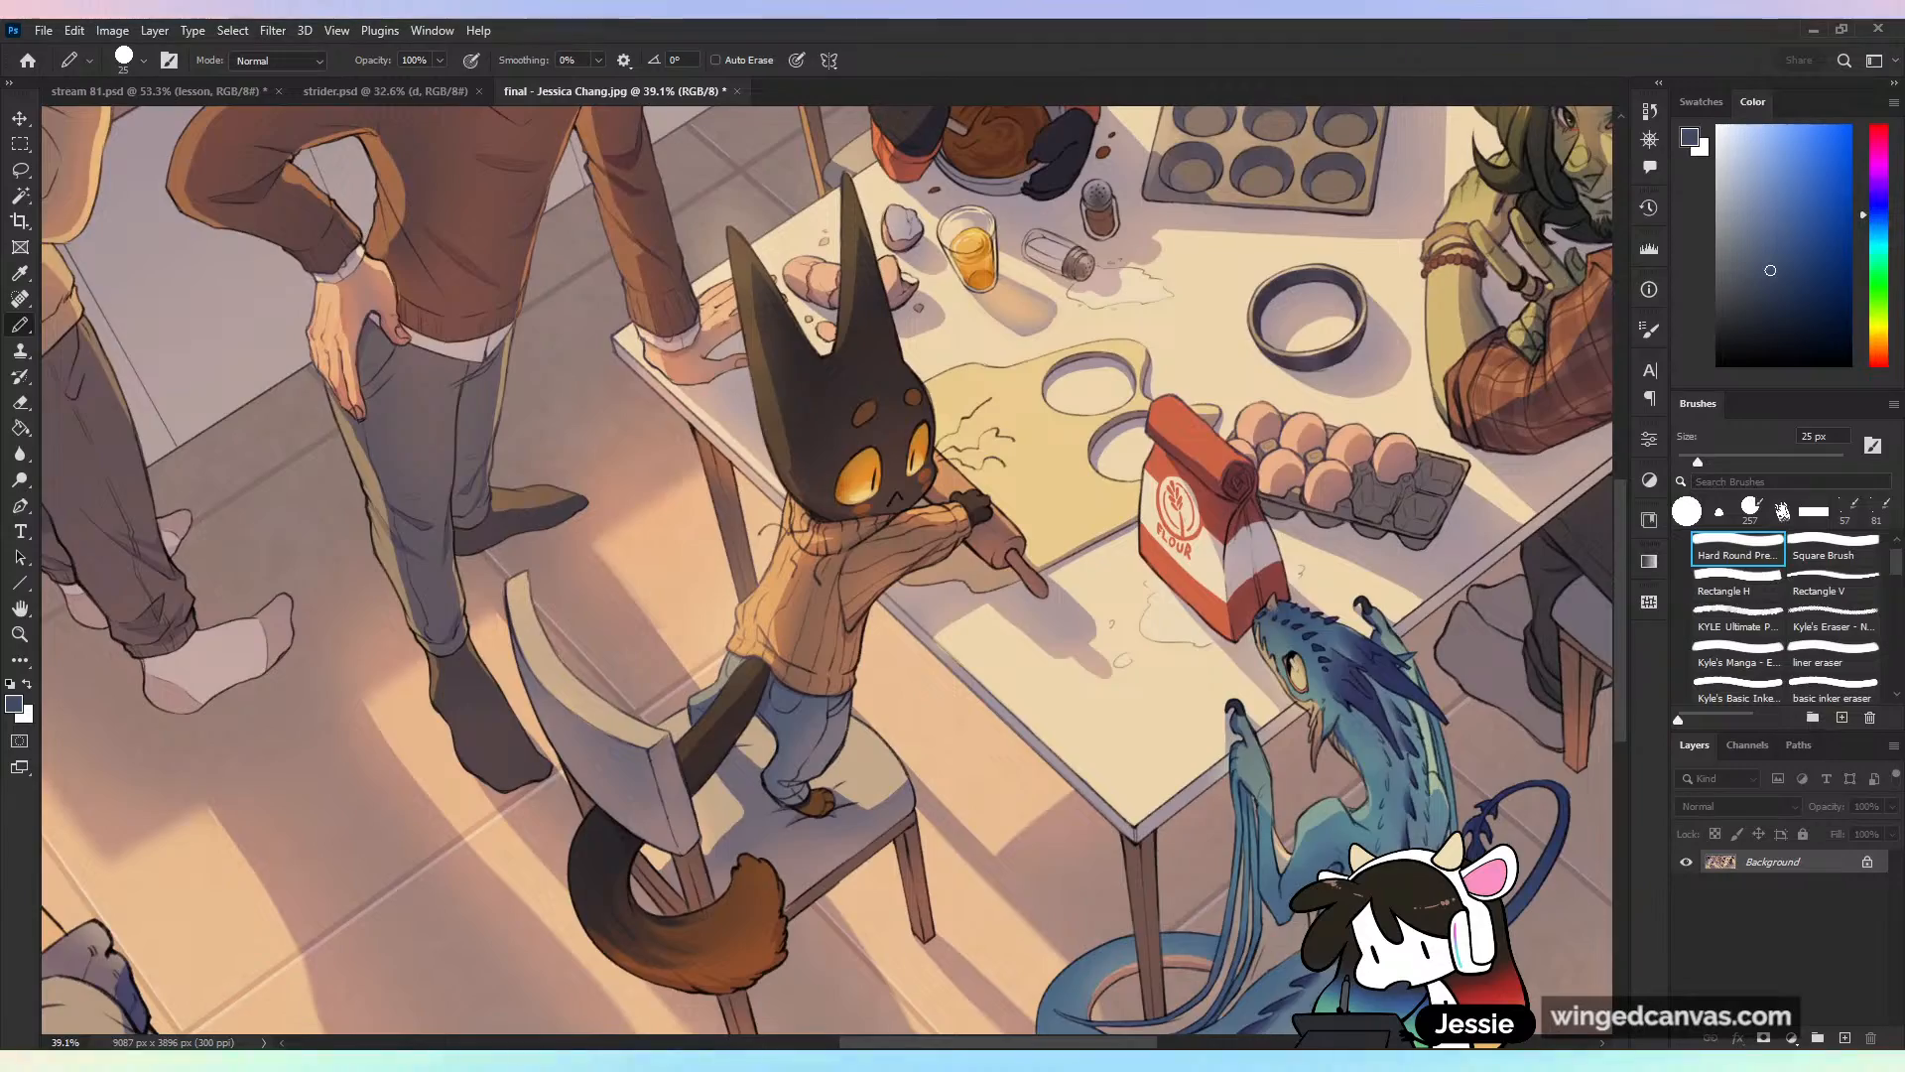
left_click_drag(1240, 358, 769, 638)
left_click_drag(1322, 441, 1389, 441)
left_click_drag(712, 602, 959, 188)
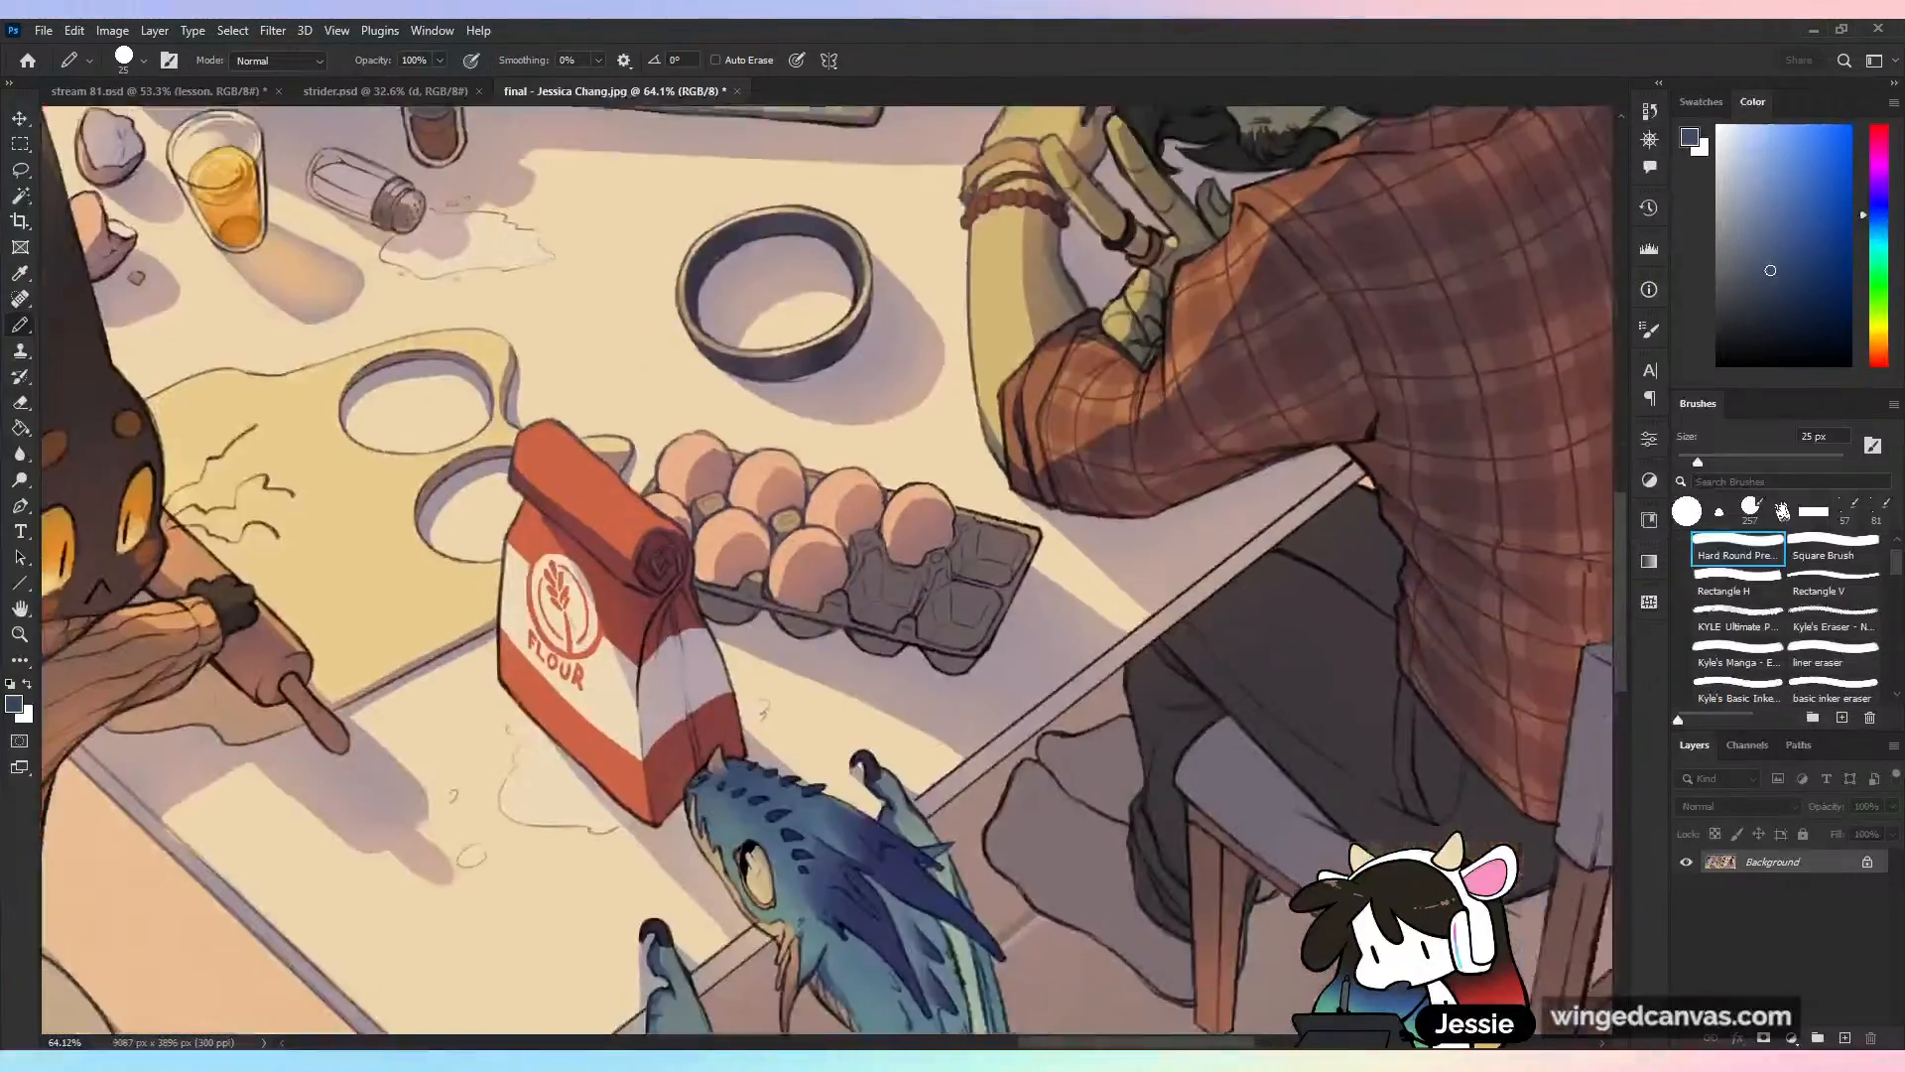
left_click_drag(1081, 578, 1276, 808)
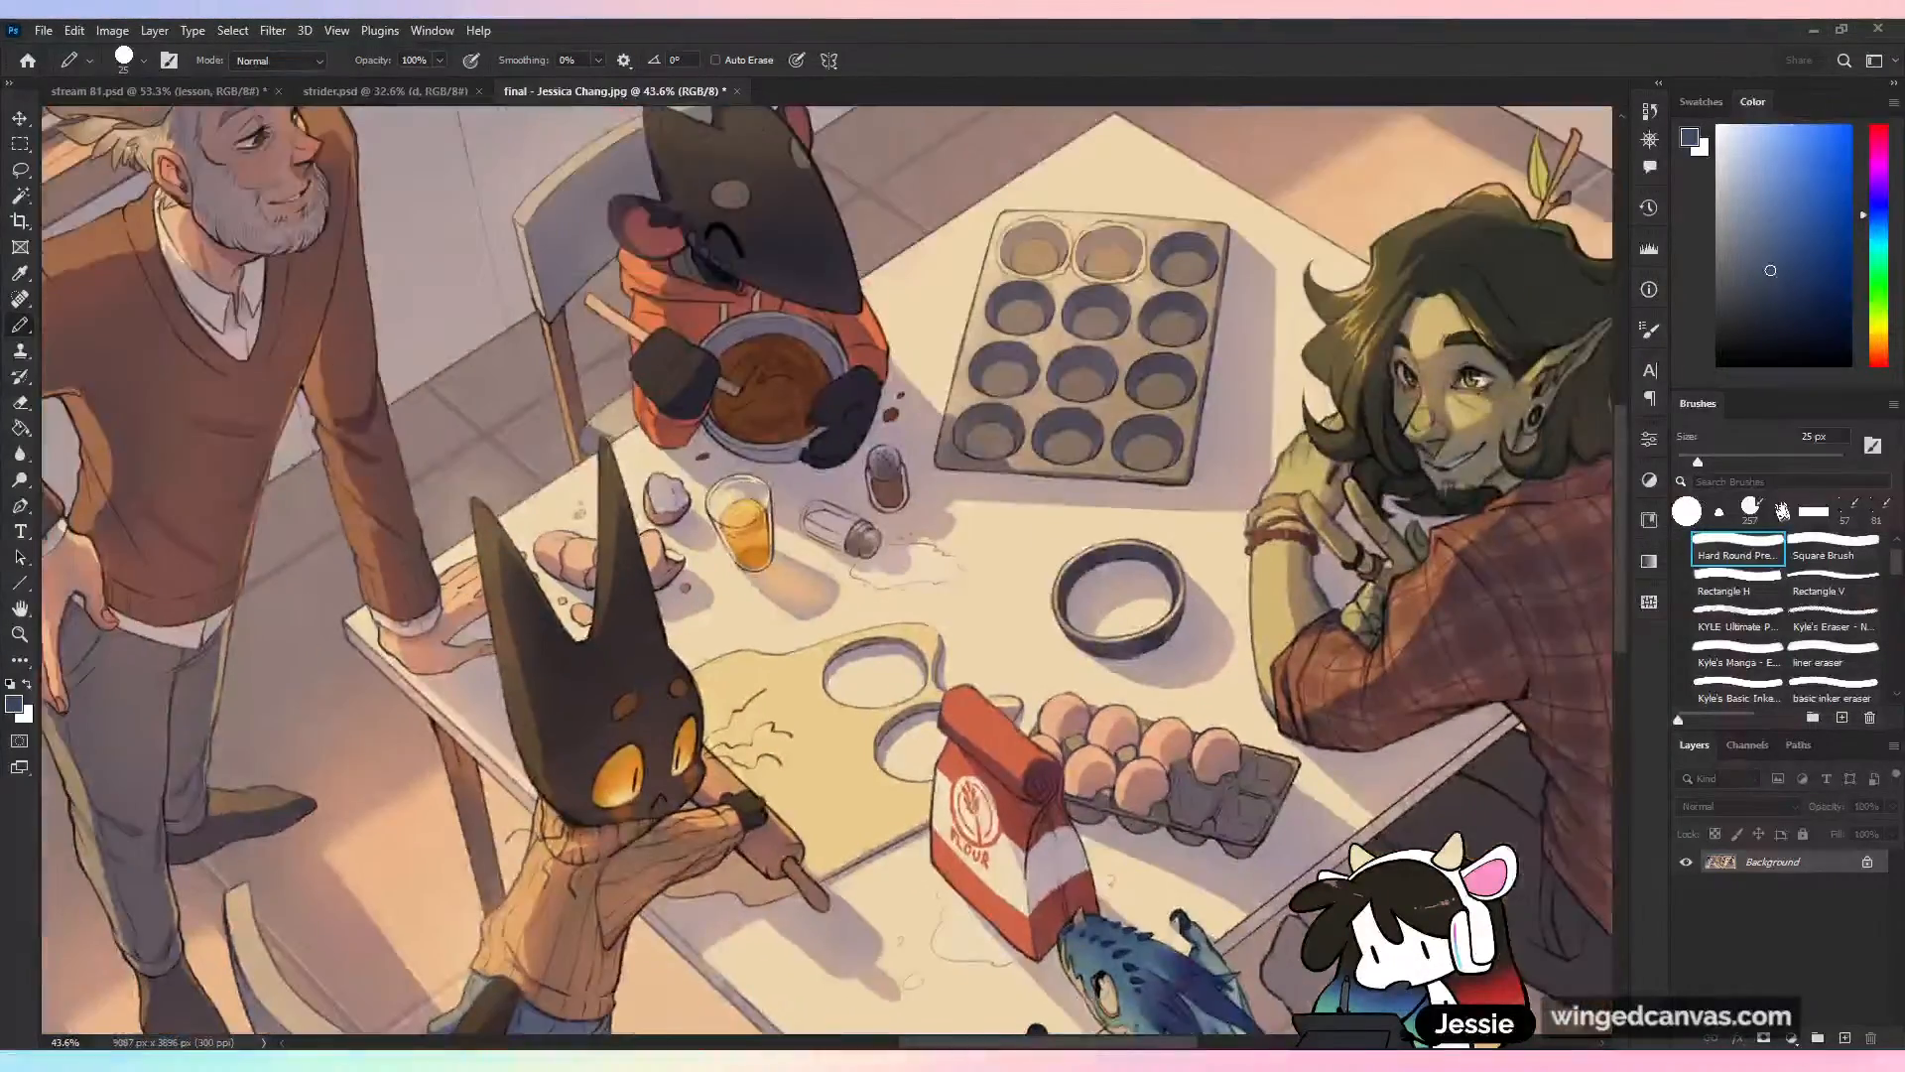
left_click_drag(958, 303, 1172, 506)
left_click_drag(695, 883, 925, 415)
left_click_drag(924, 779, 867, 612)
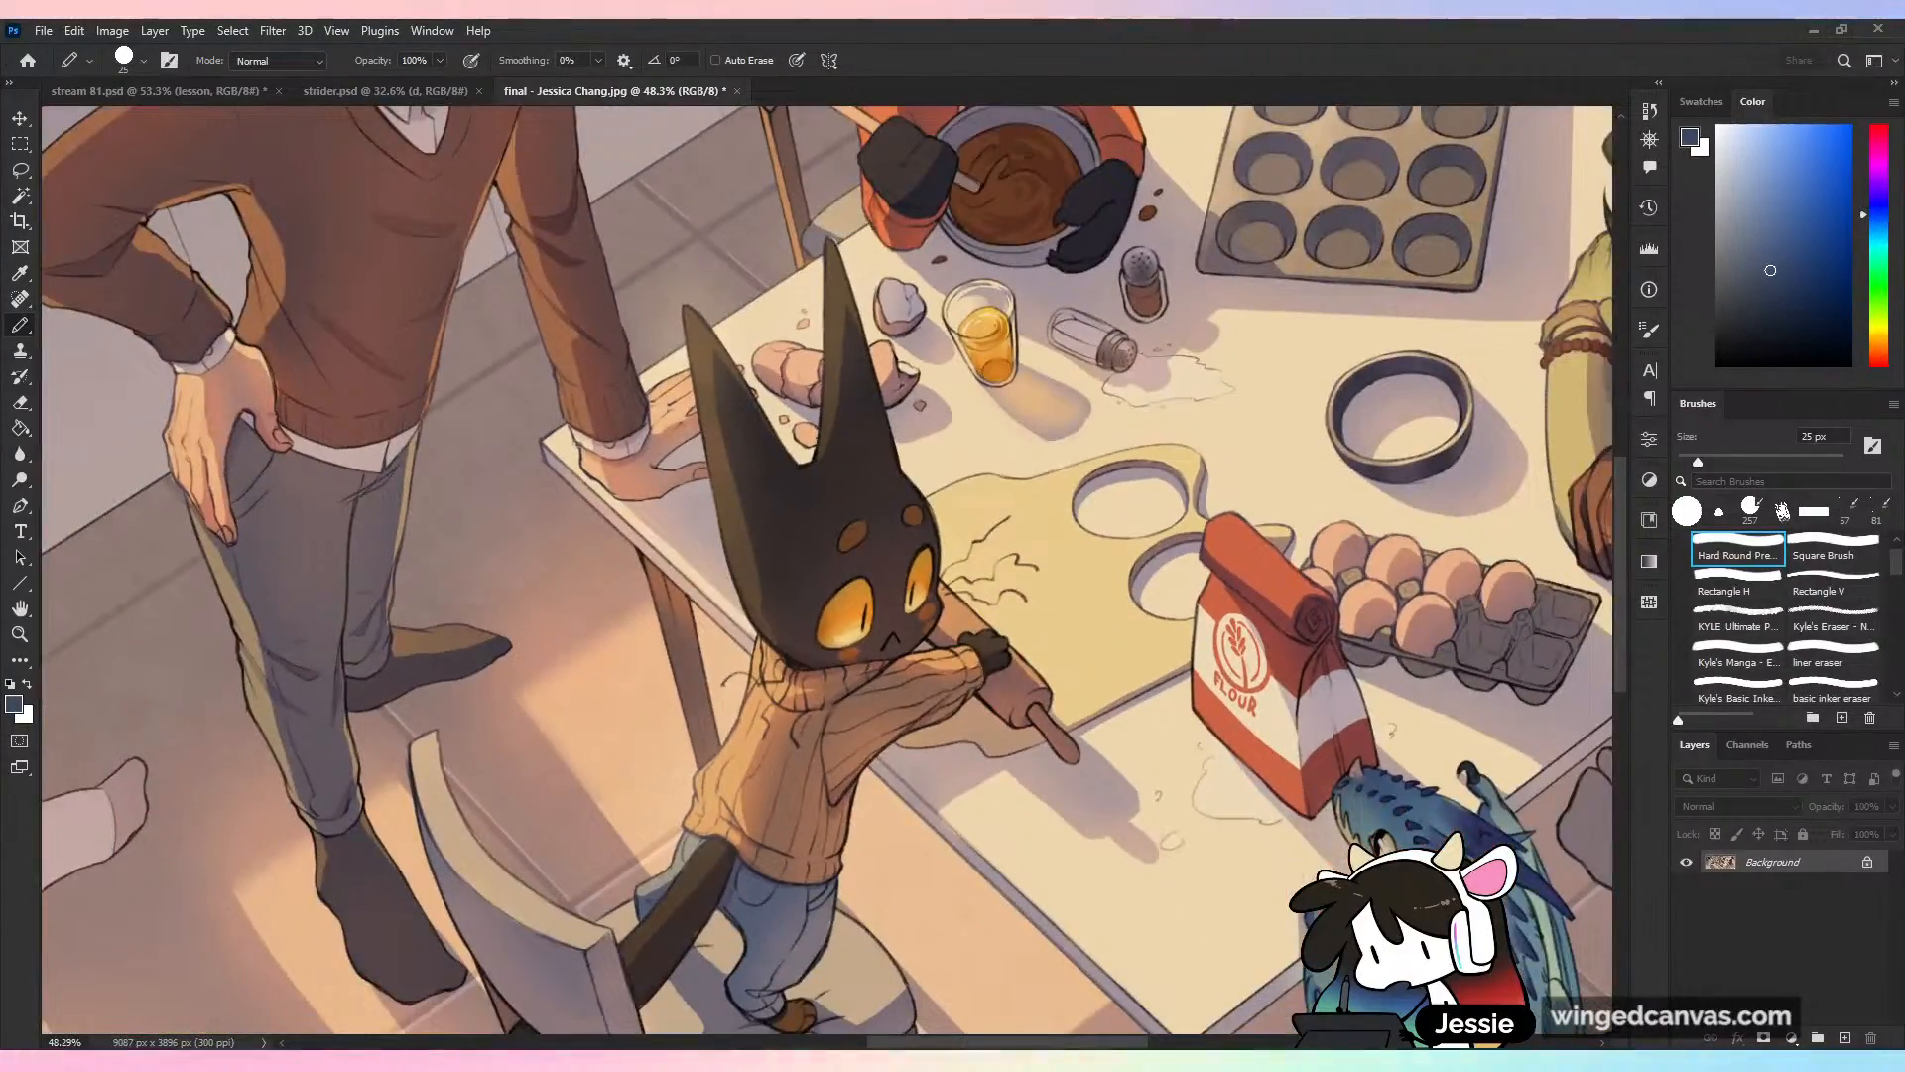
Examine the lighting on the standing man, the hooded figure drying dishes and the antlered figure in the foreground
left_click_drag(695, 397, 1042, 720)
left_click_drag(824, 476, 977, 695)
left_click_drag(833, 575, 785, 518)
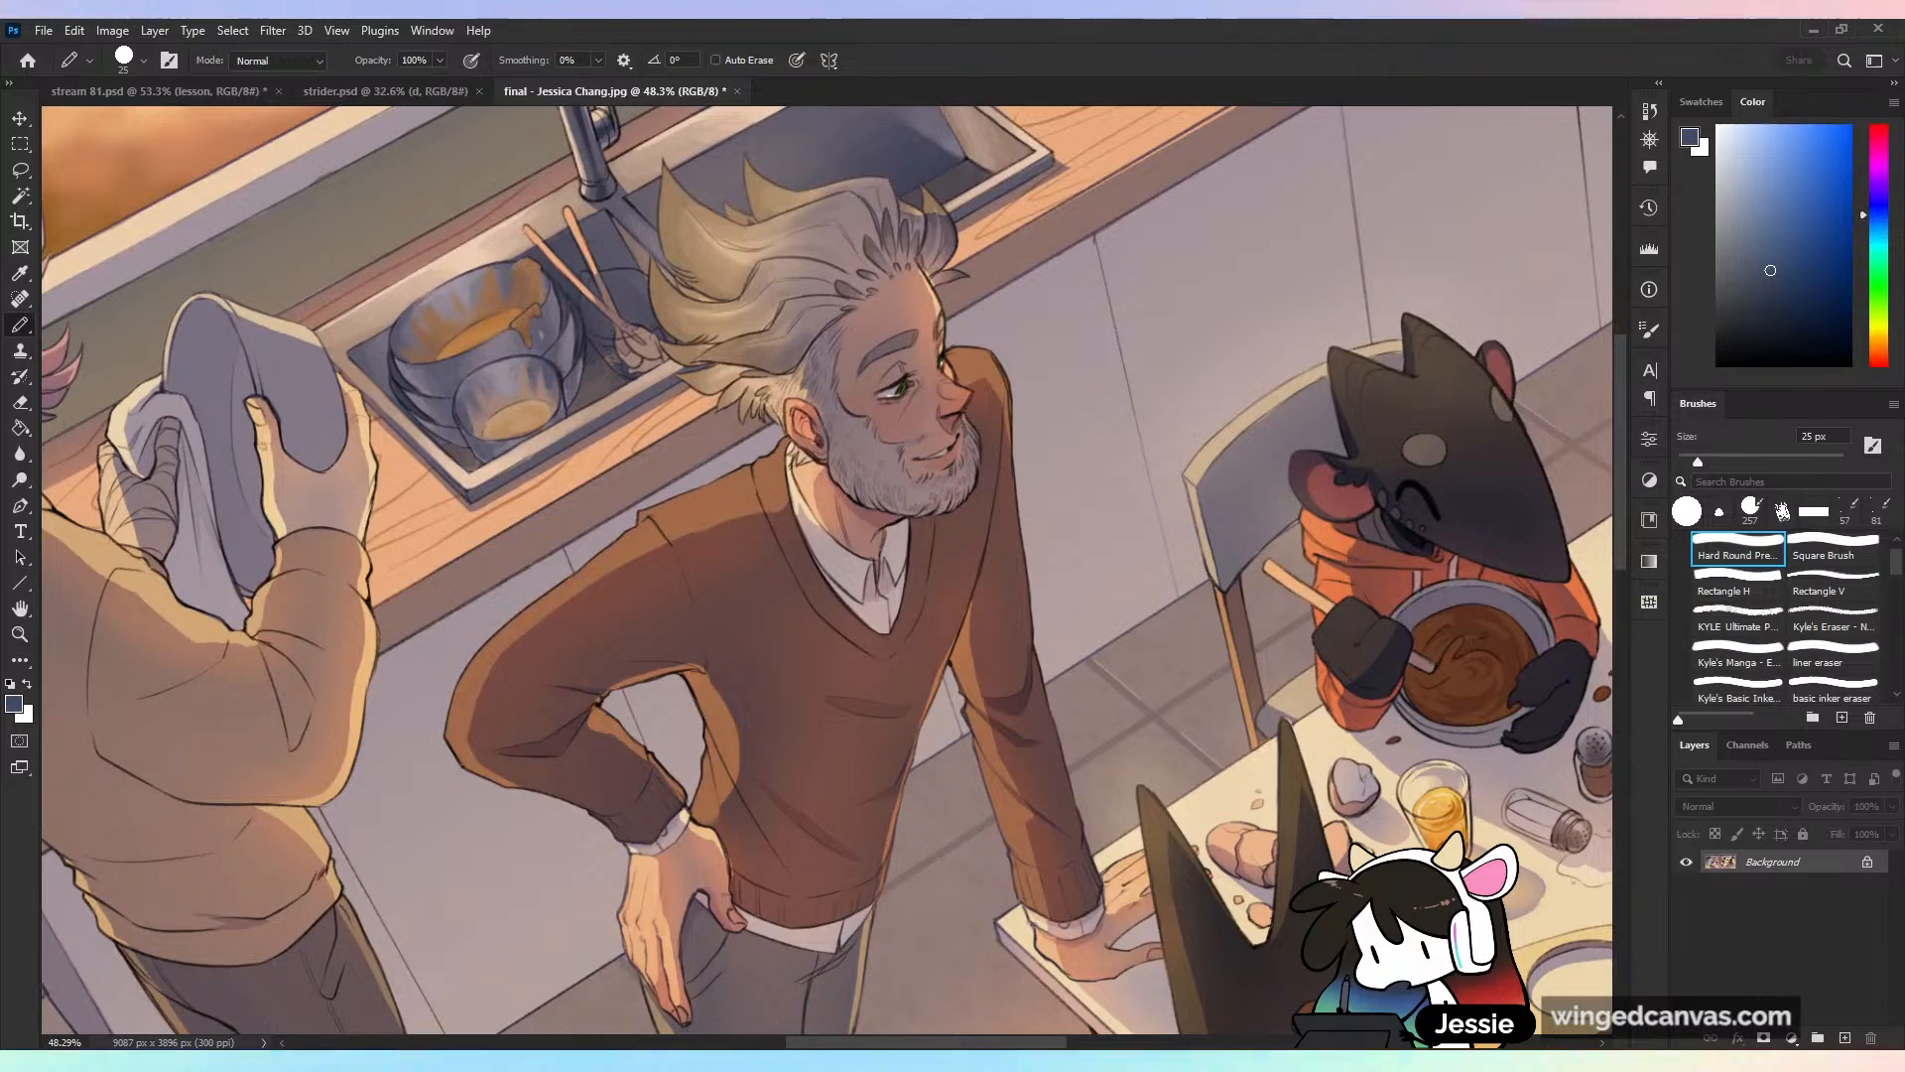
left_click_drag(476, 556, 1252, 590)
scroll(827, 570, "down", 1)
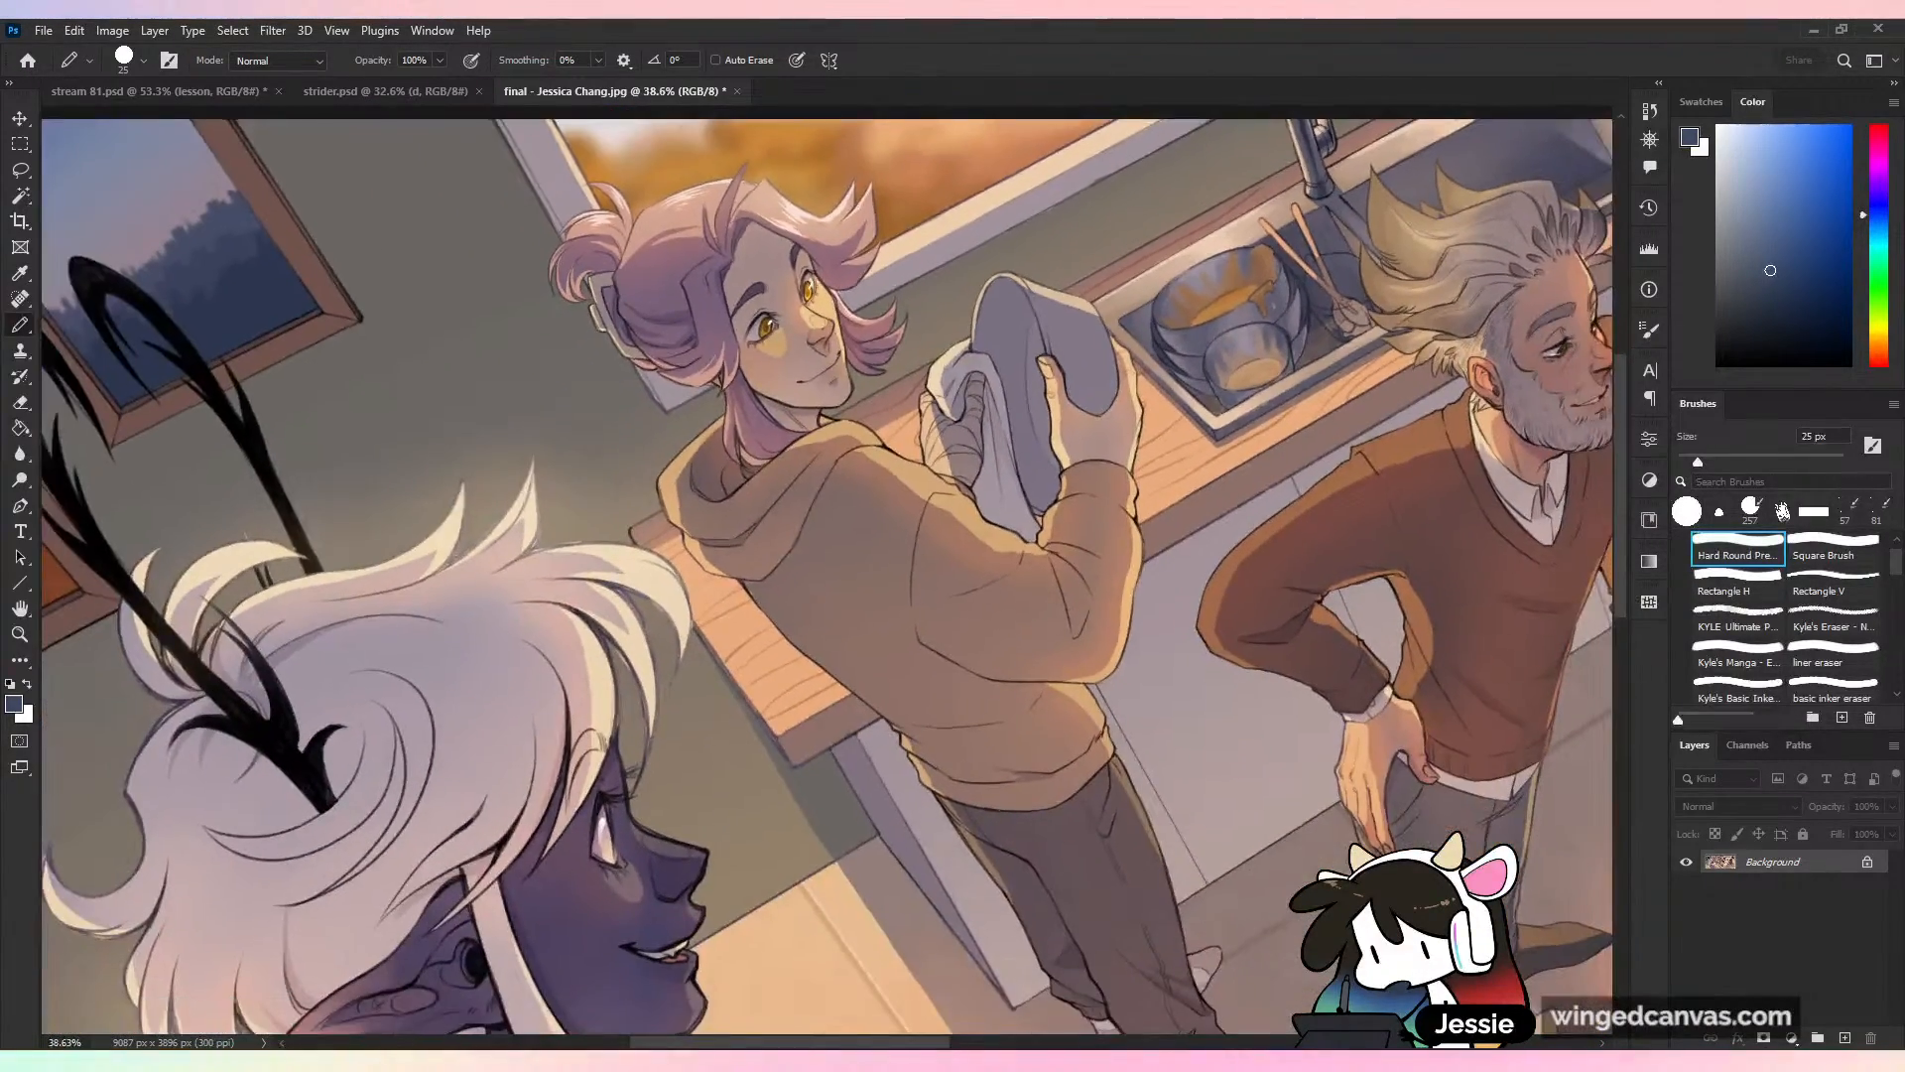
left_click_drag(828, 571, 1062, 293)
scroll(828, 429, "down", 1)
scroll(820, 588, "up", 2)
scroll(820, 589, "down", 2)
scroll(1061, 293, "up", 1)
scroll(1158, 597, "down", 3)
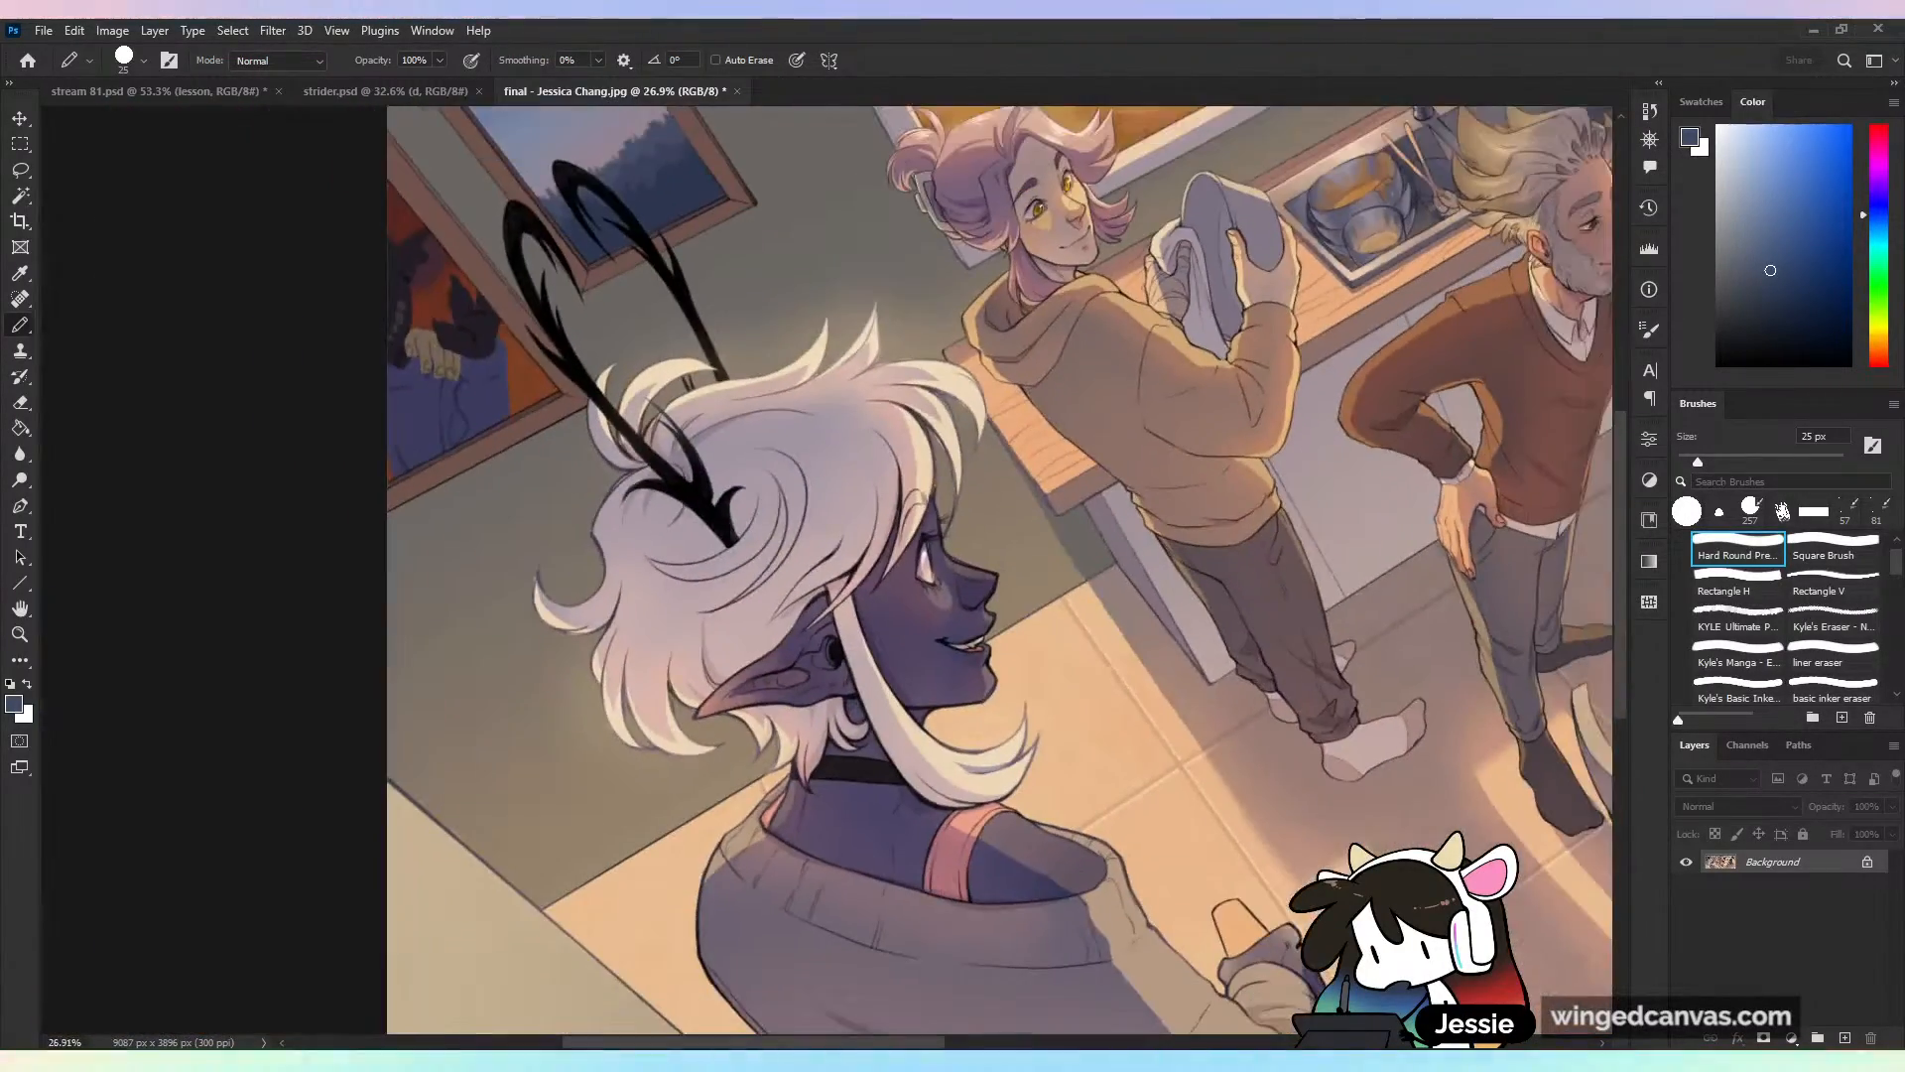
Examine the white-haired foreground figure beside the standing men, ending with the composition of the whole kitchen scene
left_click_drag(1157, 597, 1053, 546)
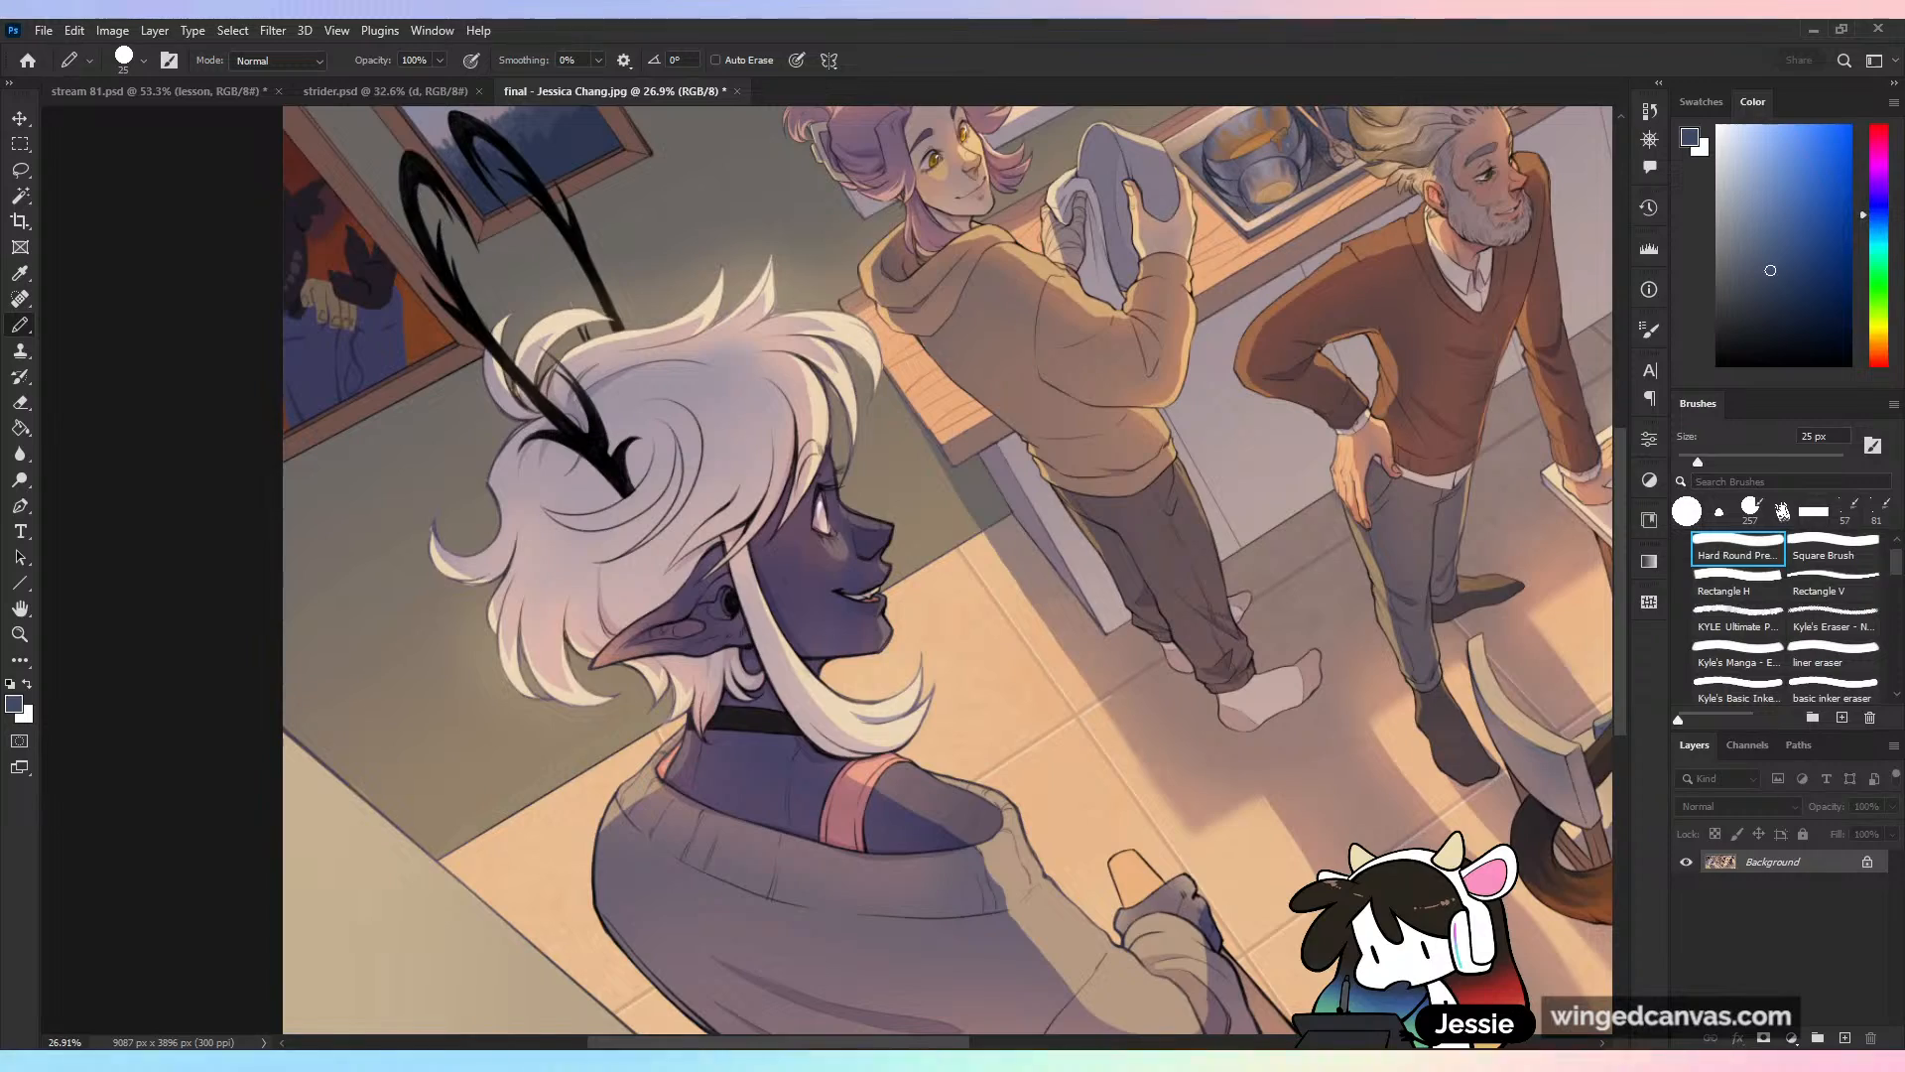
scroll(828, 570, "down", 6)
scroll(828, 570, "up", 2)
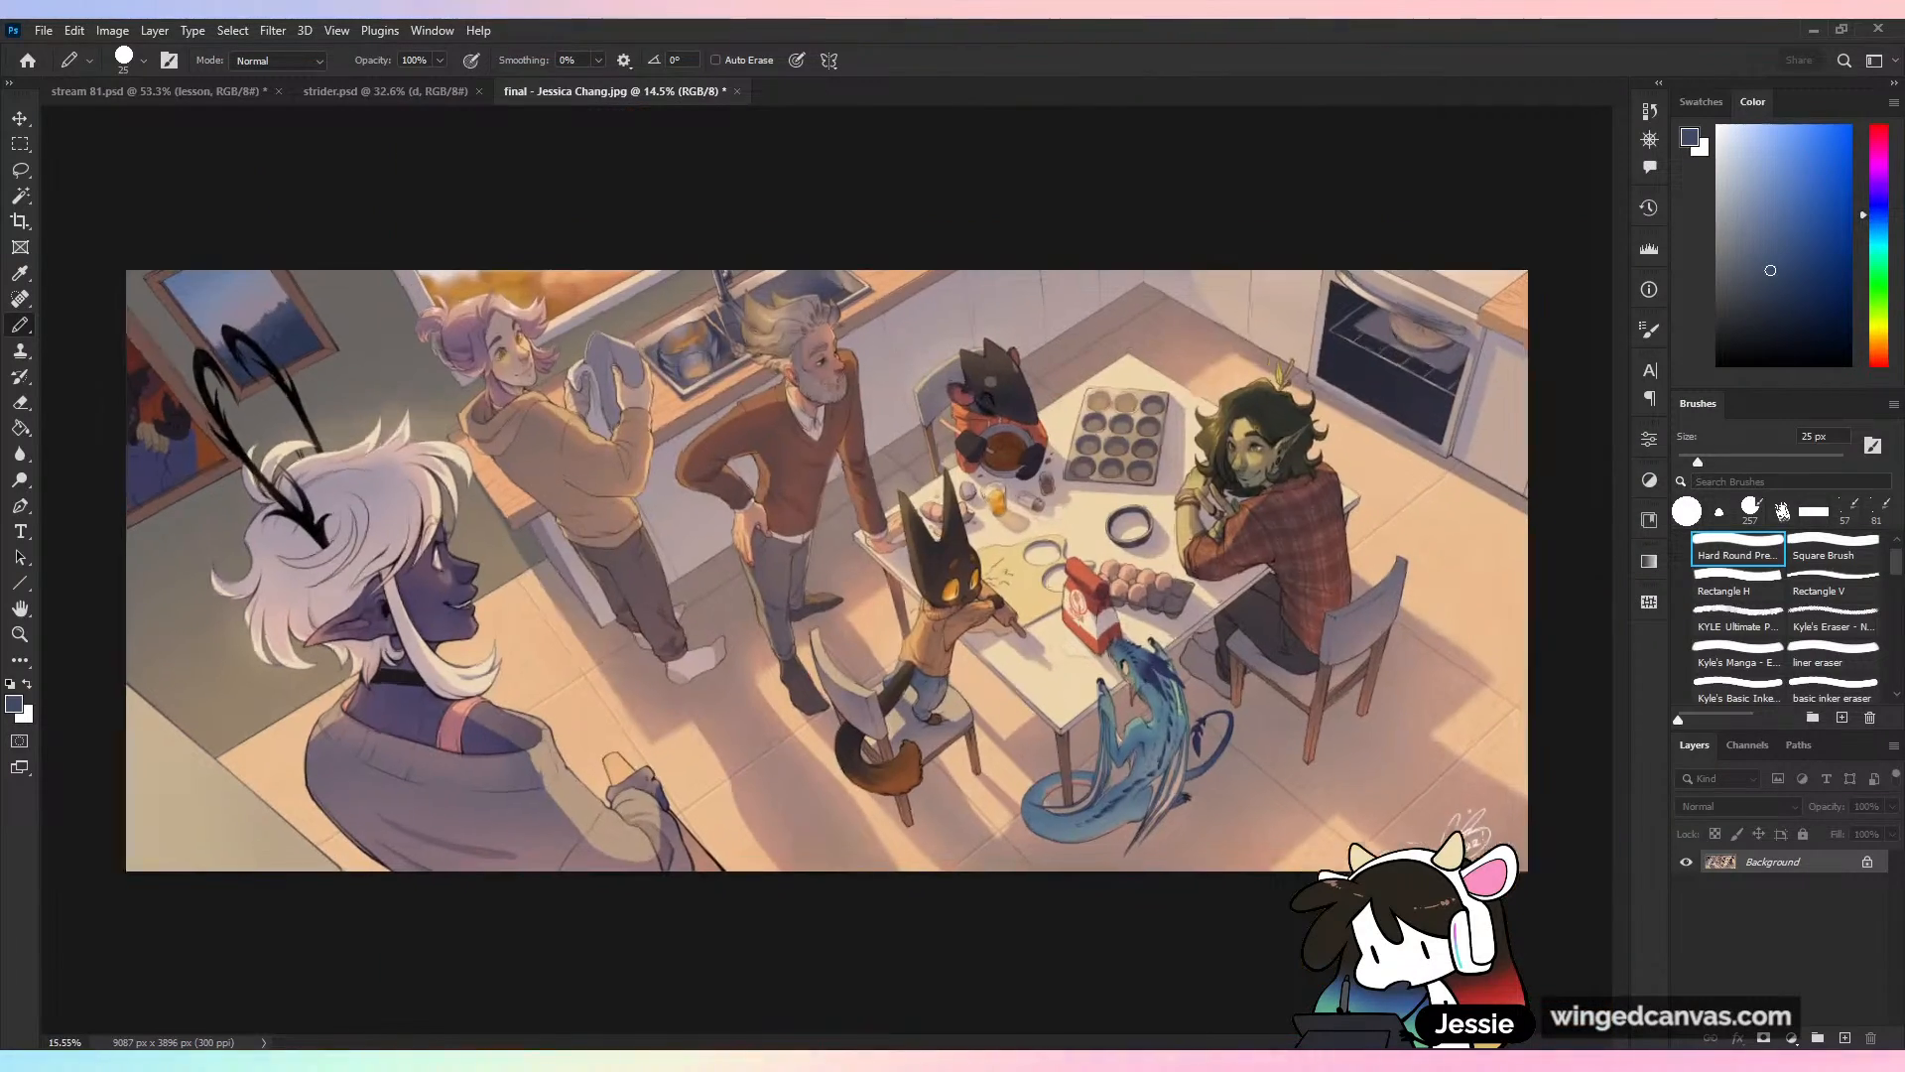
key("ctrl+minus")
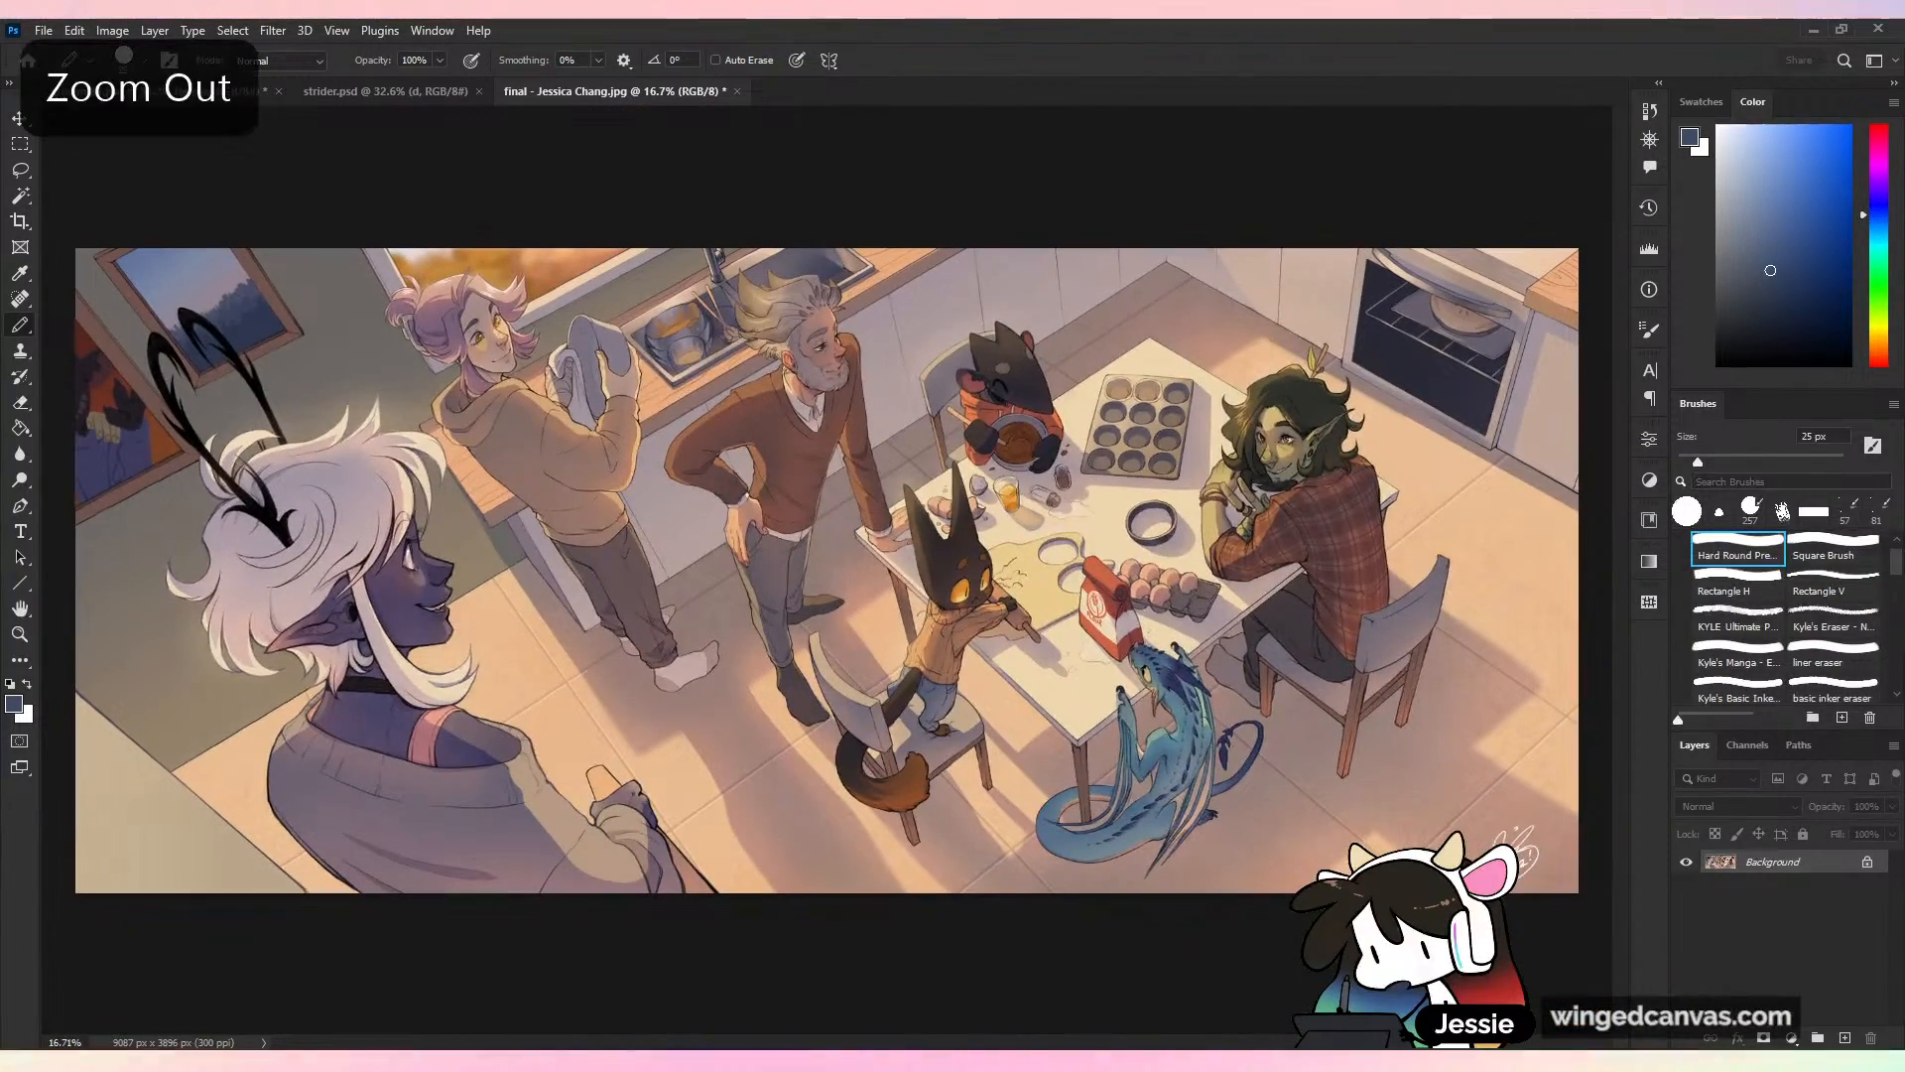
key("ctrl+plus")
key("ctrl+minus")
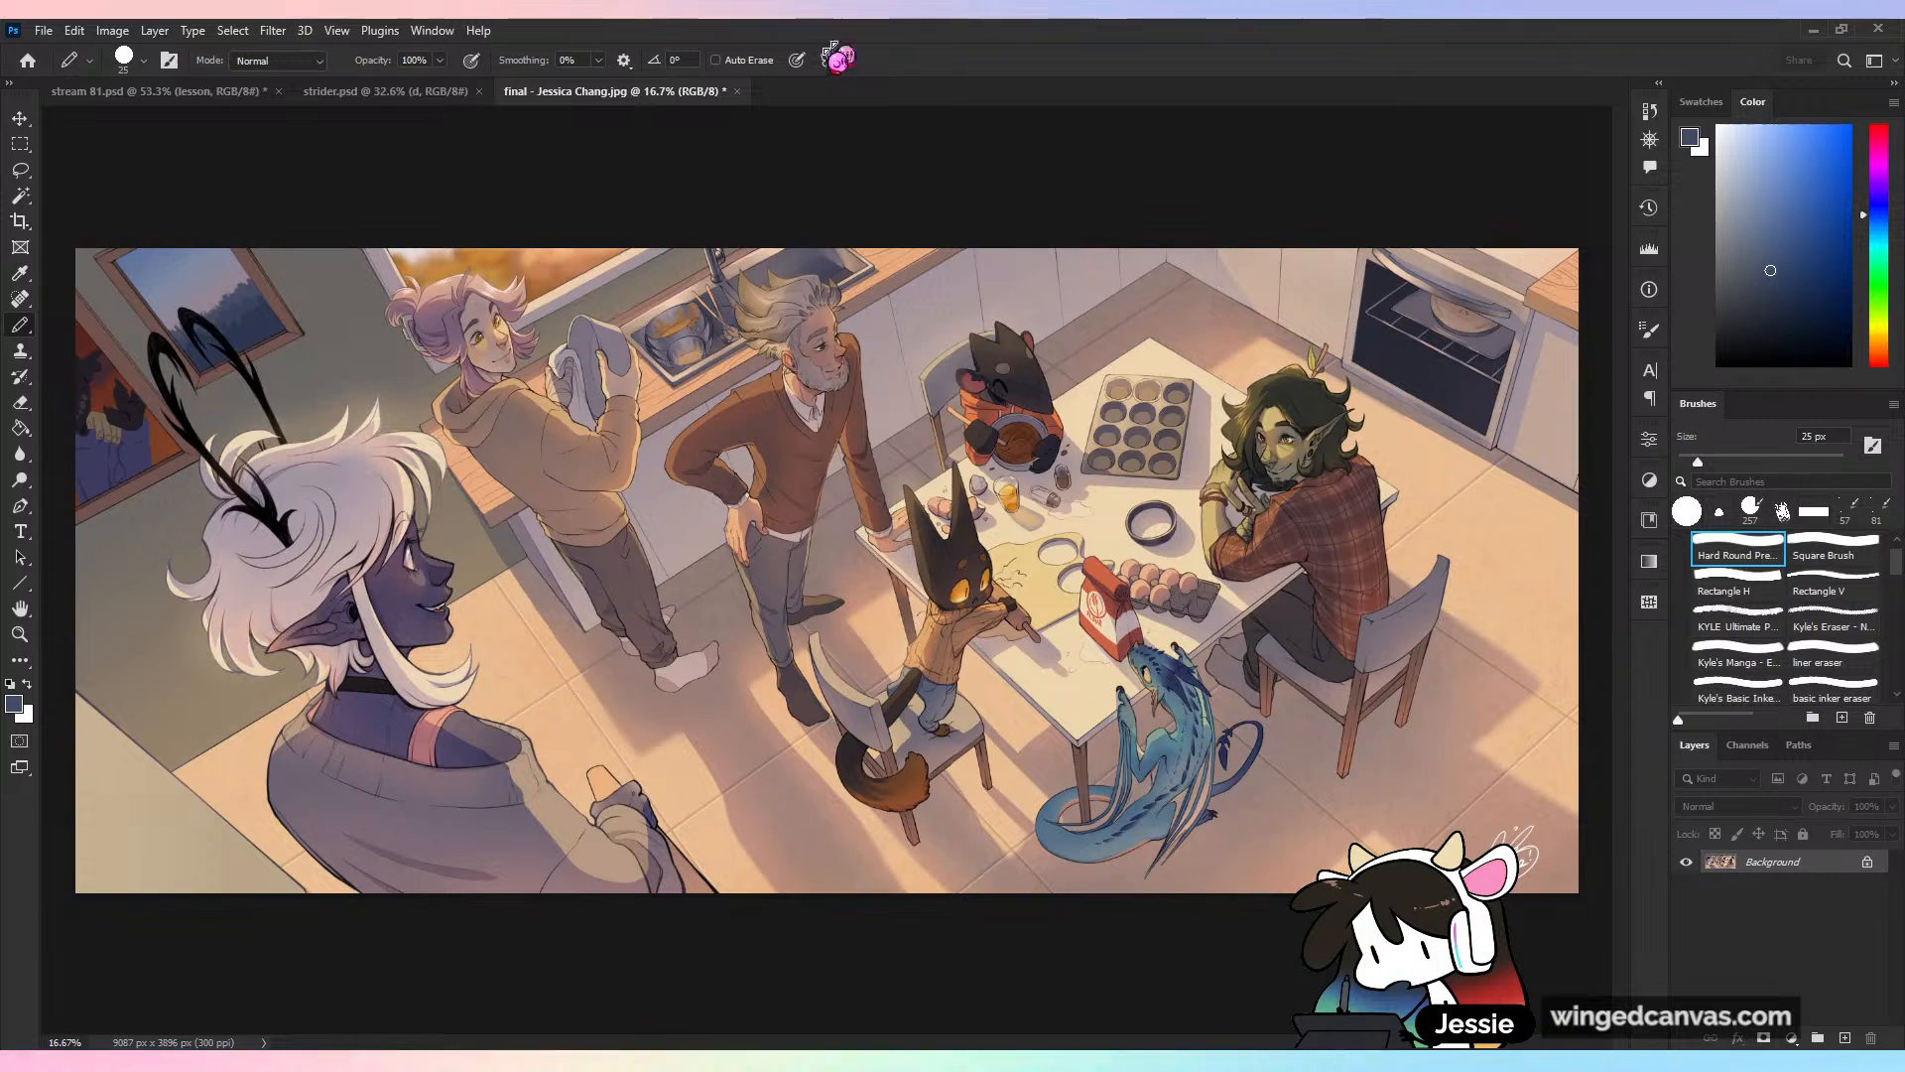
Close the kitchen illustration without saving its changes
left_click(737, 91)
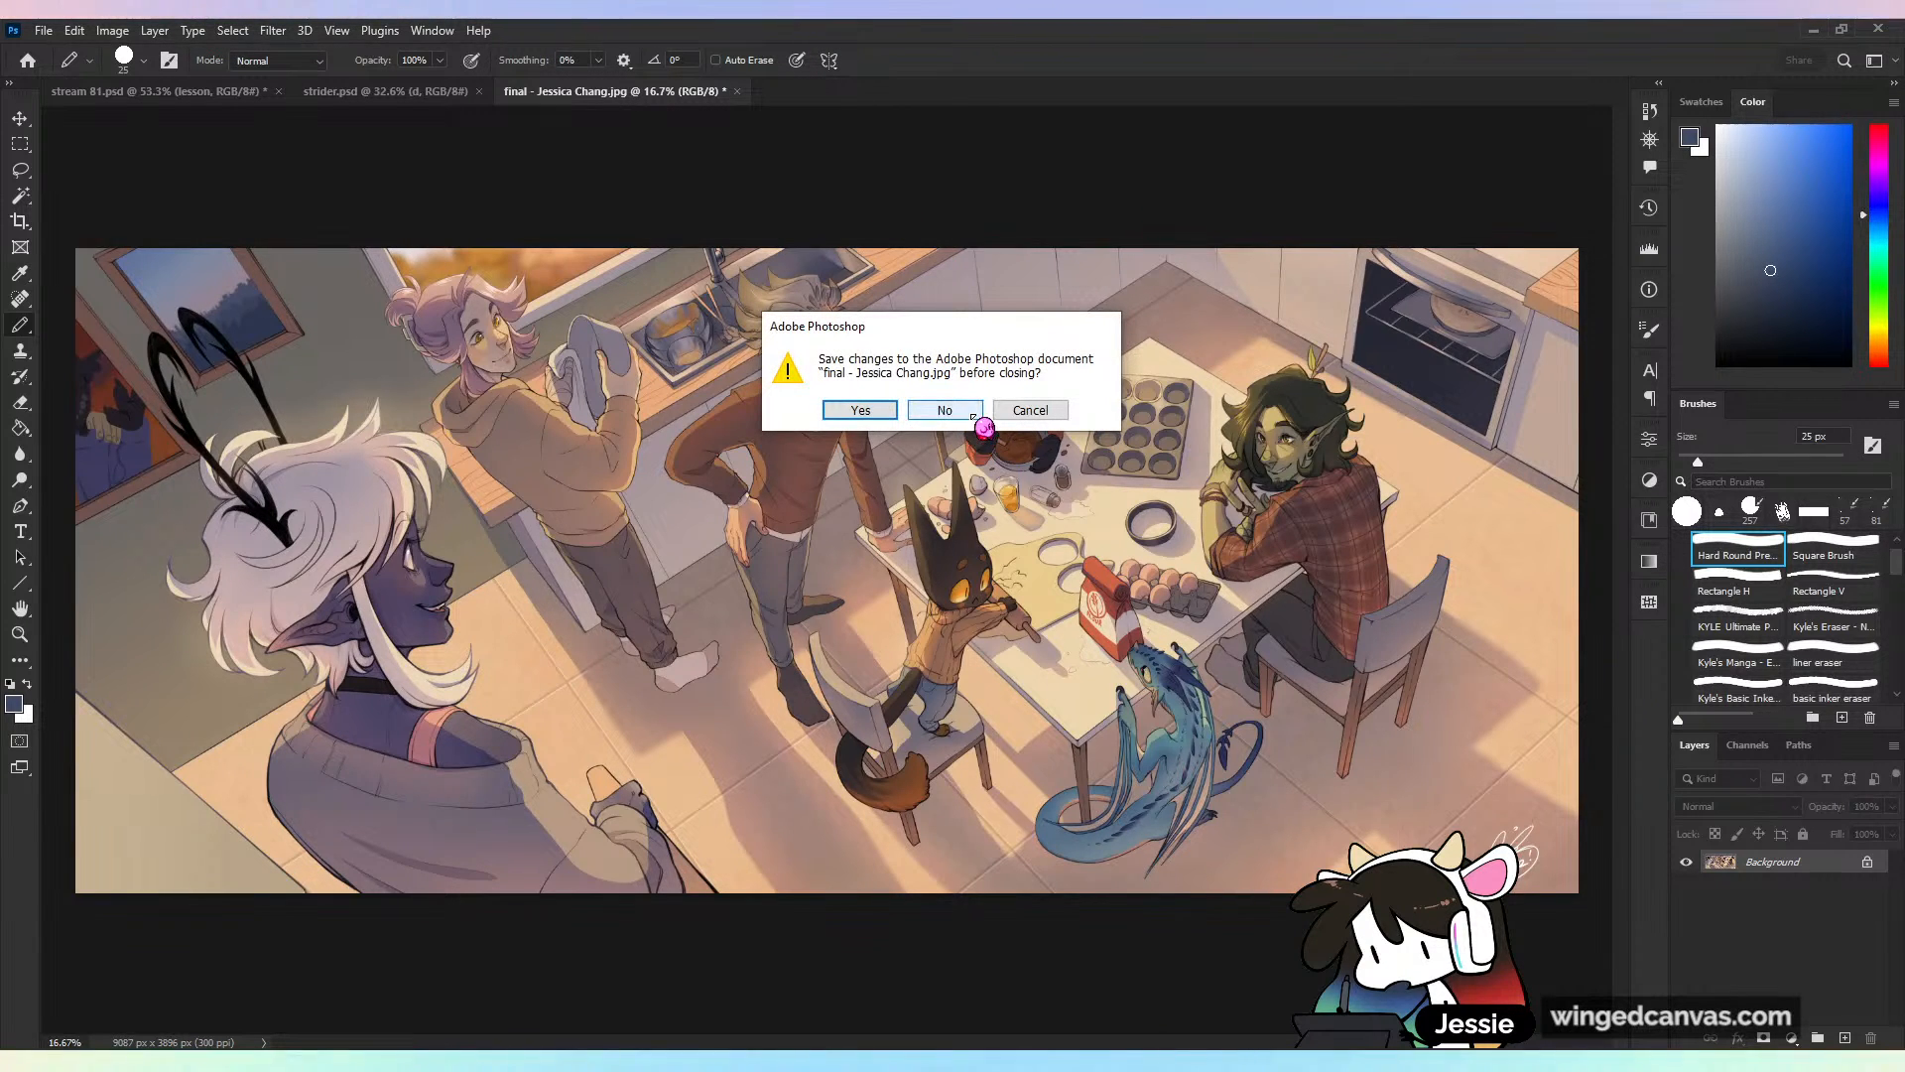
left_click(944, 527)
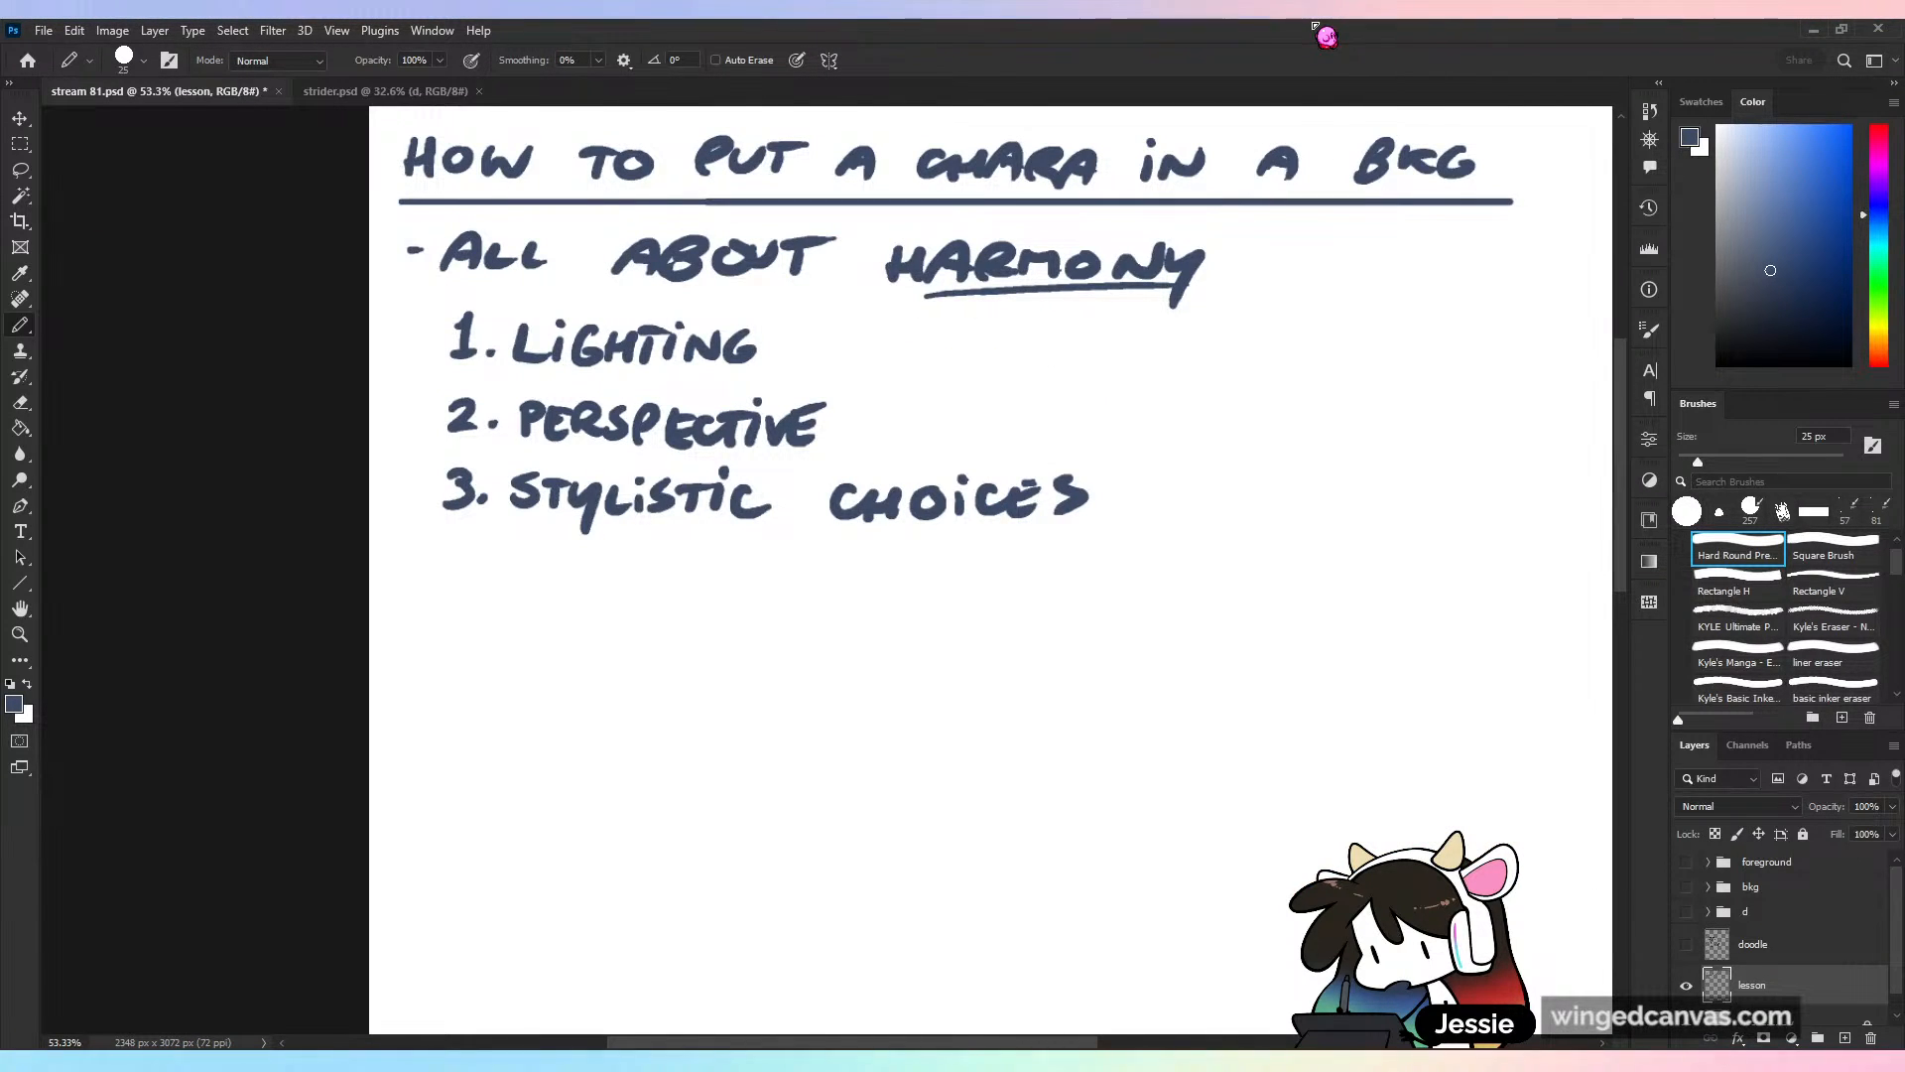
Circle the numbered lesson points for emphasis, undo the stroke and save stream 81.psd
mouse_move(1115, 563)
left_mouse_down()
mouse_move(896, 599)
mouse_move(1132, 481)
mouse_move(438, 685)
left_mouse_up()
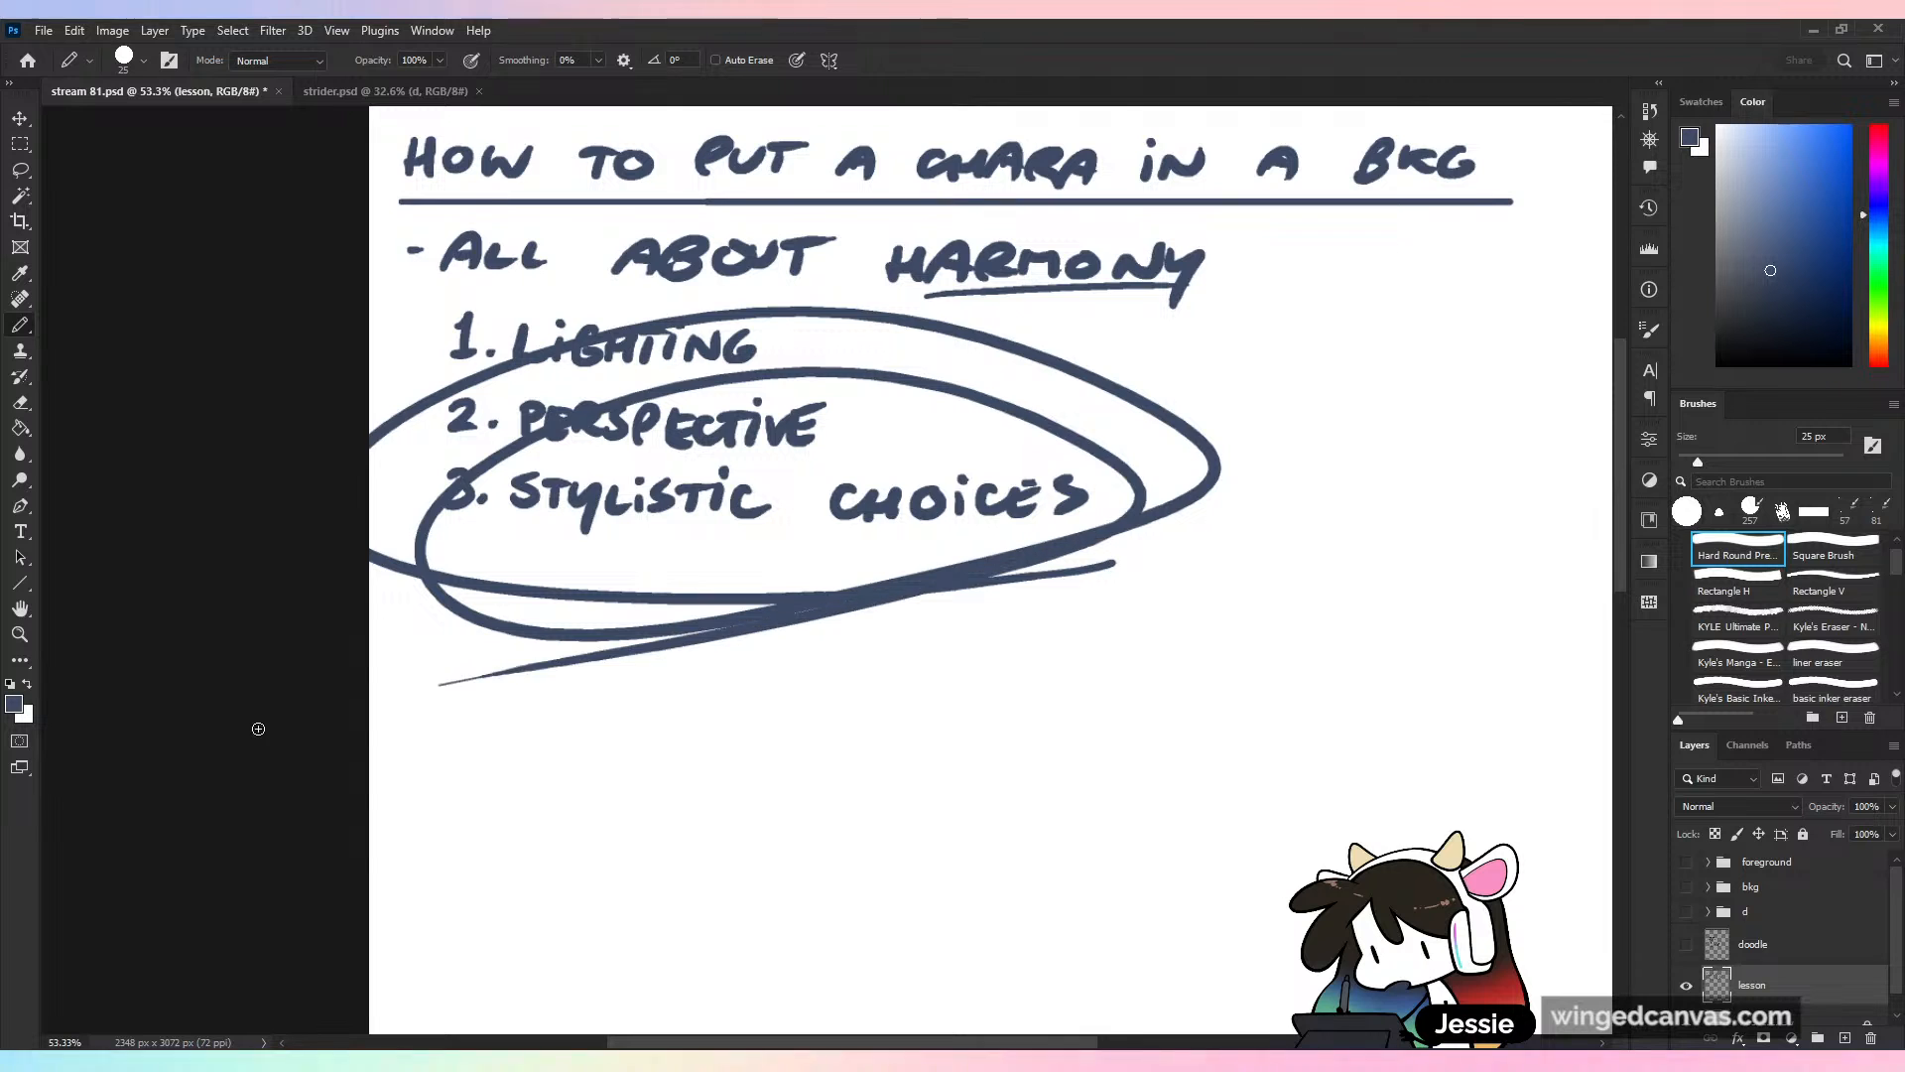
key("ctrl+z")
key("ctrl+minus")
key("ctrl+minus")
key("ctrl+minus")
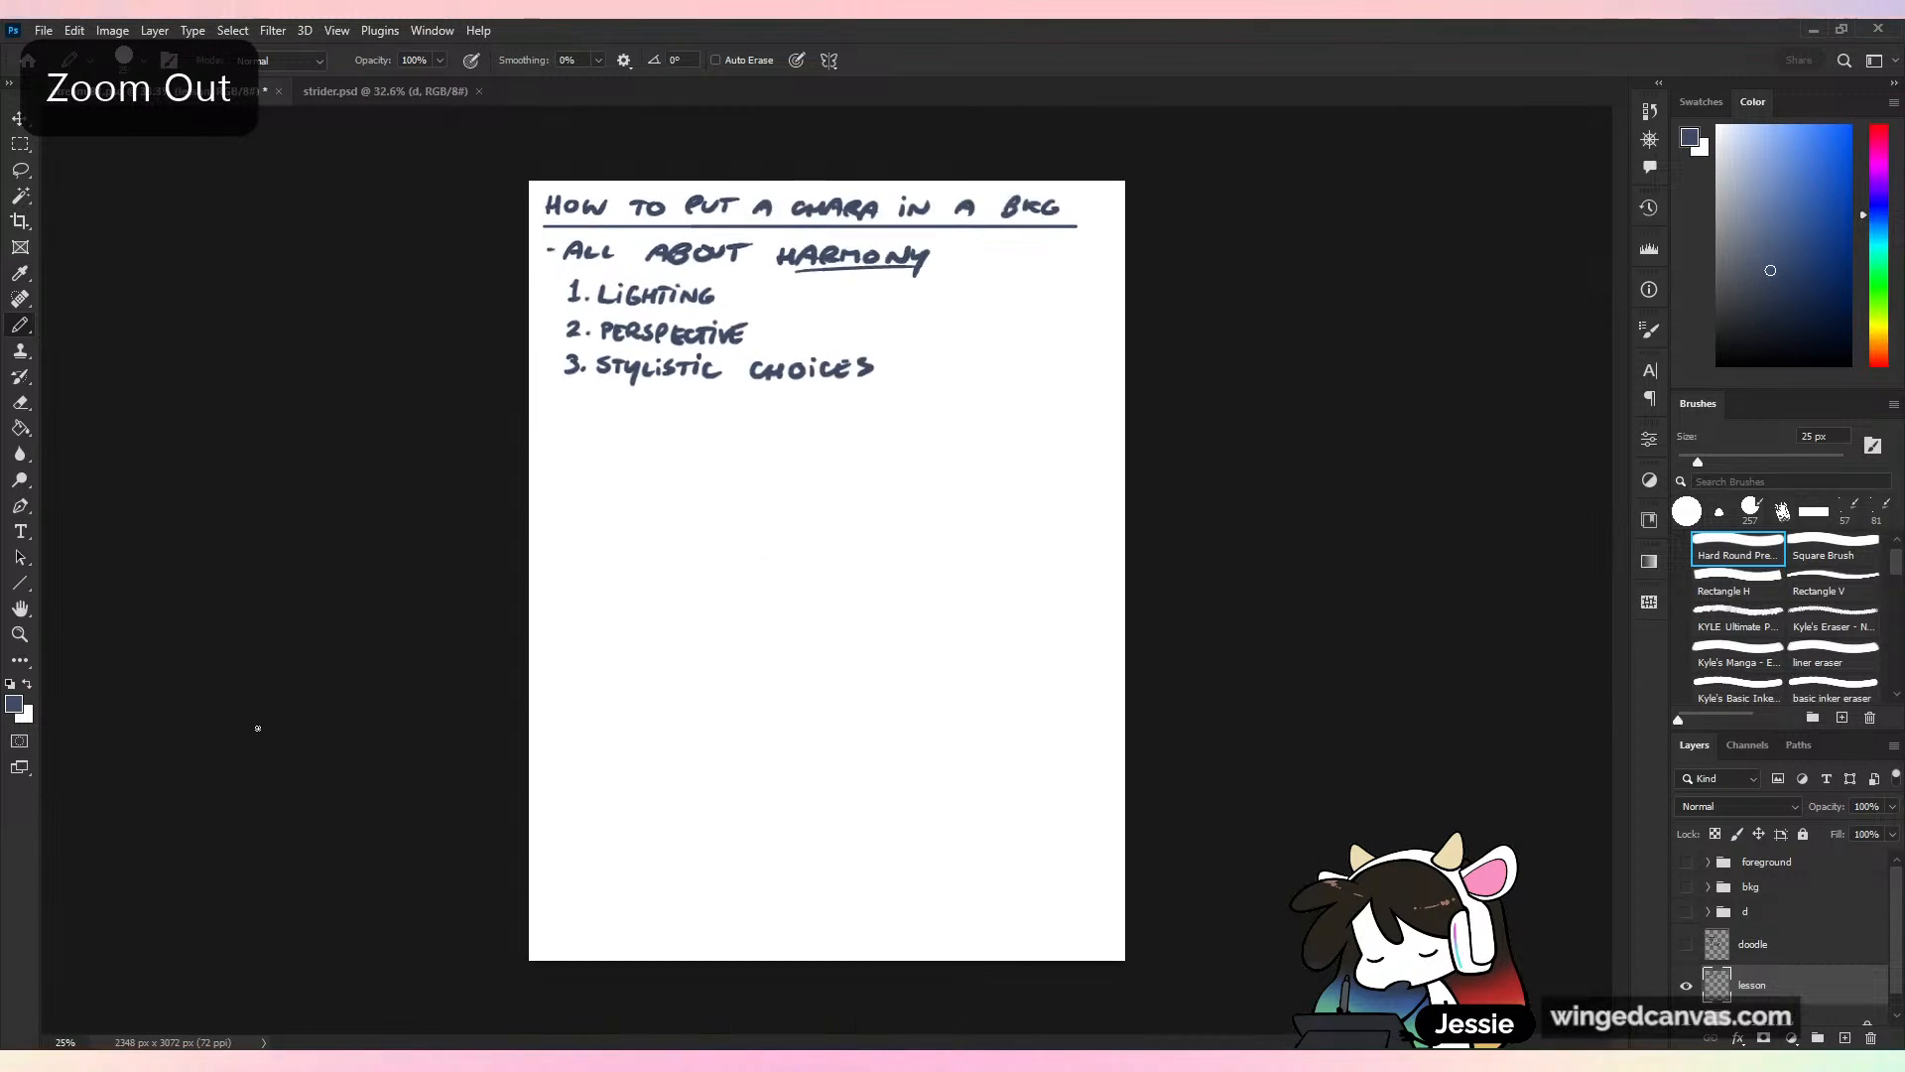
key("ctrl+s")
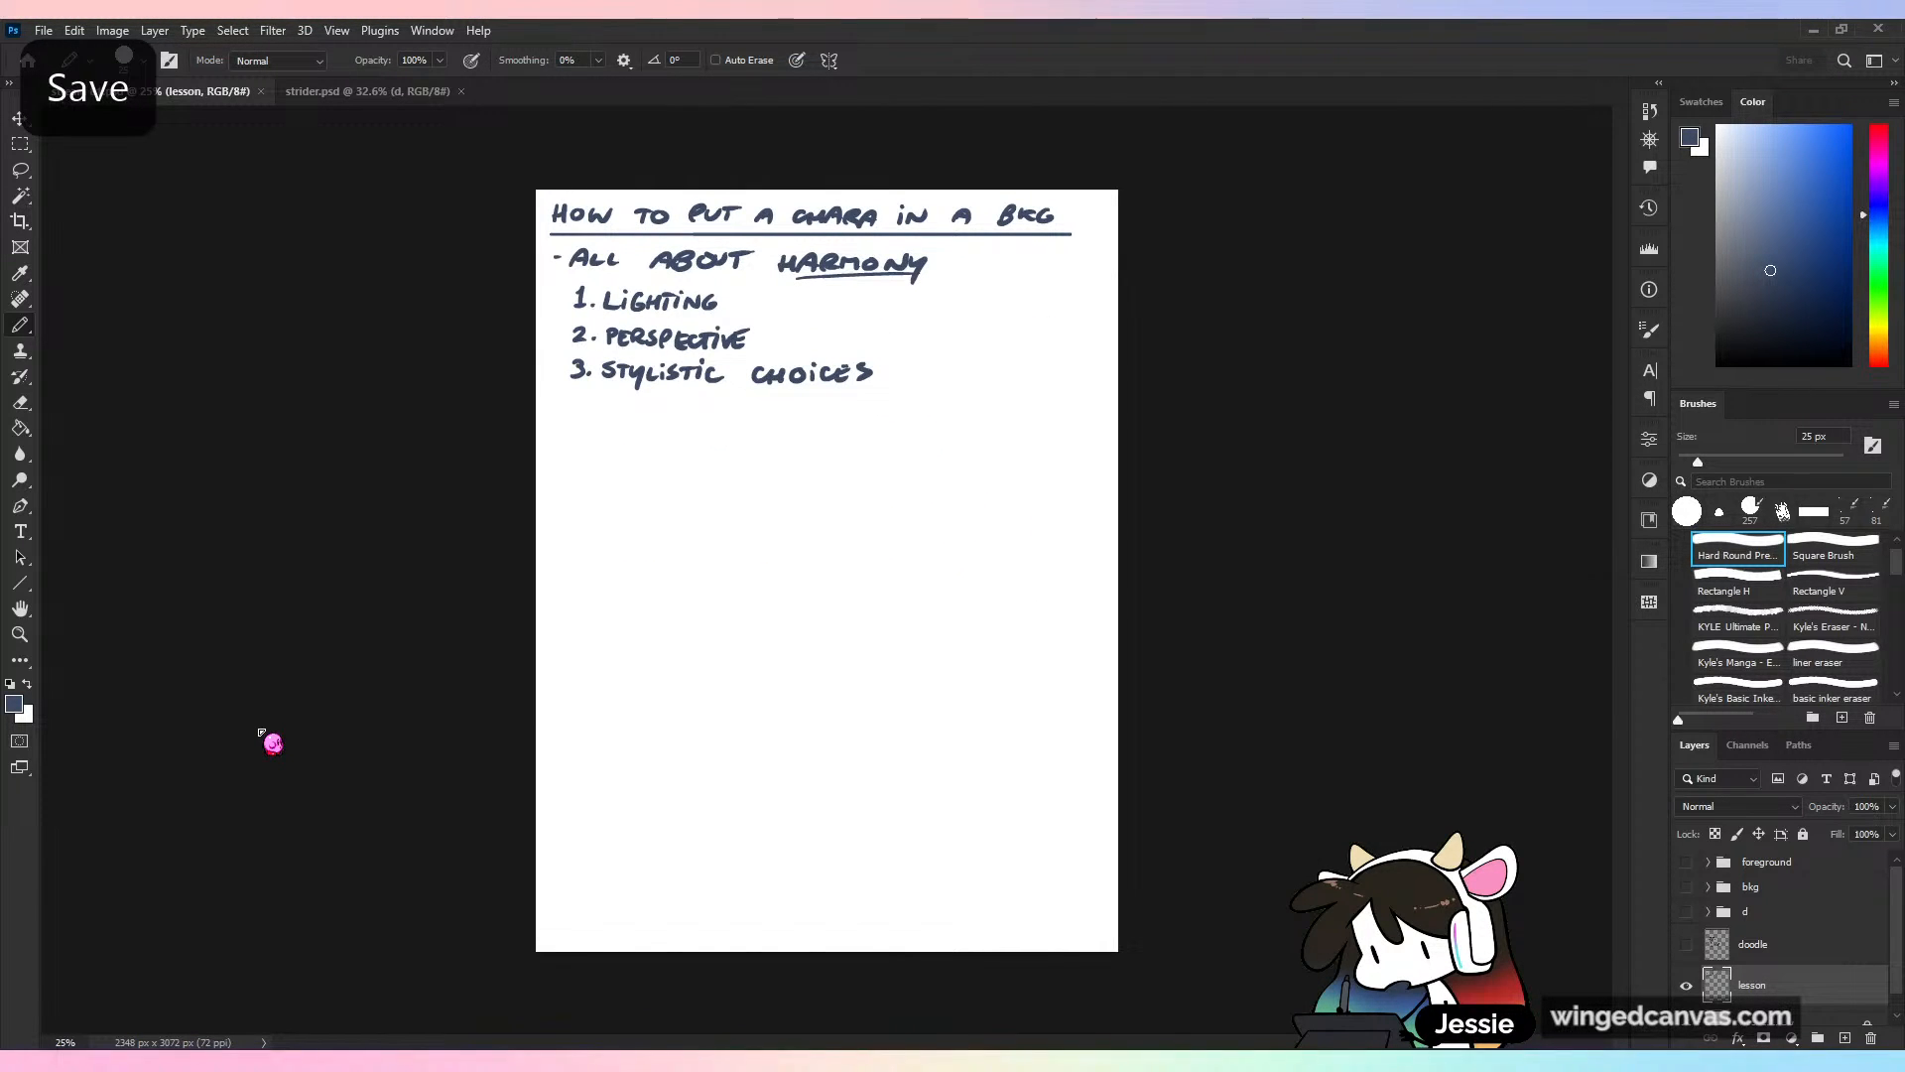
Hide the lesson notes and show the balcony's bkg group, with the foreground and d groups hidden
left_click(1686, 985)
left_click_drag(1686, 911, 1686, 861)
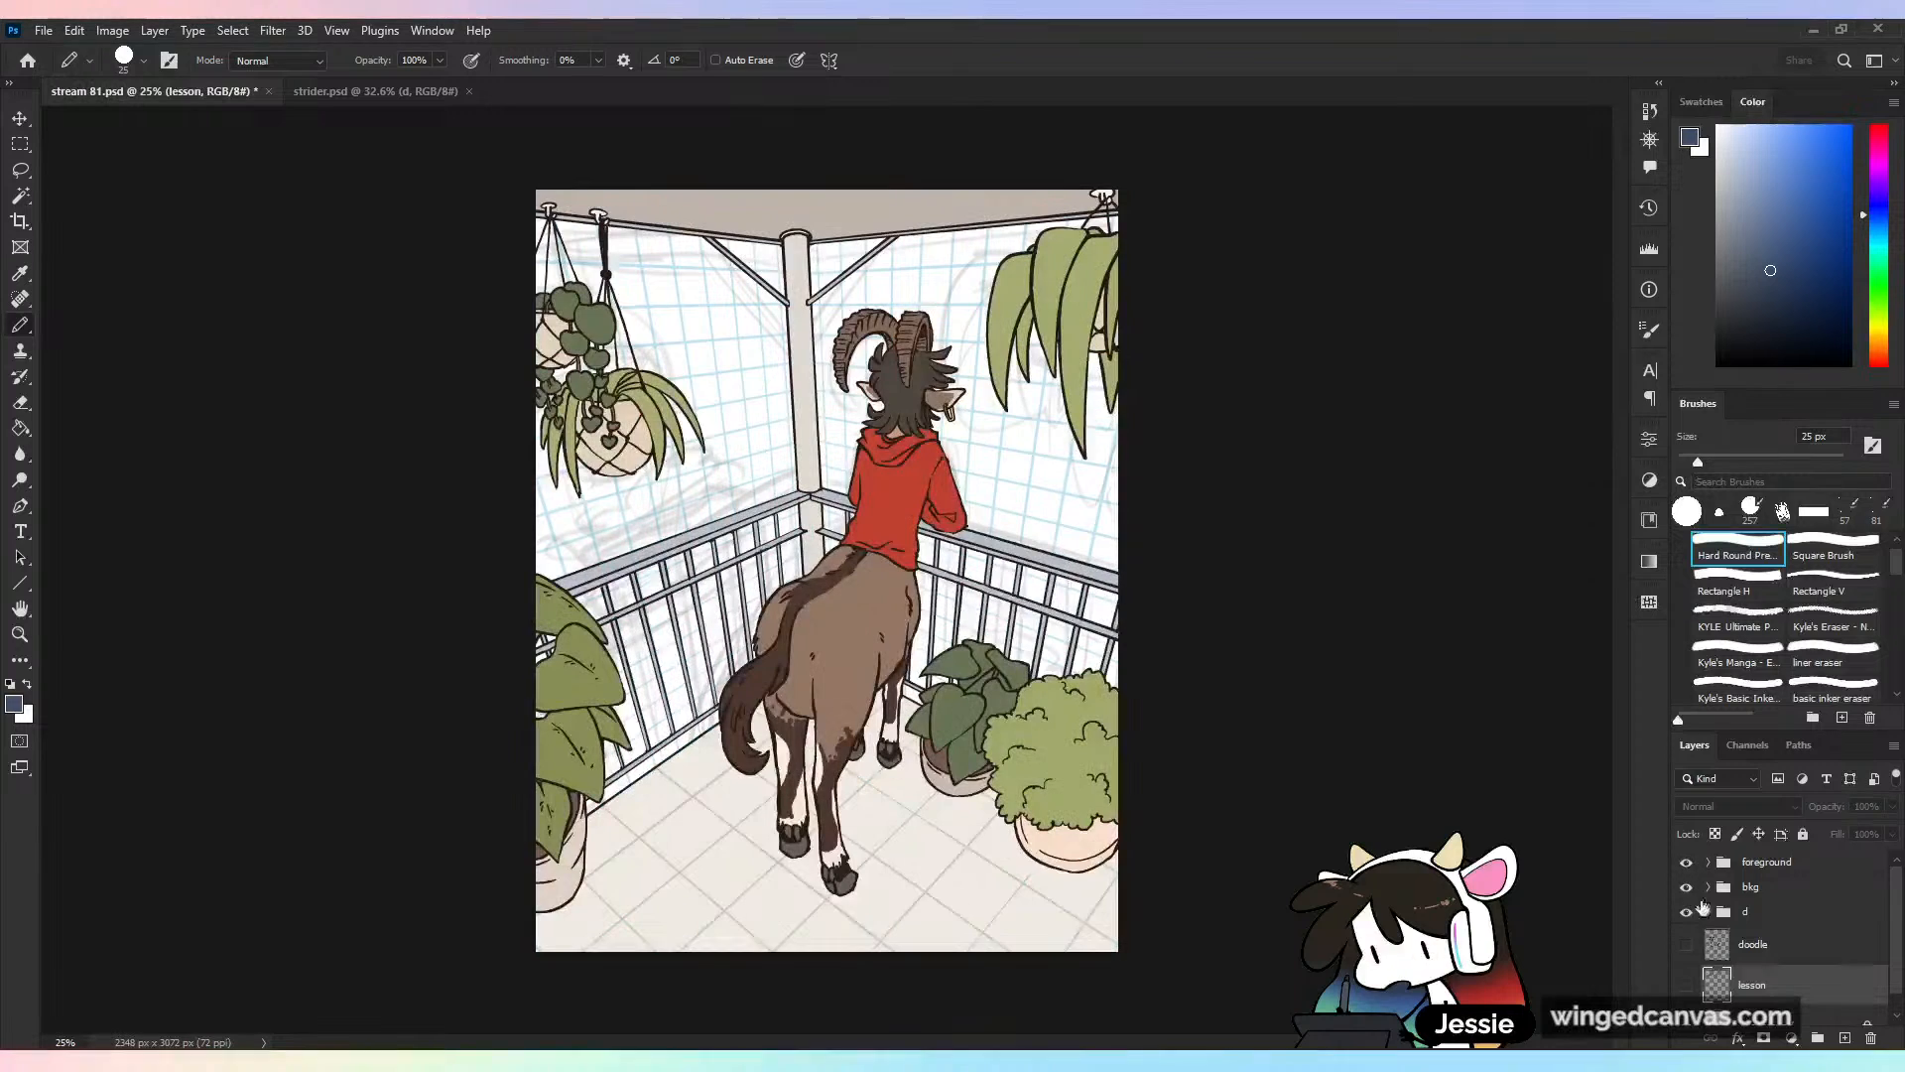
left_click(1686, 911)
left_click(1686, 861)
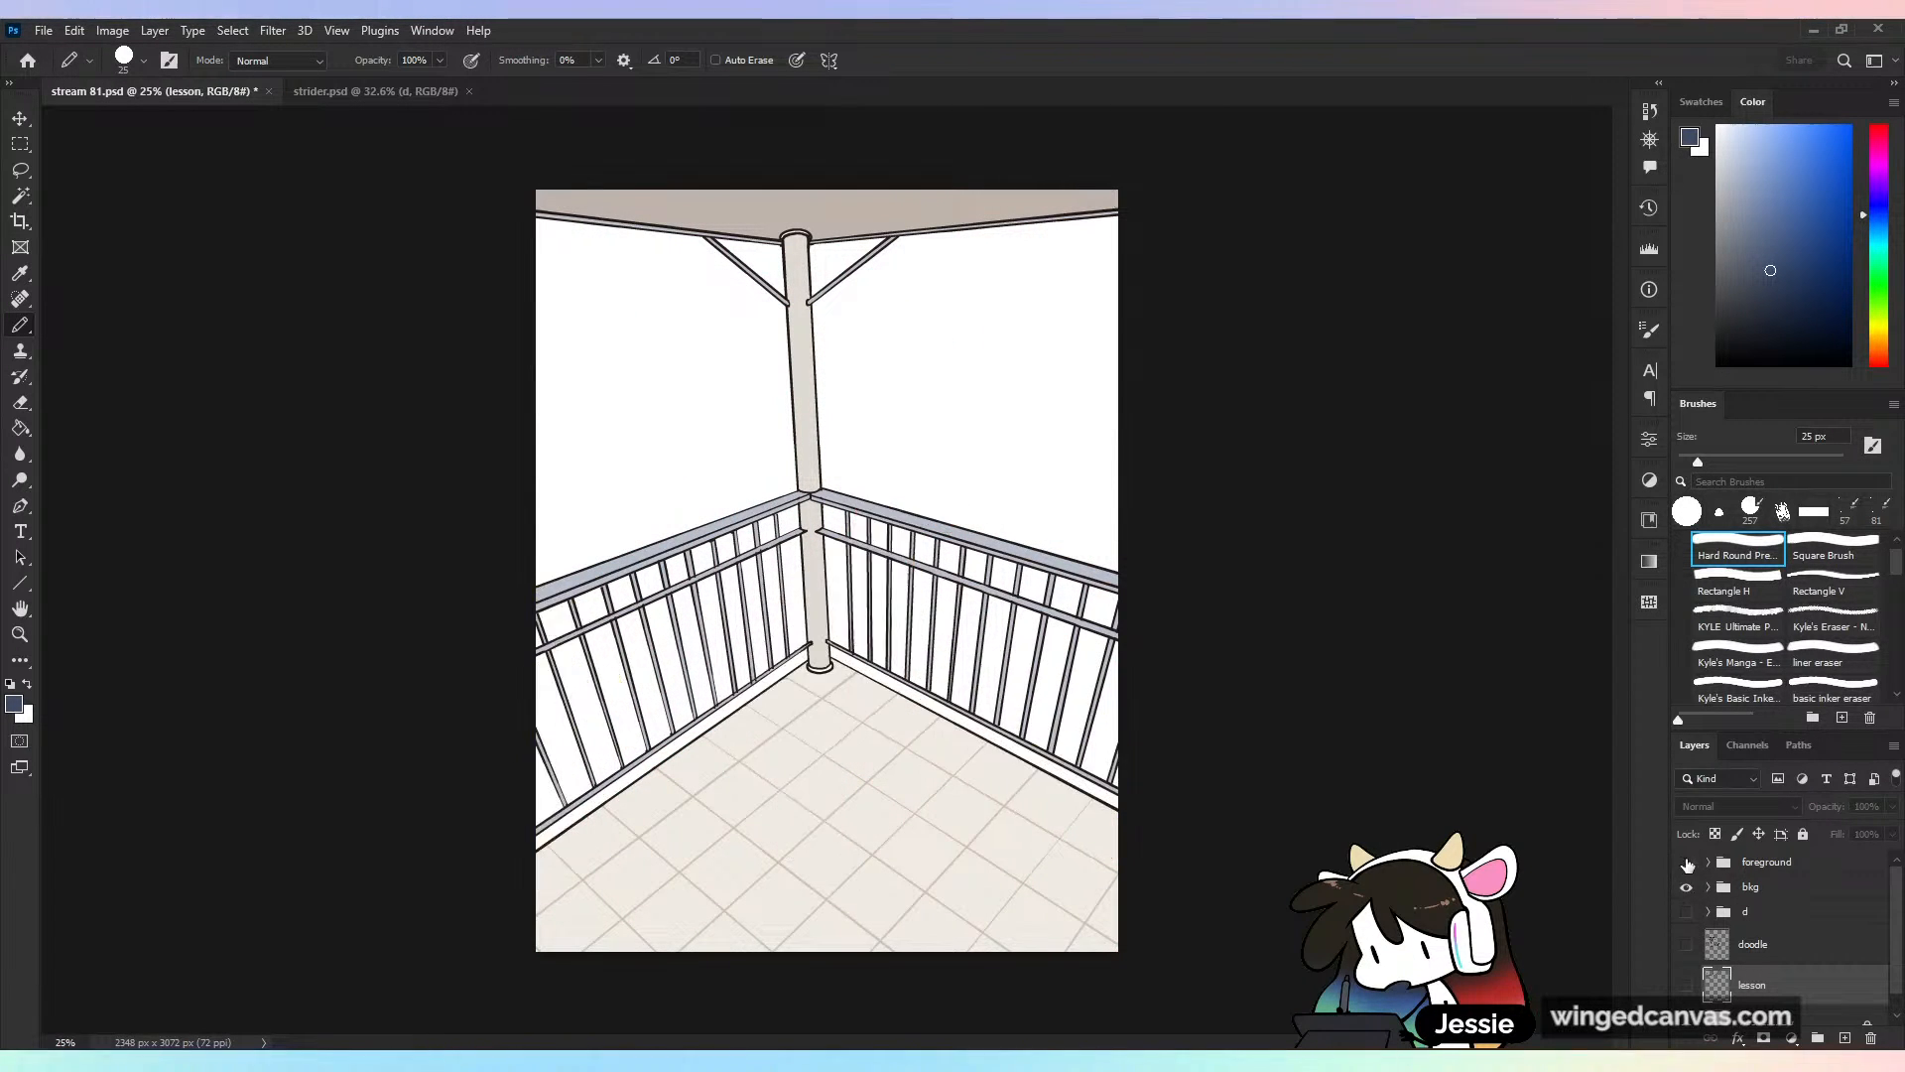
Show the foreground group with the character and plants again and expand it to list its layers
left_click(1686, 861)
left_click(1711, 865)
left_click(1710, 864)
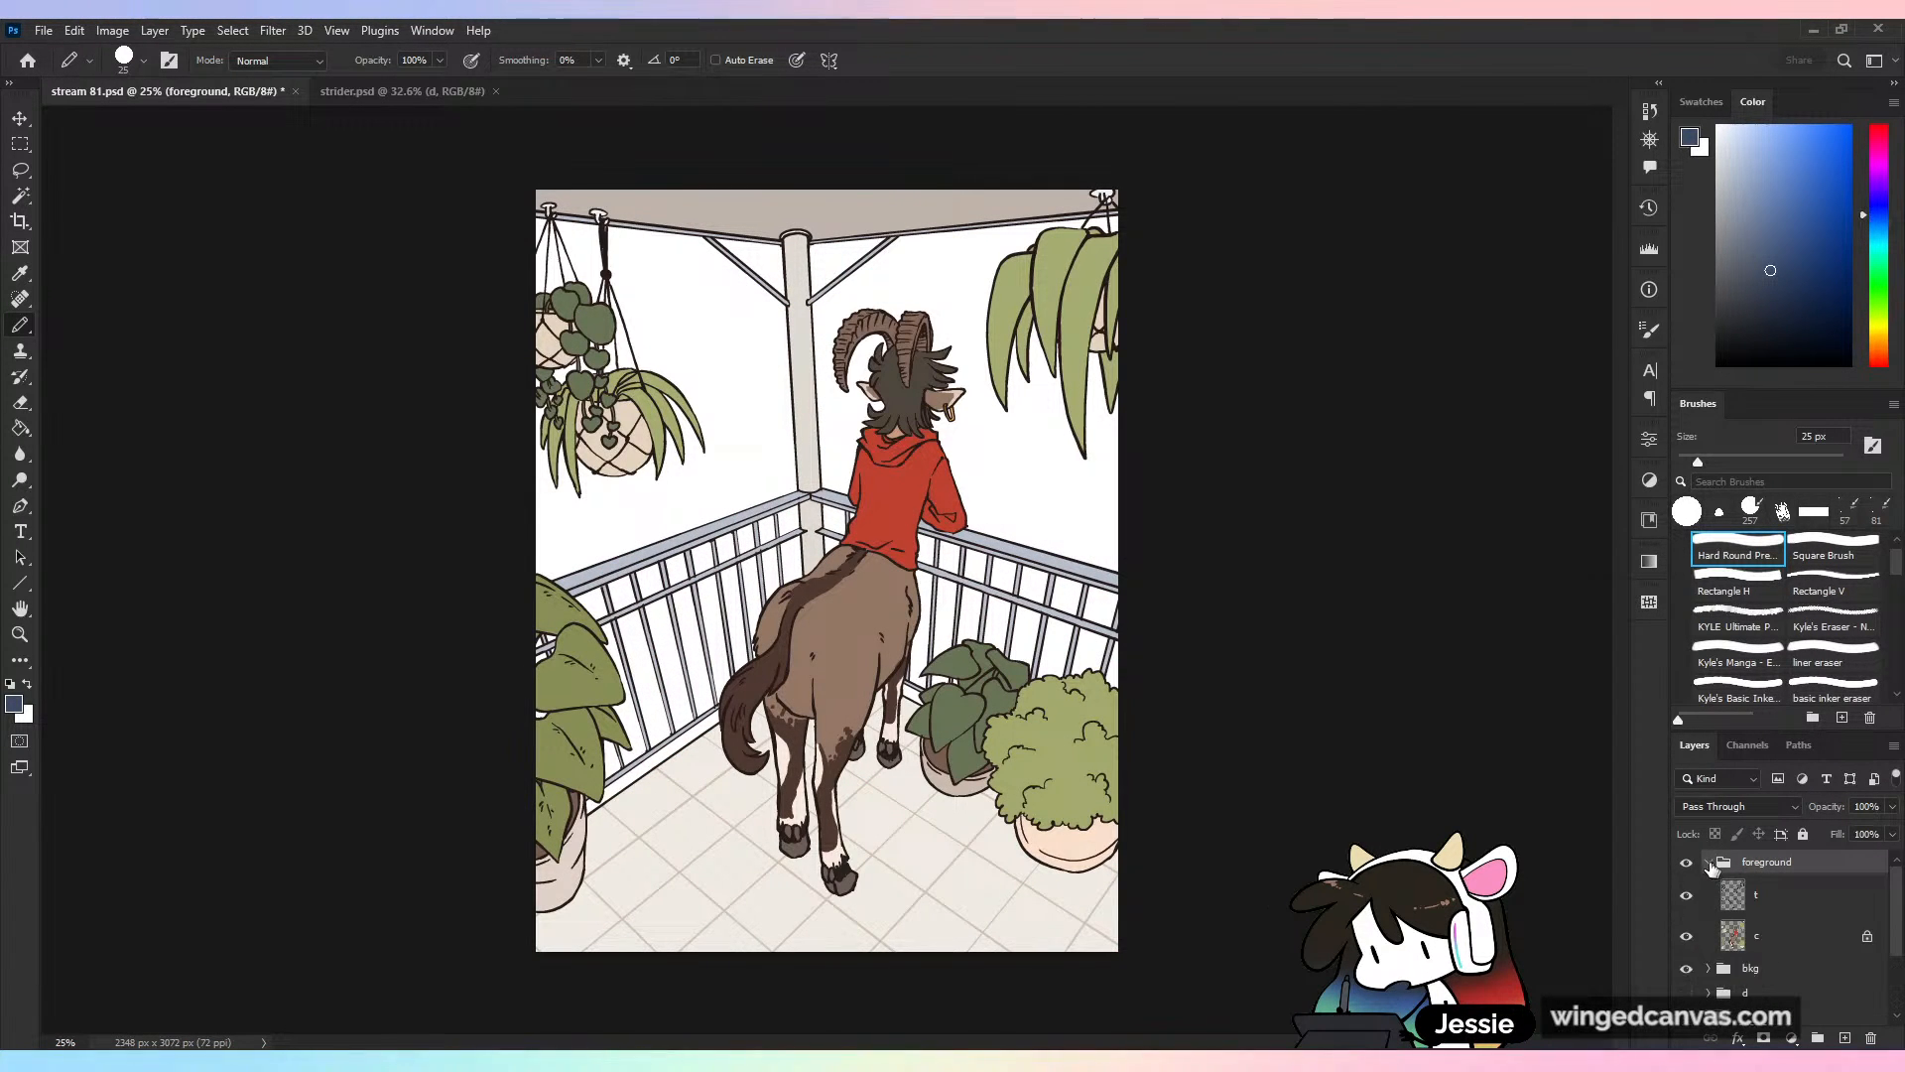
Collapse the foreground layer group and look over the whole illustration
left_click(1710, 864)
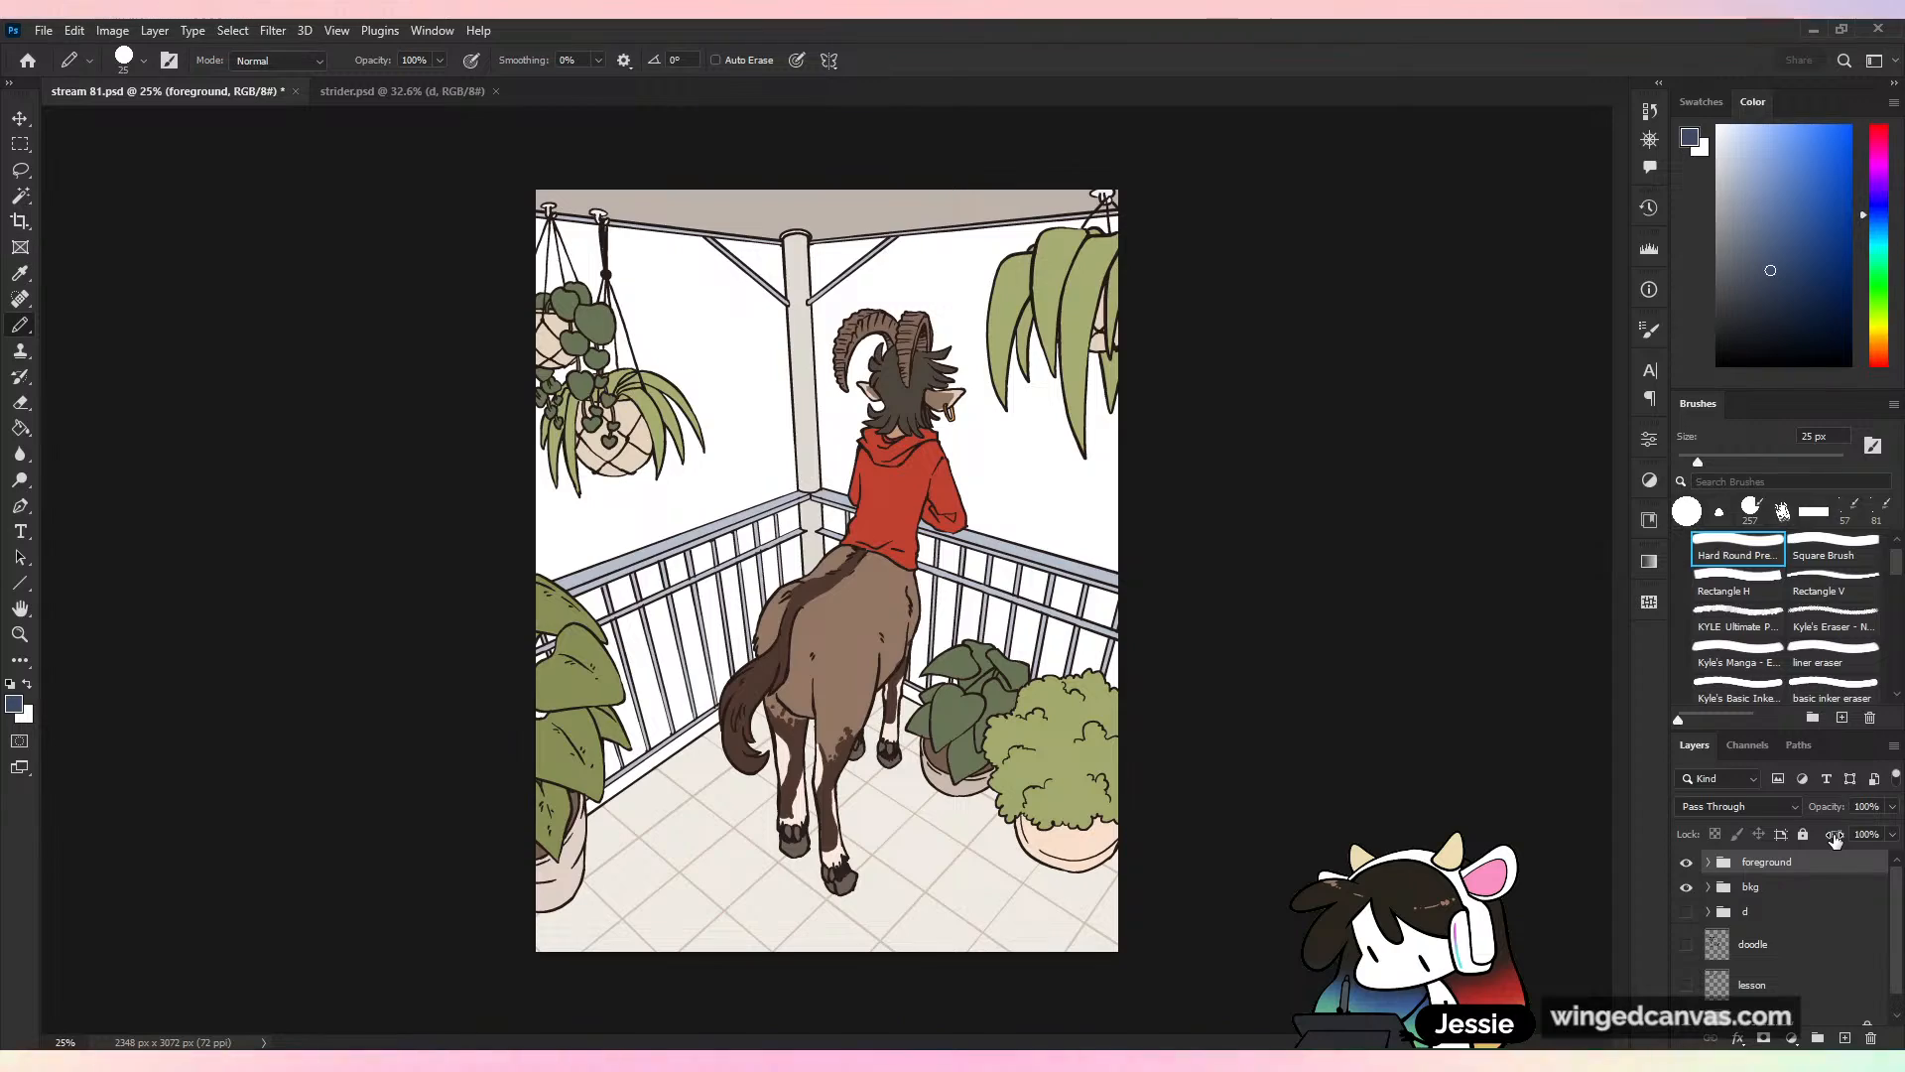
scroll(843, 556, "up", 7)
scroll(843, 556, "down", 6)
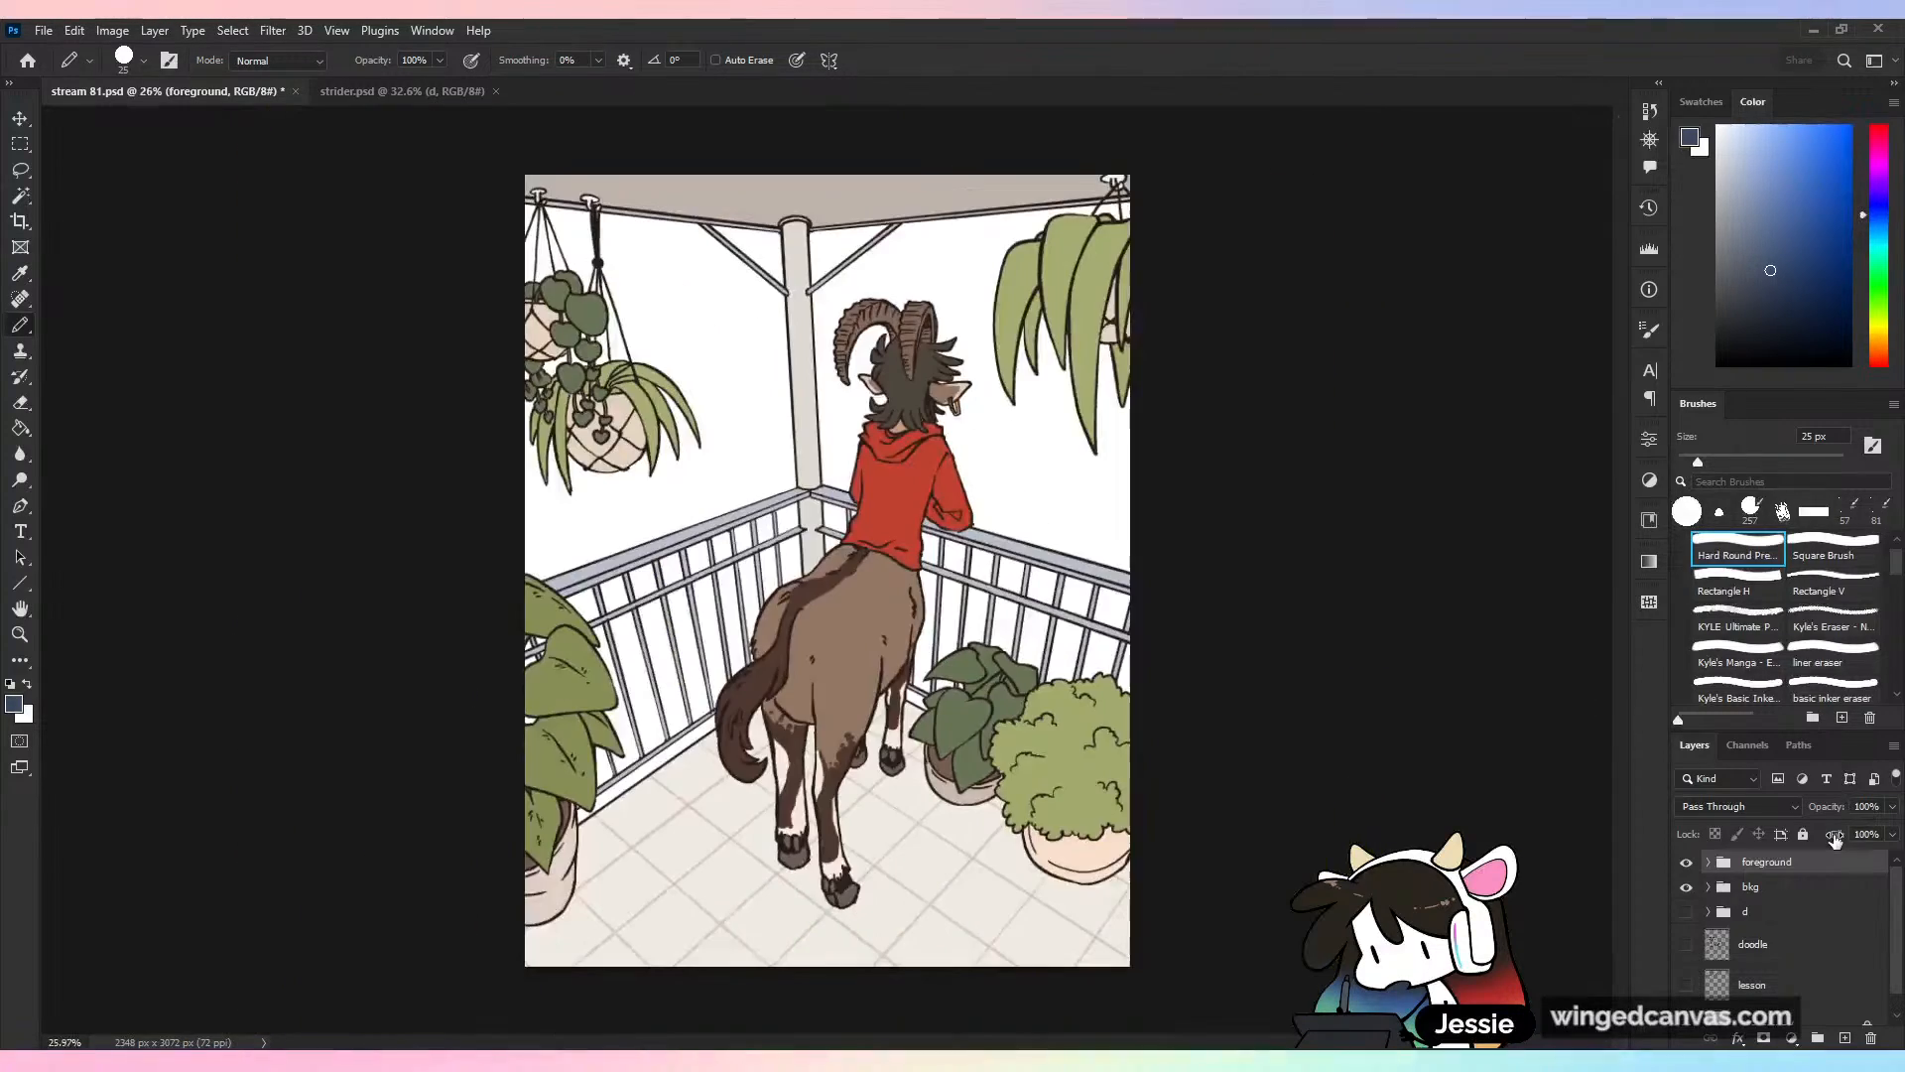
scroll(855, 561, "up", 3)
scroll(856, 561, "down", 1)
scroll(752, 659, "down", 2)
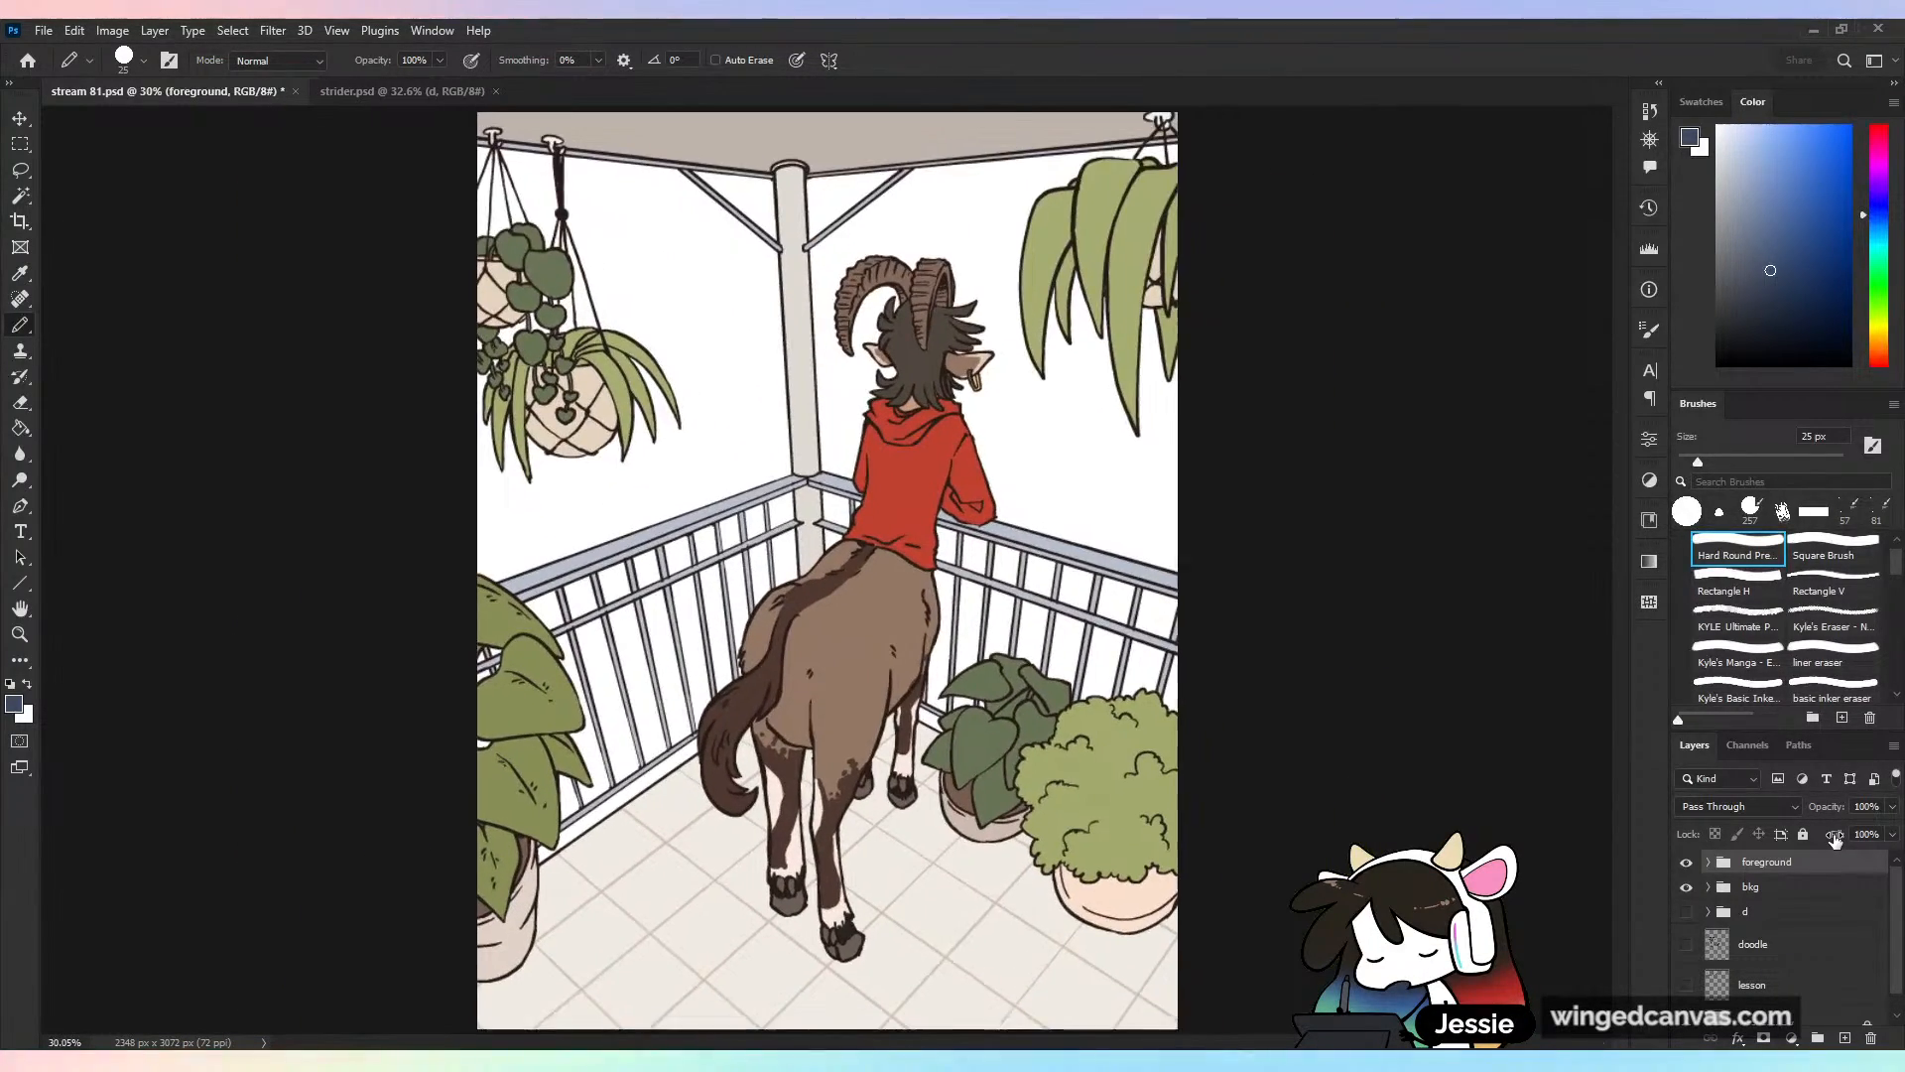
key("h")
key("ctrl+equal")
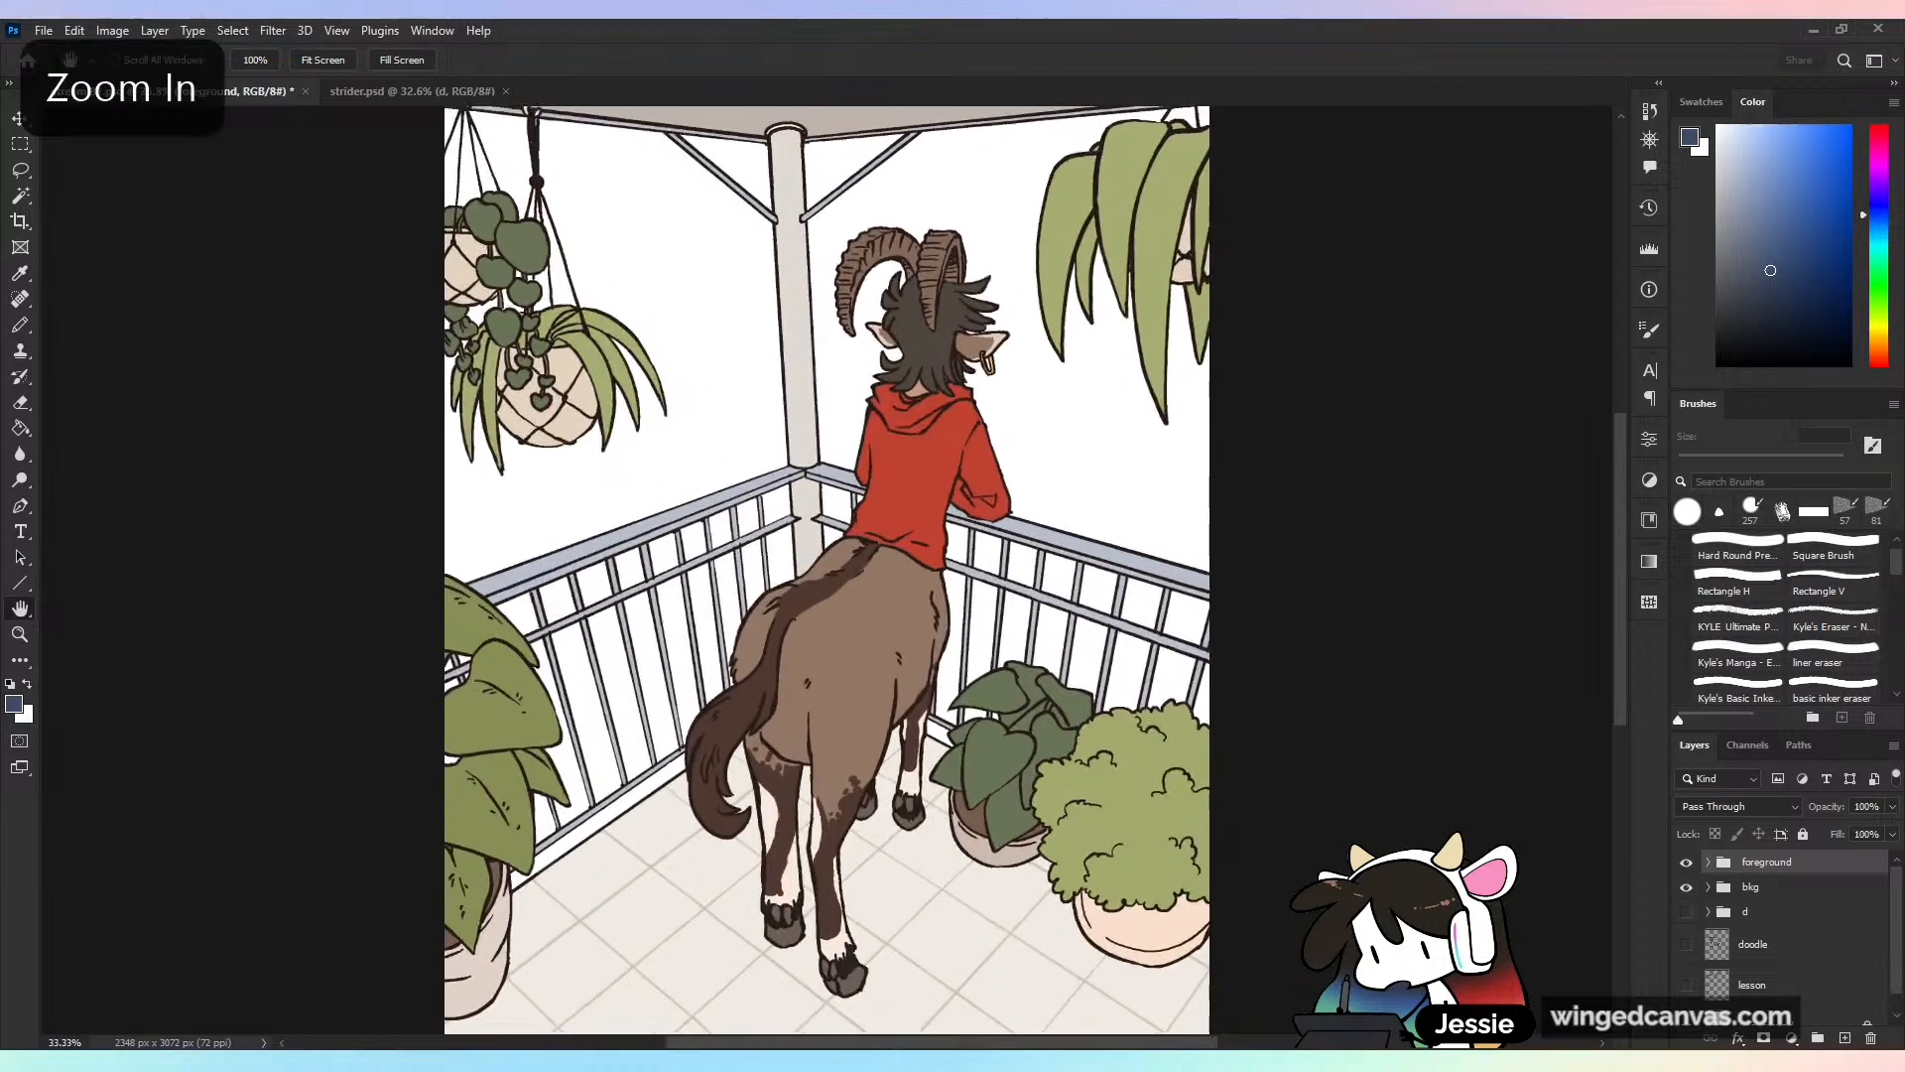
key("ctrl+minus")
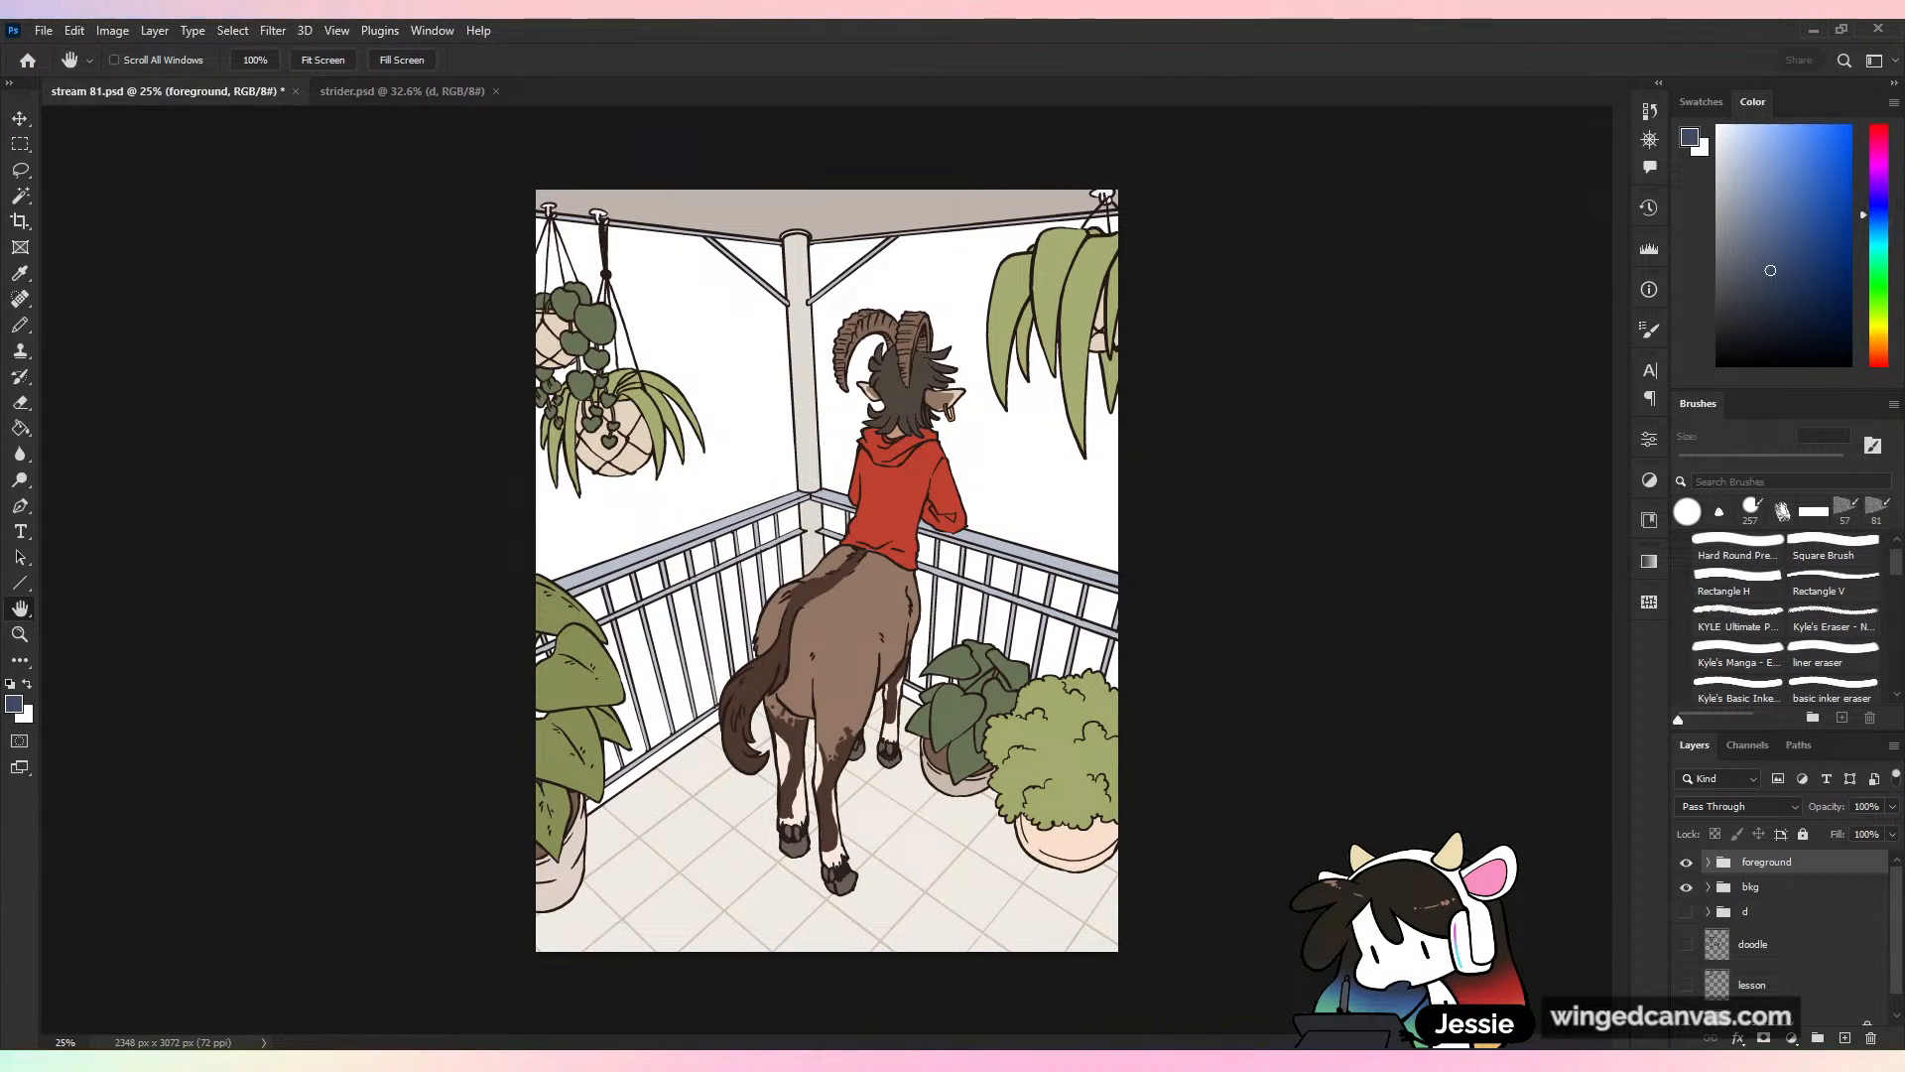
Group the t, tile and c layers inside the bkg group and name the new group "balcony"
left_click(1746, 914)
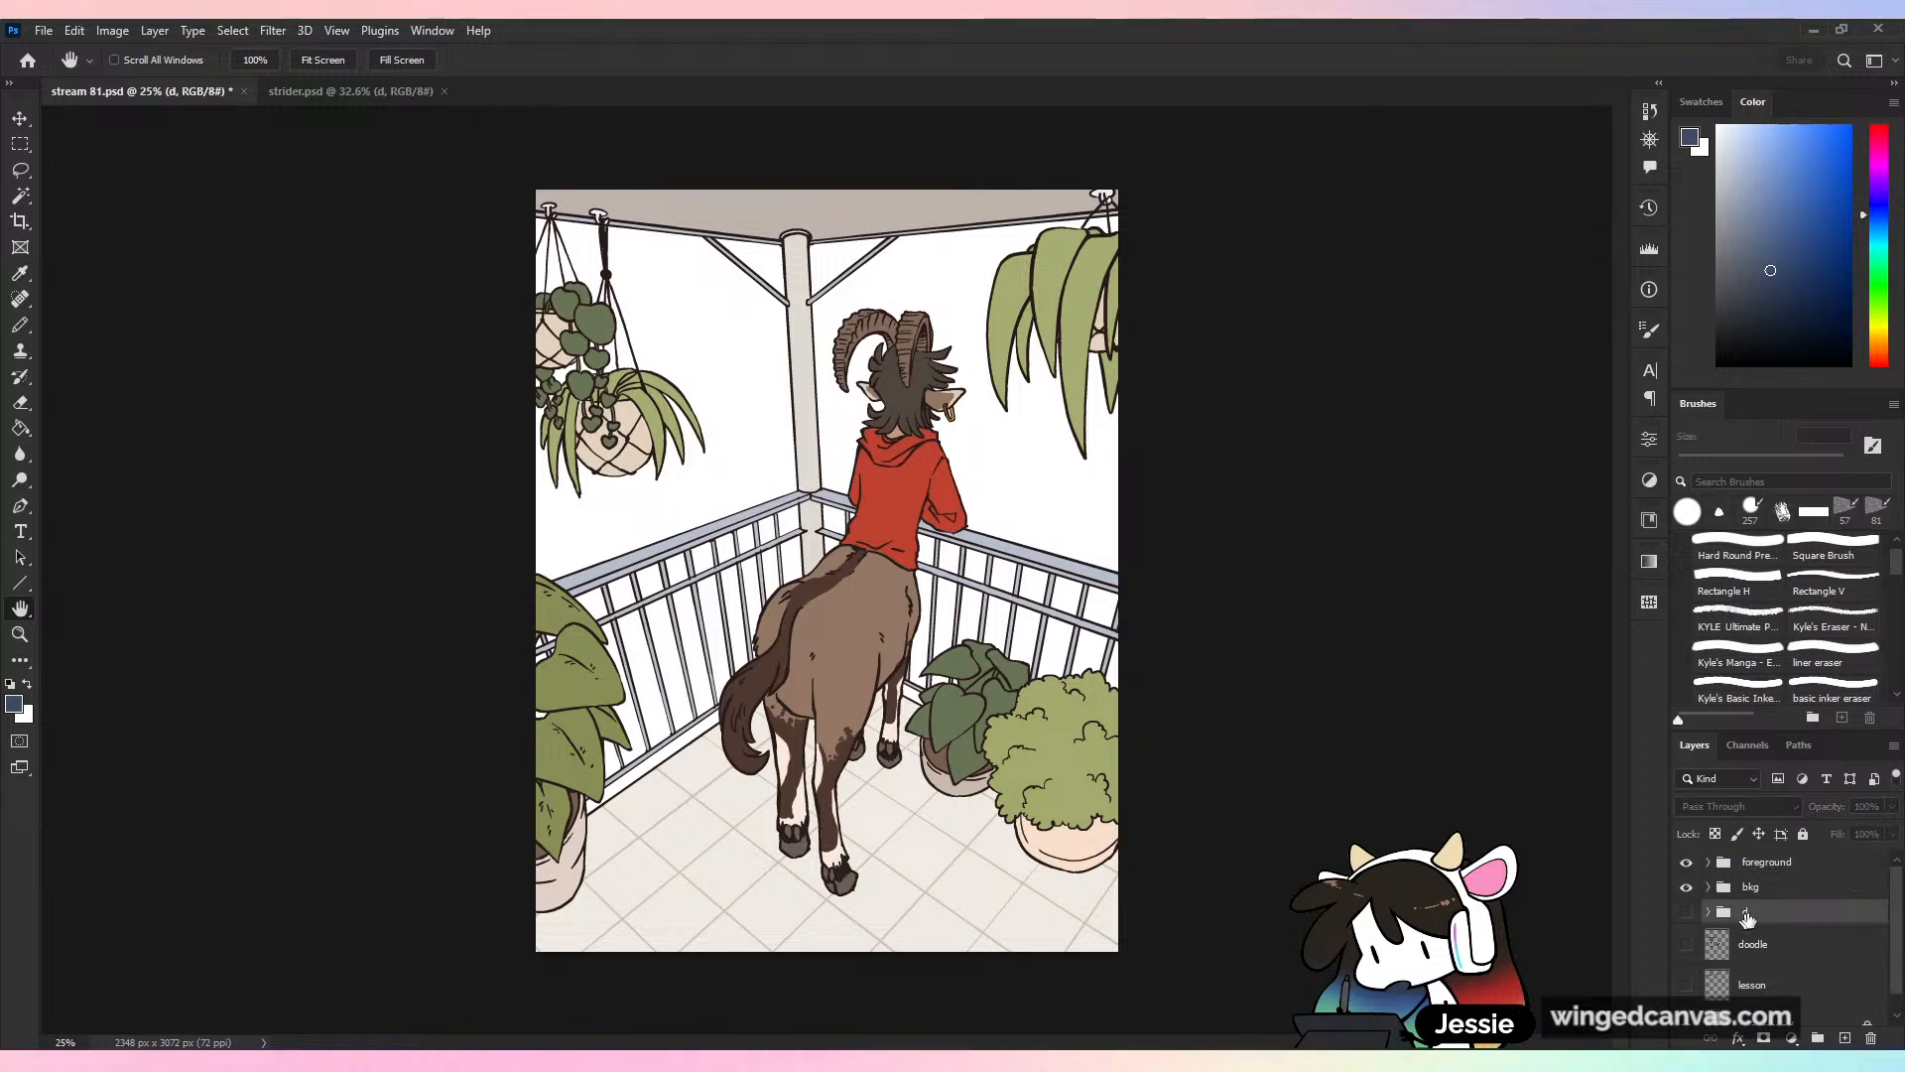
left_click(1708, 887)
scroll(1826, 883, "down", 1)
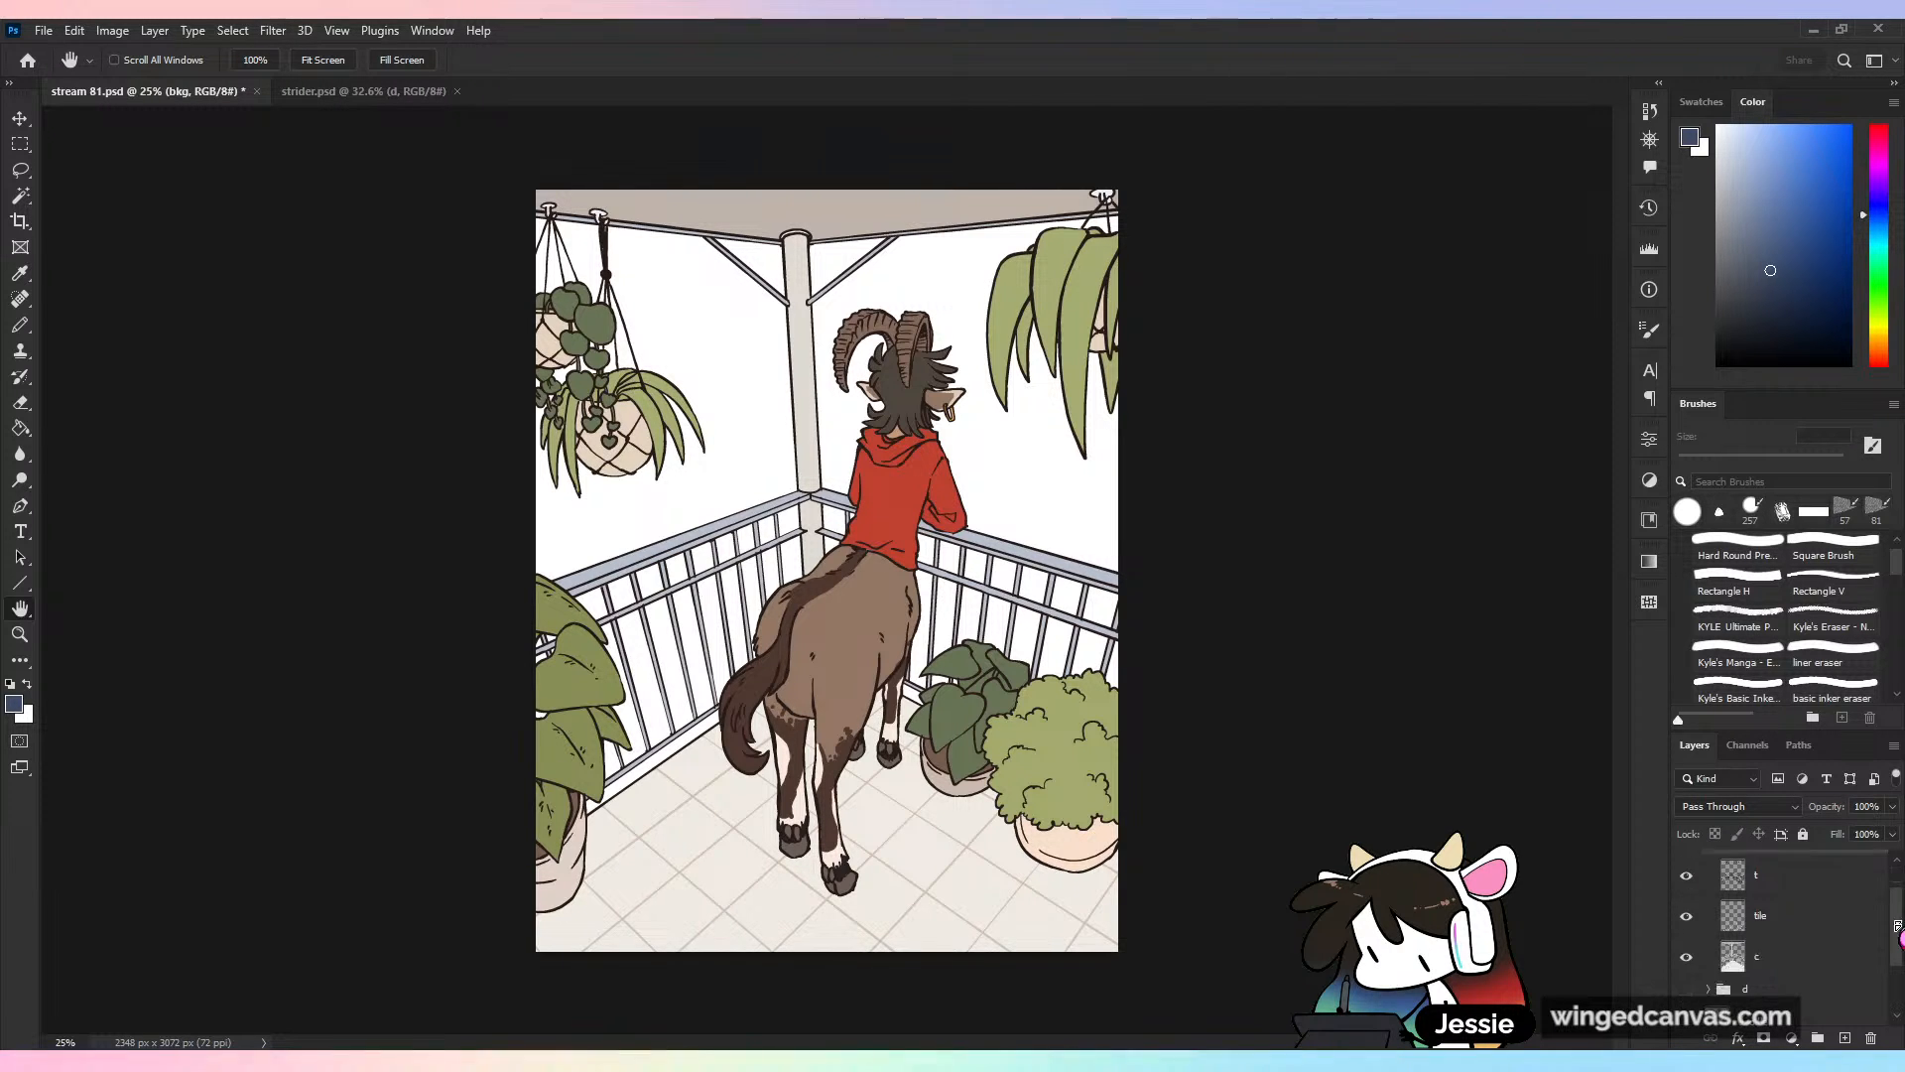
left_click(1816, 899)
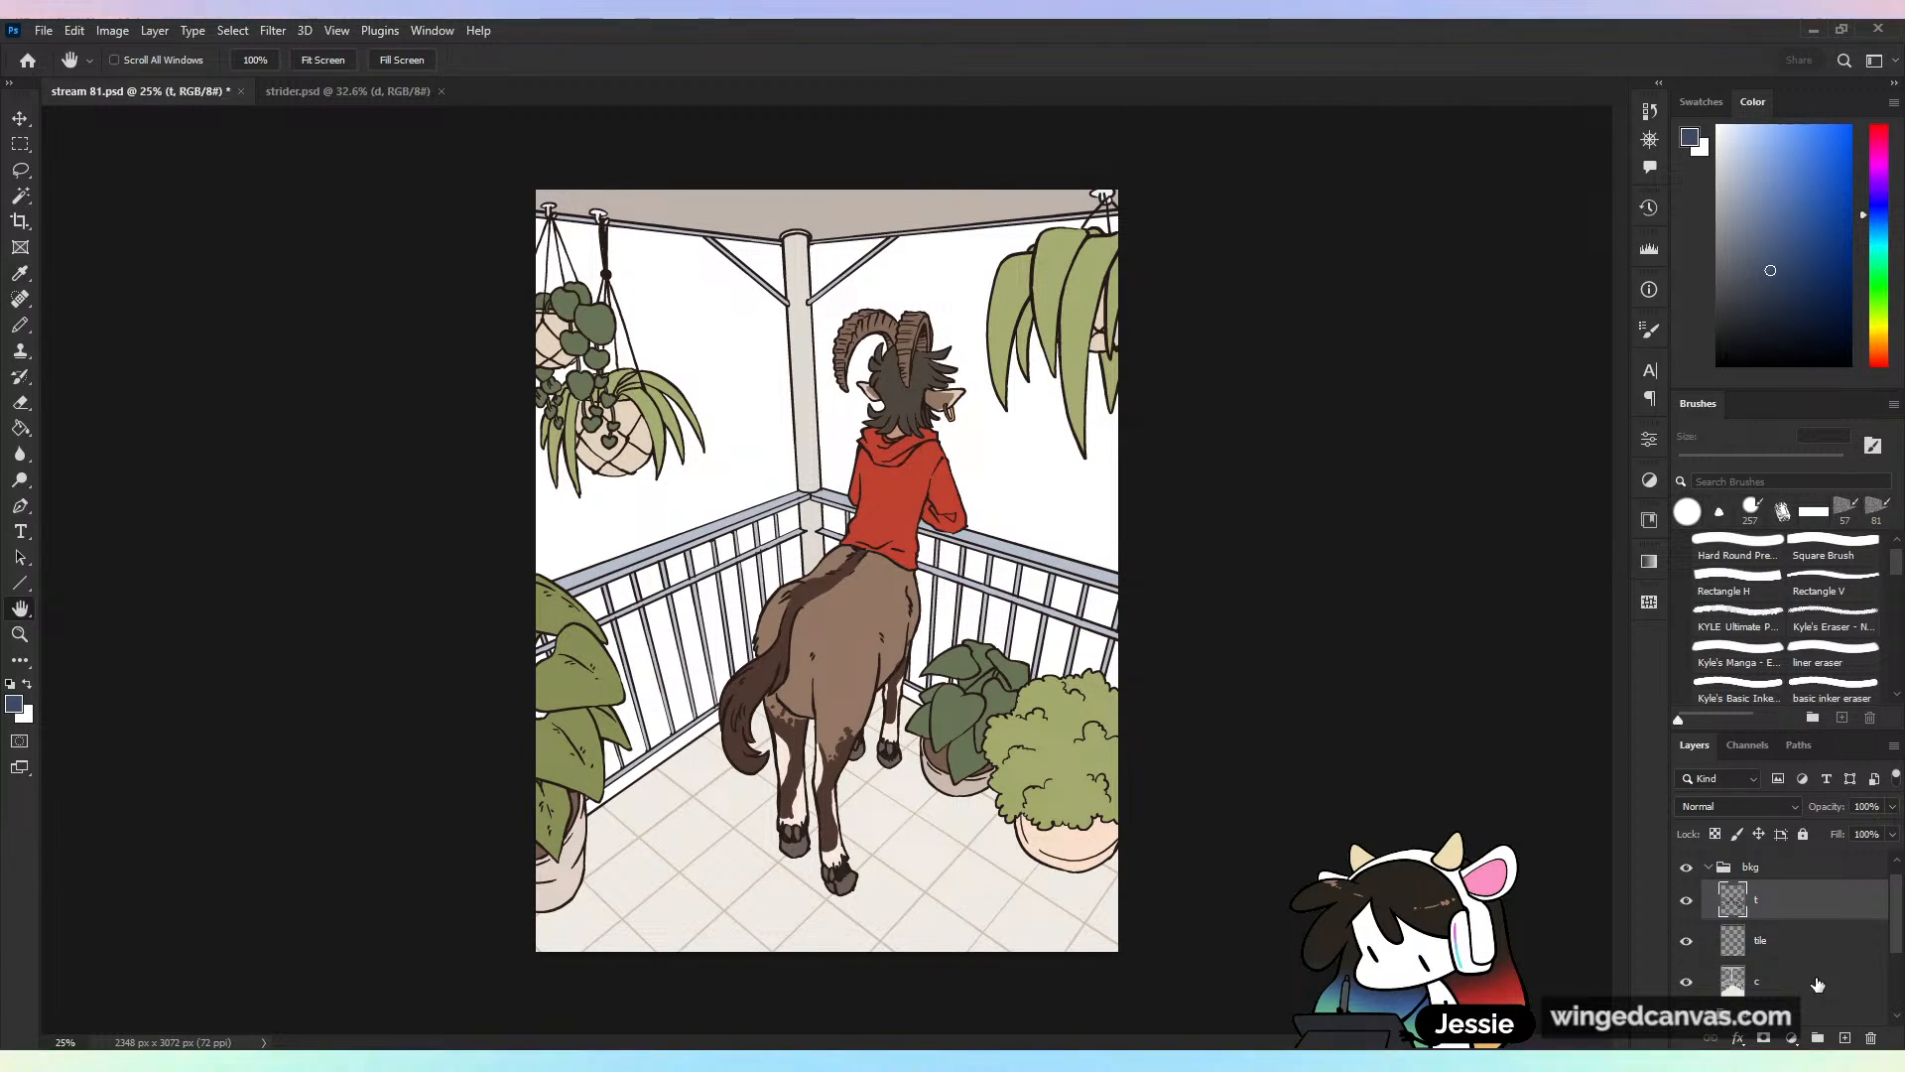
left_click(1817, 983, "shift")
left_click(1817, 1037)
double_click(1776, 891)
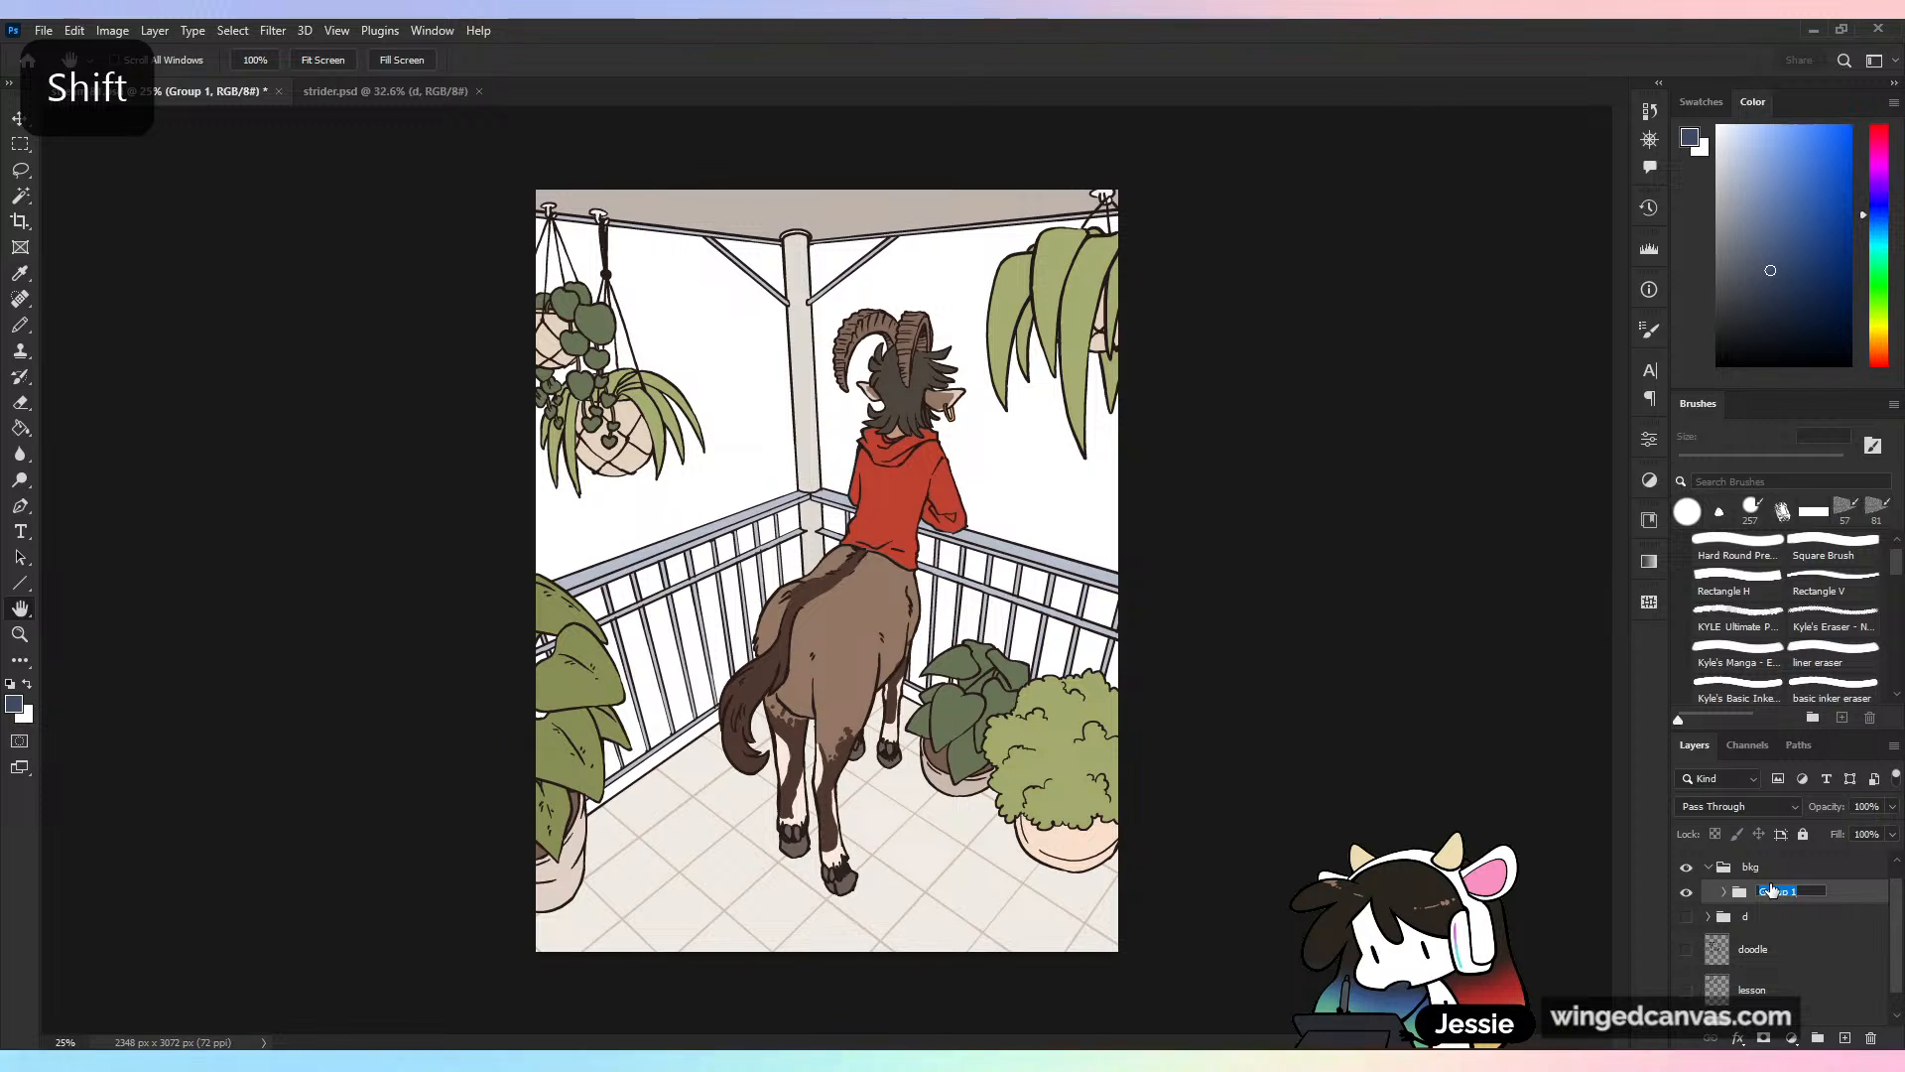
type("balcony")
key("Return")
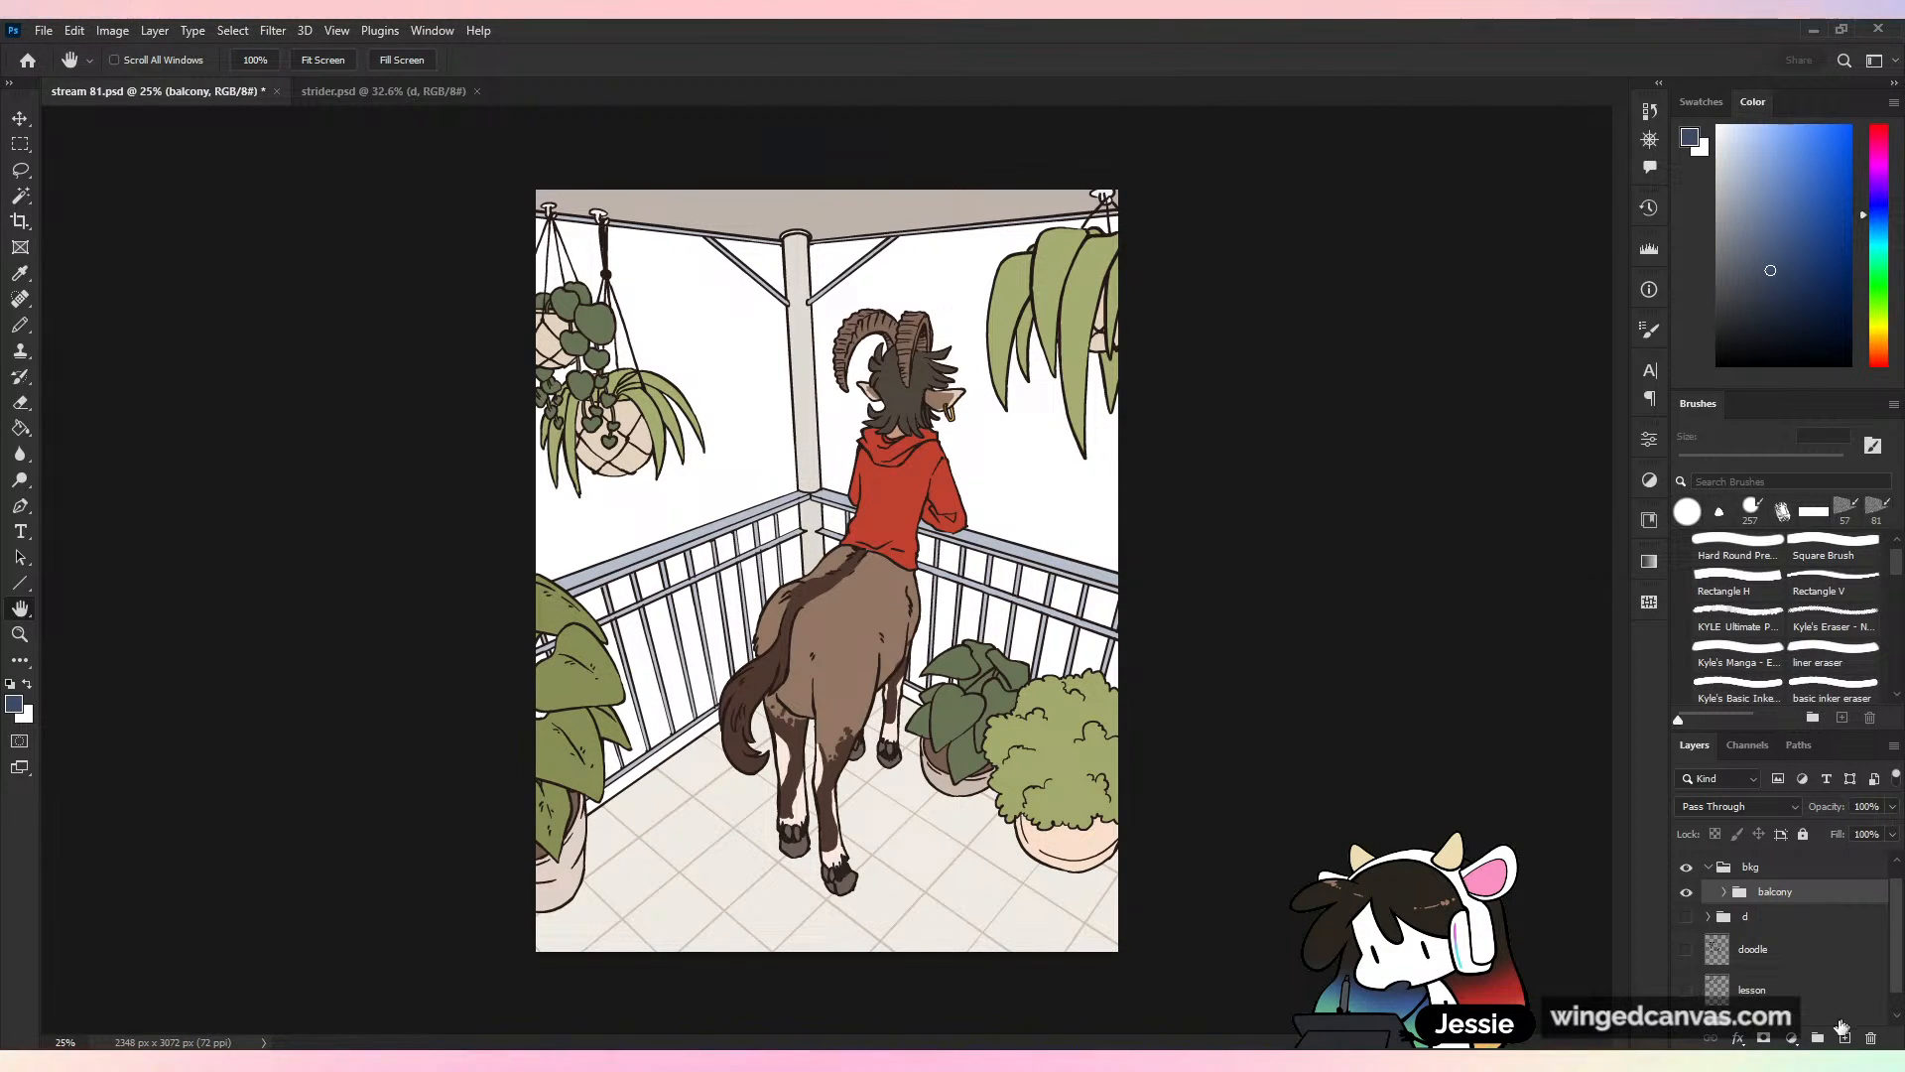
Add a new layer named "sky" below the balcony group inside bkg, and save the file
left_click(1842, 1035)
mouse_move(1807, 902)
left_mouse_down()
mouse_move(1795, 950)
mouse_move(1808, 879)
mouse_move(1780, 878)
left_mouse_up()
left_click(1725, 891)
left_click(1725, 930)
double_click(1773, 925)
type("sky")
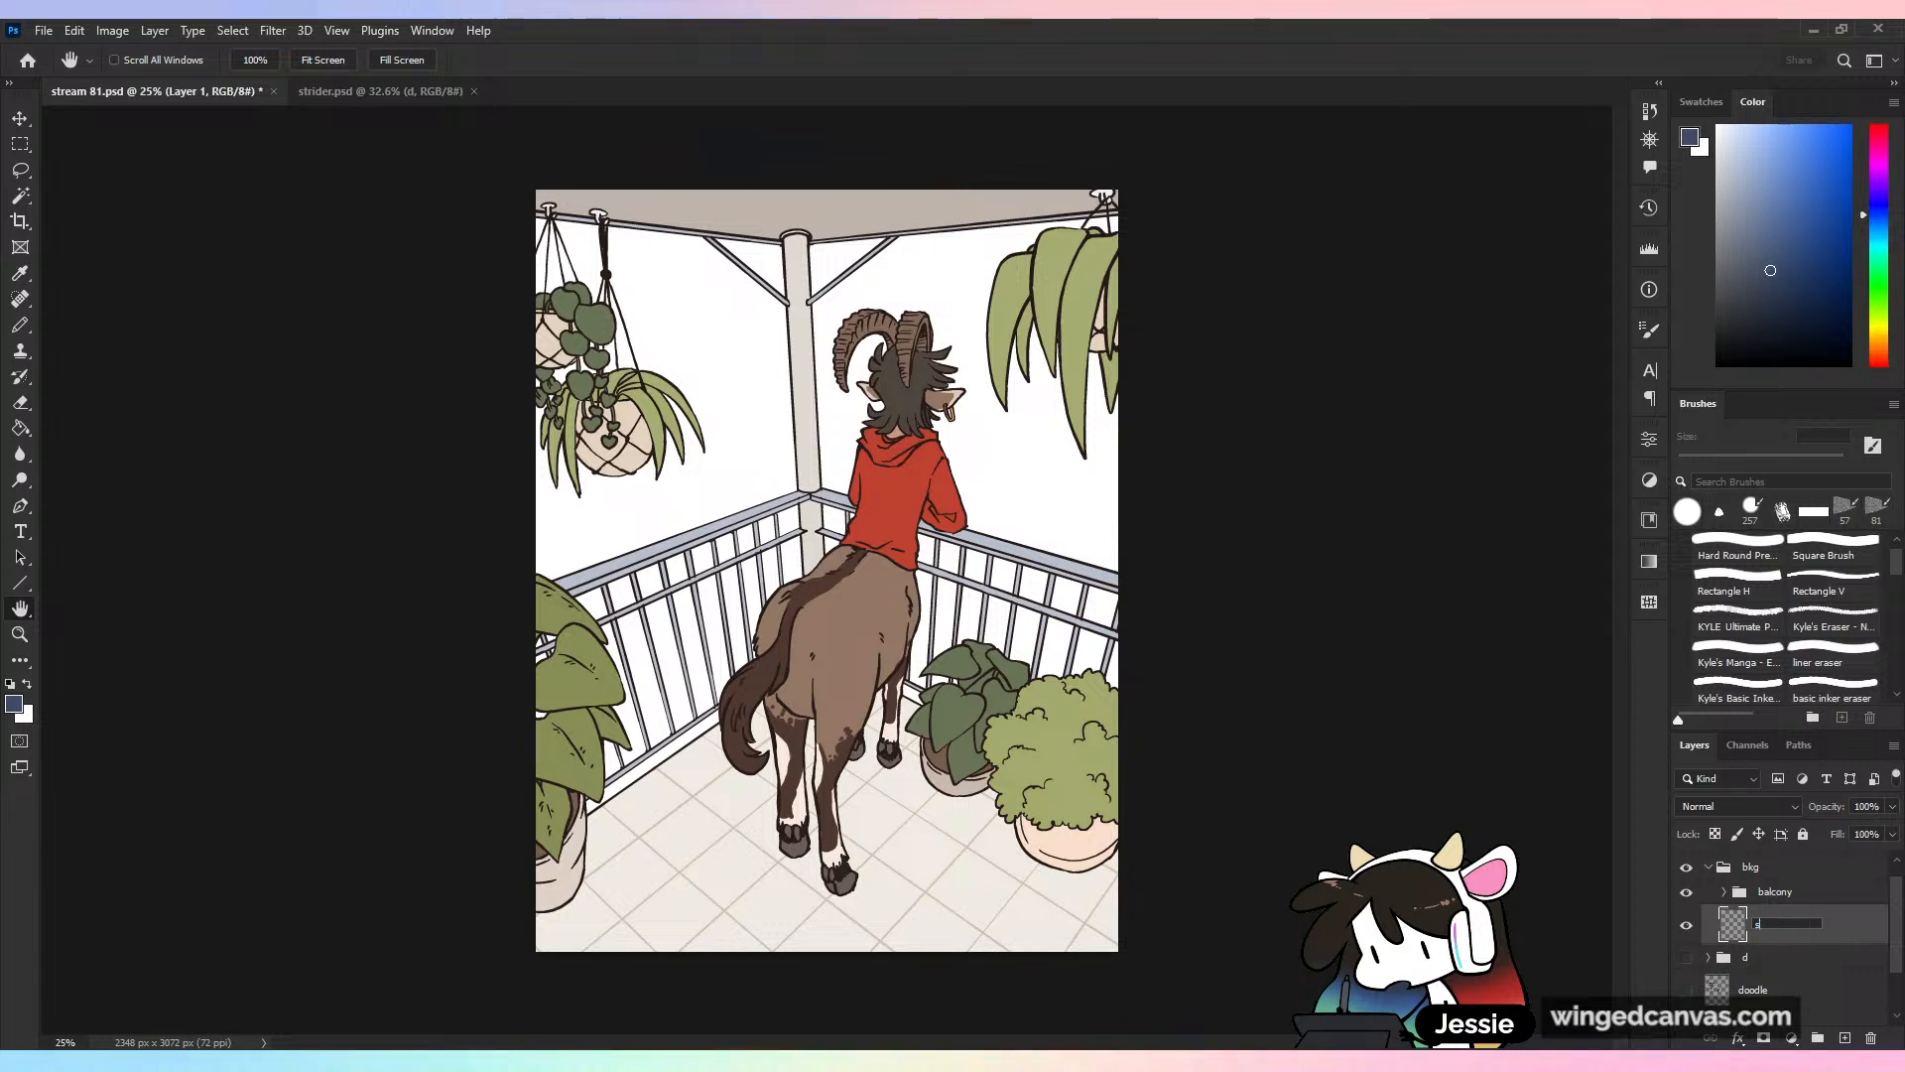
key("Return")
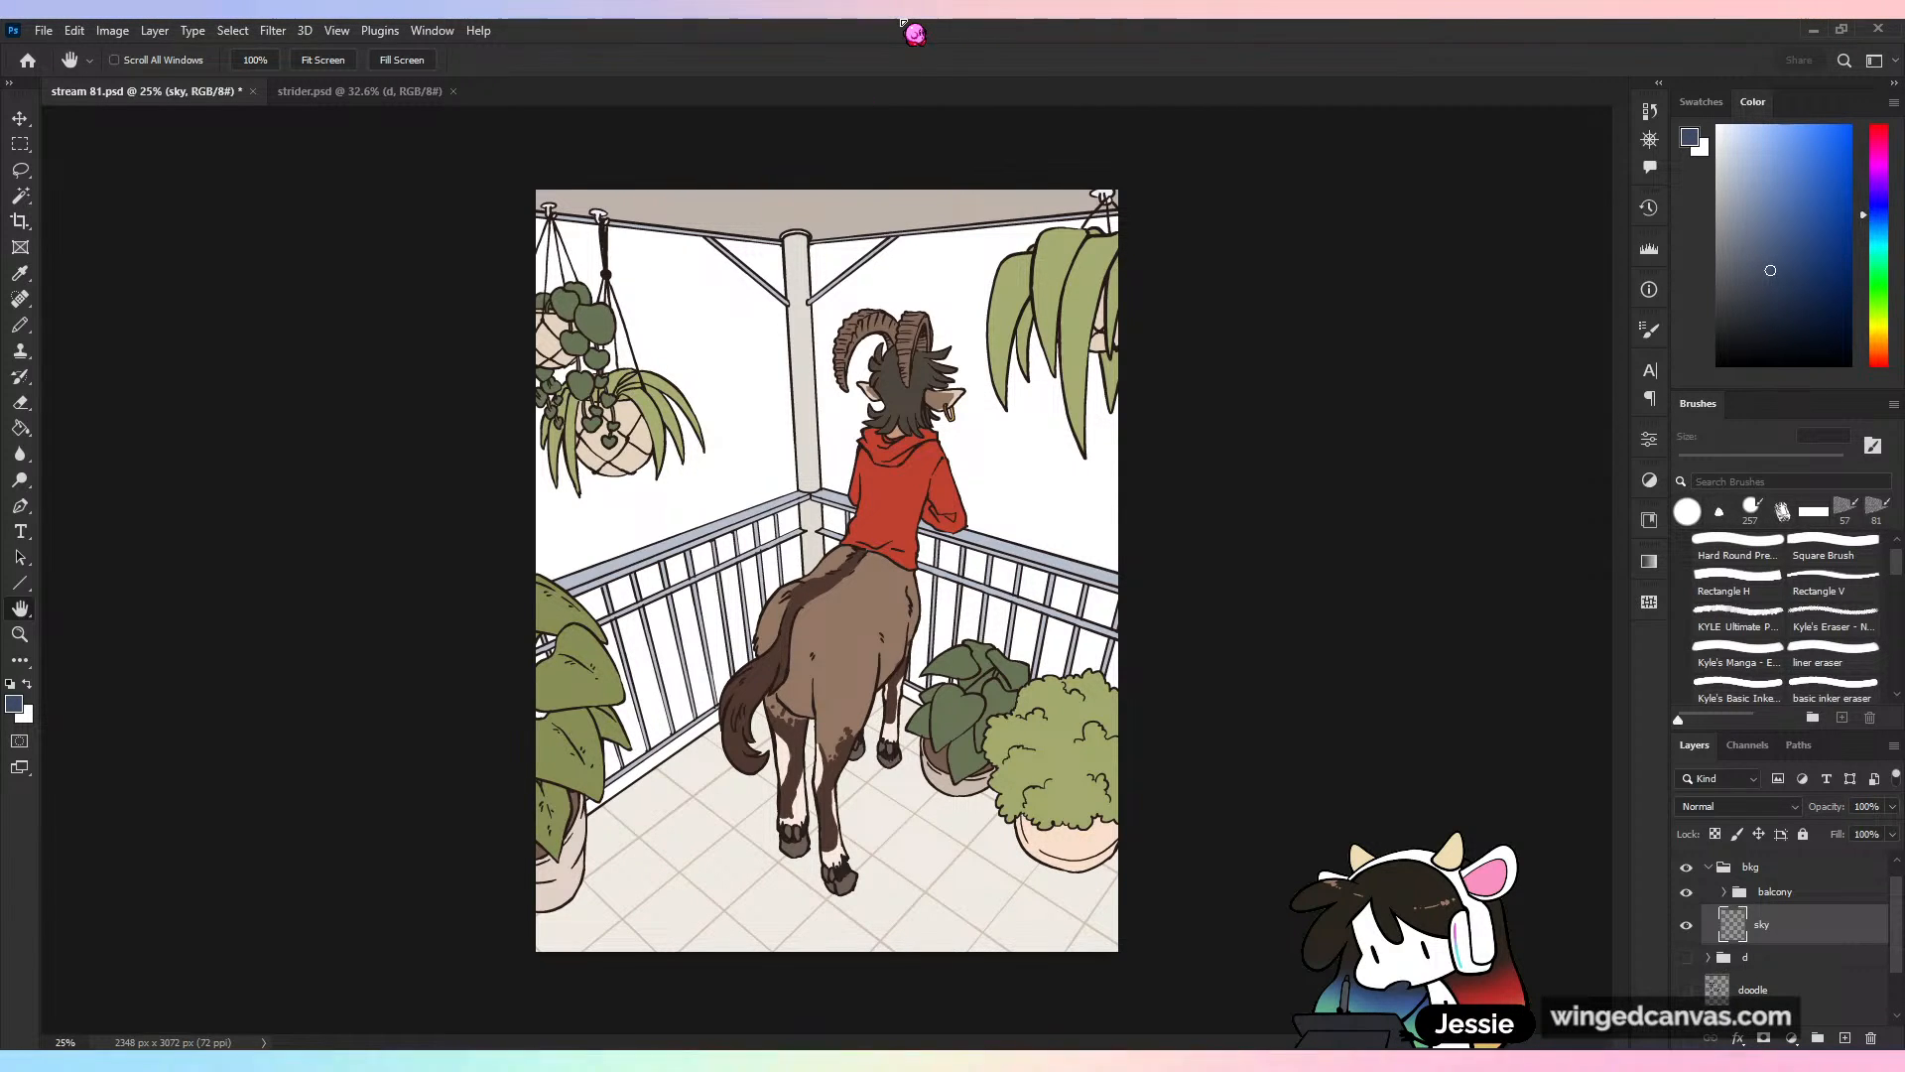
key("ctrl+s")
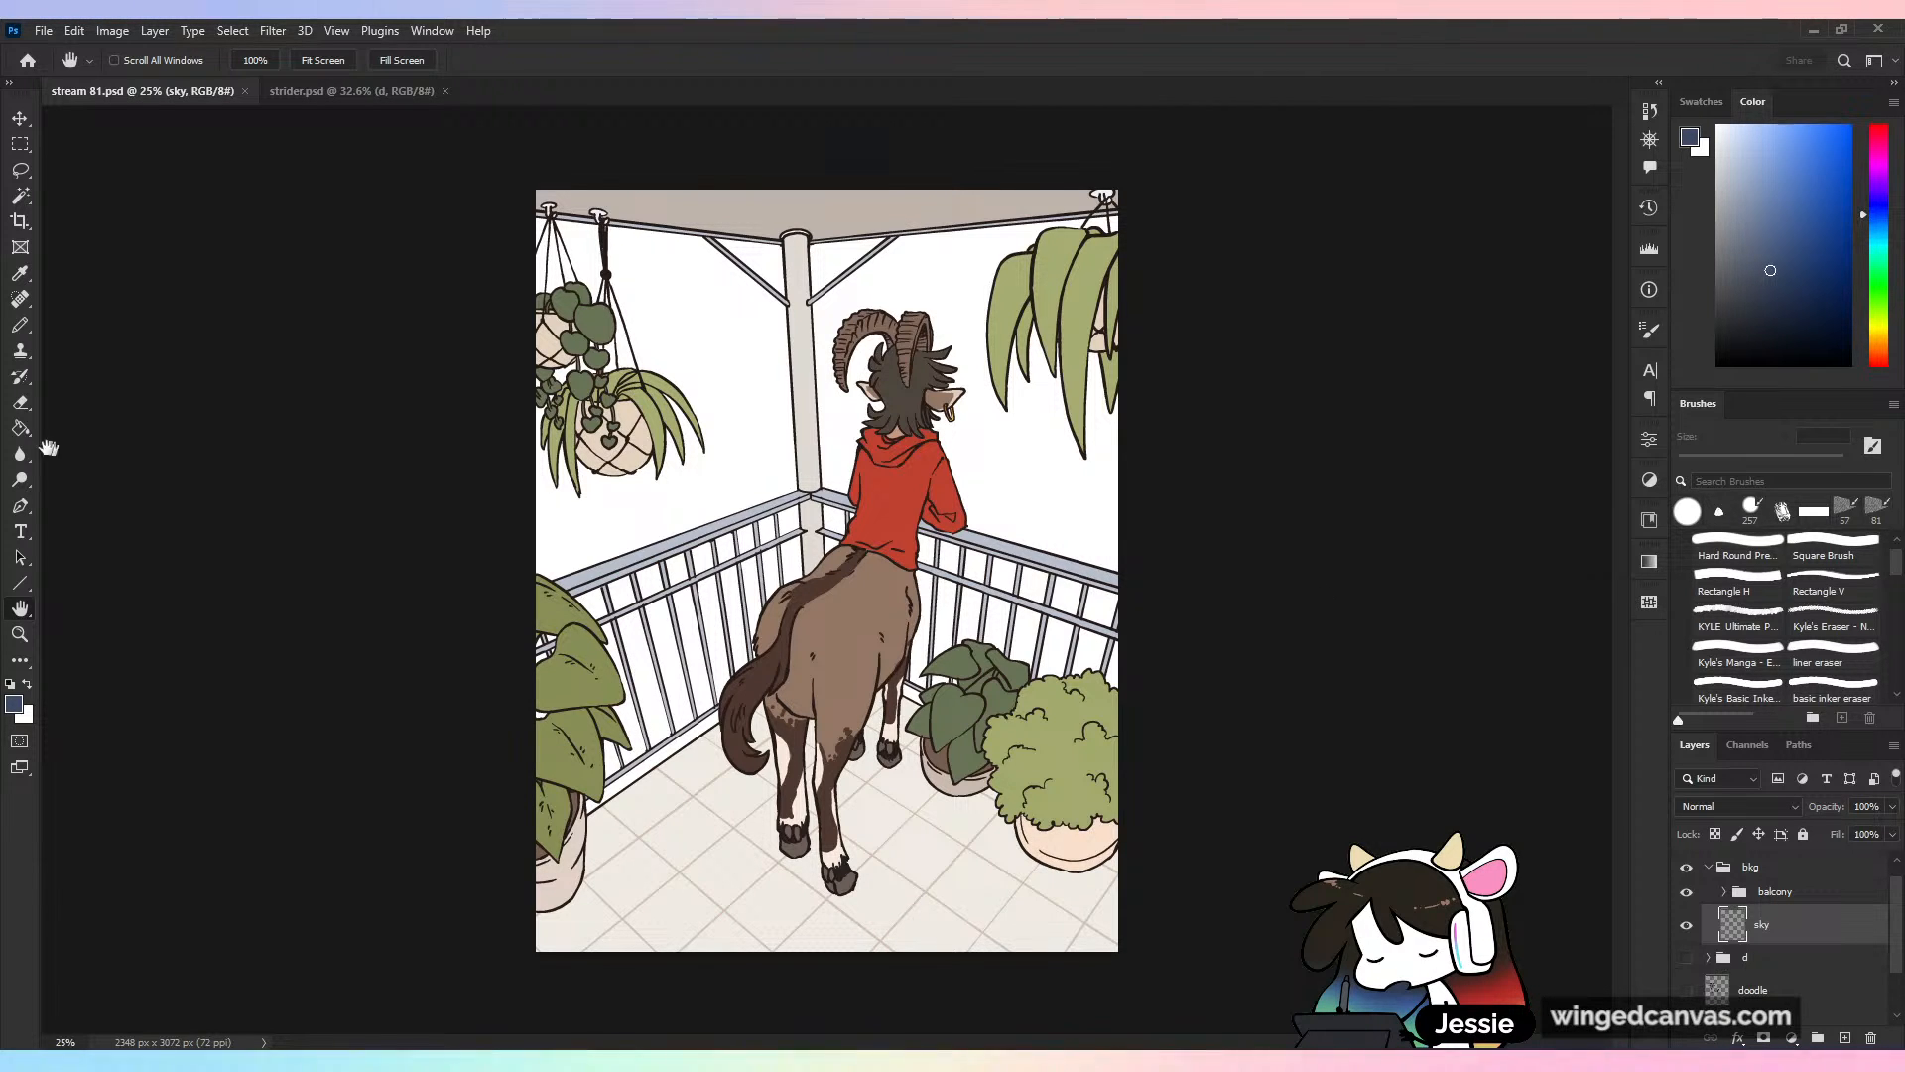
Fill the sky layer with a muted dark navy blue using the Paint Bucket with All Layers turned off
left_click(22, 429)
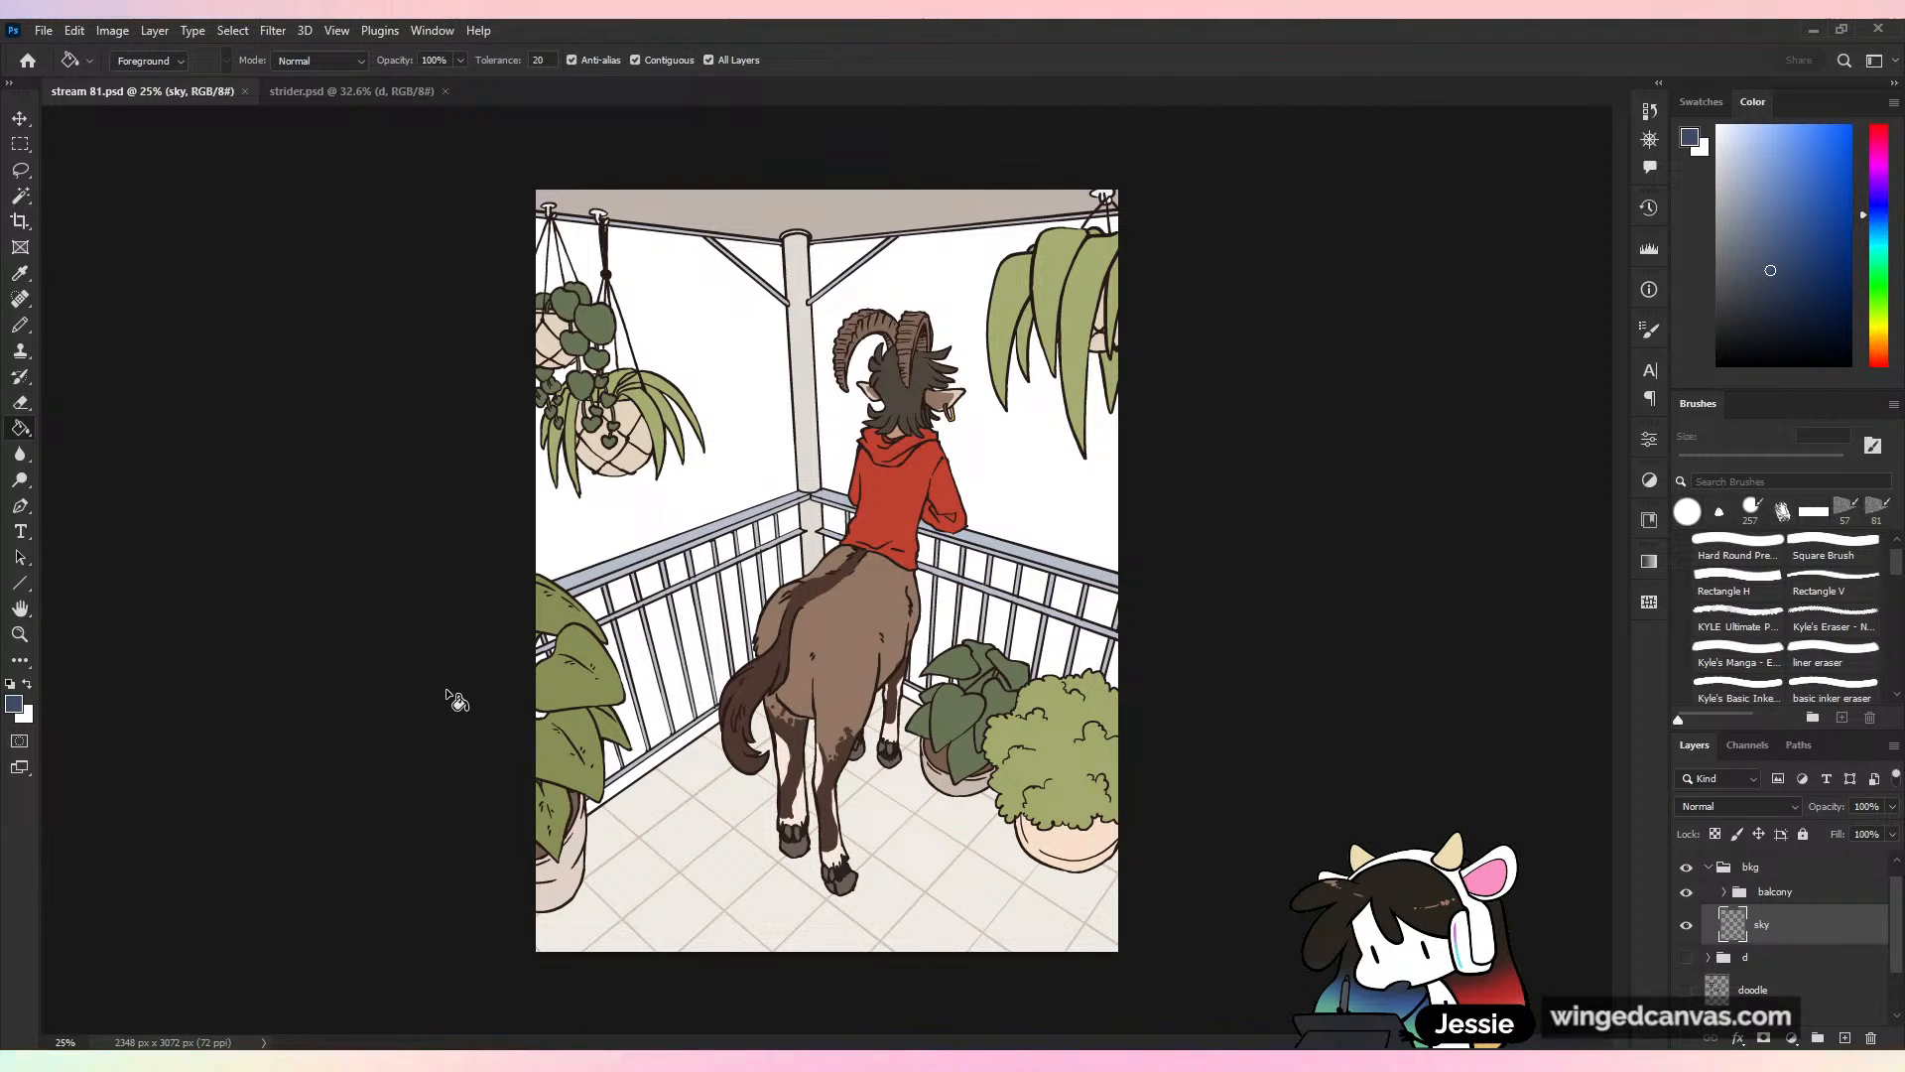
left_click(734, 61)
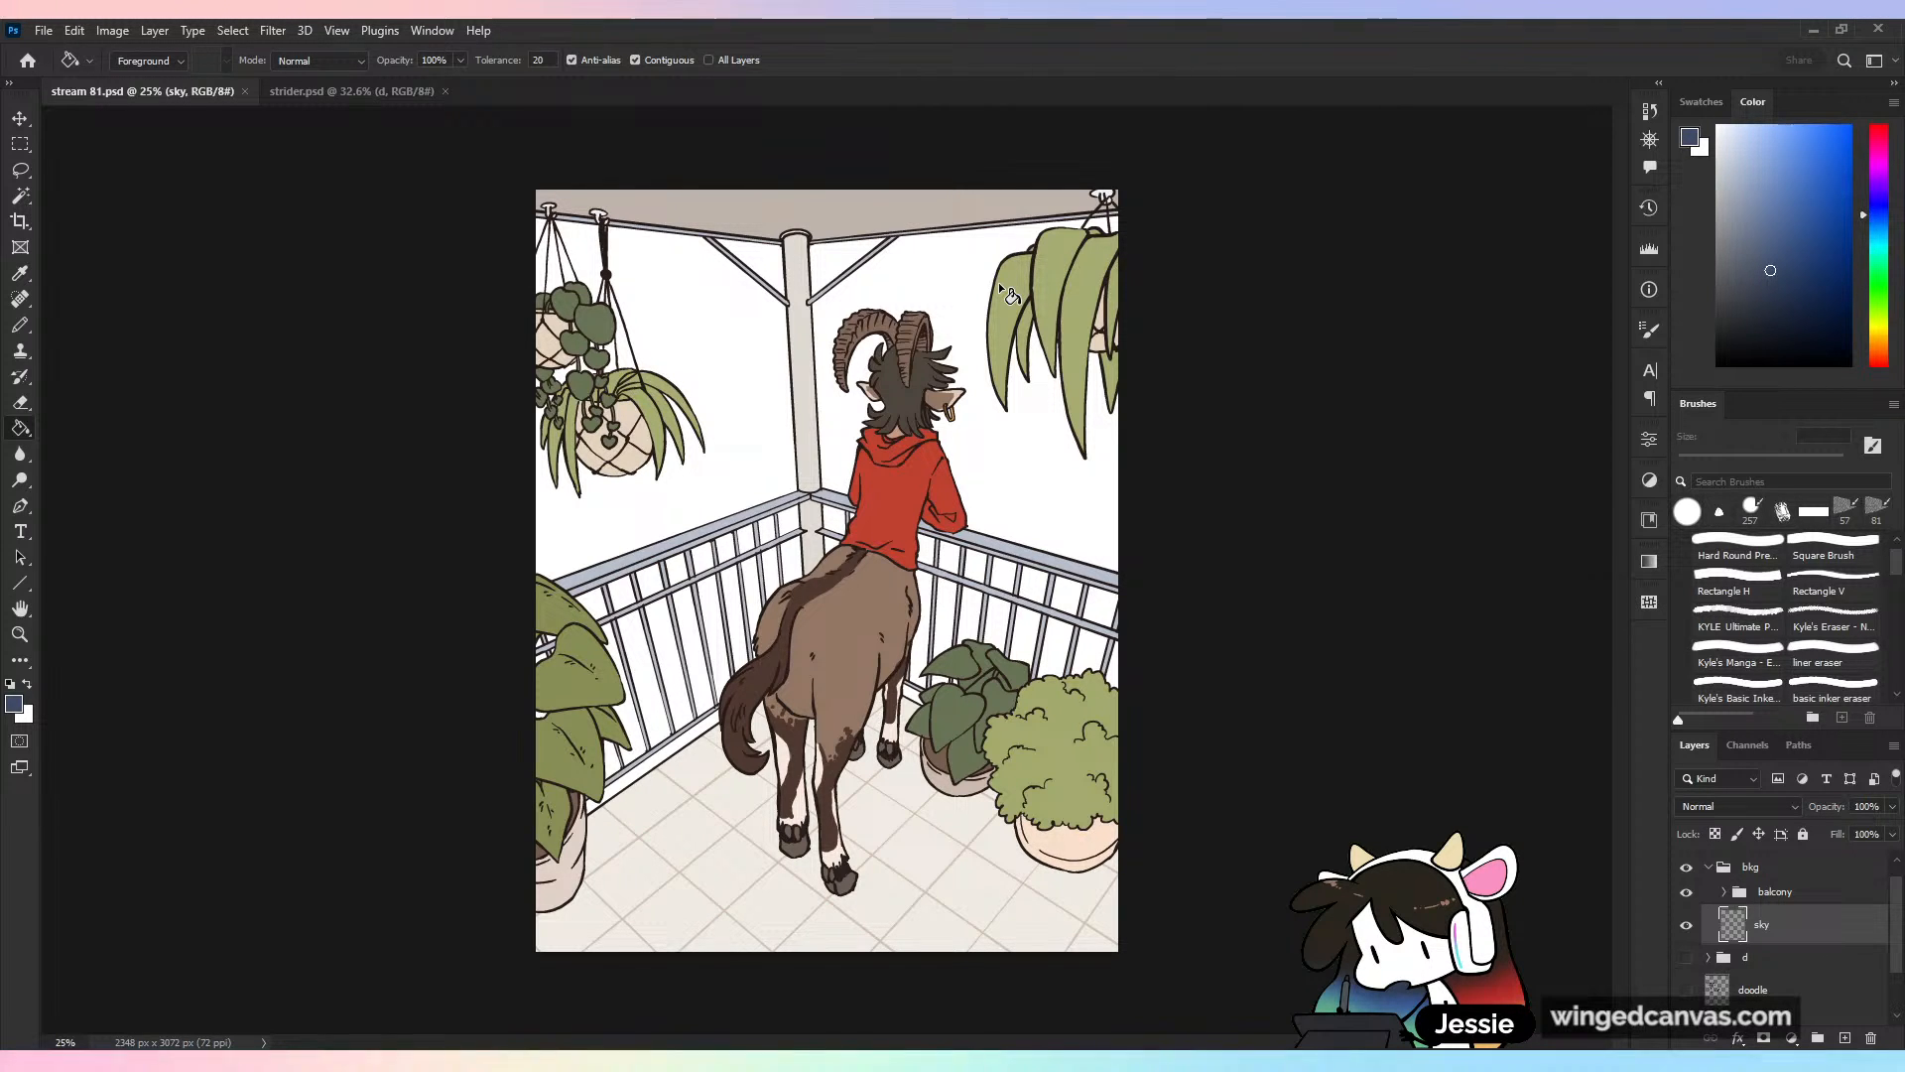
left_click(1878, 205)
left_click(1752, 292)
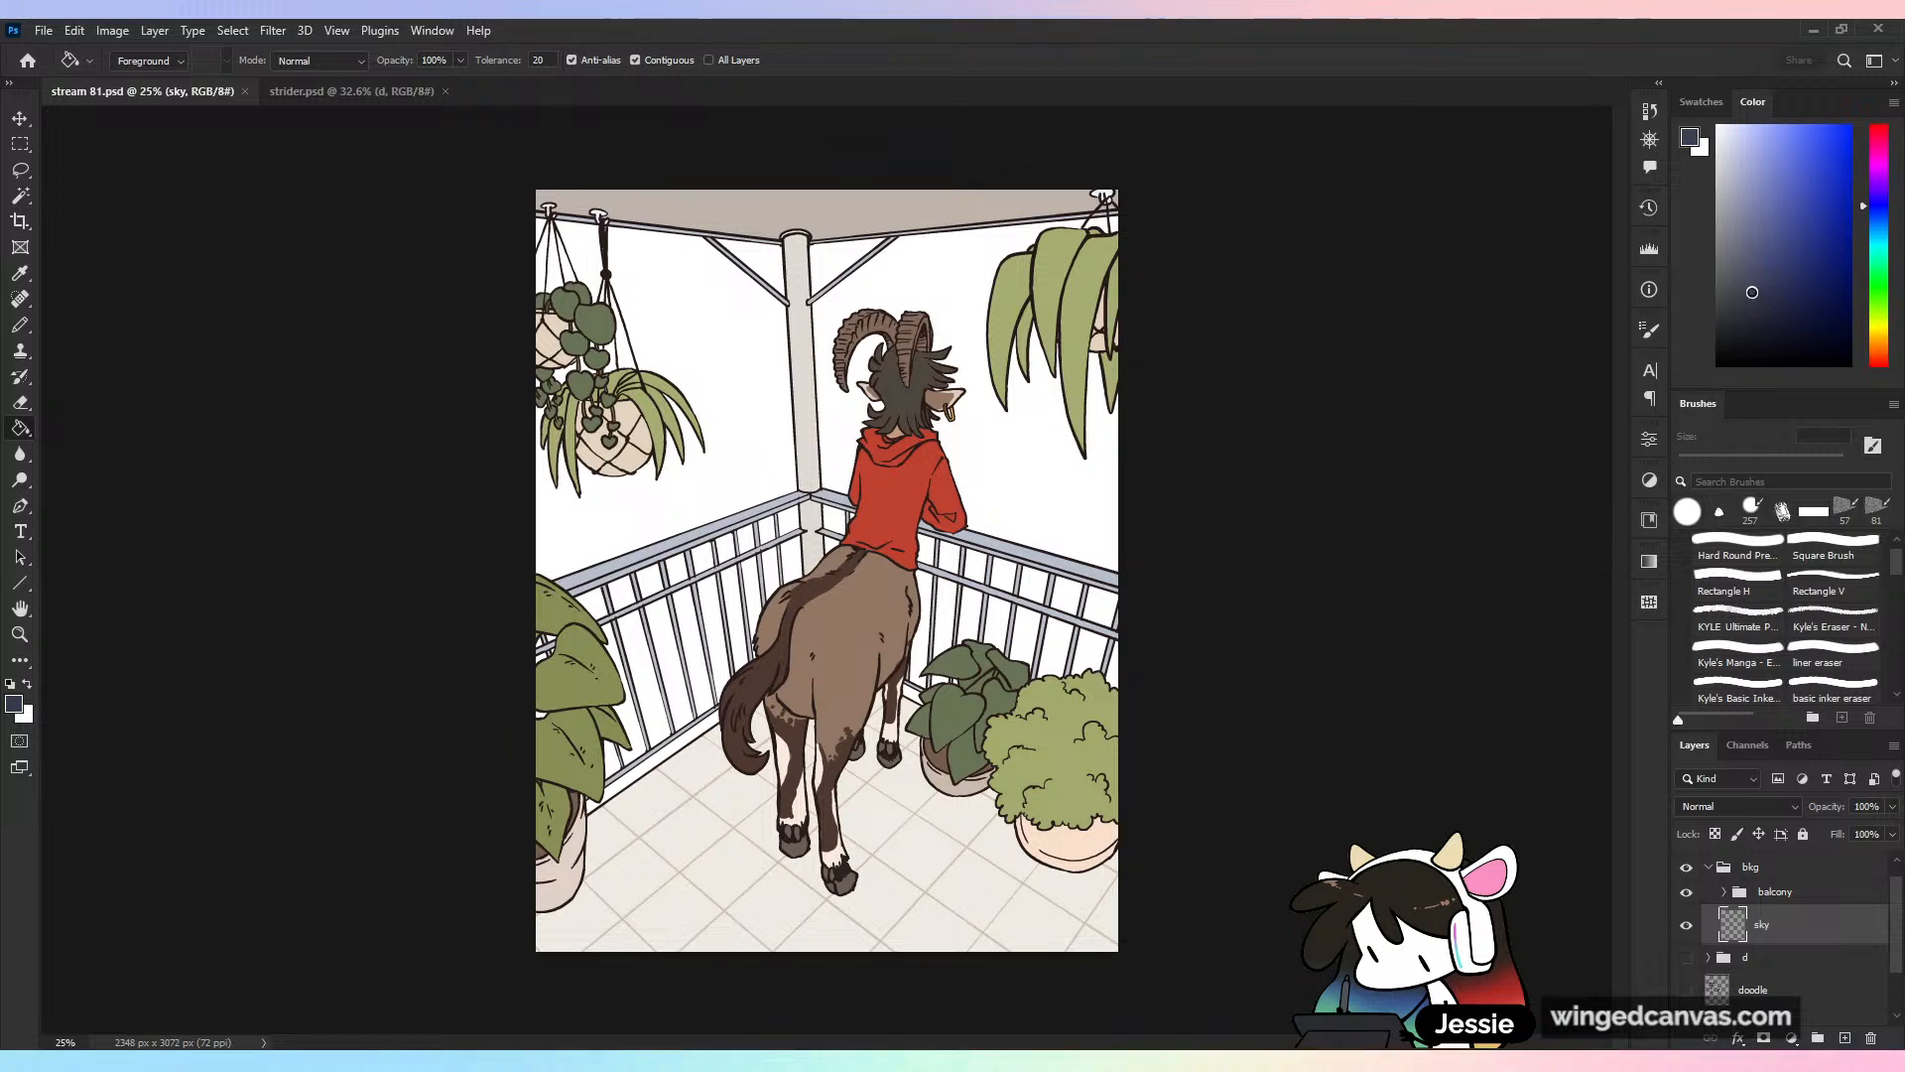
left_click(982, 700)
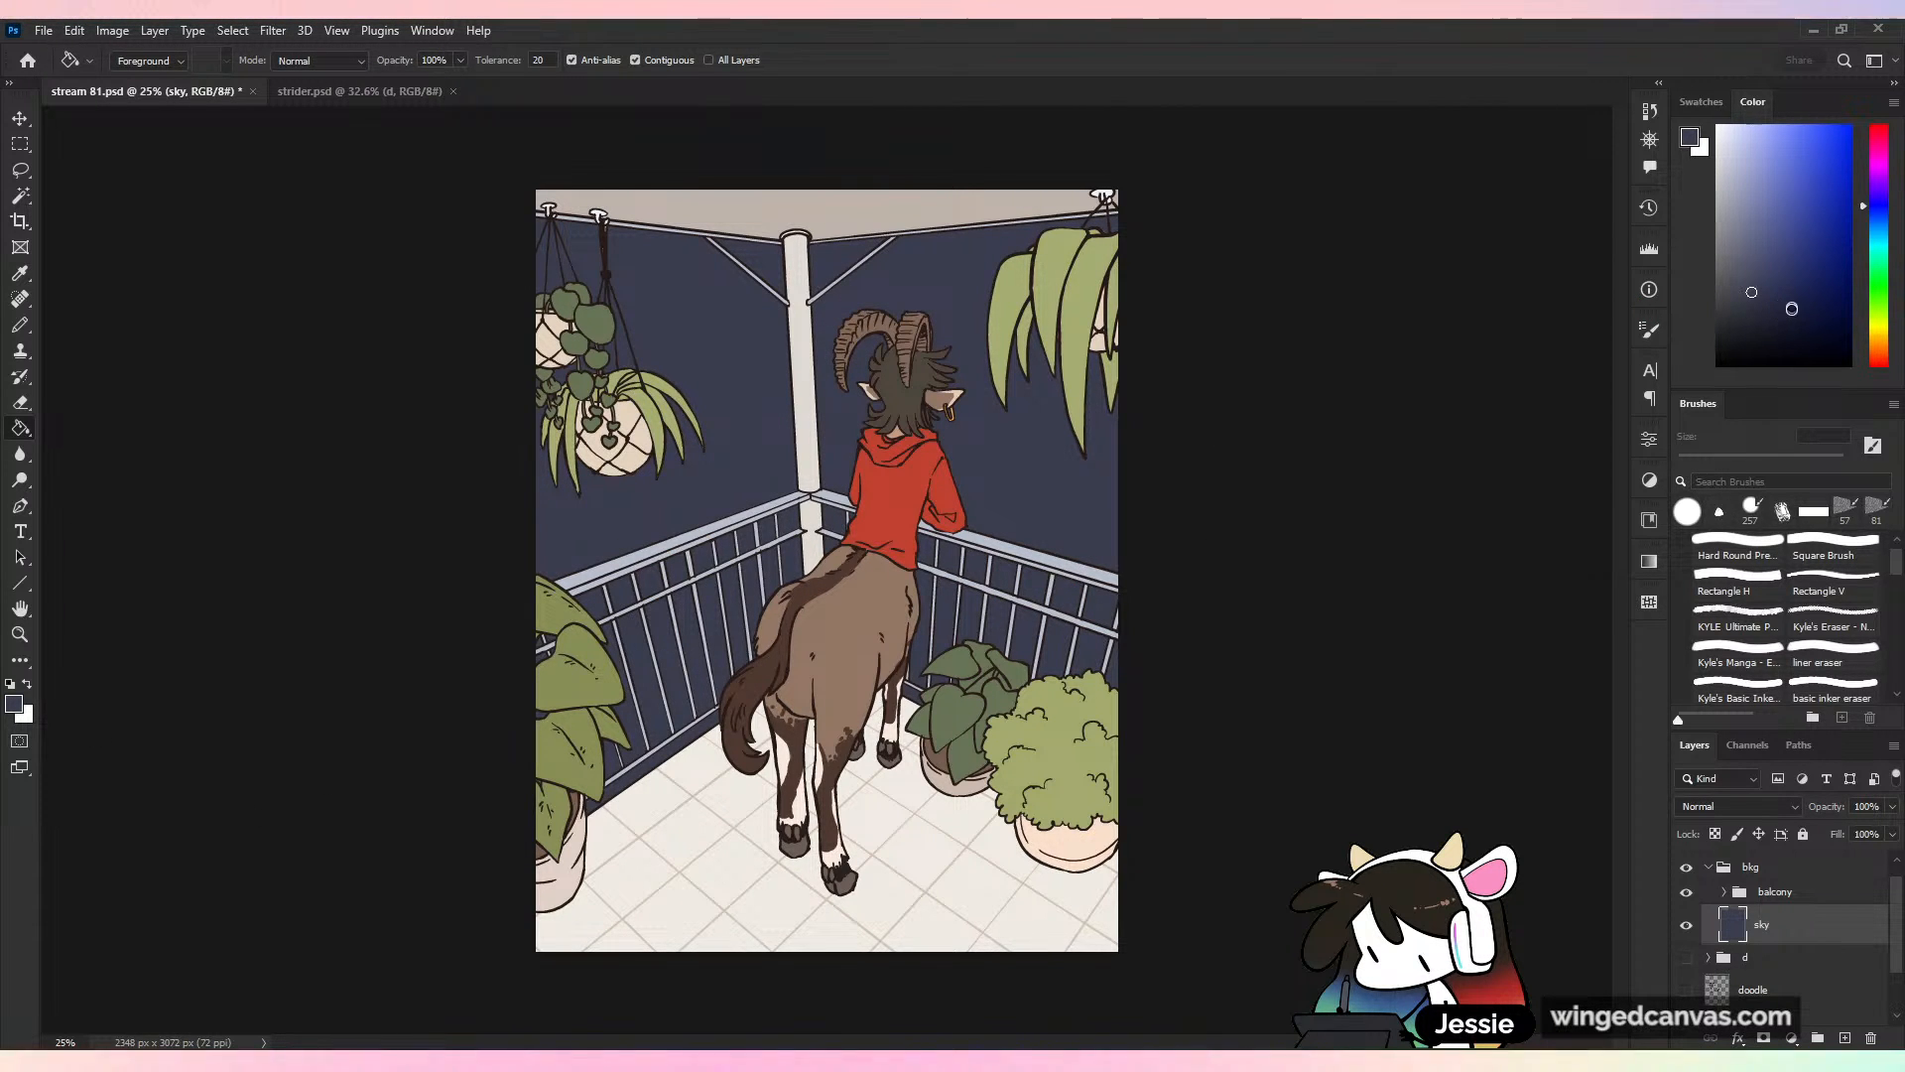
left_click(1040, 852)
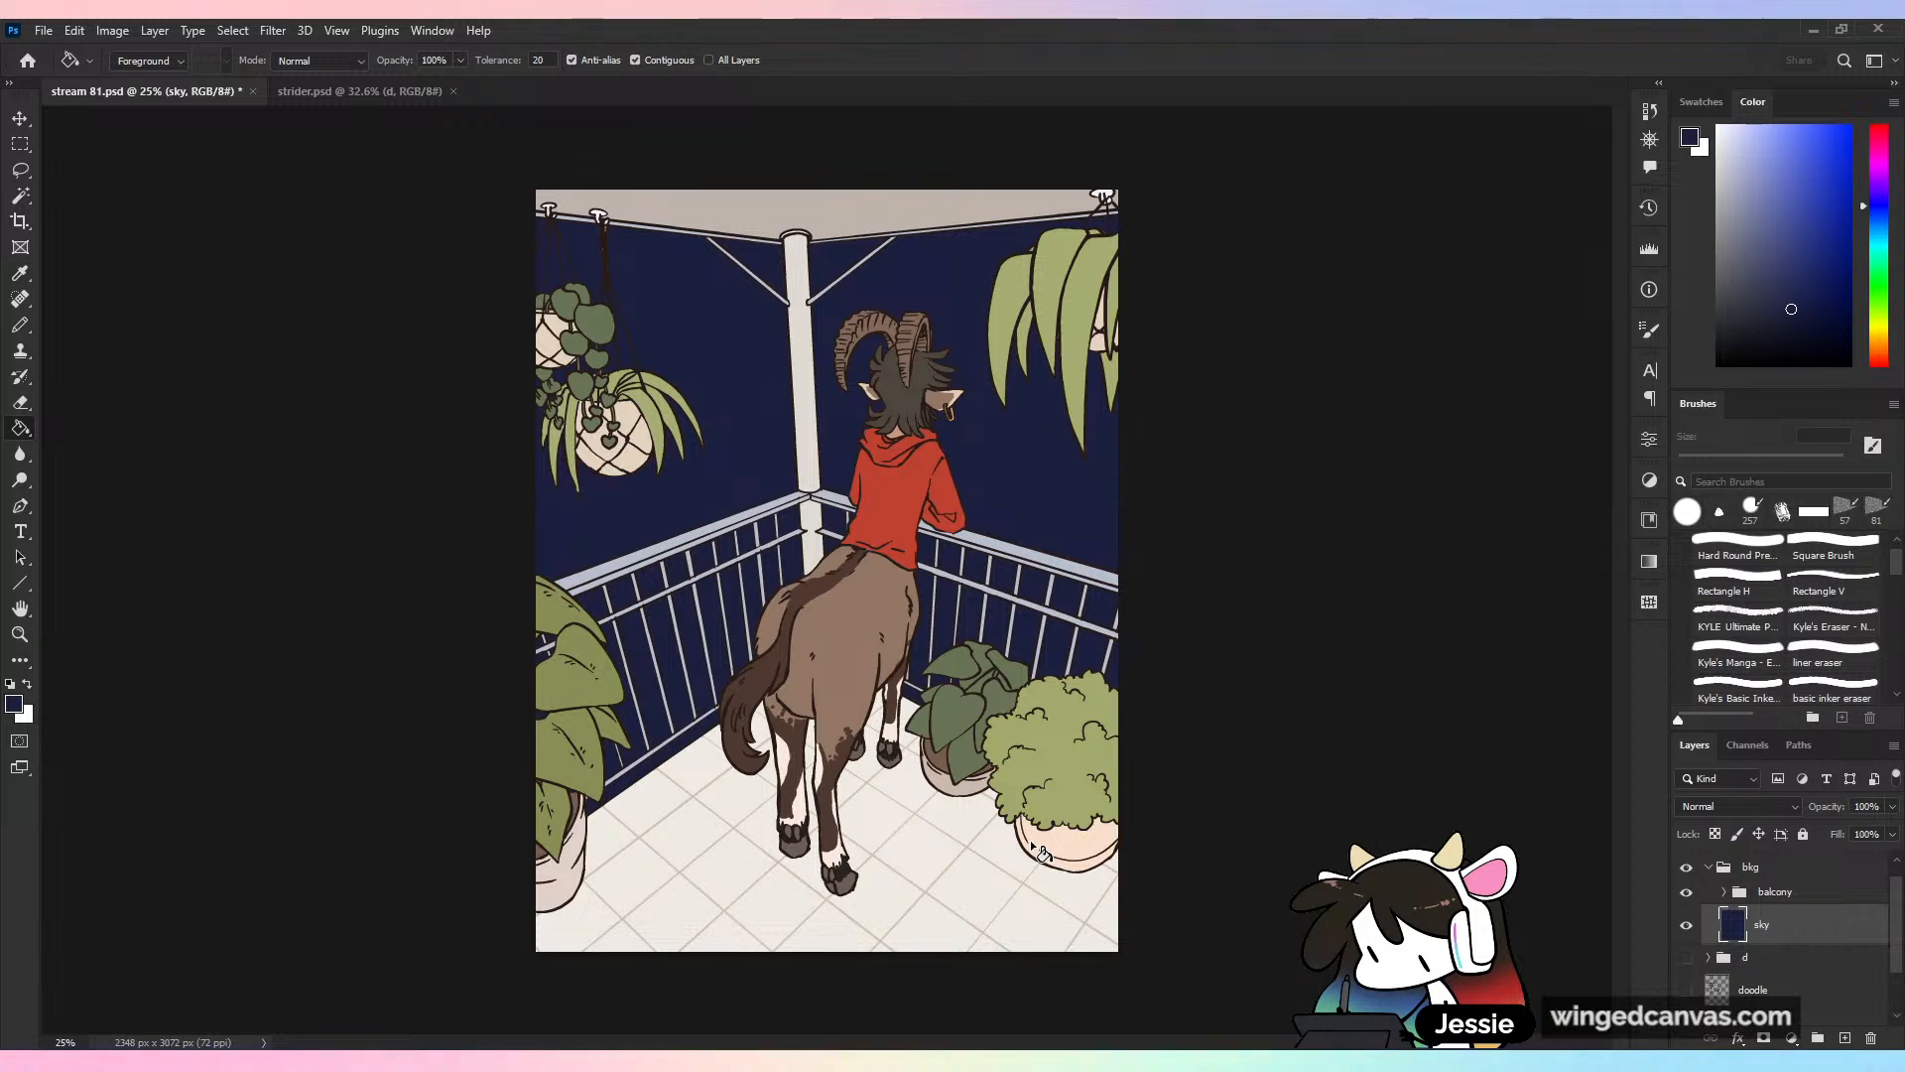
left_click(1771, 301)
left_click(1080, 554)
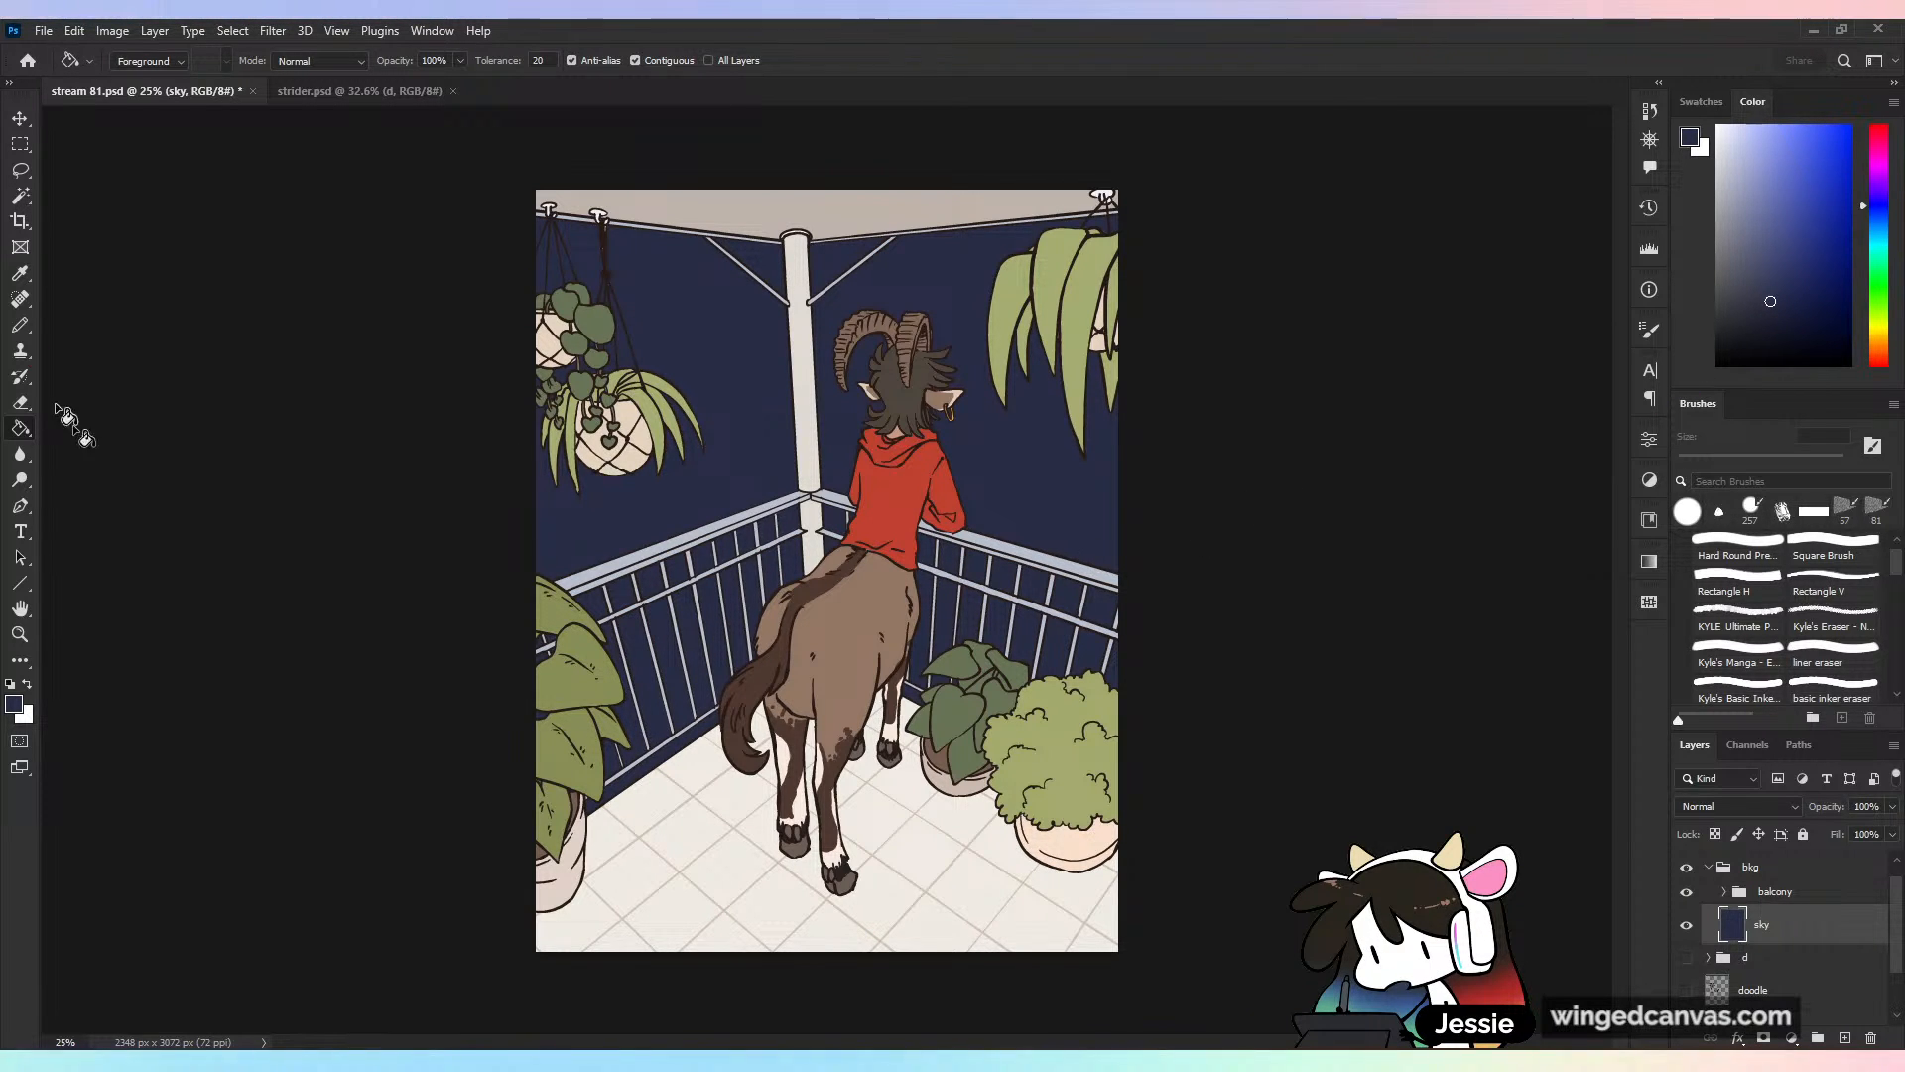
Set the Pencil to 401 px and try a lighter blue stroke across the lower sky
left_click(20, 325)
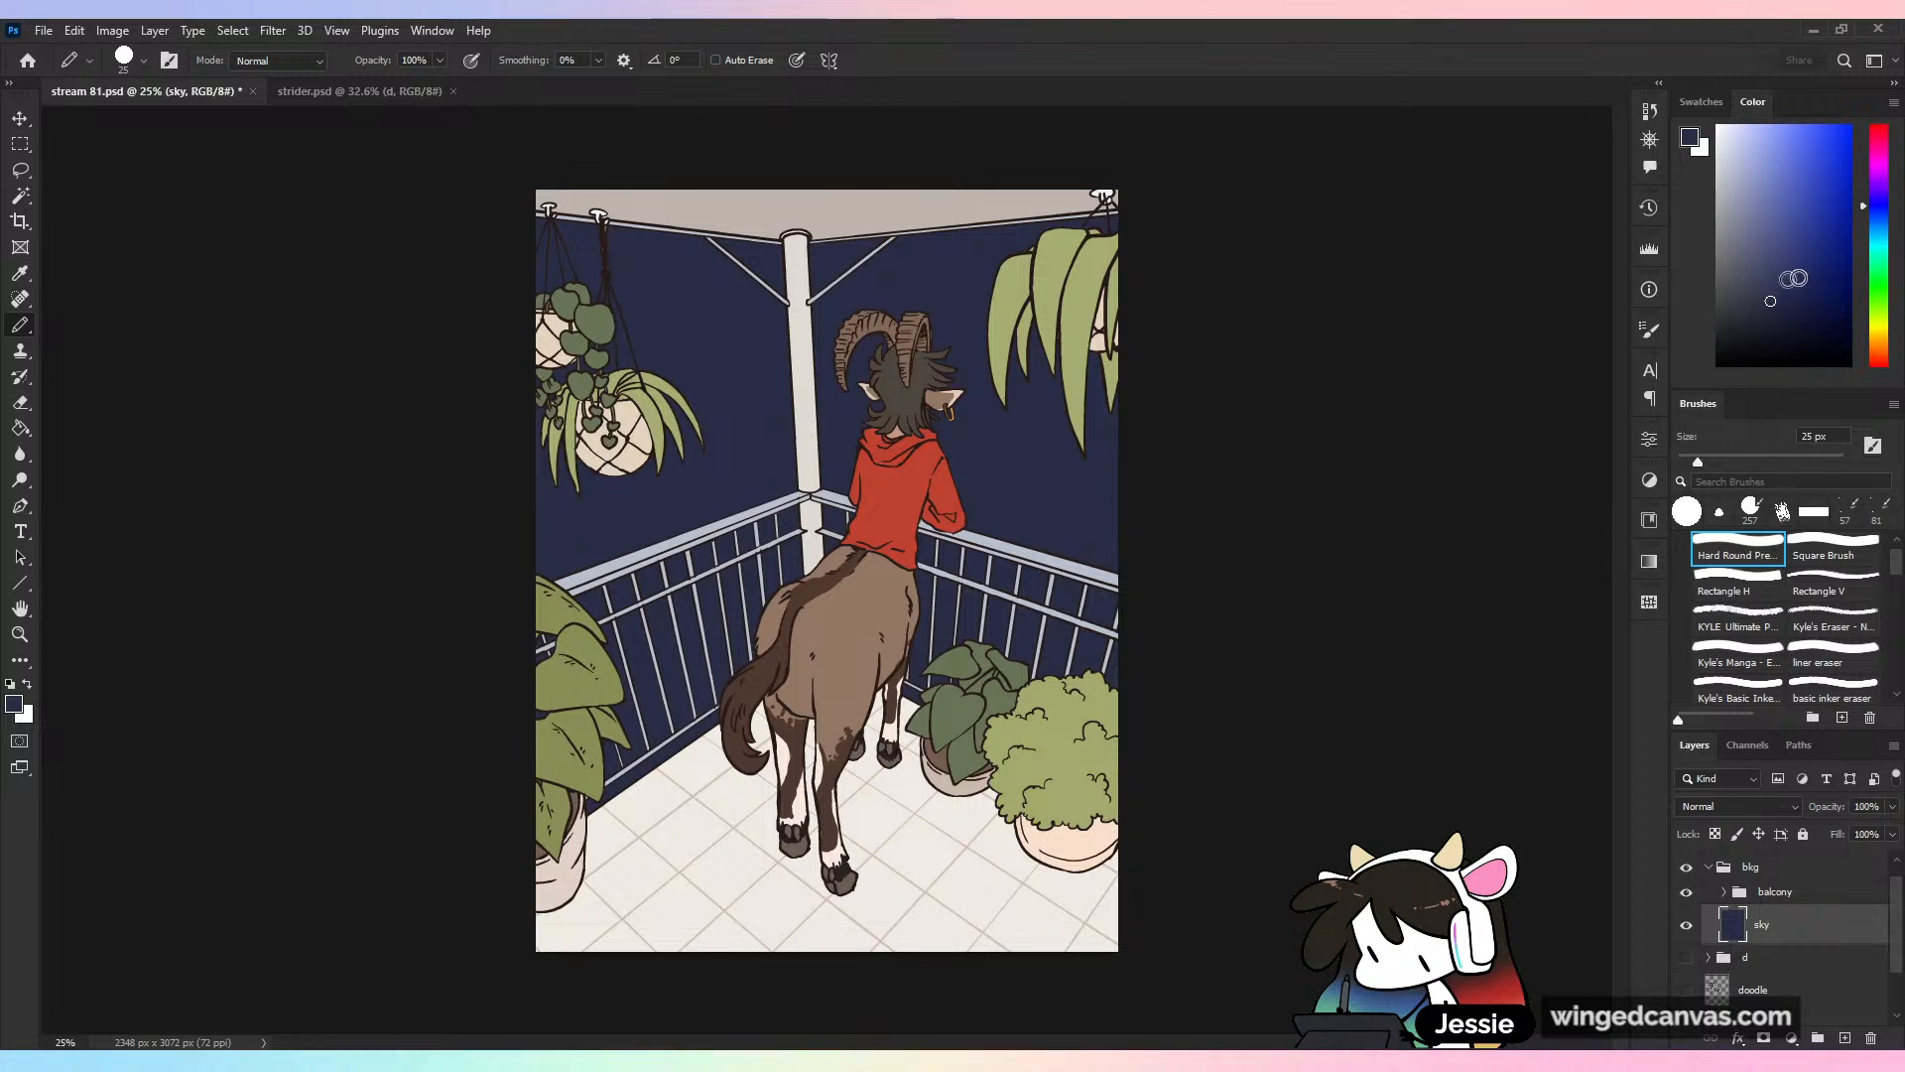
left_click(1885, 214)
left_click(1774, 273)
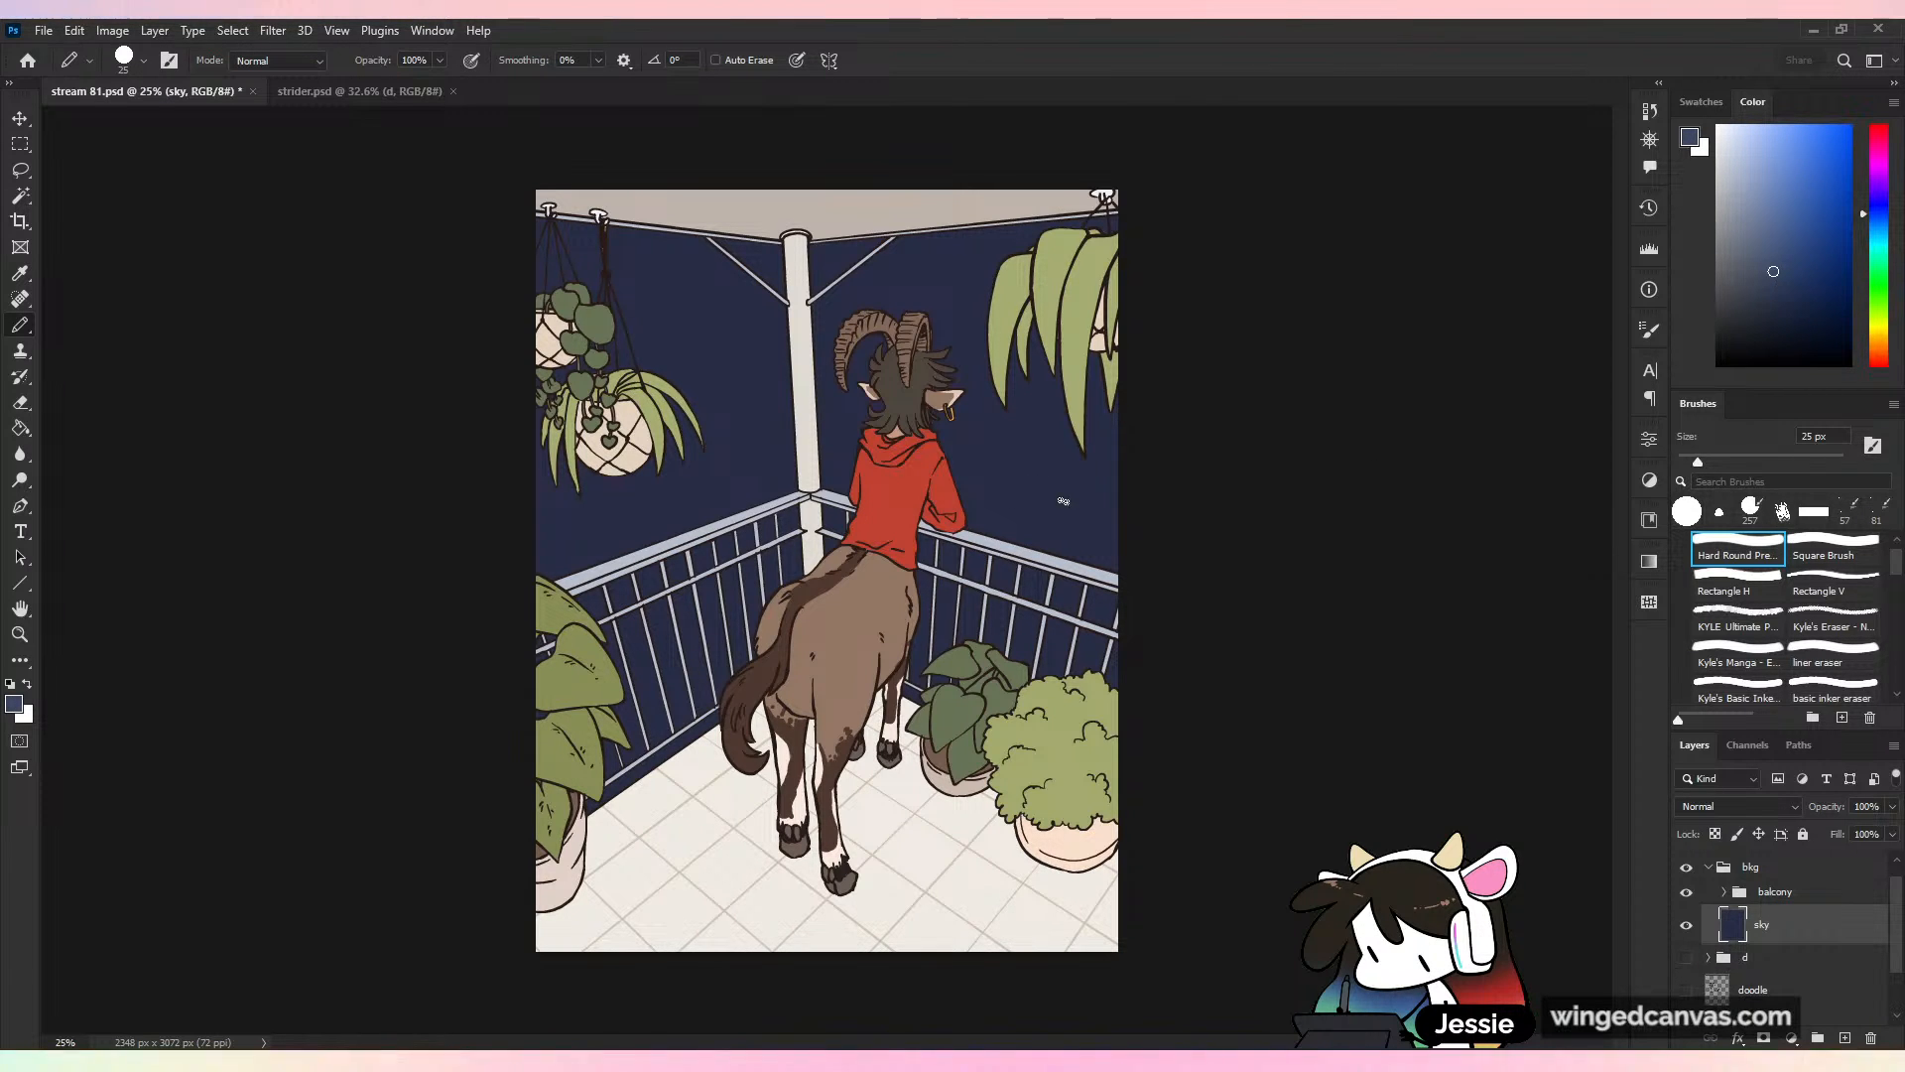
left_click(1819, 461)
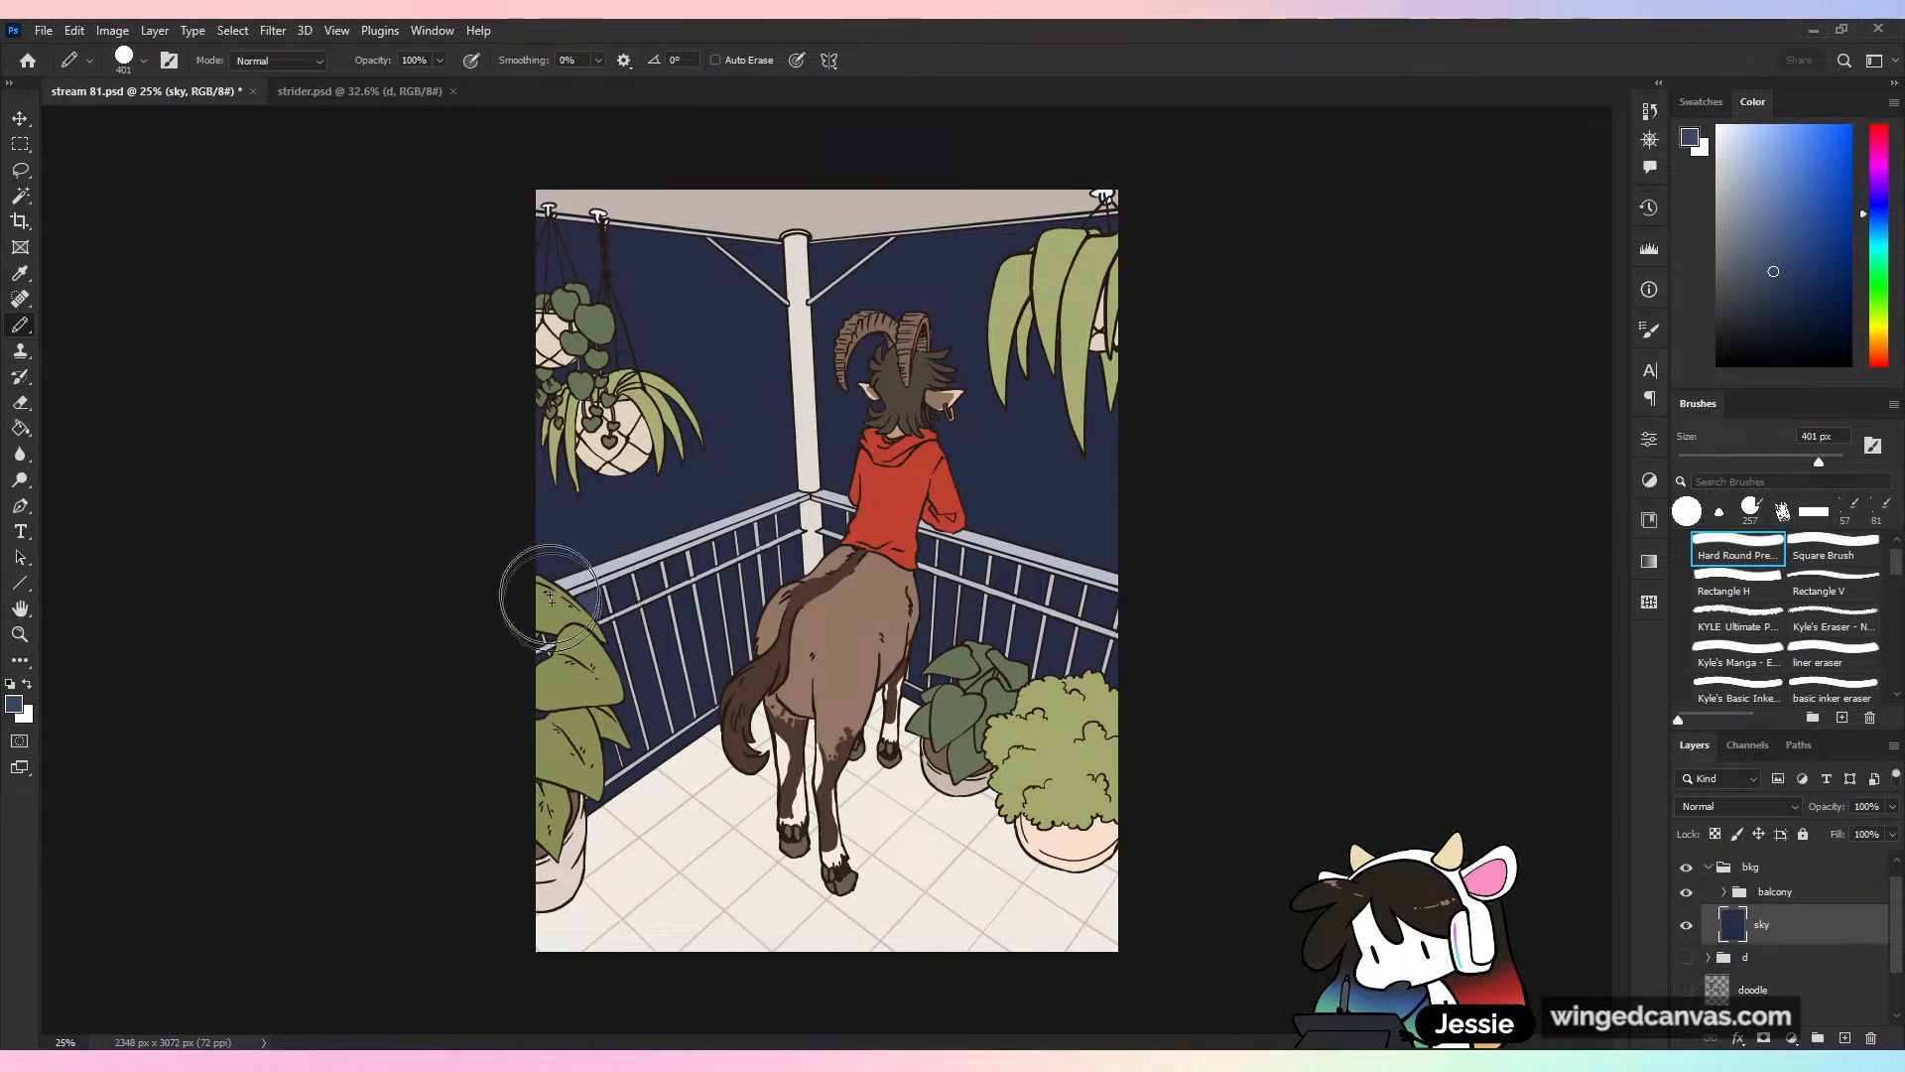
left_click_drag(550, 596, 837, 562)
key("ctrl+z")
Paint slightly lighter slate-blue cloud bands low in the sky behind the railing on both sides of the post
left_click(1092, 506, "alt")
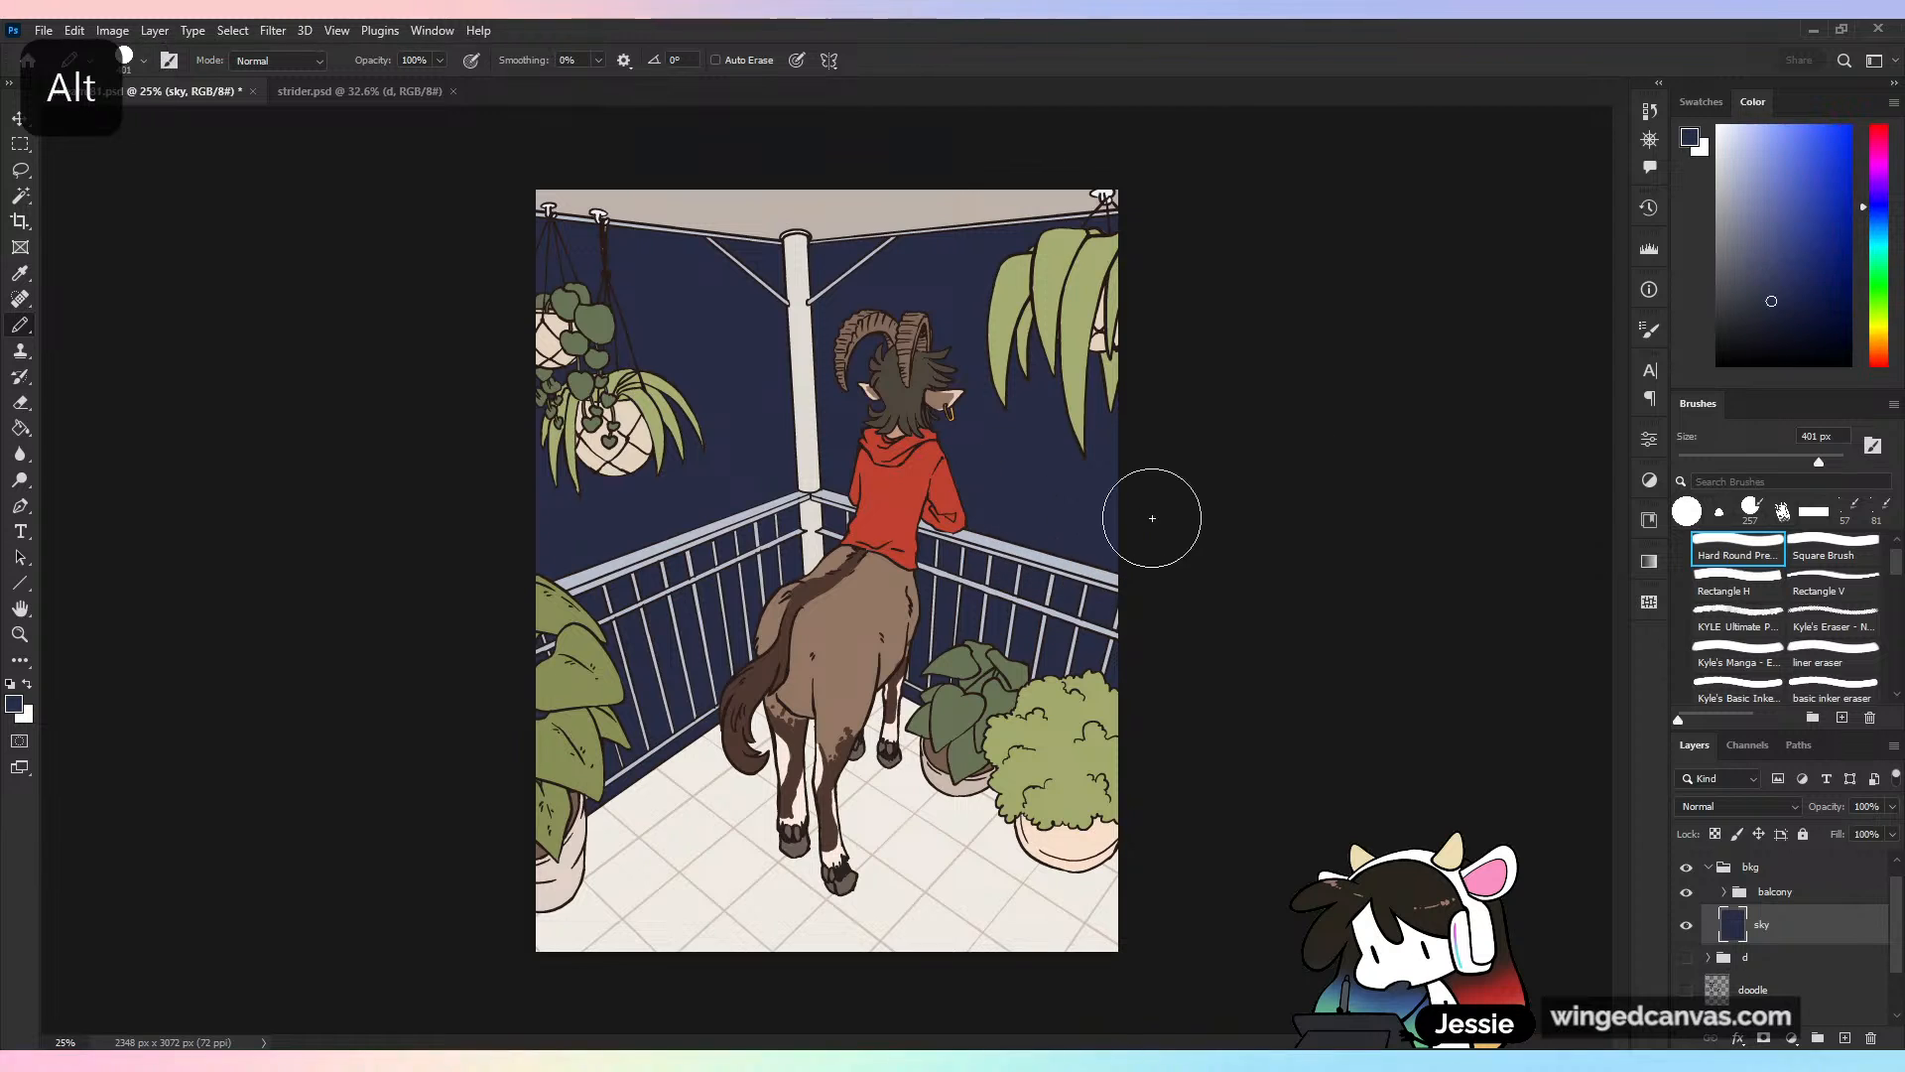
left_click(1879, 213)
left_click(1770, 290)
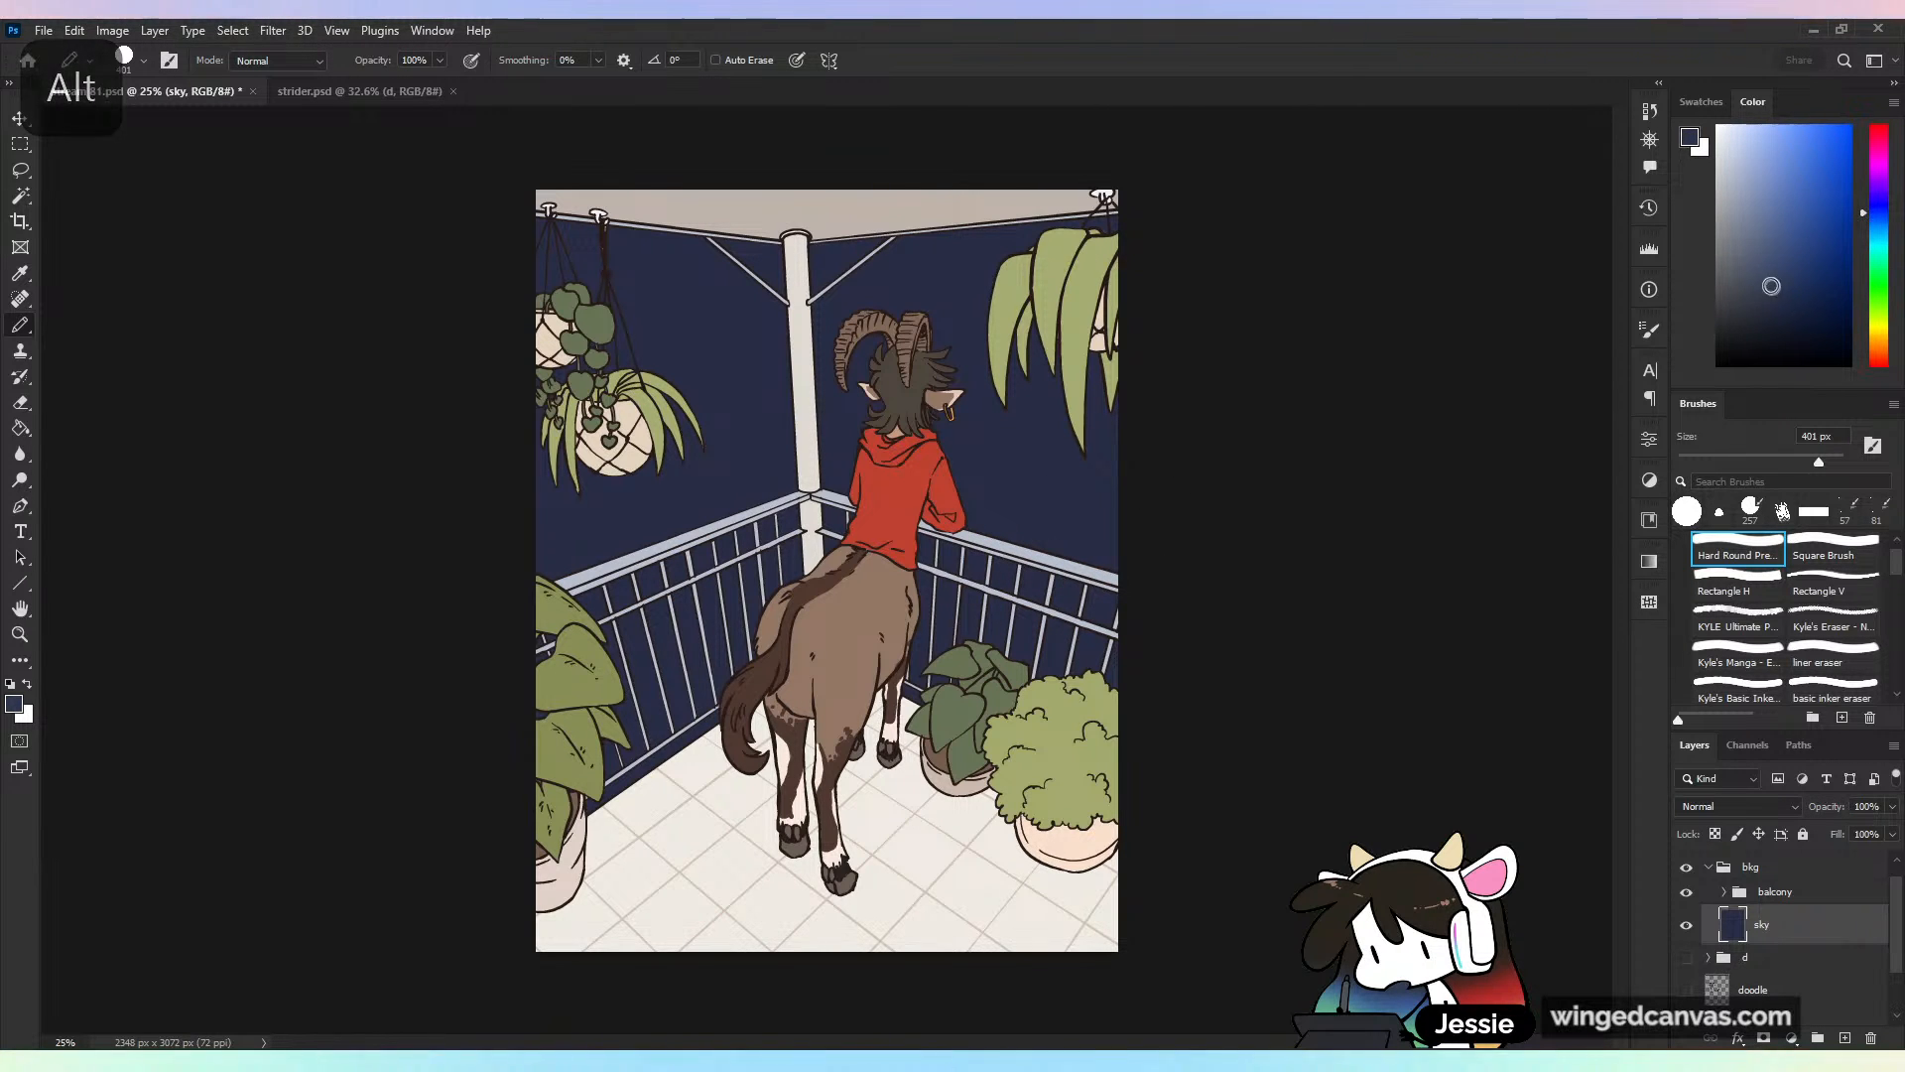
mouse_move(830, 663)
left_mouse_down()
mouse_move(708, 687)
mouse_move(592, 614)
mouse_move(795, 597)
mouse_move(760, 557)
mouse_move(678, 584)
left_mouse_up()
key("ctrl+z")
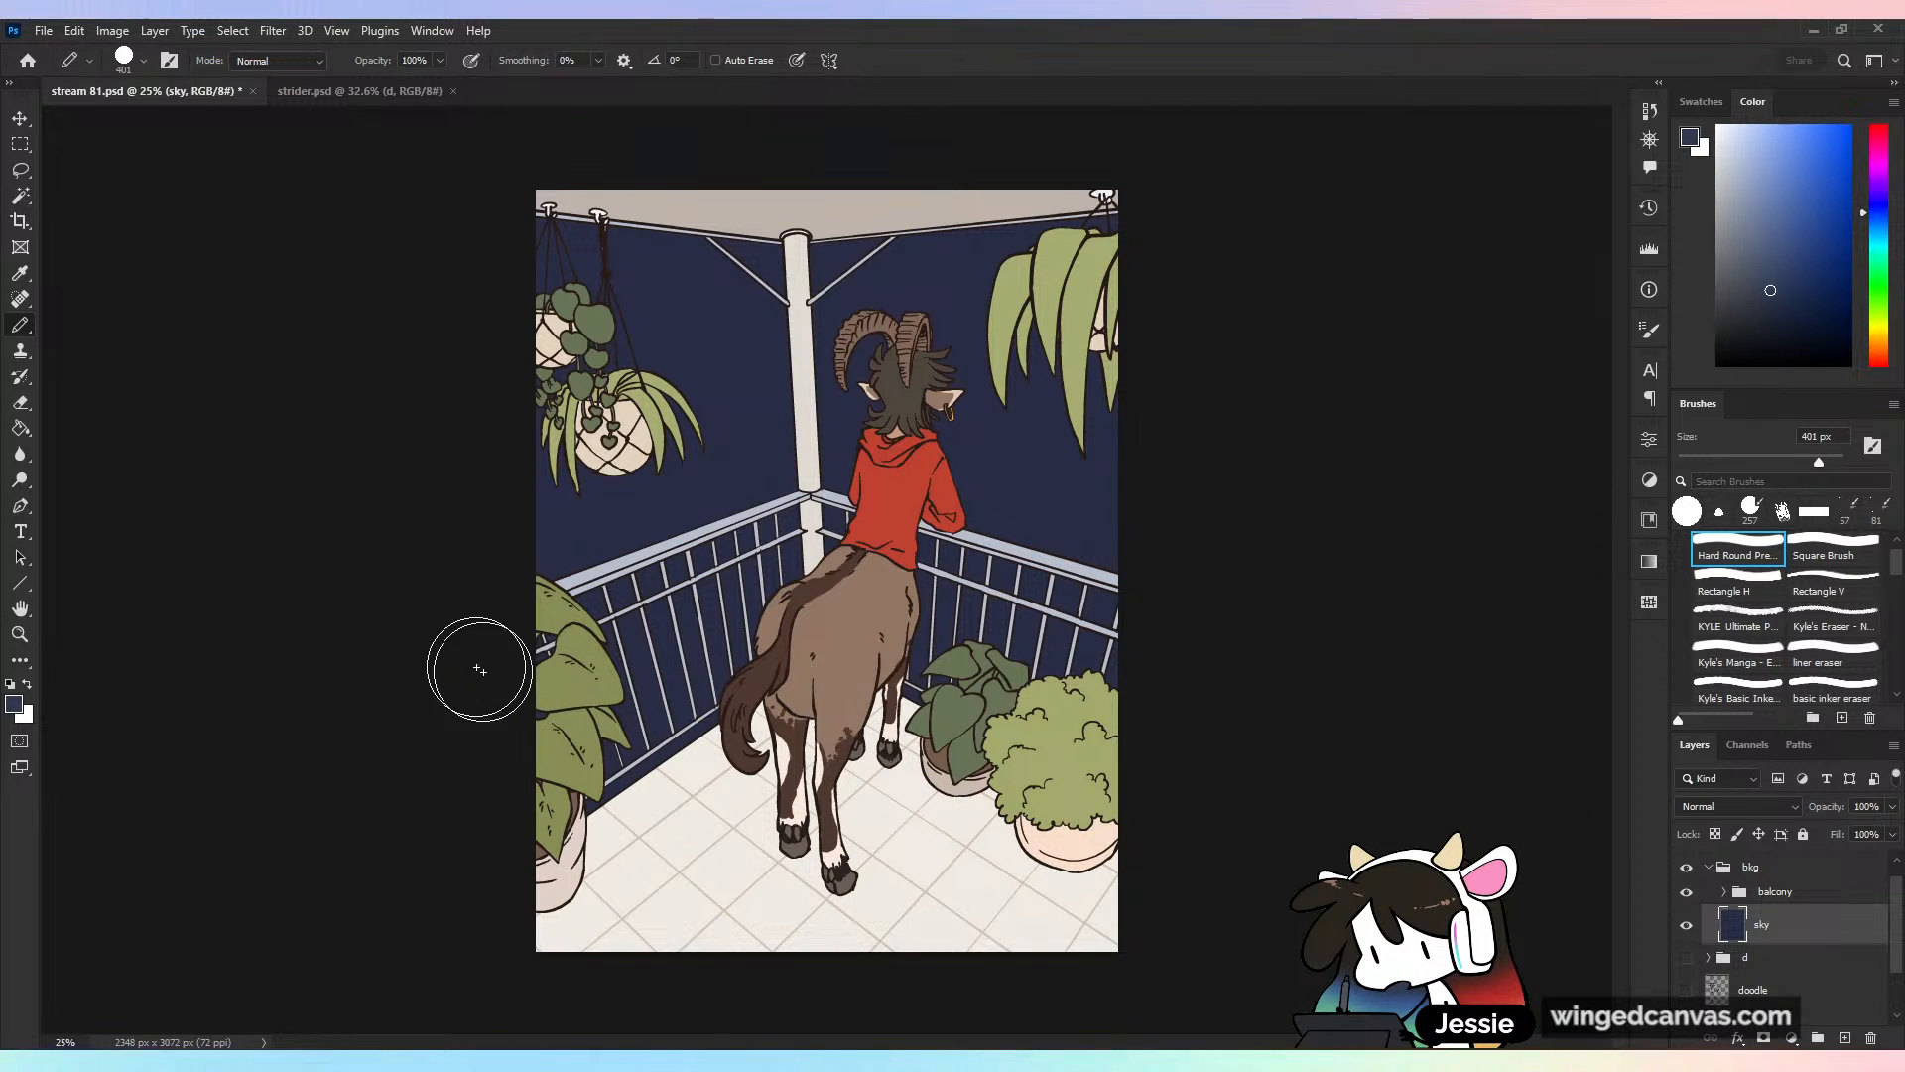
left_click_drag(516, 607, 745, 604)
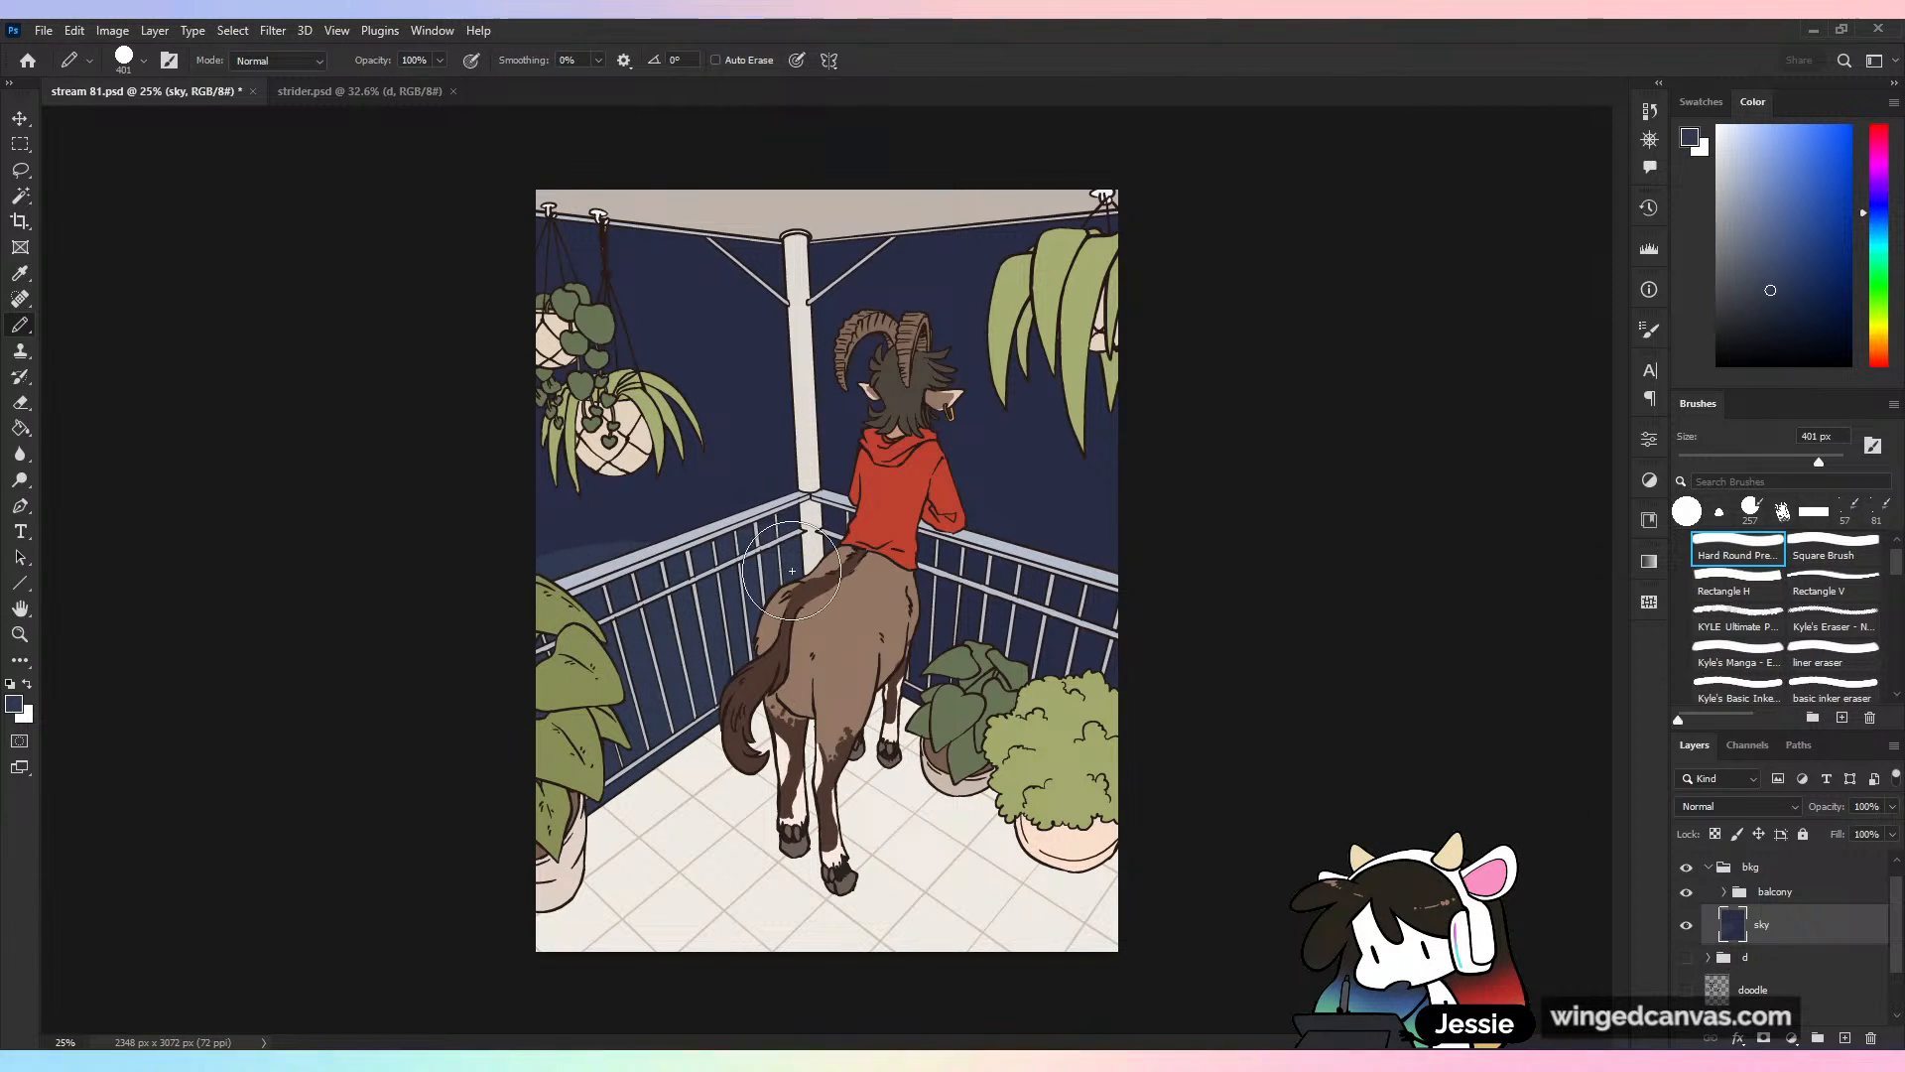
left_click_drag(953, 556, 1141, 526)
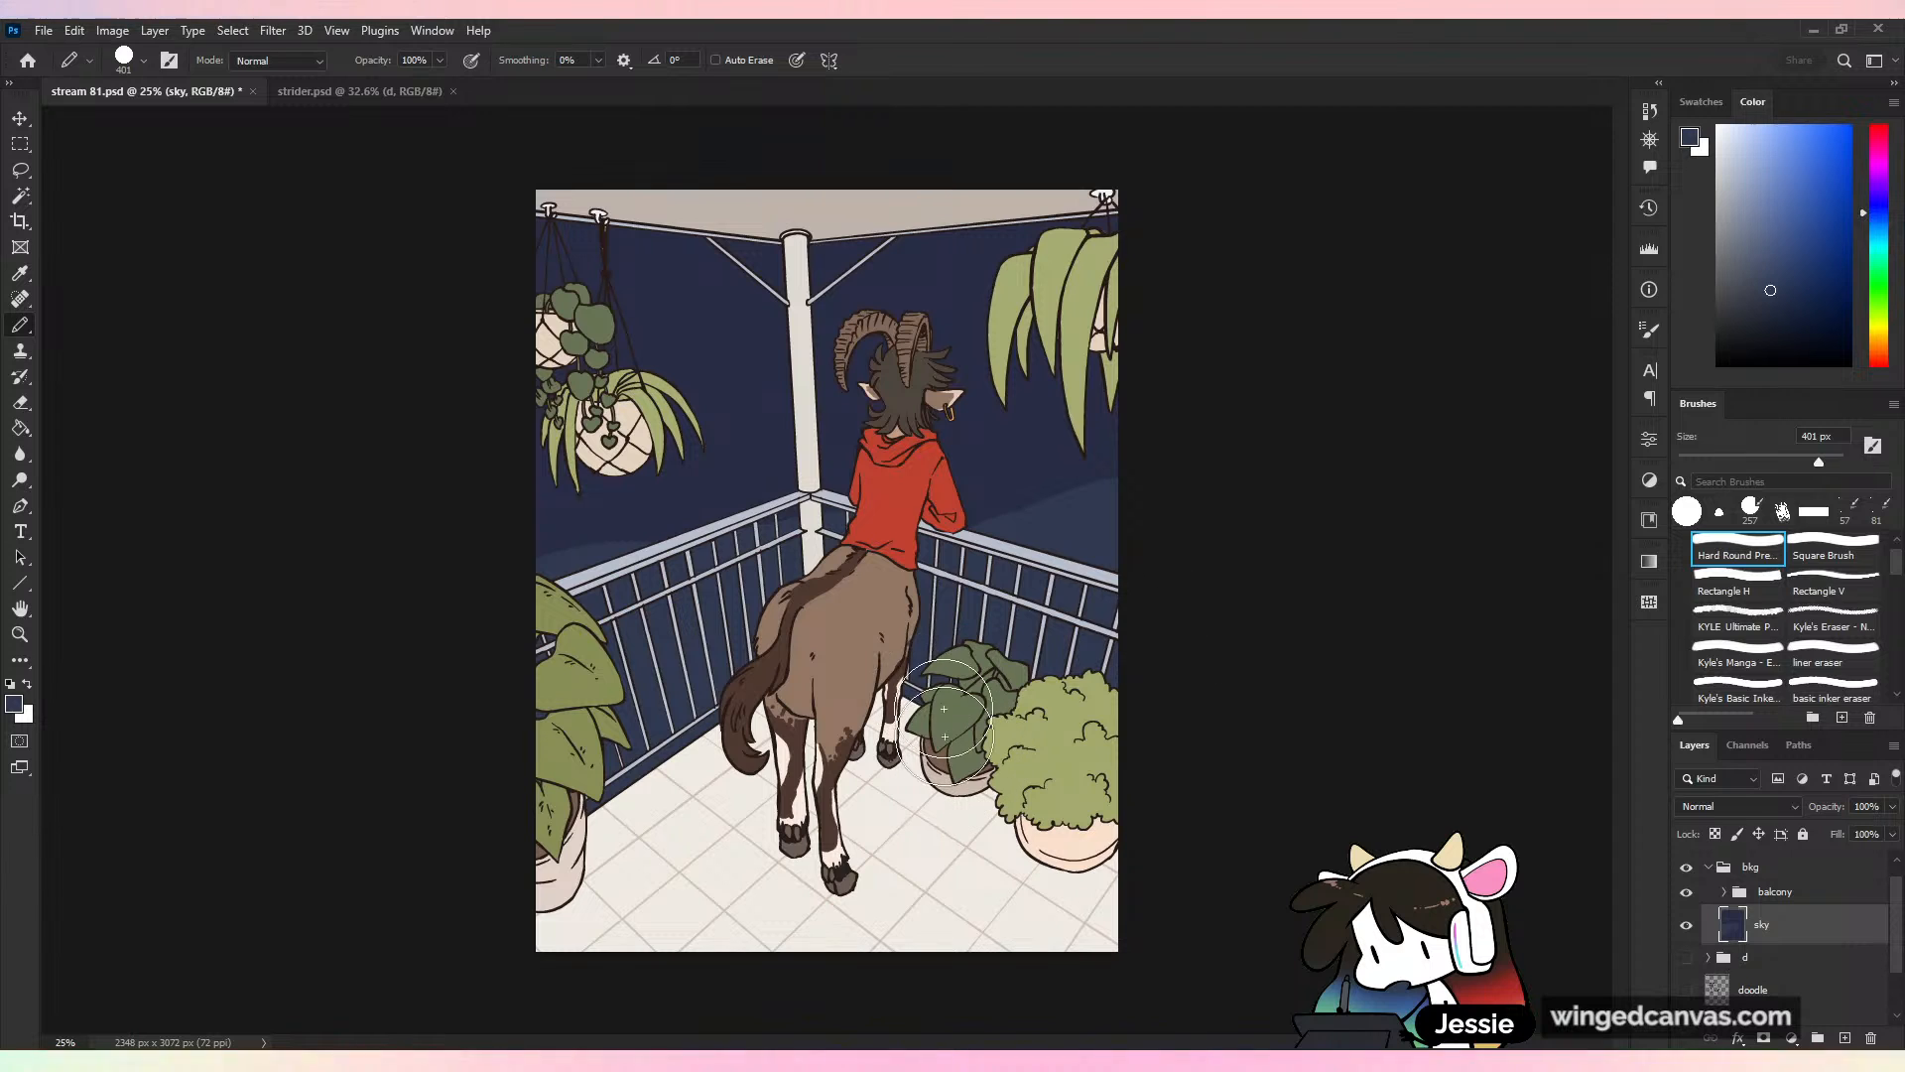
left_click_drag(574, 557, 706, 585)
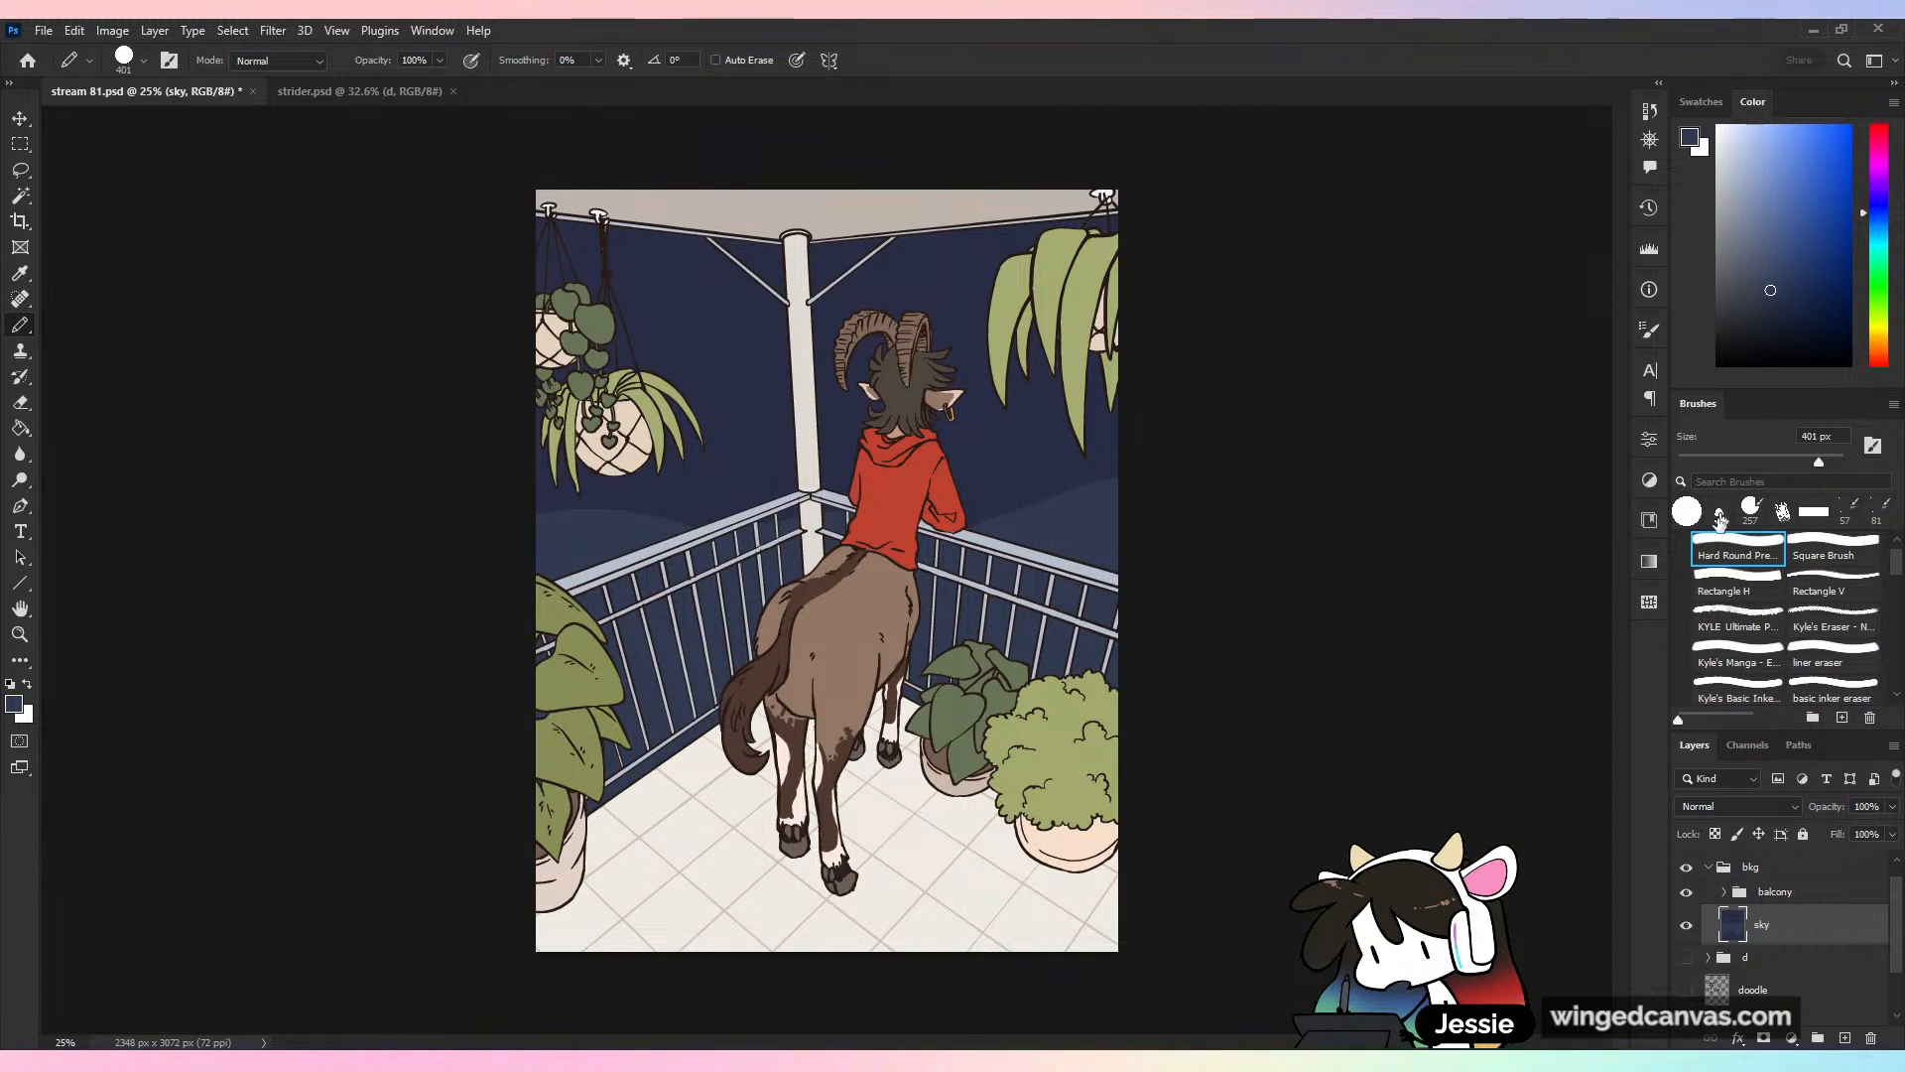
Add smaller clouds at 161 px and lighter blue areas behind the railing up to 269 px, and save the file
left_click_drag(1819, 462, 1786, 461)
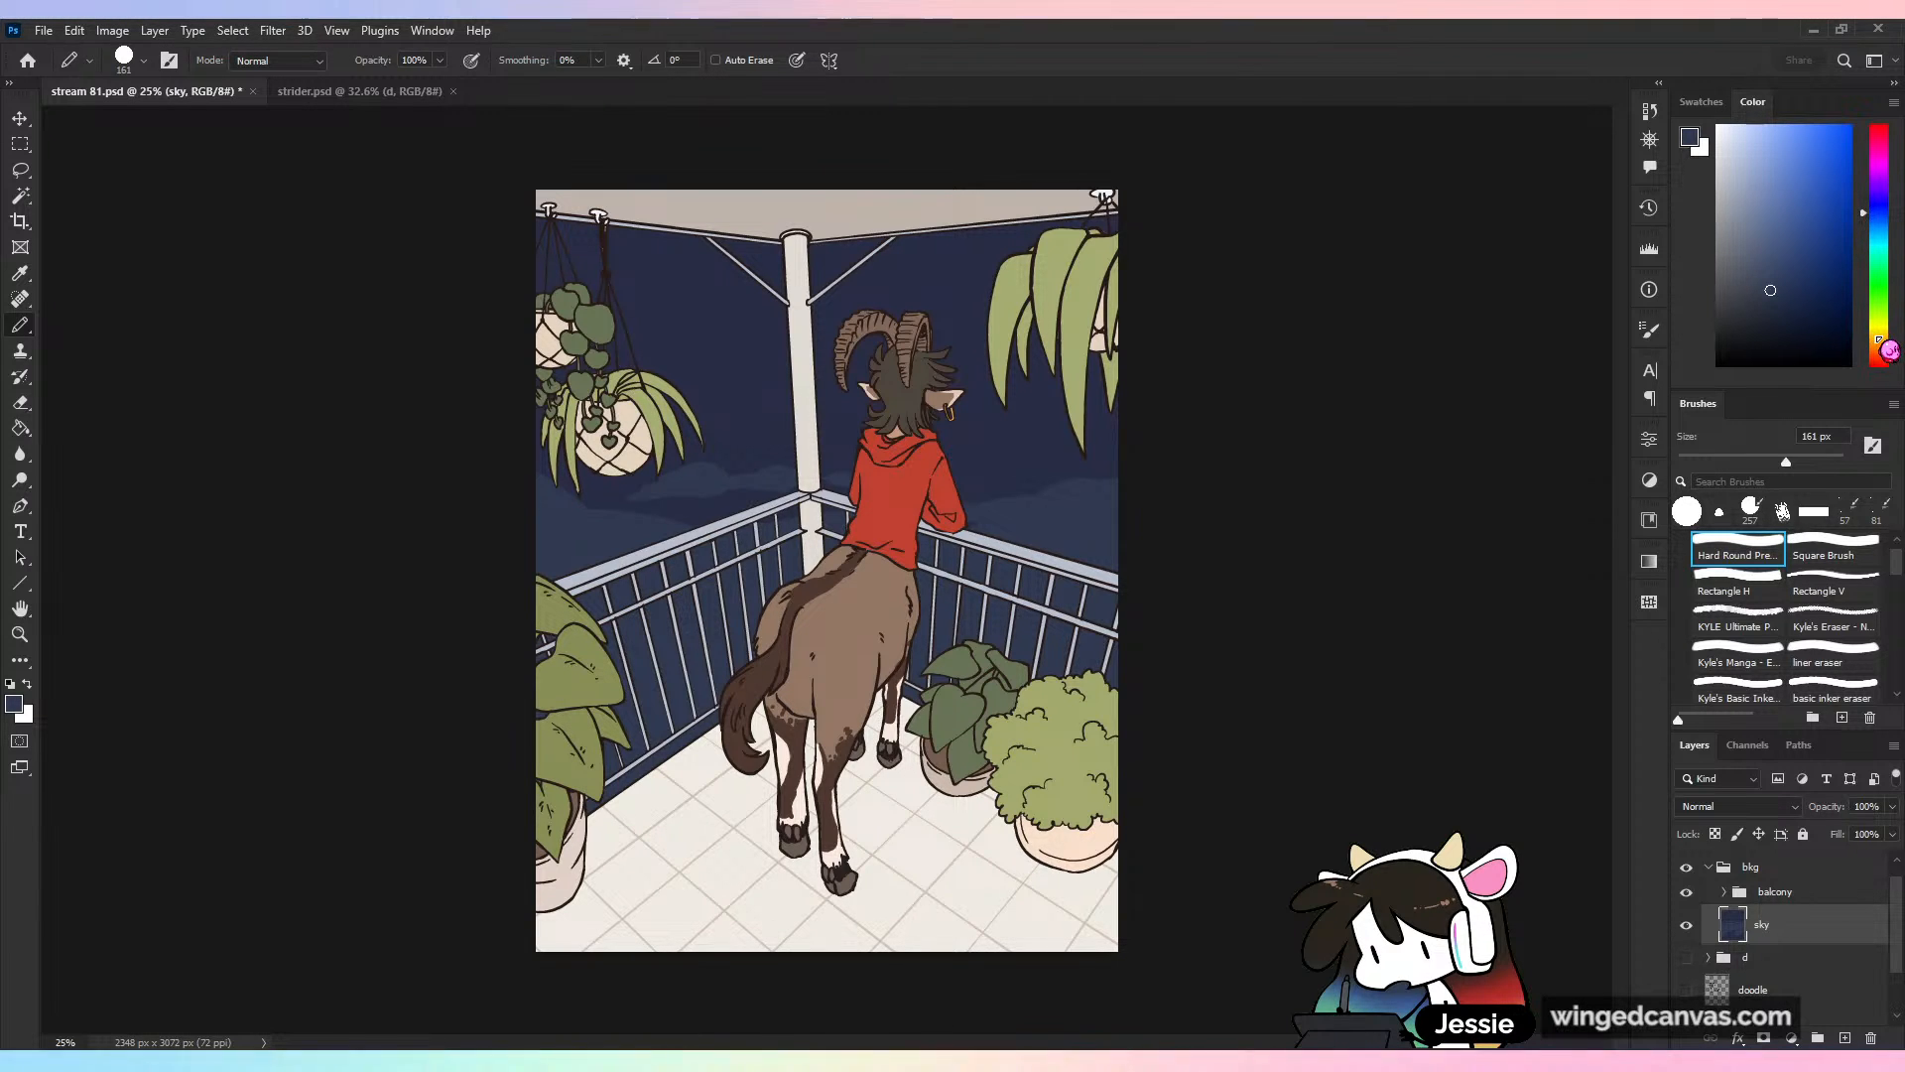
left_click(1886, 220)
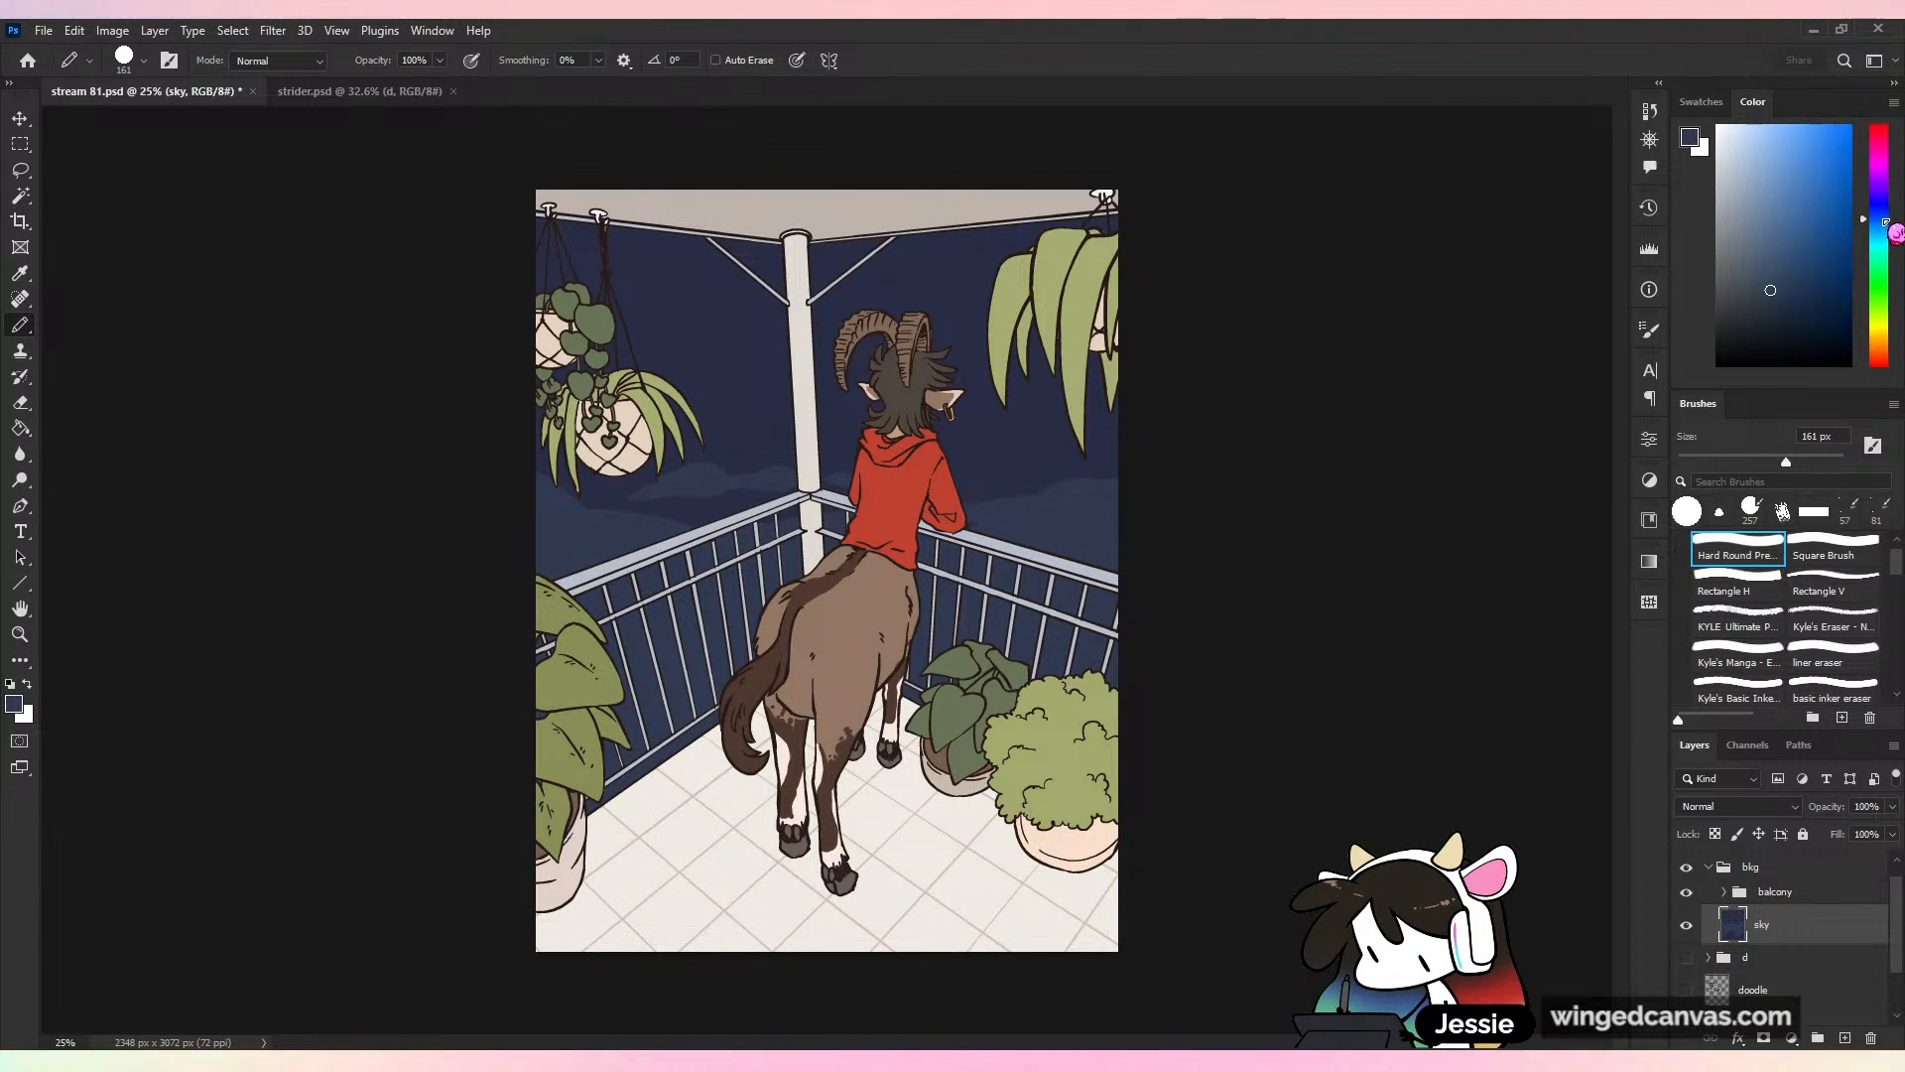
left_click(1881, 214)
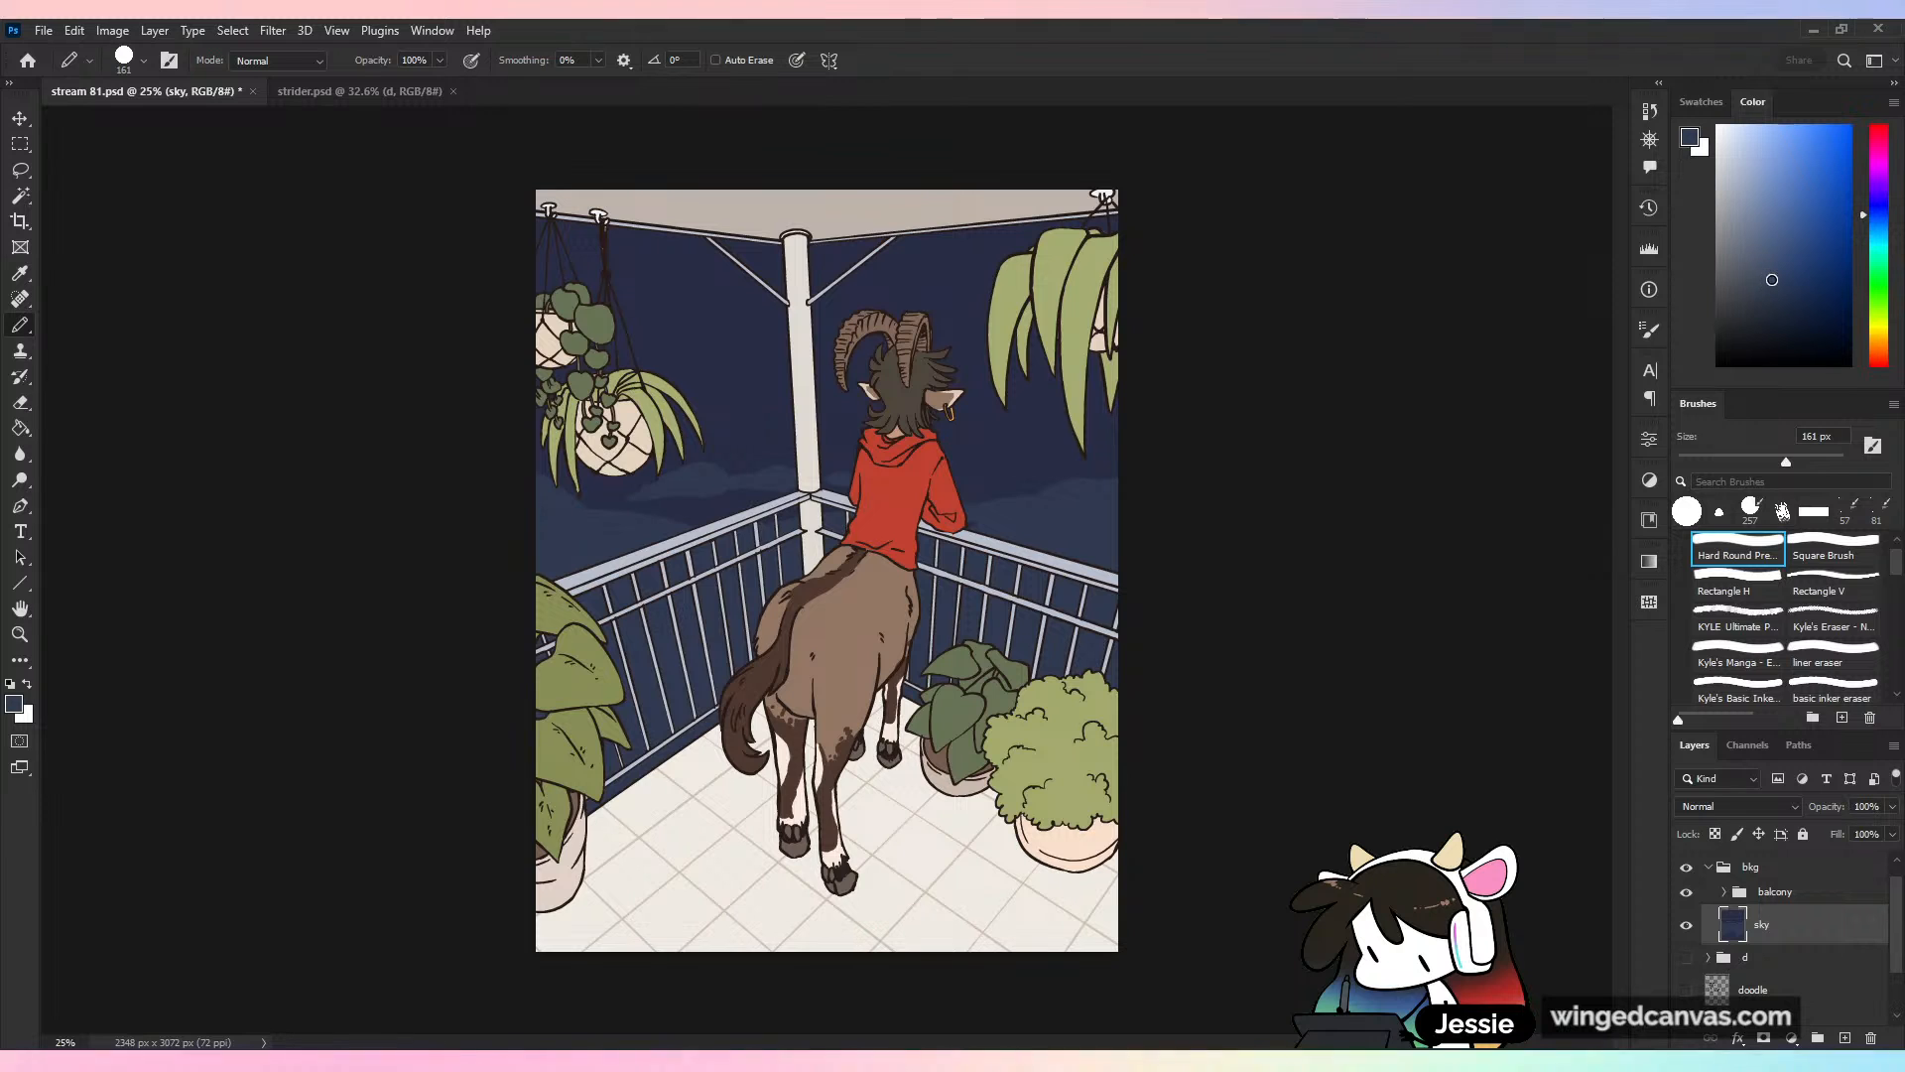
mouse_move(711, 645)
left_mouse_down()
mouse_move(652, 730)
mouse_move(659, 699)
mouse_move(574, 734)
mouse_move(690, 698)
mouse_move(606, 673)
mouse_move(698, 675)
left_mouse_up()
left_click(1808, 461)
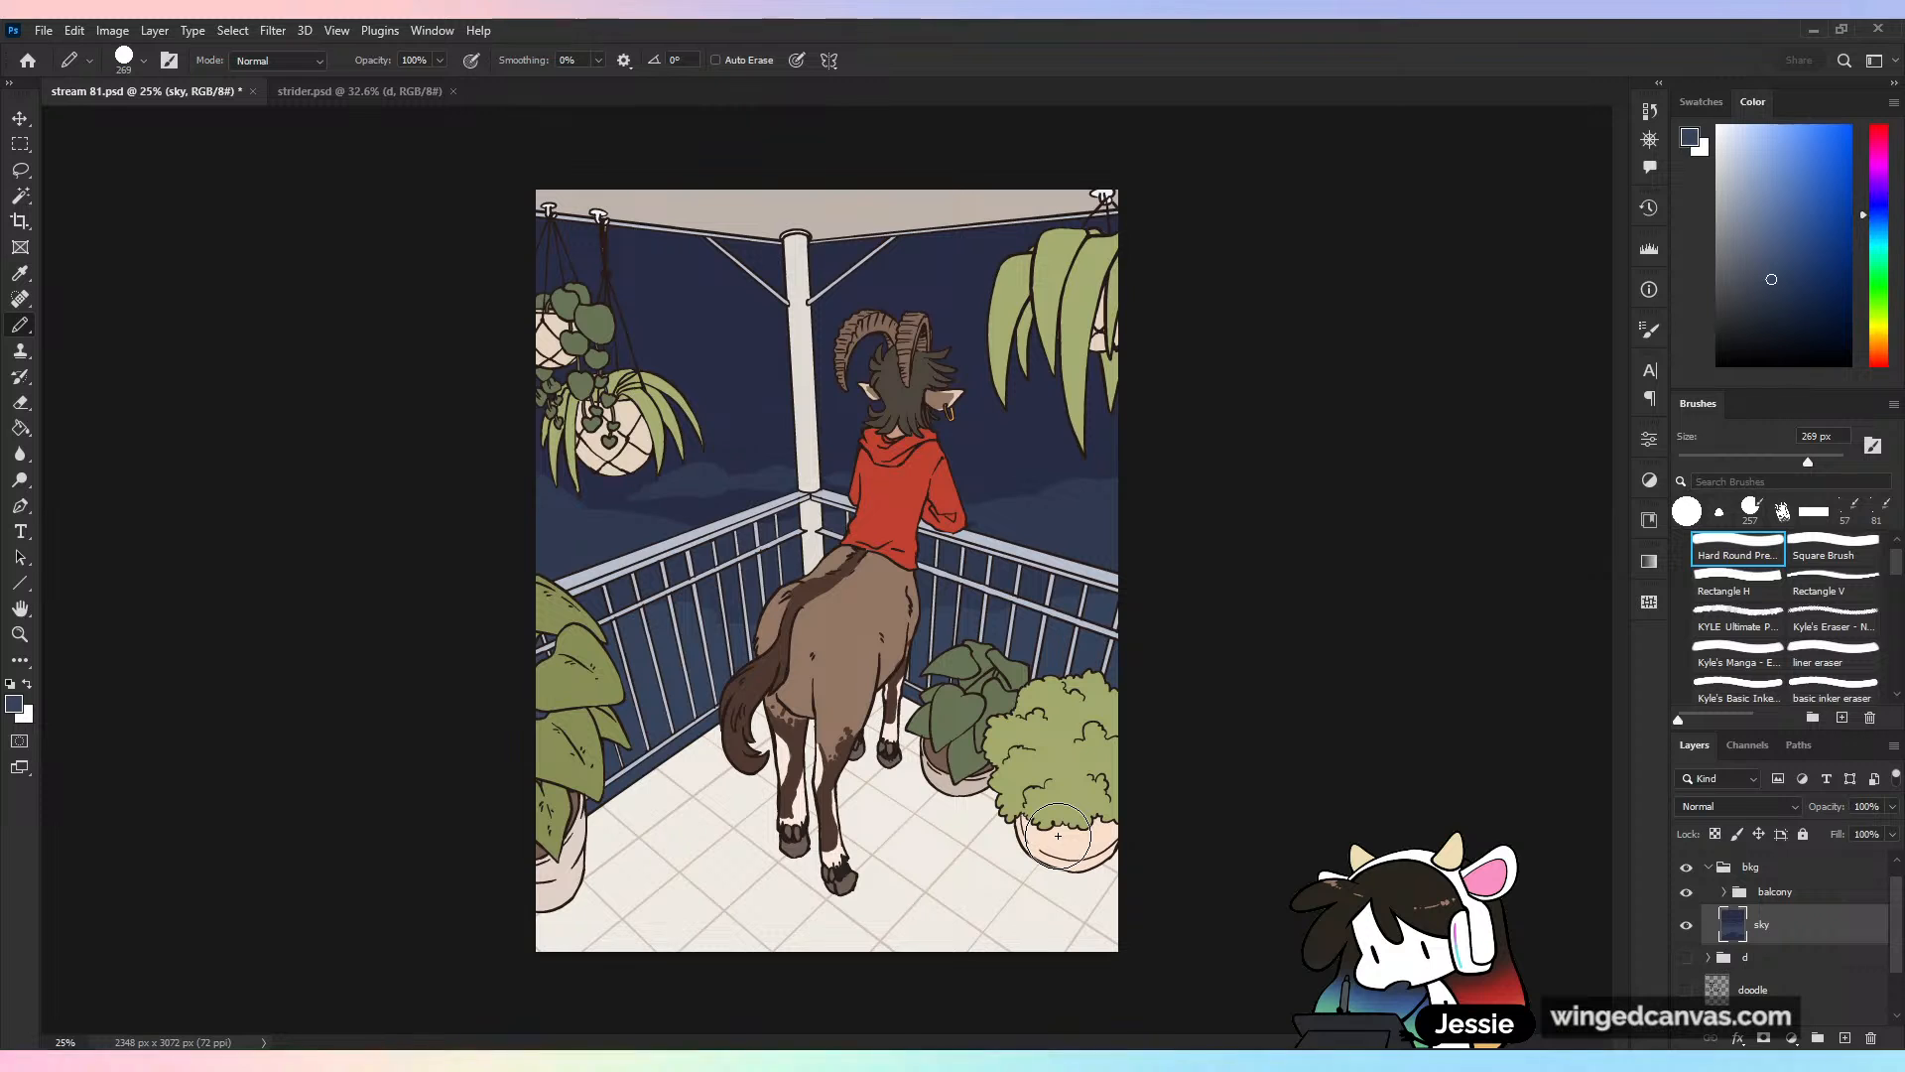
key("ctrl+s")
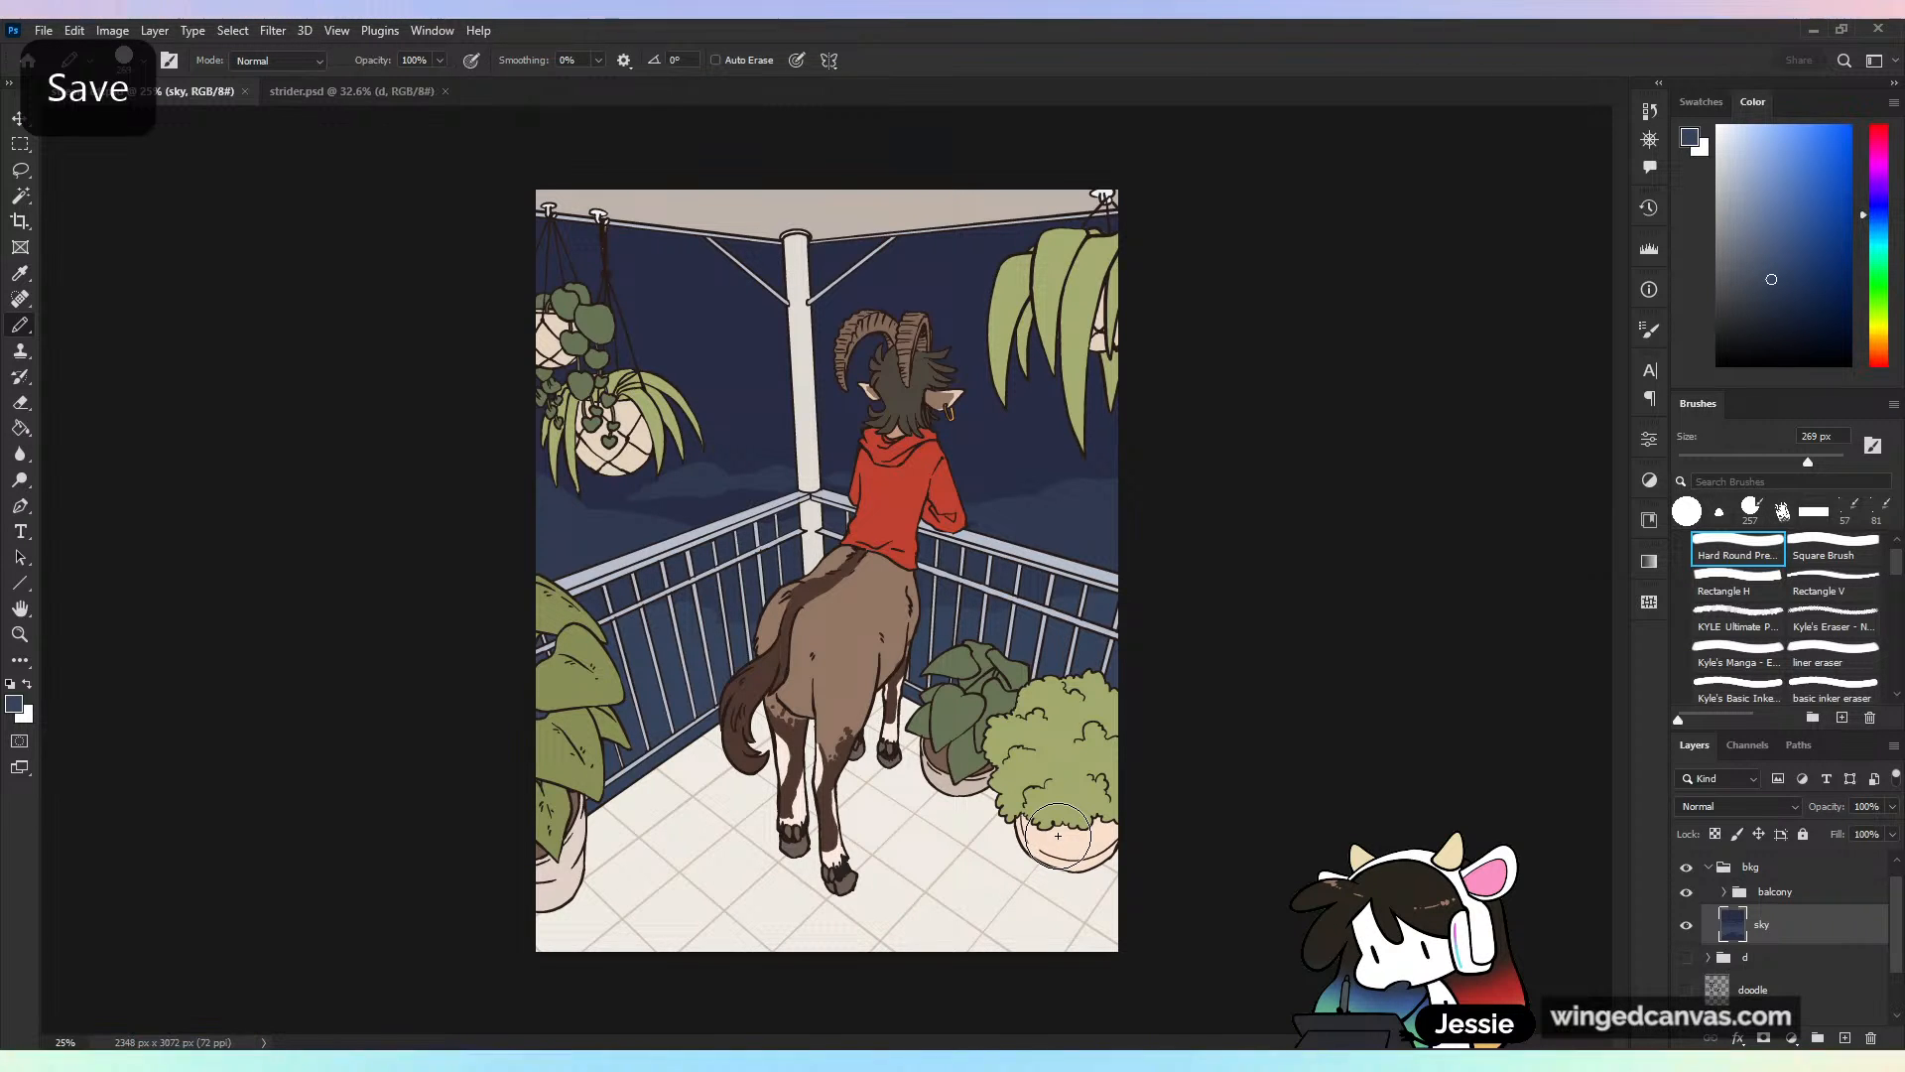
Collapse the bkg group and hide both the foreground and bkg groups to leave a blank canvas
left_click(1708, 867)
left_click(1686, 866)
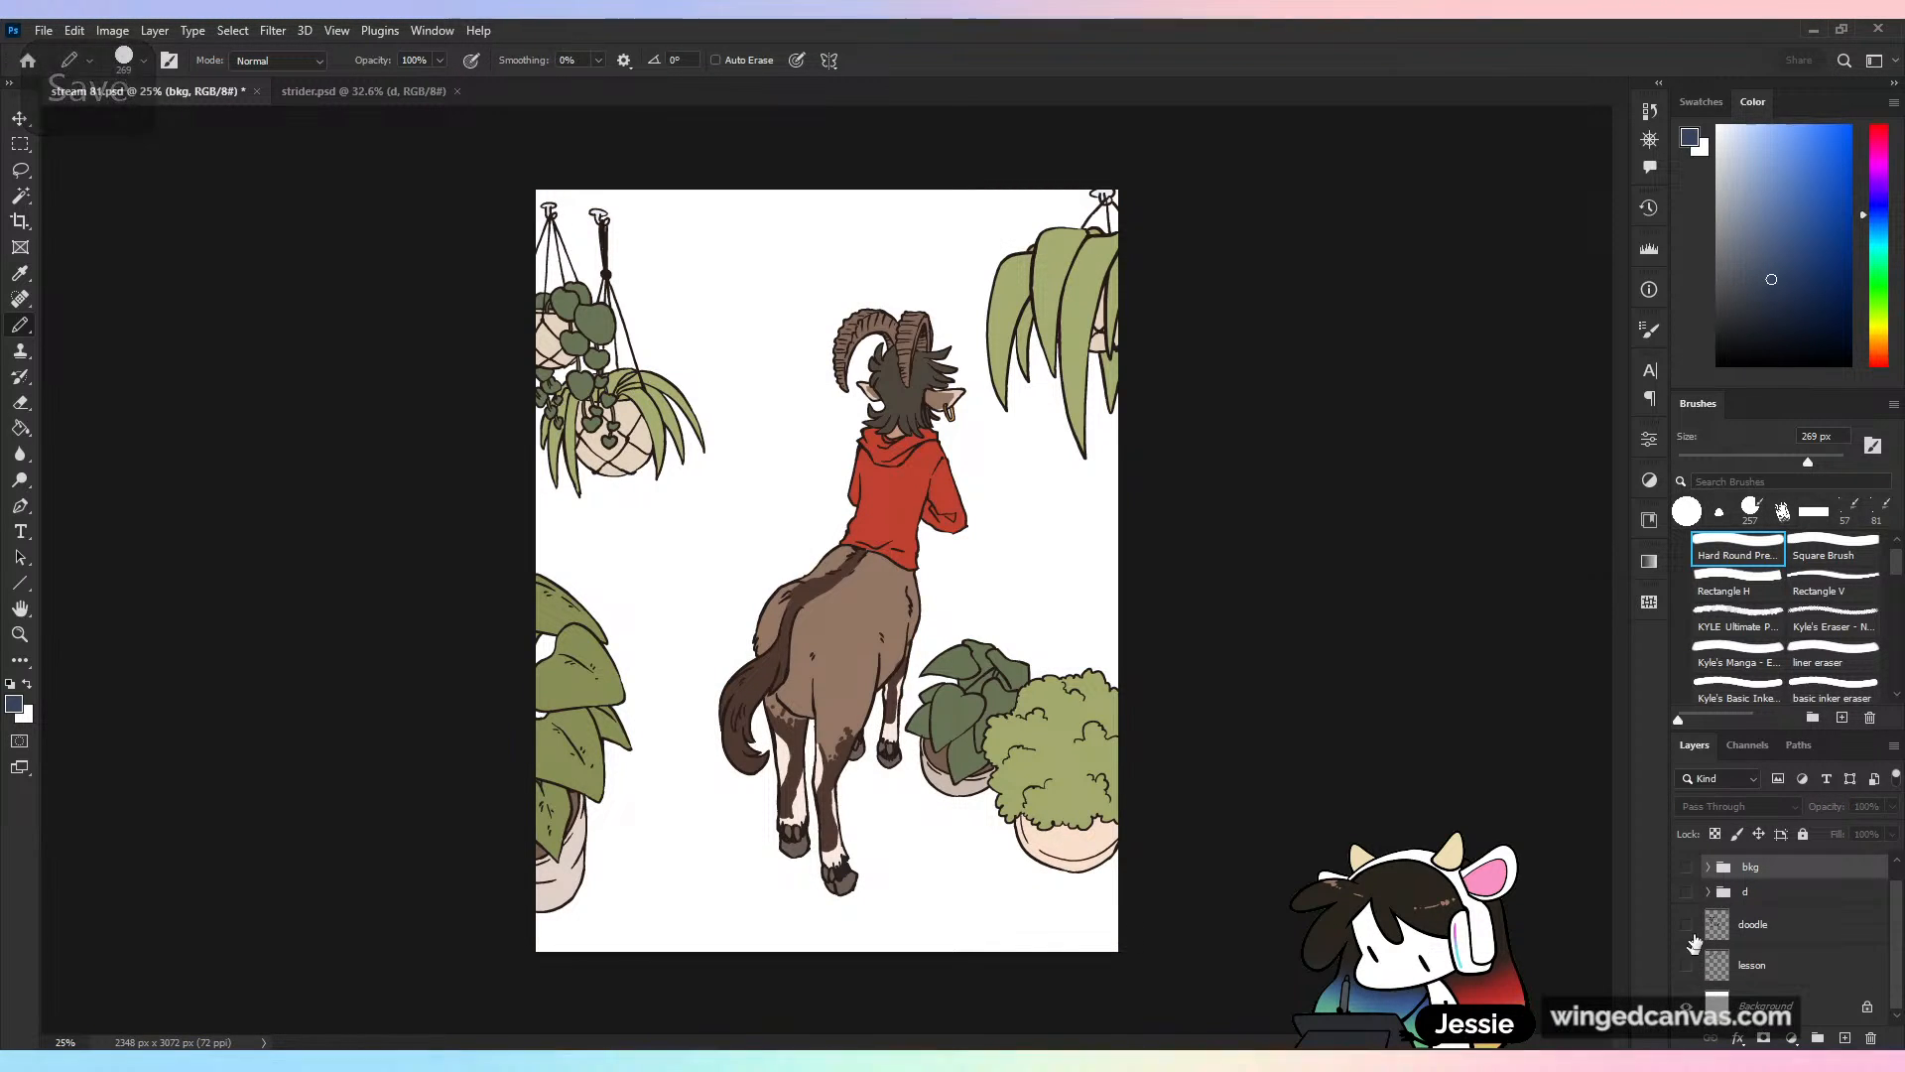
left_click(1687, 866)
left_click_drag(1897, 906, 1897, 883)
left_click(1686, 862)
left_click(1686, 886)
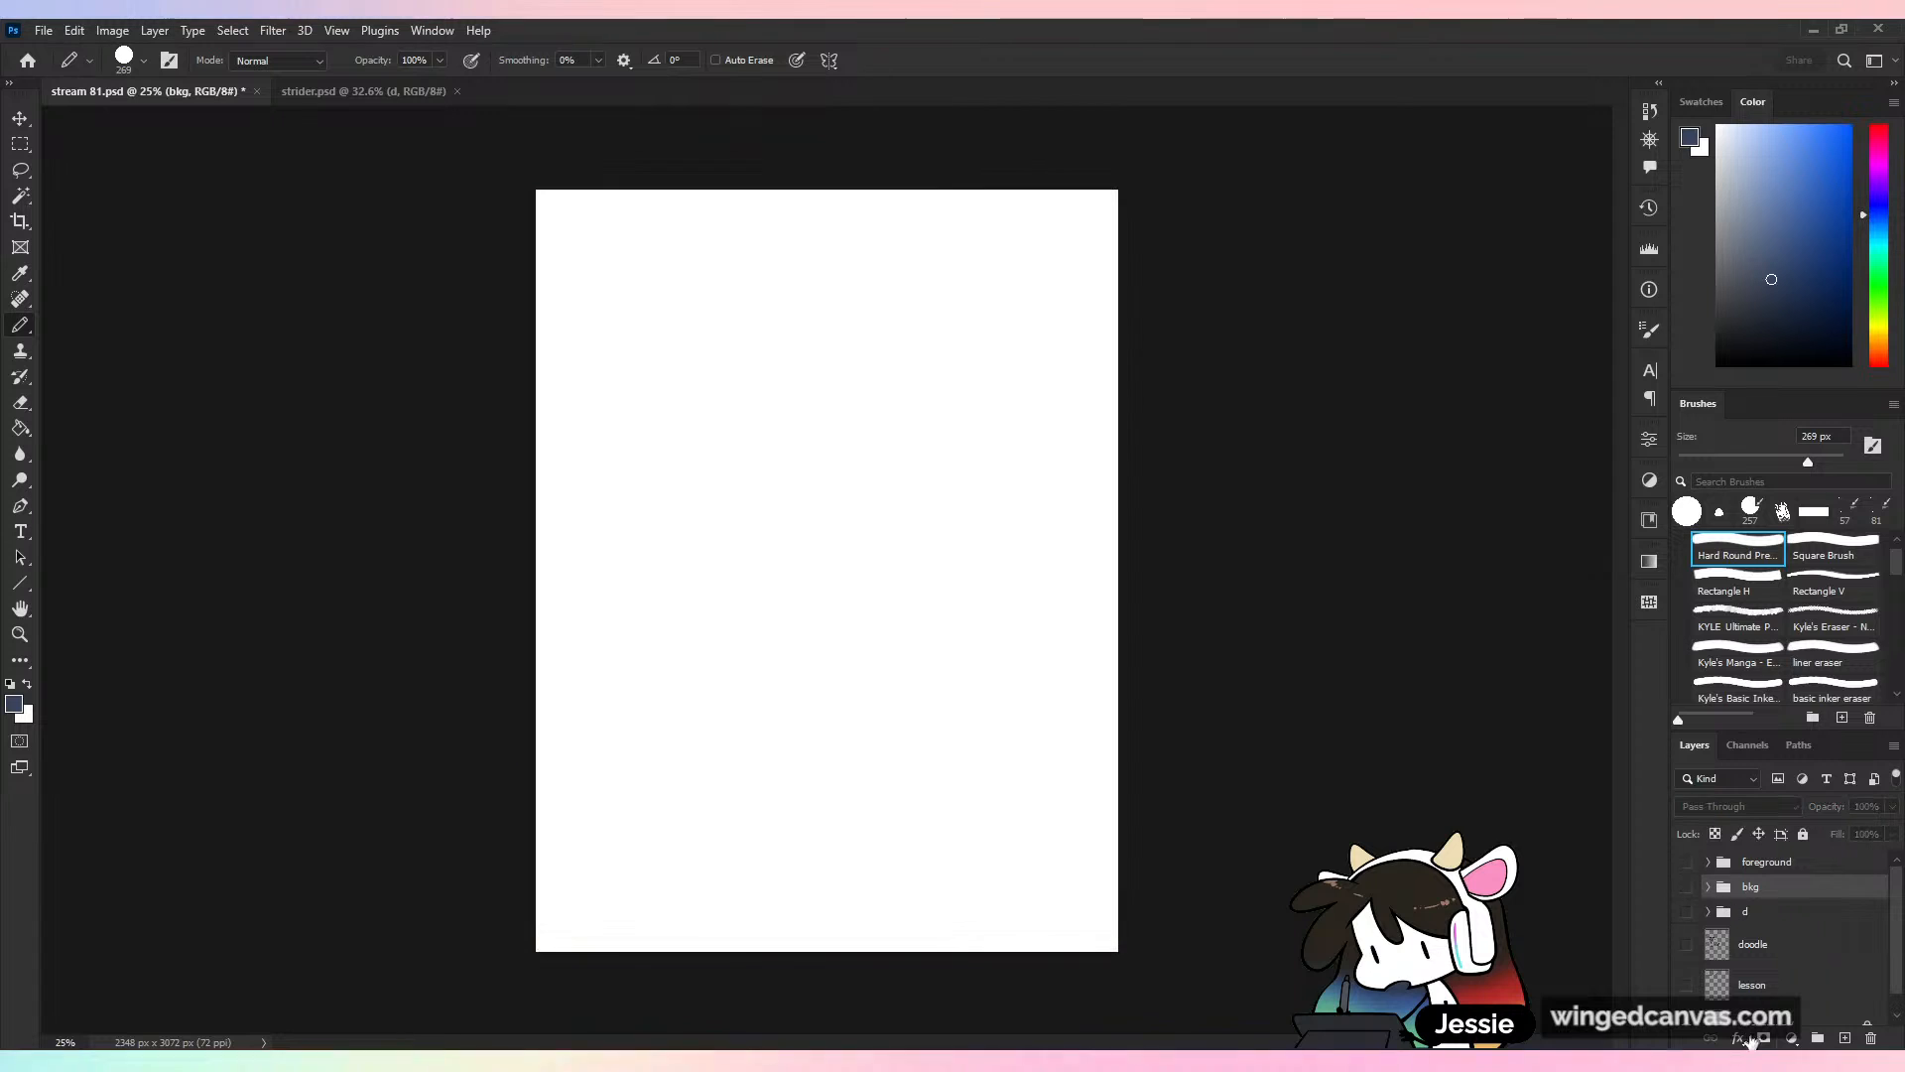
Show the lesson layer and handwrite "- Plan your background" below the numbered list in its dark blue, with a 31 px Pencil
left_click(1686, 985)
scroll(941, 301, "up", 5)
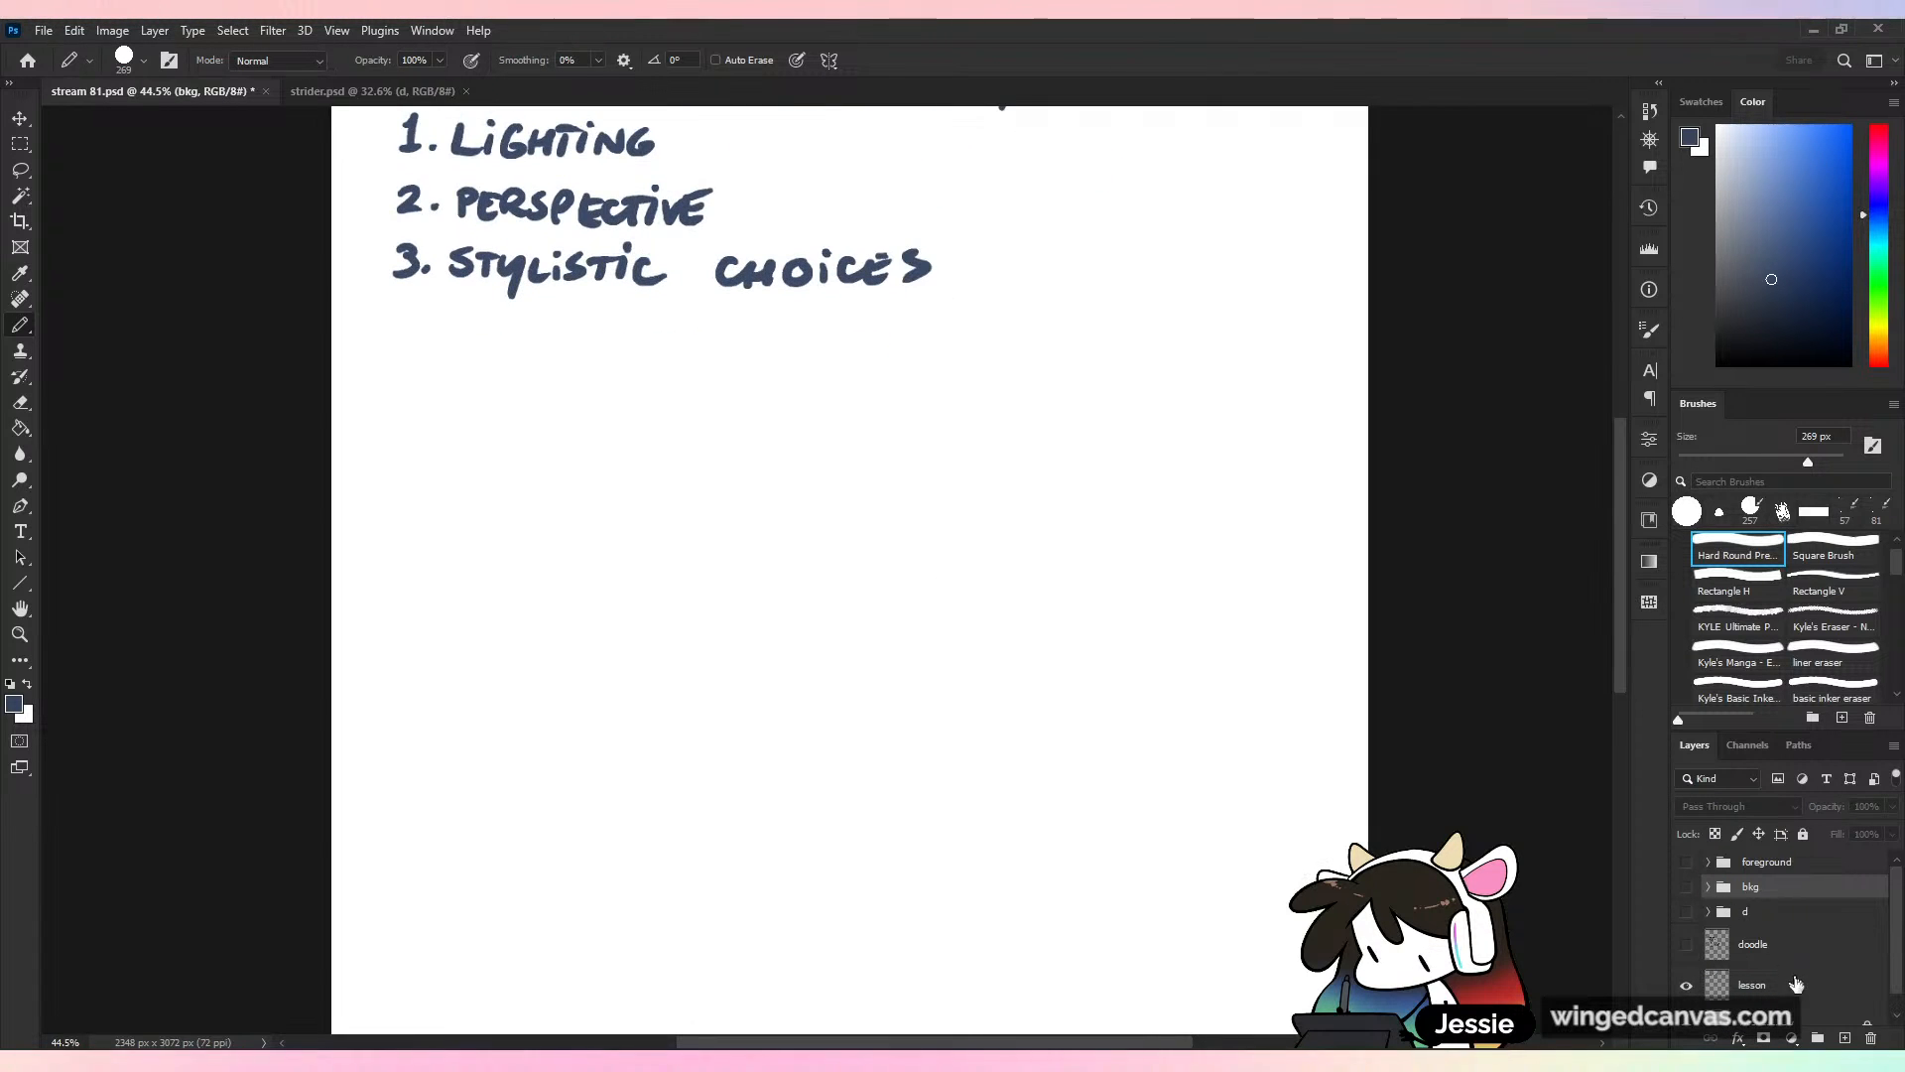
left_click(1796, 984)
left_click(923, 268, "alt")
left_click(1715, 459)
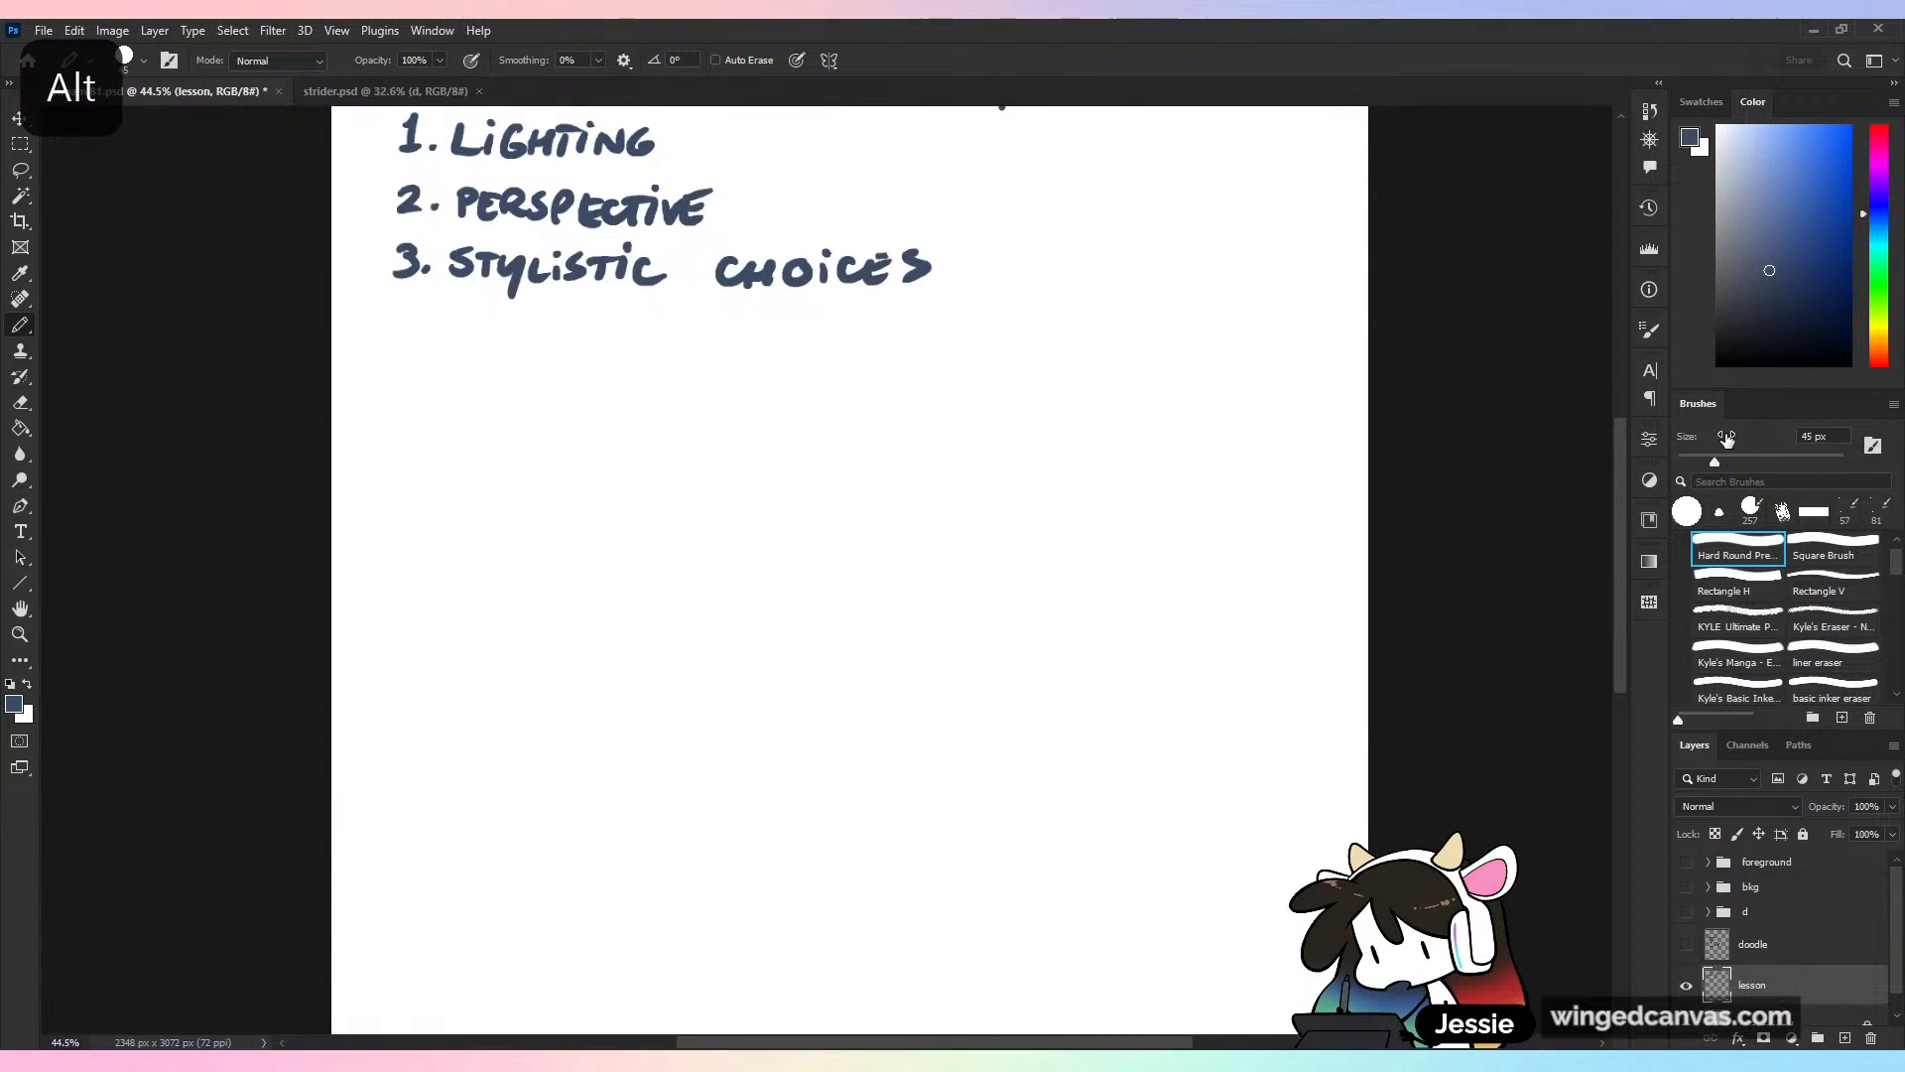
mouse_move(357, 340)
left_mouse_down()
mouse_move(481, 351)
mouse_move(529, 331)
mouse_move(593, 361)
mouse_move(794, 333)
mouse_move(763, 352)
mouse_move(824, 333)
mouse_move(937, 359)
mouse_move(1101, 347)
left_mouse_up()
key("ctrl+z")
left_click(1702, 462)
Add the word "with" in red at the end of the "Plan your background" line
left_click_drag(1878, 348, 1880, 367)
left_click(1831, 156)
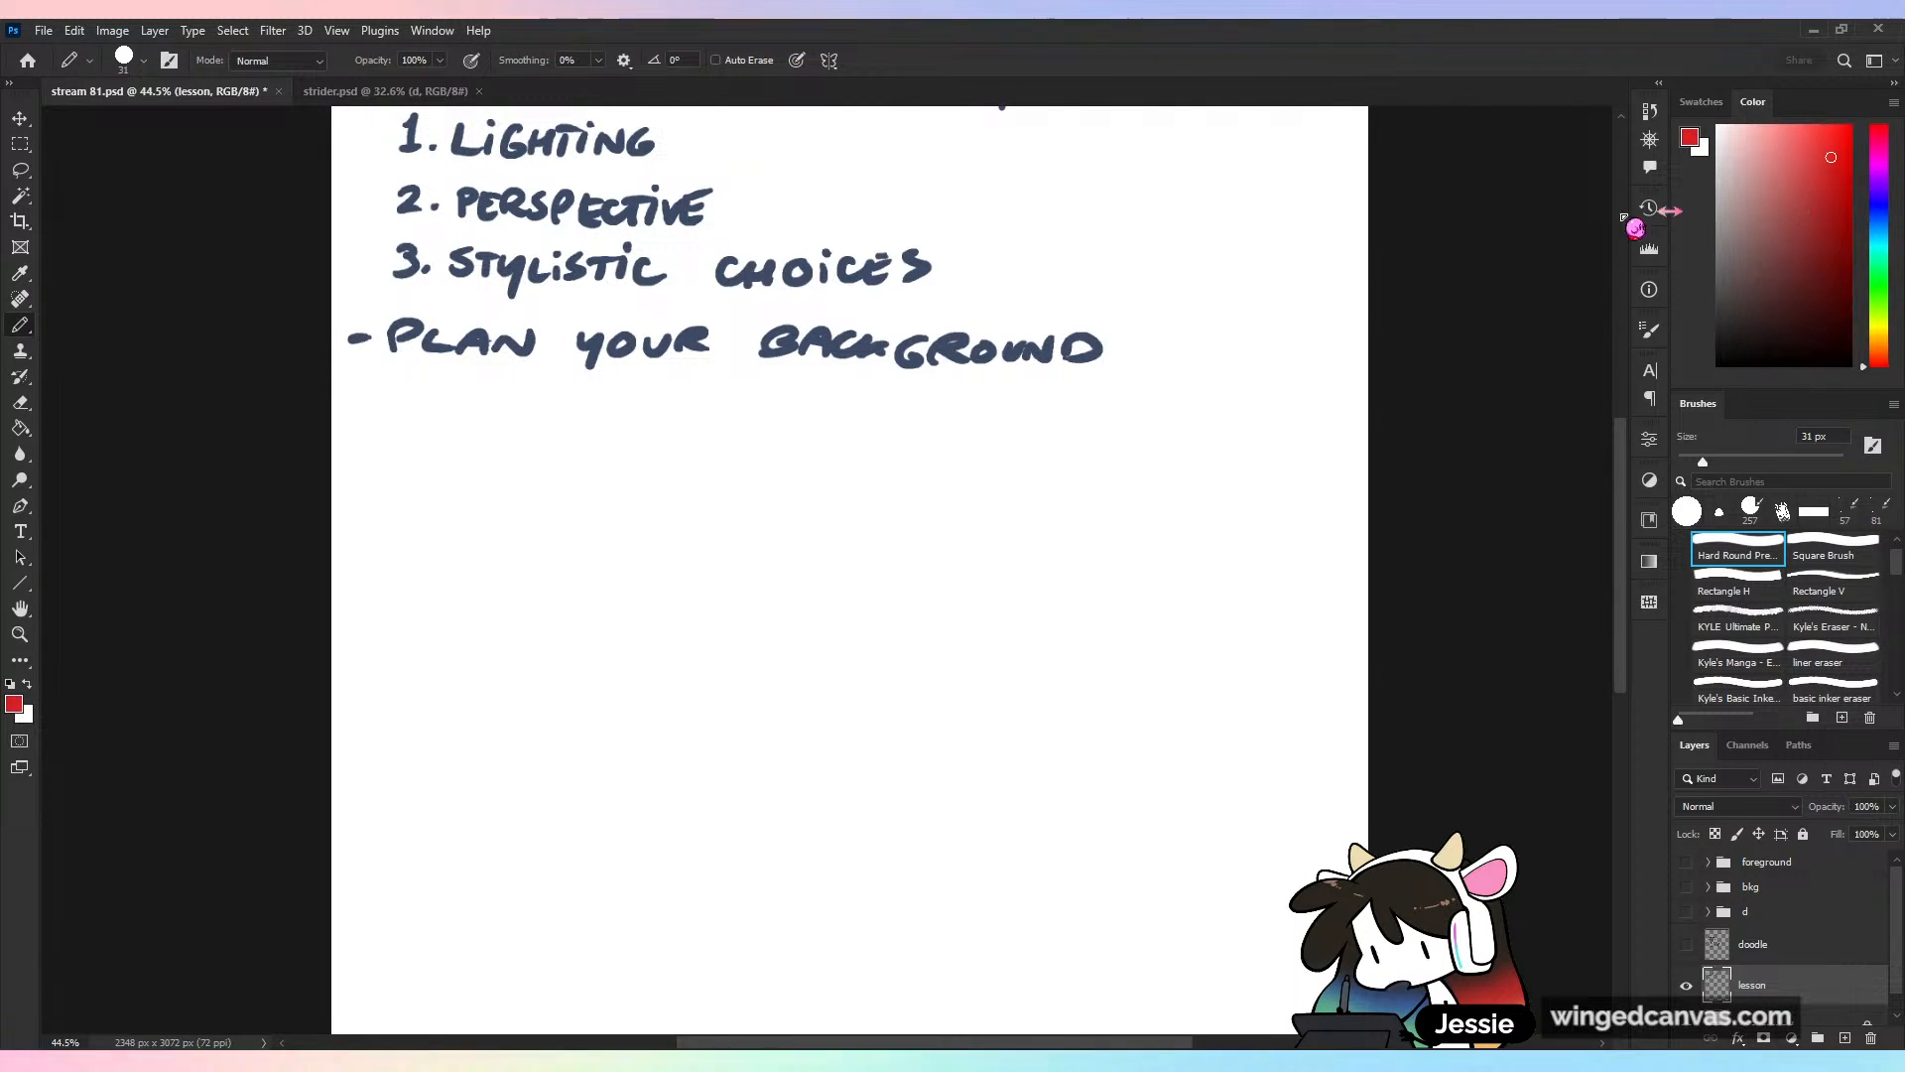
mouse_move(1155, 336)
left_mouse_down()
mouse_move(1213, 327)
mouse_move(1258, 357)
left_mouse_up()
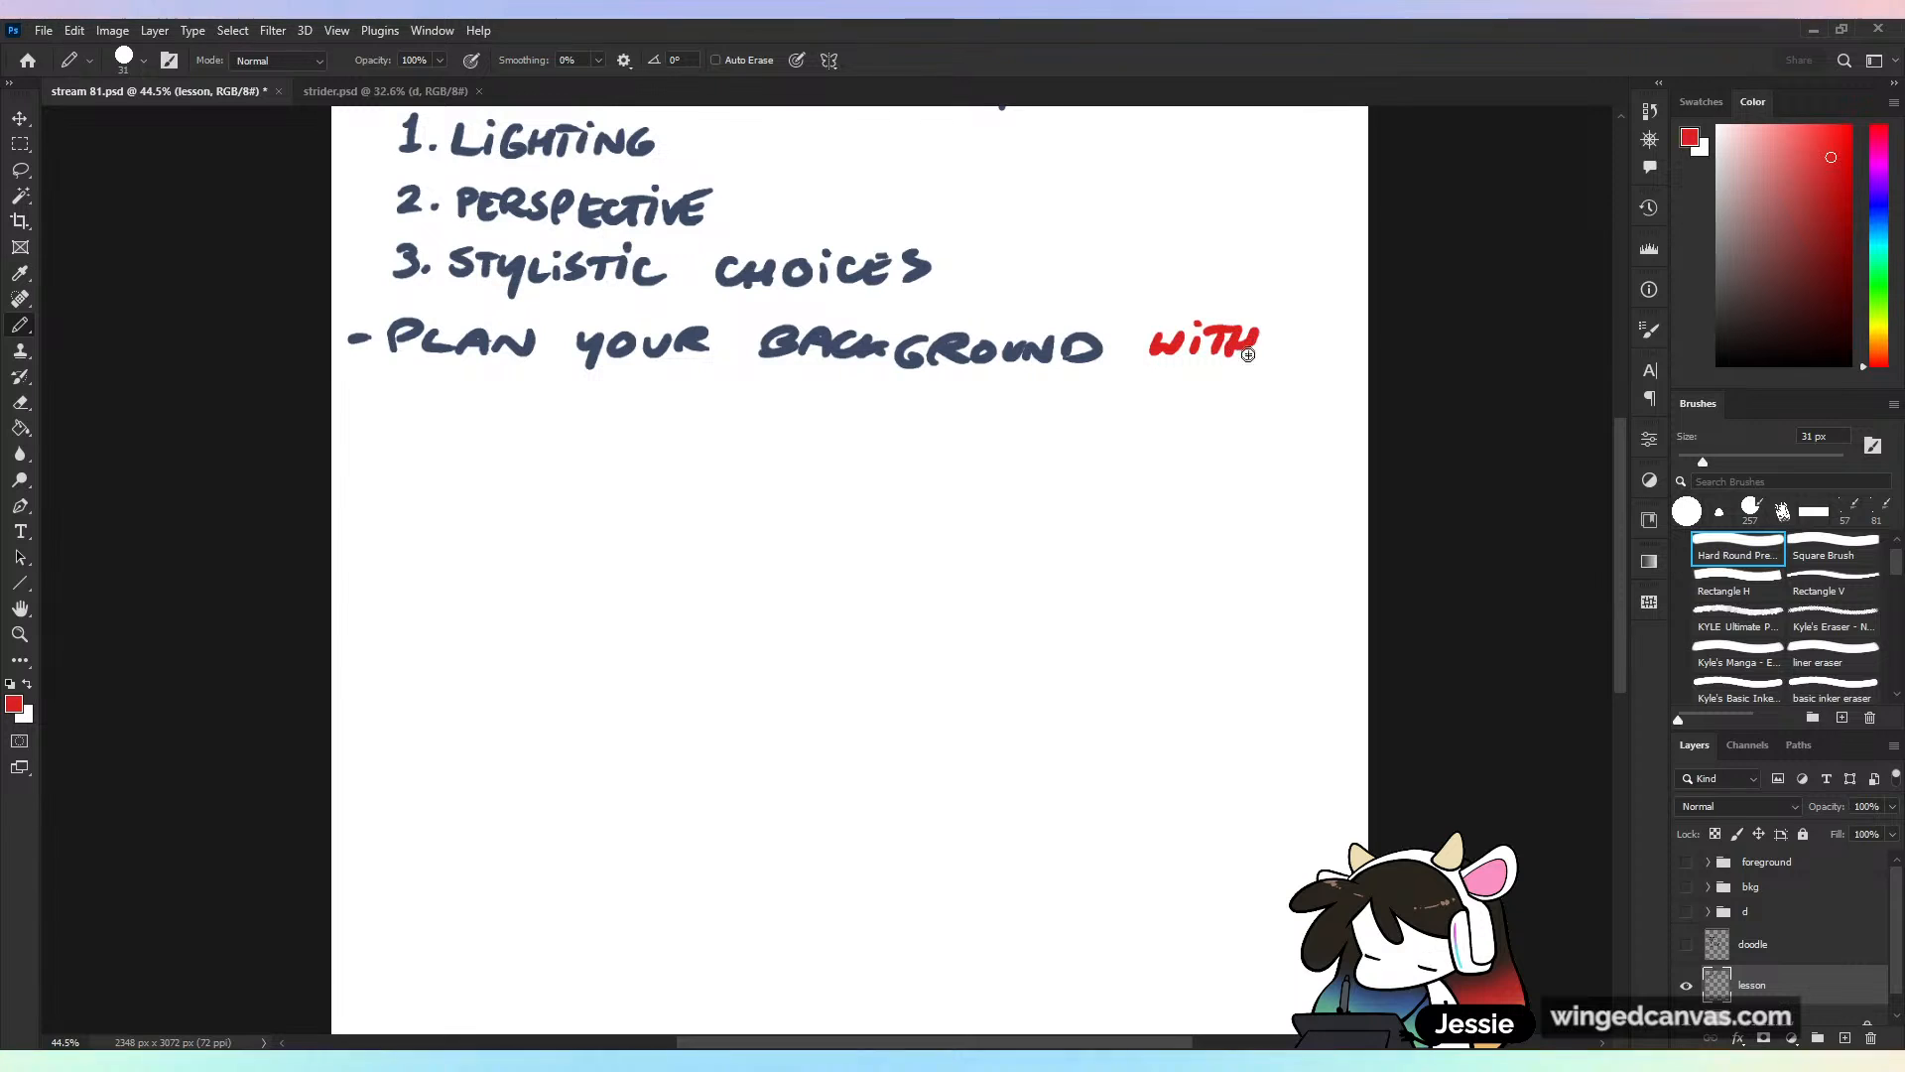
Write "your character in mind" in the notes' dark blue on the line below and save the file
left_click(1095, 352, "alt")
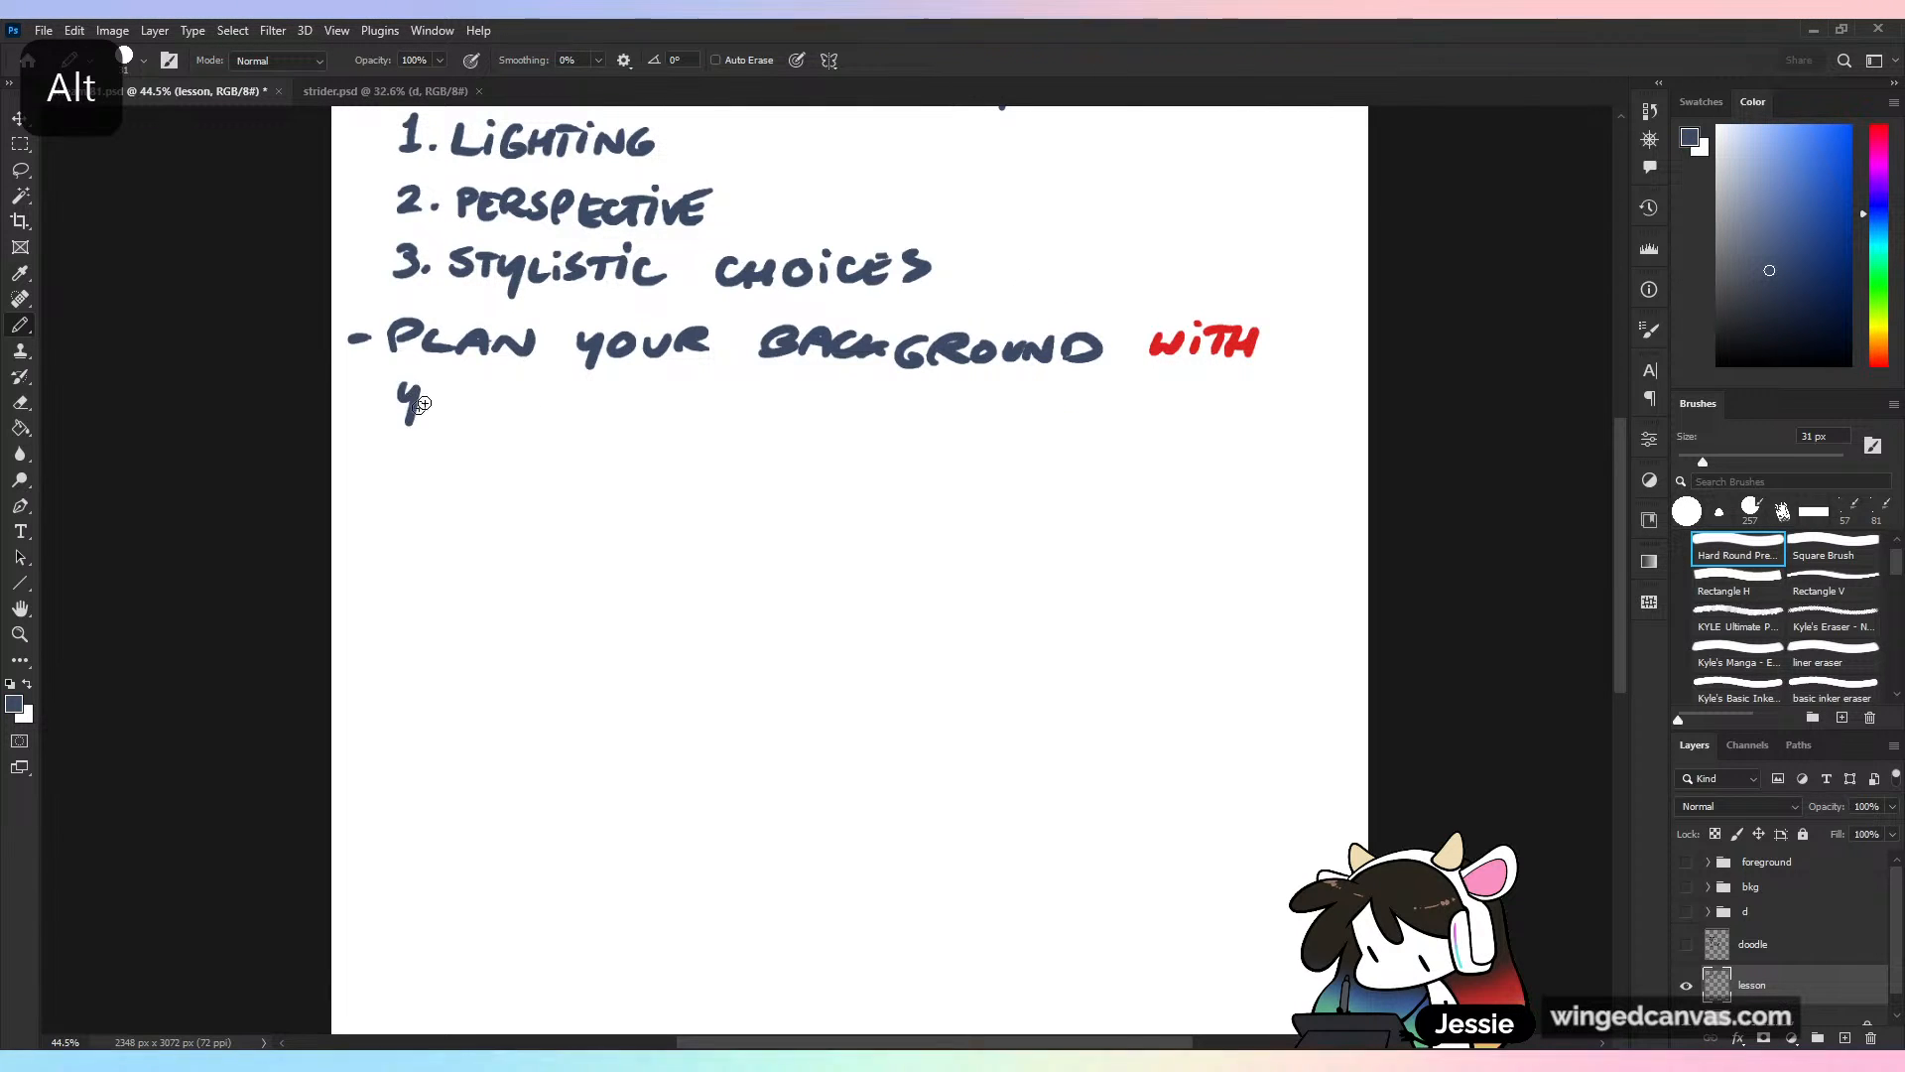
left_click_drag(454, 398, 524, 409)
mouse_move(593, 387)
left_mouse_down()
mouse_move(571, 407)
mouse_move(786, 397)
mouse_move(871, 420)
left_mouse_up()
mouse_move(898, 407)
left_mouse_down()
mouse_move(895, 425)
mouse_move(981, 400)
left_mouse_up()
left_click(901, 396)
key("ctrl+z")
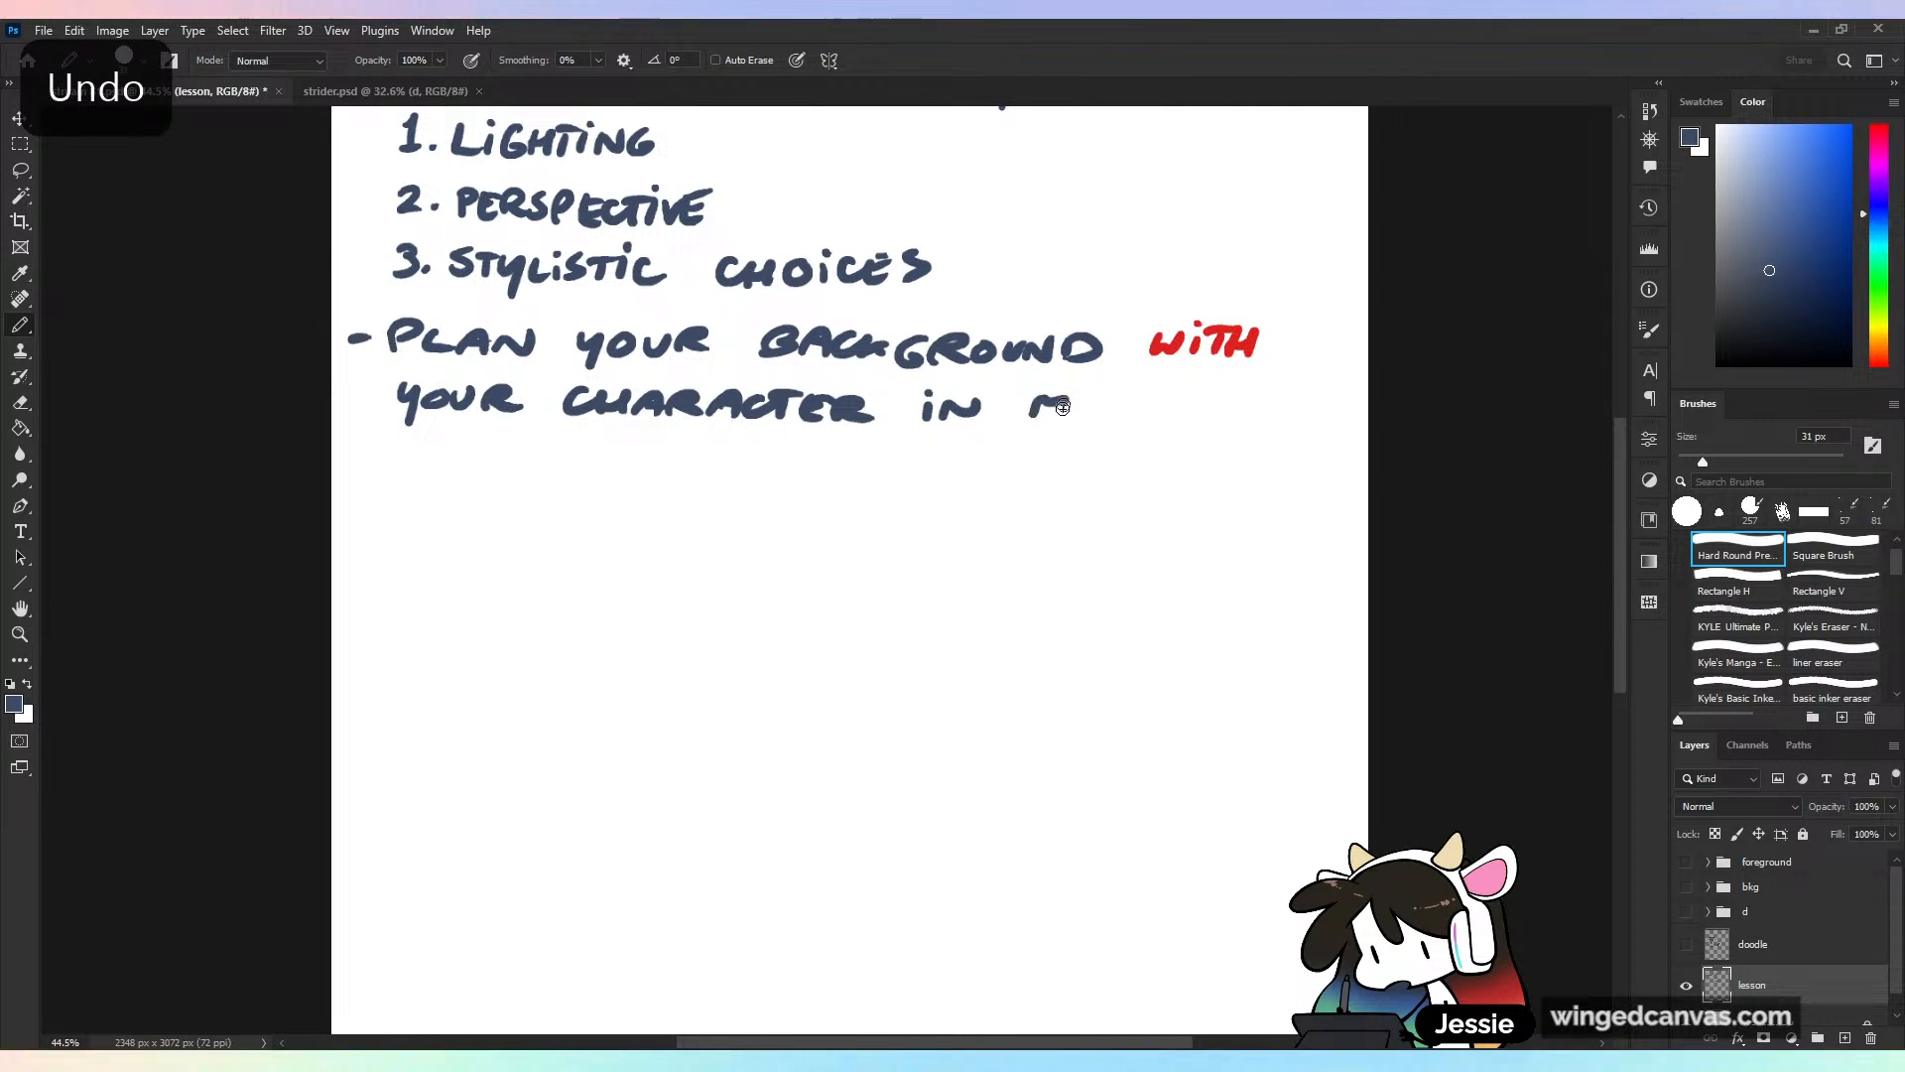
left_click_drag(1095, 409, 1131, 402)
left_click_drag(1136, 397, 1170, 411)
mouse_move(1084, 297)
left_mouse_down()
mouse_move(844, 189)
mouse_move(981, 224)
left_mouse_up()
key("ctrl+minus")
key("ctrl+z")
key("ctrl+minus")
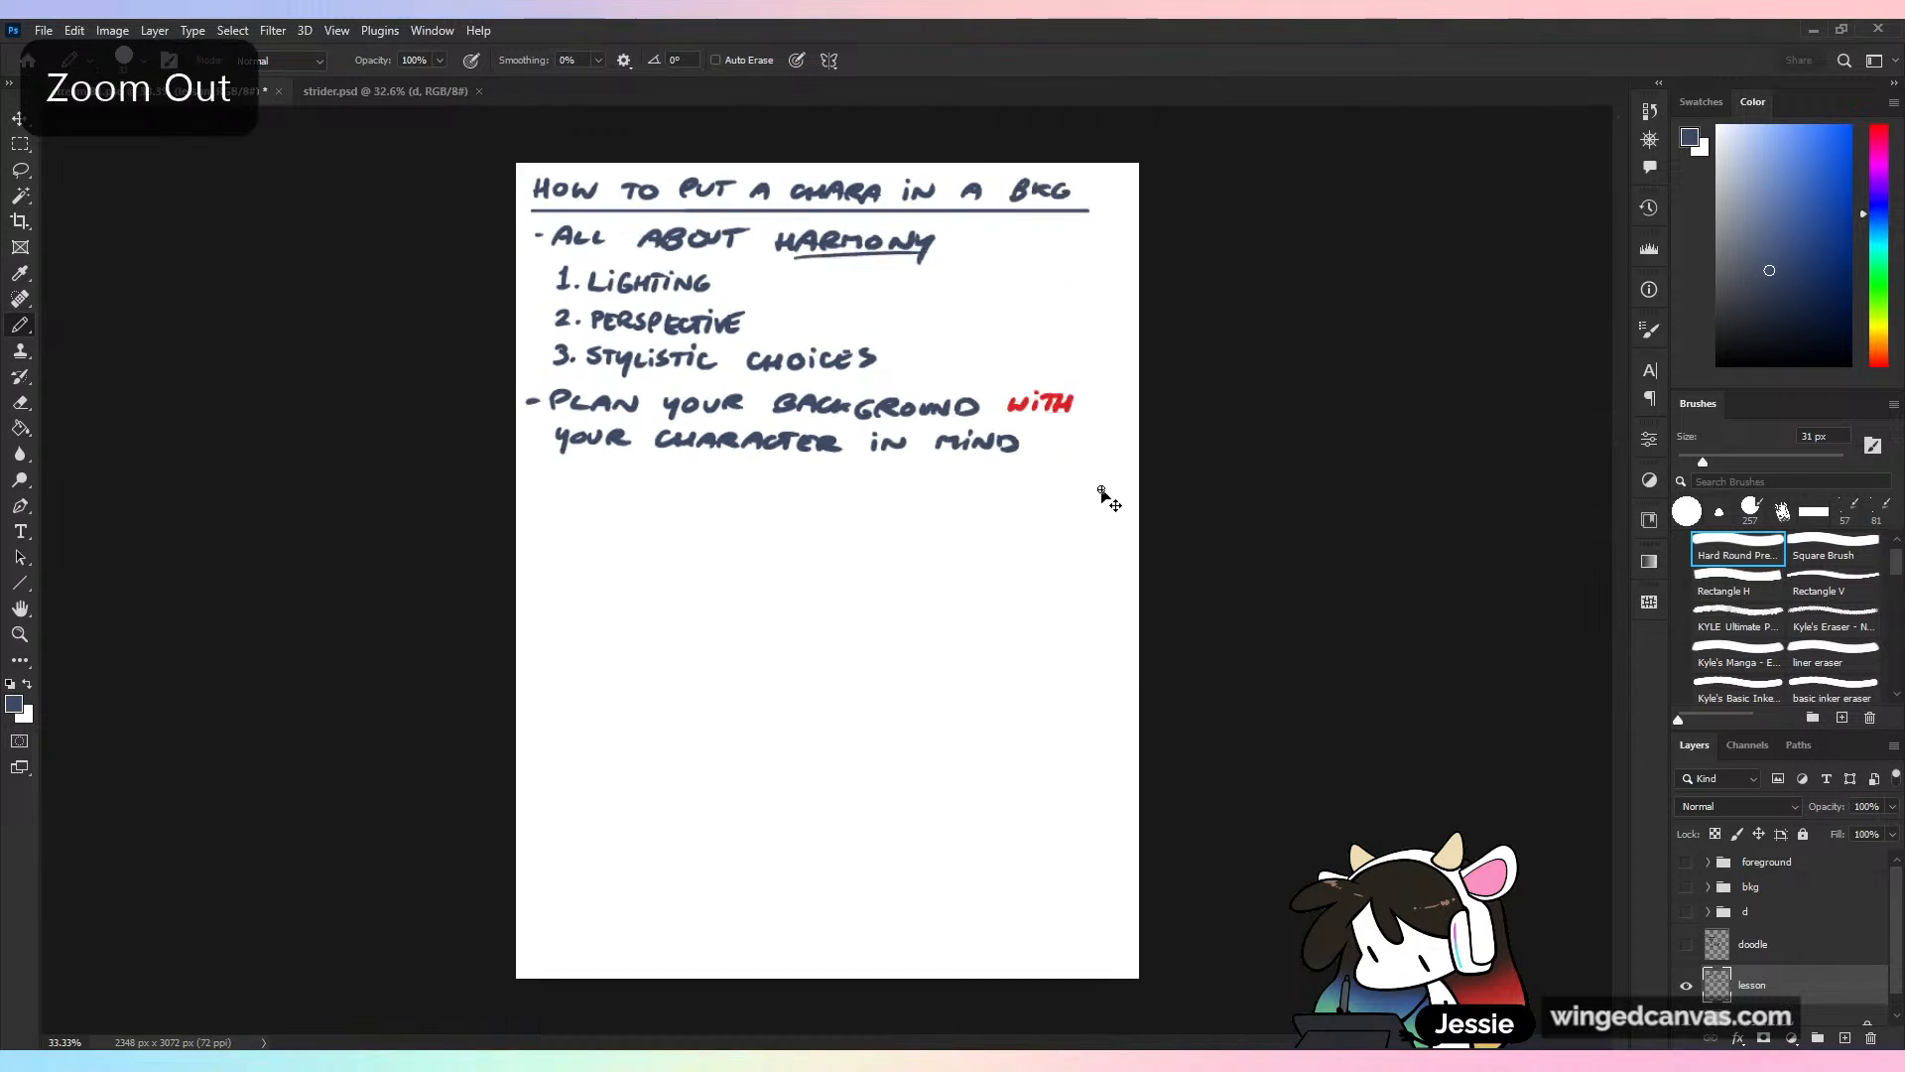
key("ctrl+s")
Hide the lesson layer, show the foreground and bkg groups, and select the sky layer inside bkg
left_click(1686, 985)
left_click_drag(1686, 861, 1687, 887)
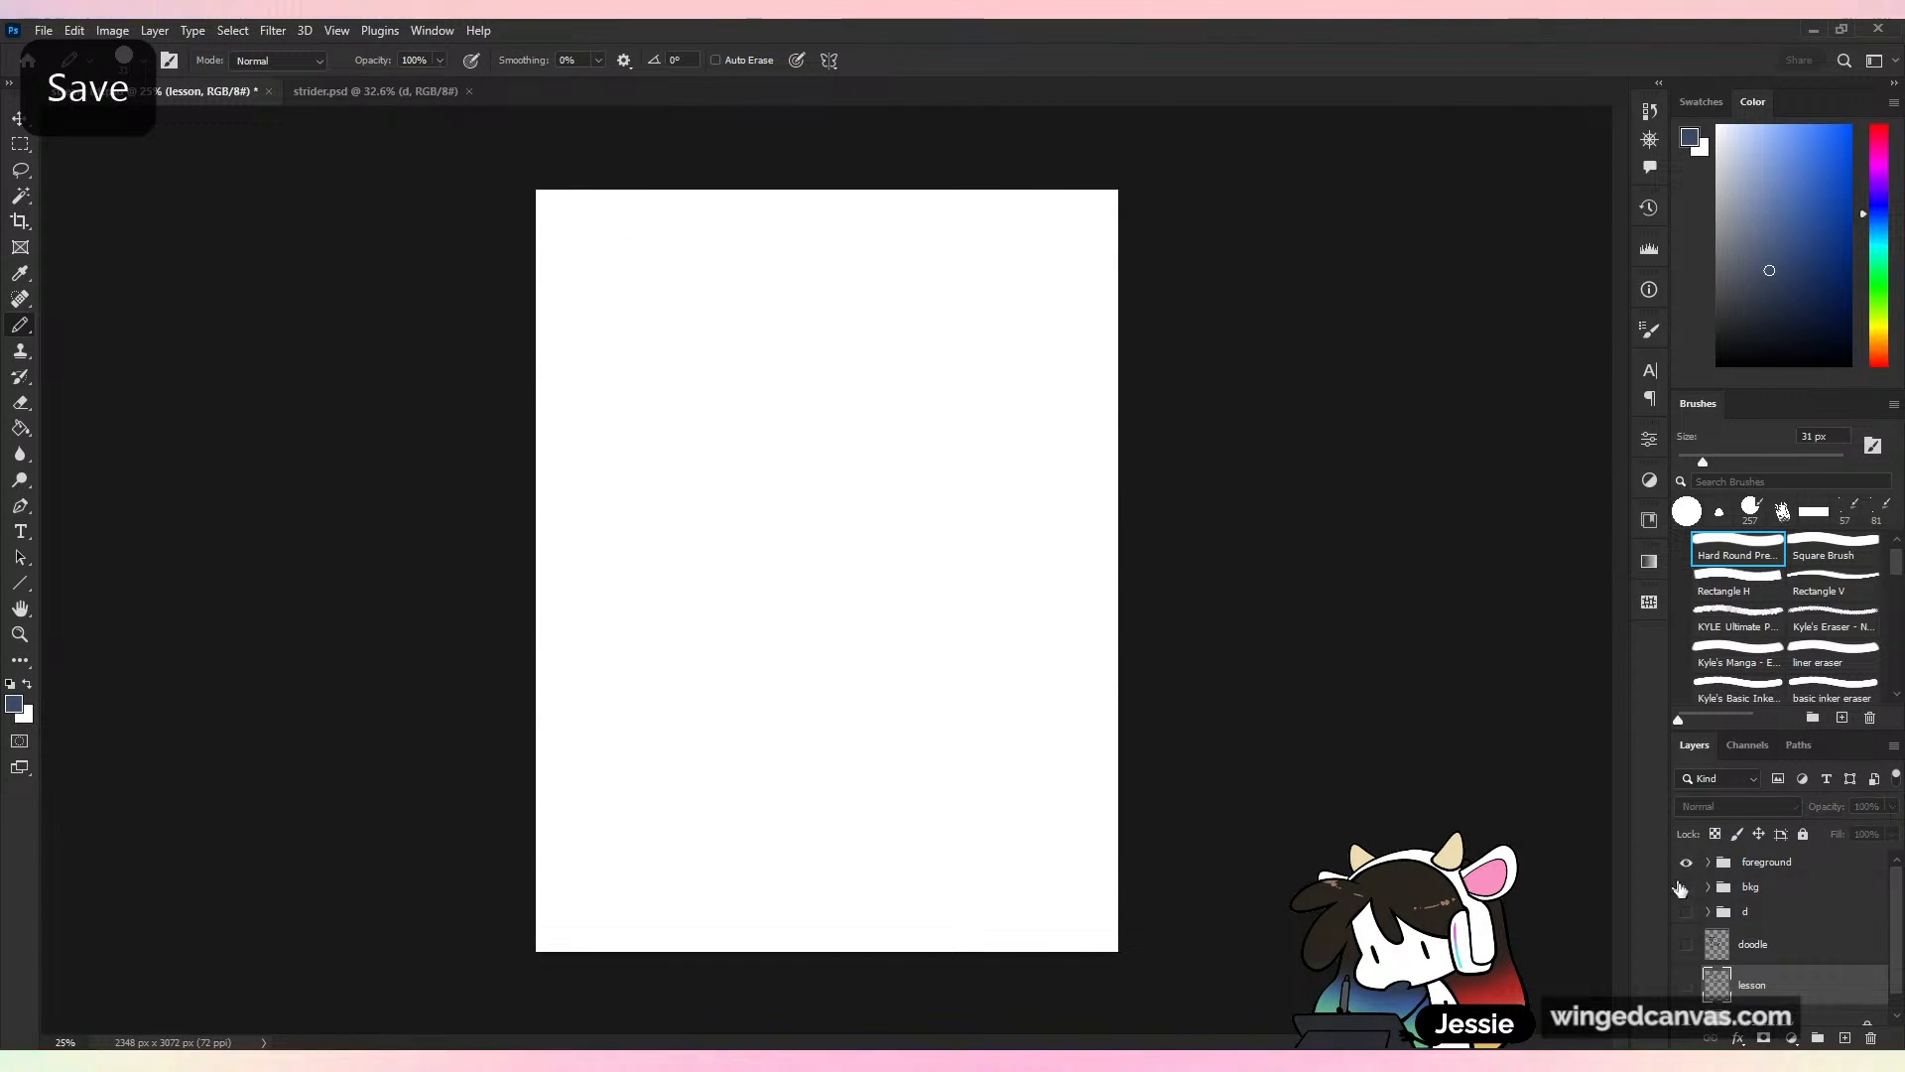
key("ctrl+plus")
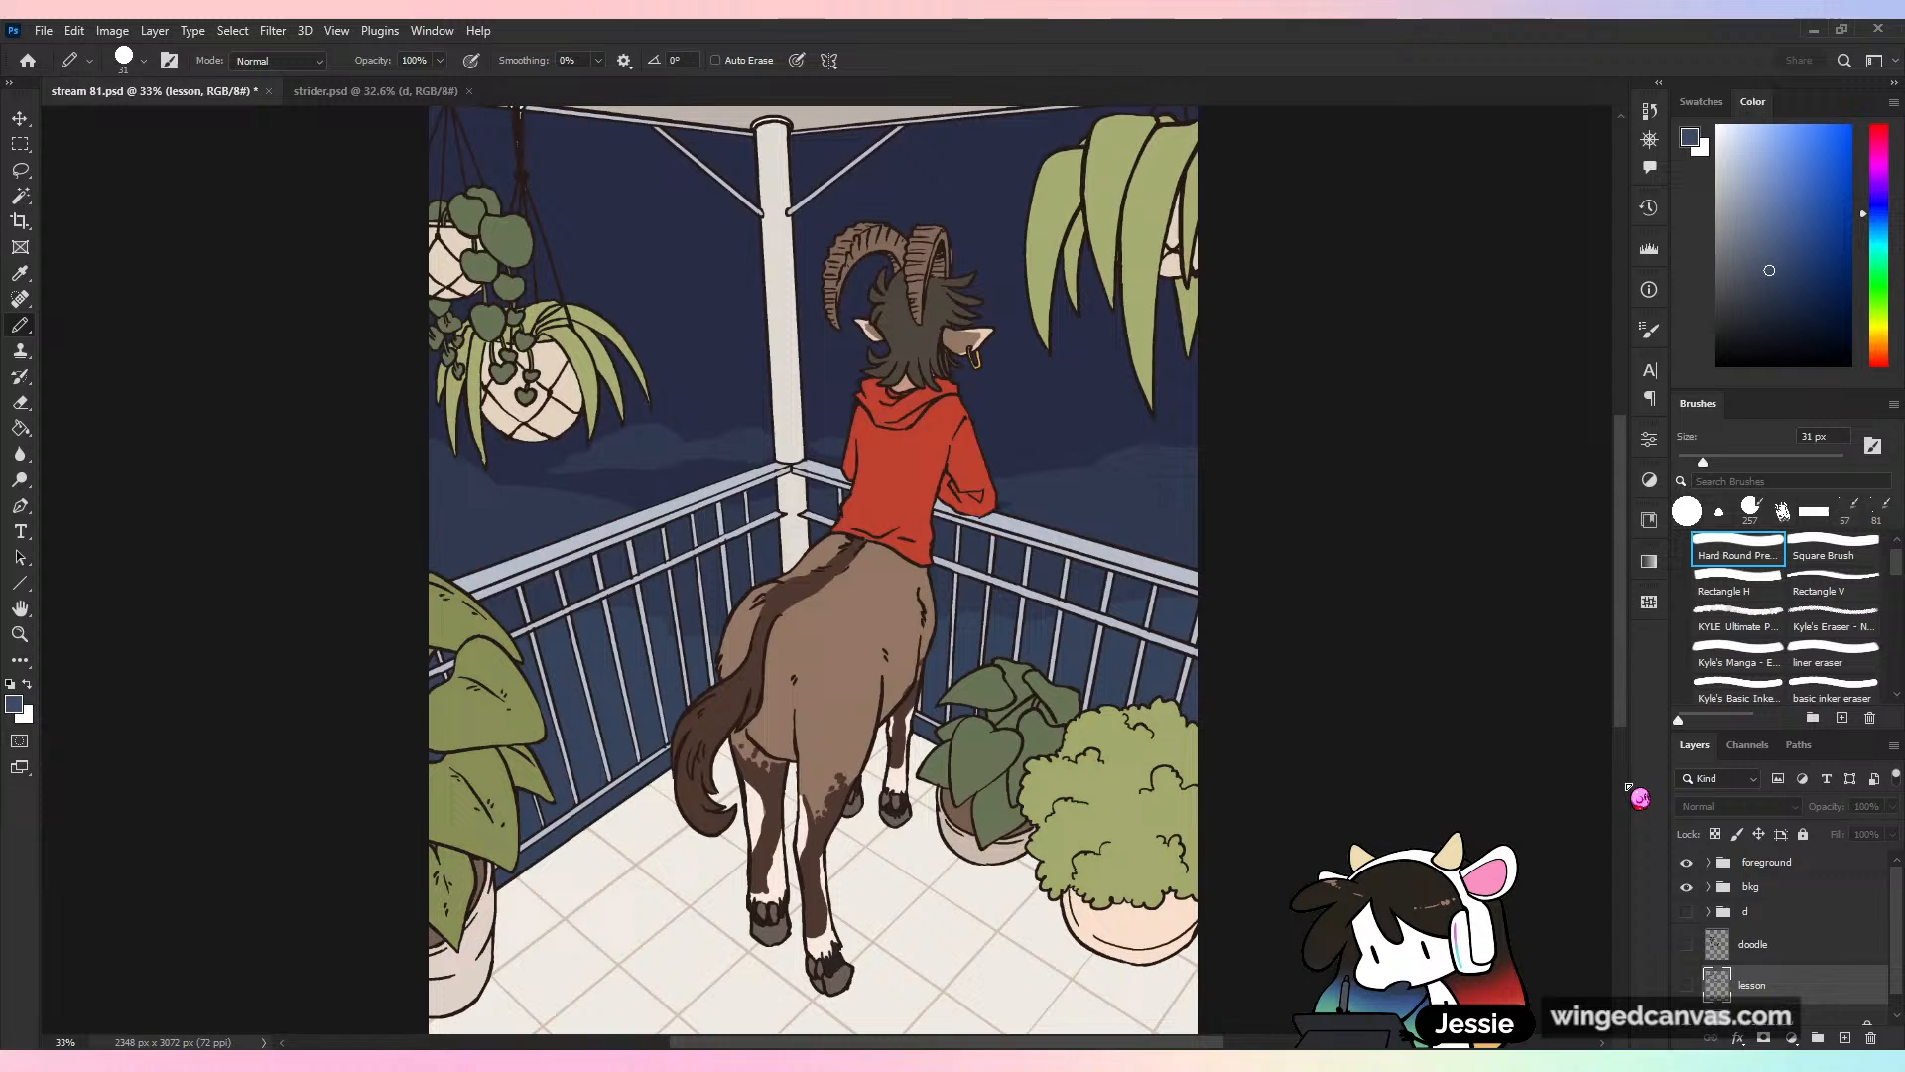
left_click(1708, 886)
left_click(1848, 946)
scroll(1566, 670, "up", 1)
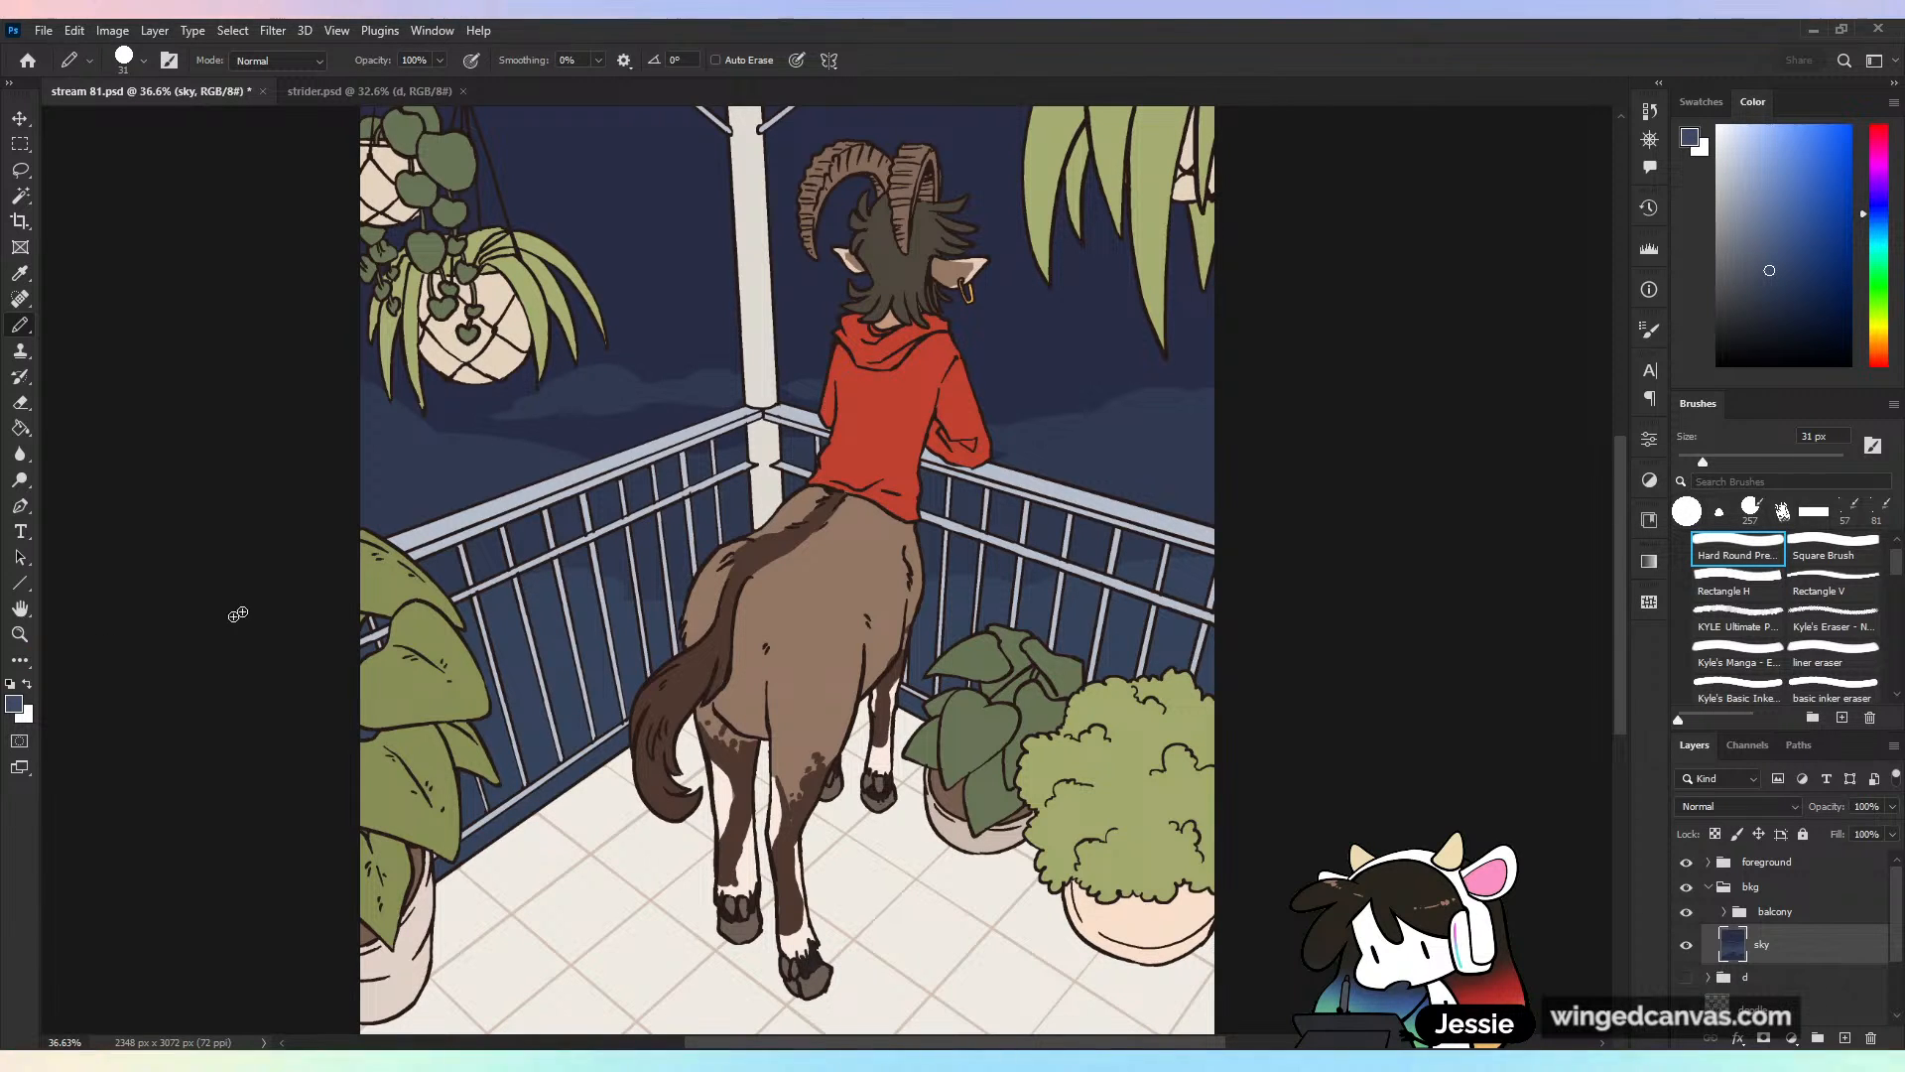
Set the Pencil to 341 px and try muted olive and brown strokes low in the sky behind the bush
left_click(1767, 461)
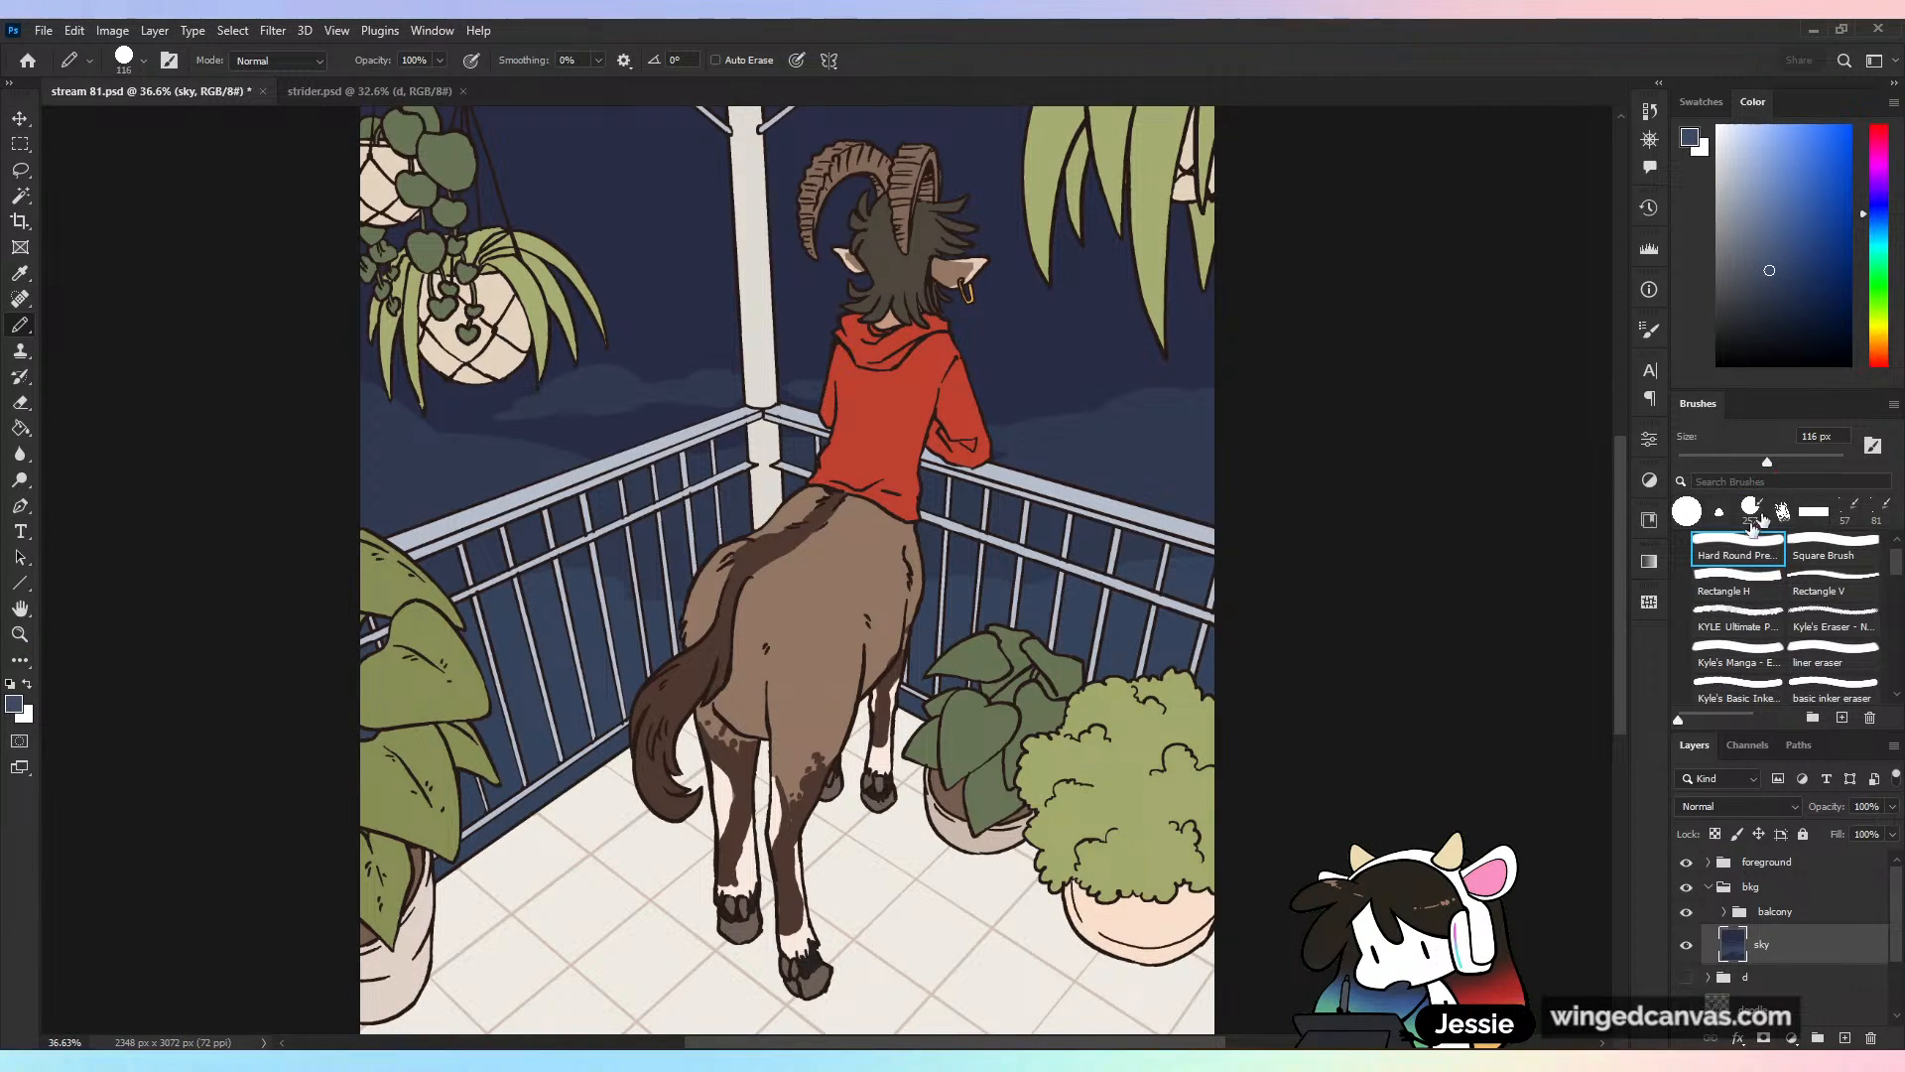
key("alt")
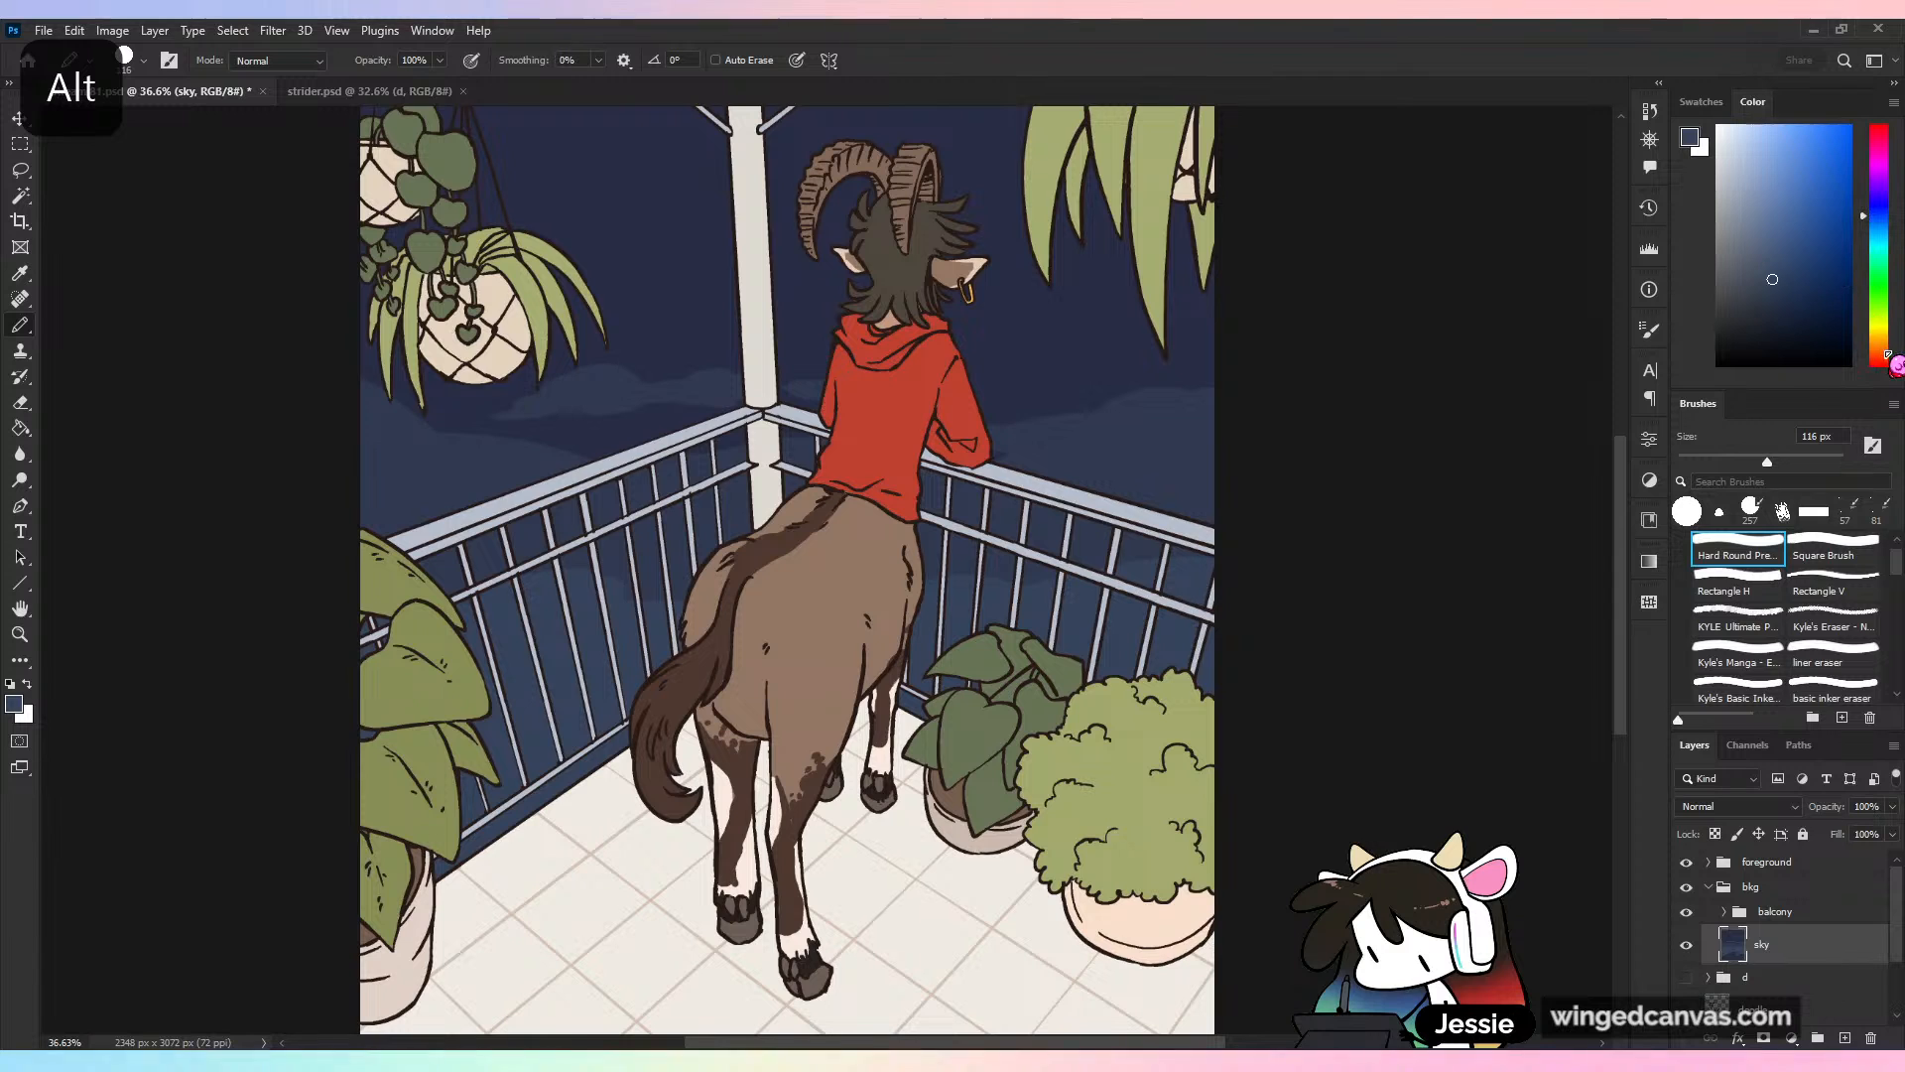
left_click(1878, 335)
left_click(1814, 461)
left_click(1155, 673)
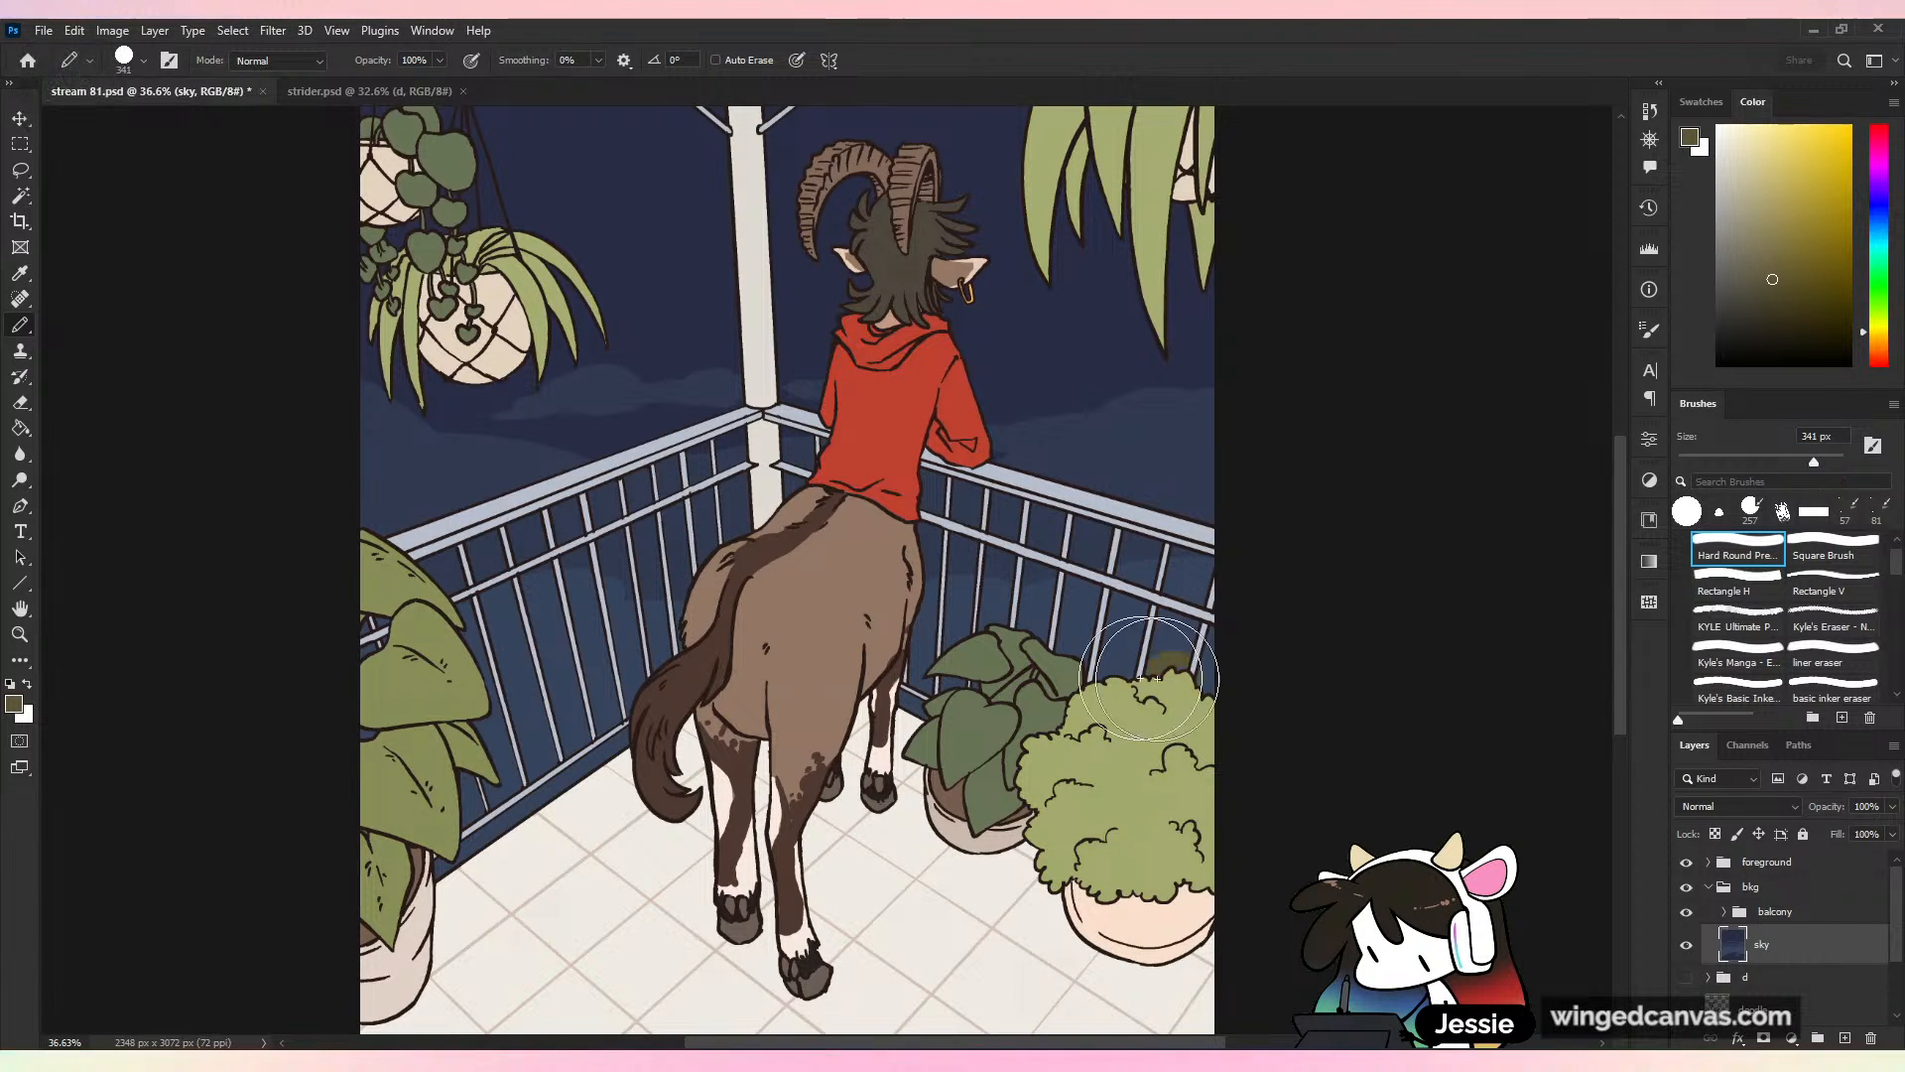
key("ctrl+z")
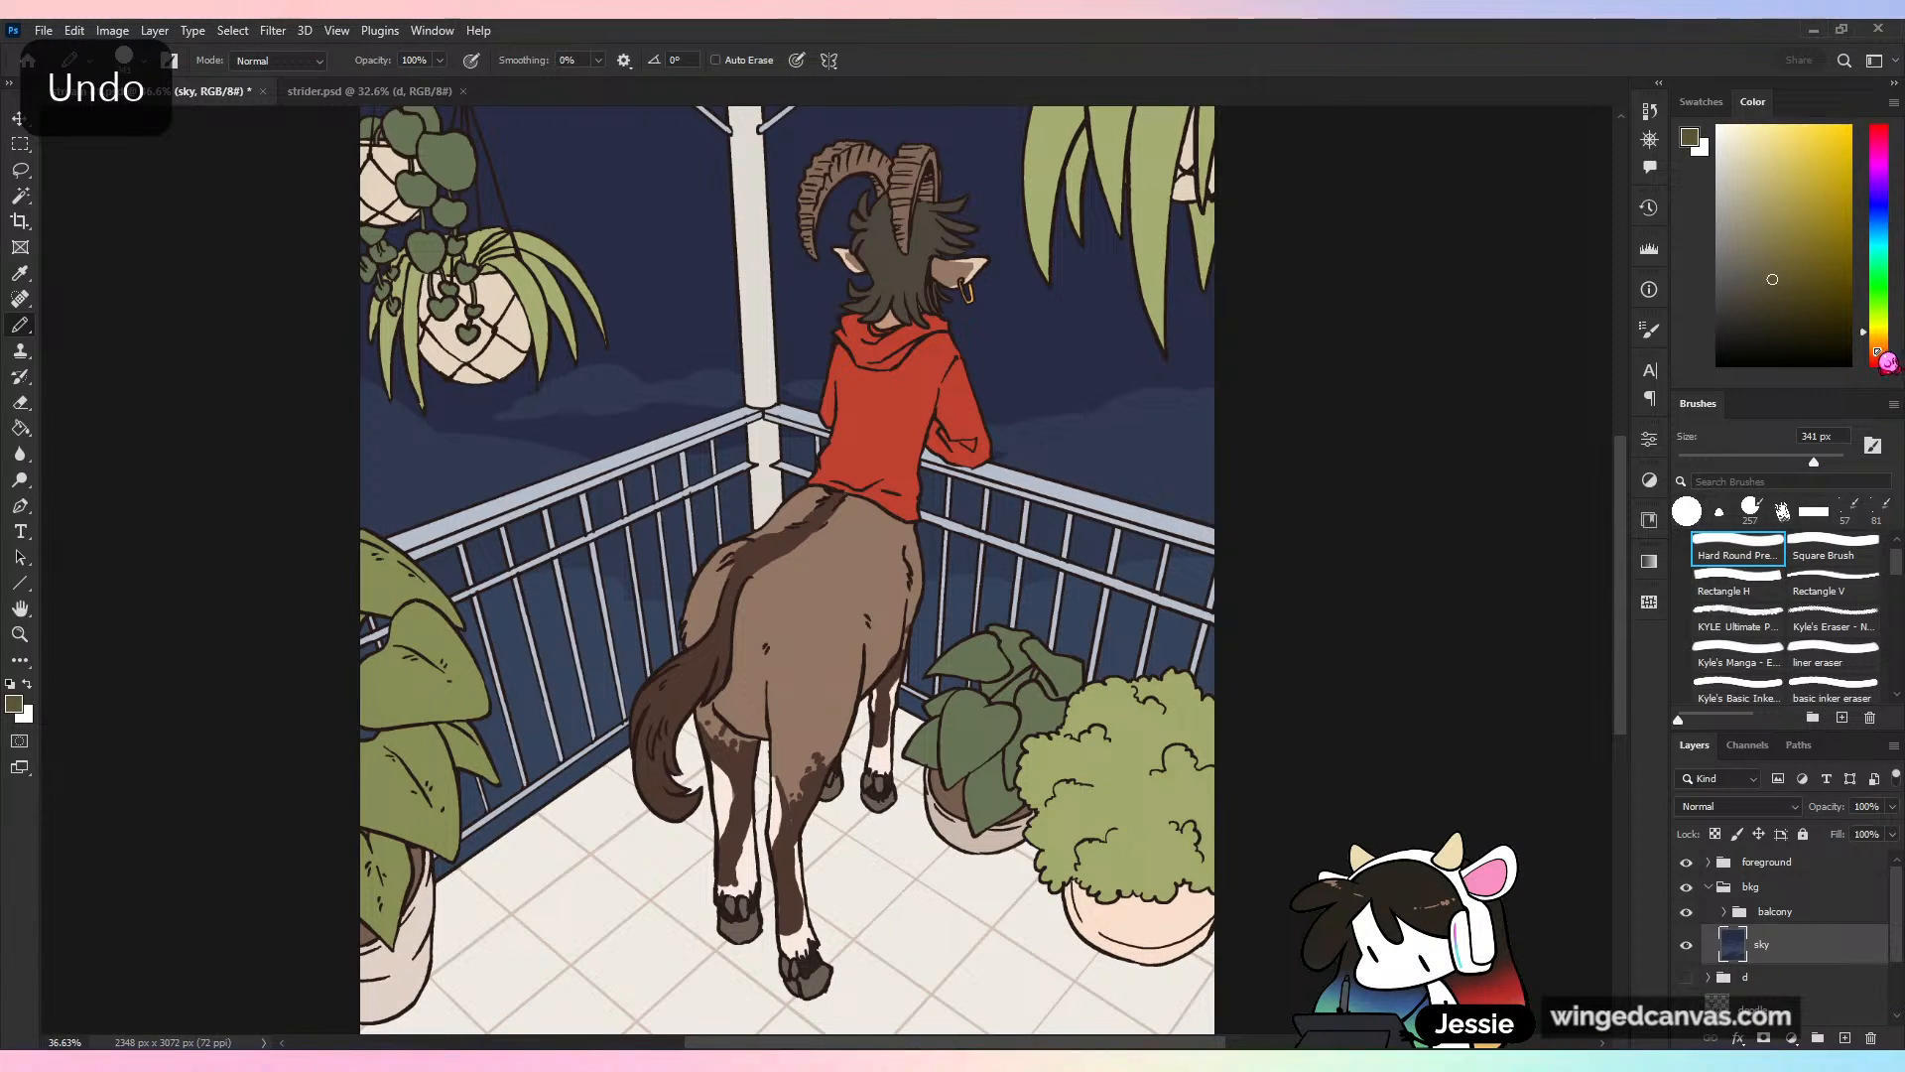
left_click(1878, 355)
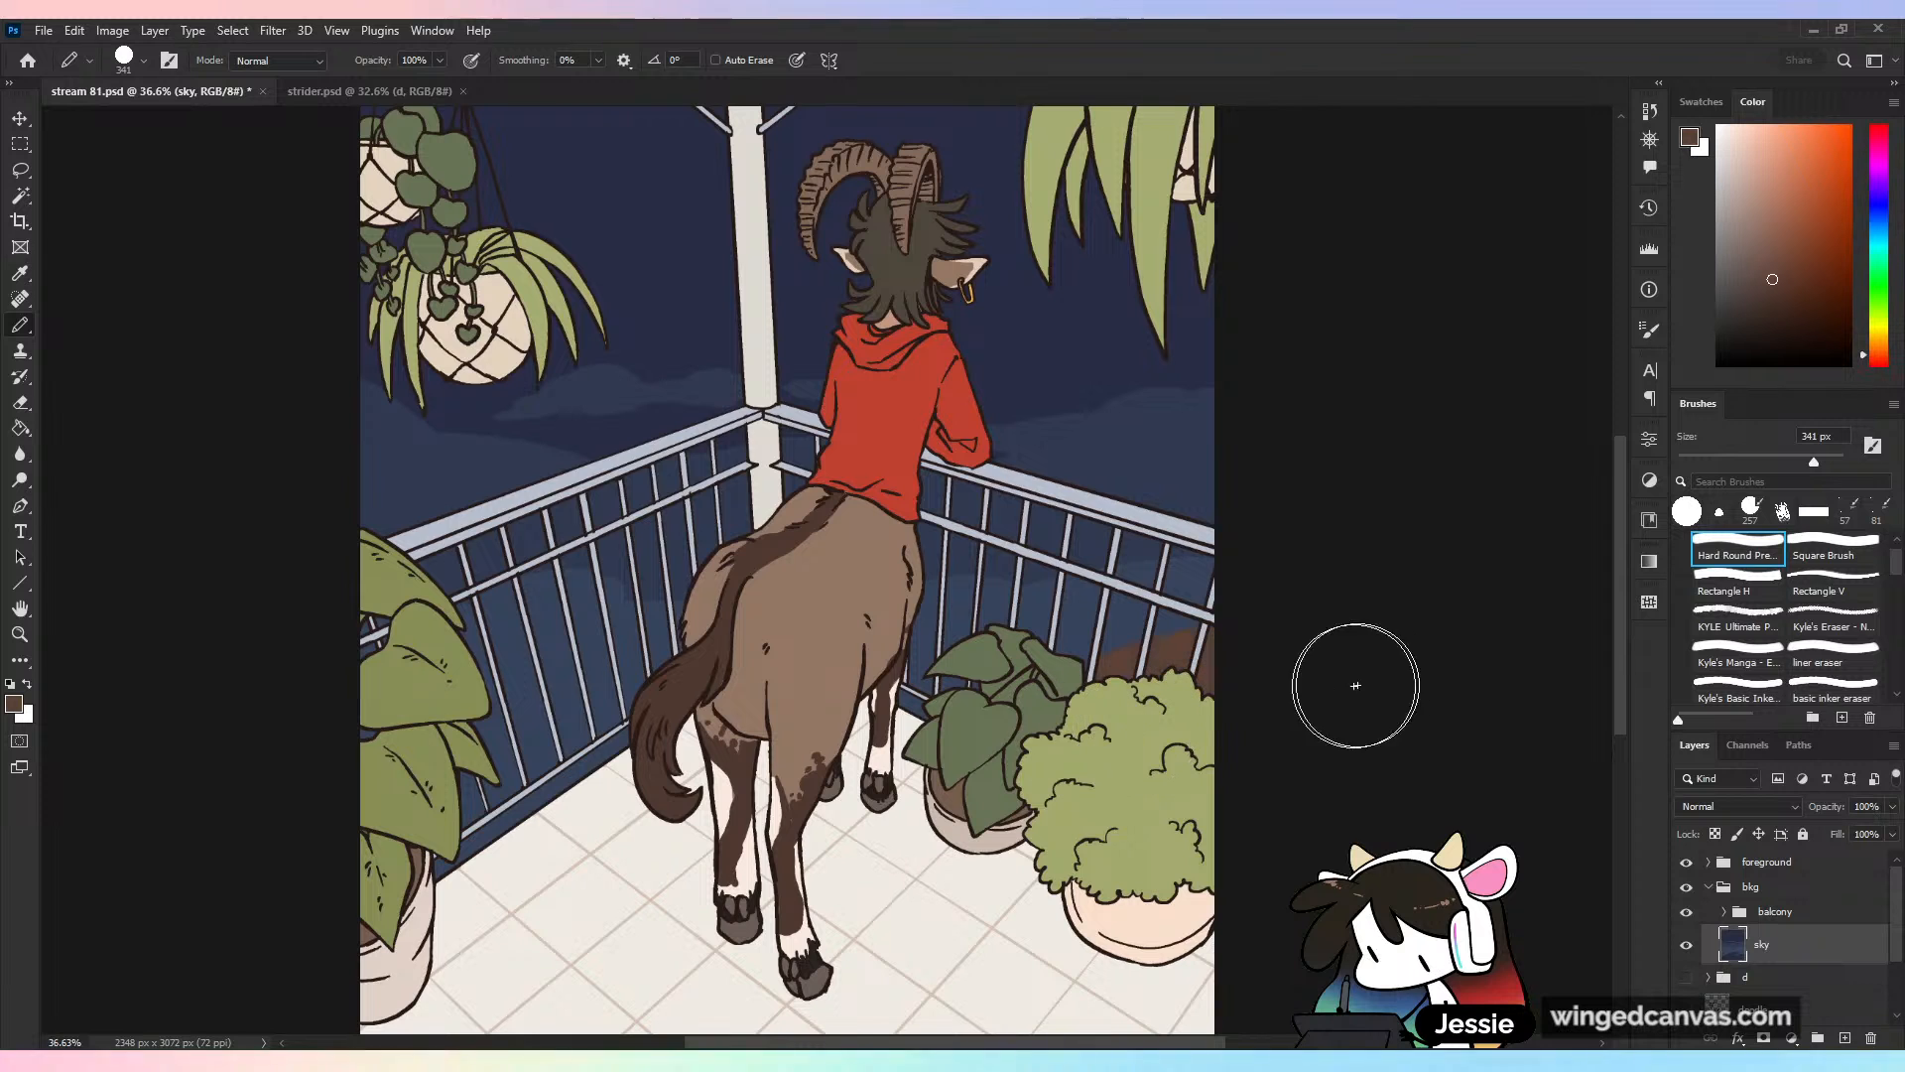
key("ctrl+z")
Test dusty mauve strokes behind the railing and paint a blended muted purple band across the lower sky
left_click(1879, 134)
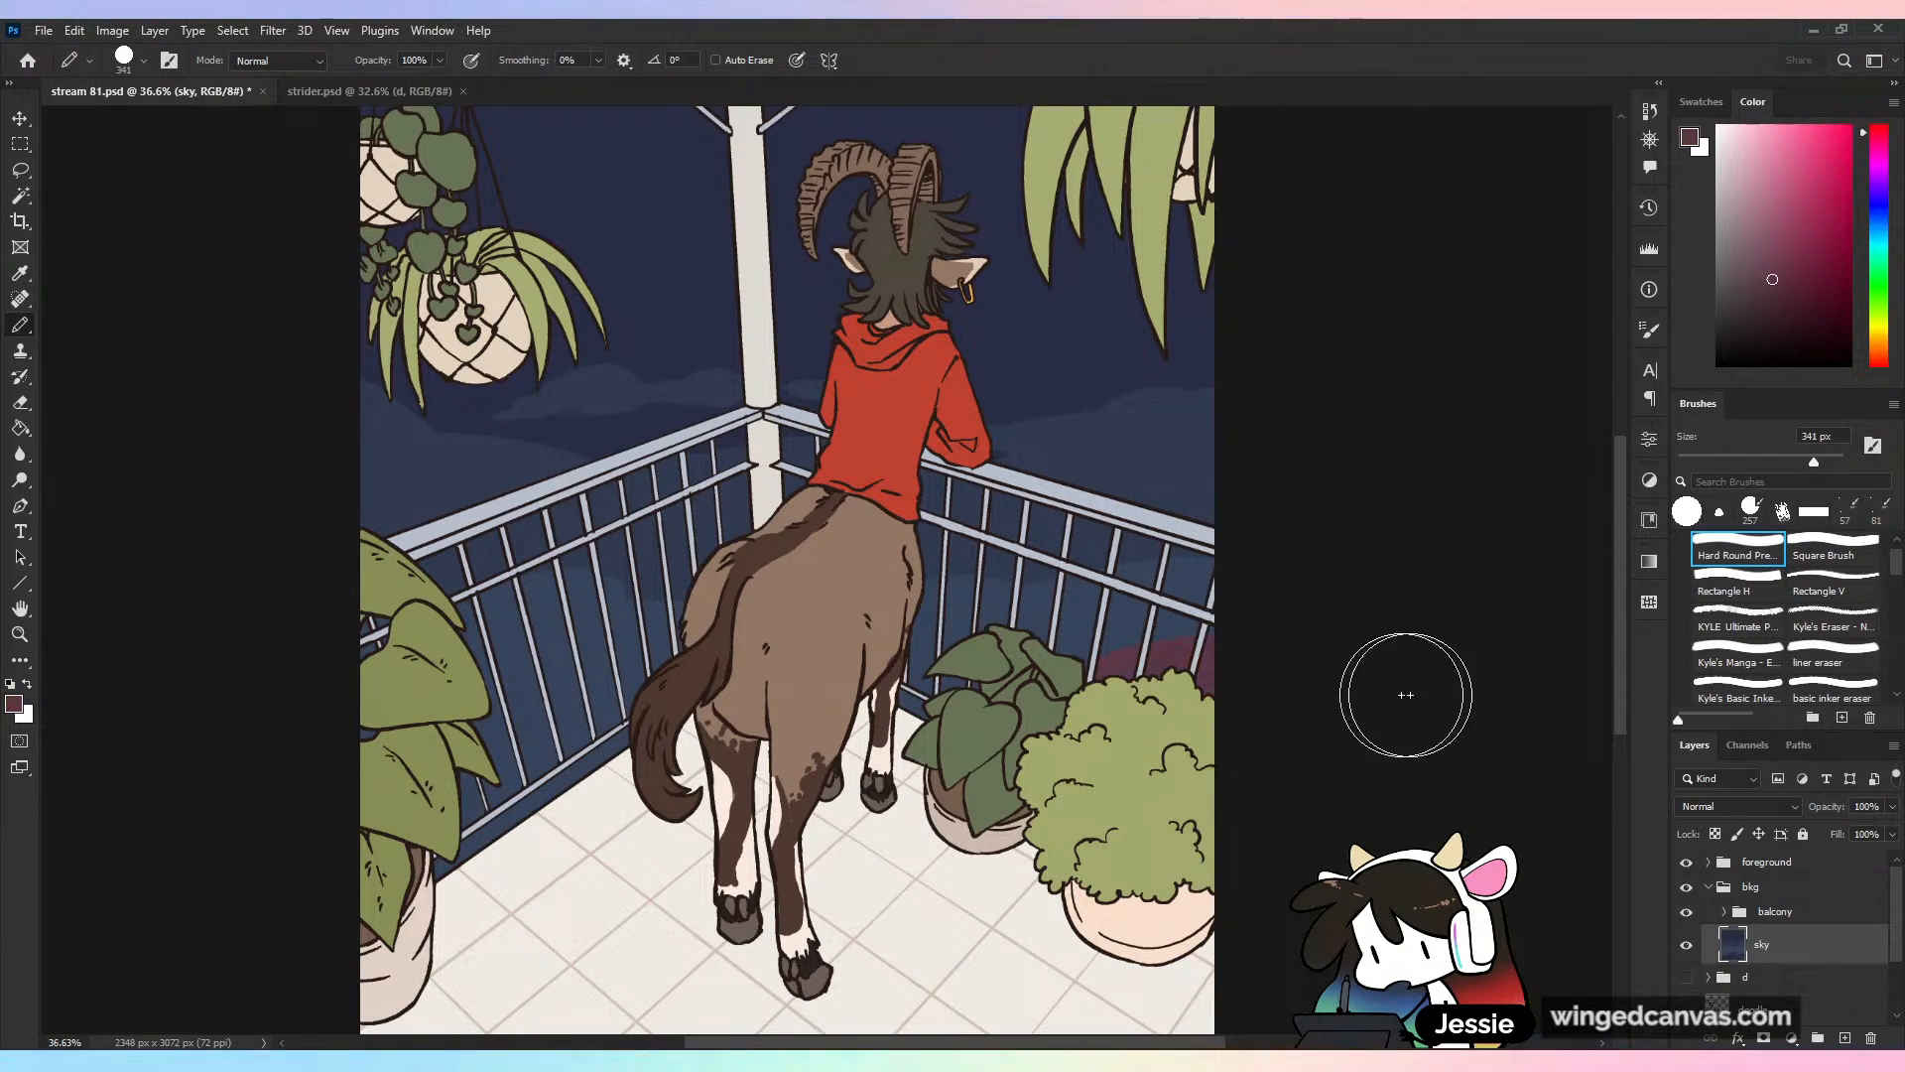
key("ctrl+z")
left_click_drag(1105, 707, 1347, 718)
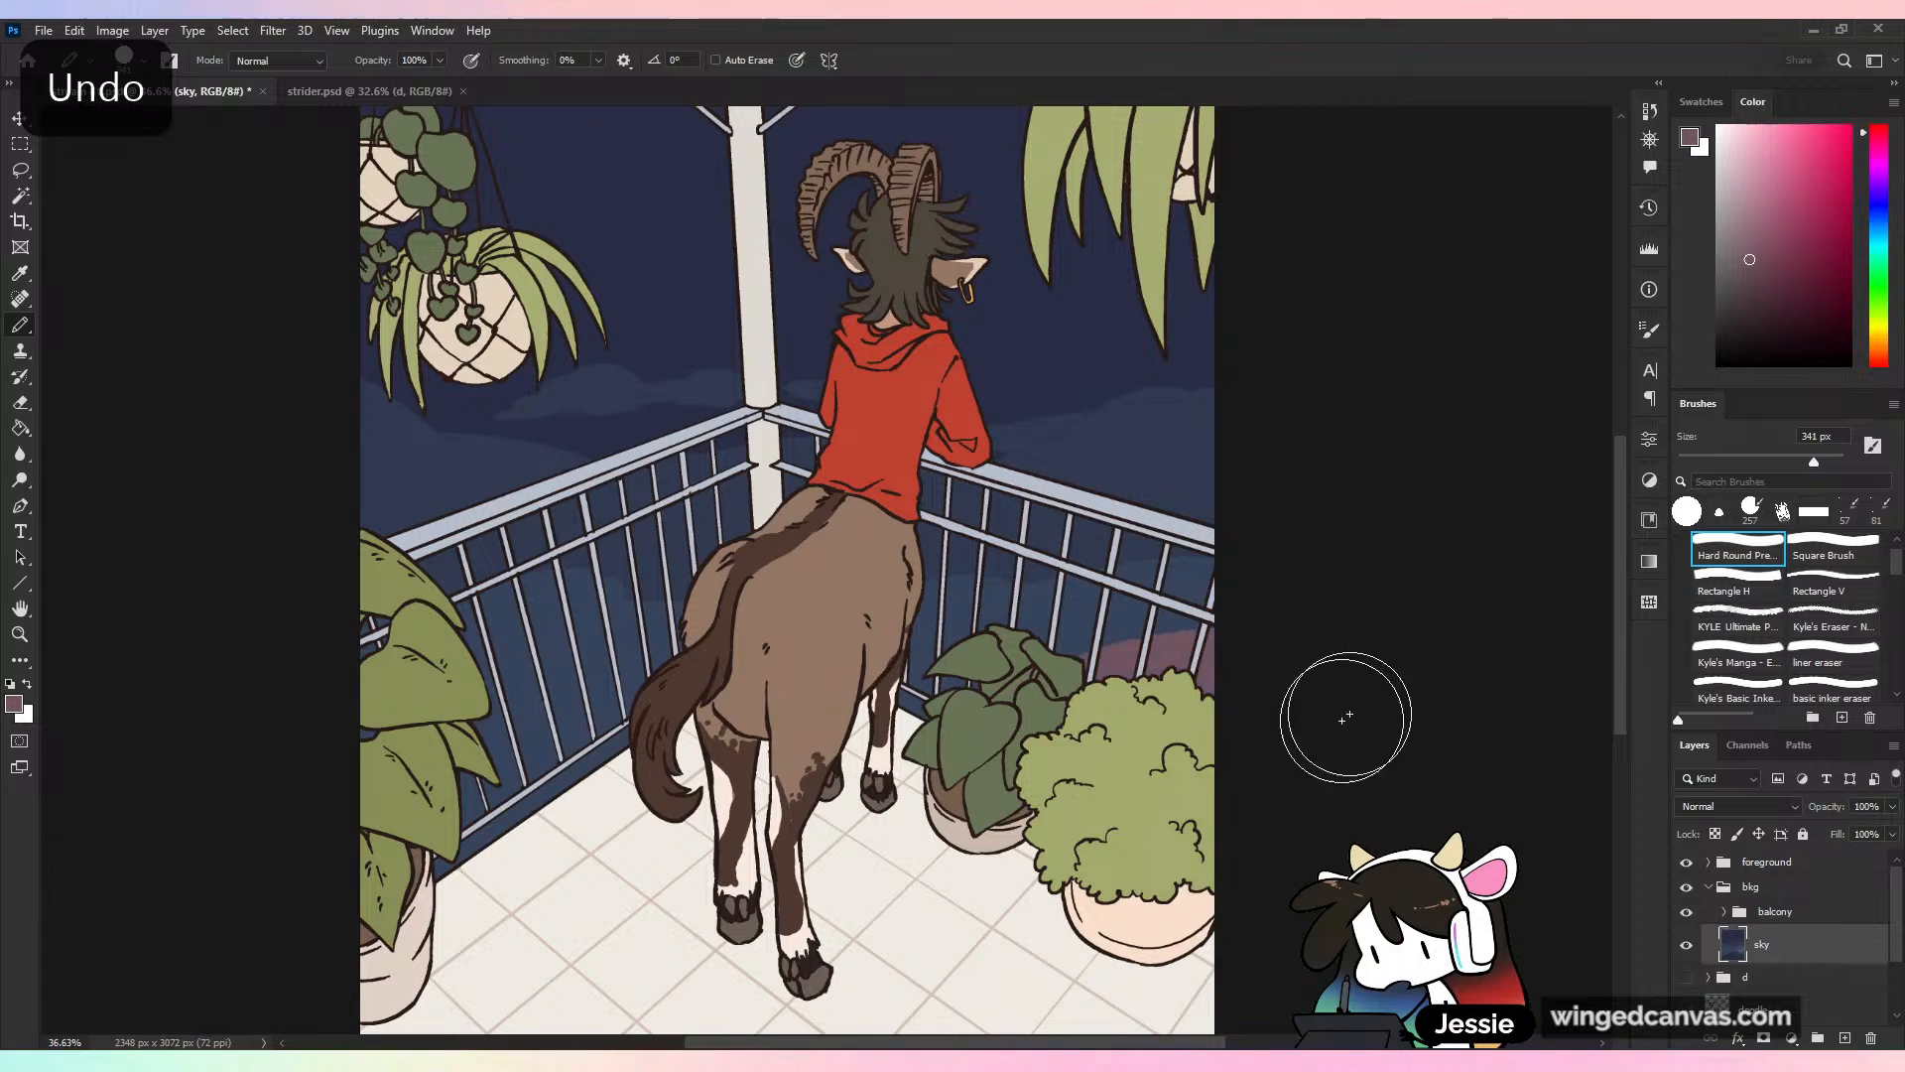
key("ctrl+z")
left_click_drag(873, 710, 1161, 774)
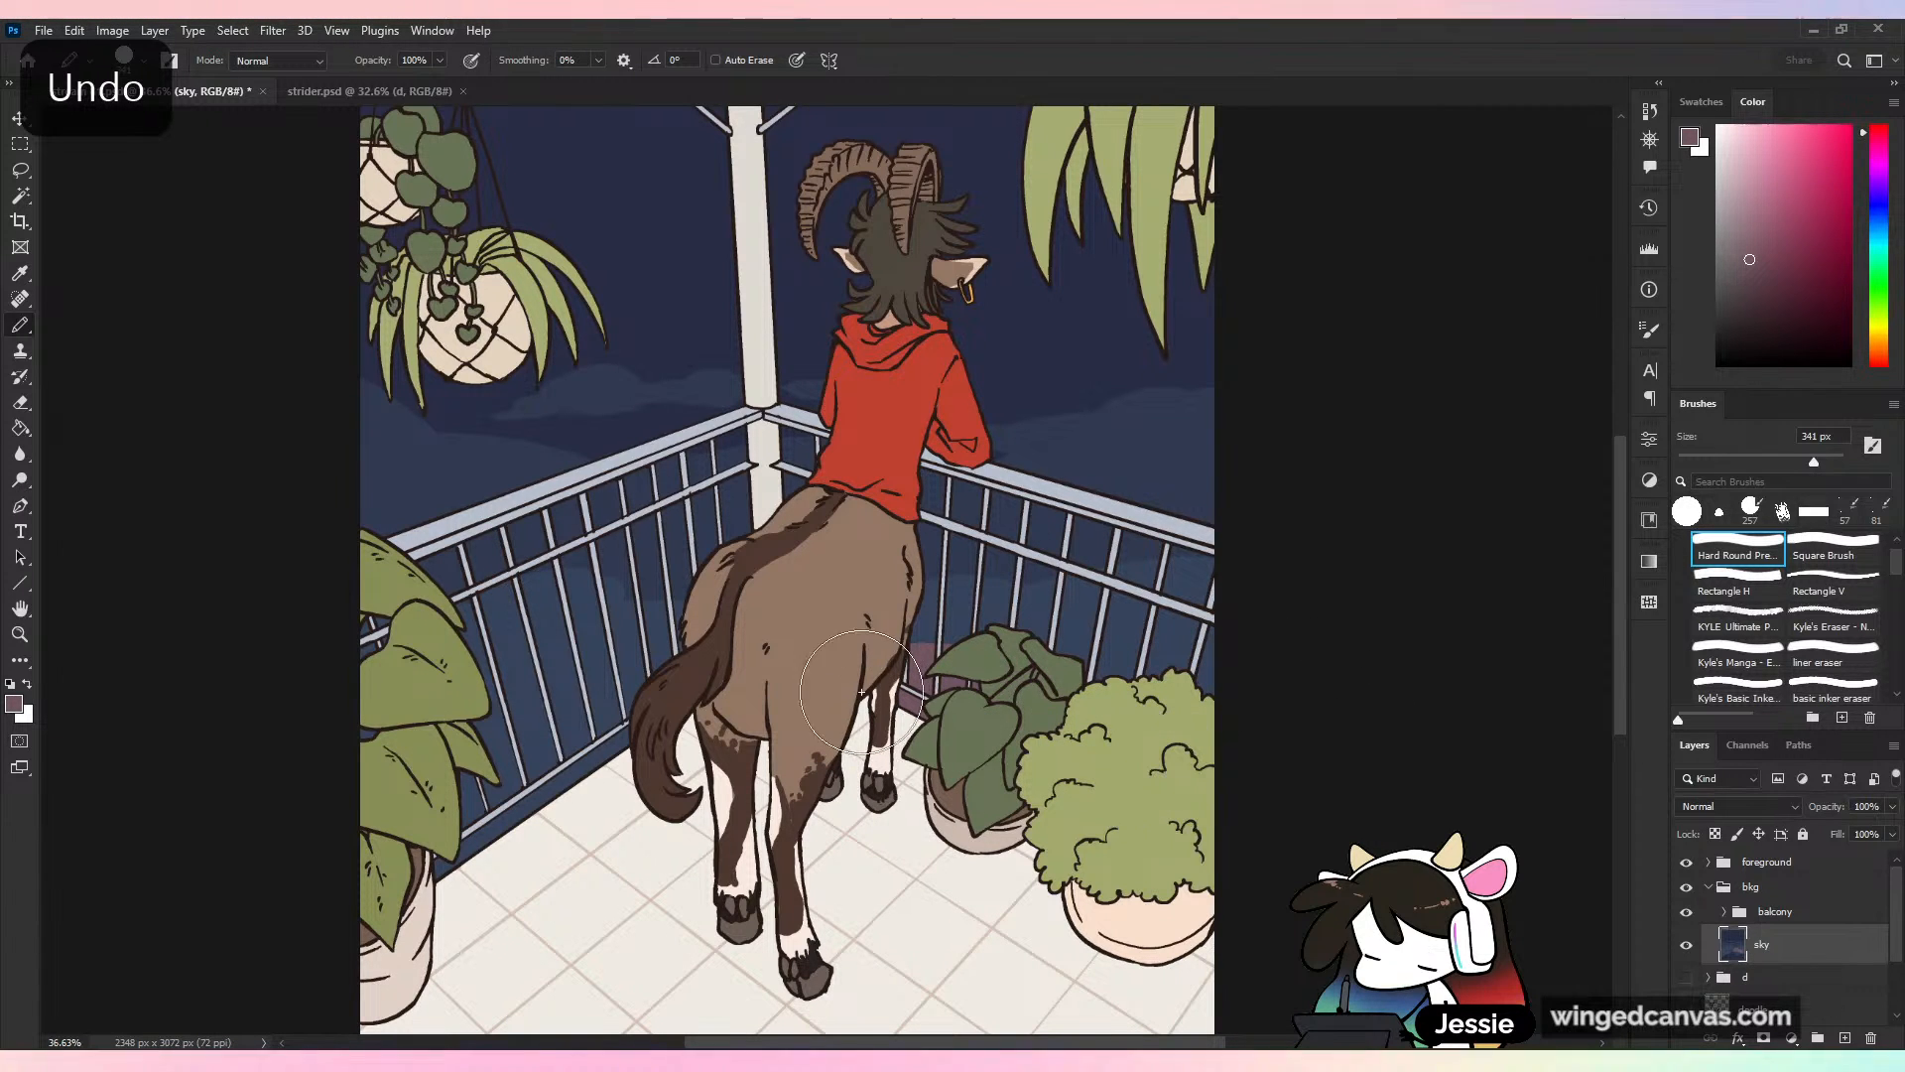
key("ctrl+z")
left_click_drag(915, 686, 1092, 689)
key("ctrl+z")
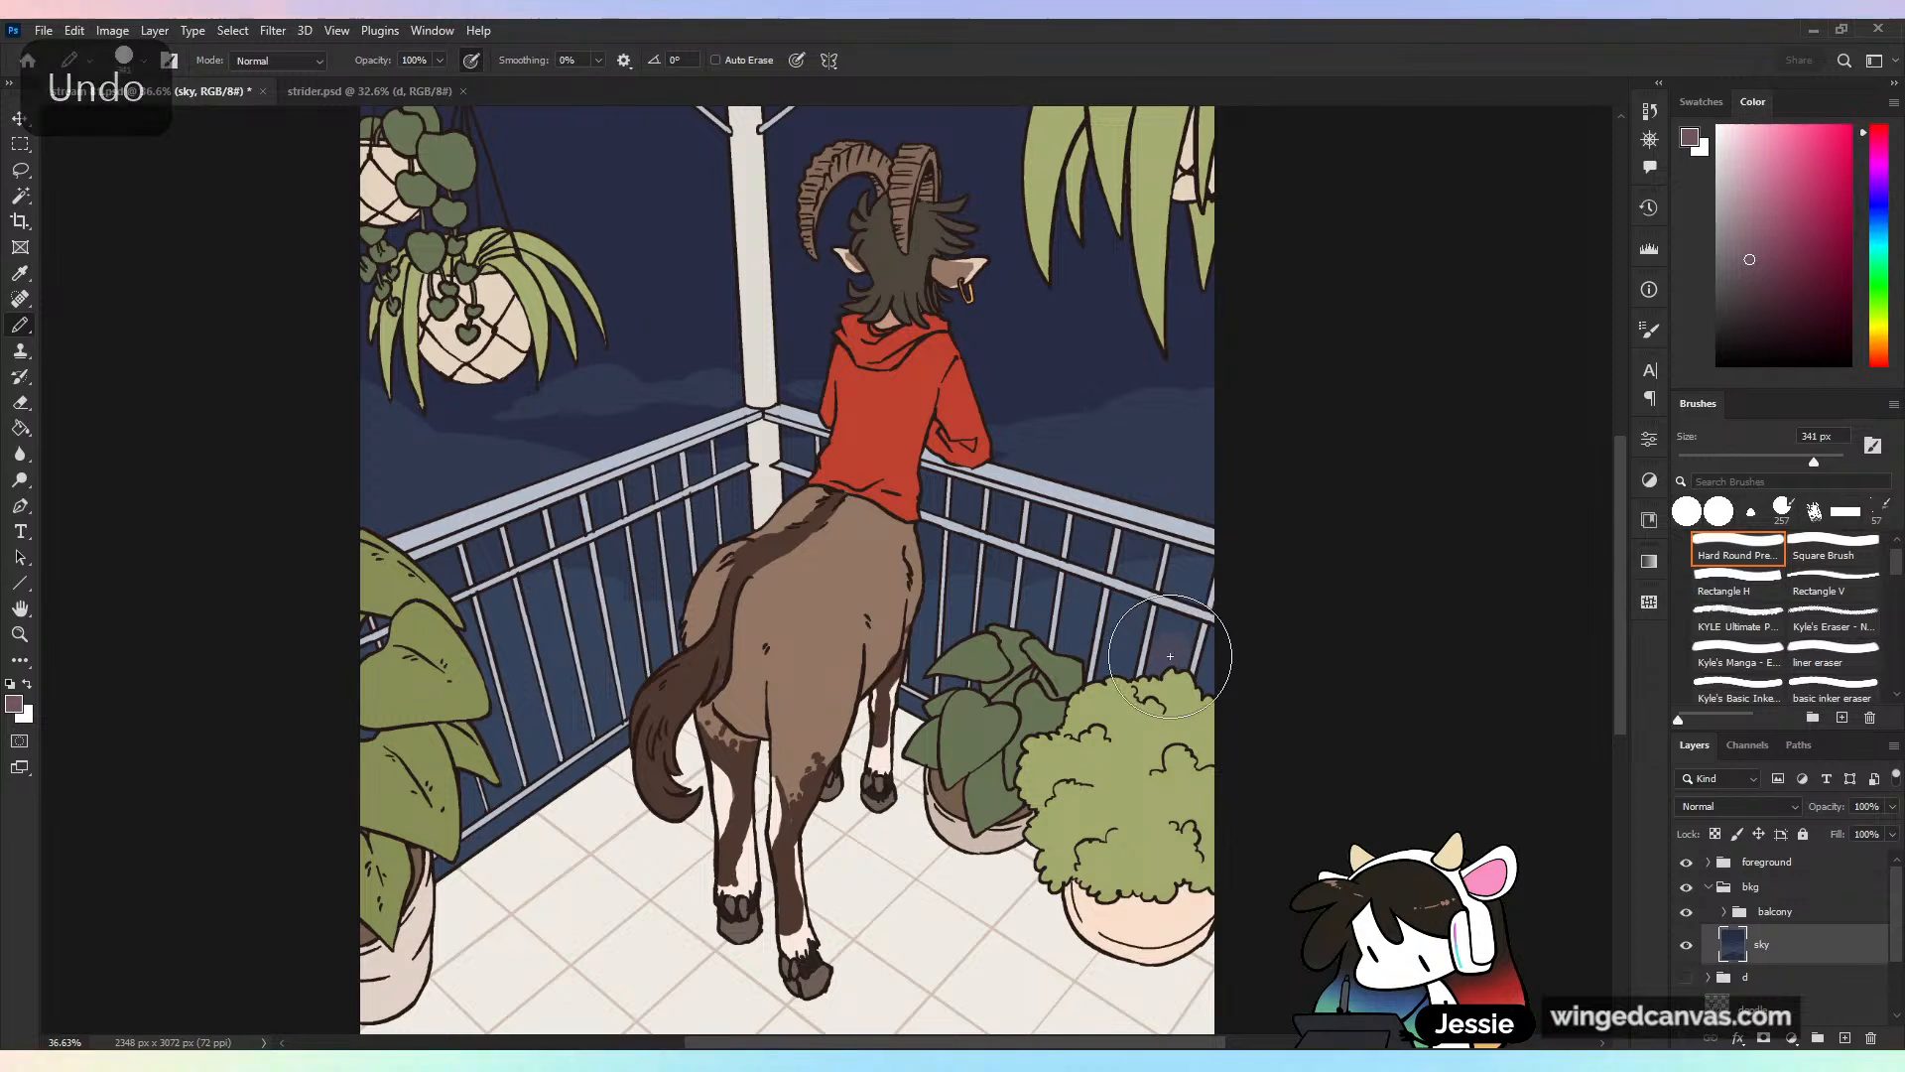
left_click(1174, 718, "alt")
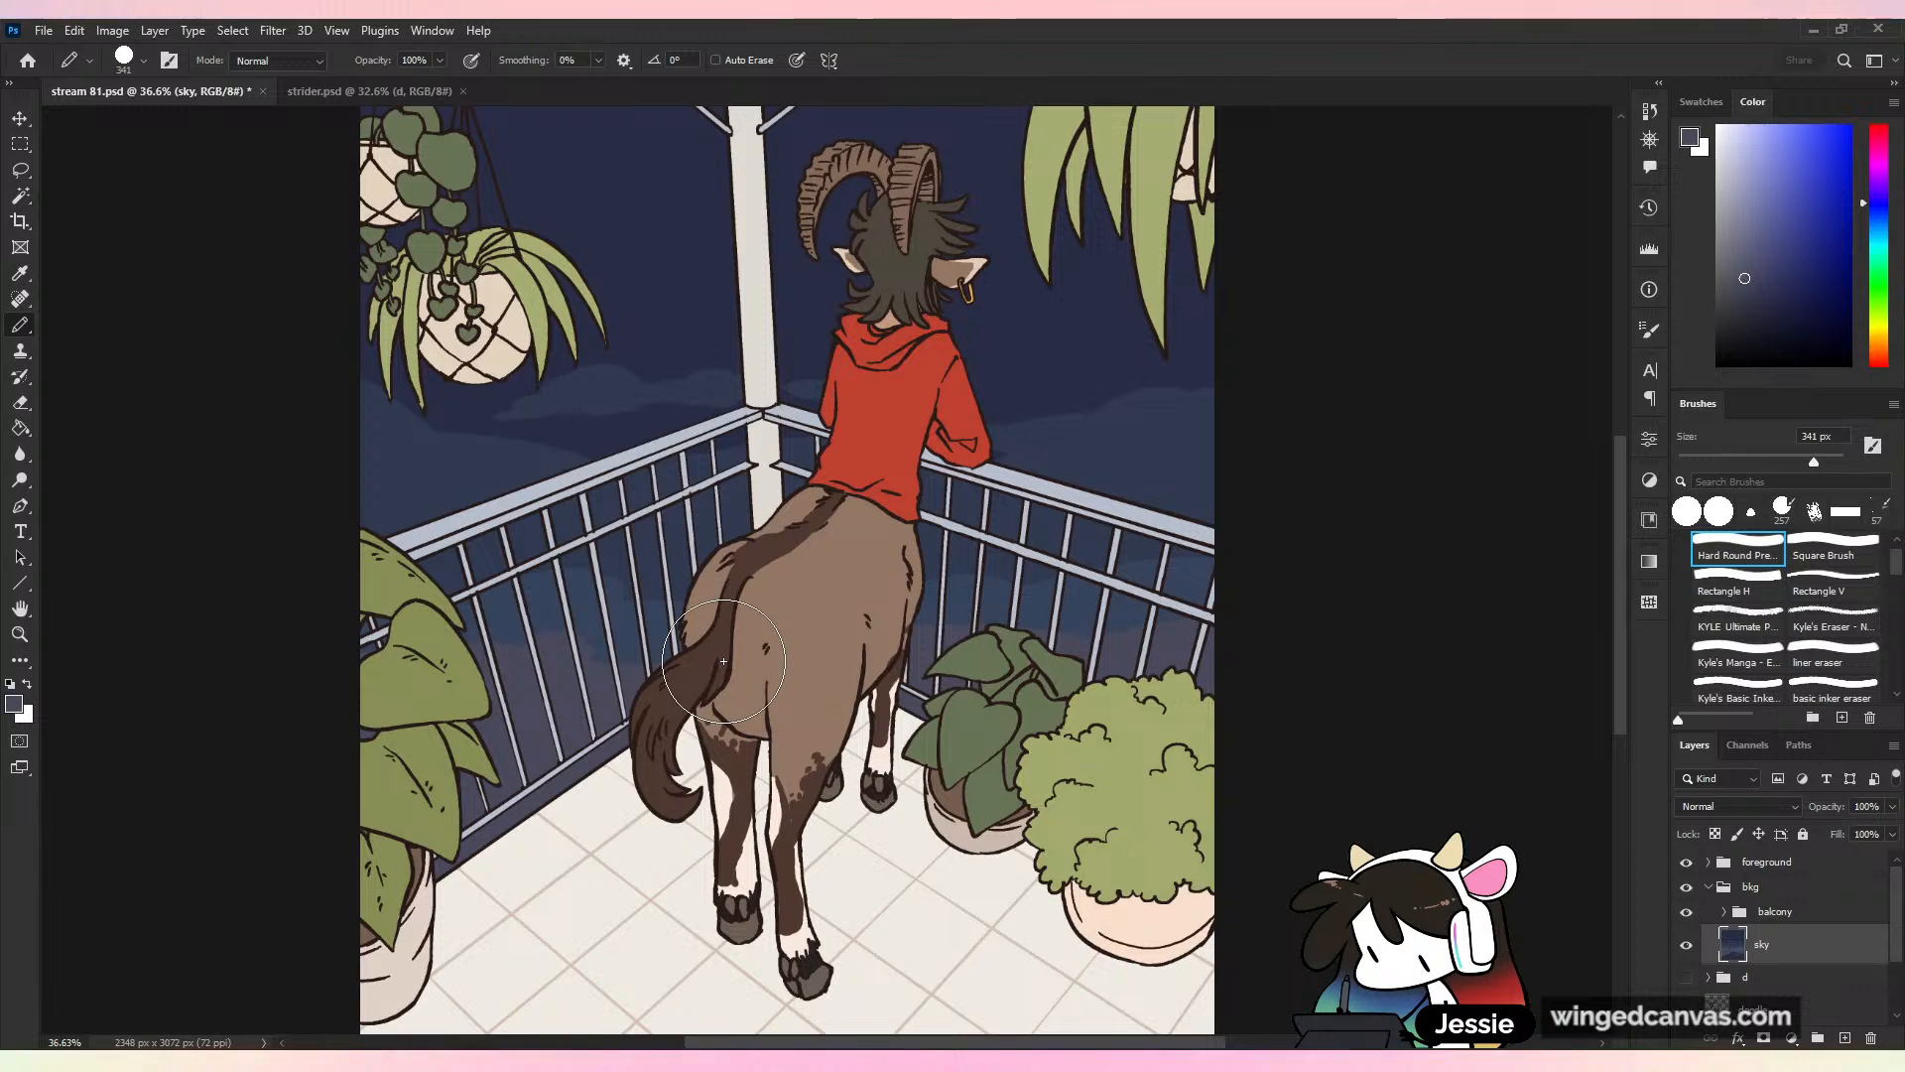
Reuse the recent dusty mauve swatch to paint a band below the purple one, behind the railing
left_click(1709, 102)
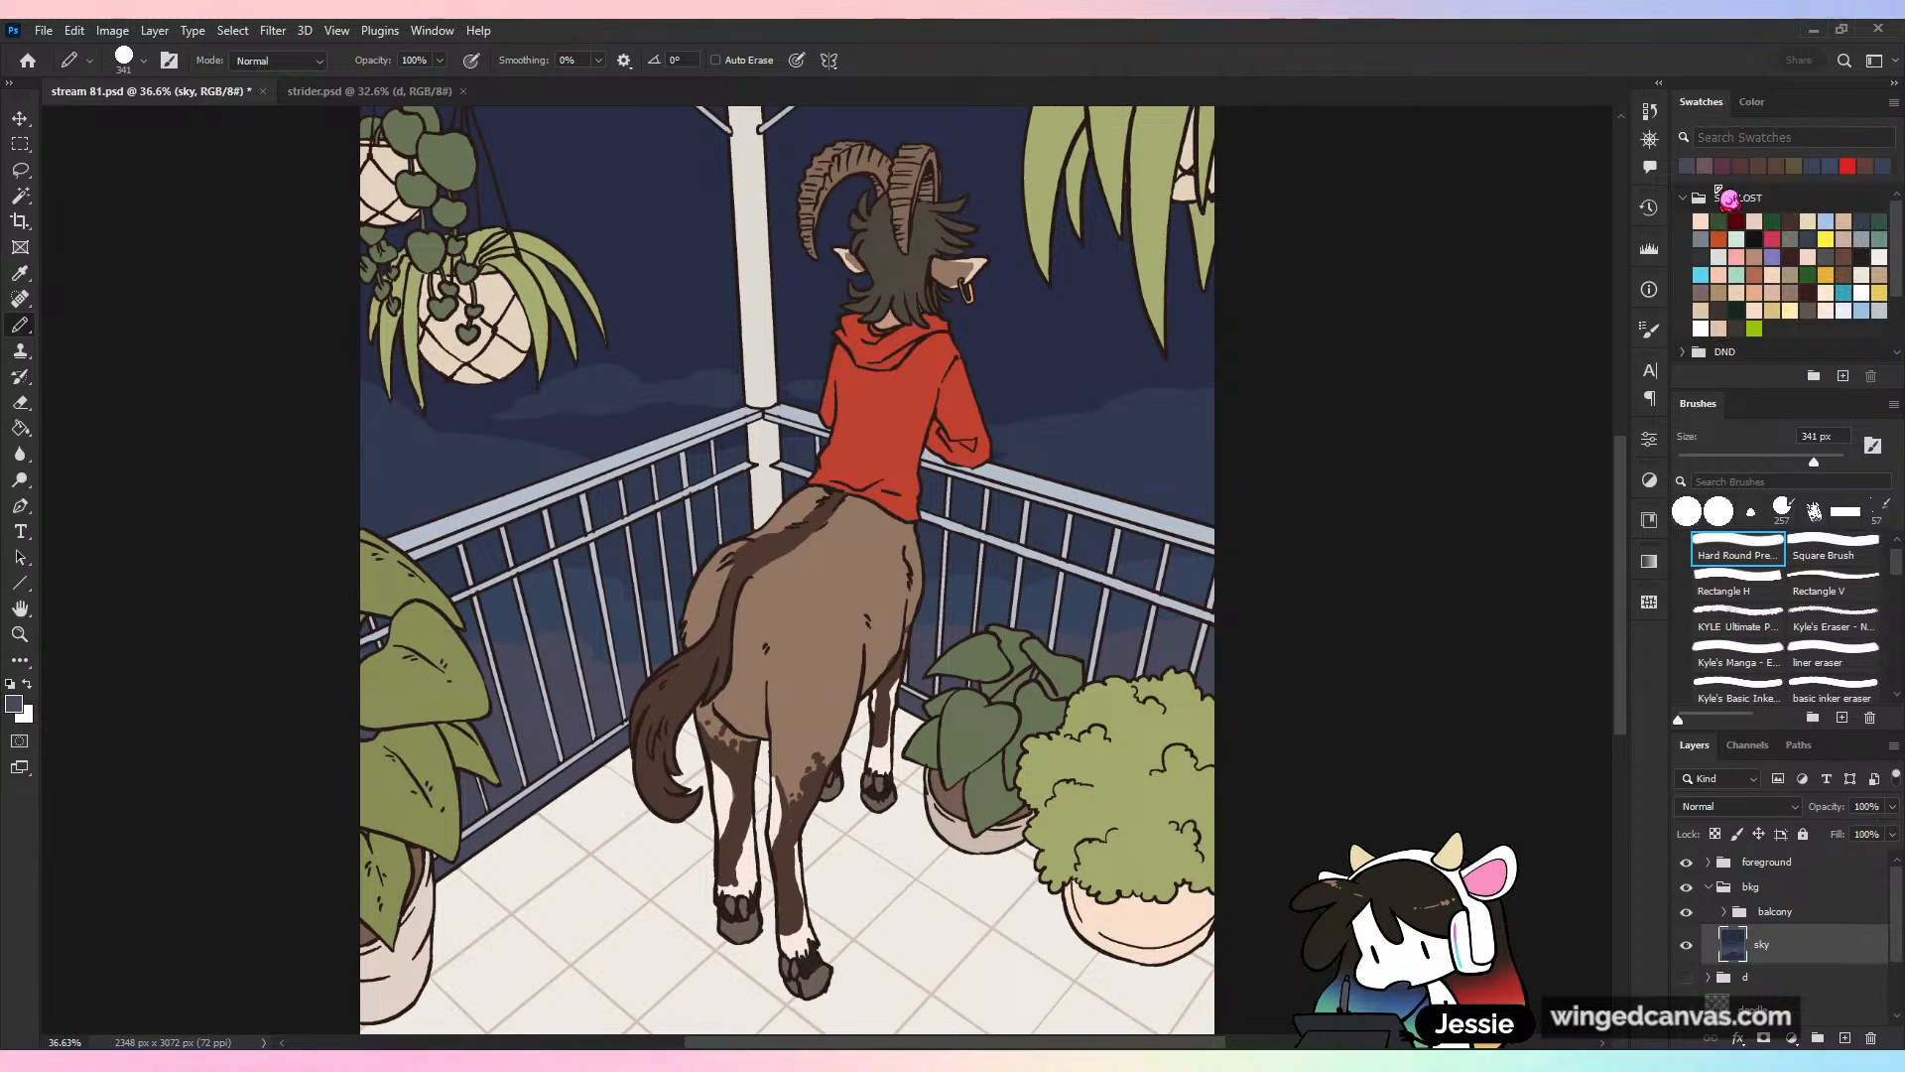
left_click(1705, 165)
left_click_drag(367, 817, 585, 779)
key("ctrl+z")
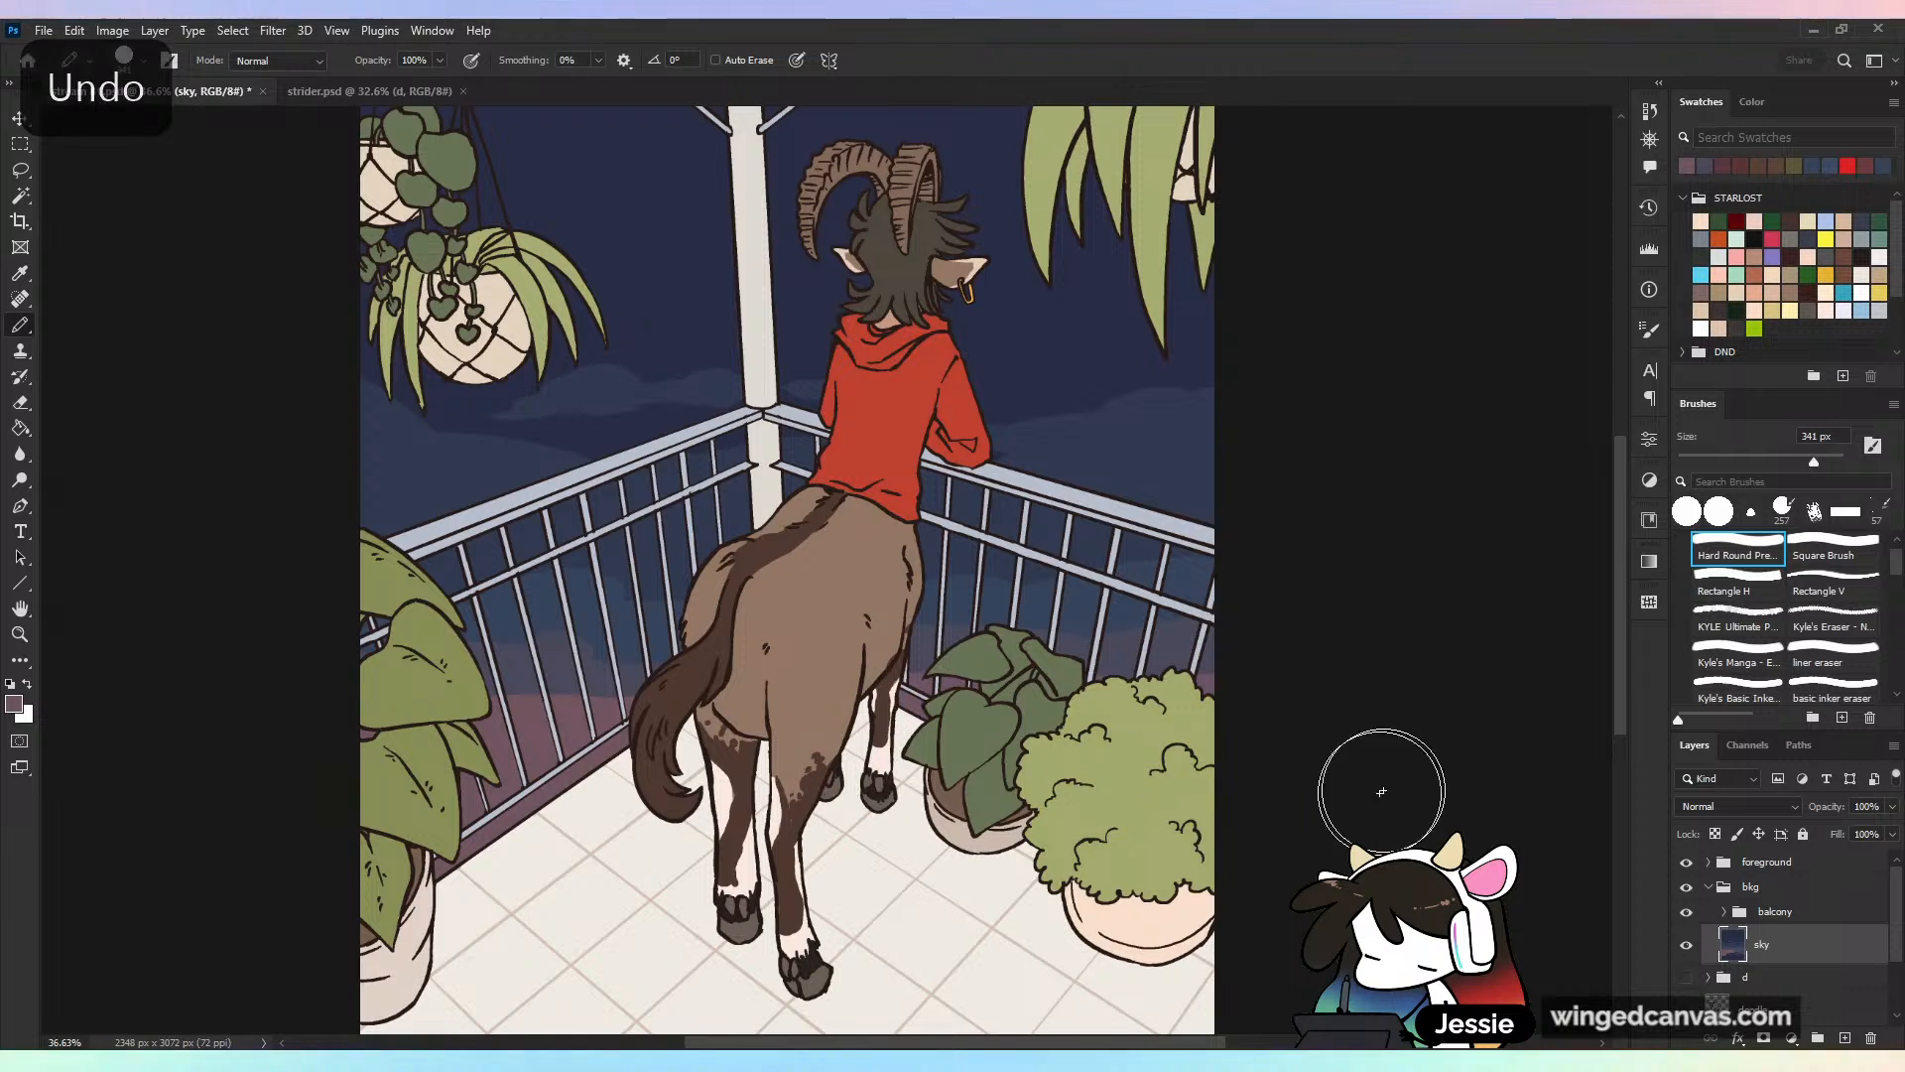
Paint a brighter dusty rose band along the lowest part of the sky behind the railing
left_click(1755, 102)
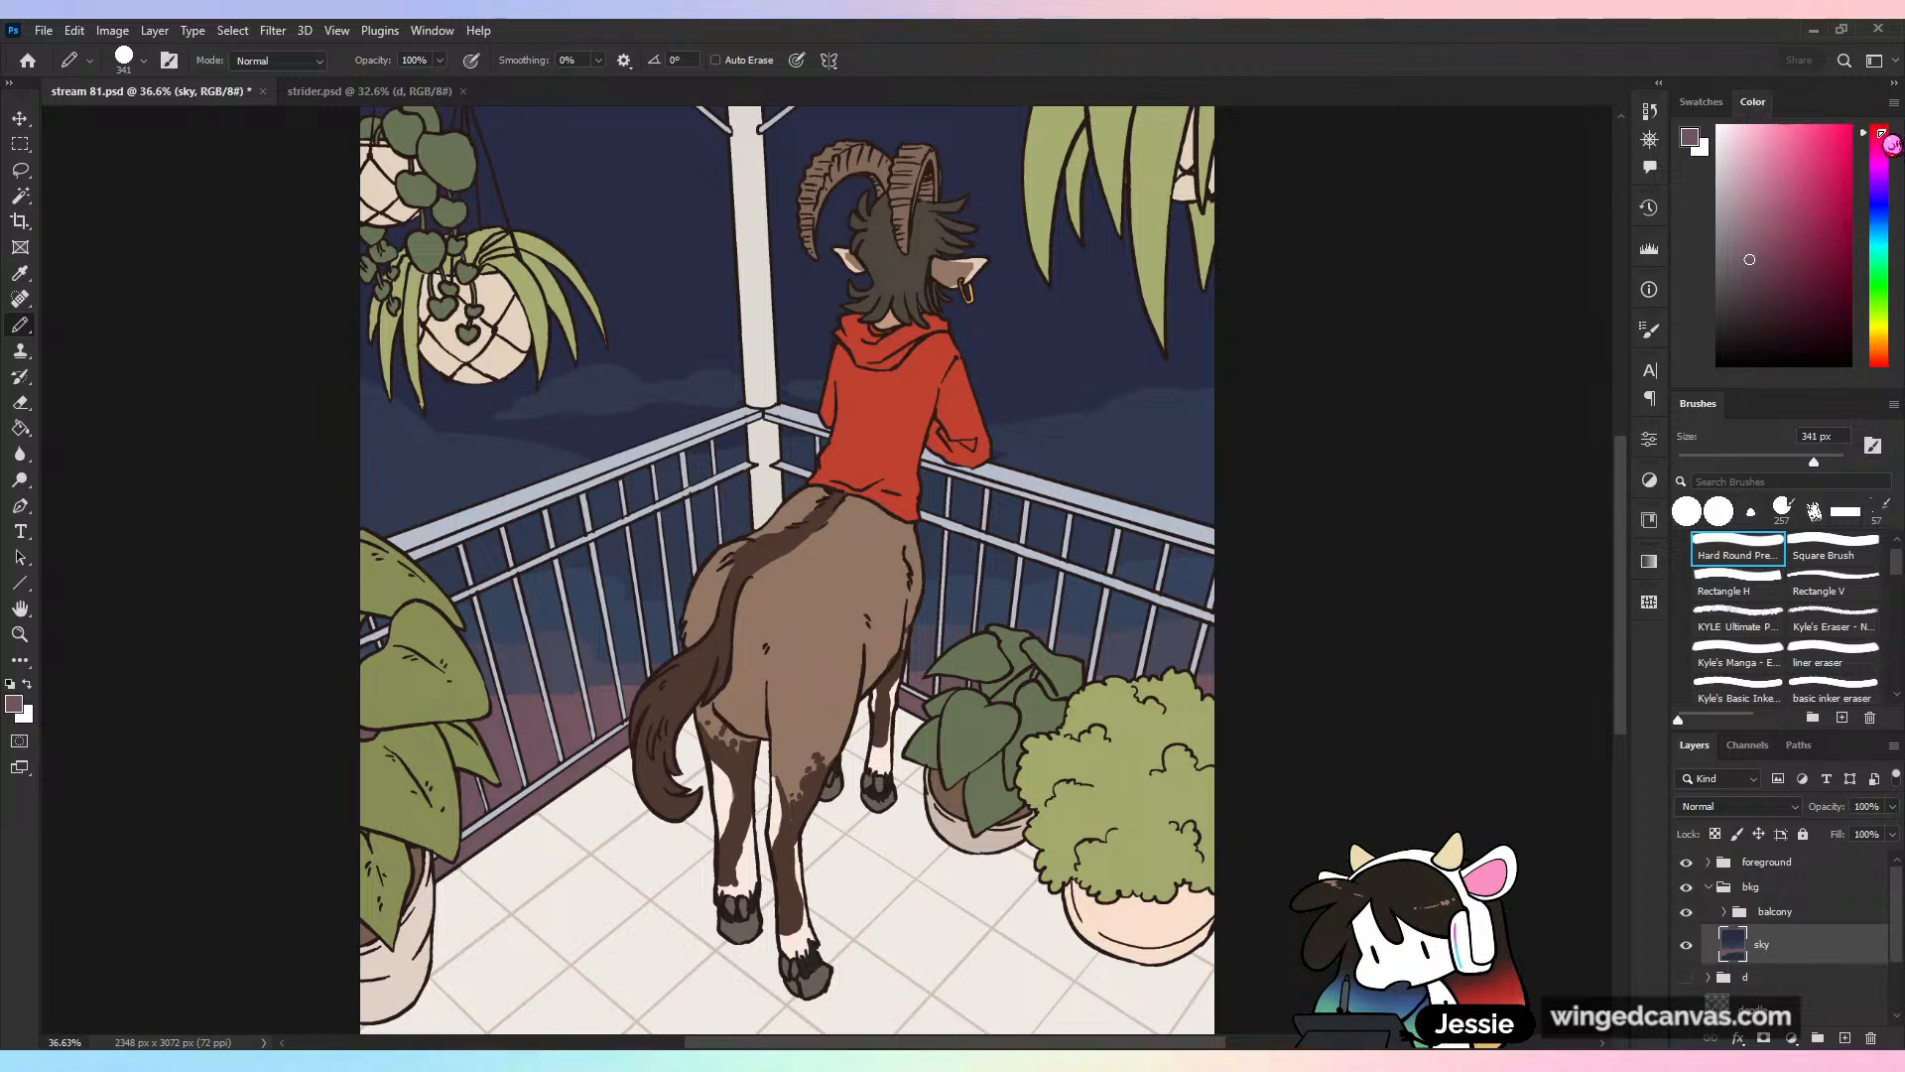
left_click(1767, 231)
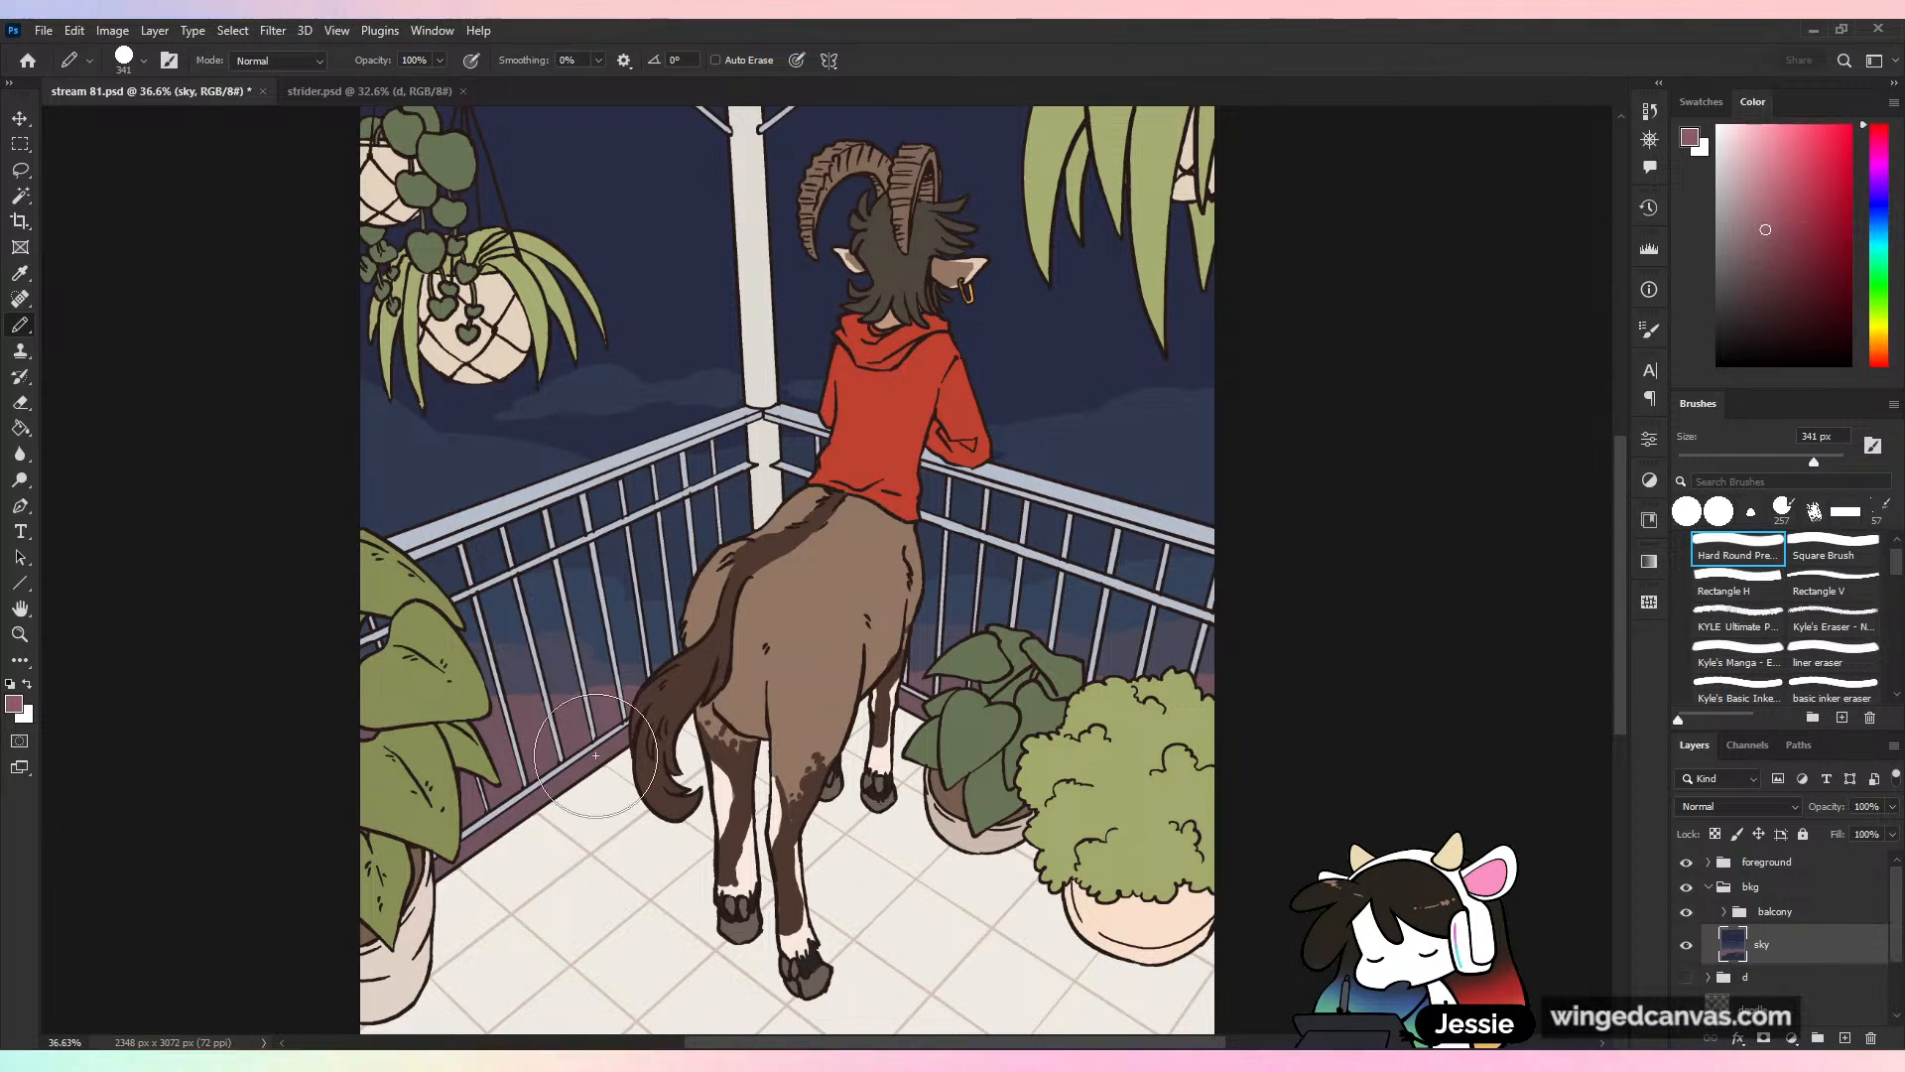
mouse_move(597, 754)
left_mouse_down()
mouse_move(681, 787)
mouse_move(877, 793)
left_mouse_up()
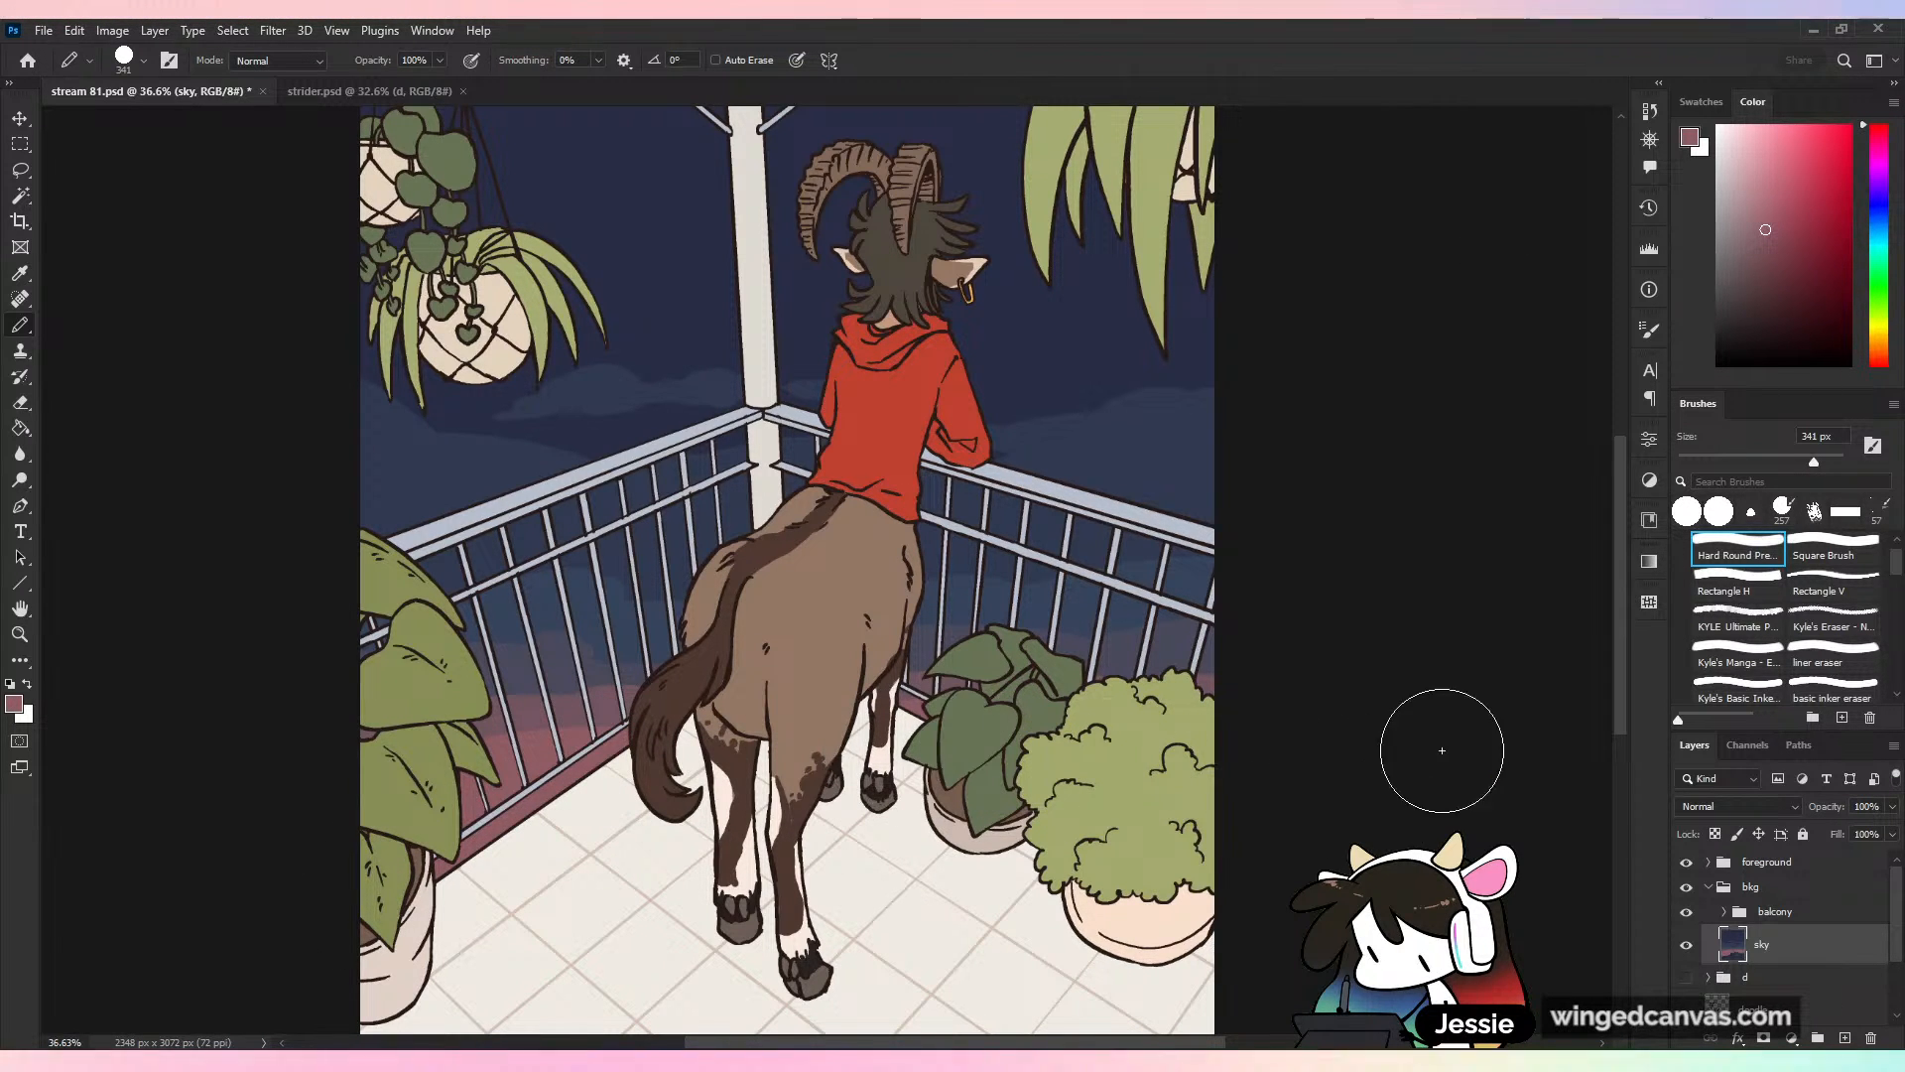
key("ctrl+minus")
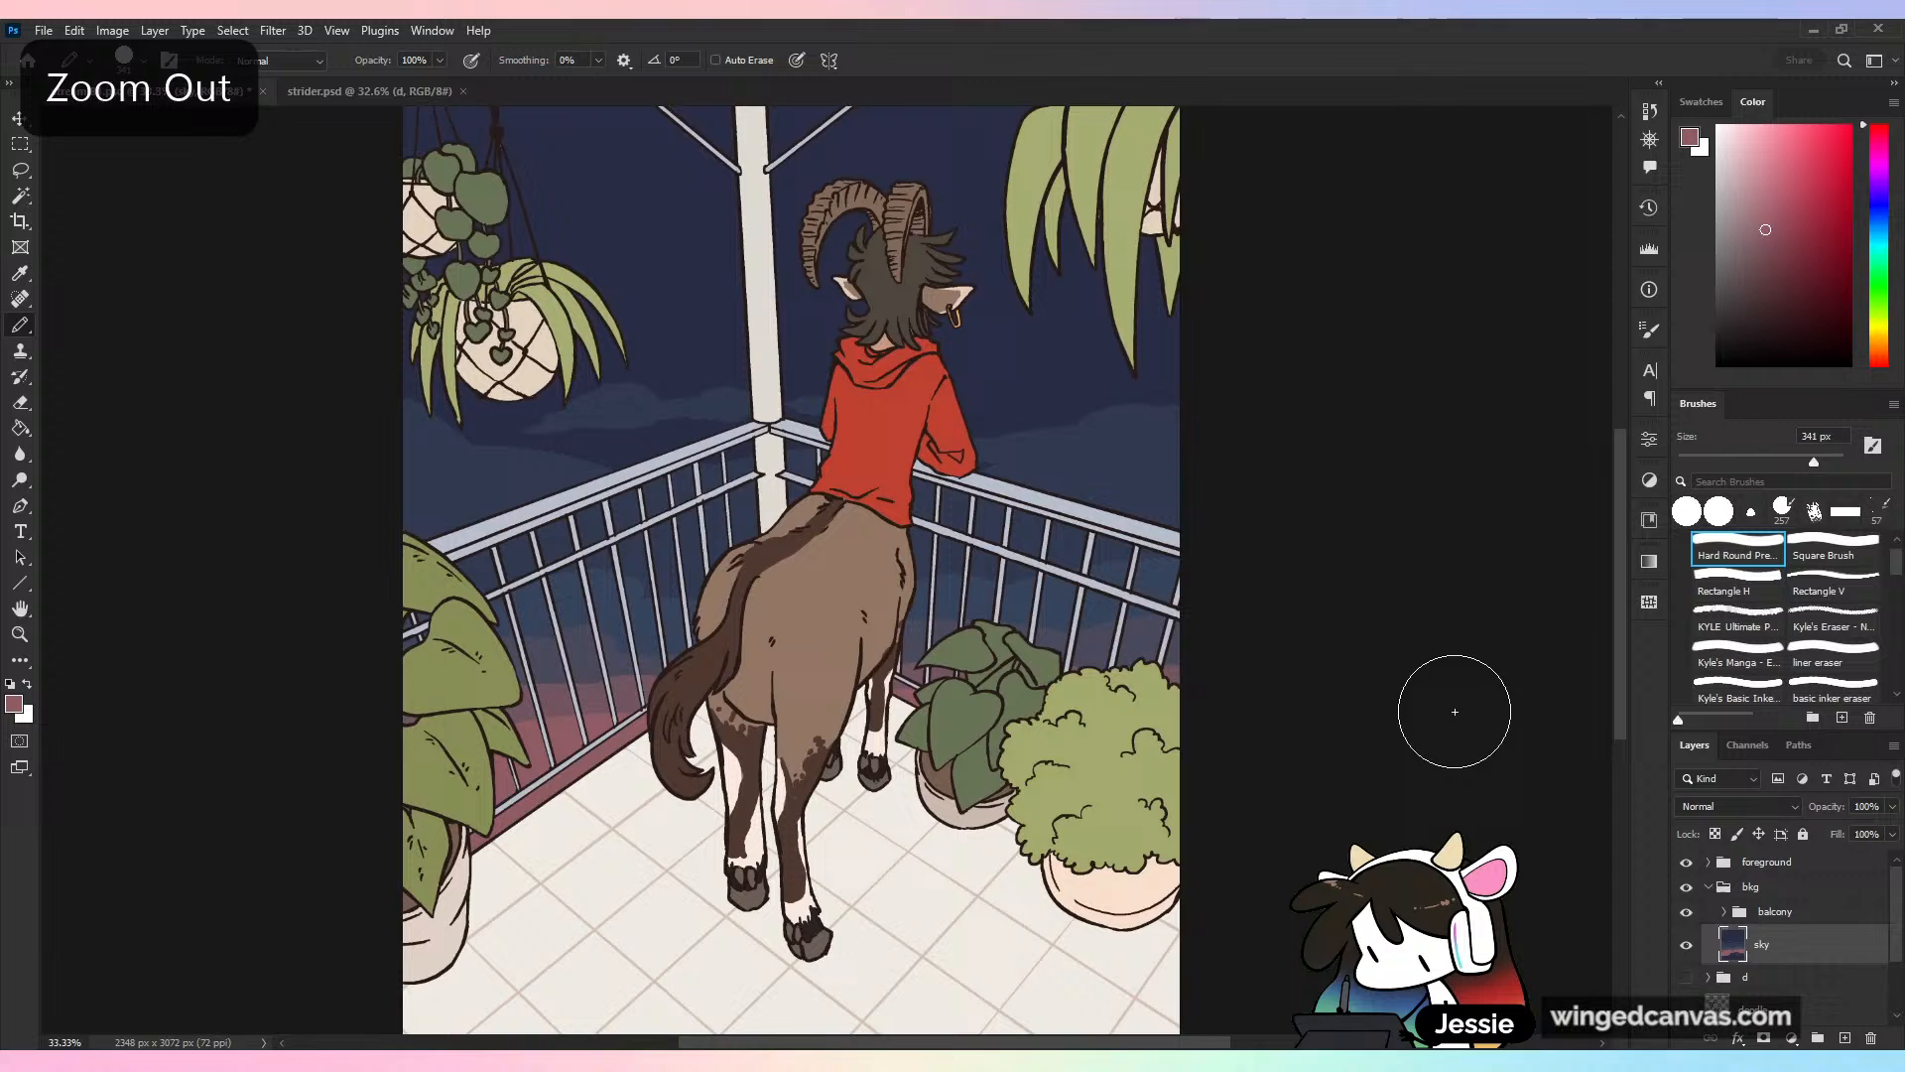
Rework the blue cloud bands around and behind the railing using dark and lighter blues sampled from the sky
left_click(1092, 427, "alt")
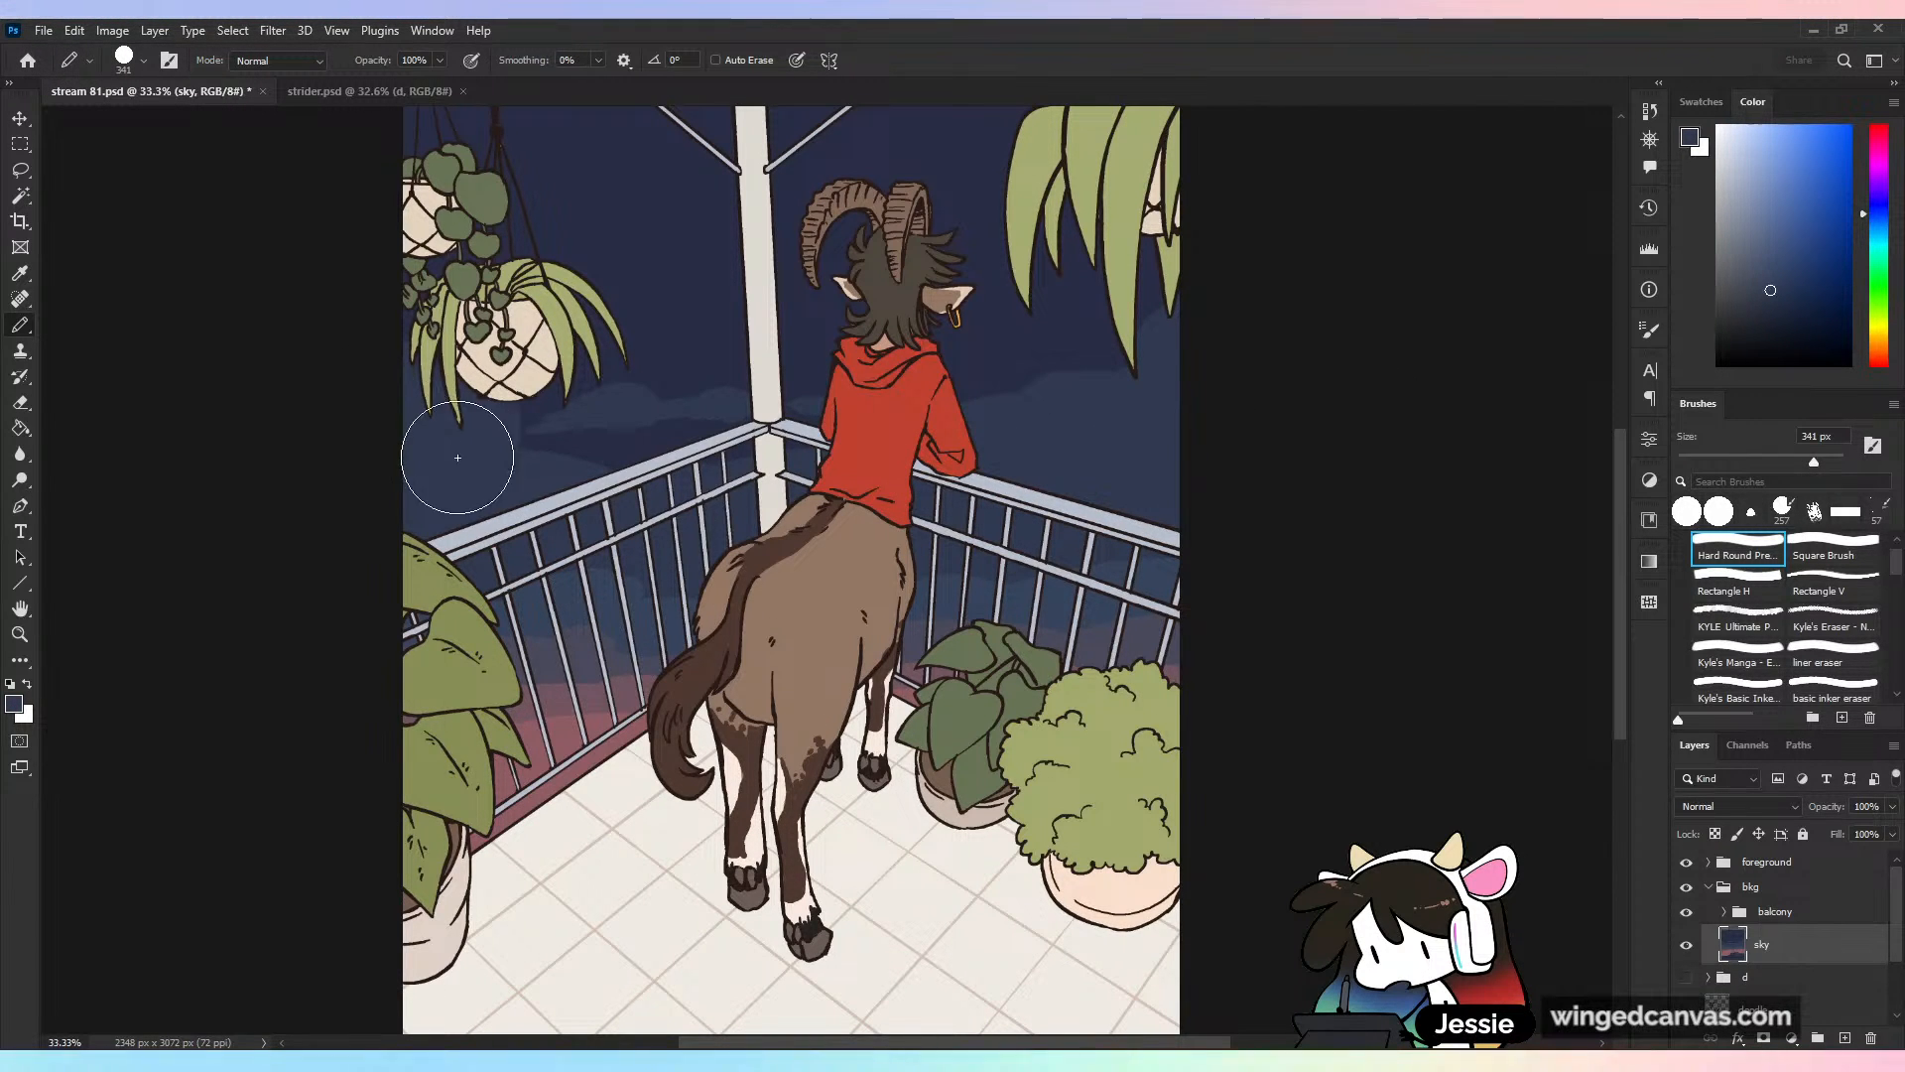
key("ctrl+z")
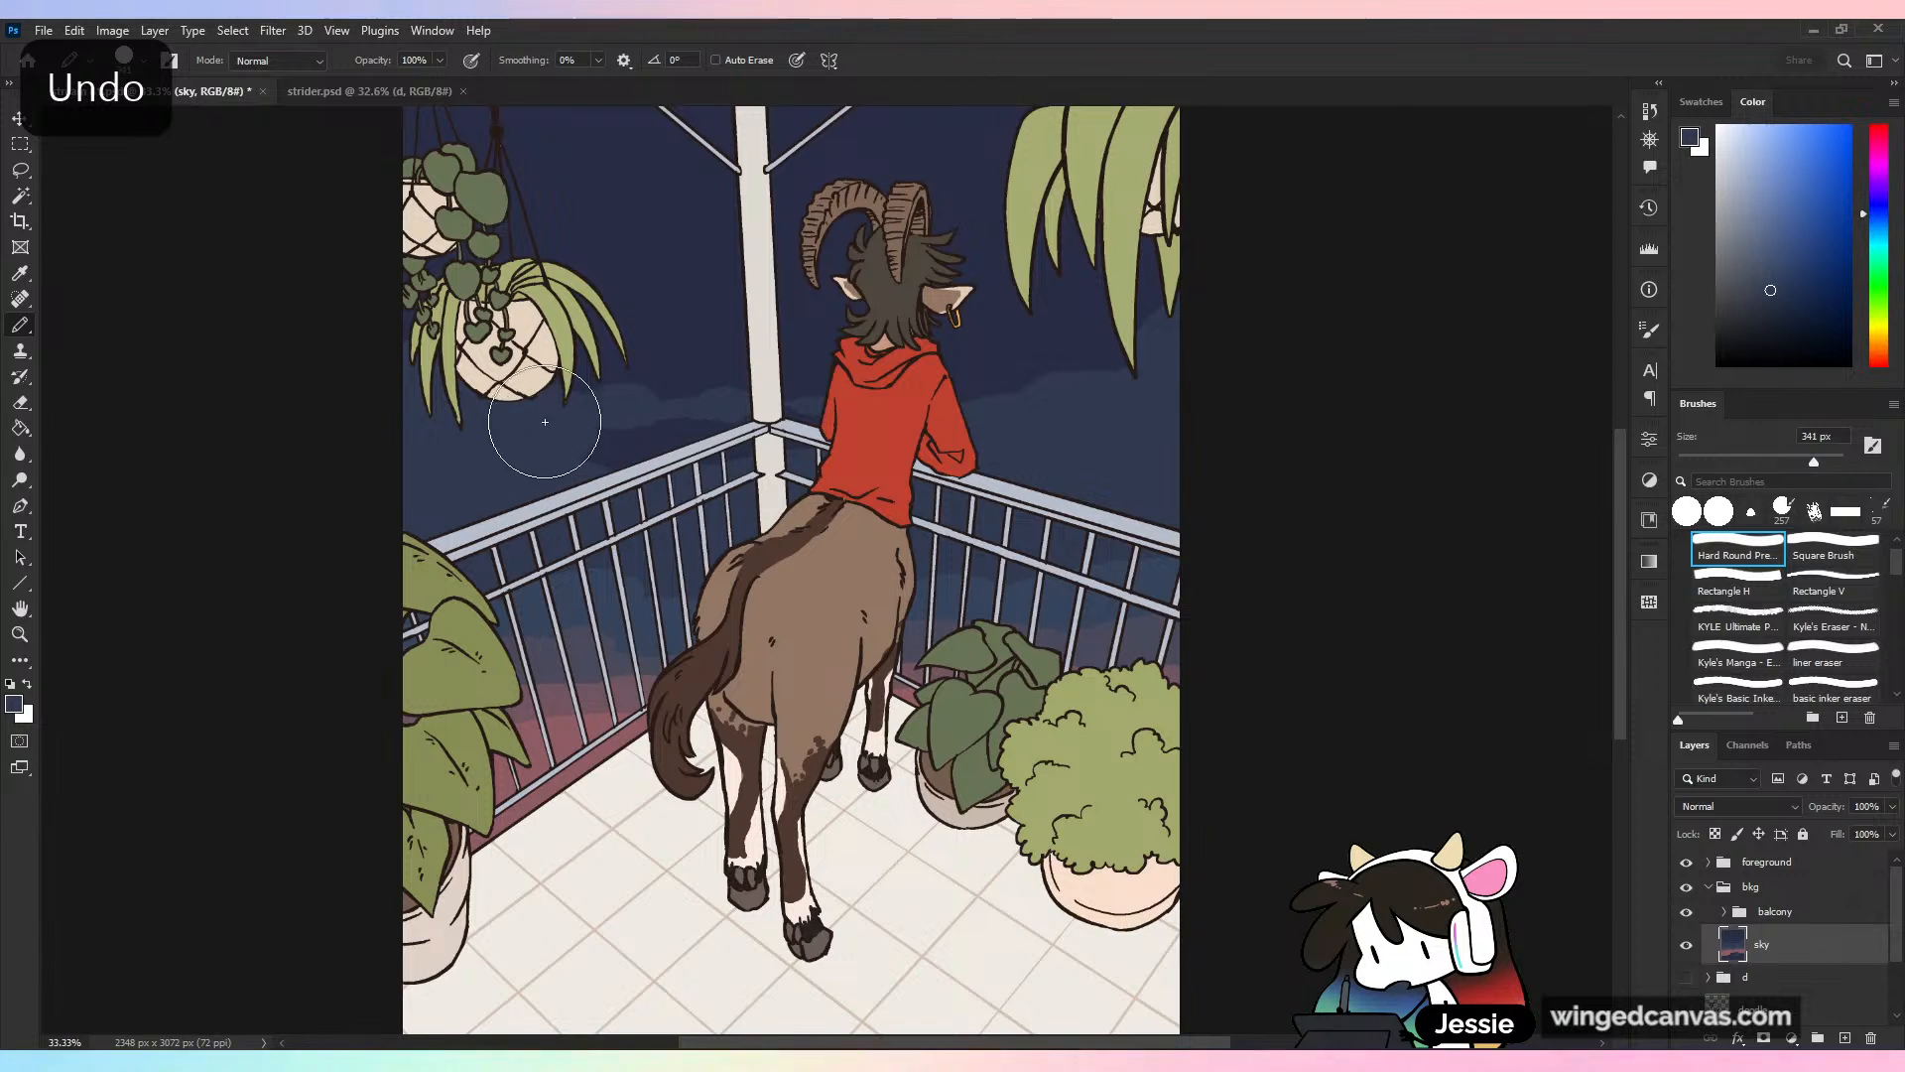
left_click(622, 605, "alt")
mouse_move(409, 566)
left_mouse_down()
mouse_move(439, 520)
mouse_move(487, 541)
left_mouse_up()
key("ctrl+z")
left_click(553, 610, "alt")
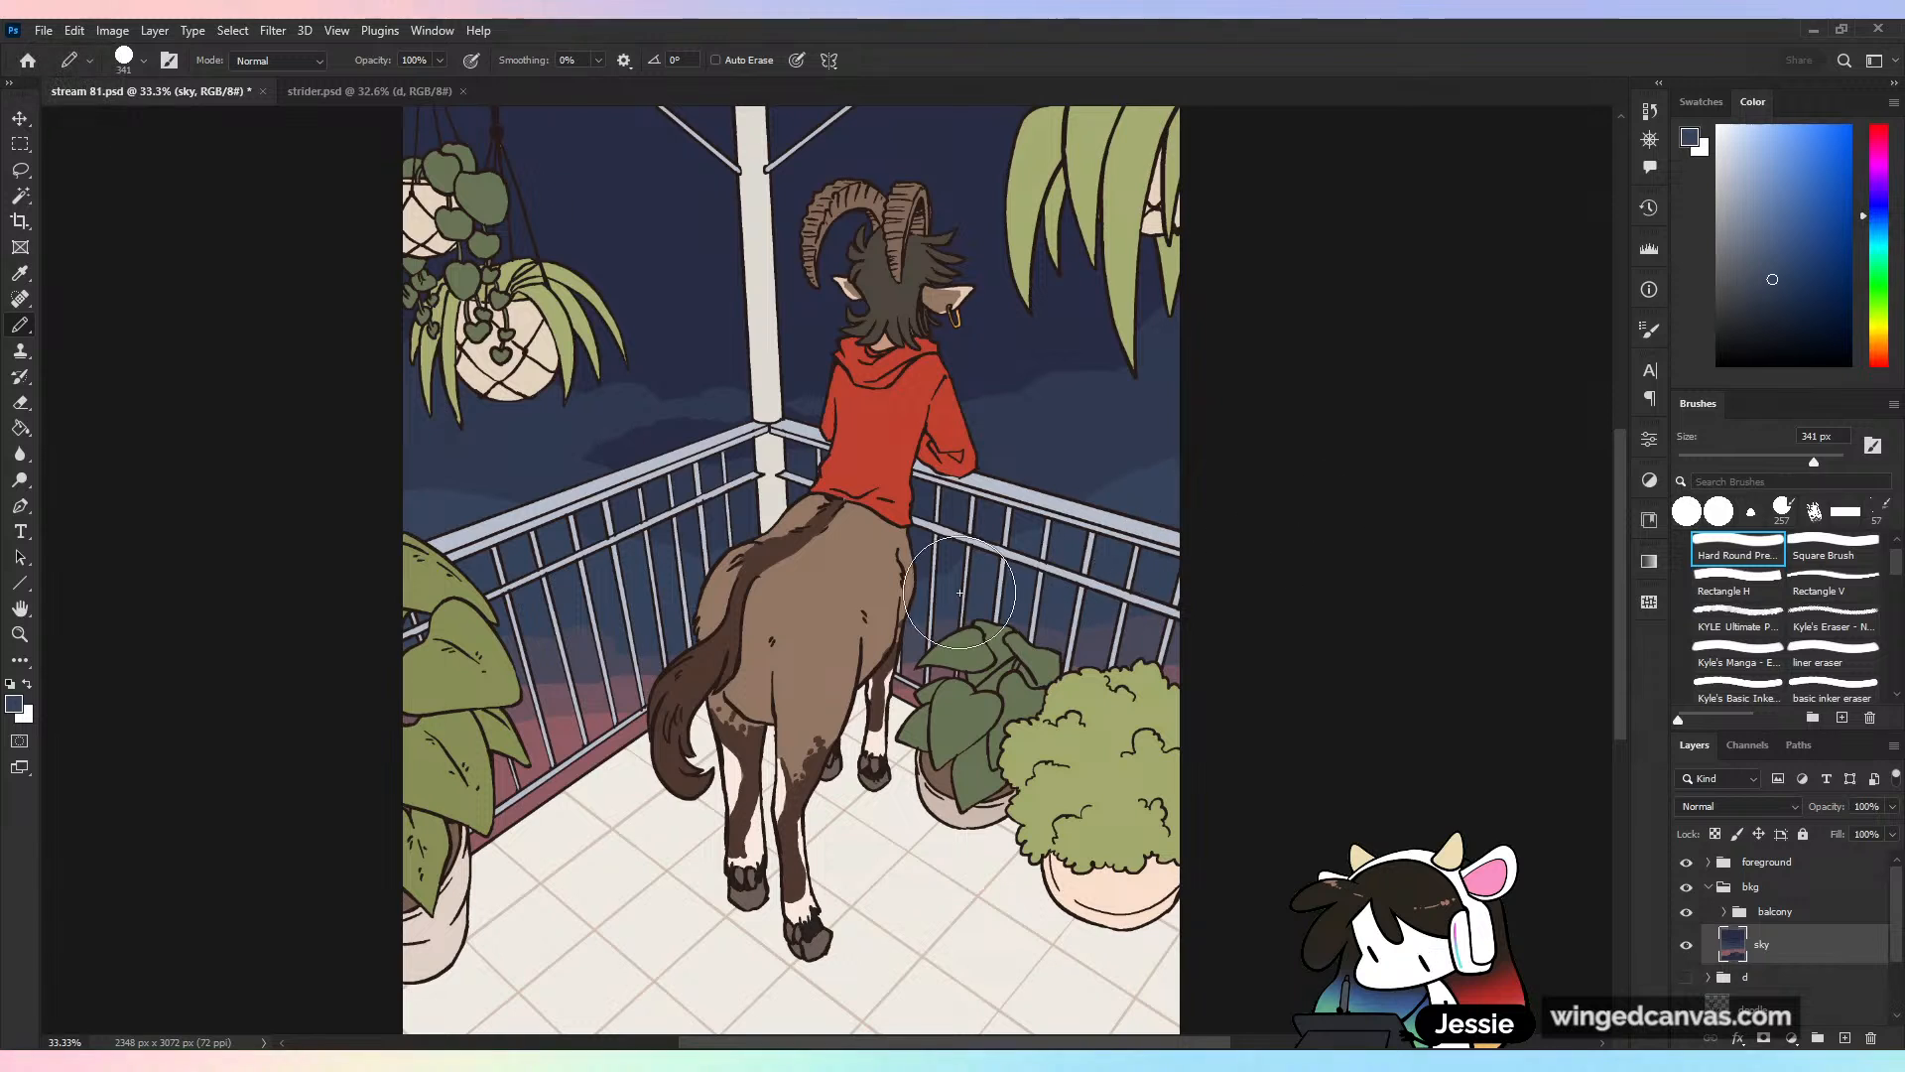
Refine the purple, mauve and rose bands behind both railings with colors sampled from the lower sky
left_click(603, 640, "alt")
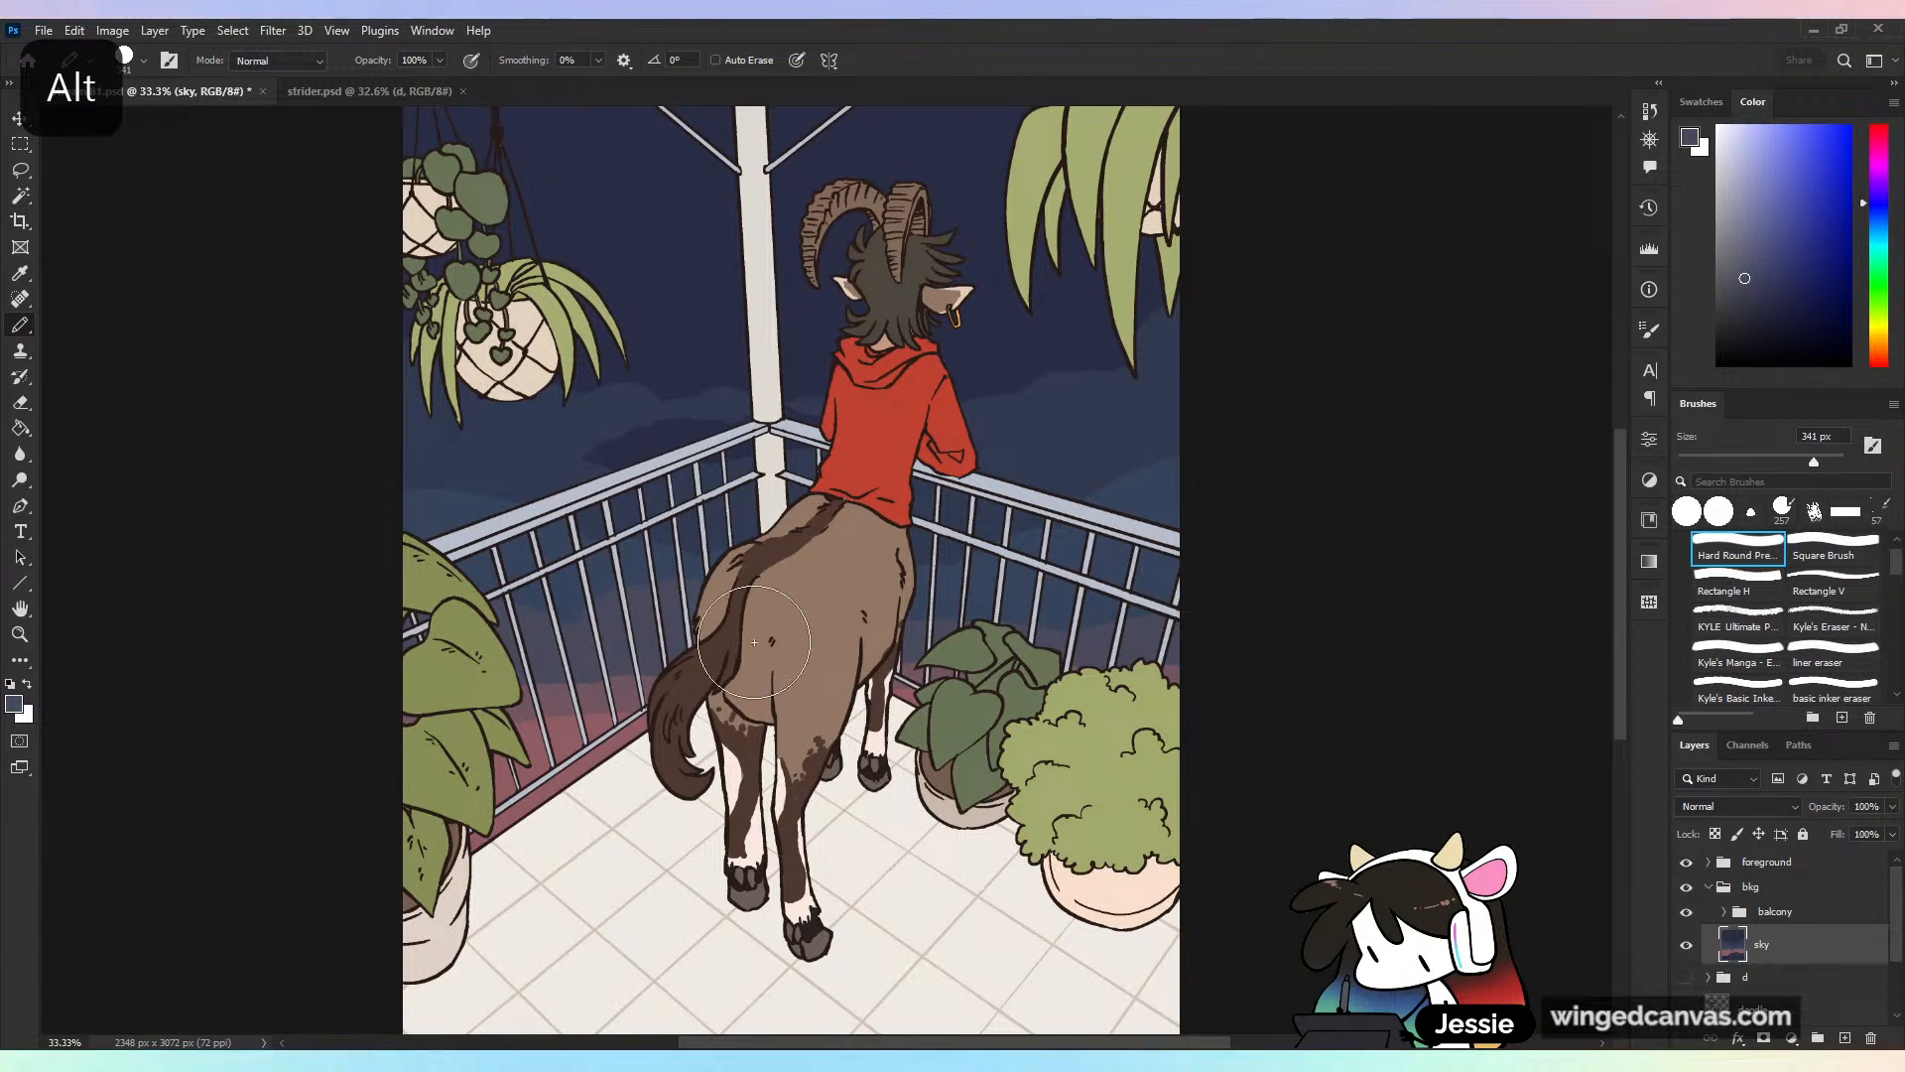
left_click(605, 698, "alt")
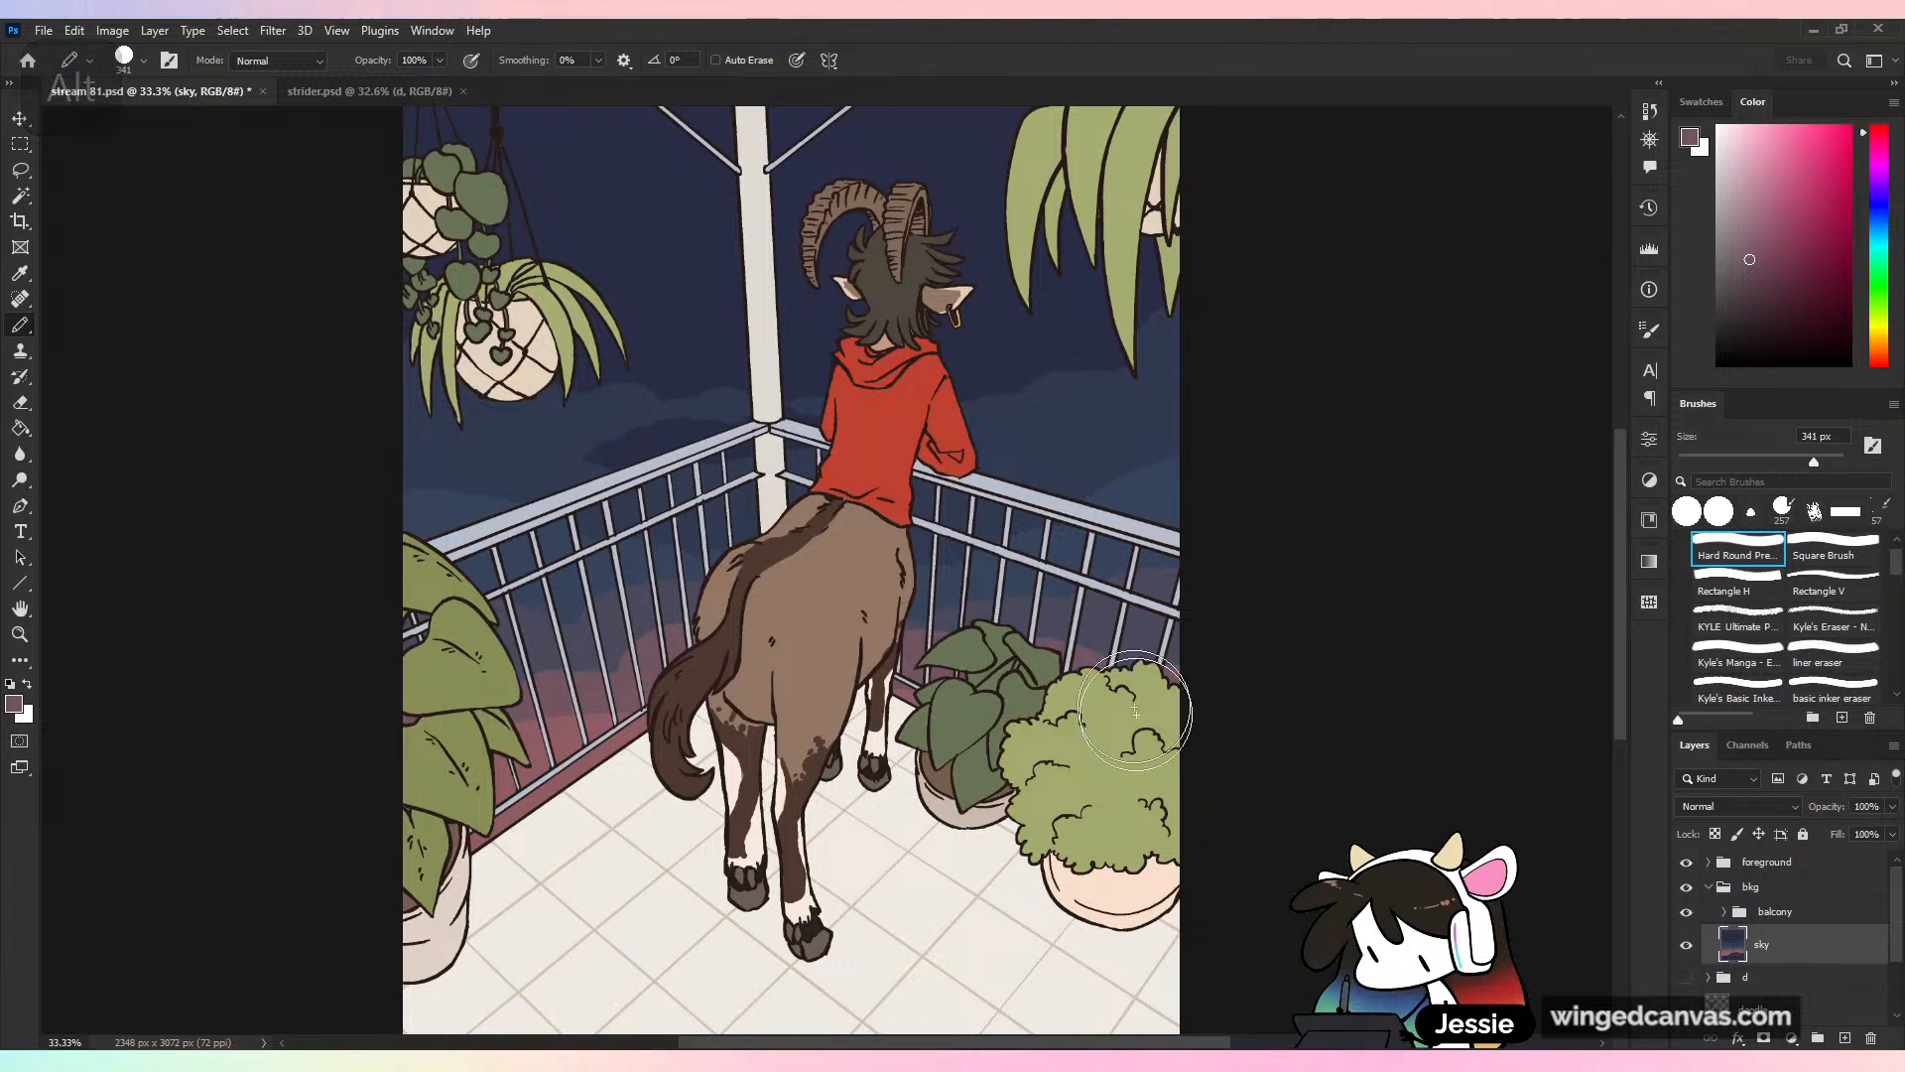
left_click(553, 717, "alt")
key("ctrl+minus")
key("ctrl+minus")
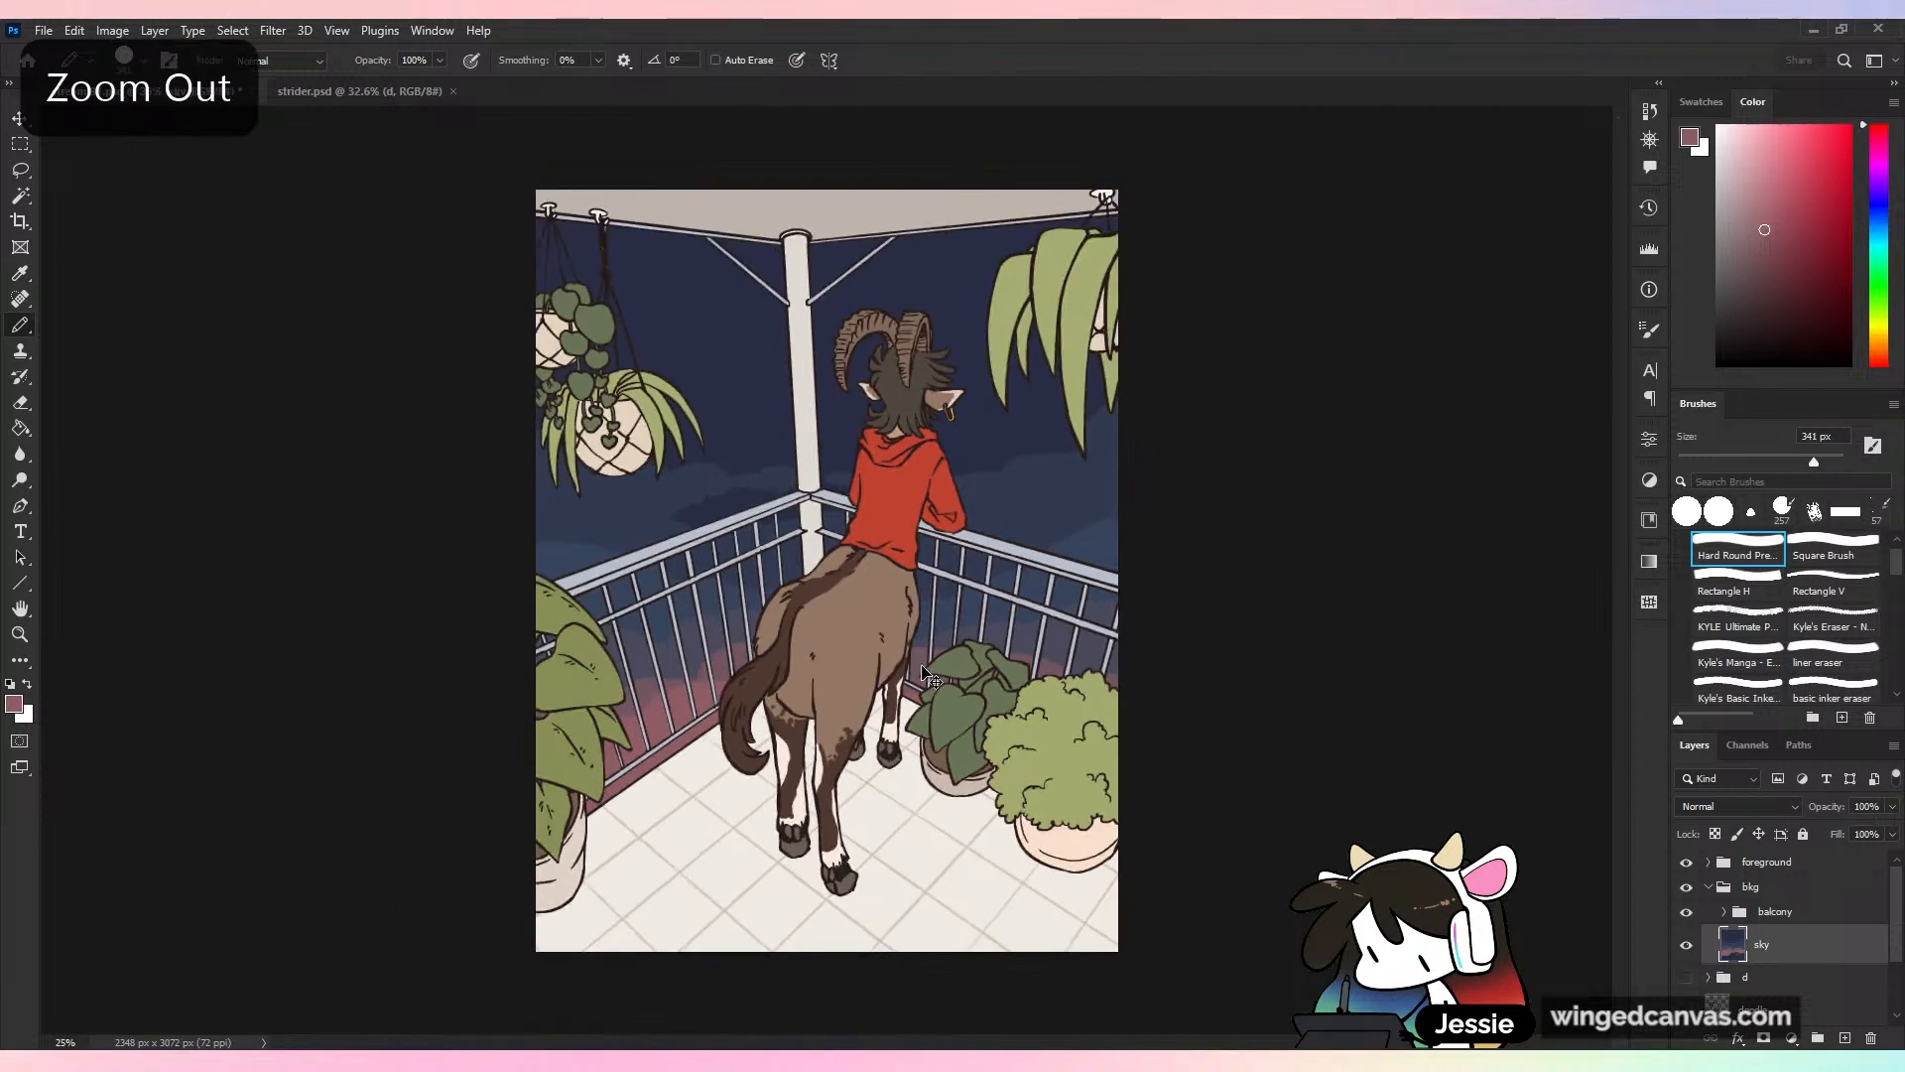
Paint salmon and light orange bands along the lowest edge of the sky behind the railing and save the file
key("ctrl+plus")
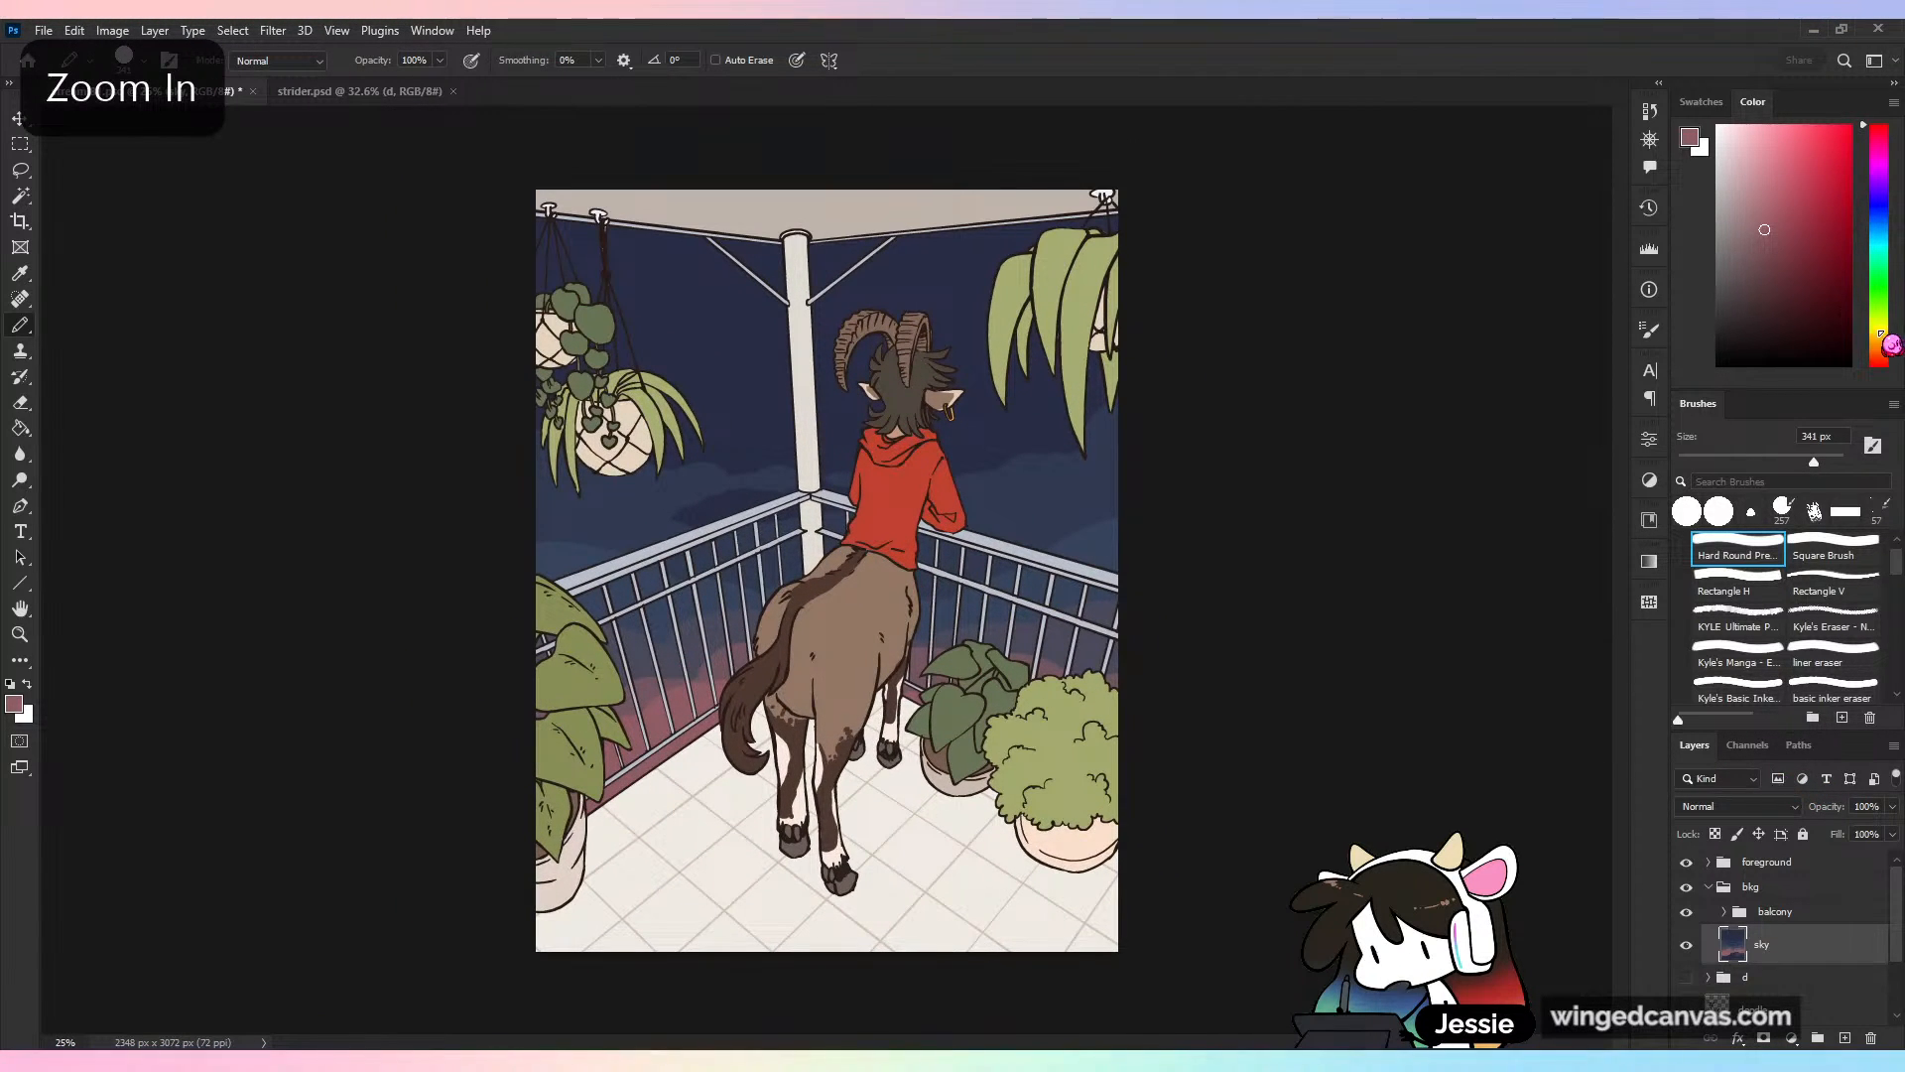
left_click_drag(1881, 350, 1881, 358)
left_click(1774, 186)
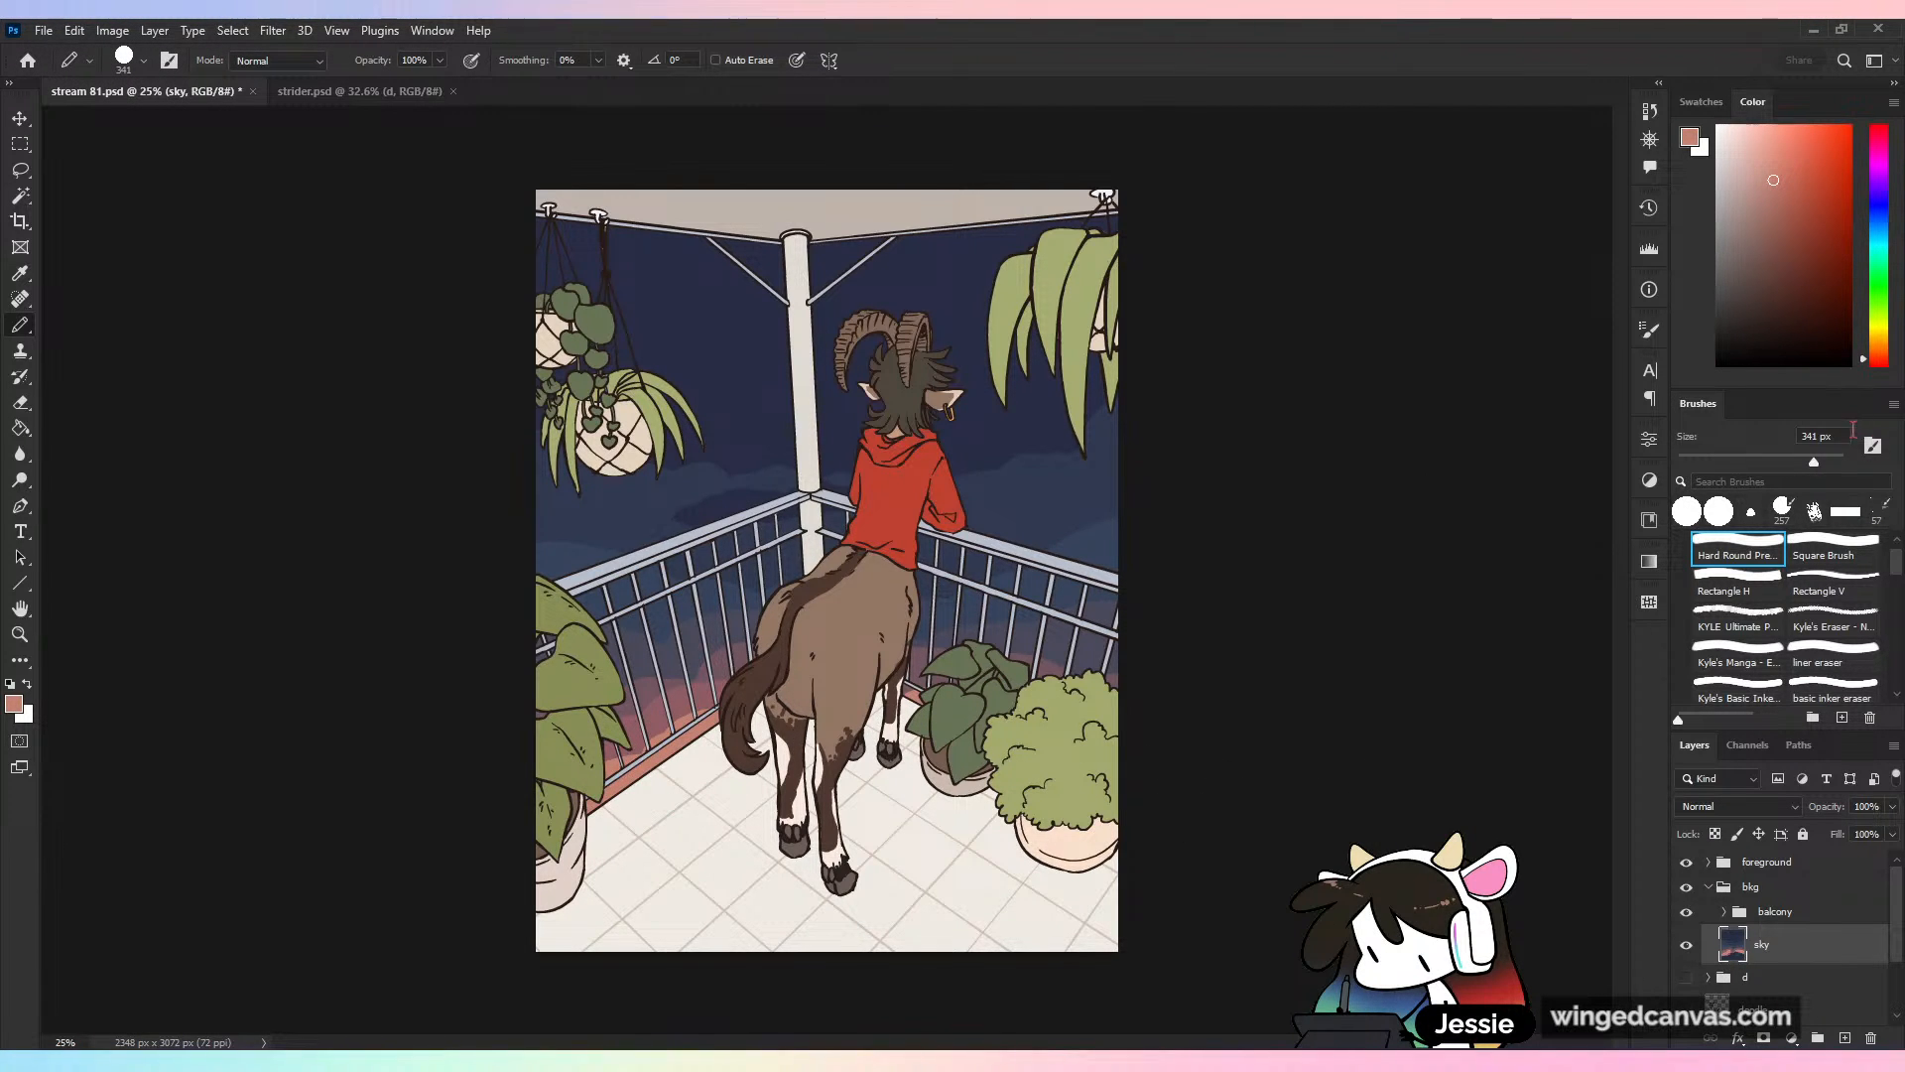
left_click(1878, 349)
left_click(1779, 148)
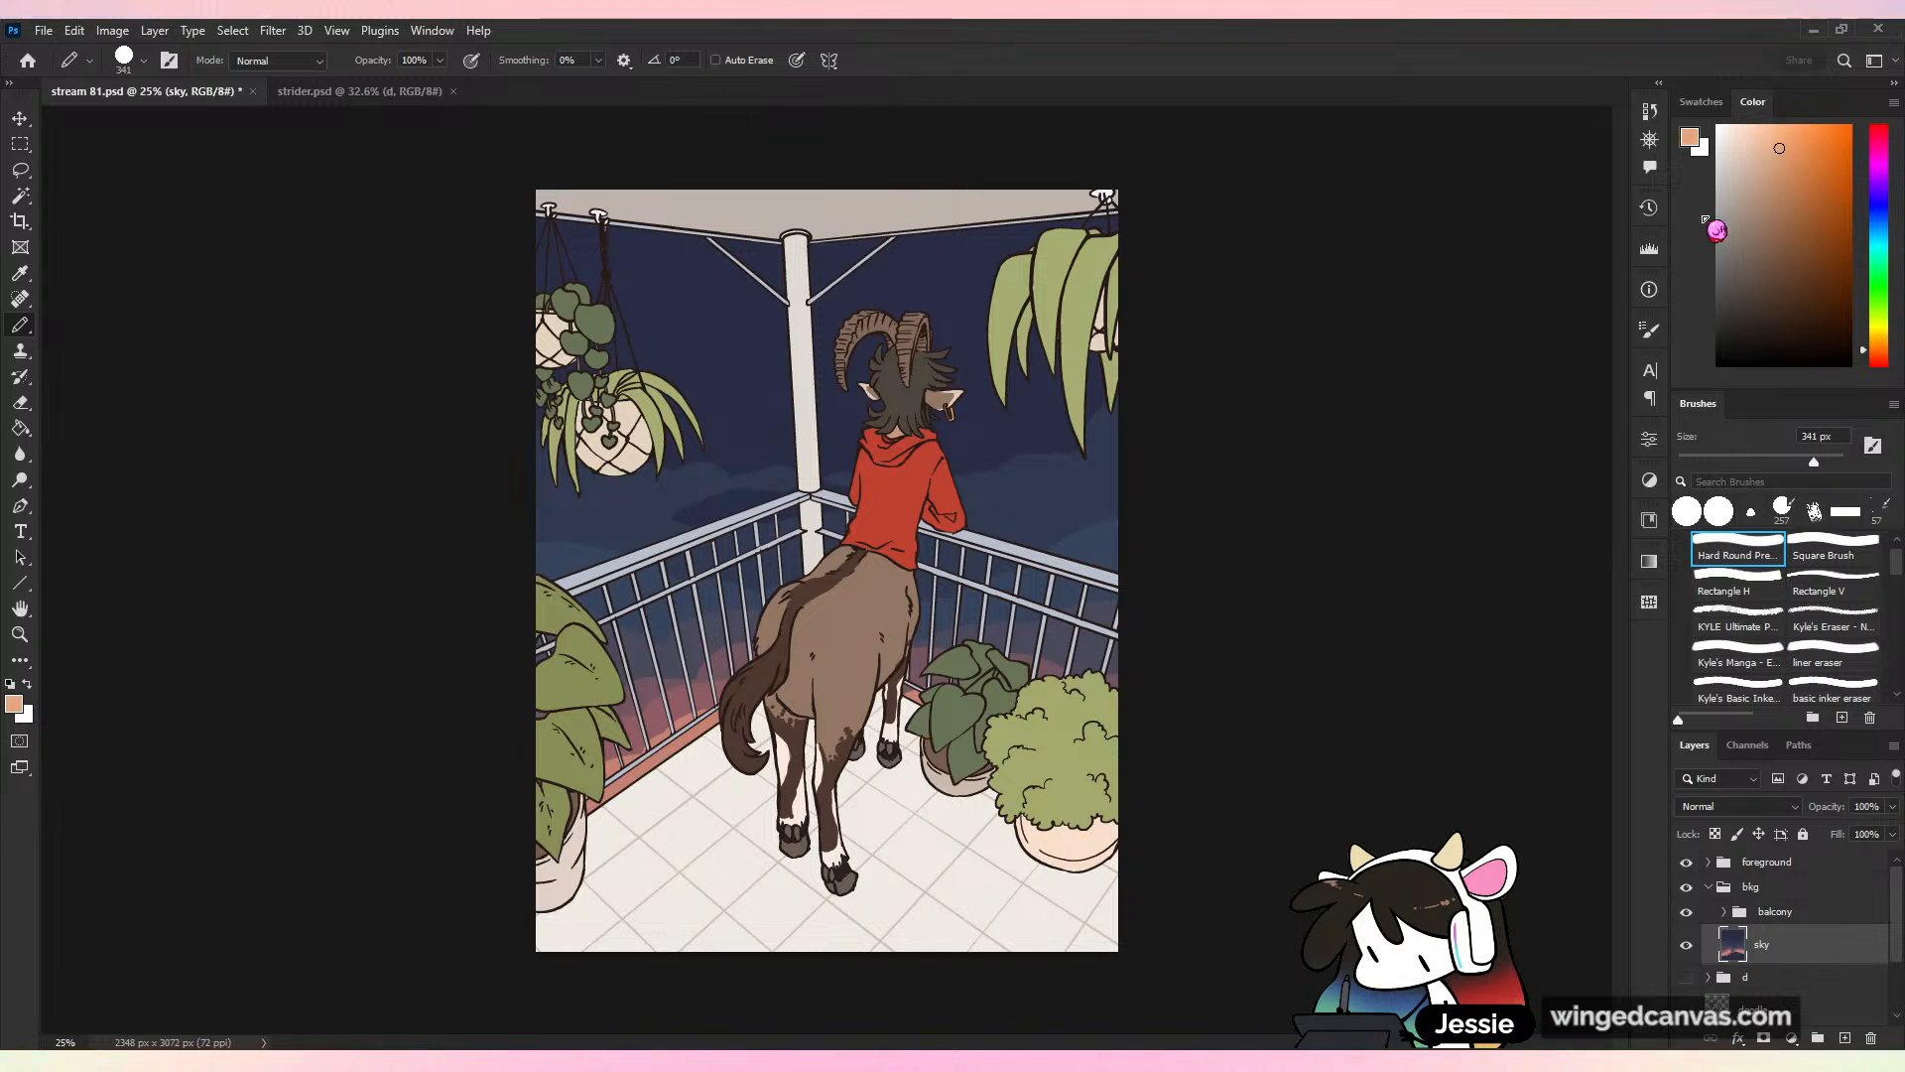
key("ctrl+minus")
key("ctrl+s")
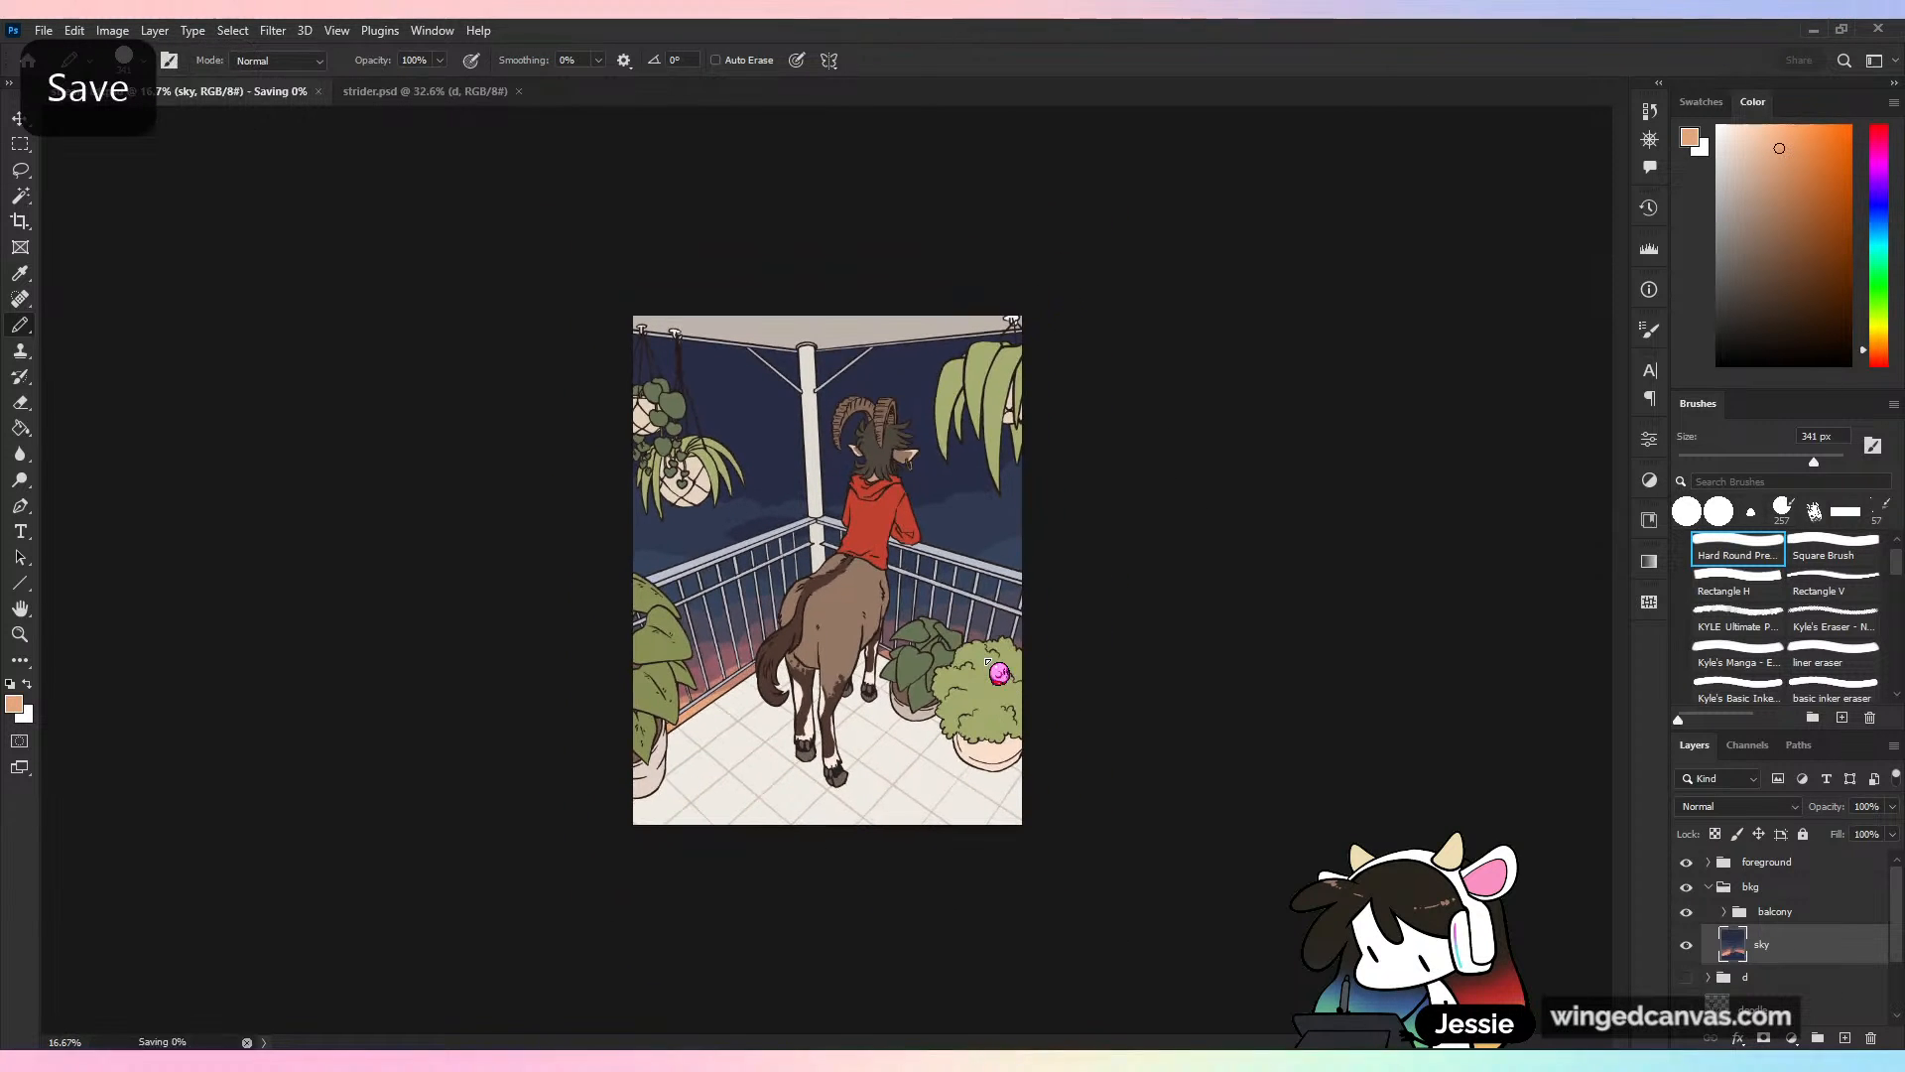
key("ctrl+plus")
key("ctrl+s")
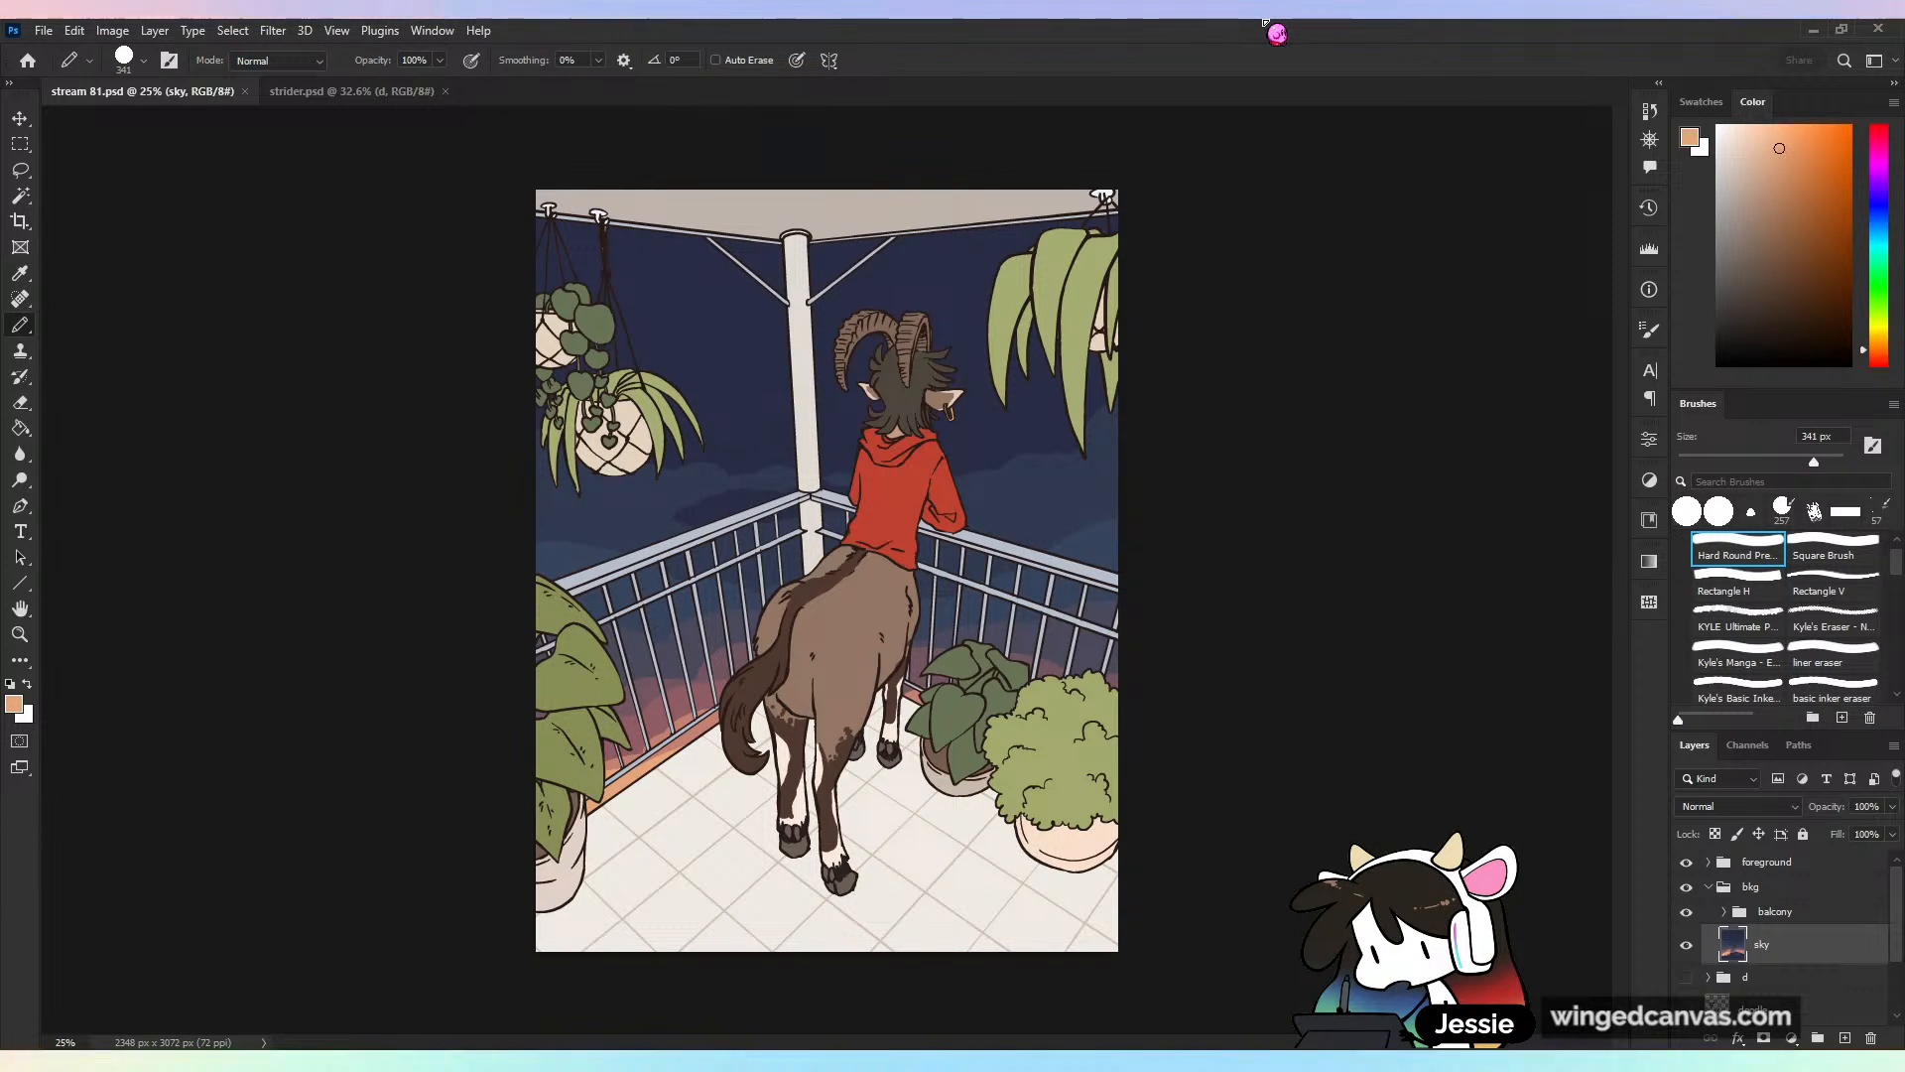
Select the stars brush at 475 px with white and test it across the sky, undoing the test strokes
scroll(1879, 572, "down", 5)
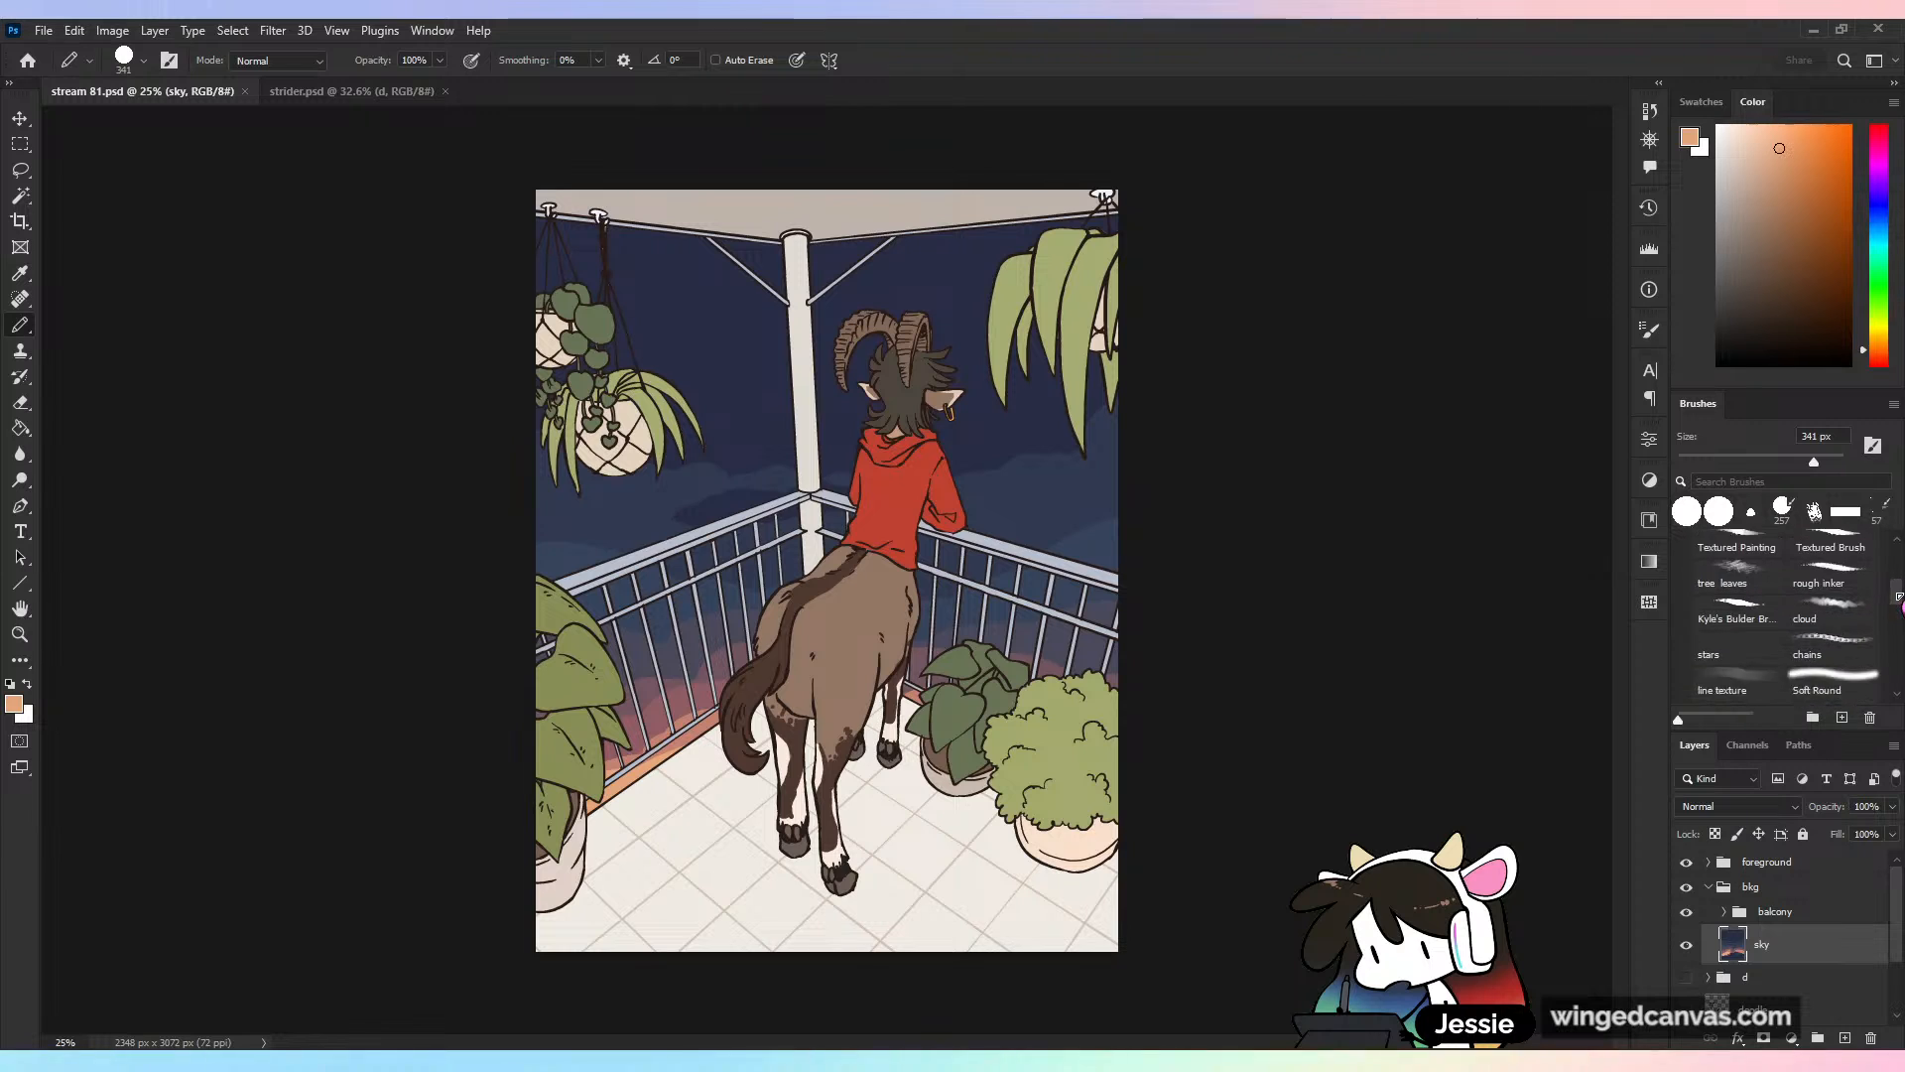
left_click(1737, 616)
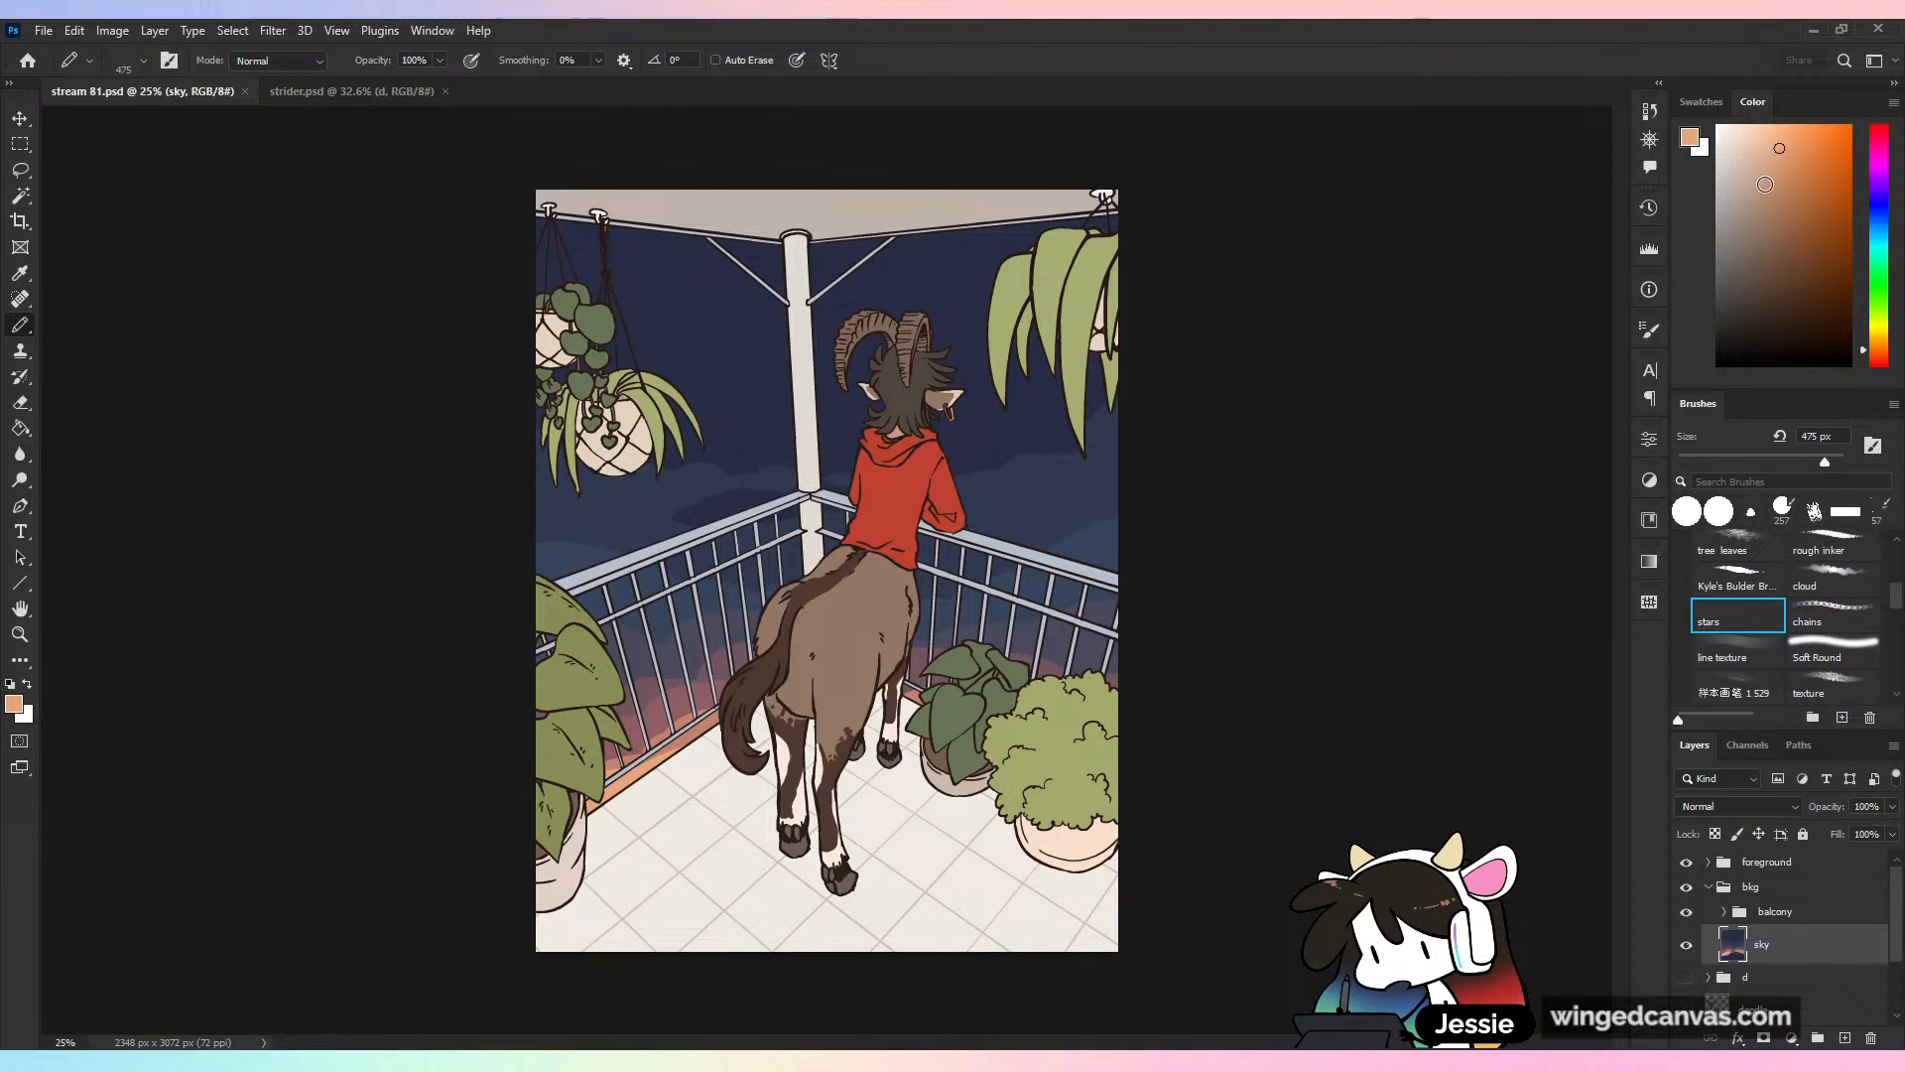
key("ctrl+z")
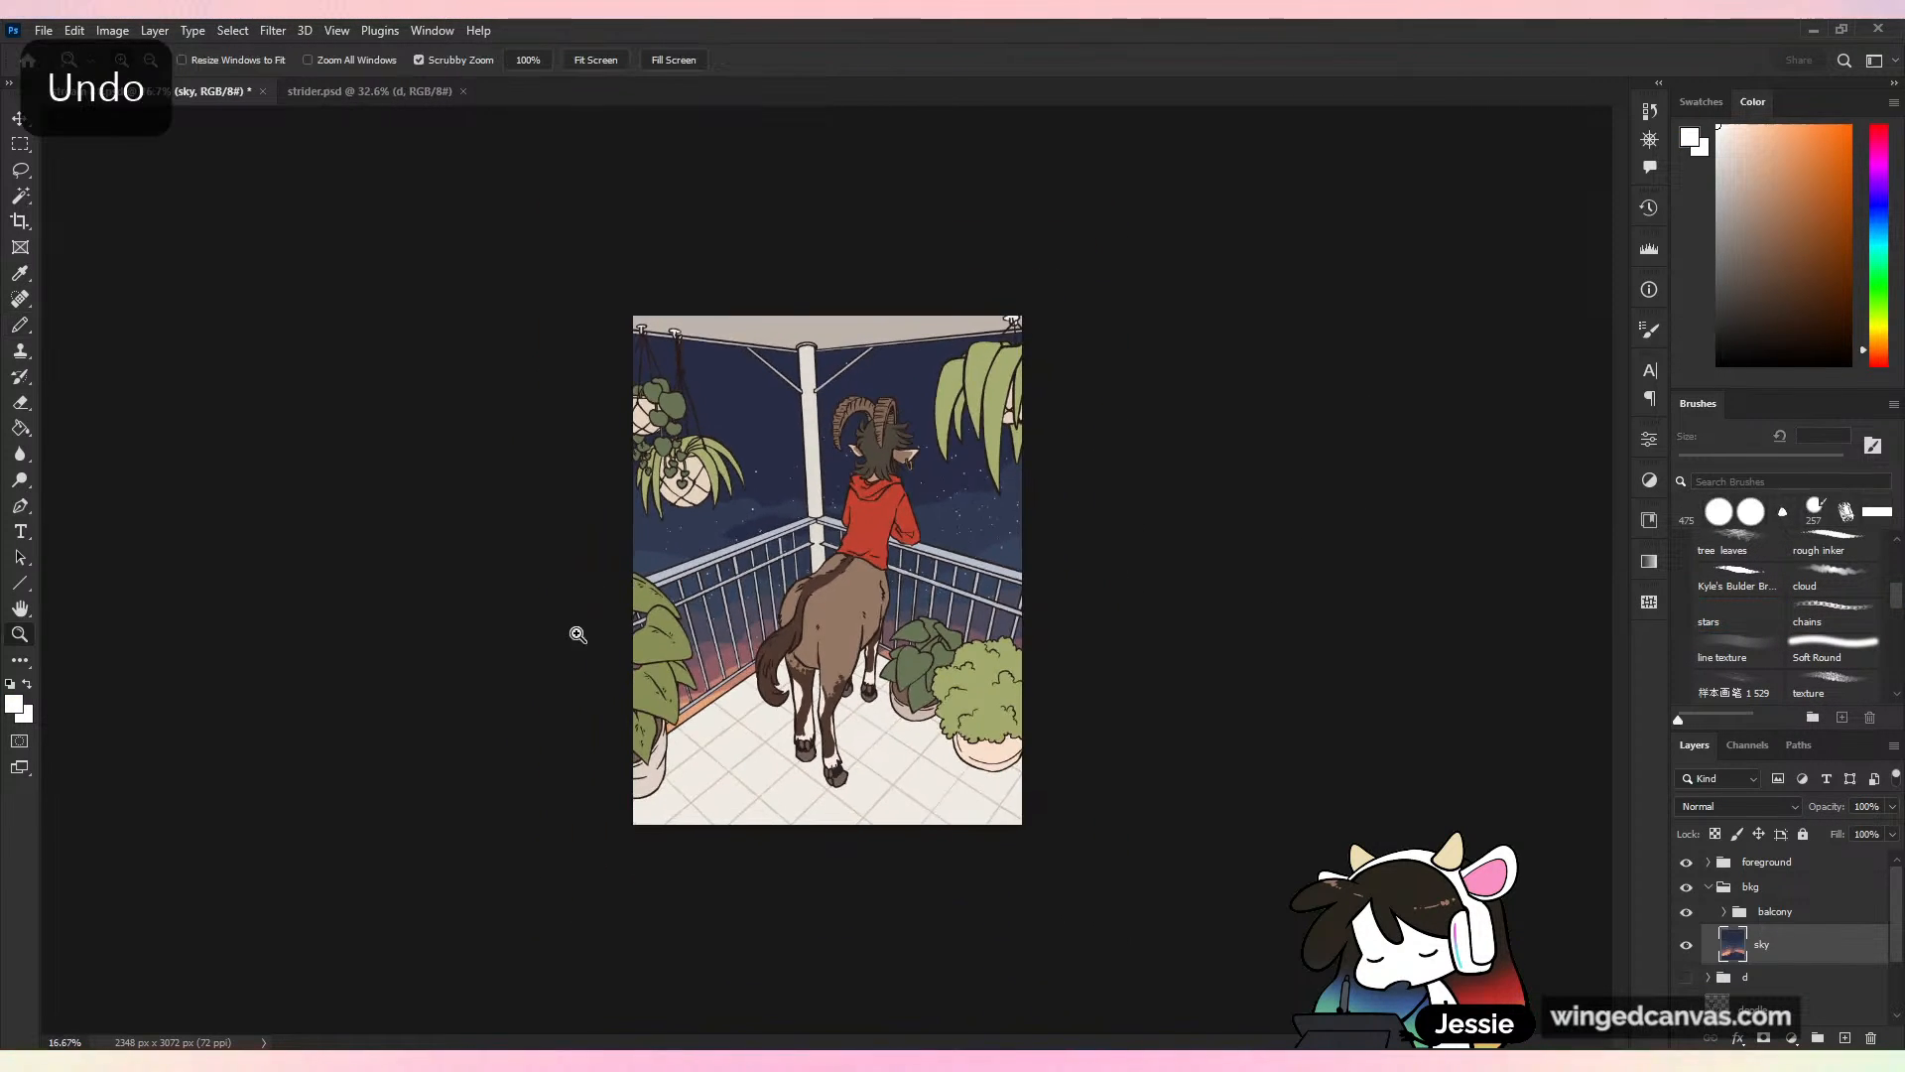
key("z")
key("b")
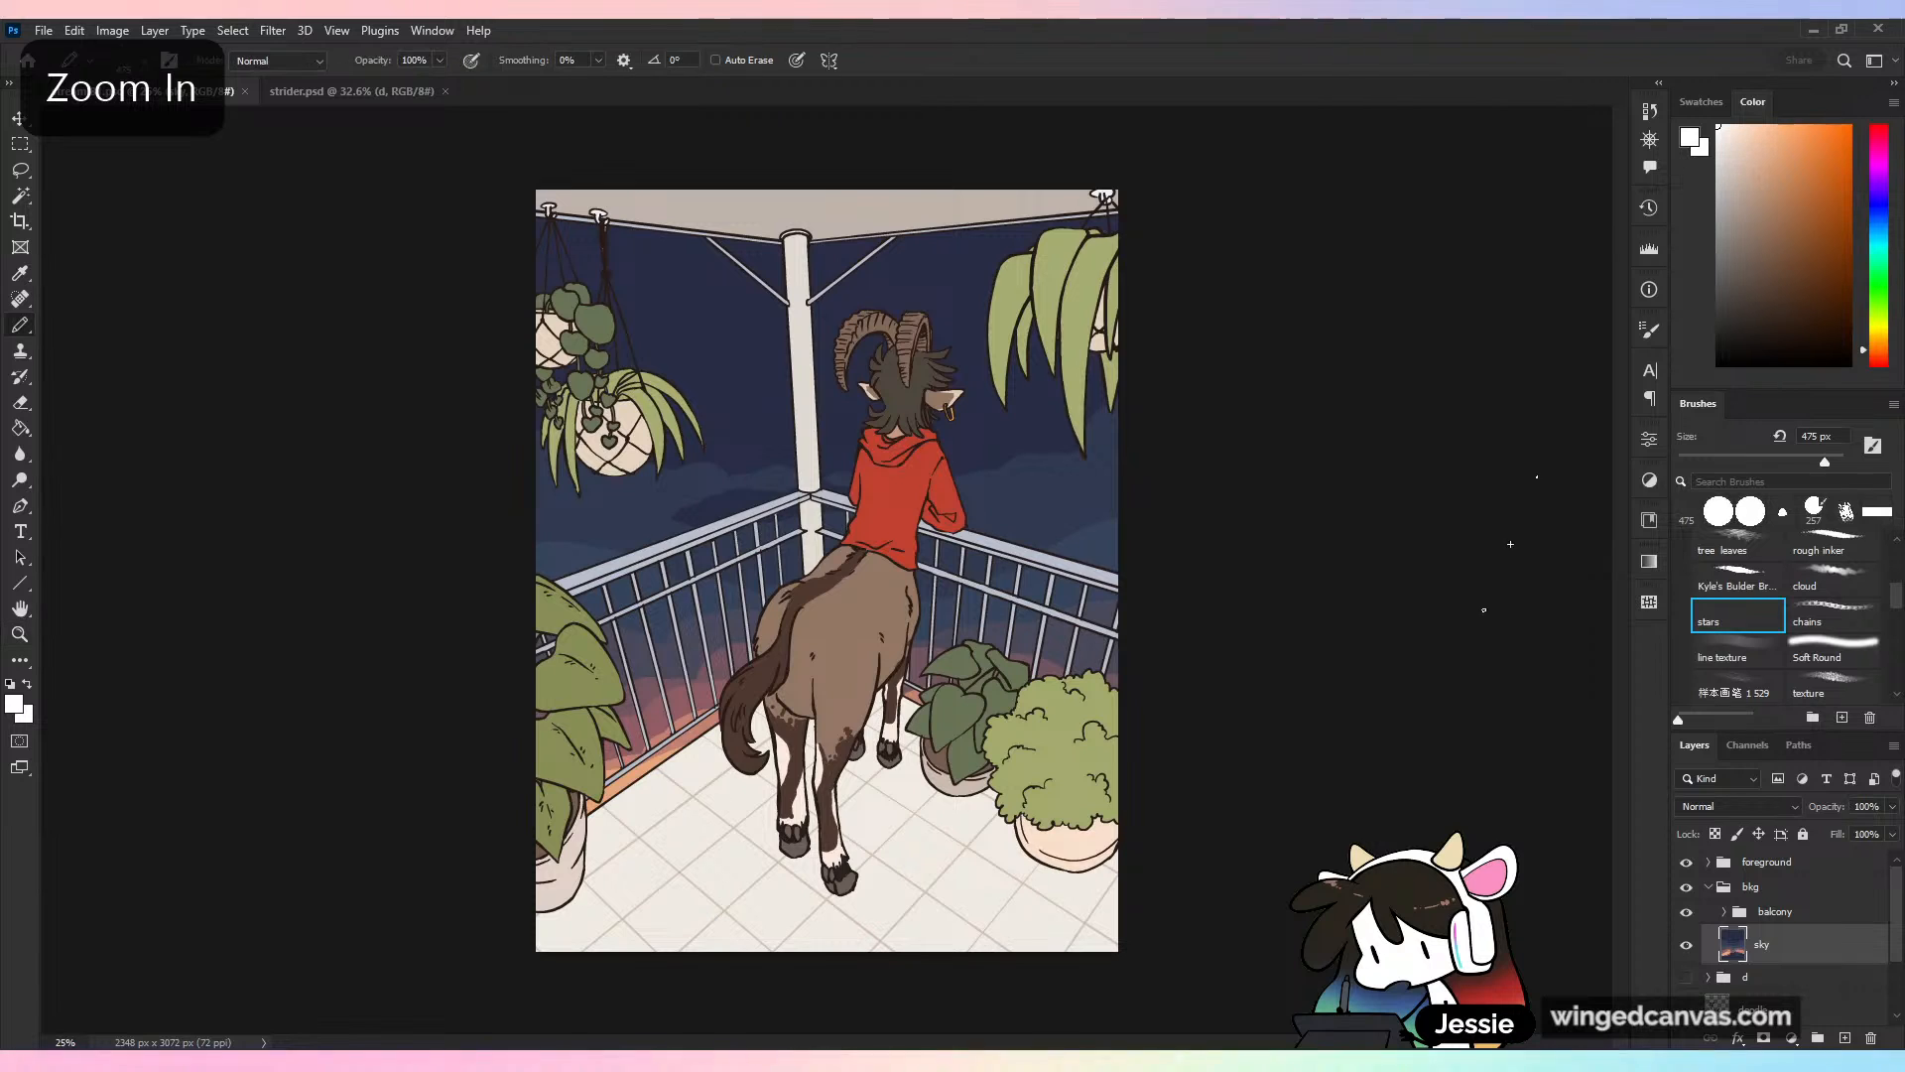
left_click_drag(555, 532, 1340, 541)
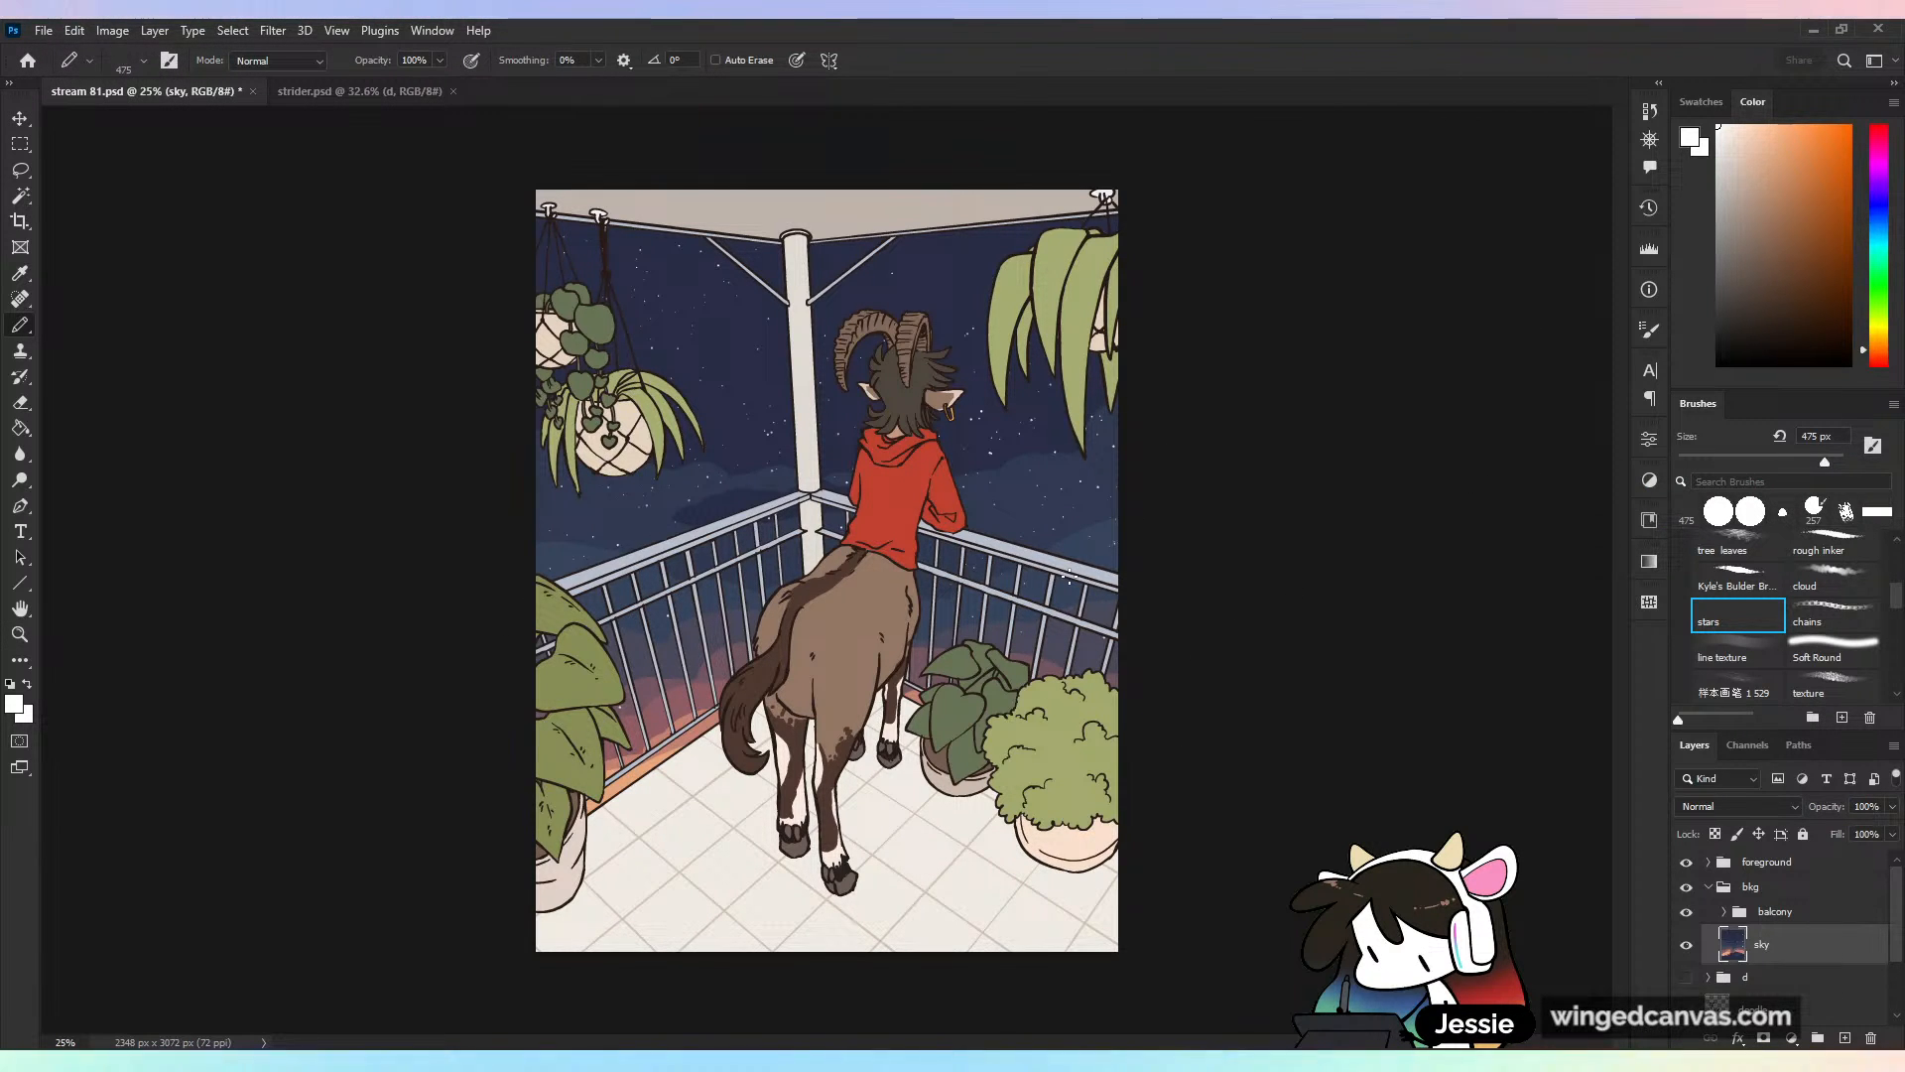
key("ctrl+z")
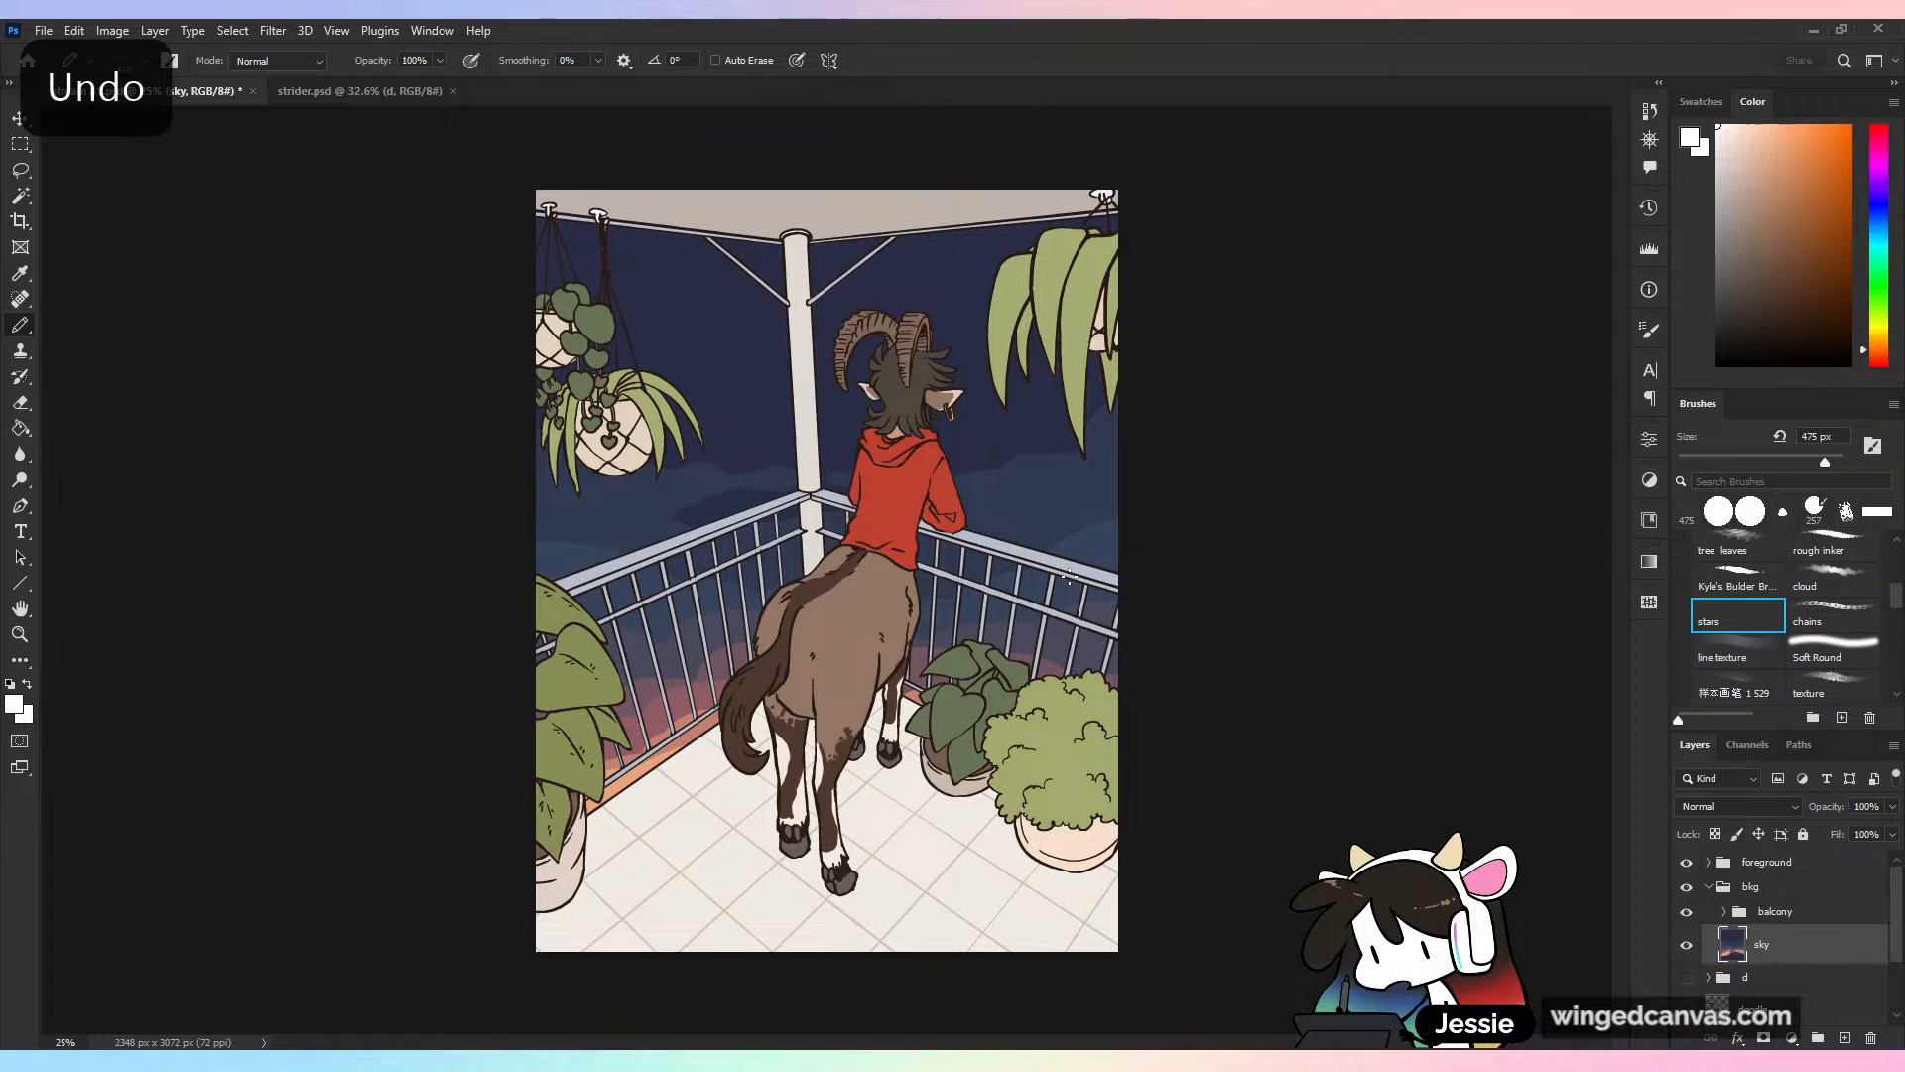
Add a layer named "stars" above the sky layer, scatter white stars across the night sky on it and save
left_click(1846, 1039)
double_click(1764, 943)
type("stars")
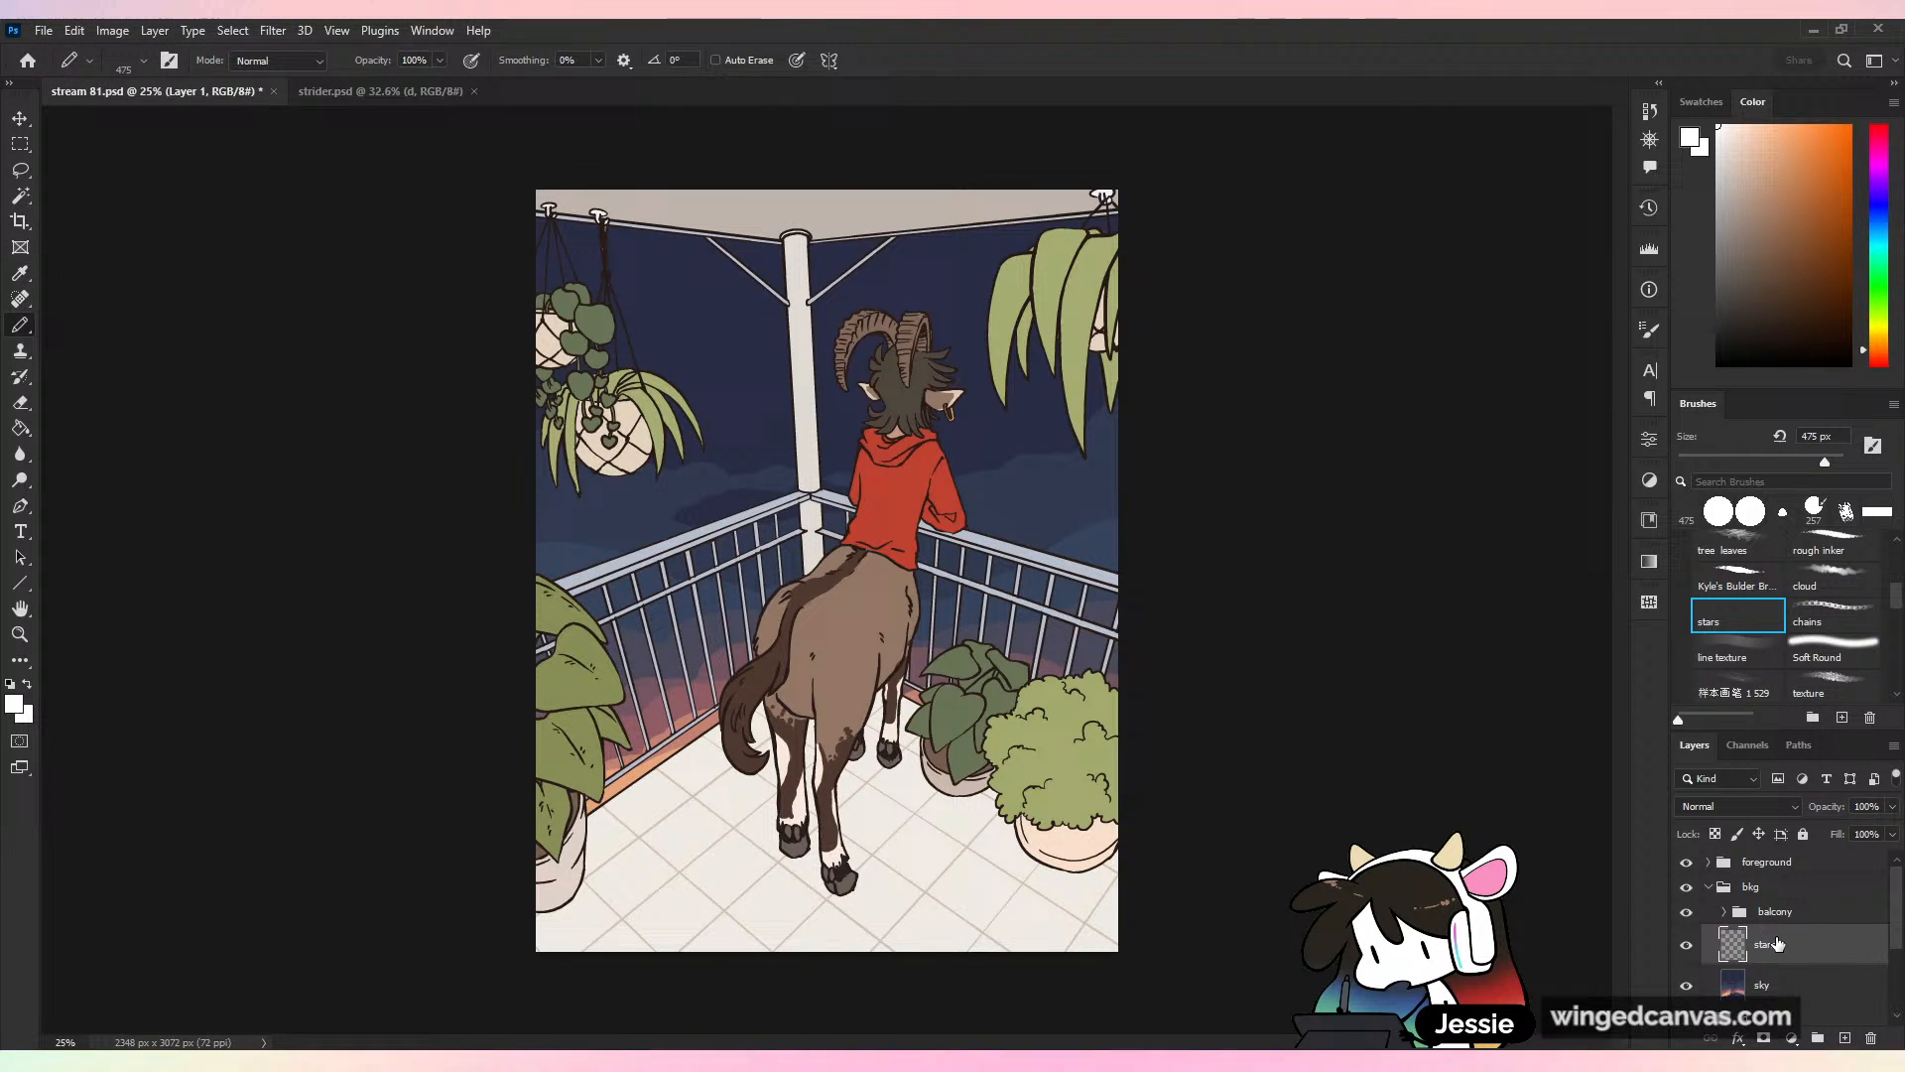
key("Return")
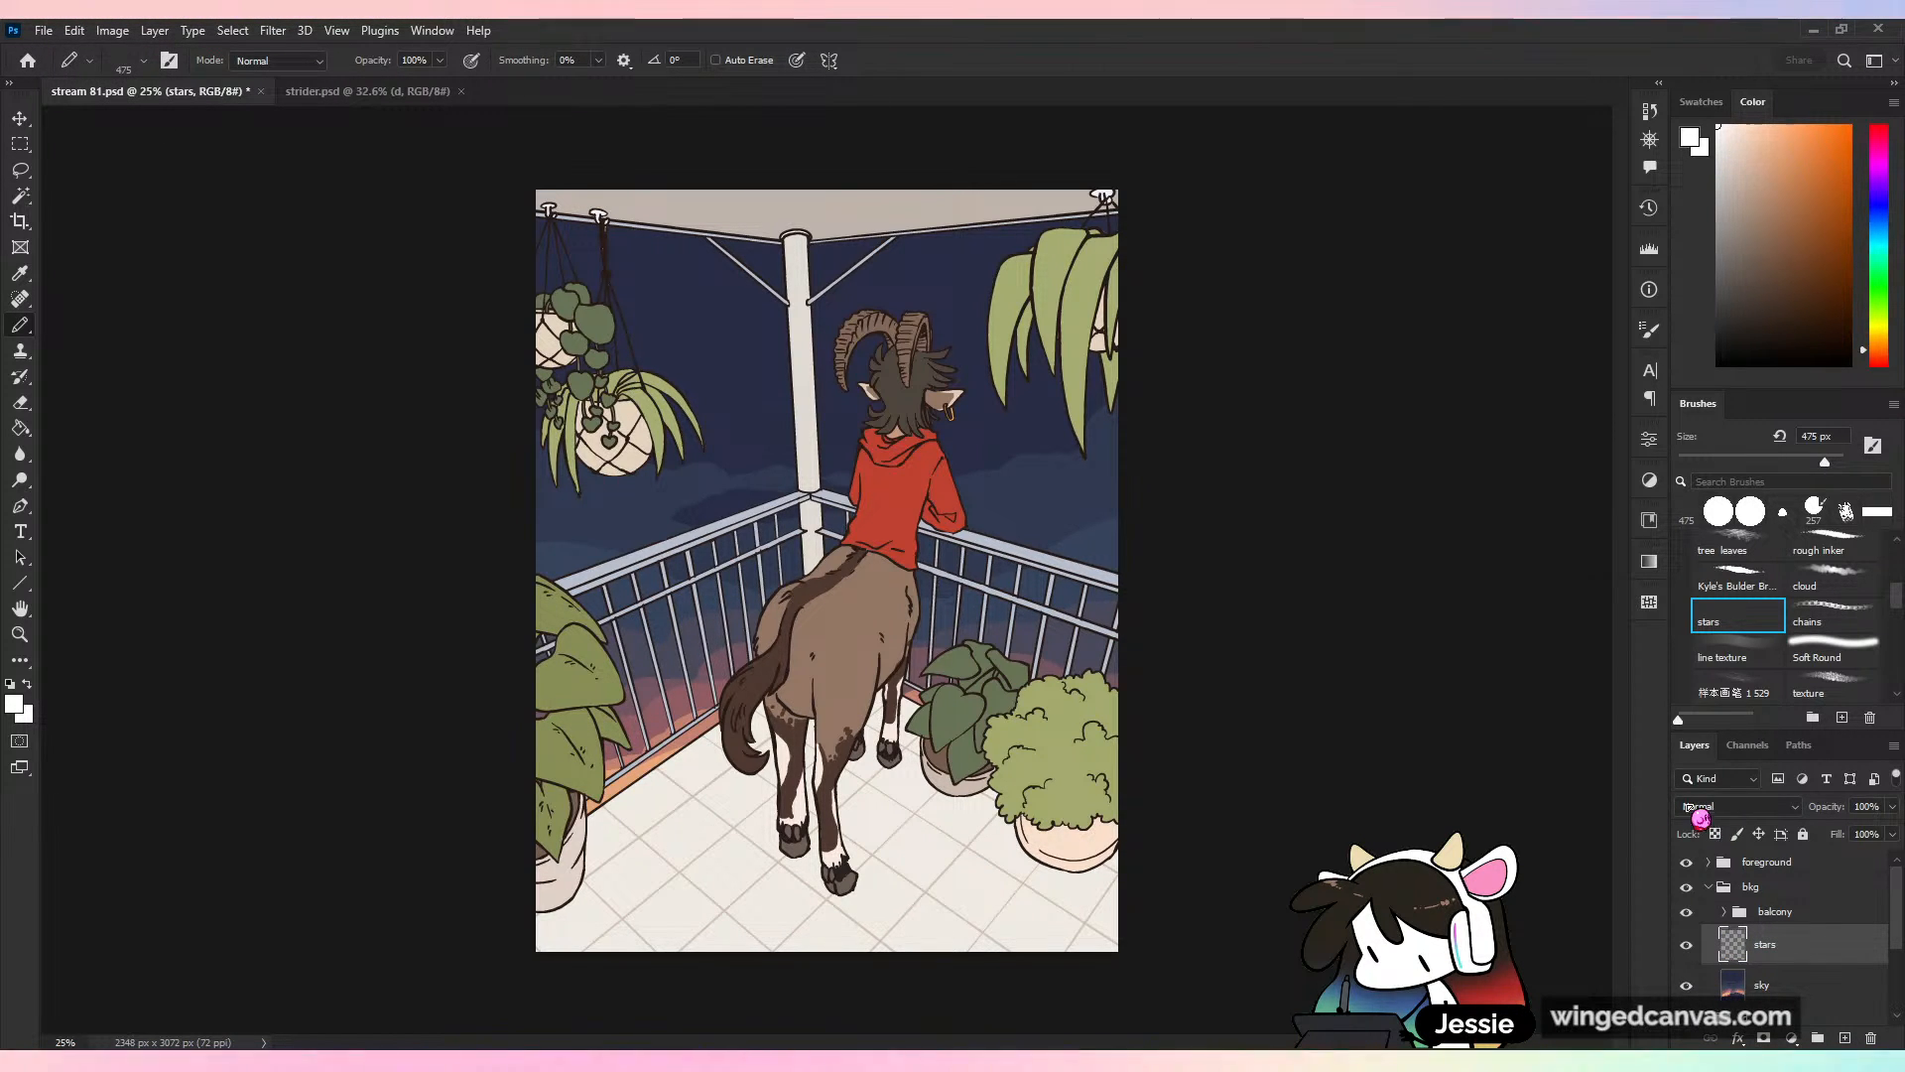
mouse_move(508, 281)
left_mouse_down()
mouse_move(779, 343)
mouse_move(1258, 291)
left_mouse_up()
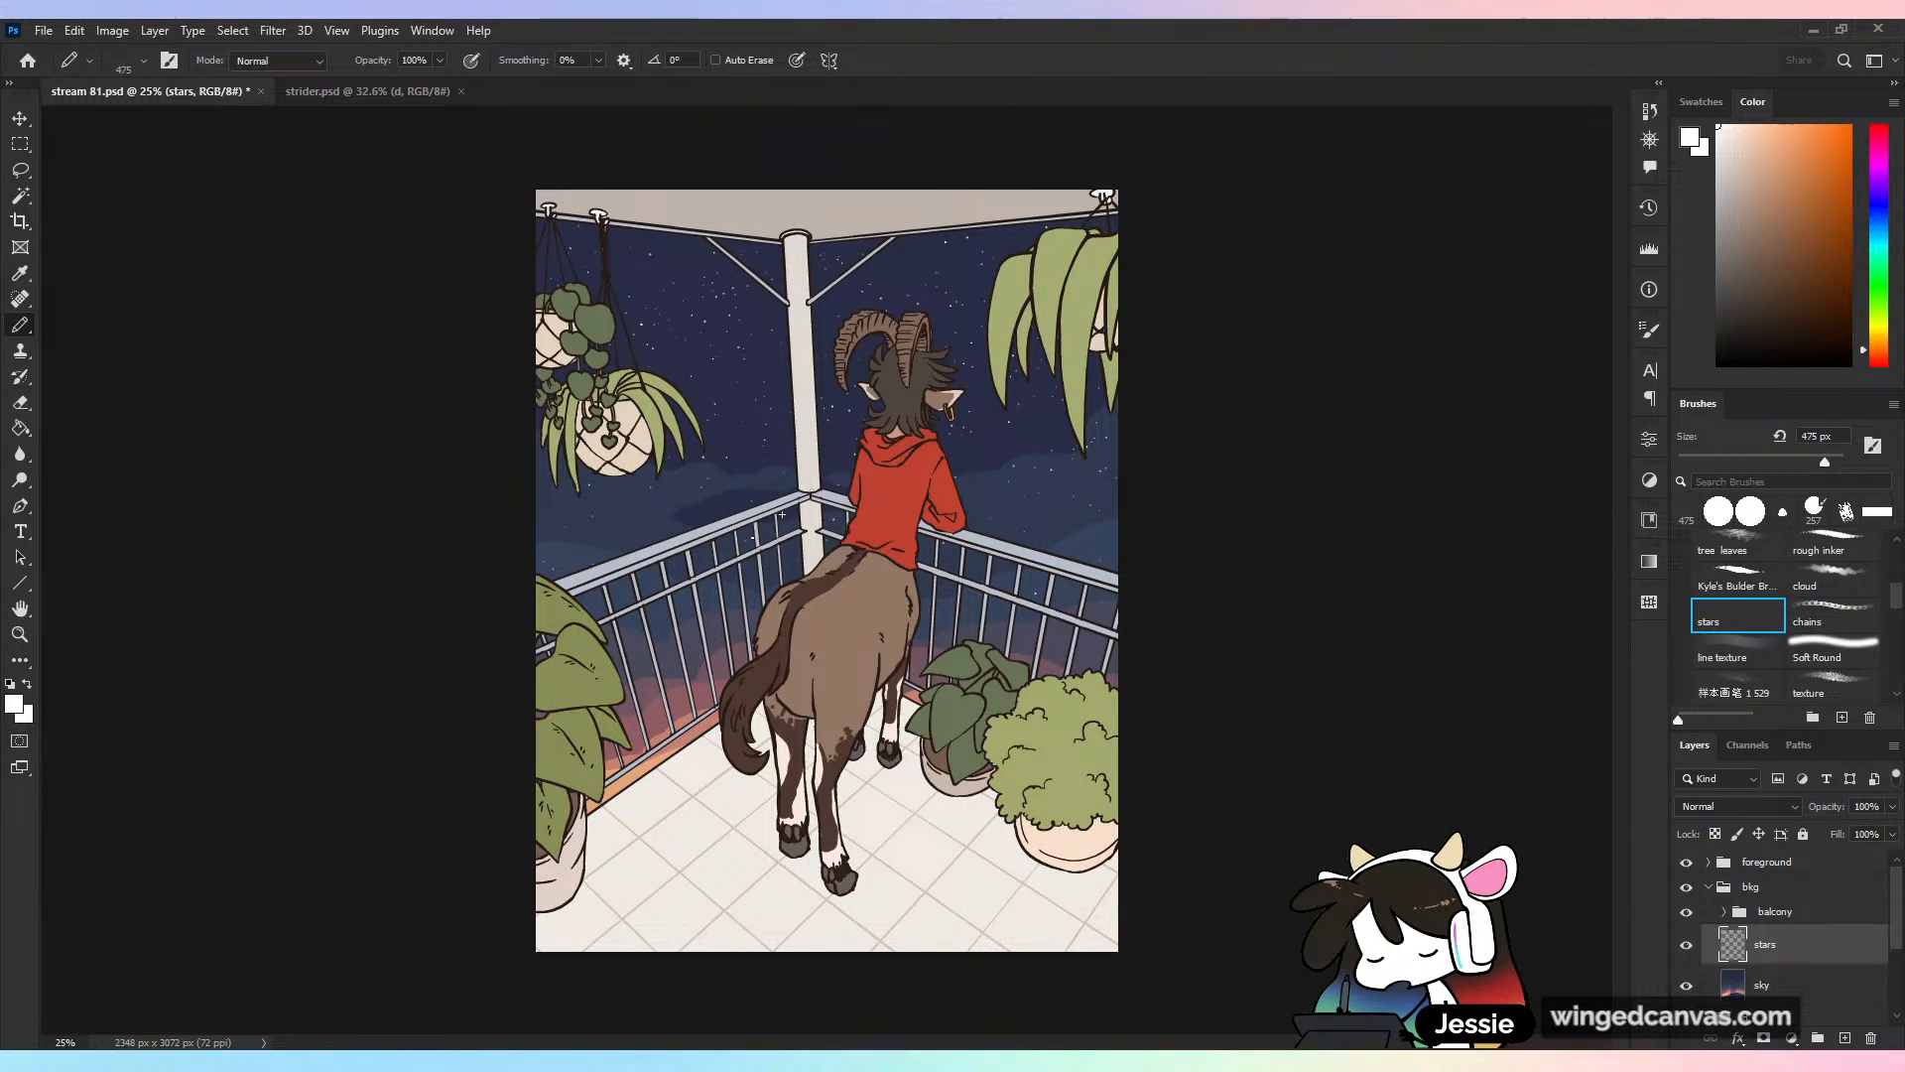
key("ctrl+s")
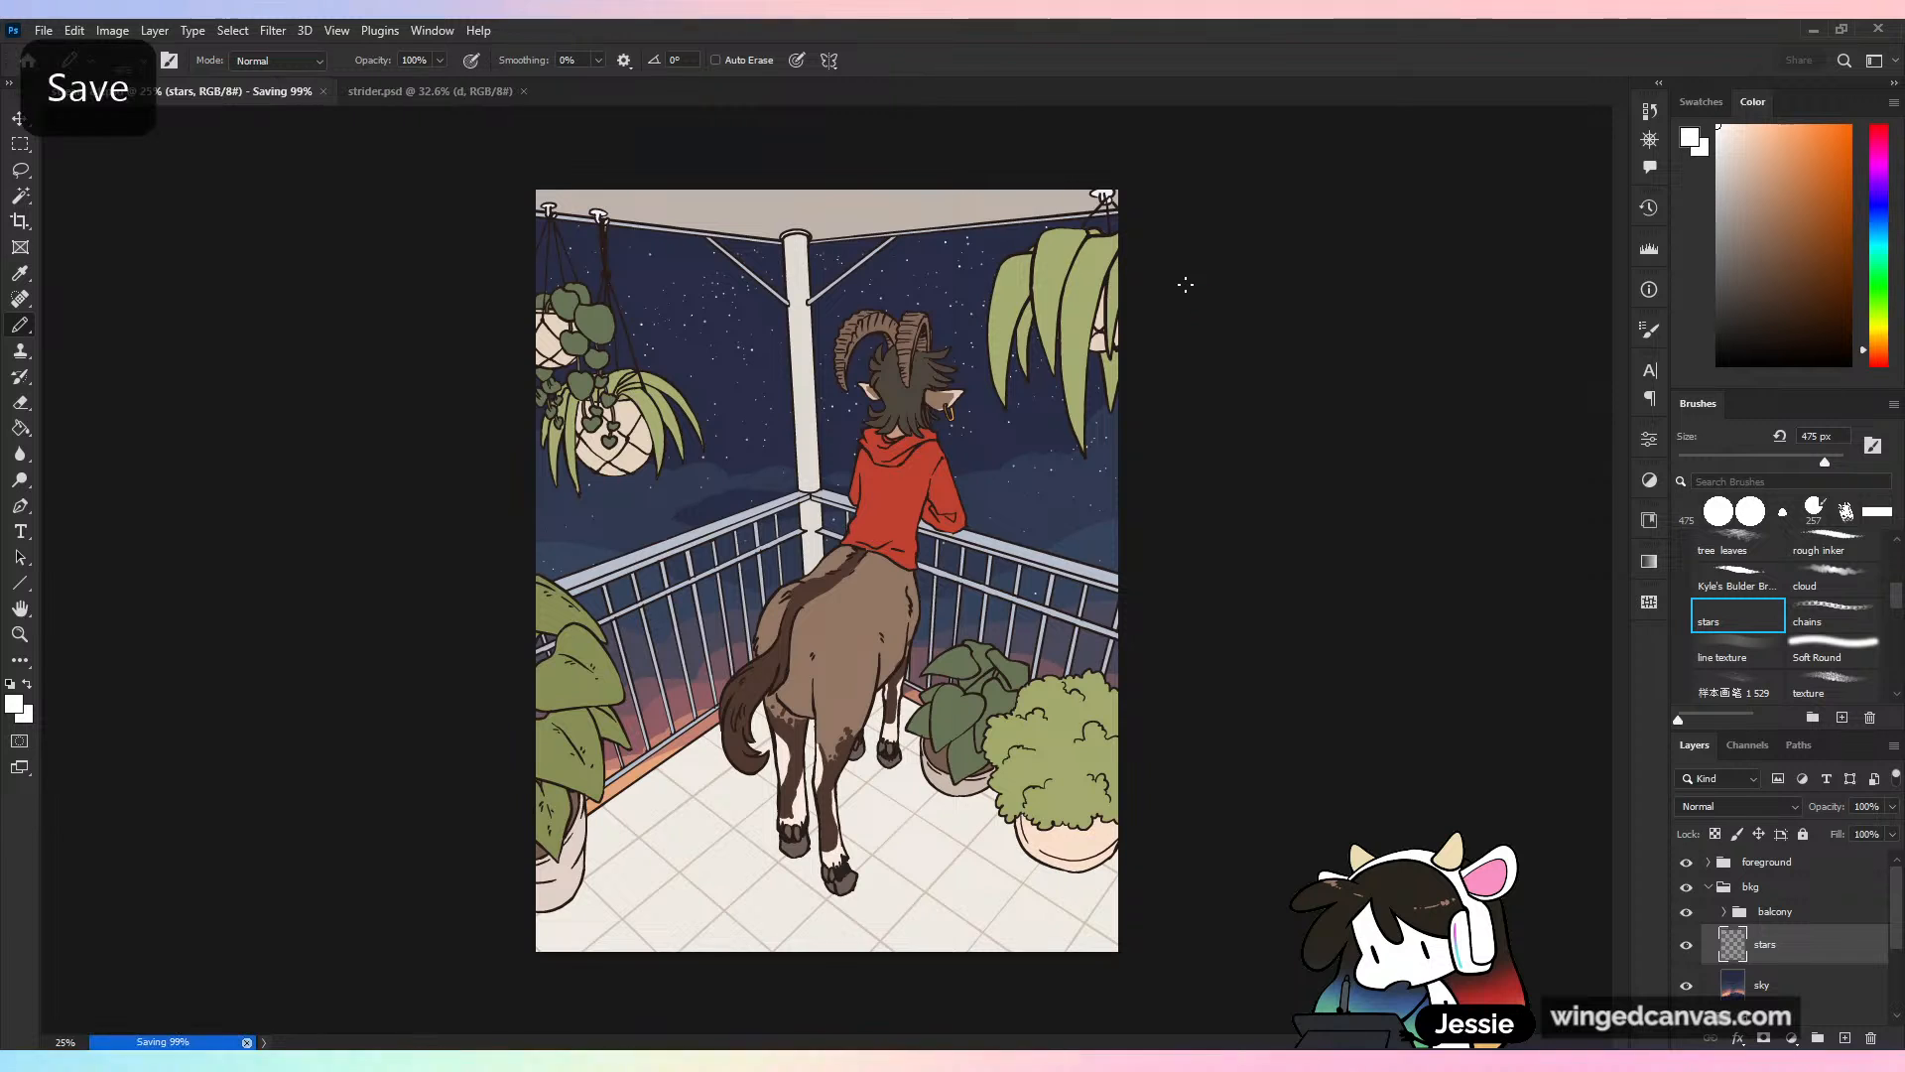
Fade the stars in the lower sky with a Soft Round eraser at 2036 px and 17% opacity
left_click(22, 402)
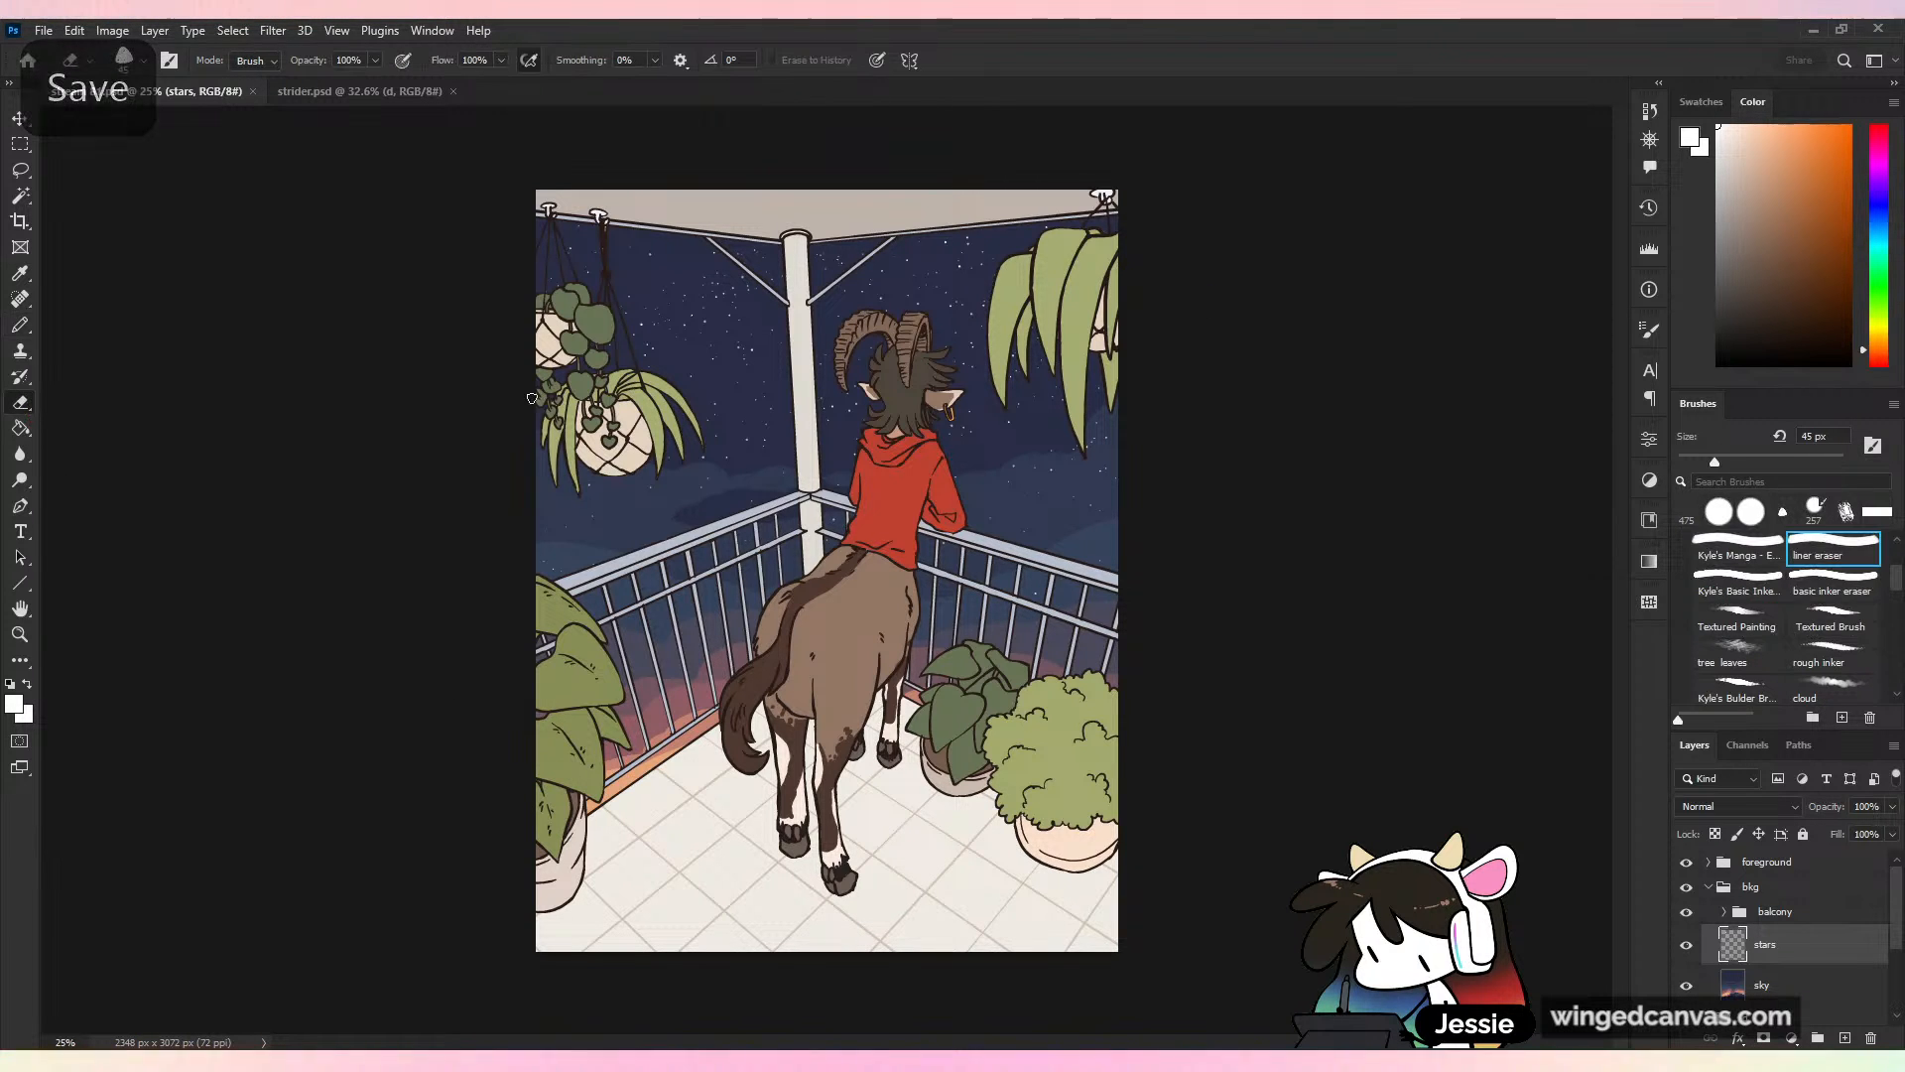
left_click_drag(1894, 583, 1897, 603)
left_click(1832, 596)
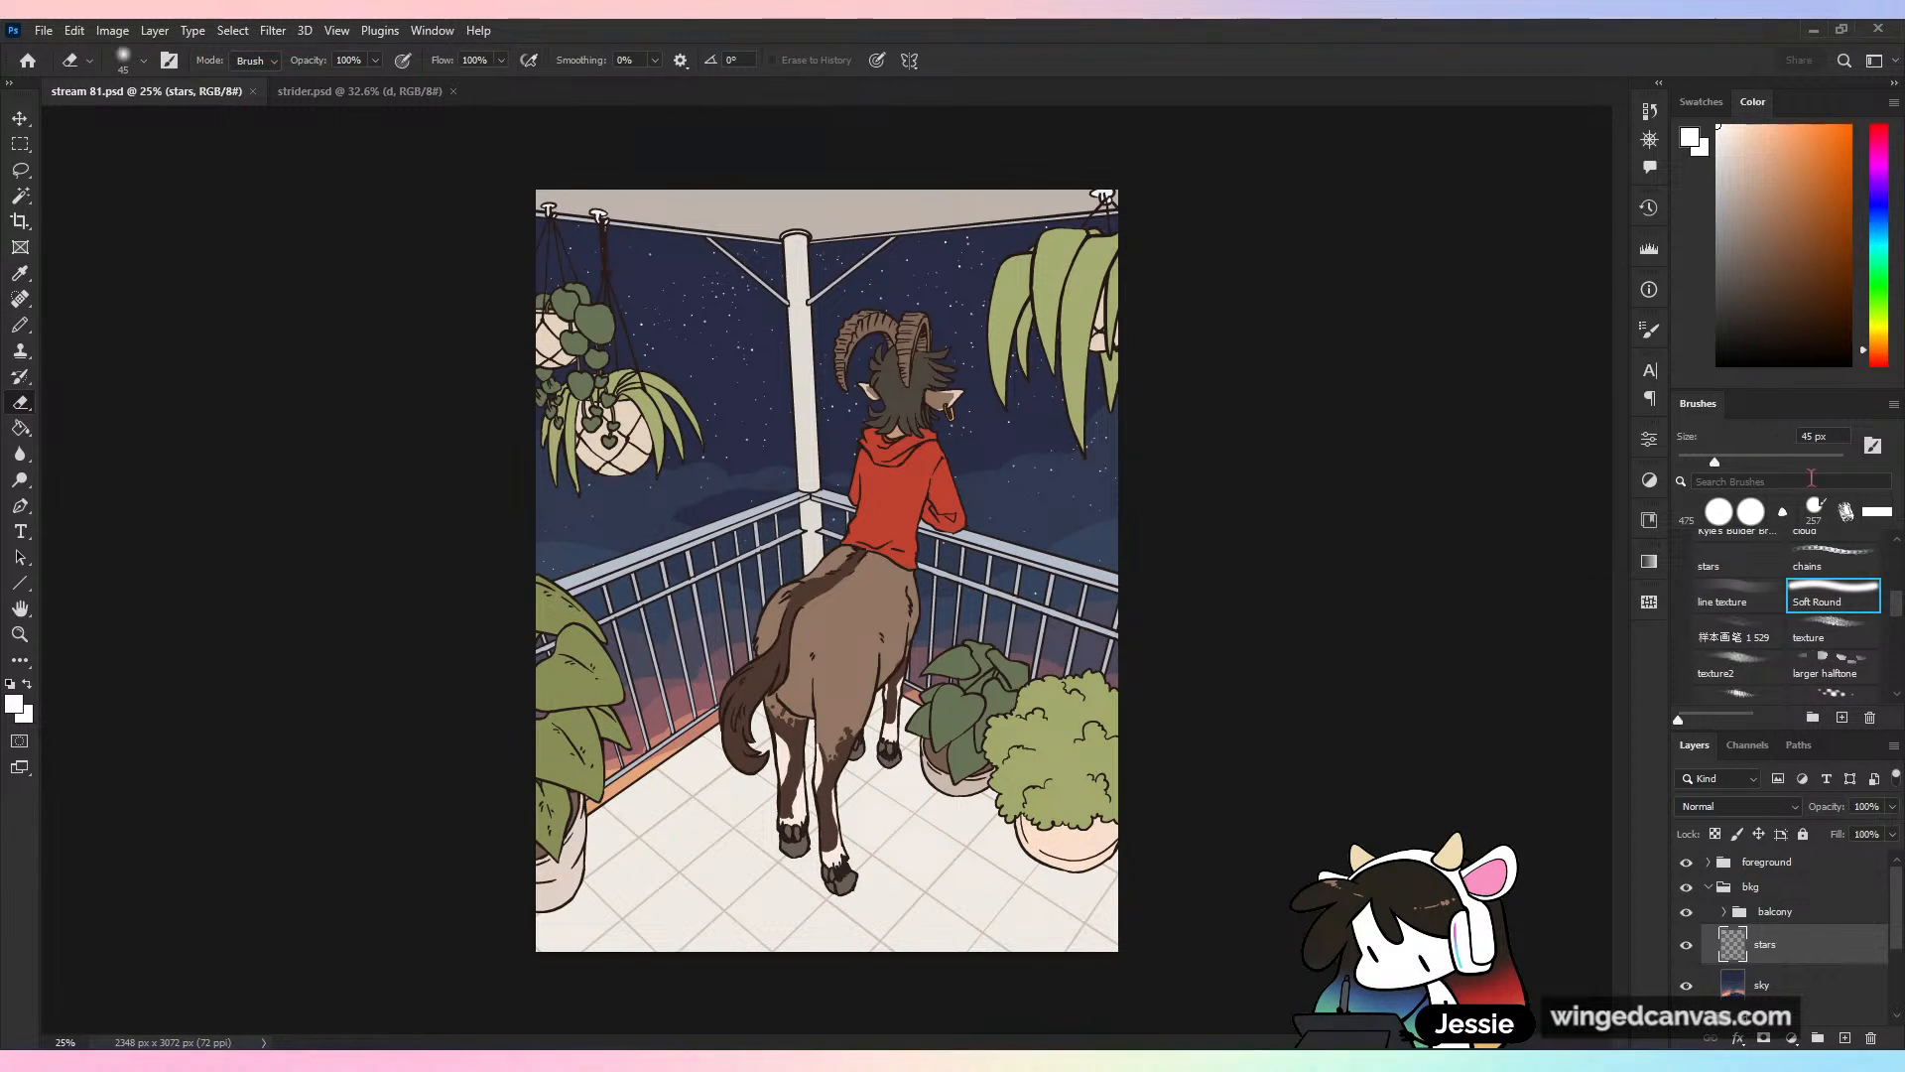
left_click(1827, 460)
left_click(1833, 461)
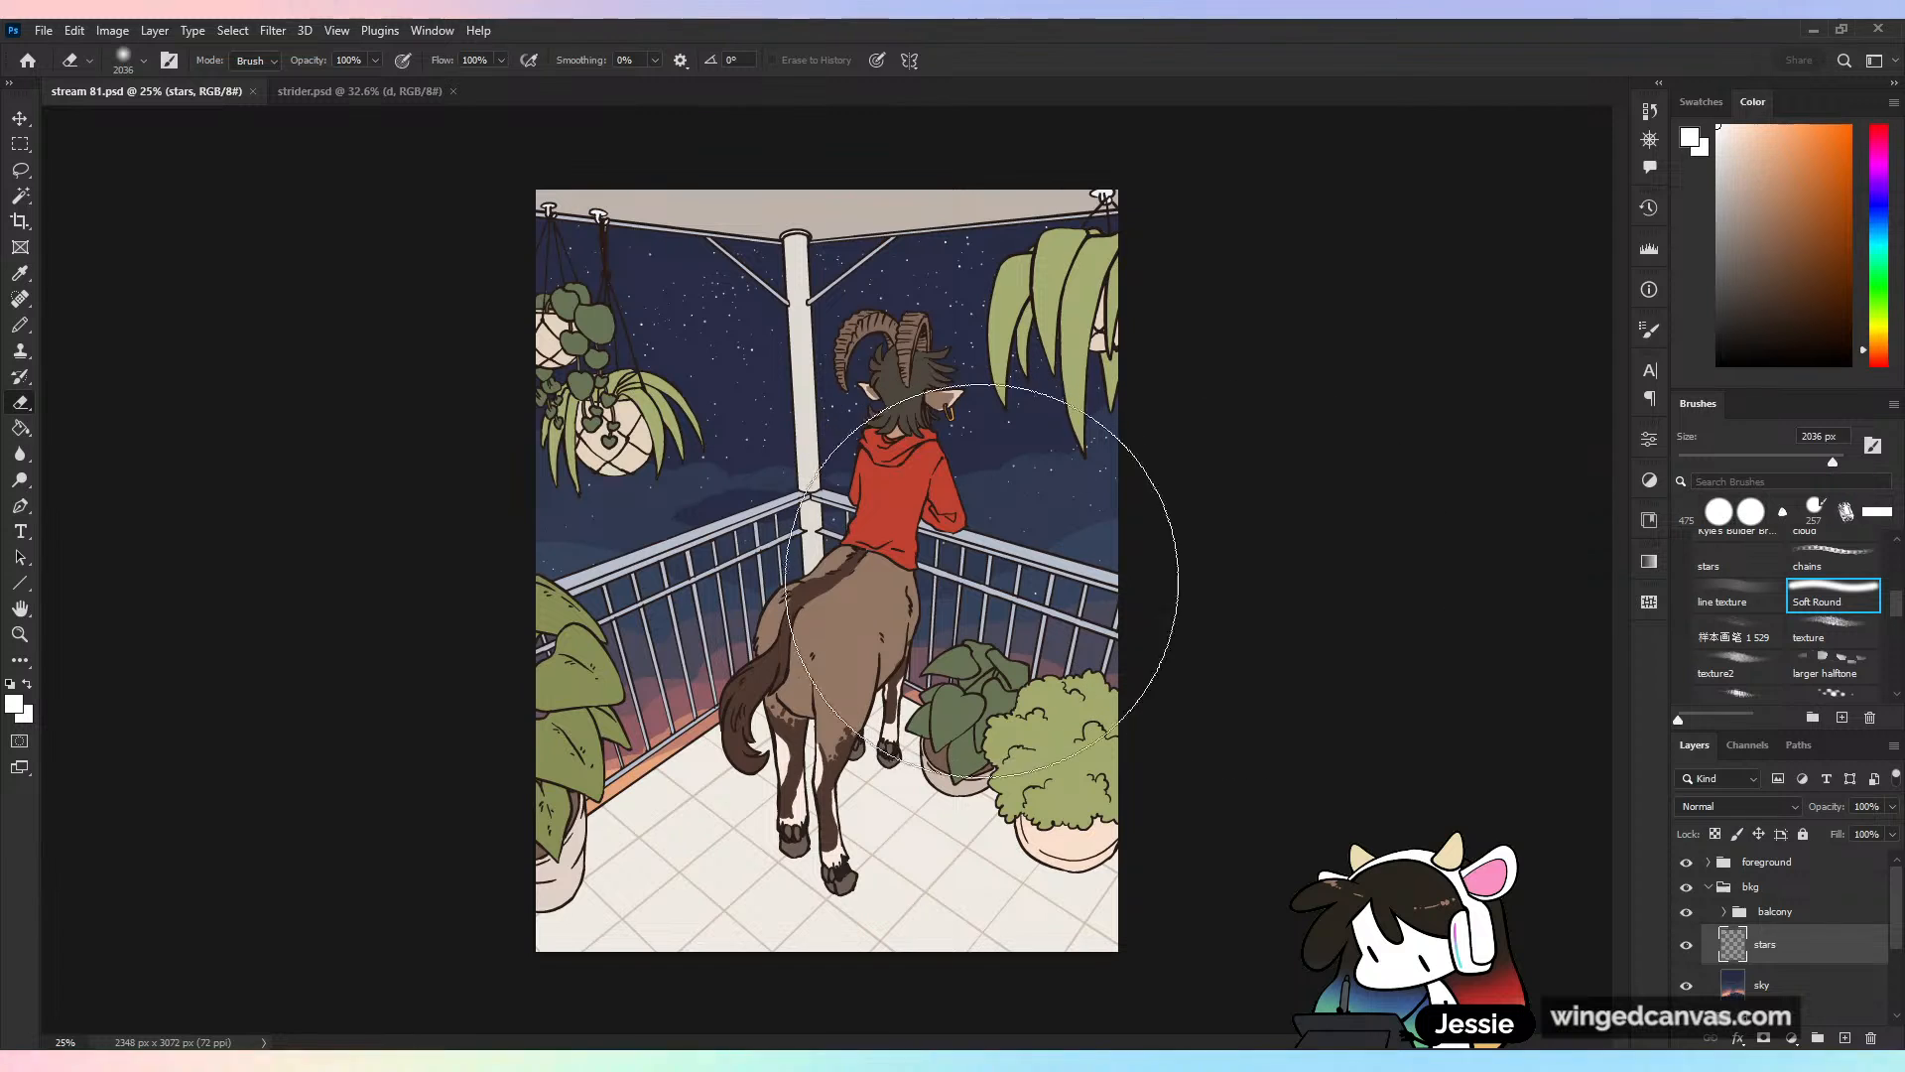
left_click(376, 62)
left_click(299, 83)
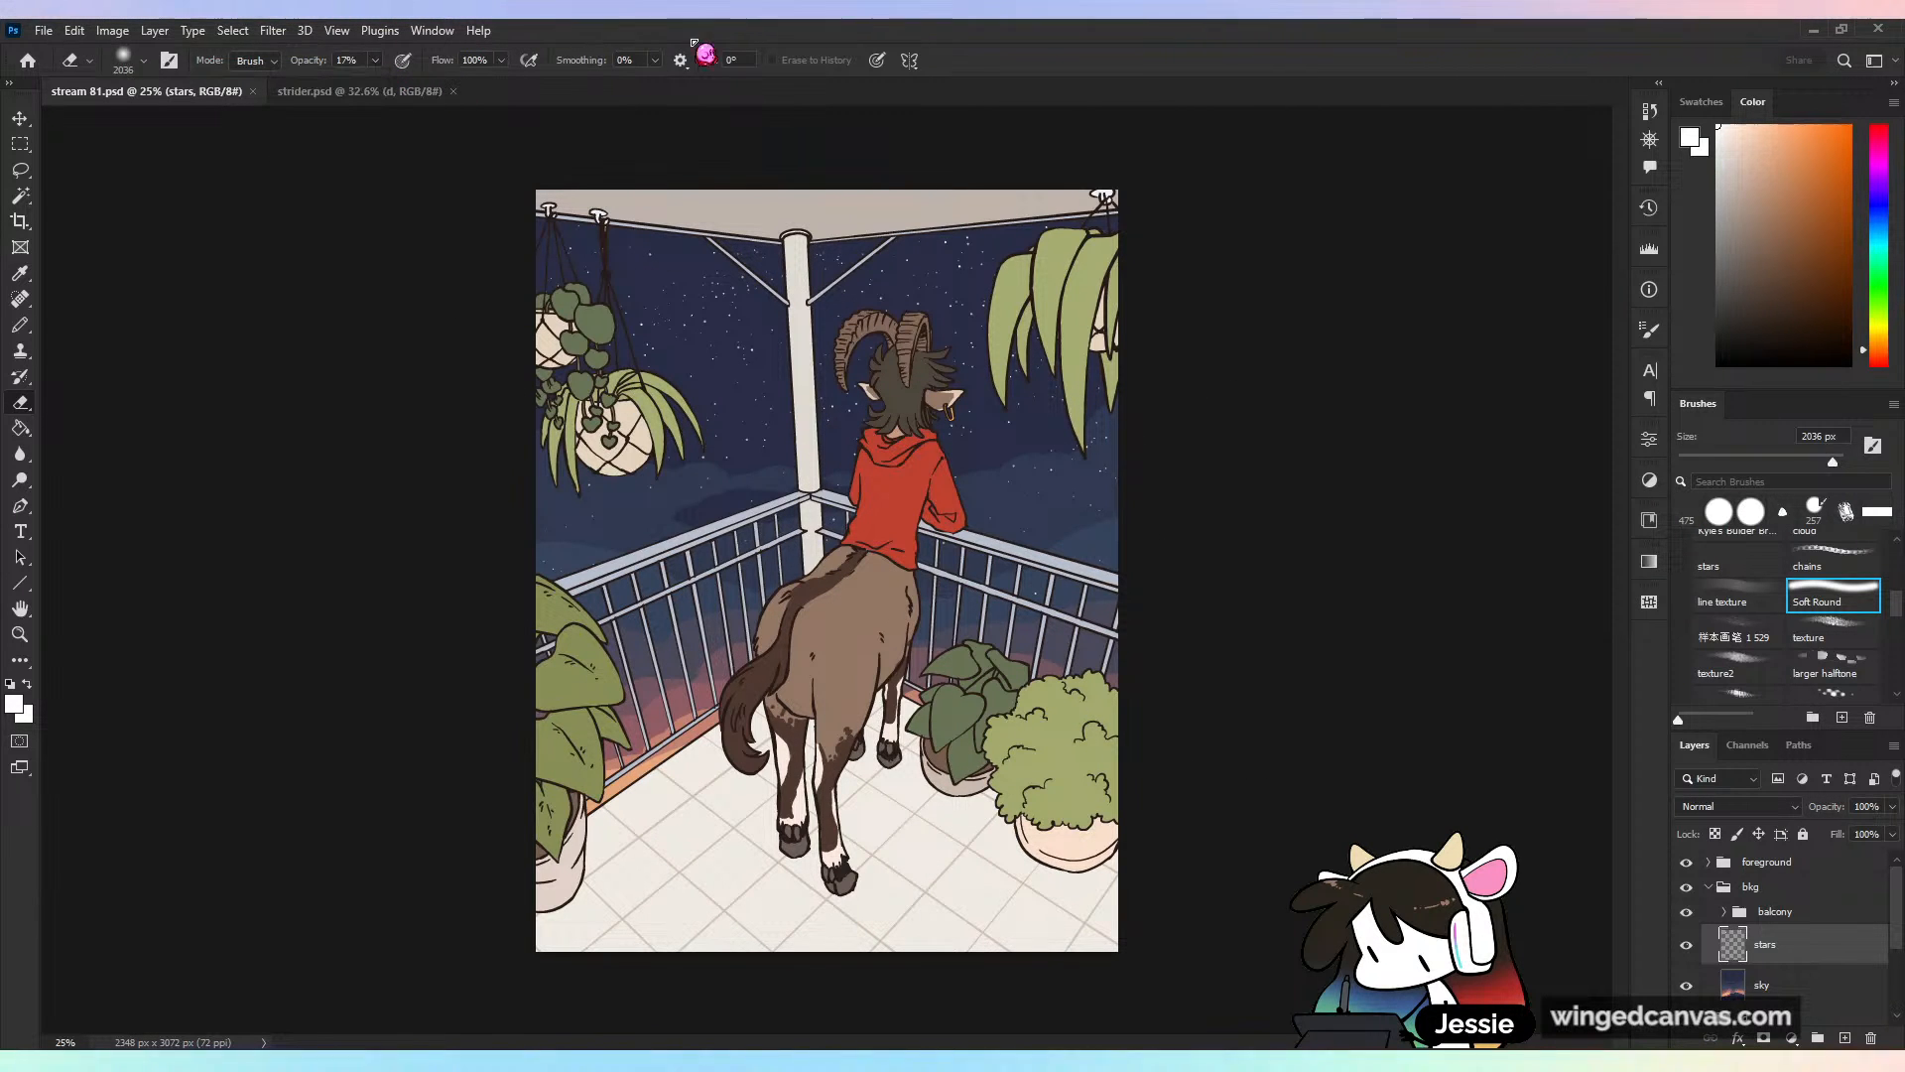
mouse_move(550, 607)
left_mouse_down()
mouse_move(542, 560)
mouse_move(1204, 615)
left_mouse_up()
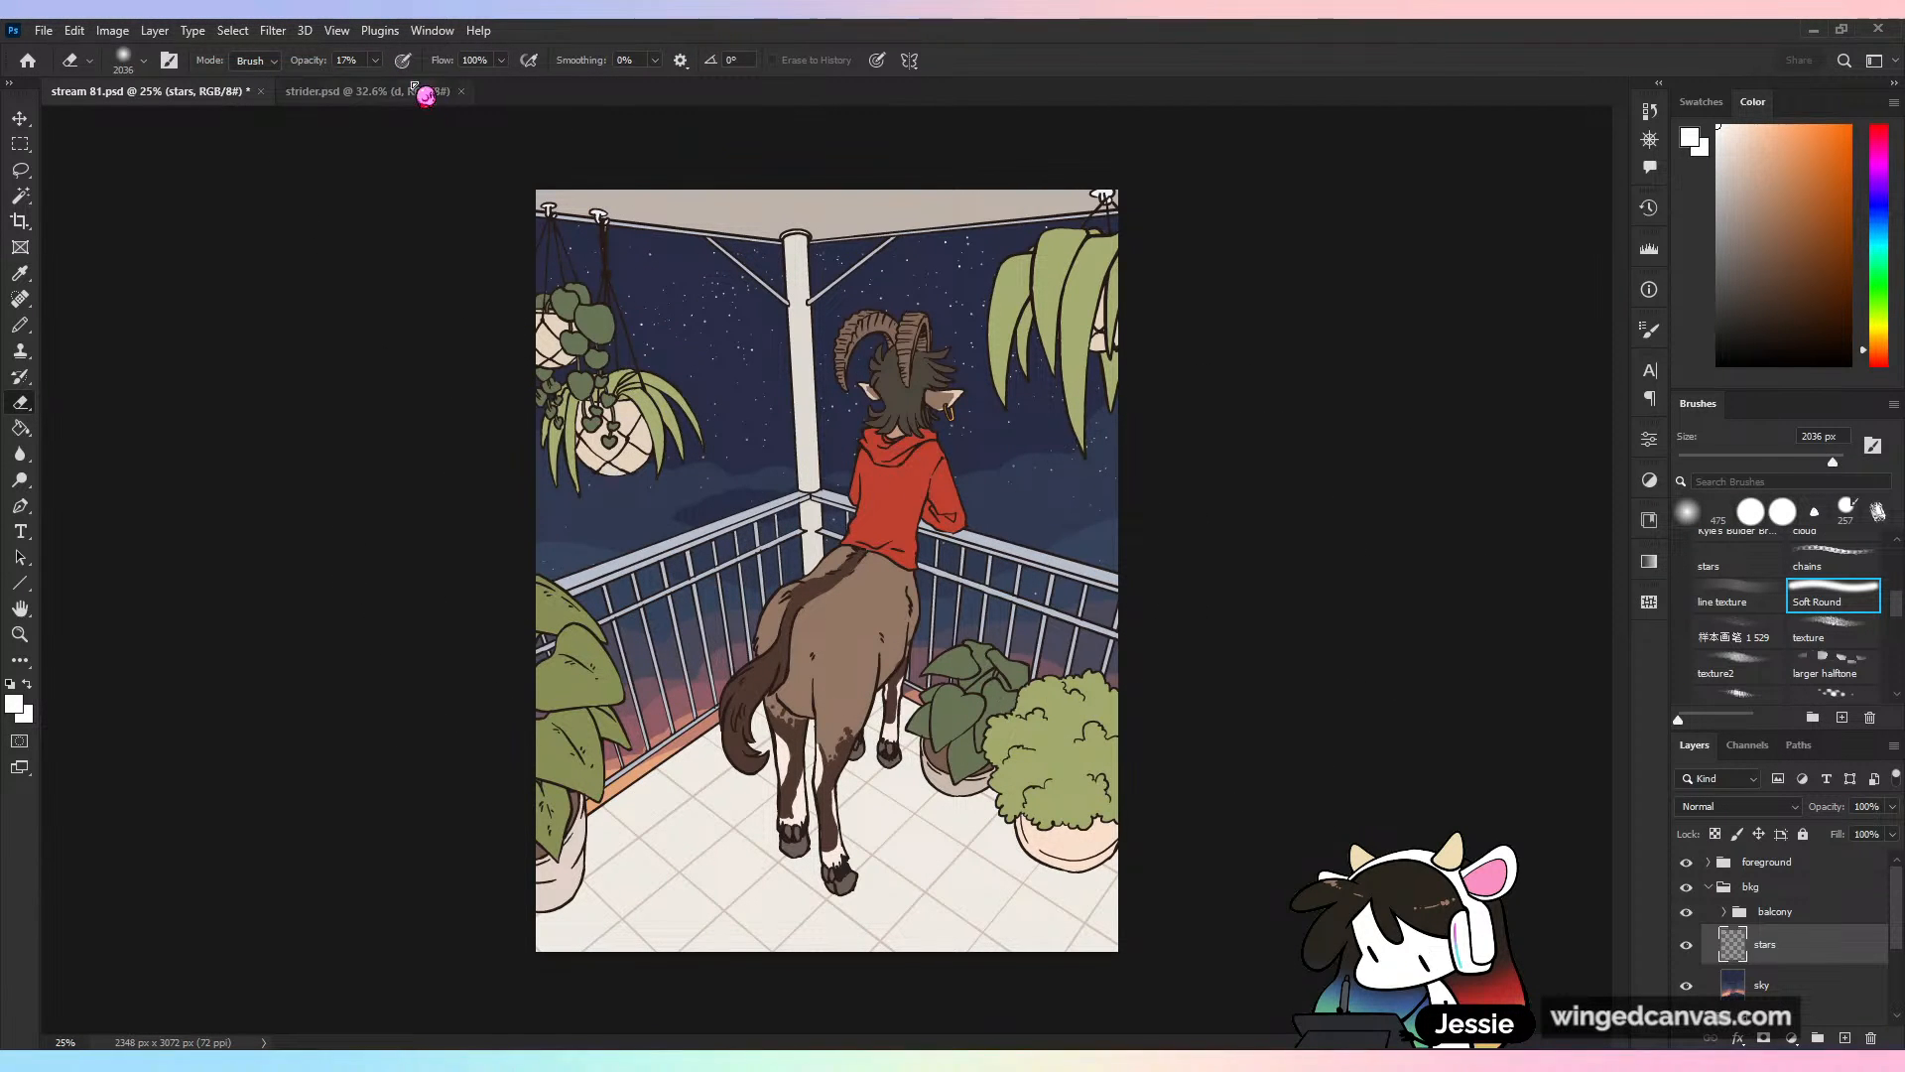
Soften more of the stars with the eraser at 29% opacity and about 508 px, and save the file
left_click(375, 63)
left_click(384, 82)
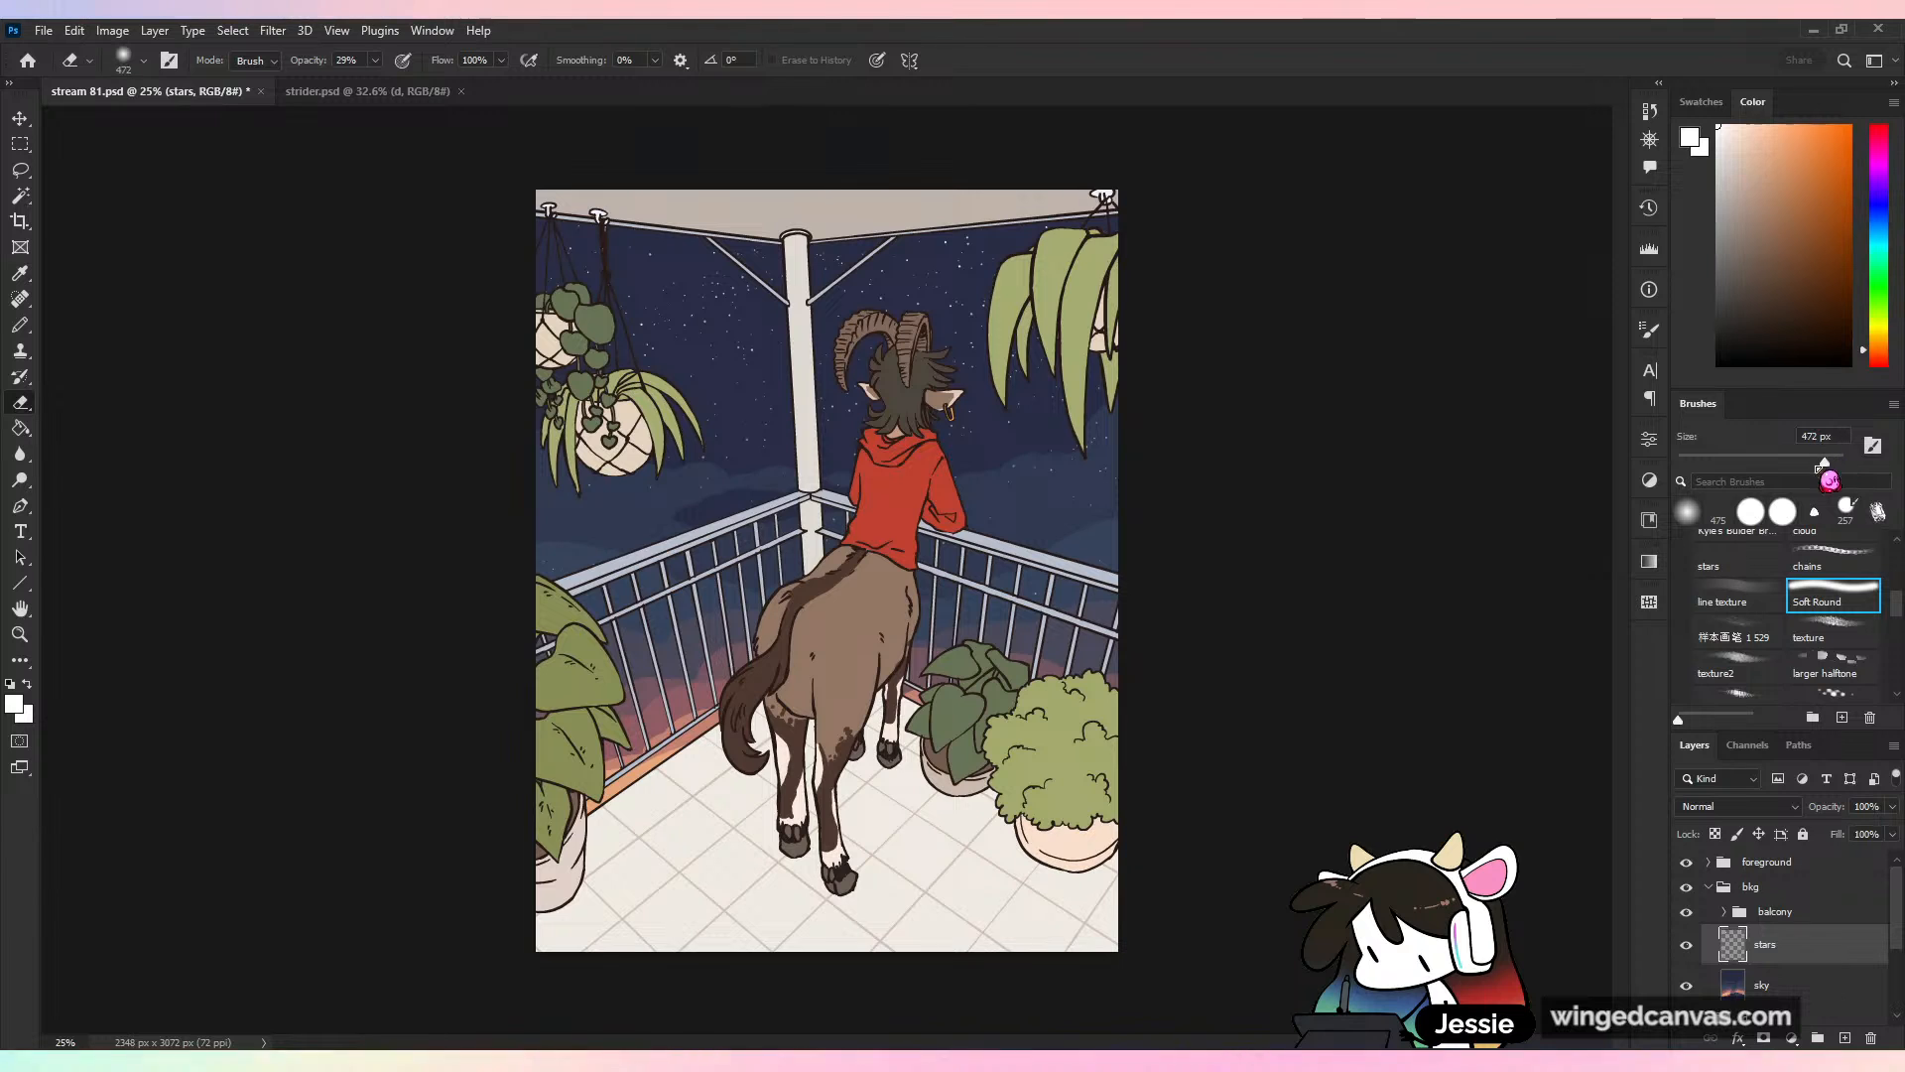
left_click_drag(1833, 462, 1832, 476)
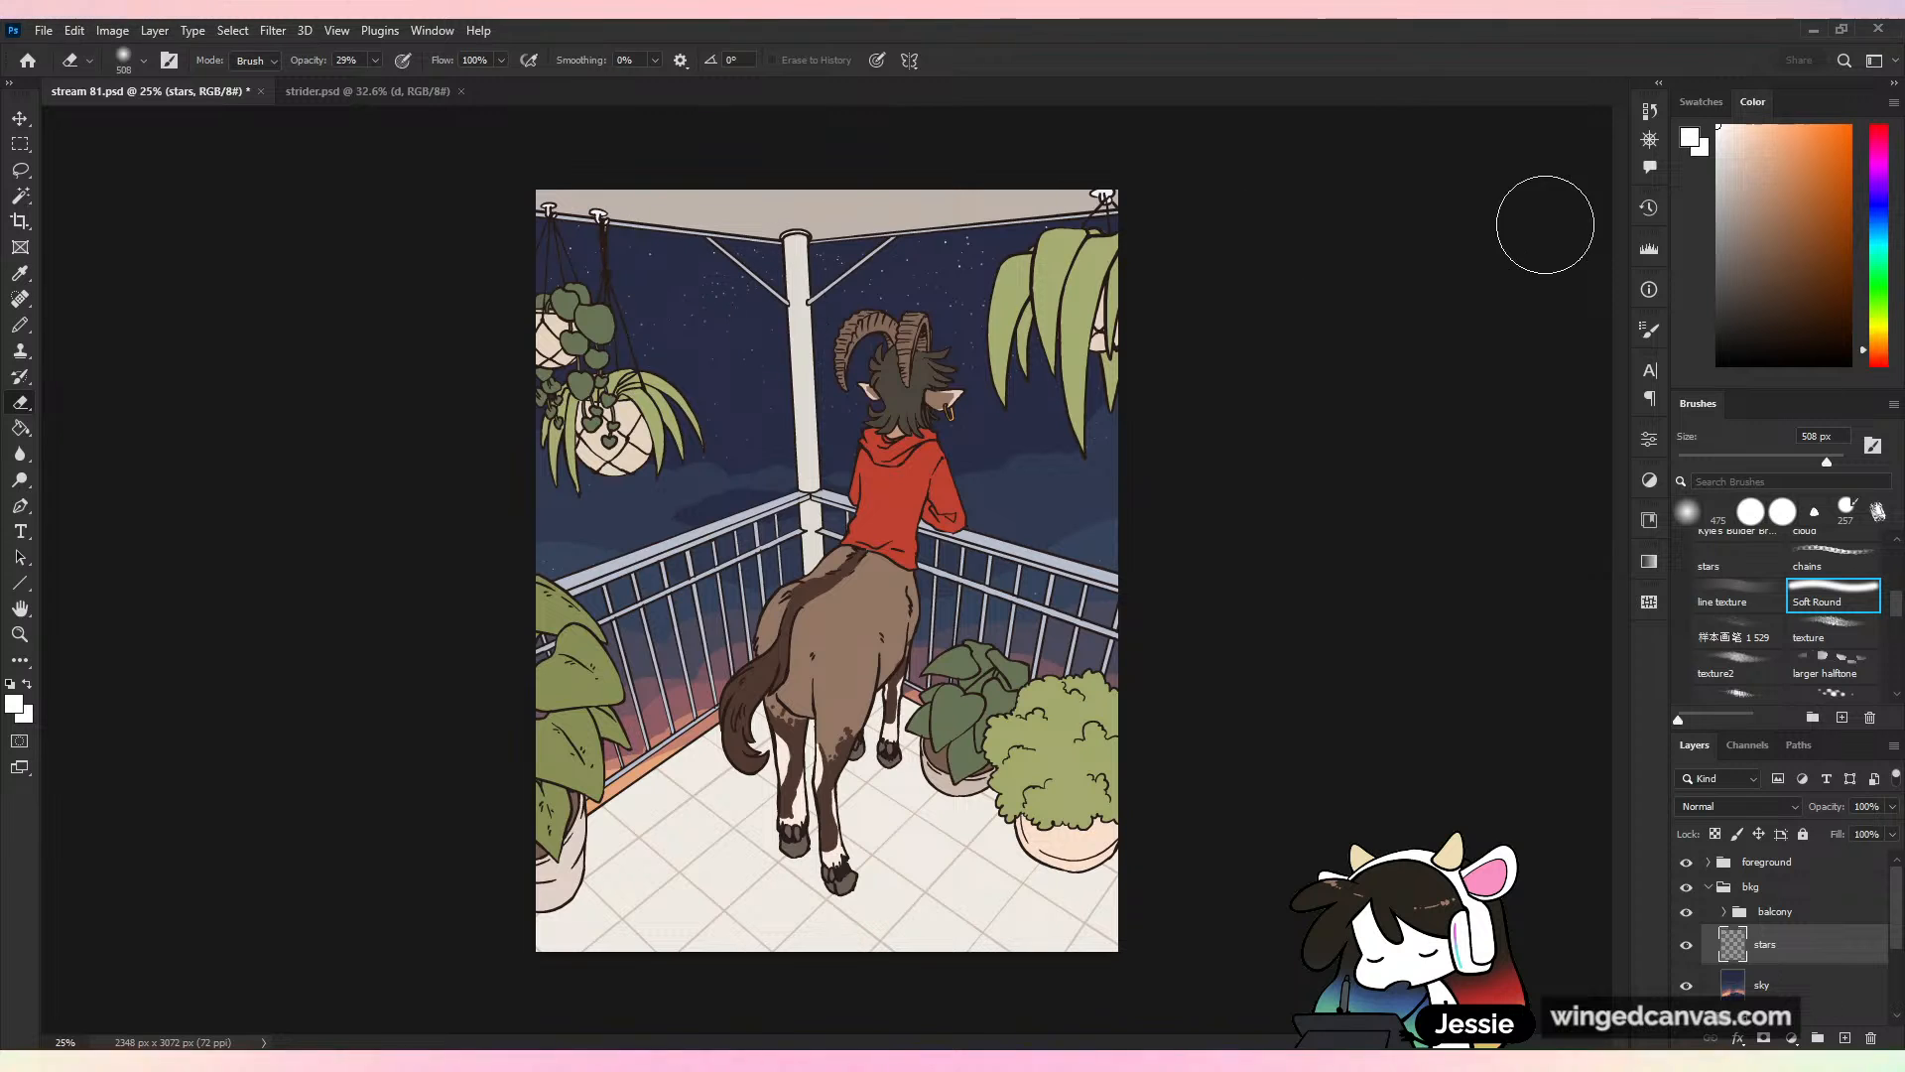
key("ctrl+minus")
key("ctrl+plus")
key("ctrl+s")
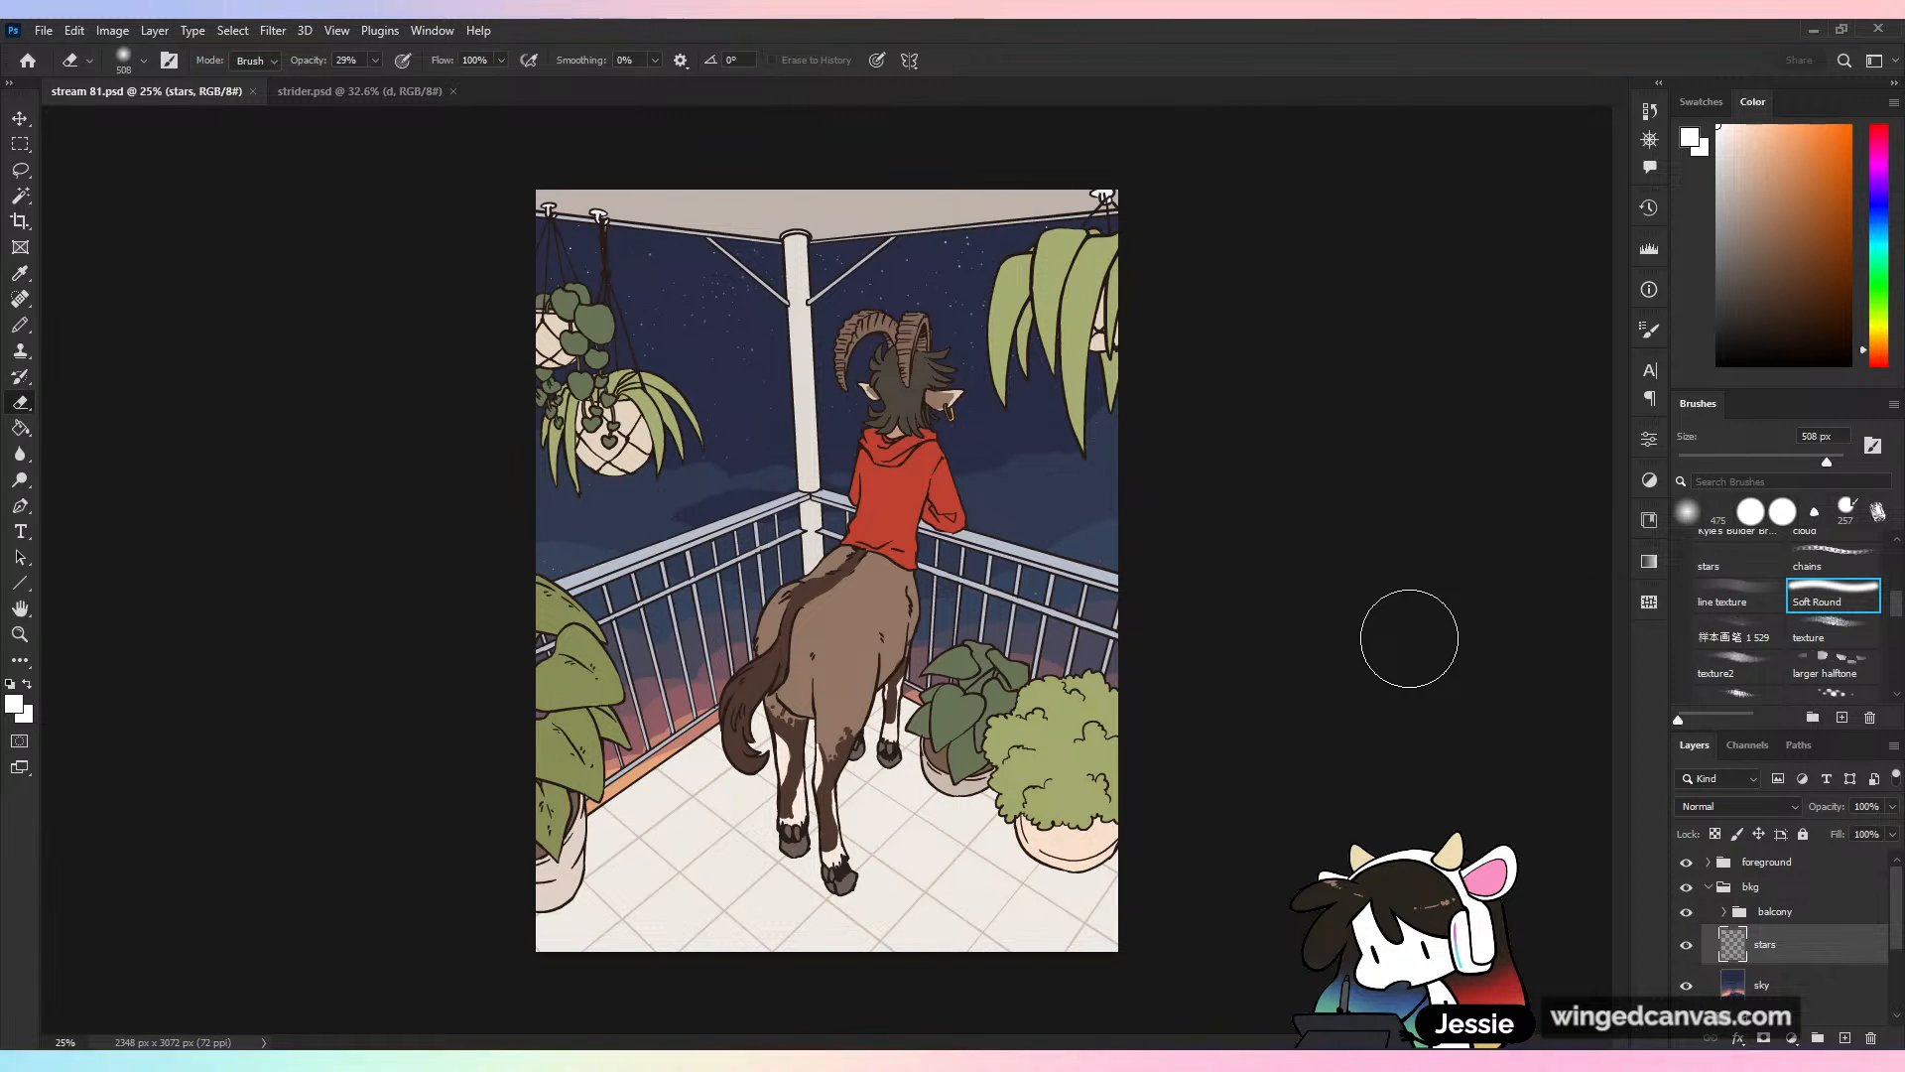
Switch back to drawing with the hard round pressure brush at 25 px and save the file
left_click(19, 325)
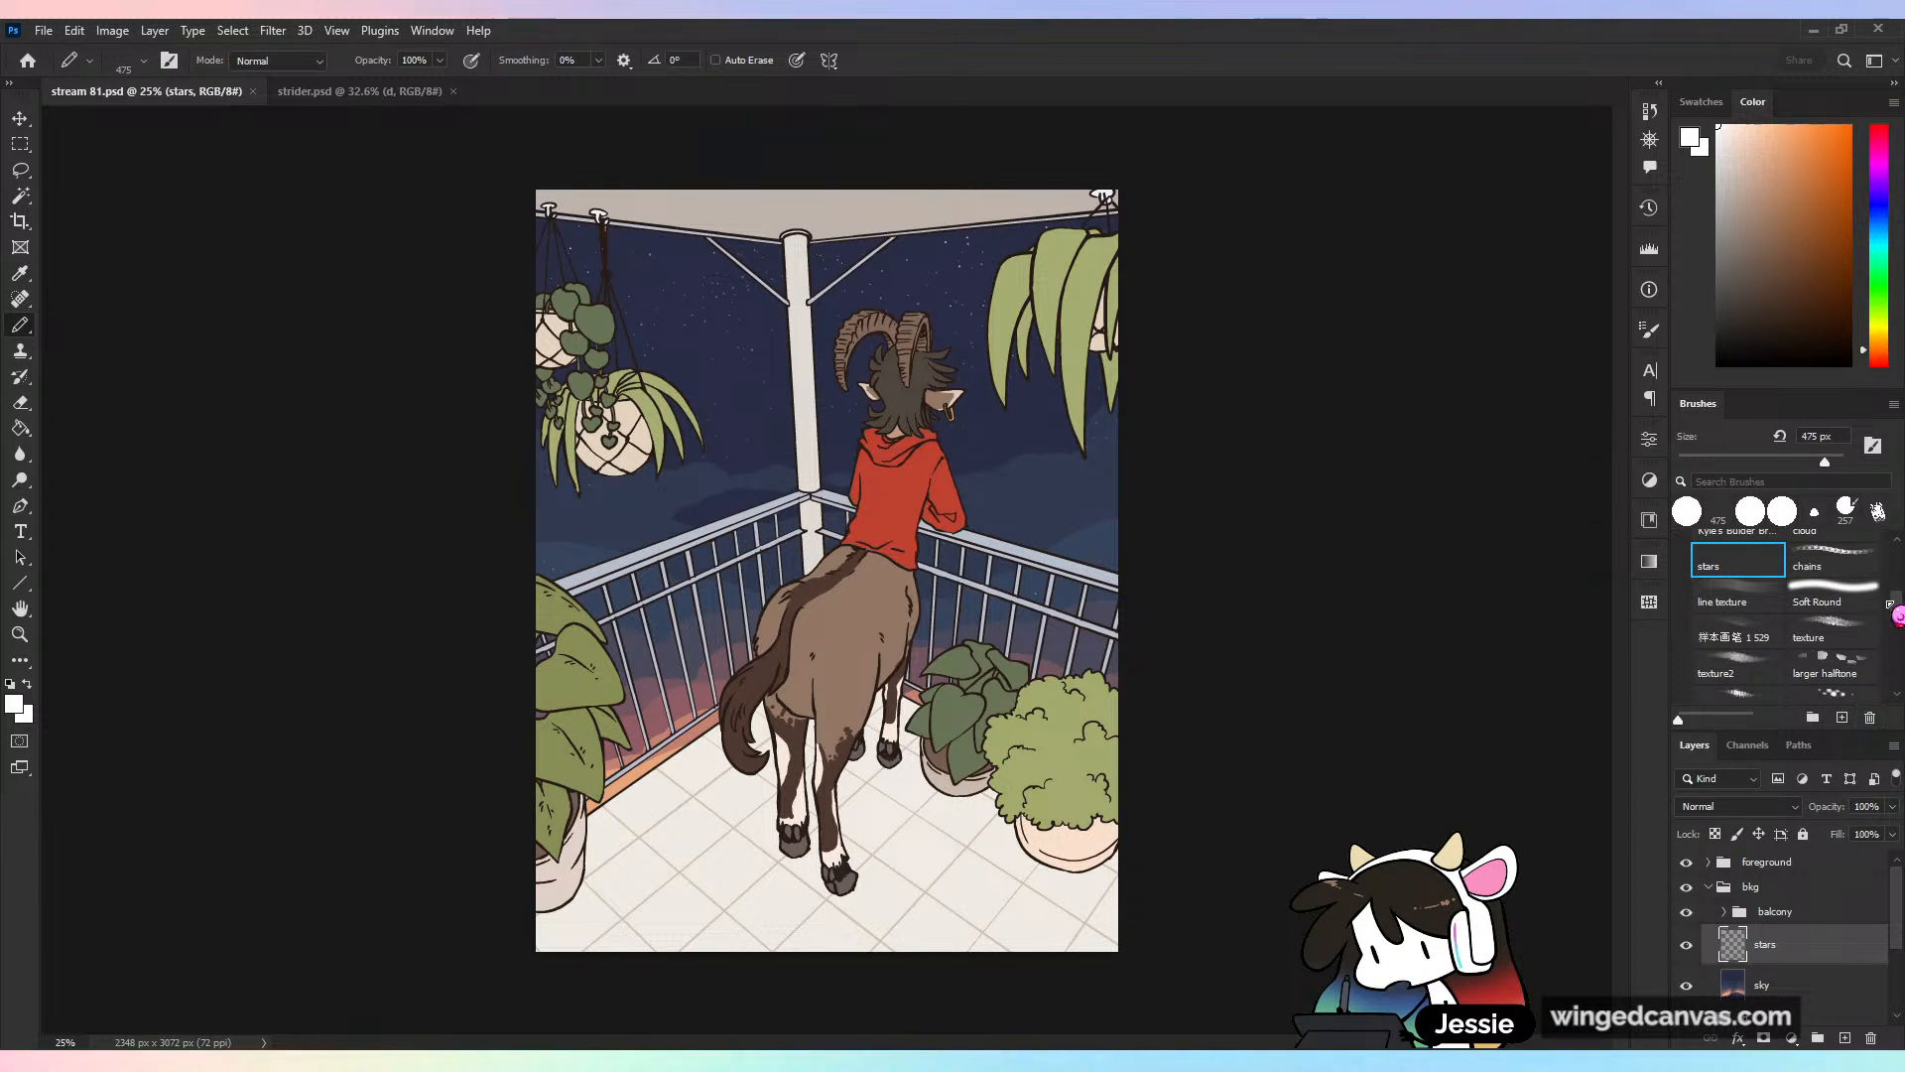
left_click_drag(1896, 607, 1897, 561)
left_click(1757, 575)
left_click_drag(1728, 463, 1697, 462)
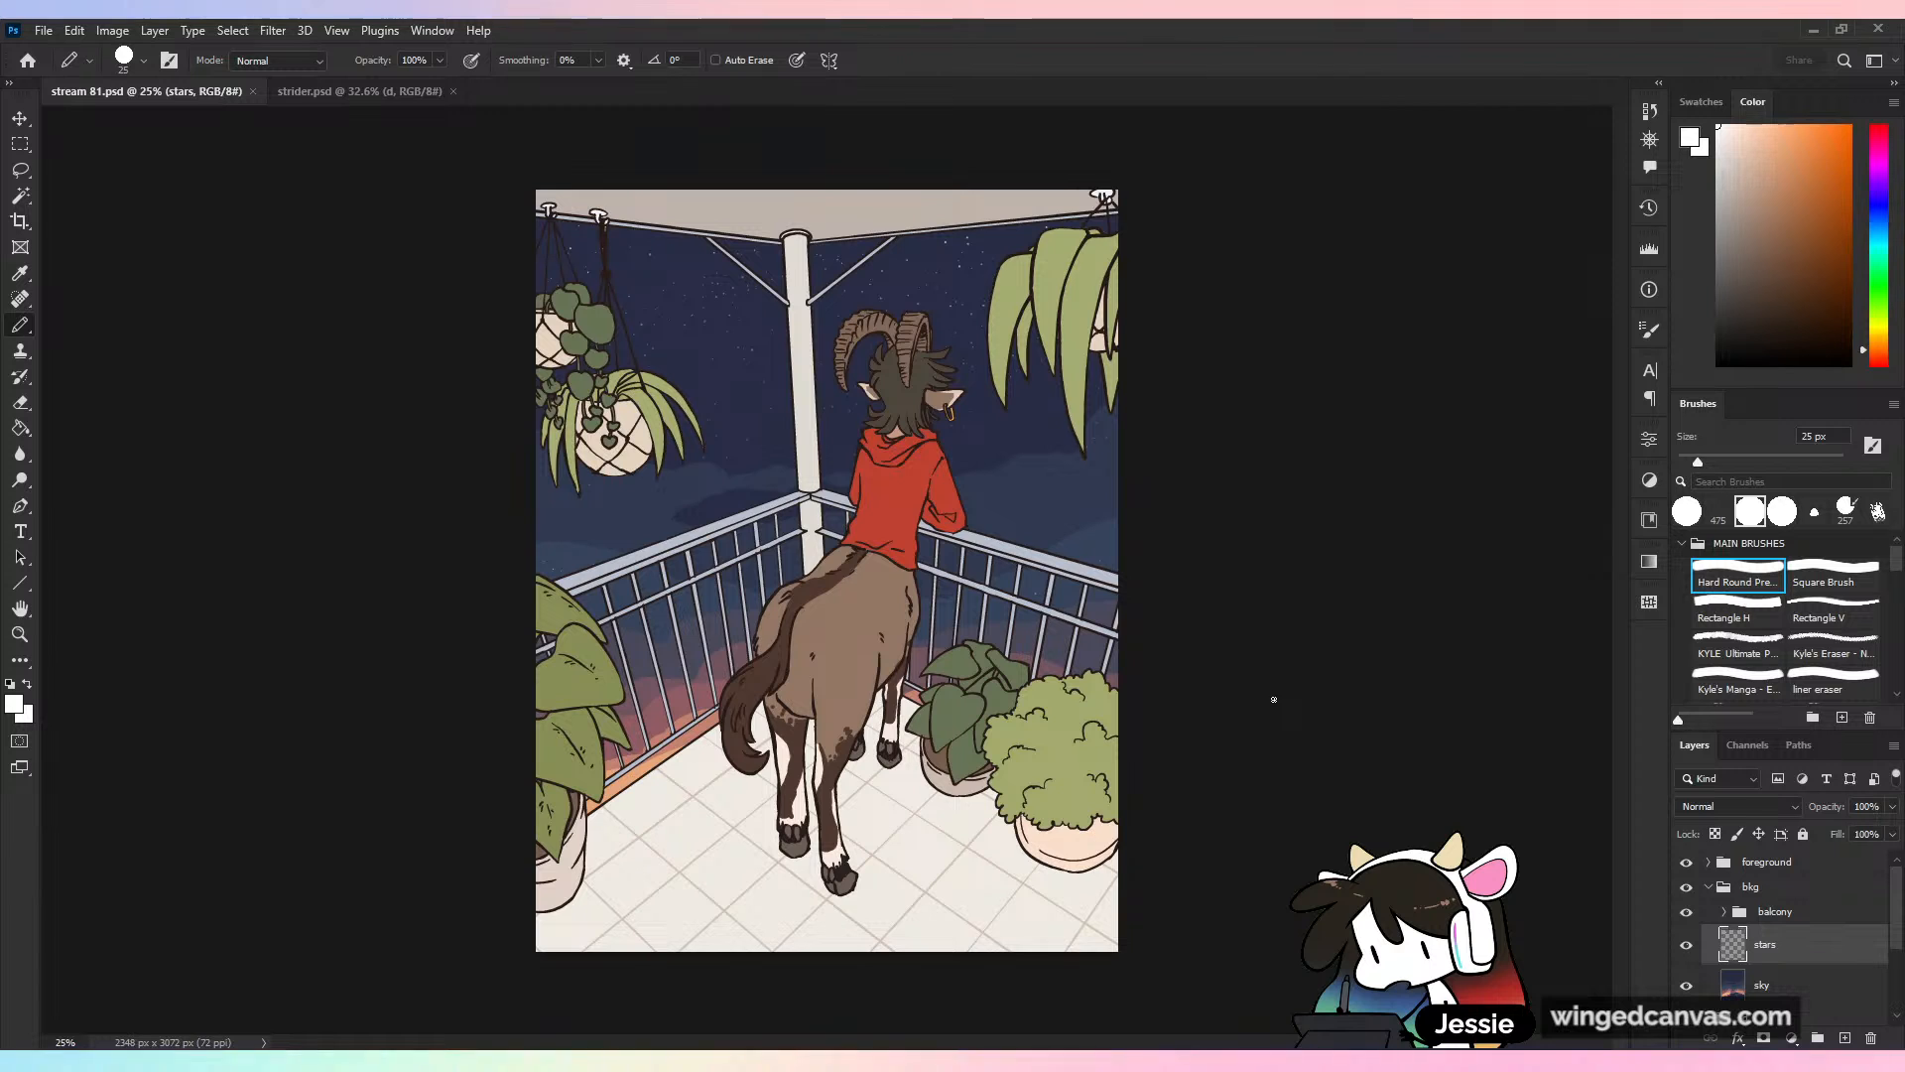
key("ctrl+s")
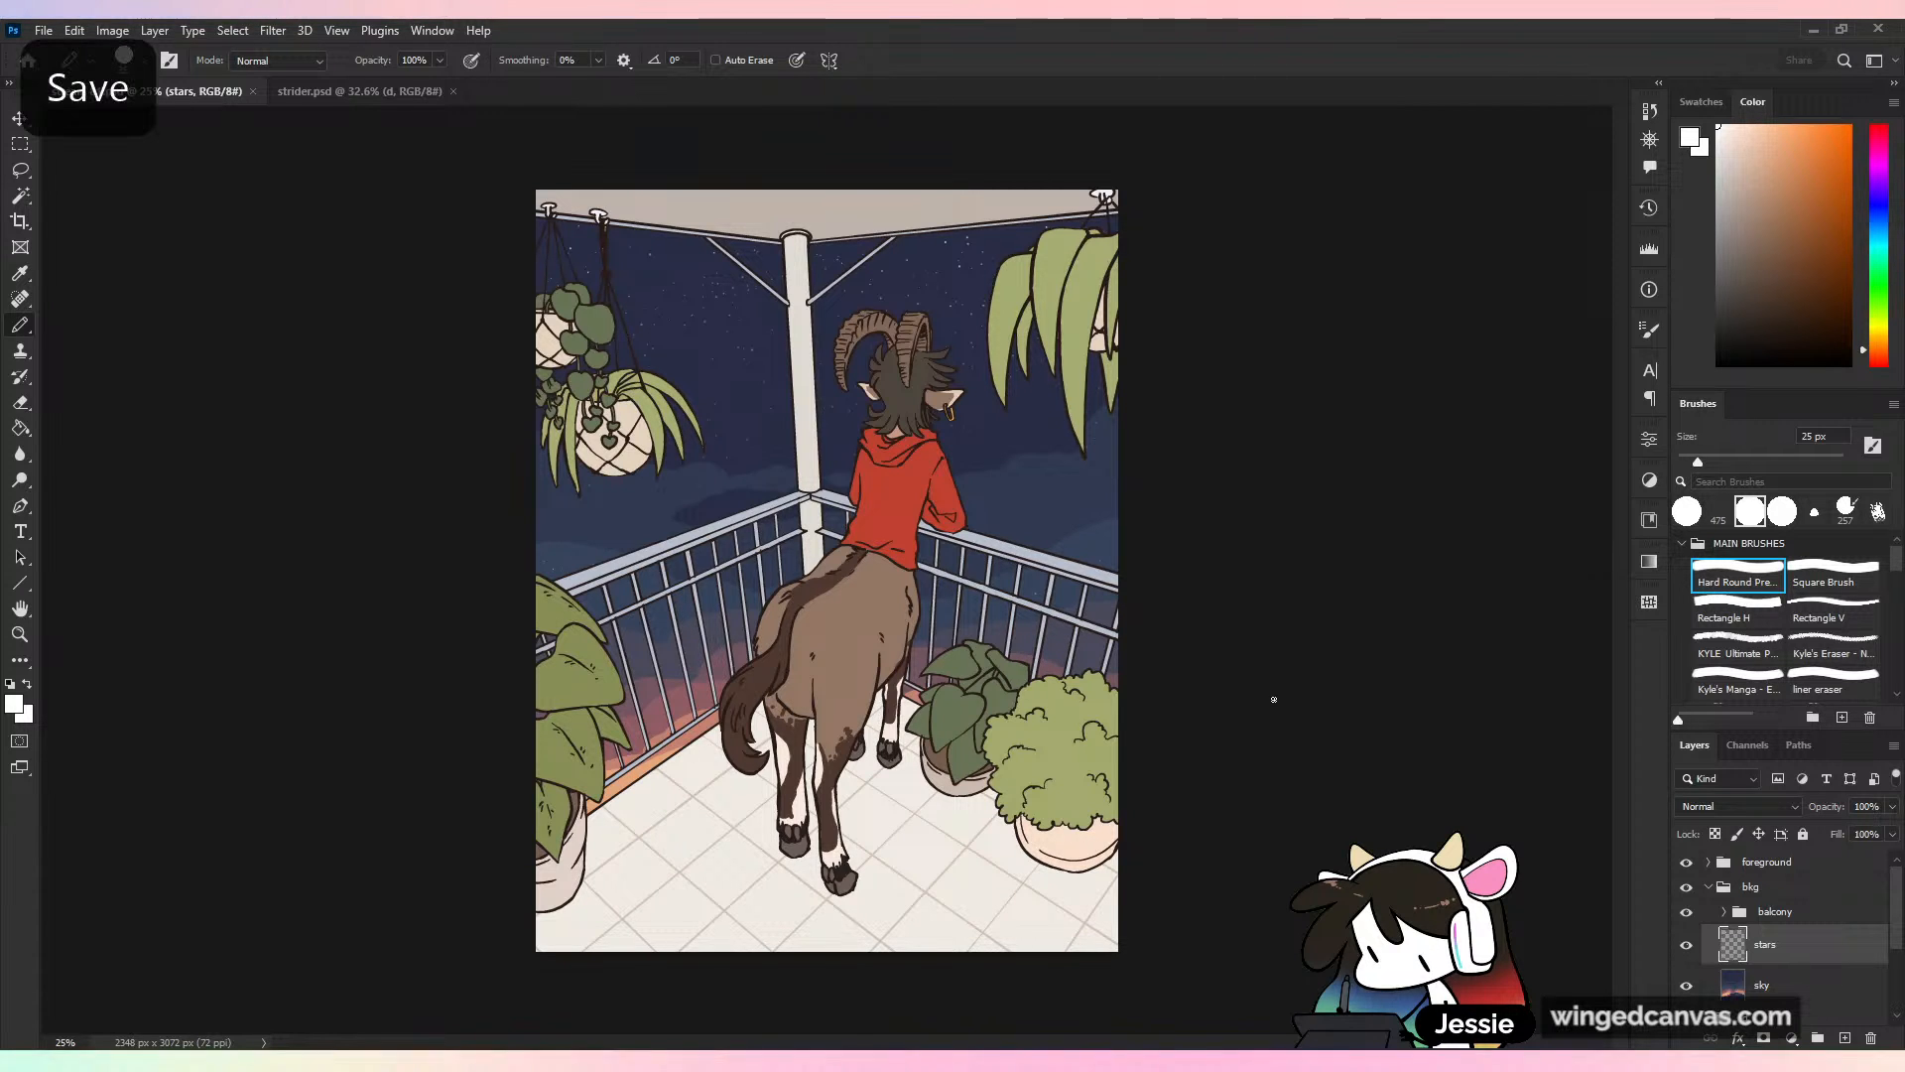
Create a layer named "sh" clipped to the color layer "c" inside the balcony group
left_click(1737, 886)
left_click(1725, 911)
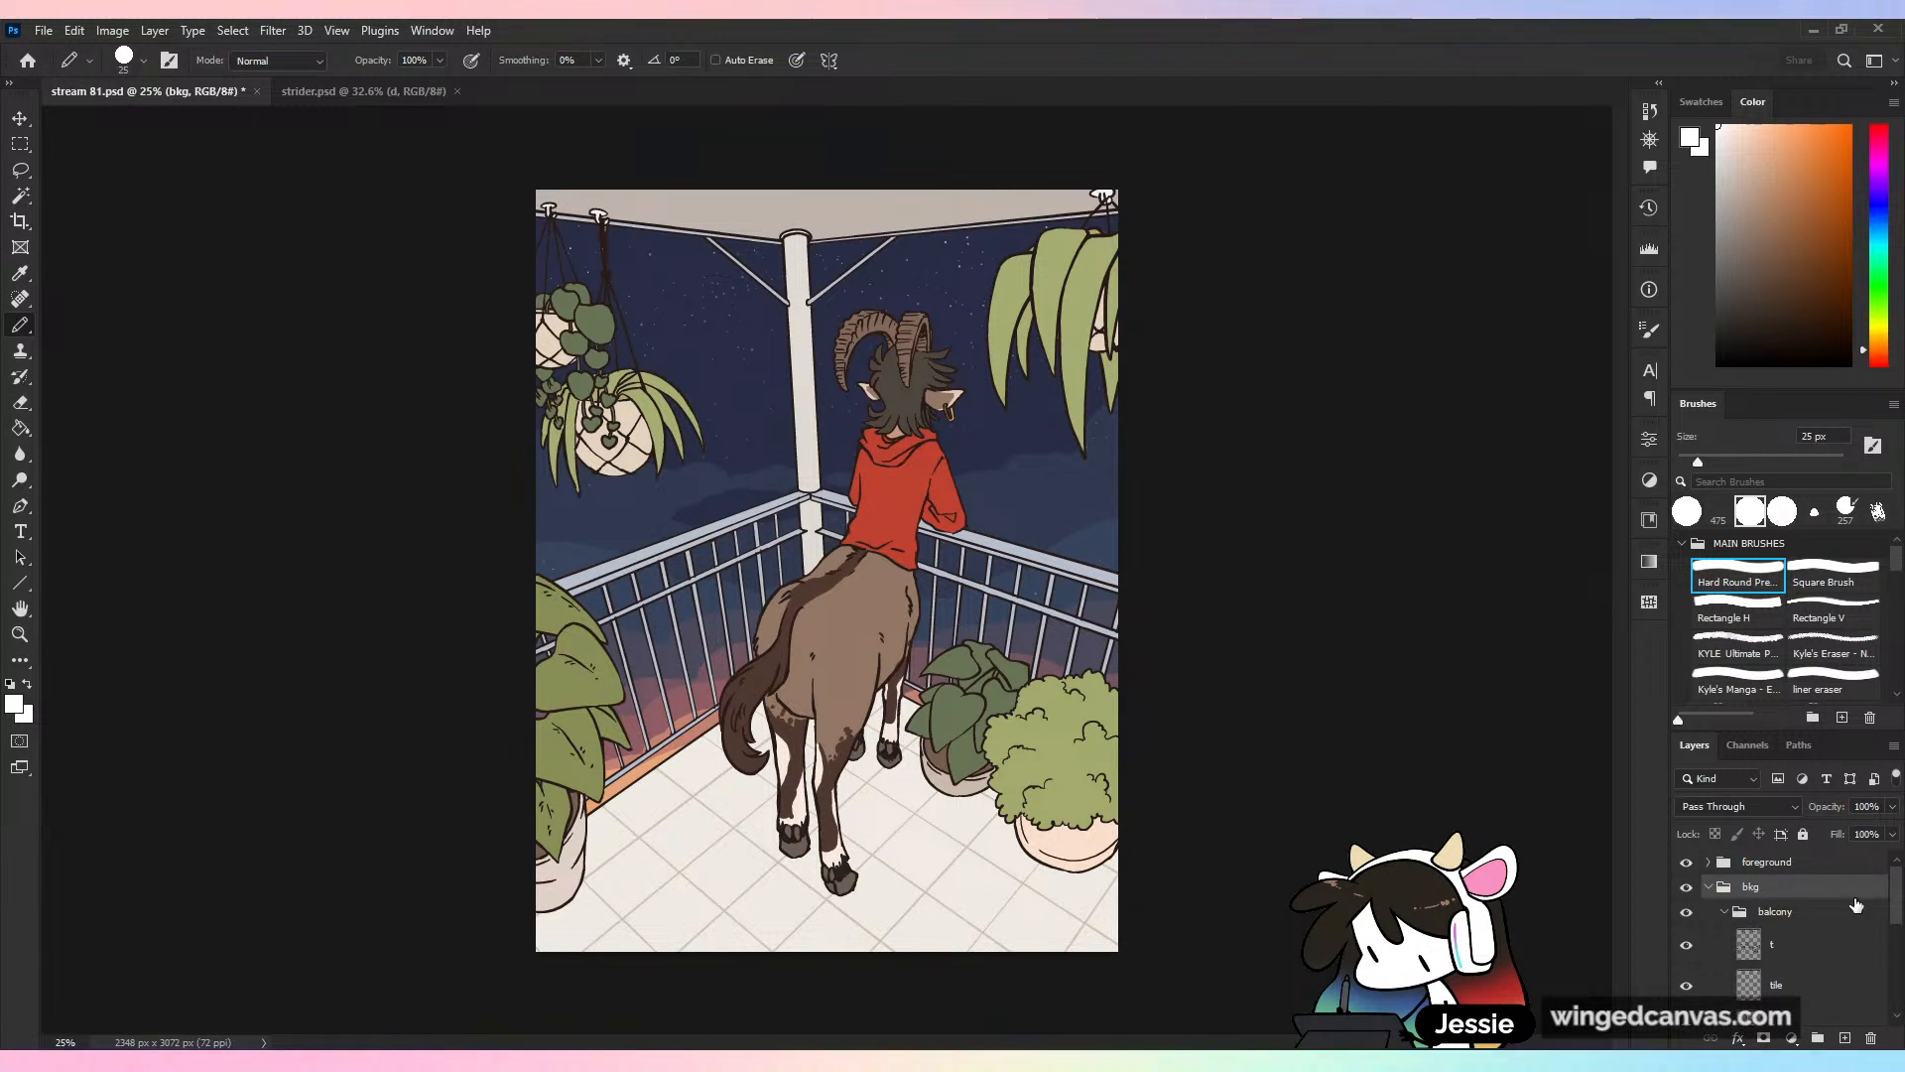
scroll(1856, 905, "down", 3)
left_click(1838, 943)
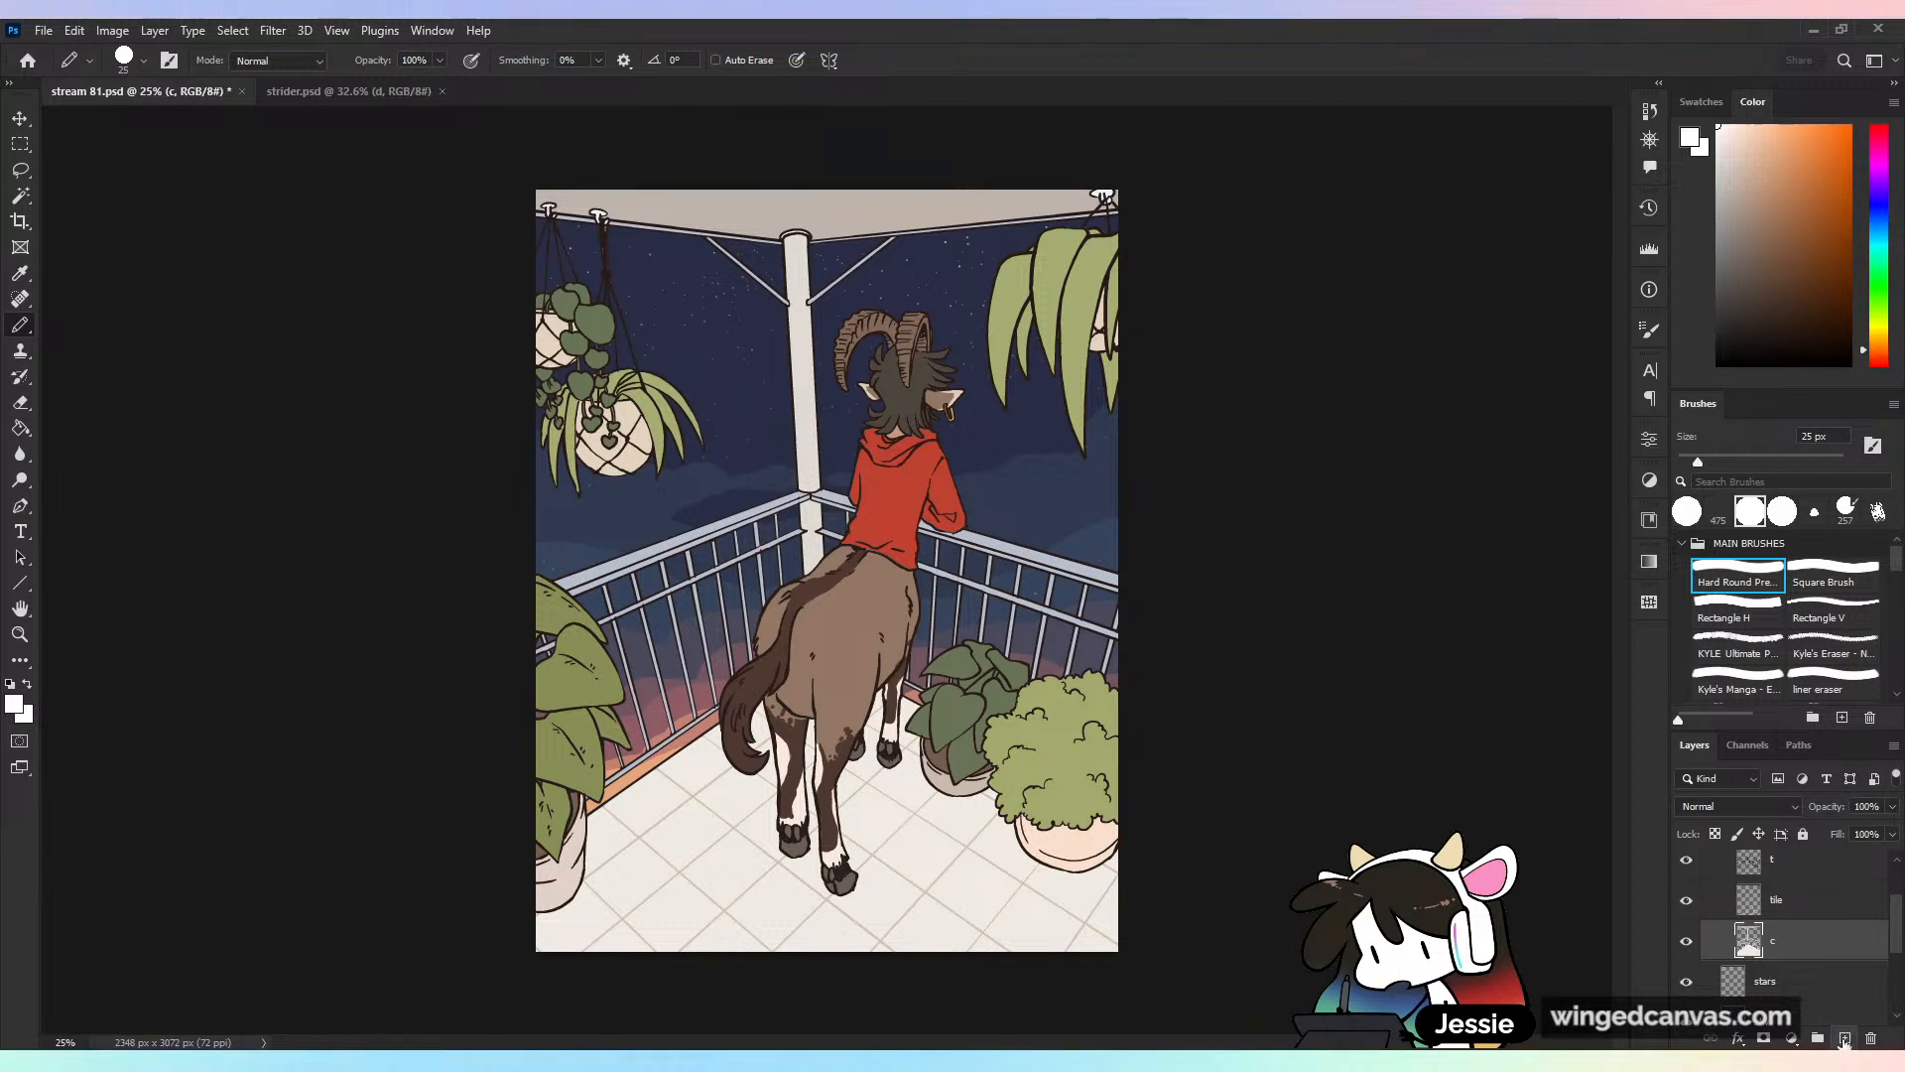
left_click(1842, 1038)
right_click(1826, 941)
left_click(1741, 462)
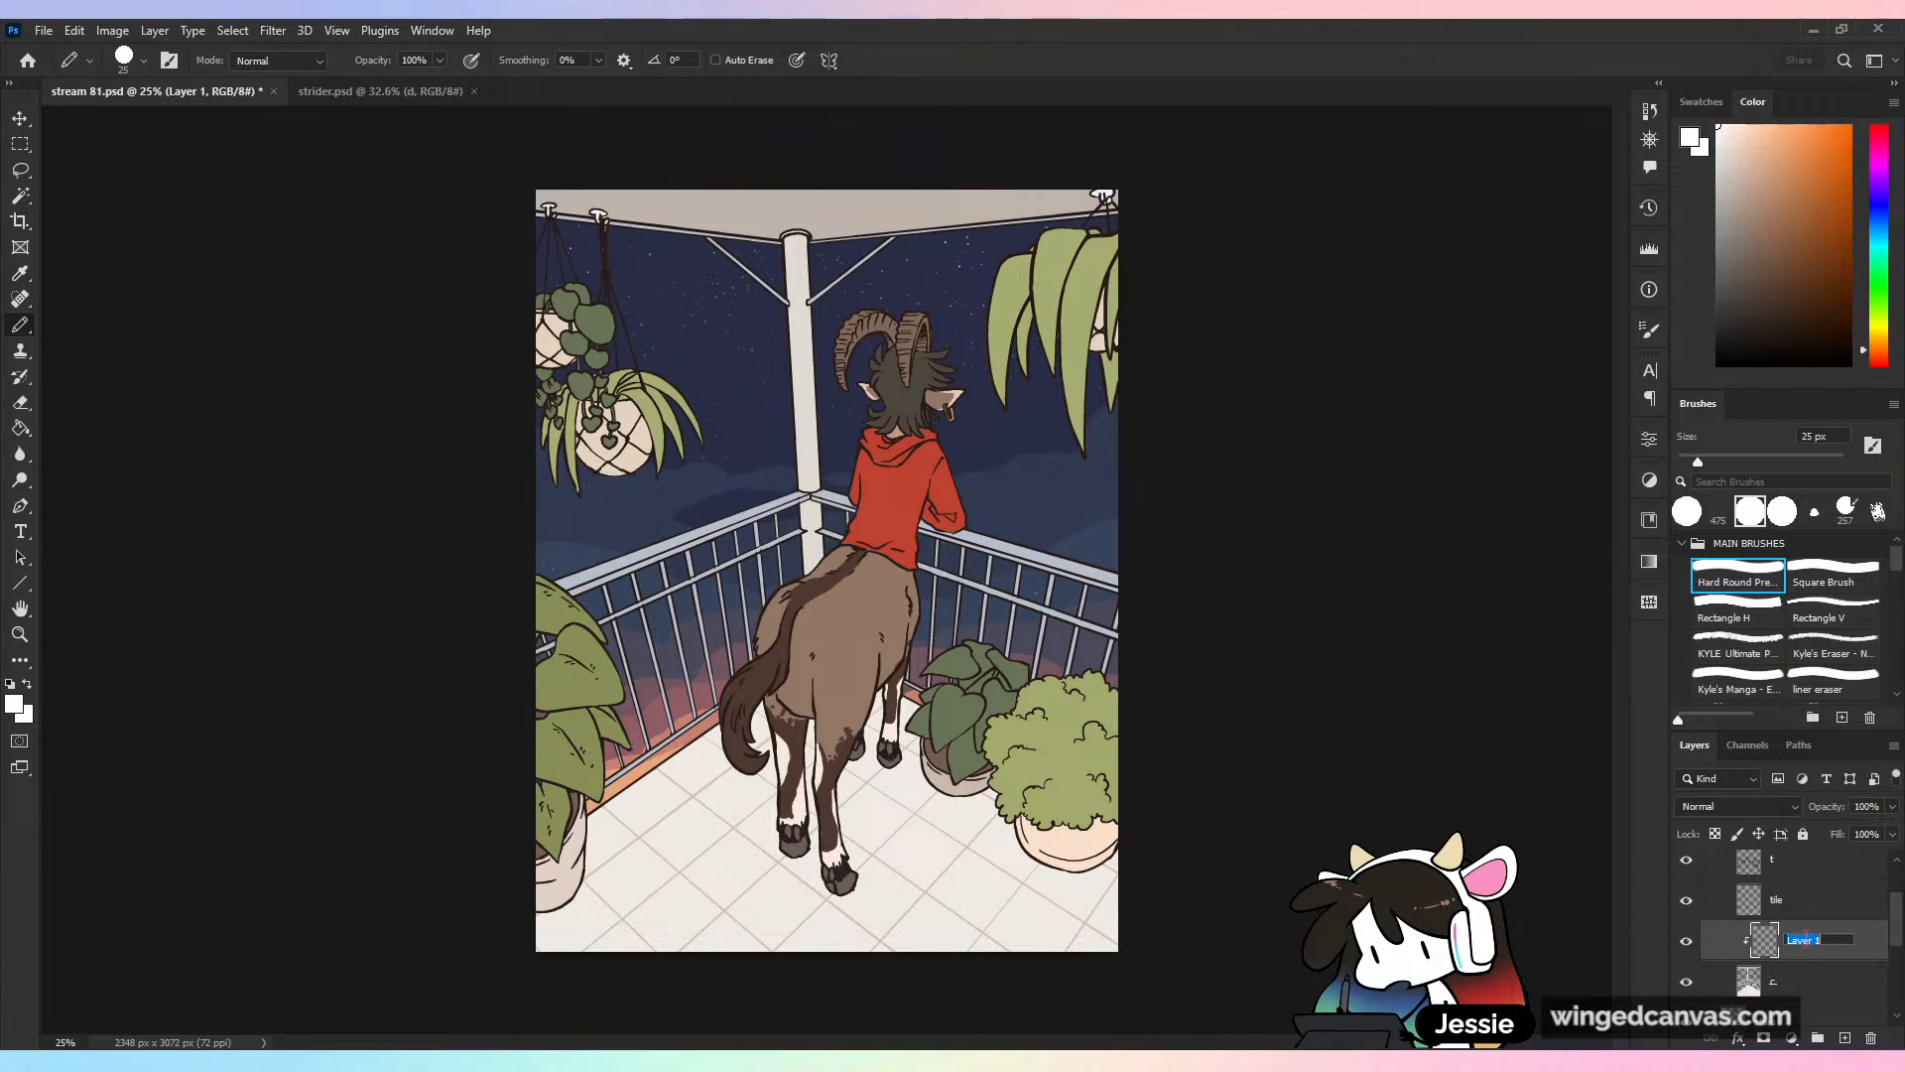
key("Return")
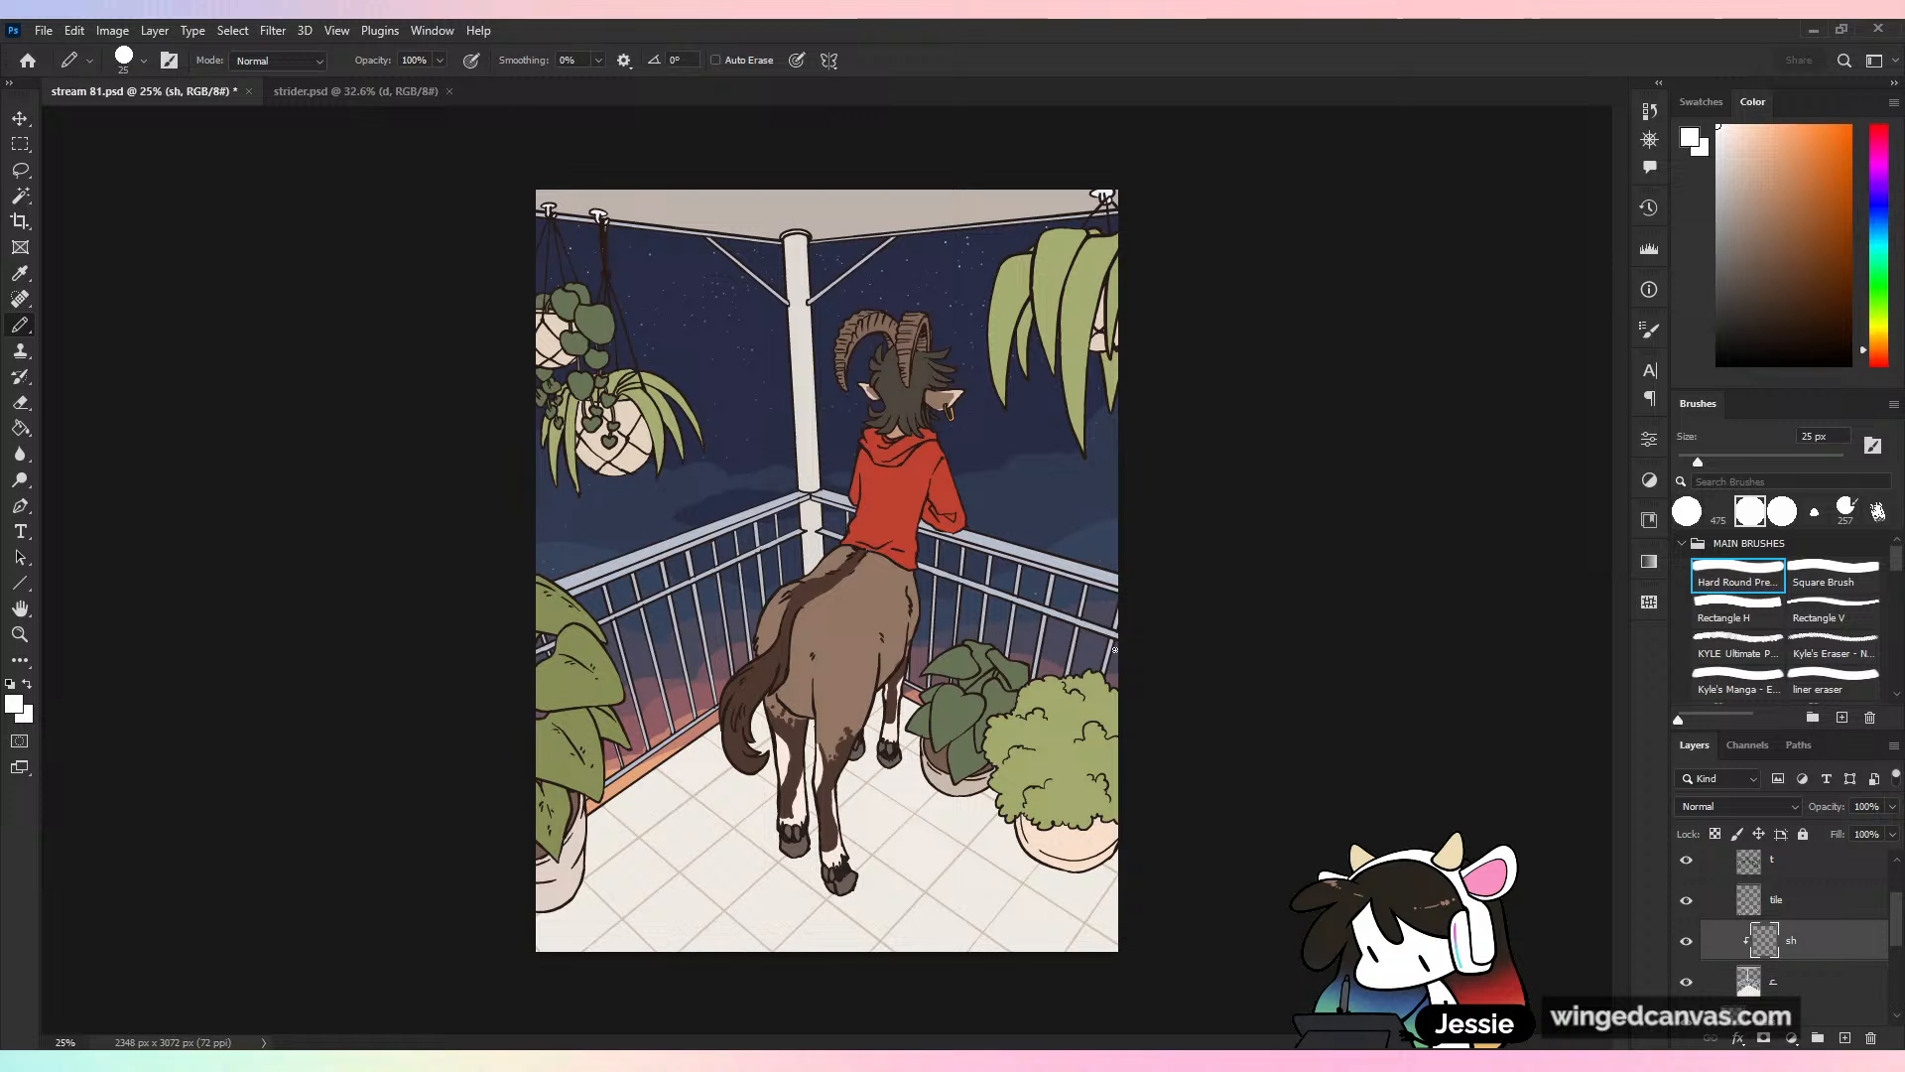
Fill the clipped "sh" layer with a pale blue using the Paint Bucket
left_click(28, 402)
left_click(28, 428)
key("ctrl+plus")
left_click(1119, 544, "alt")
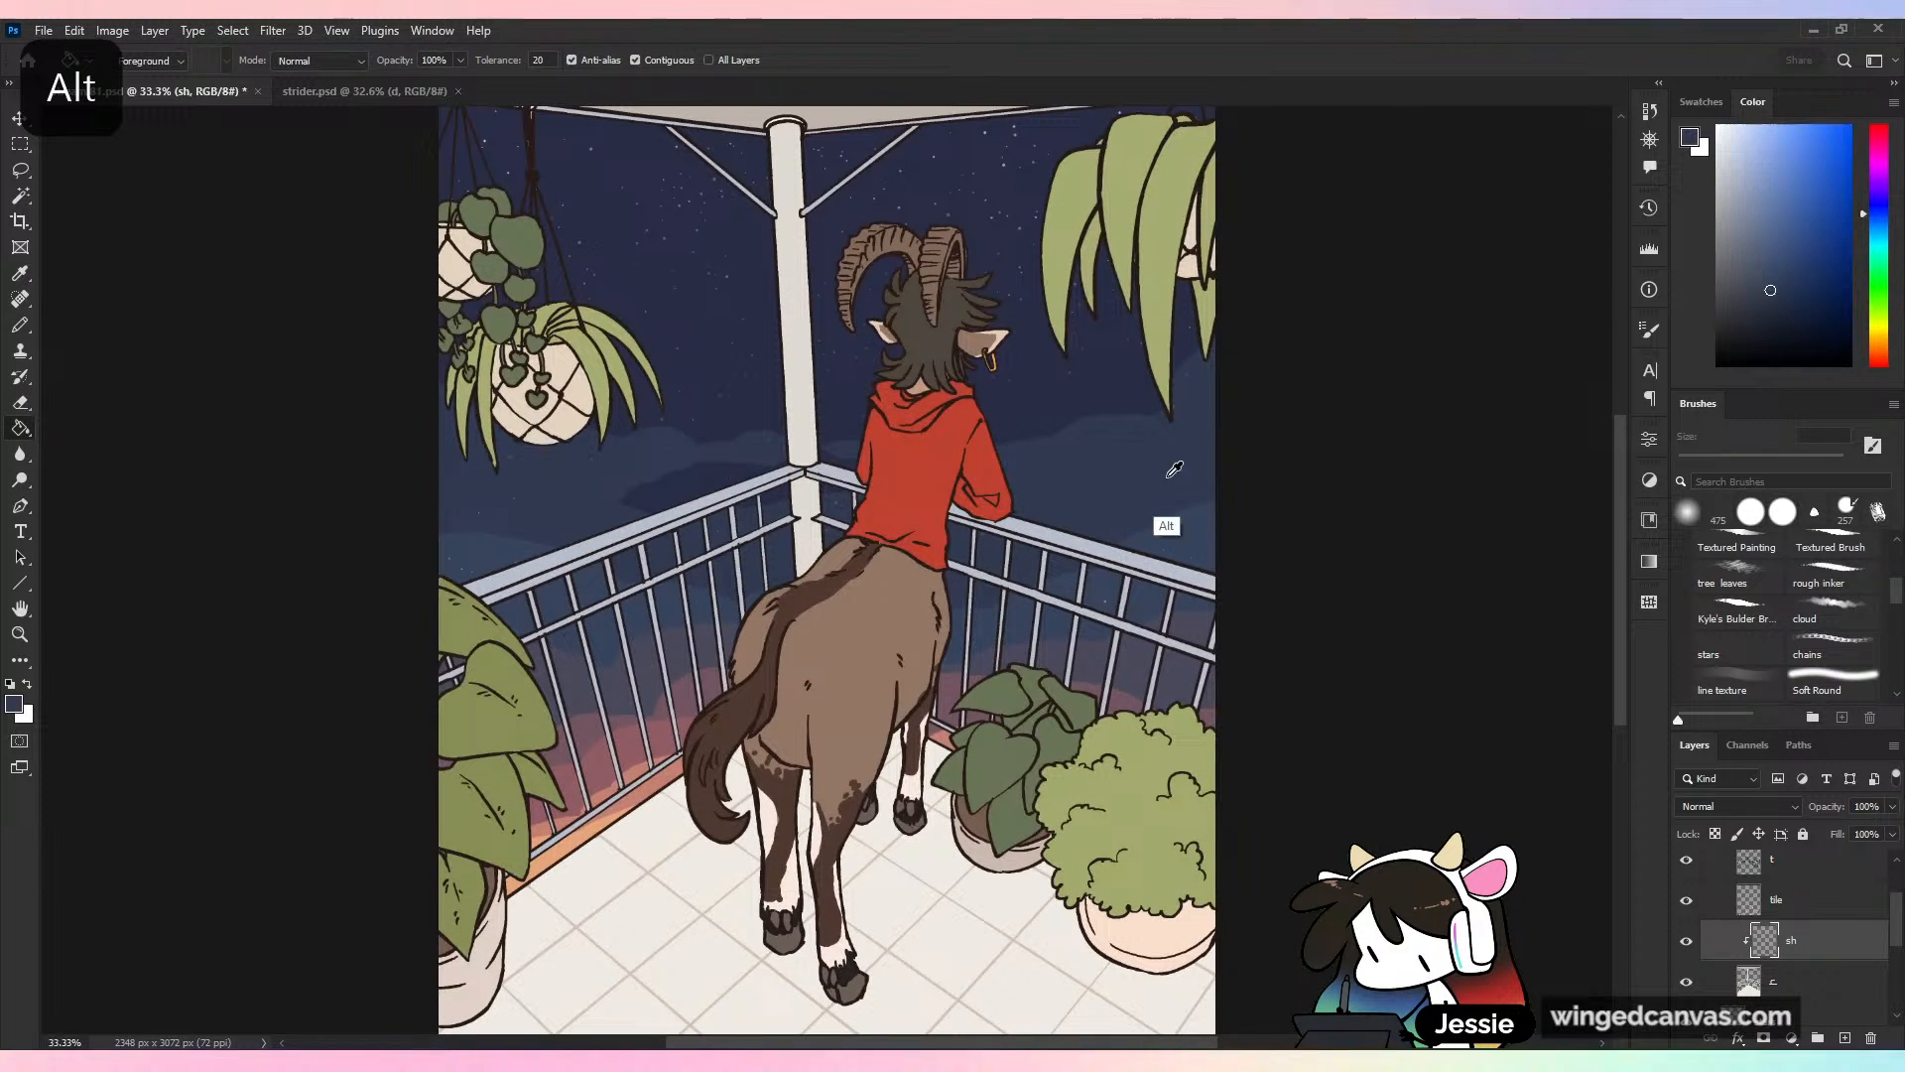
left_click(995, 559)
key("ctrl+minus")
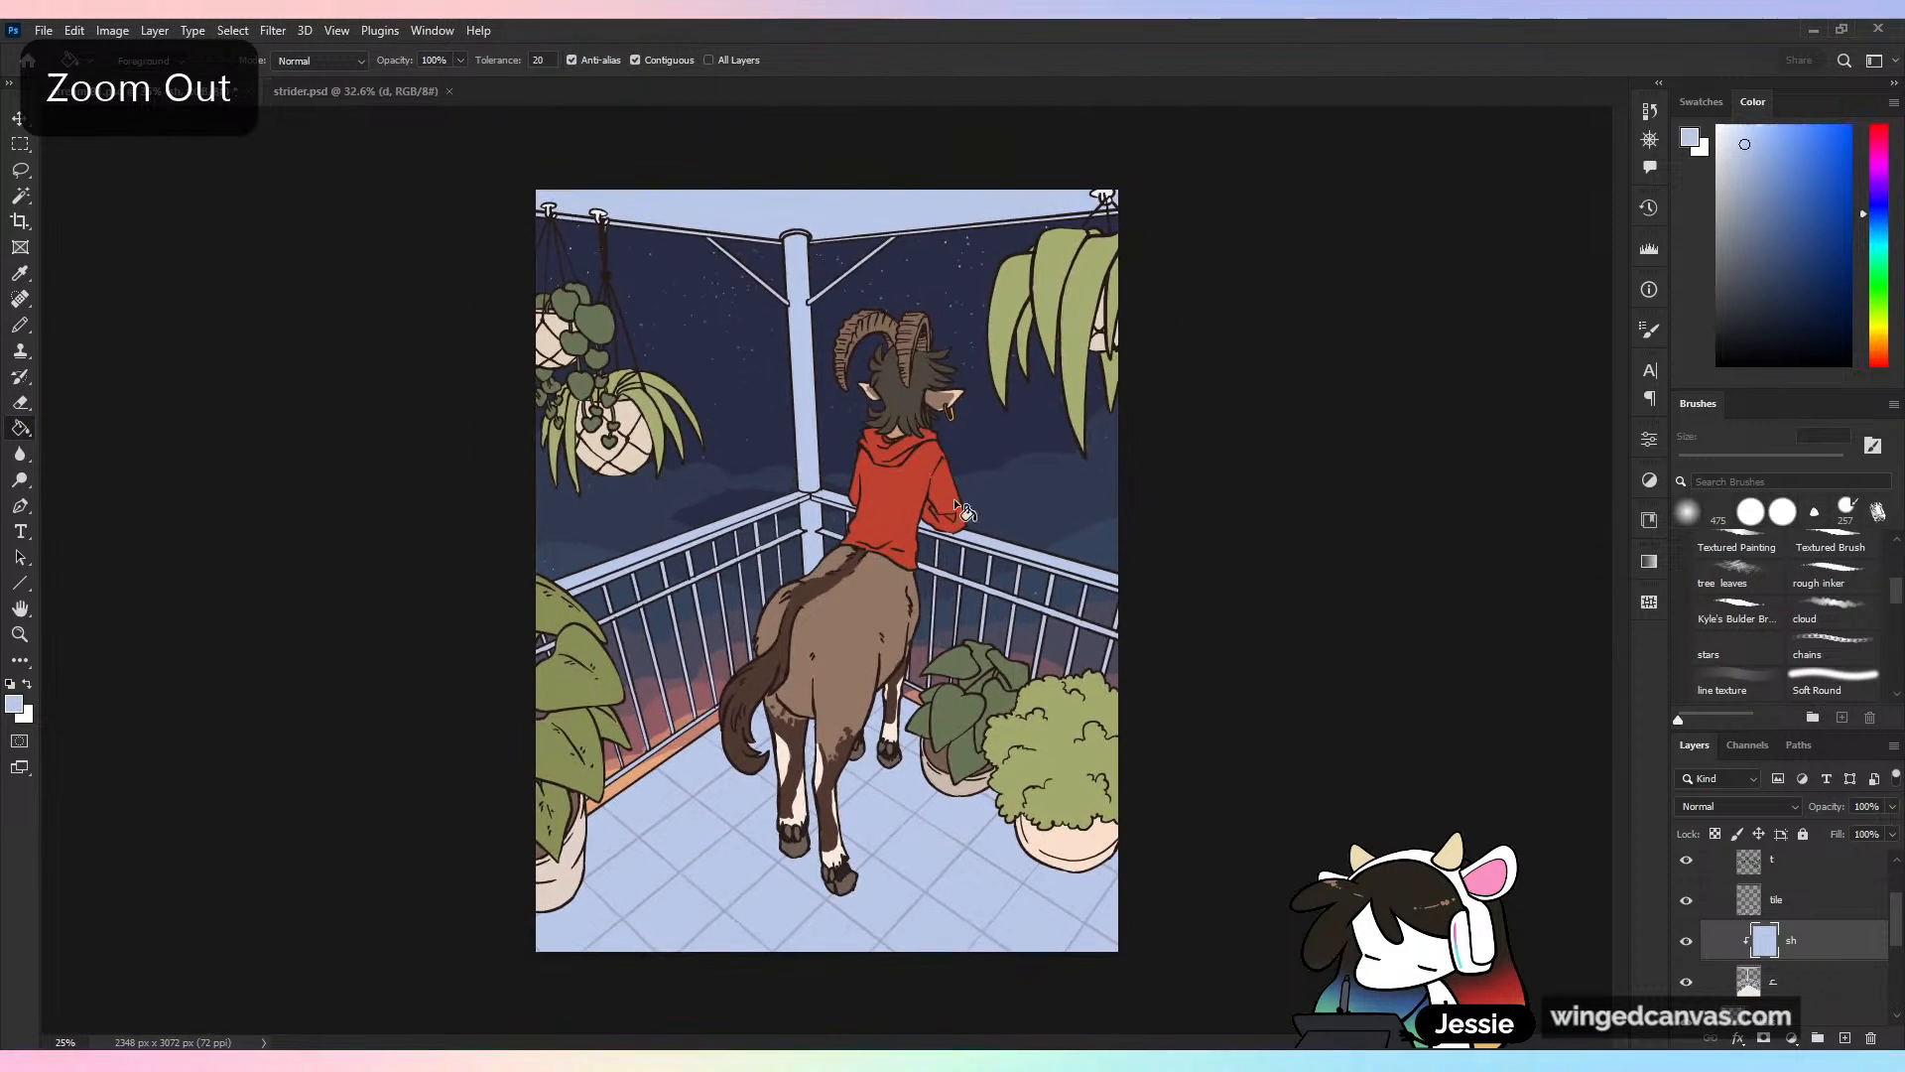
Set the "sh" layer to Multiply and refill it with darker grayish blues, ending on a muted slate blue
left_click(1737, 806)
left_click(1732, 687)
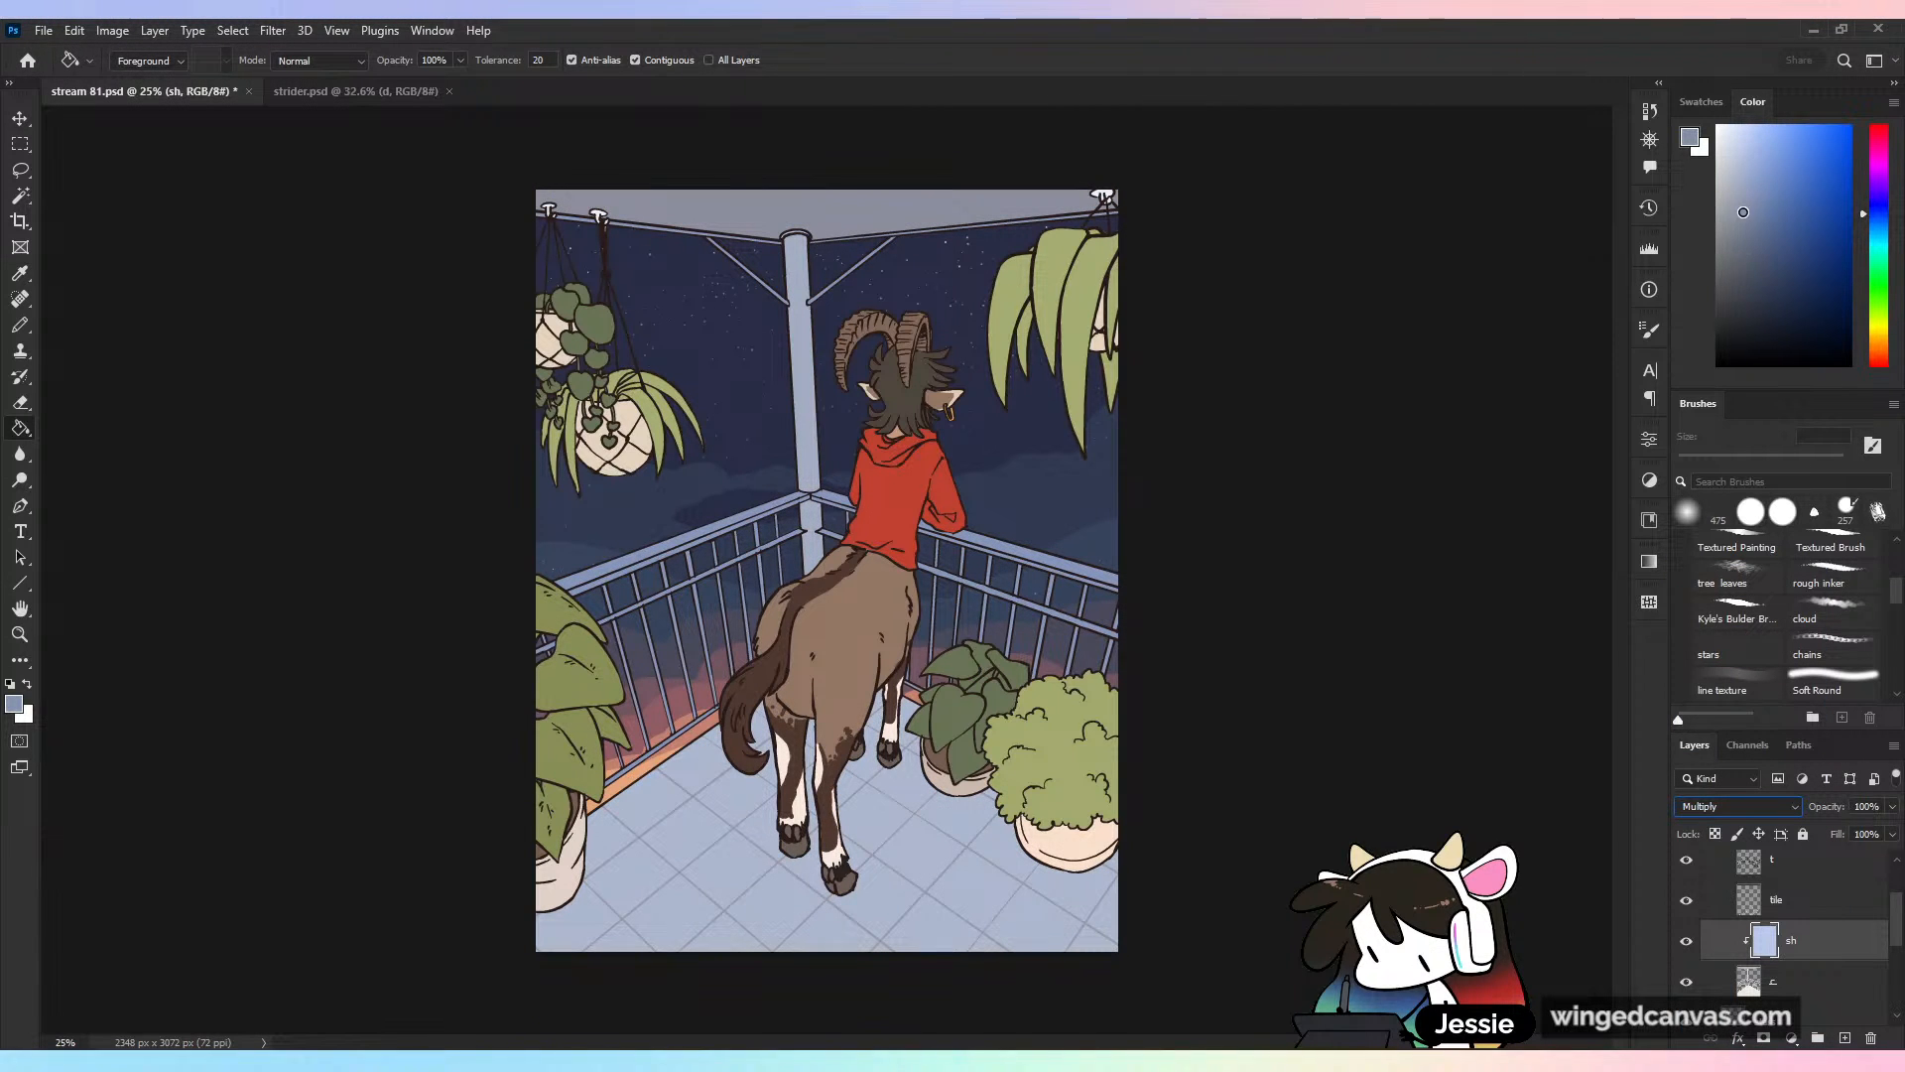
left_click(983, 779)
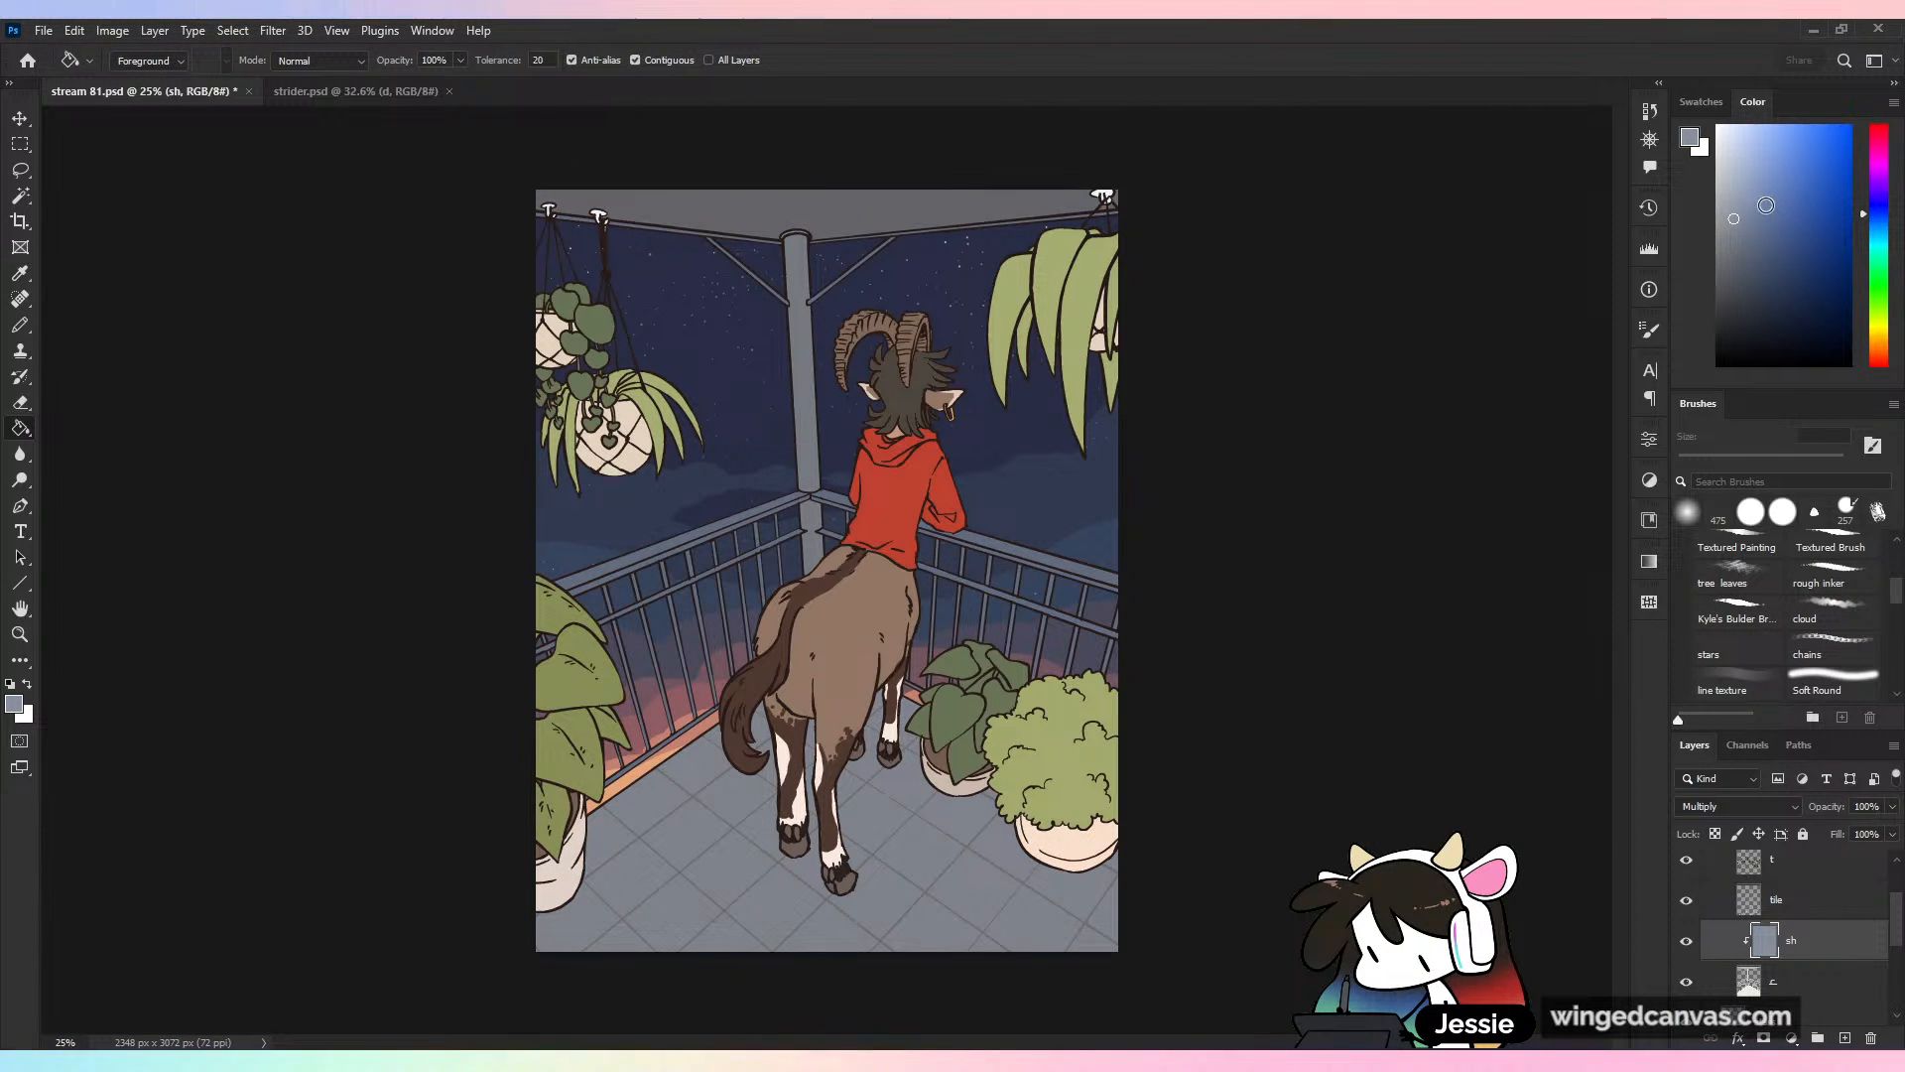
left_click(1106, 685)
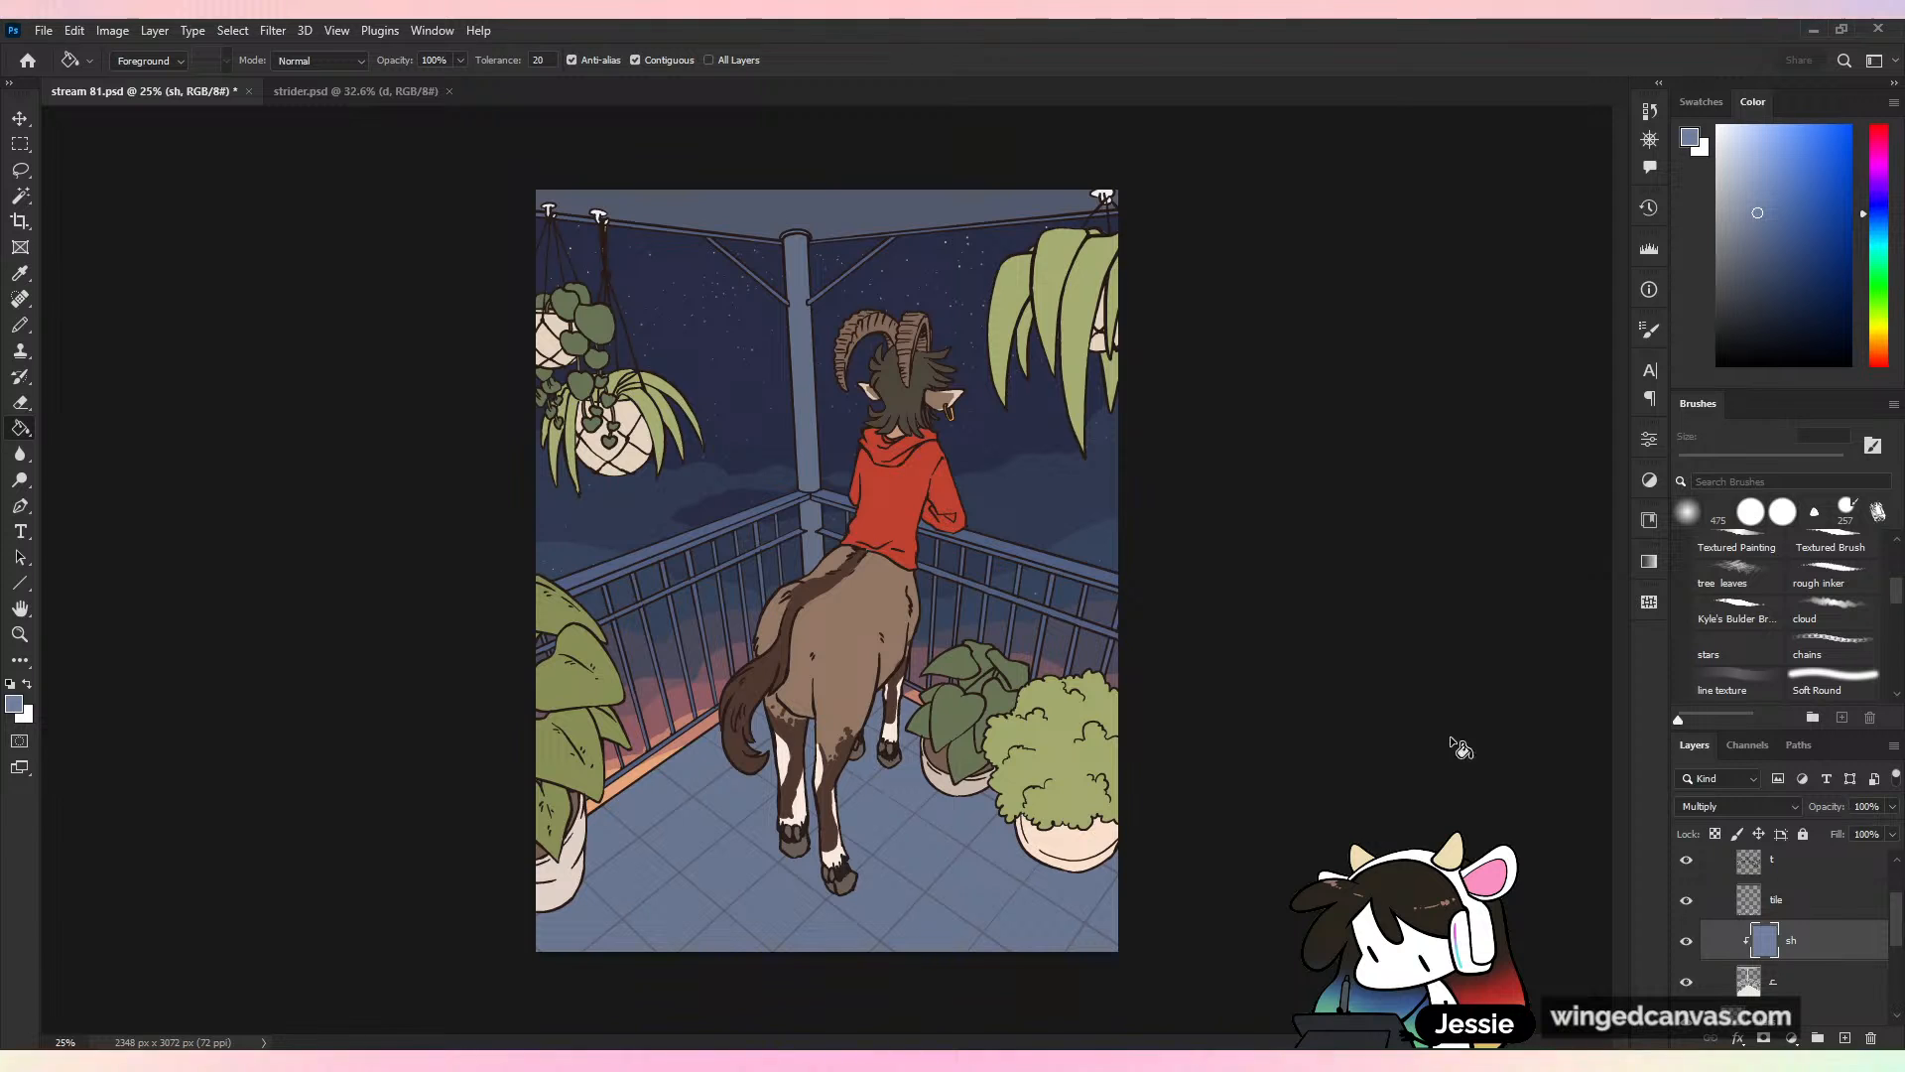
Refill the balcony group's "sh" layer with bluish purples, ending on a muted grayish lavender
left_click(1878, 199)
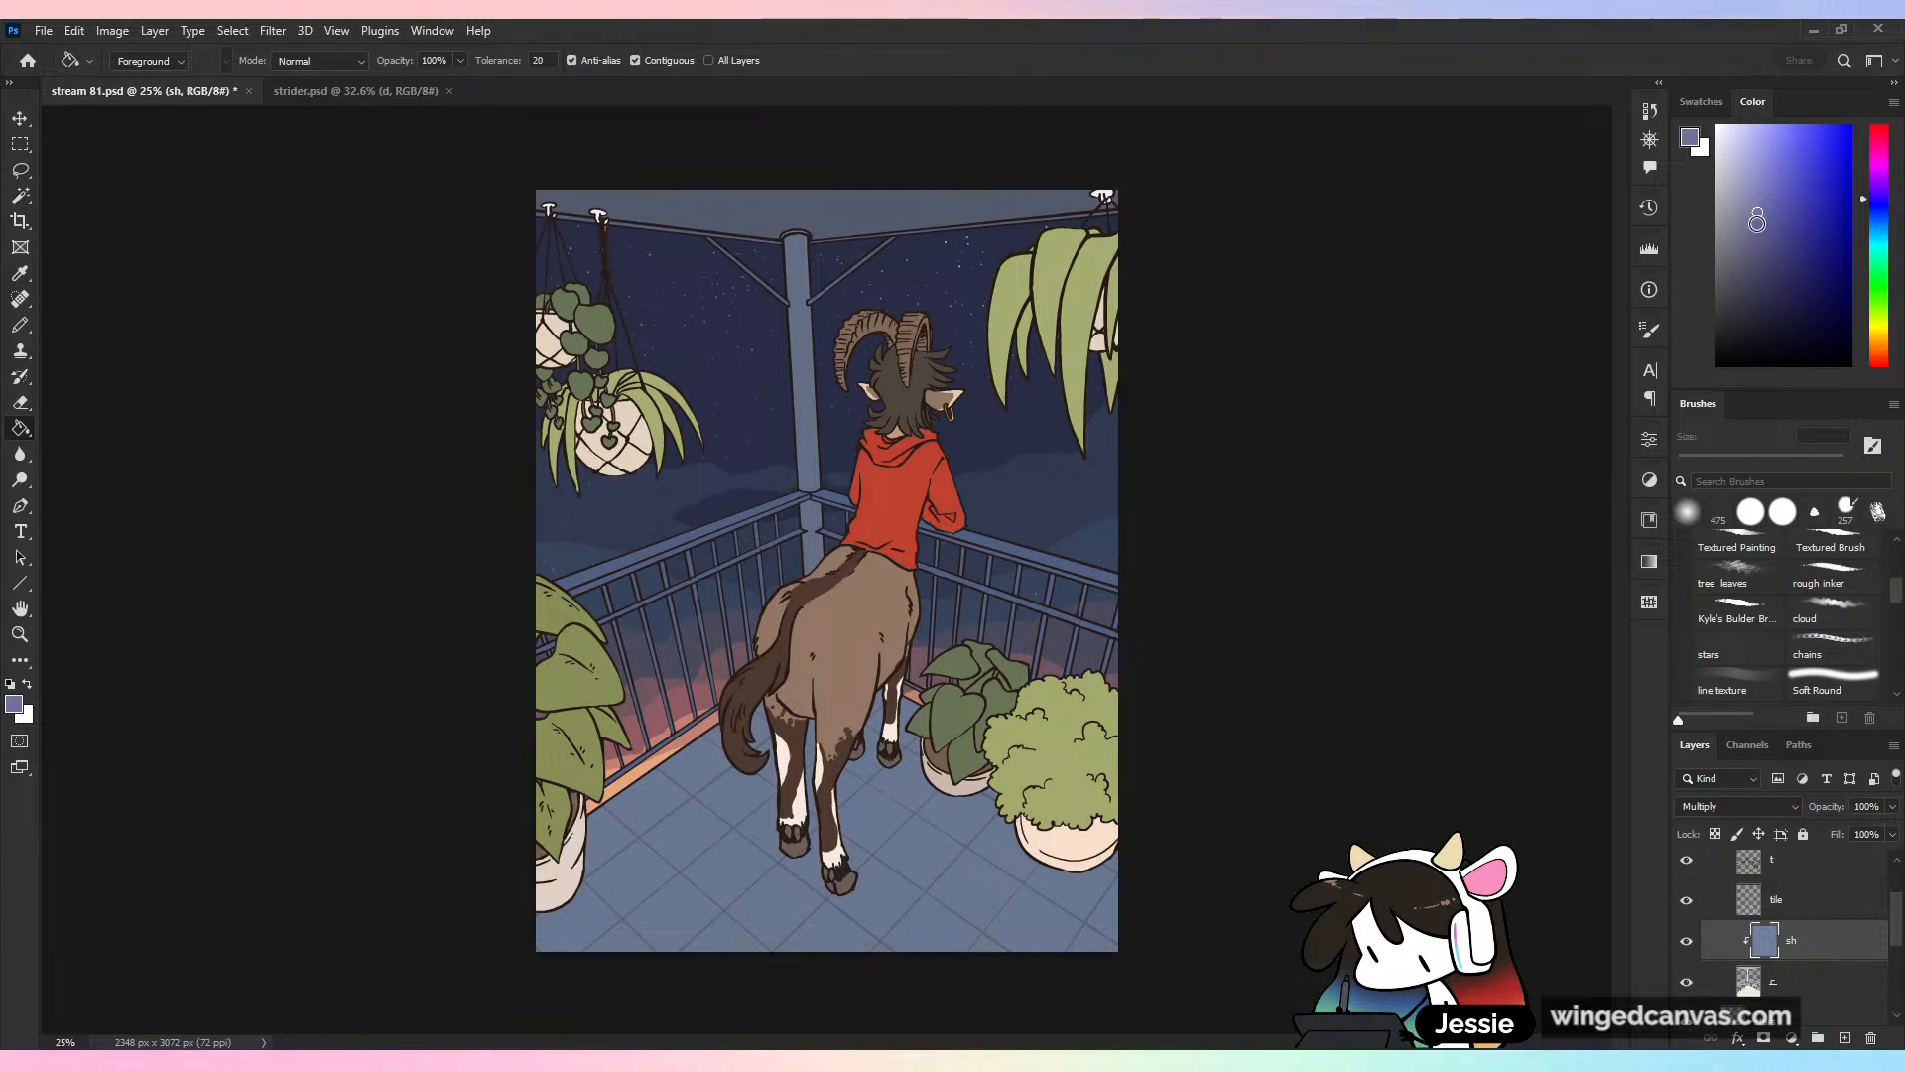
left_click(909, 833)
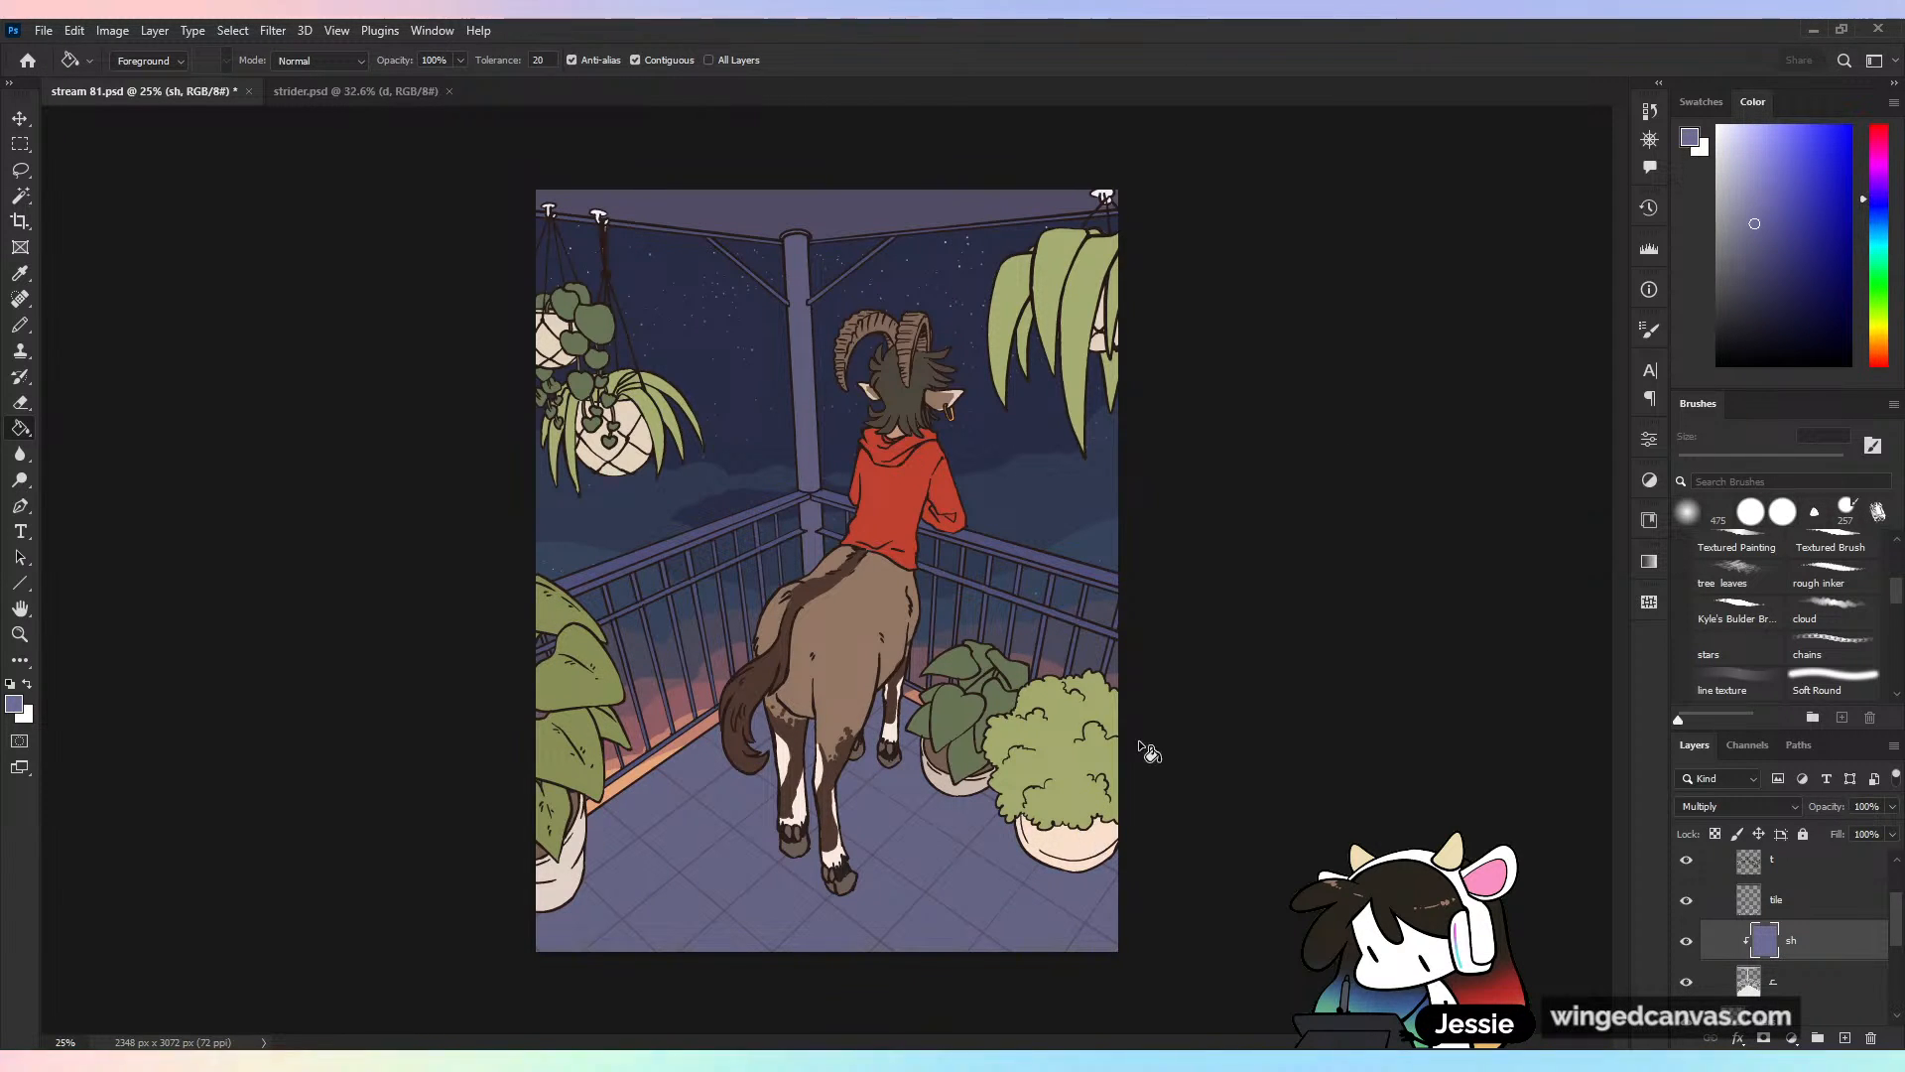
left_click(1750, 191)
left_click(1101, 789)
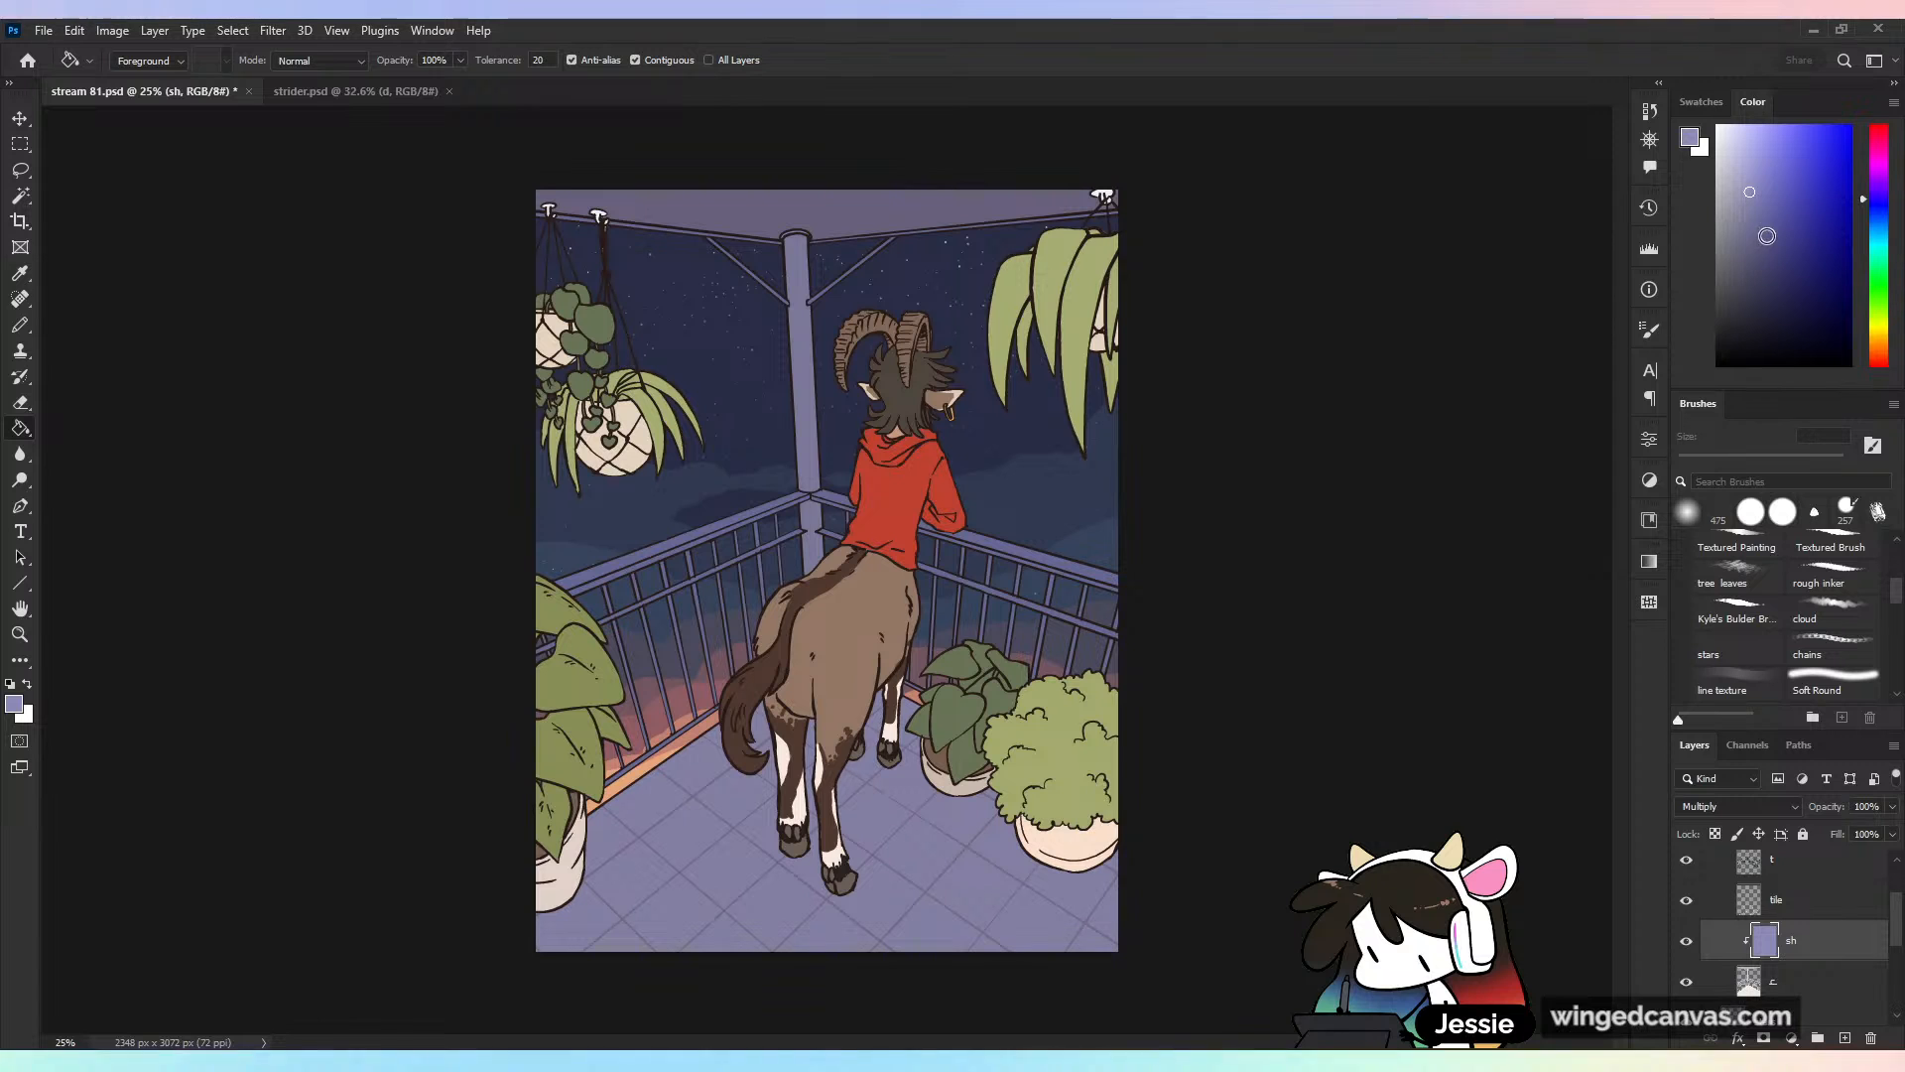
left_click(1748, 202)
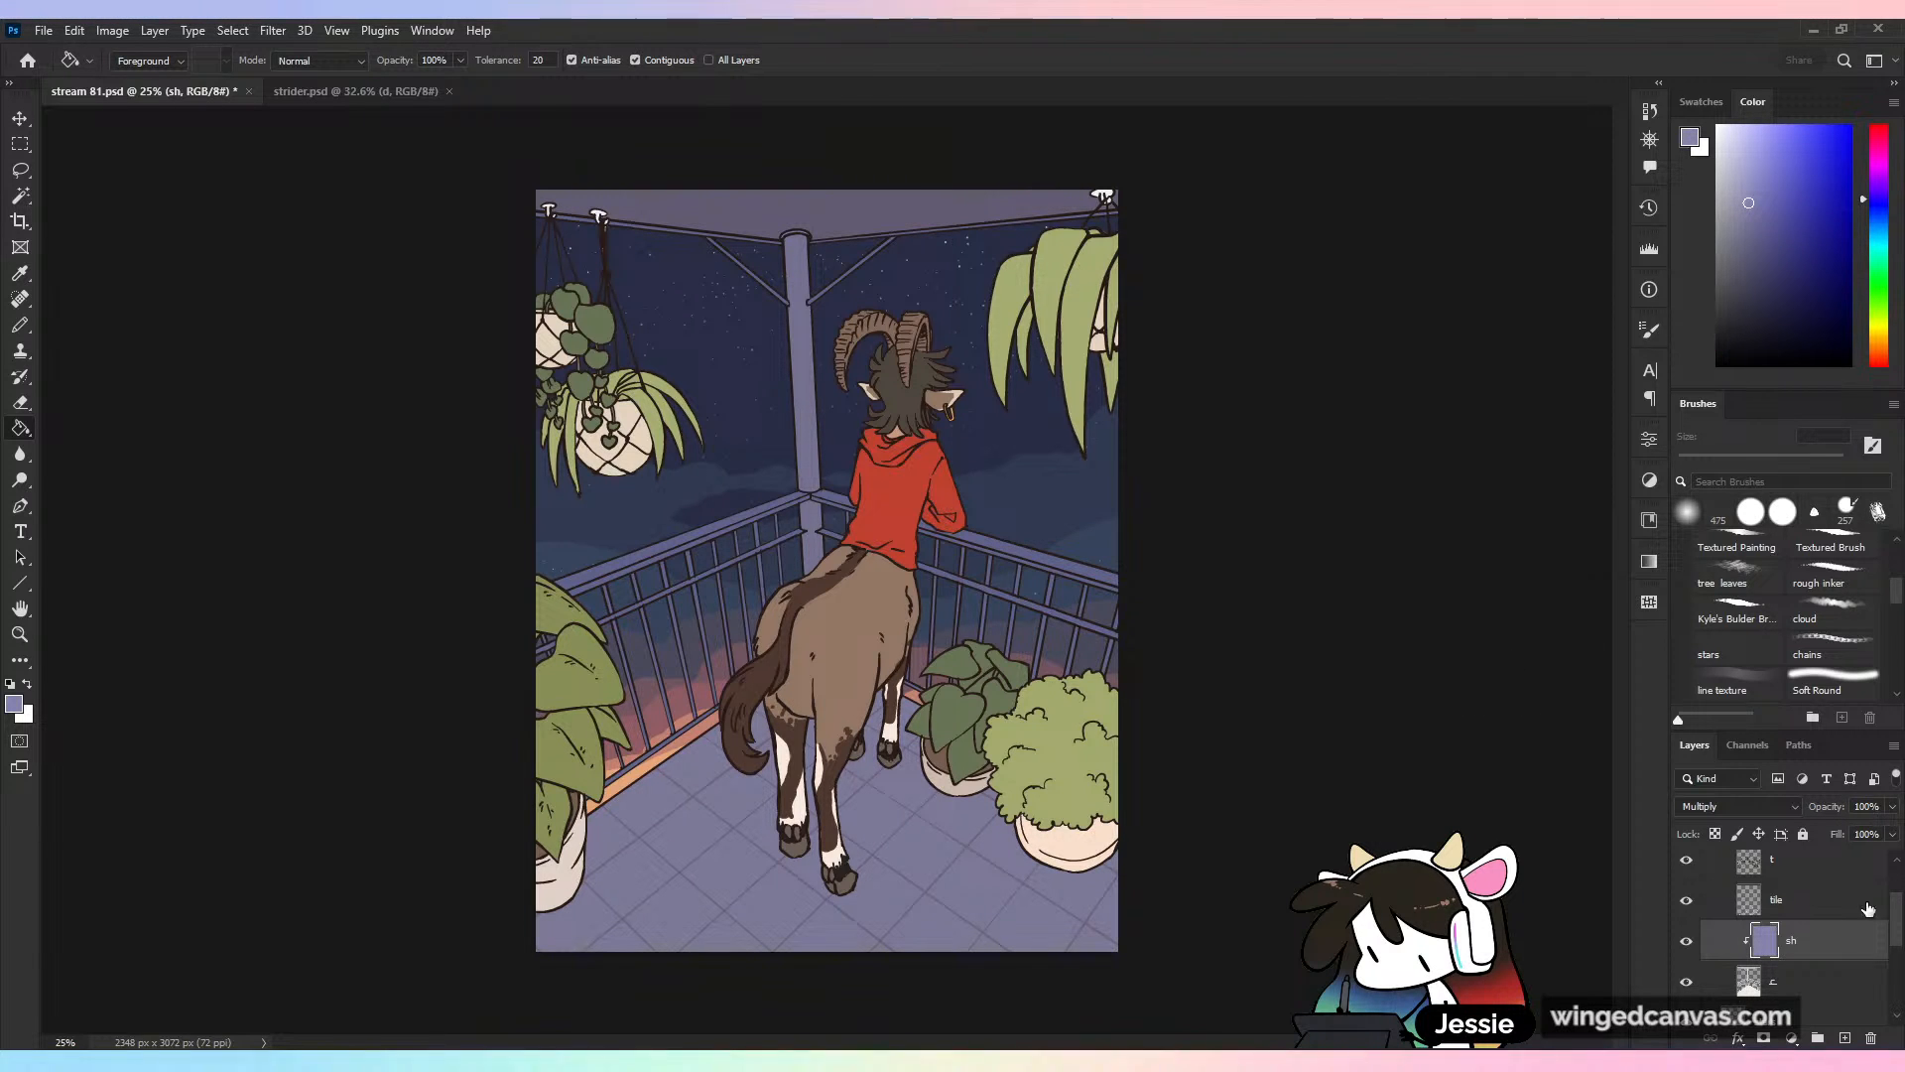
Collapse the "bkg" group and create a layer named "sh" clipped to the color layer "c" in the foreground group
left_click_drag(1896, 909, 1902, 863)
left_click(1709, 886)
left_click(1709, 862)
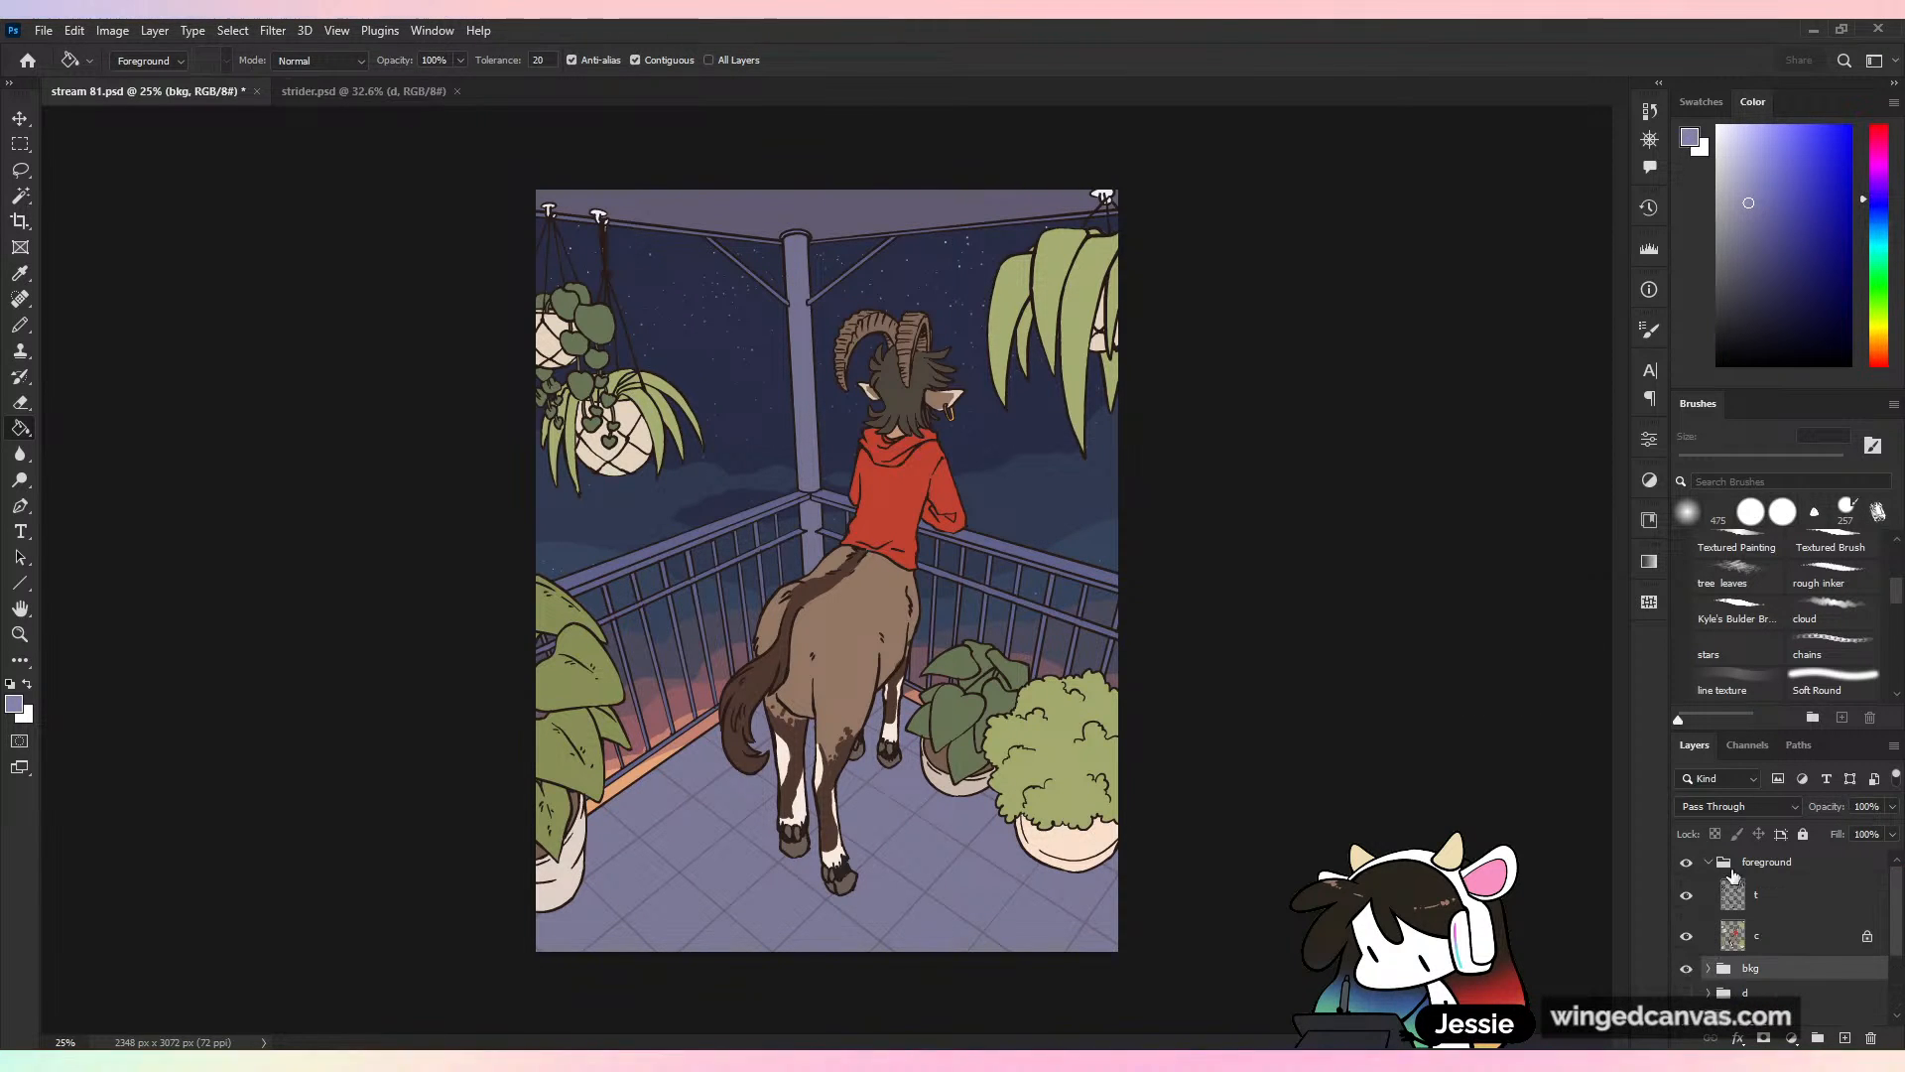
left_click(1800, 940)
key("ctrl+alt+shift+n")
right_click(1796, 938)
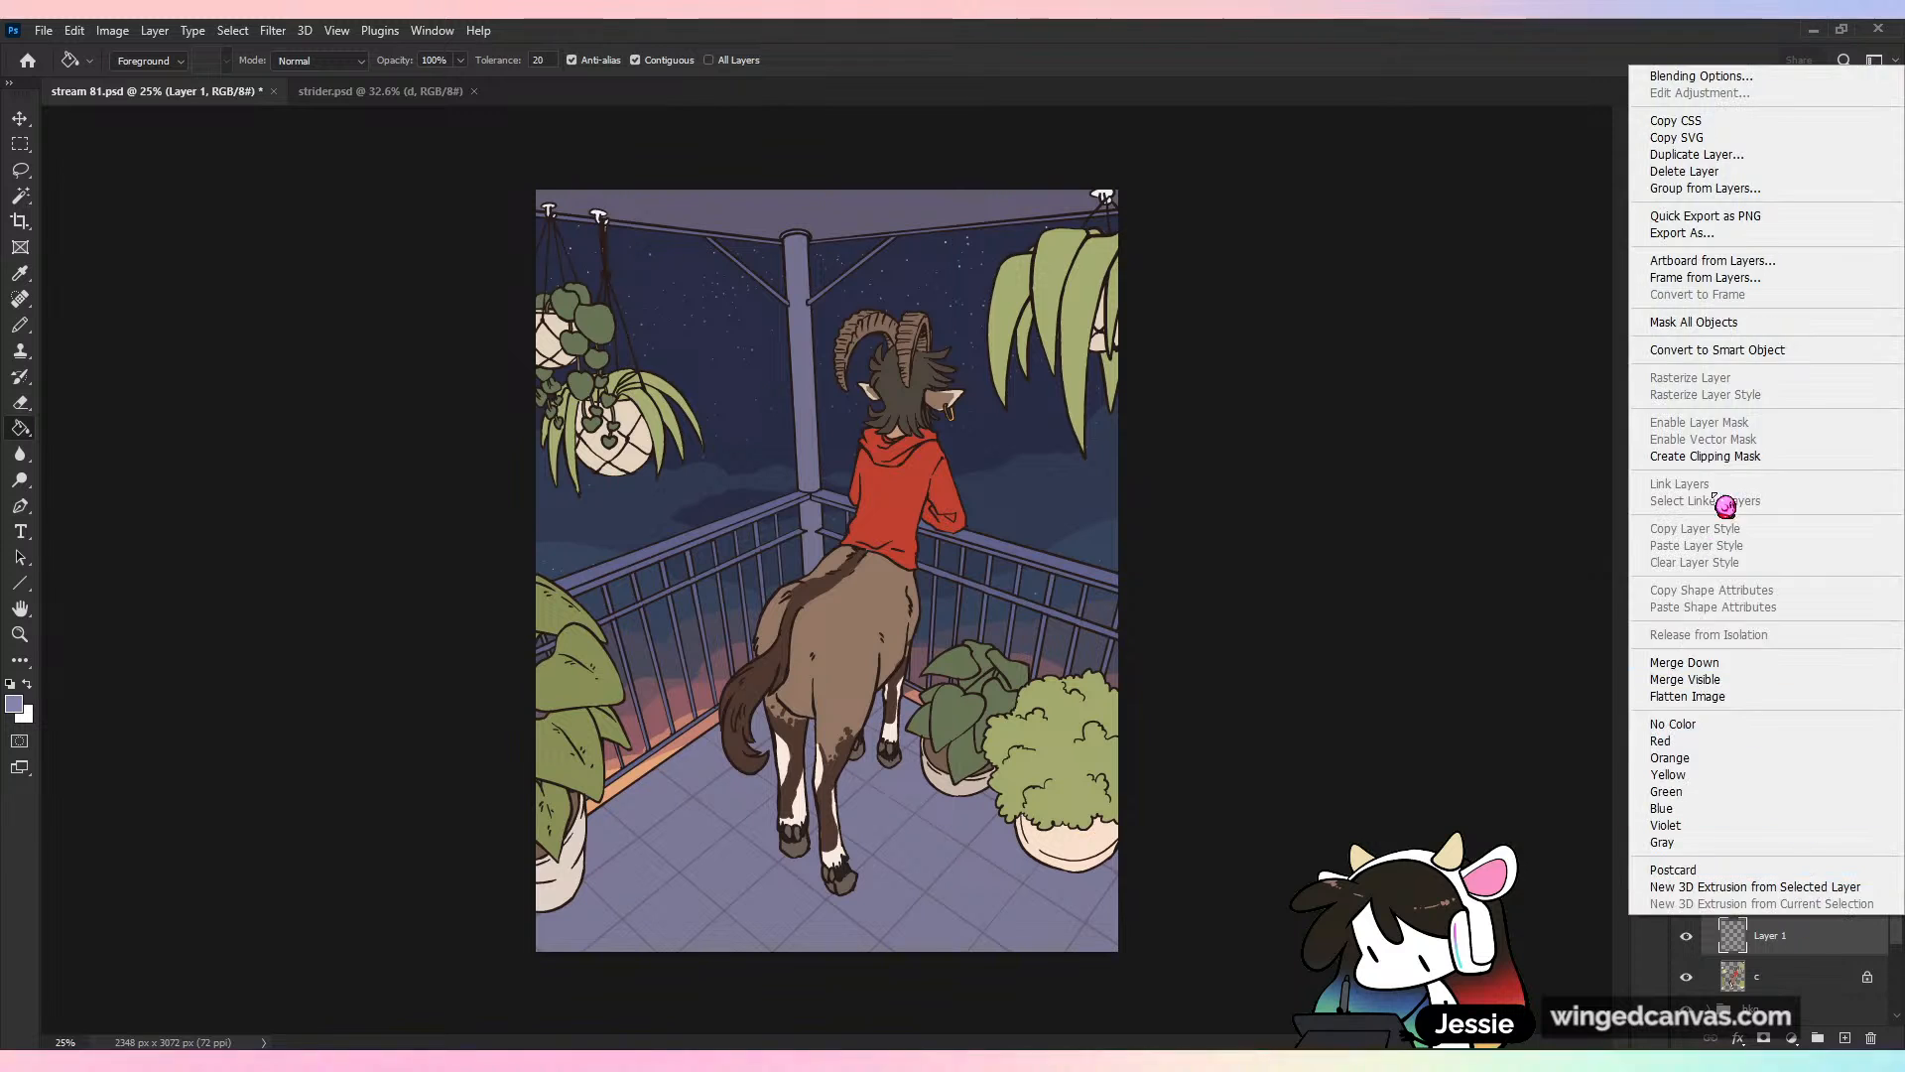
left_click(1752, 454)
double_click(1788, 939)
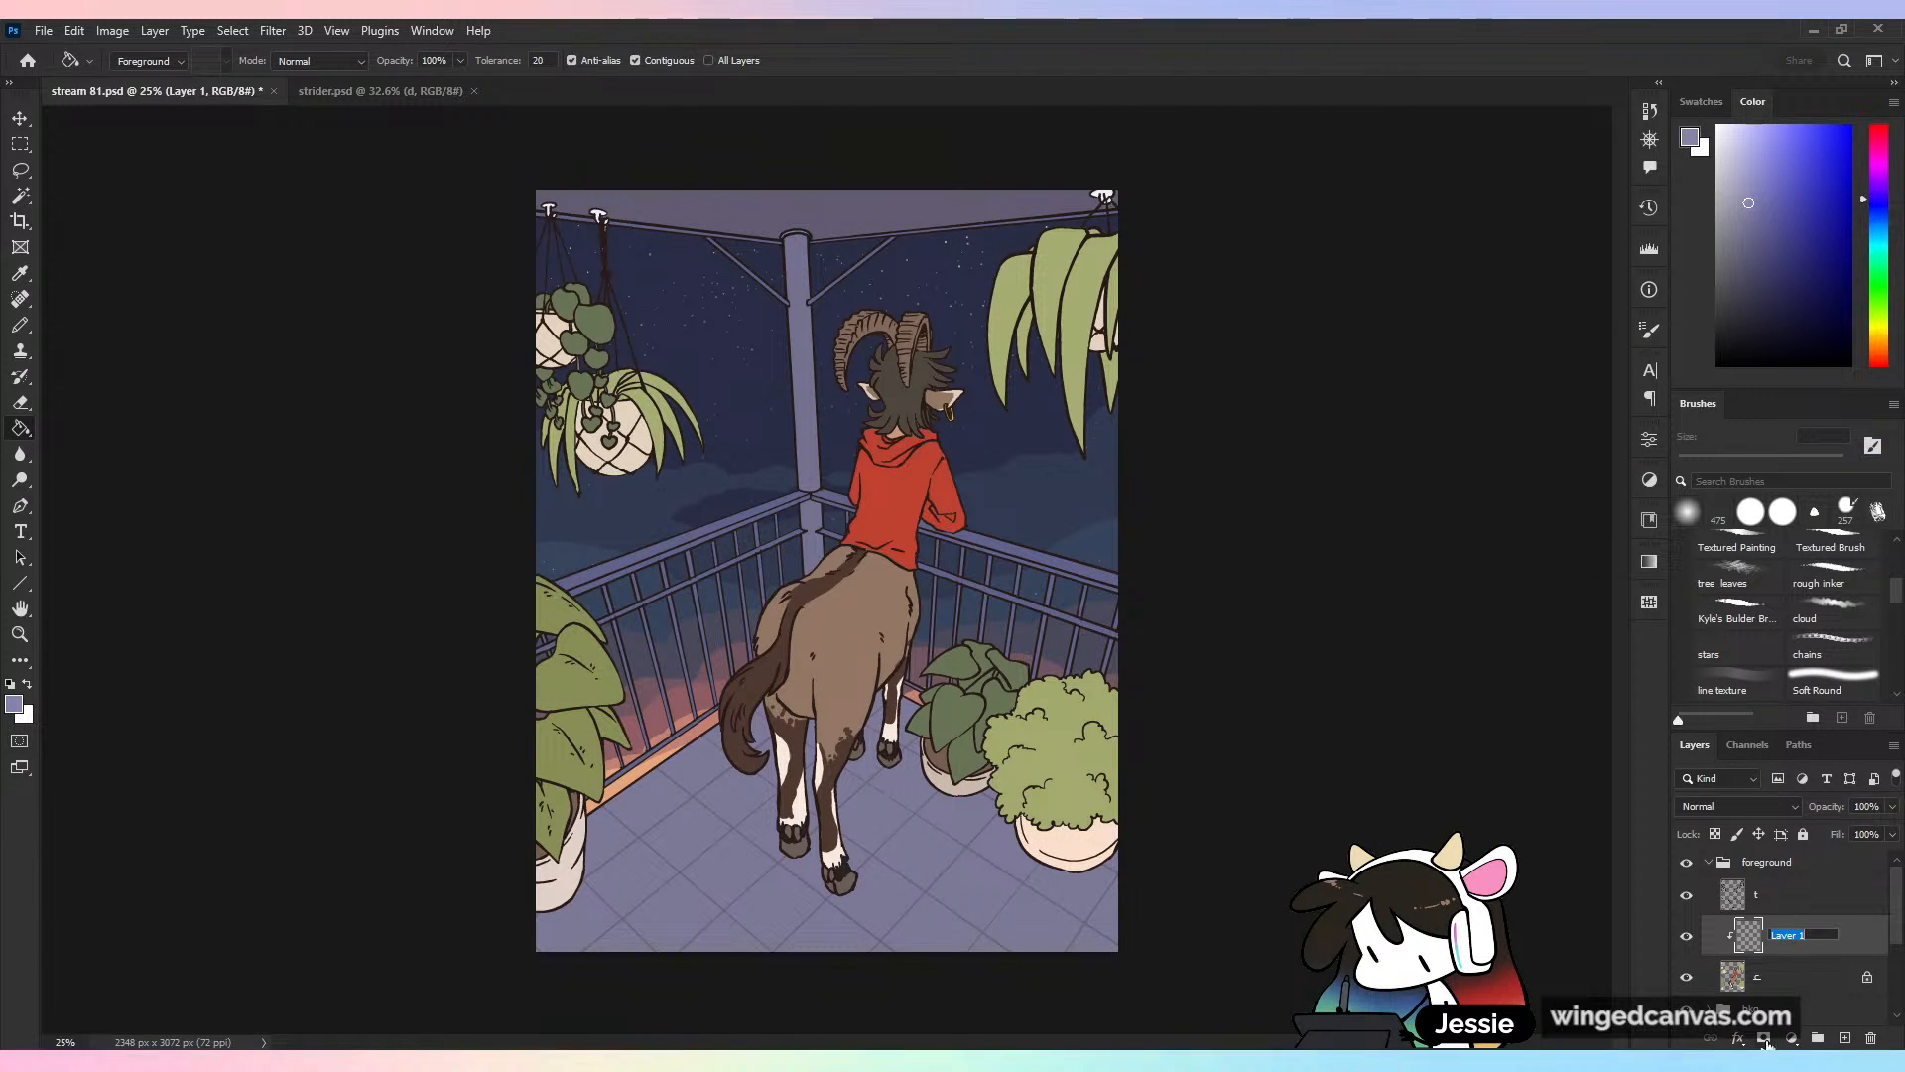
type("sh")
key("Return")
Fill the foreground "sh" layer with the muted lavender, set it to Multiply, and save the file
key("alt+BackSpace")
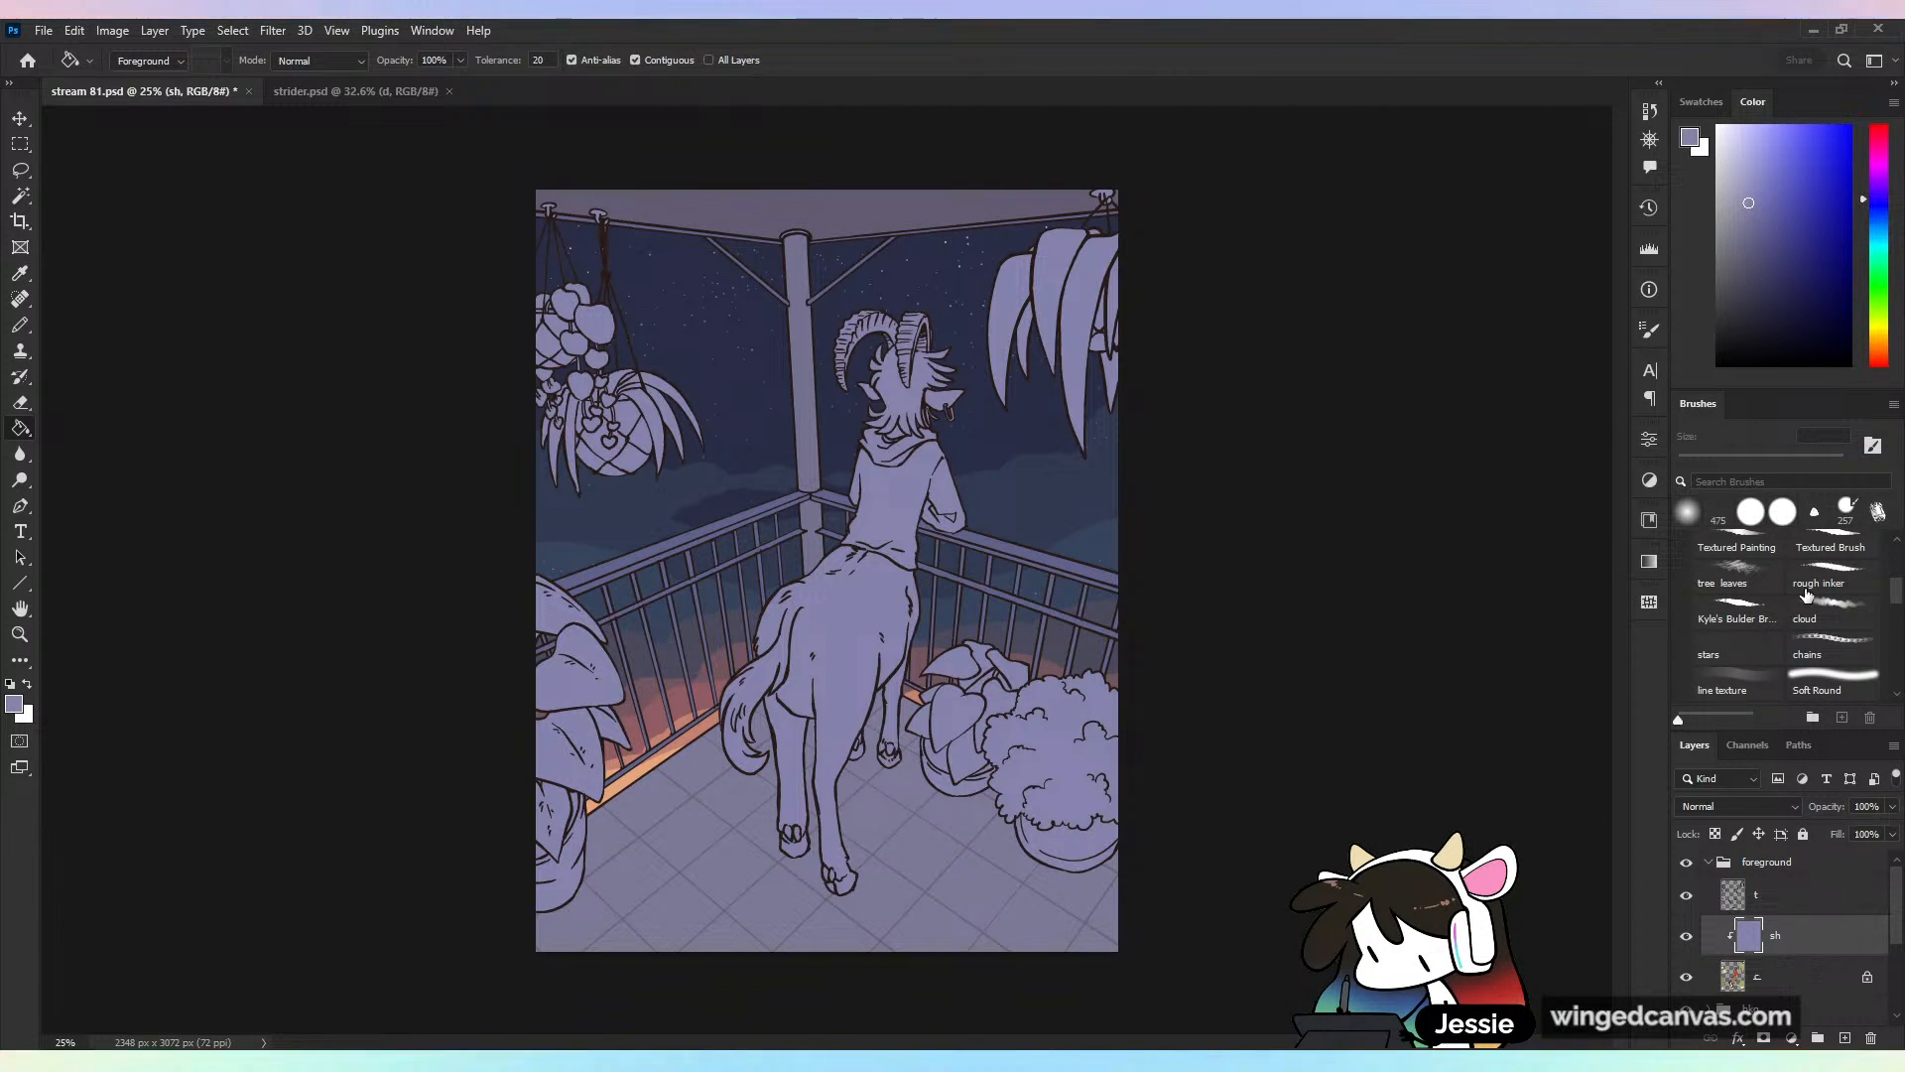
left_click(1736, 806)
left_click(1731, 636)
key("ctrl+s")
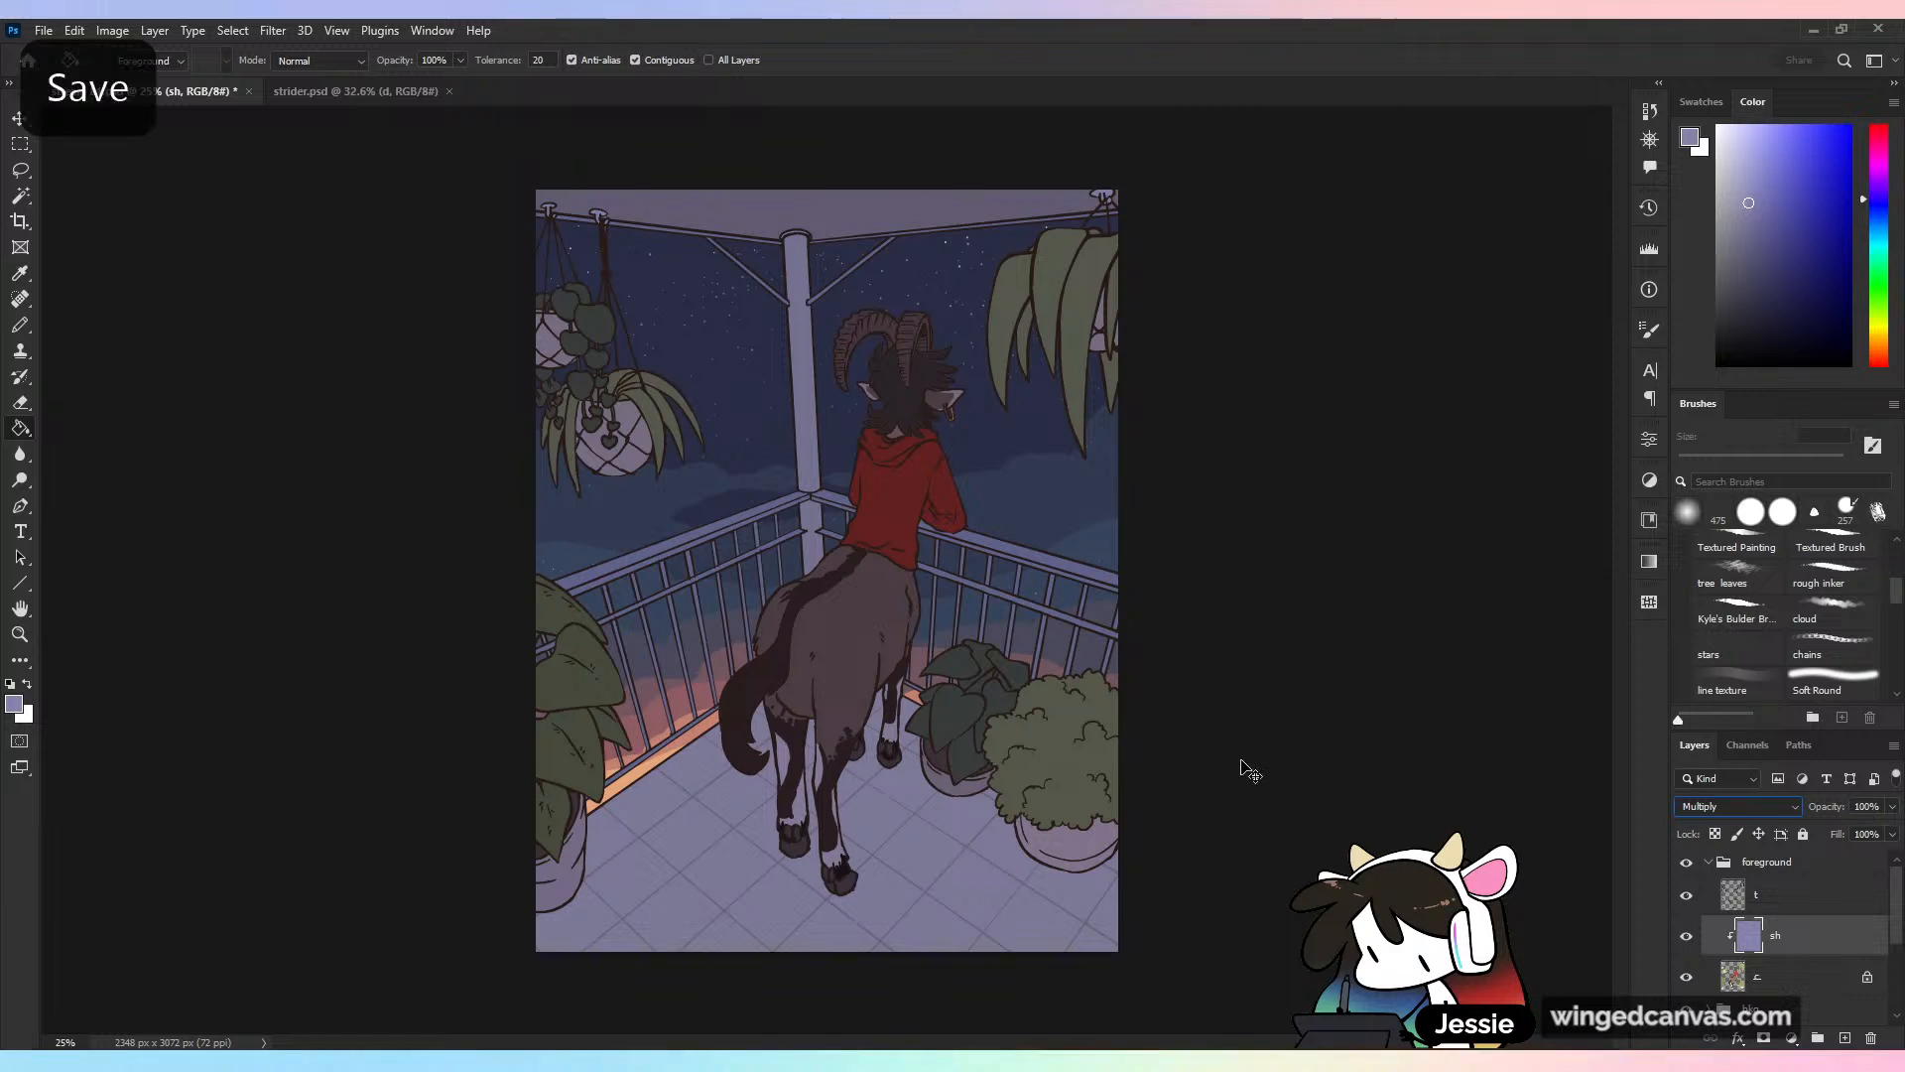
key("ctrl+minus")
key("ctrl+plus")
Set the foreground group's "t" layer to Multiply and save the file
left_click(1782, 879)
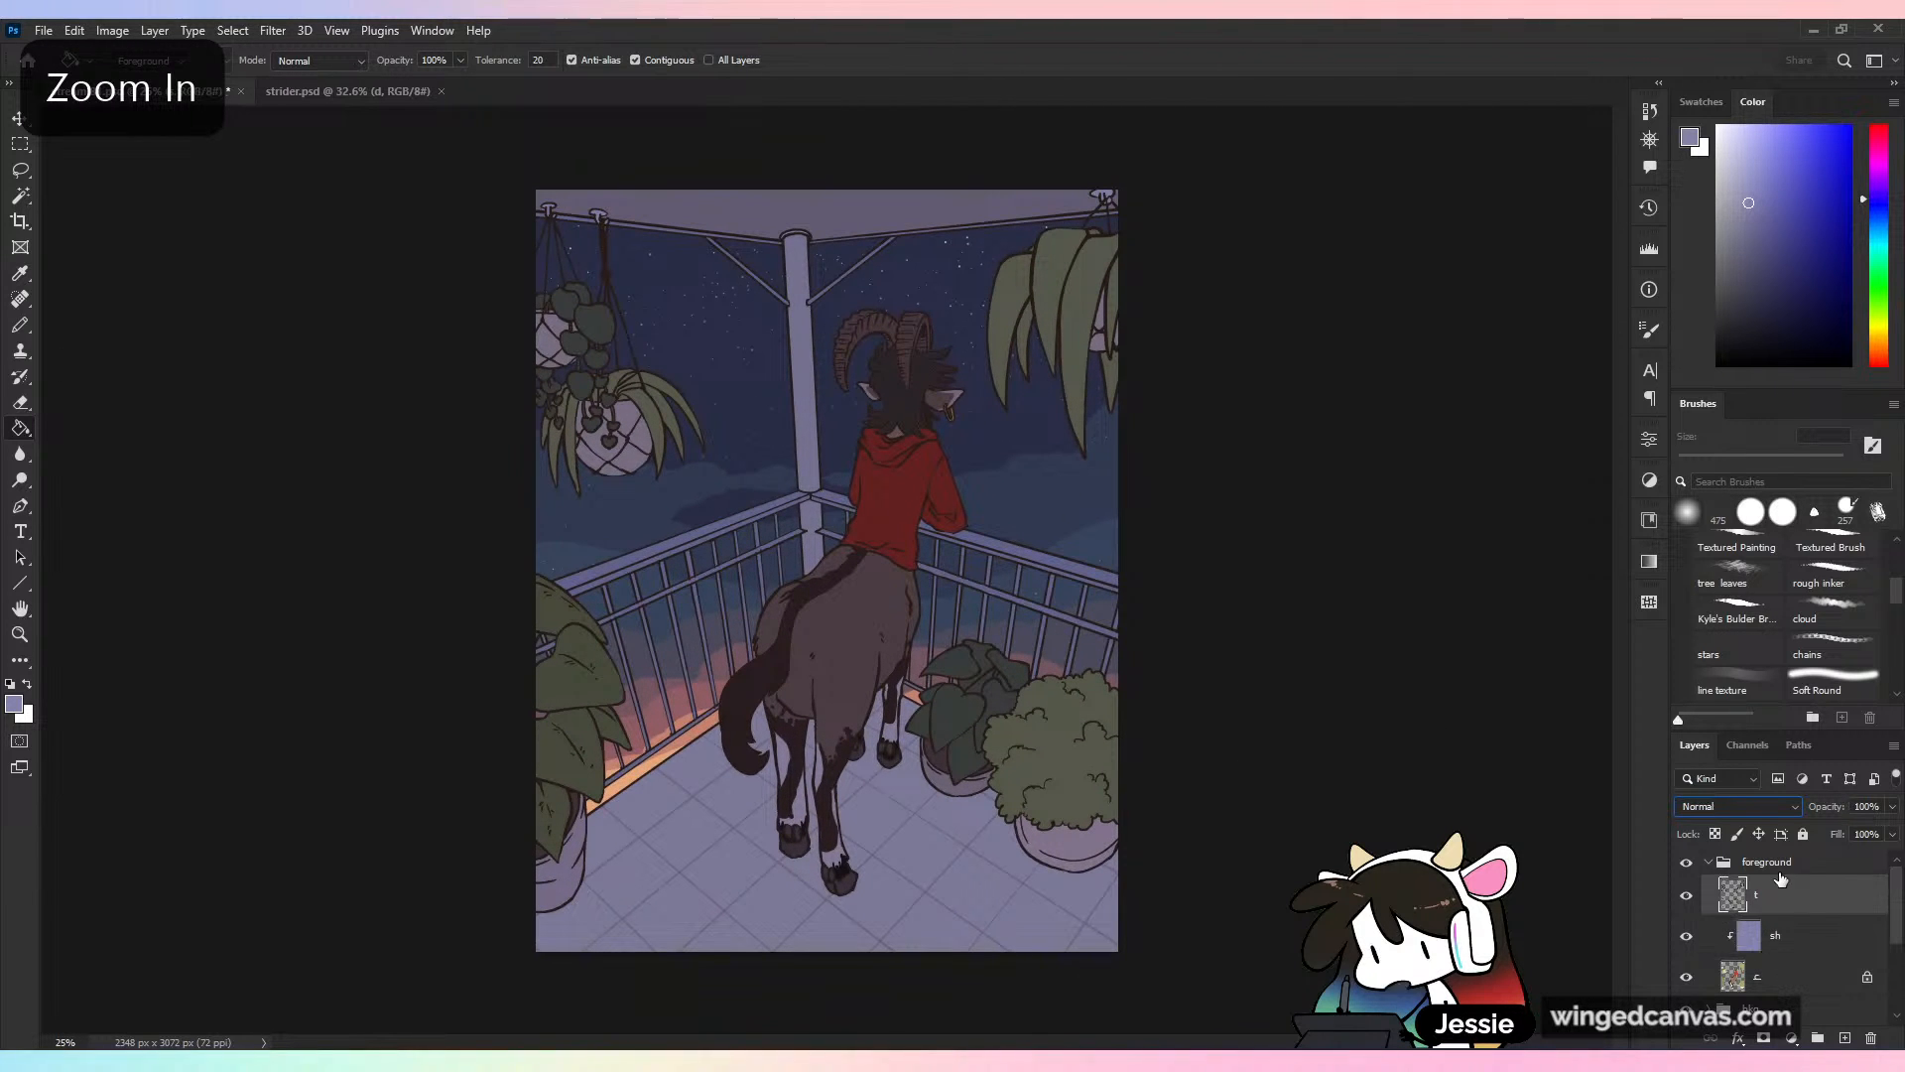
left_click(1737, 805)
left_click(1732, 635)
key("ctrl+minus")
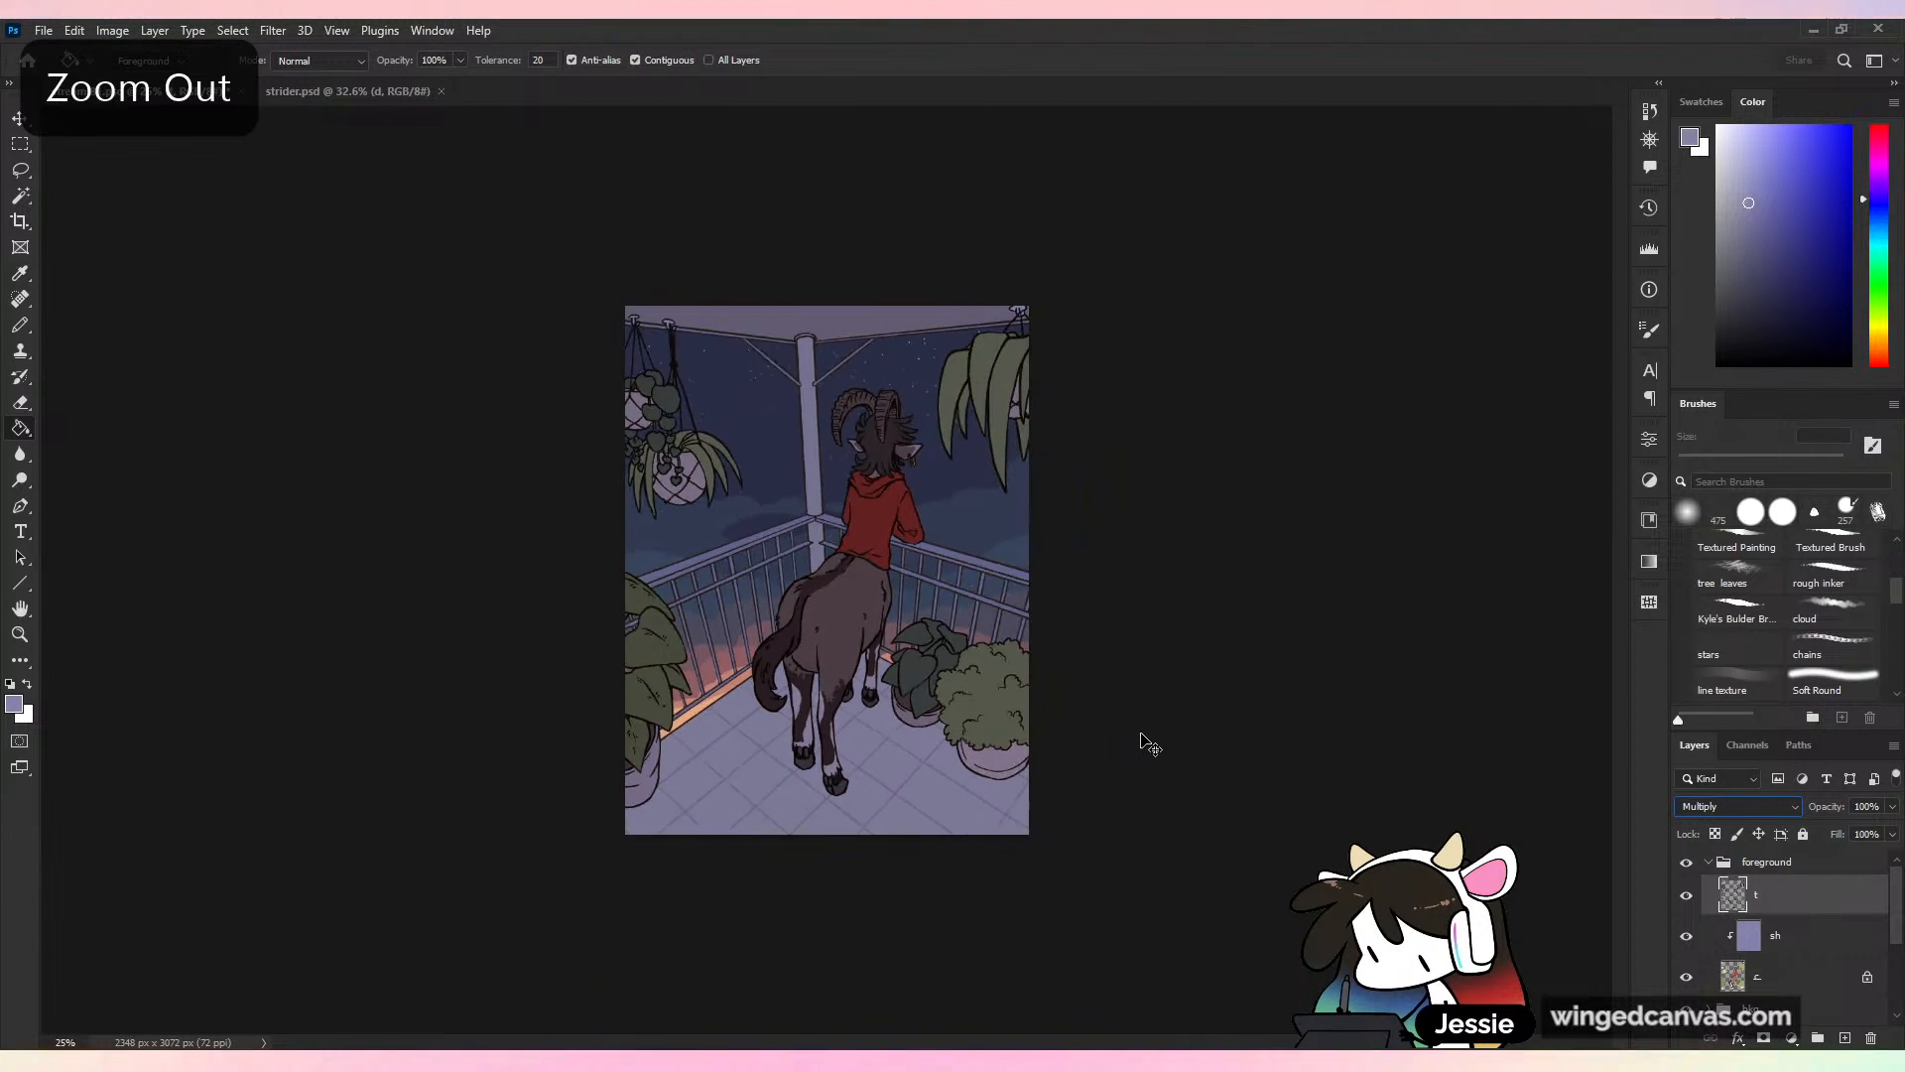
key("ctrl+plus")
key("ctrl+s")
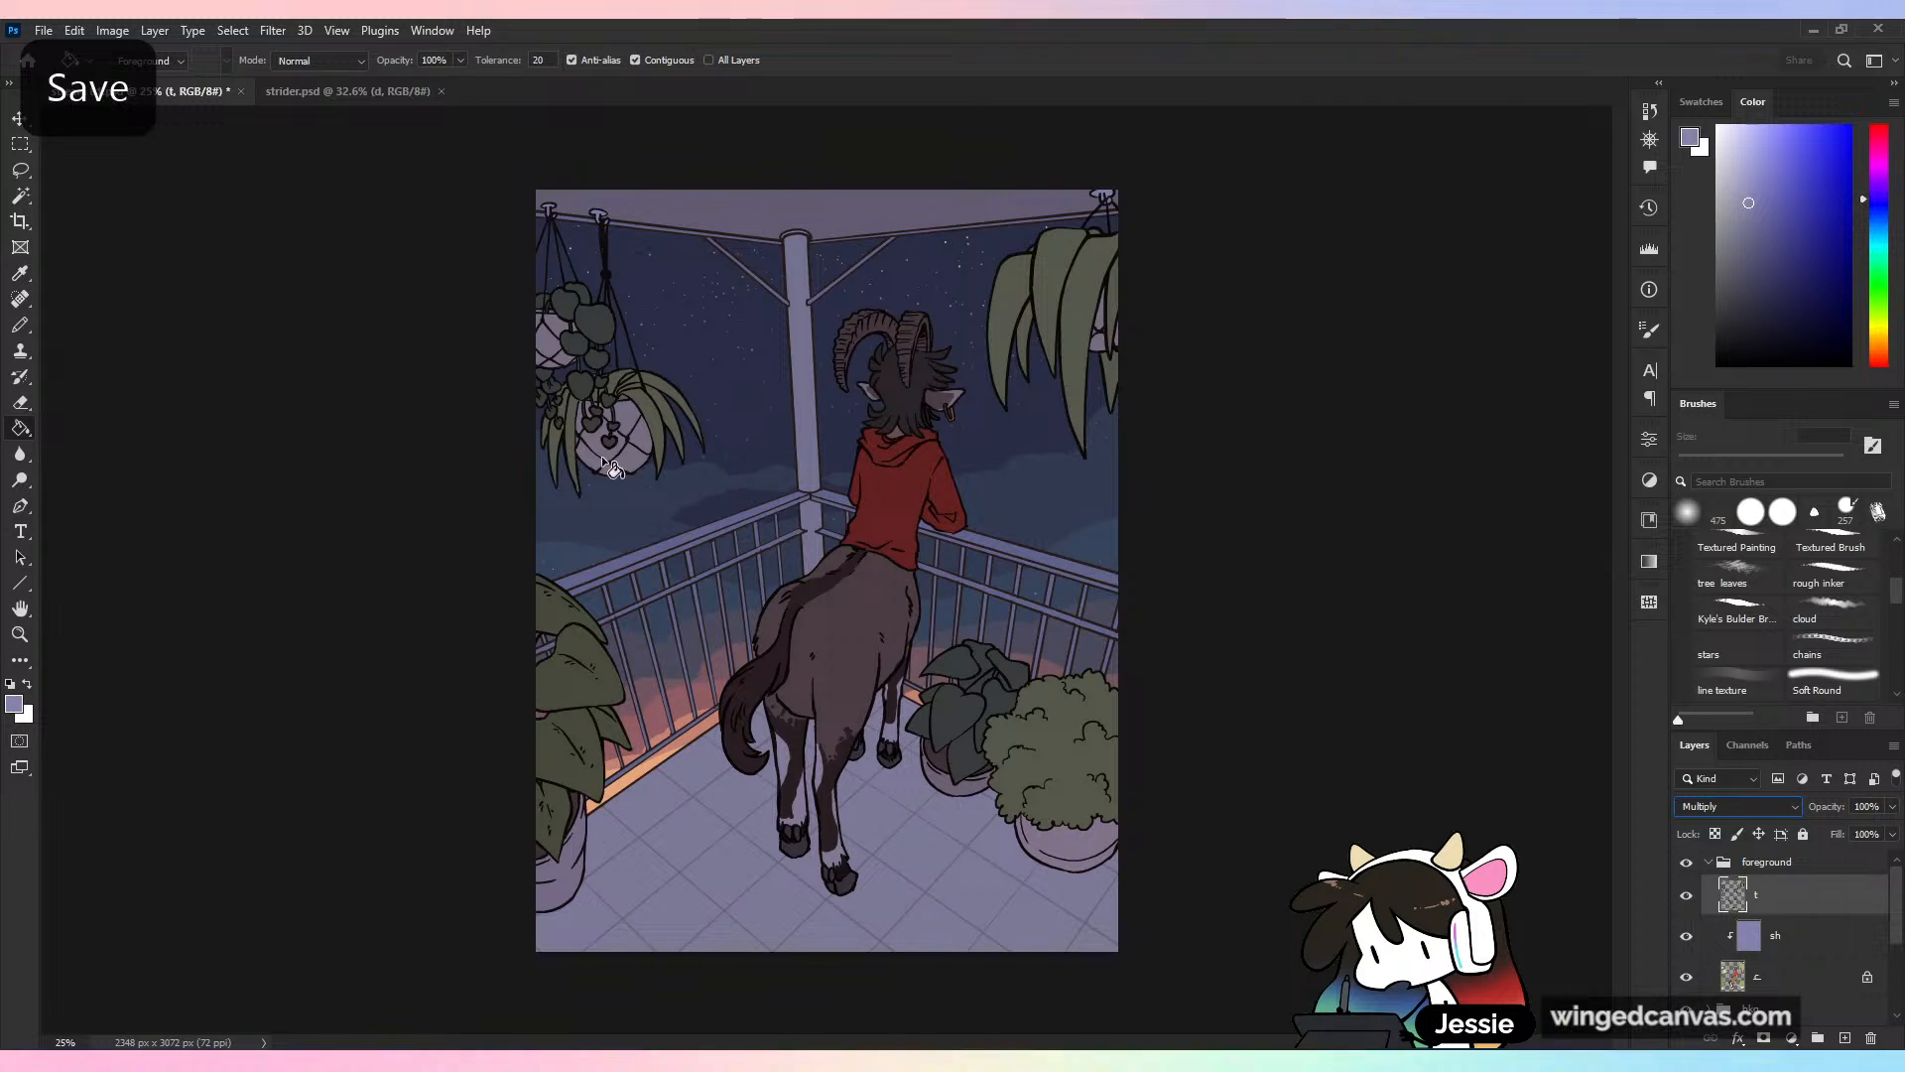
Switch back to the hard round pressure brush at 25 px and save the file
key("b")
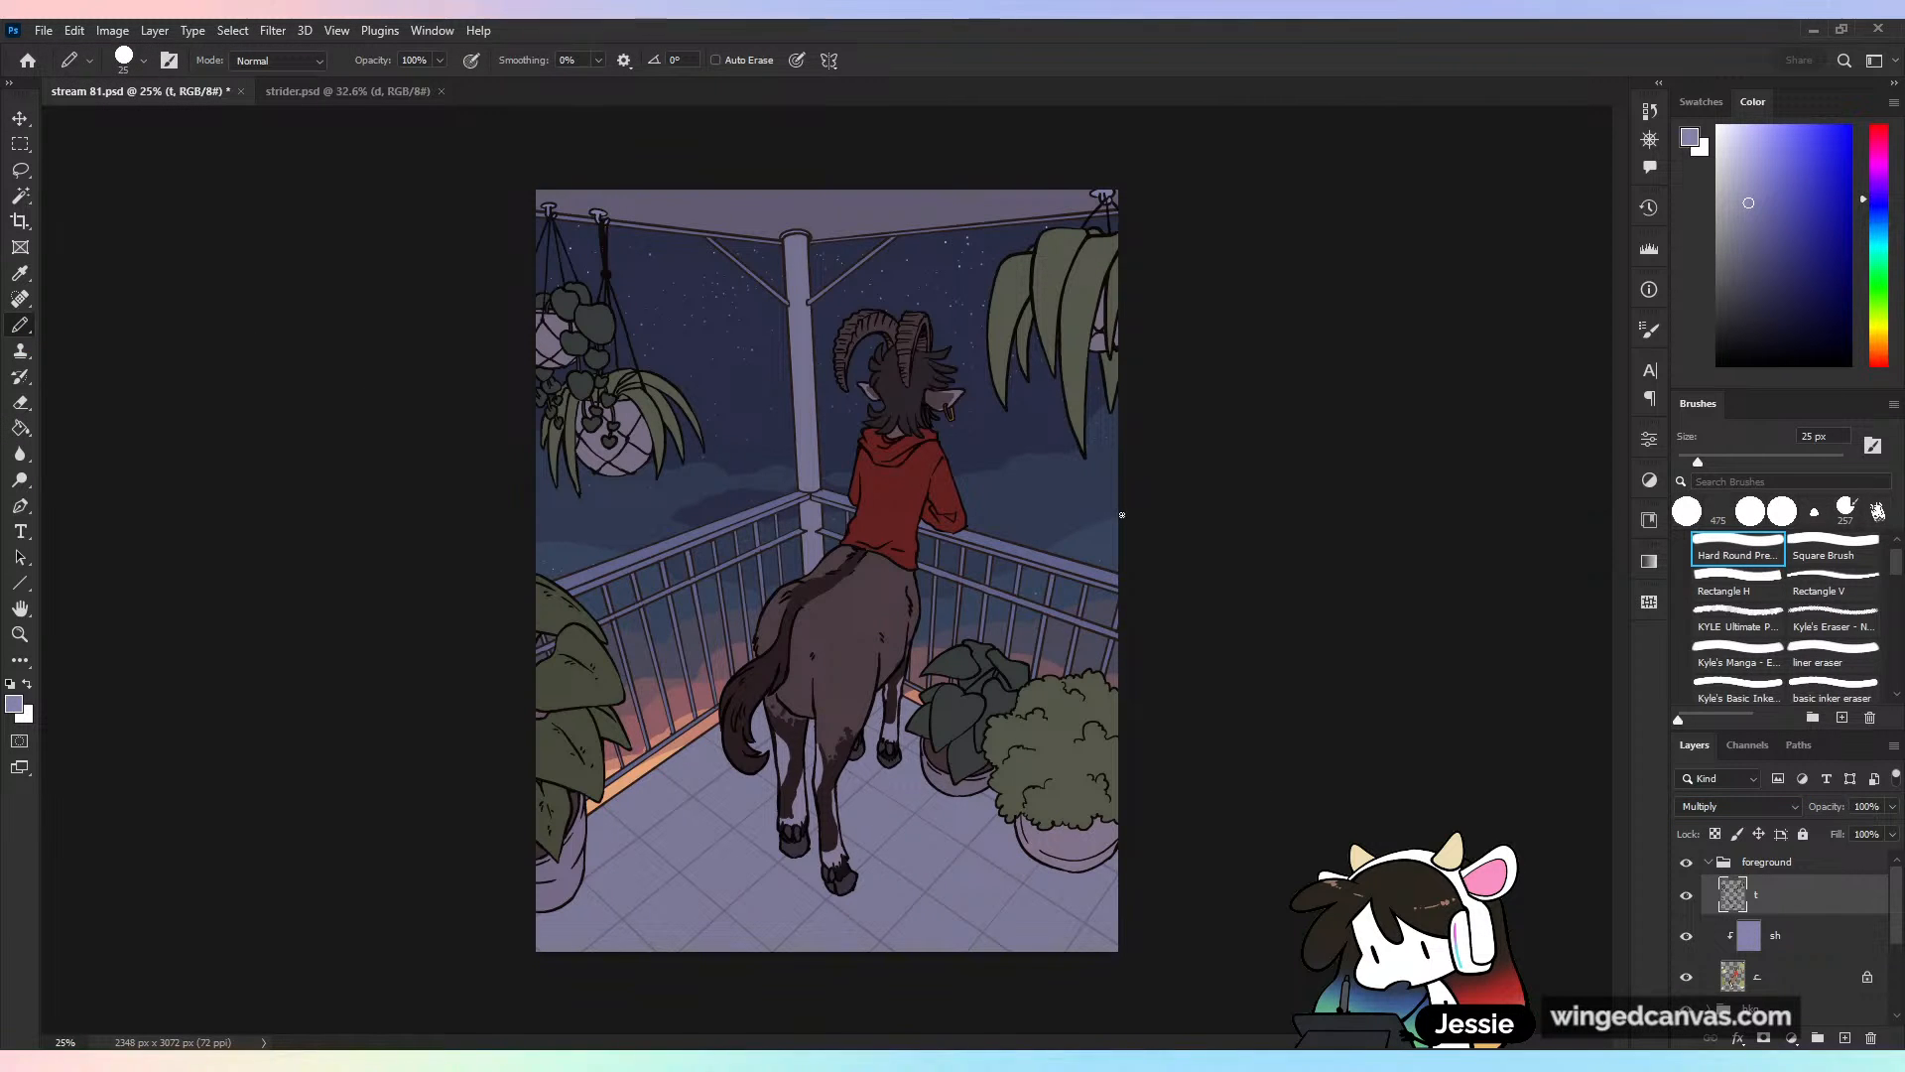
left_click_drag(874, 566, 962, 731)
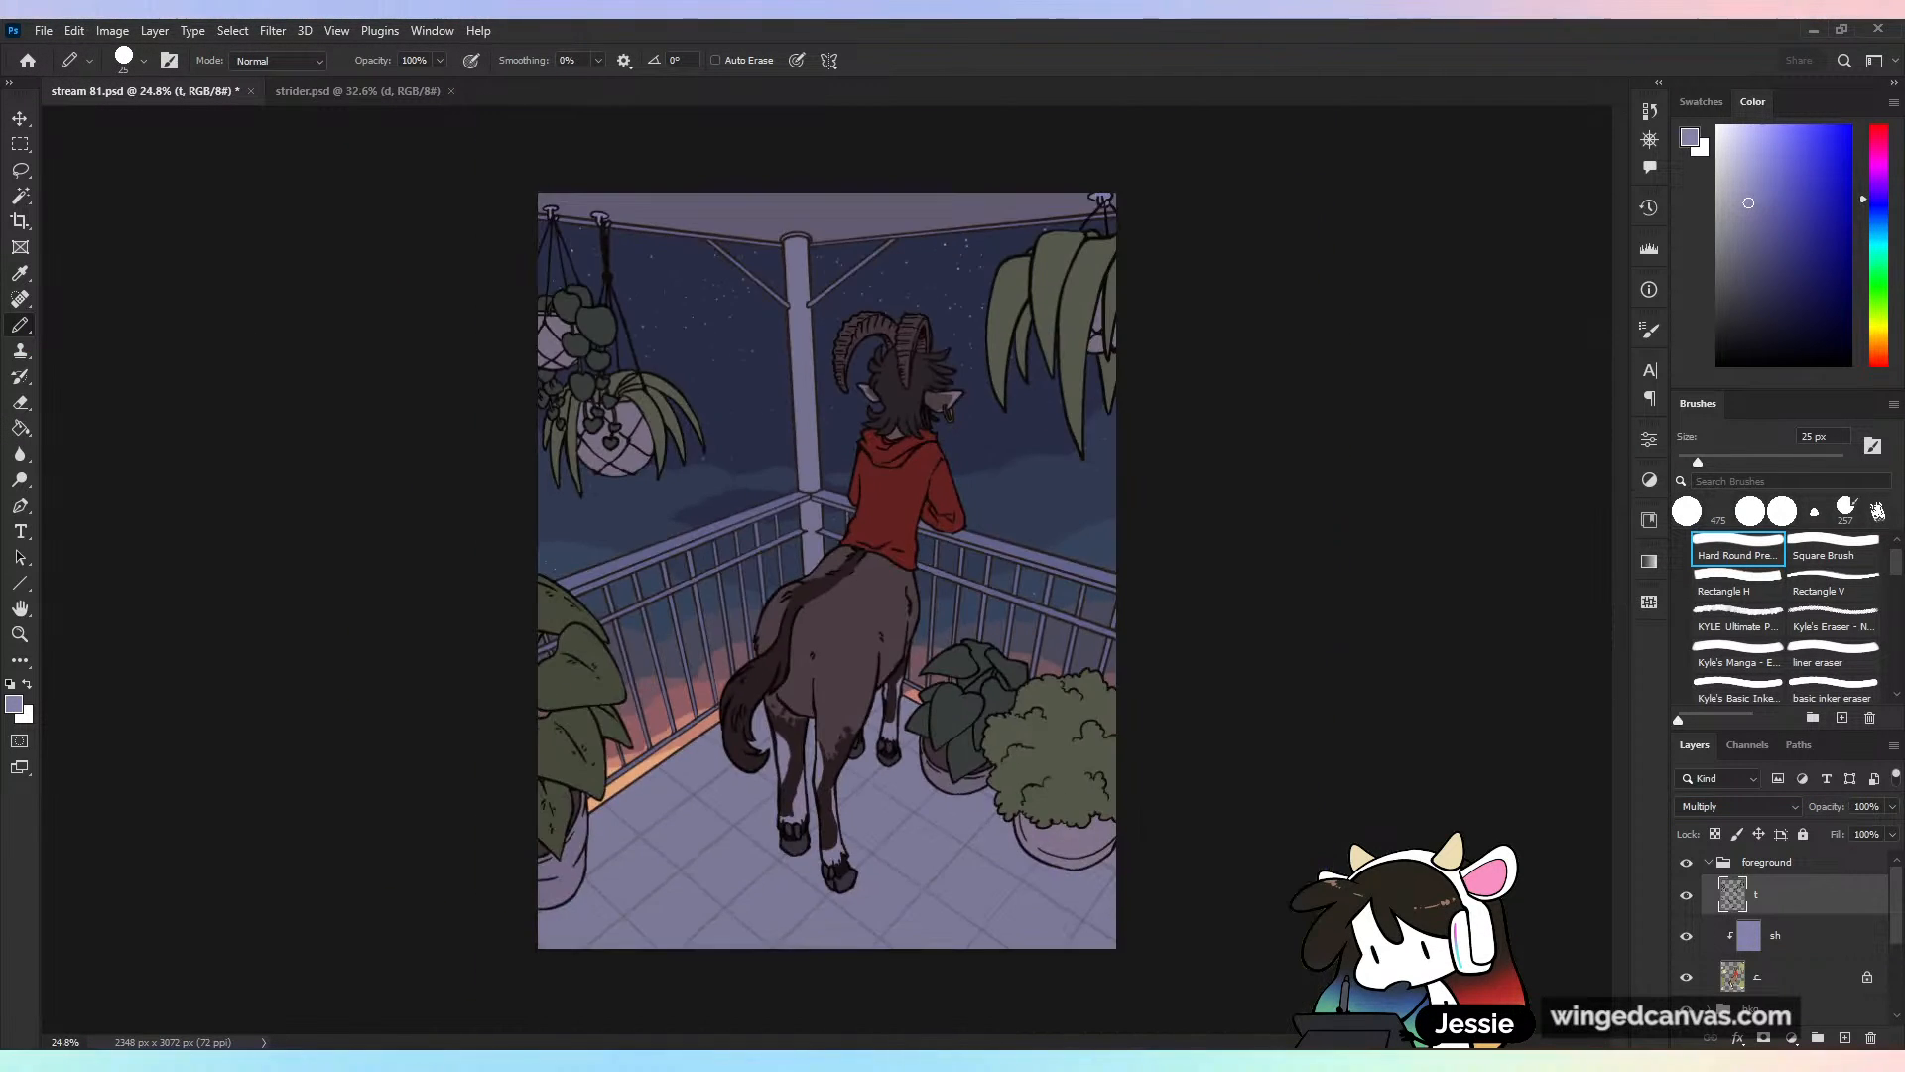
scroll(826, 570, "down", 2)
key("ctrl+plus")
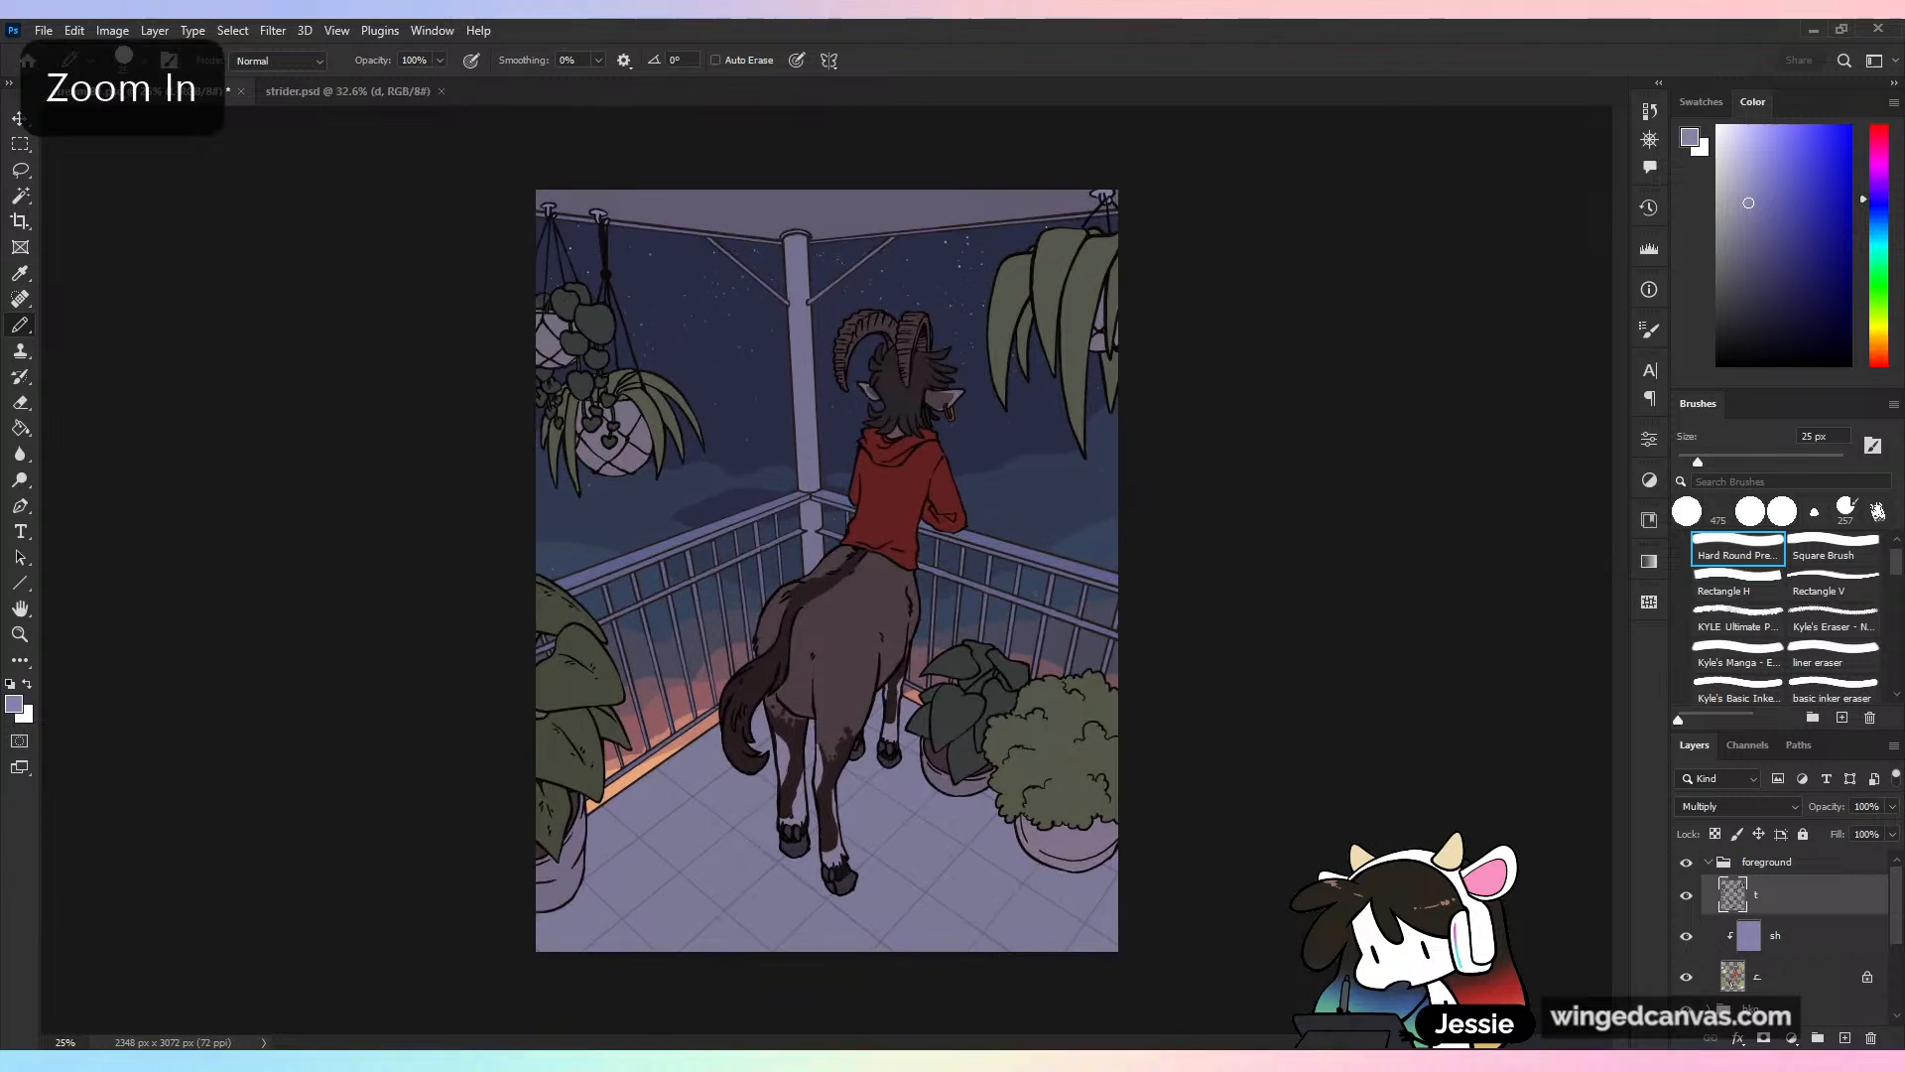
key("ctrl+minus")
key("ctrl+plus")
key("ctrl+s")
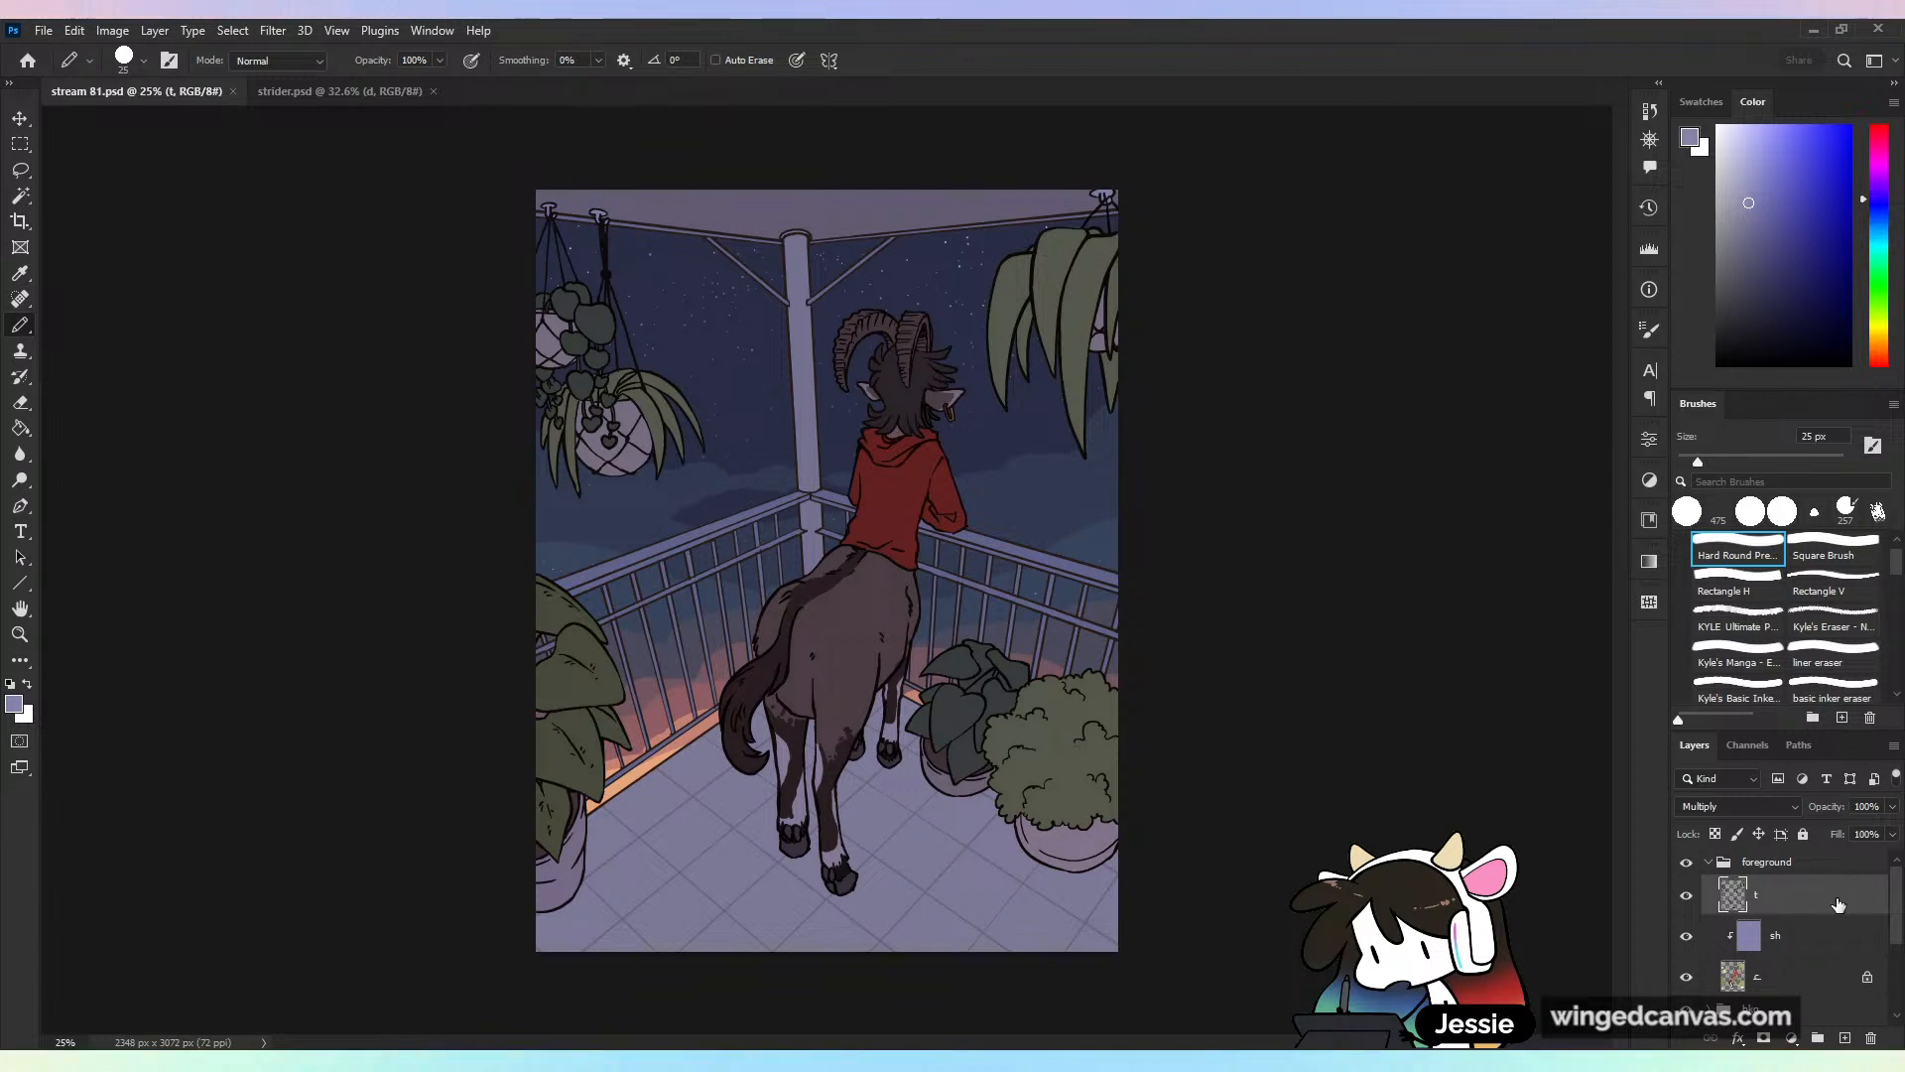
Compare the foreground with and without "sh", and add a clipped layer named "li" directly above it
left_click(1687, 937)
left_click(1687, 937)
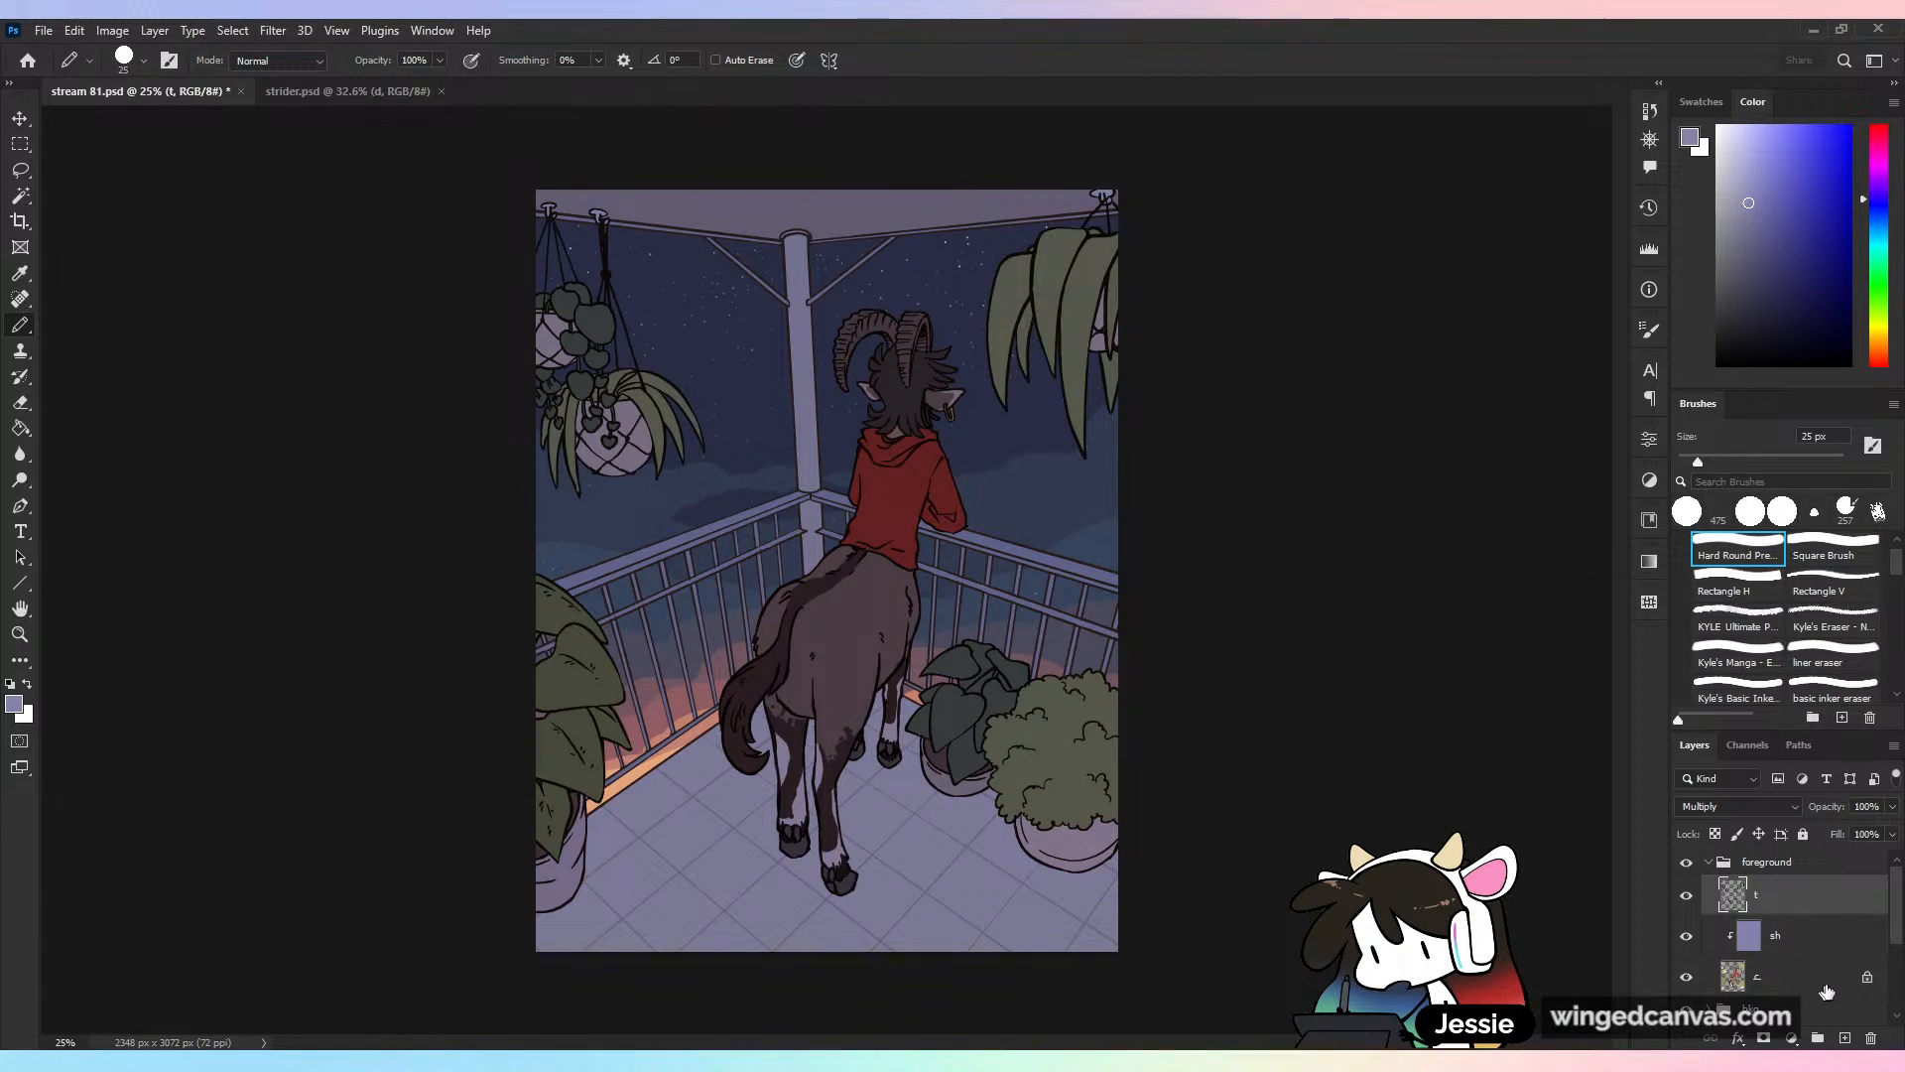
left_click(1838, 979)
left_click(1845, 1038)
left_click_drag(1804, 976, 1773, 933)
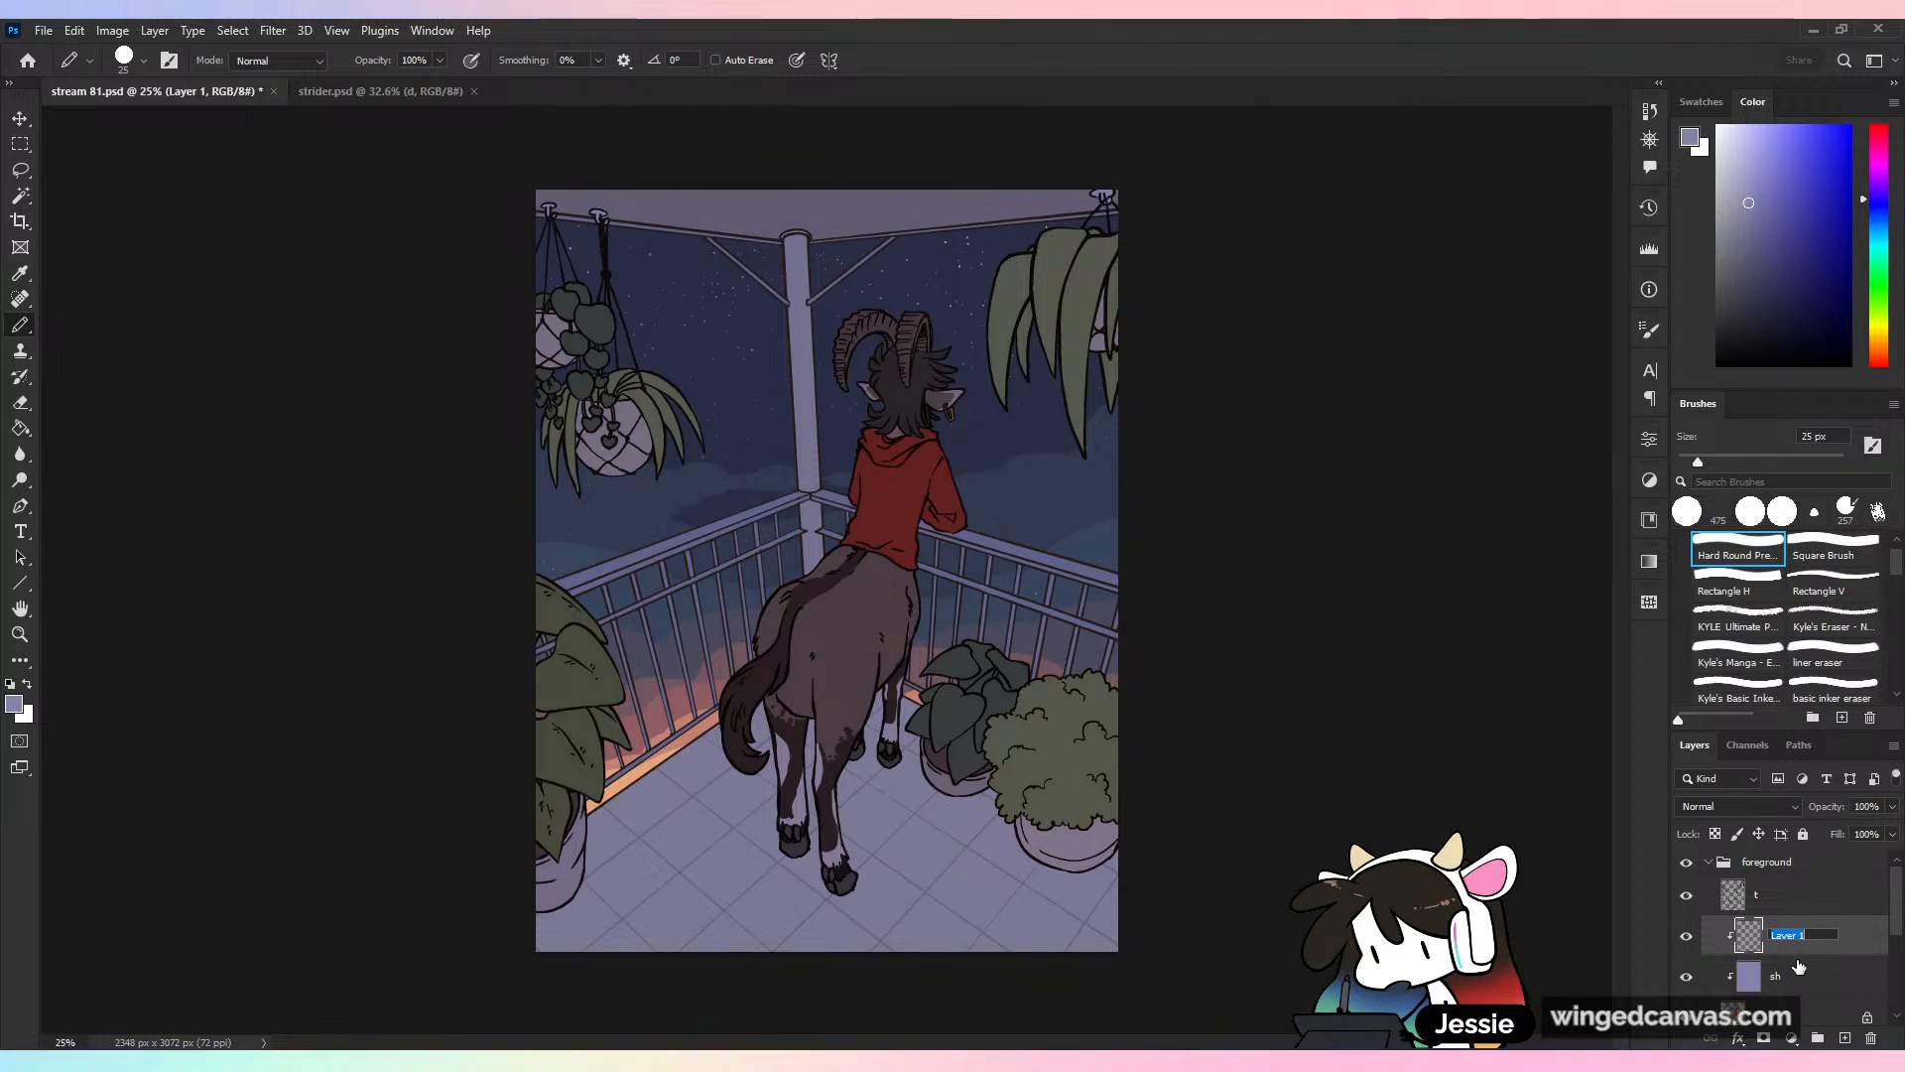
type("li")
key("Return")
Choose a pale warm cream as the painting color and save the file
left_click(1880, 335)
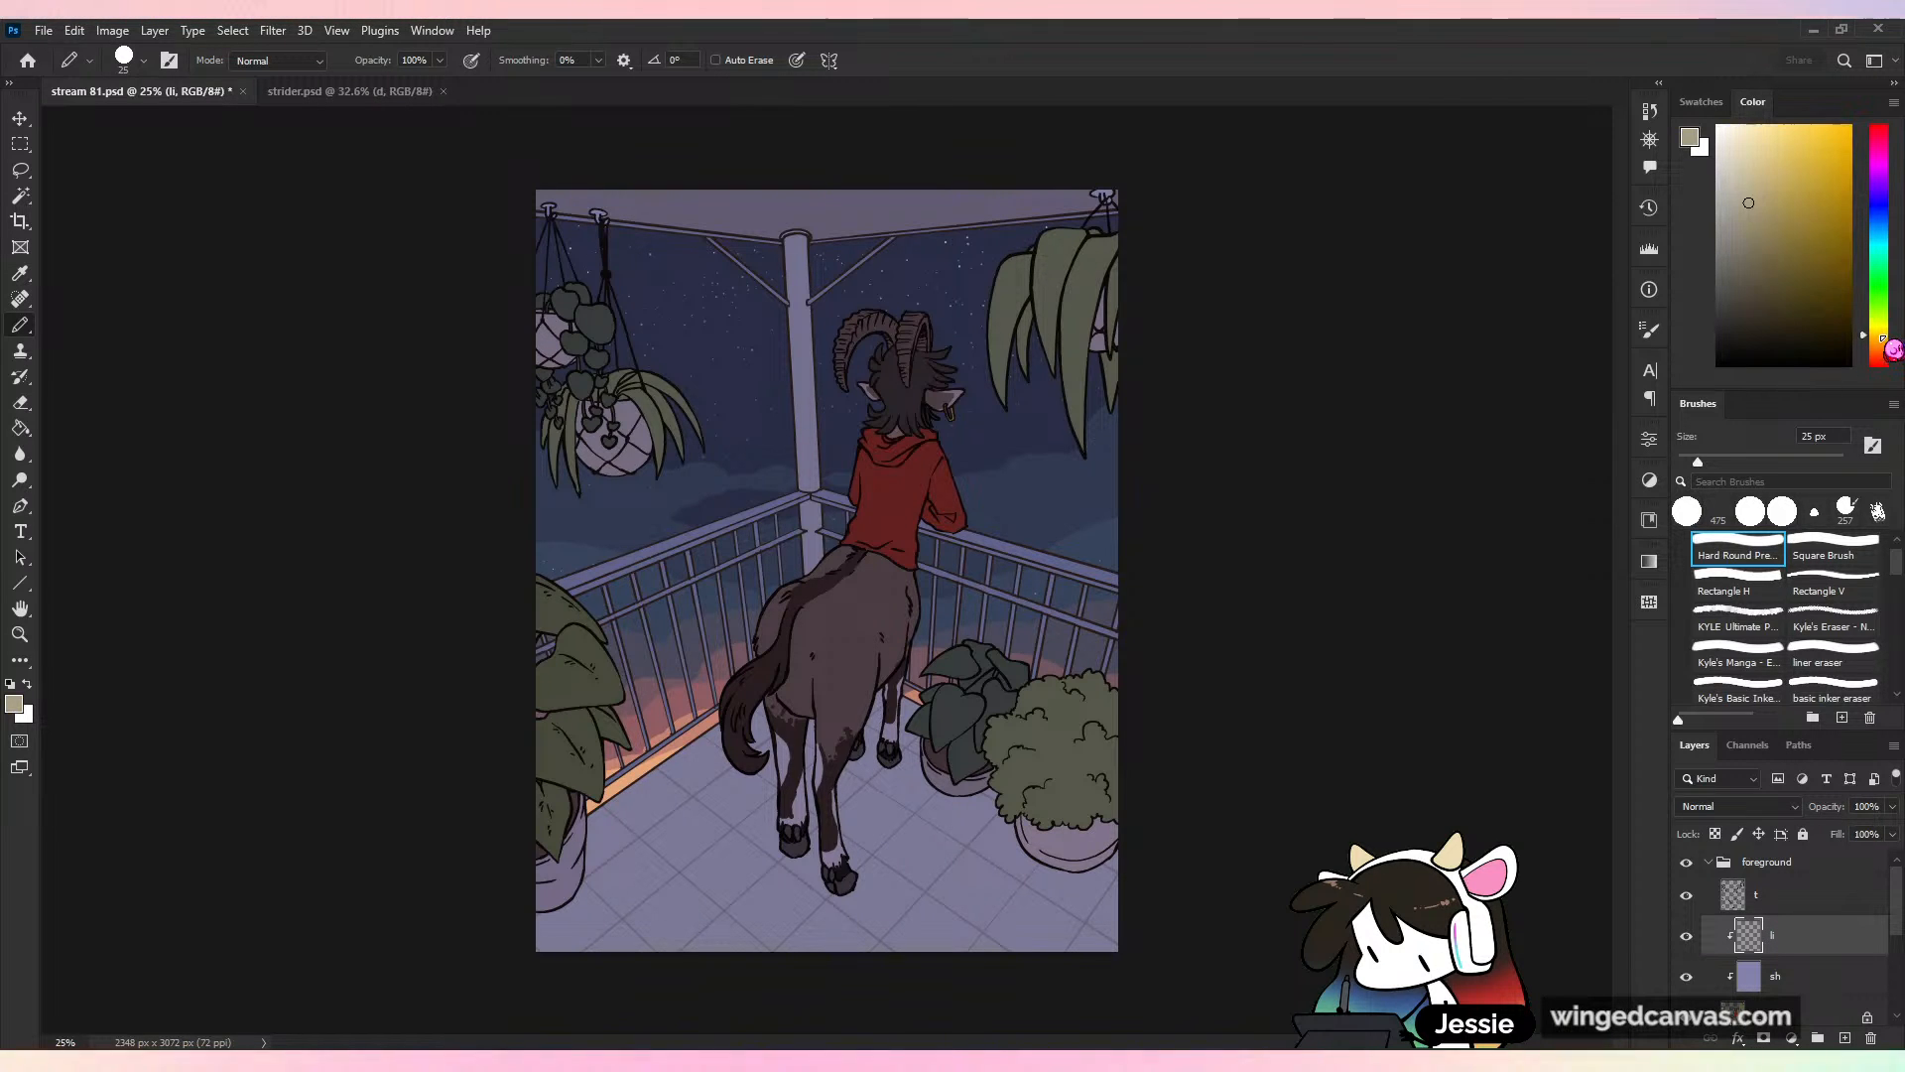
left_click(1754, 141)
left_click(1879, 338)
left_click(1746, 127)
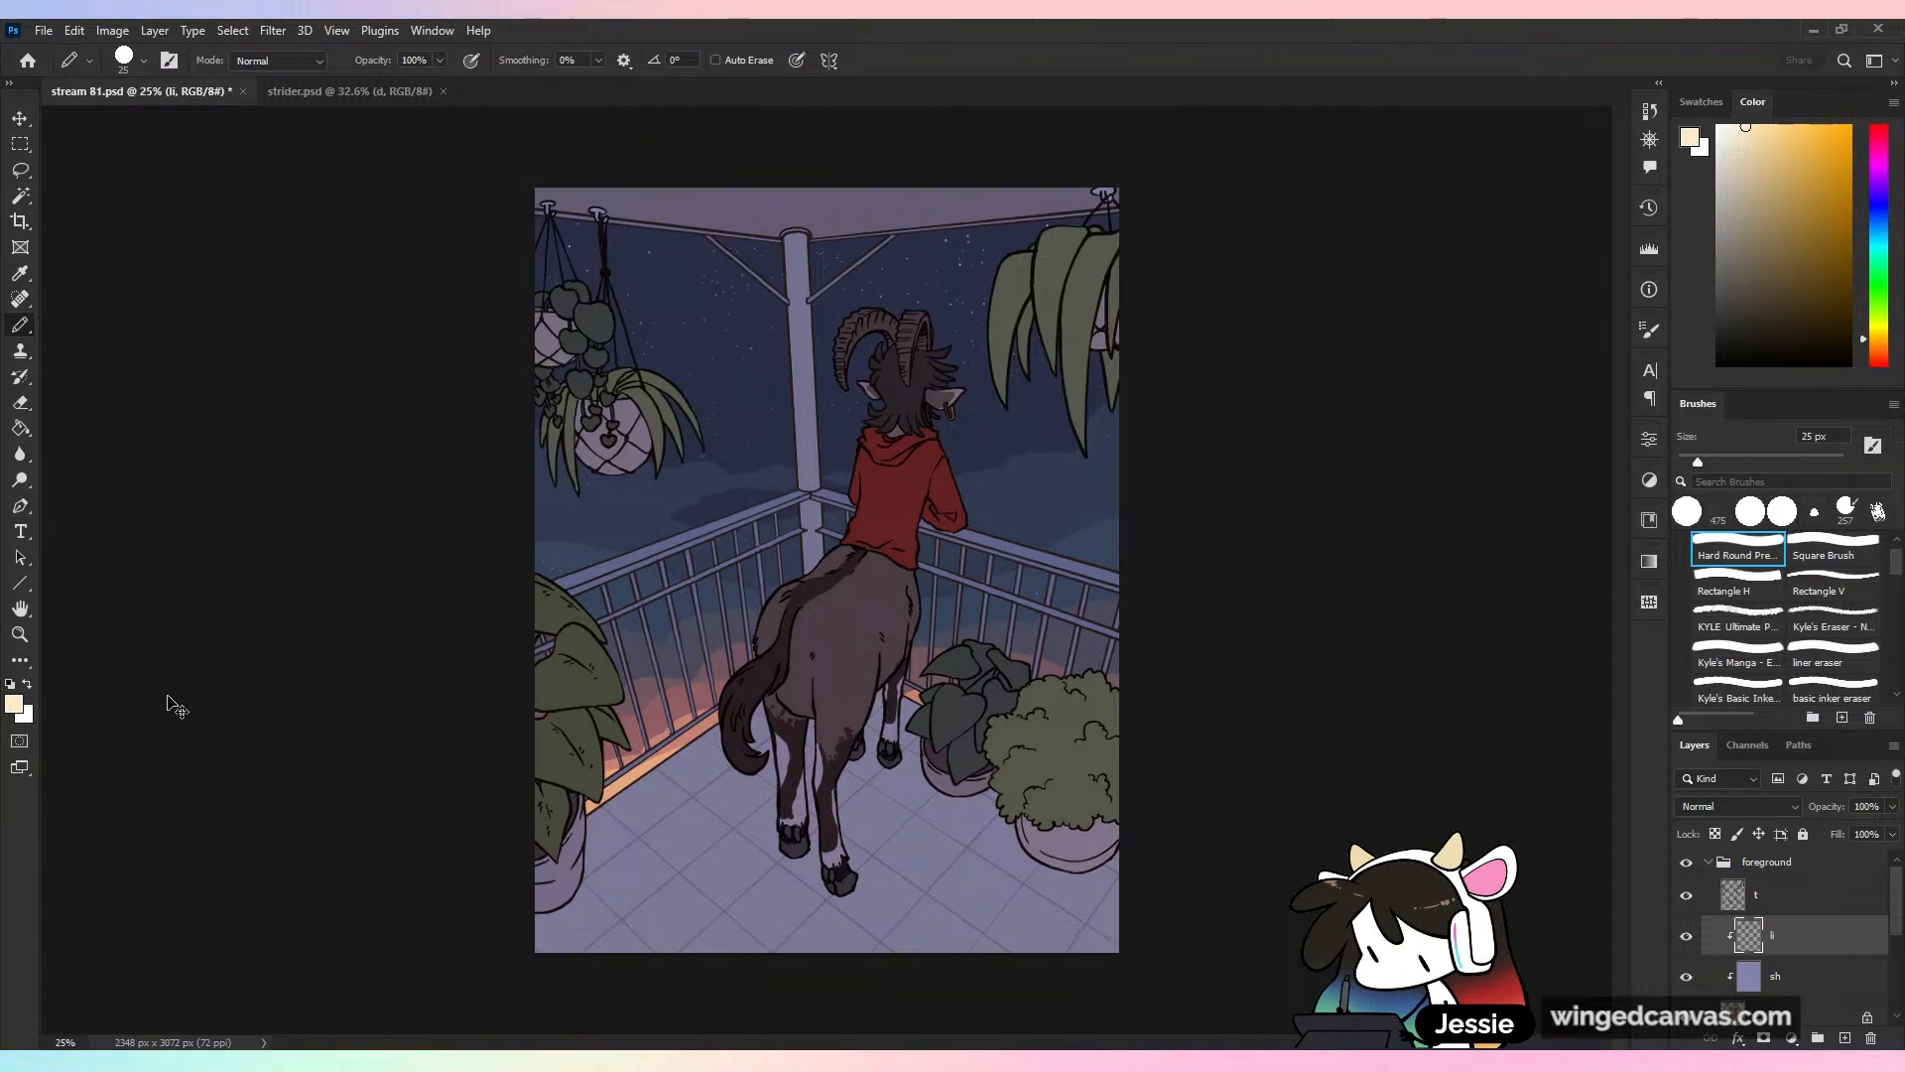
key("ctrl+plus")
key("ctrl+minus")
key("ctrl+s")
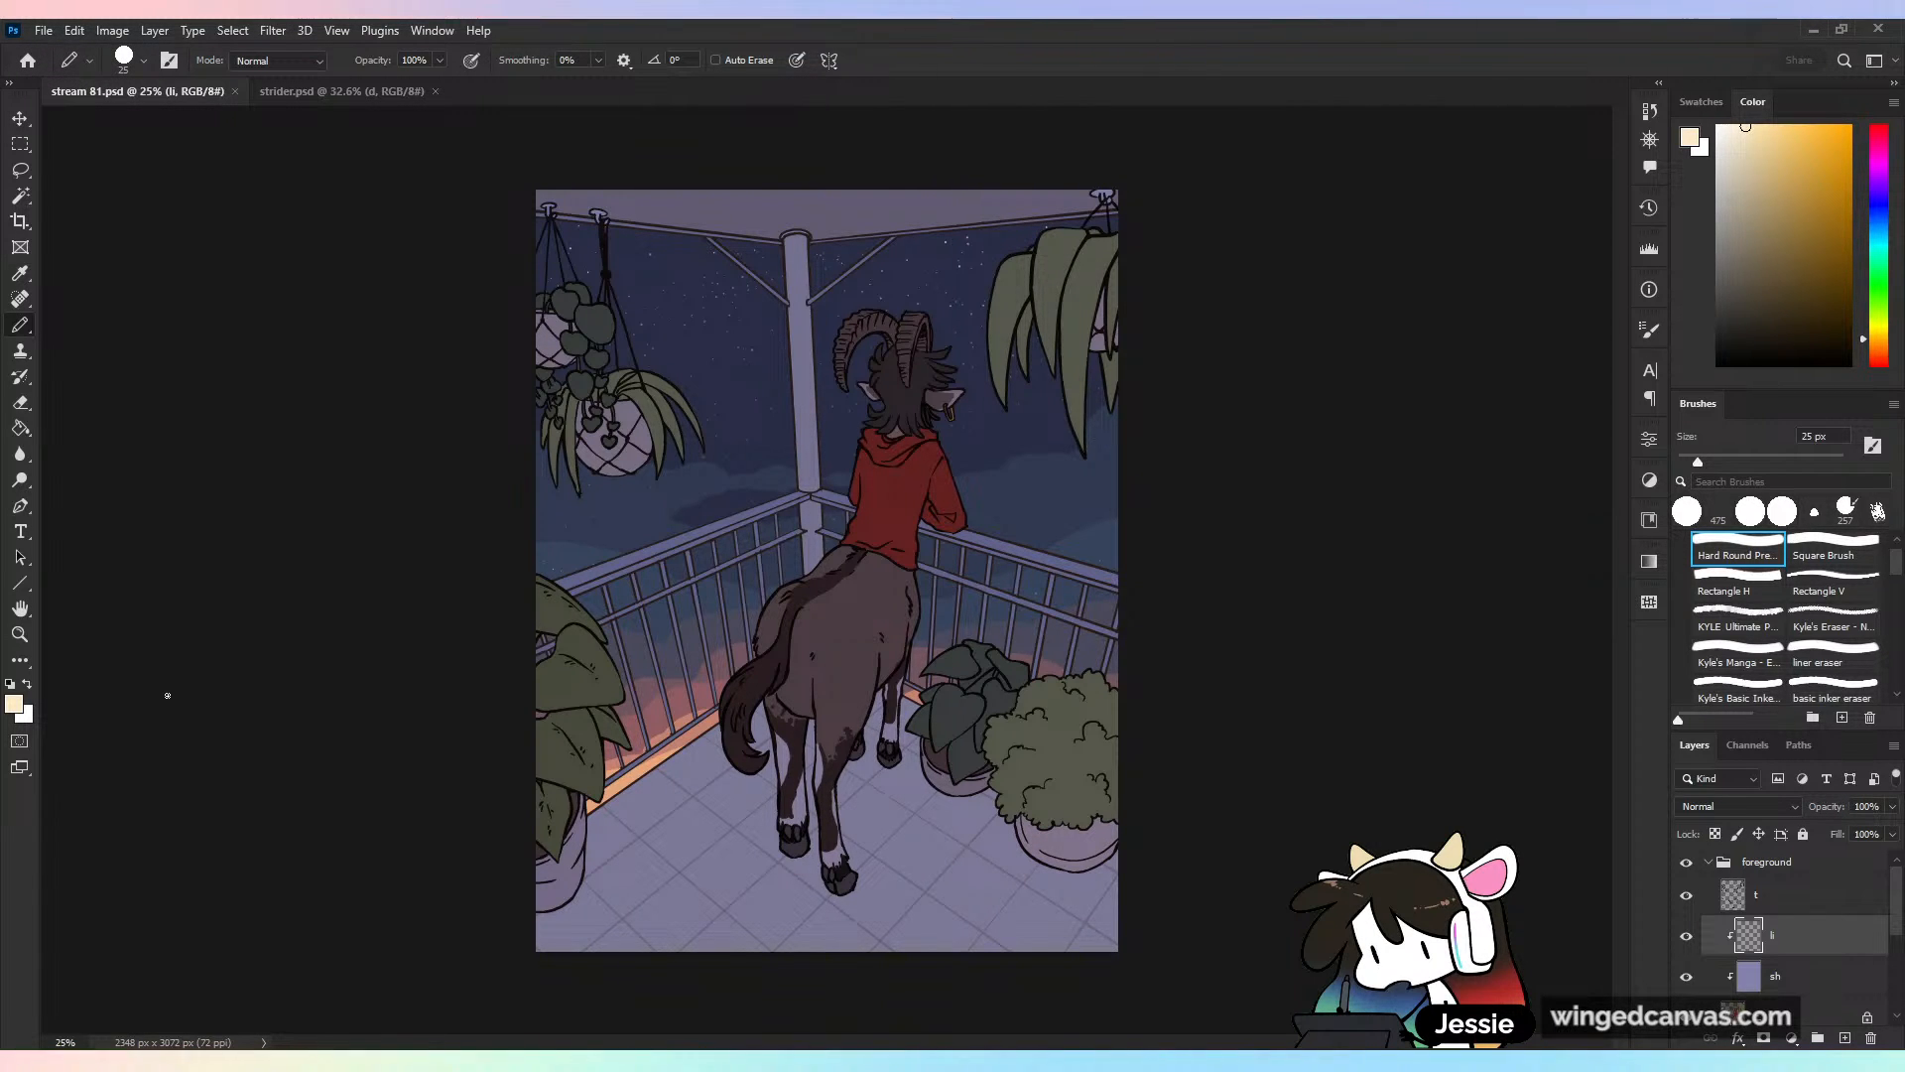
Try a 79 px cream stroke on the centaur's back, undo it, and set the "li" layer to Overlay
key("ctrl+plus")
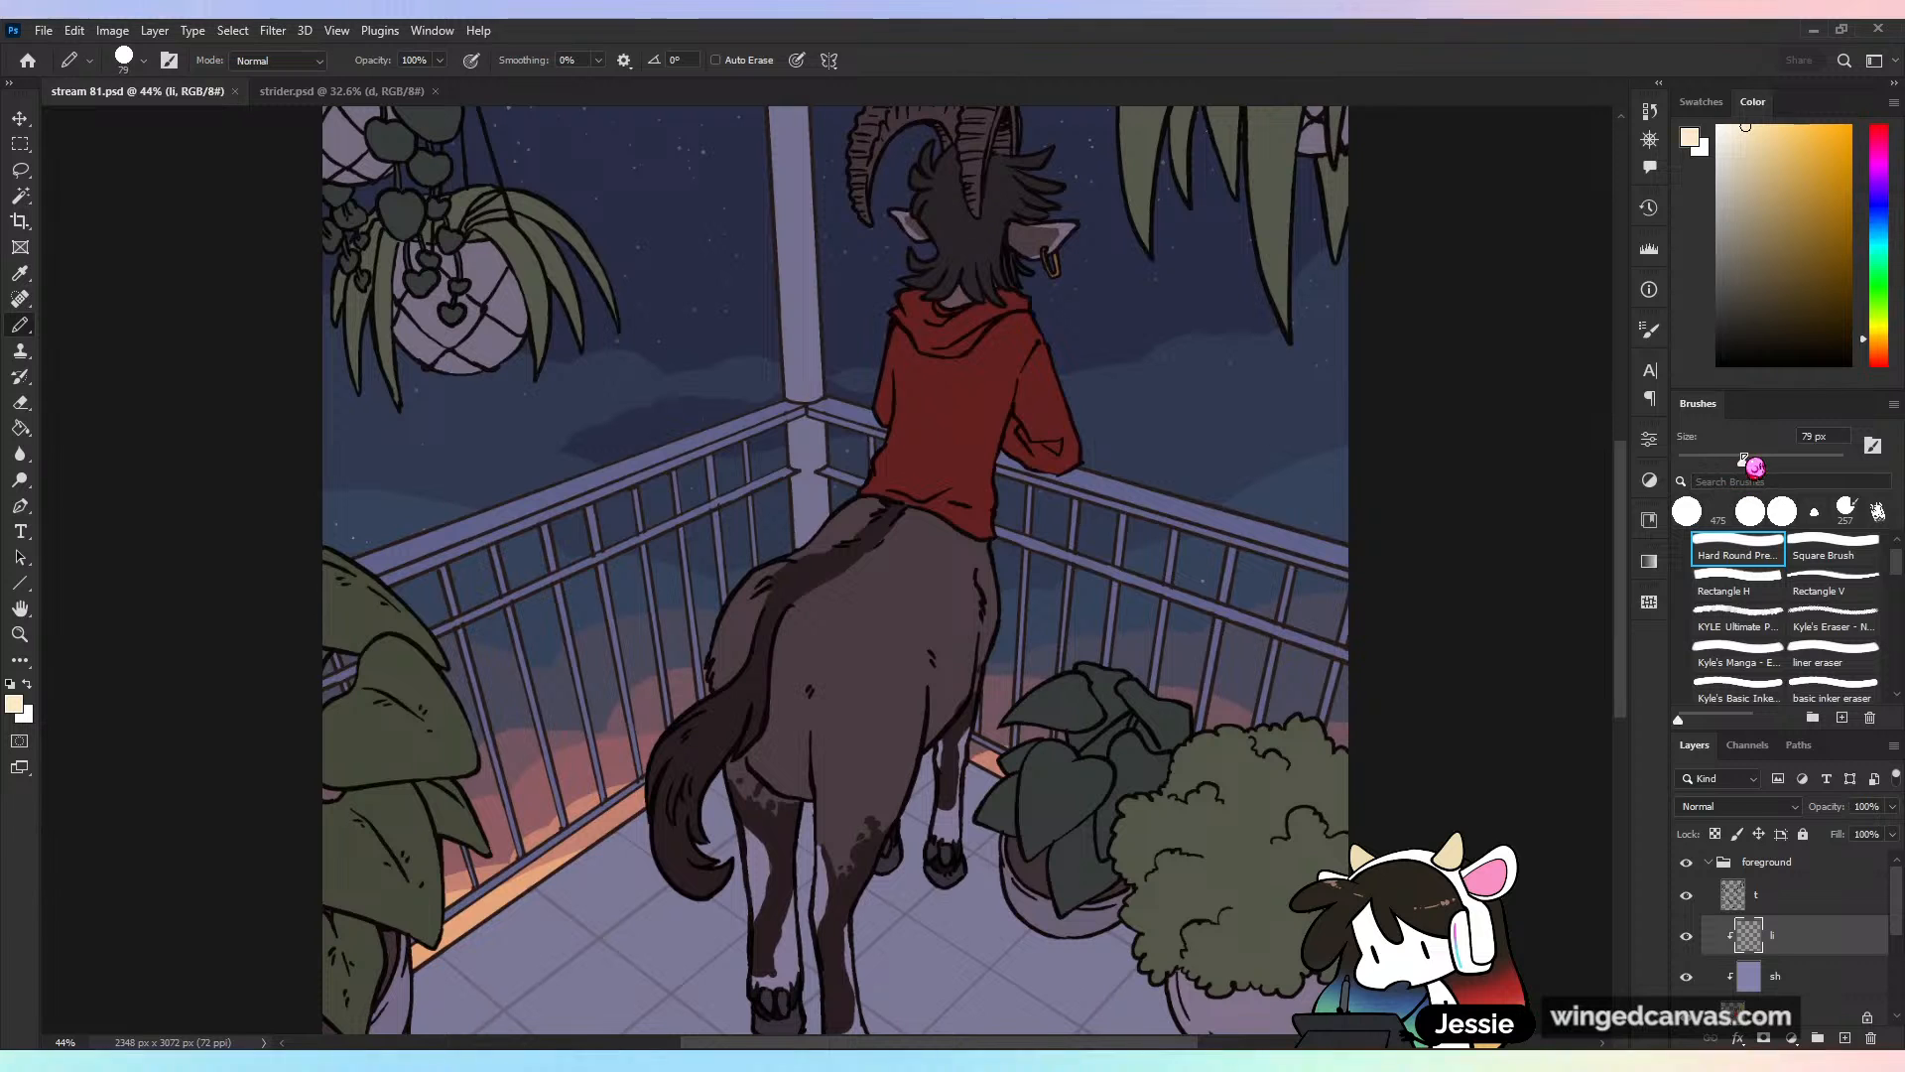
mouse_move(933, 534)
left_mouse_down()
mouse_move(908, 594)
mouse_move(925, 635)
left_mouse_up()
key("ctrl+z")
left_click(1720, 808)
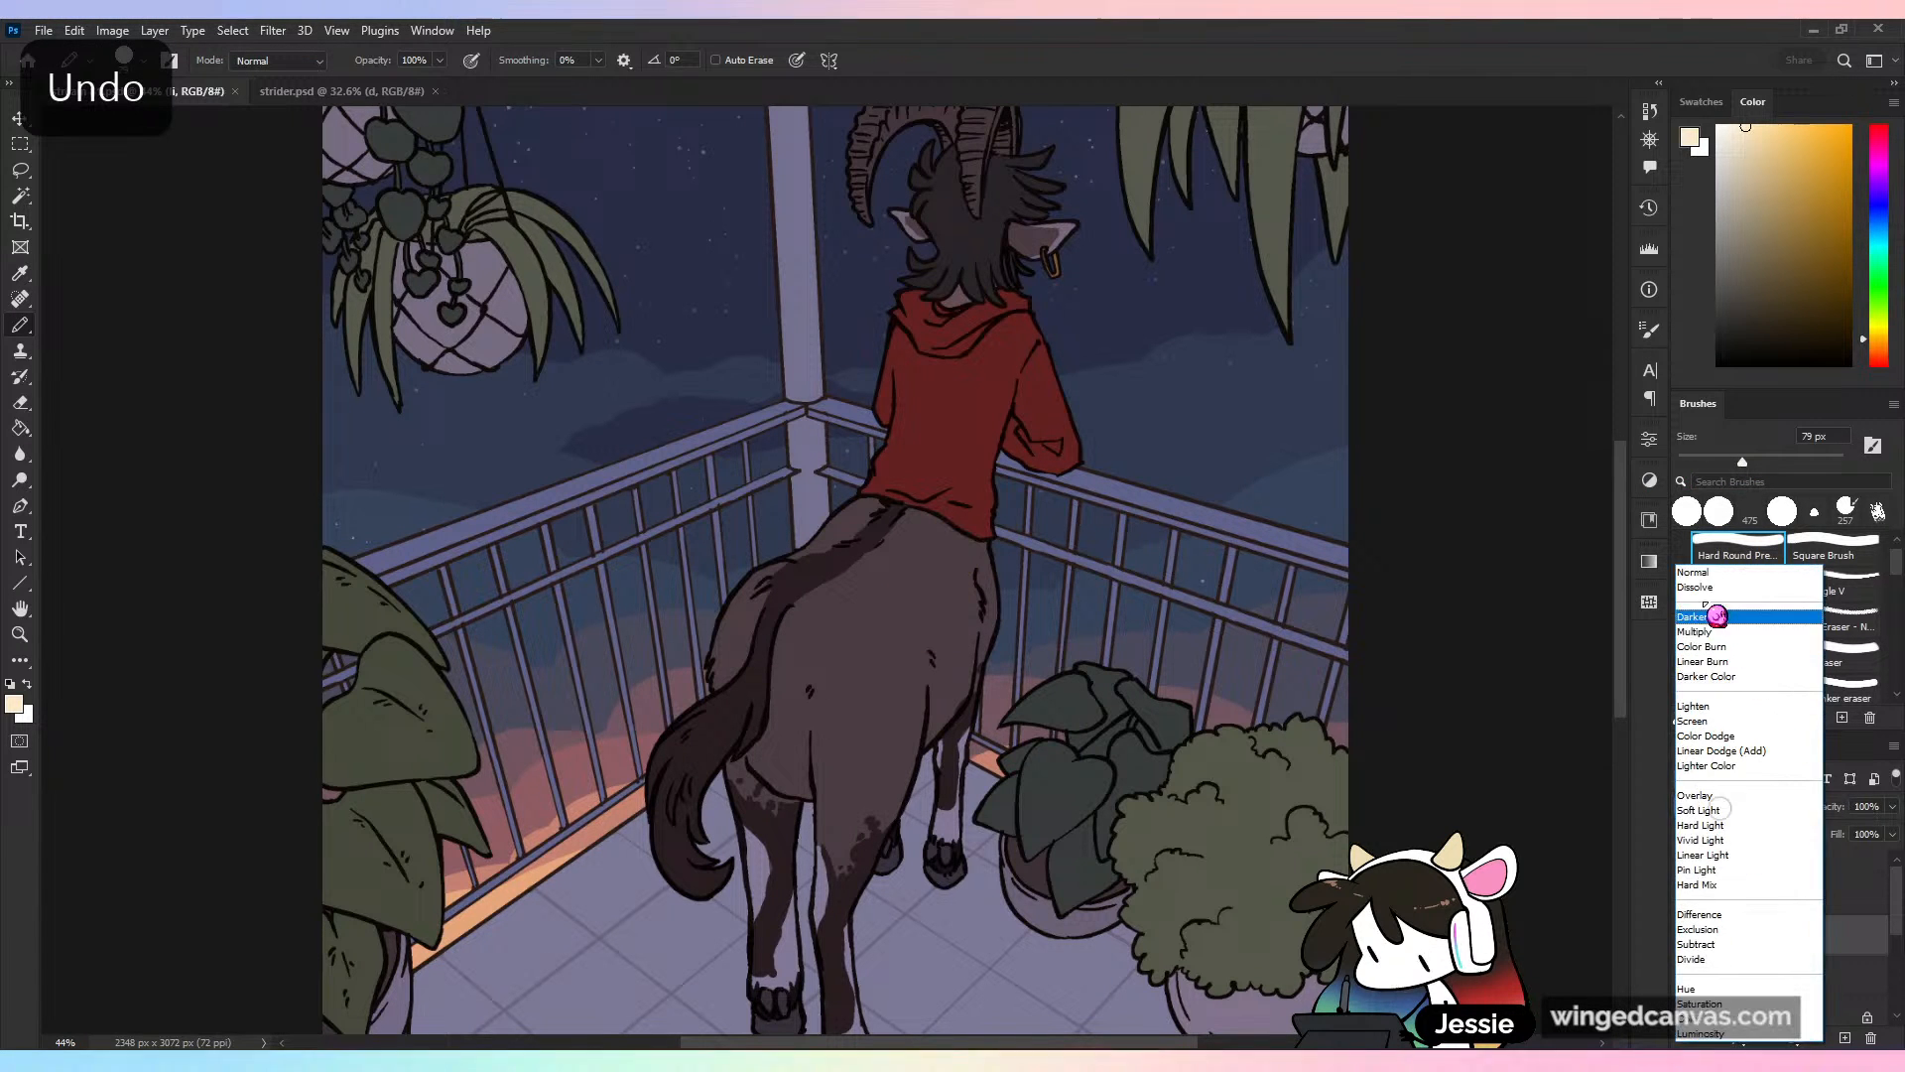
left_click(1695, 795)
Try Overlay highlight strokes on the centaur's flank and rump, and undo them
mouse_move(977, 696)
left_mouse_down()
mouse_move(917, 639)
mouse_move(1013, 563)
left_mouse_up()
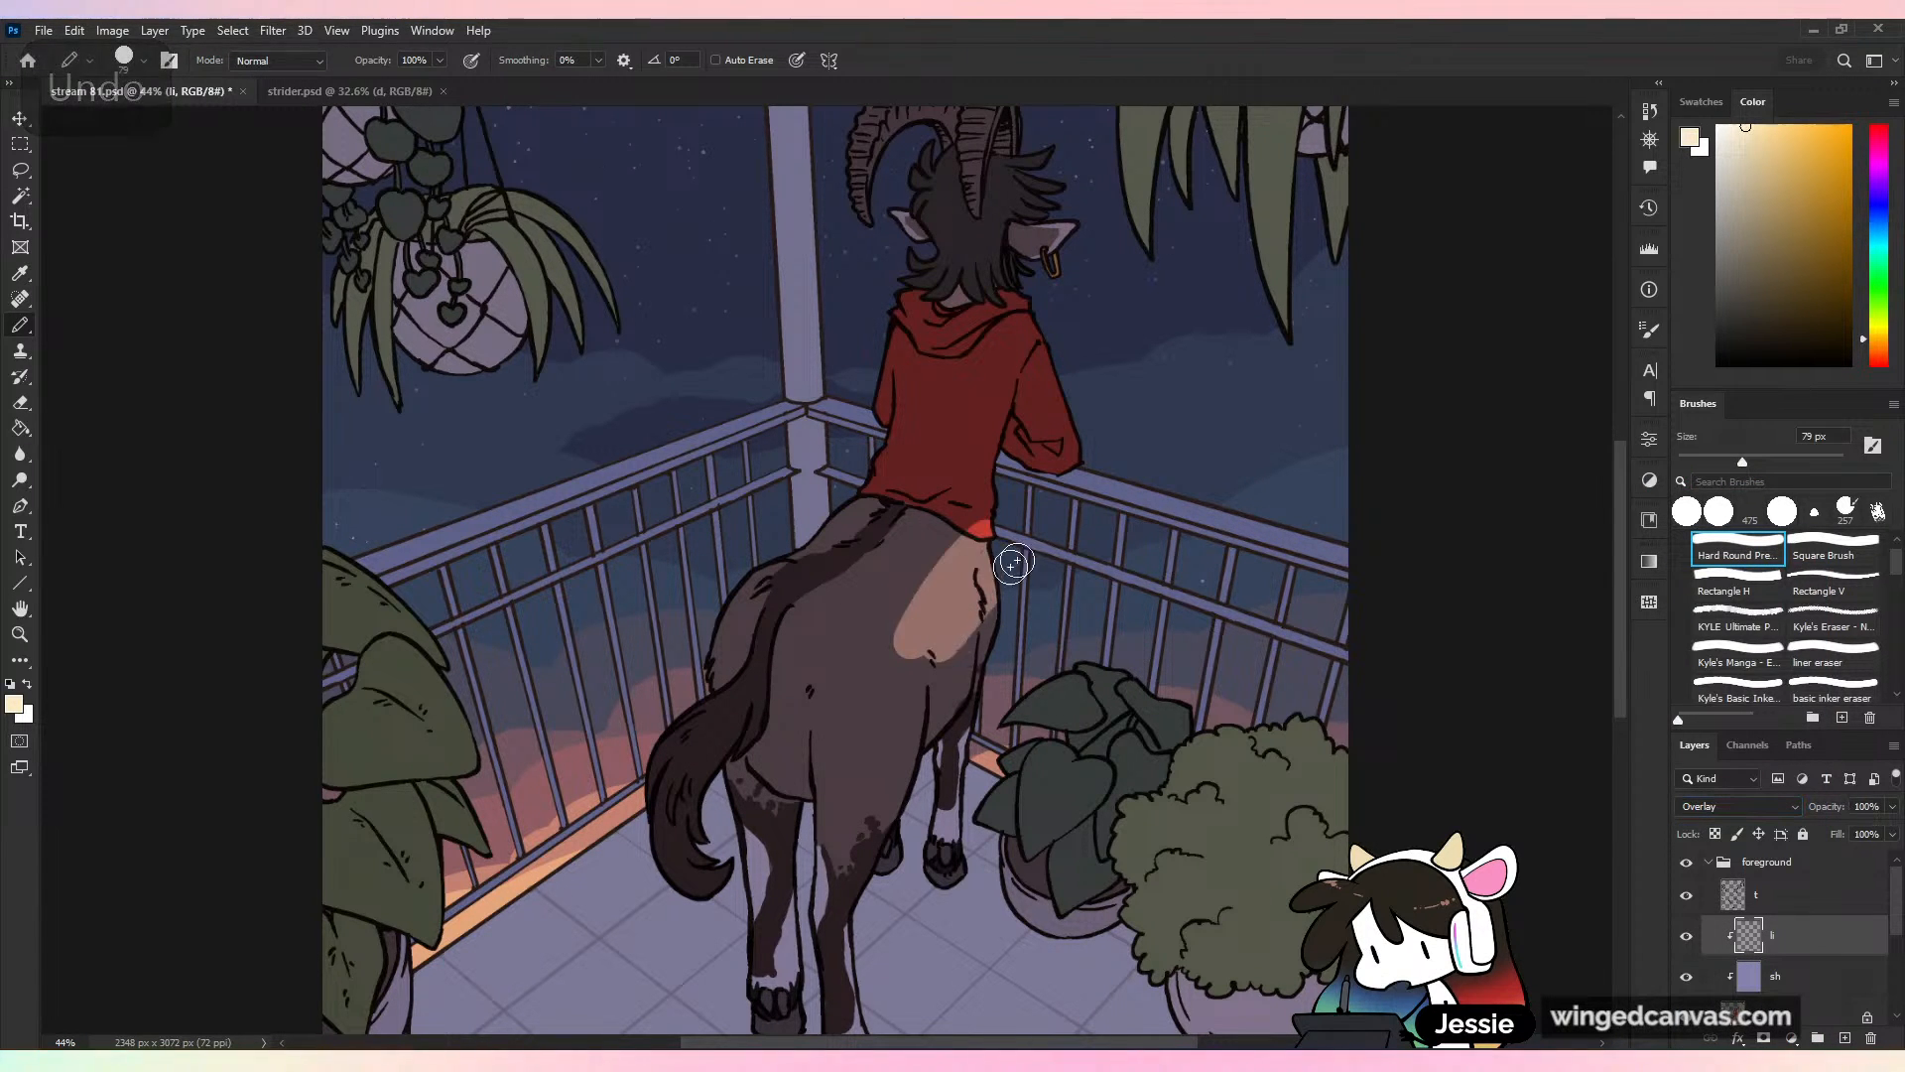
key("ctrl+minus")
key("ctrl+z")
left_click_drag(784, 593, 807, 618)
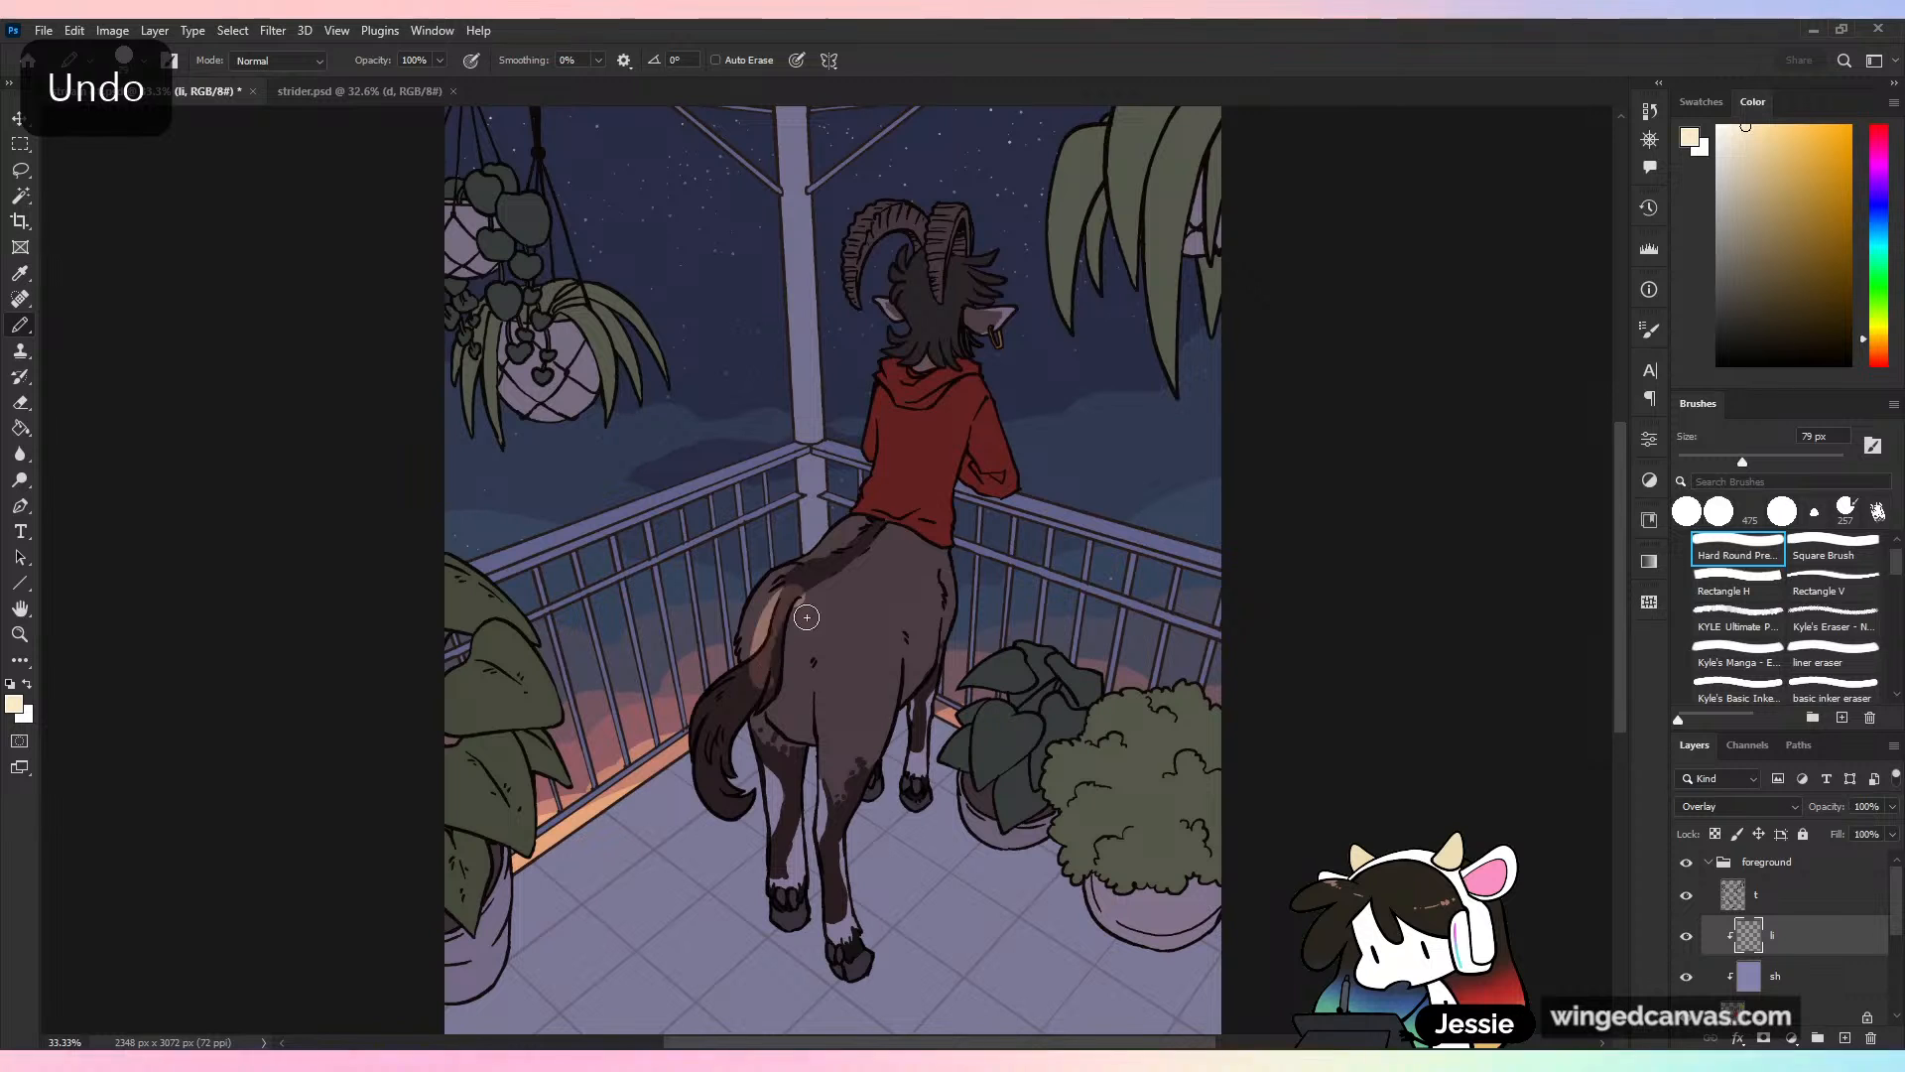
key("ctrl+z")
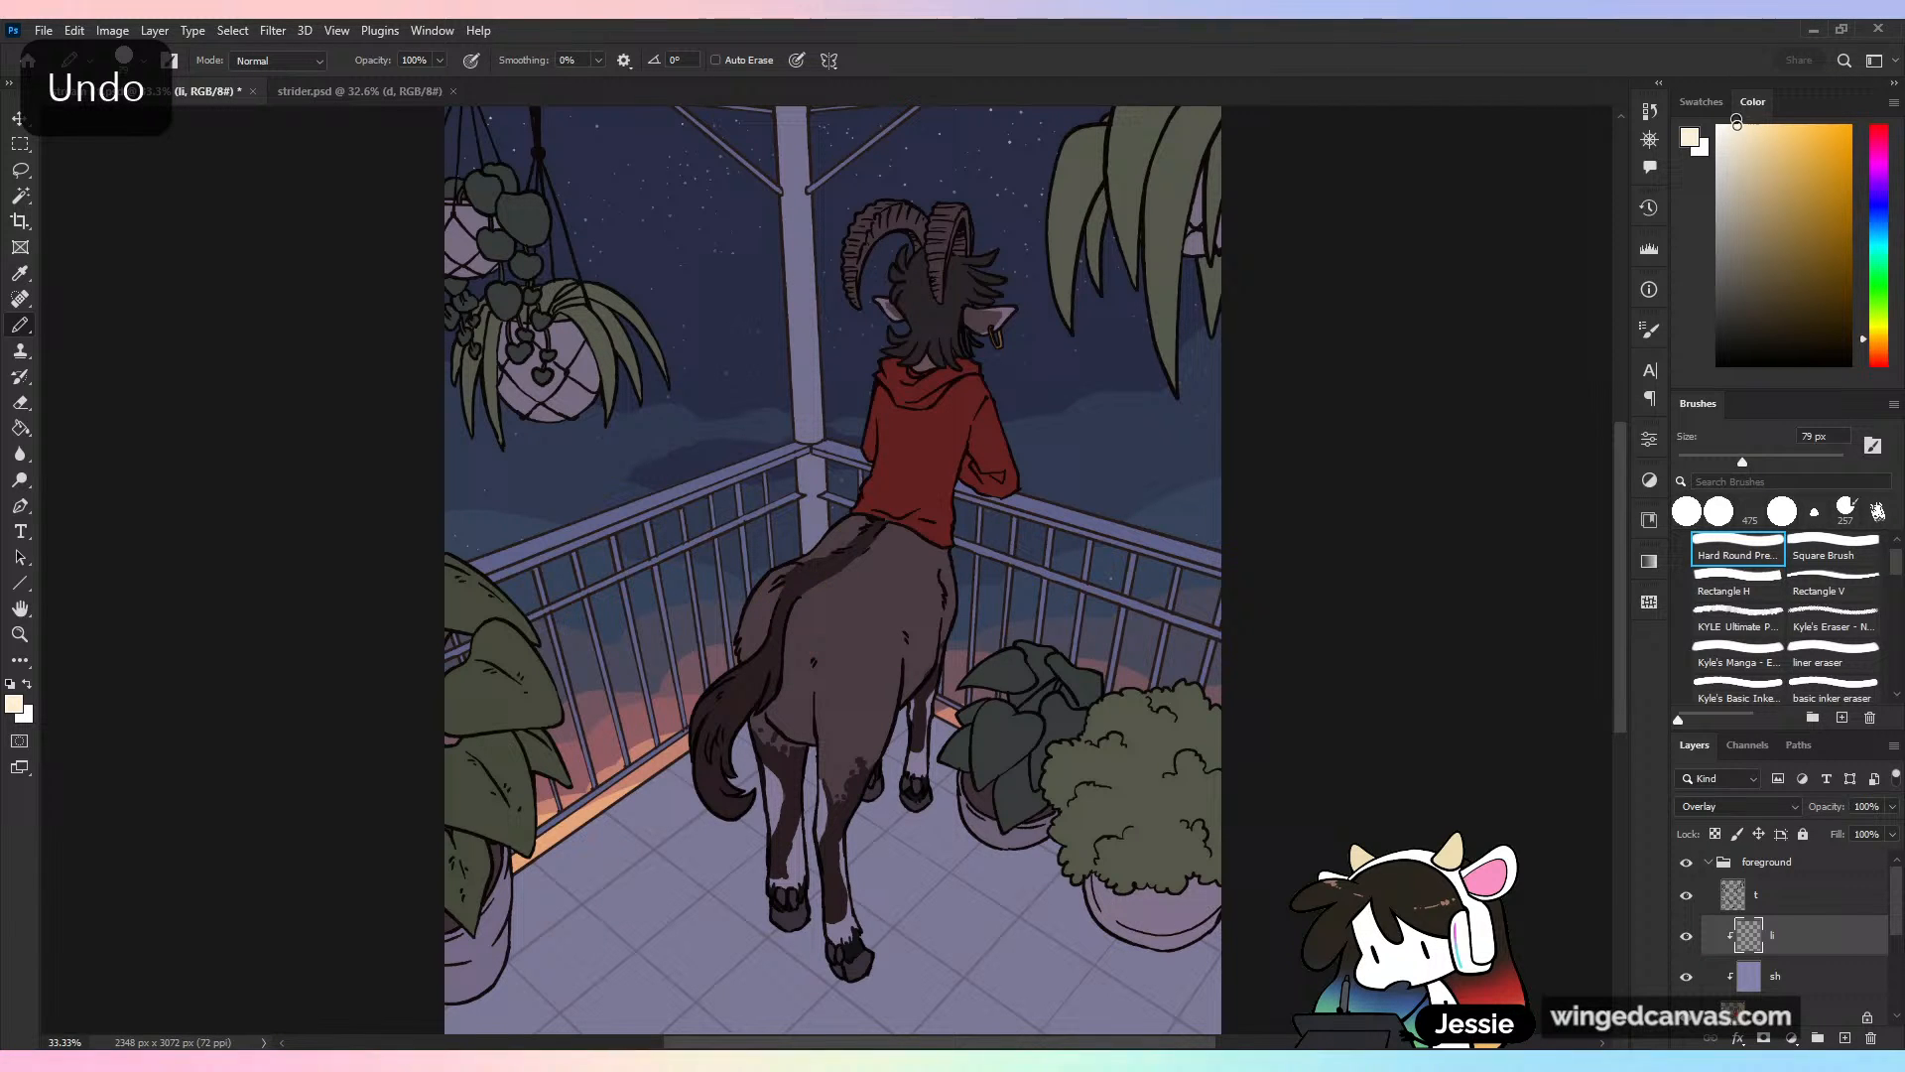
Paint light over the centaur's back, lower hoodie and legs on "li" with a 180 px brush in a paler cream
left_click(1794, 462)
mouse_move(837, 638)
left_mouse_down()
mouse_move(933, 562)
mouse_move(909, 498)
mouse_move(896, 539)
mouse_move(922, 528)
mouse_move(912, 421)
mouse_move(899, 541)
left_mouse_up()
mouse_move(924, 444)
left_mouse_down()
mouse_move(916, 636)
mouse_move(872, 685)
left_mouse_up()
key("ctrl+z")
mouse_move(917, 529)
left_mouse_down()
mouse_move(824, 739)
mouse_move(842, 947)
left_mouse_up()
mouse_move(786, 810)
left_mouse_down()
mouse_move(793, 959)
mouse_move(787, 781)
mouse_move(789, 899)
left_mouse_up()
key("ctrl+z")
left_click_drag(922, 748, 920, 789)
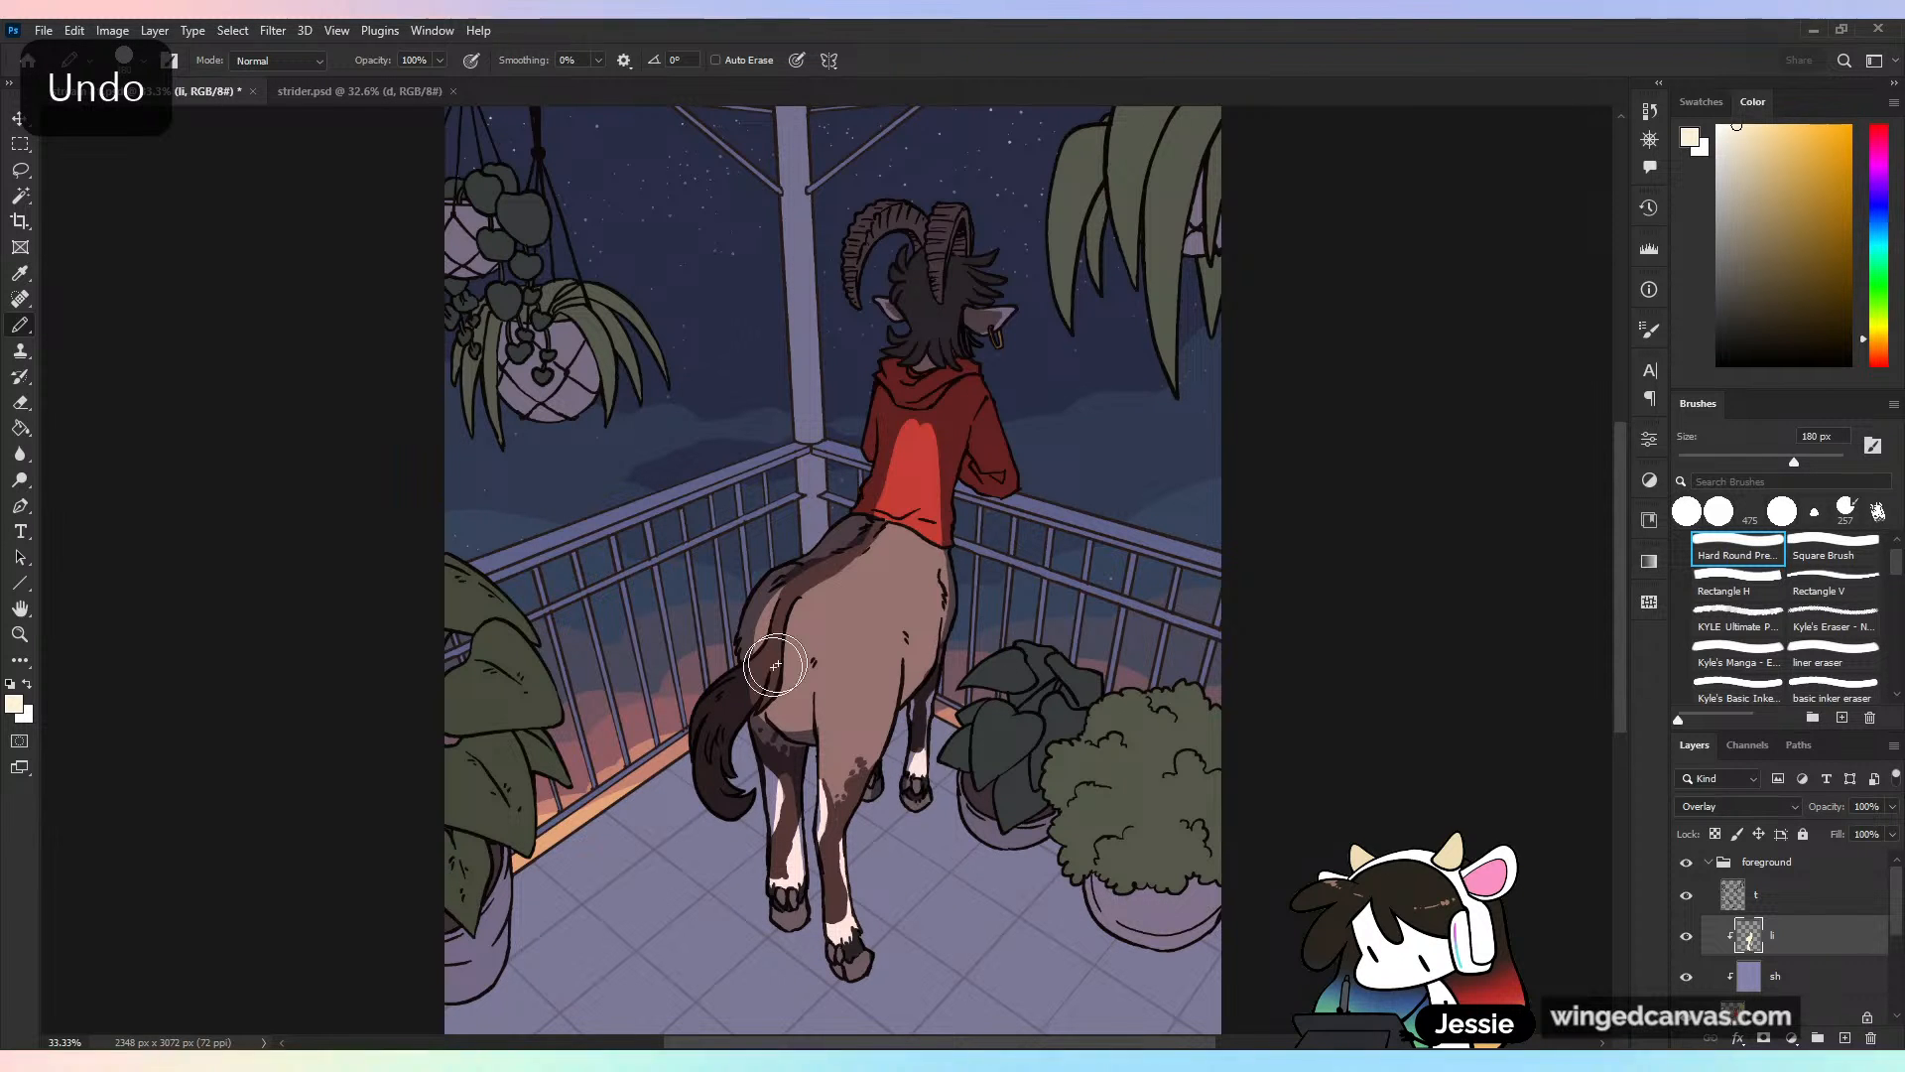
Paint light over the centaur's tail and rump and across the hoodie's back and hood, undoing unwanted strokes
left_click_drag(757, 690, 753, 807)
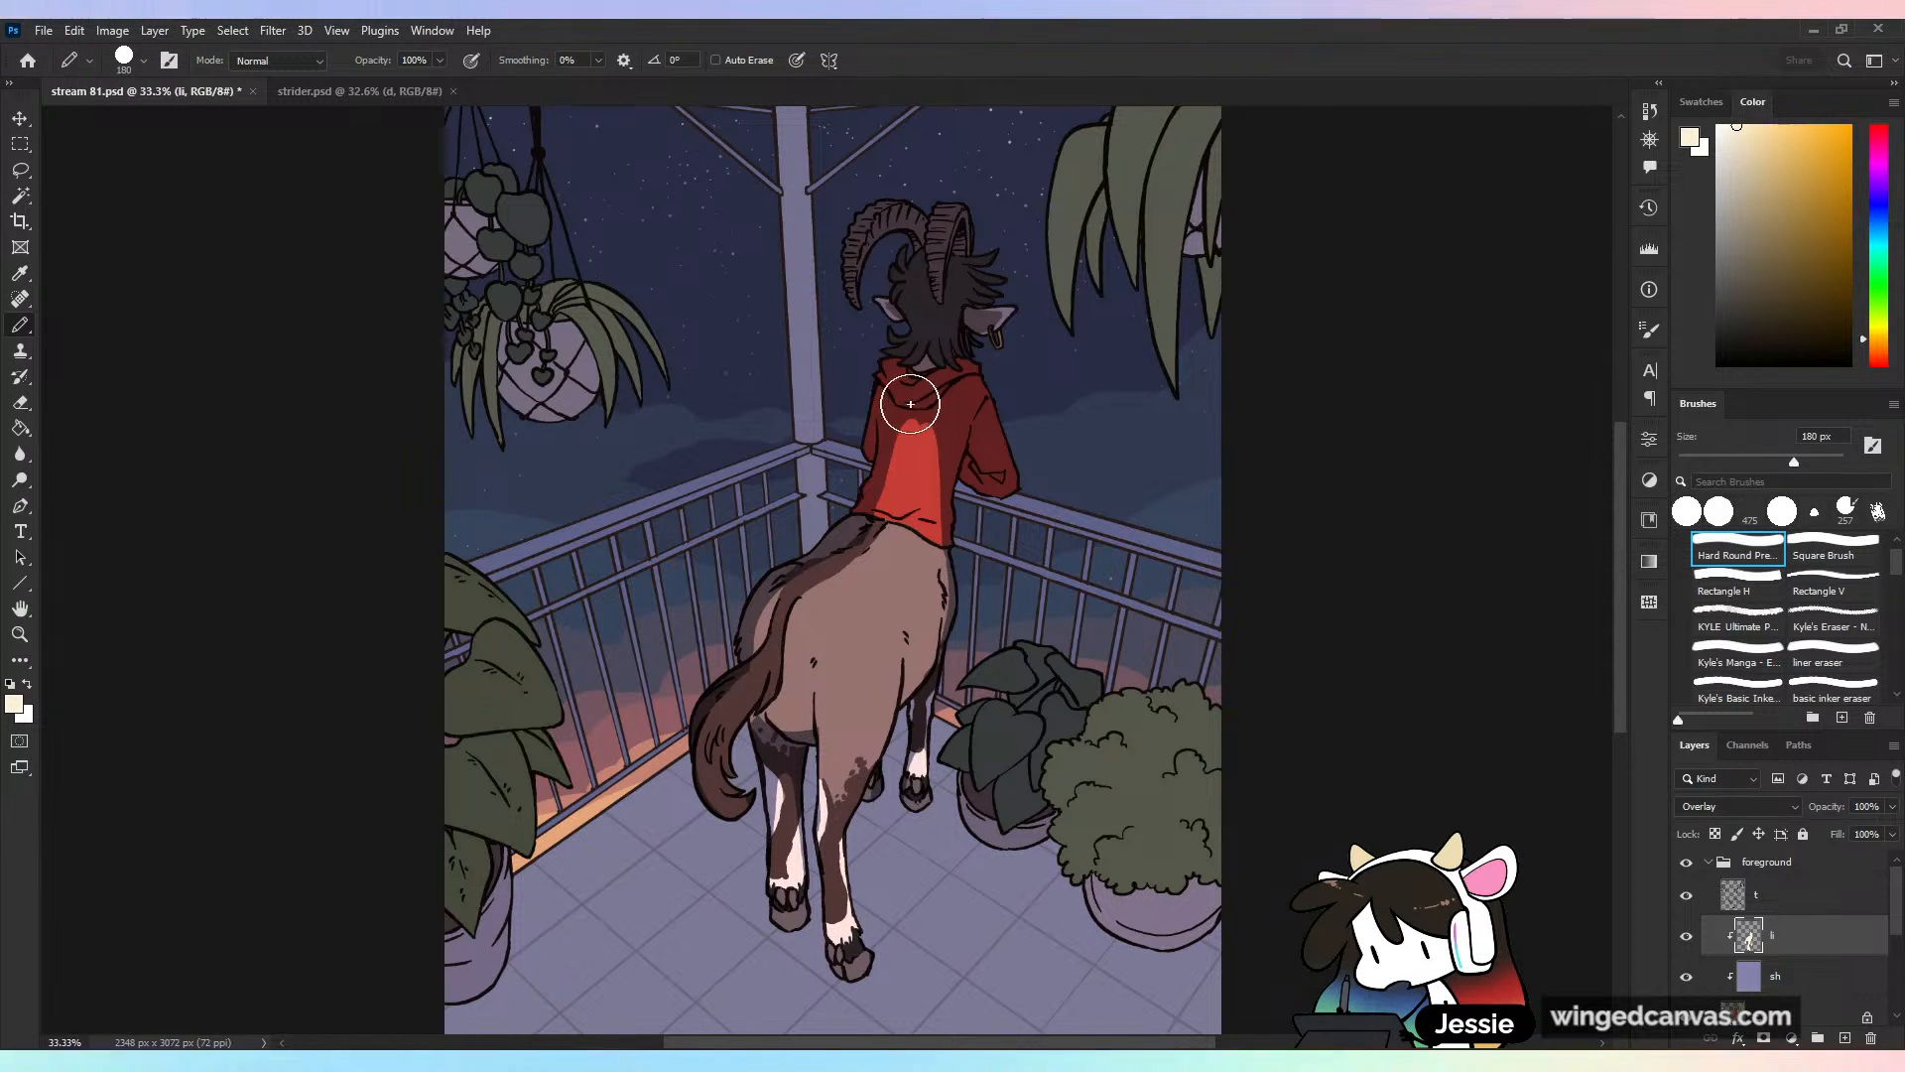
key("ctrl+z")
mouse_move(893, 383)
left_mouse_down()
mouse_move(979, 363)
mouse_move(936, 422)
mouse_move(914, 424)
mouse_move(898, 384)
mouse_move(918, 401)
mouse_move(986, 363)
left_mouse_up()
key("ctrl+z")
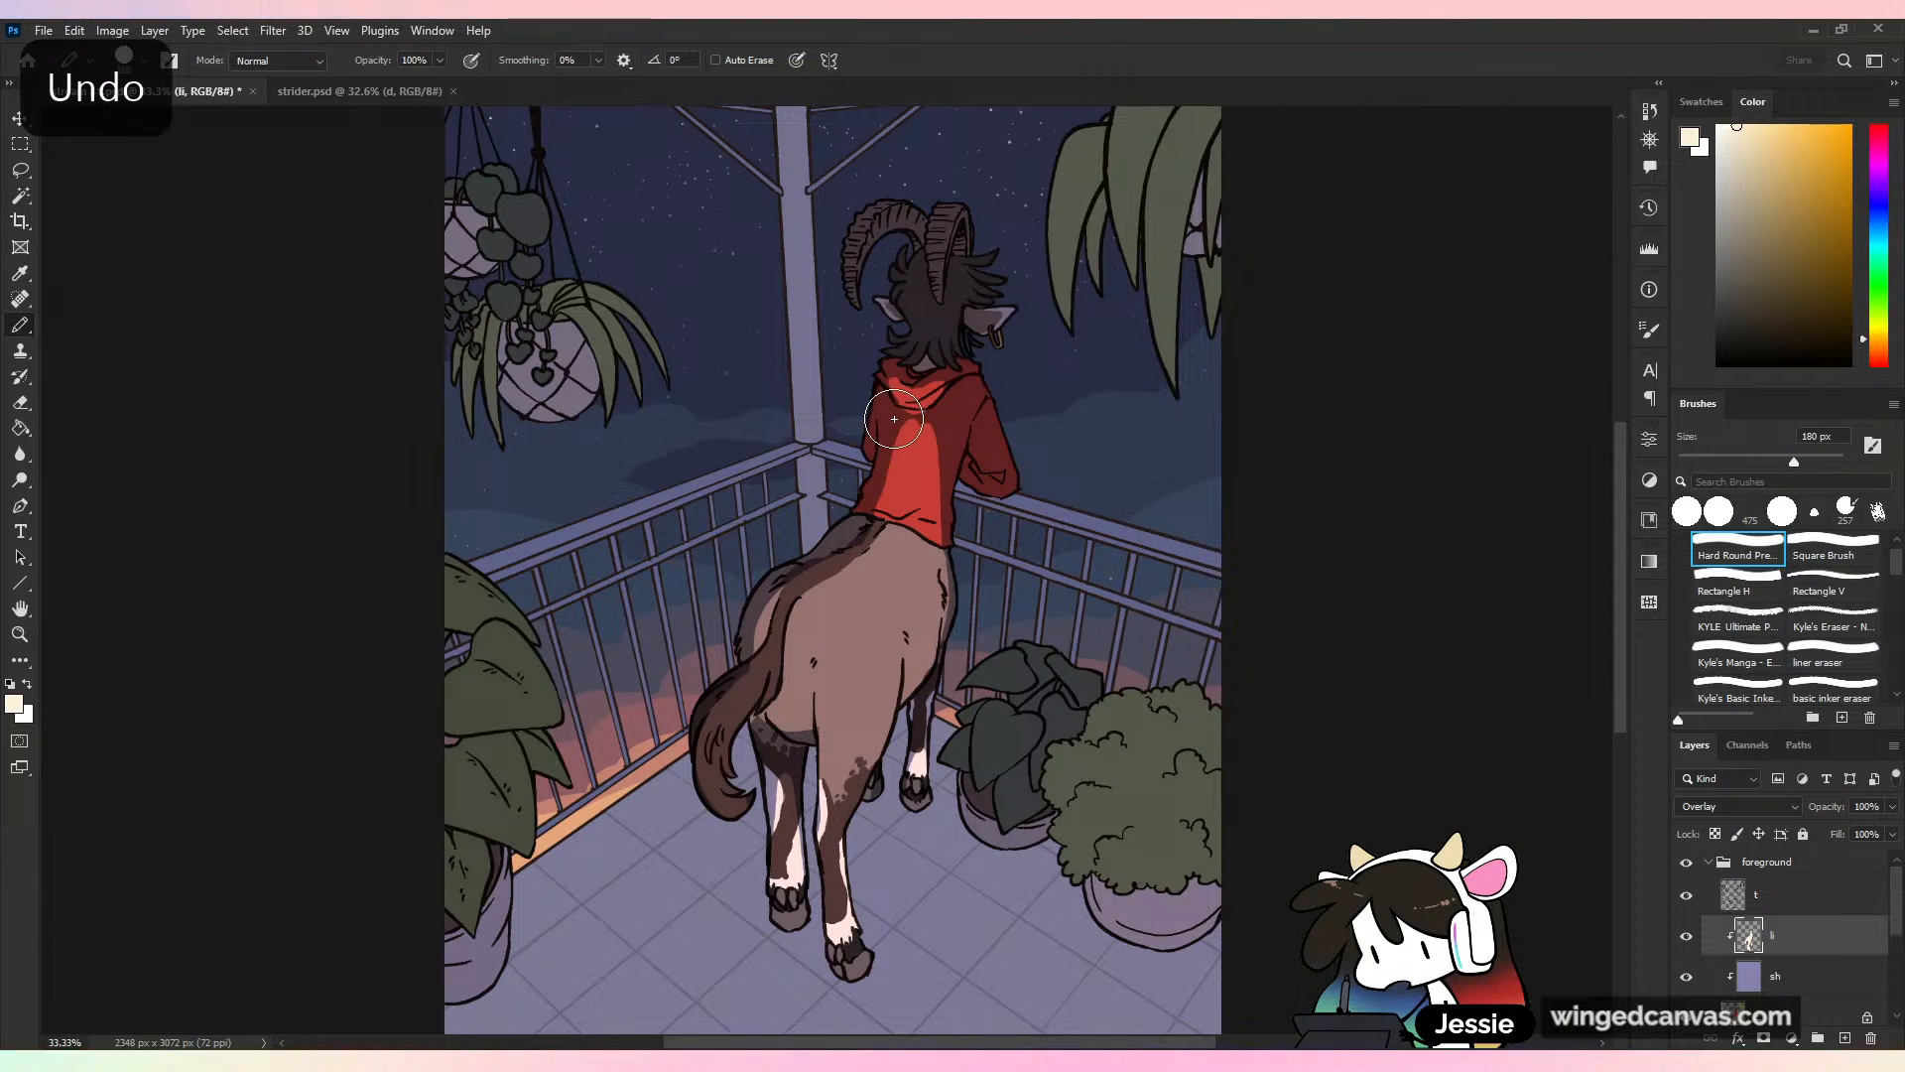
key("ctrl+z")
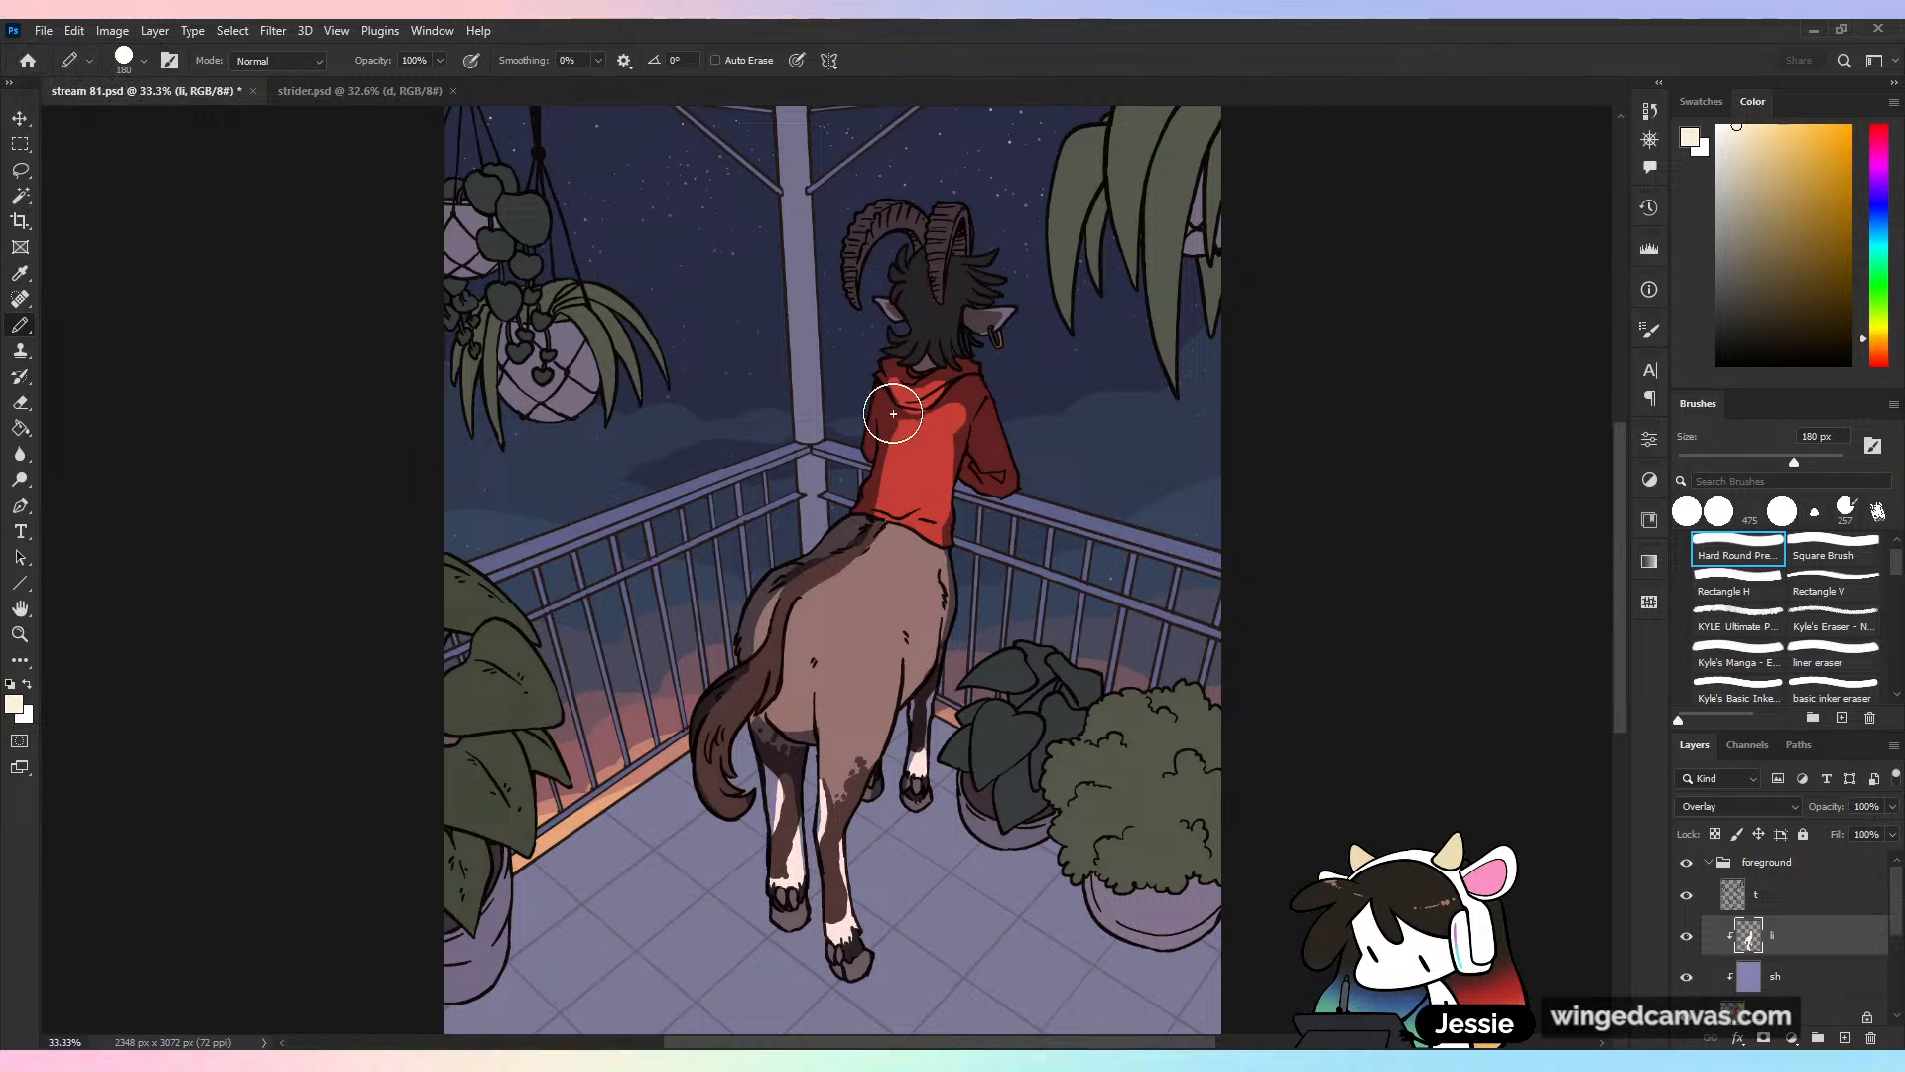
key("ctrl+z")
key("ctrl+z")
key("ctrl+z")
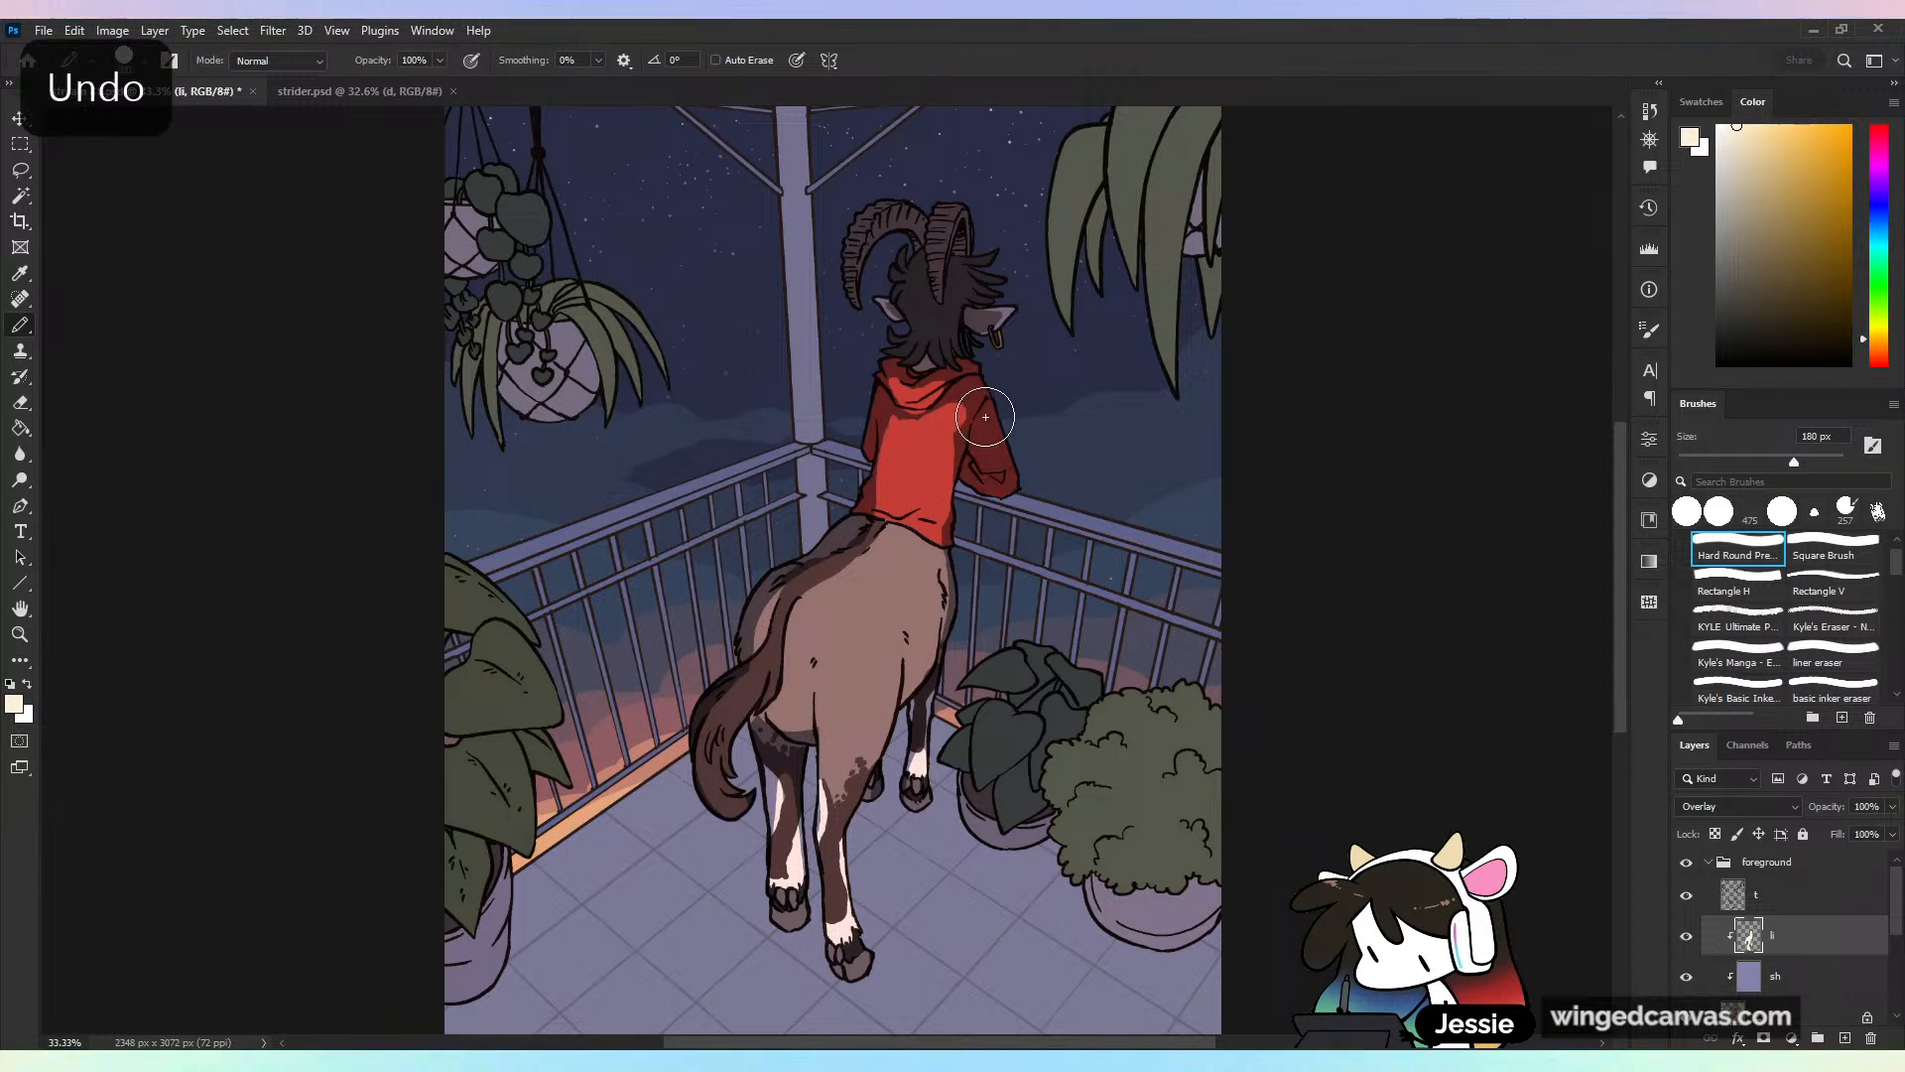
Reduce the brush to 130 px and paint light on the centaur's horns and both ears
key("ctrl+minus")
key("ctrl+minus")
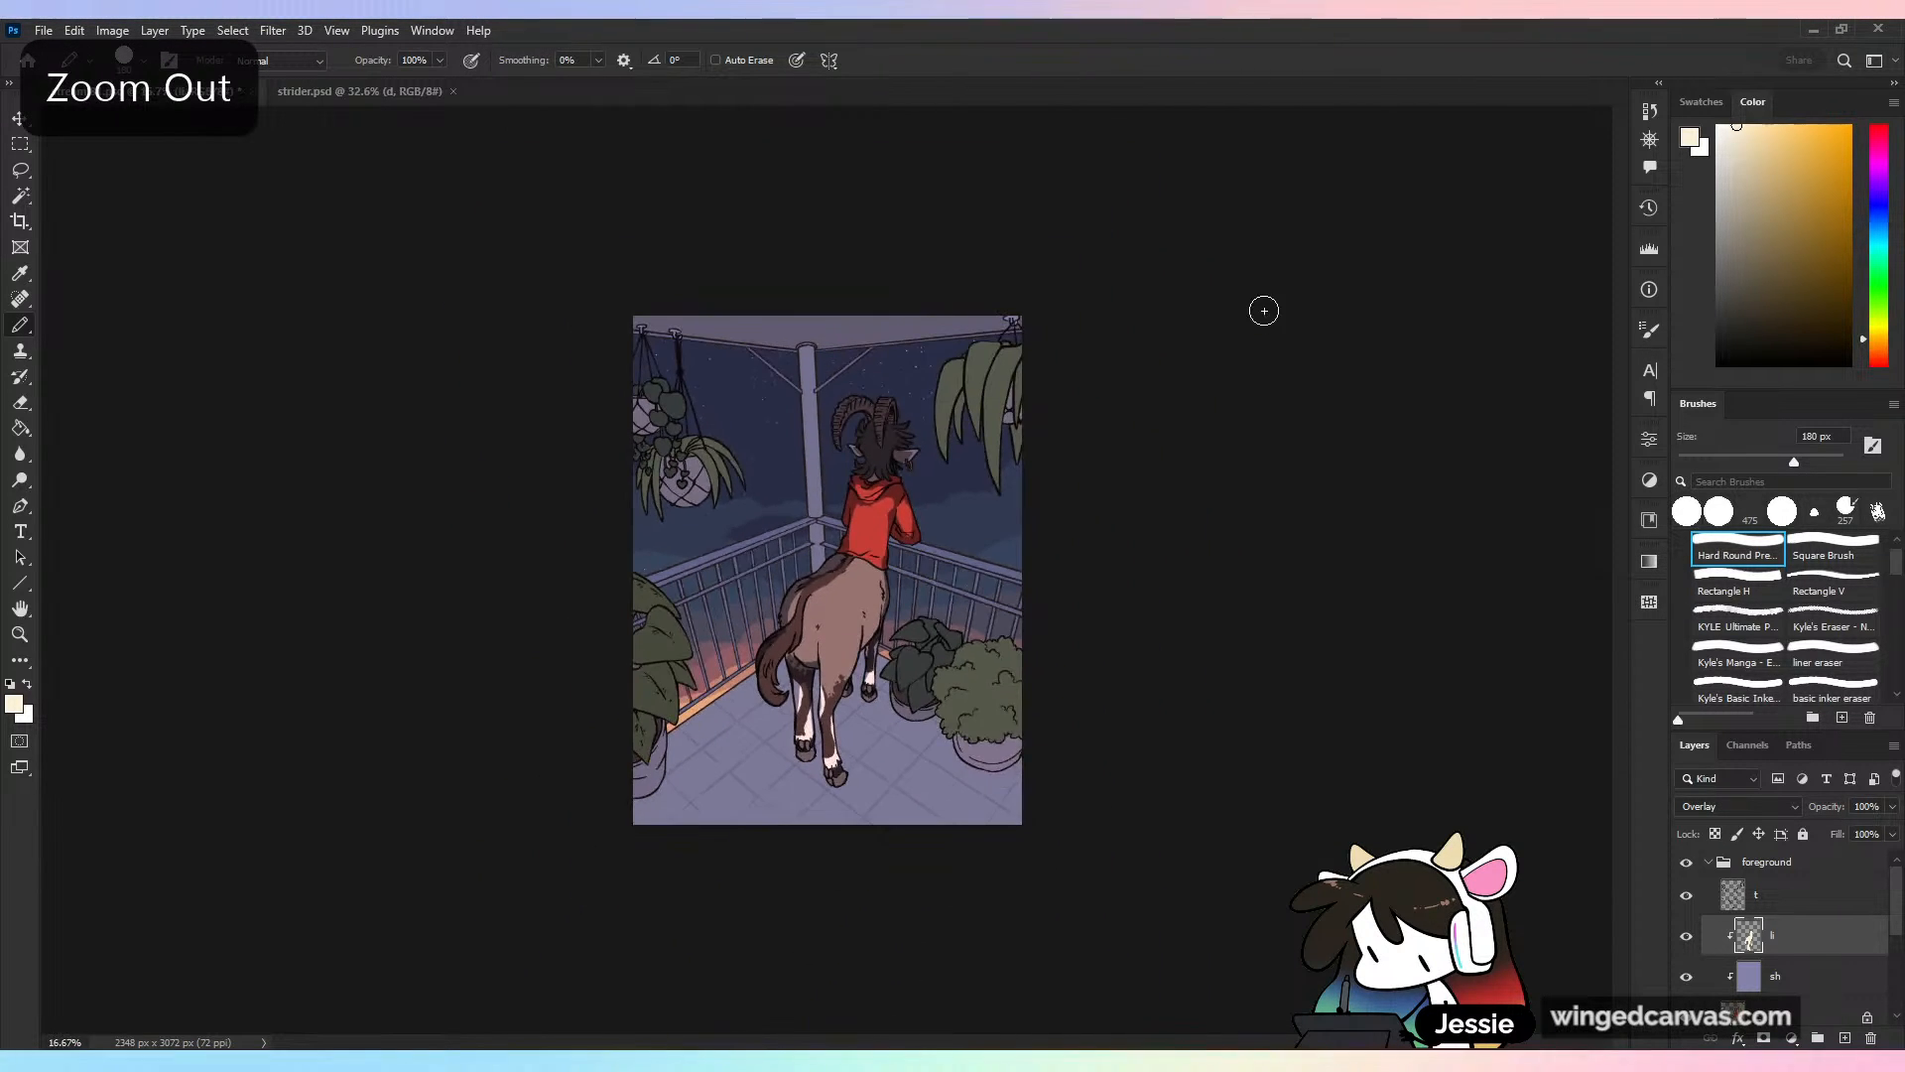
key("ctrl+plus")
key("ctrl+plus")
key("bracketleft")
key("bracketleft")
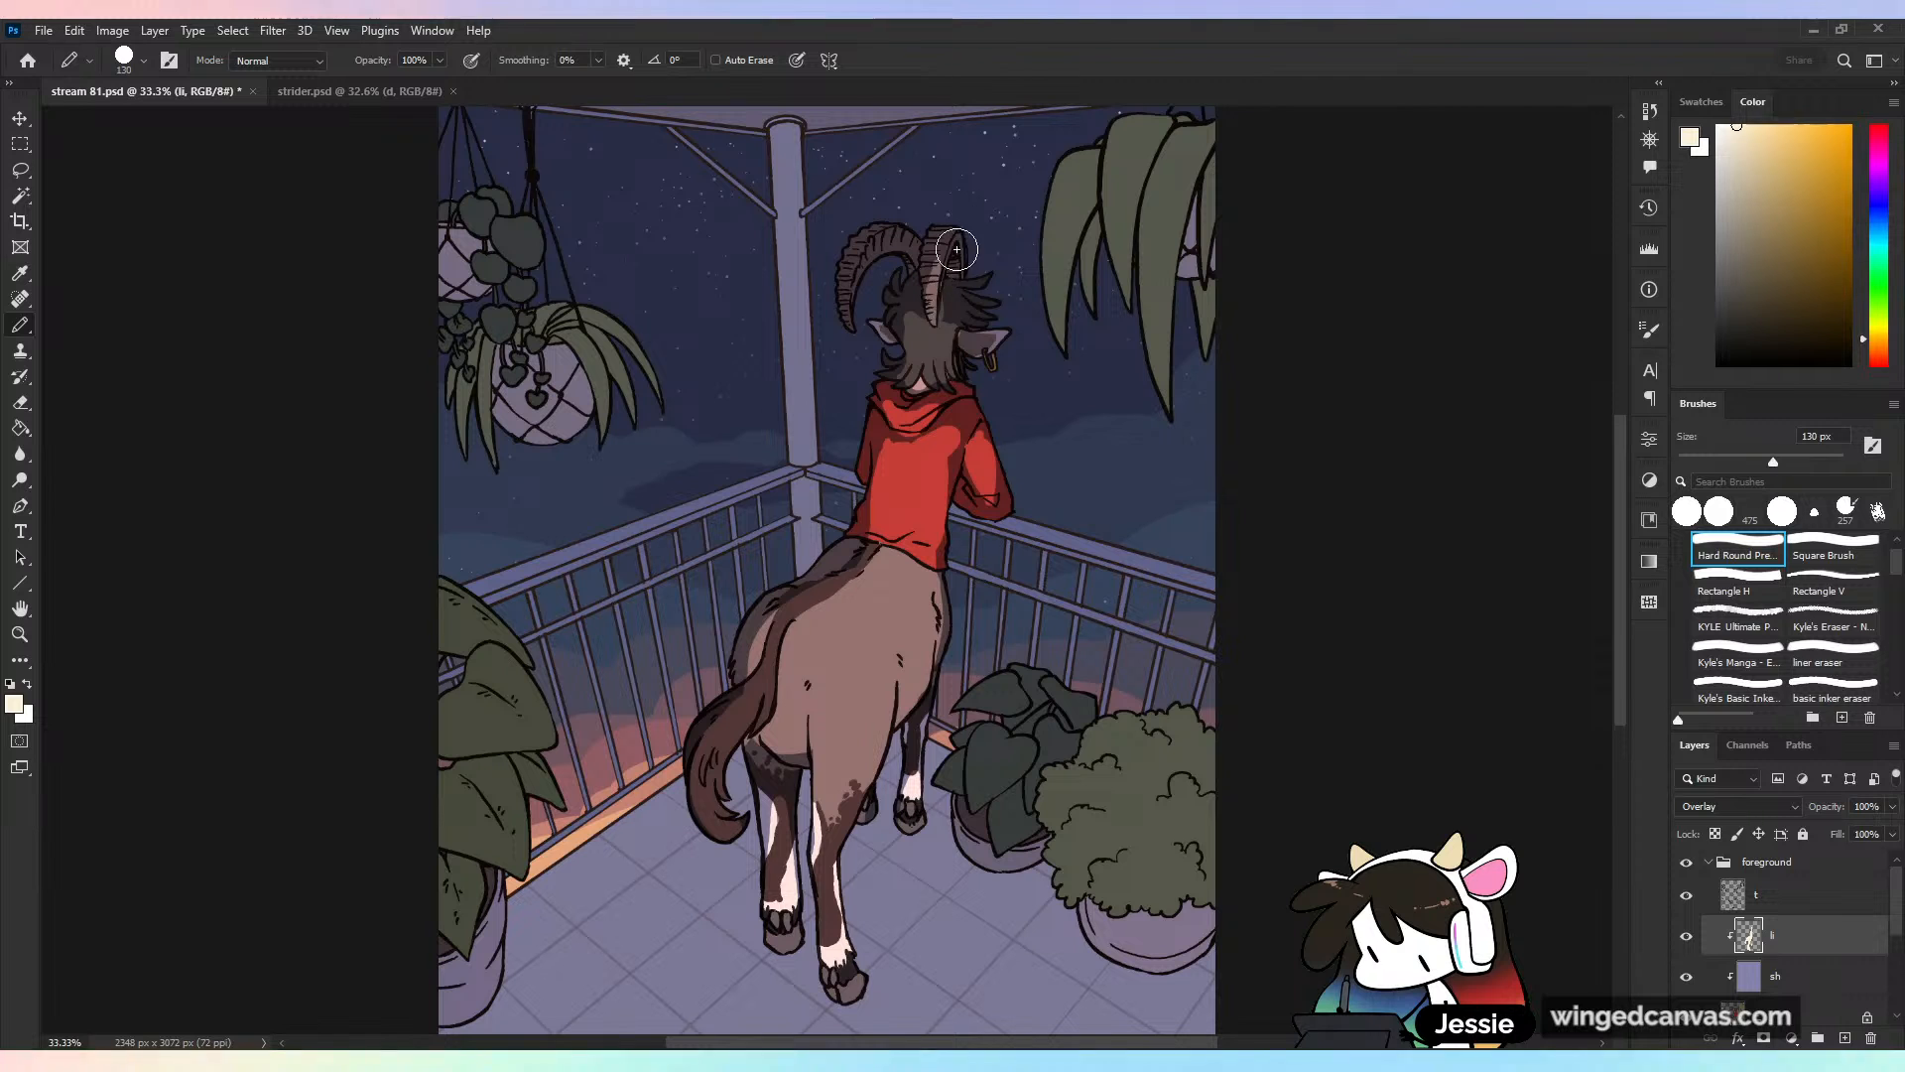
key("ctrl+z")
mouse_move(940, 254)
left_mouse_down()
mouse_move(931, 301)
mouse_move(844, 279)
mouse_move(851, 330)
left_mouse_up()
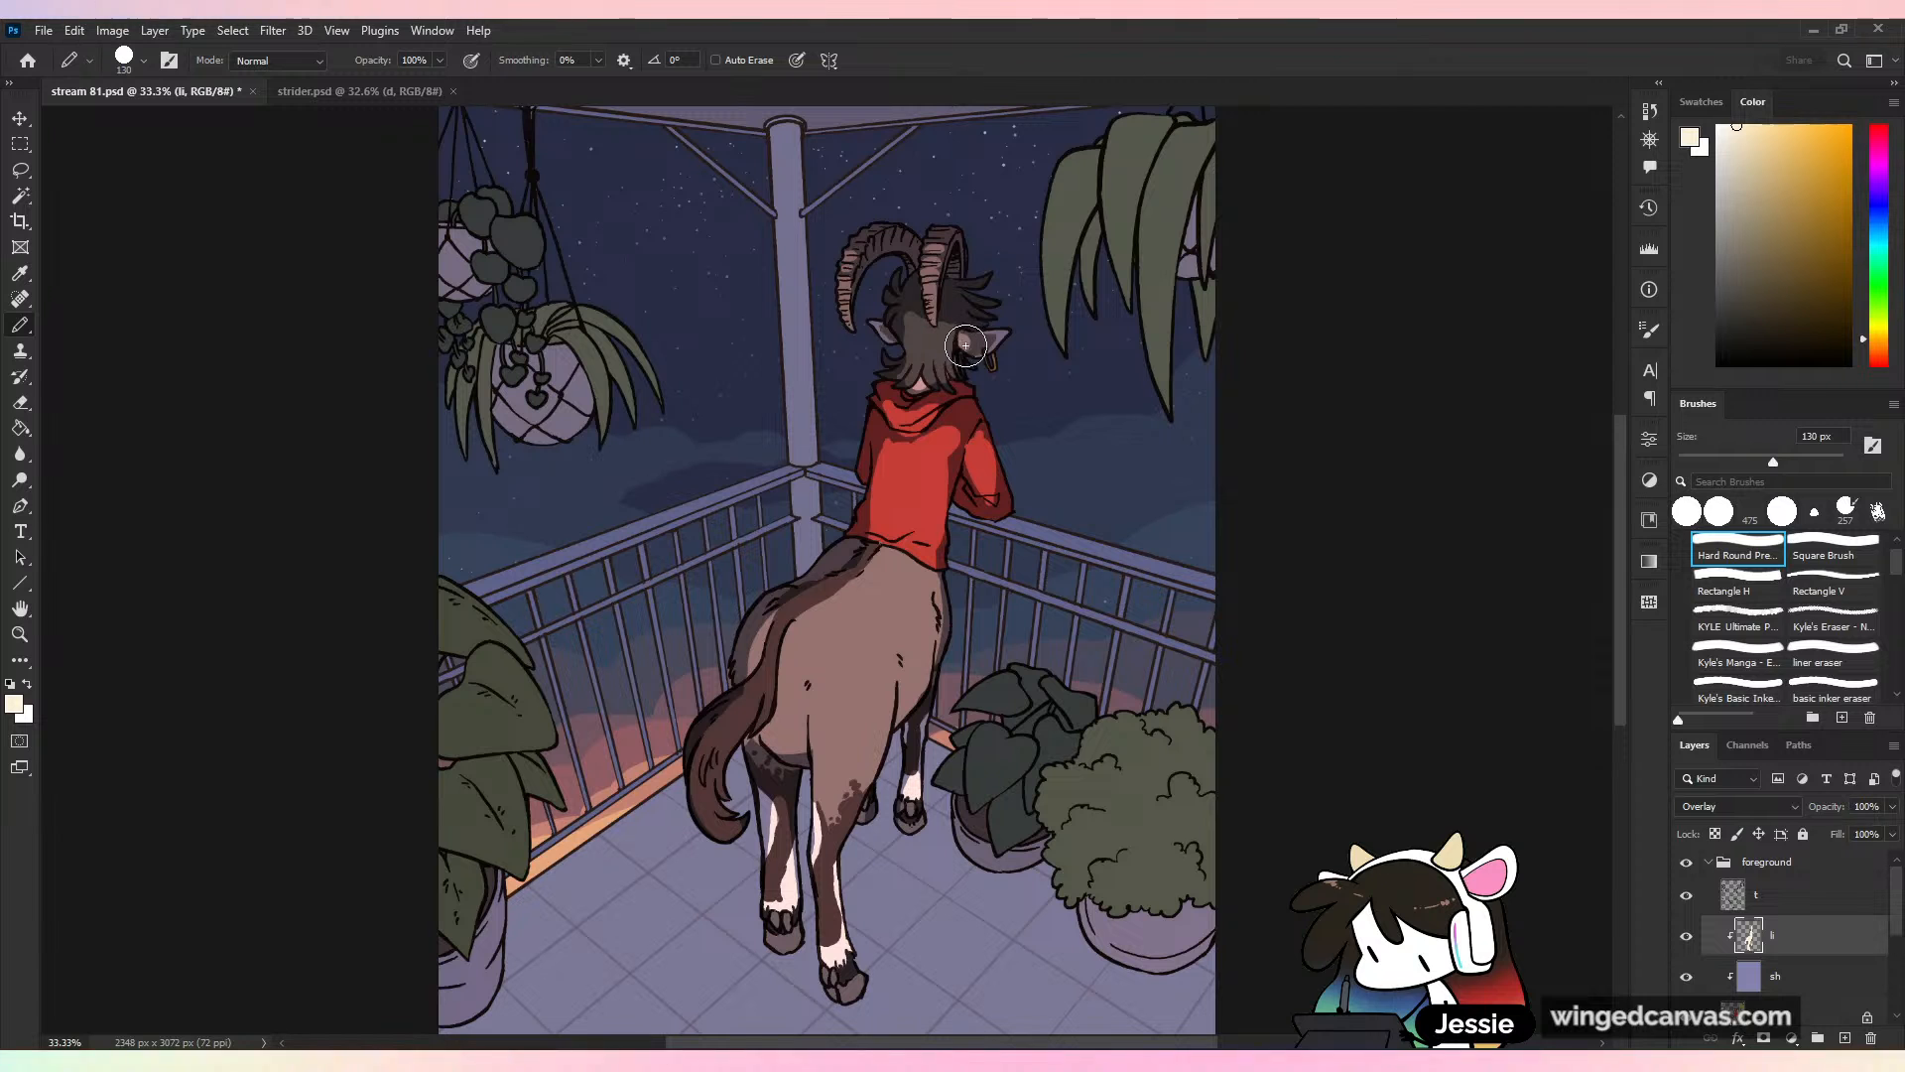
mouse_move(964, 345)
left_mouse_down()
mouse_move(987, 373)
mouse_move(1022, 371)
left_mouse_up()
left_click_drag(875, 337, 893, 340)
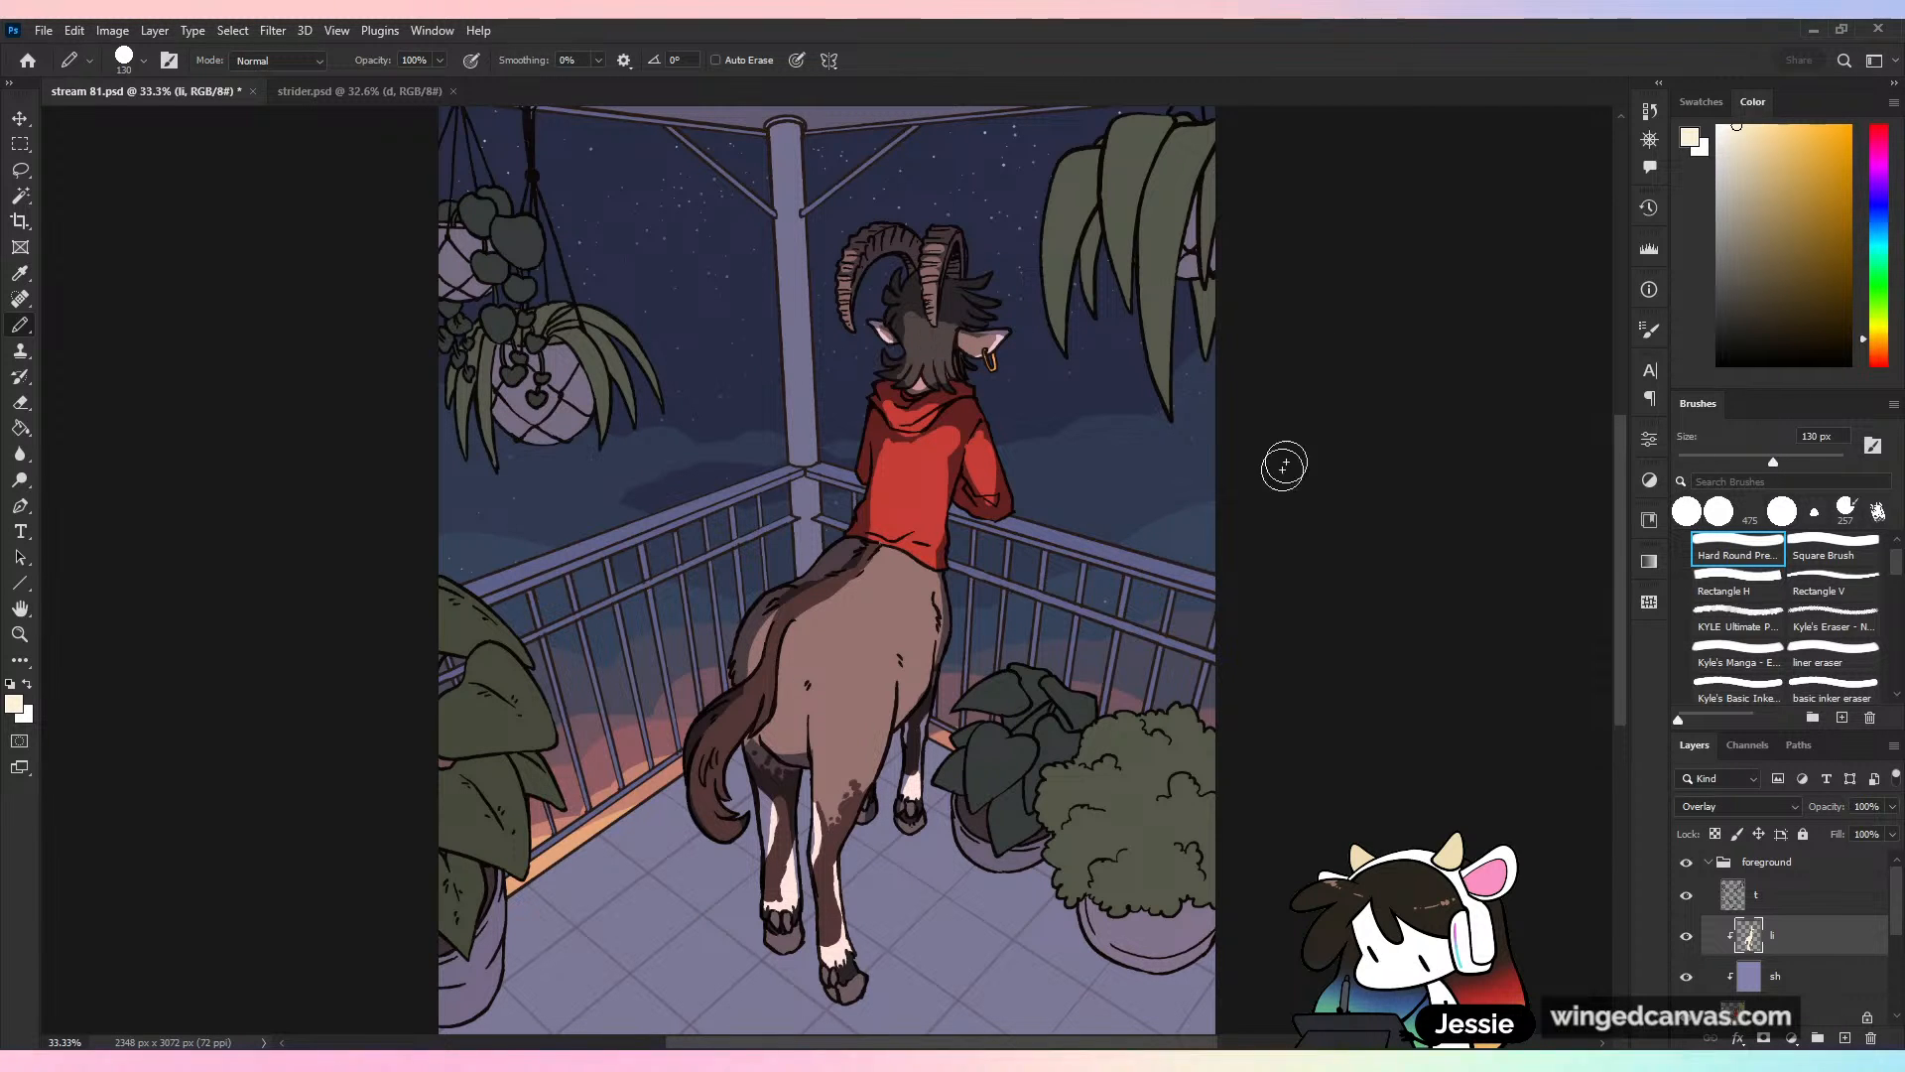
Pick a muted orange and try light strokes on the hoodie with 97 px and 79 px brushes, undoing the unwanted ones
key("ctrl+minus")
key("ctrl+minus")
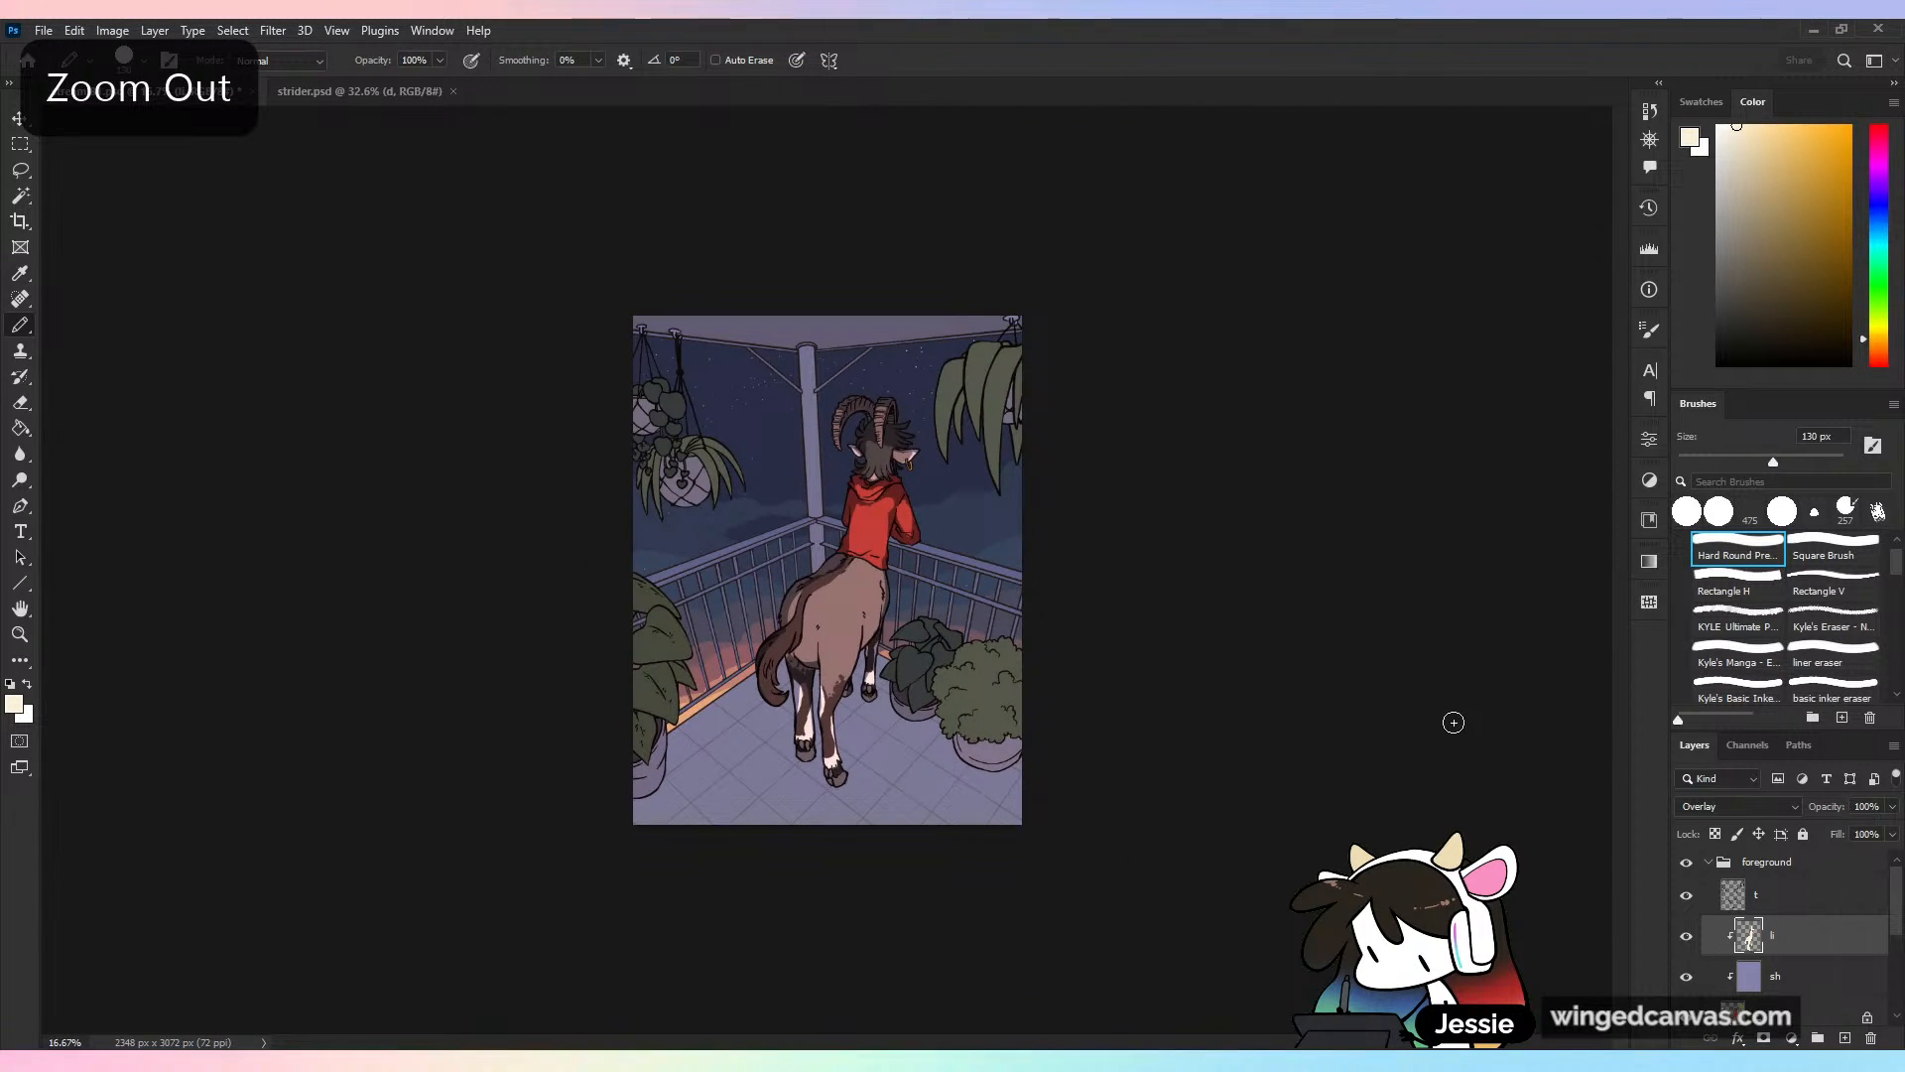
key("ctrl+plus")
key("ctrl+plus")
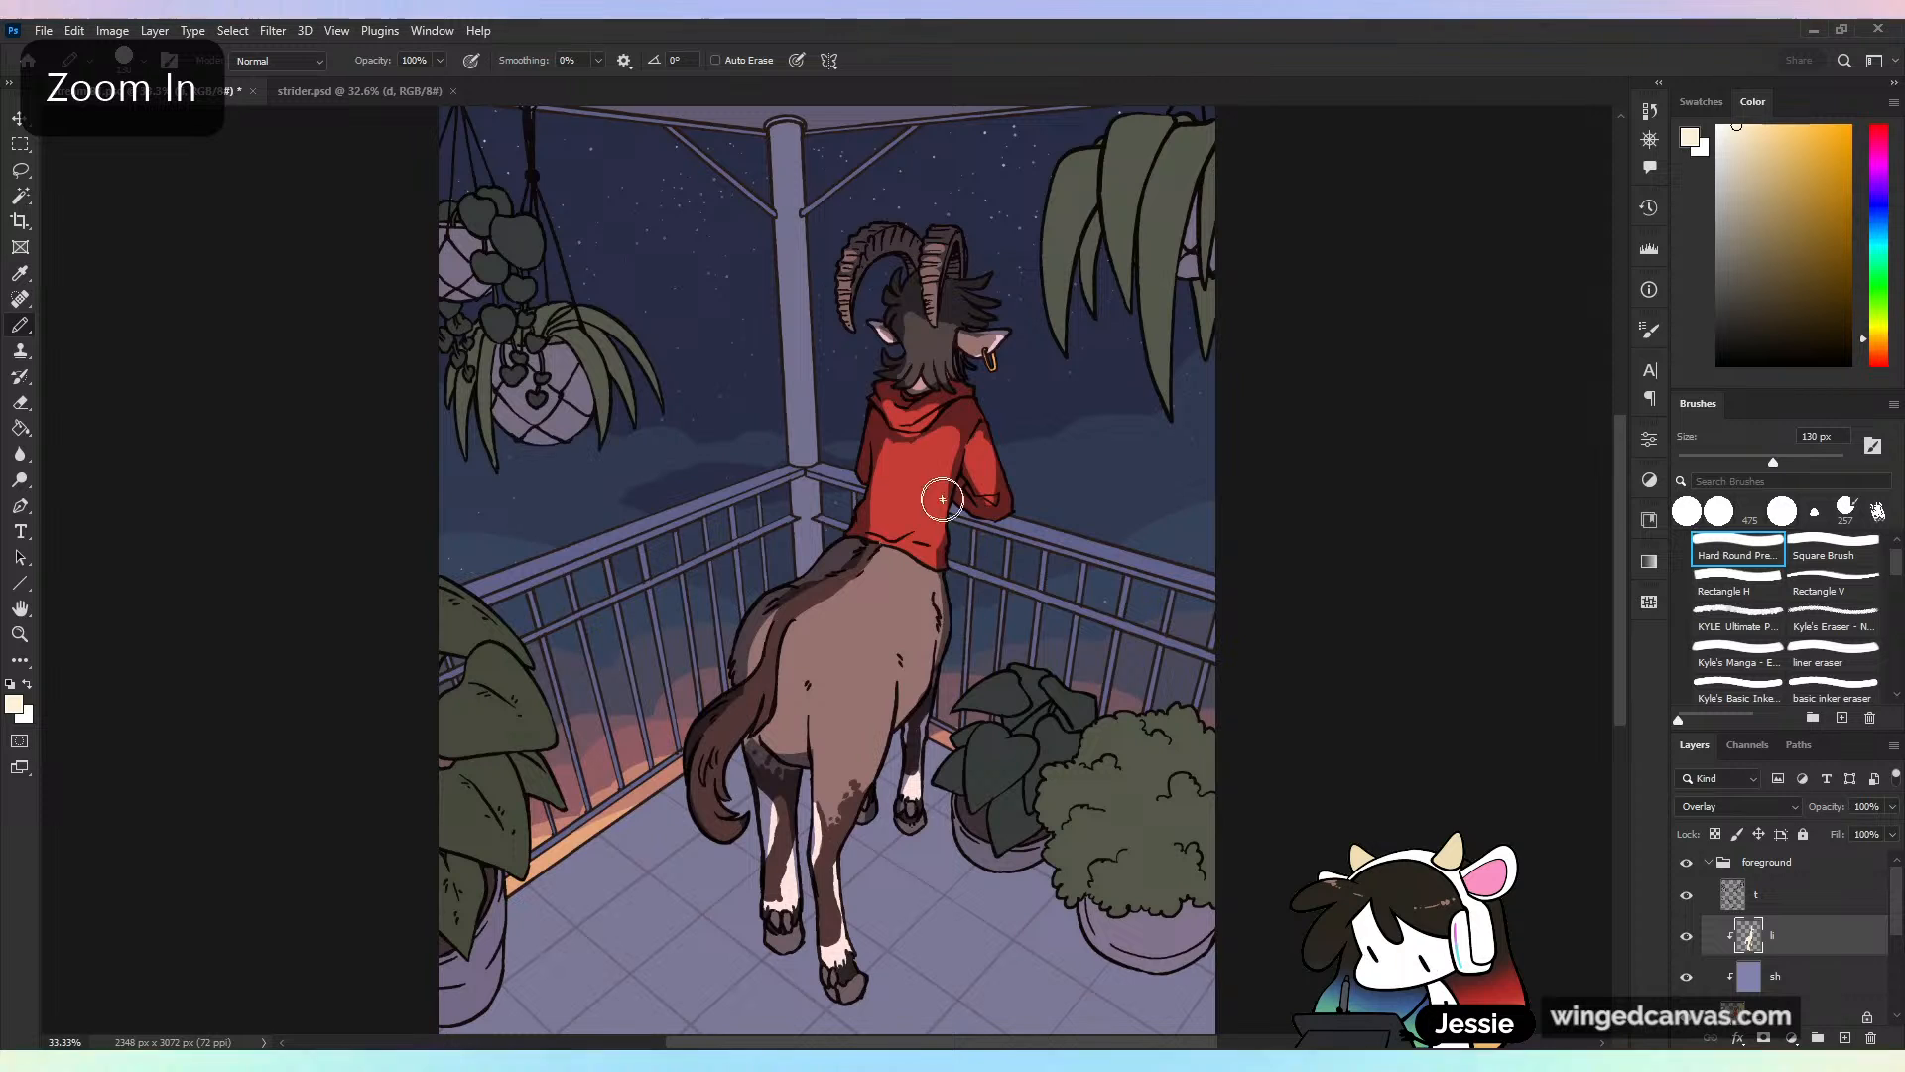
left_click(1768, 138)
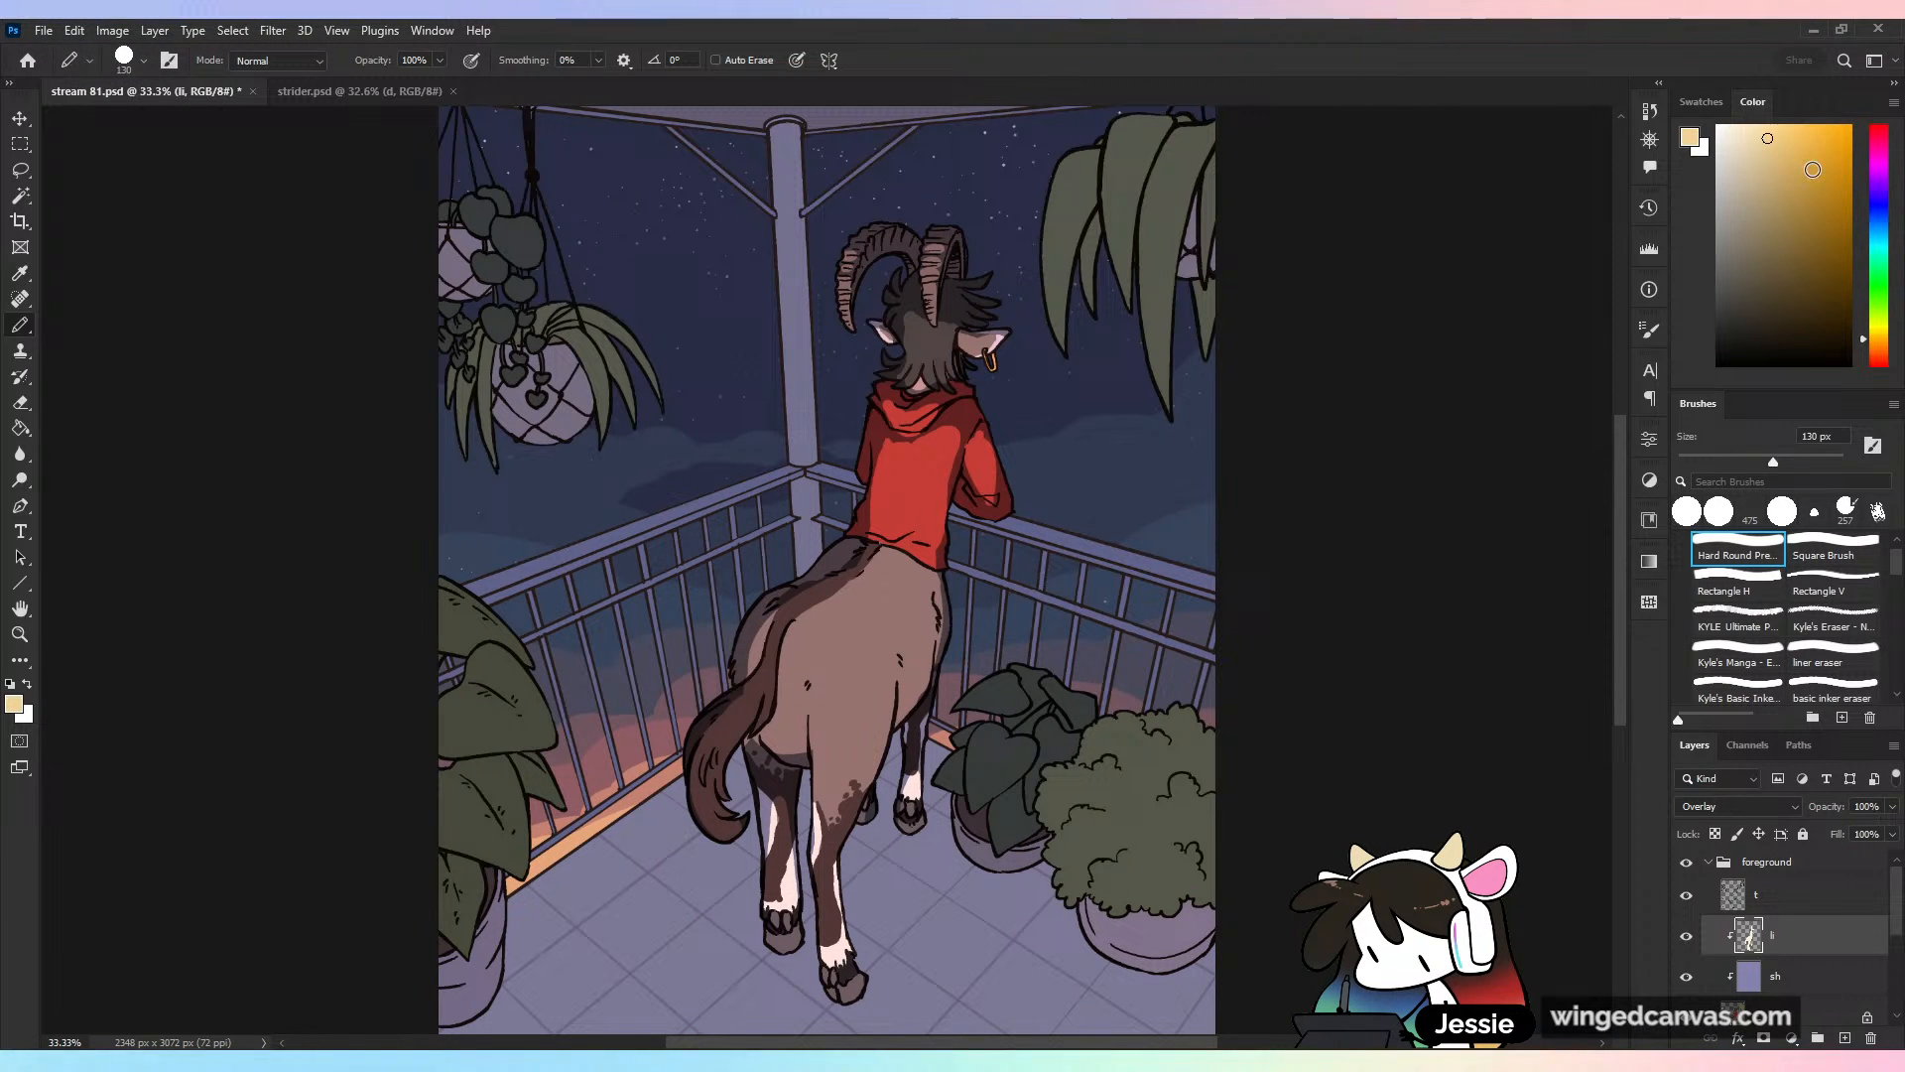
left_click(1878, 346)
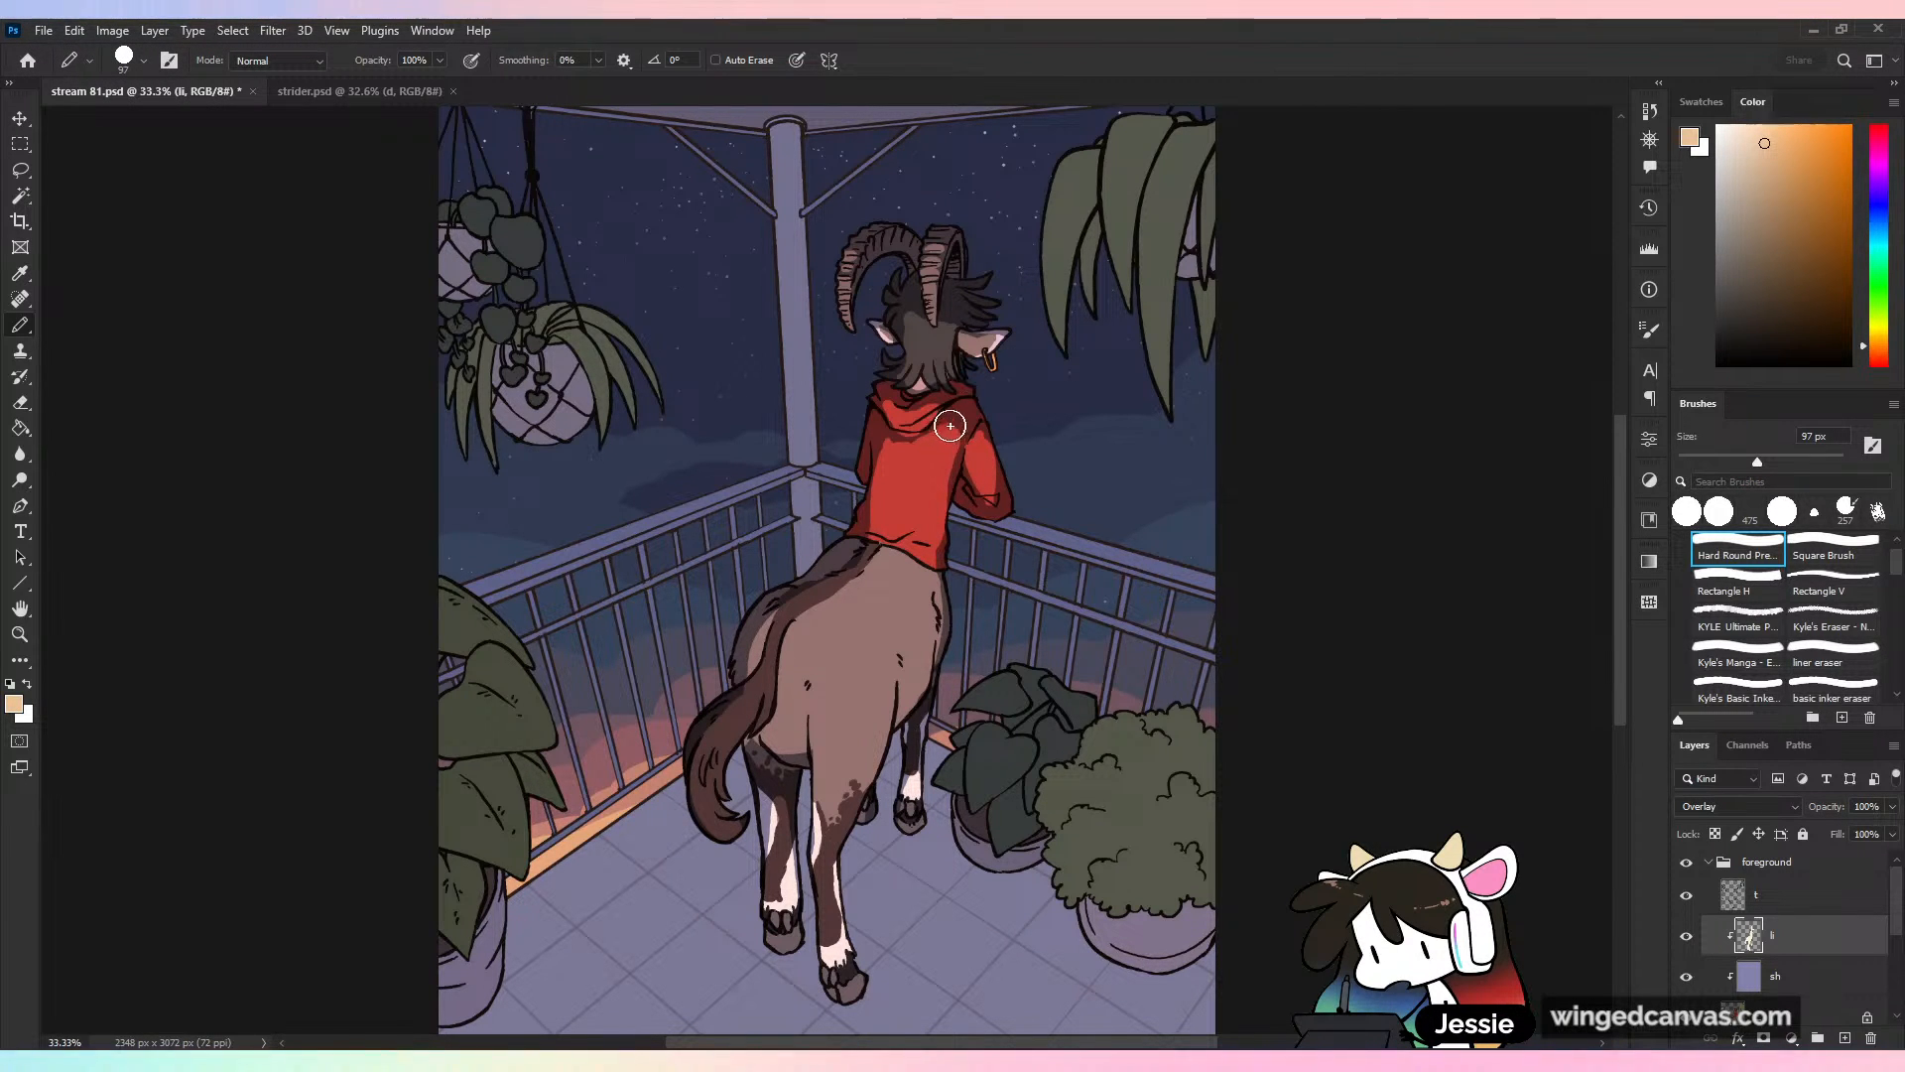
key("ctrl+z")
left_click(1808, 171)
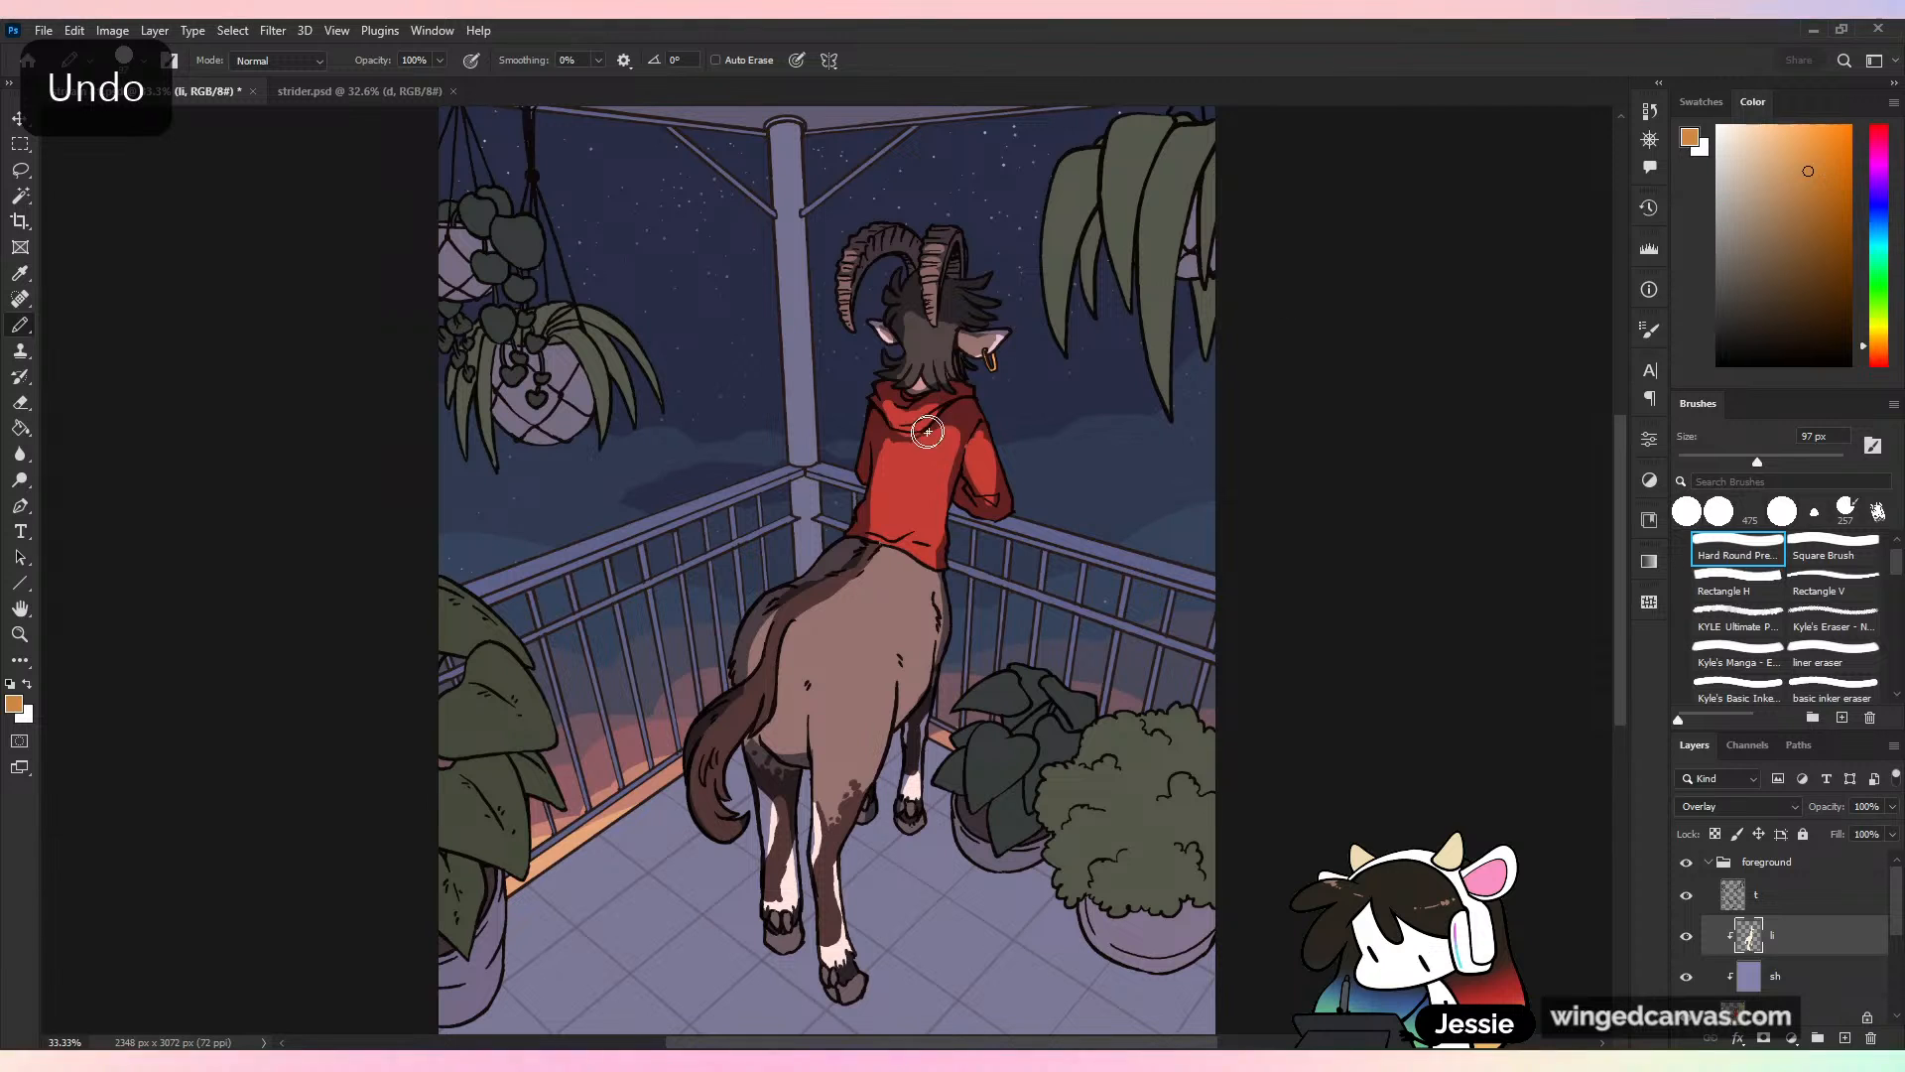
key("ctrl+z")
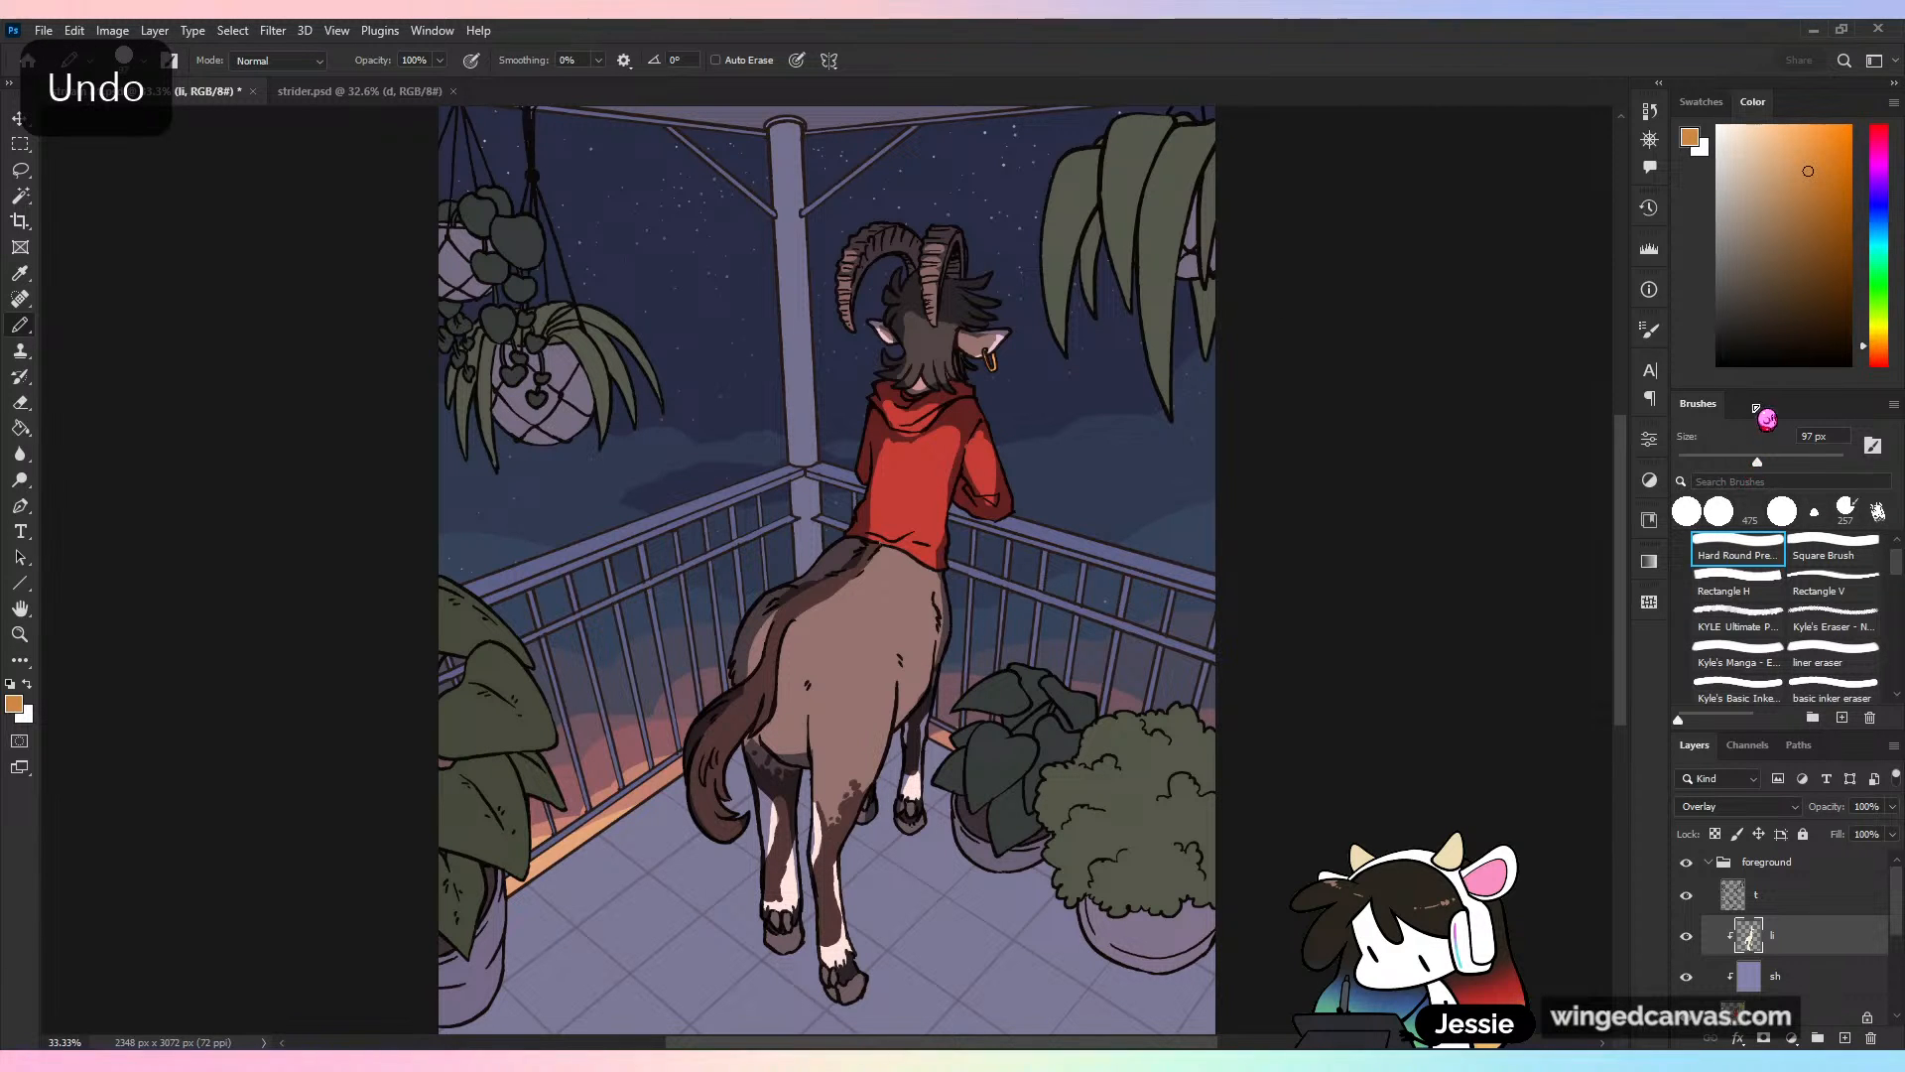
left_click(1793, 189)
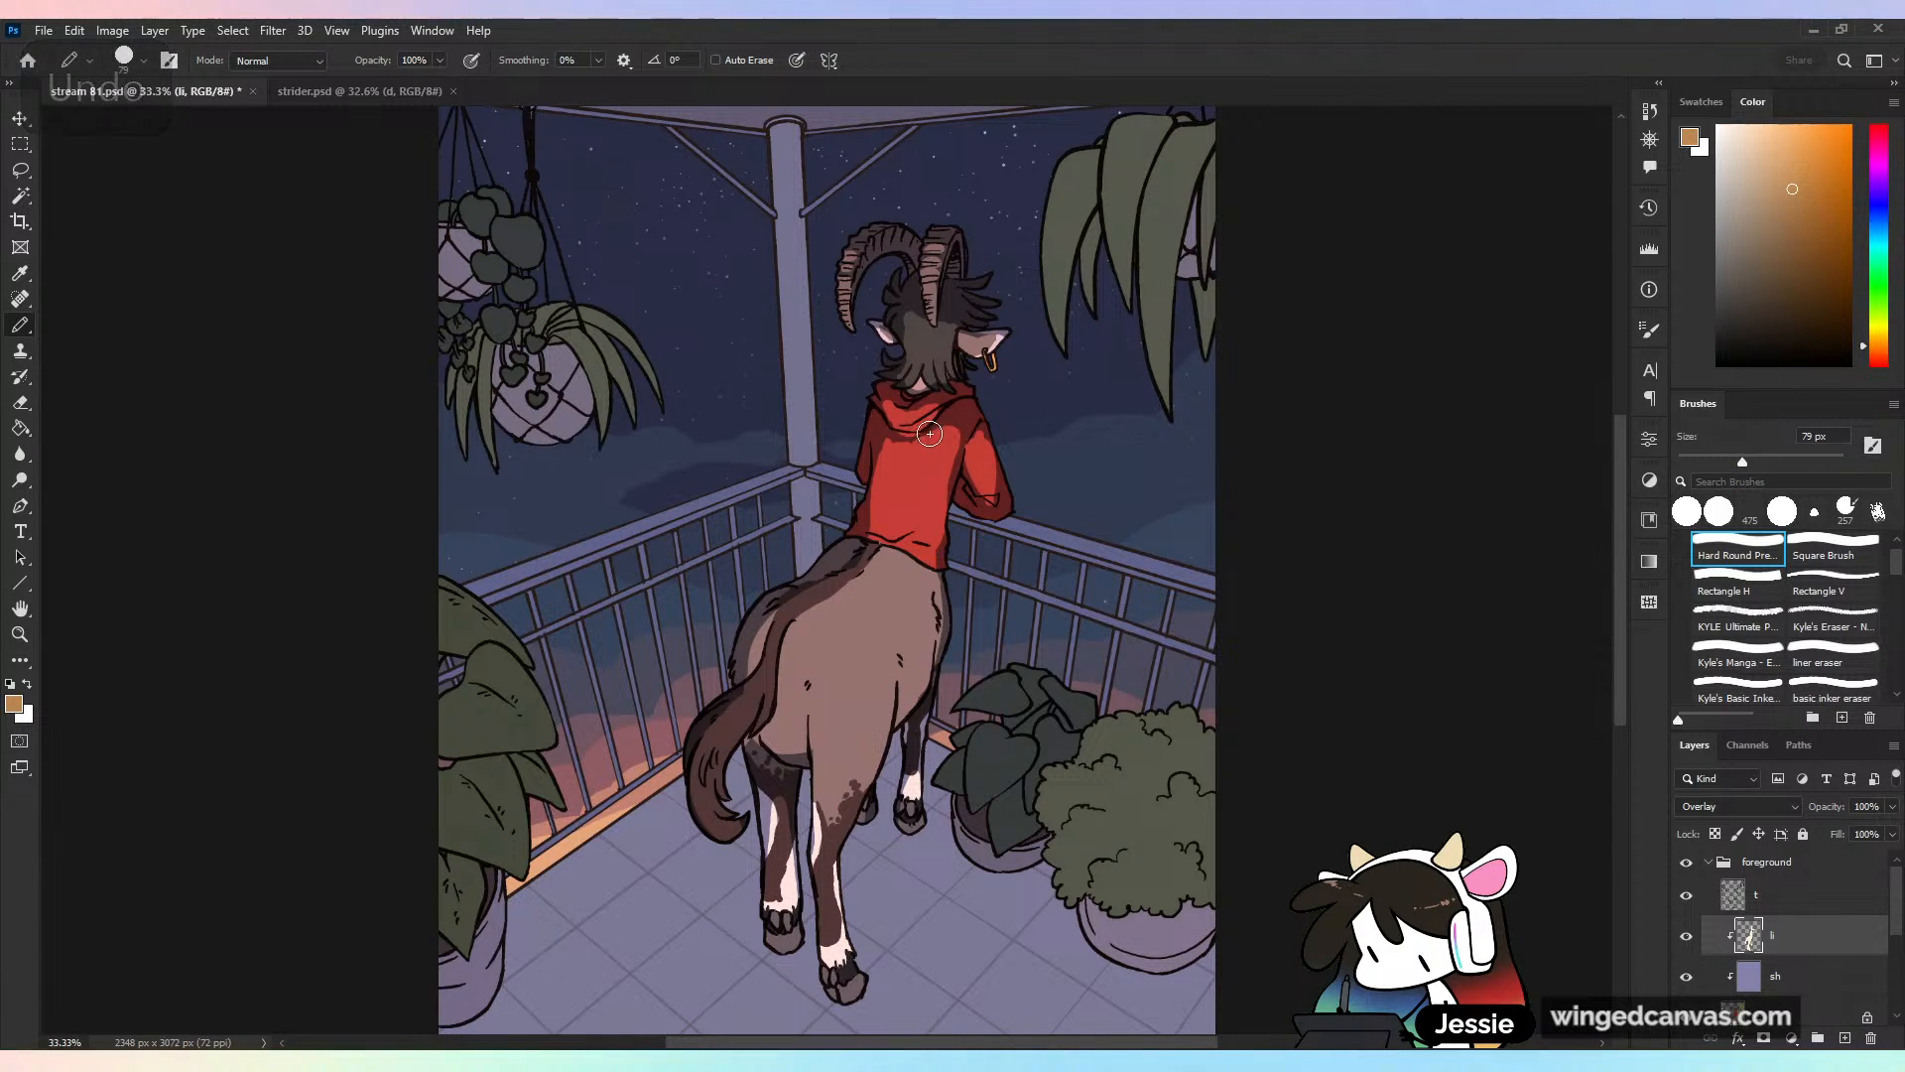
key("ctrl+z")
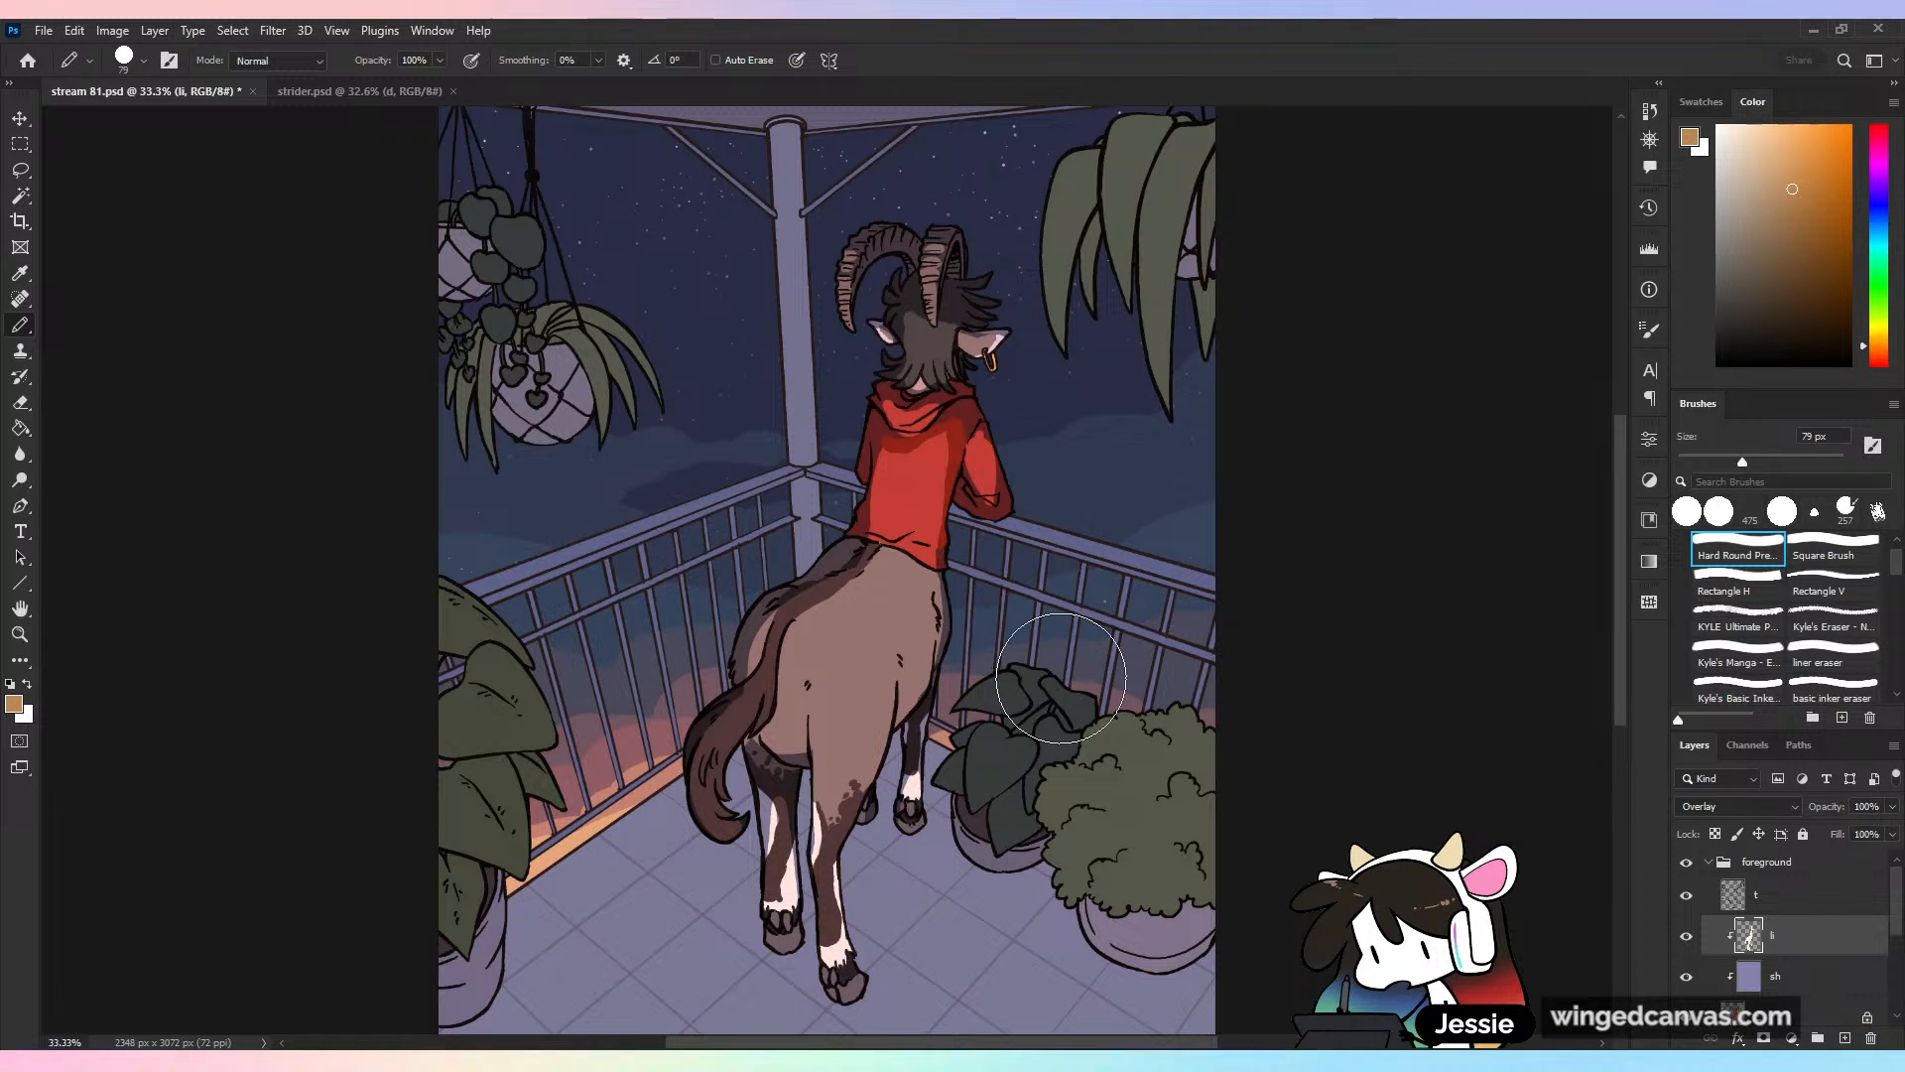
Trim the hoodie's light with the Textured Brush eraser at 100% opacity, enlarging it from 25 px to 64 px
key("e")
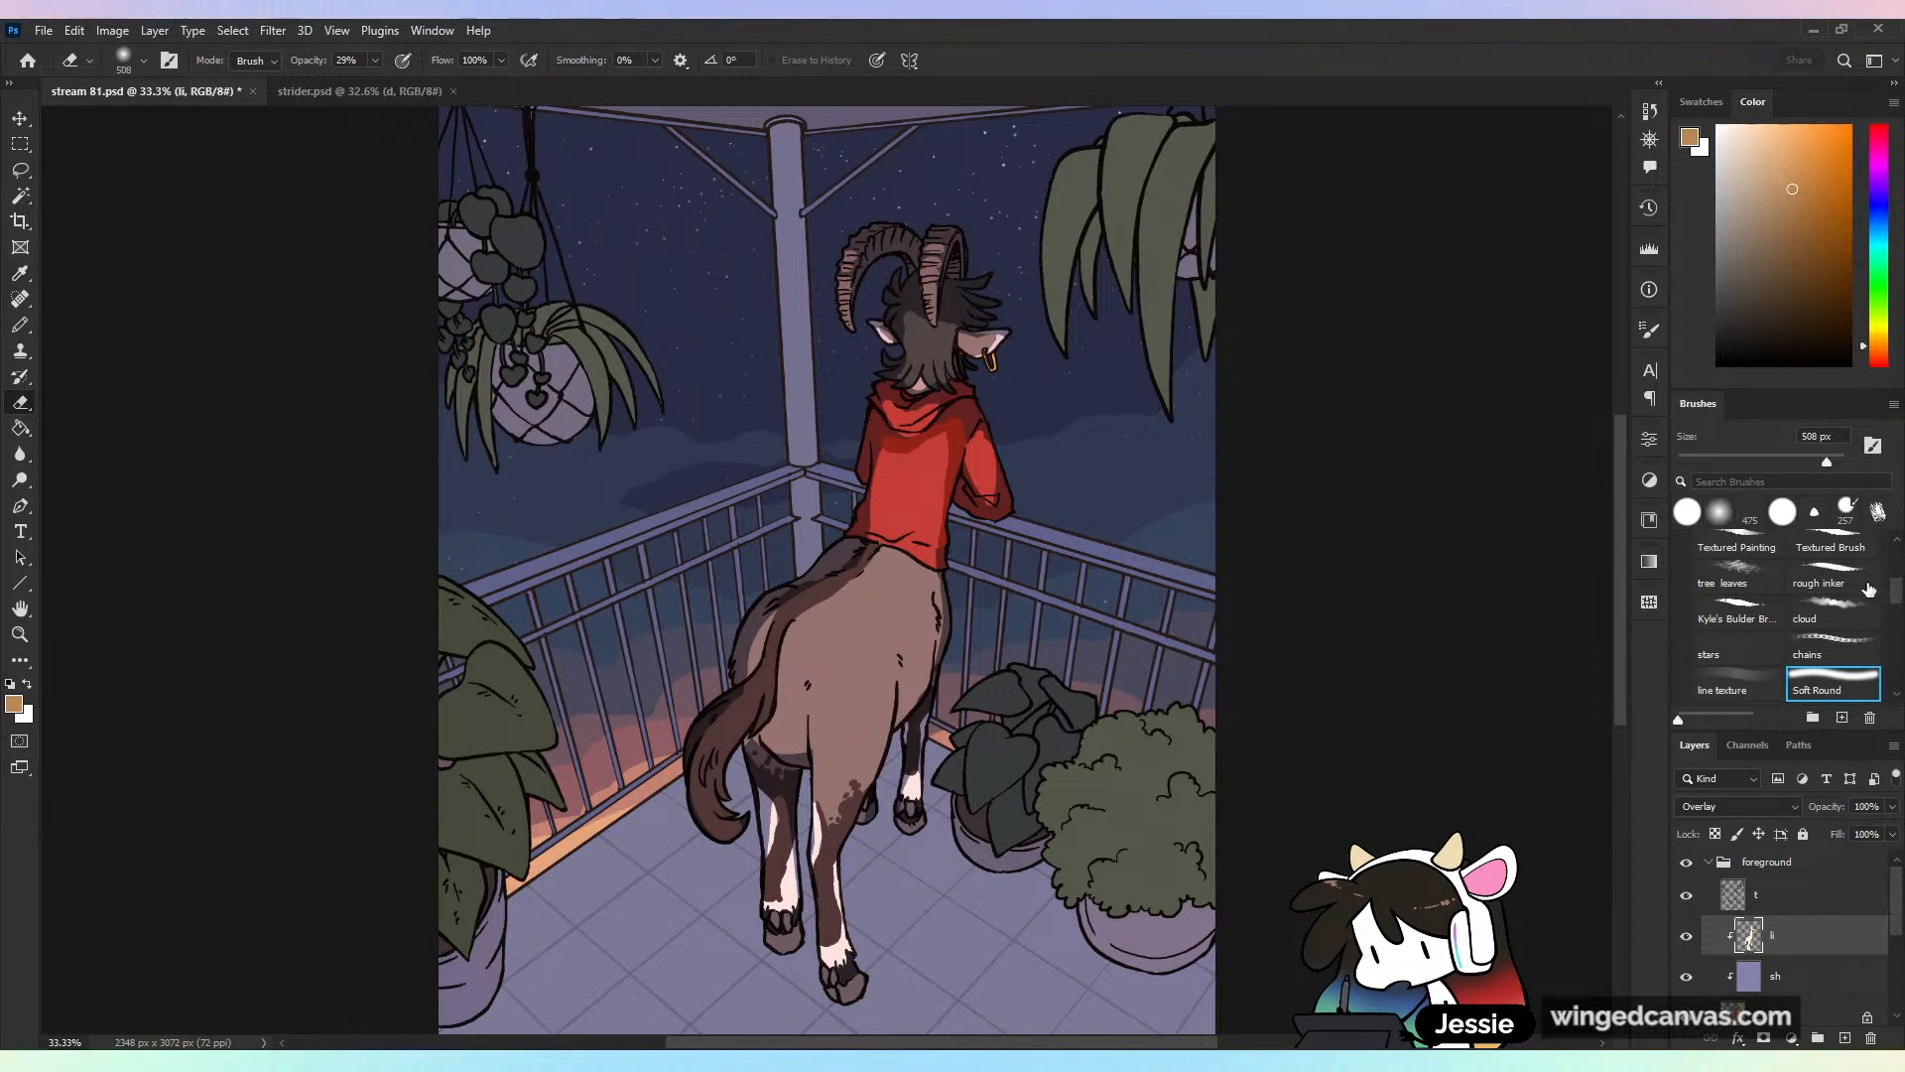
left_click(1834, 544)
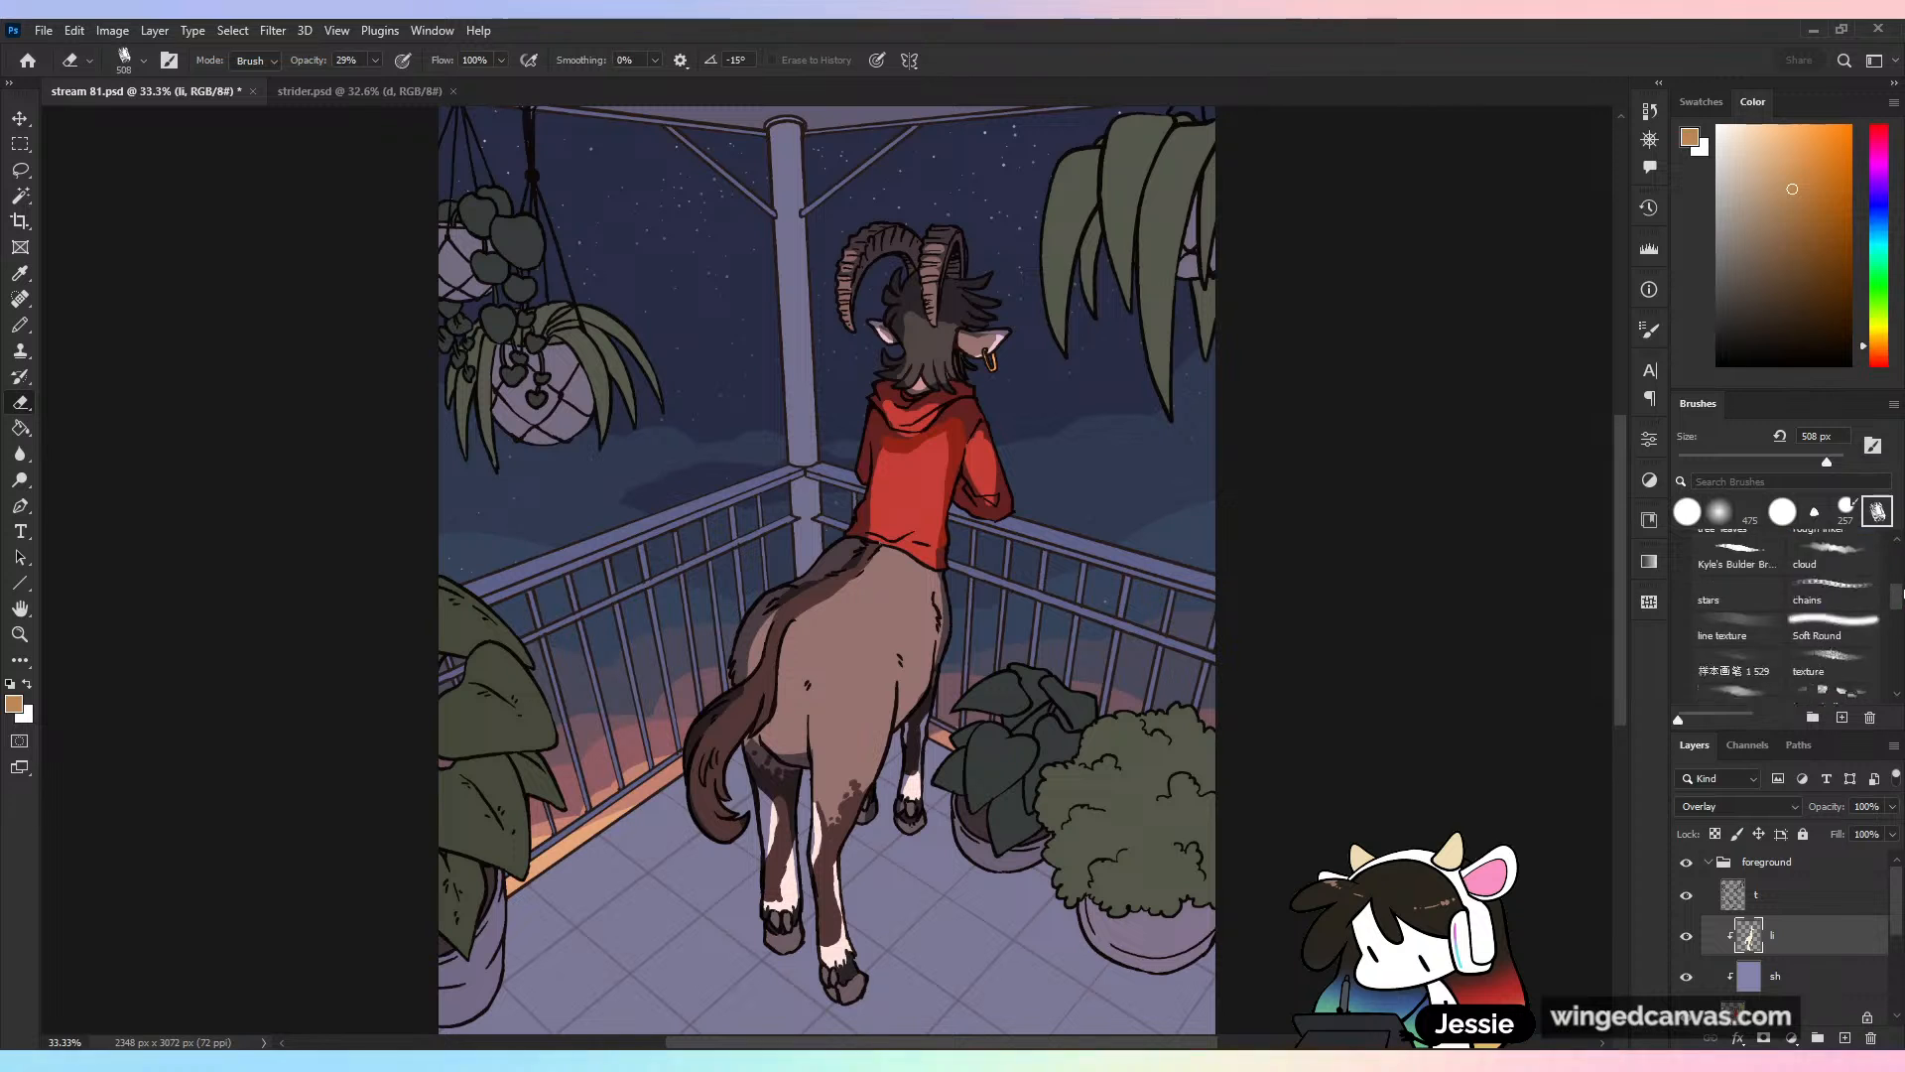
scroll(1834, 595, "up", 2)
mouse_move(373, 63)
left_mouse_down()
mouse_move(389, 89)
mouse_move(938, 69)
mouse_move(1389, 109)
left_mouse_up()
left_click(1709, 462)
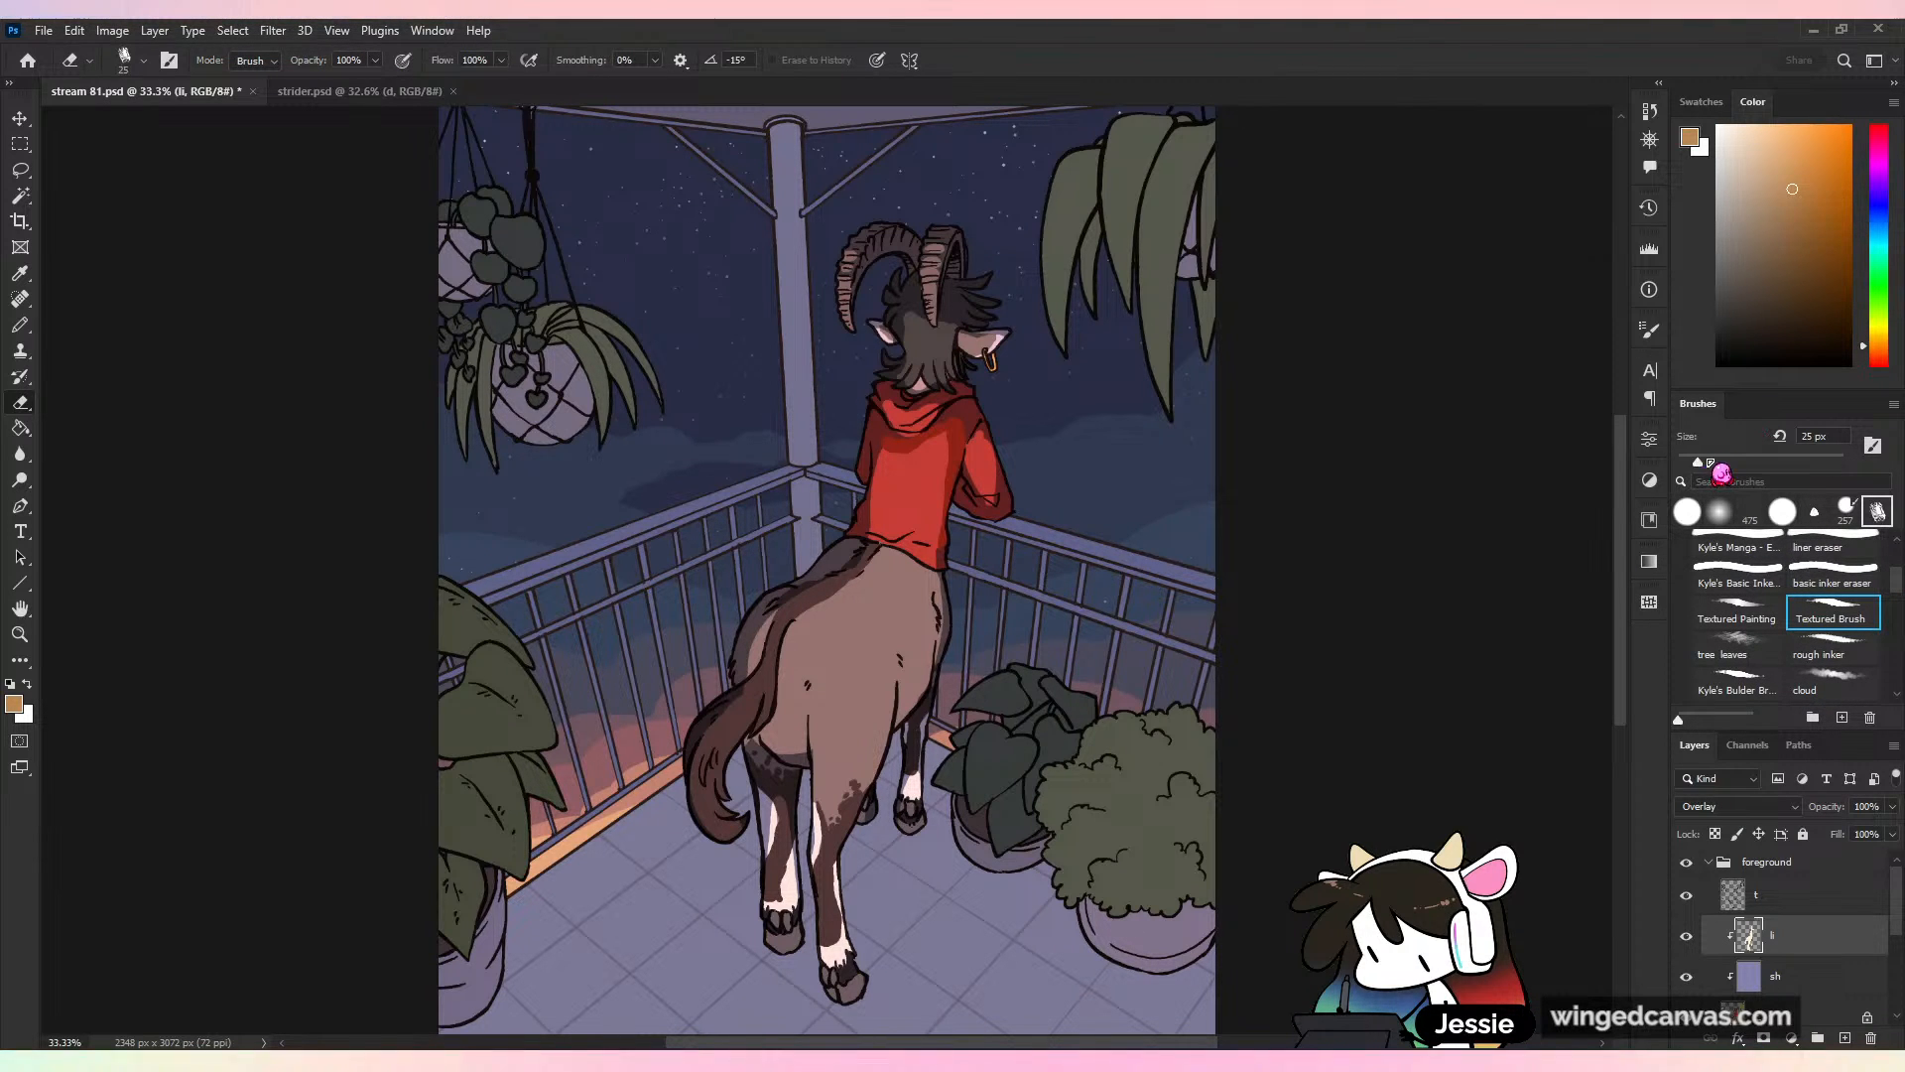
left_click(956, 414)
left_click(1731, 462)
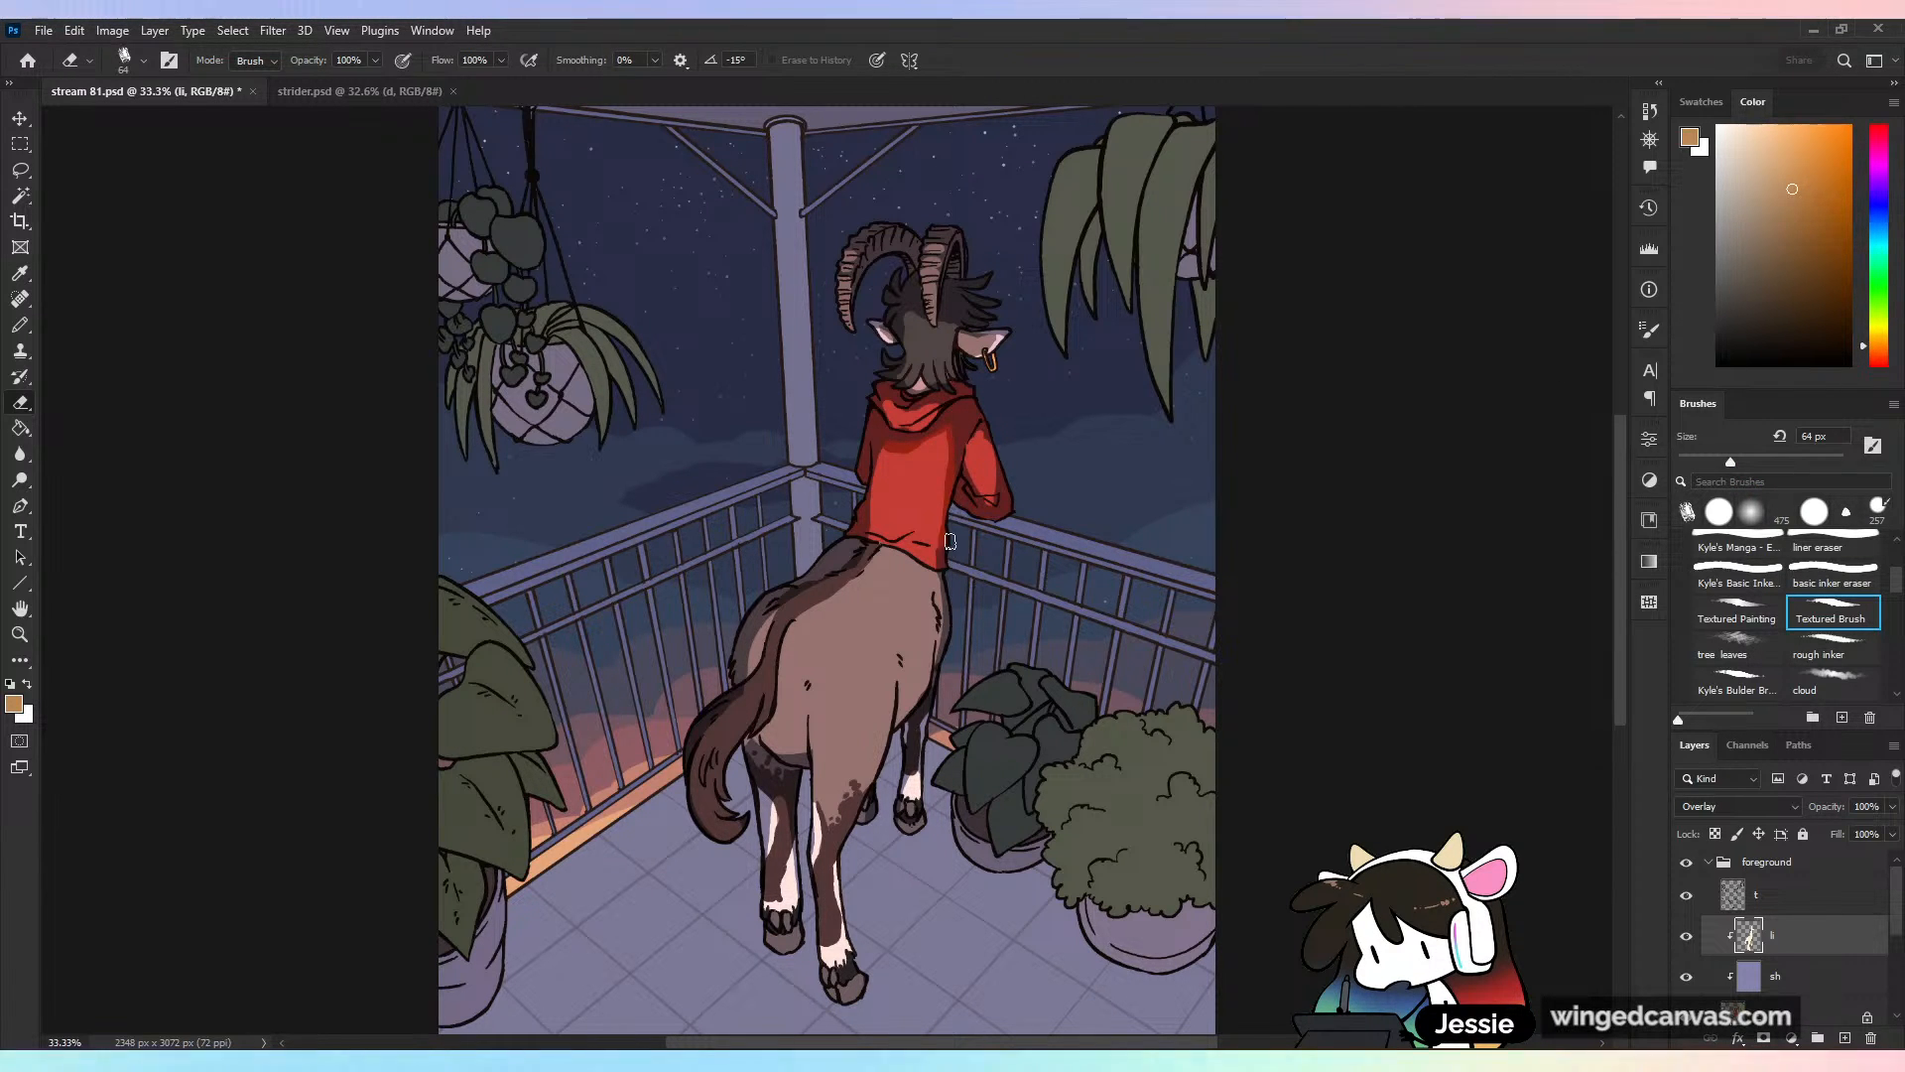
Paint orange light along the hoodie's left side and refine its edge with the eraser
key("b")
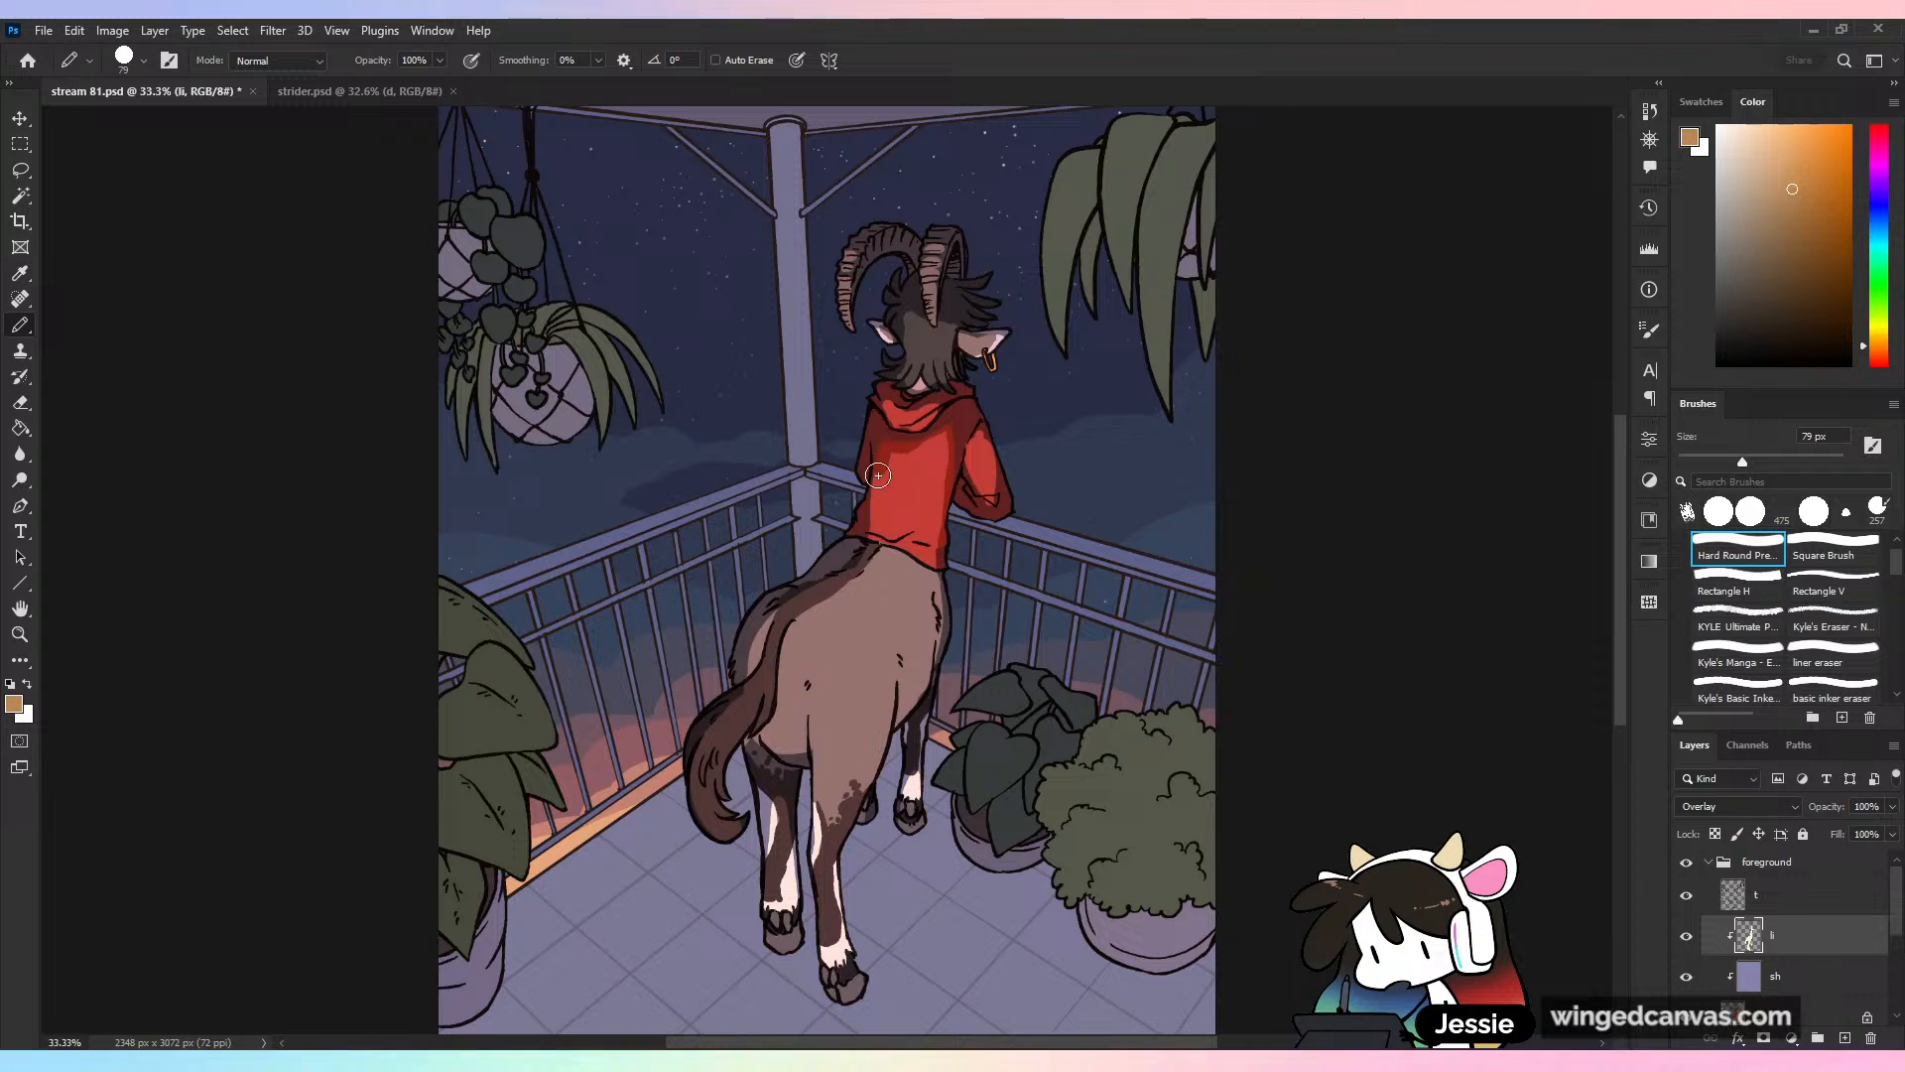
mouse_move(878, 476)
left_mouse_down()
mouse_move(869, 531)
mouse_move(875, 506)
left_mouse_up()
key("e")
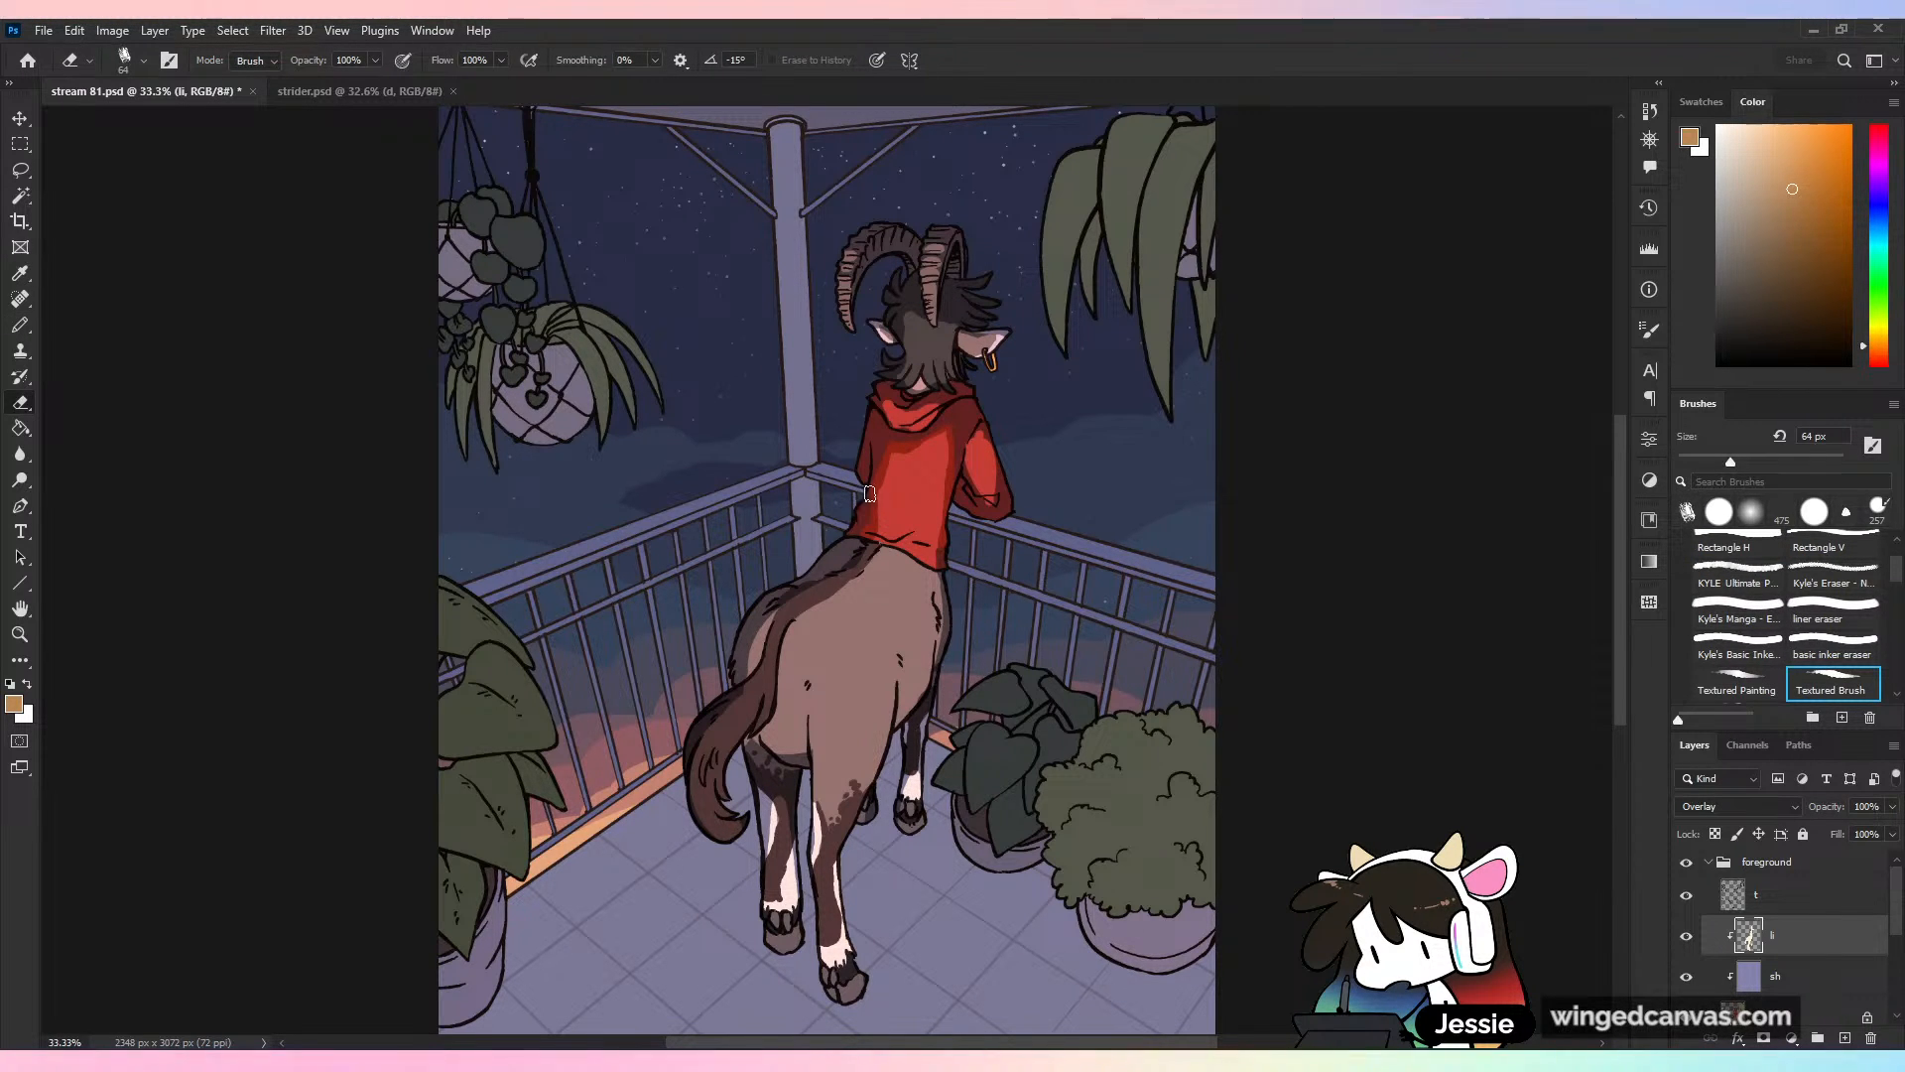
Reduce the brush to 64 px and paint orange light down the hoodie's right sleeve, undoing an unwanted stroke
key("b")
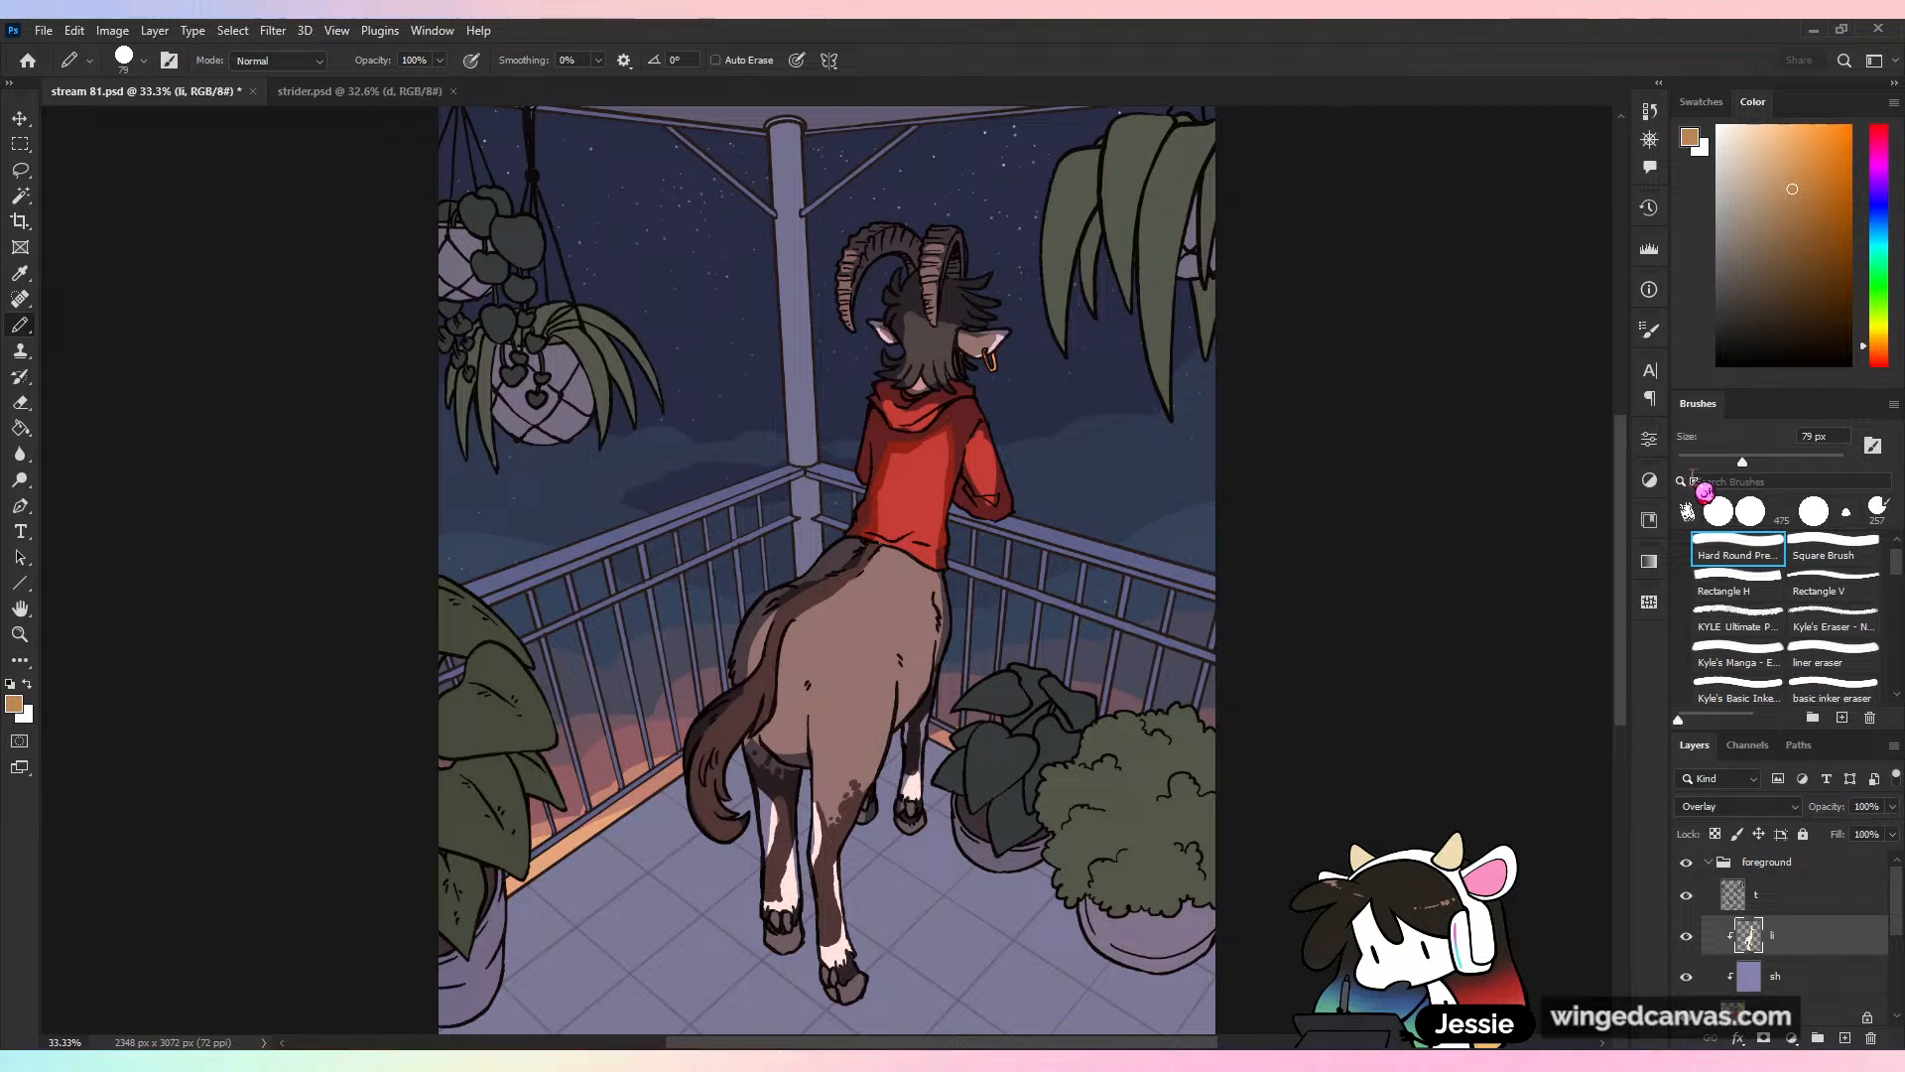
left_click(1730, 462)
left_click_drag(983, 431, 993, 516)
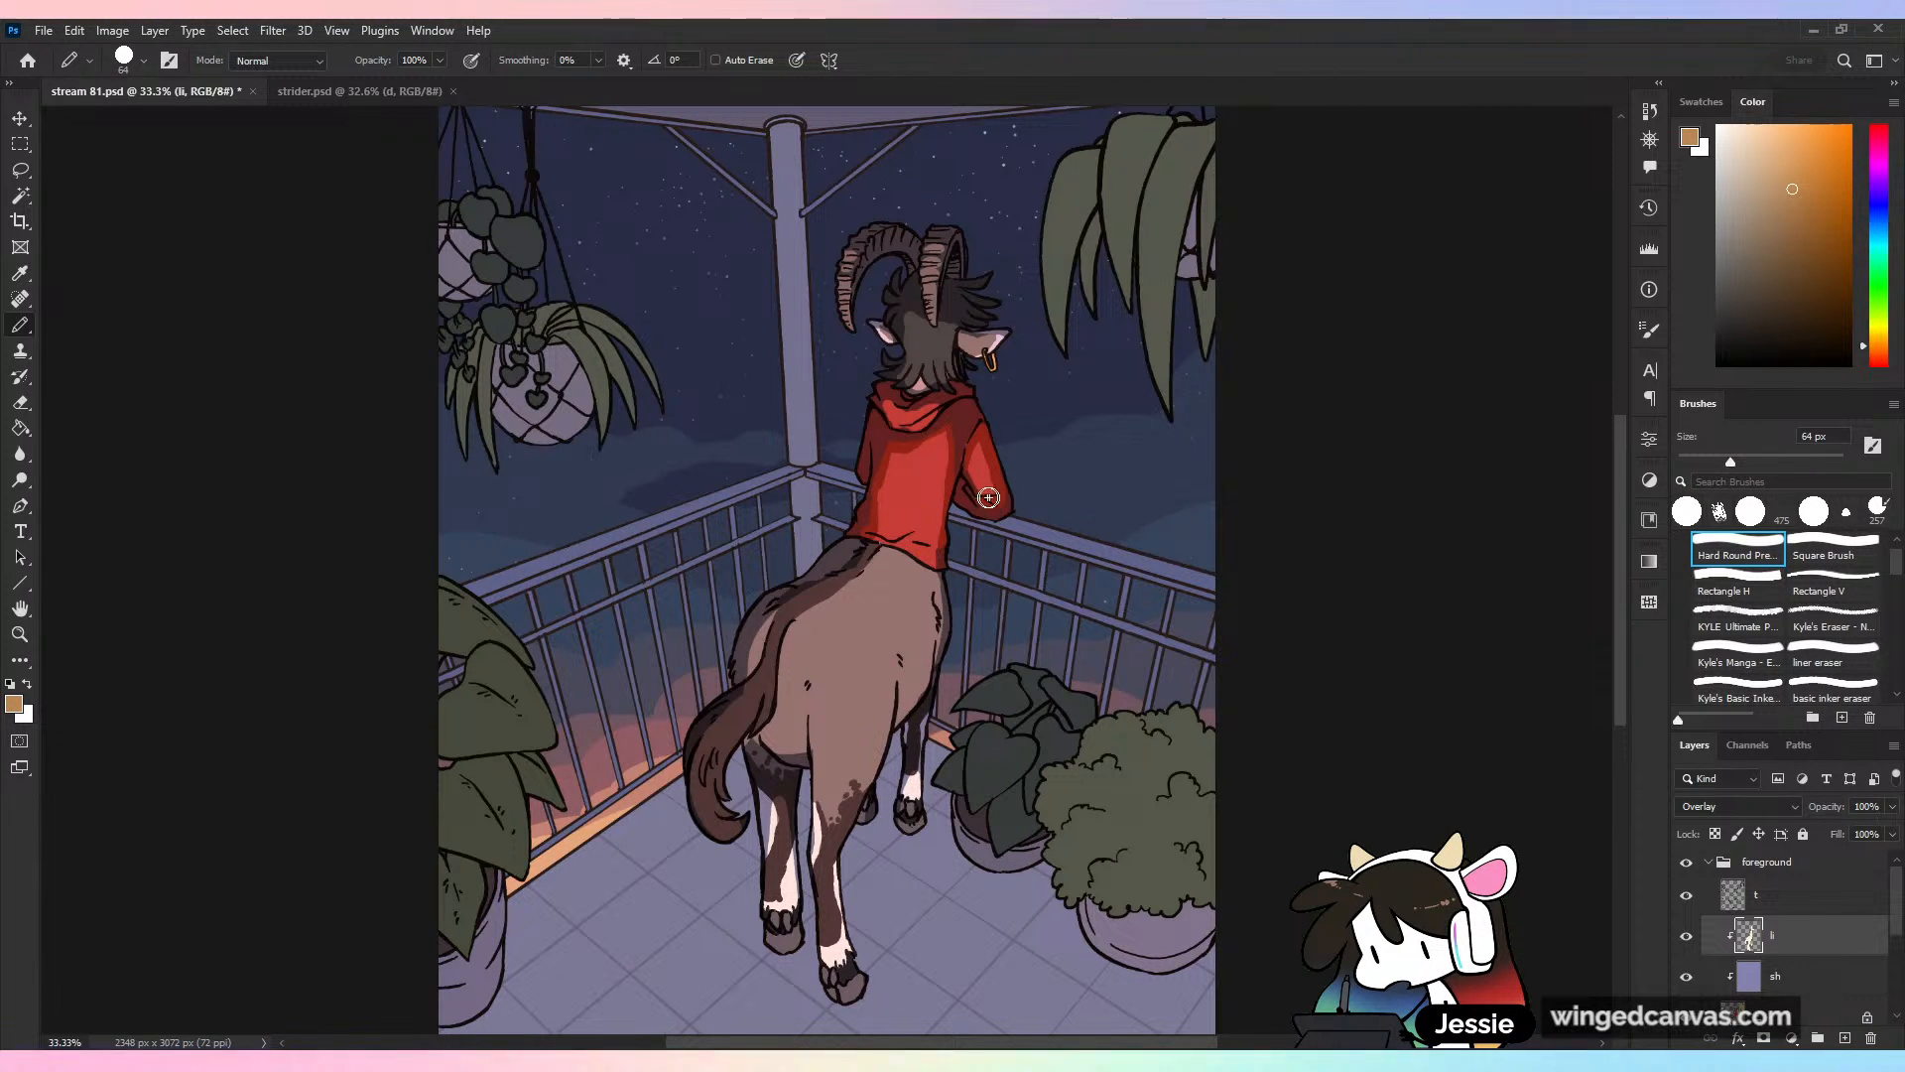
left_click(1005, 518)
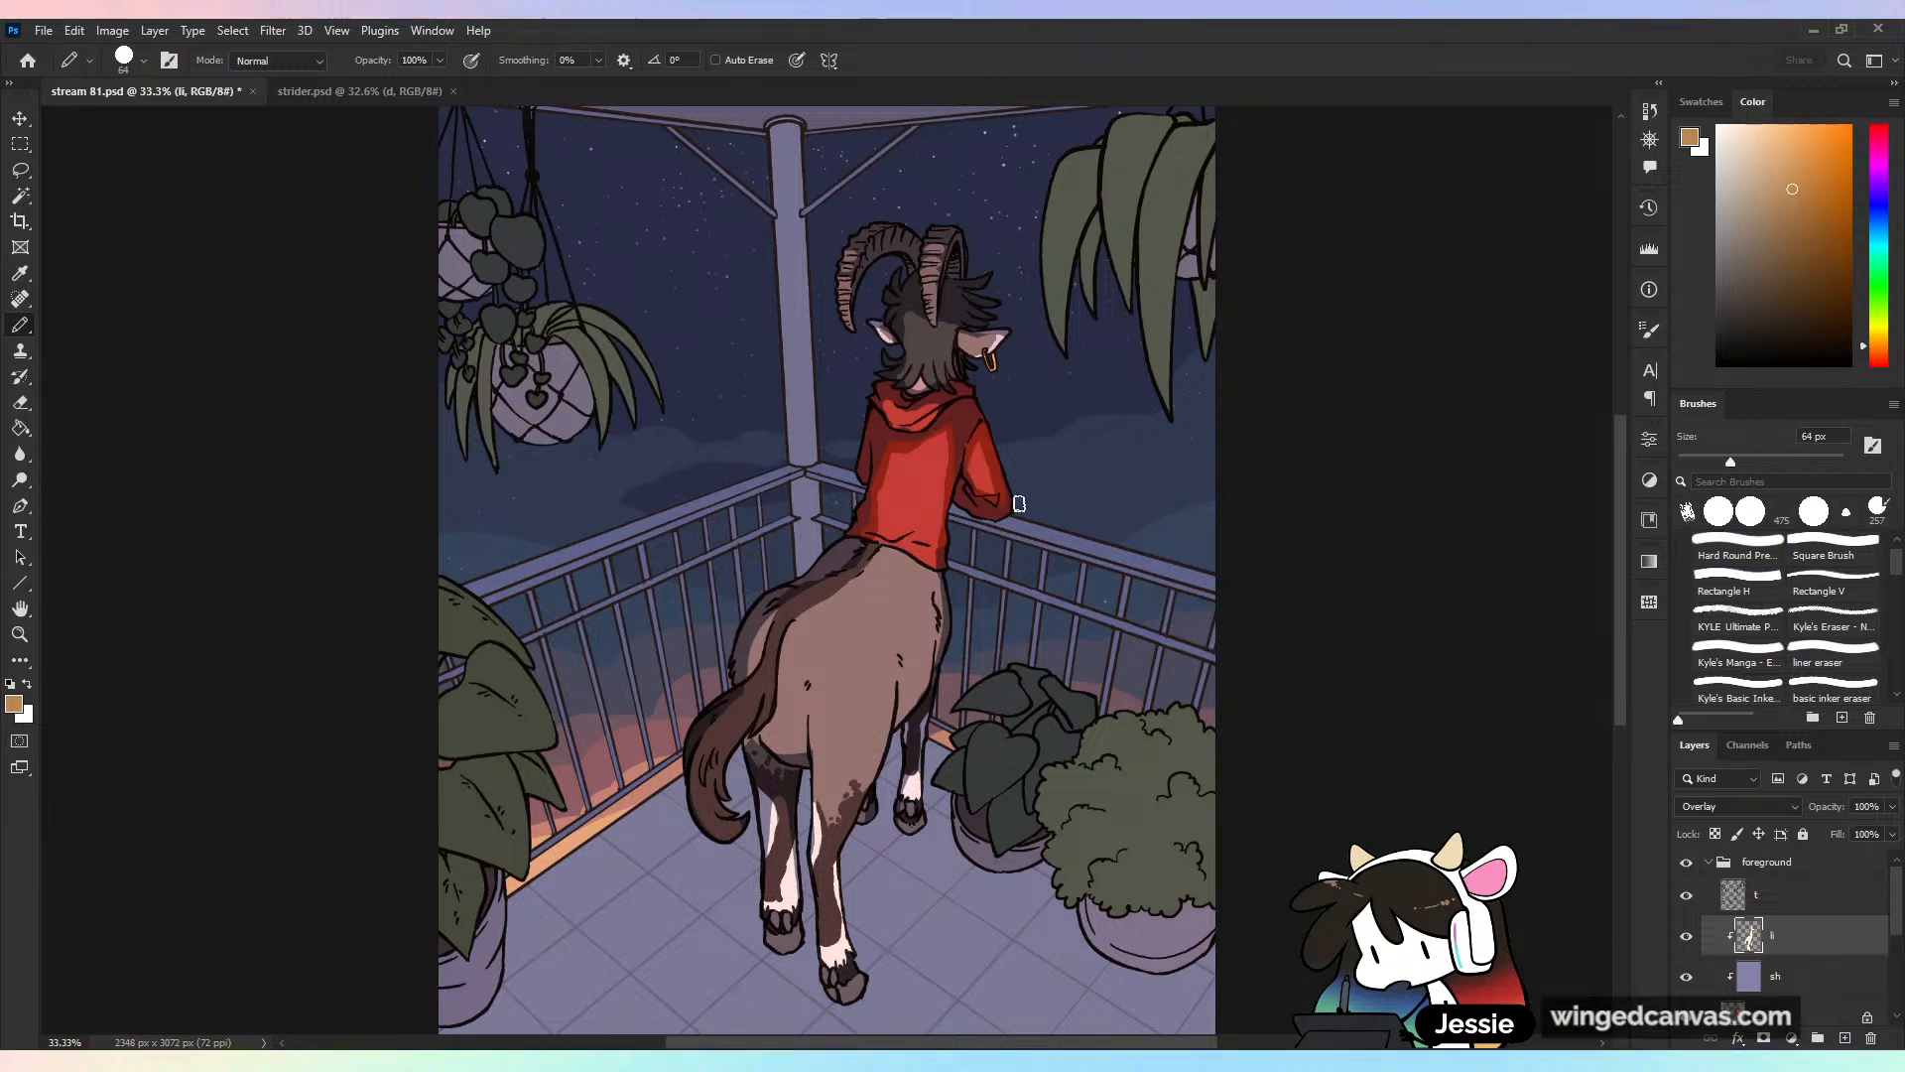
key("ctrl+z")
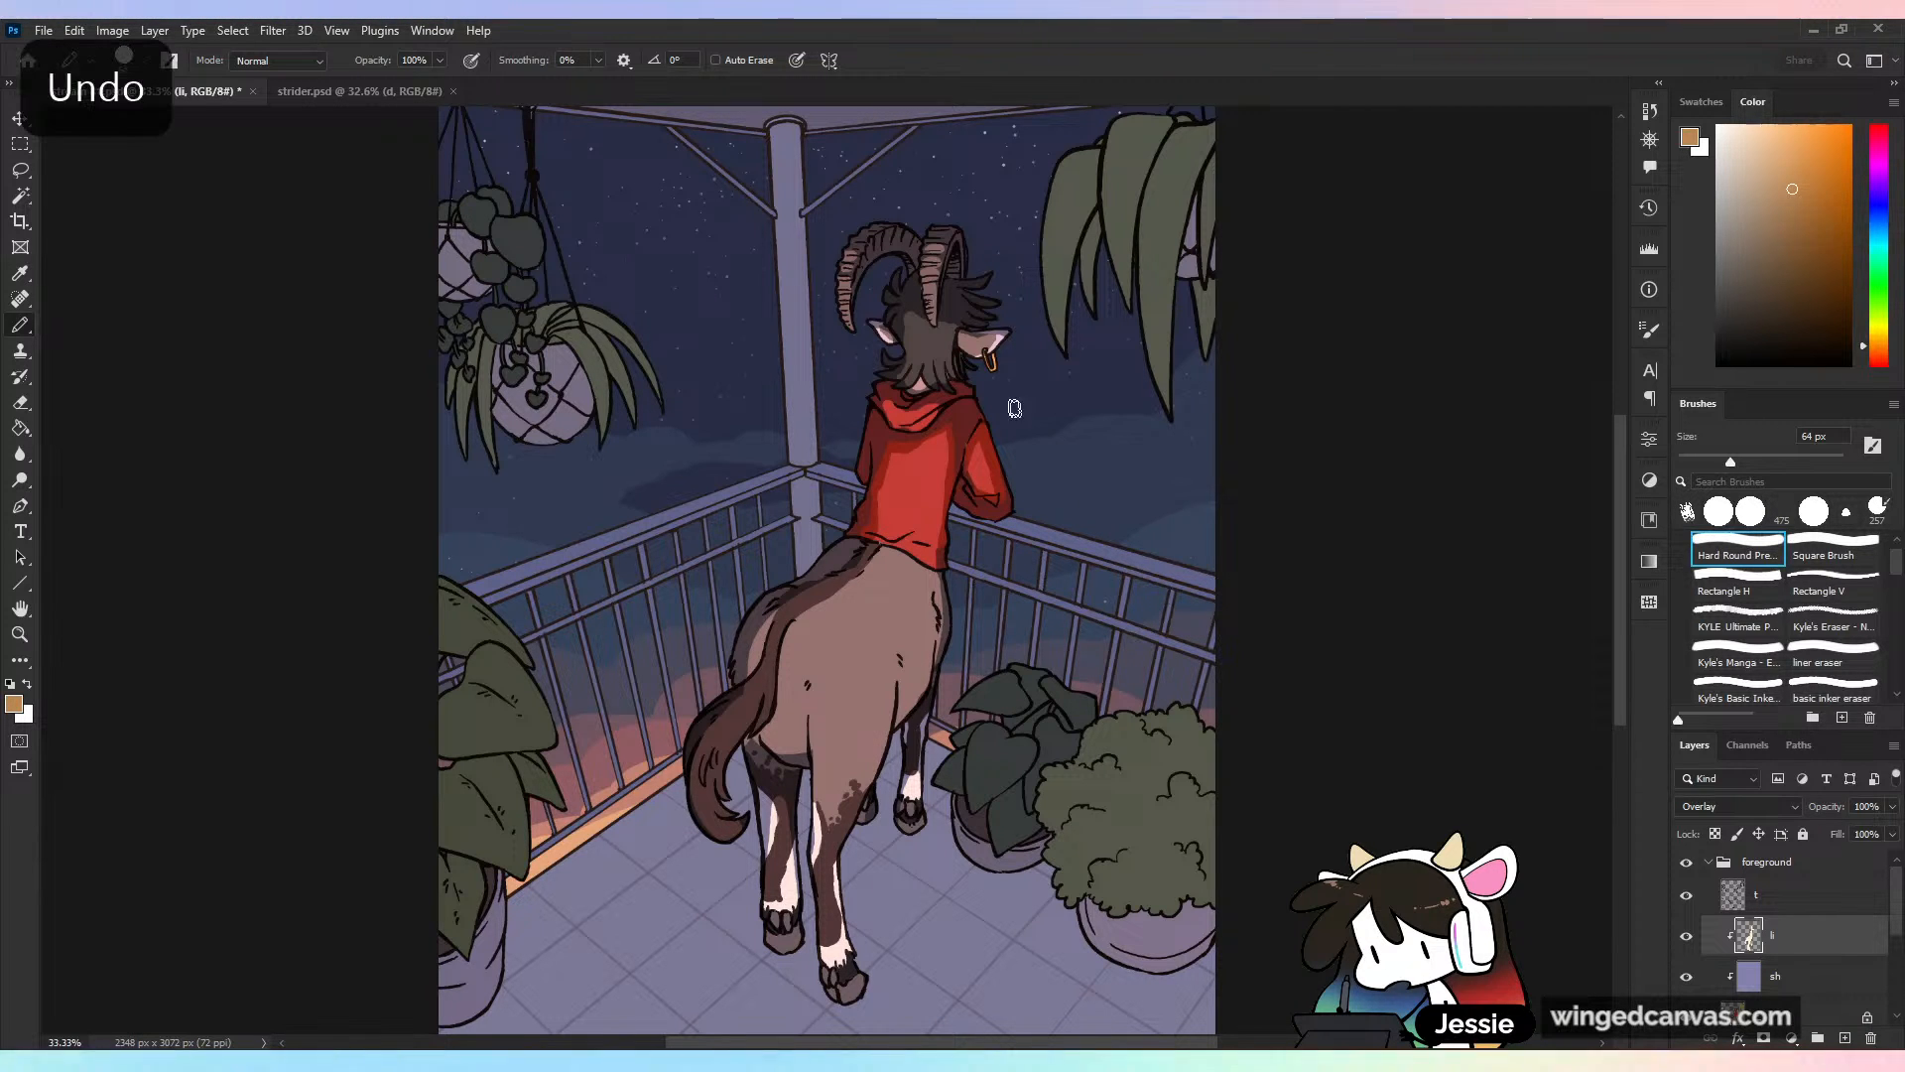
left_click_drag(989, 428, 1003, 471)
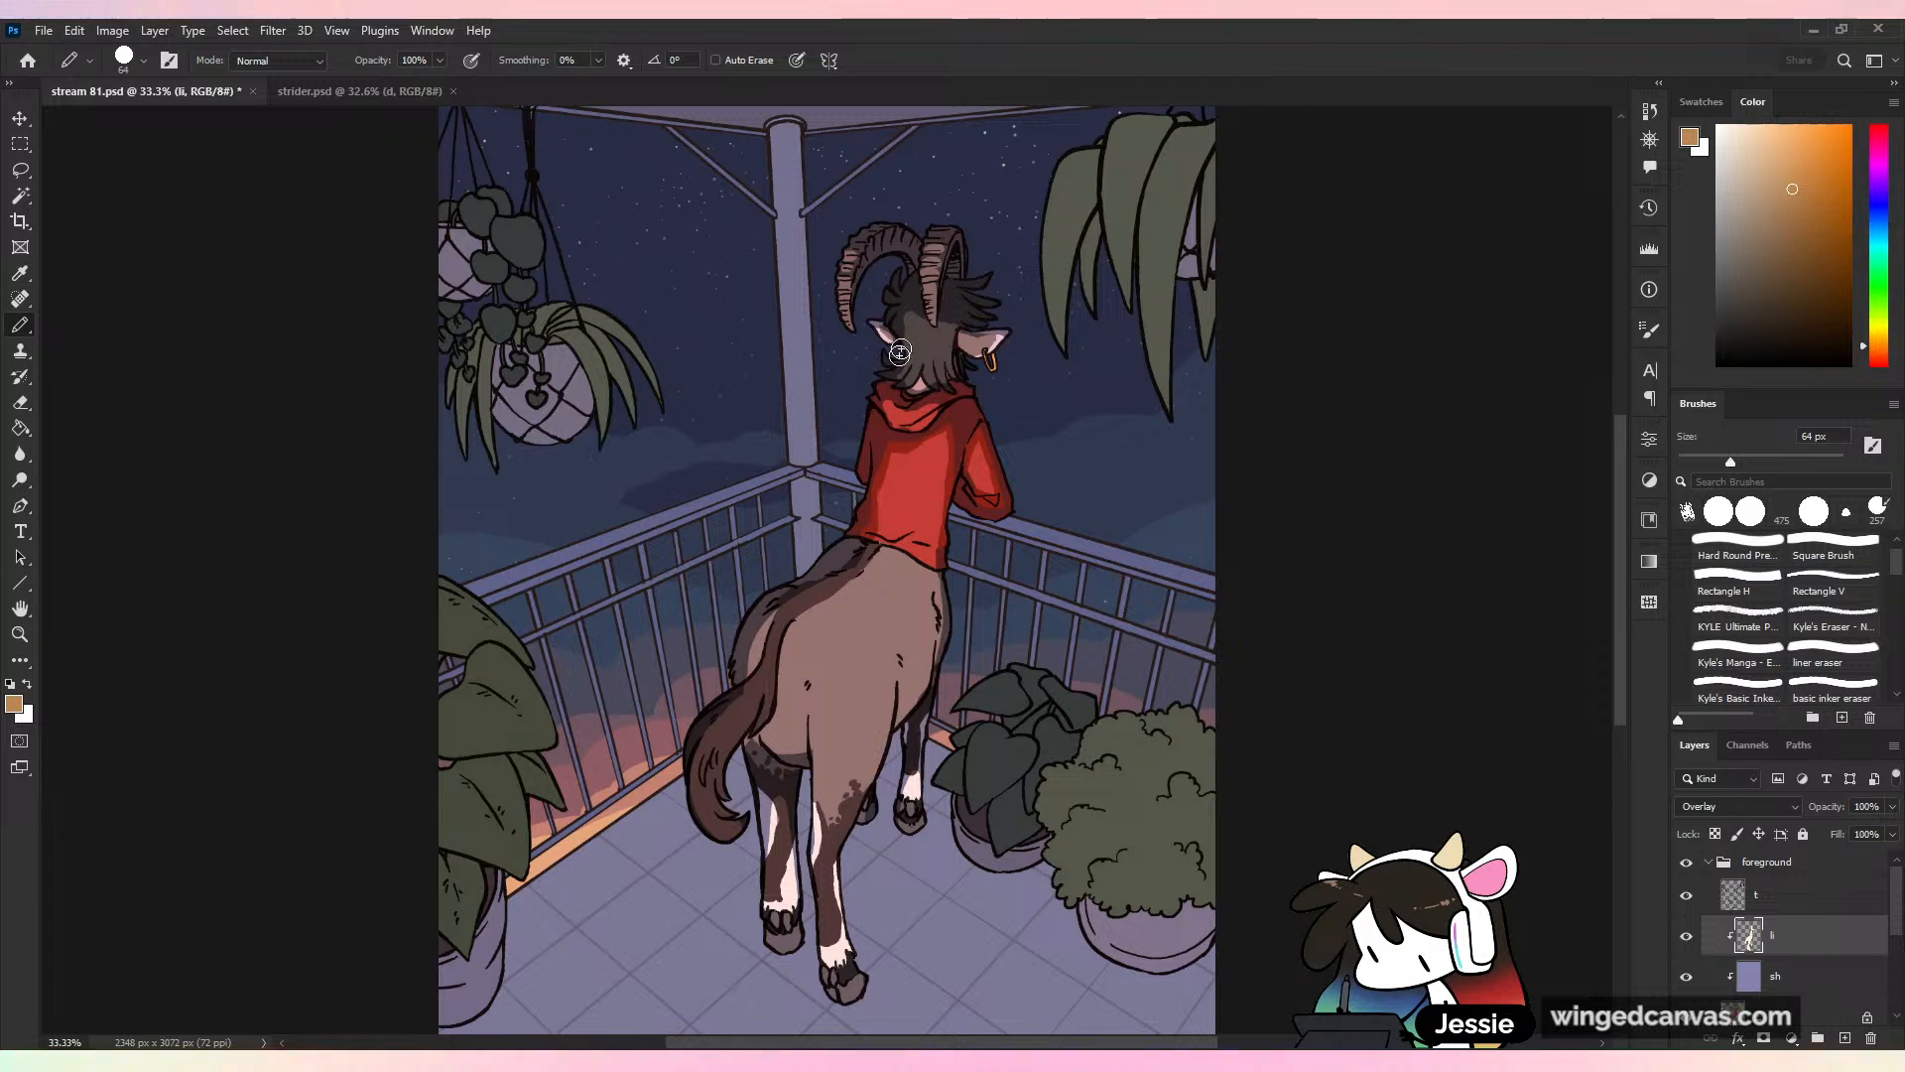
Add orange light to the folds of the hood and save the file
left_click_drag(925, 408, 908, 410)
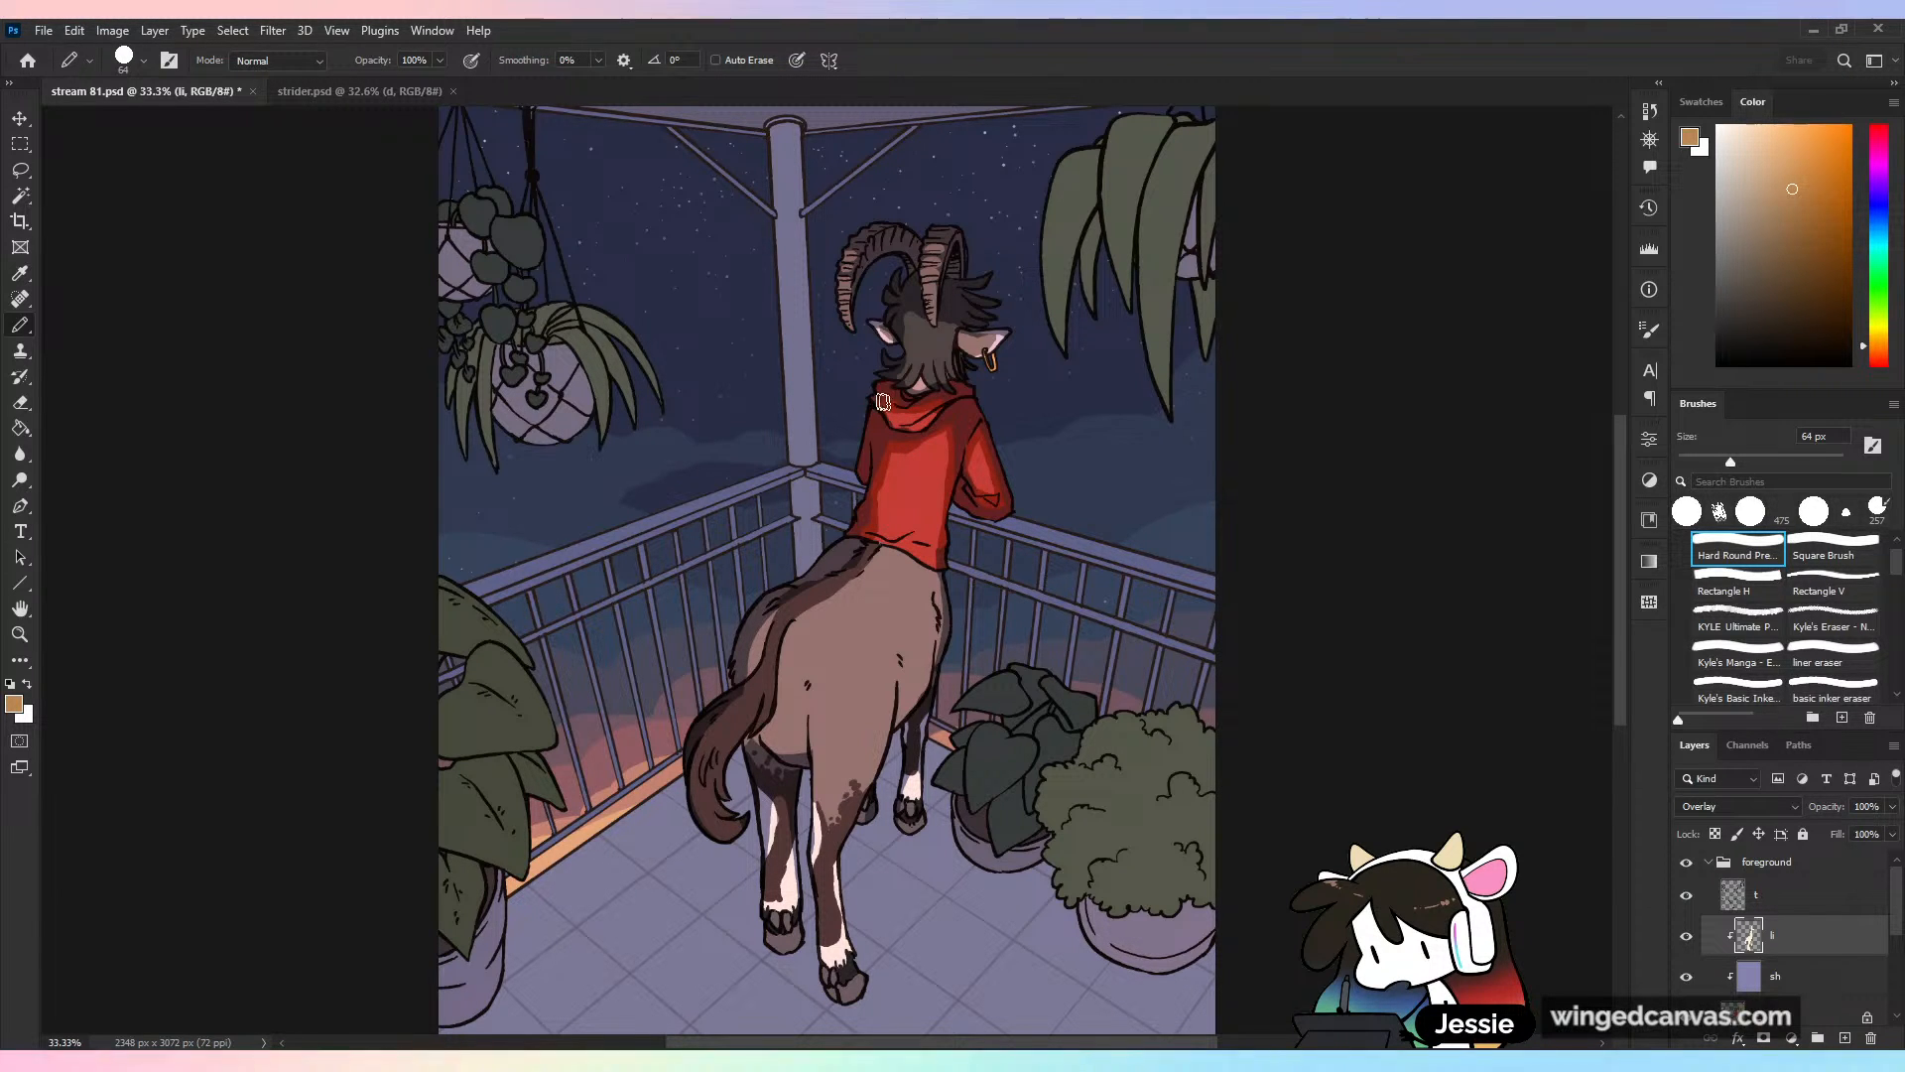
left_click_drag(883, 402, 887, 394)
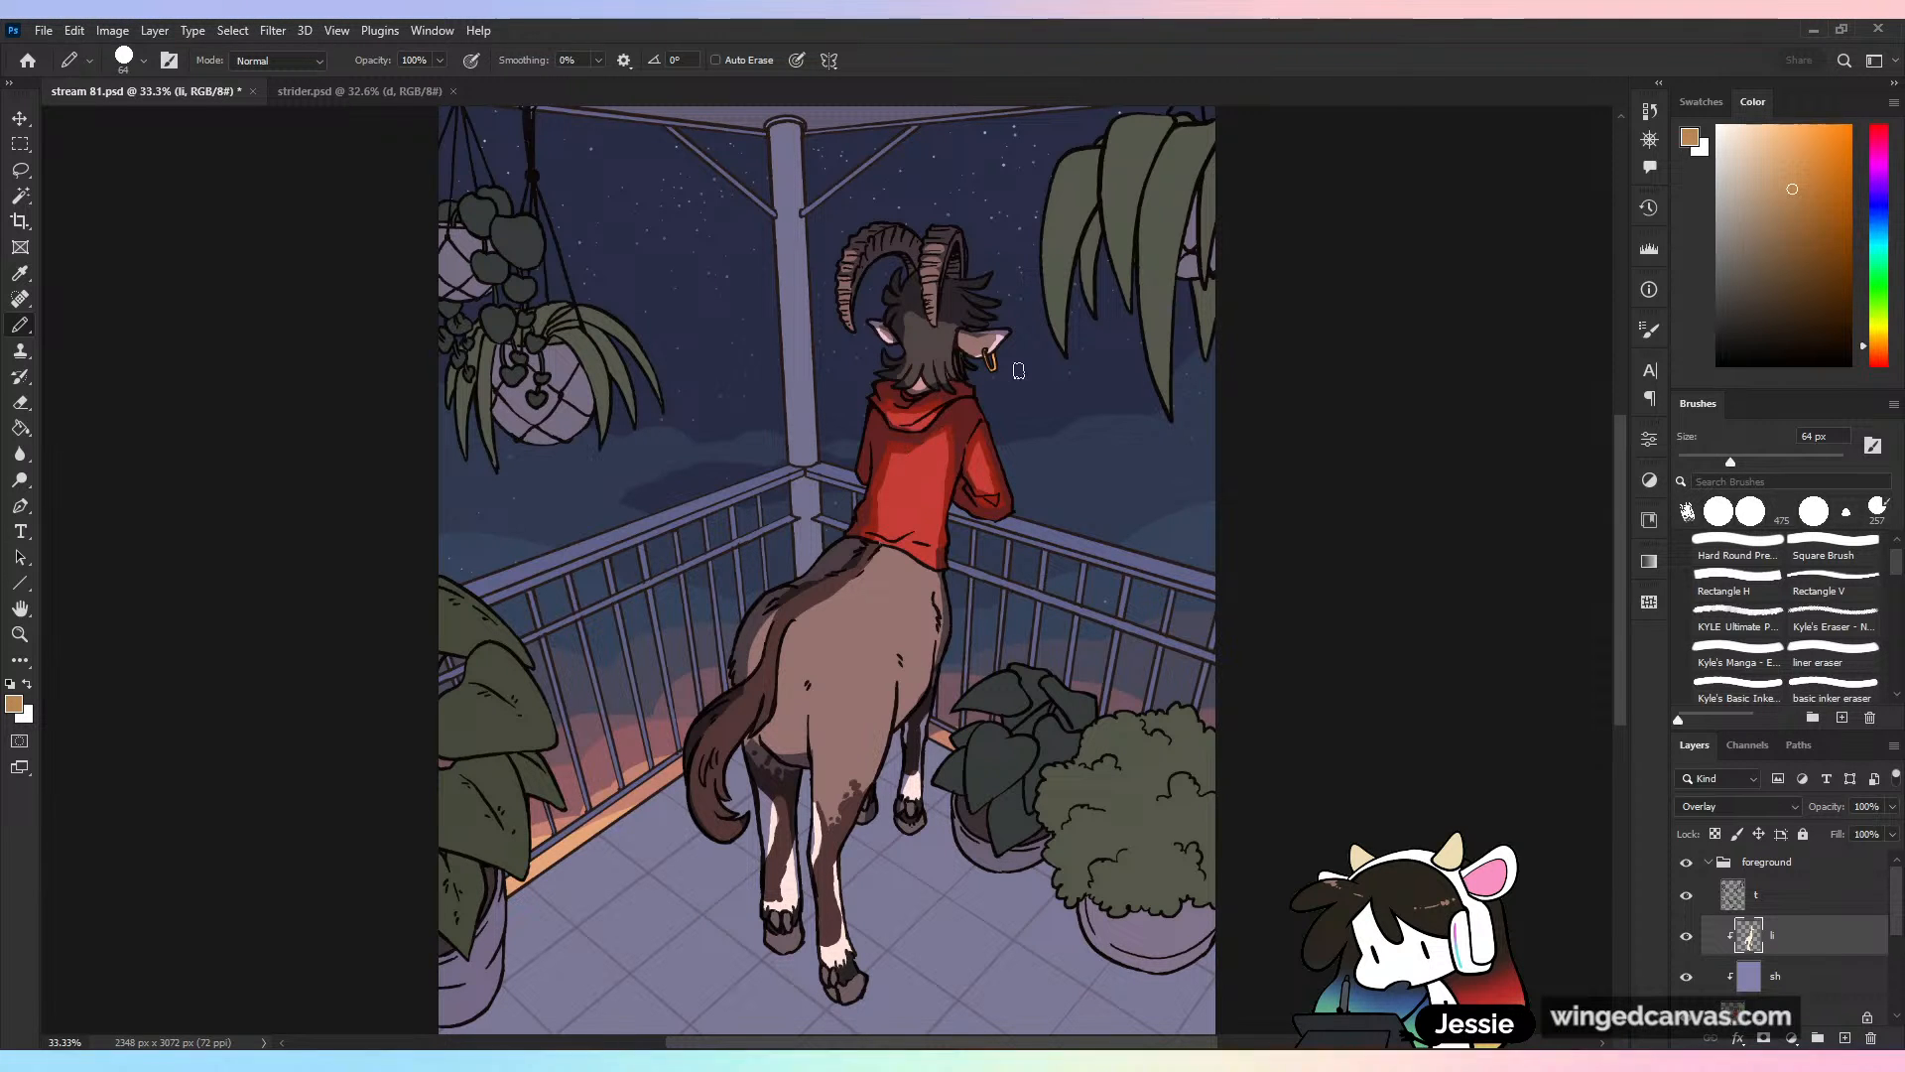
key("ctrl+minus")
key("ctrl+s")
key("ctrl+plus")
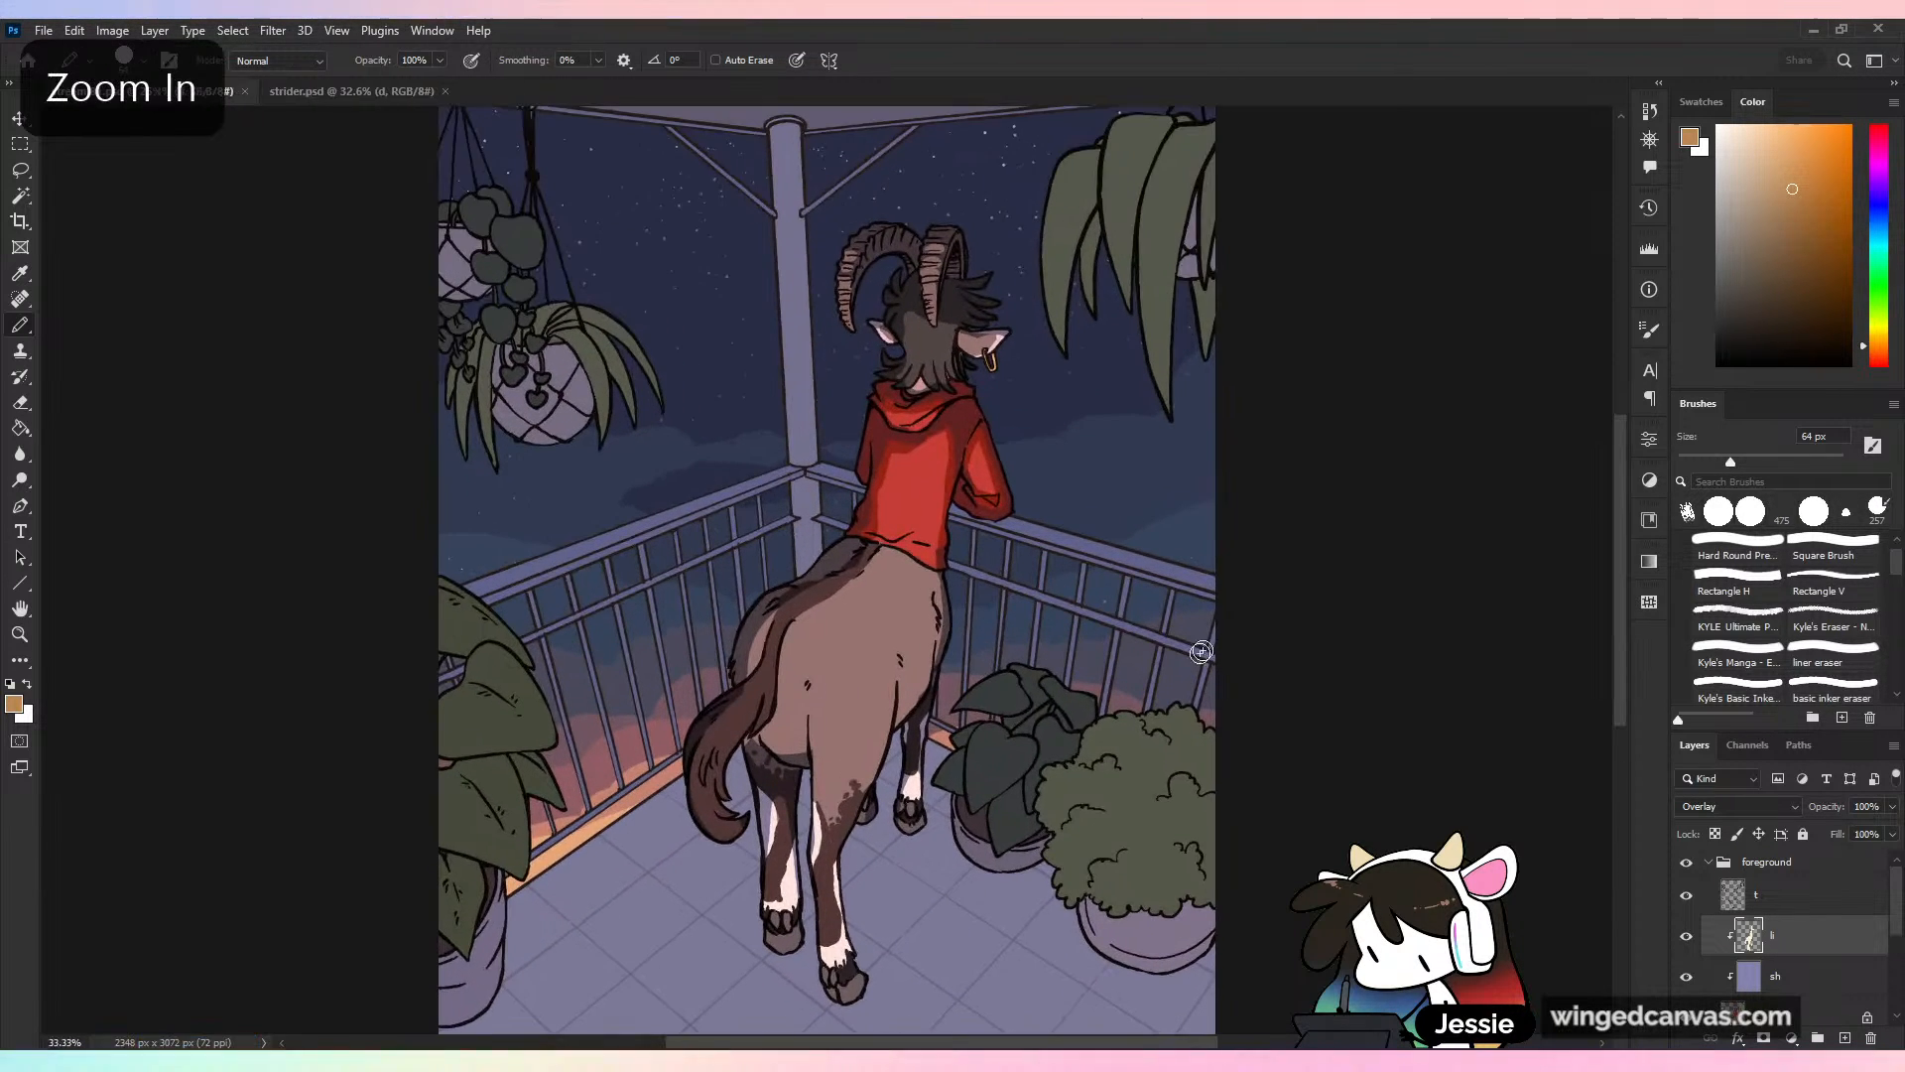
Paint orange light along the upper part of the centaur's tail, redoing unwanted strokes, and save the file
key("space")
left_click_drag(1118, 815, 1192, 643)
key("ctrl+plus")
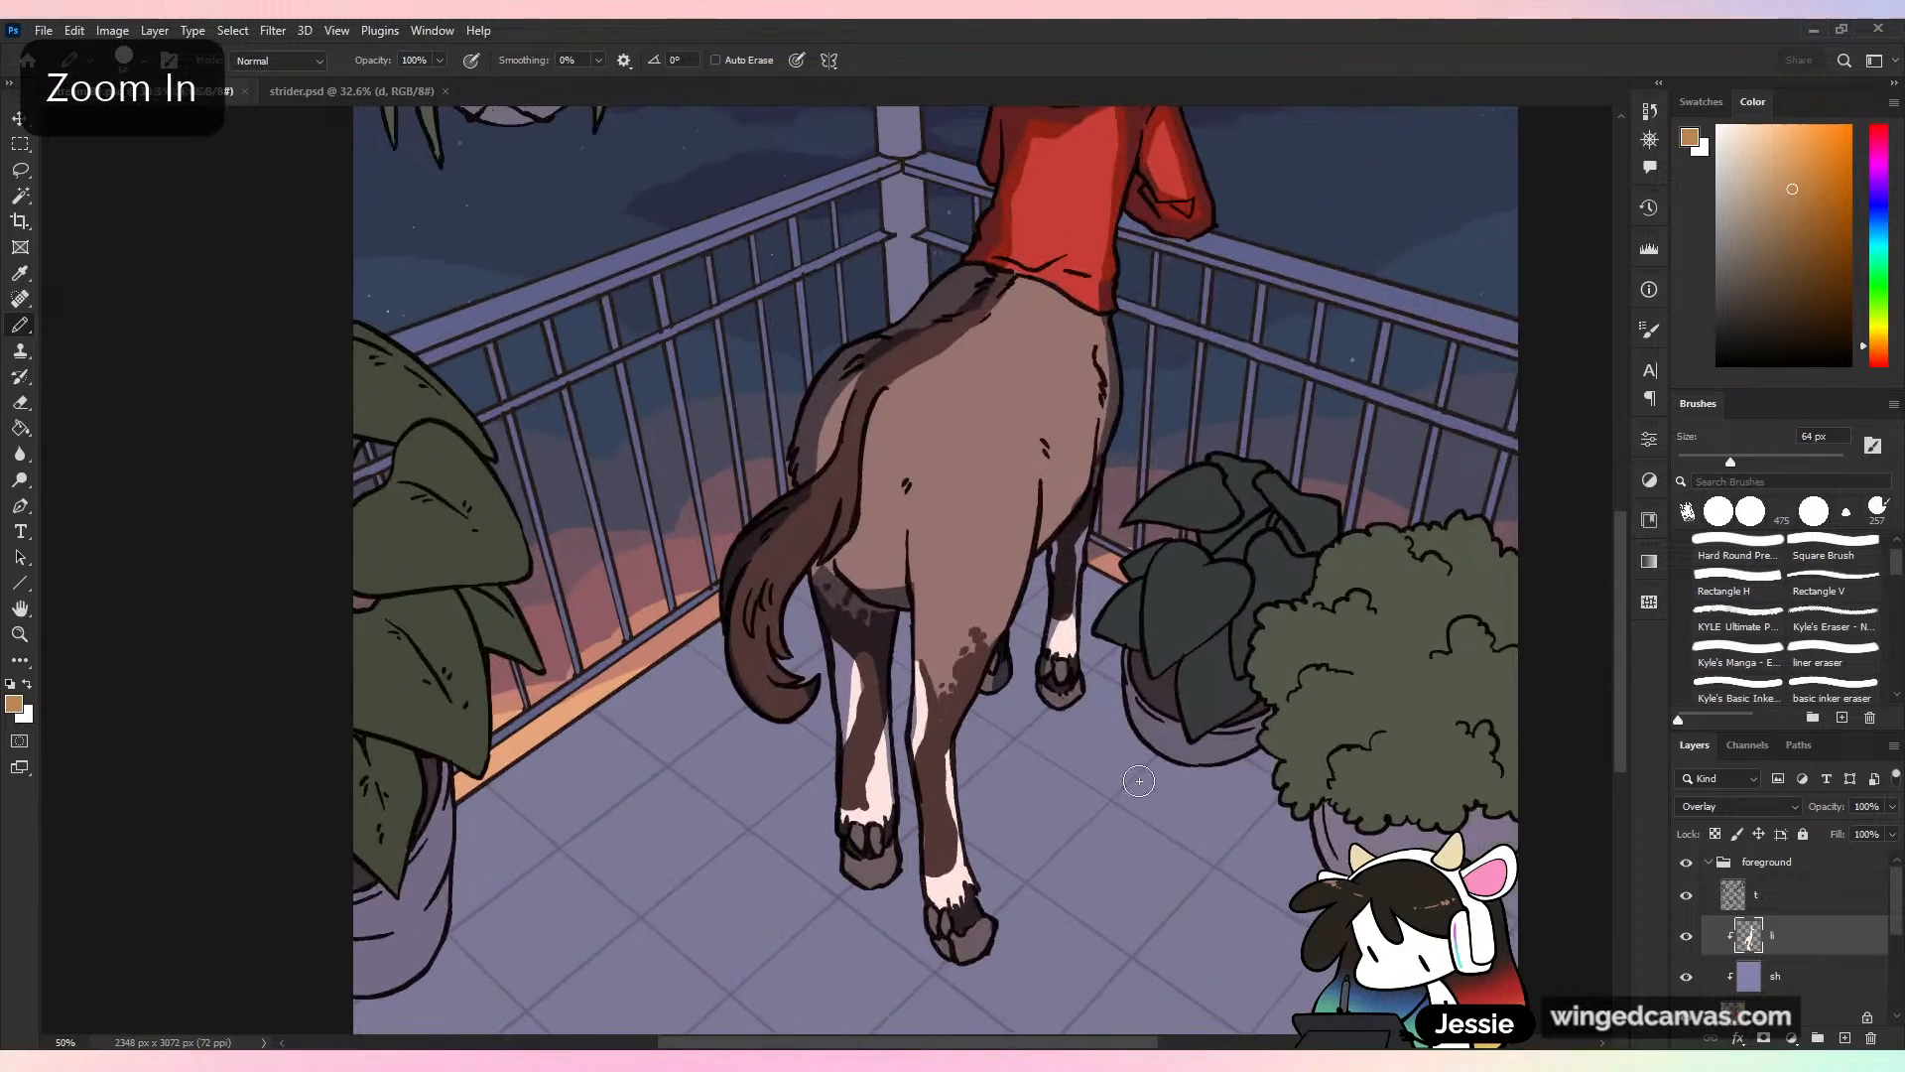
left_click_drag(830, 468, 736, 573)
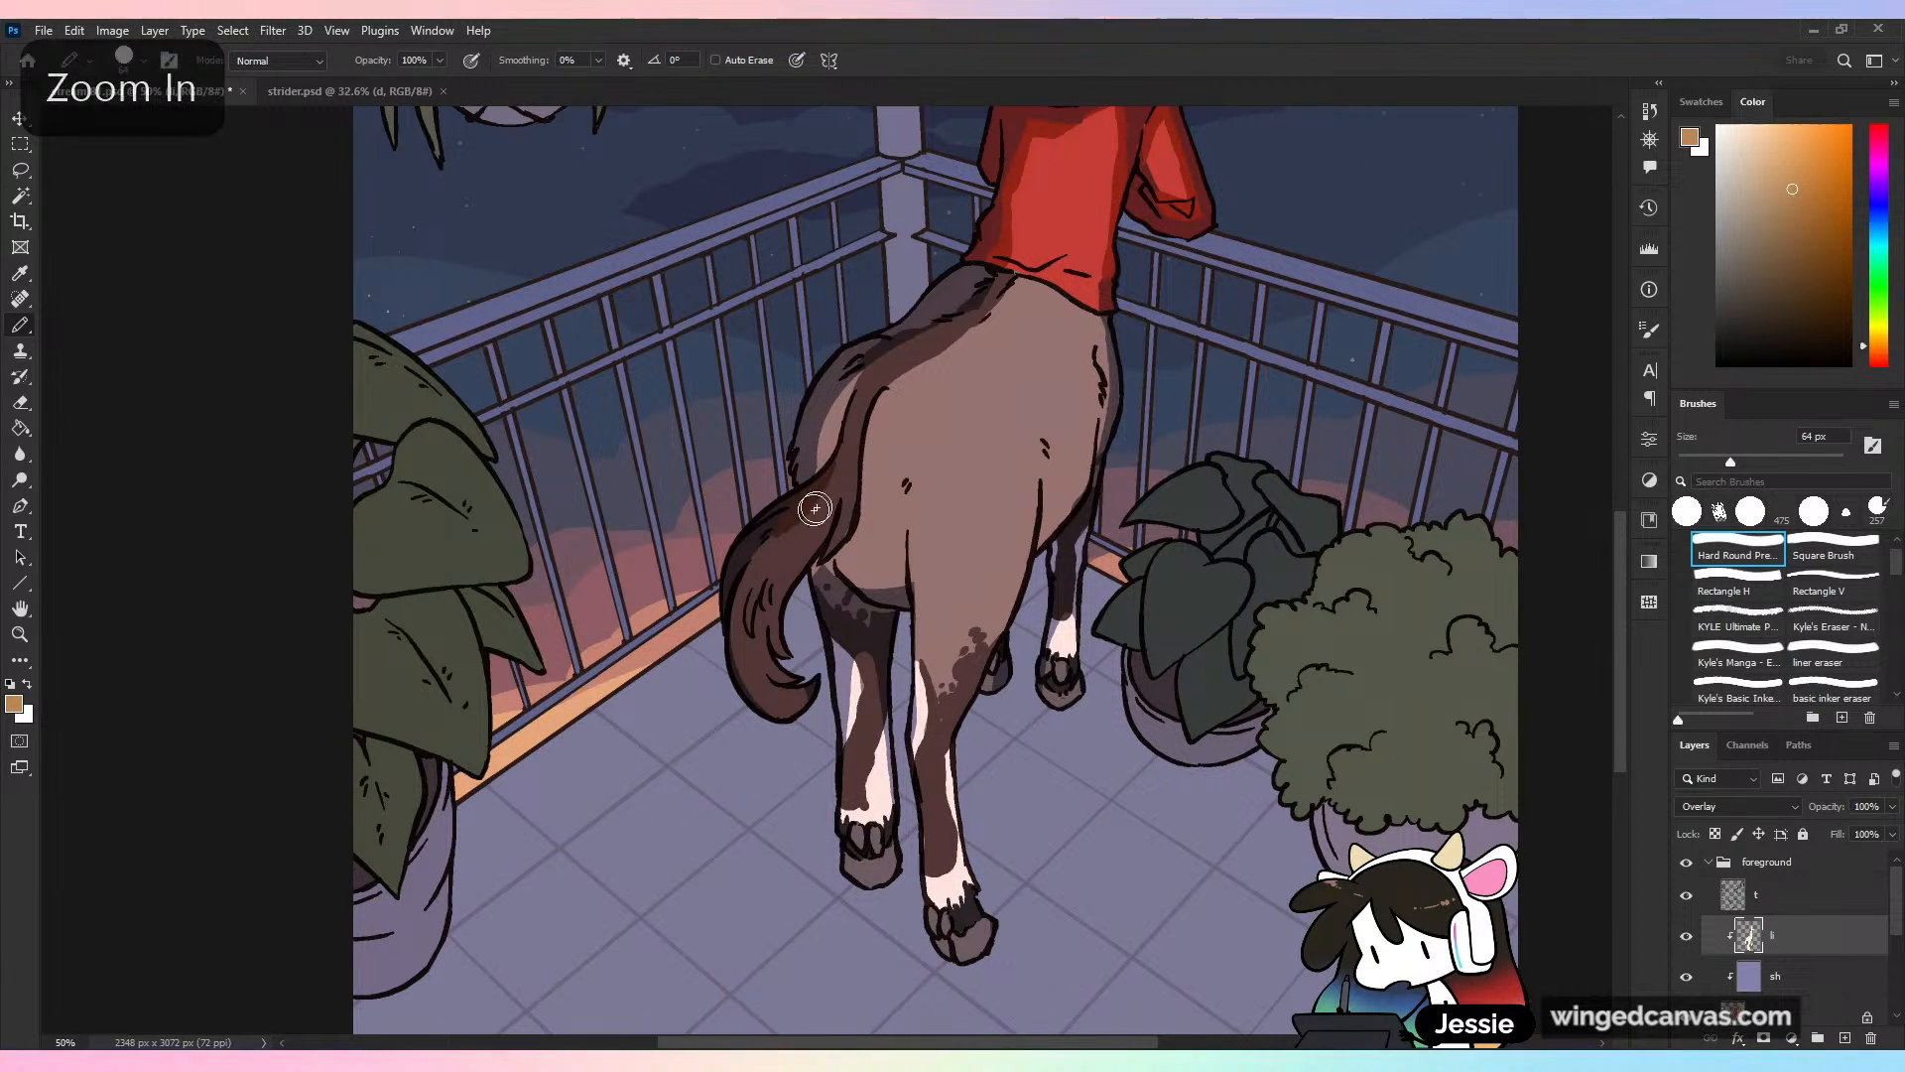
key("ctrl+z")
mouse_move(833, 452)
left_mouse_down()
mouse_move(750, 576)
mouse_move(810, 718)
left_mouse_up()
key("ctrl+z")
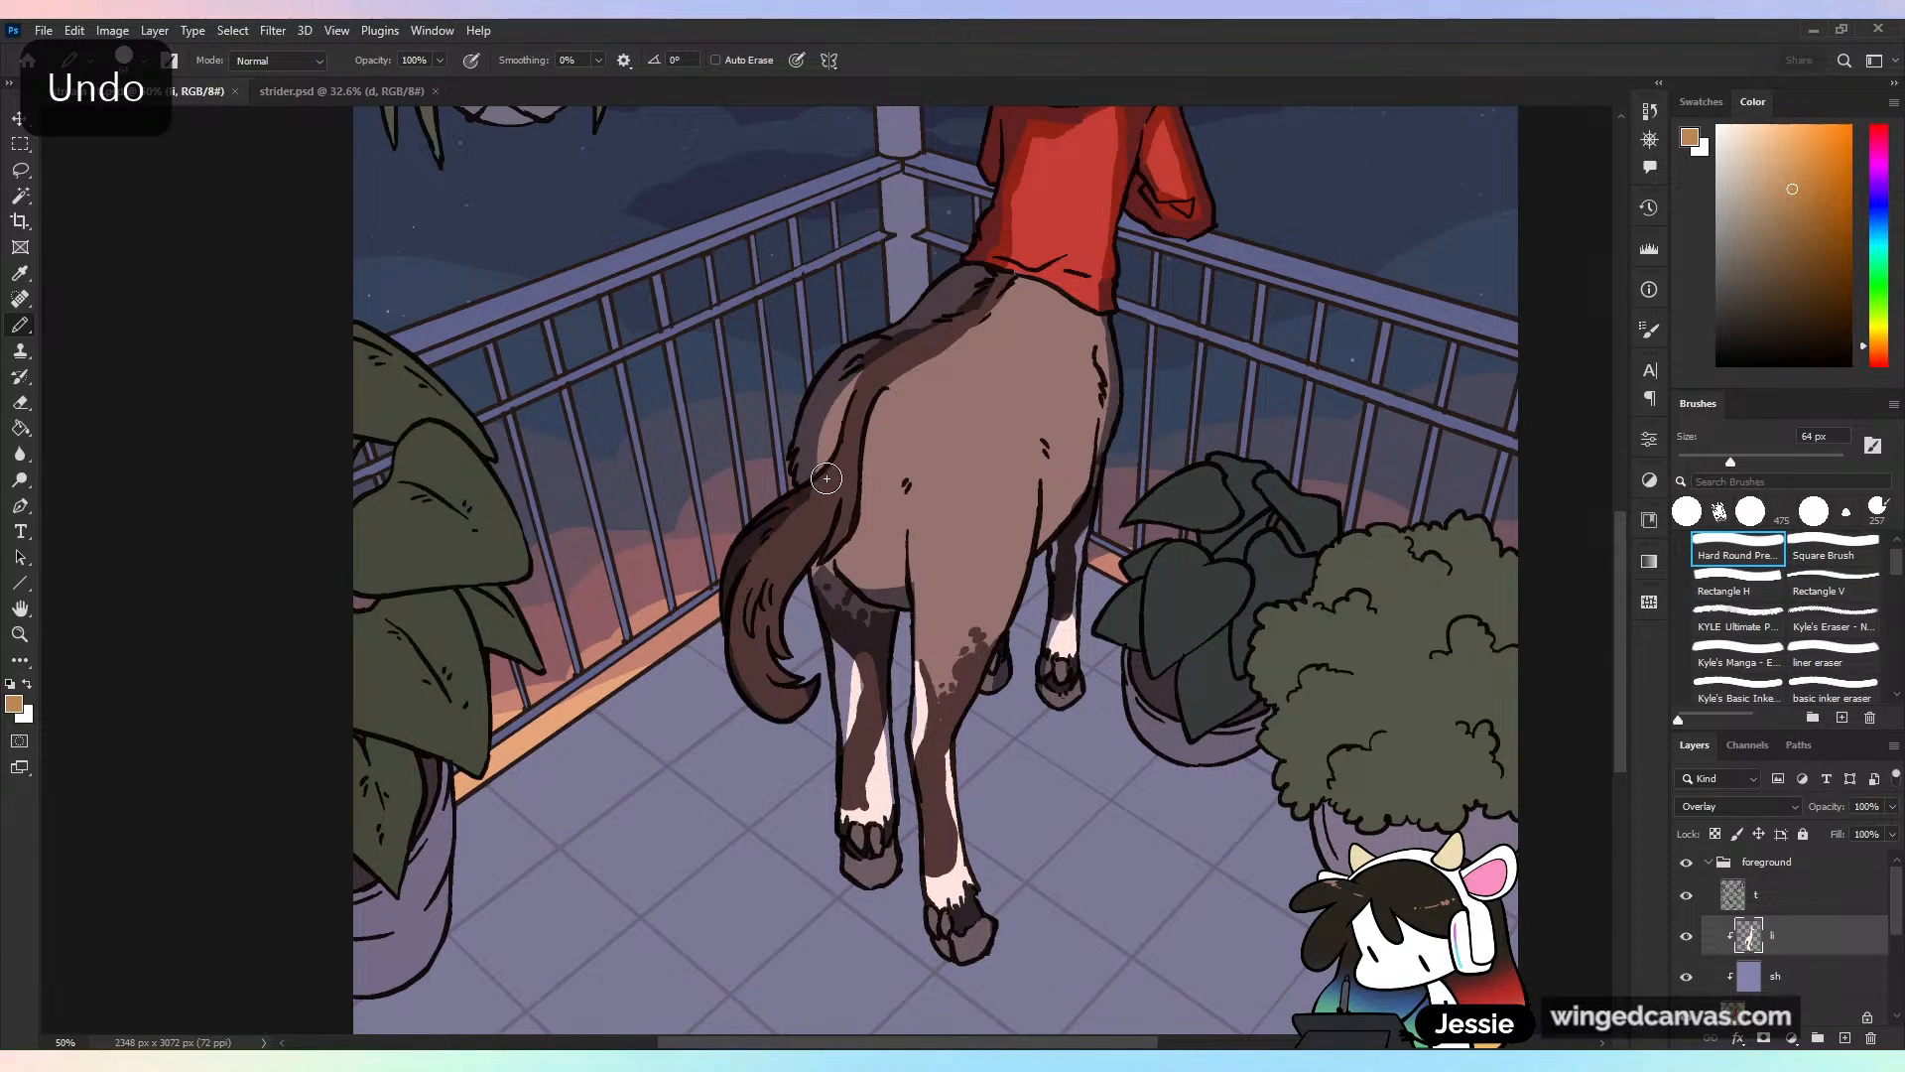
left_click_drag(792, 519, 744, 574)
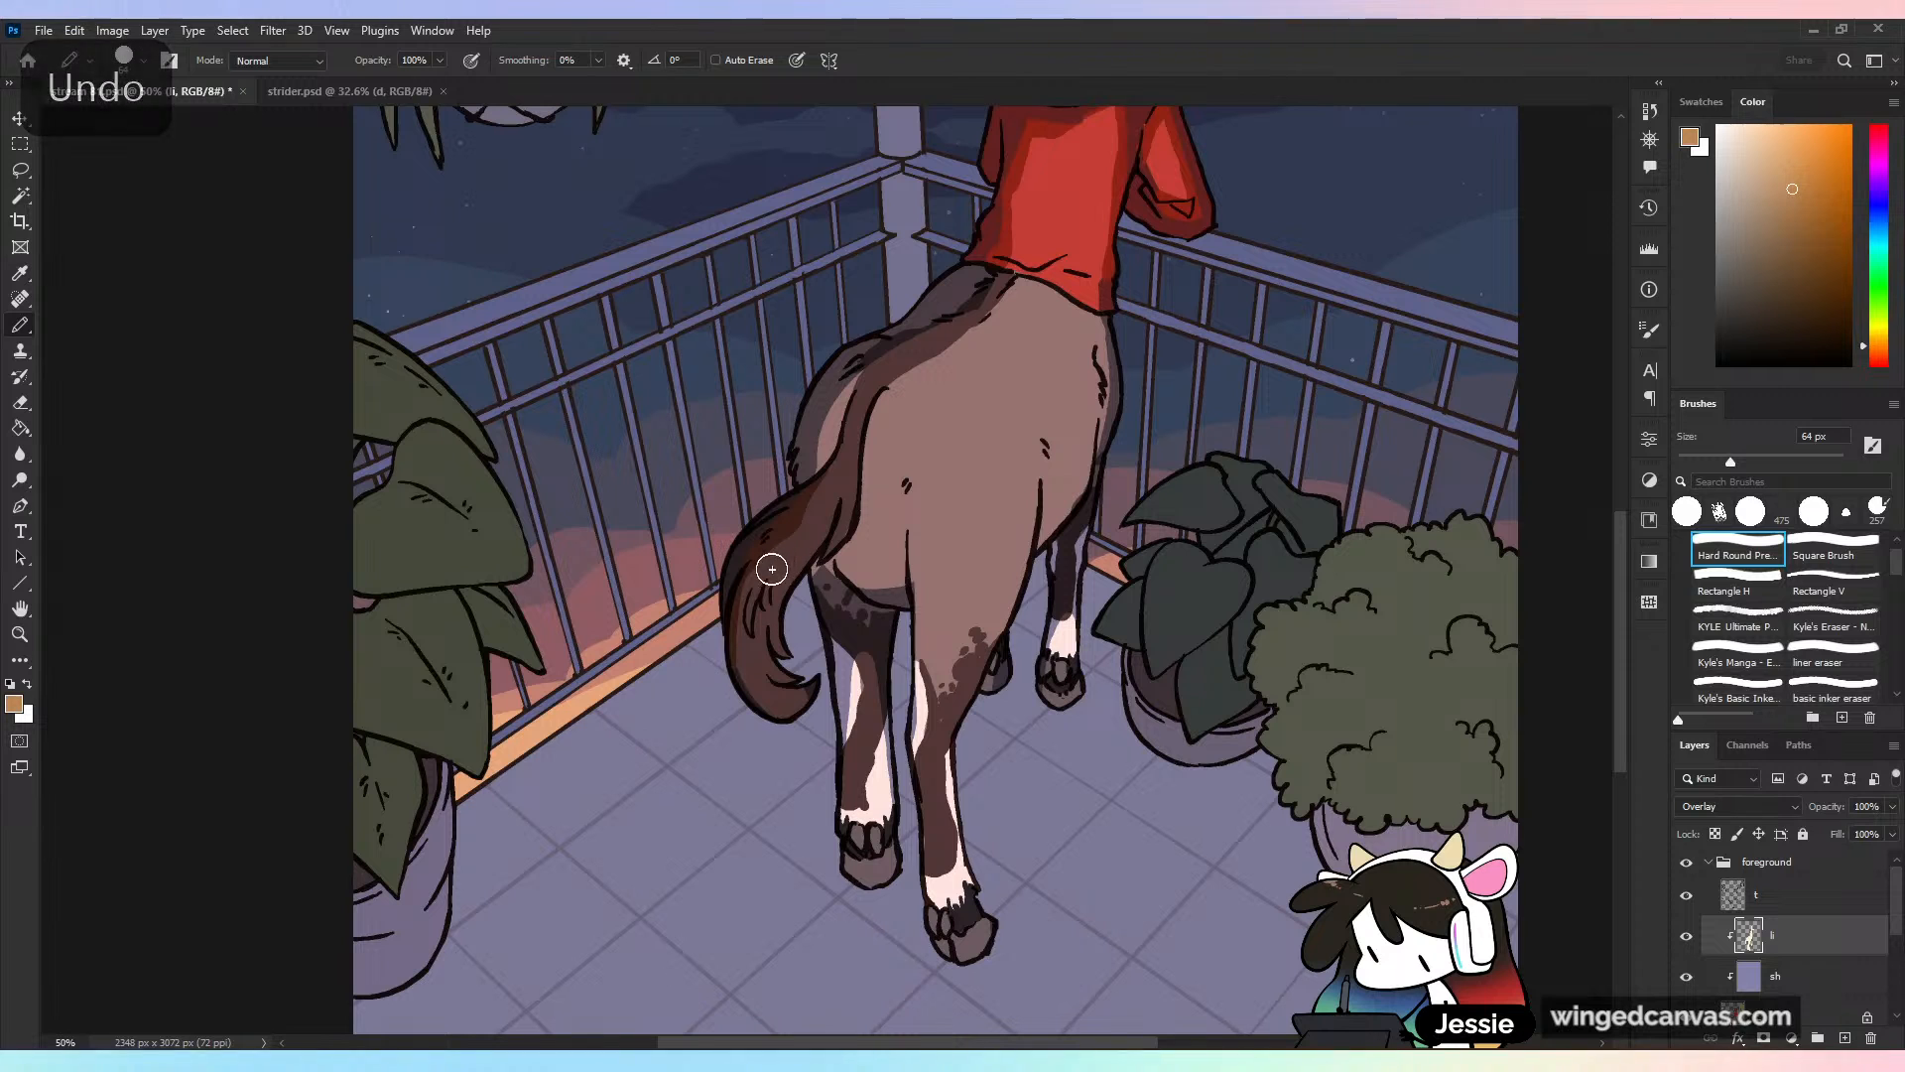
key("ctrl+minus")
key("ctrl+minus")
key("ctrl+s")
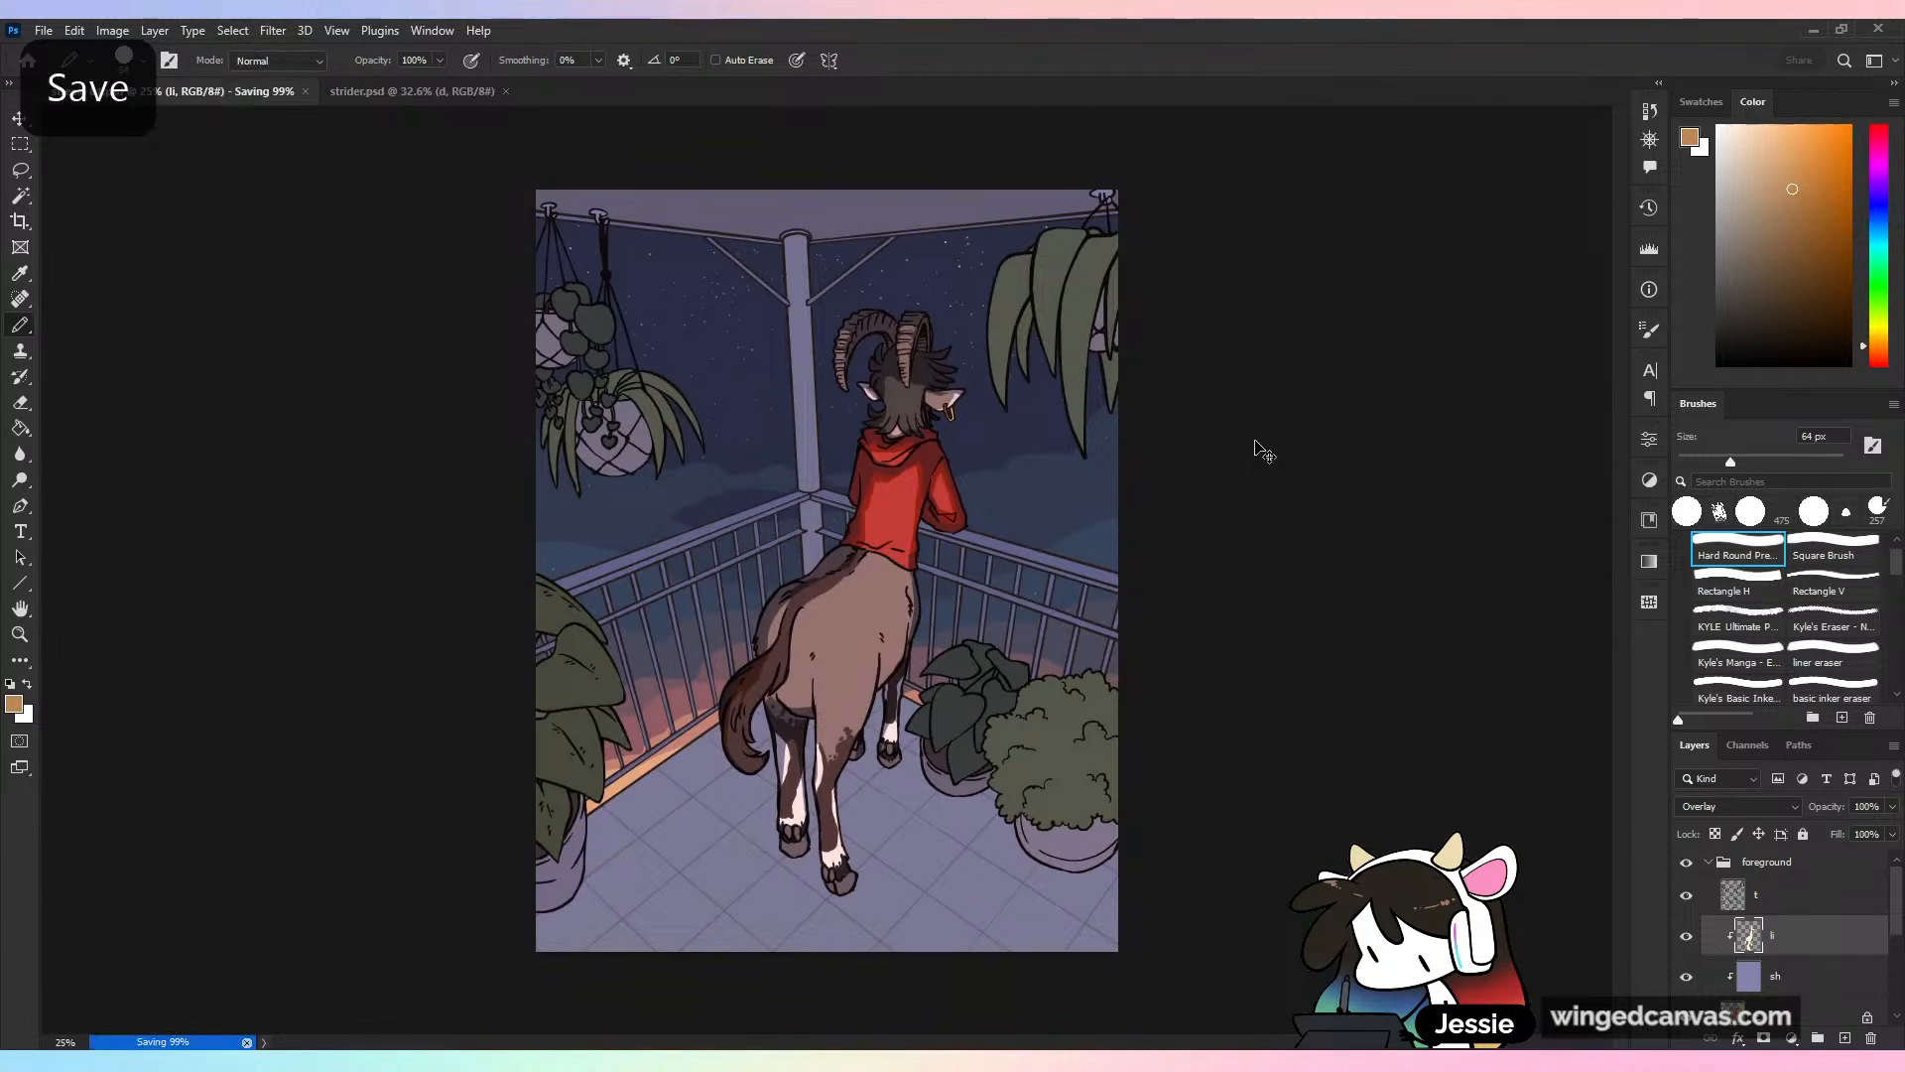
Paint orange light along the left edge of the centaur's rump and the dark stripe down its back, undoing unwanted strokes
key("ctrl+plus")
left_click_drag(952, 763, 1057, 630)
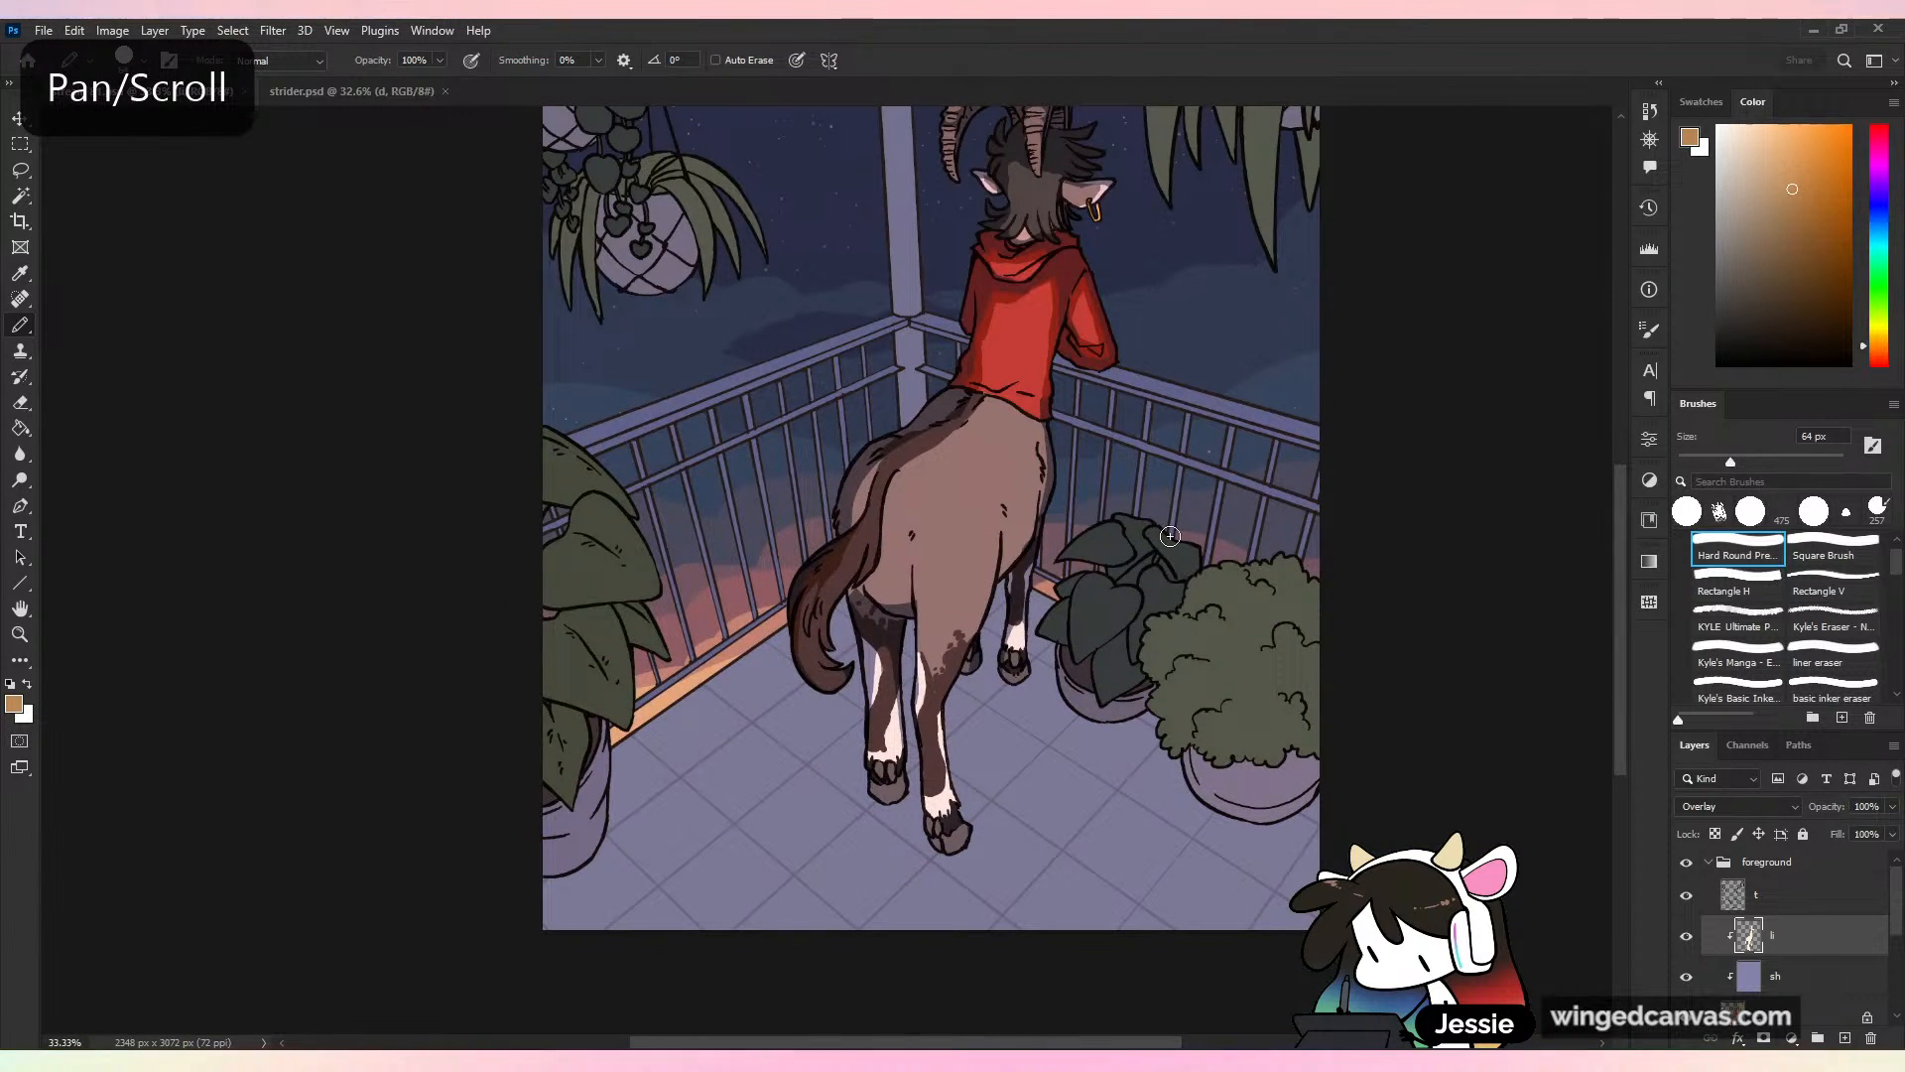
key("ctrl+plus")
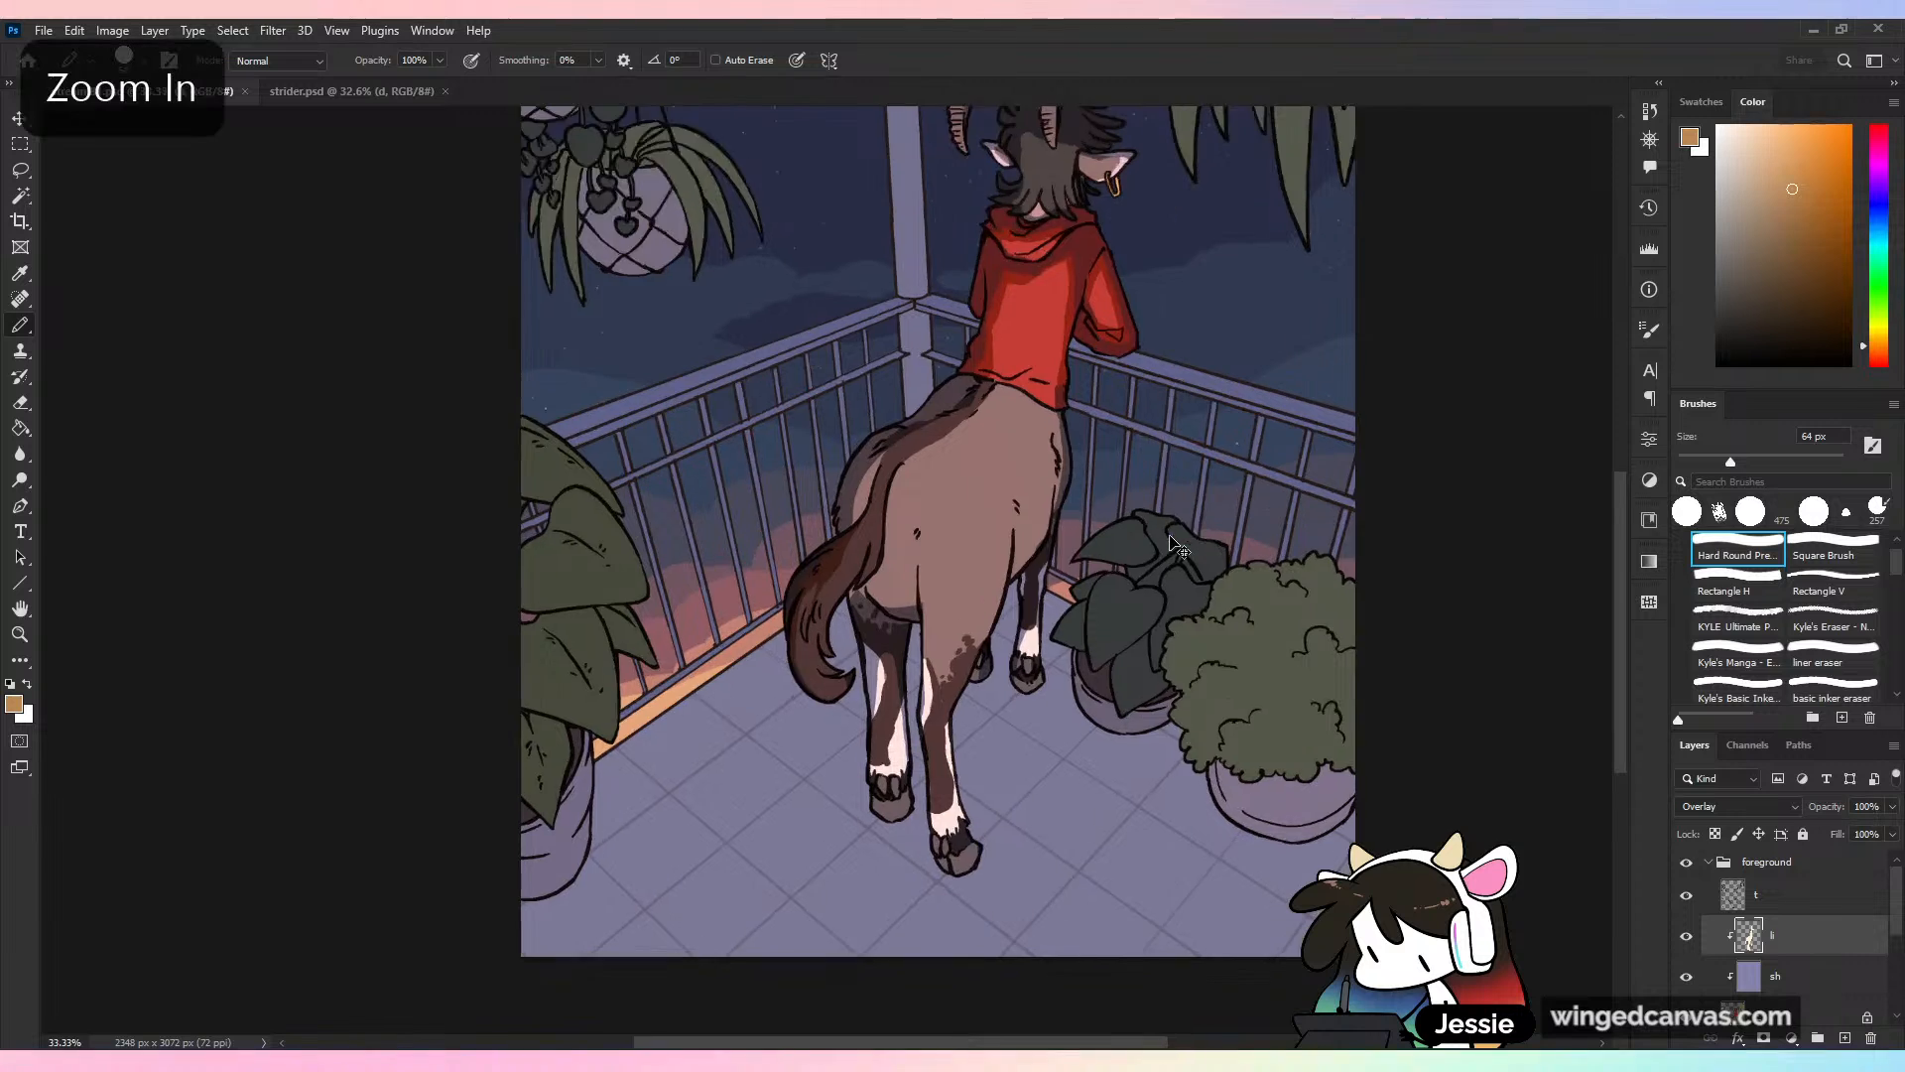
key("ctrl+minus")
key("ctrl+s")
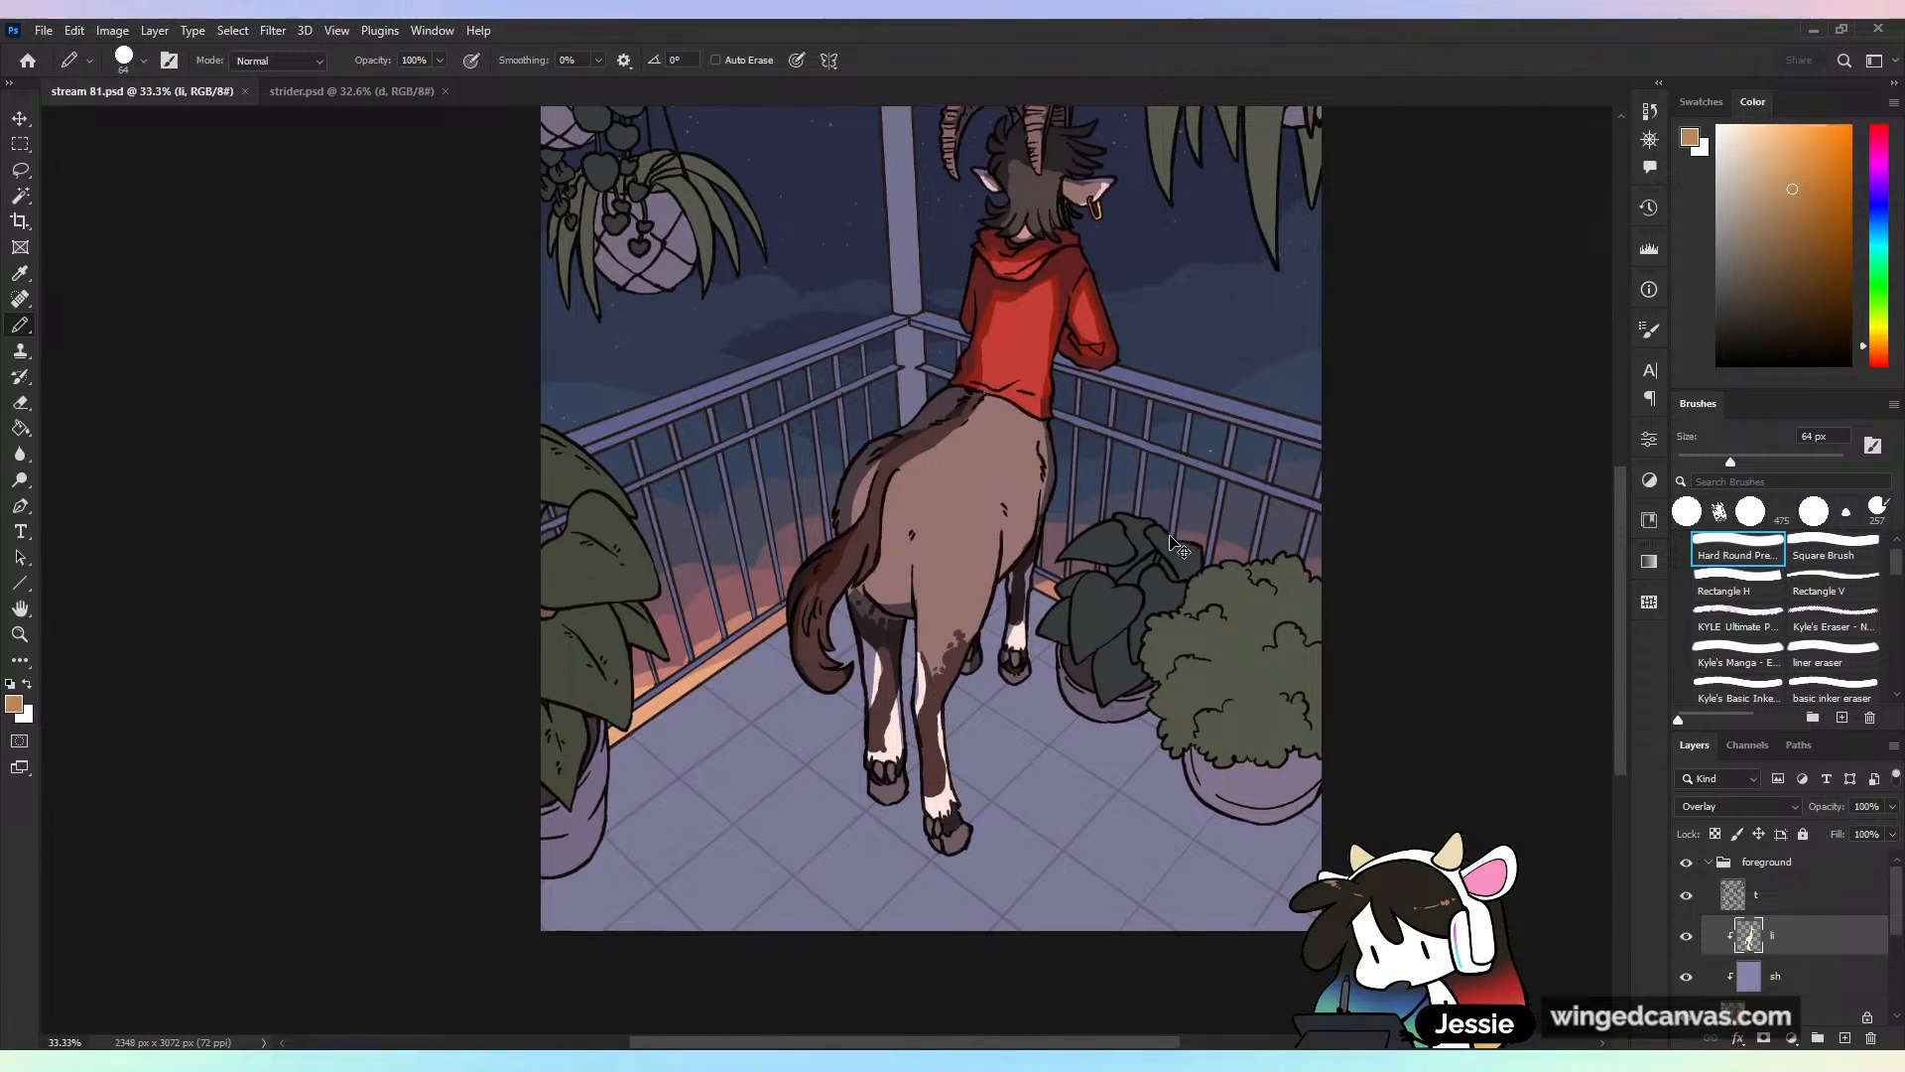
key("ctrl+plus")
mouse_move(862, 502)
left_mouse_down()
mouse_move(889, 417)
mouse_move(938, 390)
mouse_move(860, 507)
mouse_move(875, 444)
mouse_move(931, 386)
mouse_move(908, 403)
mouse_move(1042, 316)
left_mouse_up()
key("ctrl+z")
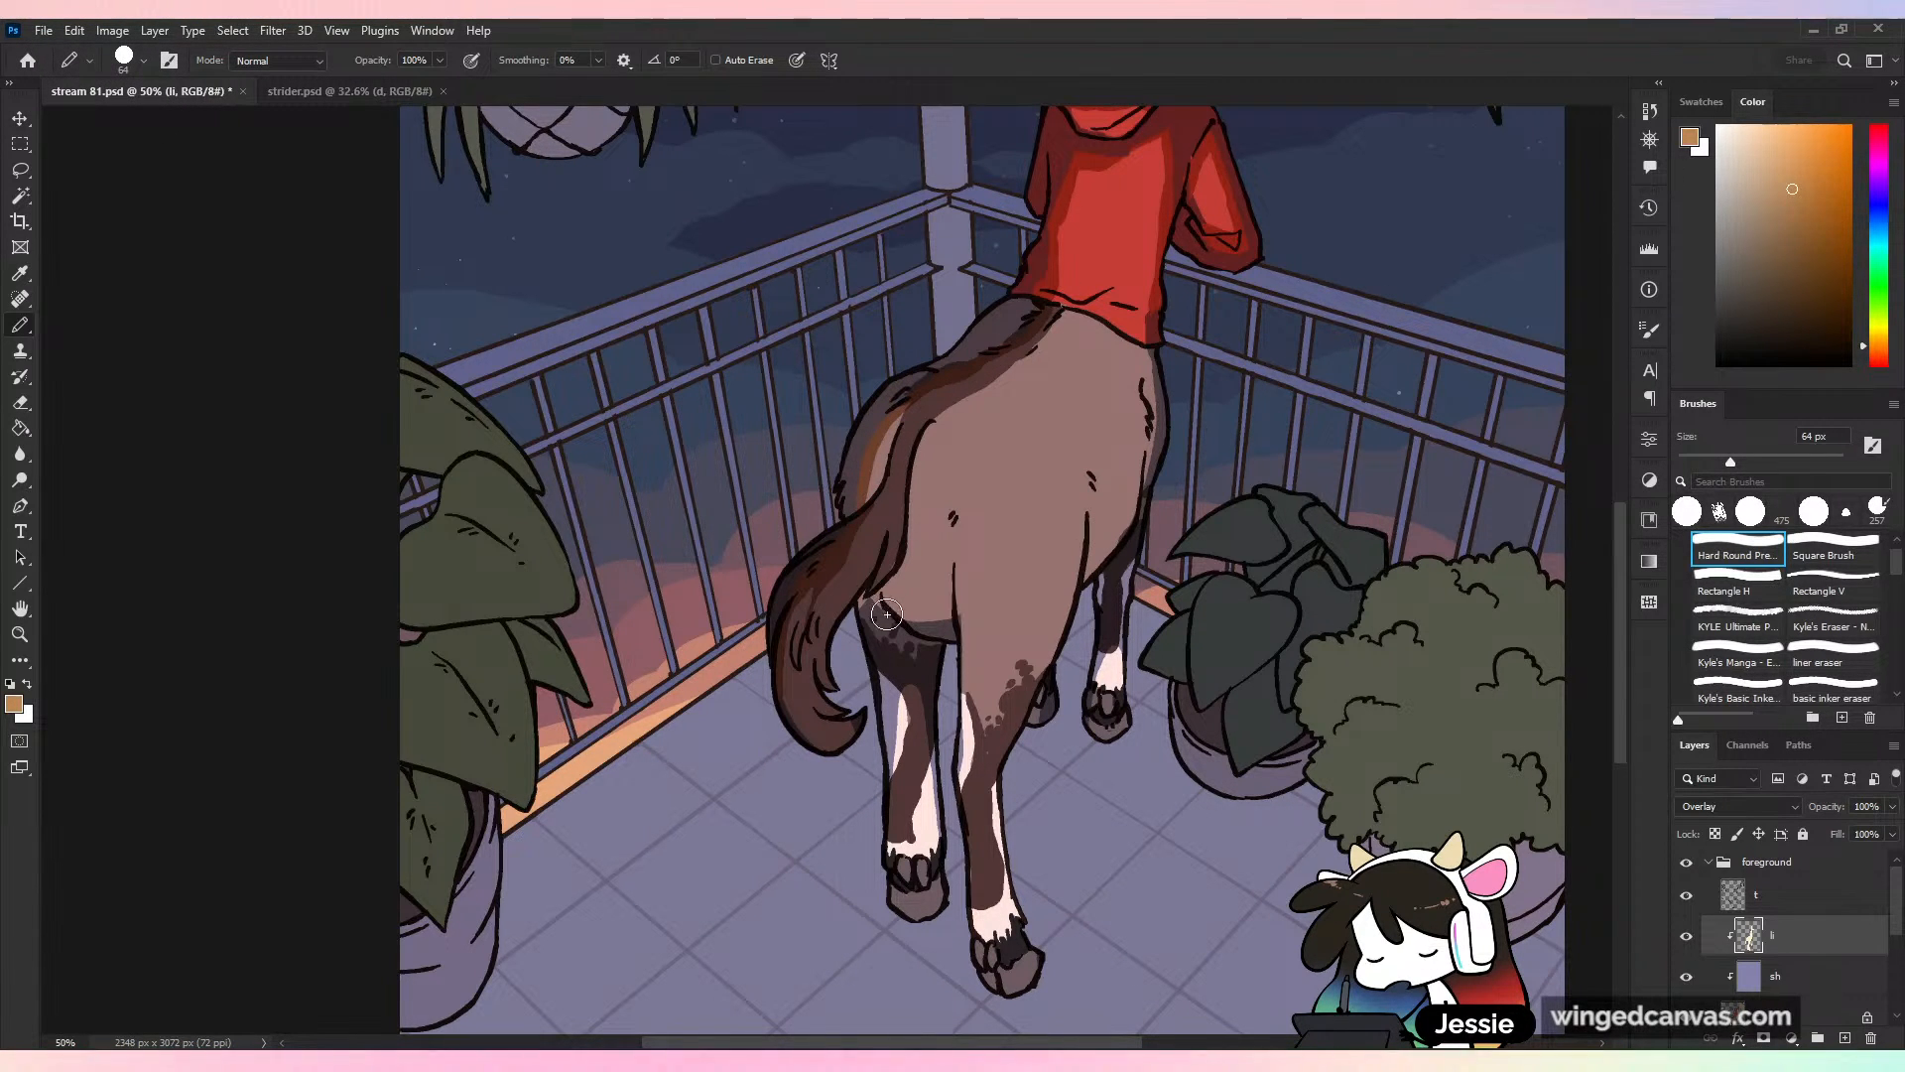
key("ctrl+z")
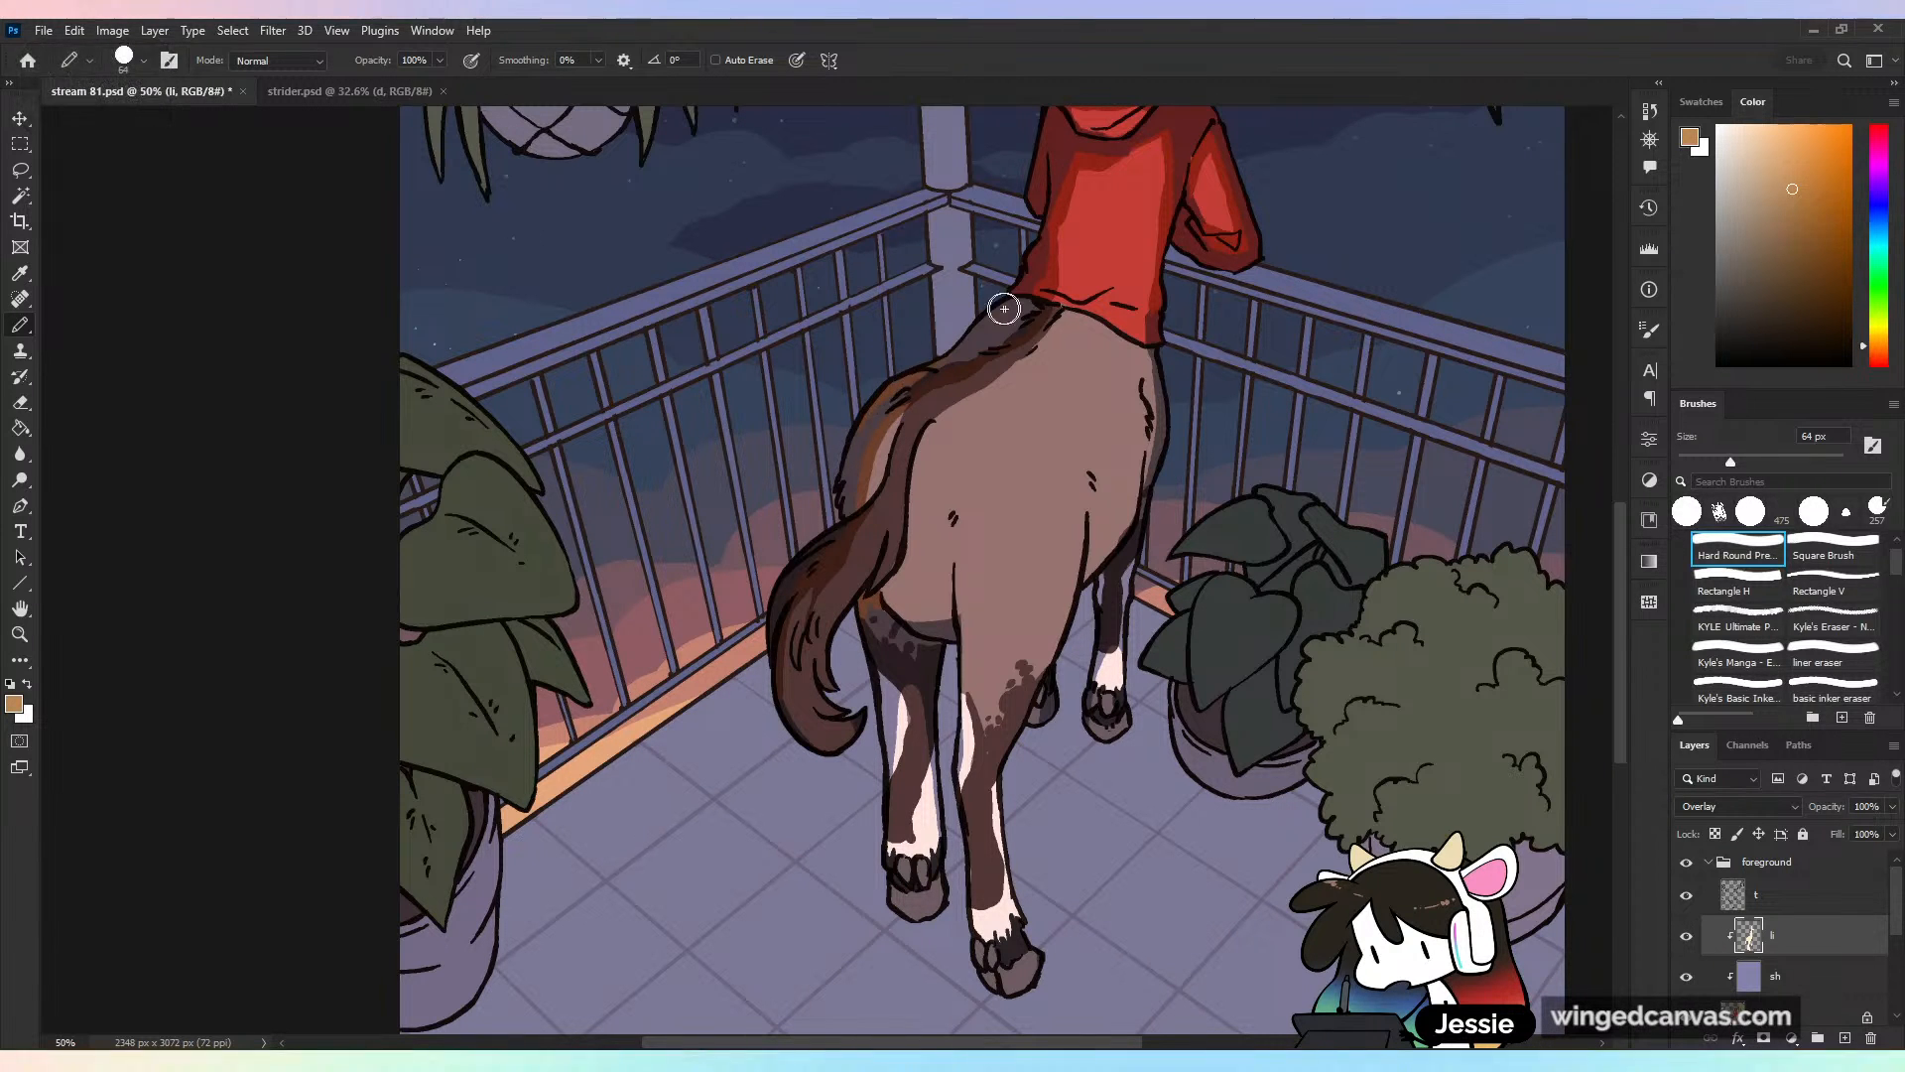
key("ctrl+z")
key("ctrl+minus")
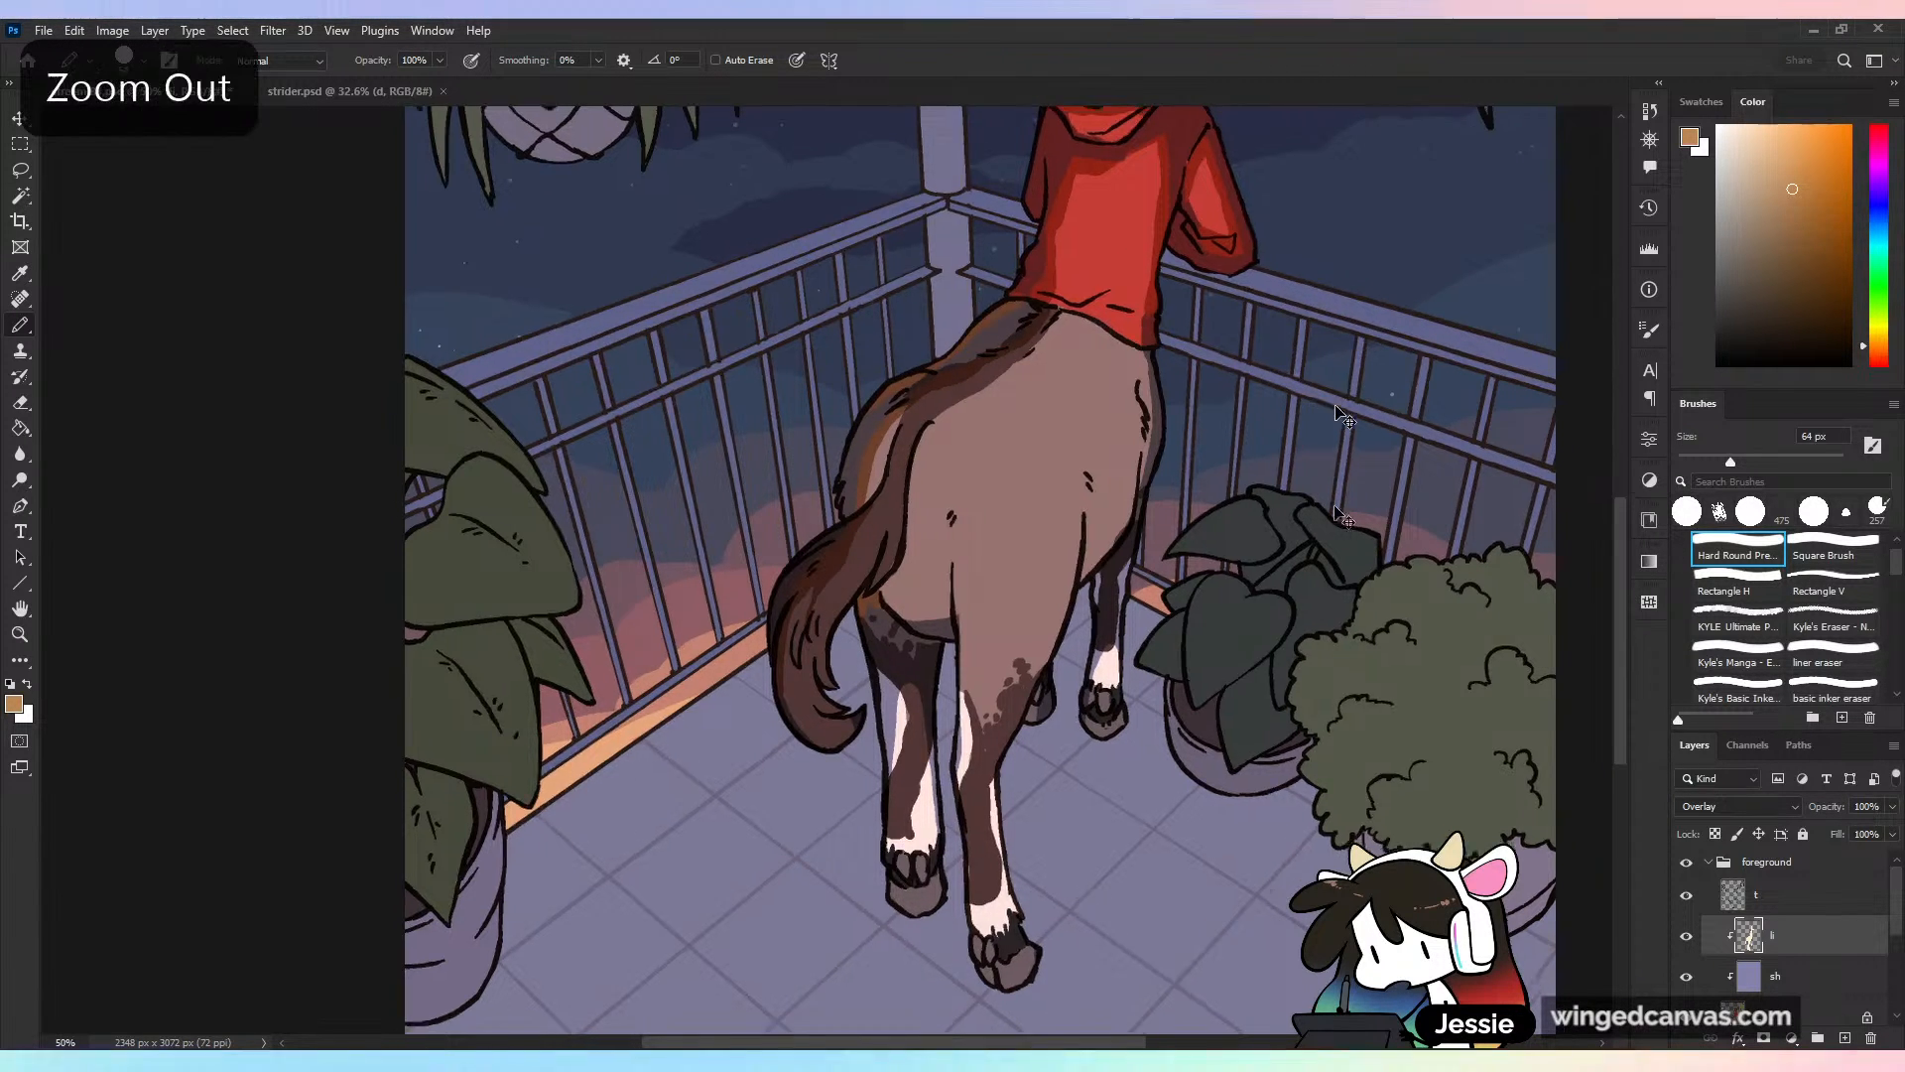
key("ctrl+z")
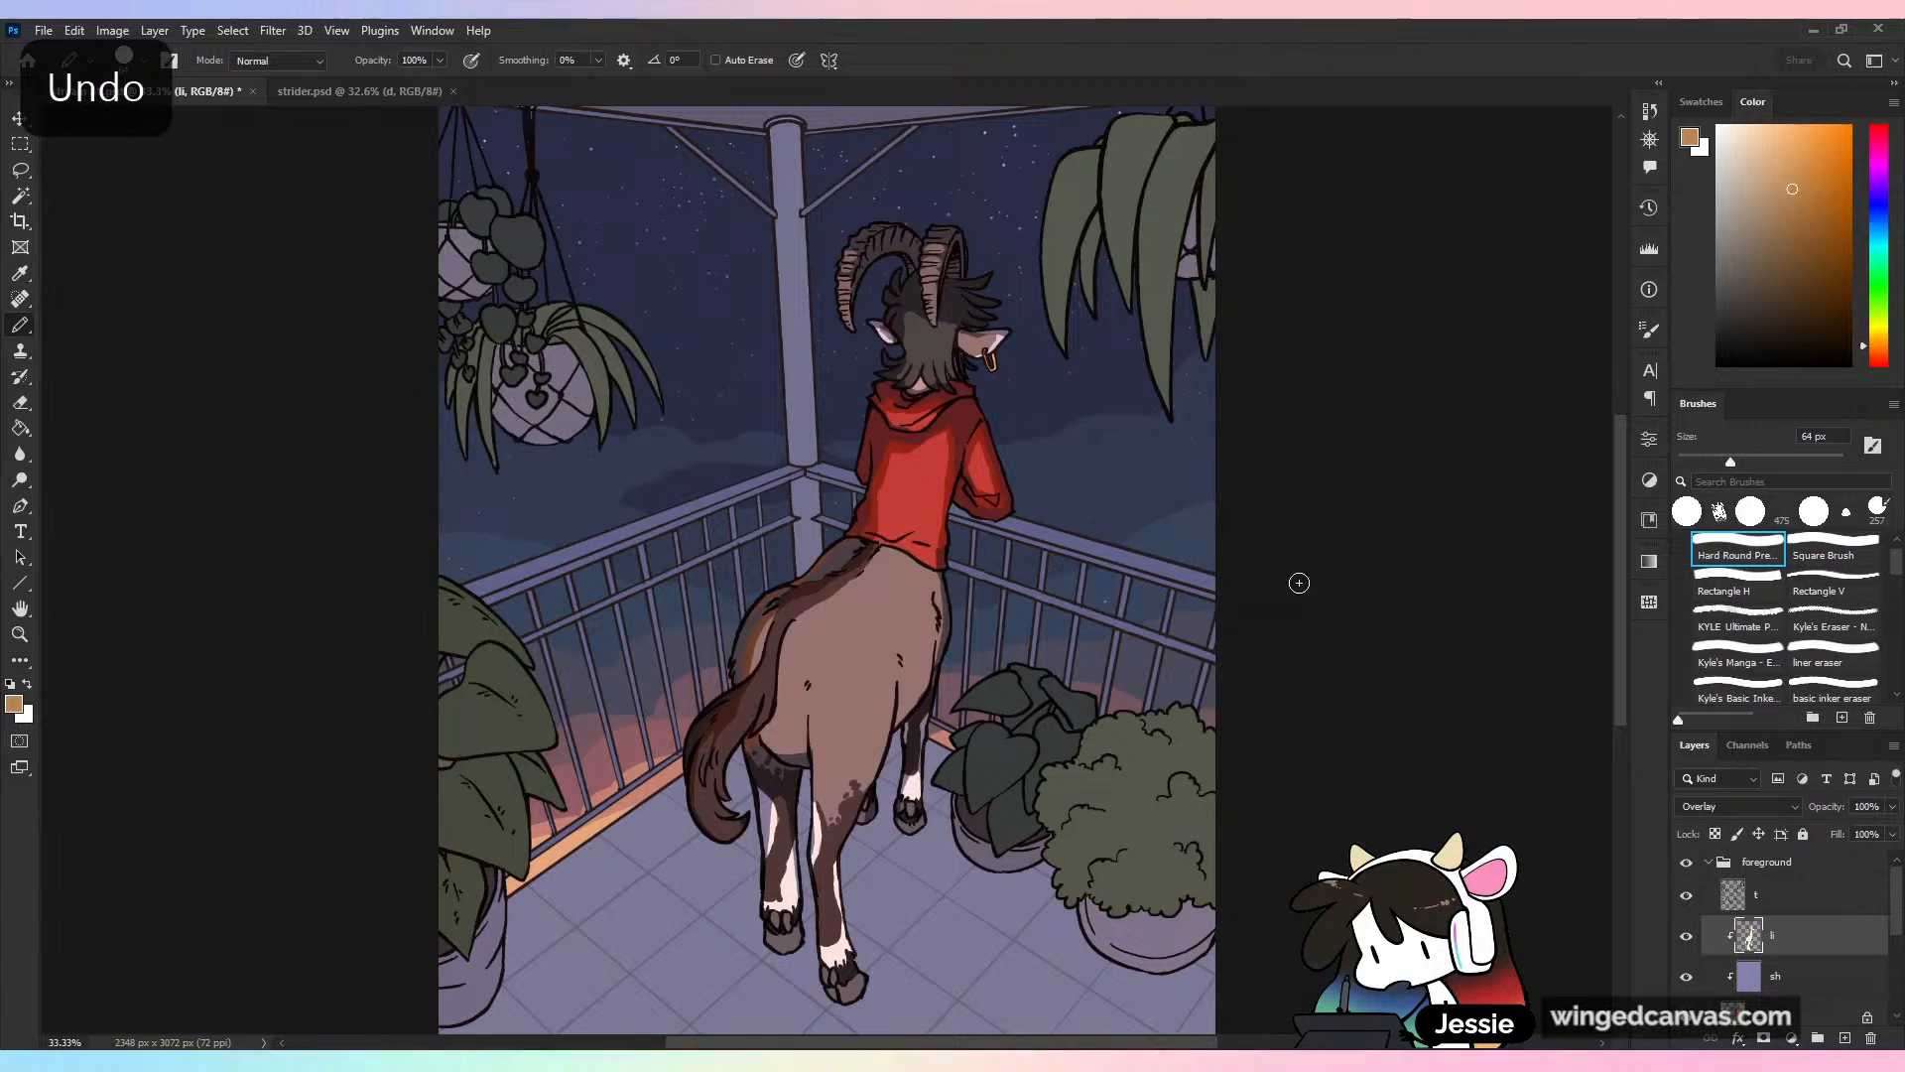
Paint orange light along the underside of the rump and down the hind legs, and save the file
key("ctrl+plus")
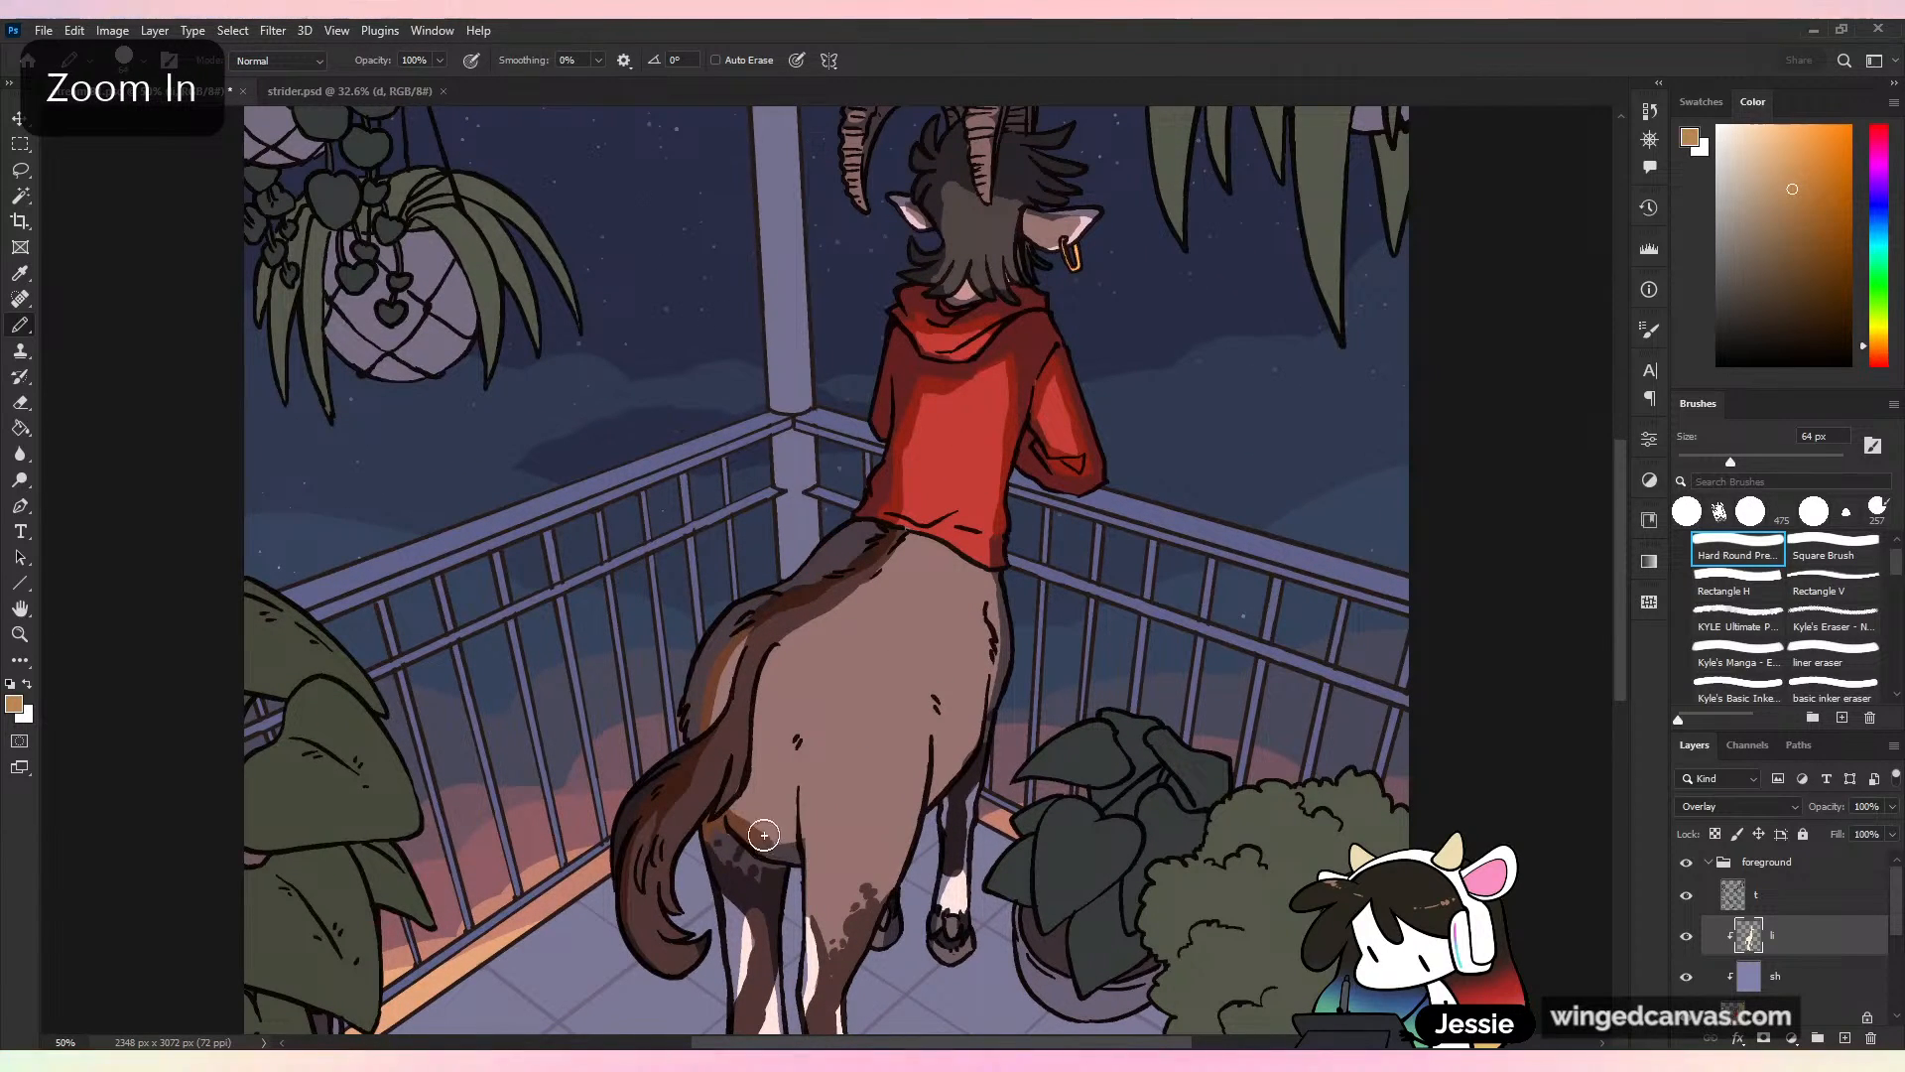
left_click_drag(967, 719, 1024, 435)
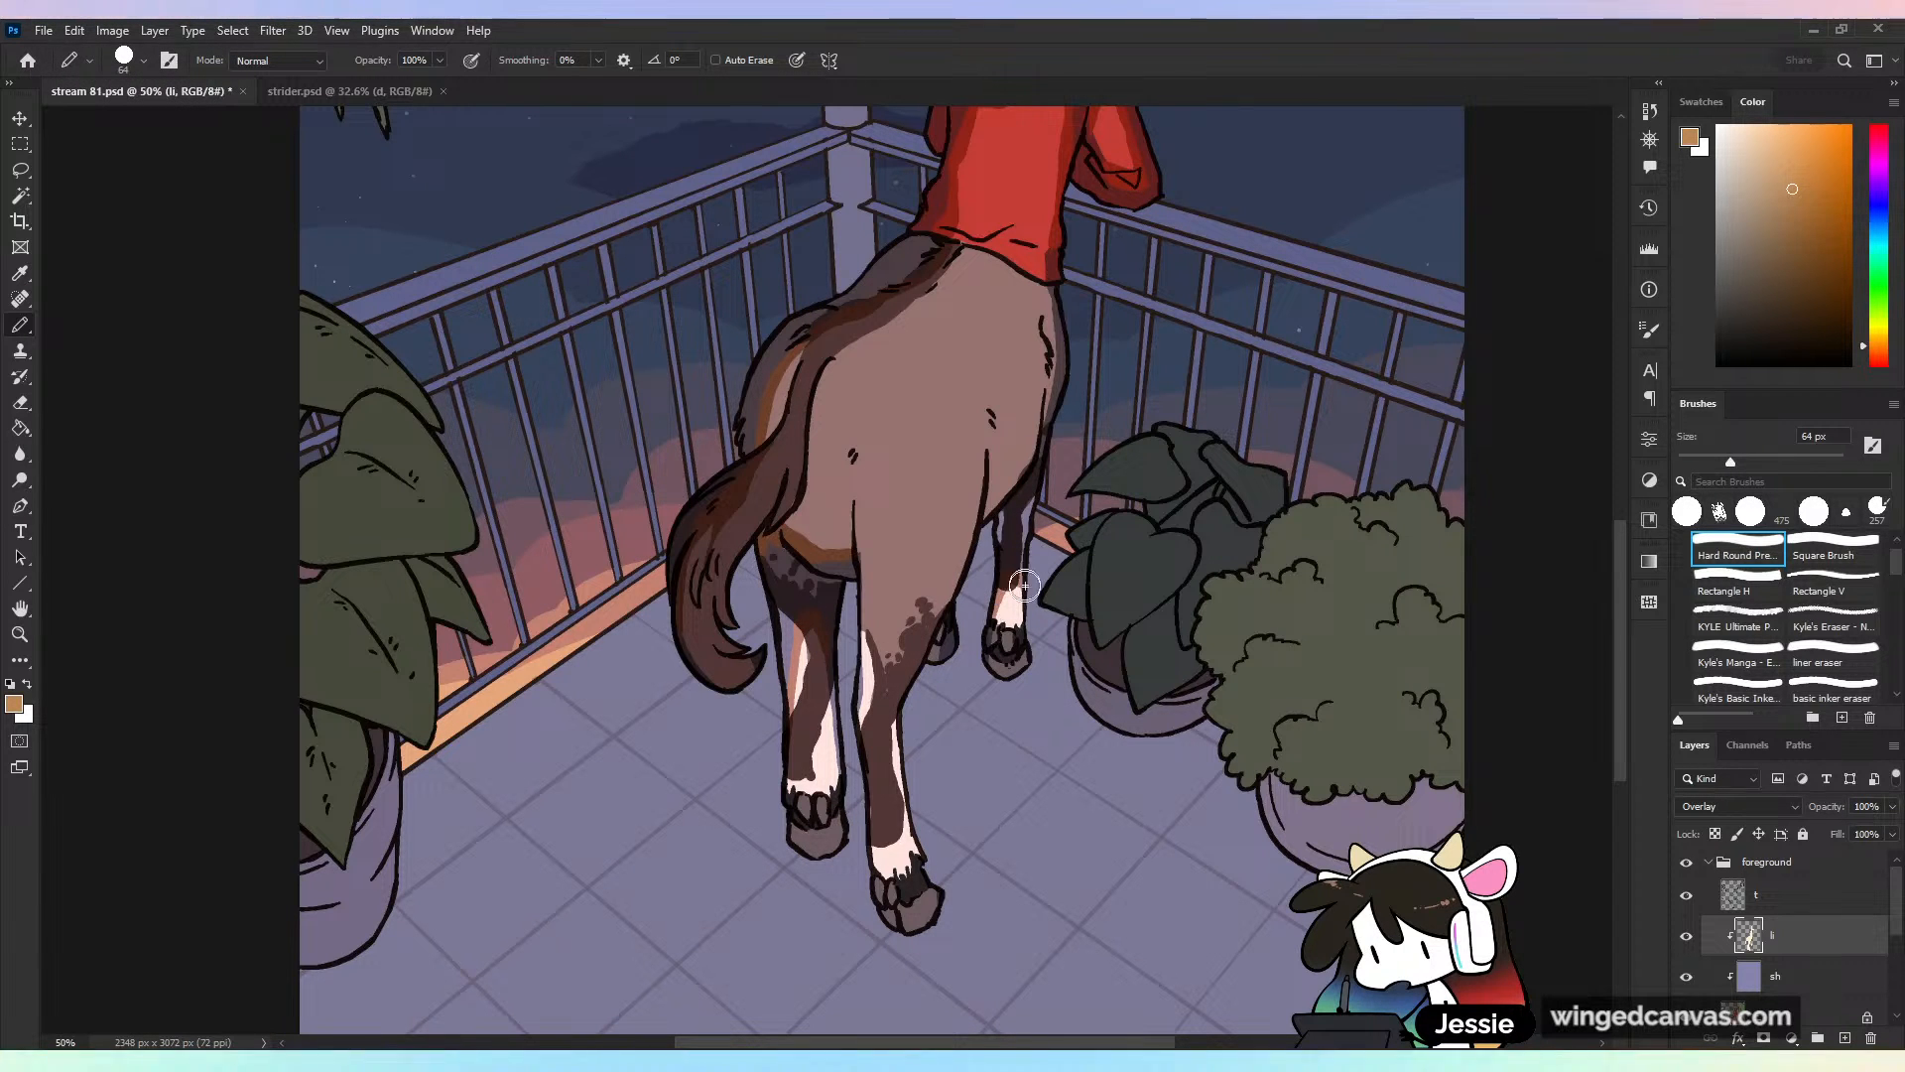
key("ctrl+minus")
key("ctrl+minus")
key("ctrl+s")
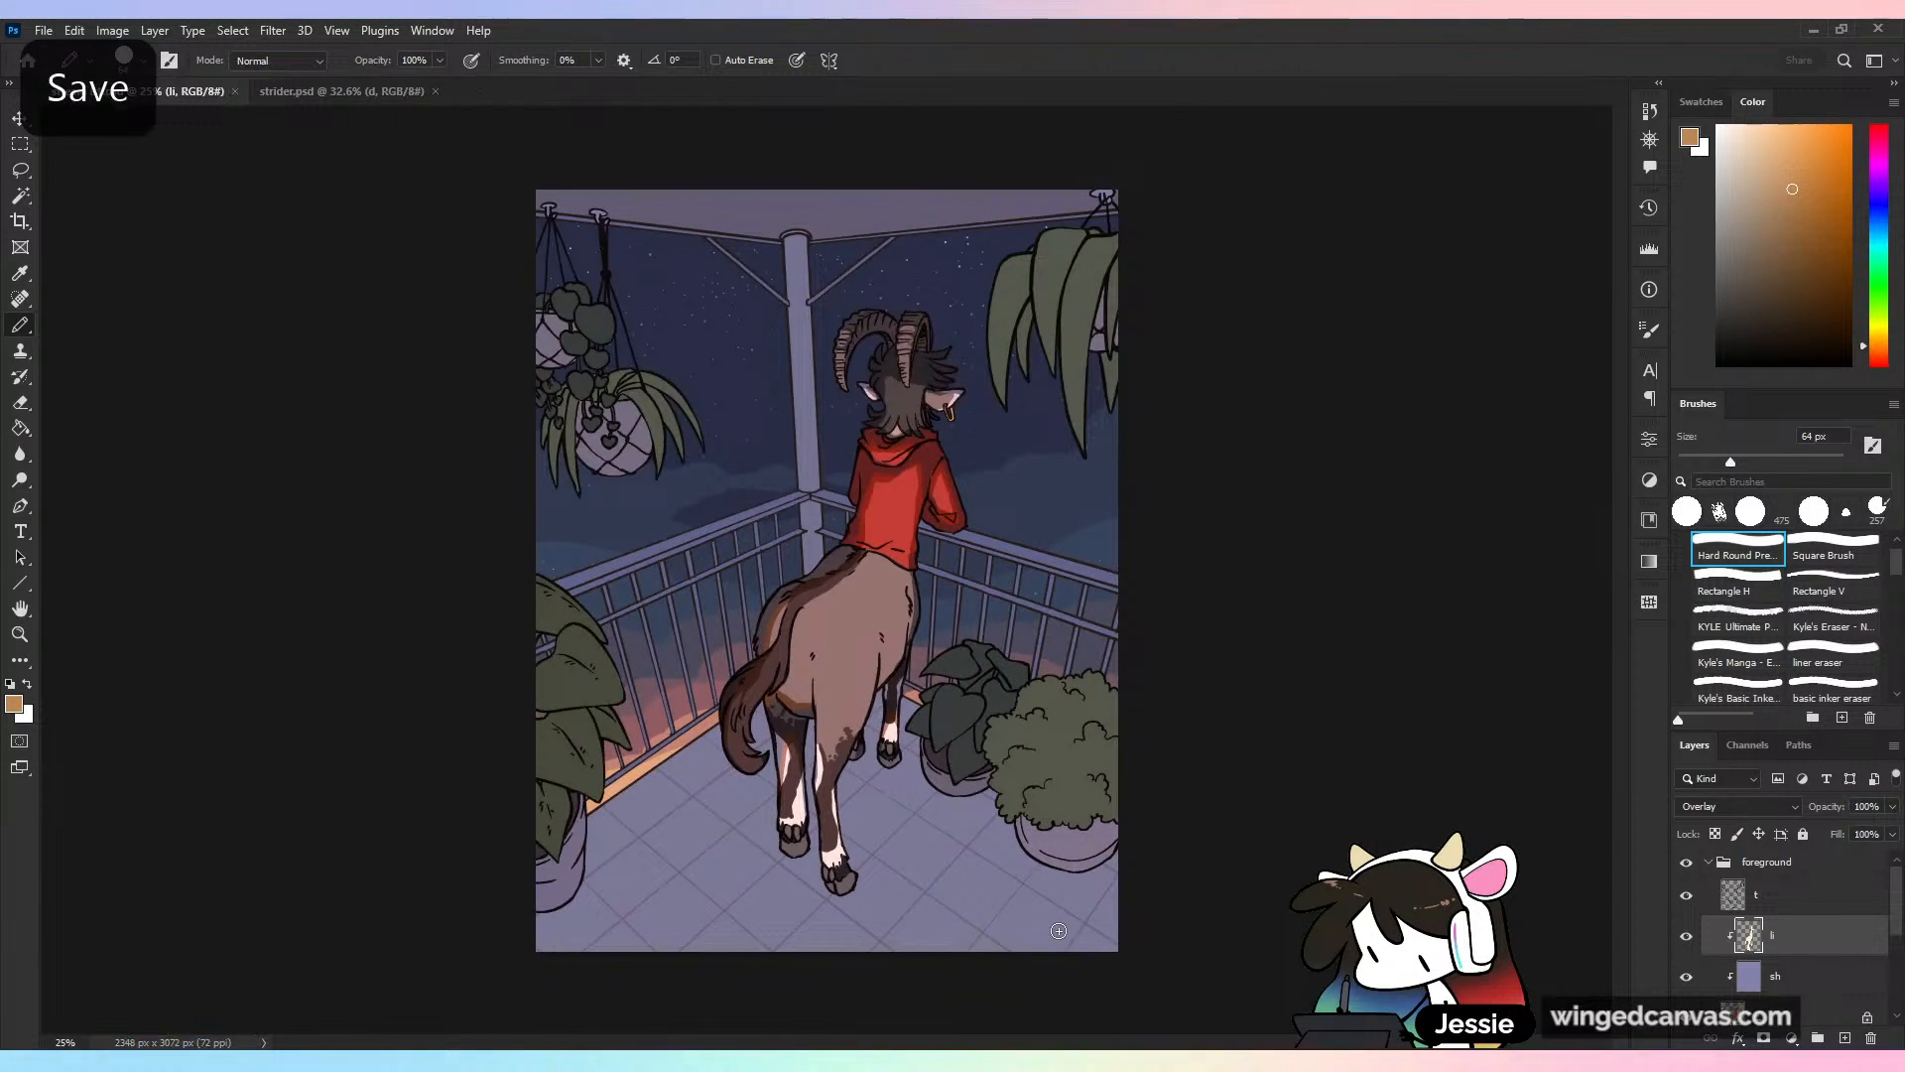
Paint orange light across the back of the hair and the right ear, undoing unwanted strokes, and save the file
key("ctrl+plus")
left_click_drag(1135, 469, 1029, 731)
key("ctrl+plus")
key("ctrl+plus")
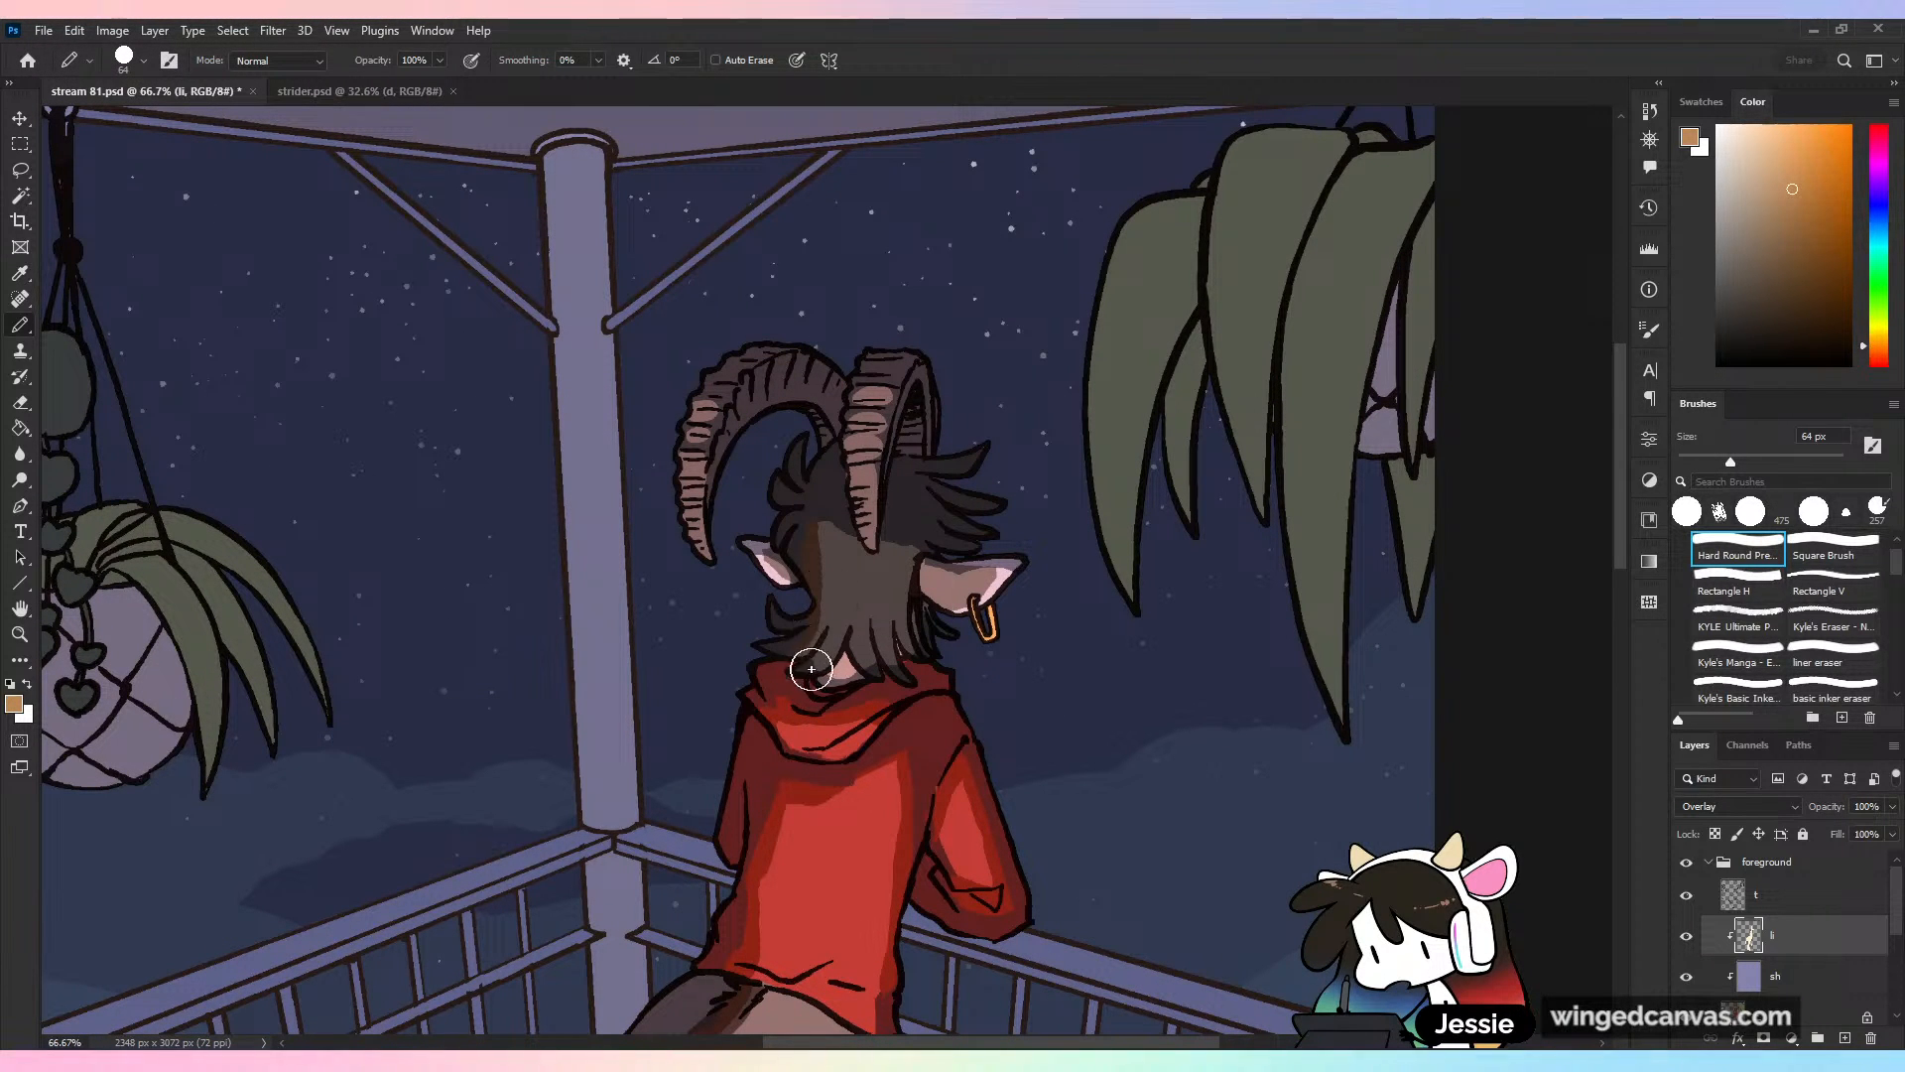
key("ctrl+z")
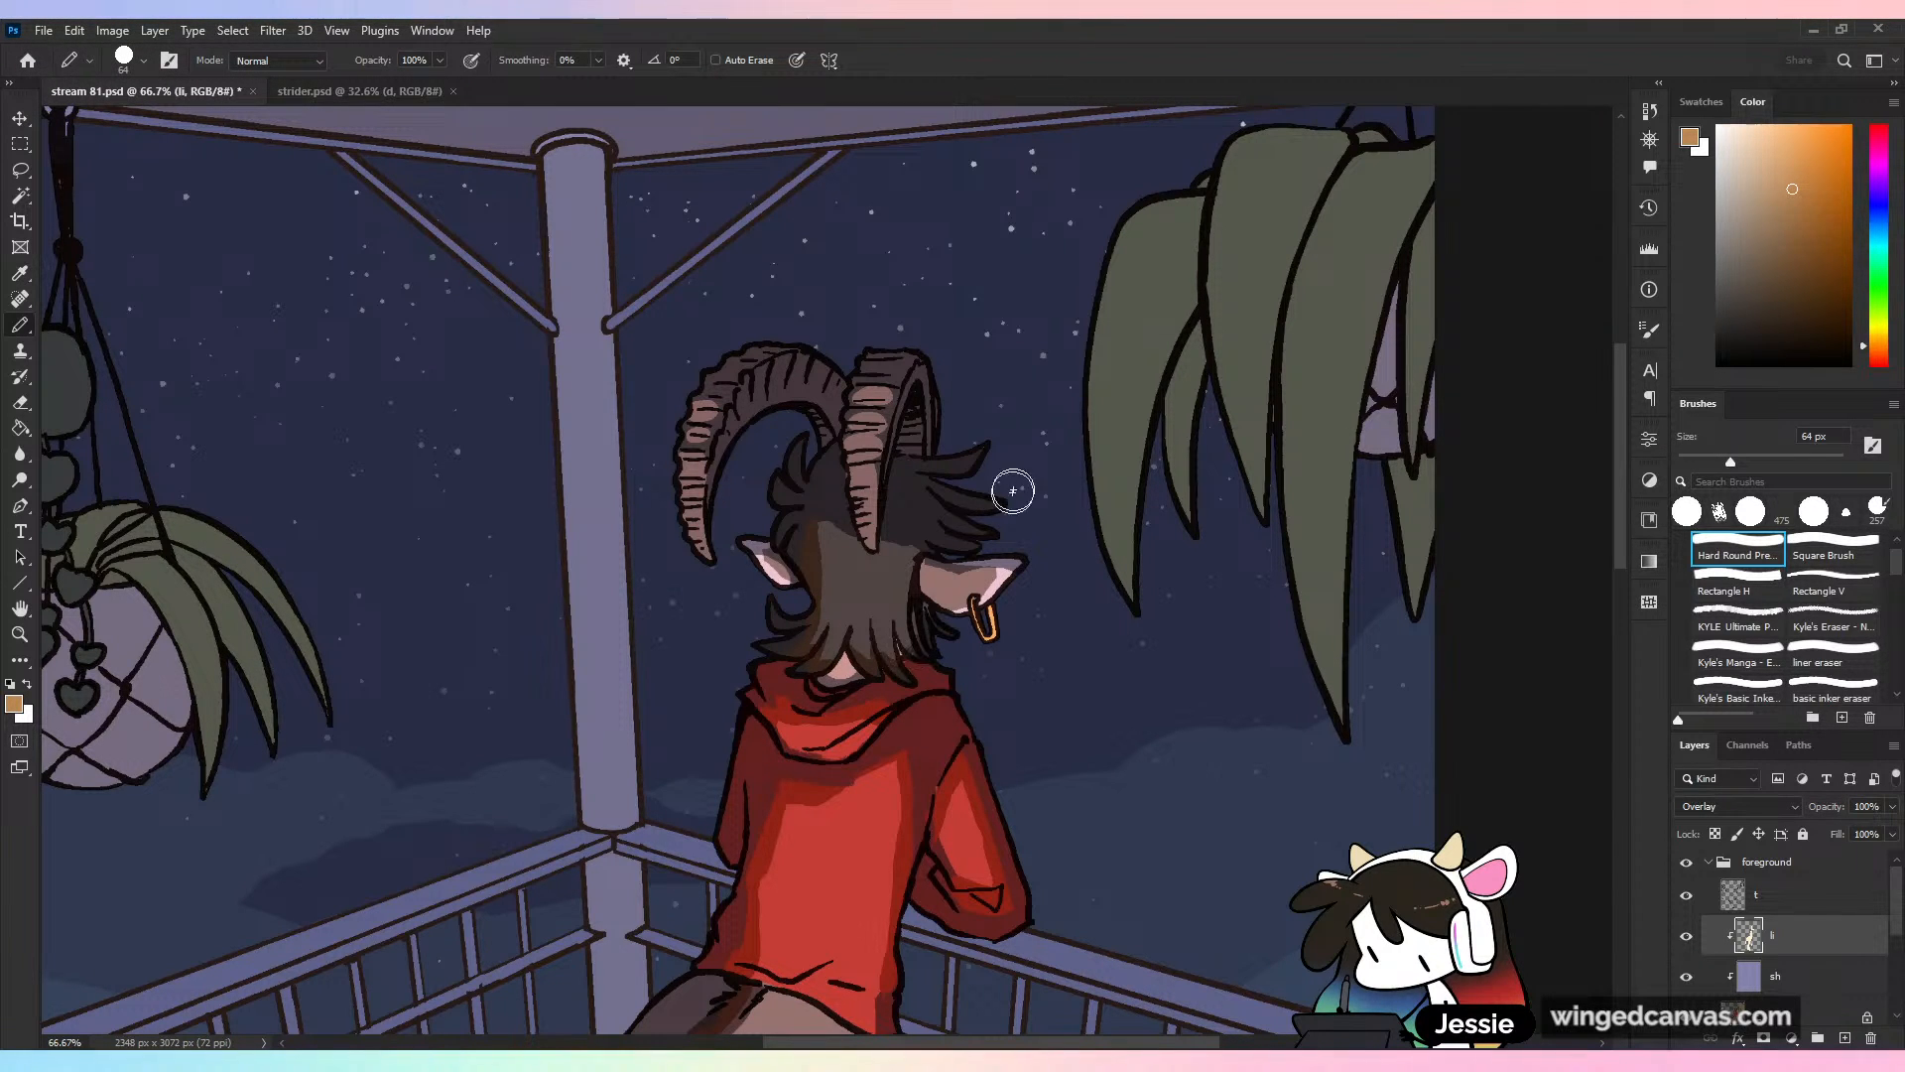
key("ctrl+z")
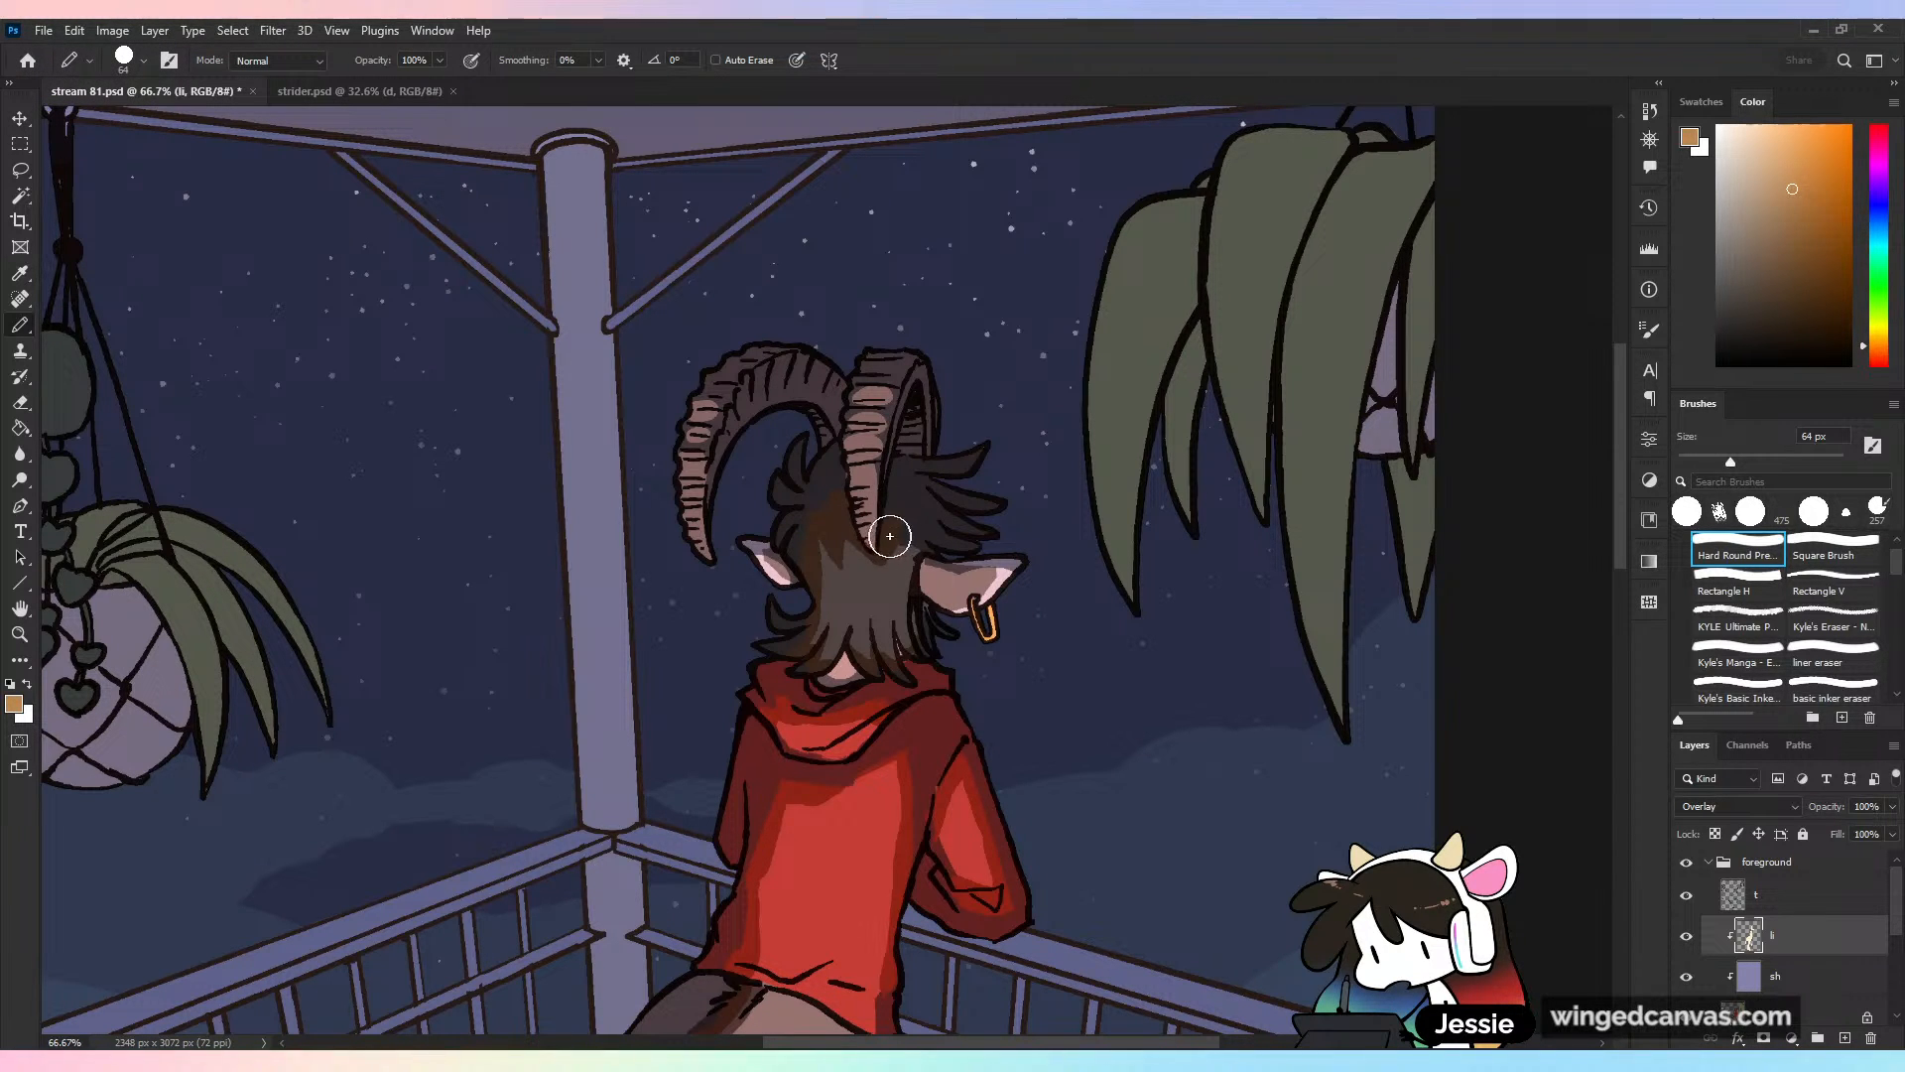
left_click_drag(890, 536, 914, 569)
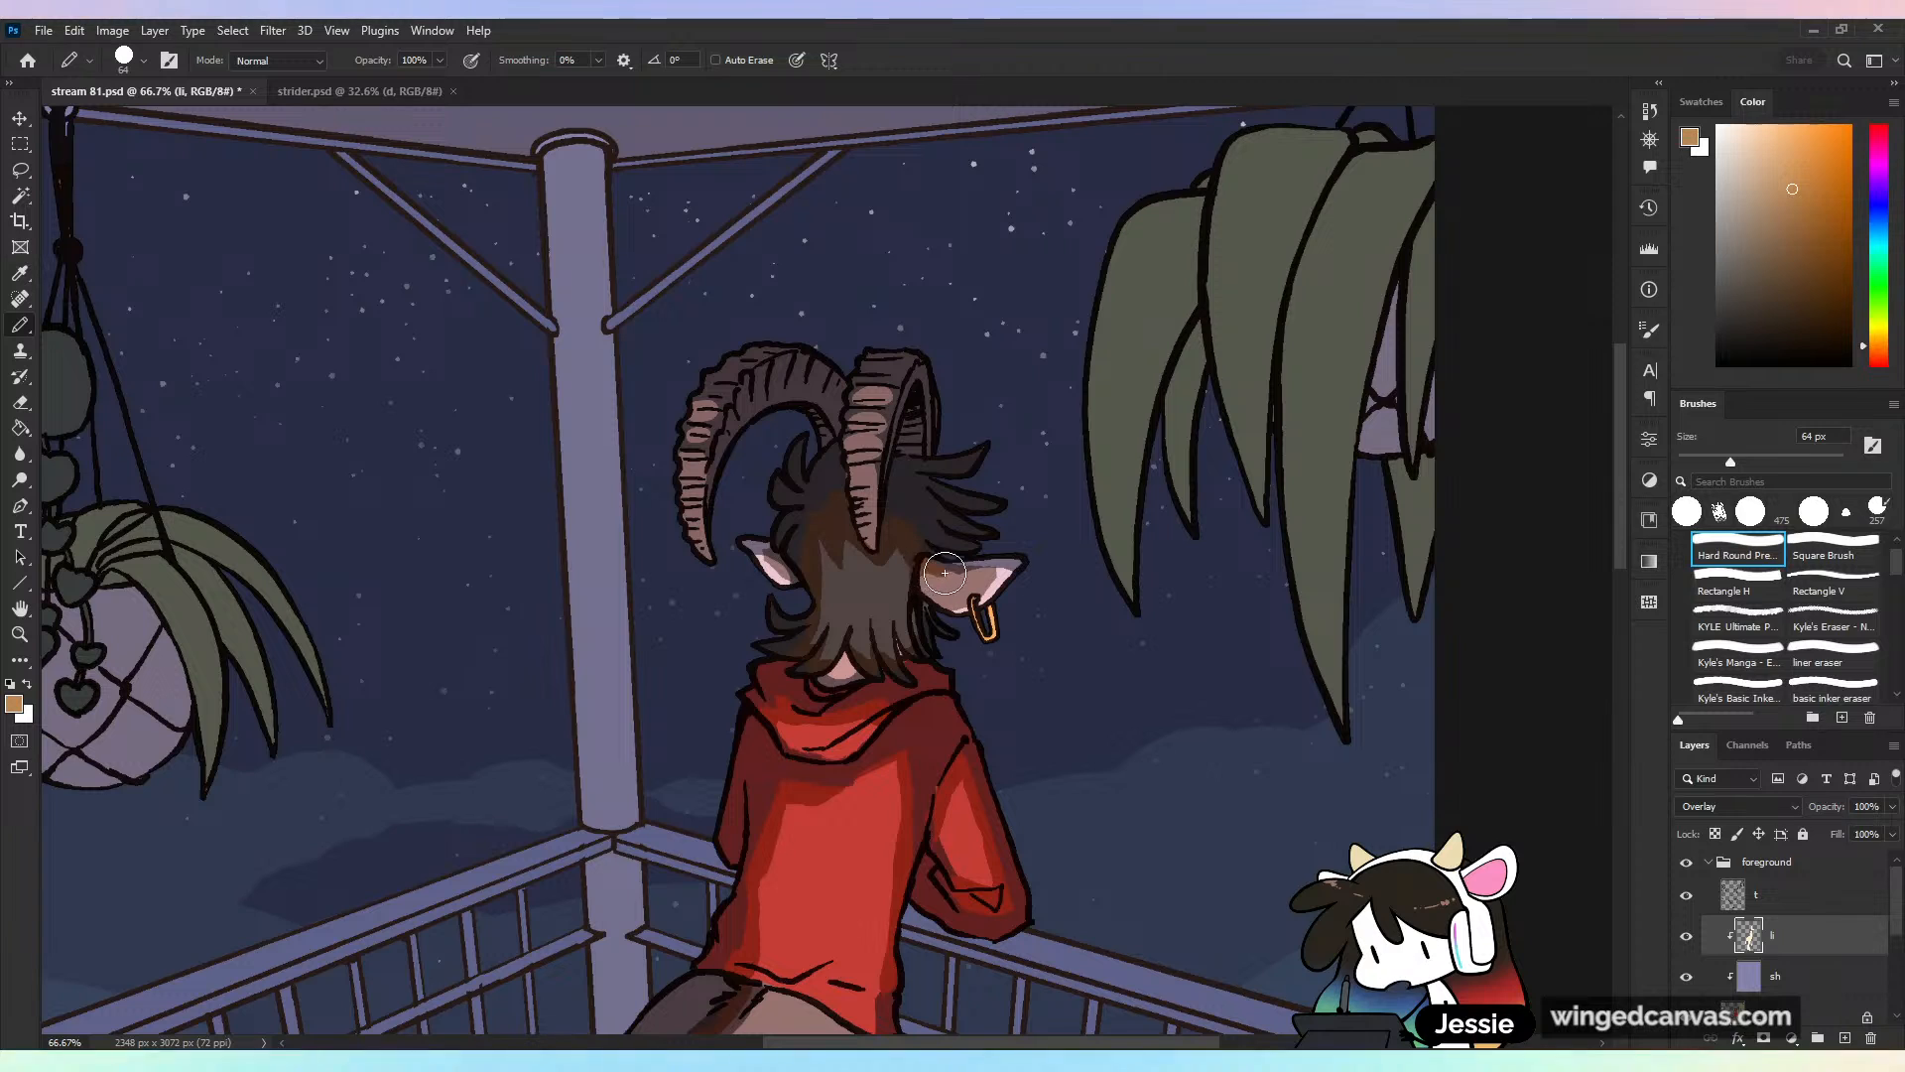
key("ctrl+minus")
key("ctrl+minus")
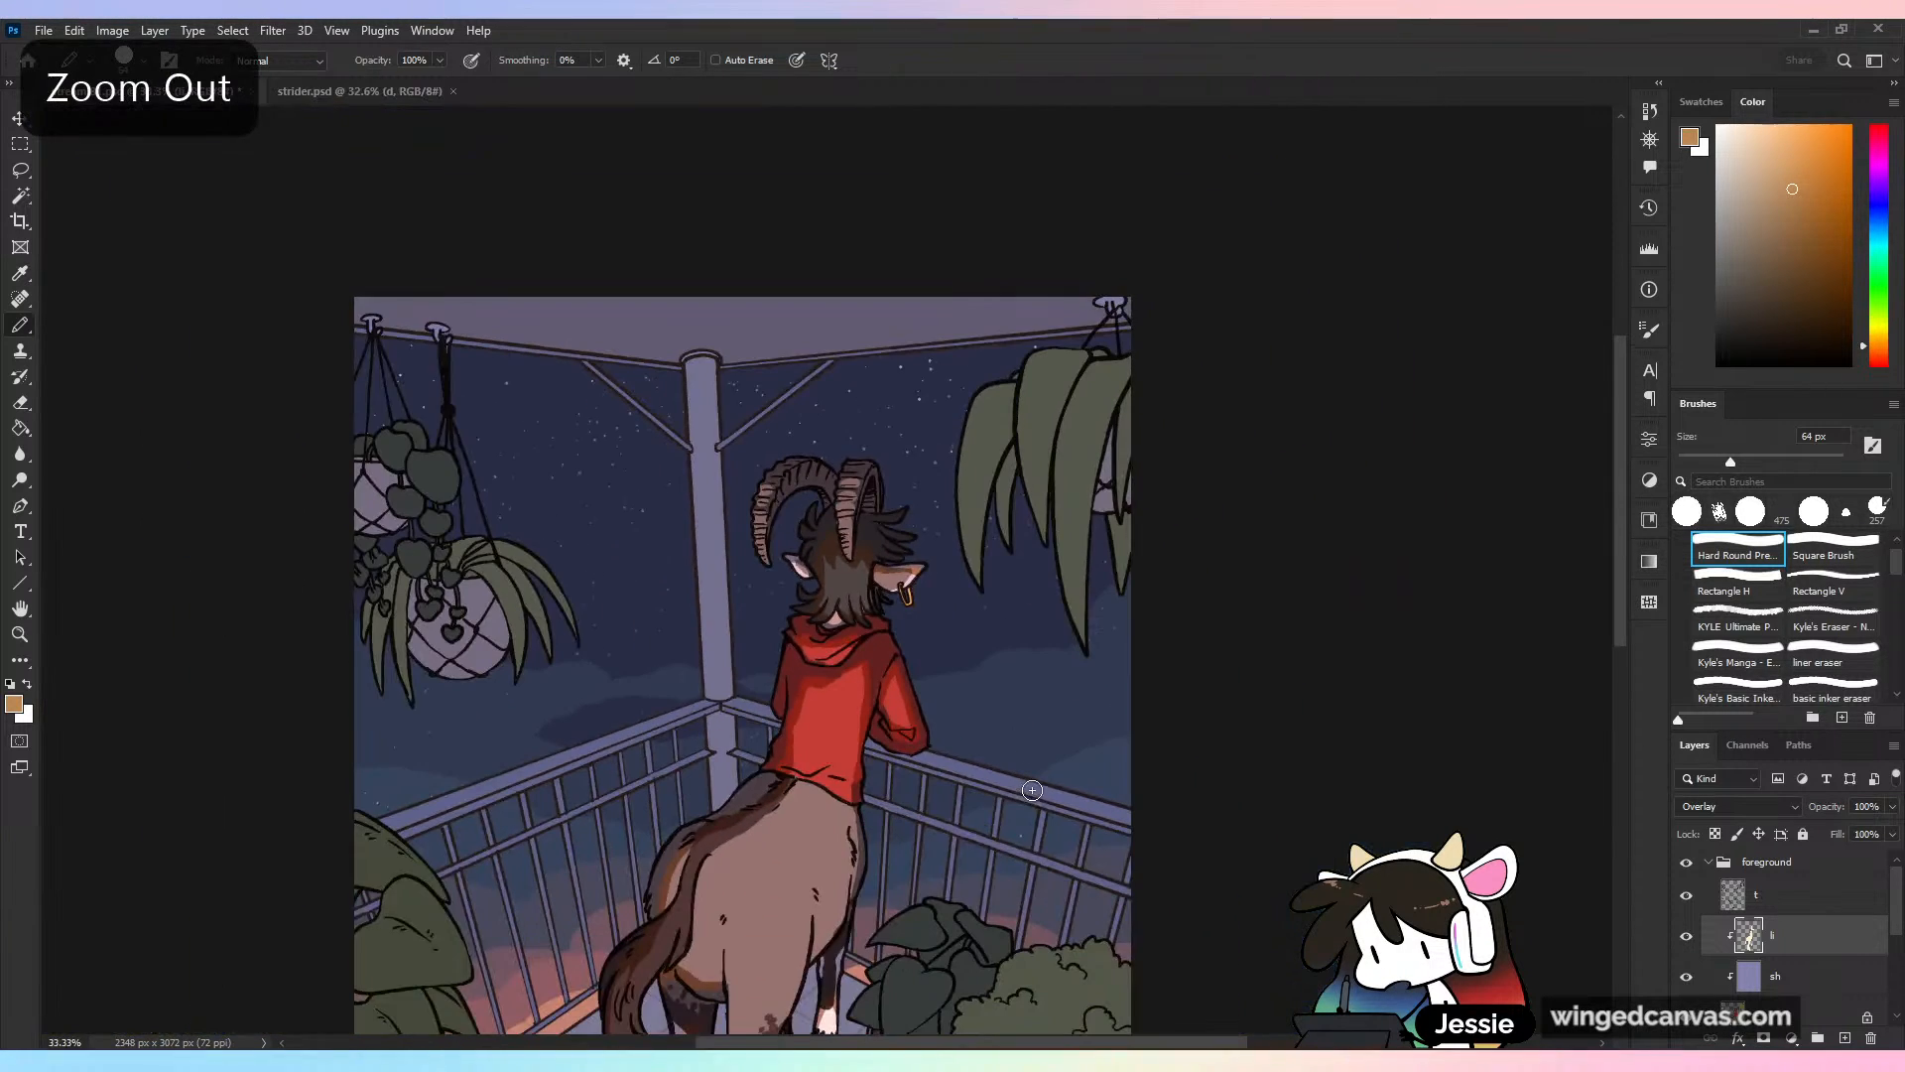
key("ctrl+s")
Reduce the brush to 33 px and try orange light strokes on the right horn, undoing them
key("ctrl+plus")
key("ctrl+plus")
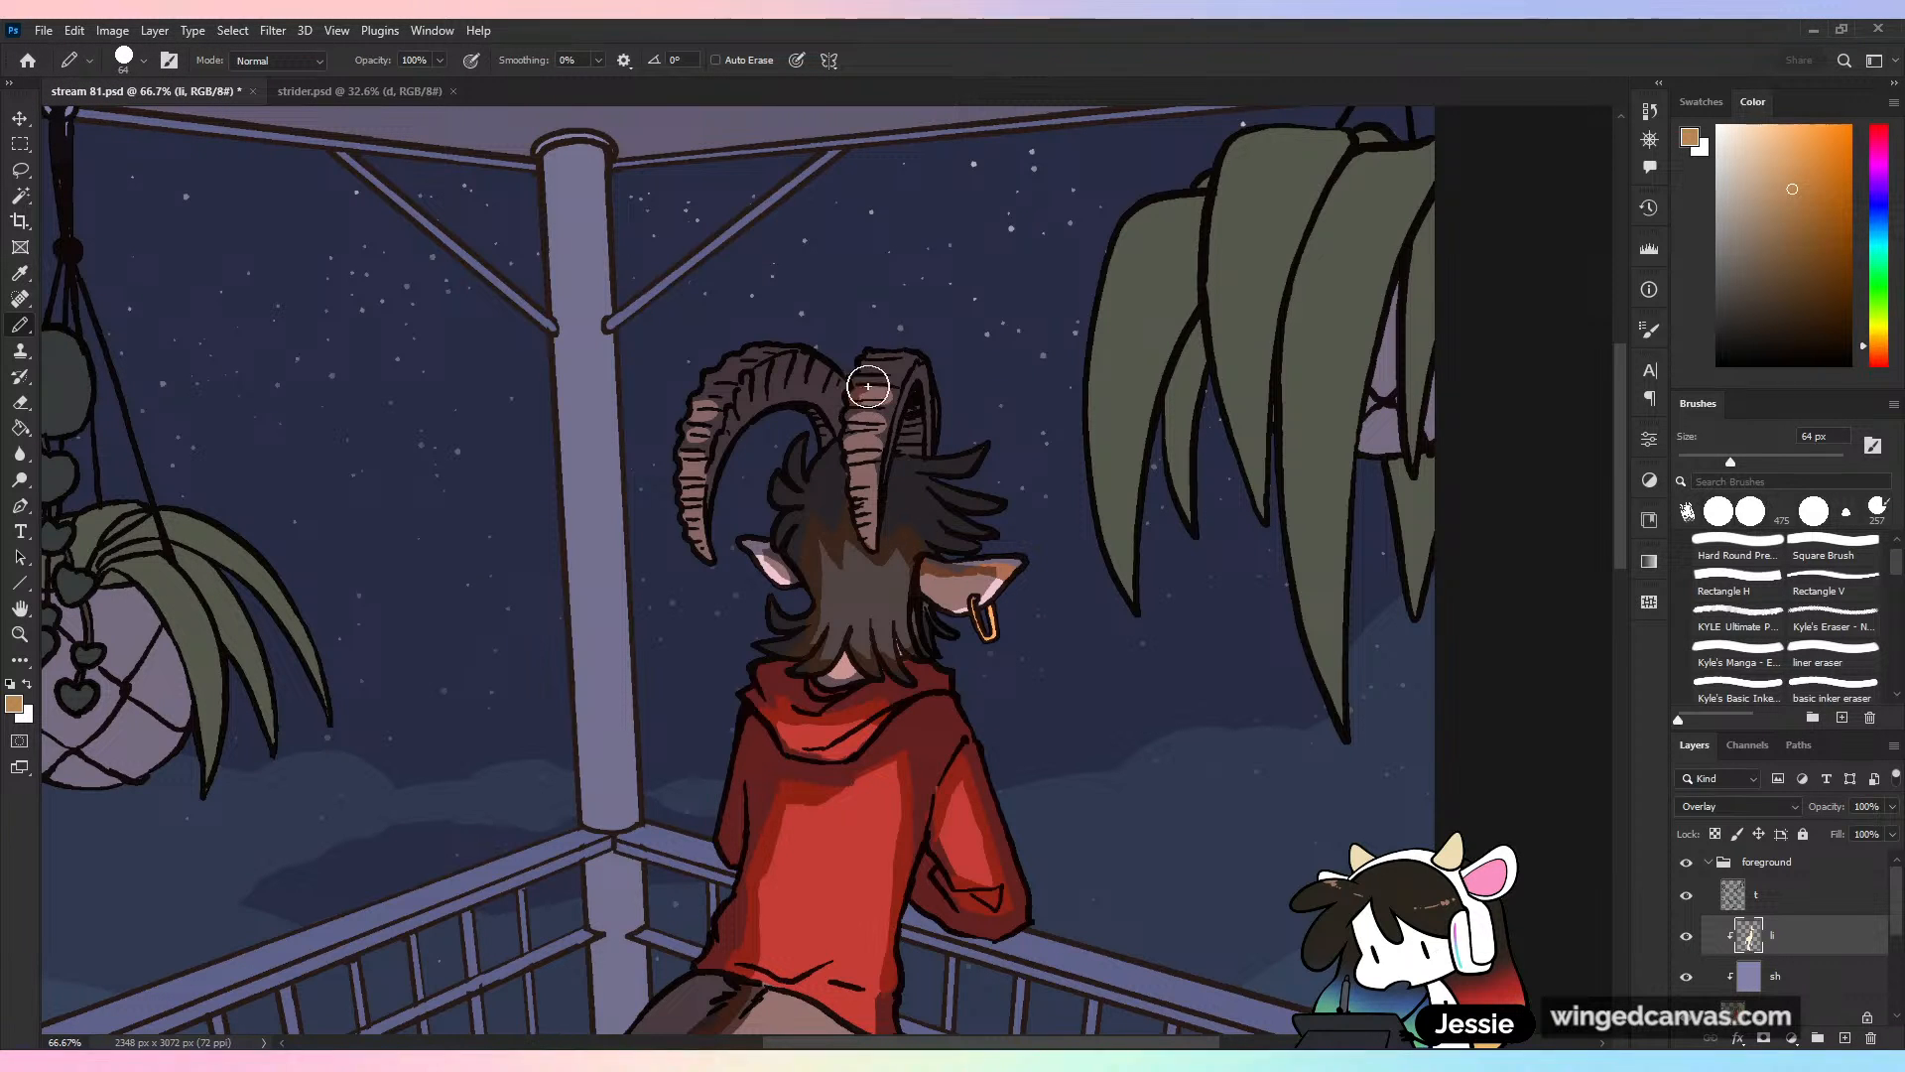
left_click_drag(898, 386, 891, 399)
key("ctrl+z")
left_click_drag(1730, 460, 1705, 460)
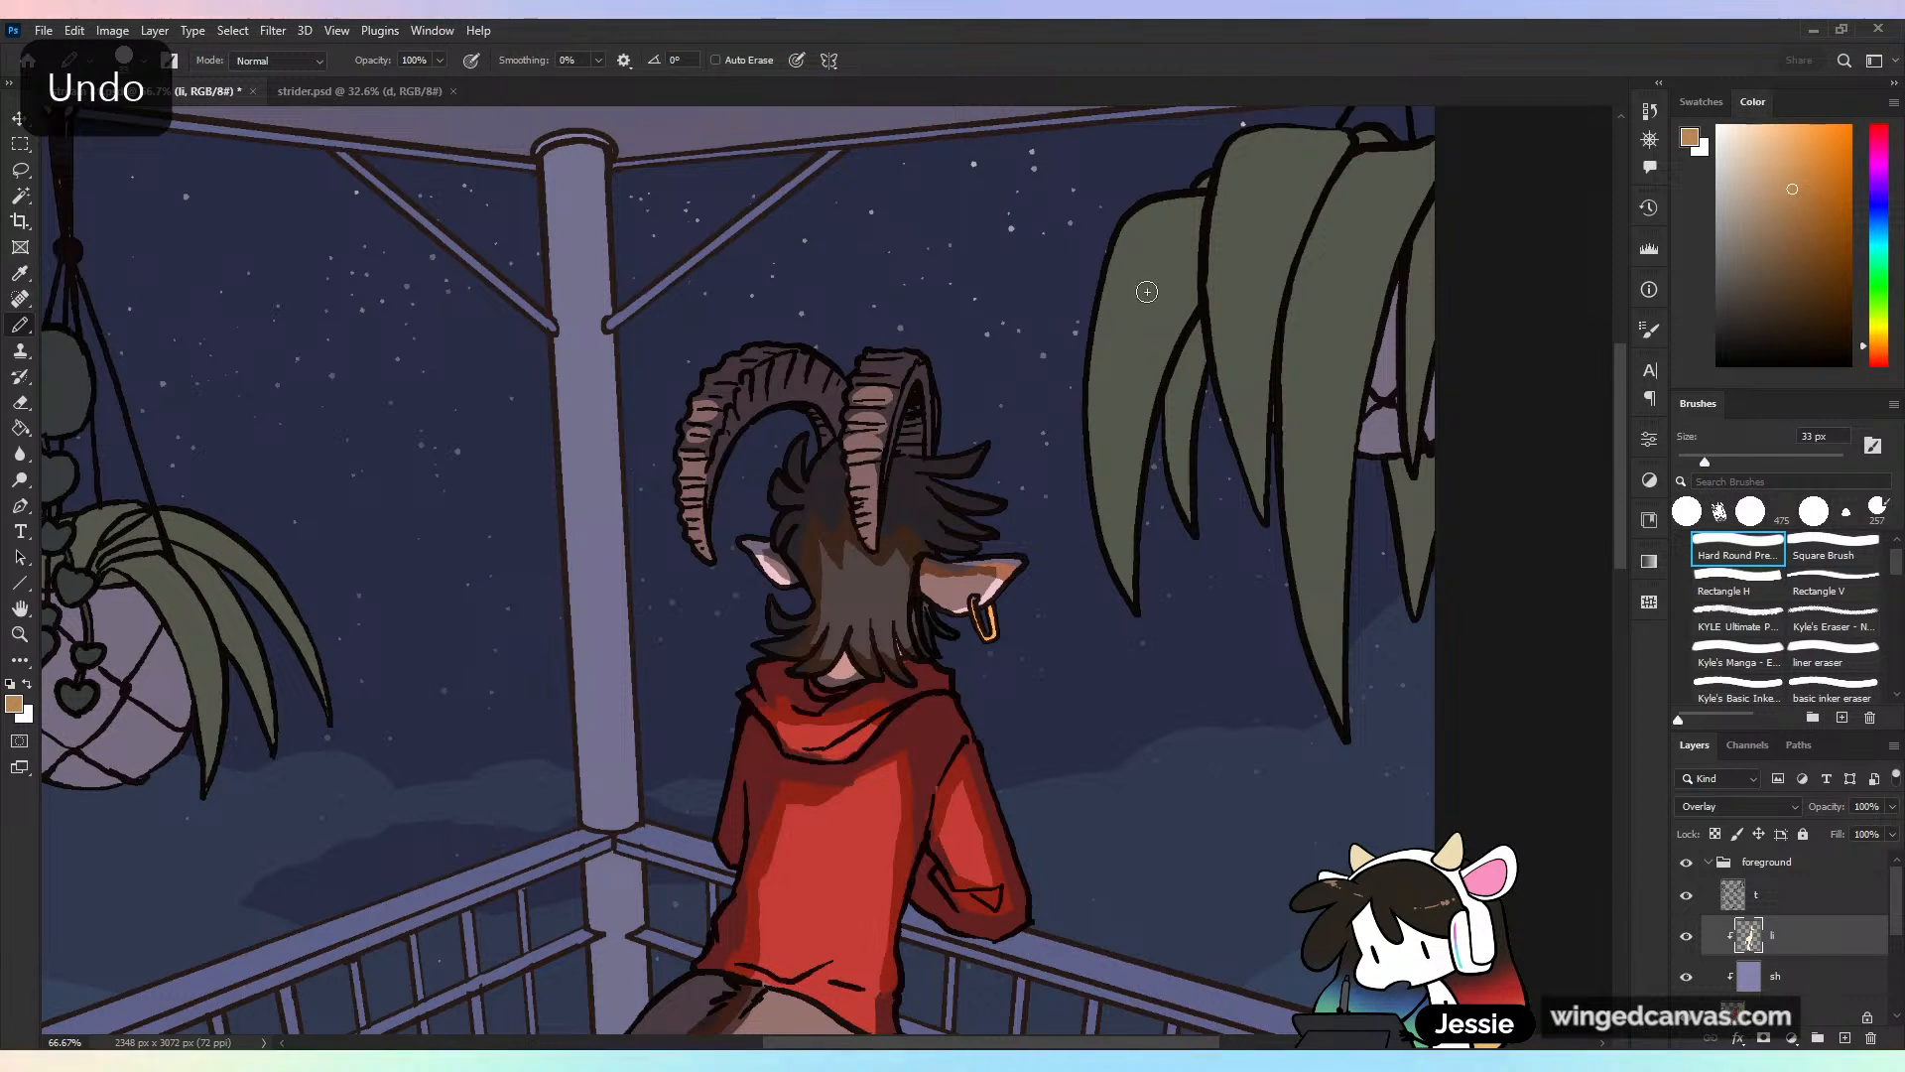
left_click_drag(862, 406, 897, 399)
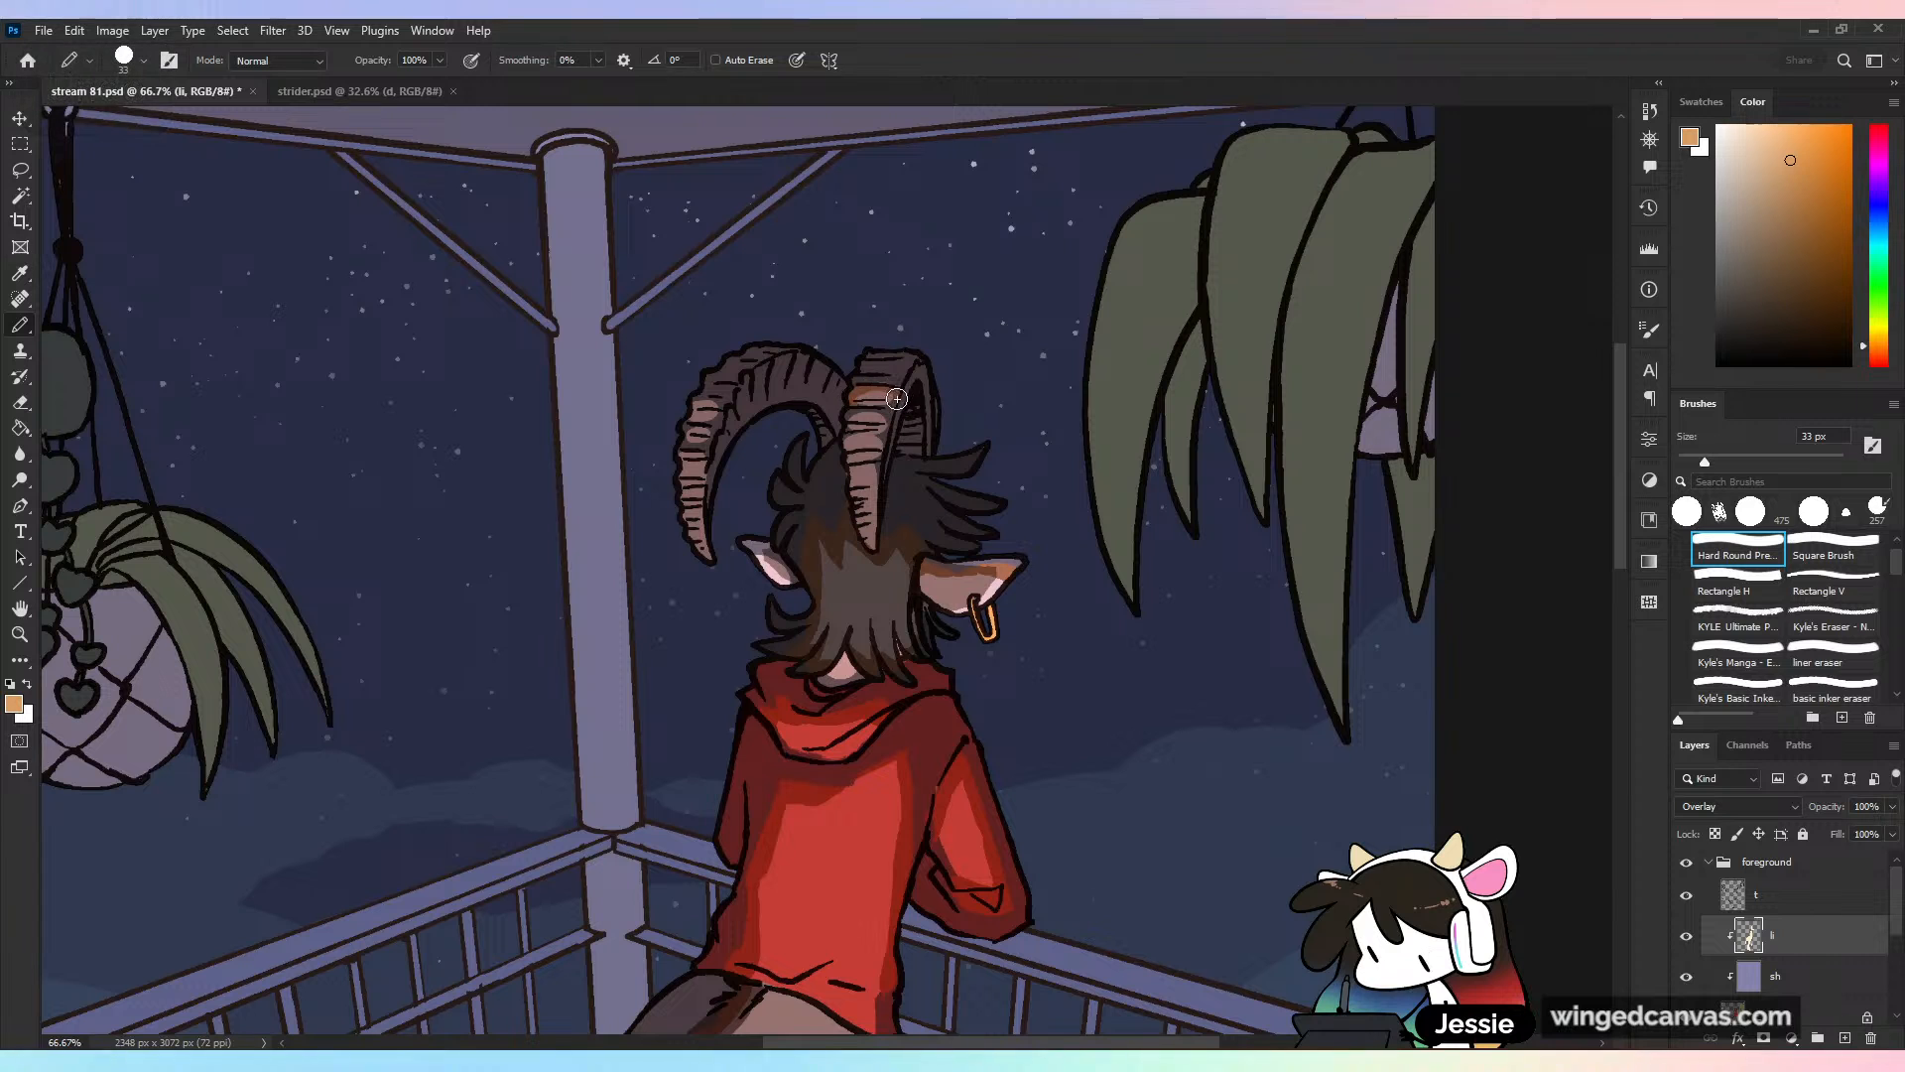
key("ctrl+z")
Pick a paler peach colour, paint light on the ridges of both horns, and save the file
left_click(1752, 143)
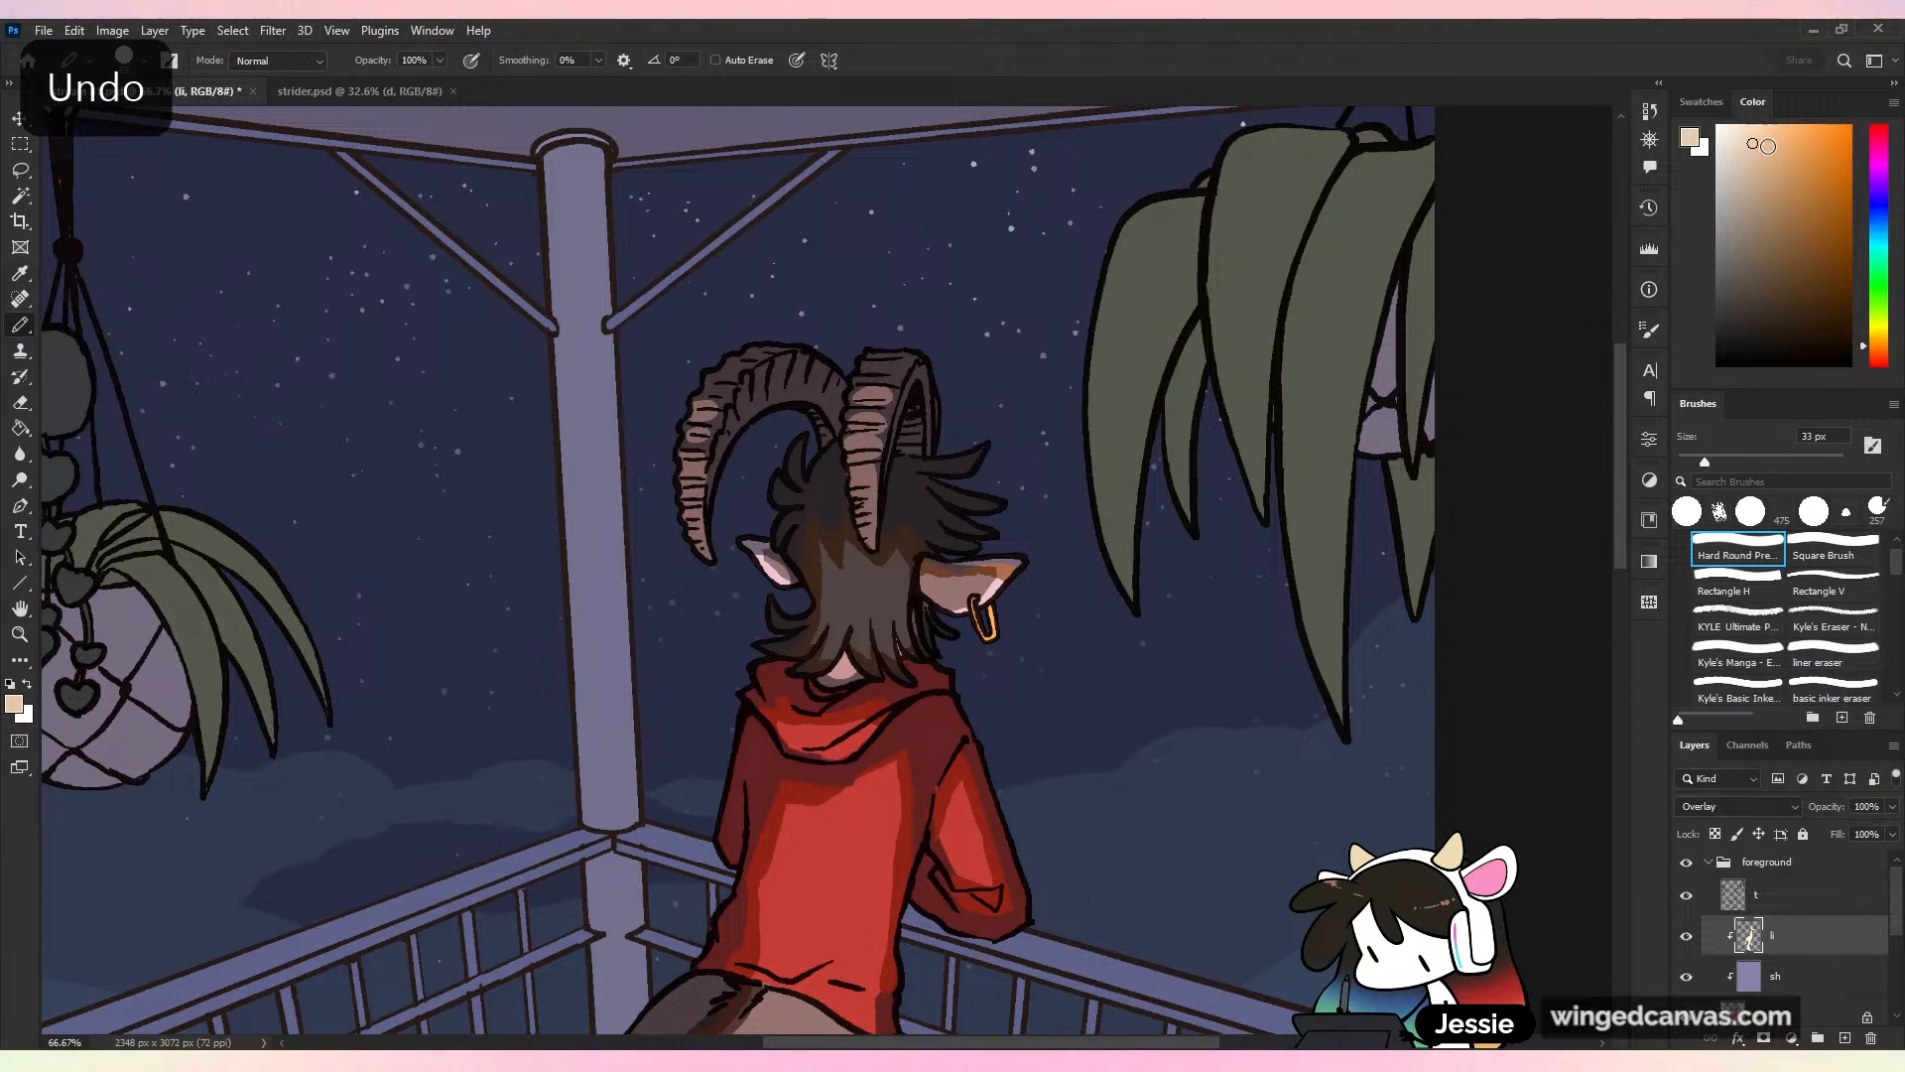
left_click(1768, 146)
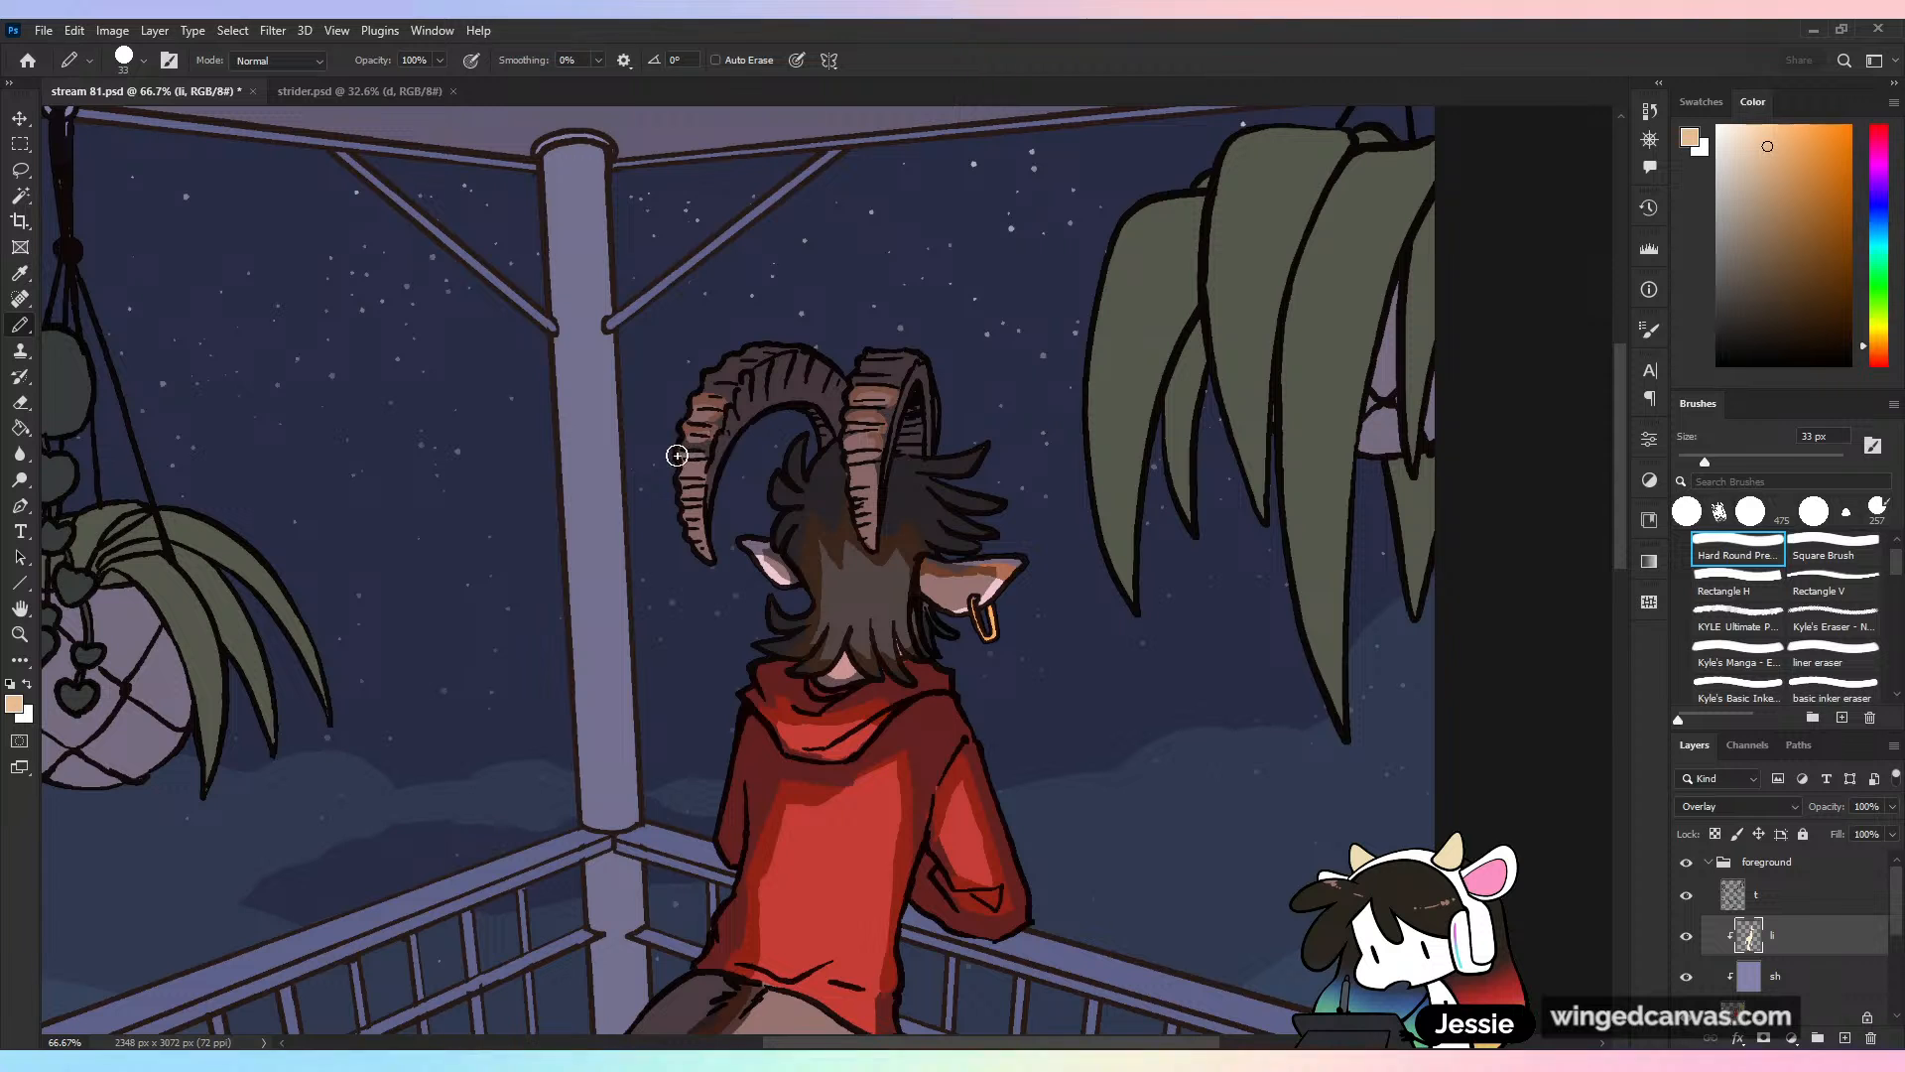
key("ctrl+minus")
key("ctrl+minus")
key("ctrl+s")
key("ctrl+minus")
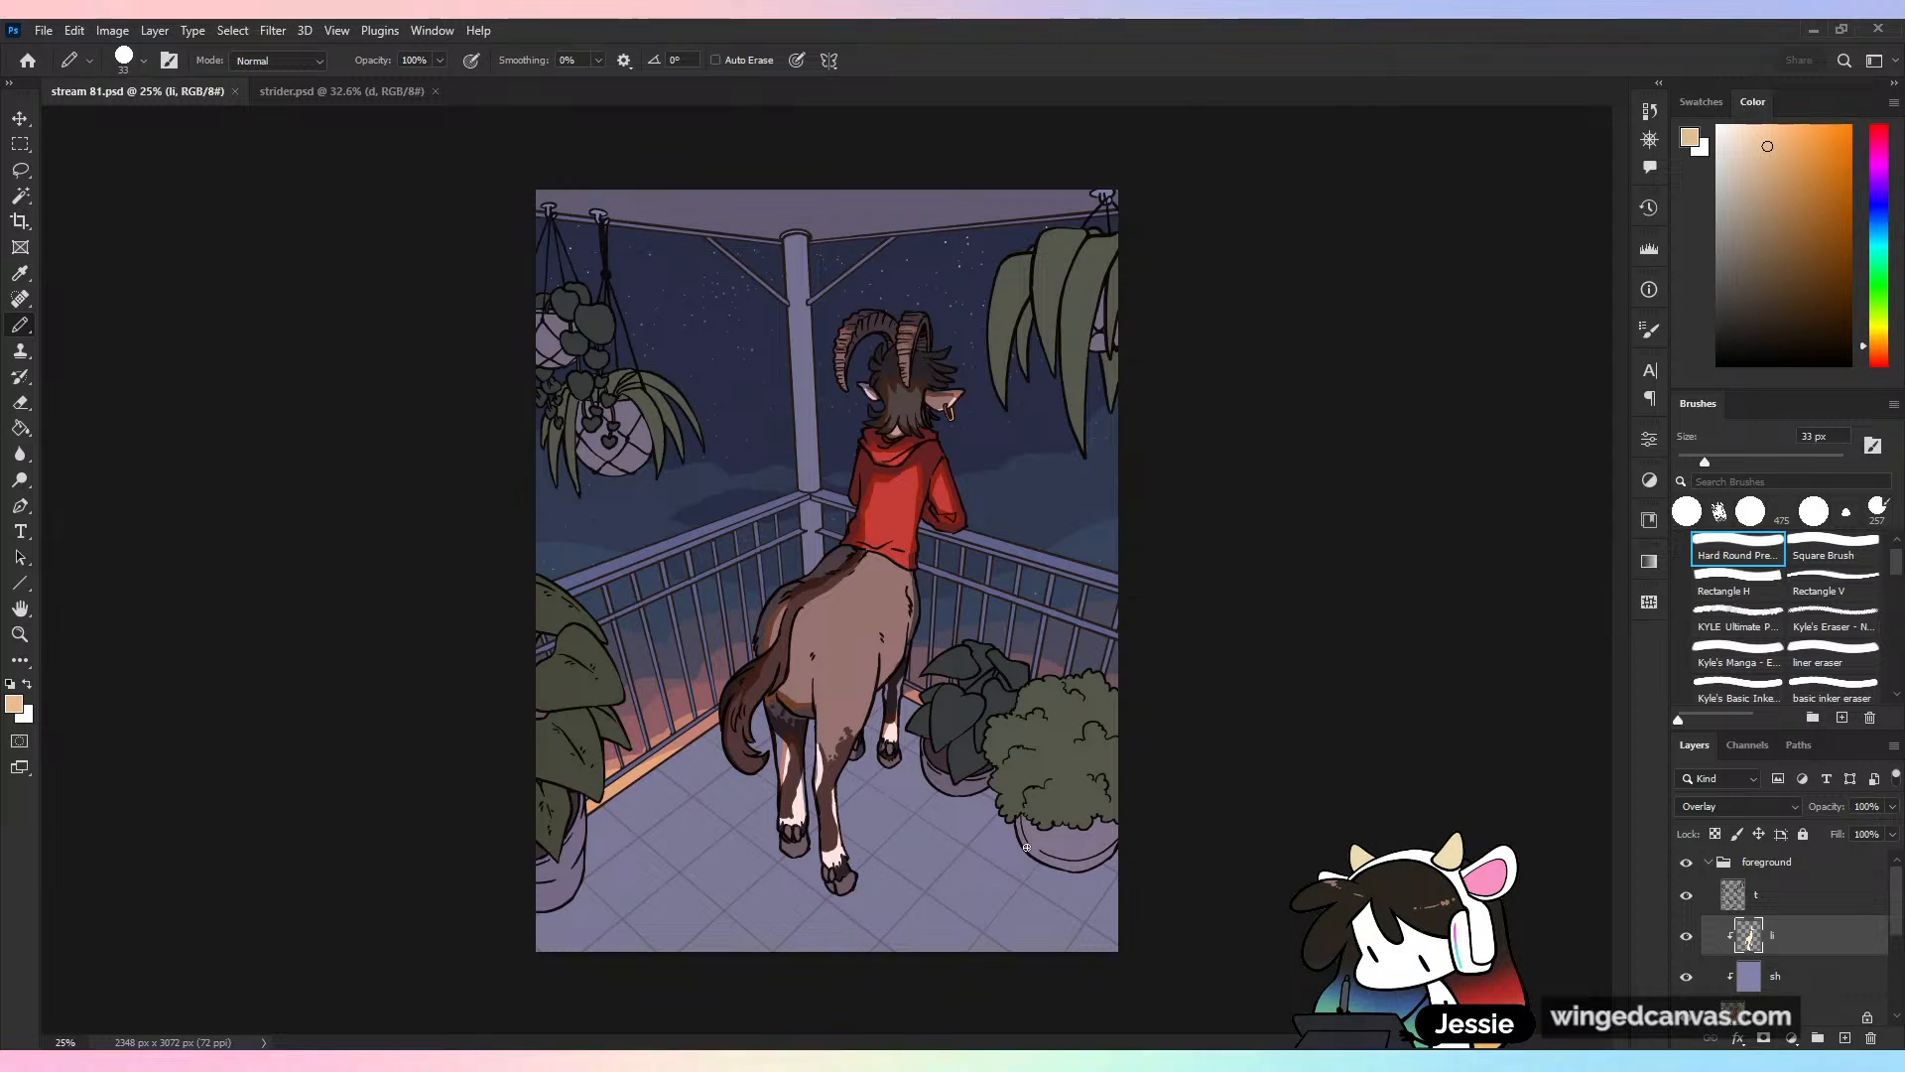
key("ctrl+plus")
key("ctrl+s")
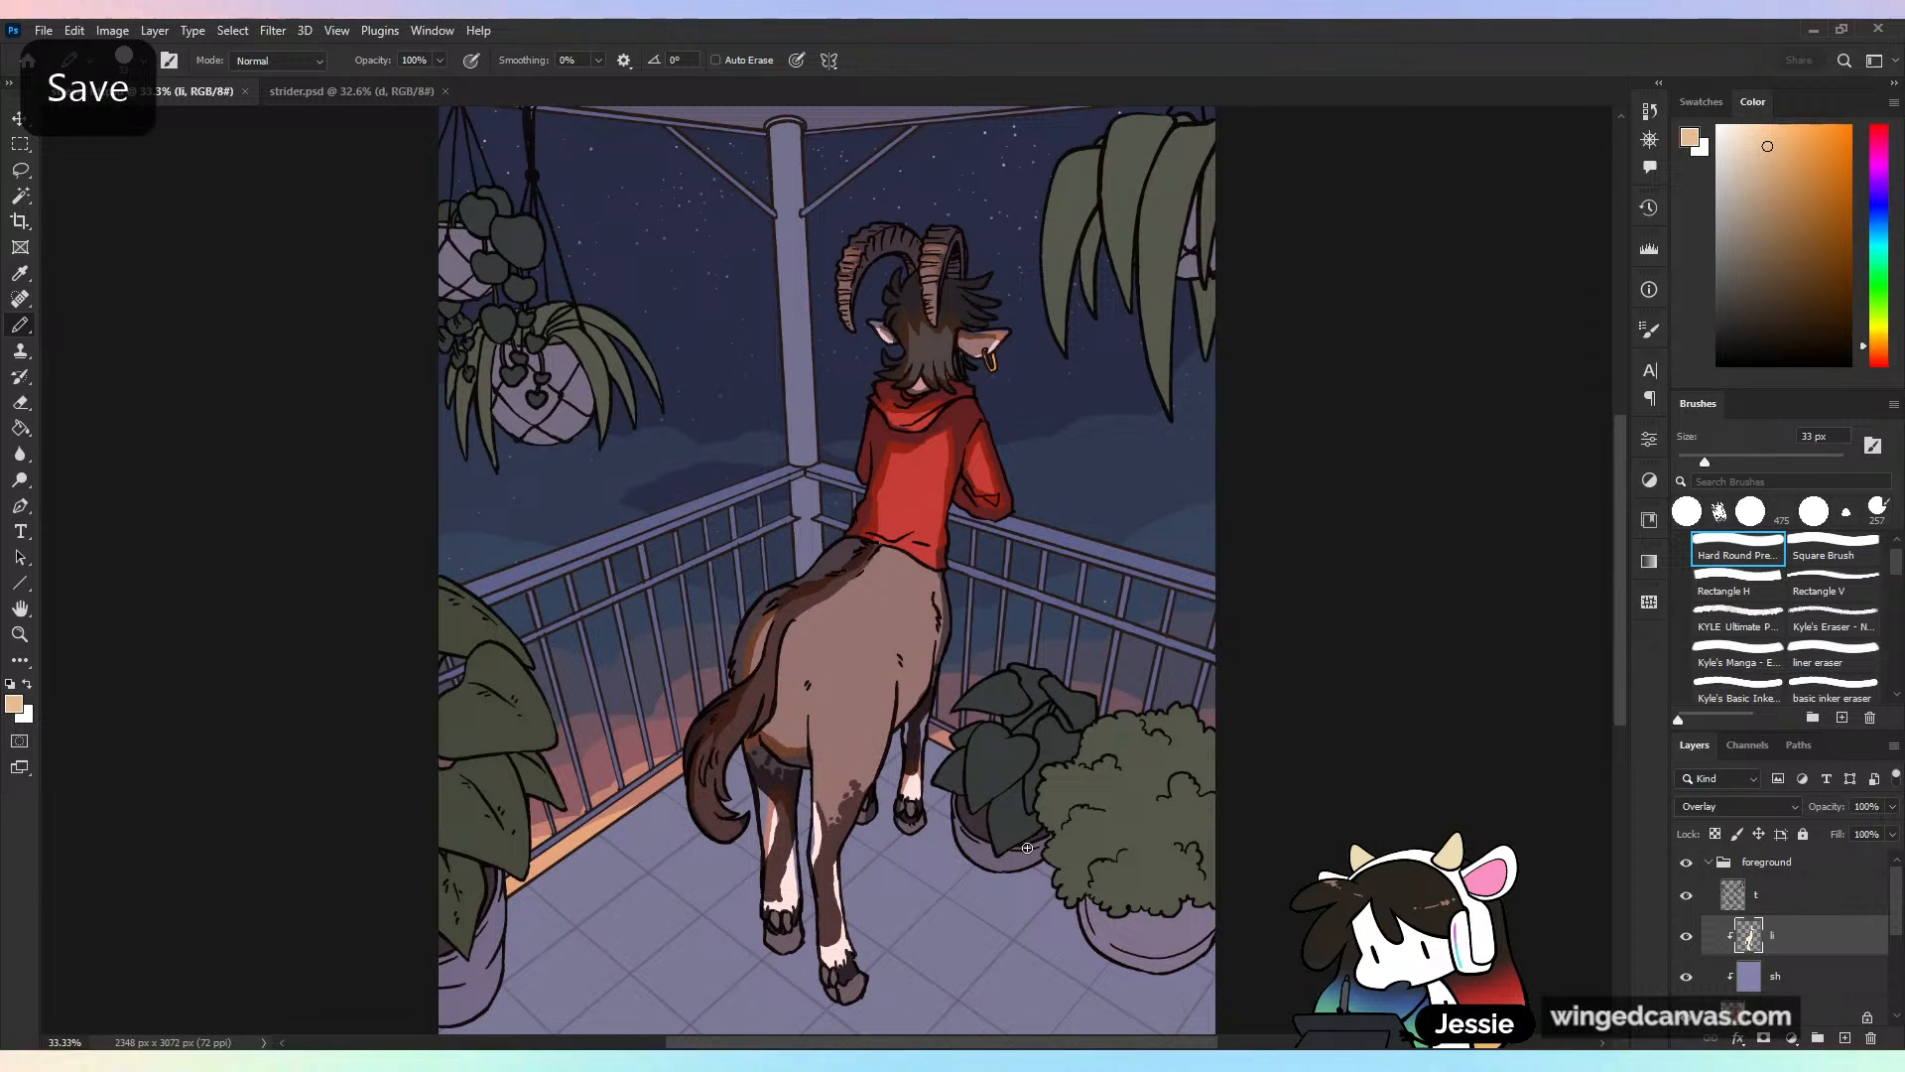
Switch the brush colour to light blue and try rim light on the hoodie's left shoulder, undoing the stroke
left_click(1880, 227)
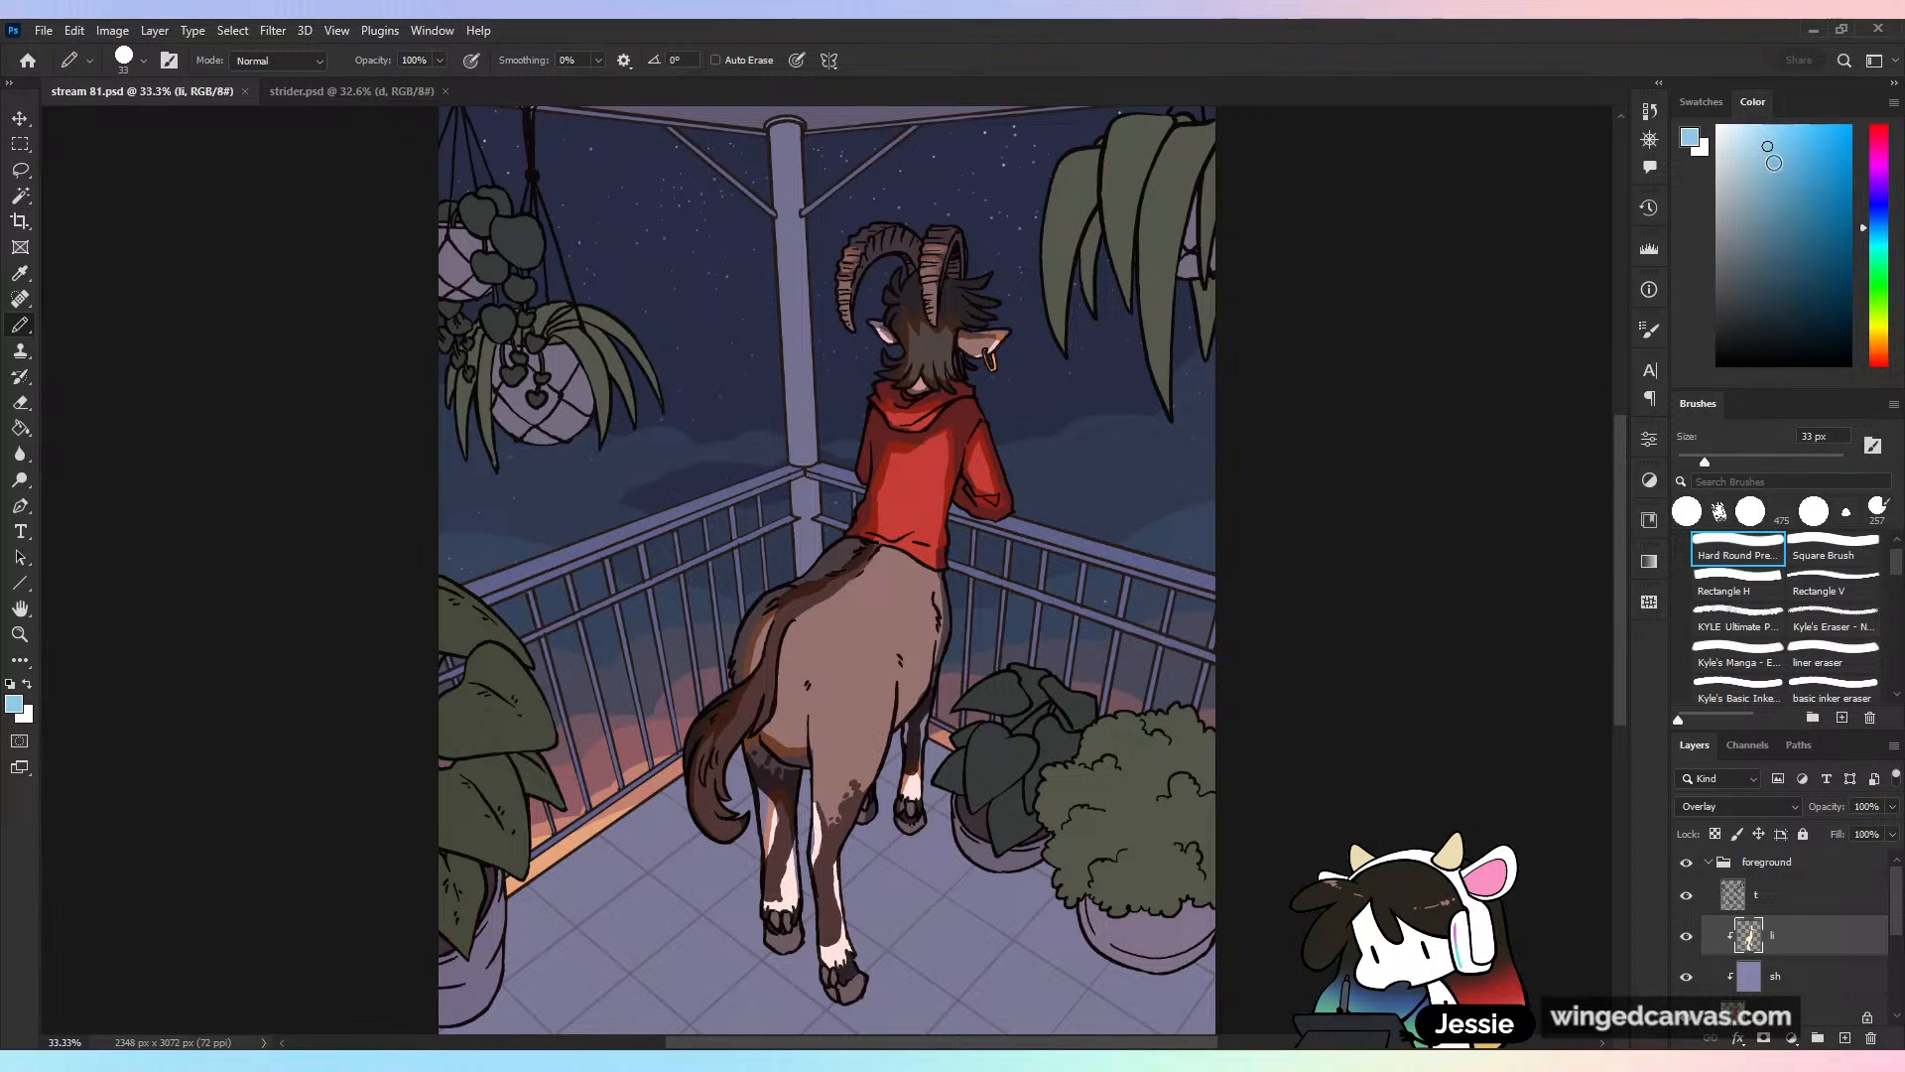
left_click_drag(810, 536, 874, 536)
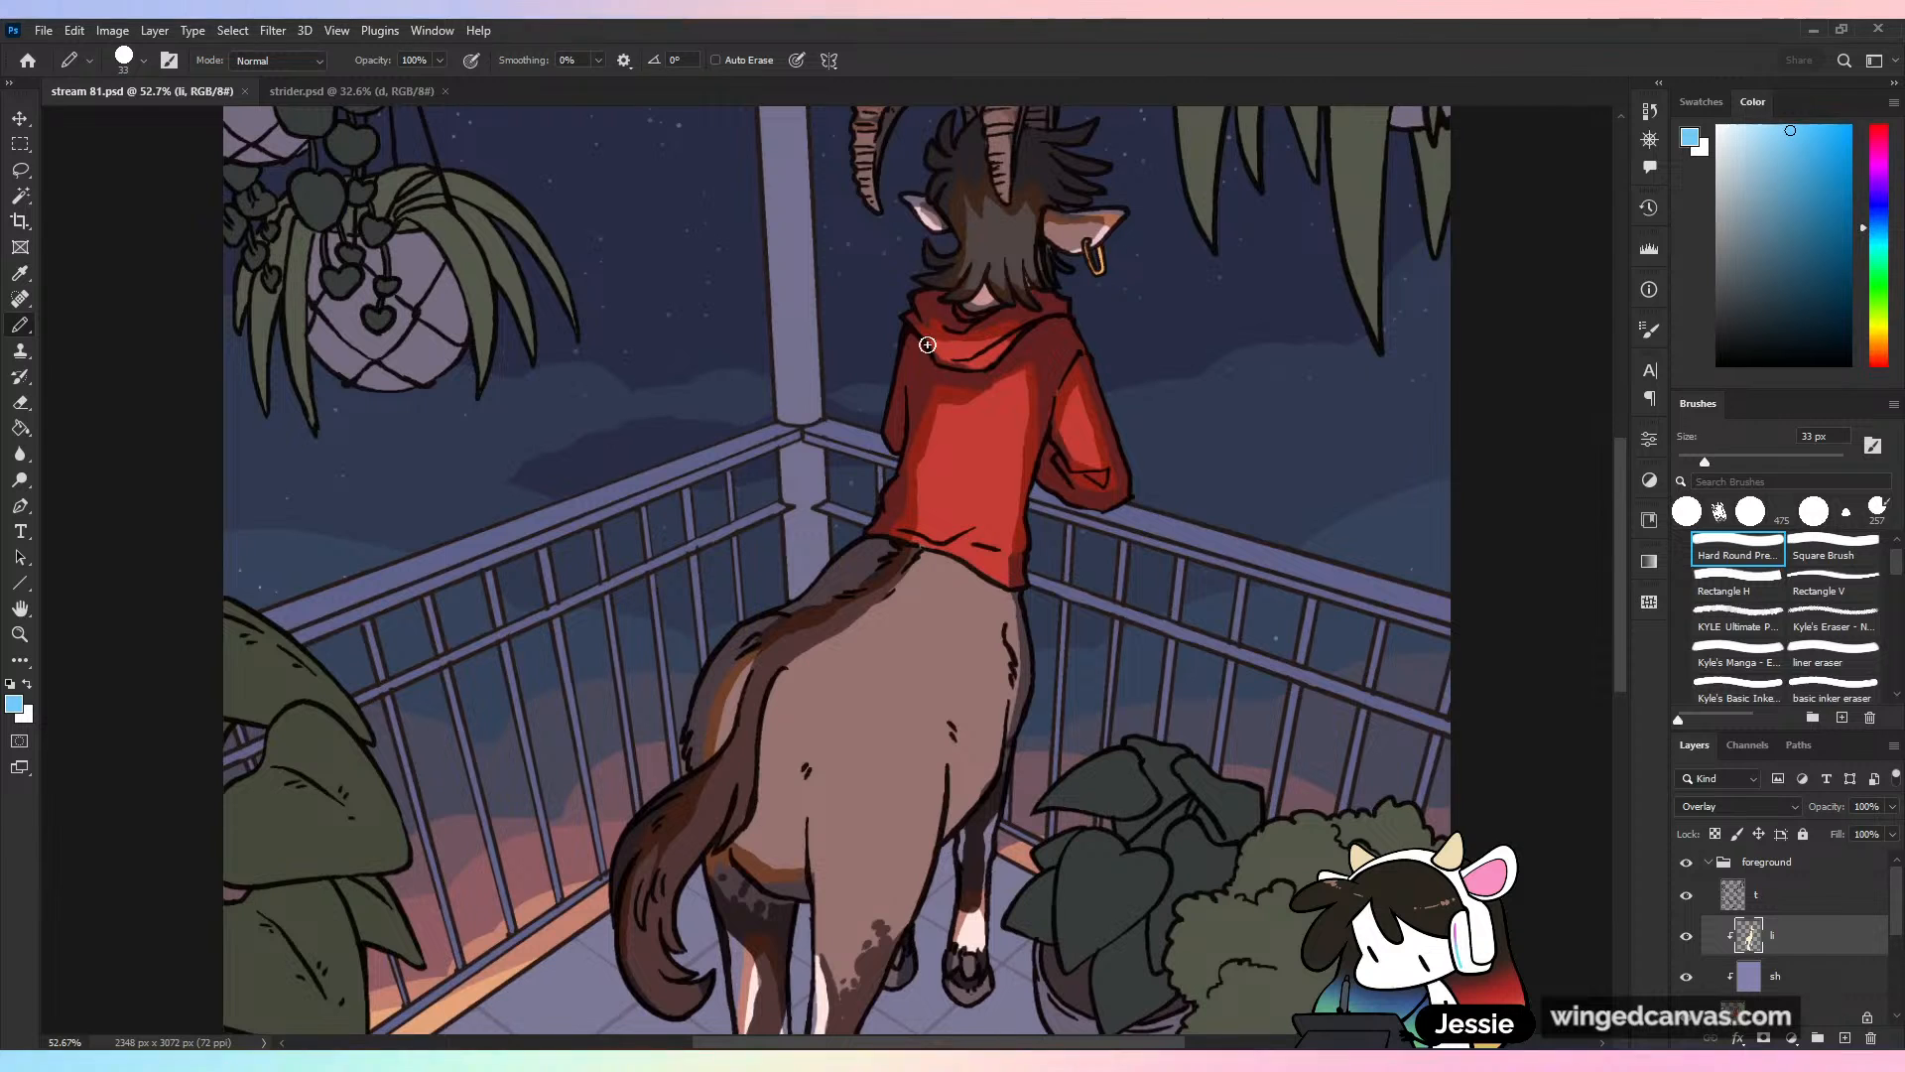
left_click_drag(913, 337, 891, 386)
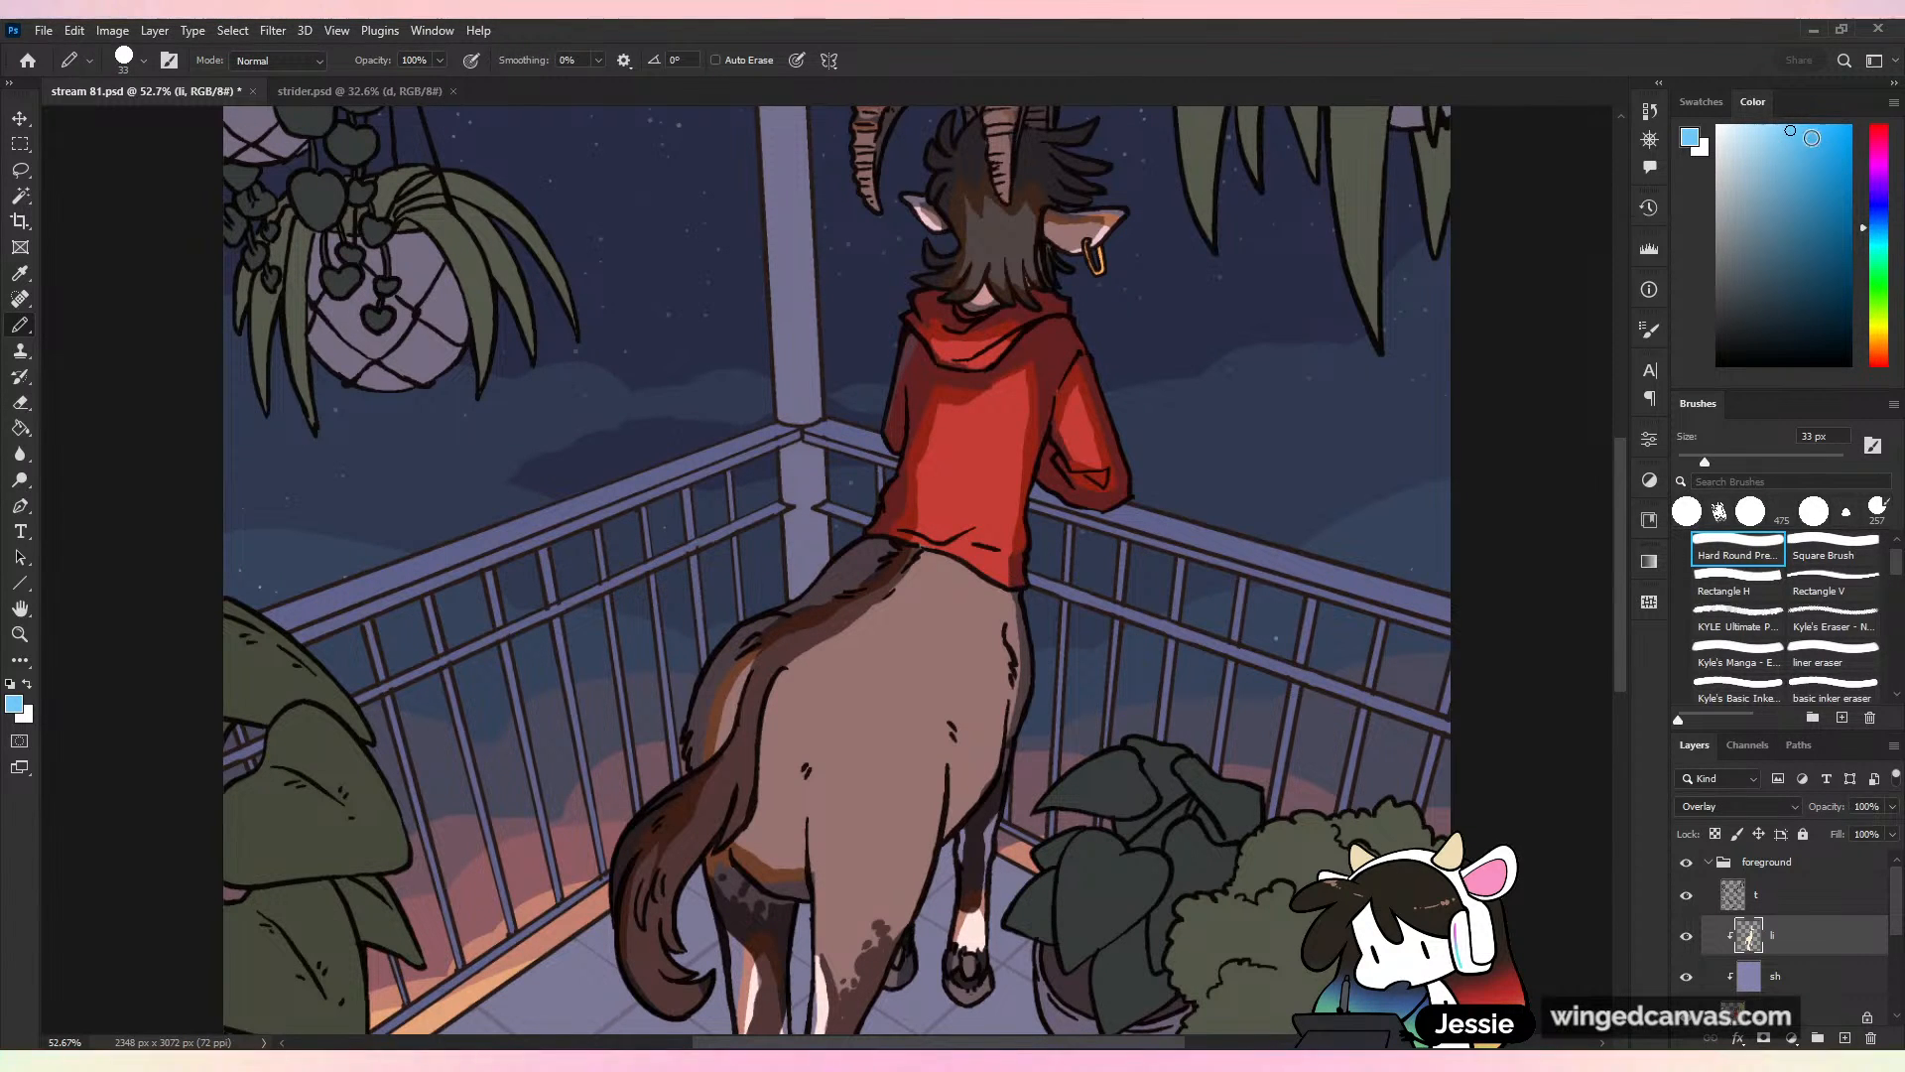
left_click(1811, 121)
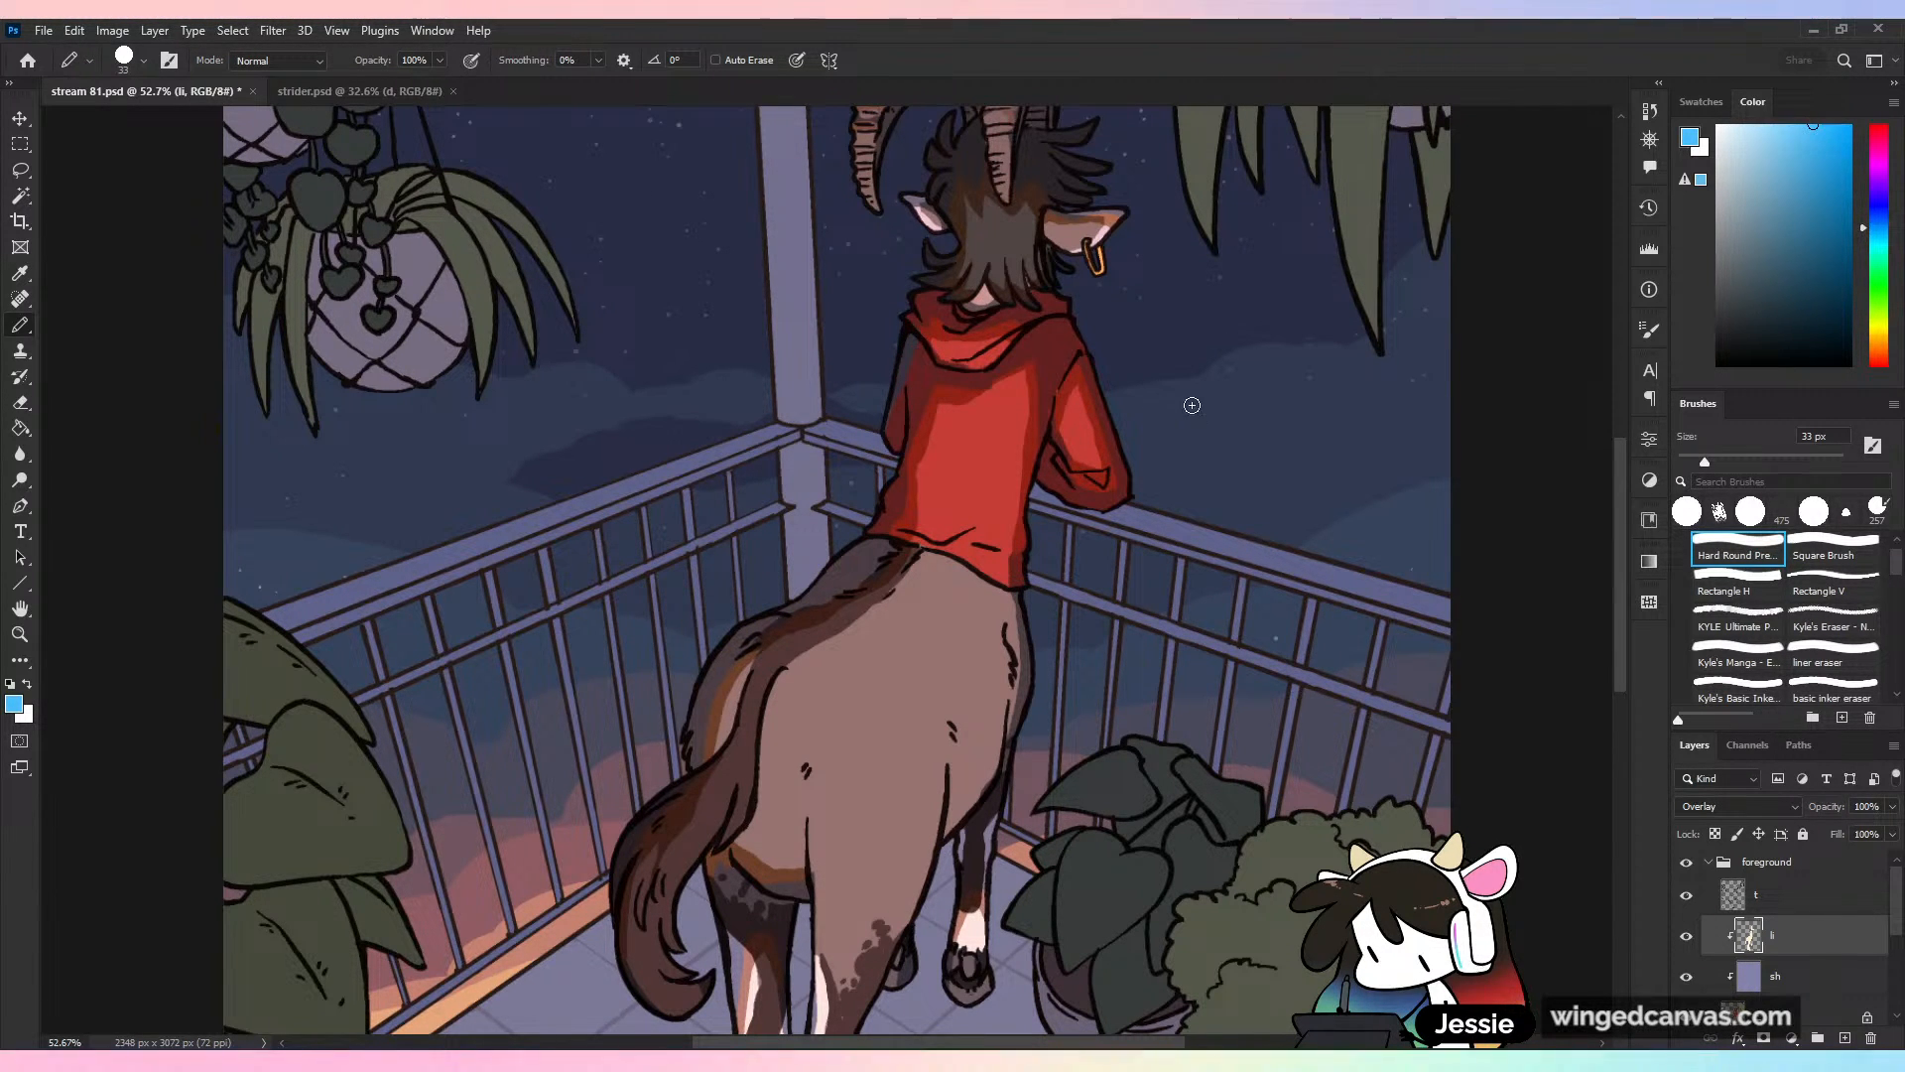
key("ctrl+z")
Pick a paler blue and paint rim light along the centaur's back, undoing unwanted strokes, and save the file
left_click(1777, 121)
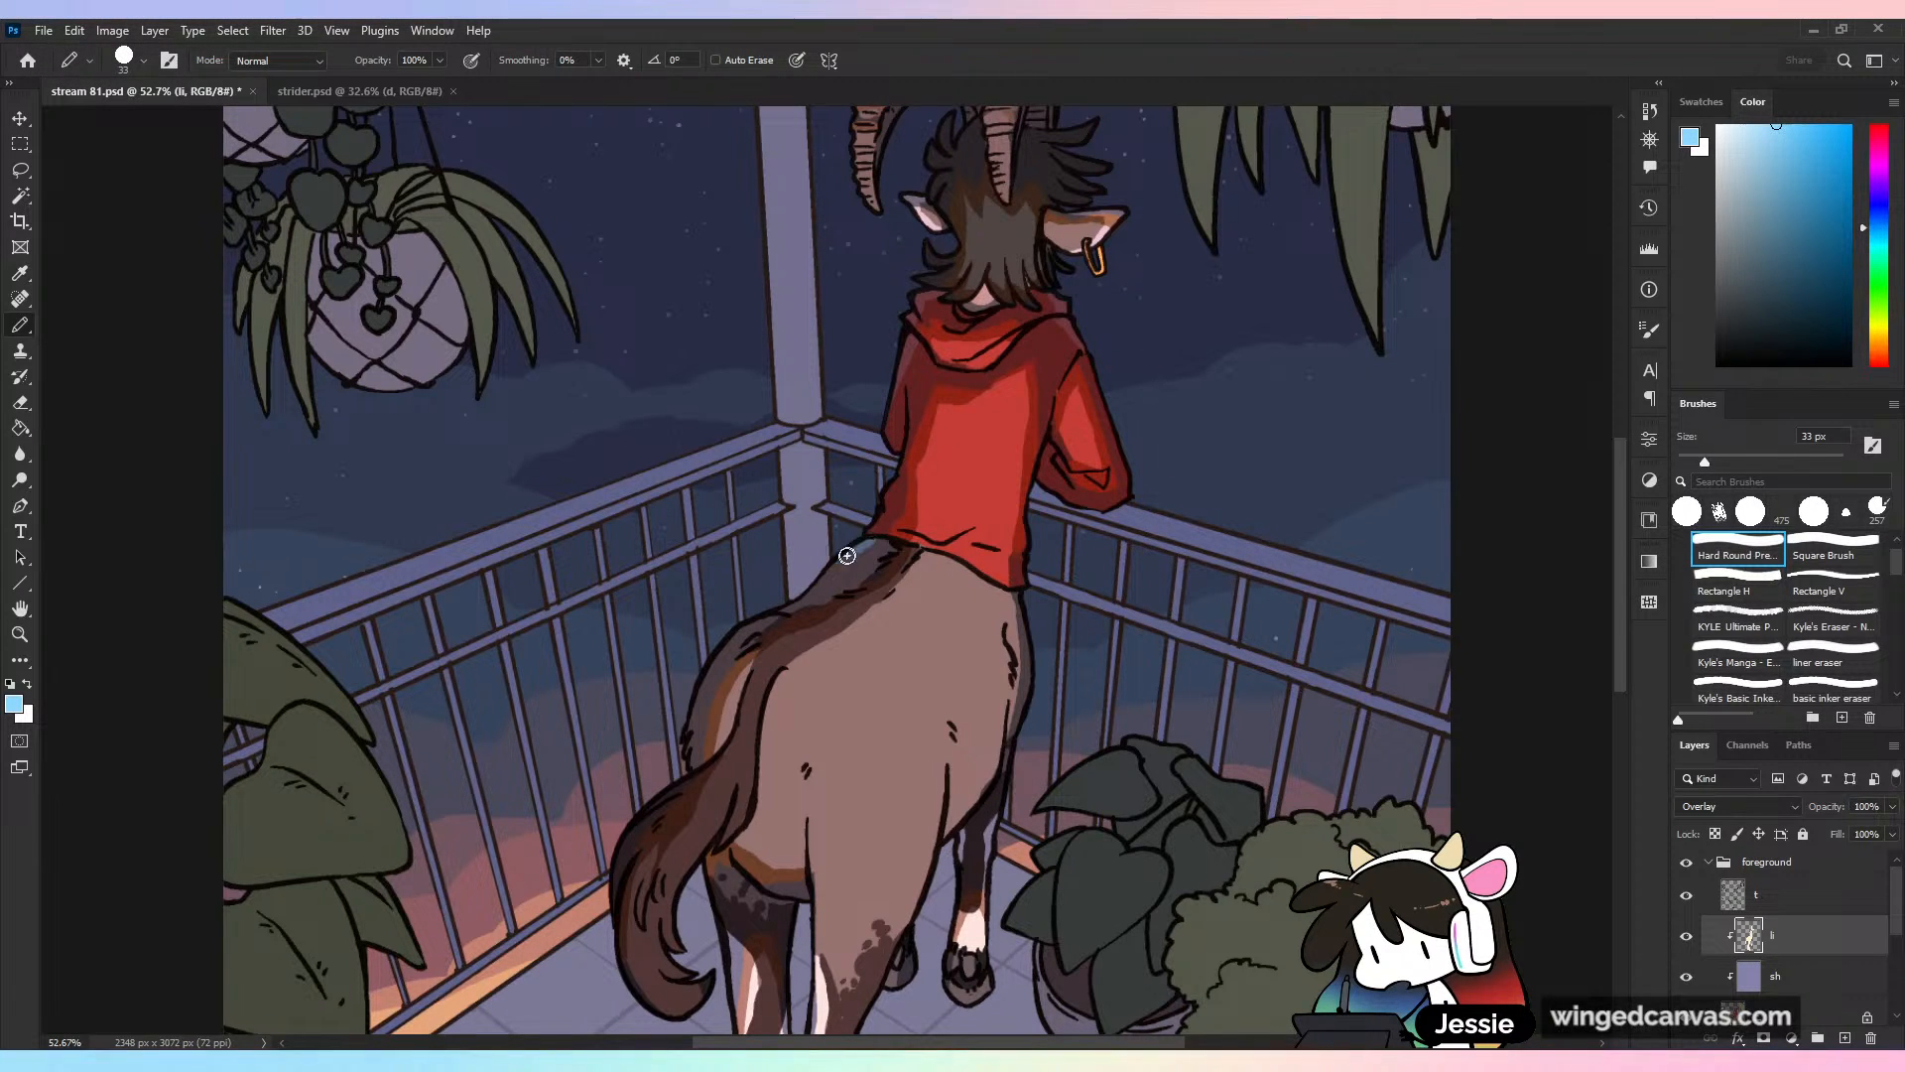
key("ctrl+z")
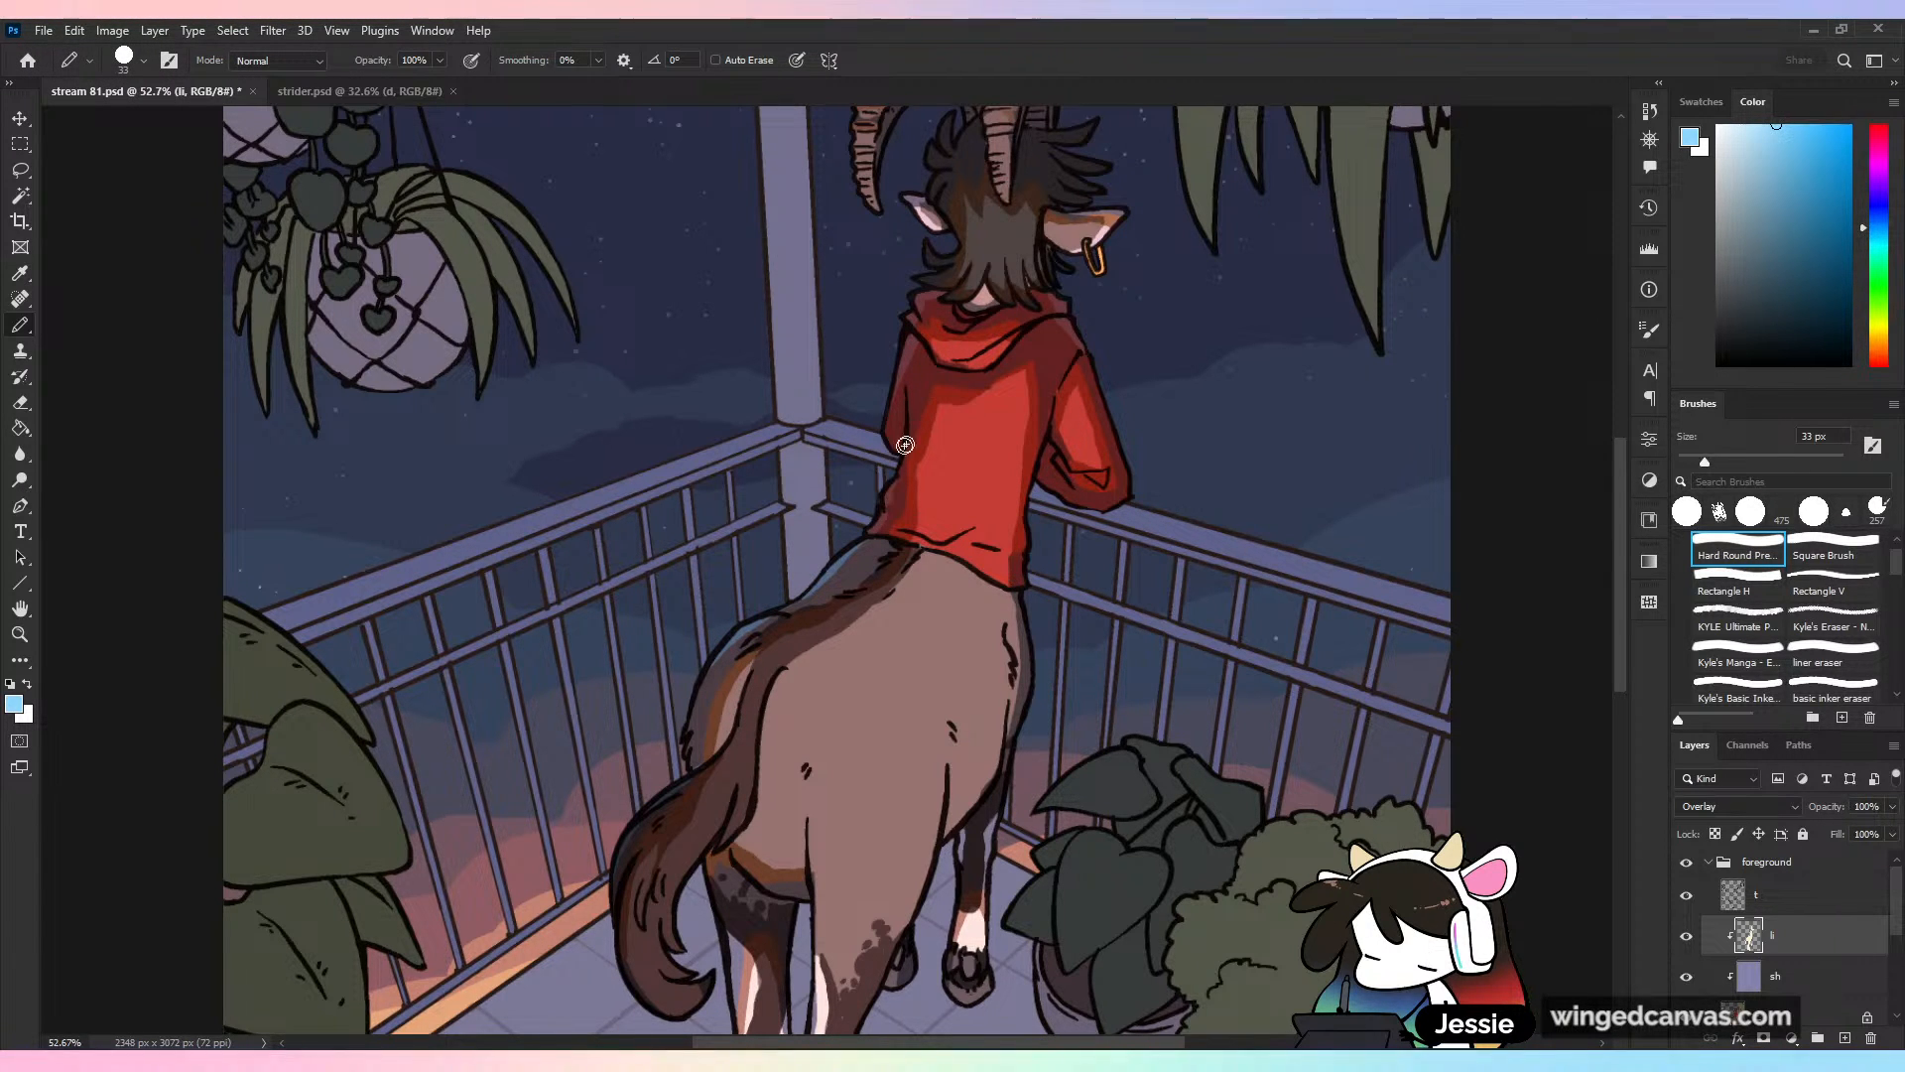
key("ctrl+minus")
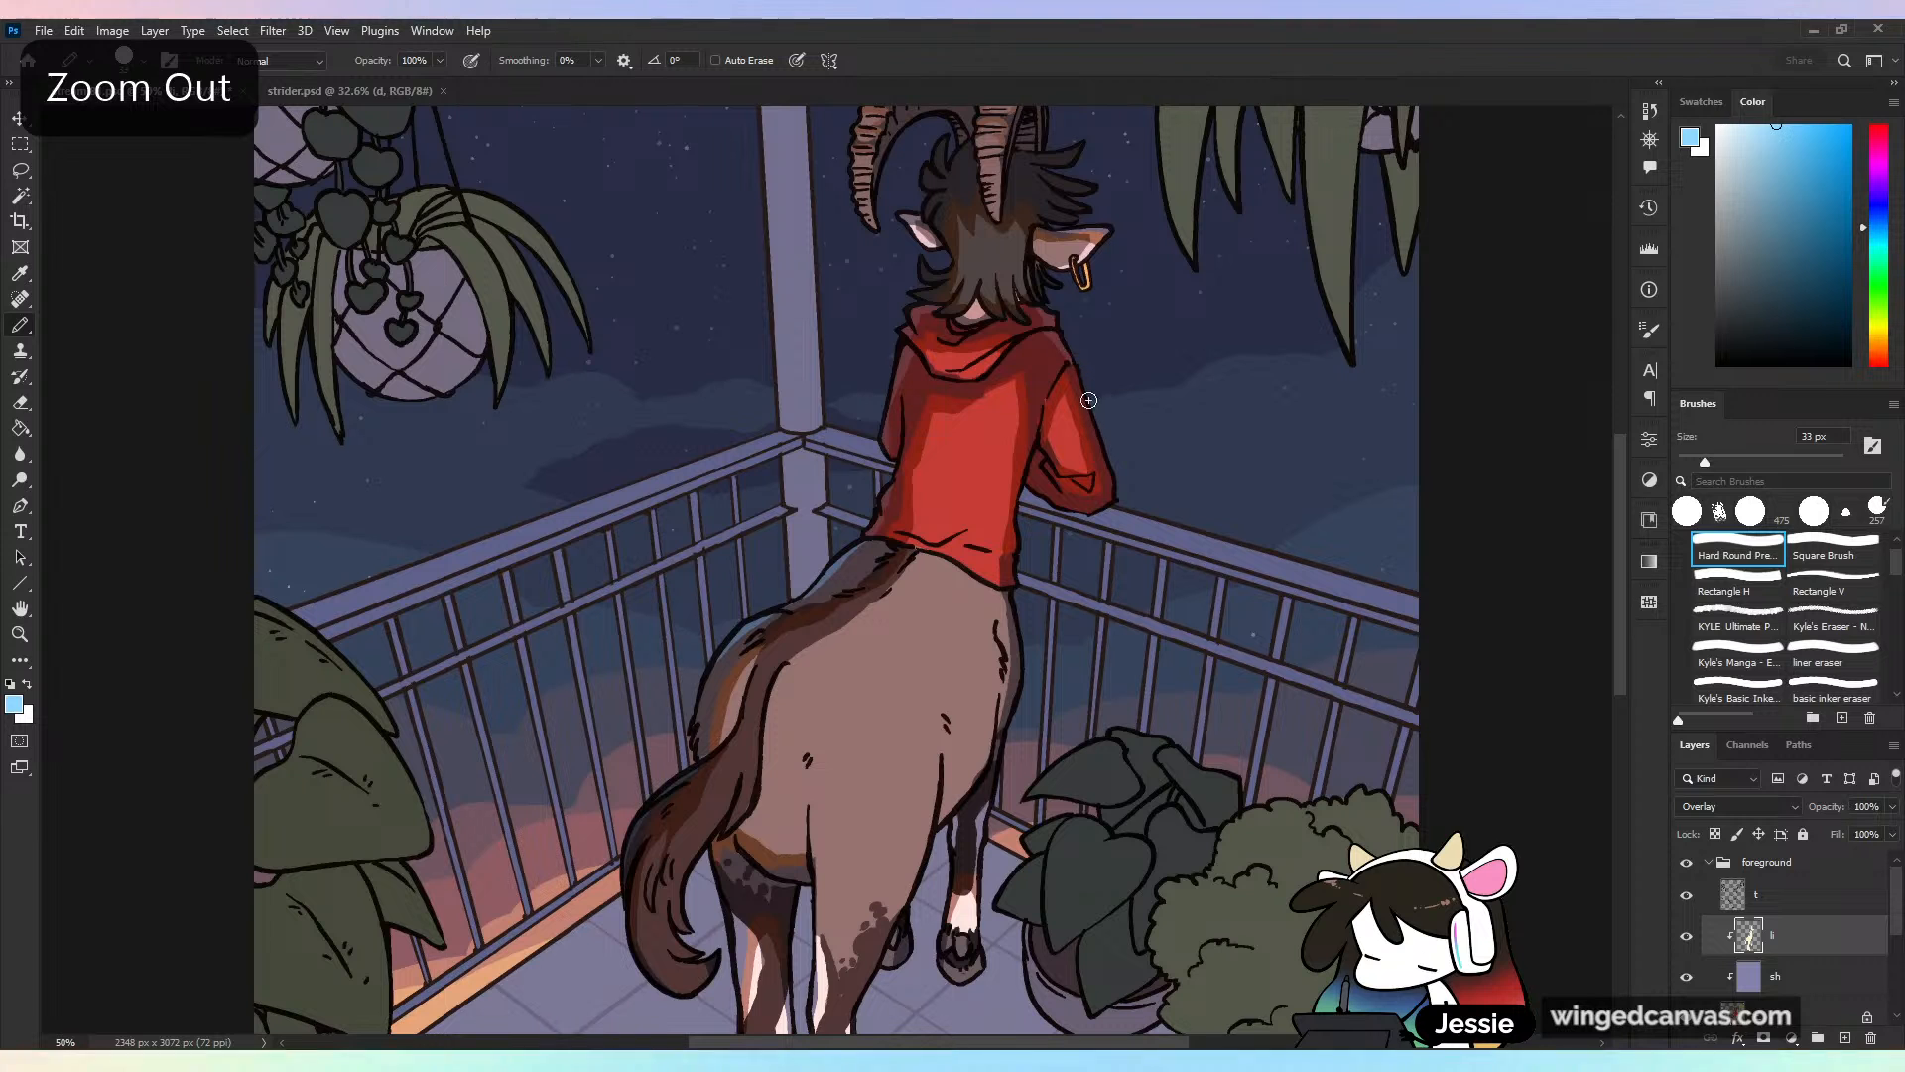
key("ctrl+z")
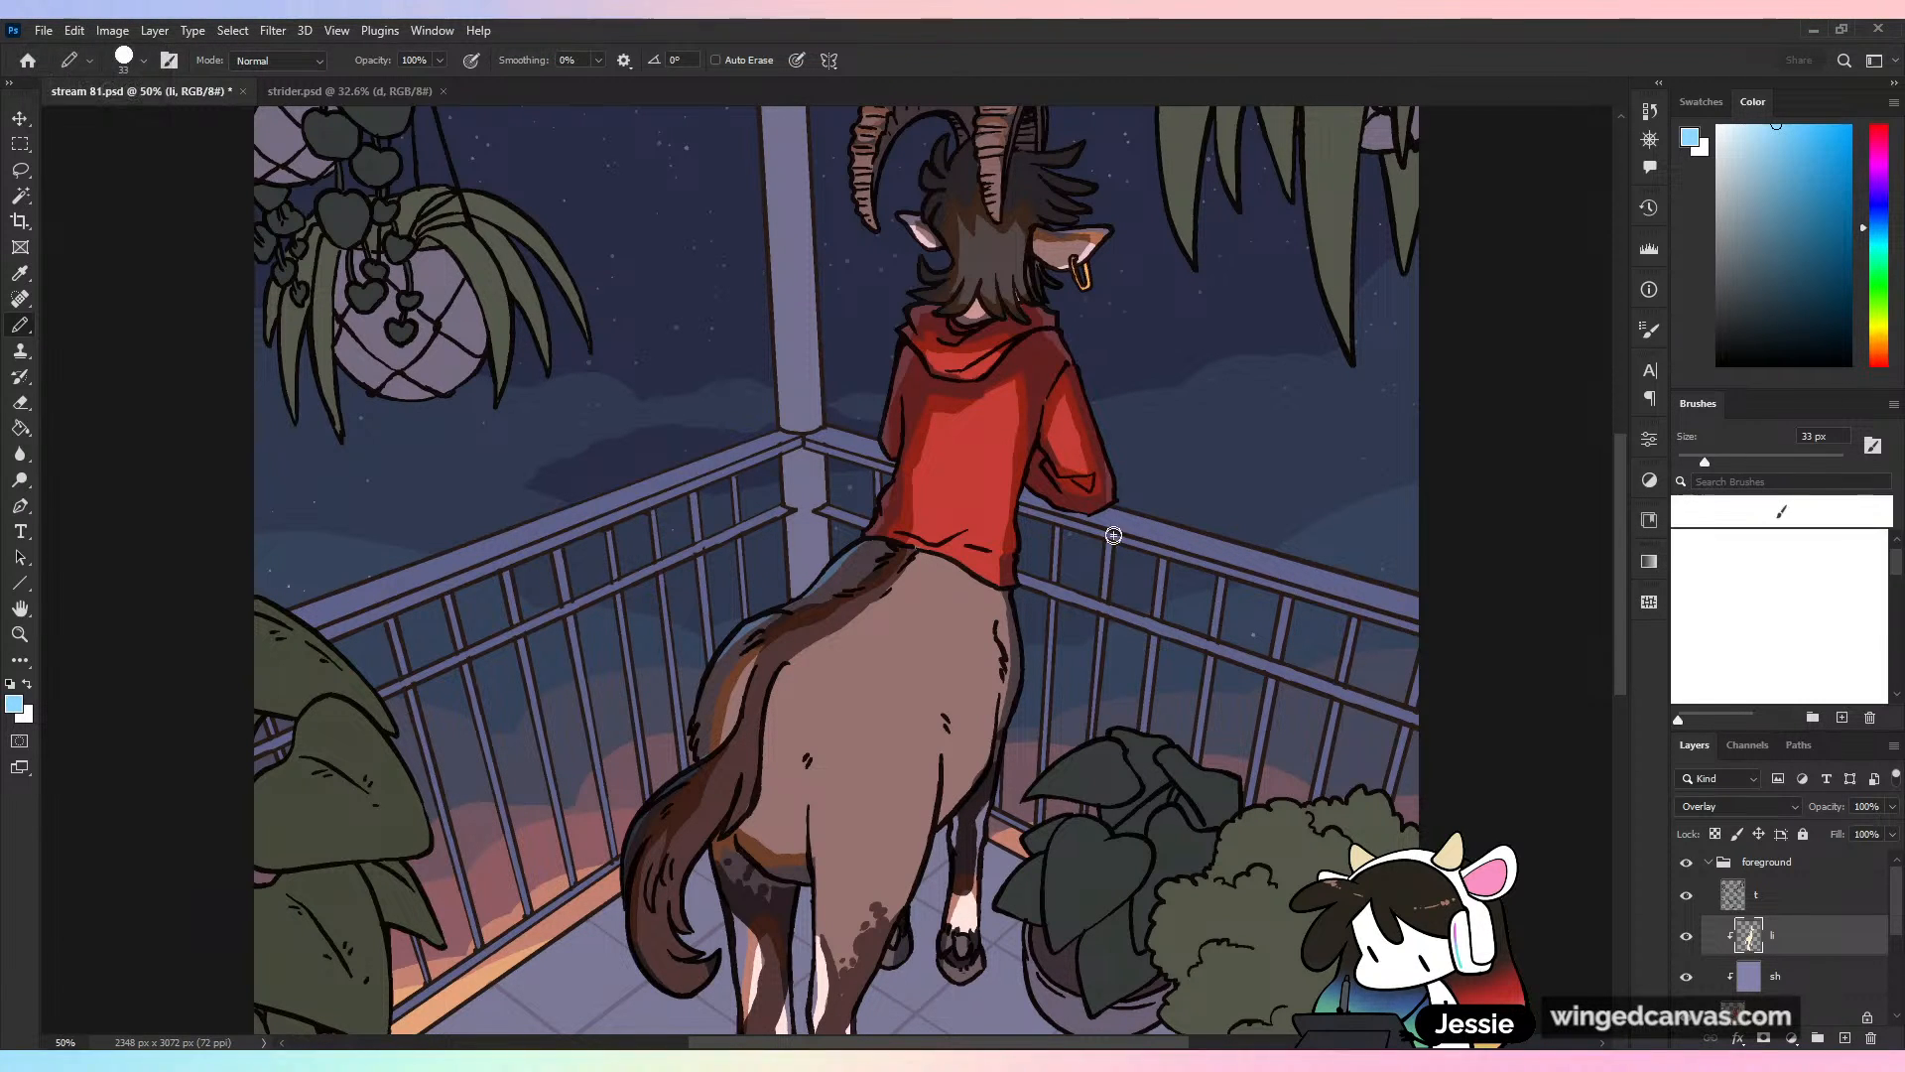
key("ctrl+minus")
key("ctrl+s")
Paint light blue rim light on the left side of the hair and the tops of both horns, undoing unwanted strokes, and save
key("ctrl+plus")
key("space")
left_click_drag(1160, 211, 1140, 499)
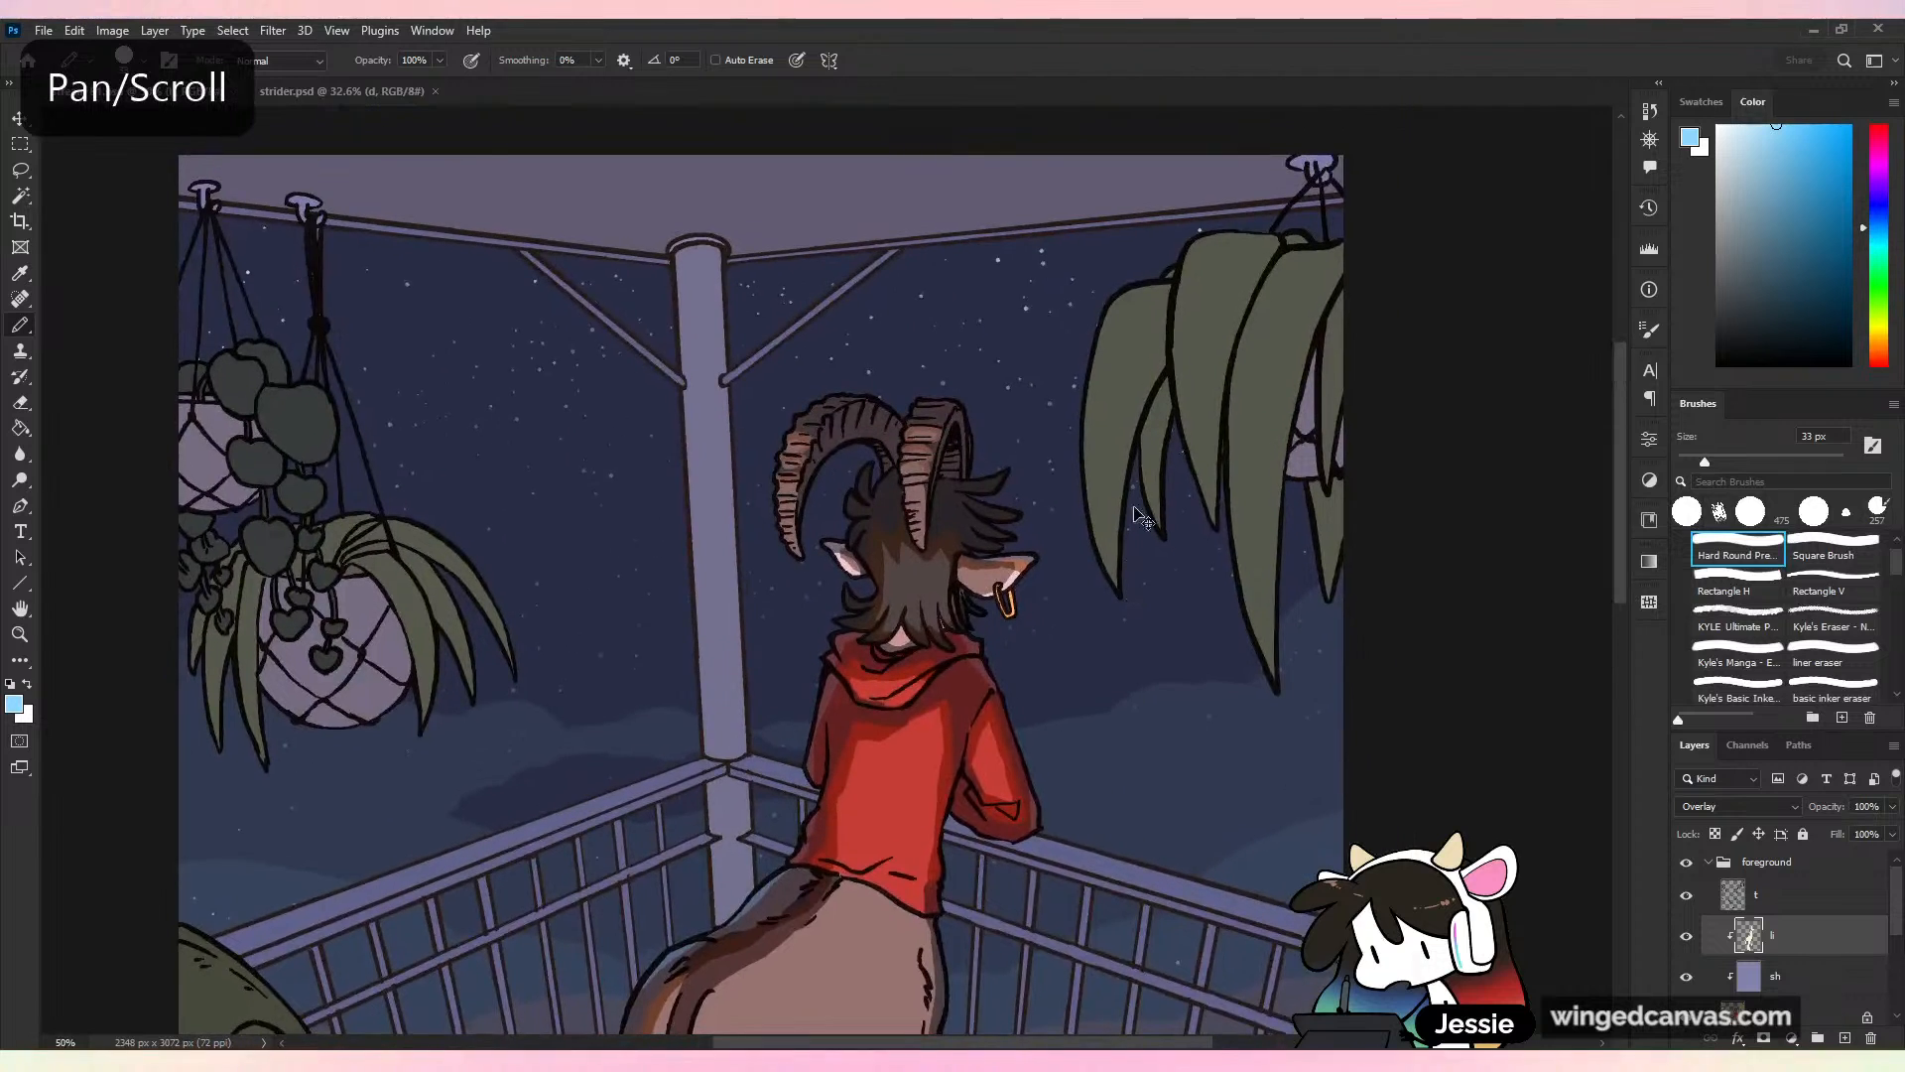
key("ctrl+plus")
key("ctrl+z")
mouse_move(886, 426)
left_mouse_down()
mouse_move(896, 492)
mouse_move(926, 435)
mouse_move(882, 494)
mouse_move(872, 478)
mouse_move(884, 530)
mouse_move(877, 514)
mouse_move(831, 536)
left_mouse_up()
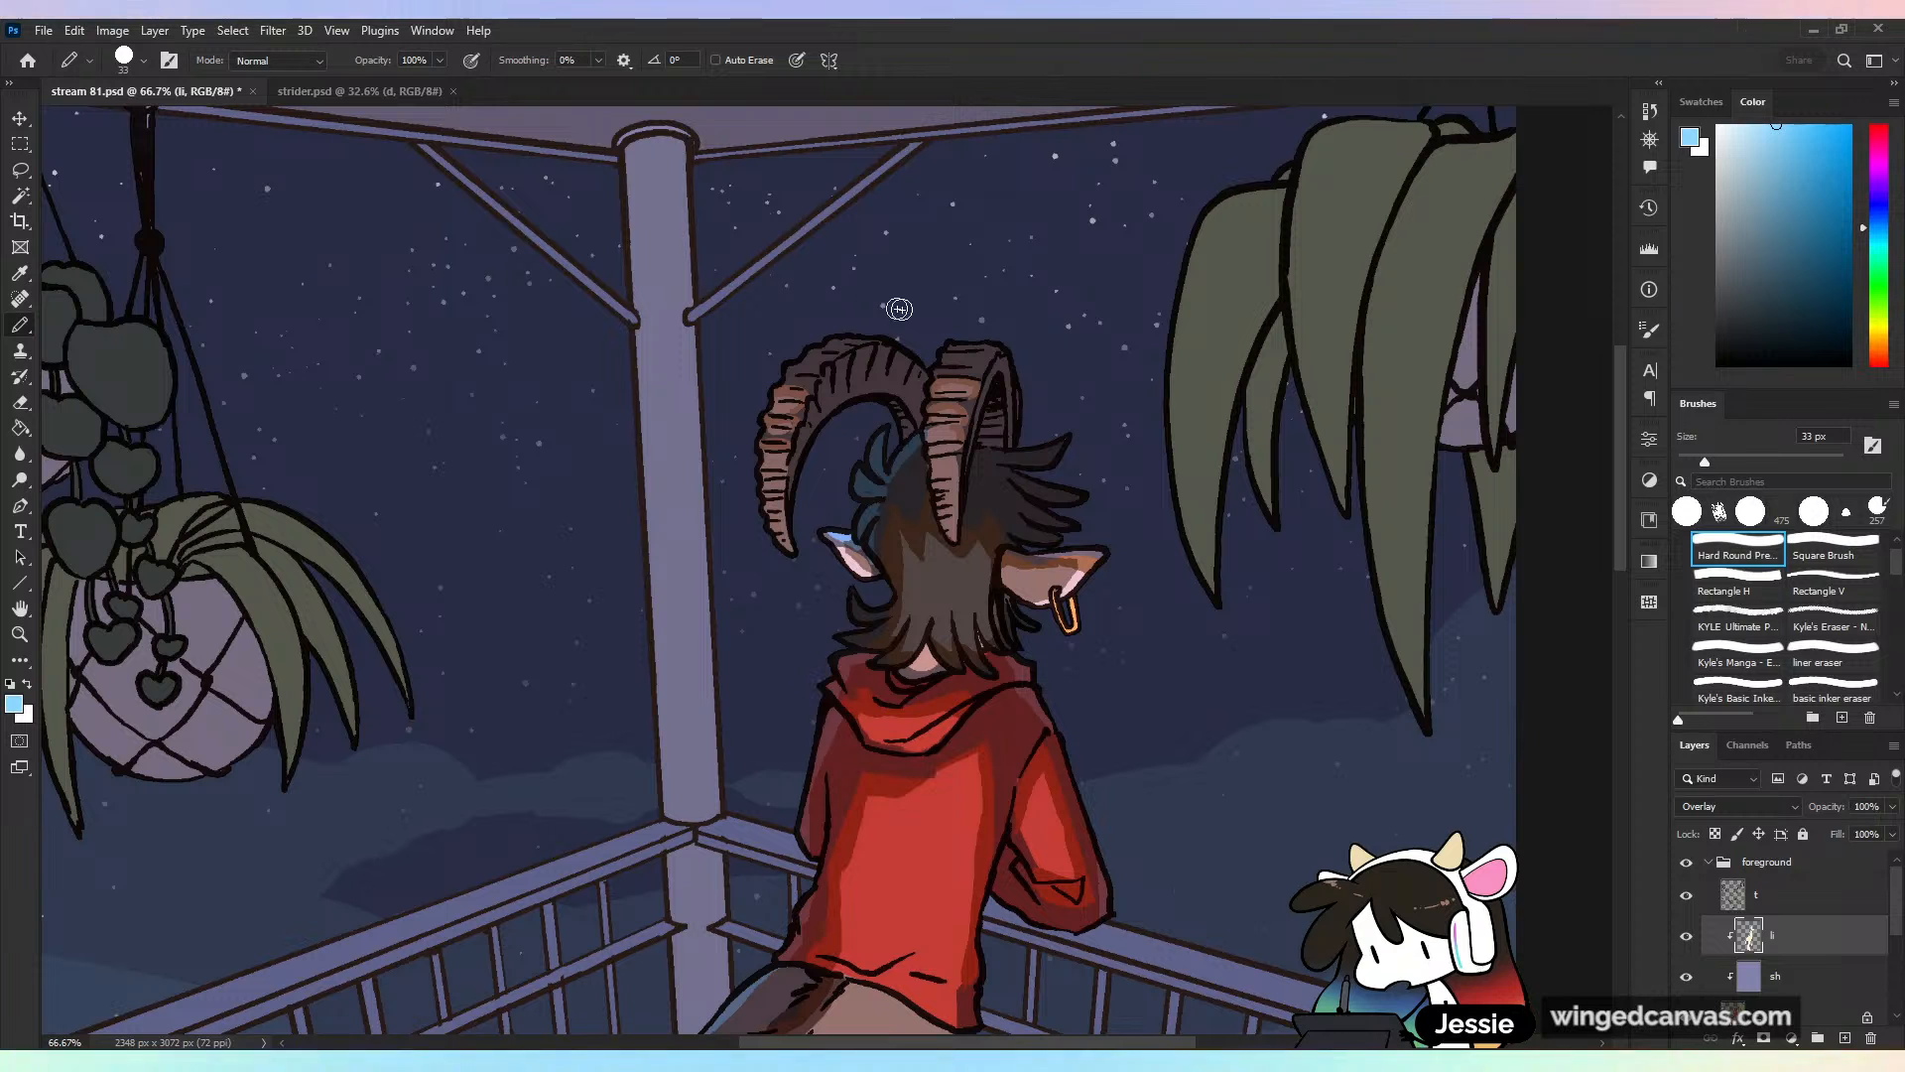
key("ctrl+z")
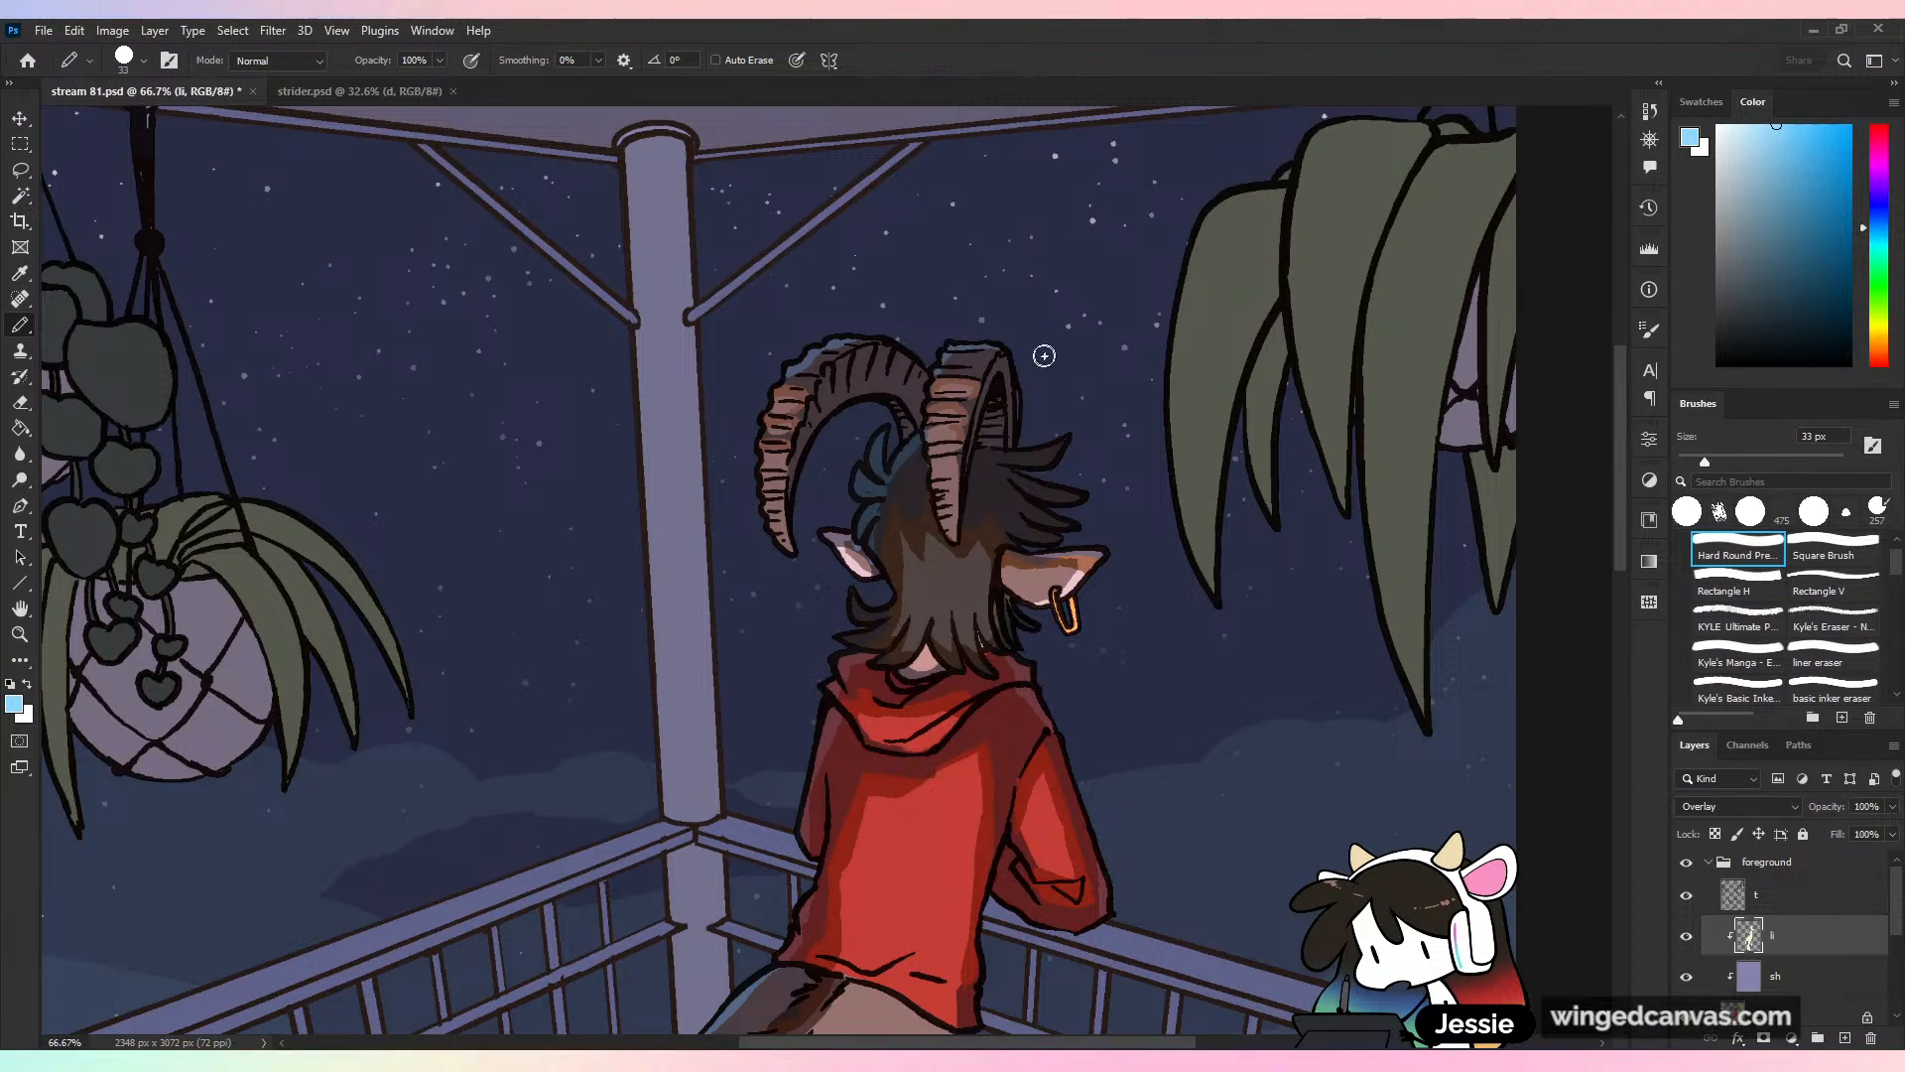
key("ctrl+minus")
key("ctrl+minus")
key("ctrl+s")
key("ctrl+minus")
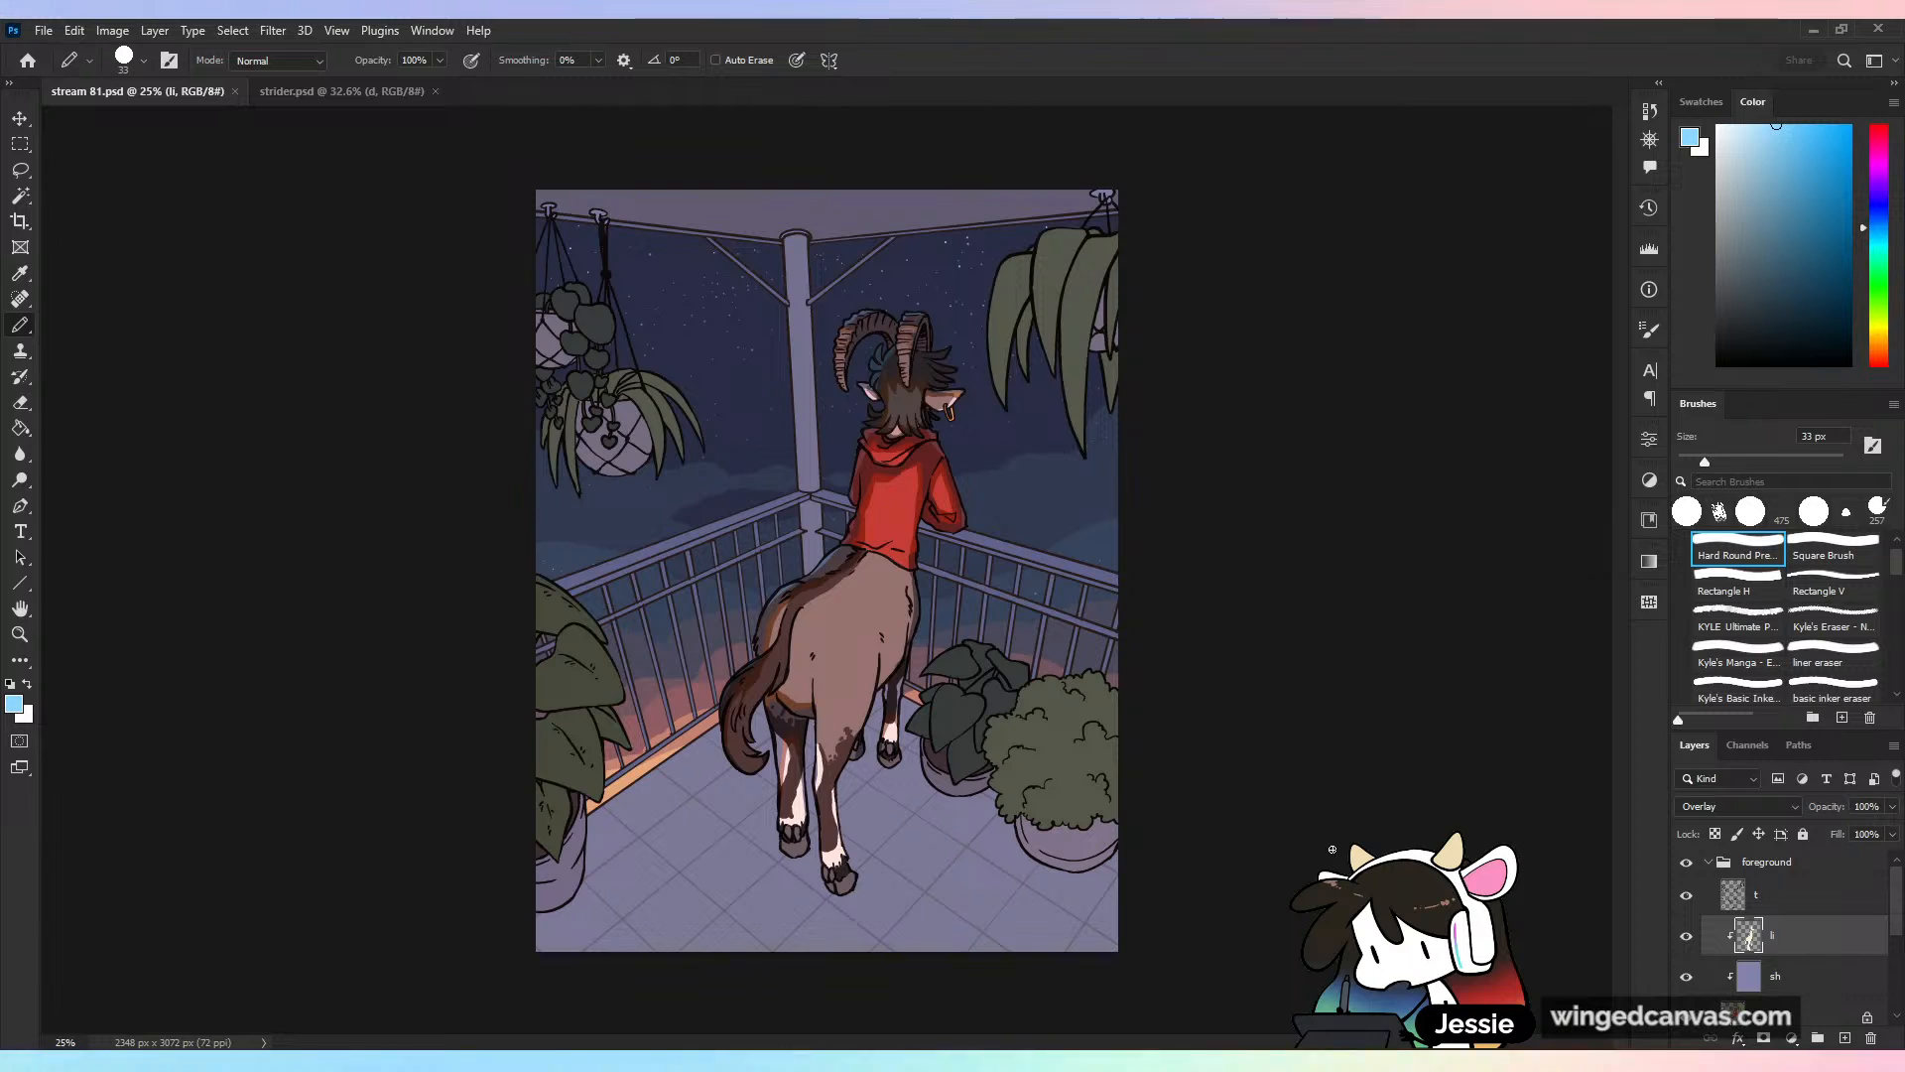
Paint light blue rim light along the edges of the centaur's hind legs and save the file
left_click_drag(693, 724, 824, 724)
left_click_drag(1012, 602, 986, 681)
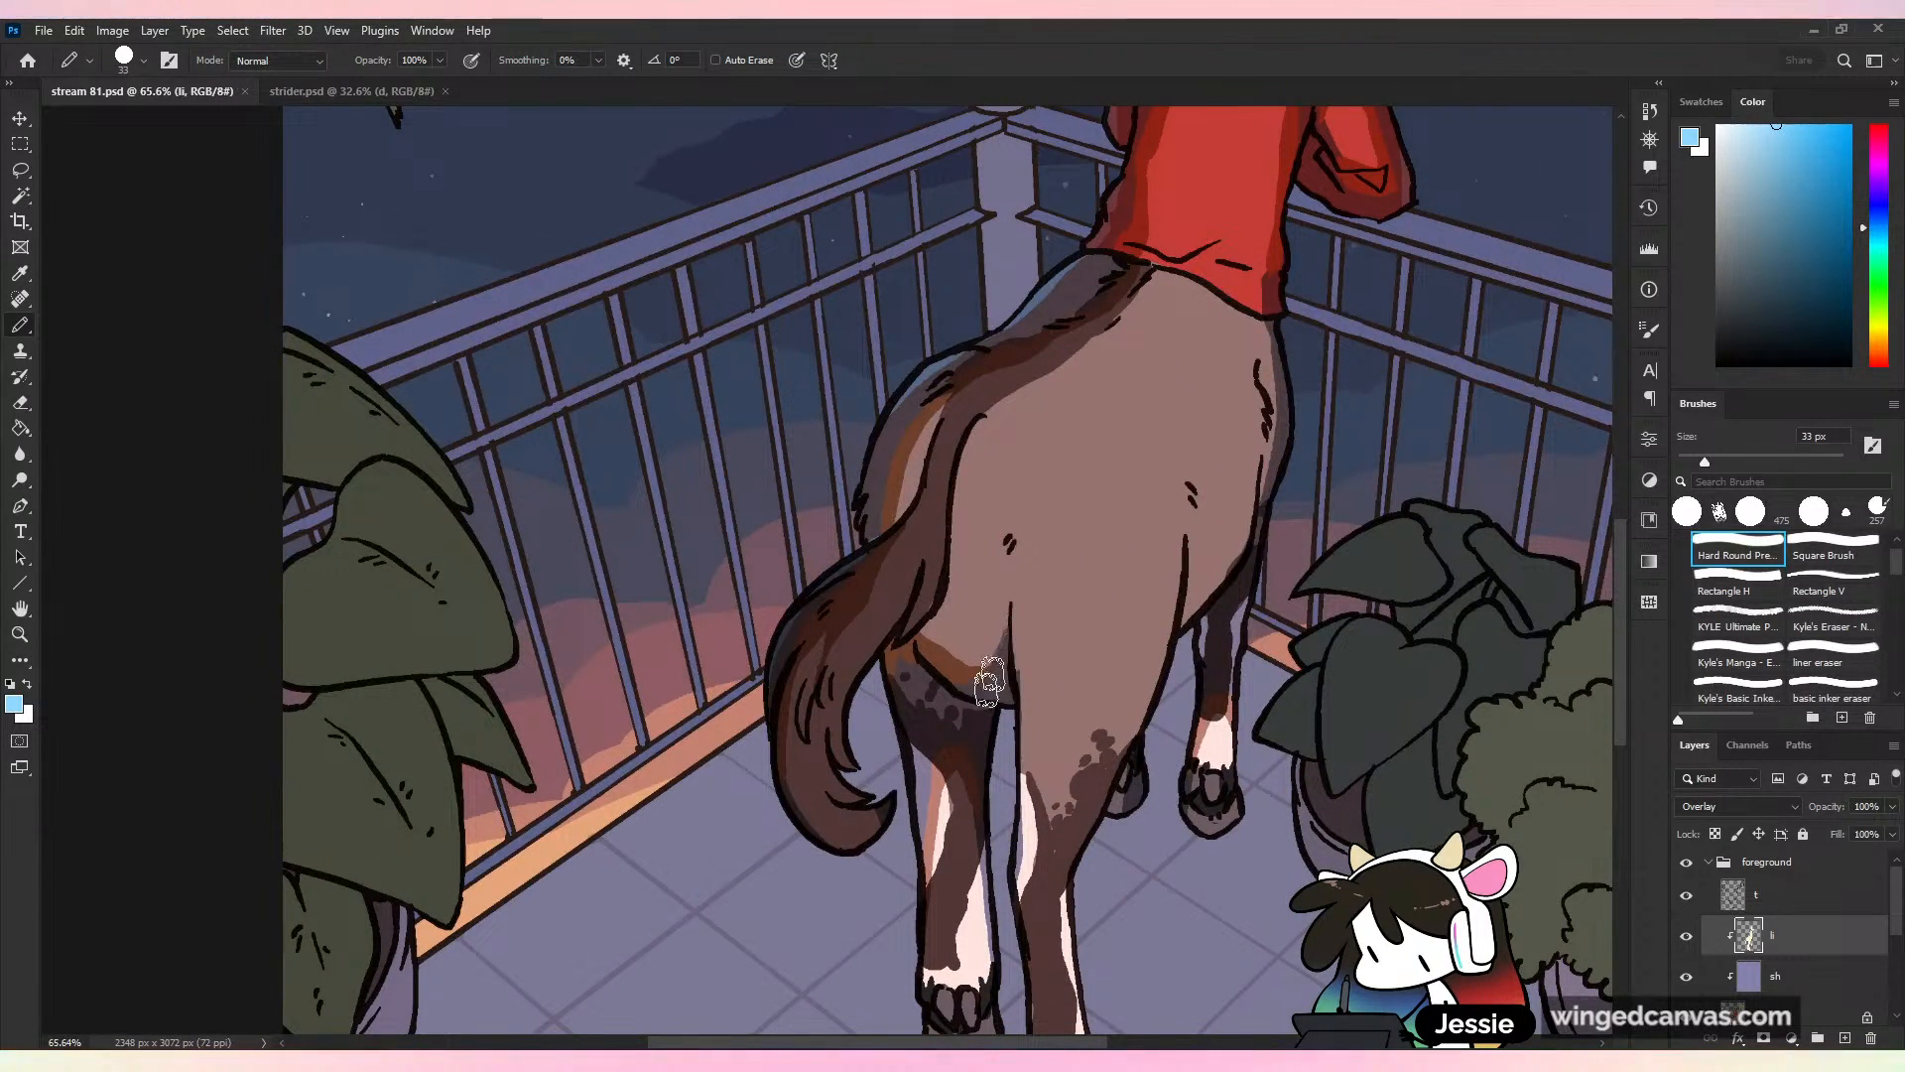
left_click_drag(1012, 617, 1008, 707)
left_click_drag(991, 864, 867, 863)
left_click_drag(885, 672, 958, 671)
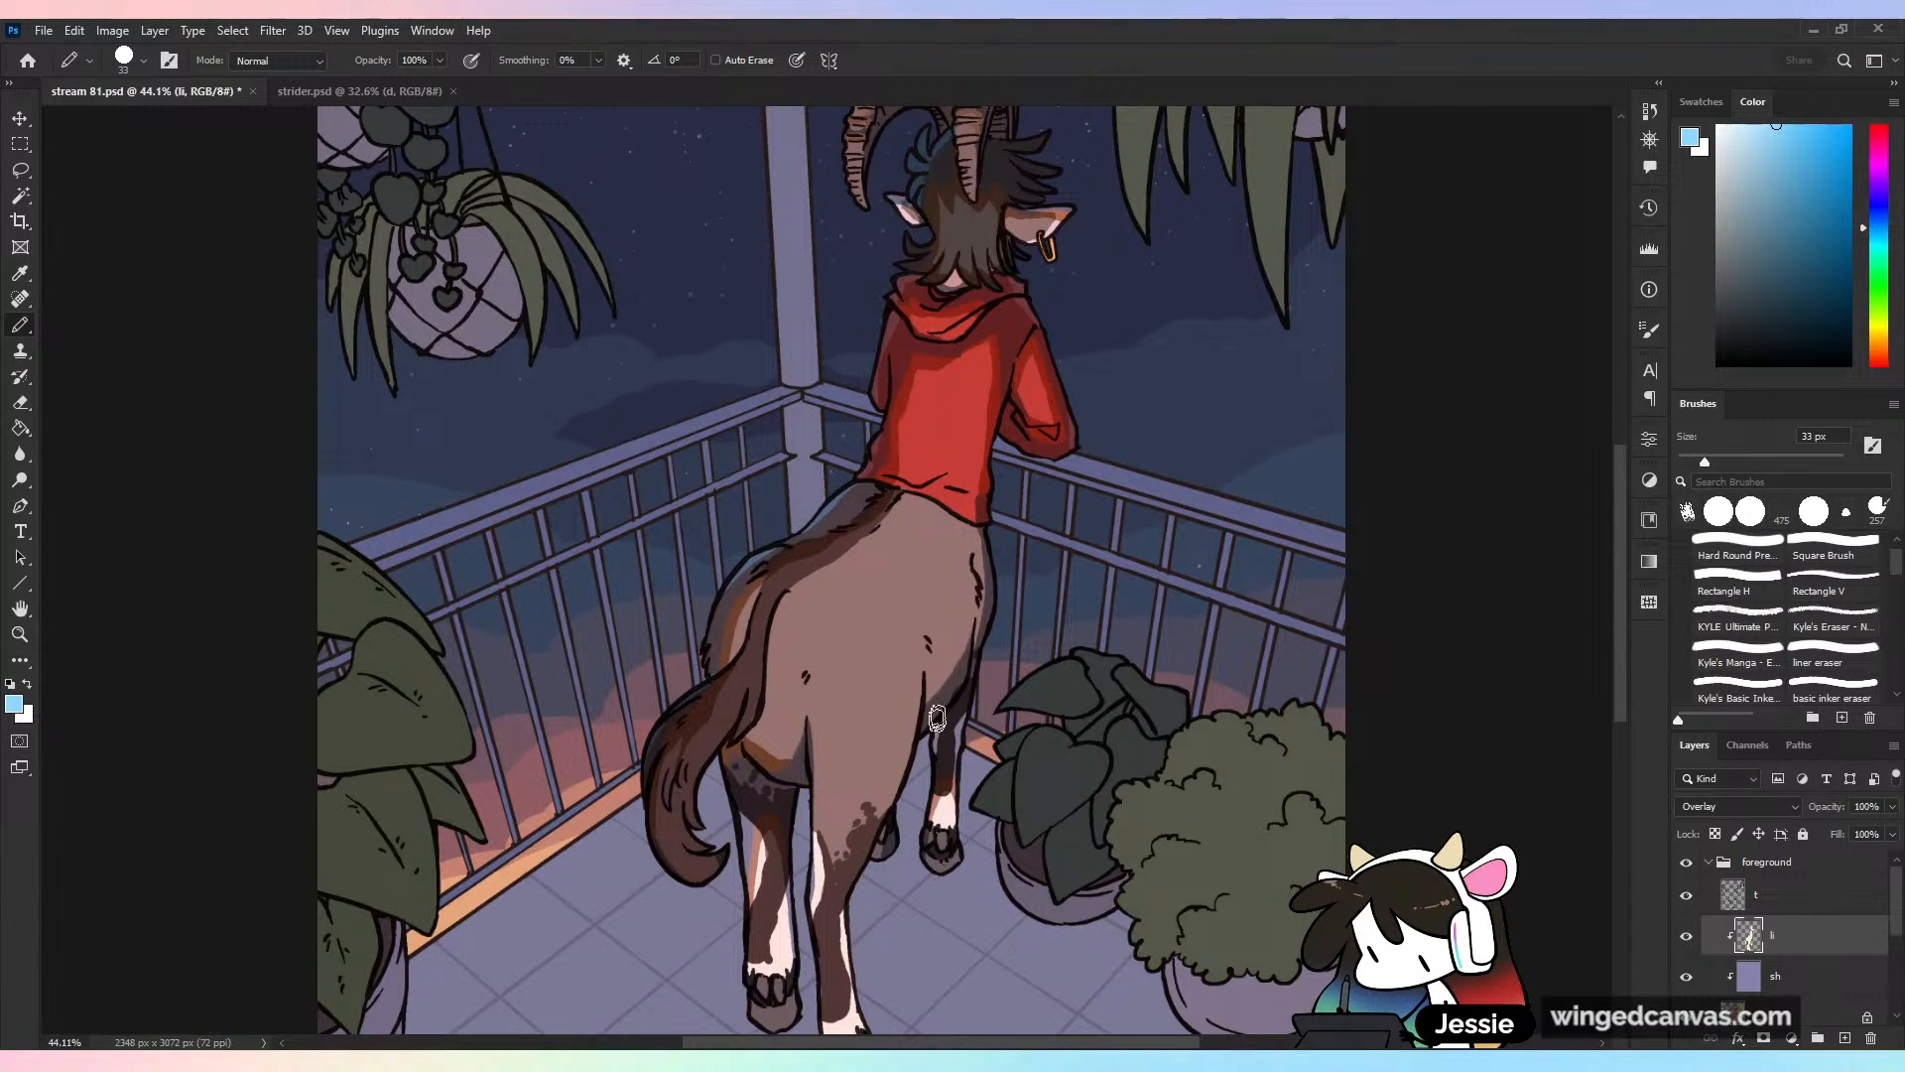
mouse_move(942, 687)
left_mouse_down()
mouse_move(853, 688)
mouse_move(886, 691)
mouse_move(876, 805)
mouse_move(789, 863)
mouse_move(855, 815)
left_mouse_up()
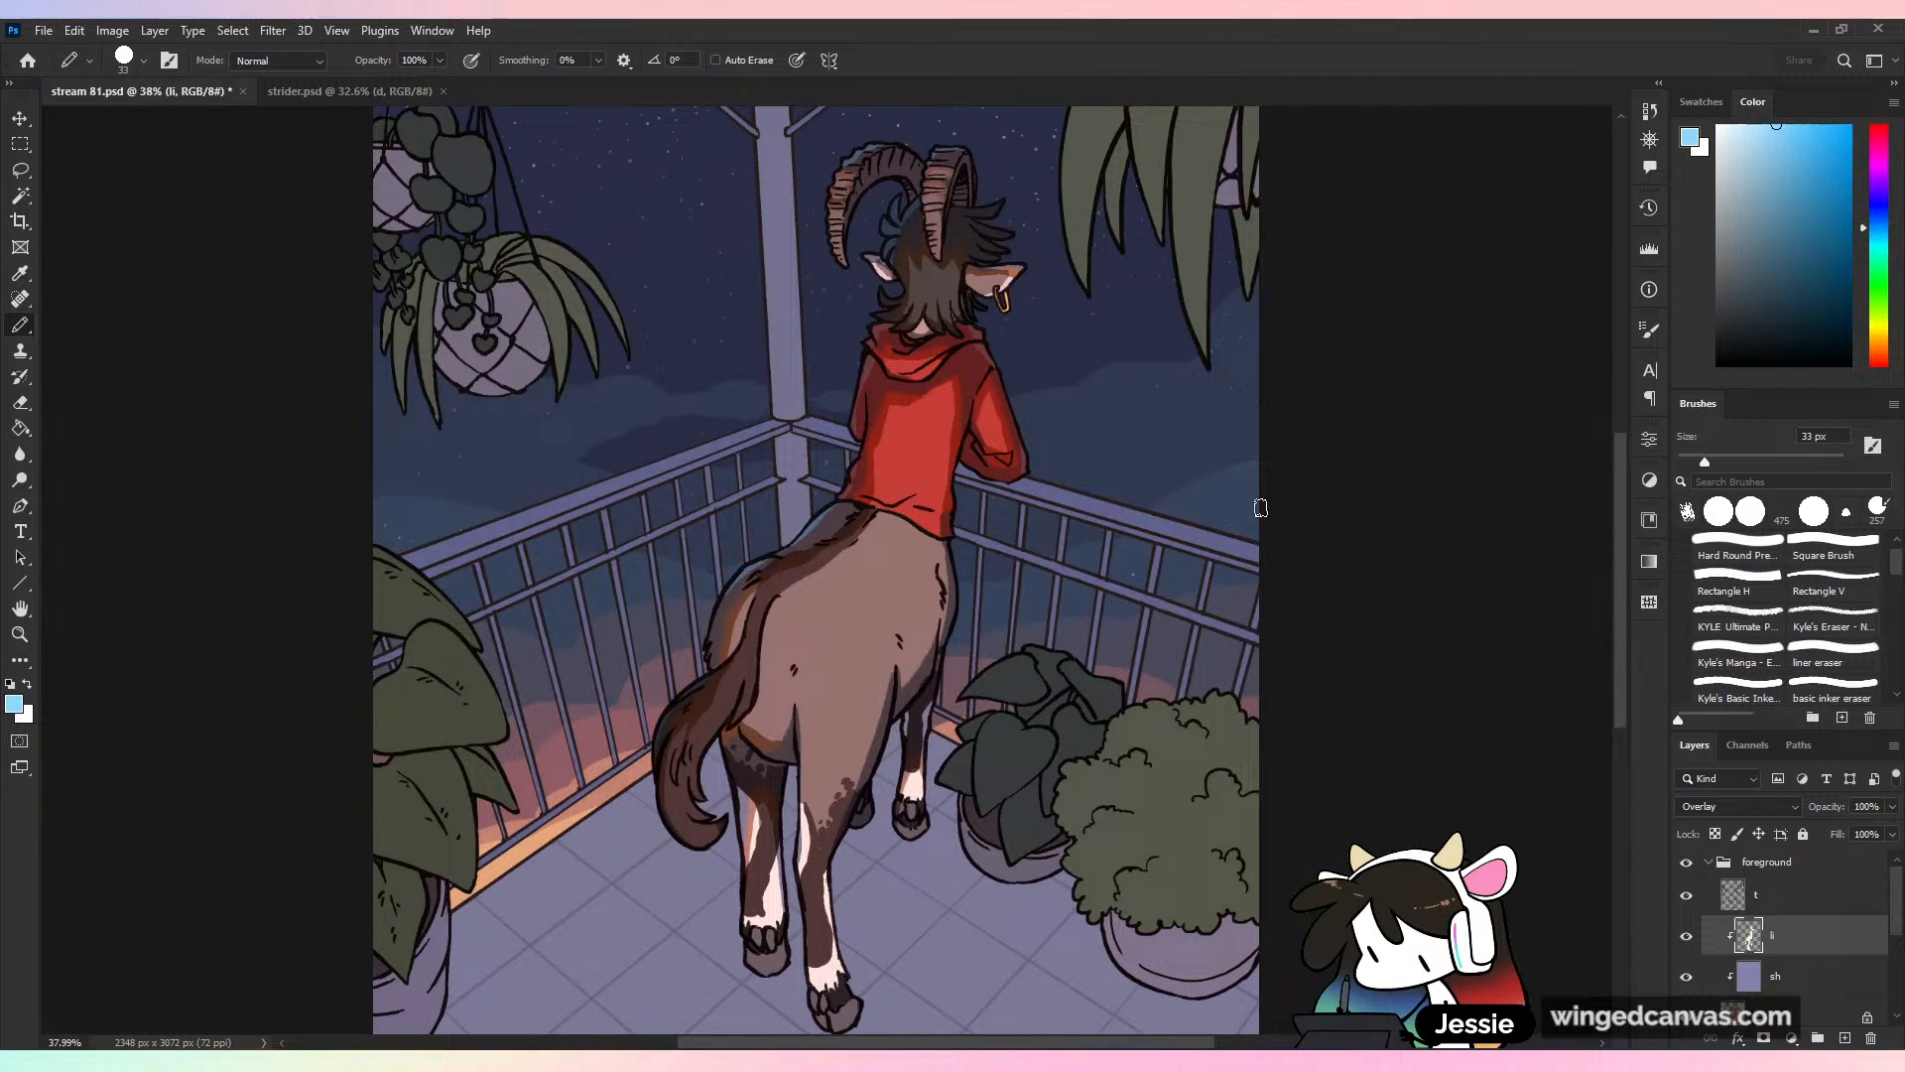
left_click_drag(1260, 507, 1209, 507)
key("ctrl+s")
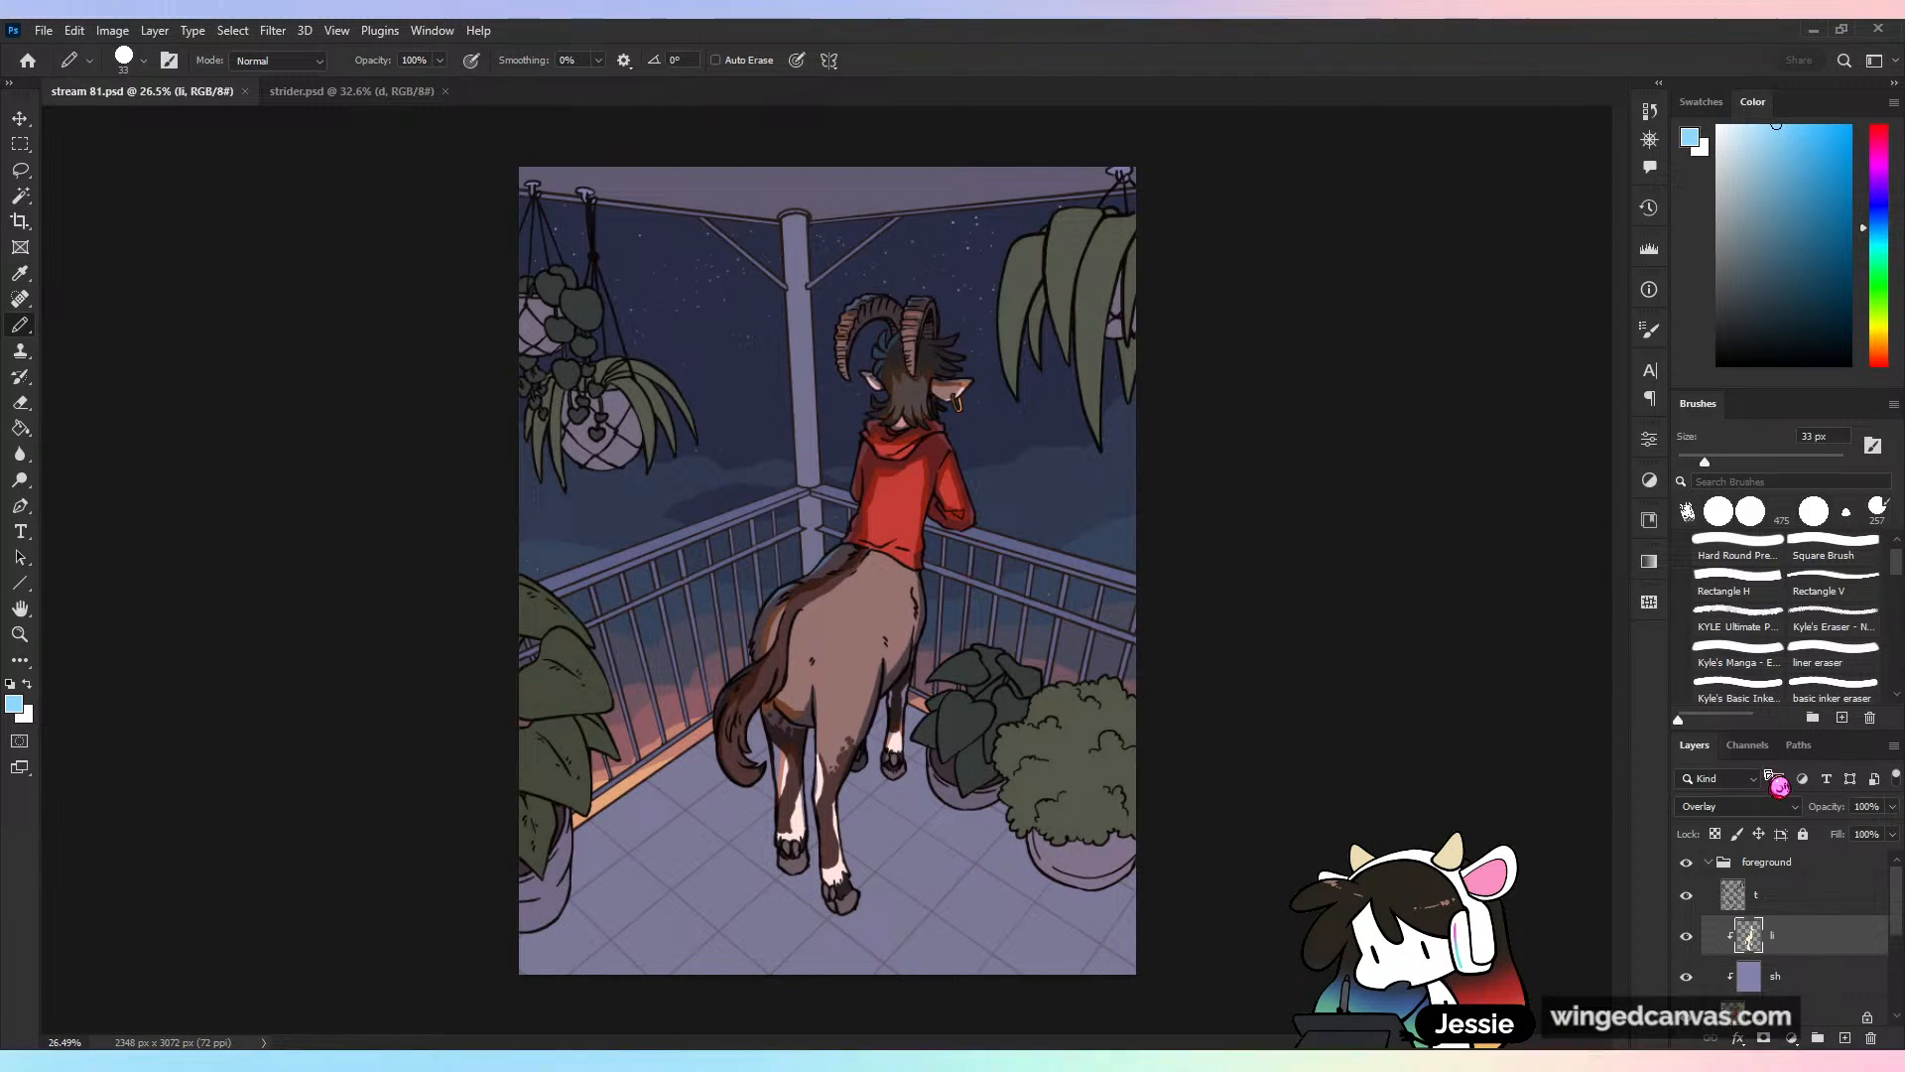
Temporarily switch the light layer to Normal, sample the cream light colour from the centaur's back, and restore Overlay with a 79 px brush
left_click(1777, 806)
left_click(1747, 594)
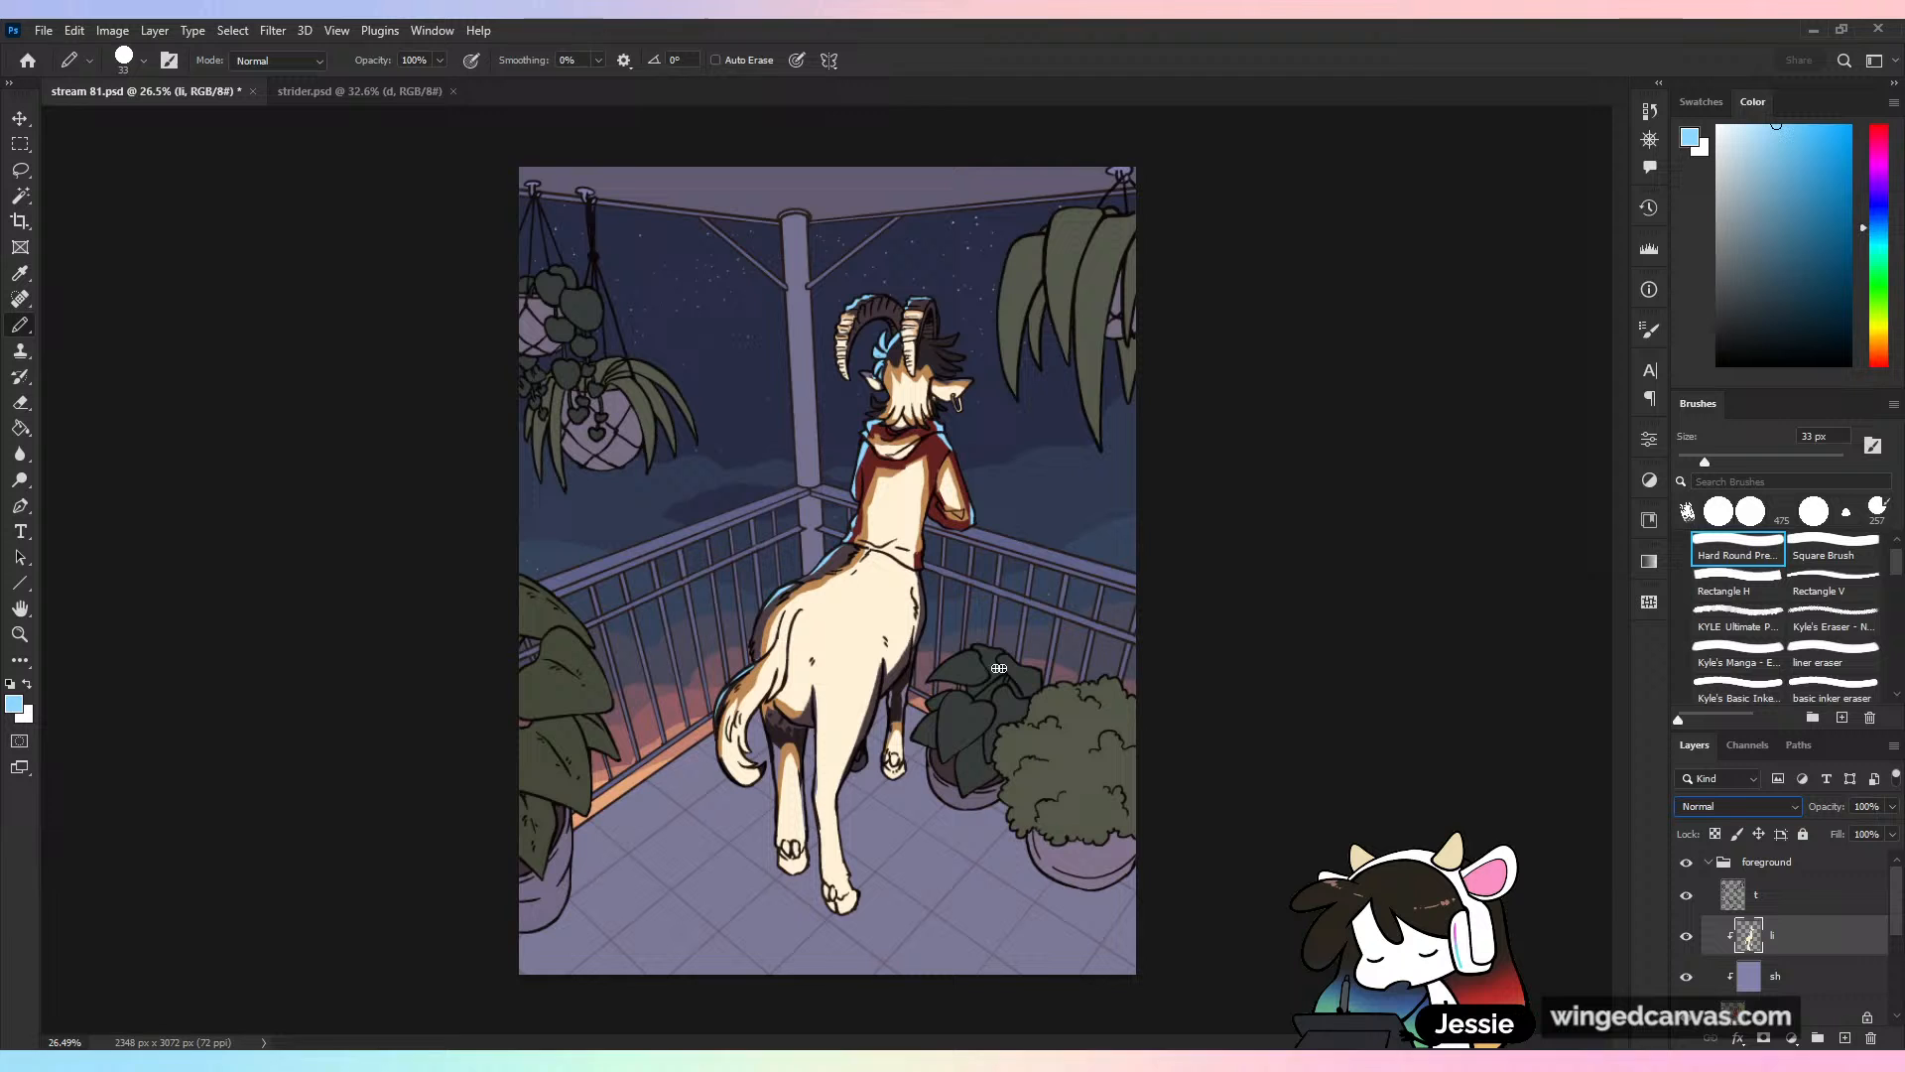
left_click(881, 603, "alt")
key("ctrl+z")
scroll(827, 570, "up", 3)
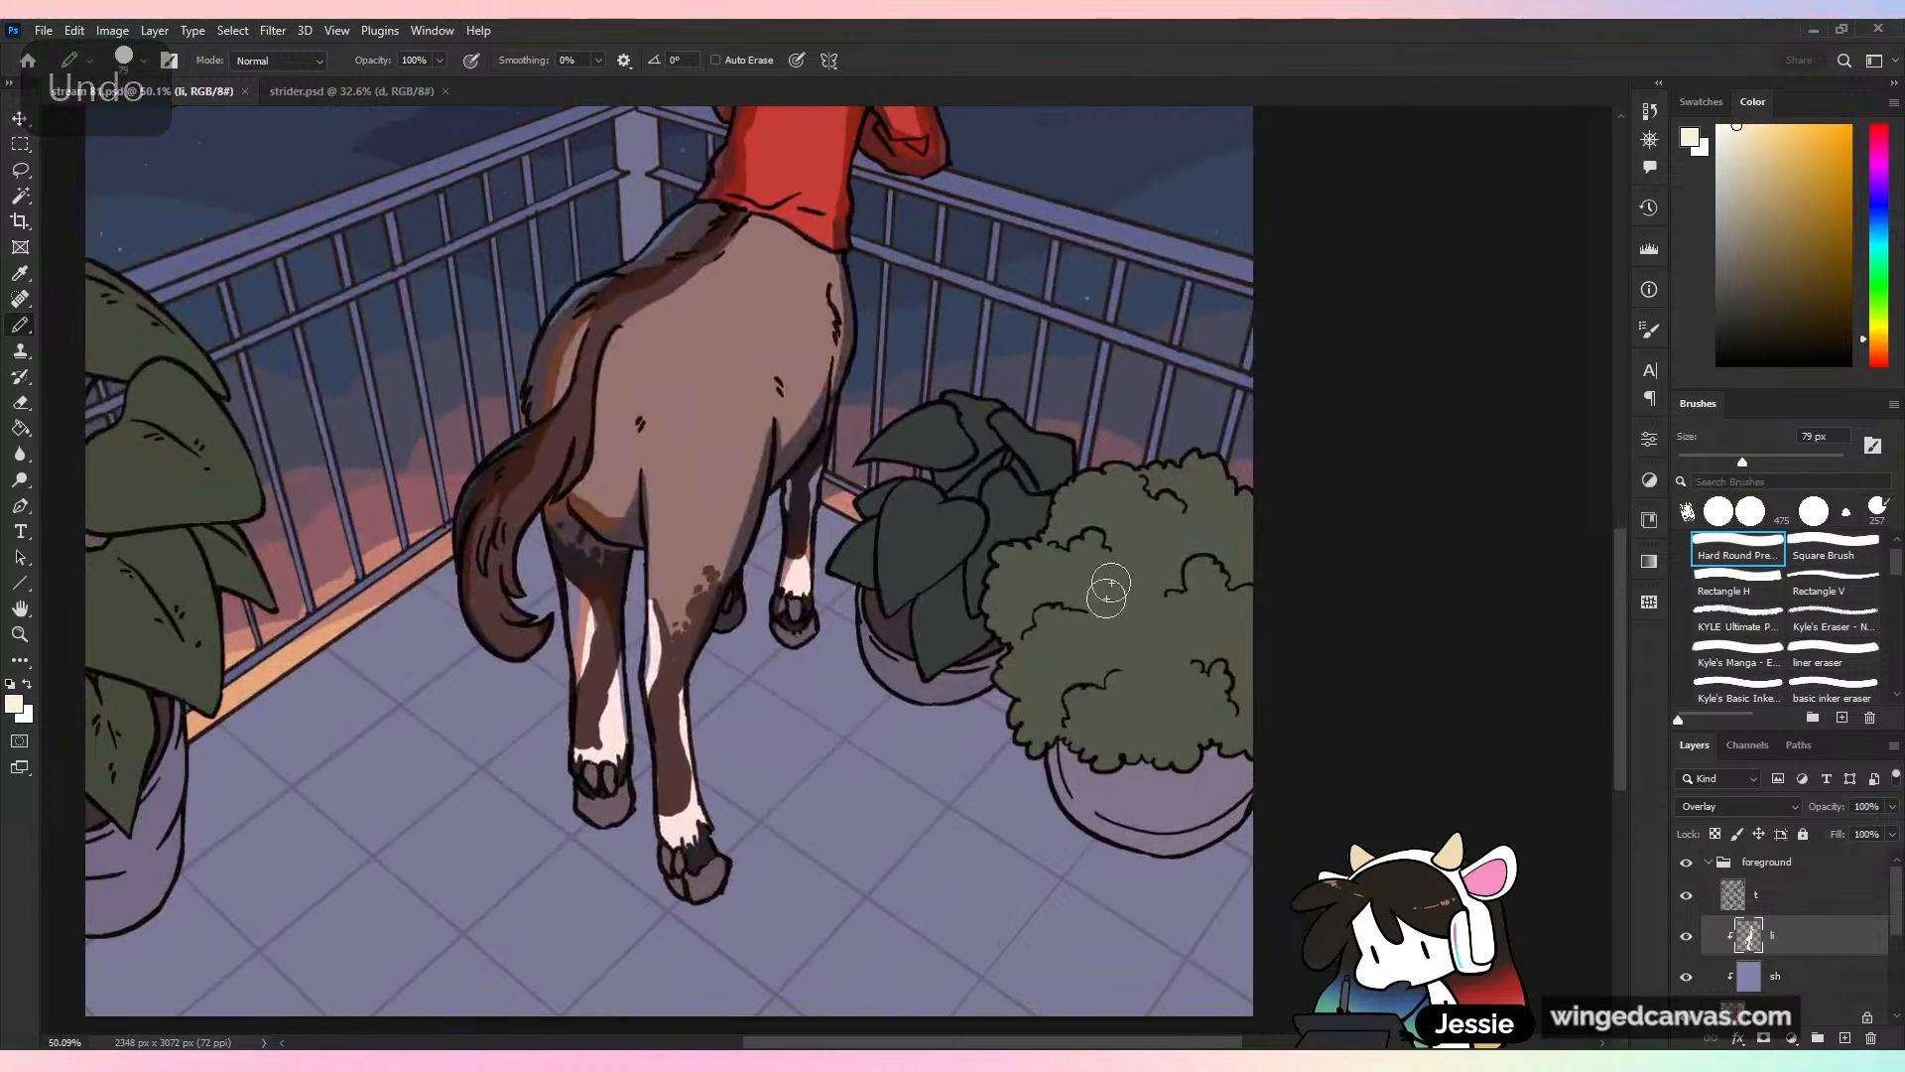
Paint cream light over the lower half of the round bush and across its pot
left_click(1107, 712)
mouse_move(1090, 725)
left_mouse_down()
mouse_move(1072, 671)
mouse_move(1056, 678)
mouse_move(1050, 726)
mouse_move(1101, 749)
mouse_move(1167, 725)
mouse_move(1101, 642)
mouse_move(1138, 643)
mouse_move(1122, 621)
mouse_move(1070, 637)
mouse_move(1105, 639)
mouse_move(1115, 607)
mouse_move(1165, 615)
mouse_move(1188, 646)
mouse_move(1146, 658)
mouse_move(1193, 661)
mouse_move(1204, 581)
mouse_move(1243, 617)
mouse_move(1225, 641)
mouse_move(1250, 643)
mouse_move(1244, 696)
mouse_move(1154, 747)
left_mouse_up()
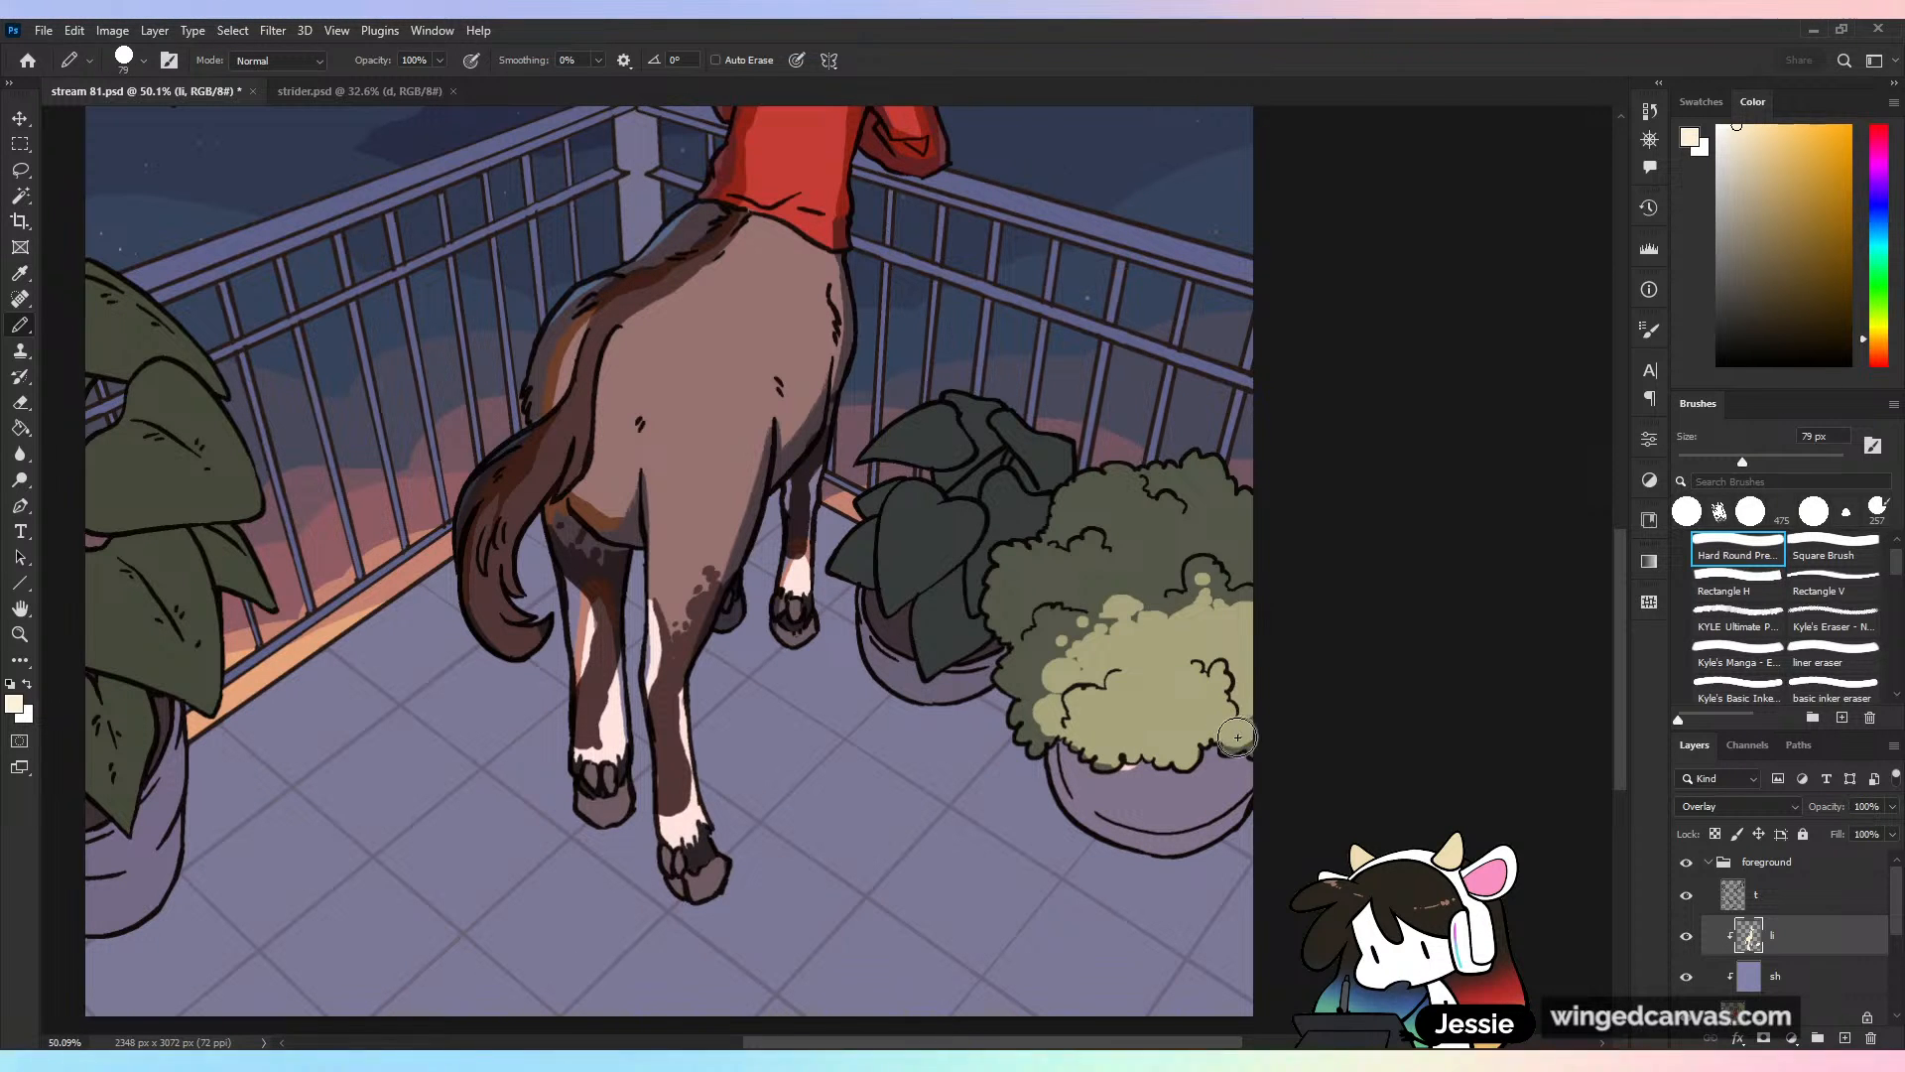
mouse_move(1107, 746)
left_mouse_down()
mouse_move(1081, 764)
mouse_move(1087, 824)
mouse_move(1151, 838)
mouse_move(1218, 728)
mouse_move(1245, 761)
left_mouse_up()
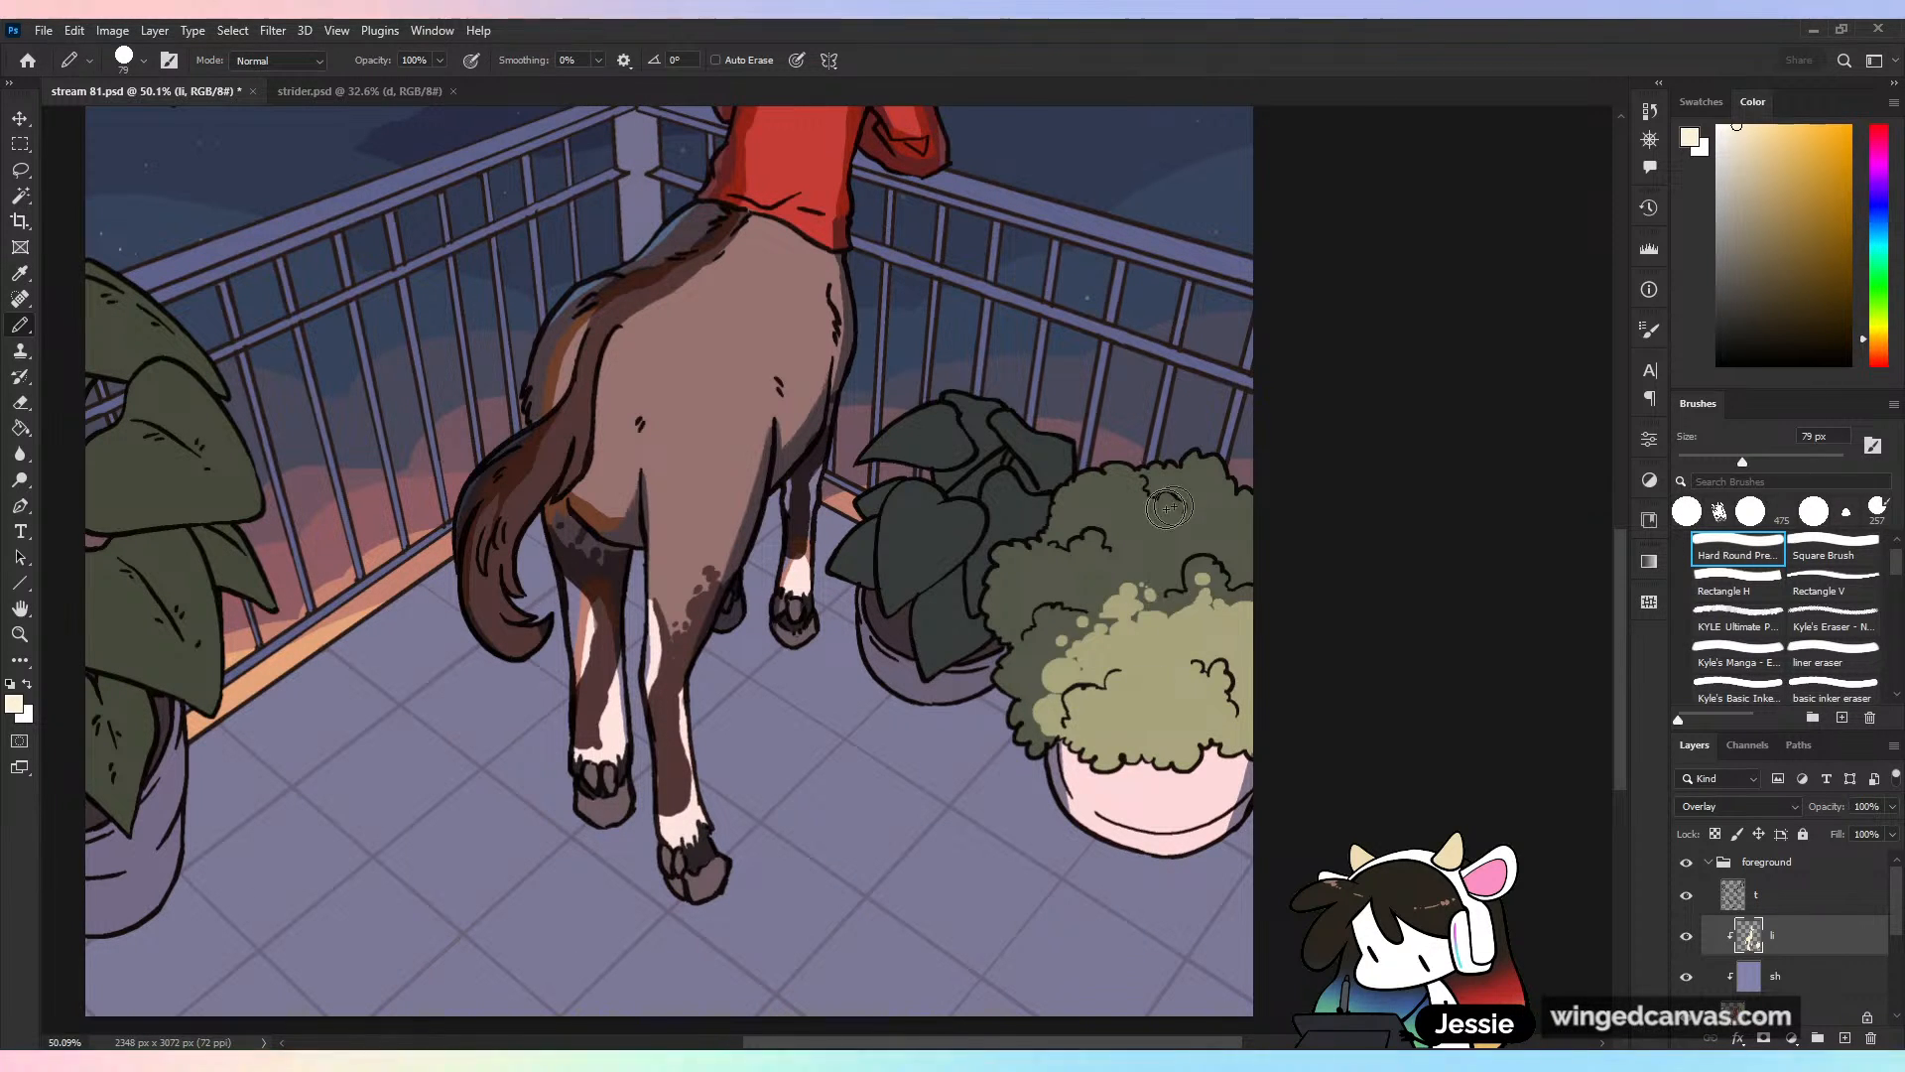
Add cream light patches to the bush's upper foliage and extend the light over its lower left edge
mouse_move(1069, 586)
left_mouse_down()
mouse_move(1054, 580)
mouse_move(1100, 583)
left_mouse_up()
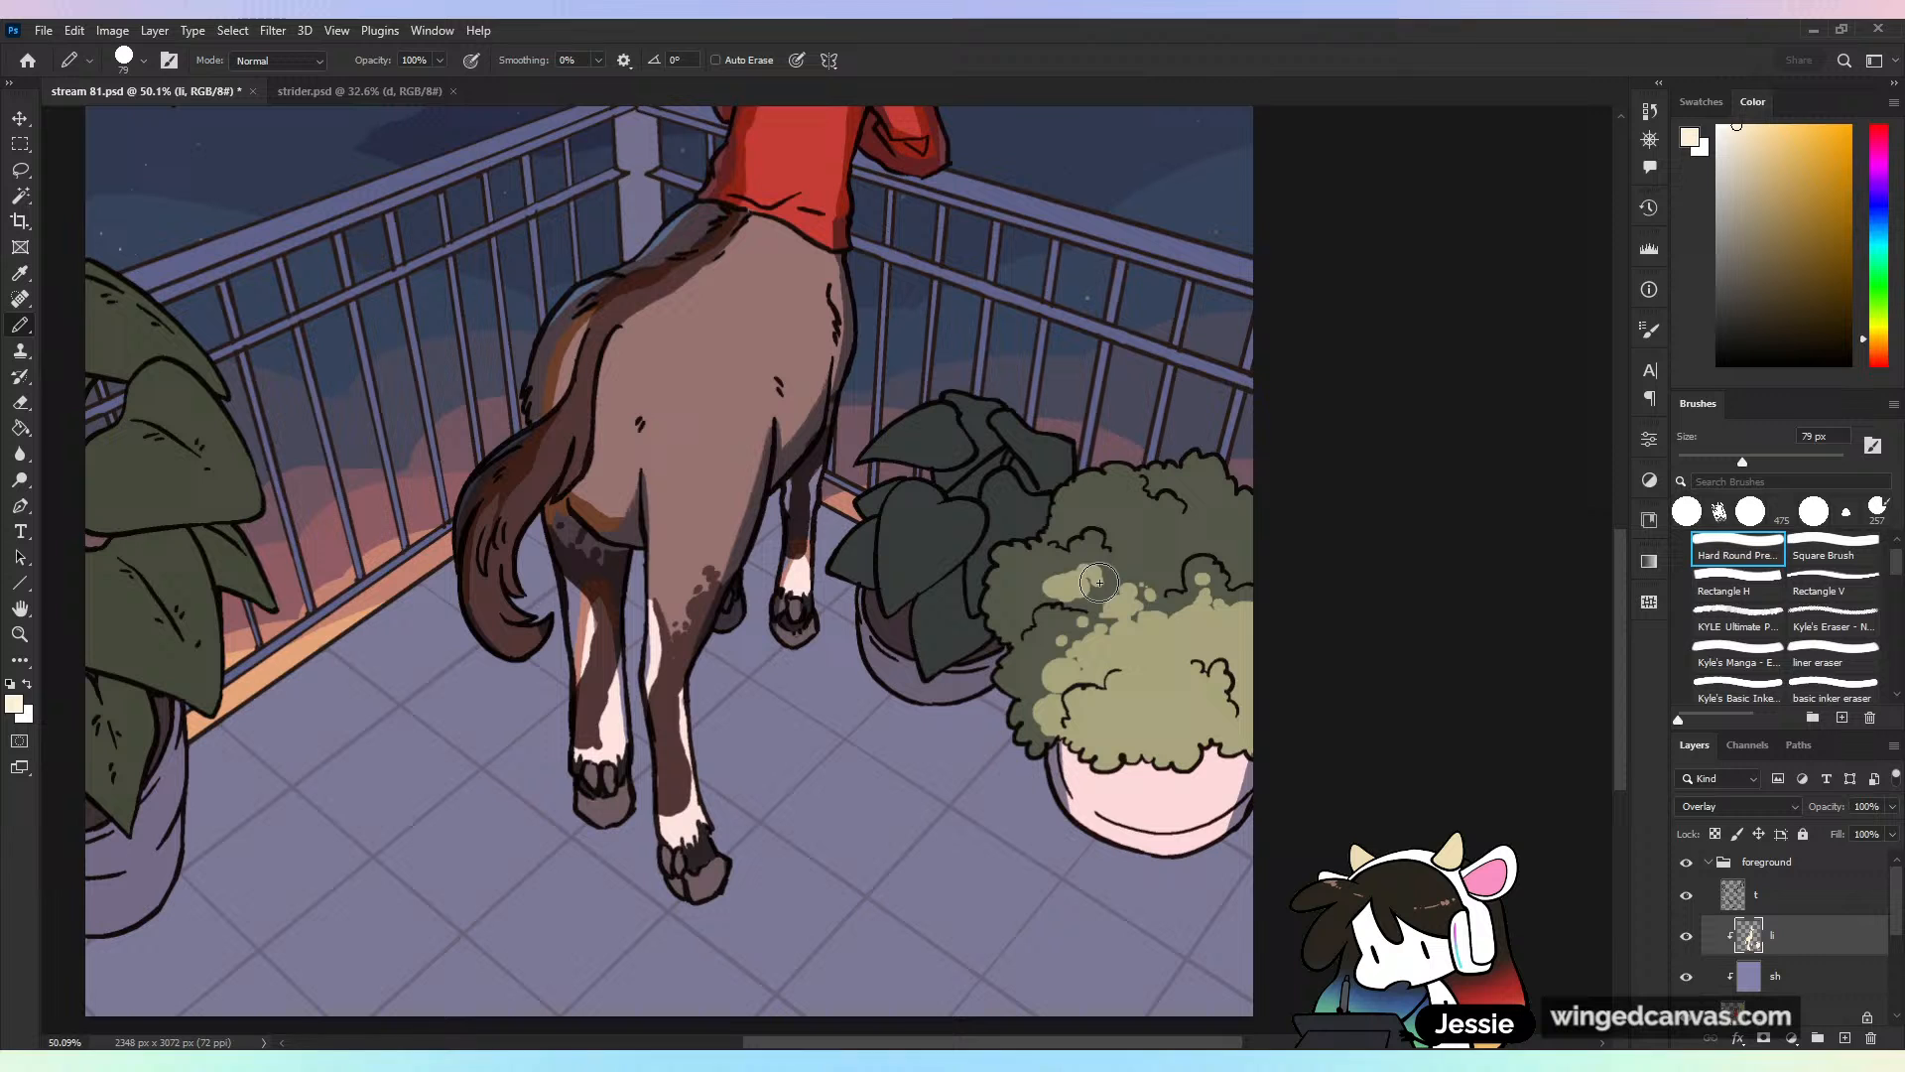
left_click(1040, 570)
left_click_drag(1223, 536, 1241, 556)
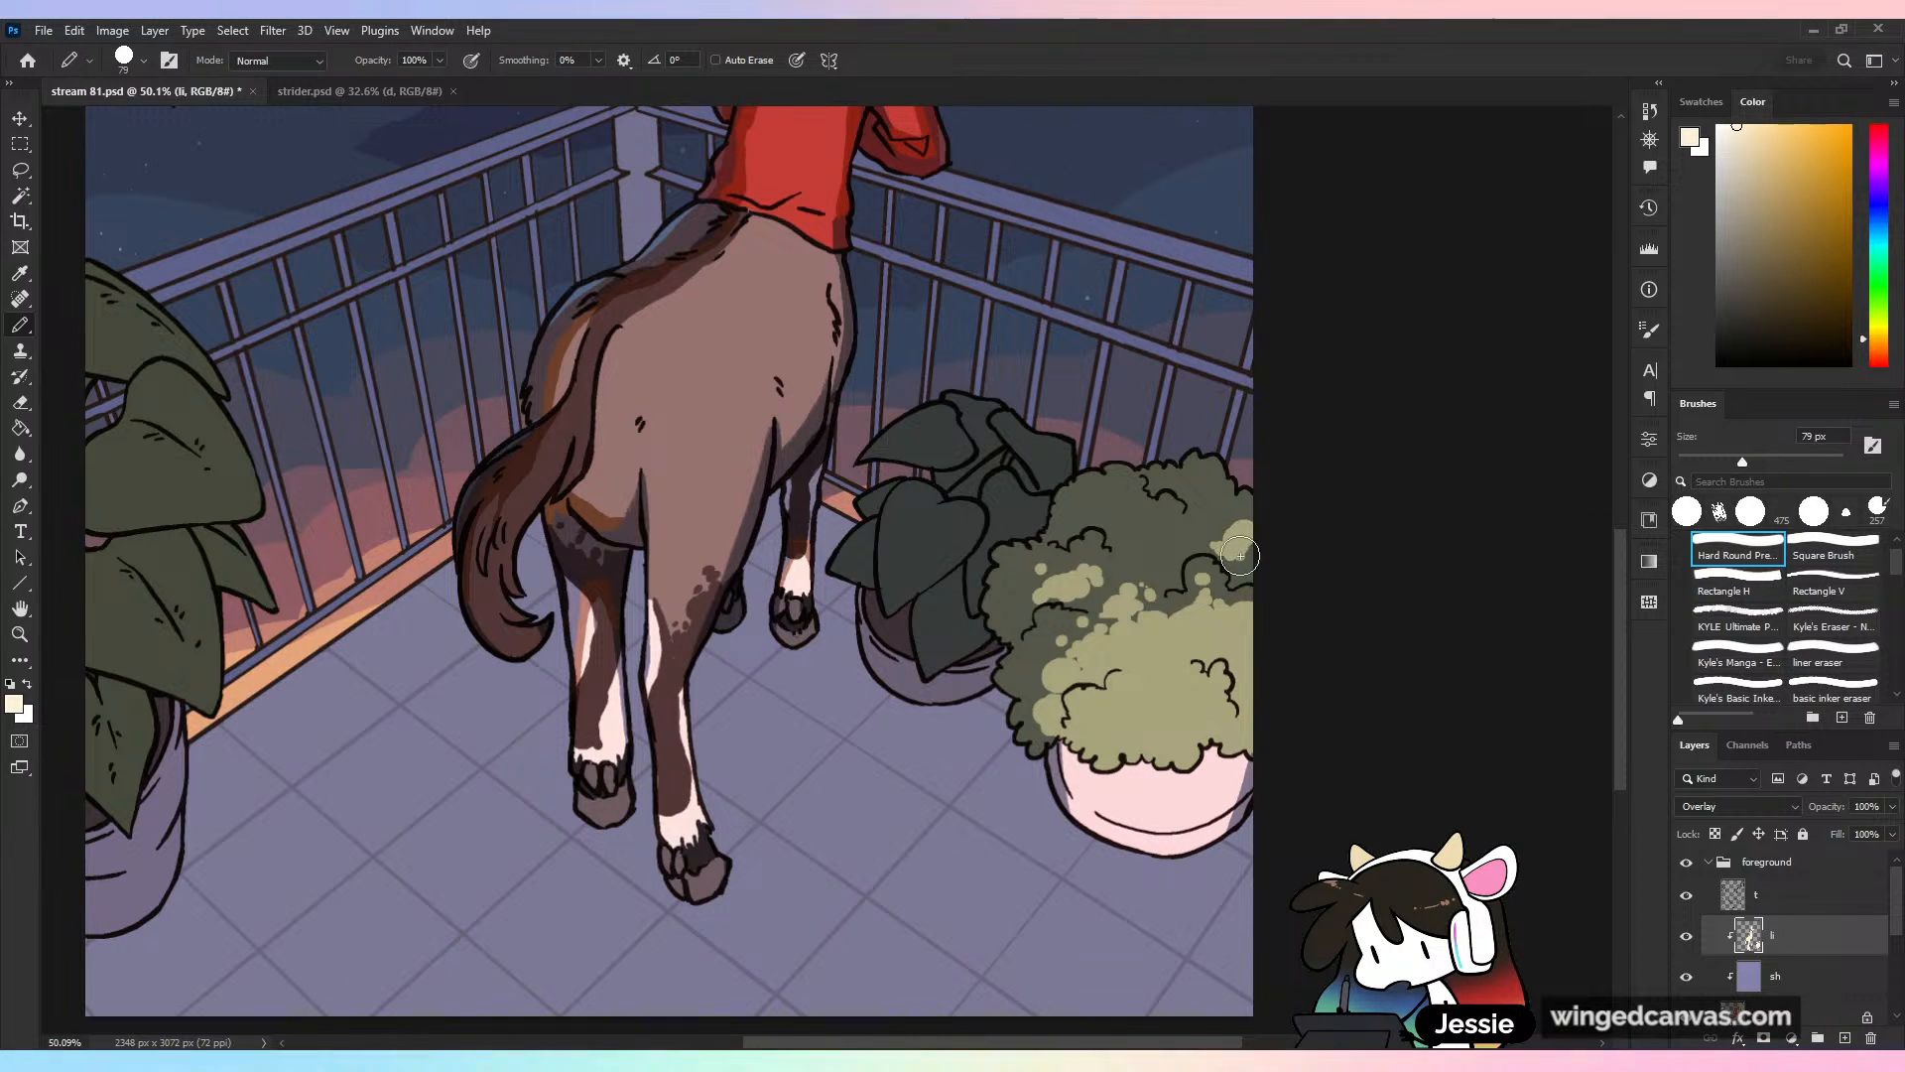
scroll(1290, 472, "down", 3)
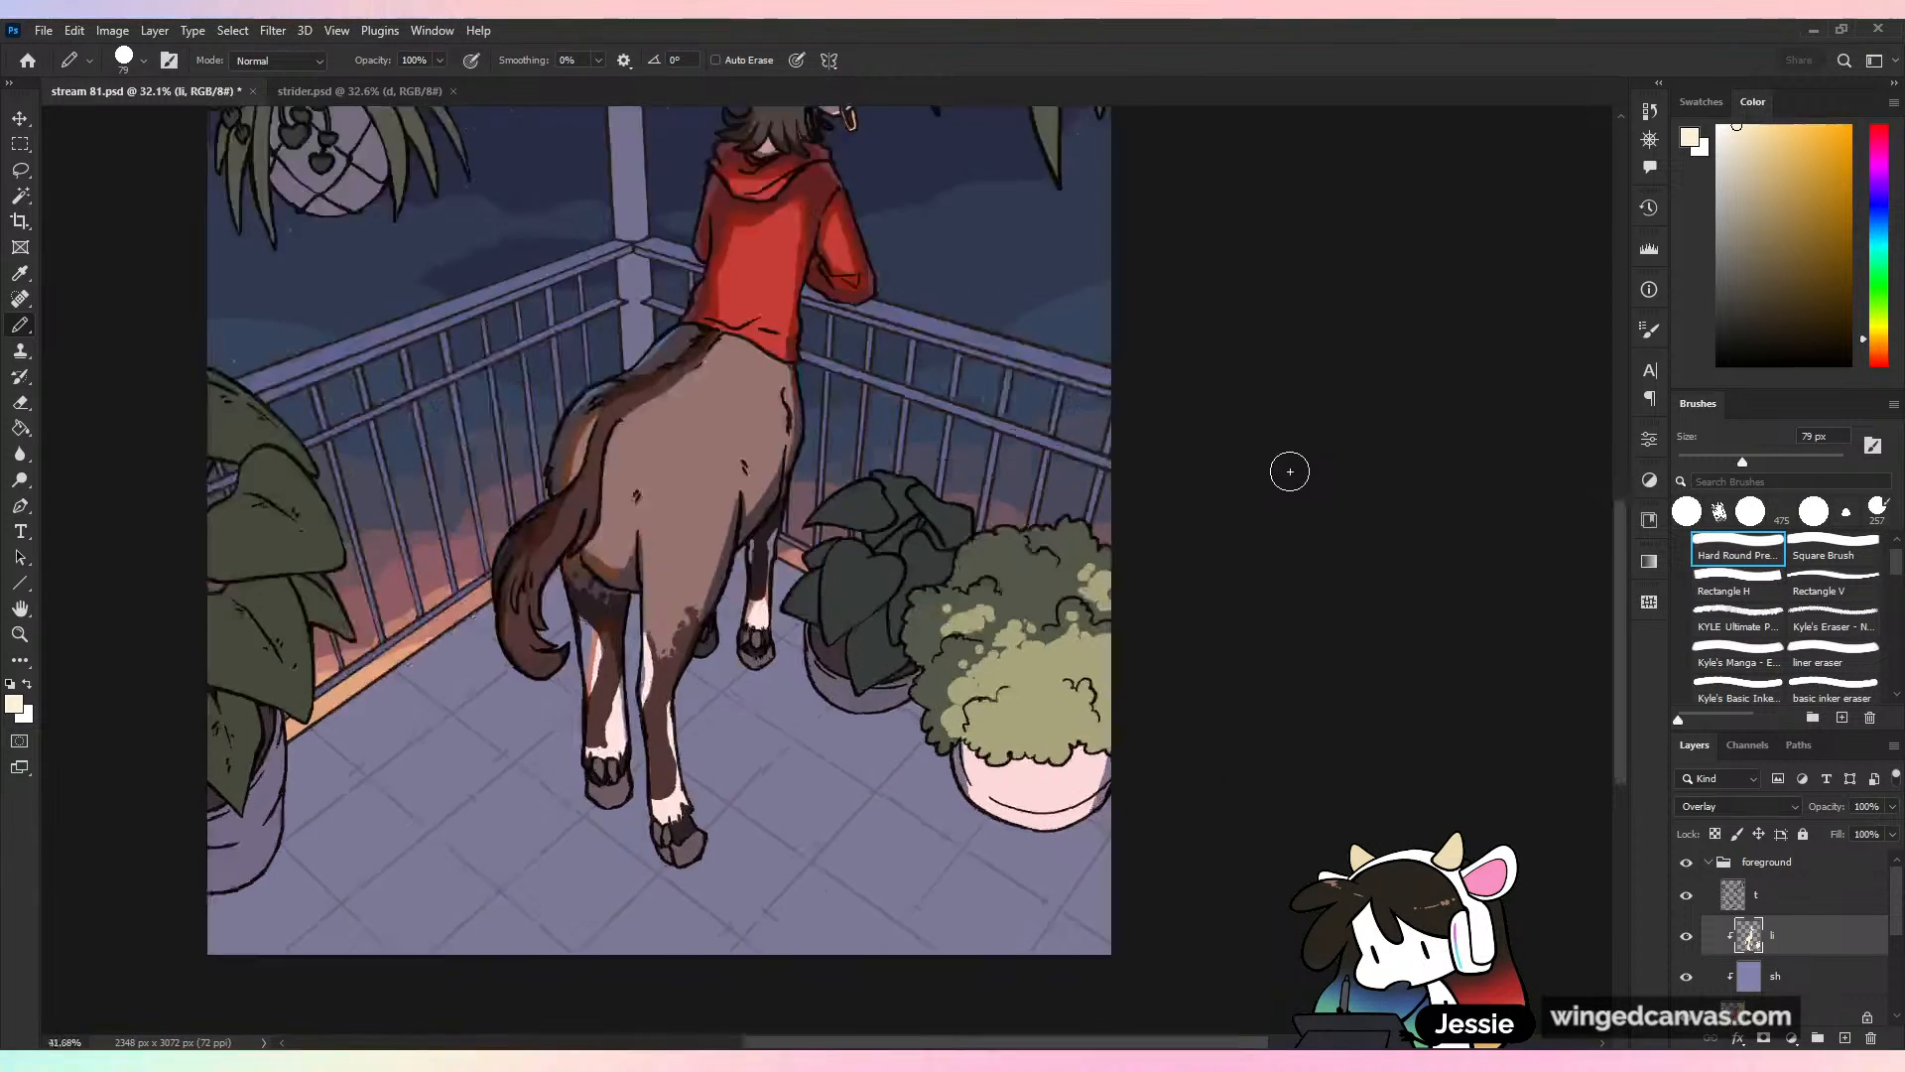
scroll(1290, 471, "up", 3)
mouse_move(984, 653)
left_mouse_down()
mouse_move(962, 694)
mouse_move(925, 683)
mouse_move(930, 666)
left_mouse_up()
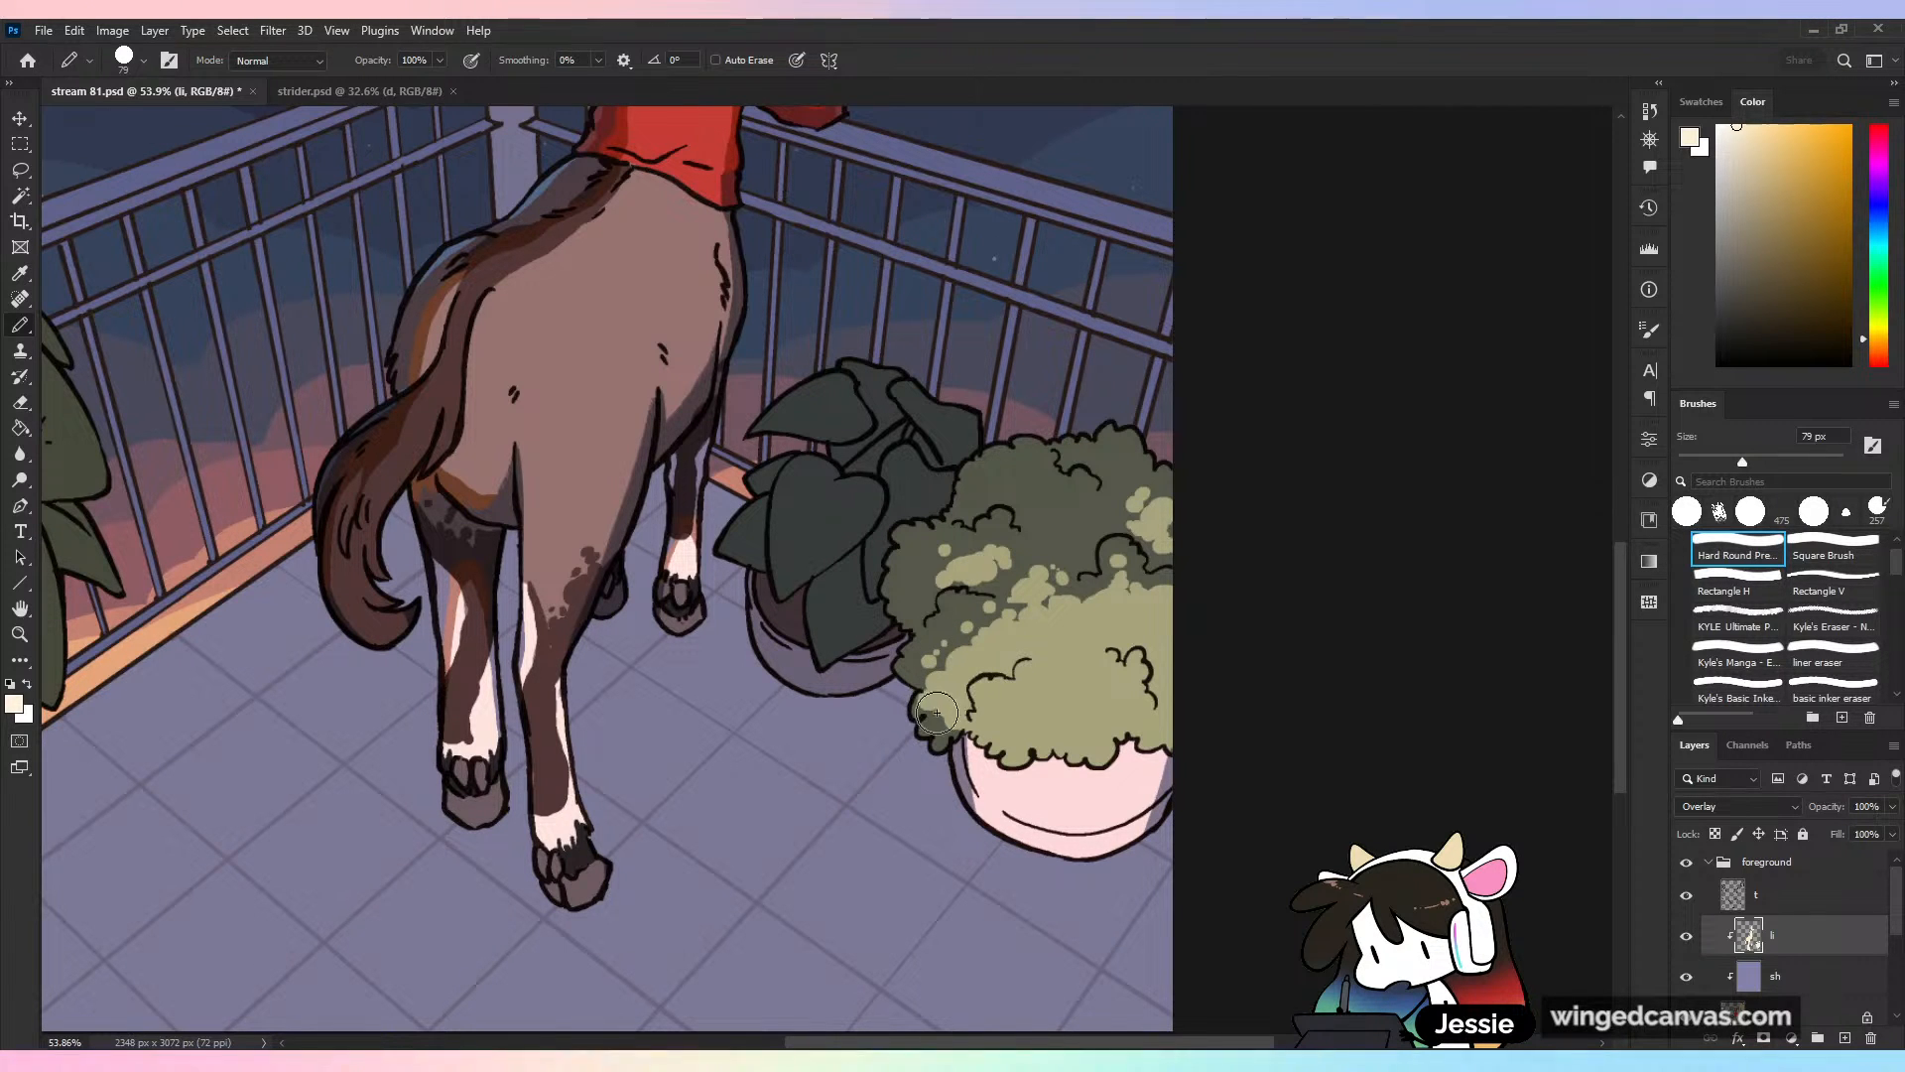
scroll(996, 688, "down", 3)
scroll(995, 687, "up", 4)
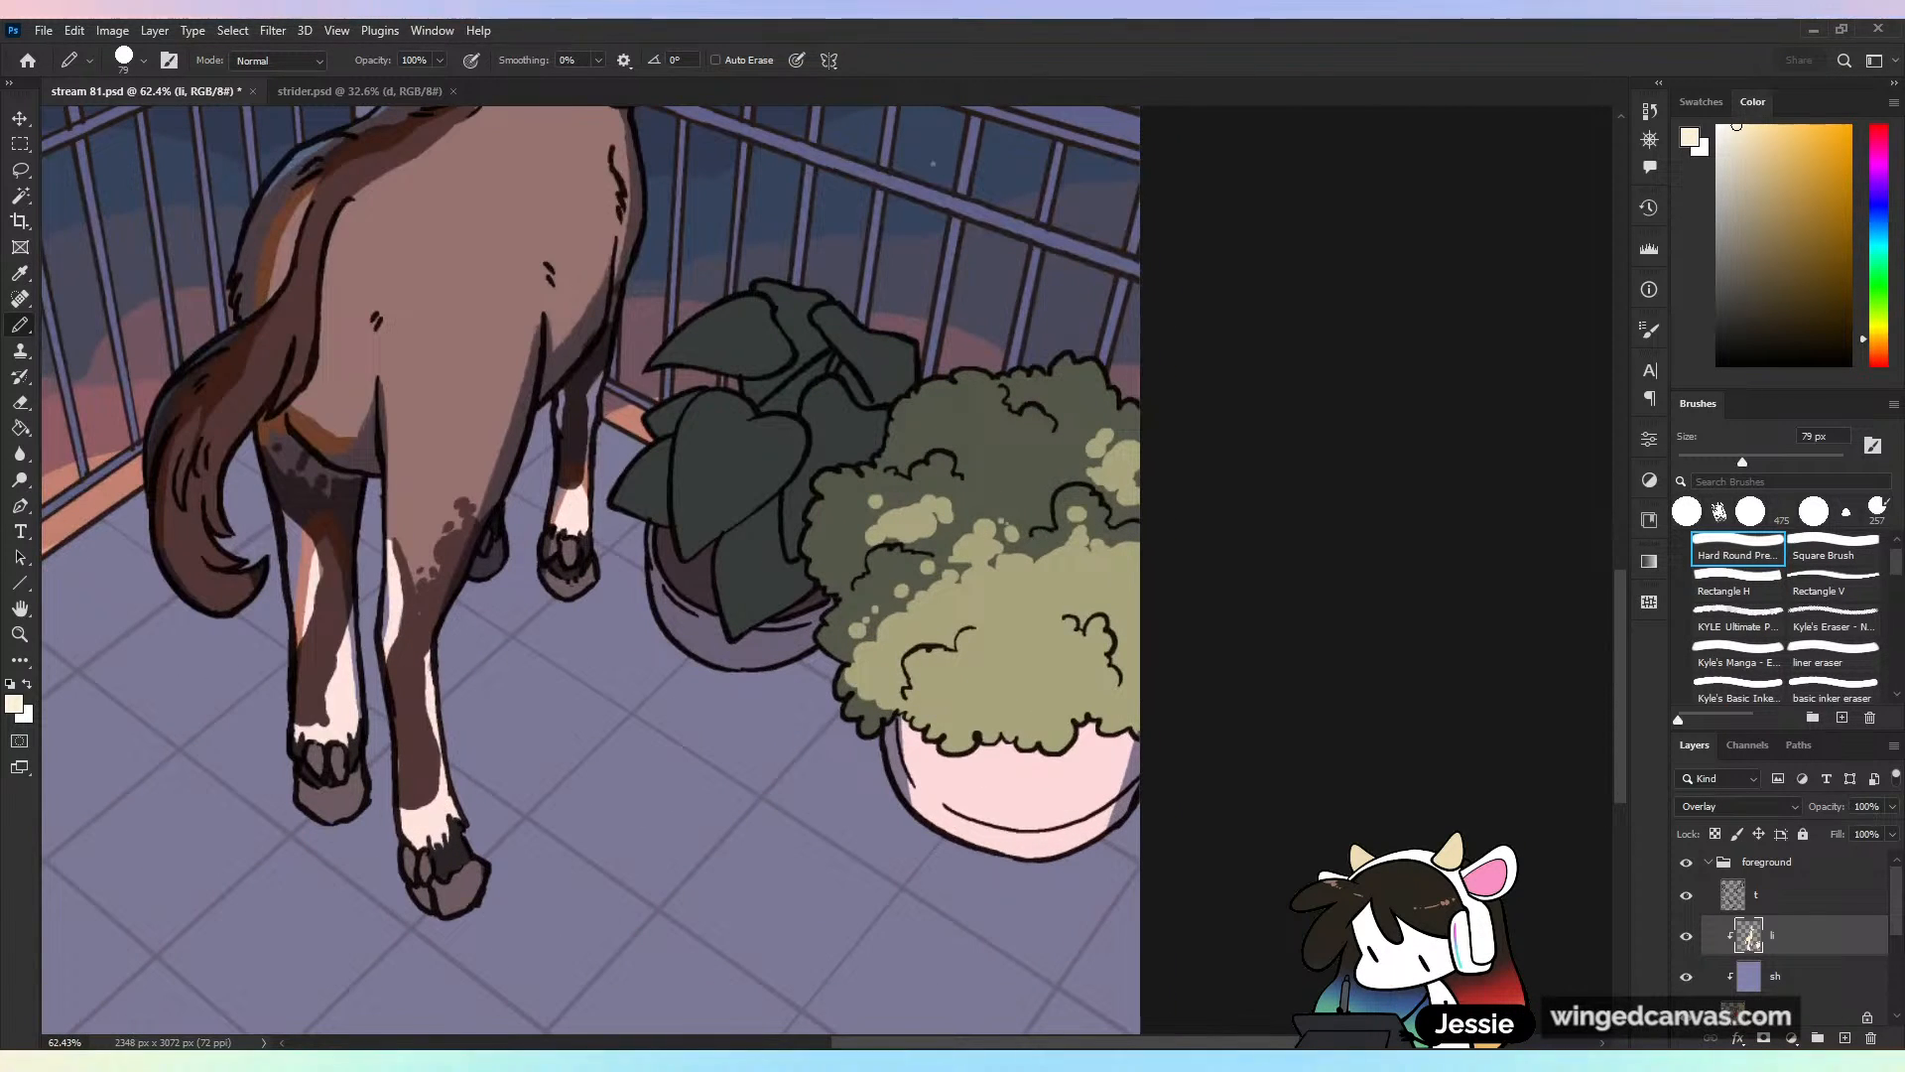
left_click_drag(879, 677, 869, 714)
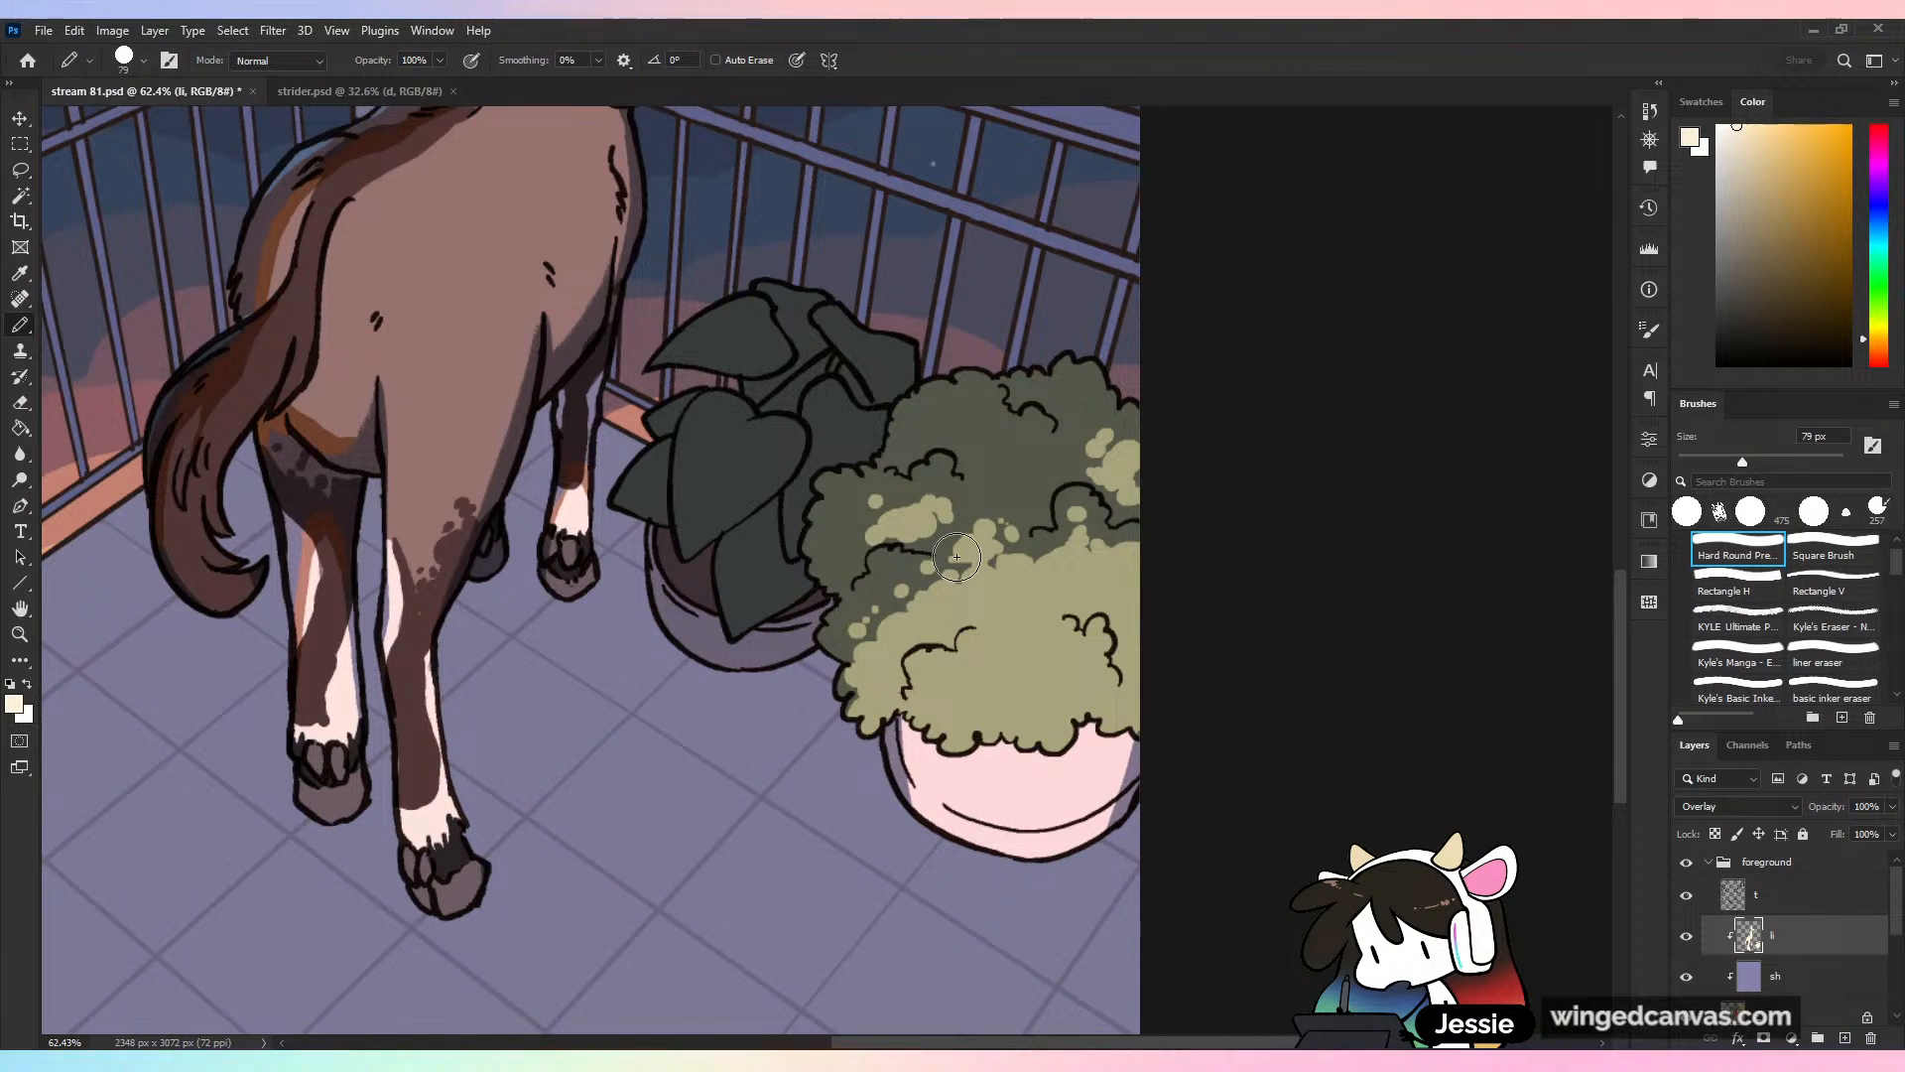
Dab small dappled cream light spots along the left side and centre of the bush to break up the shadow edge
scroll(955, 558, "down", 2)
scroll(822, 621, "up", 2)
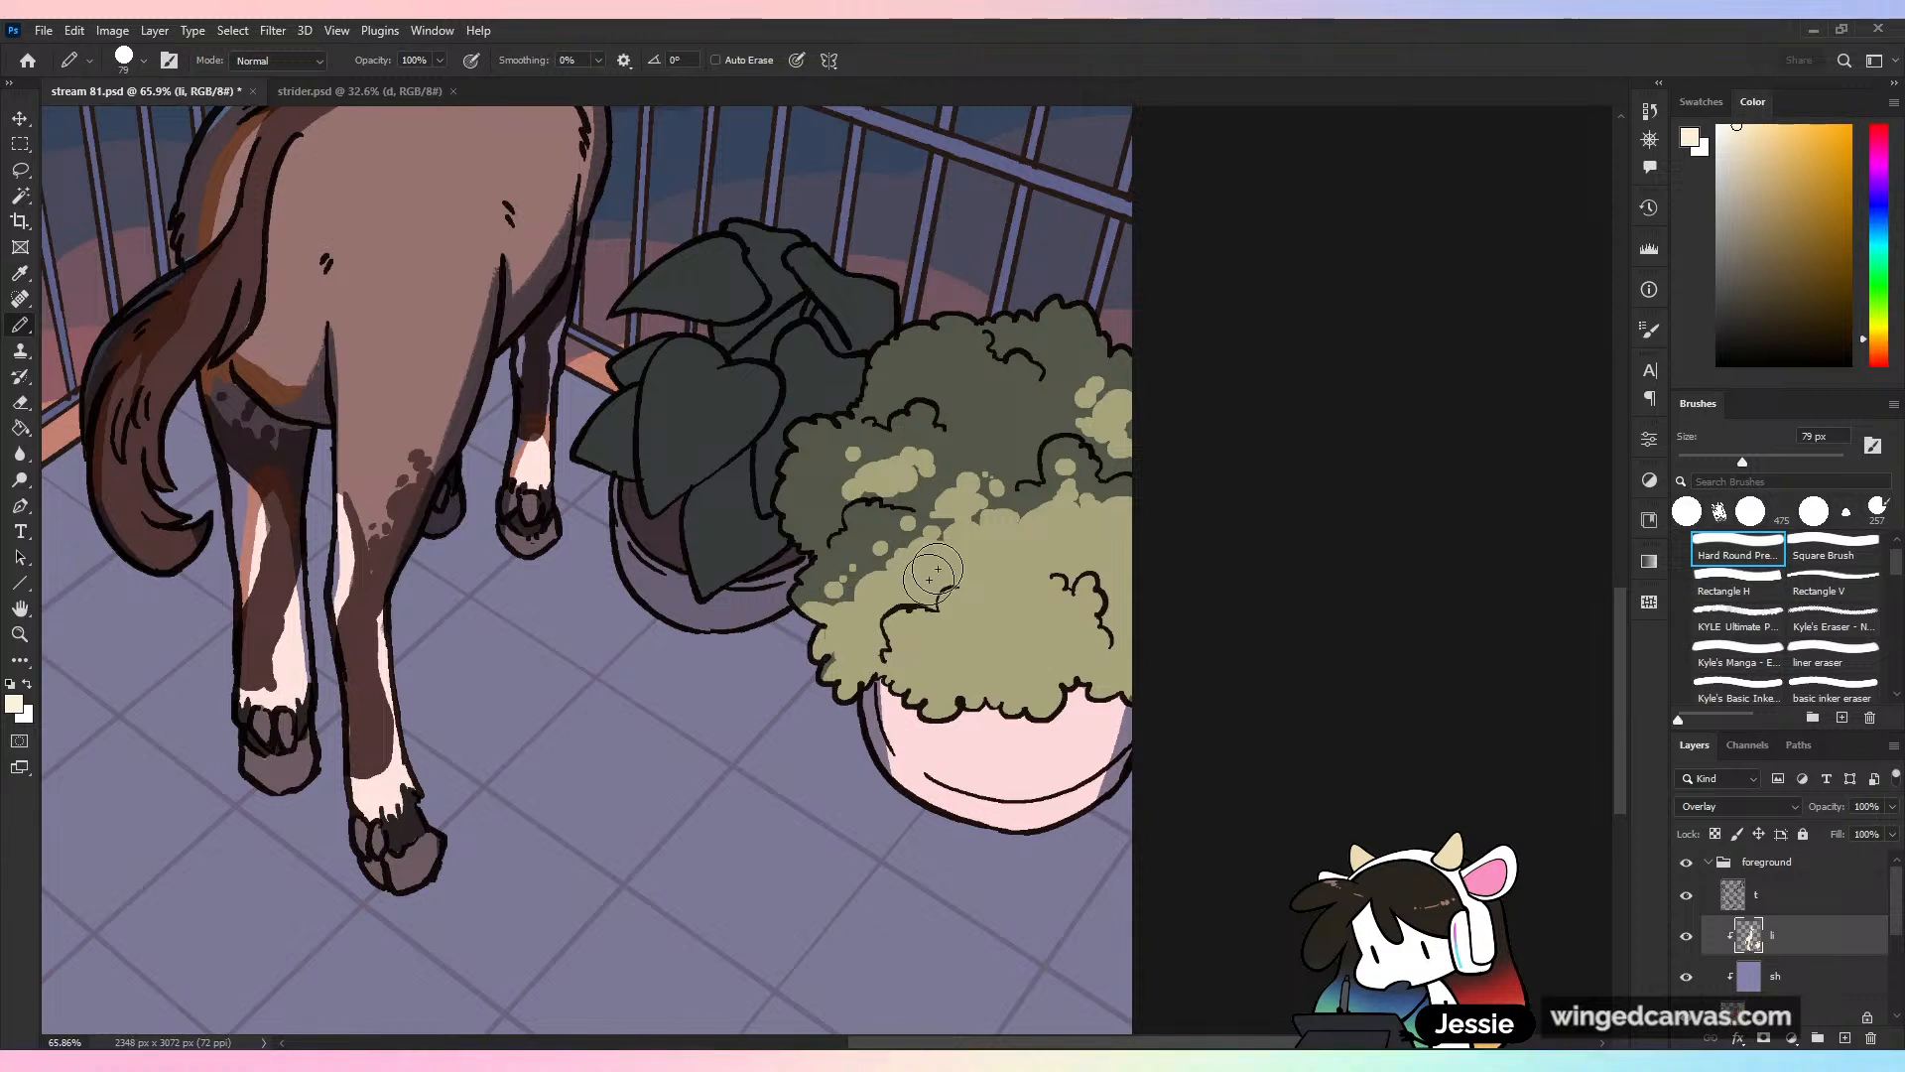
scroll(822, 622, "up", 2)
left_click_drag(798, 557, 810, 556)
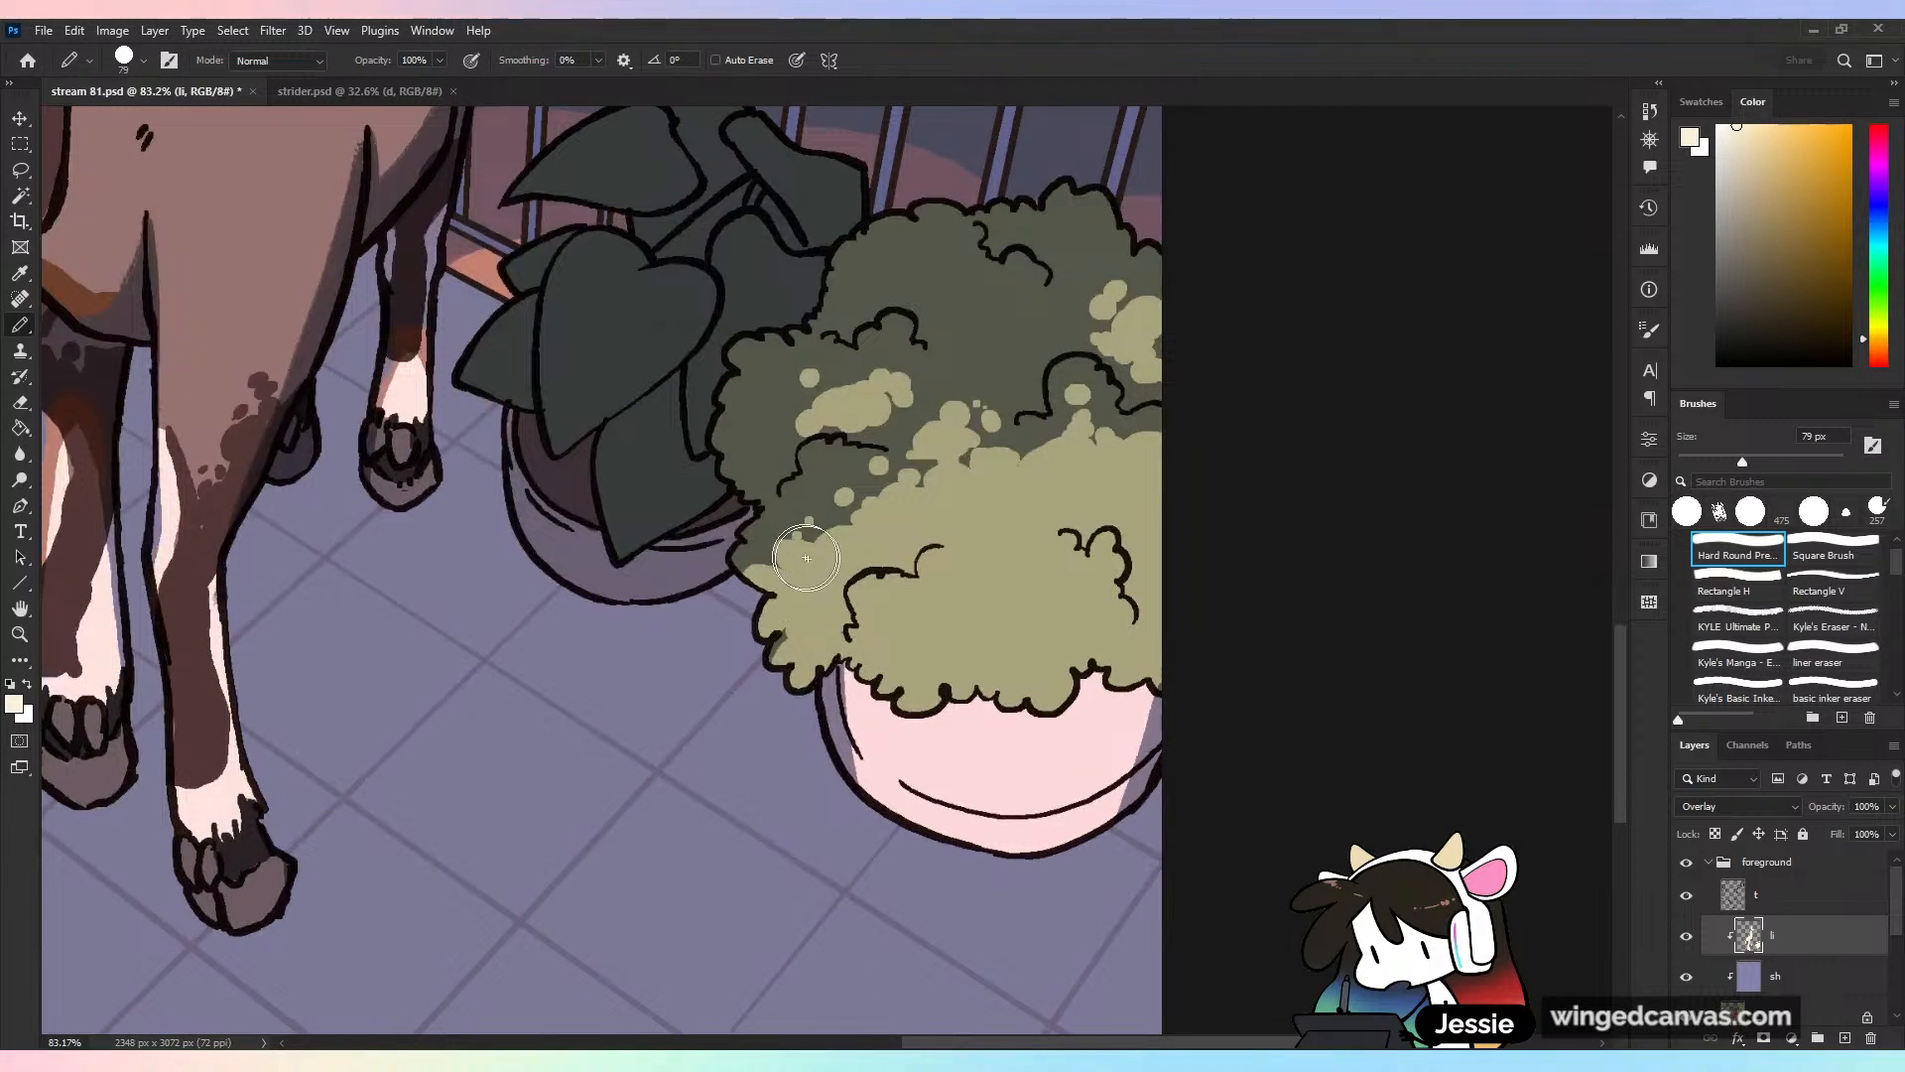
left_click(807, 523)
left_click(813, 492)
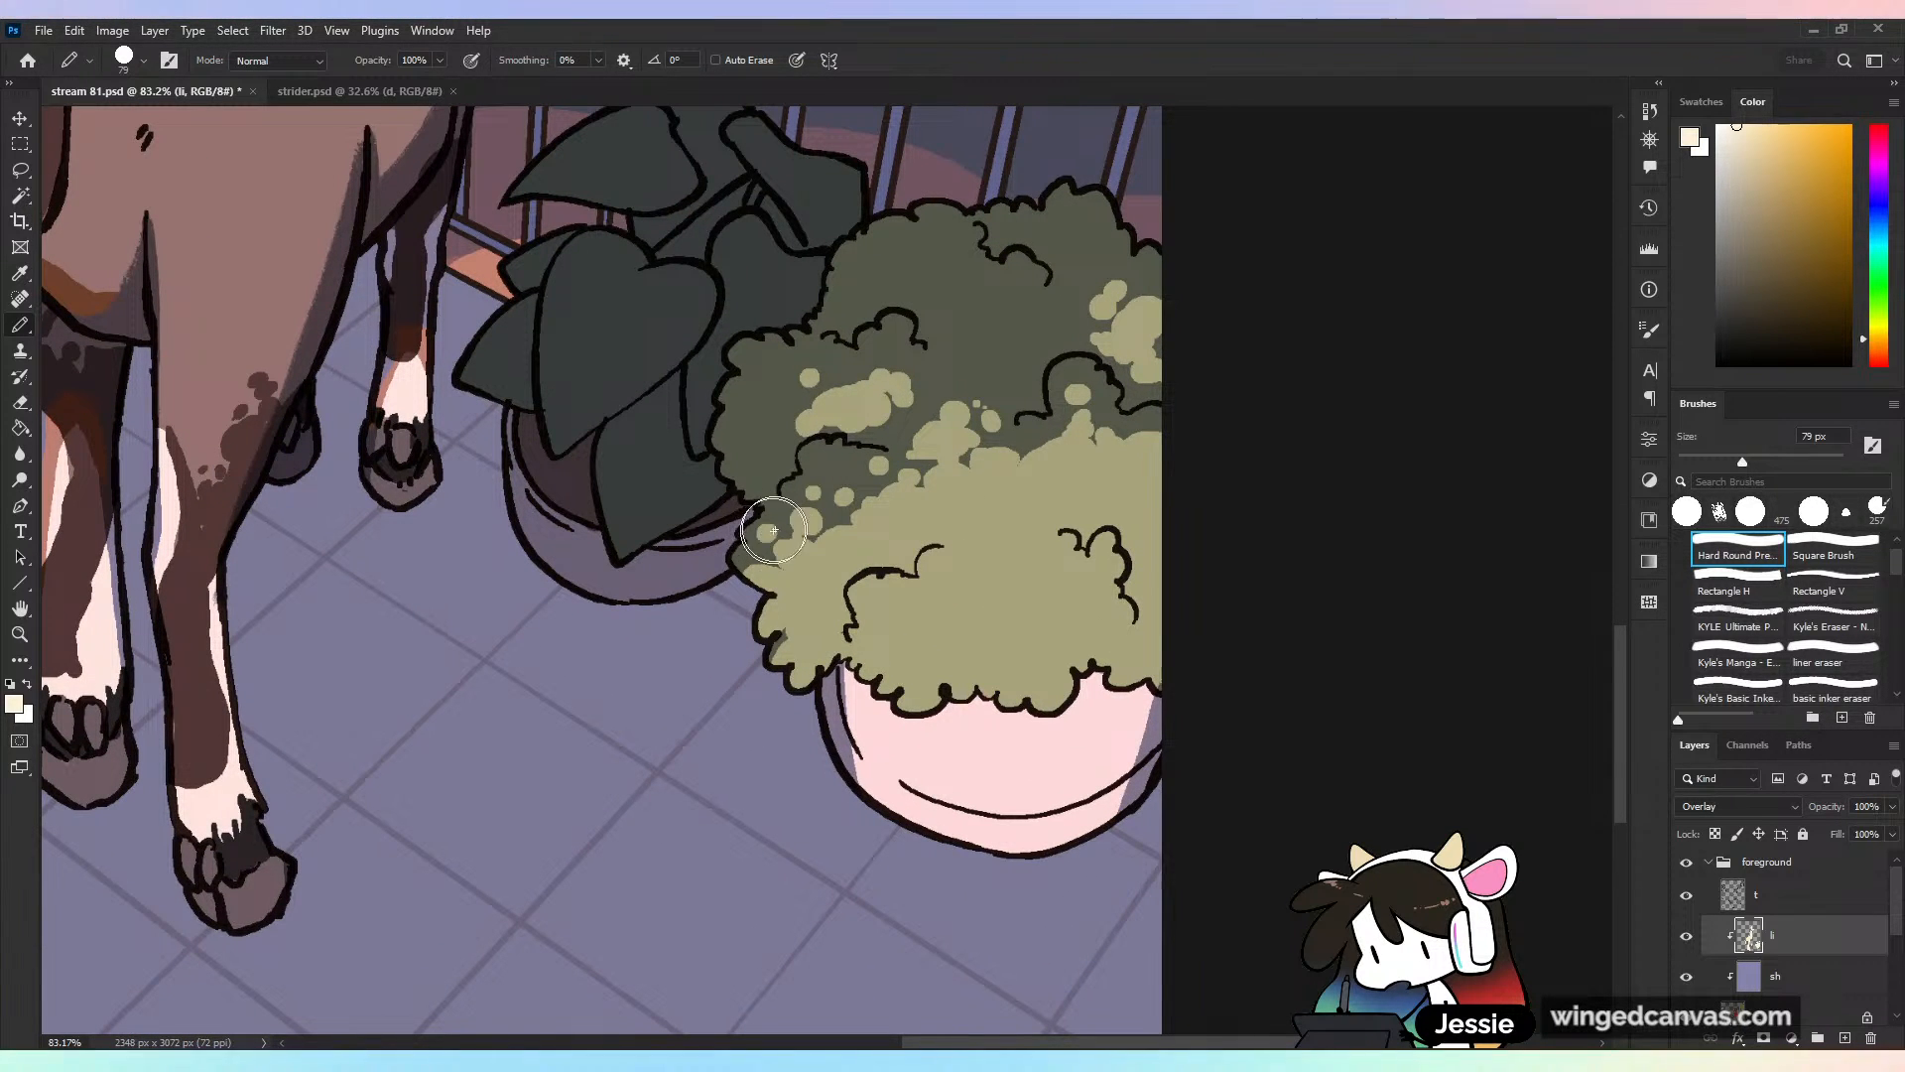
scroll(780, 527, "down", 2)
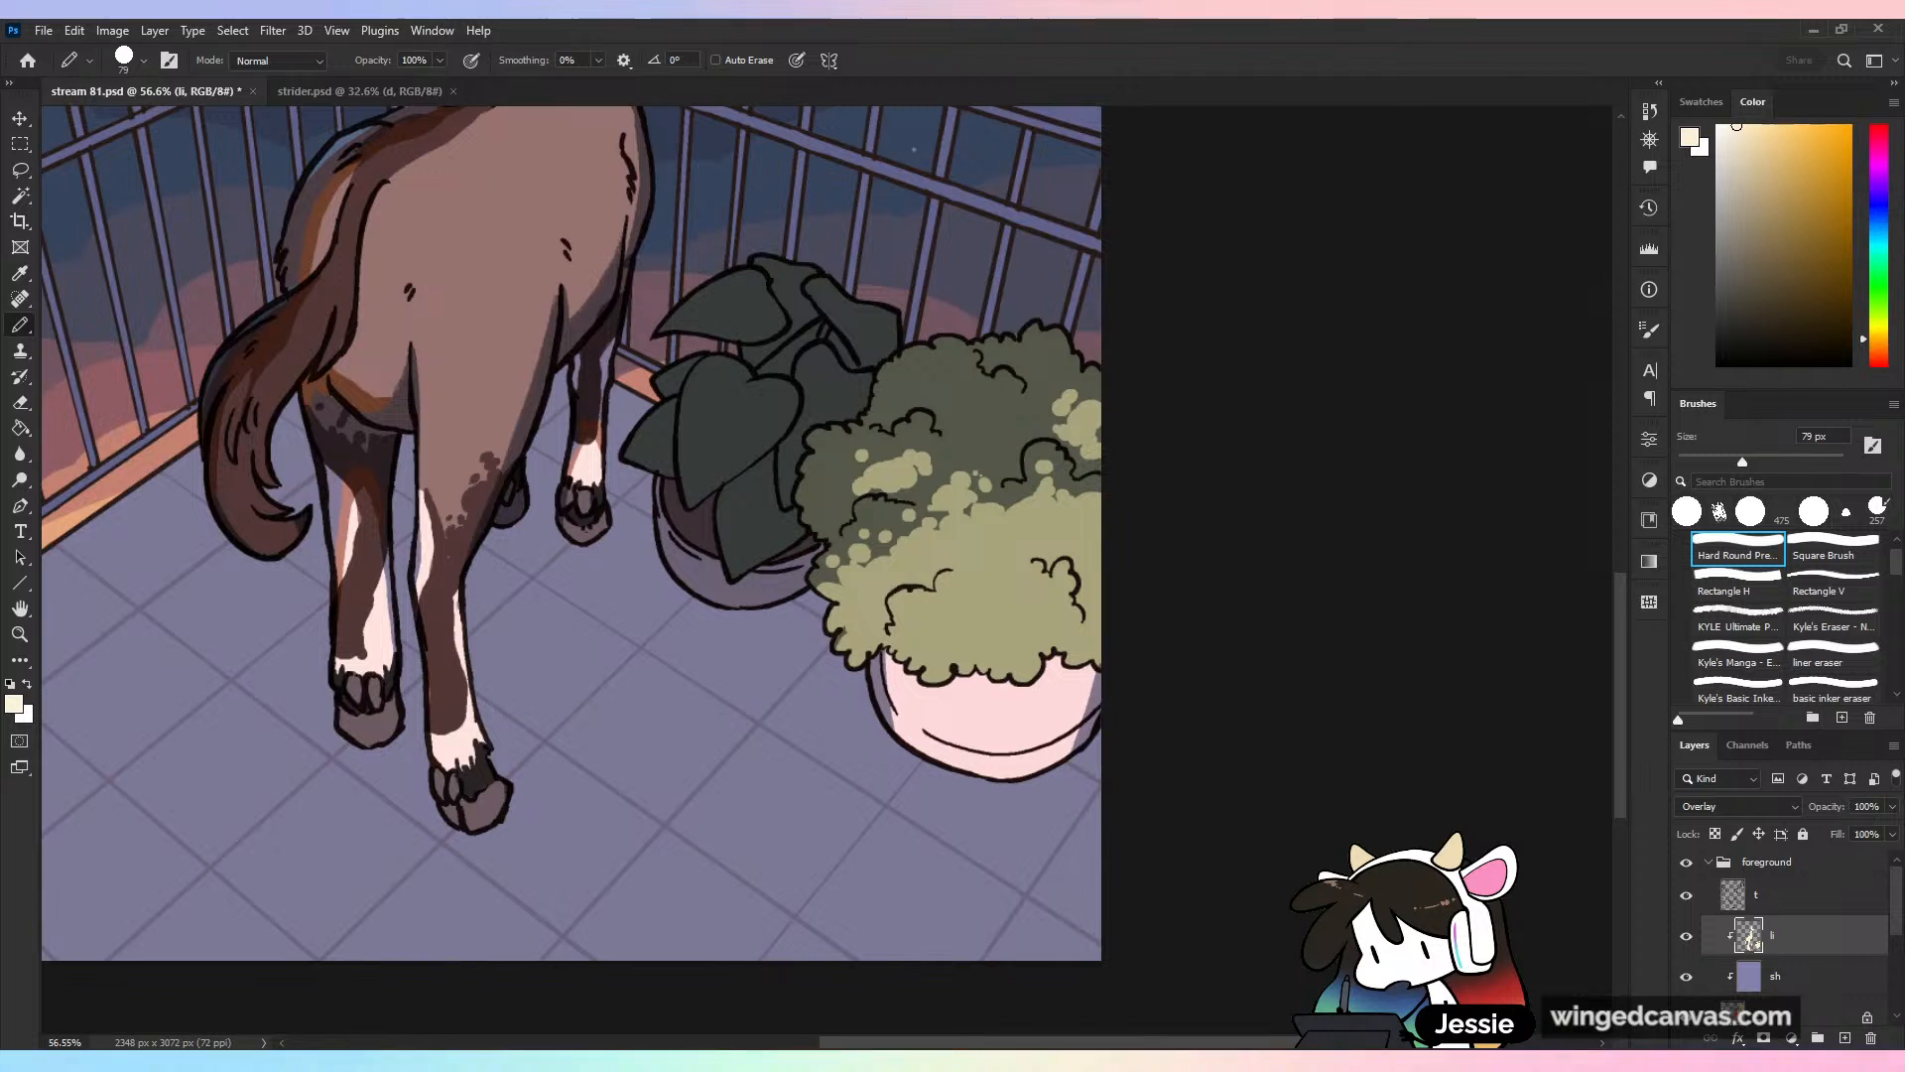
left_click(963, 517)
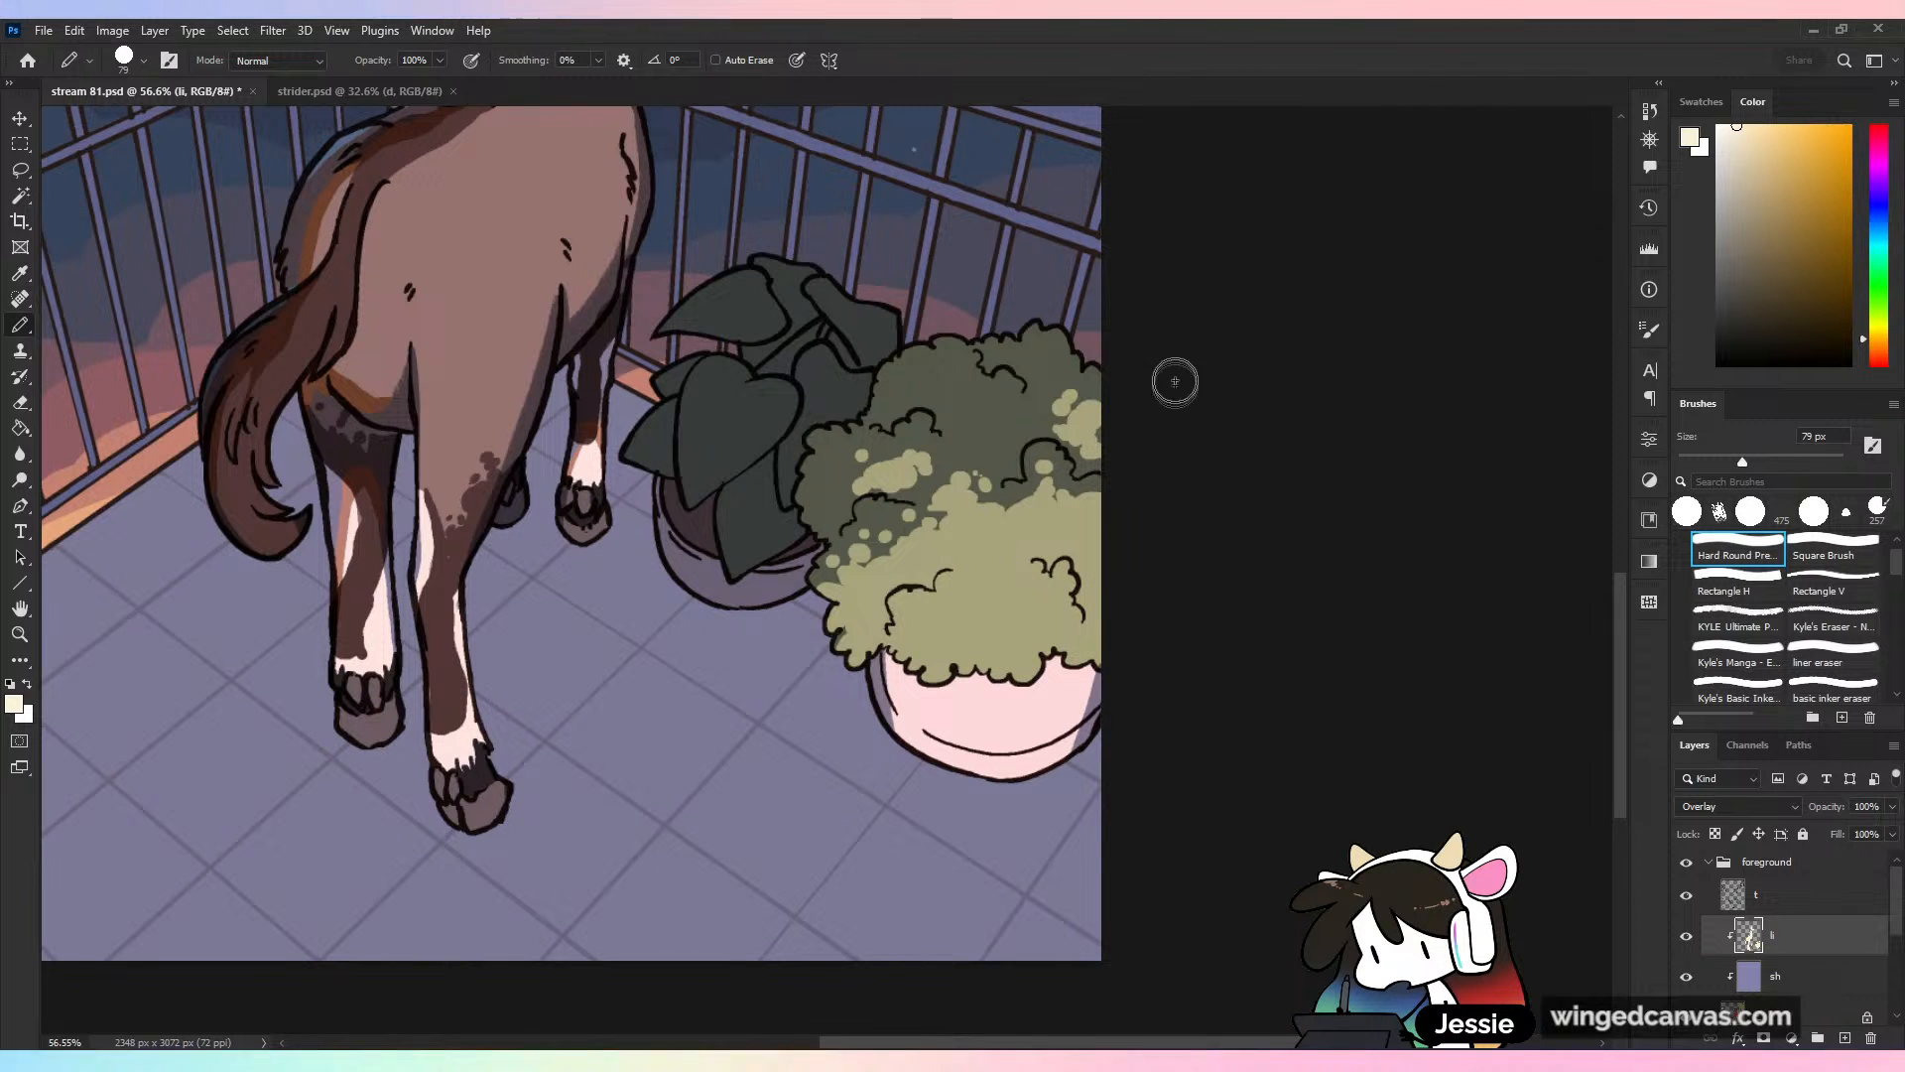
left_click(979, 474)
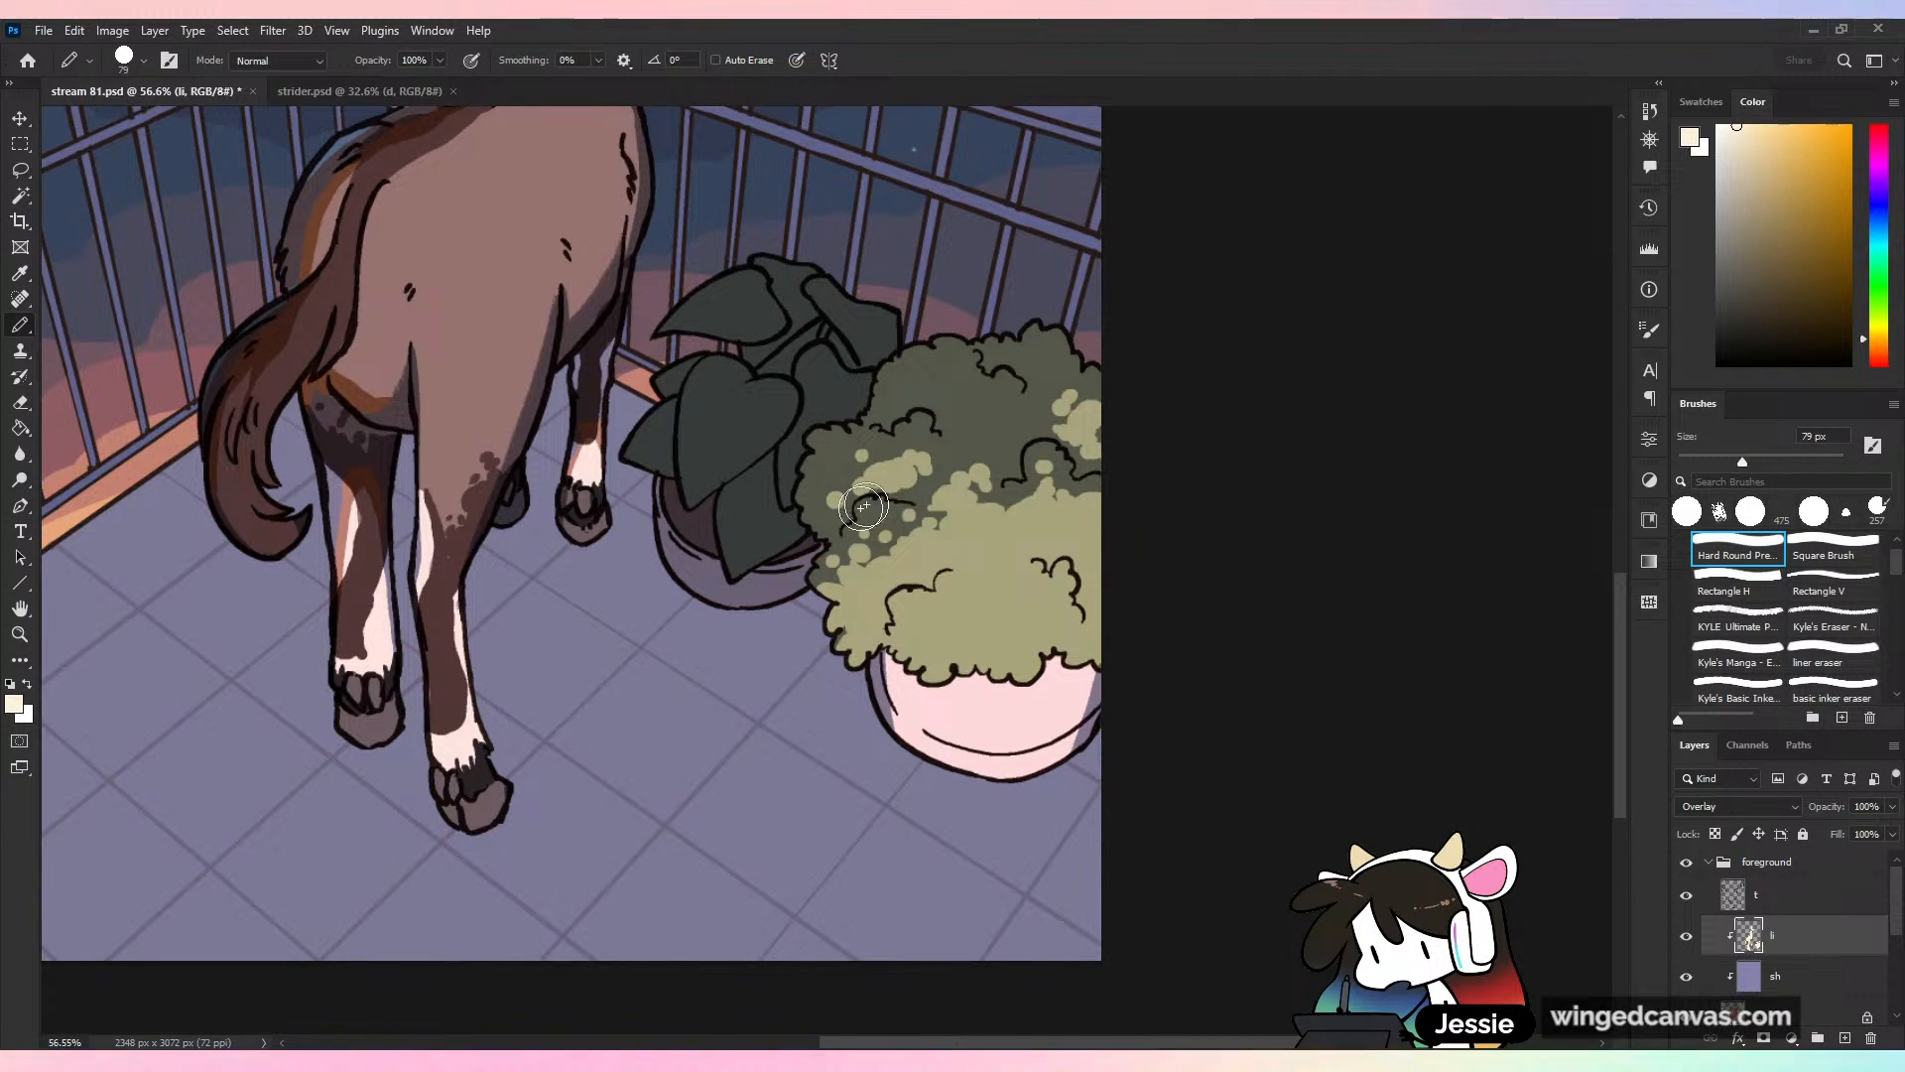
Paint cream light on the dark leafy plant's pot and its front leaves, leaving a shadowed midrib on the large leaf
scroll(573, 592, "down", 2)
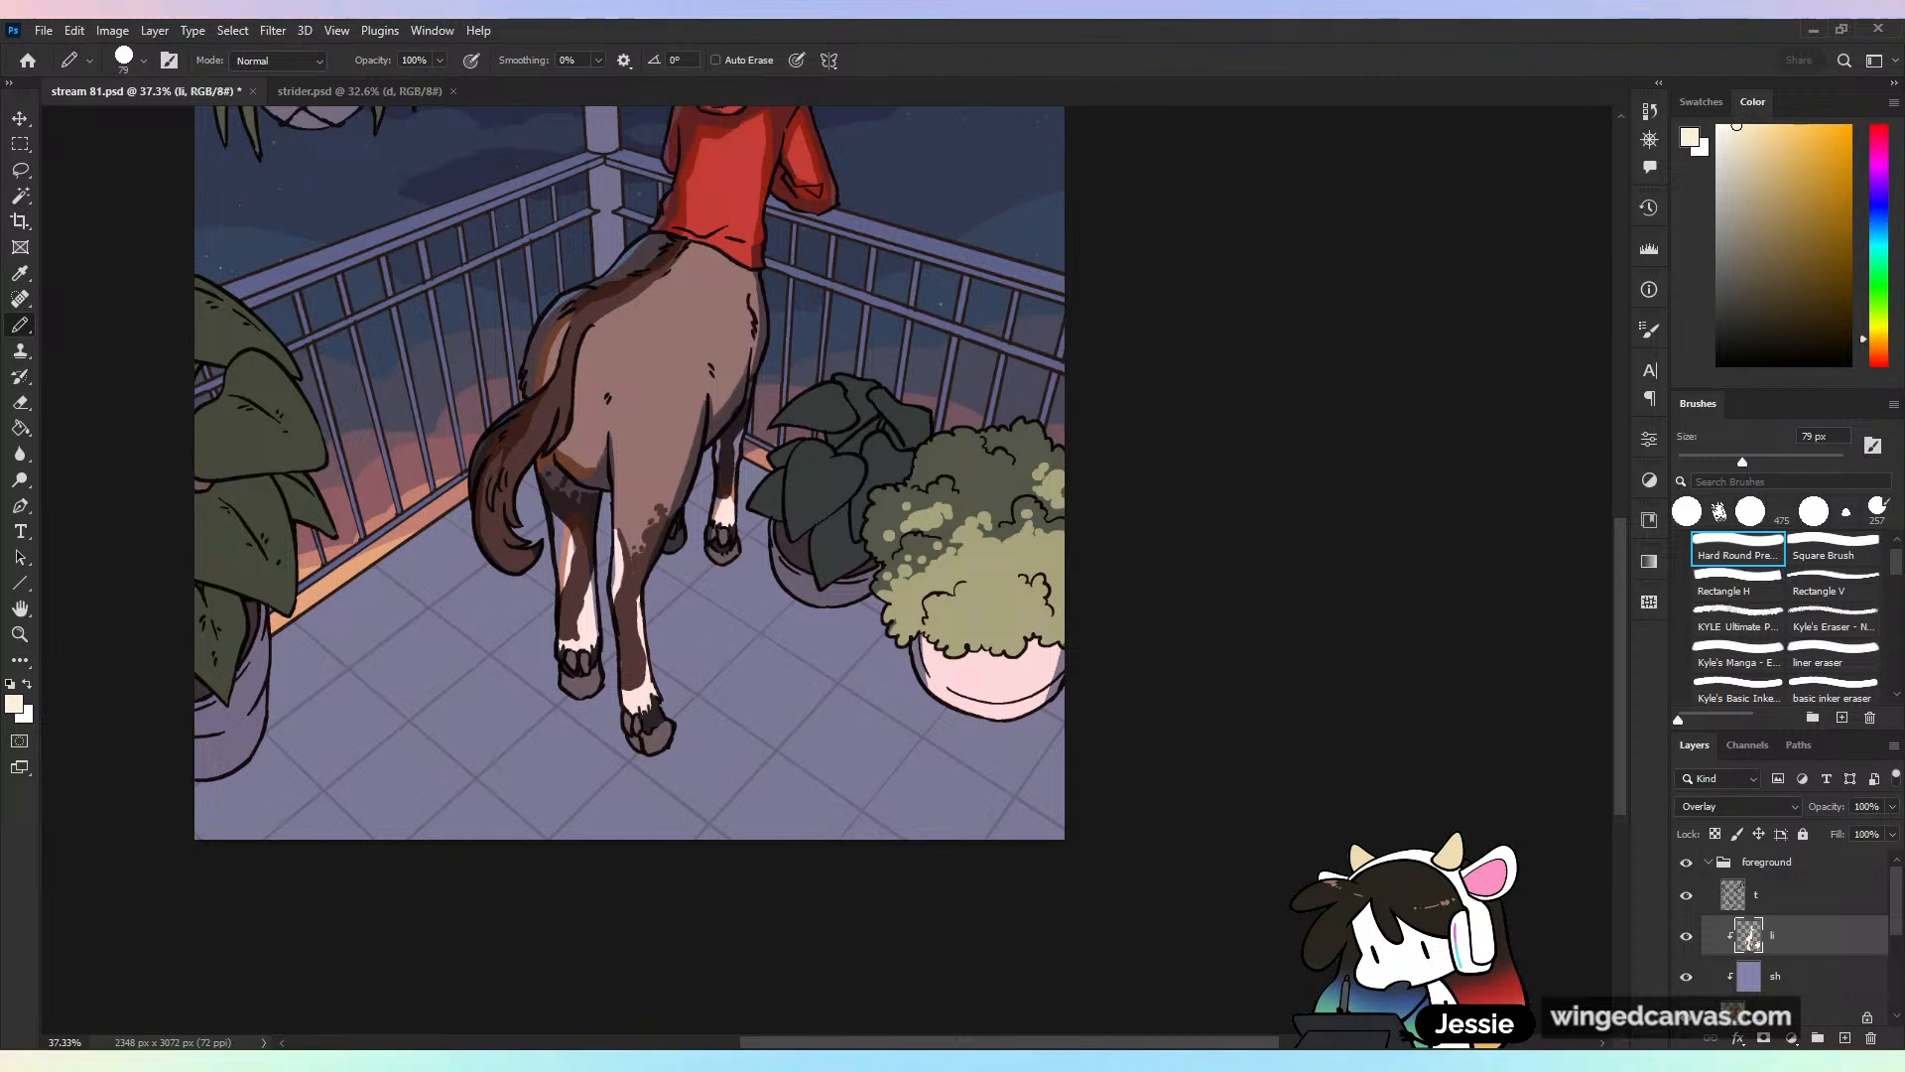
scroll(923, 522, "up", 3)
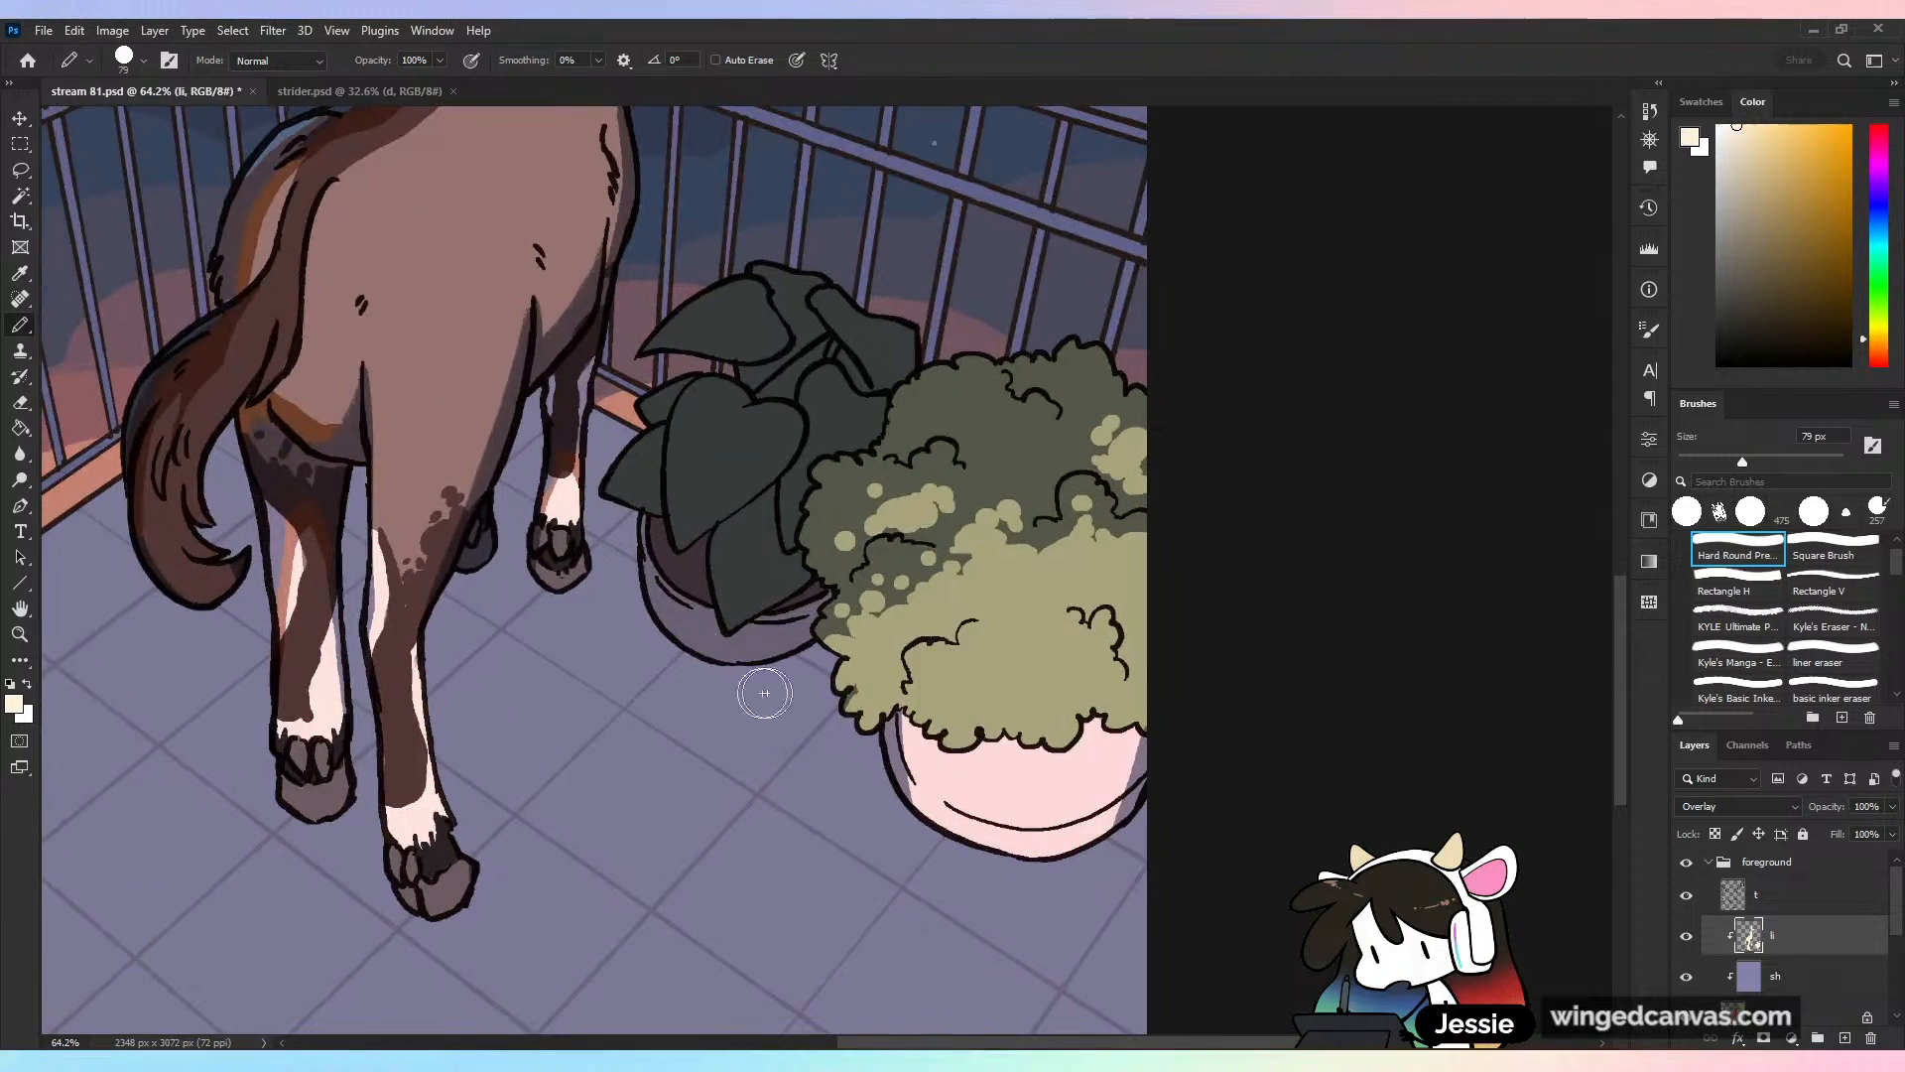
mouse_move(674, 624)
left_mouse_down()
mouse_move(732, 696)
mouse_move(705, 627)
mouse_move(730, 658)
mouse_move(798, 616)
mouse_move(700, 618)
mouse_move(709, 656)
left_mouse_up()
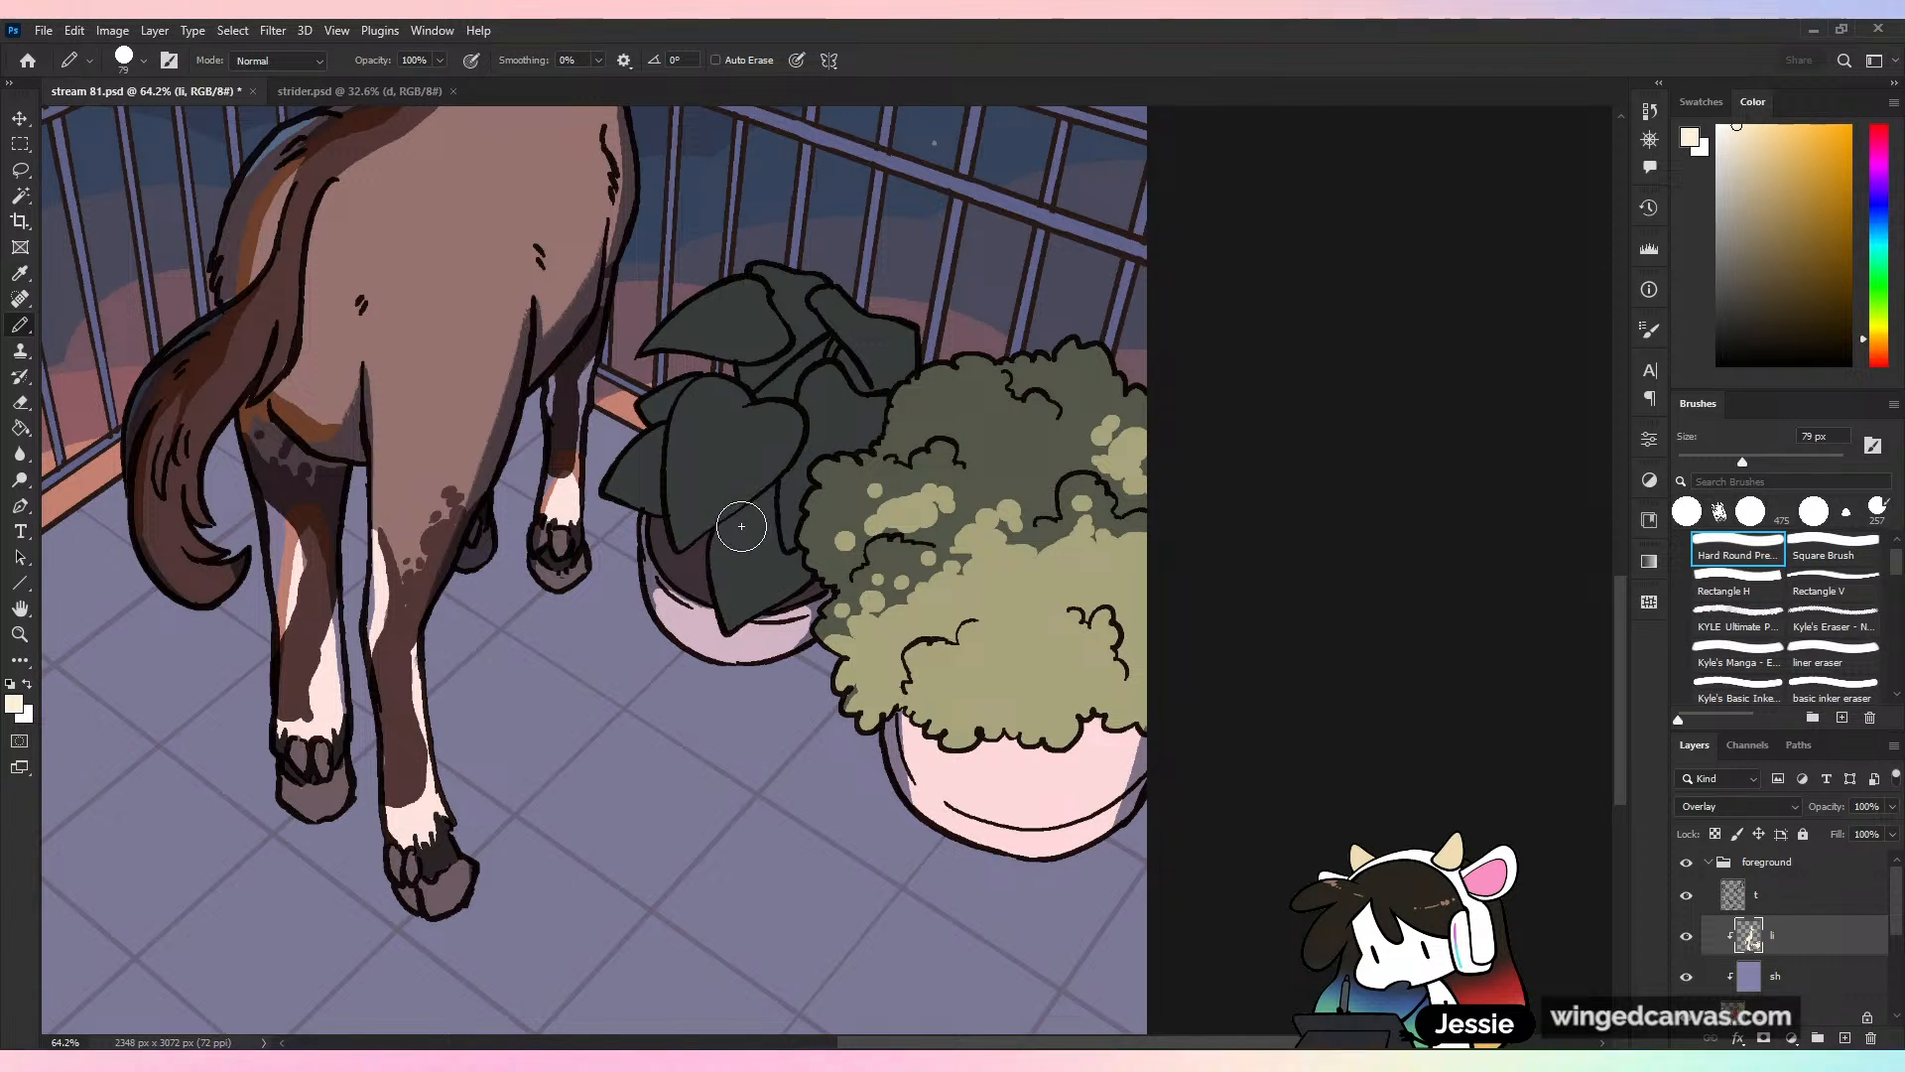
mouse_move(742, 526)
left_mouse_down()
mouse_move(724, 662)
mouse_move(751, 524)
mouse_move(788, 577)
mouse_move(749, 611)
mouse_move(757, 562)
left_mouse_up()
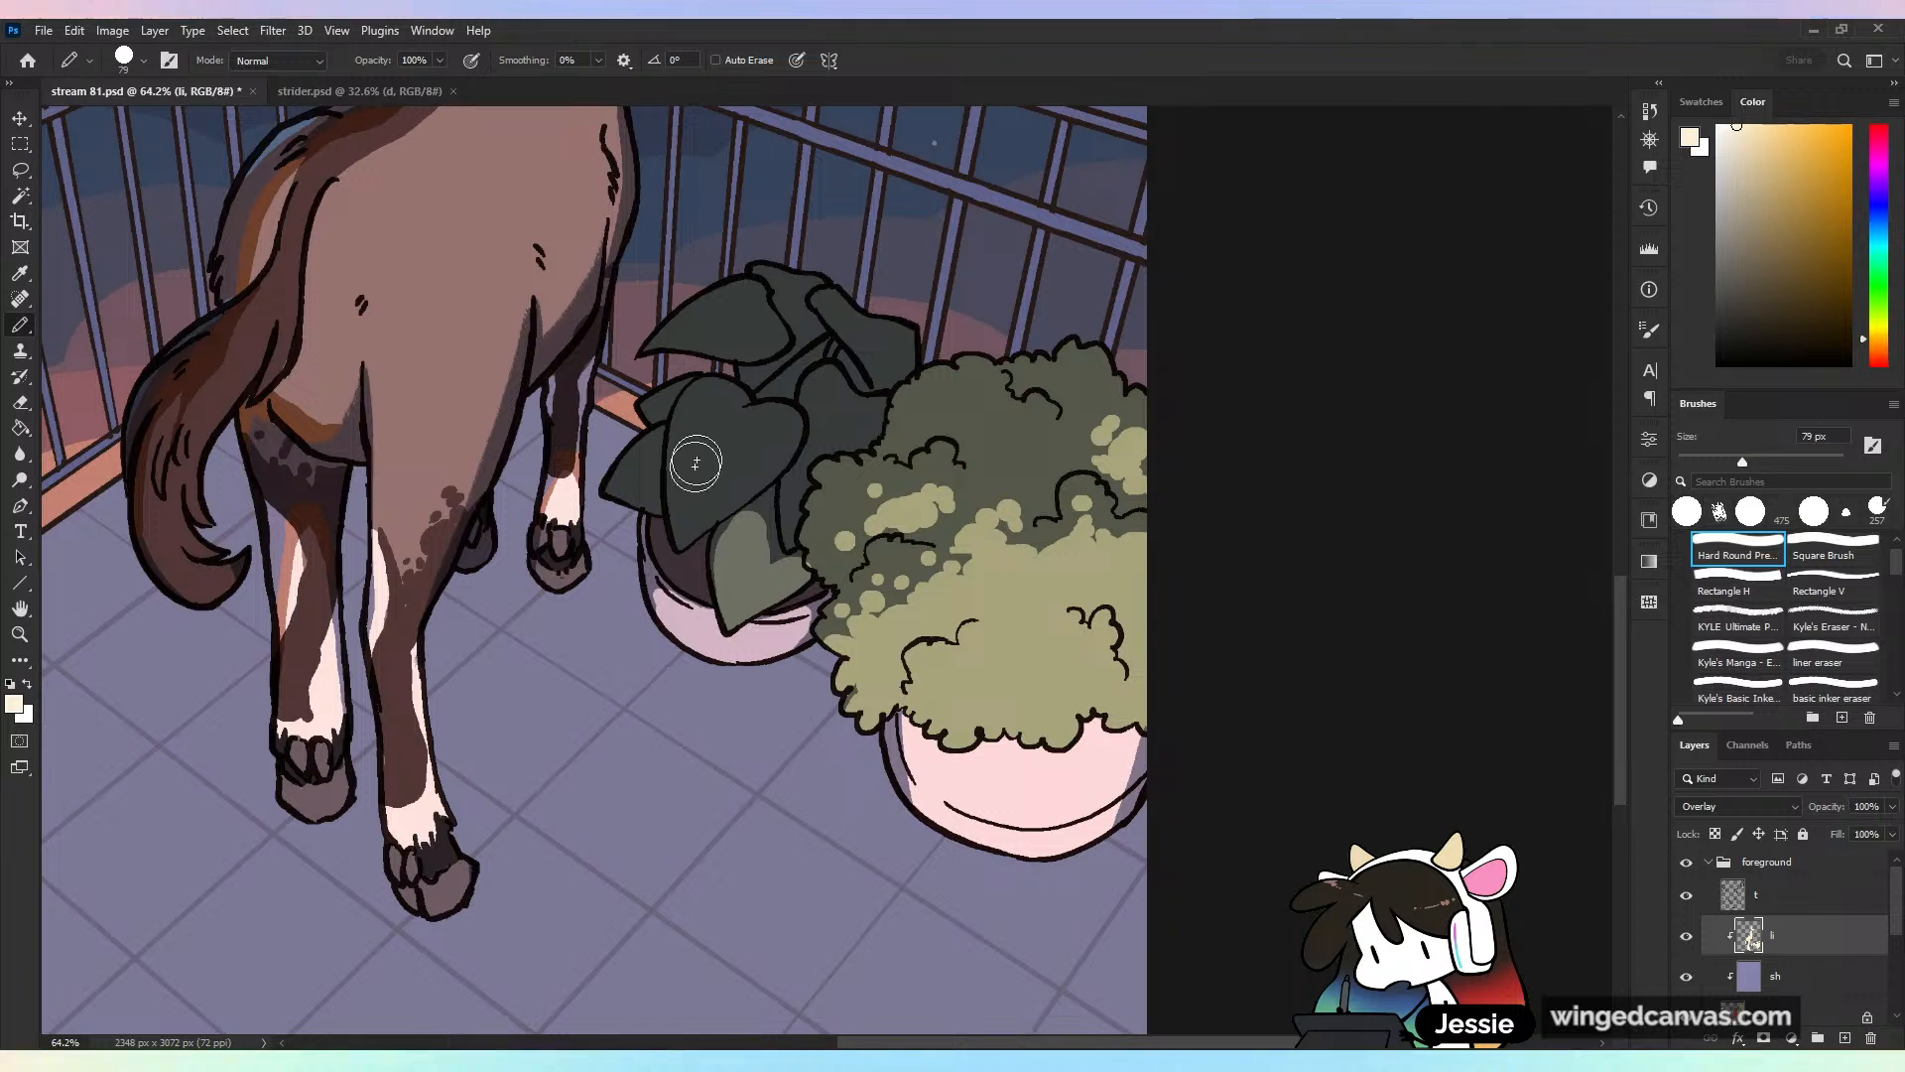
mouse_move(696, 463)
left_mouse_down()
mouse_move(681, 534)
mouse_move(749, 413)
mouse_move(691, 531)
mouse_move(757, 435)
mouse_move(759, 452)
mouse_move(690, 526)
mouse_move(733, 429)
left_mouse_up()
key("e")
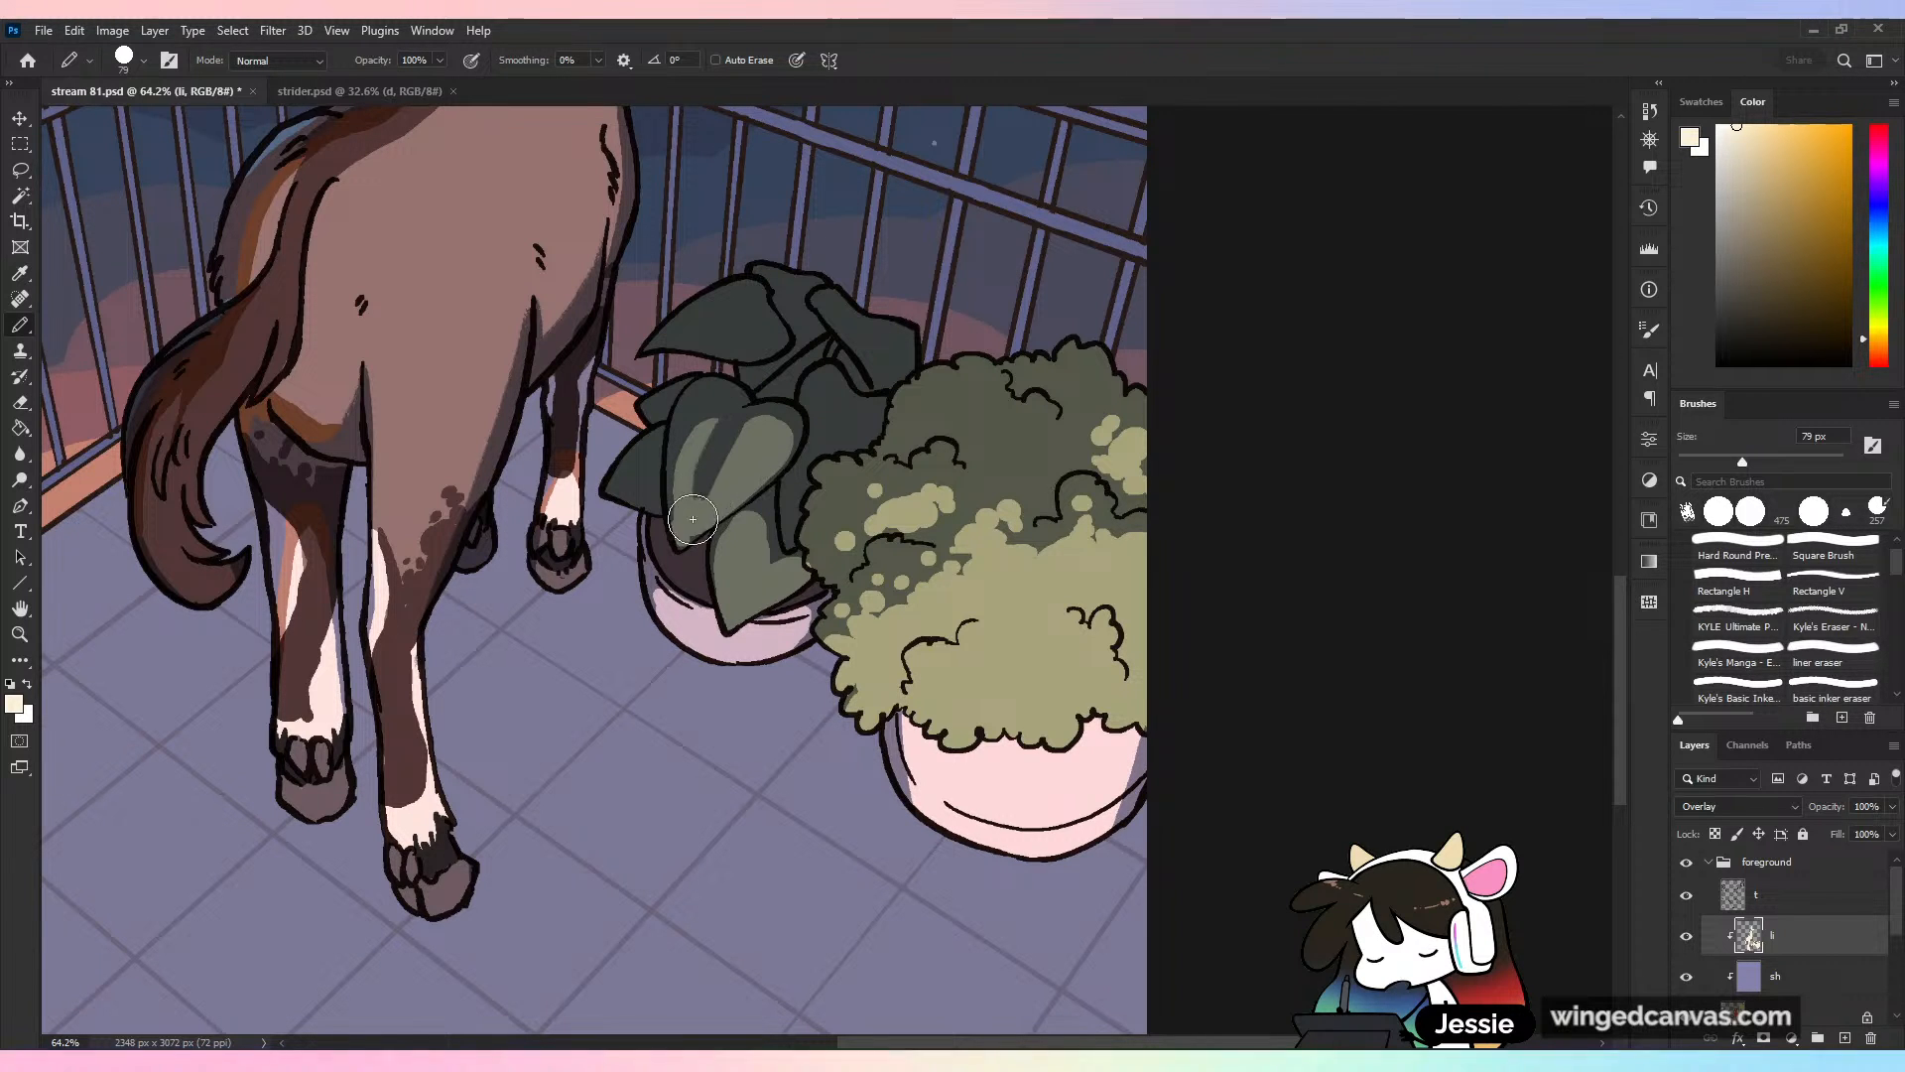
left_click_drag(693, 519, 770, 439)
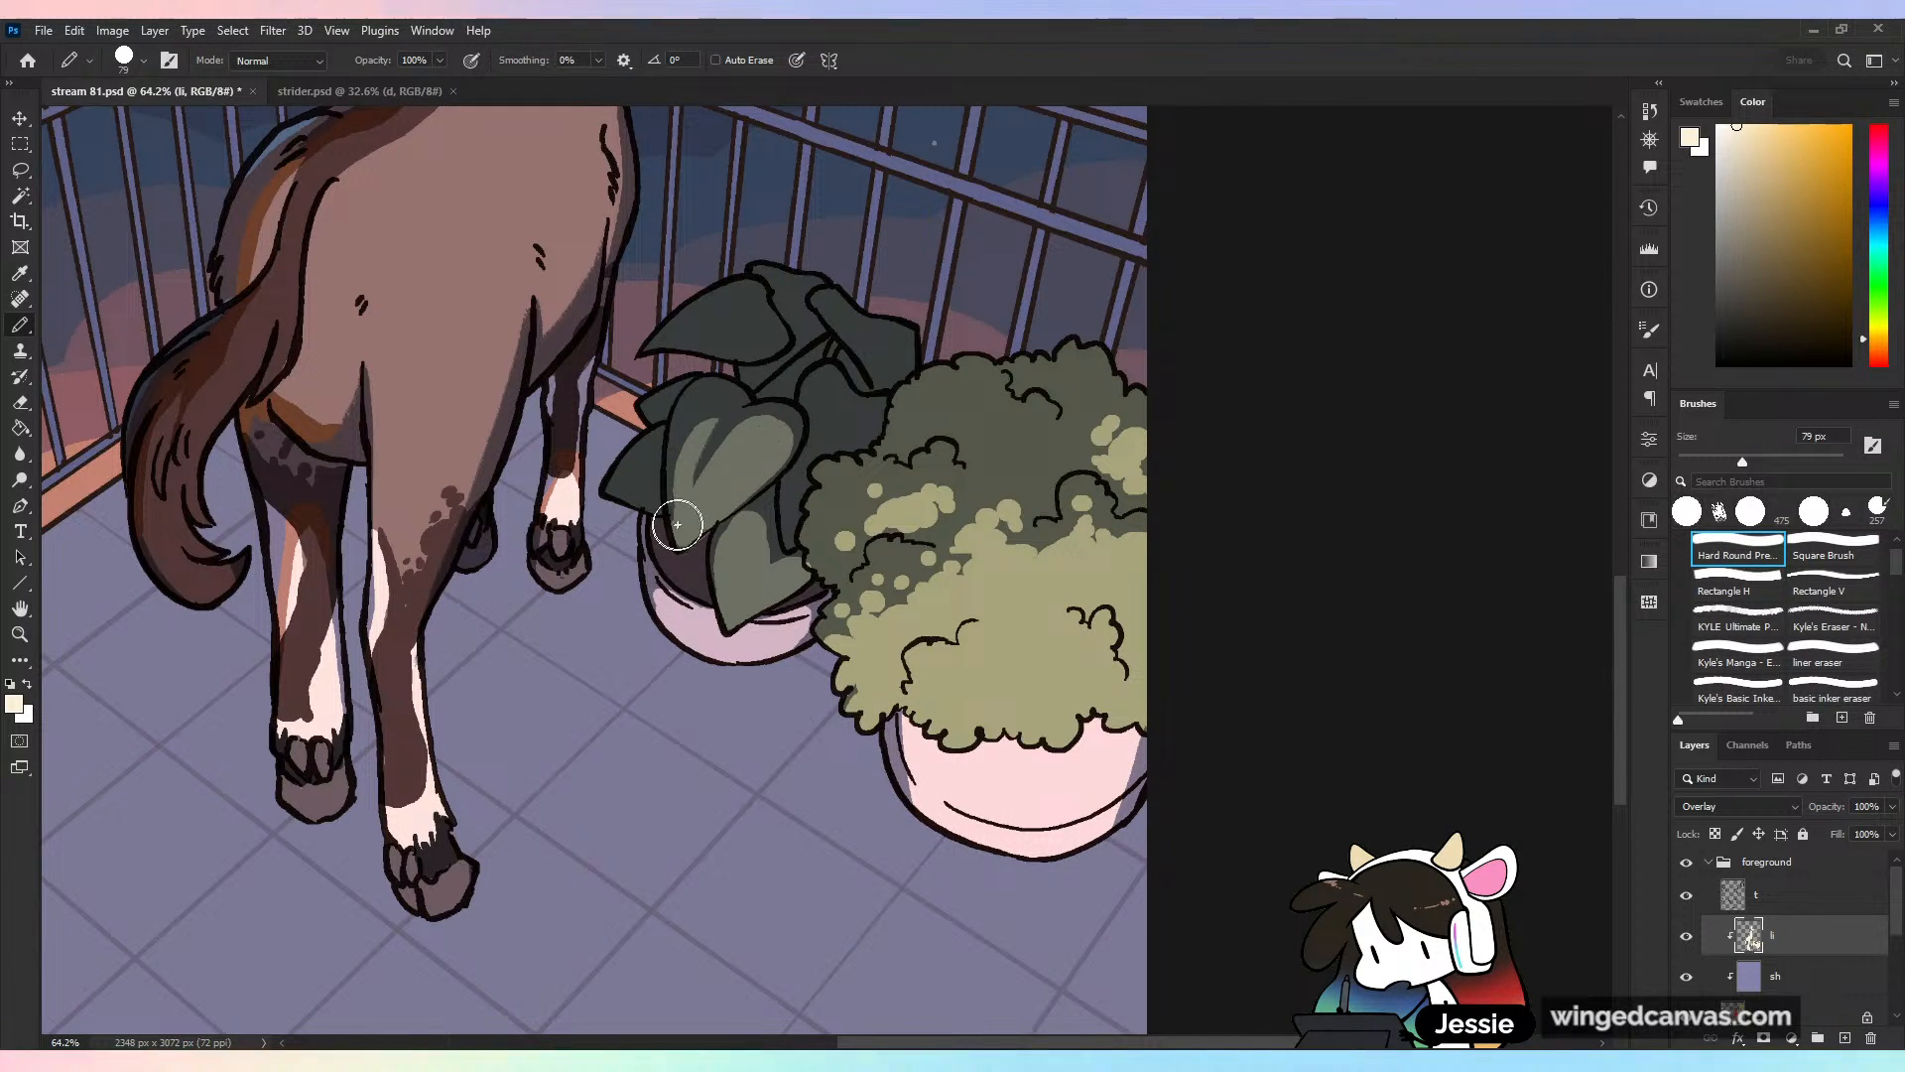
Refine the large leaf's light and highlight the dark plant's side and rear leaves, undoing the unwanted stroke, and save the file
mouse_move(678, 524)
left_mouse_down()
mouse_move(764, 387)
mouse_move(715, 426)
mouse_move(748, 378)
mouse_move(699, 409)
left_mouse_up()
key("ctrl+z")
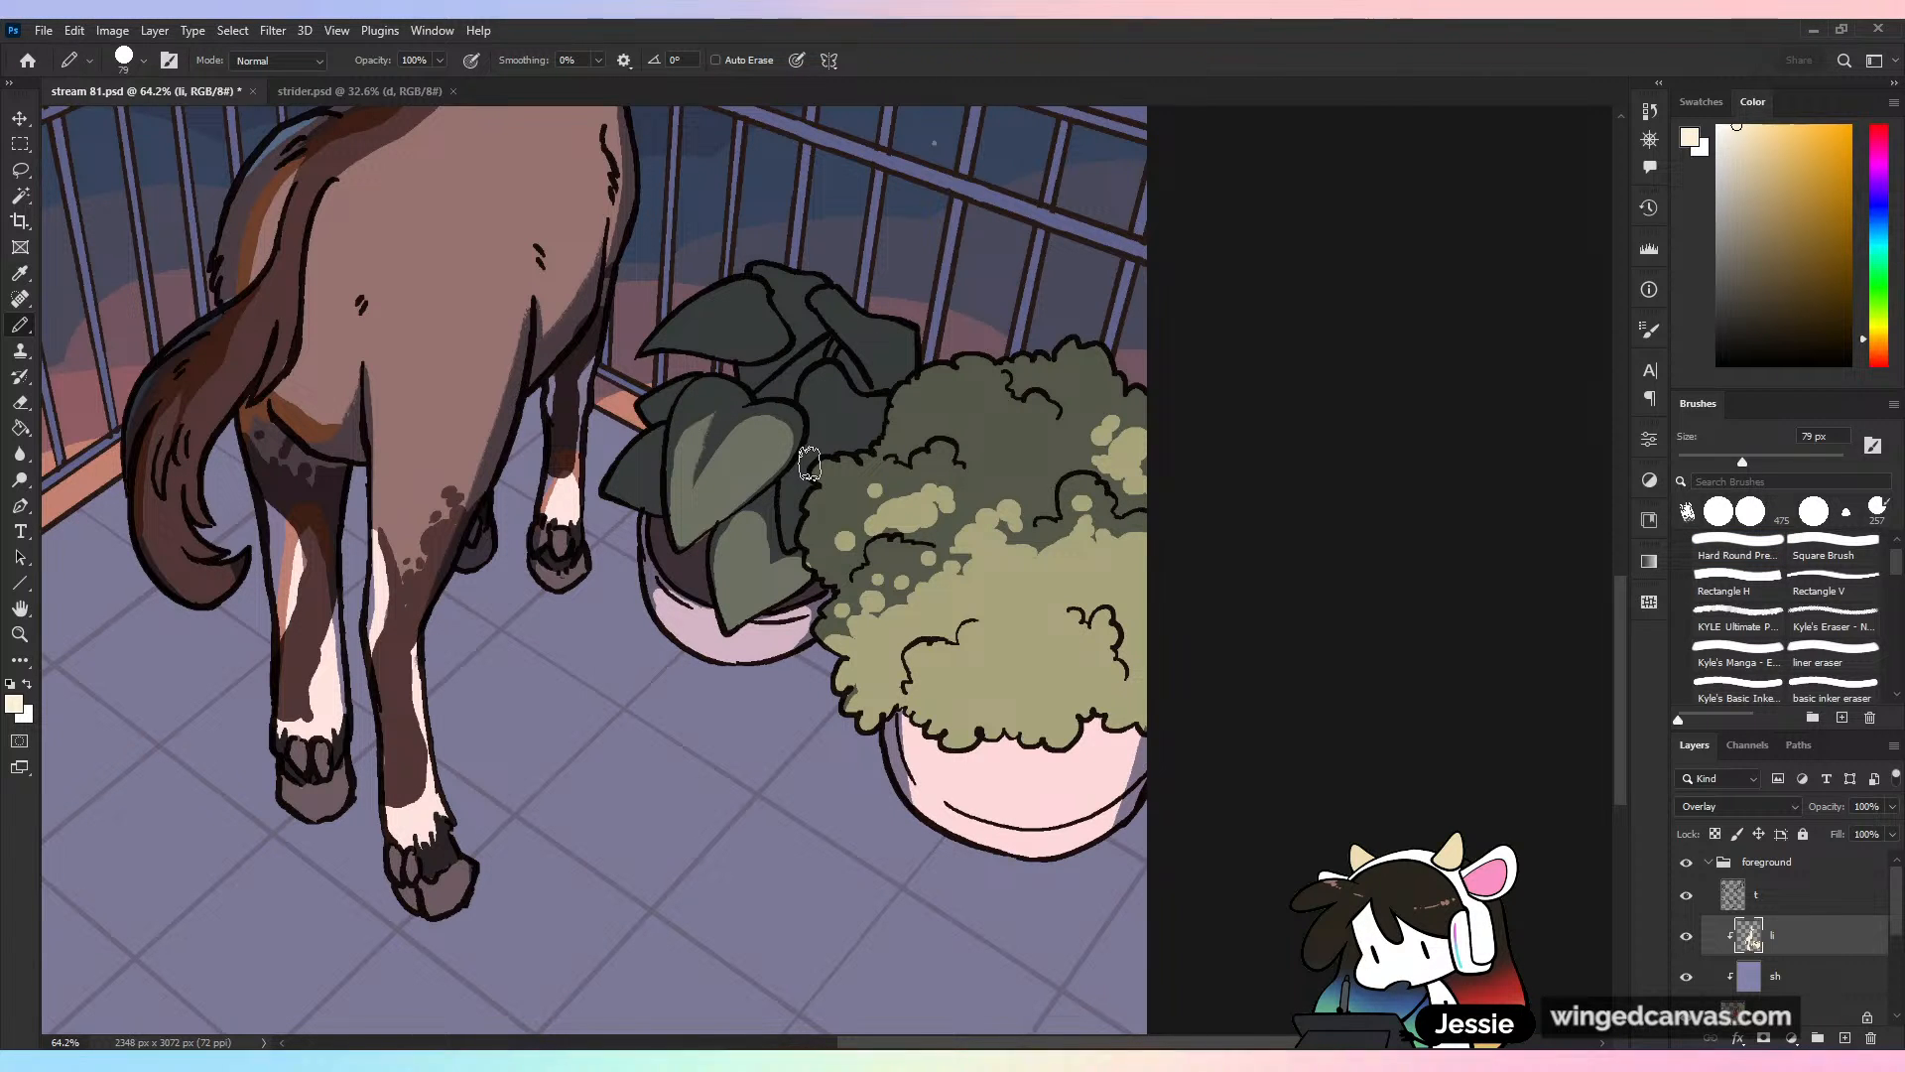
left_click_drag(800, 476, 798, 500)
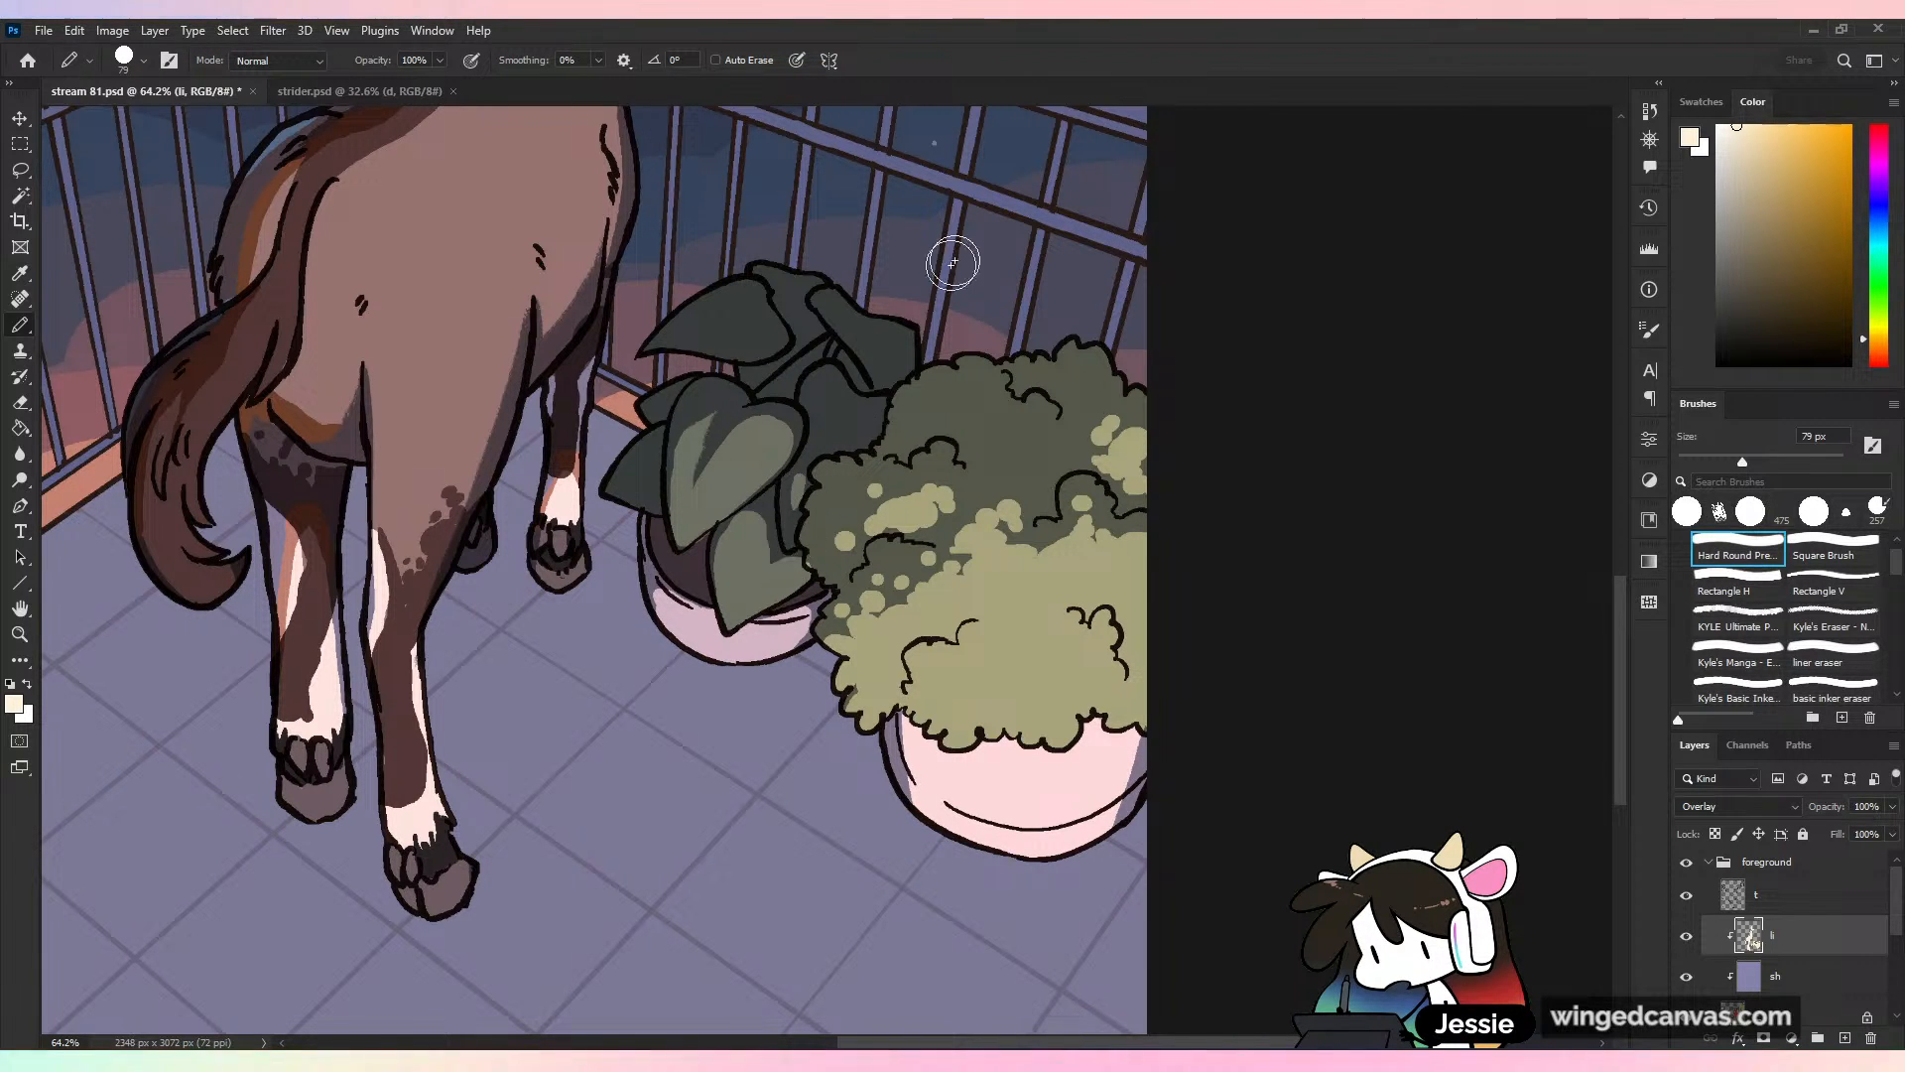
mouse_move(658, 462)
left_mouse_down()
mouse_move(632, 497)
mouse_move(597, 502)
mouse_move(613, 463)
mouse_move(650, 481)
left_mouse_up()
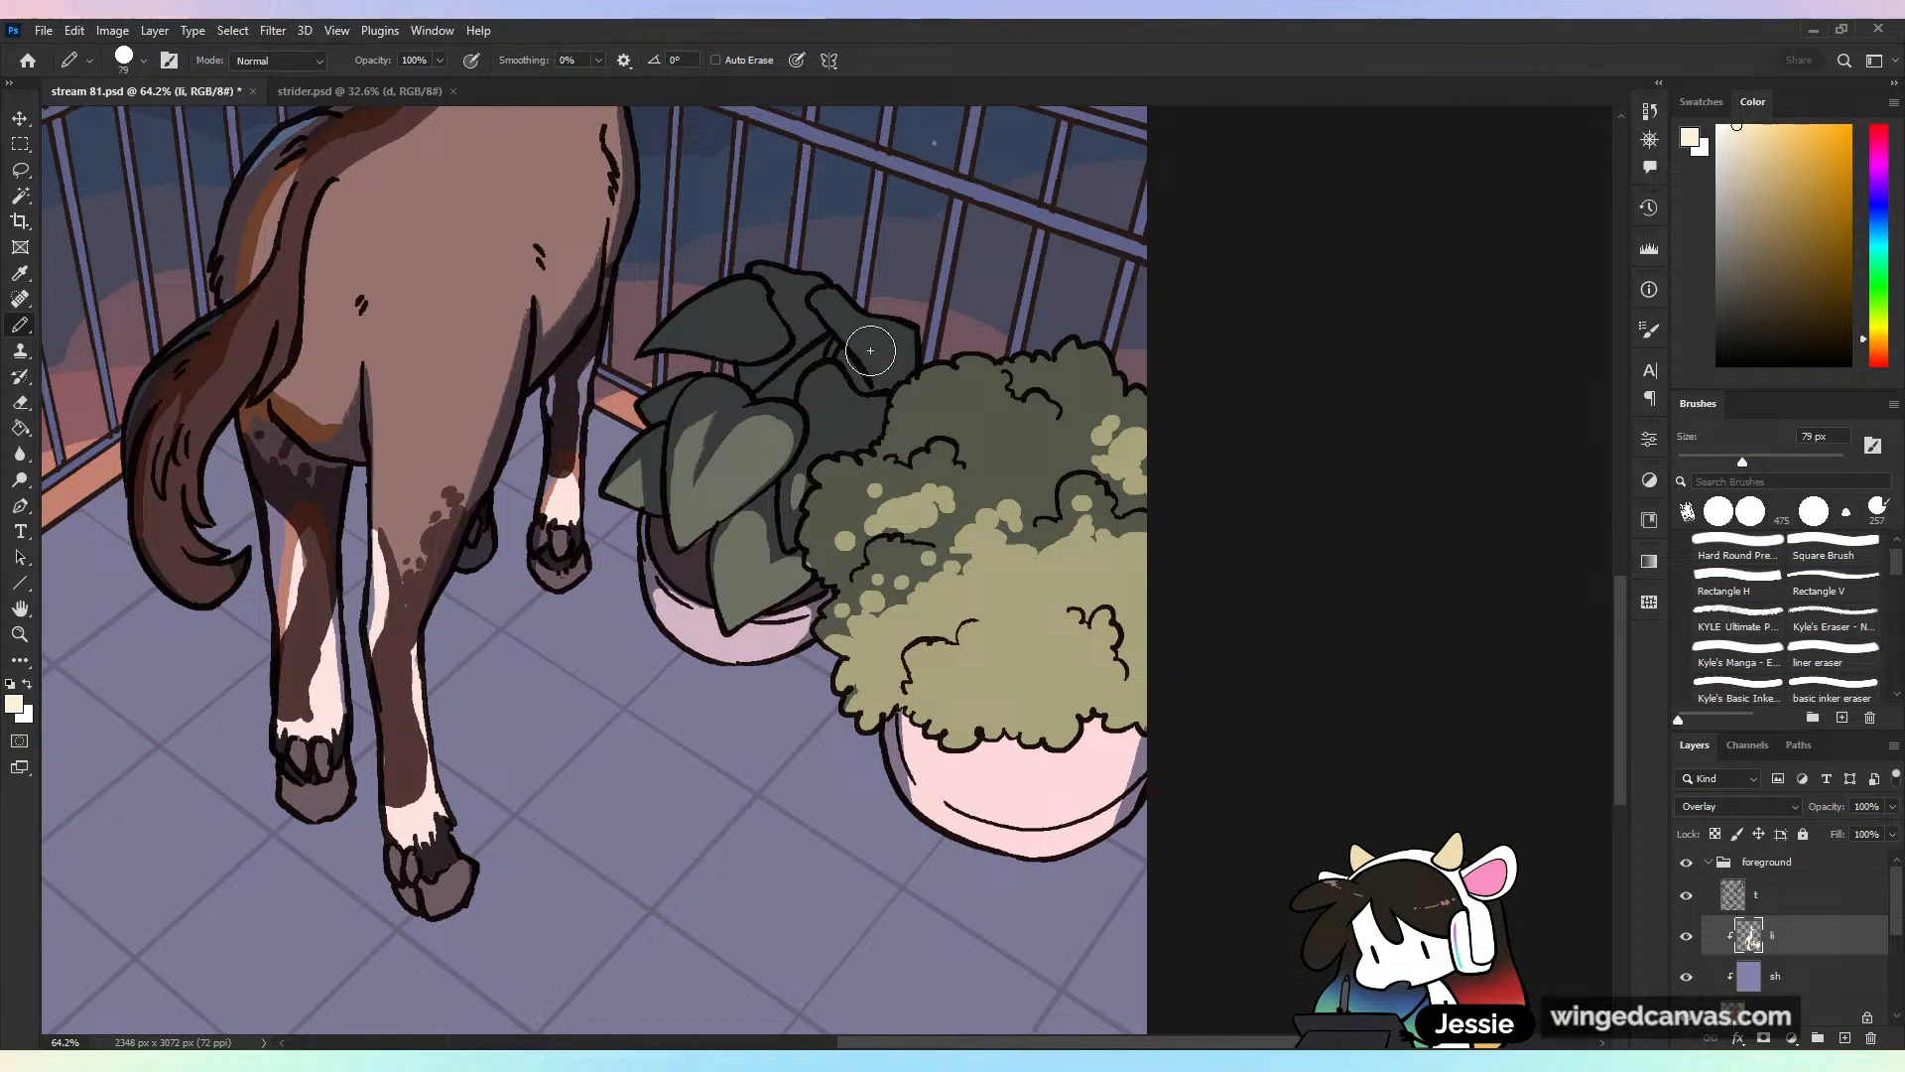
left_click_drag(865, 348, 883, 383)
key("ctrl+minus")
key("ctrl+minus")
key("ctrl+minus")
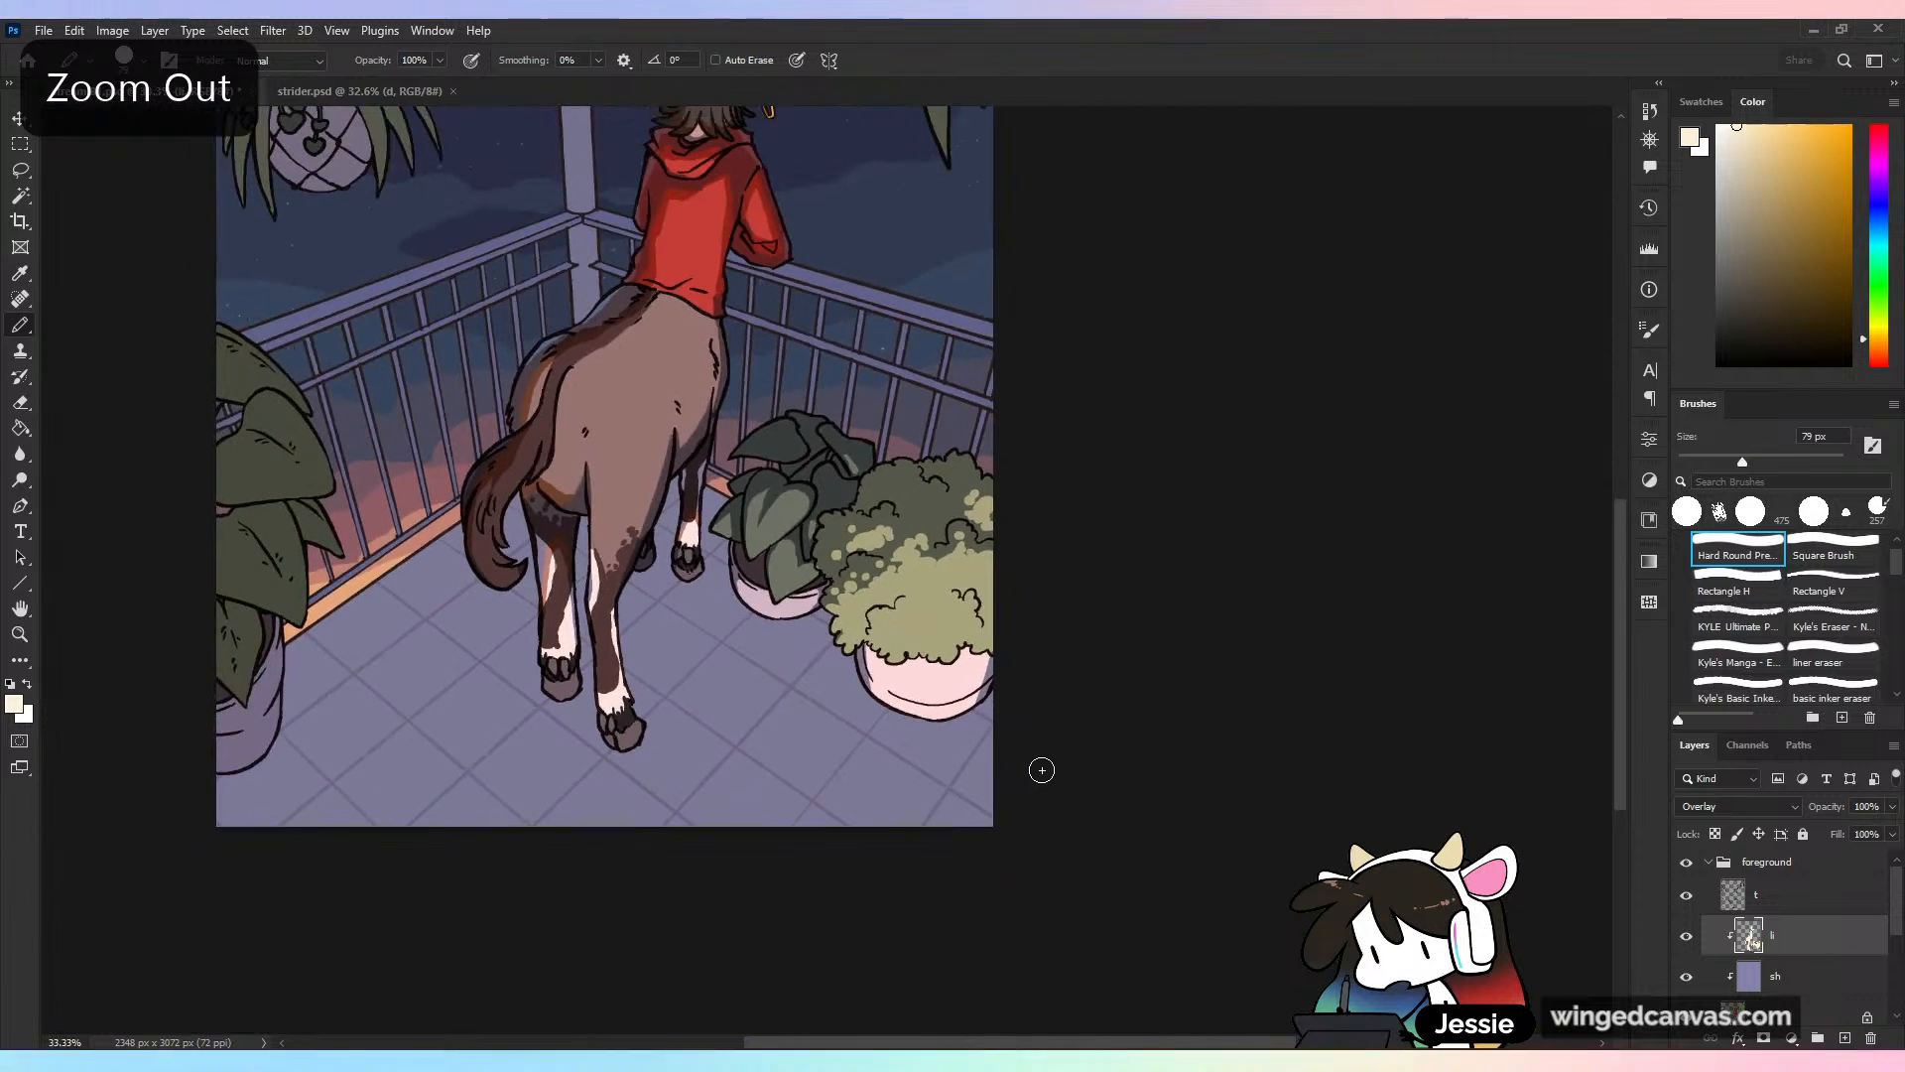
key("ctrl+s")
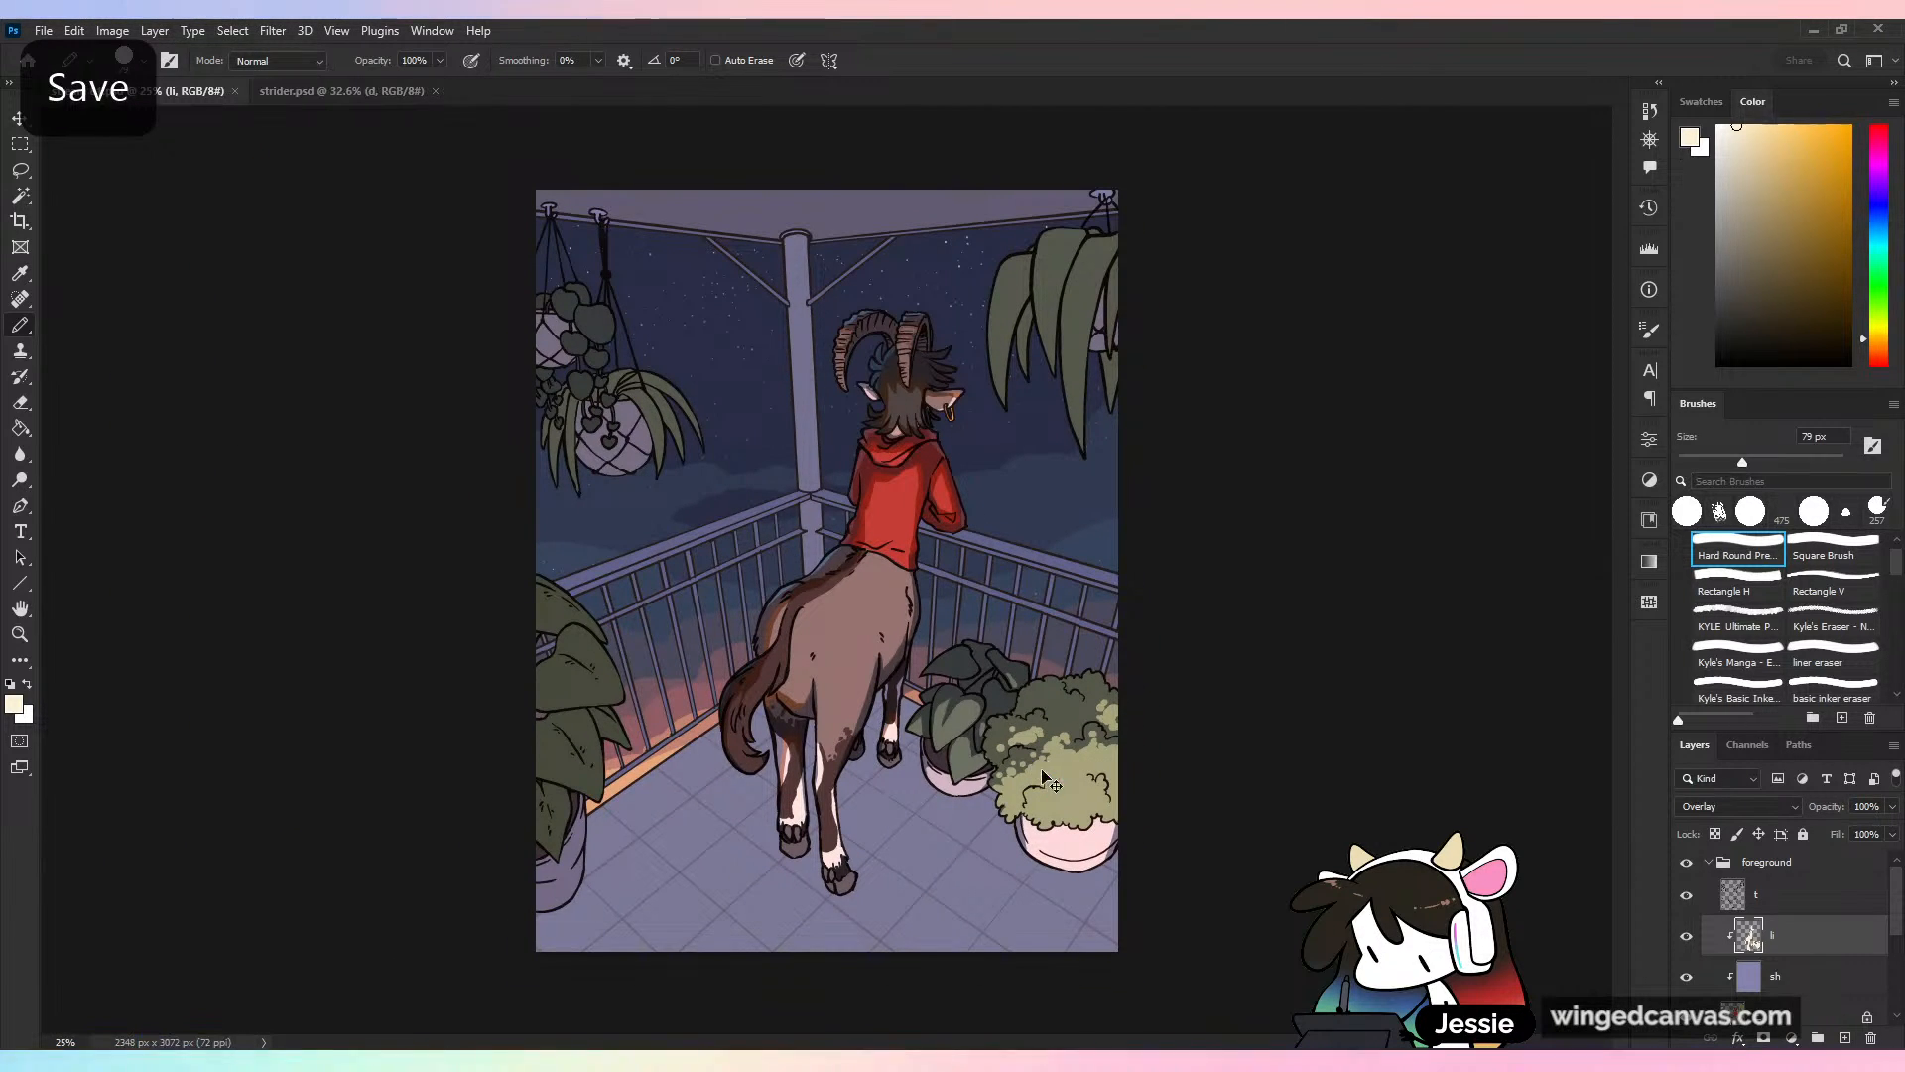
Paint cream light on the pot of the large plant at the balcony's left edge, redoing the unwanted strokes
key("ctrl+plus")
mouse_move(941, 722)
left_mouse_down()
mouse_move(1209, 513)
mouse_move(1356, 463)
left_mouse_up()
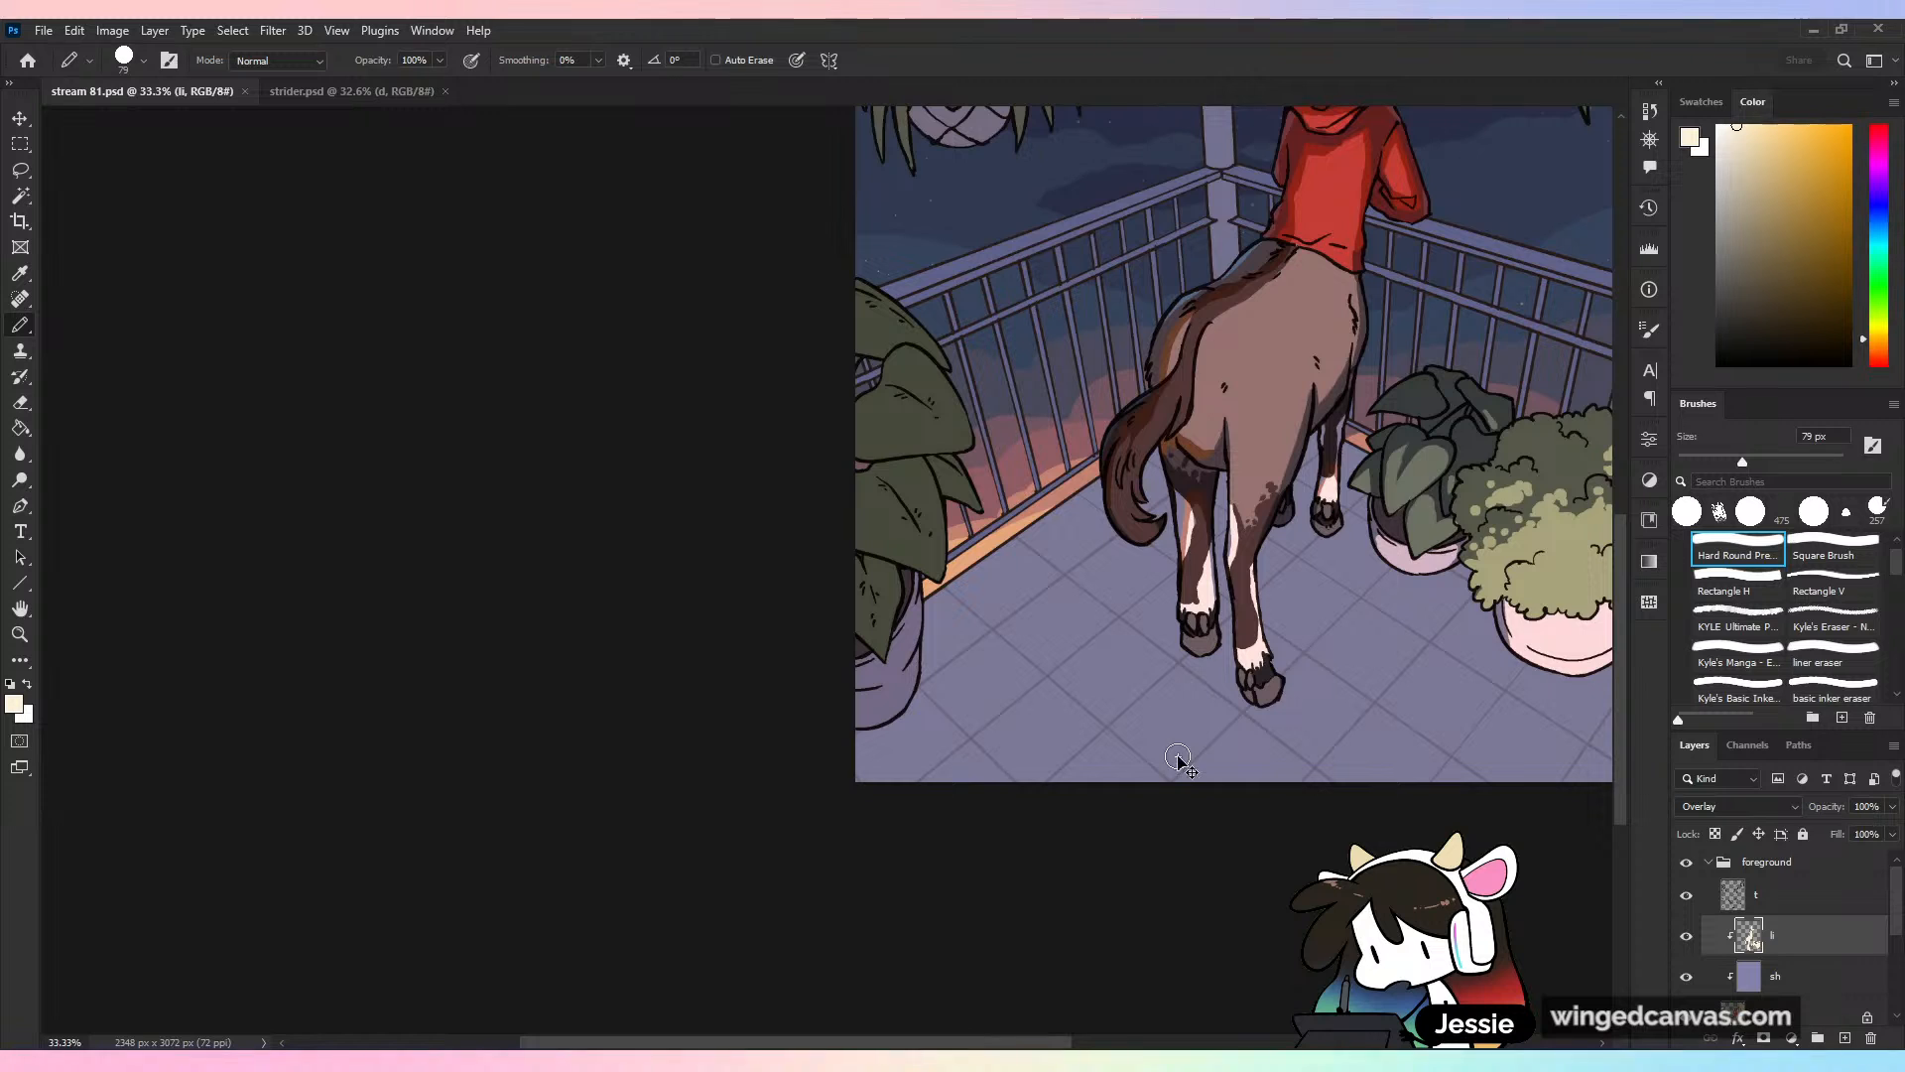
key("ctrl+plus")
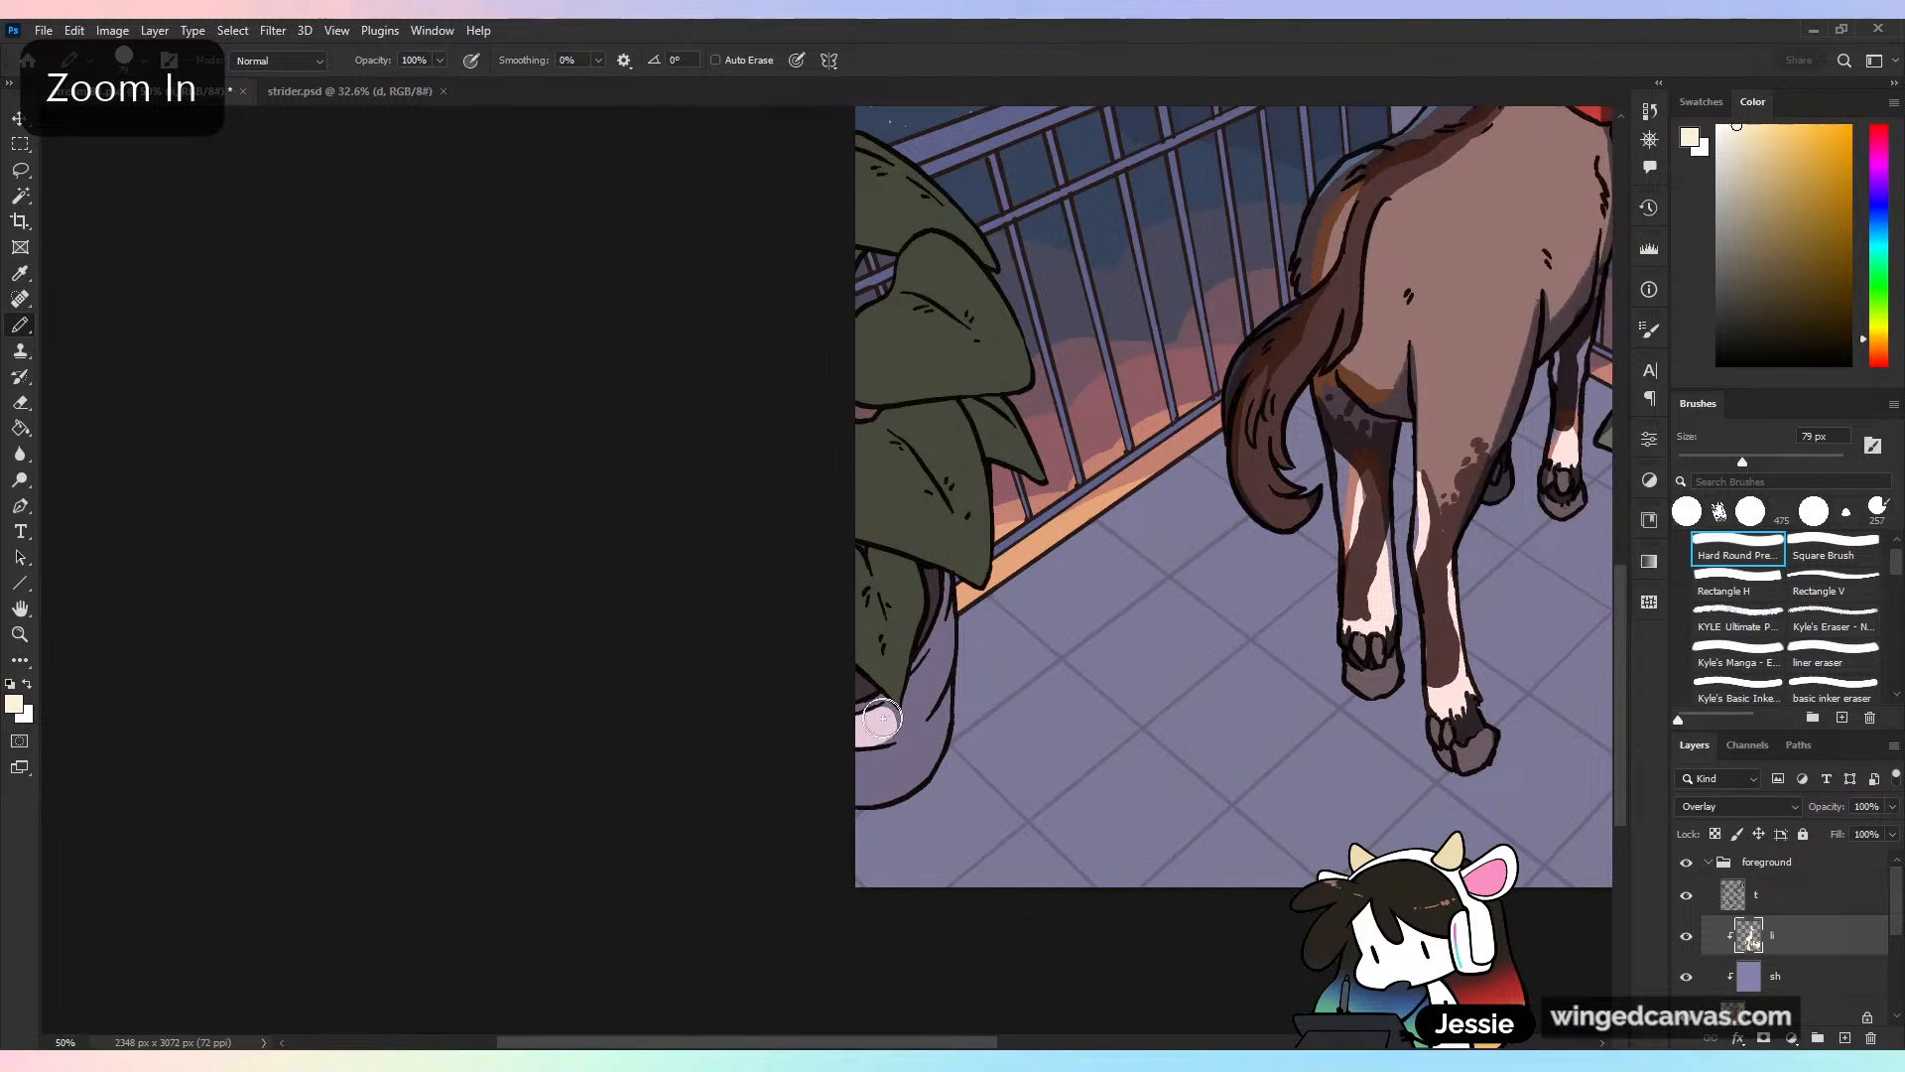
mouse_move(884, 717)
left_mouse_down()
mouse_move(924, 669)
mouse_move(906, 718)
mouse_move(946, 622)
mouse_move(923, 699)
left_mouse_up()
key("ctrl+z")
key("ctrl+z")
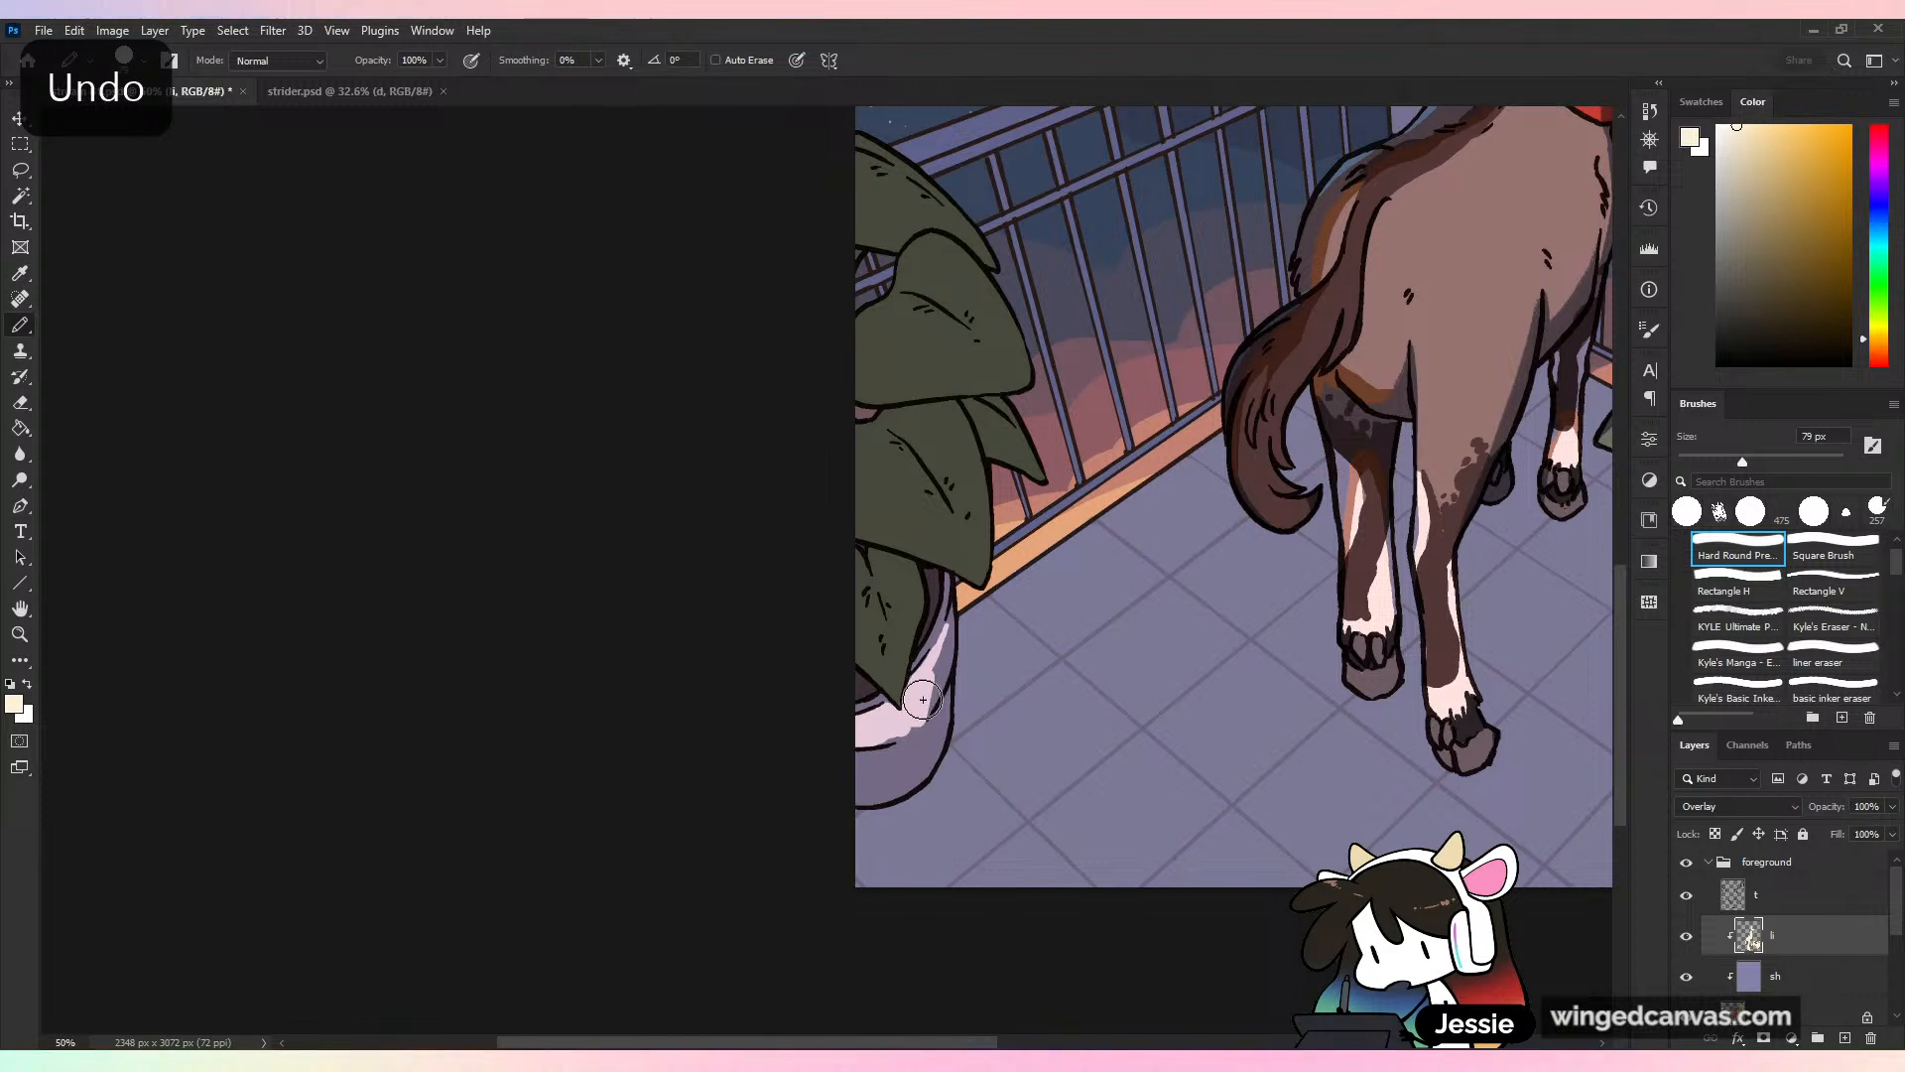
mouse_move(946, 631)
left_mouse_down()
mouse_move(915, 725)
mouse_move(876, 779)
mouse_move(856, 759)
left_mouse_up()
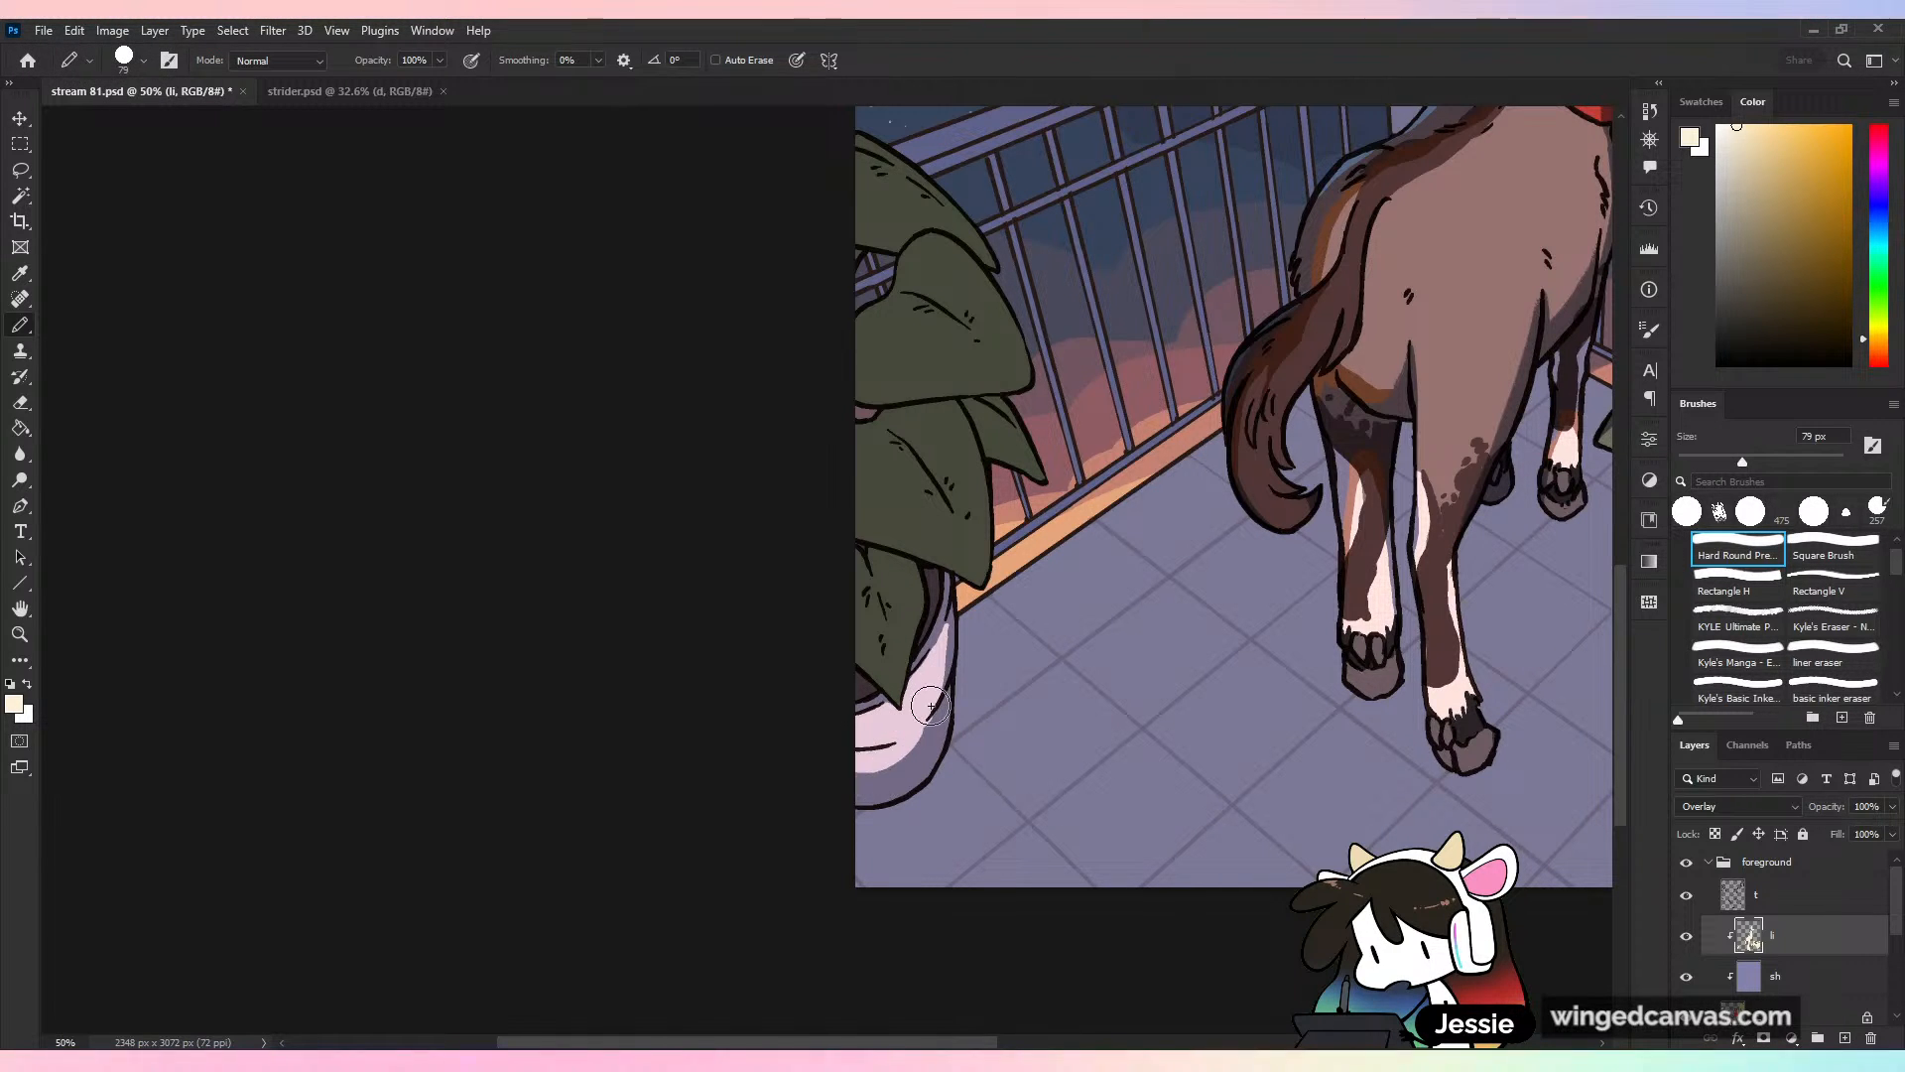
Paint cream light on the lower and side leaves of the large plant at the balcony's left edge, redoing the unwanted strokes
mouse_move(931, 706)
left_mouse_down()
mouse_move(897, 789)
mouse_move(853, 797)
mouse_move(869, 740)
mouse_move(854, 580)
mouse_move(900, 709)
mouse_move(878, 632)
mouse_move(895, 672)
mouse_move(923, 601)
mouse_move(897, 661)
left_mouse_up()
mouse_move(854, 486)
left_mouse_down()
mouse_move(907, 490)
mouse_move(869, 501)
mouse_move(873, 525)
mouse_move(897, 488)
mouse_move(868, 461)
mouse_move(928, 545)
left_mouse_up()
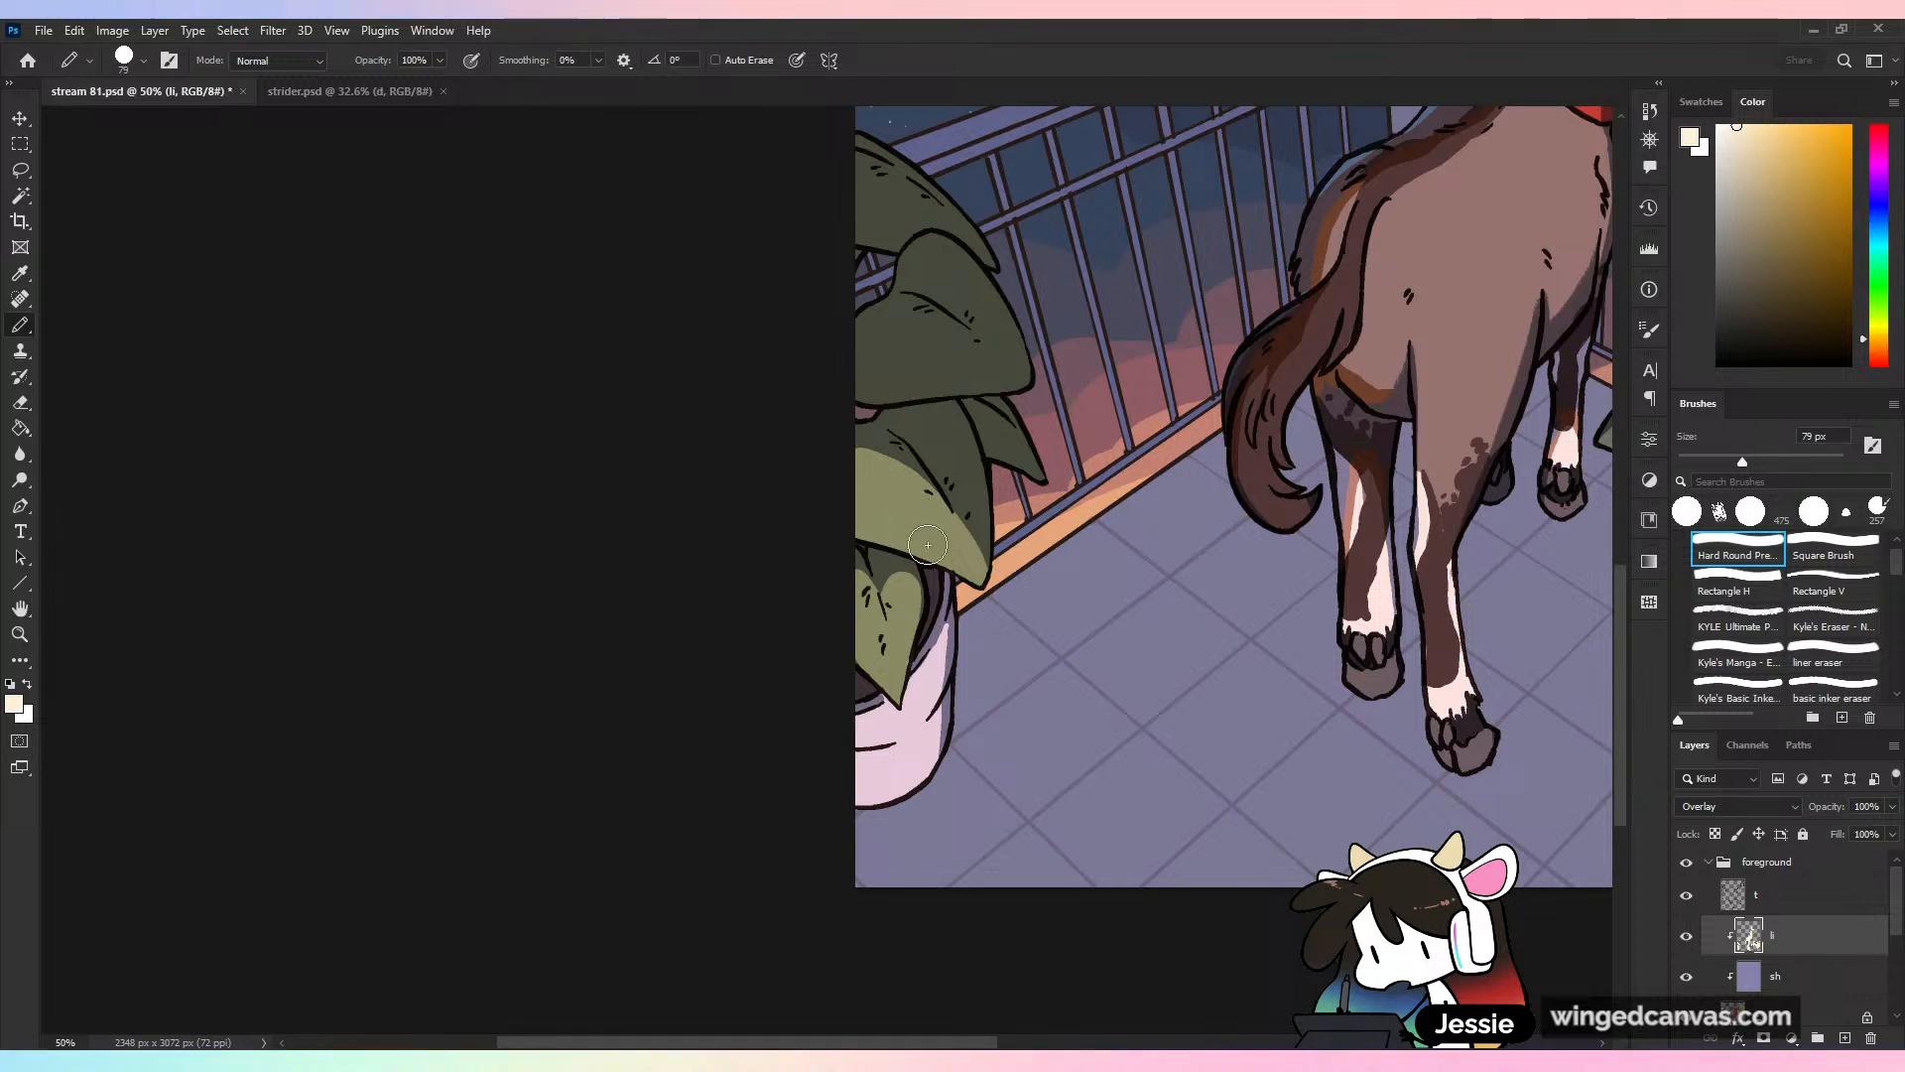
left_click_drag(922, 434, 975, 541)
key("ctrl+z")
mouse_move(919, 430)
left_mouse_down()
mouse_move(966, 494)
mouse_move(959, 446)
mouse_move(922, 423)
mouse_move(975, 504)
left_mouse_up()
left_click_drag(999, 303, 987, 324)
key("ctrl+z")
left_click_drag(988, 423, 1038, 517)
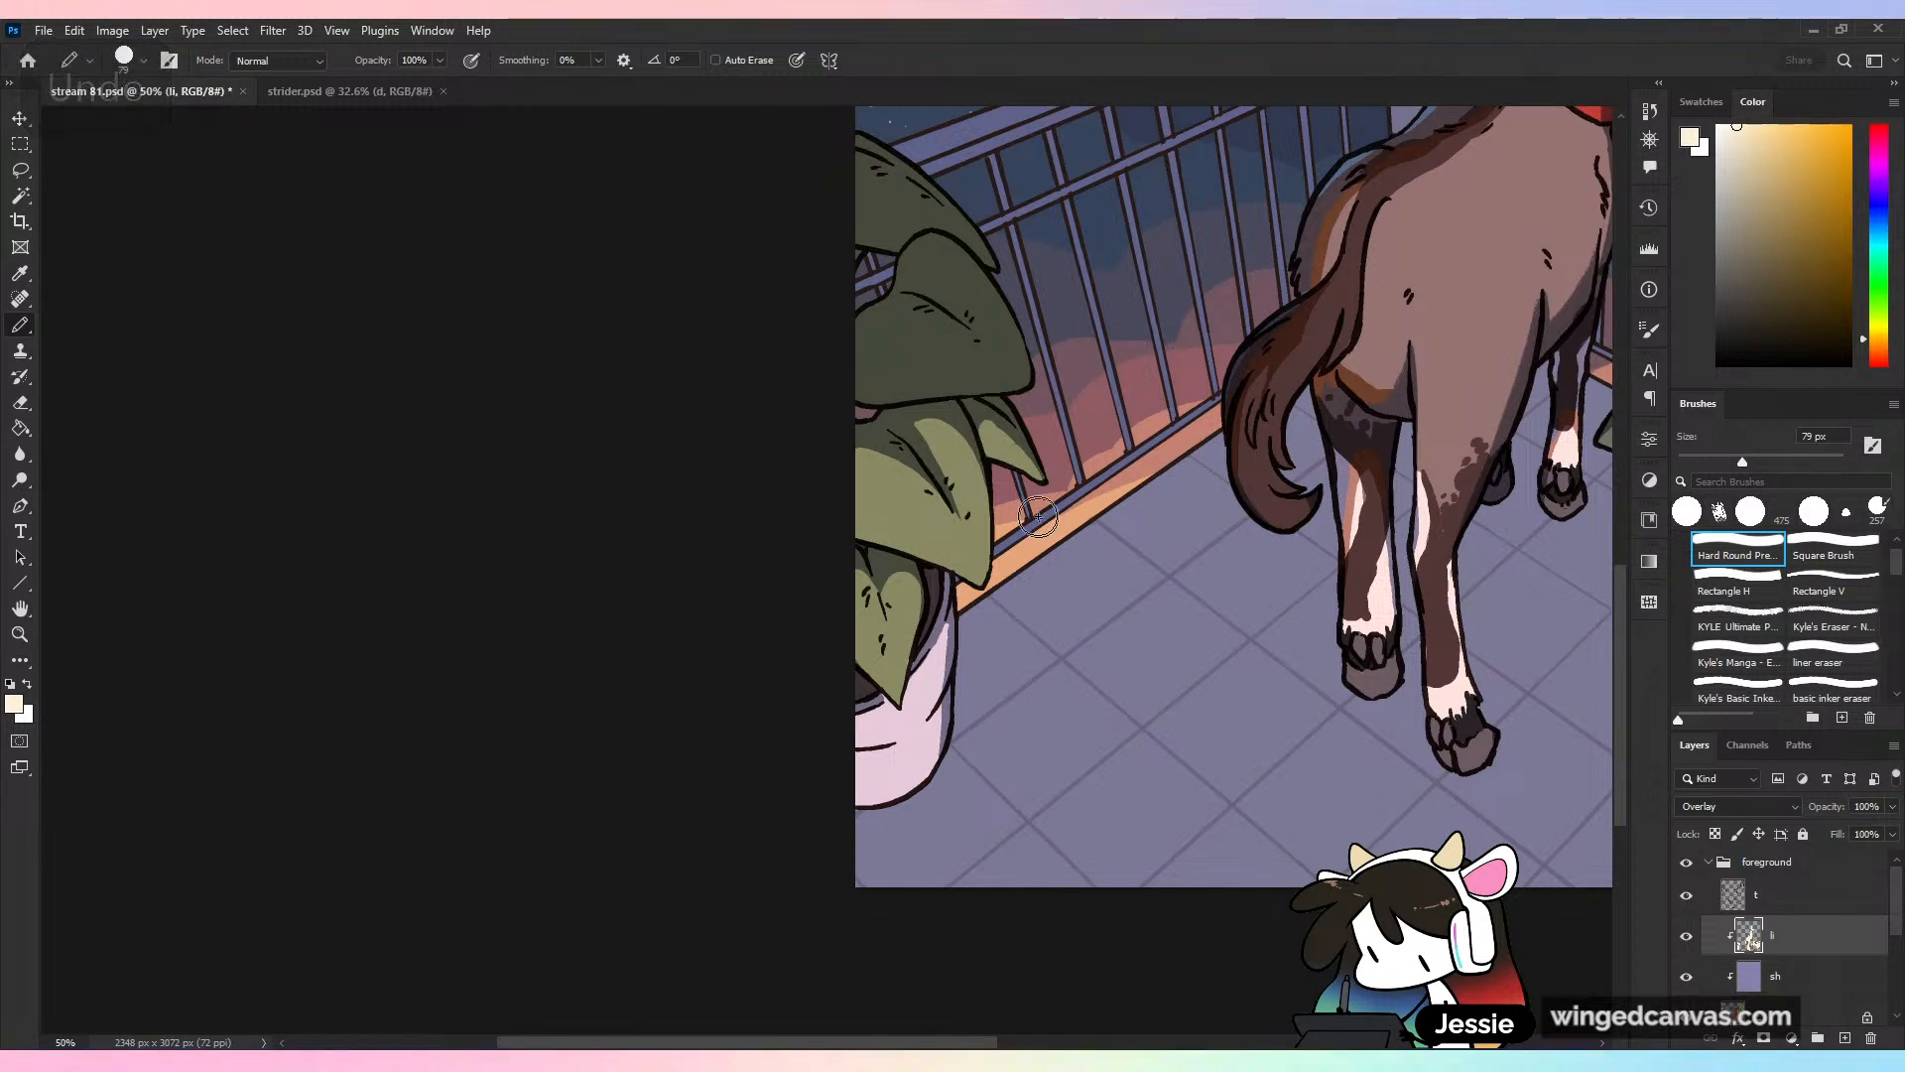
Highlight the lower edge of the large plant's broad middle leaf, undoing the unwanted stroke, and save the file
left_click_drag(894, 378, 997, 347)
key("ctrl+z")
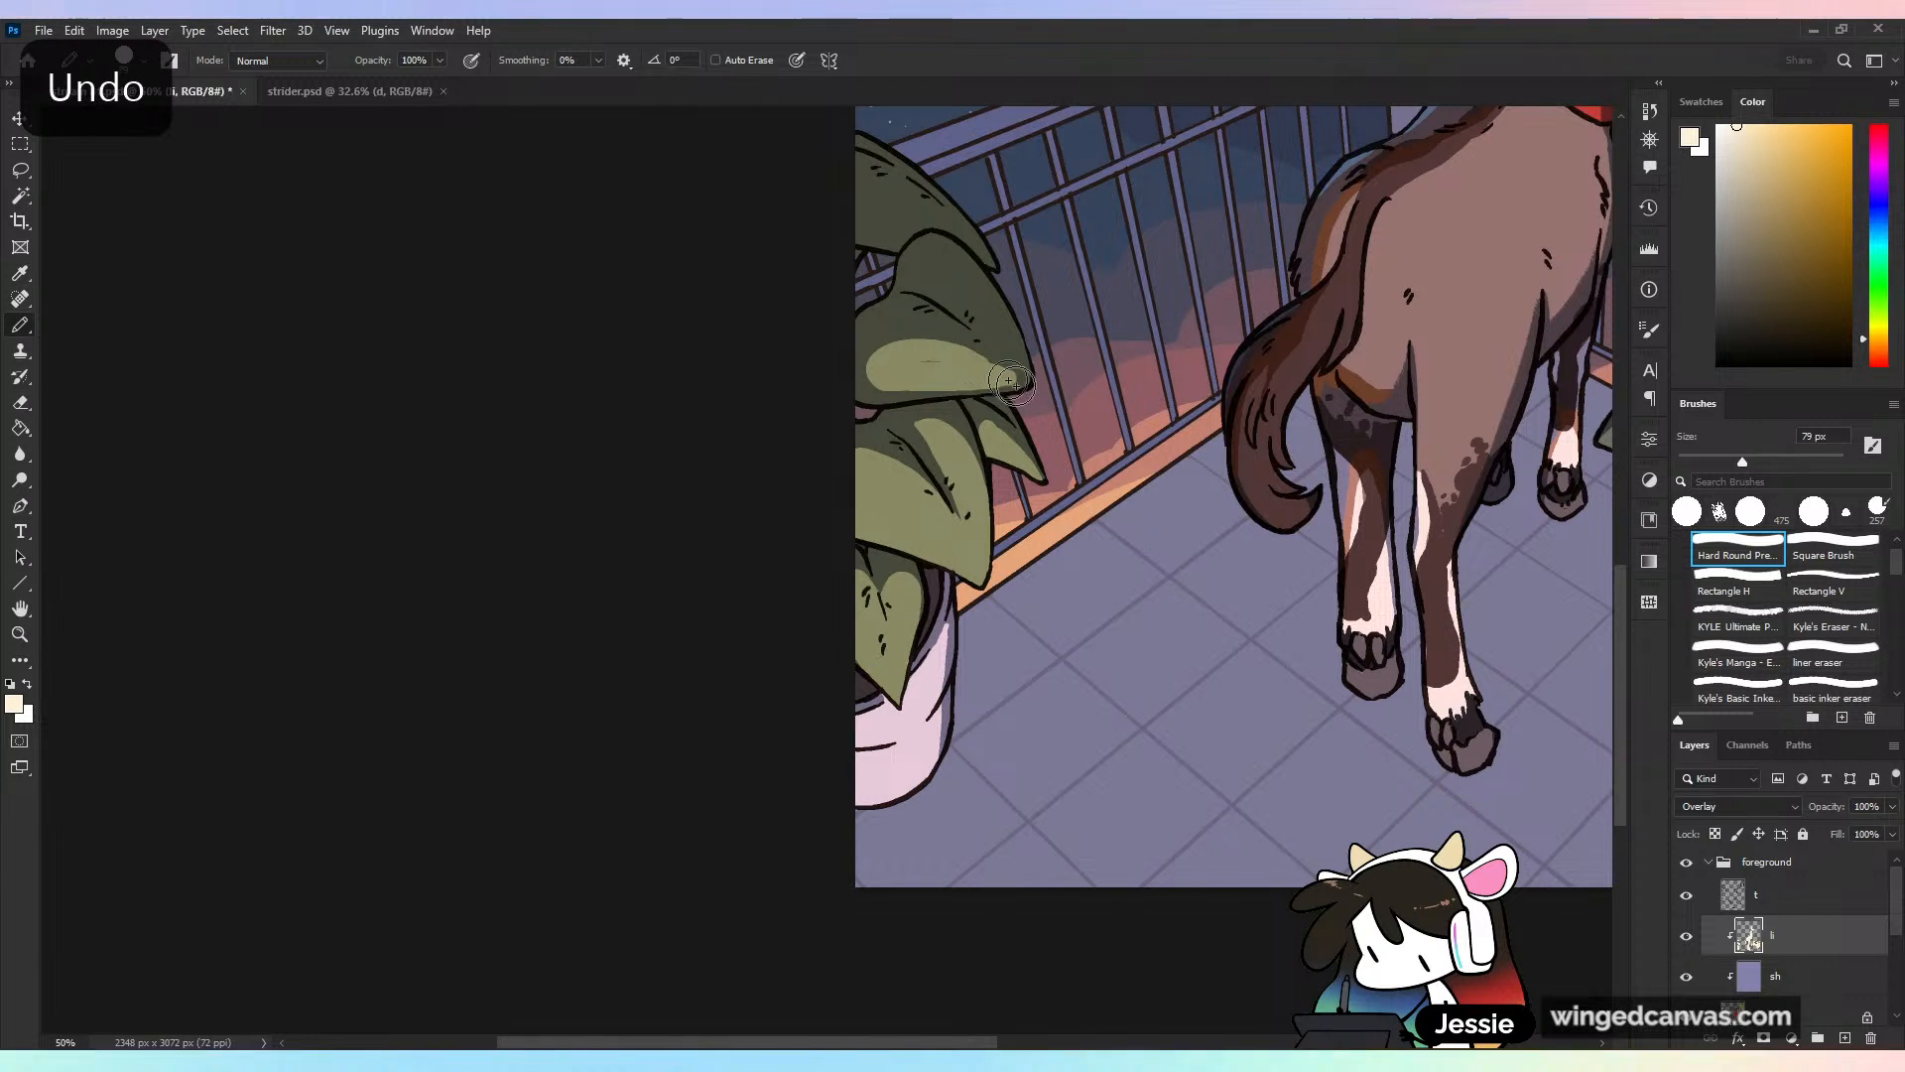
key("ctrl+minus")
key("ctrl+minus")
key("ctrl+plus")
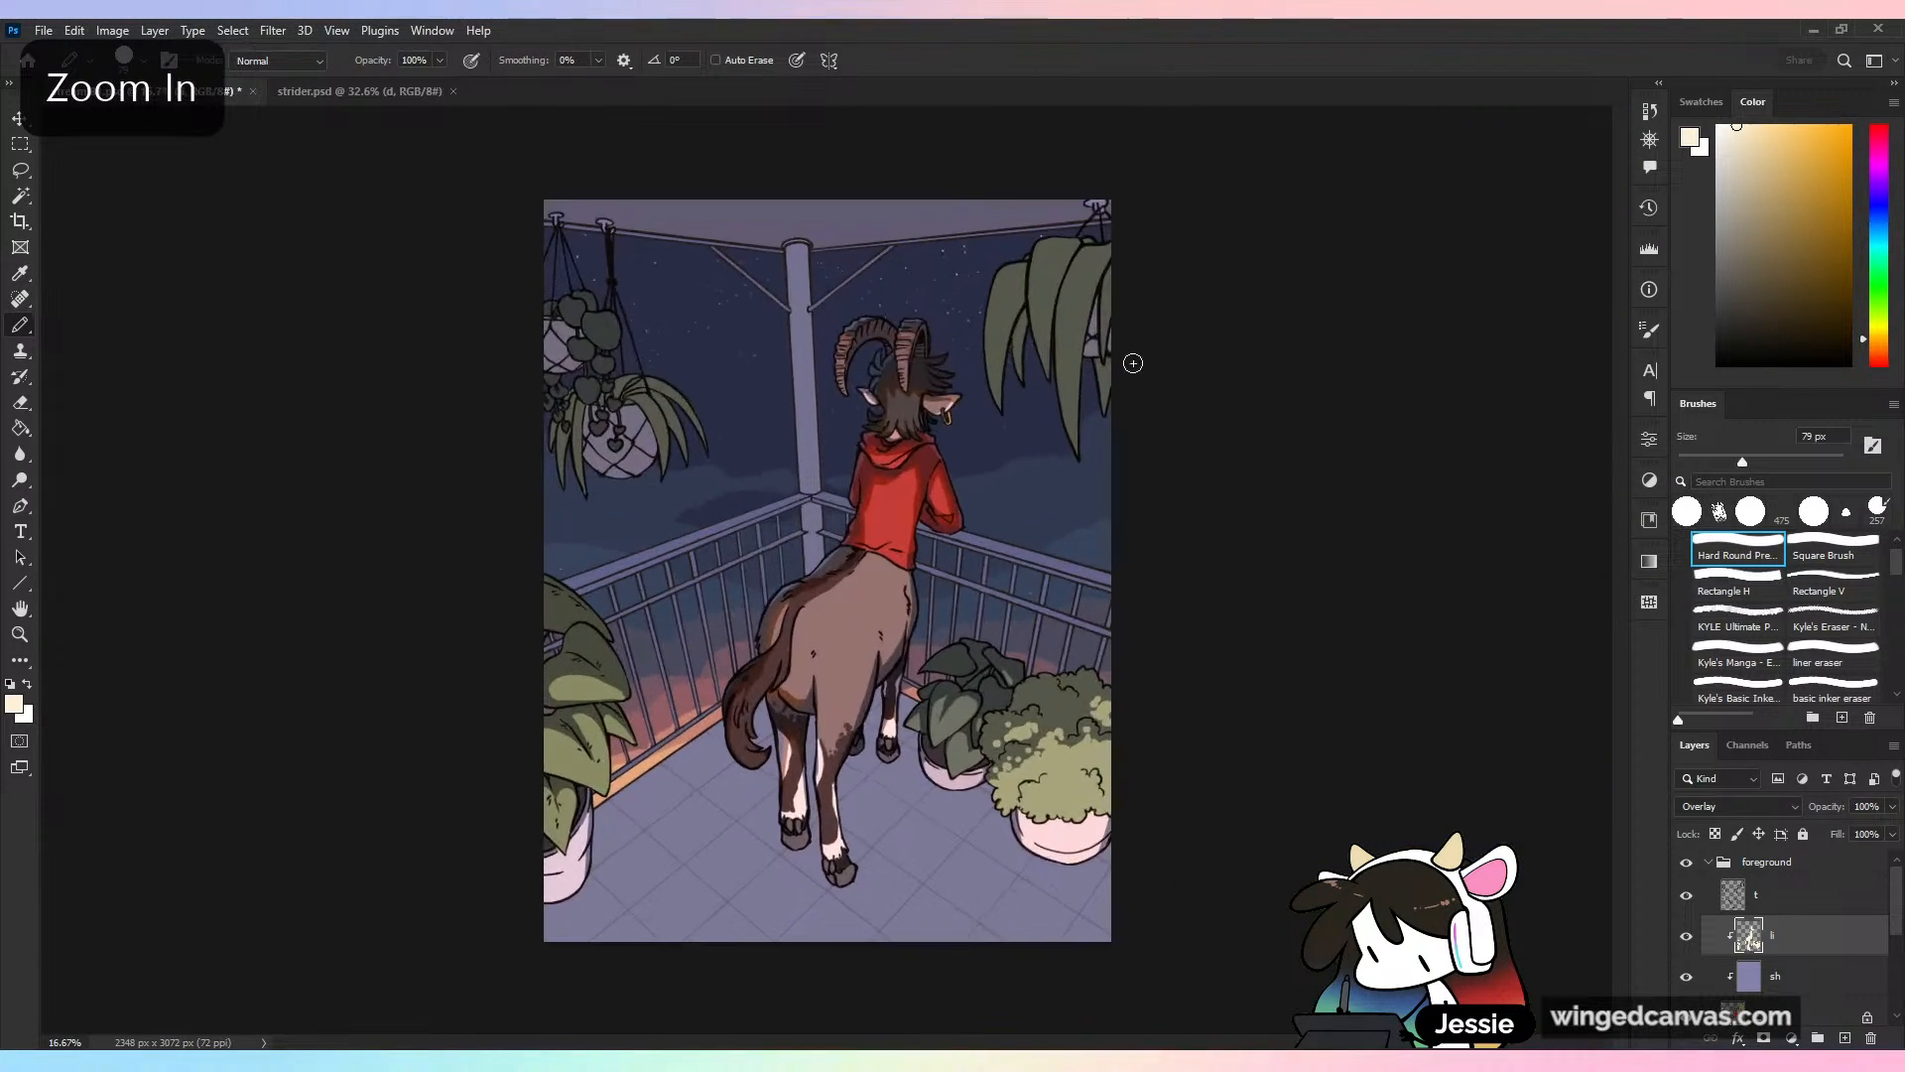
key("ctrl+s")
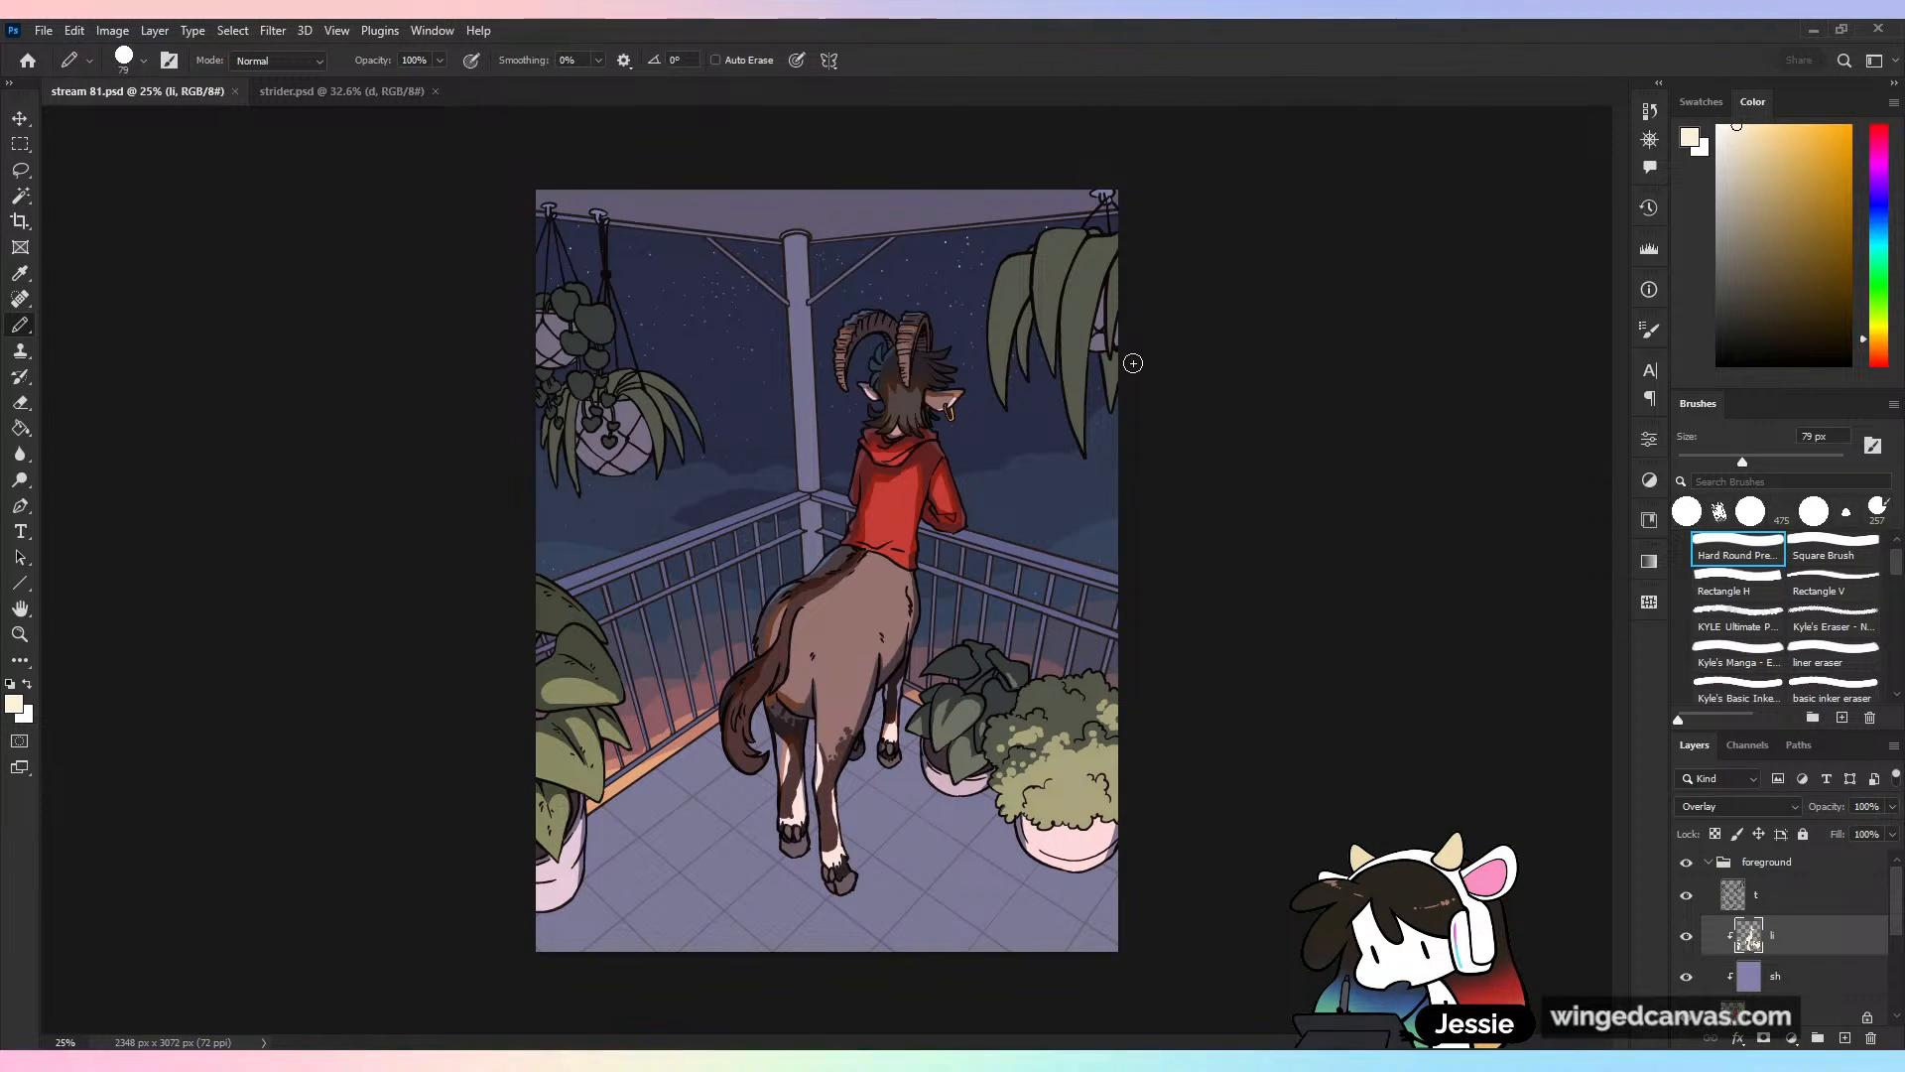
Paint cream light on the long leaves and pot of the right hanging plant, enlarging the brush to 102 px, and save the file
left_click_drag(1076, 306, 1084, 451)
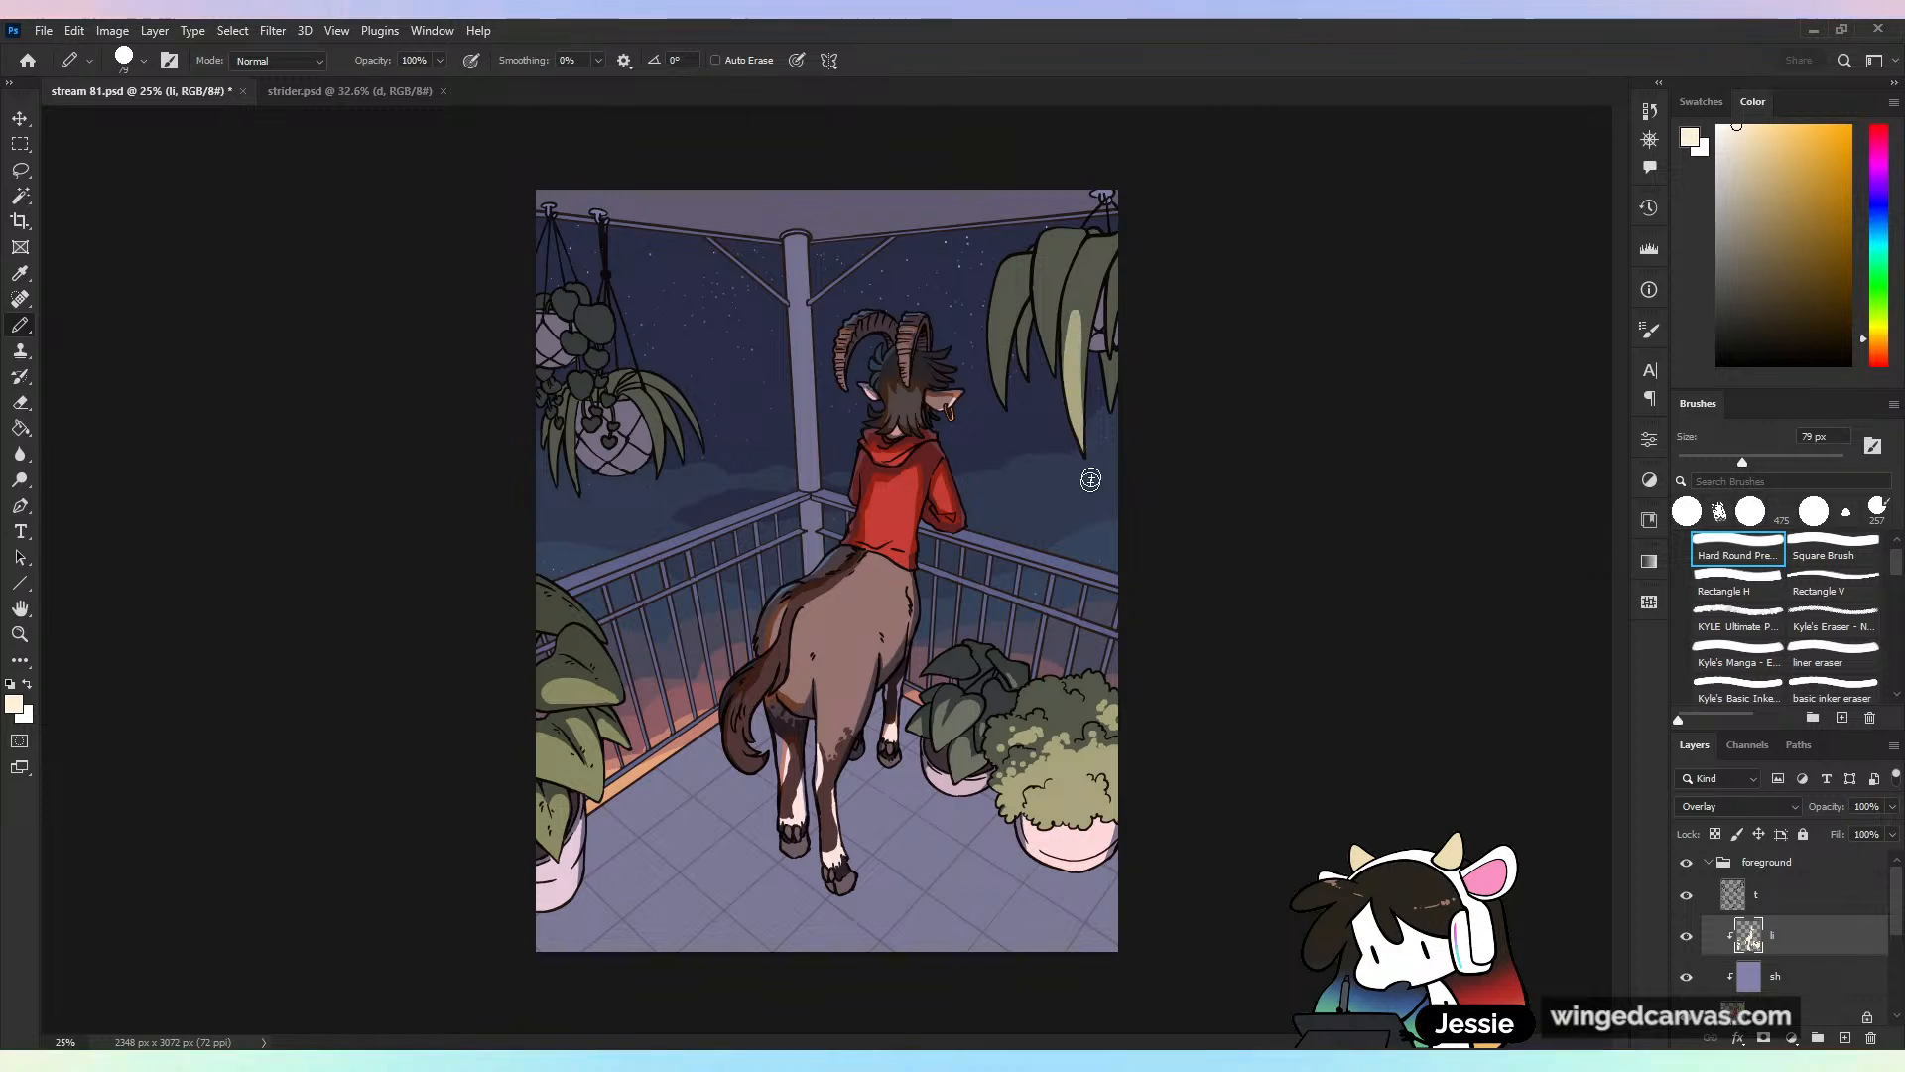
left_click(1762, 463)
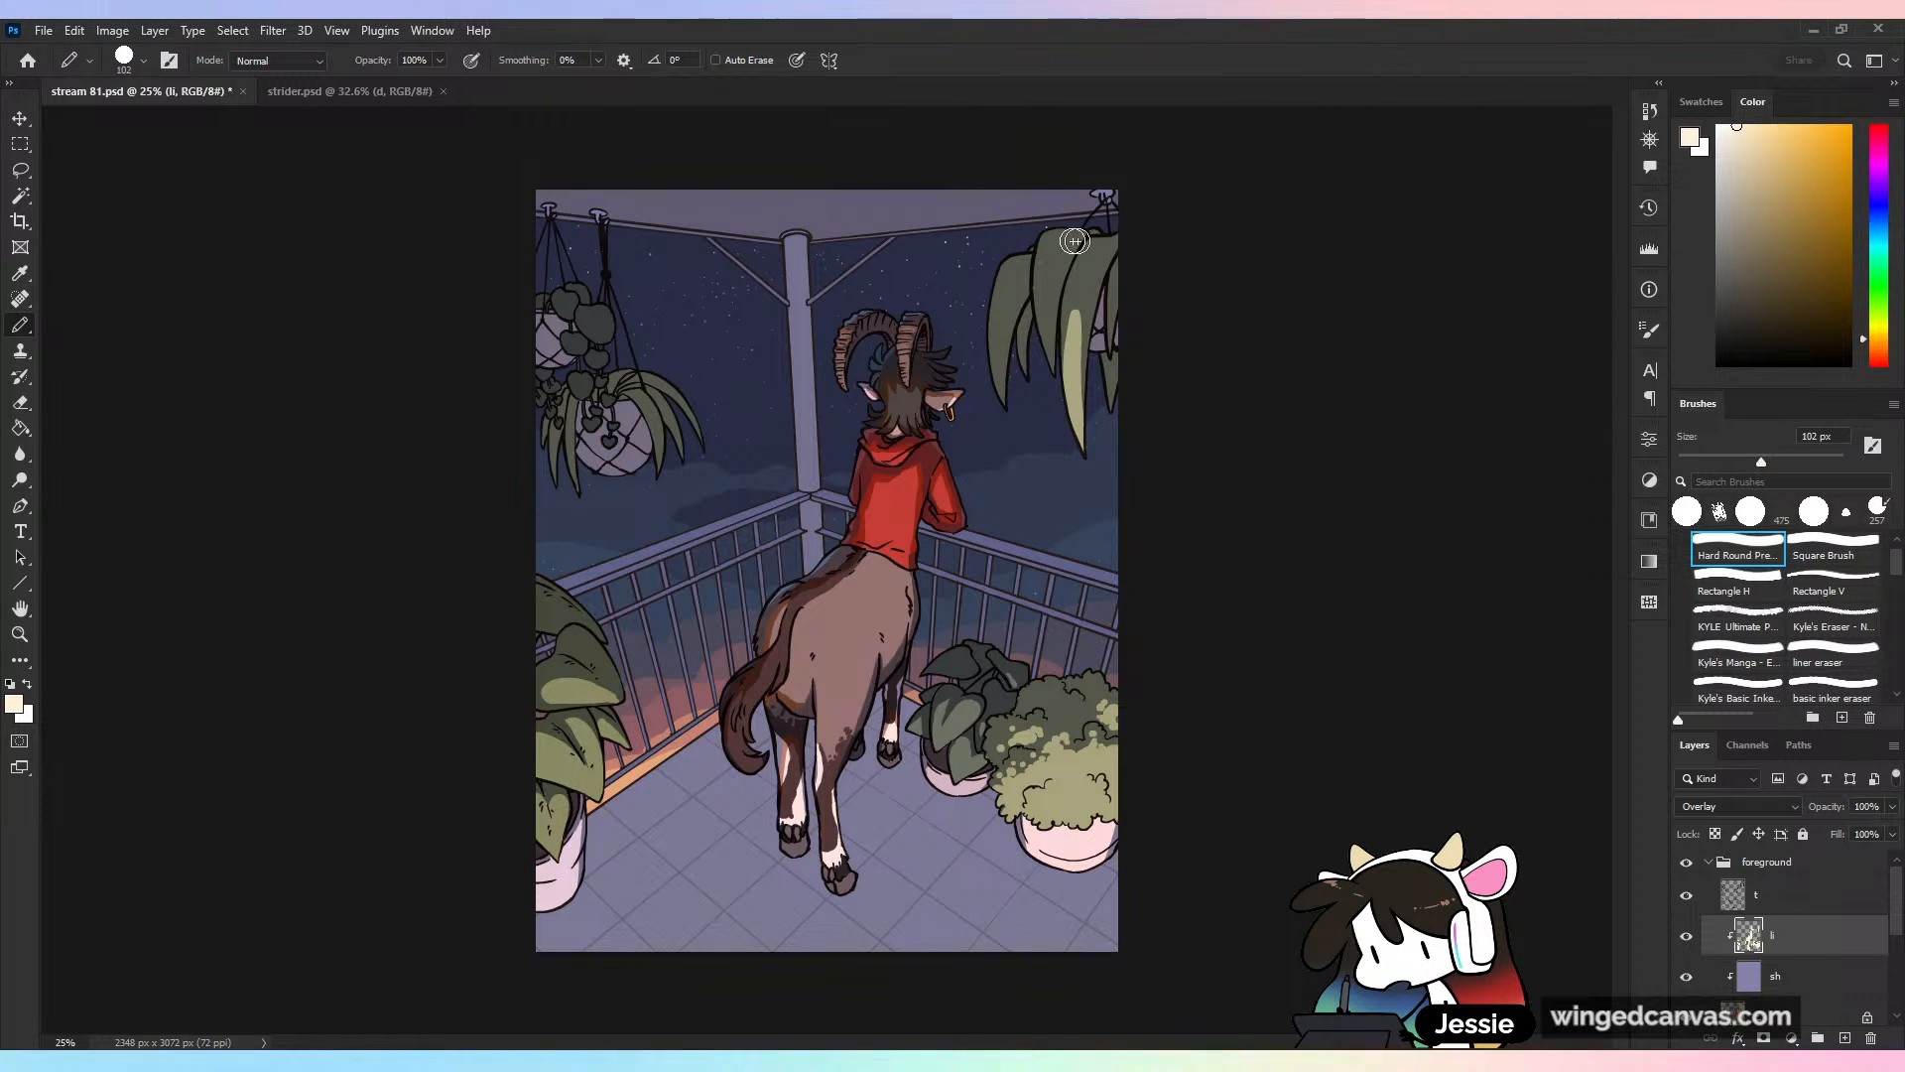
left_click_drag(1049, 276, 1057, 375)
key("ctrl+z")
left_click_drag(1058, 248, 1043, 359)
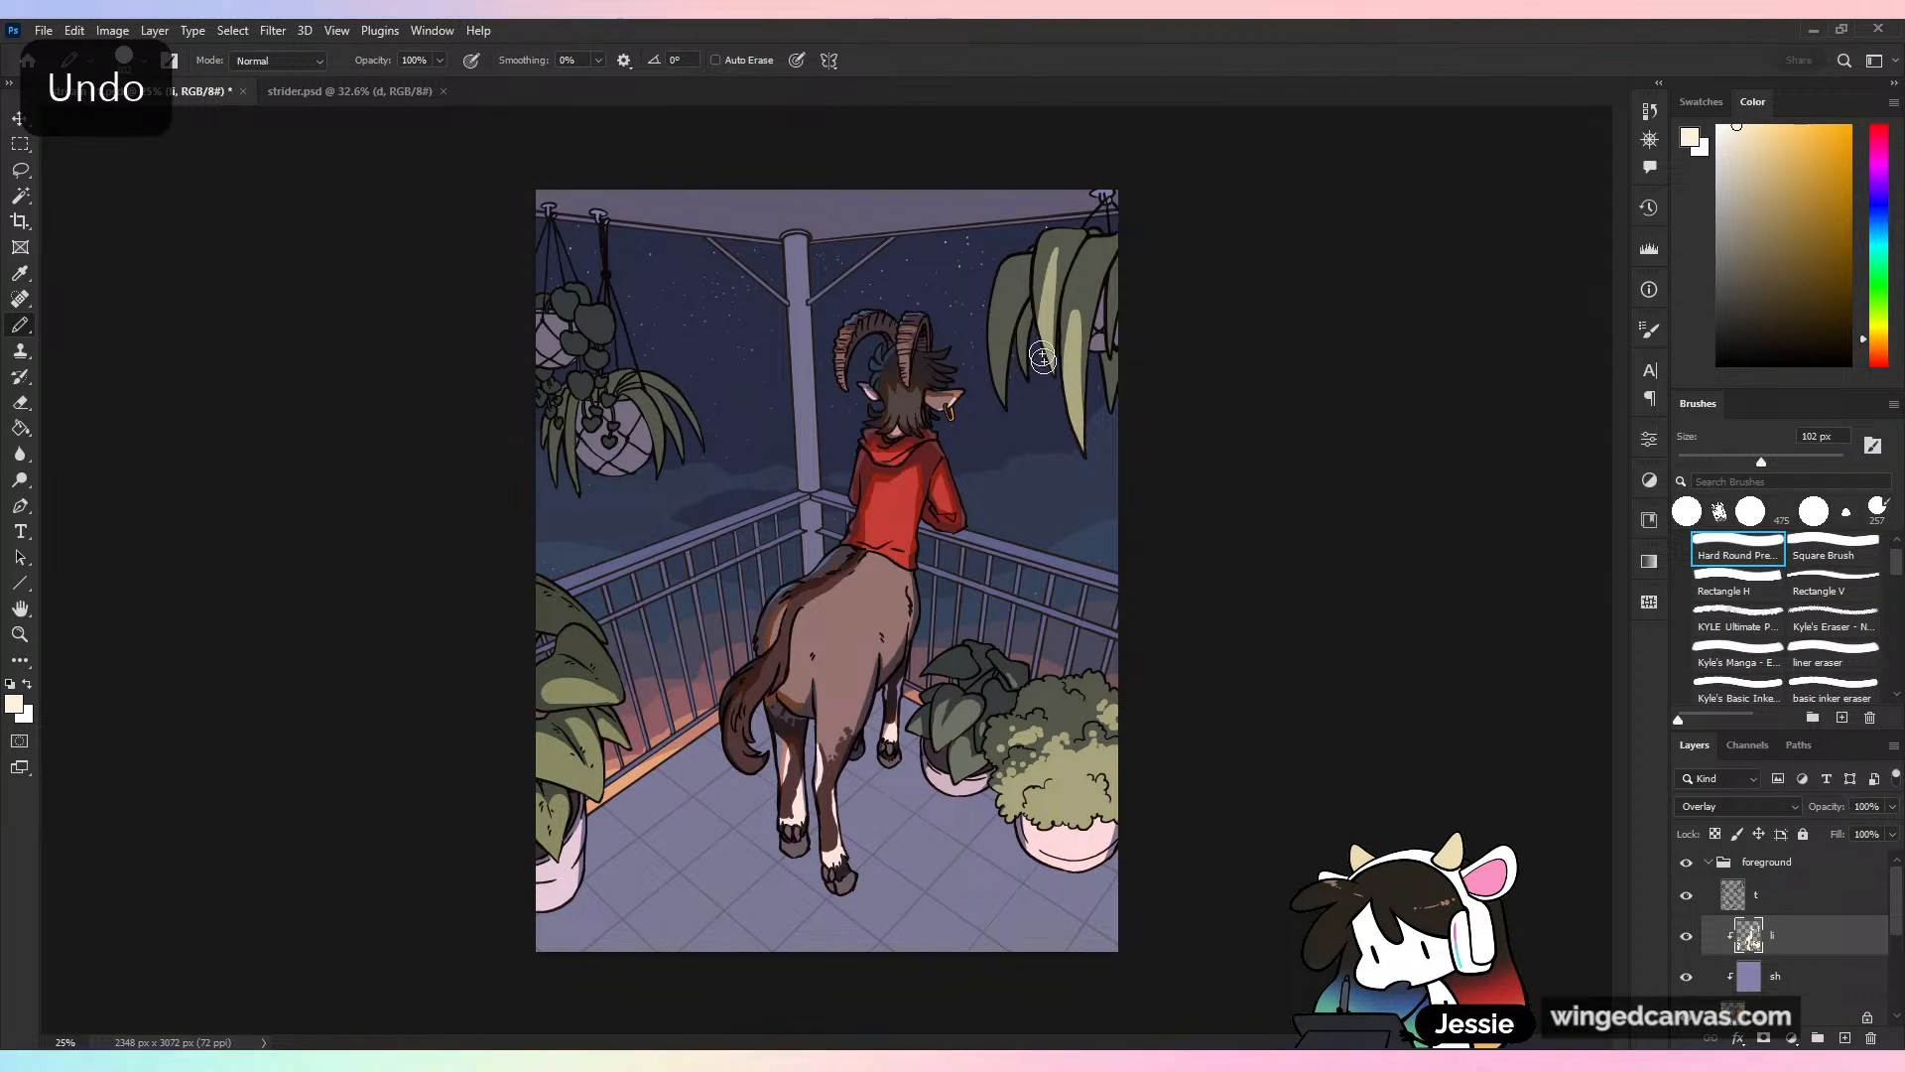
left_click_drag(1000, 294, 1007, 405)
key("ctrl+z")
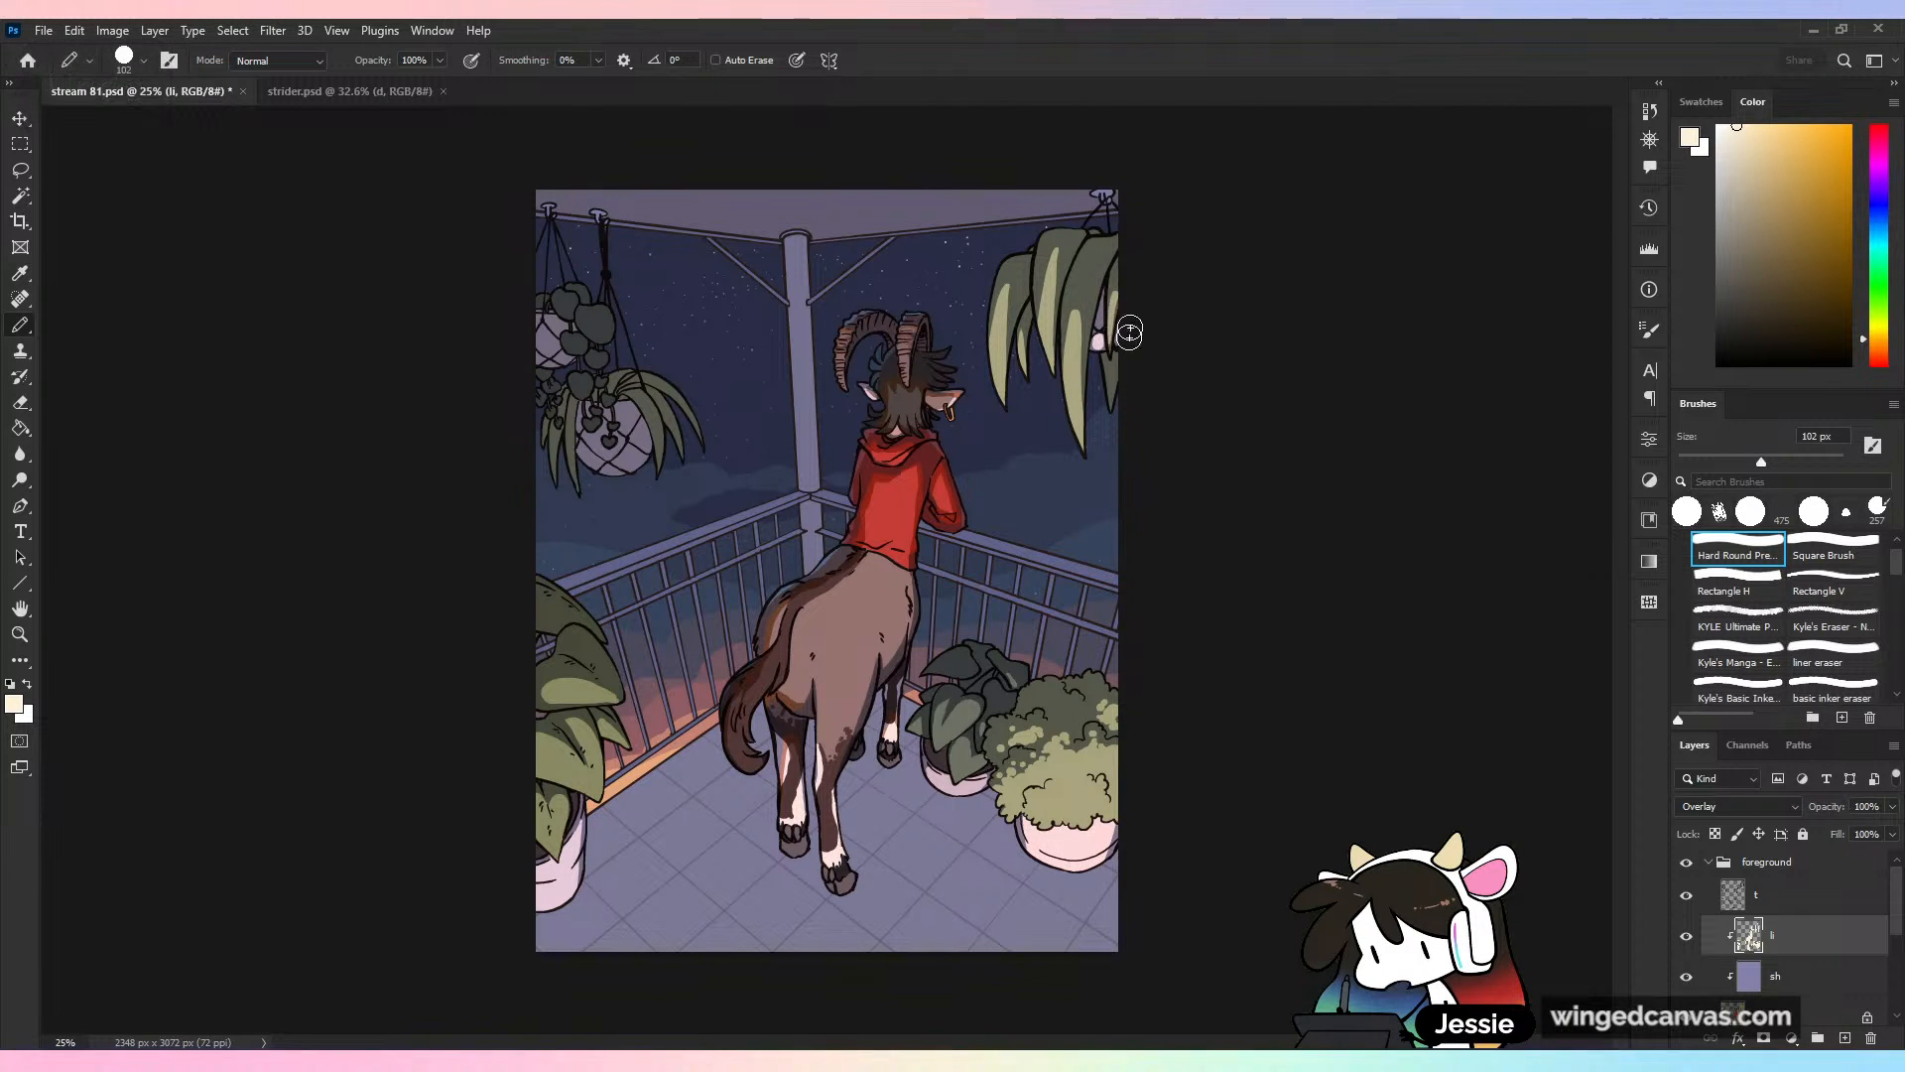
key("ctrl+s")
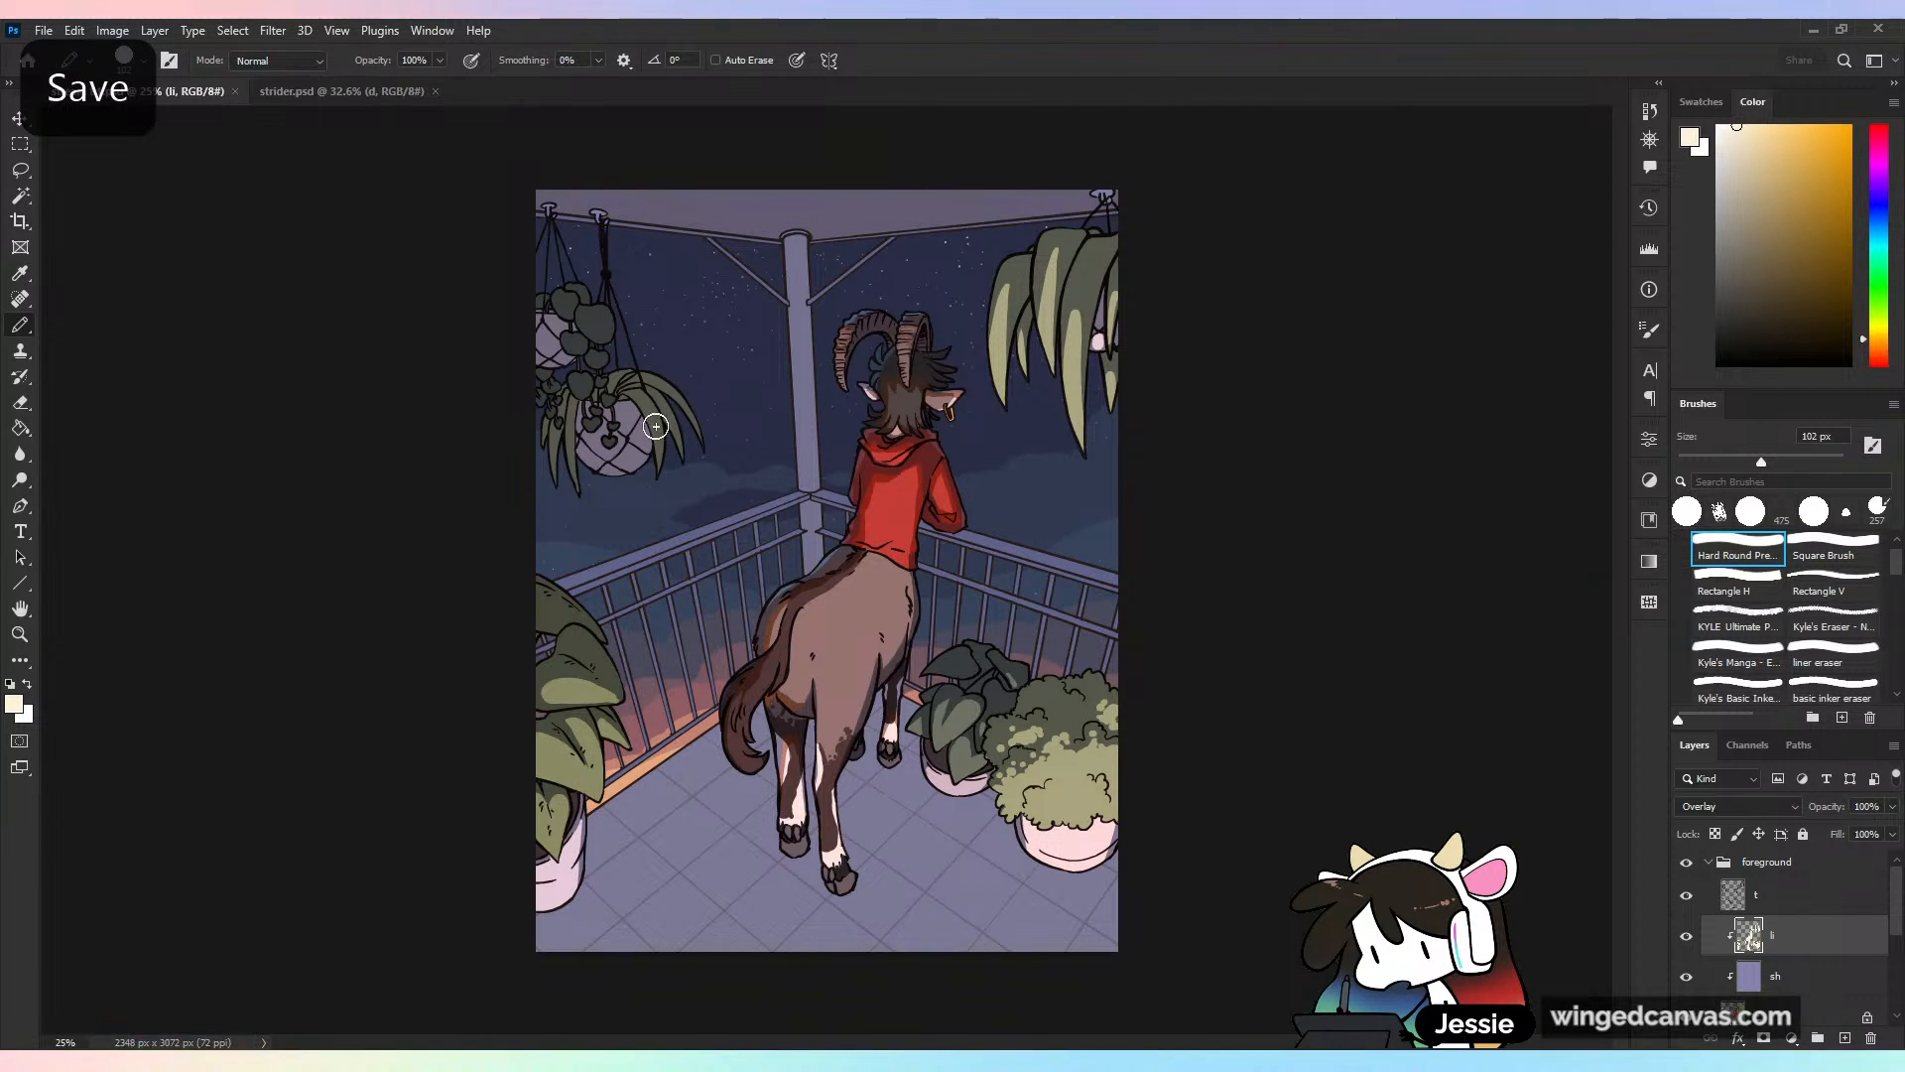
Paint cream light on the pots and leaves of the two left hanging plants, undoing the unwanted strokes, and save the file
key("ctrl+z")
mouse_move(661, 439)
left_mouse_down()
mouse_move(682, 458)
mouse_move(595, 458)
mouse_move(625, 463)
mouse_move(633, 432)
left_mouse_up()
key("ctrl+z")
key("ctrl+z")
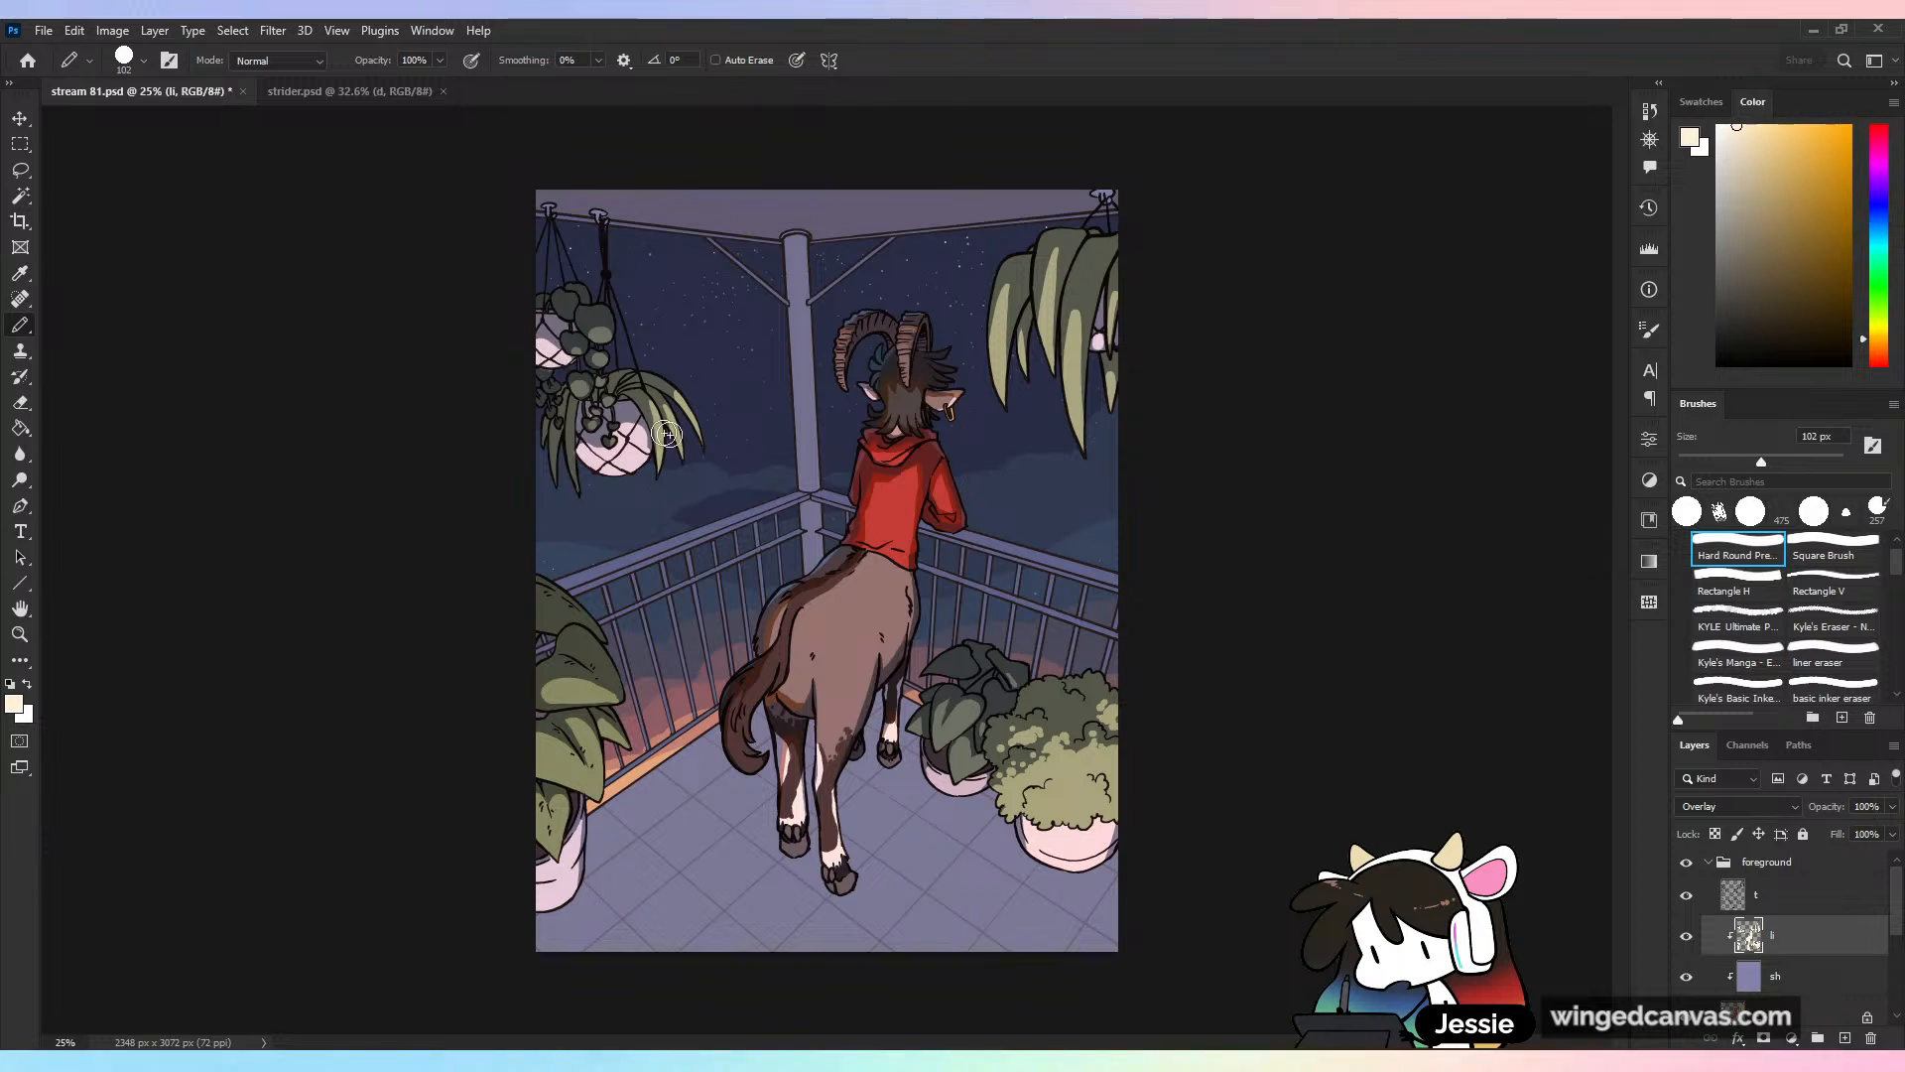
key("ctrl+z")
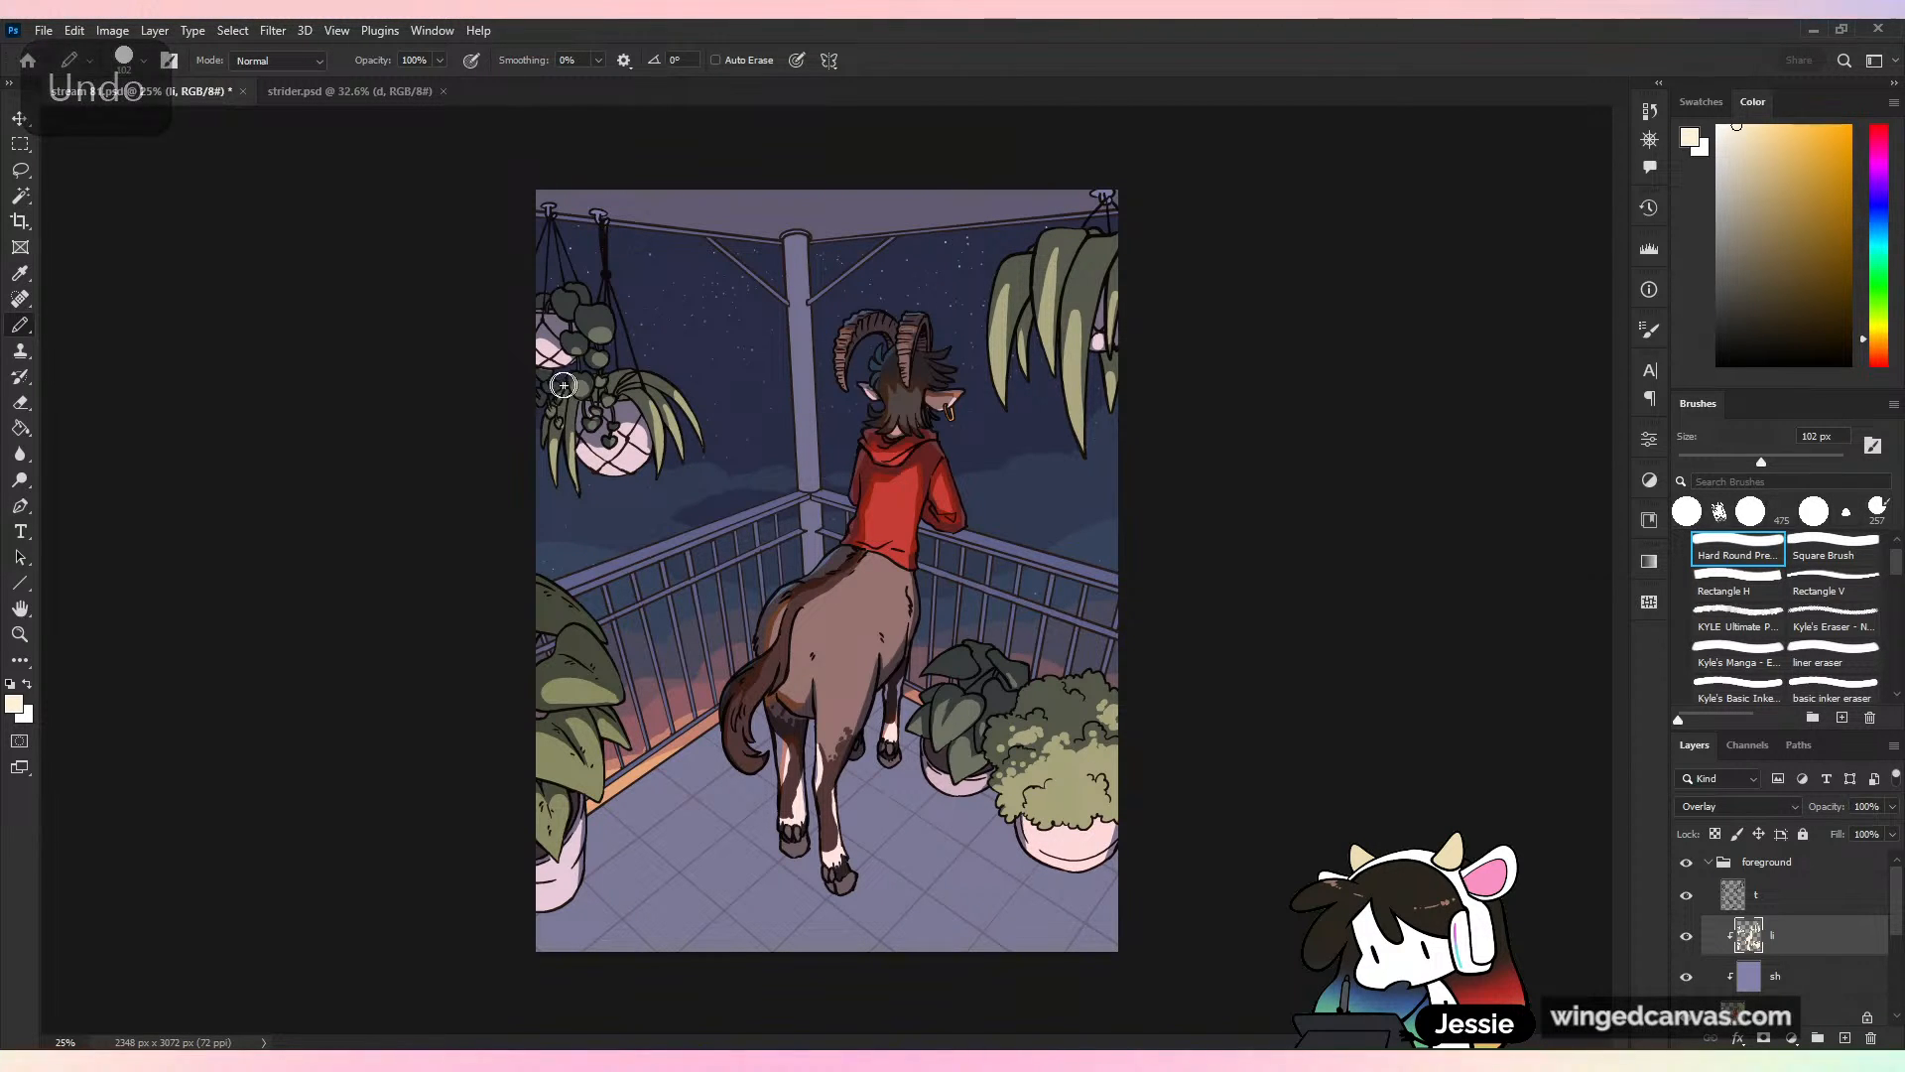
key("ctrl+z")
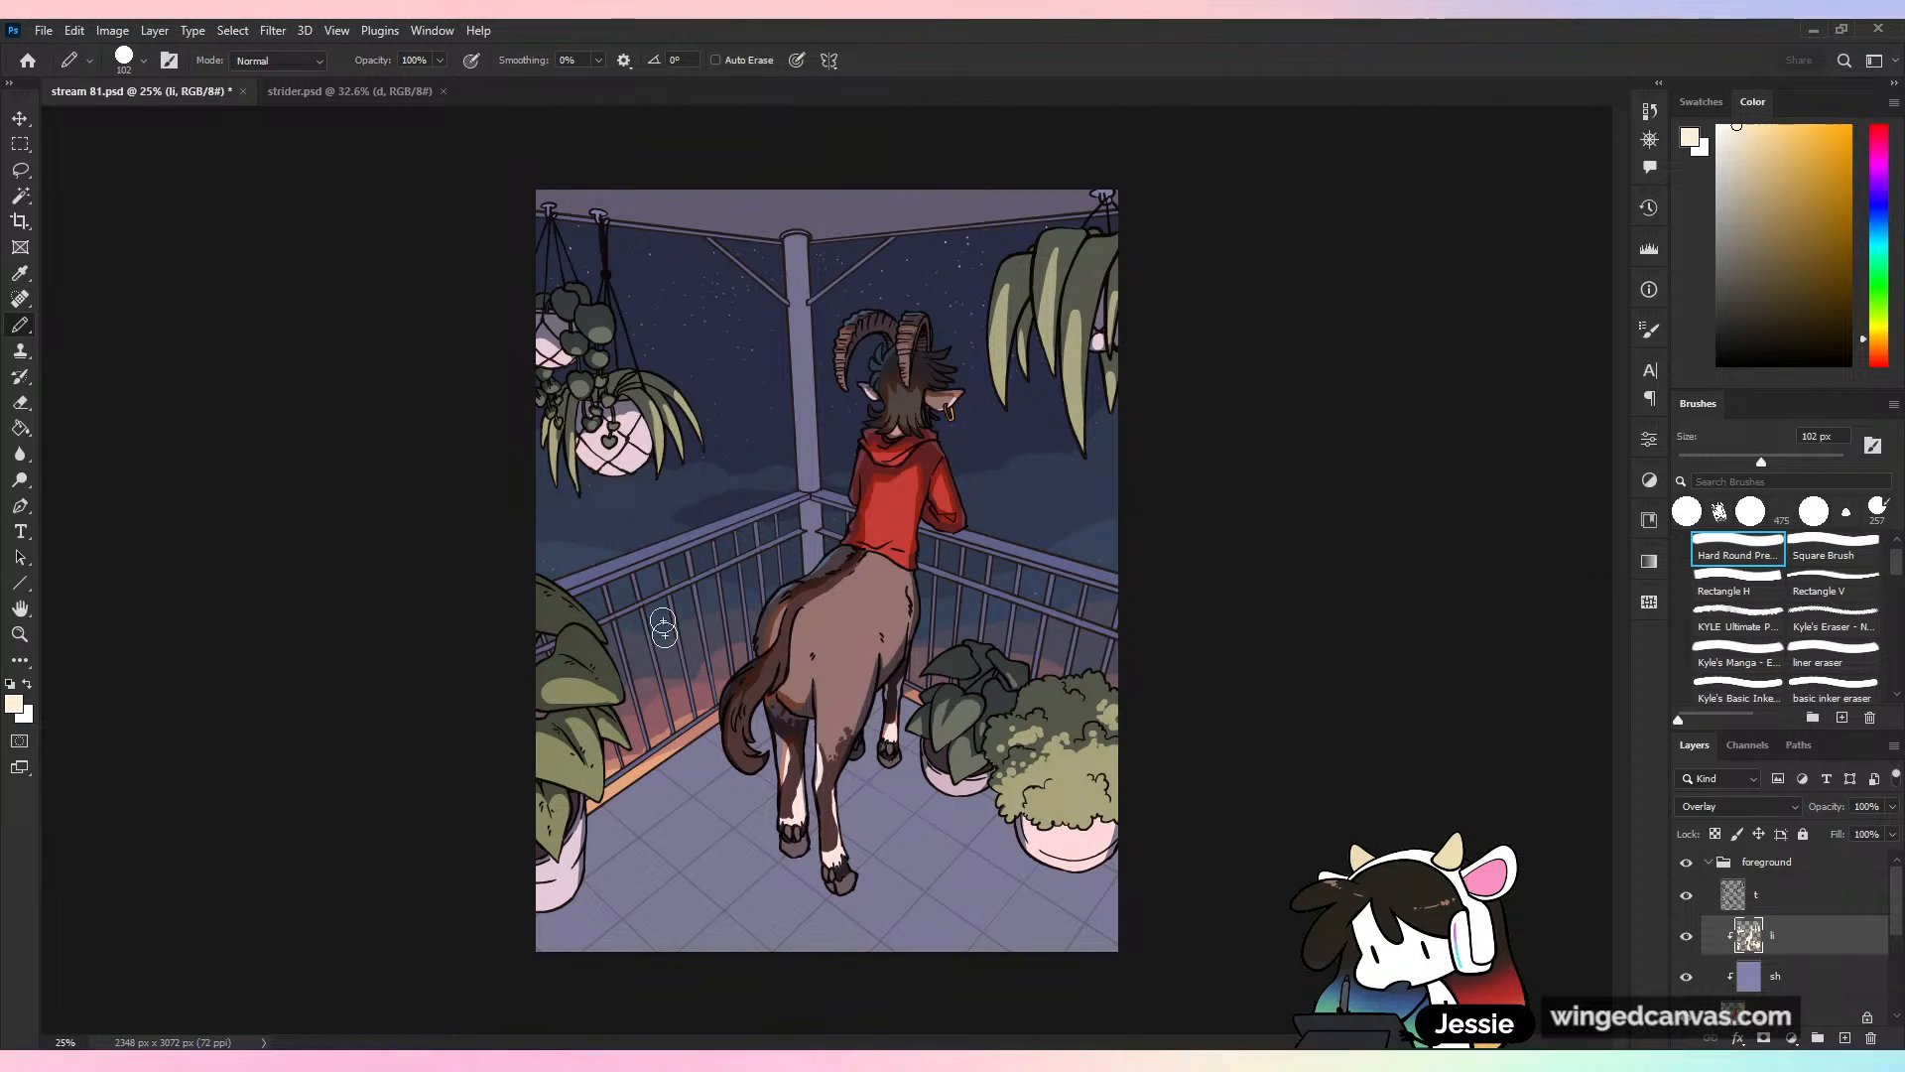
key("ctrl+s")
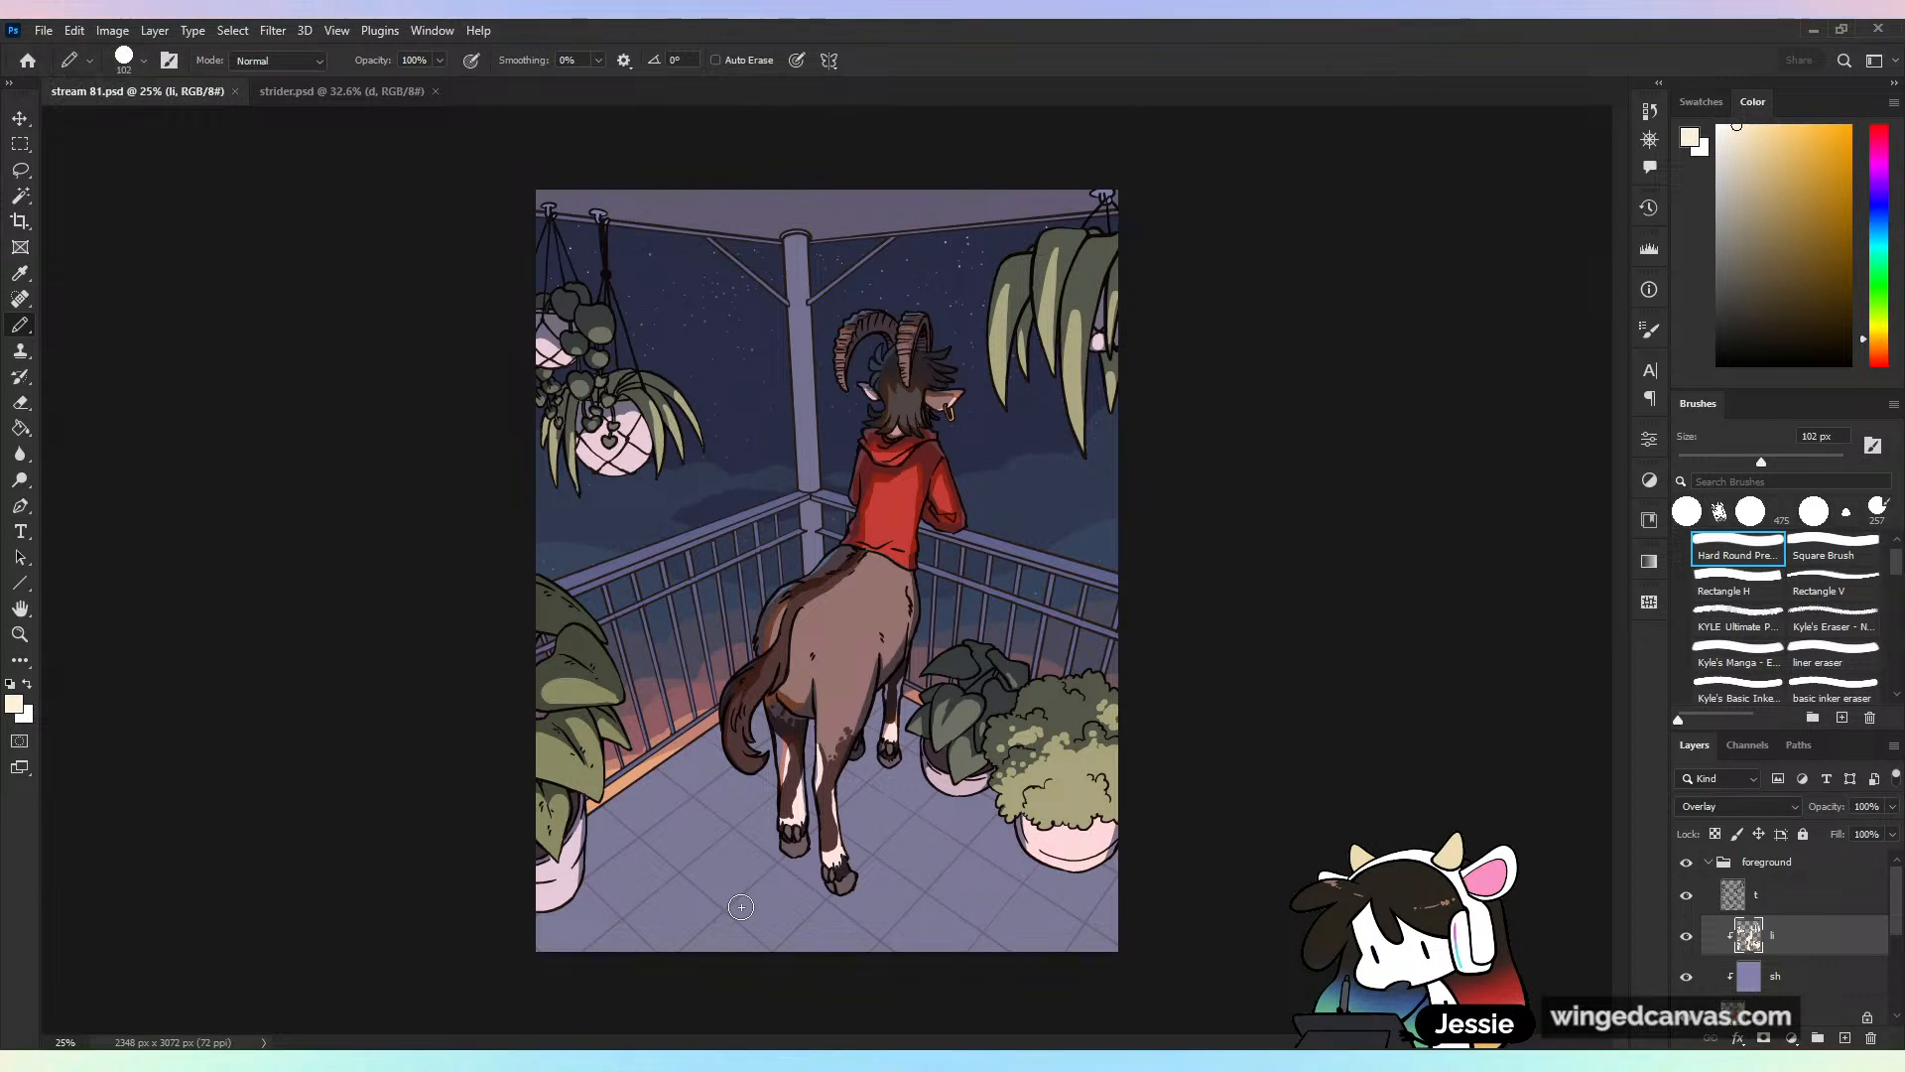
key("ctrl+s")
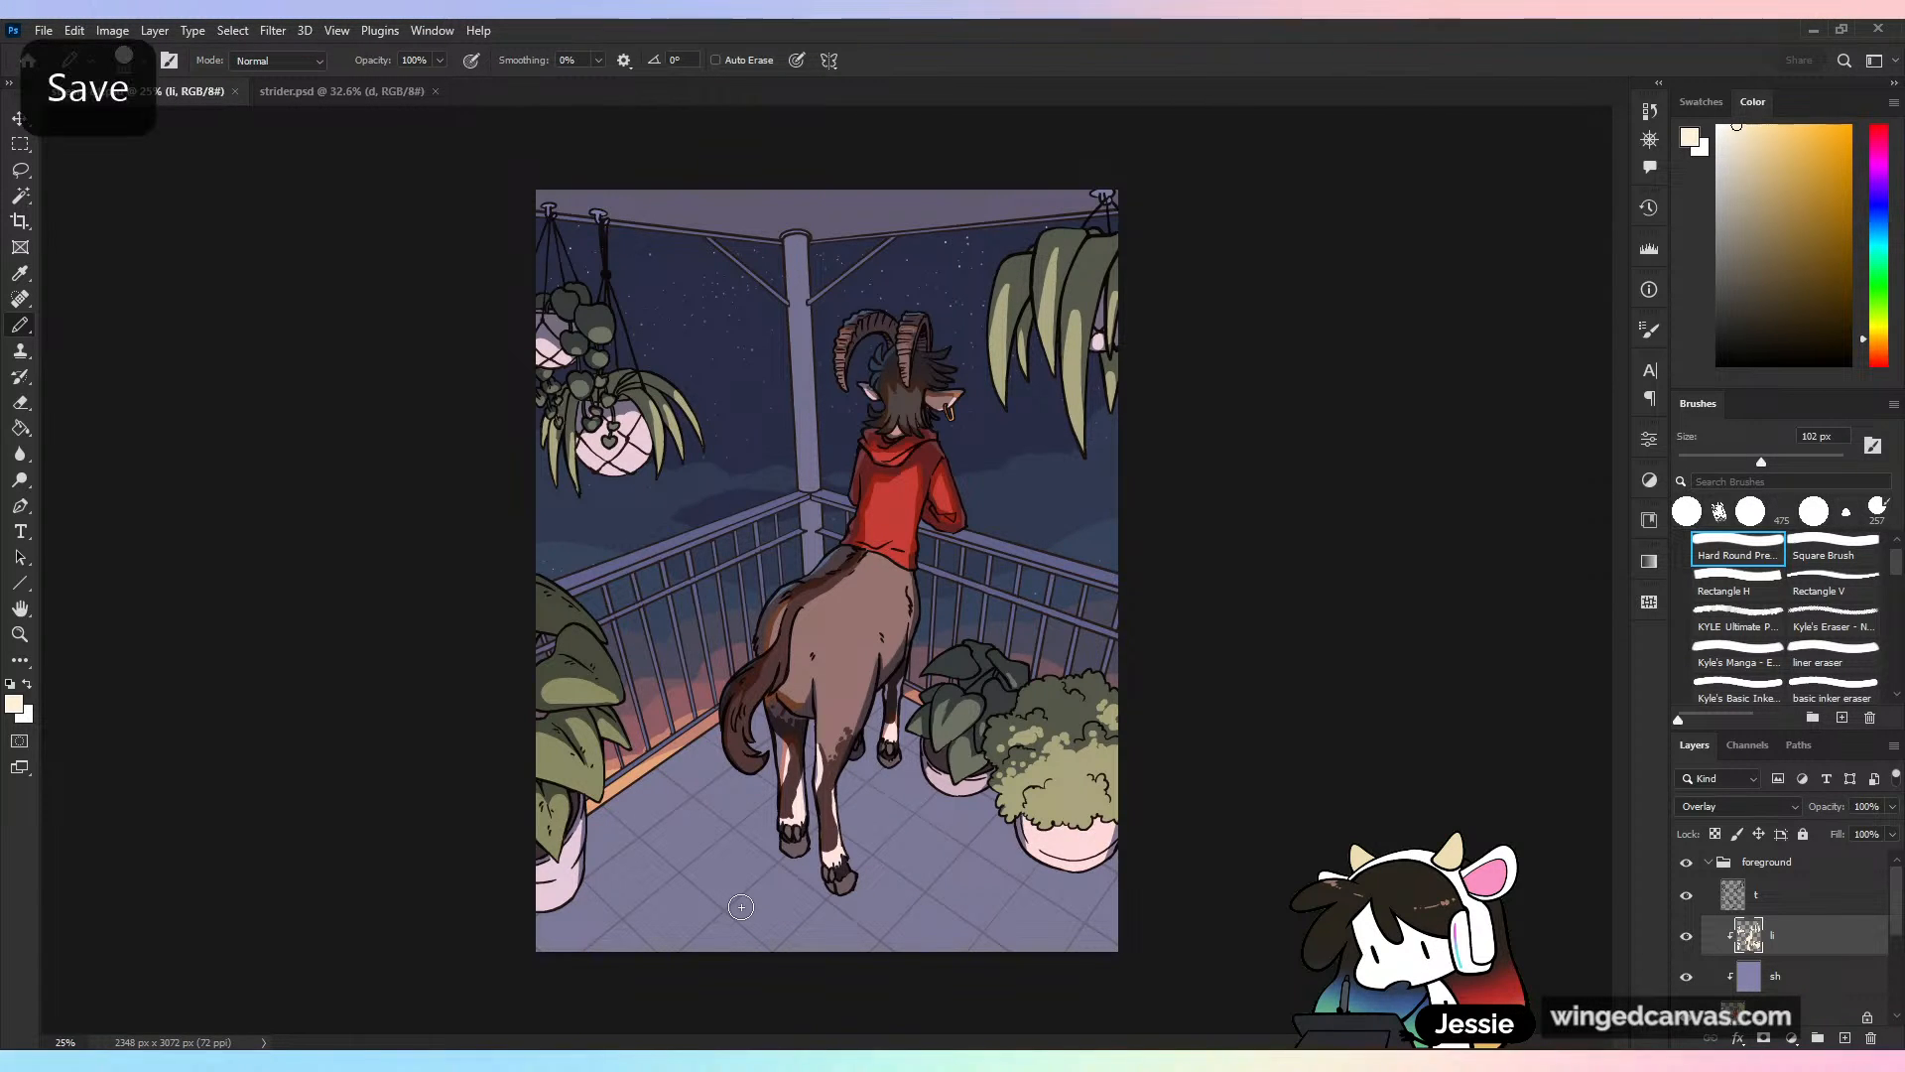
key("ctrl+minus")
key("ctrl+plus")
key("ctrl+s")
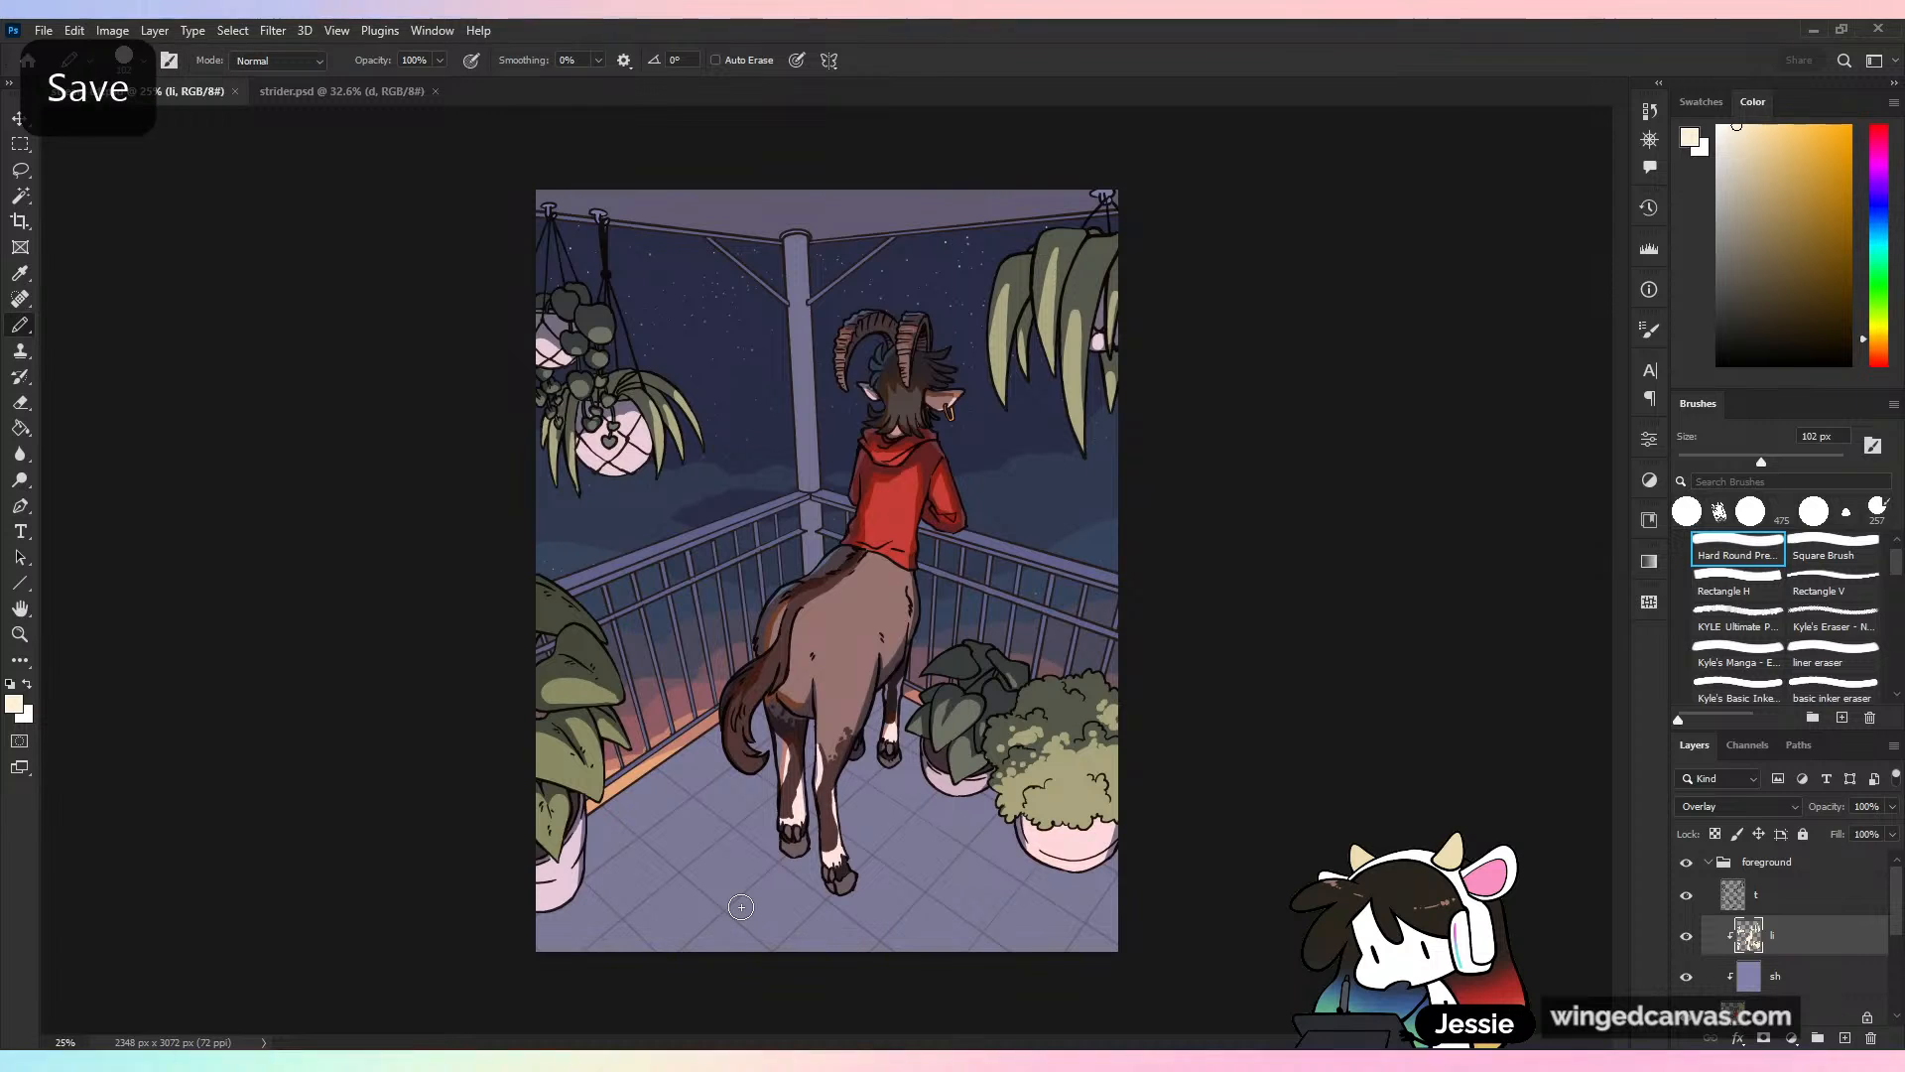
Choose a muted yellow-green and a 66 px brush, and paint softer midtones along the right hanging plant's leaves, undoing unwanted strokes
left_click_drag(1894, 345, 1880, 319)
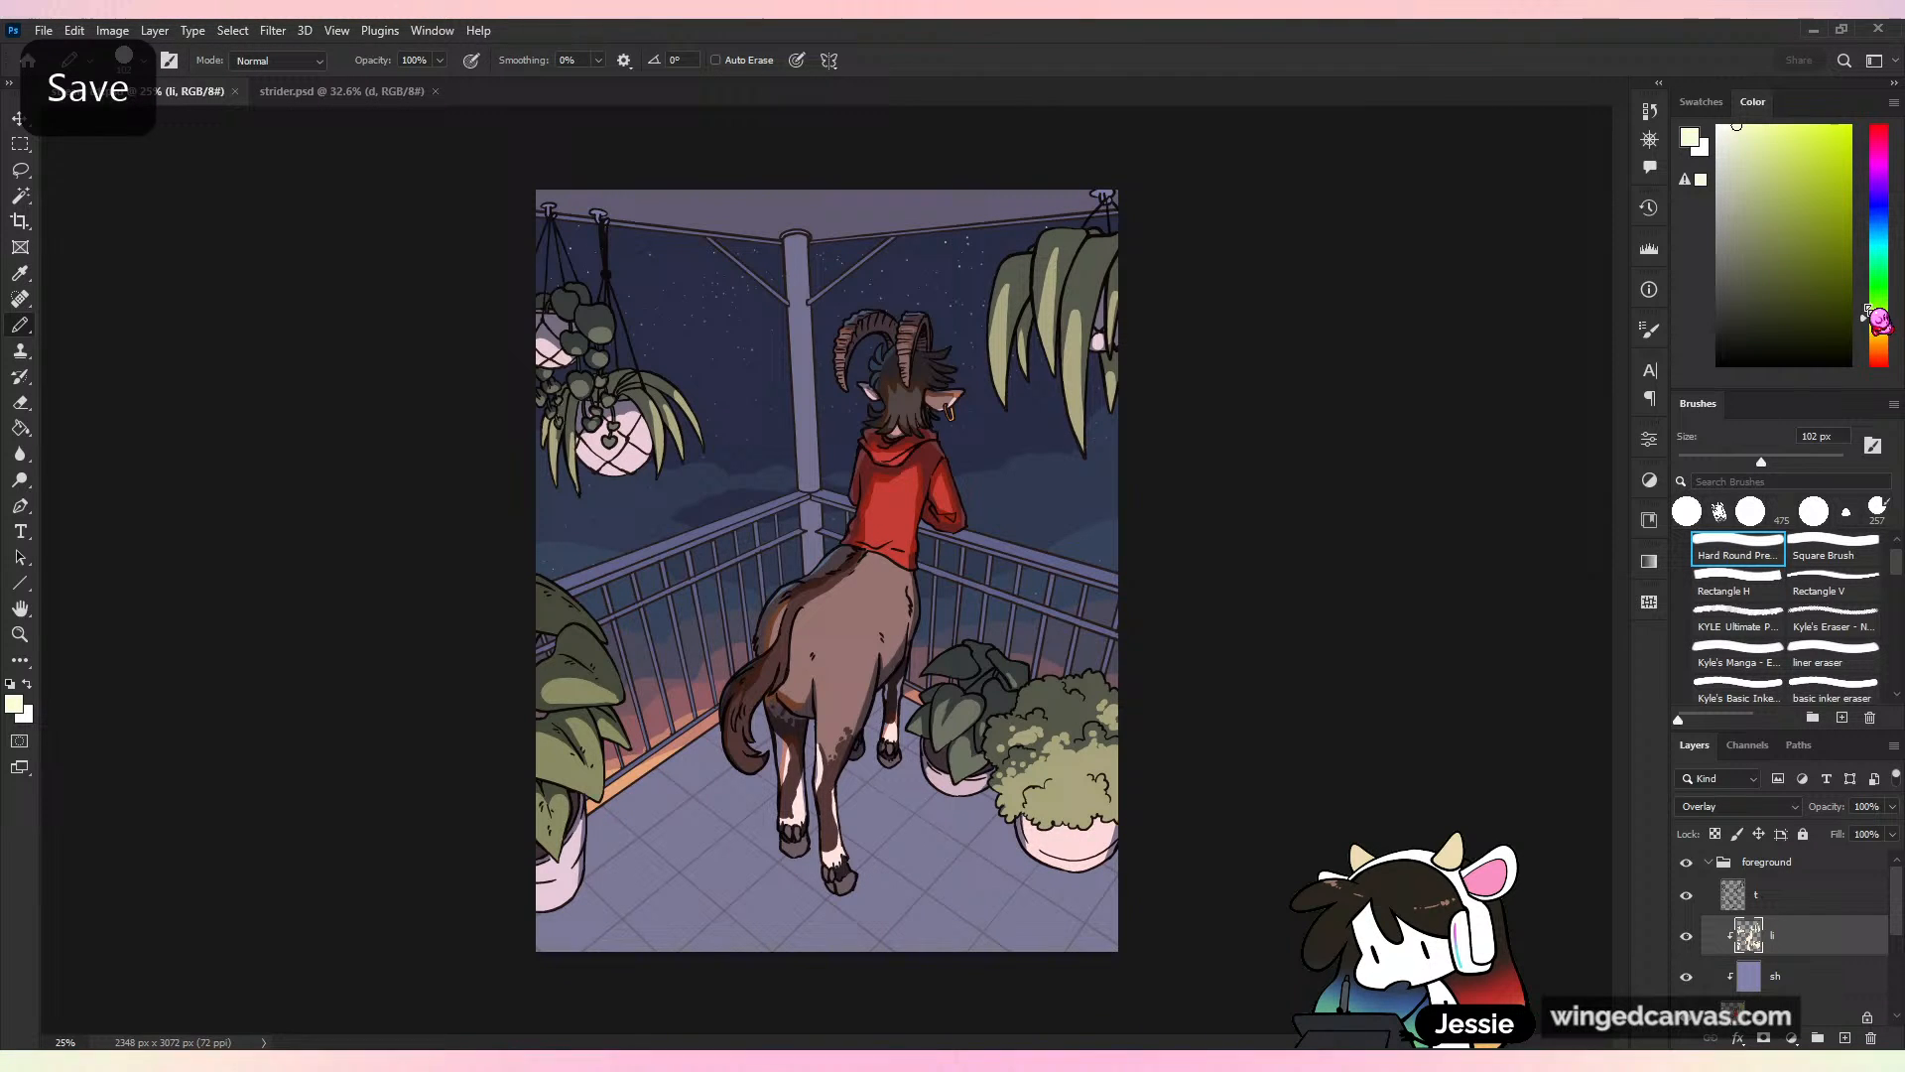
left_click(1746, 146)
left_click_drag(1762, 462, 1731, 461)
left_click_drag(1064, 377, 1077, 298)
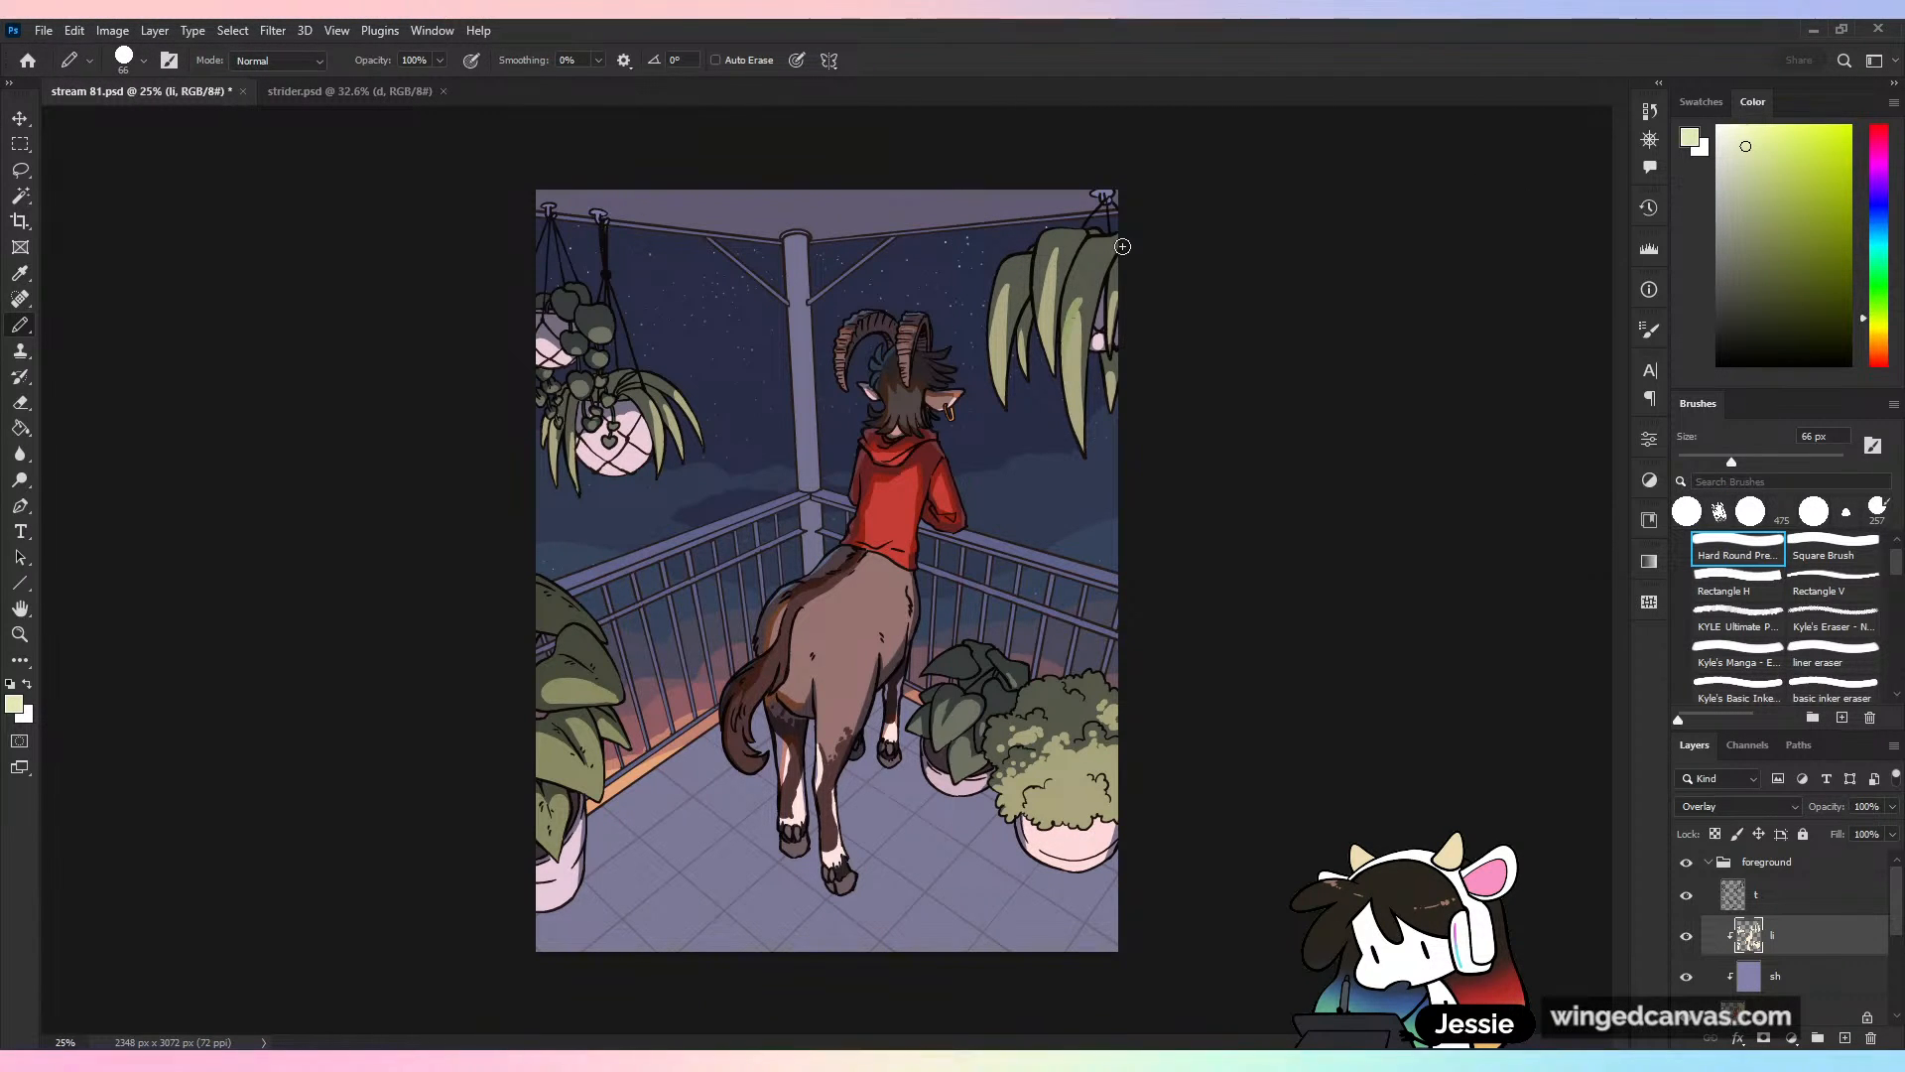
key("ctrl+z")
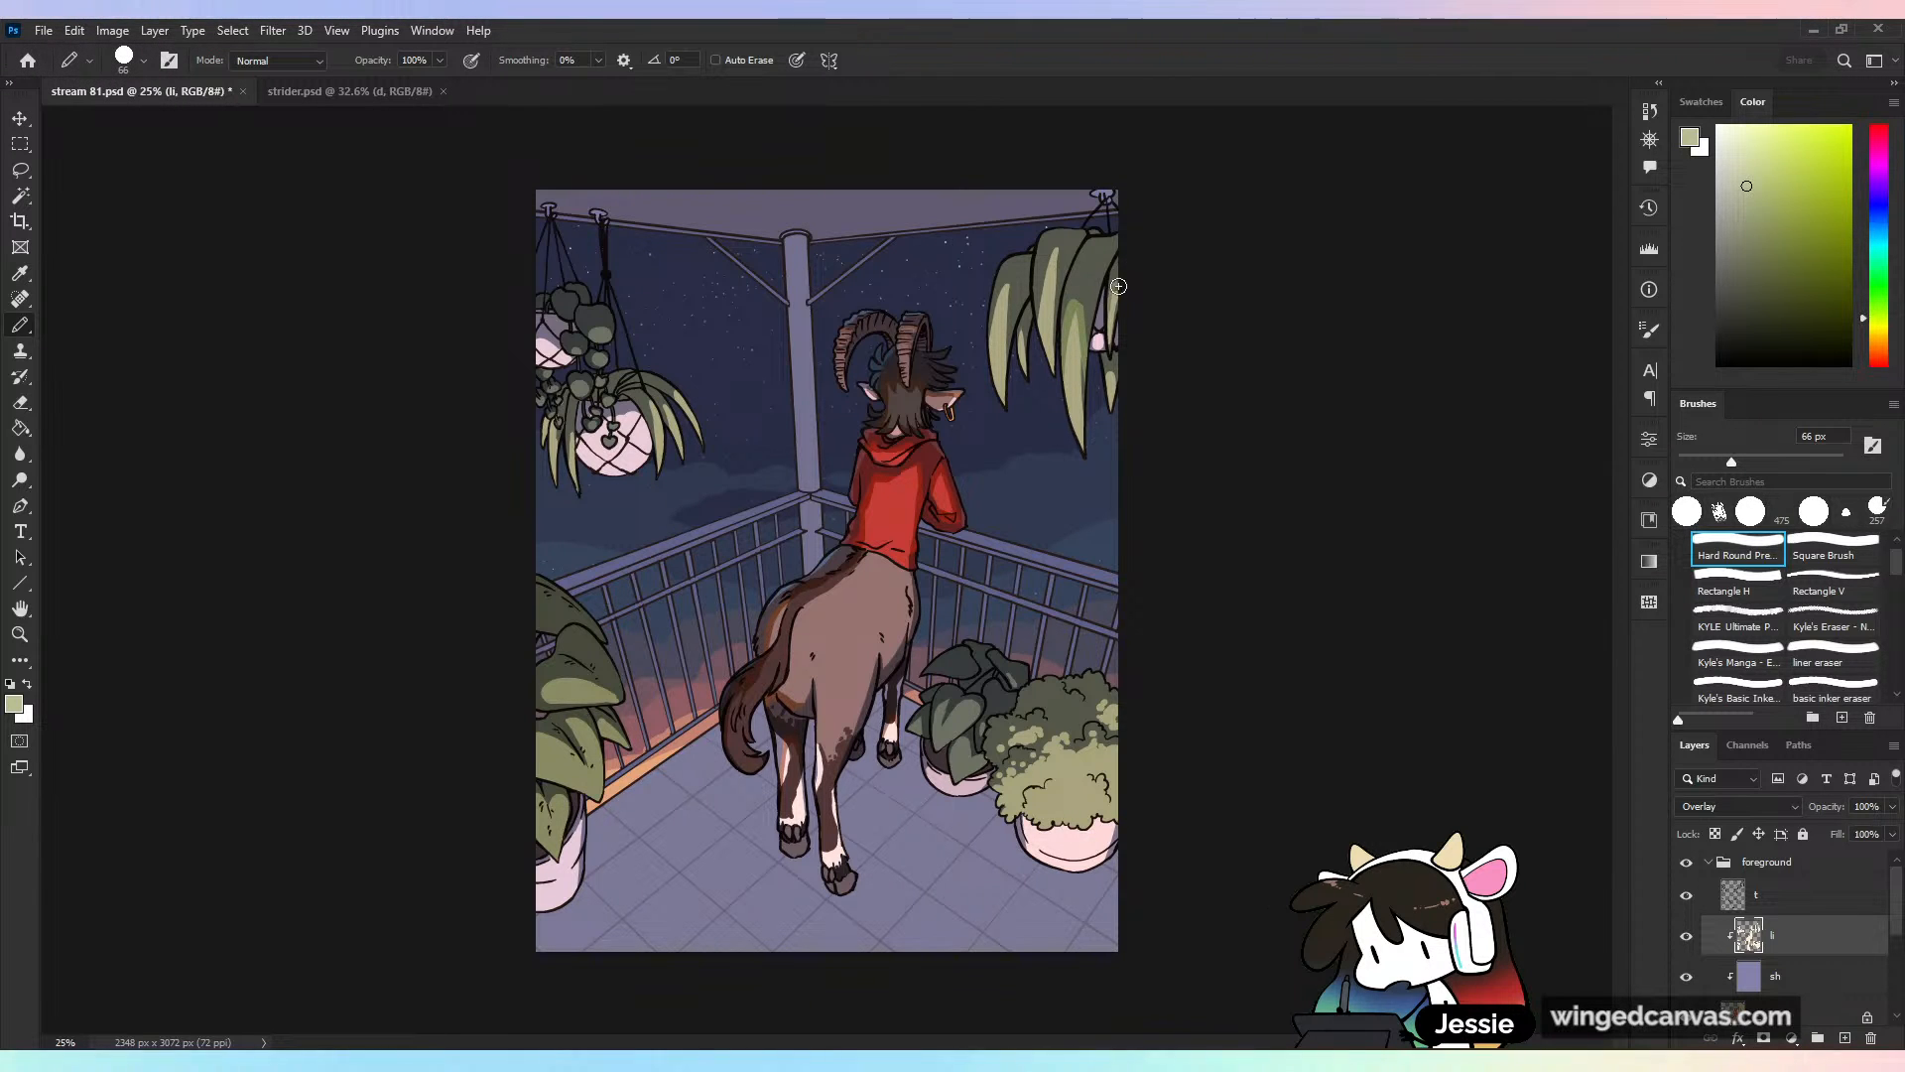
key("ctrl+z")
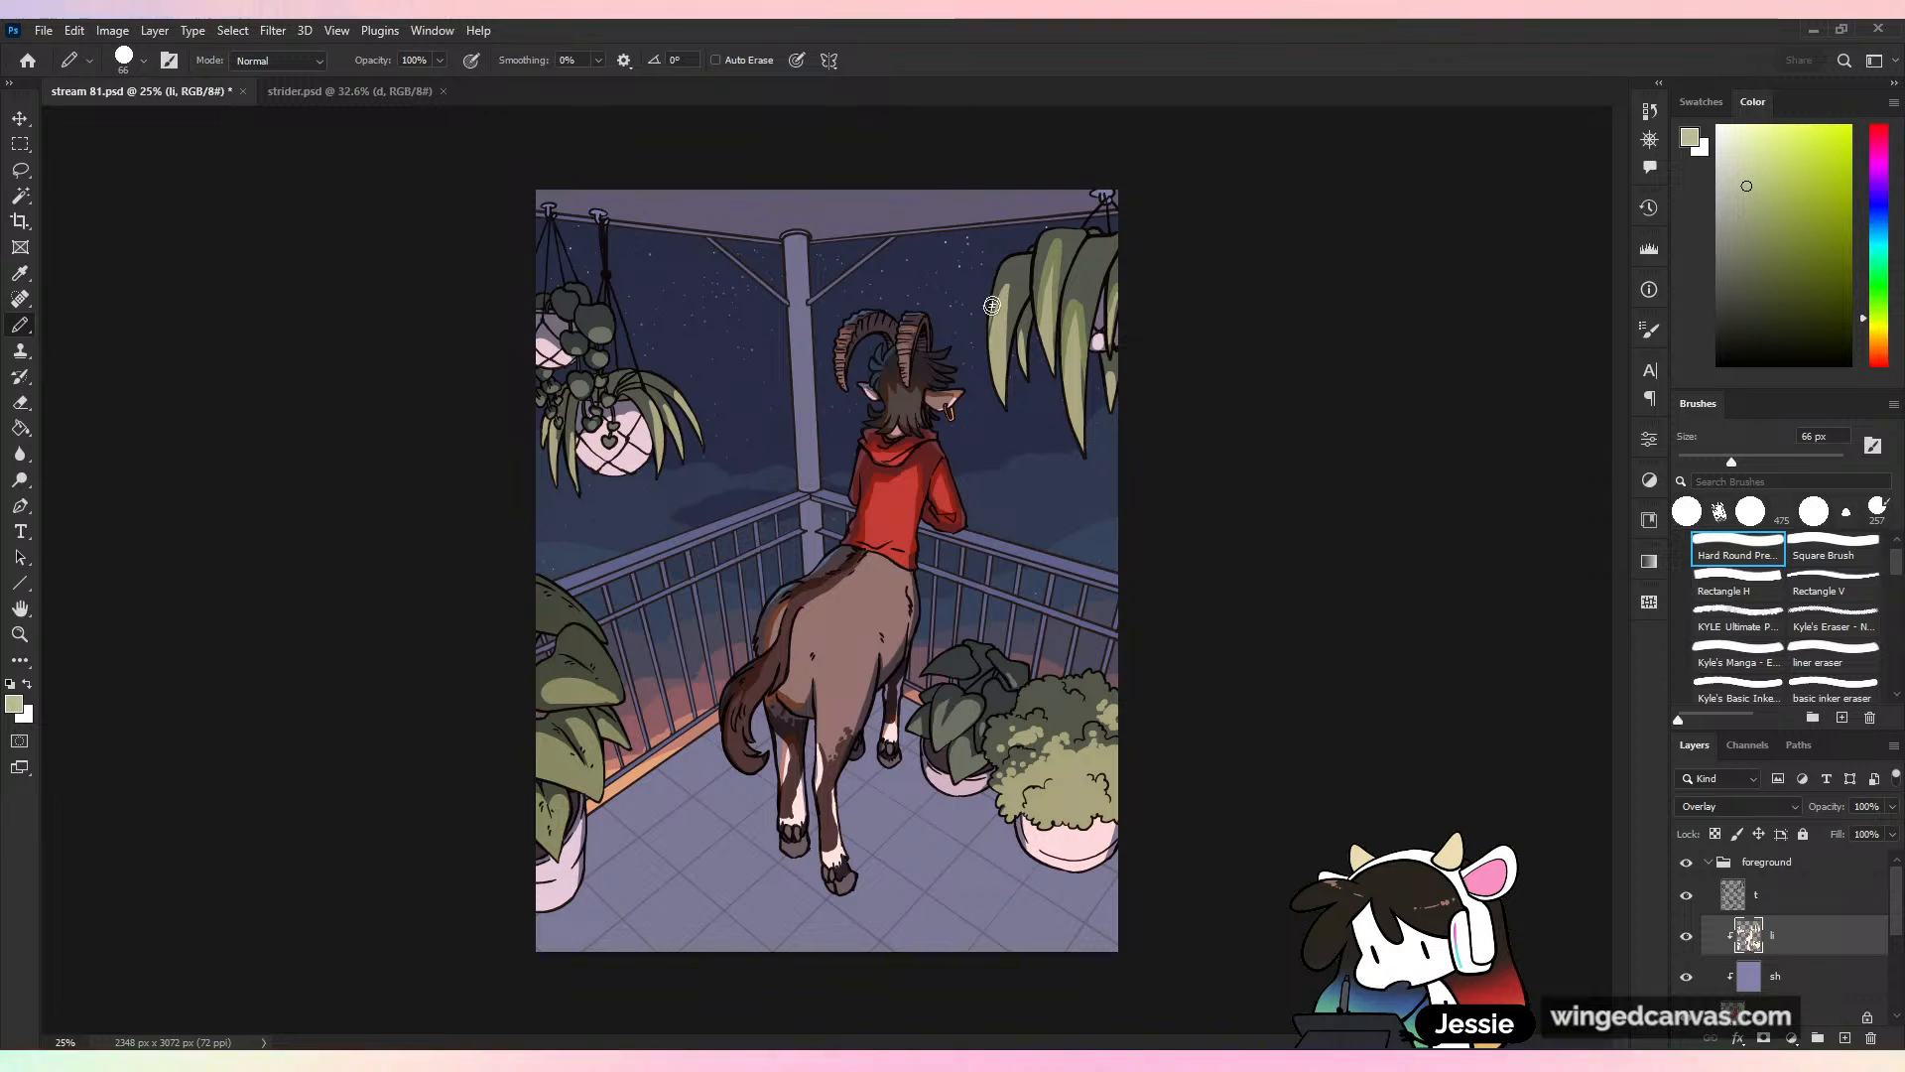
key("ctrl+z")
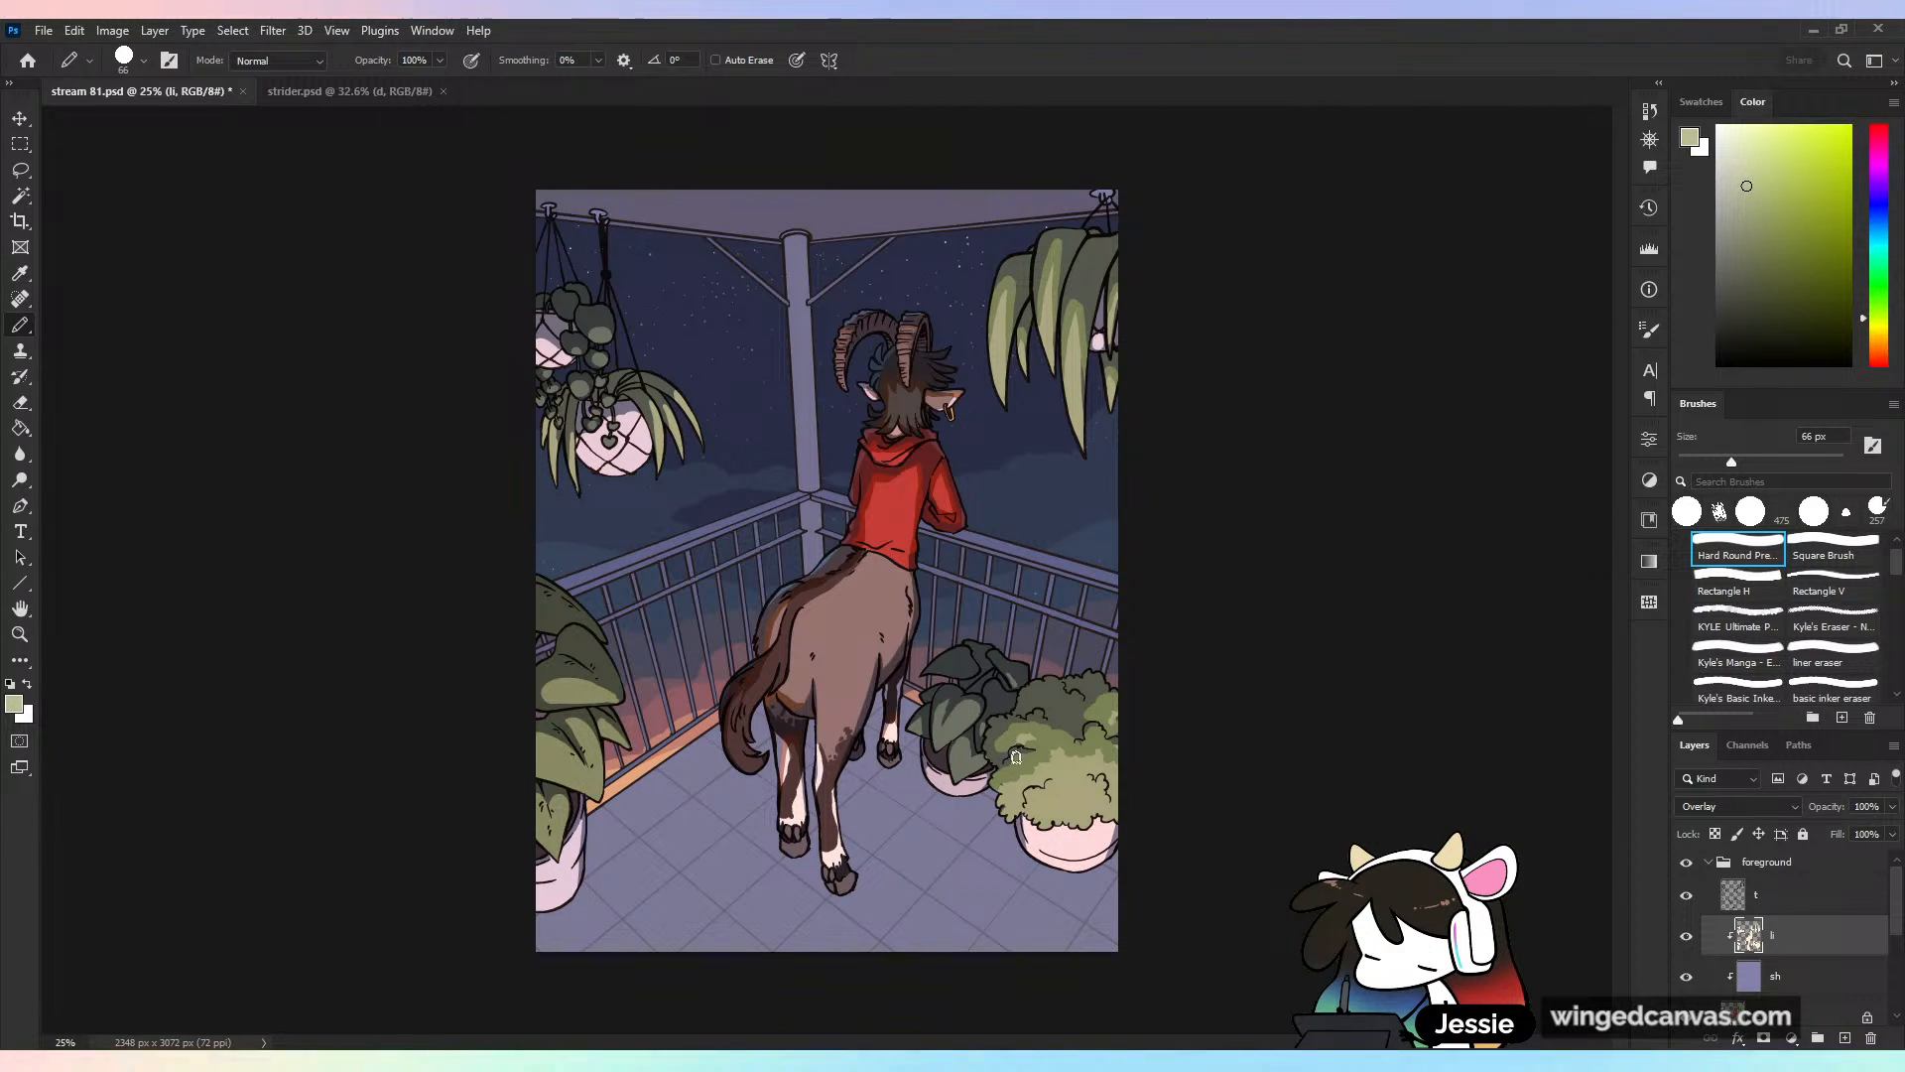
Paint muted green midtones on the bush, the dark leafy plant and the hanging leaves, undoing unwanted strokes and saving the file
left_click_drag(1018, 727, 1043, 726)
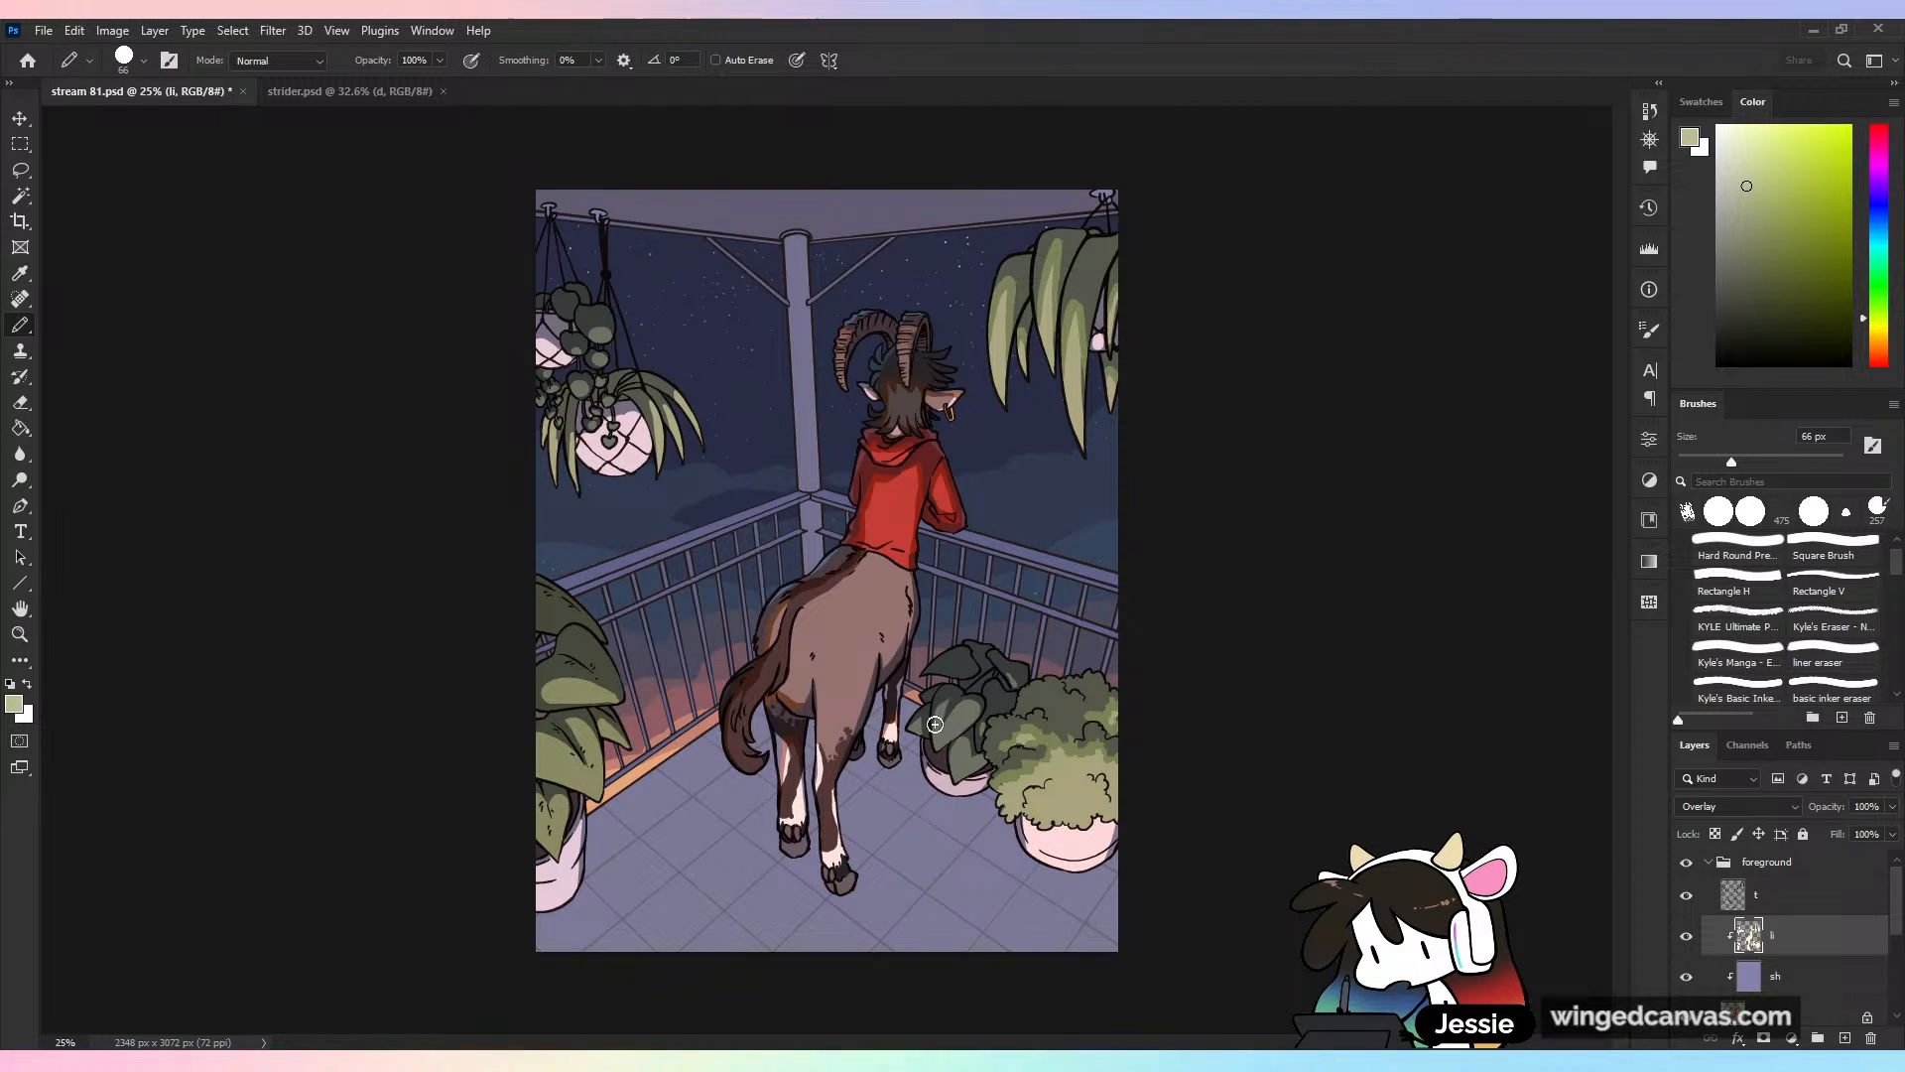
left_click_drag(933, 723, 946, 715)
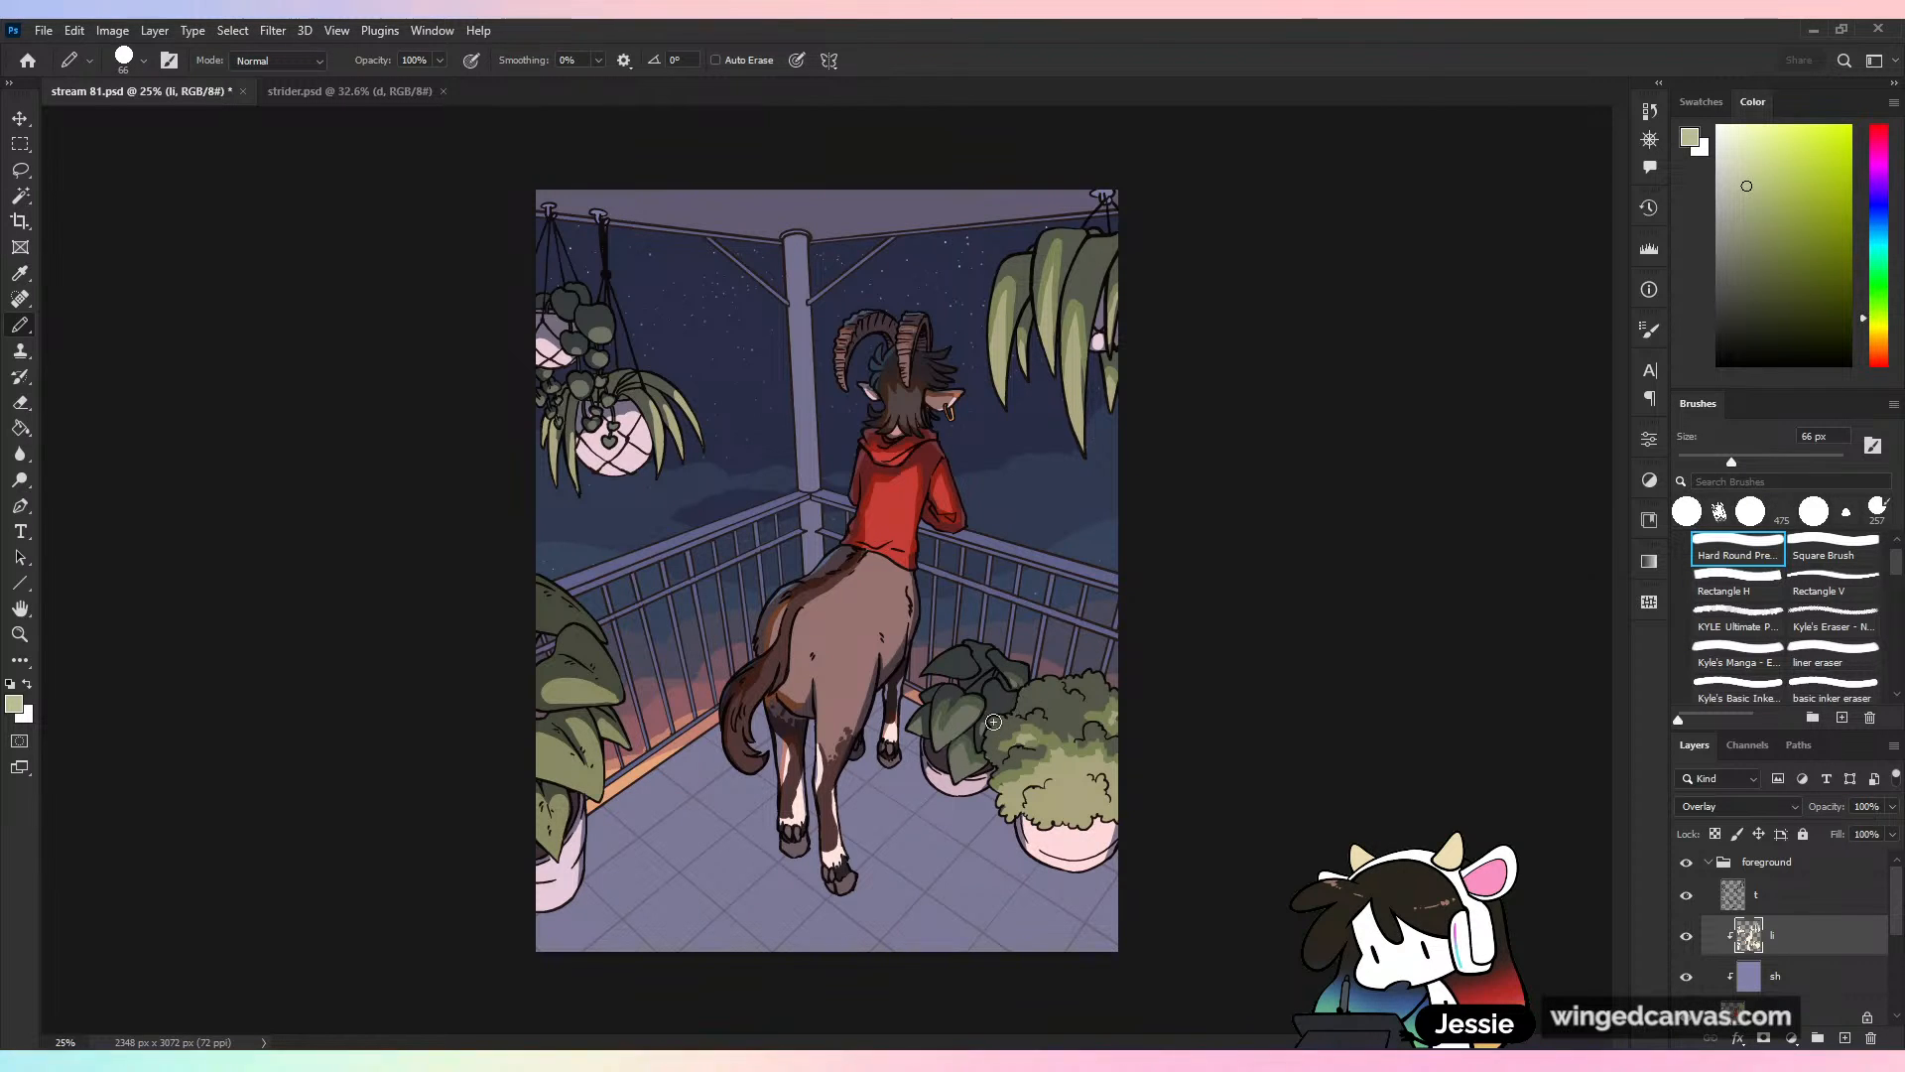
key("ctrl+z")
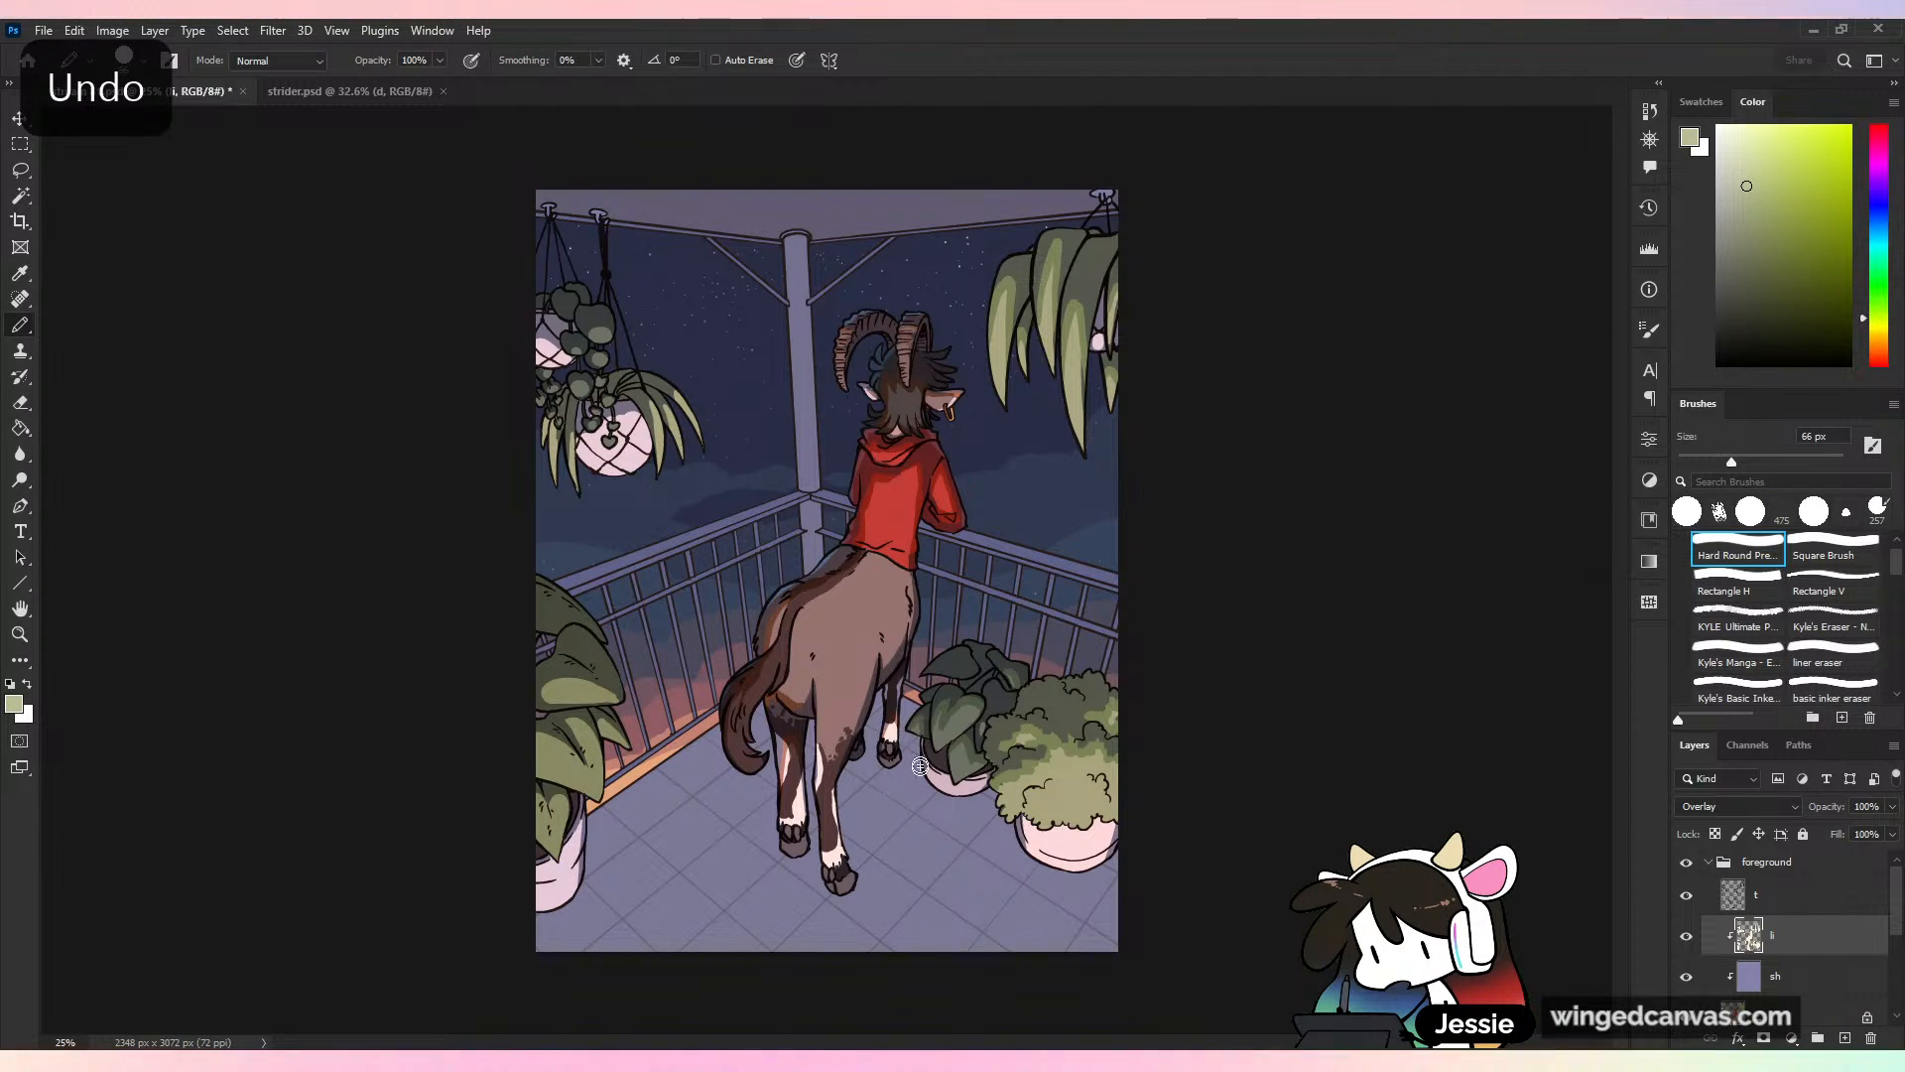
key("ctrl+s")
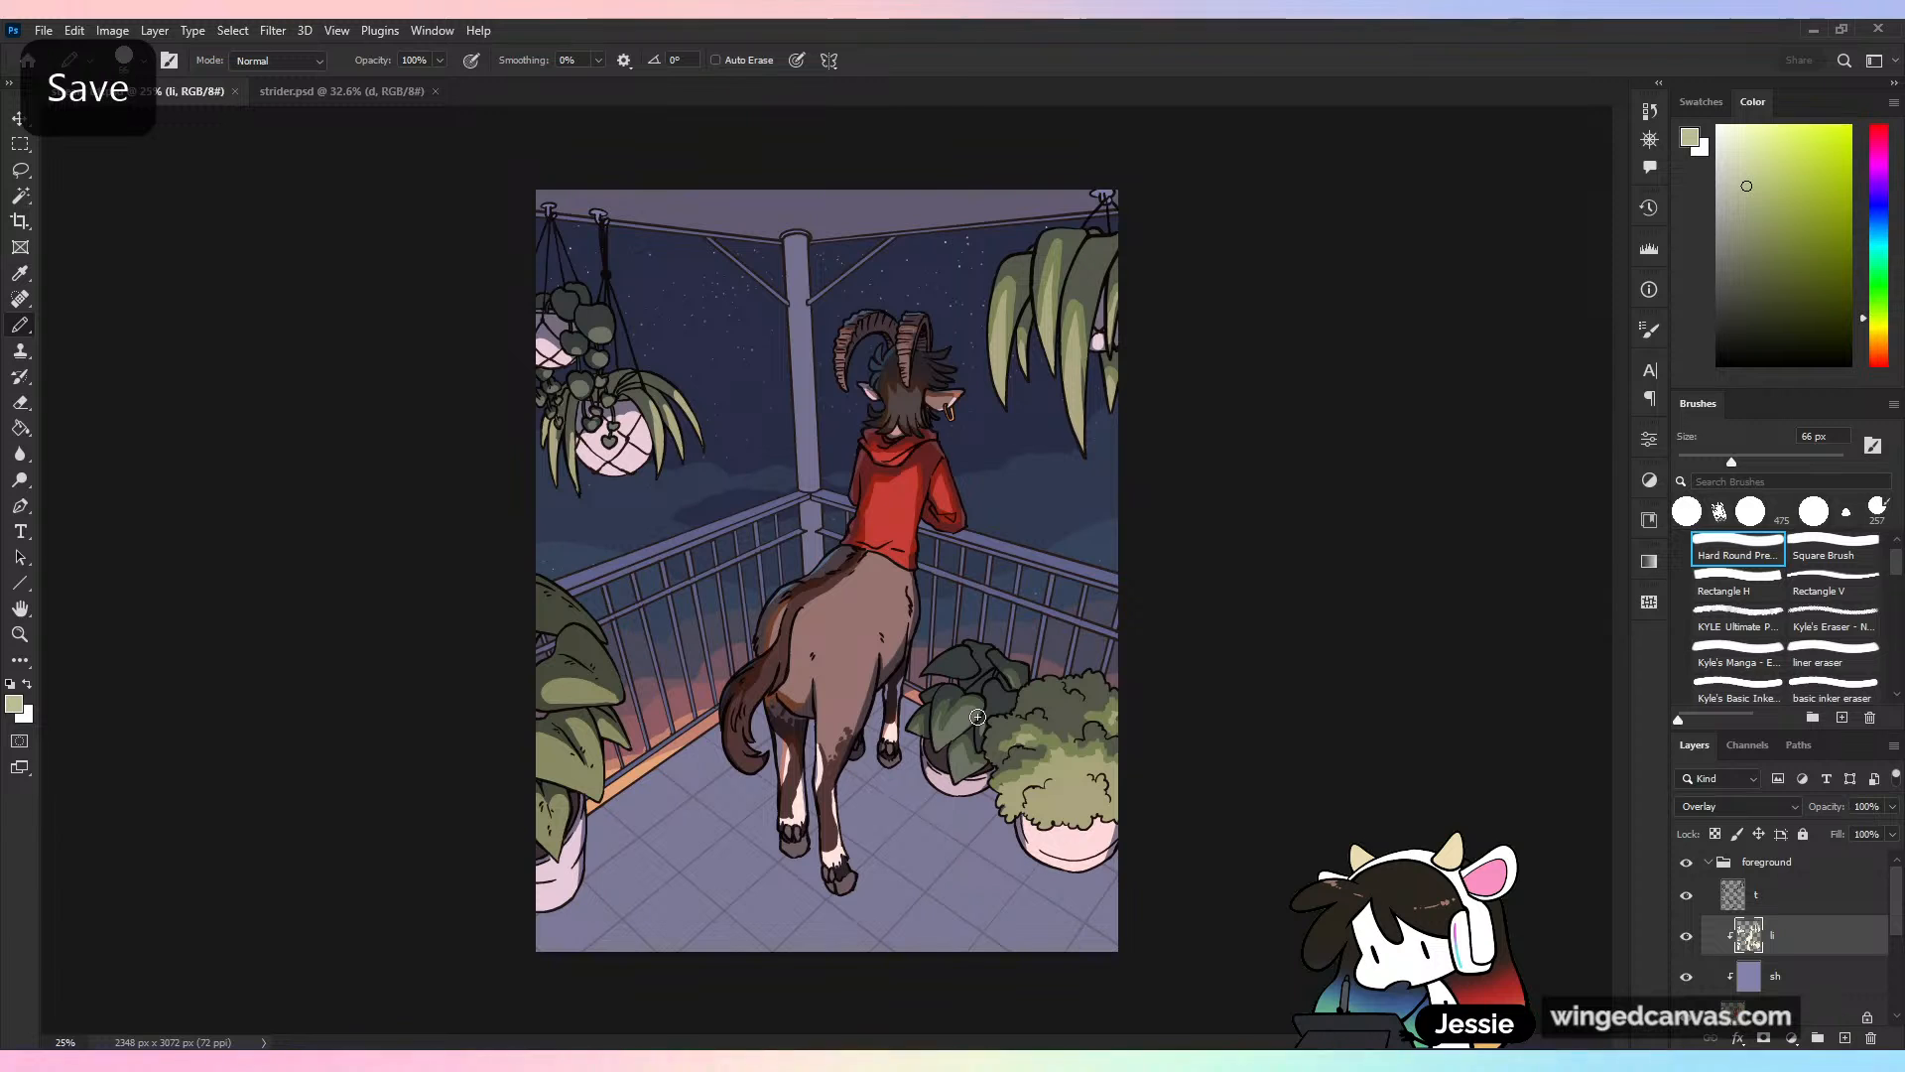
left_click_drag(1079, 345, 1082, 421)
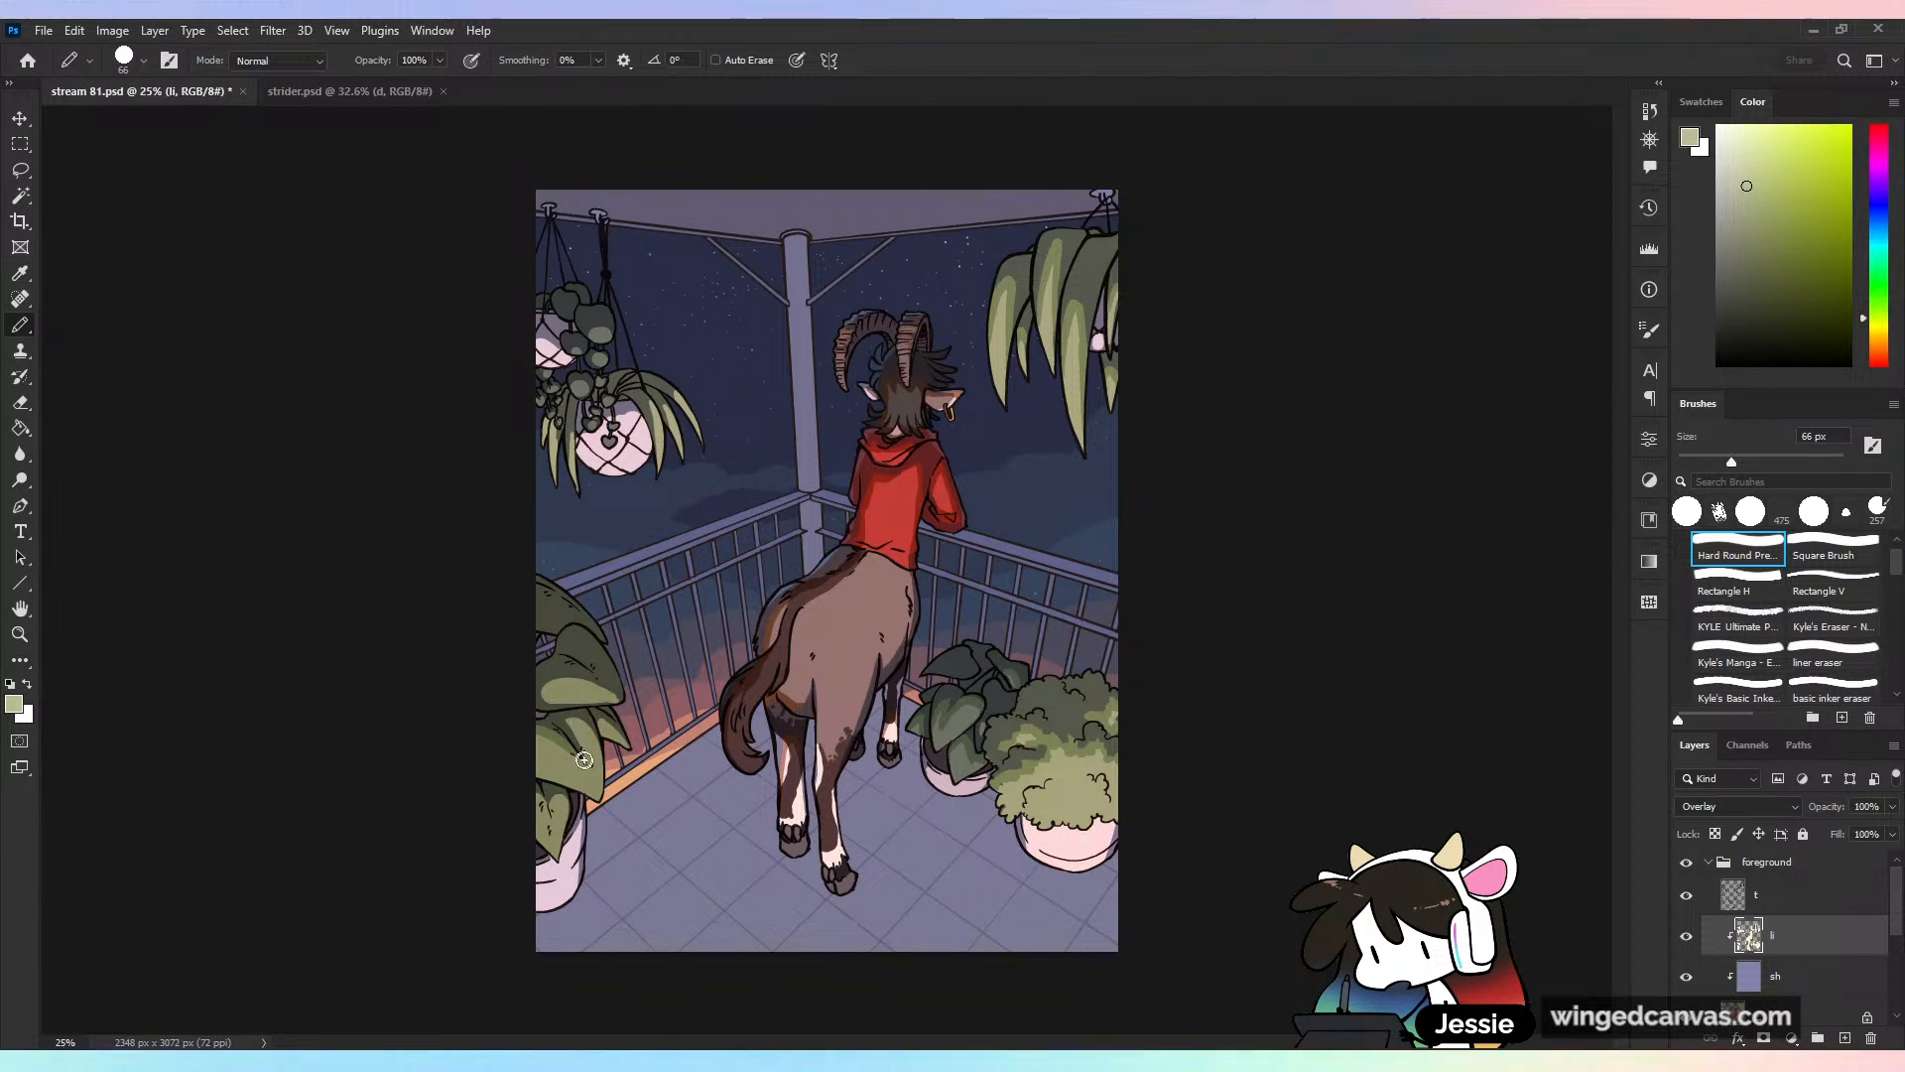
key("ctrl+z")
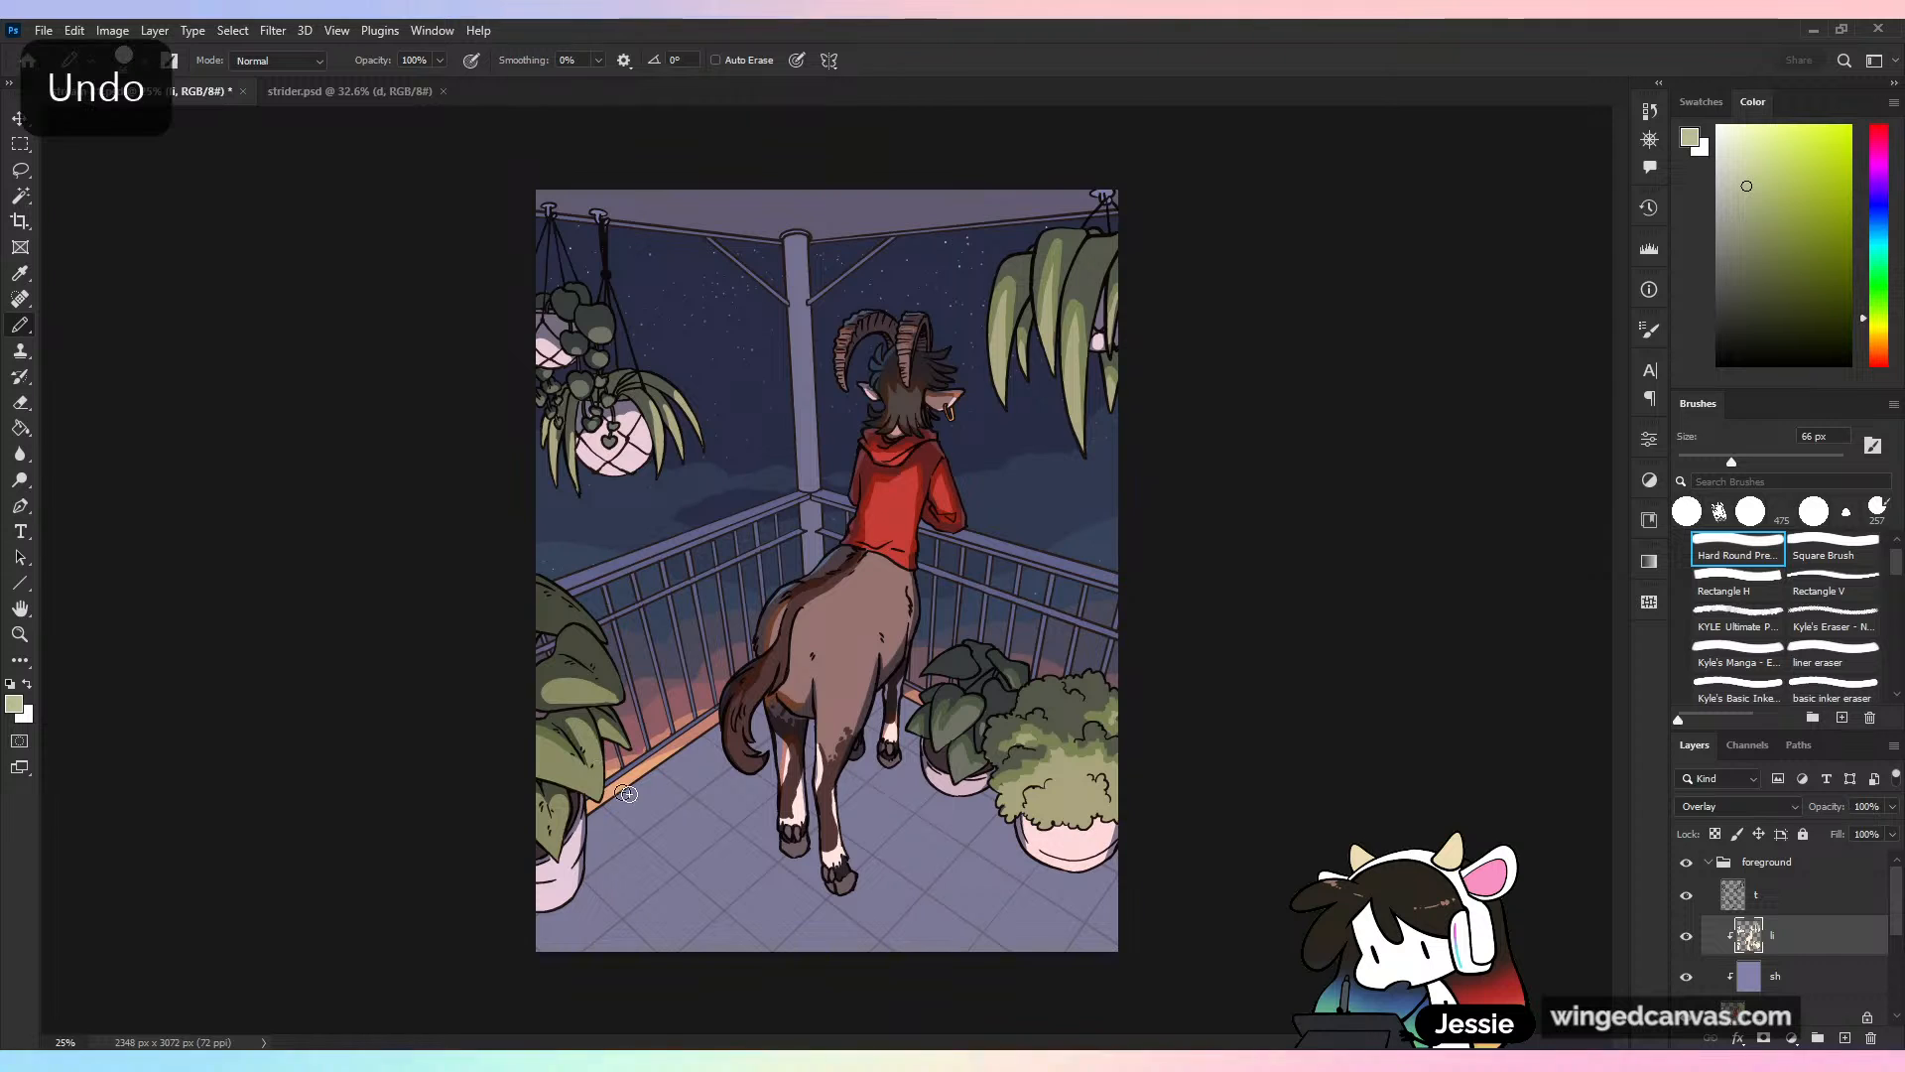
Sample the bush's cream light with the li layer briefly set to Normal, restoring Overlay and unlocking its transparent pixels
left_click(1715, 834)
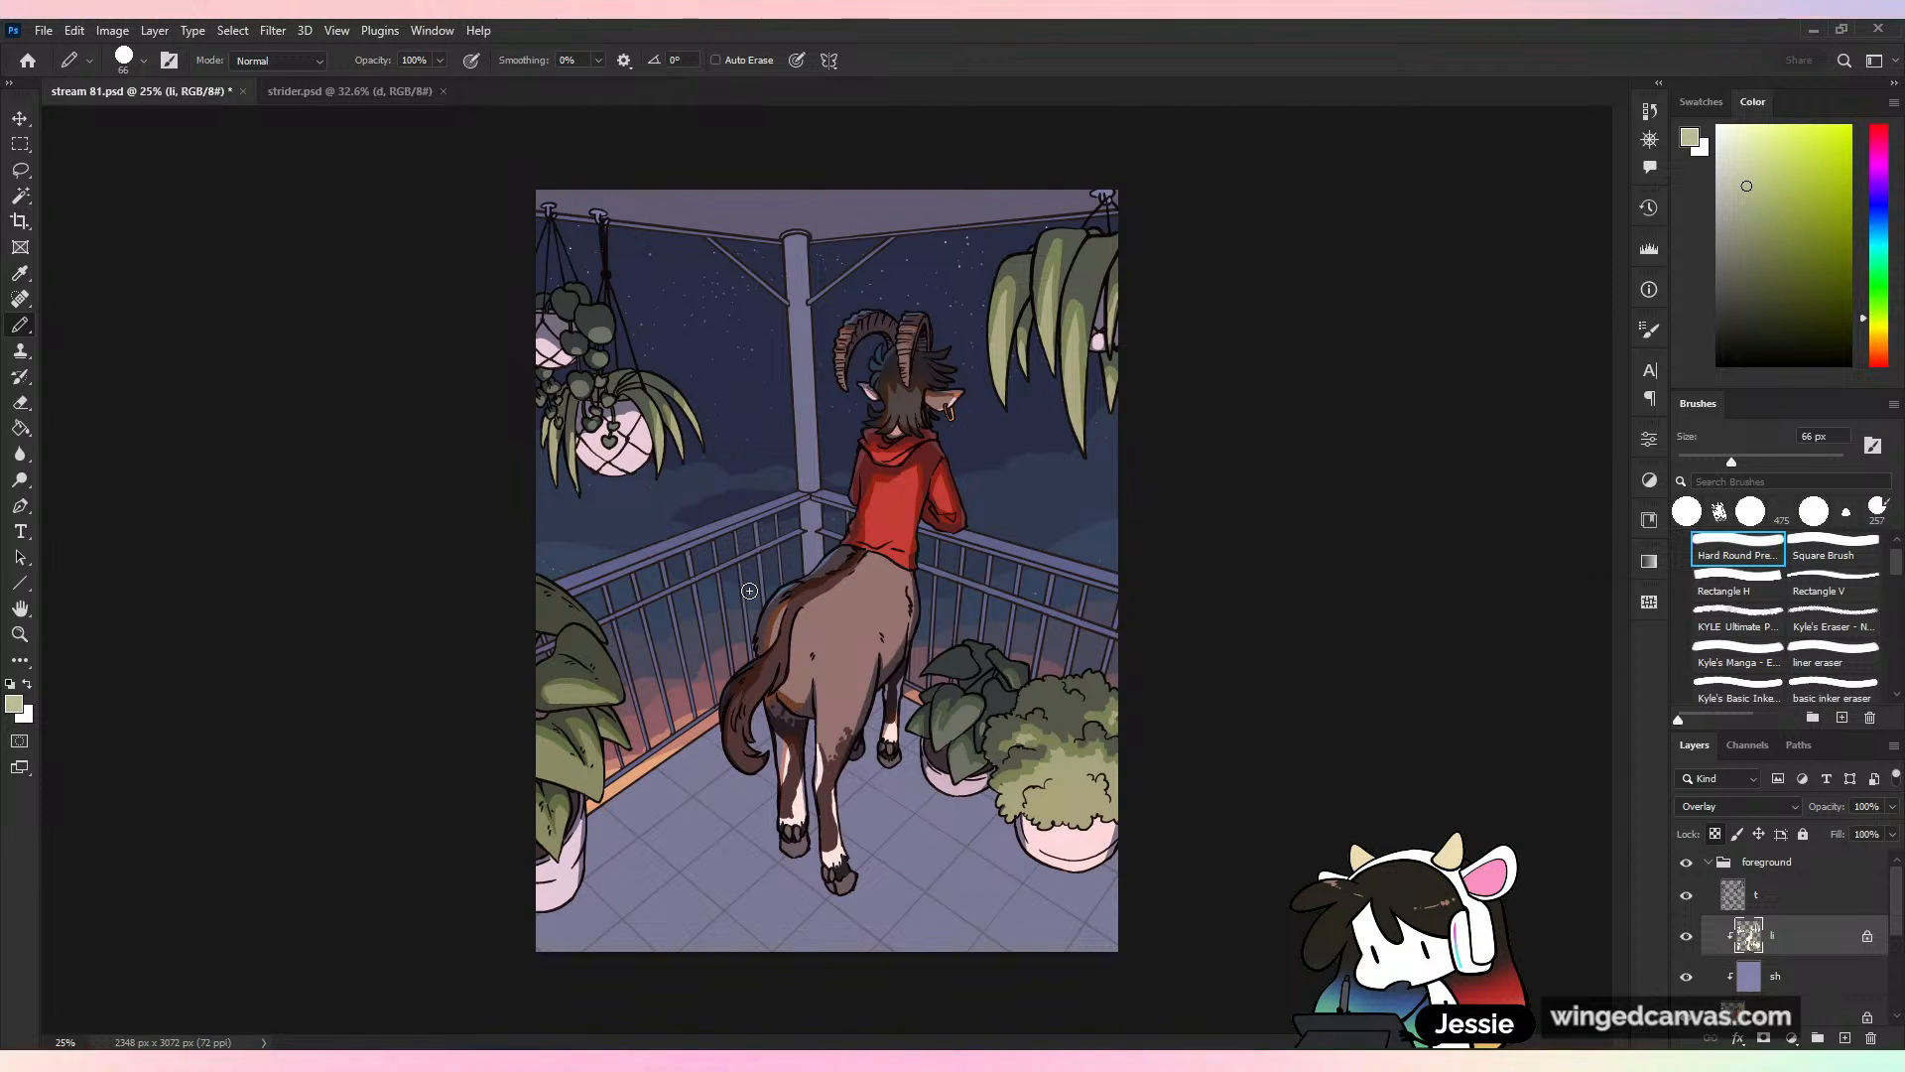
key("ctrl+s")
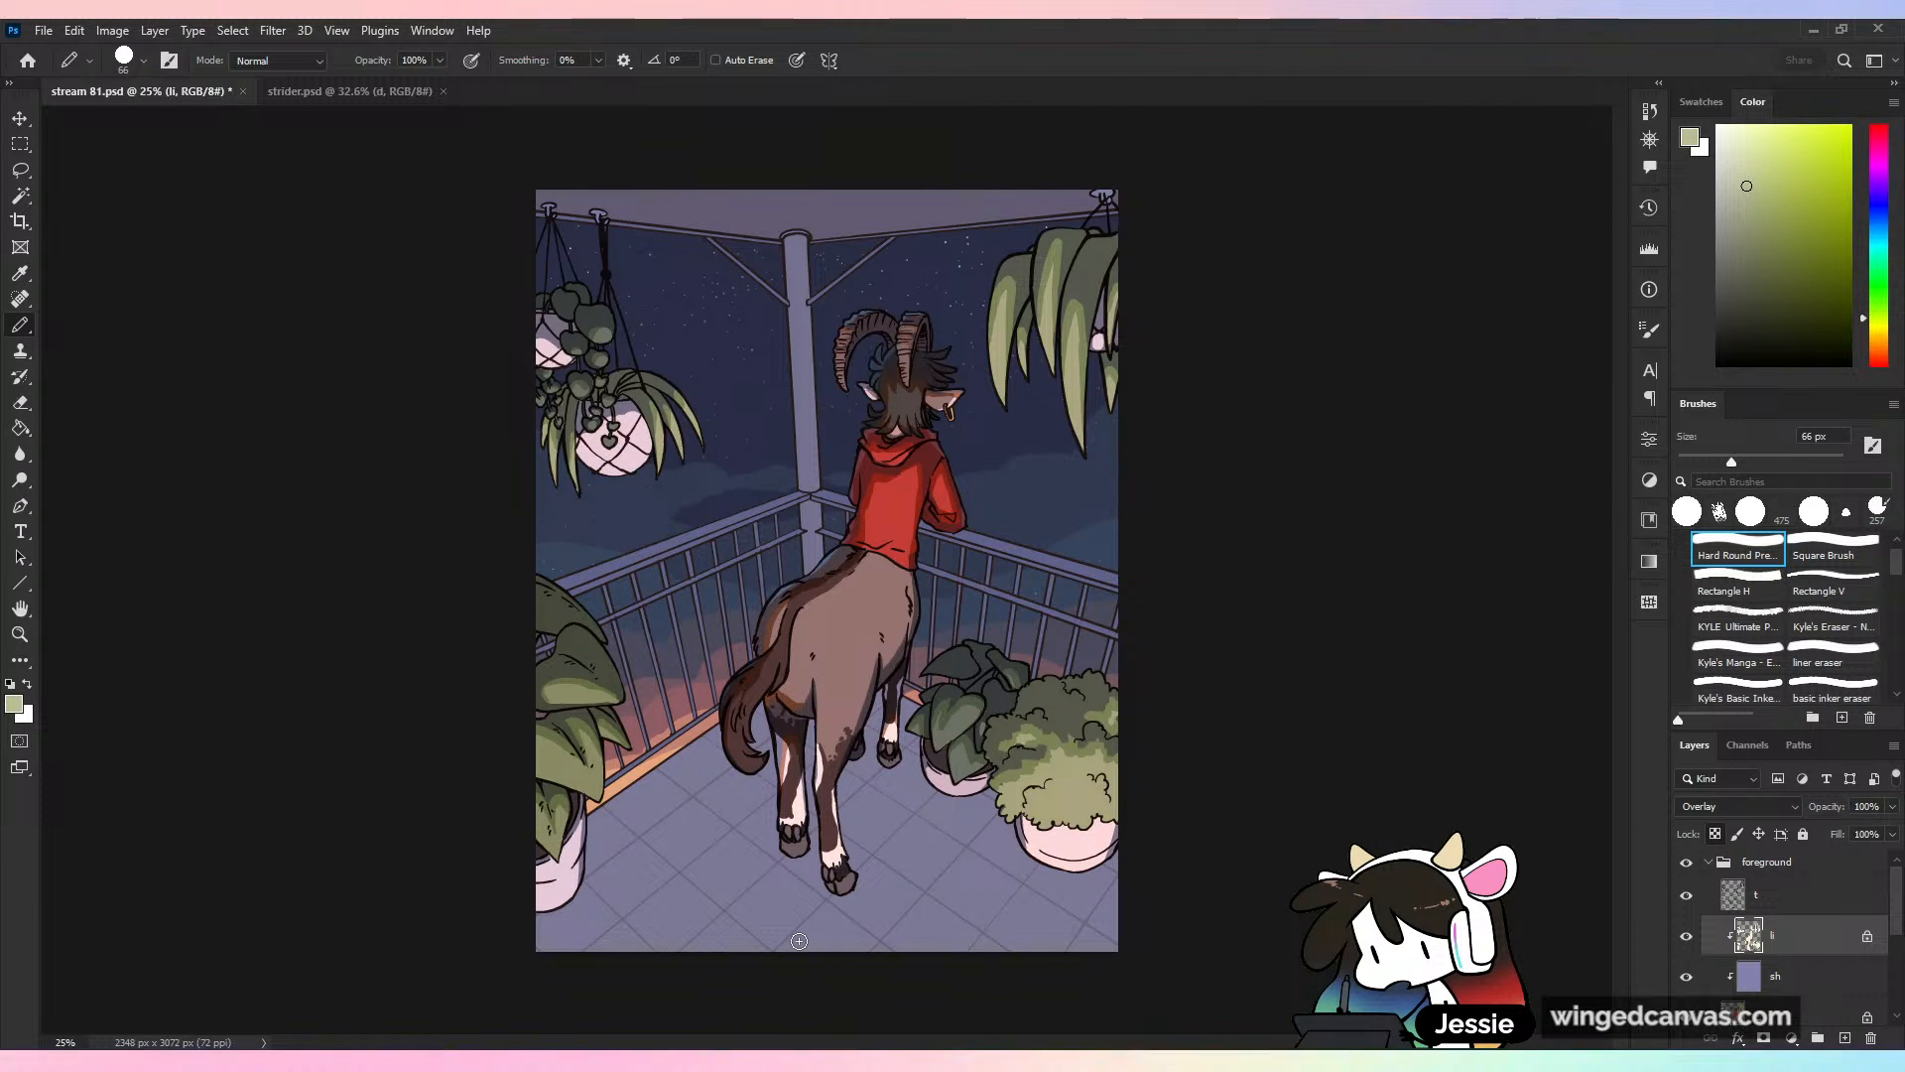
left_click(1738, 806)
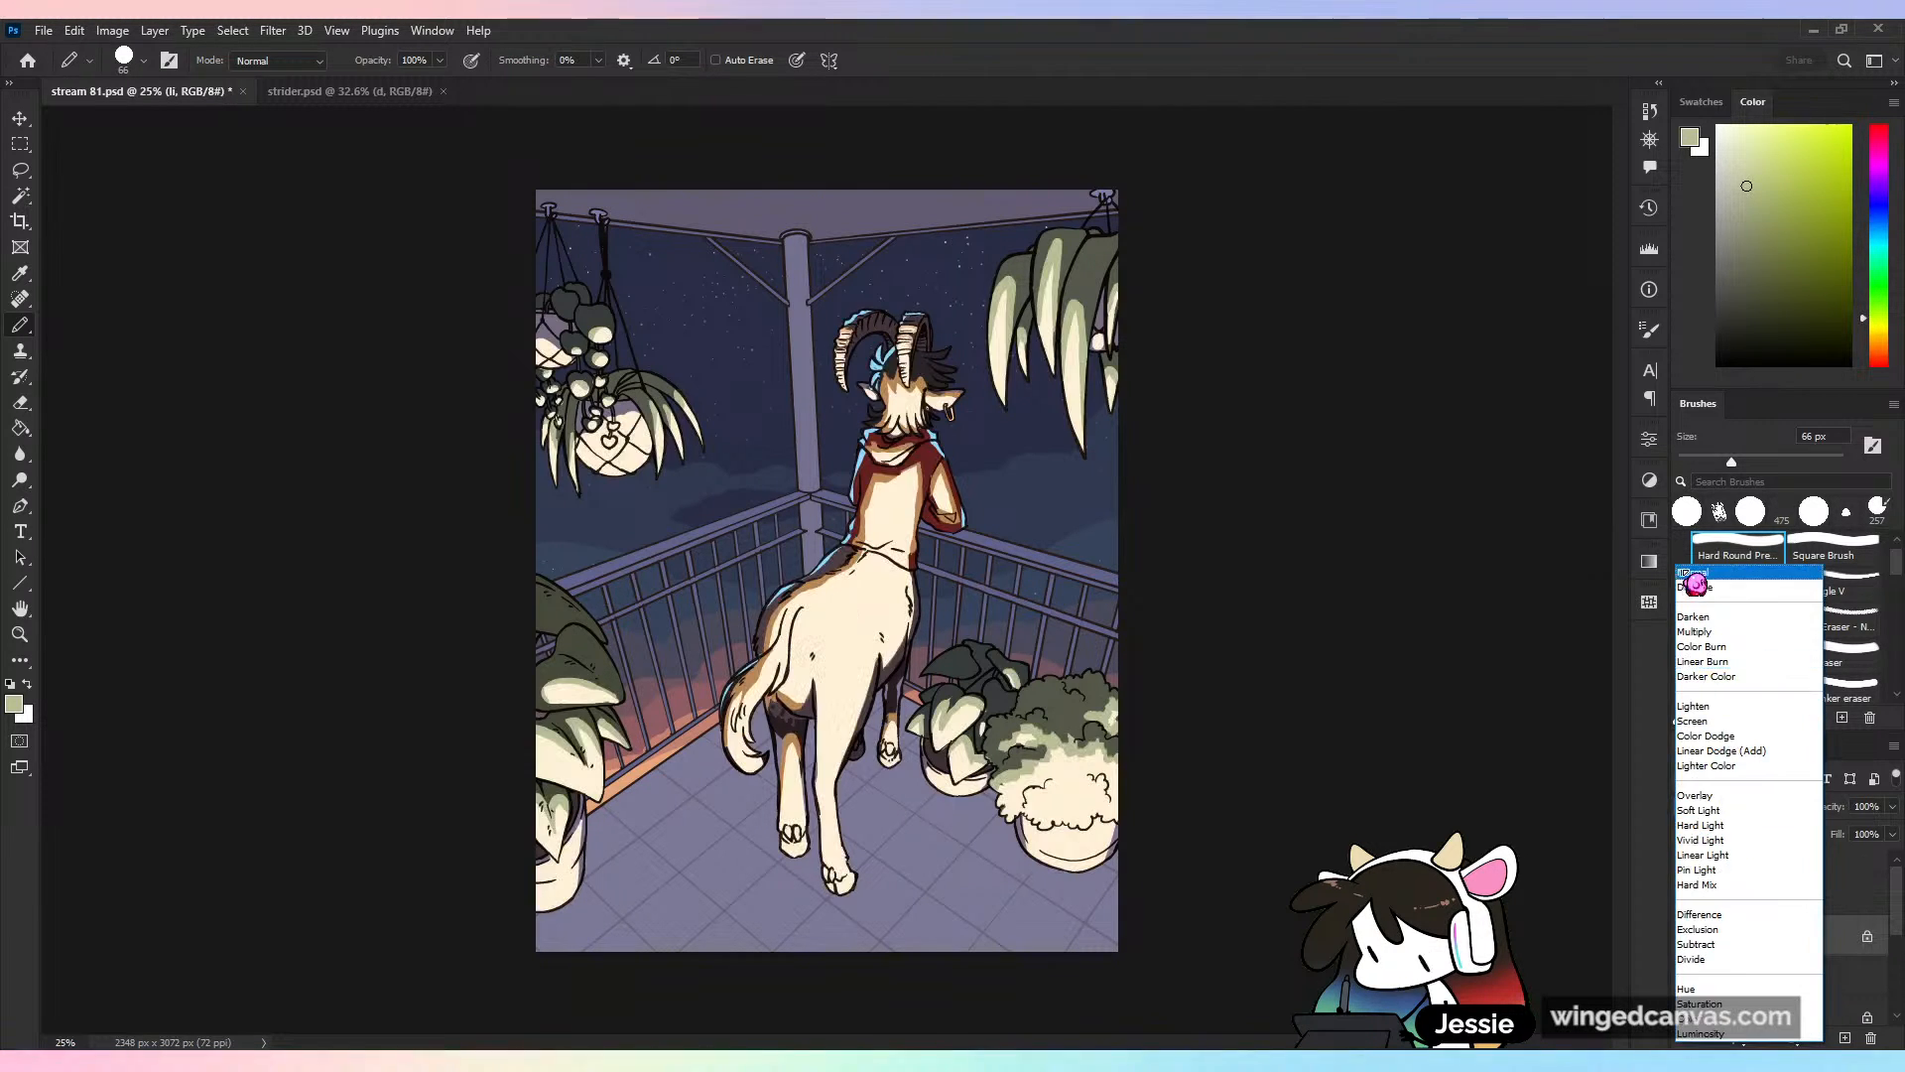
left_click(1744, 580)
left_click(1031, 795, "alt")
key("ctrl+z")
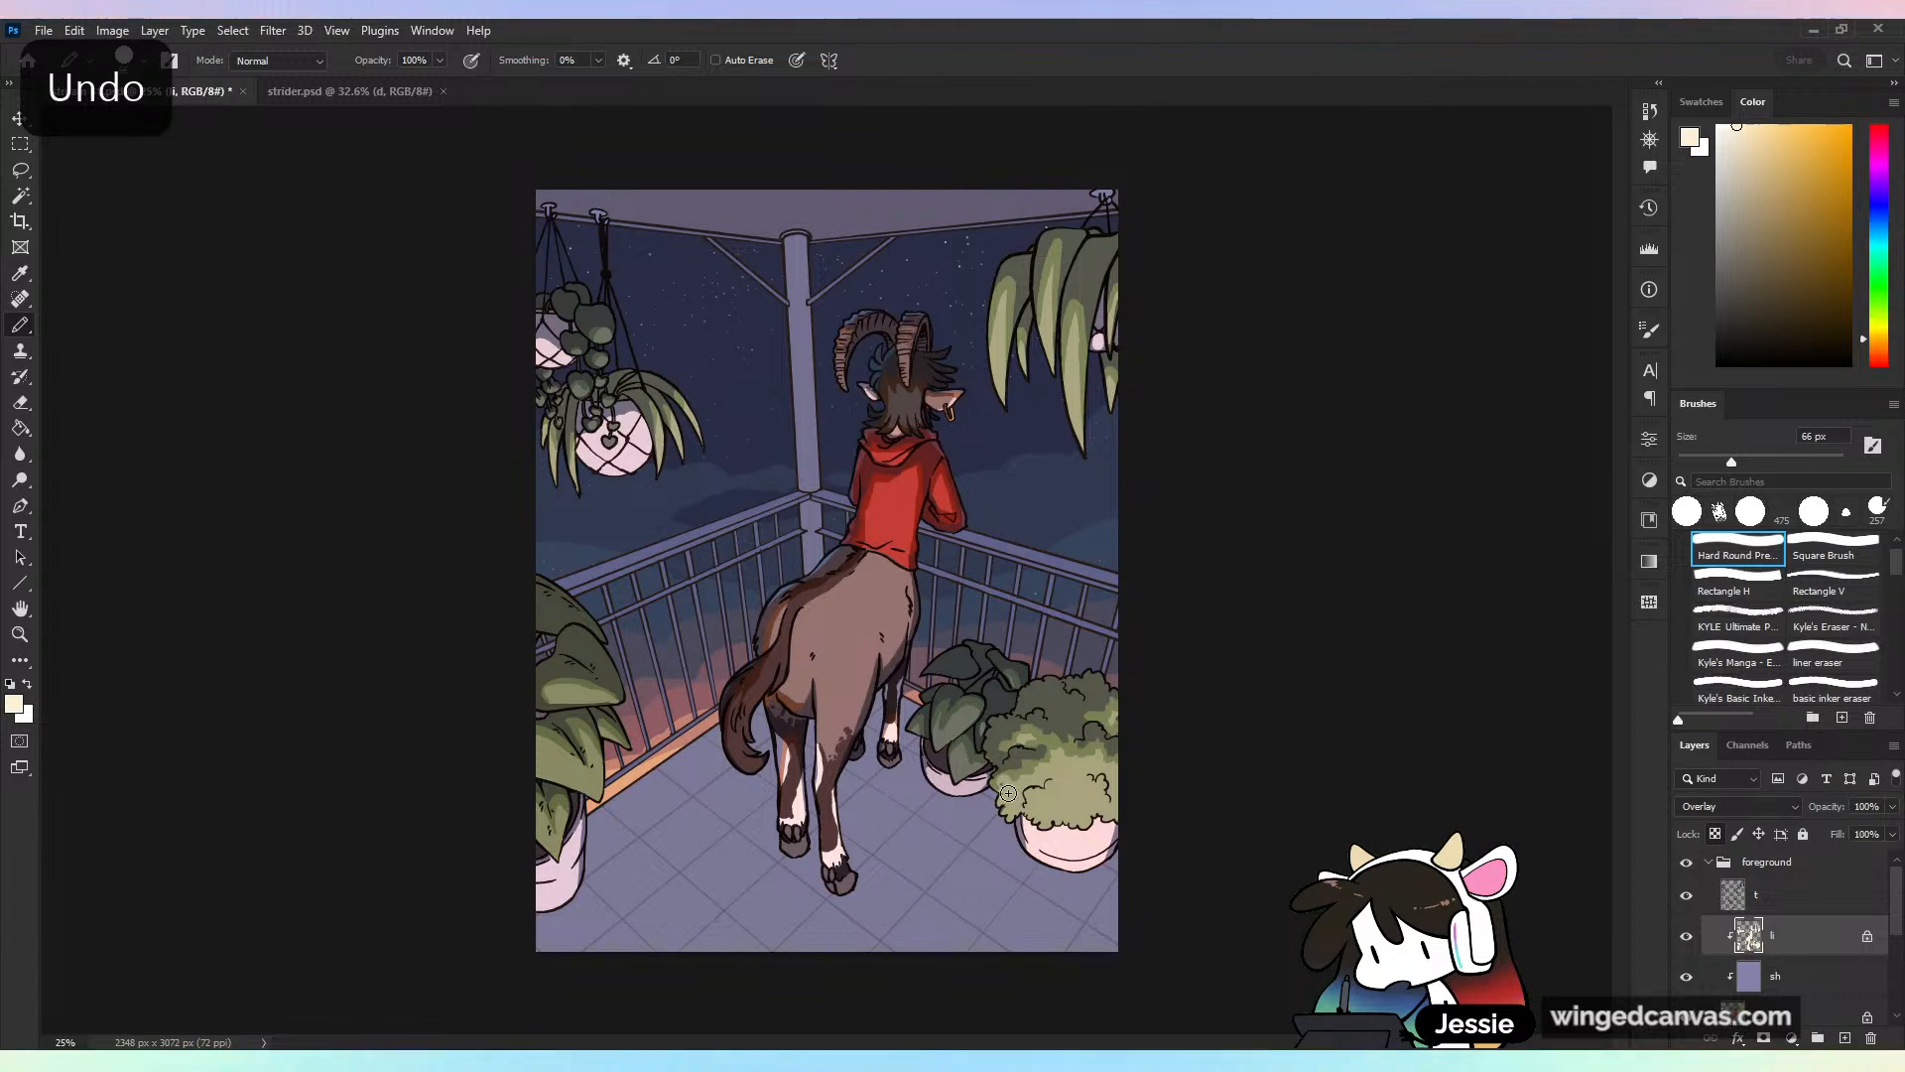
left_click(1716, 833)
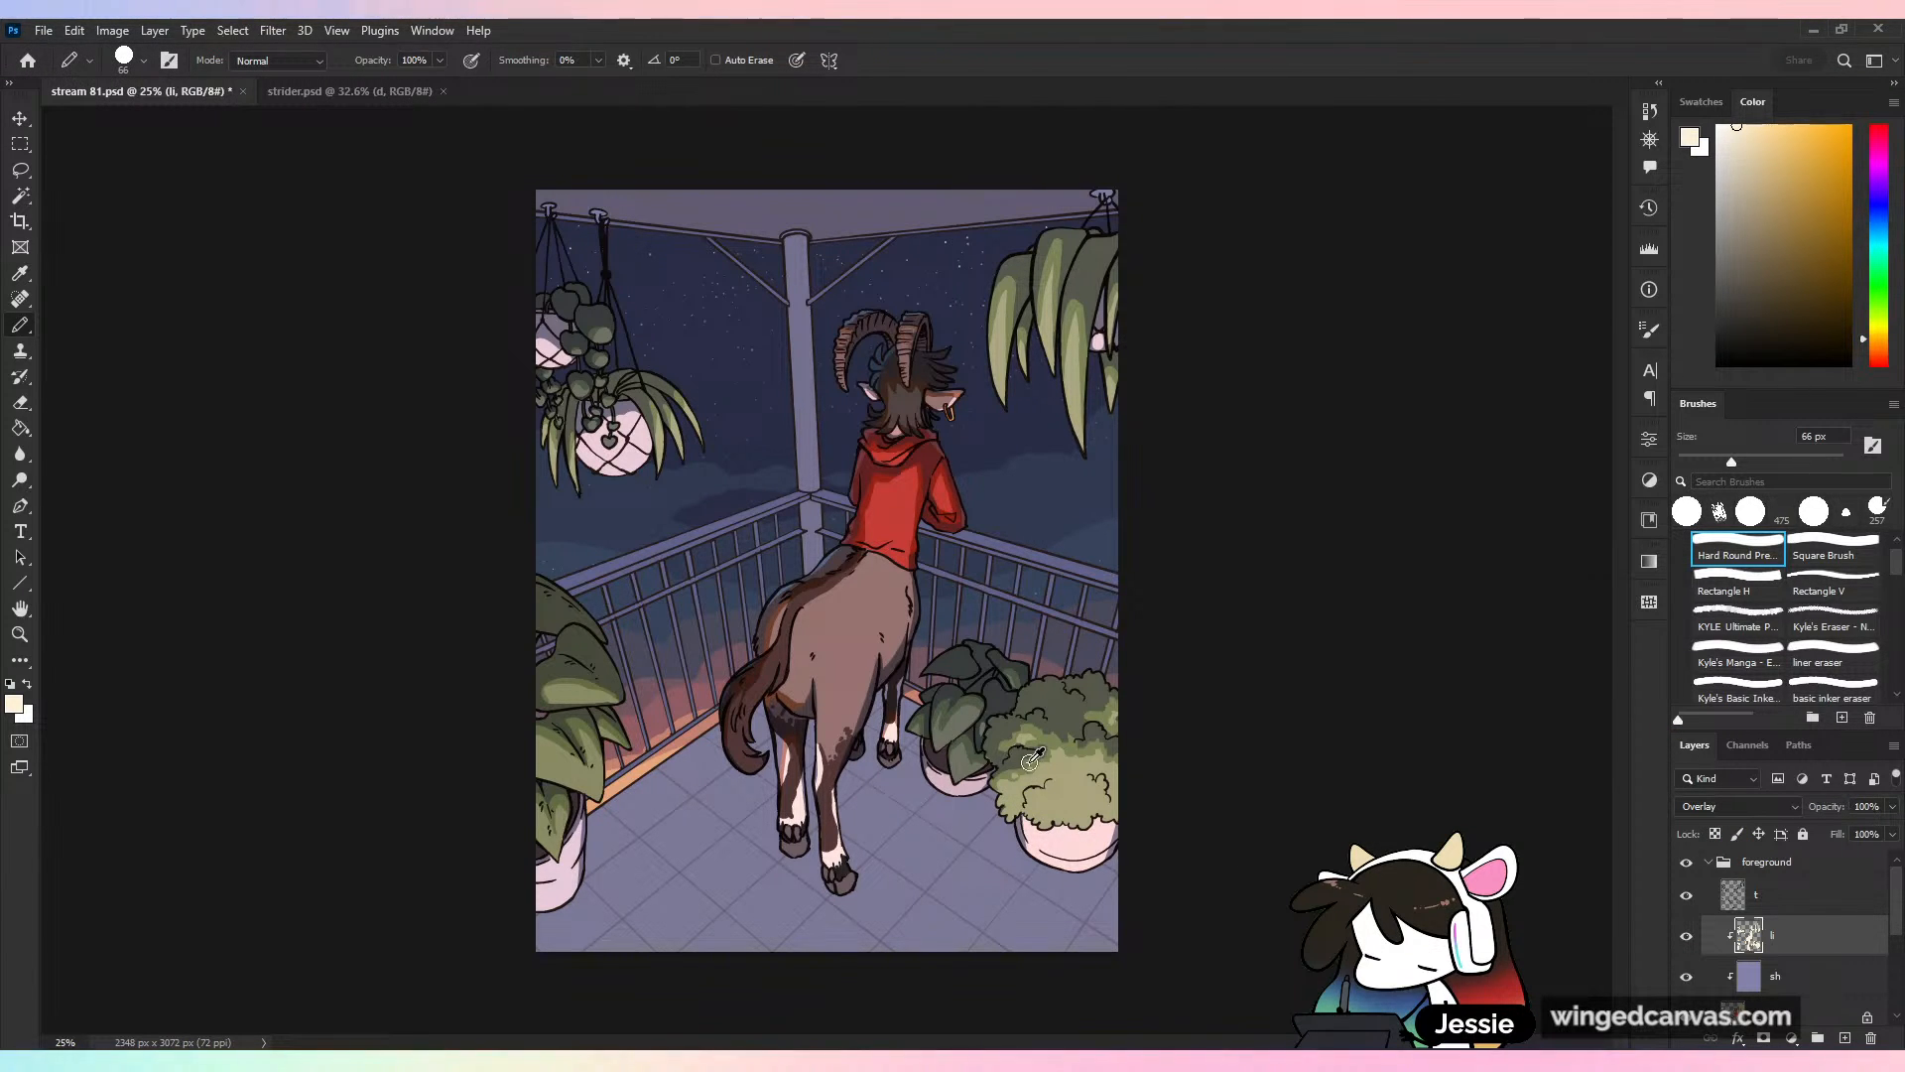
Save the file and choose a muted beige for the plants' softer light, undoing the unwanted stroke
key("alt")
key("ctrl+minus")
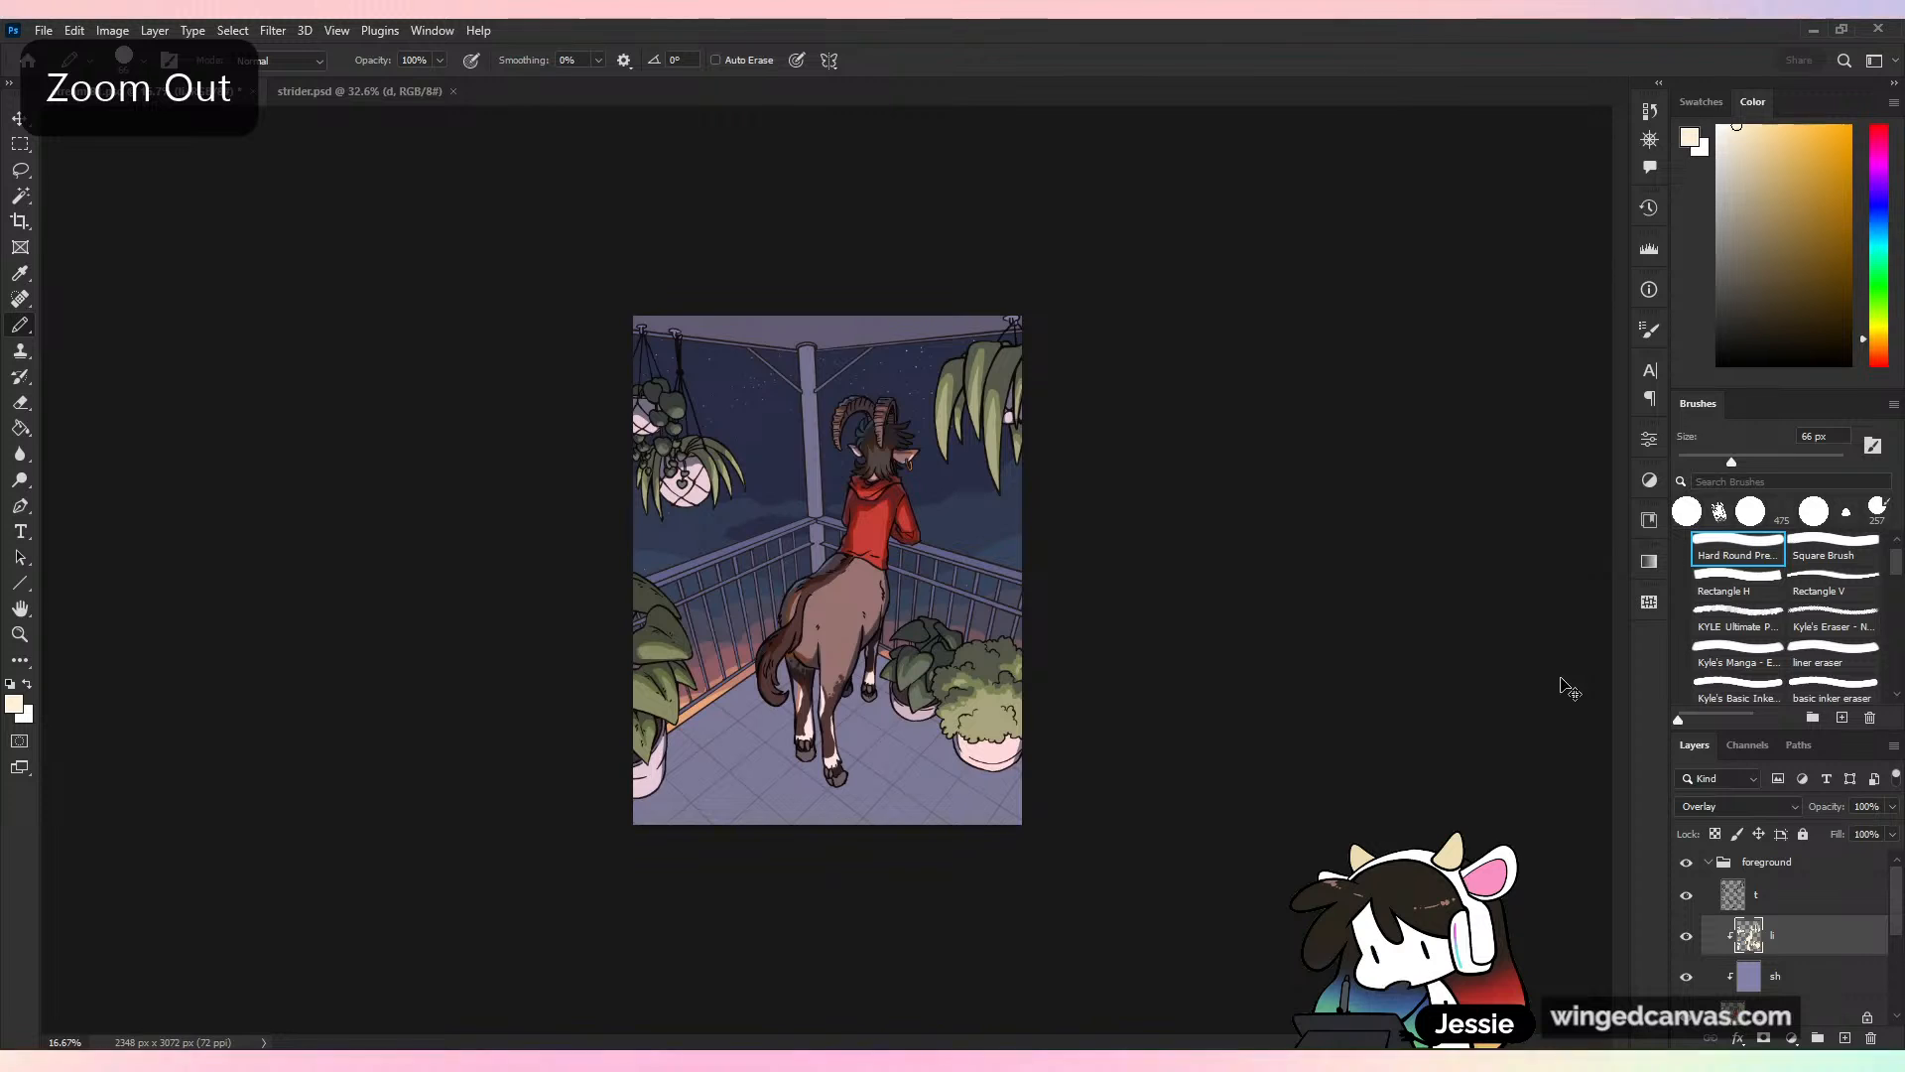
key("ctrl+plus")
key("ctrl+s")
left_click(1760, 155)
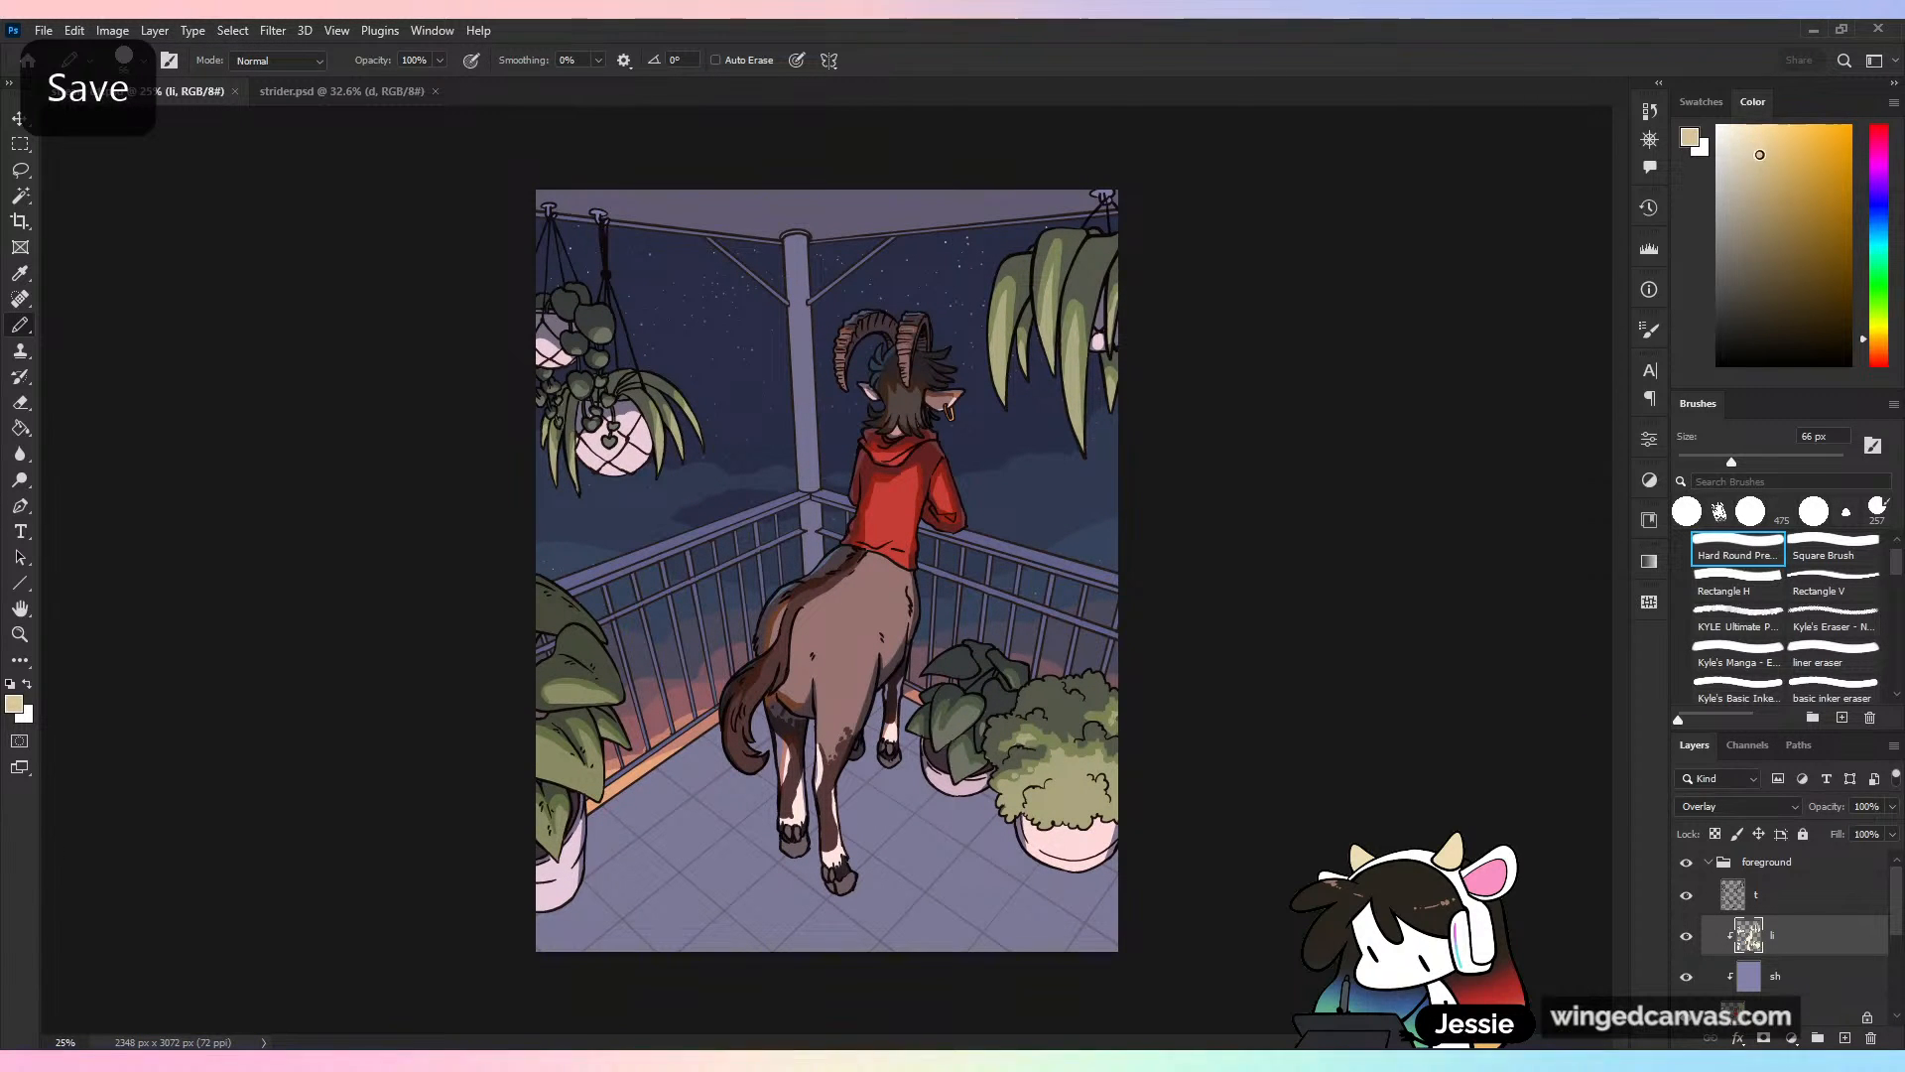
key("ctrl+z")
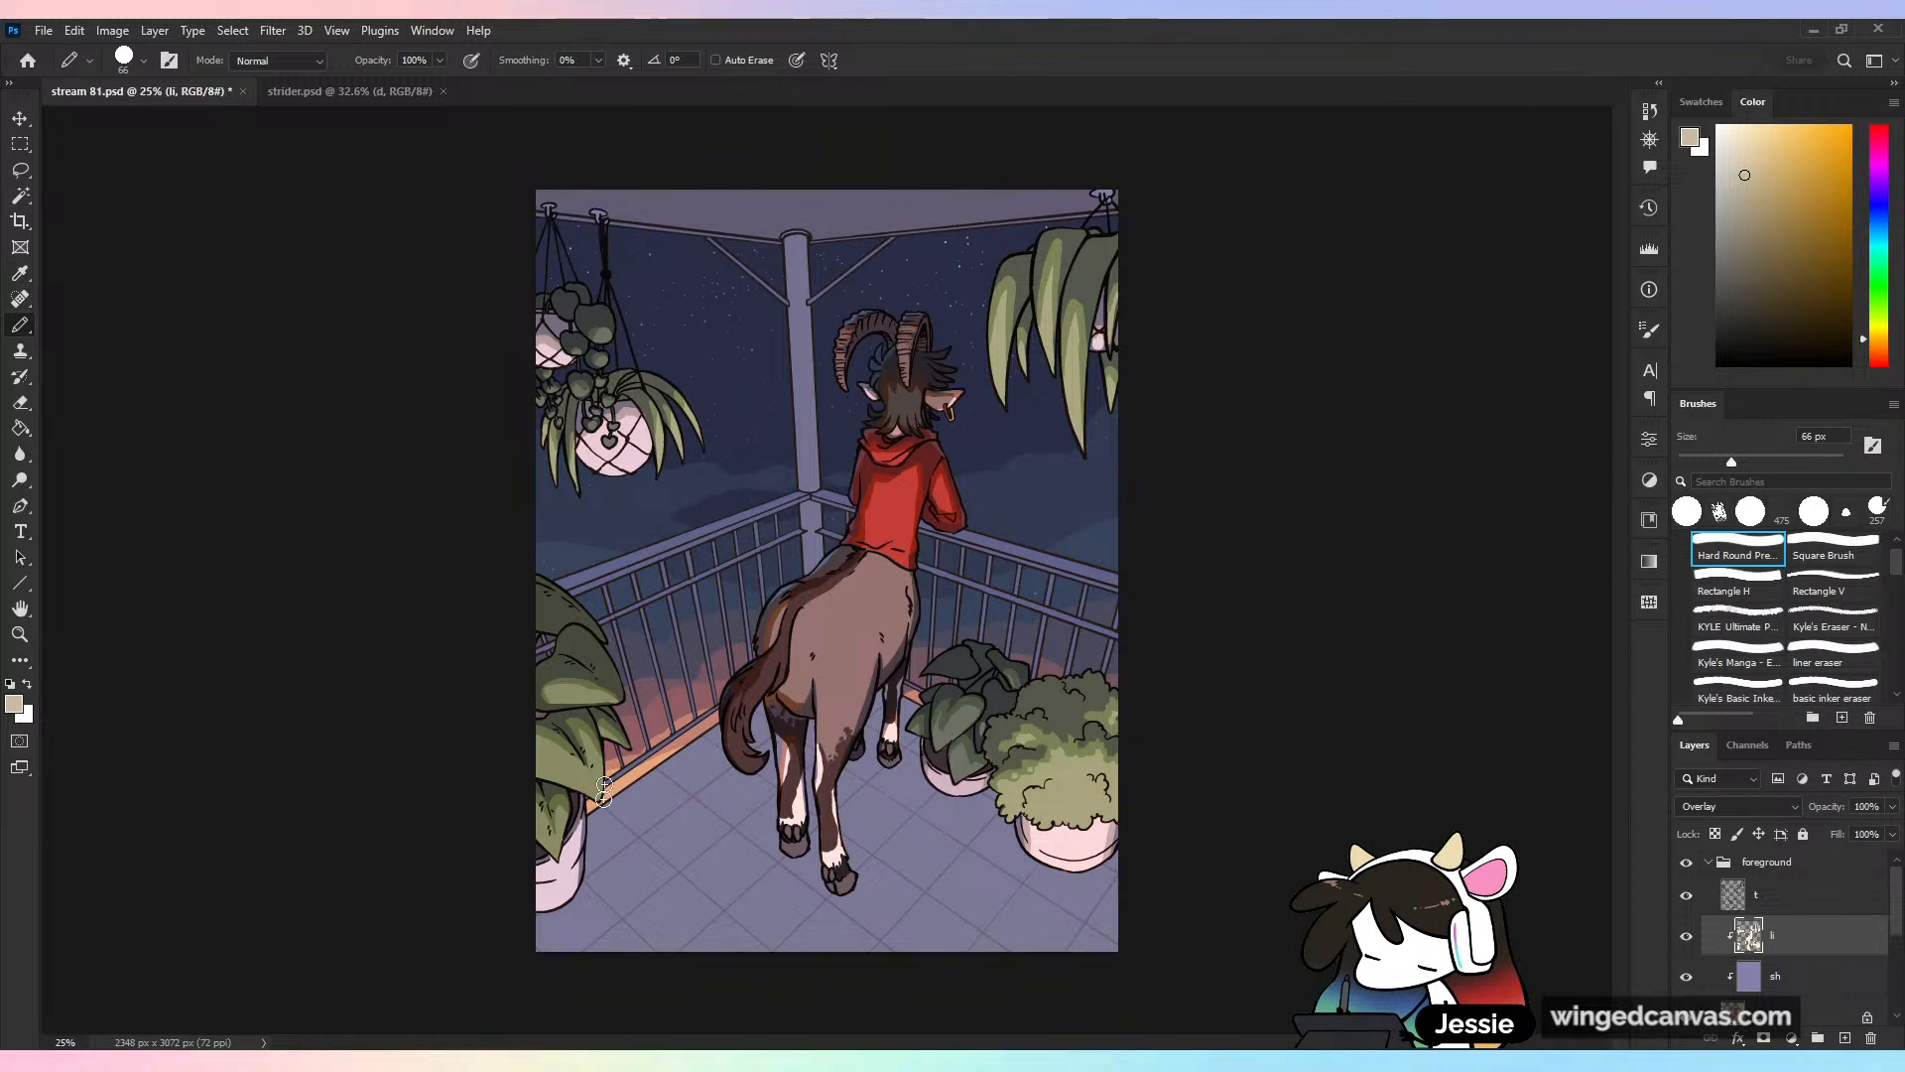
Save the file and toggle the li layer's visibility to compare the artwork with and without its light
key("ctrl+s")
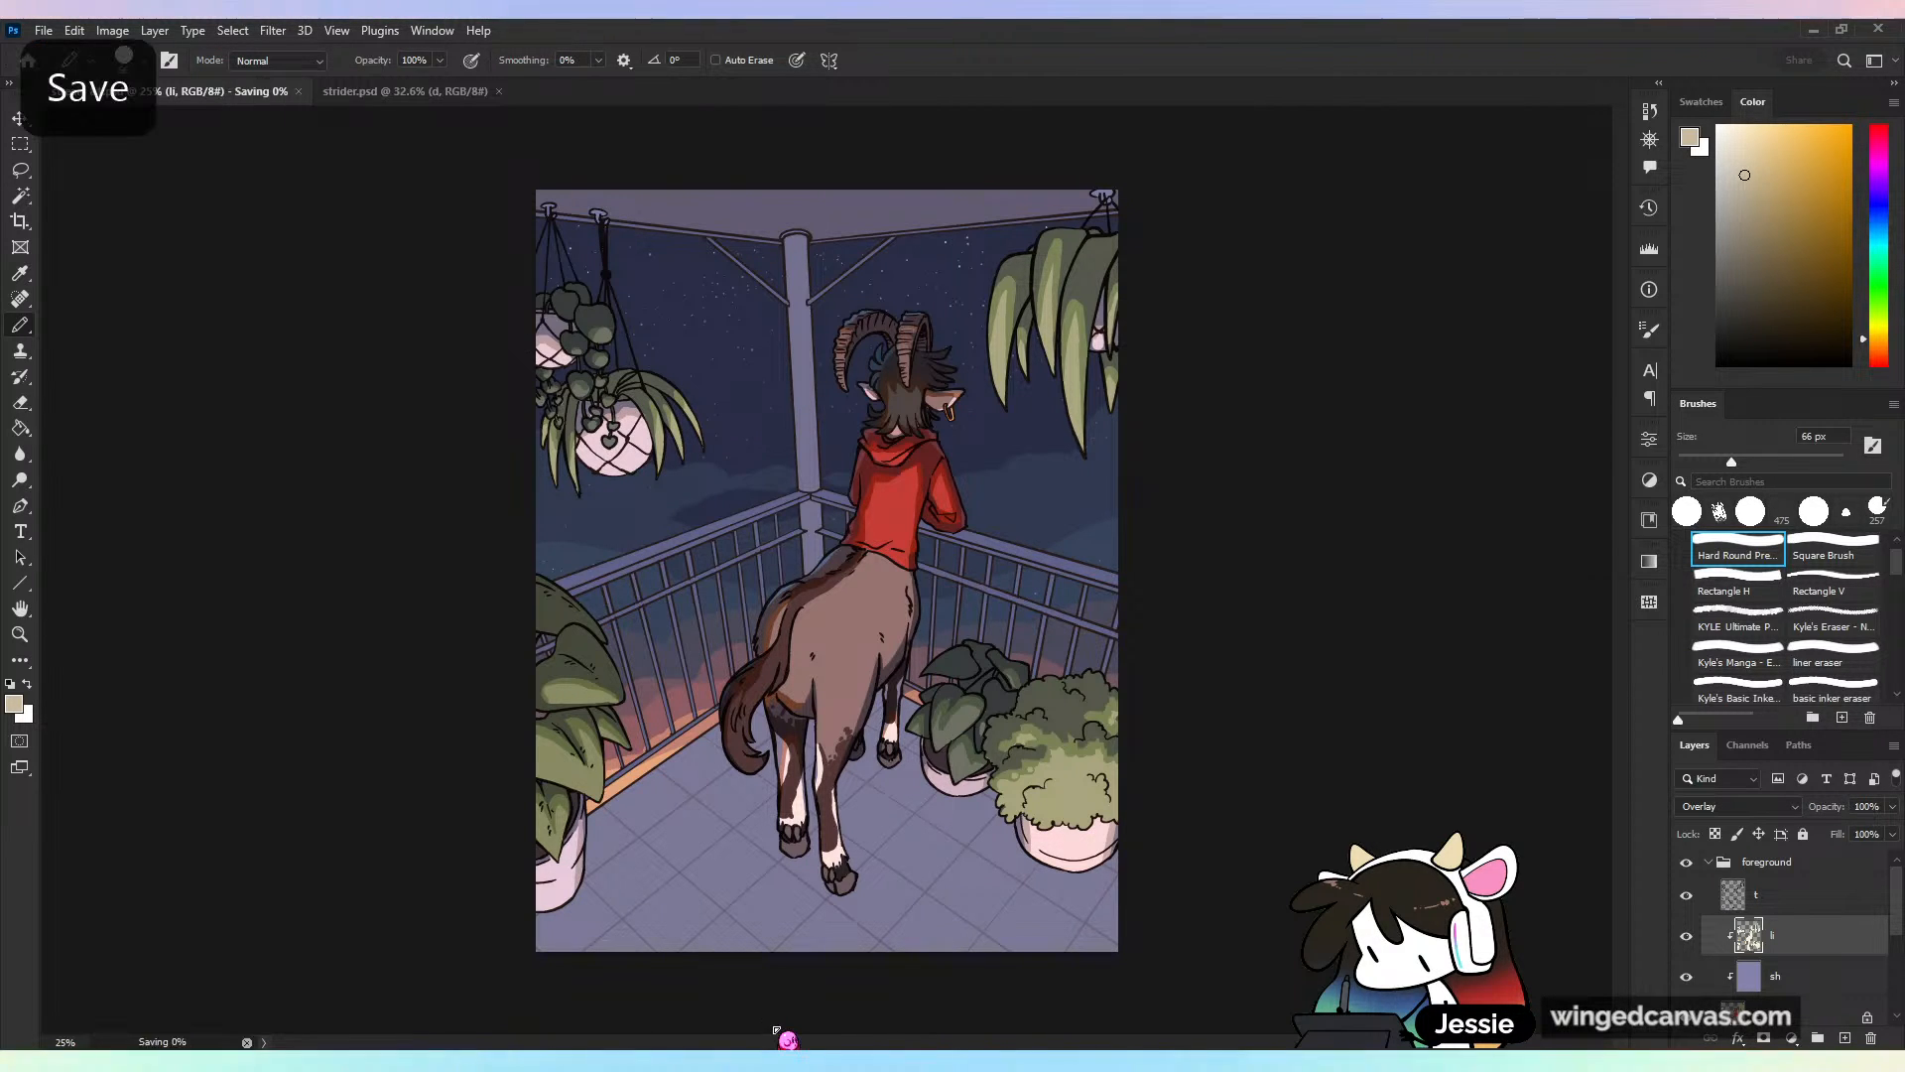
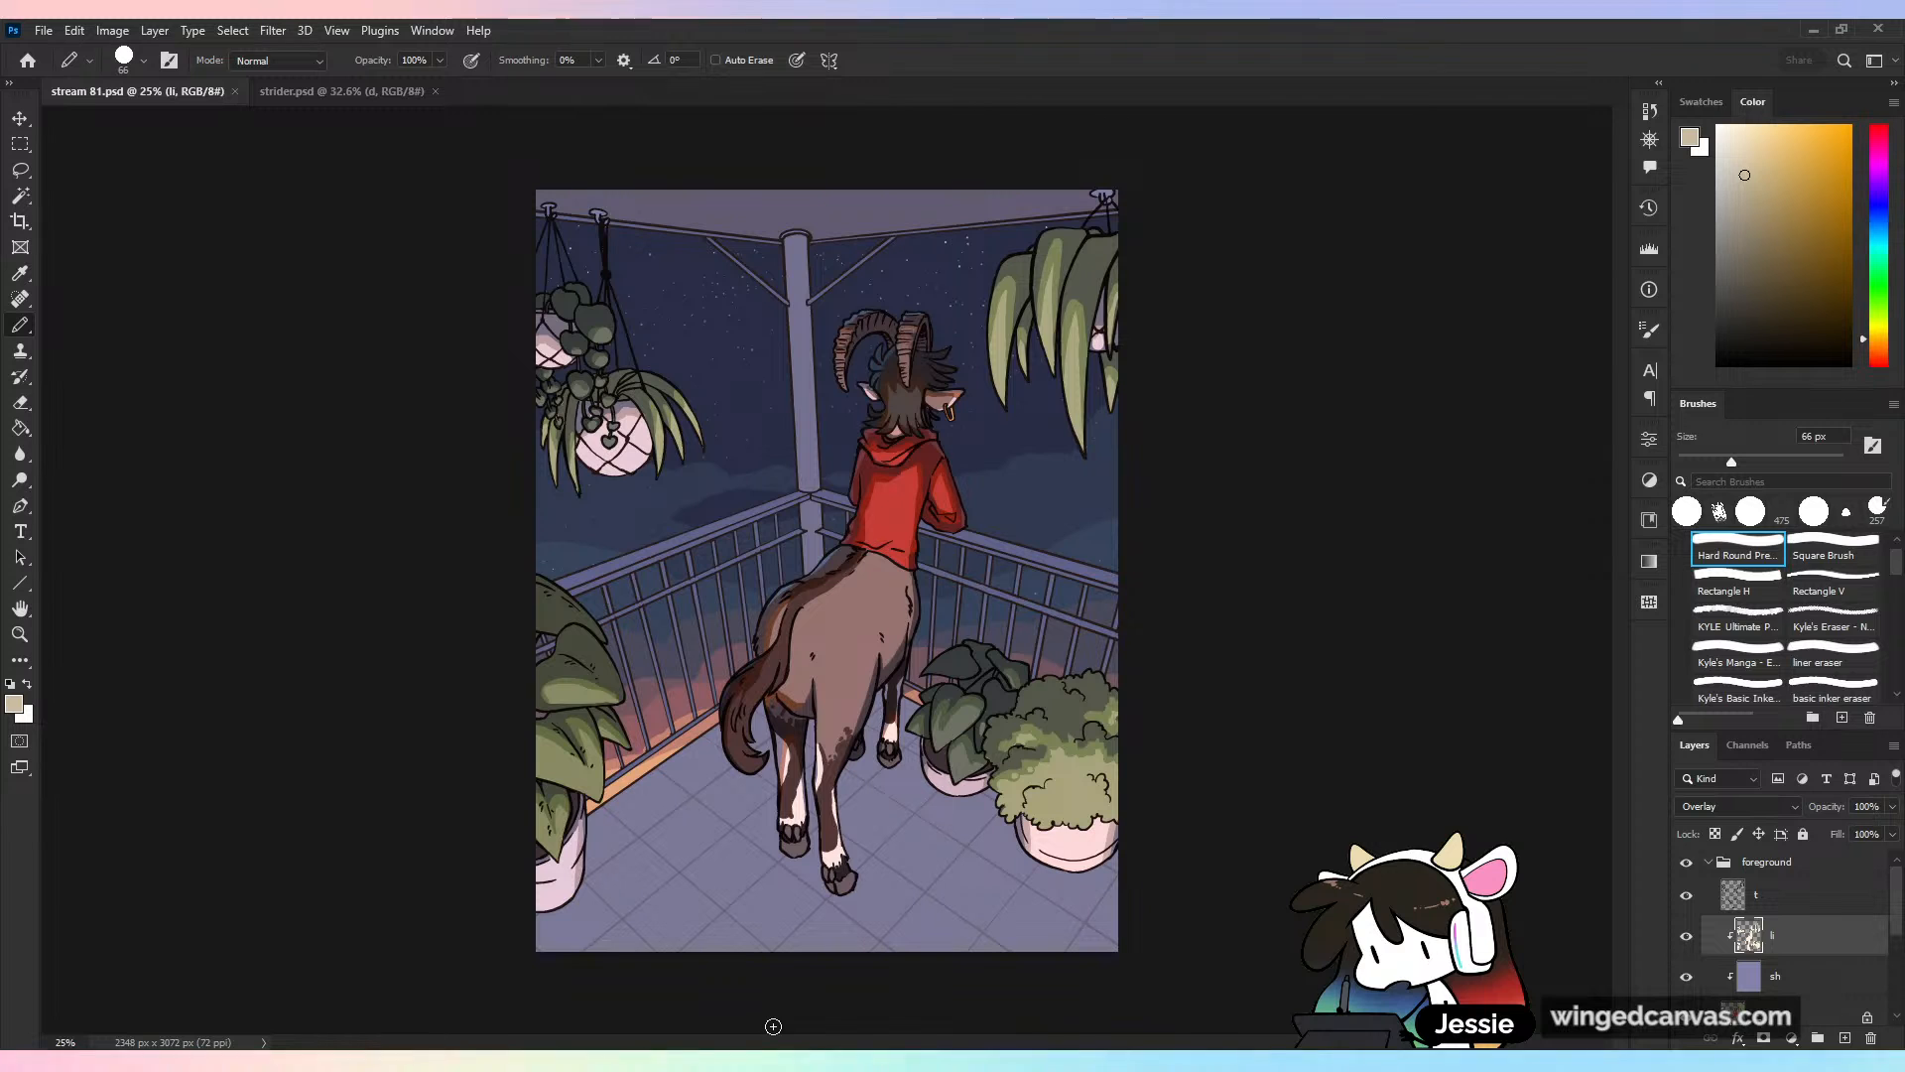
left_click(1685, 937)
left_click(1685, 938)
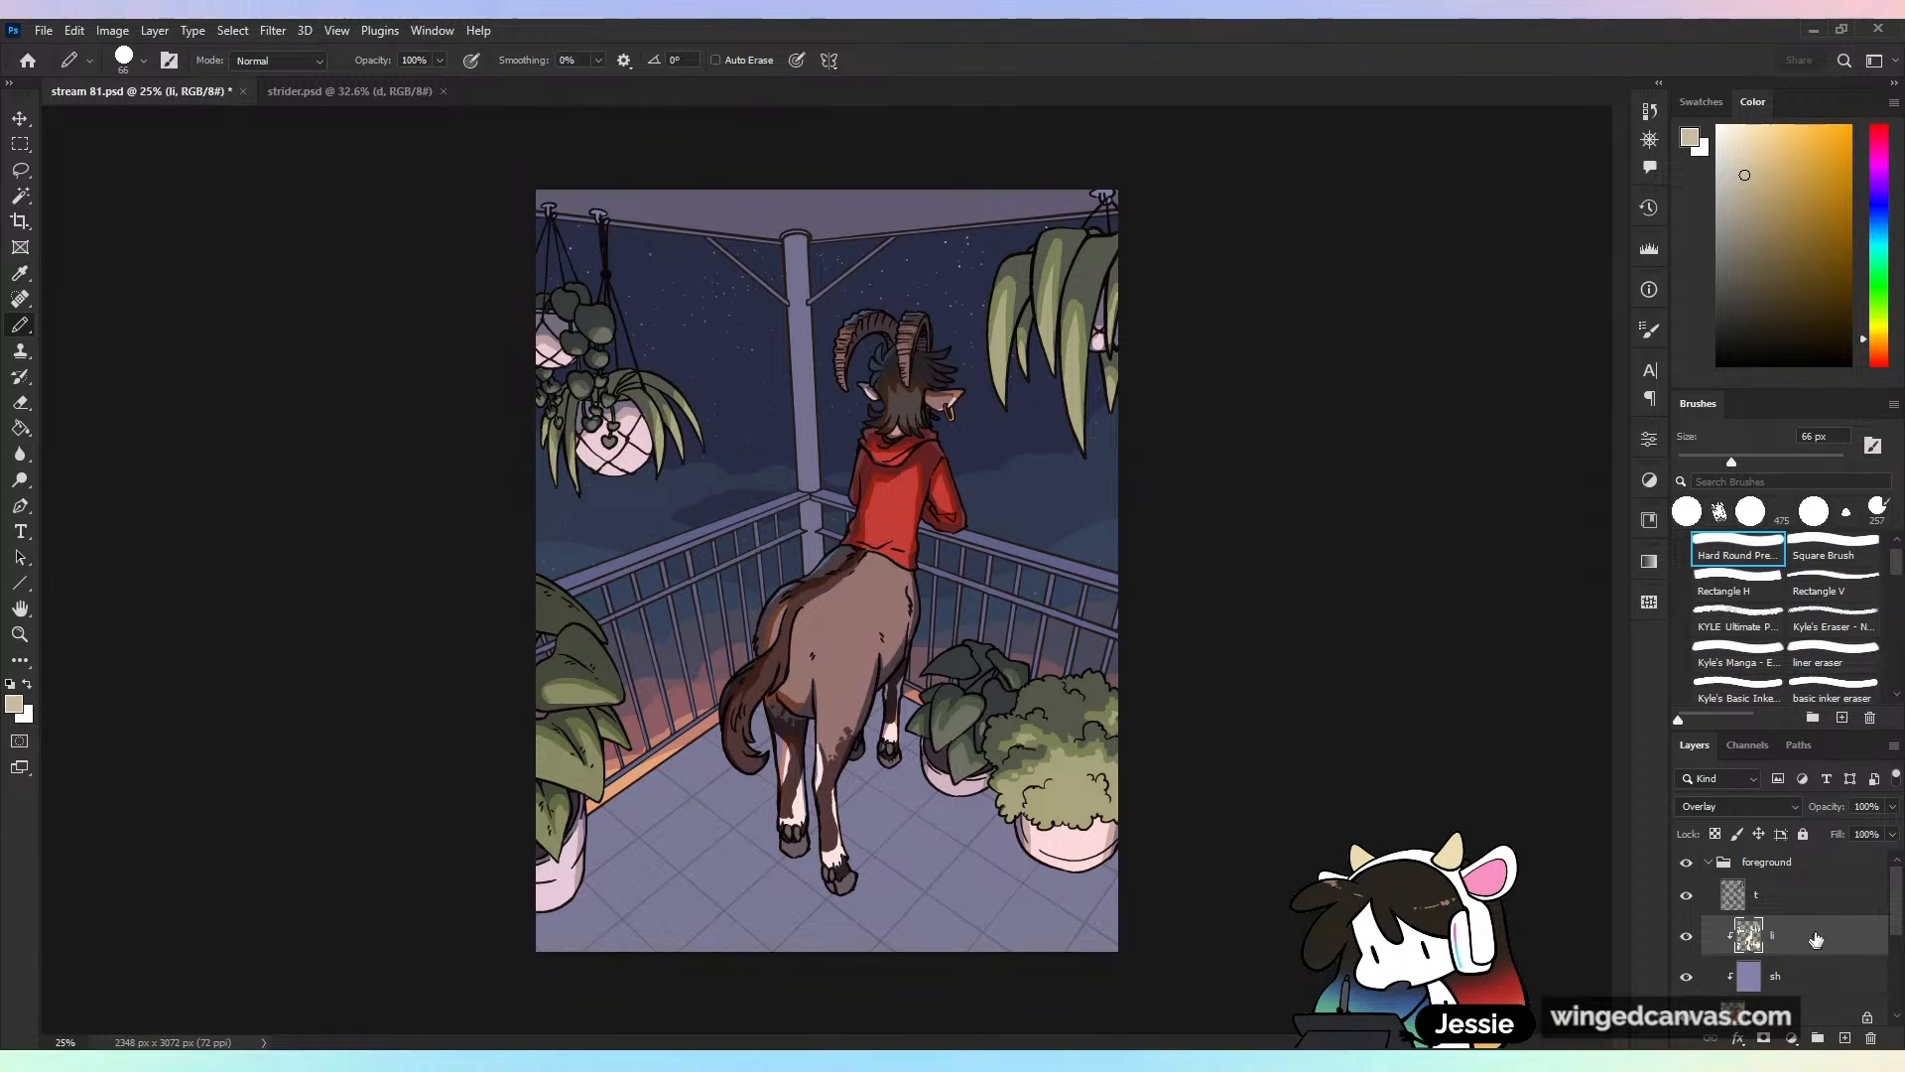
Sample the hair's light blue with the li layer briefly set to Normal, saving the file and restoring Overlay
left_click(1737, 806)
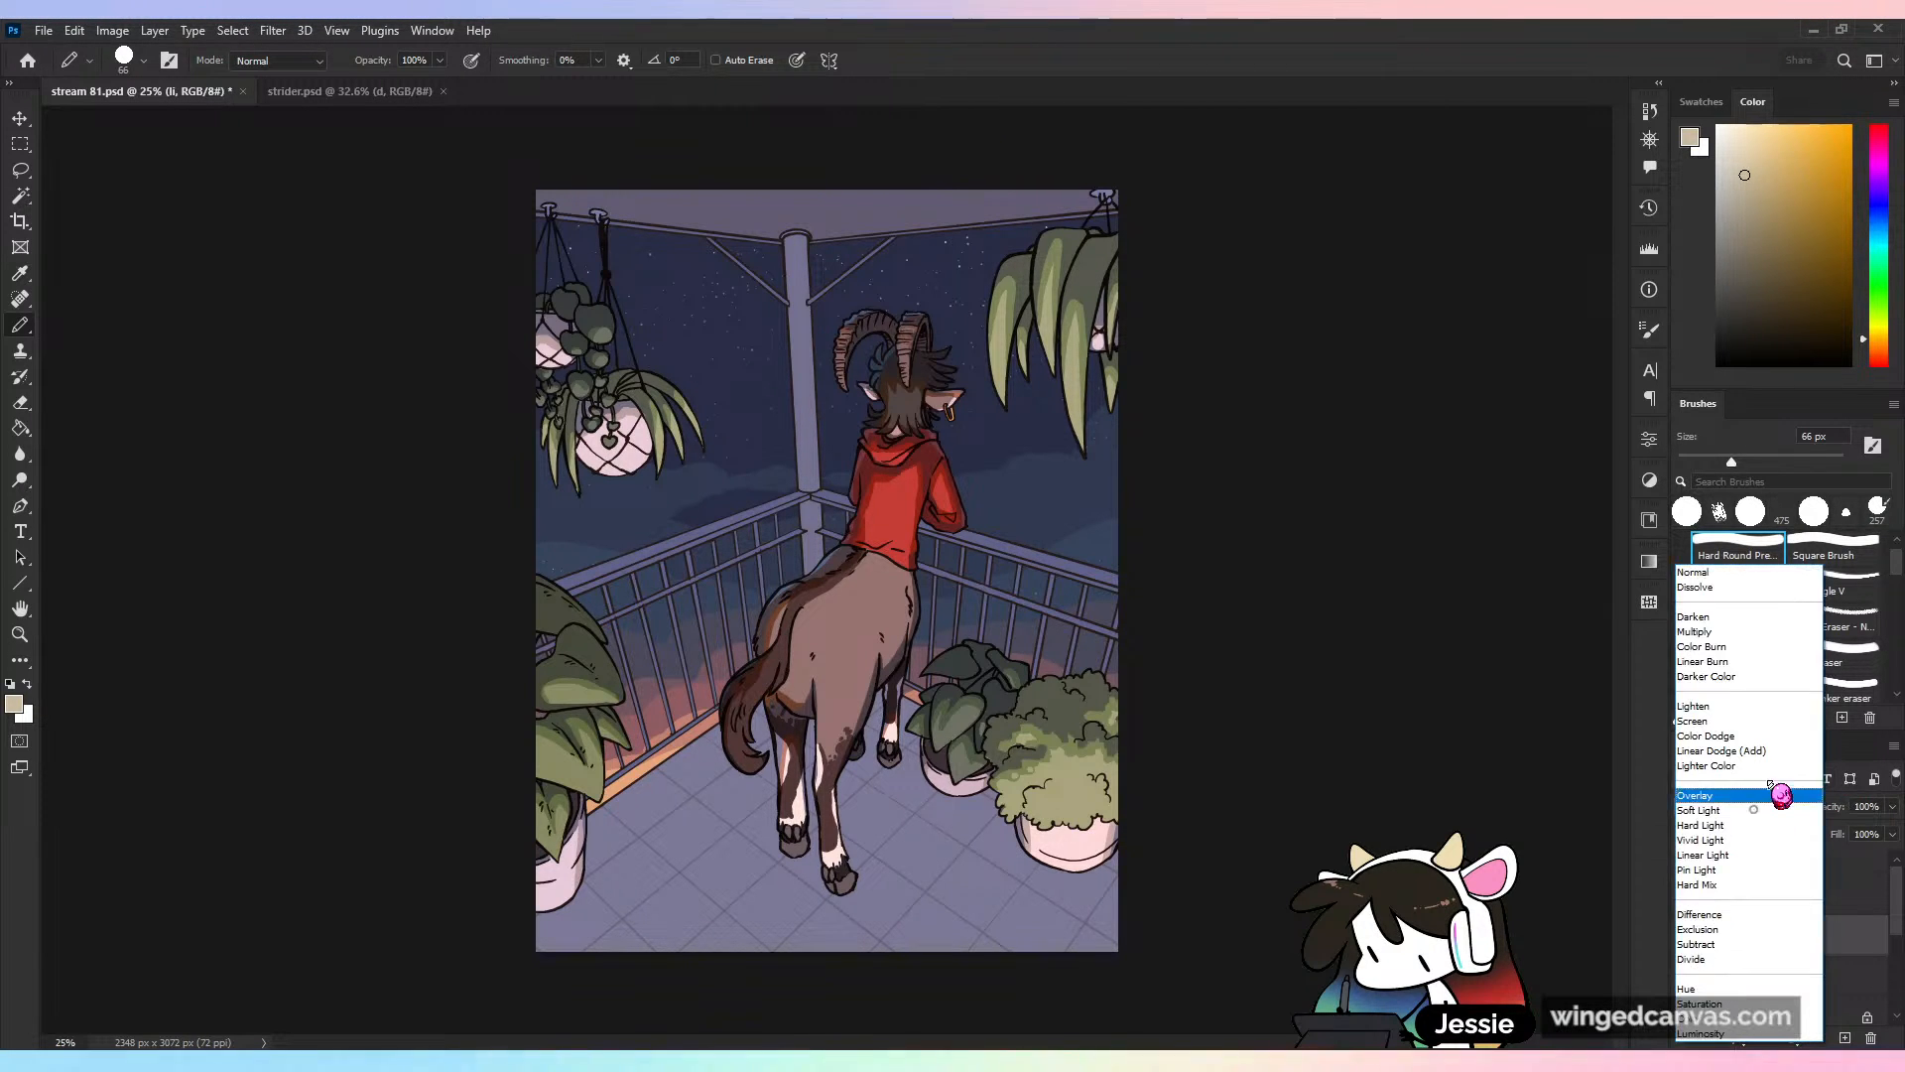
left_click(1777, 585)
key("ctrl+equal")
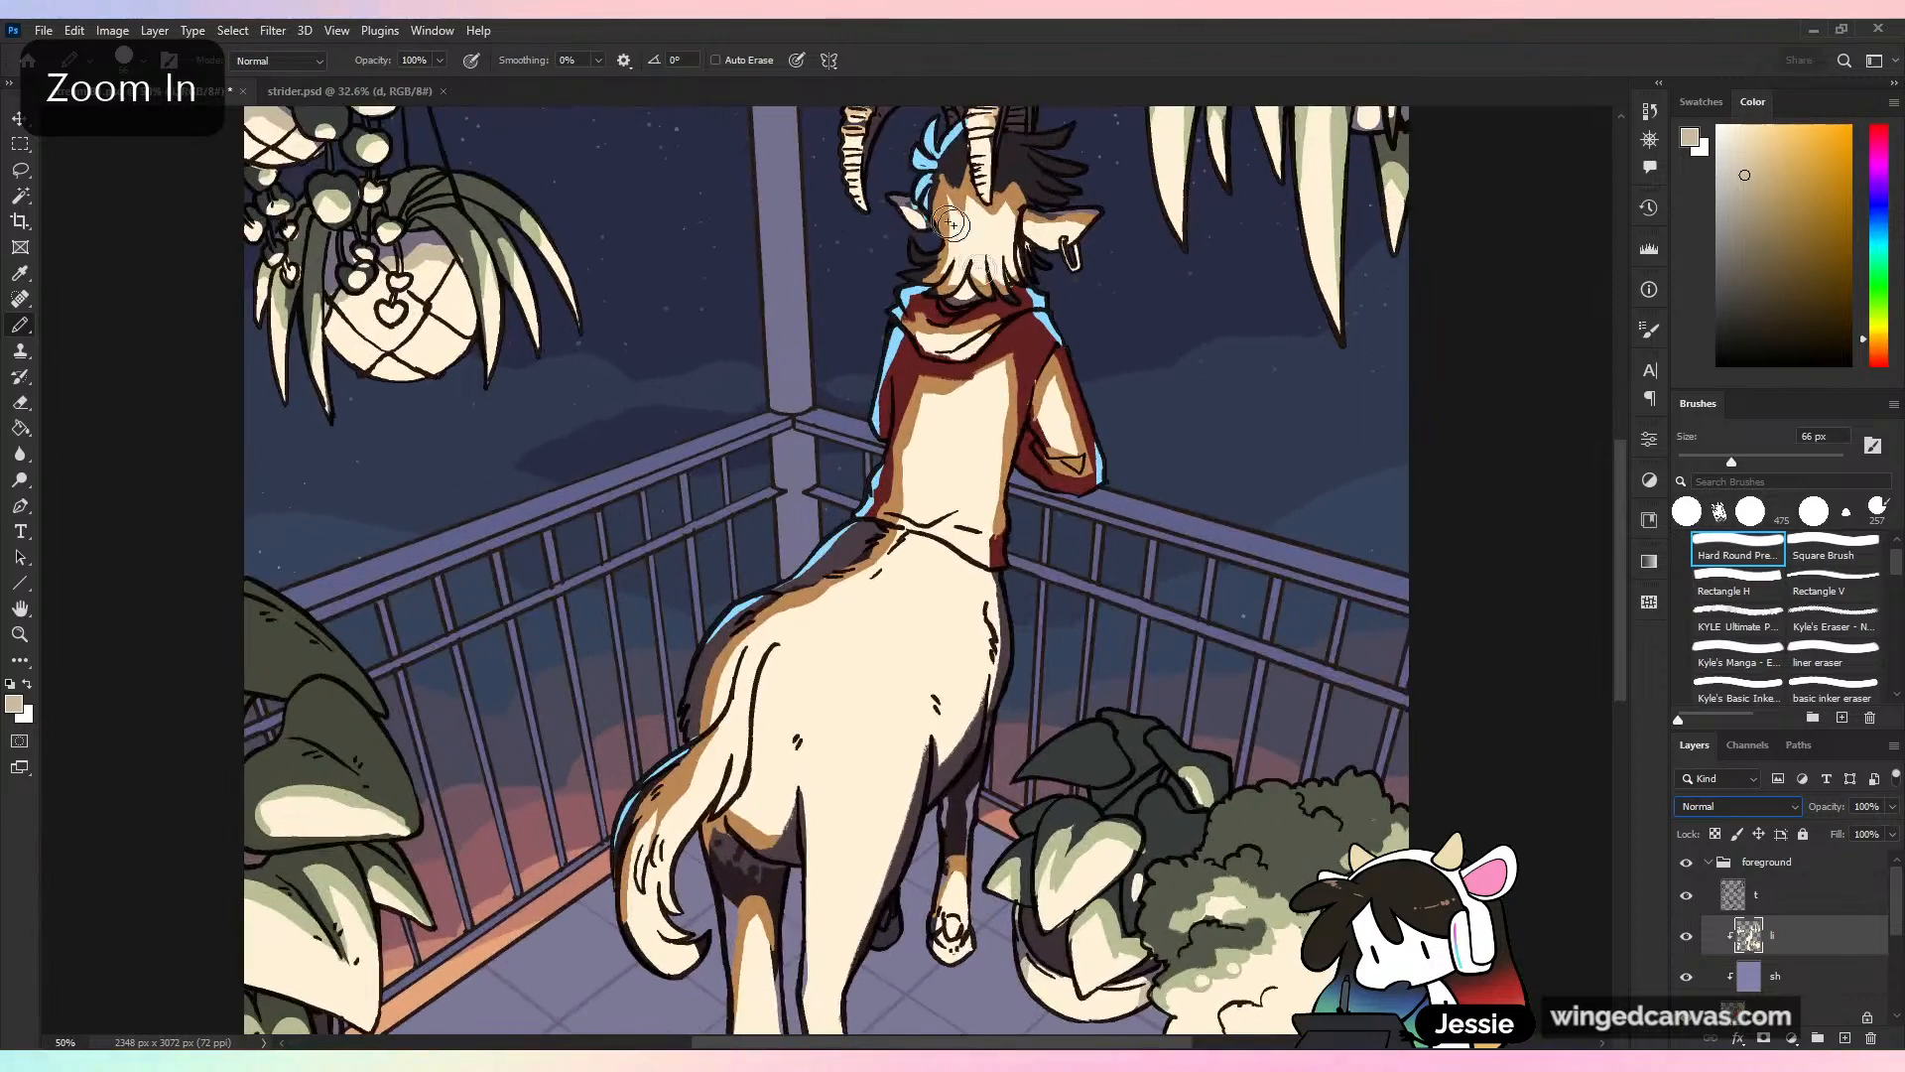
left_click(940, 182, "alt")
key("ctrl+minus")
key("ctrl+s")
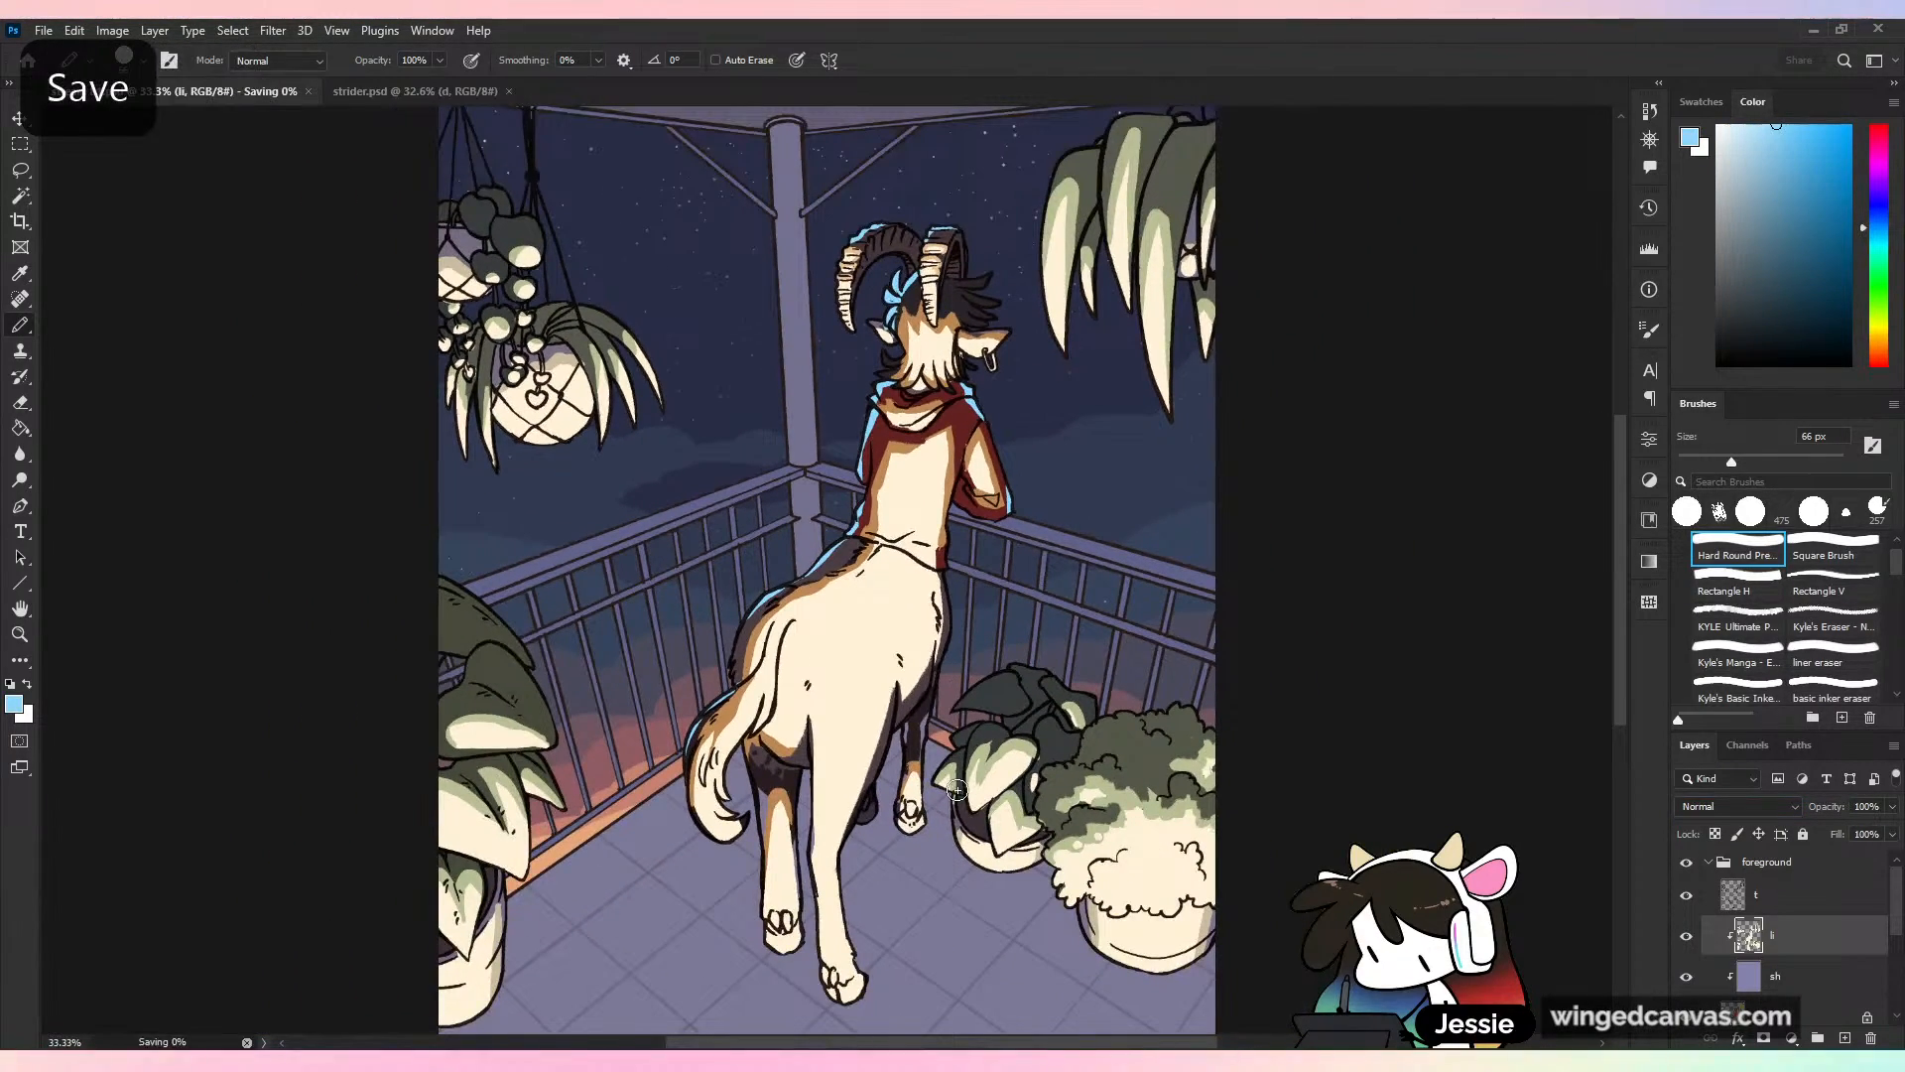
key("ctrl+z")
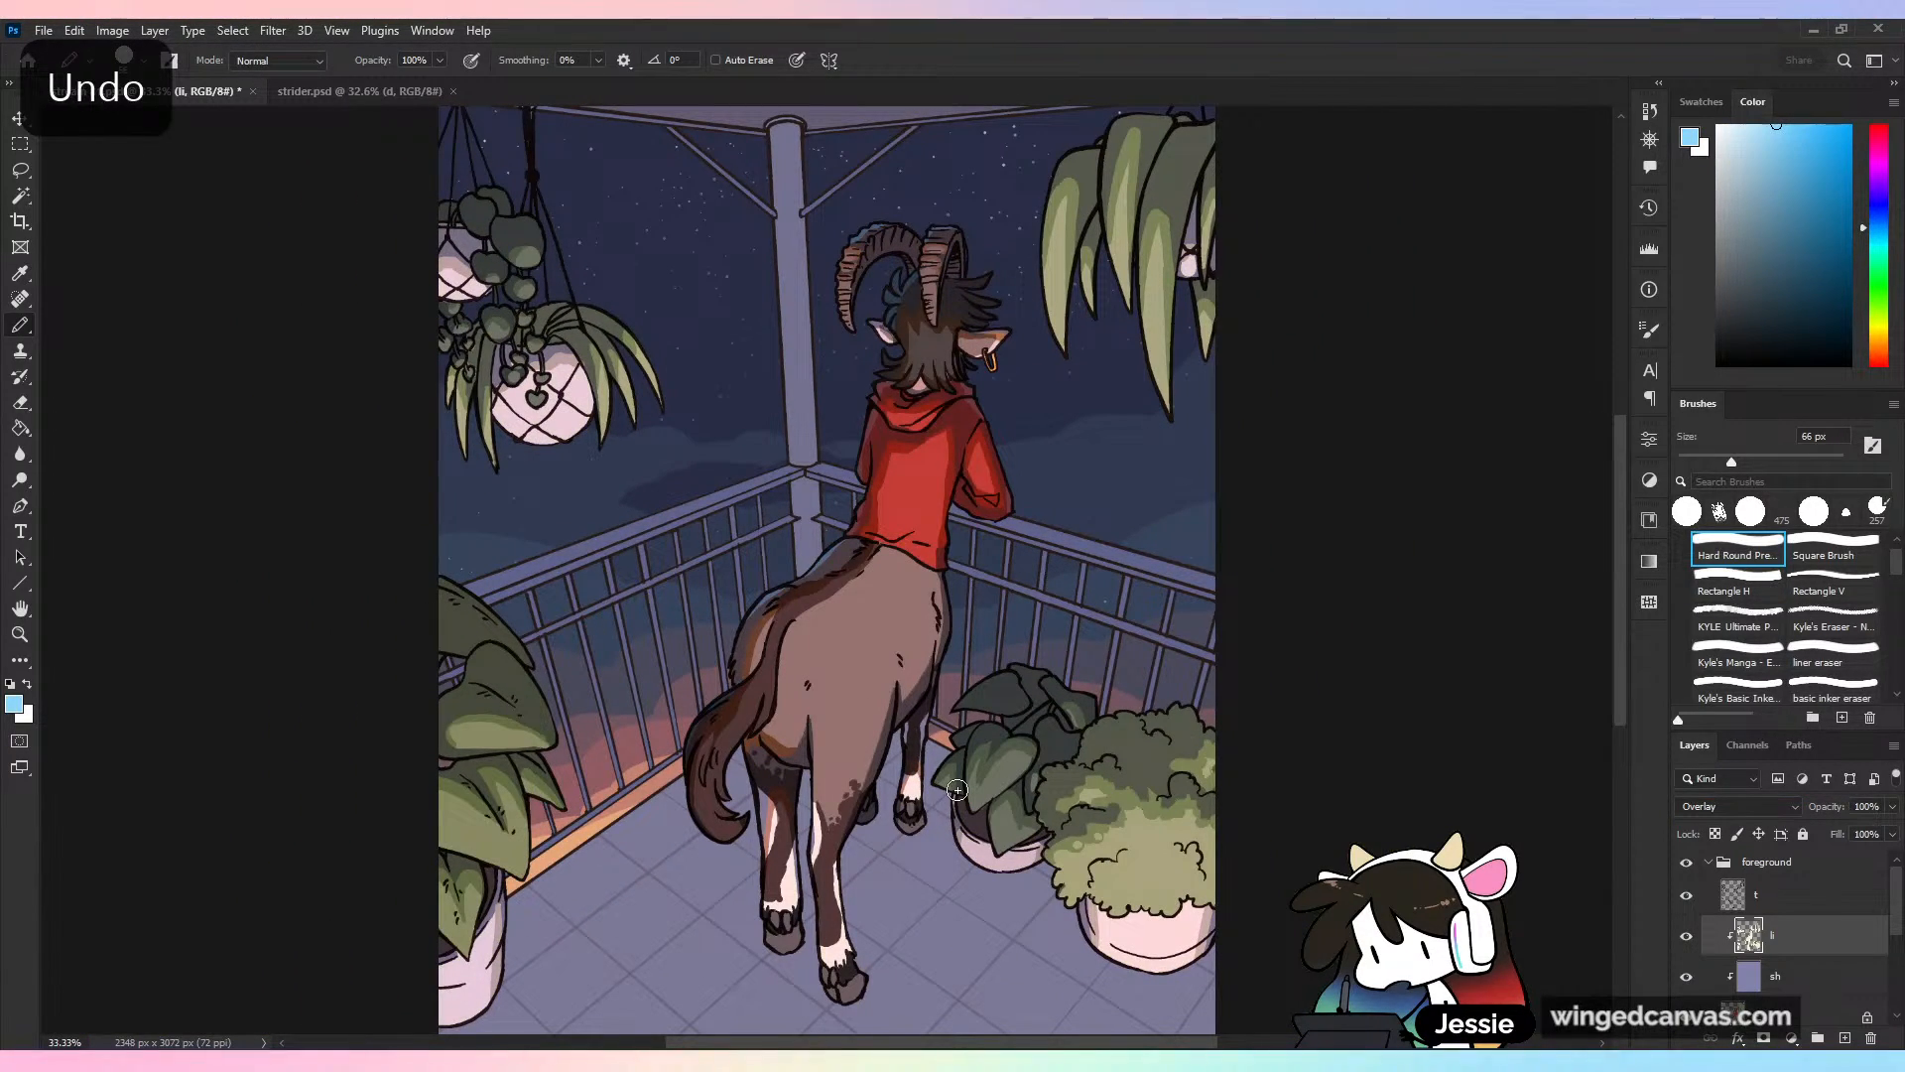
Test the blue light on the bush's upper edge, undoing the trial strokes and muting the colour to a grey-blue
left_click_drag(958, 790, 930, 723)
left_click_drag(1312, 855, 1380, 855)
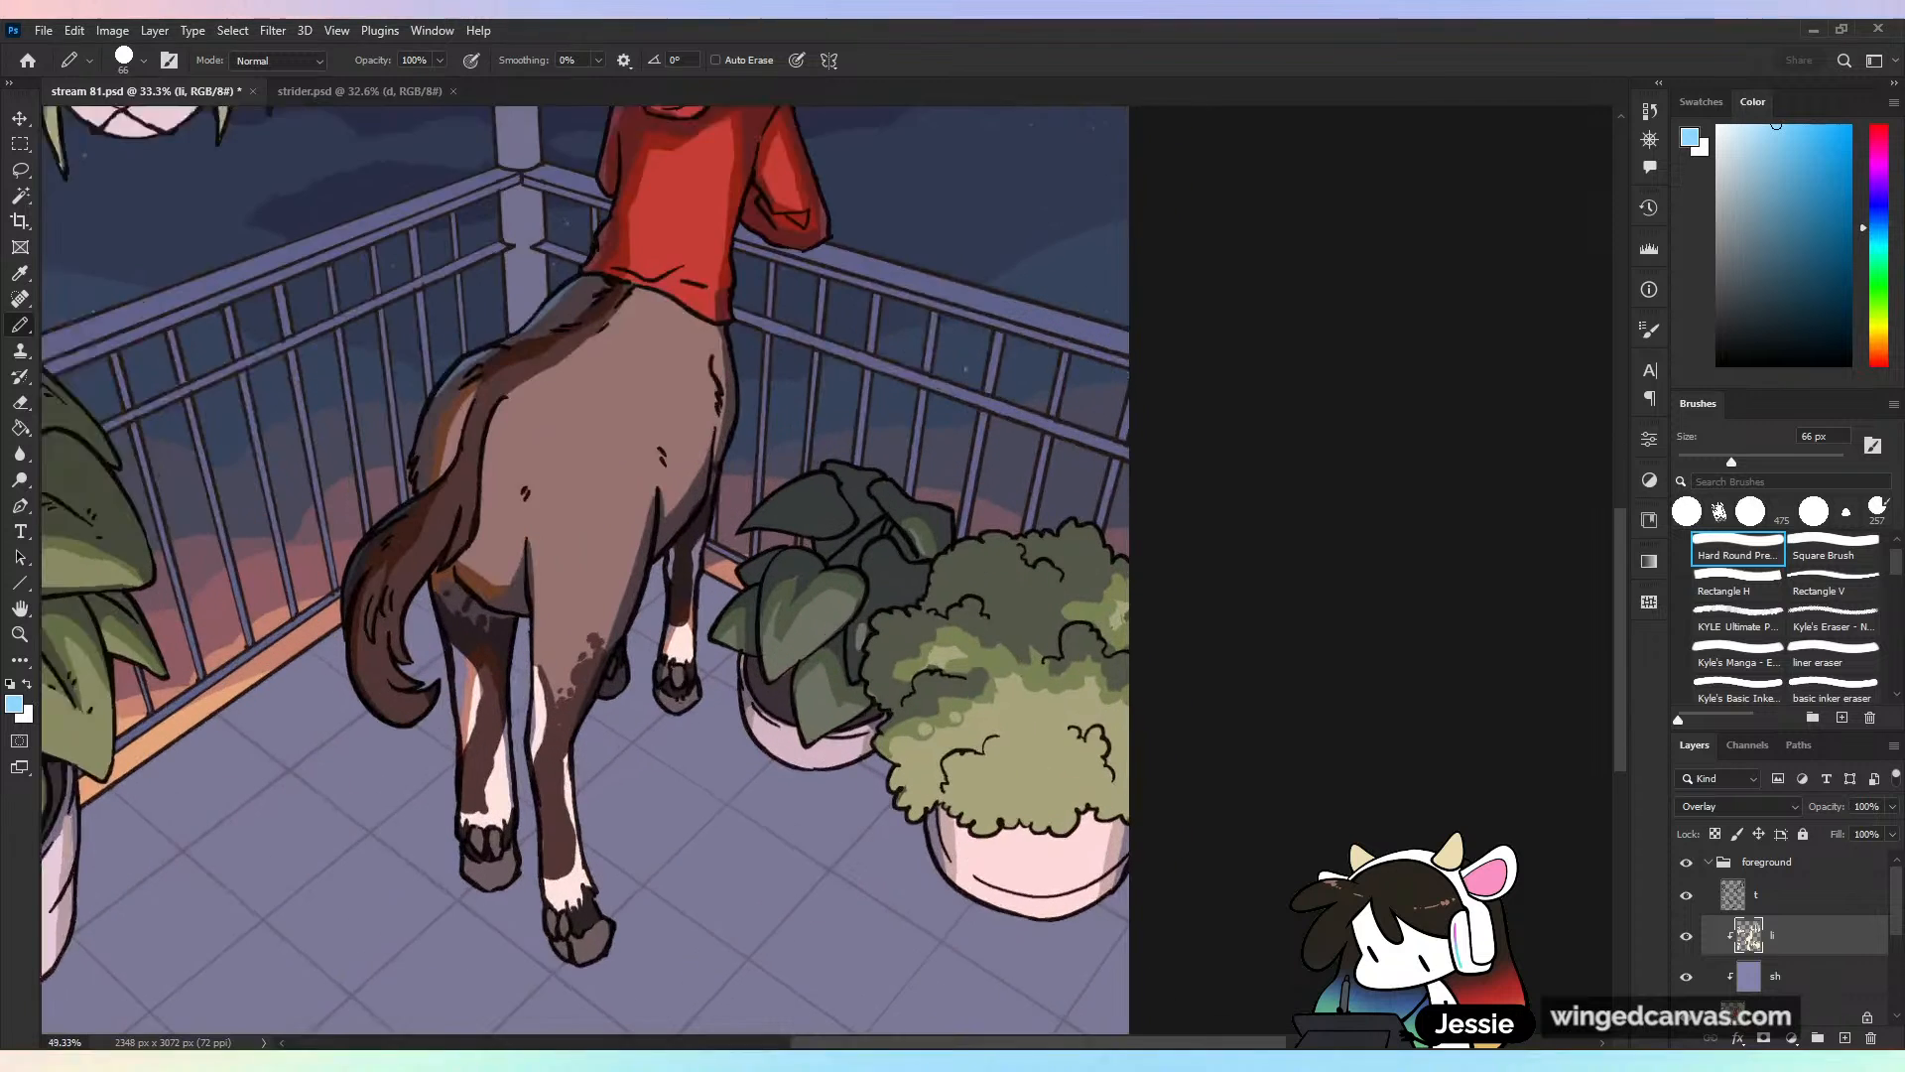
left_click_drag(1087, 659, 1120, 659)
left_click_drag(902, 590, 933, 536)
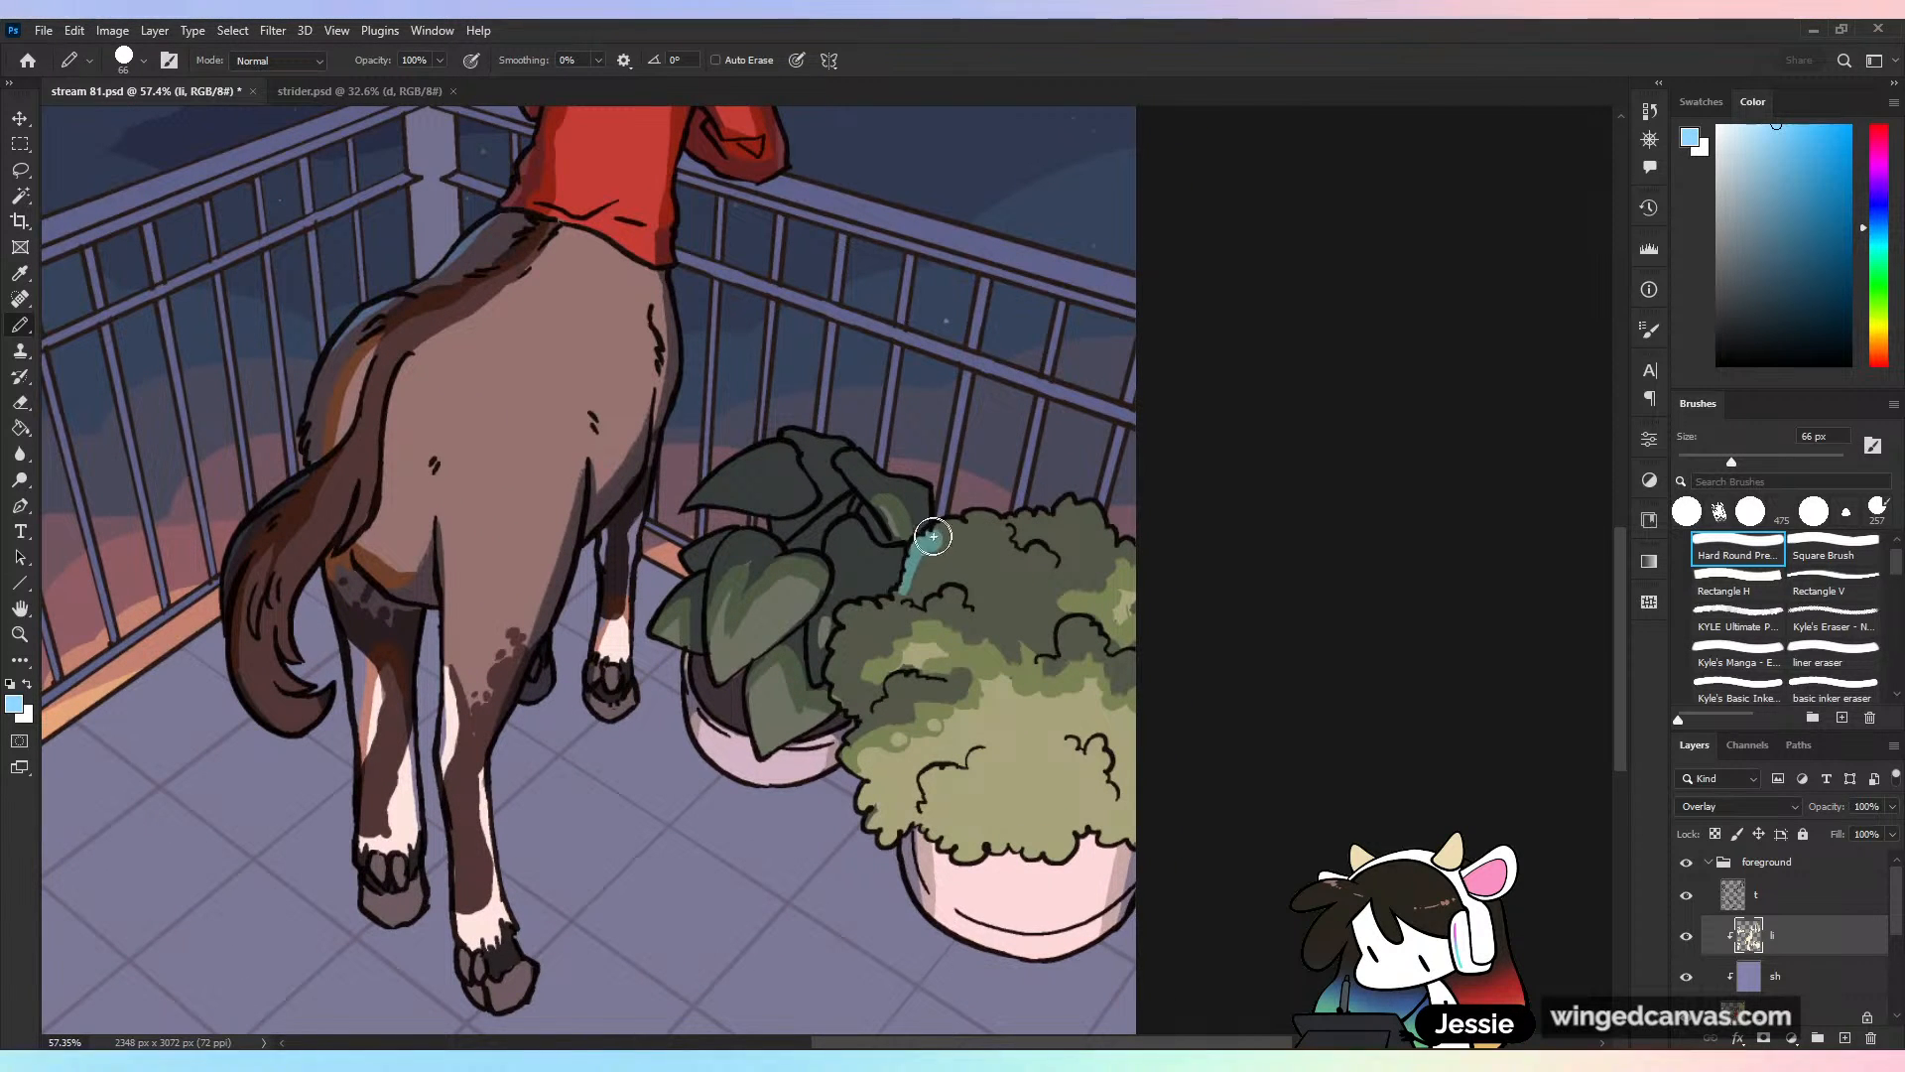
key("ctrl+z")
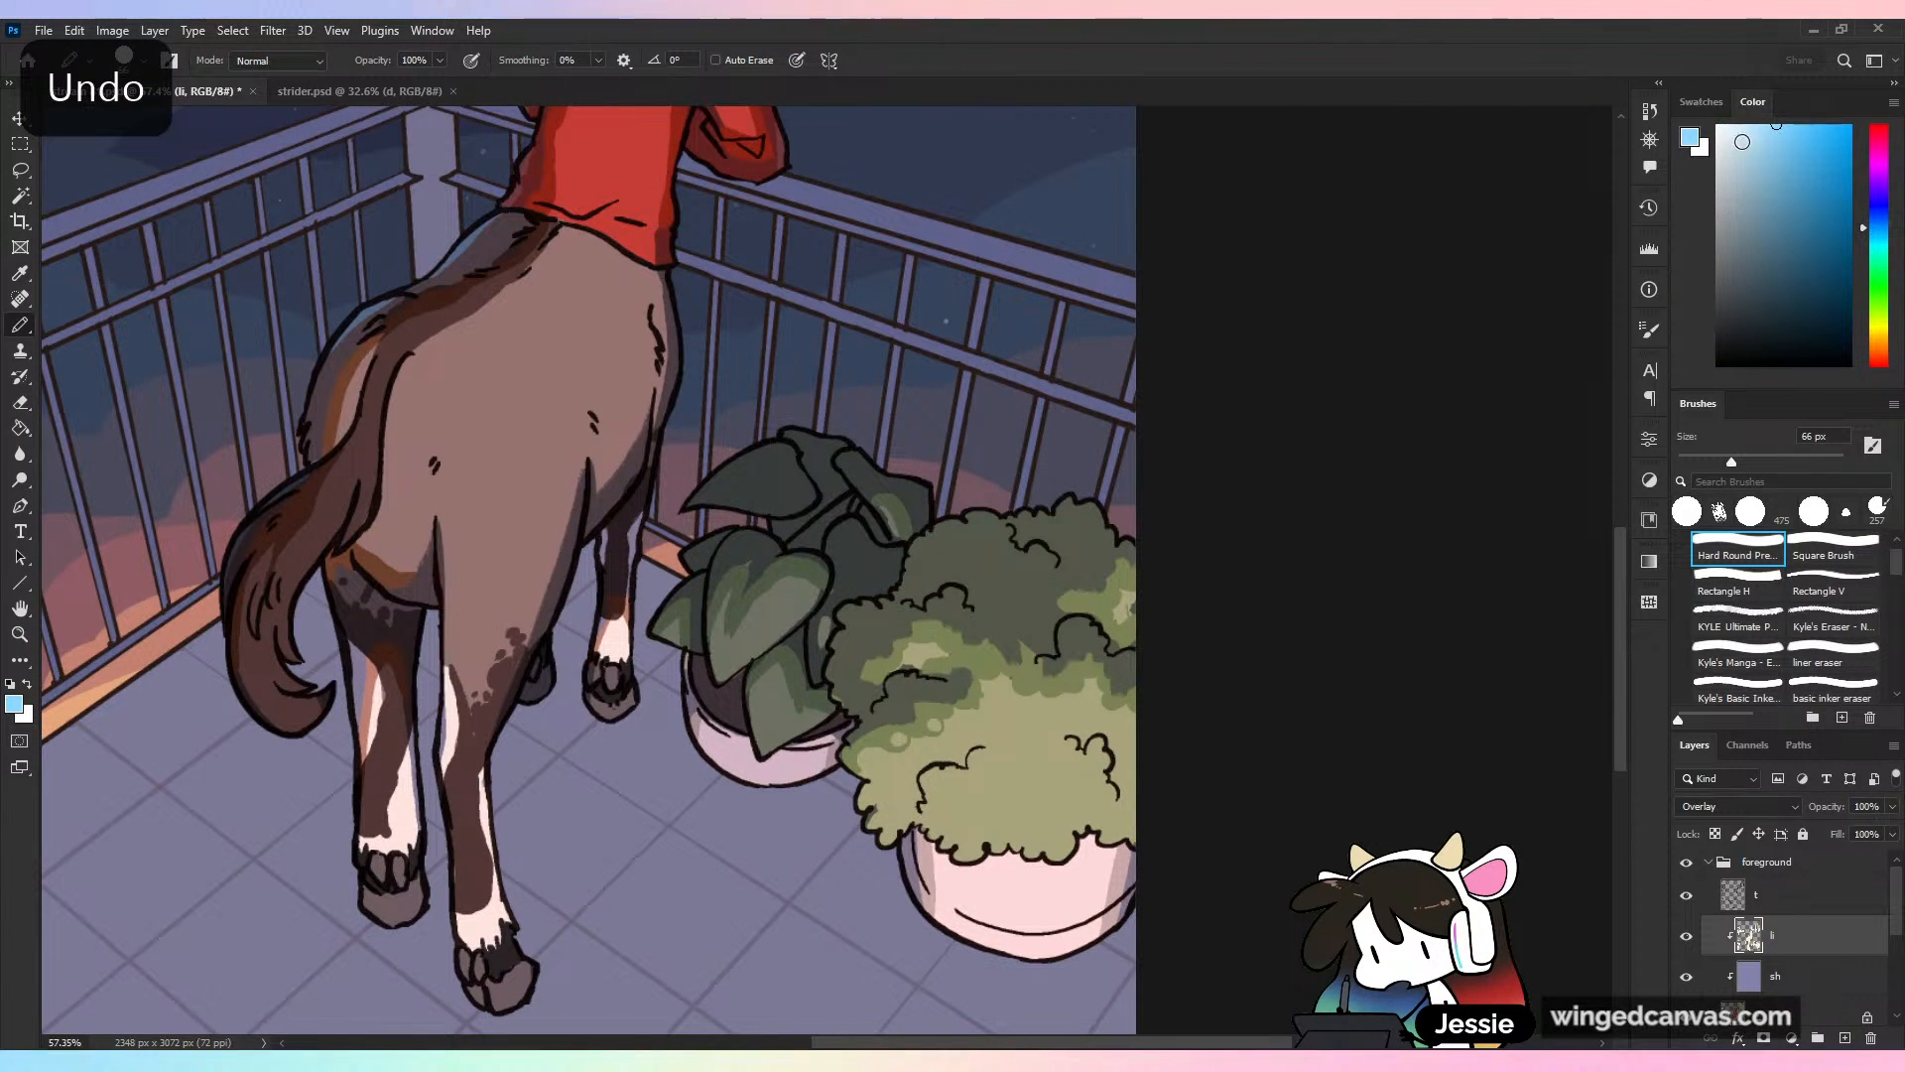
left_click(1758, 154)
mouse_move(917, 586)
left_mouse_down()
mouse_move(910, 553)
mouse_move(940, 533)
mouse_move(915, 575)
mouse_move(907, 553)
mouse_move(953, 511)
left_mouse_up()
key("ctrl+z")
left_click(1765, 181)
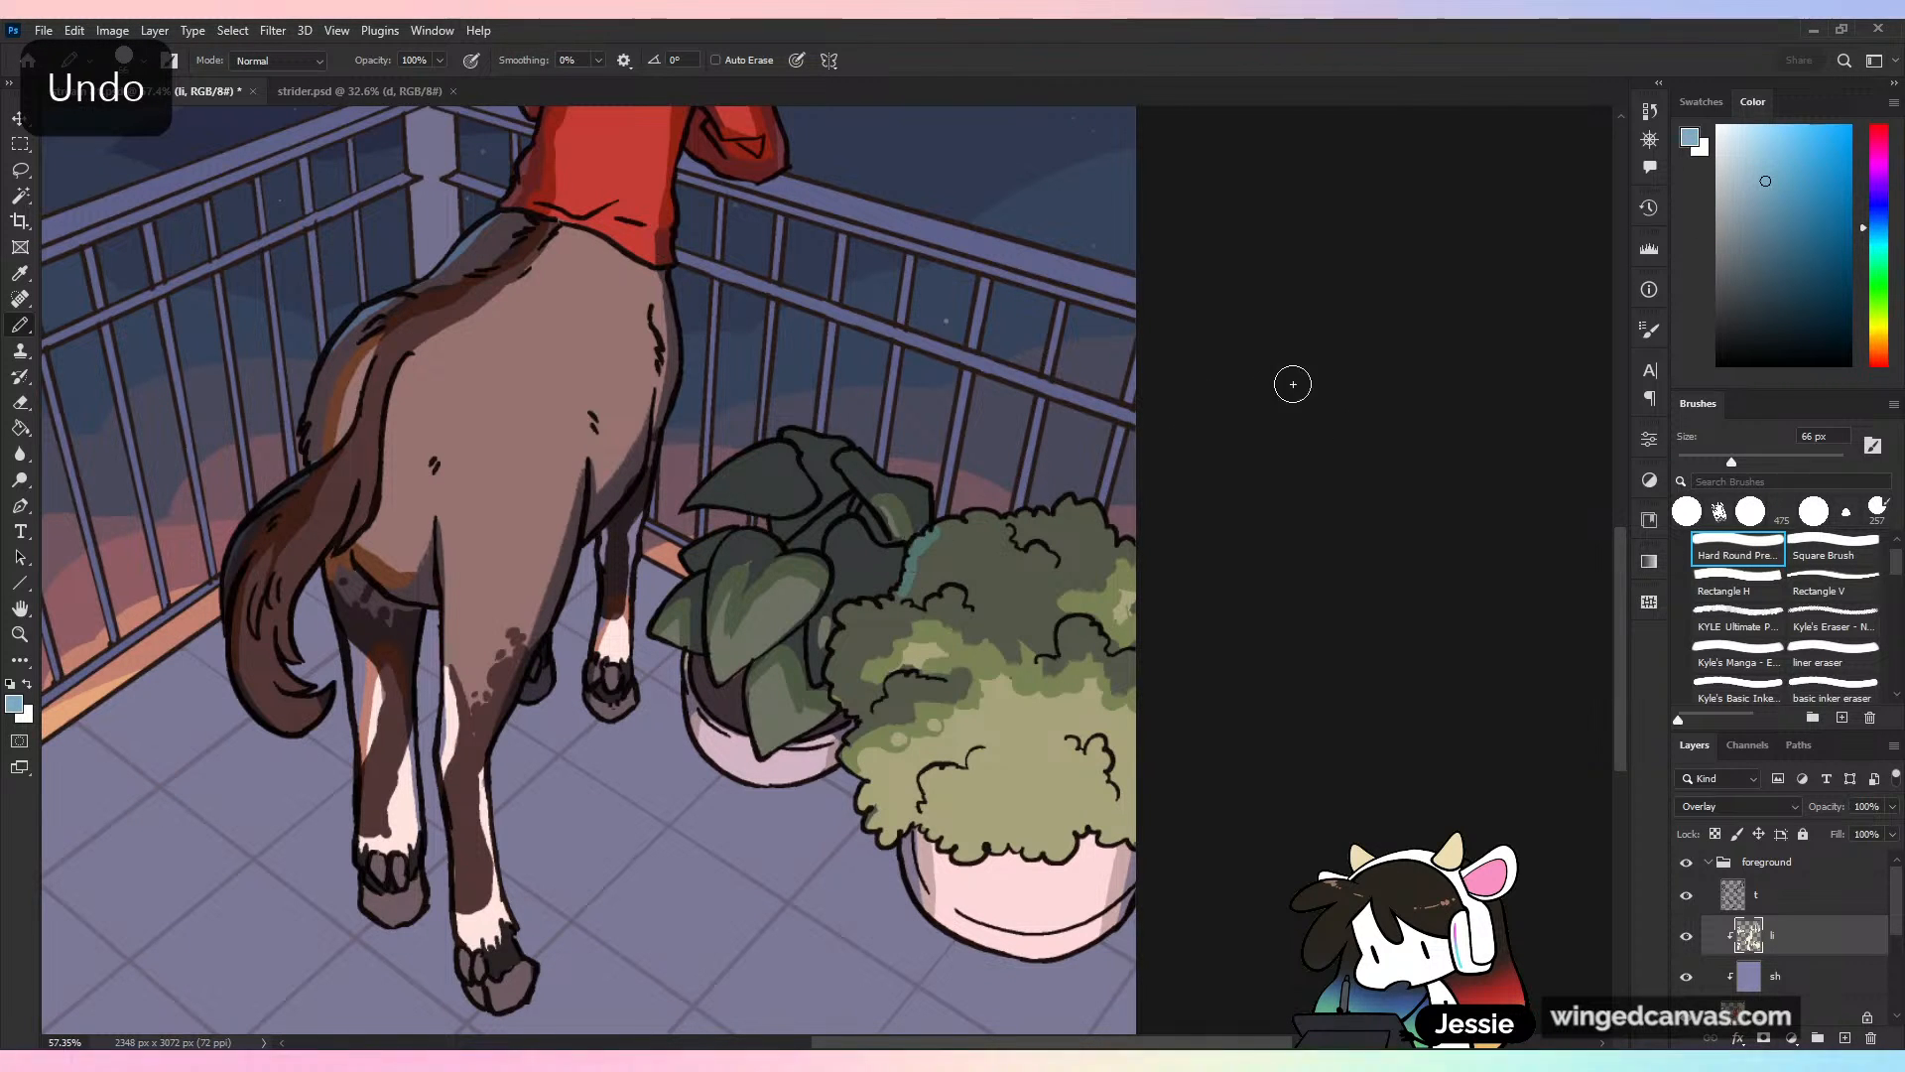
left_click(1746, 201)
key("ctrl+z")
Paint muted grey-blue light along the bush's upper edge, adding small leaf dabs and touching its upper left clump
mouse_move(933, 608)
left_mouse_down()
mouse_move(901, 584)
mouse_move(914, 551)
mouse_move(985, 513)
mouse_move(1095, 517)
mouse_move(1170, 575)
left_mouse_up()
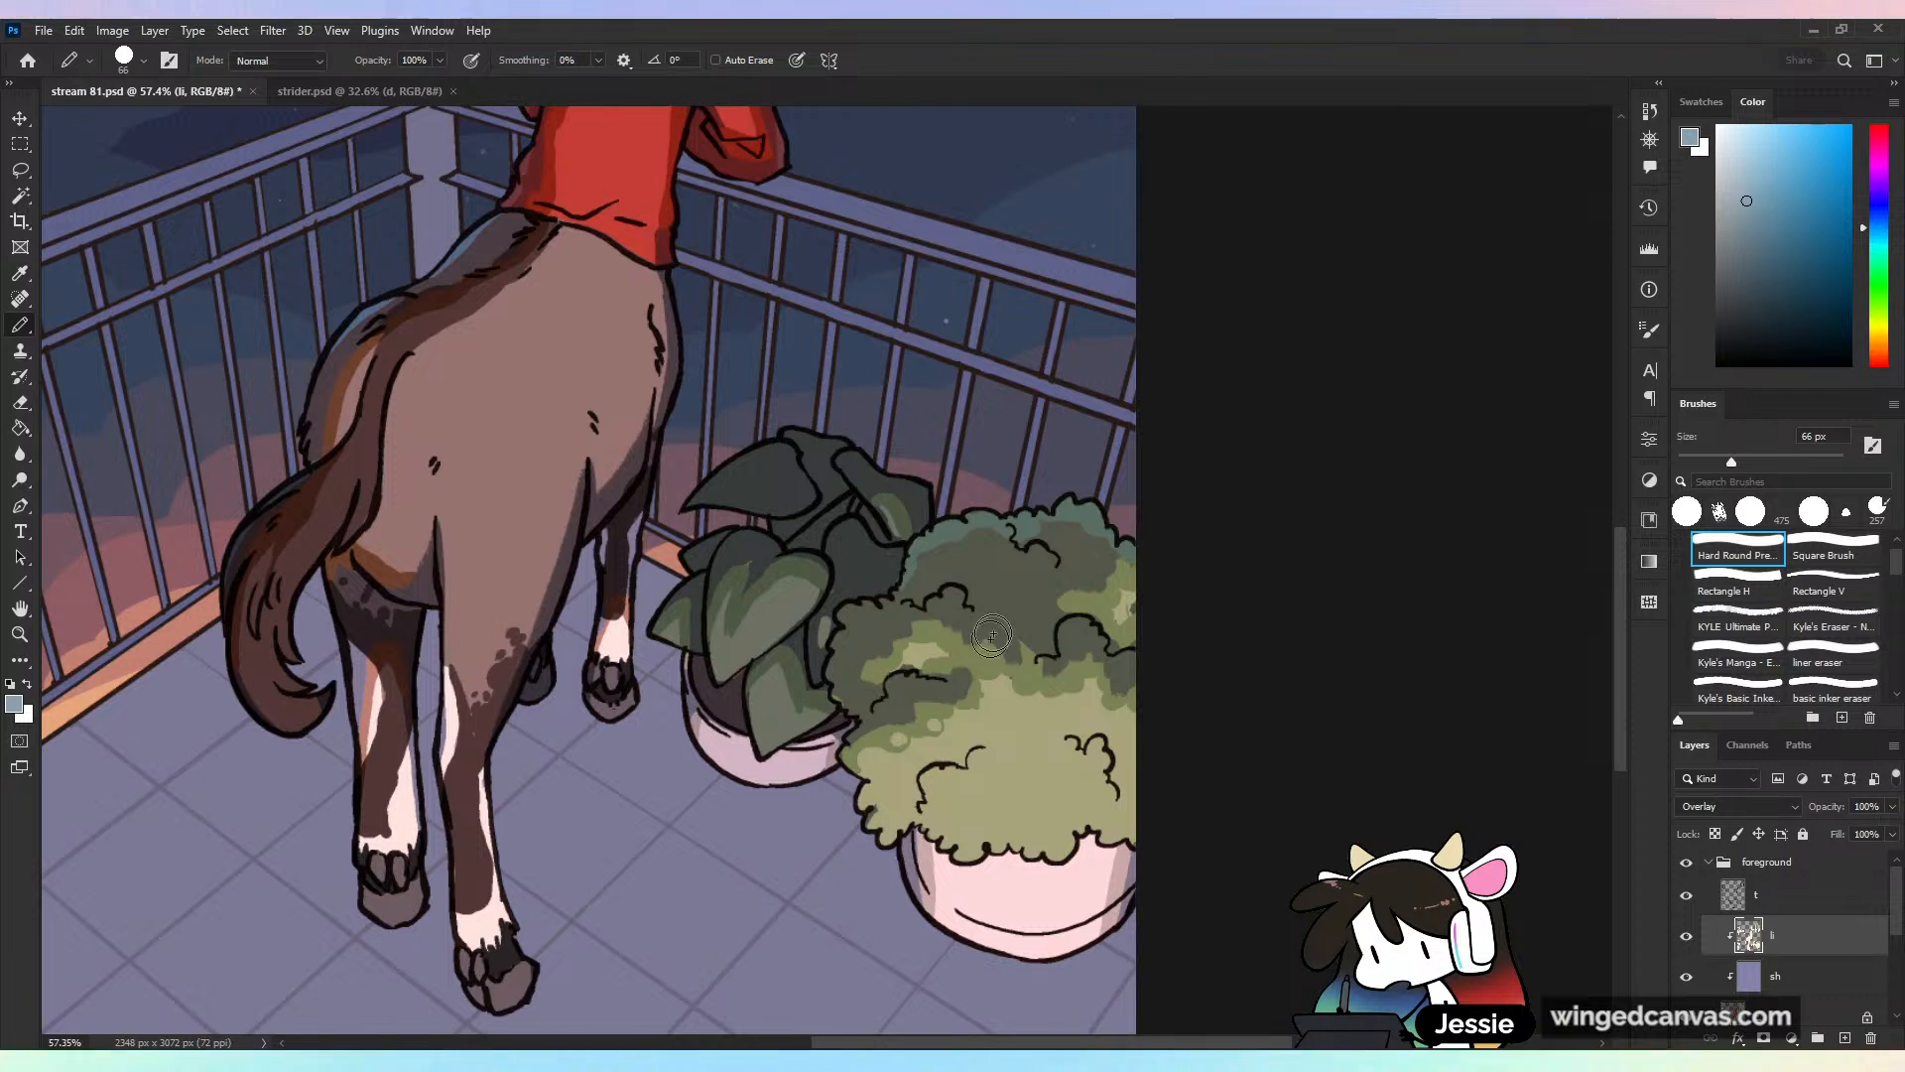
left_click(956, 552)
left_click(983, 545)
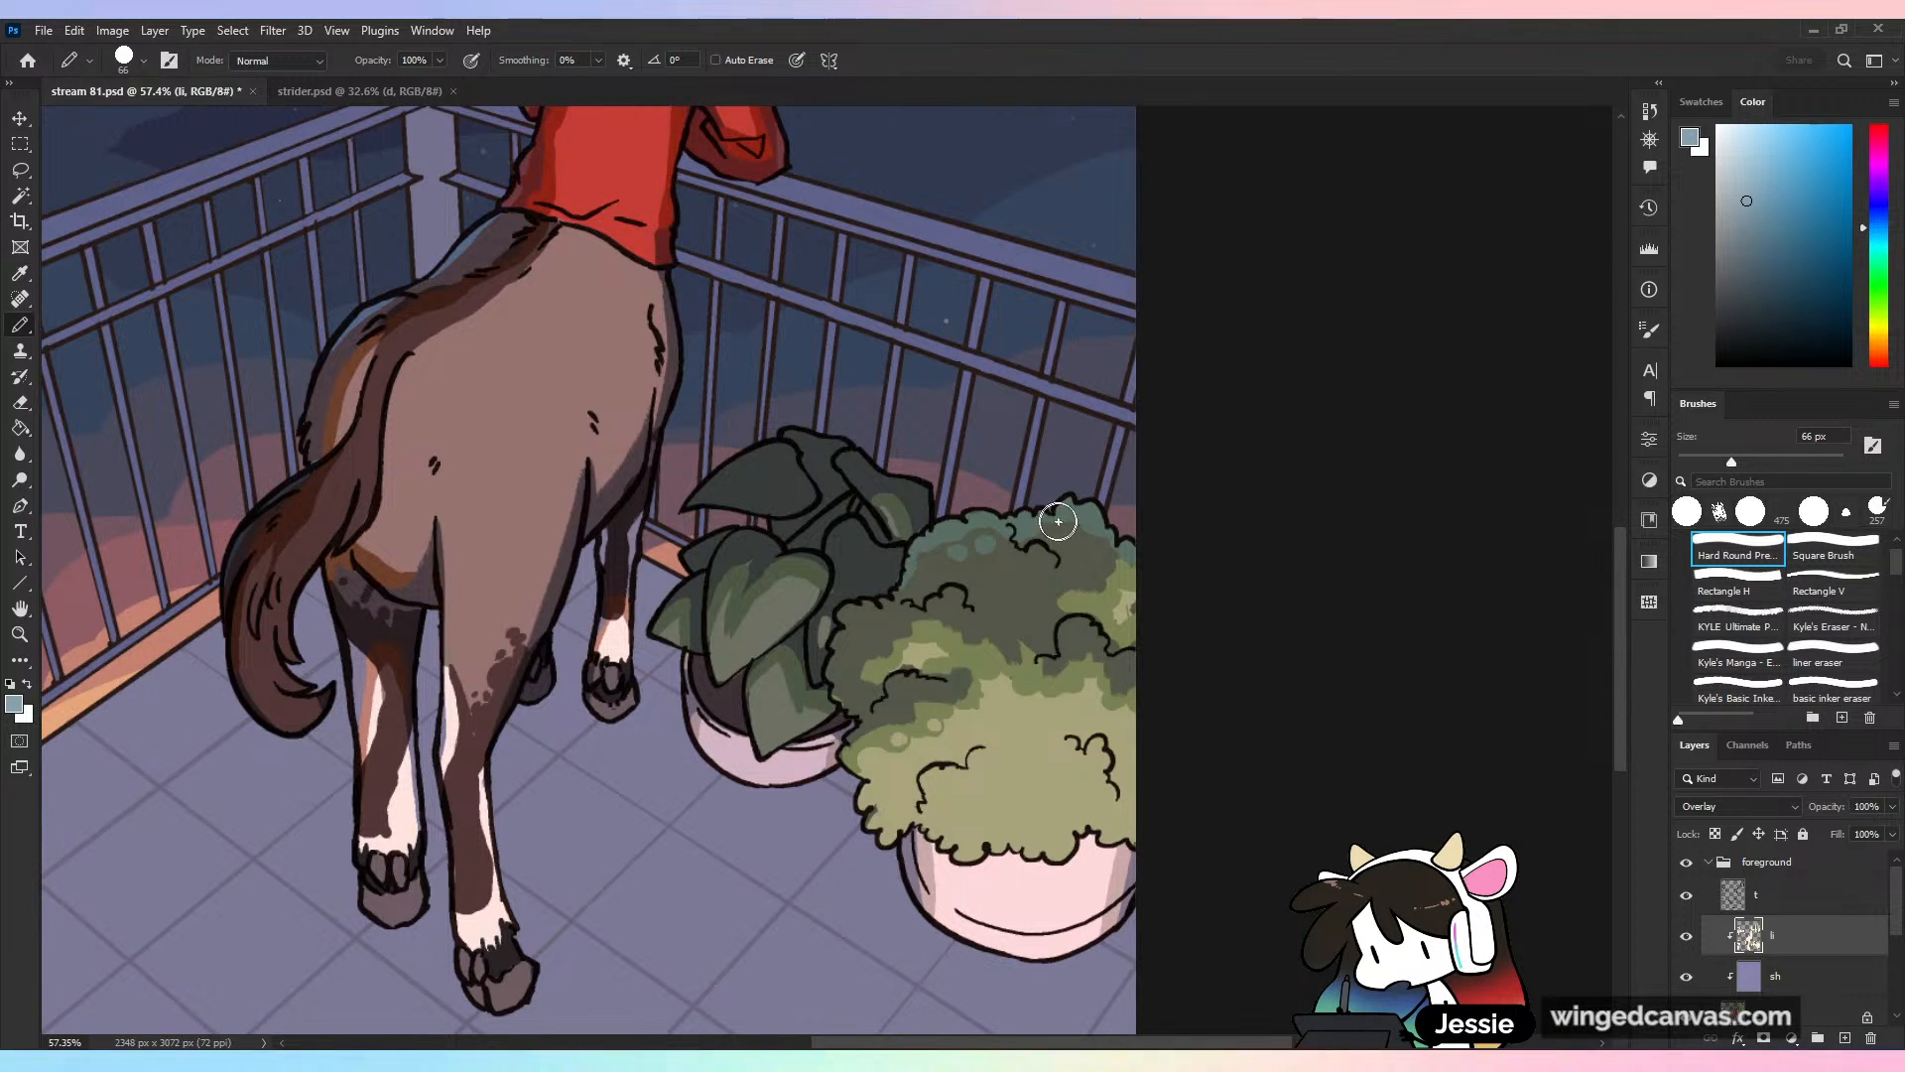
left_click_drag(850, 622, 861, 609)
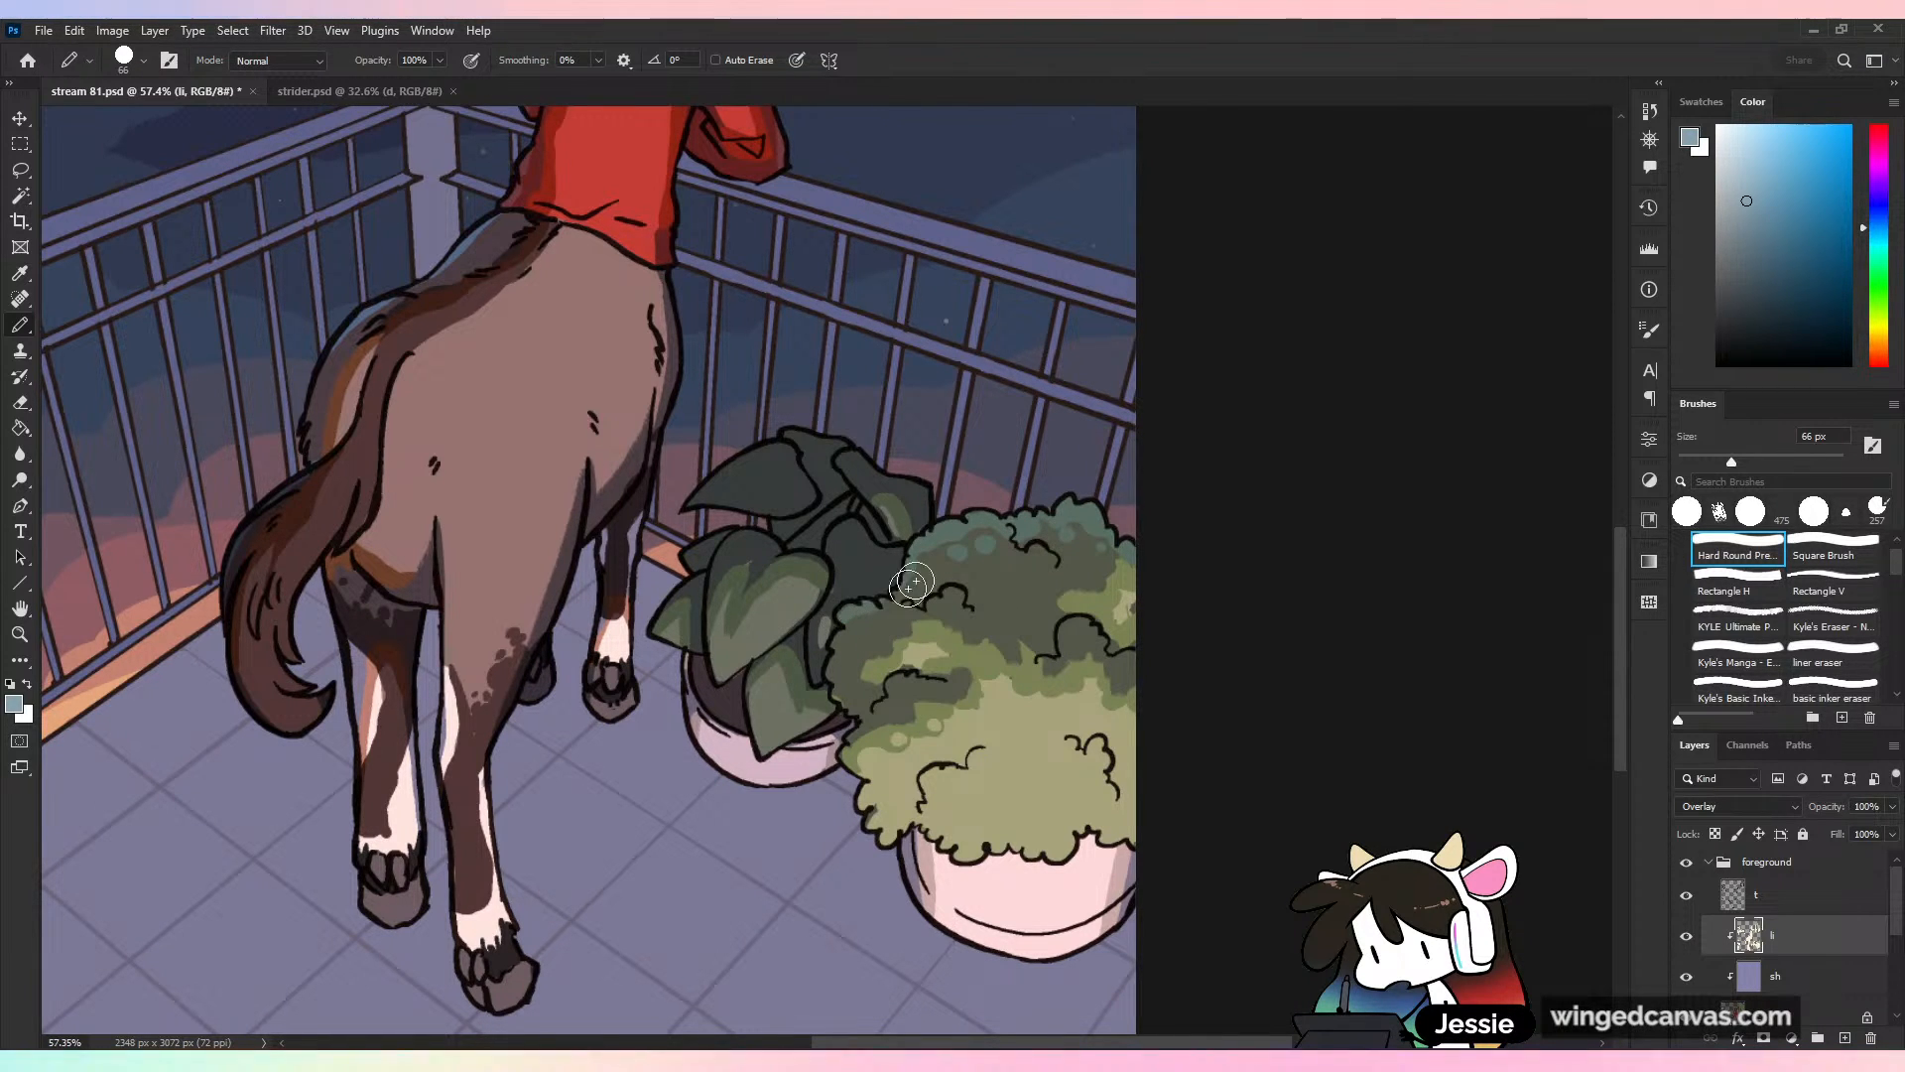
Paint grey-blue light along the dark leafy plant's upper leaves, undoing the unwanted stroke
left_click_drag(785, 433, 945, 508)
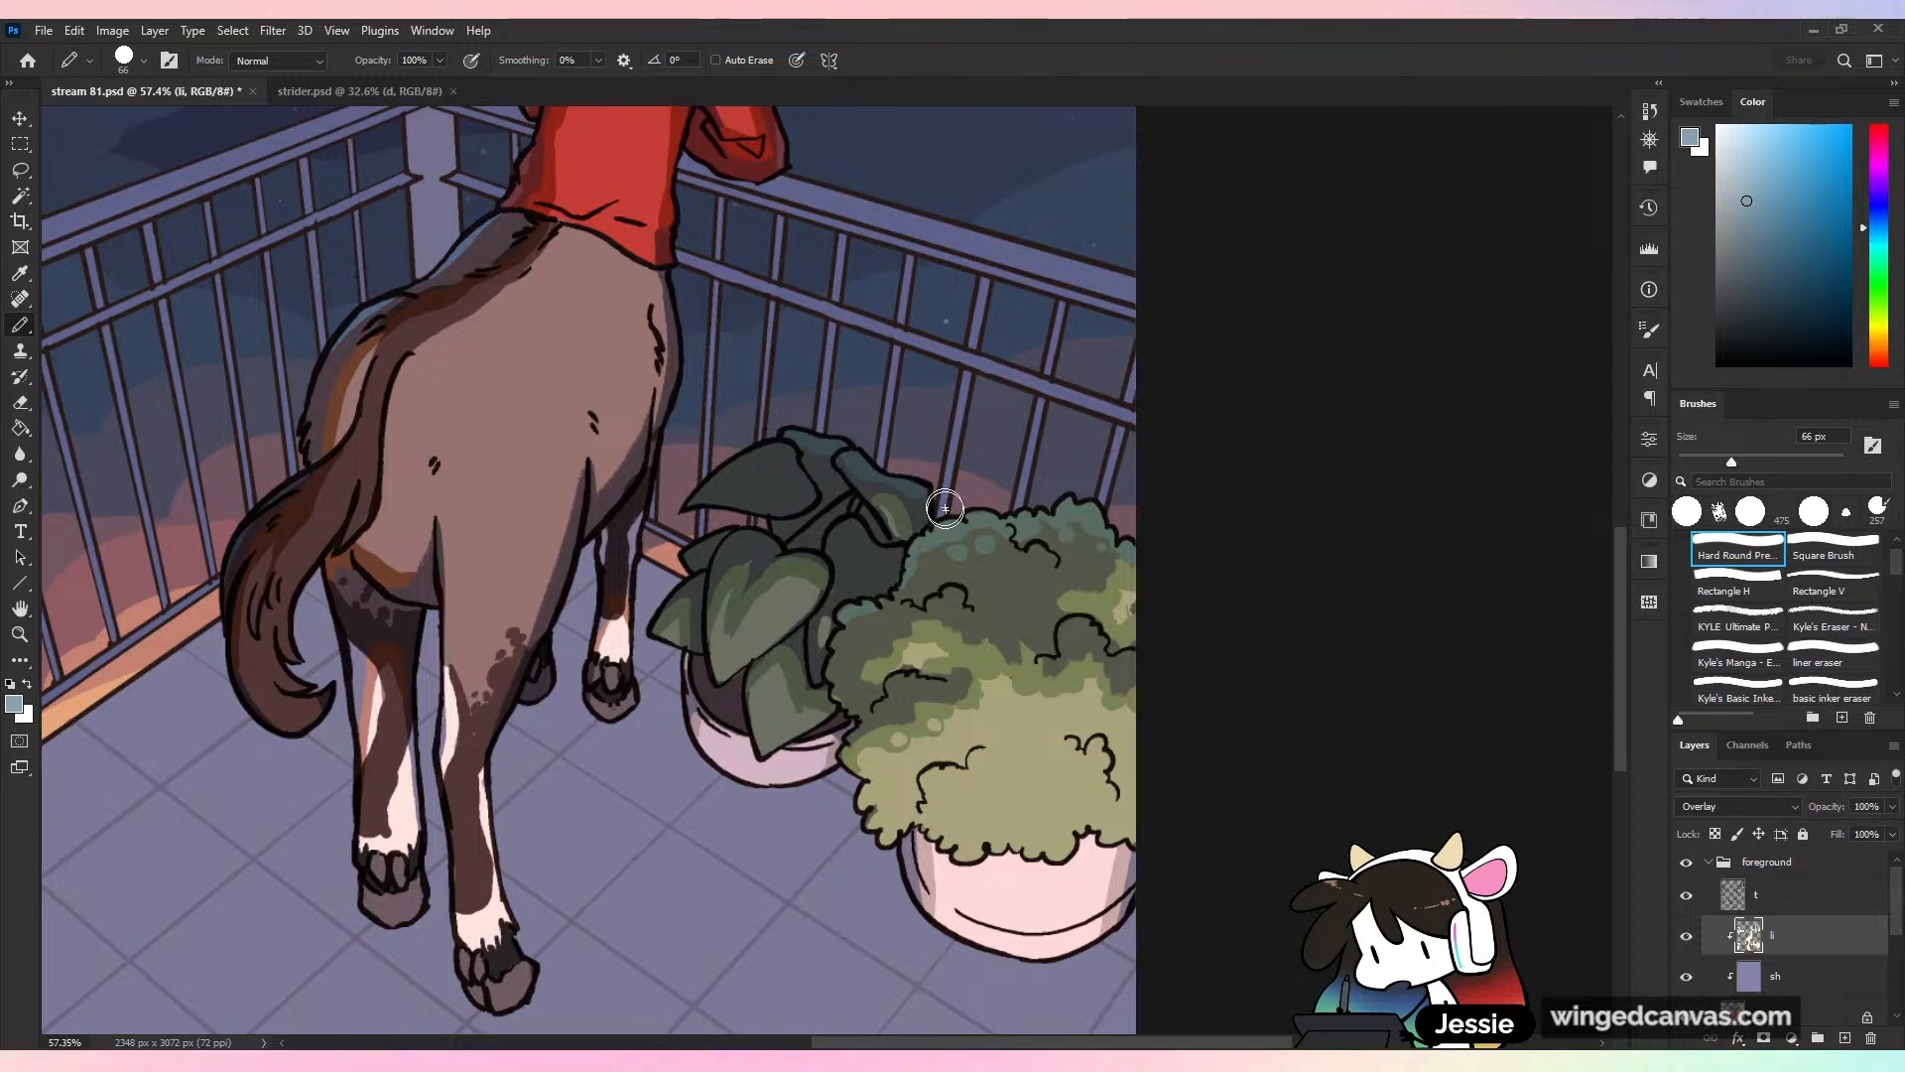
left_click_drag(695, 494, 782, 449)
key("ctrl+z")
Paint grey-blue light on the upper leaves of the left potted plant, undoing the unwanted stroke and saving the file
key("ctrl+minus")
key("ctrl+minus")
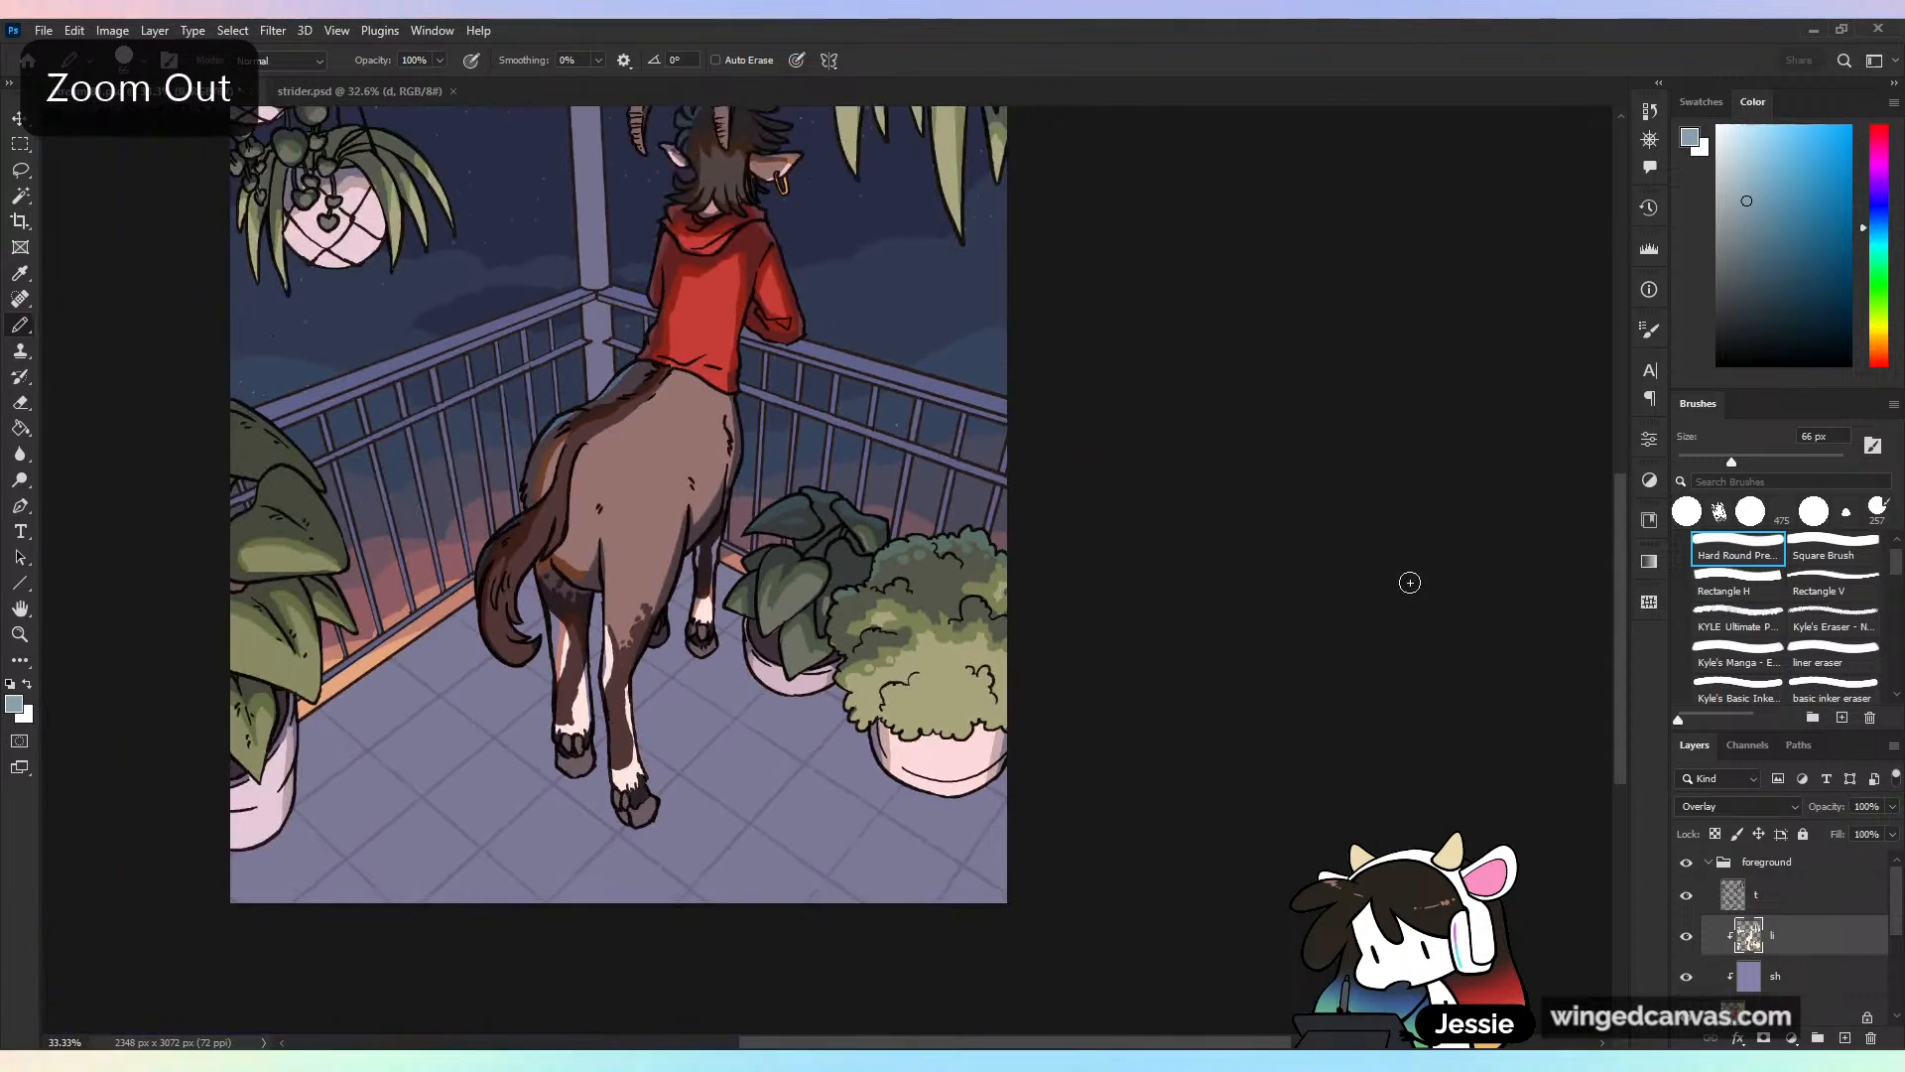
left_click_drag(310, 506, 711, 463)
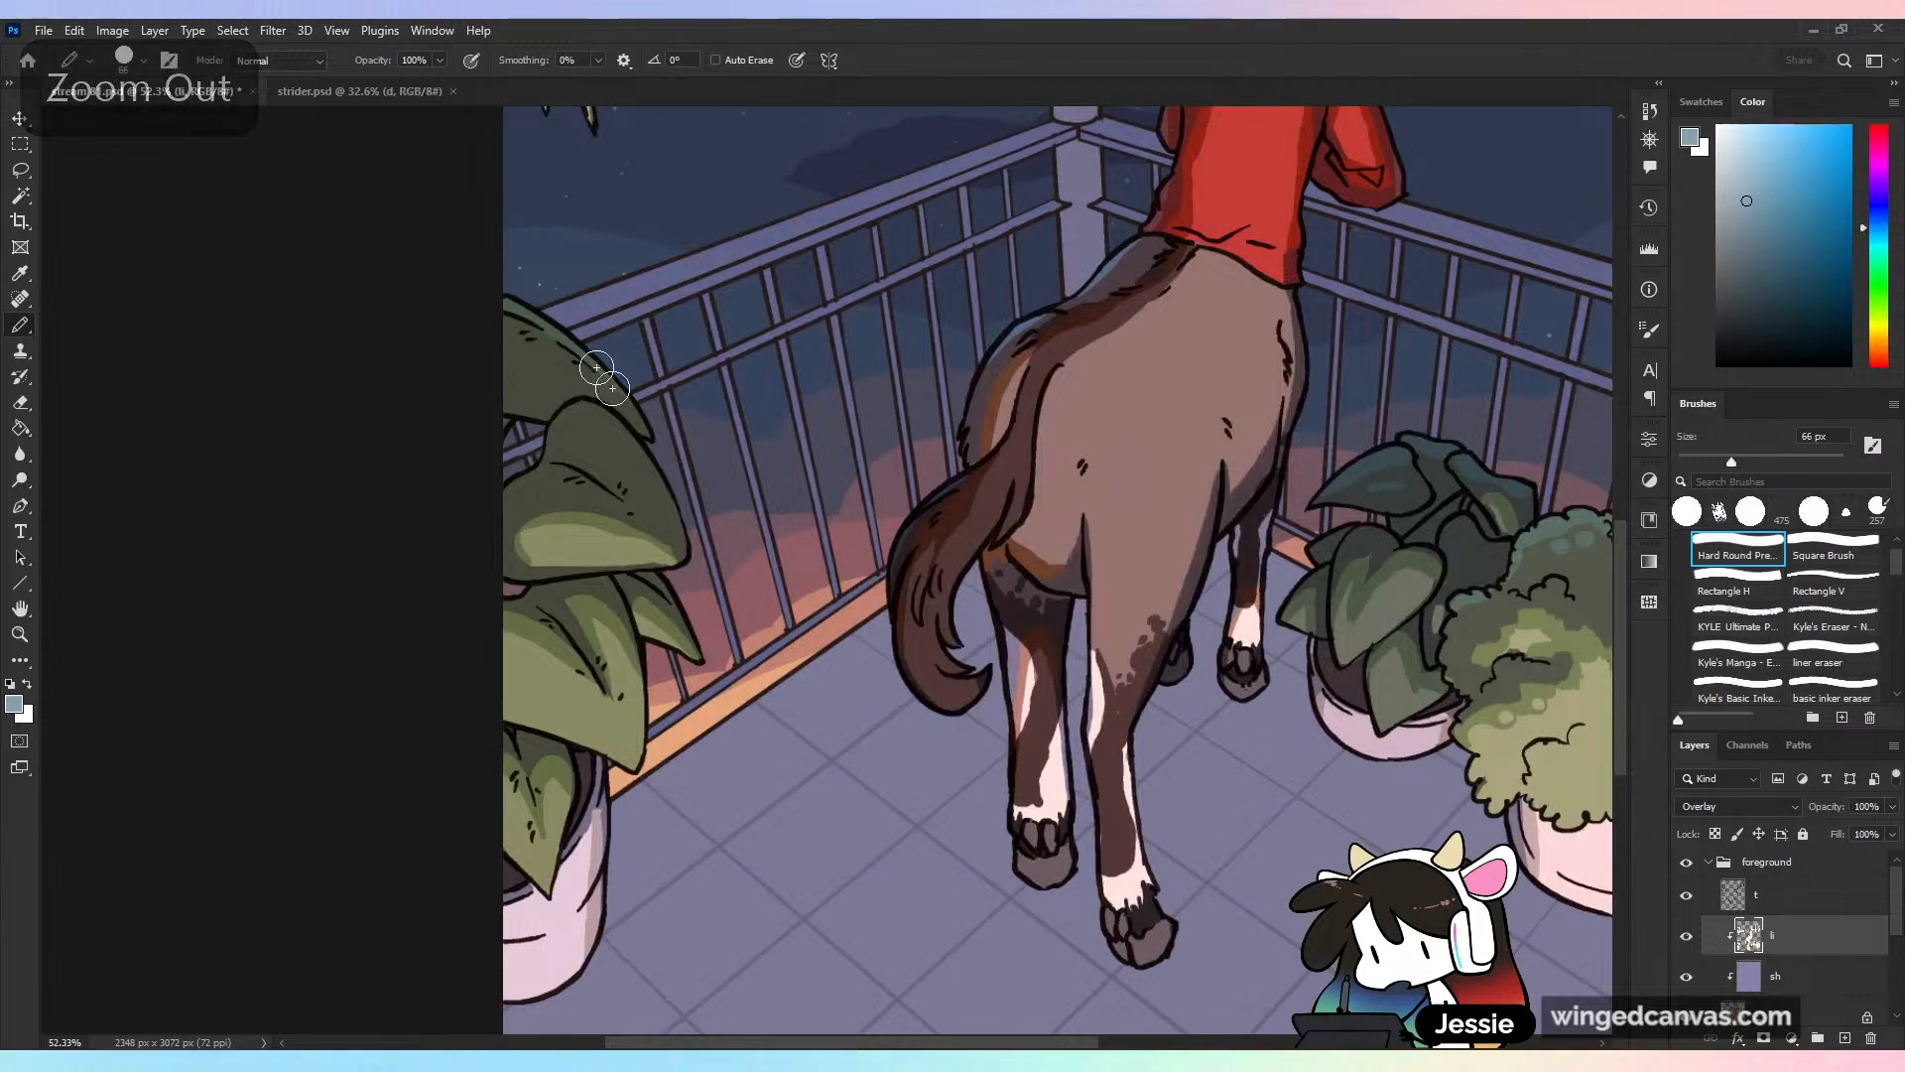
key("ctrl+z")
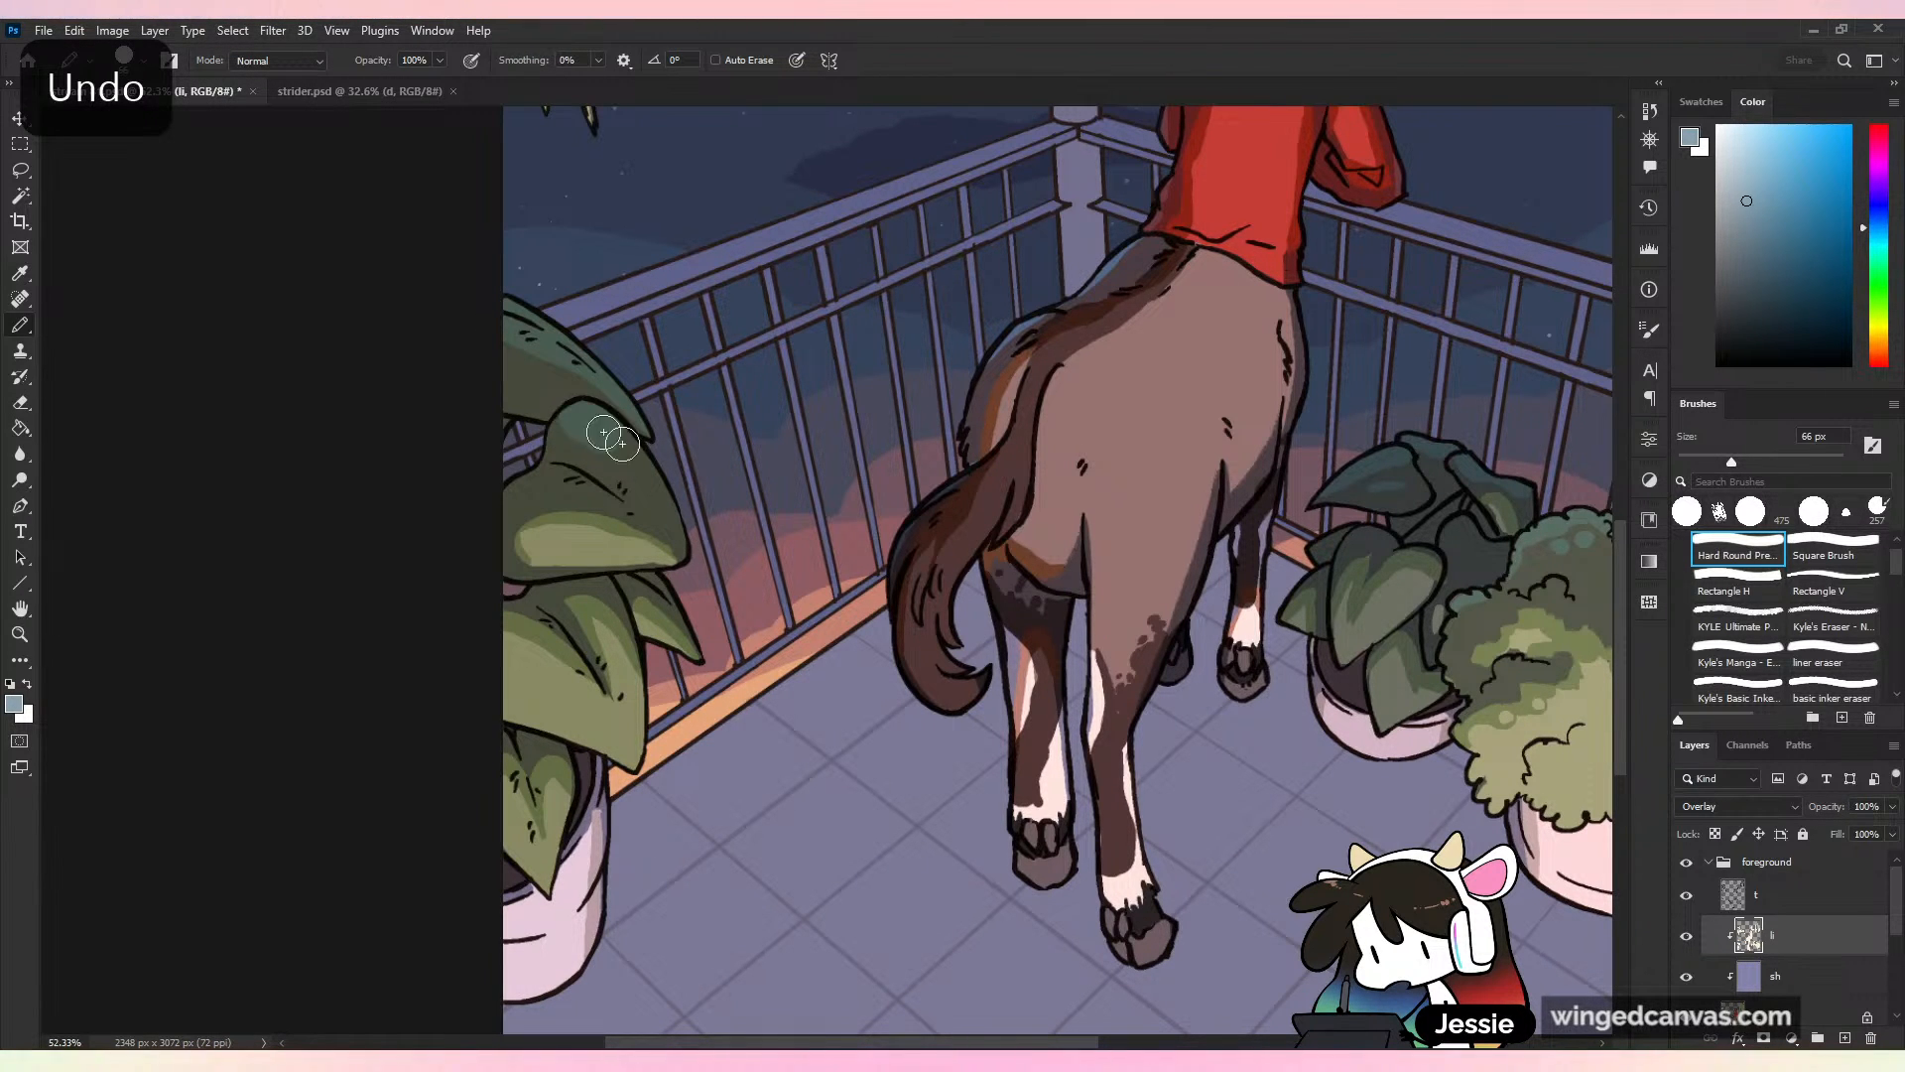
key("ctrl+minus")
key("ctrl+s")
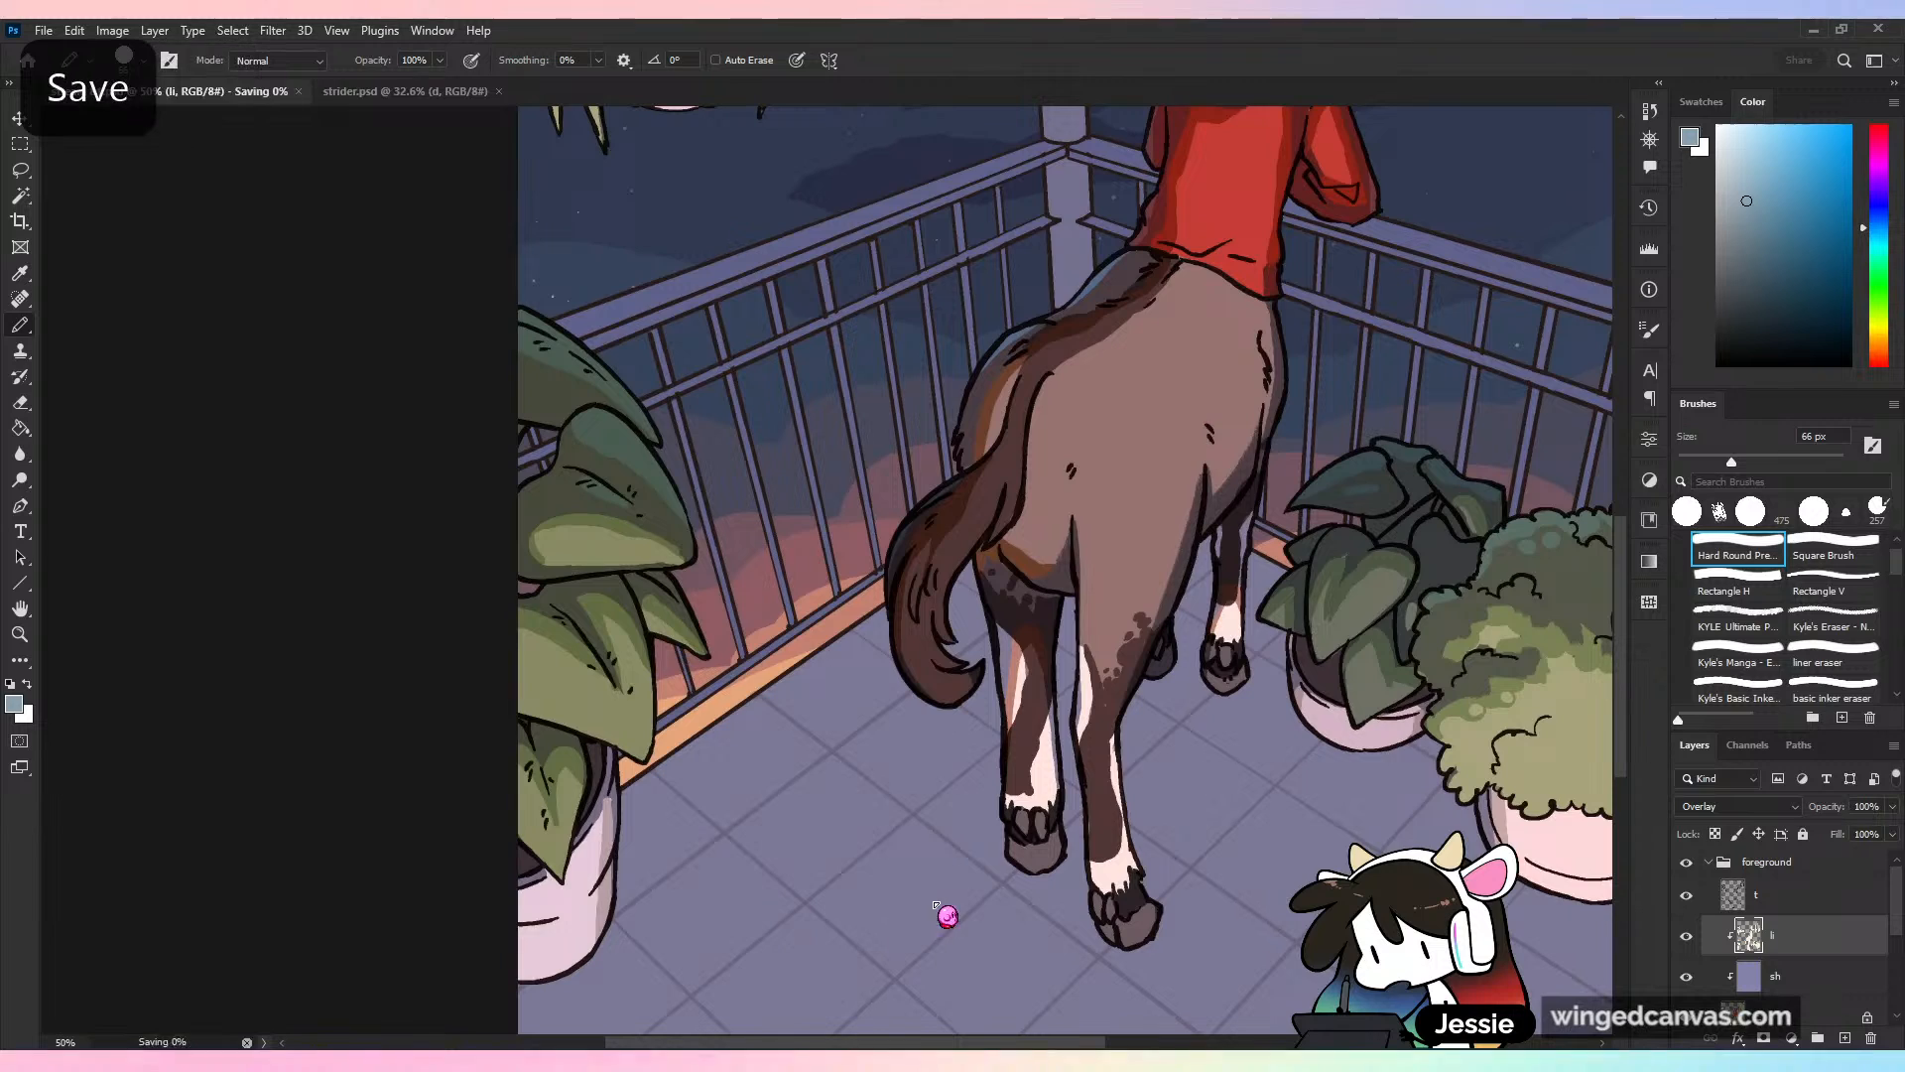
Paint grey-blue light on the tops of the right hanging plant and the round-leaved hanging plant, undoing an unwanted stroke and saving
key("ctrl+minus")
key("ctrl+minus")
scroll(881, 546, "up", 5)
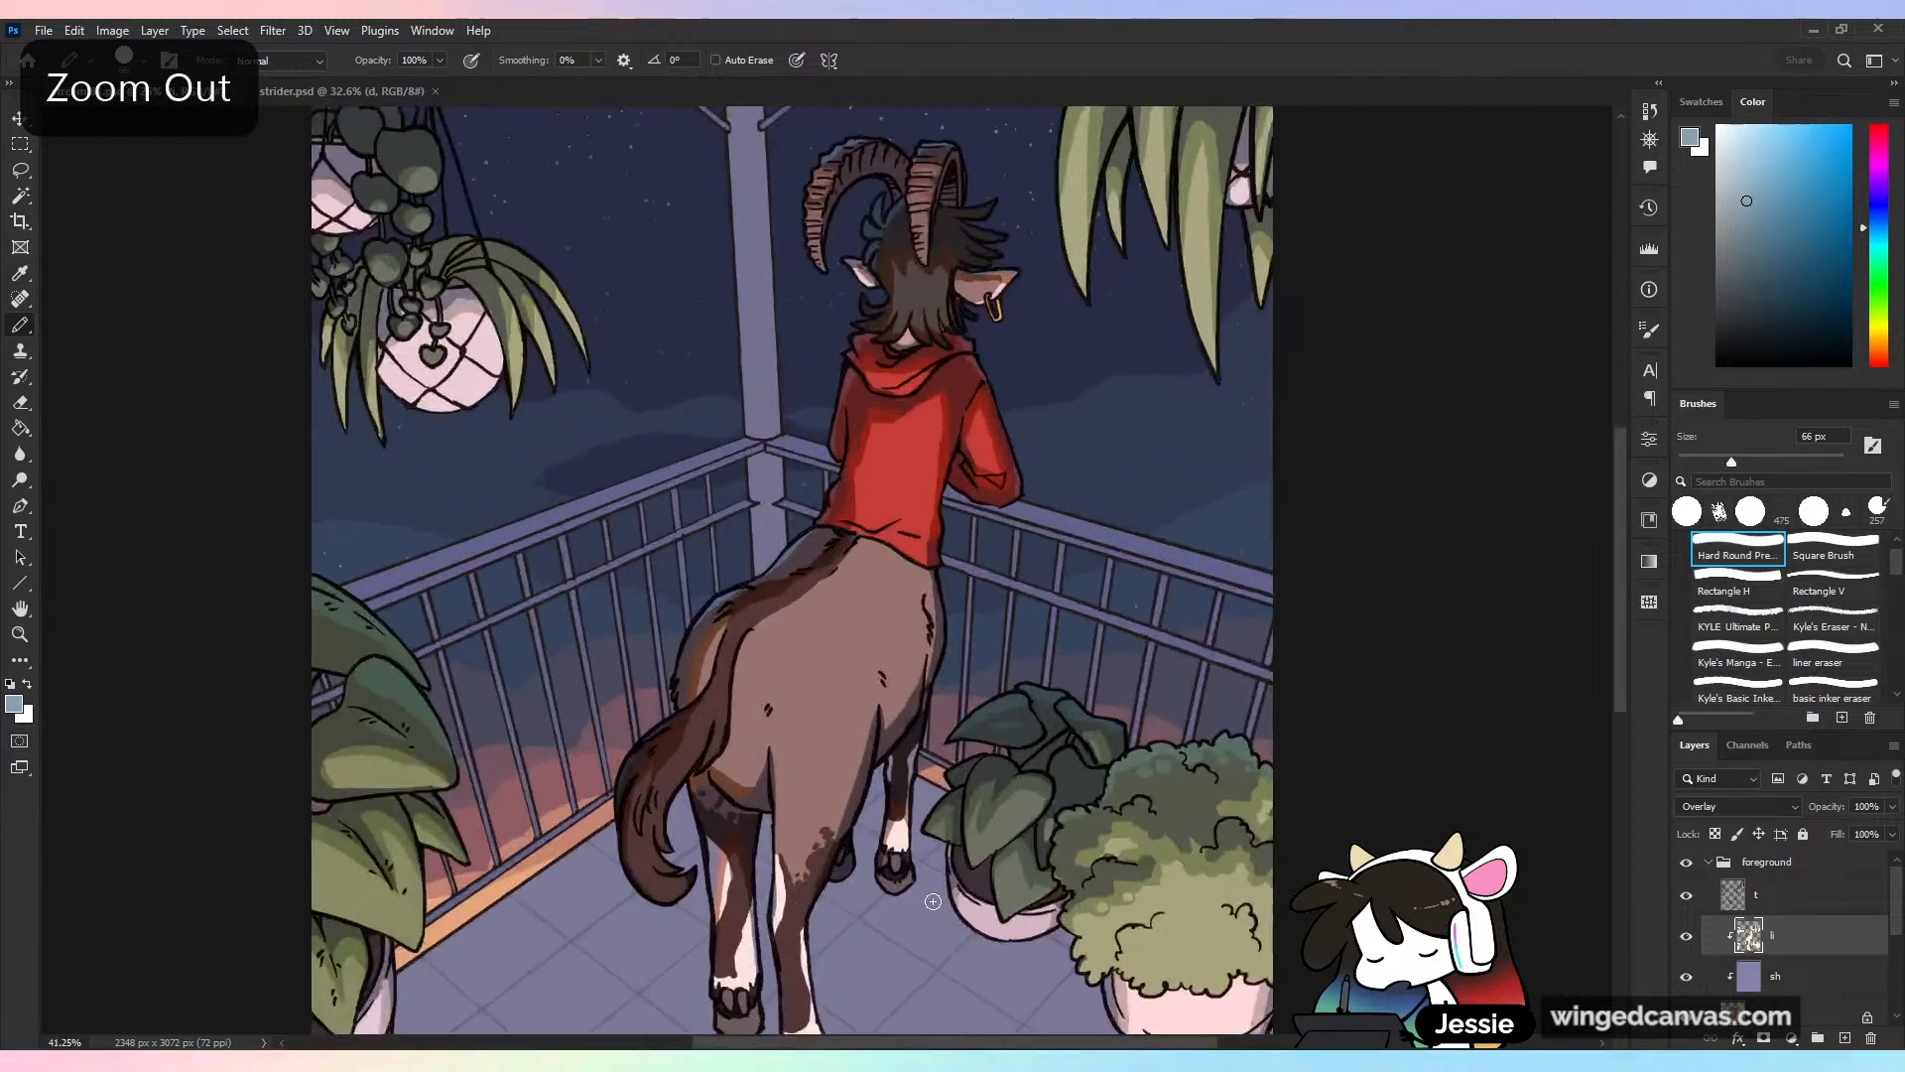
left_click_drag(881, 535, 722, 903)
scroll(950, 546, "up", 1)
mouse_move(898, 443)
left_mouse_down()
mouse_move(962, 395)
mouse_move(1075, 361)
mouse_move(1512, 301)
left_mouse_up()
scroll(1036, 384, "left", 2)
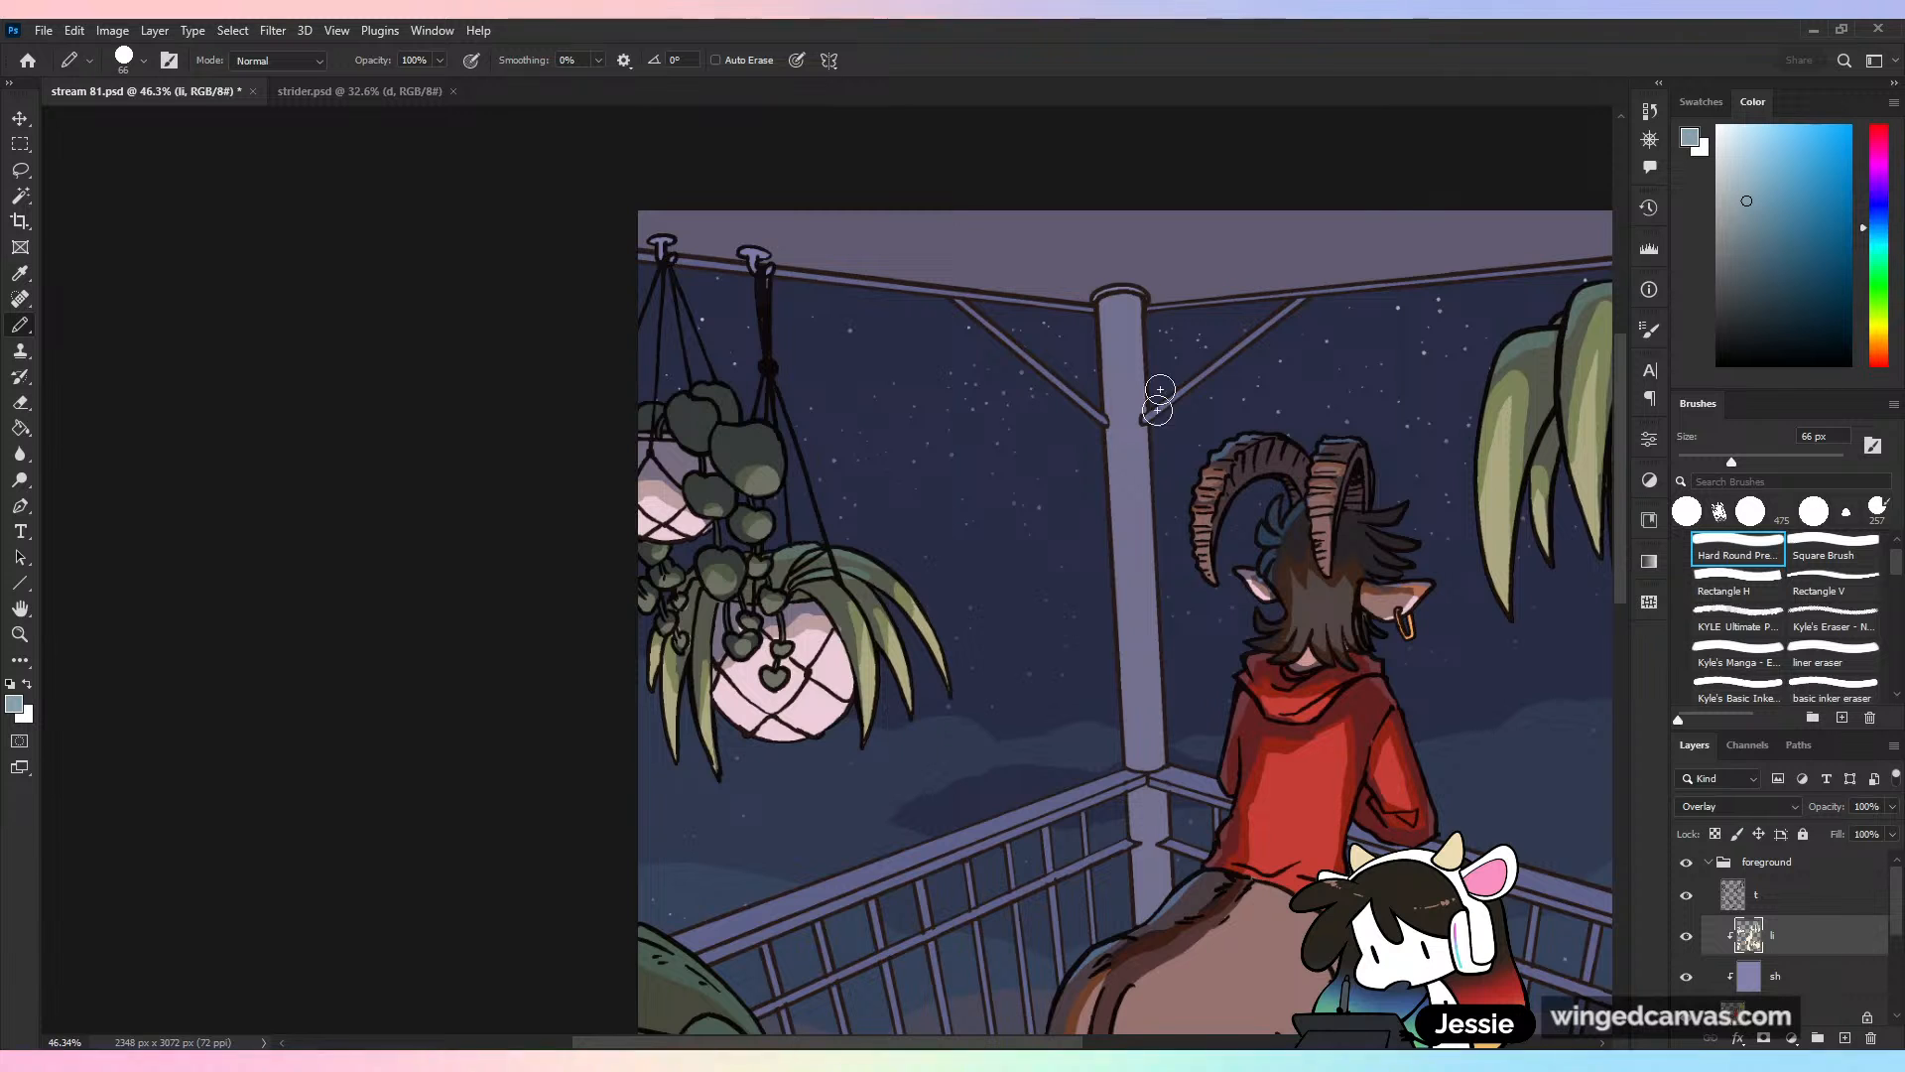
key("ctrl+z")
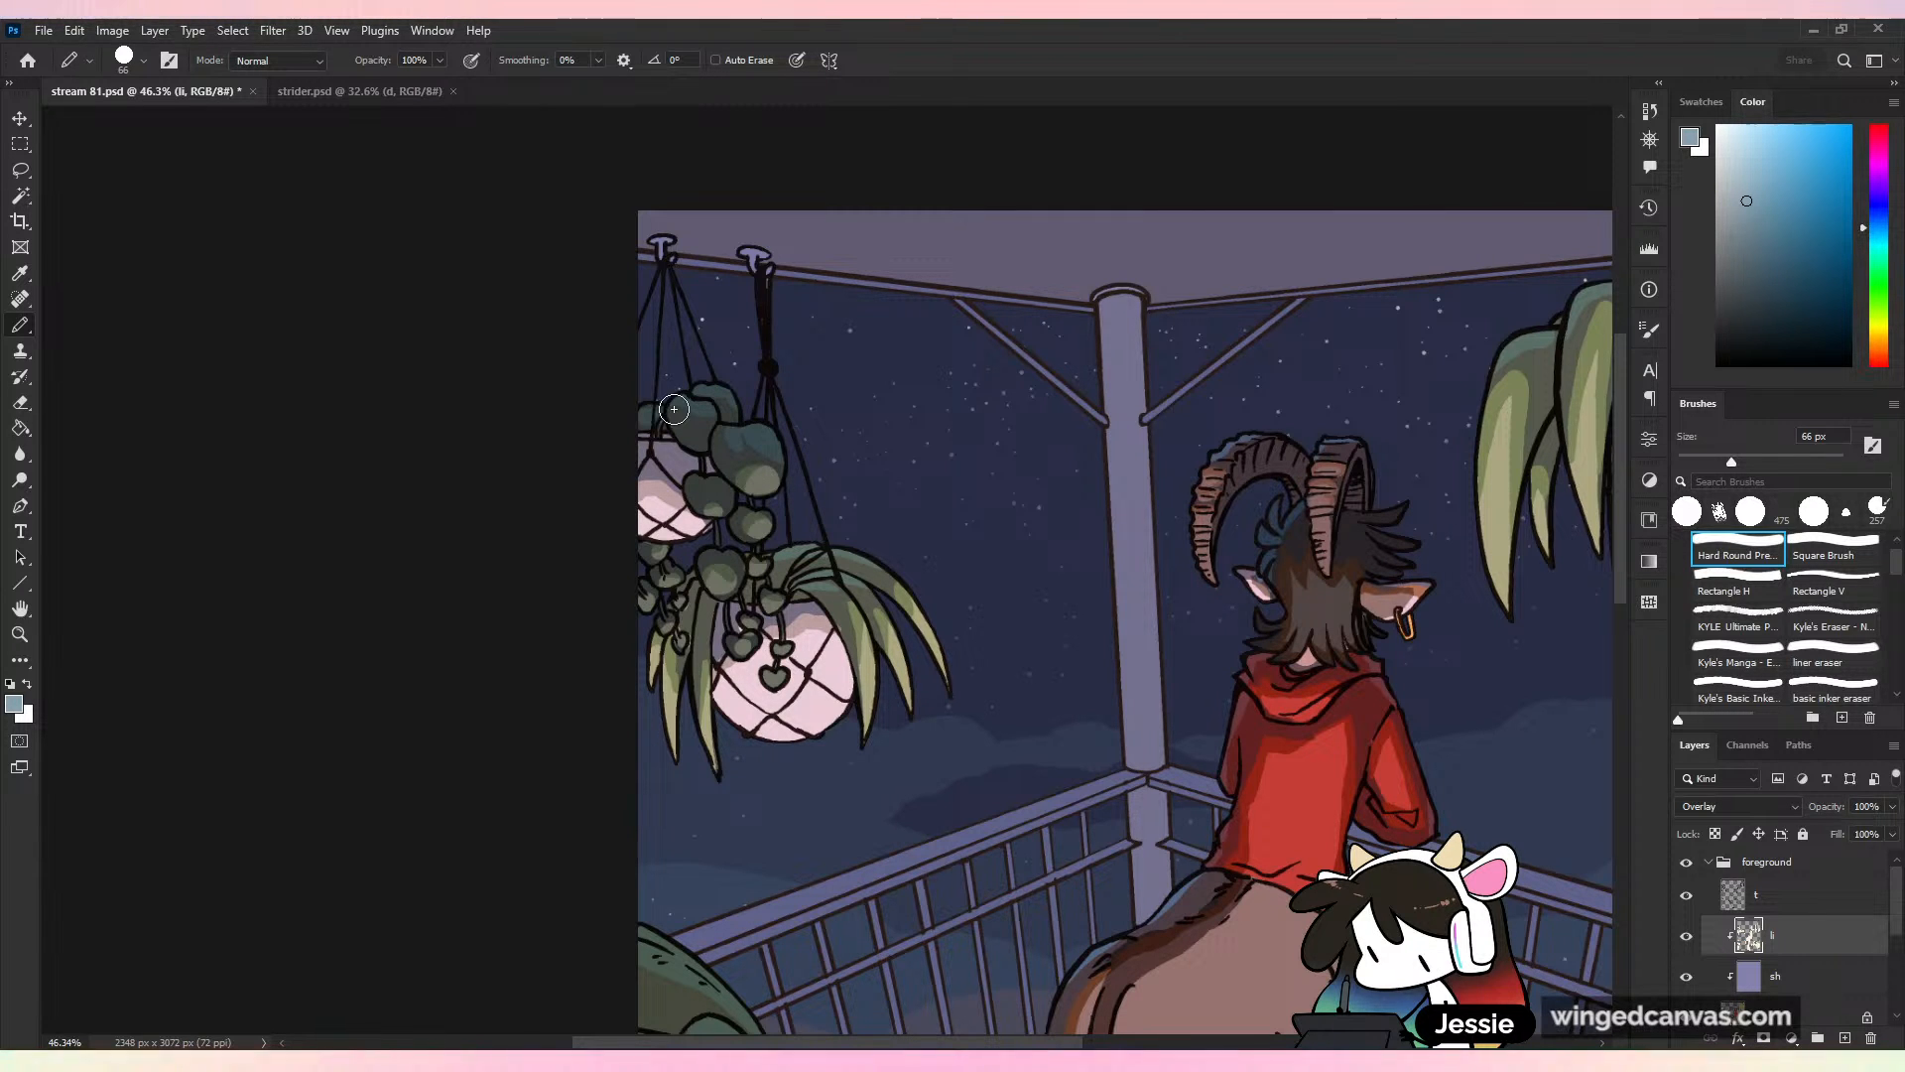
key("ctrl+s")
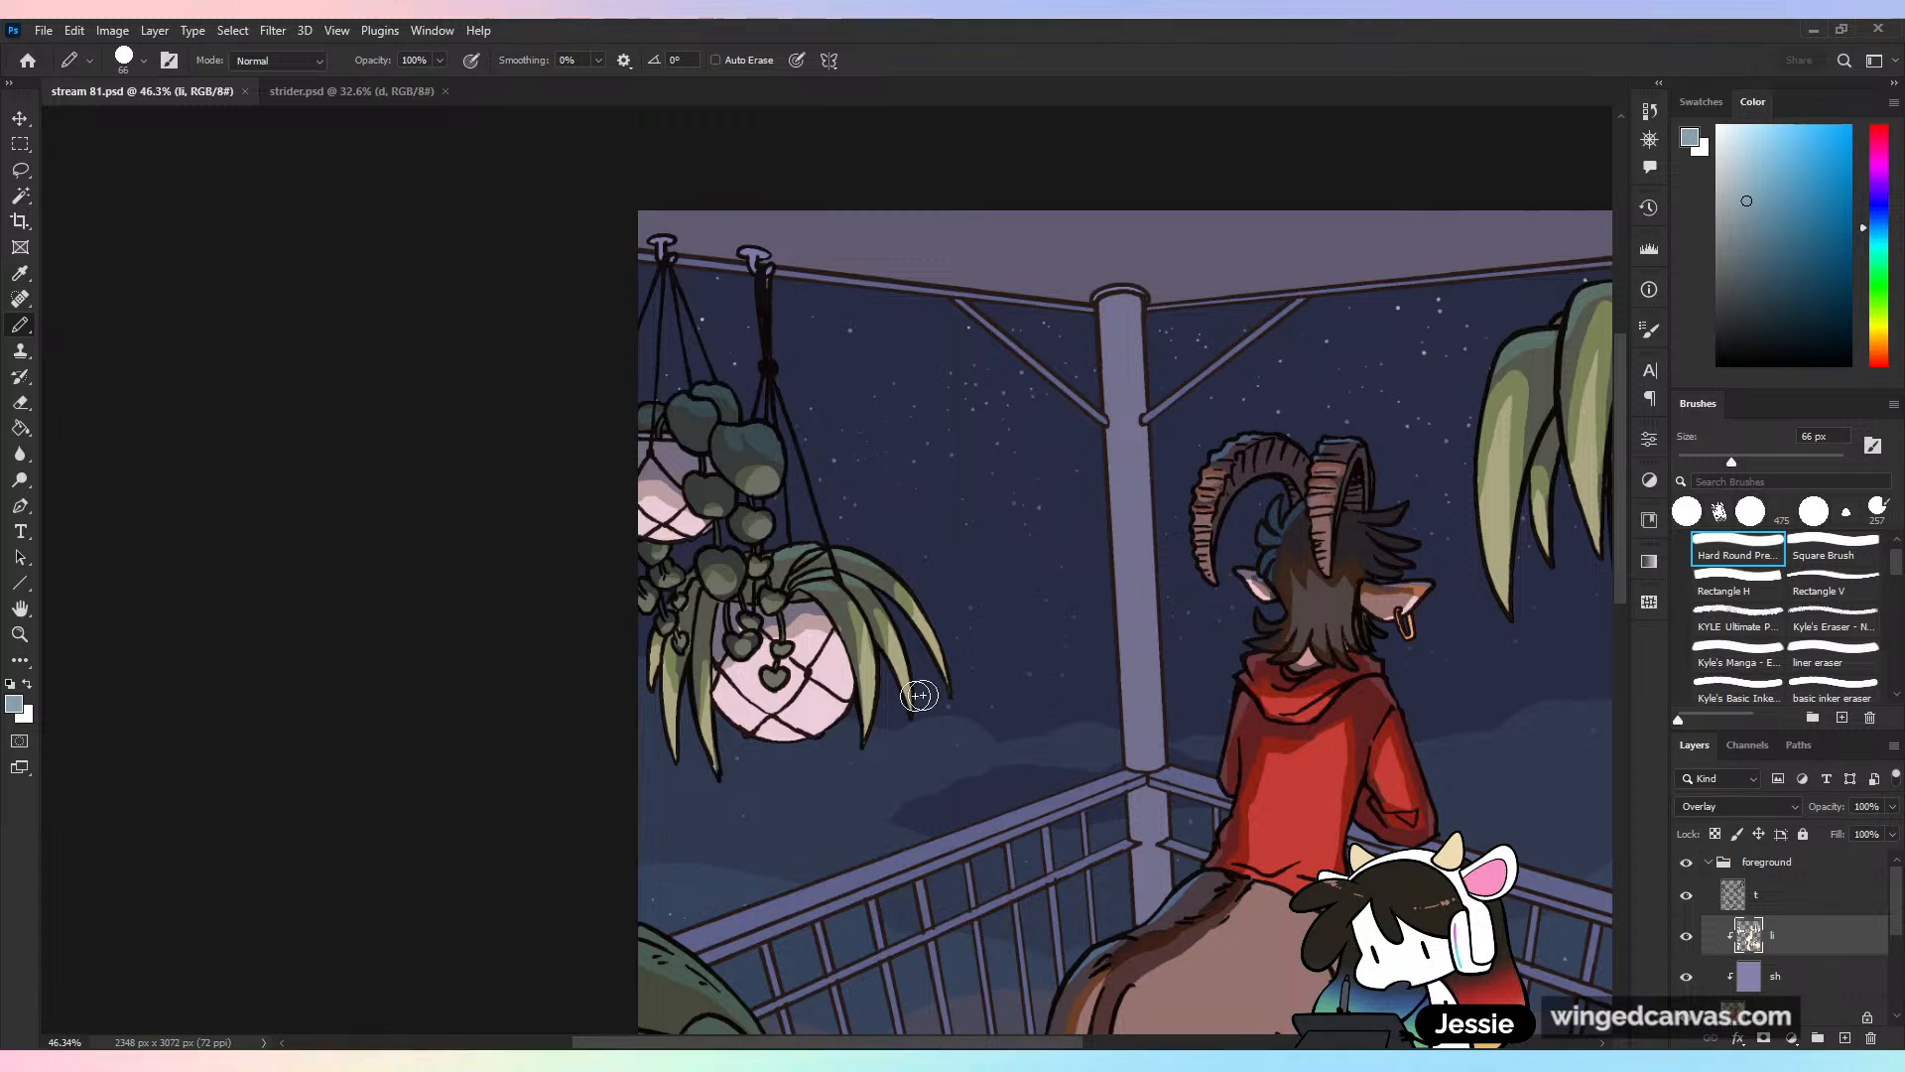
Add grey-blue light to the small trailing leaves of the left hanging plants and save the file
left_click_drag(695, 593, 698, 621)
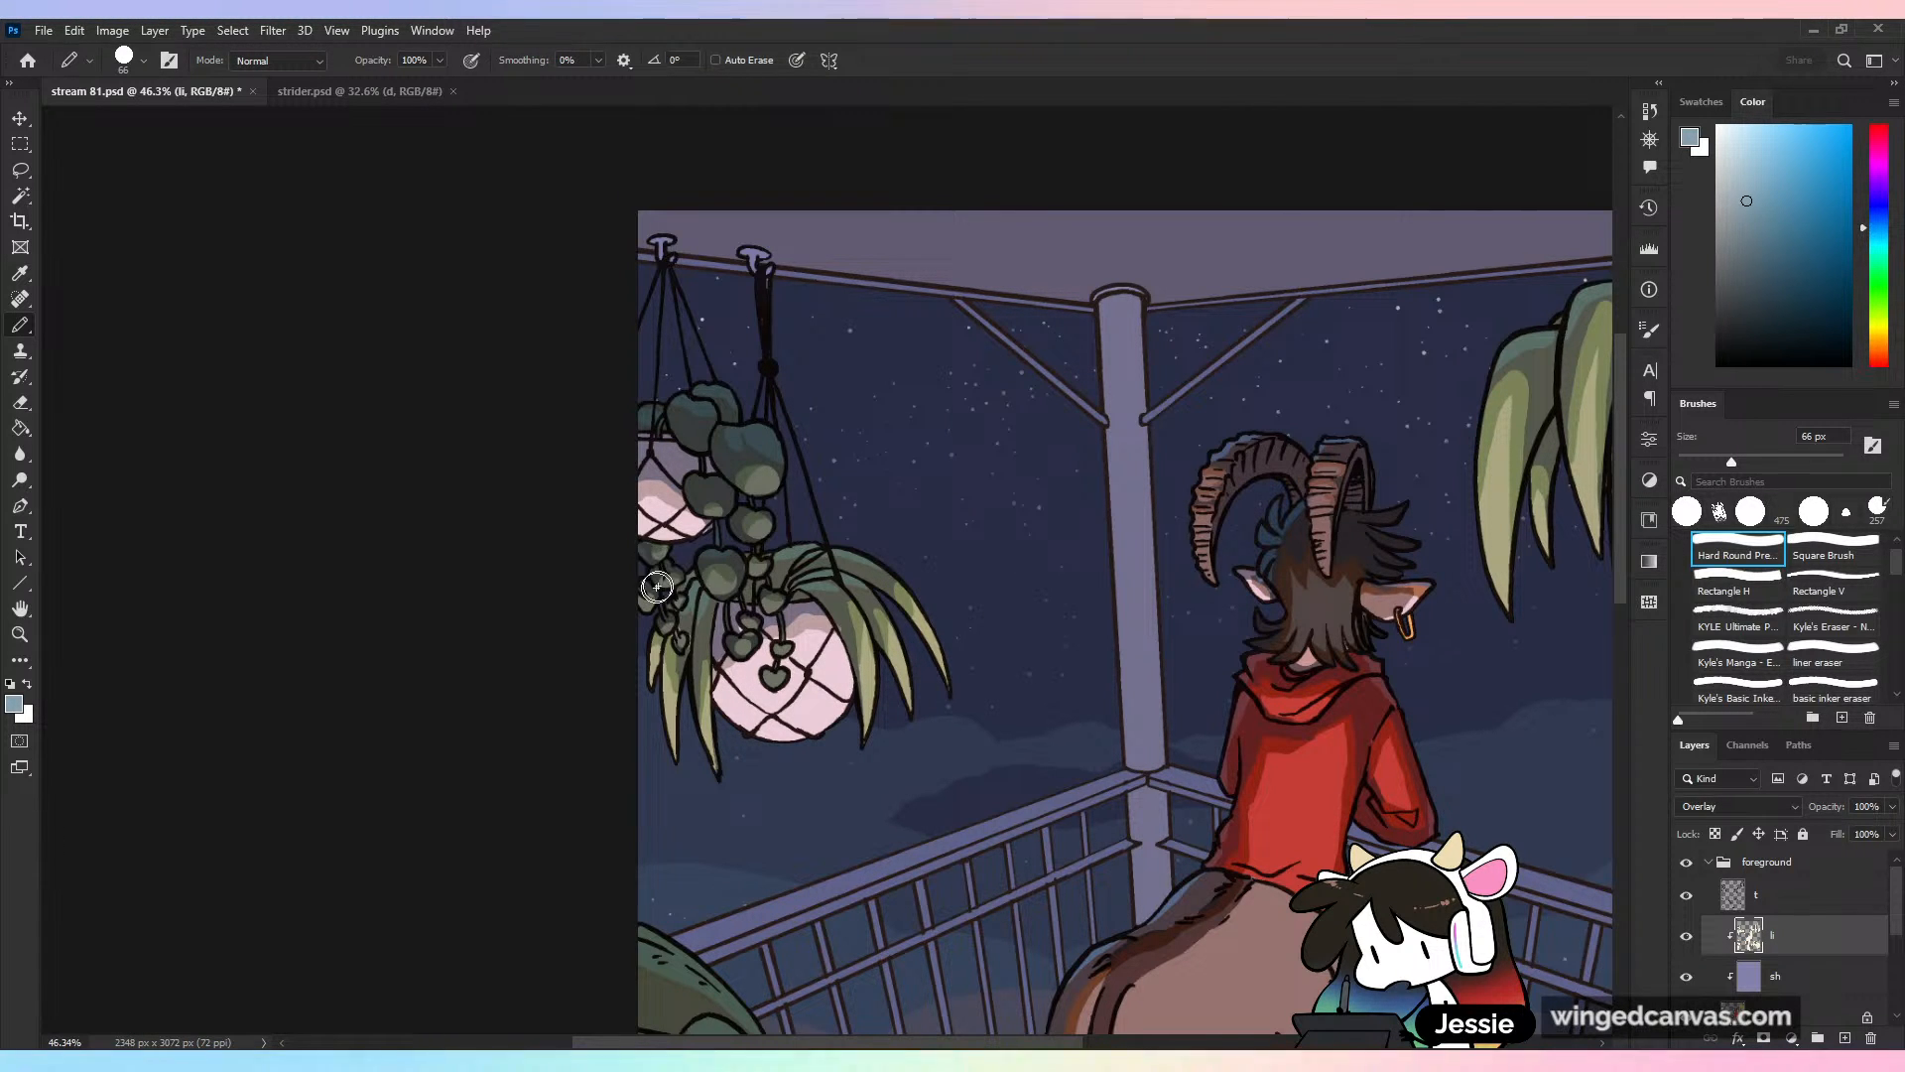
scroll(779, 560, "down", 1)
scroll(780, 560, "up", 2)
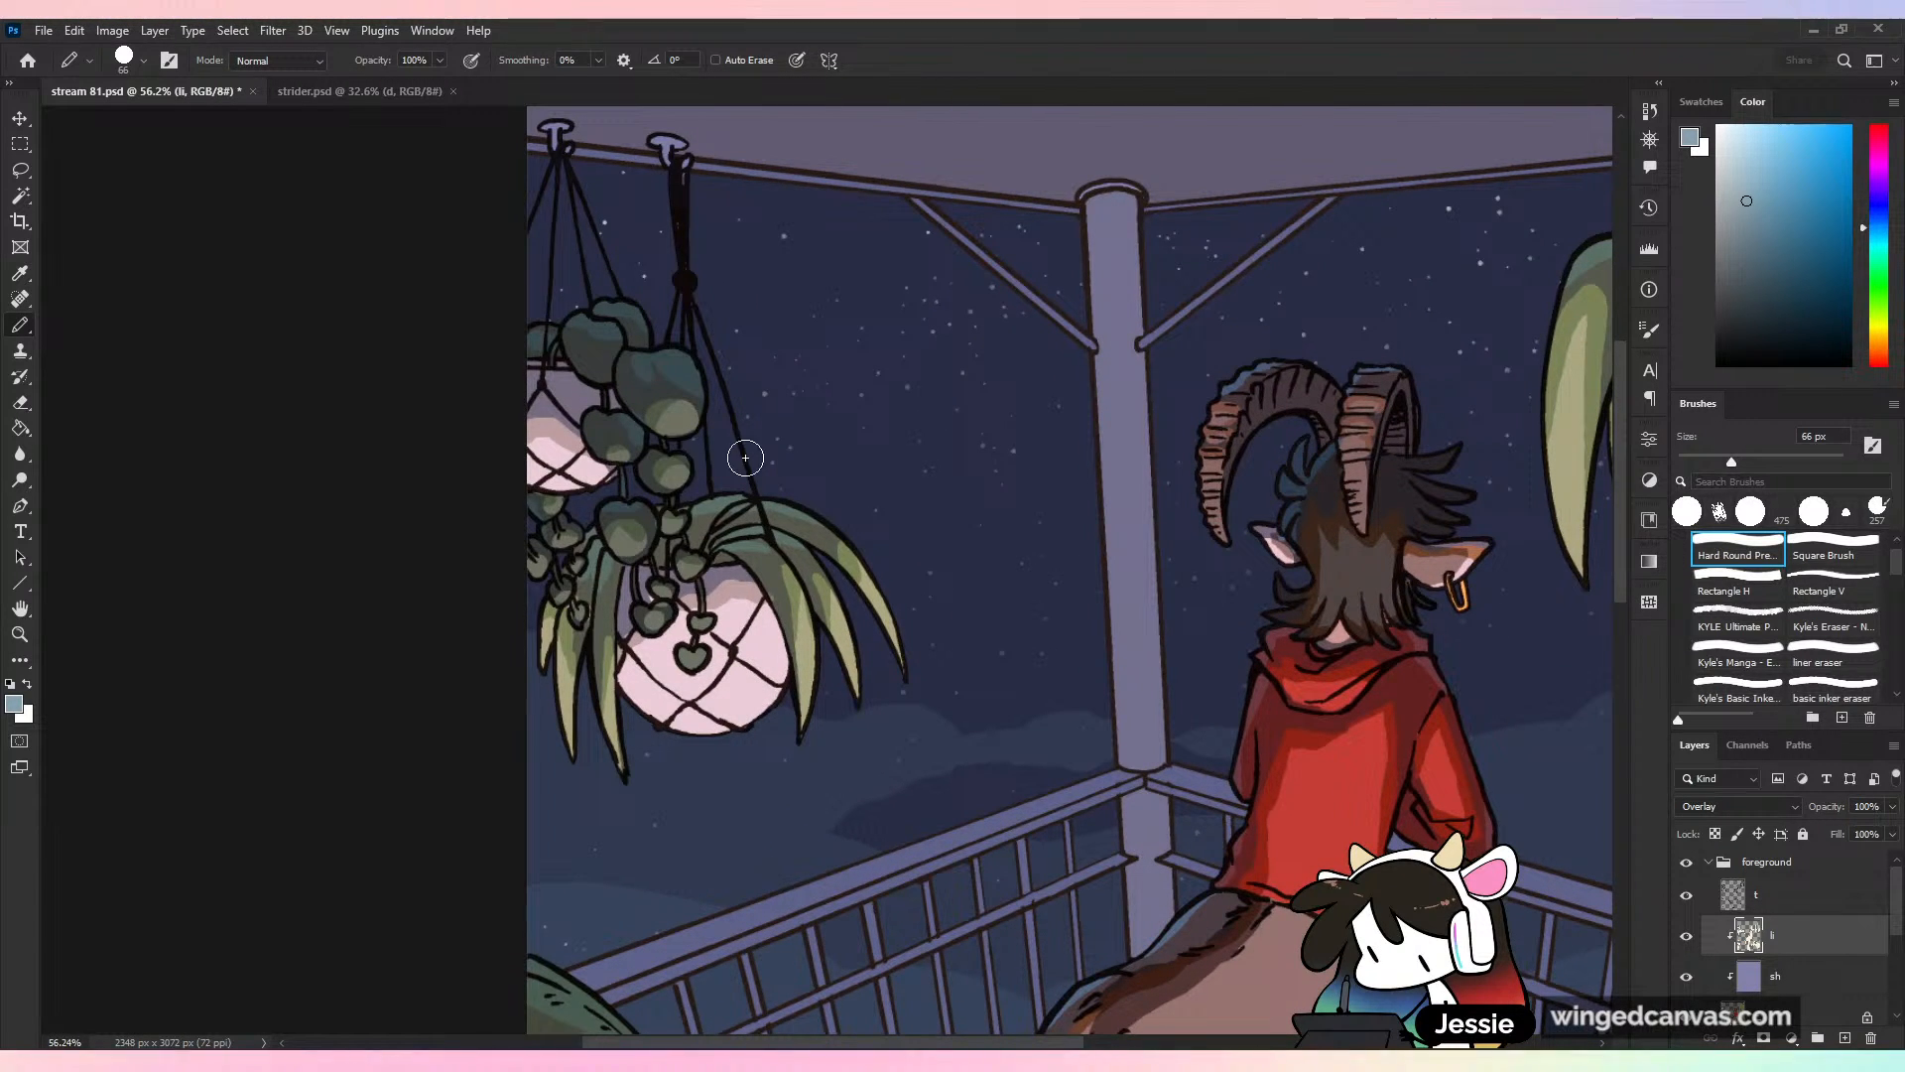
scroll(745, 457, "down", 5)
key("ctrl+s")
key("ctrl+plus")
key("ctrl+plus")
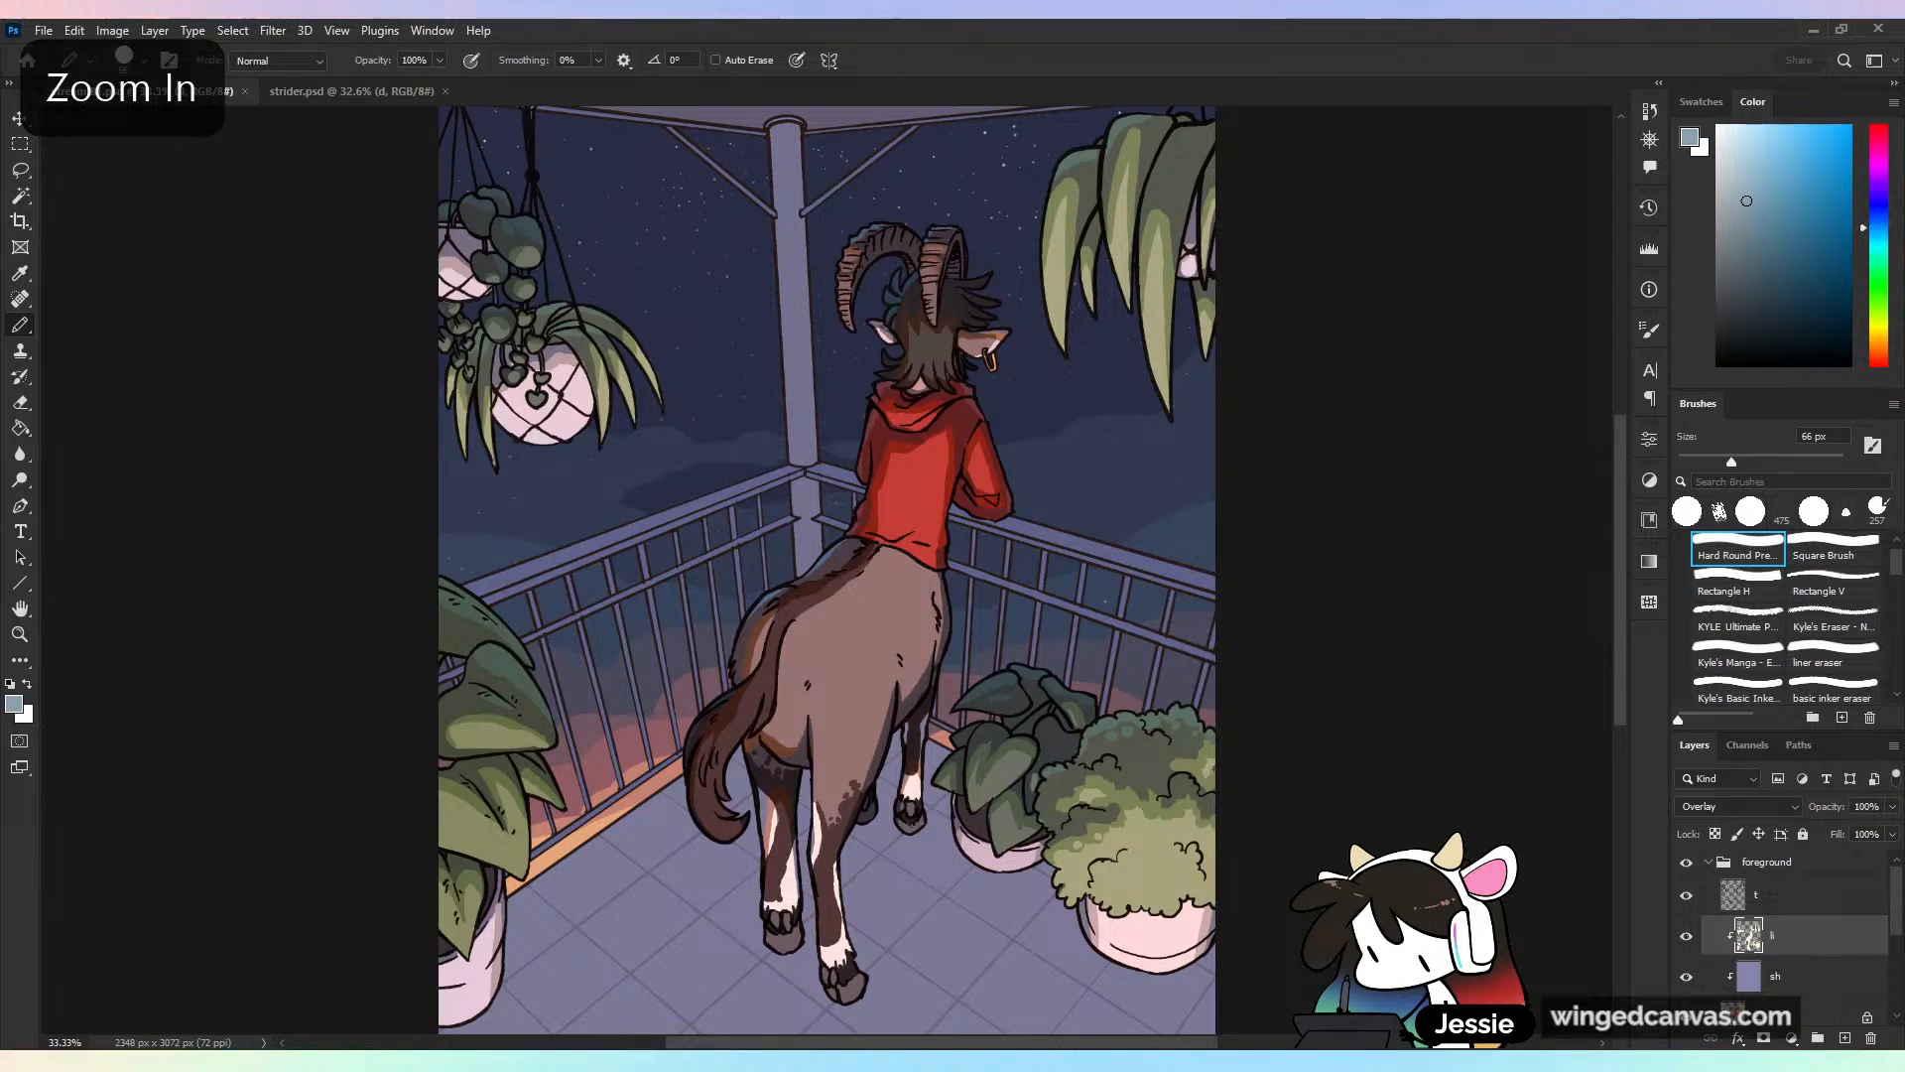
key("ctrl+minus")
key("ctrl+s")
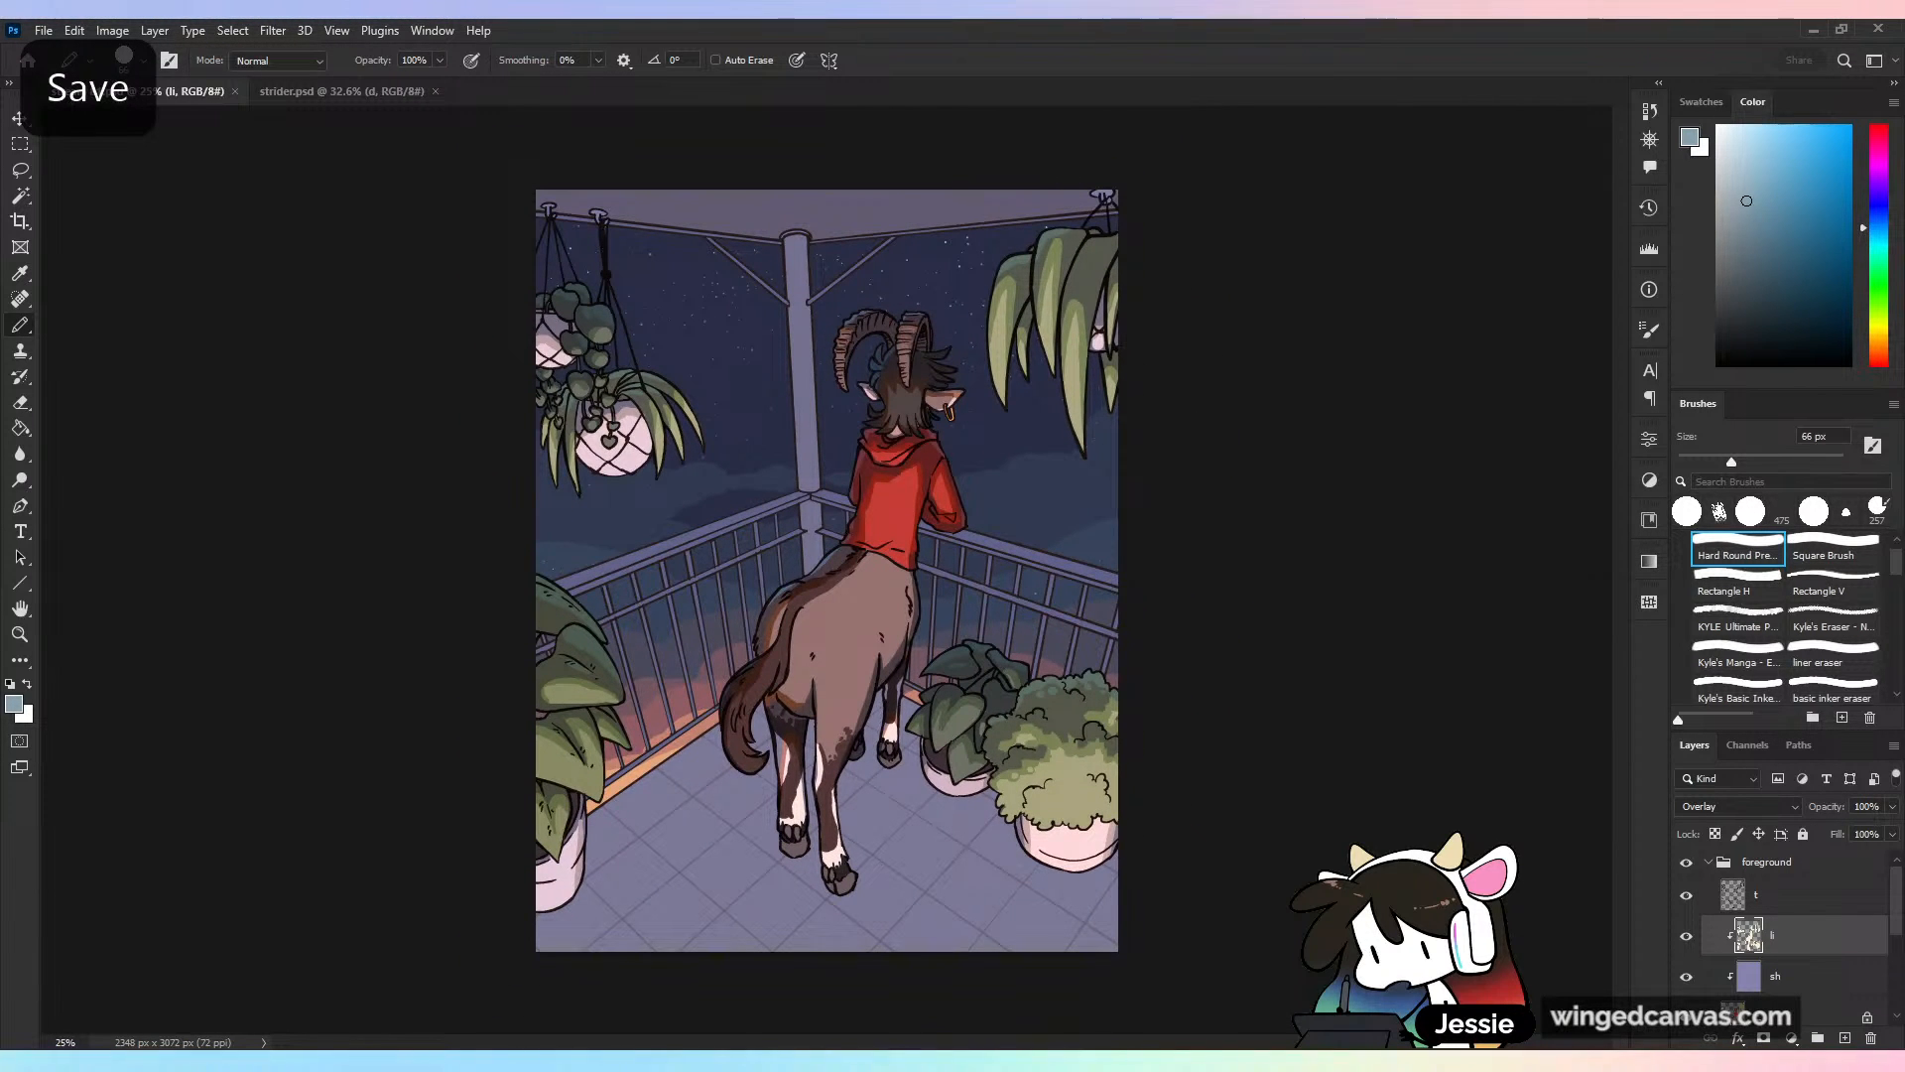
Touch up the left potted plant's lower leaves with grey-blue light, undoing the unwanted stroke and saving the file
key("ctrl+plus")
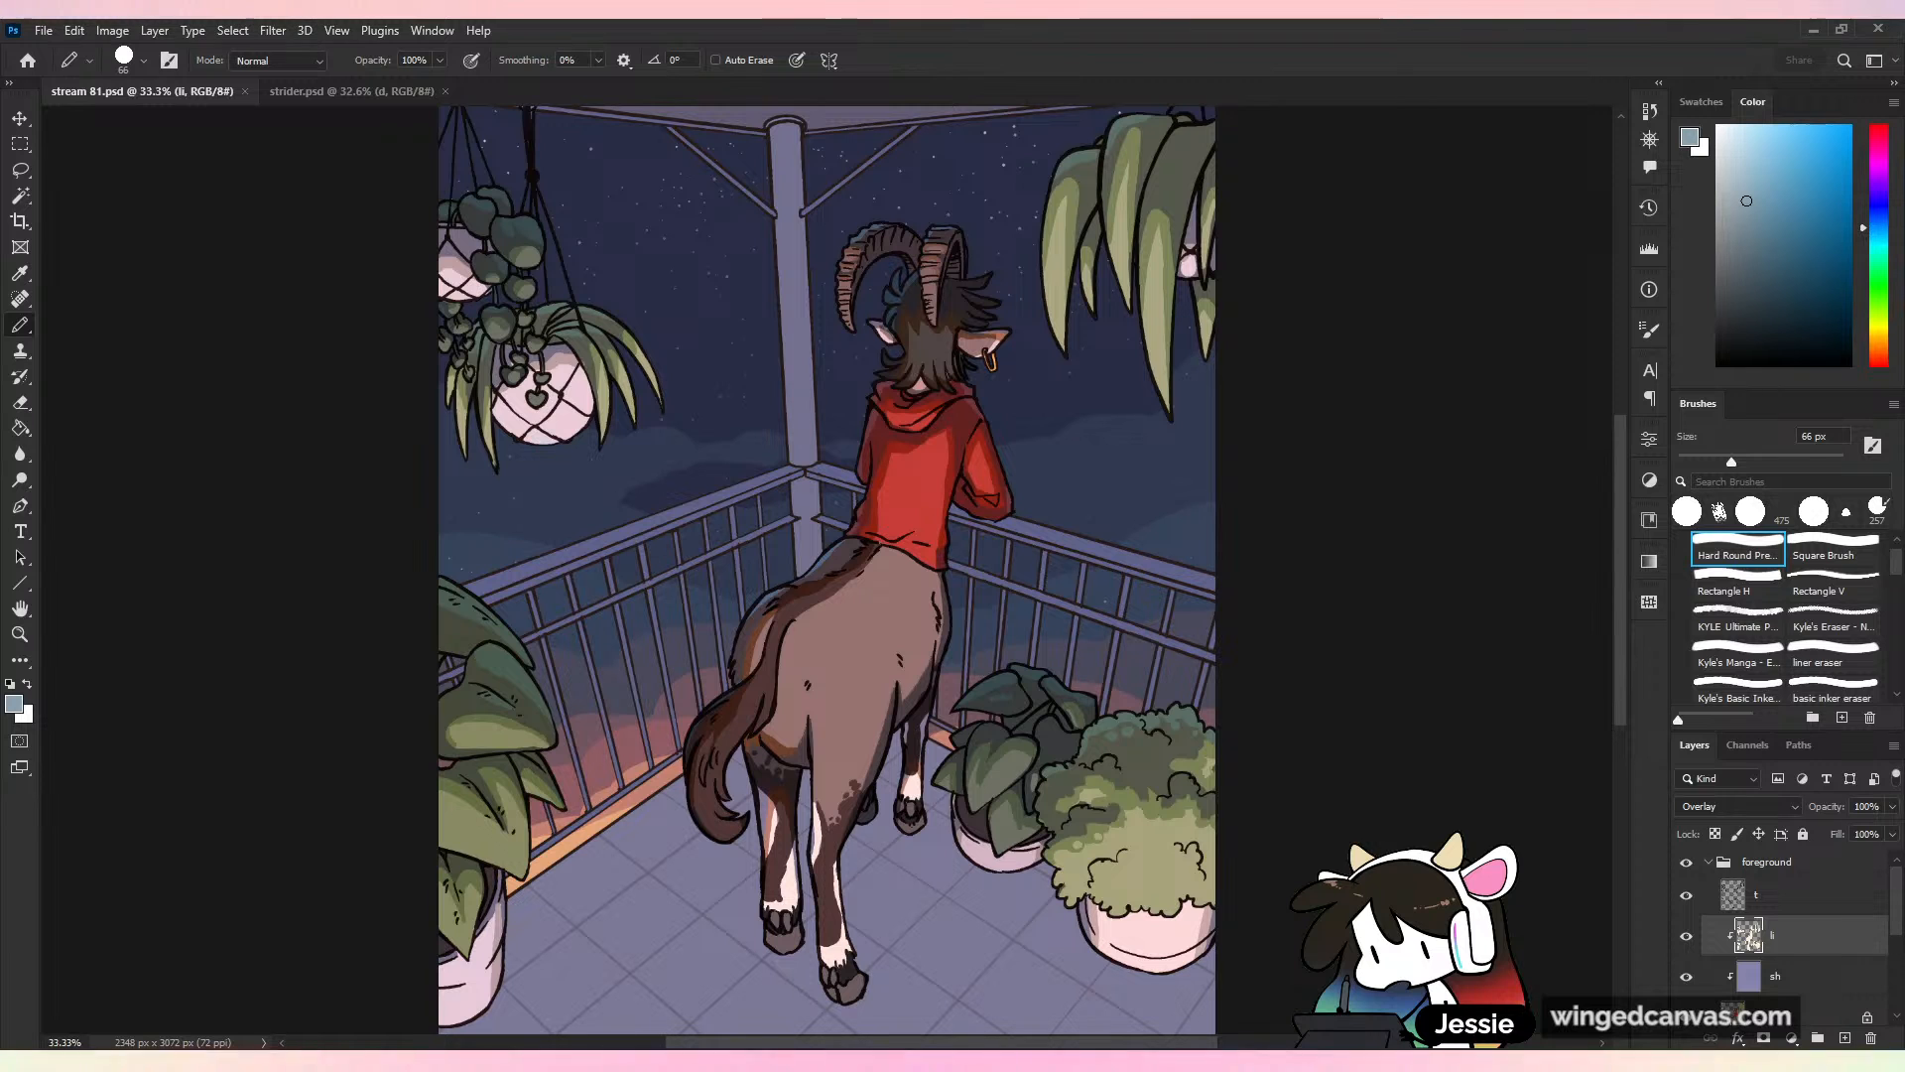
left_click_drag(687, 815, 1022, 588)
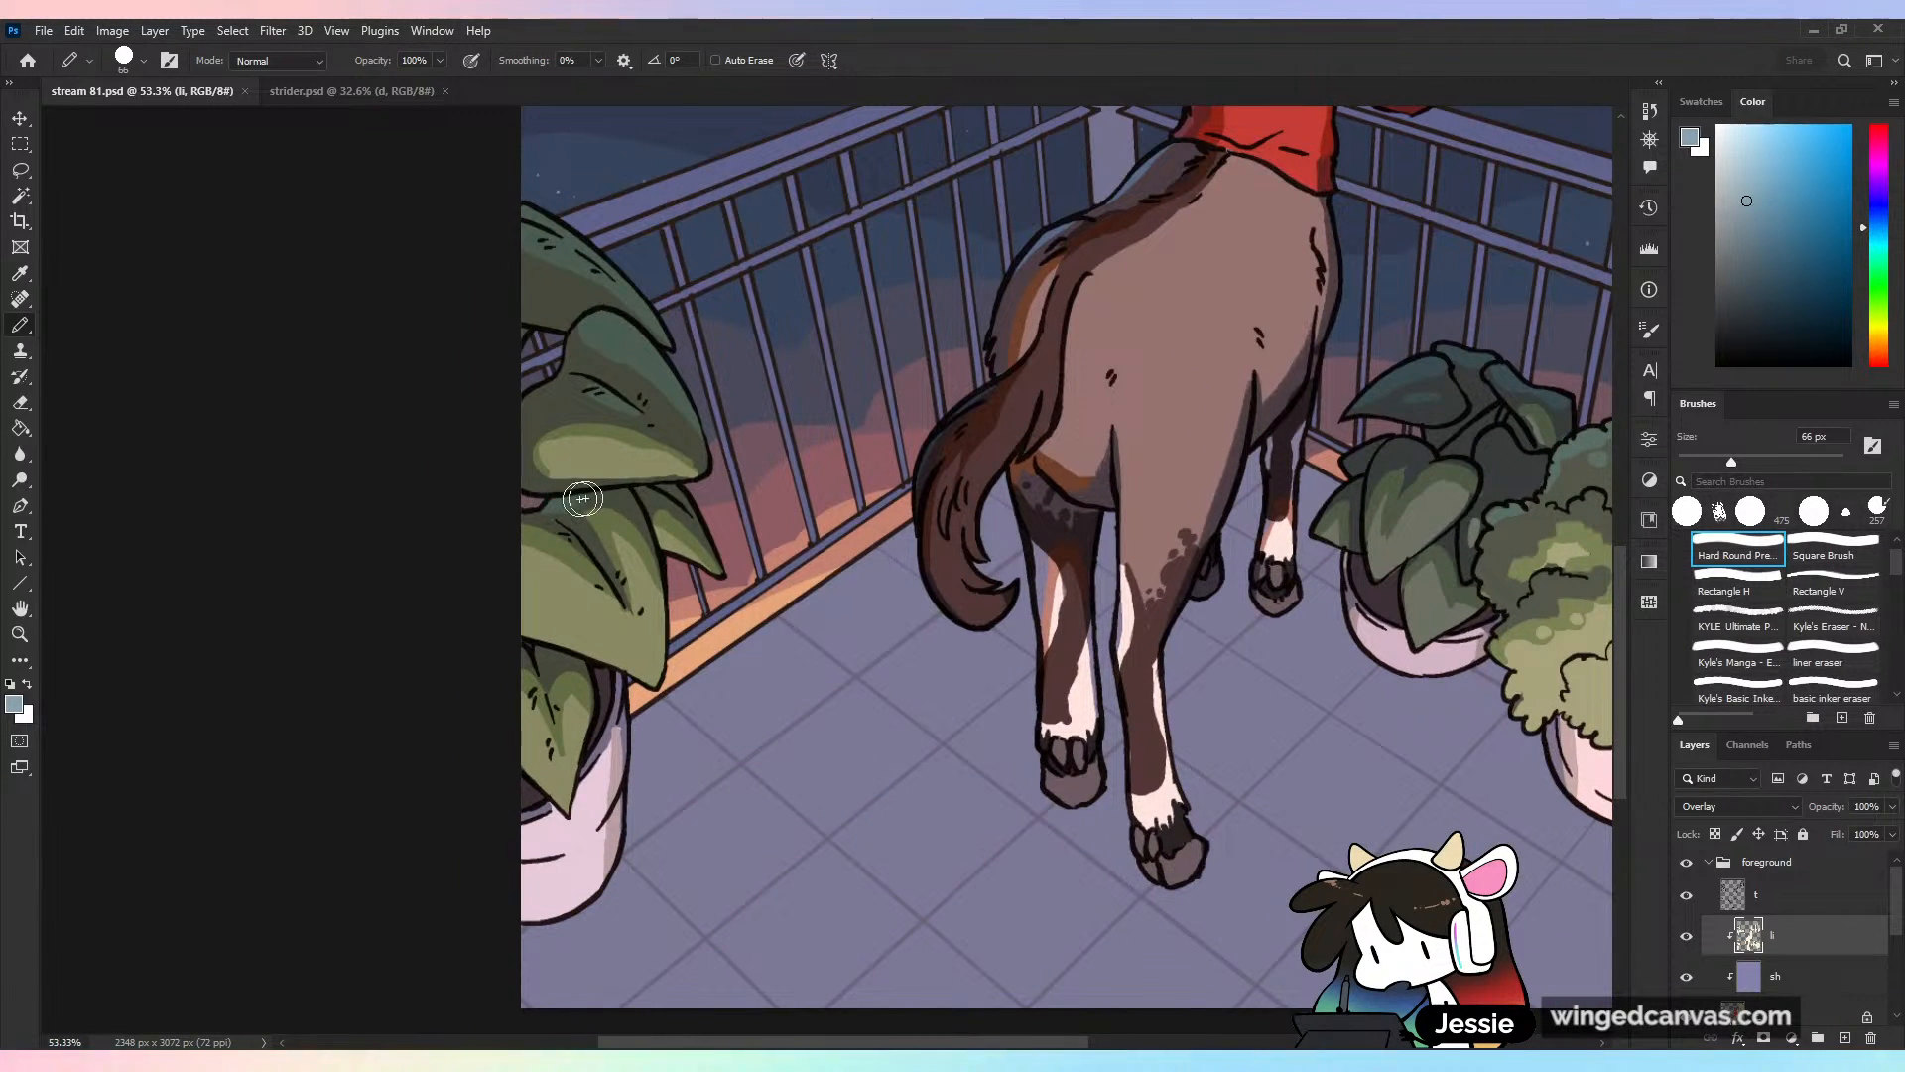
left_click_drag(582, 498, 625, 495)
key("ctrl+z")
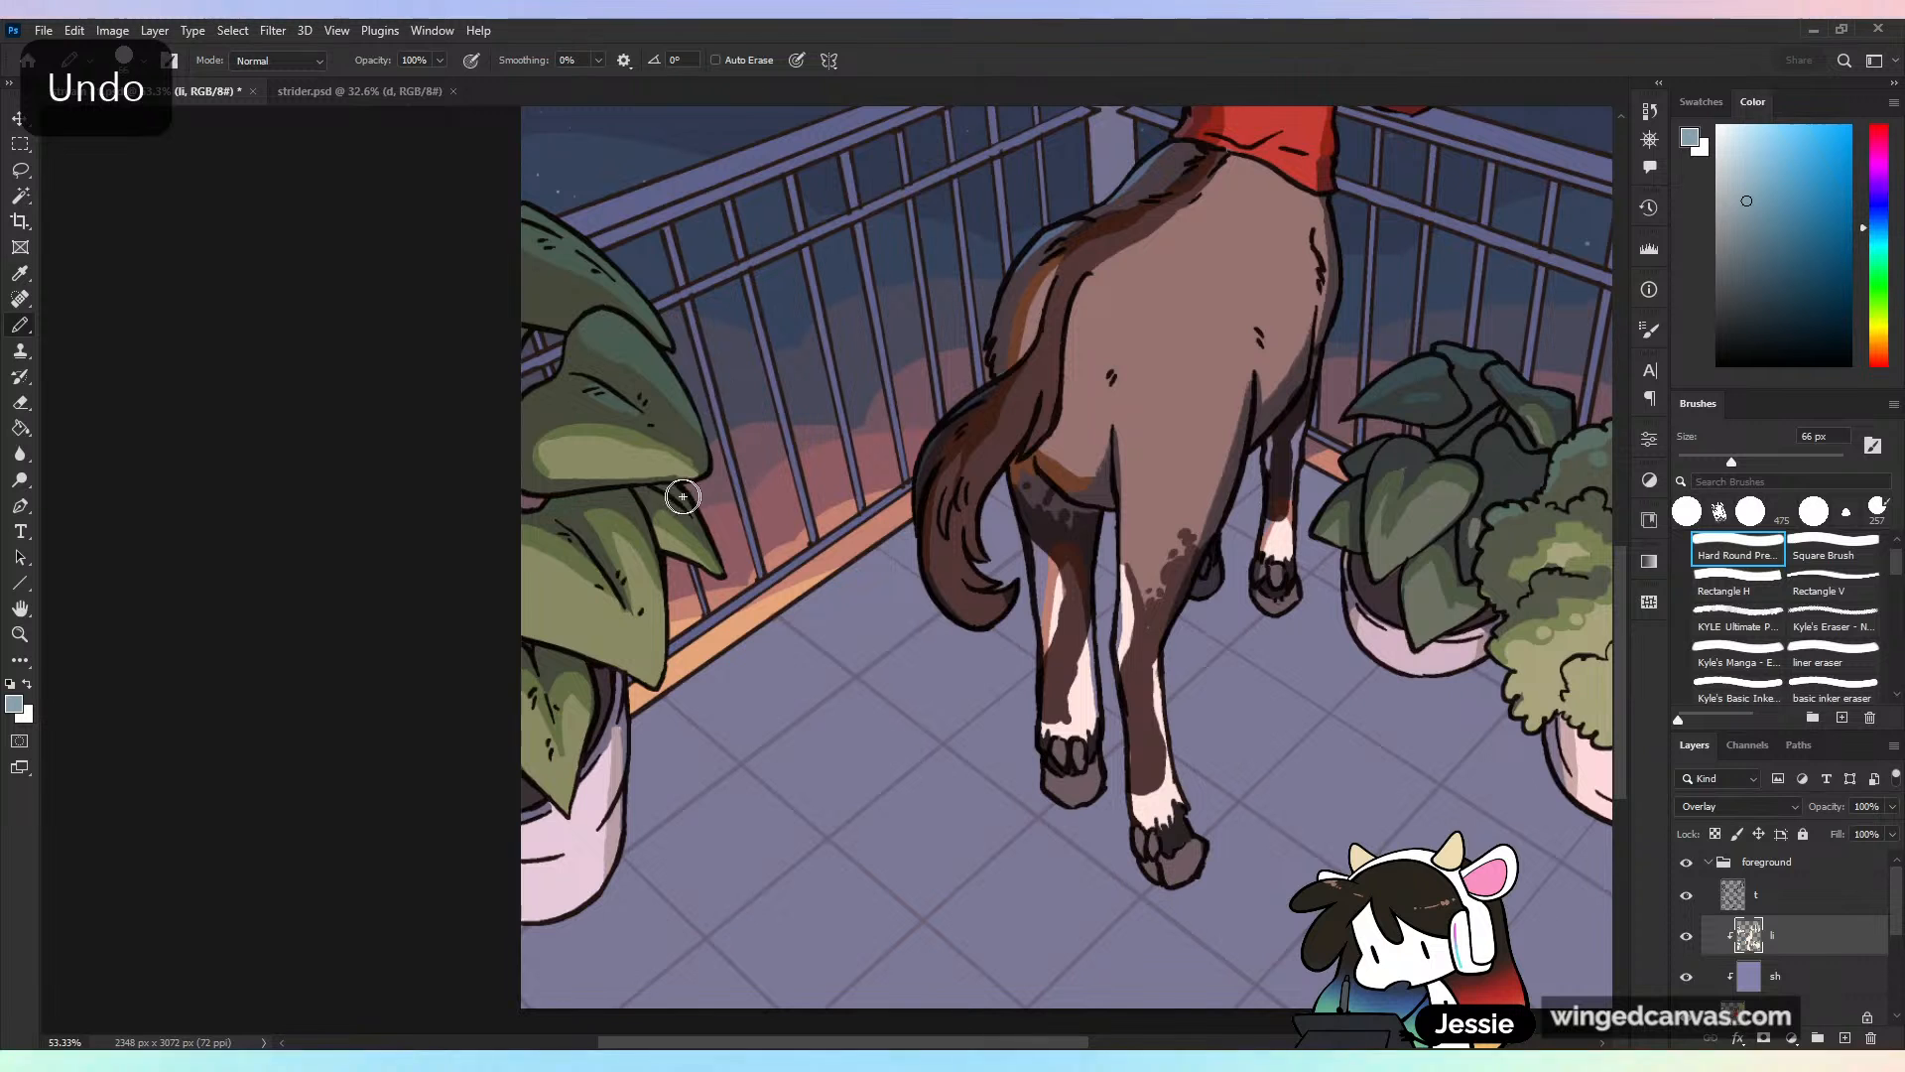
key("ctrl+s")
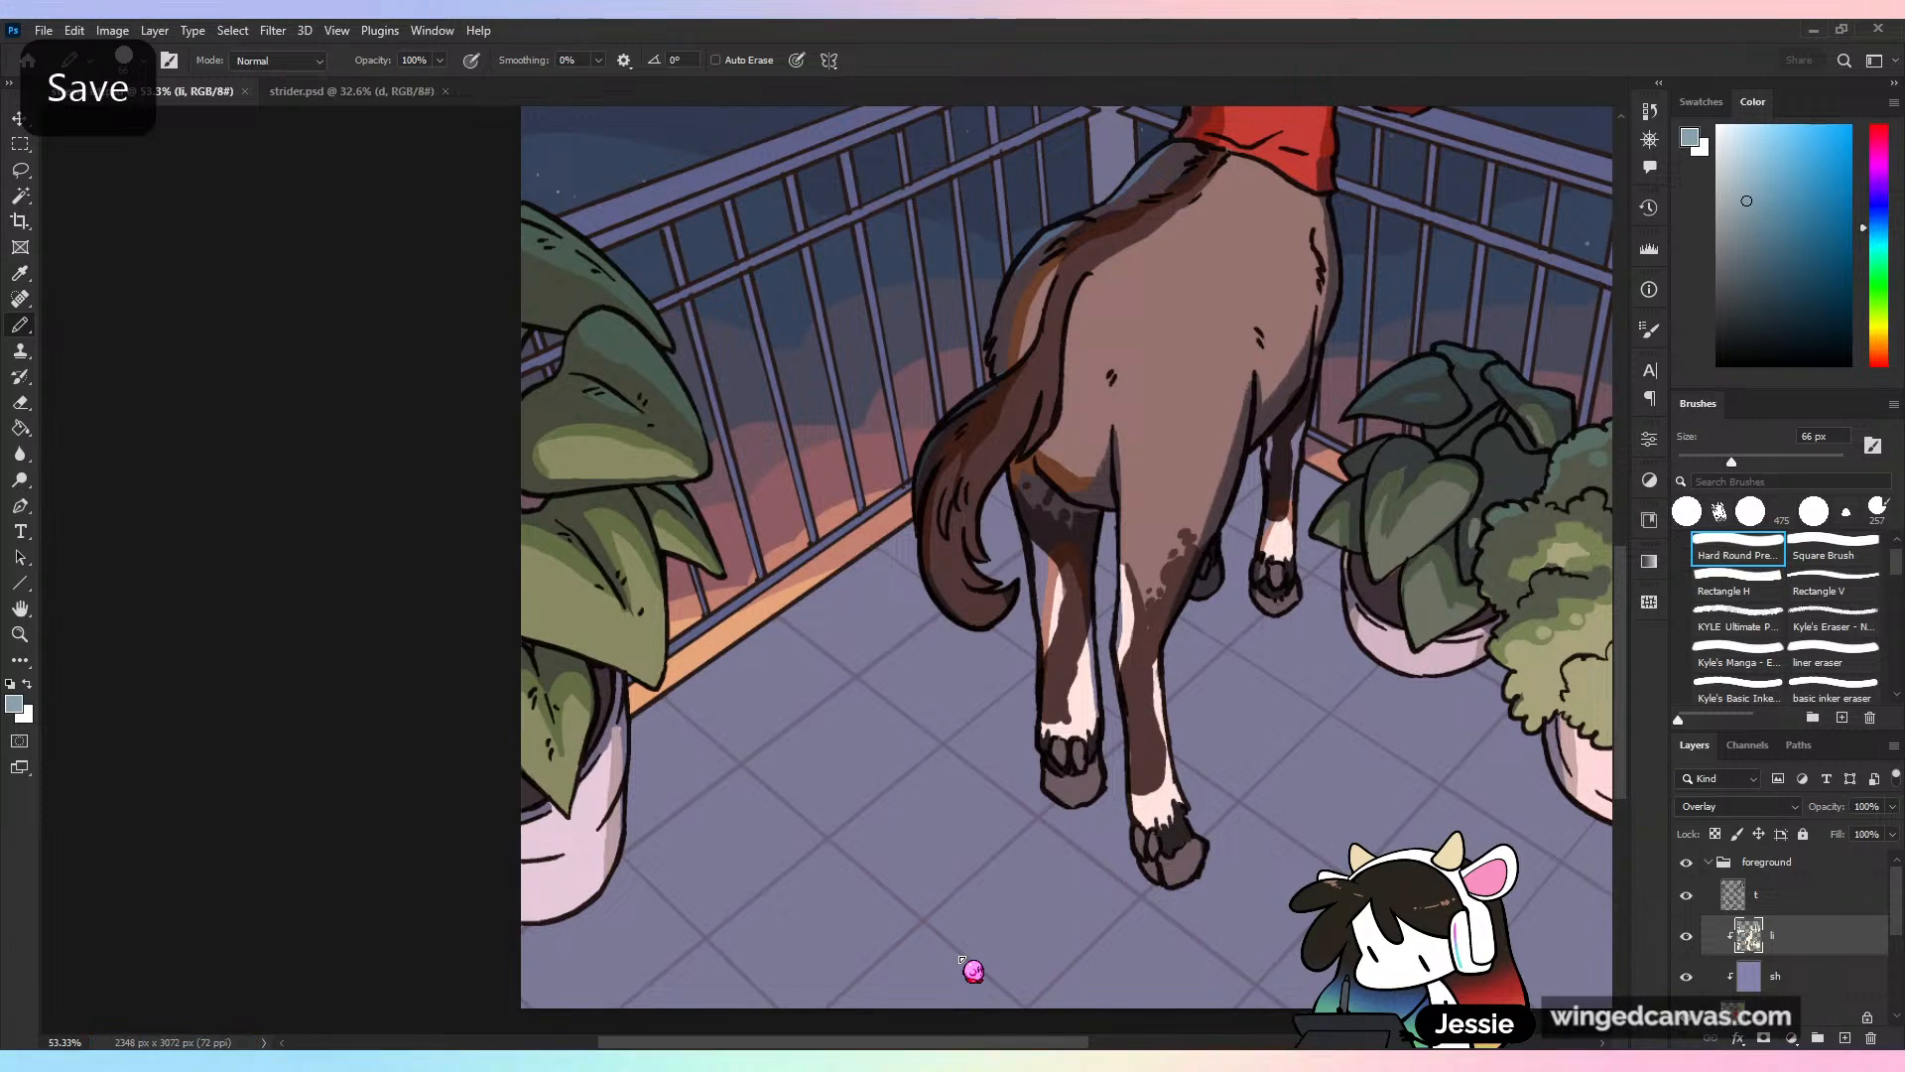
key("ctrl+minus")
key("ctrl+minus")
key("ctrl+minus")
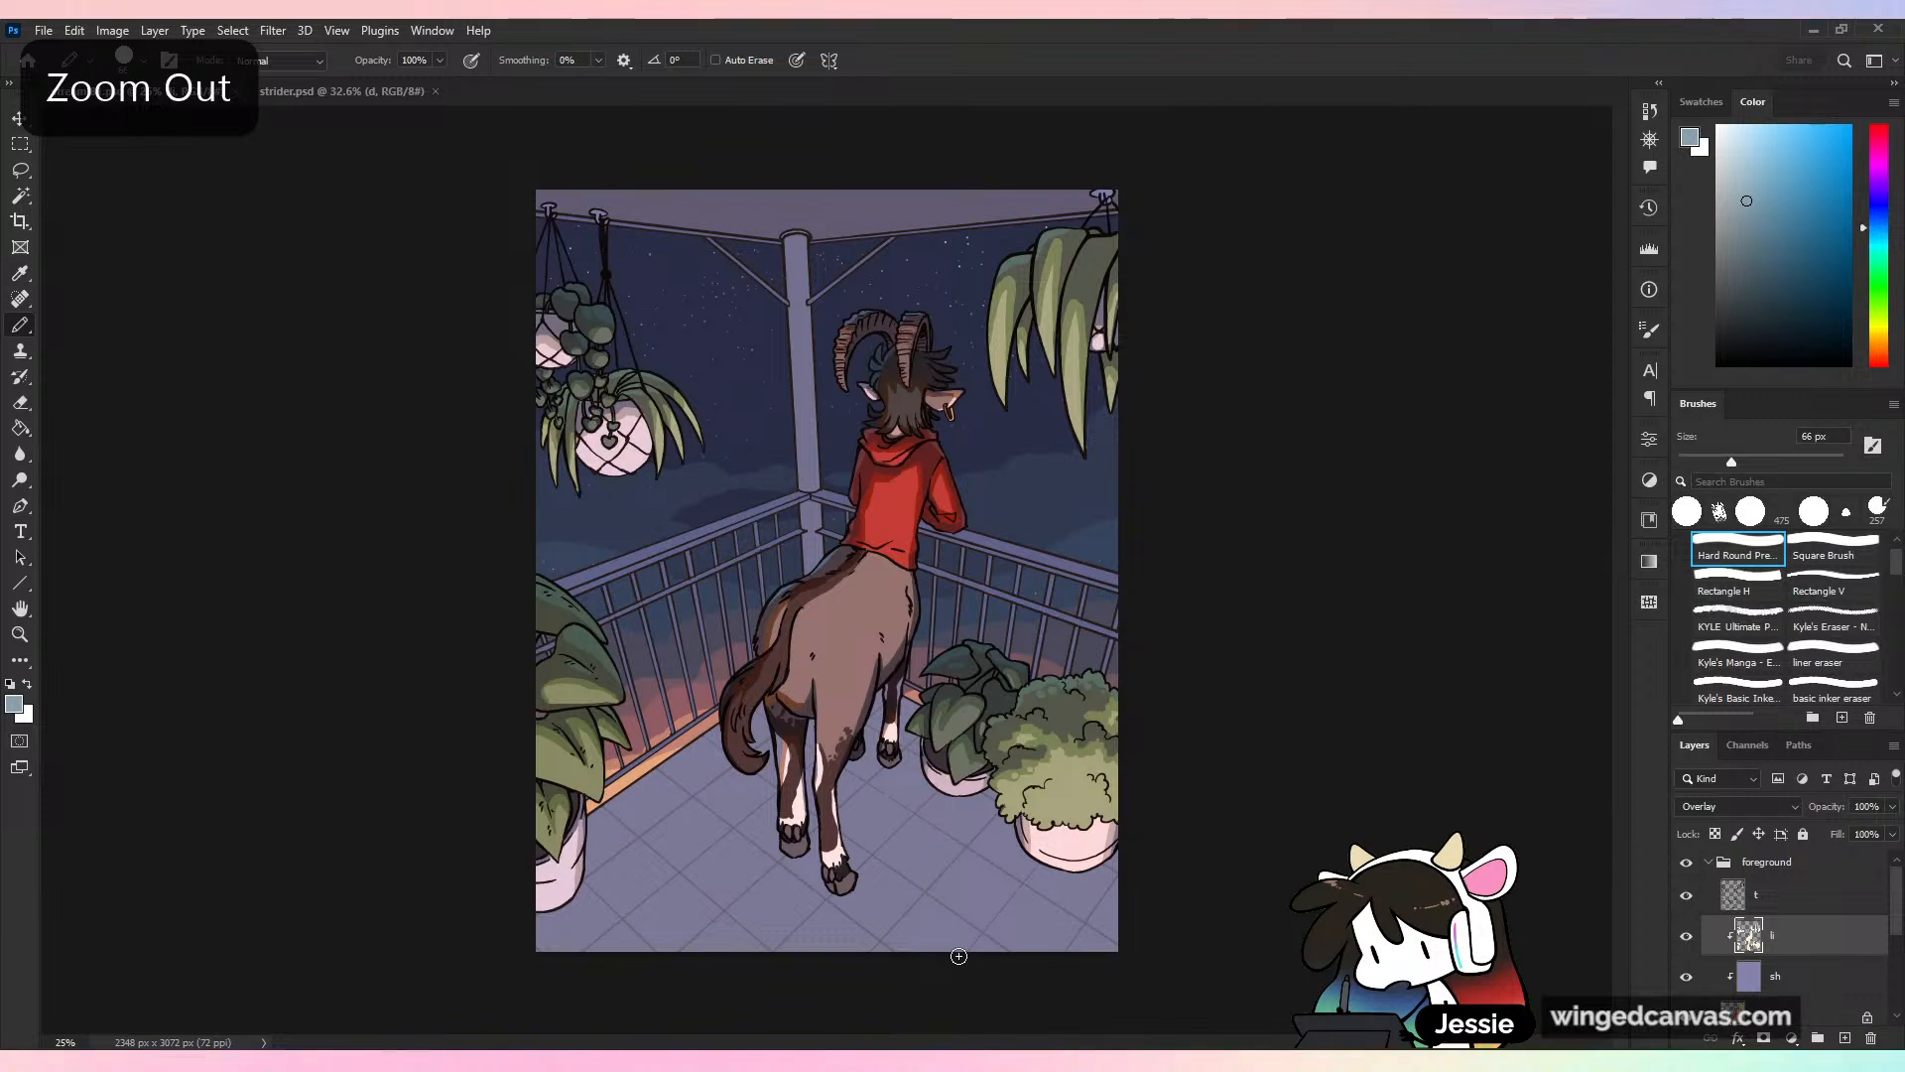
key("ctrl+s")
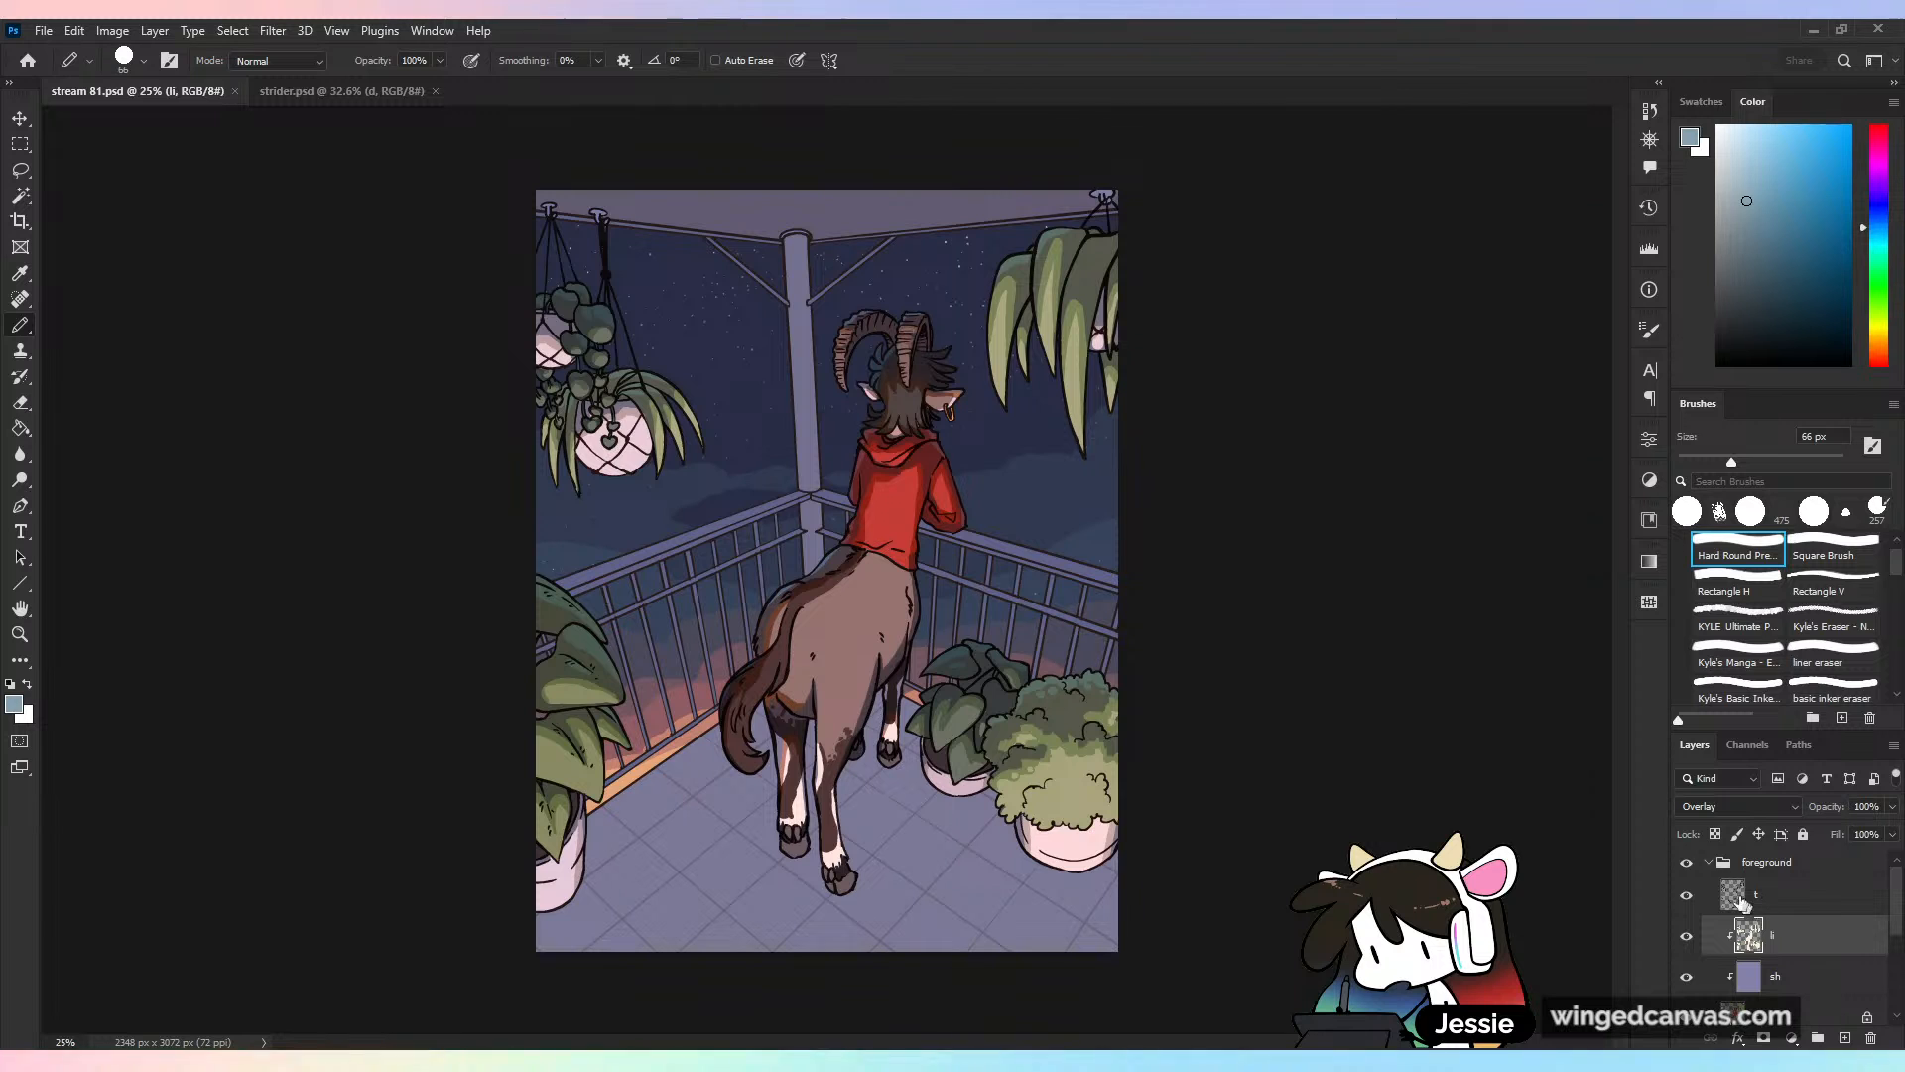
Compare the foreground with and without its "sh" Multiply shading layer by repeatedly hiding and showing it
left_click(1773, 979)
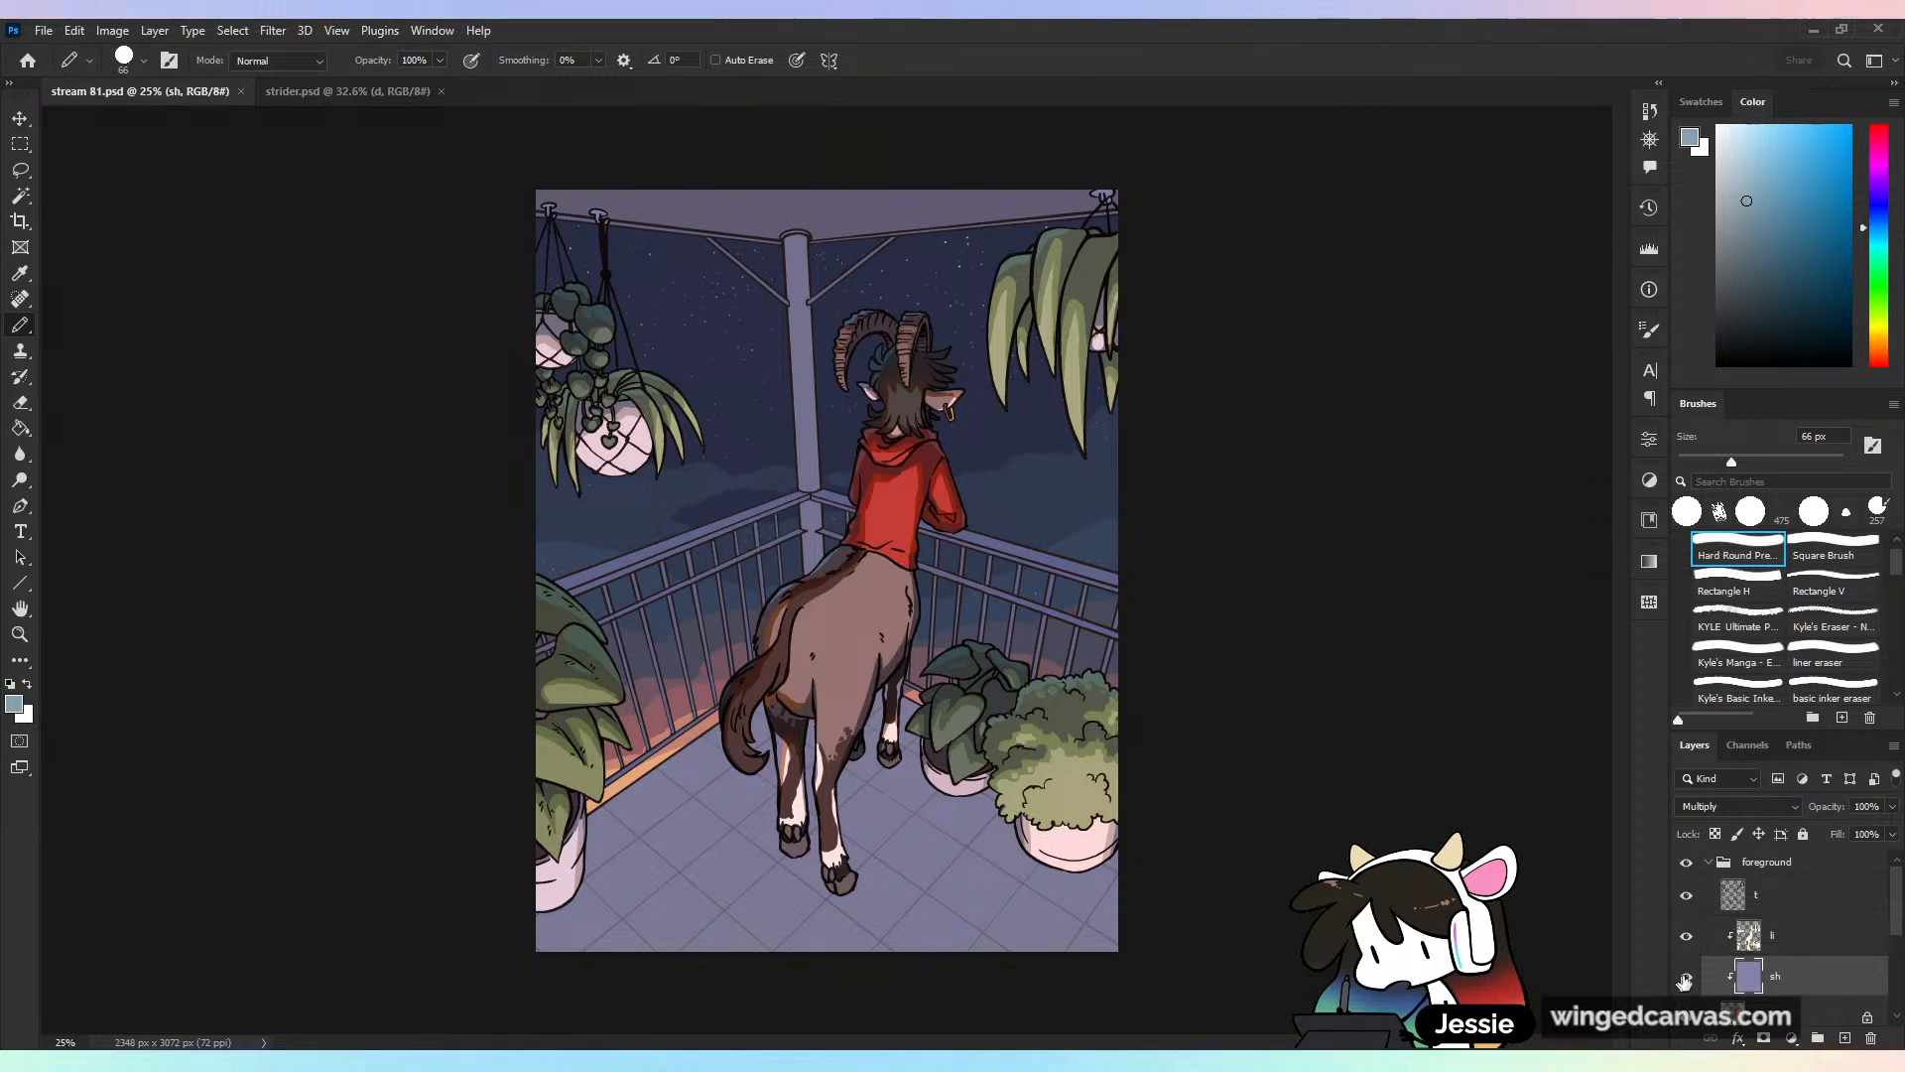
left_click(1686, 978)
left_click(1686, 978)
left_click(1686, 978)
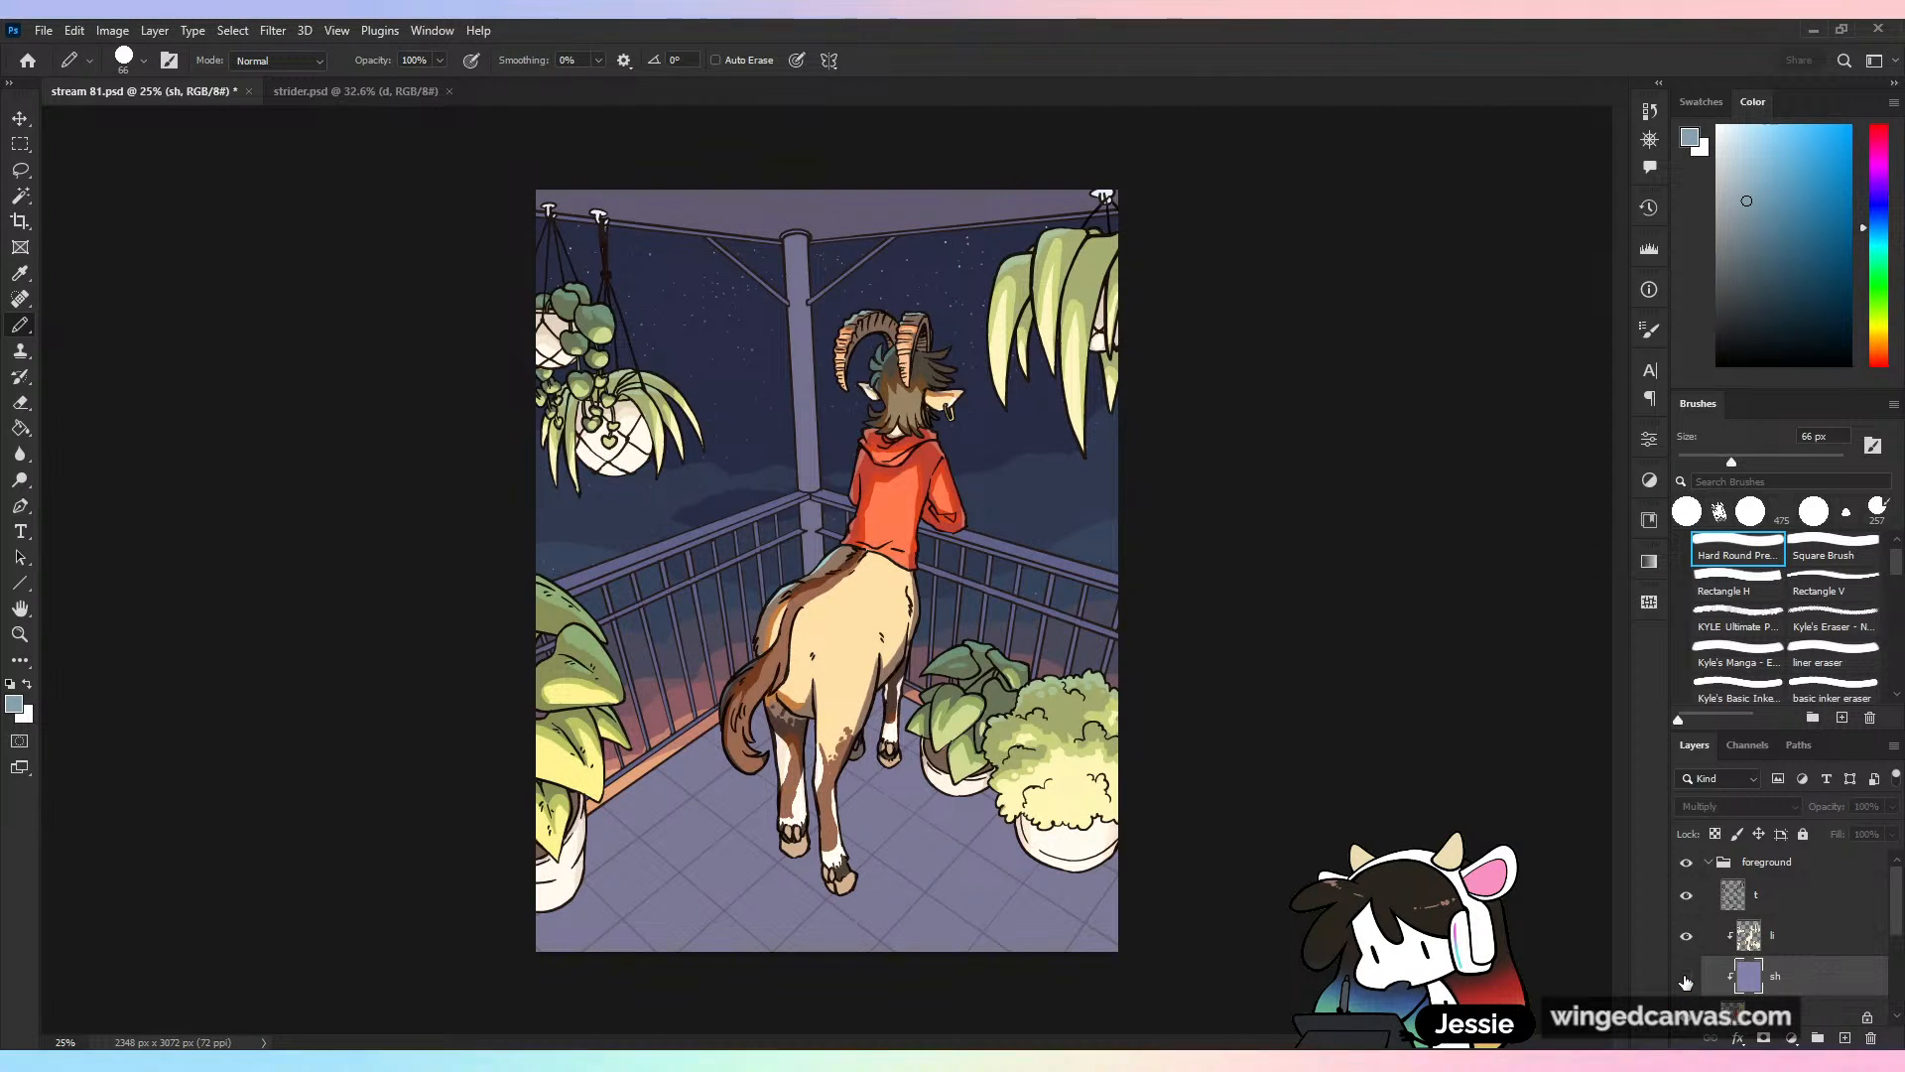
left_click(1686, 979)
left_click(1686, 978)
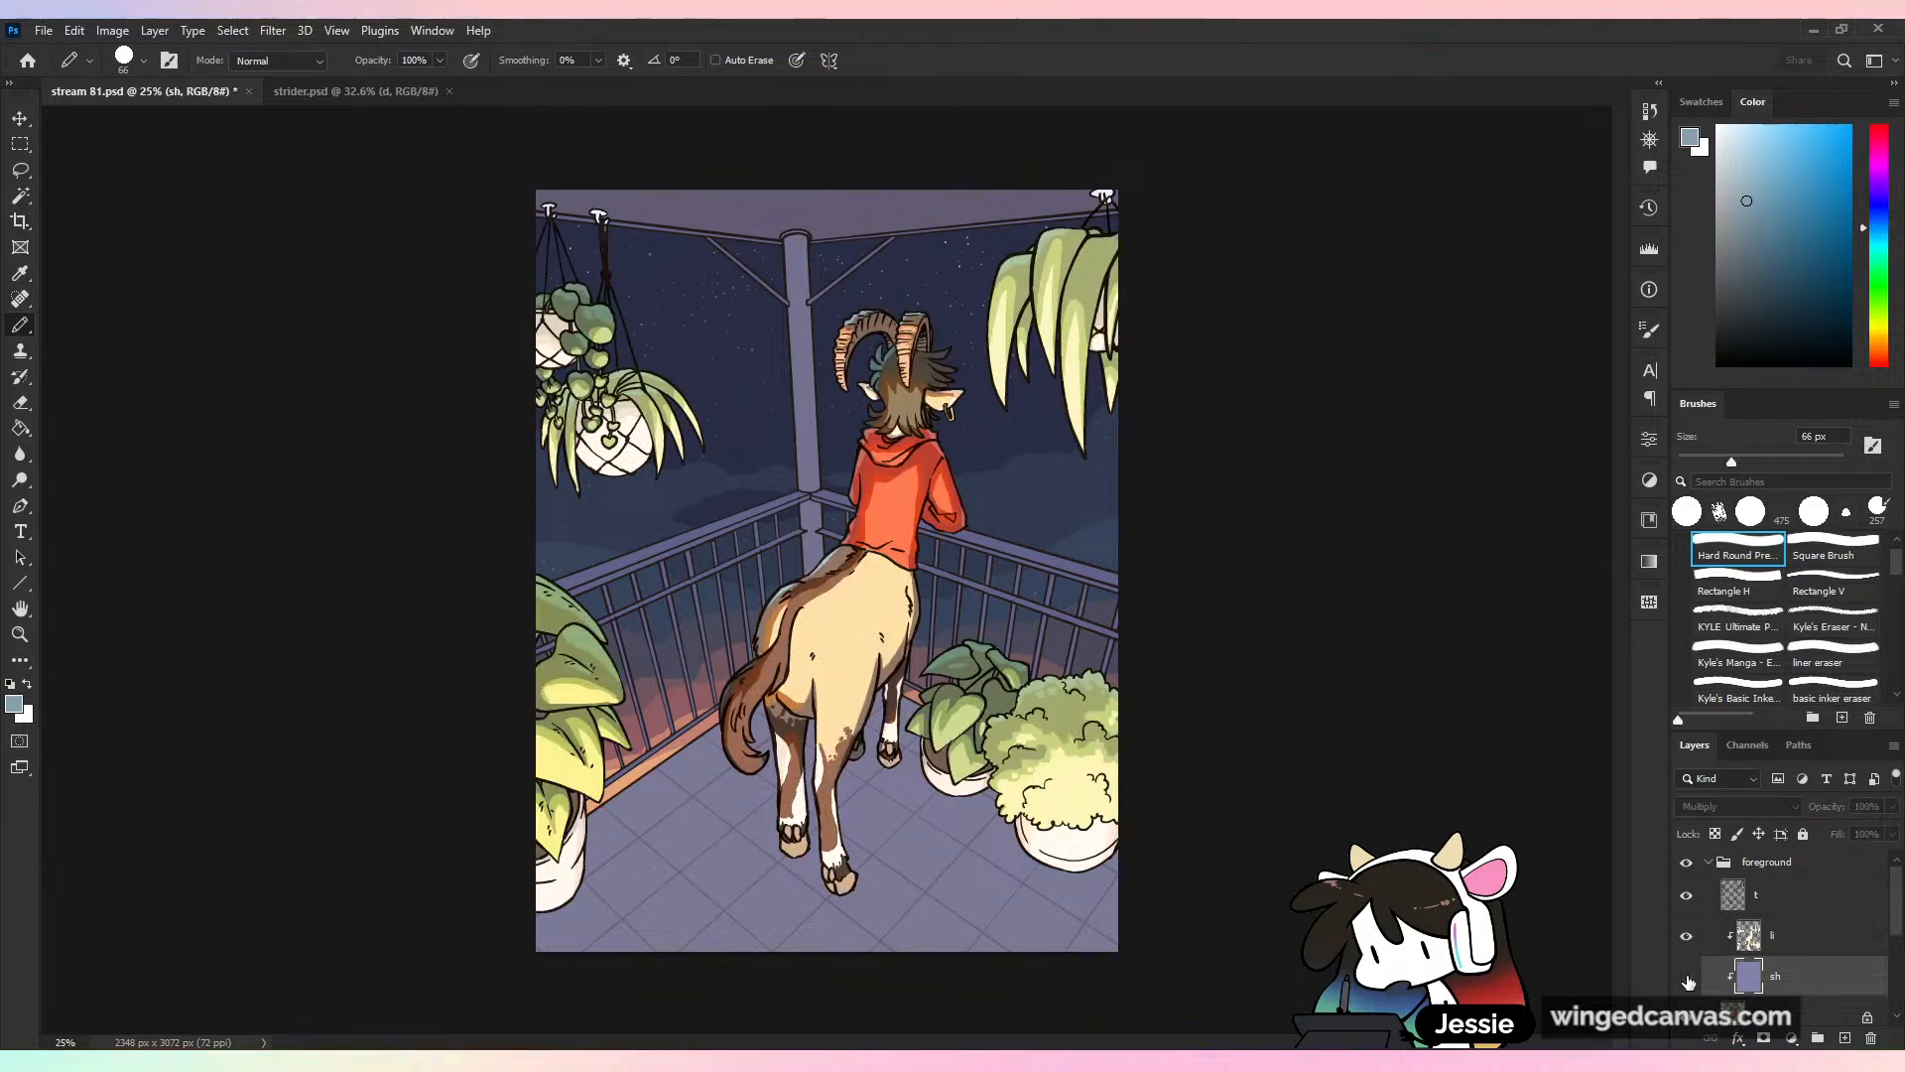
left_click(1687, 979)
left_click(1688, 979)
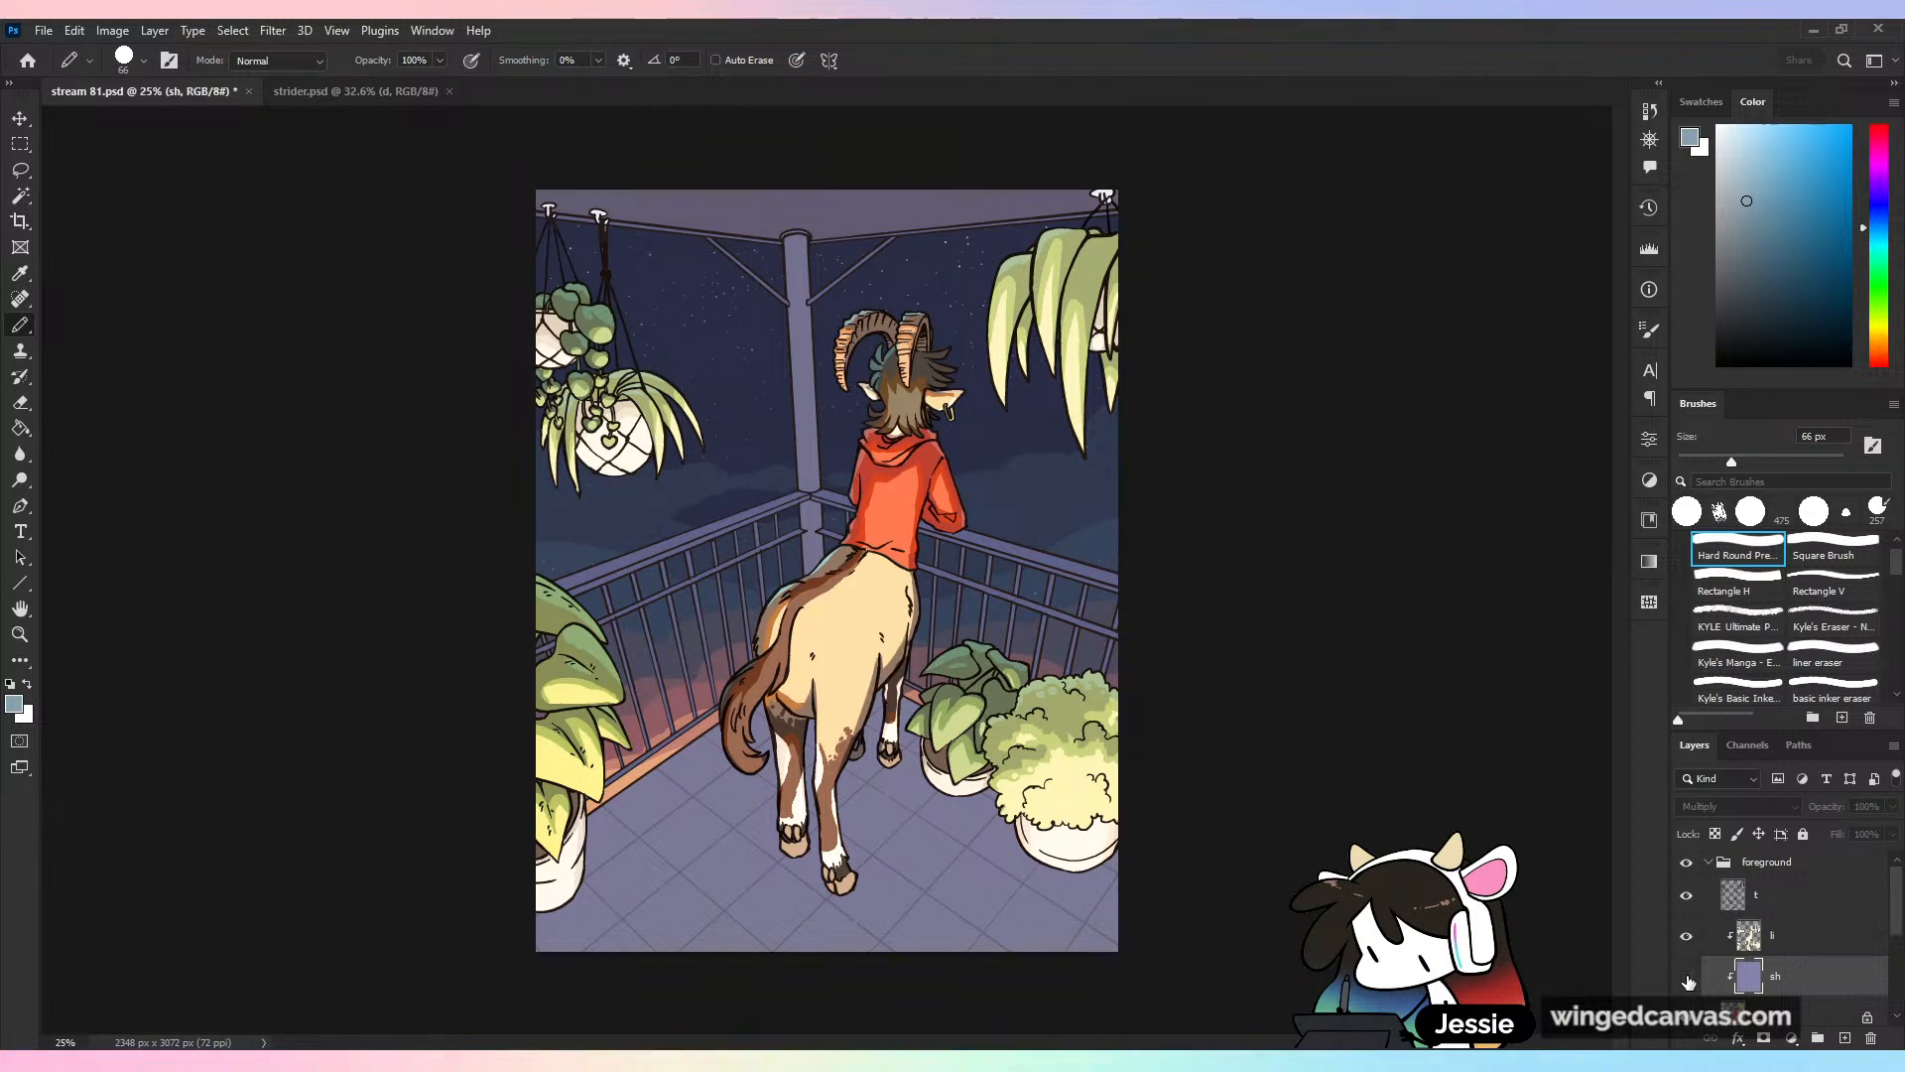
left_click(1687, 980)
left_click(1687, 980)
left_click(1687, 979)
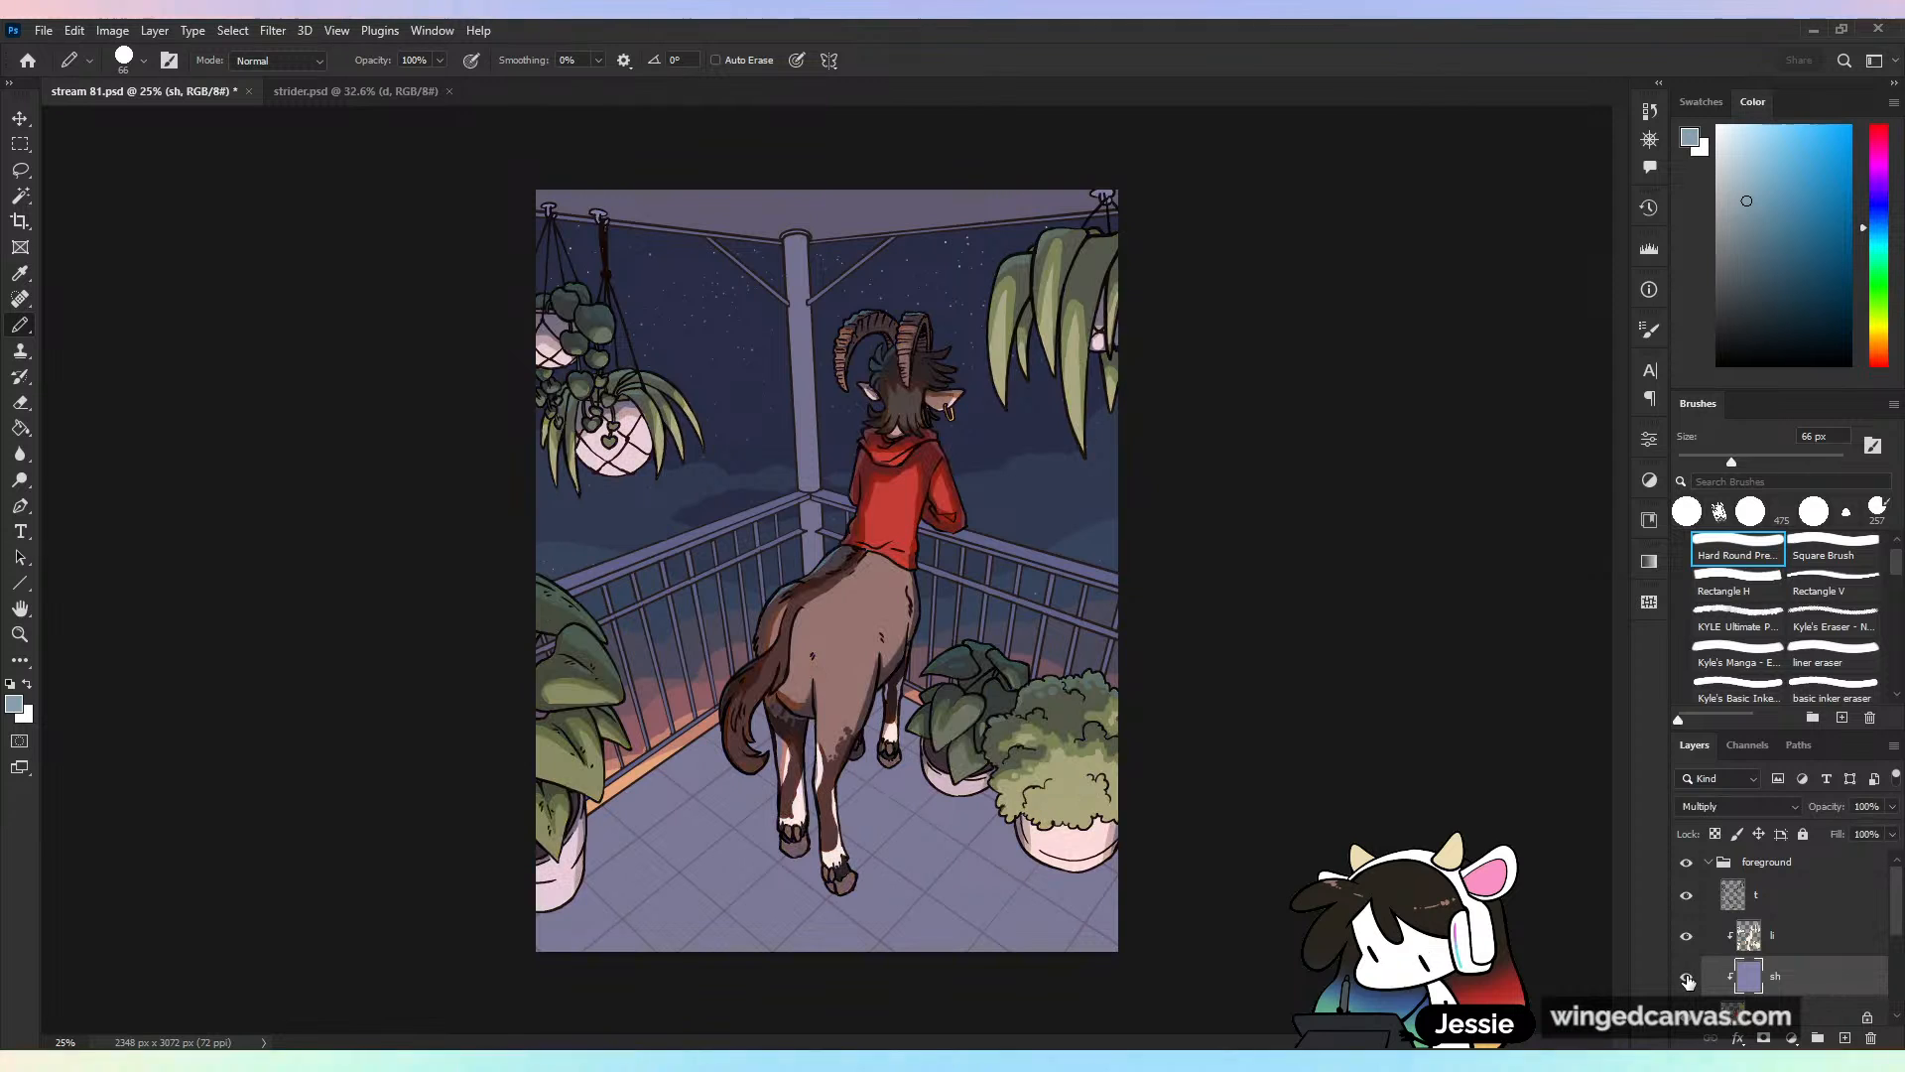
left_click(1687, 979)
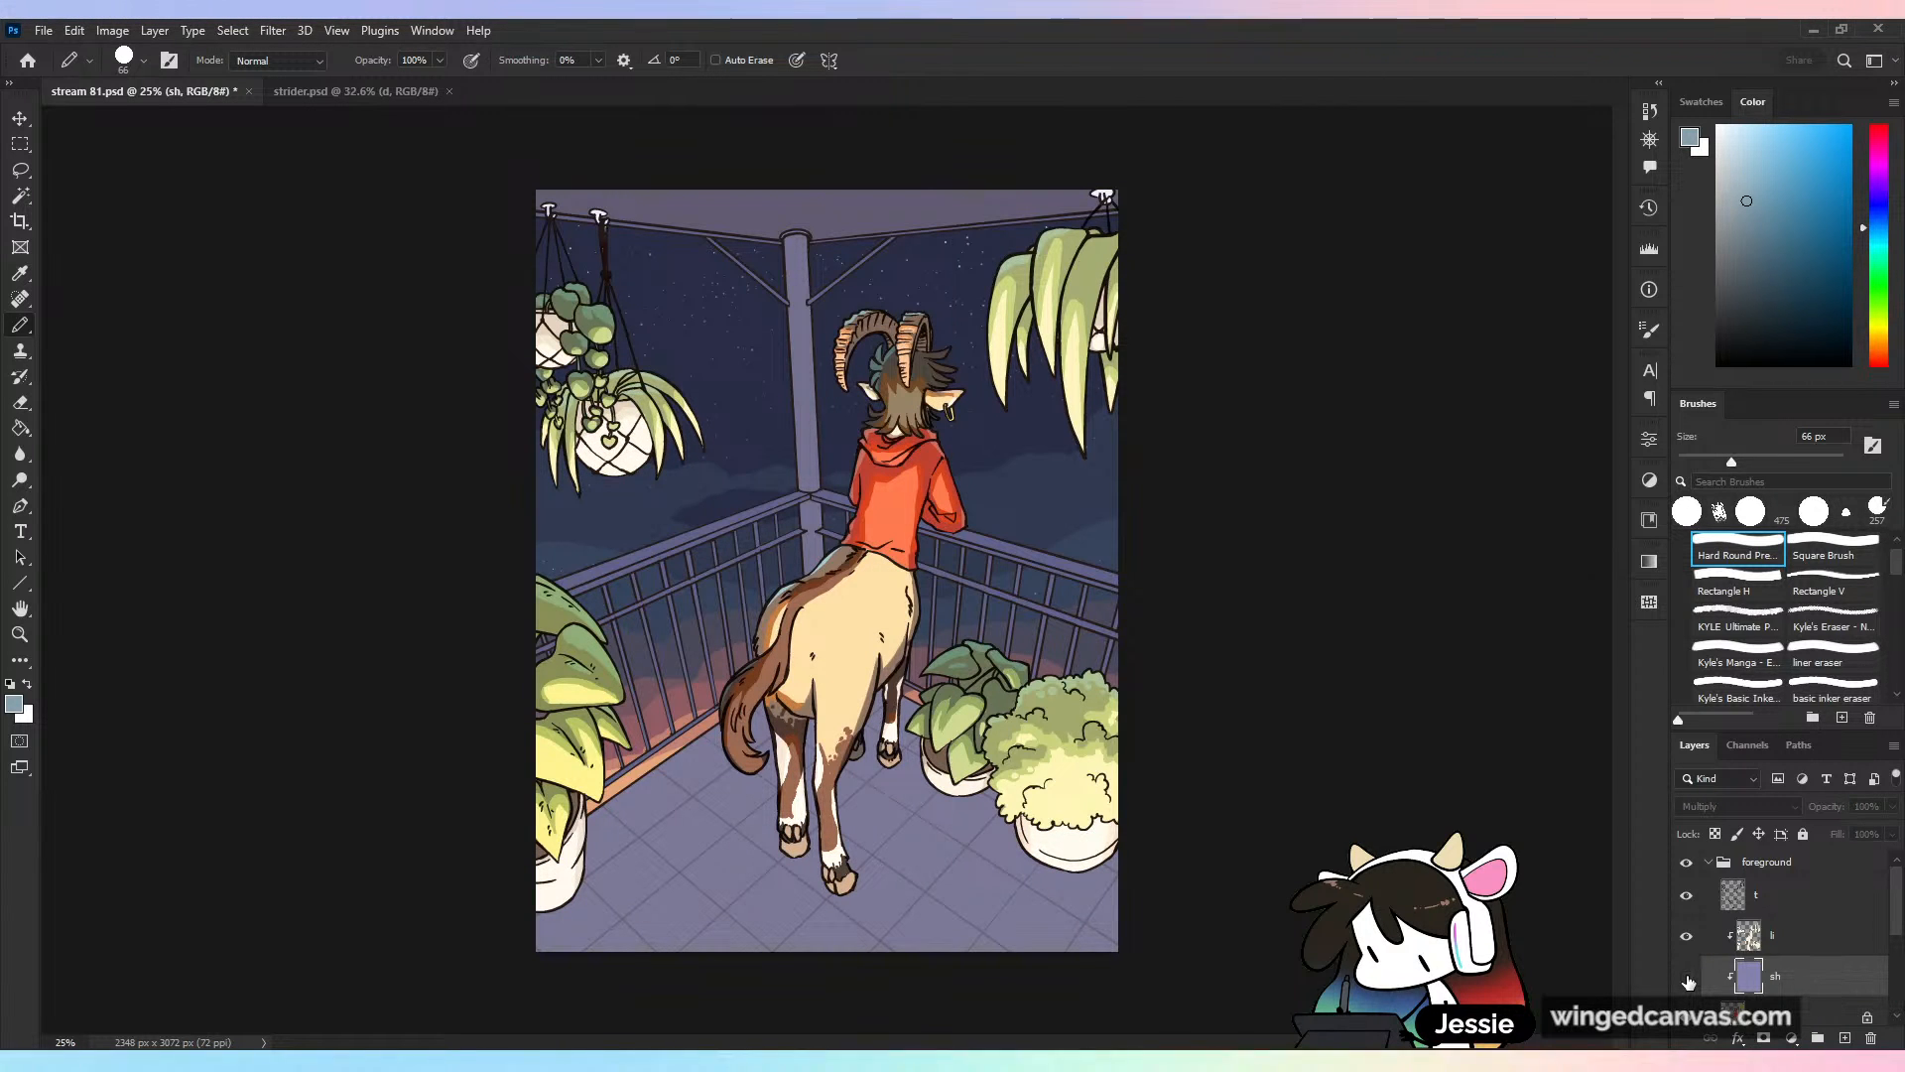
left_click(1687, 979)
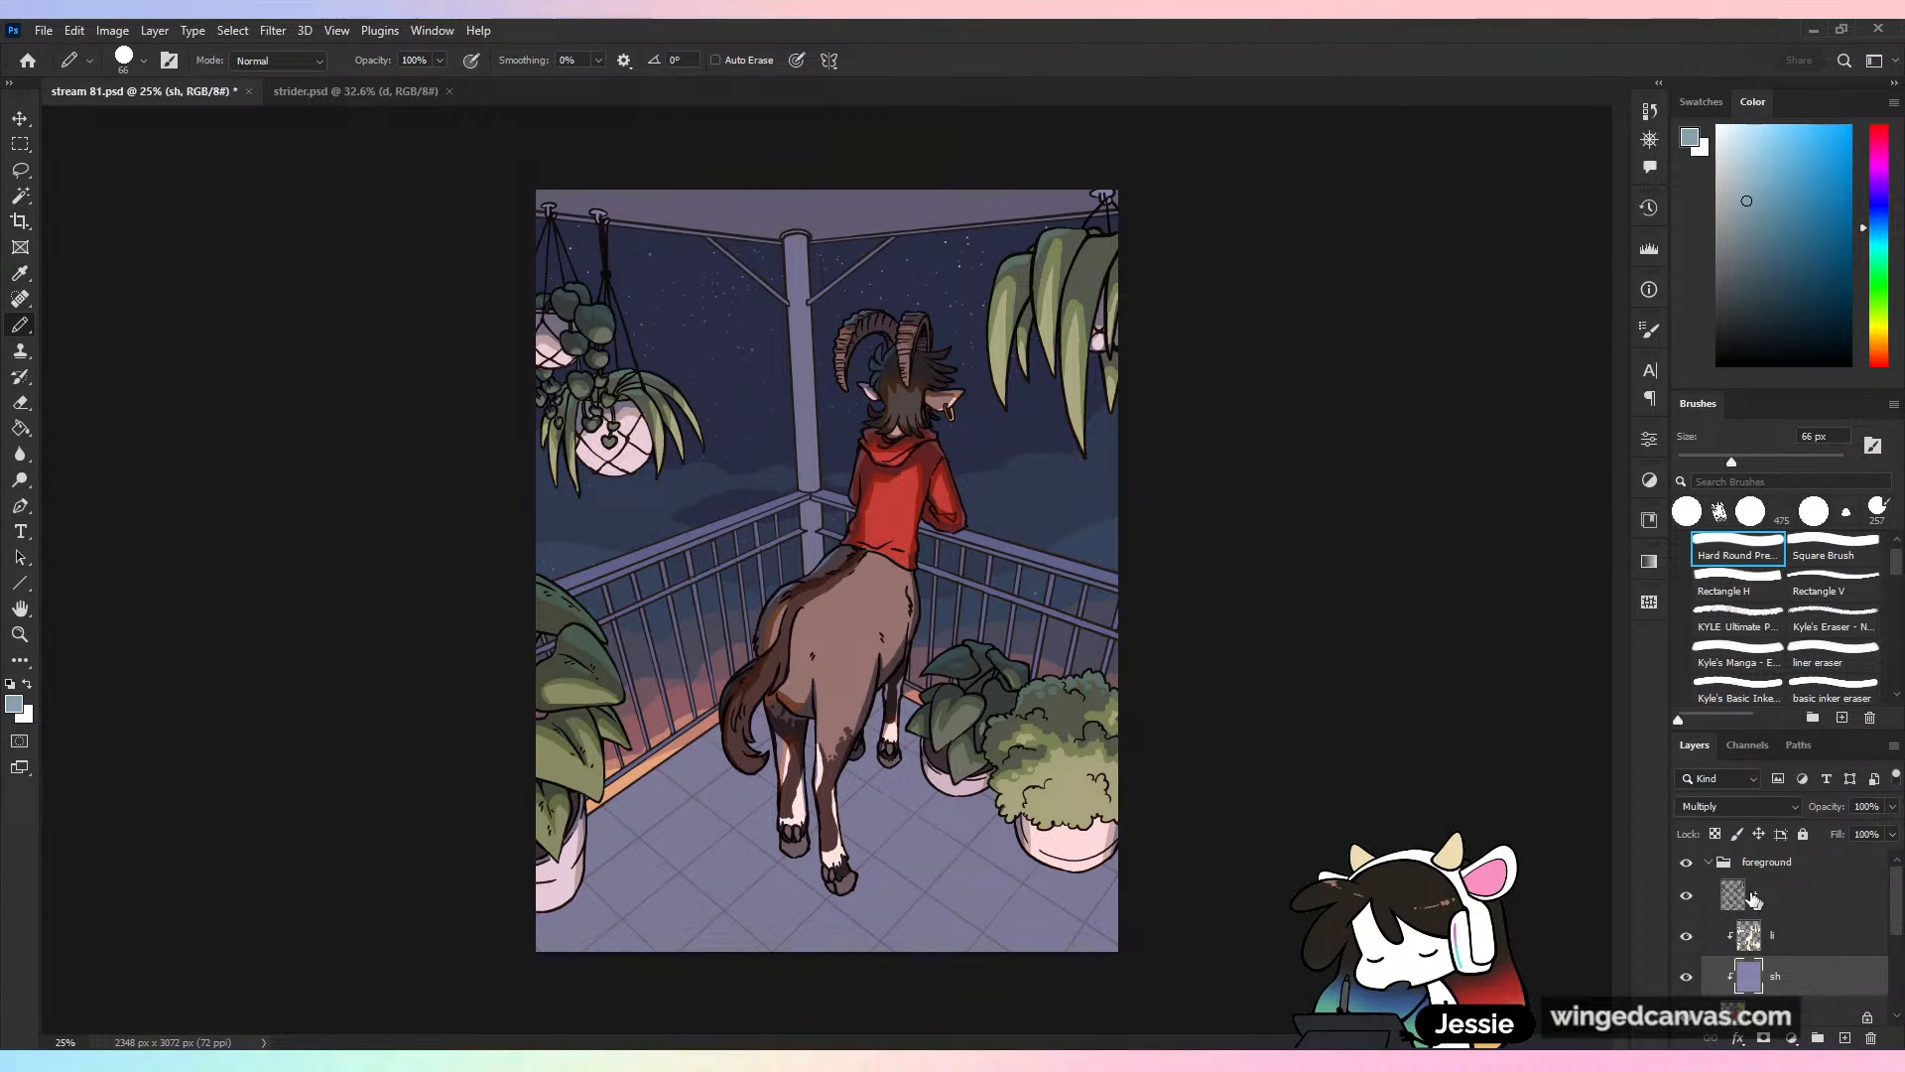
Add a clipped layer named "li" above the shading layer in the balcony group
left_click(1711, 863)
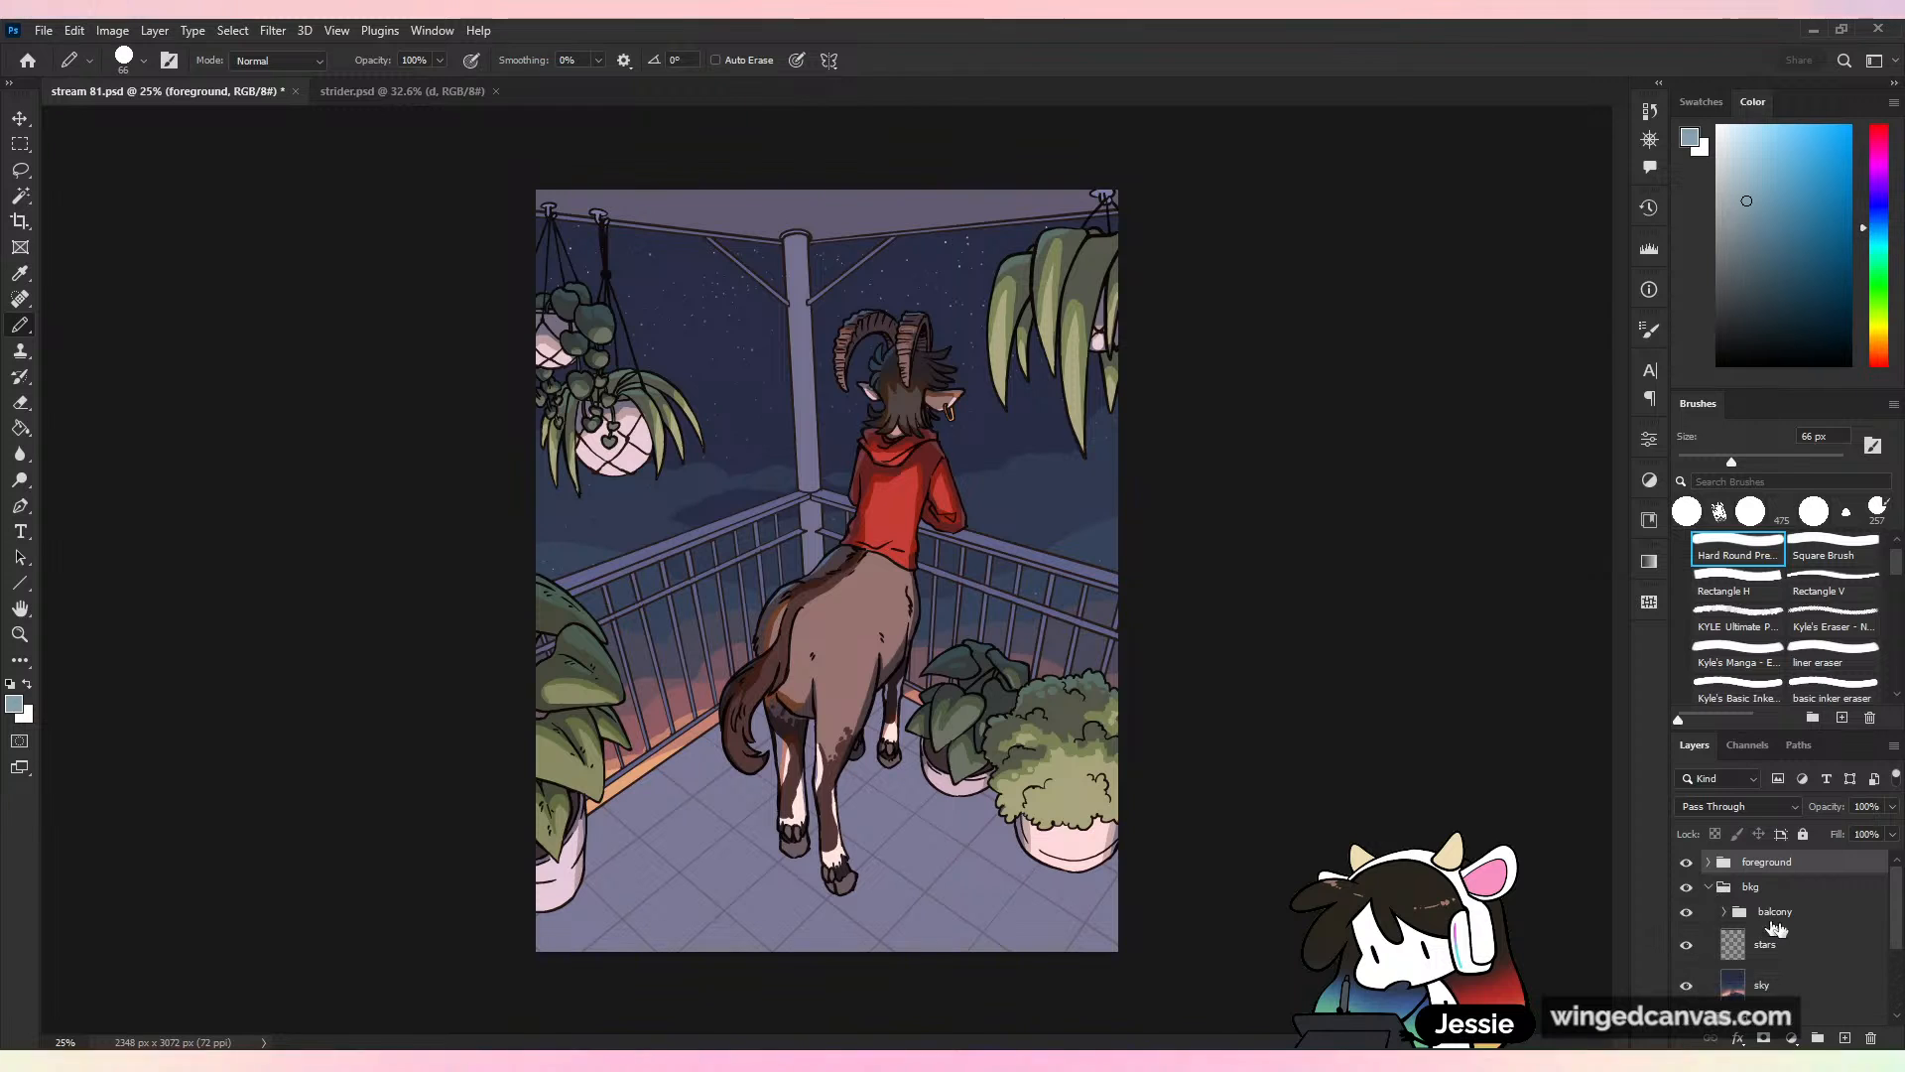
left_click(1822, 987)
left_click(1729, 913)
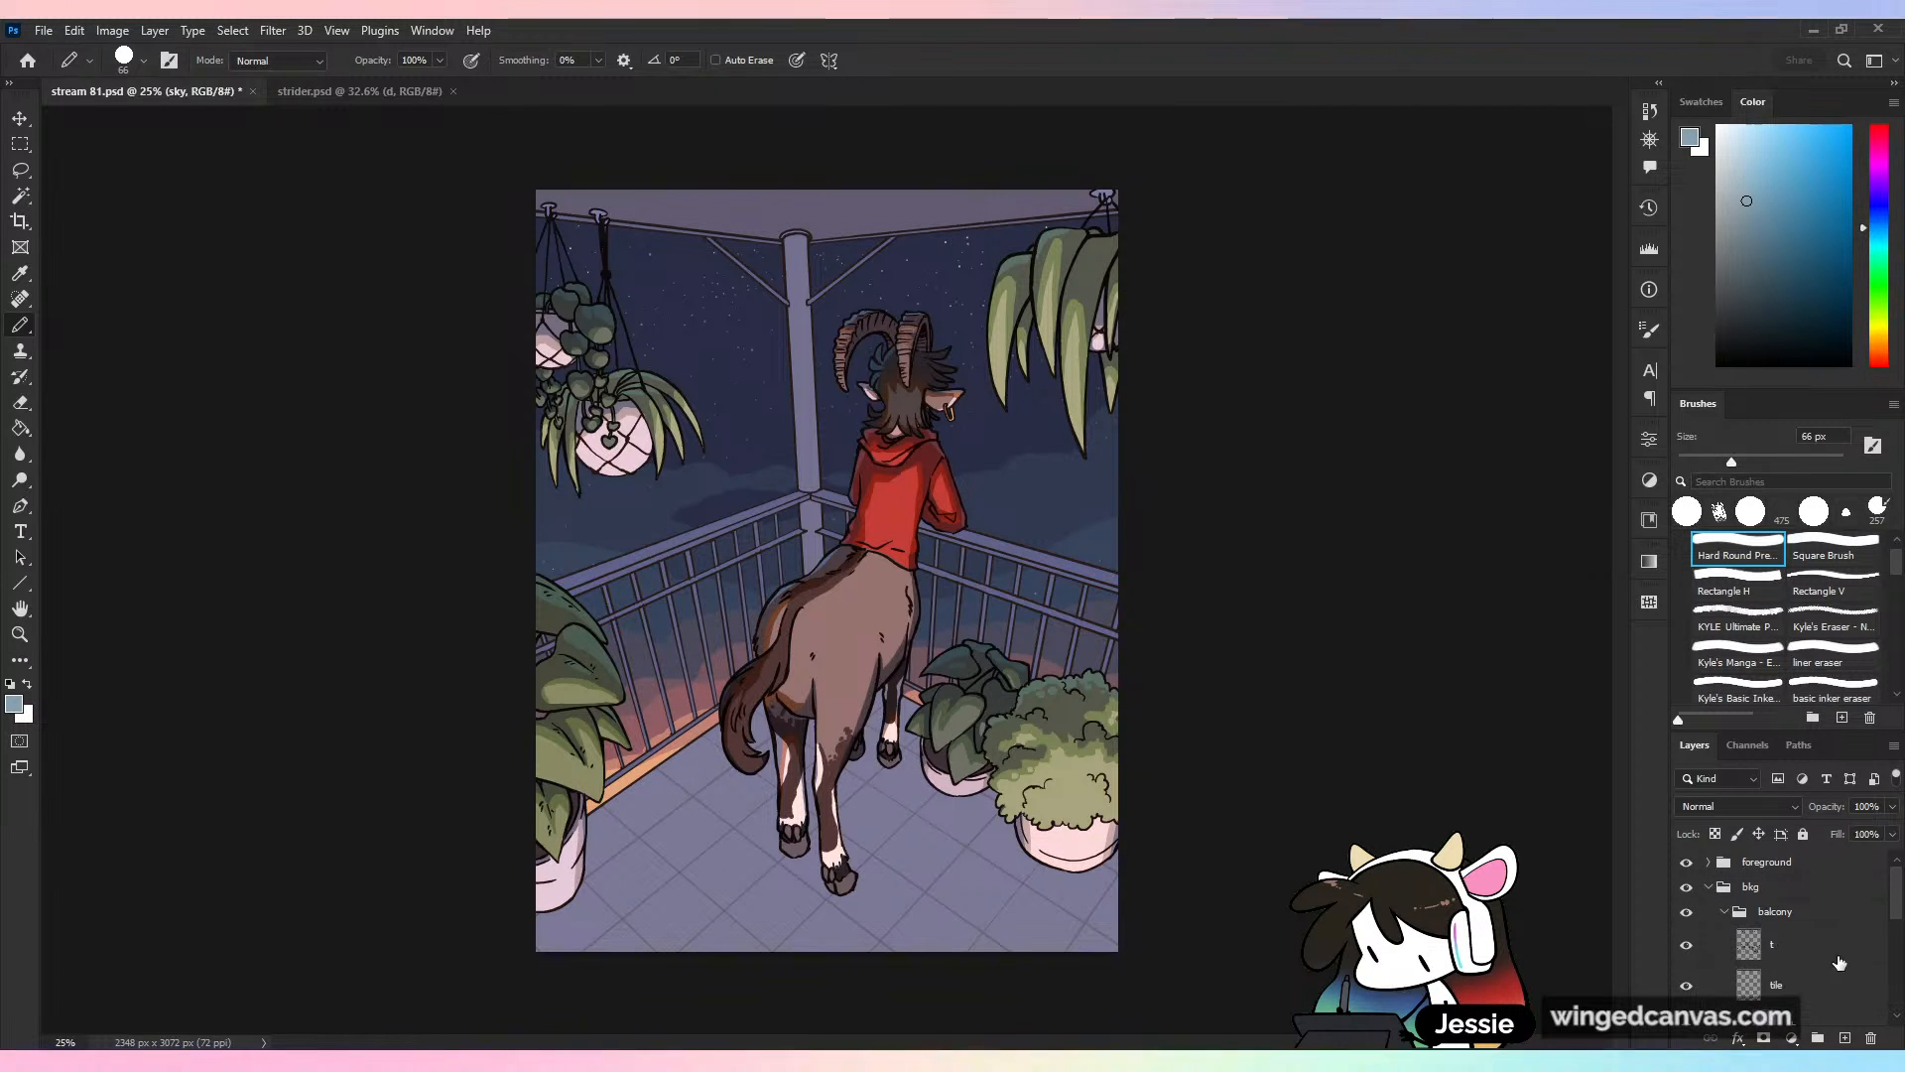
left_click(1827, 1009)
right_click(1812, 982)
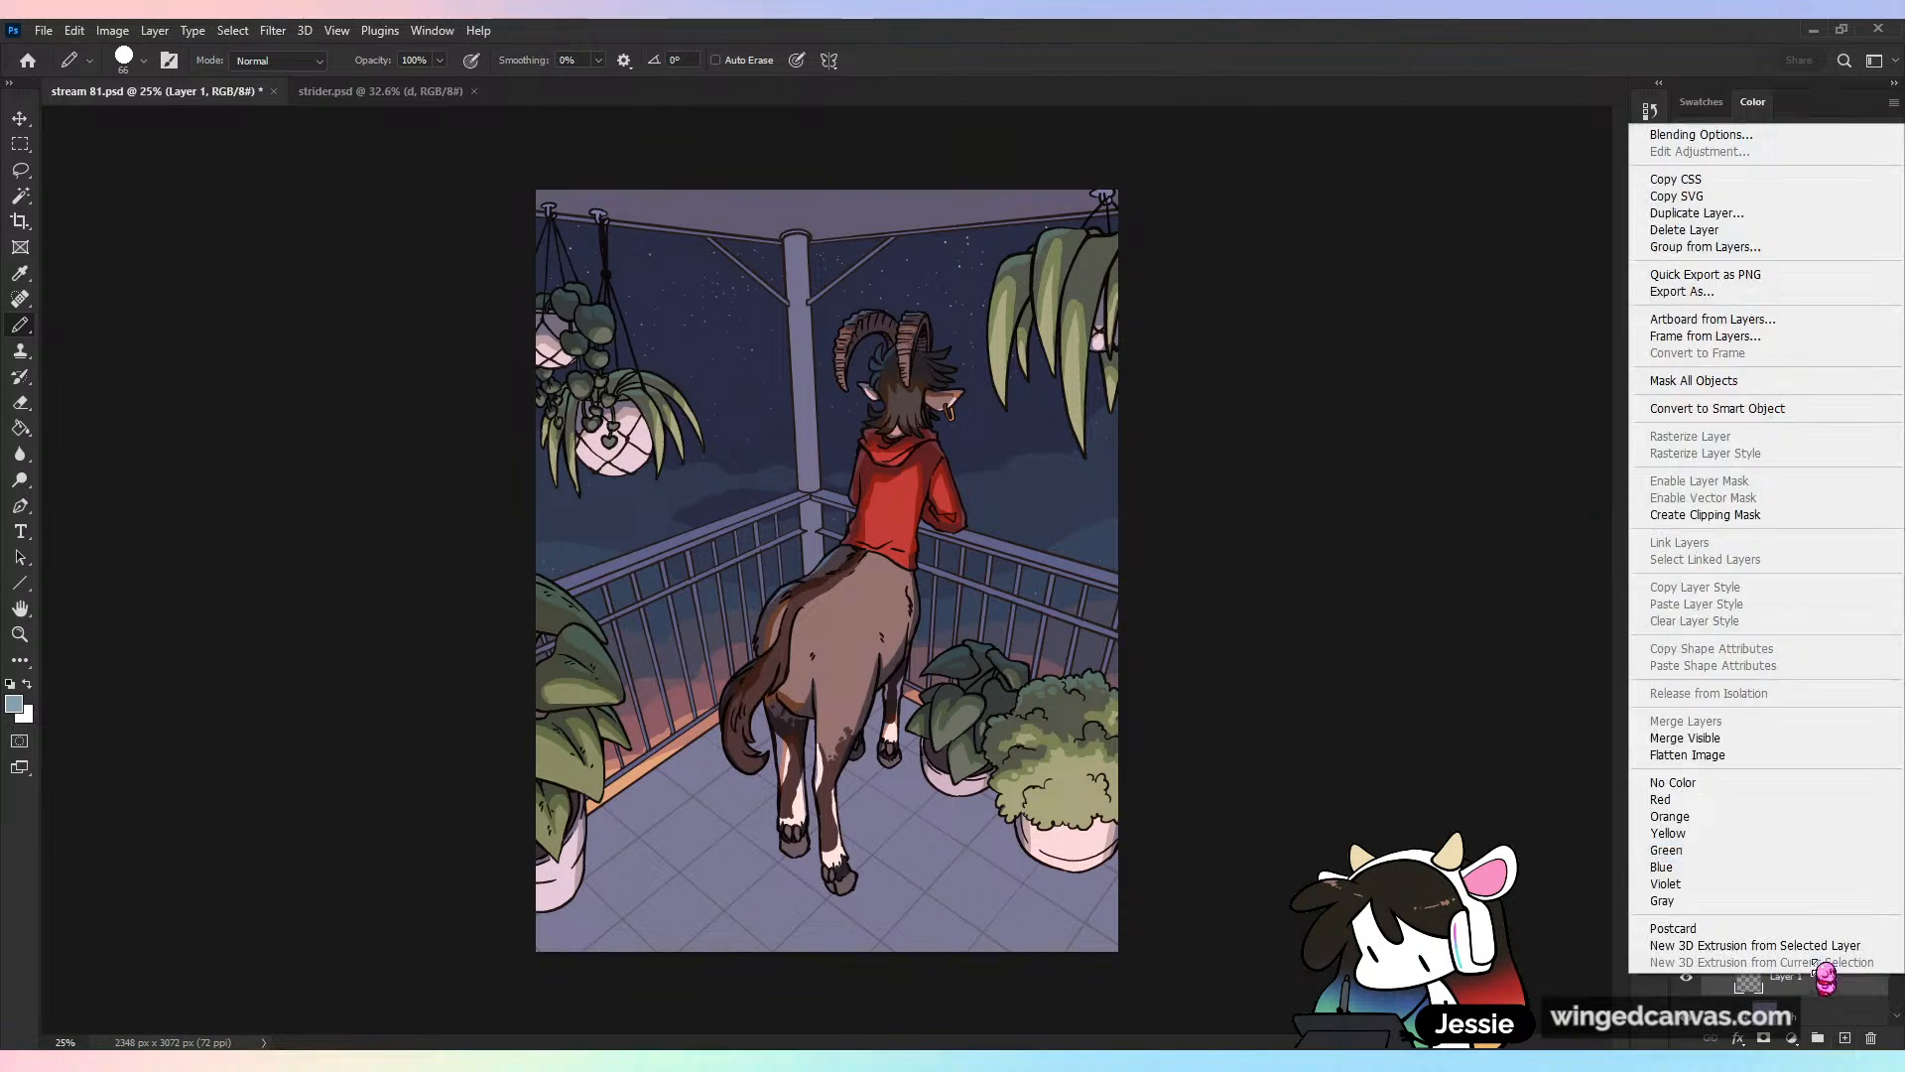
left_click(1806, 521)
double_click(1816, 983)
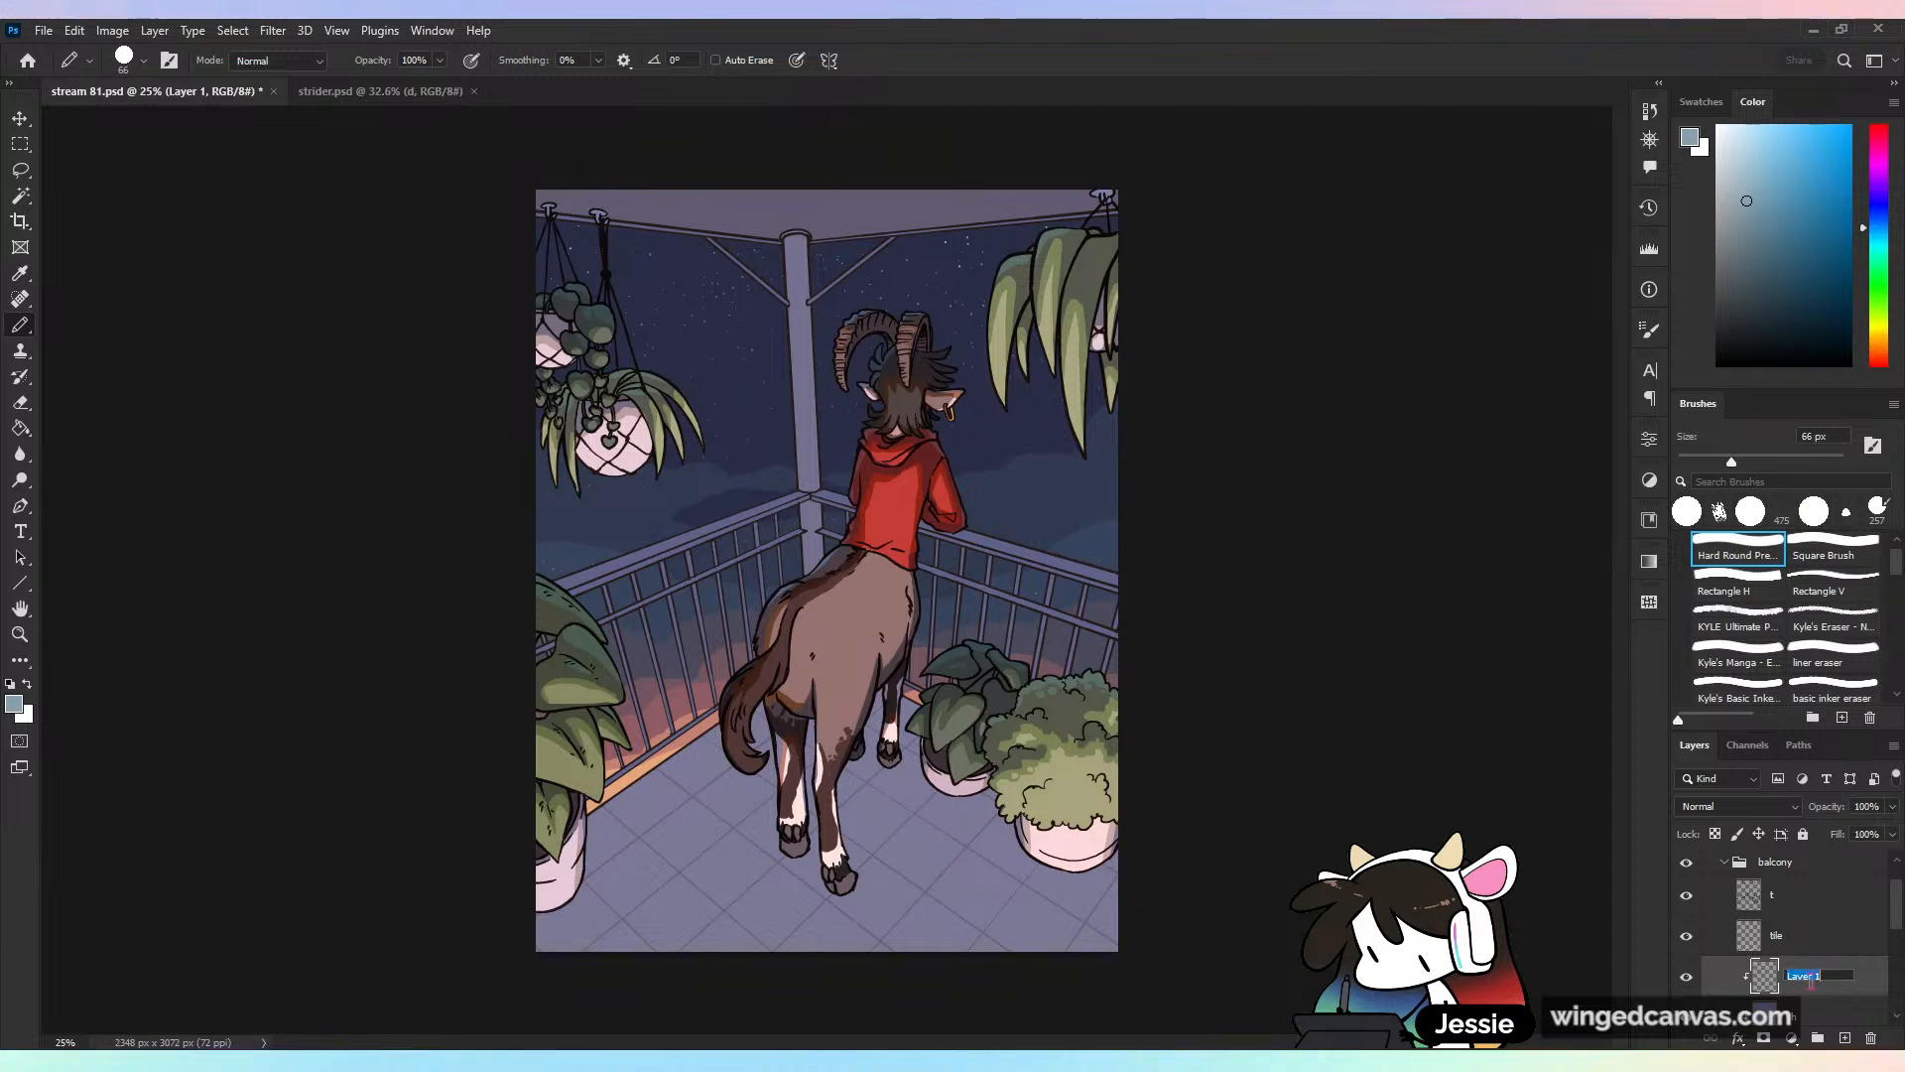
type("li")
key("Return")
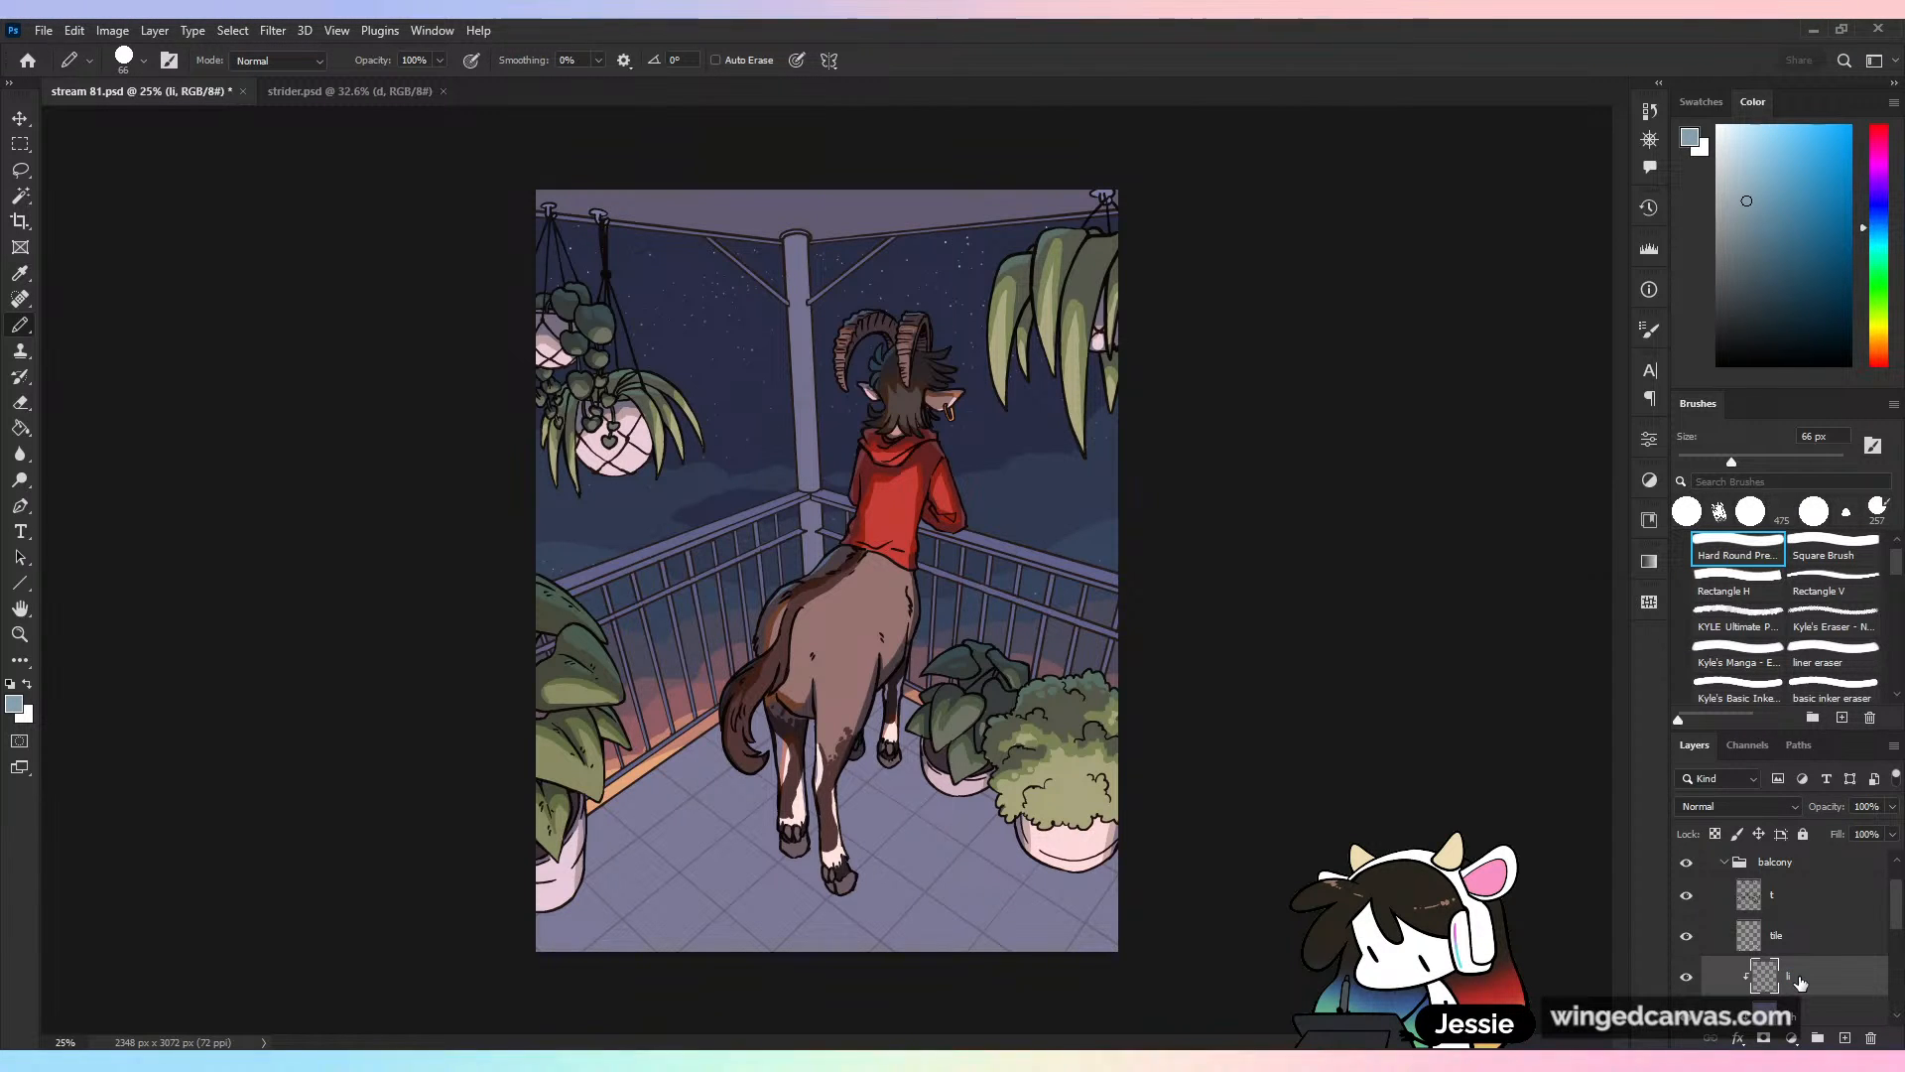
Temporarily set the foreground light layer to Normal, sample its cream colour, and undo the blend mode change
scroll(1896, 900, "up", 3)
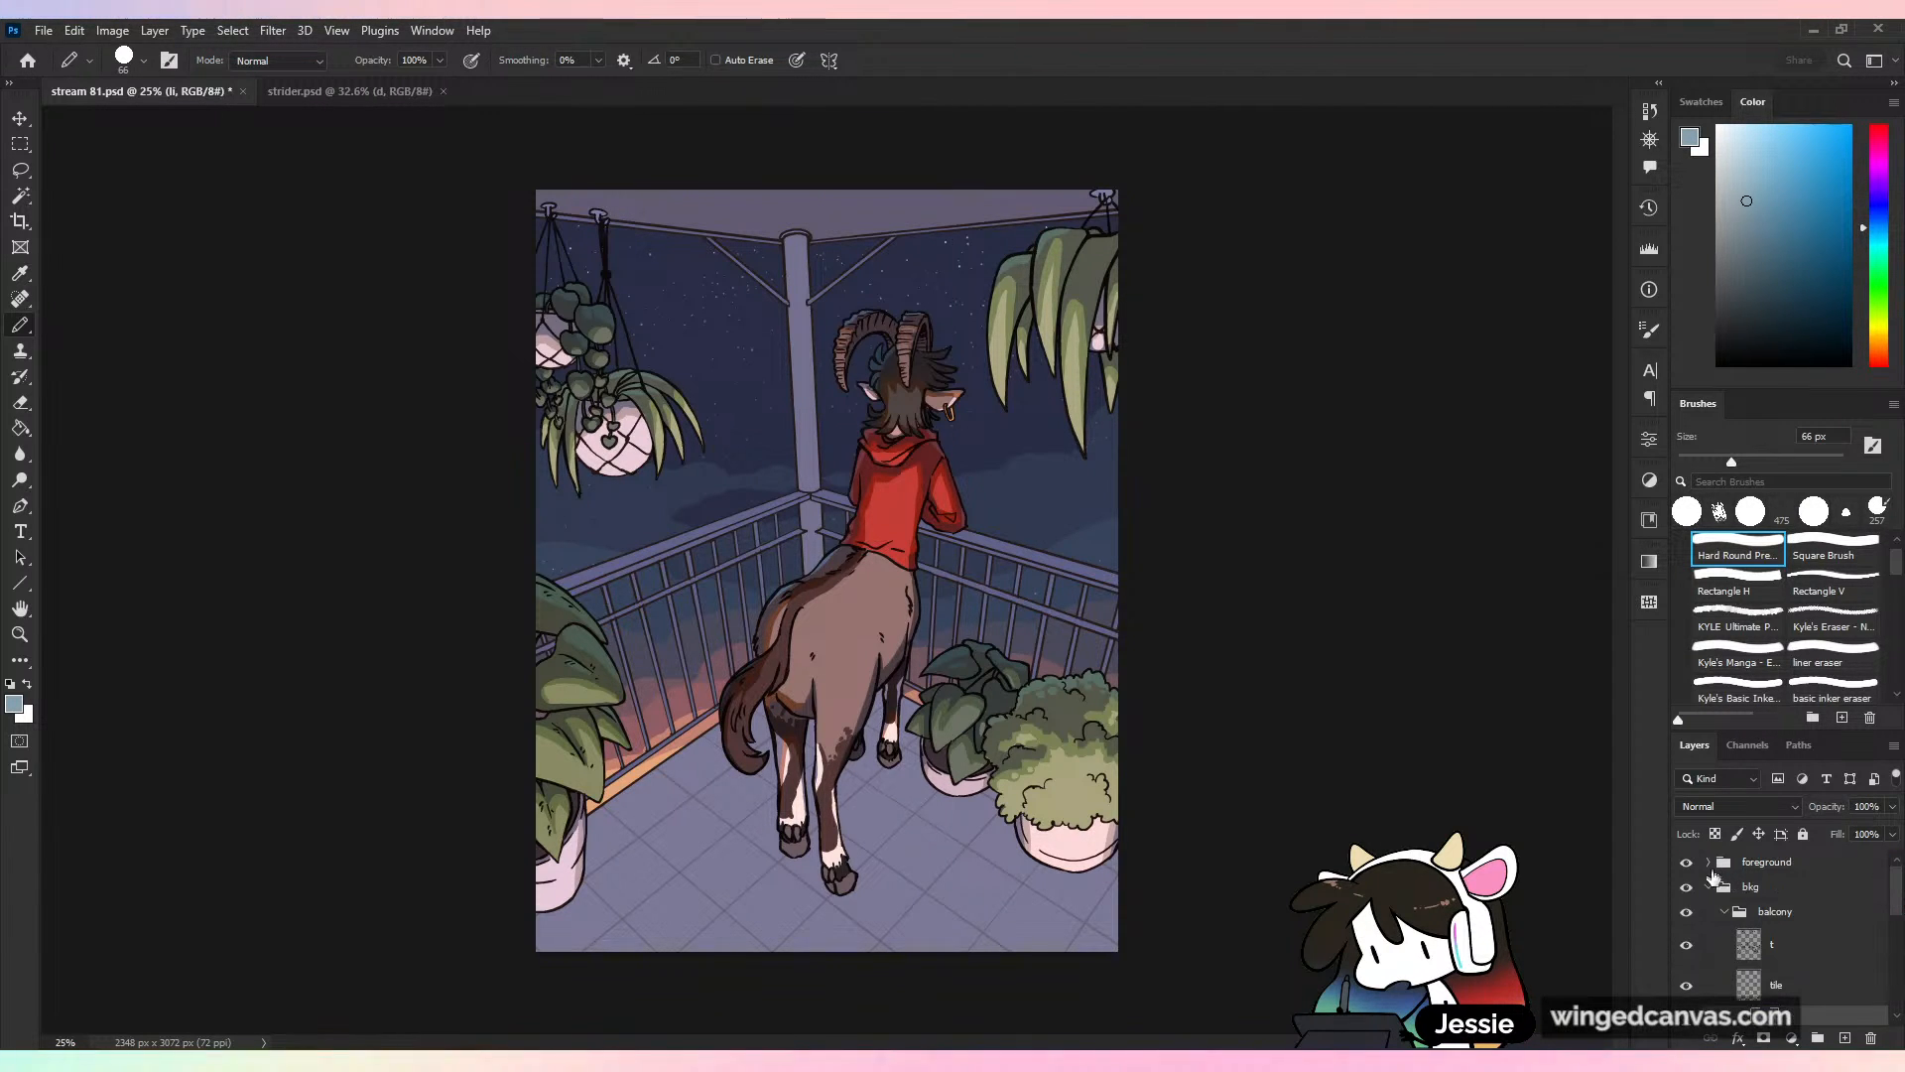
left_click(1819, 944)
left_click(1751, 803)
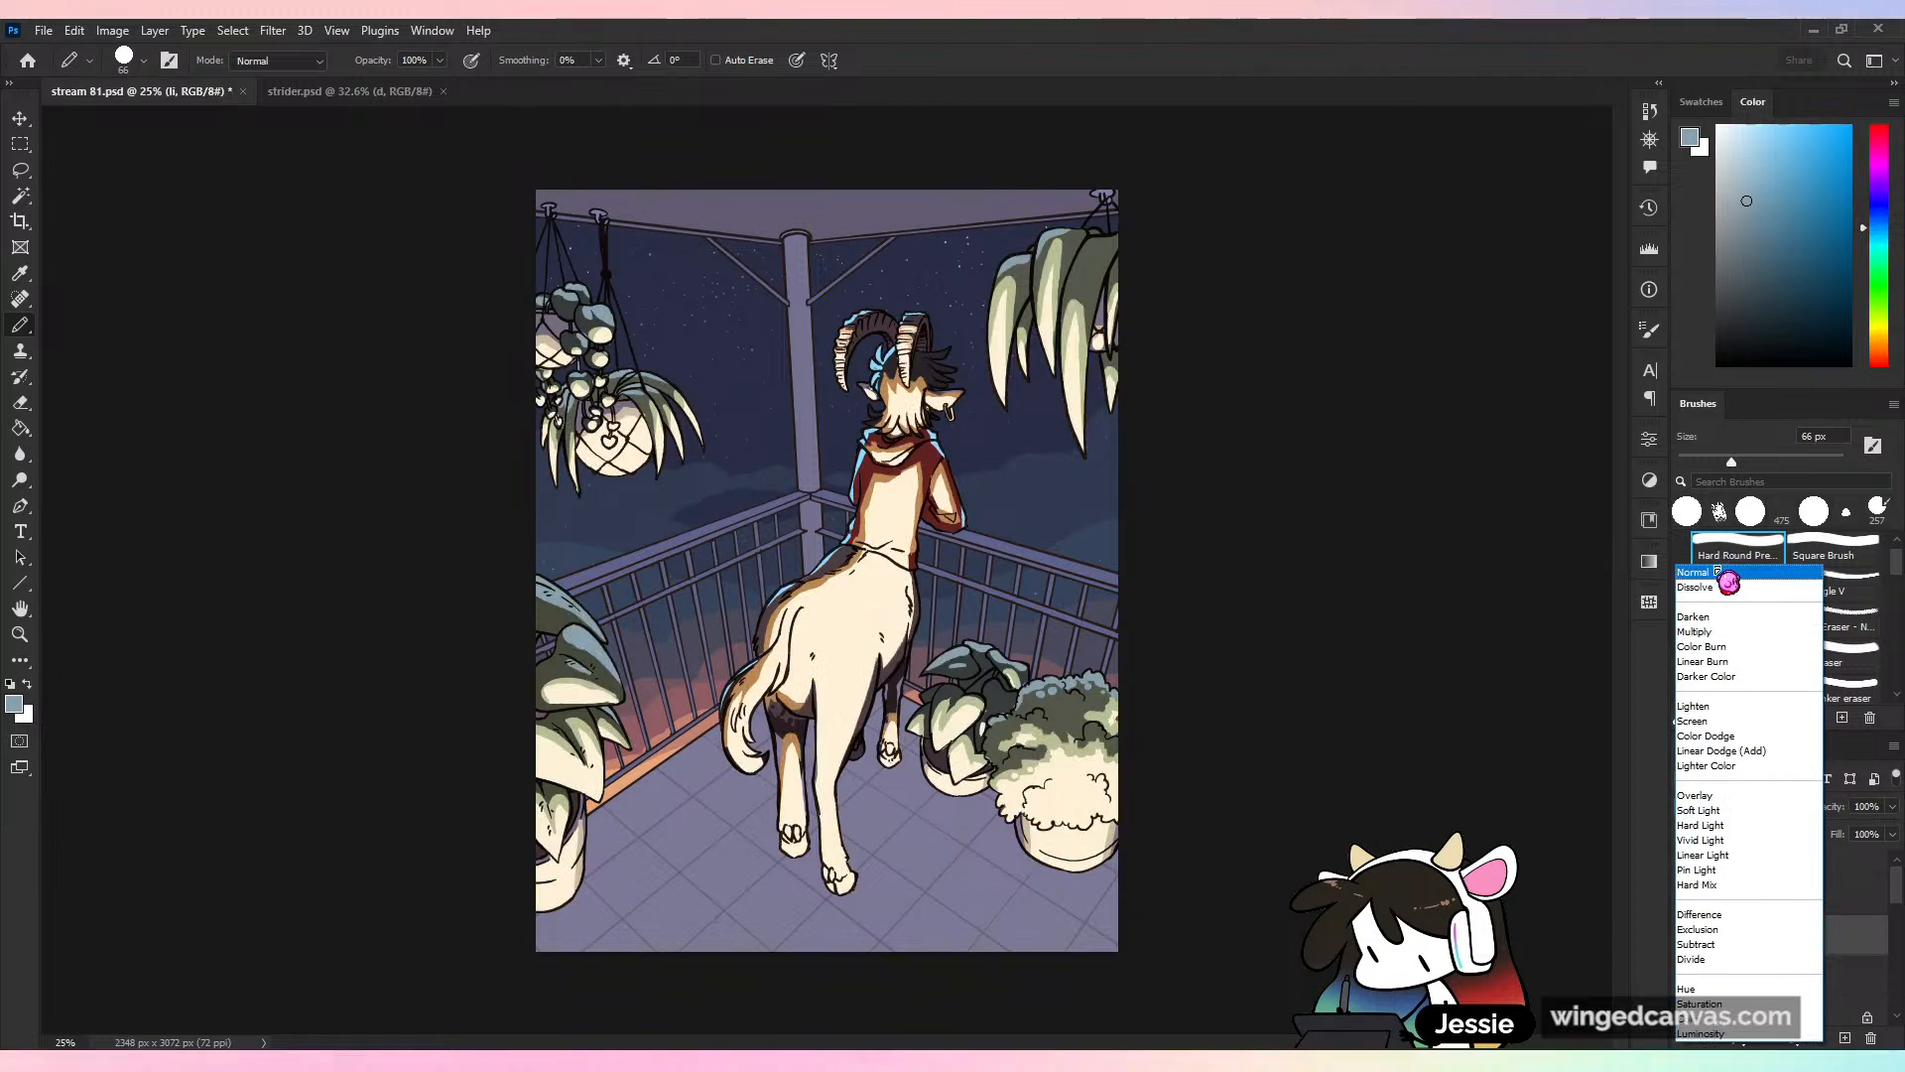
left_click(1723, 577)
left_click(853, 675, "alt")
key("ctrl+z")
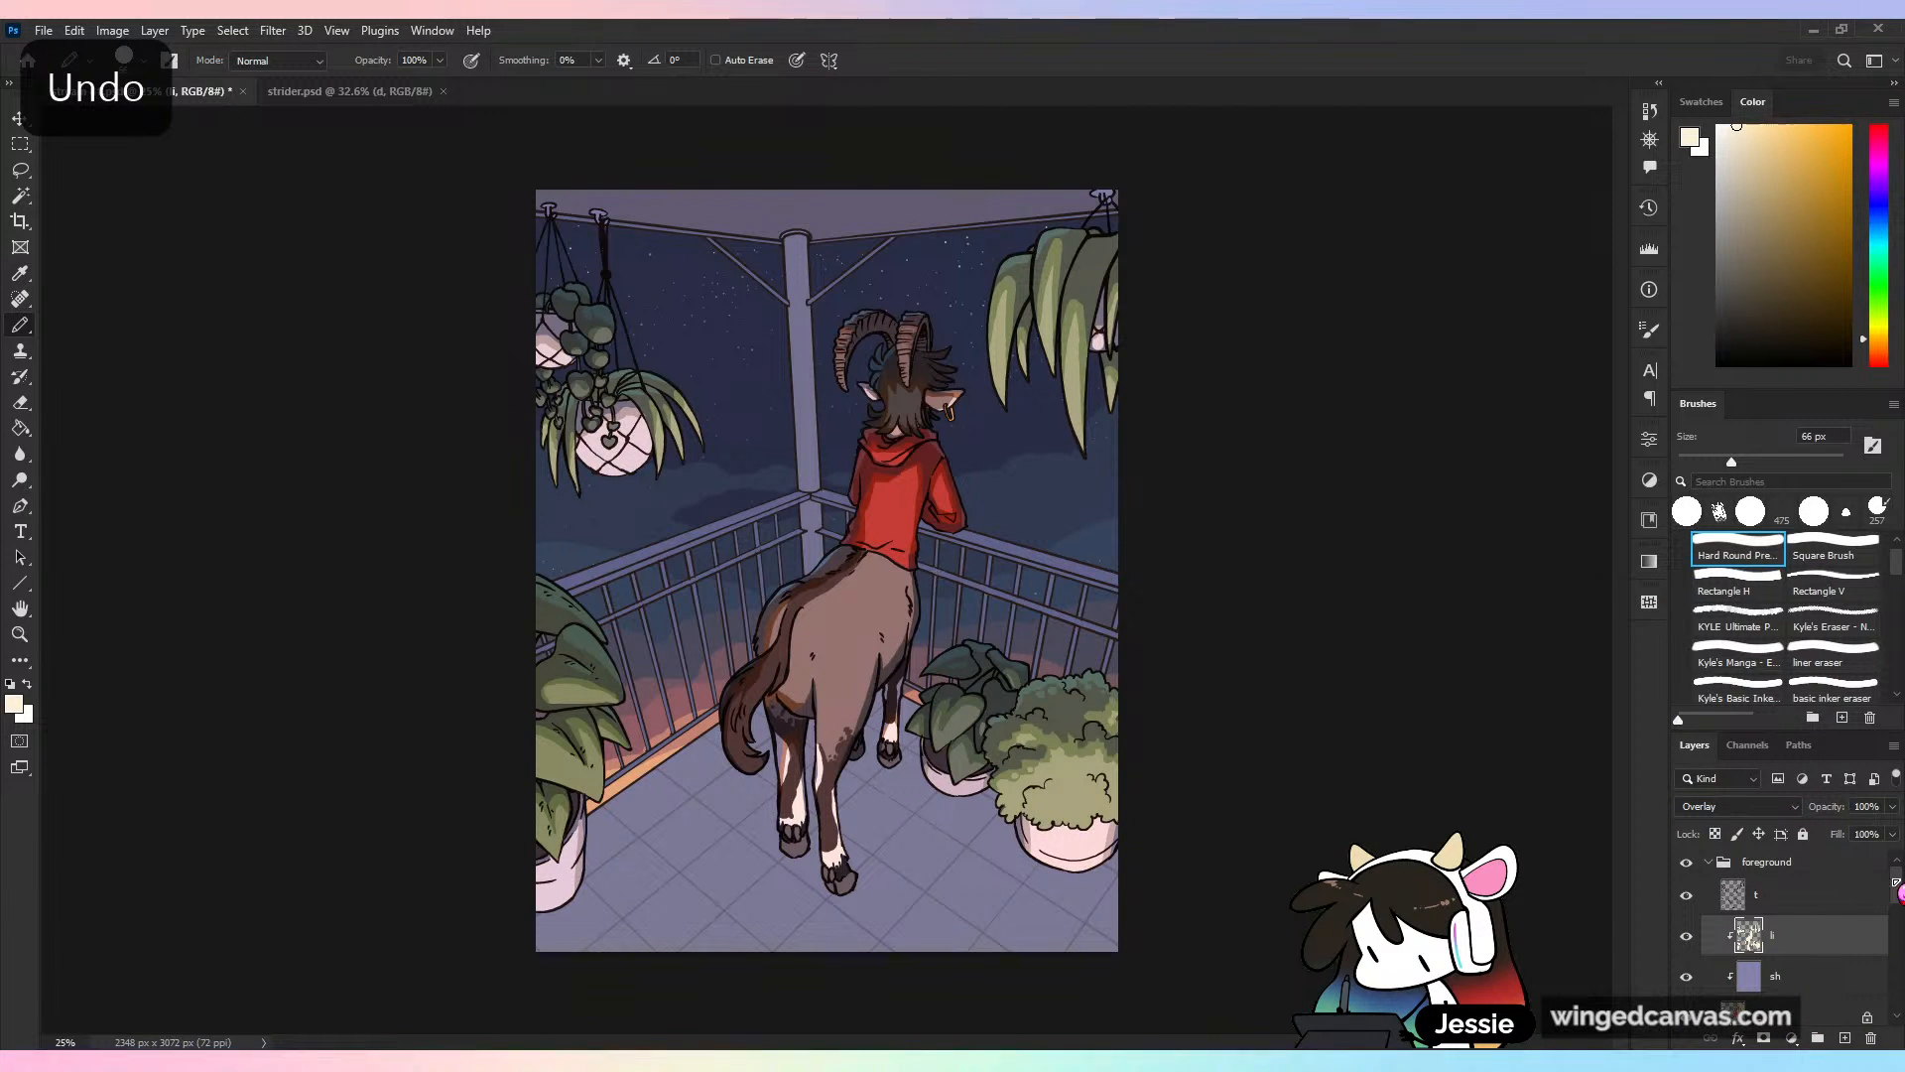
Cover the balcony floor with cream light on the balcony's "li" layer using a 269 px brush
left_click_drag(1897, 882, 1896, 938)
left_click(1824, 940)
left_click(1808, 459)
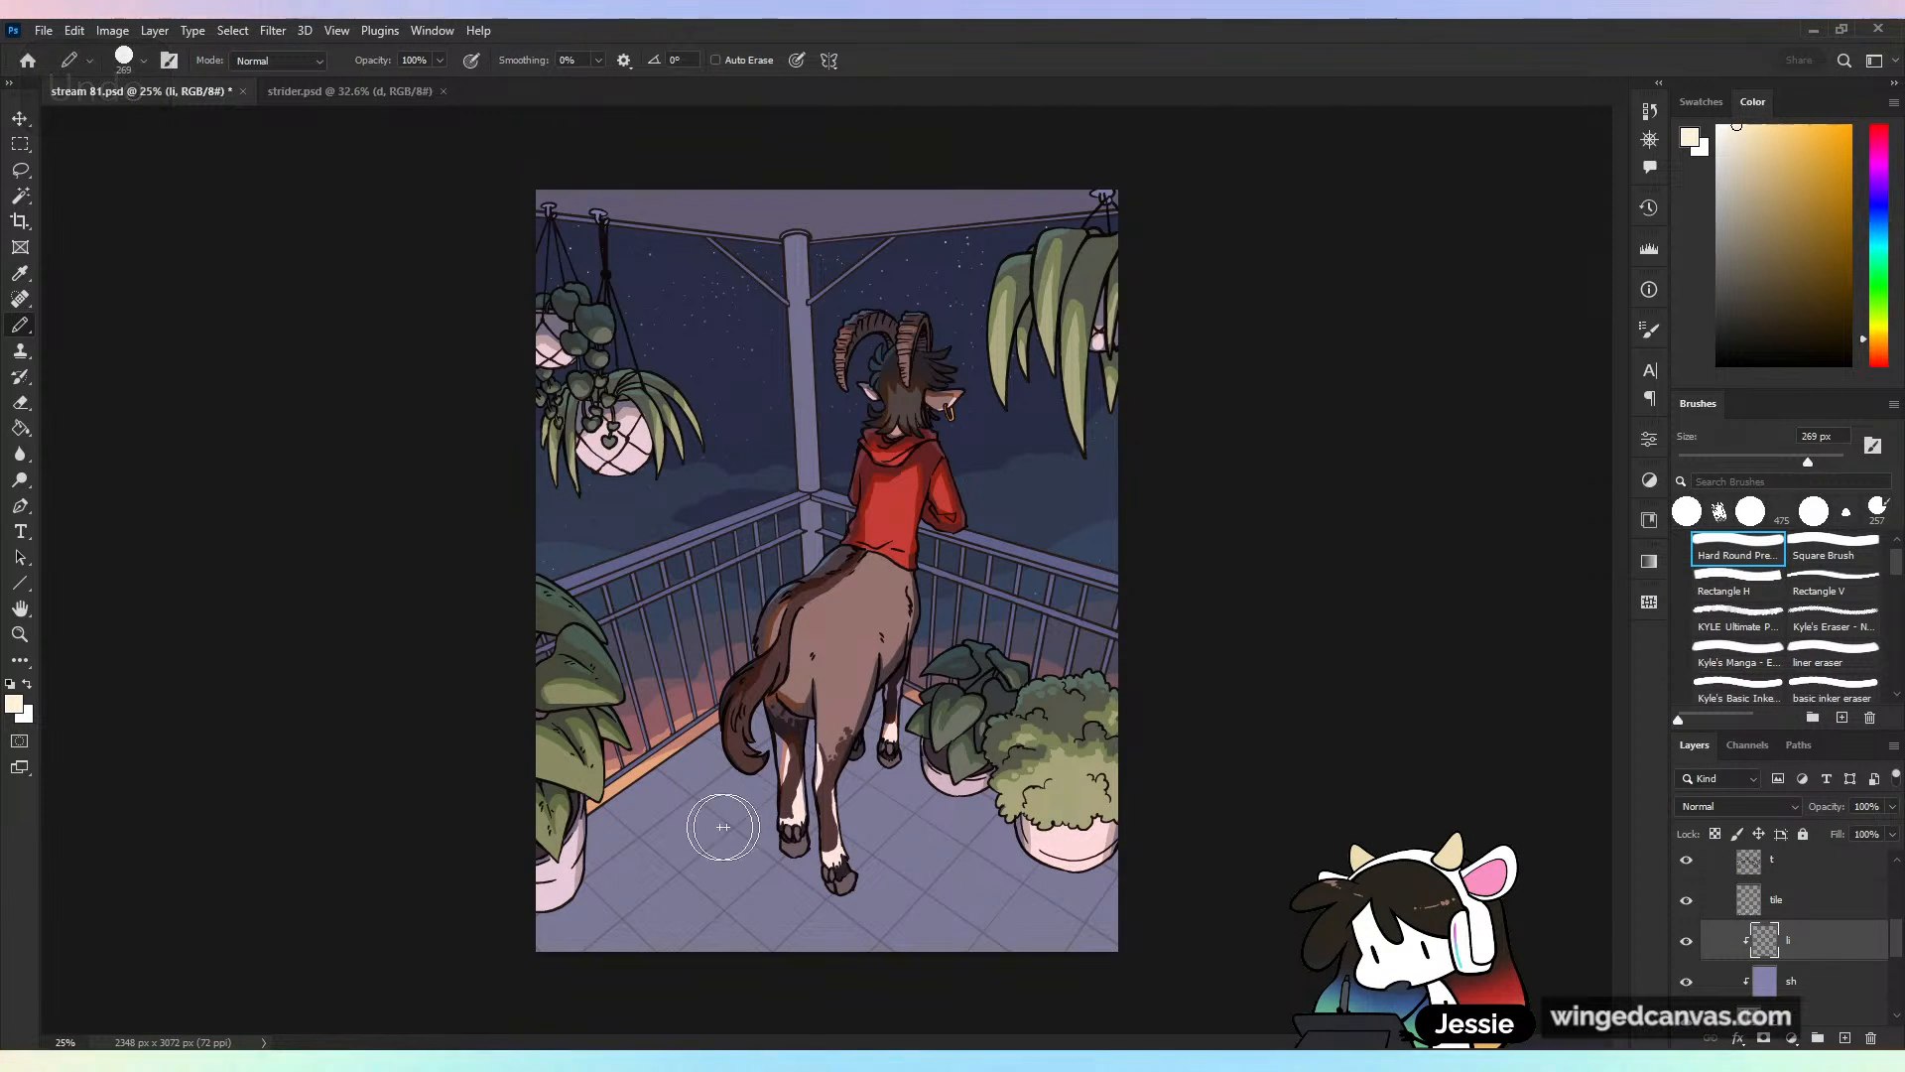
mouse_move(576, 898)
left_mouse_down()
mouse_move(706, 763)
mouse_move(832, 712)
mouse_move(862, 746)
mouse_move(677, 999)
mouse_move(775, 978)
mouse_move(1074, 807)
mouse_move(1096, 984)
left_mouse_up()
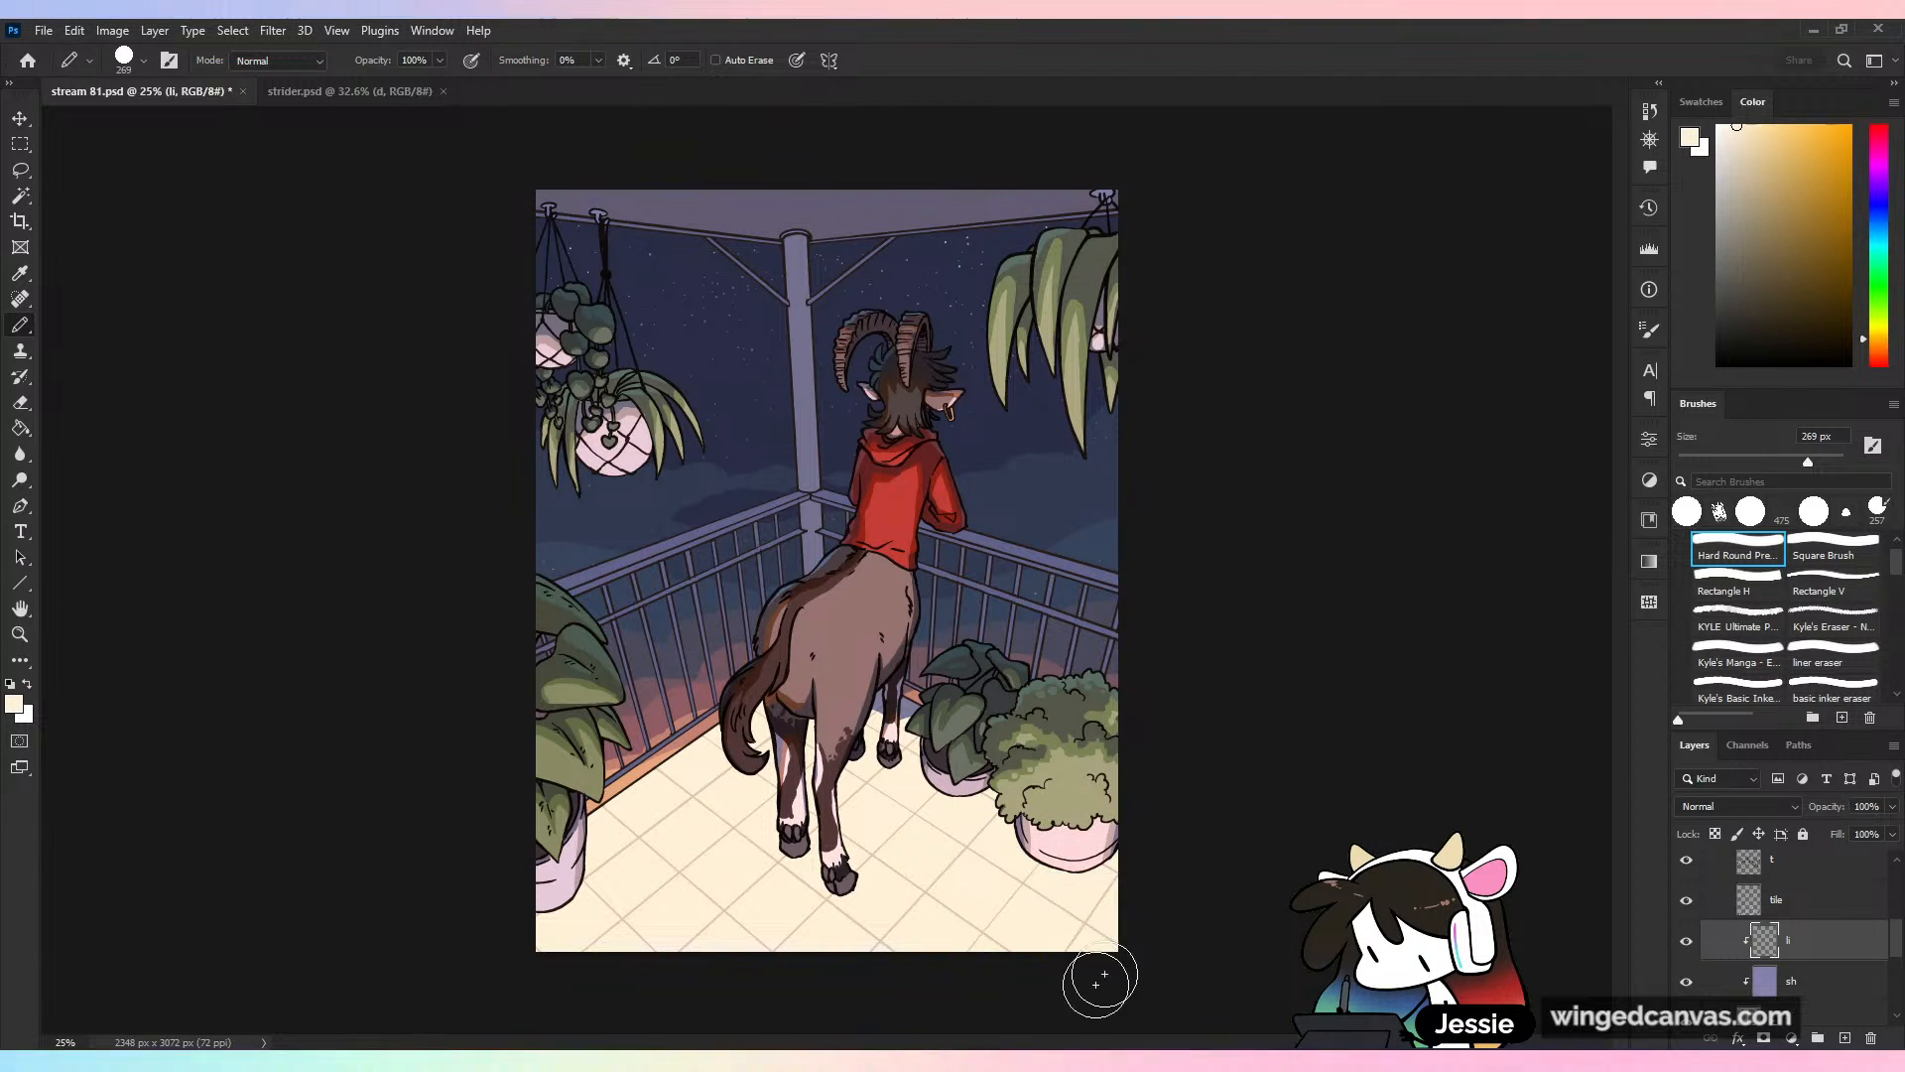
Erase cast shadows from the floor light around the legs and plant pots with a 96 px Textured Brush eraser
key("e")
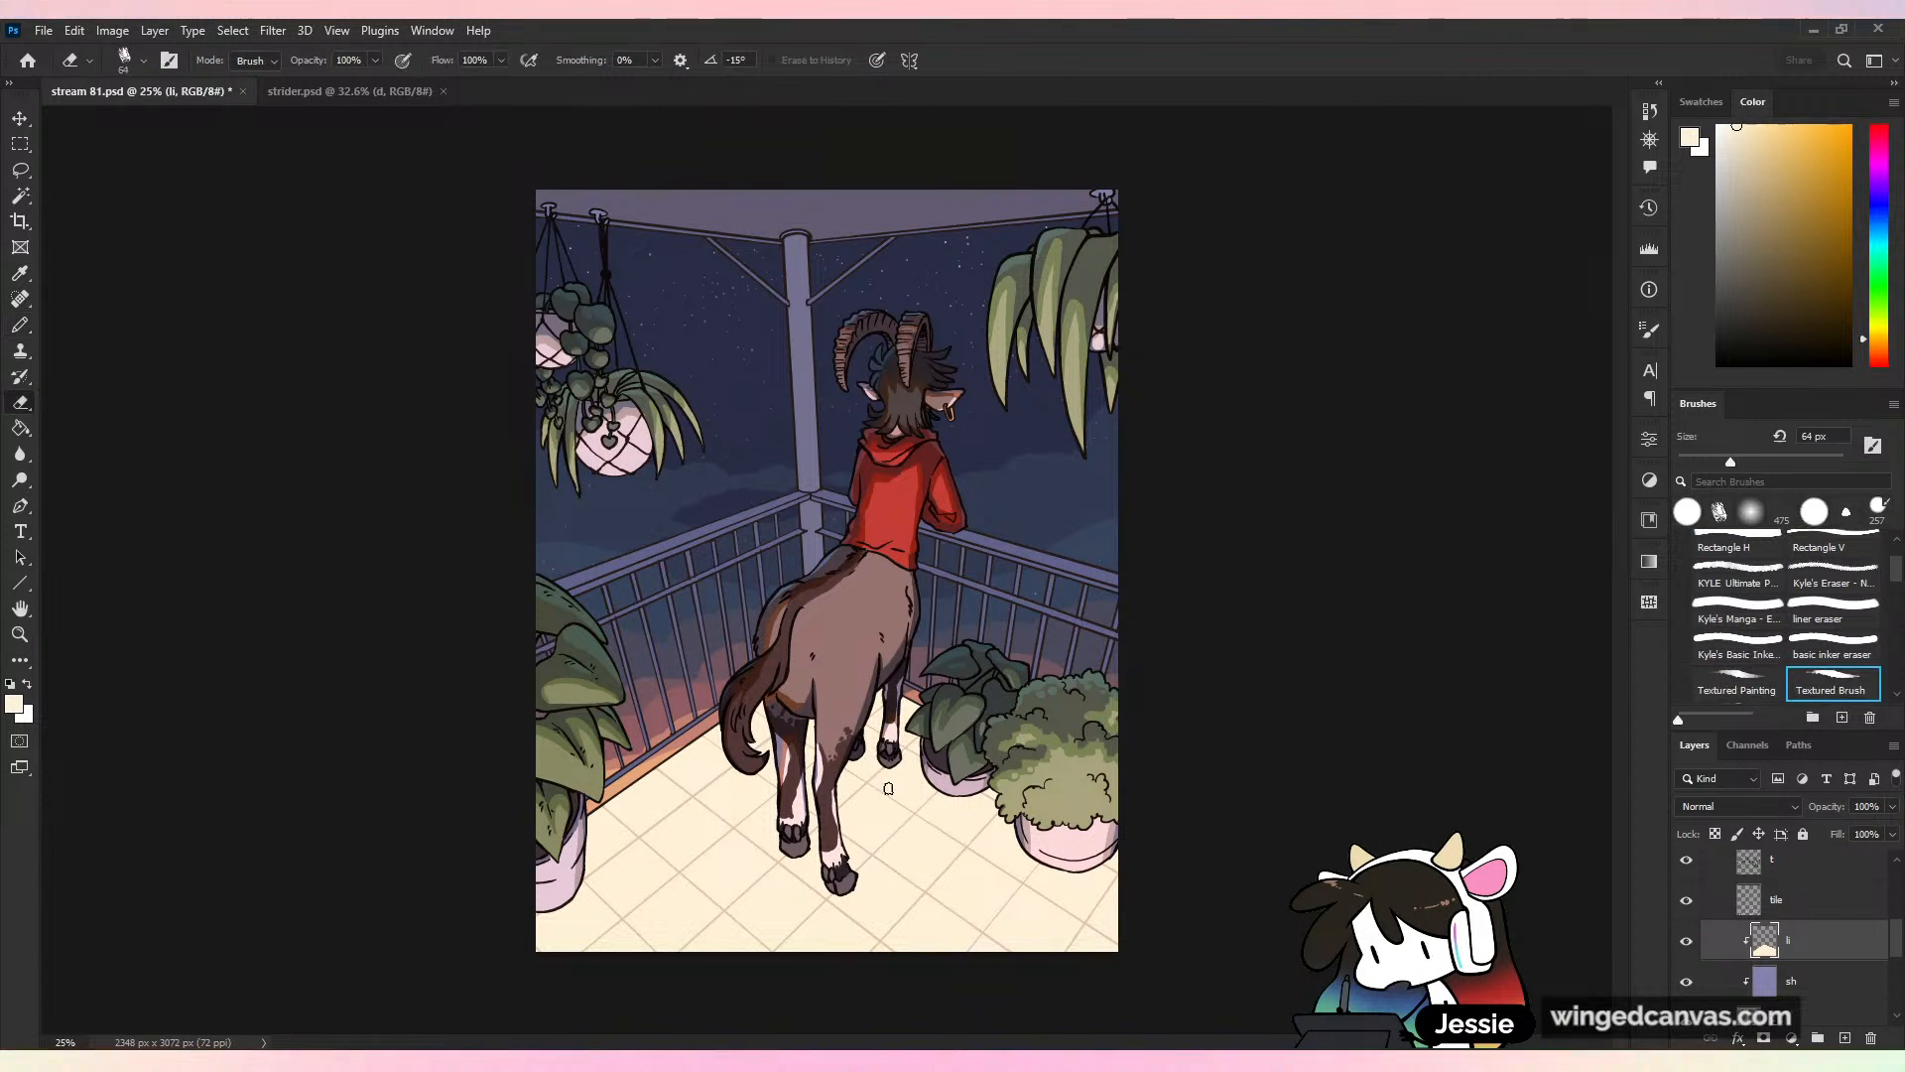
left_click(1757, 461)
mouse_move(849, 872)
left_mouse_down()
mouse_move(848, 782)
mouse_move(800, 838)
mouse_move(820, 732)
left_mouse_up()
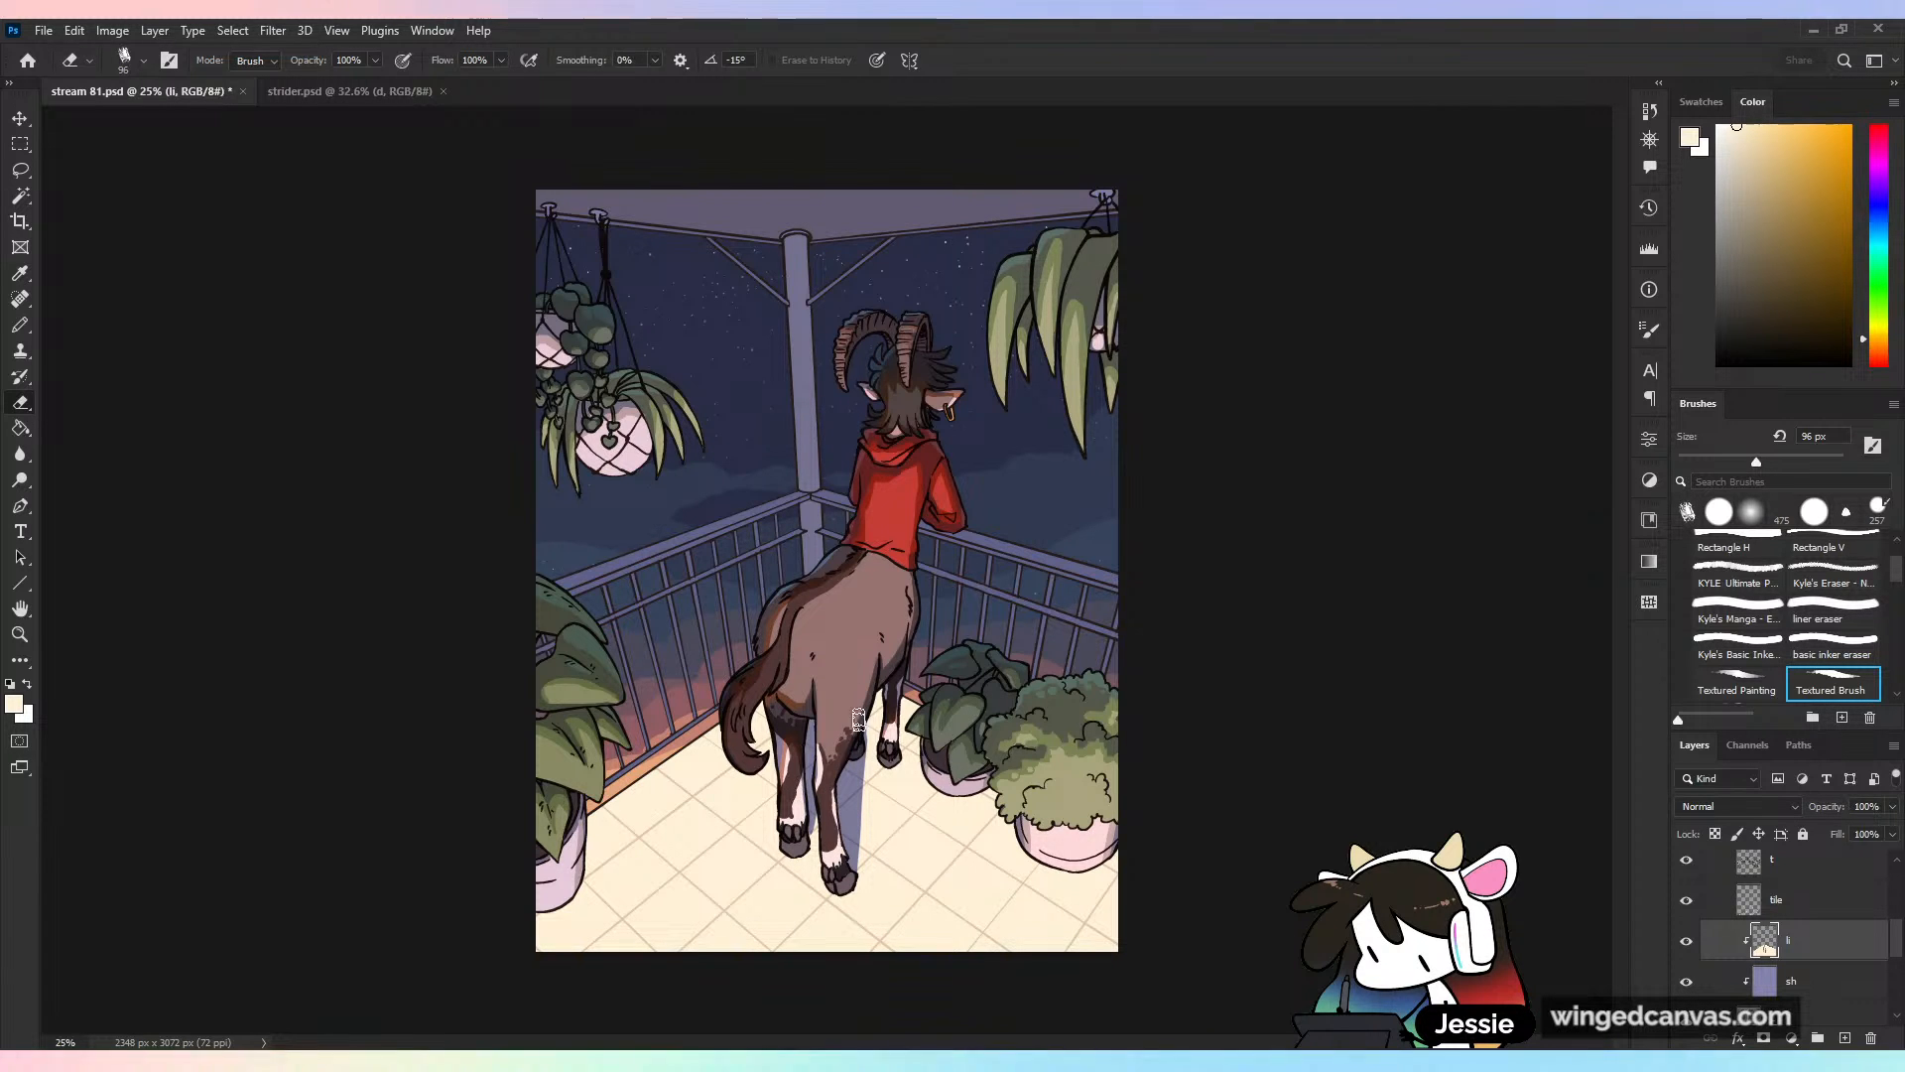
key("ctrl+z")
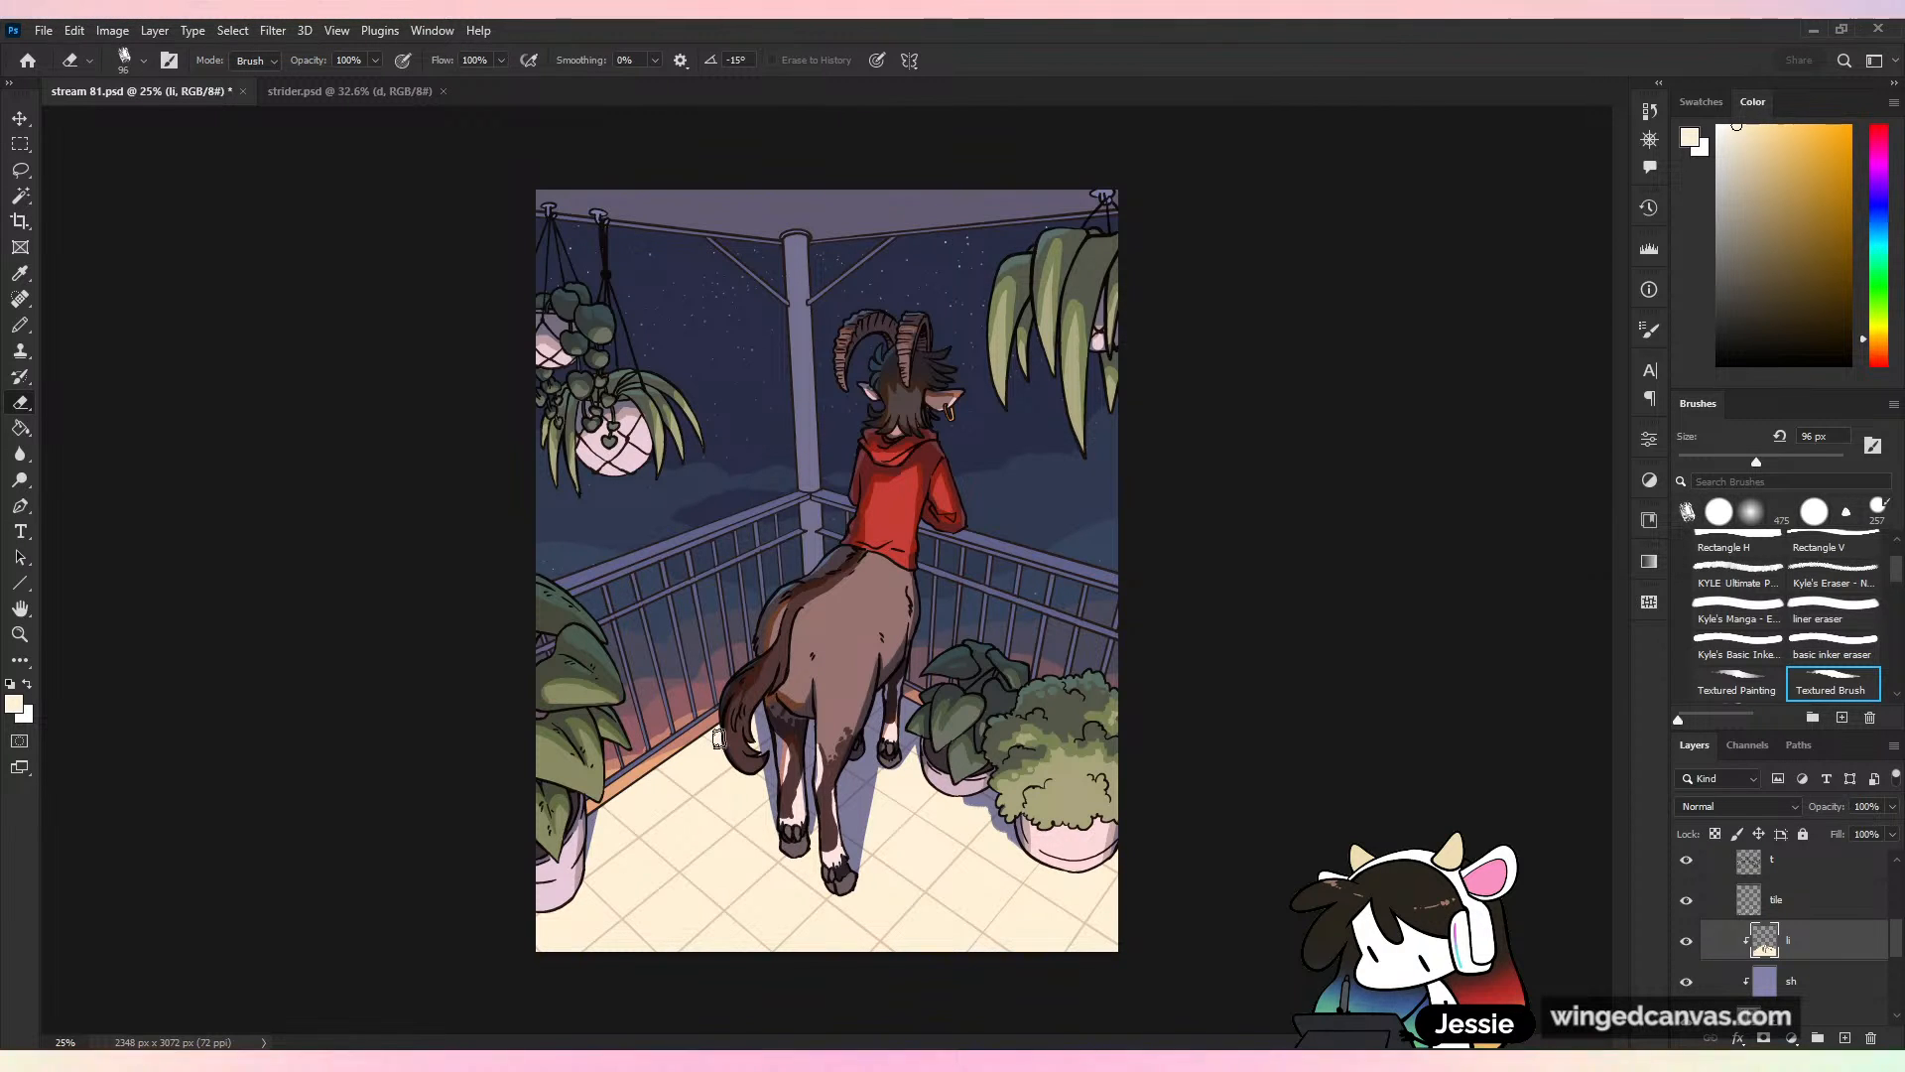
key("ctrl+minus")
key("ctrl+minus")
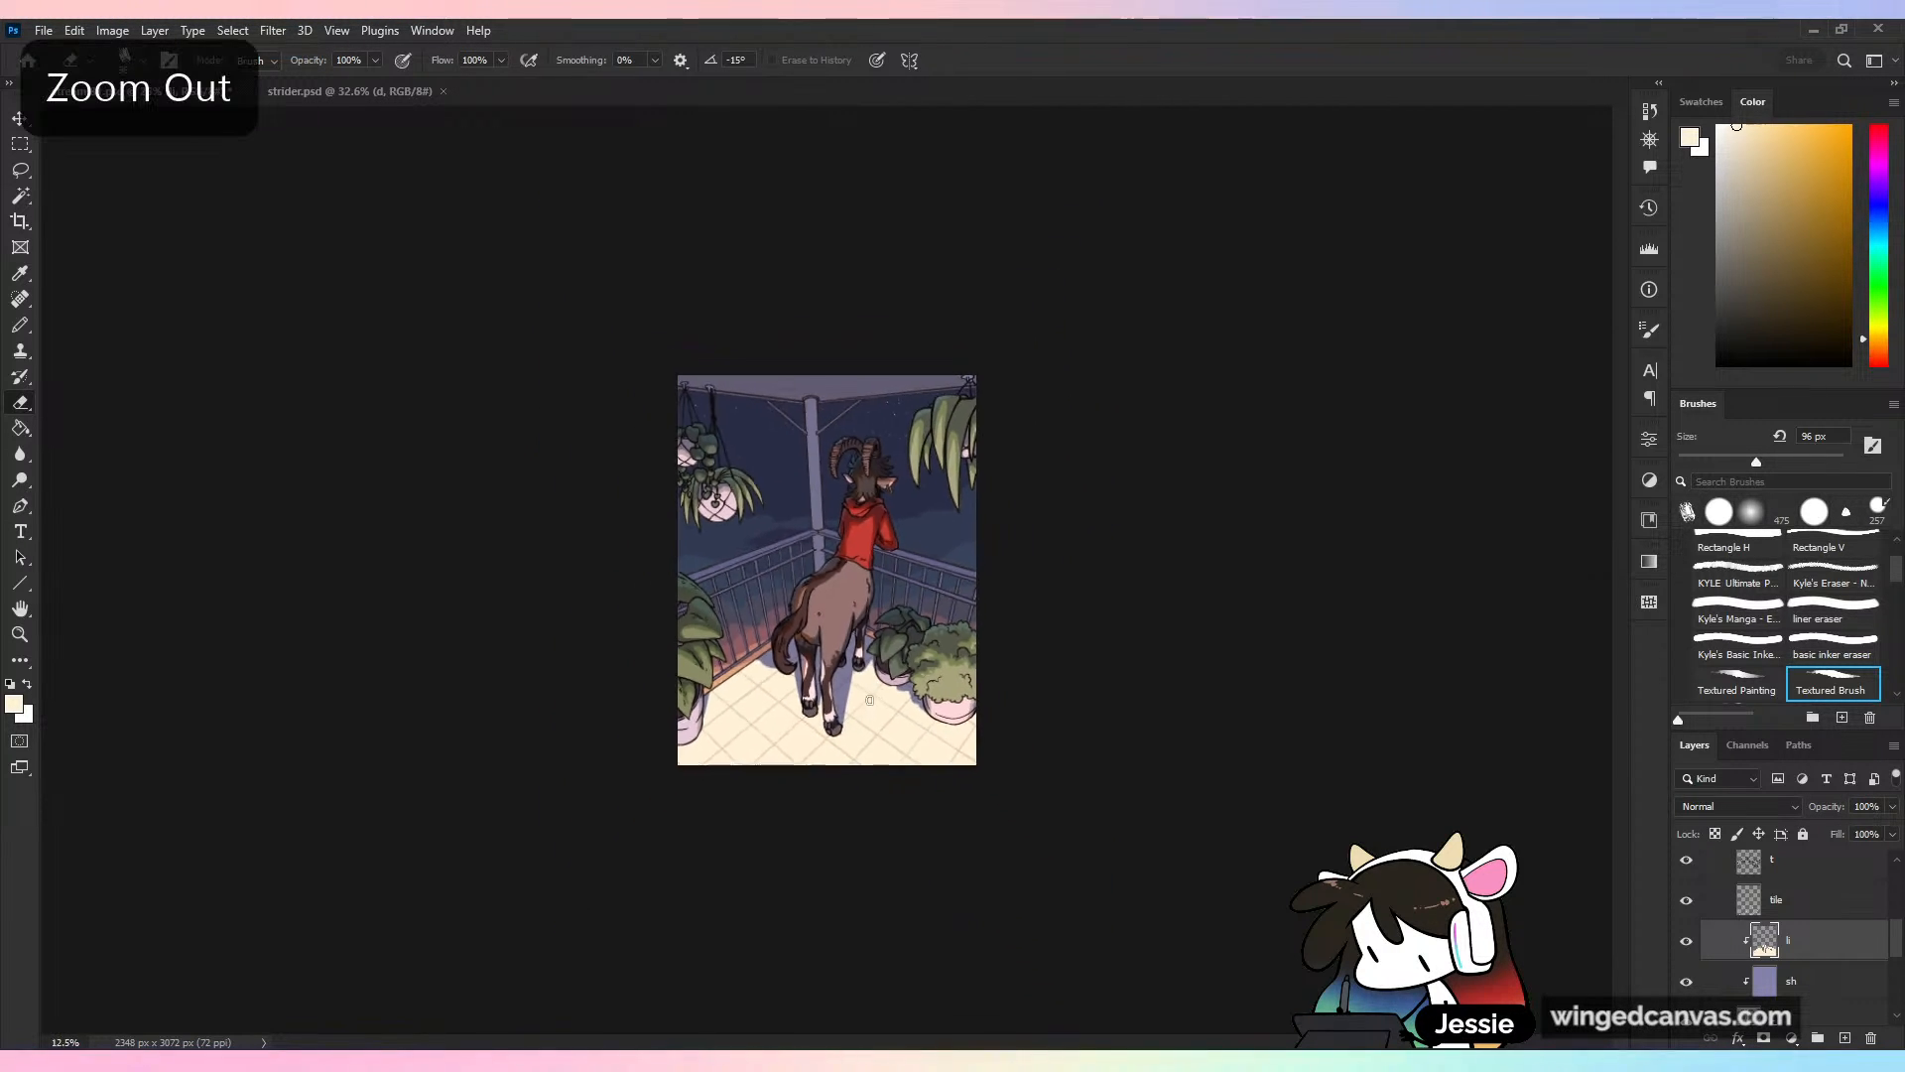
key("ctrl+plus")
key("ctrl+plus")
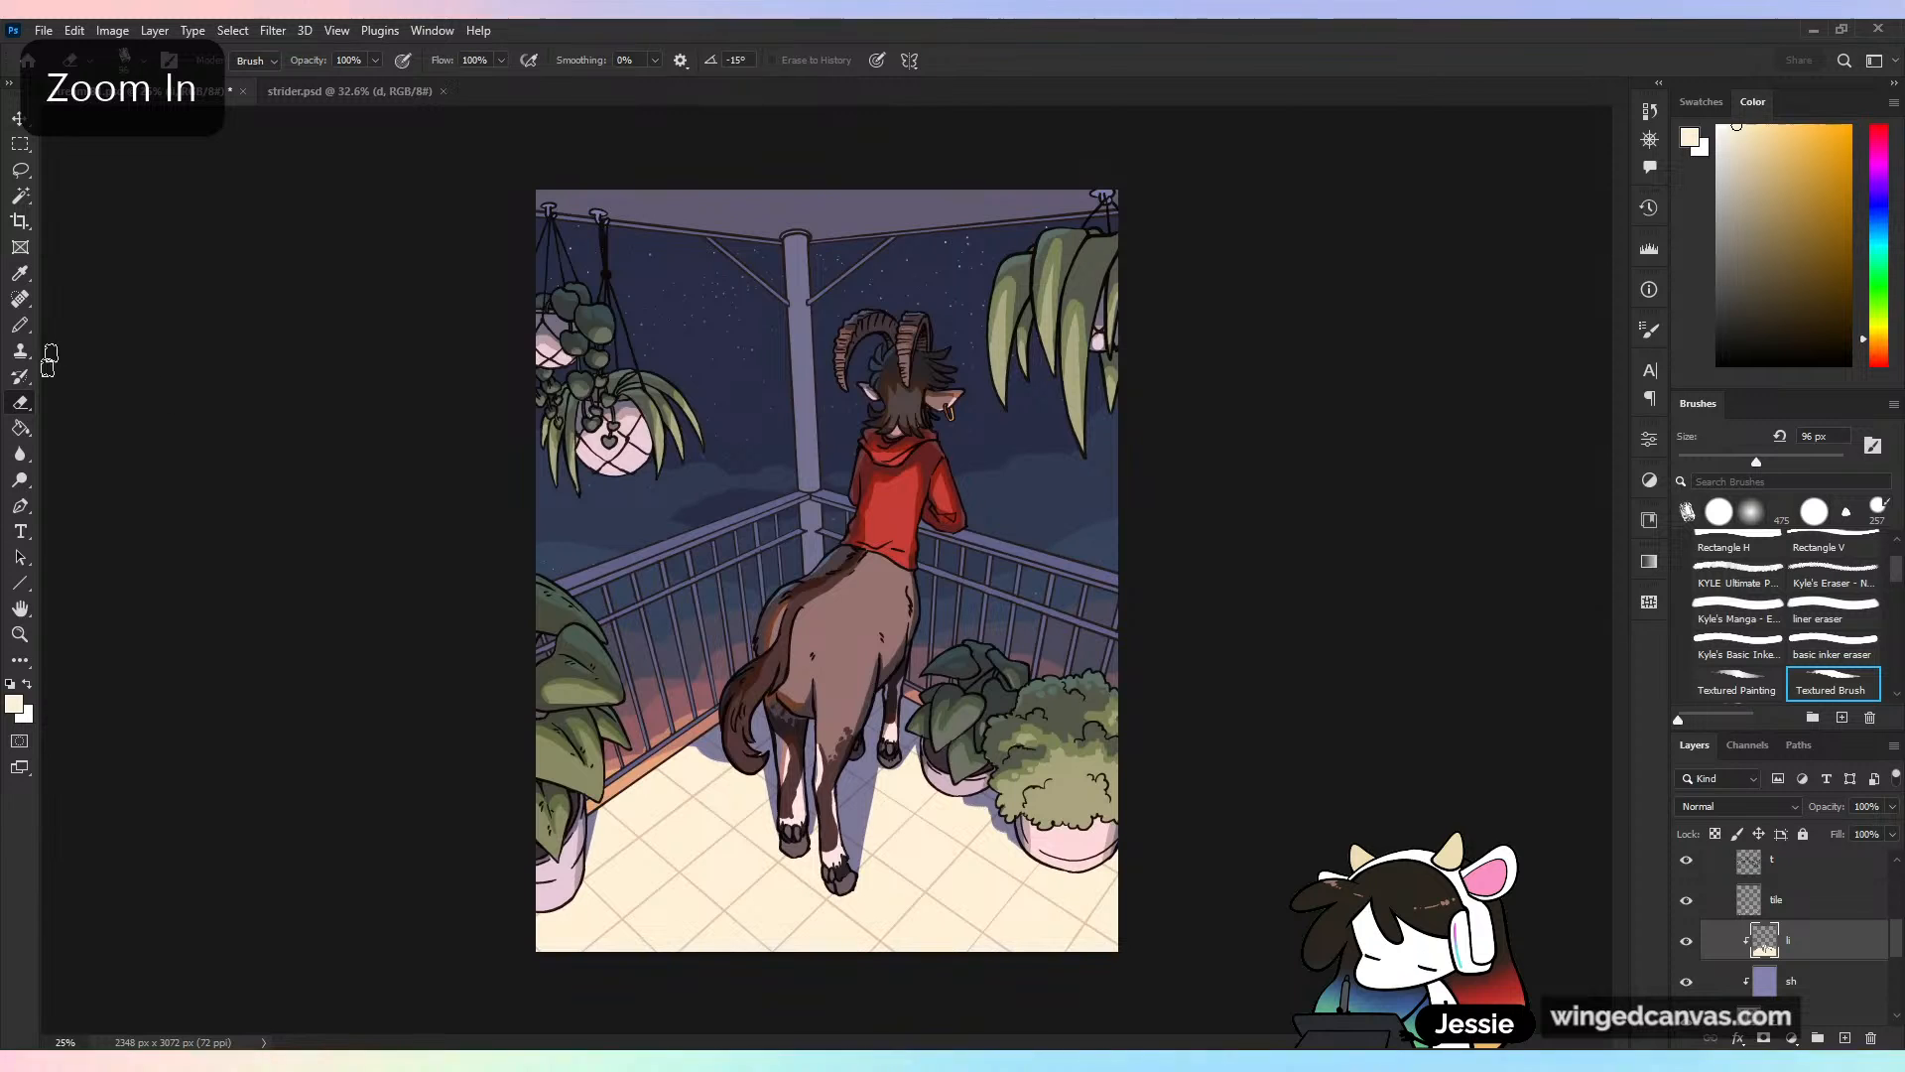
Fade the floor light toward the railing with a 1228 px Soft Round eraser at 34% opacity and save the file
key("slash")
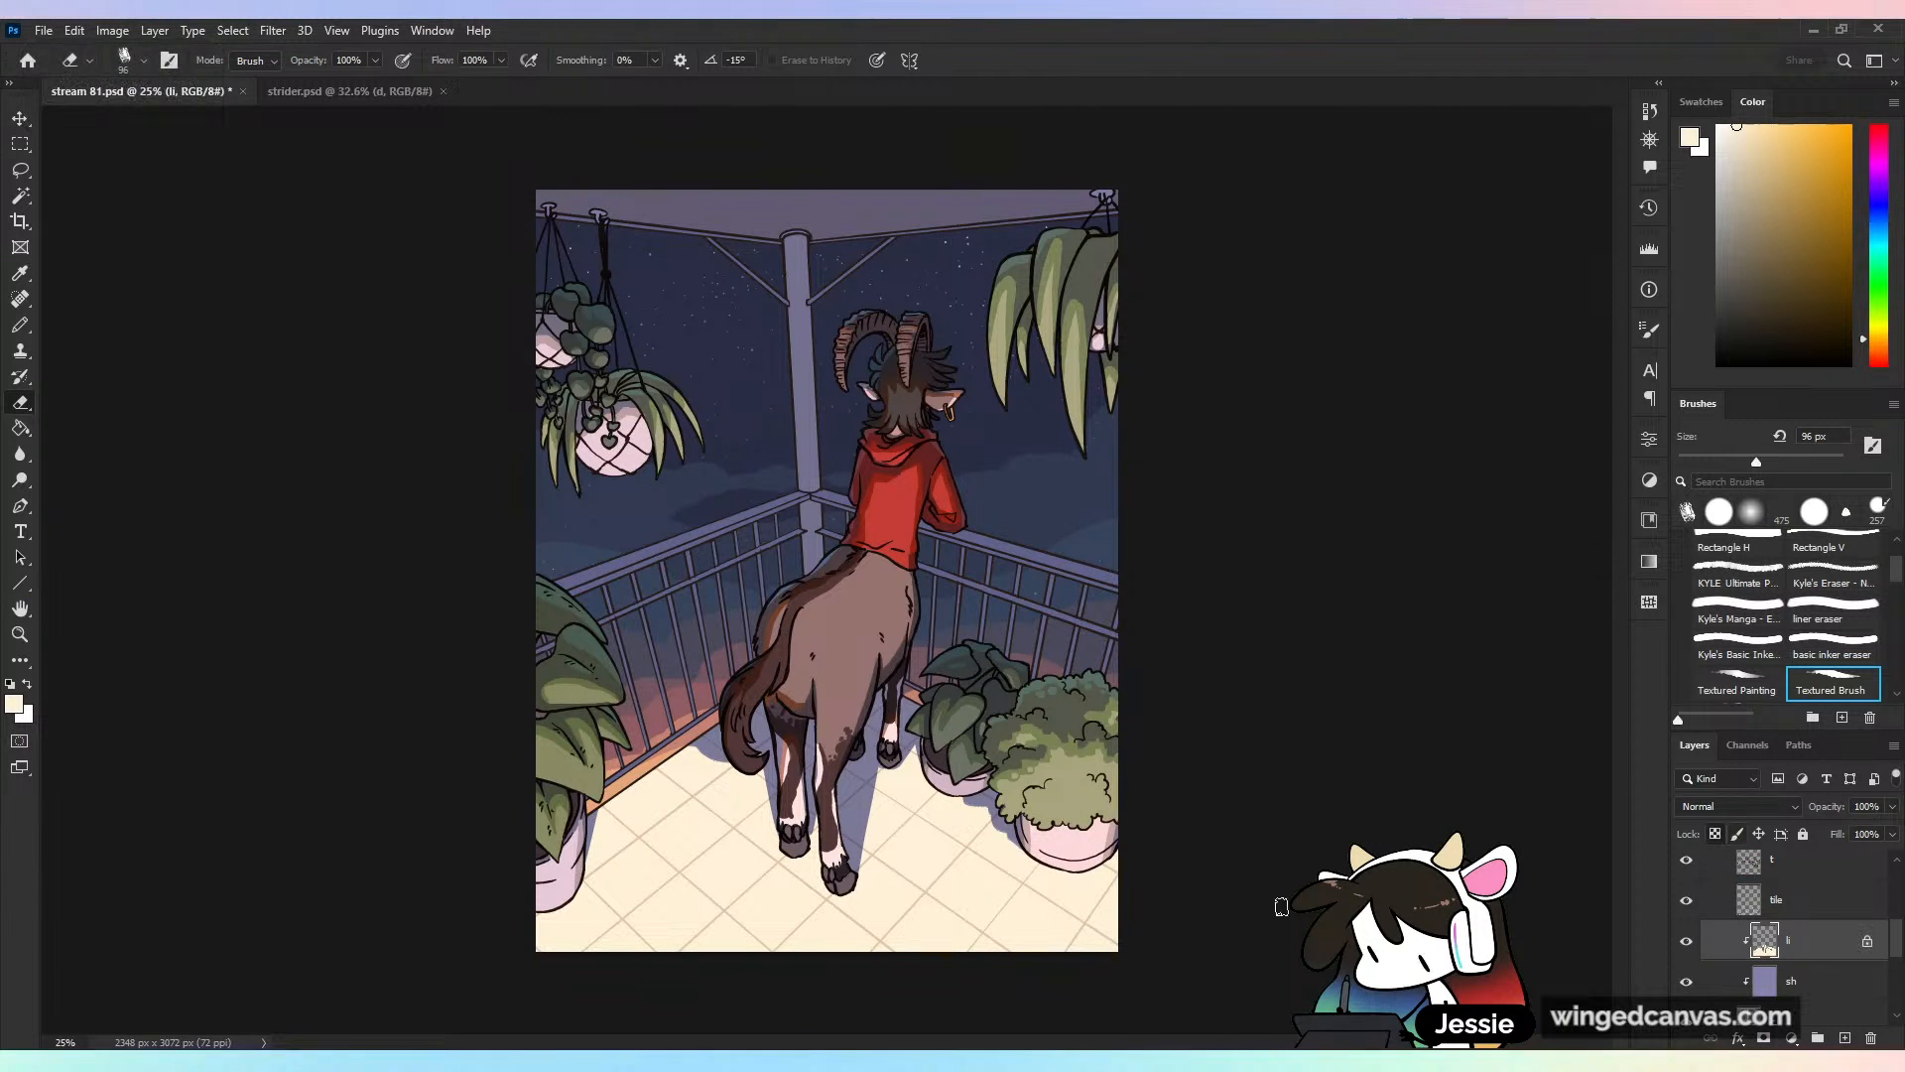
left_click(1754, 511)
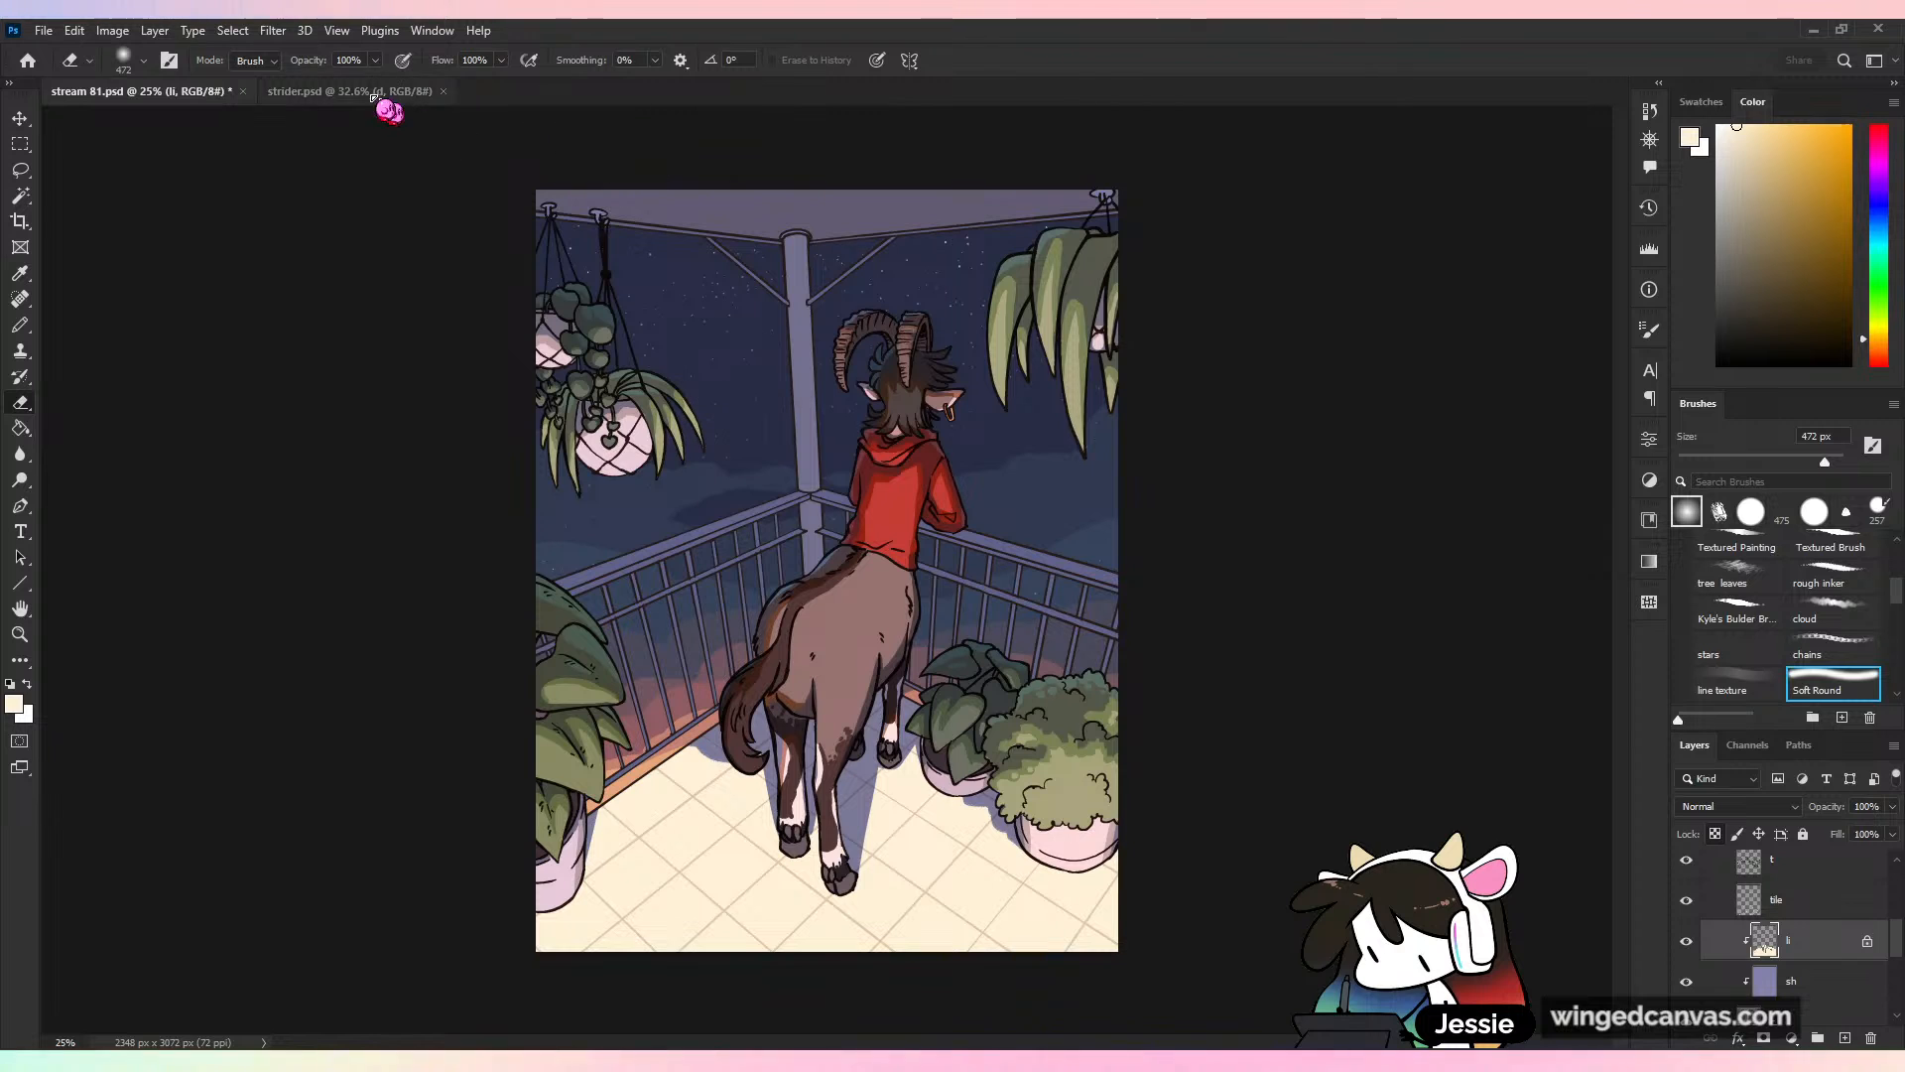
left_click(375, 59)
left_click(293, 83)
left_click(566, 516)
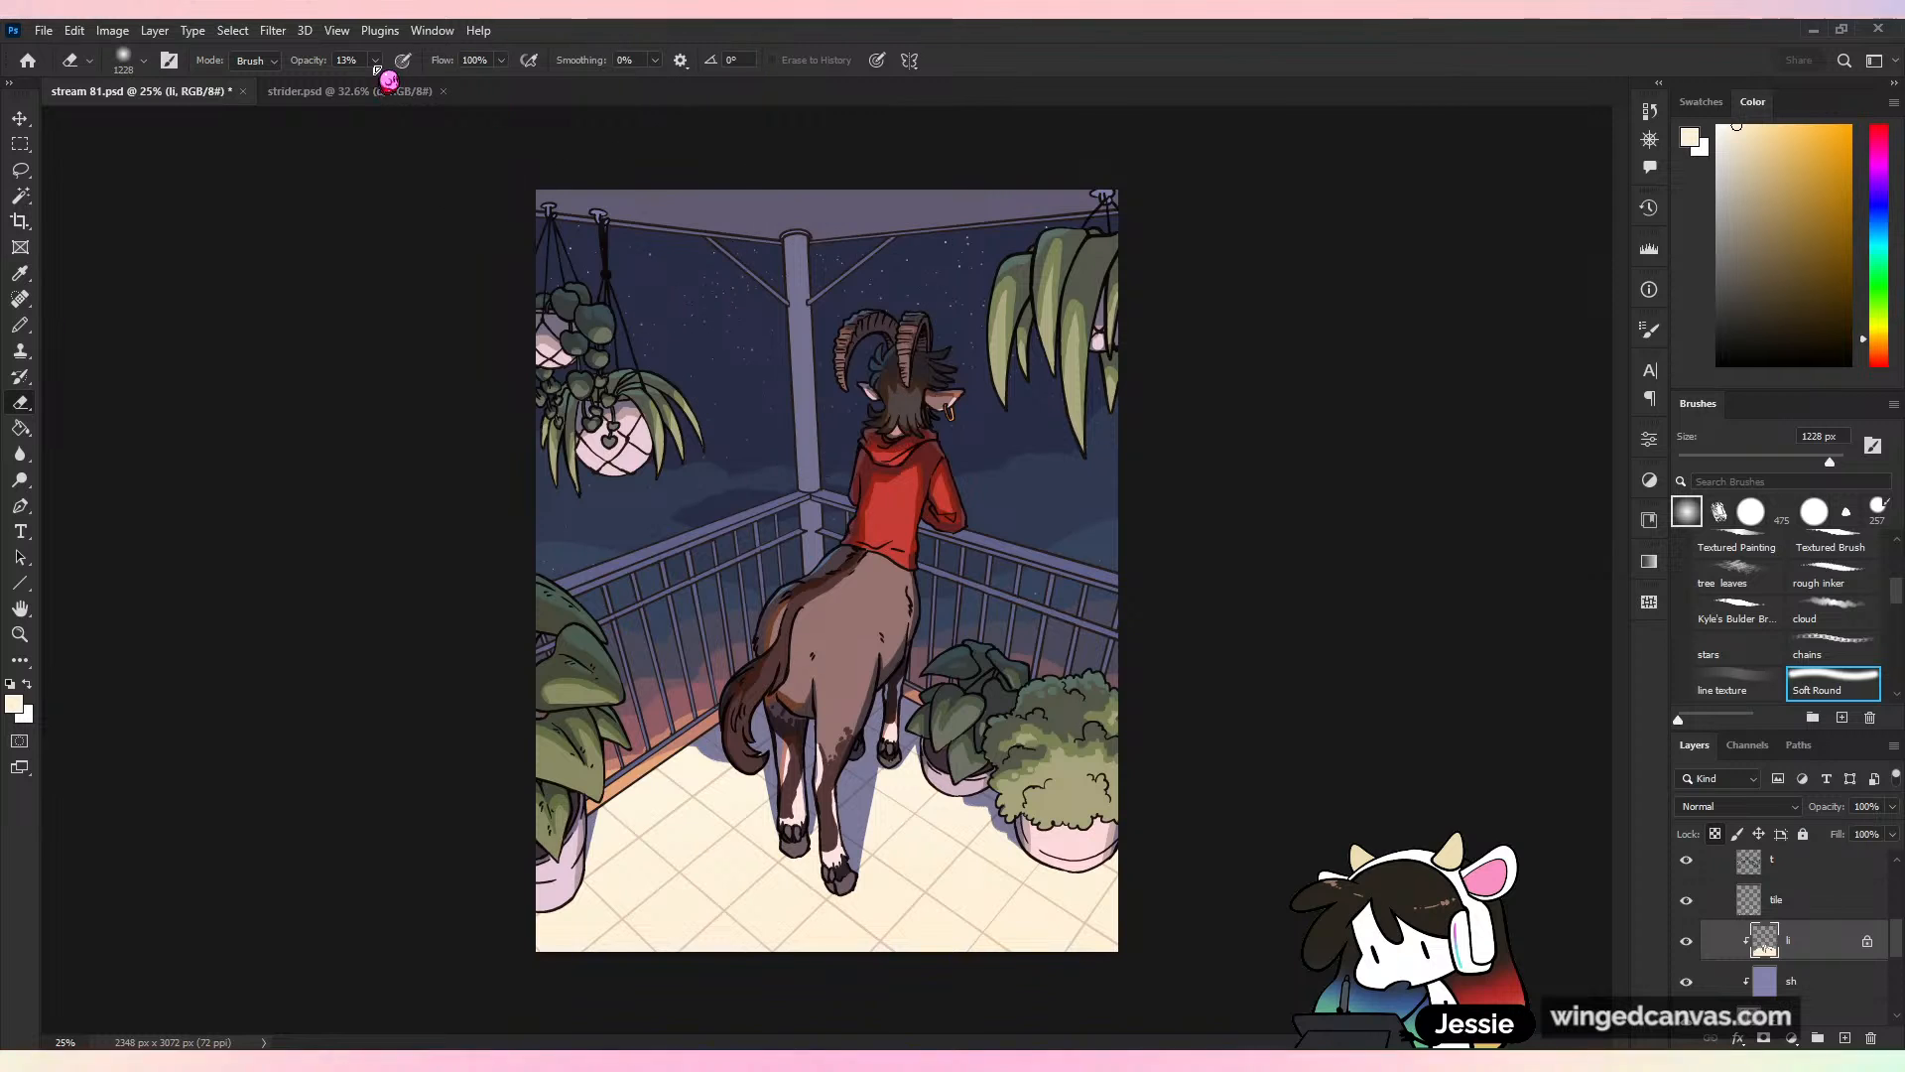
left_click_drag(375, 61, 393, 88)
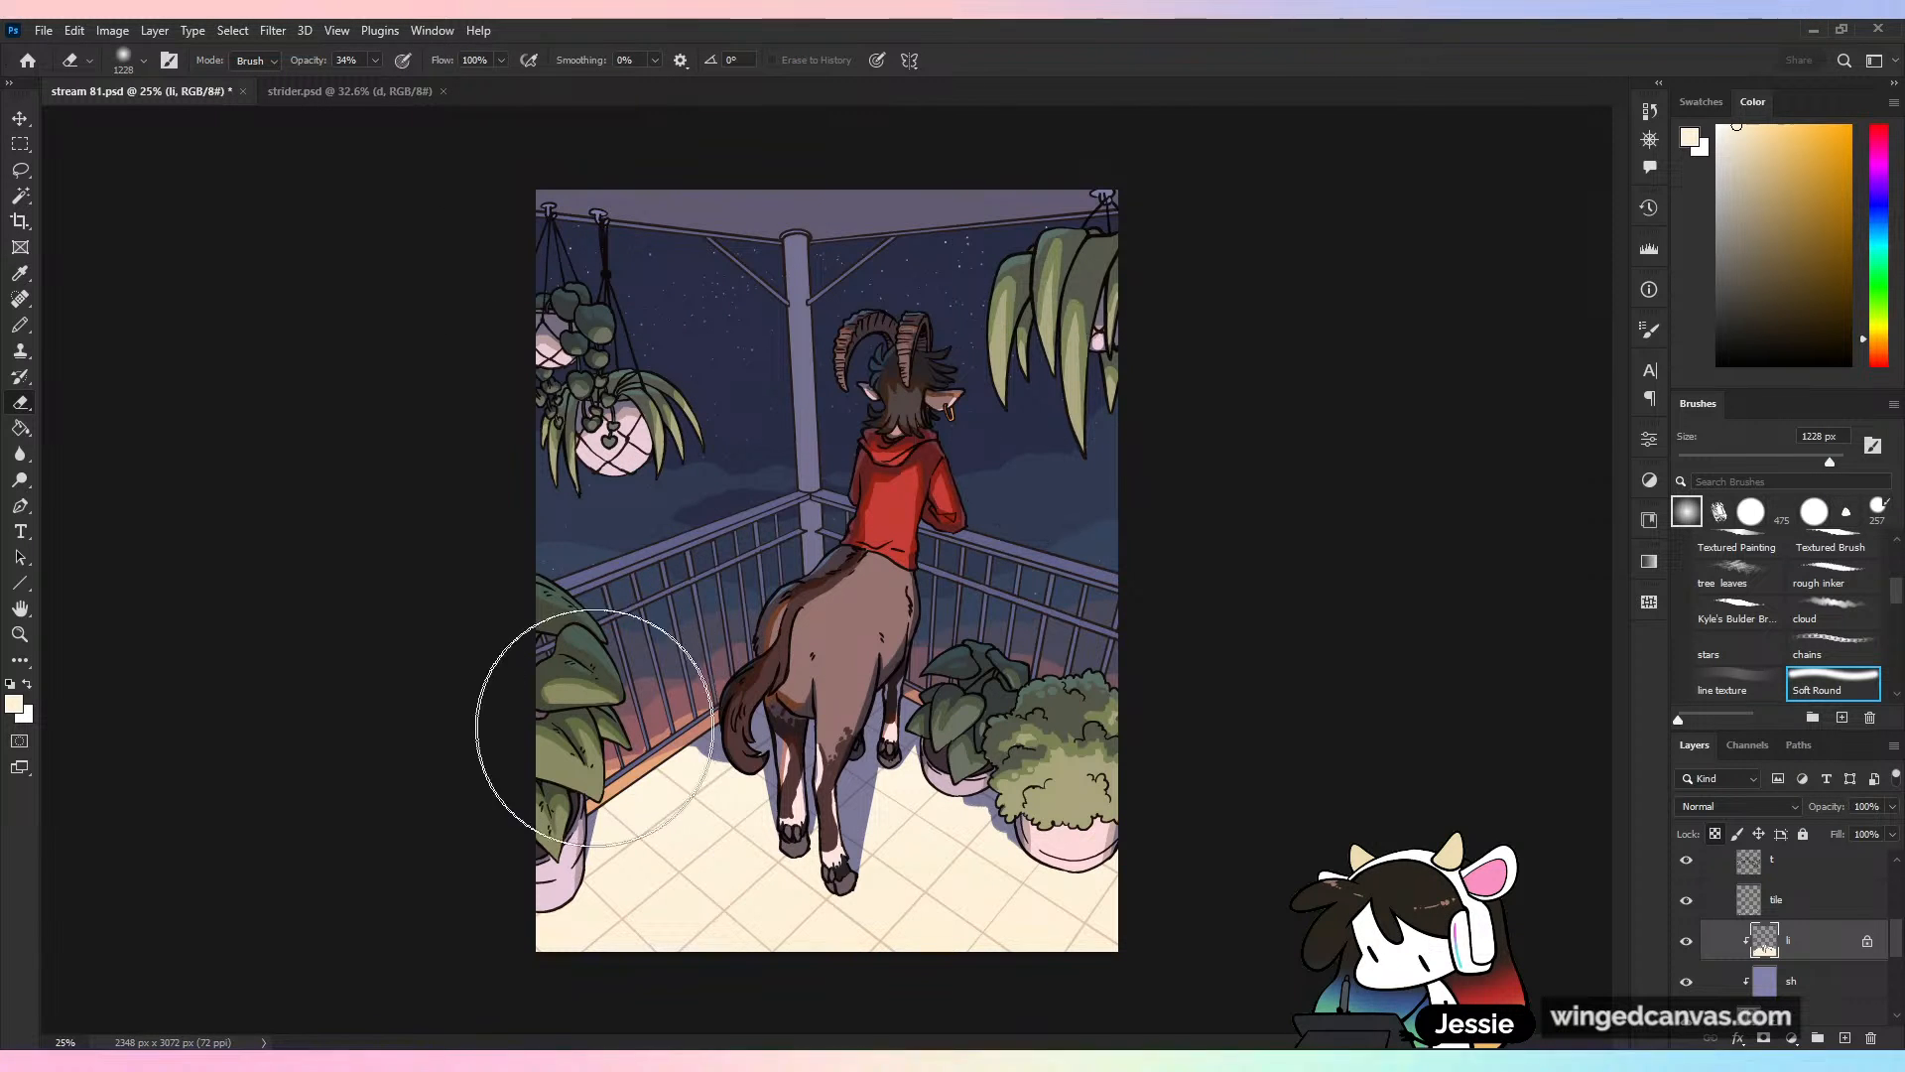
mouse_move(729, 767)
left_mouse_down()
mouse_move(687, 800)
mouse_move(1238, 847)
mouse_move(1308, 825)
left_mouse_up()
mouse_move(441, 898)
left_mouse_down()
mouse_move(647, 1005)
mouse_move(1612, 884)
left_mouse_up()
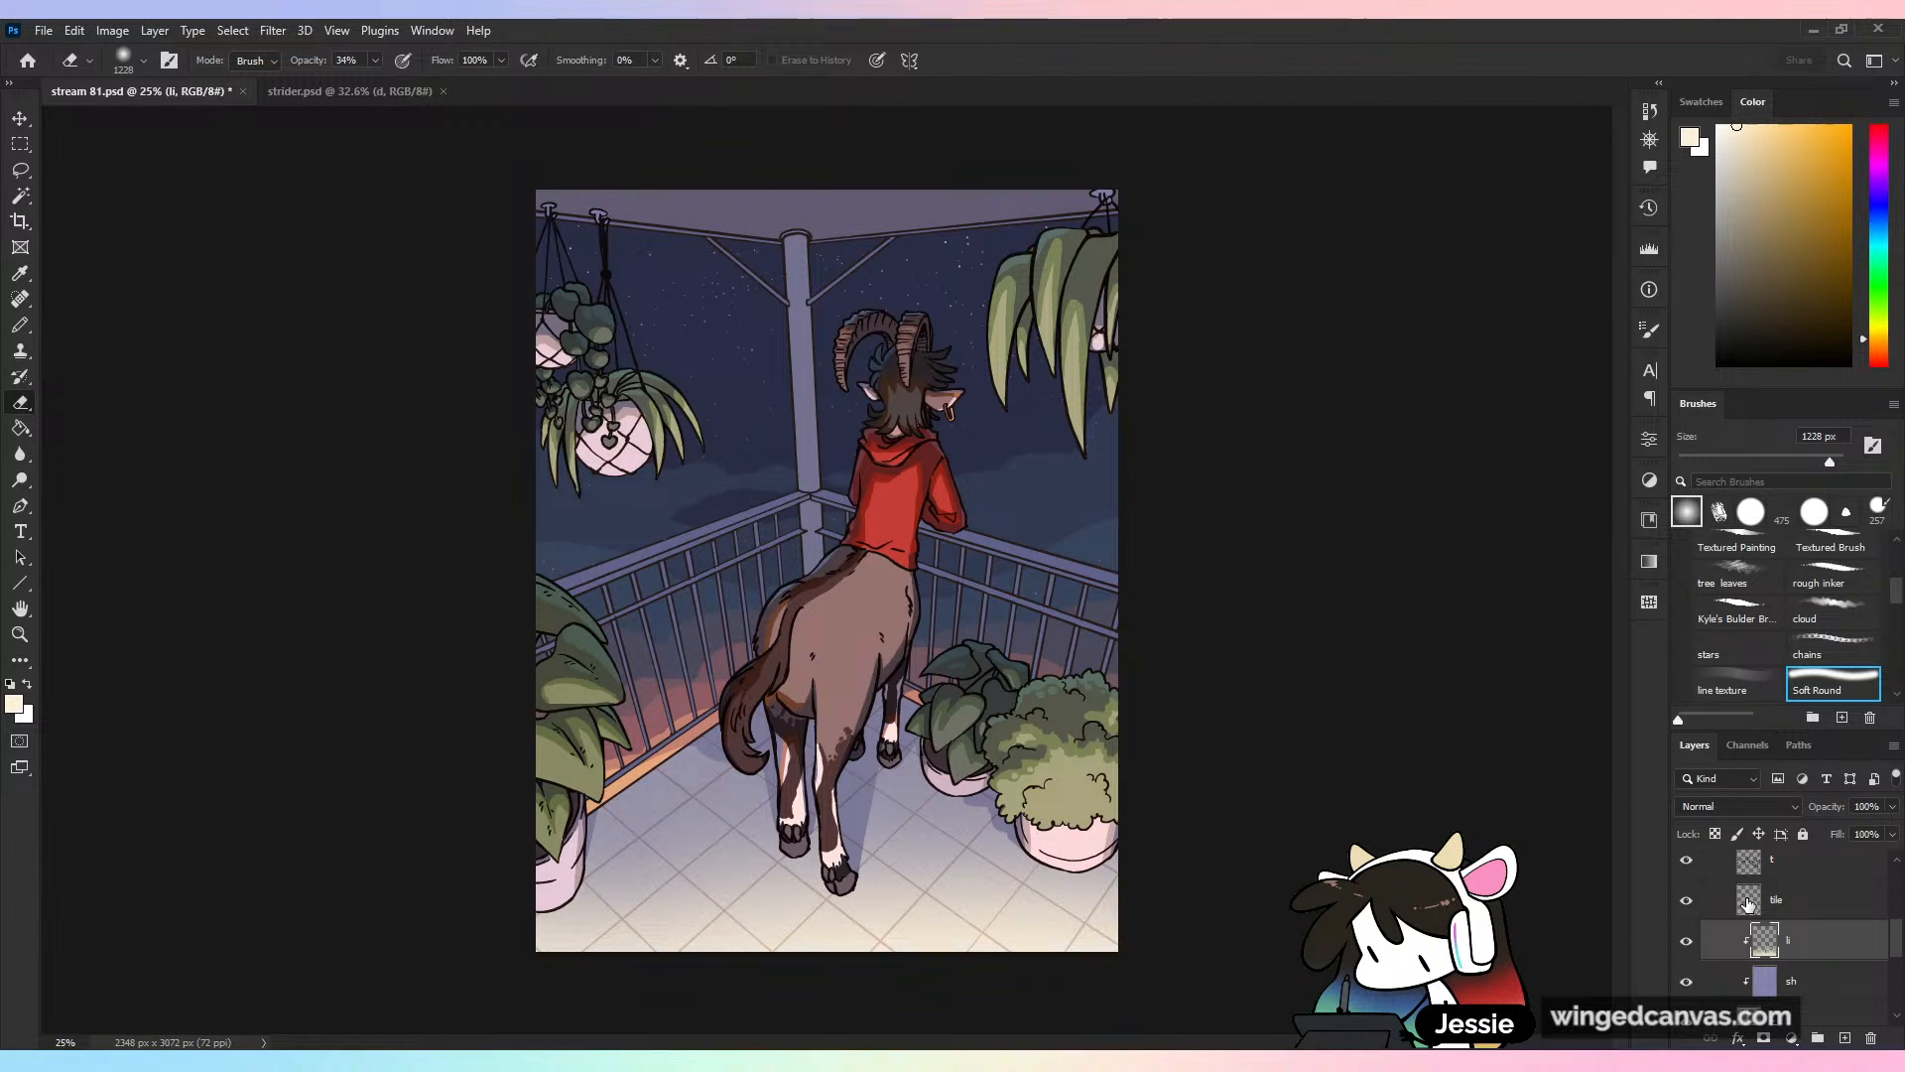
key("ctrl+minus")
key("ctrl+minus")
key("ctrl+s")
key("ctrl+plus")
key("ctrl+plus")
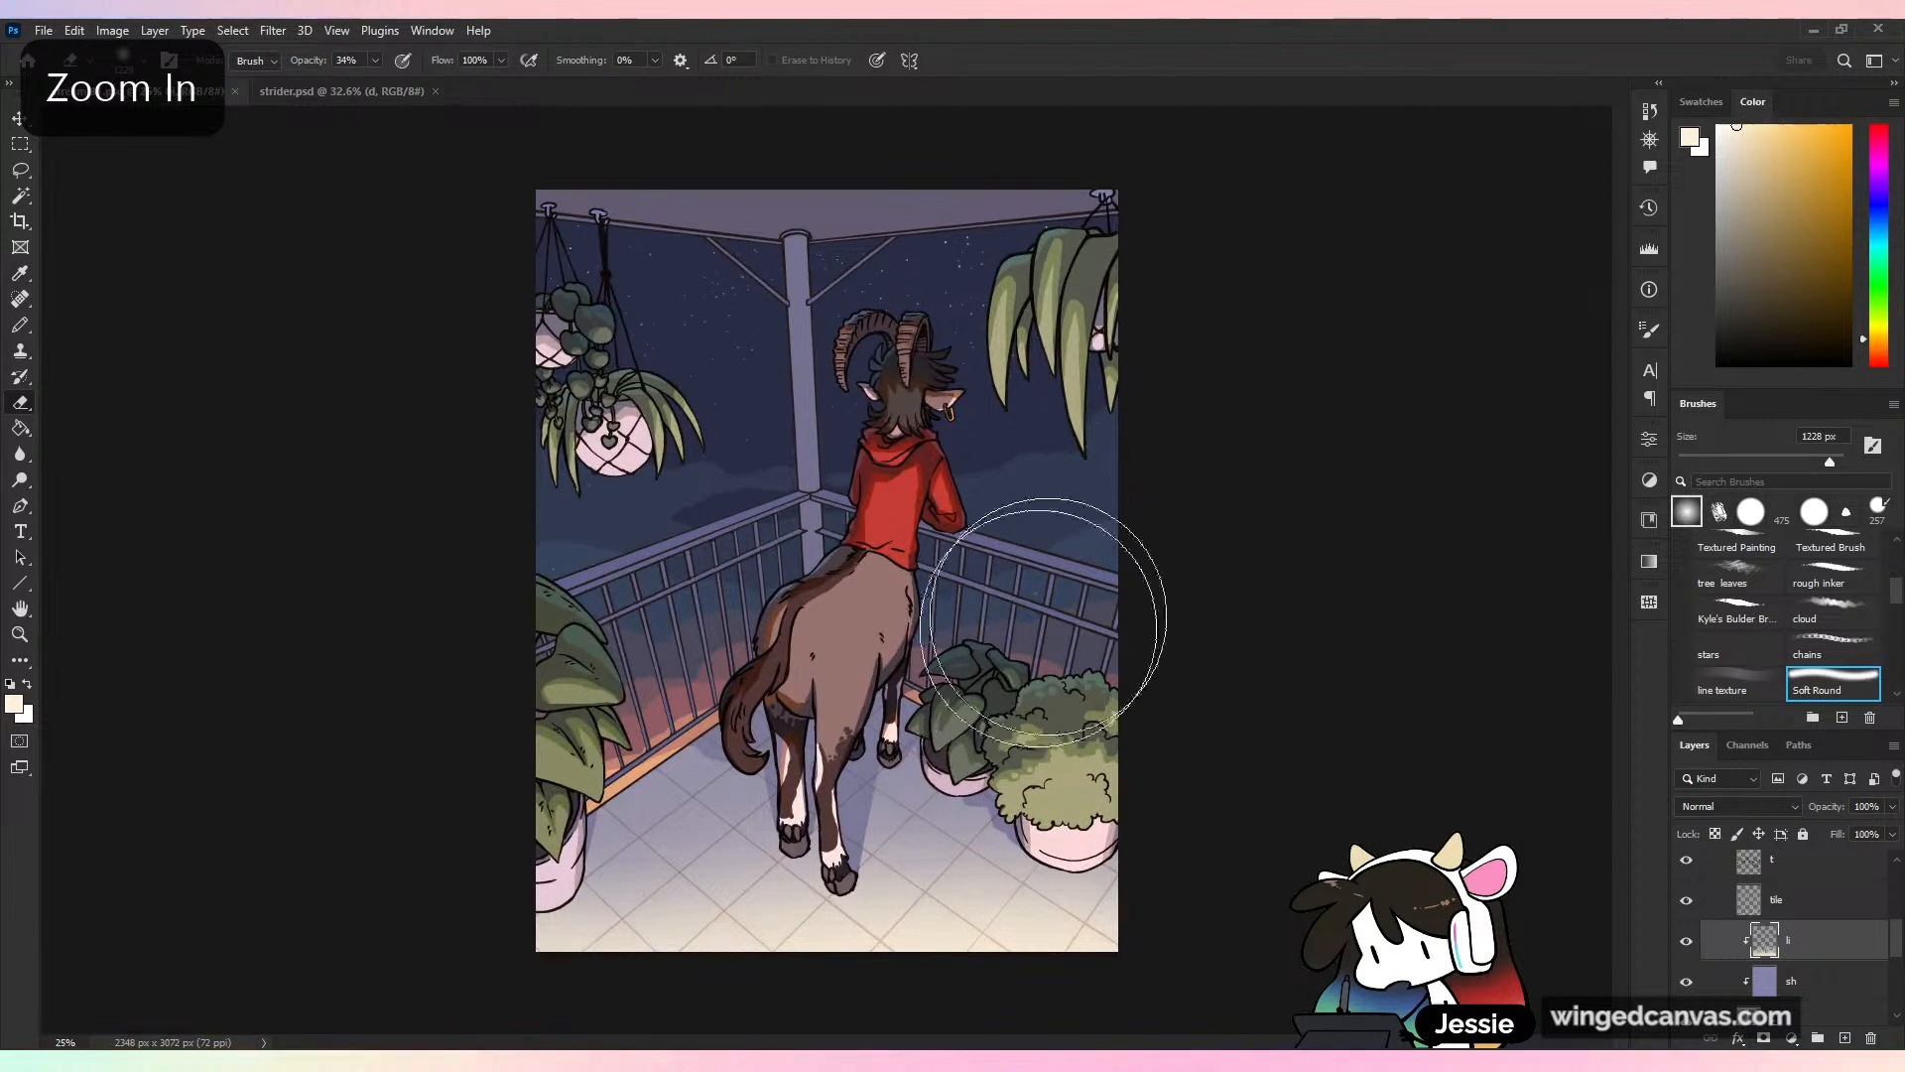
Paint a straight pale grey-beige light strip down the corner post with a 72 px Hard Round brush, undoing the freehand attempts
key("b")
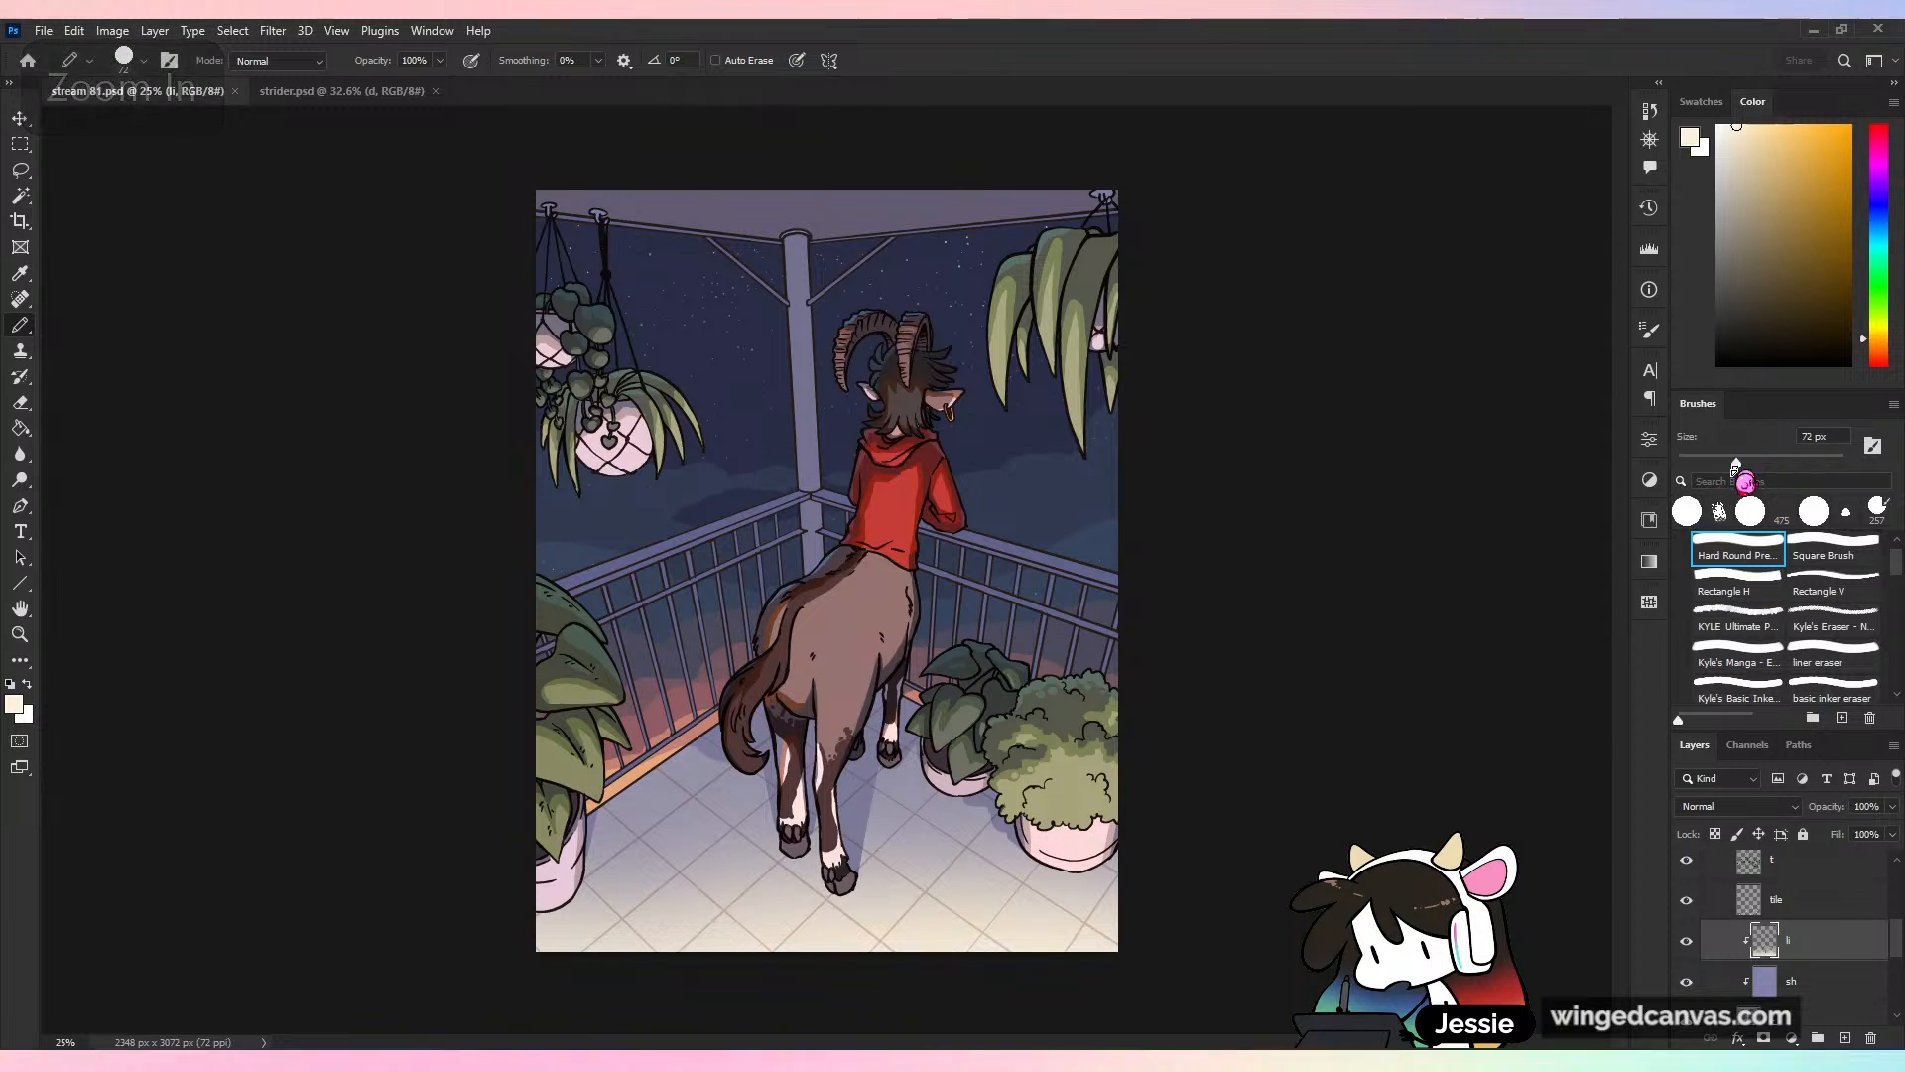
left_click_drag(797, 258, 806, 357)
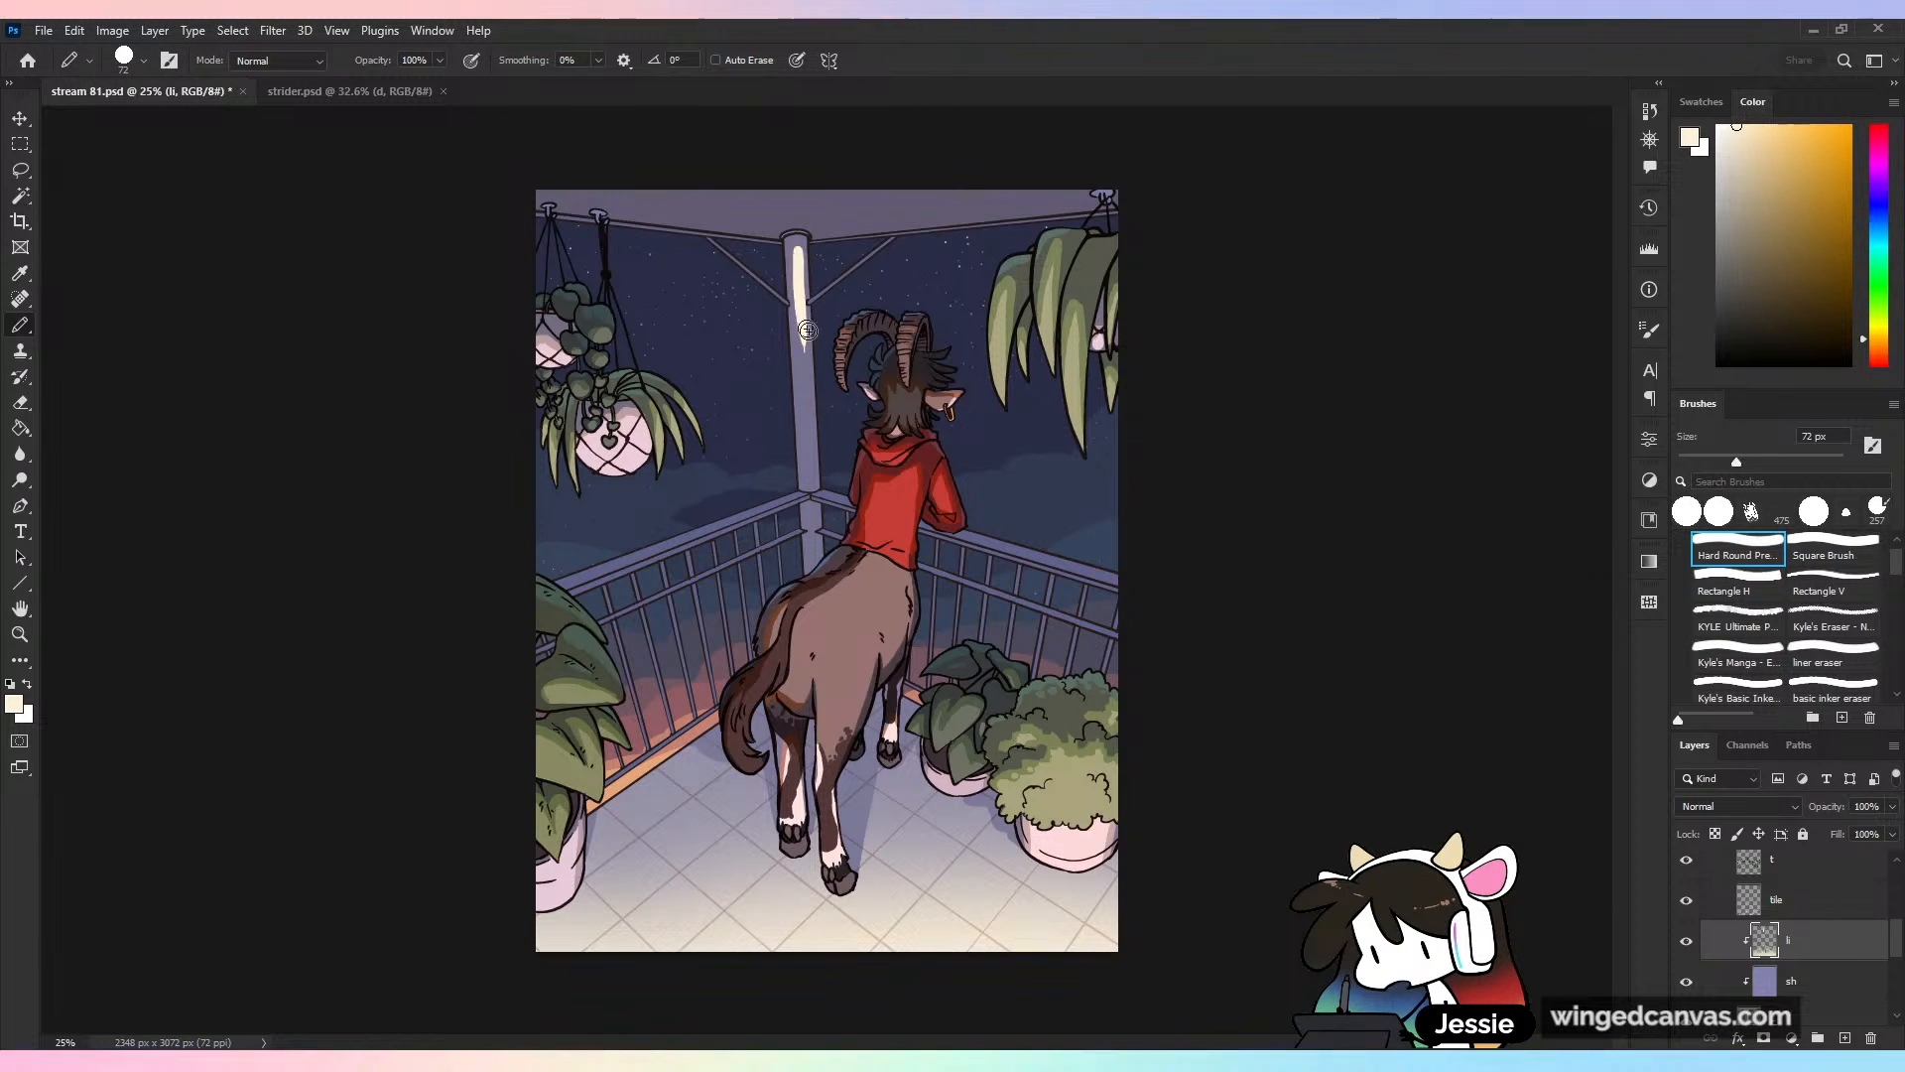
key("ctrl+z")
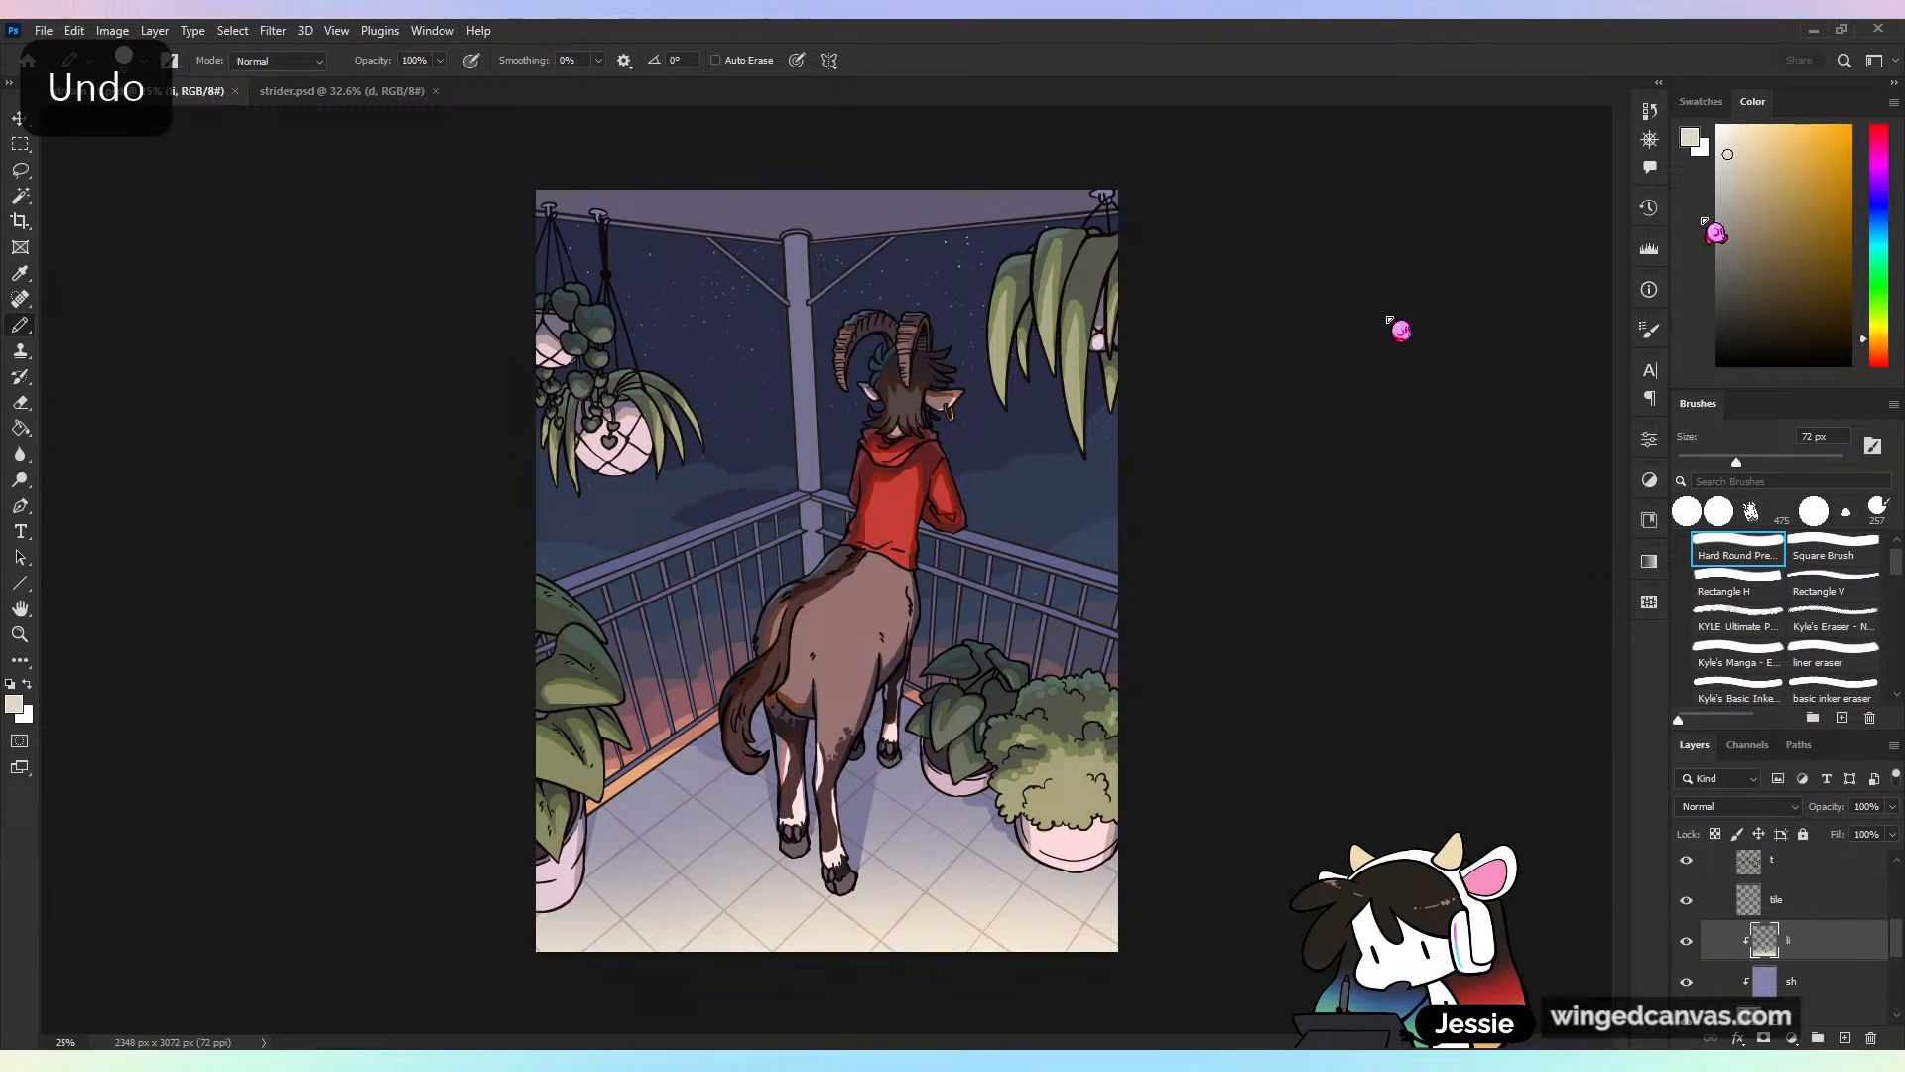
left_click_drag(796, 255, 802, 343)
key("ctrl+z")
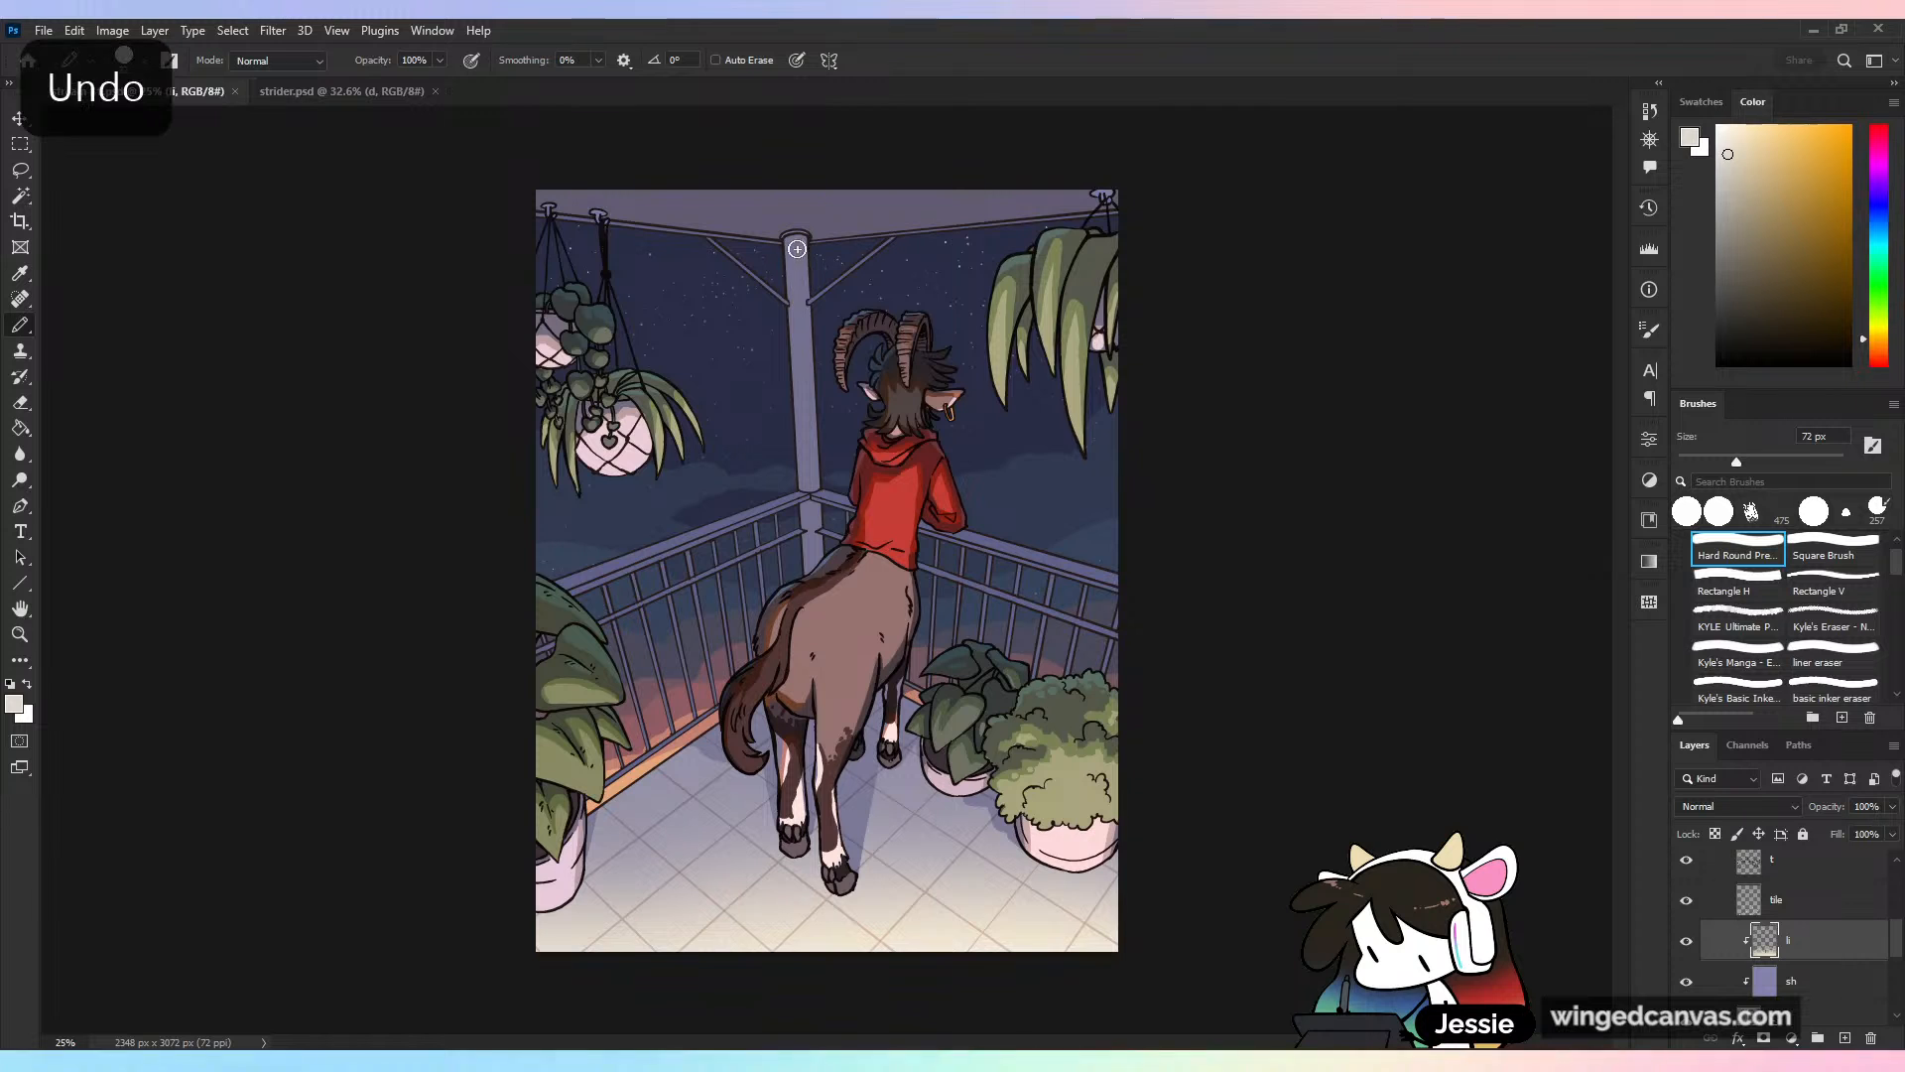
left_click_drag(797, 249, 806, 365)
key("ctrl+z")
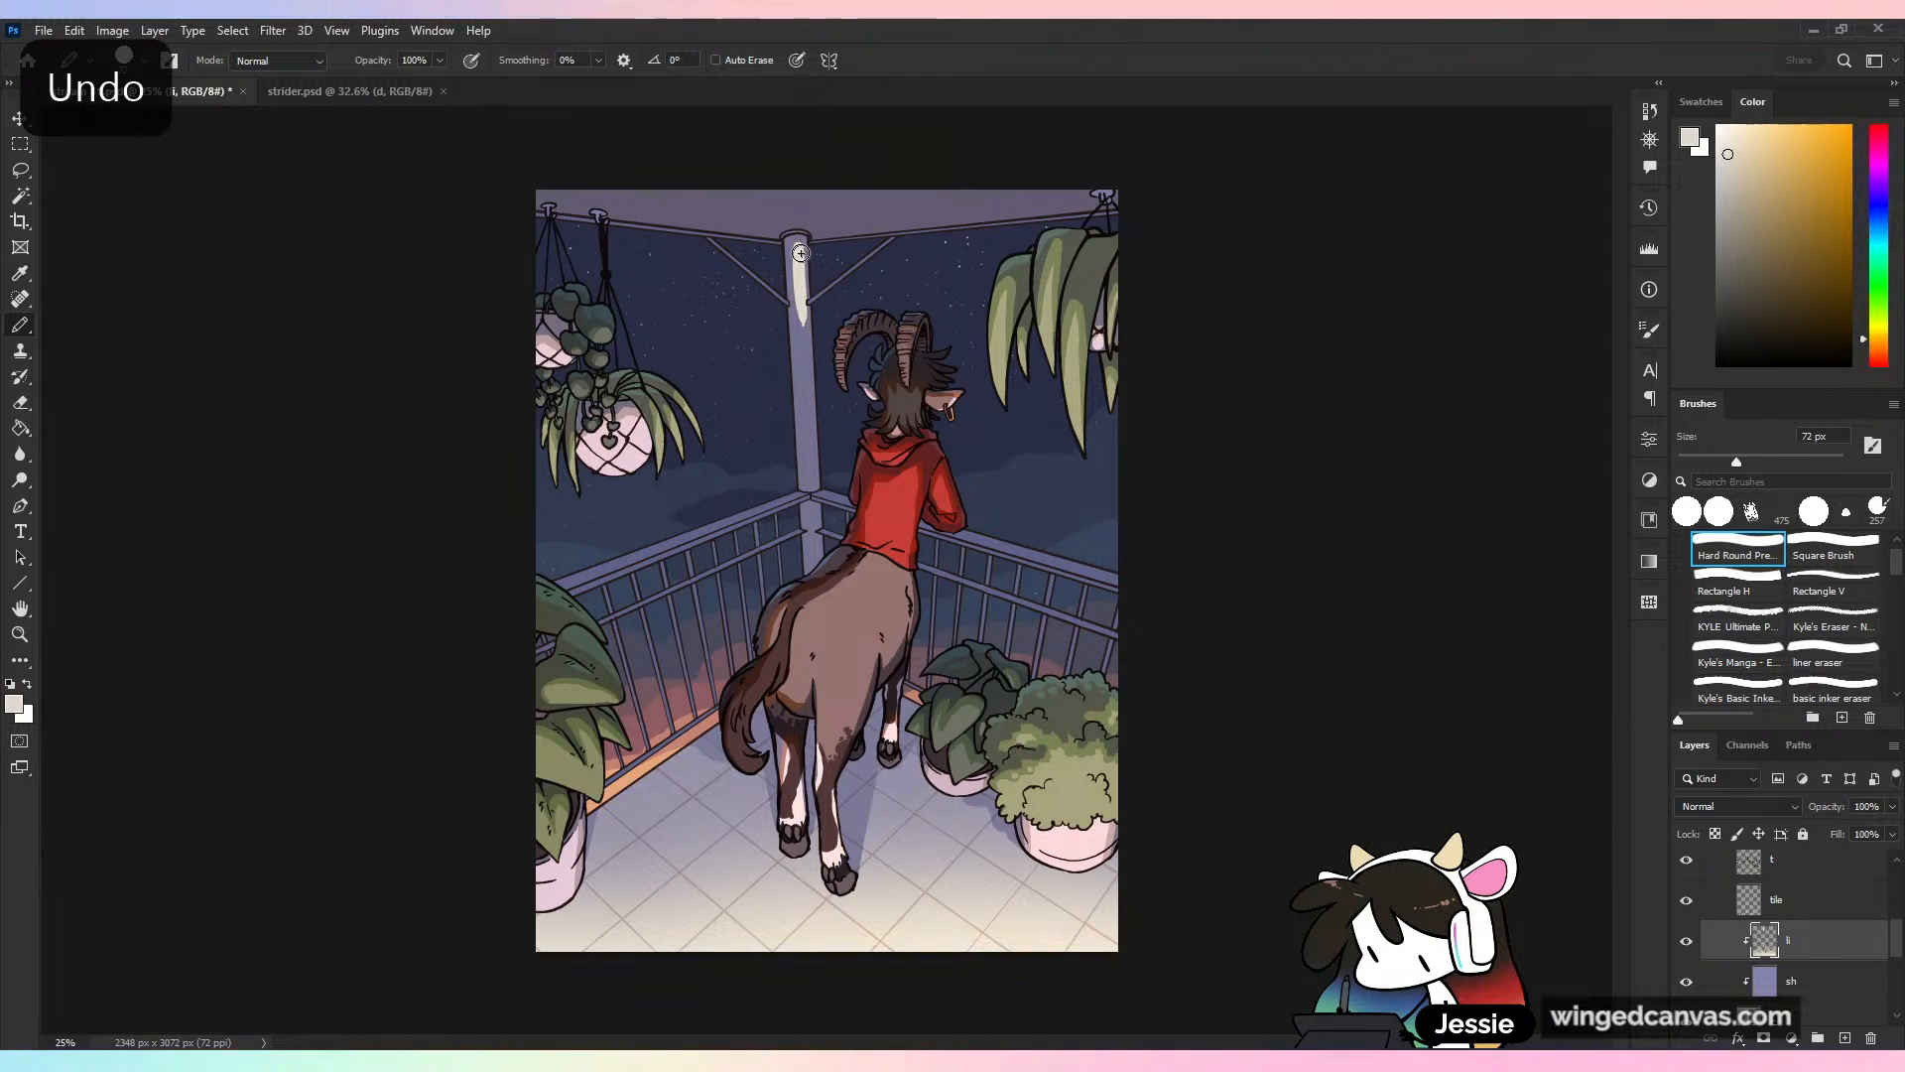
left_click(813, 545, "shift")
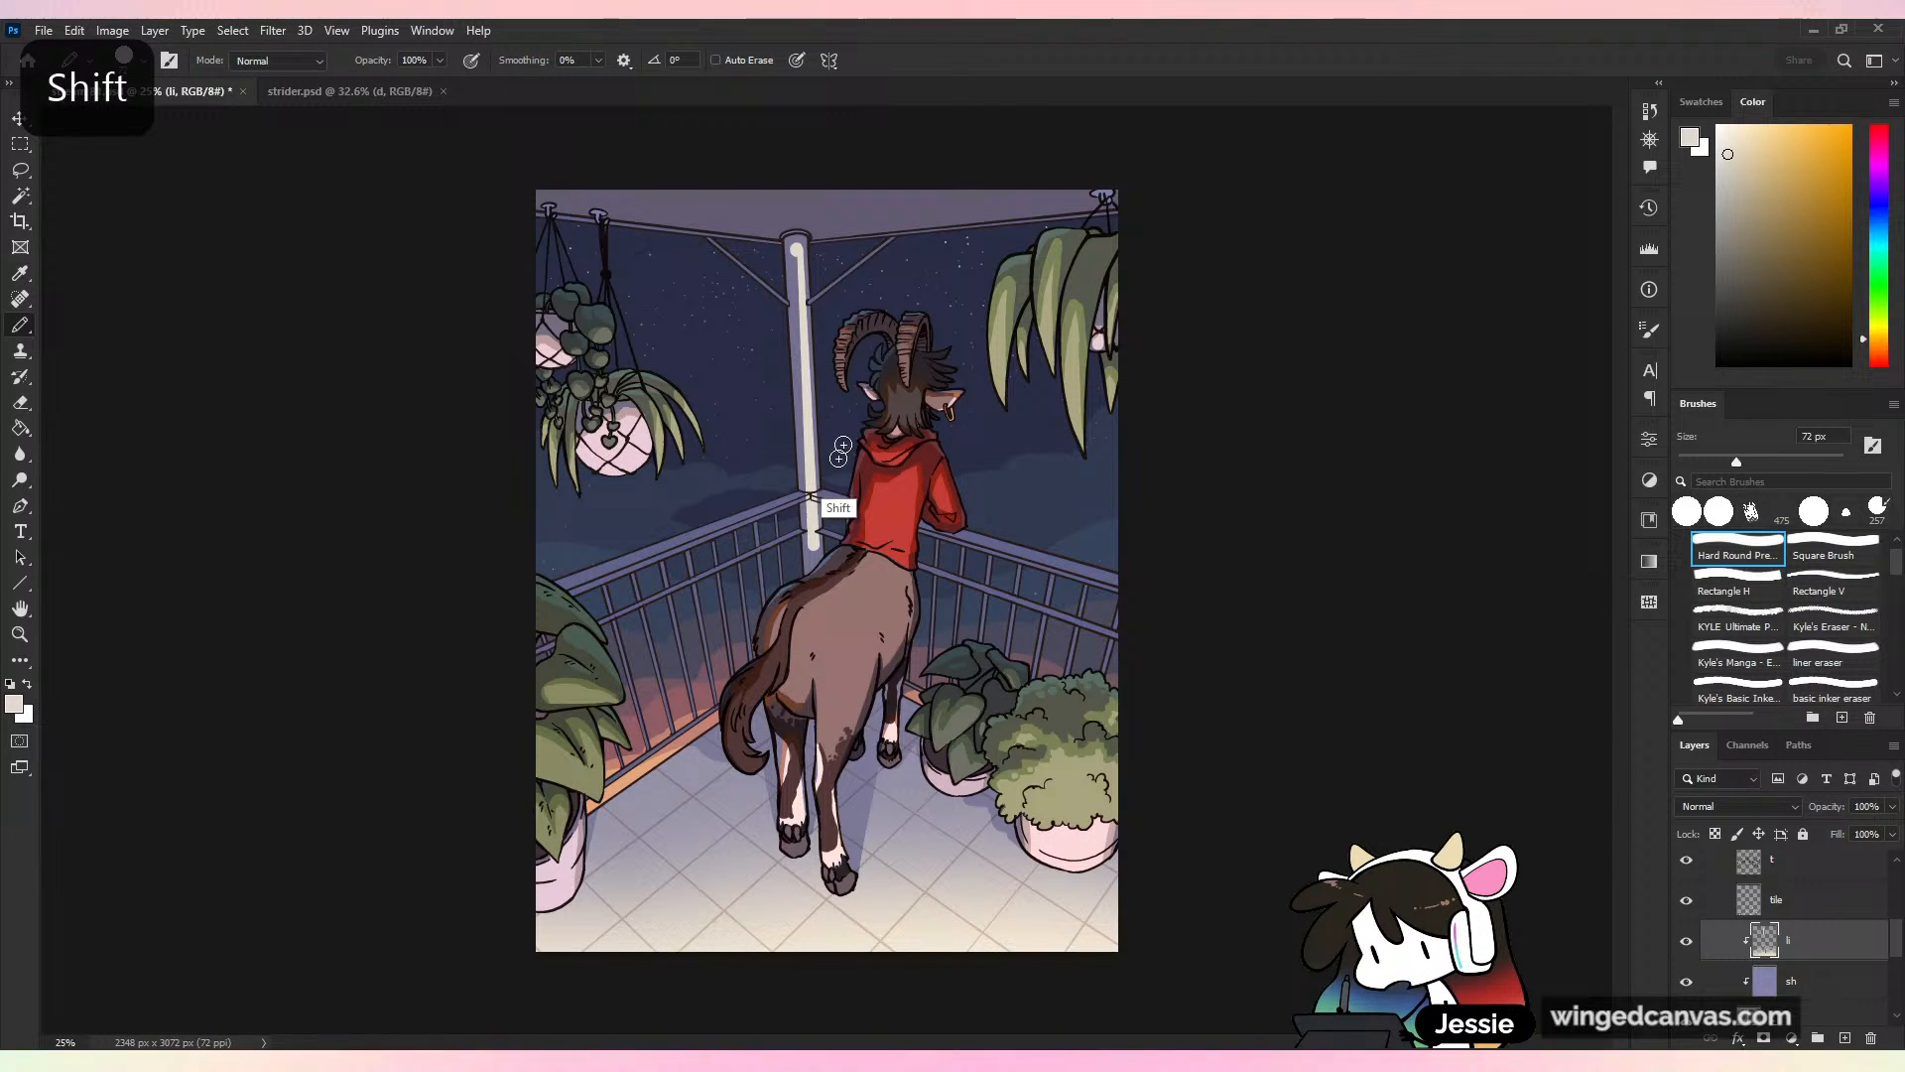
left_click(797, 250, "shift")
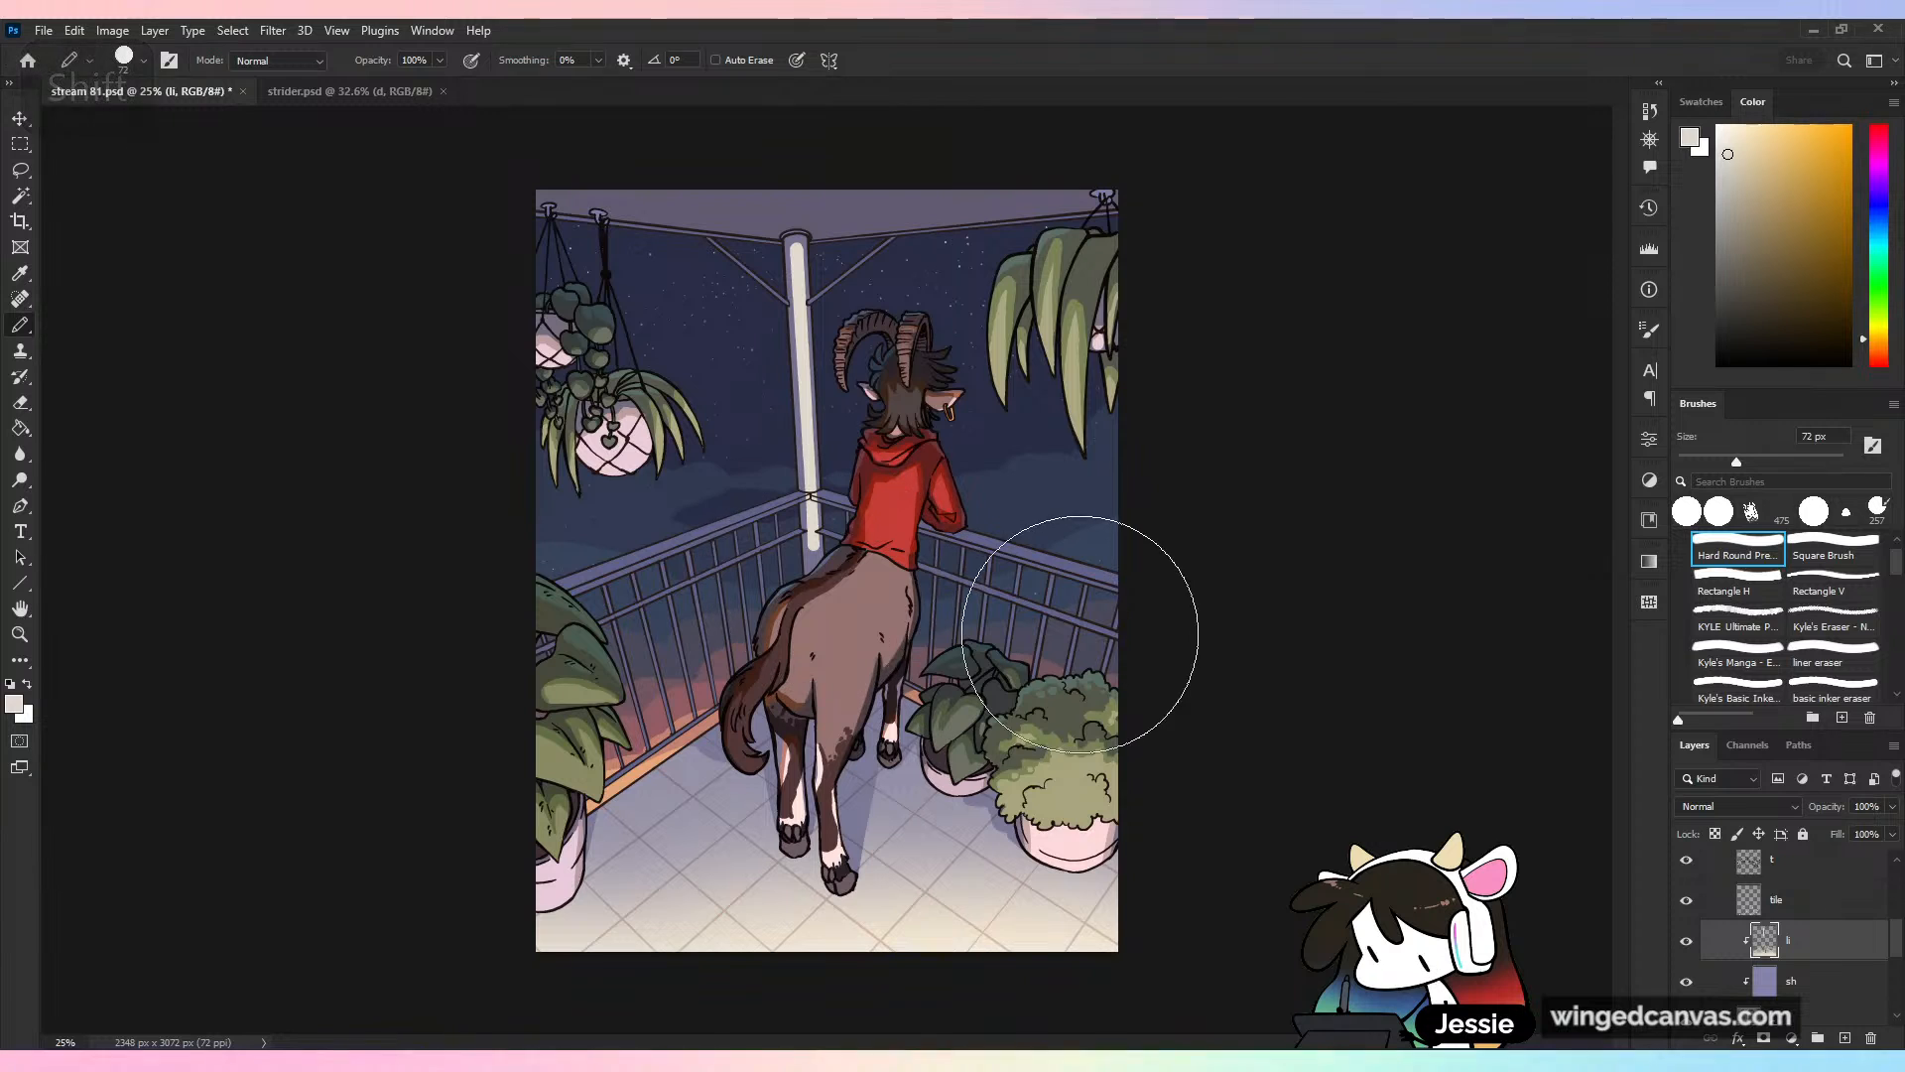
Fade the lower end of the corner post's light strip with a 233 px Soft Round eraser at 34% opacity and save the file
left_click(1730, 461)
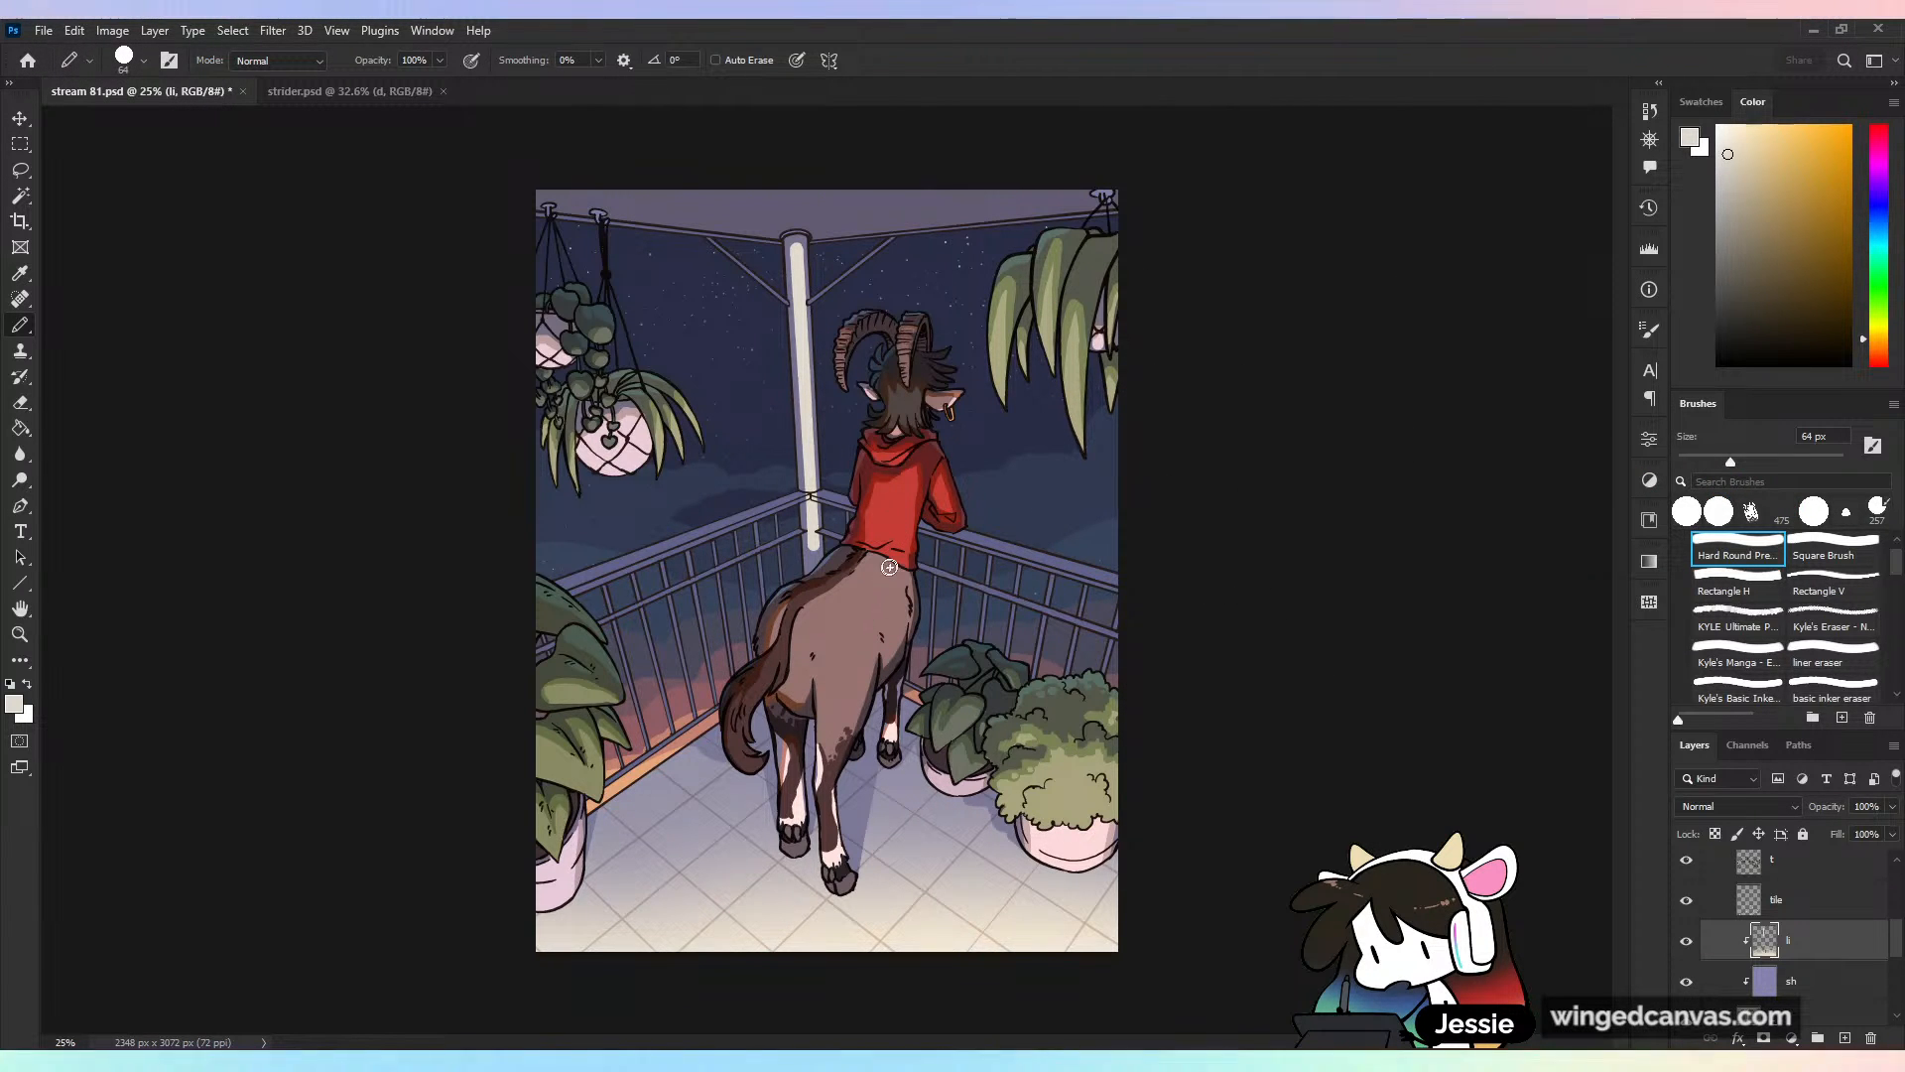
key("e")
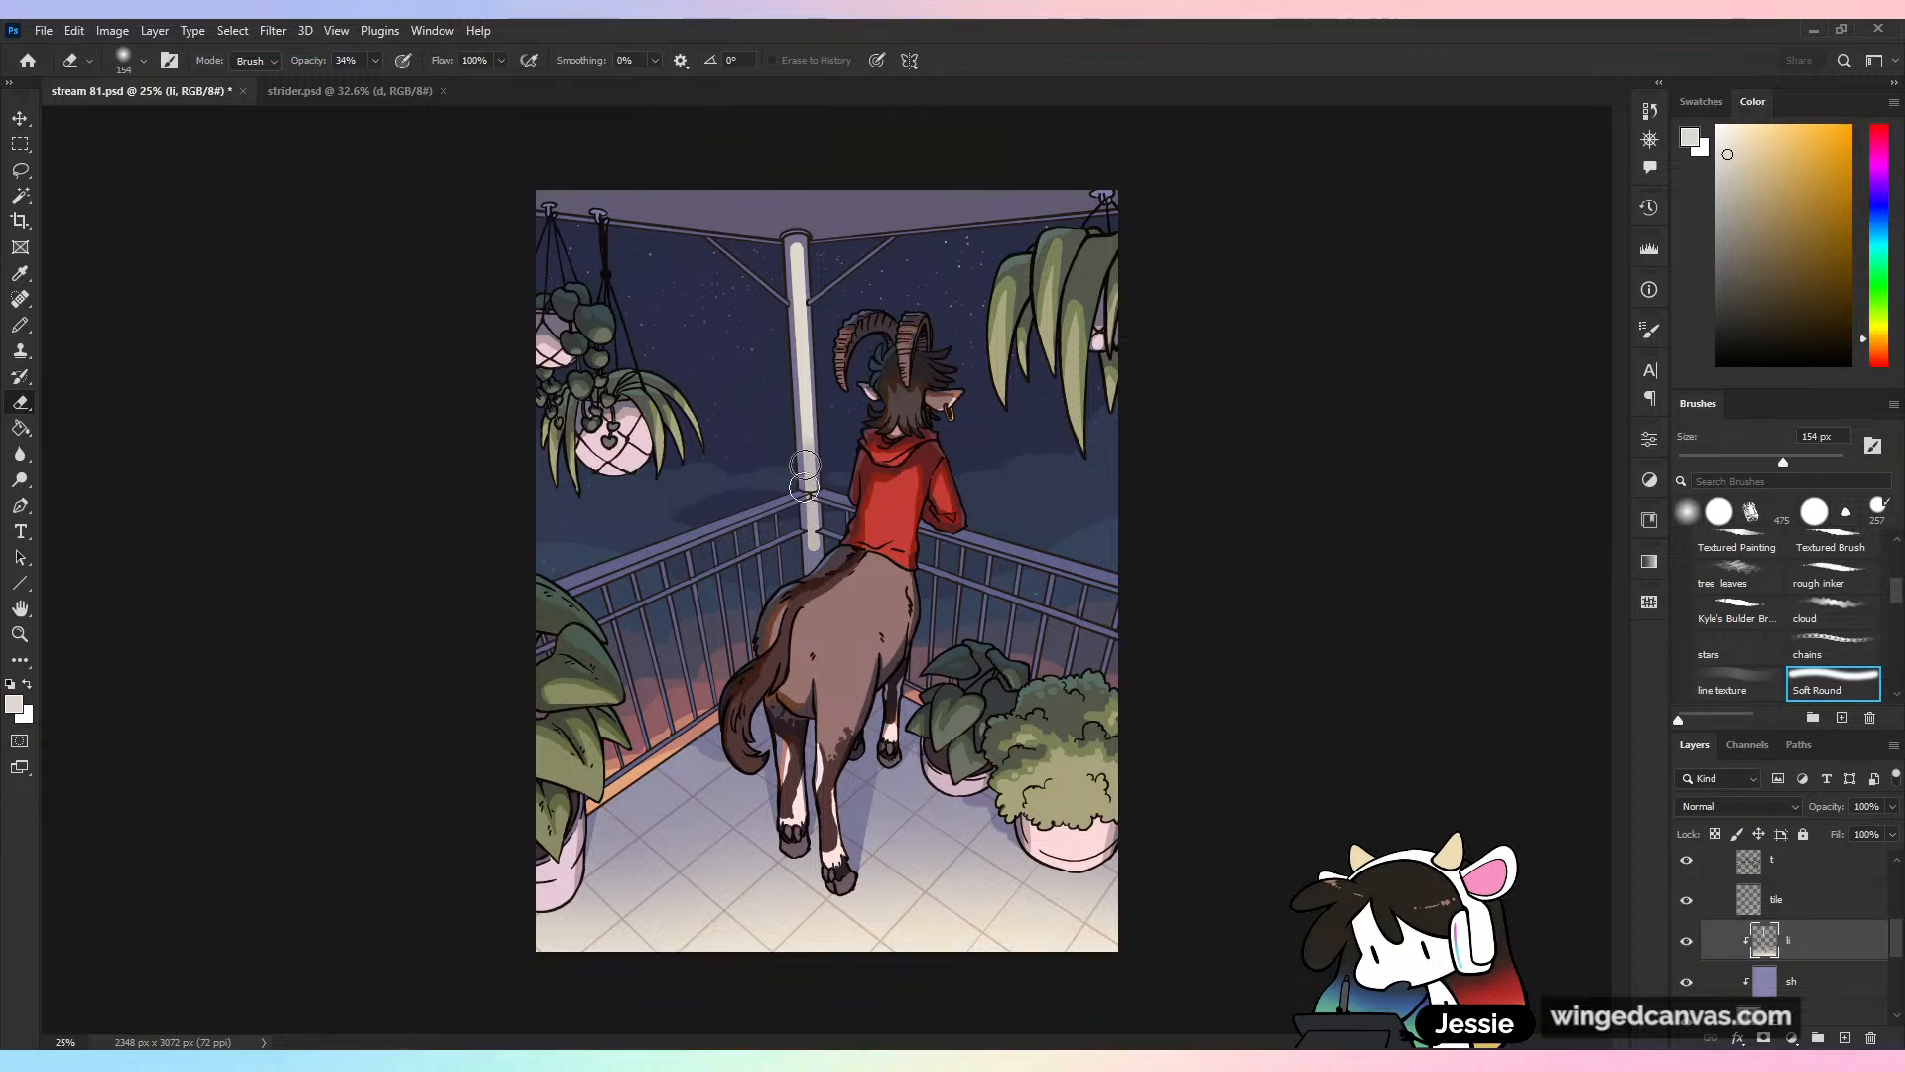
left_click_drag(805, 487, 813, 546)
key("ctrl+z")
left_click(1805, 461)
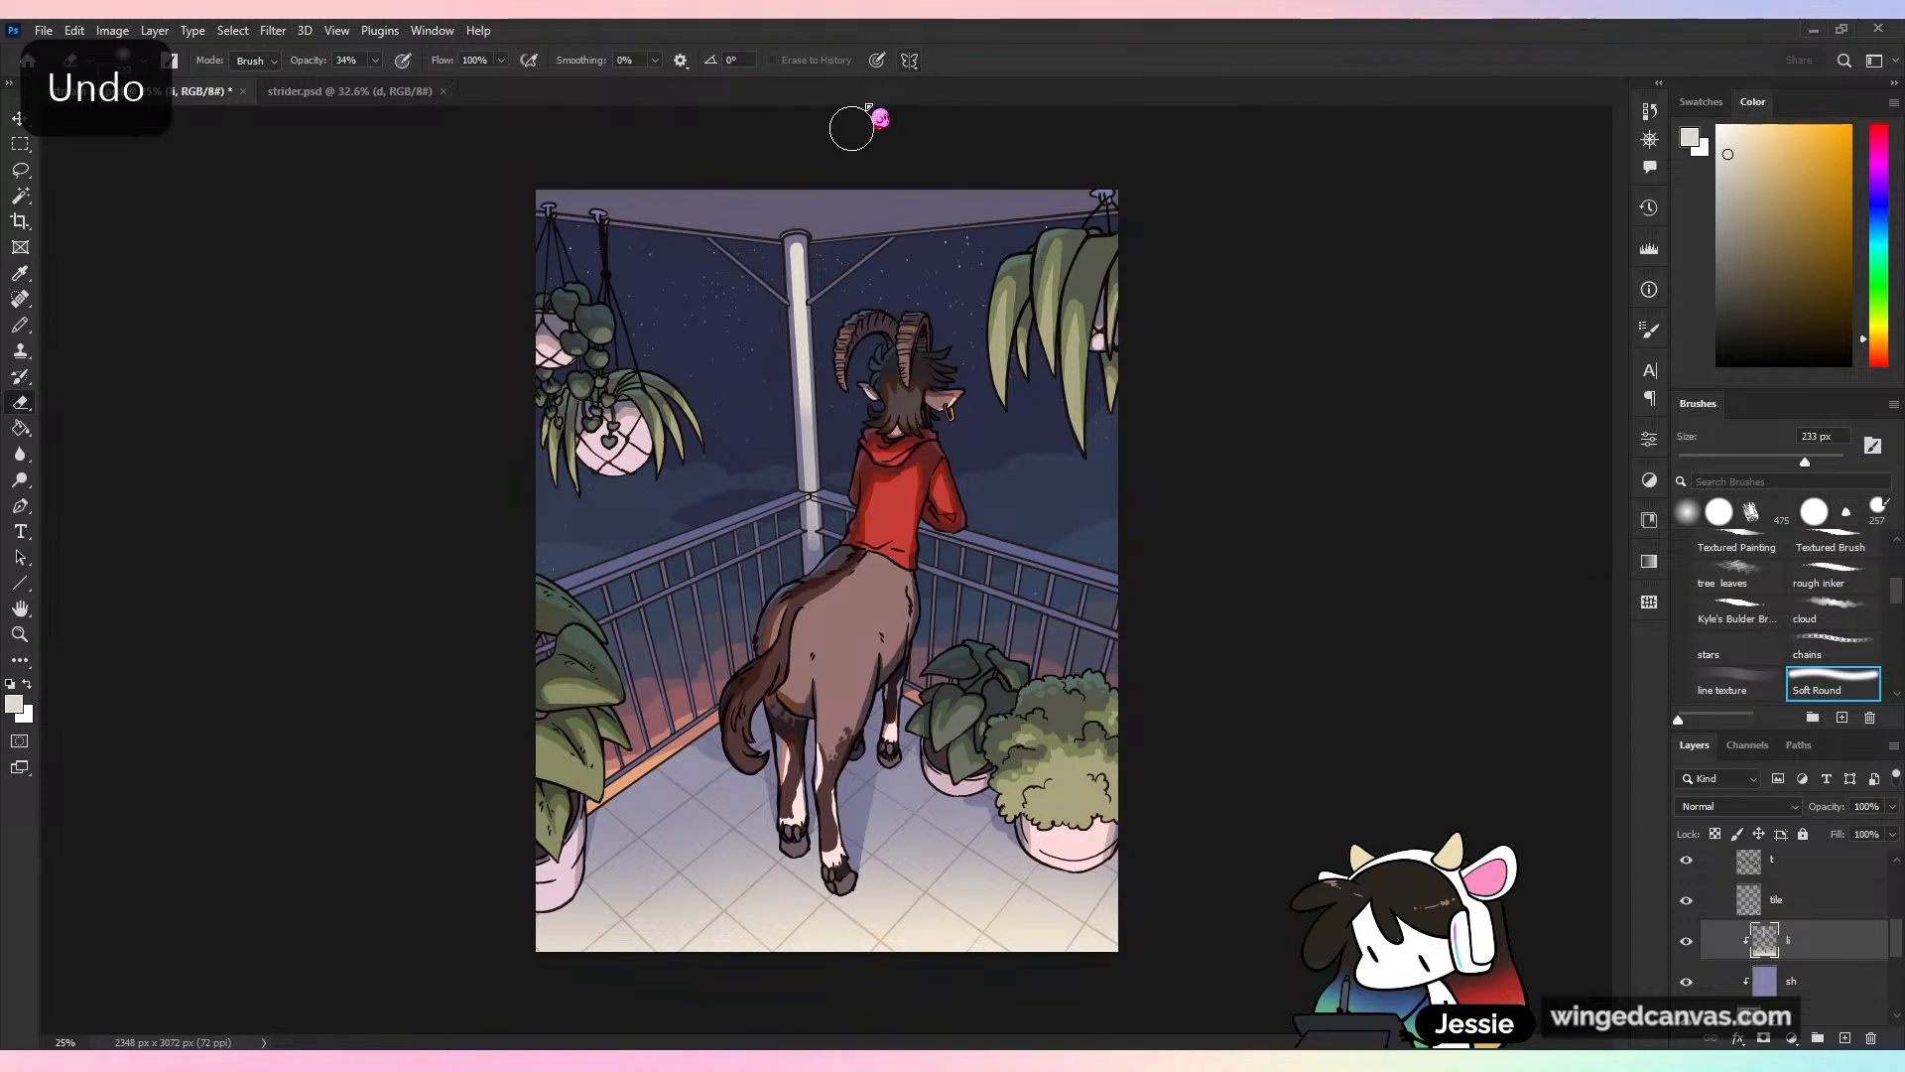
key("ctrl+minus")
key("ctrl+s")
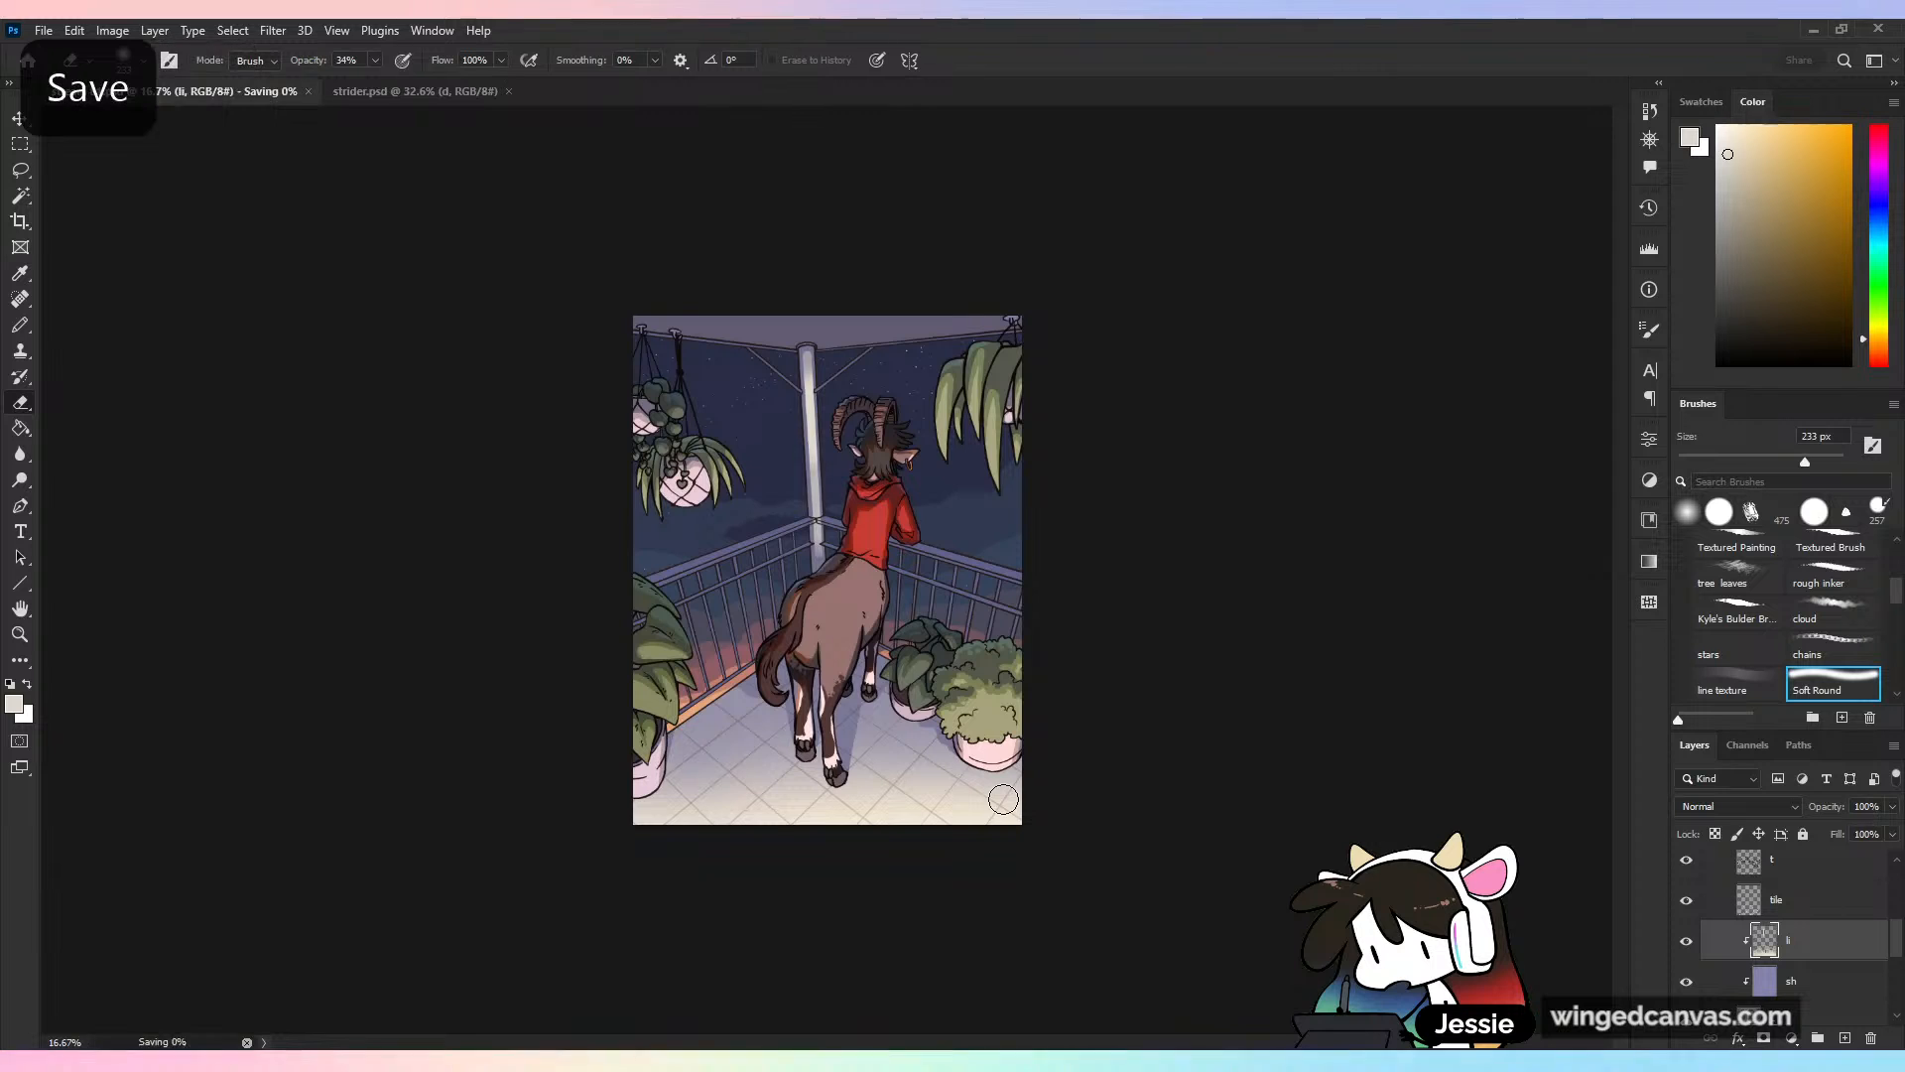
key("ctrl+plus")
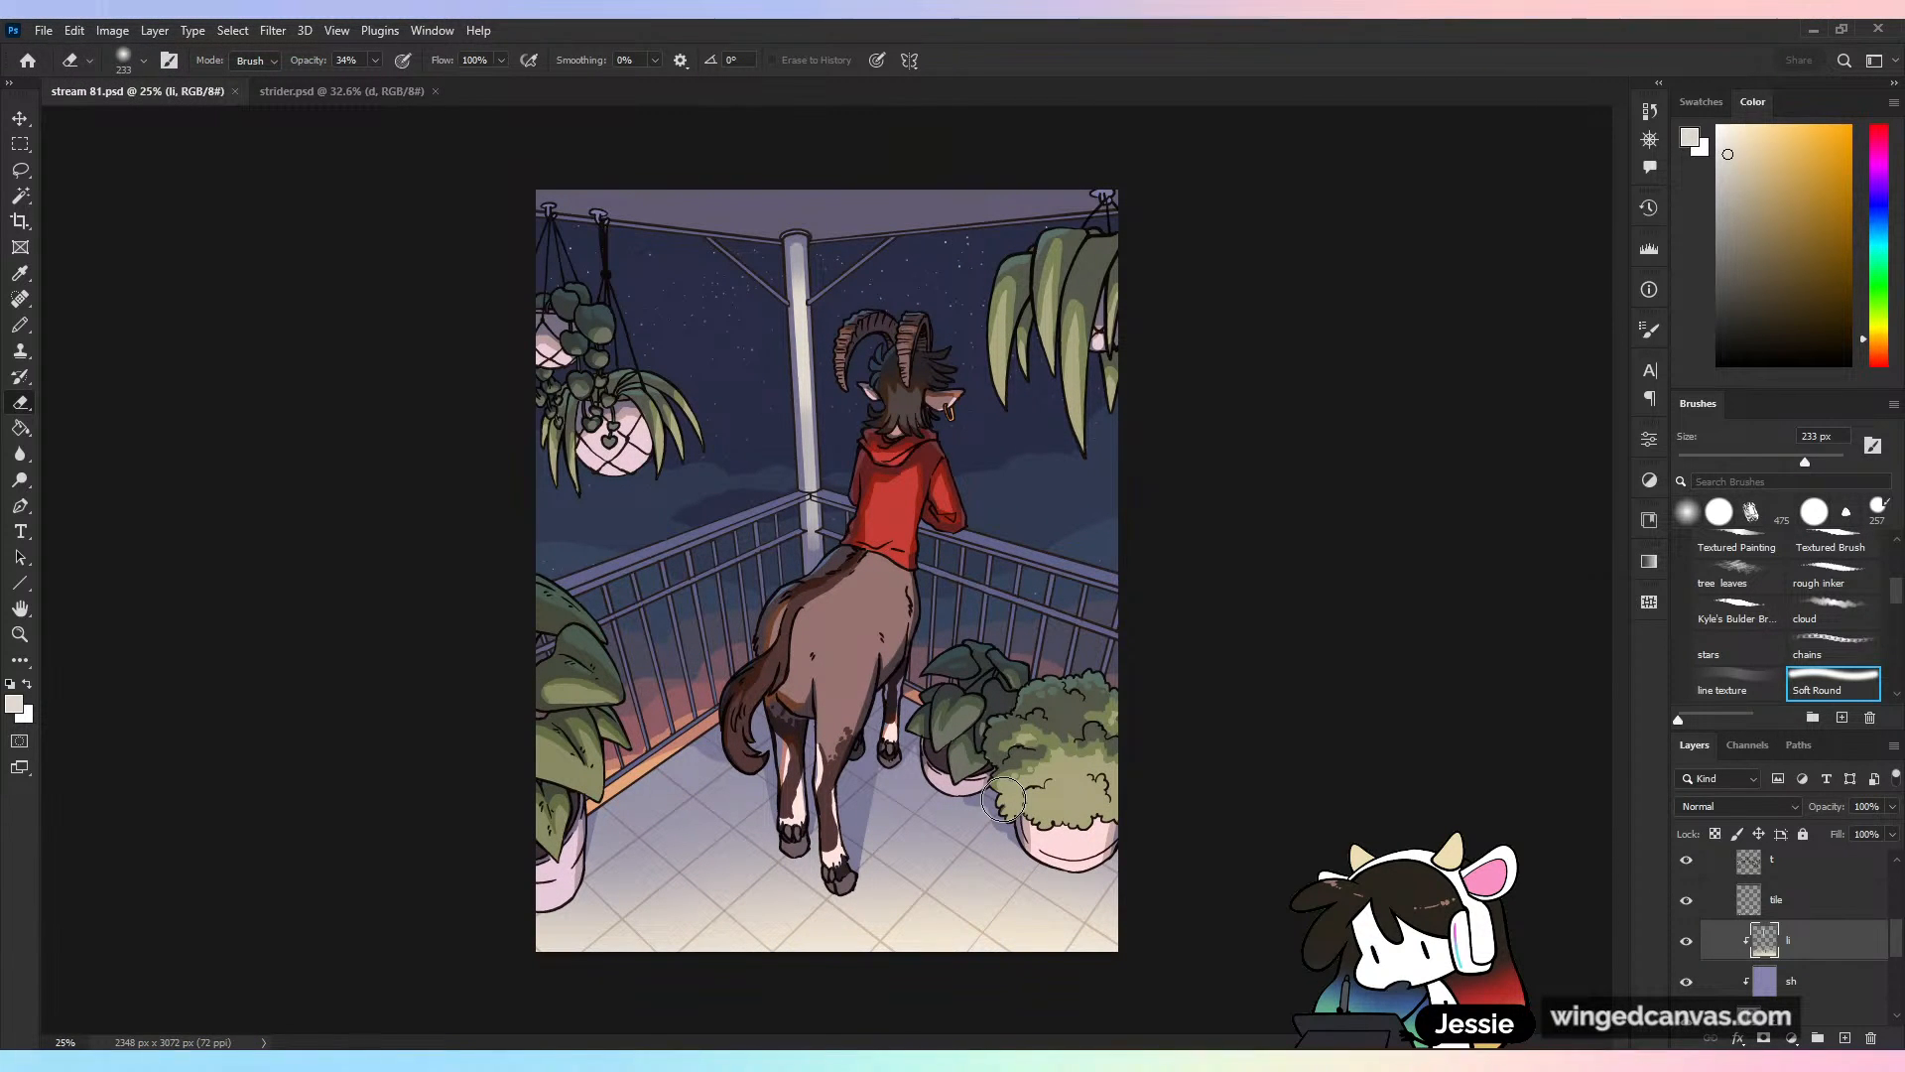
Paint straight pale grey-beige light strips along the balcony handrails on both sides of the corner post with a 35 px Hard Round brush
left_click(21, 326)
scroll(827, 571, "up", 7)
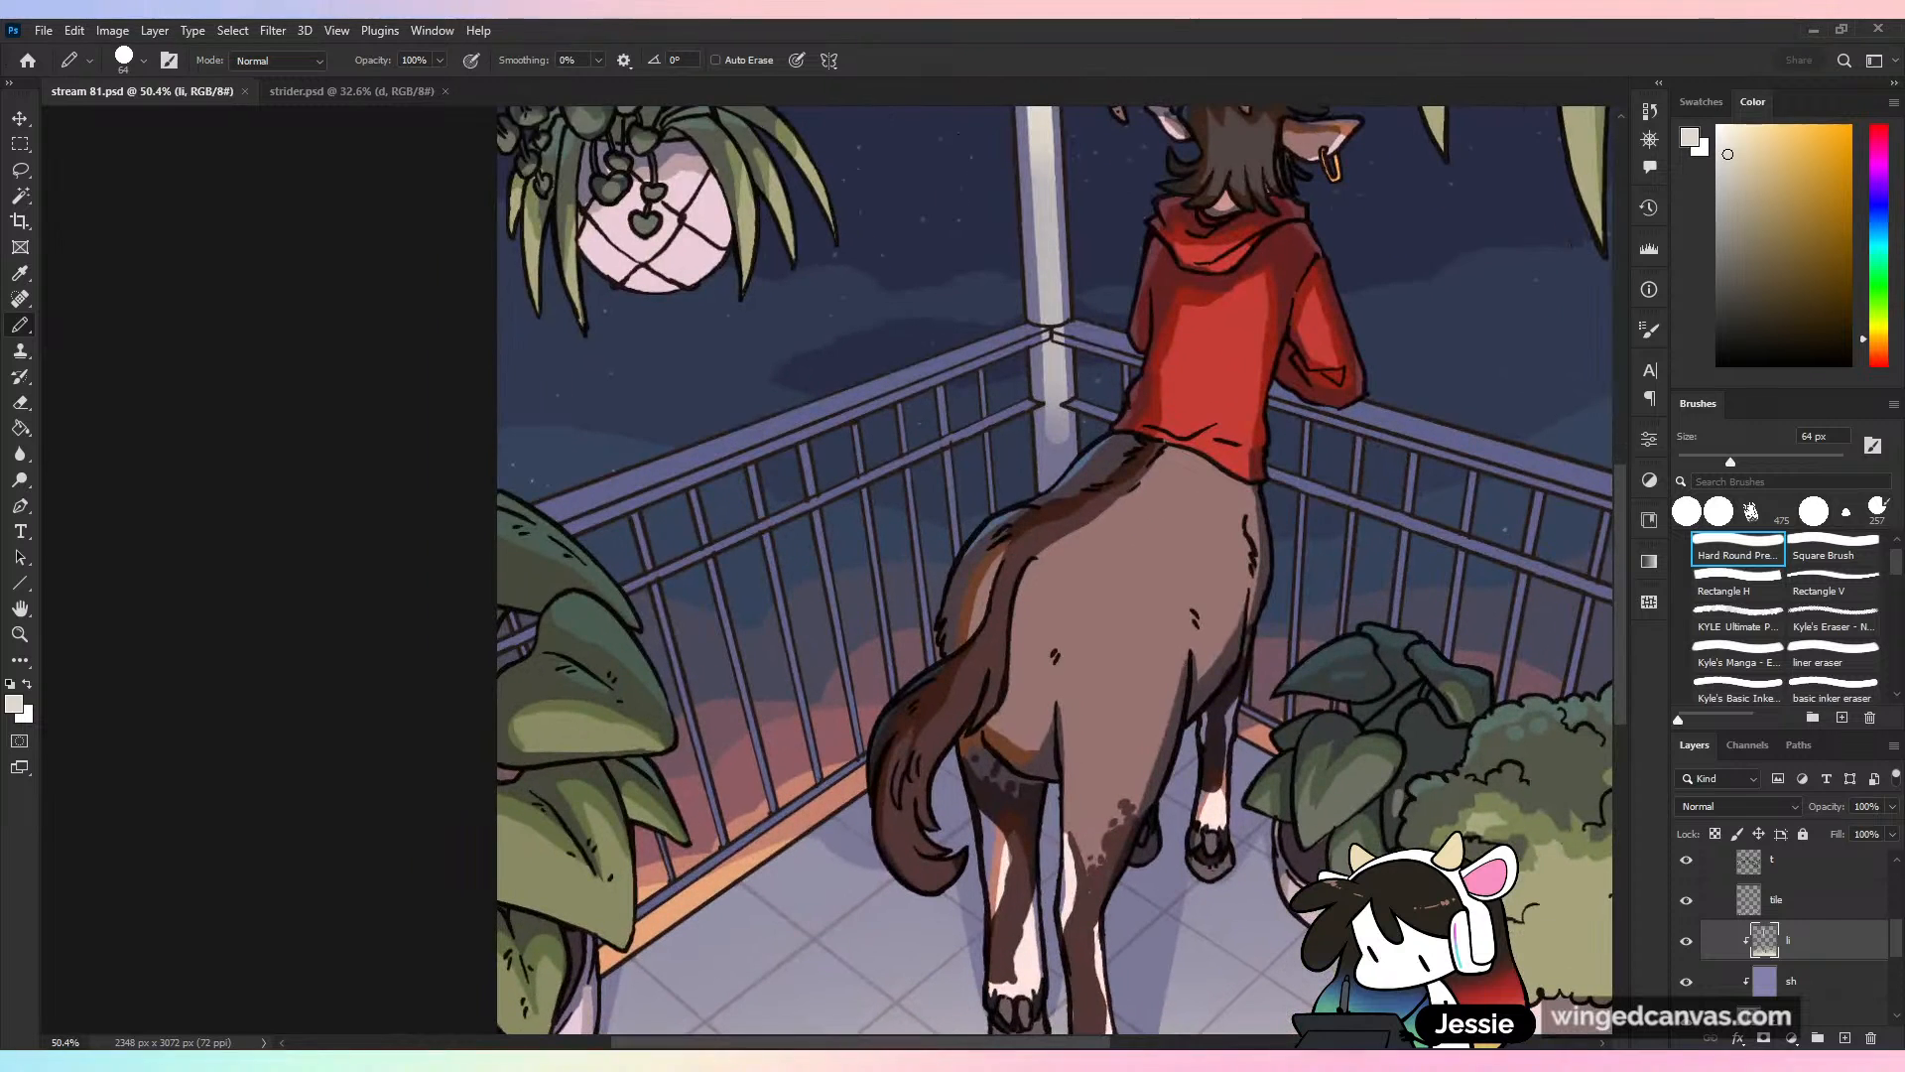
left_click(1044, 337)
key("ctrl+minus")
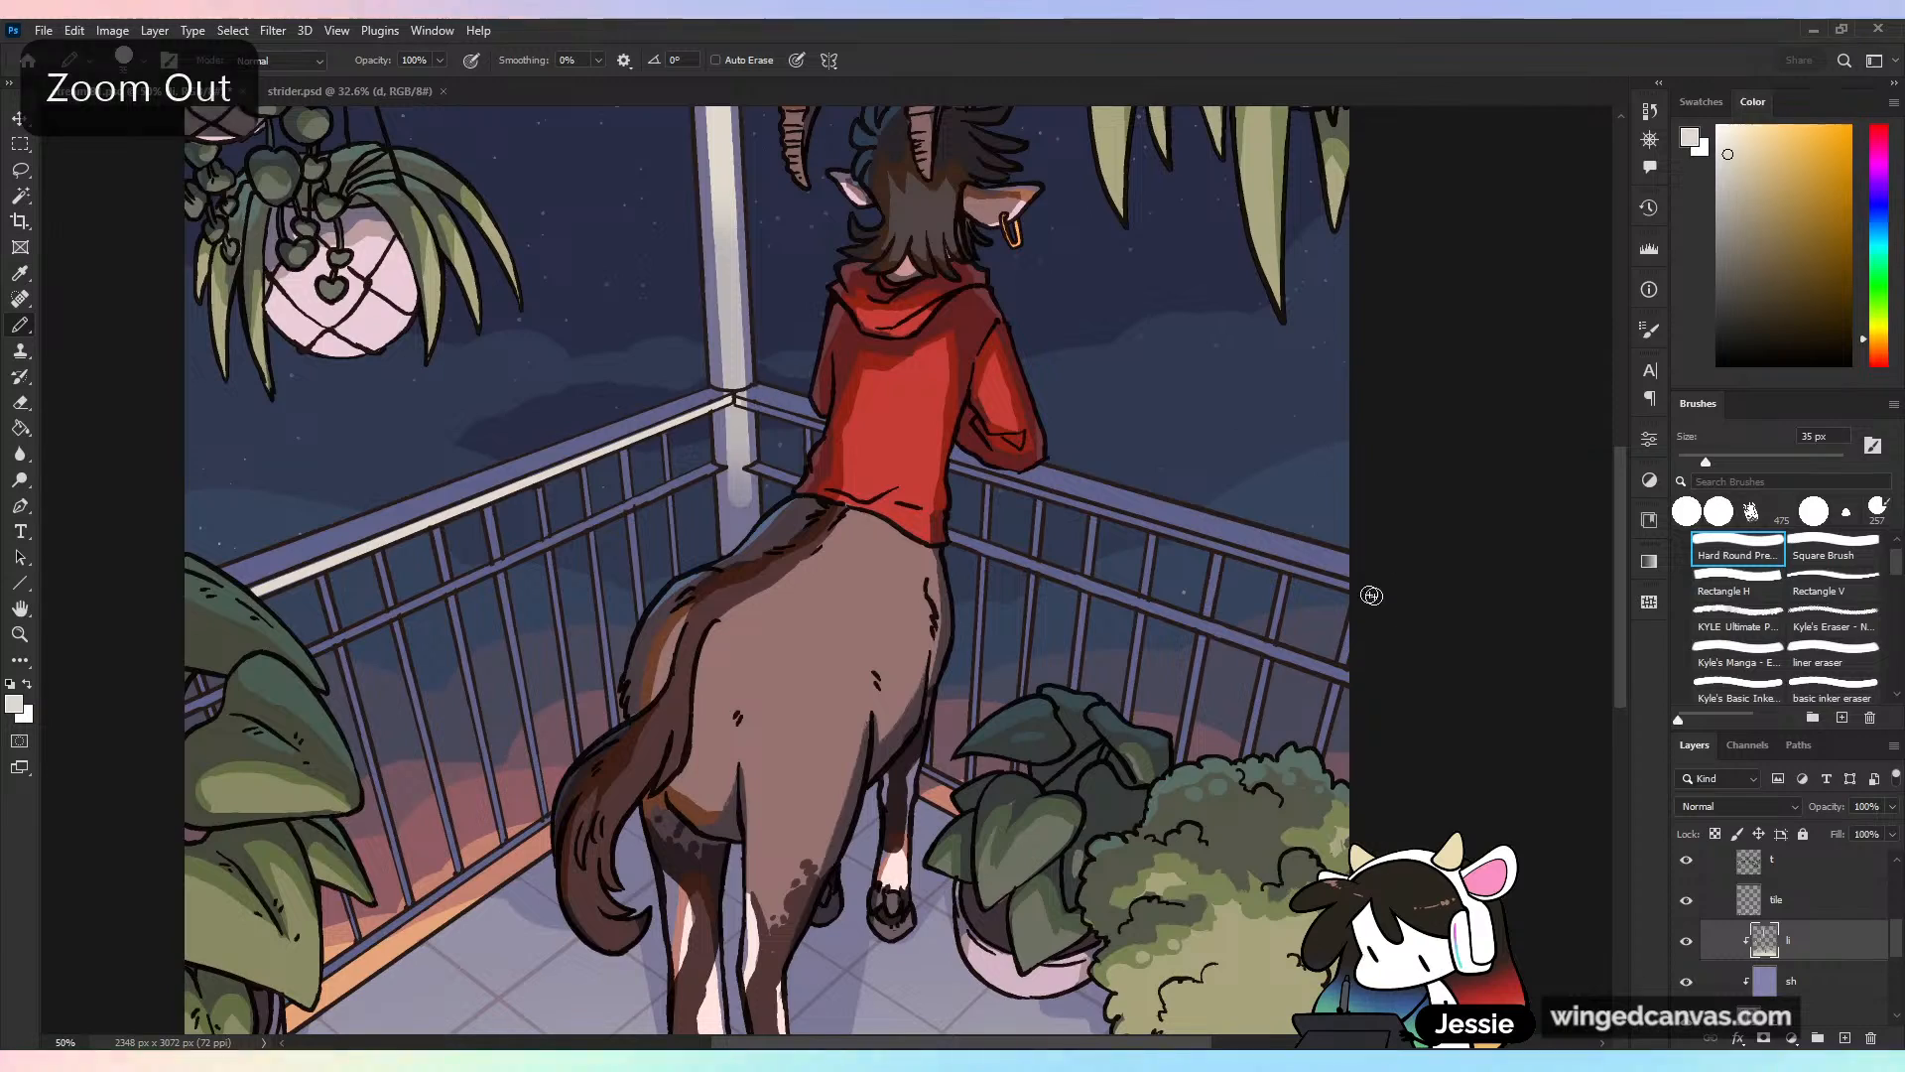
key("ctrl+minus")
key("ctrl+minus")
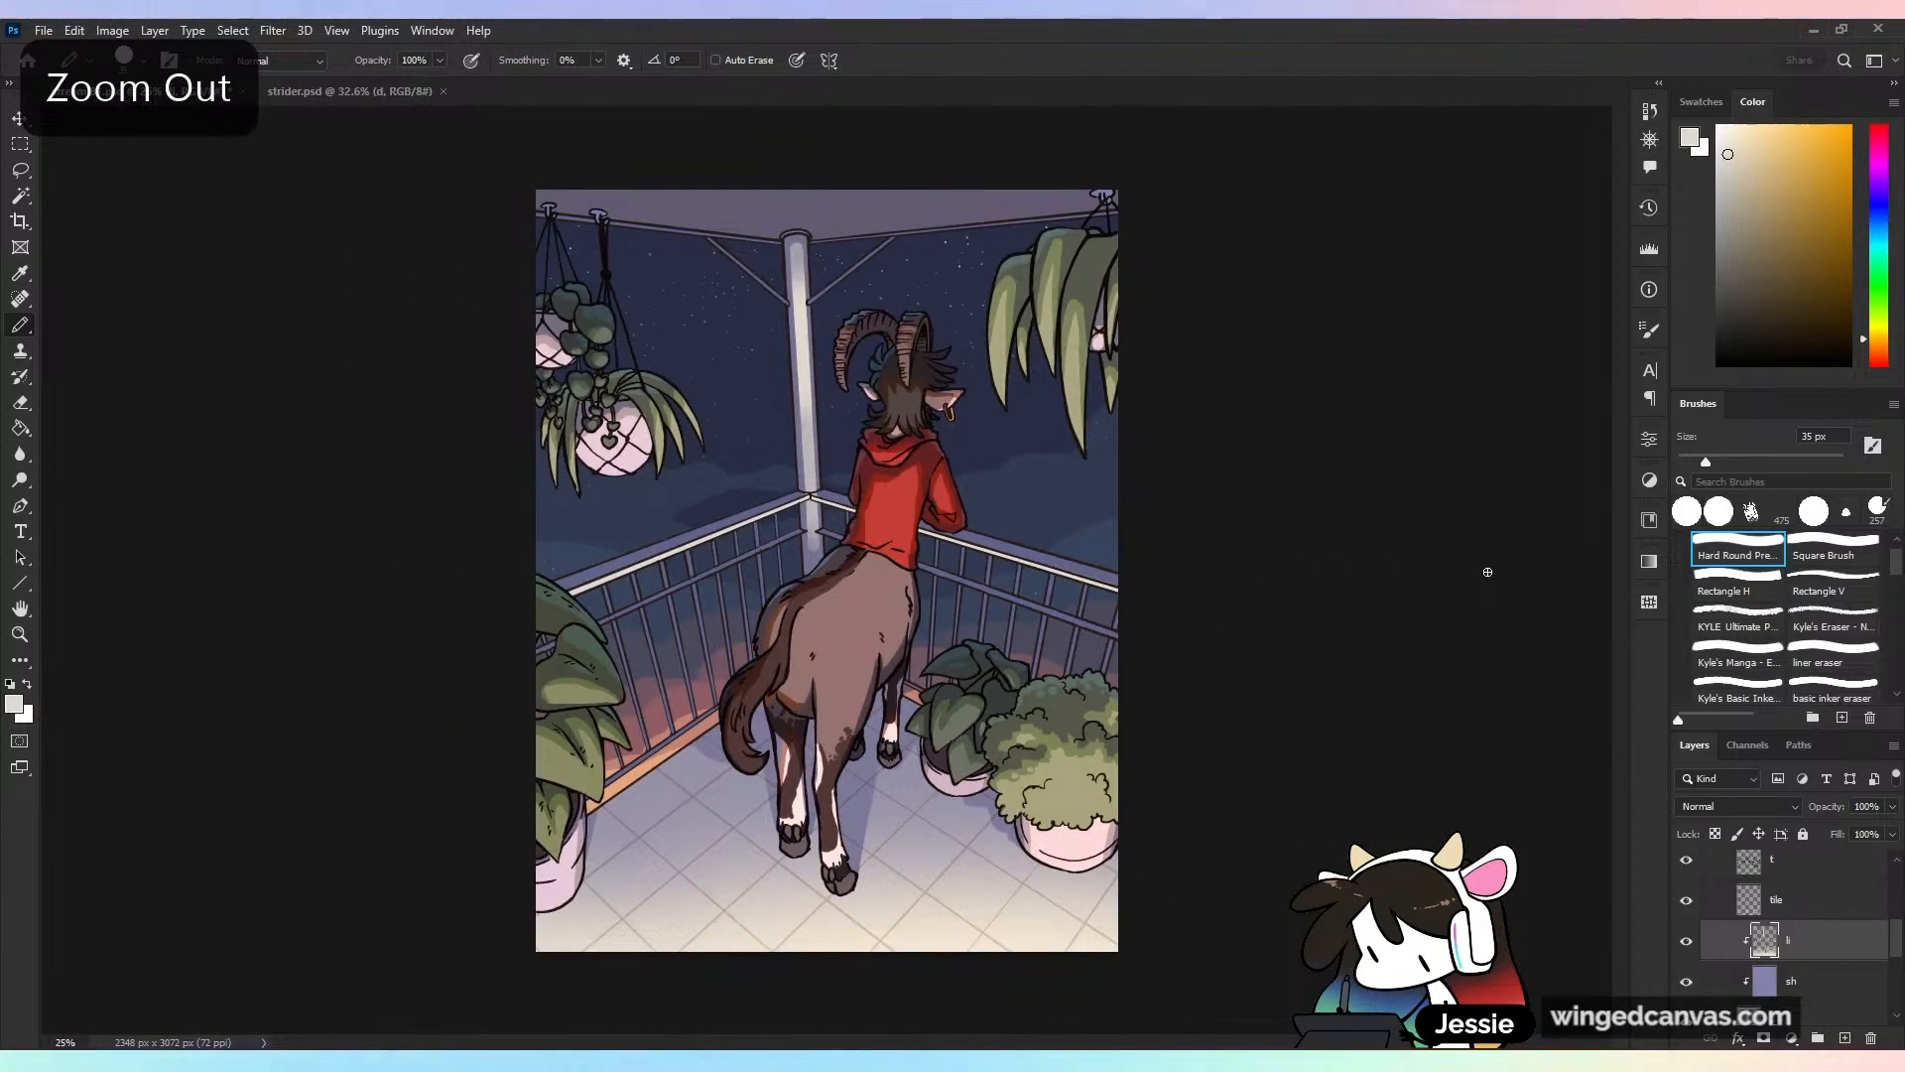
Try a straight pale highlight down one vertical bar of the left railing, check it at full view, and undo it
key("ctrl+plus")
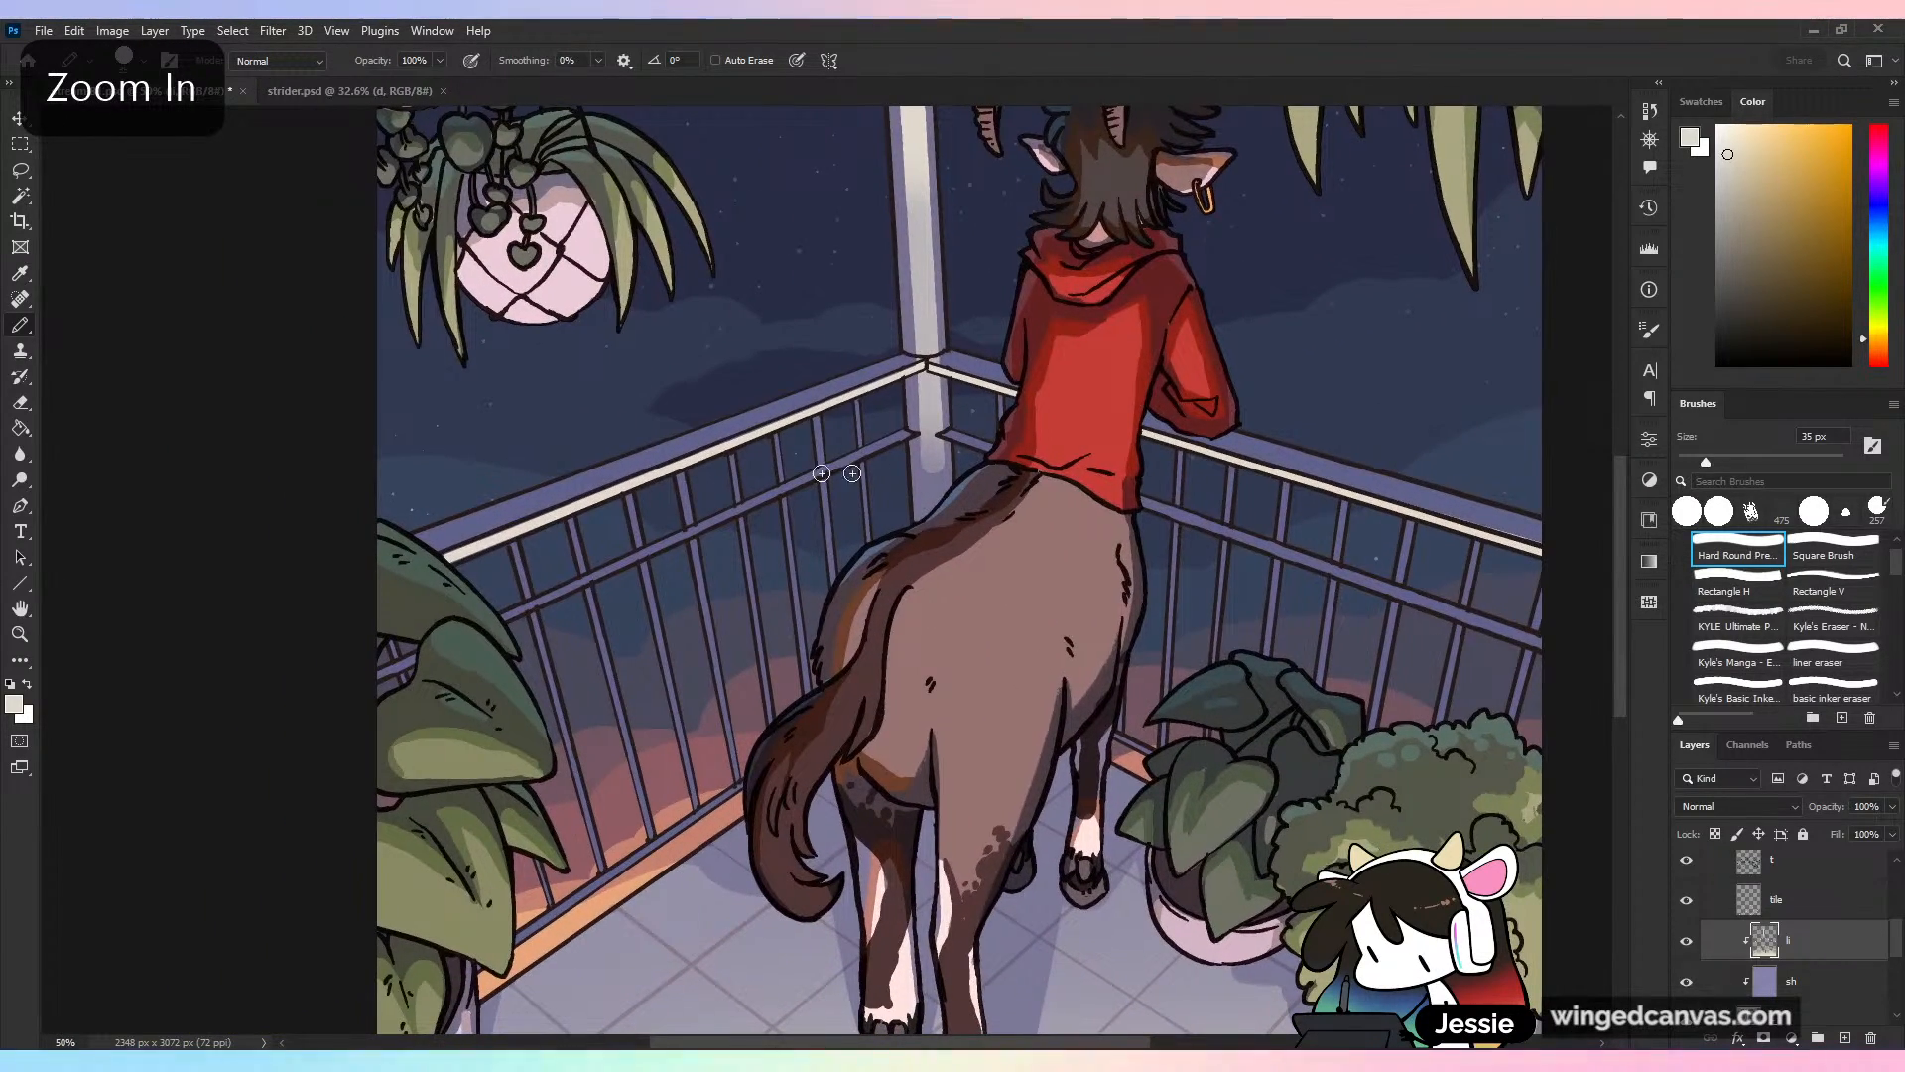
left_click(682, 478)
left_click(739, 783, "shift")
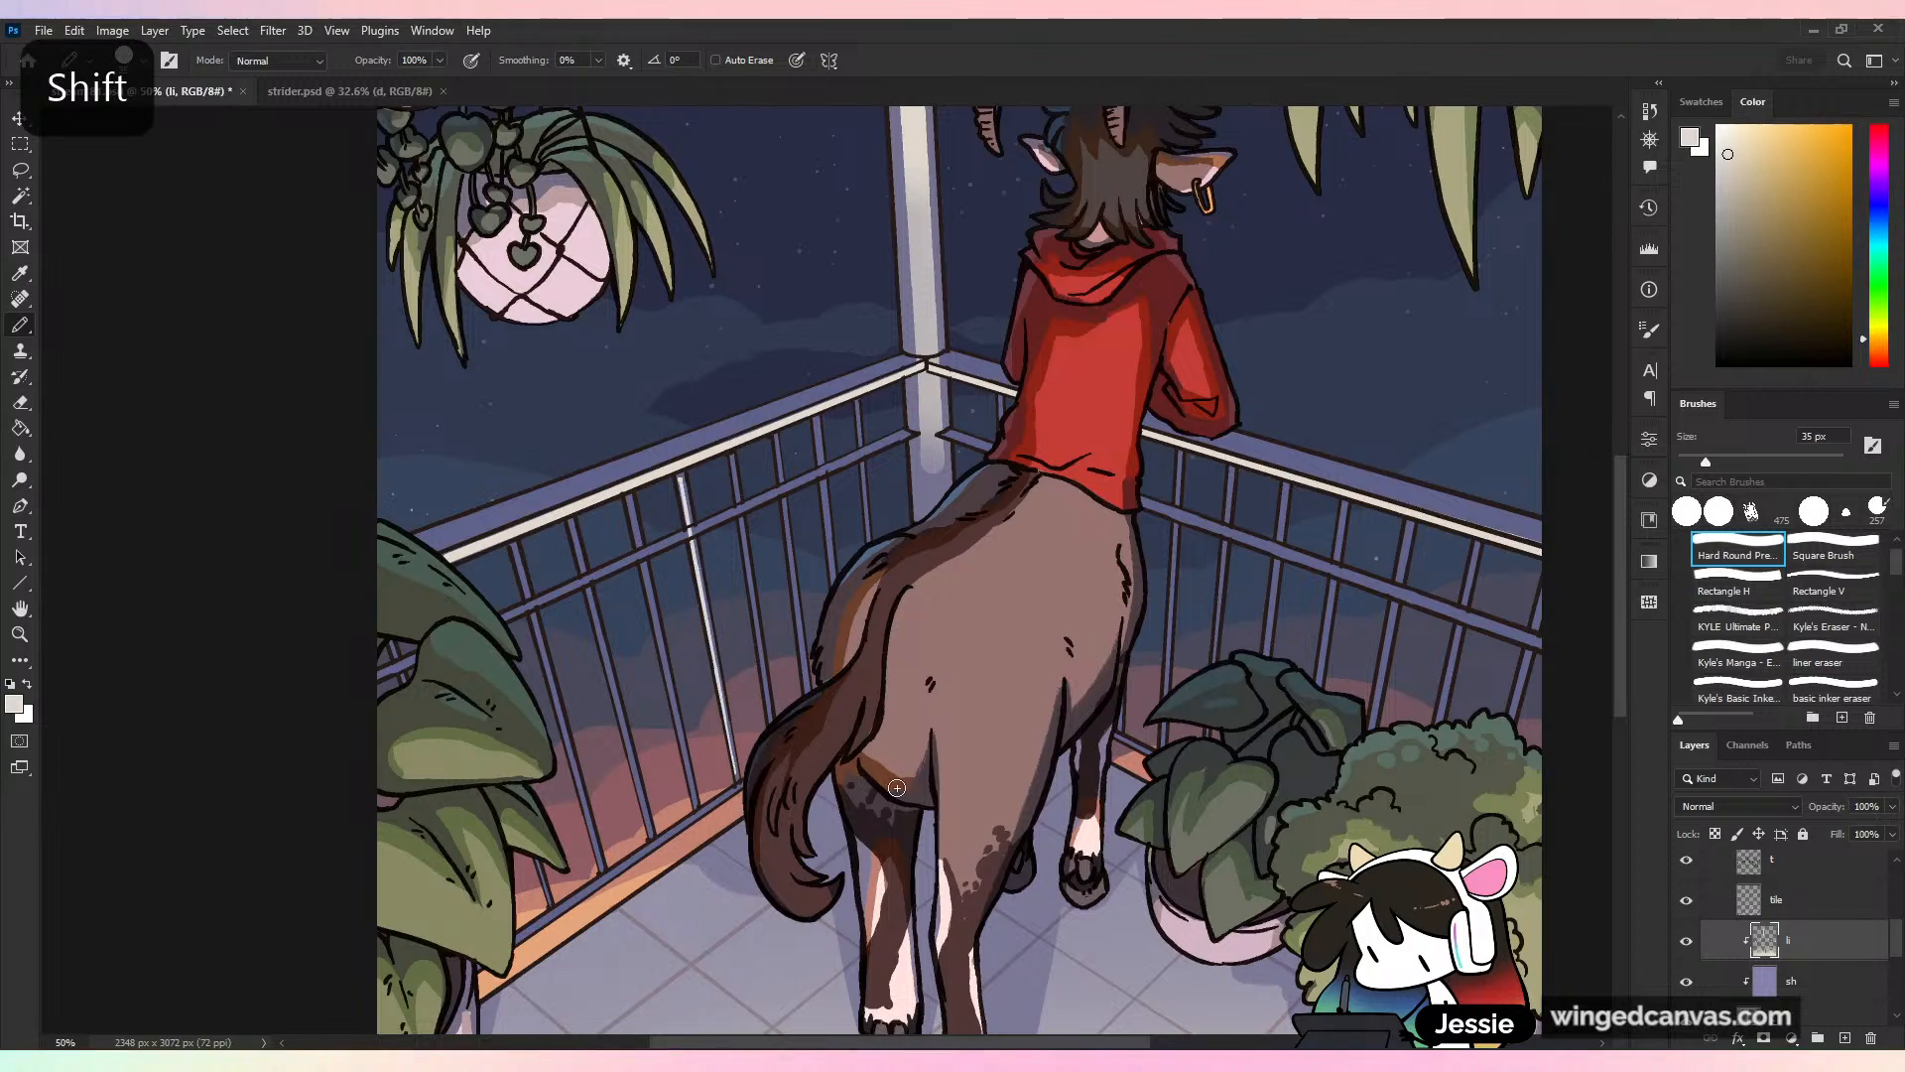
key("ctrl+minus")
key("ctrl+minus")
key("ctrl+plus")
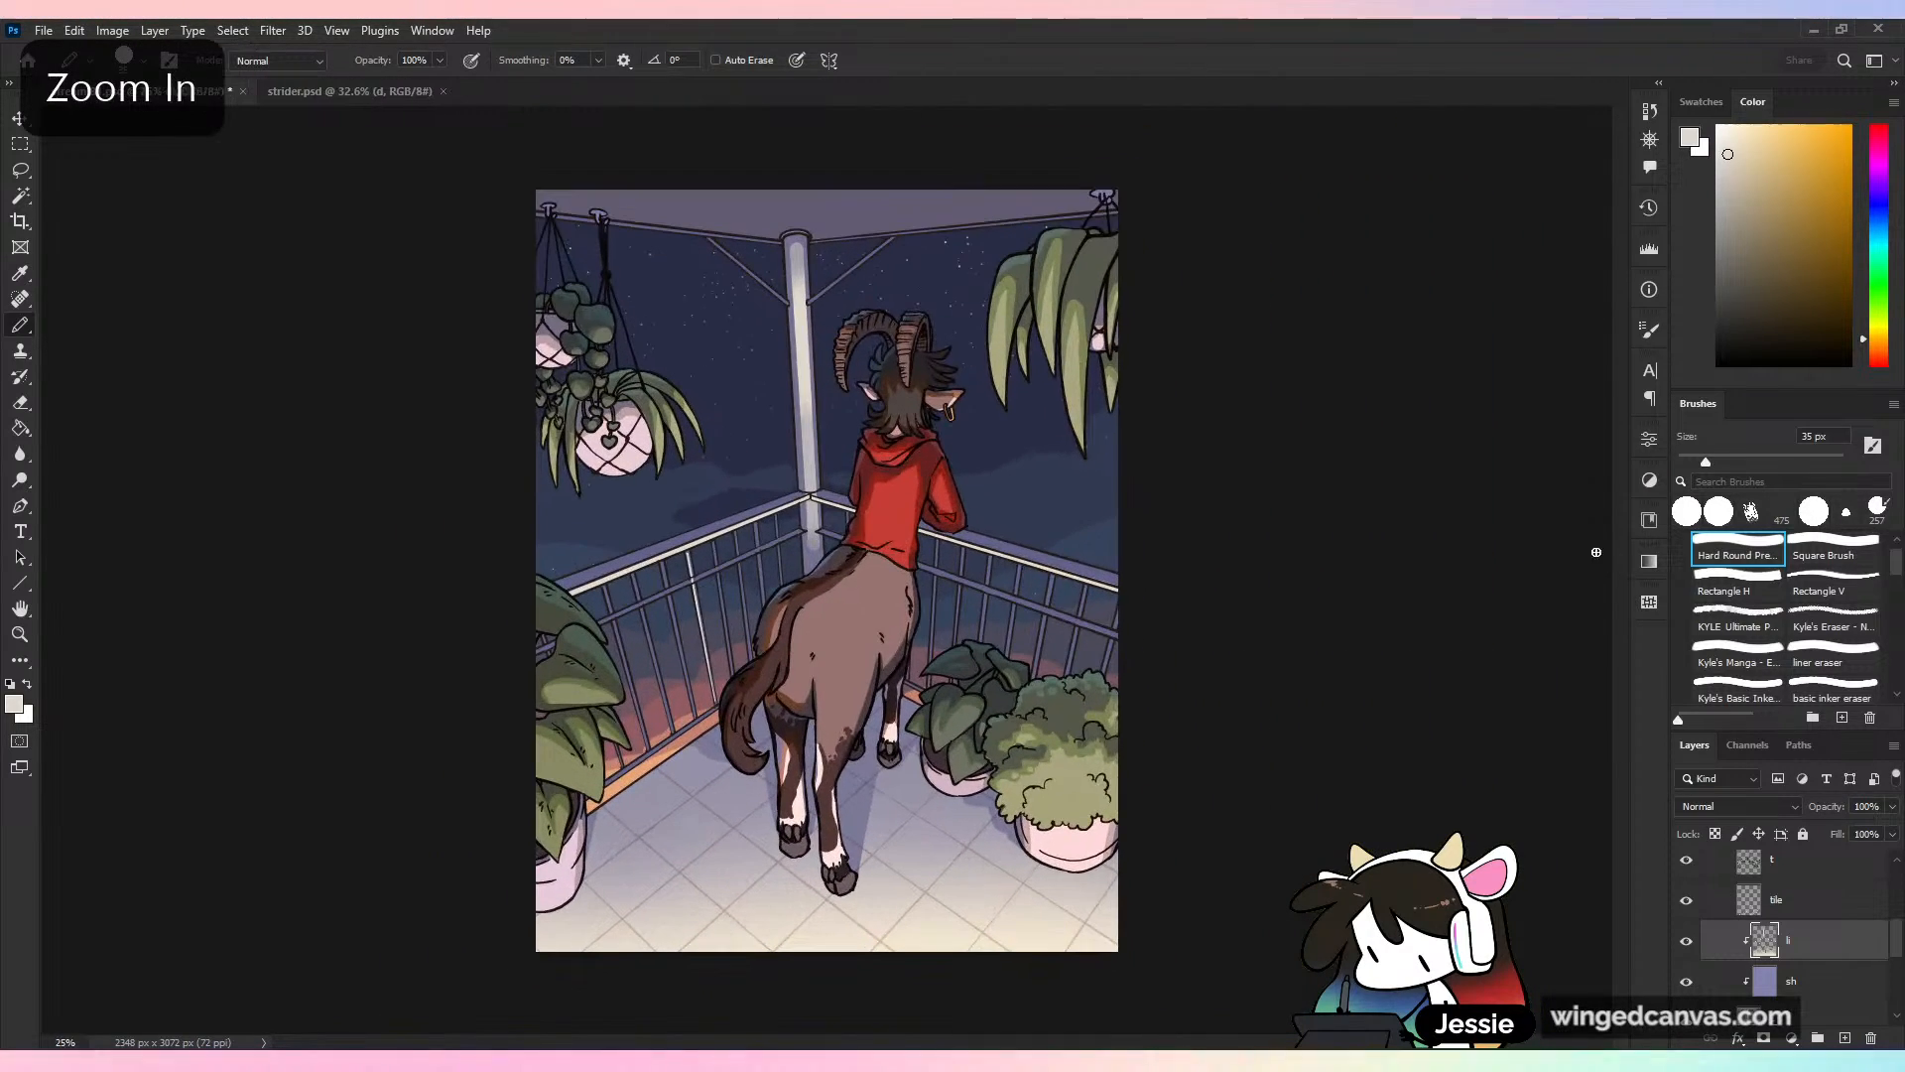
key("ctrl+z")
key("ctrl+minus")
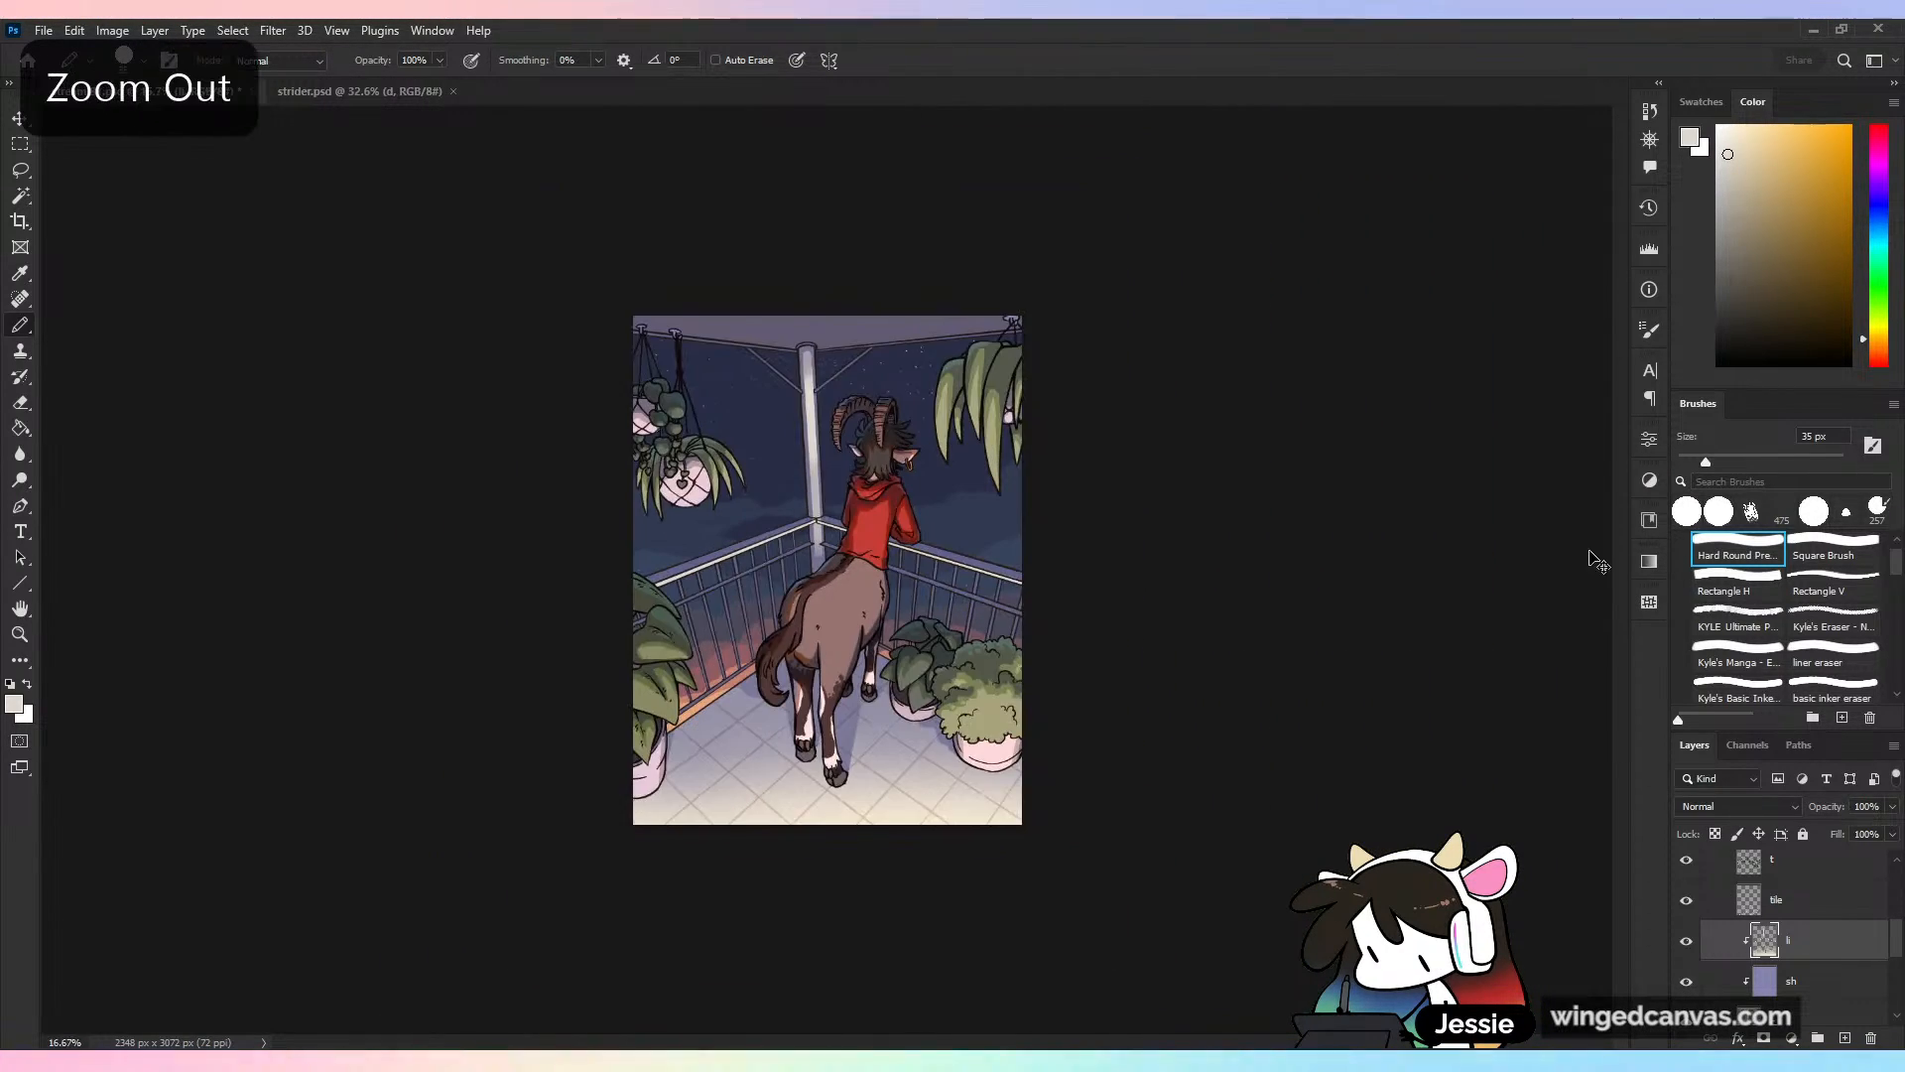
Clean up the handrail light where it meets the corner post with a 31 px Textured Brush eraser at 100% opacity and save the file
key("ctrl+plus")
key("ctrl+plus")
key("e")
key("ctrl+plus")
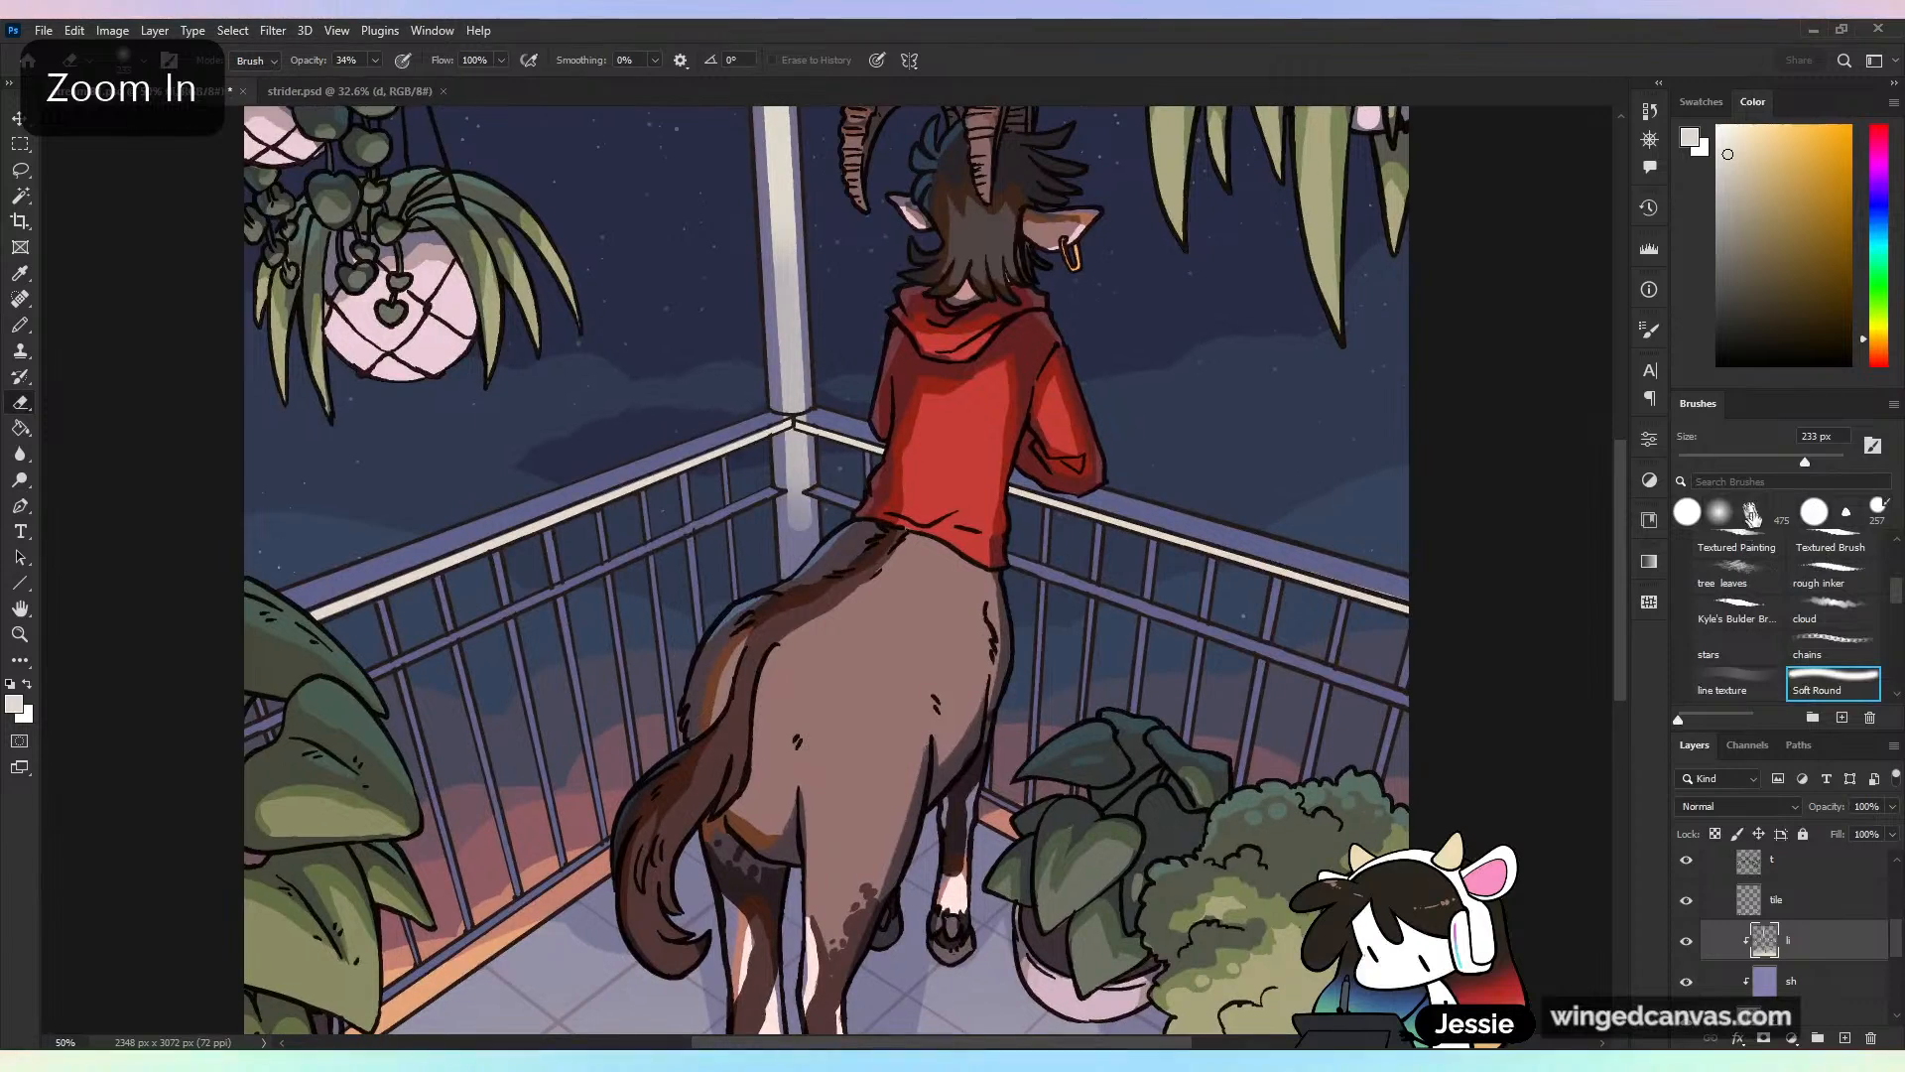
left_click(1831, 547)
key("0")
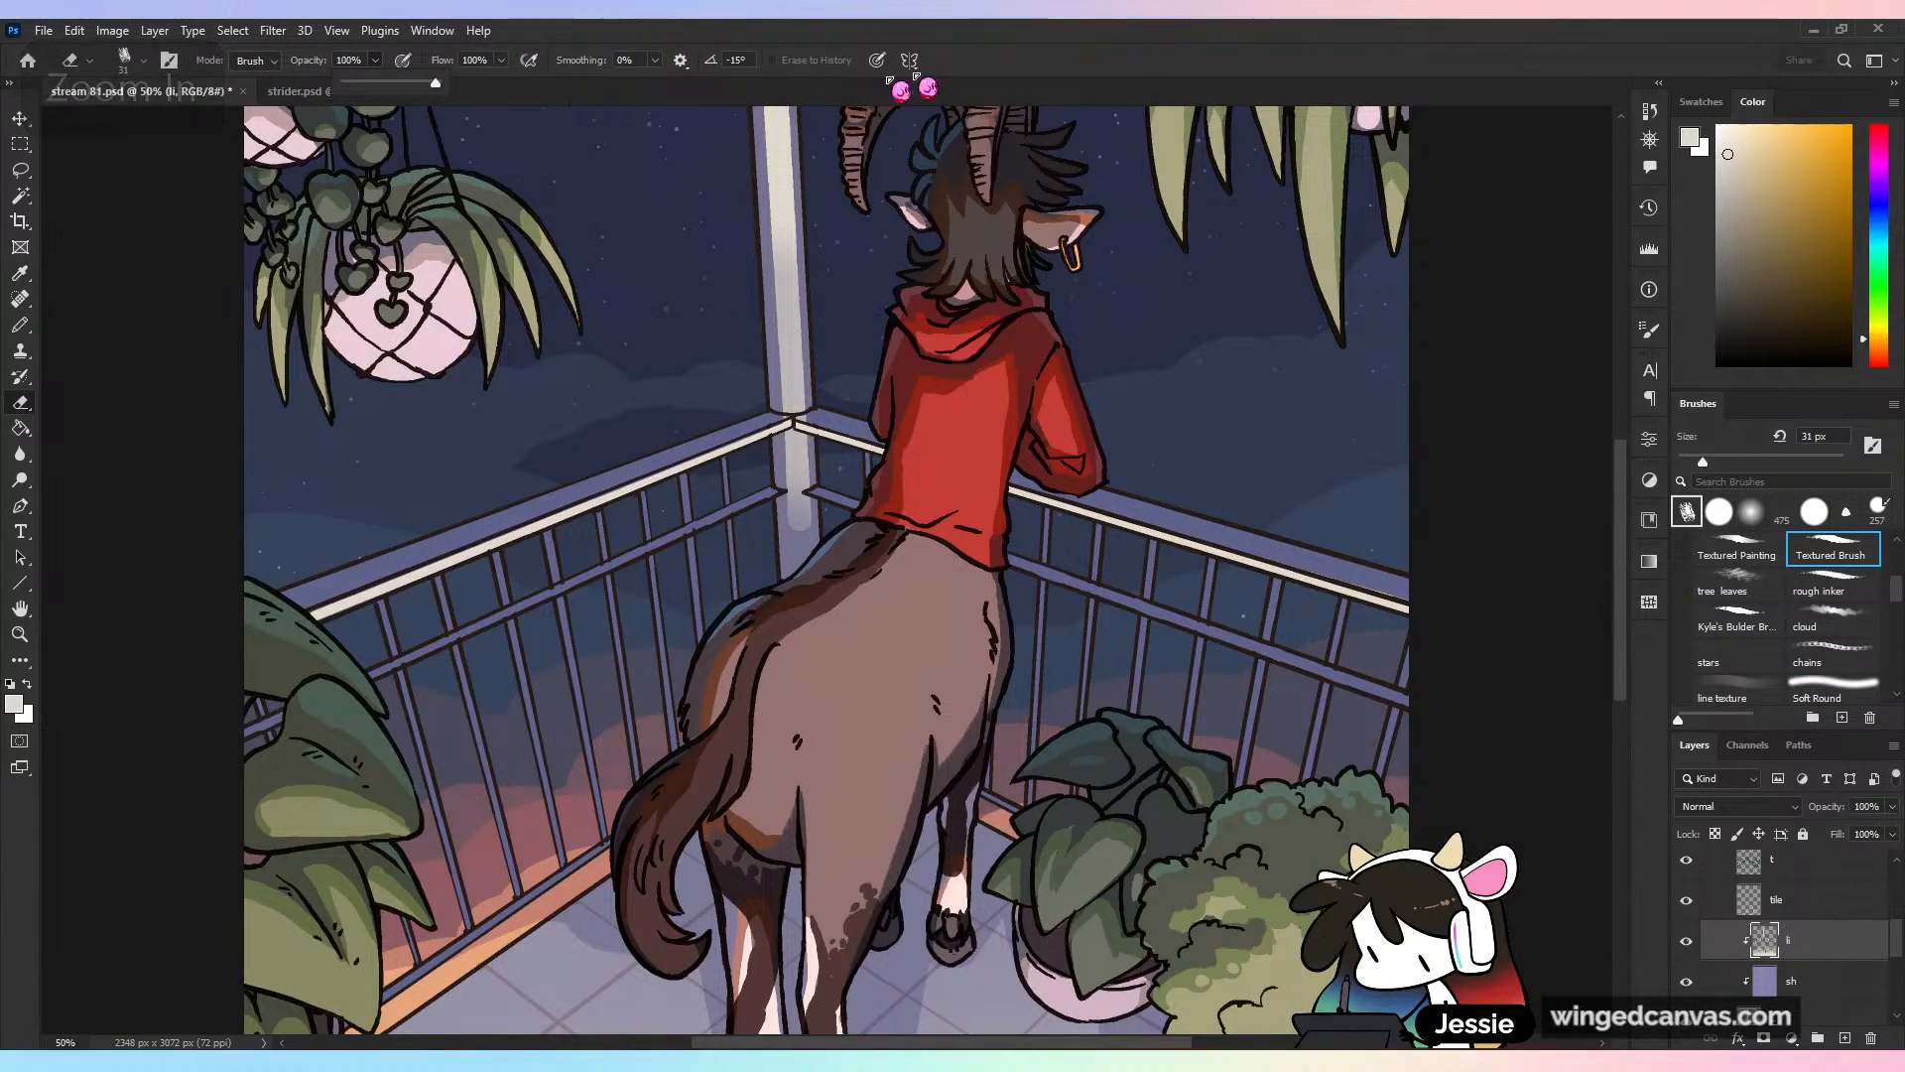
key("ctrl+plus")
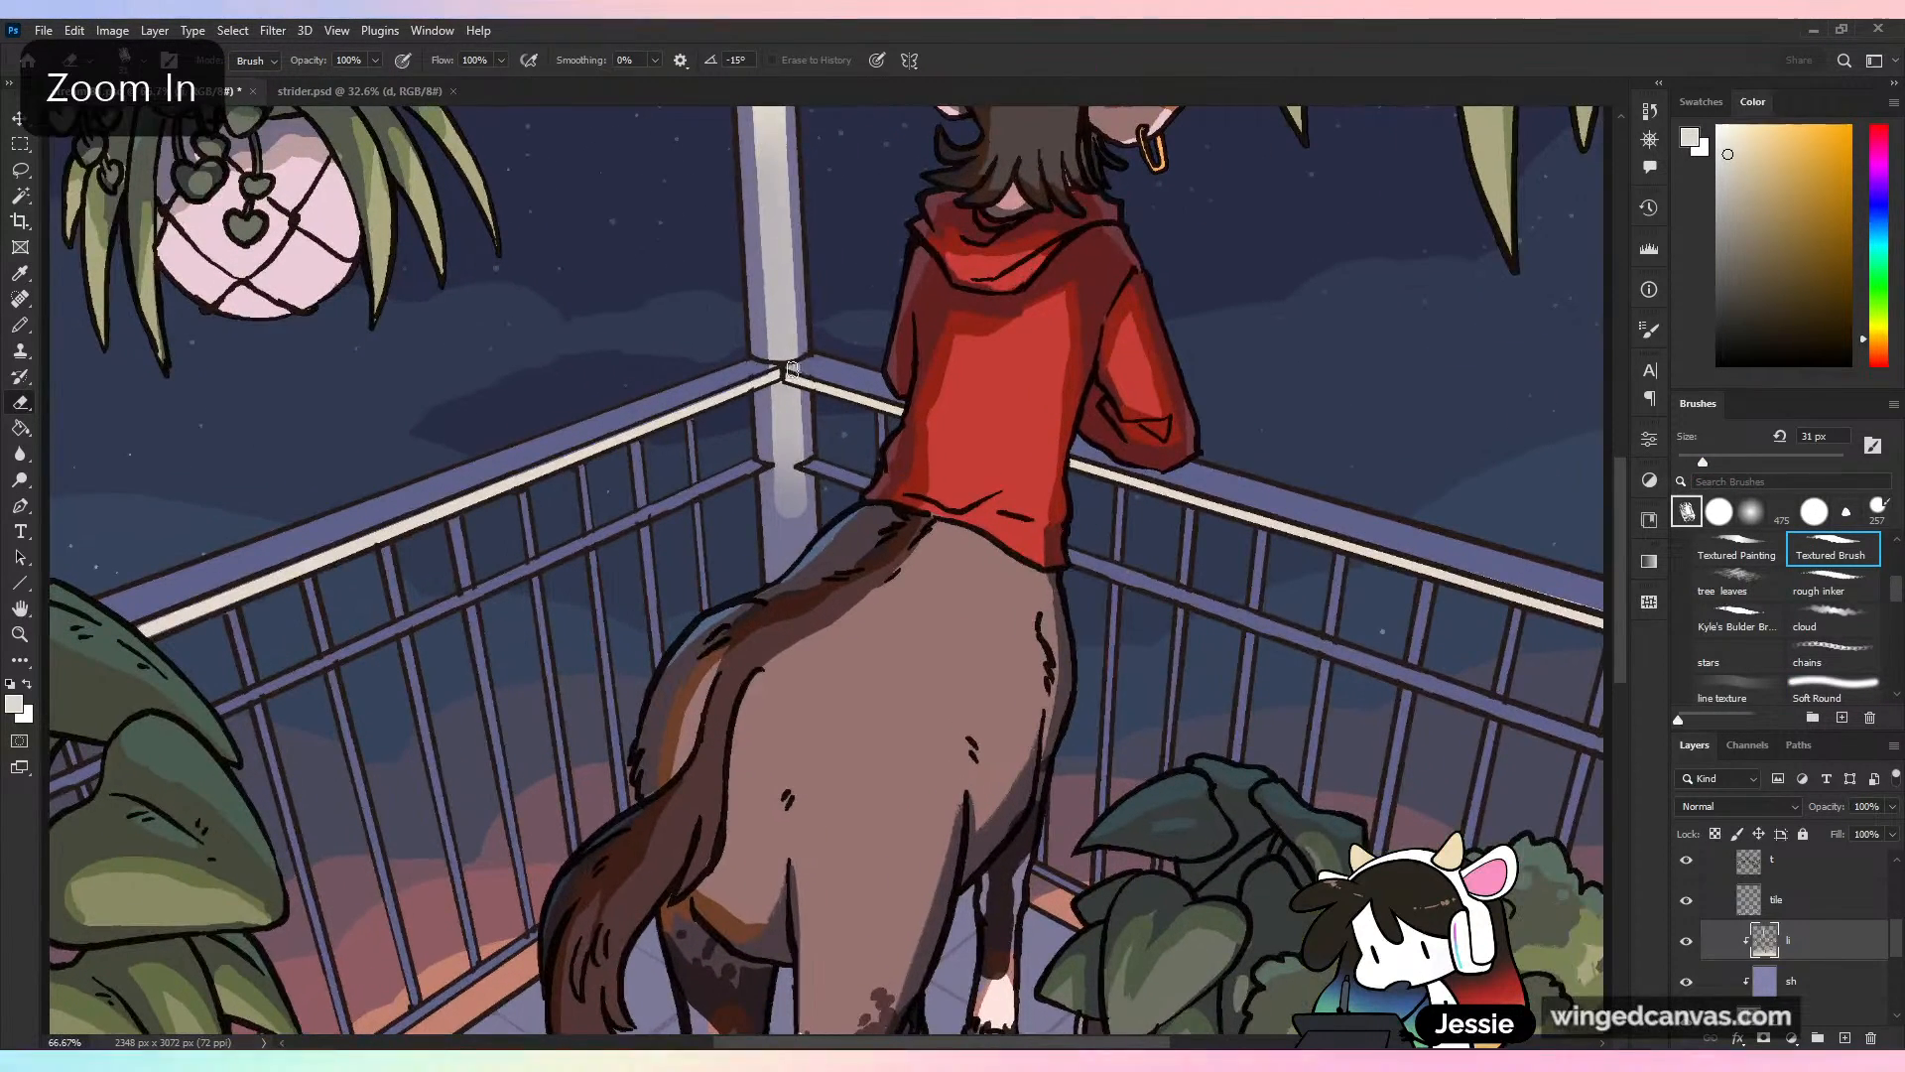
key("ctrl+minus")
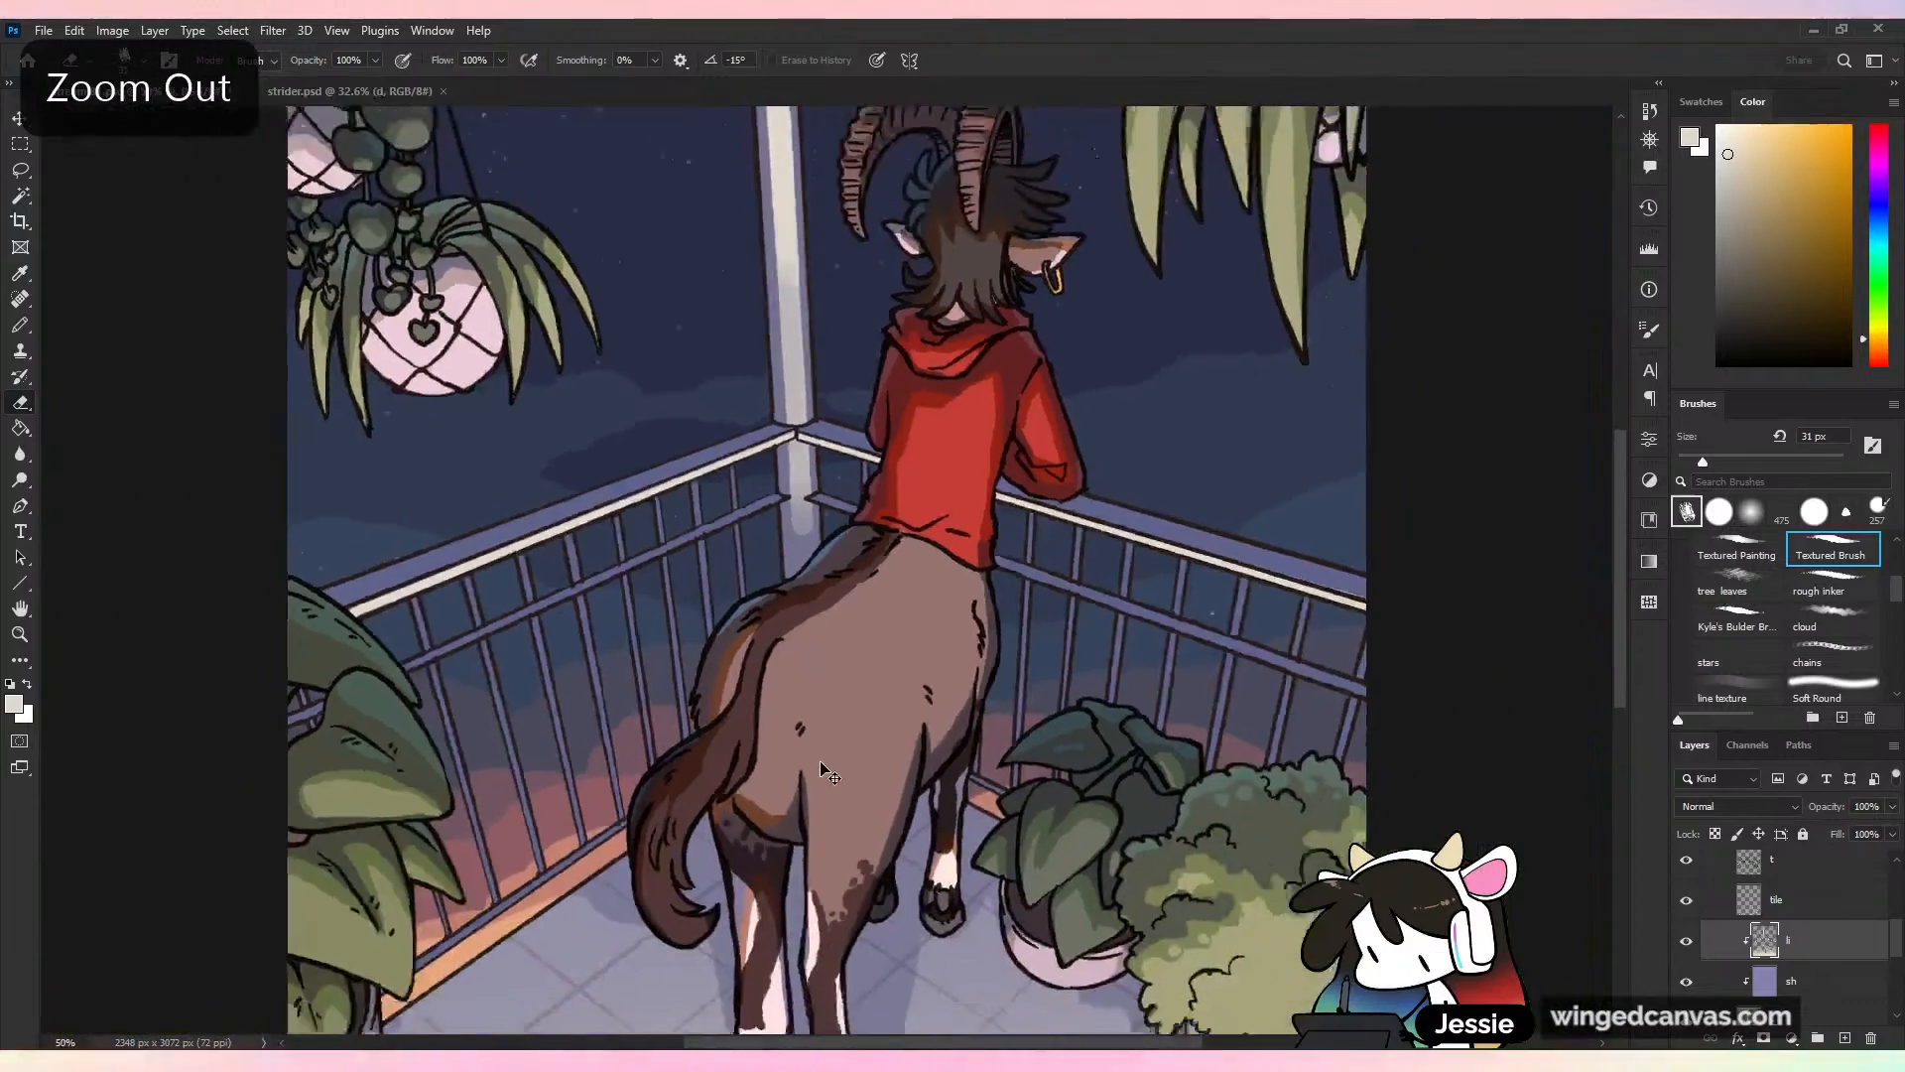
key("ctrl+minus")
key("ctrl+s")
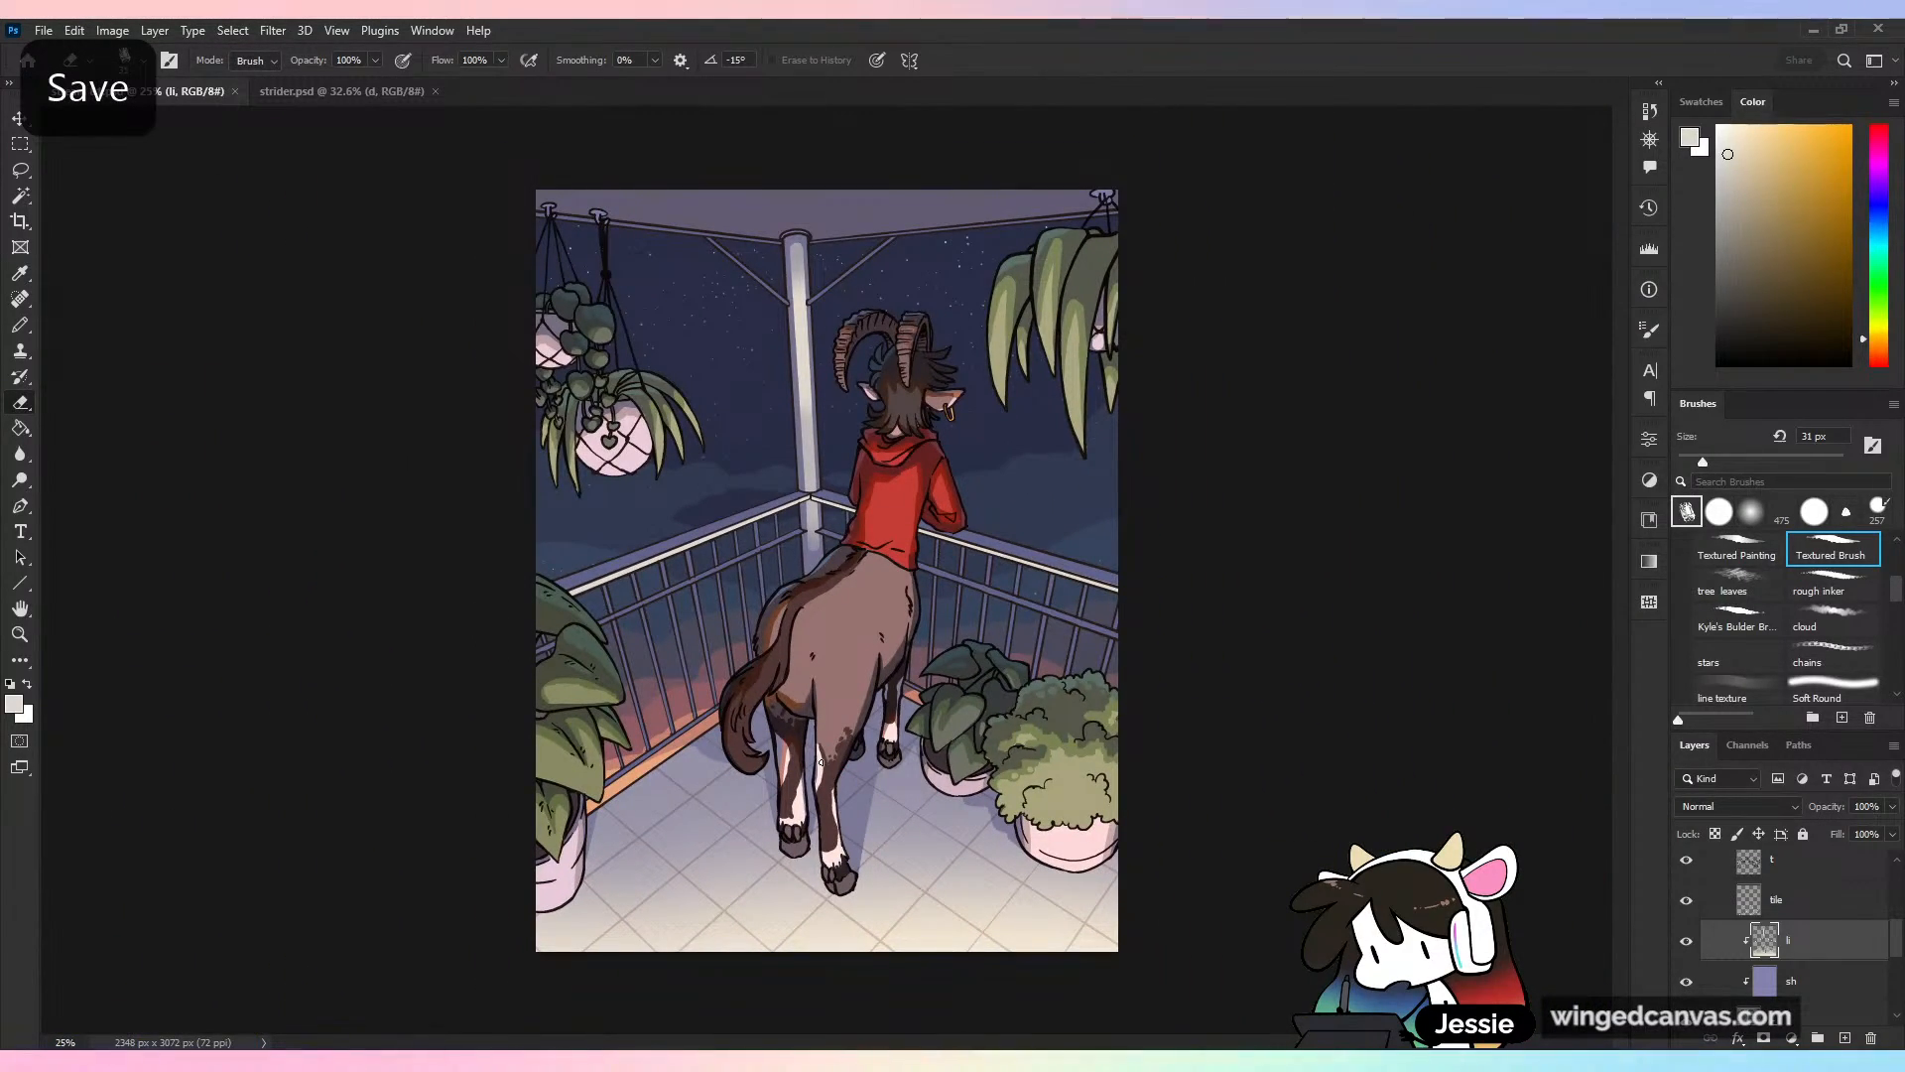
Erase the handrail light beneath the character's right arm with the 31 px Textured Brush eraser to form a cast shadow
mouse_move(904, 573)
left_mouse_down()
mouse_move(968, 442)
mouse_move(1013, 481)
left_mouse_up()
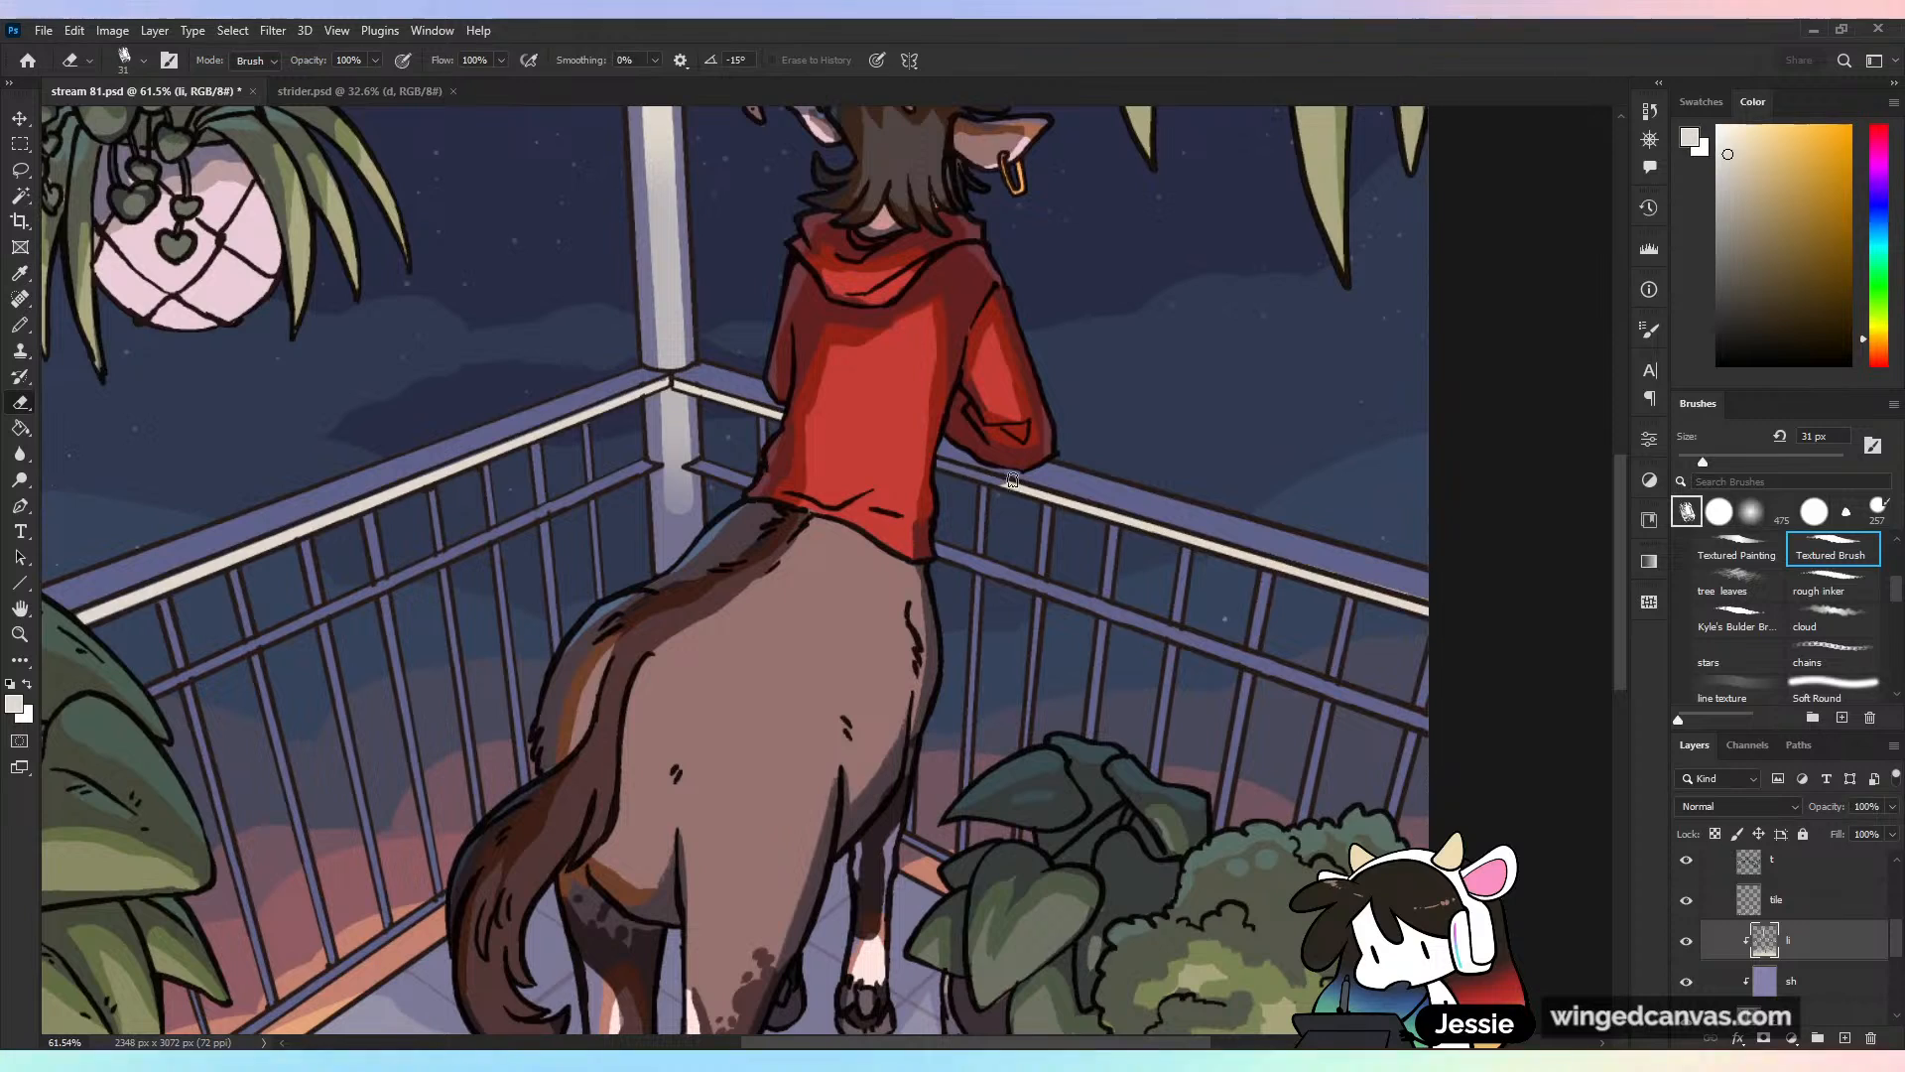
mouse_move(1270, 511)
left_mouse_down()
mouse_move(1216, 512)
mouse_move(1258, 511)
left_mouse_up()
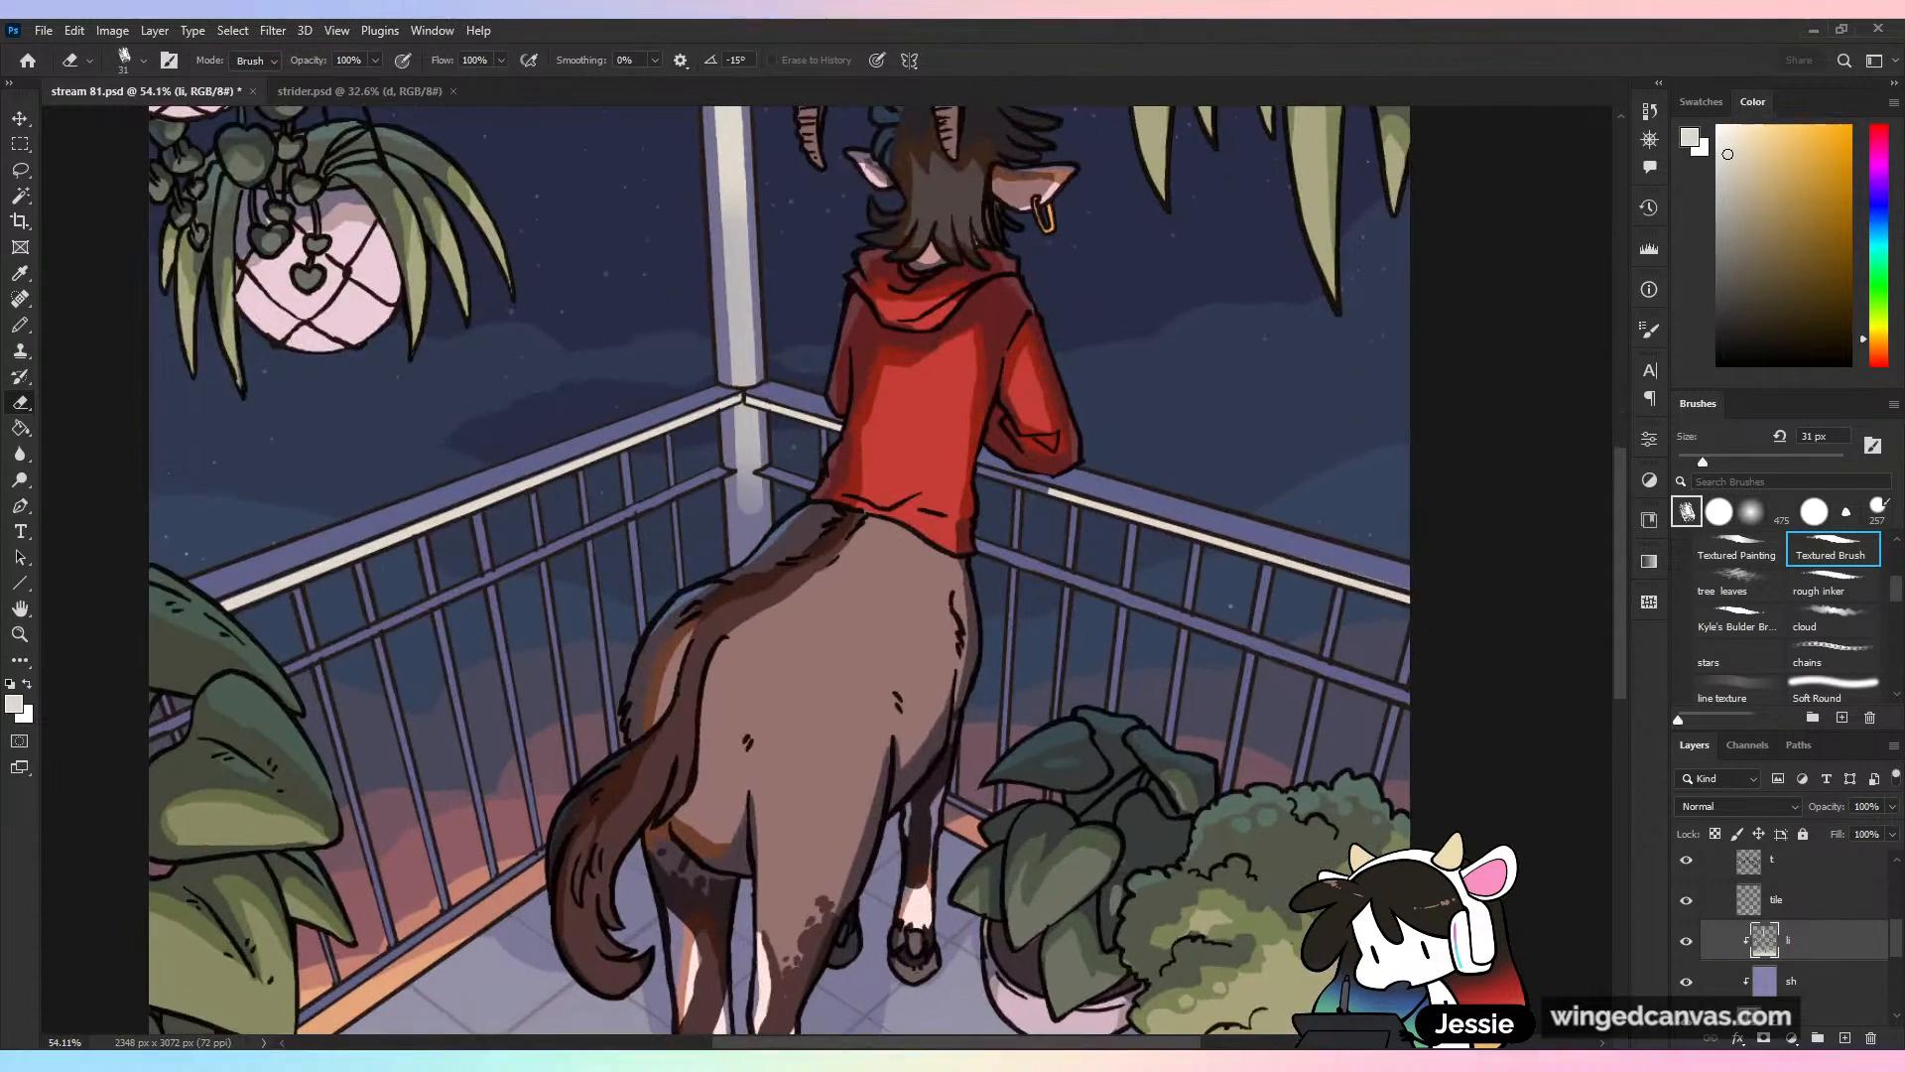
left_click_drag(1086, 593, 1008, 592)
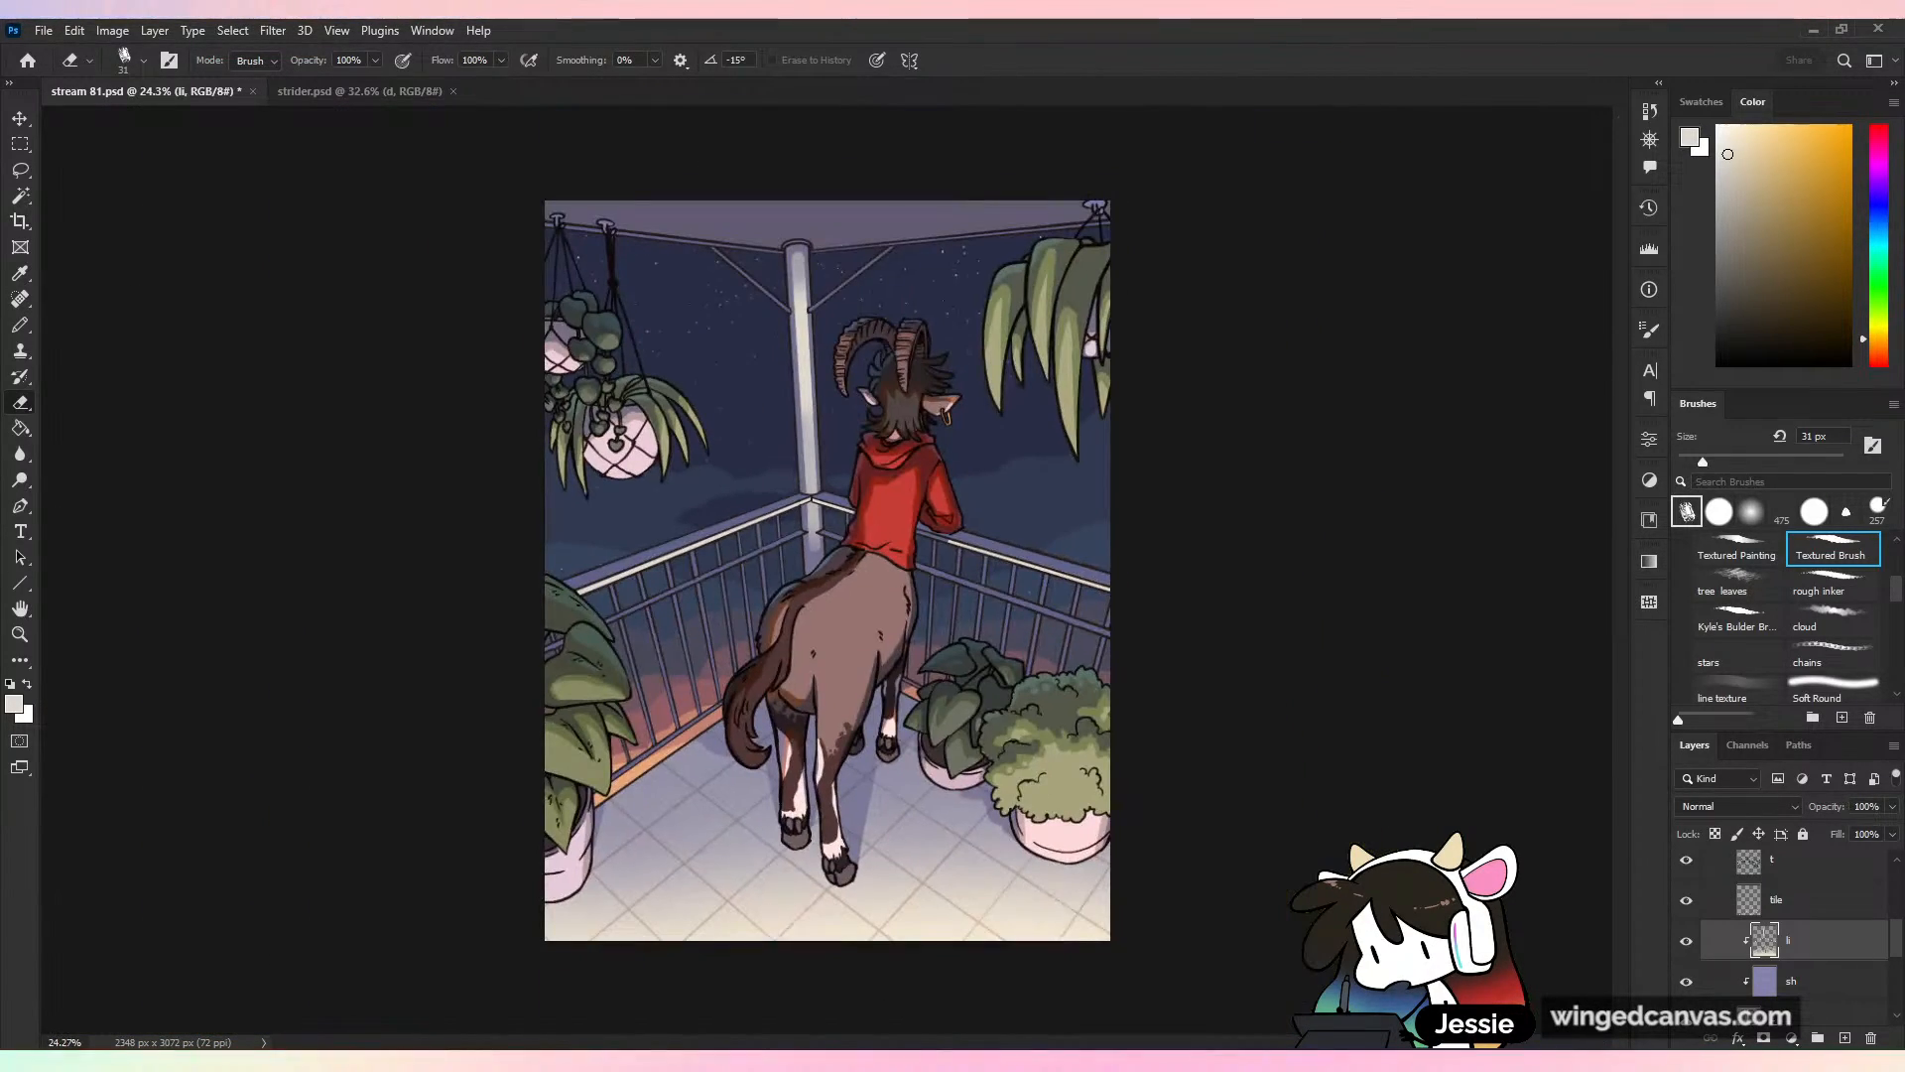
Switch to the 35 px Hard Round brush and pick a darker grey for highlighting the railing's vertical bars
left_click_drag(70, 460, 88, 461)
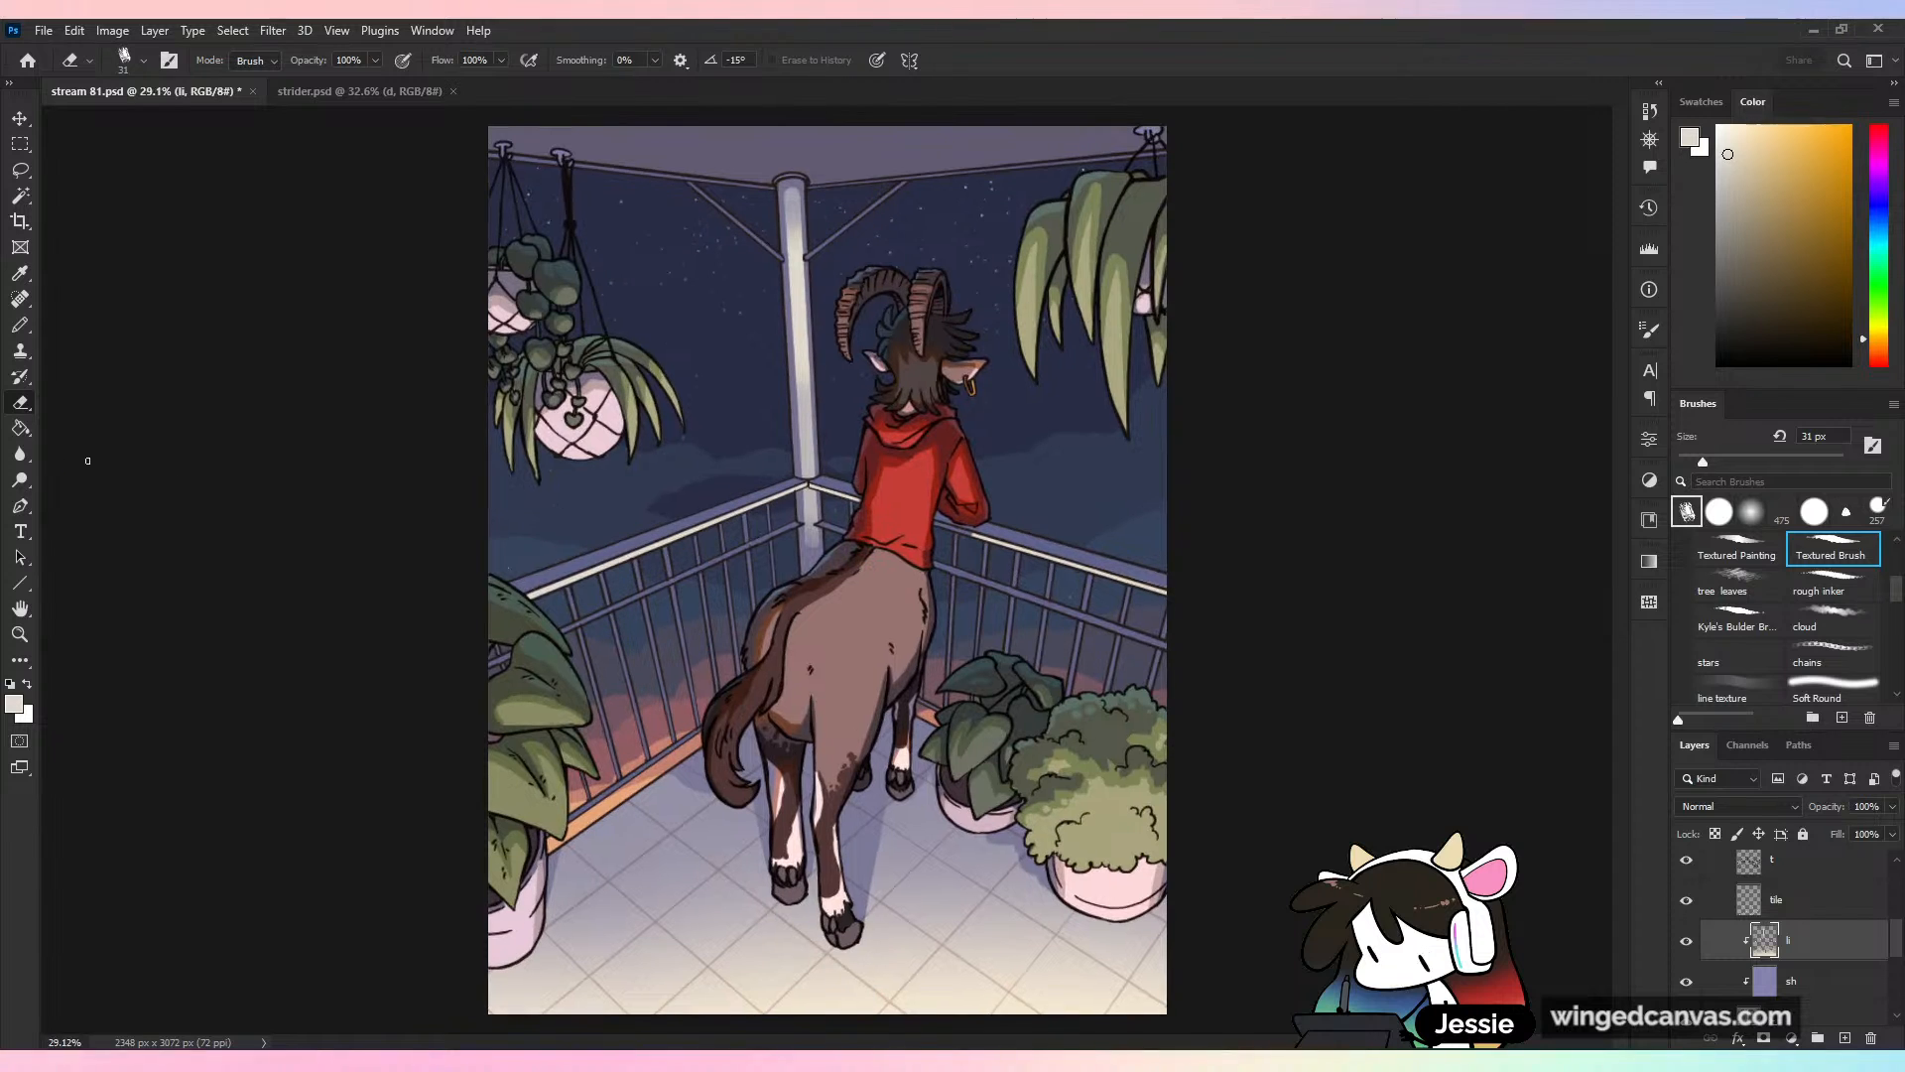
left_click(24, 325)
left_click(1727, 190)
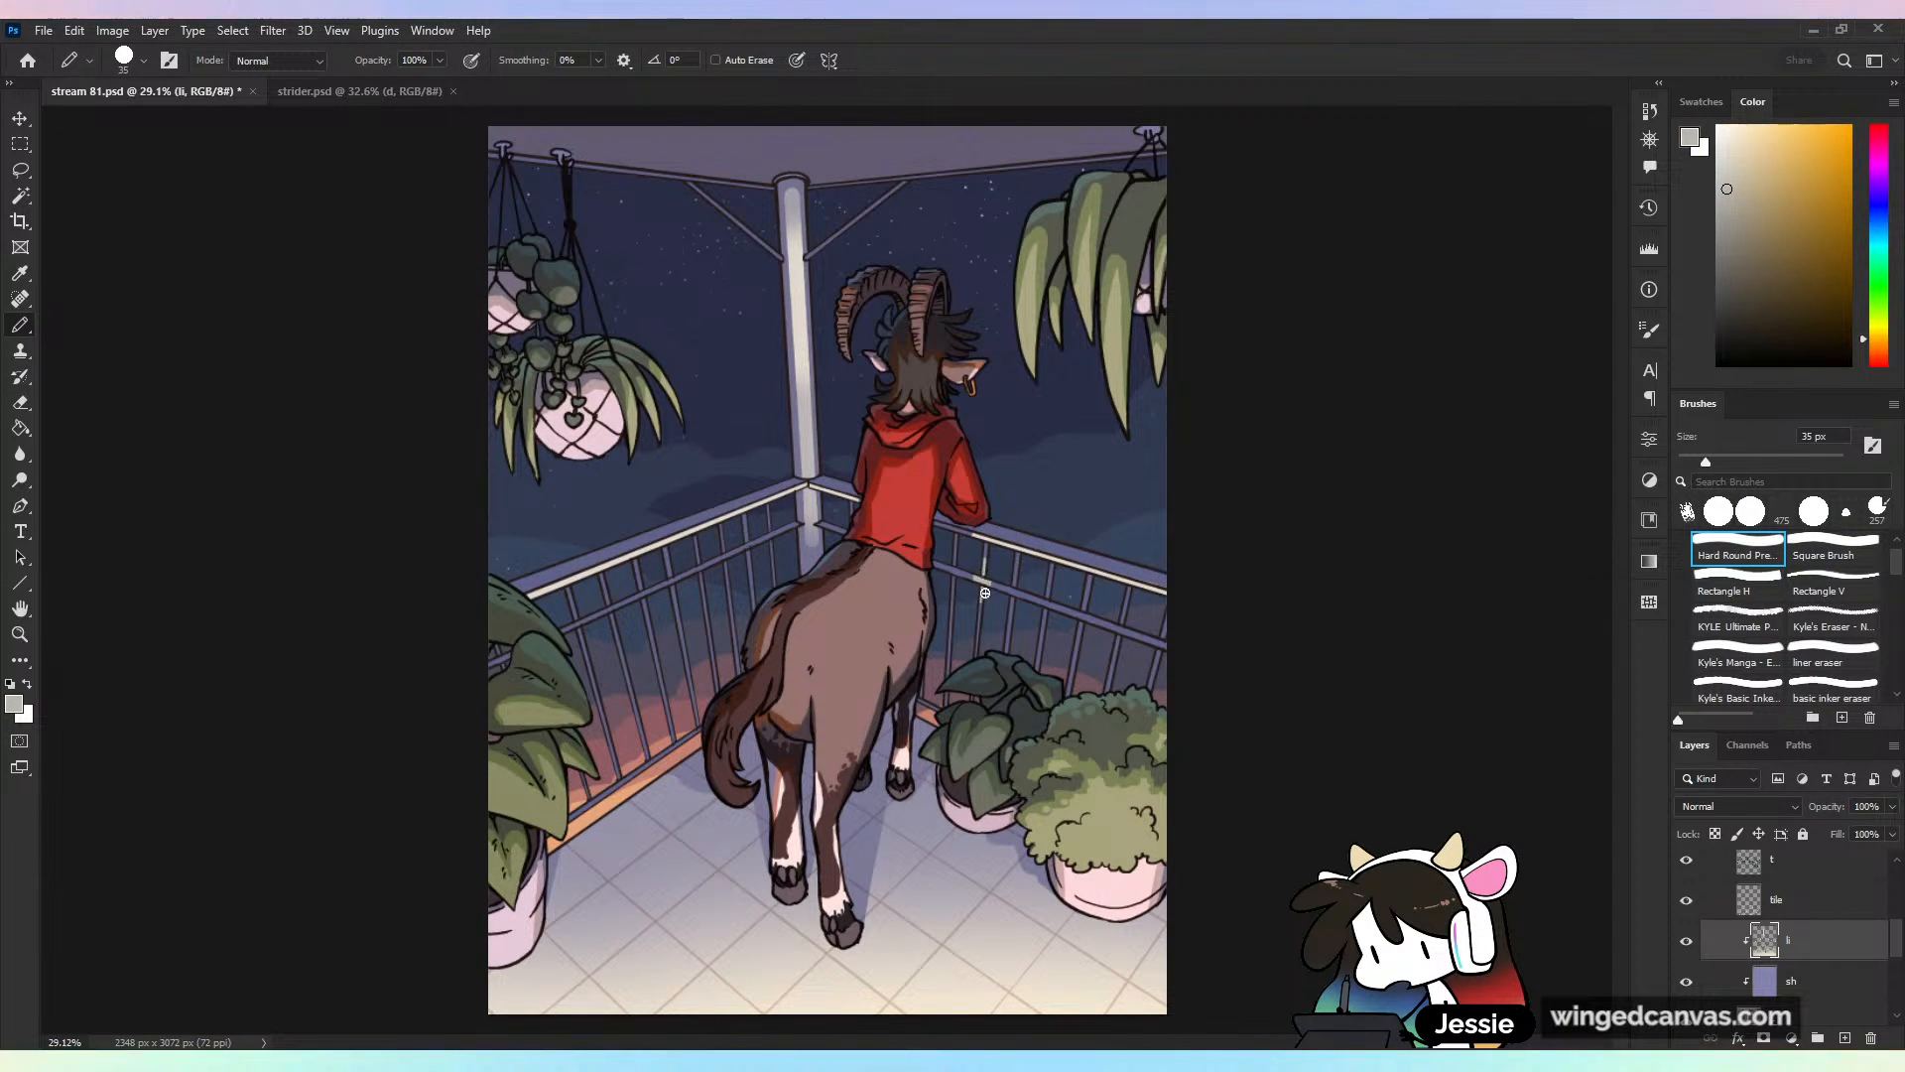
Undo the last stroke, paint light grey highlights on the right balcony railing bars with the pencil at 78 px, and save the file
key("ctrl+z")
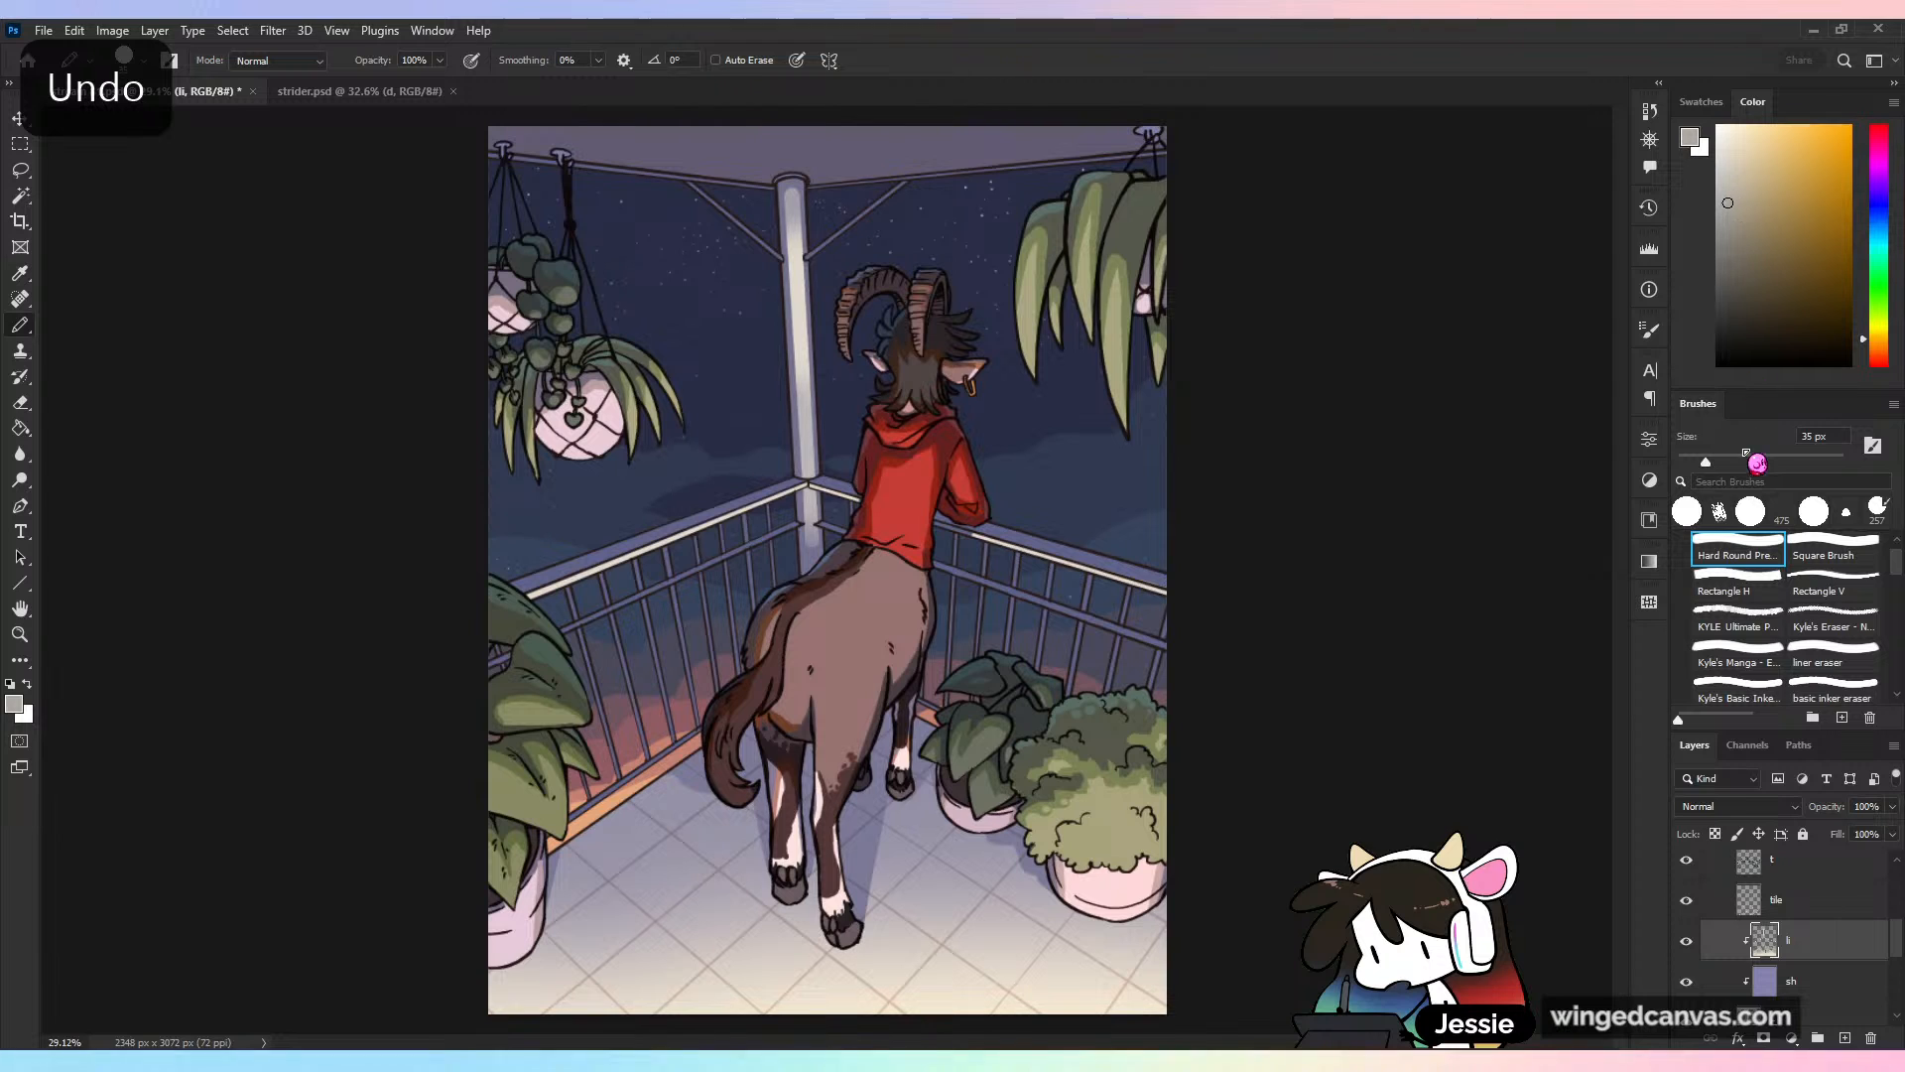
left_click(1744, 461)
mouse_move(984, 598)
left_mouse_down()
mouse_move(983, 570)
mouse_move(1161, 641)
left_mouse_up()
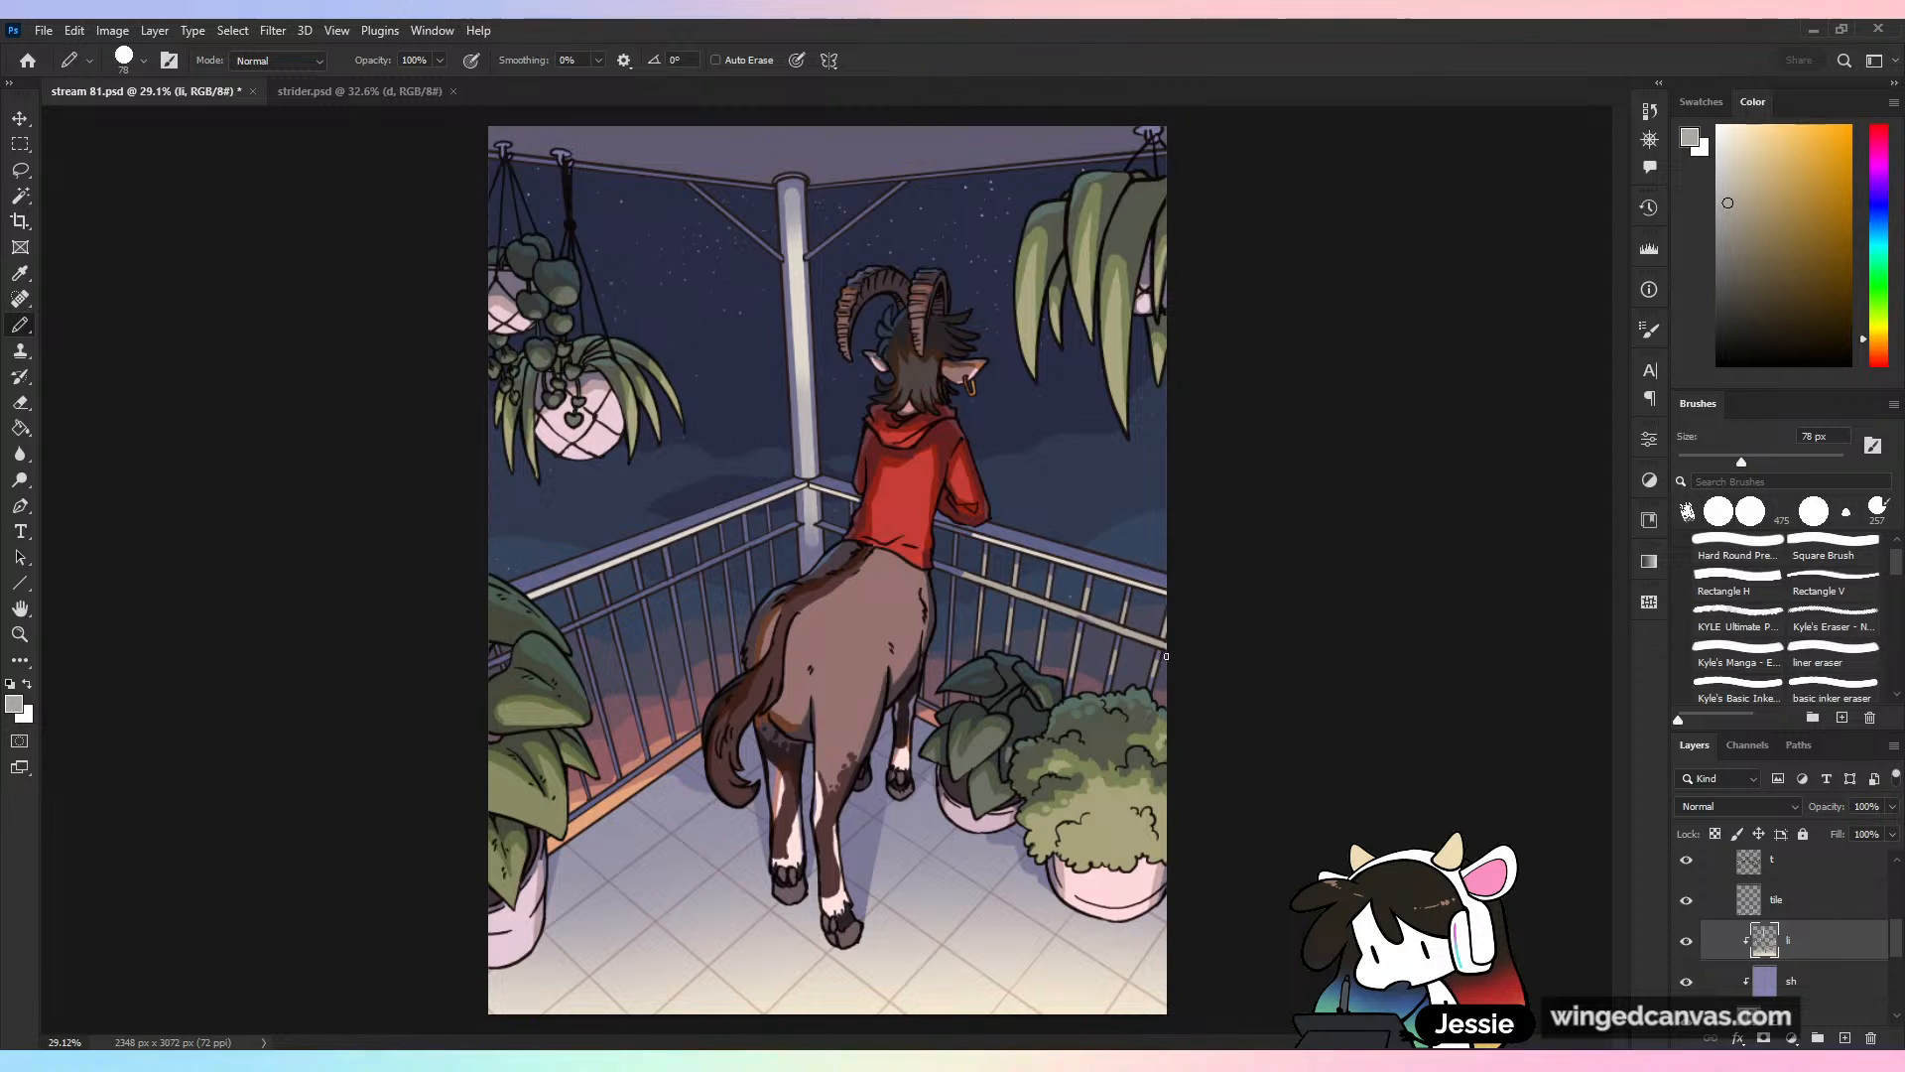
key("ctrl+z")
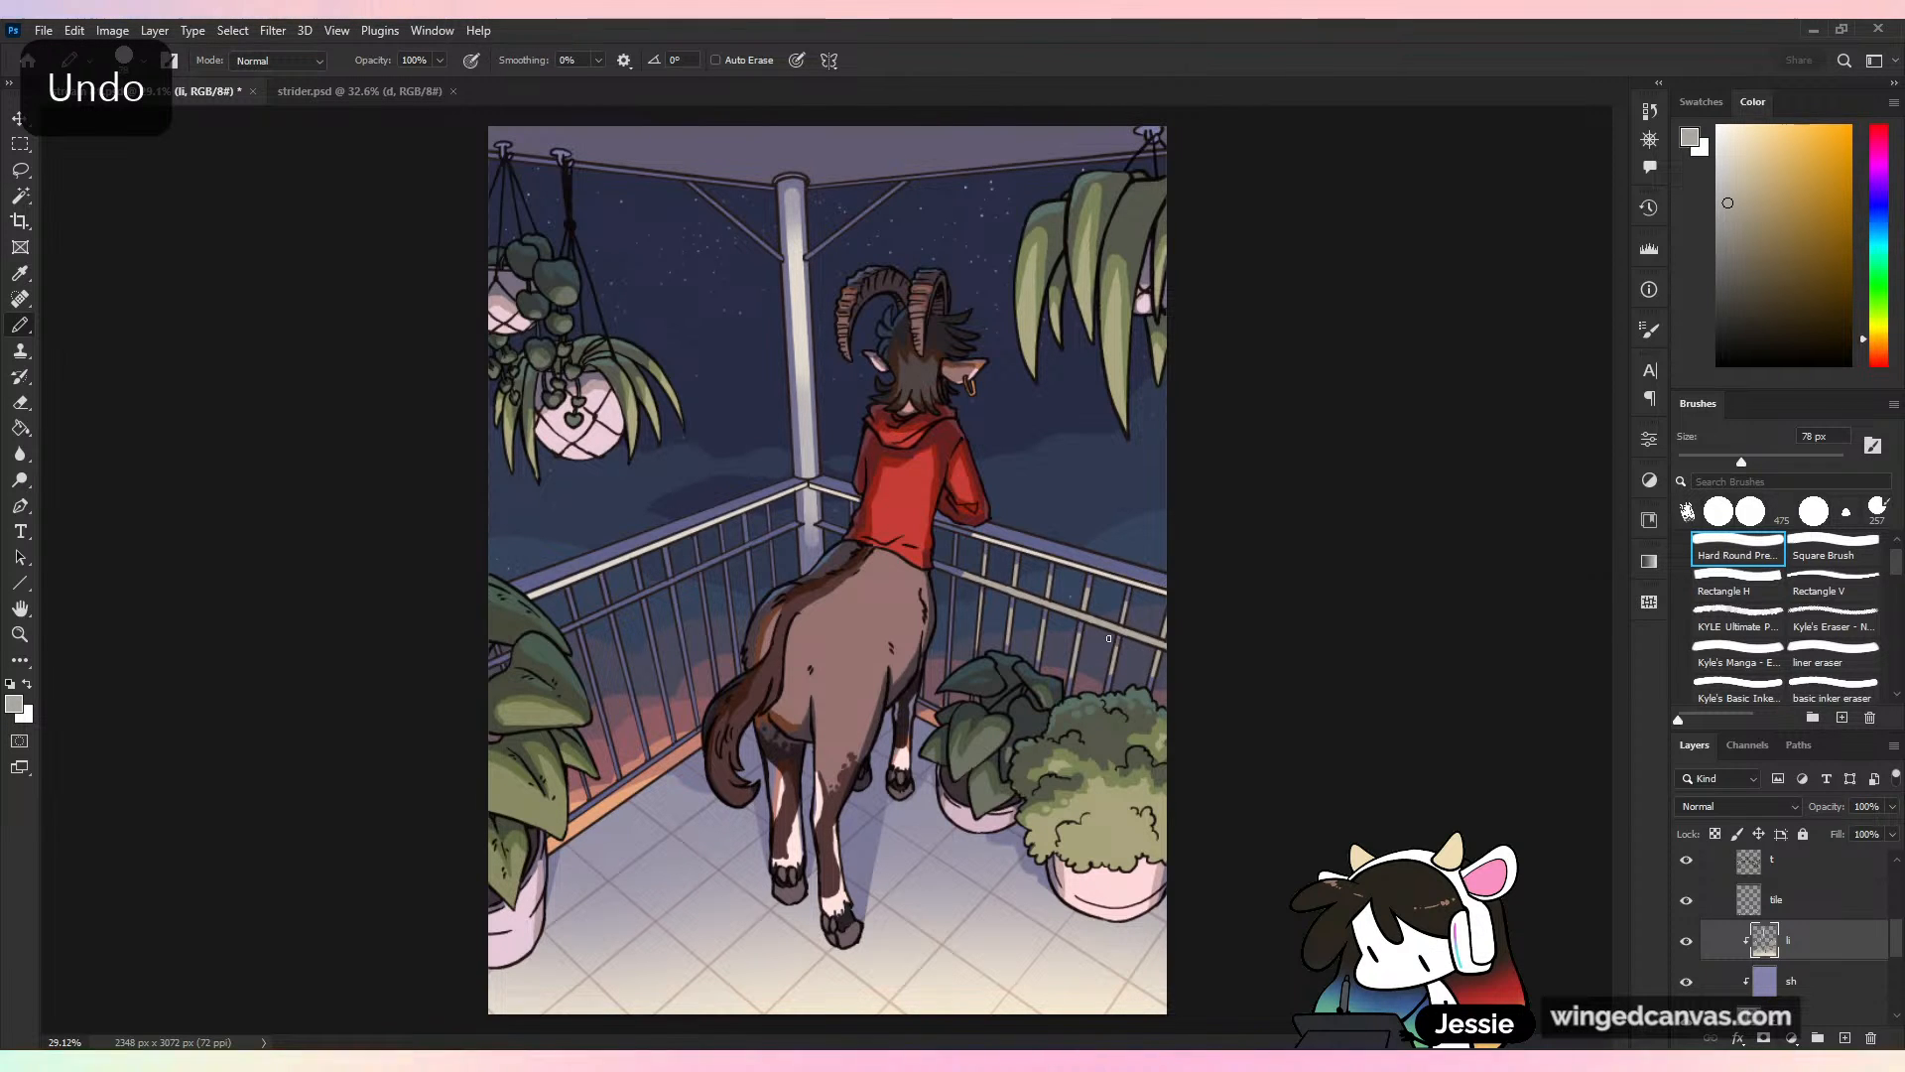
key("ctrl+minus")
key("ctrl+s")
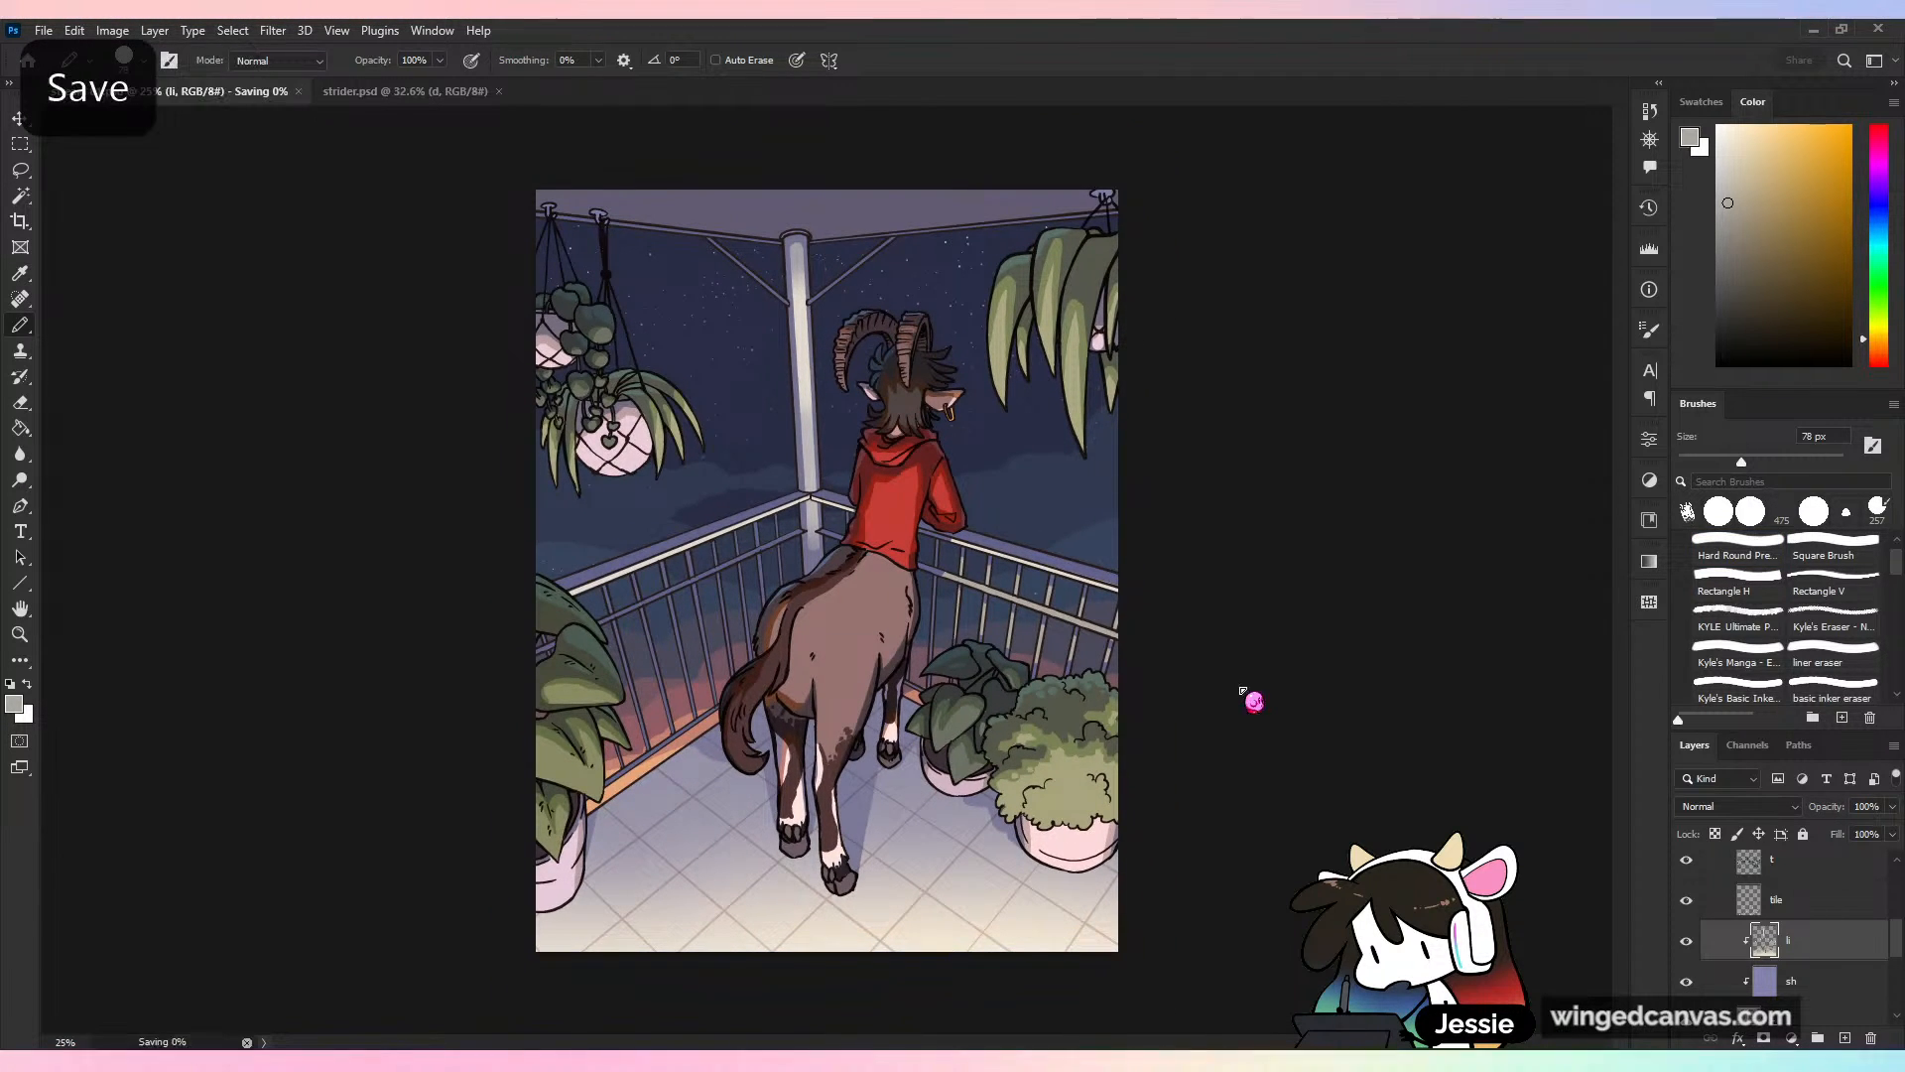
Paint light grey highlights on the left balcony railing bars with the pencil at 128 px and save the file
key("ctrl+plus")
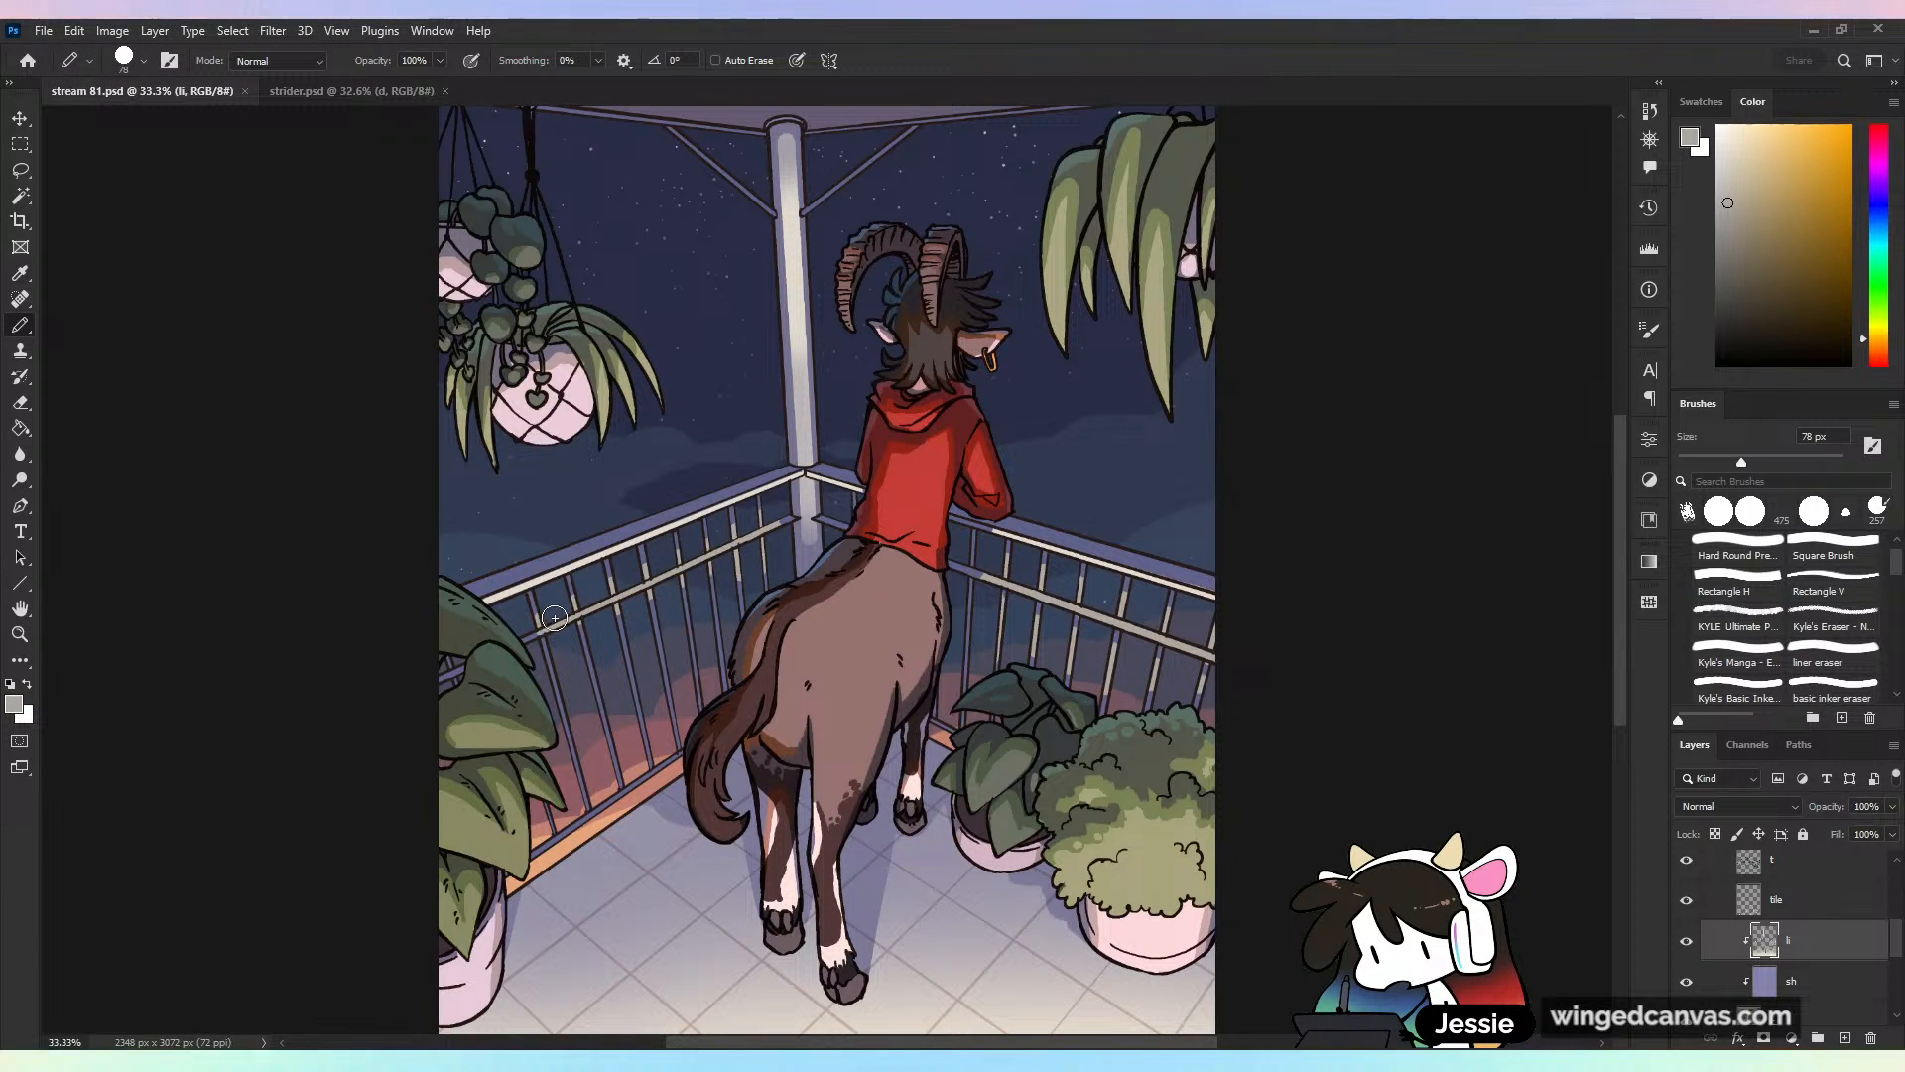
left_click(594, 653)
left_click_drag(1743, 463, 1772, 462)
mouse_move(552, 642)
left_mouse_down()
mouse_move(583, 752)
mouse_move(744, 585)
mouse_move(675, 725)
mouse_move(613, 767)
left_mouse_up()
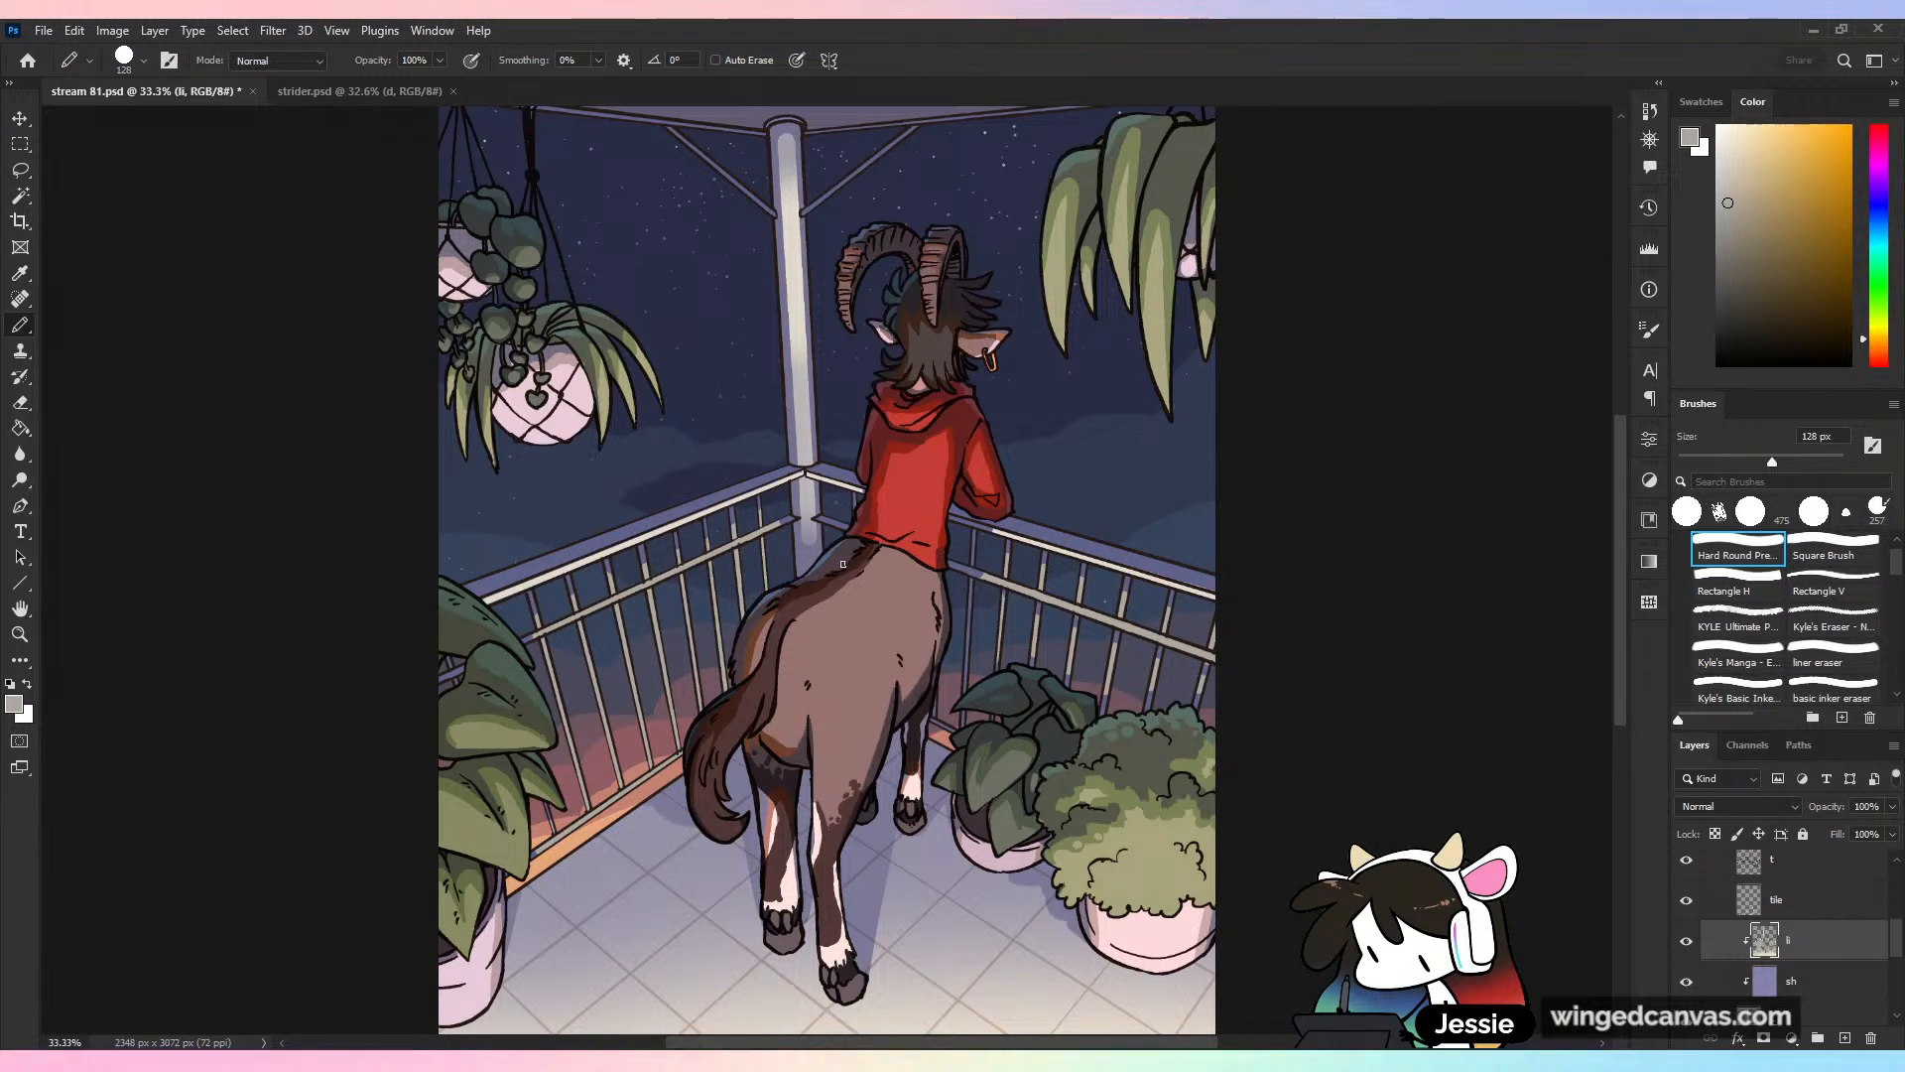
key("ctrl+minus")
key("ctrl+minus")
key("ctrl+s")
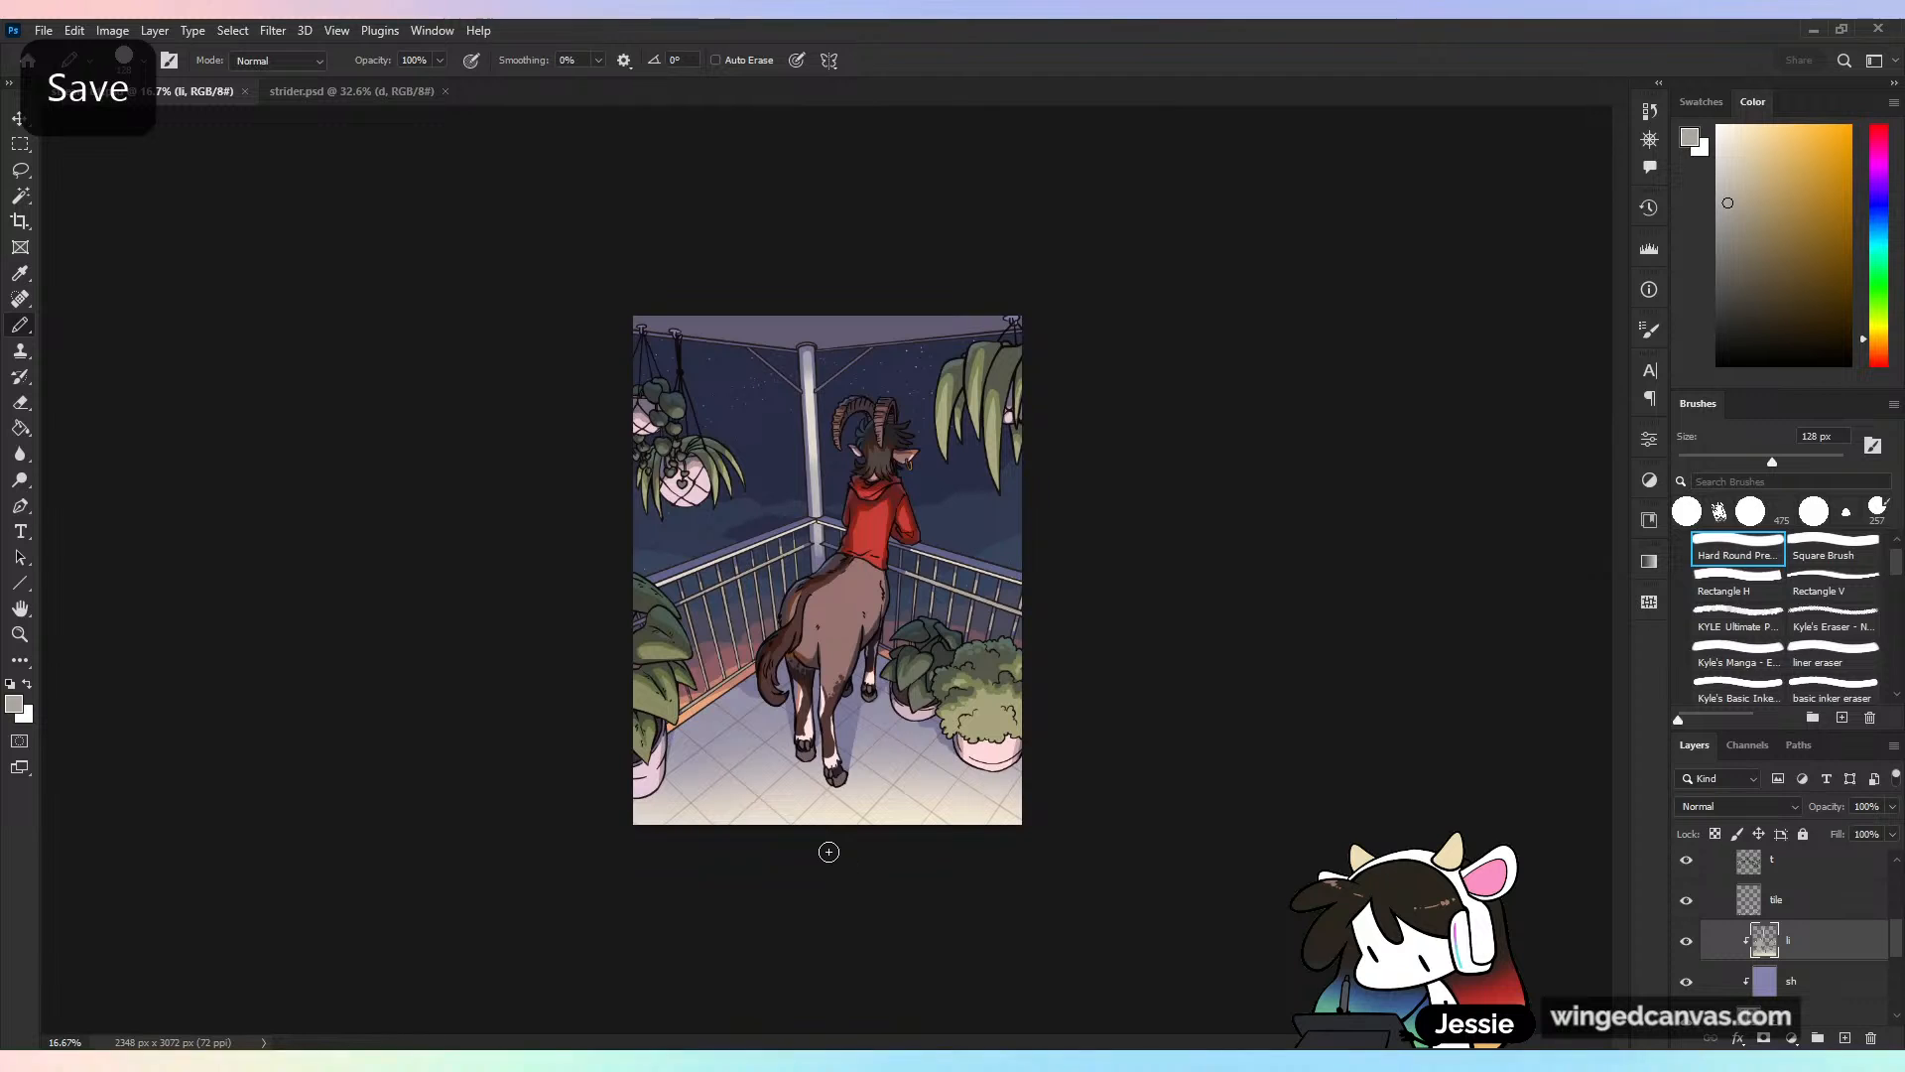
Check the illustration's overall lighting and composition at several zoom levels and flipped horizontally, saving along the way
key("ctrl+plus")
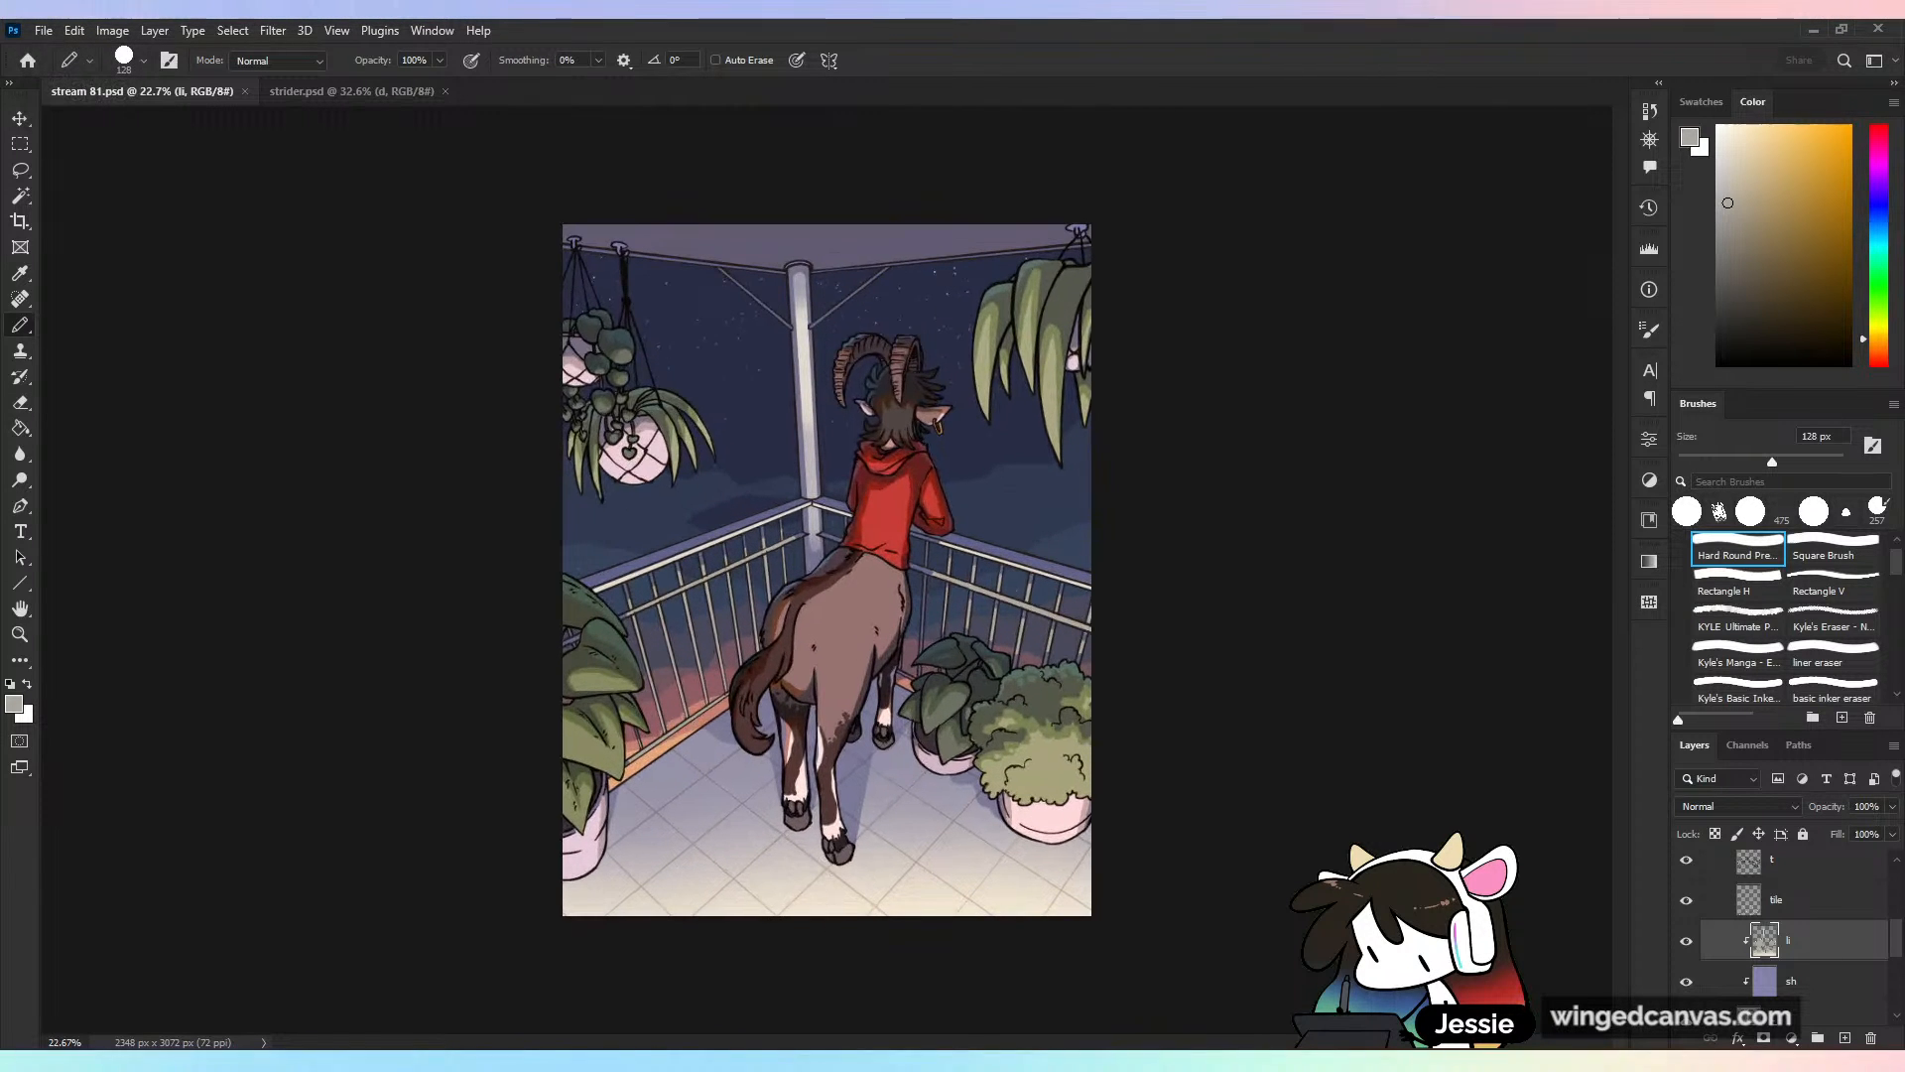
key("ctrl+s")
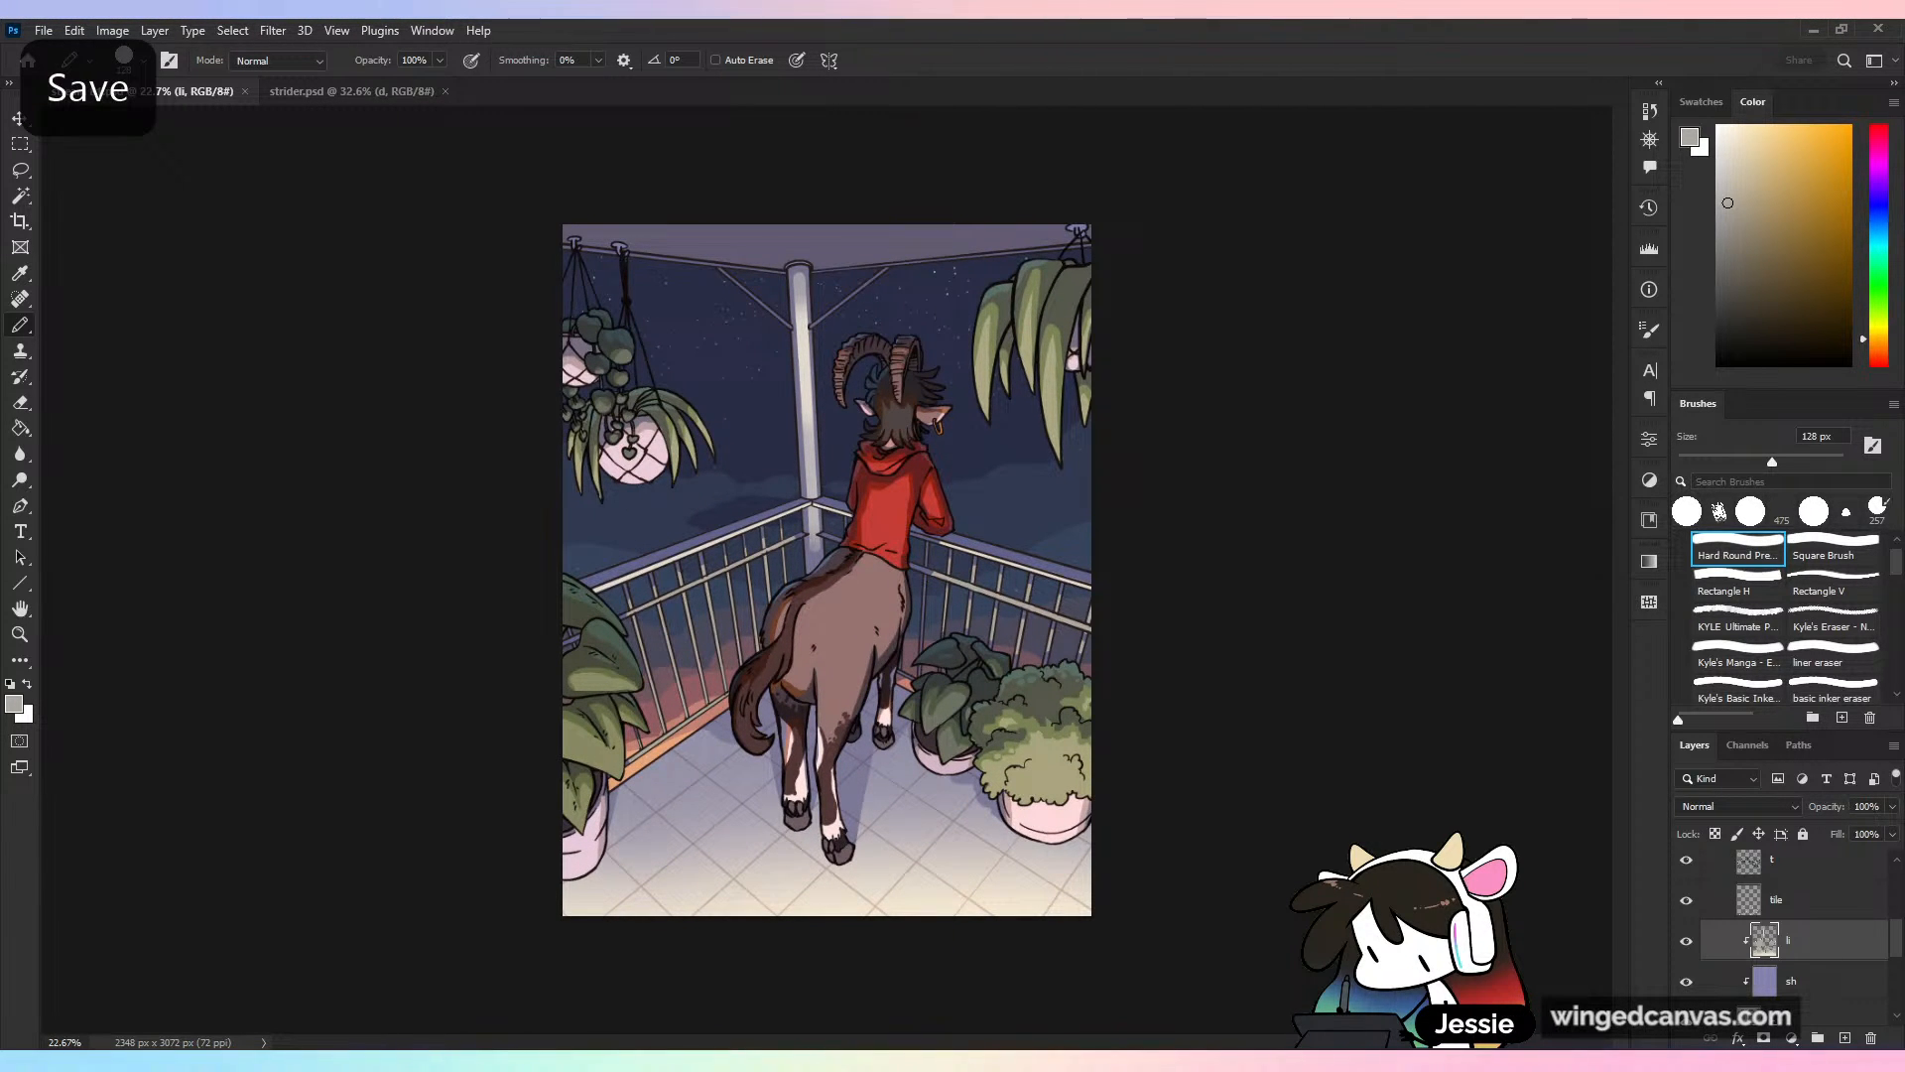
scroll(827, 569, "up", 2)
scroll(827, 570, "up", 2)
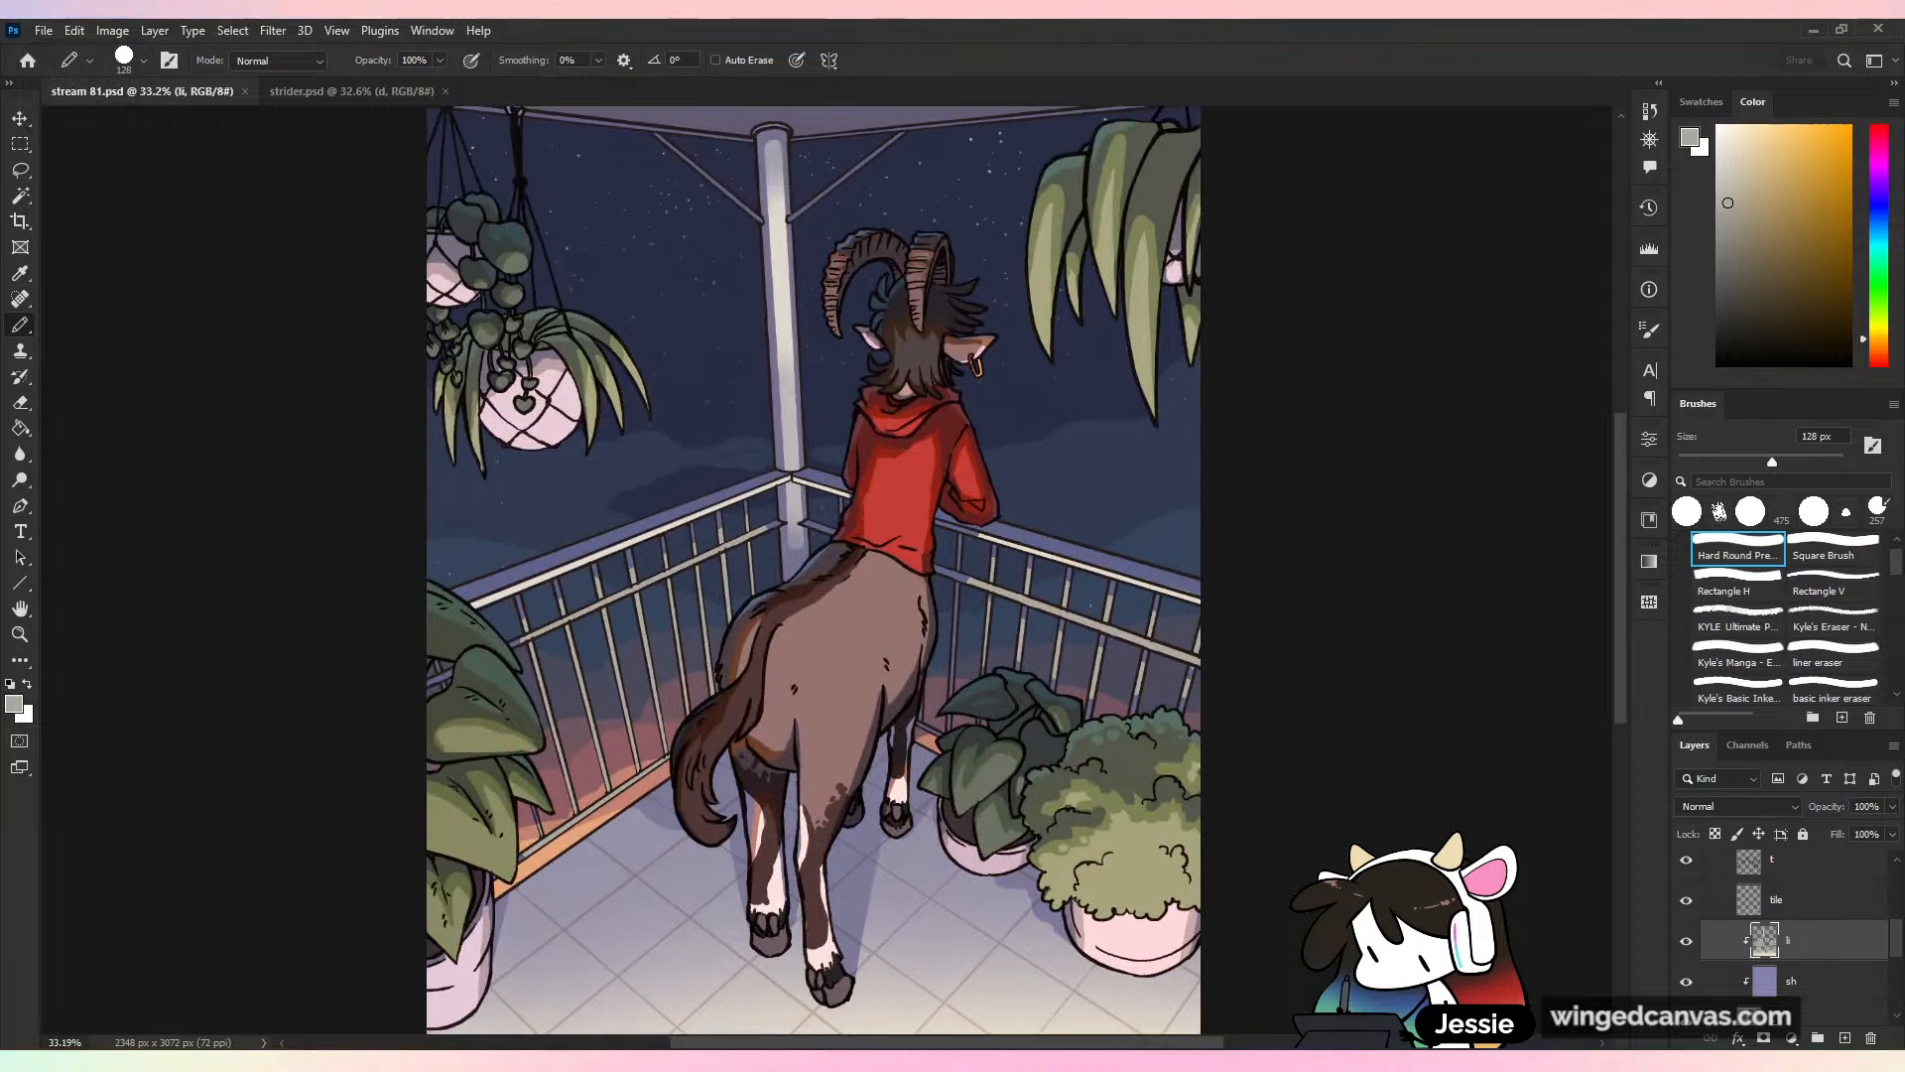
scroll(827, 570, "down", 5)
key("ctrl+plus")
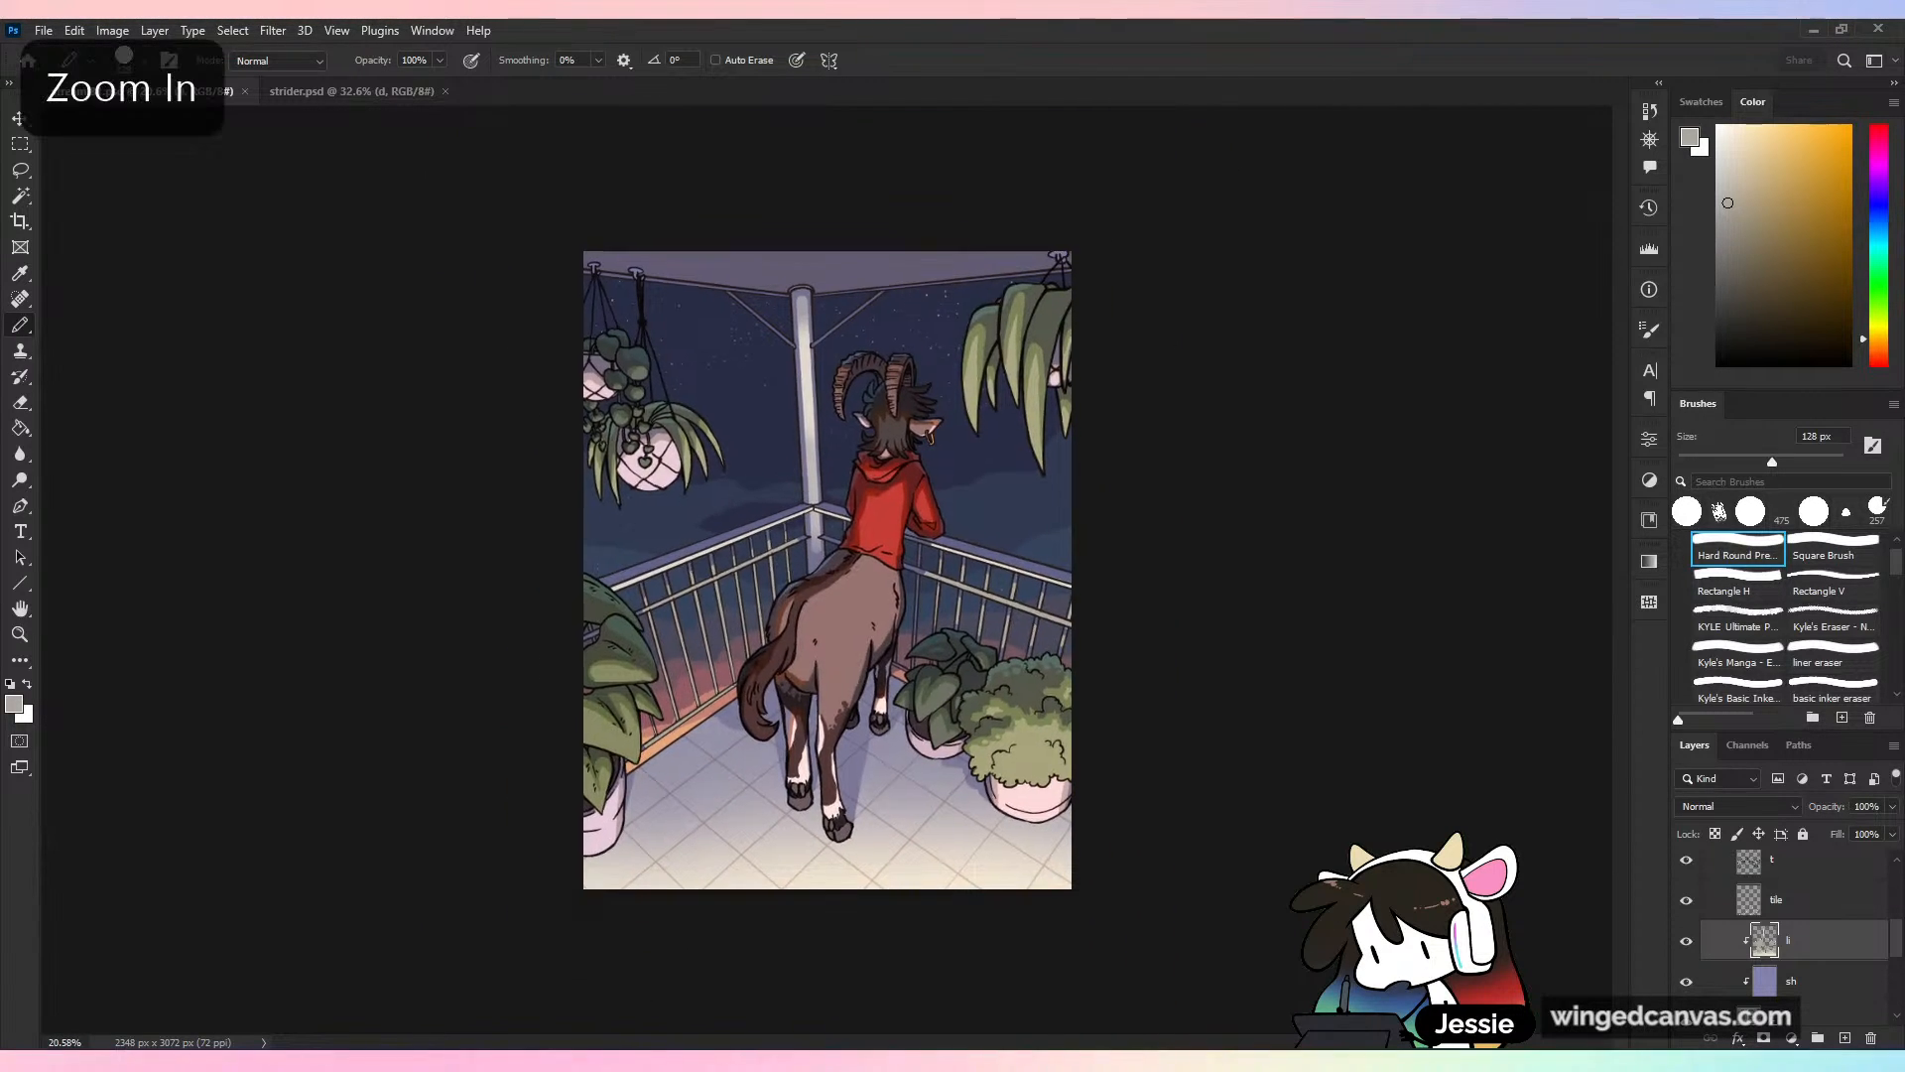
key("ctrl+s")
key("ctrl+minus")
key("ctrl+minus")
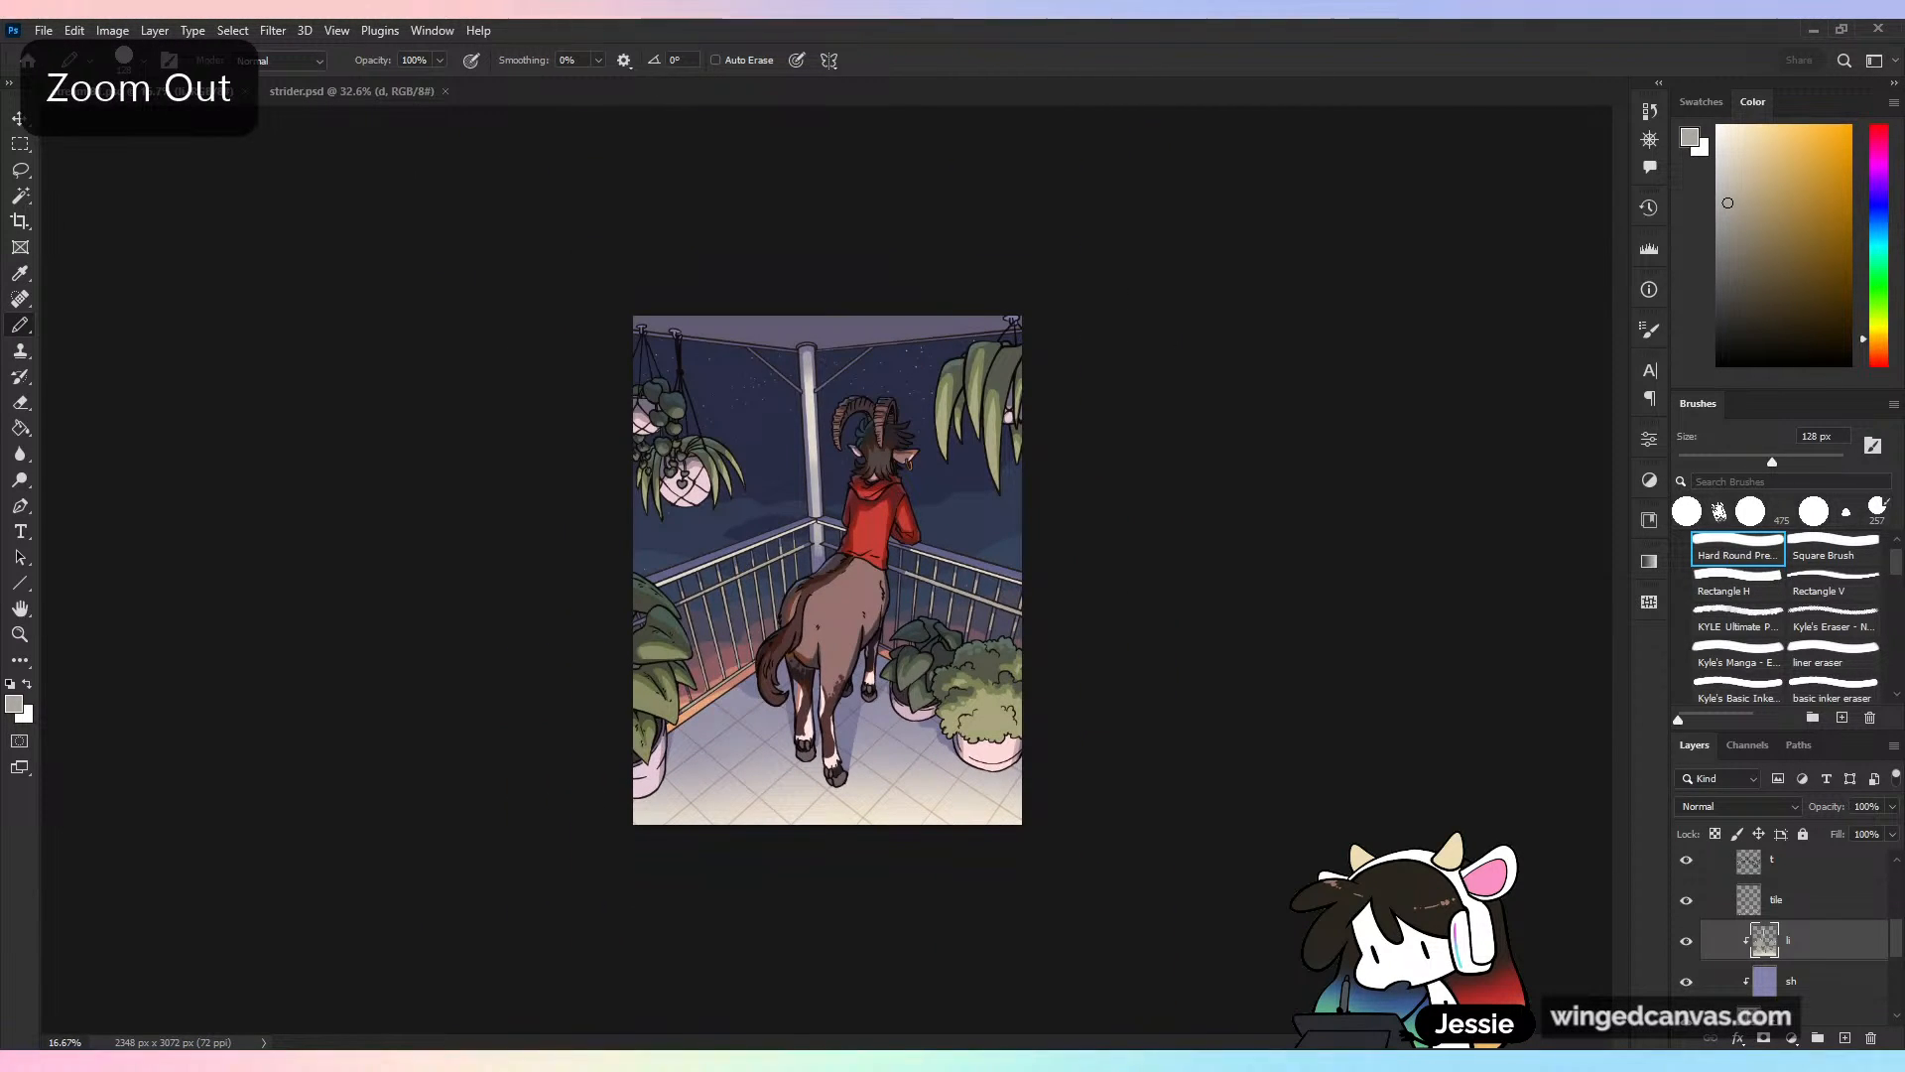
key("ctrl+shift+h")
key("ctrl+shift+h")
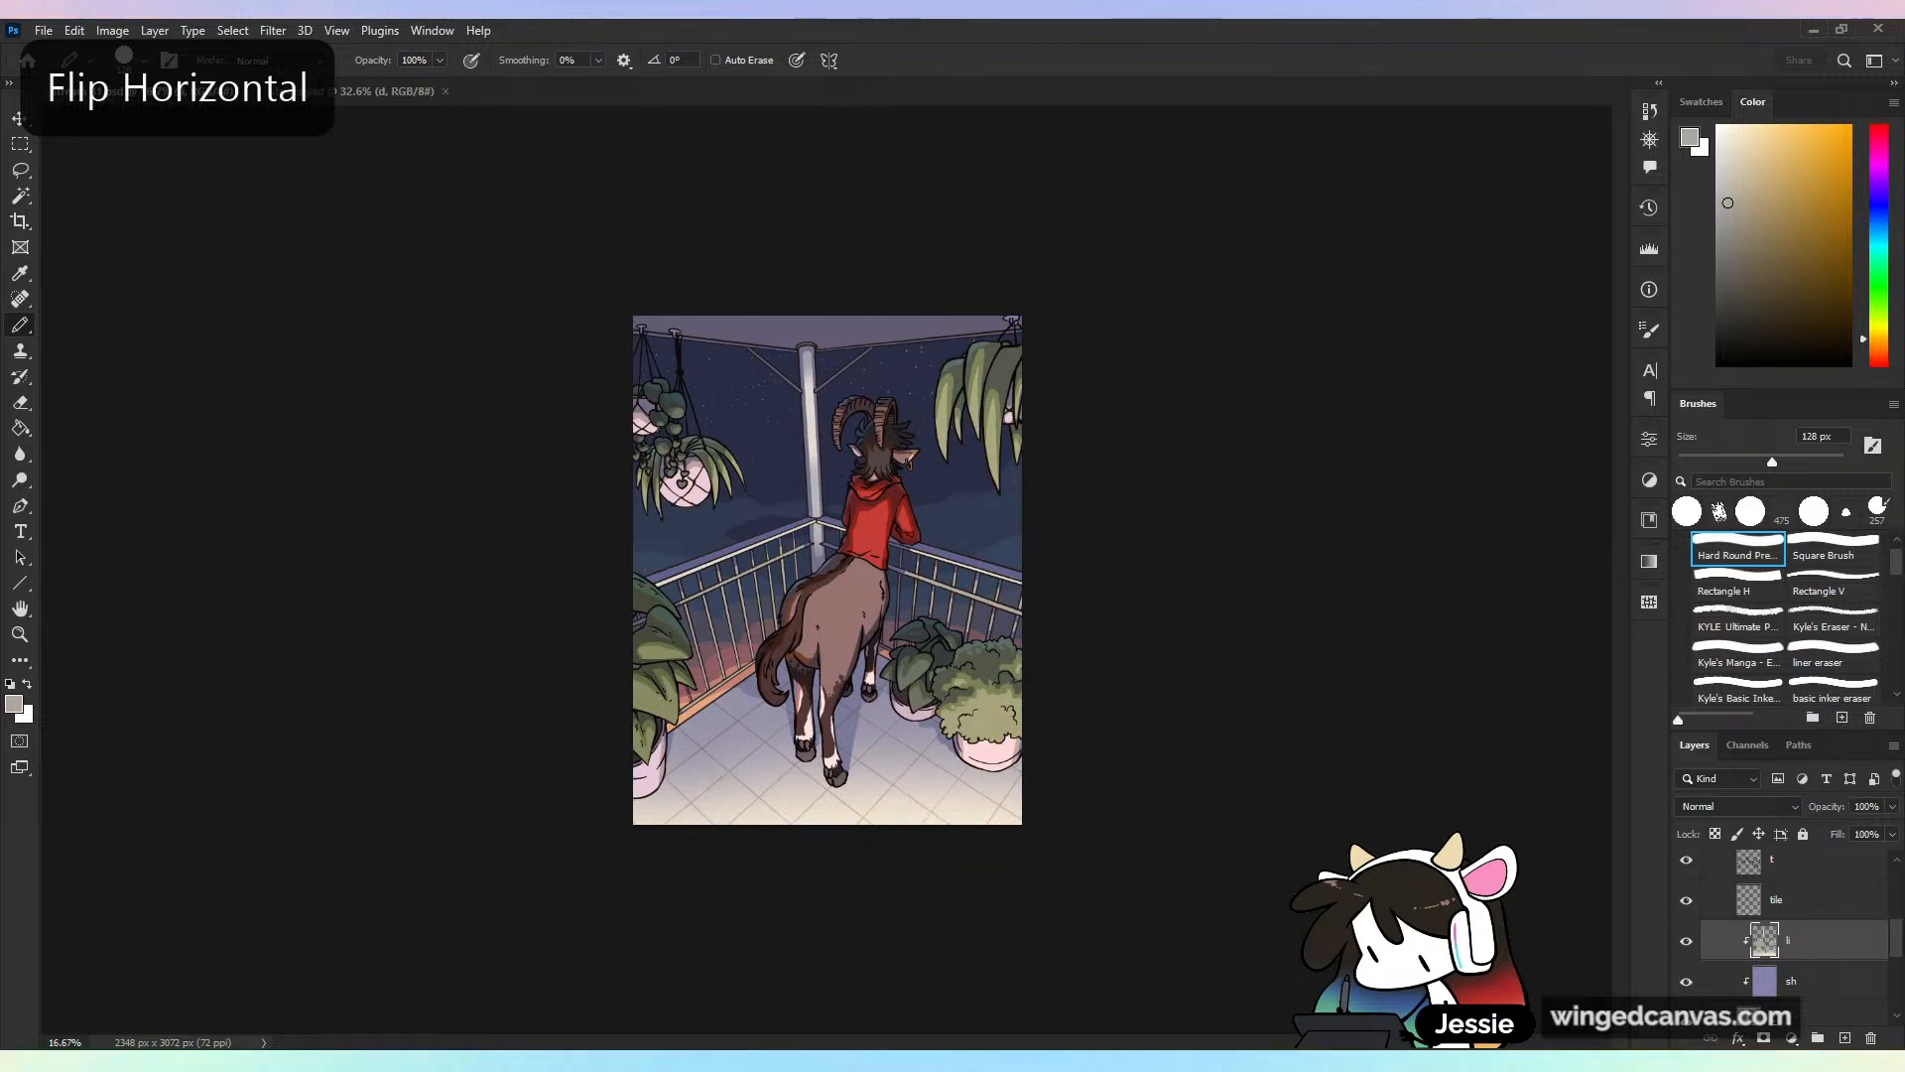
key("ctrl+plus")
key("ctrl+s")
key("ctrl+minus")
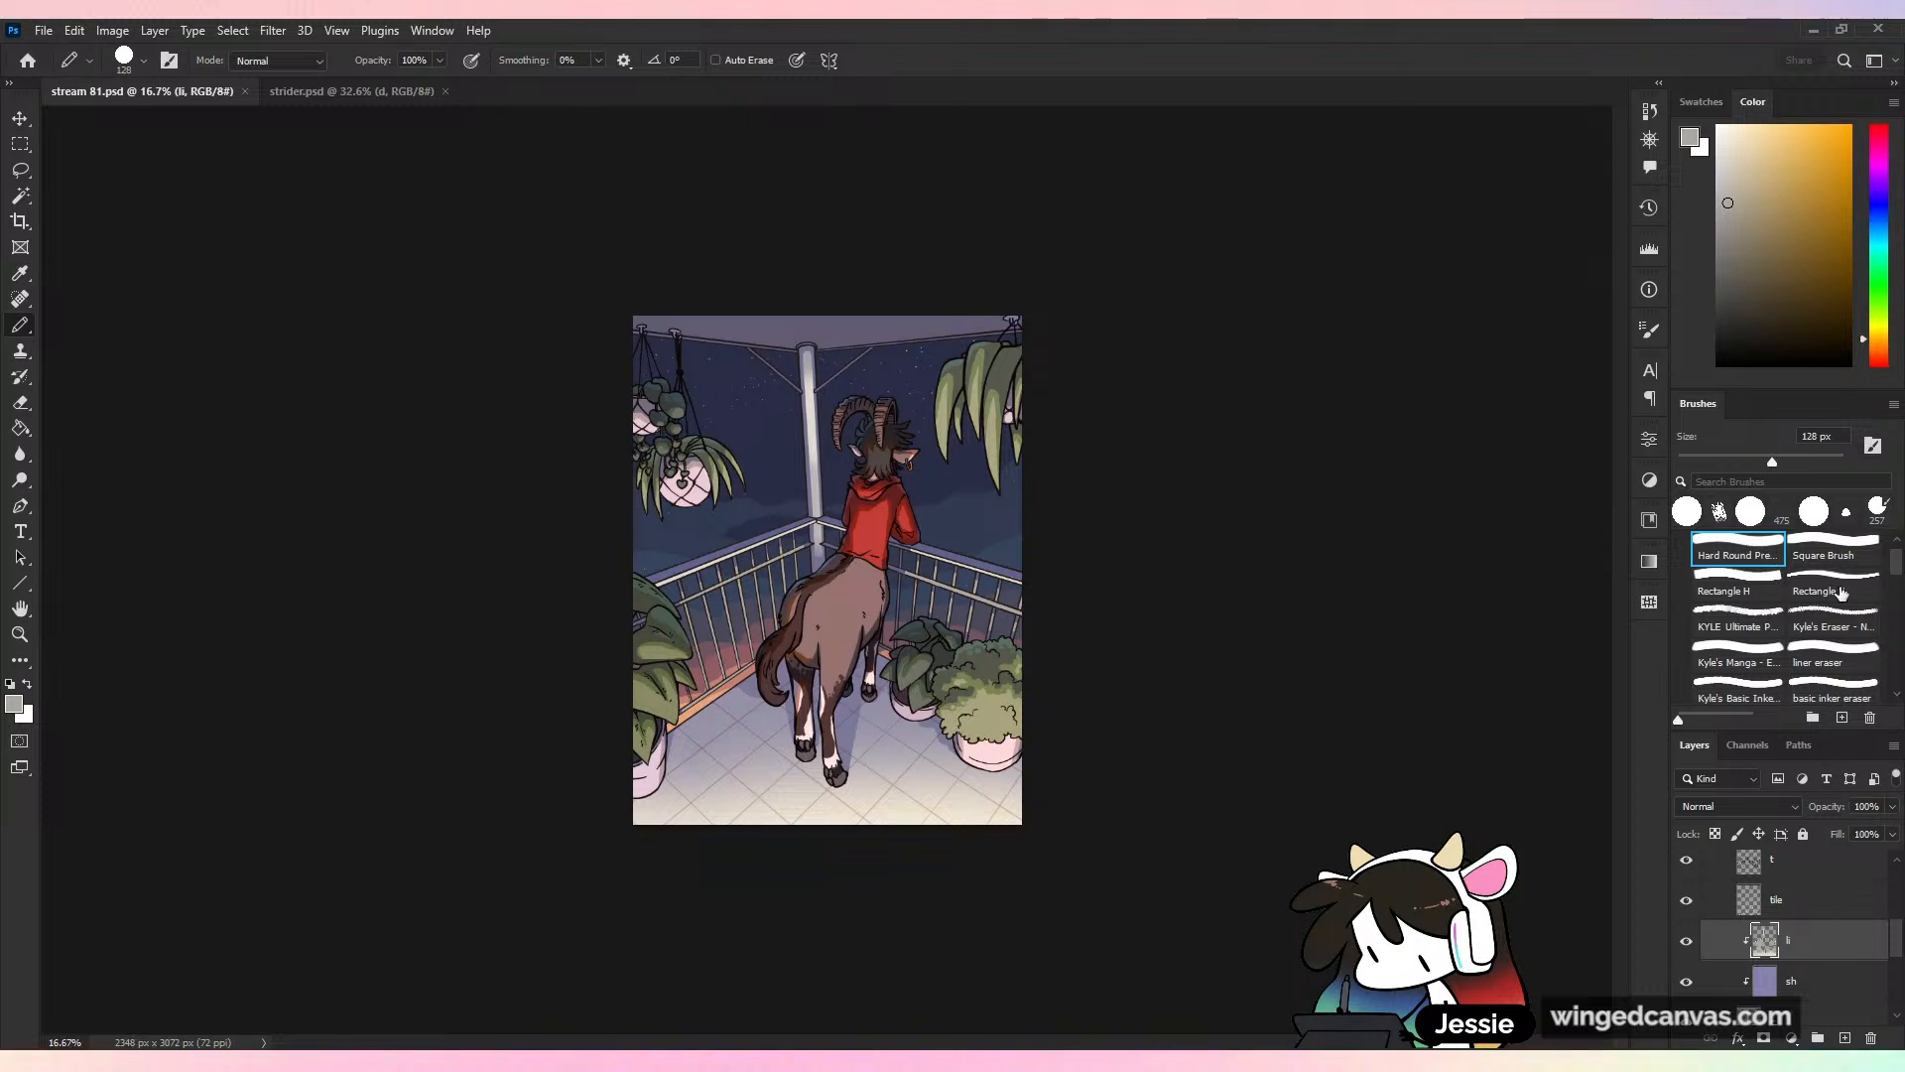
Switch to the Soft Round brush and select the lit balcony areas by inverting a Magic Wand selection of the layer's empty area
right_click(22, 327)
left_click(163, 325)
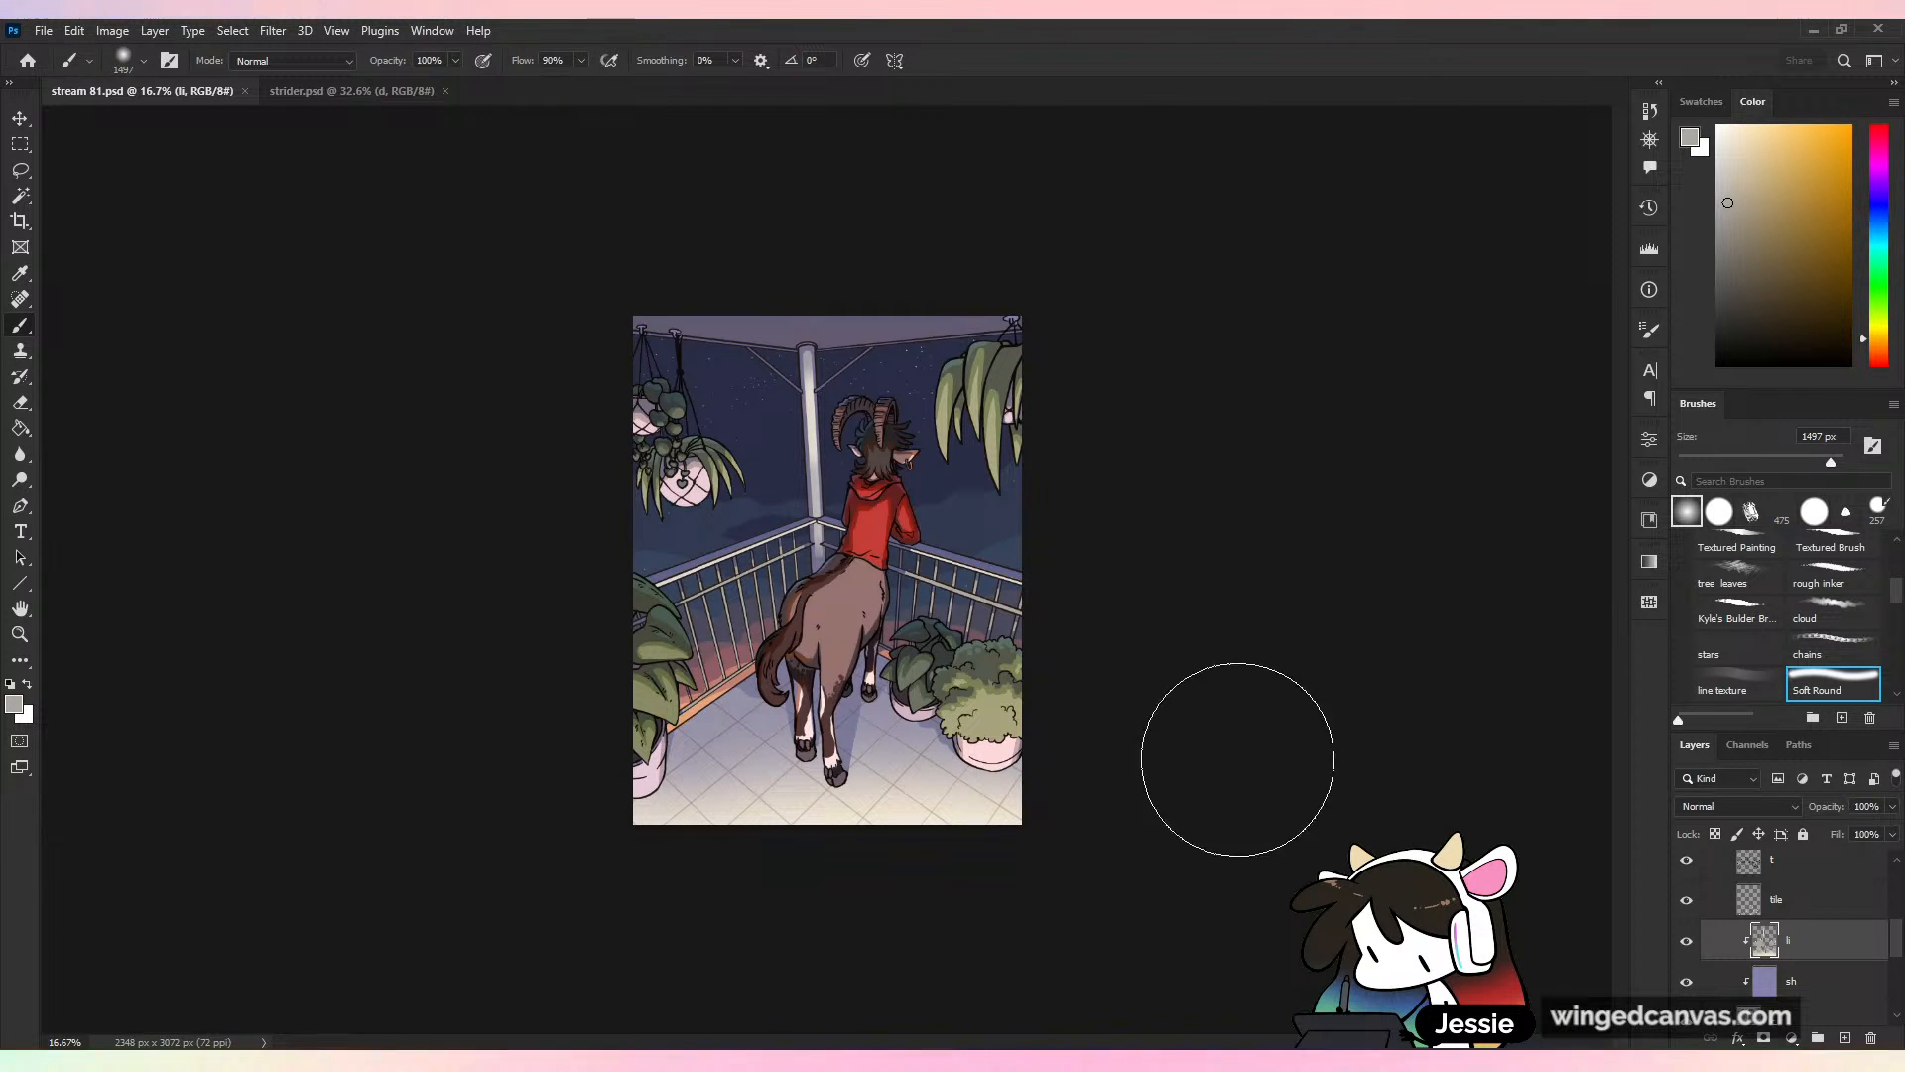
key("w")
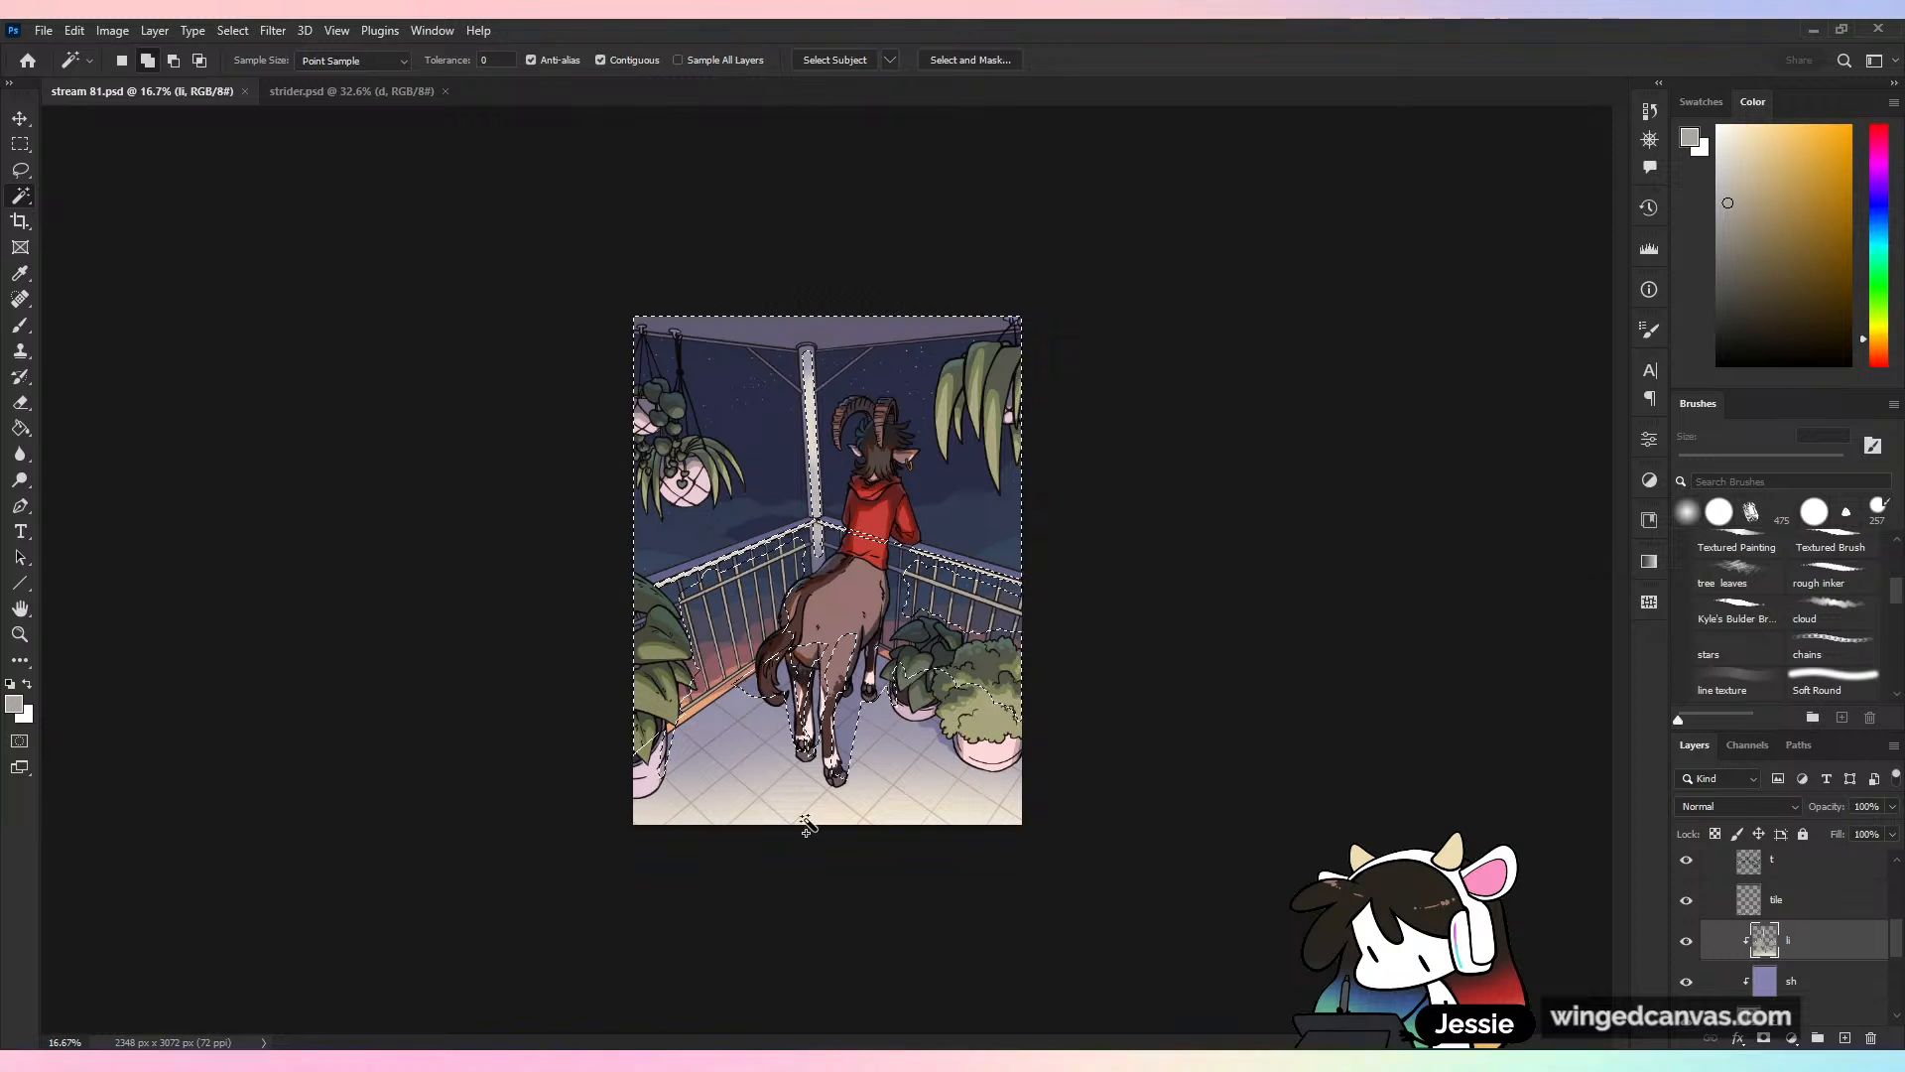
key("ctrl+shift+i")
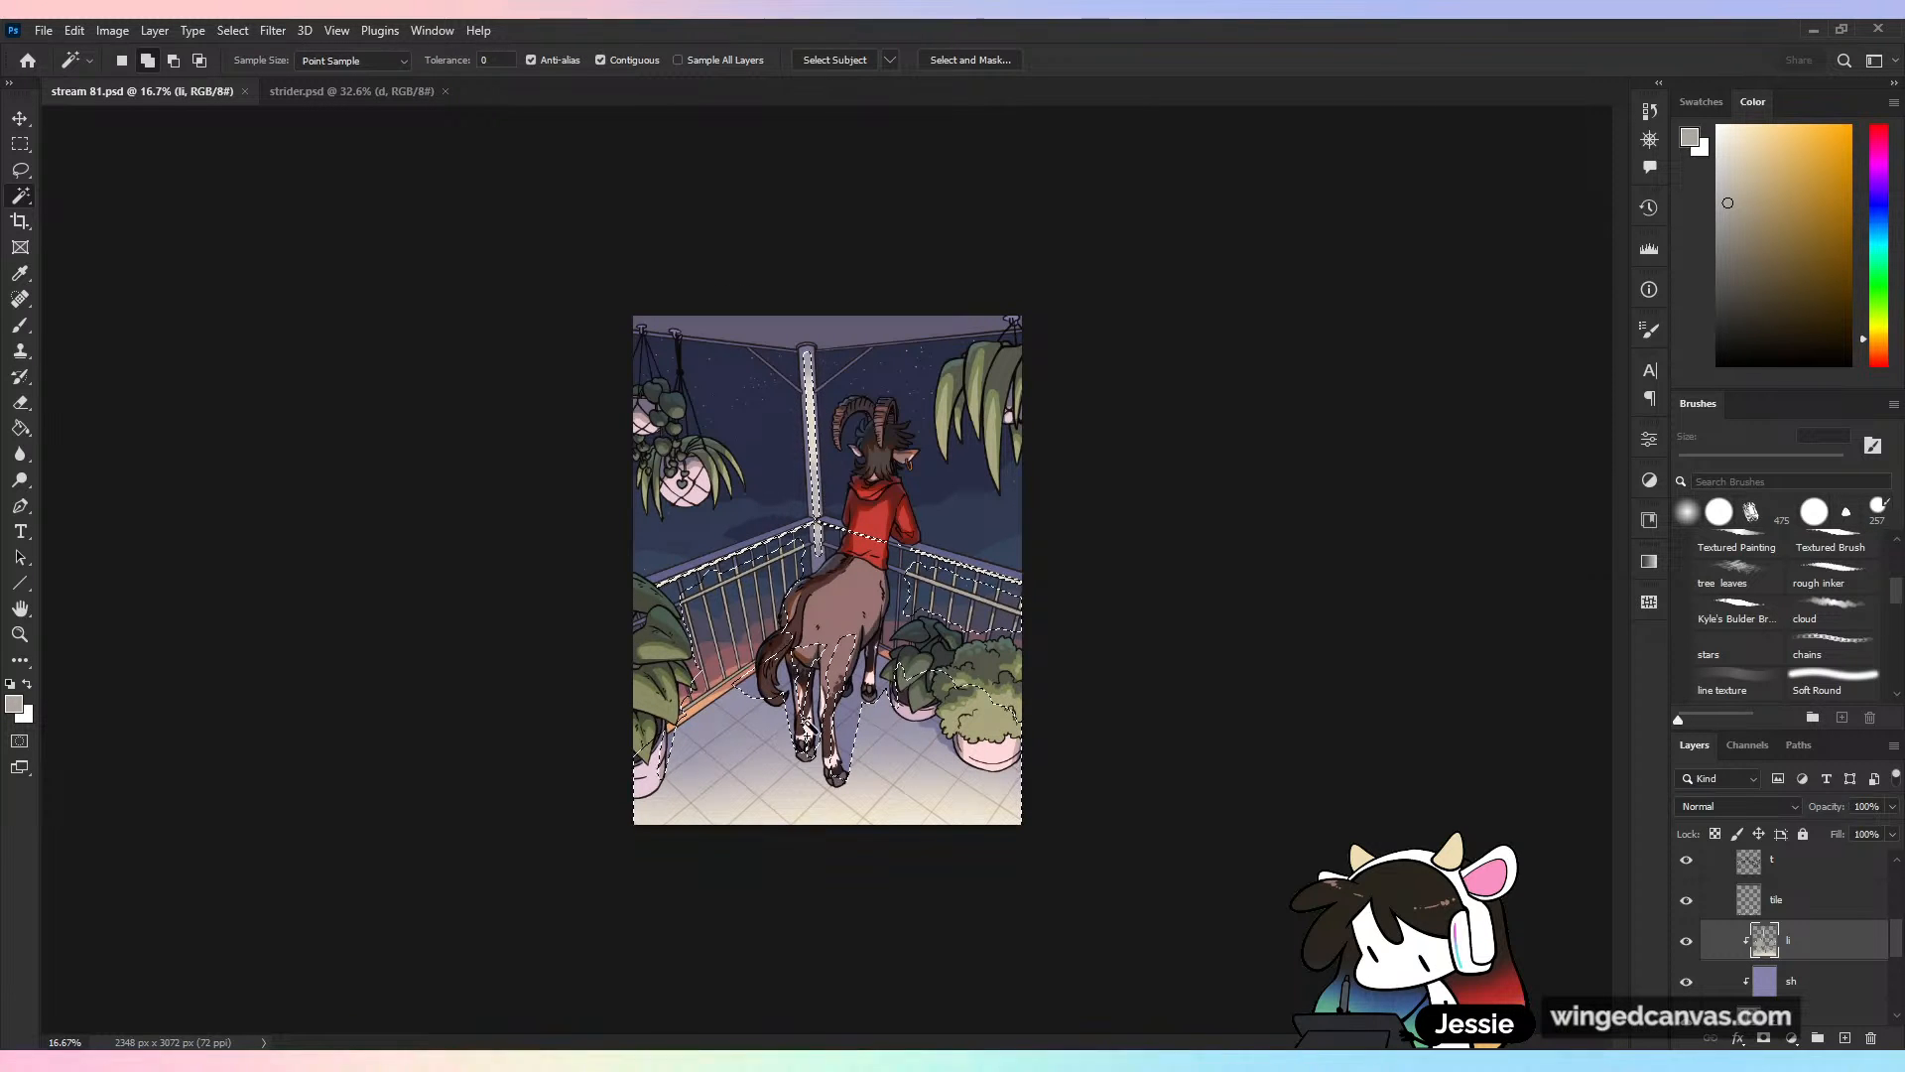
key("b")
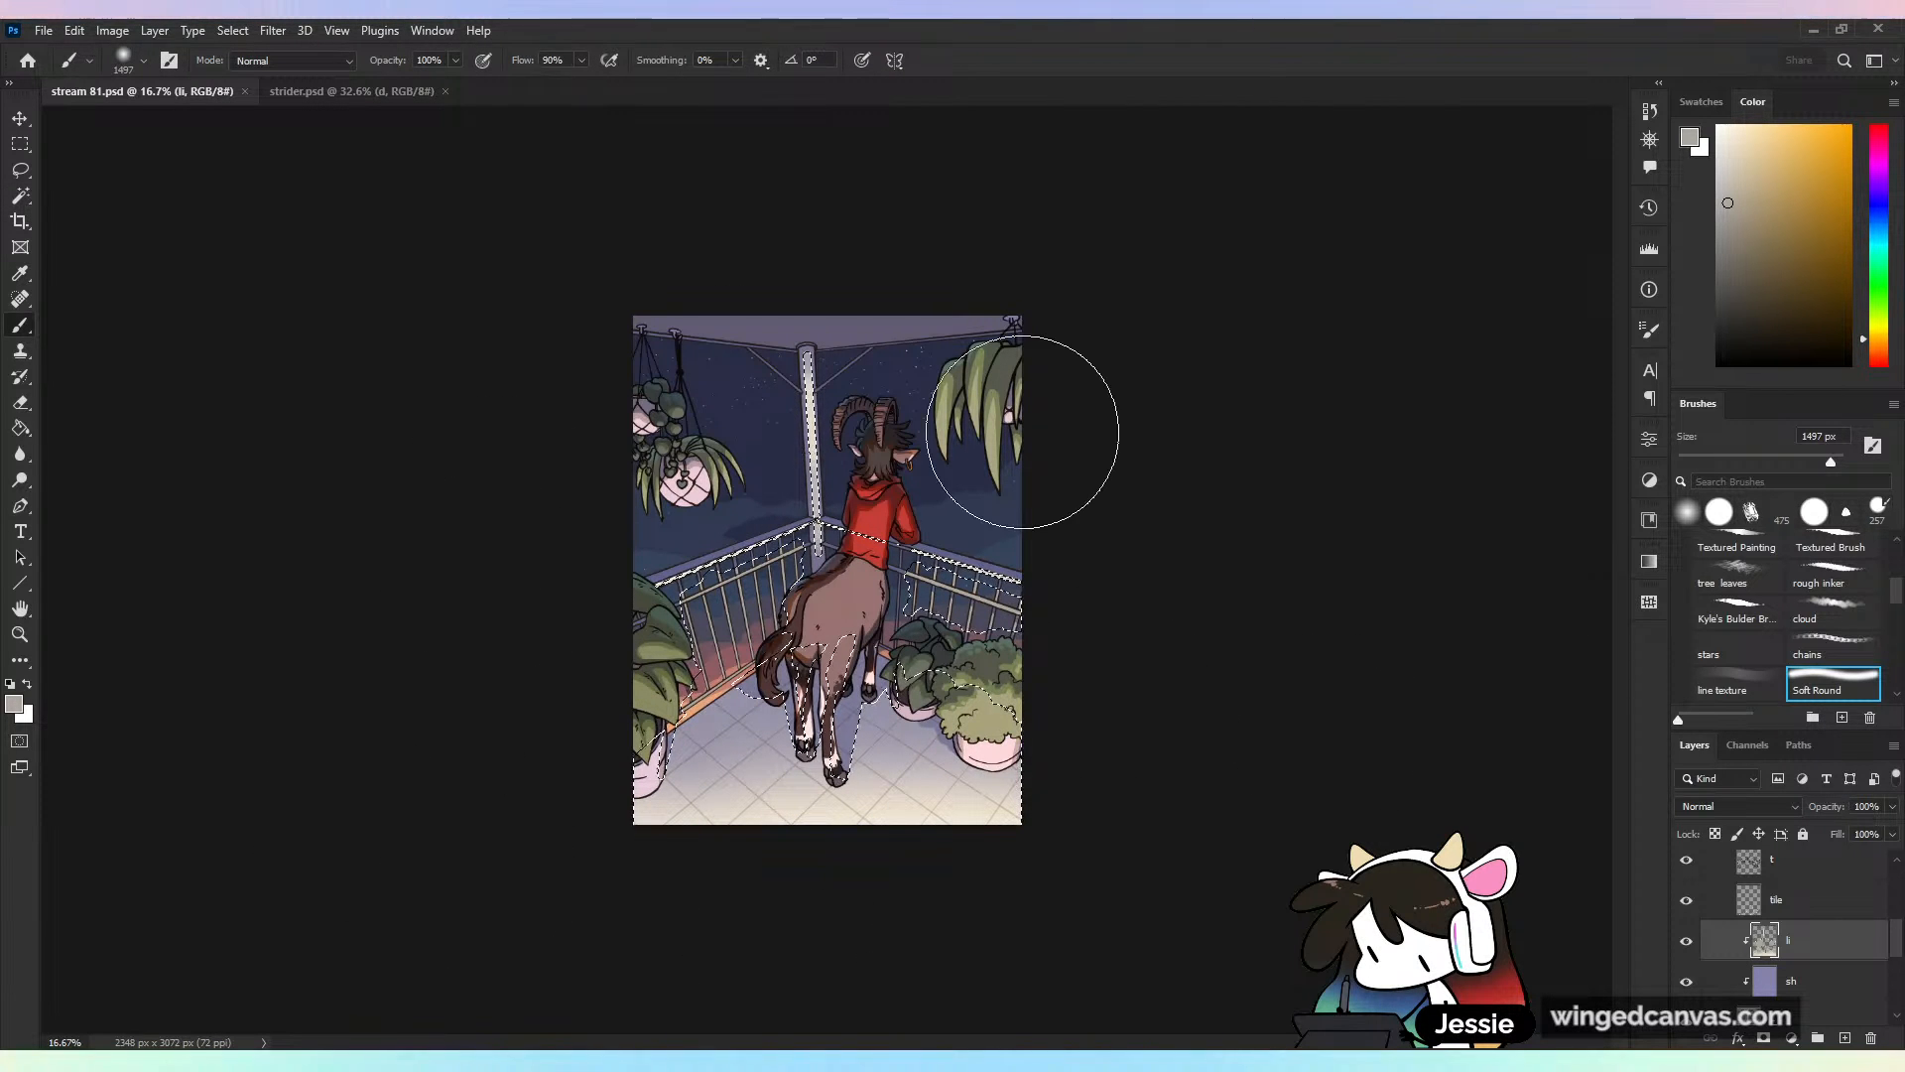
Paint soft light grey-beige light over the tiled floor with the 1497 px brush at 21% opacity, deselect, and save the file
left_click(455, 61)
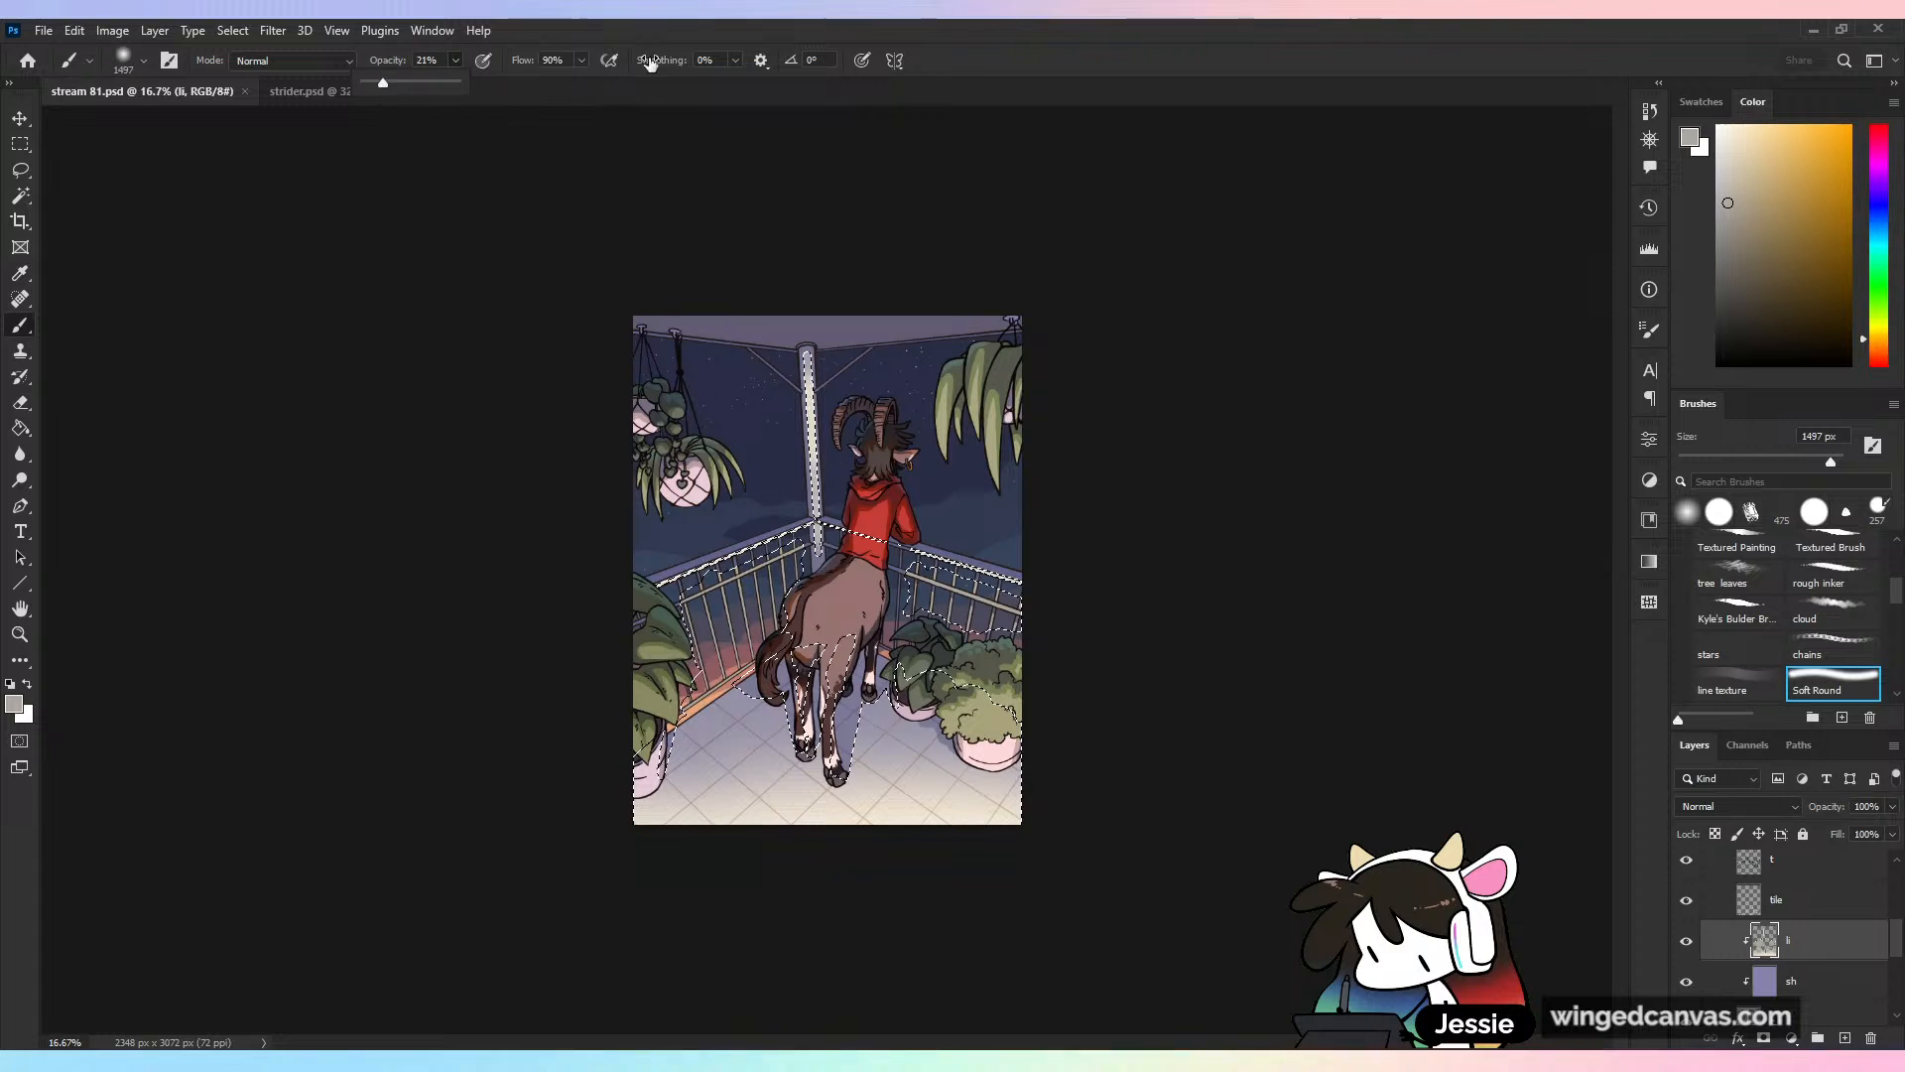
left_click(699, 247)
mouse_move(862, 672)
left_mouse_down()
mouse_move(681, 701)
mouse_move(1211, 718)
mouse_move(626, 767)
left_mouse_up()
left_click(1734, 158)
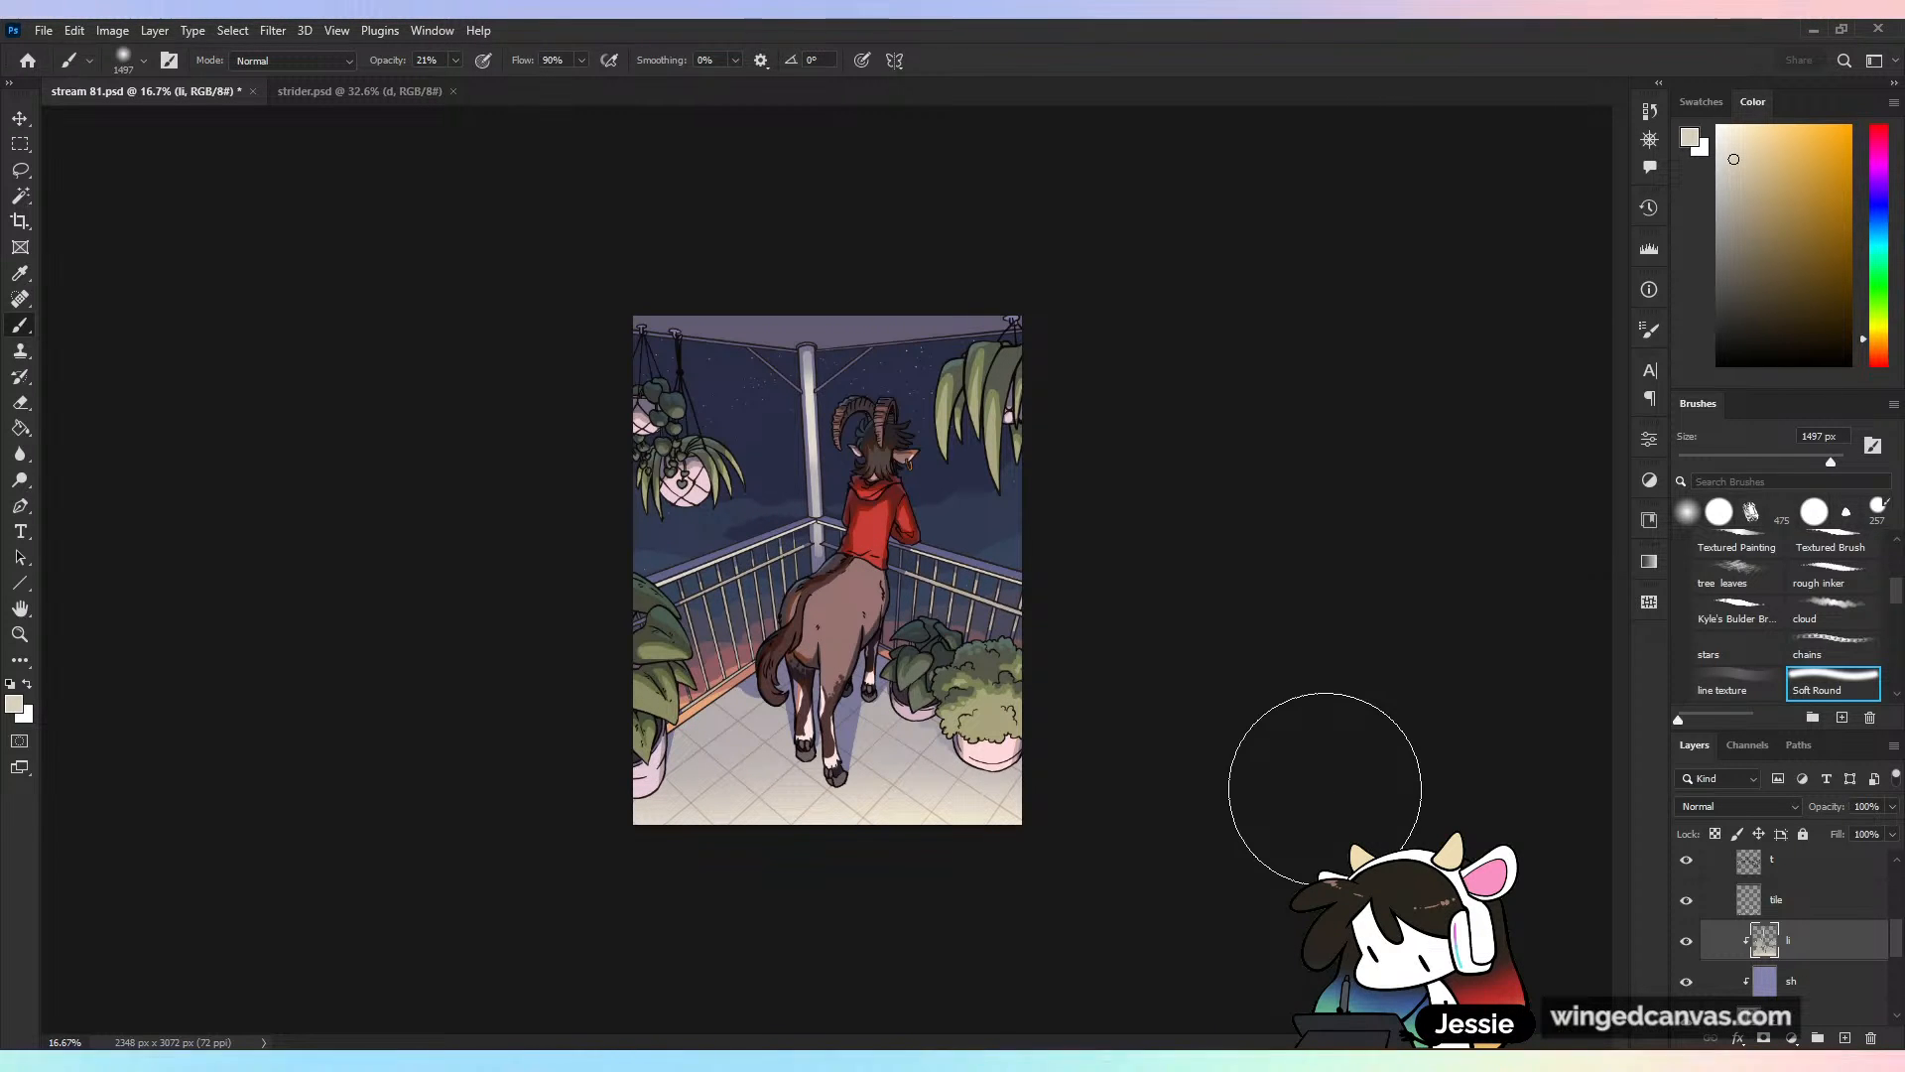
key("ctrl+plus")
key("ctrl+s")
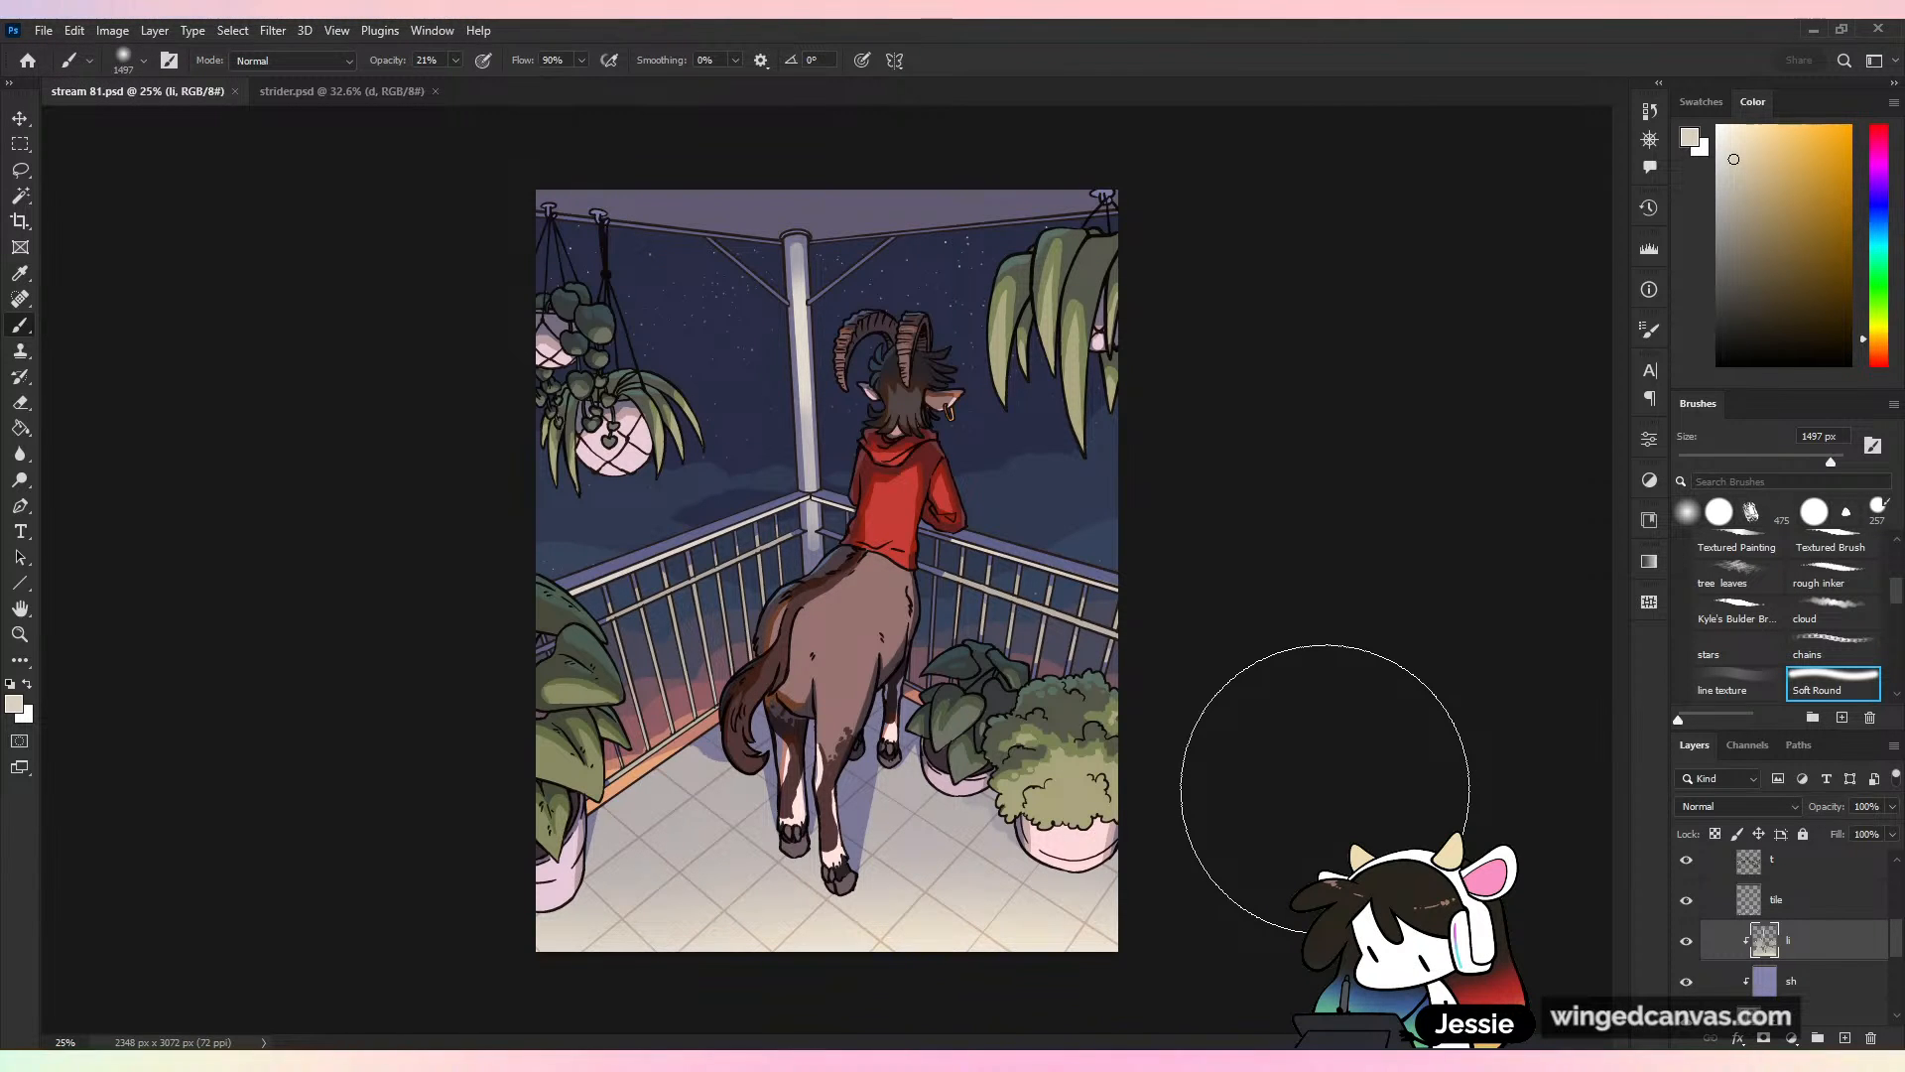
Fade the highlight on the upper part of the corner post with a Soft Round eraser at 39% opacity and 317 px, then save
left_click(19, 403)
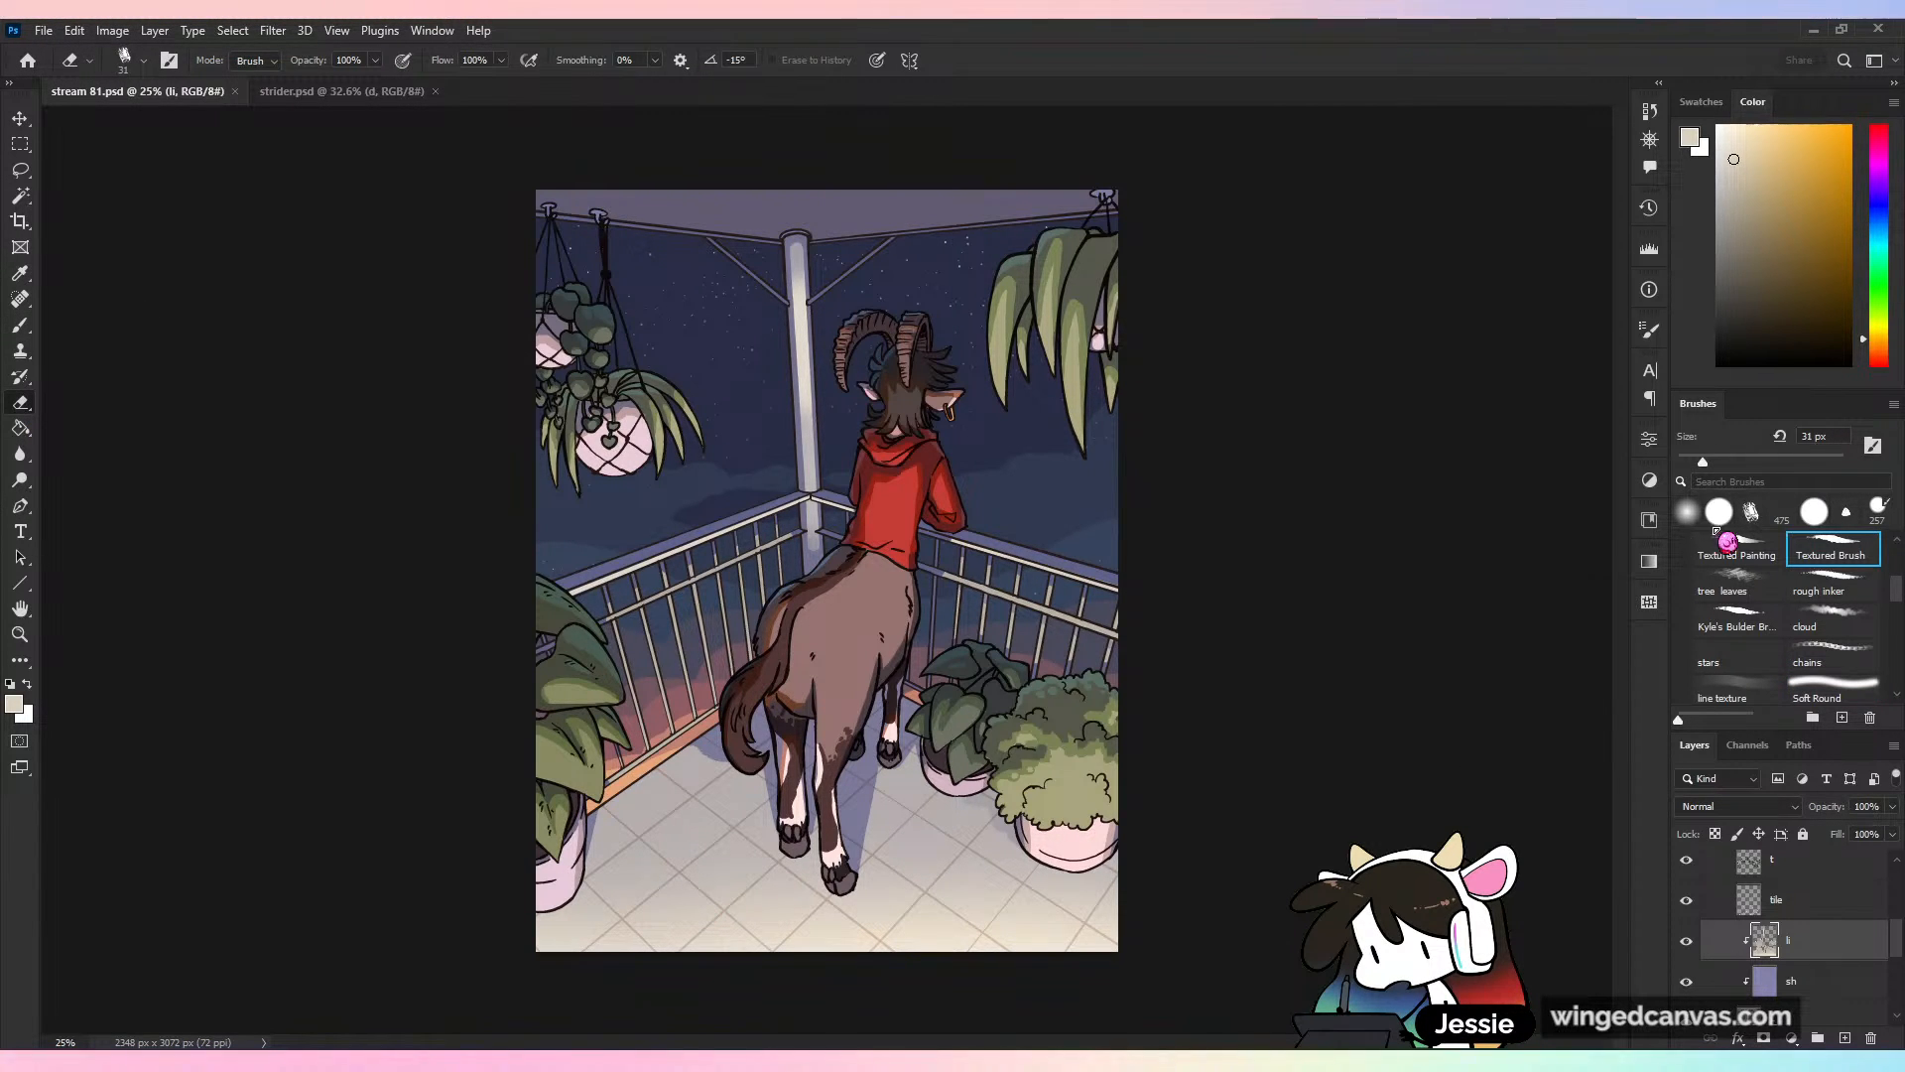
left_click(1687, 511)
left_click(1795, 460)
left_click(375, 61)
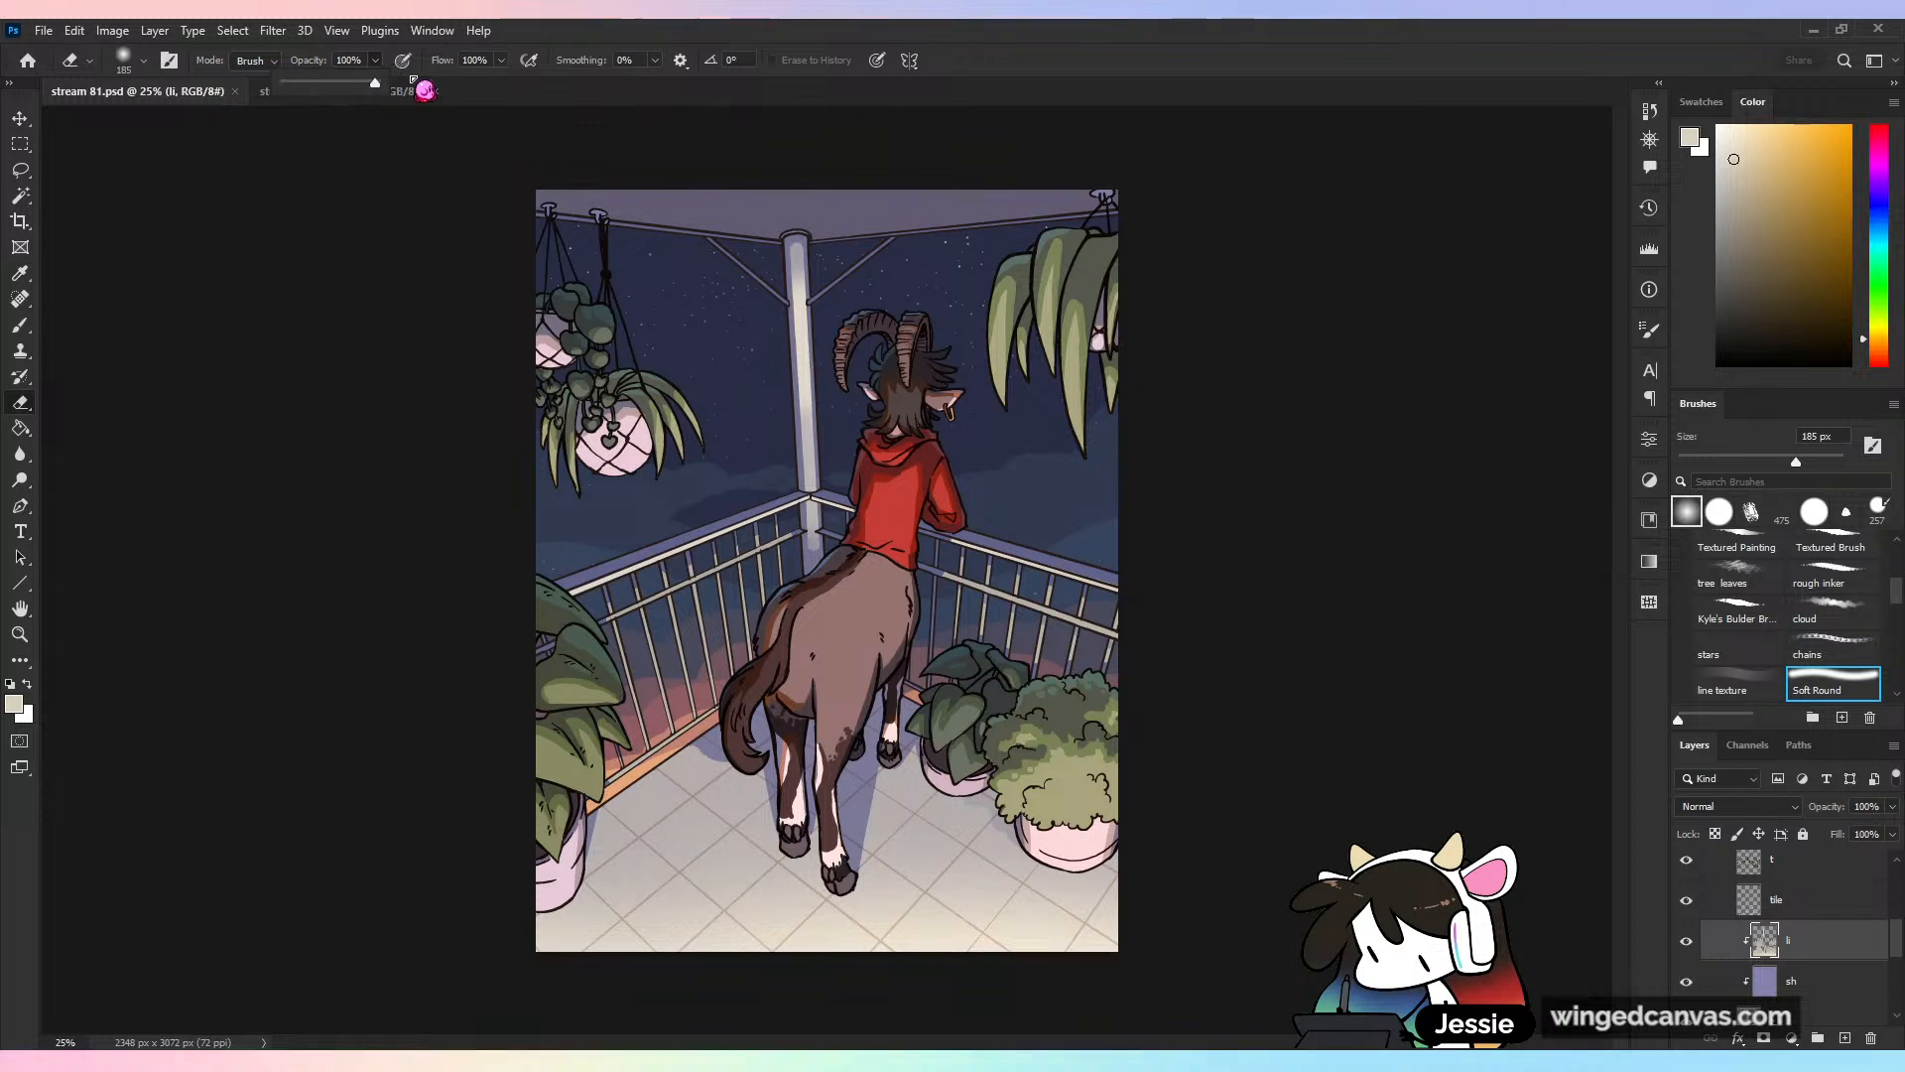
left_click(317, 81)
left_click(496, 55)
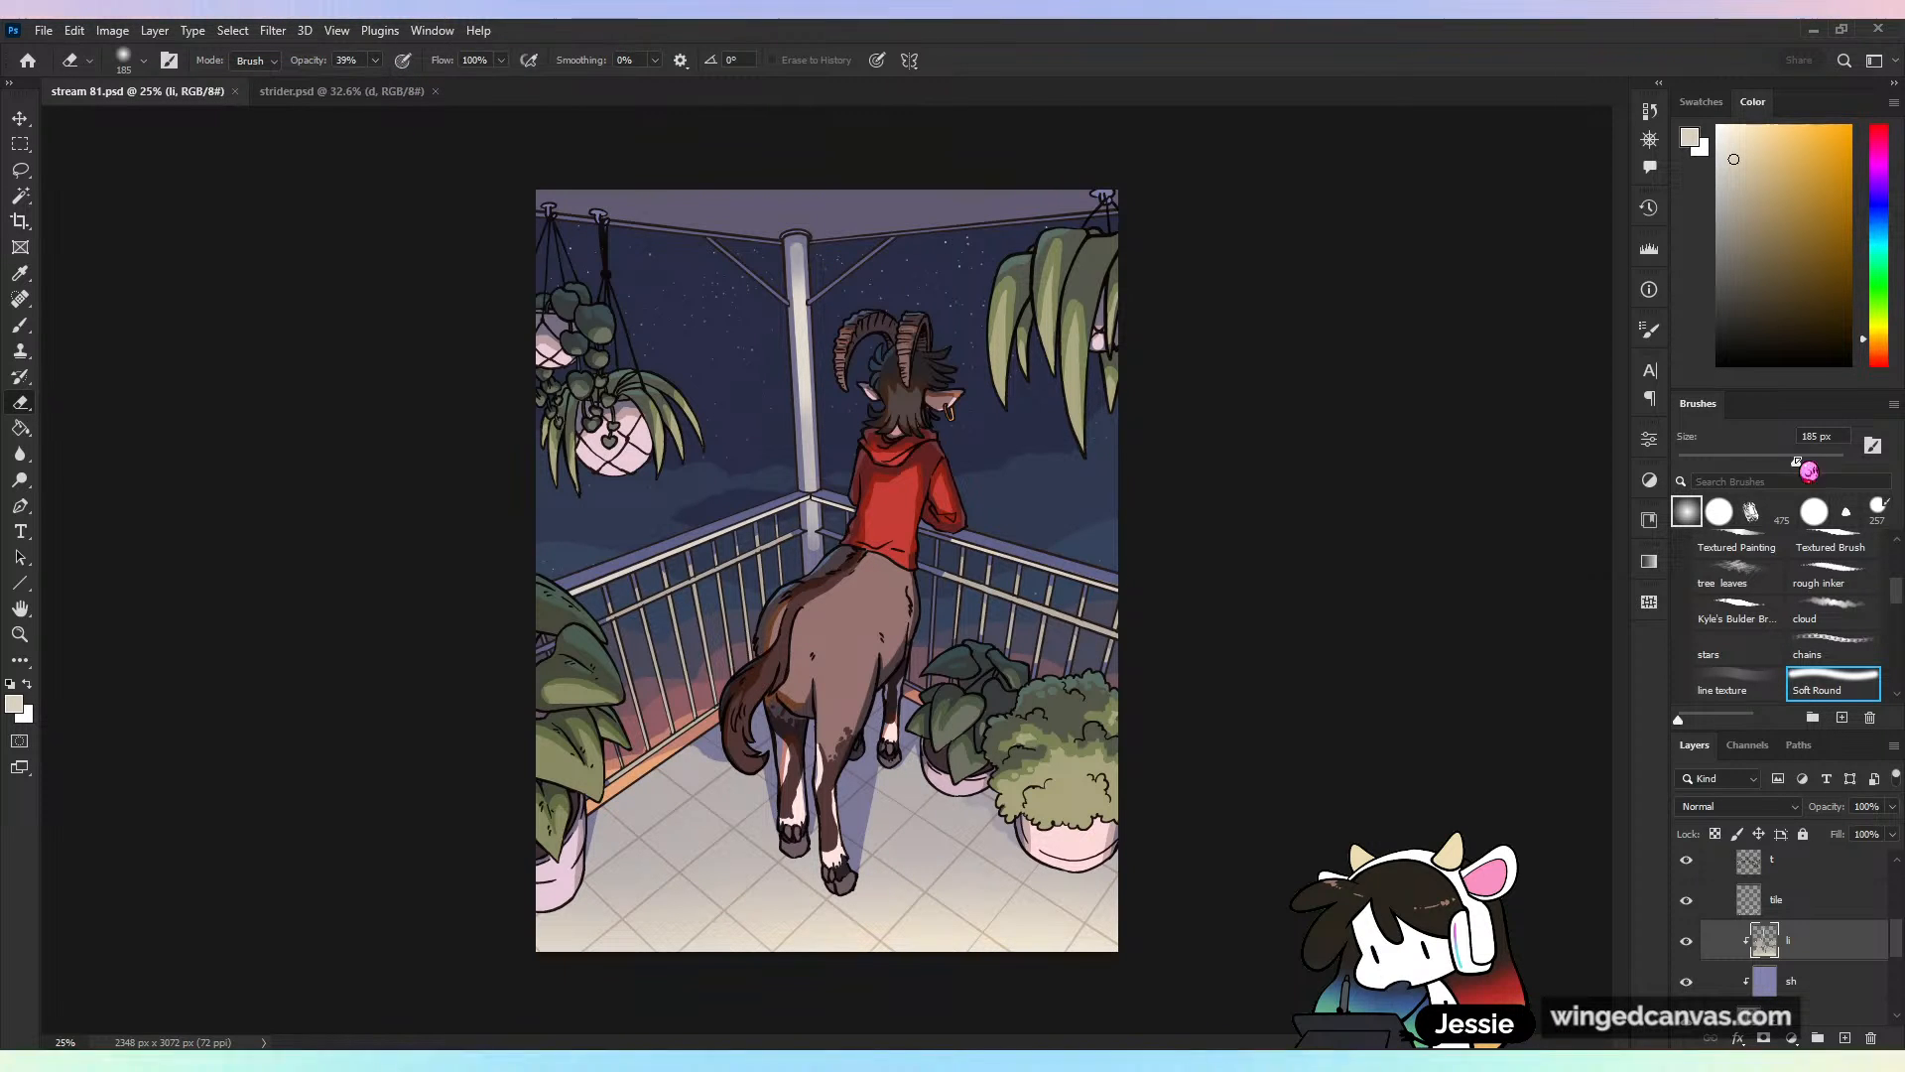
left_click_drag(1809, 470, 1813, 461)
mouse_move(800, 238)
left_mouse_down()
mouse_move(809, 415)
mouse_move(797, 295)
left_mouse_up()
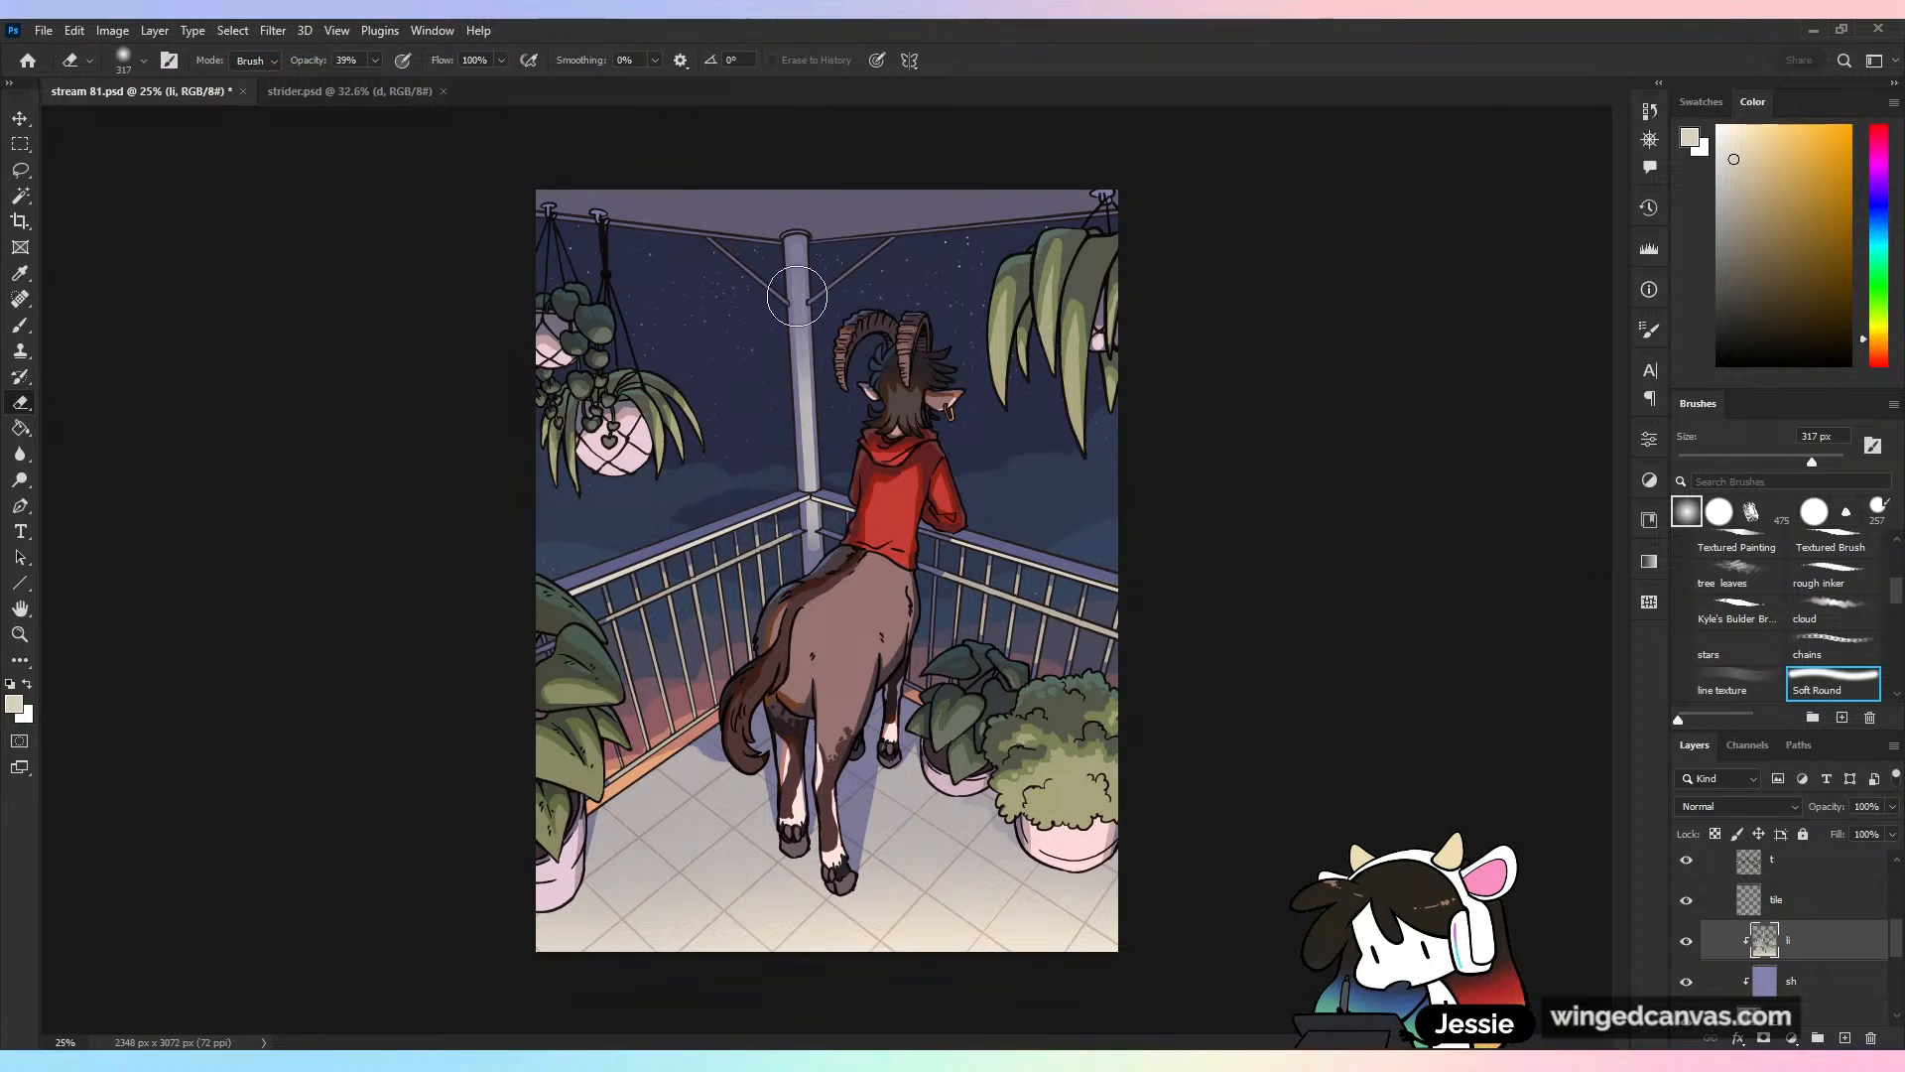
key("ctrl+minus")
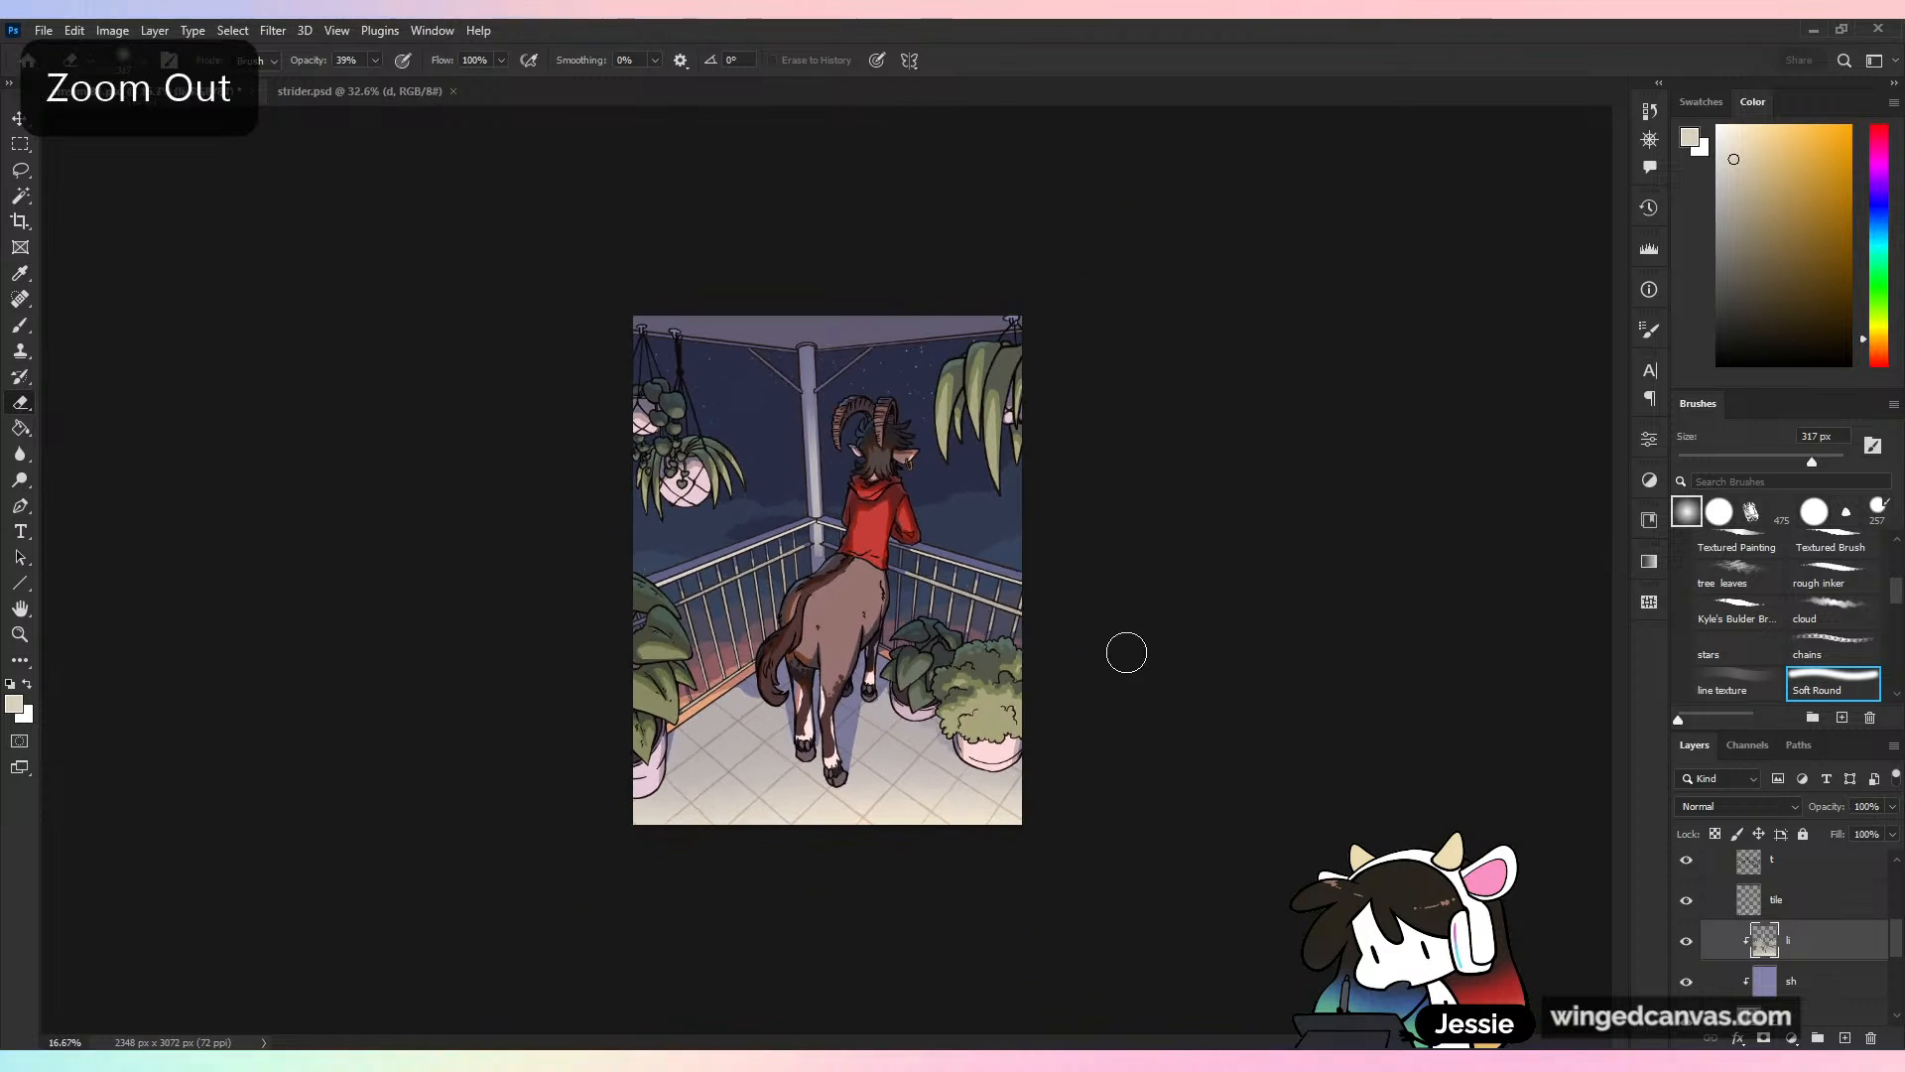
key("ctrl+s")
Soften the highlight on the corner post below the handrail with the eraser at 120 px and save the file
key("ctrl+plus")
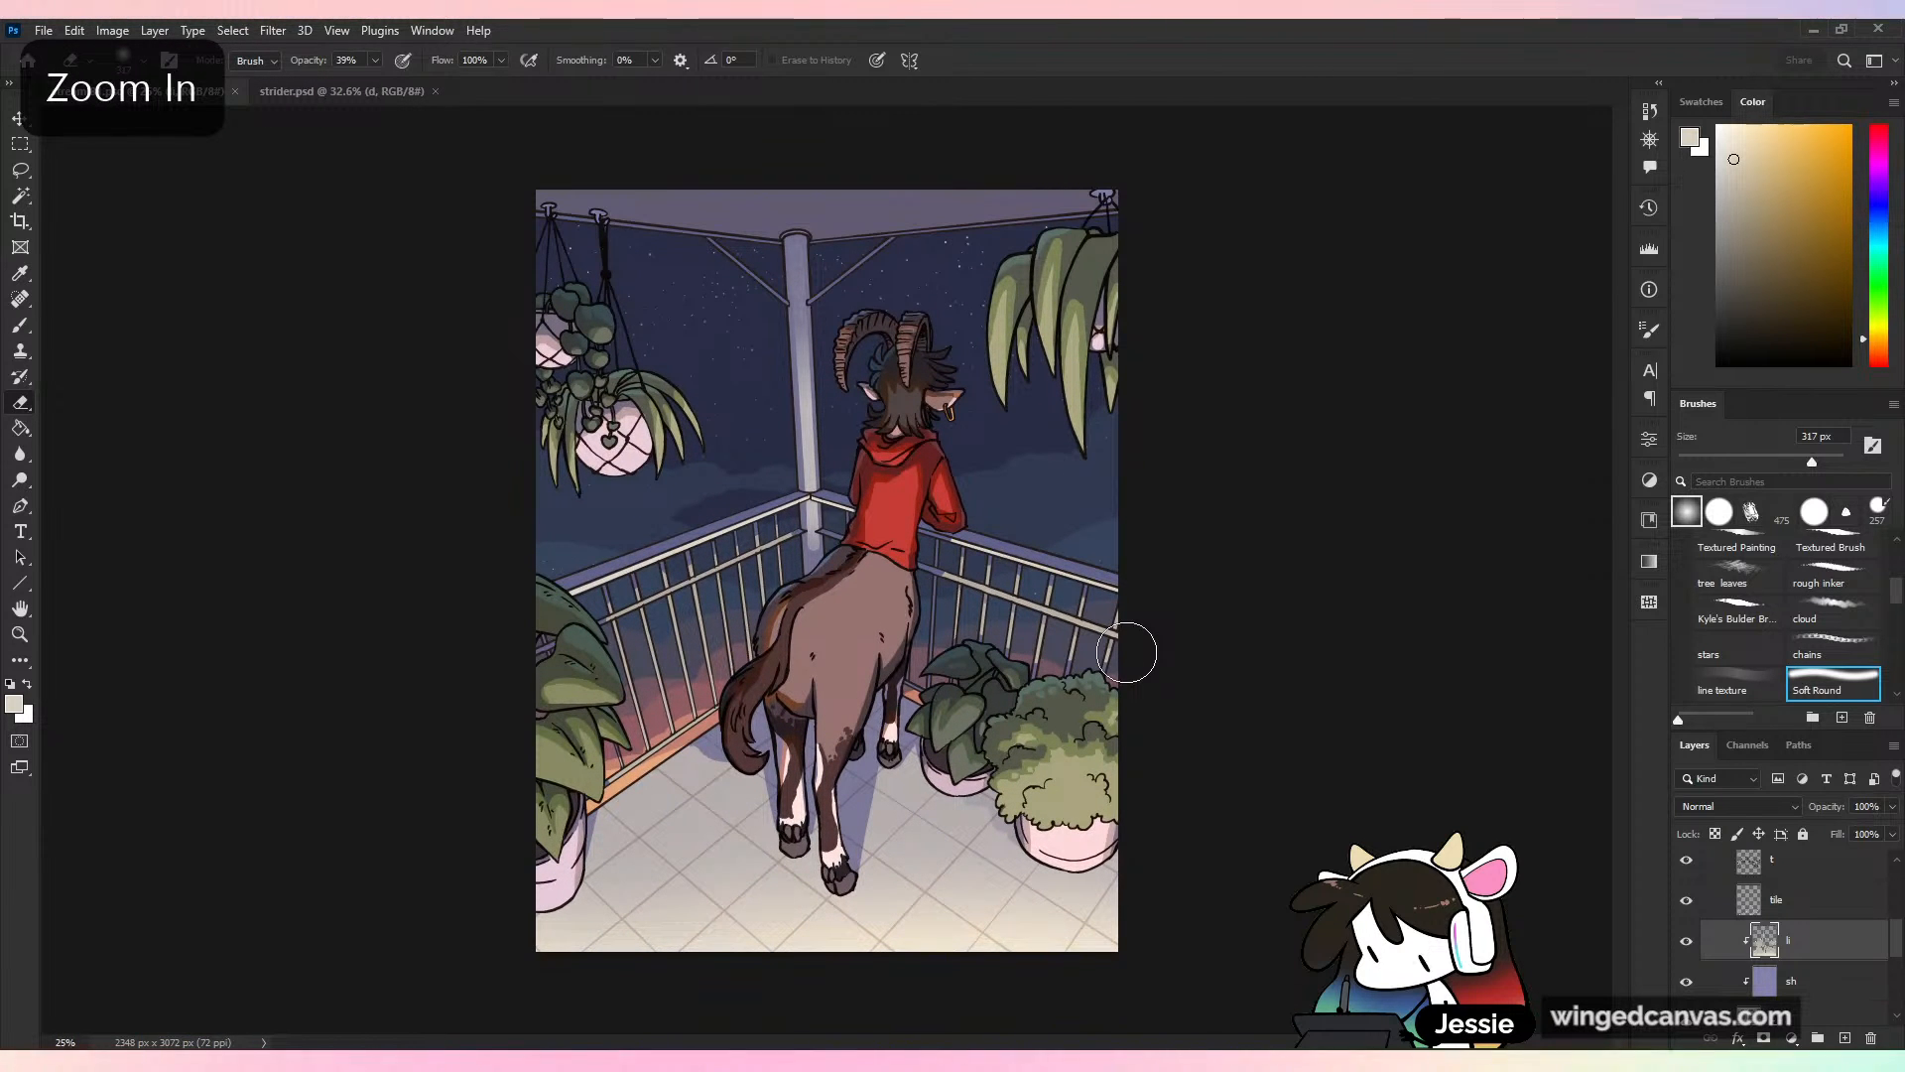
left_click(1769, 460)
left_click_drag(812, 546, 822, 541)
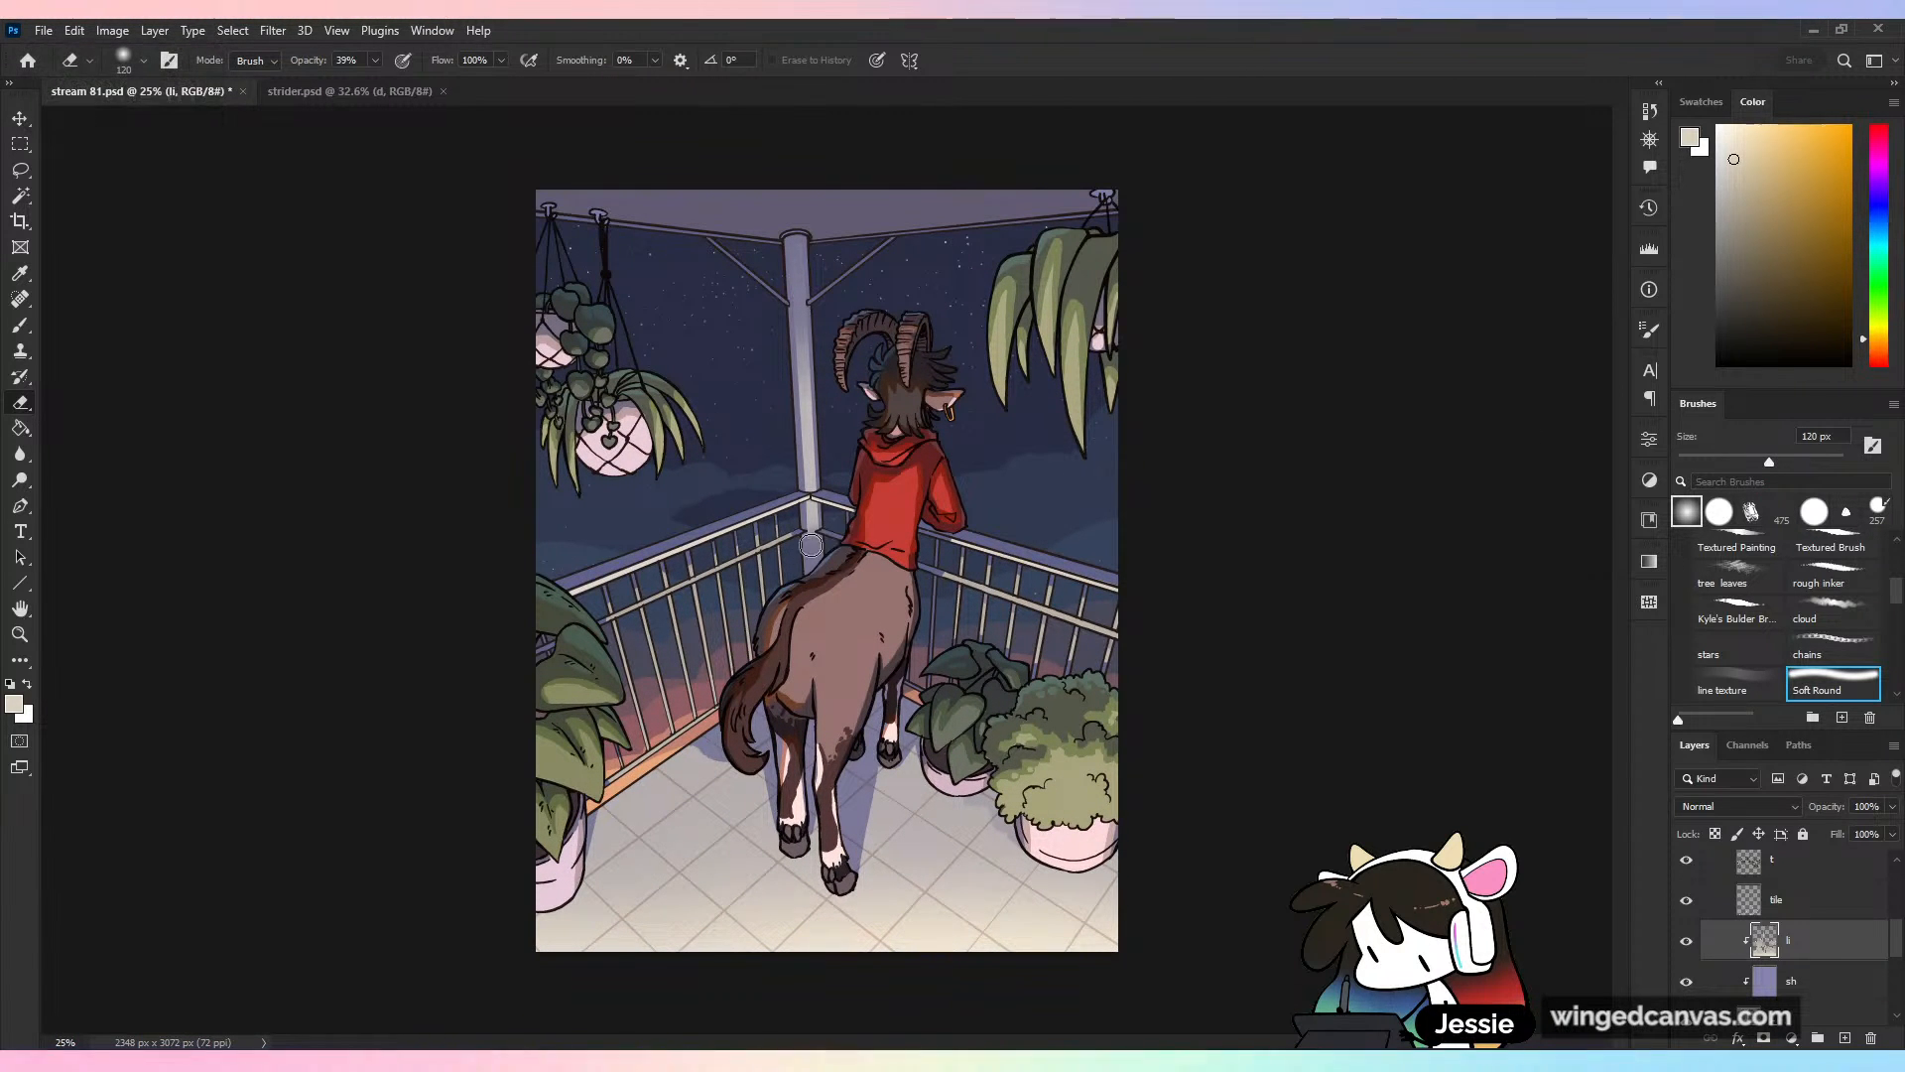
scroll(926, 705, "down", 2)
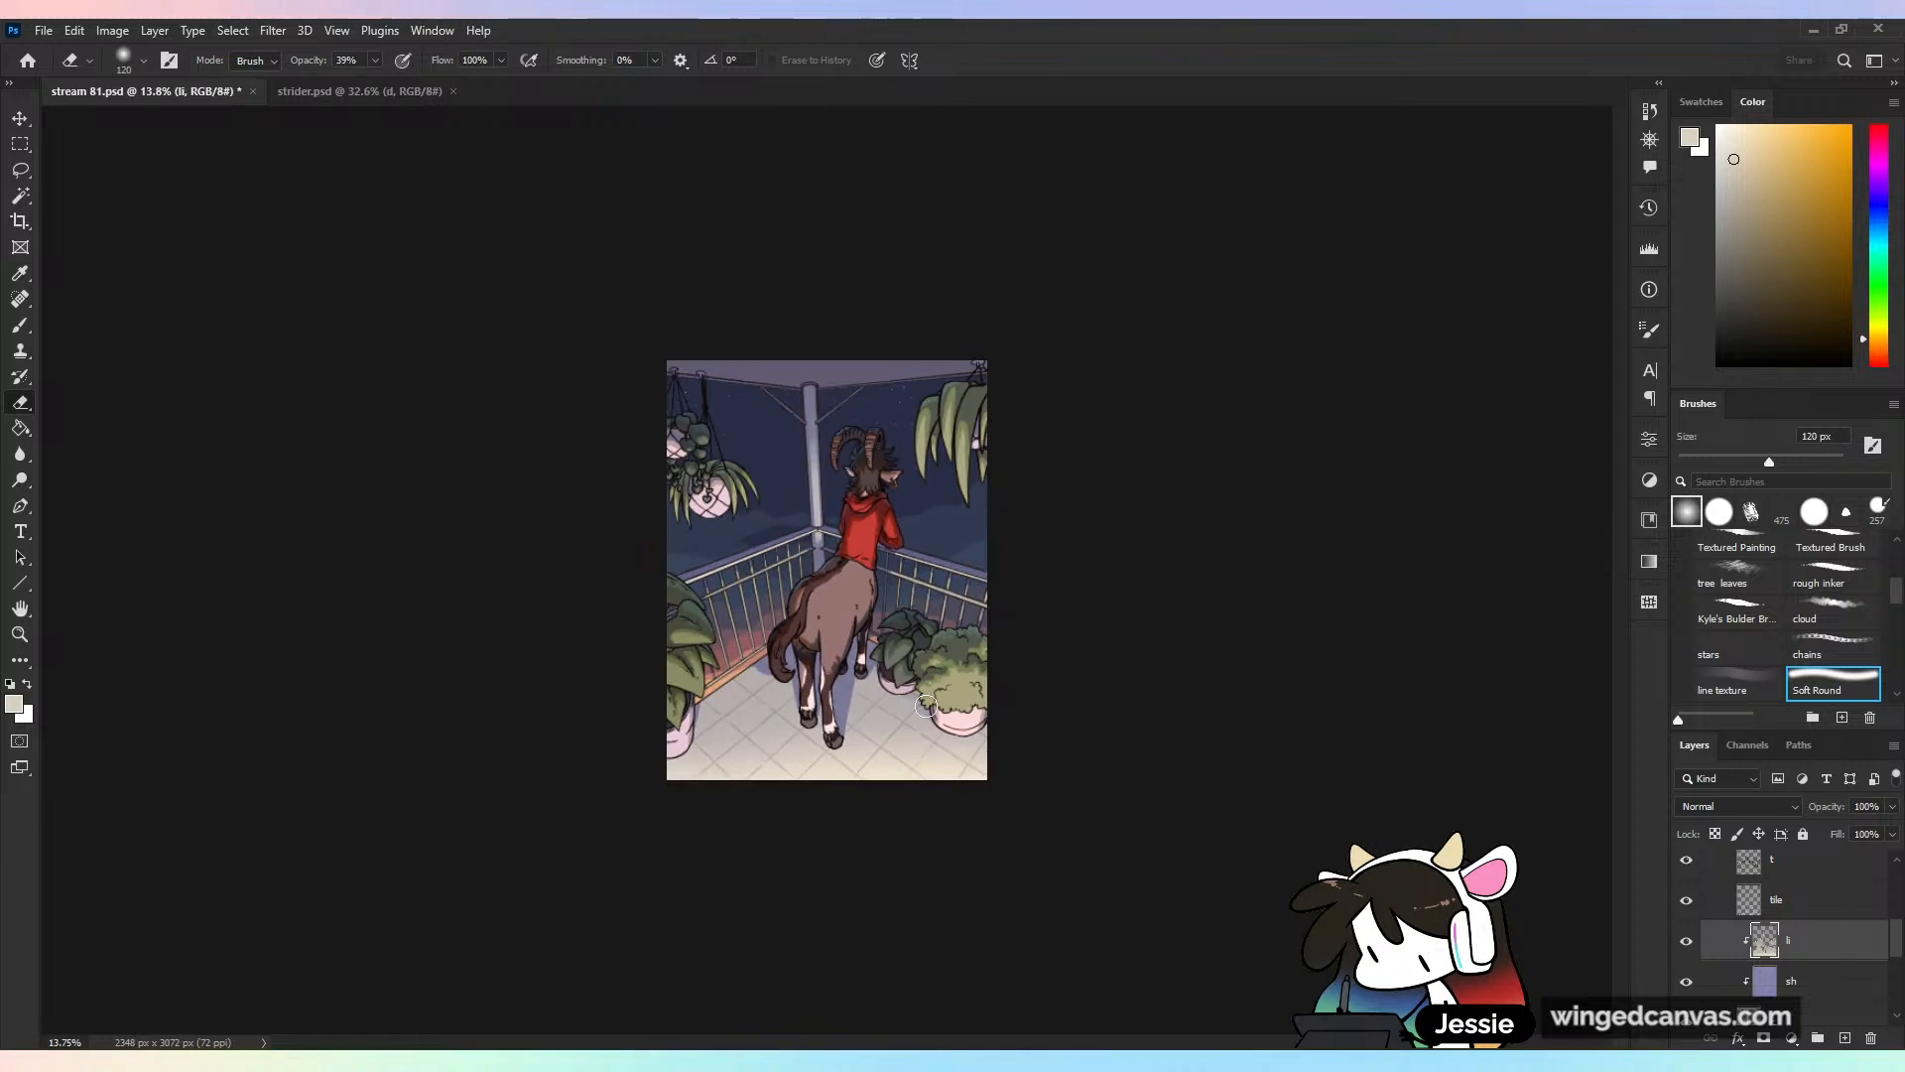
key("ctrl+s")
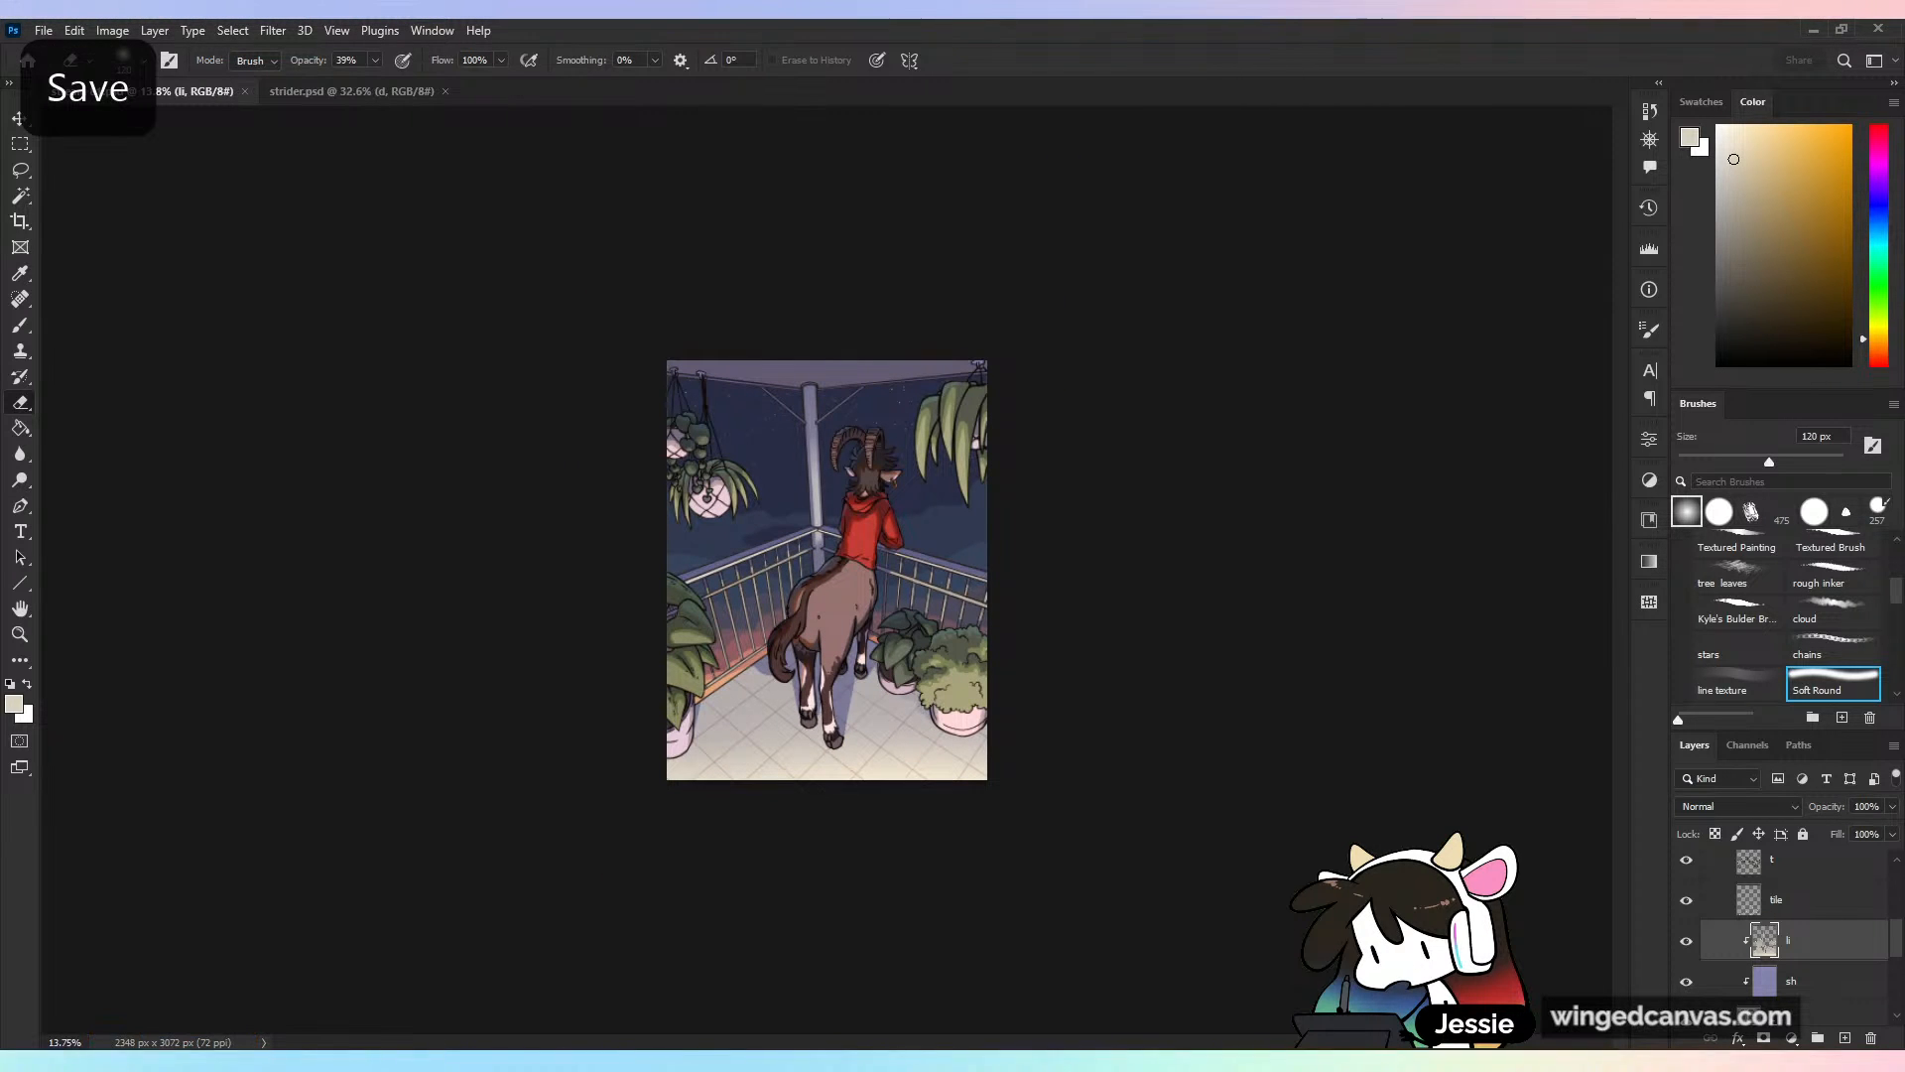
Collapse the foreground group and make the t layer inside the balcony group active
scroll(926, 583, "up", 3)
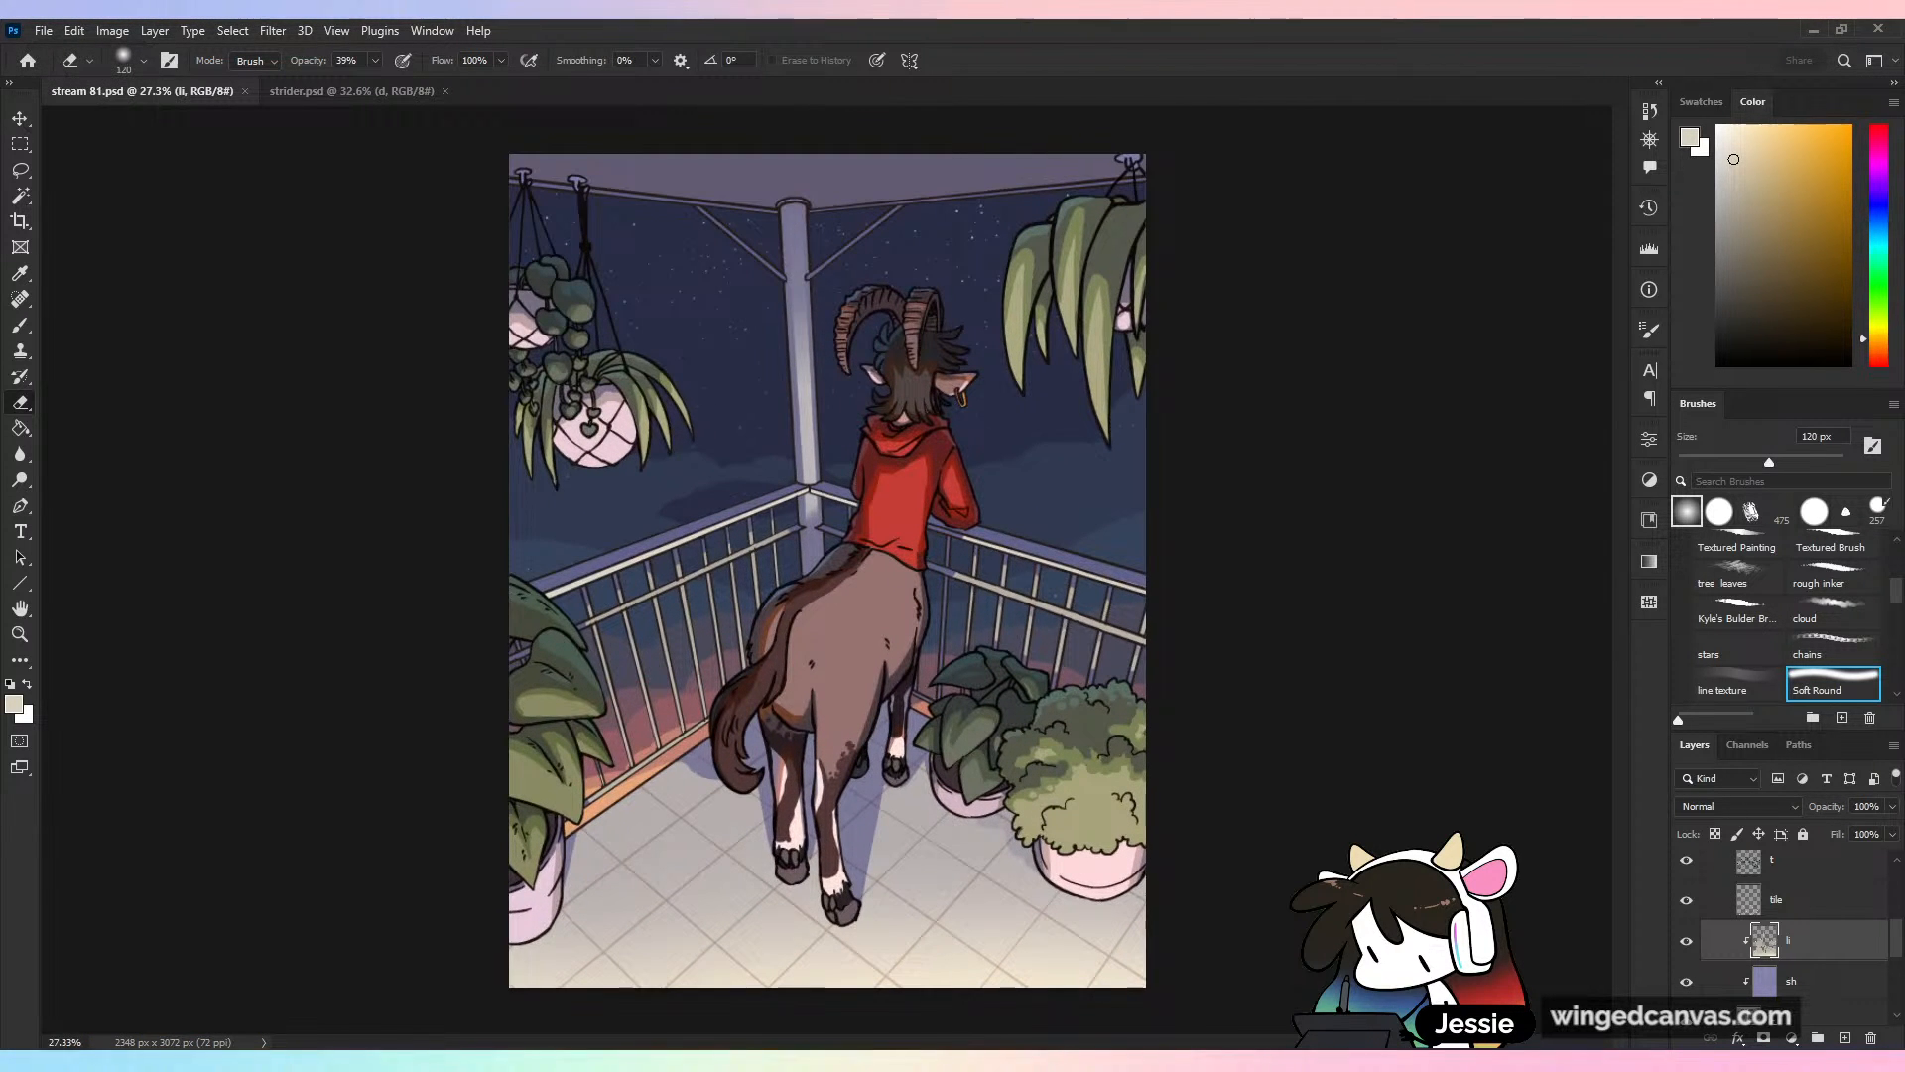
scroll(937, 595, "down", 1)
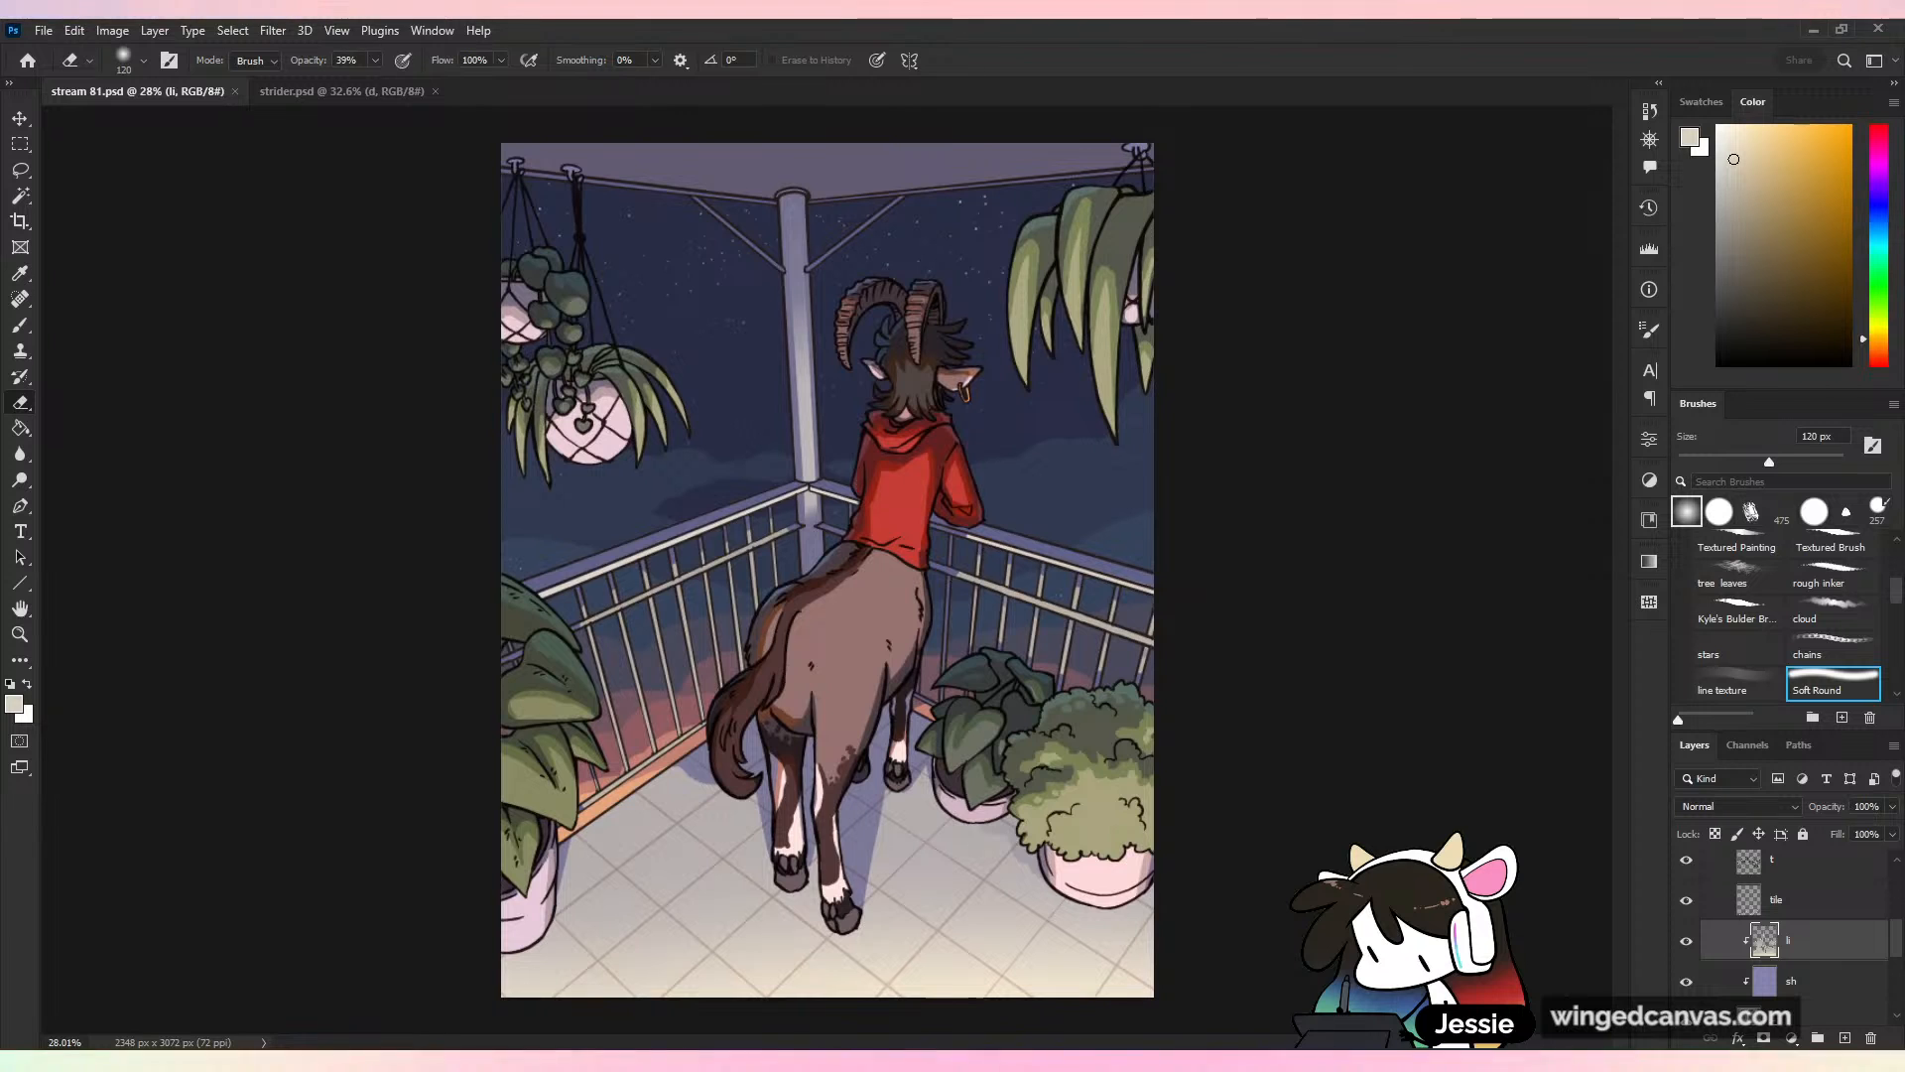
key("ctrl+equal")
key("ctrl+minus")
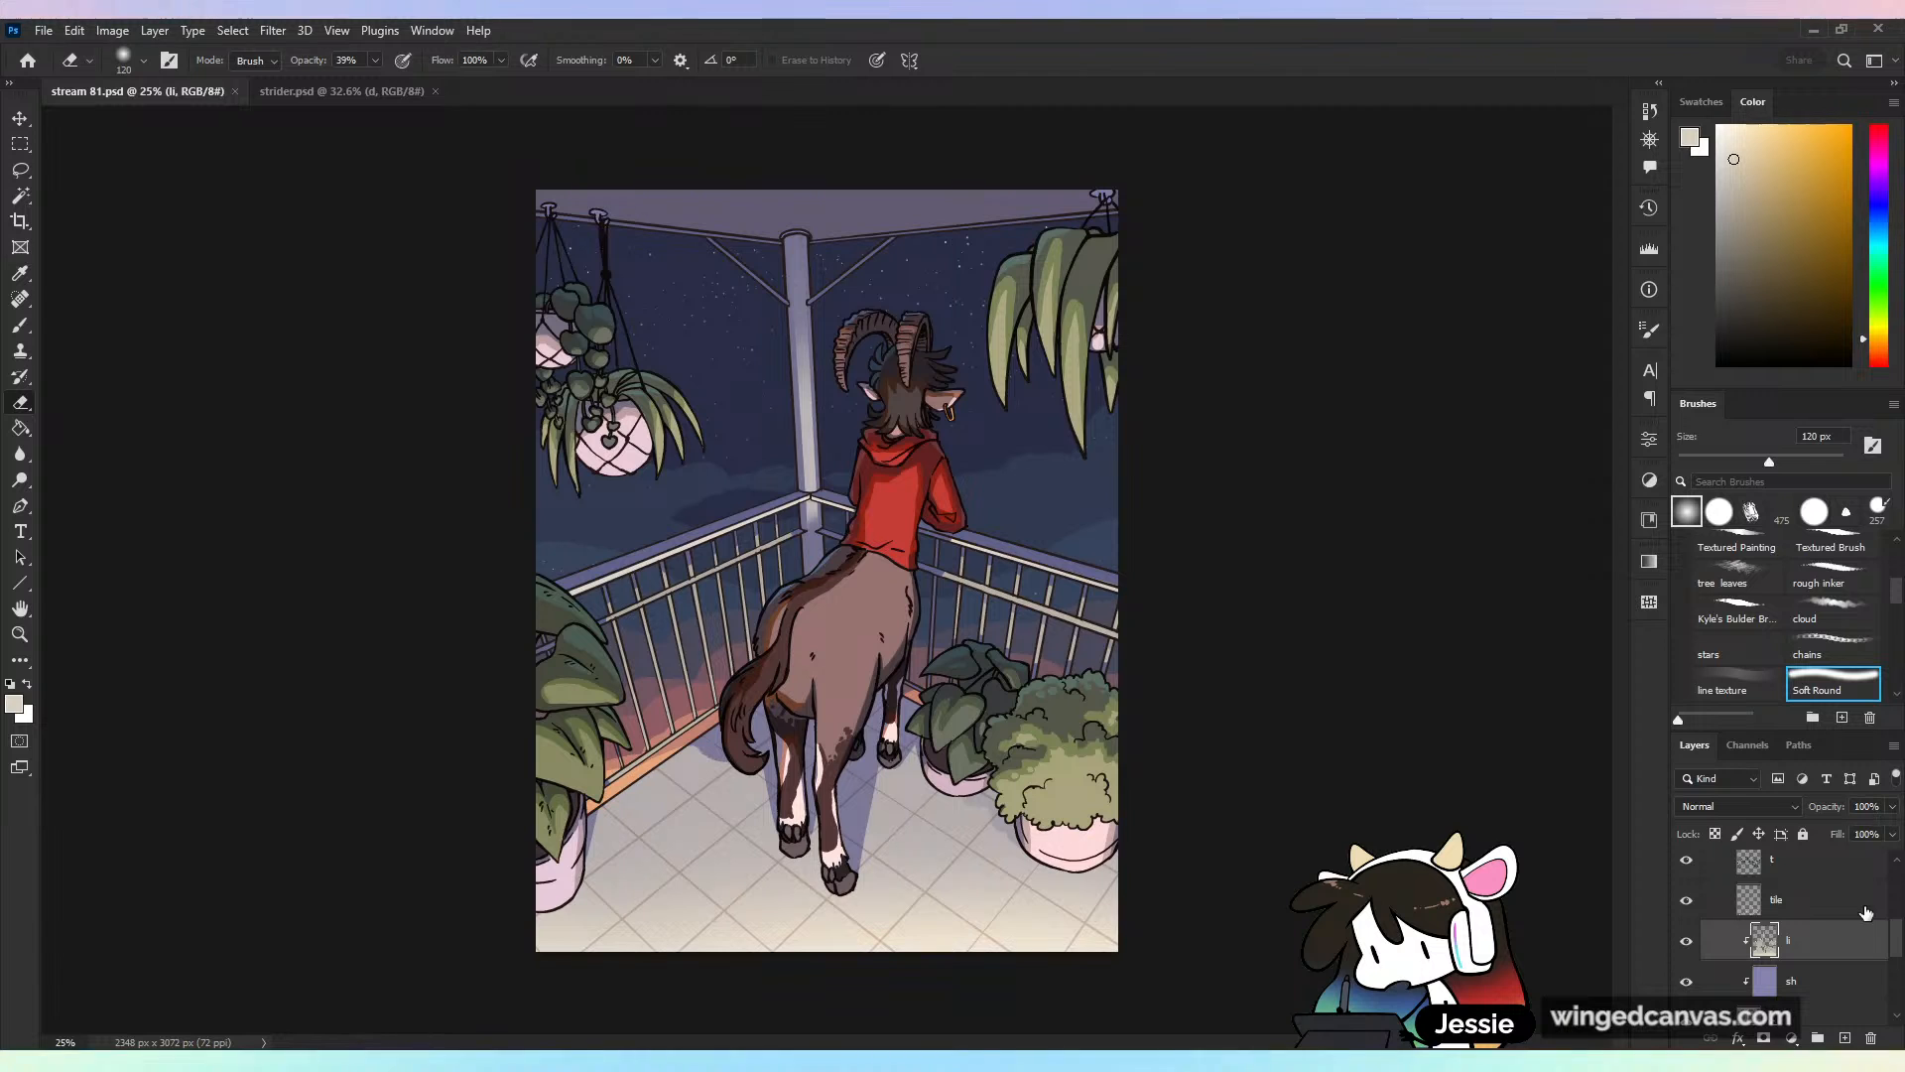
left_click_drag(1896, 941, 1895, 886)
left_click(1708, 862)
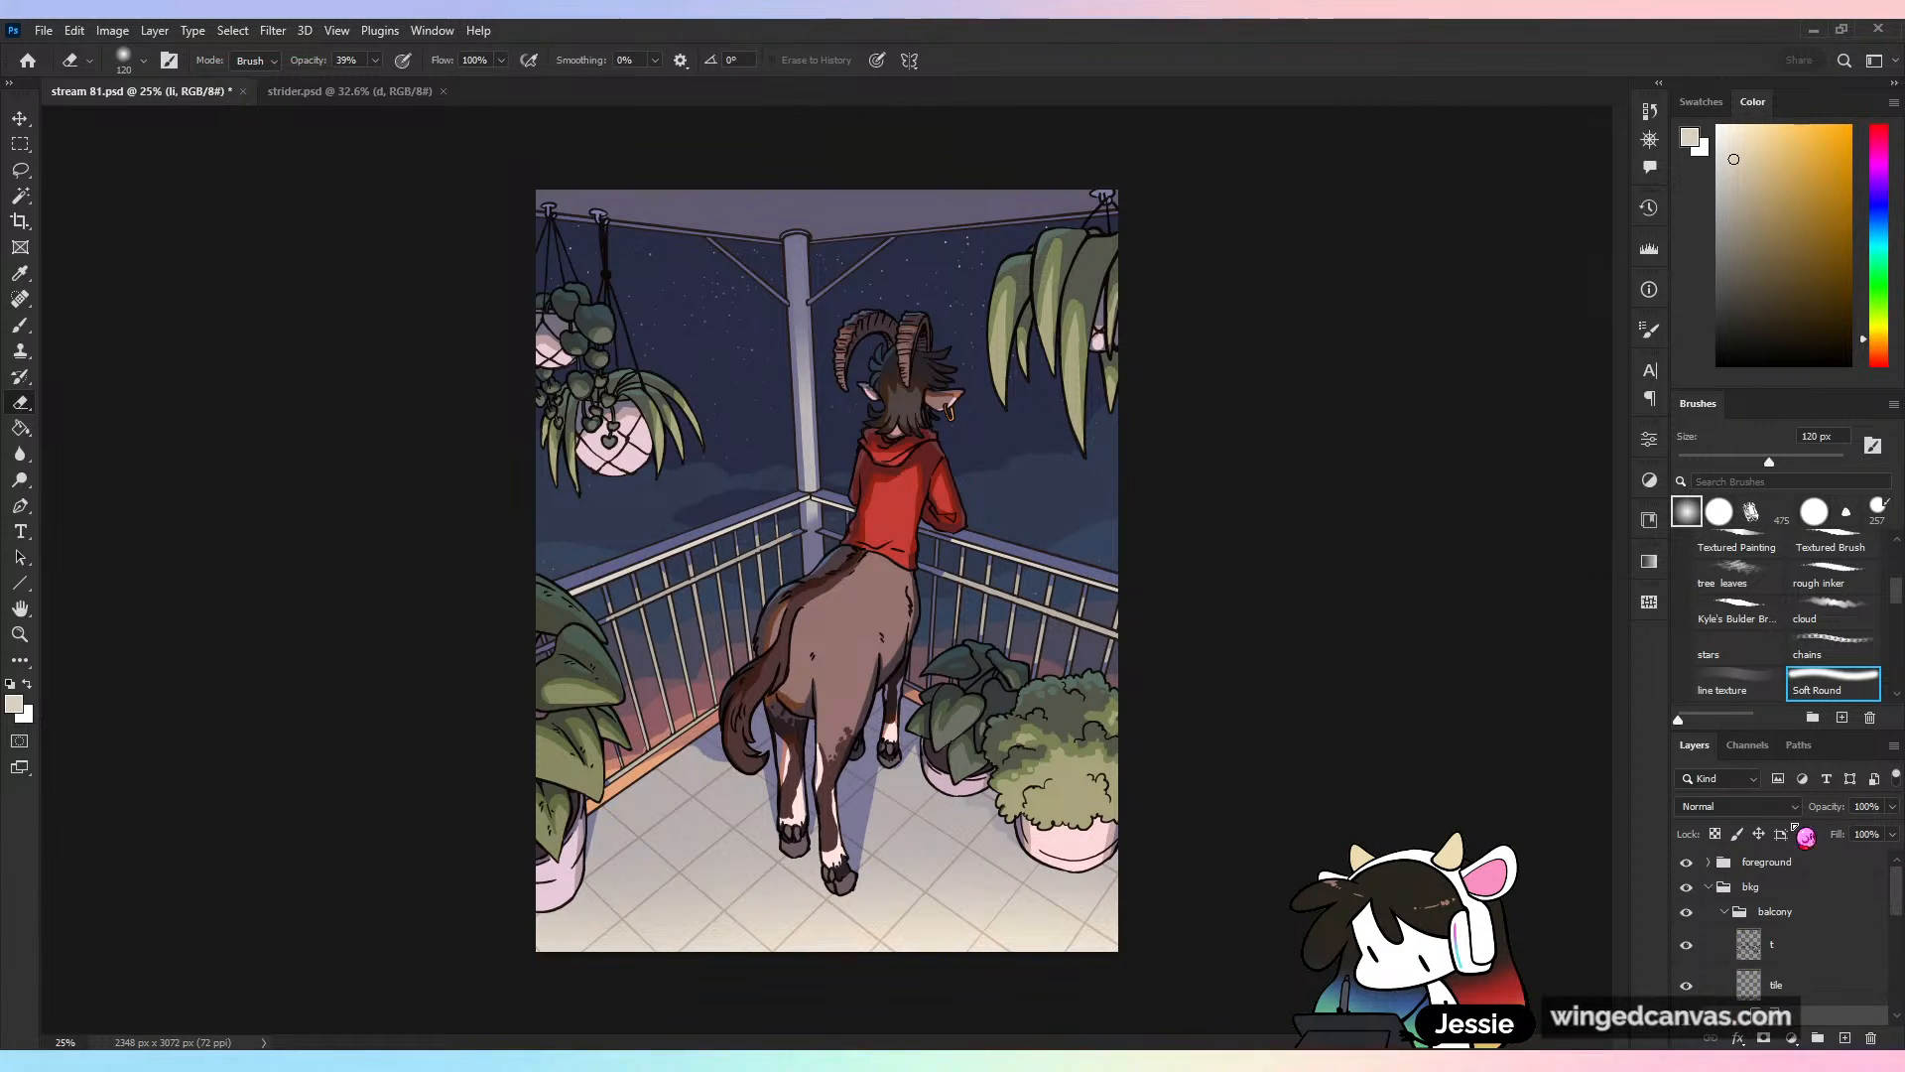
left_click(1842, 943)
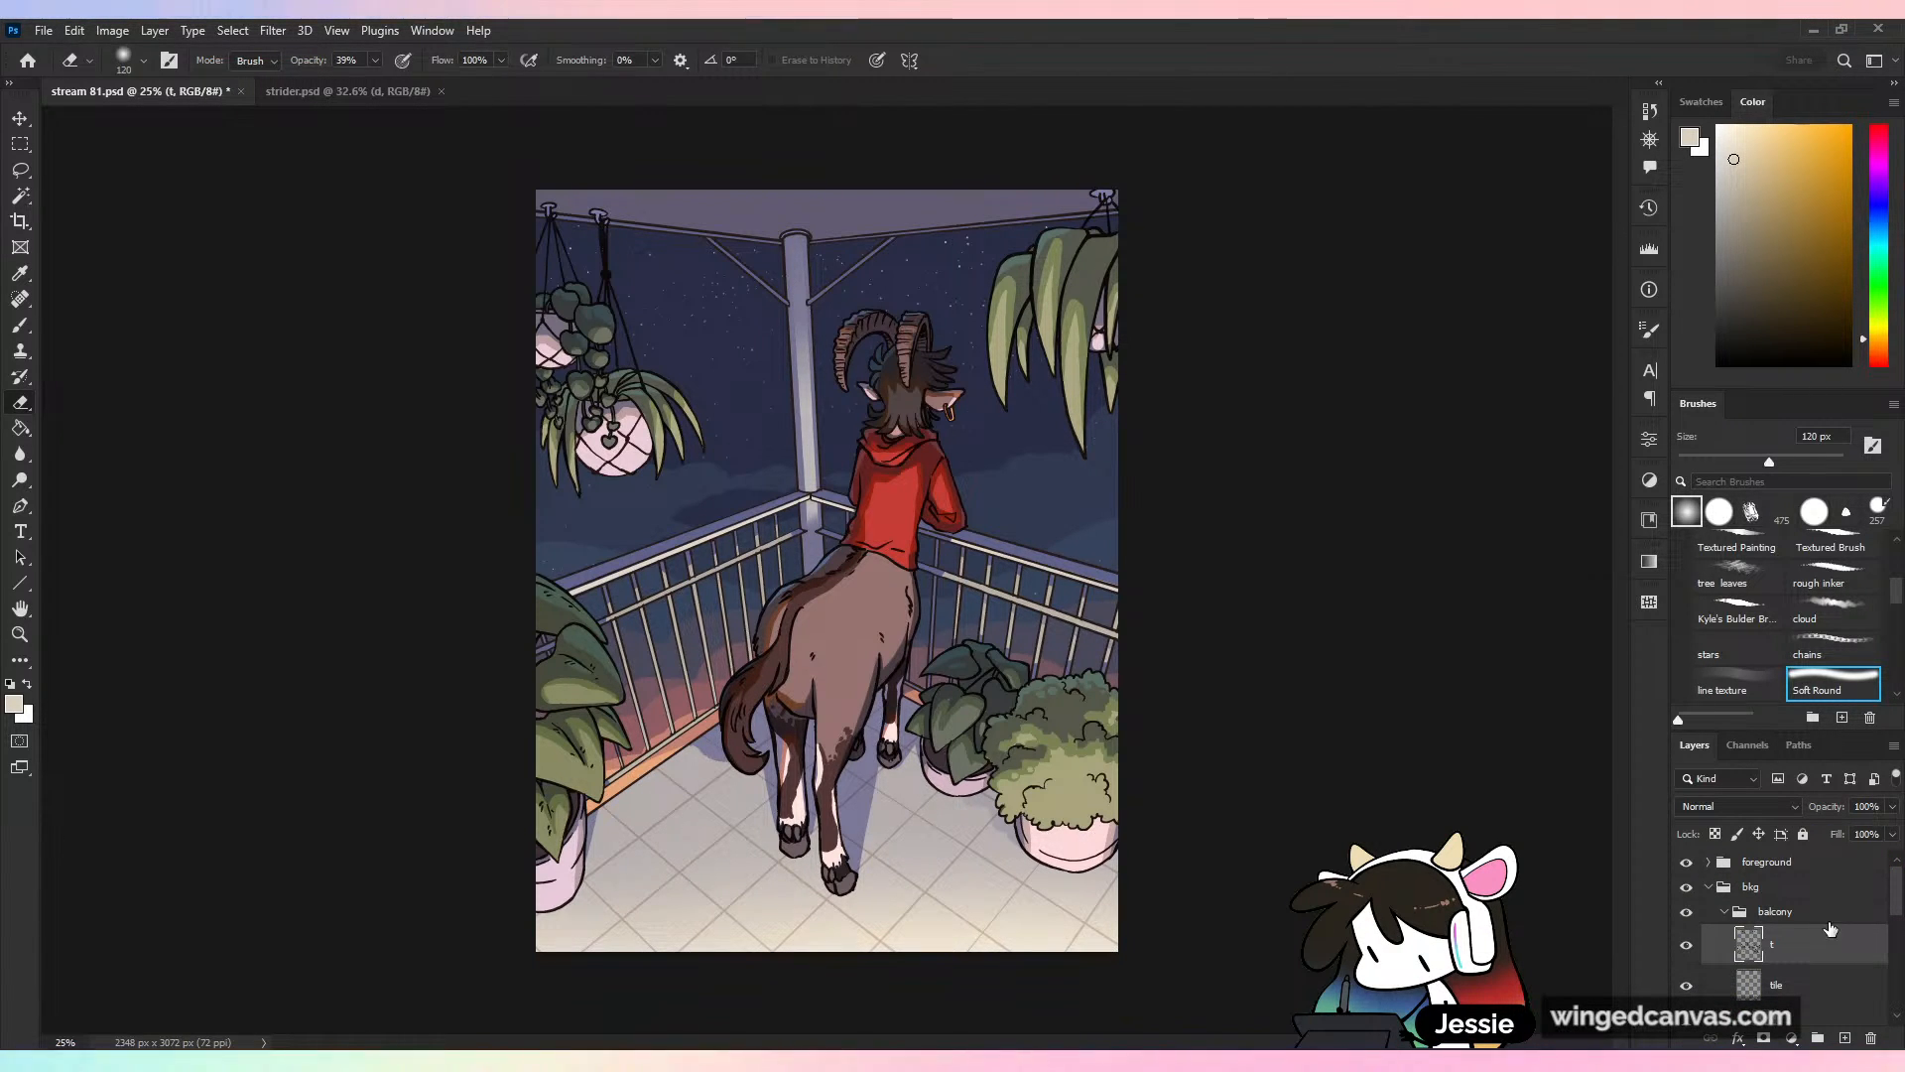
Set the balcony group's t layer to Multiply, lighten it slightly with Hue/Saturation, and save the file
left_click(1737, 806)
left_click(1717, 627)
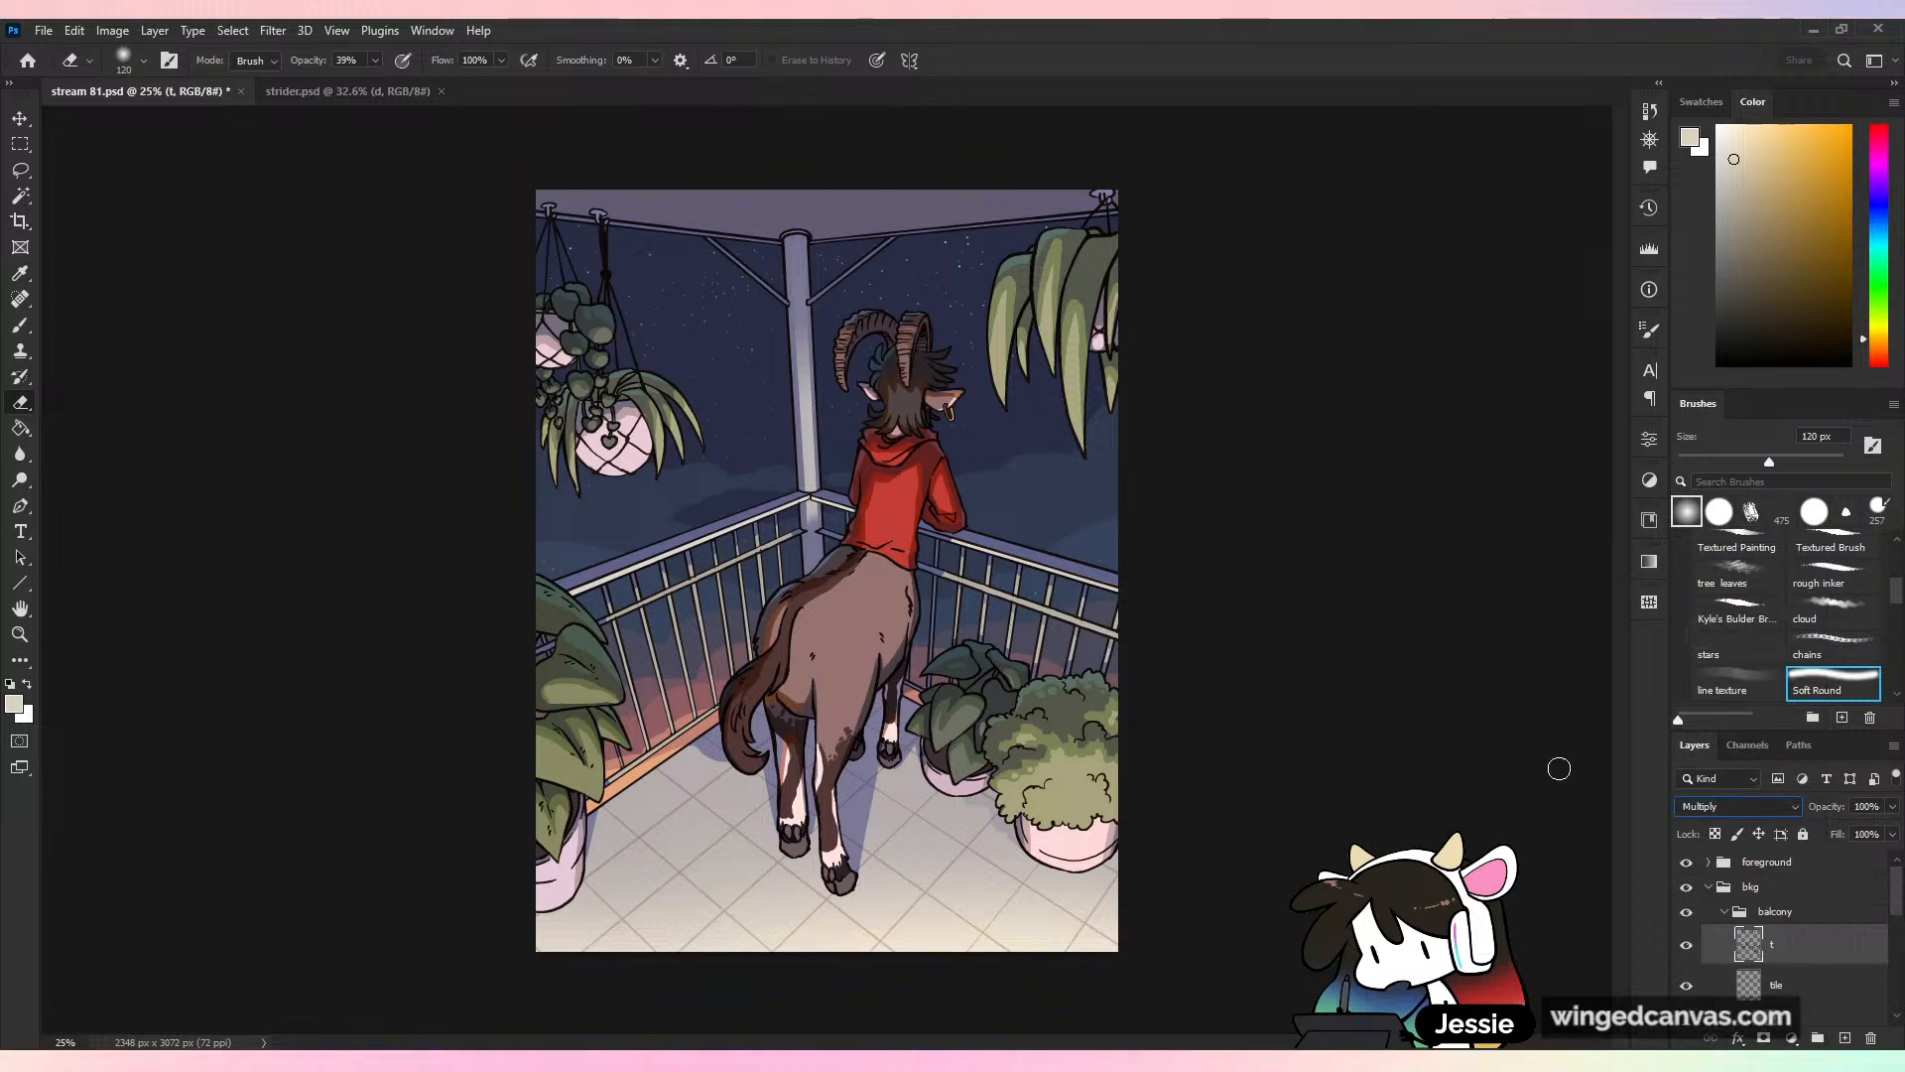
key("ctrl+u")
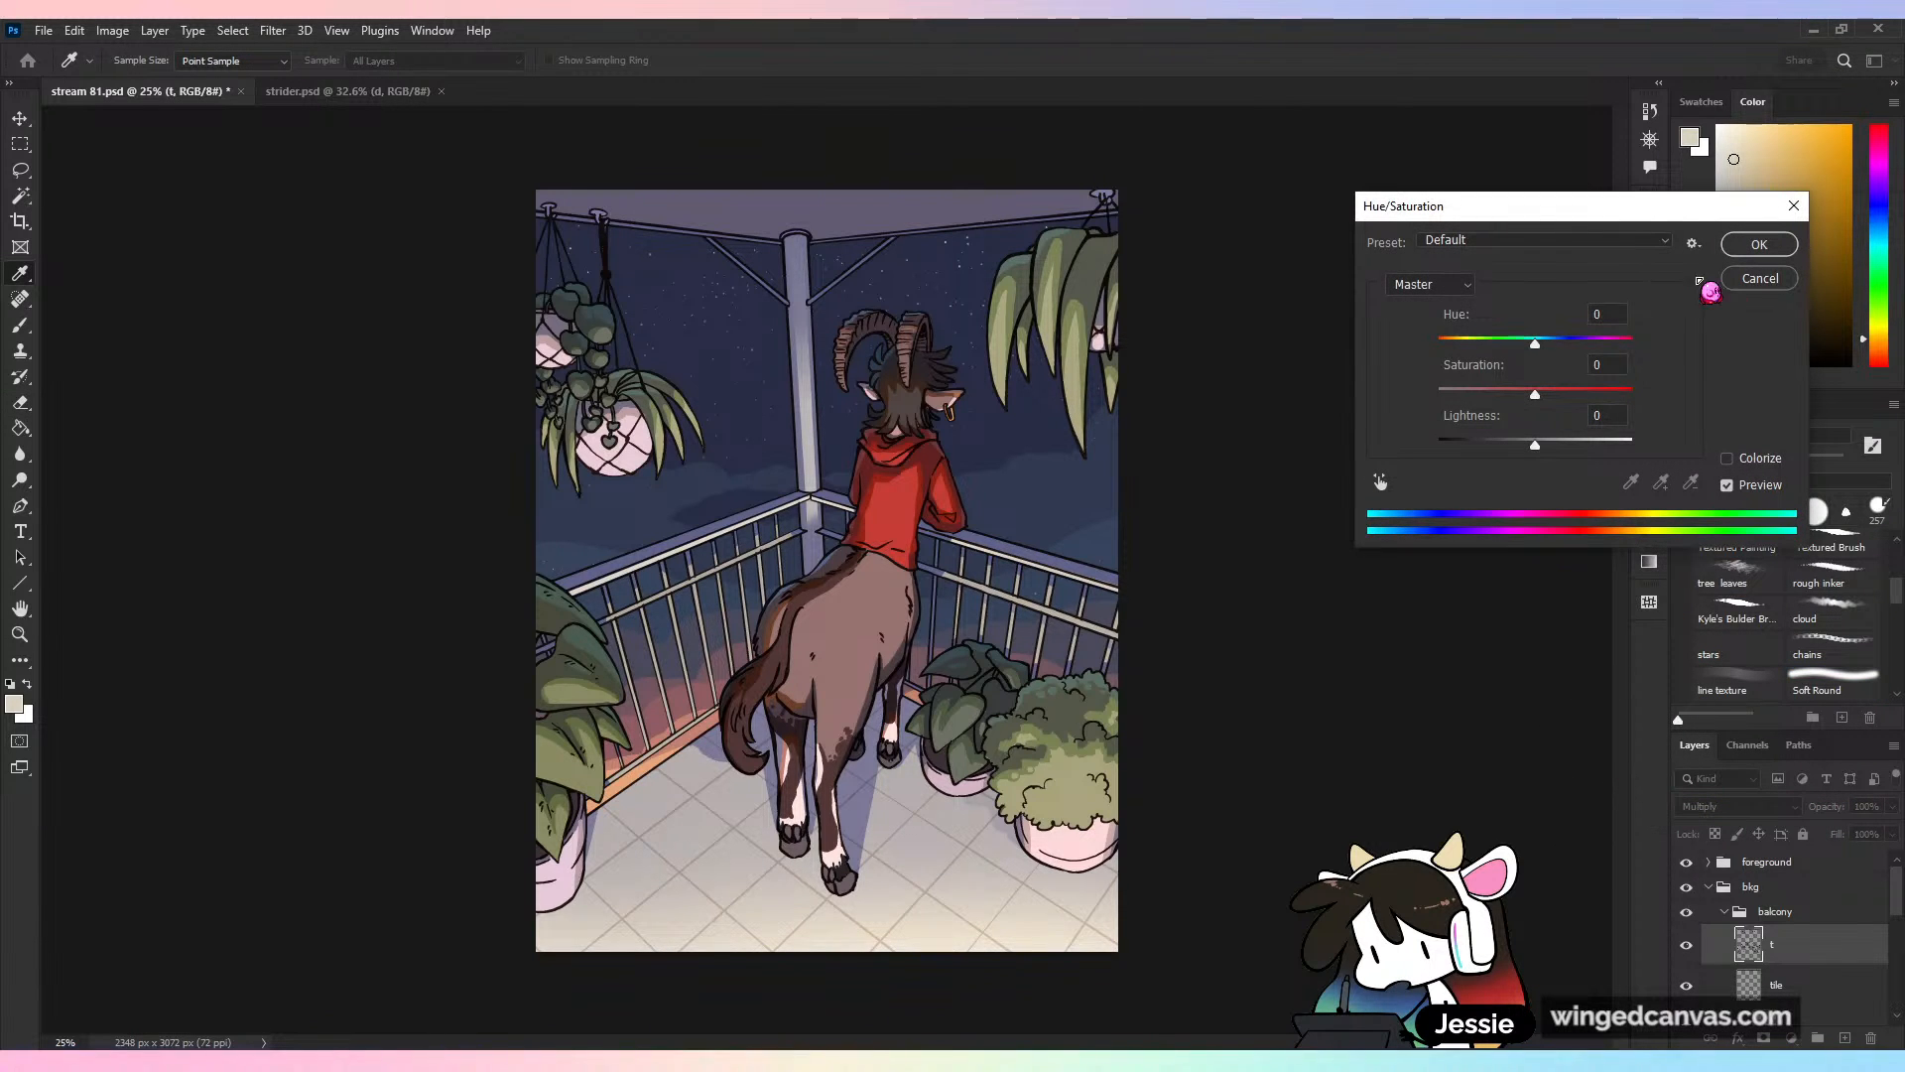
mouse_move(1535, 444)
left_mouse_down()
mouse_move(1602, 444)
mouse_move(1561, 443)
mouse_move(1581, 402)
mouse_move(1598, 458)
mouse_move(1564, 463)
left_mouse_up()
left_click(1759, 246)
key("e")
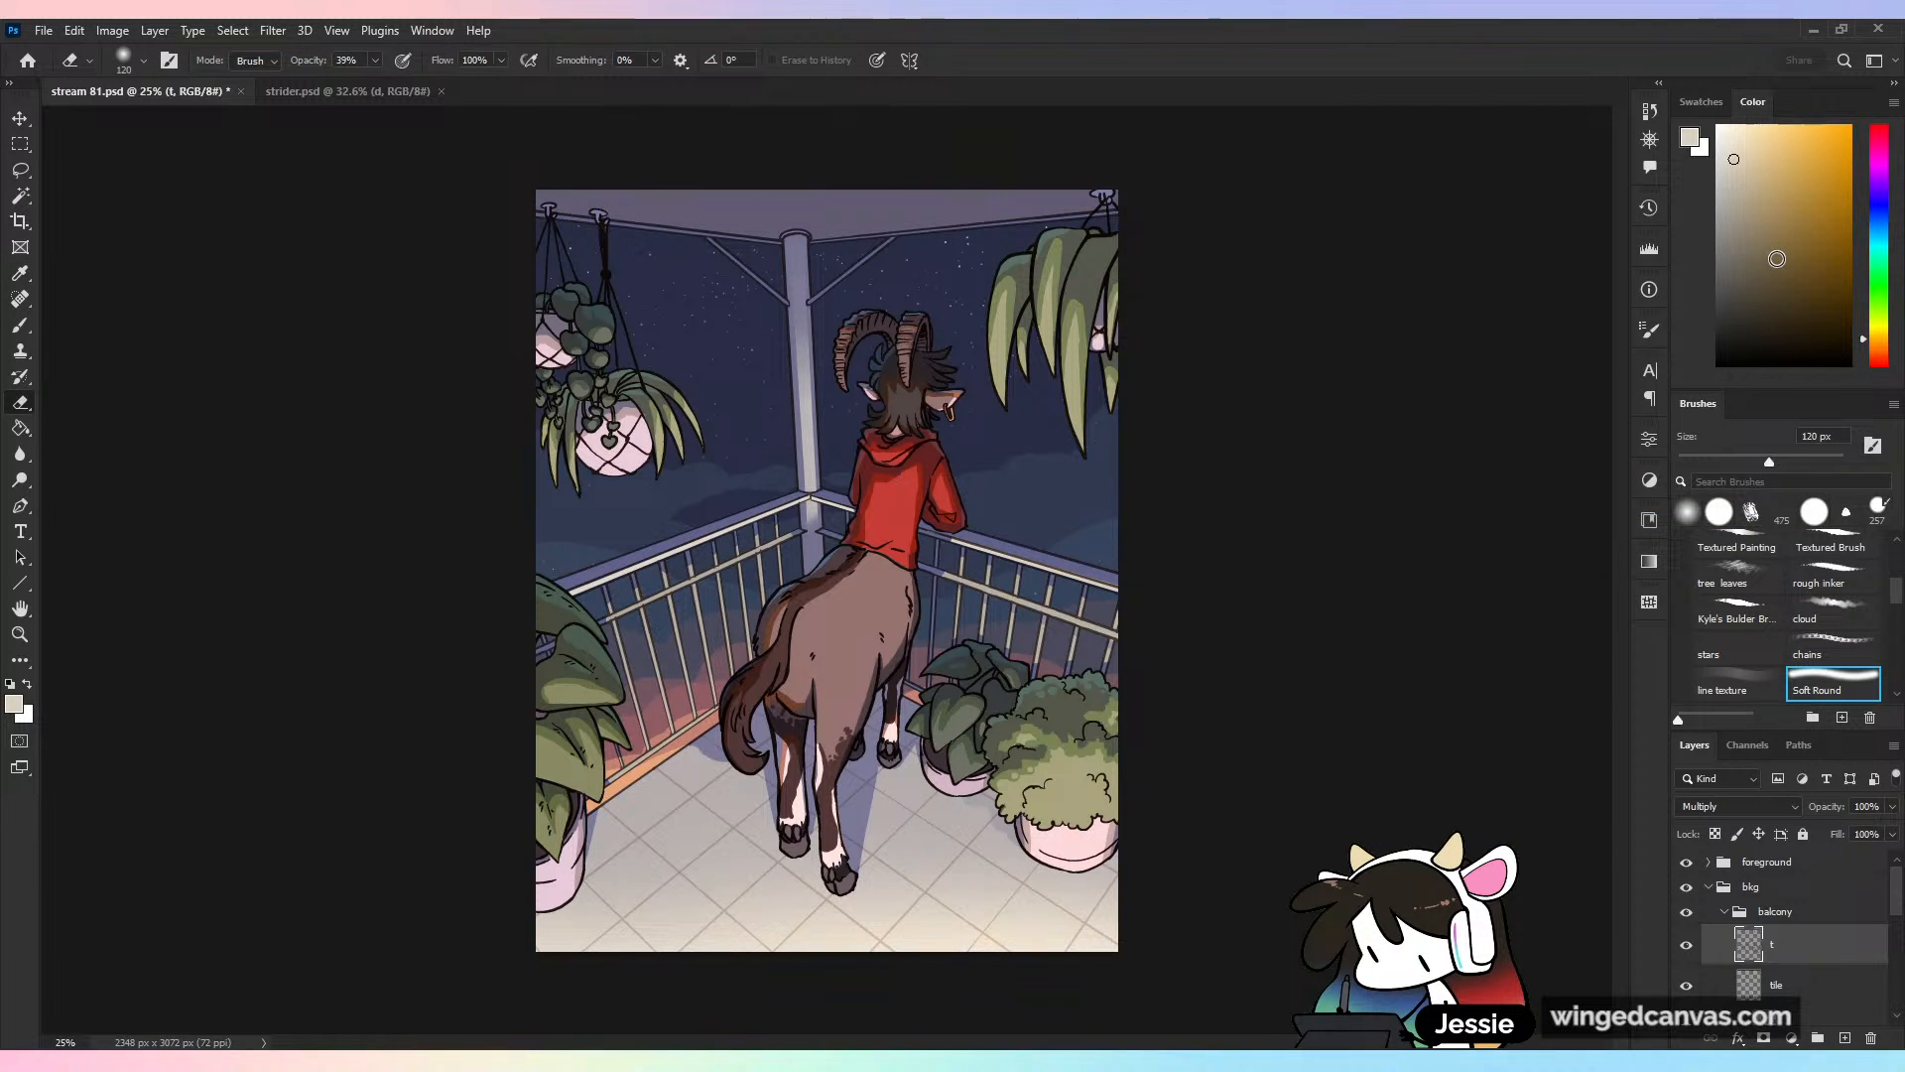
key("ctrl+s")
key("ctrl+minus")
key("ctrl+equal")
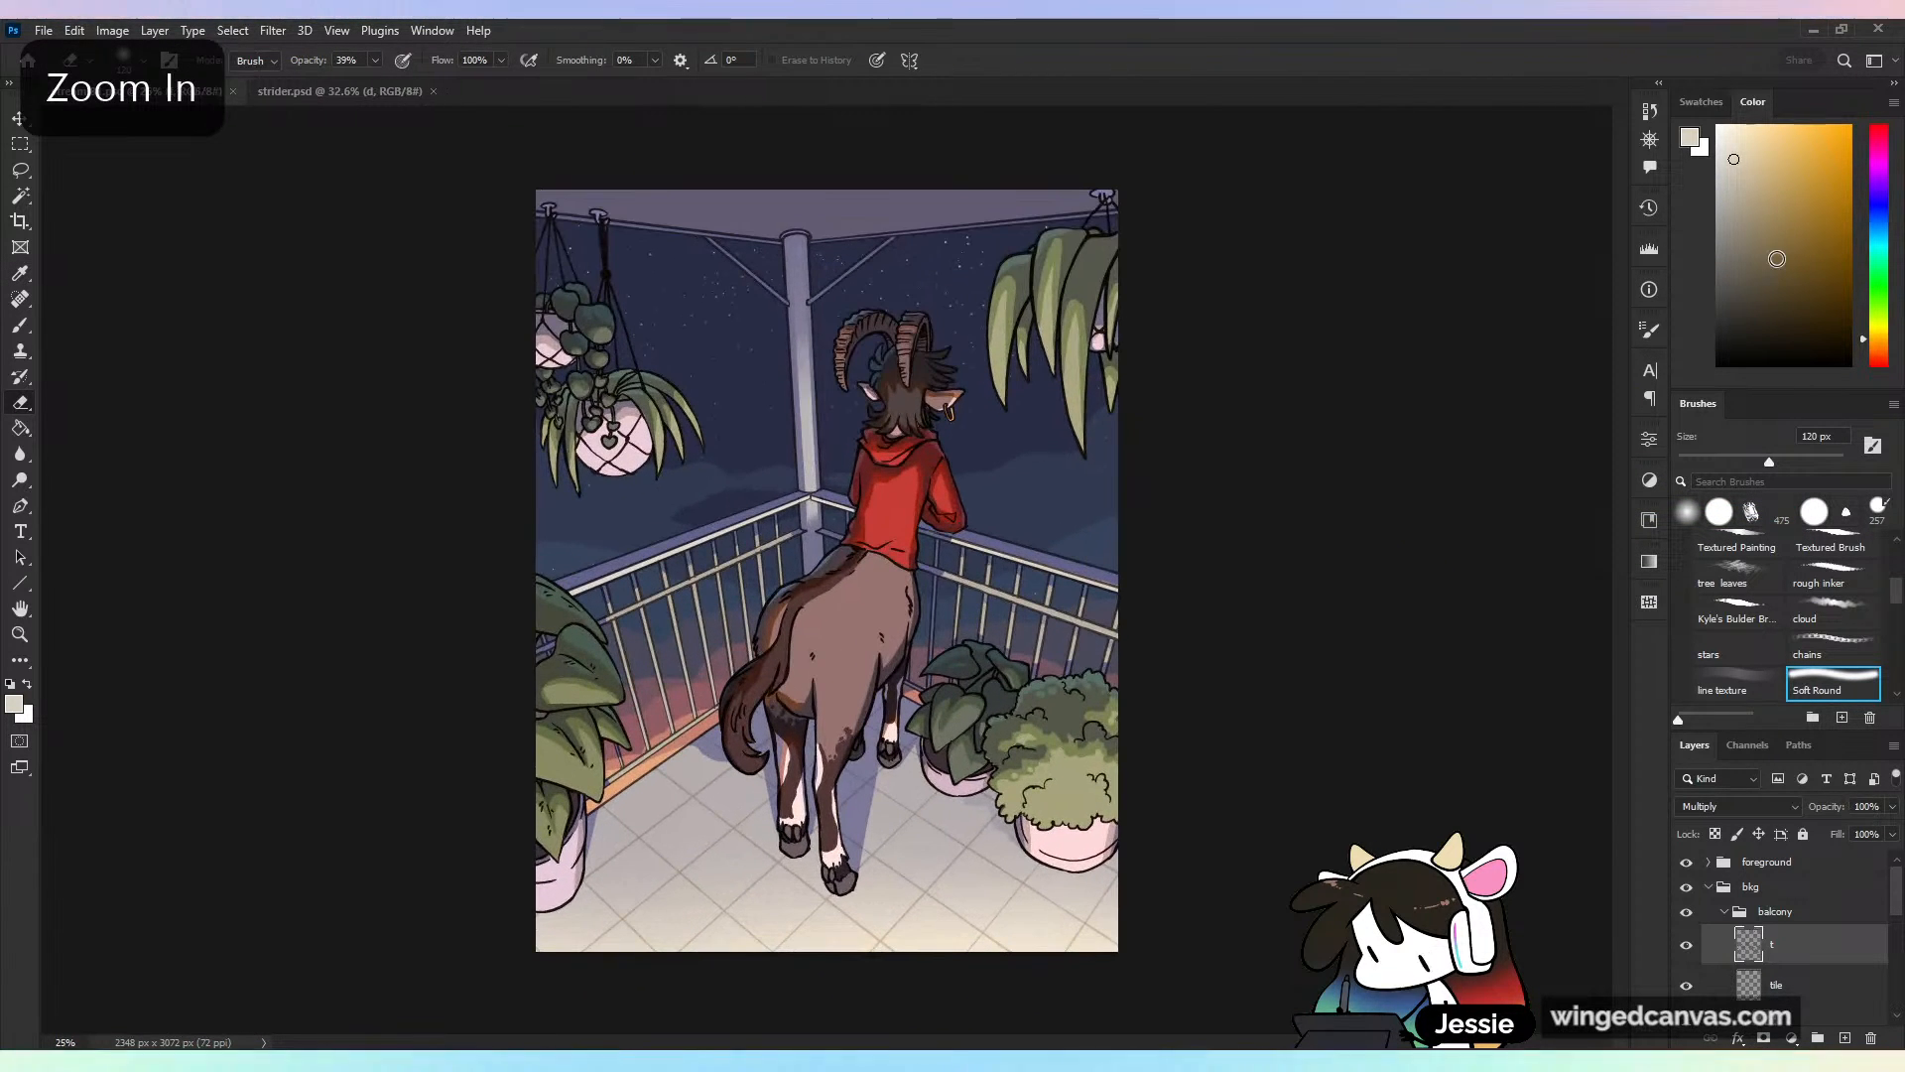
Raise the saturation of the foreground group's t layer to about +71 and its lightness slightly with Hue/Saturation
left_click(1728, 909)
left_click(1708, 886)
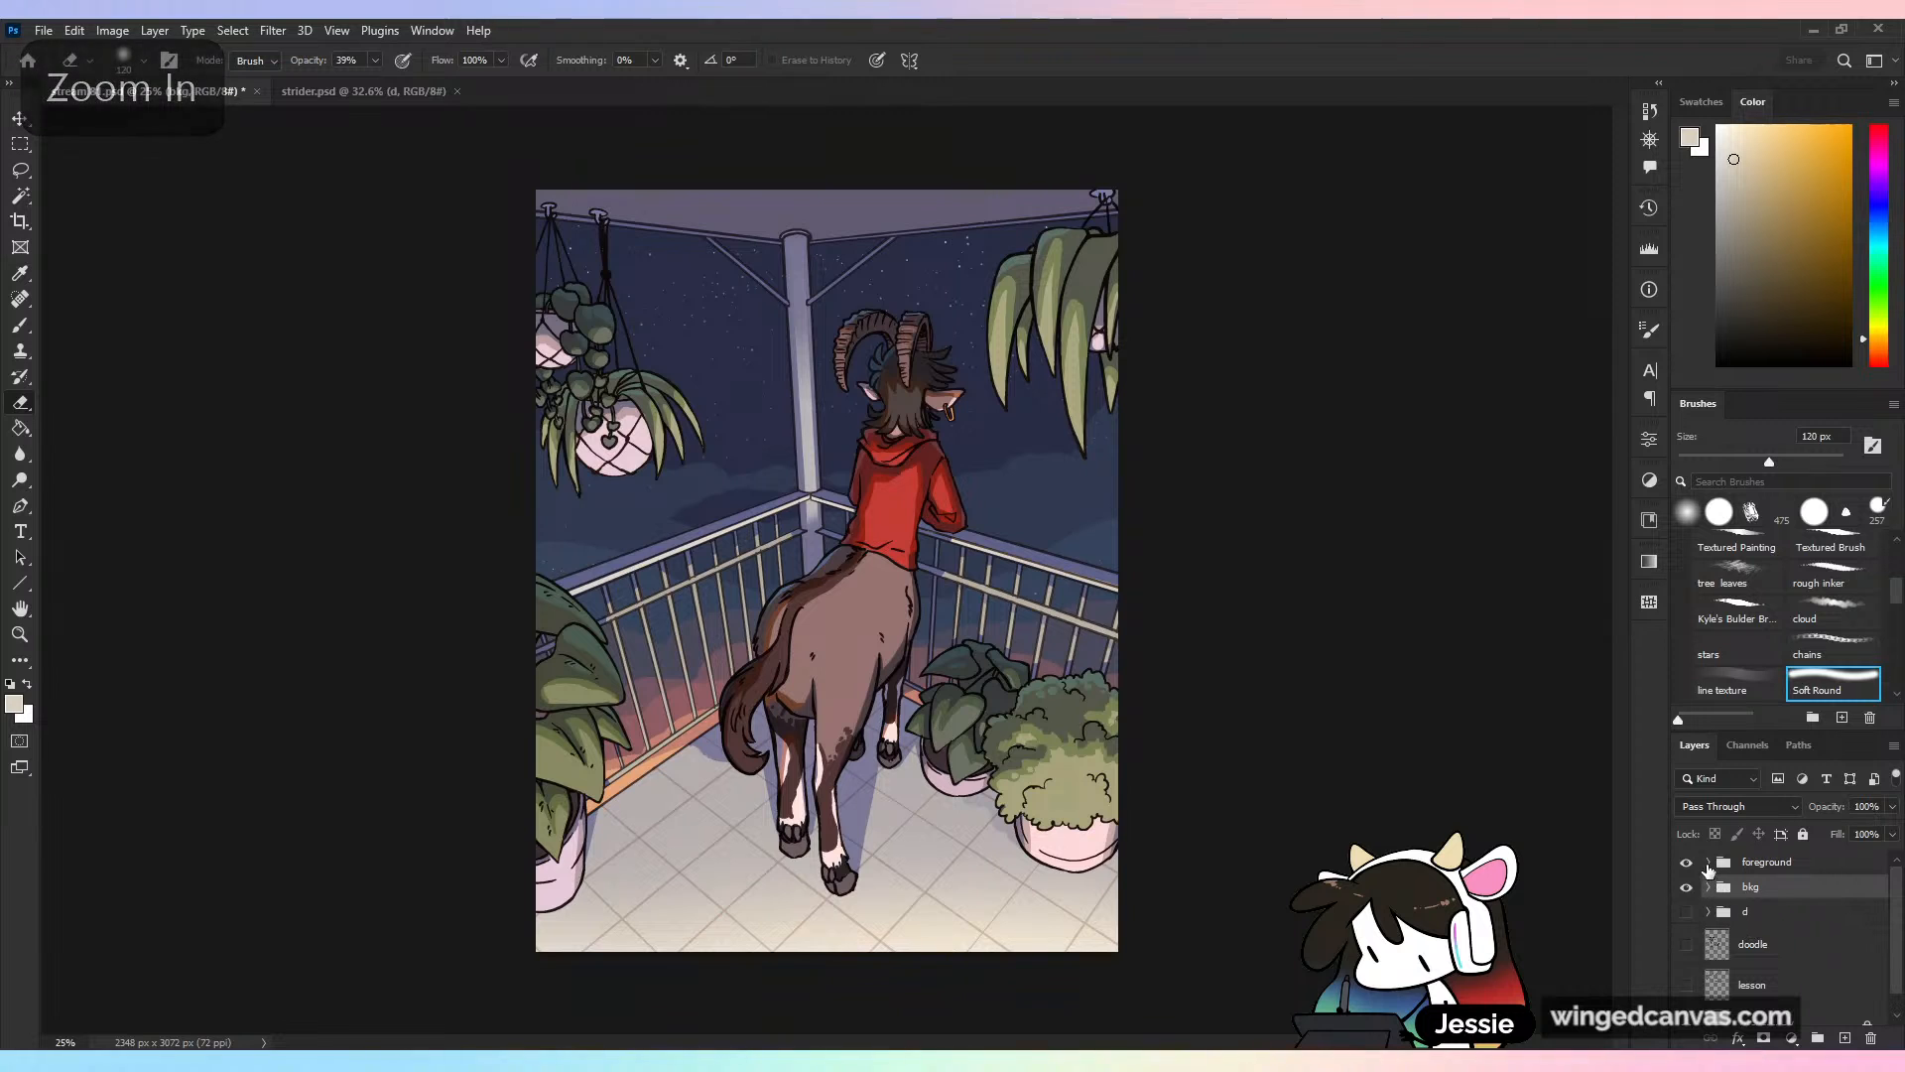
left_click(1708, 862)
left_click(1786, 895)
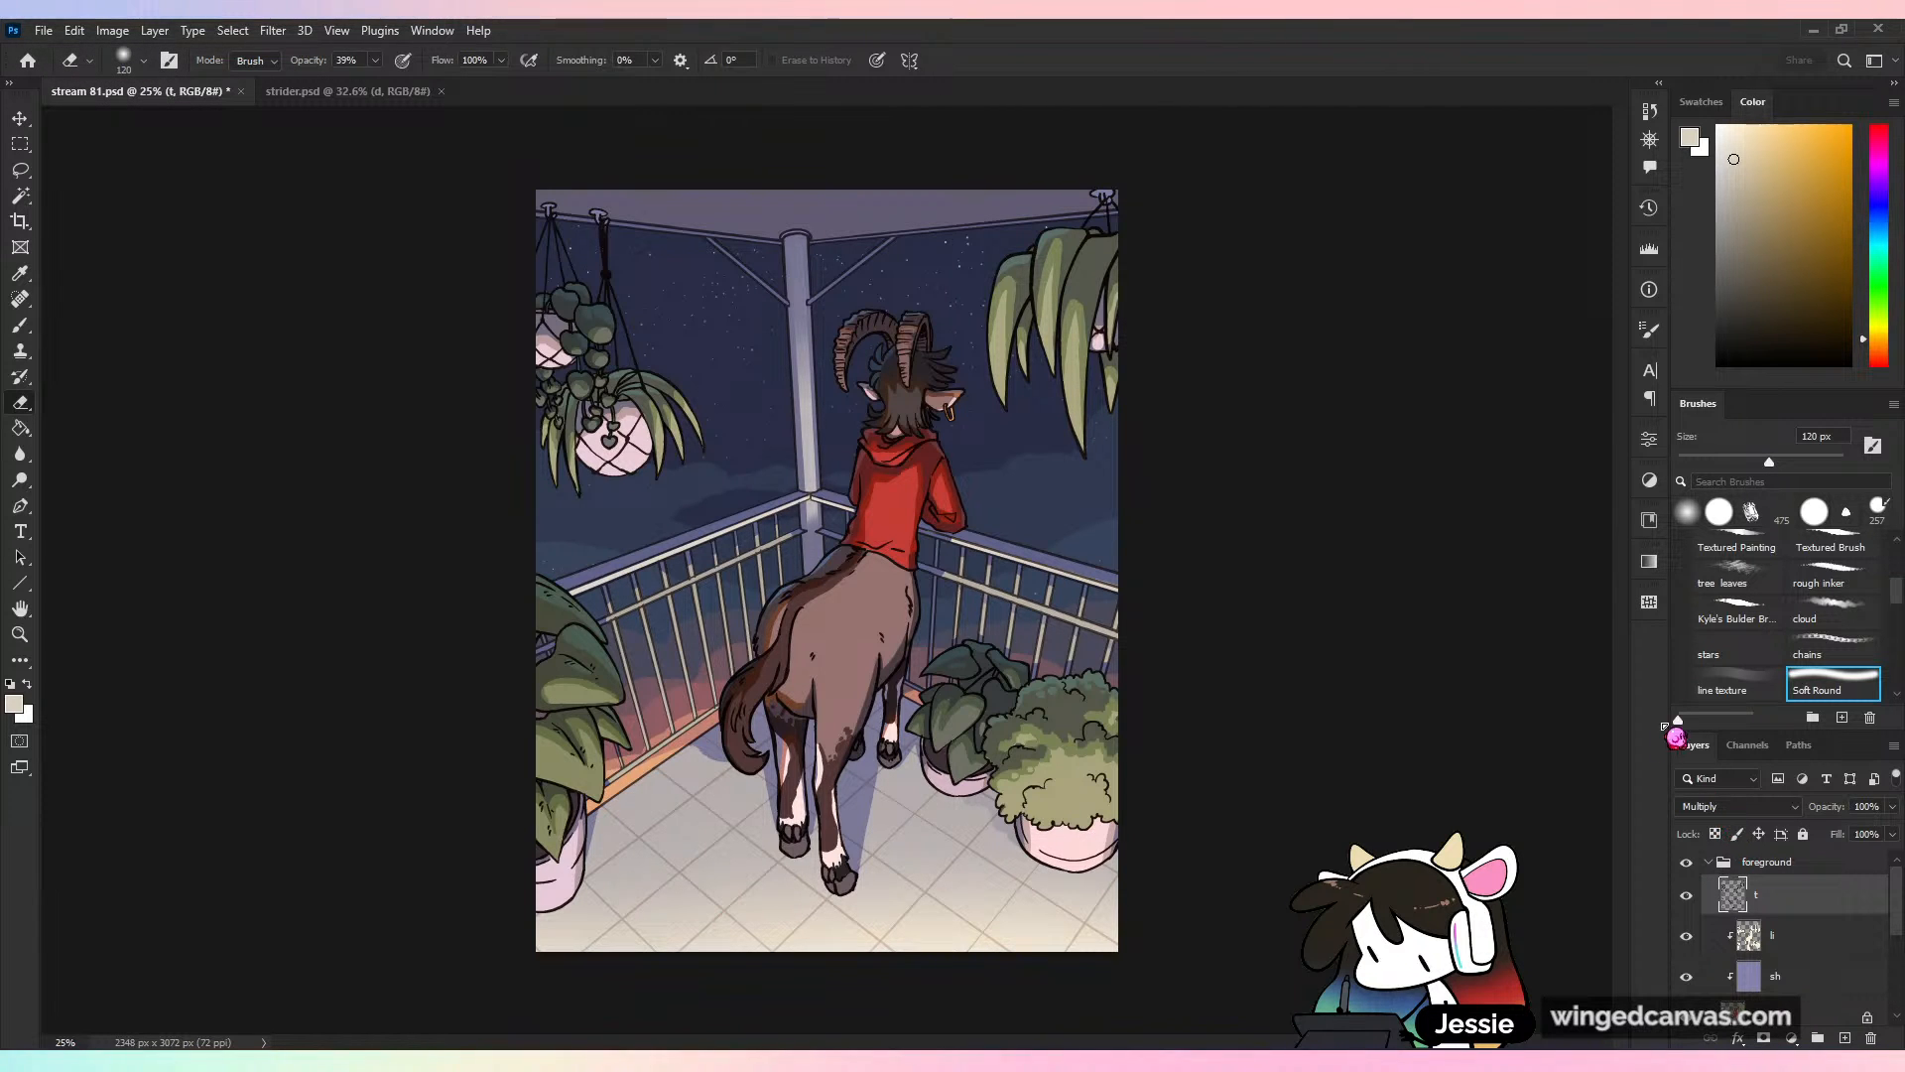
key("ctrl+u")
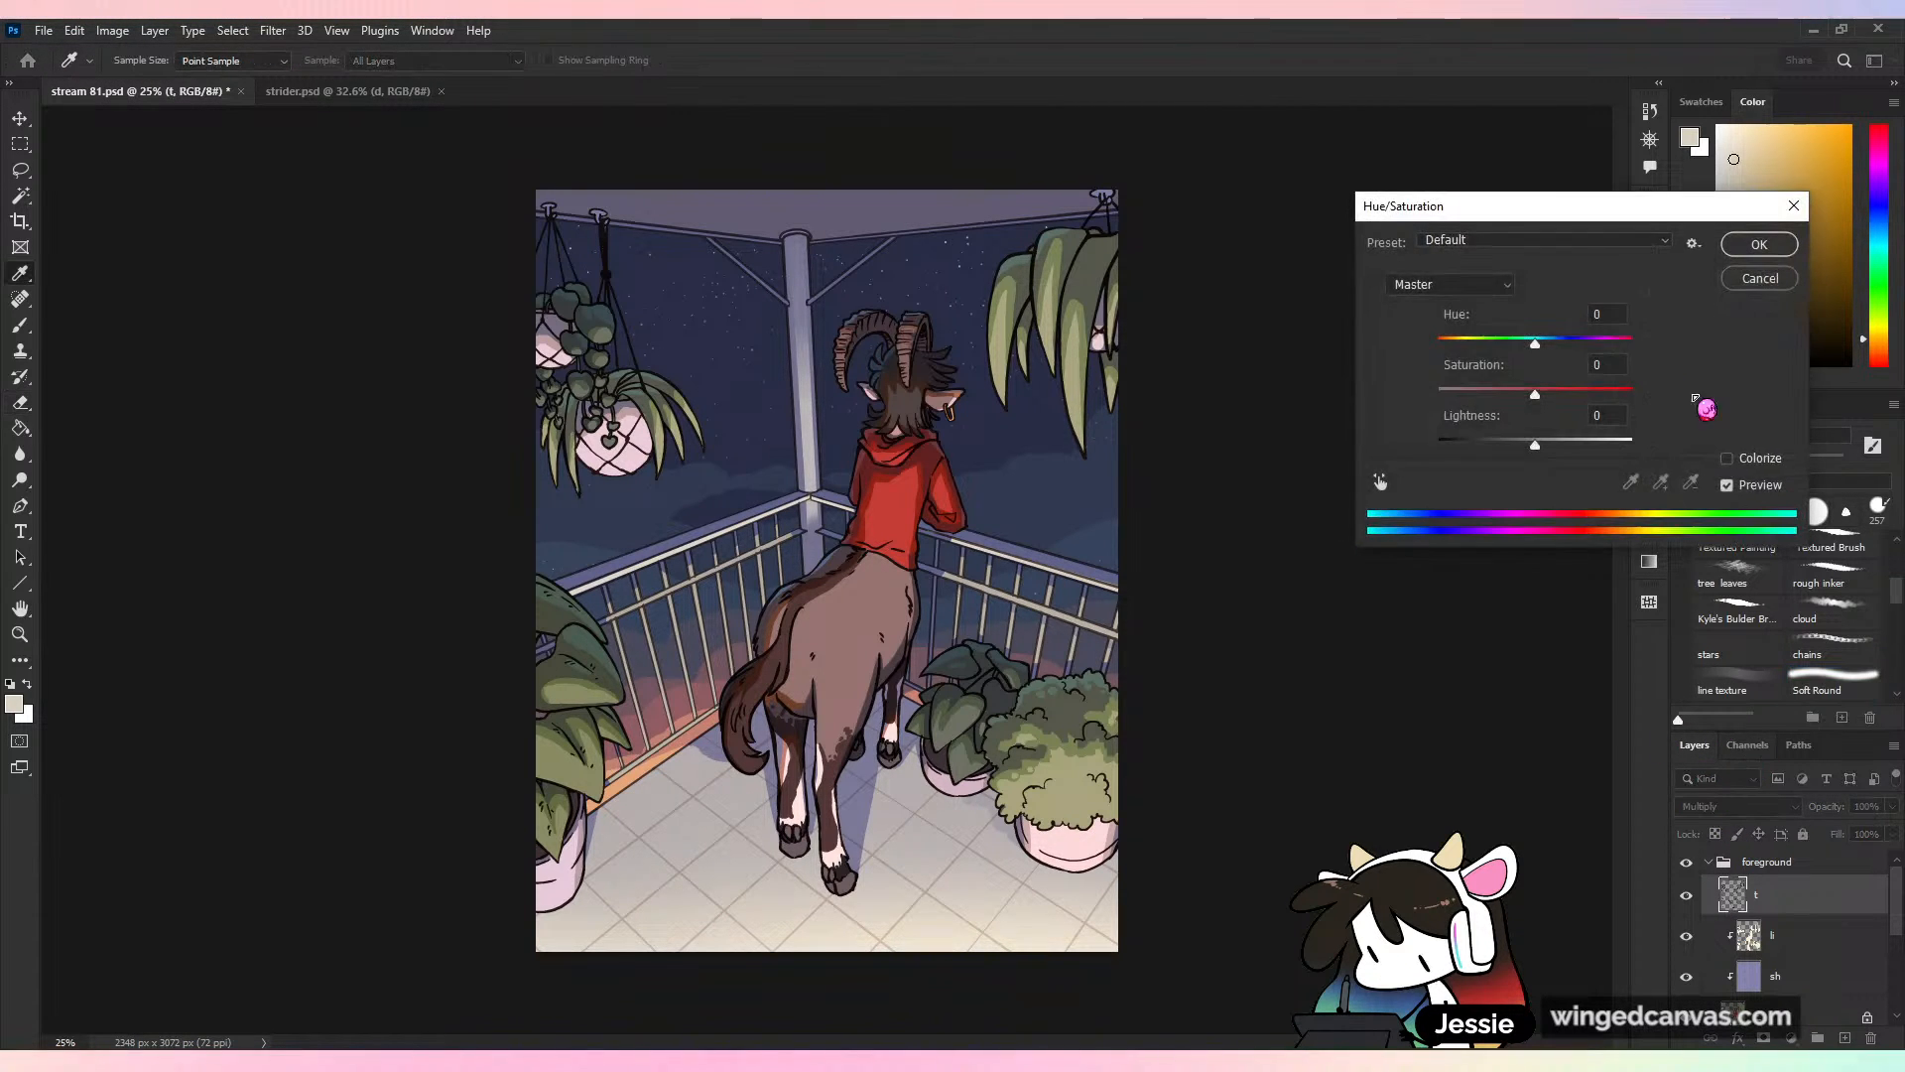
left_click_drag(1535, 442, 1606, 397)
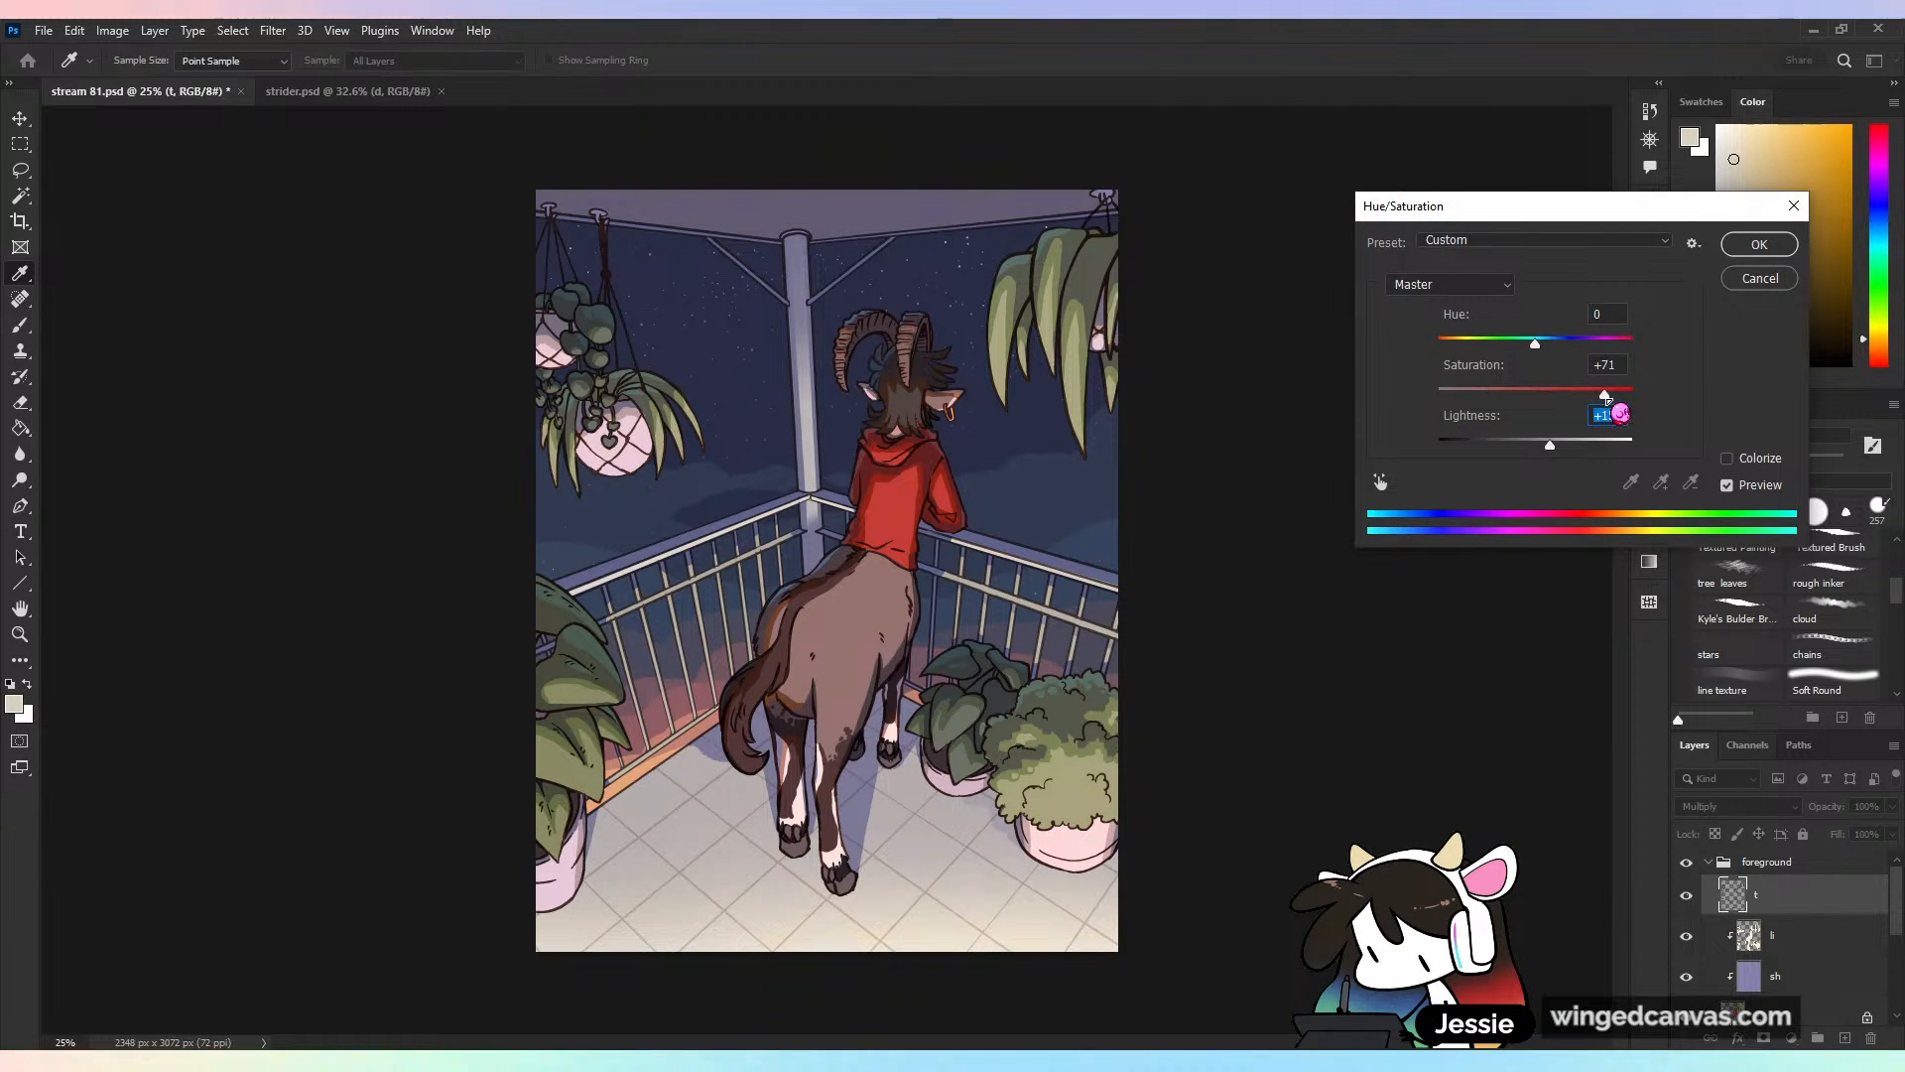
left_click(1760, 248)
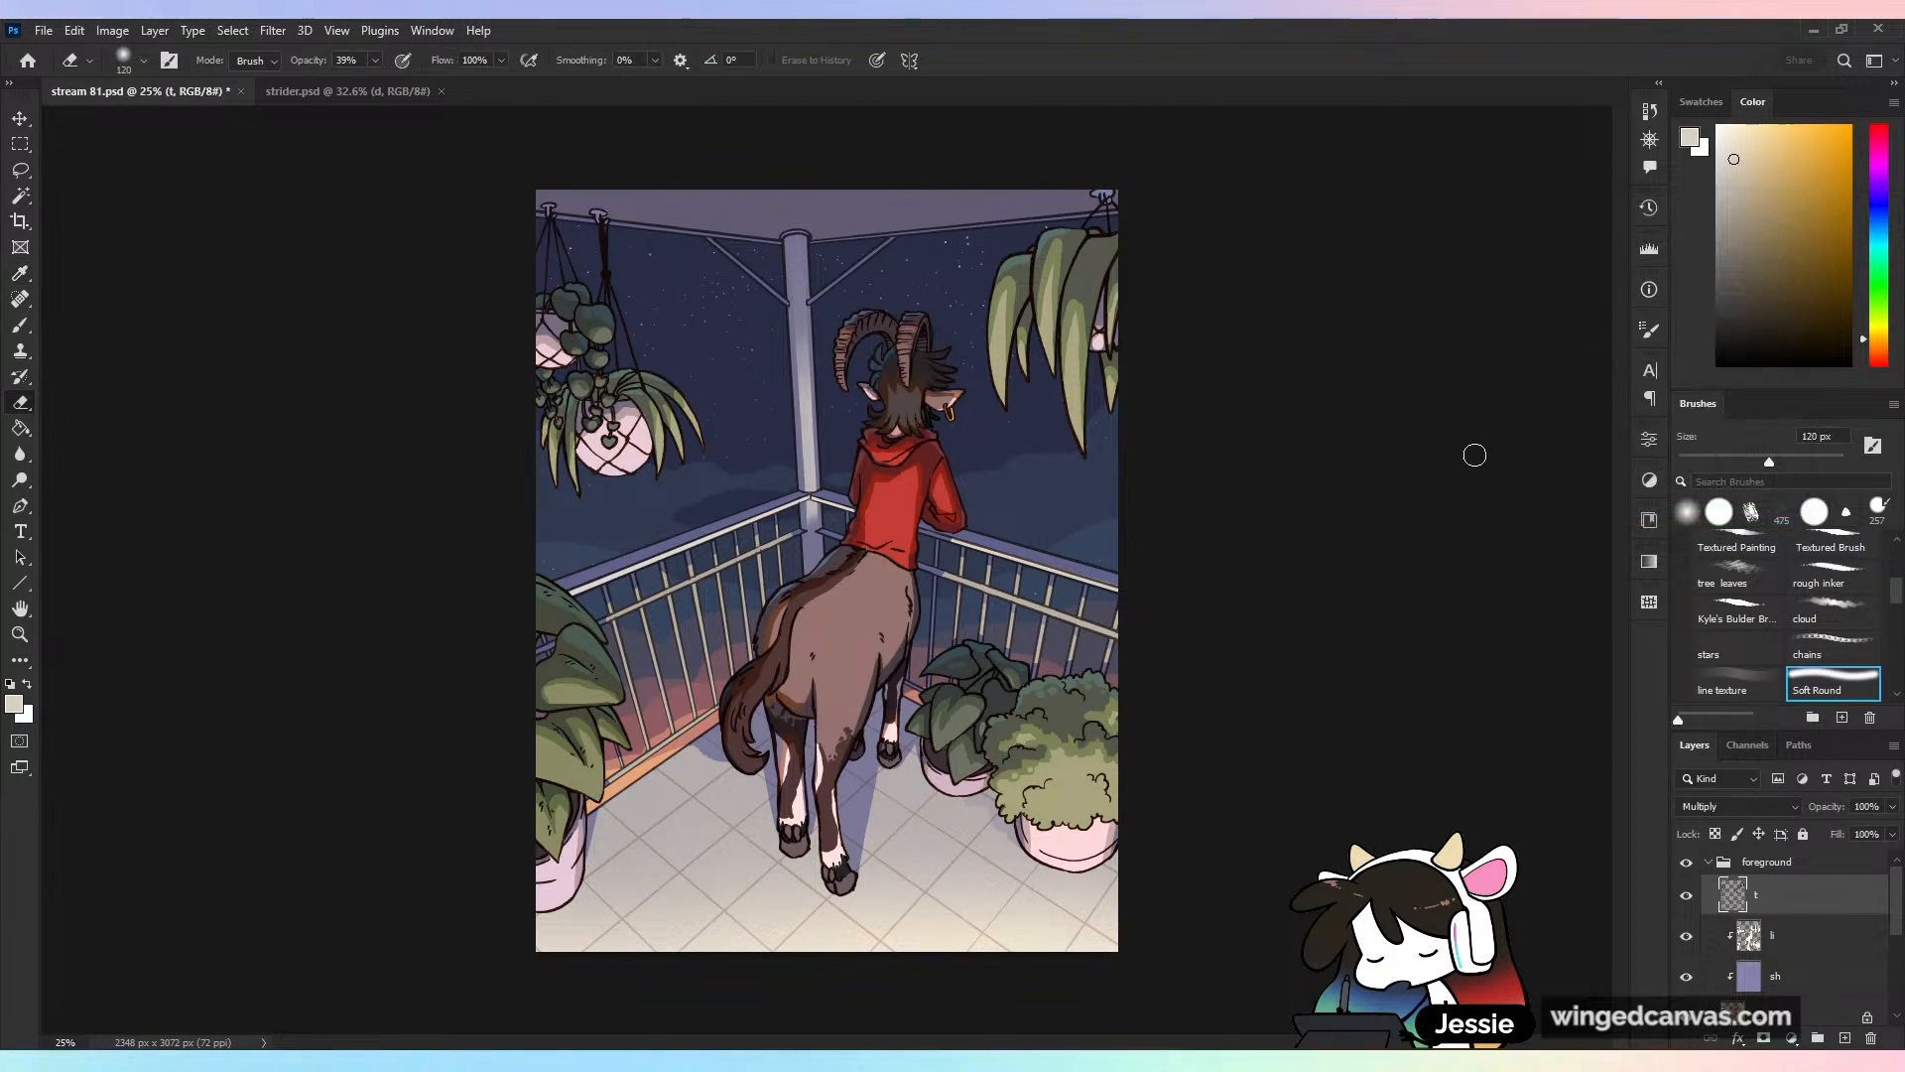
Lock the transparent pixels of the foreground t layer and set up the Pencil with the Hard Round Pressure brush at 73 px
scroll(1474, 455, "up", 5)
scroll(1475, 456, "up", 2)
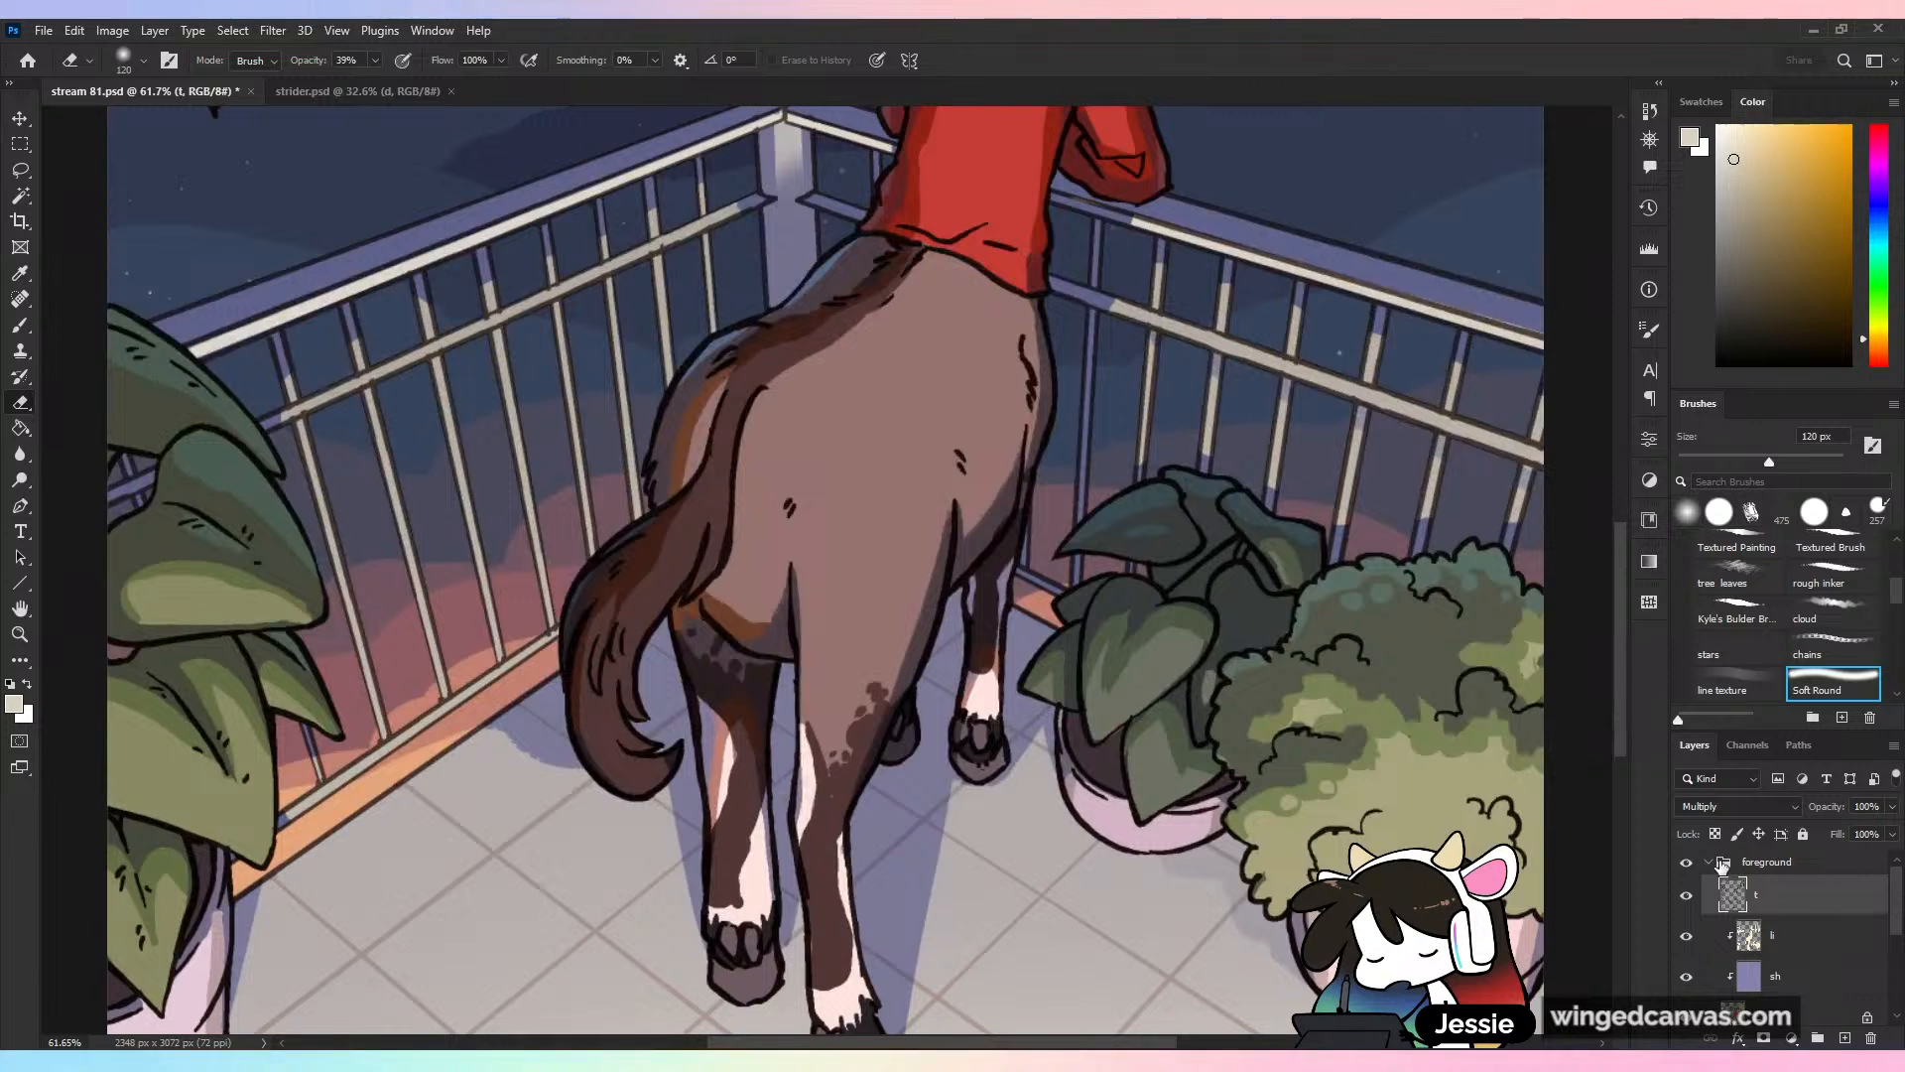
left_click(21, 325)
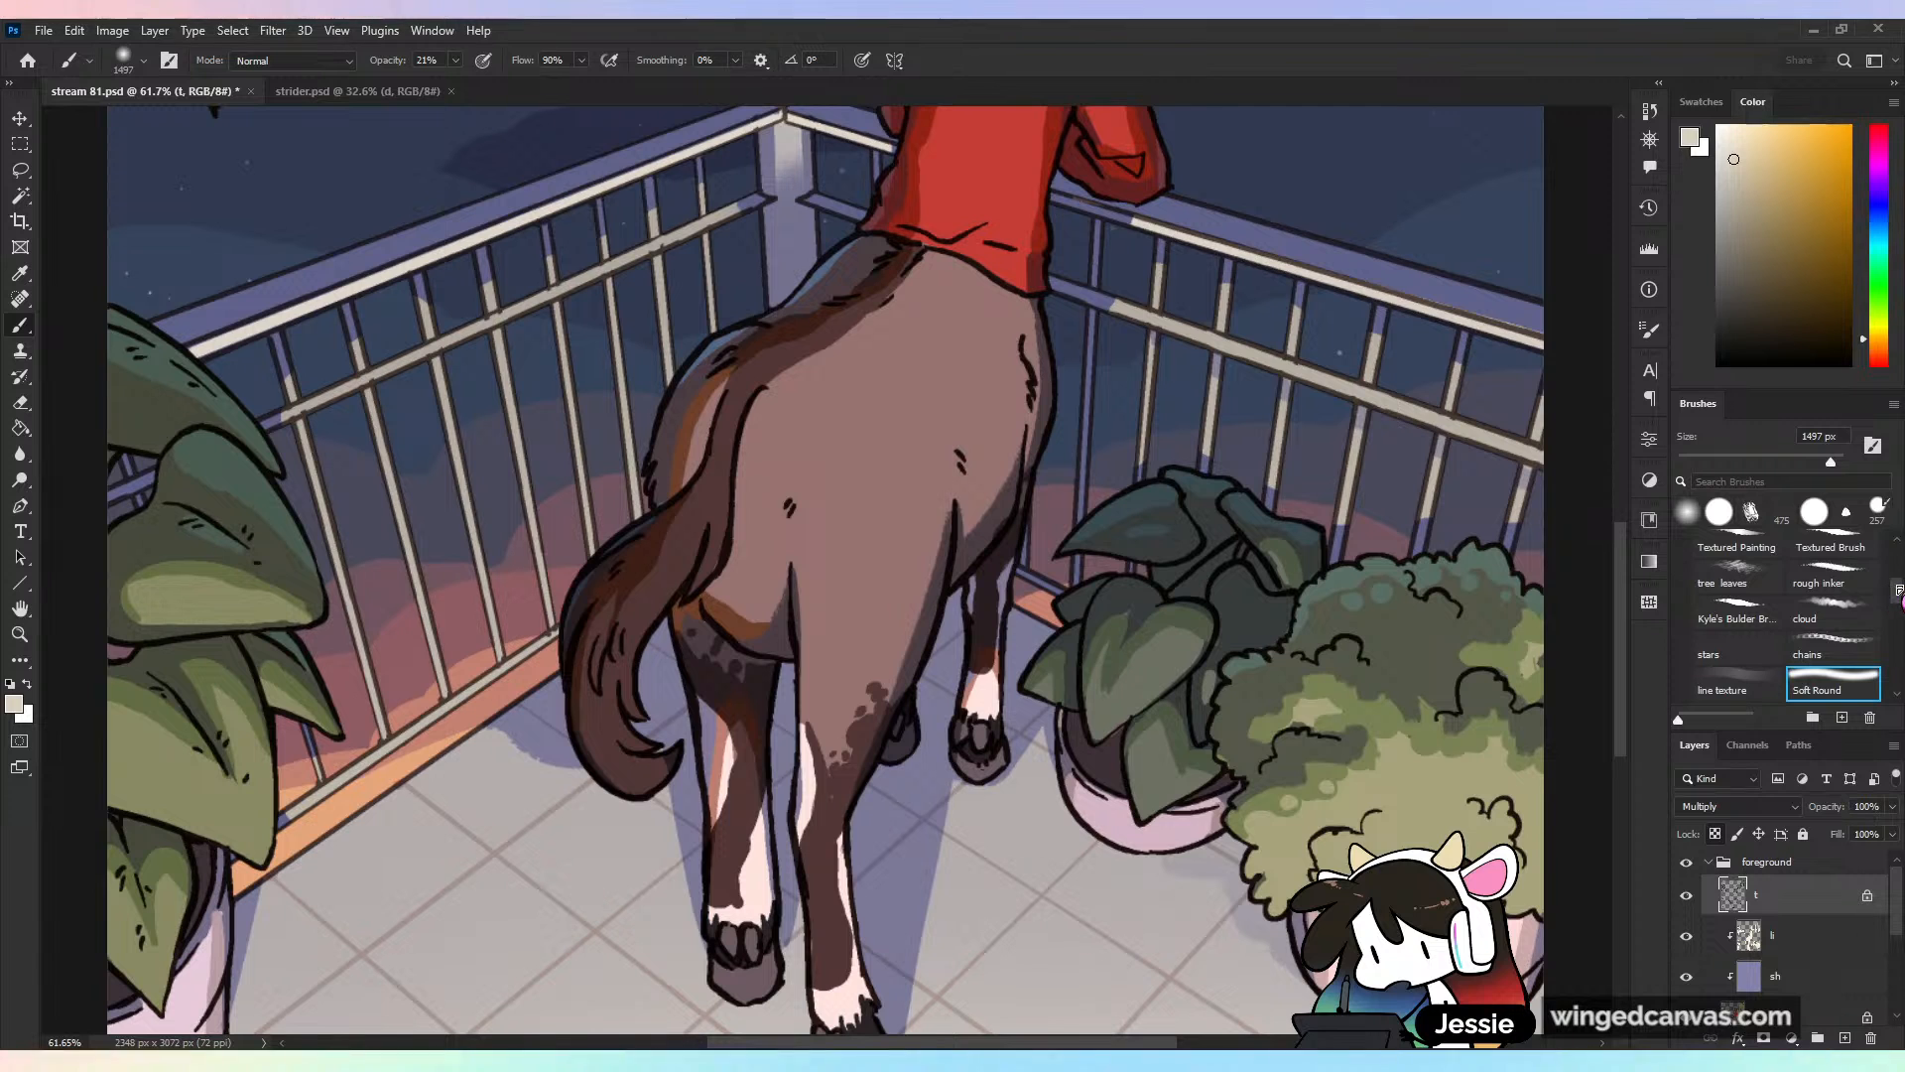
left_click_drag(1898, 592, 1898, 551)
left_click(1737, 576)
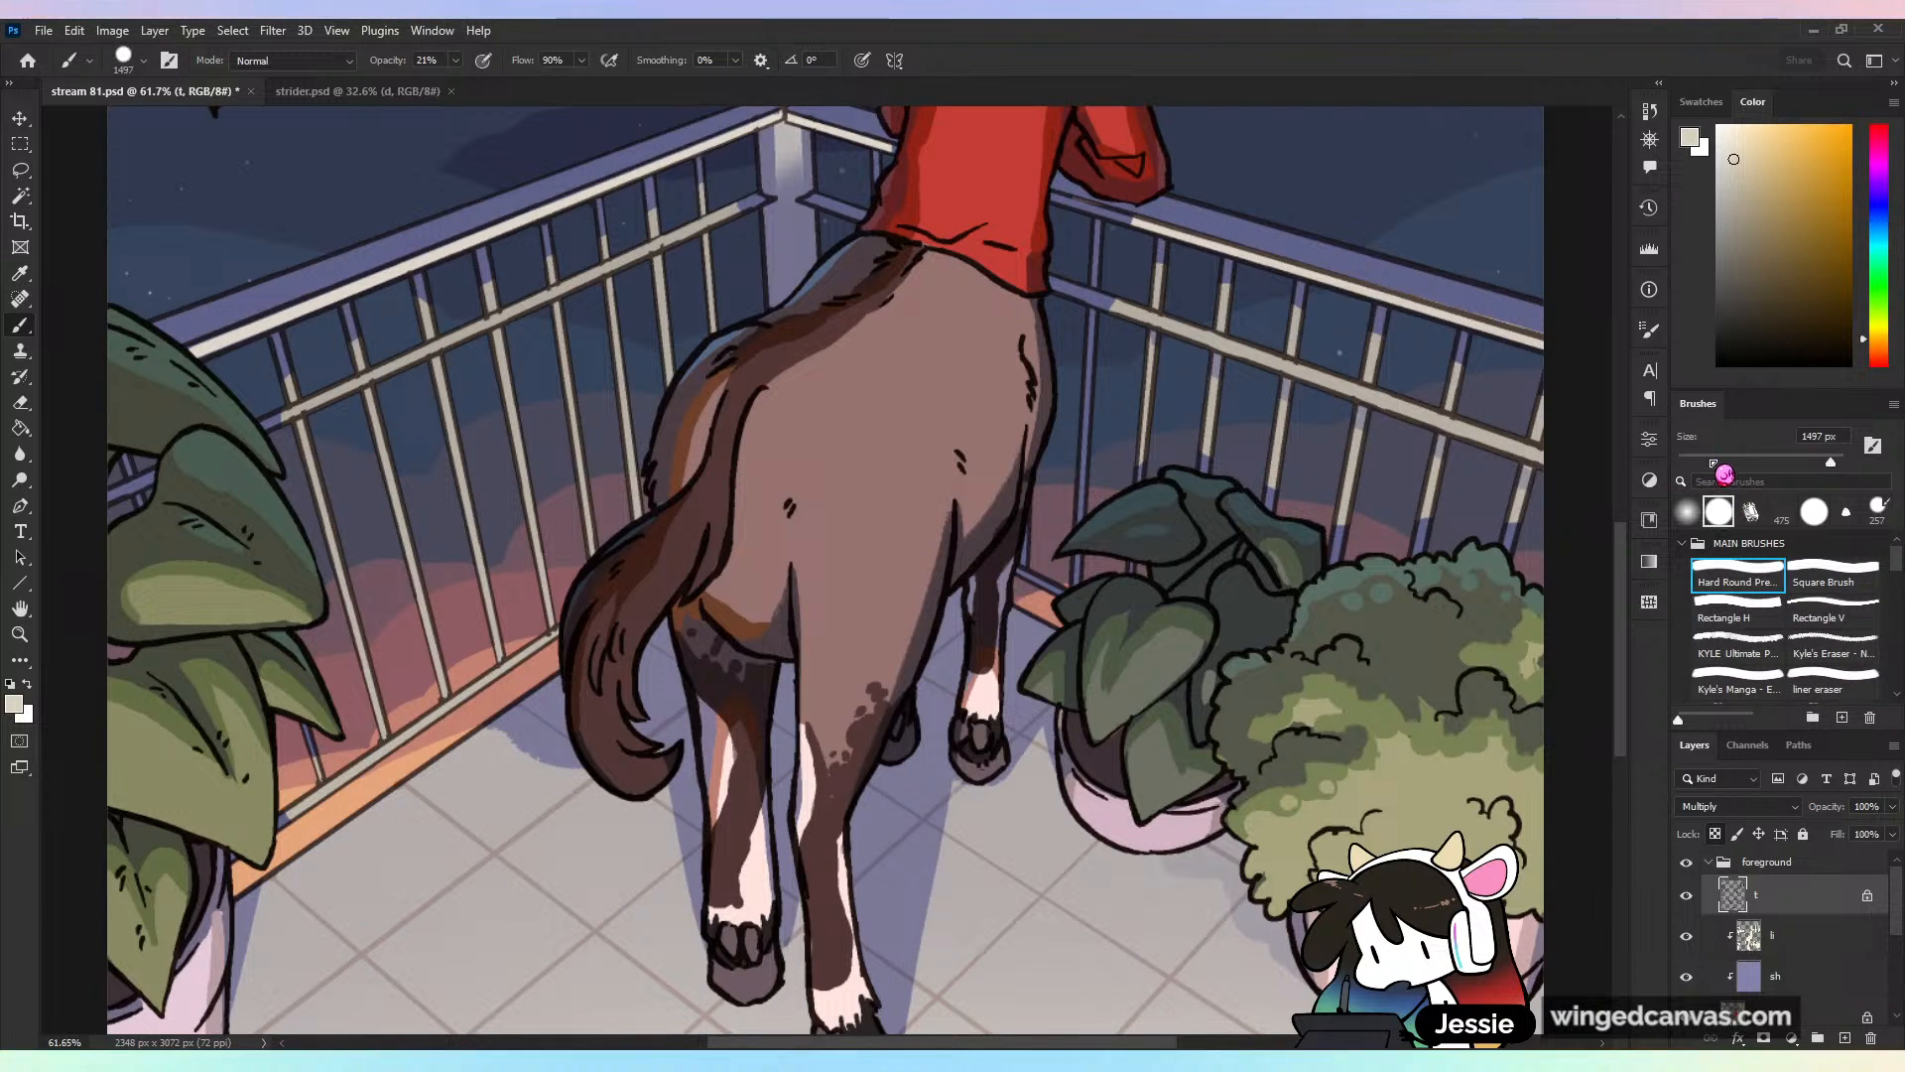
right_click(38, 321)
left_click(99, 343)
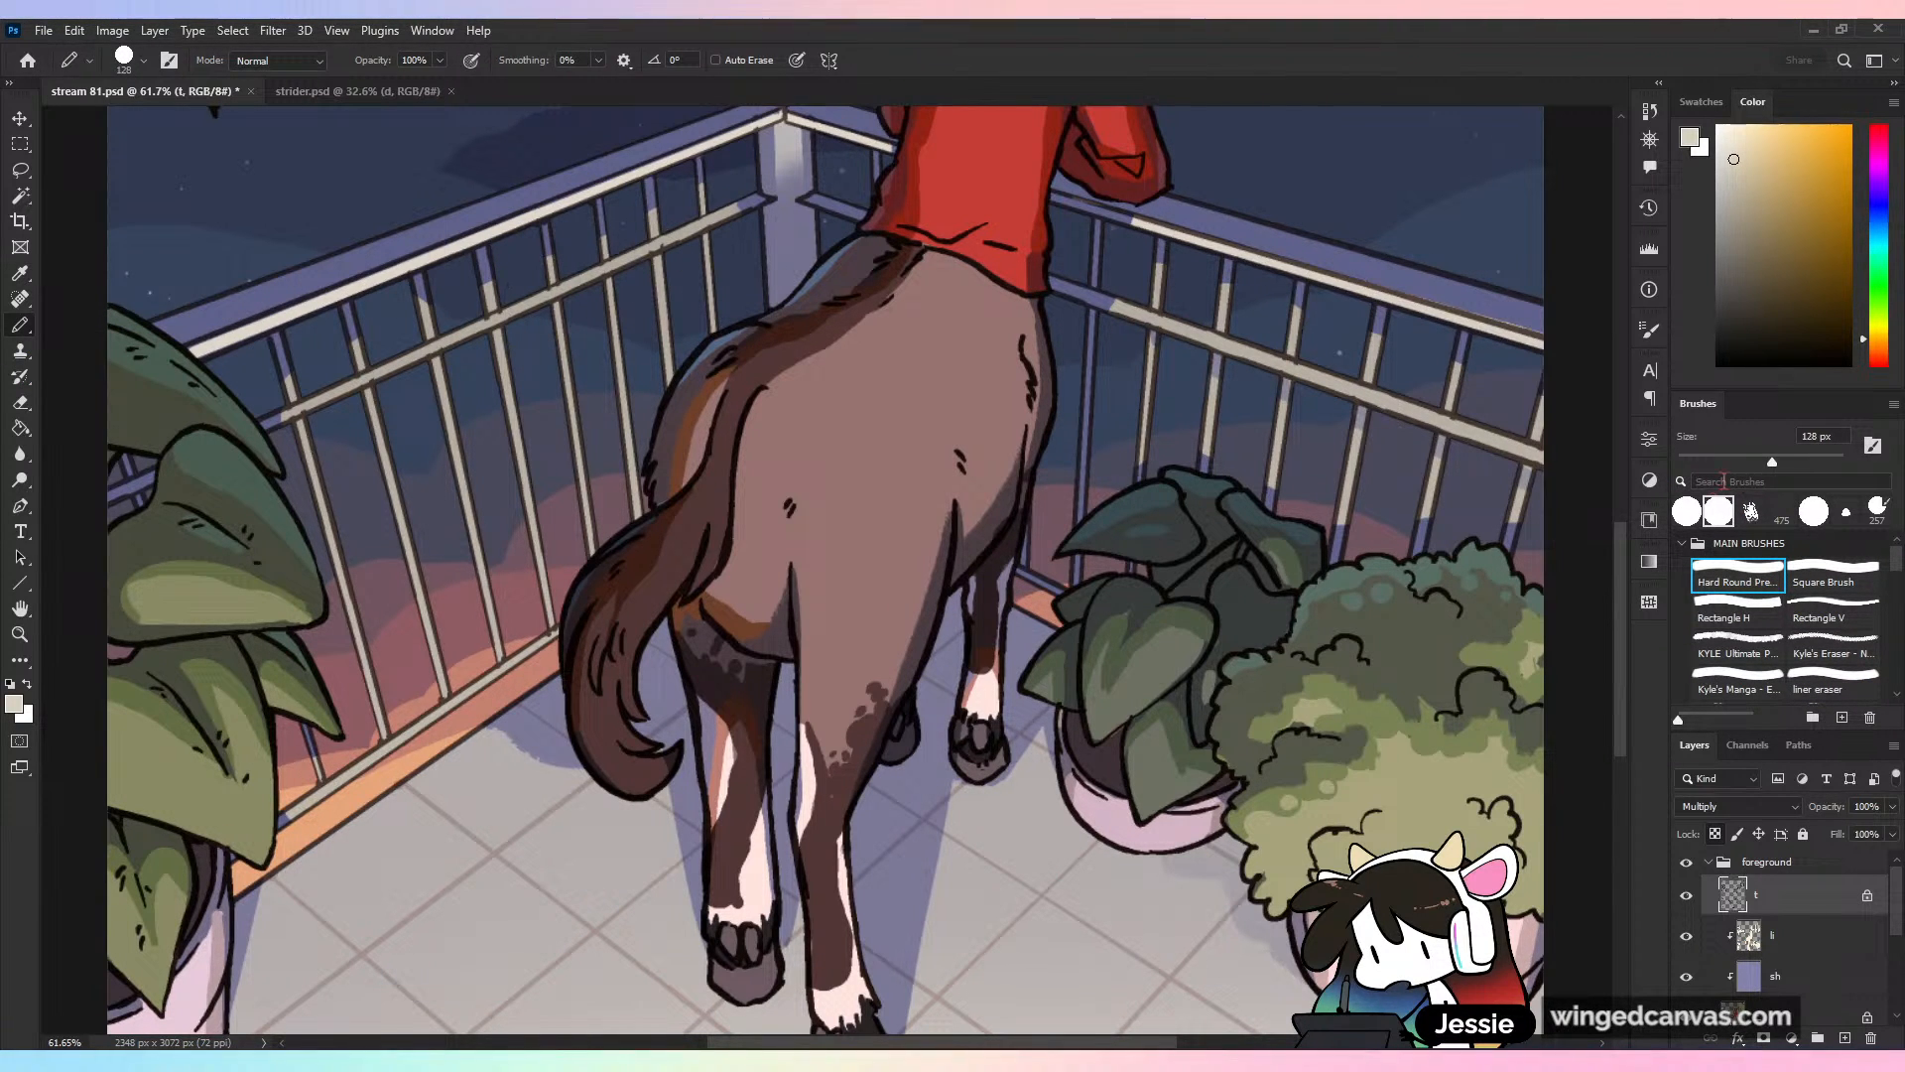
left_click_drag(1773, 461, 1737, 462)
Recolour the small fur marks on the centaur's body from dark line colour to a muted mauve-brown
left_click(933, 617, "alt")
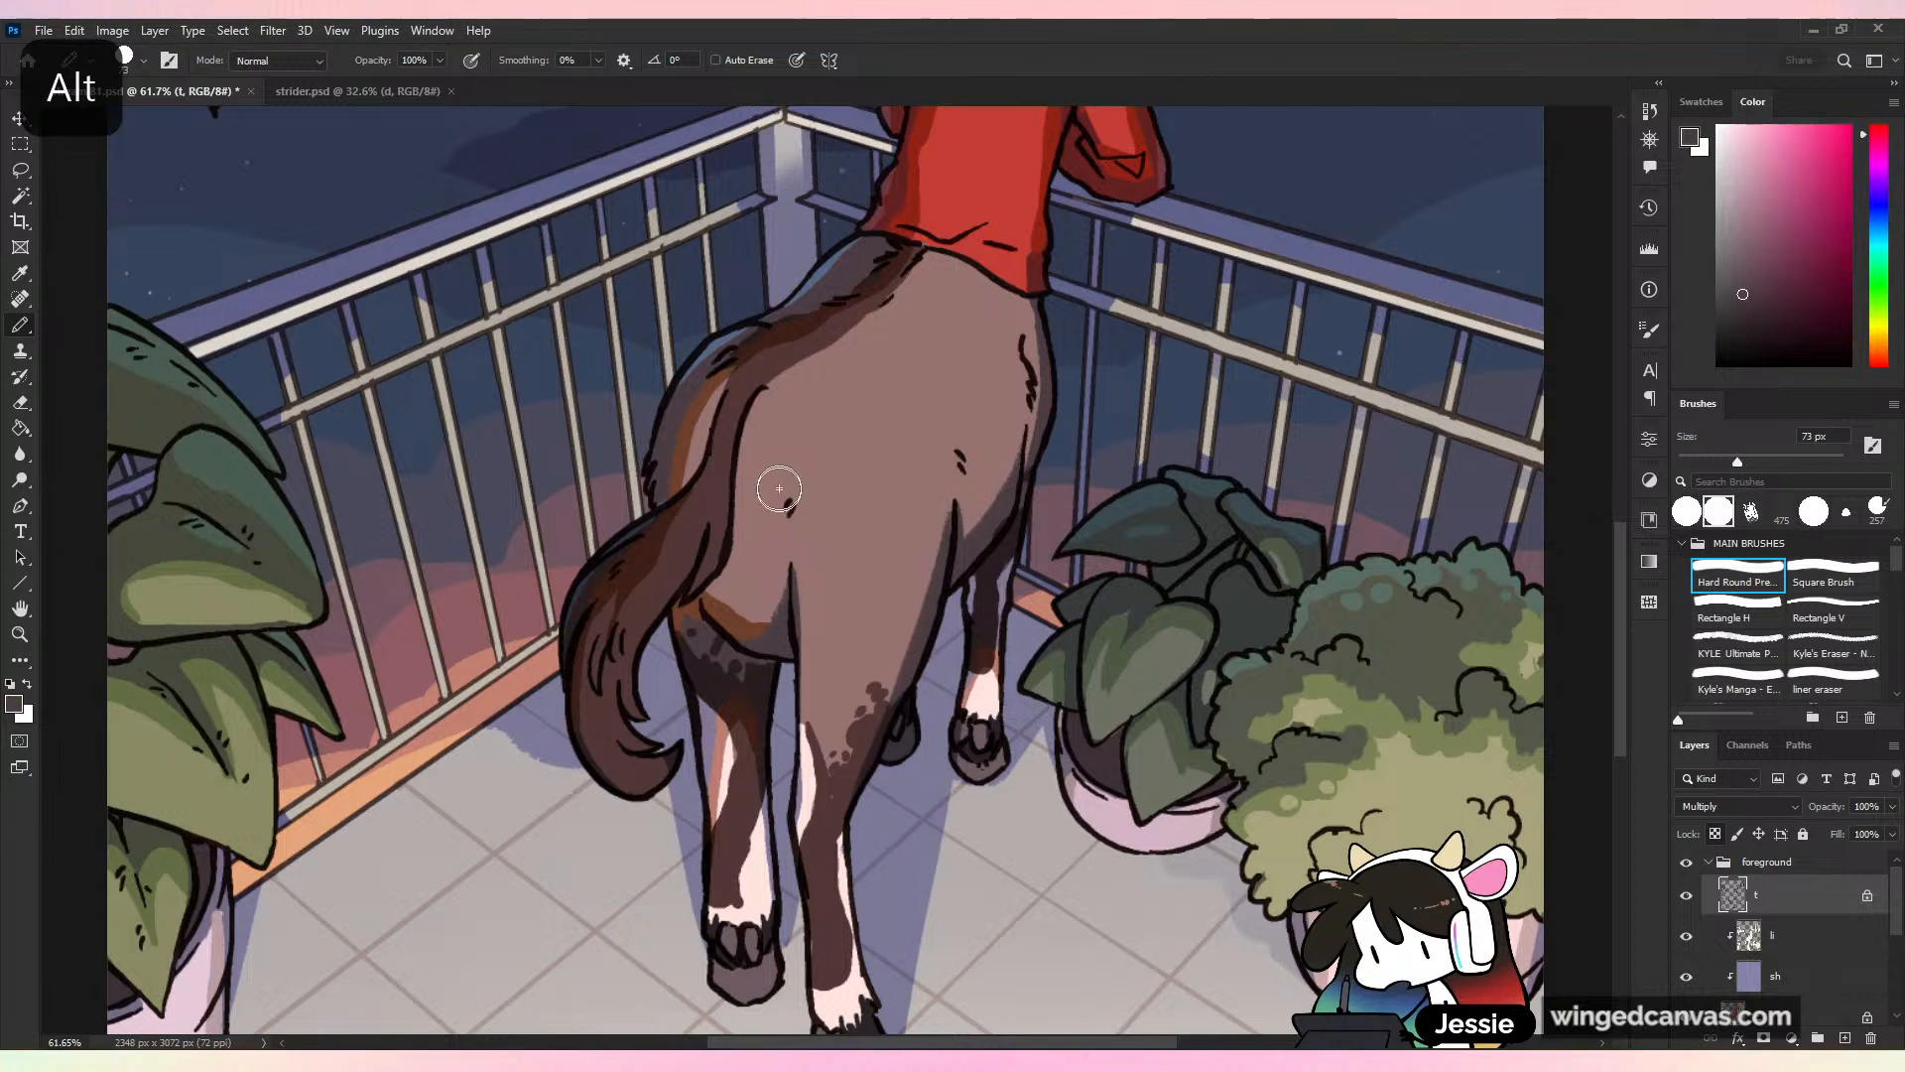
key("ctrl+z")
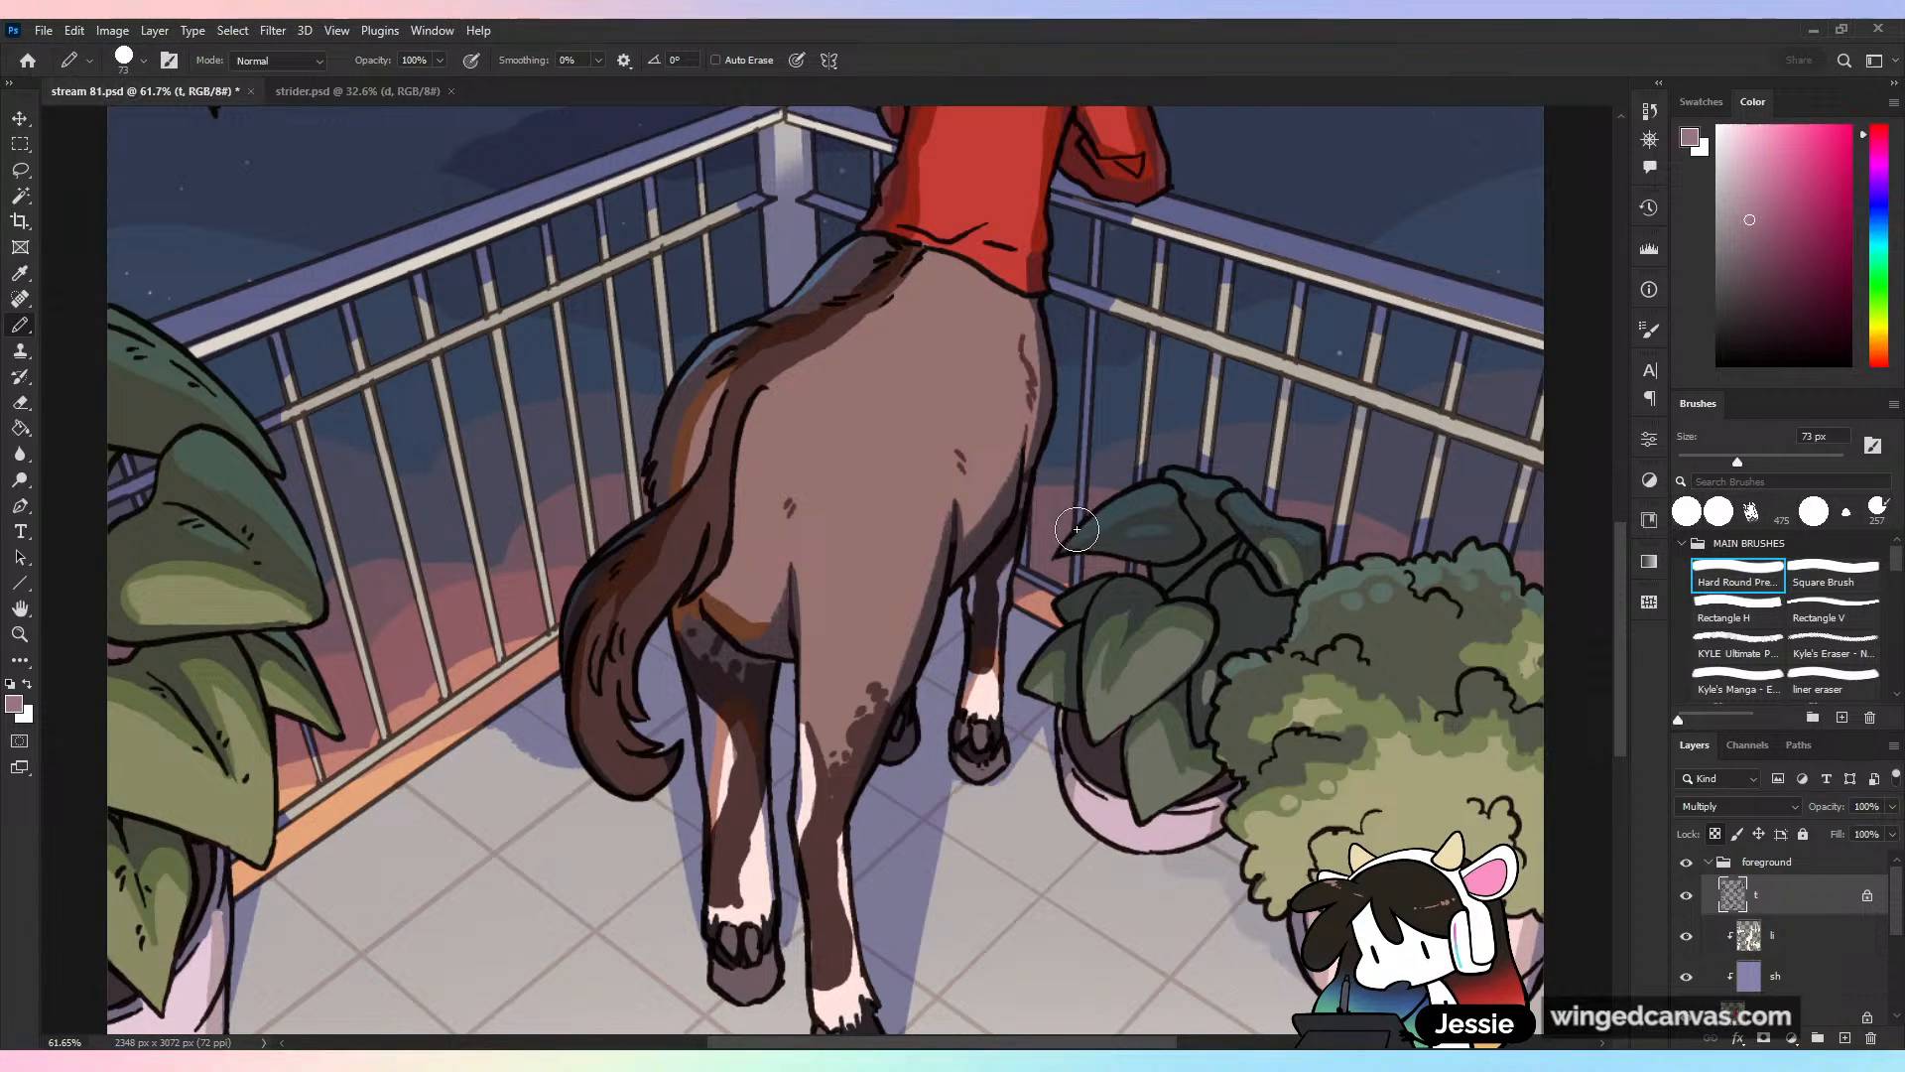
key("ctrl+minus")
left_click(1757, 229)
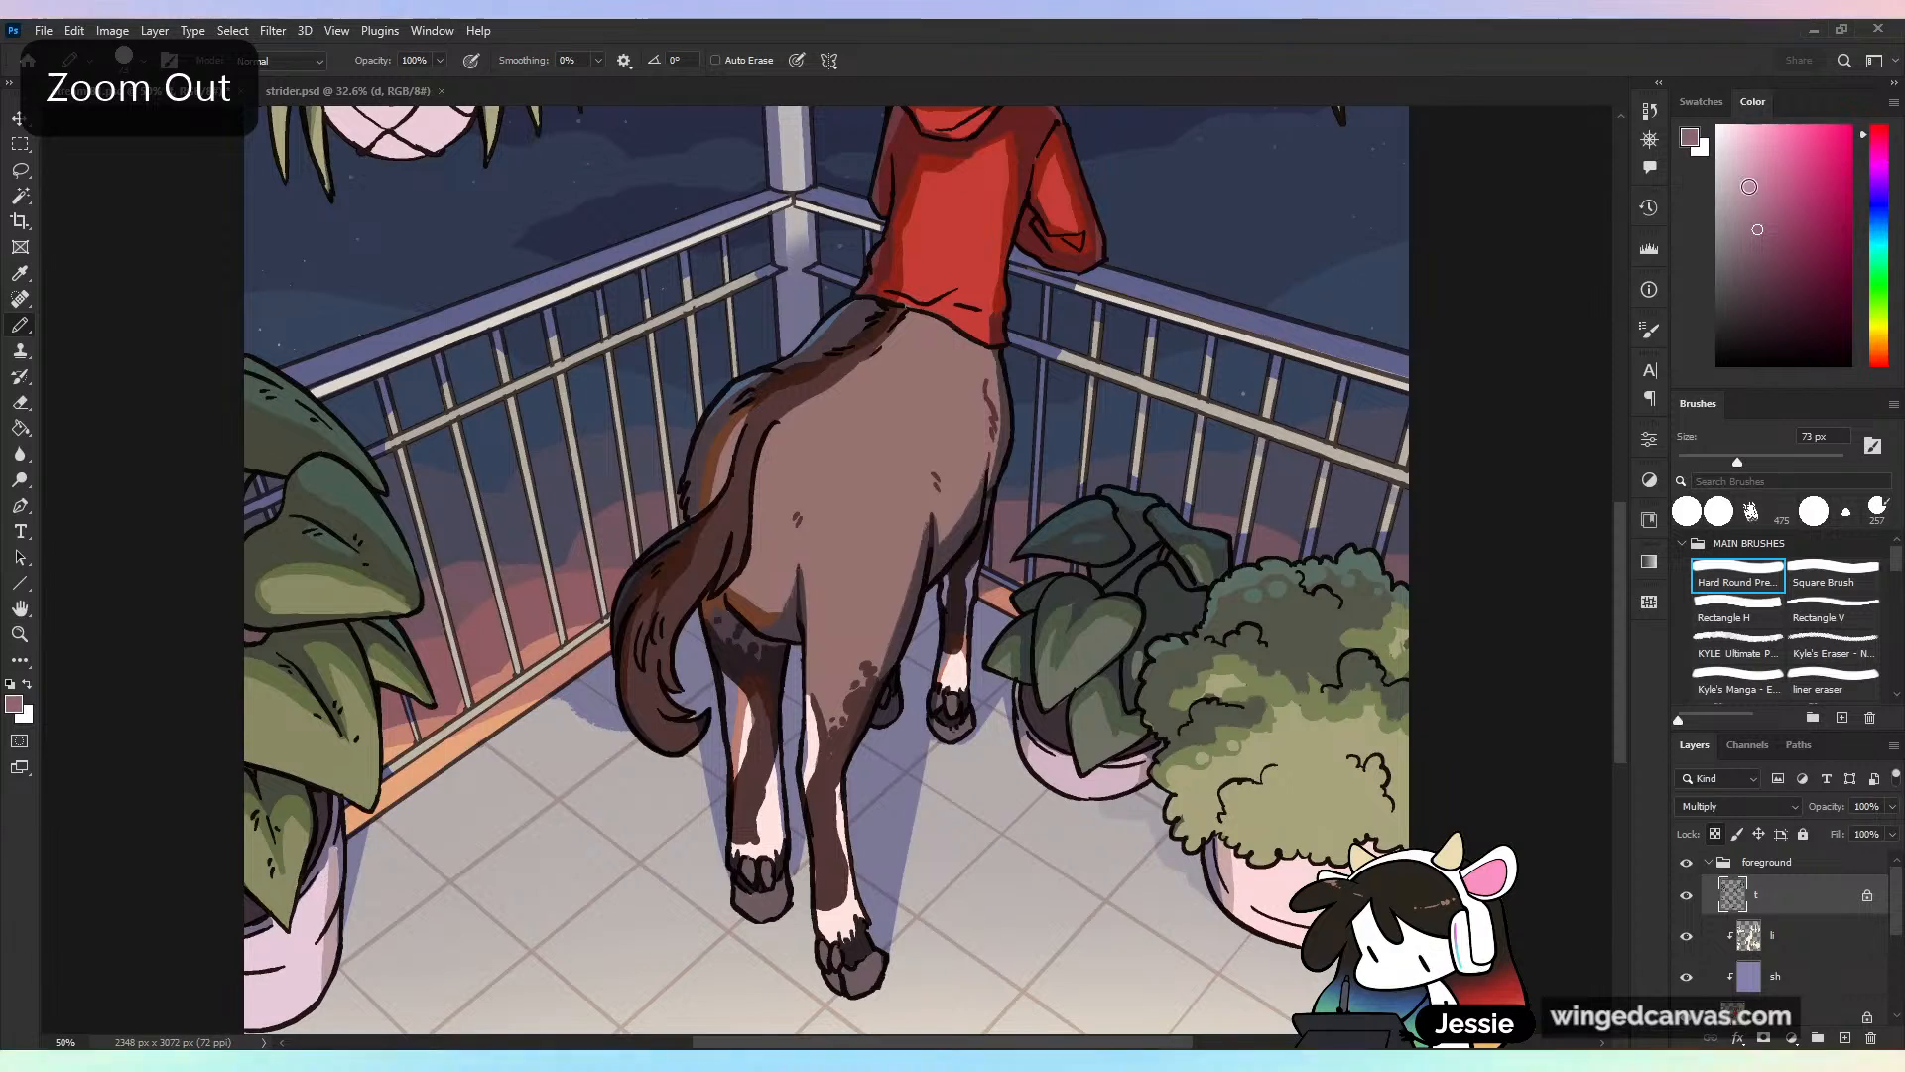
key("ctrl+minus")
key("ctrl+plus")
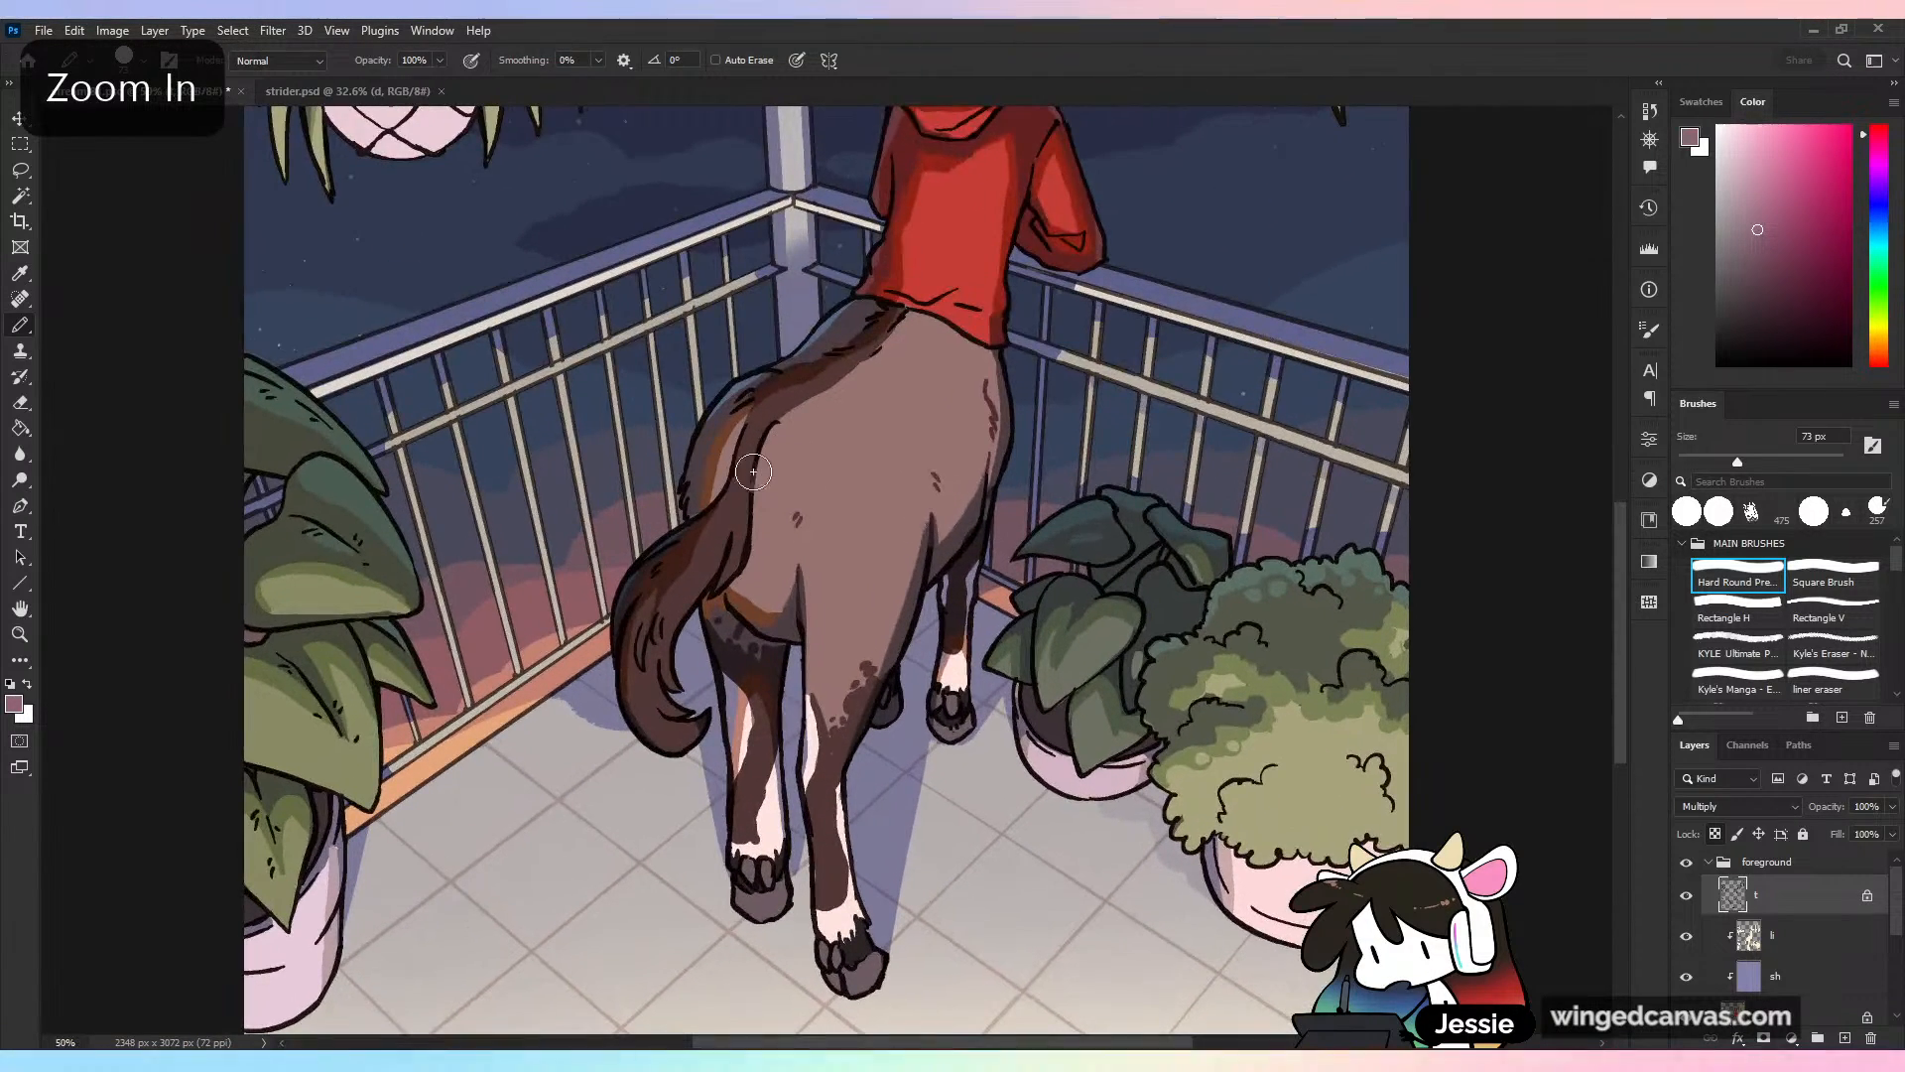
key("ctrl+z")
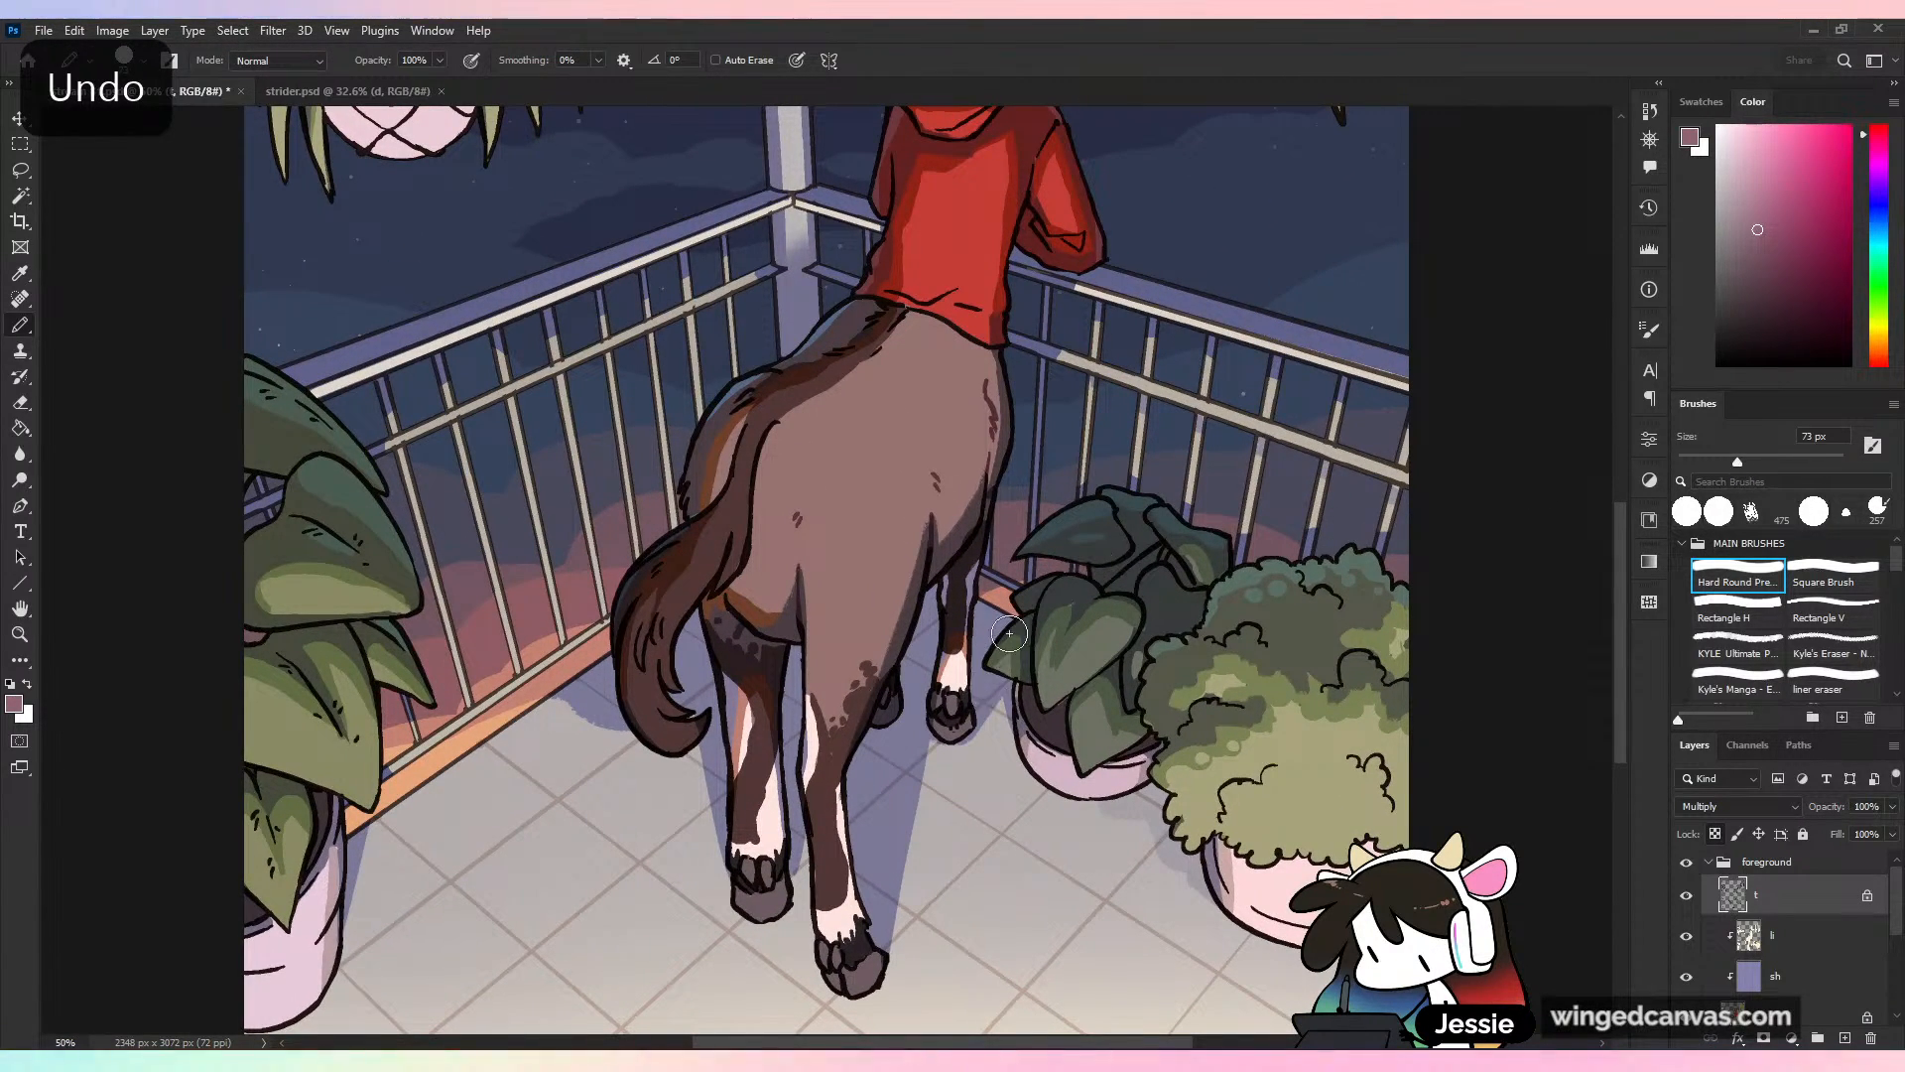
Recolour the inner fold lines of the red hoodie with a deep pinkish red and save the file
left_click_drag(1084, 395, 1021, 646)
left_click(1033, 432, "alt")
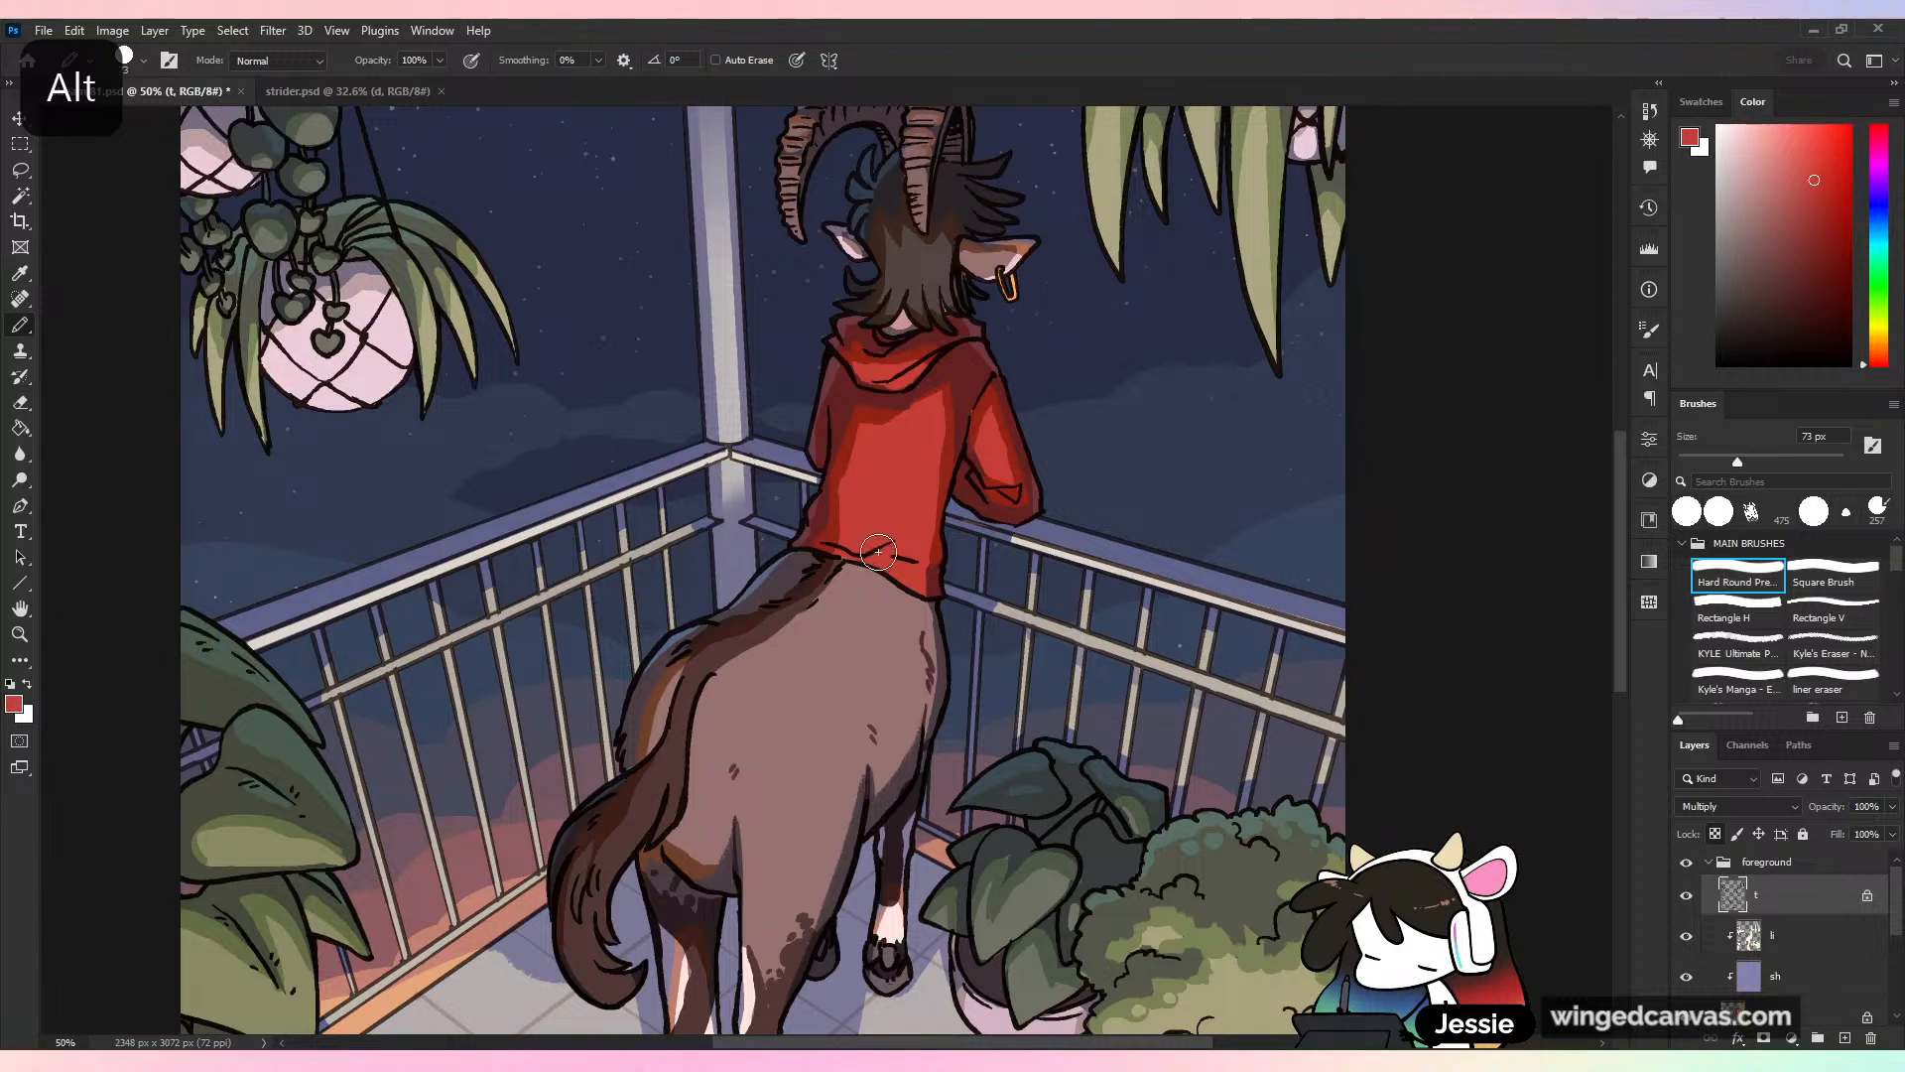
key("ctrl+z")
left_click(1820, 220)
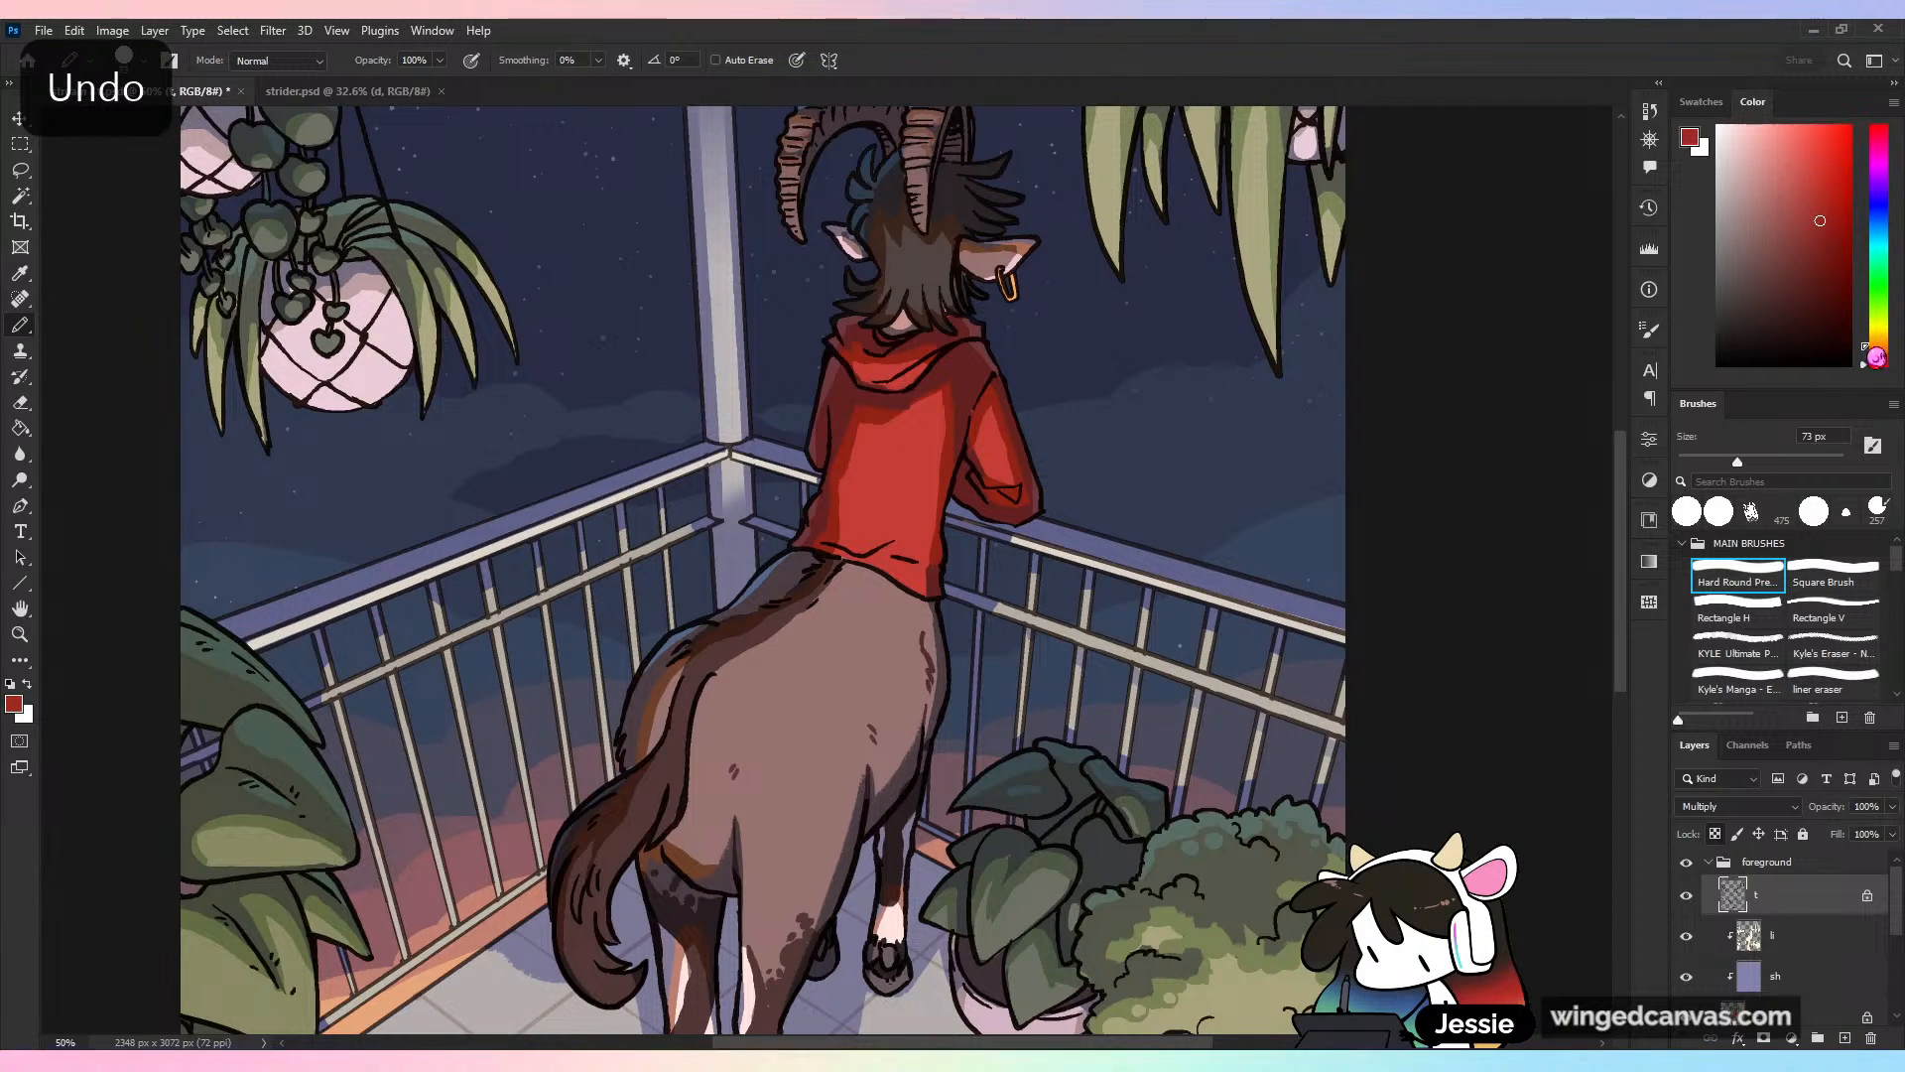
left_click(1889, 133)
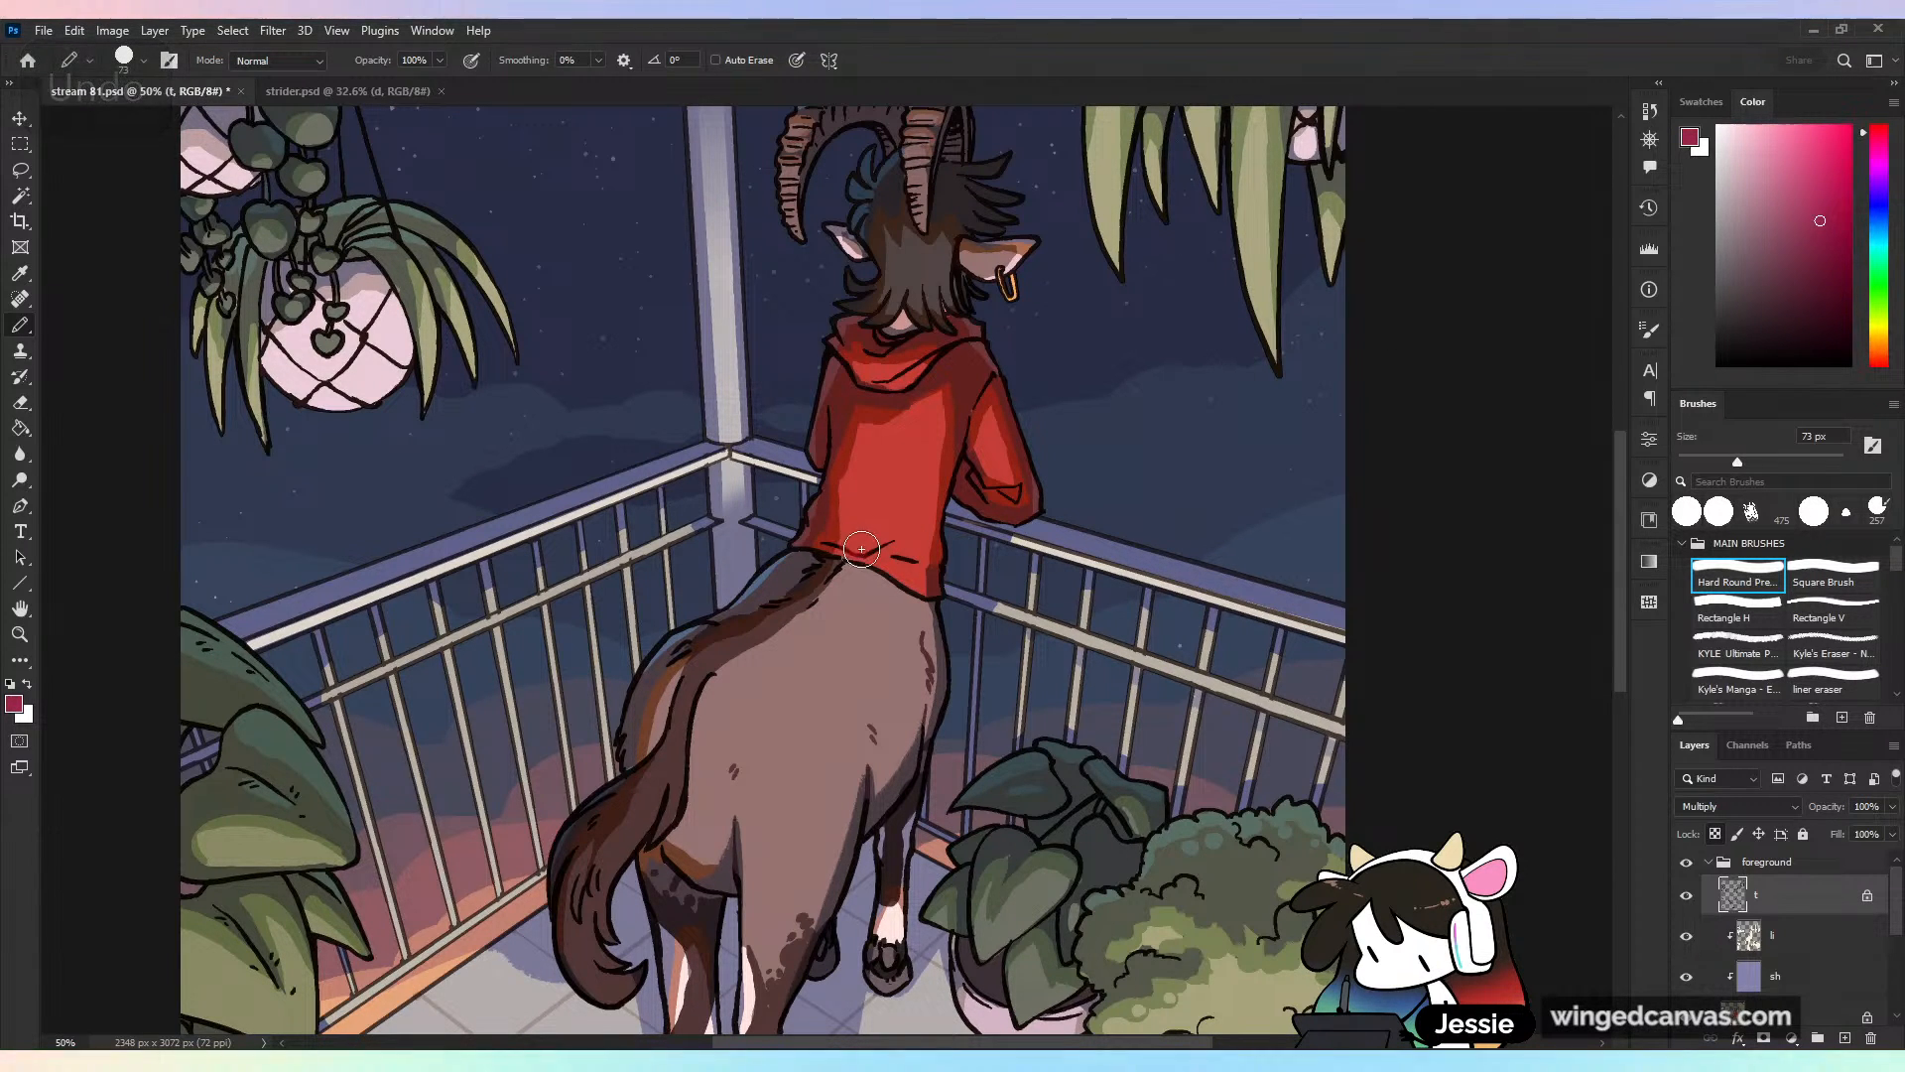
key("ctrl+minus")
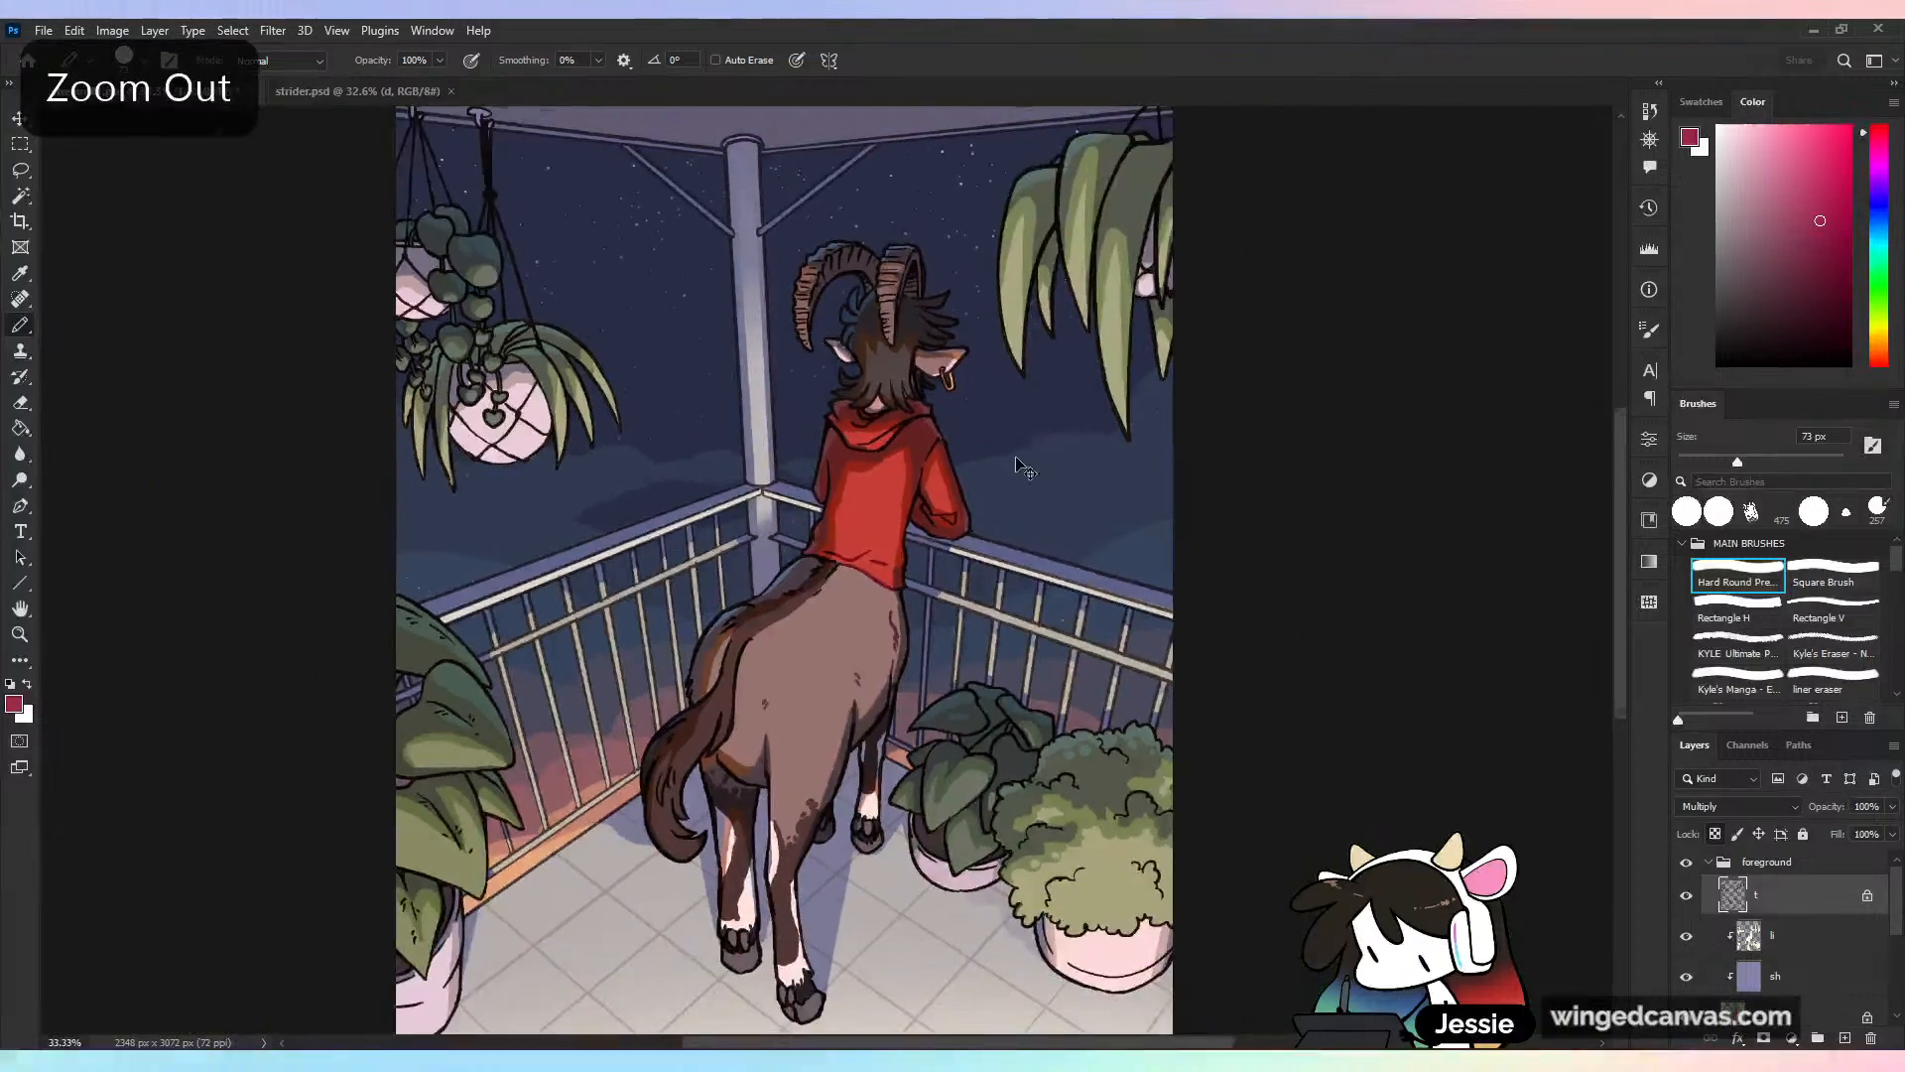
key("ctrl+equal")
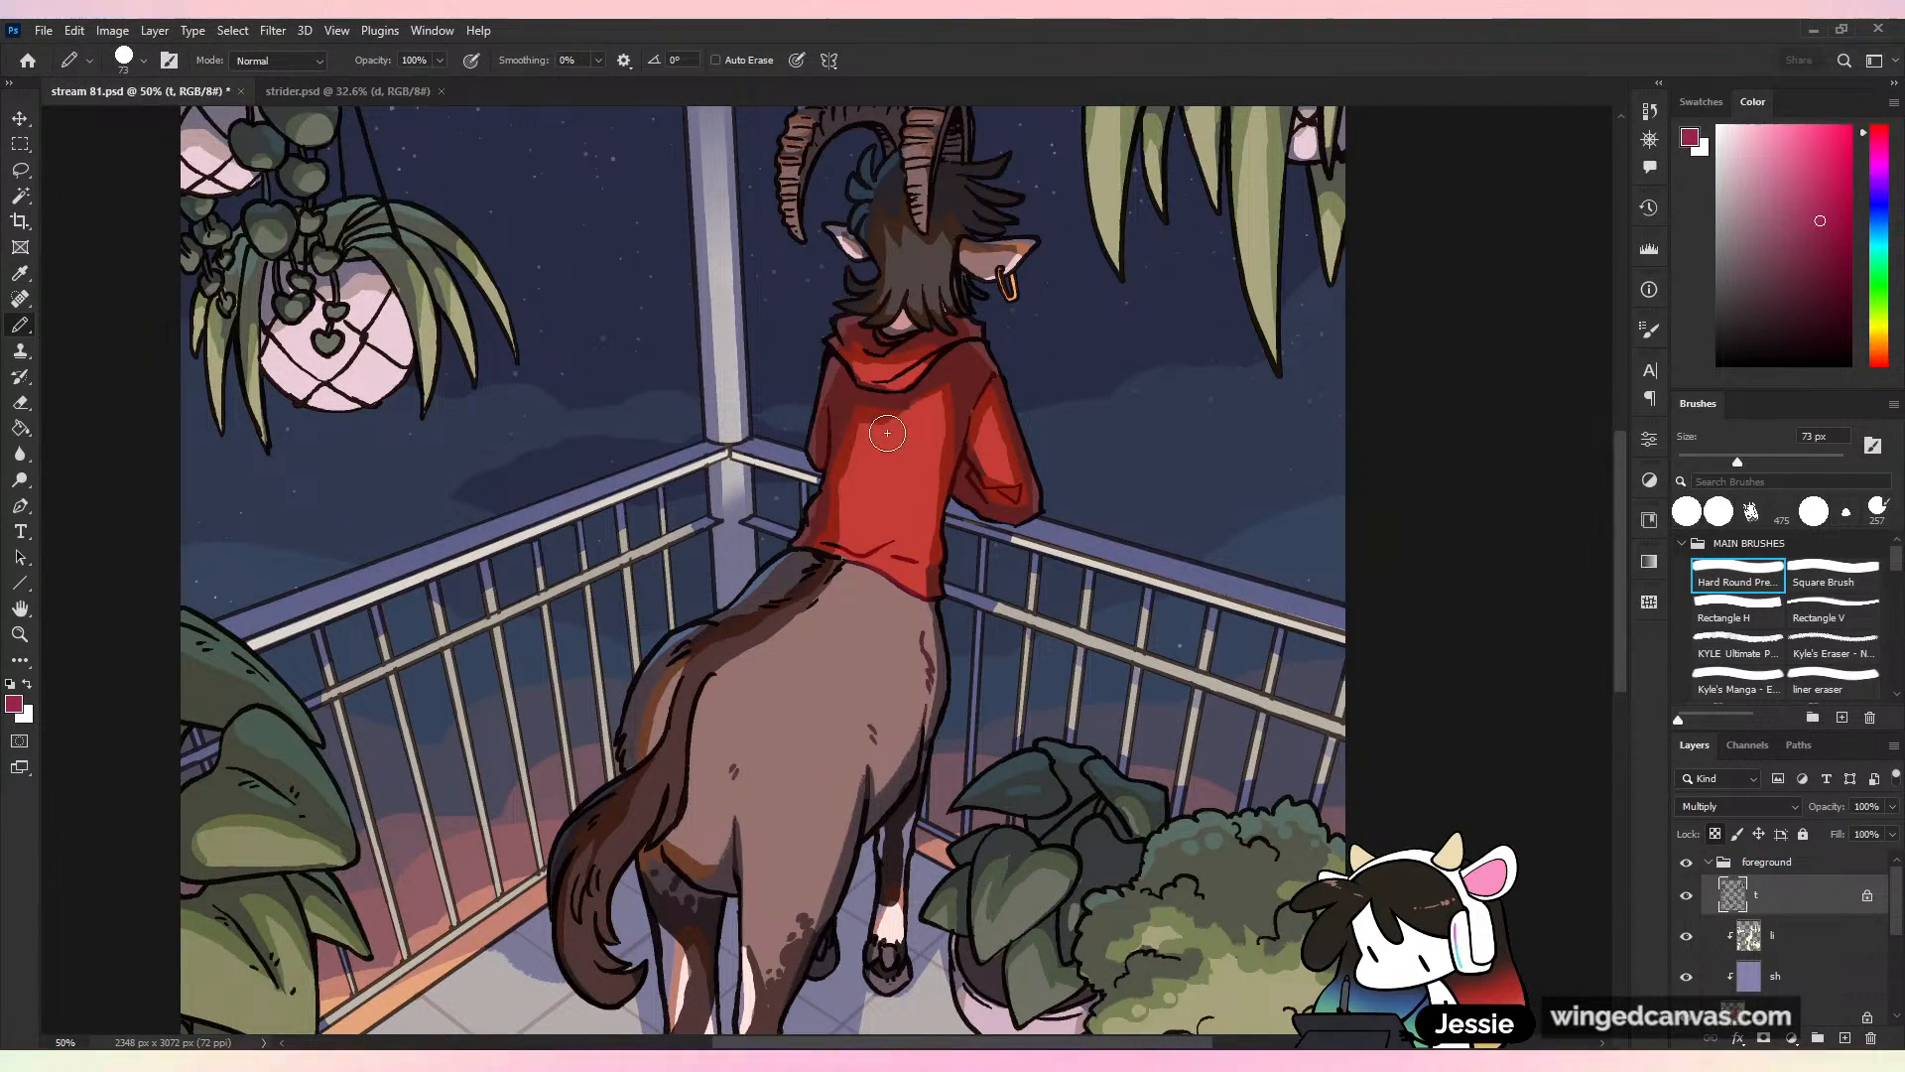
key("ctrl+s")
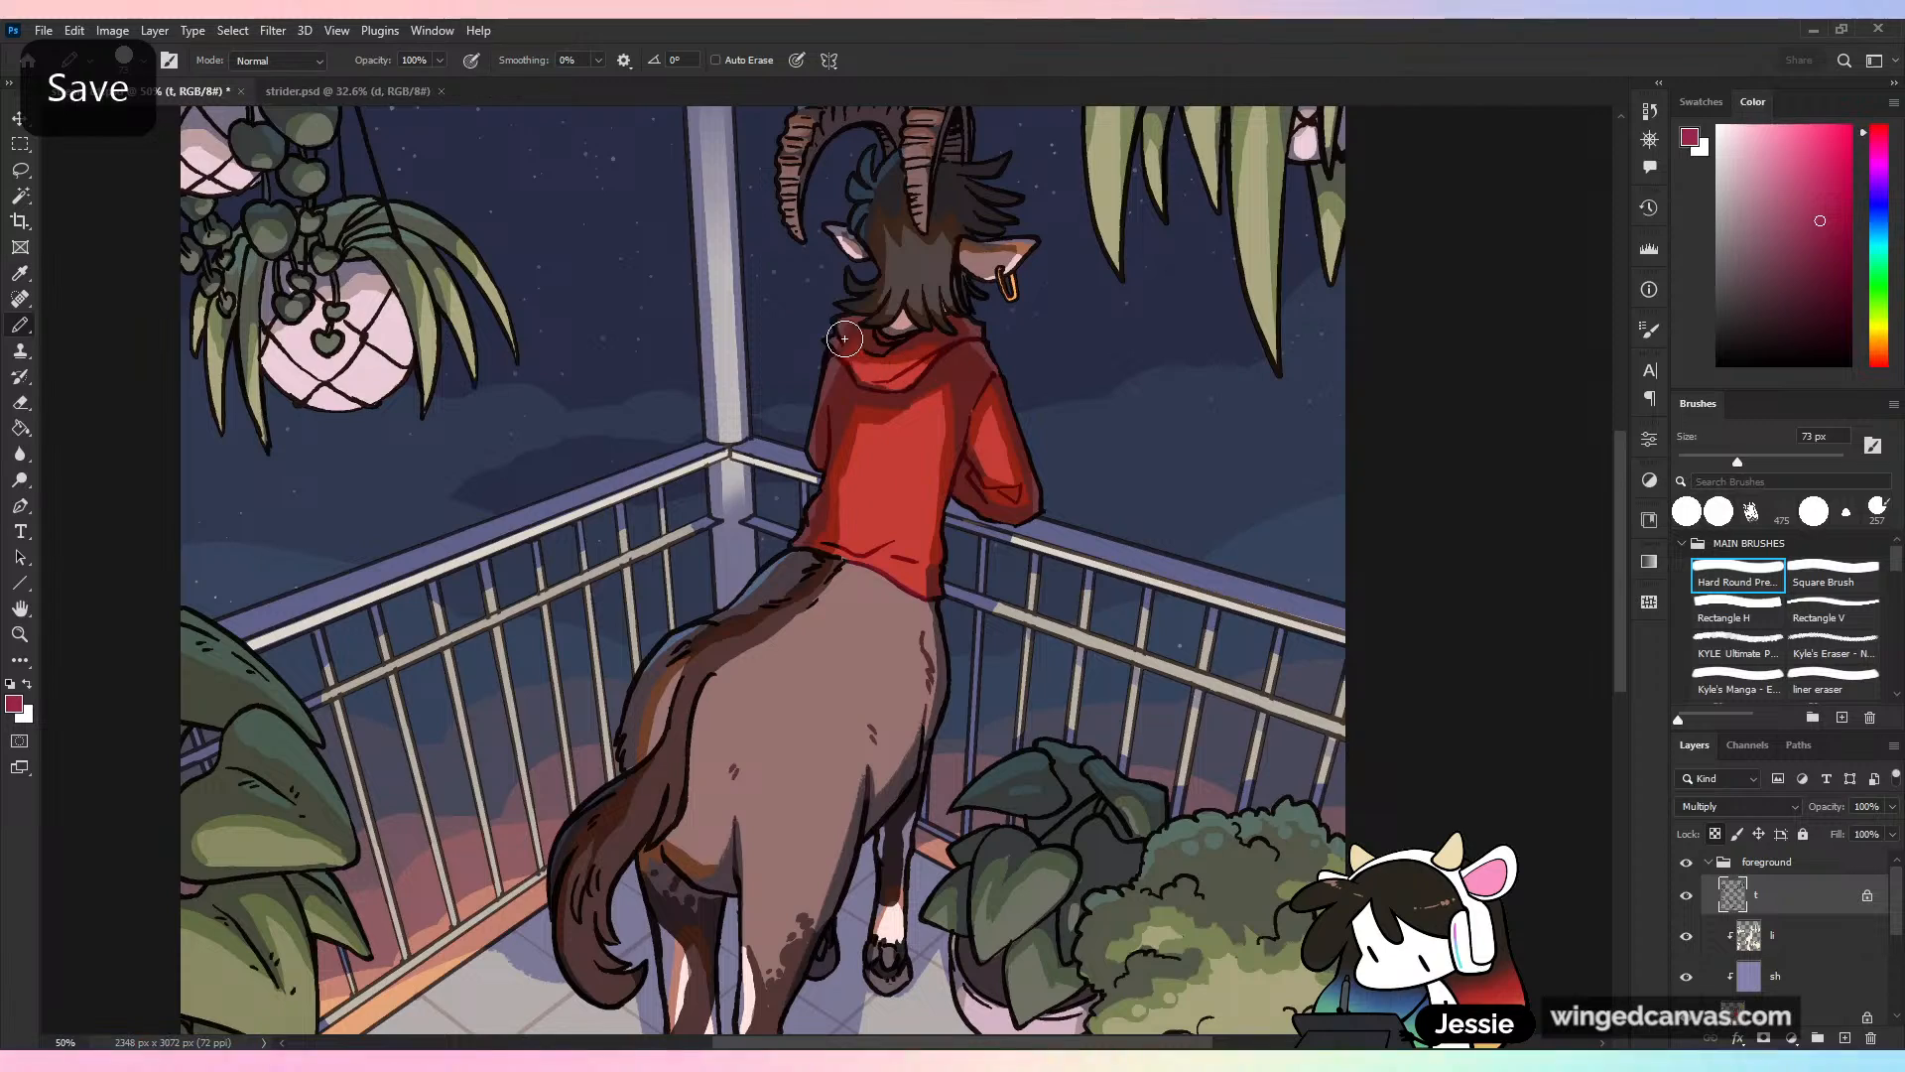
key("ctrl+minus")
key("ctrl+minus")
key("ctrl+s")
Recolour the inner leaf lines of the round bush in a muted green with the Pencil at about 125 px, then save
left_click_drag(1098, 598, 979, 358)
key("ctrl+plus")
left_click(1035, 570, "alt")
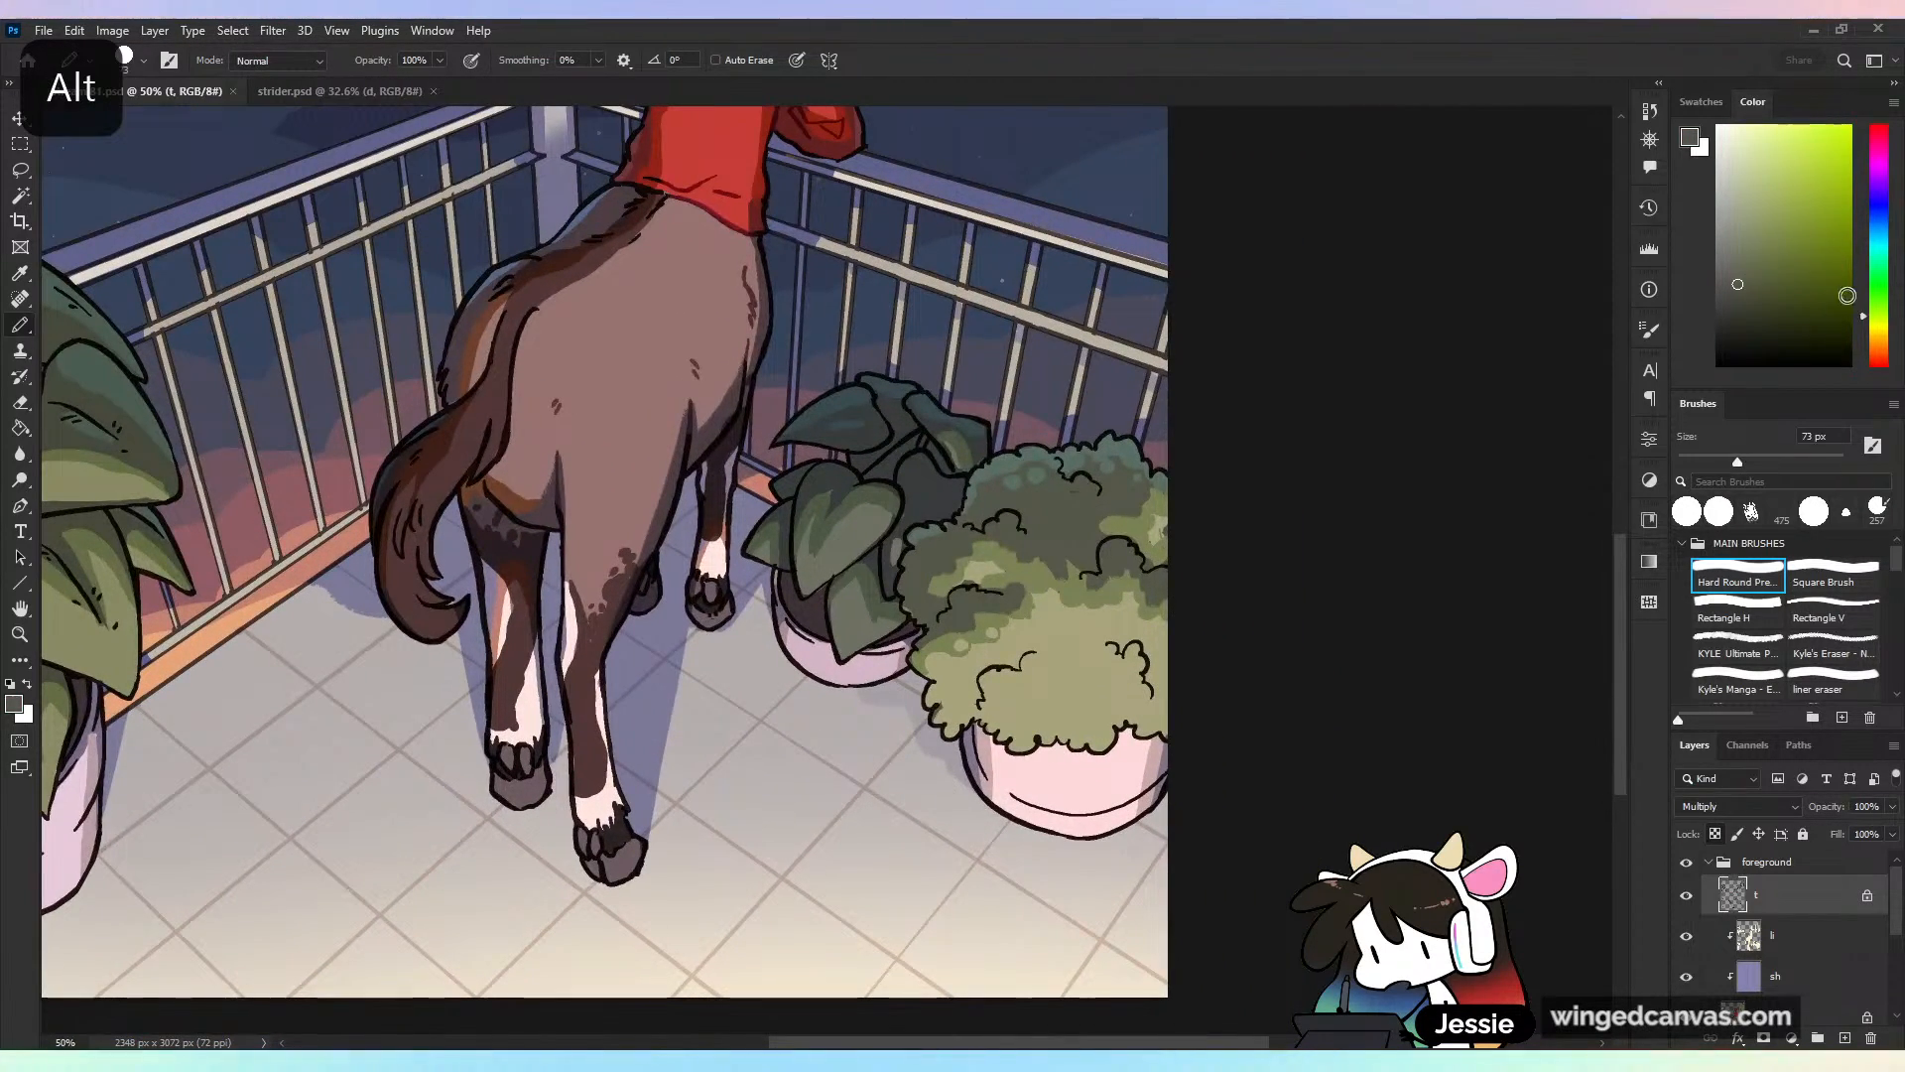
left_click(1875, 286)
left_click(1744, 221)
left_click(1770, 459)
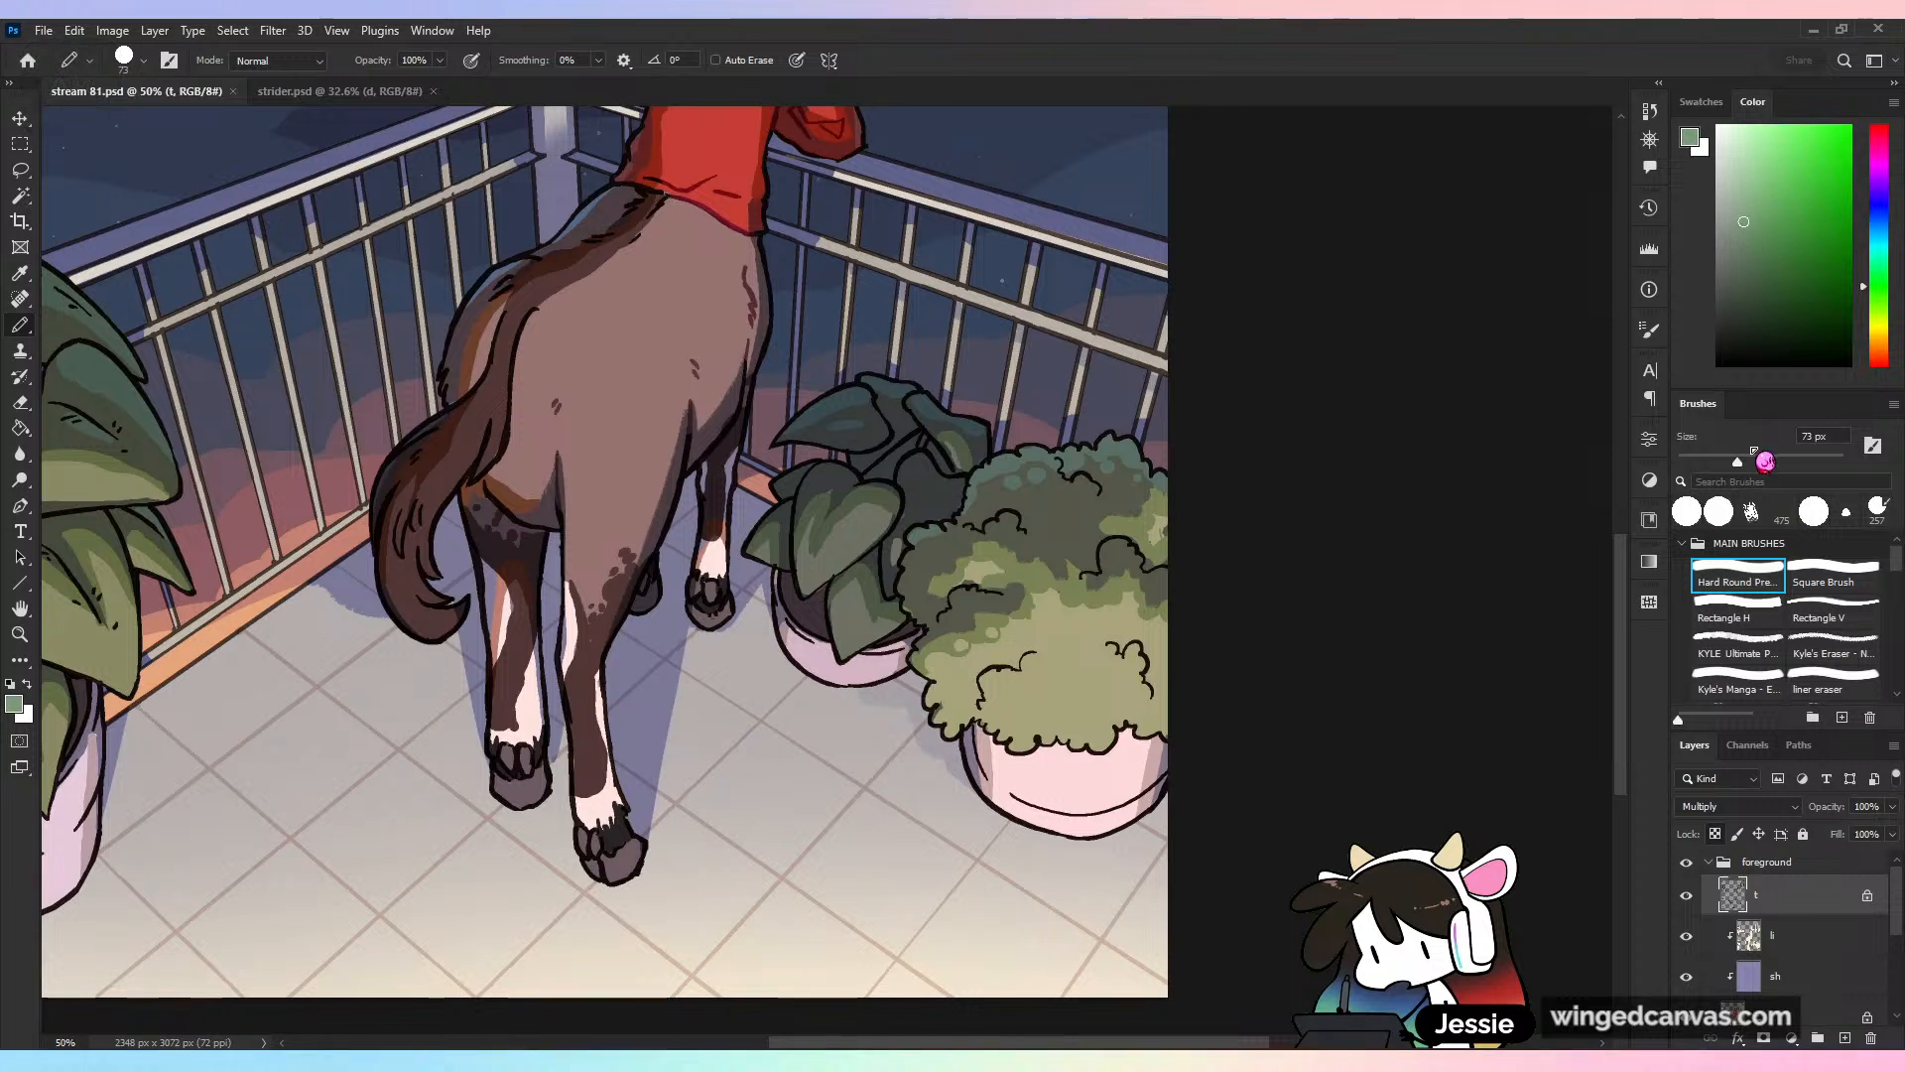
key("ctrl+z")
left_click(1750, 260)
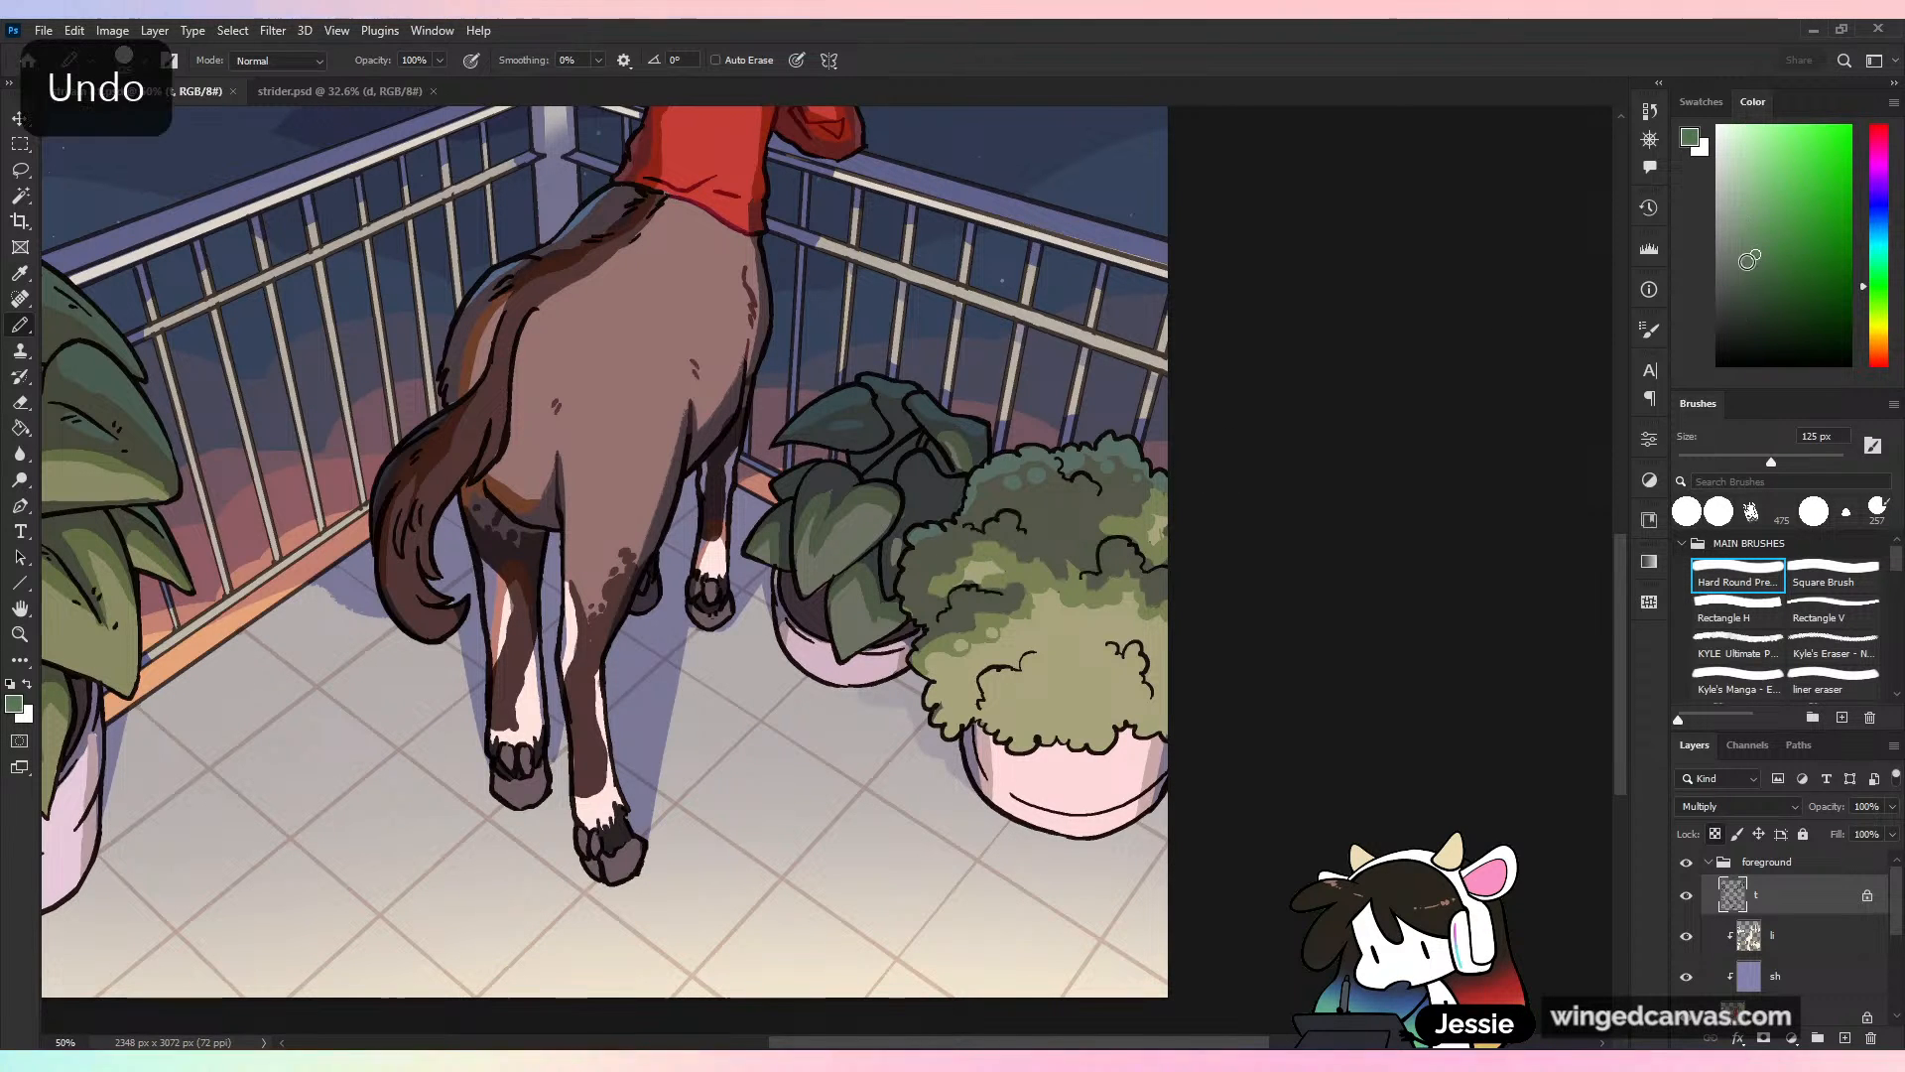
mouse_move(986, 539)
left_mouse_down()
mouse_move(1122, 516)
mouse_move(1161, 555)
mouse_move(1135, 666)
mouse_move(1006, 675)
left_mouse_up()
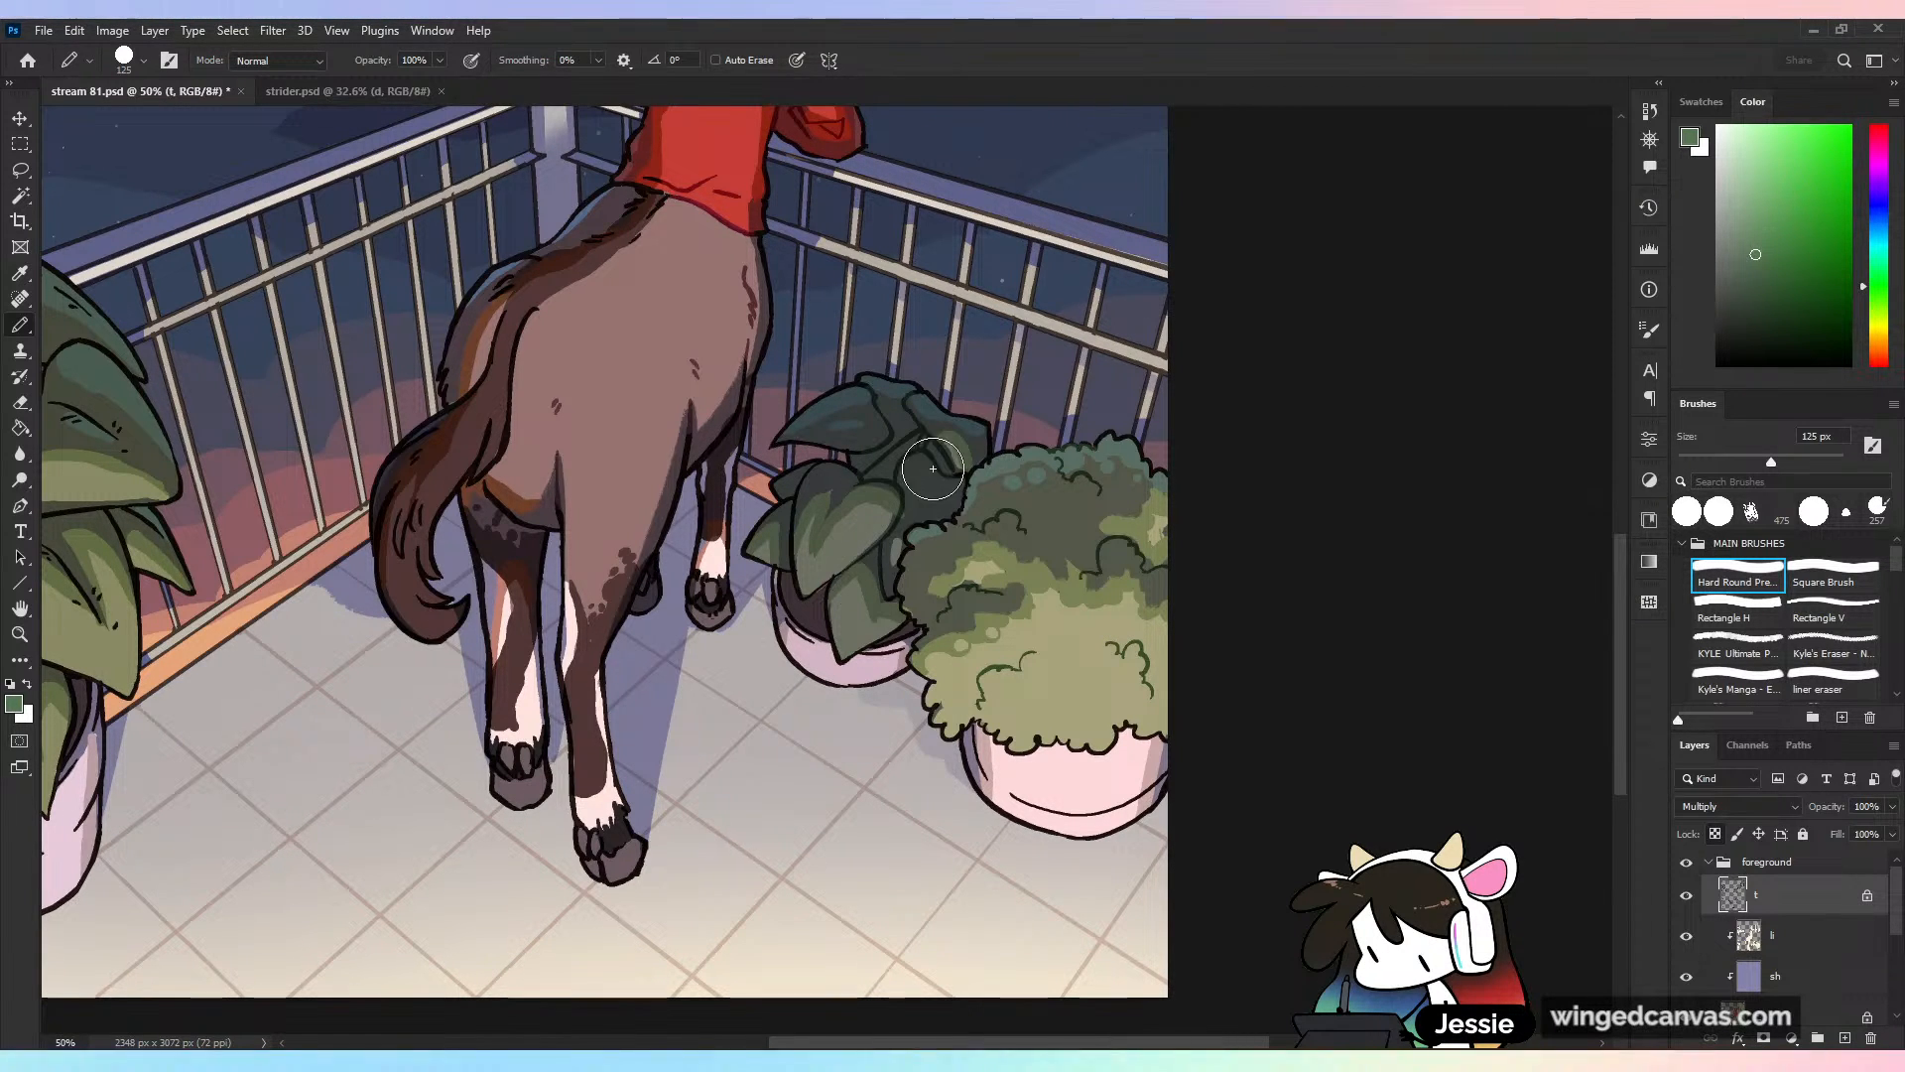
key("ctrl+minus")
key("ctrl+minus")
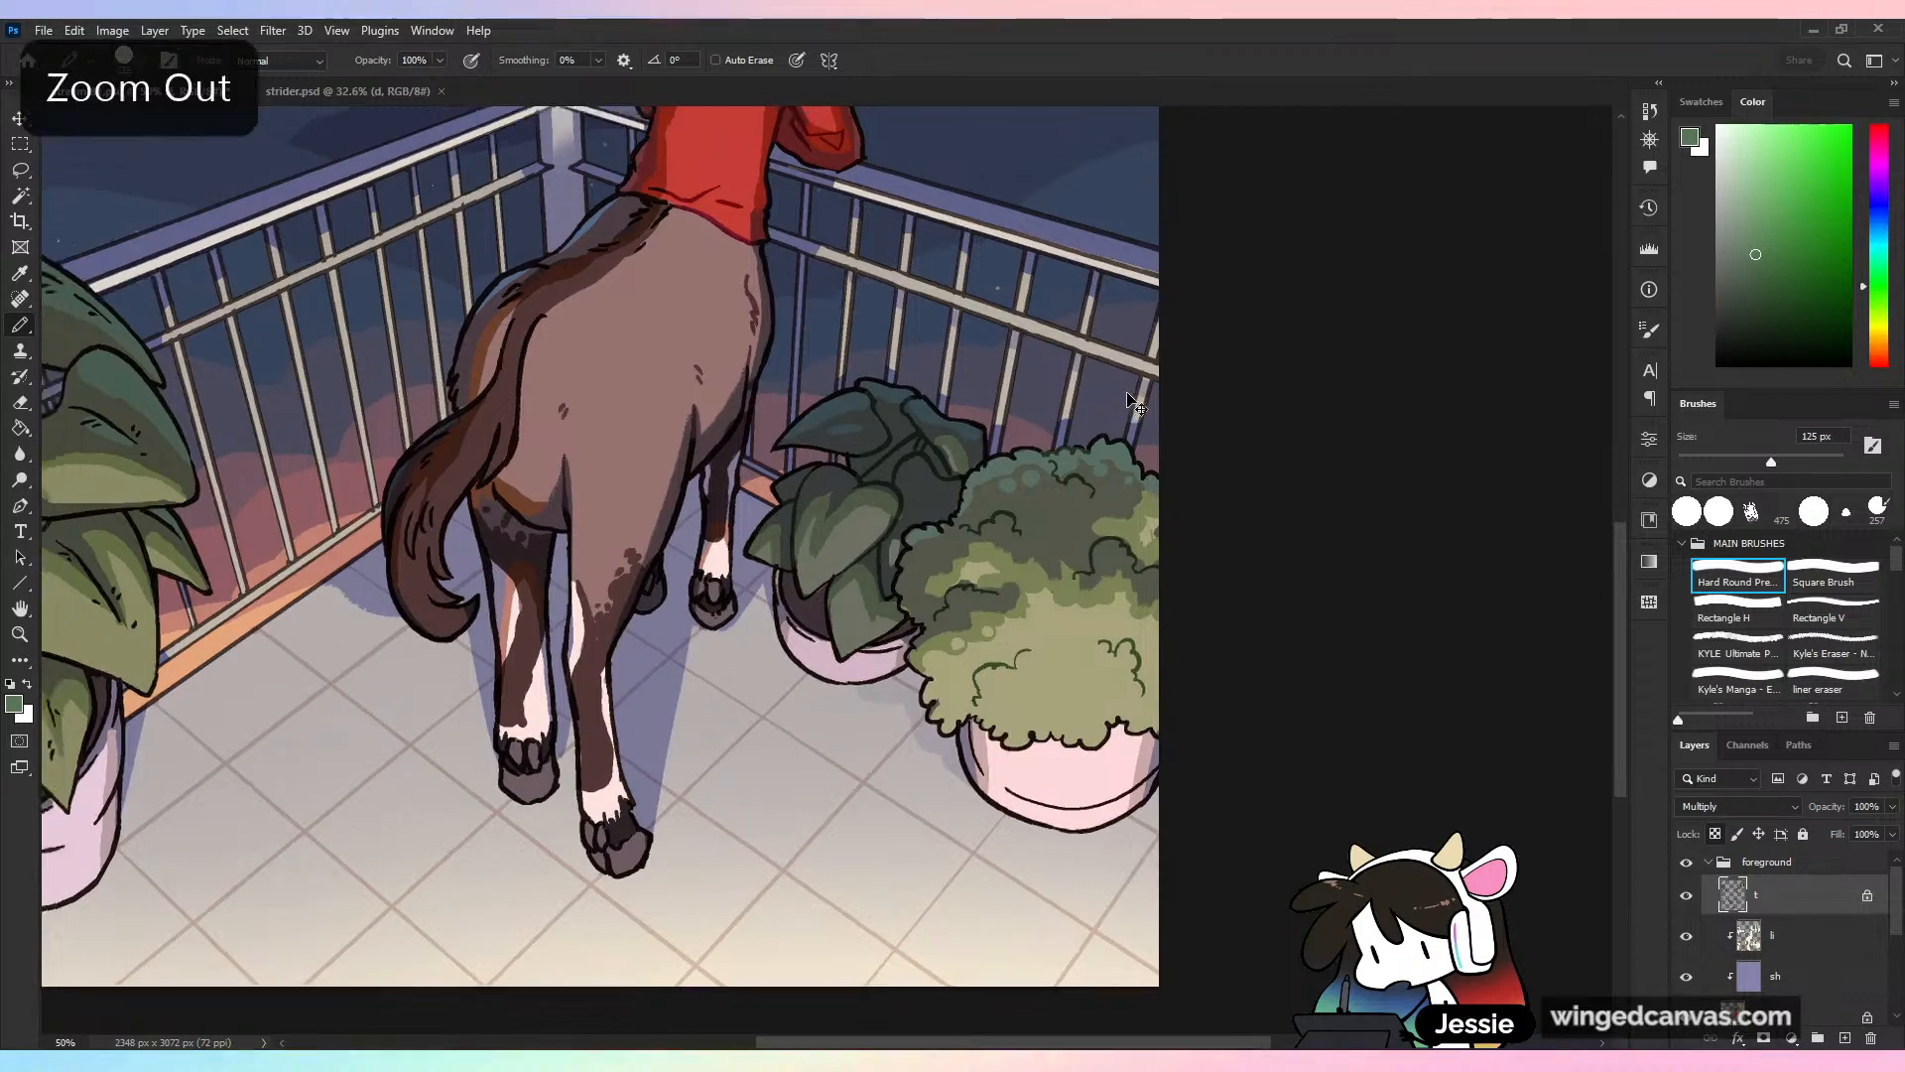
key("ctrl+s")
Recolour the detail lines on the pots beneath the bush and its neighbouring plant in greyish pink at 72 px, then save
key("ctrl+plus")
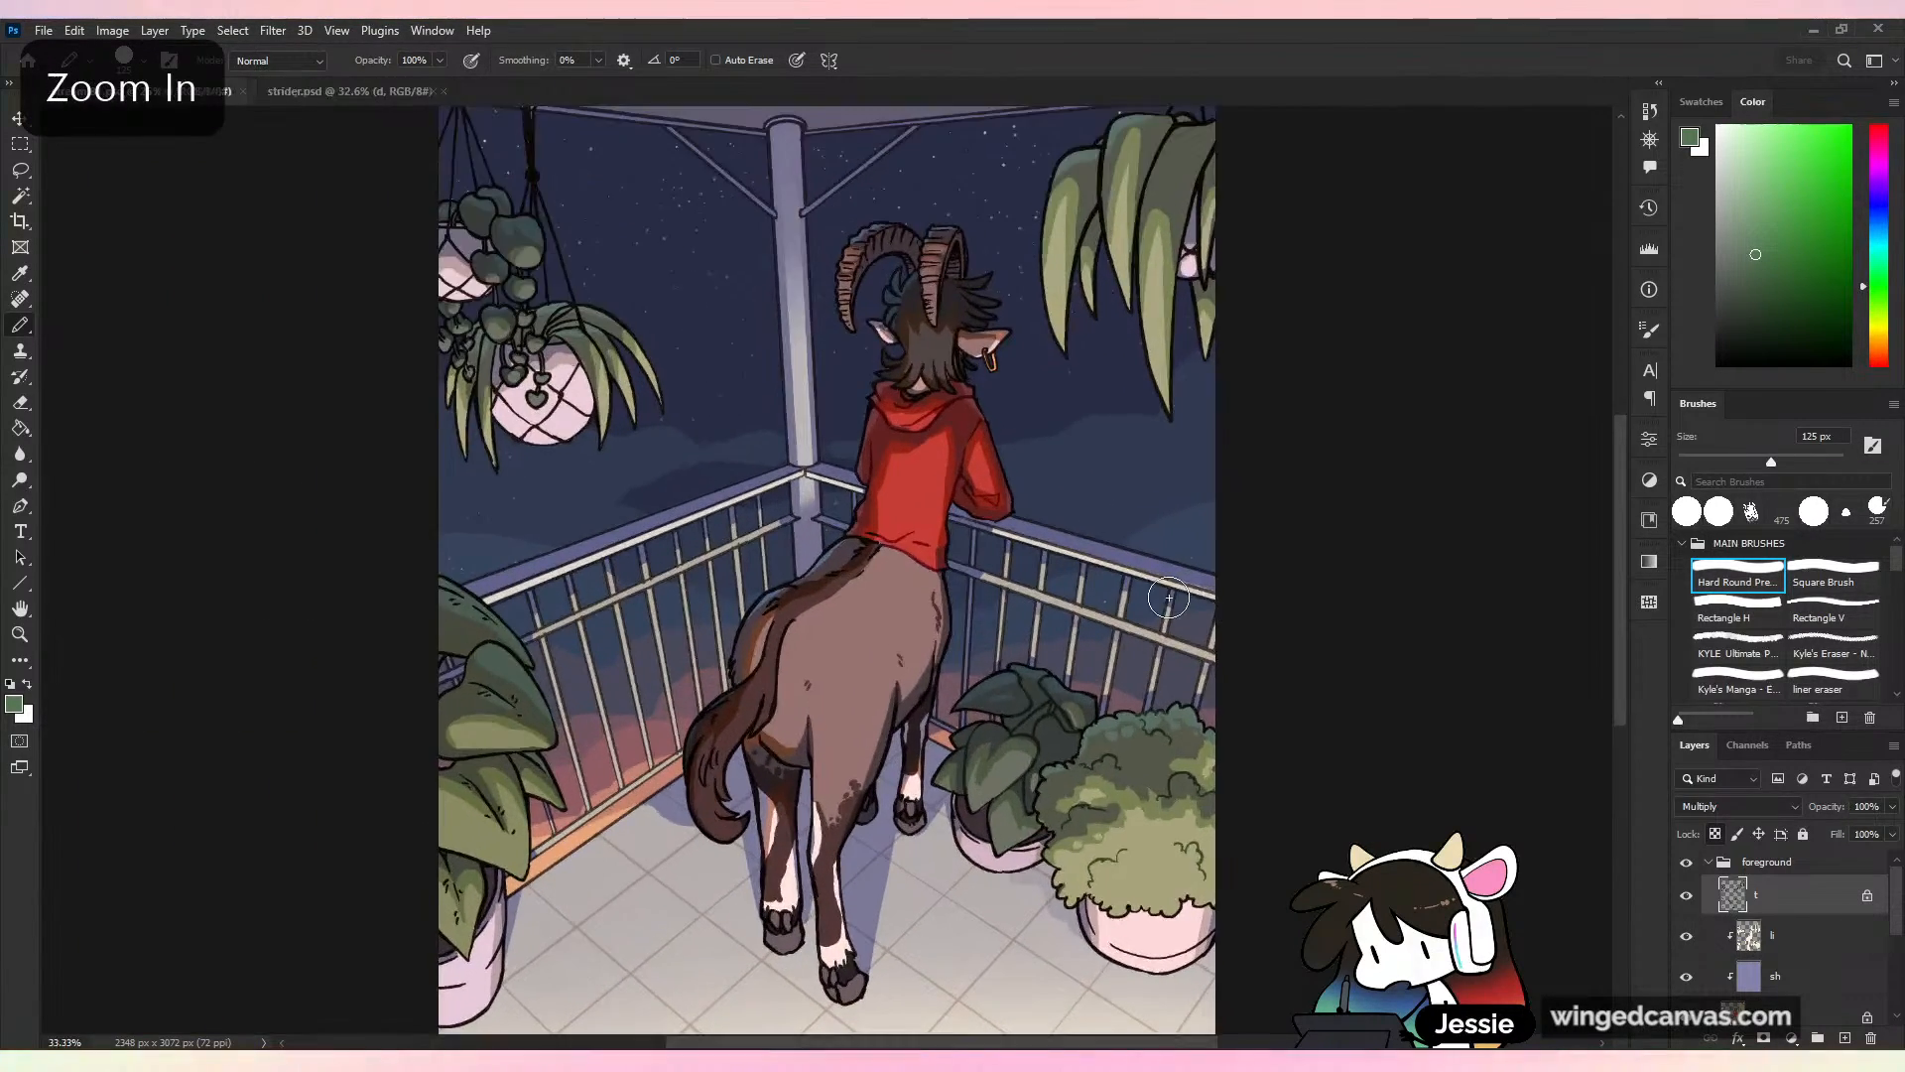
left_click_drag(1358, 933, 1169, 597)
key("ctrl+plus")
left_click(1053, 637, "alt")
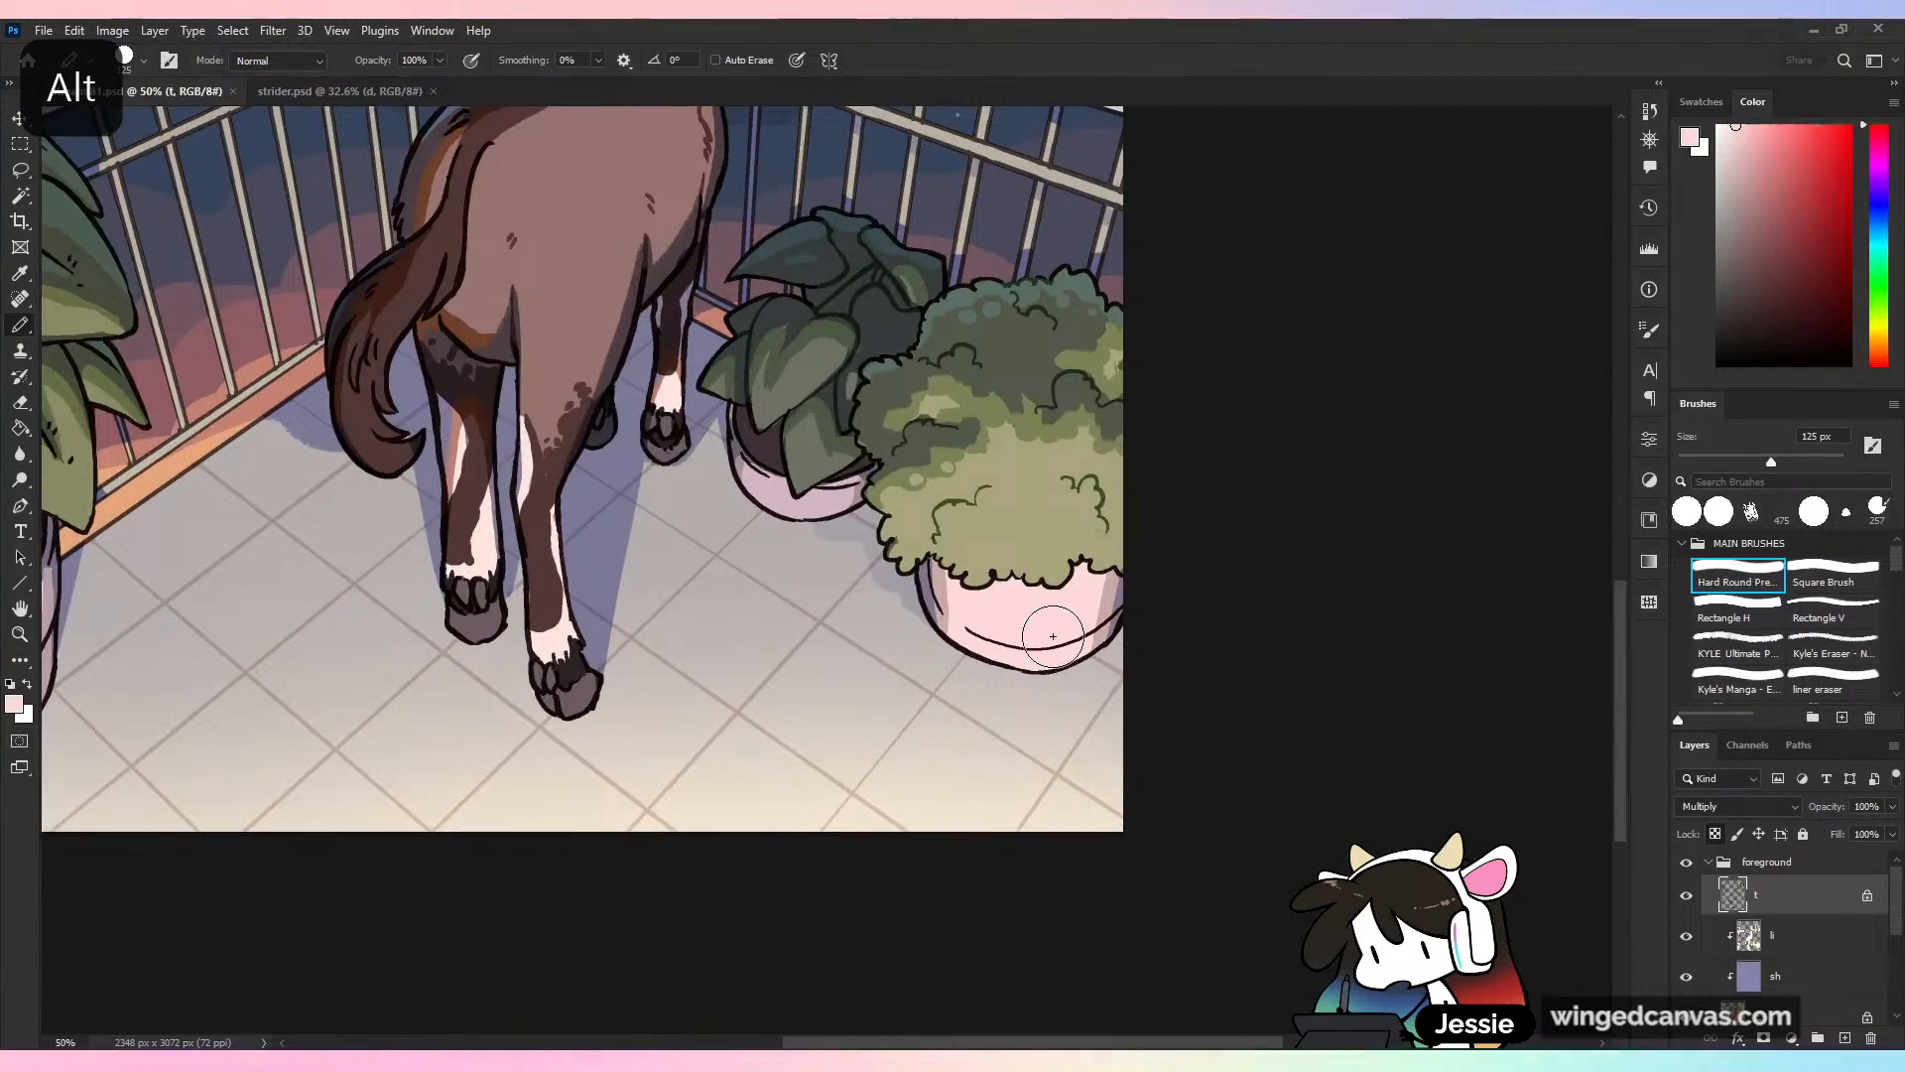
left_click_drag(996, 629, 1122, 603)
key("ctrl+z")
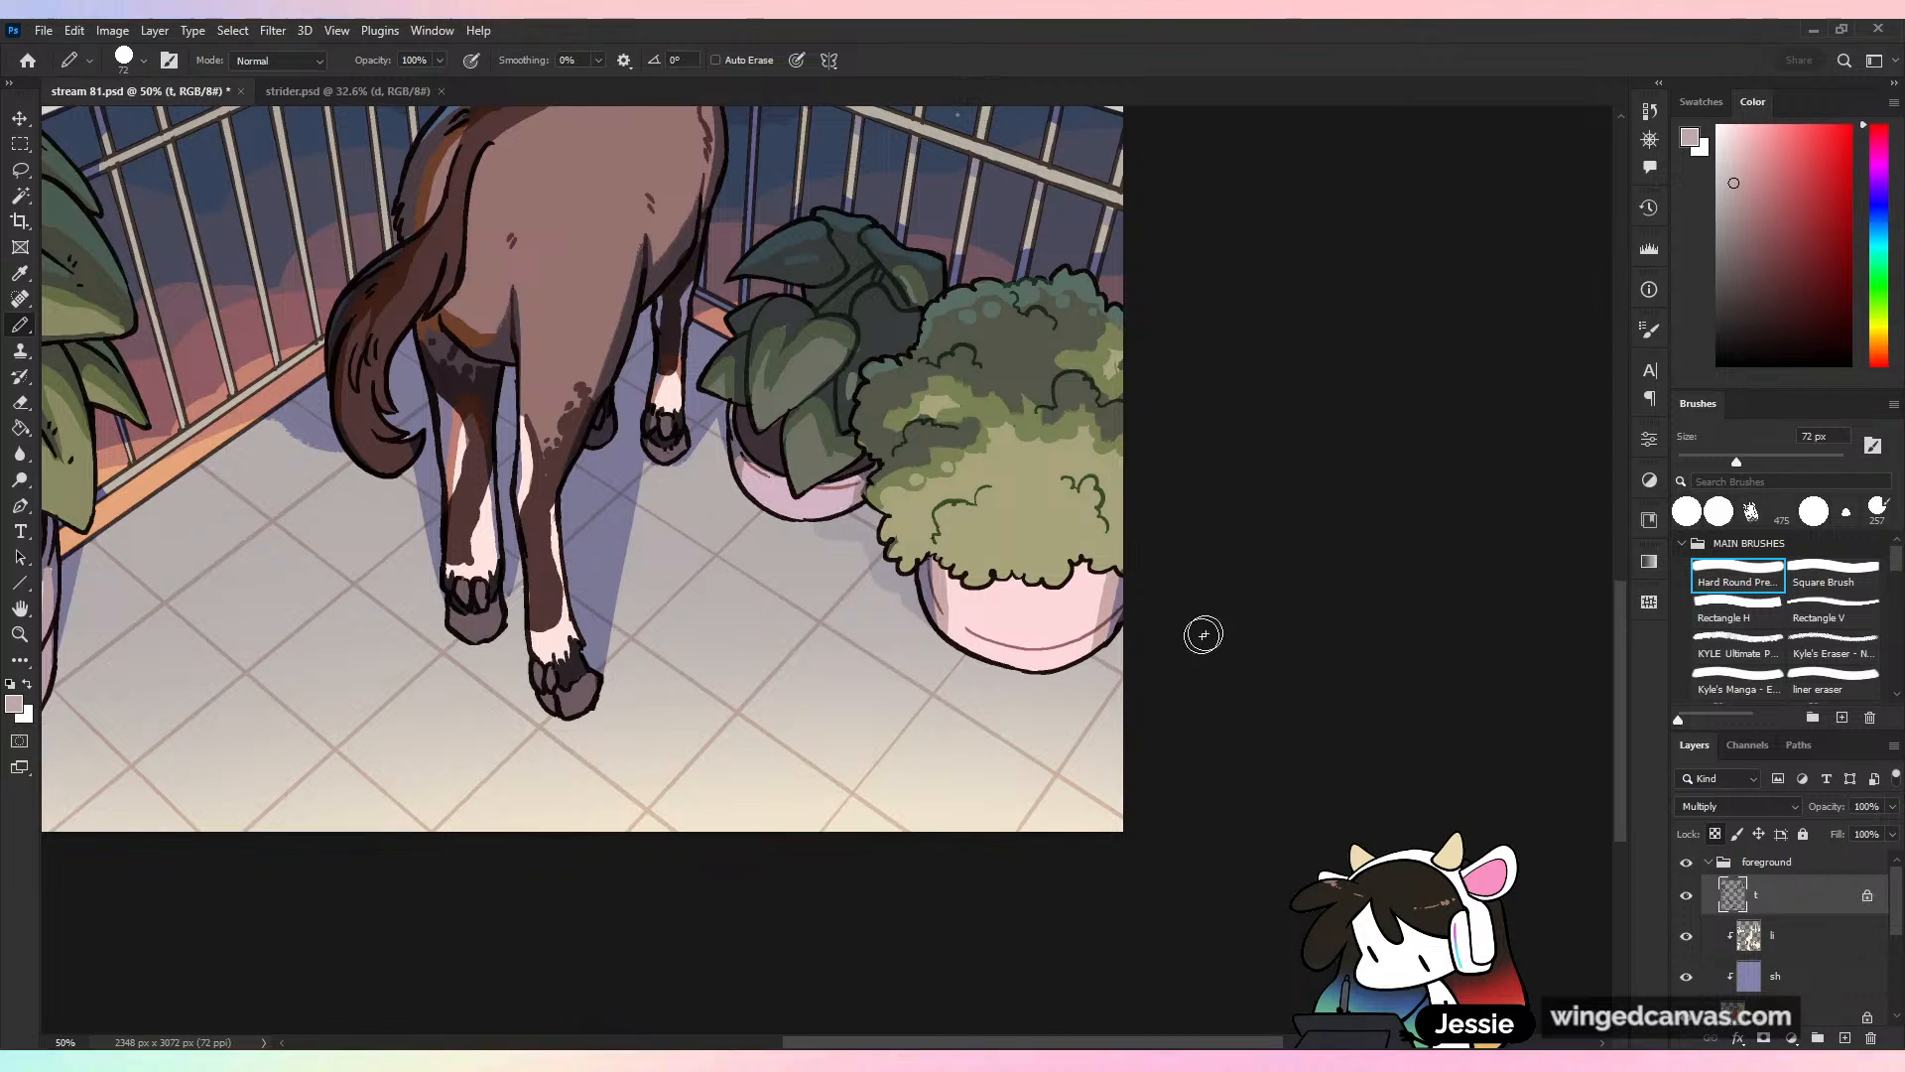
key("ctrl+z")
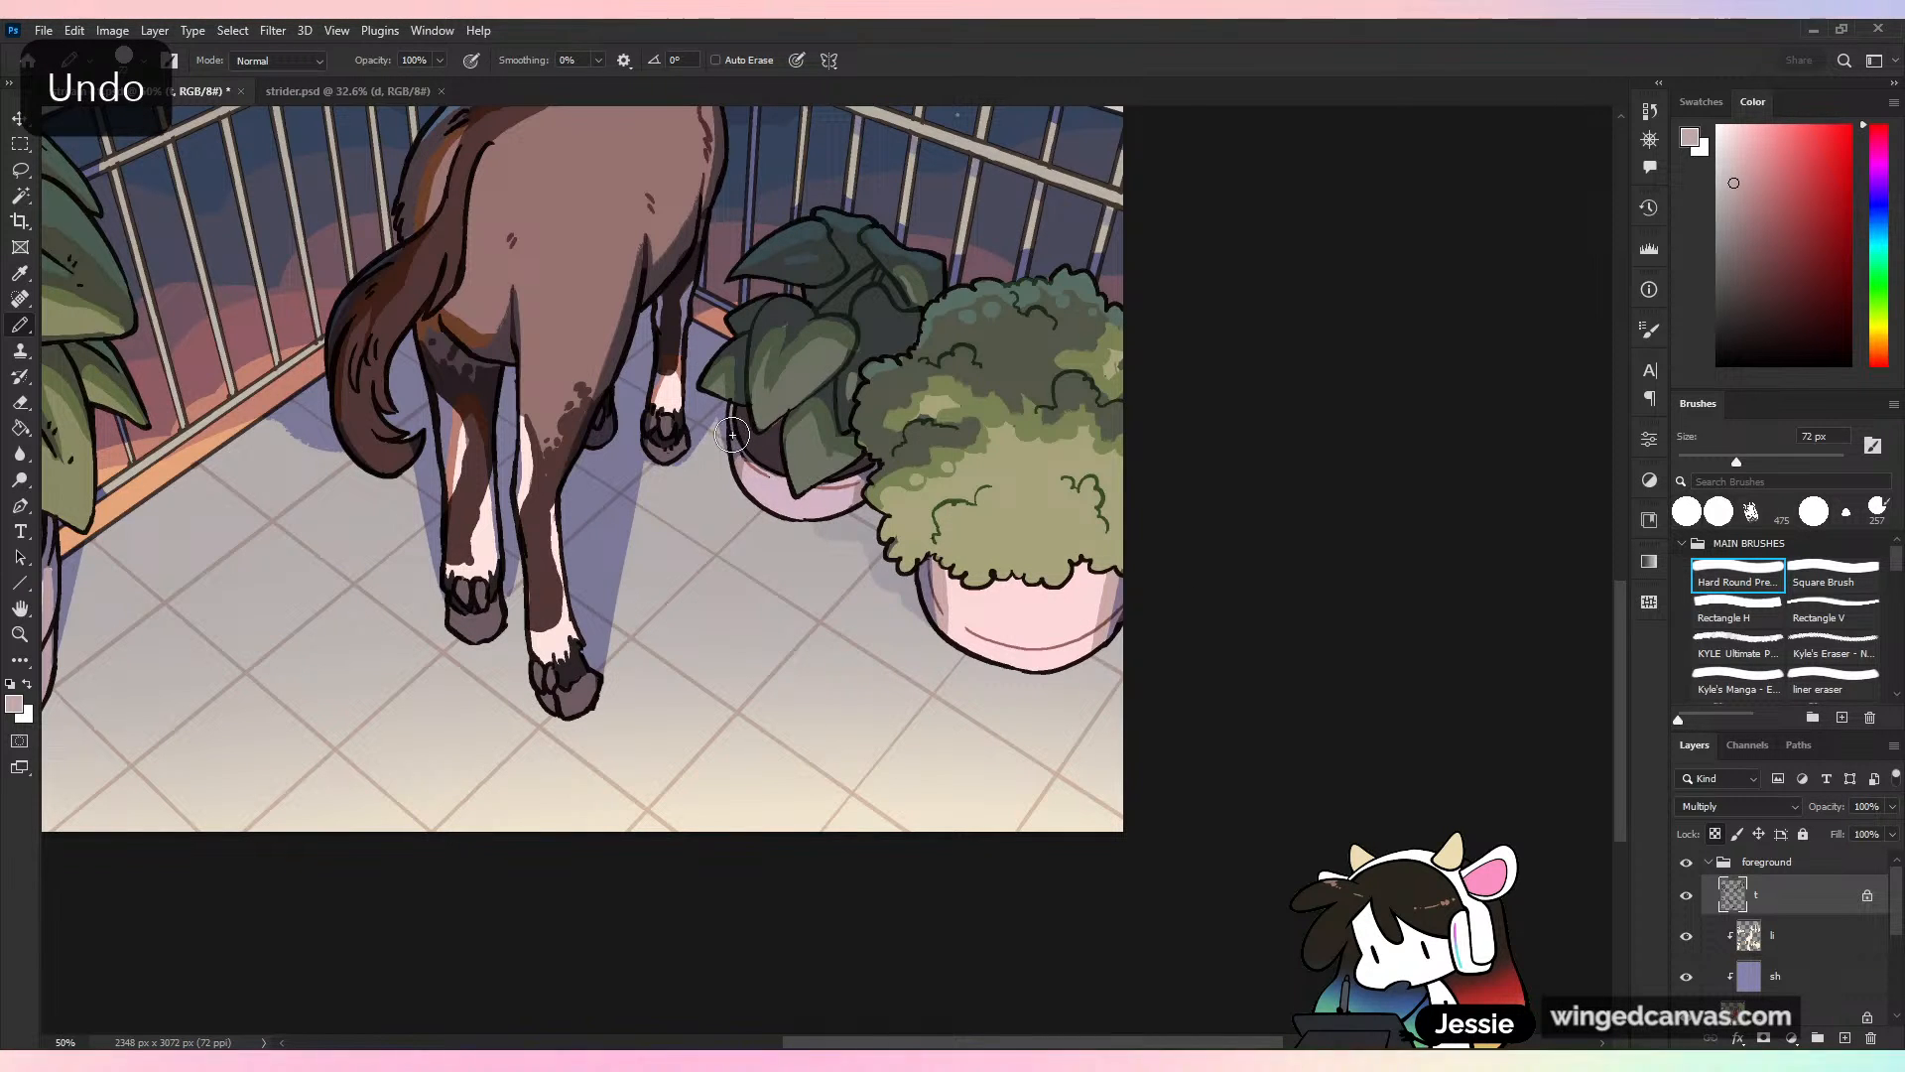
key("ctrl+minus")
key("ctrl+minus")
key("ctrl+s")
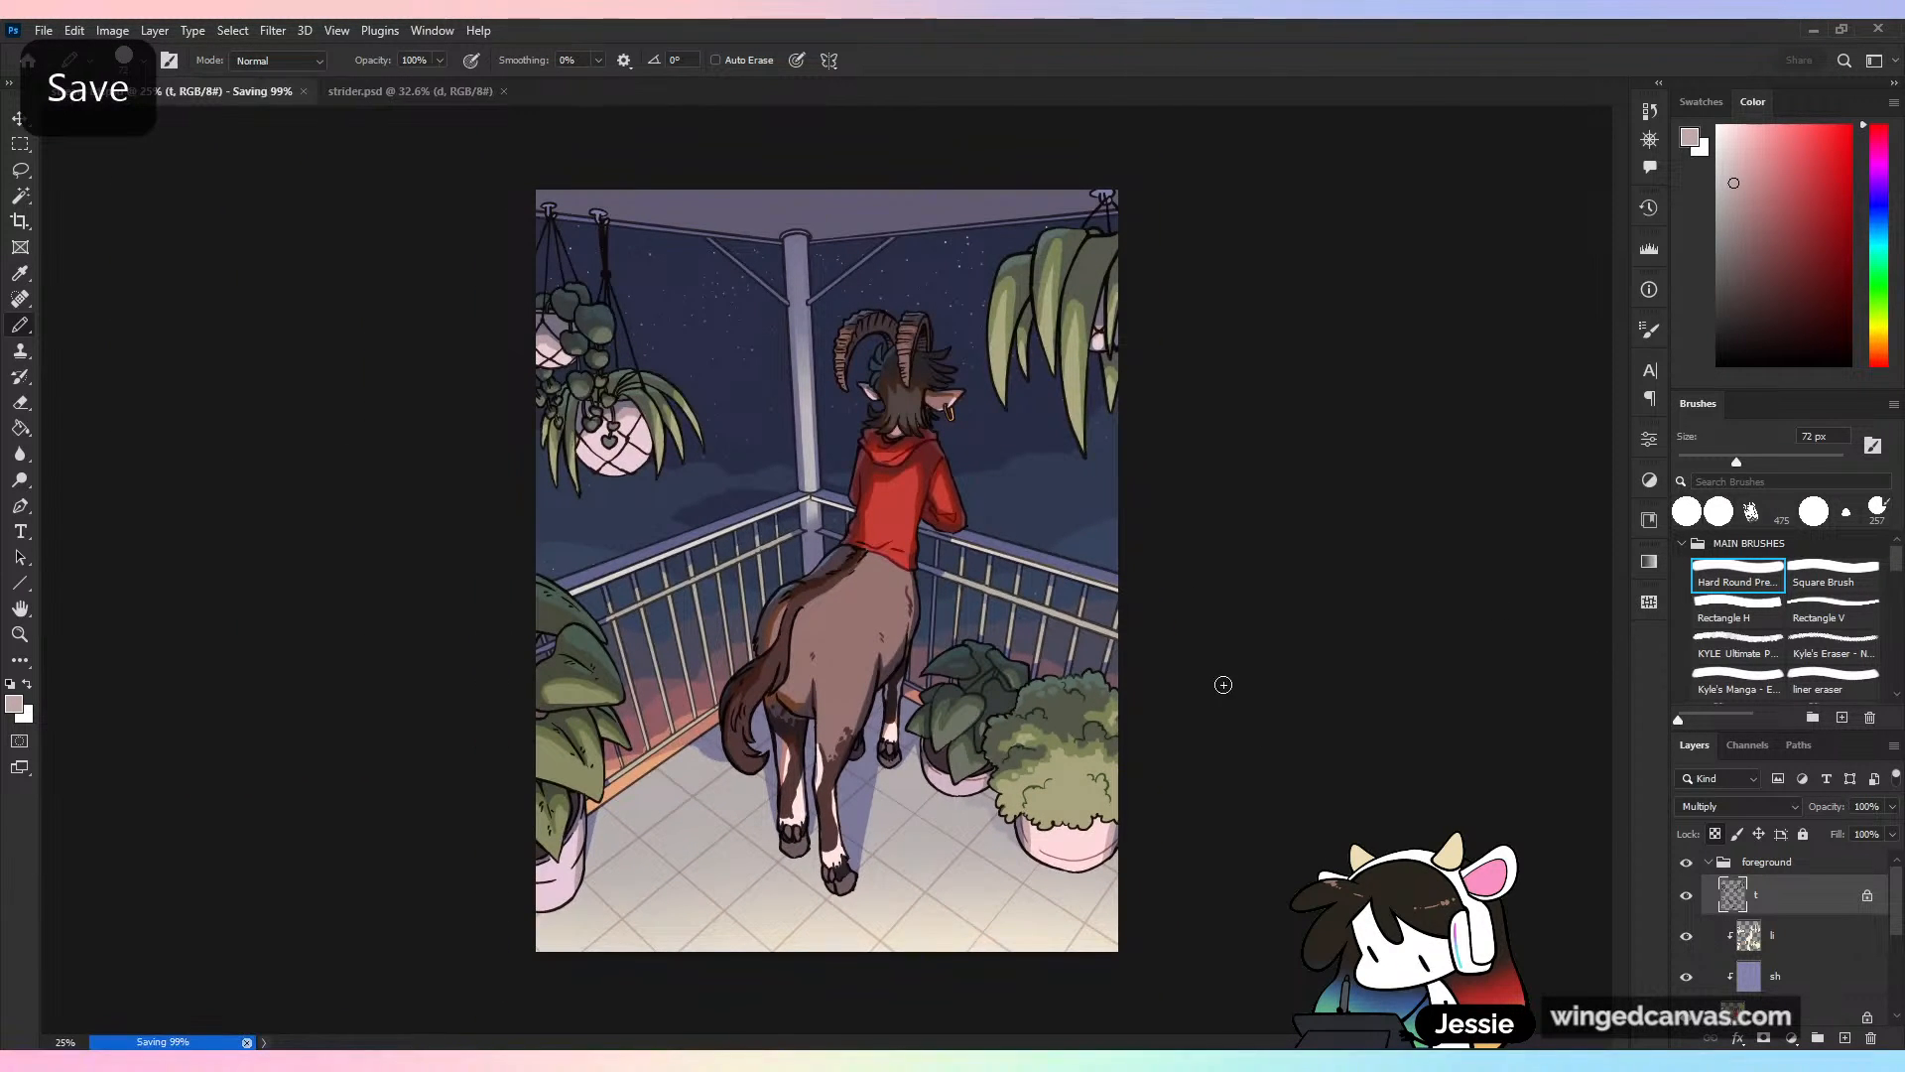
Recolour the detail lines on the pot beneath the large leafy foreground plant in muted greyish purple at 72 px, then save
left_click_drag(866, 514, 953, 514)
left_click_drag(532, 894, 1161, 347)
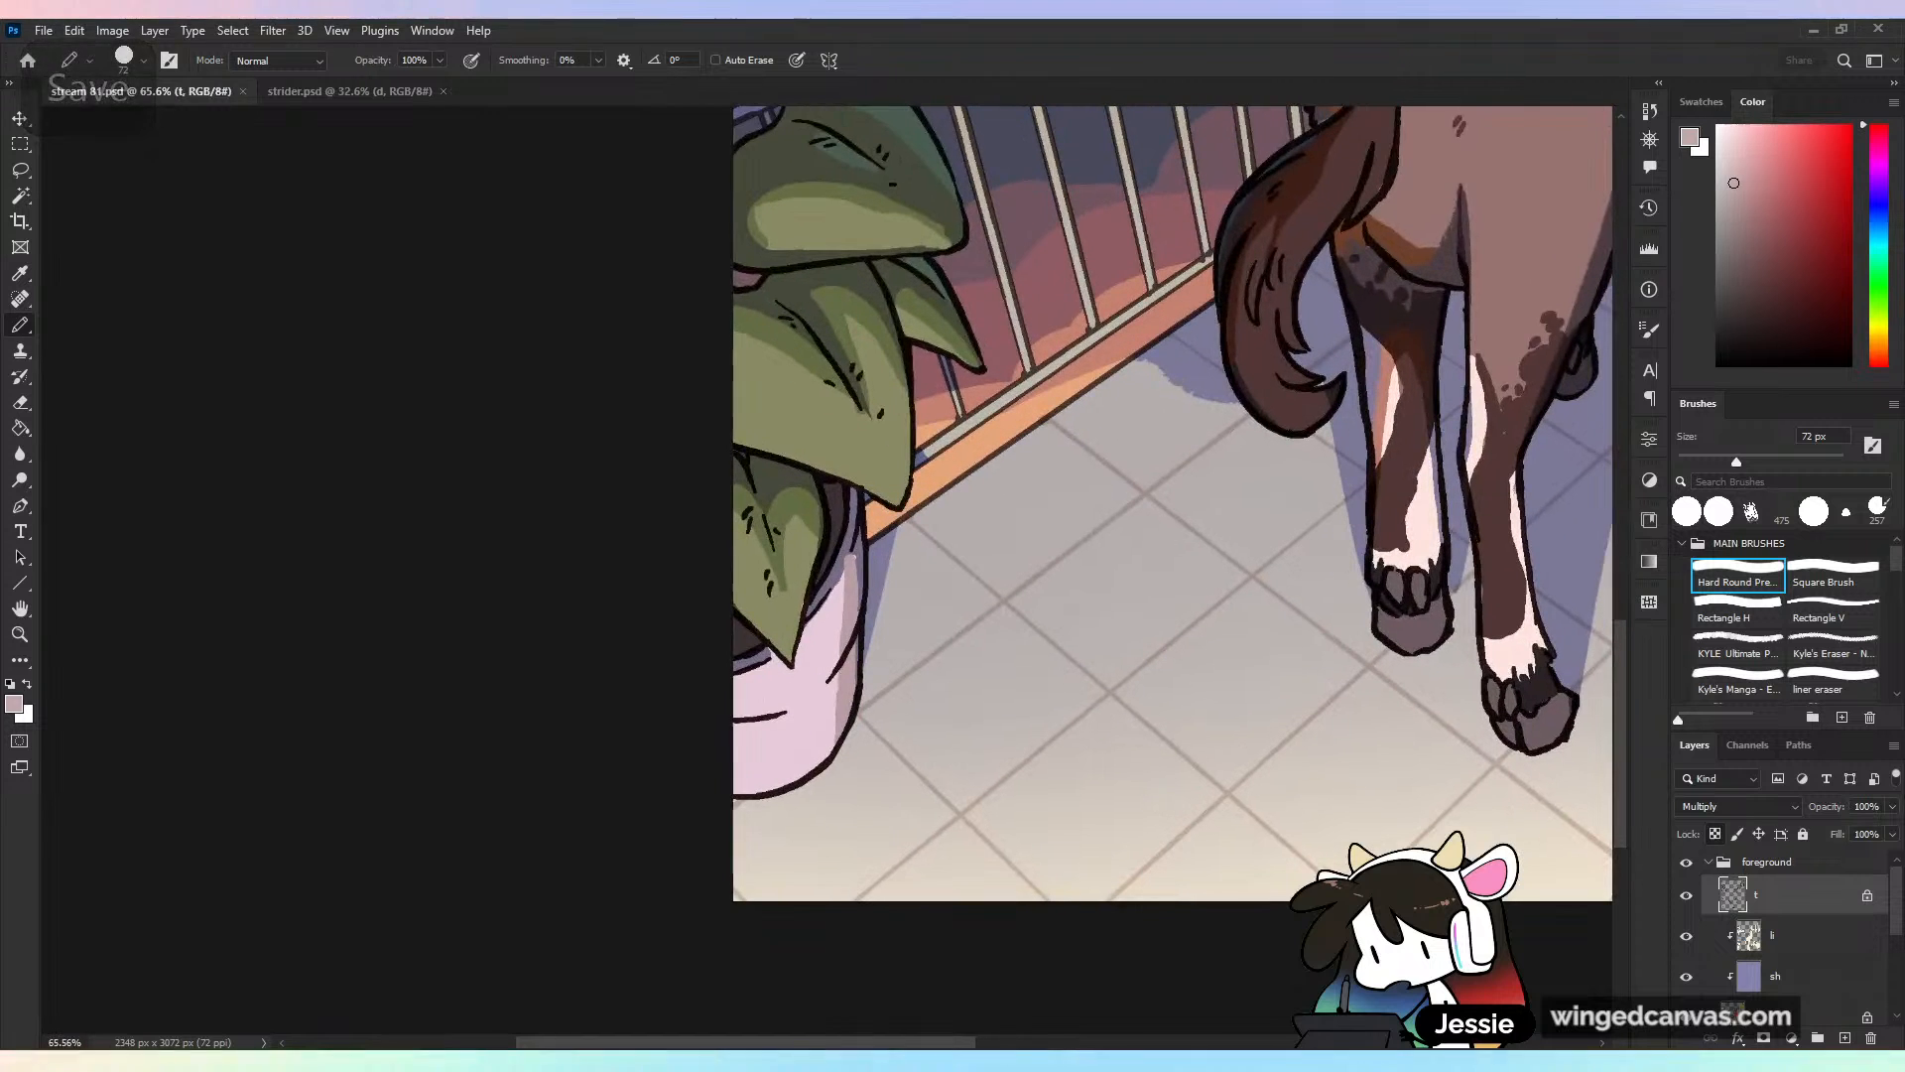
left_click_drag(844, 671, 842, 628)
key("ctrl+z")
left_click(1879, 169)
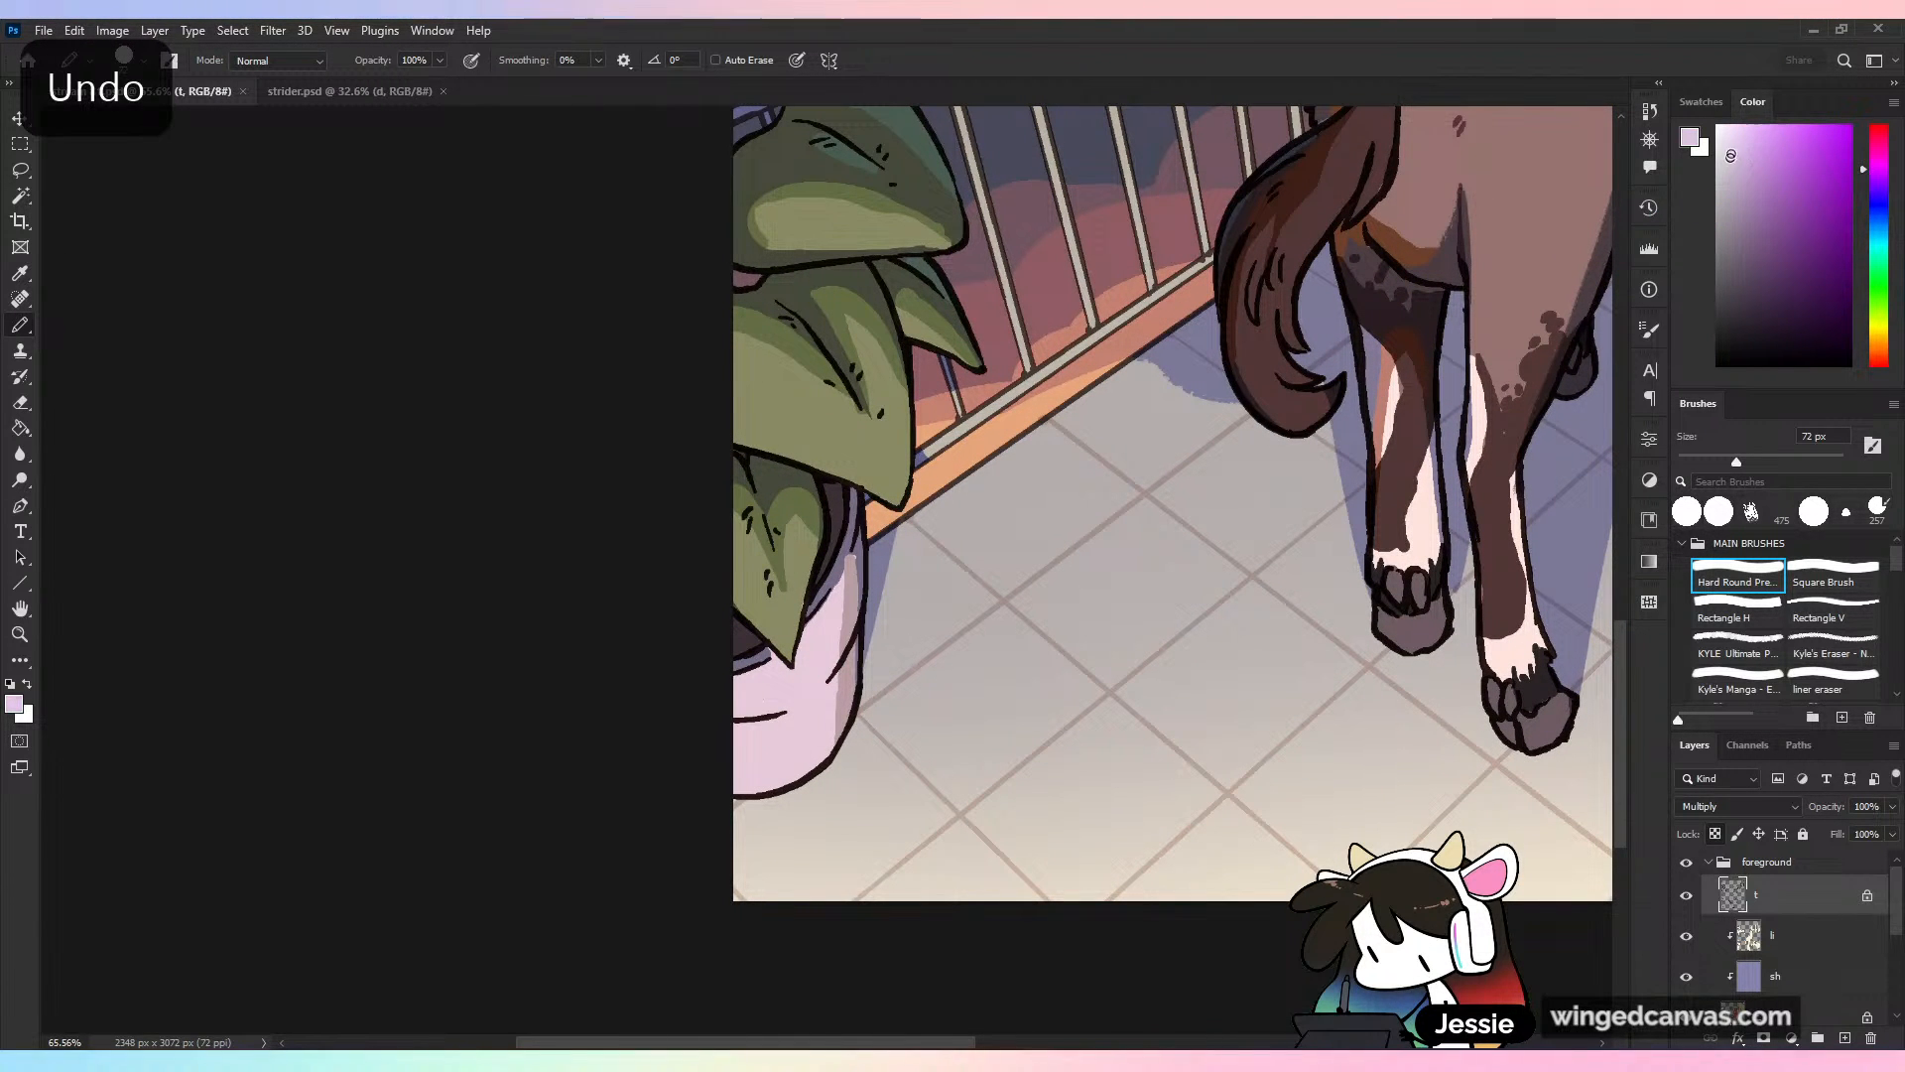
left_click_drag(782, 714, 698, 725)
left_click_drag(852, 617, 844, 656)
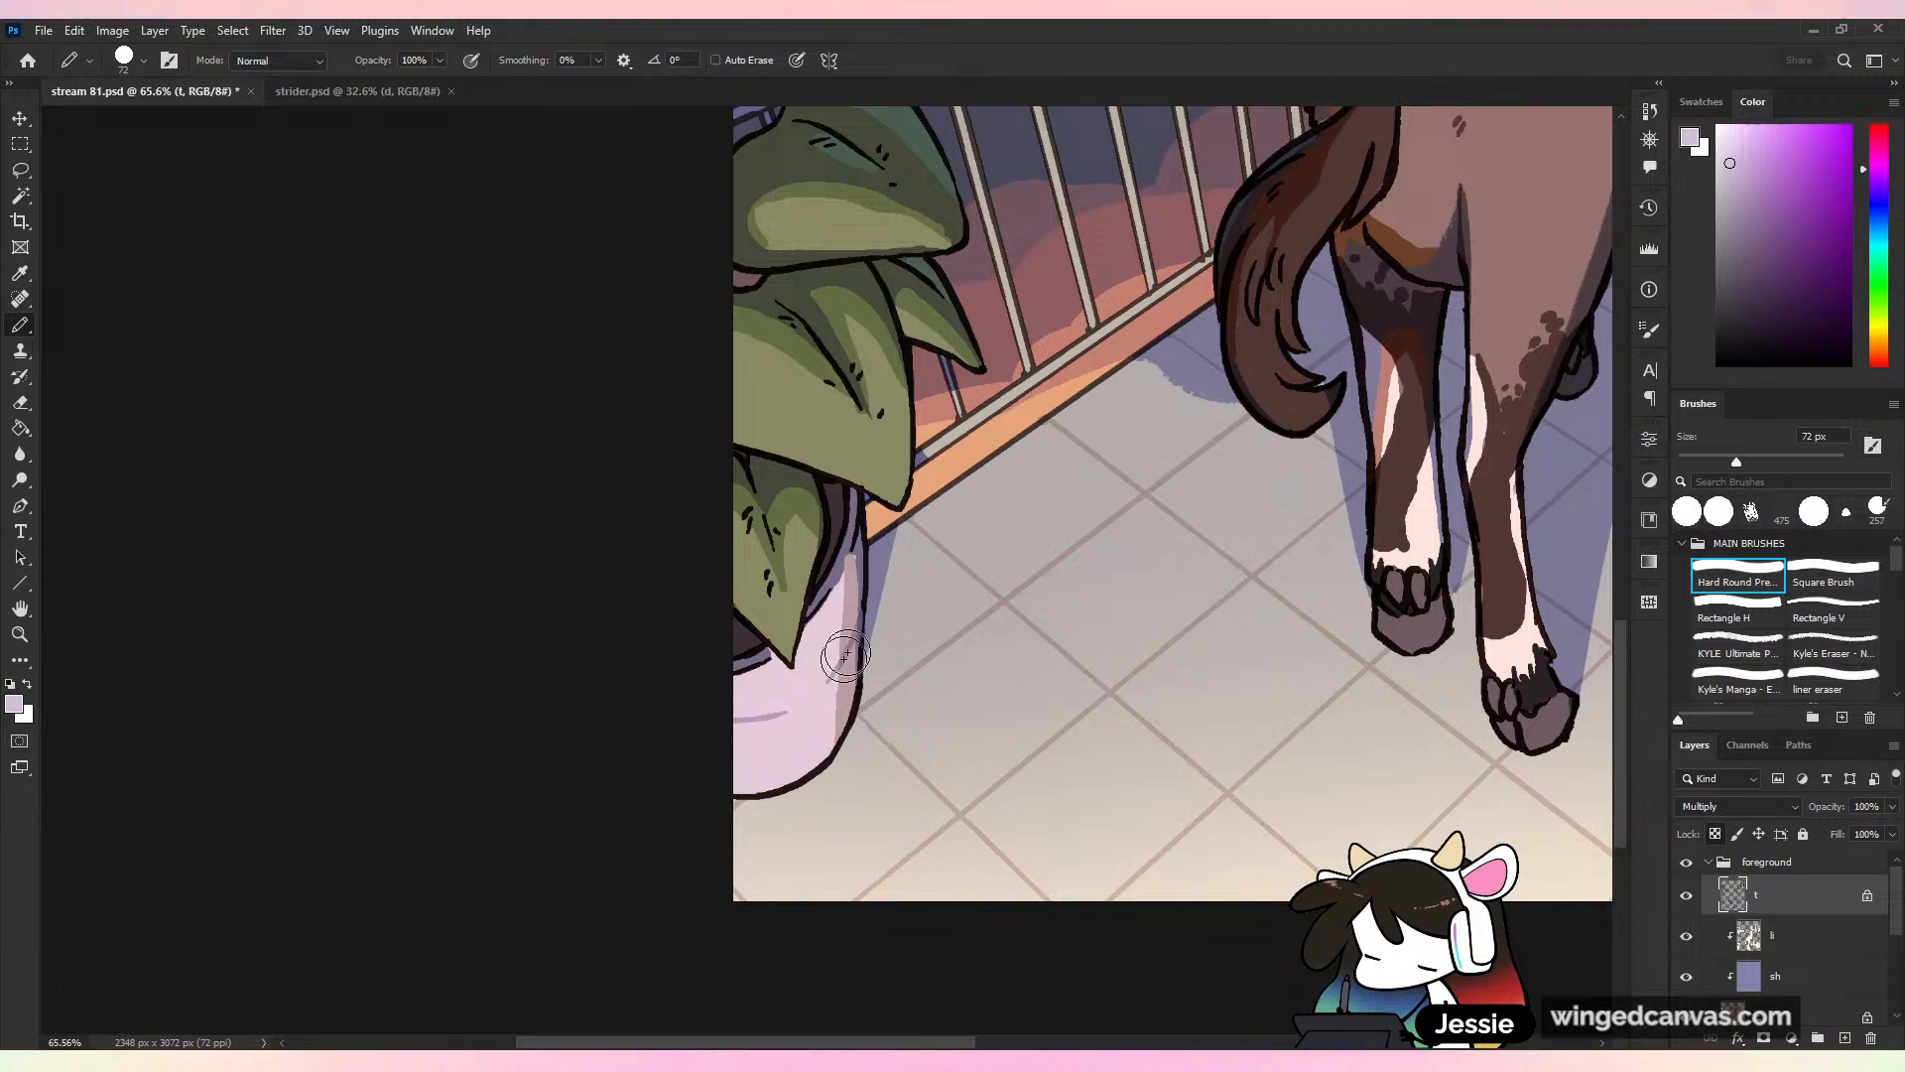
key("ctrl+z")
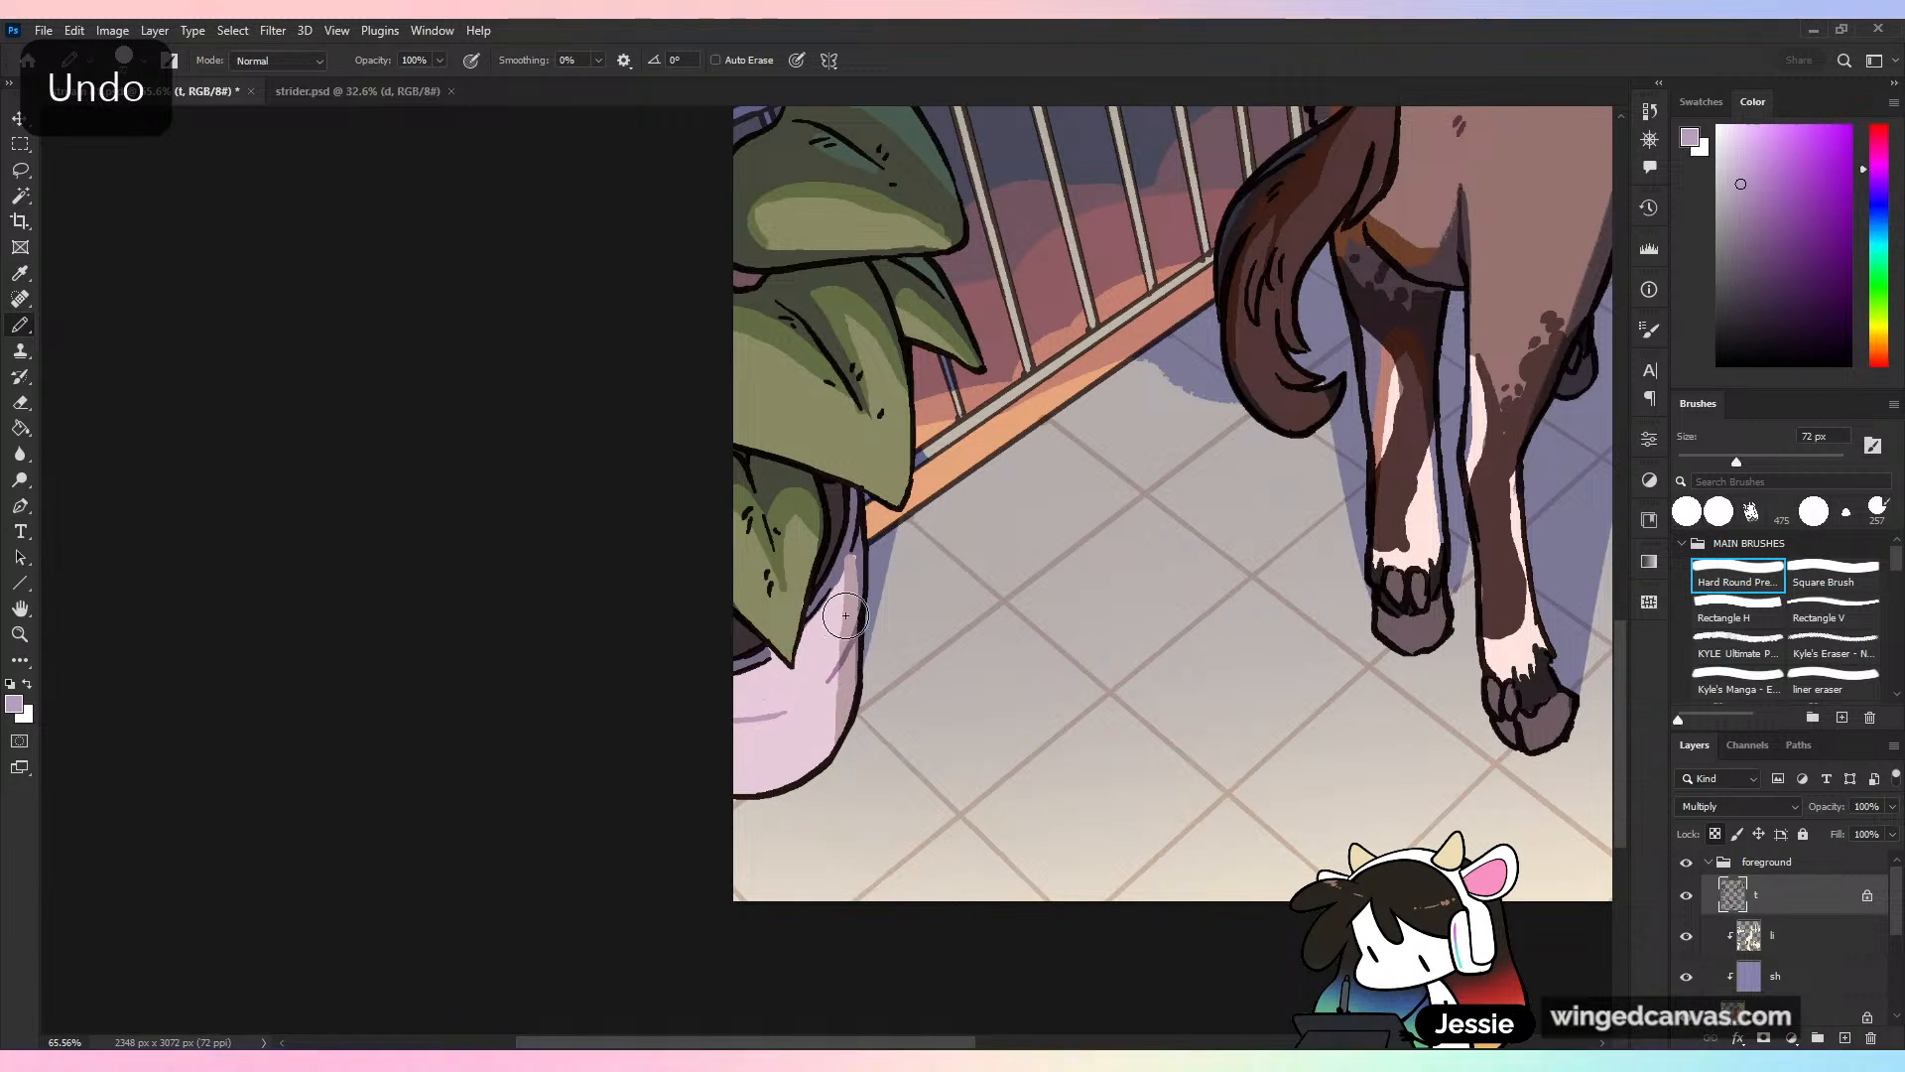
key("ctrl+s")
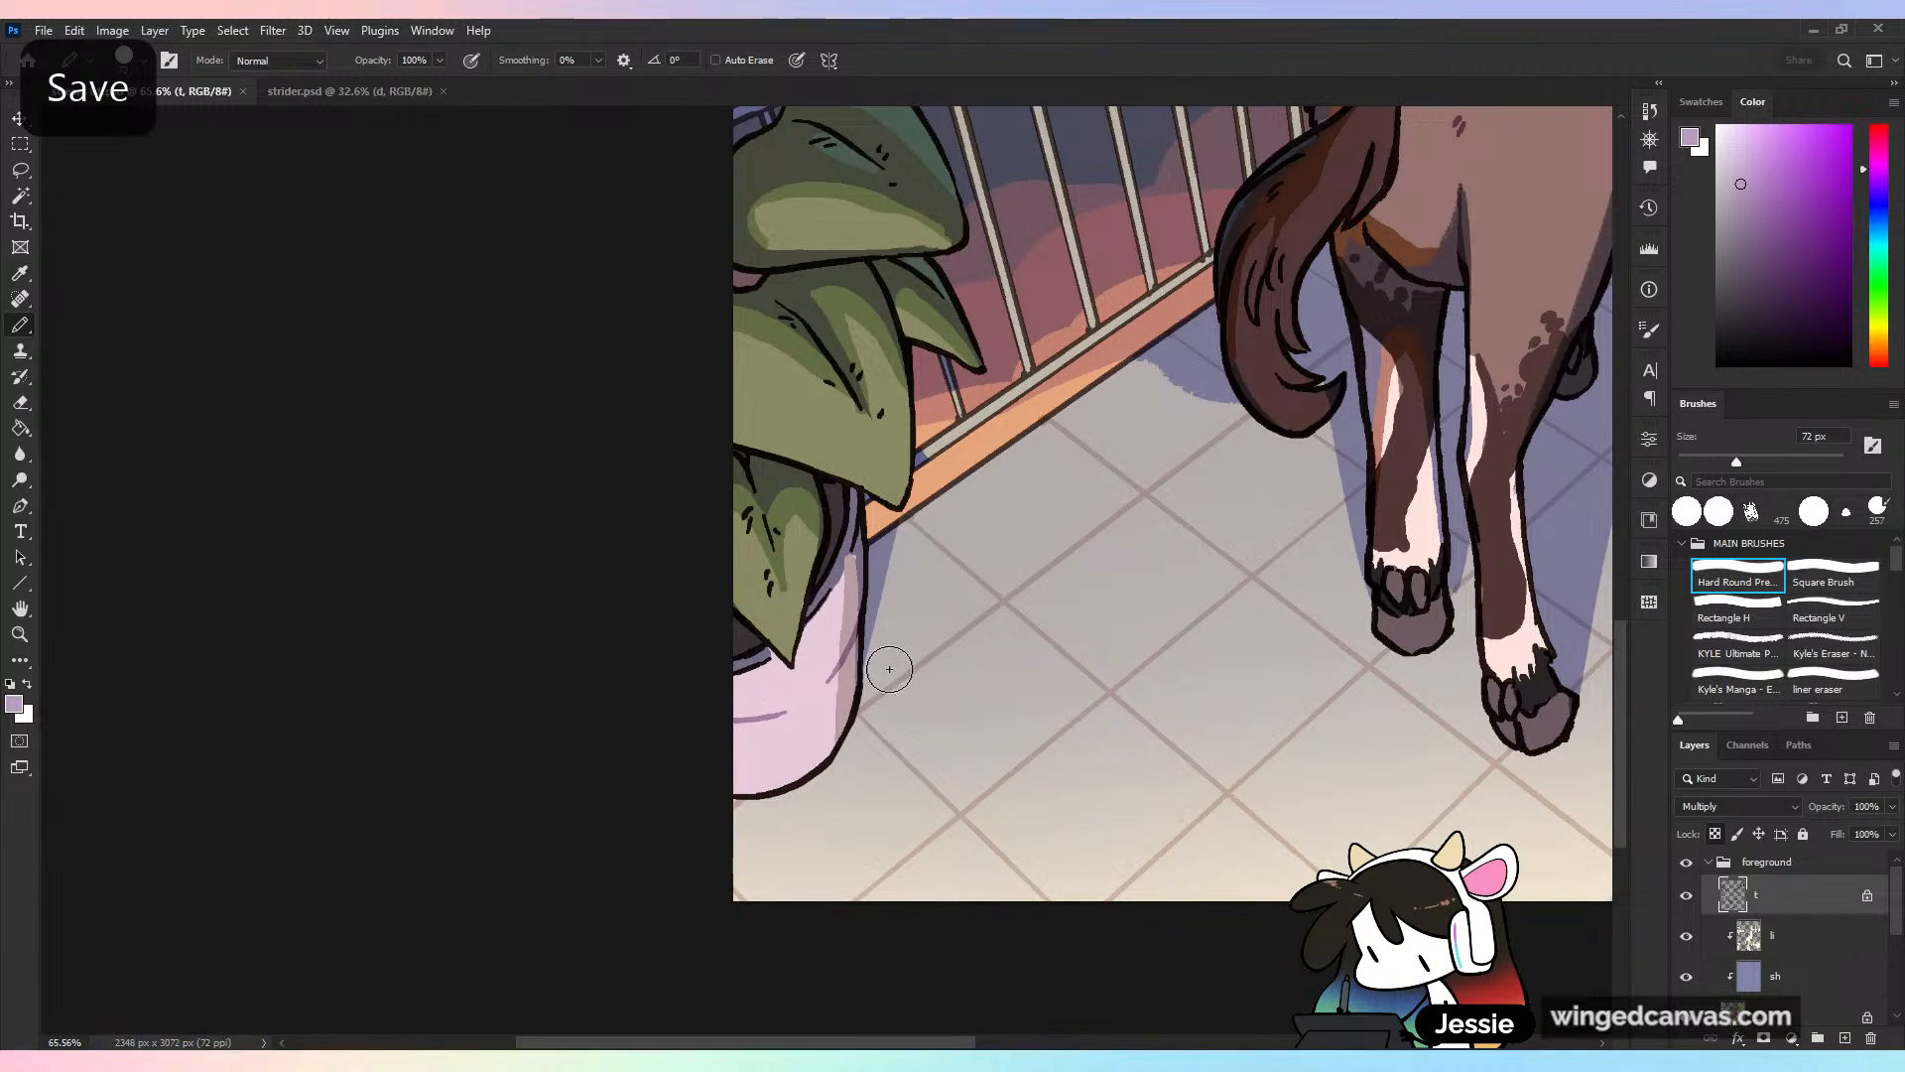
Recolour the inner leaf lines of the large foreground plant by the railing in a muted olive green, then save
left_click_drag(760, 668, 851, 552)
left_click(867, 339, "alt")
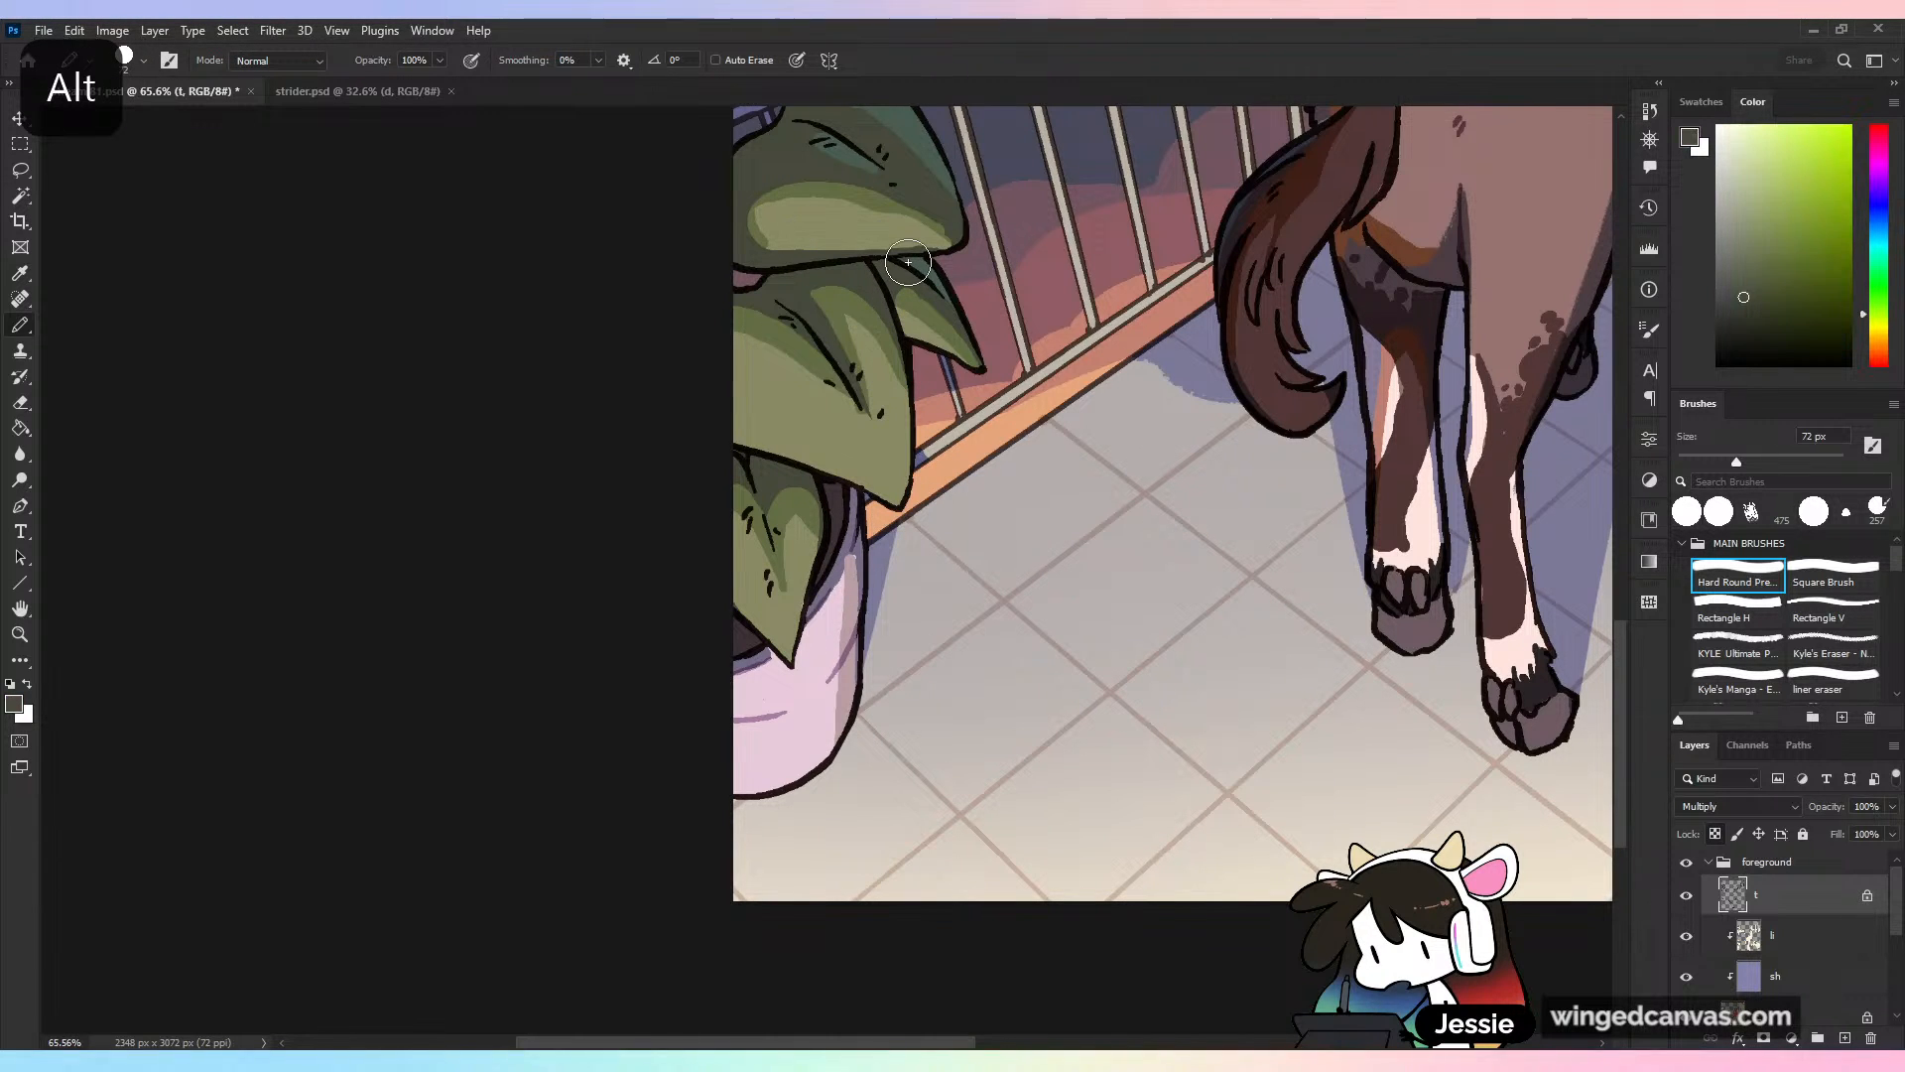
key("ctrl+z")
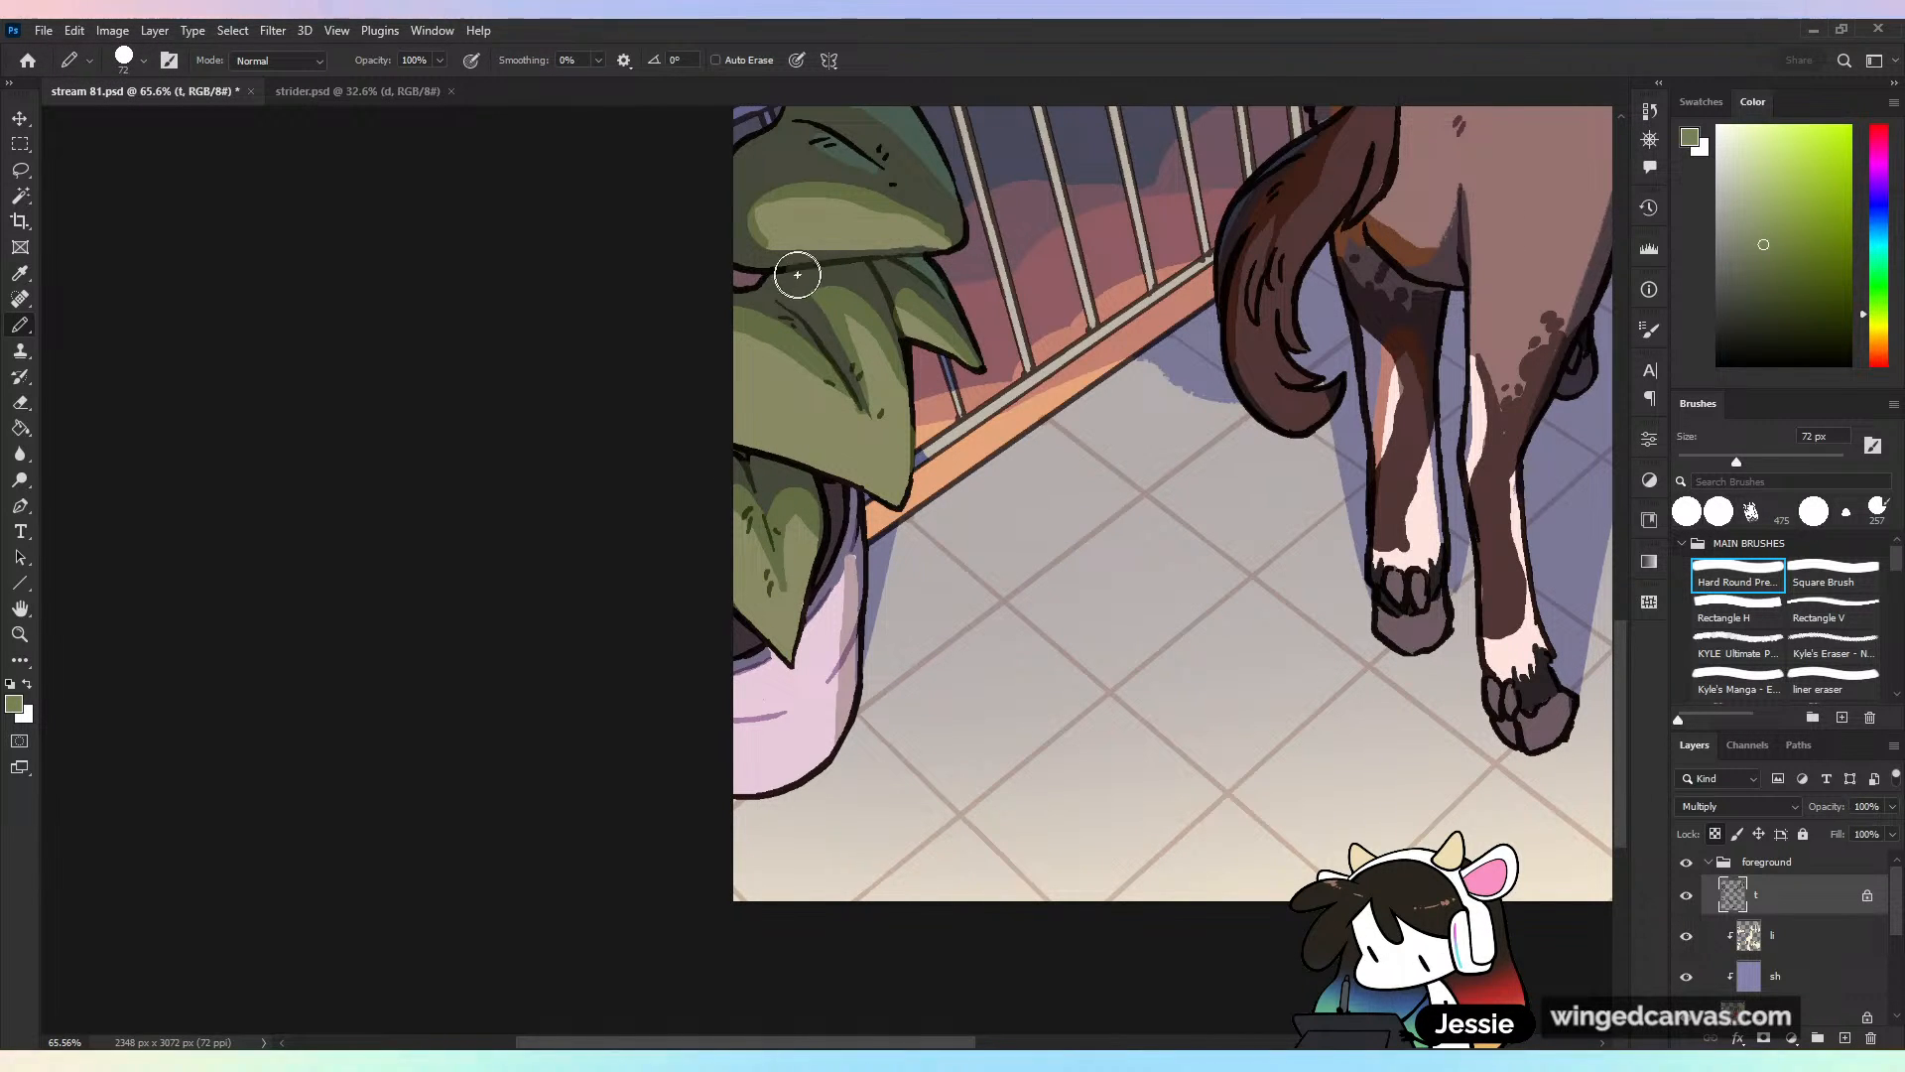
left_click_drag(901, 211, 880, 427)
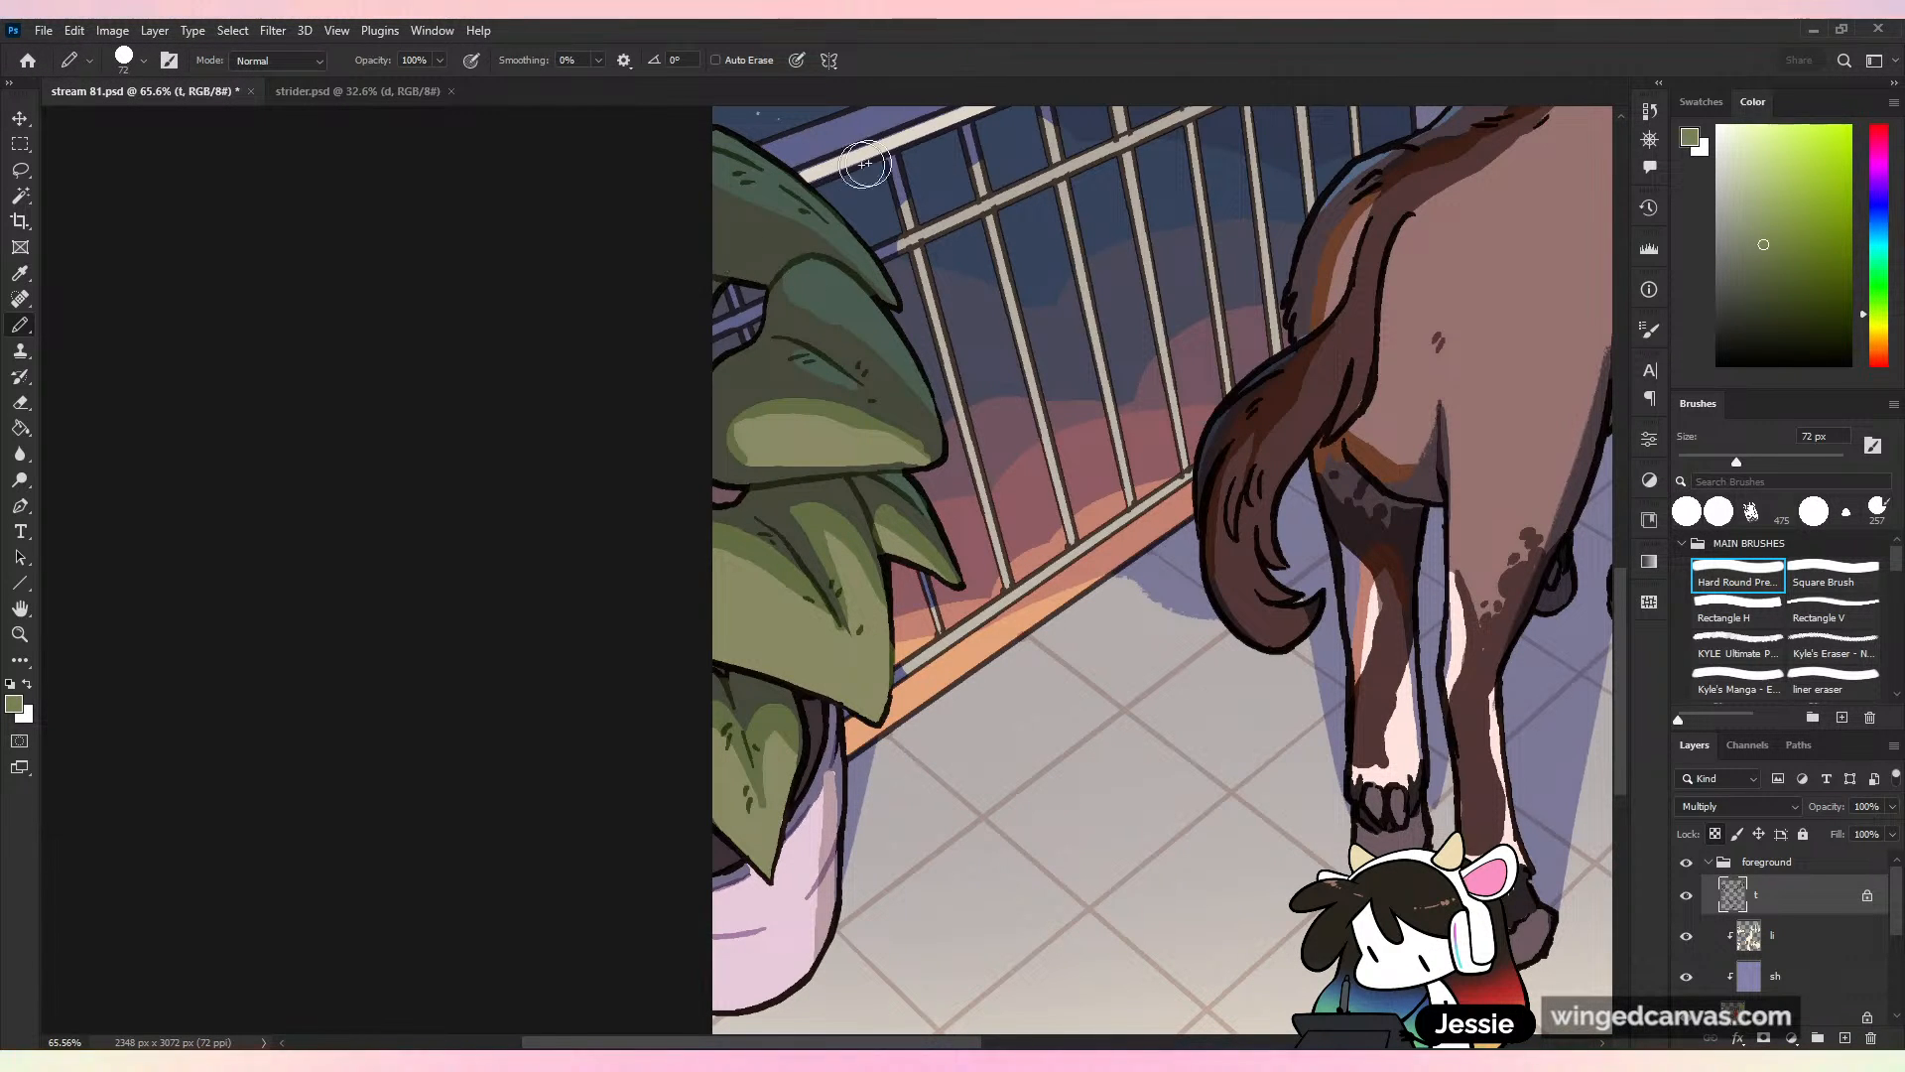
key("ctrl+minus")
key("ctrl+minus")
key("ctrl+s")
Recolour the inner hair lines of the centaur's tail in a muted greyish pink sampled from the body and lightened, then save
key("ctrl+minus")
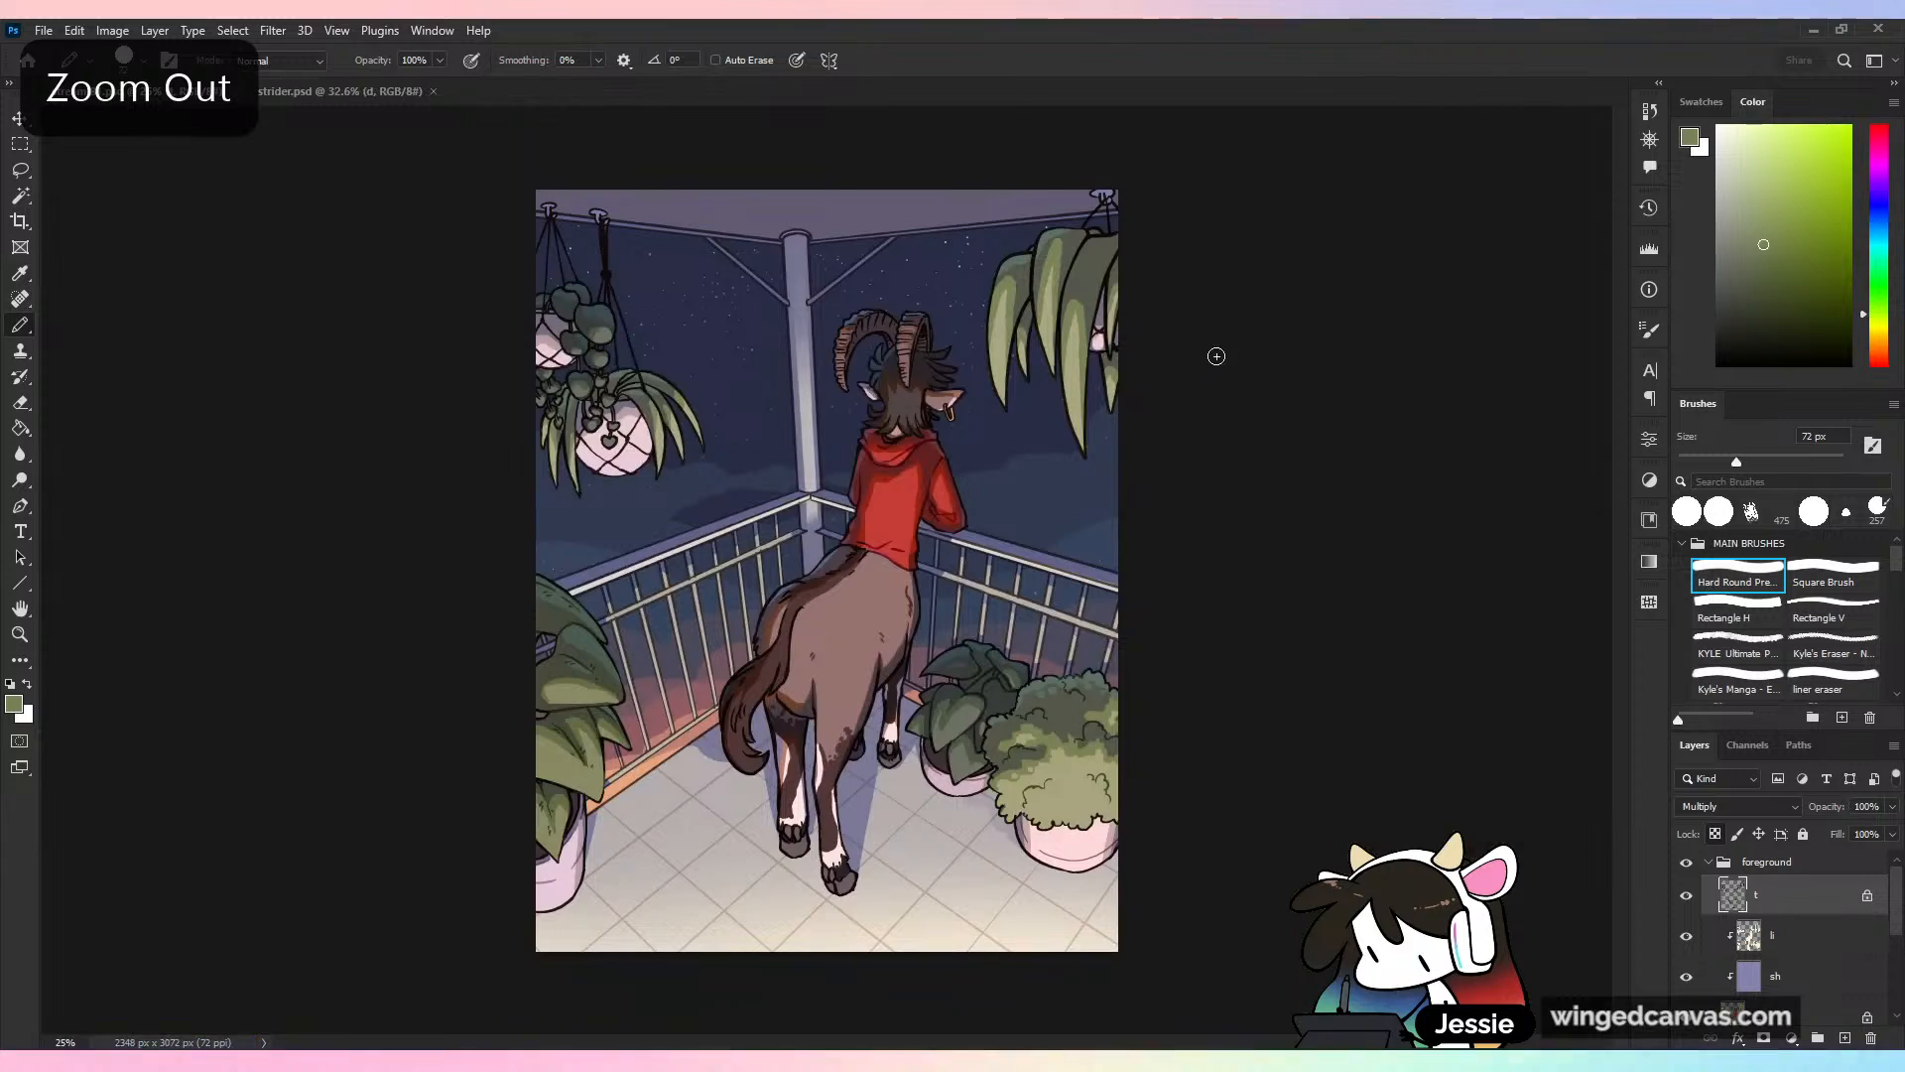
key("ctrl+plus")
key("ctrl+plus")
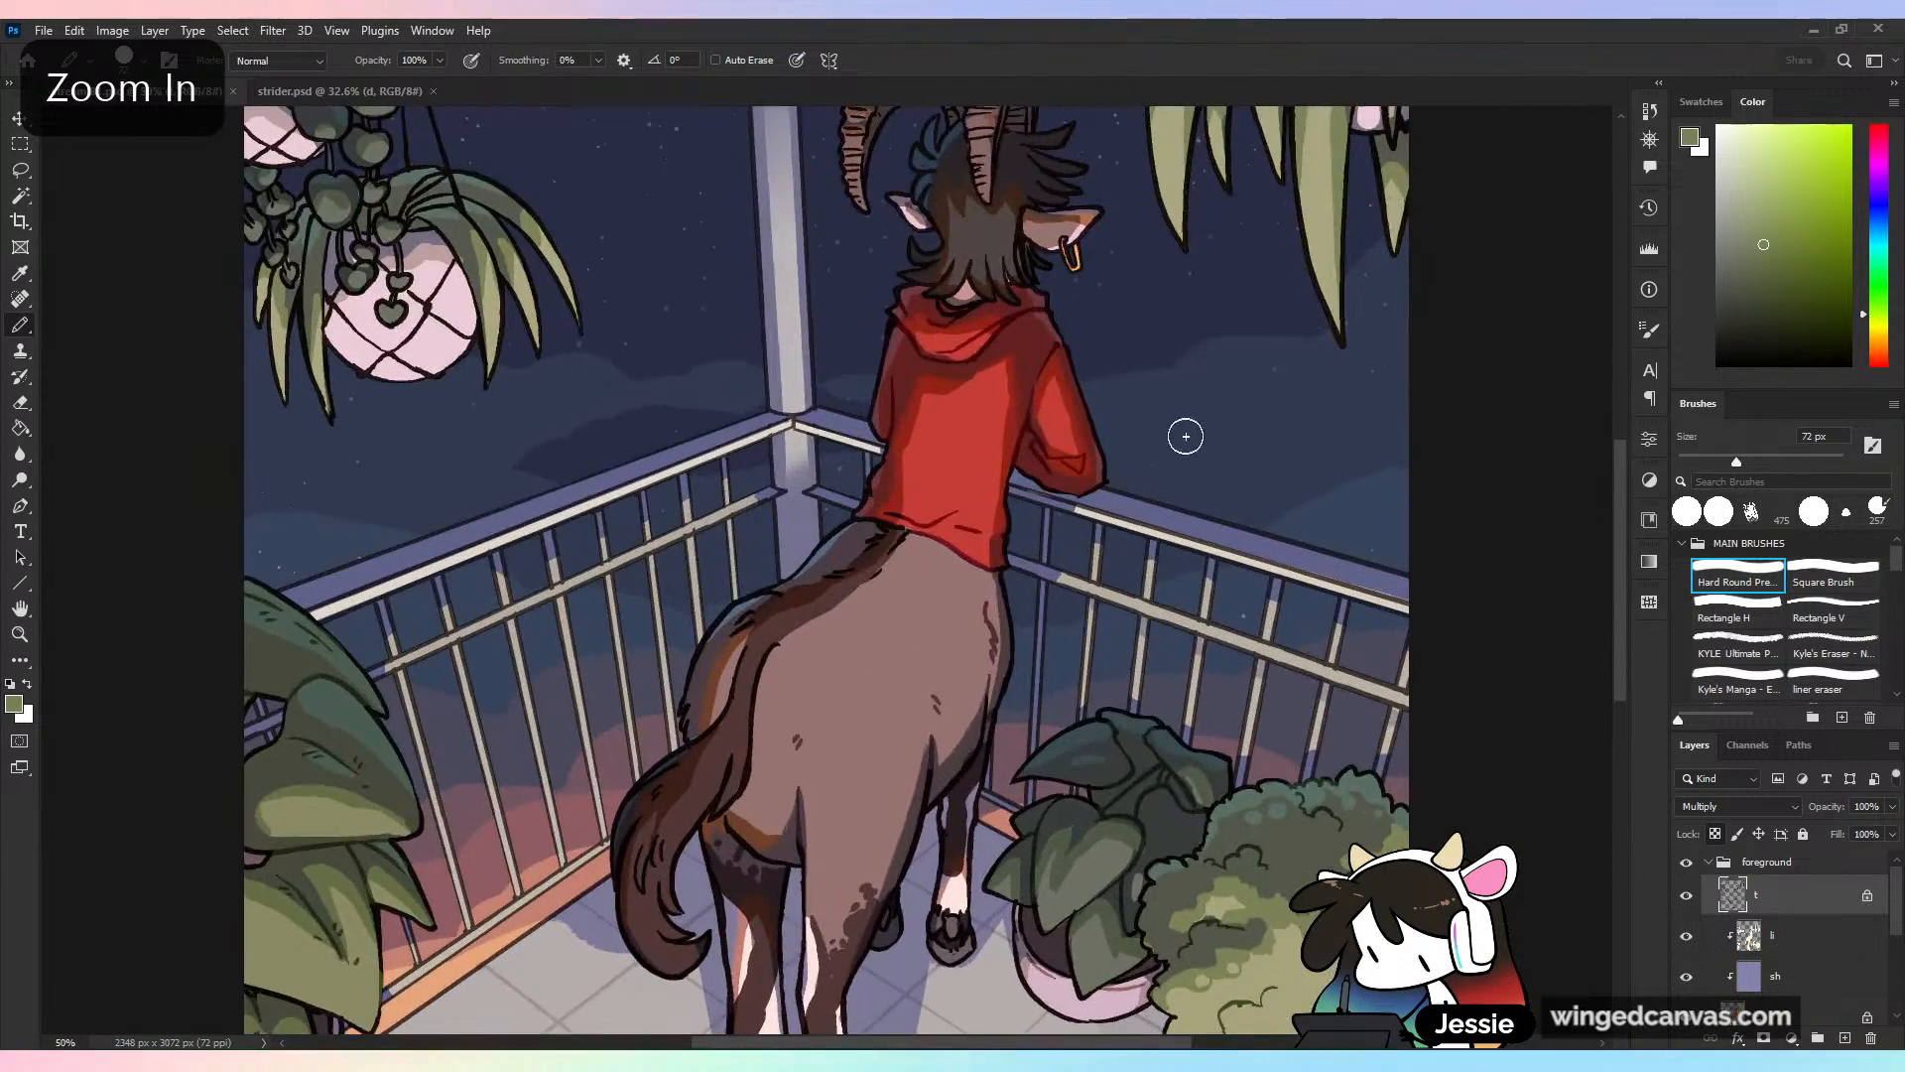
left_click_drag(1169, 593, 1138, 314)
left_click(816, 483, "alt")
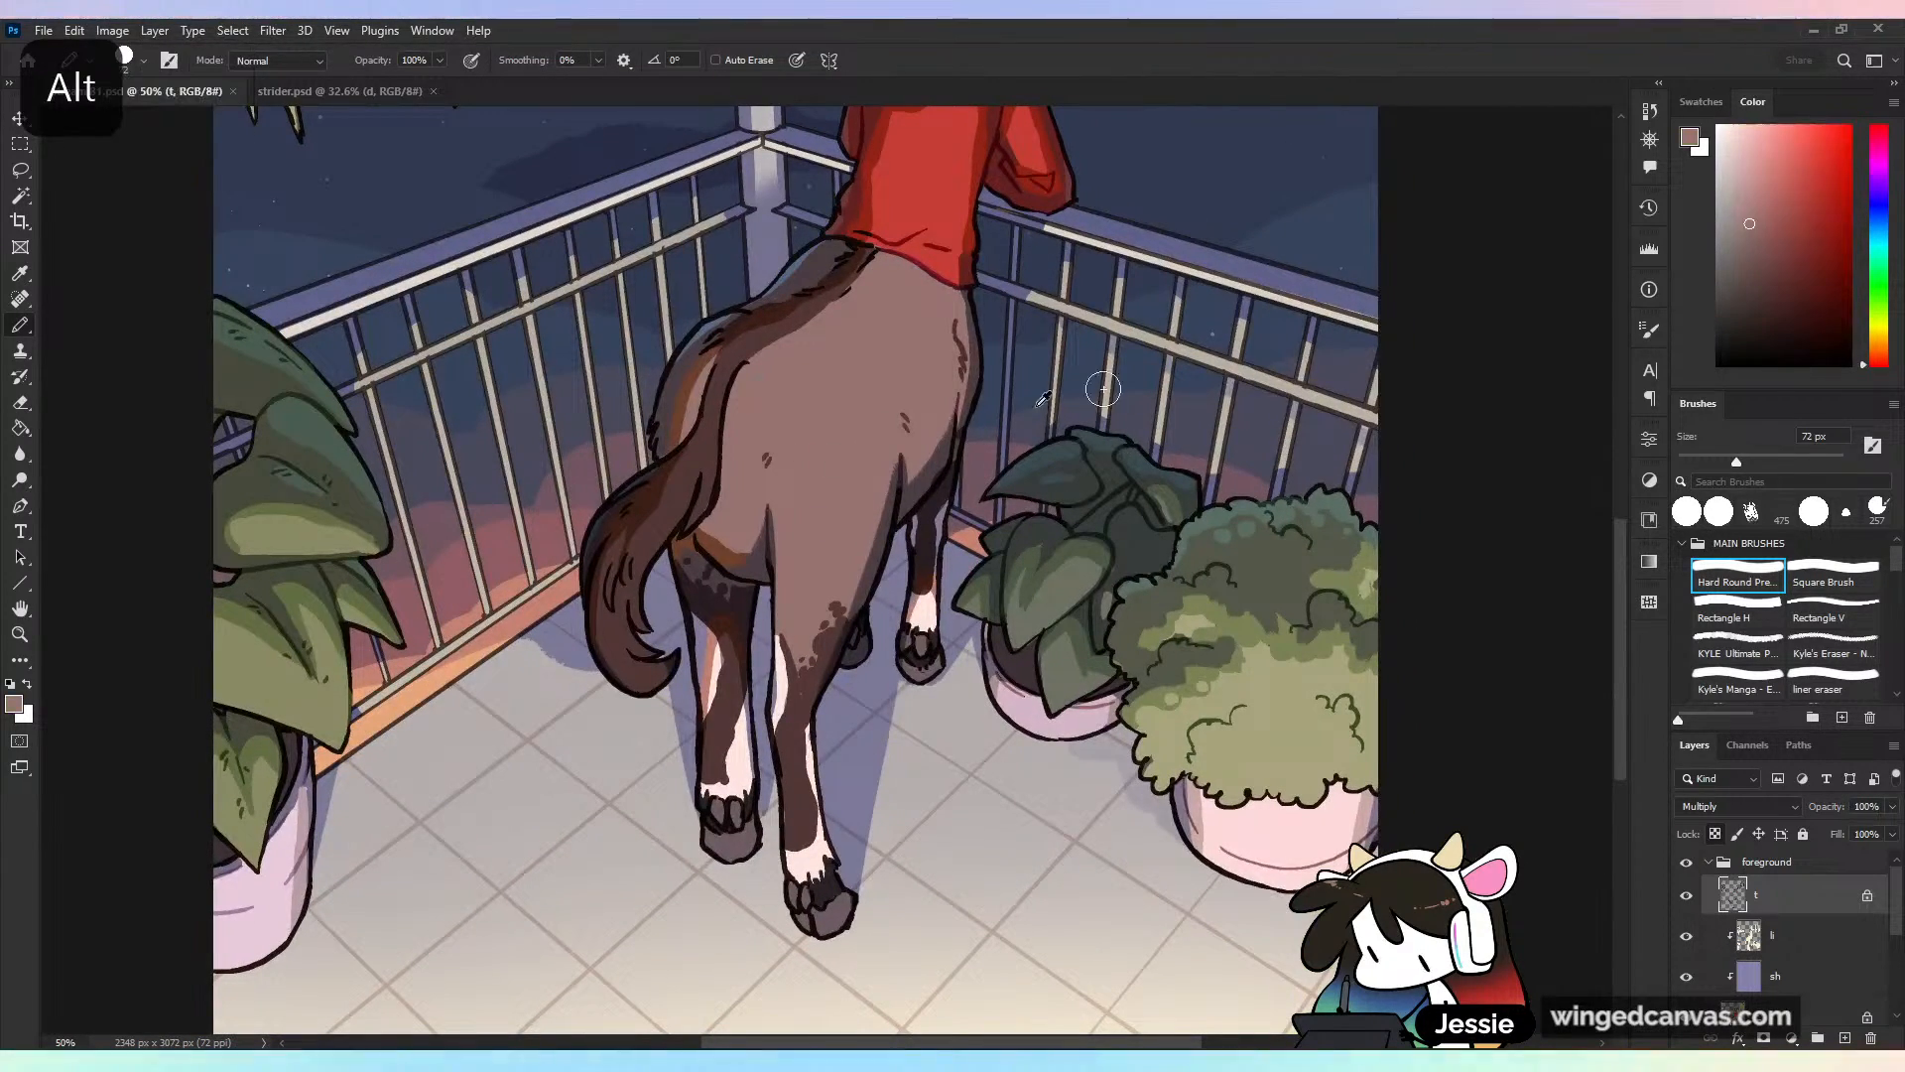
mouse_move(723, 477)
left_mouse_down()
mouse_move(689, 506)
mouse_move(761, 480)
mouse_move(719, 482)
left_mouse_up()
key("ctrl+z")
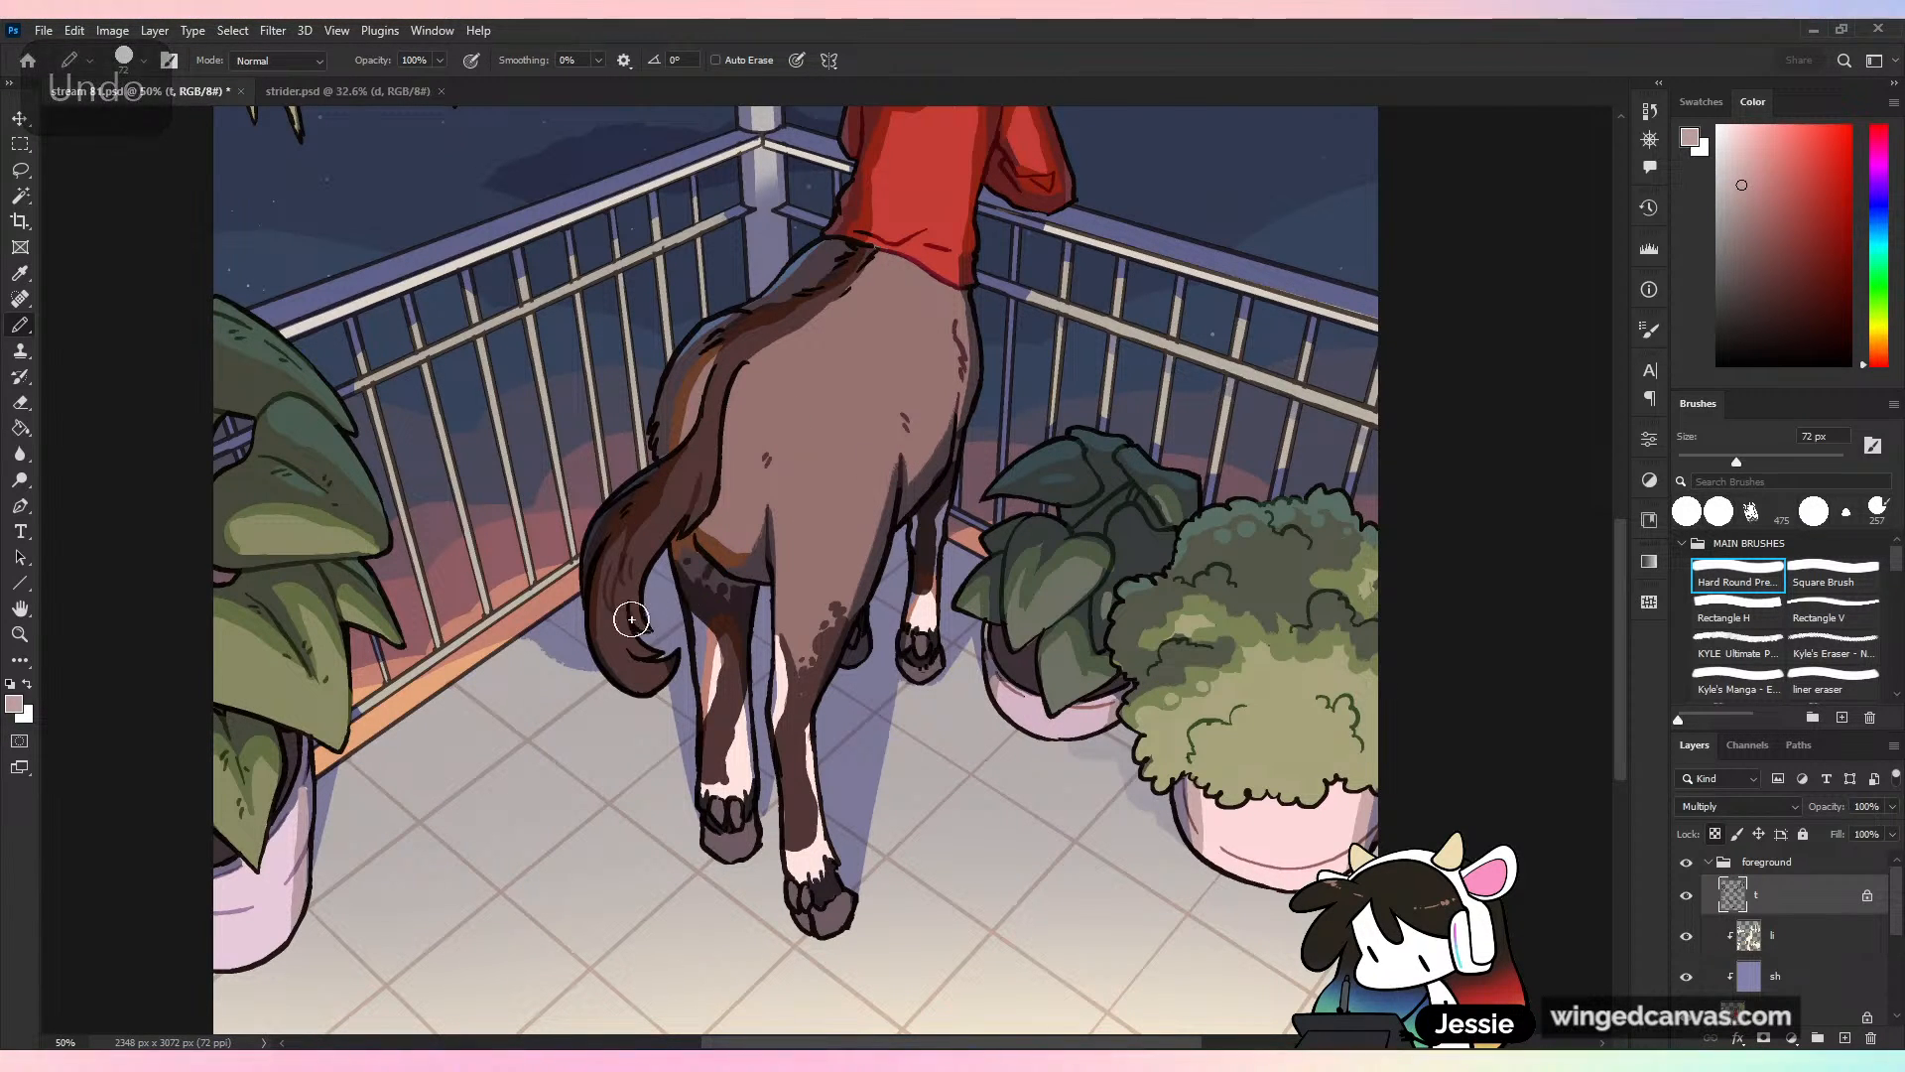
key("ctrl+minus")
key("ctrl+plus")
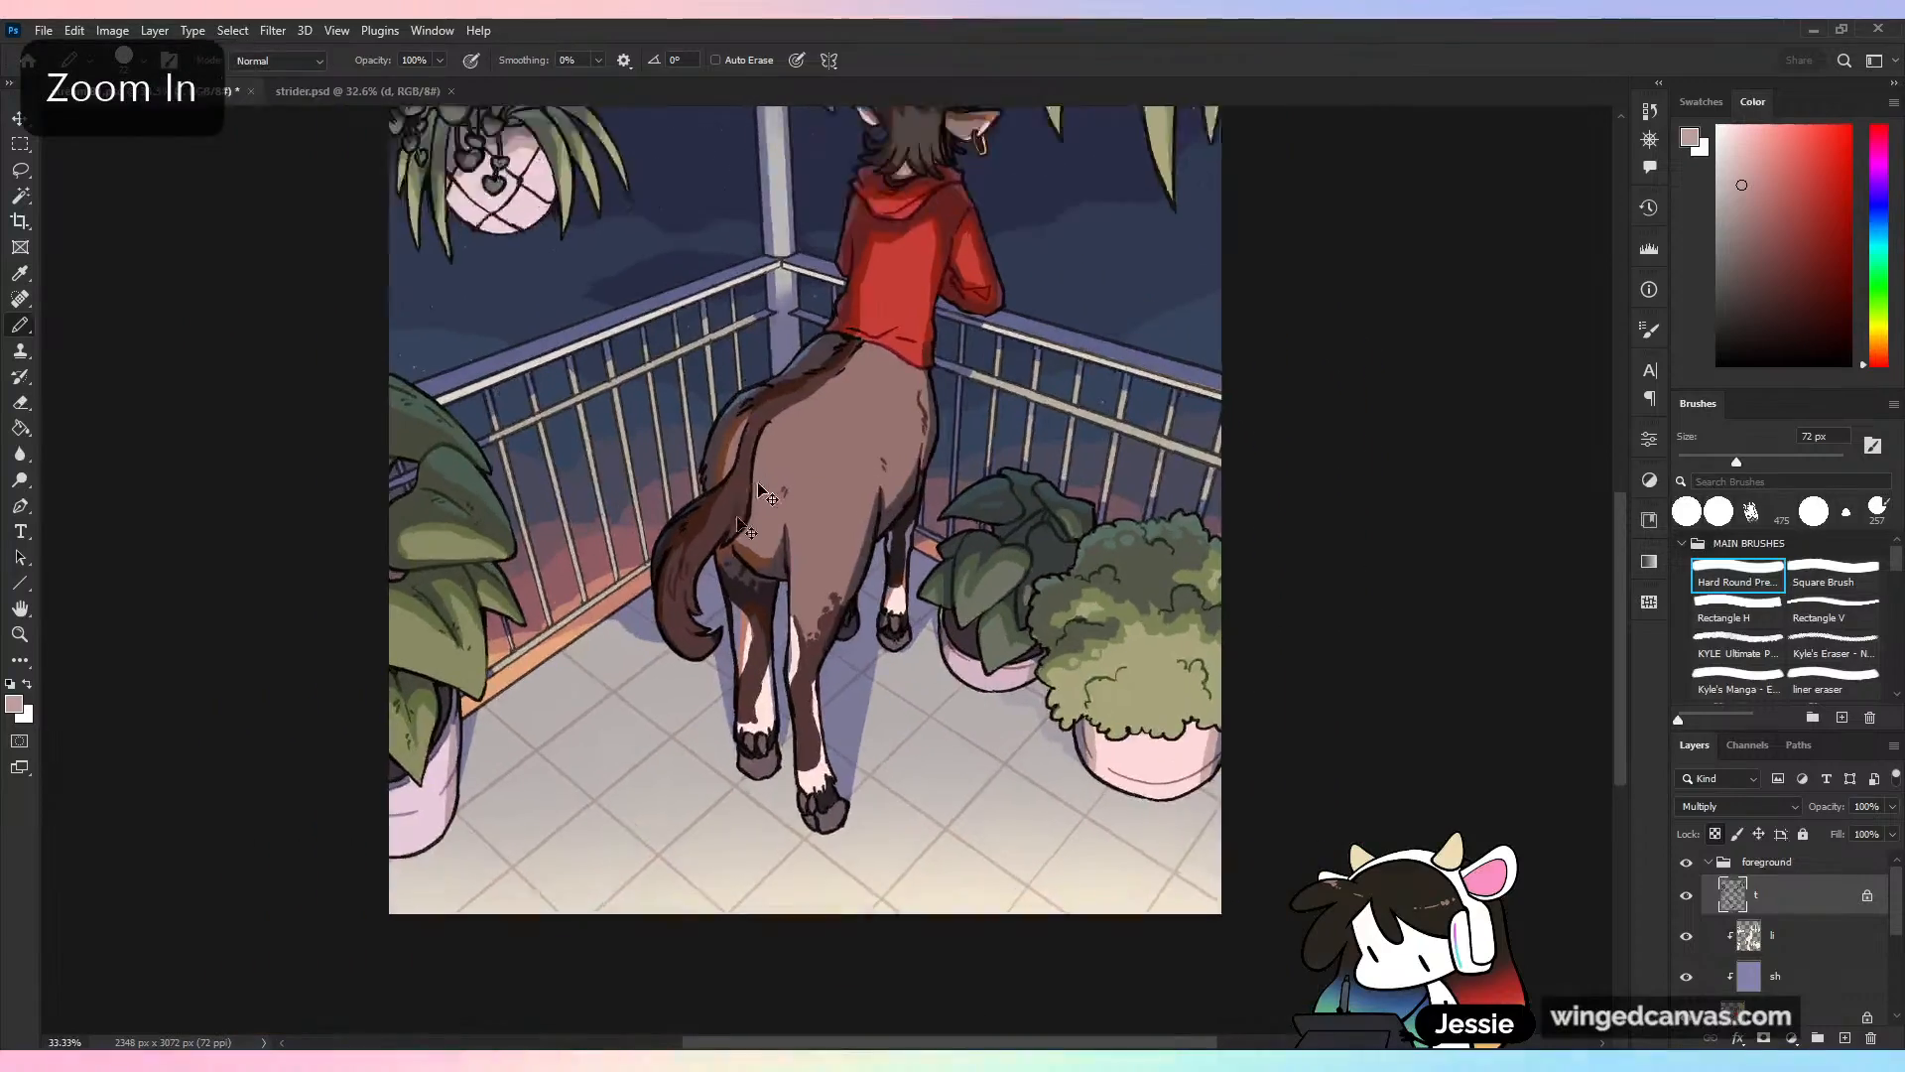
key("ctrl+s")
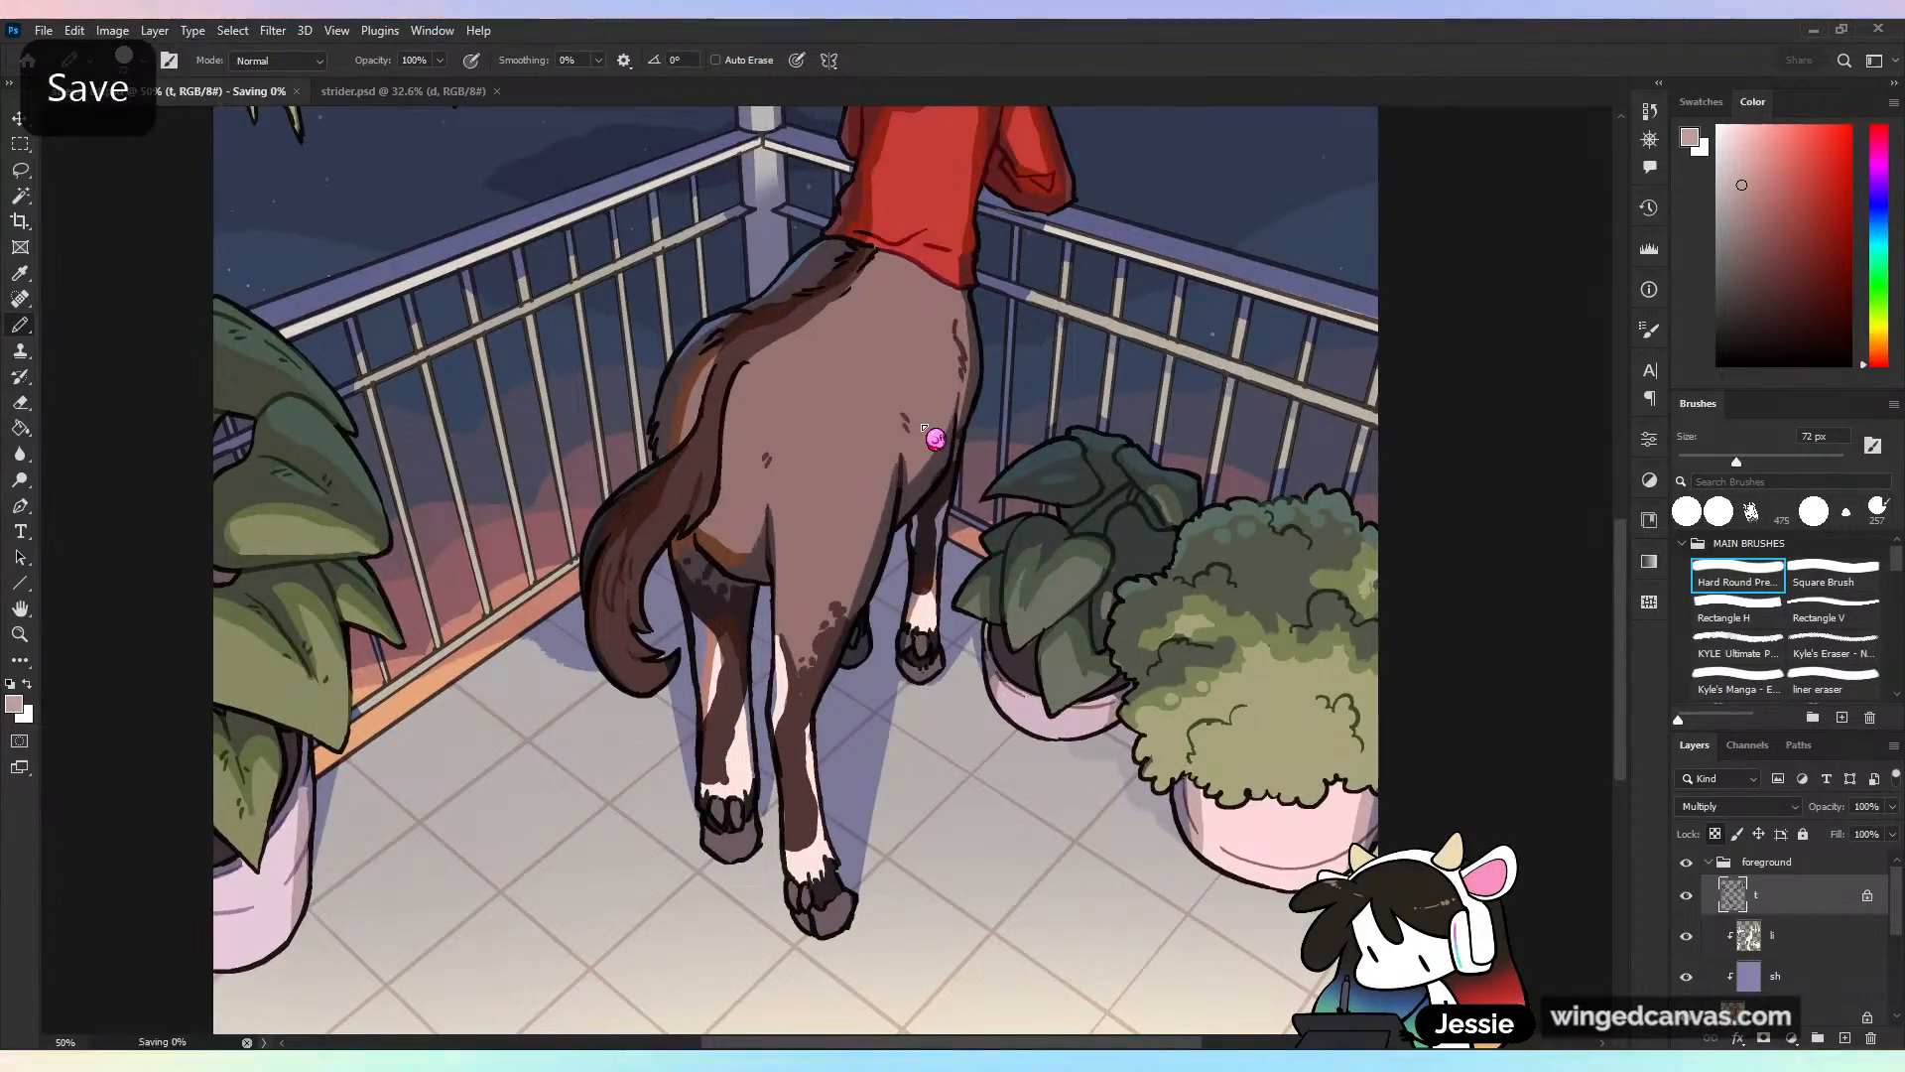
Recolour the lines of the centaur's hoop earring in an orange-brown sampled from the ear area, then save
key("ctrl+minus")
key("ctrl+minus")
key("ctrl+plus")
key("ctrl+plus")
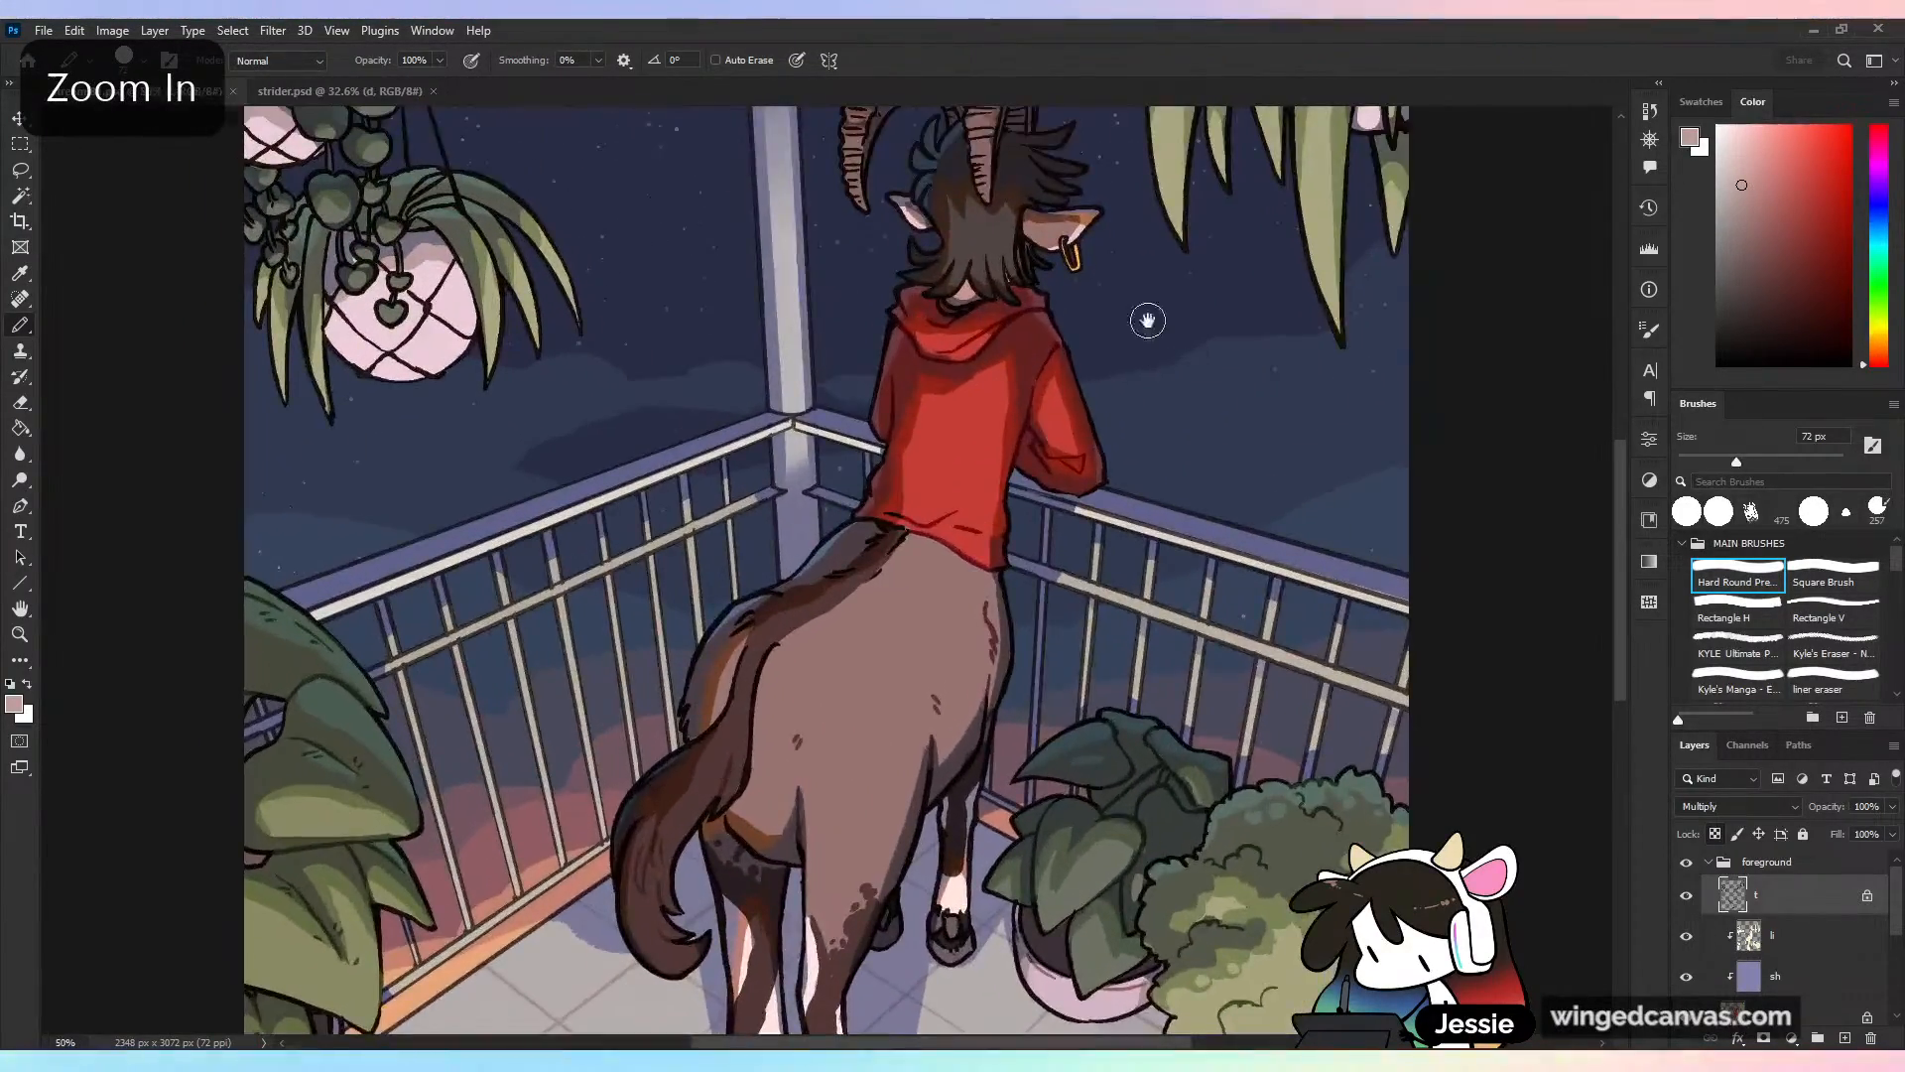
left_click_drag(1148, 321, 1072, 516)
key("ctrl+plus")
left_click(1050, 440, "alt")
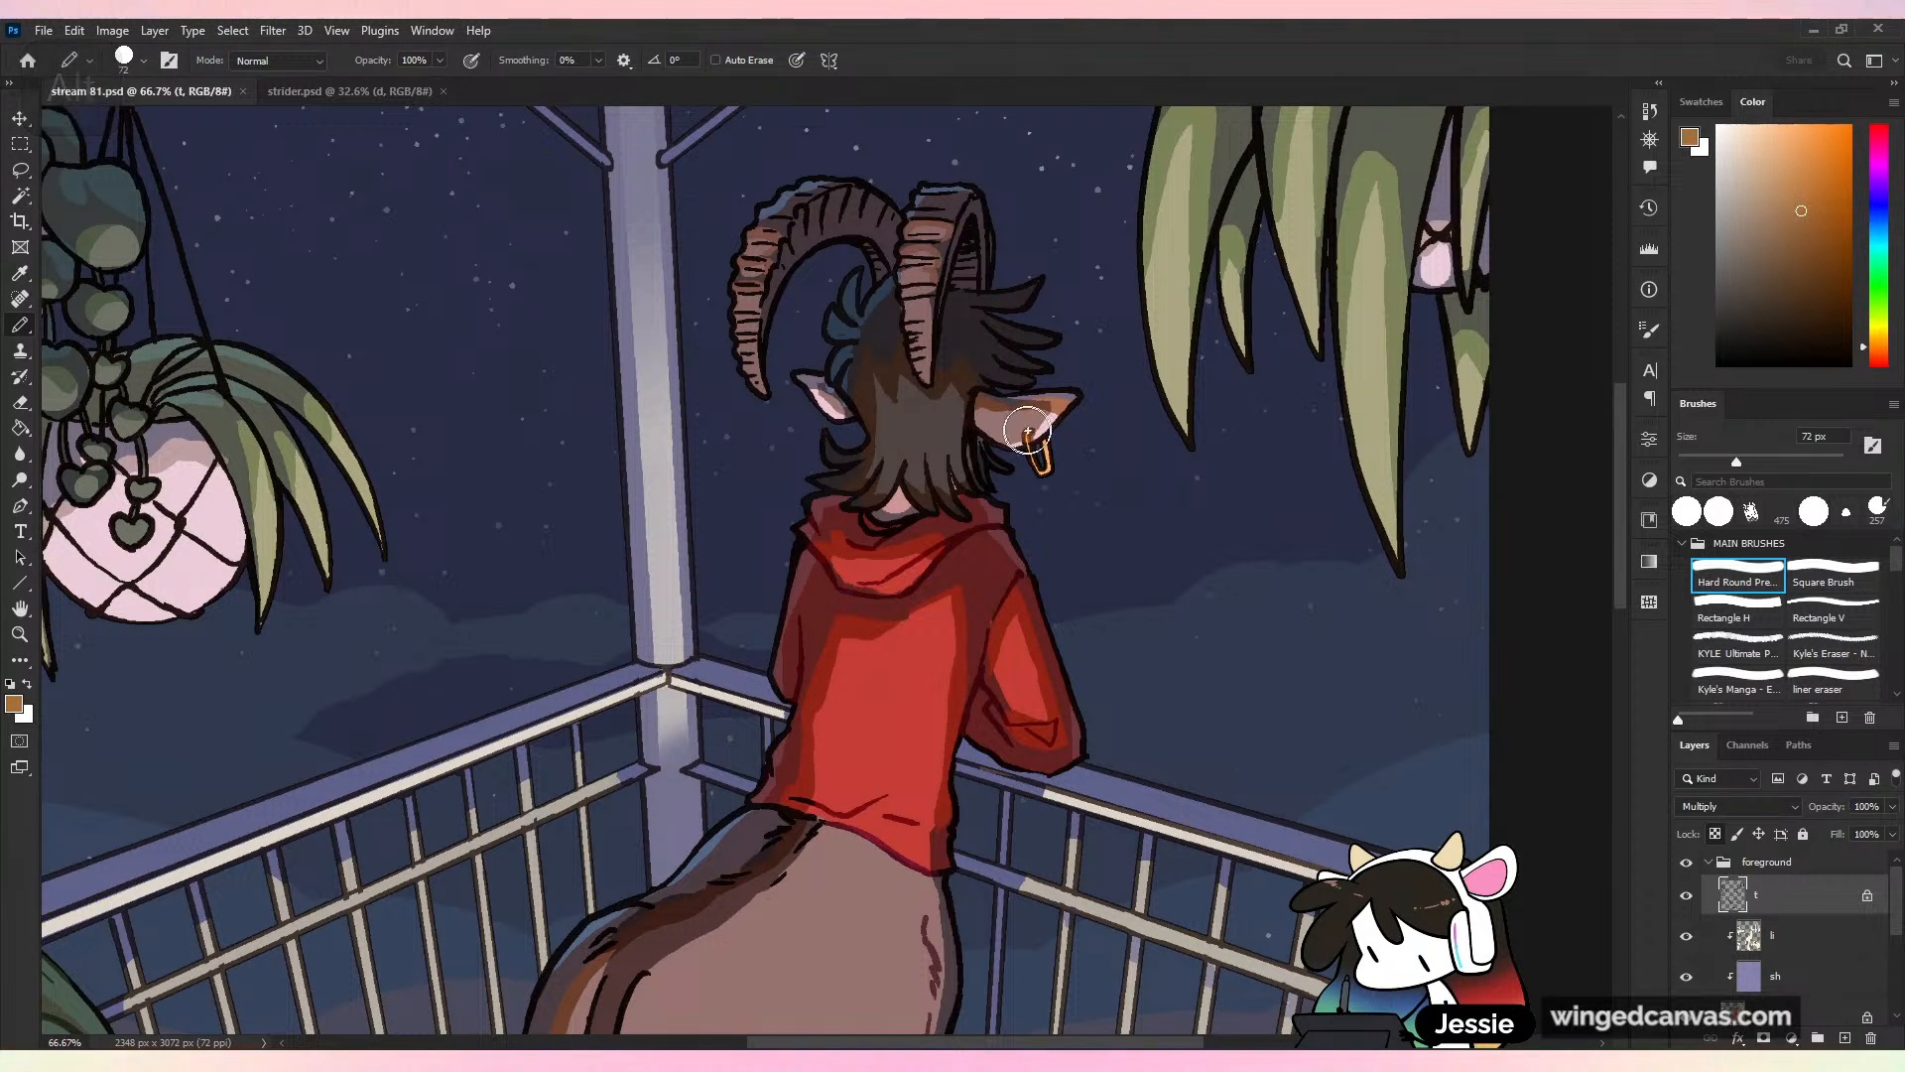
key("ctrl+s")
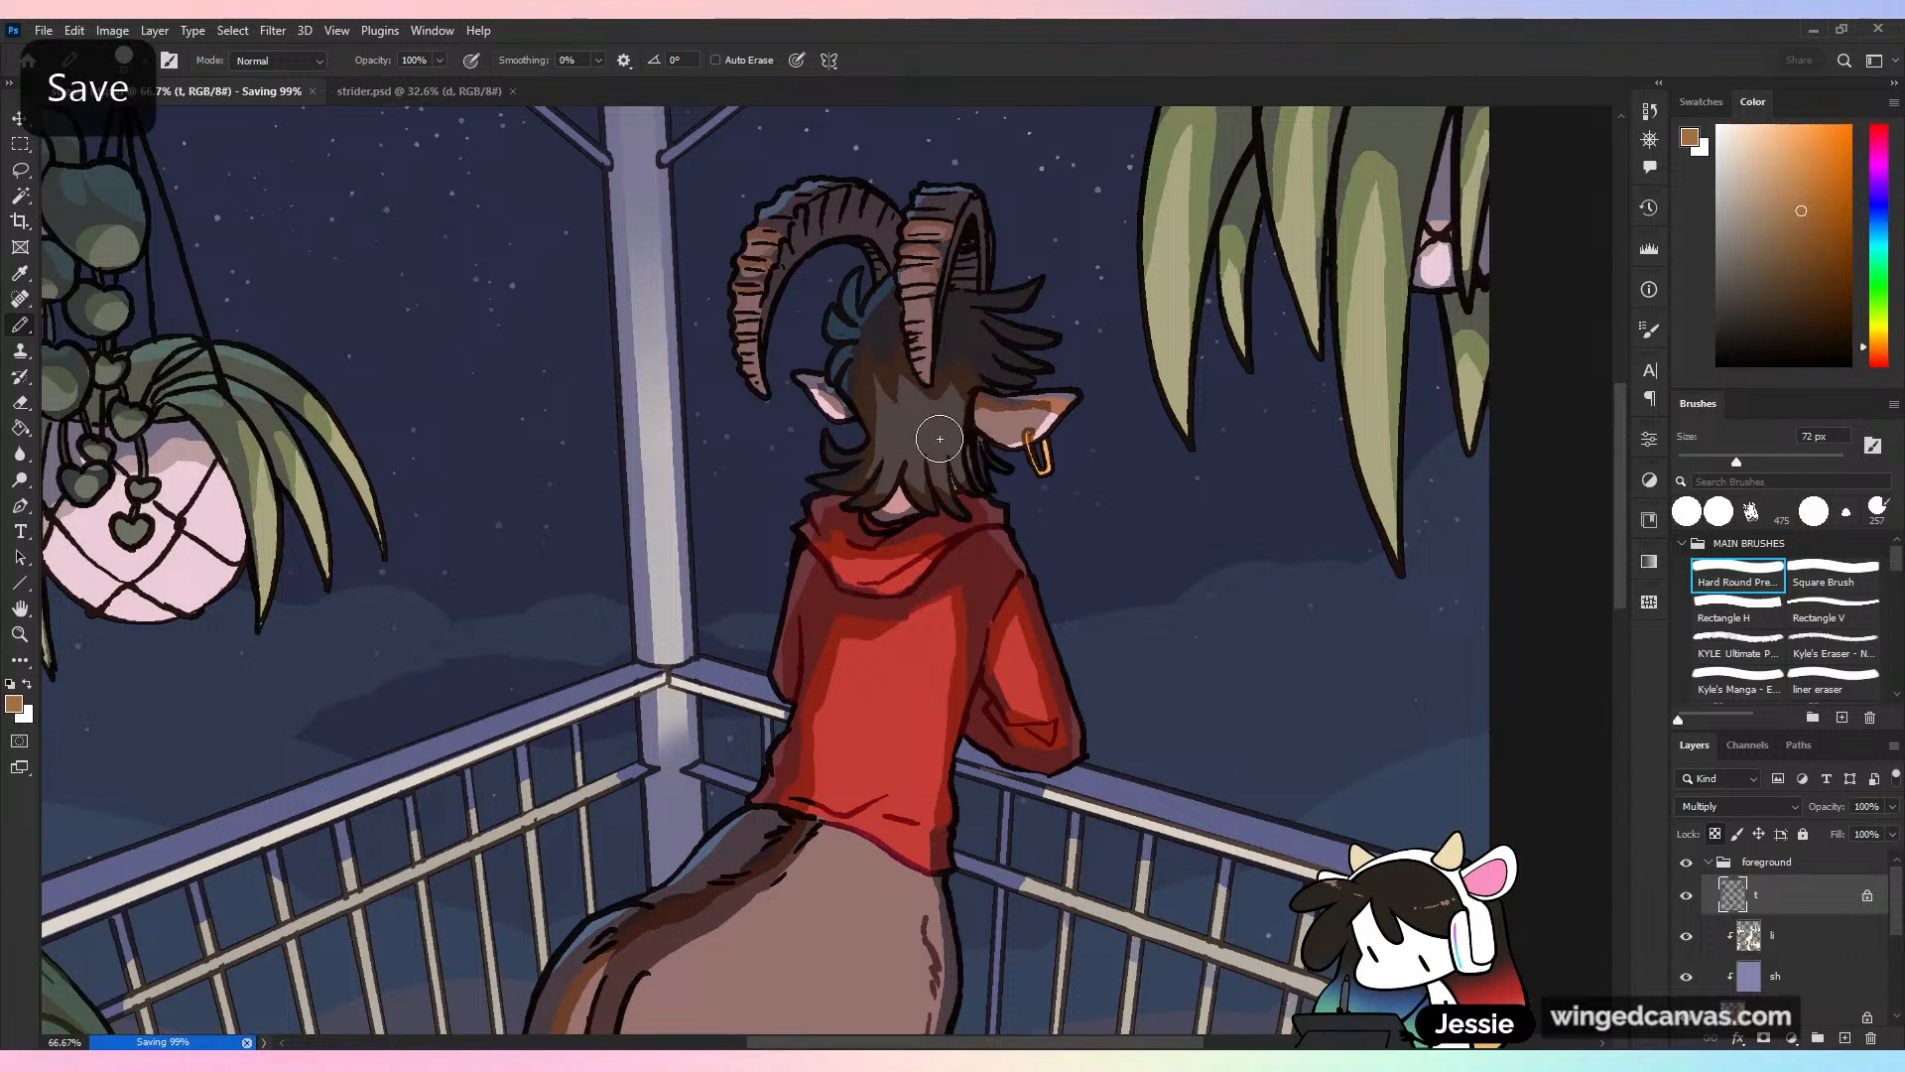
Recolour the ridge lines on both of the centaur's horns in a dark muted mauve, then save
left_click(873, 227, "alt")
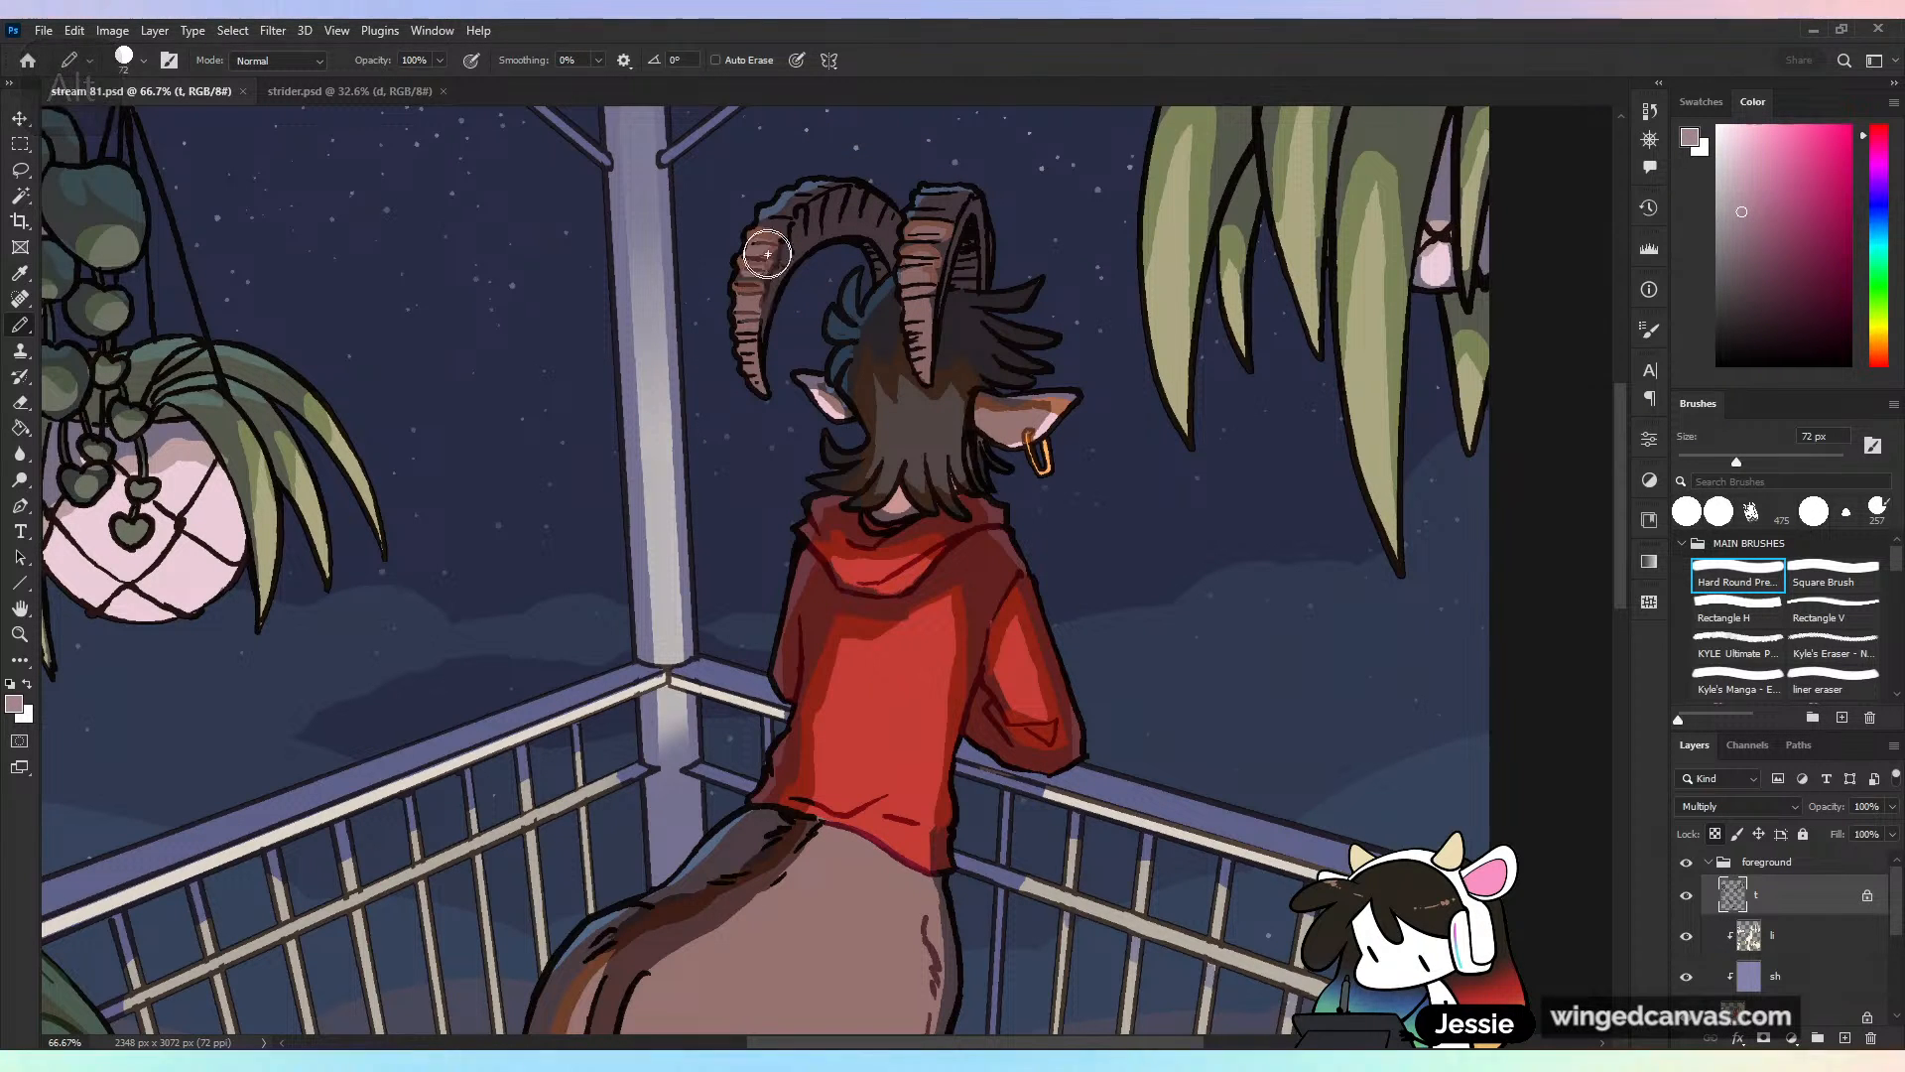
key("ctrl+z")
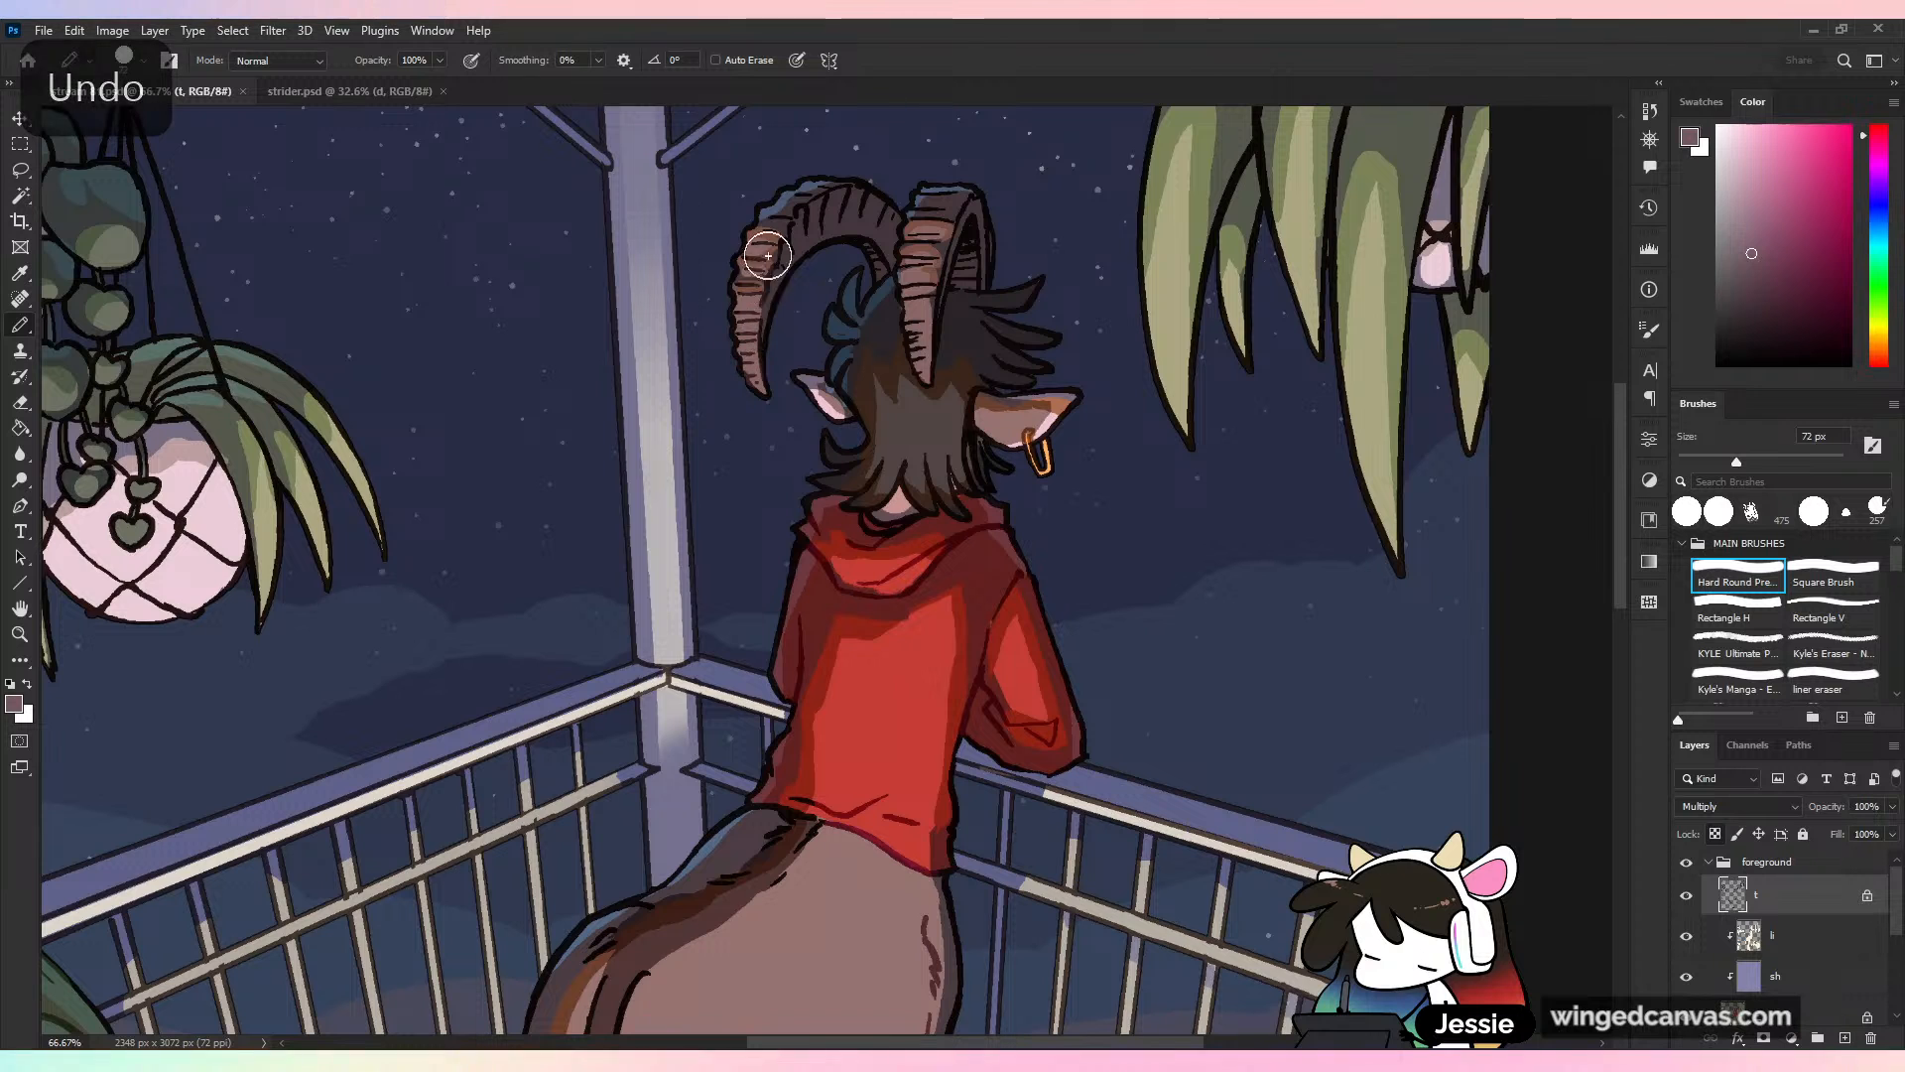
left_click_drag(790, 235, 866, 220)
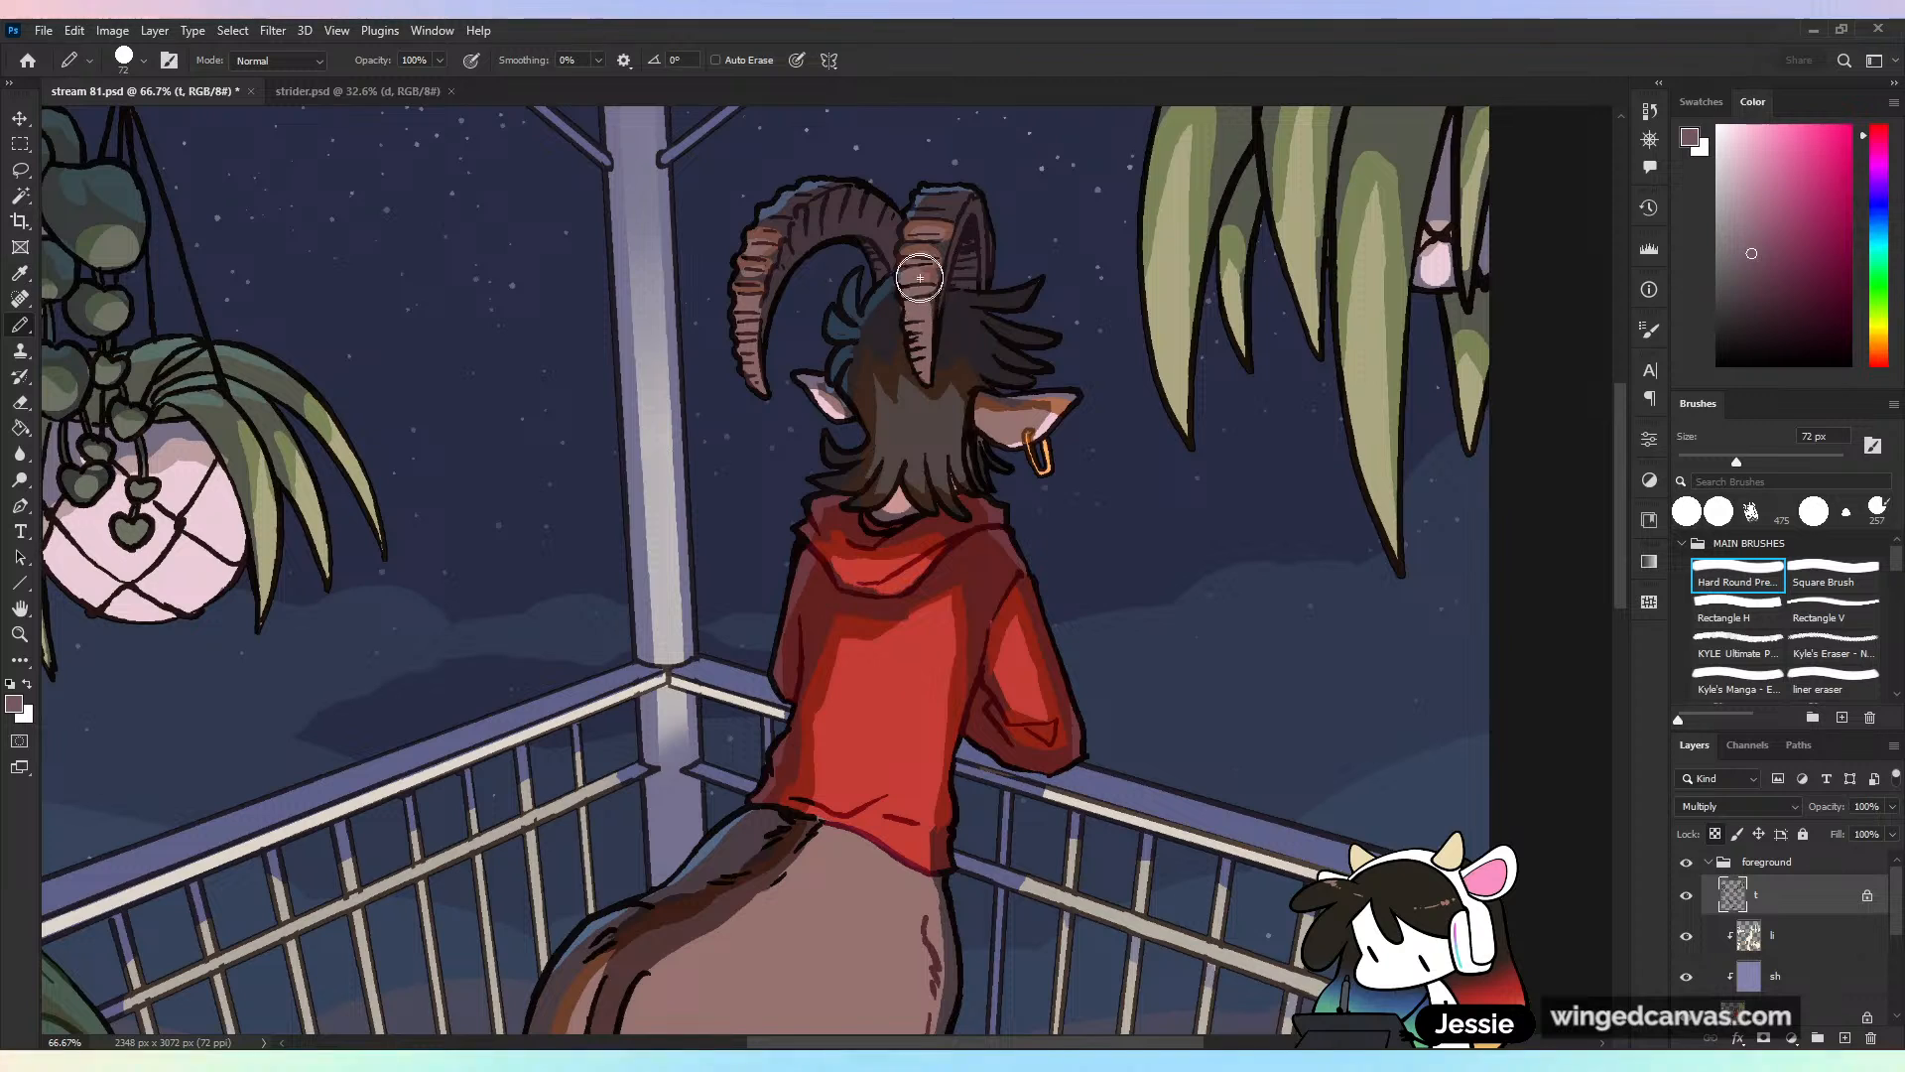
left_click_drag(920, 278, 925, 344)
key("ctrl+minus")
key("ctrl+s")
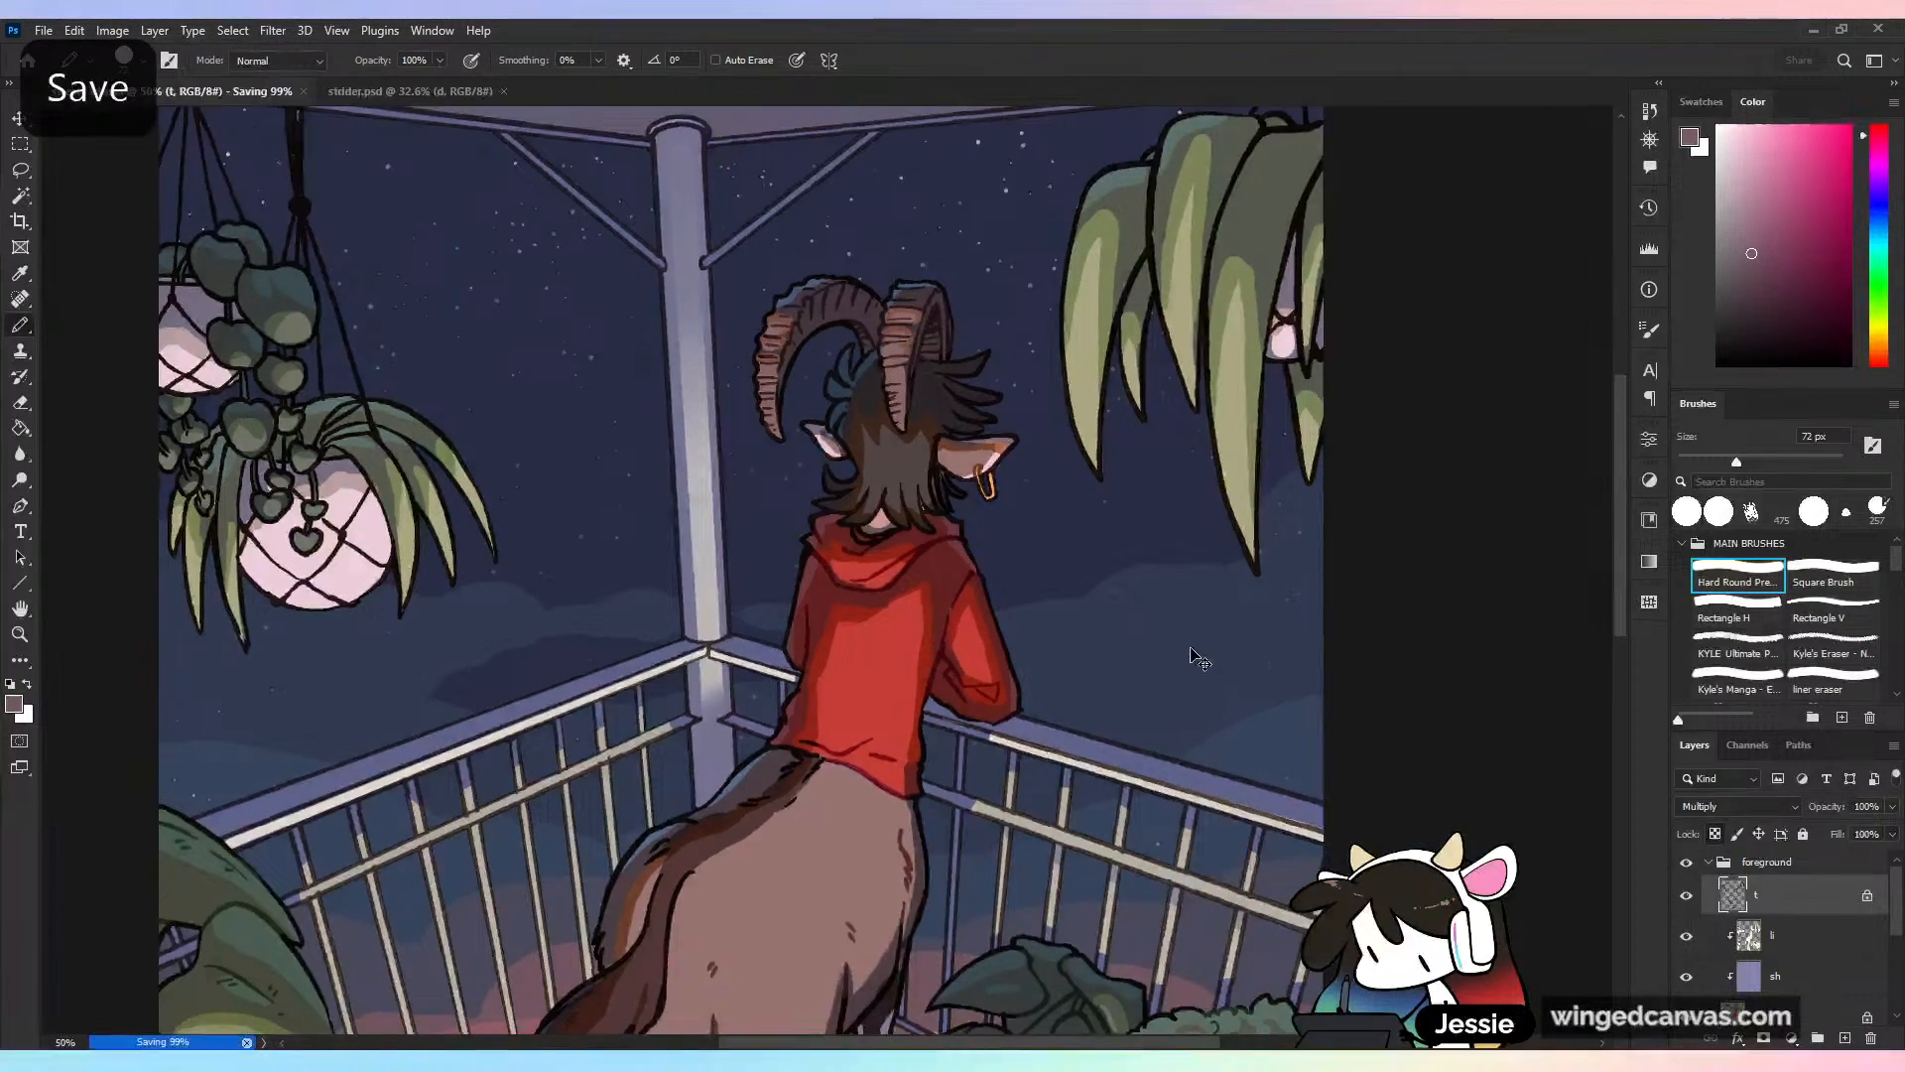
Recolour the inner leaf lines of the long-leaved hanging plant on the picture's right side in greyish green, then save
key("ctrl+minus")
key("ctrl+minus")
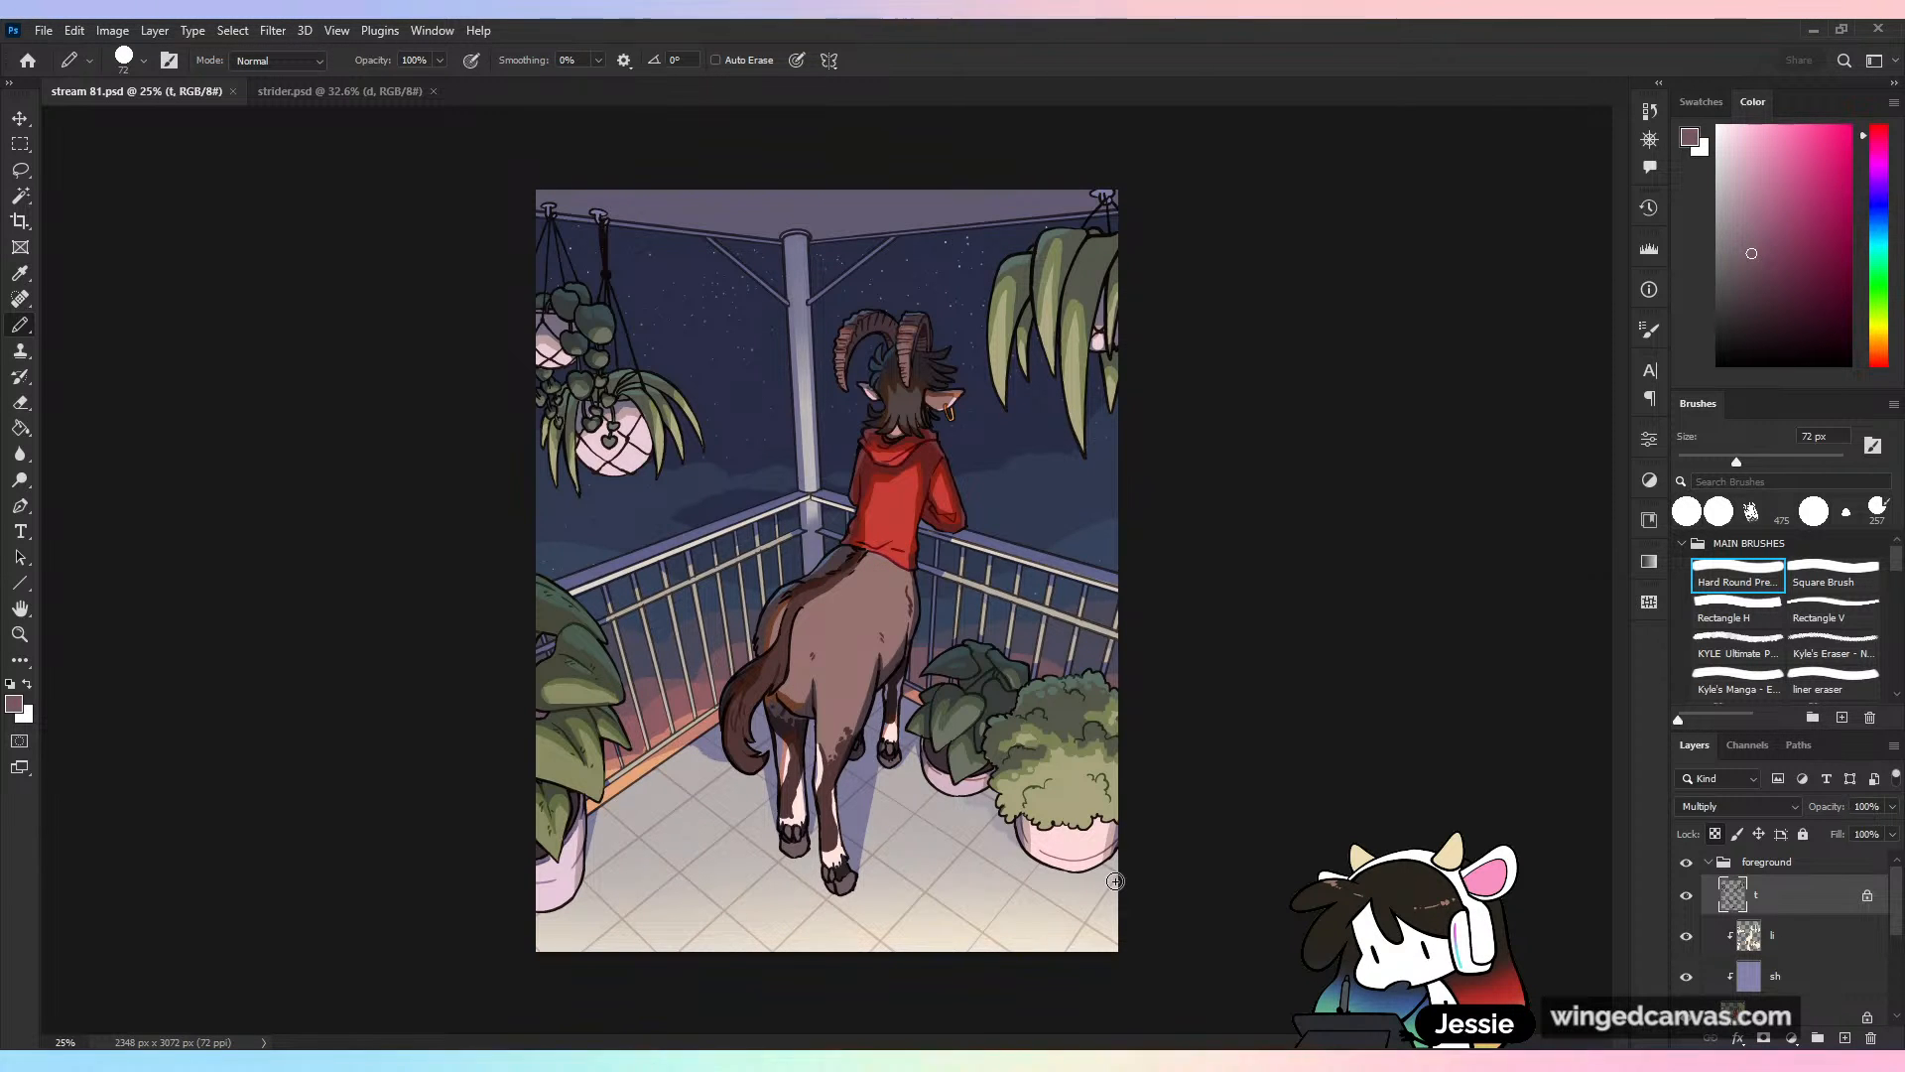
scroll(920, 457, "up", 5)
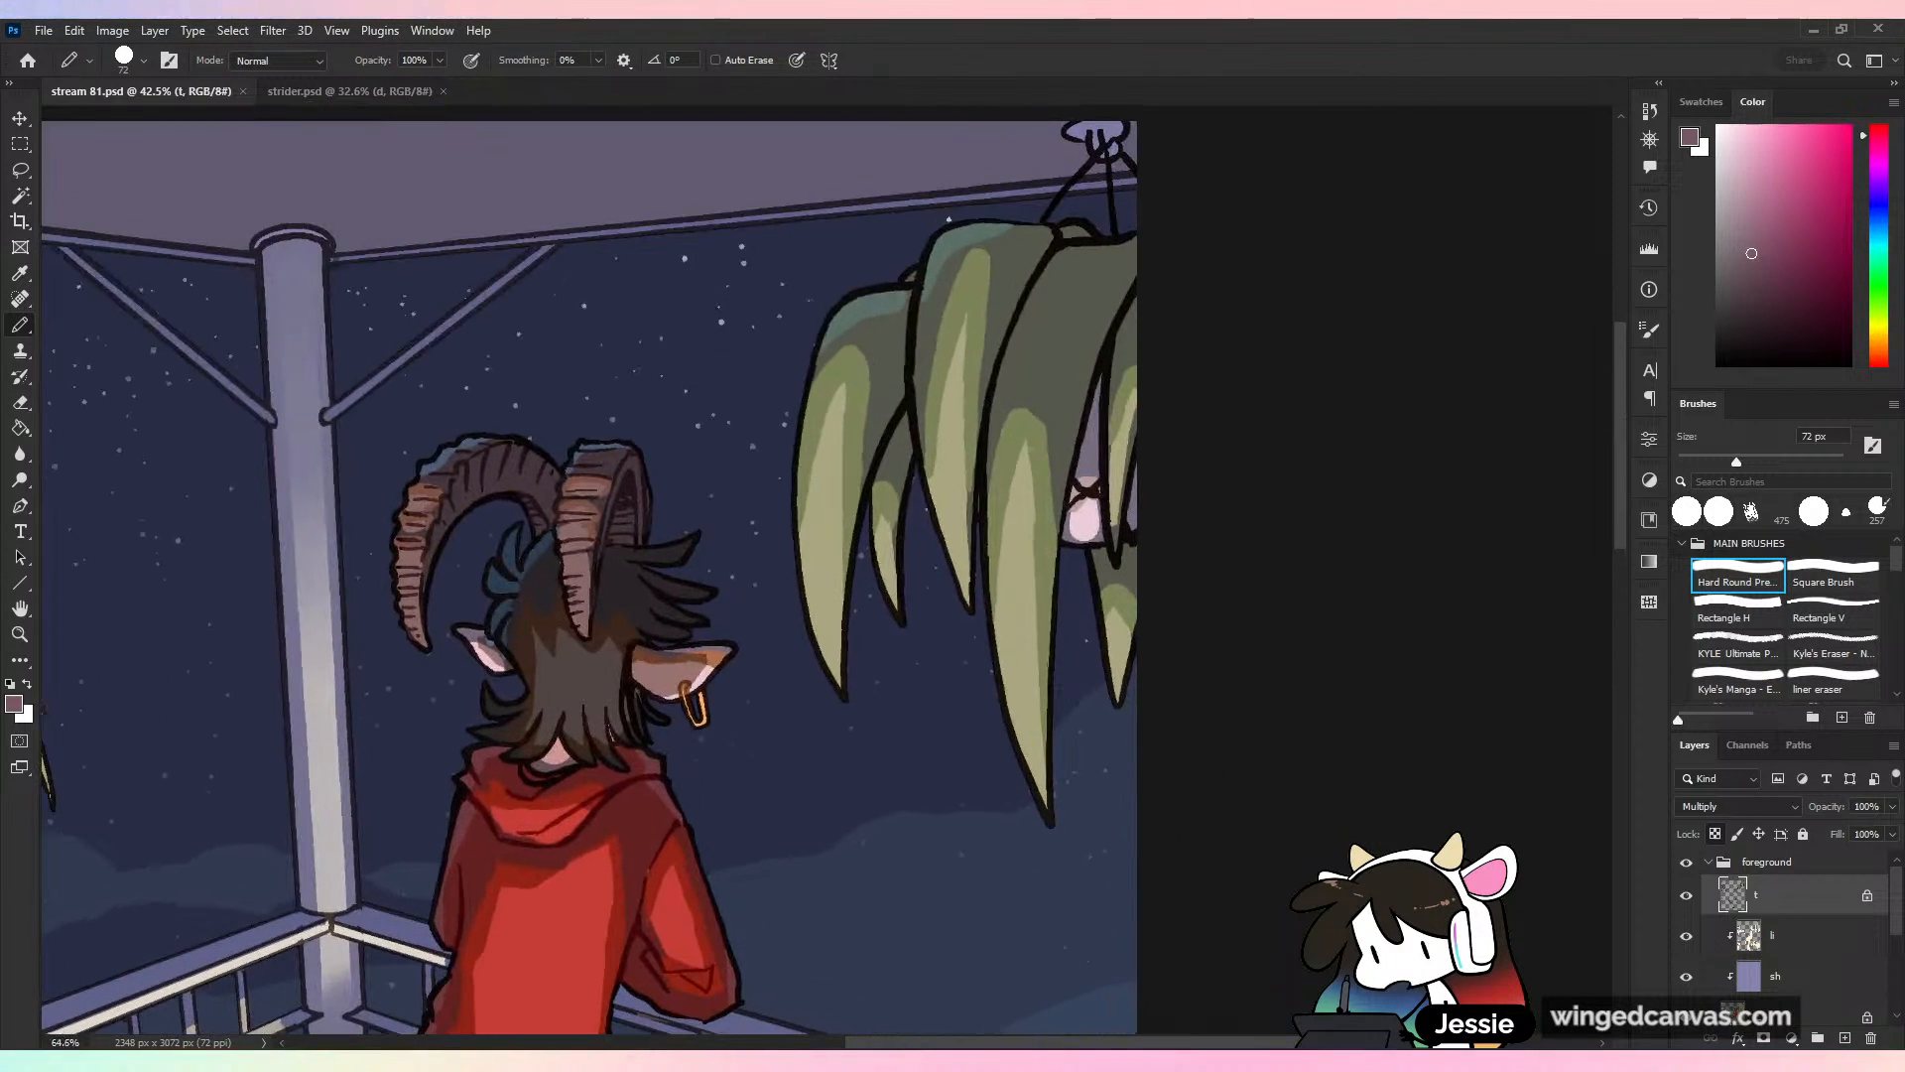
left_click(1058, 242, "alt")
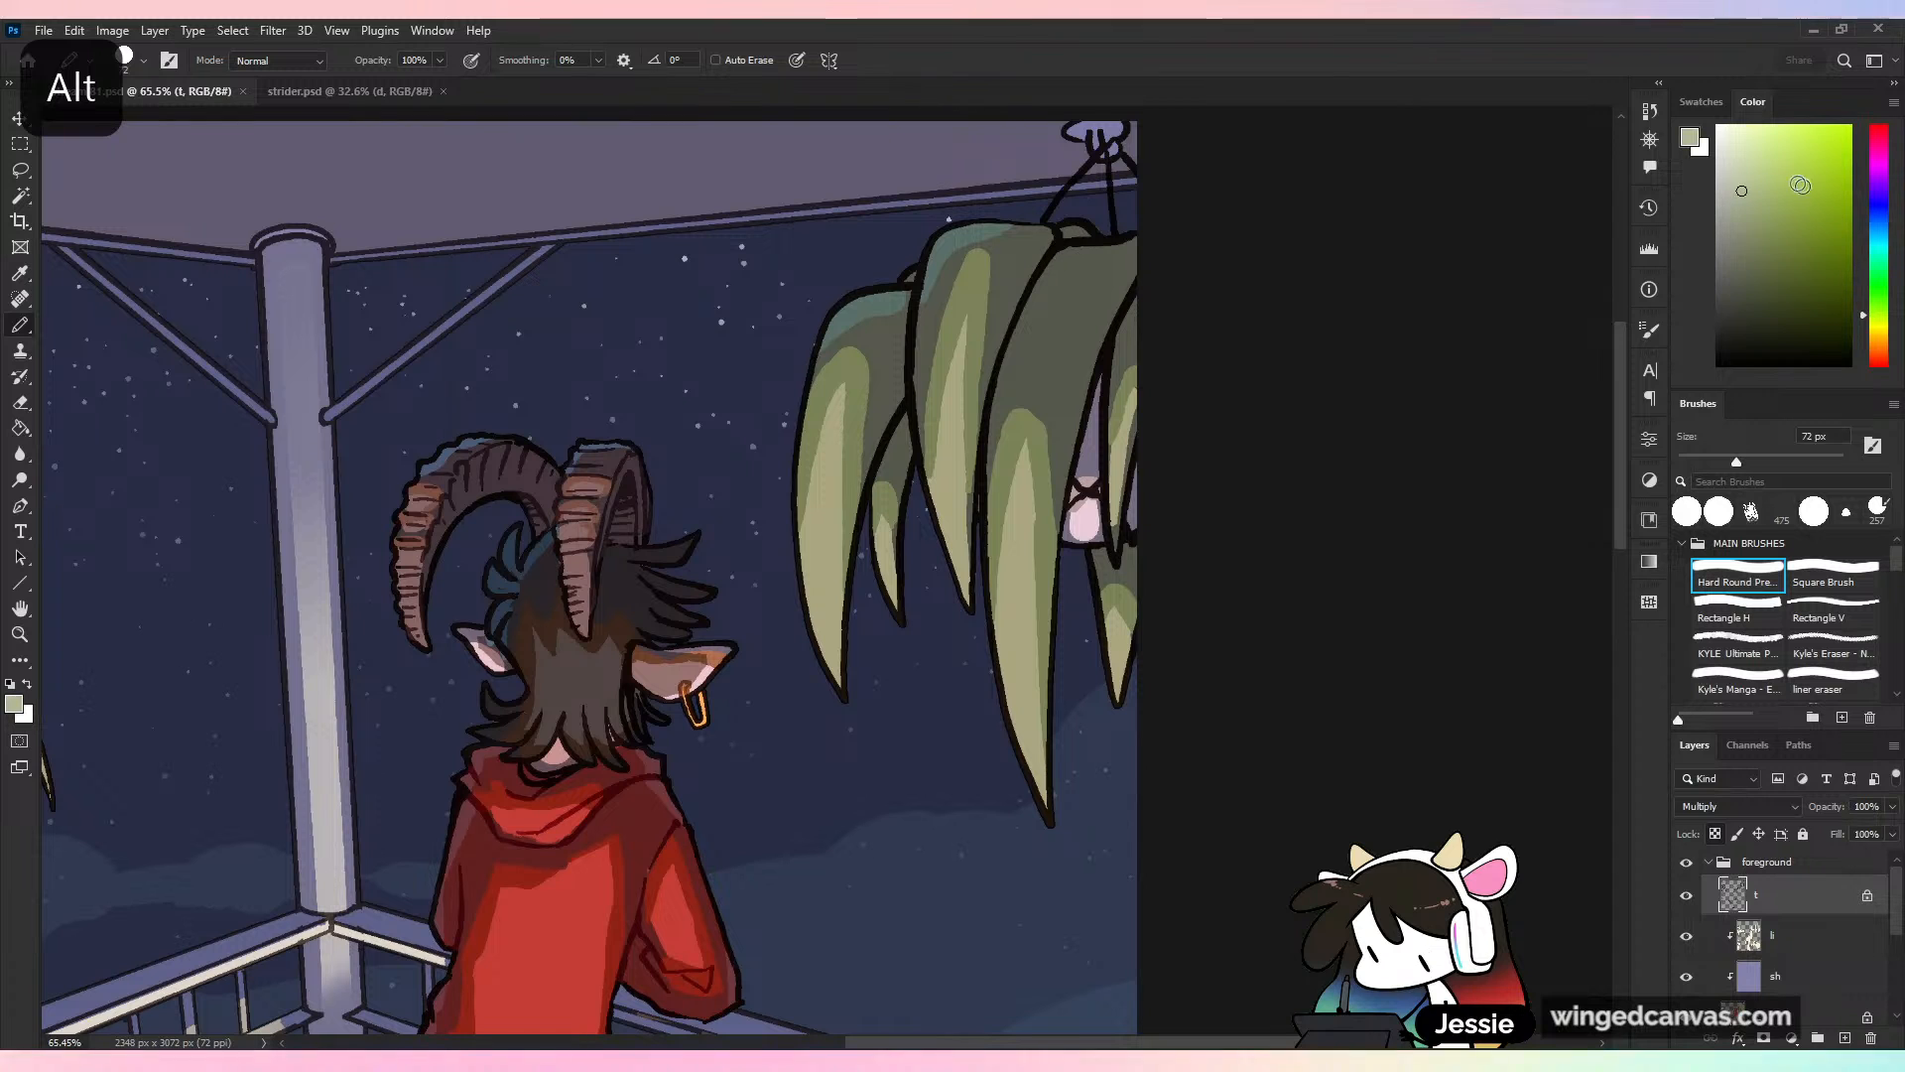
key("ctrl+z")
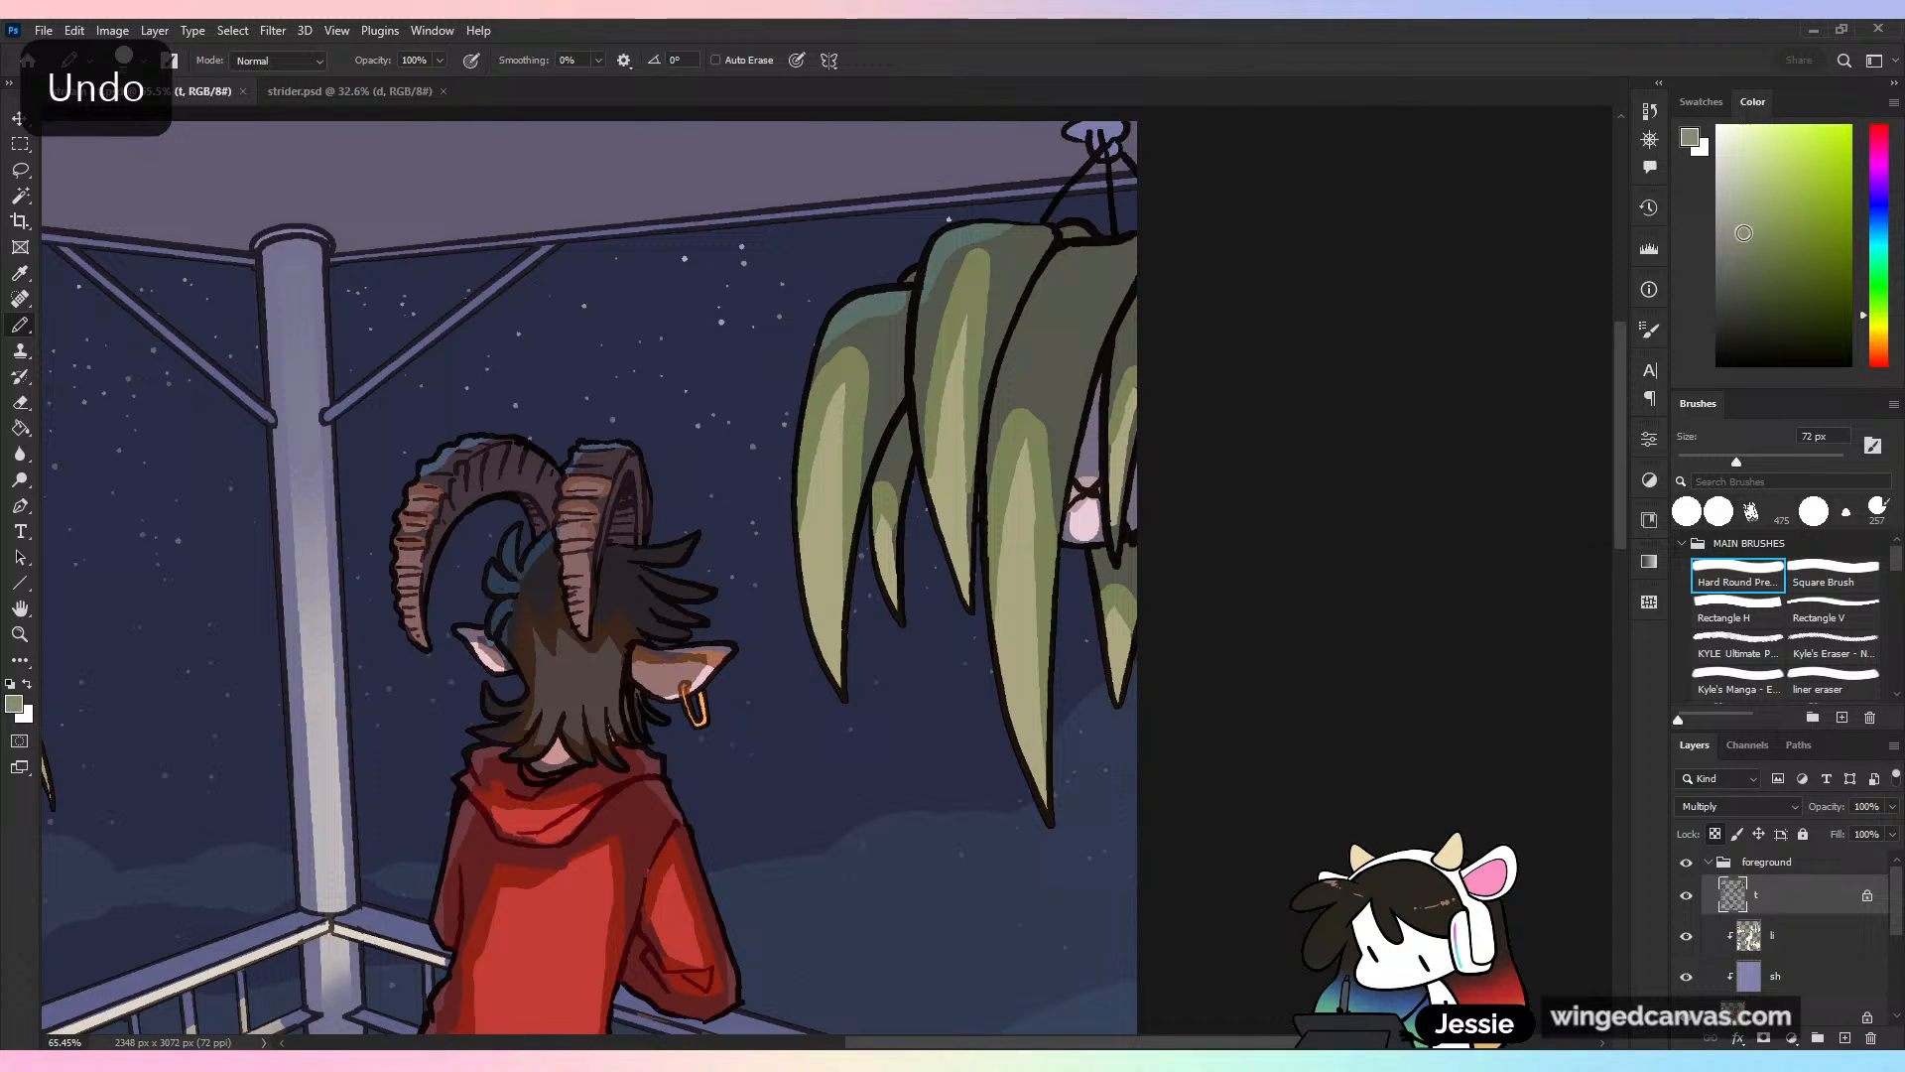
left_click(1879, 289)
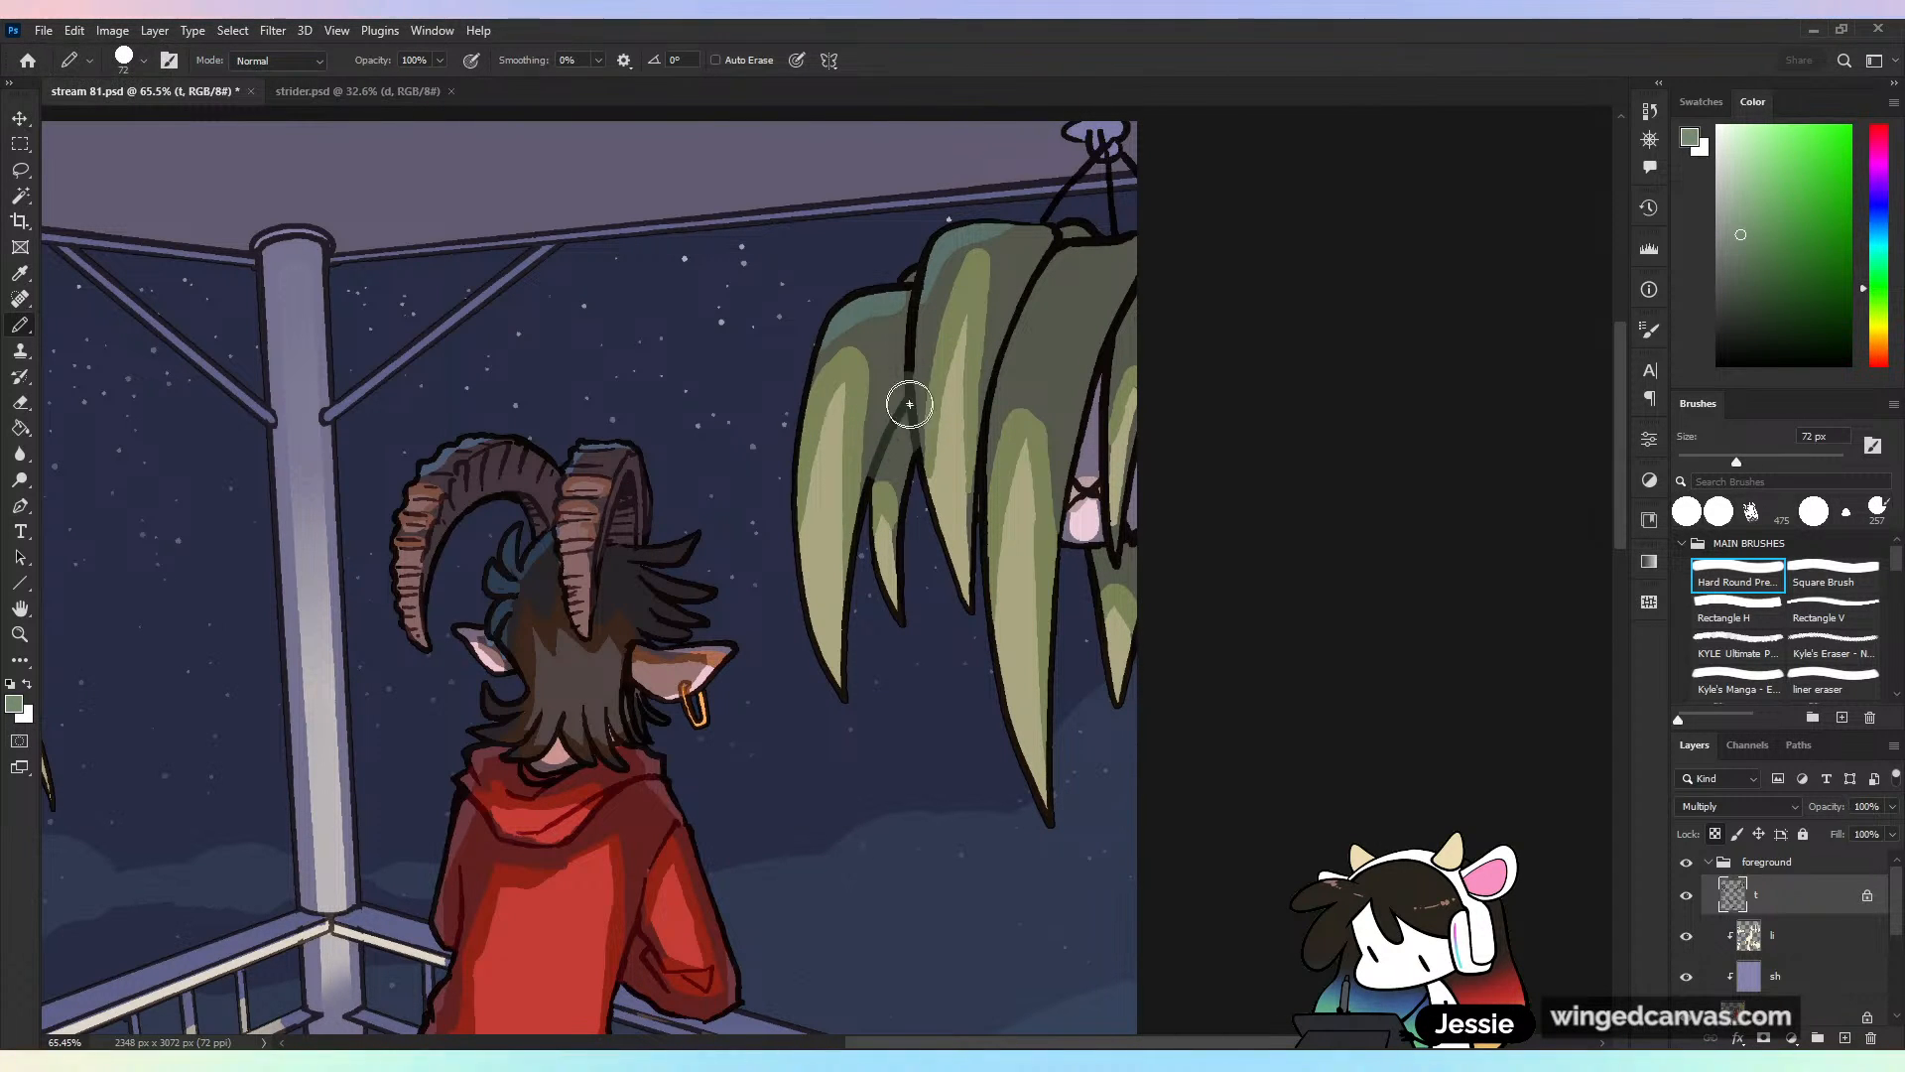
left_click_drag(1055, 238, 983, 381)
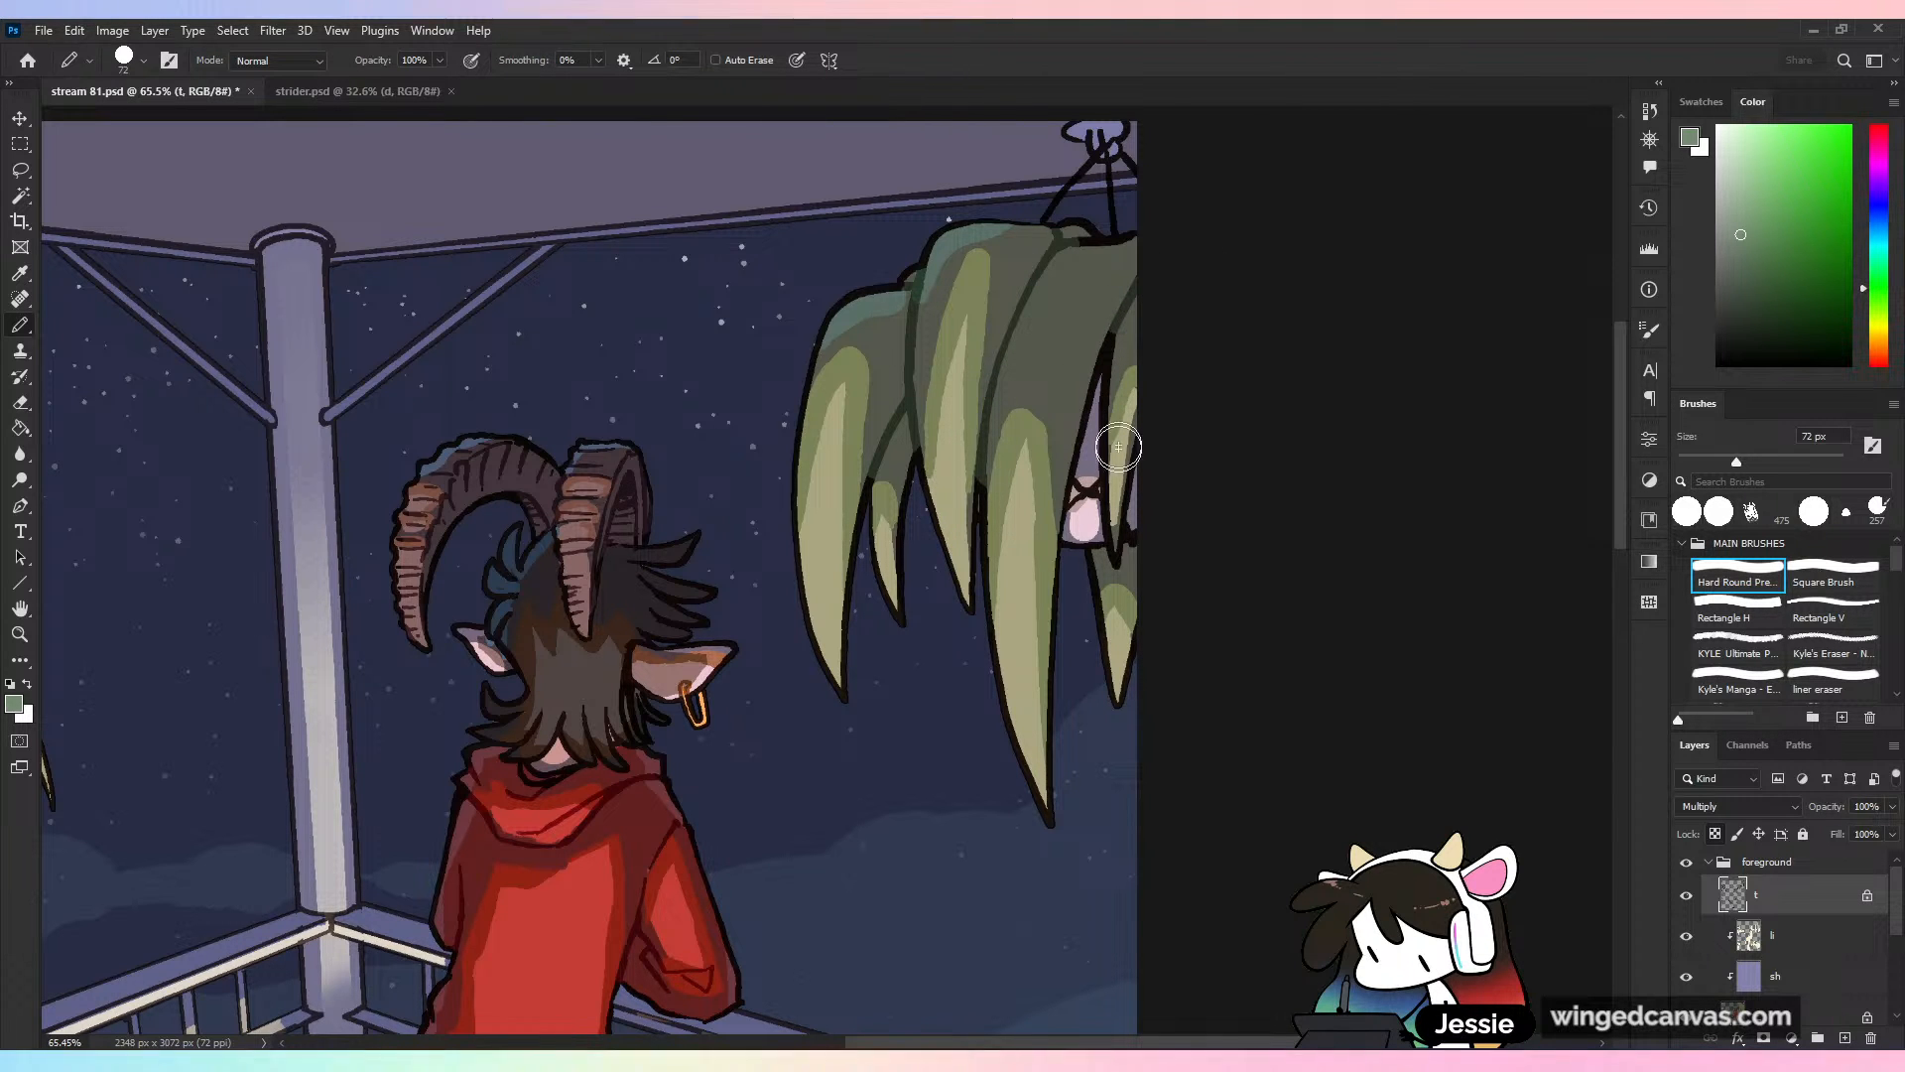
key("ctrl+s")
scroll(1139, 595, "down", 2)
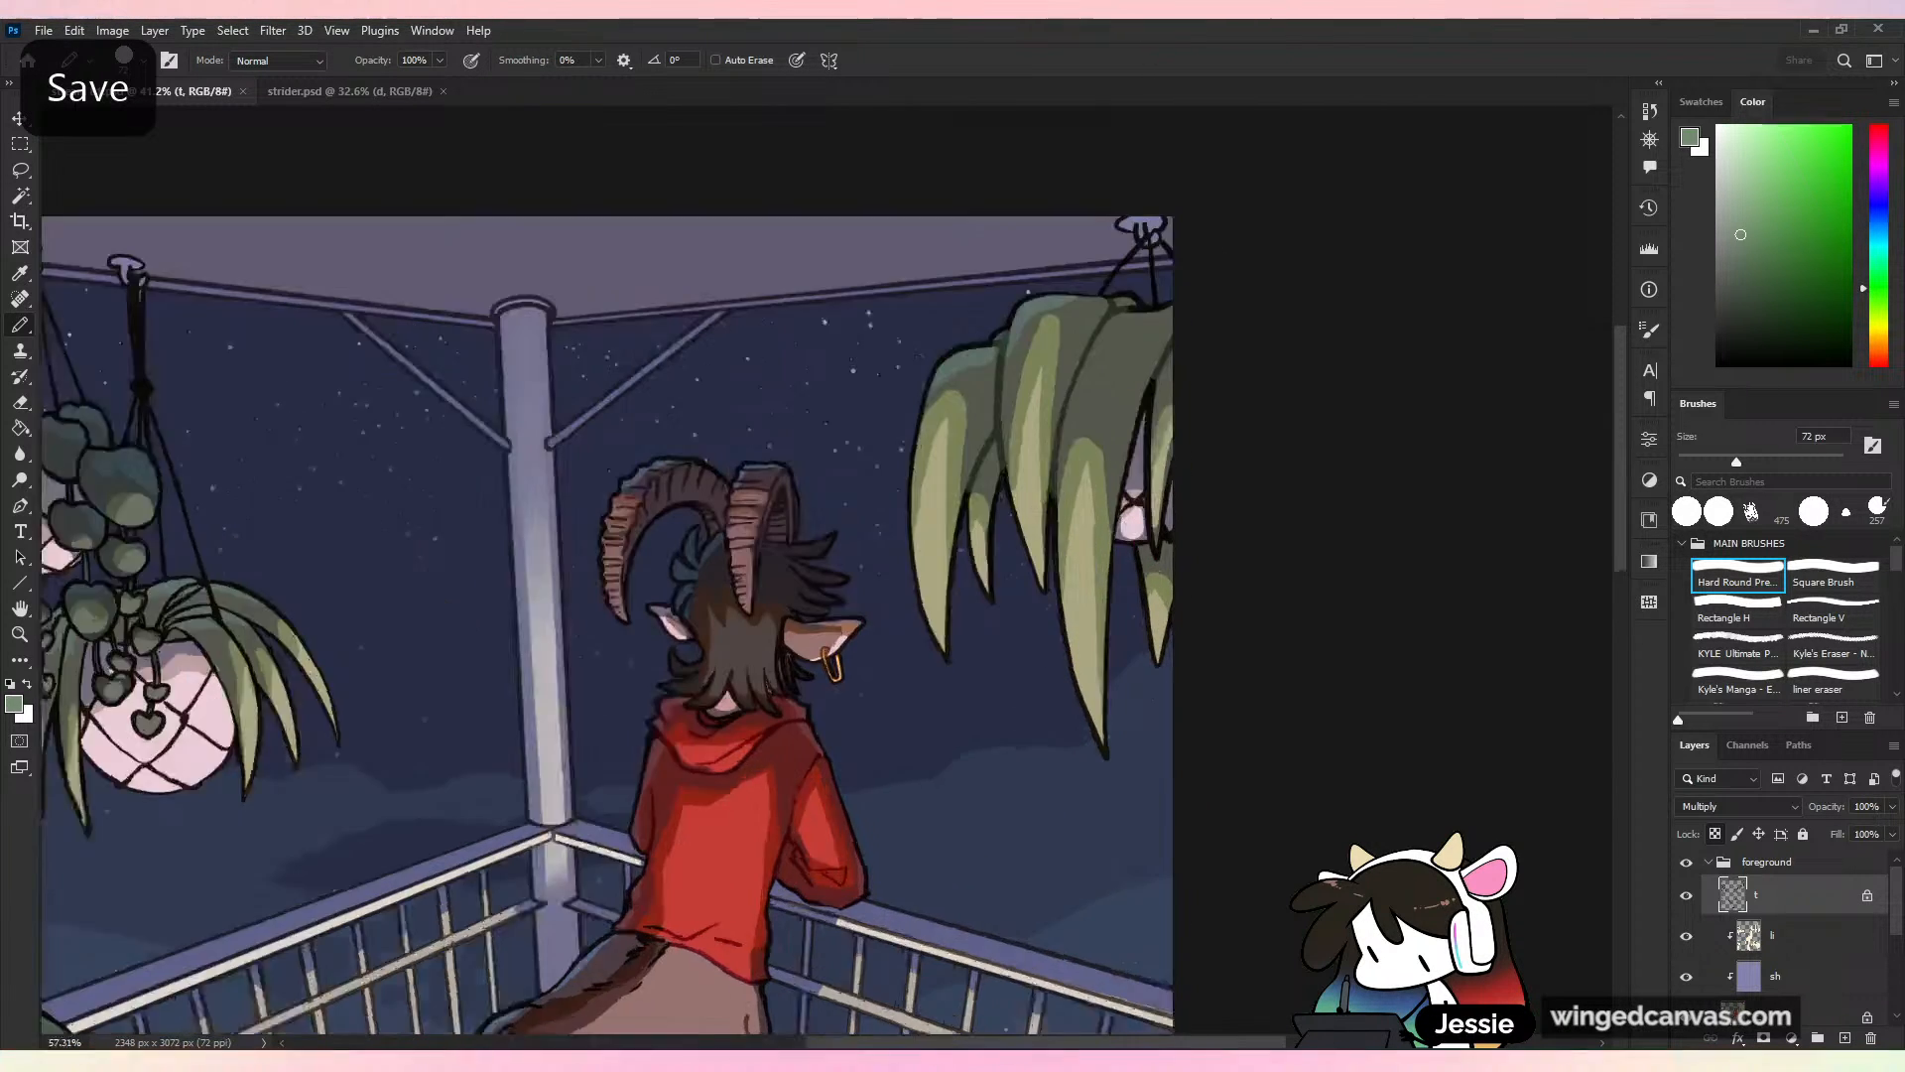
scroll(1098, 528, "up", 2)
key("ctrl+minus")
key("ctrl+minus")
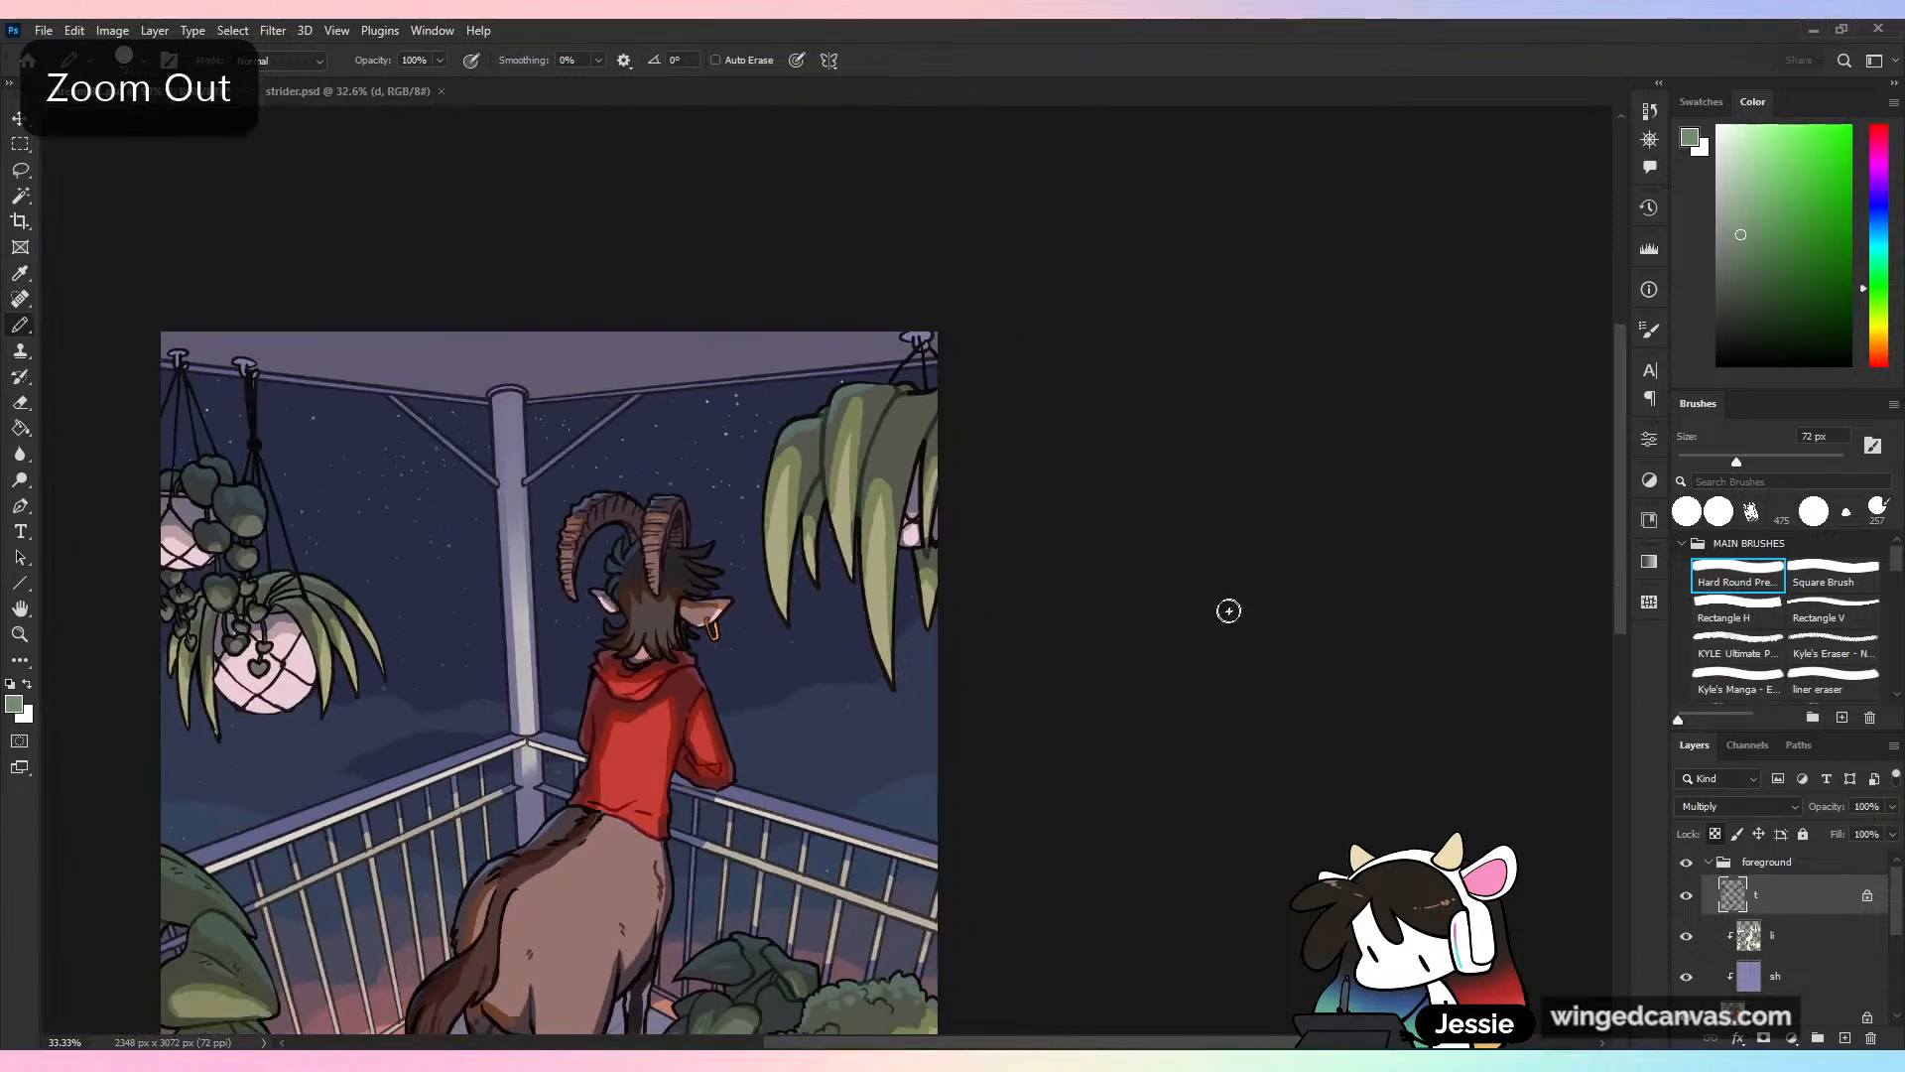
key("ctrl+s")
Recolour the inner leaf lines of the spiky hanging plant on the picture's left side in a muted greyish blue
left_click_drag(314, 631, 928, 534)
scroll(928, 533, "up", 6)
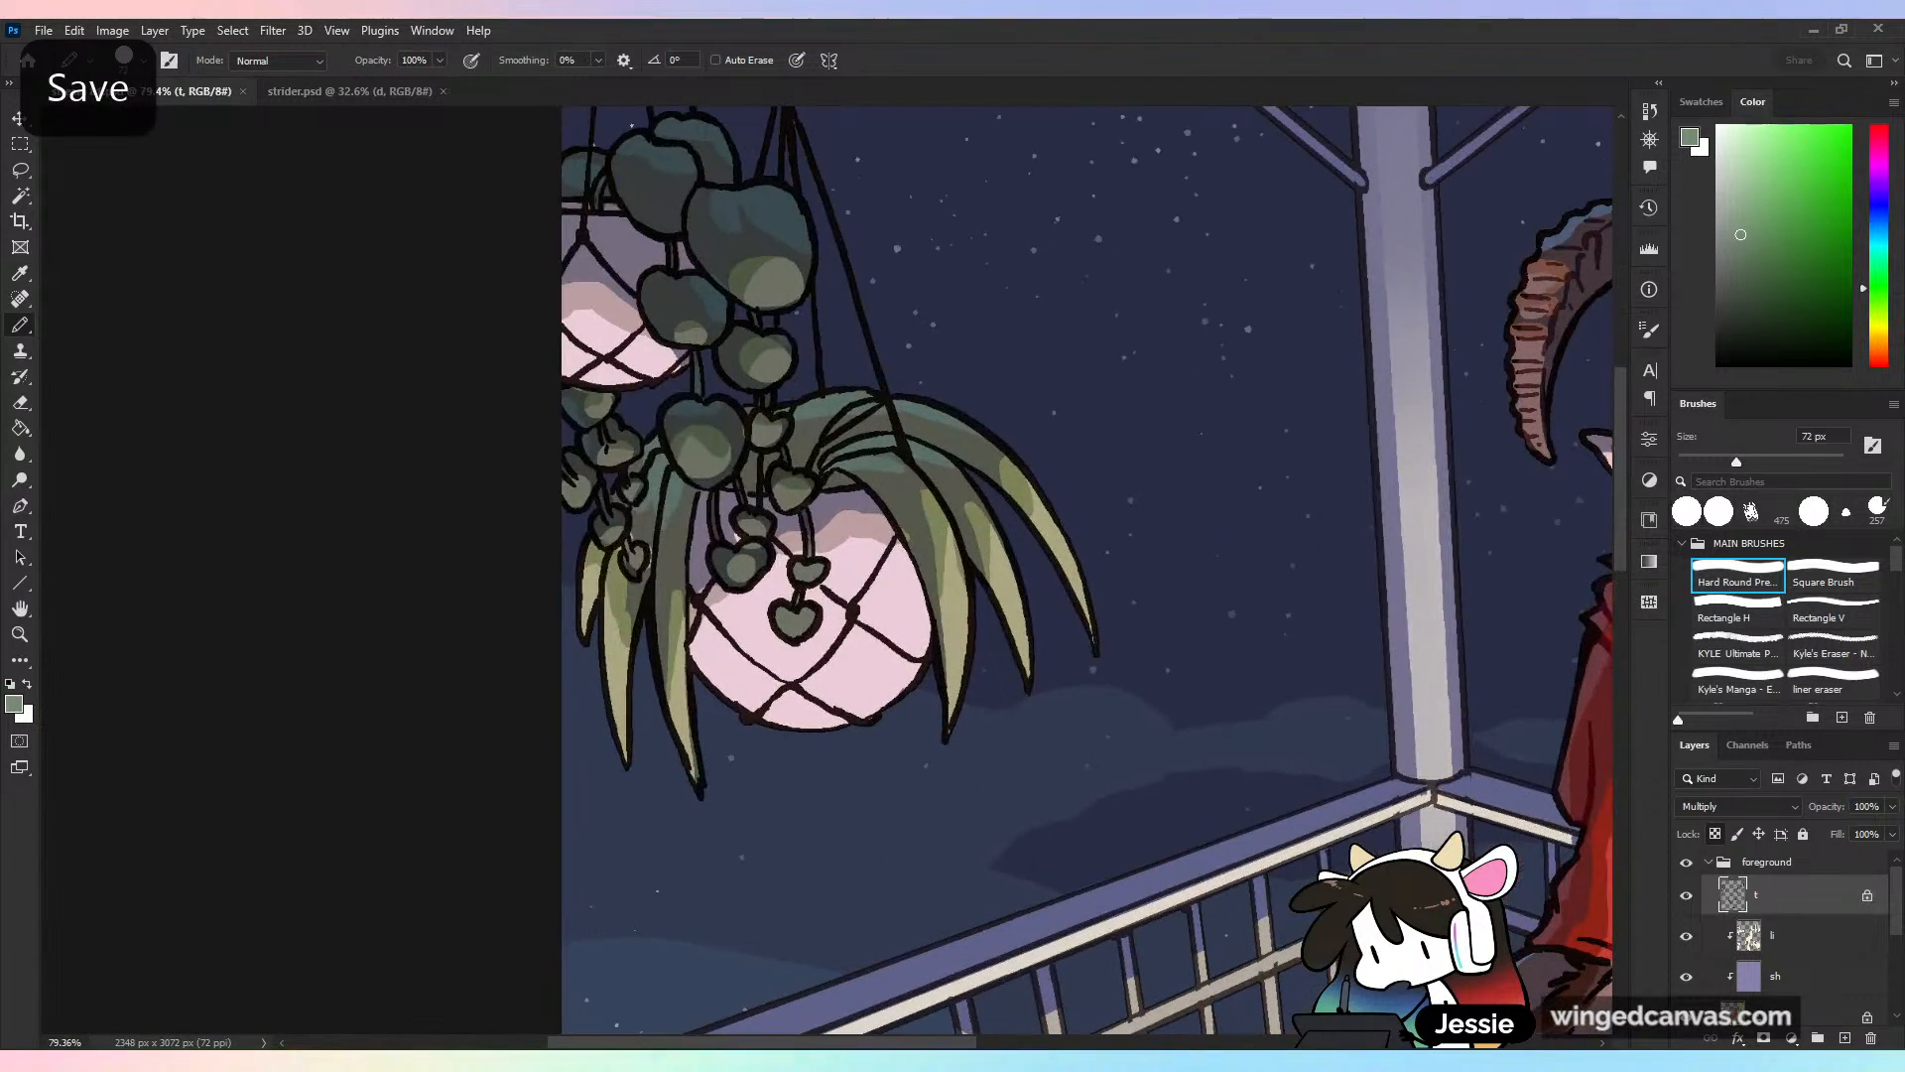
left_click_drag(711, 468, 665, 462)
key("ctrl+z")
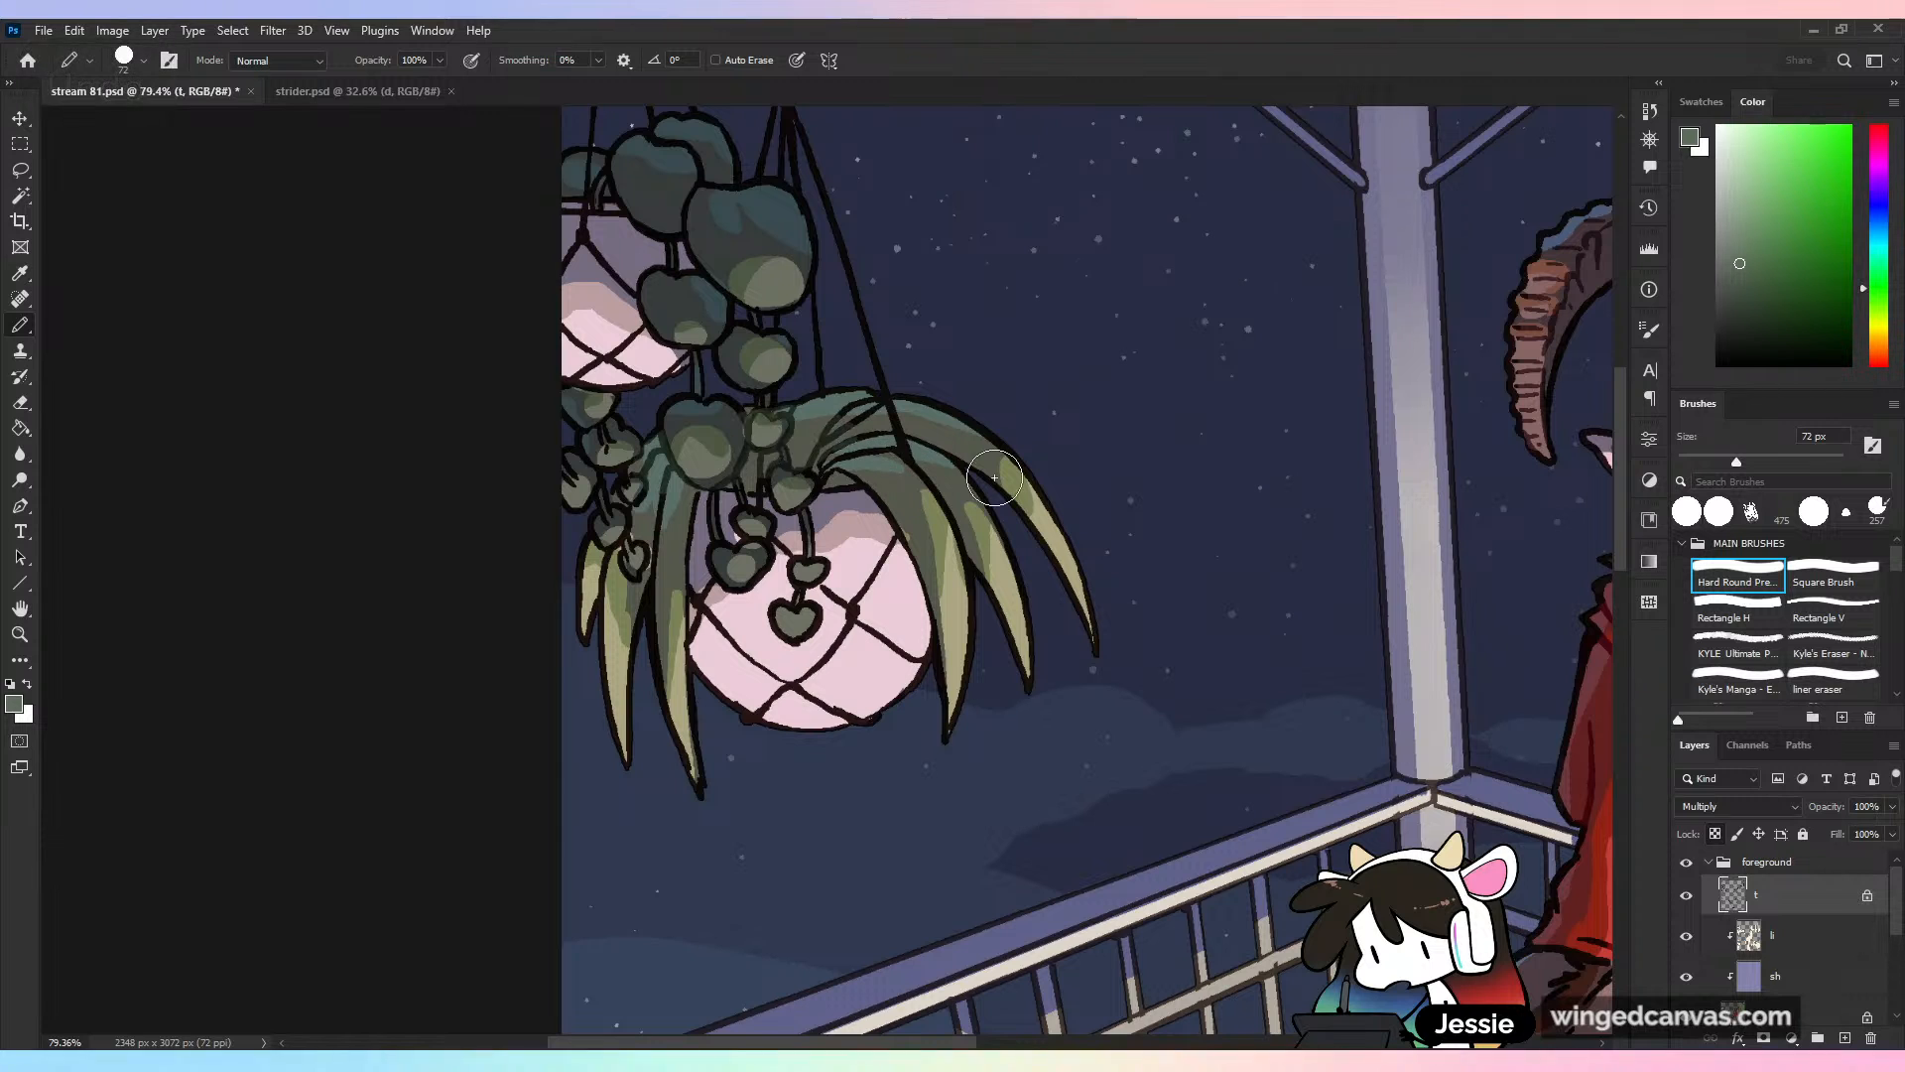
key("ctrl+z")
left_click(1876, 232)
left_click(1757, 238)
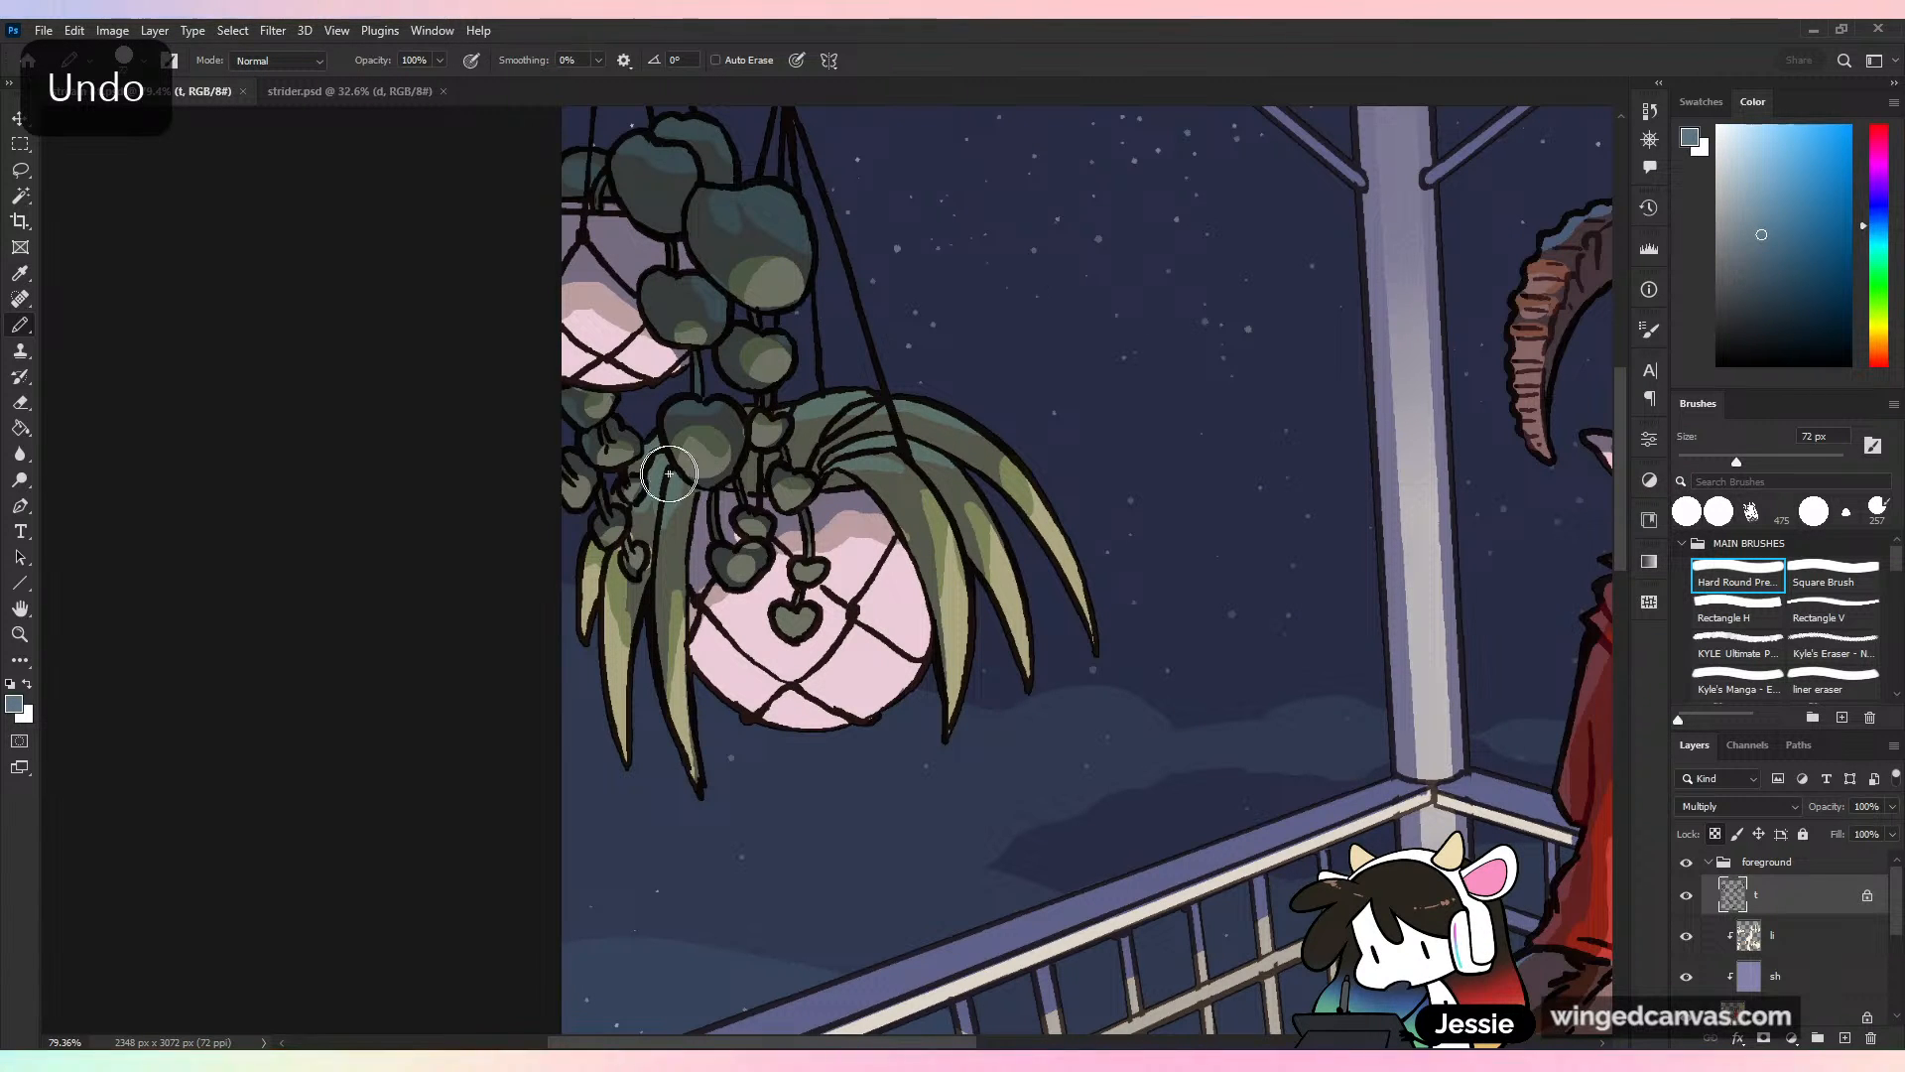
mouse_move(663, 474)
left_mouse_down()
mouse_move(770, 435)
mouse_move(824, 462)
left_mouse_up()
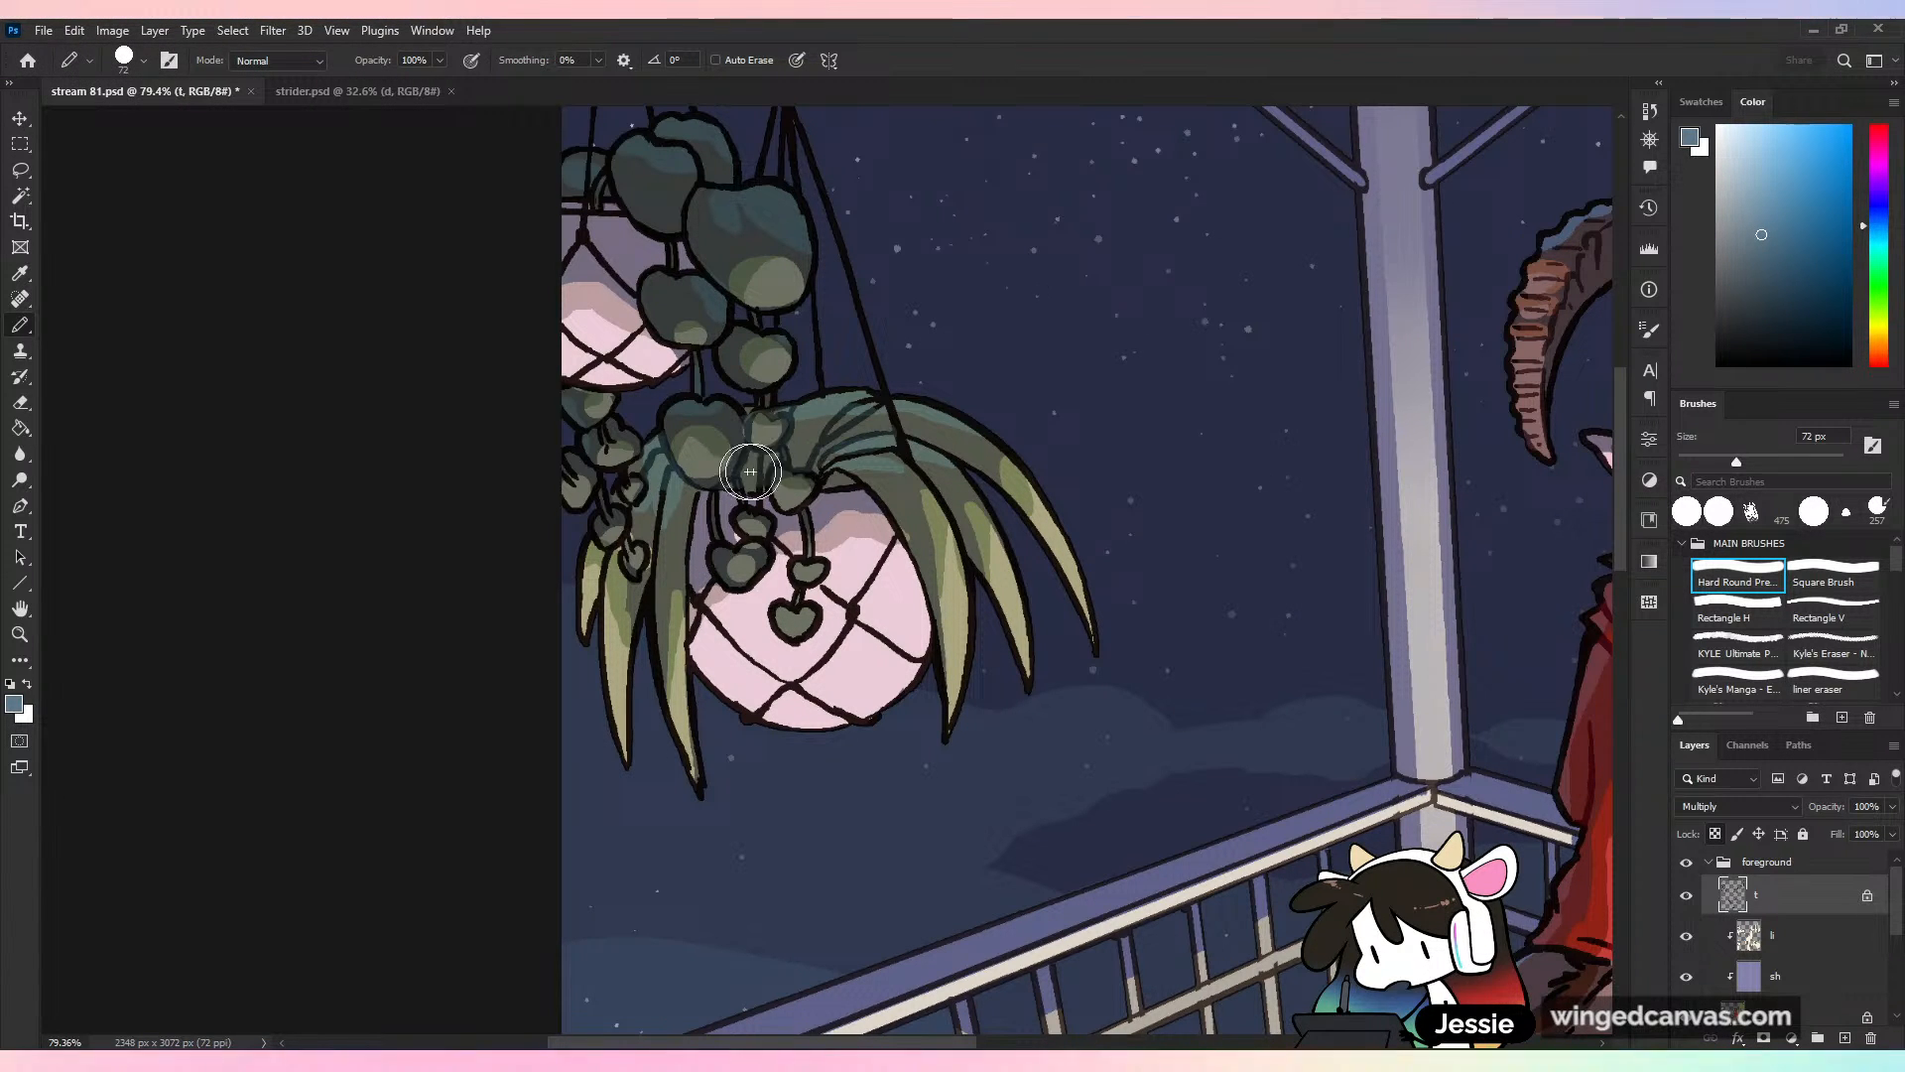
key("ctrl+z")
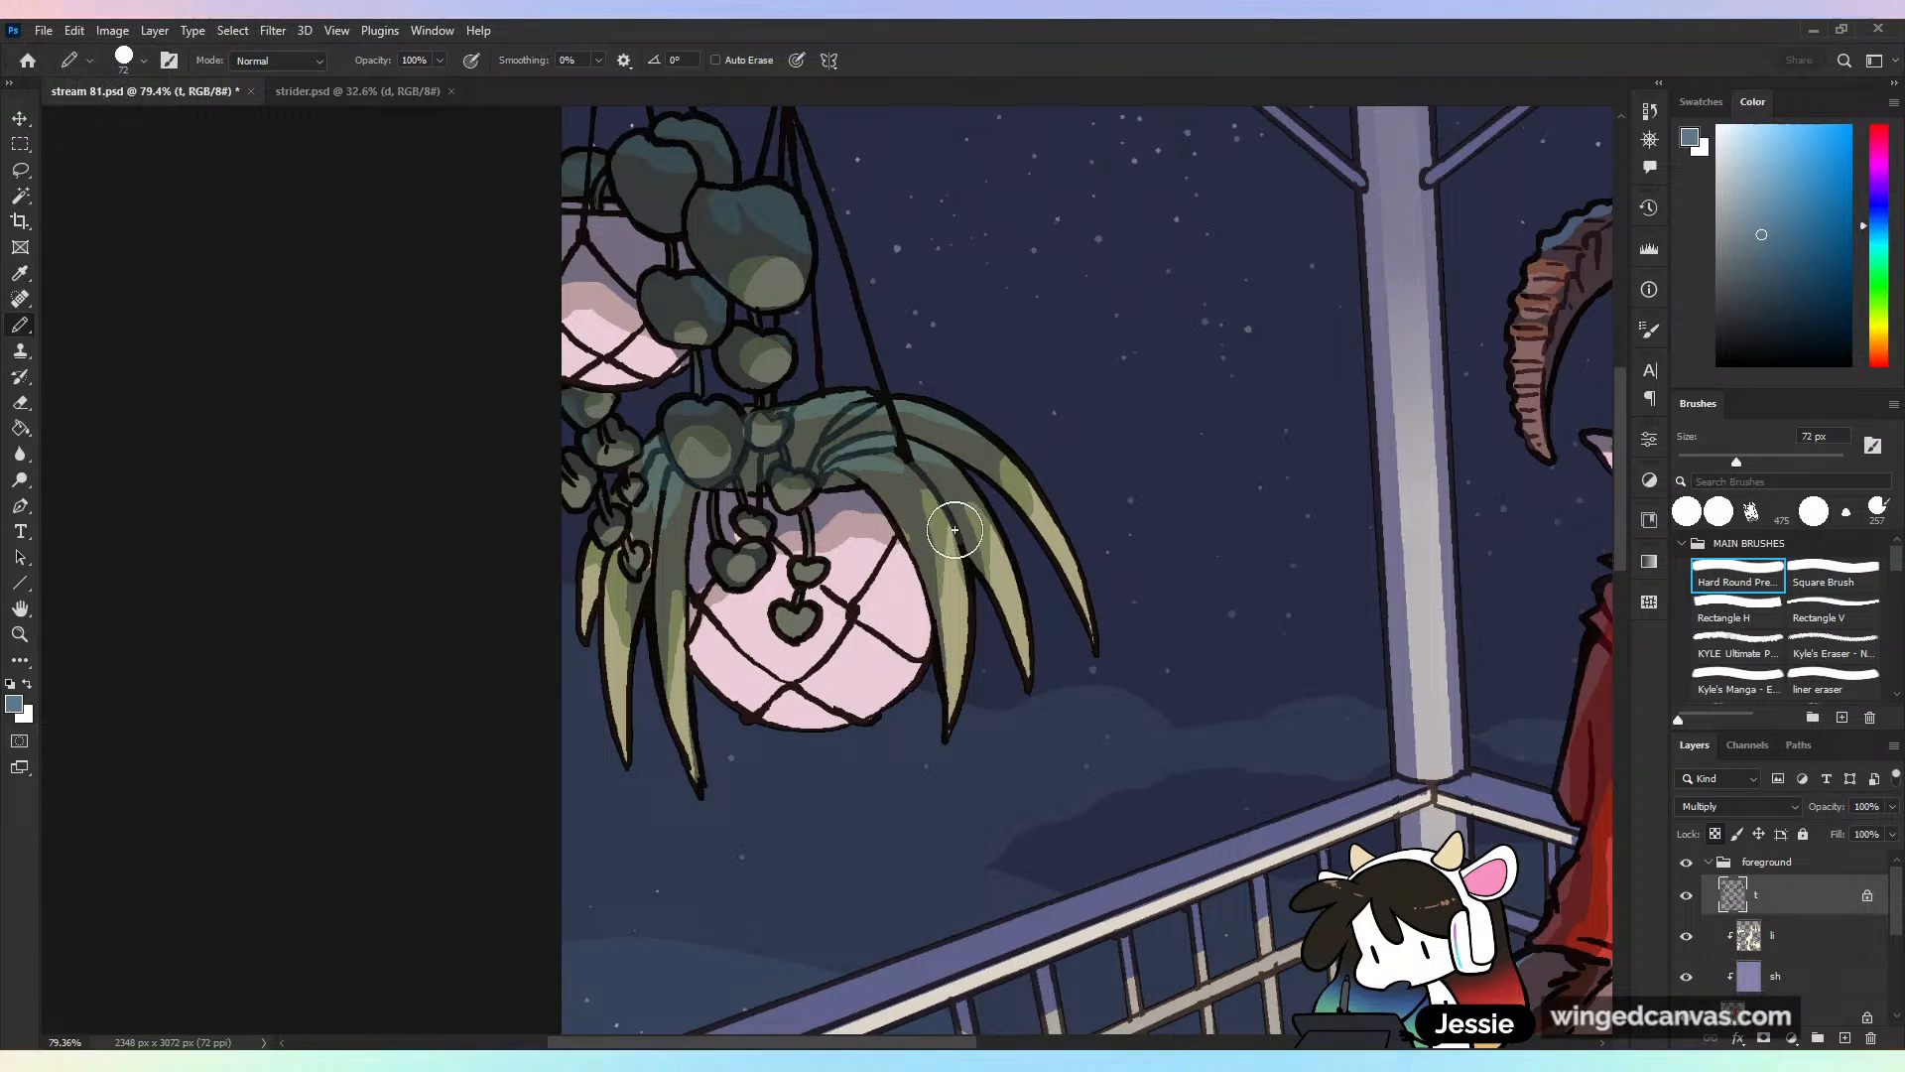
key("ctrl+minus")
key("ctrl+minus")
key("ctrl+minus")
key("ctrl+minus")
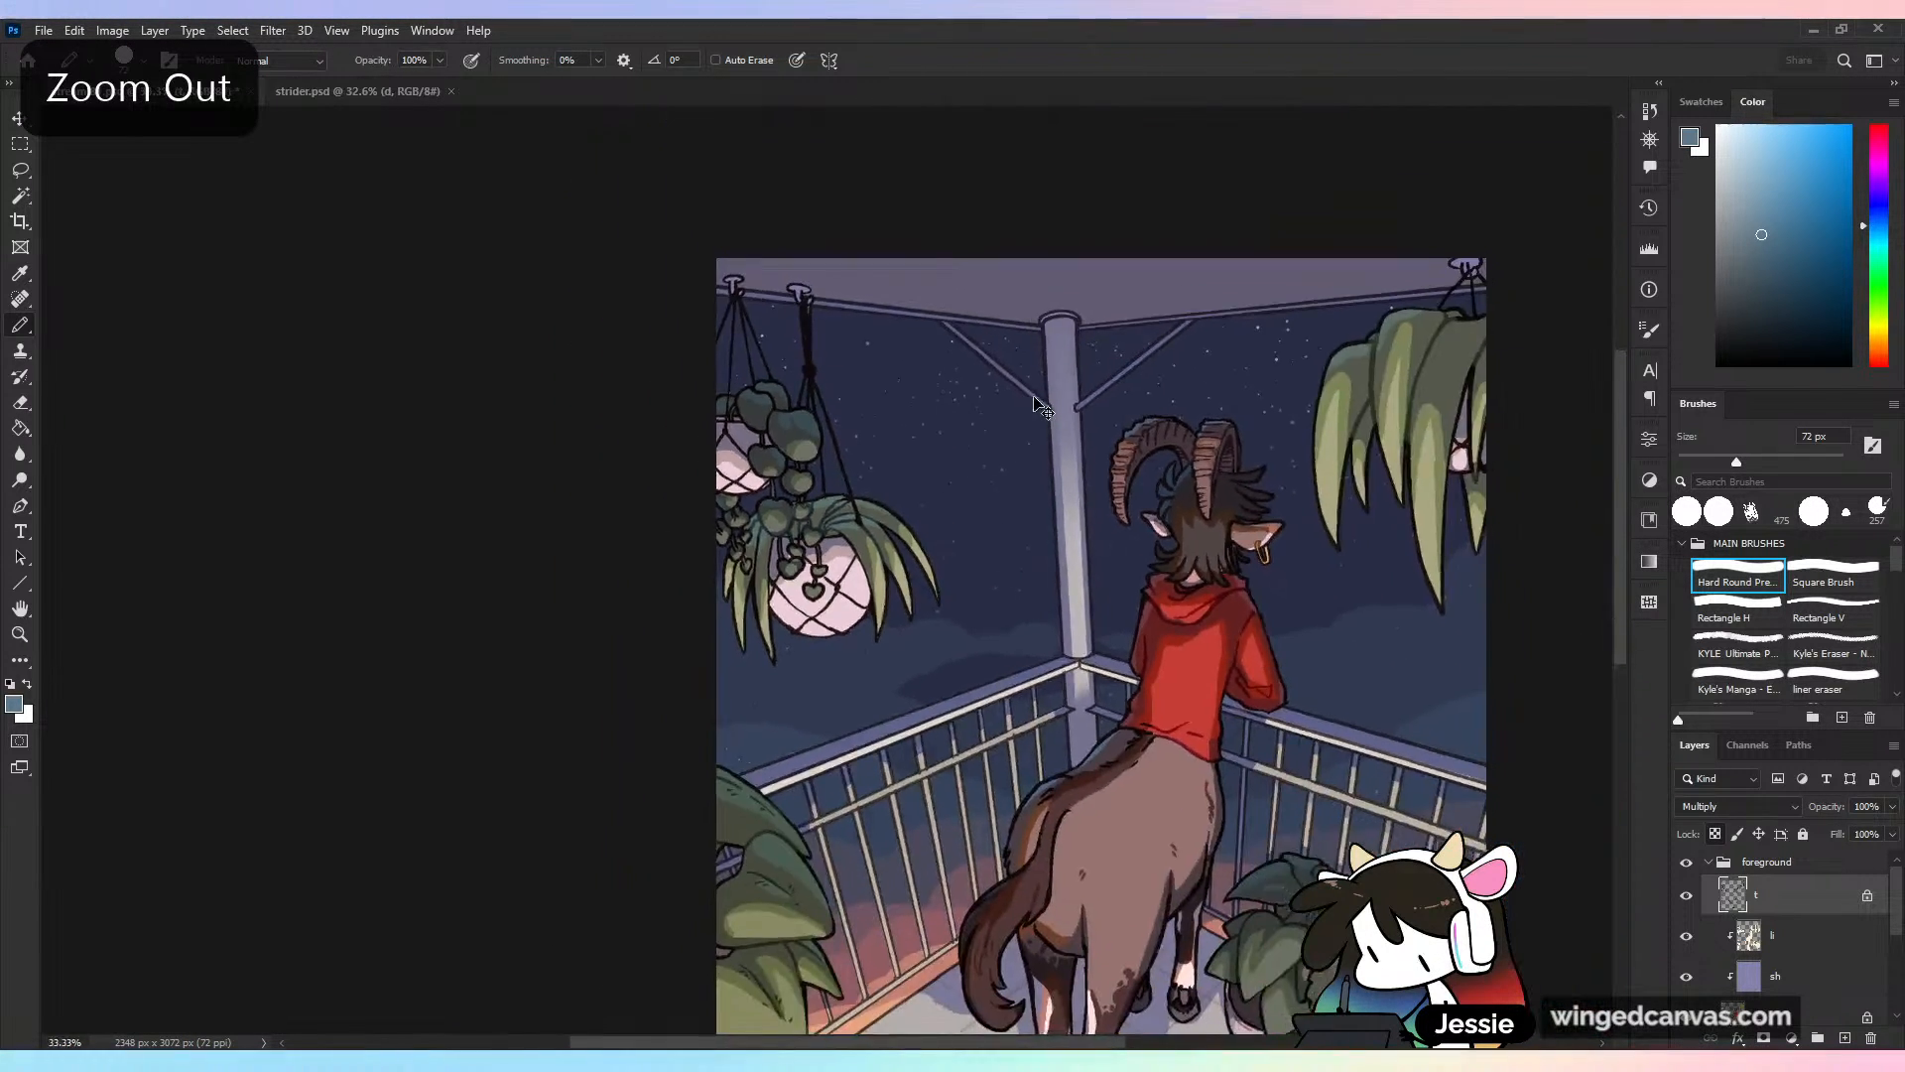
Recolour the inner leaf lines of the trailing round-leaved plant on the picture's left side in the same muted greyish blue, then save
key("ctrl+s")
key("ctrl+plus")
key("ctrl+plus")
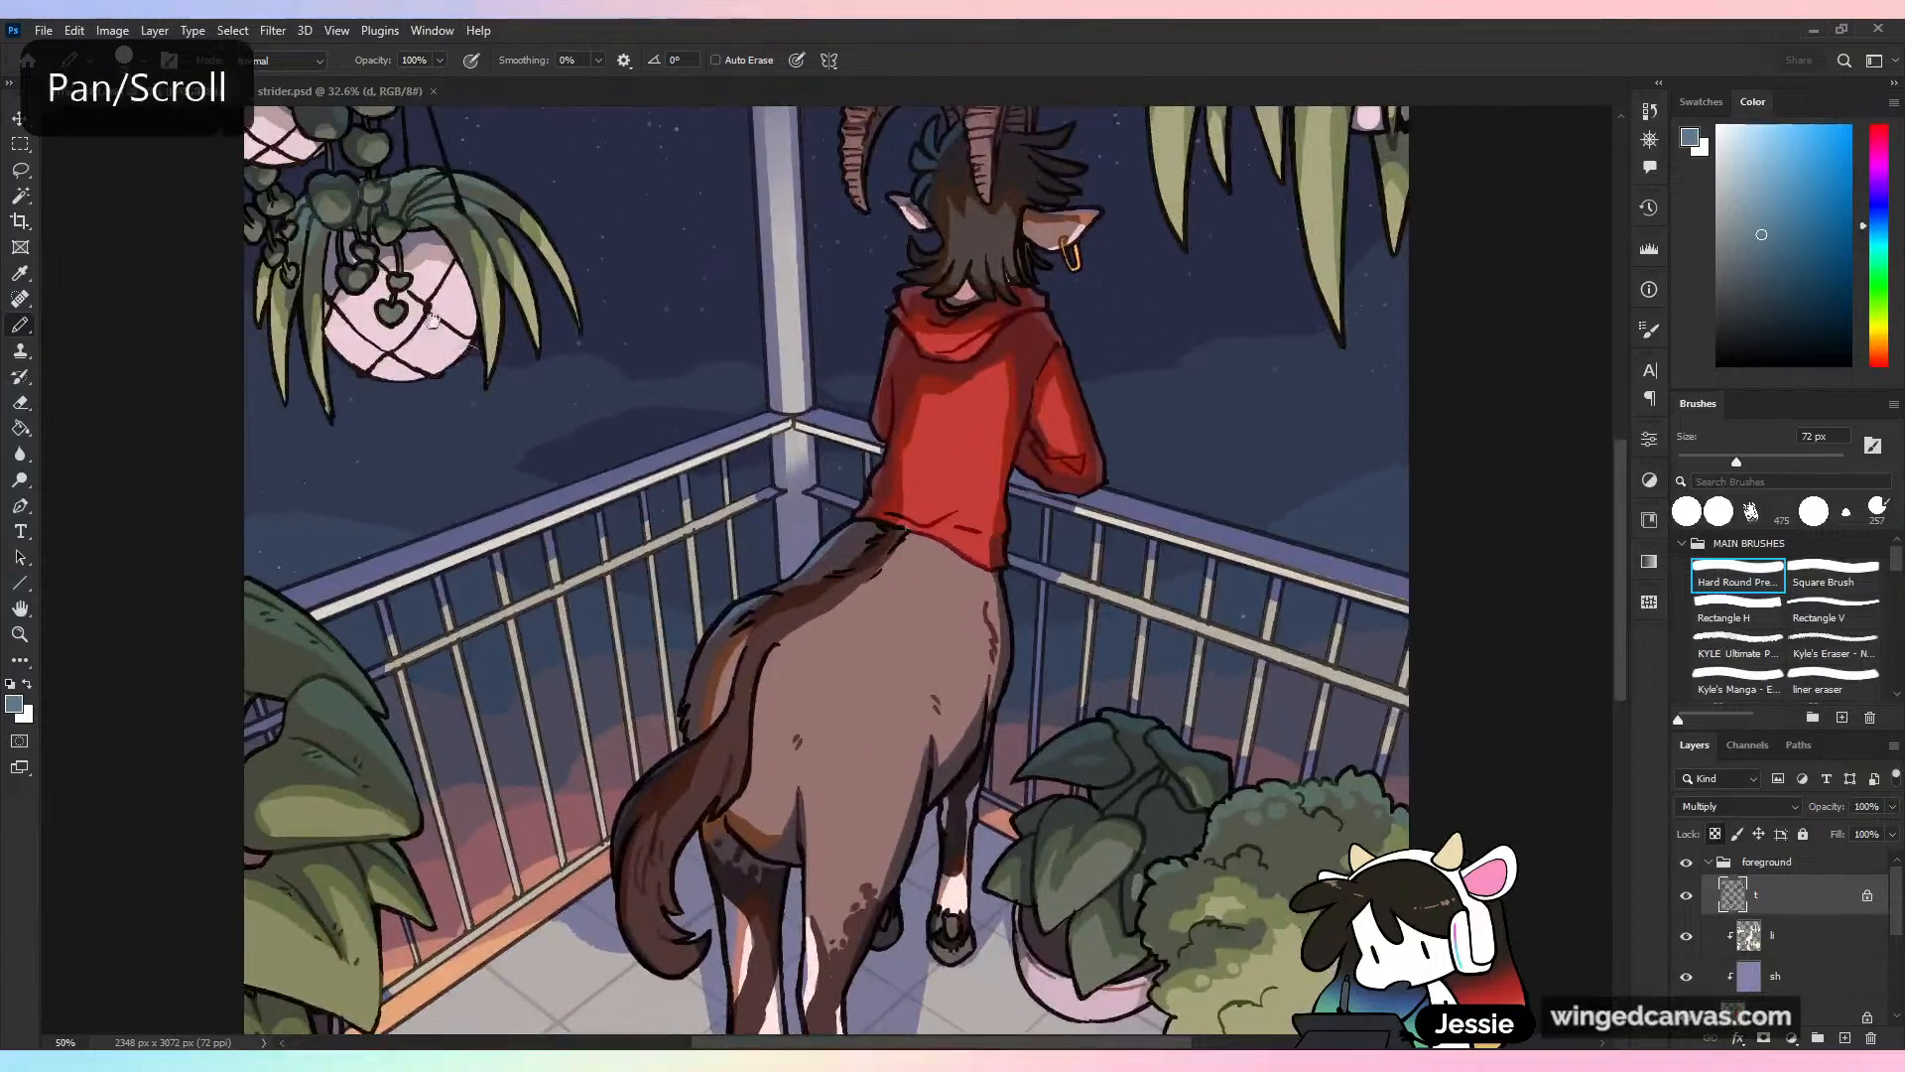
left_click_drag(253, 230, 616, 442)
key("ctrl+plus")
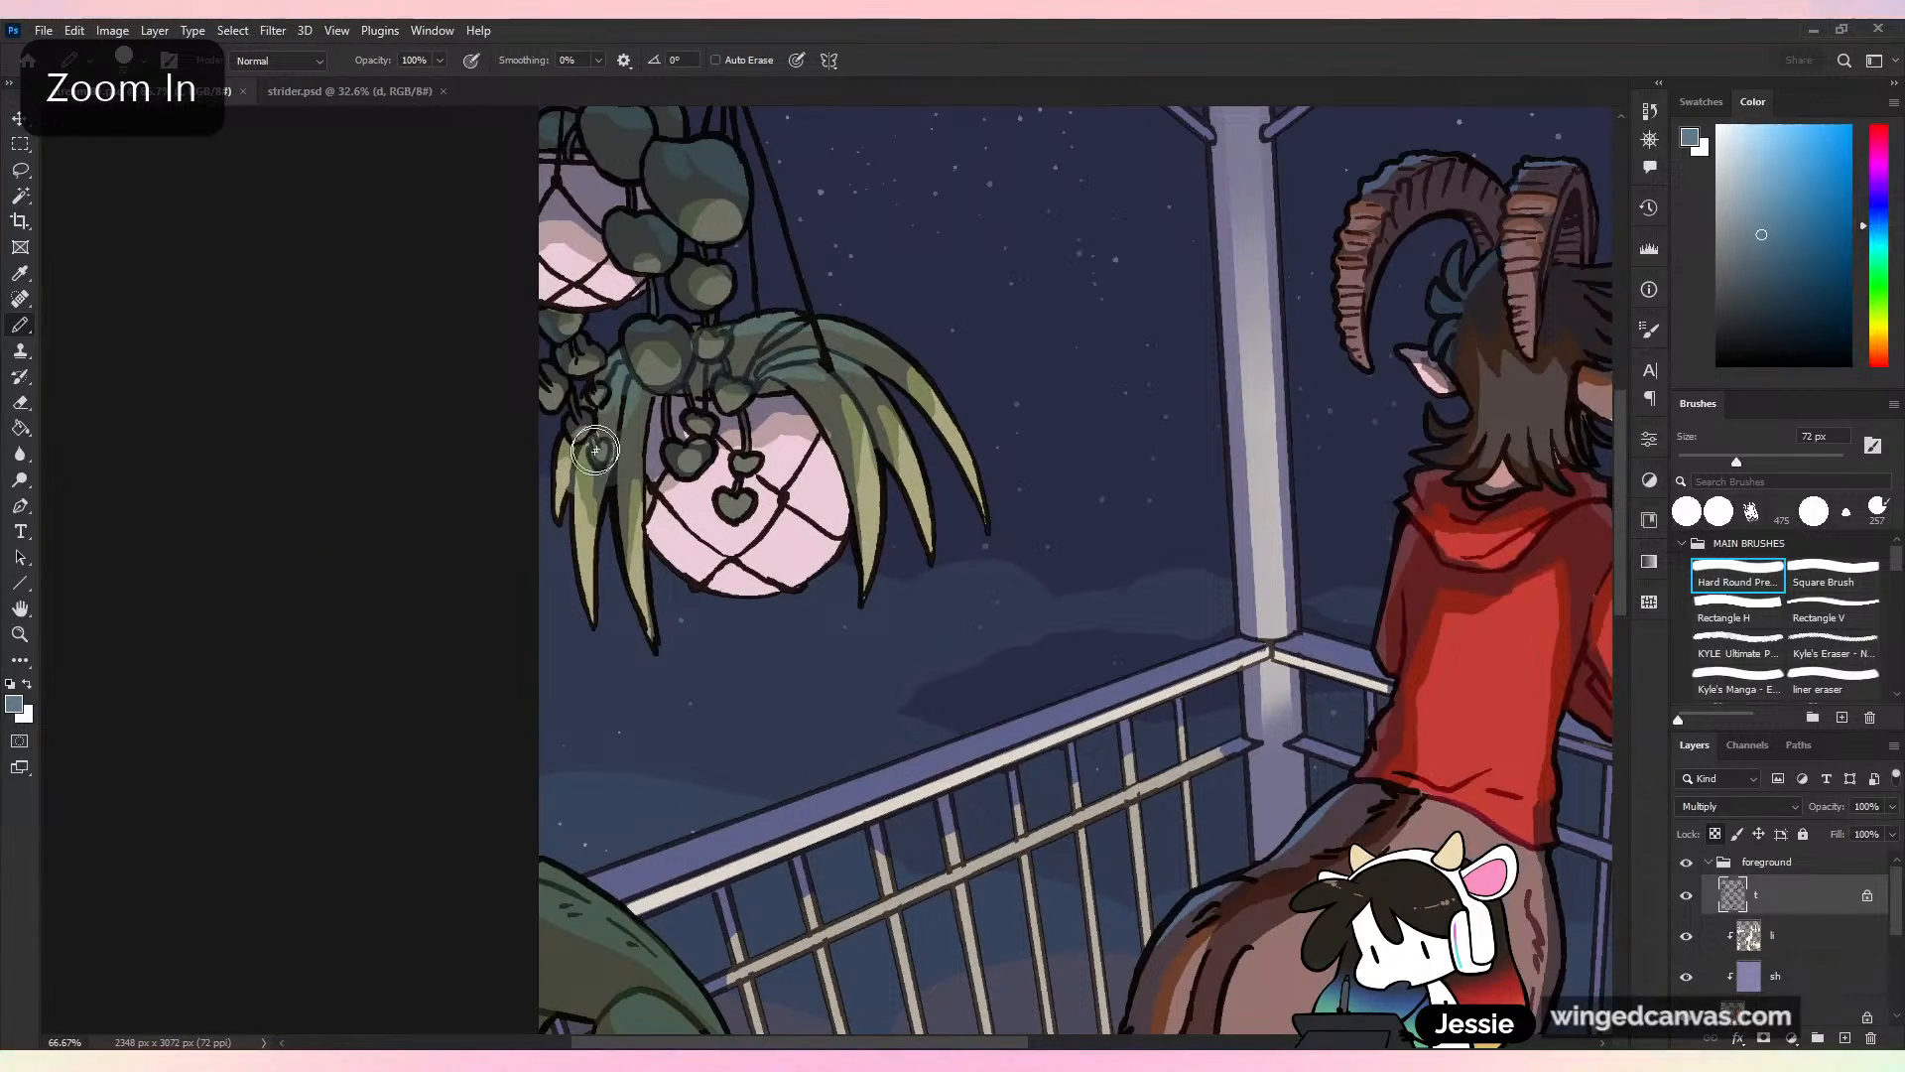
left_click_drag(596, 366, 576, 356)
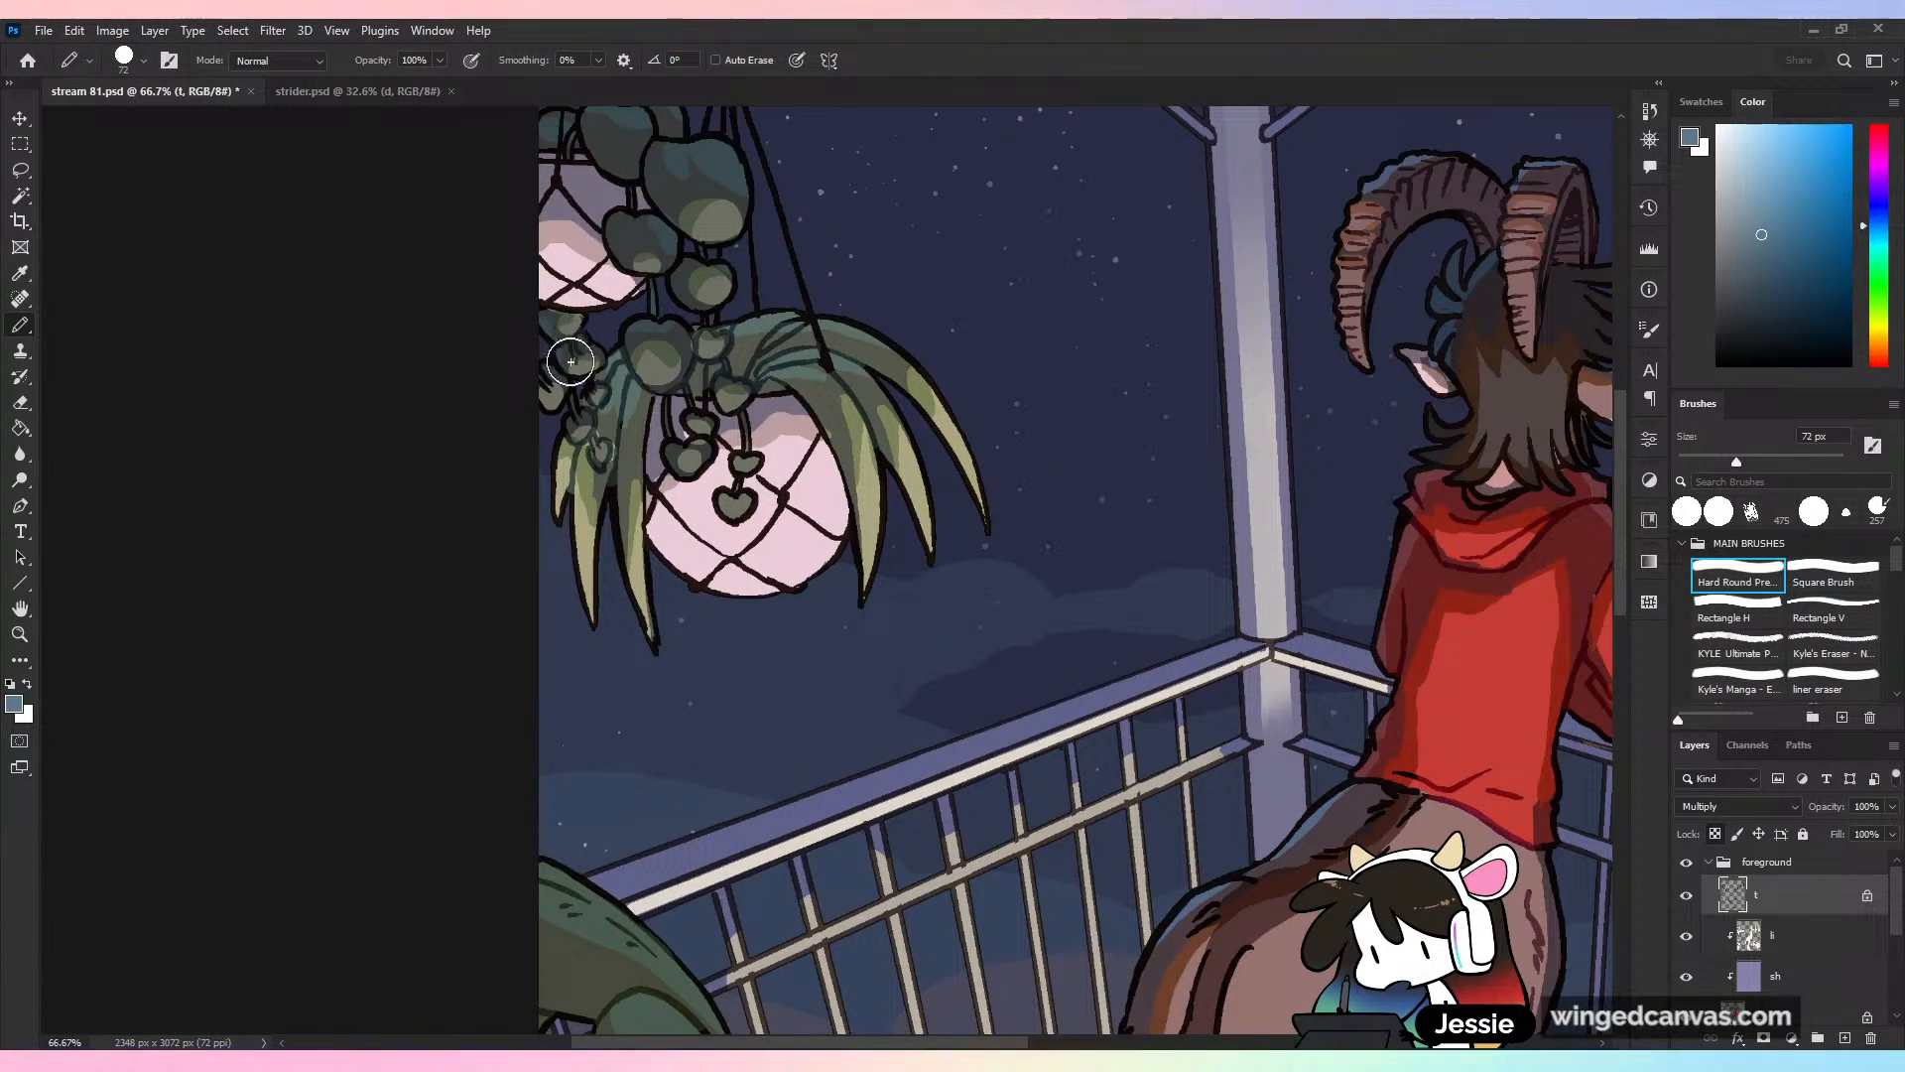
left_click_drag(757, 238, 672, 390)
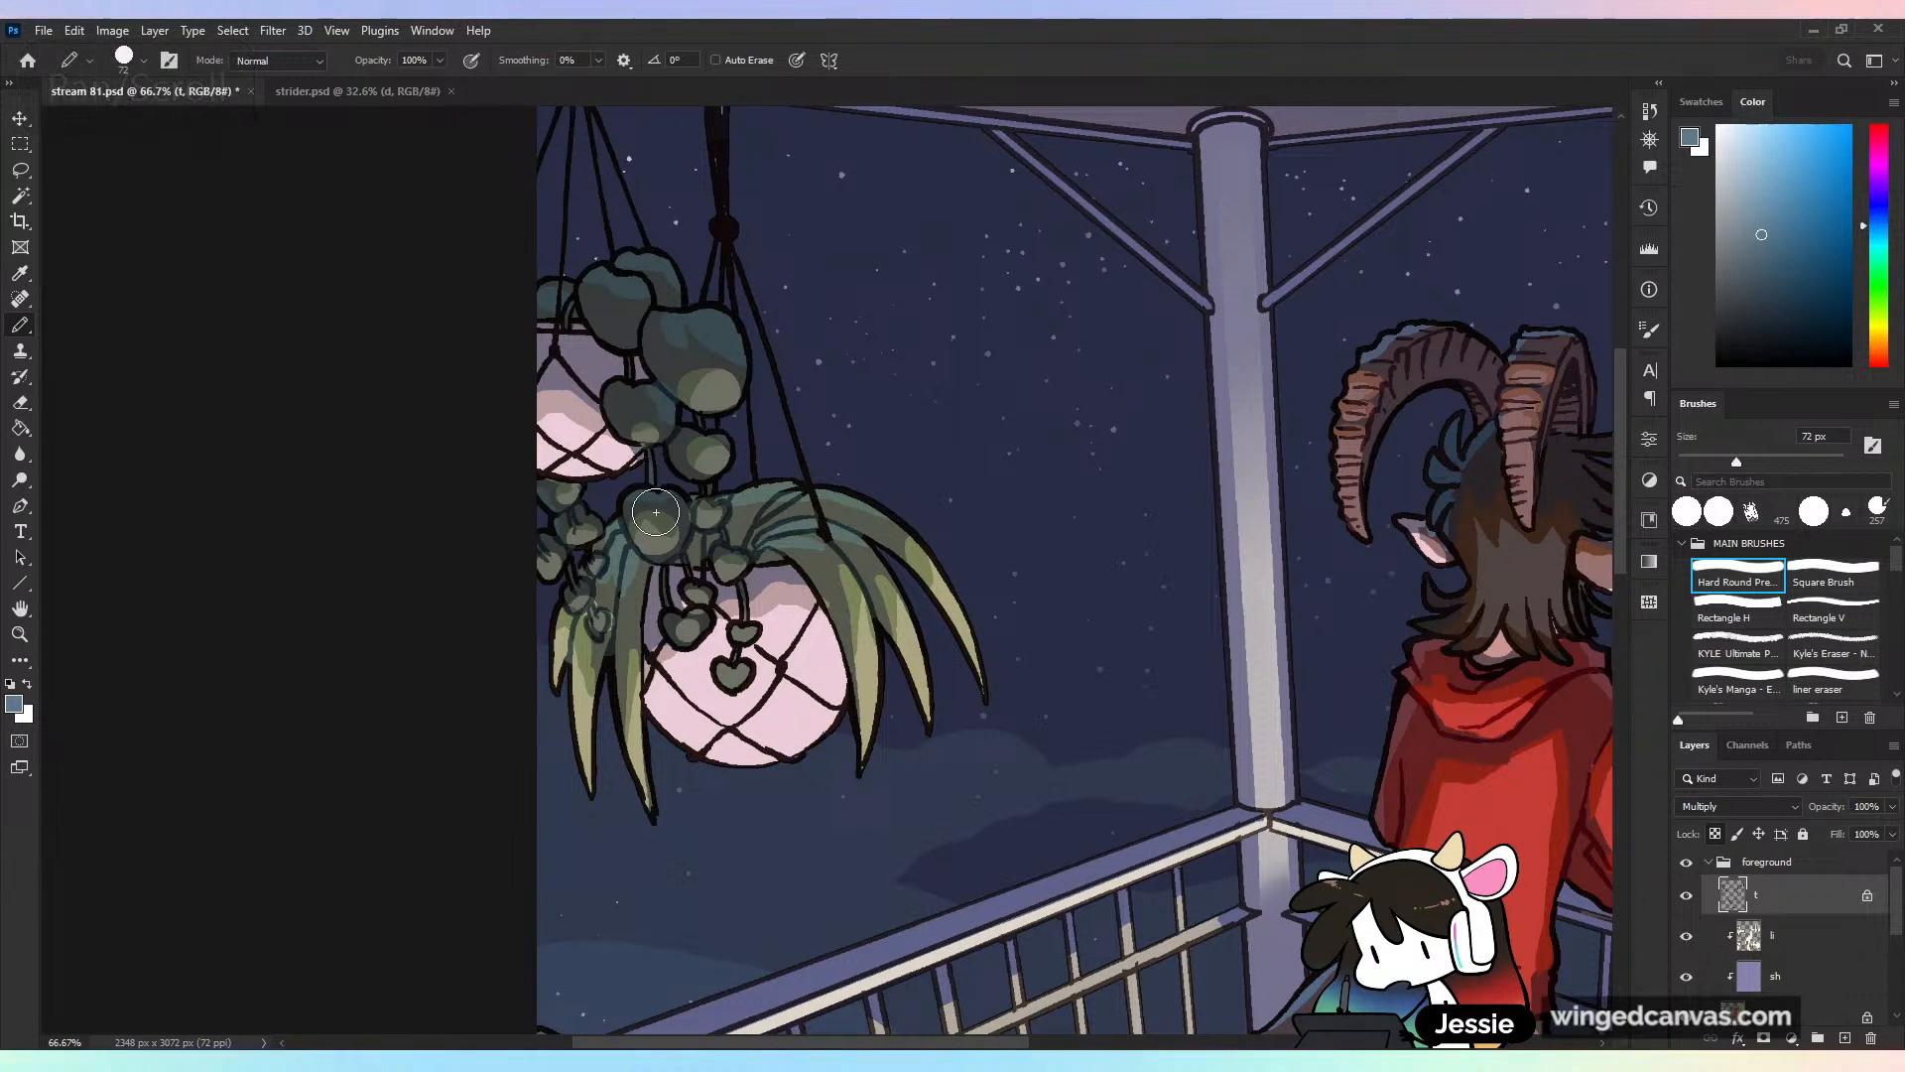
left_click_drag(651, 328, 627, 283)
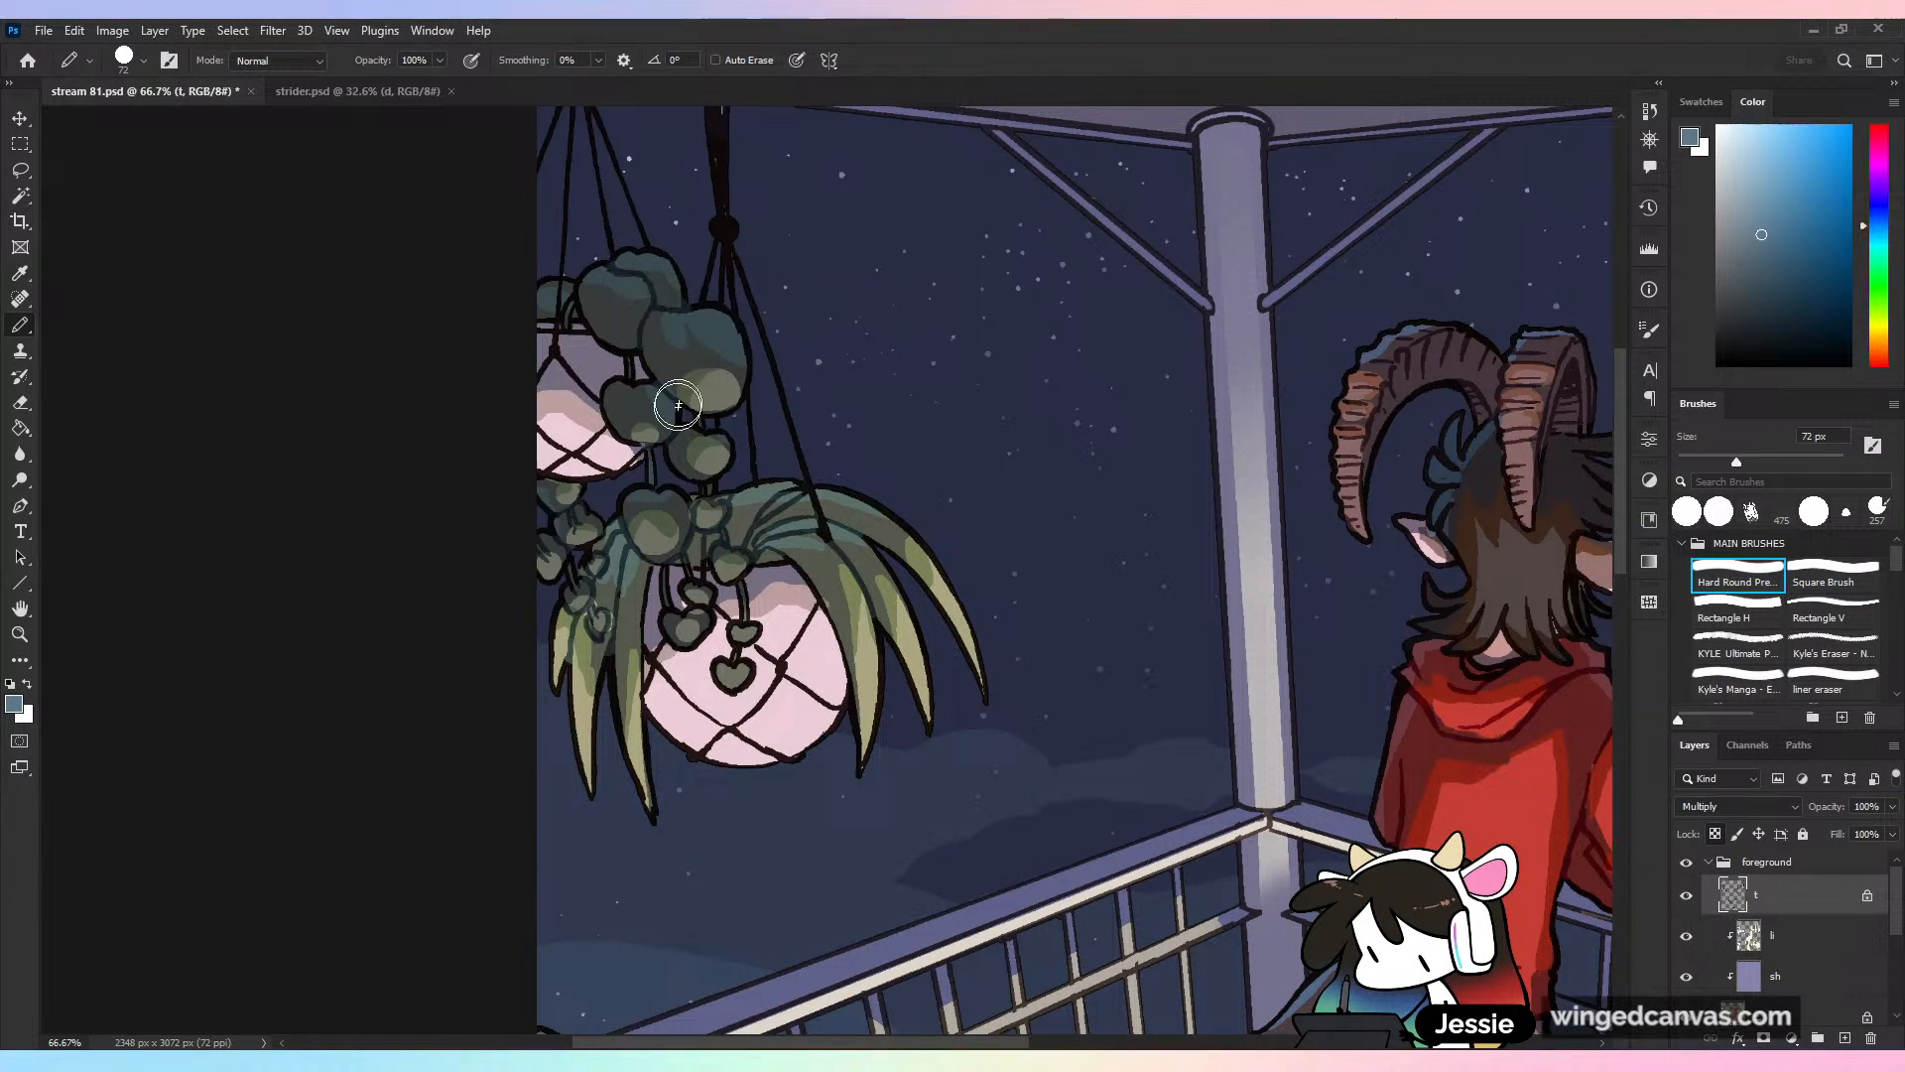
key("ctrl+minus")
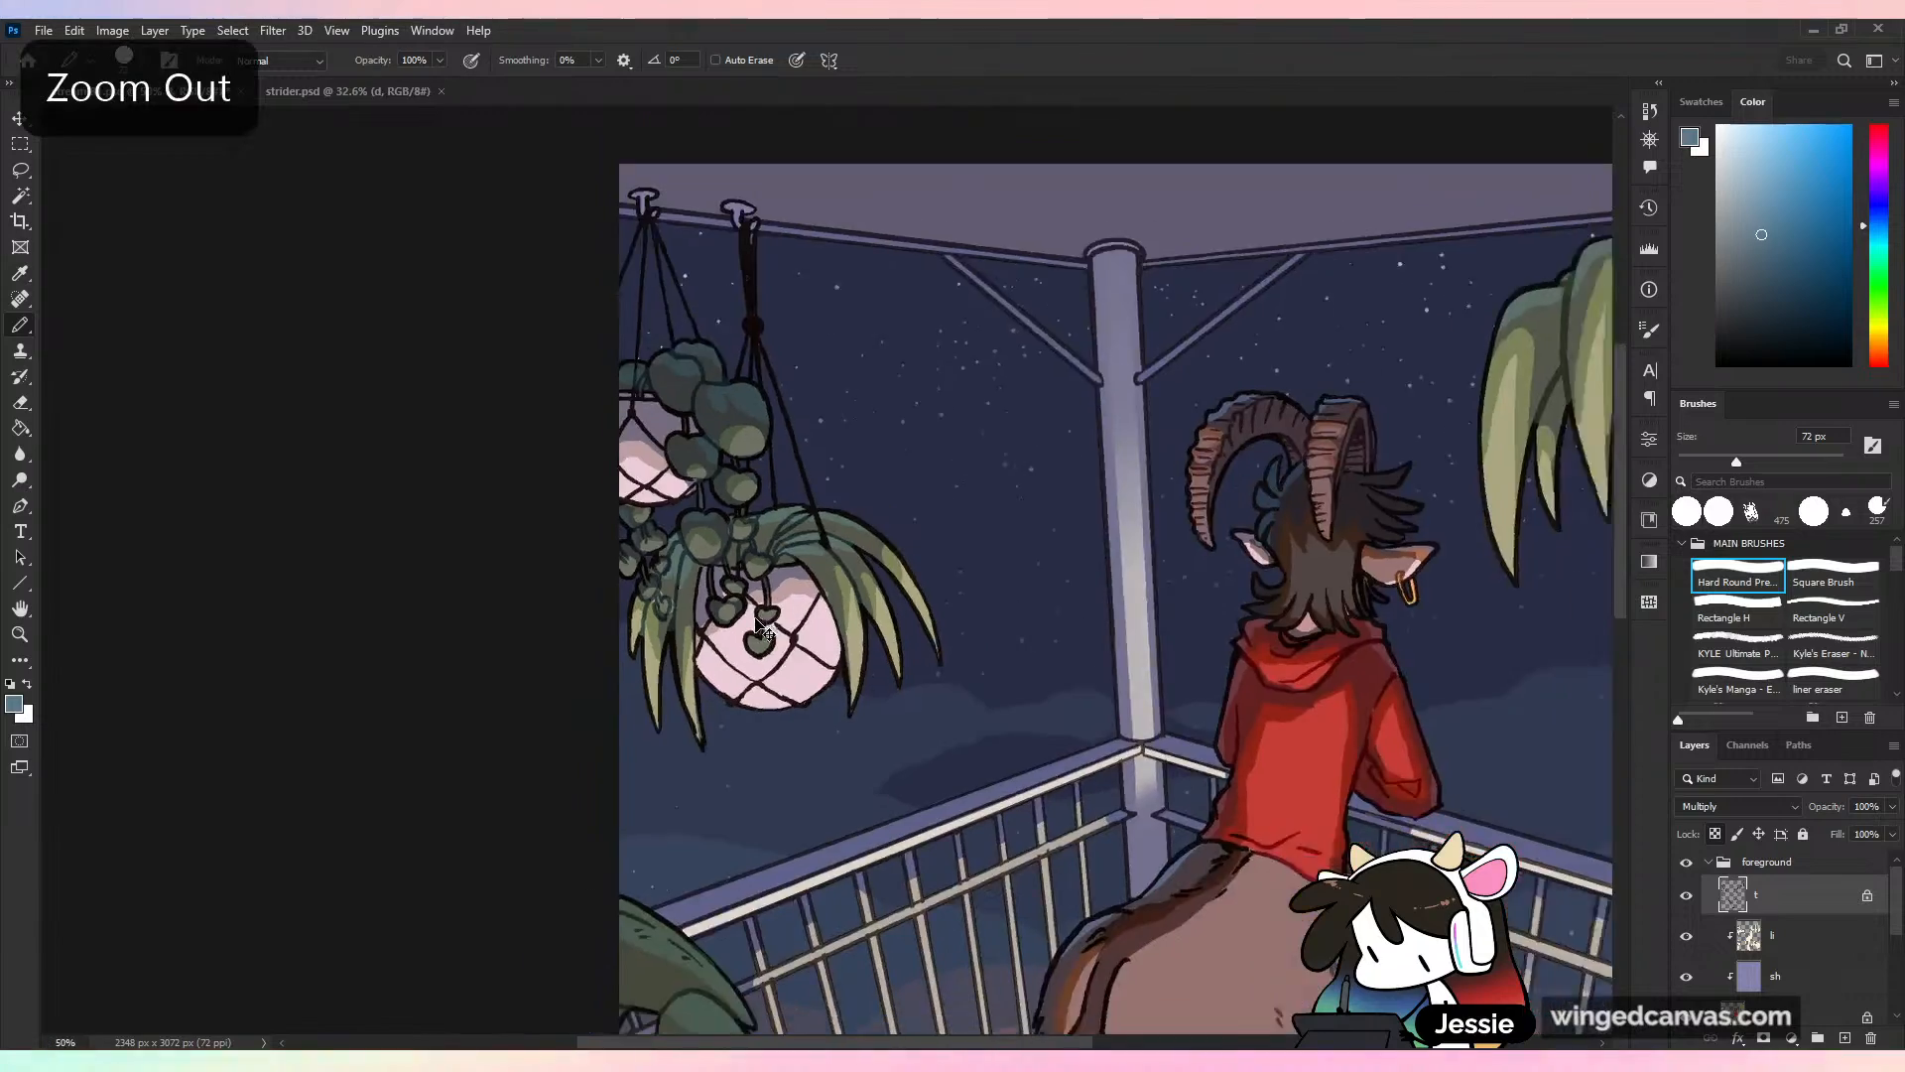
key("ctrl+minus")
key("ctrl+s")
key("ctrl+minus")
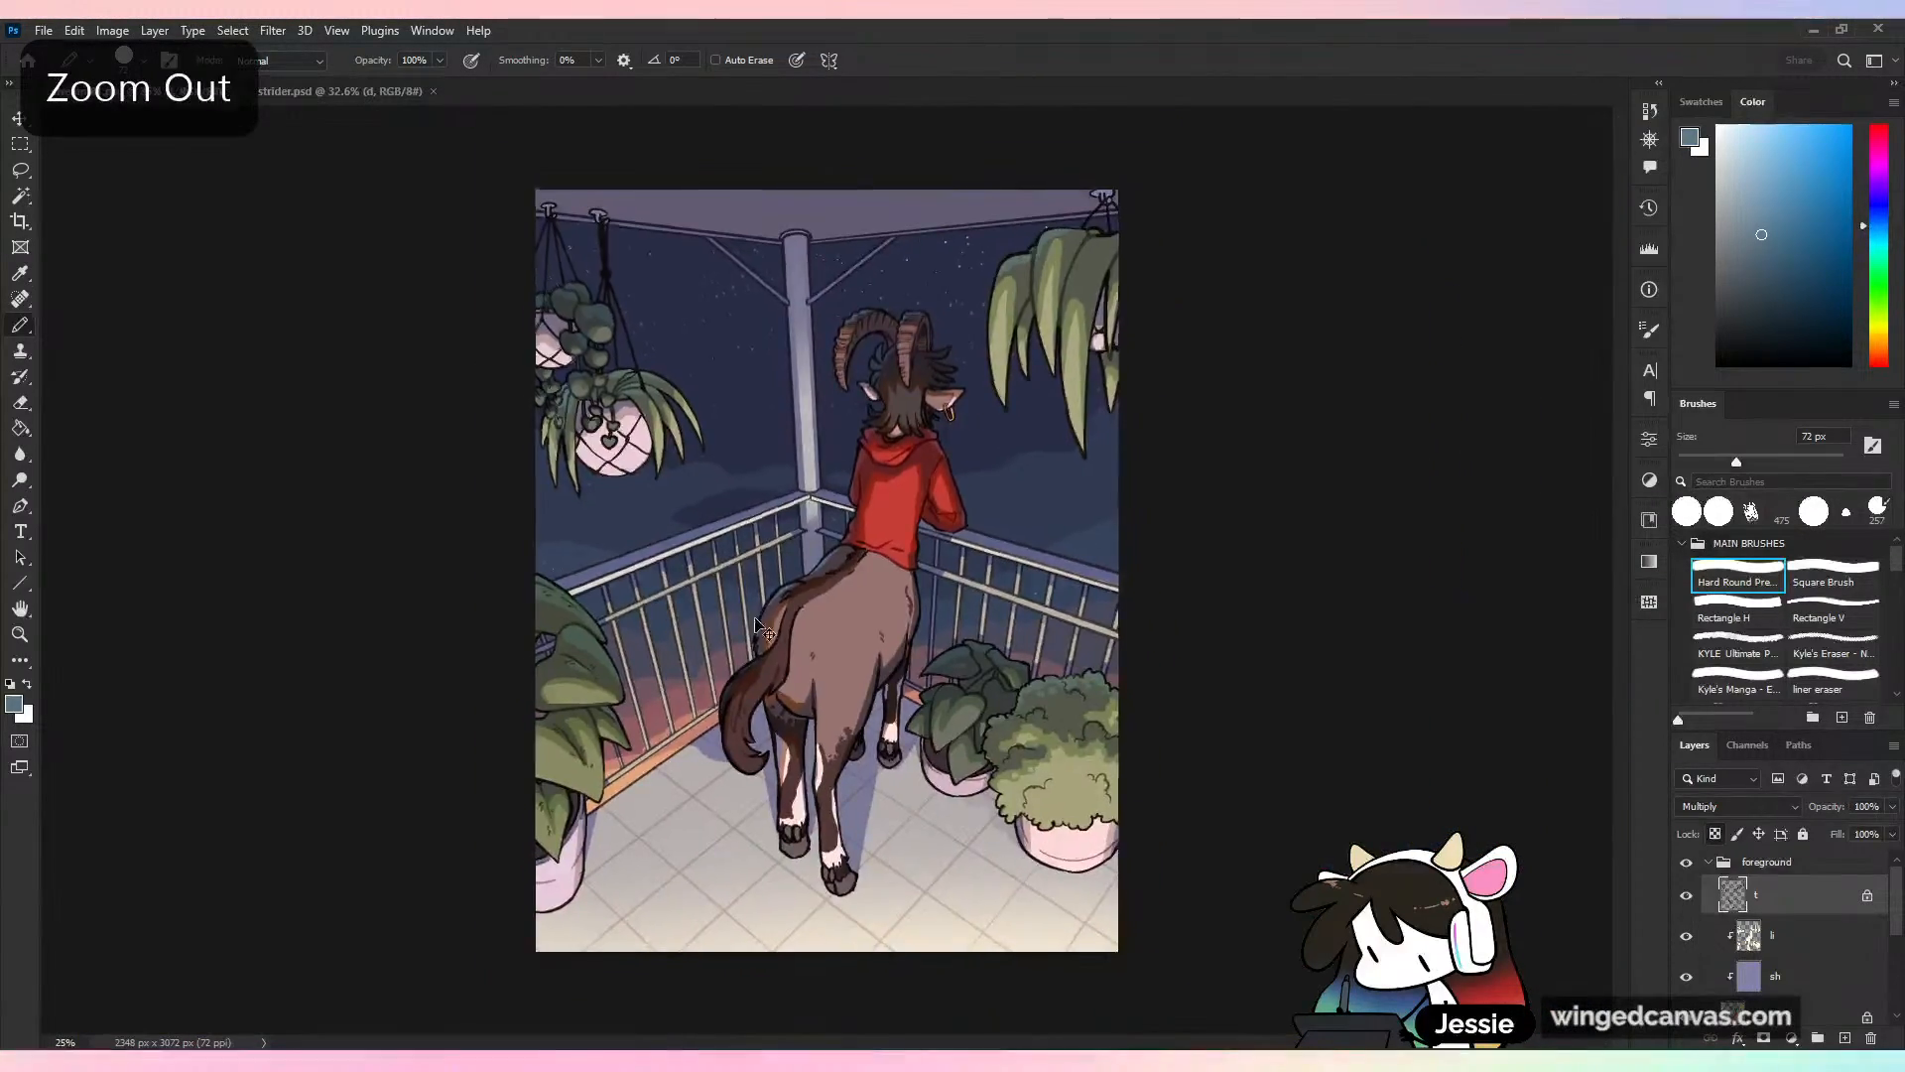
Sample the pale pink of the lower hanging pot on the picture's left side and shift the colour's hue to red-orange
key("ctrl+plus")
key("ctrl+plus")
scroll(755, 619, "left", 4)
scroll(755, 618, "up", 2)
key("ctrl+plus")
key("ctrl+plus")
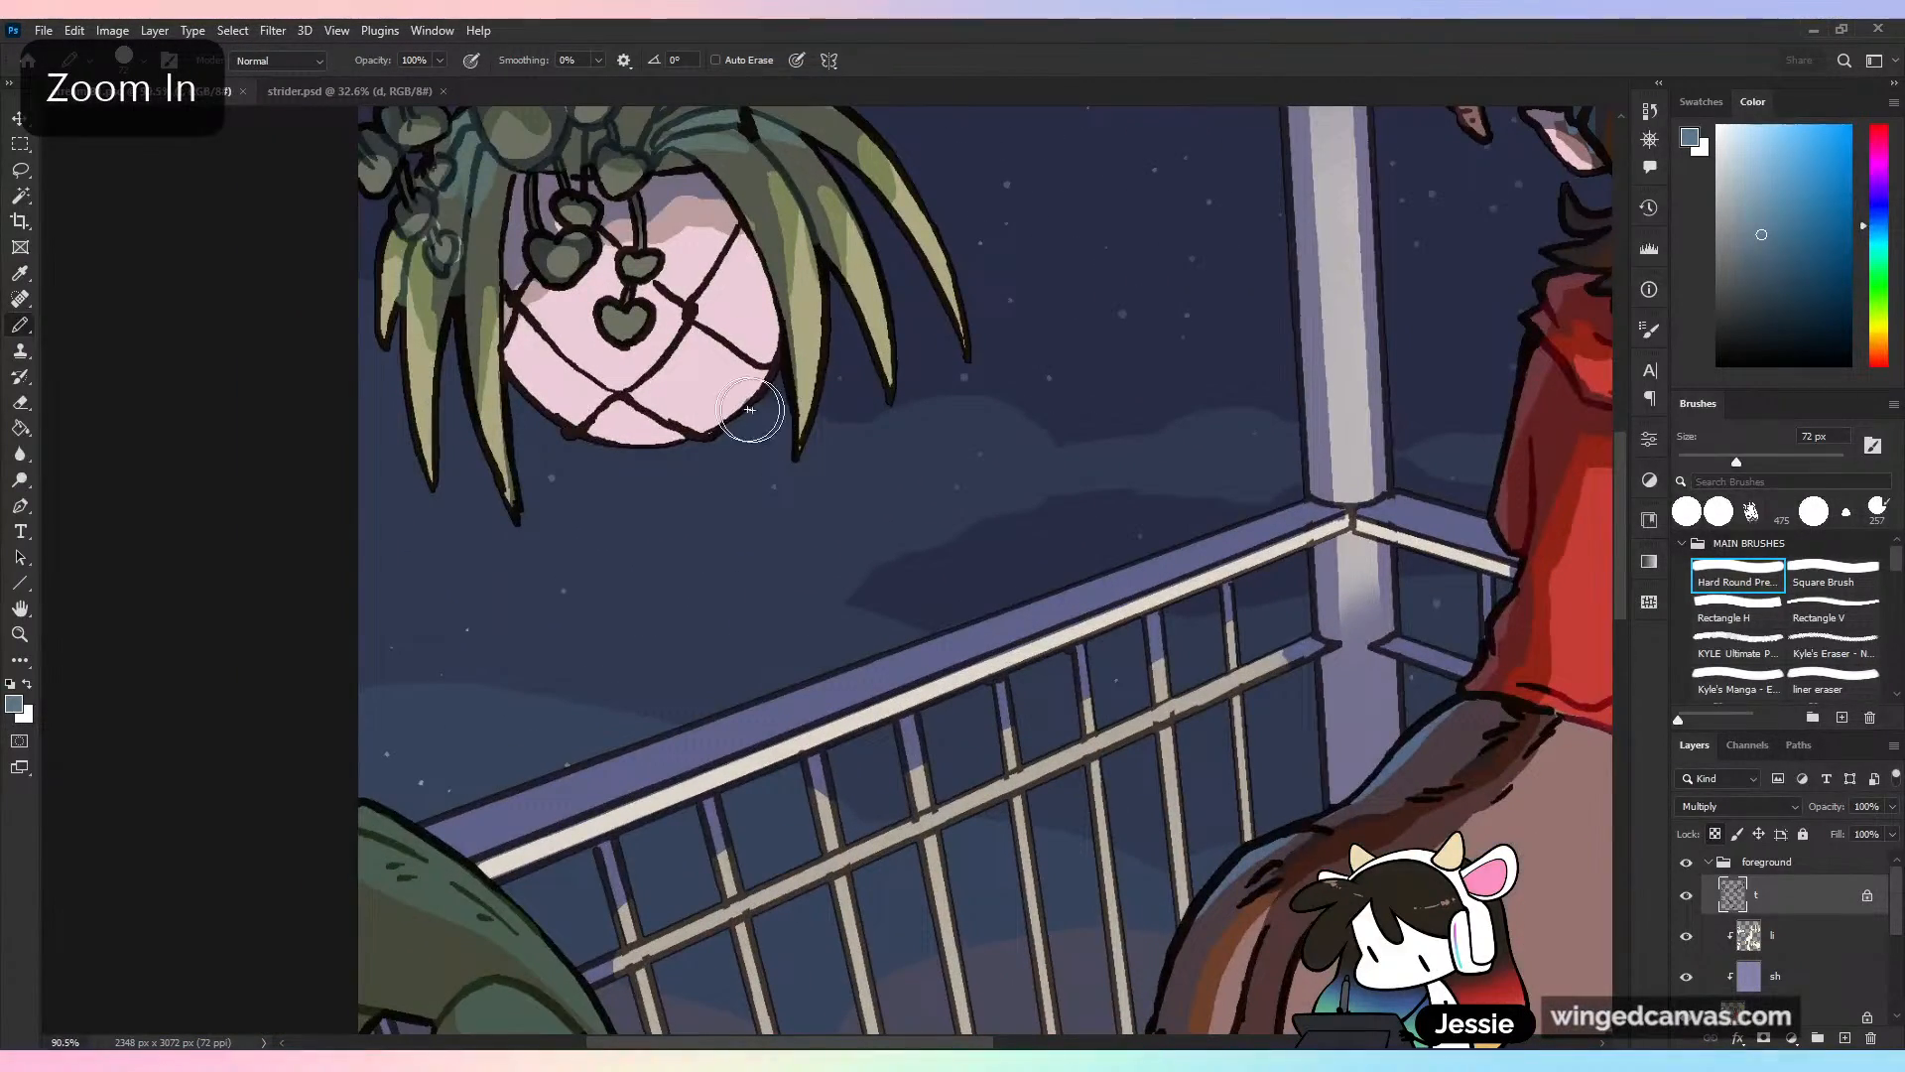
left_click(722, 386, "alt")
left_click(1880, 357)
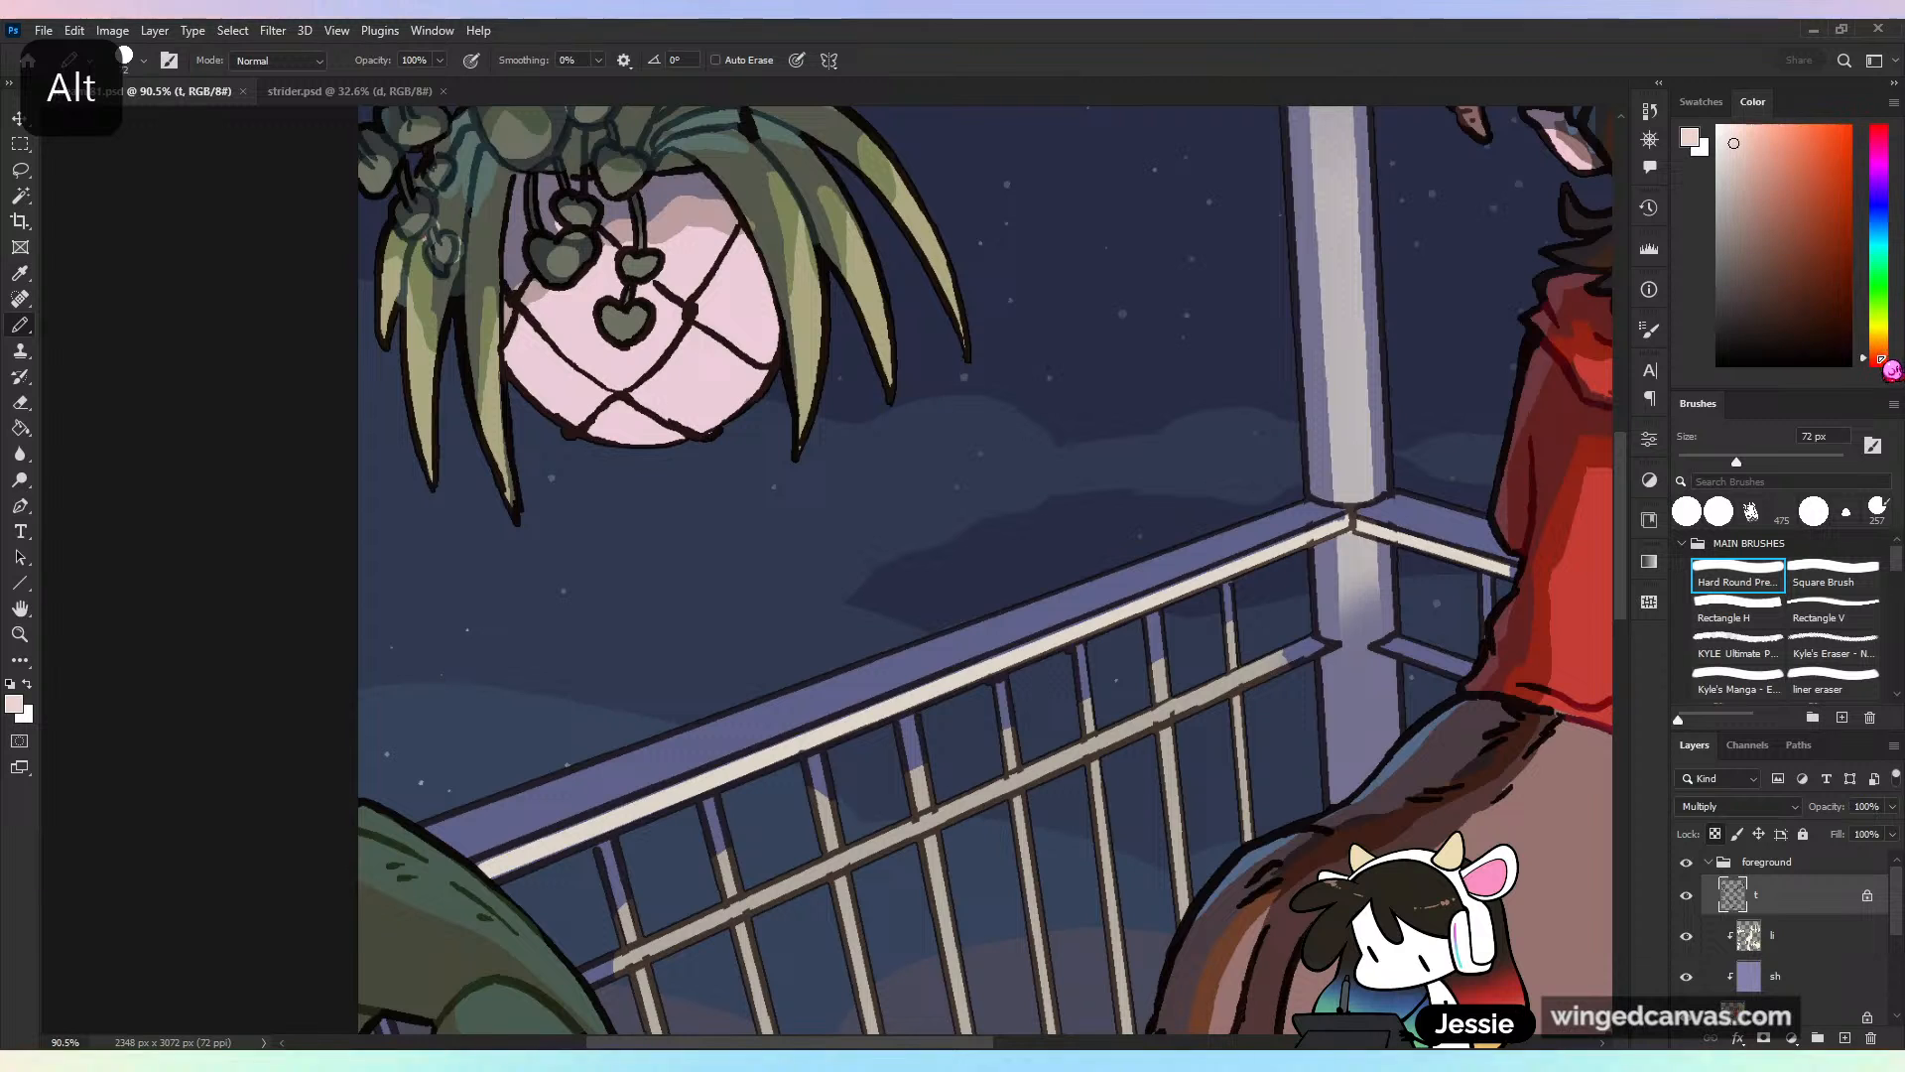
Try recolouring the lower hanging pot's netting lines in a light greyish pink
left_click(1738, 177)
mouse_move(643, 405)
left_mouse_down()
mouse_move(613, 389)
mouse_move(576, 419)
left_mouse_up()
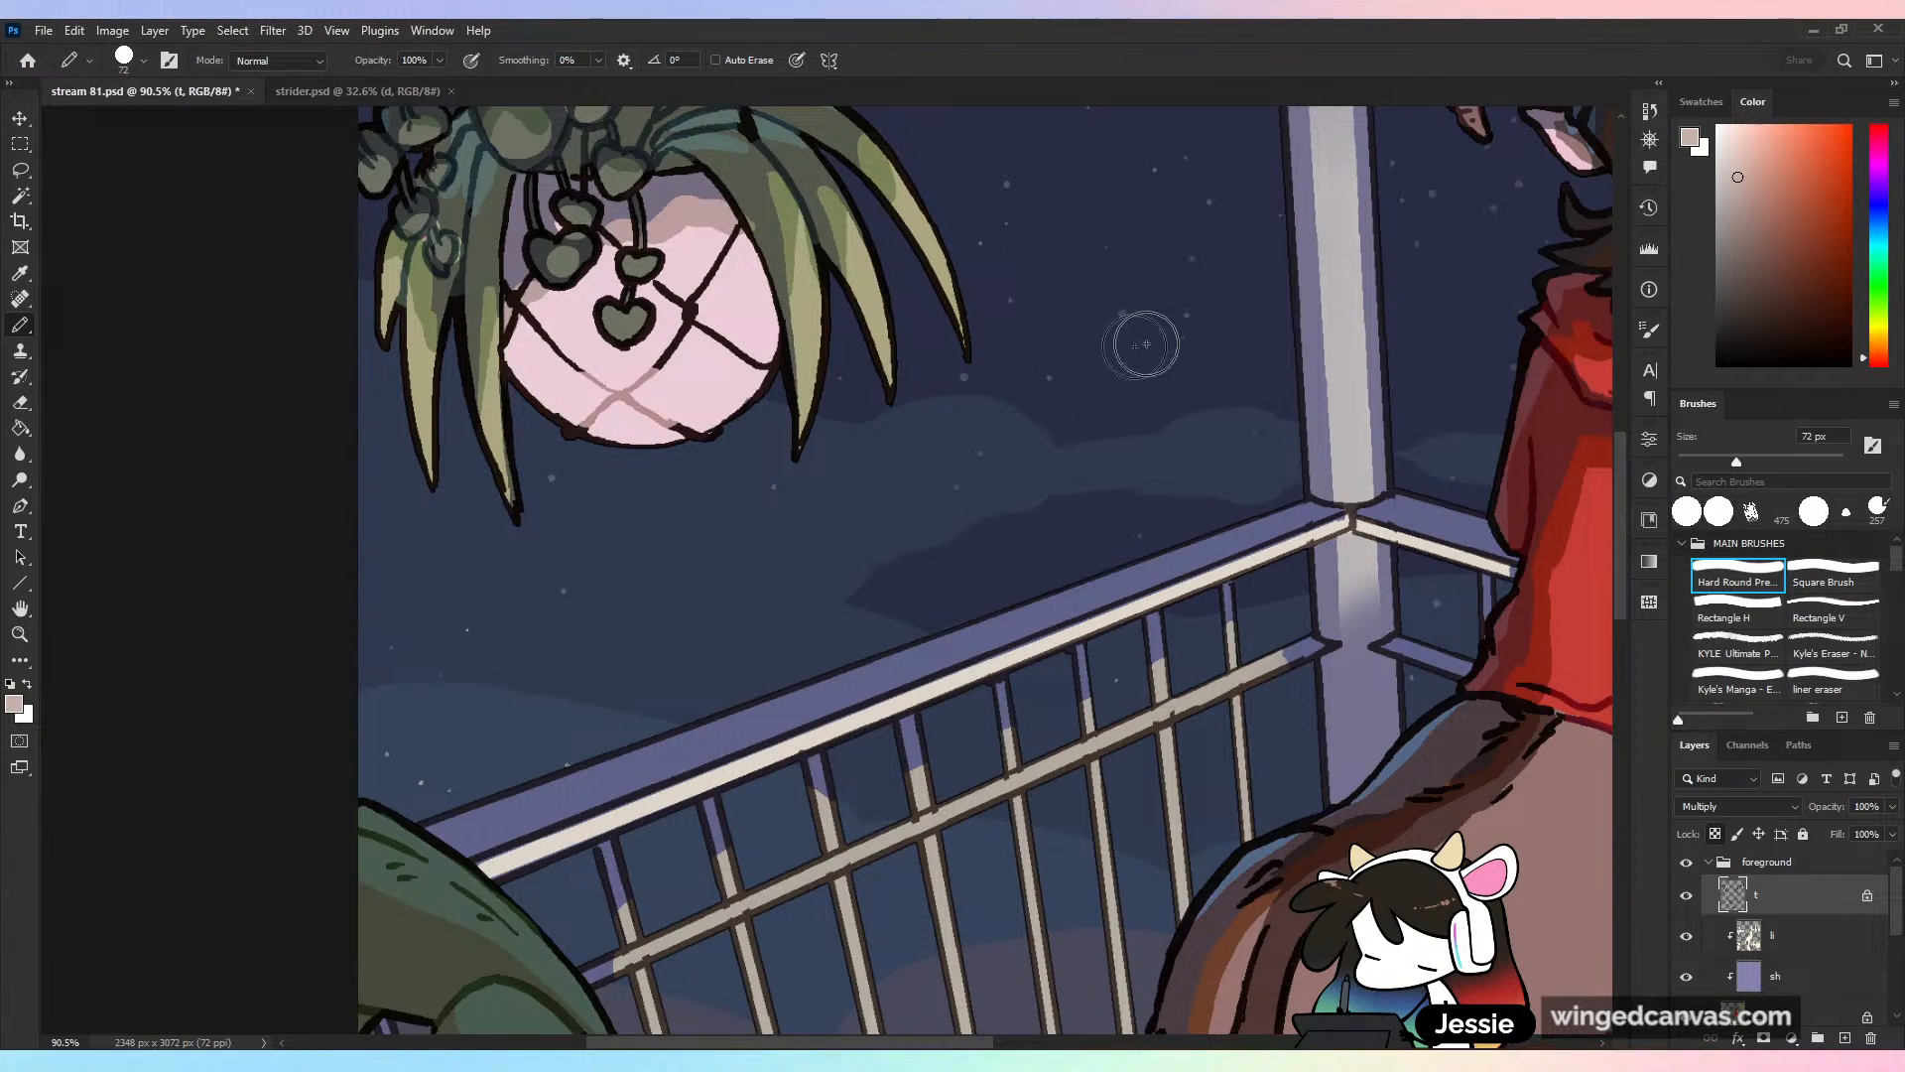
key("ctrl+z")
Recolour the netting lines on the hanging pots in a muted reddish brown, then save the illustration
left_click(1845, 700)
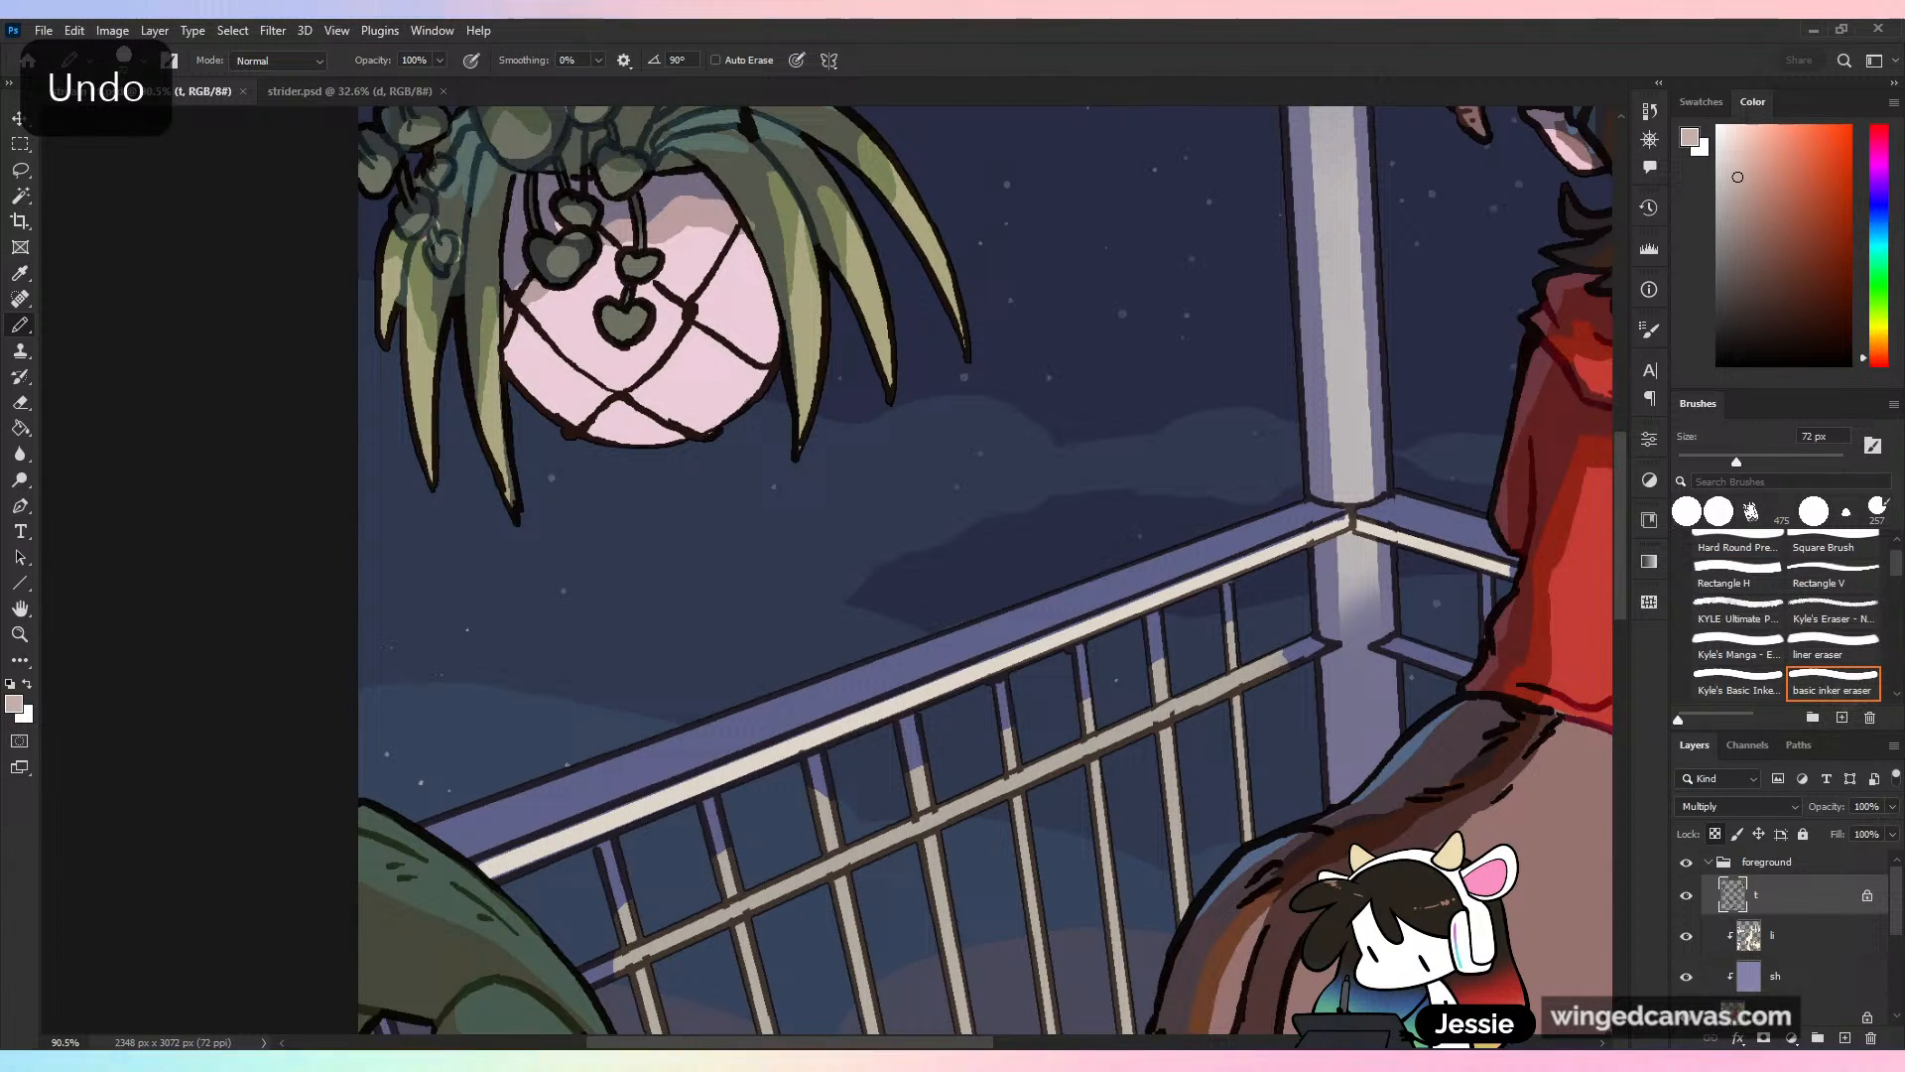
left_click(1755, 256)
mouse_move(723, 289)
left_mouse_down()
mouse_move(689, 316)
mouse_move(669, 294)
mouse_move(695, 307)
mouse_move(723, 245)
mouse_move(670, 376)
mouse_move(756, 356)
mouse_move(599, 406)
mouse_move(523, 299)
mouse_move(523, 340)
left_mouse_up()
left_click_drag(694, 396, 680, 413)
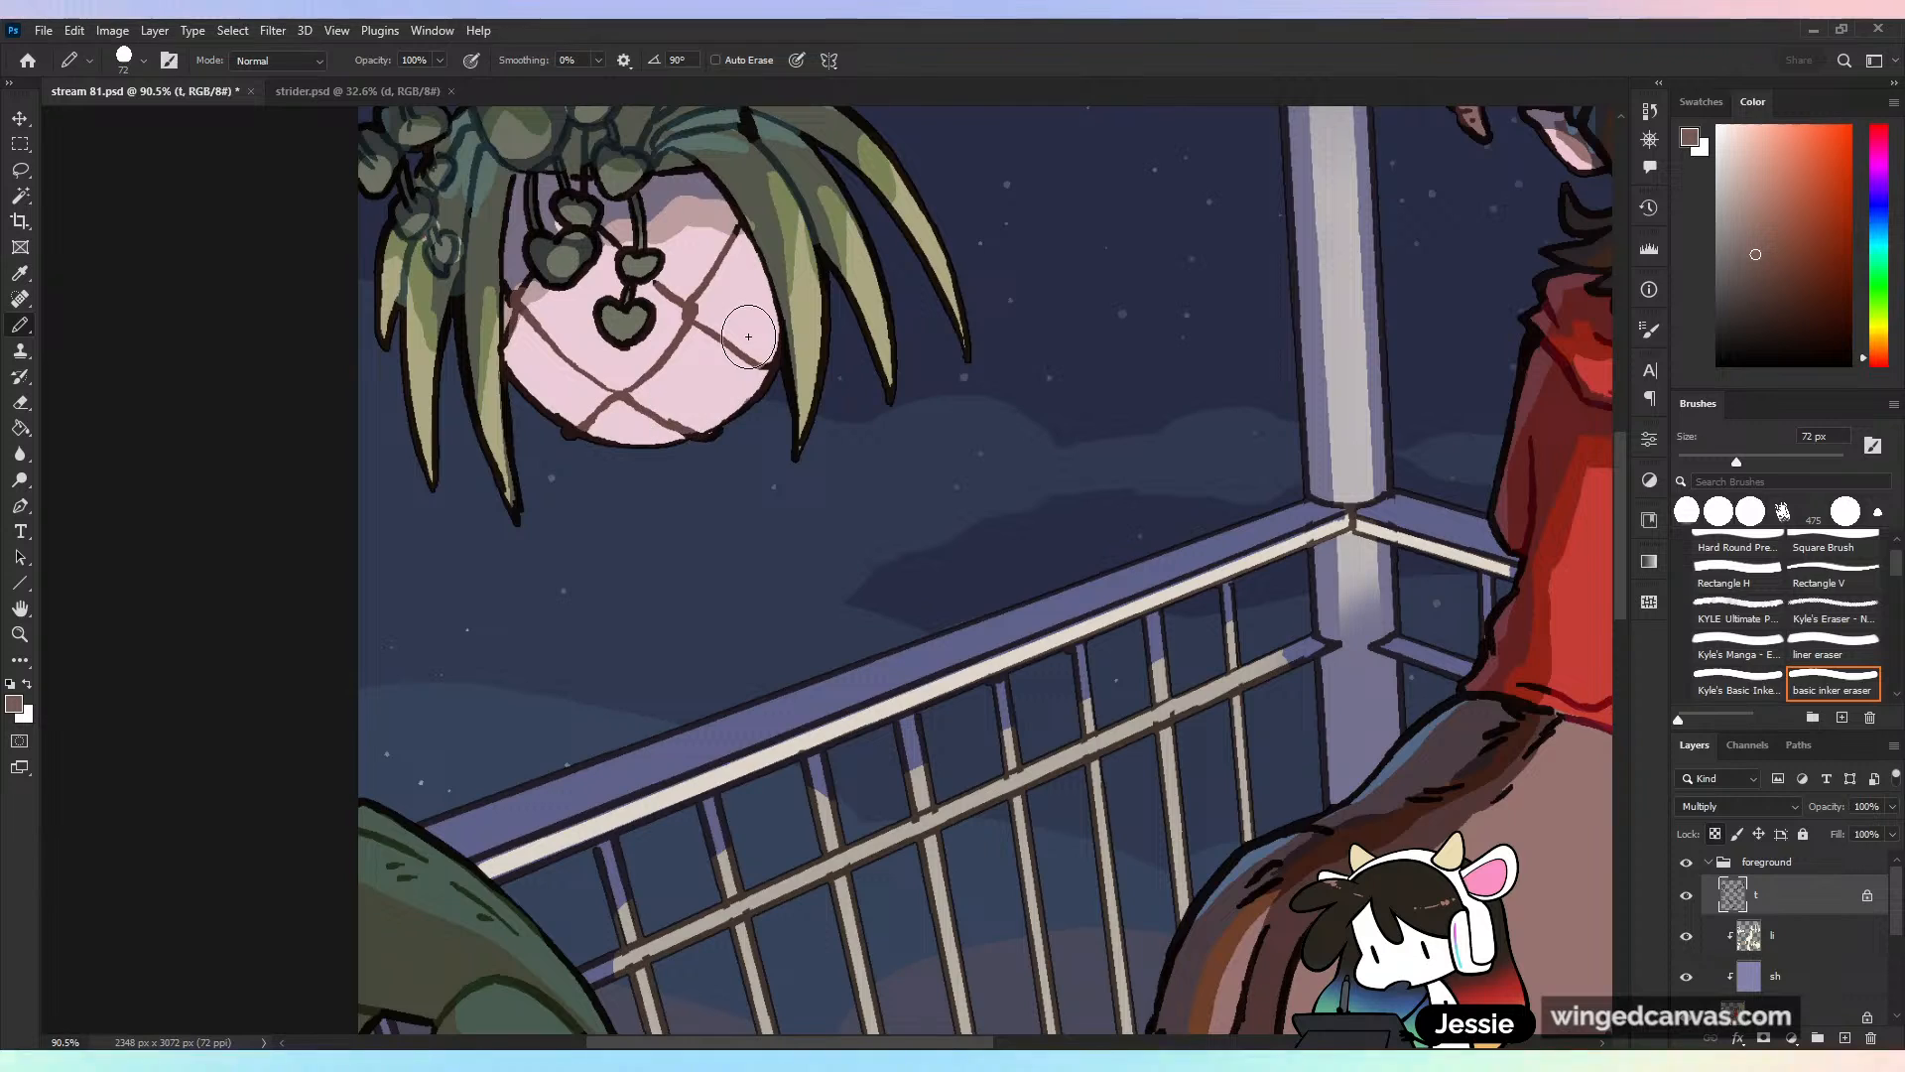
scroll(748, 333, "down", 1)
scroll(922, 692, "down", 8)
scroll(763, 632, "up", 8)
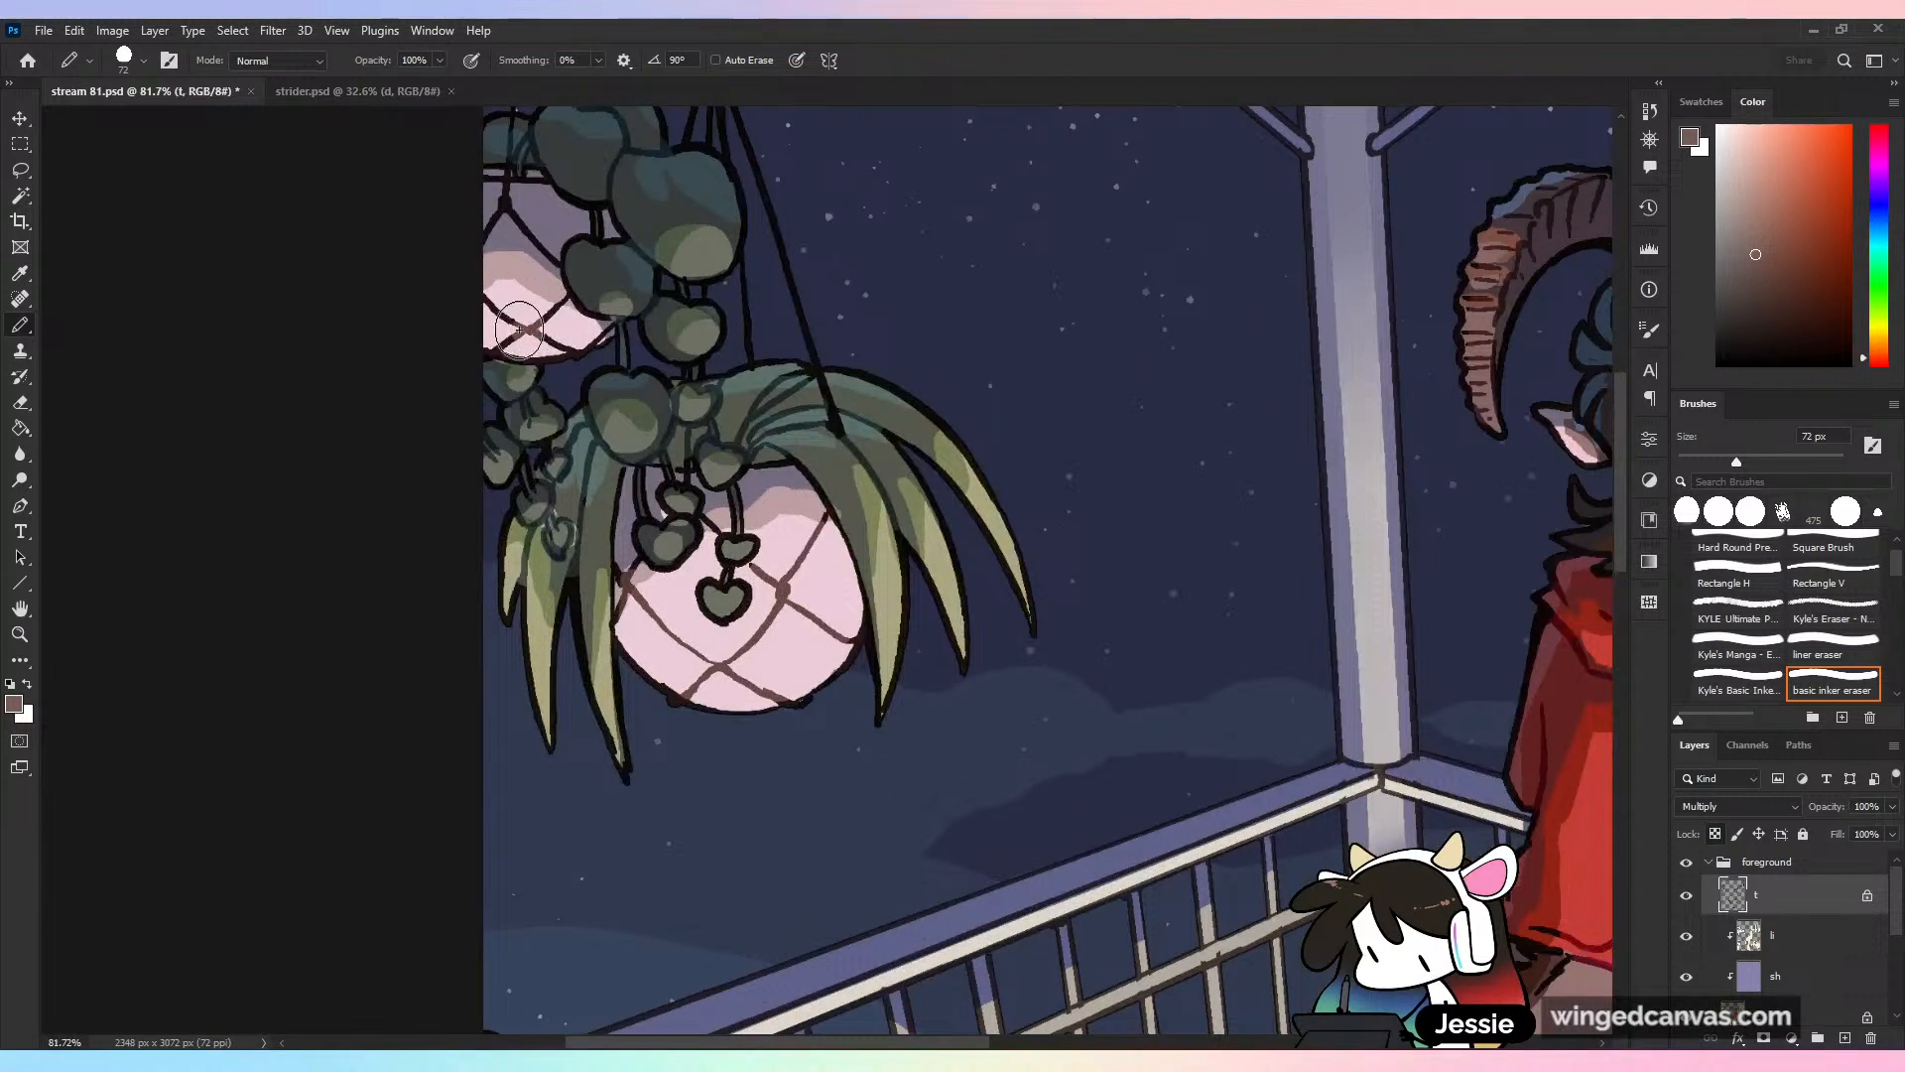
left_click_drag(519, 328, 503, 310)
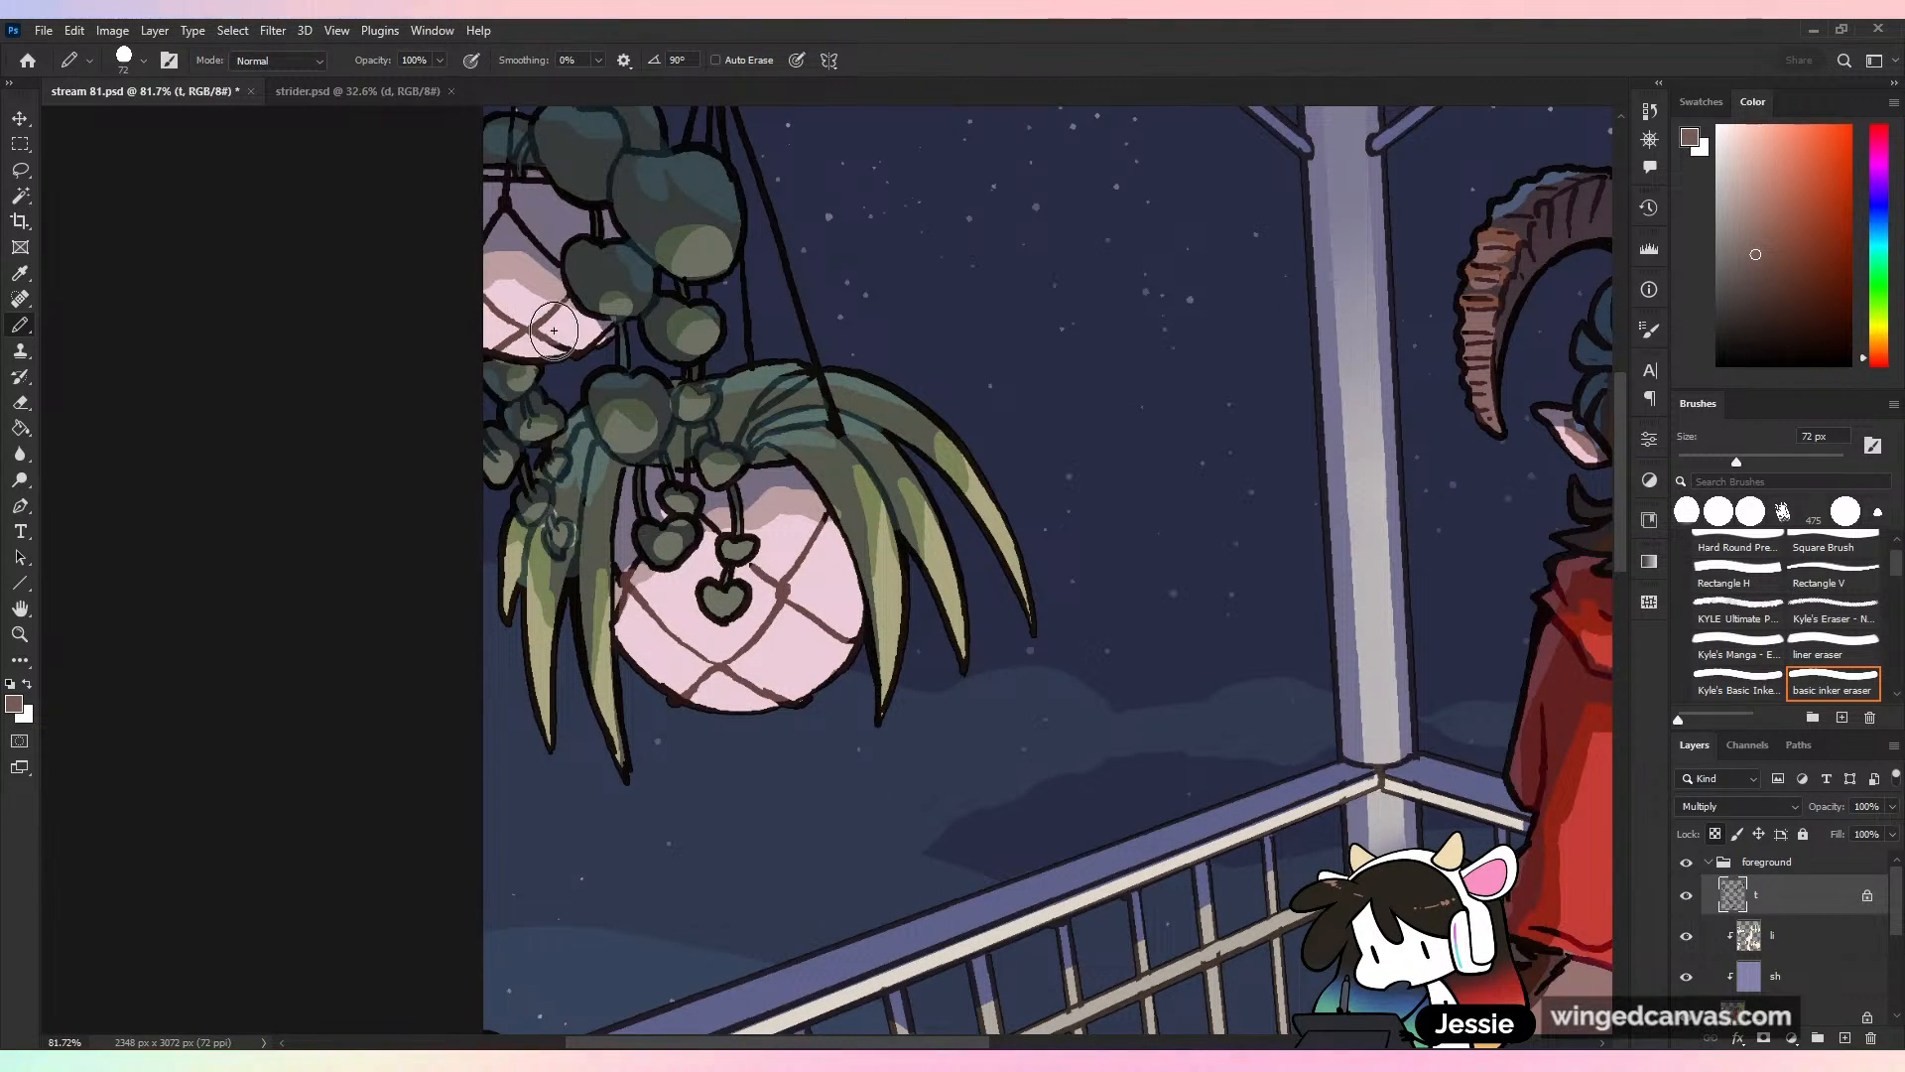
scroll(844, 317, "down", 6)
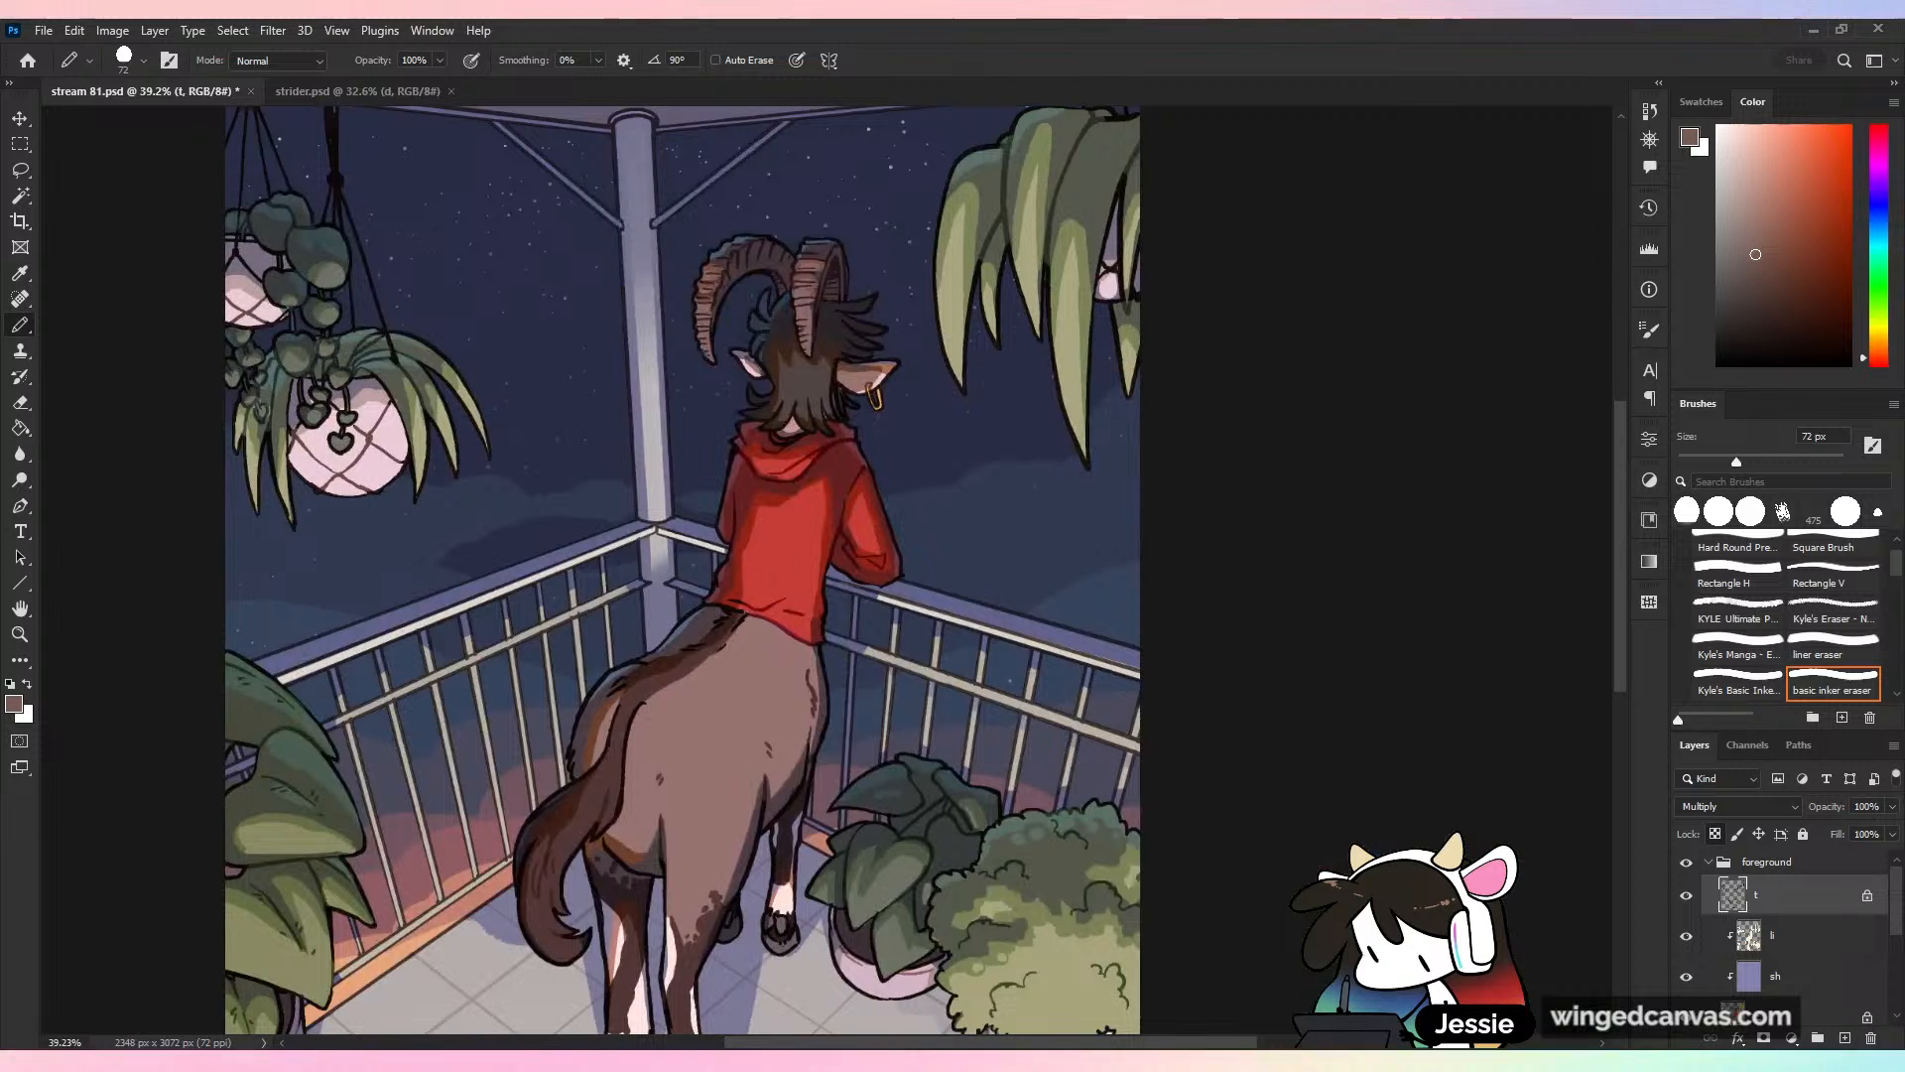
scroll(844, 298, "up", 6)
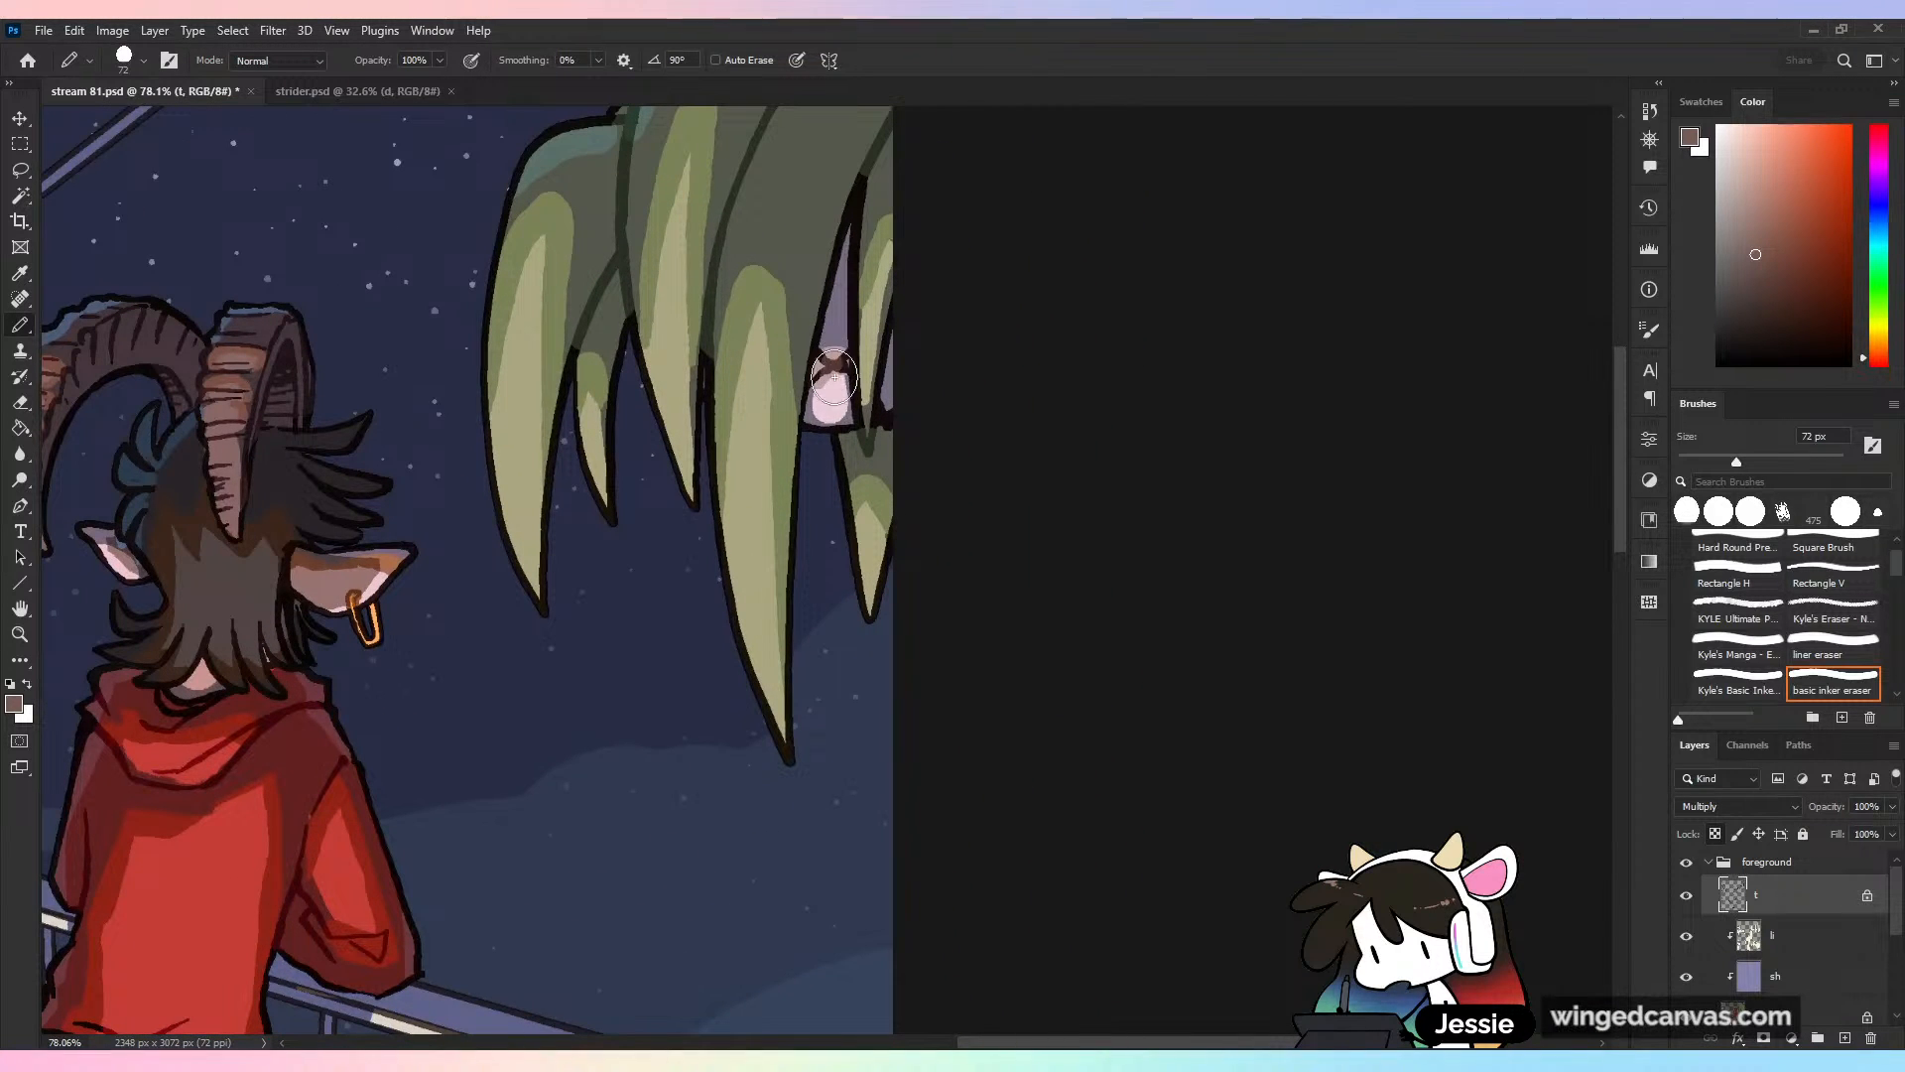
scroll(896, 281, "down", 11)
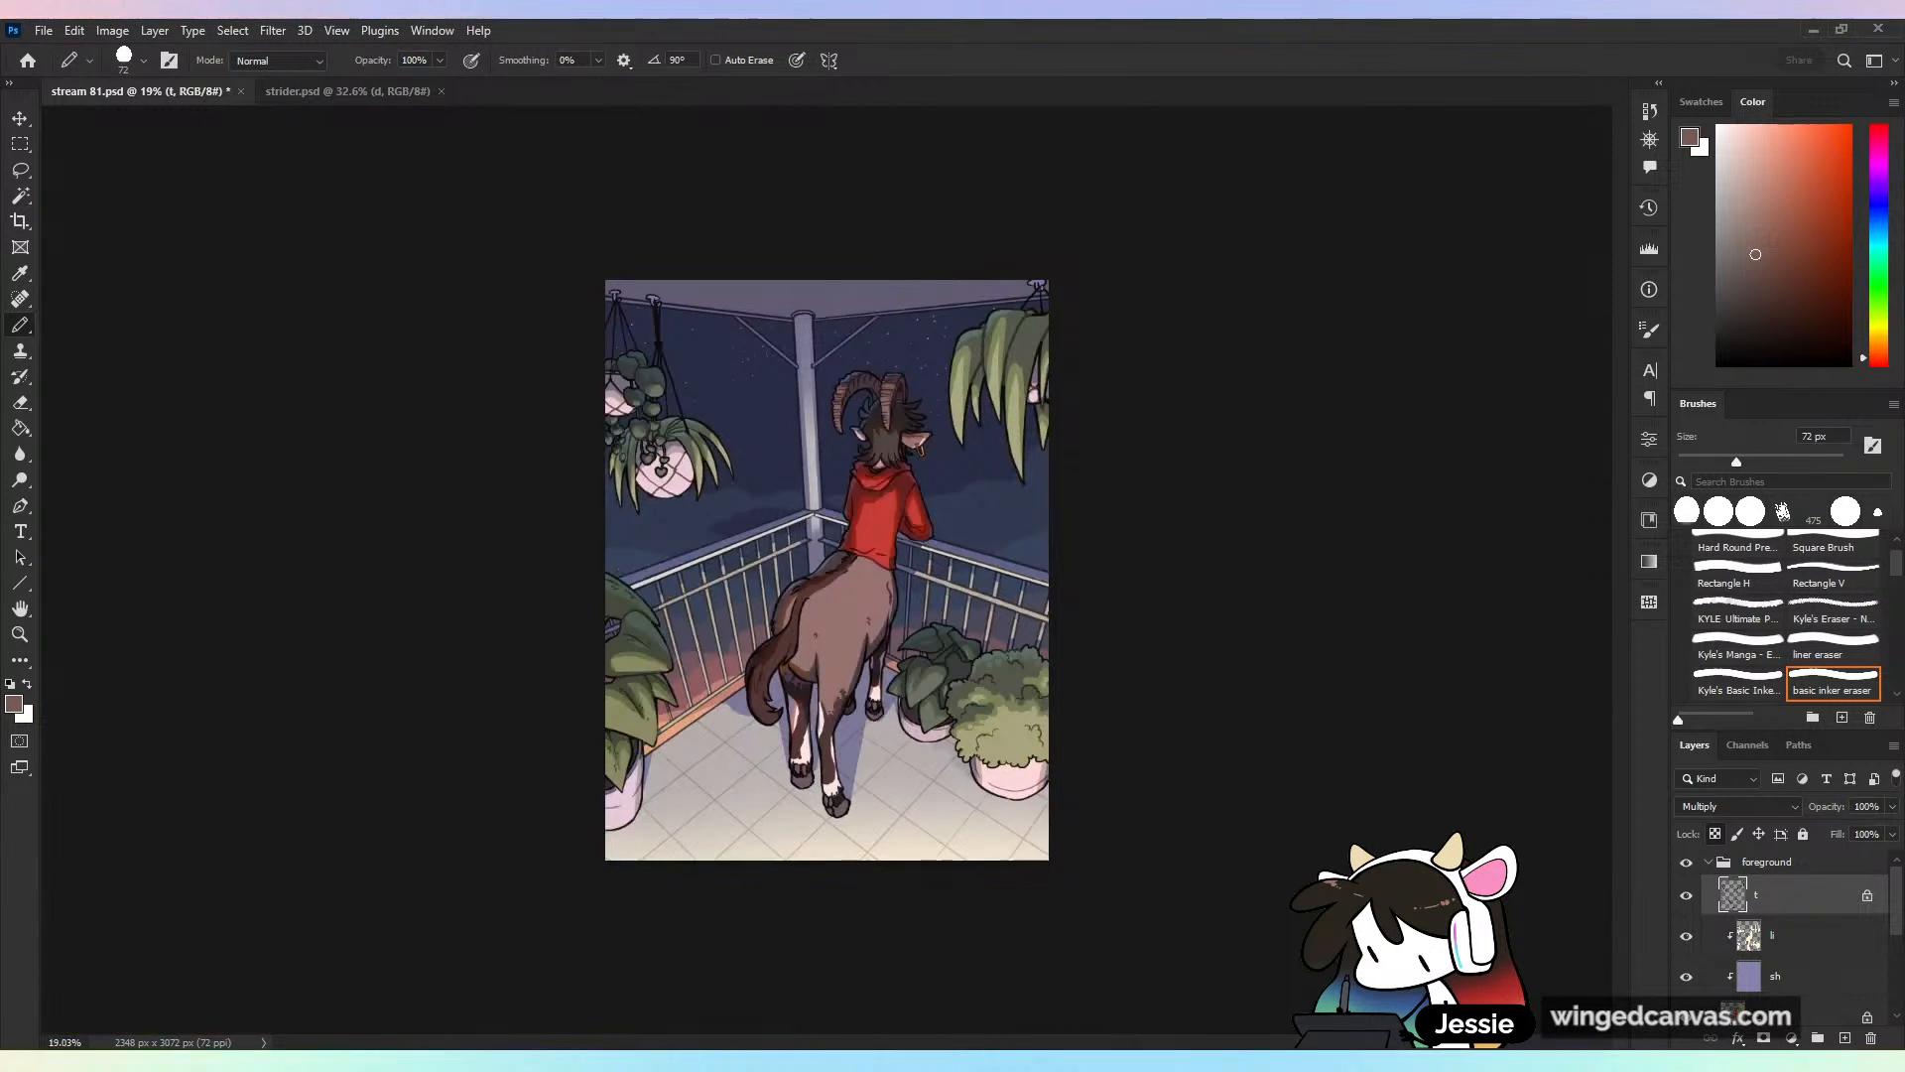
key("ctrl+plus")
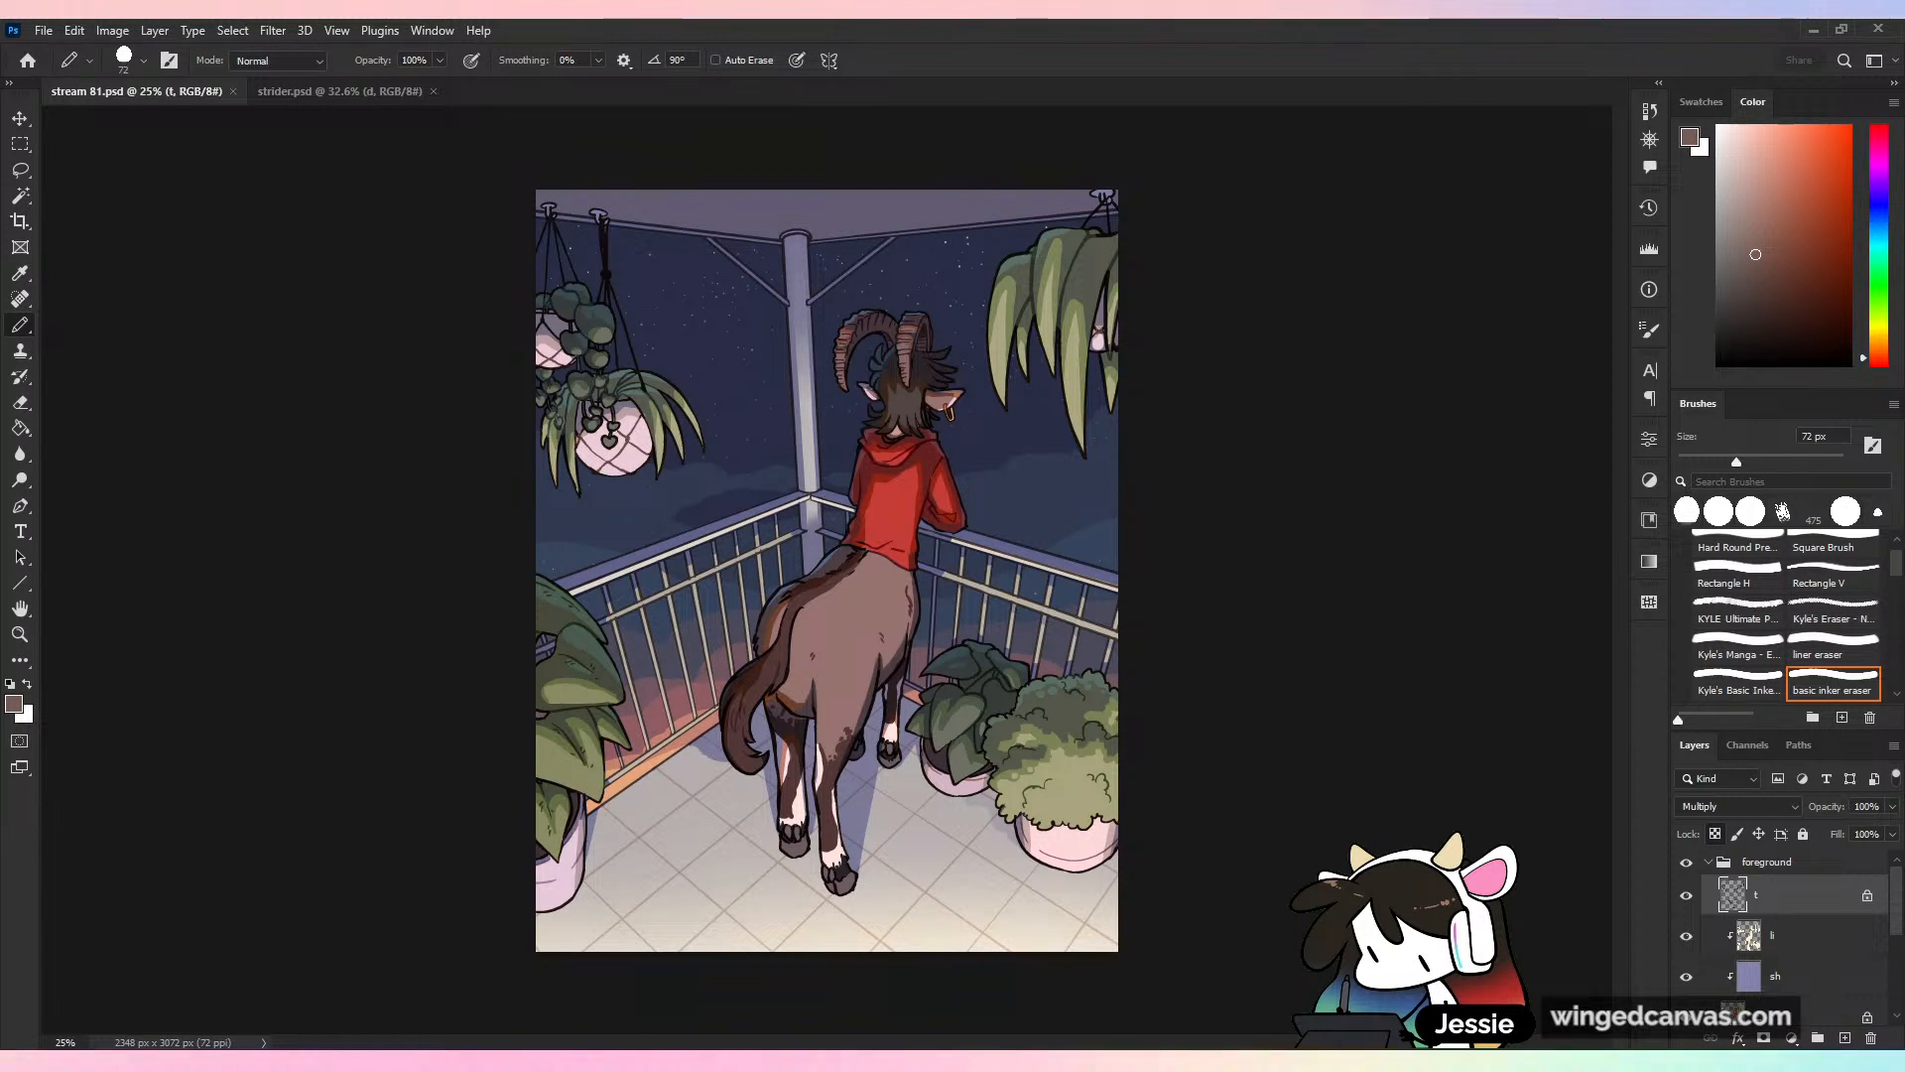
scroll(856, 588, "up", 4)
scroll(863, 576, "down", 3)
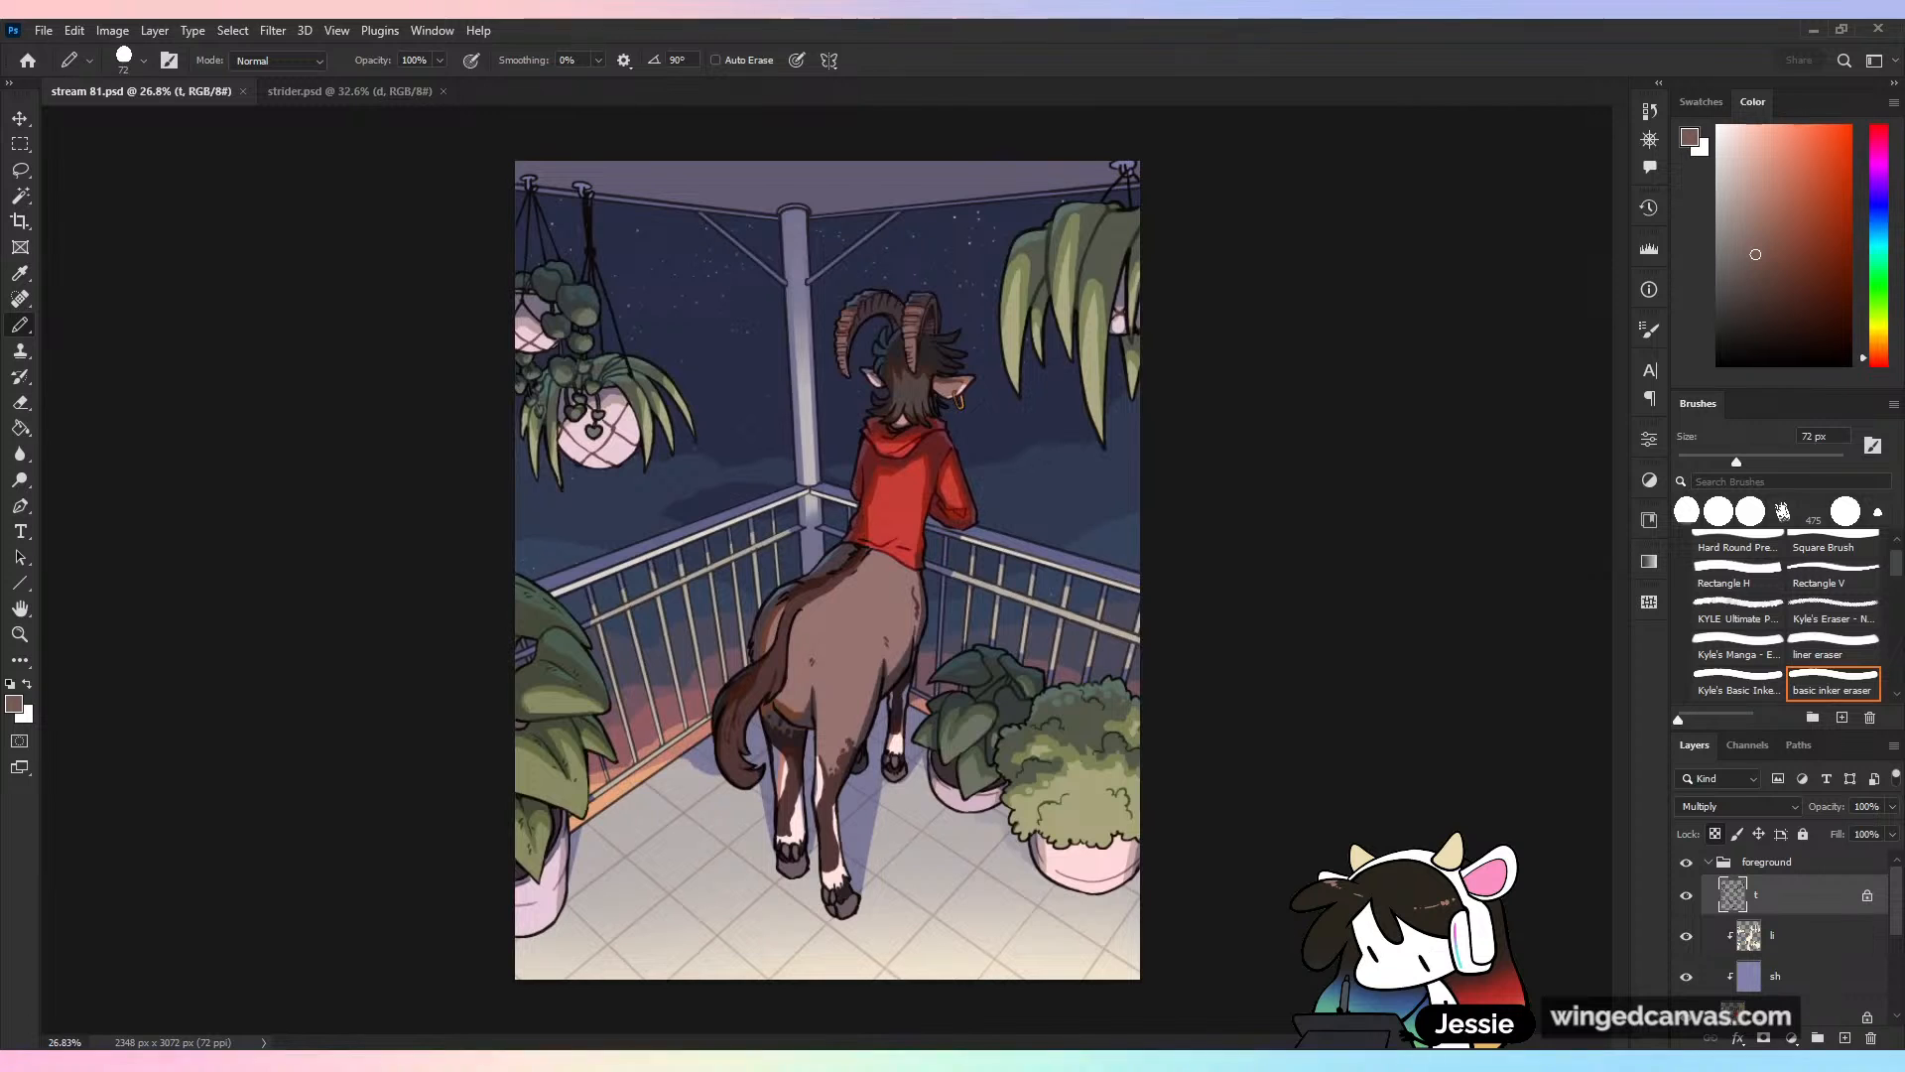
key("ctrl+s")
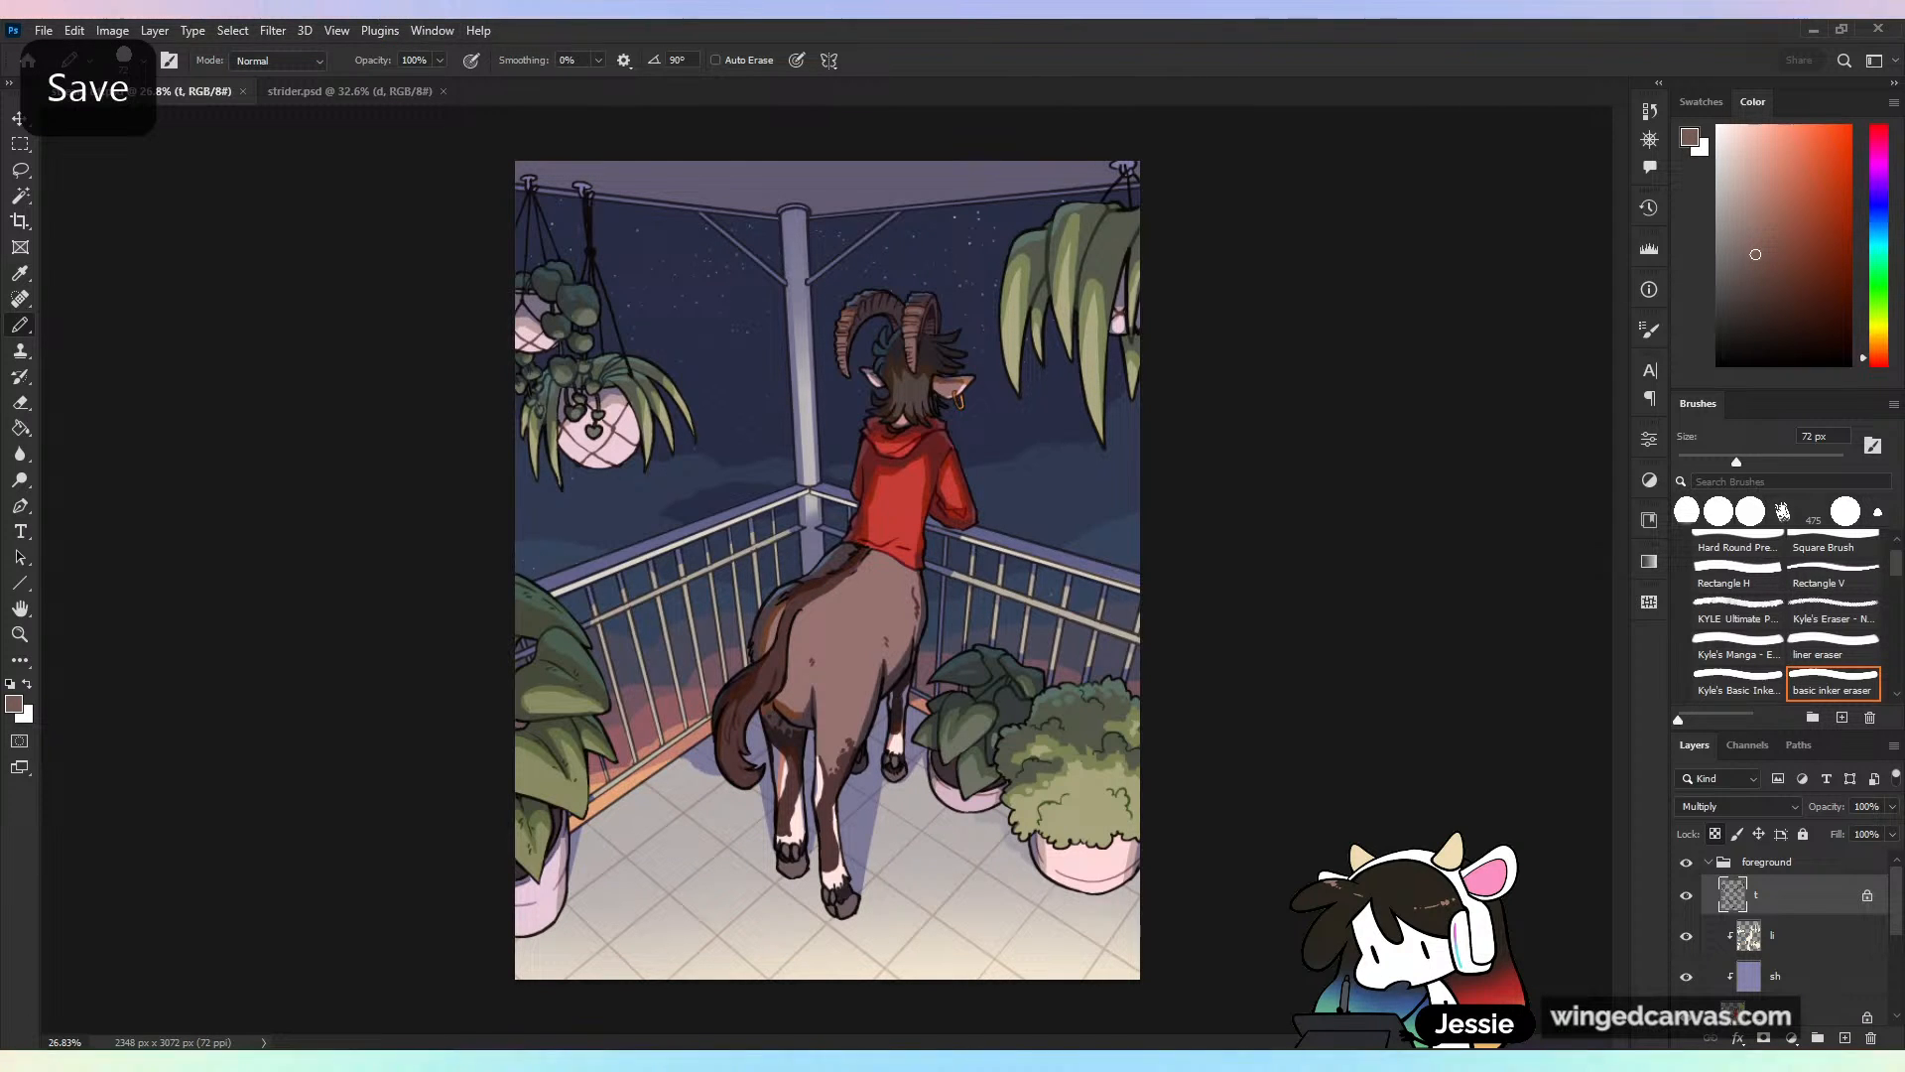
Open the reference image scuttle (clothed).jpg and focus on the character's sleeve and hand
left_click(44, 30)
left_click(69, 72)
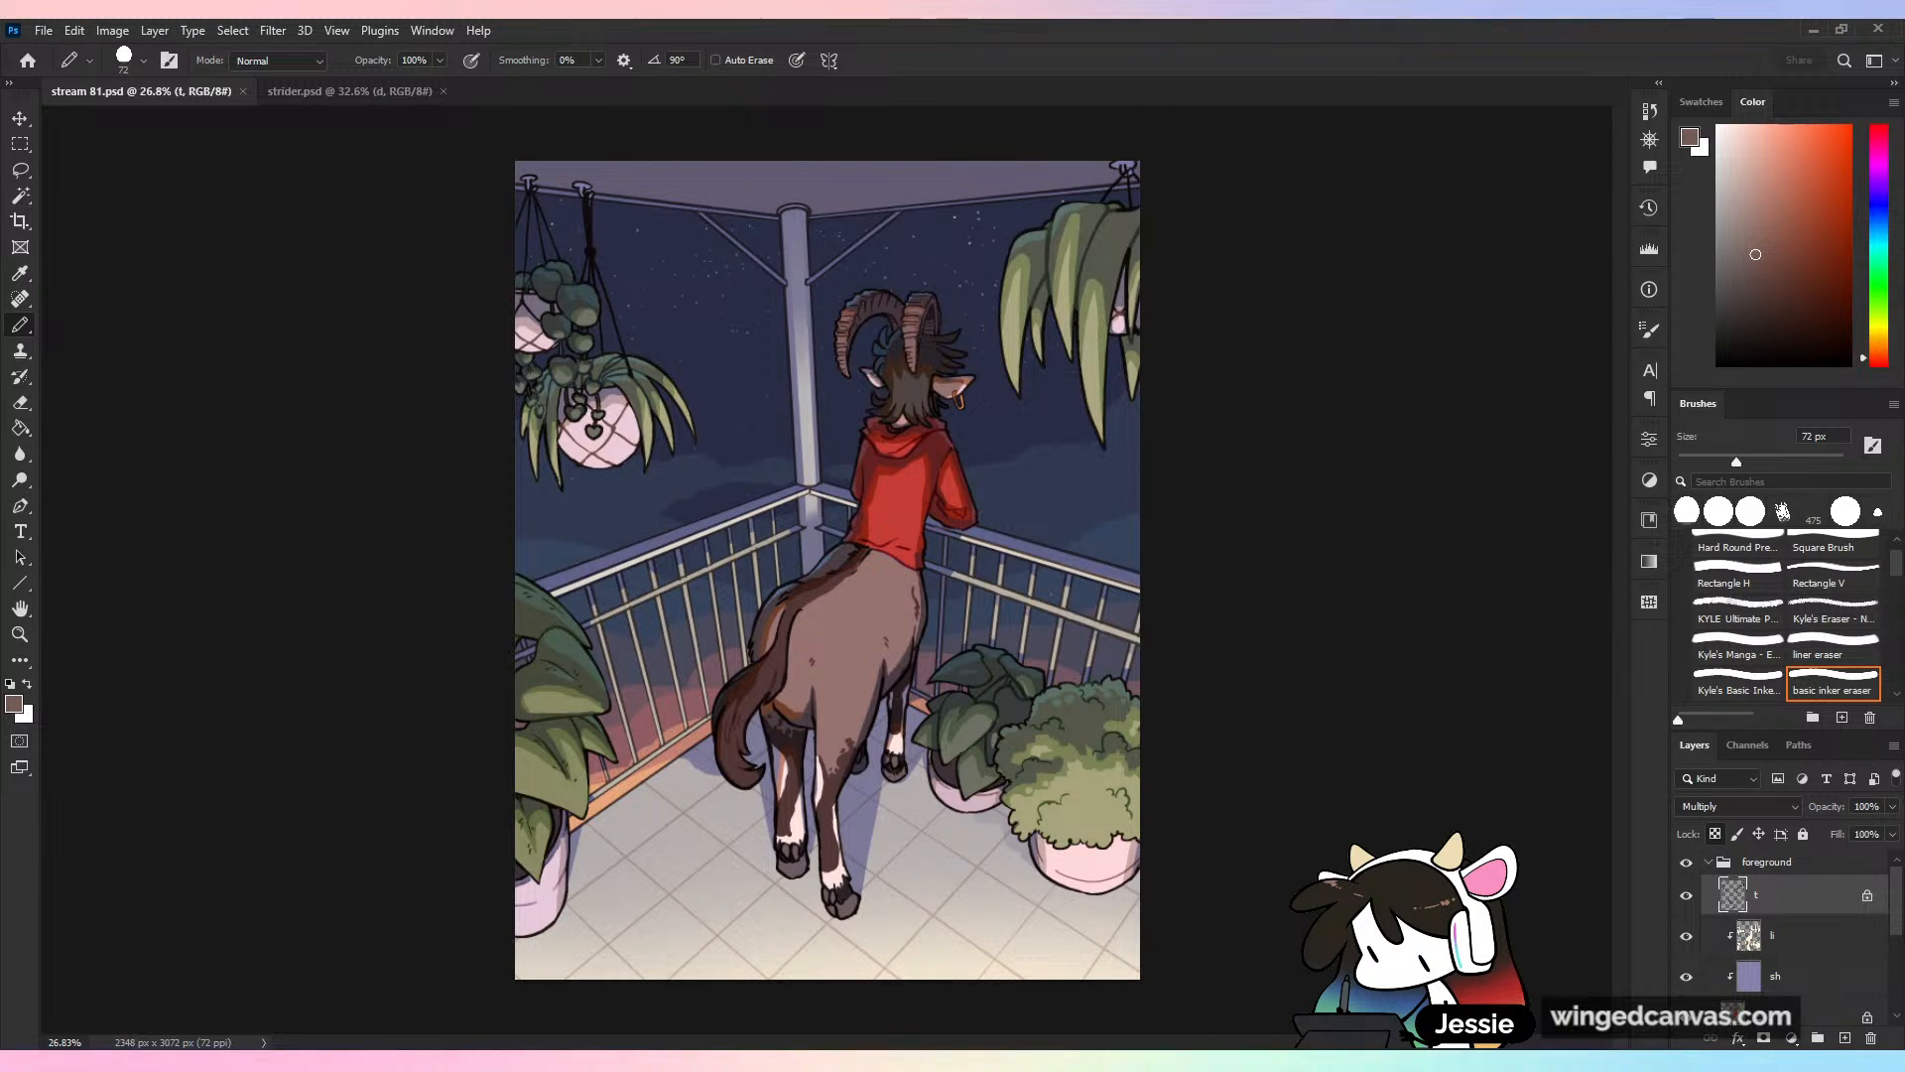
left_click_drag(958, 685, 1052, 685)
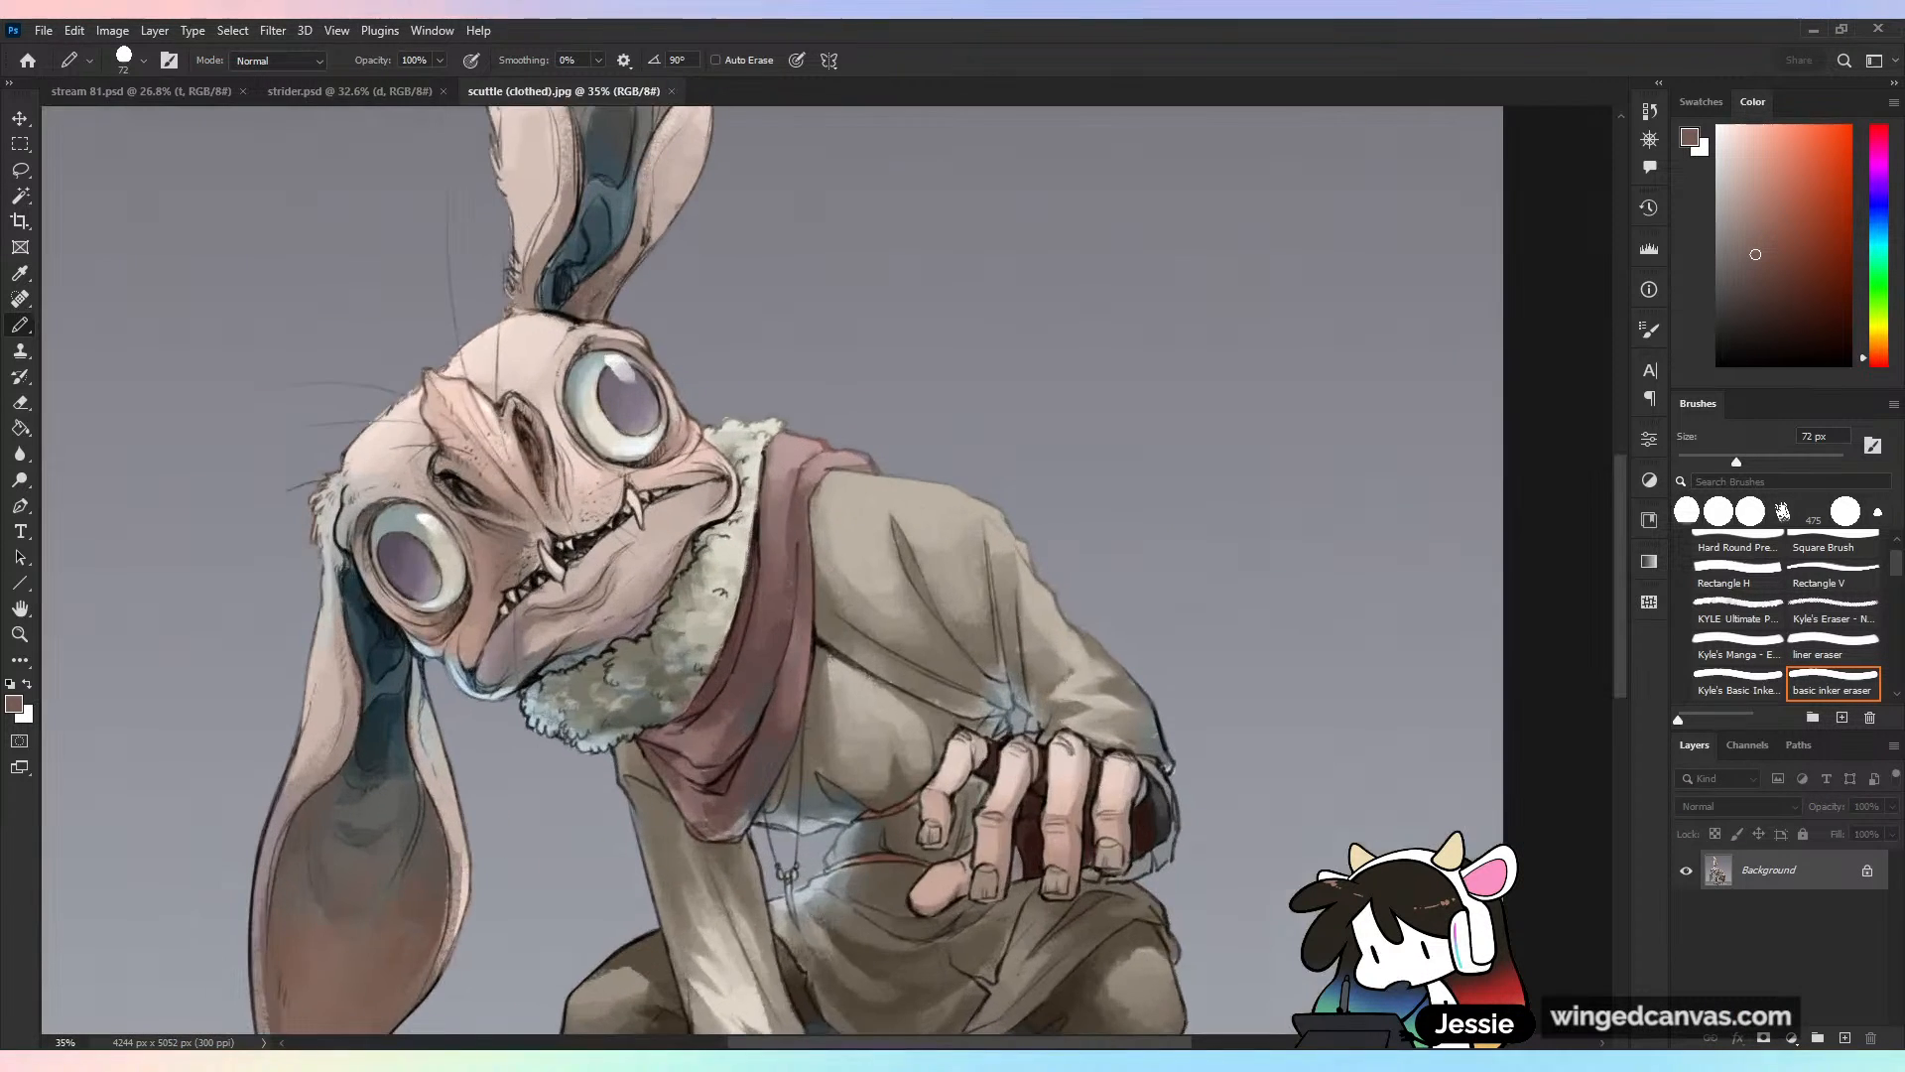
left_click_drag(1017, 550, 873, 417)
left_click_drag(808, 333, 877, 375)
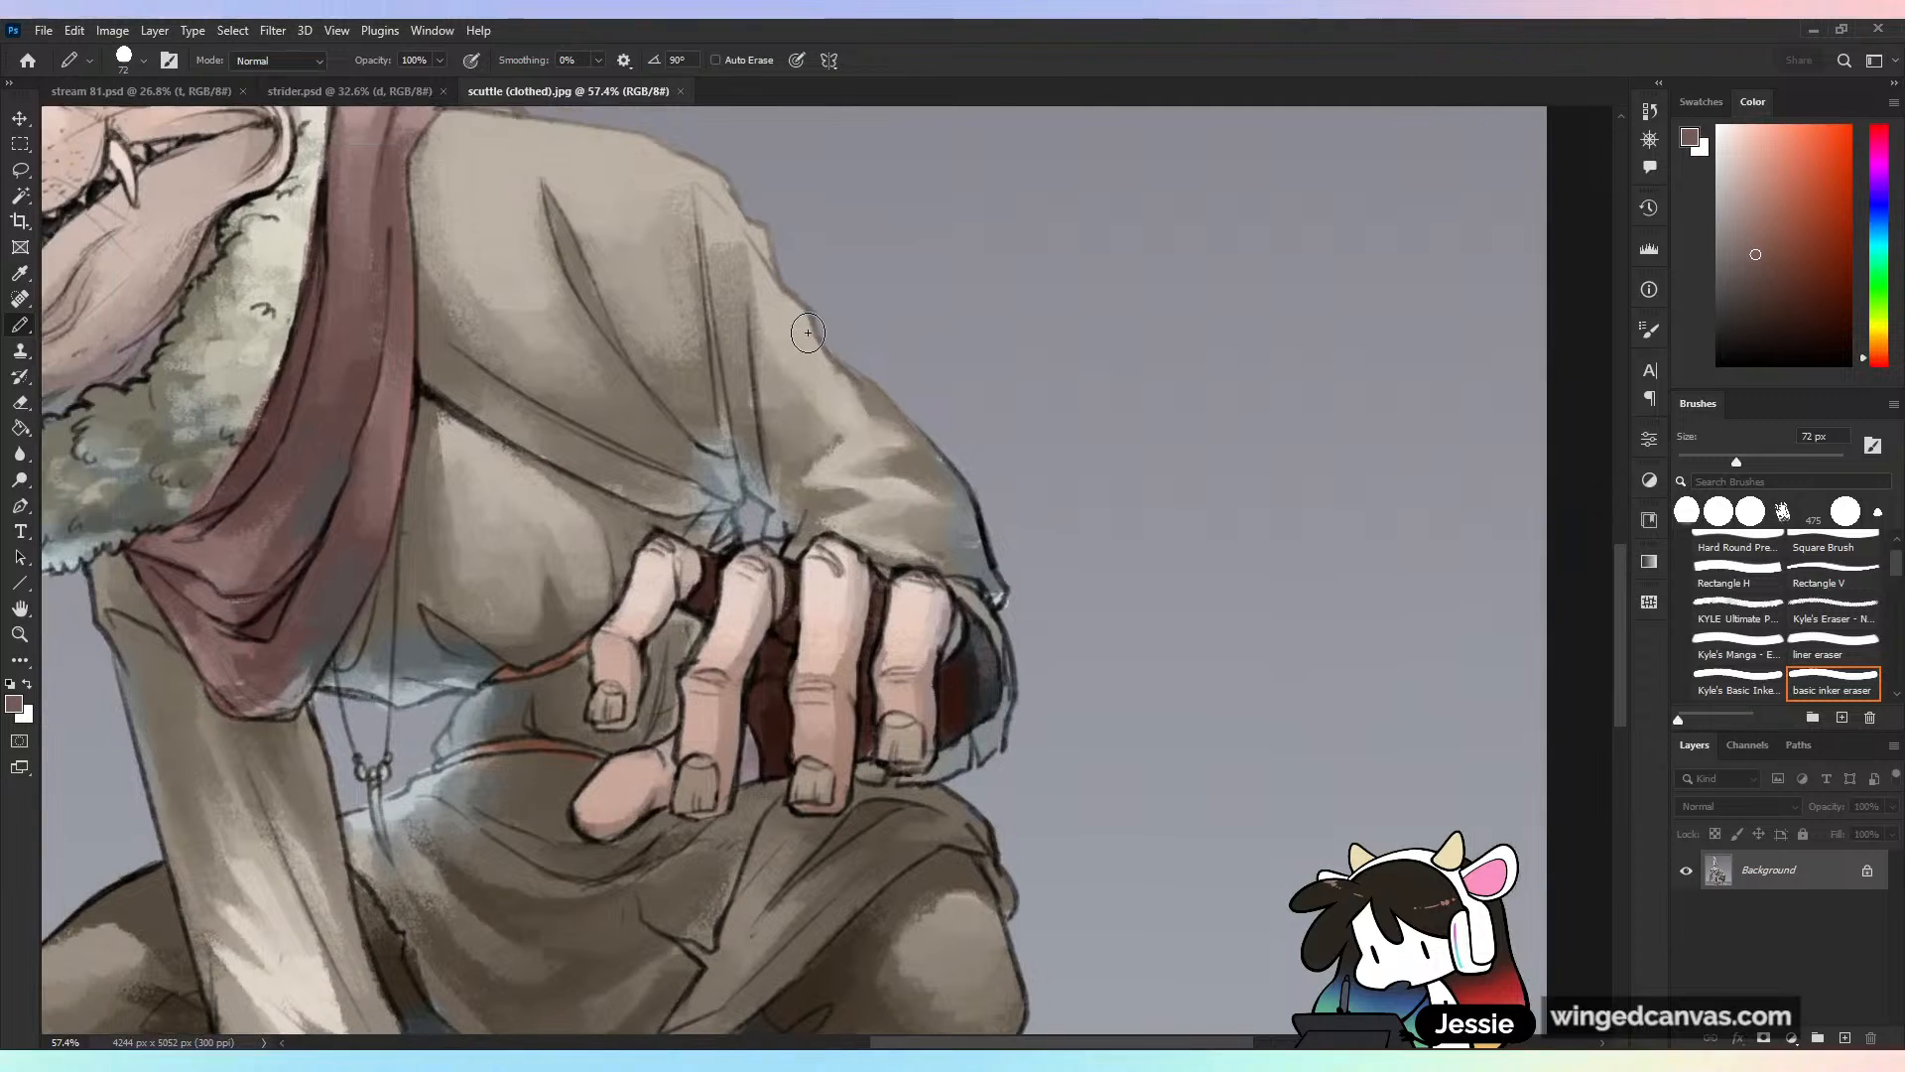
Mark the character's sleeve with a zigzag and two thick downward-curving strokes, then undo the marks
mouse_move(881, 439)
left_mouse_down()
mouse_move(843, 476)
mouse_move(918, 513)
left_mouse_up()
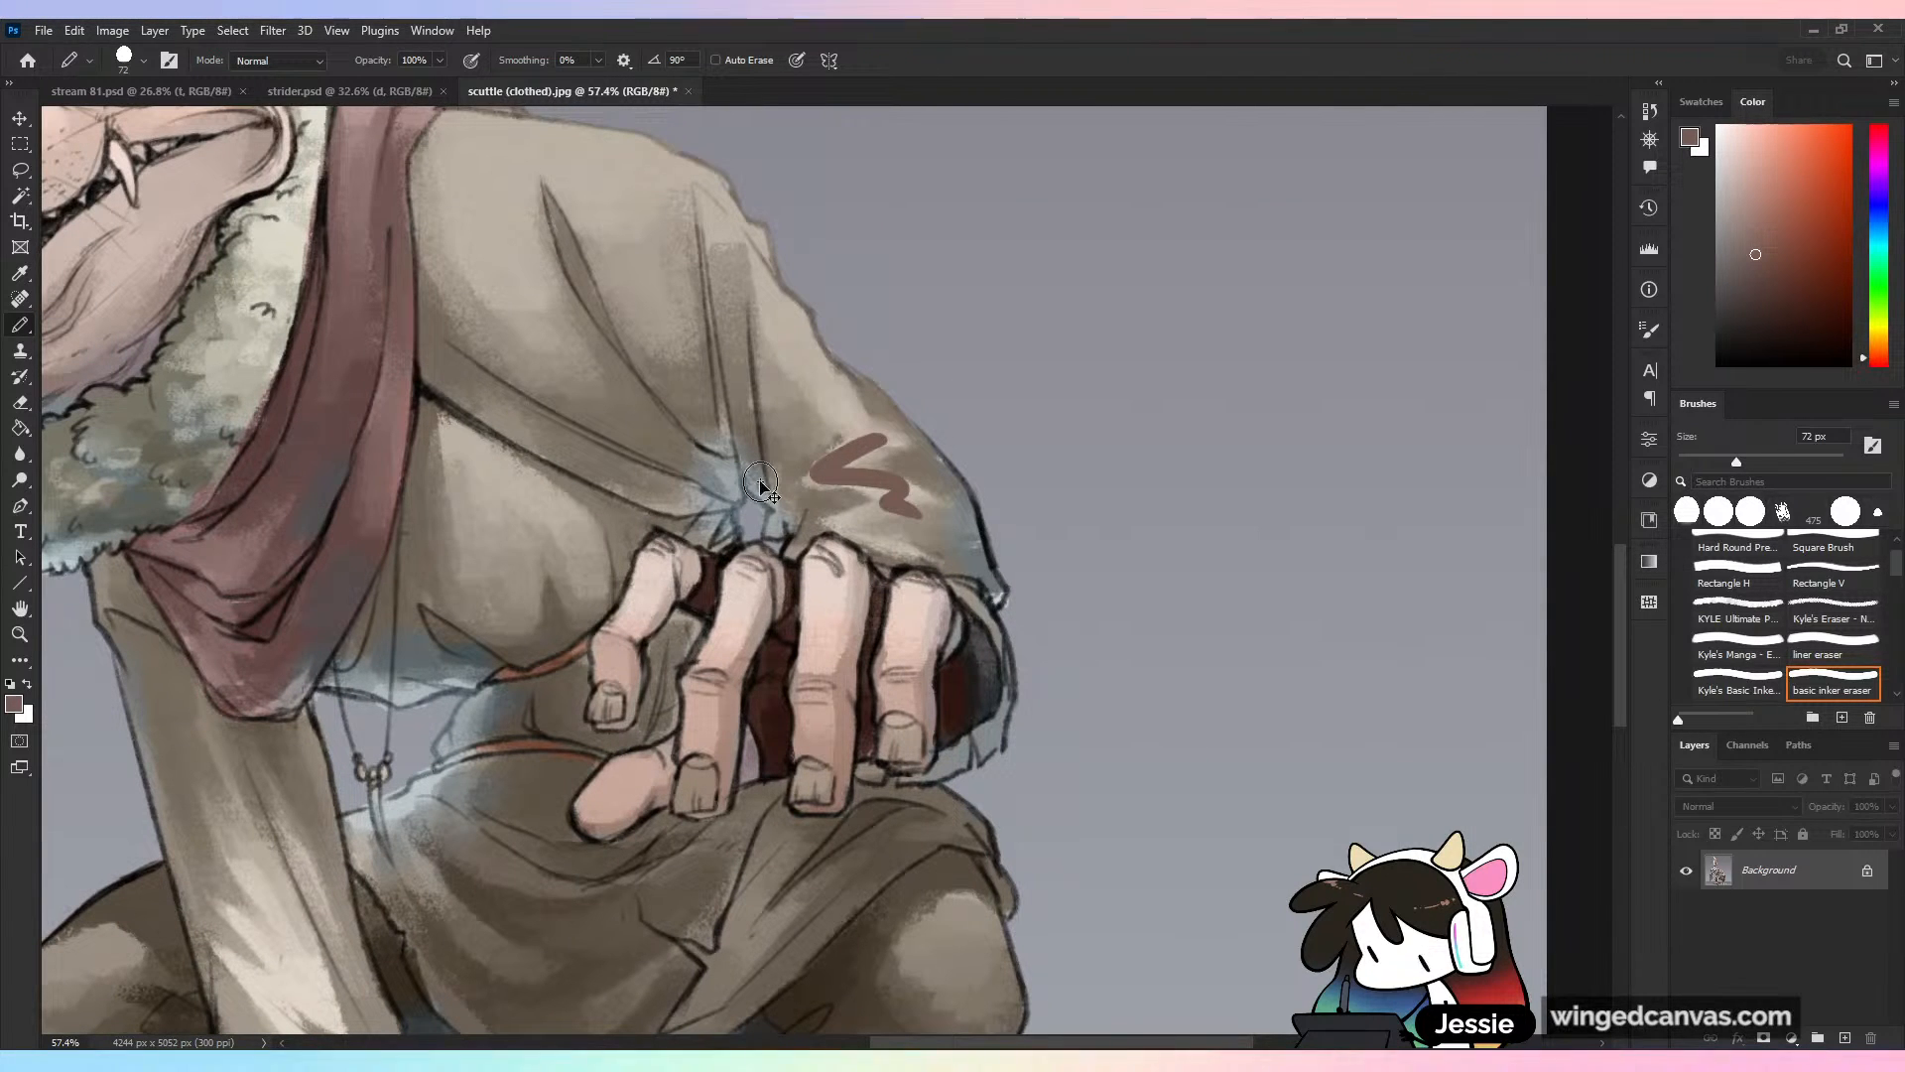
key("ctrl+z")
left_click_drag(933, 411, 1070, 508)
left_click_drag(829, 399, 744, 501)
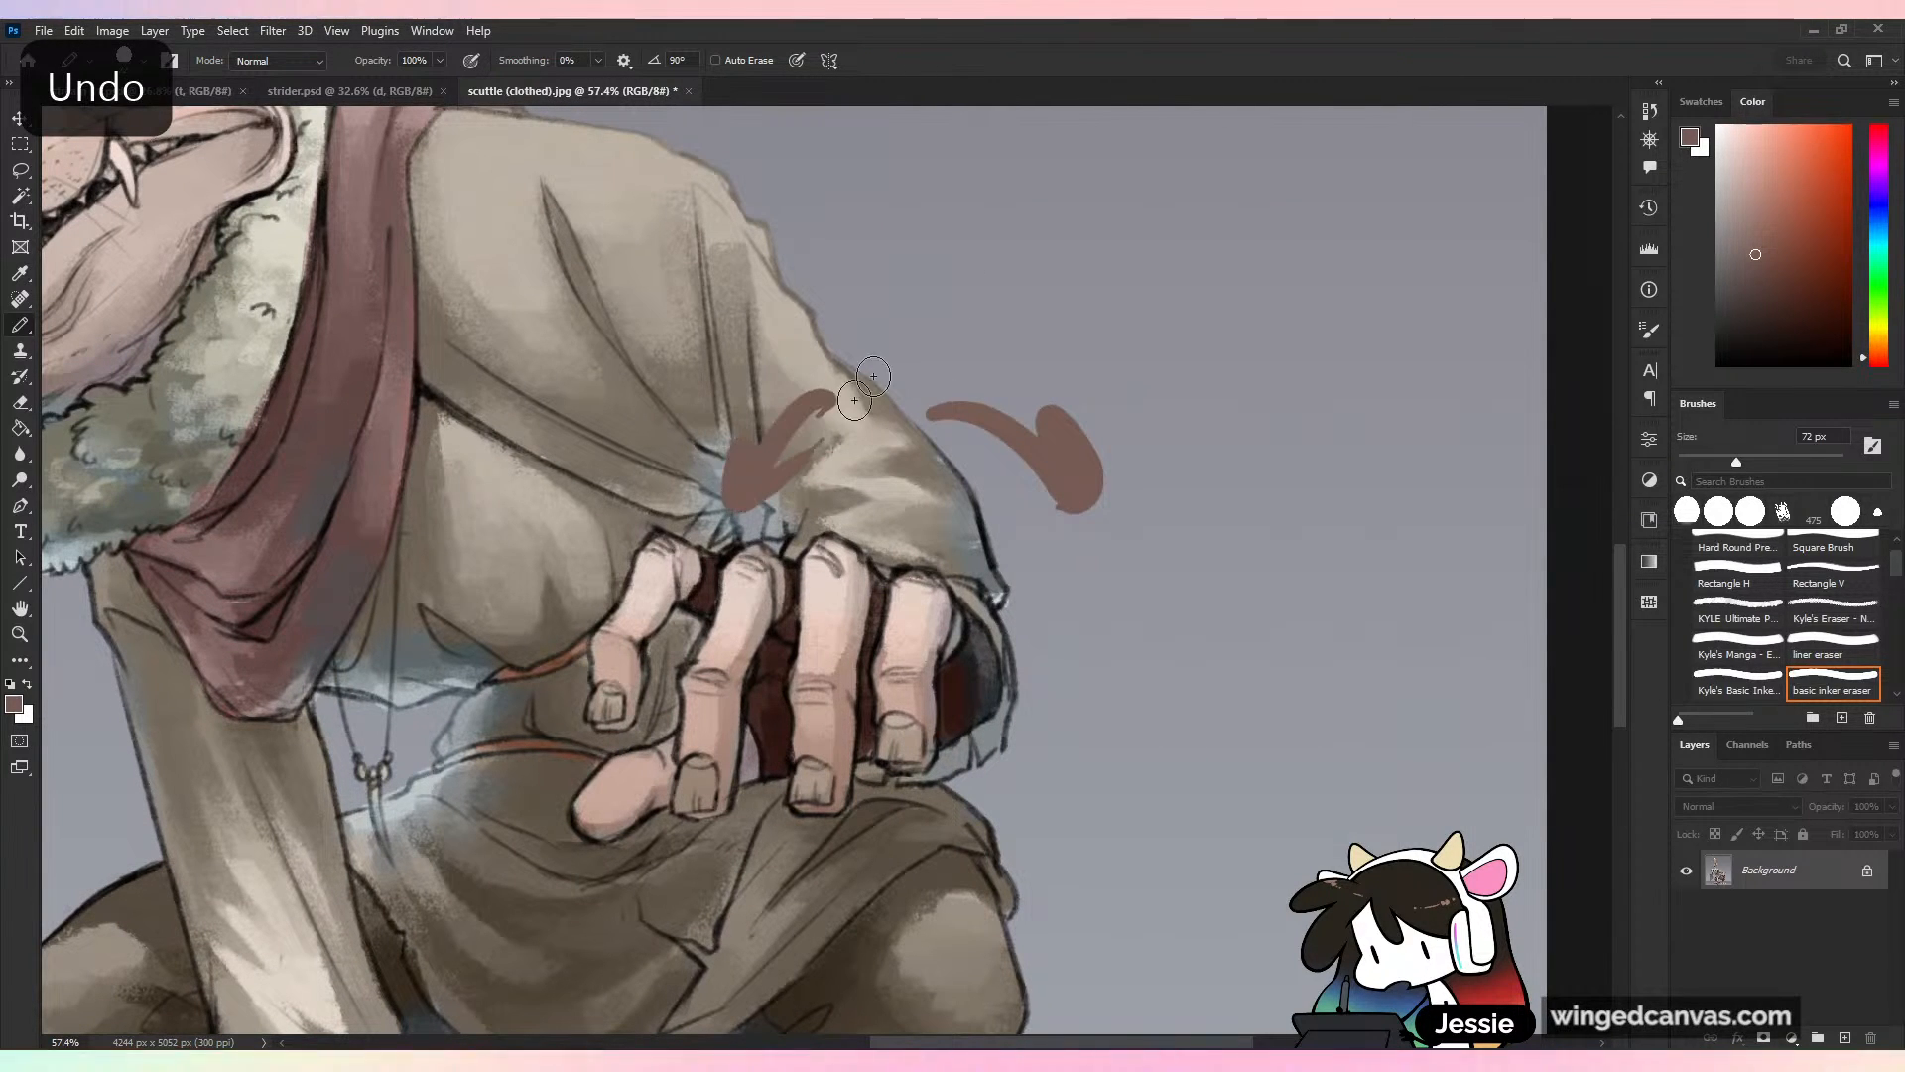
key("ctrl+z")
key("ctrl+z")
Sketch a flat-topped outline with two sloping sides in the empty grey background beside the character's shoulder
scroll(857, 339, "down", 3)
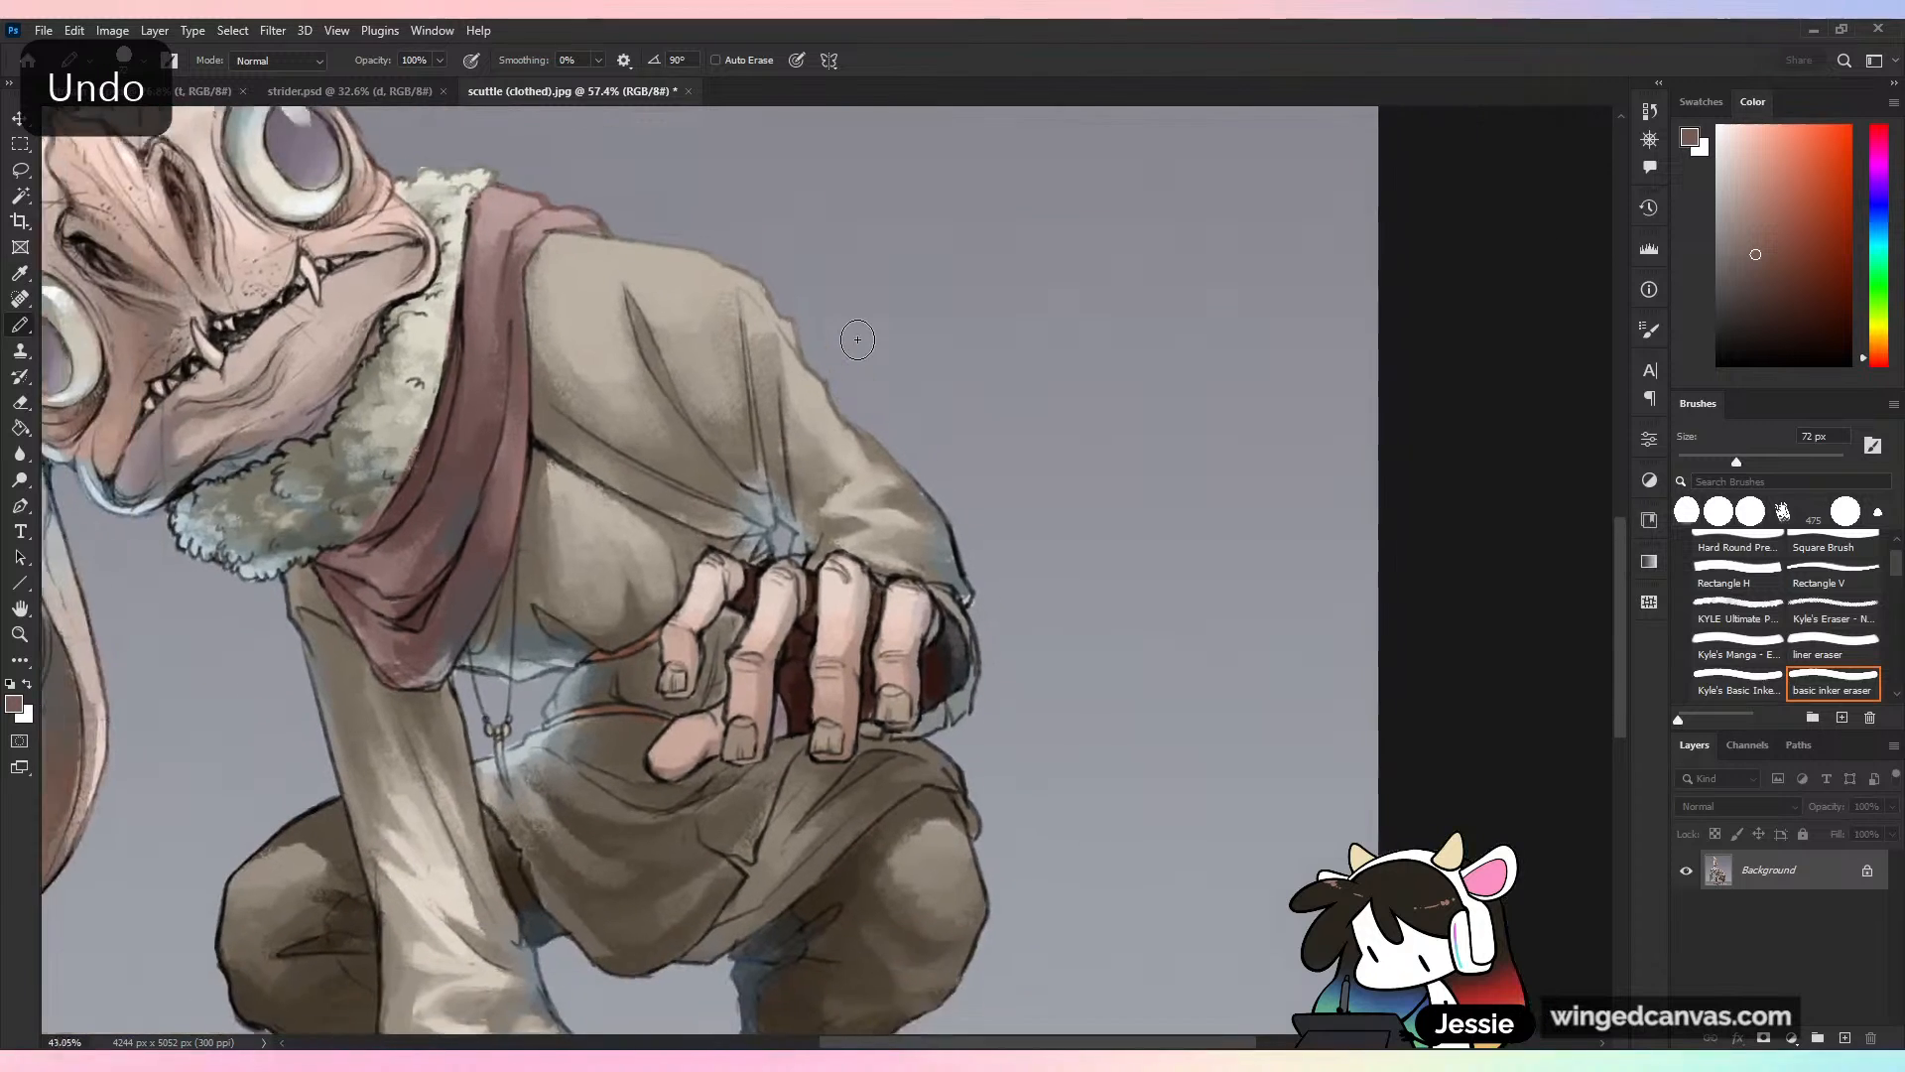
left_click_drag(942, 223, 909, 287)
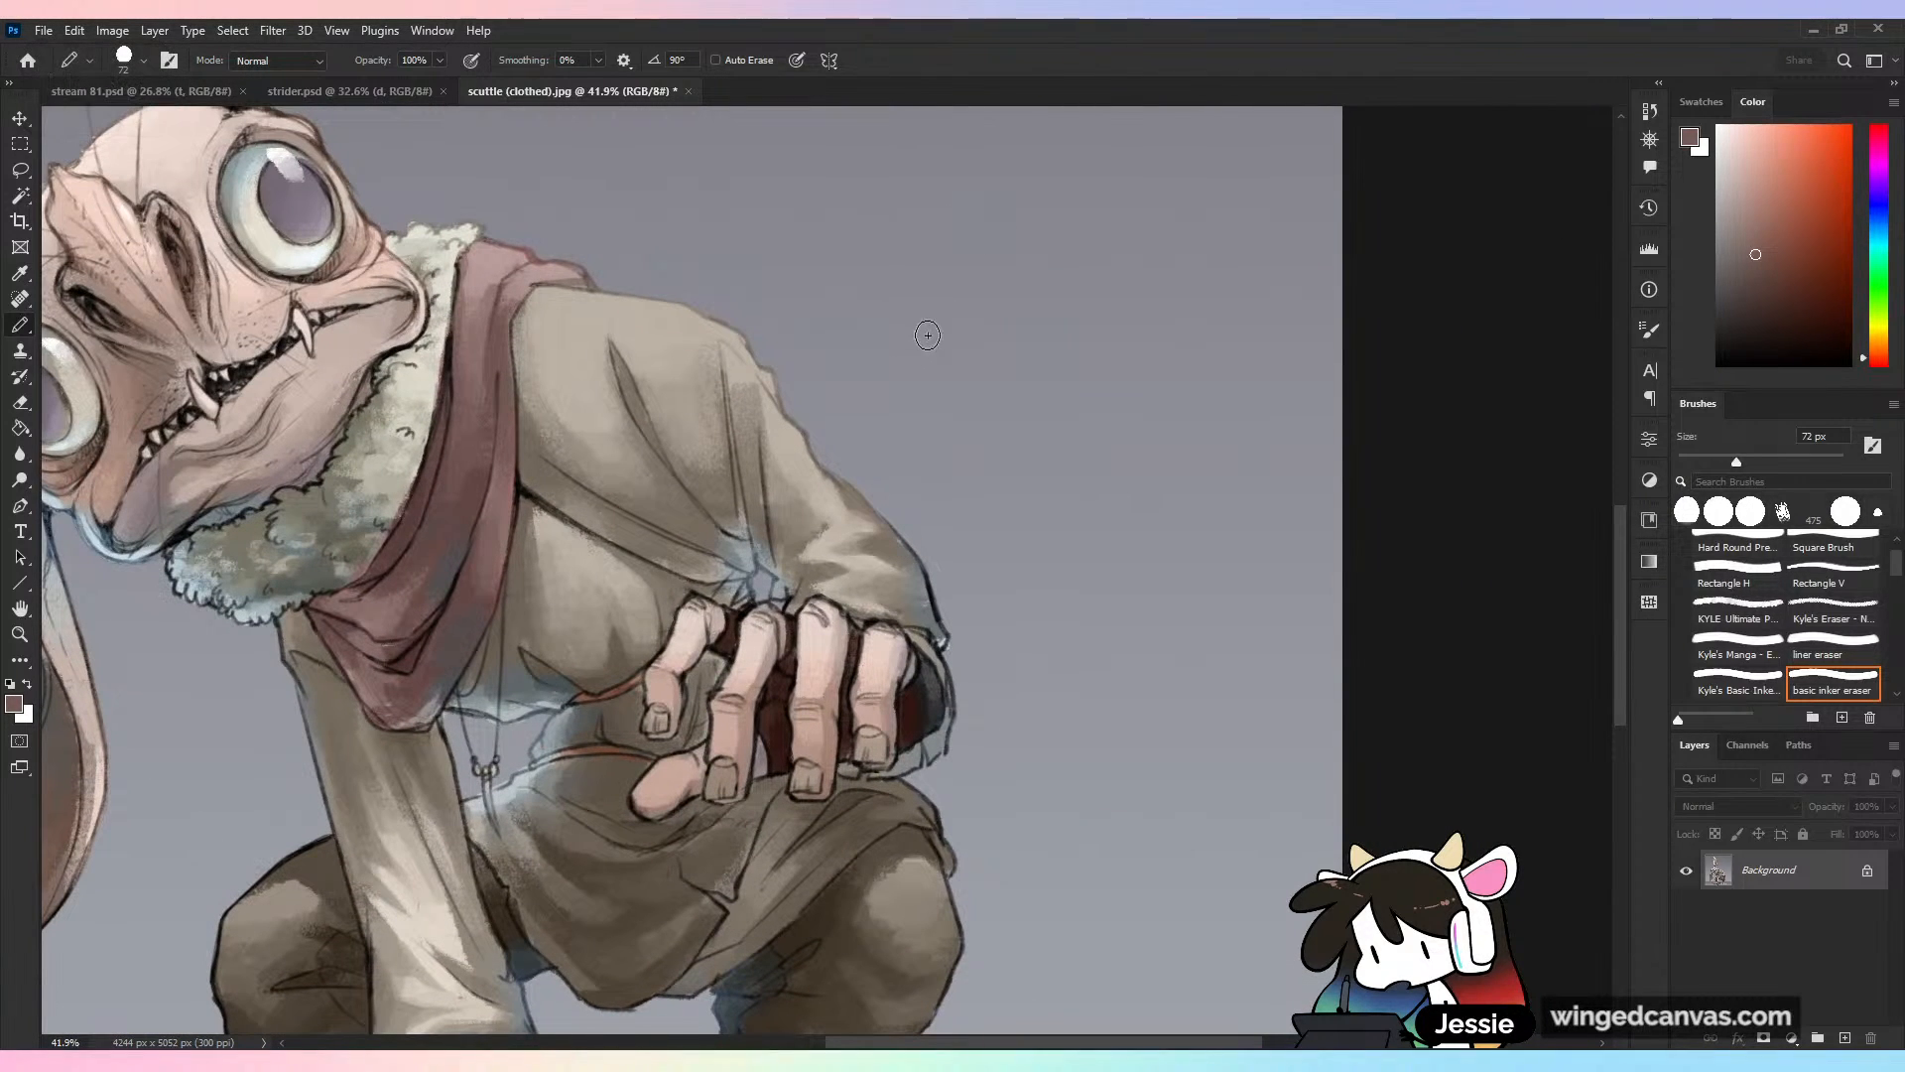
mouse_move(883, 377)
left_mouse_down()
mouse_move(971, 289)
mouse_move(1071, 282)
mouse_move(1177, 393)
left_mouse_up()
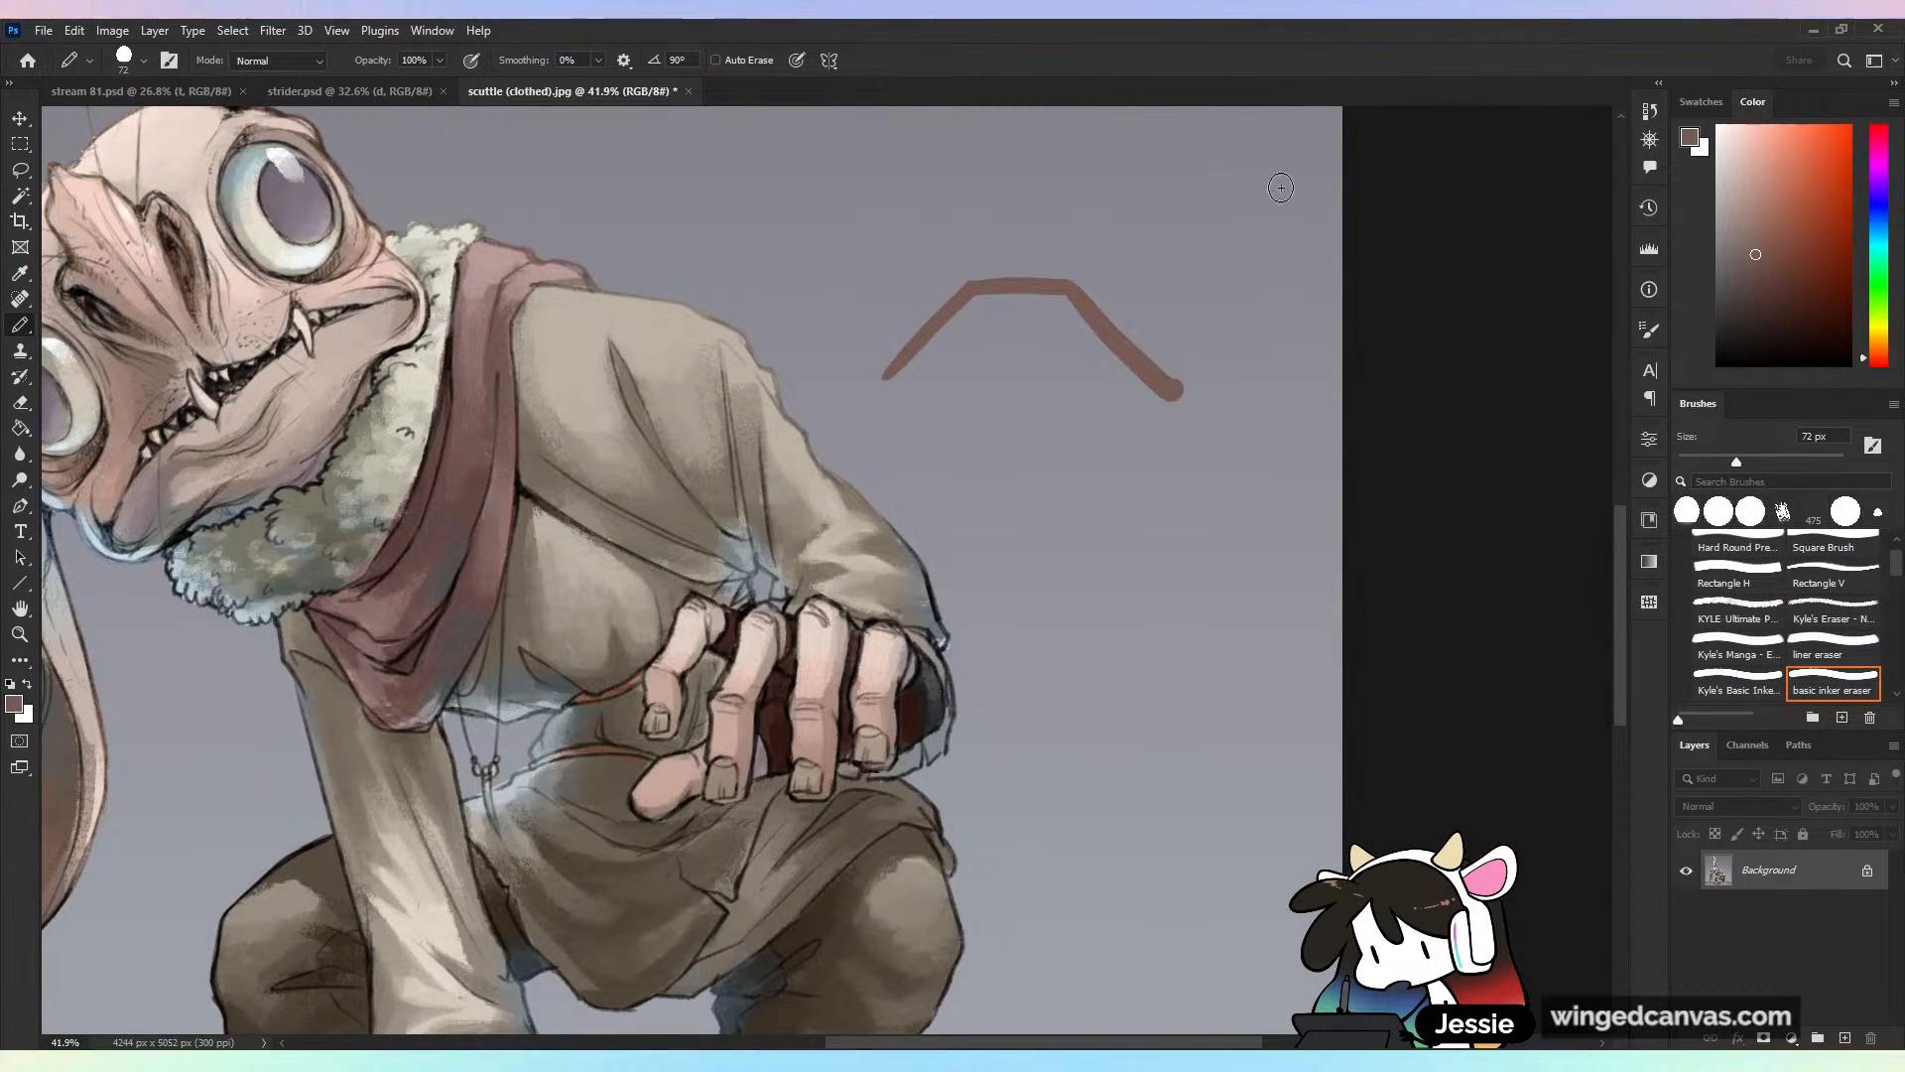
Draw arrows pointing at the flat top and both slopes of the sketched outline, then undo them
mouse_move(1290, 160)
left_mouse_down()
mouse_move(1143, 286)
mouse_move(1206, 266)
left_mouse_up()
left_click_drag(1049, 113, 1032, 226)
left_click_drag(1000, 188, 1060, 187)
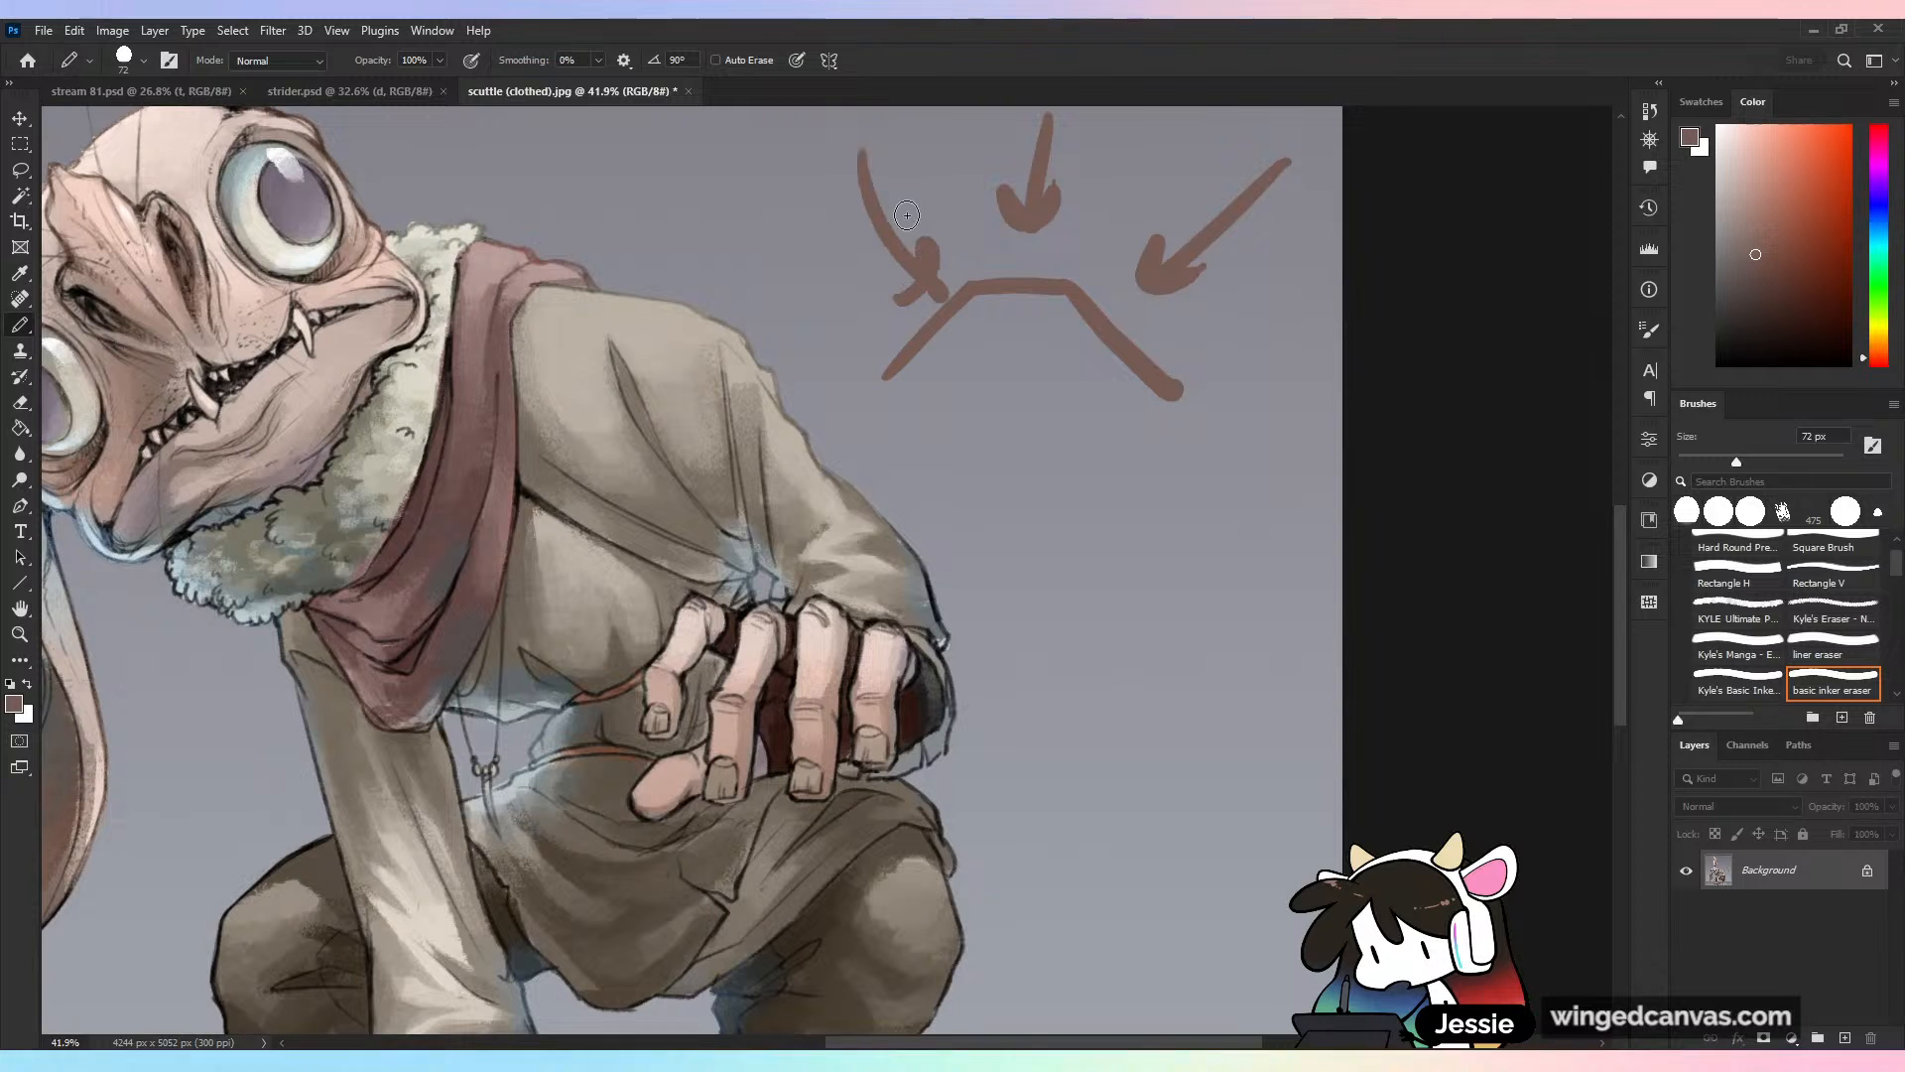
key("ctrl+z")
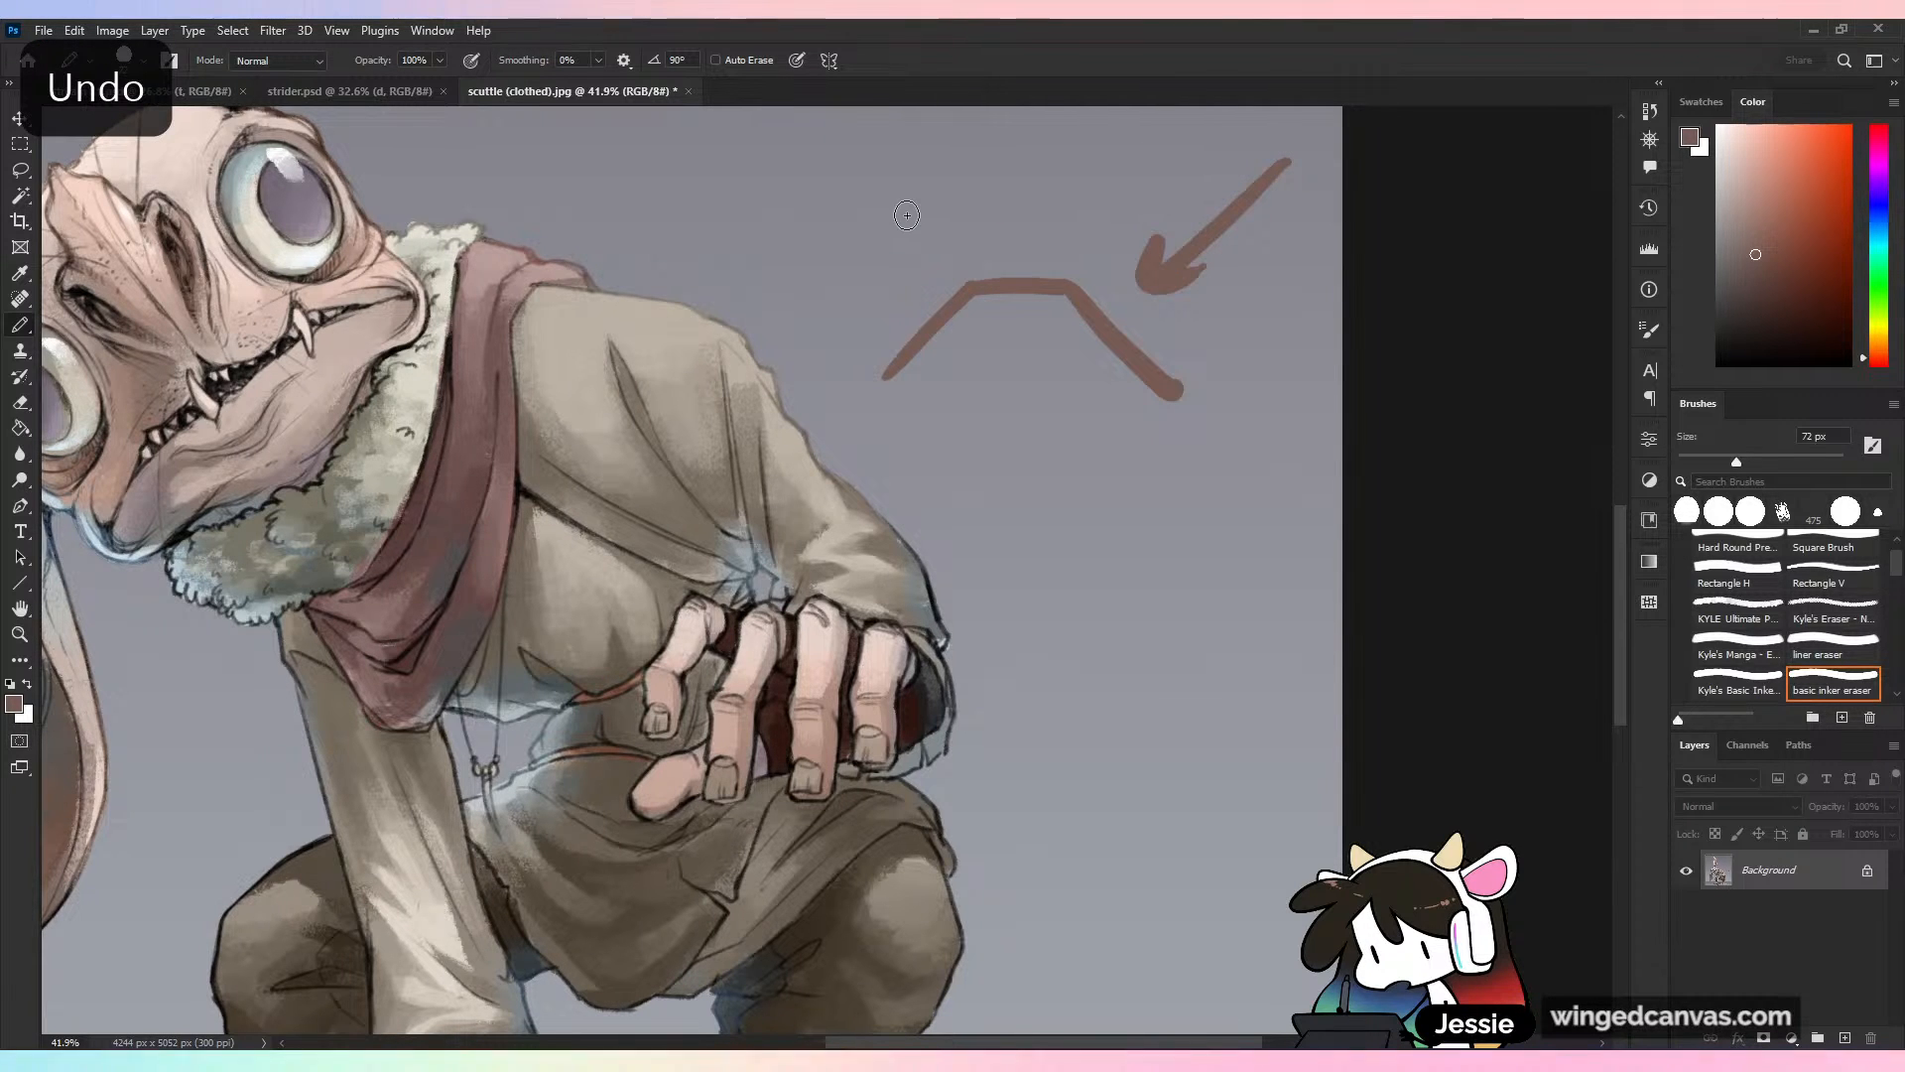
key("ctrl+z")
left_click_drag(907, 215, 1049, 168)
Draw a downward arrow onto the outline's flat top and a short stroke beside each slope, then undo these marks
scroll(907, 215, "down", 4)
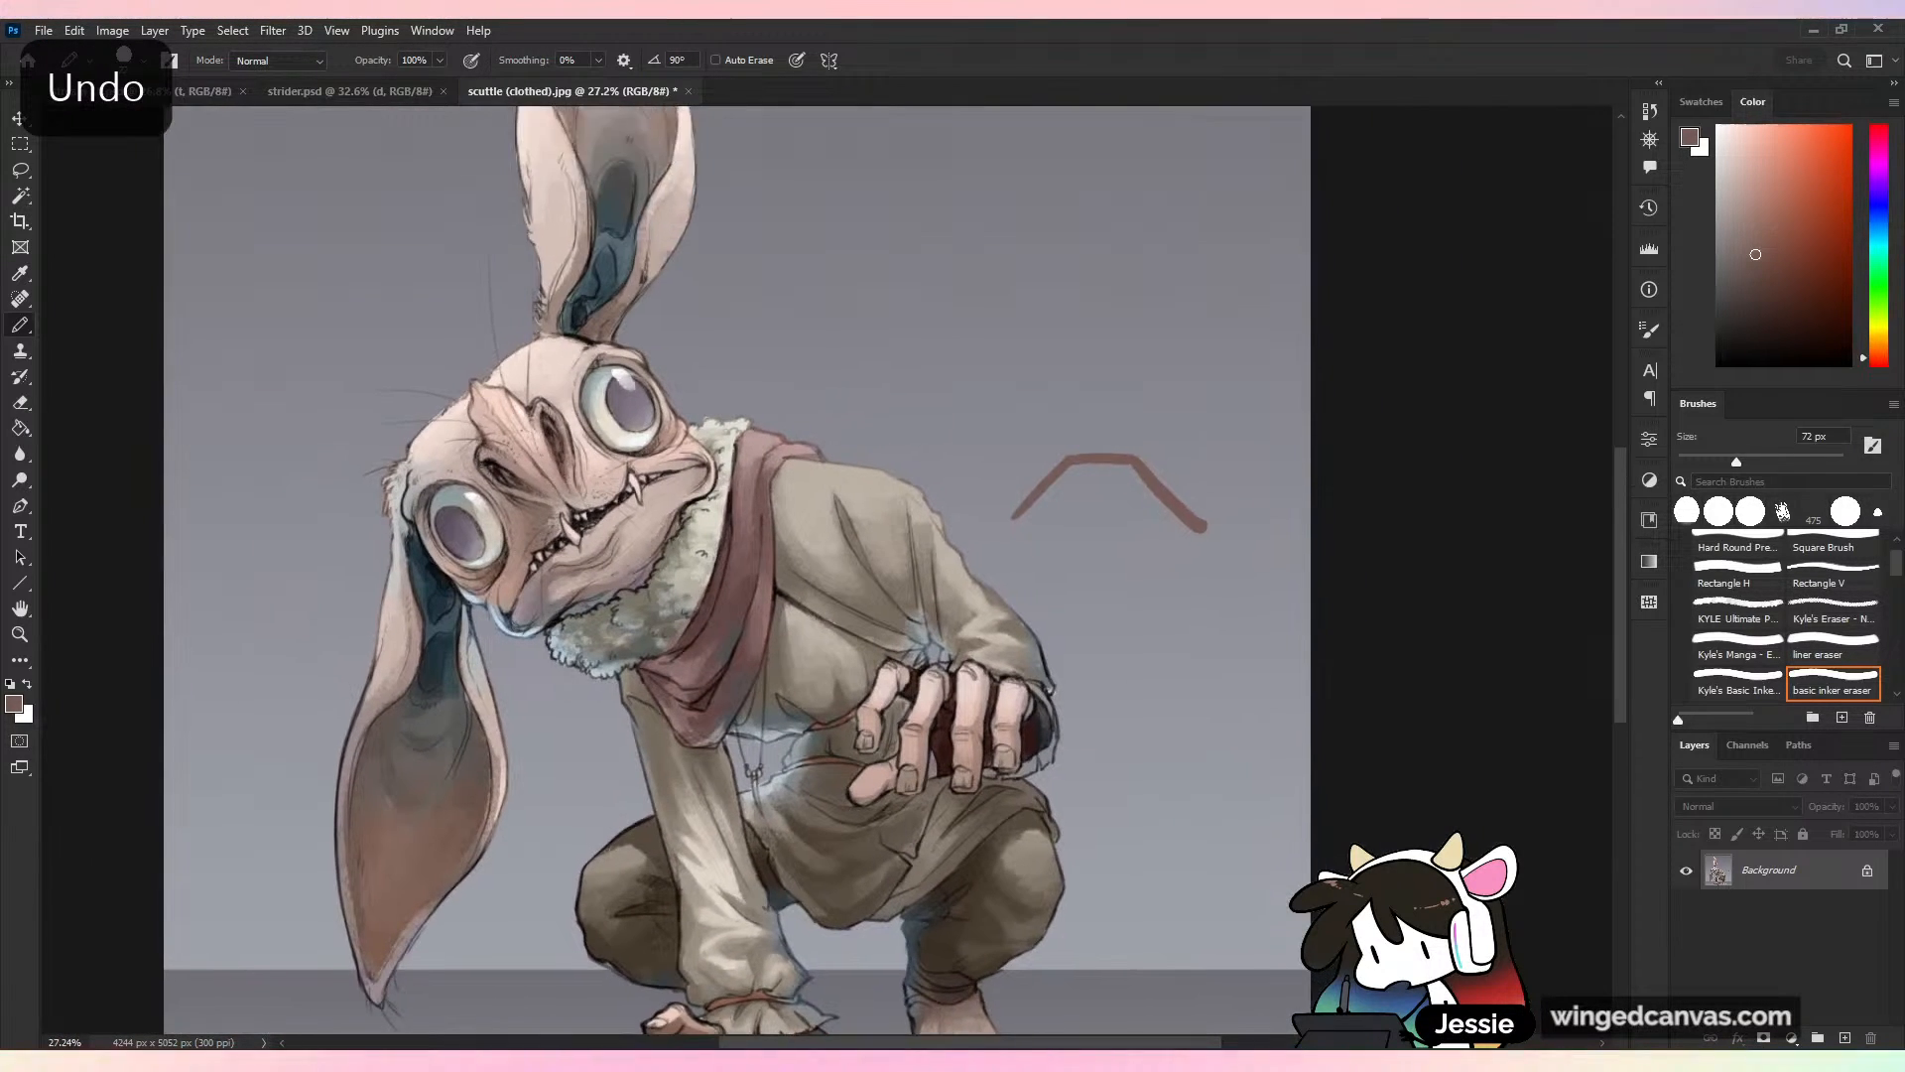
scroll(907, 216, "up", 4)
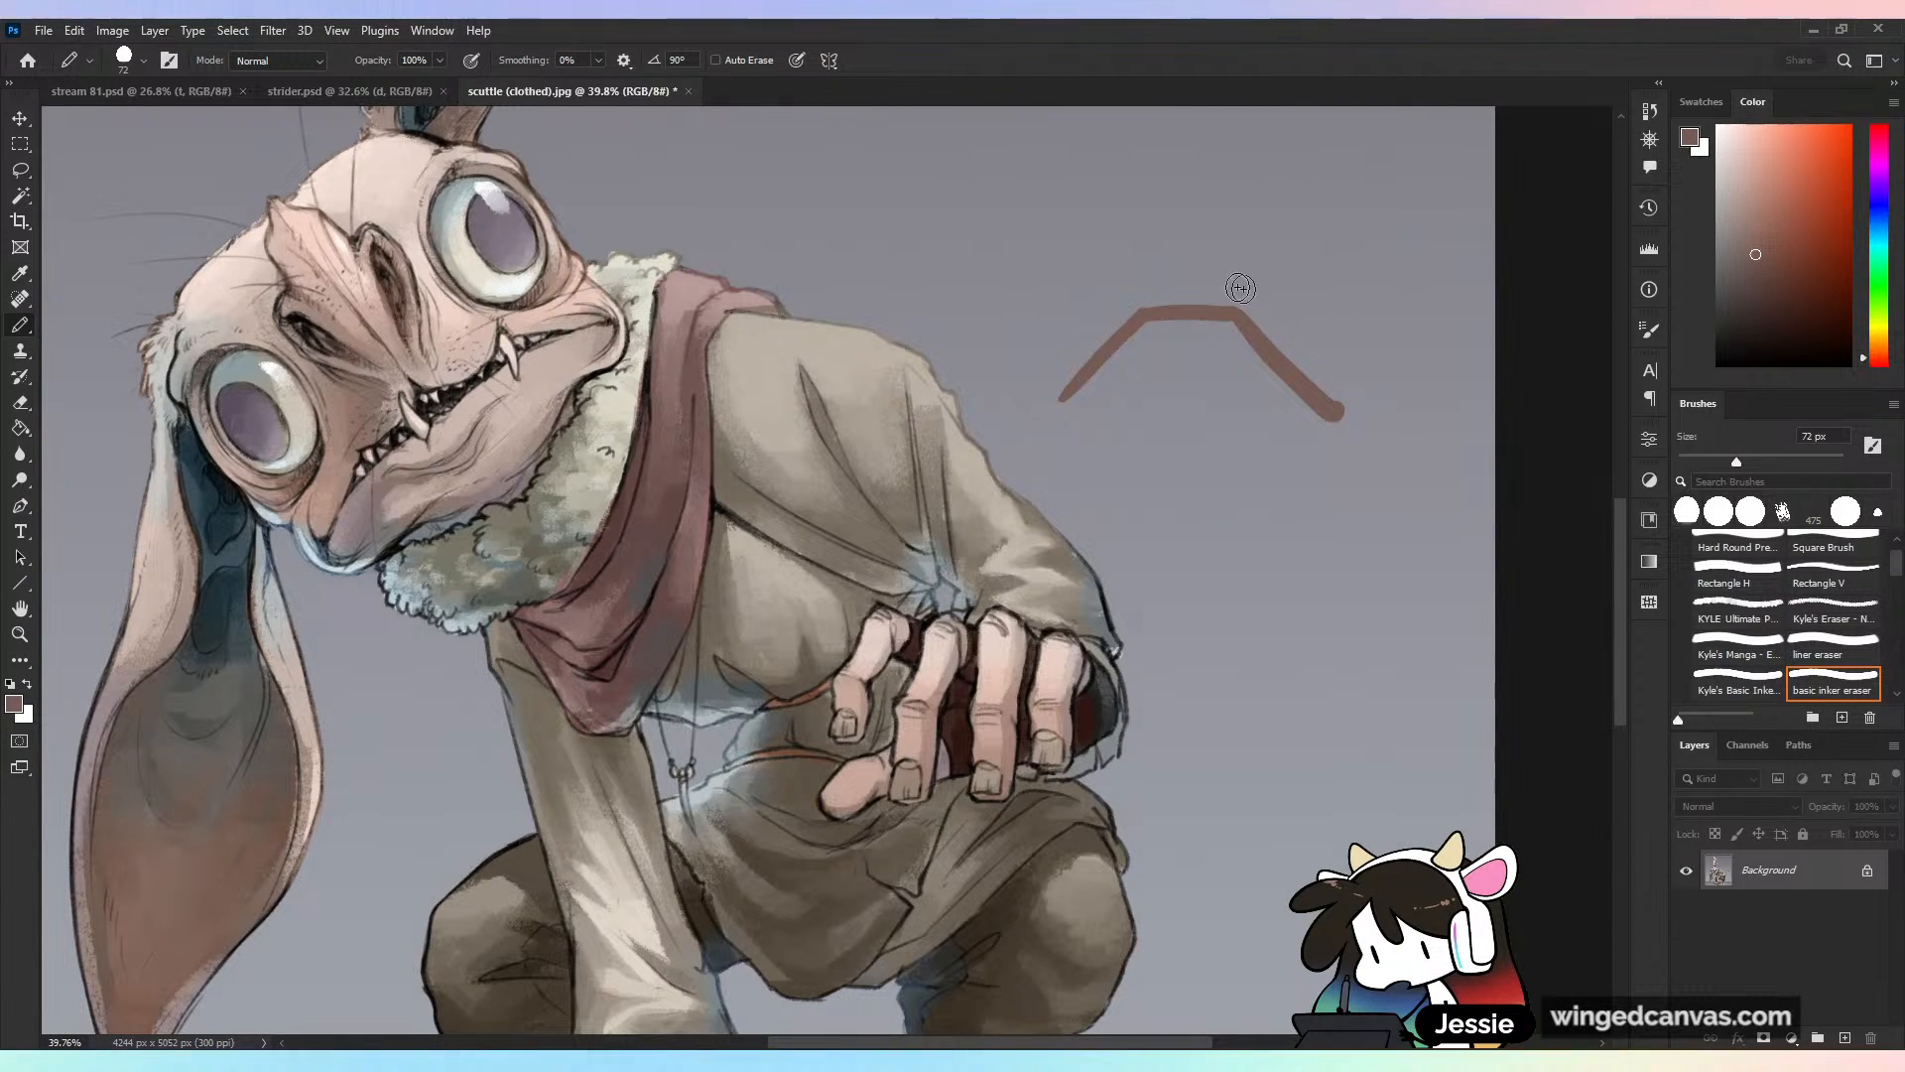
left_click_drag(1199, 159, 1189, 282)
left_click_drag(1174, 236, 1217, 259)
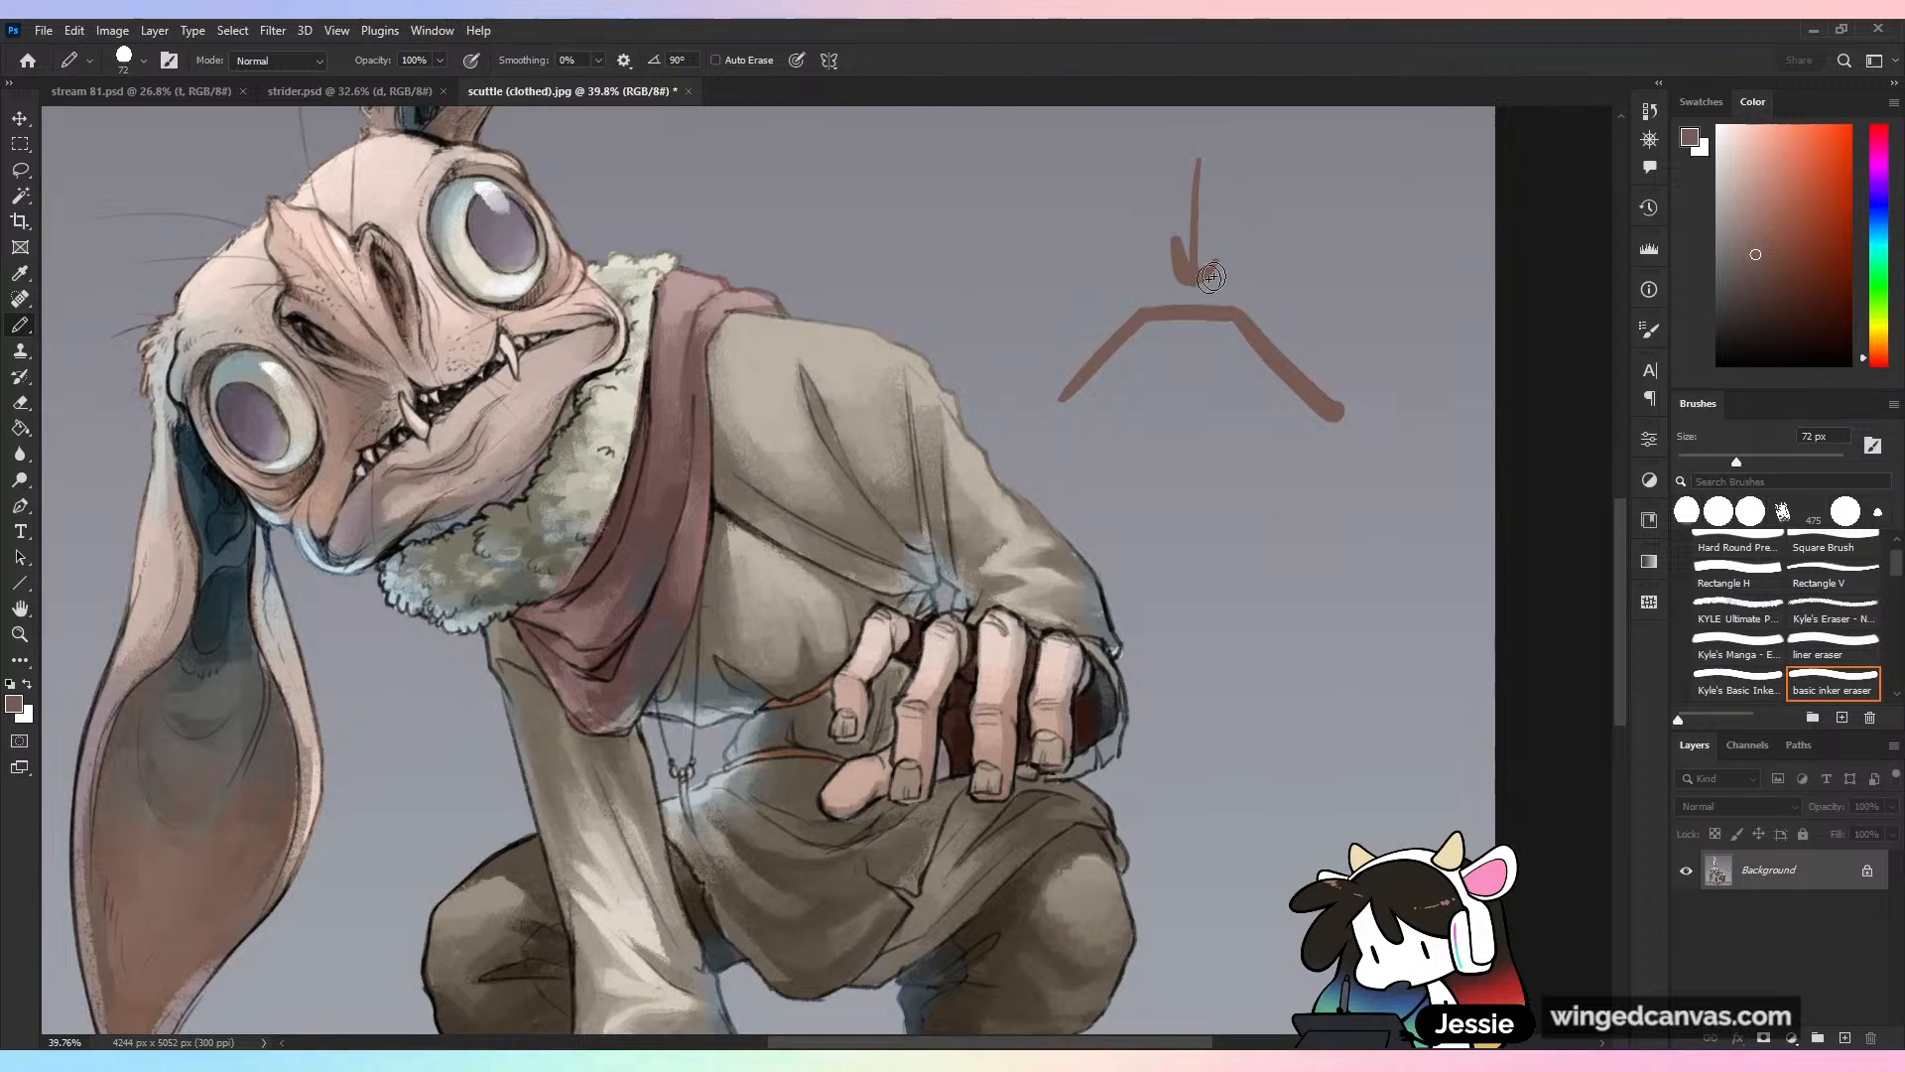
left_click_drag(1326, 314, 1383, 275)
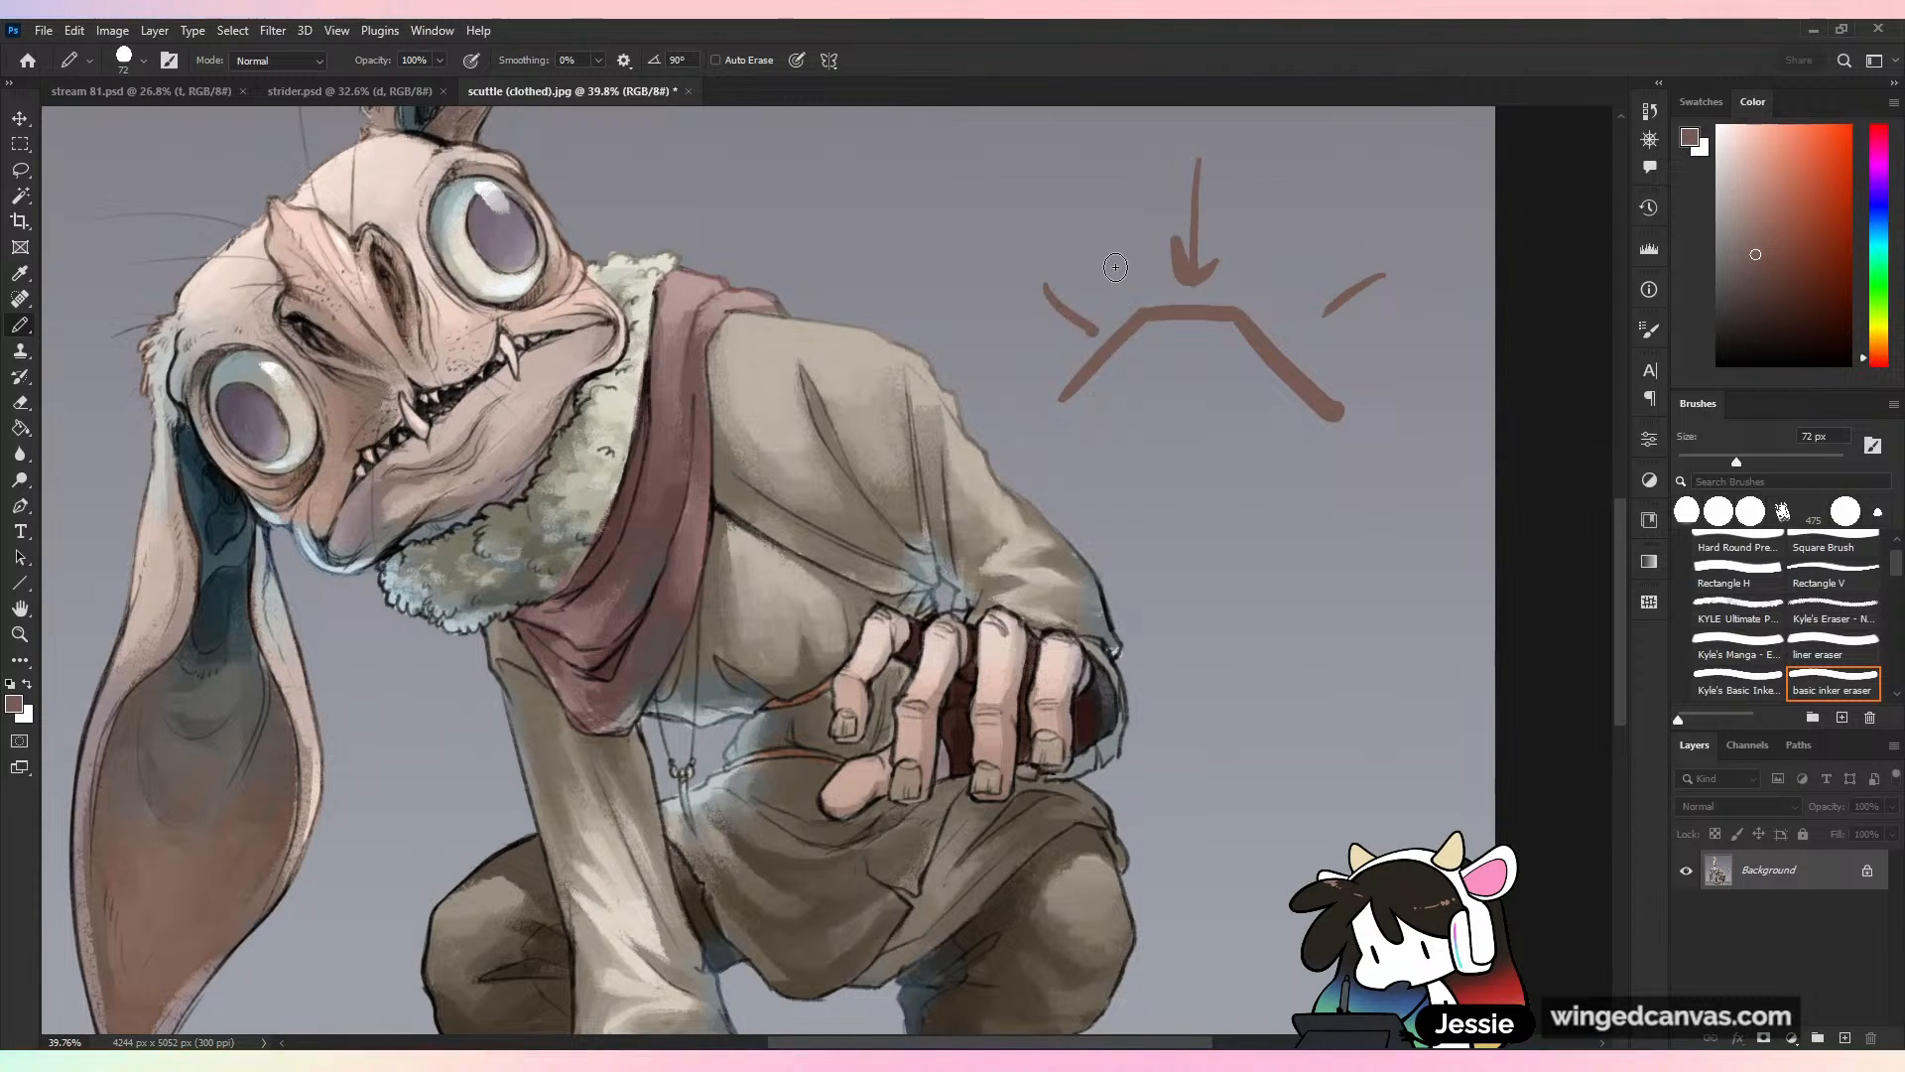
key("ctrl+z")
key("ctrl+z")
key("ctrl+z")
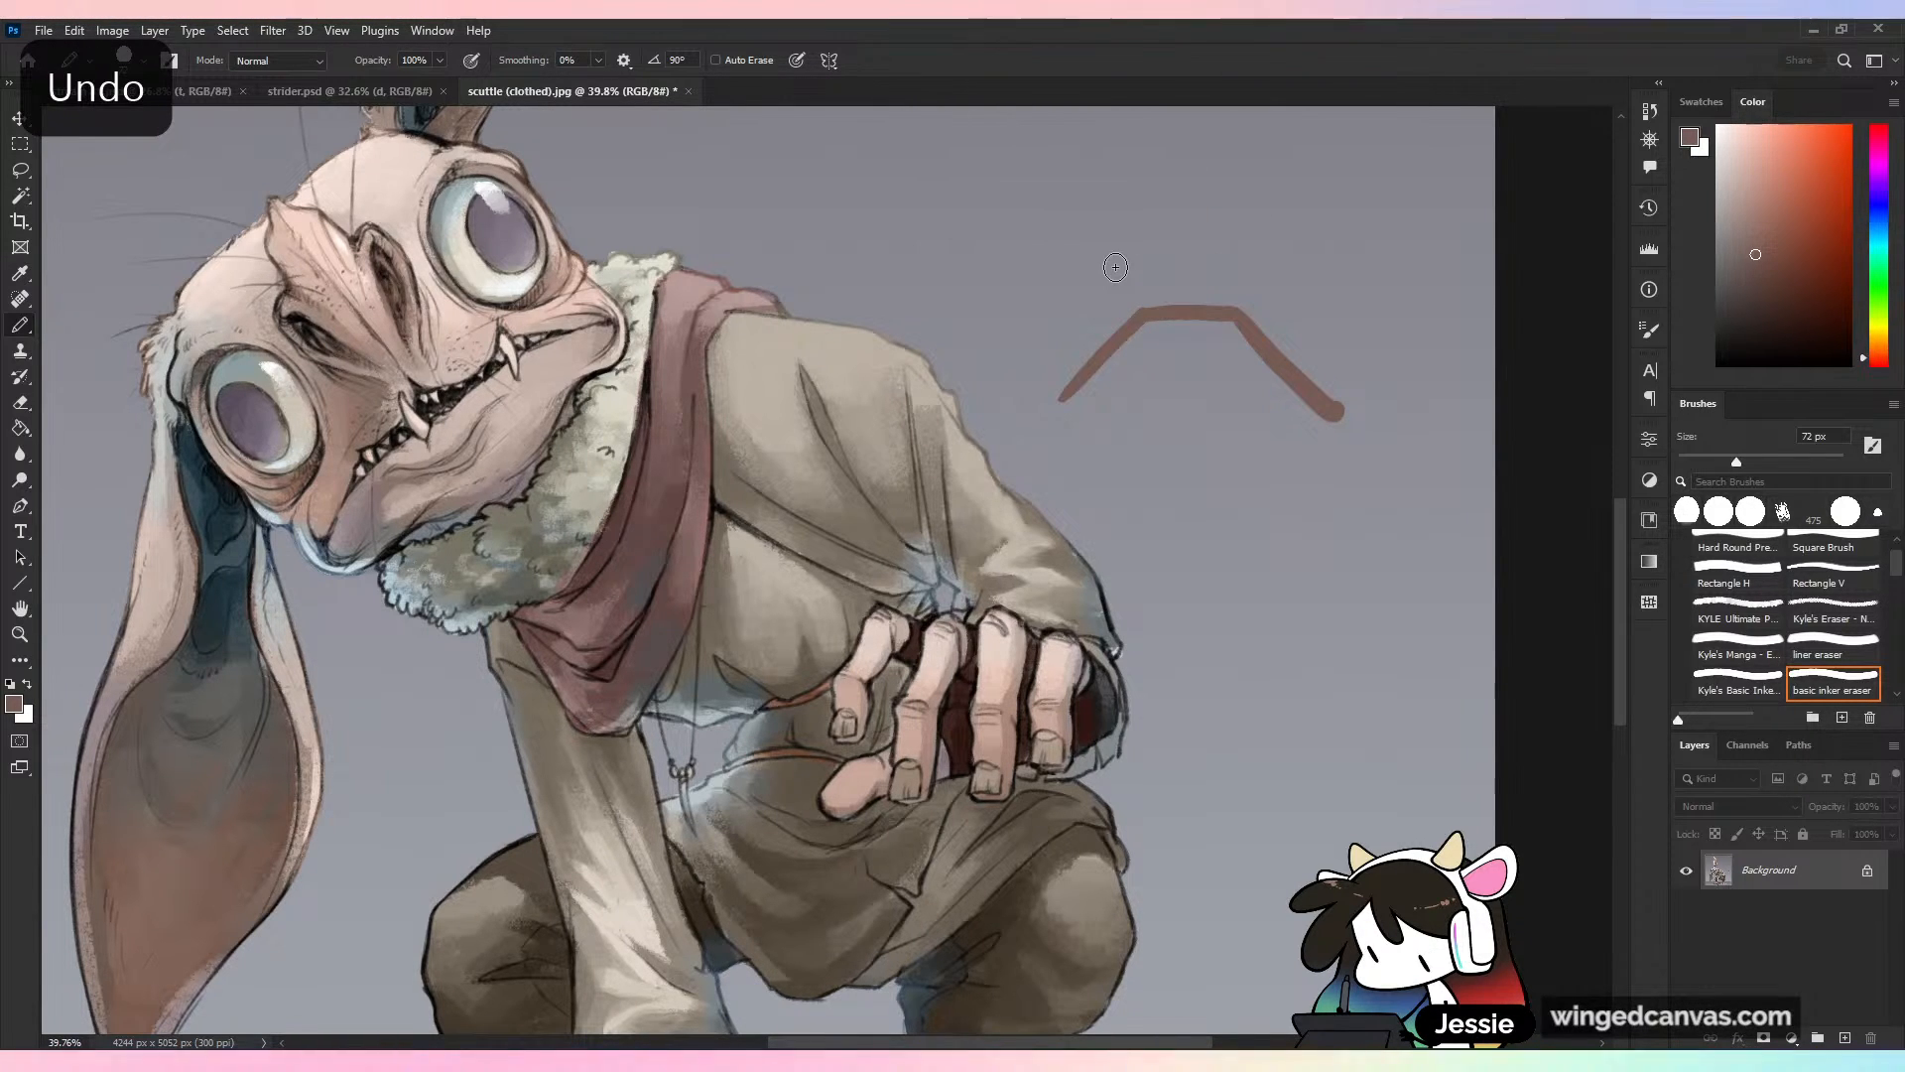
Undo the flat-topped outline sketched in the grey background beside the character's shoulder
key("ctrl+z")
key("ctrl+z")
scroll(1116, 267, "down", 3)
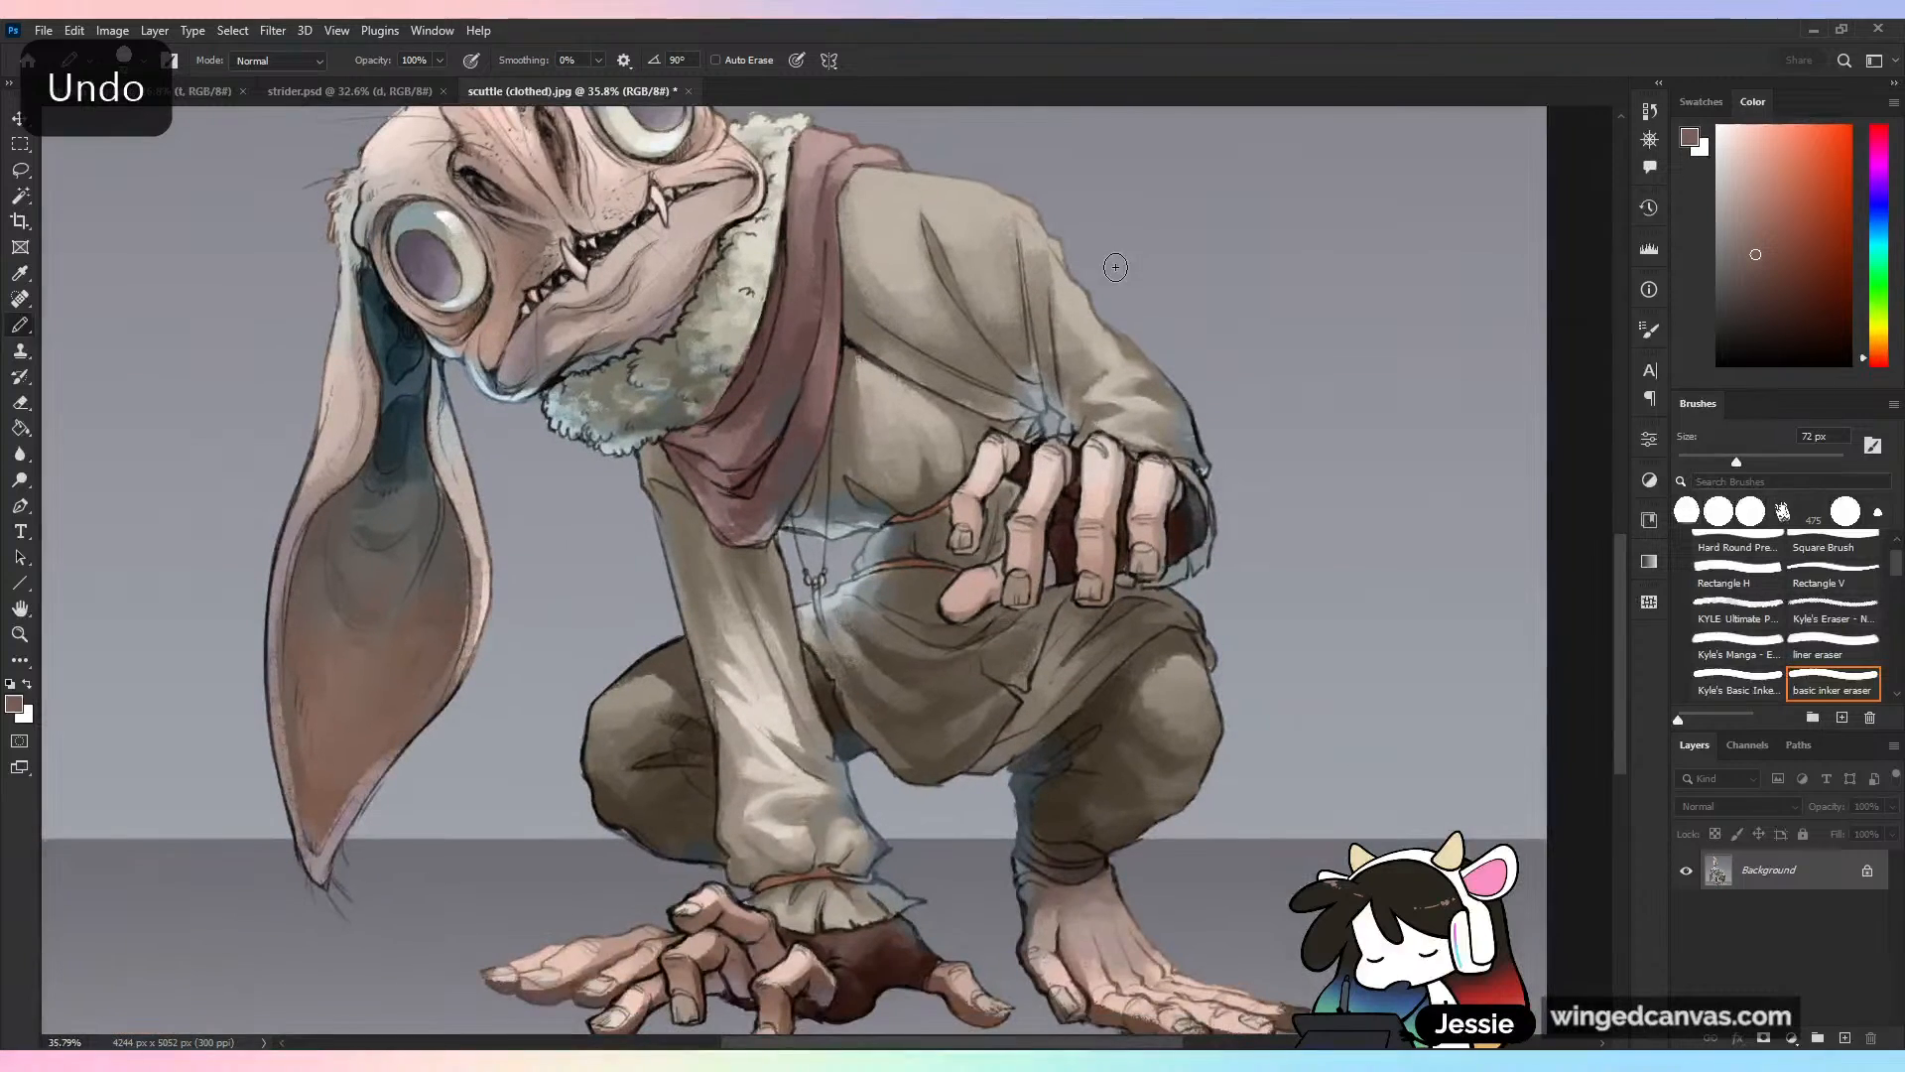
Draw a thick zigzag across the folds of the character's lower sleeve, and undo it
scroll(827, 569, "down", 2)
scroll(992, 715, "up", 2)
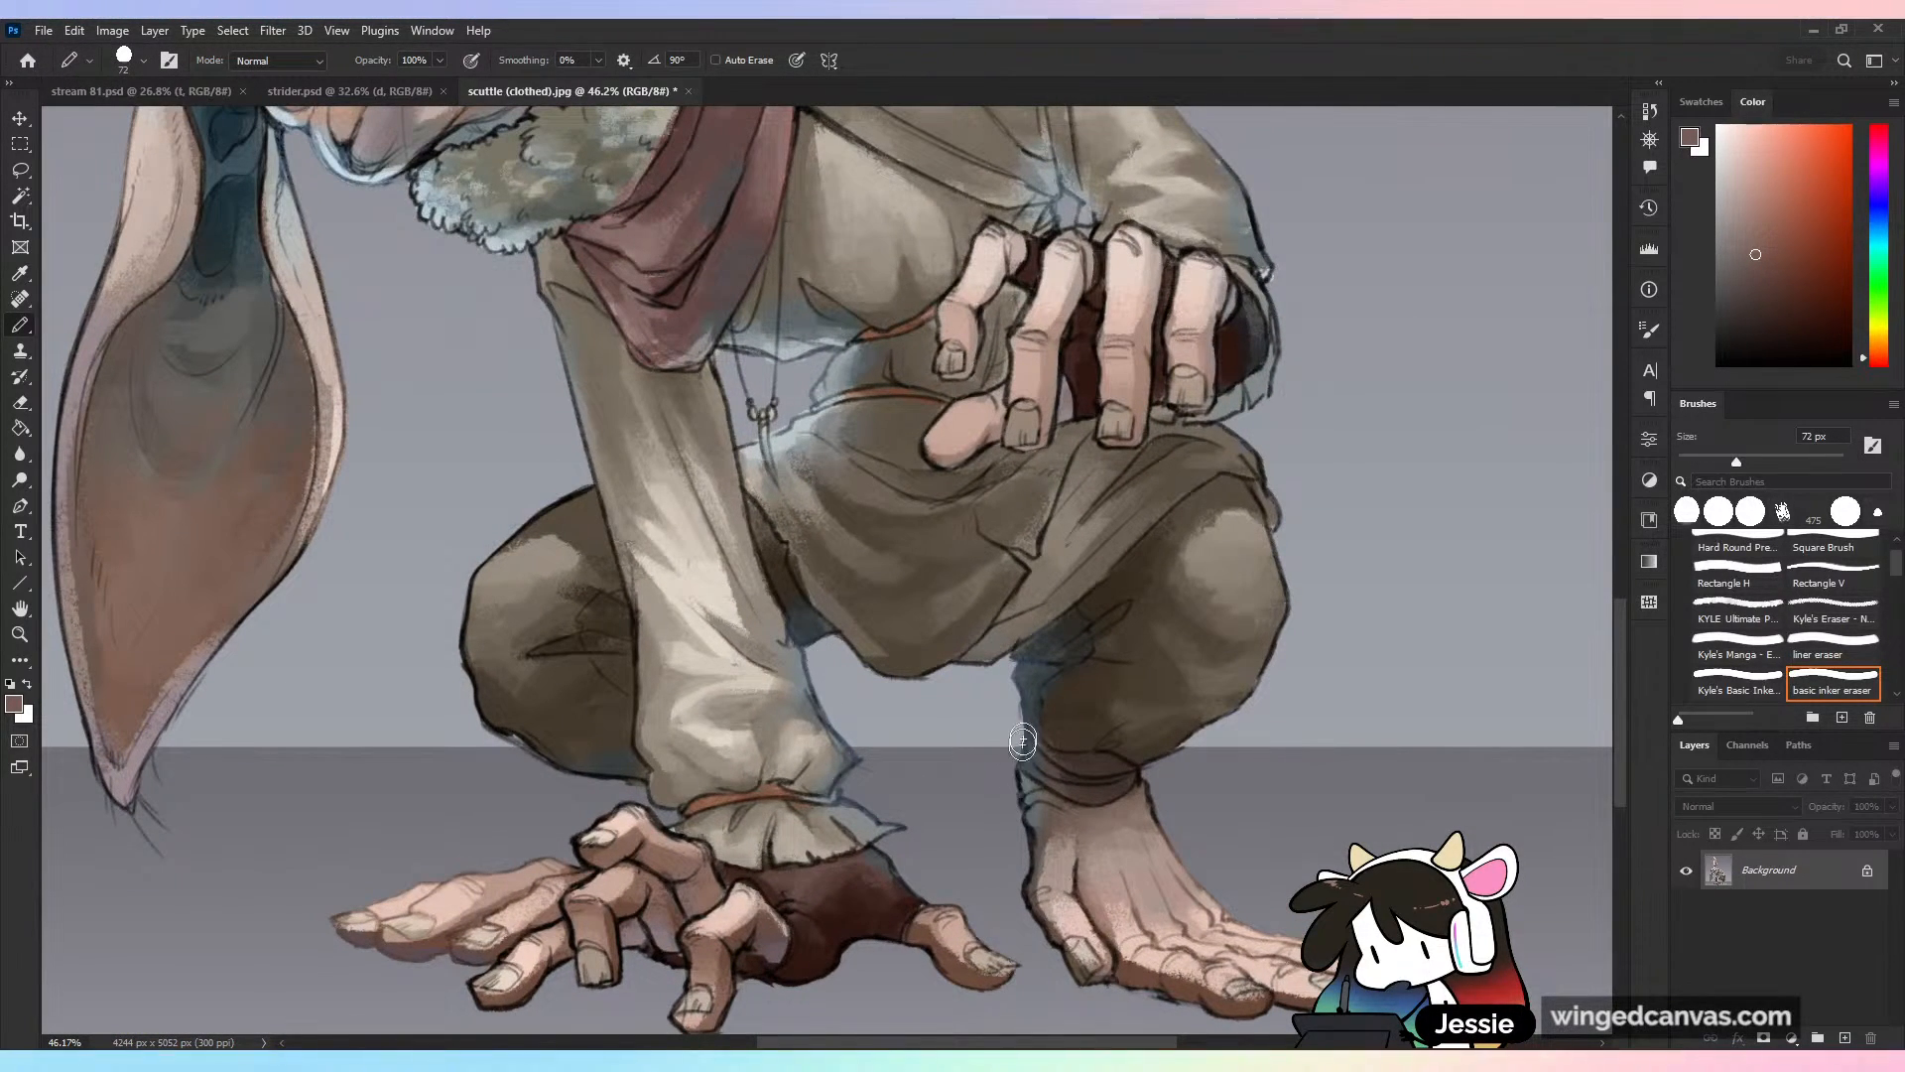
mouse_move(728, 665)
left_mouse_down()
mouse_move(683, 606)
mouse_move(663, 520)
left_mouse_up()
left_click_drag(725, 666, 743, 688)
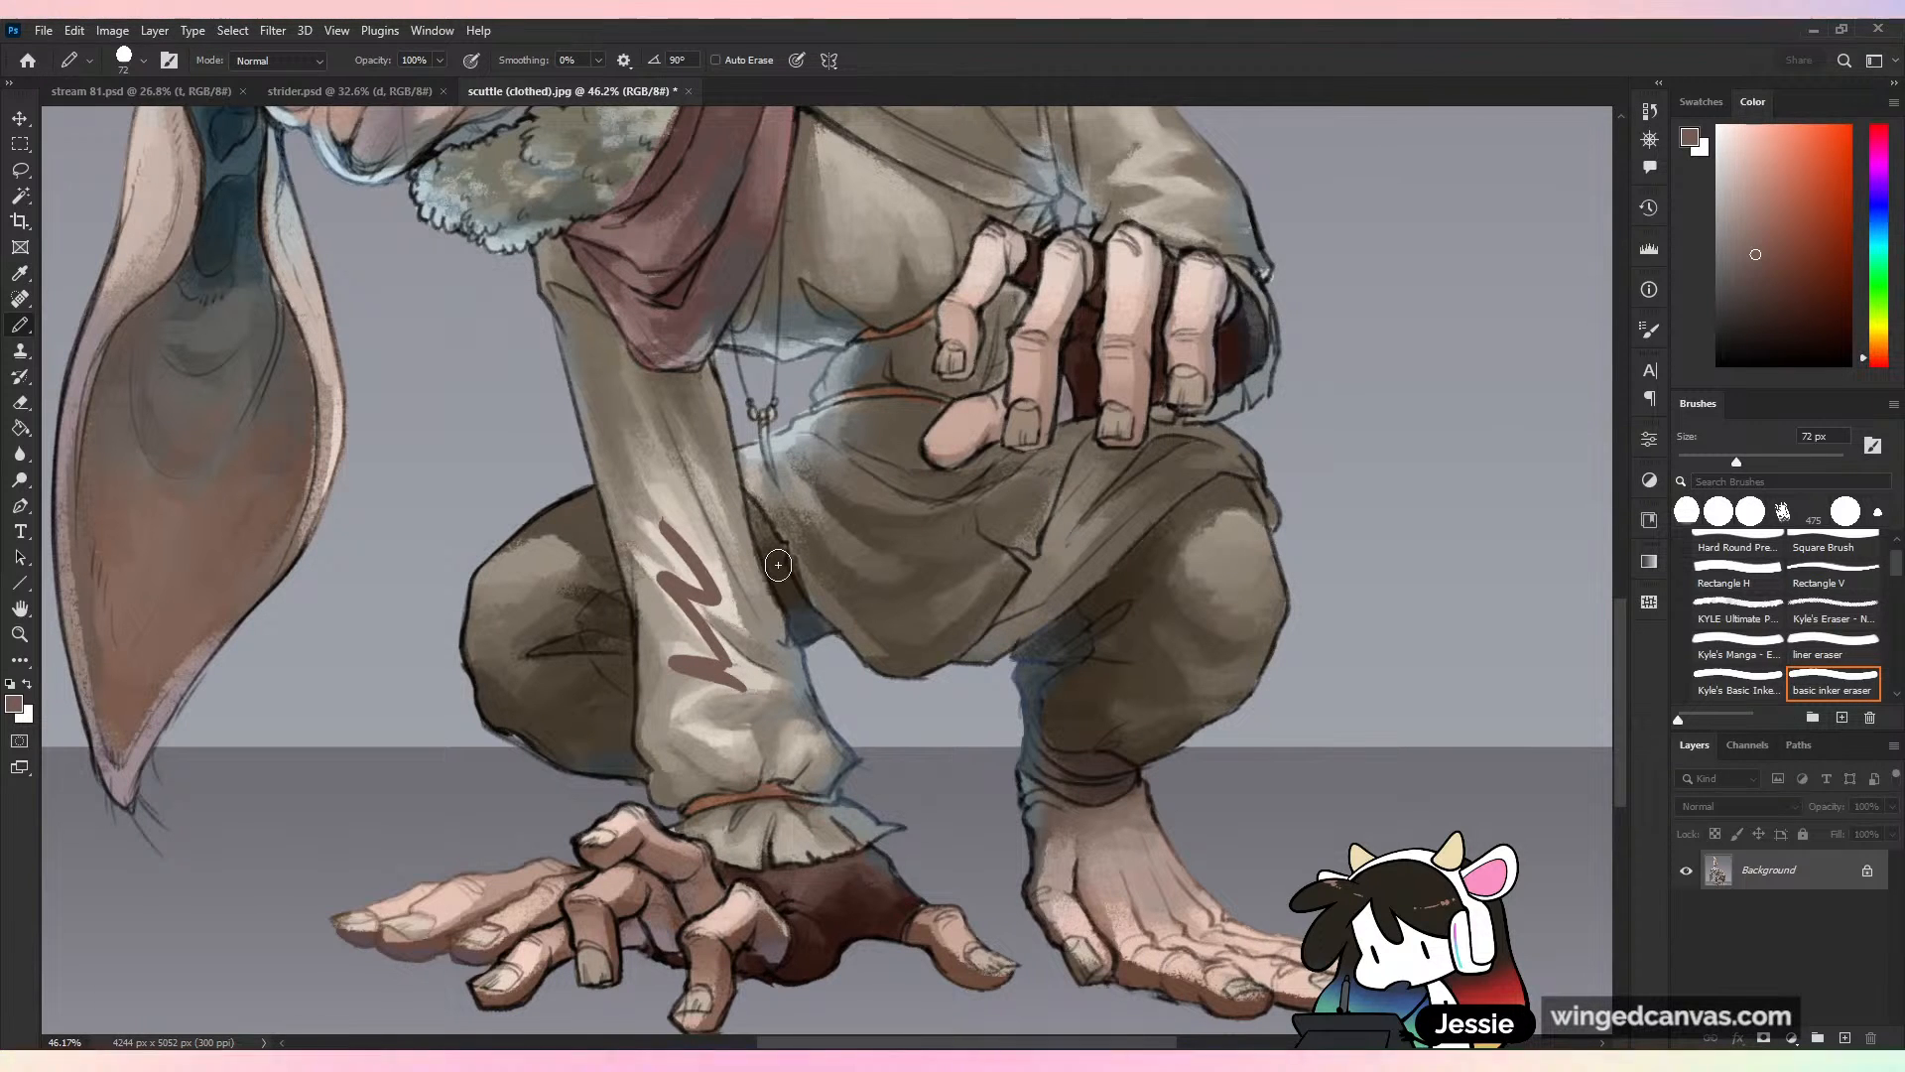
key("ctrl+z")
Examine the whole clothed character illustration from ears to feet at several sizes
scroll(778, 565, "down", 5)
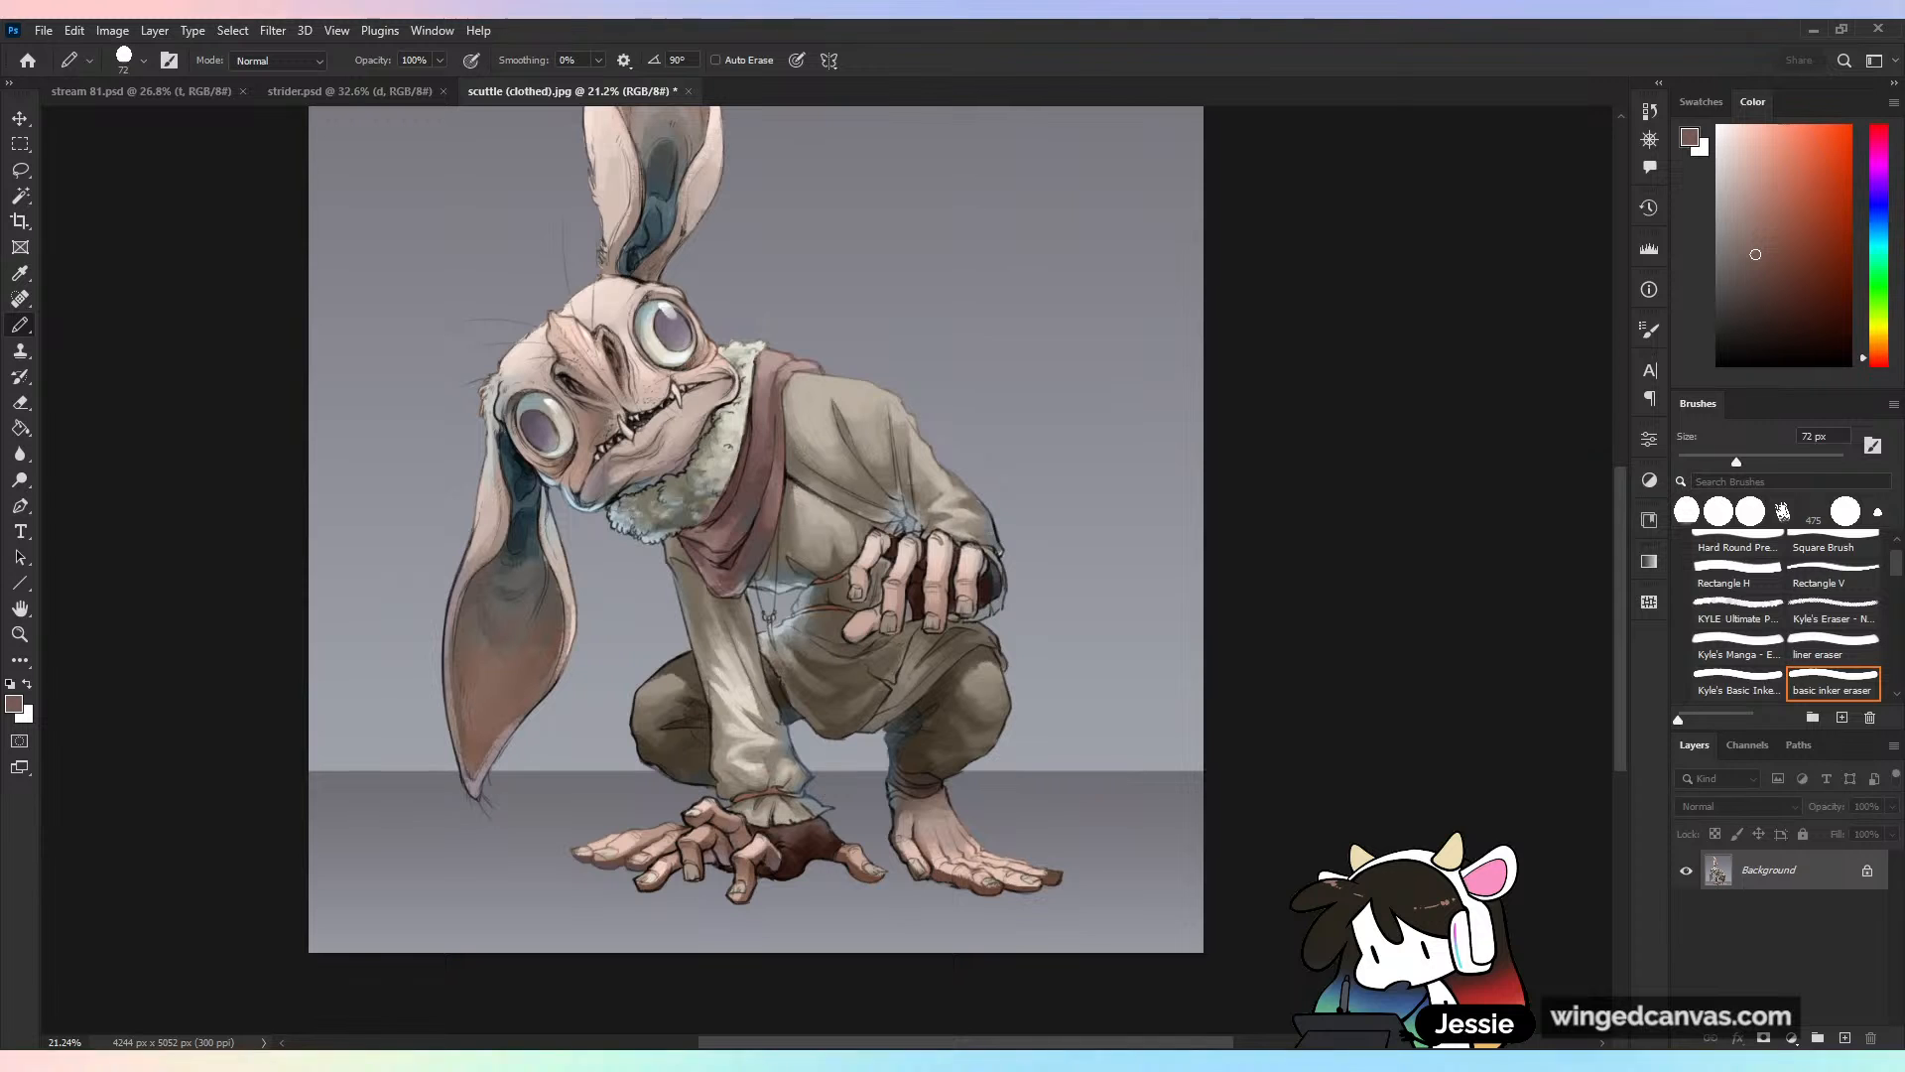
scroll(778, 564, "down", 2)
scroll(931, 891, "up", 3)
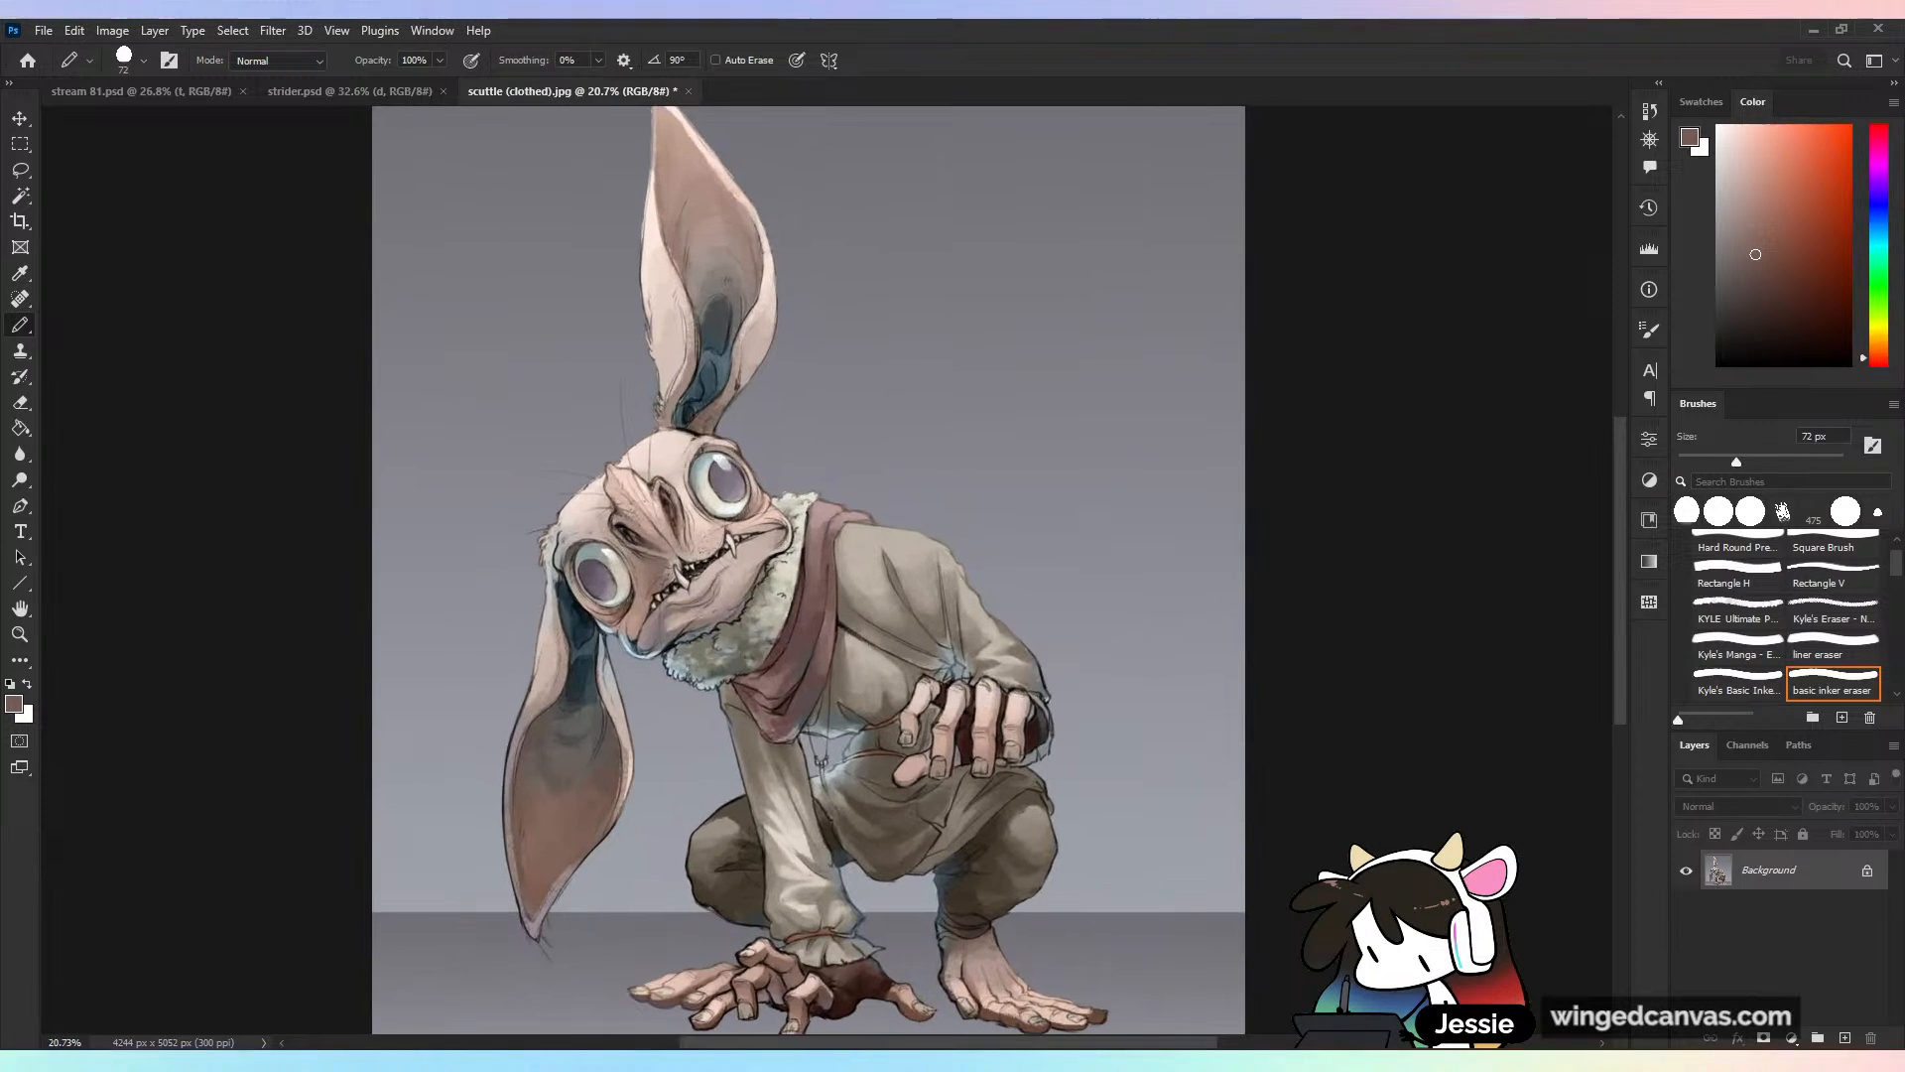
scroll(890, 741, "down", 4)
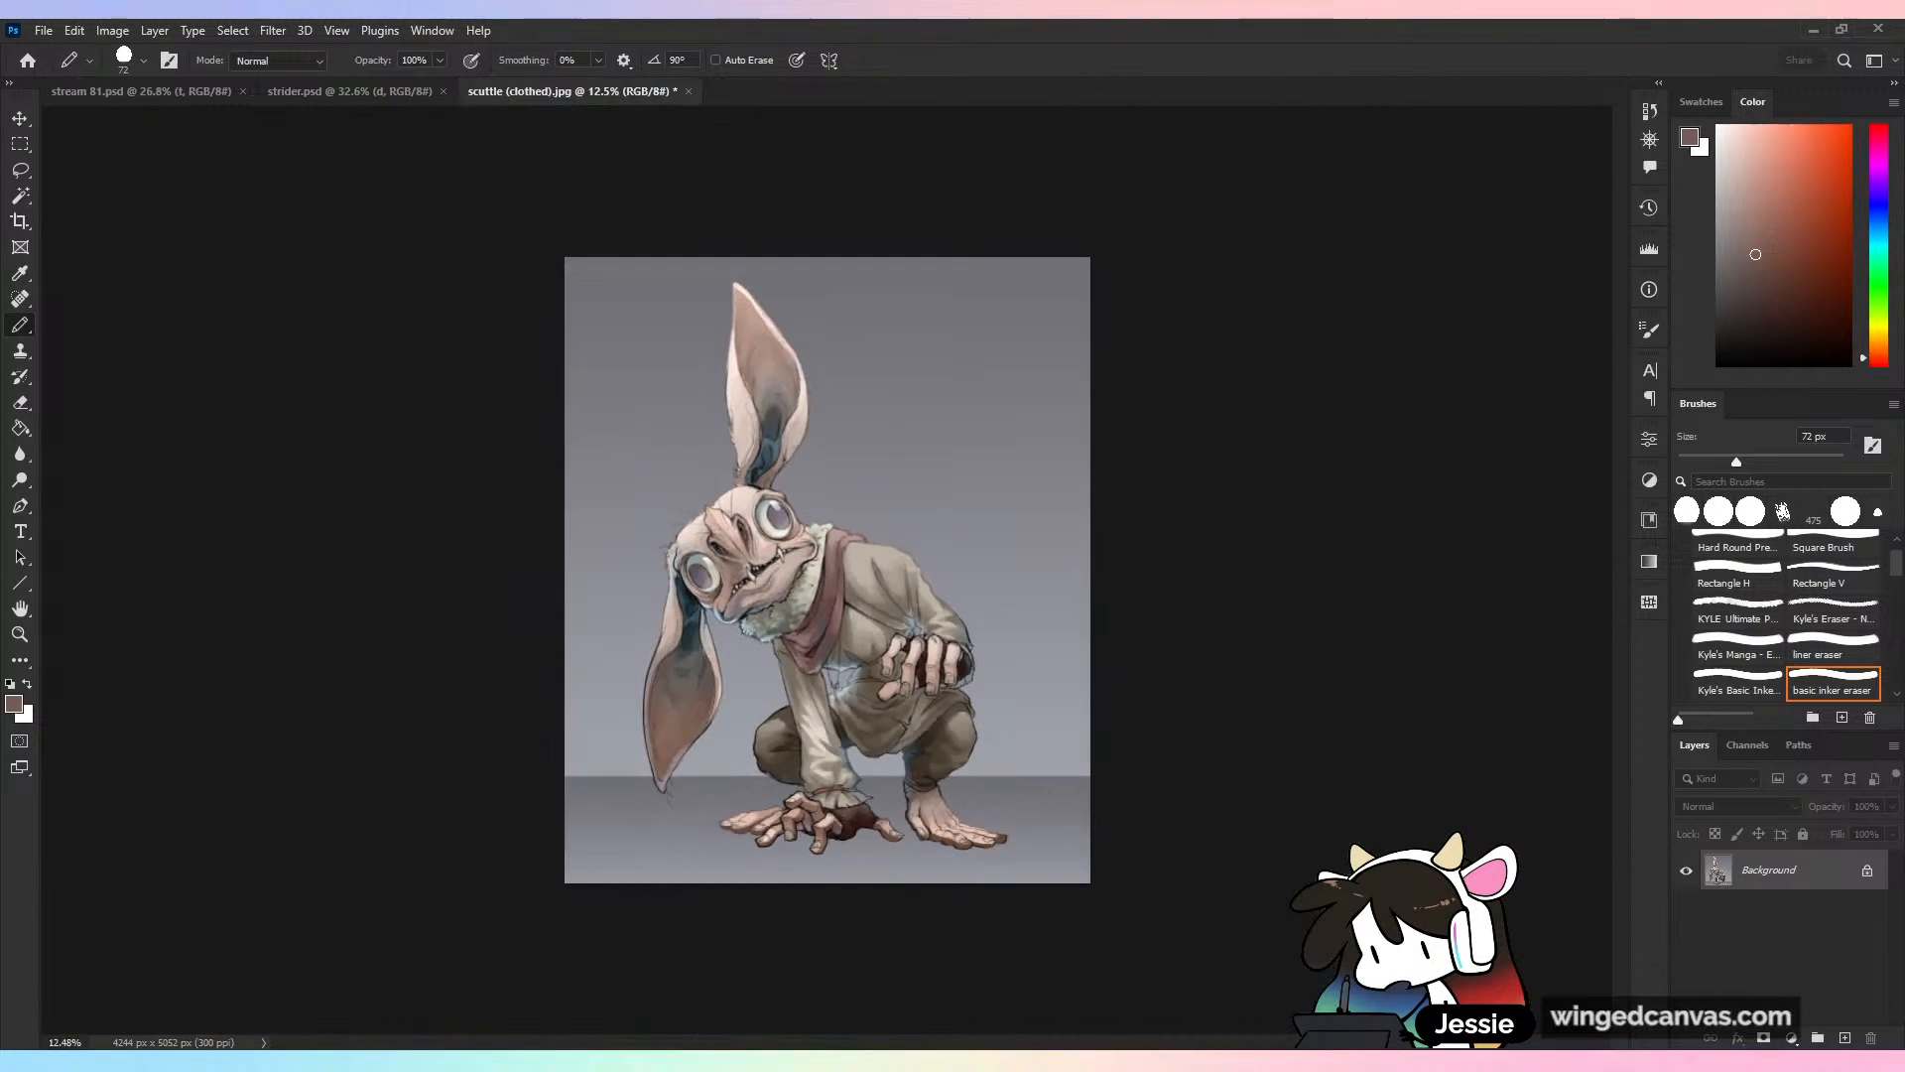
scroll(828, 569, "up", 3)
scroll(828, 570, "down", 1)
scroll(828, 570, "down", 1)
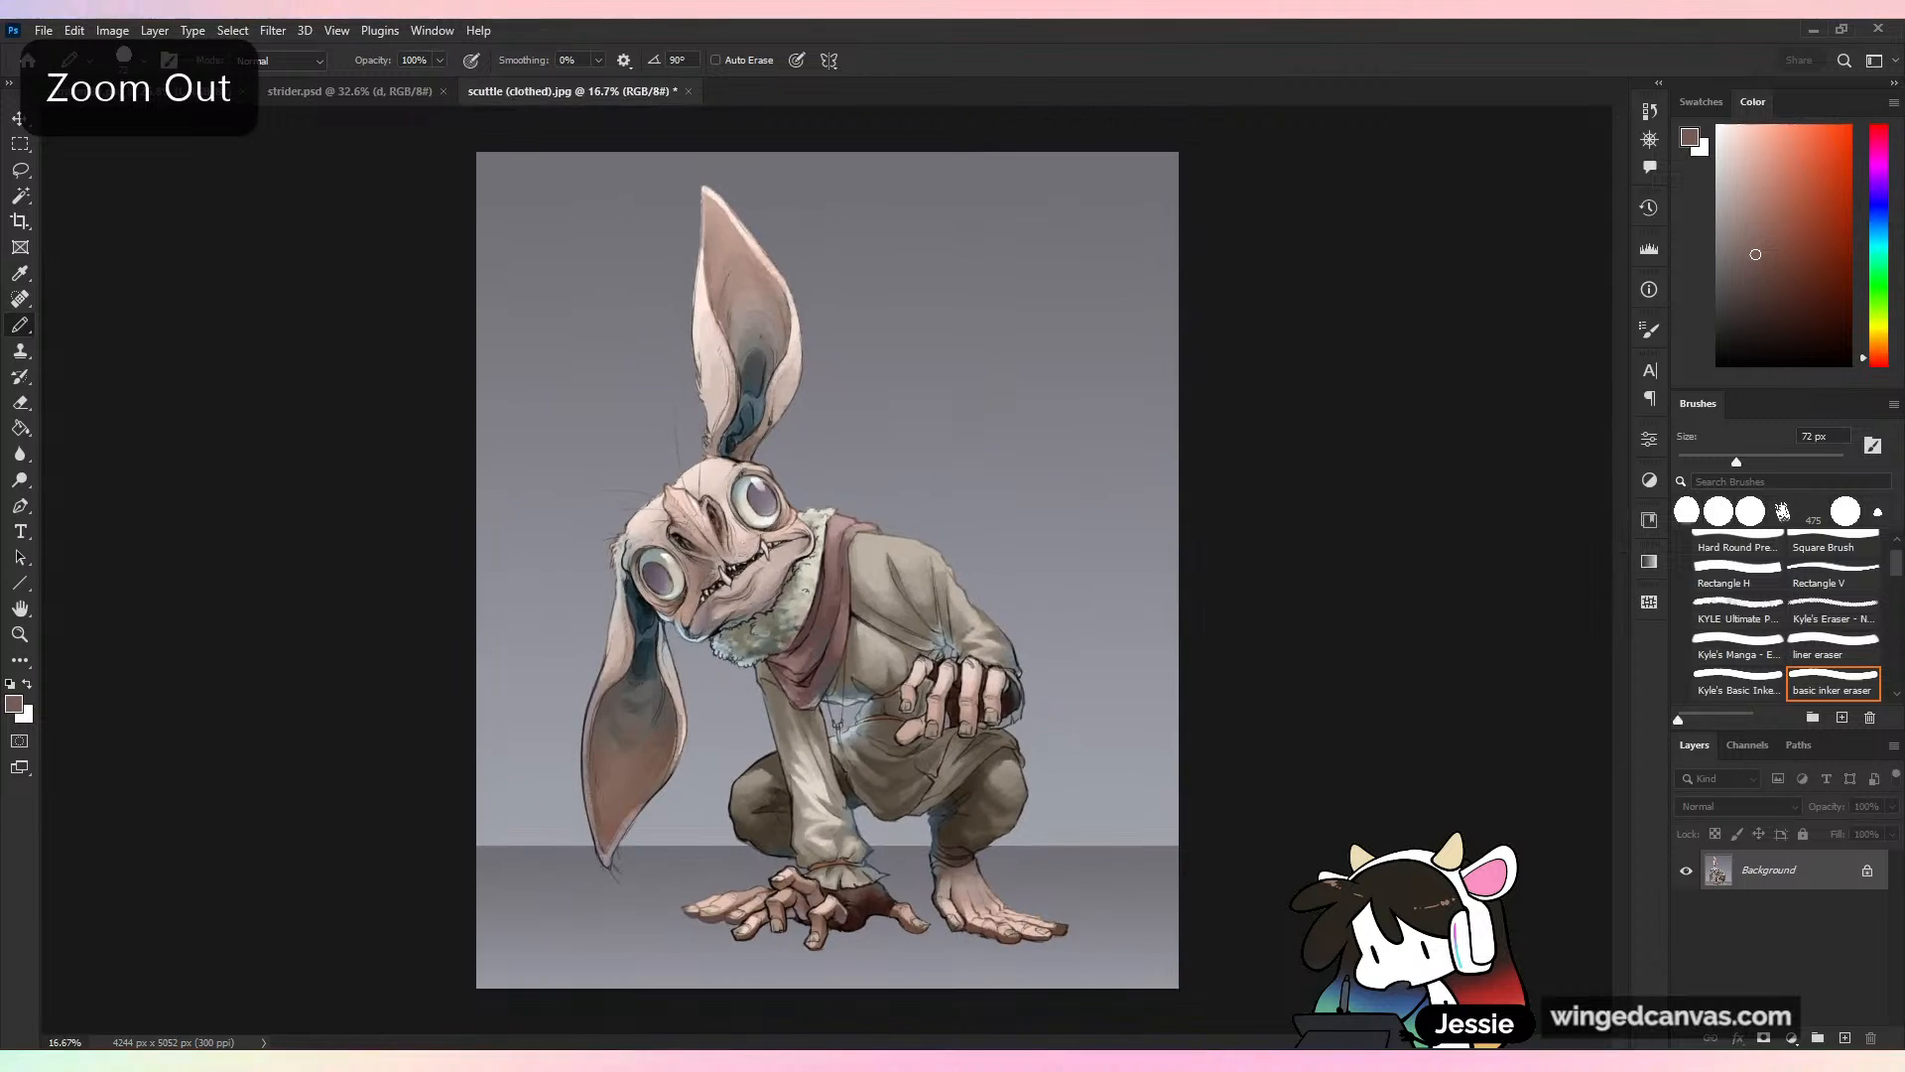
scroll(828, 569, "up", 2)
scroll(828, 570, "down", 2)
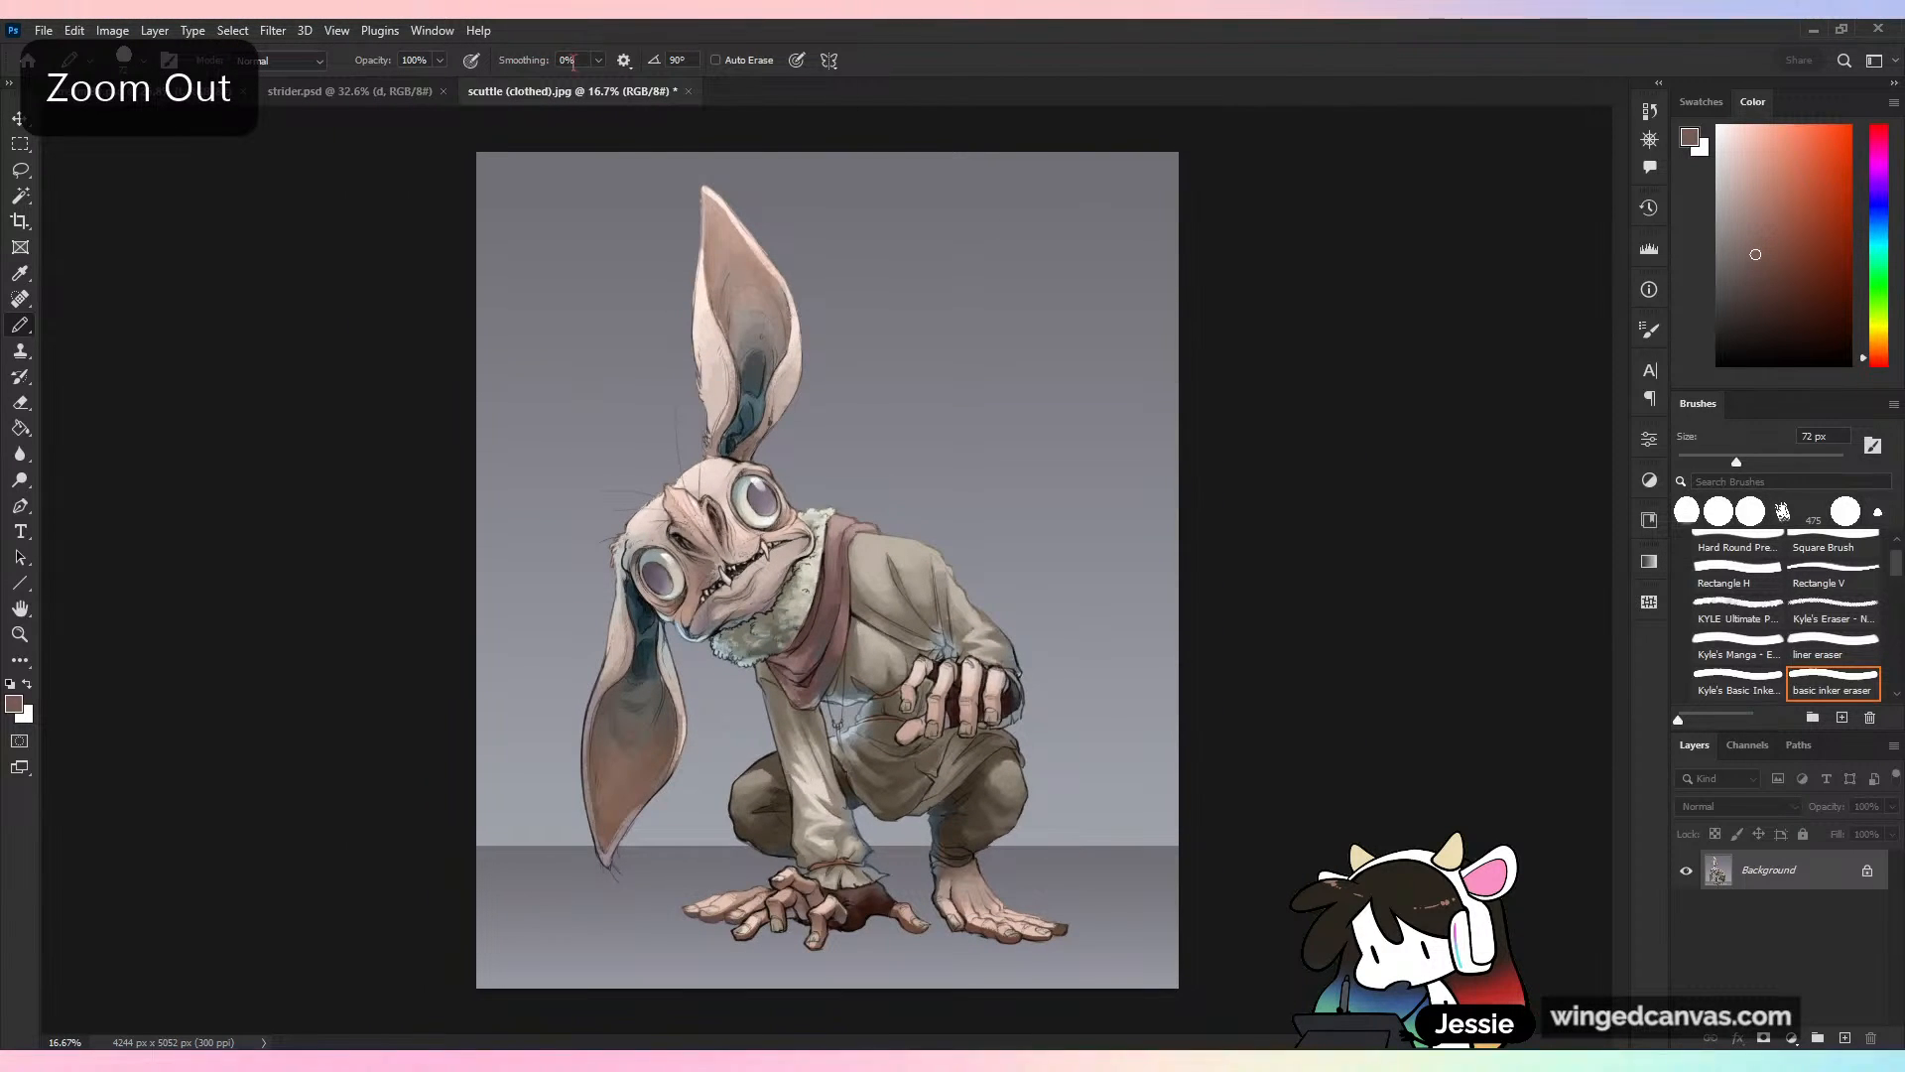
Close the reference image scuttle (clothed).jpg without saving its changes
left_click(688, 91)
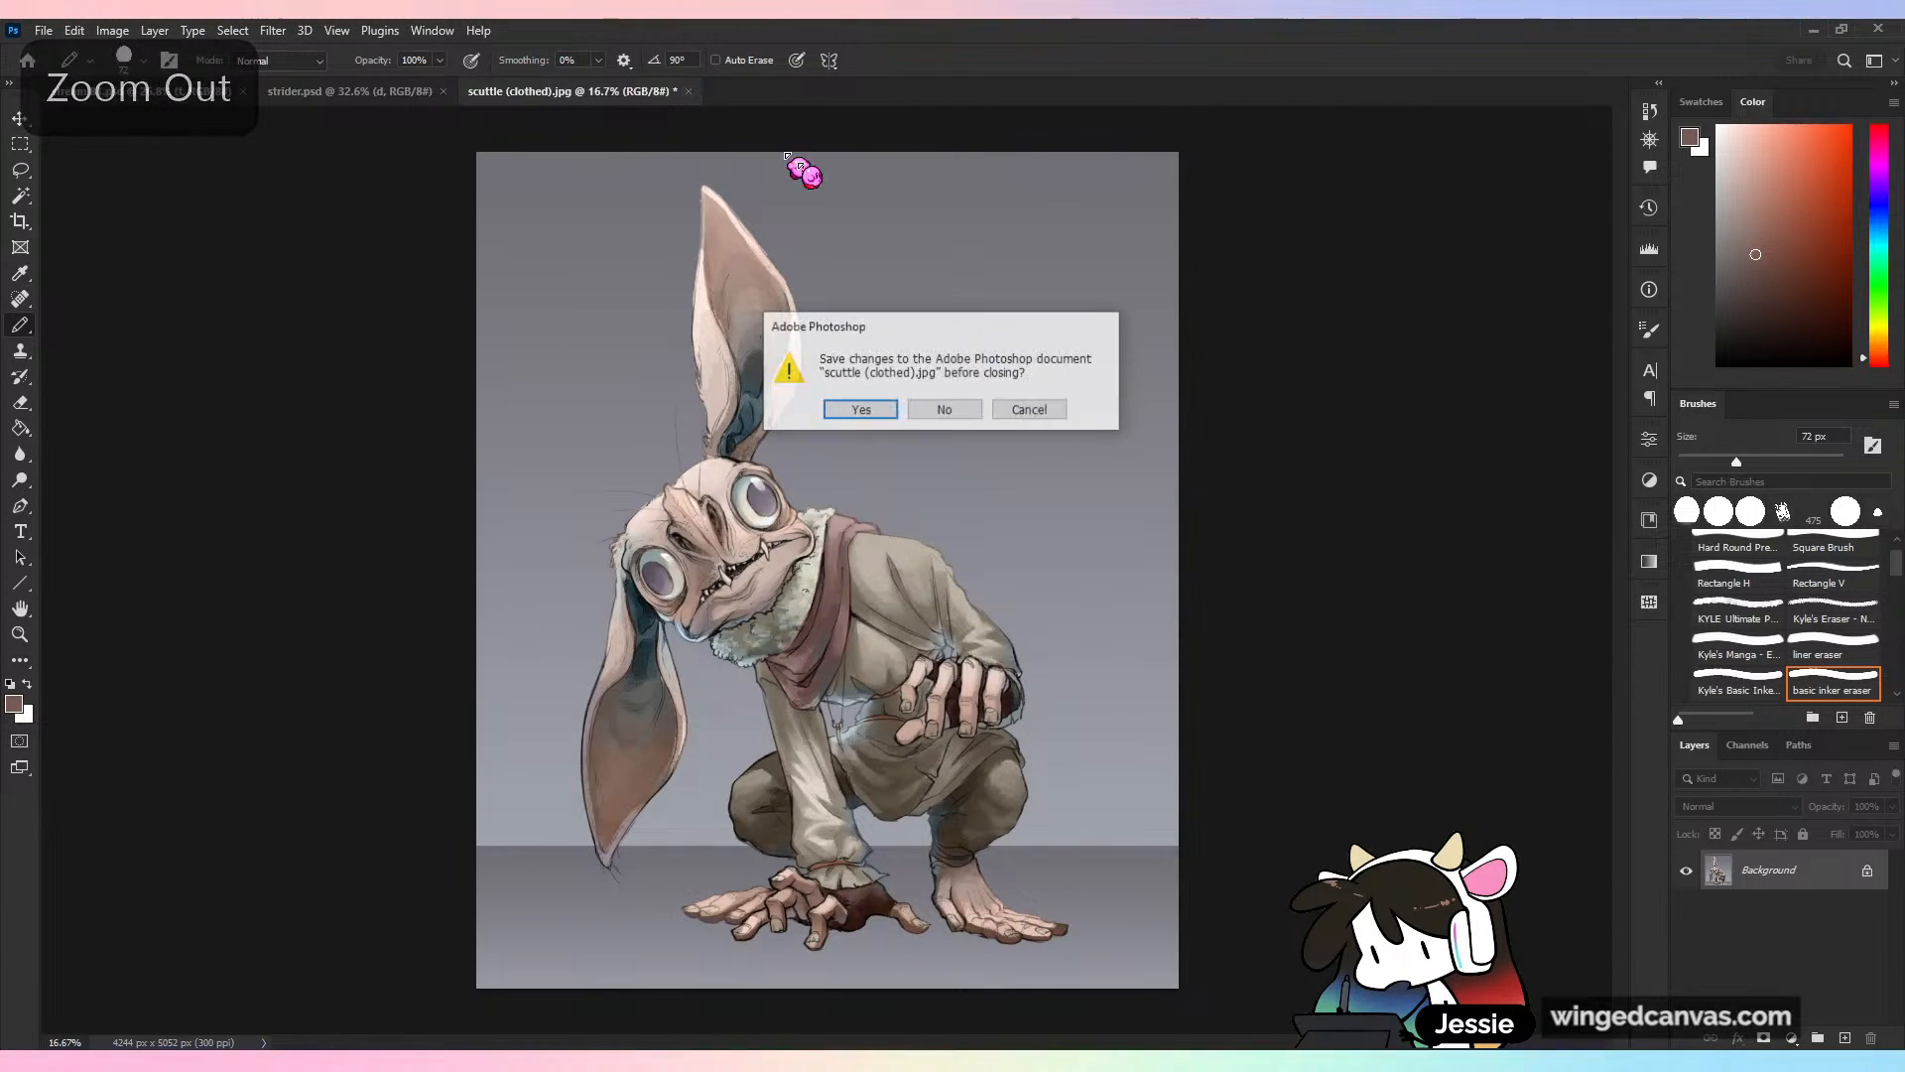
left_click(945, 411)
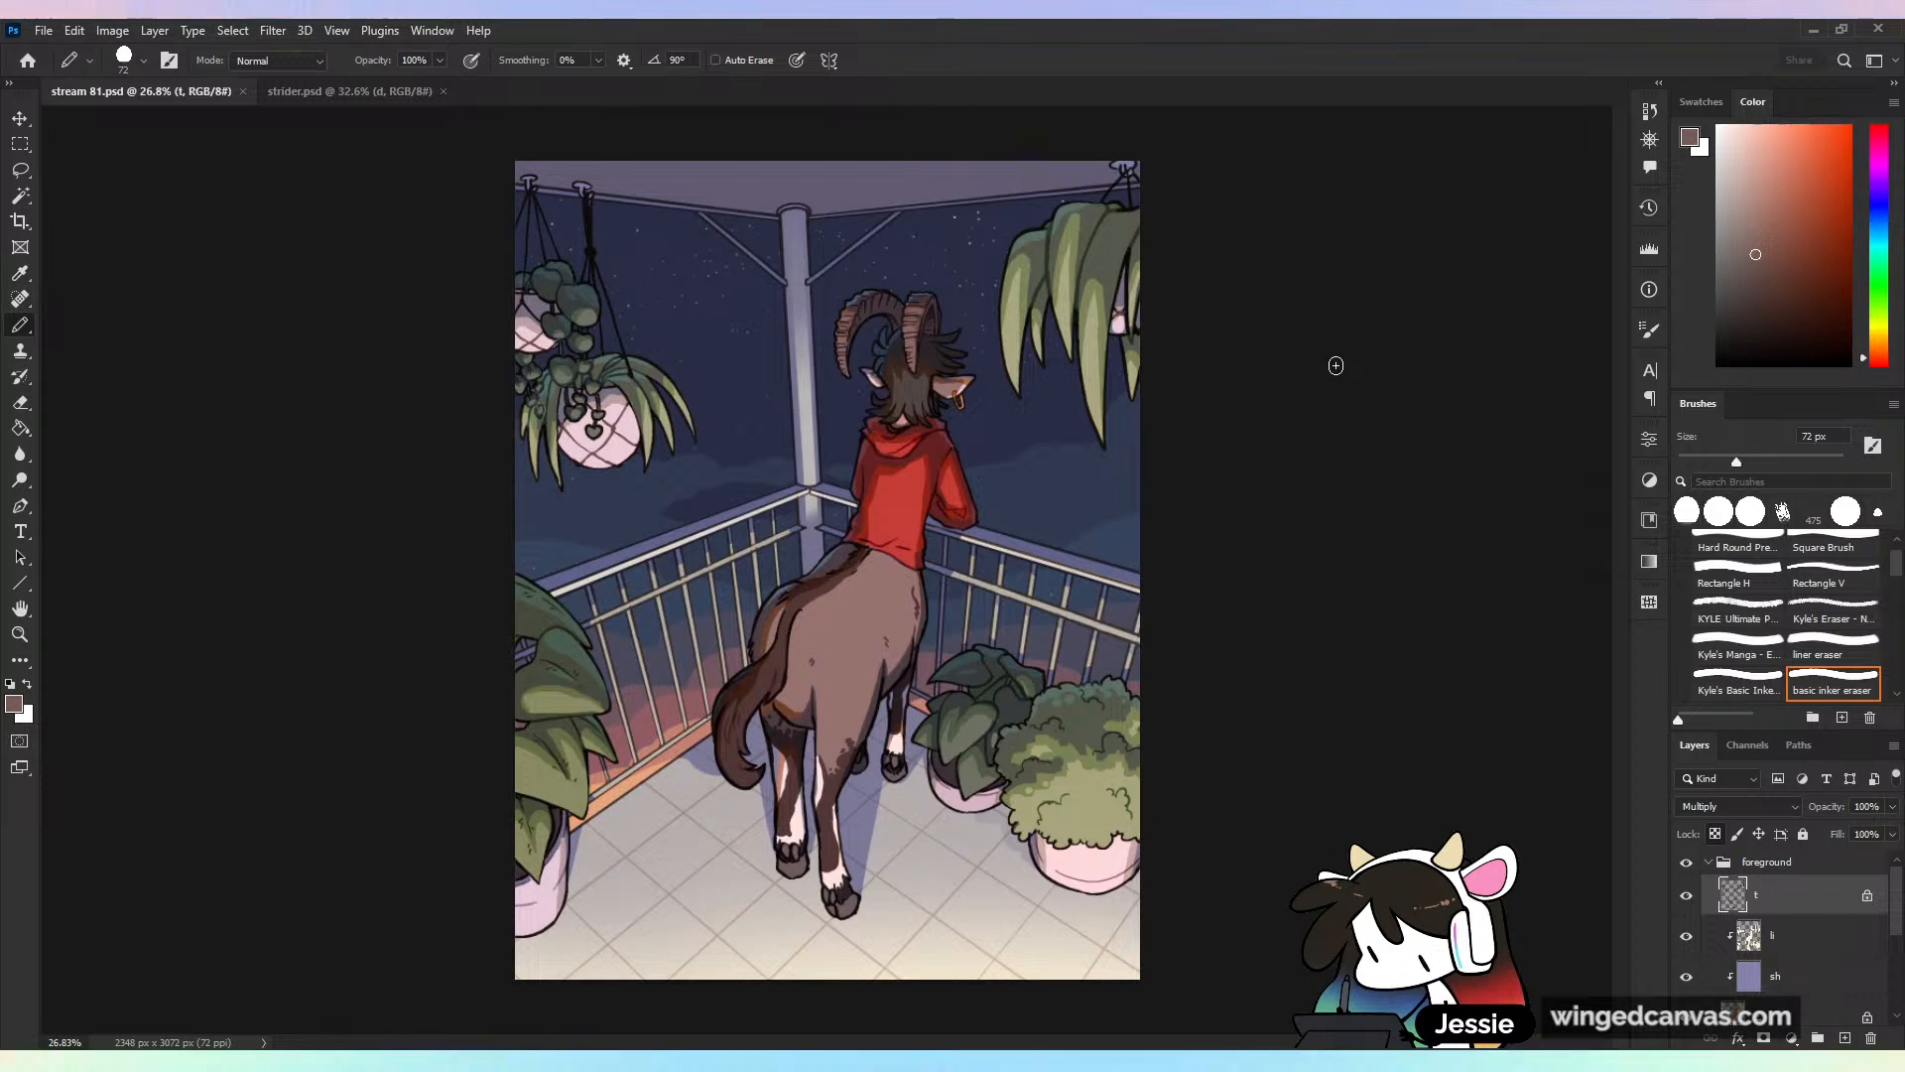
Save the balcony illustration stream 81.psd
key("ctrl+plus")
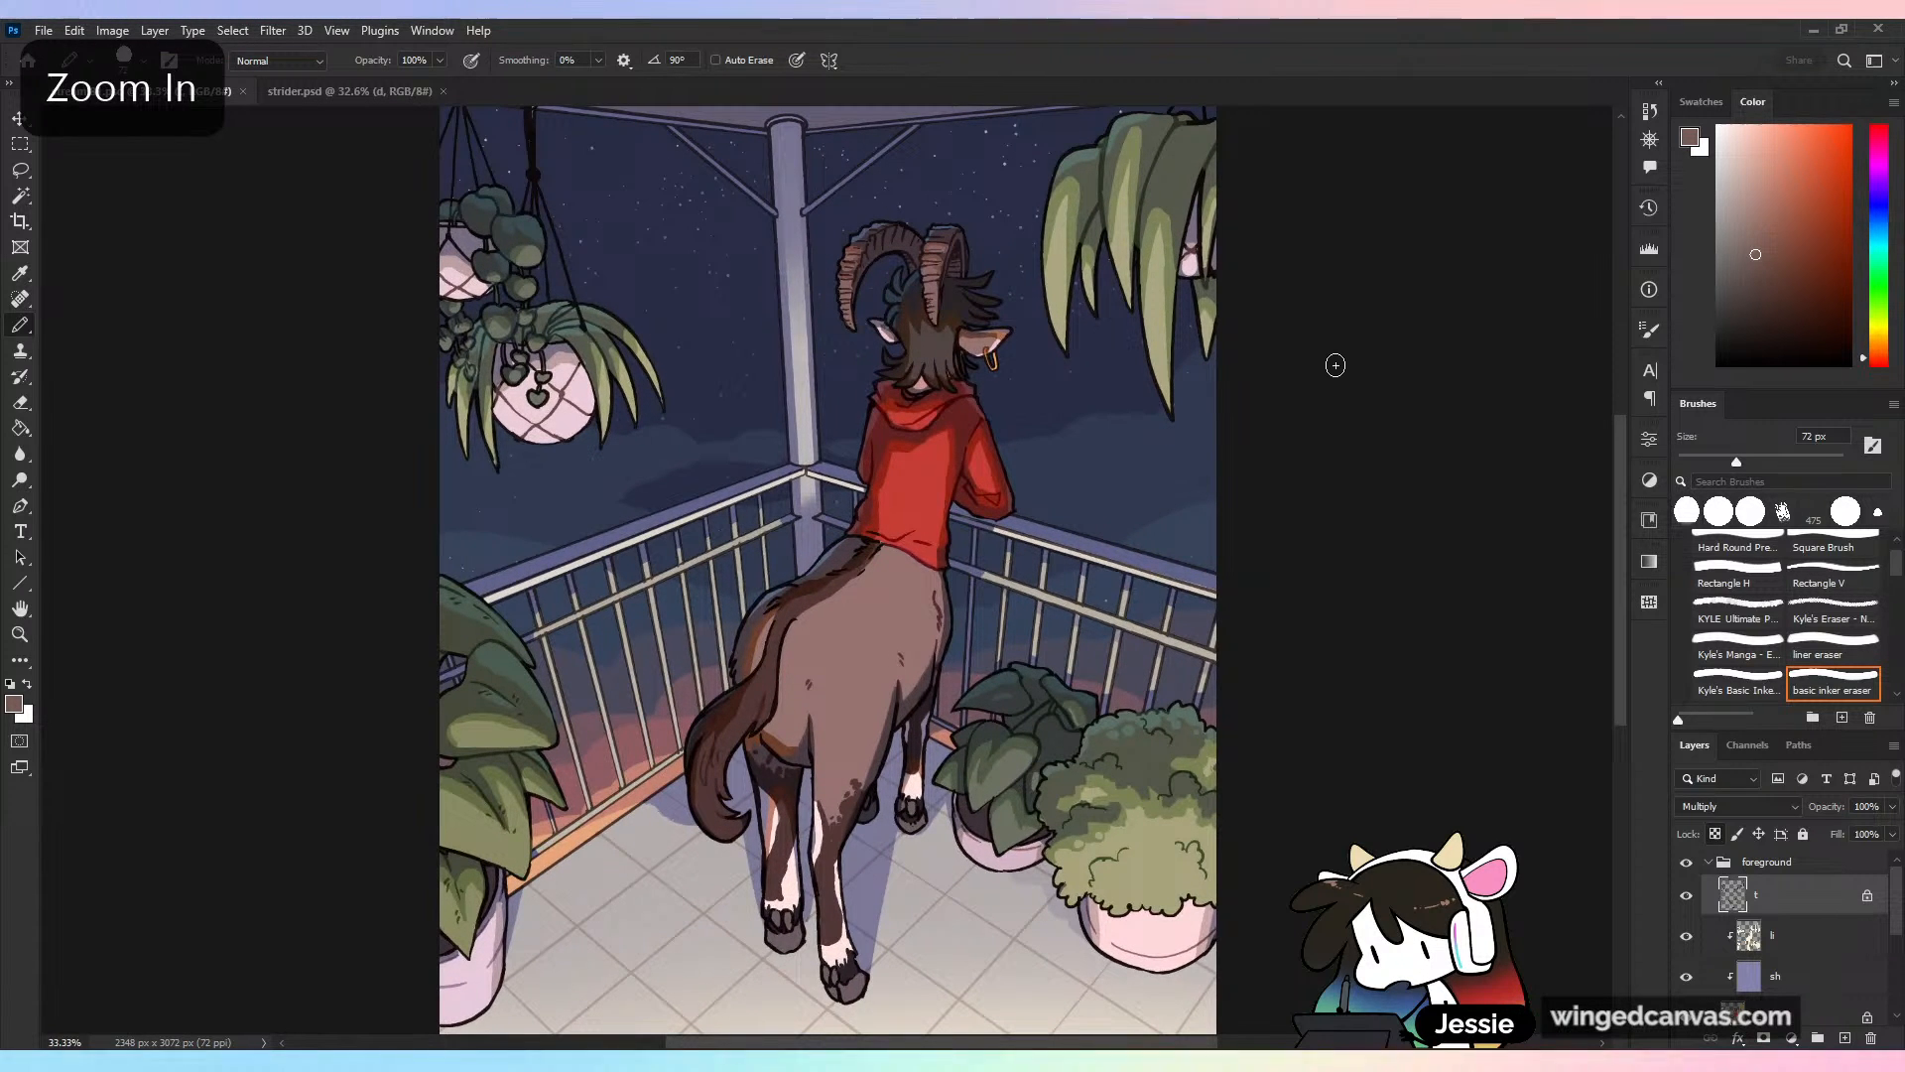
key("ctrl+minus")
key("ctrl+s")
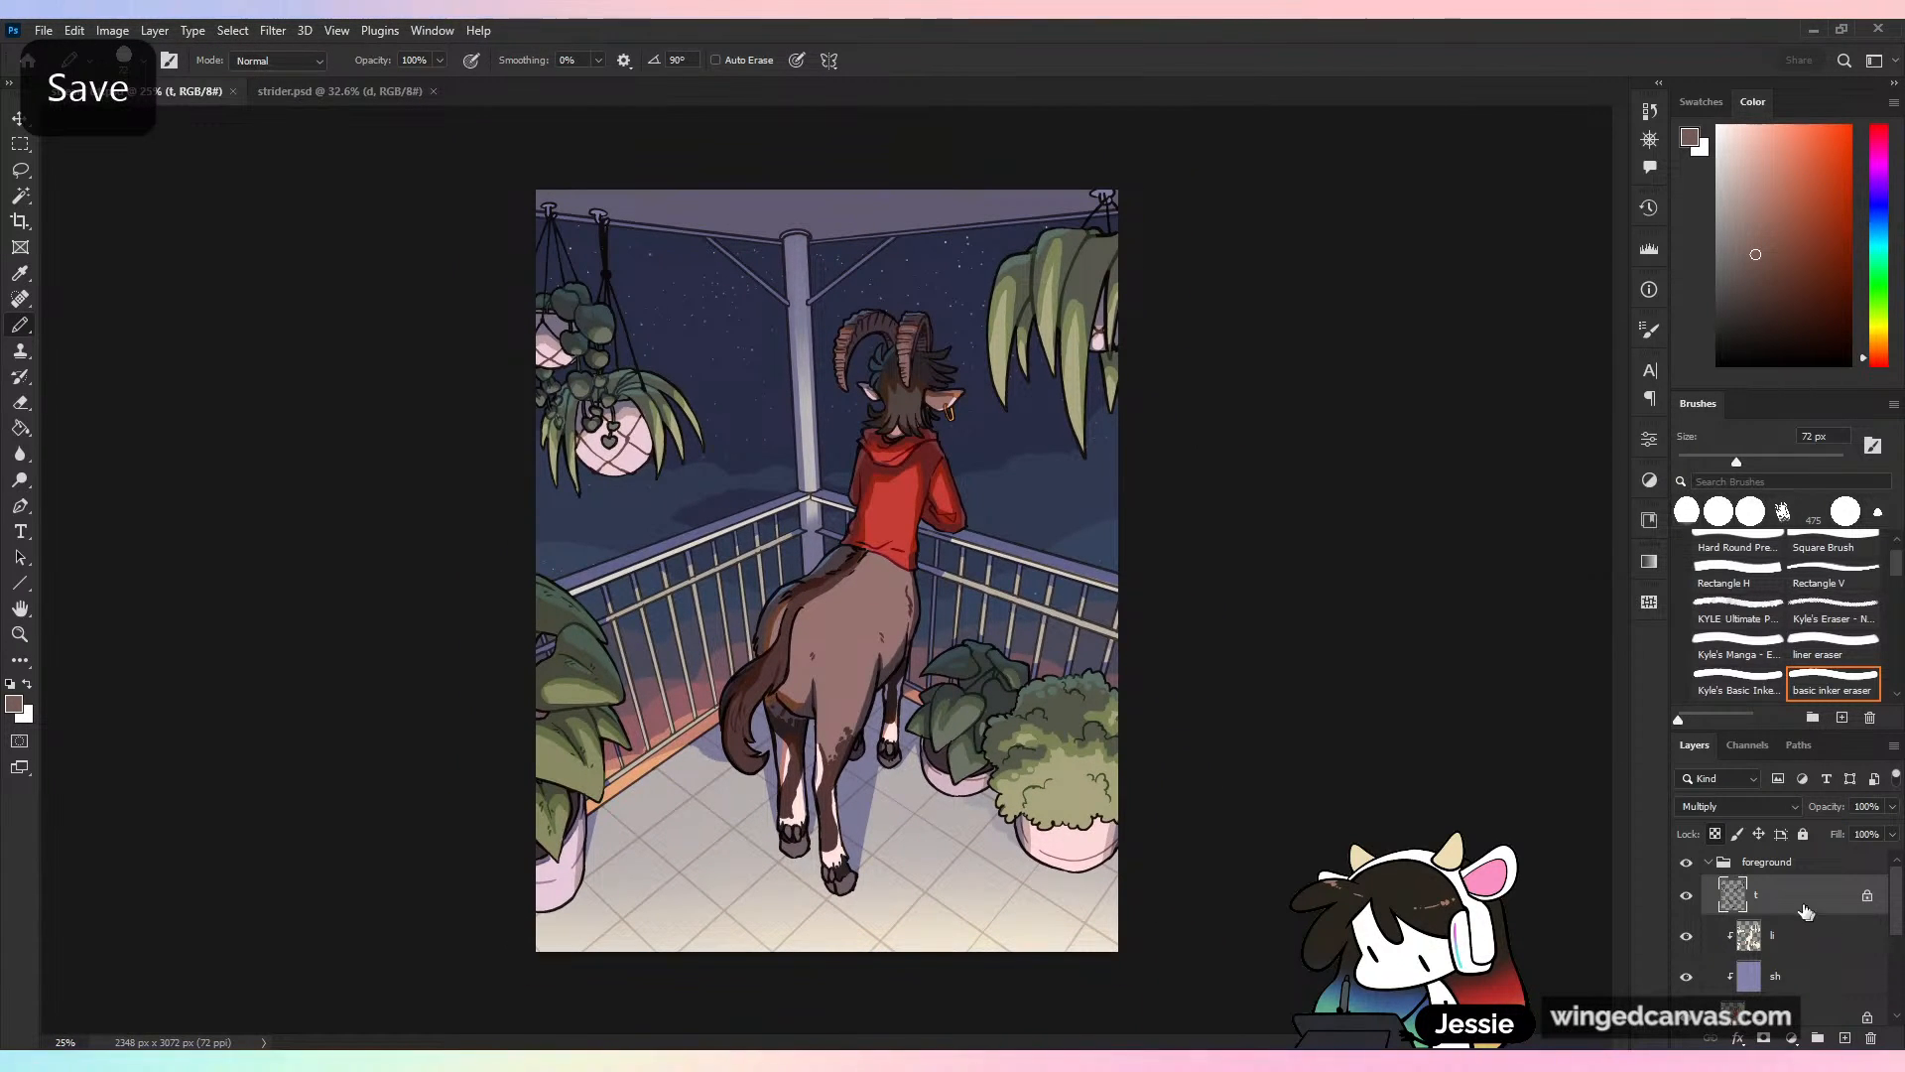
Hide and show the sh shading layer in the foreground group to compare the illustration with and without it
left_click(1709, 862)
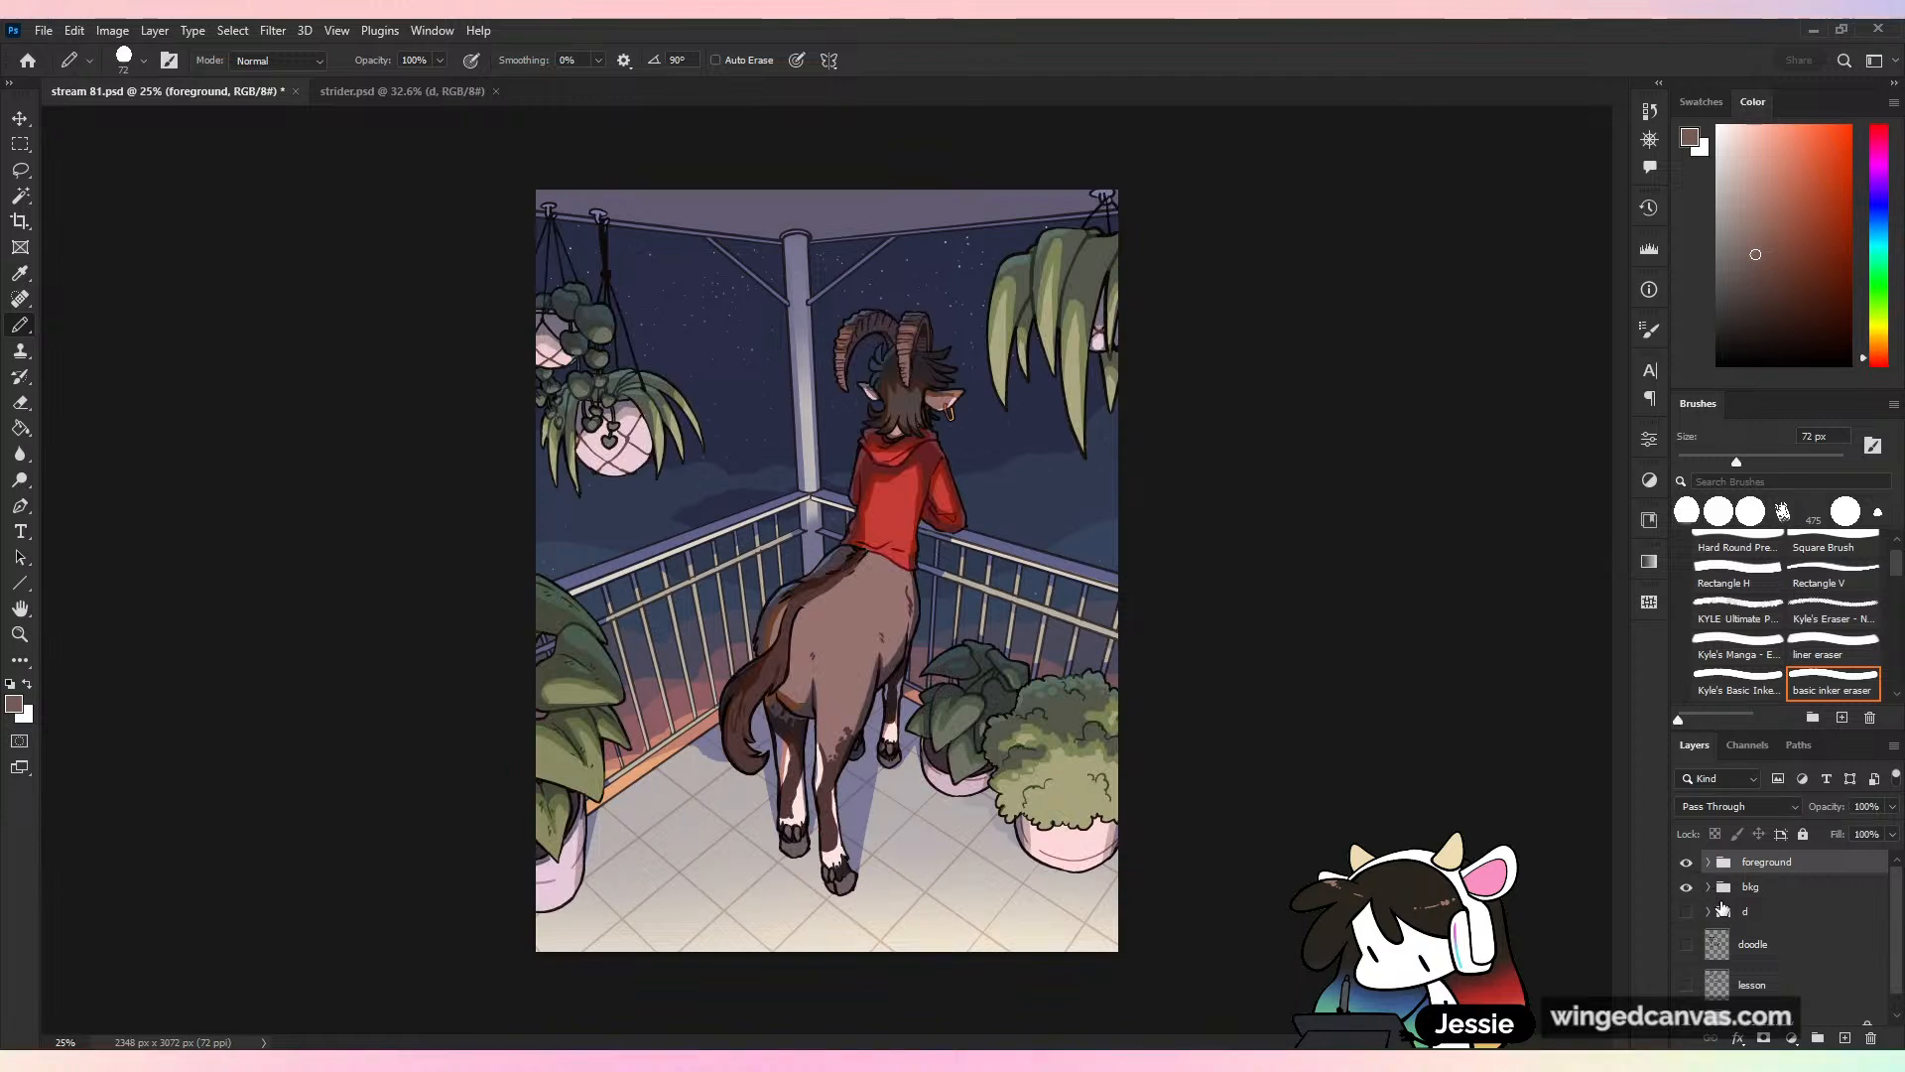
left_click(1709, 862)
left_click(1687, 976)
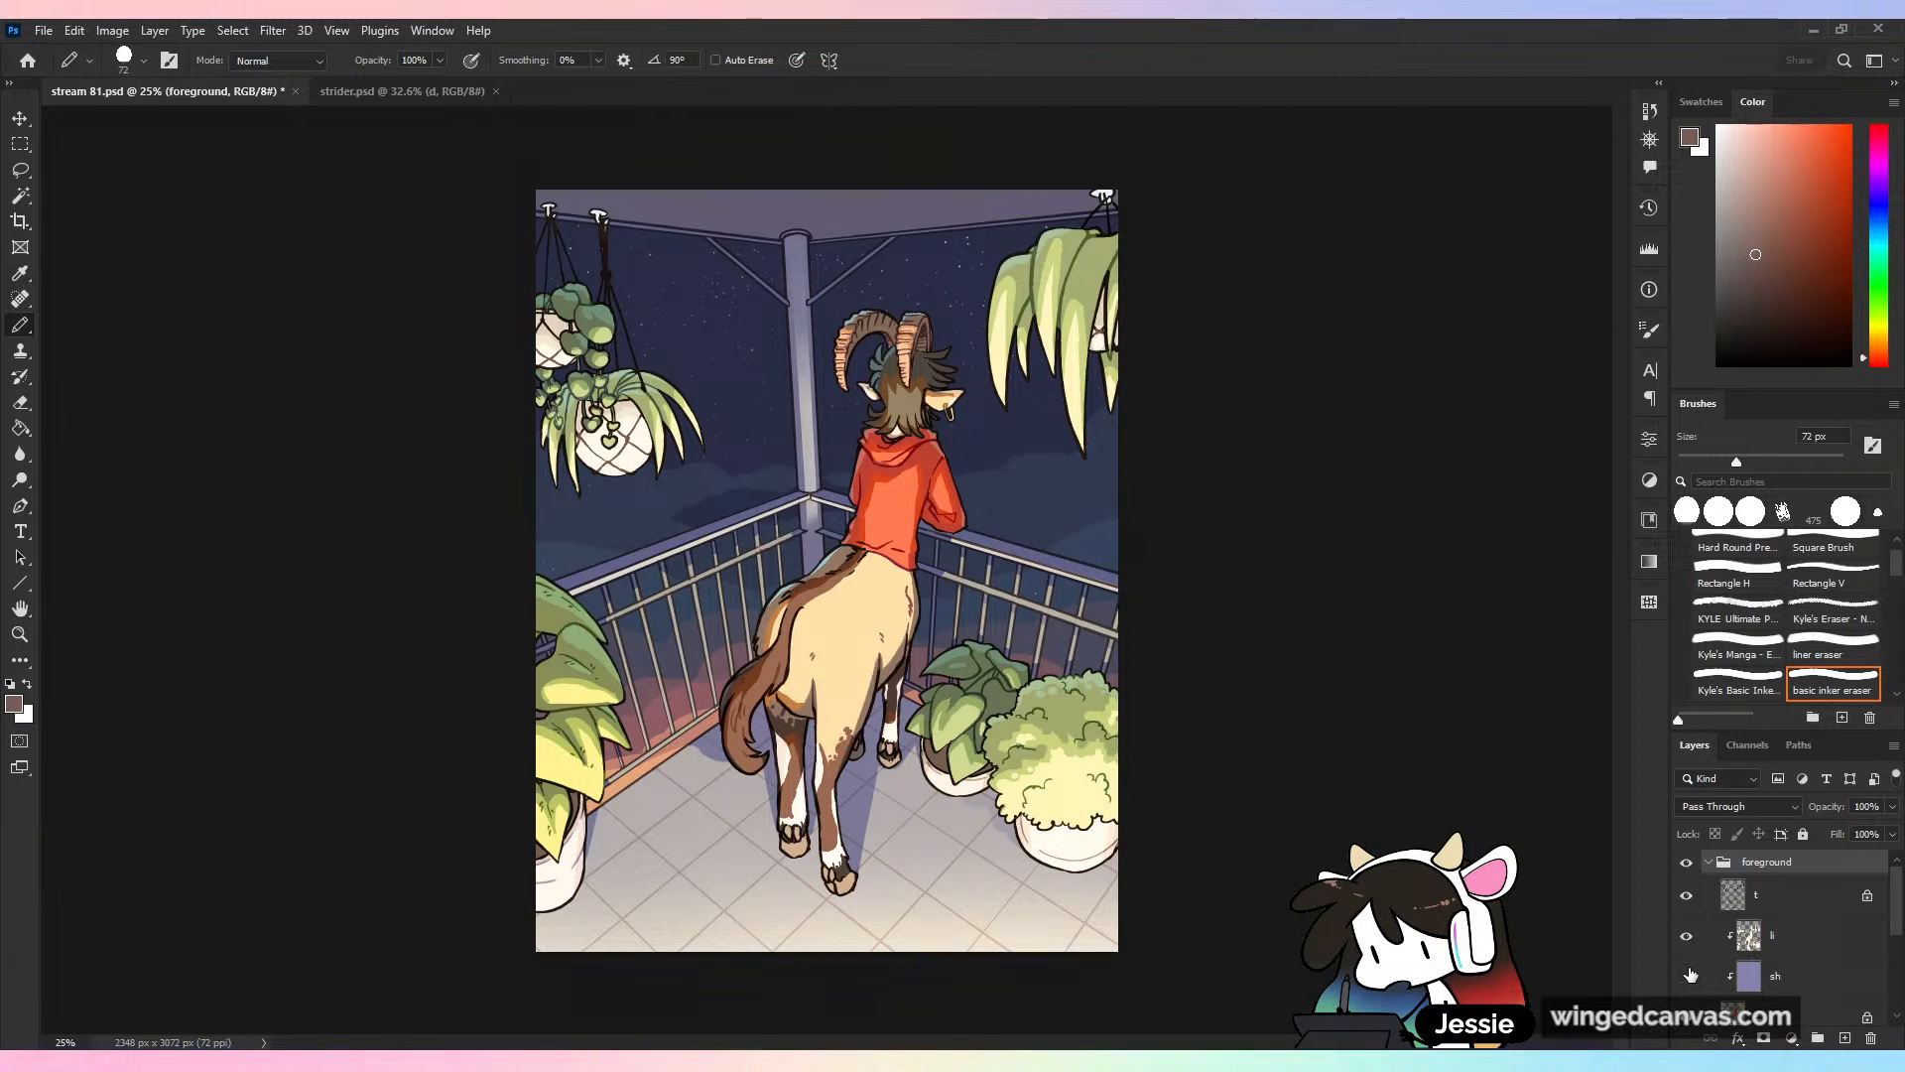
key("ctrl+minus")
key("ctrl+plus")
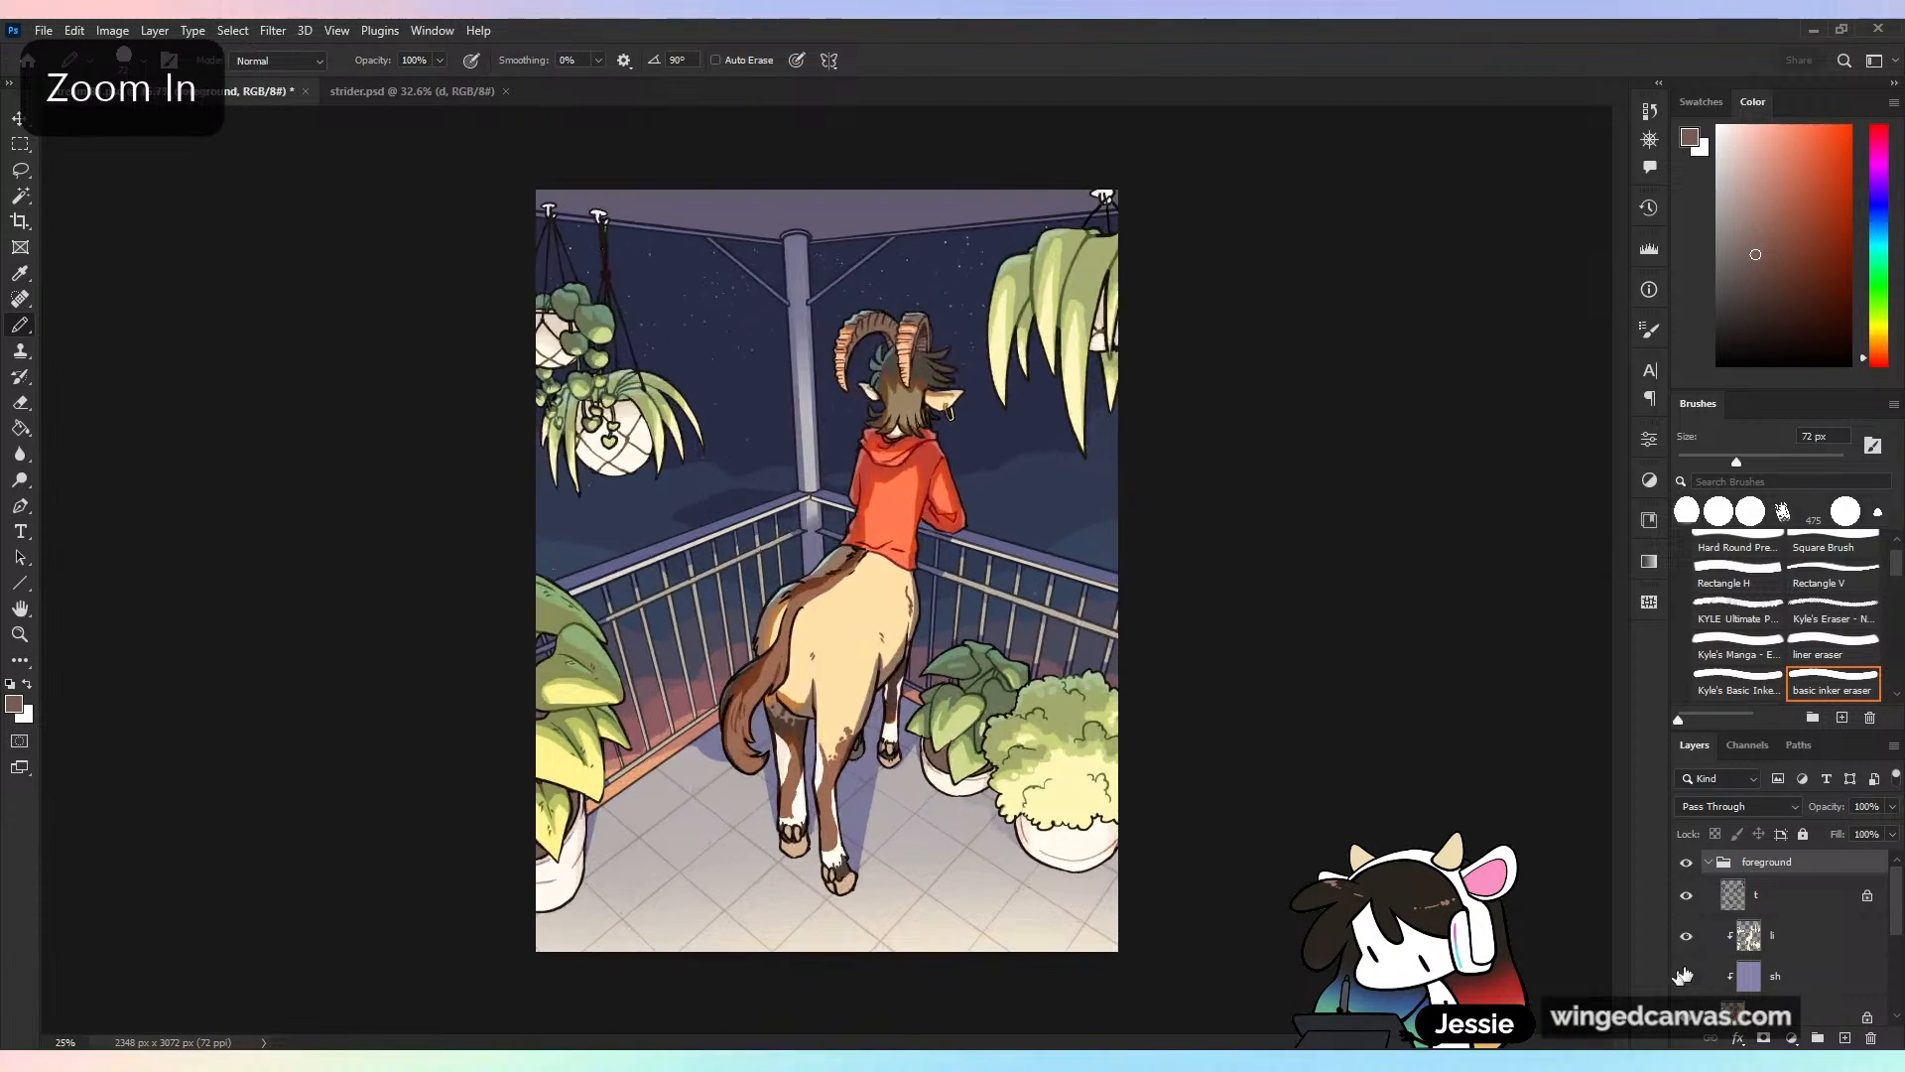
left_click(1687, 975)
Lighten the foreground's sh shading layer with a Hue/Saturation adjustment
left_click(1709, 976)
key("ctrl+u")
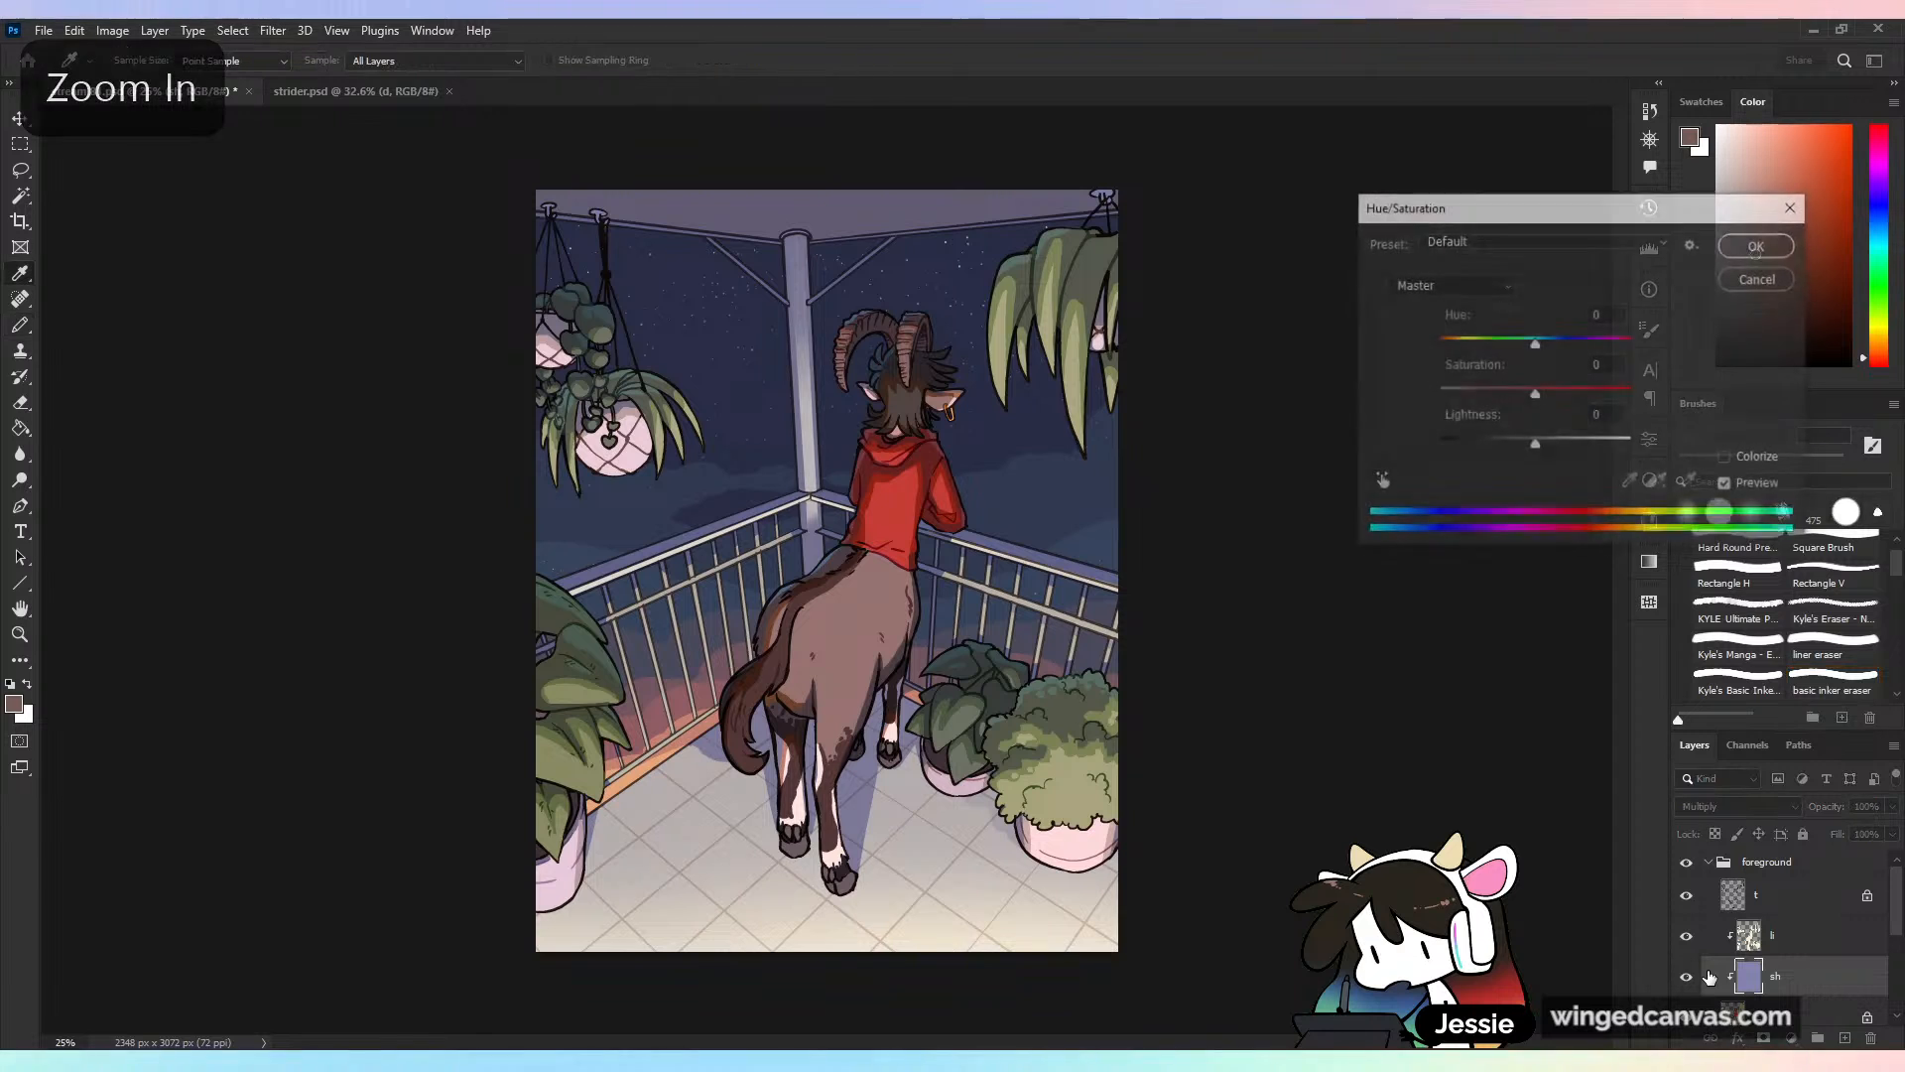
mouse_move(1535, 442)
left_mouse_down()
mouse_move(1566, 446)
mouse_move(1594, 394)
mouse_move(1562, 410)
left_mouse_up()
left_click(1770, 248)
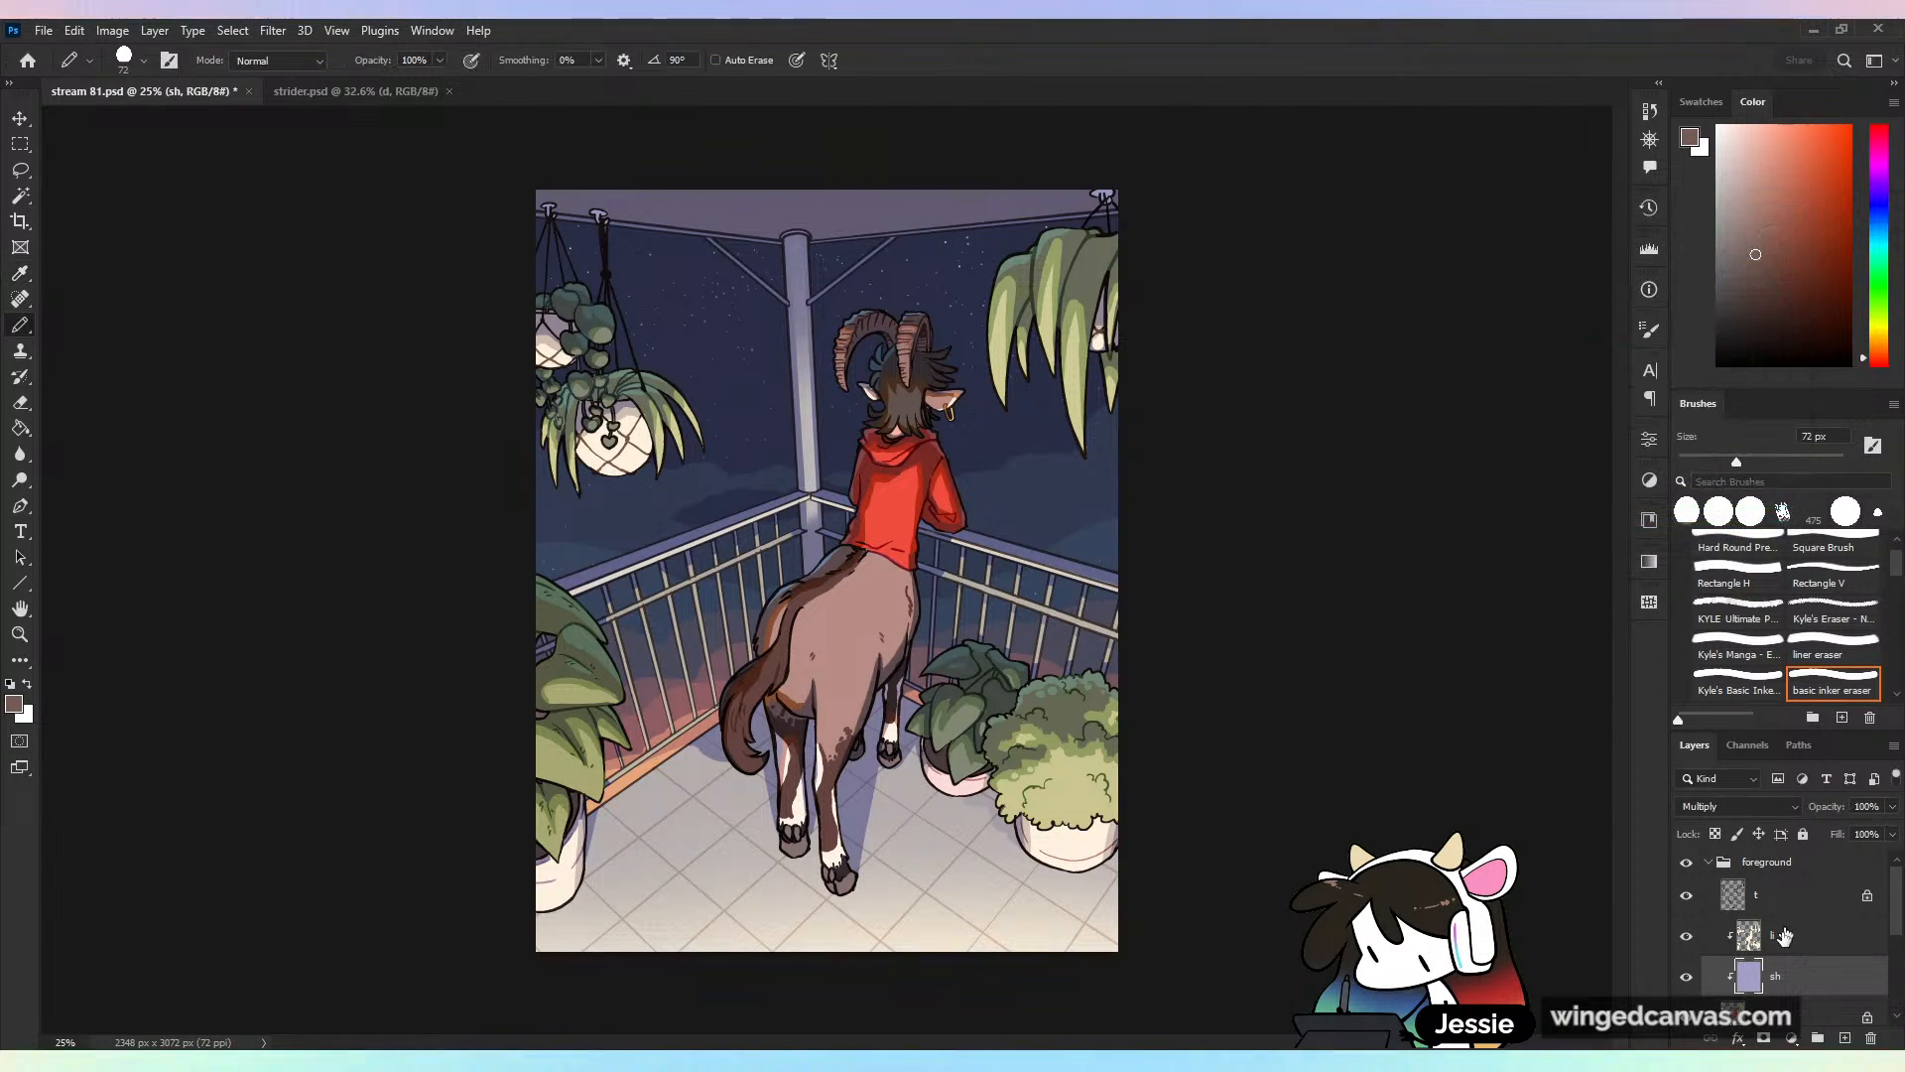
Compare the sh layer's lightened shading by toggling its visibility and stepping back and forth through the adjustment
left_click(1686, 976)
left_click(1686, 975)
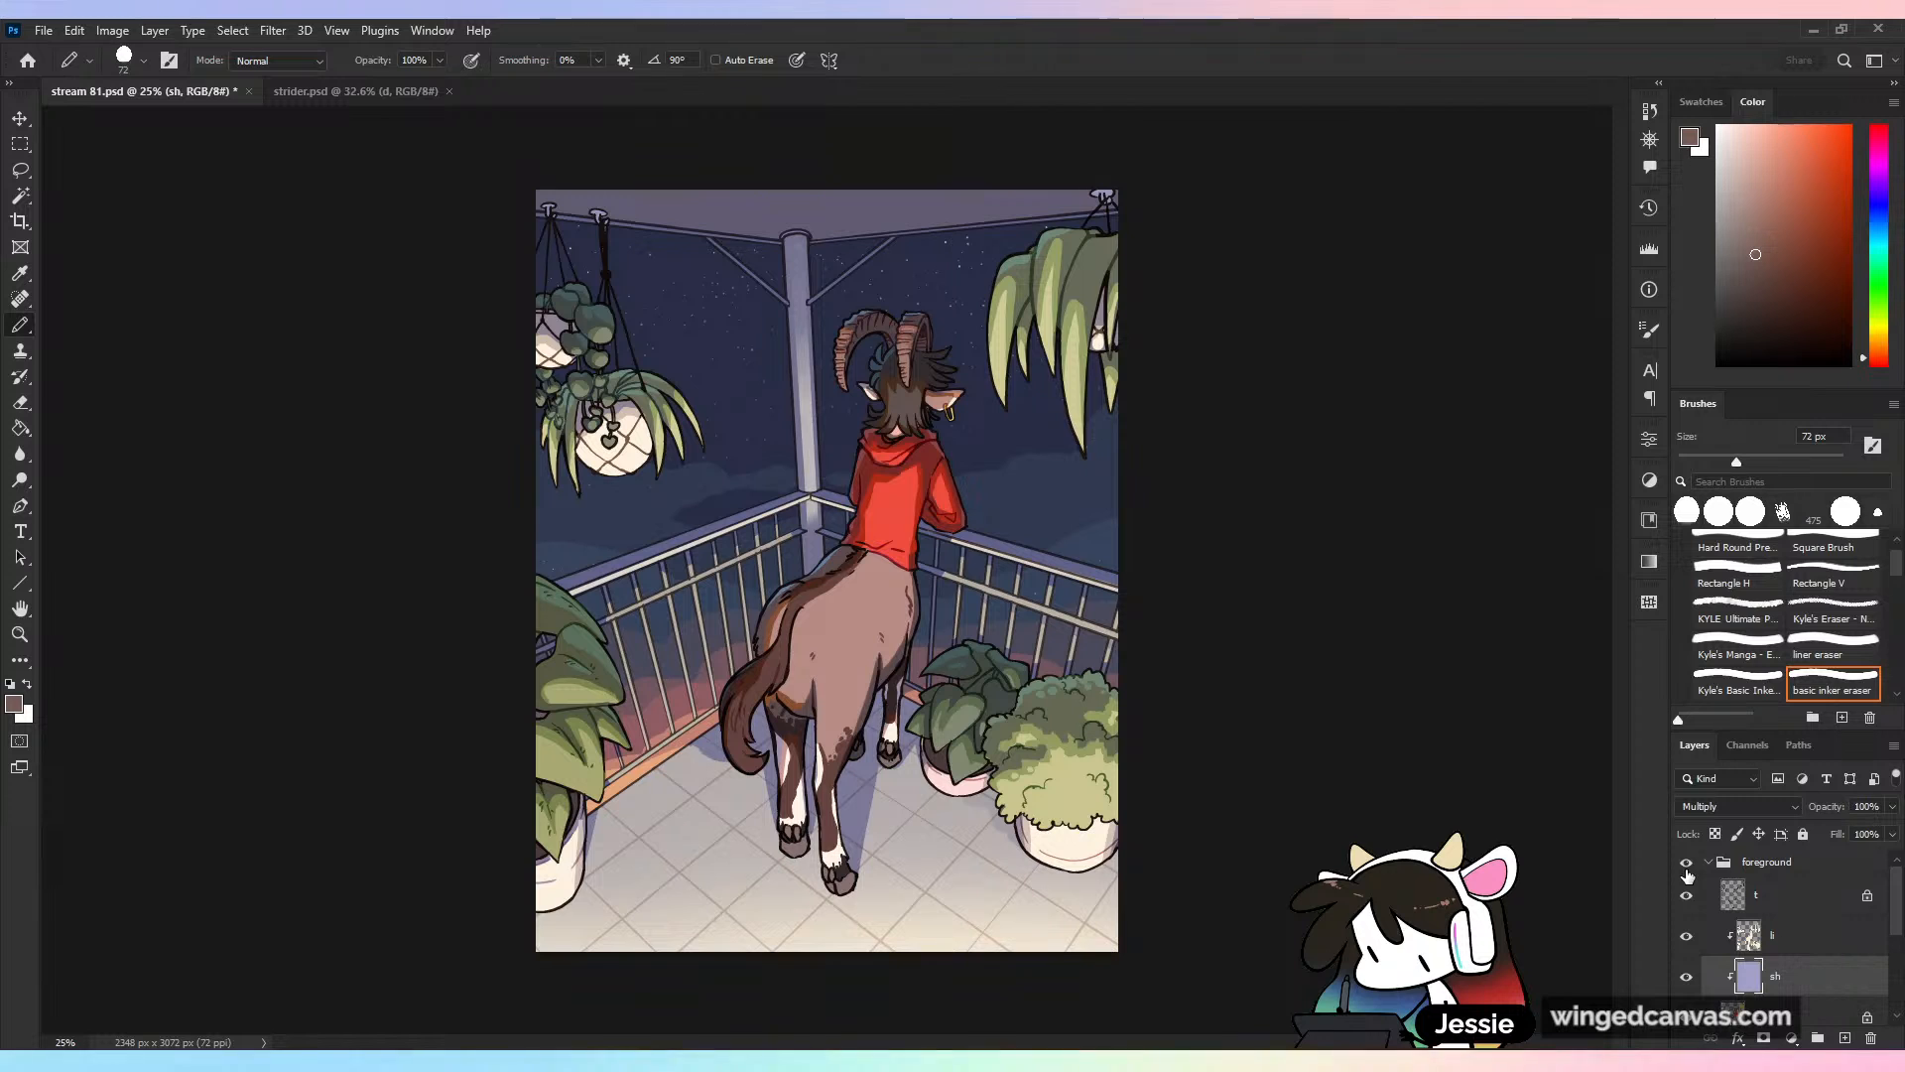
key("ctrl+z")
key("ctrl+z")
key("ctrl+z")
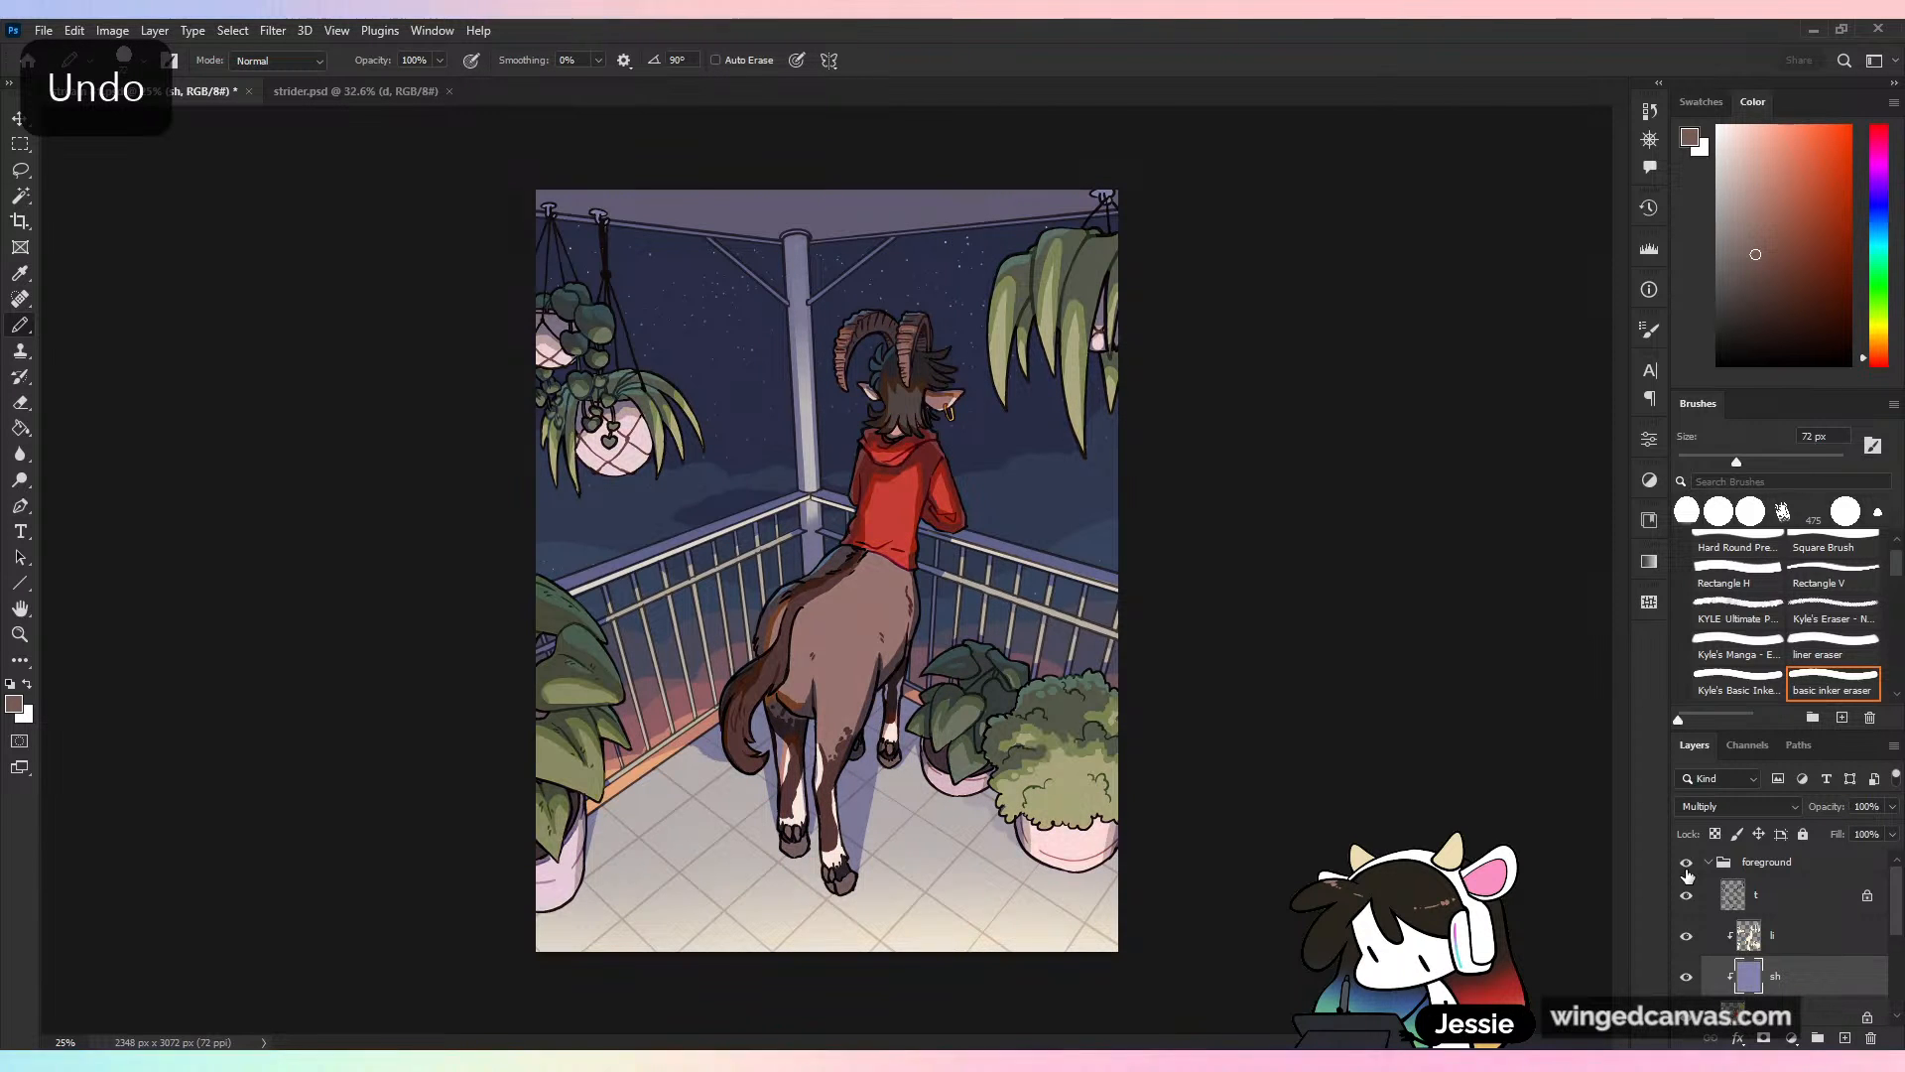
key("ctrl+z")
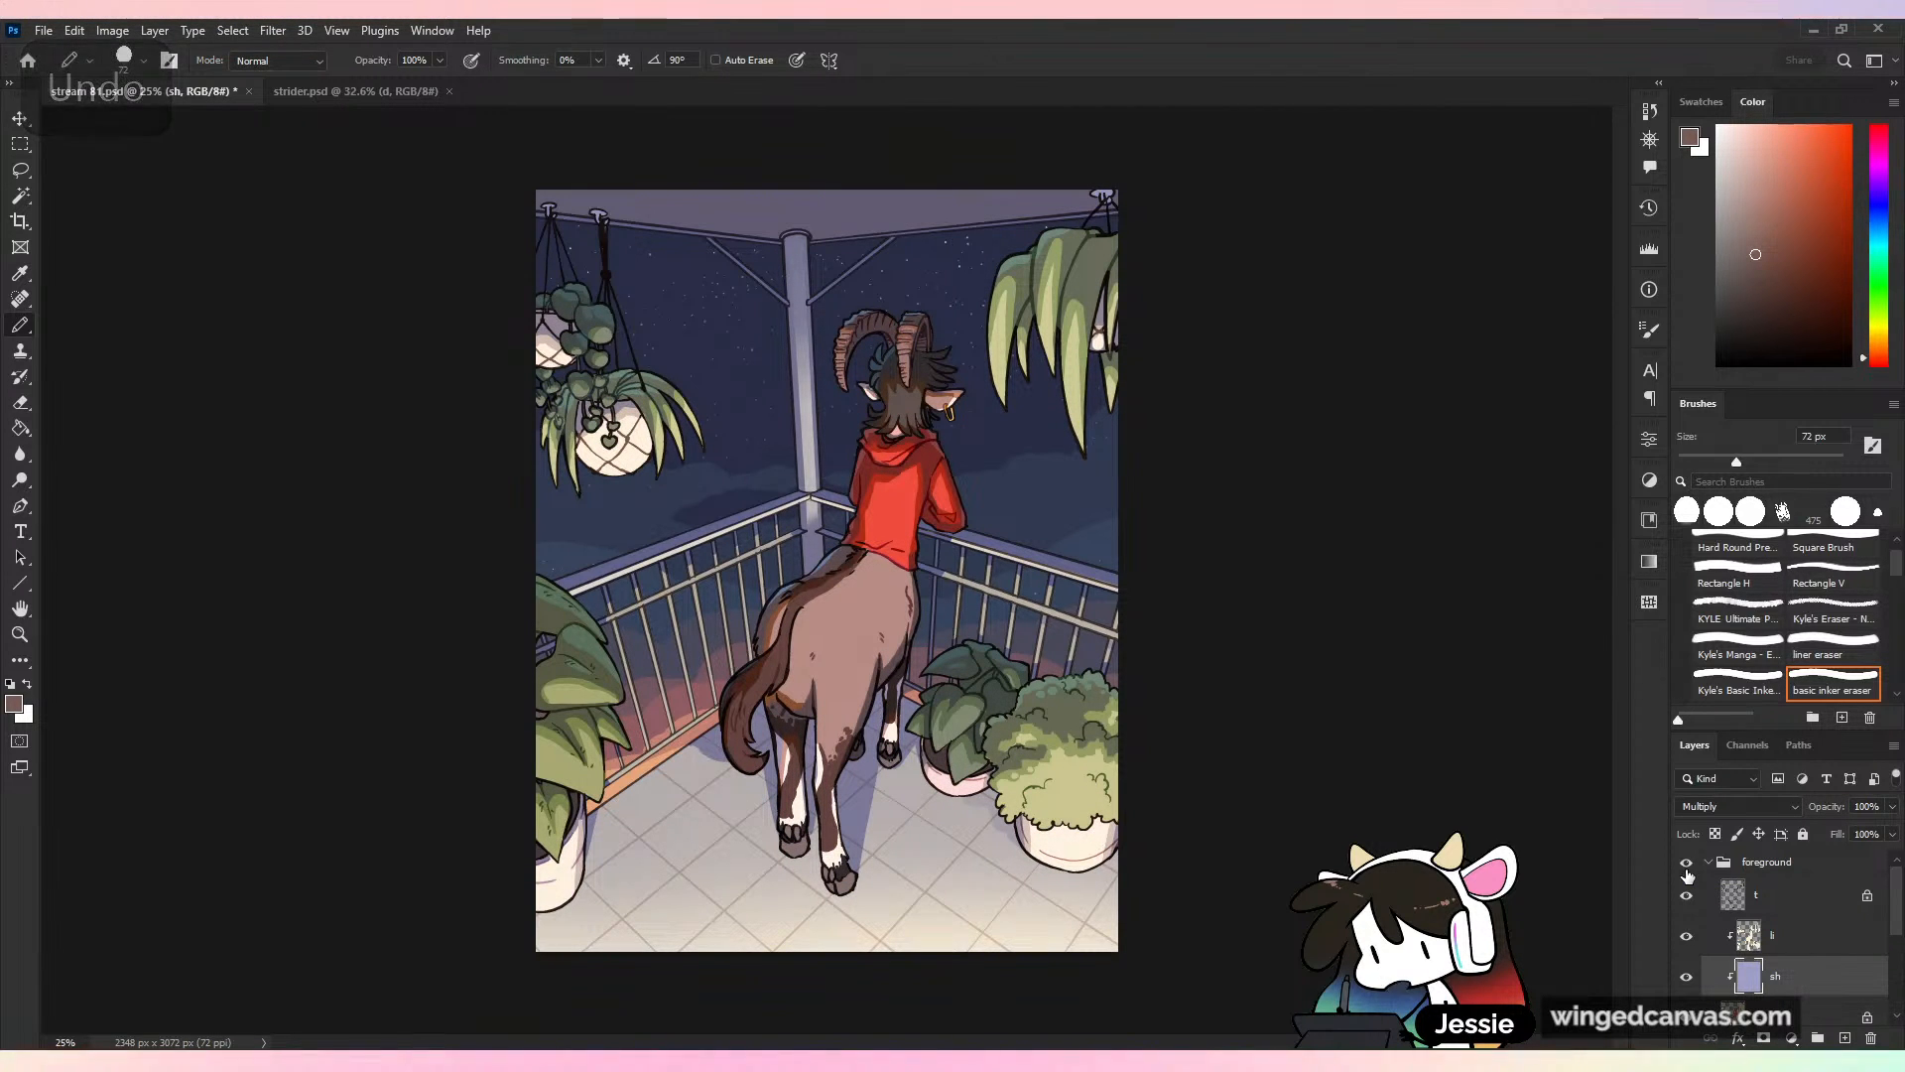
Apply Hue/Saturation to the sh layer with saturation +23 and lightness +11, and save the illustration
key("ctrl+u")
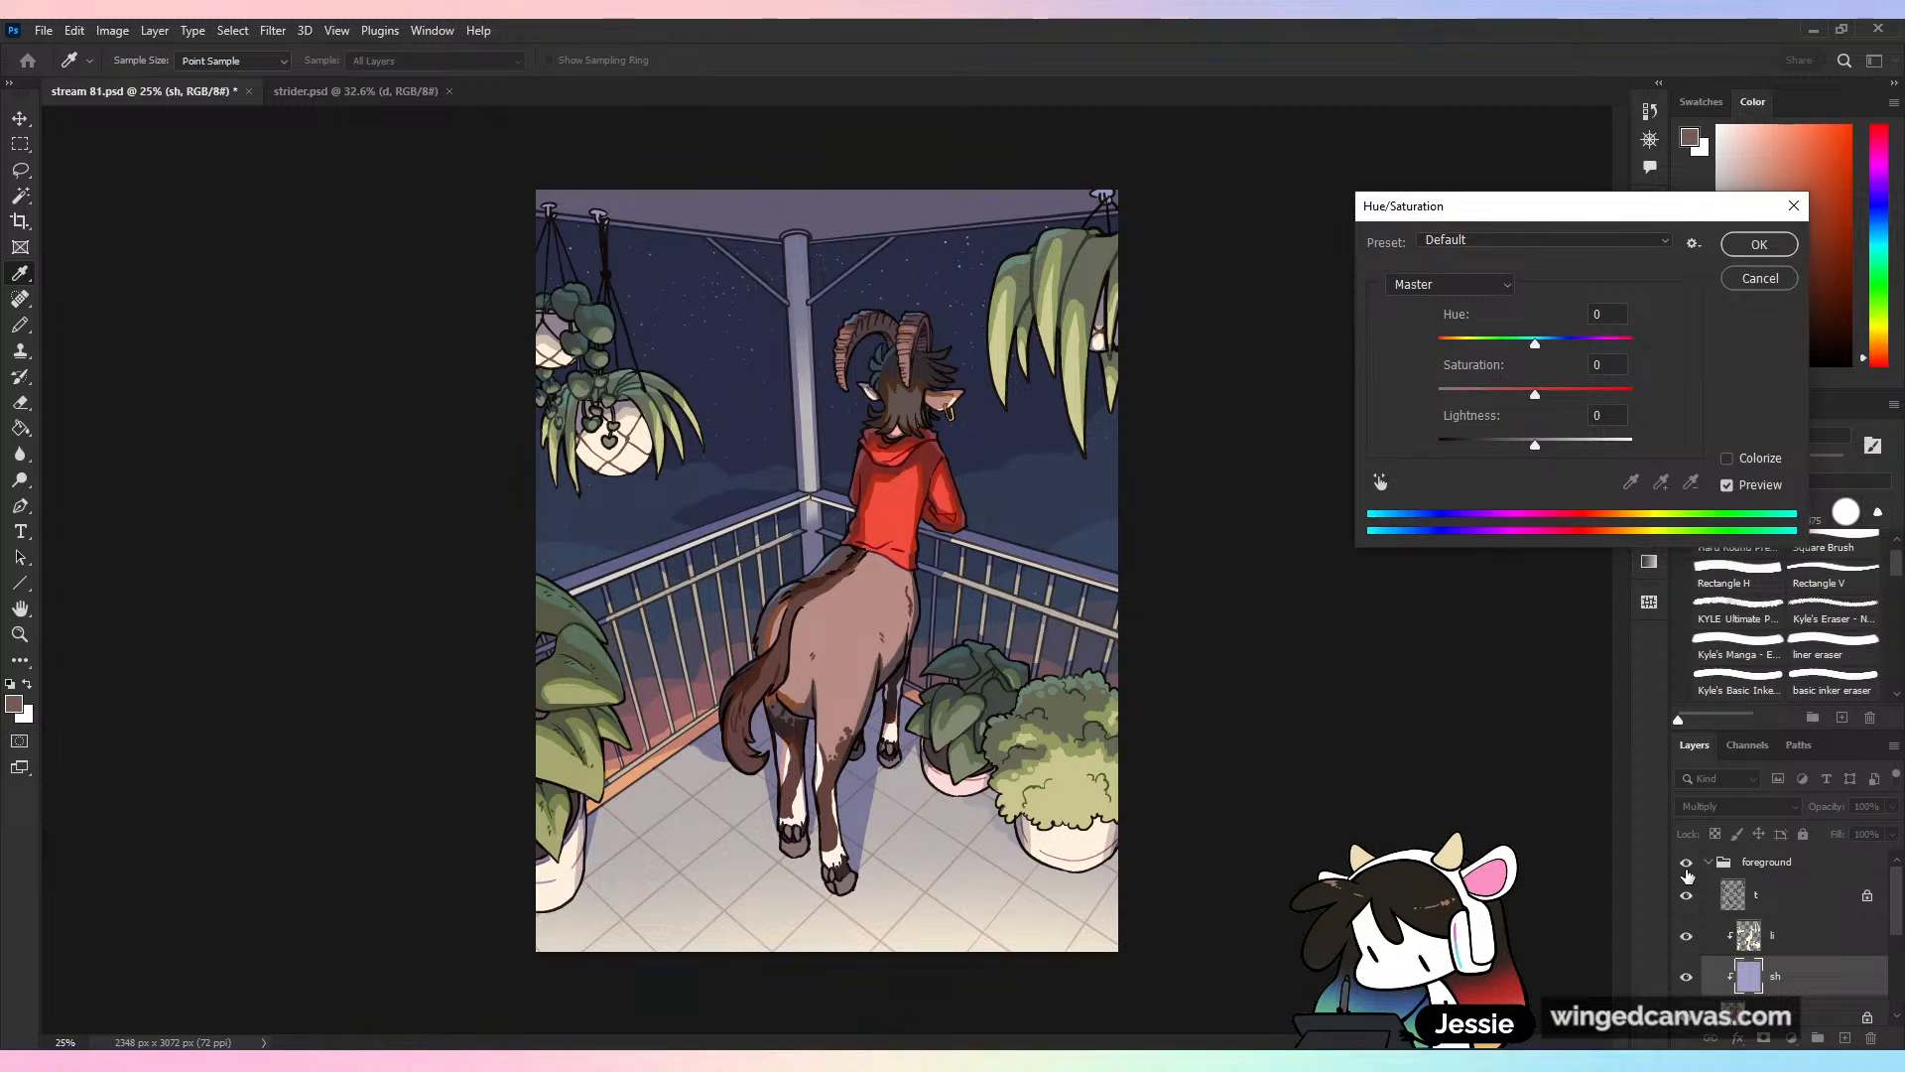
left_click_drag(1544, 446, 1545, 447)
left_click_drag(1536, 394, 1564, 397)
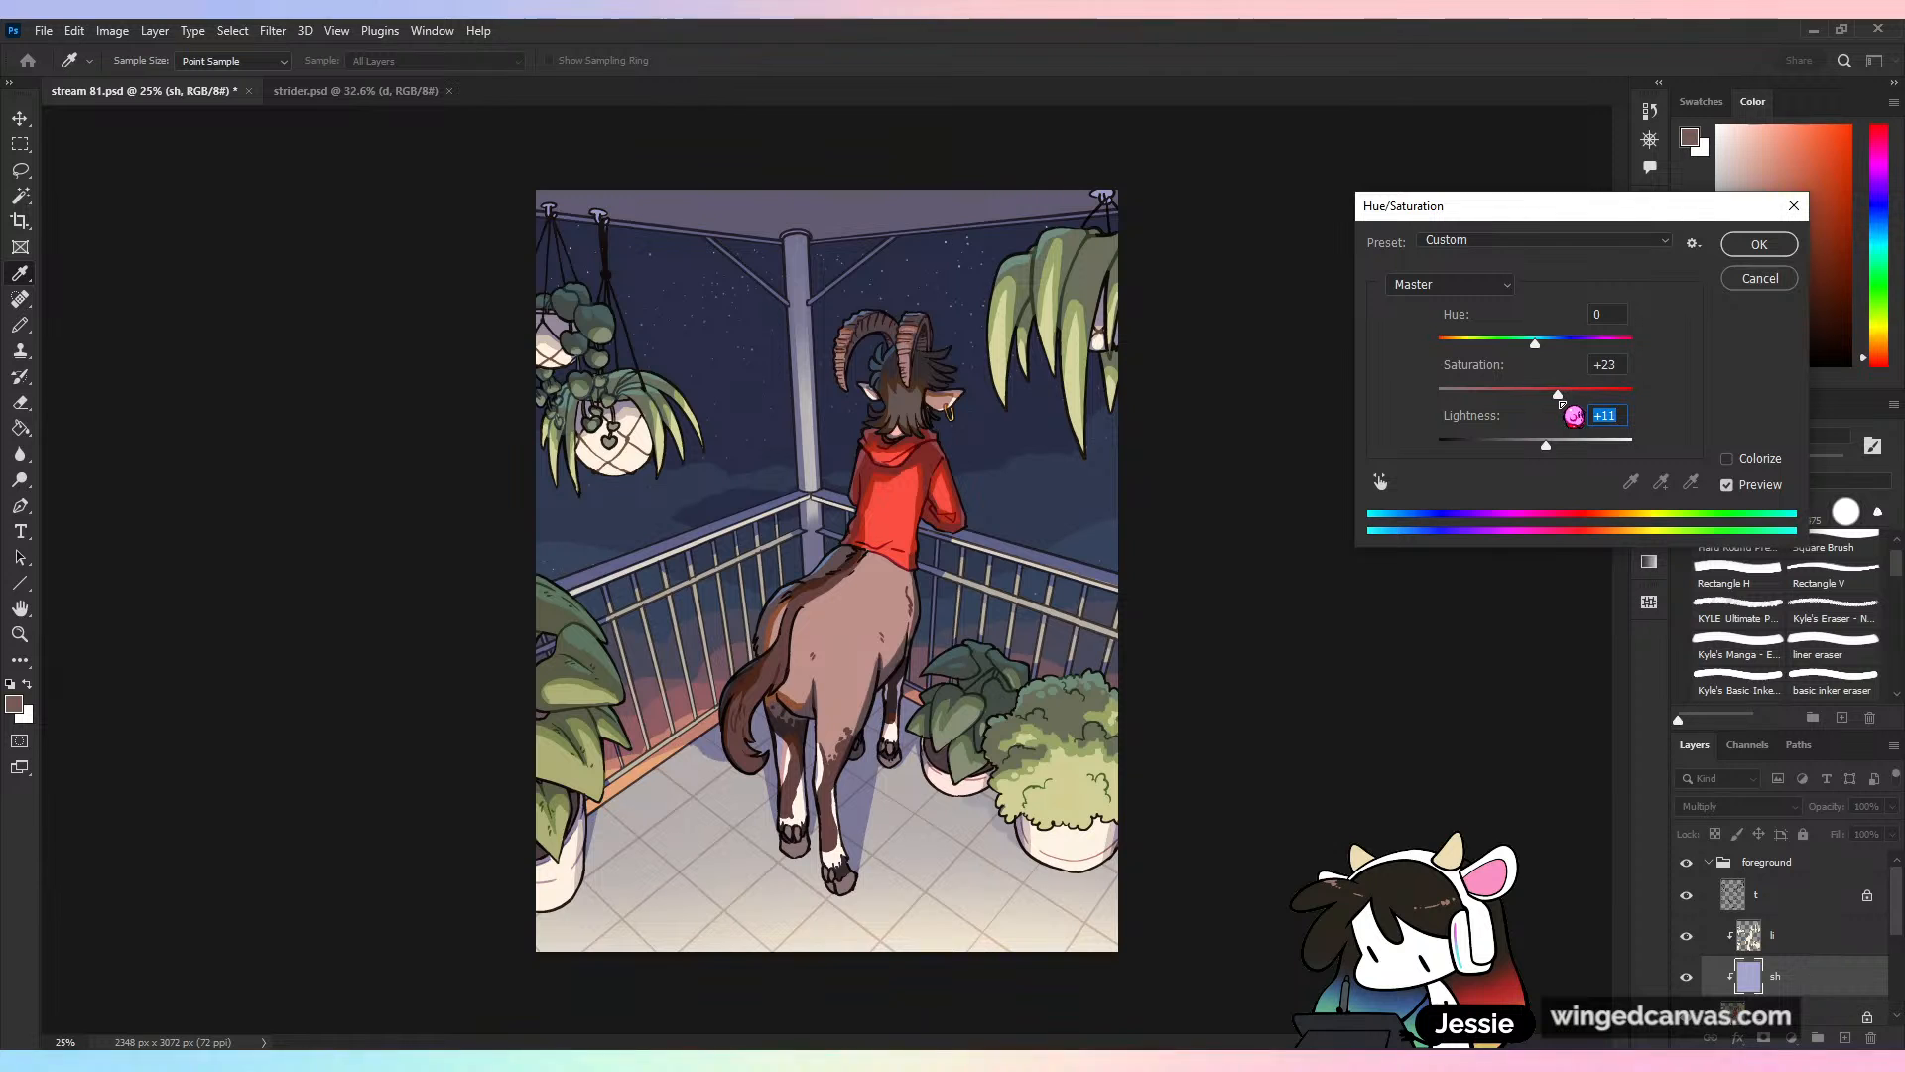
left_click(1753, 253)
key("ctrl+minus")
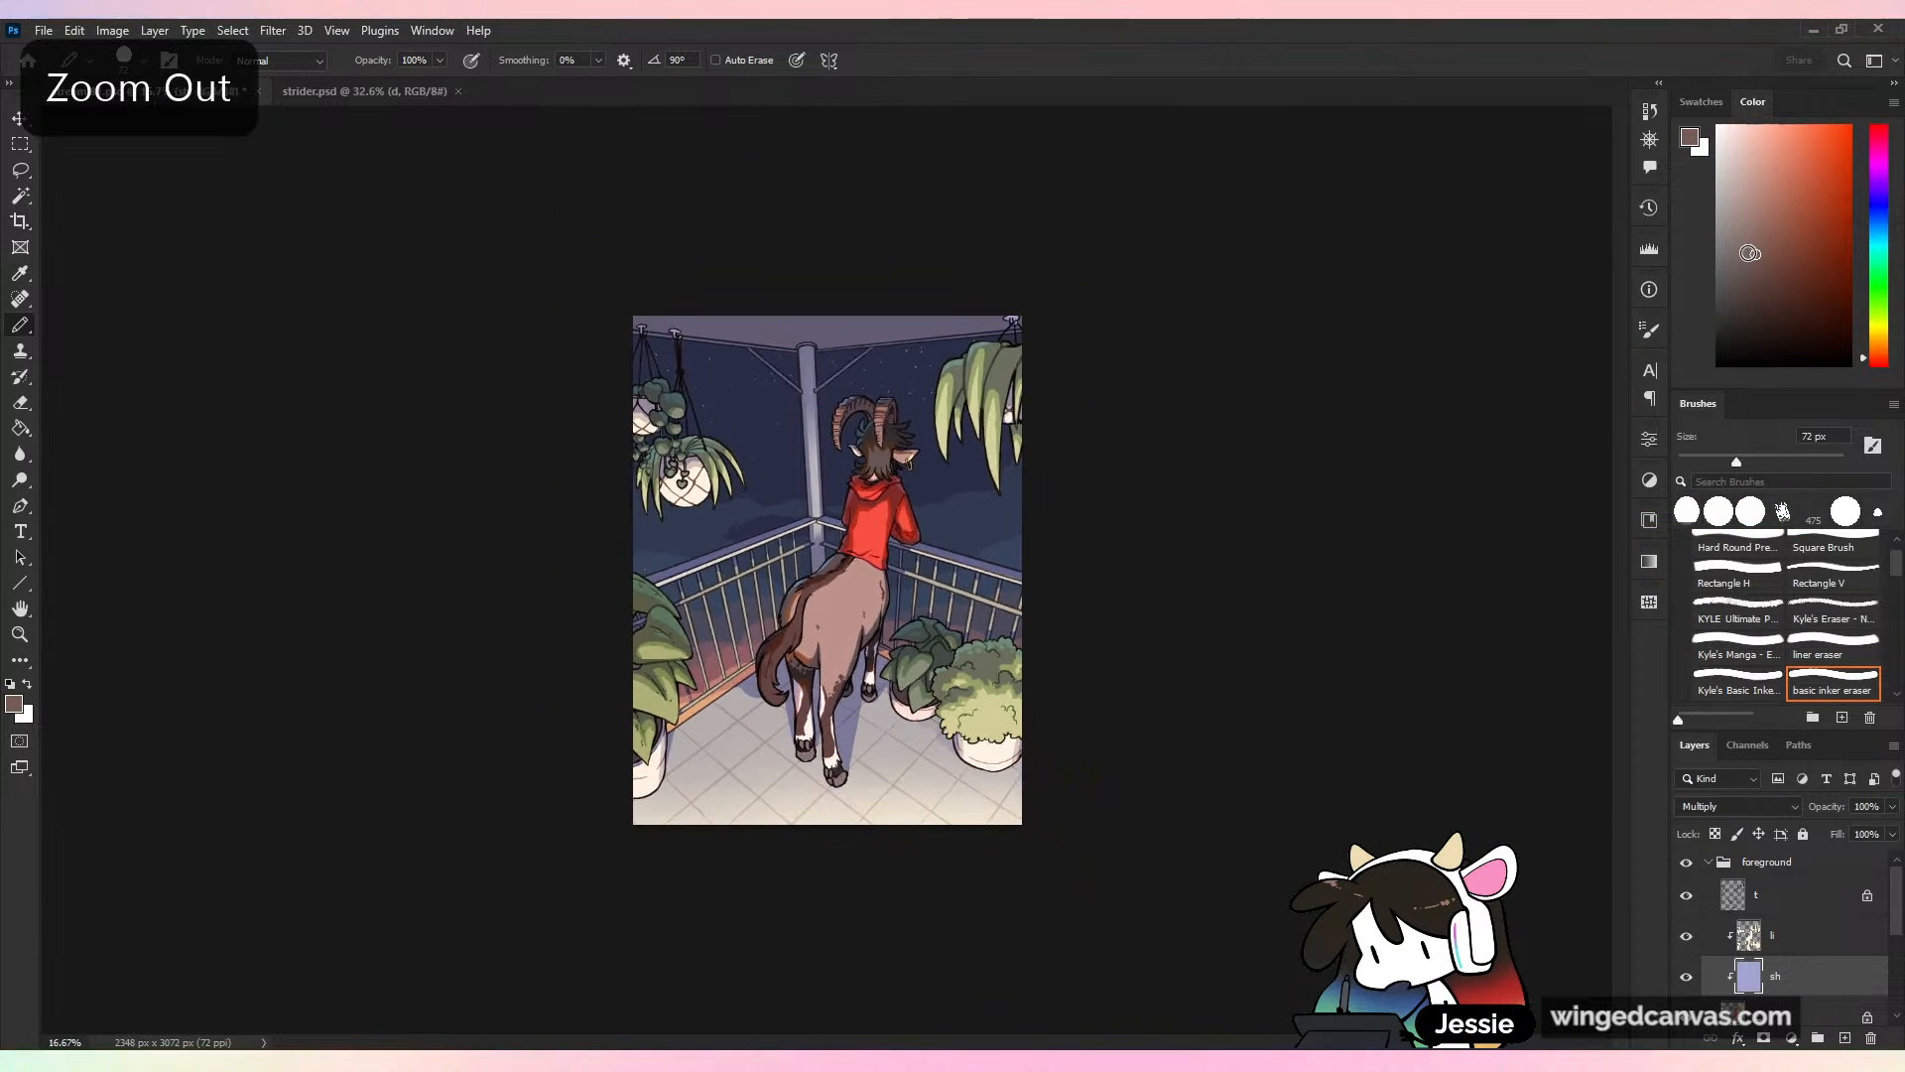
key("ctrl+plus")
key("ctrl+s")
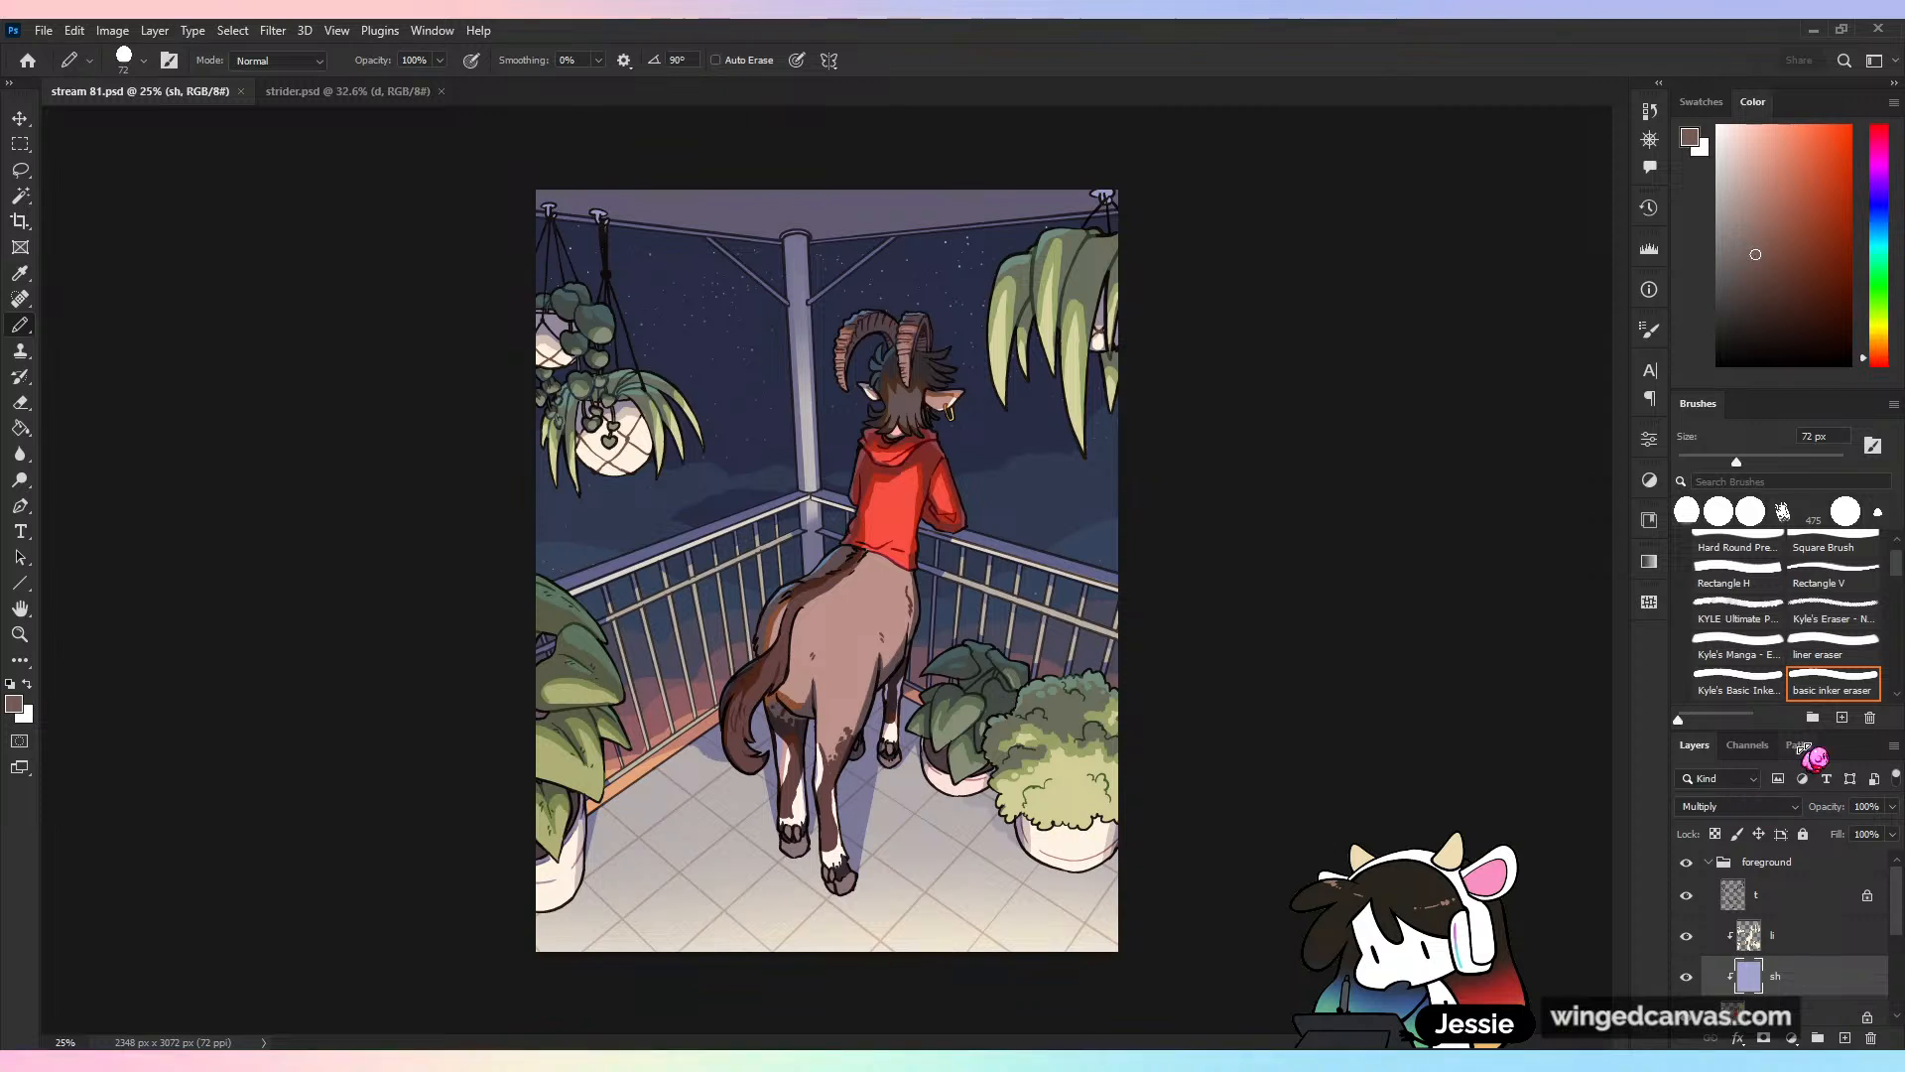
key("ctrl+plus")
key("ctrl+plus")
key("ctrl+minus")
key("ctrl+minus")
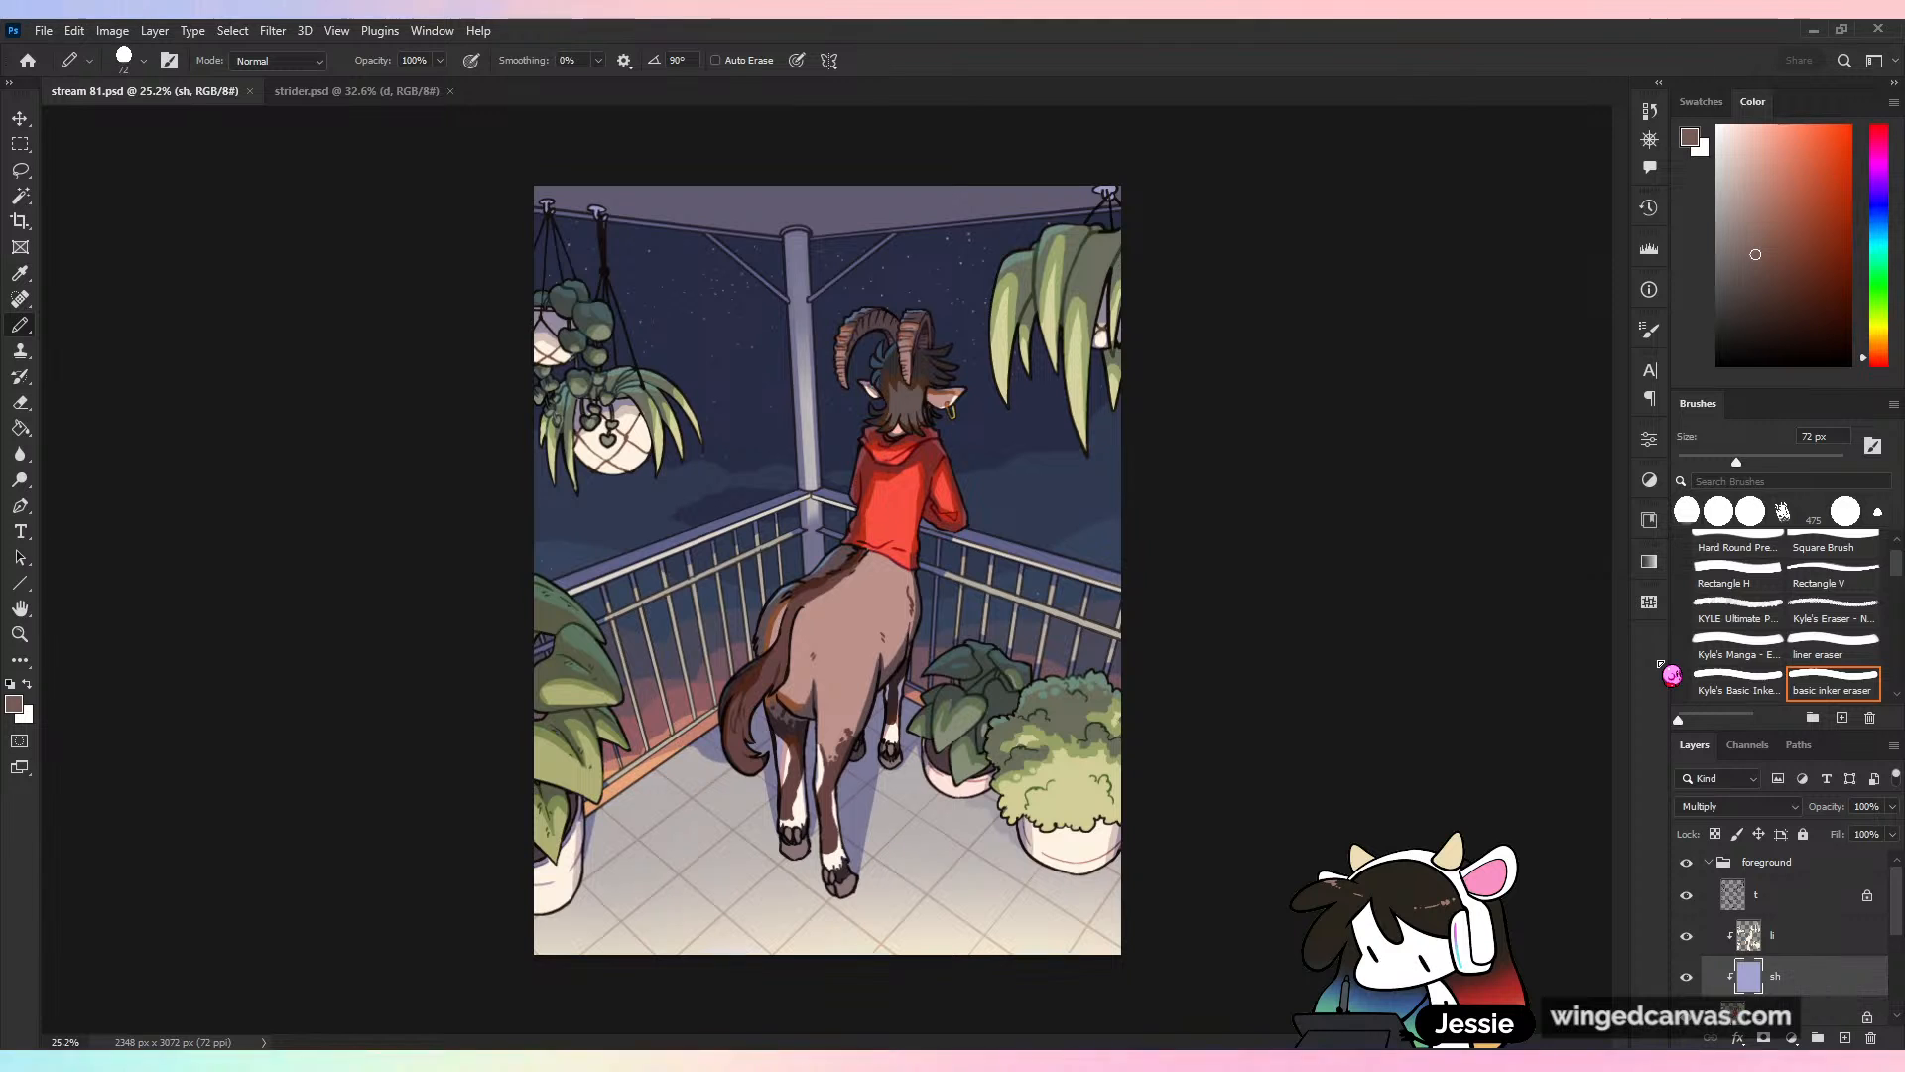
key("ctrl+plus")
key("ctrl+minus")
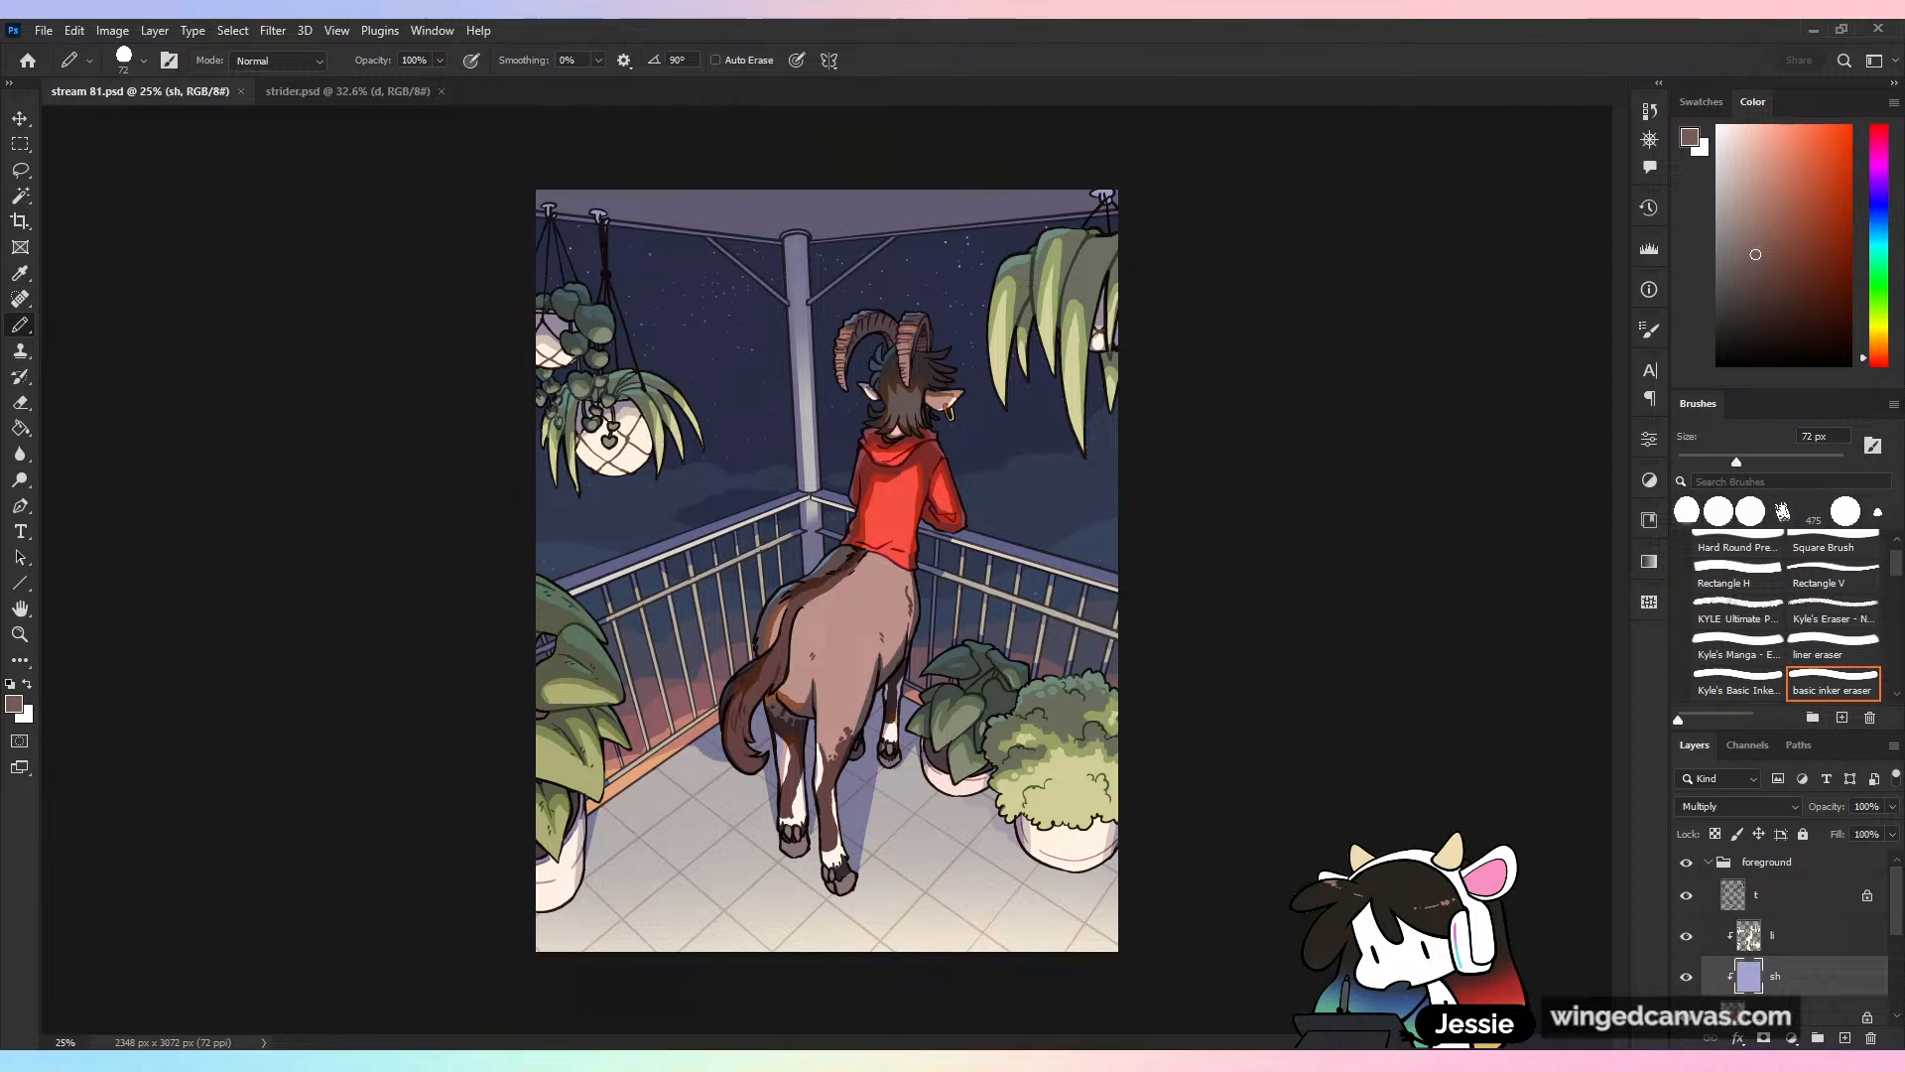
Open demo2.psd and view the painted grayscale character
left_click(44, 30)
left_click(61, 70)
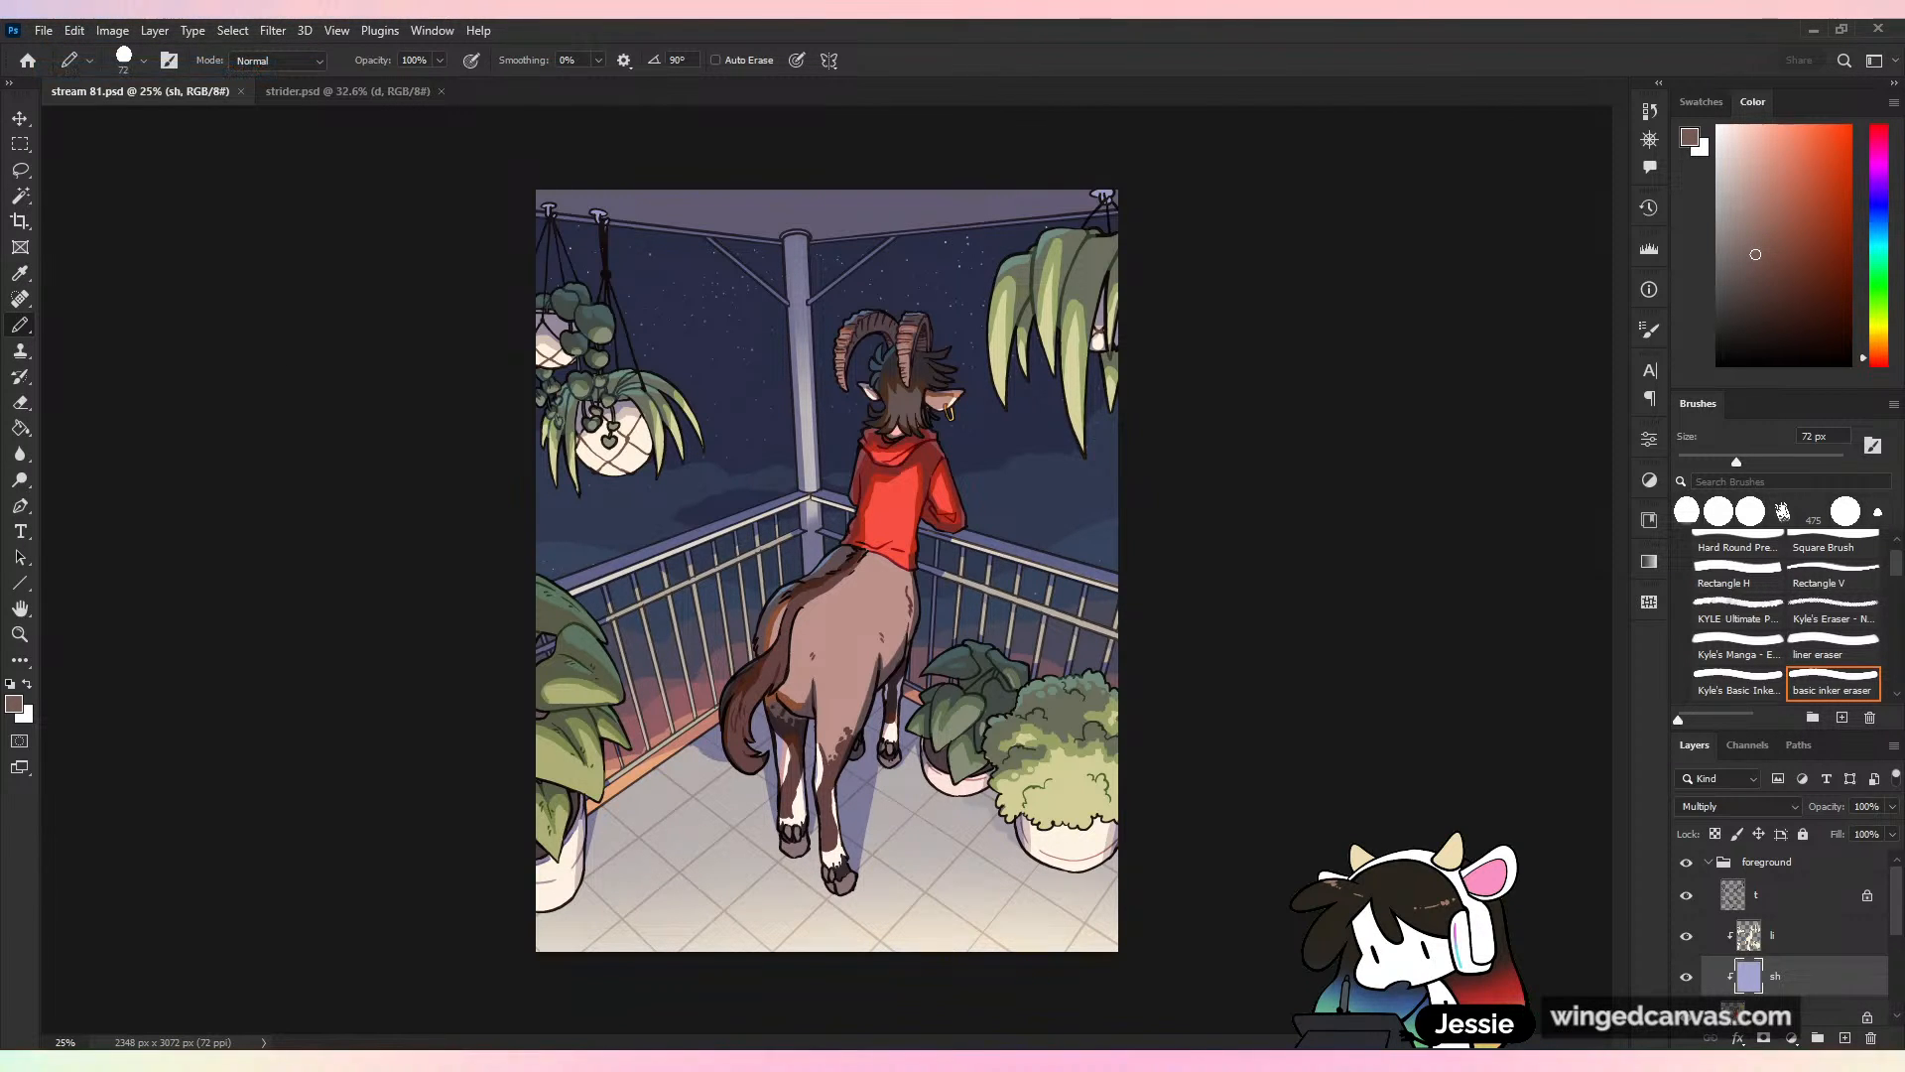
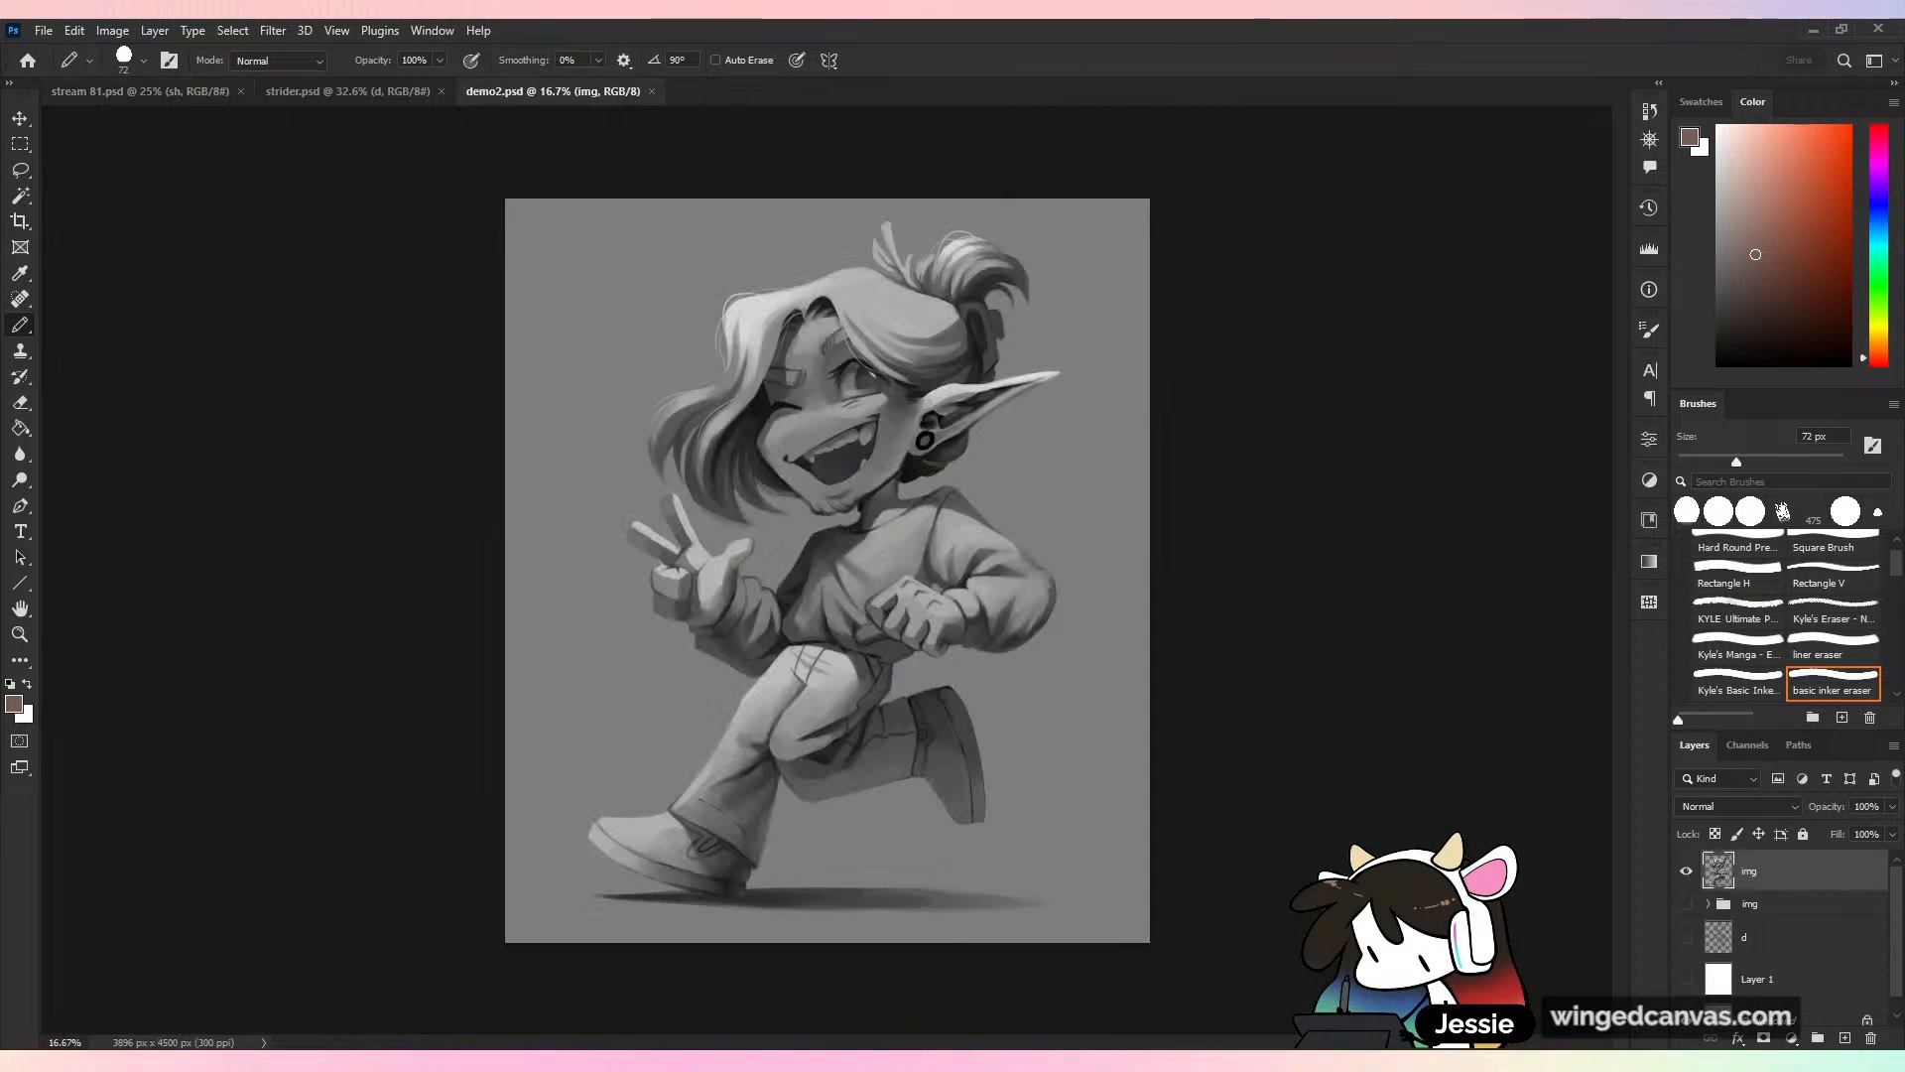
scroll(828, 570, "up", 5)
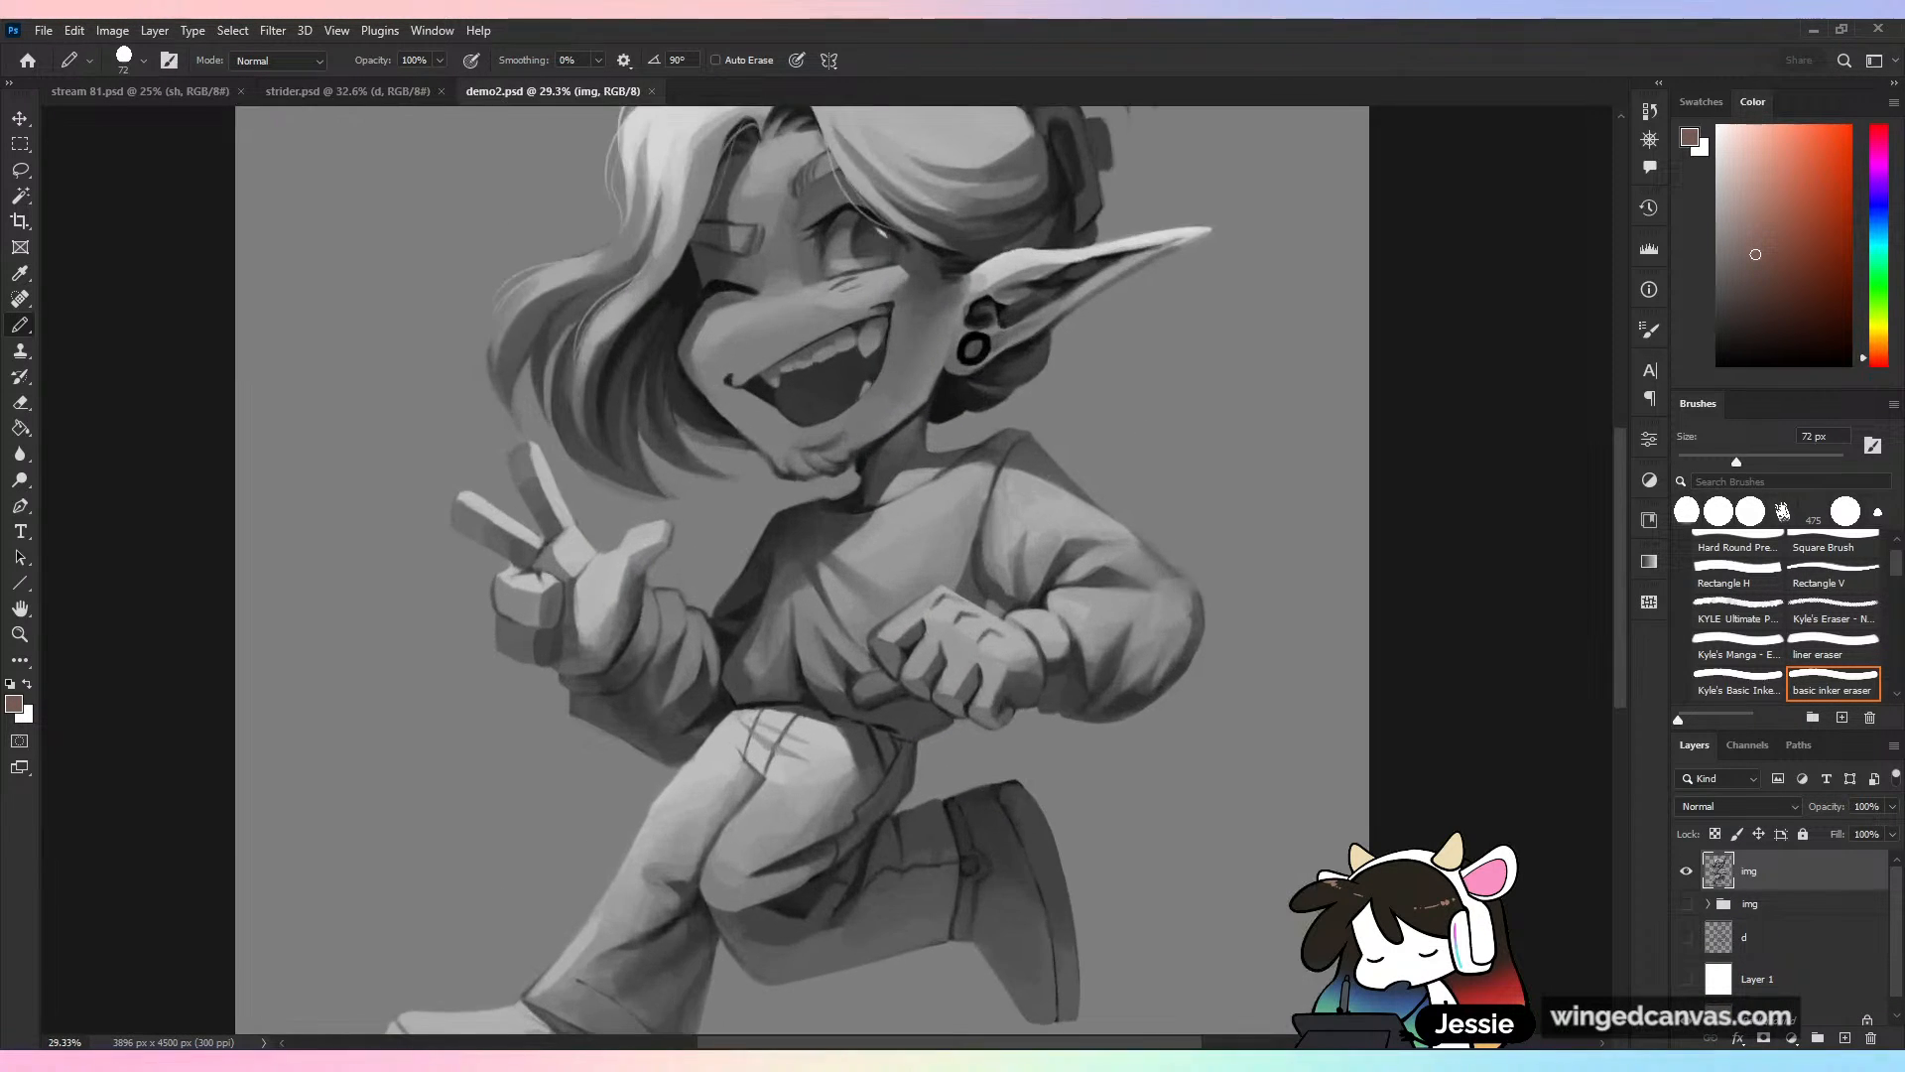
scroll(828, 569, "down", 4)
Swap the painted img layer for the lined img group, and select the c layer inside that group
left_click(1685, 871)
left_click(1686, 903)
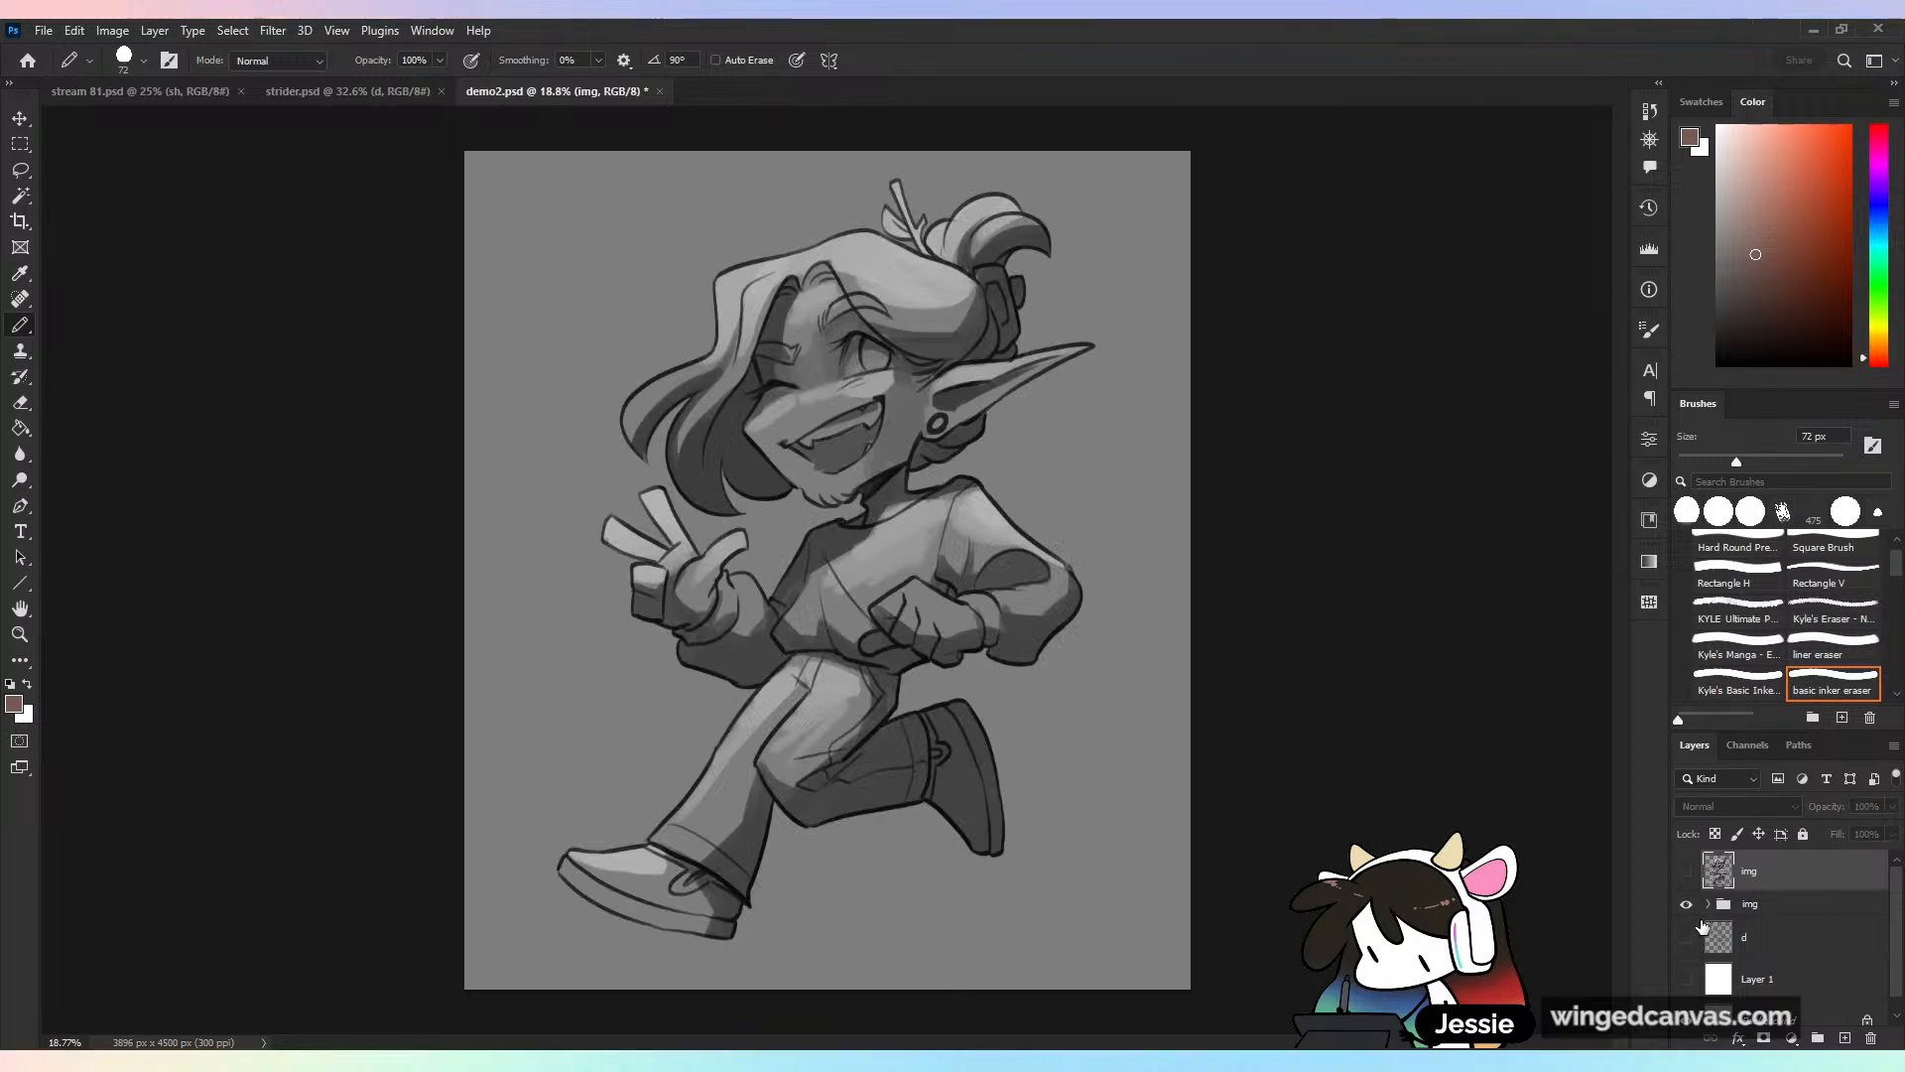
left_click(1708, 903)
scroll(1836, 943, "down", 1)
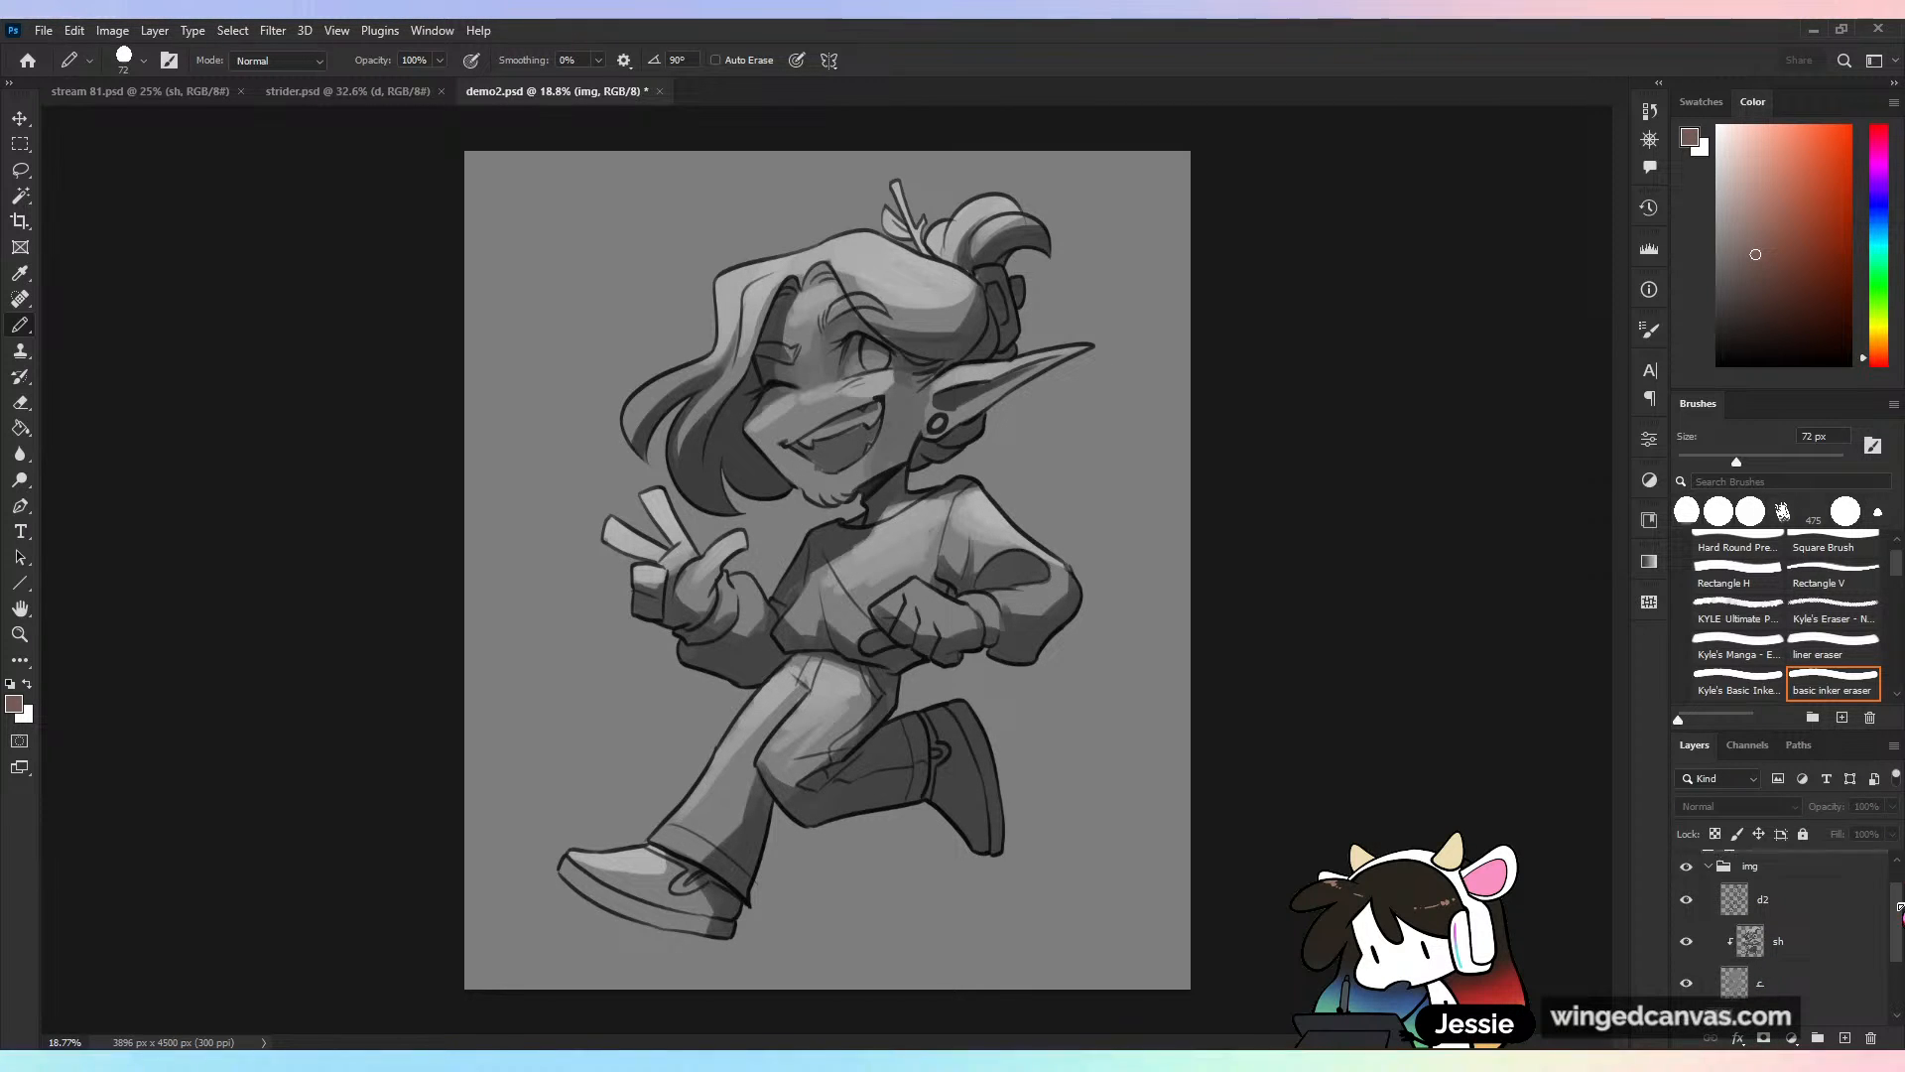
left_click(1863, 981)
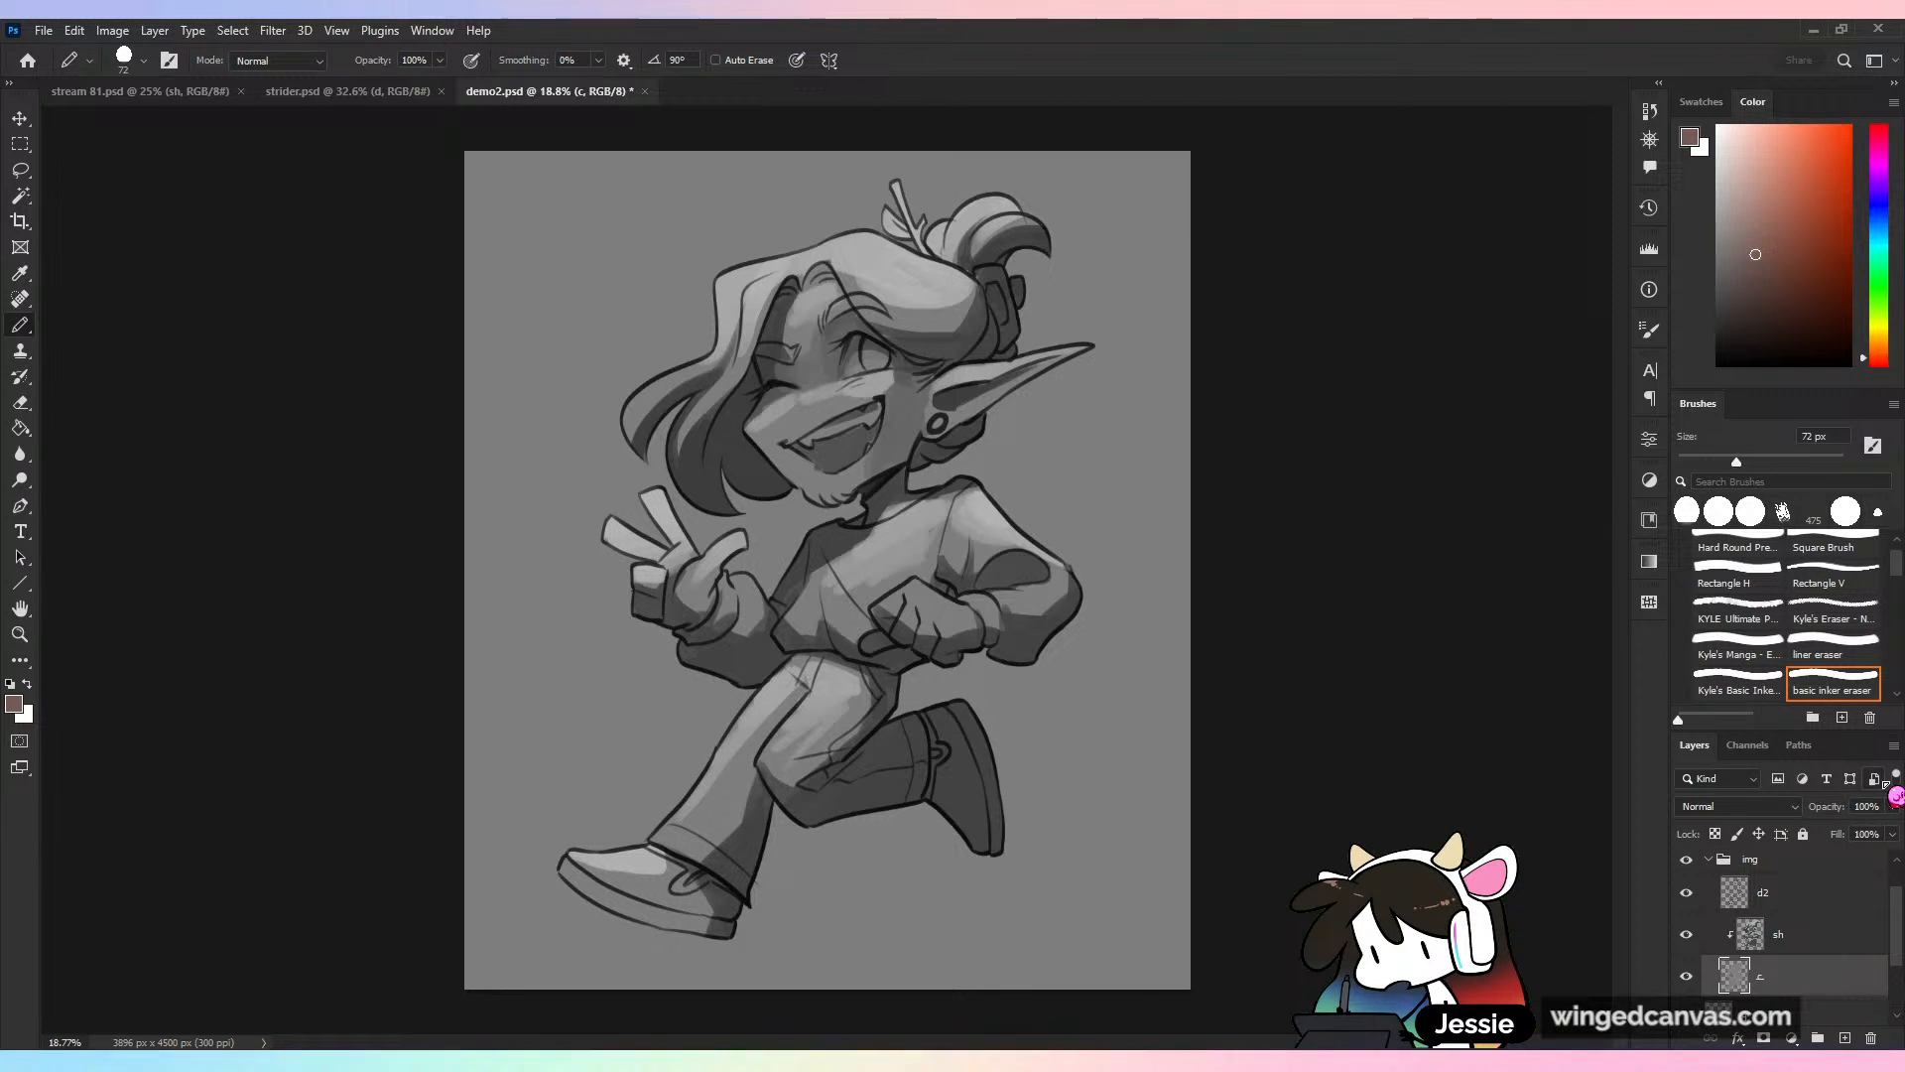
scroll(892, 595, "up", 2)
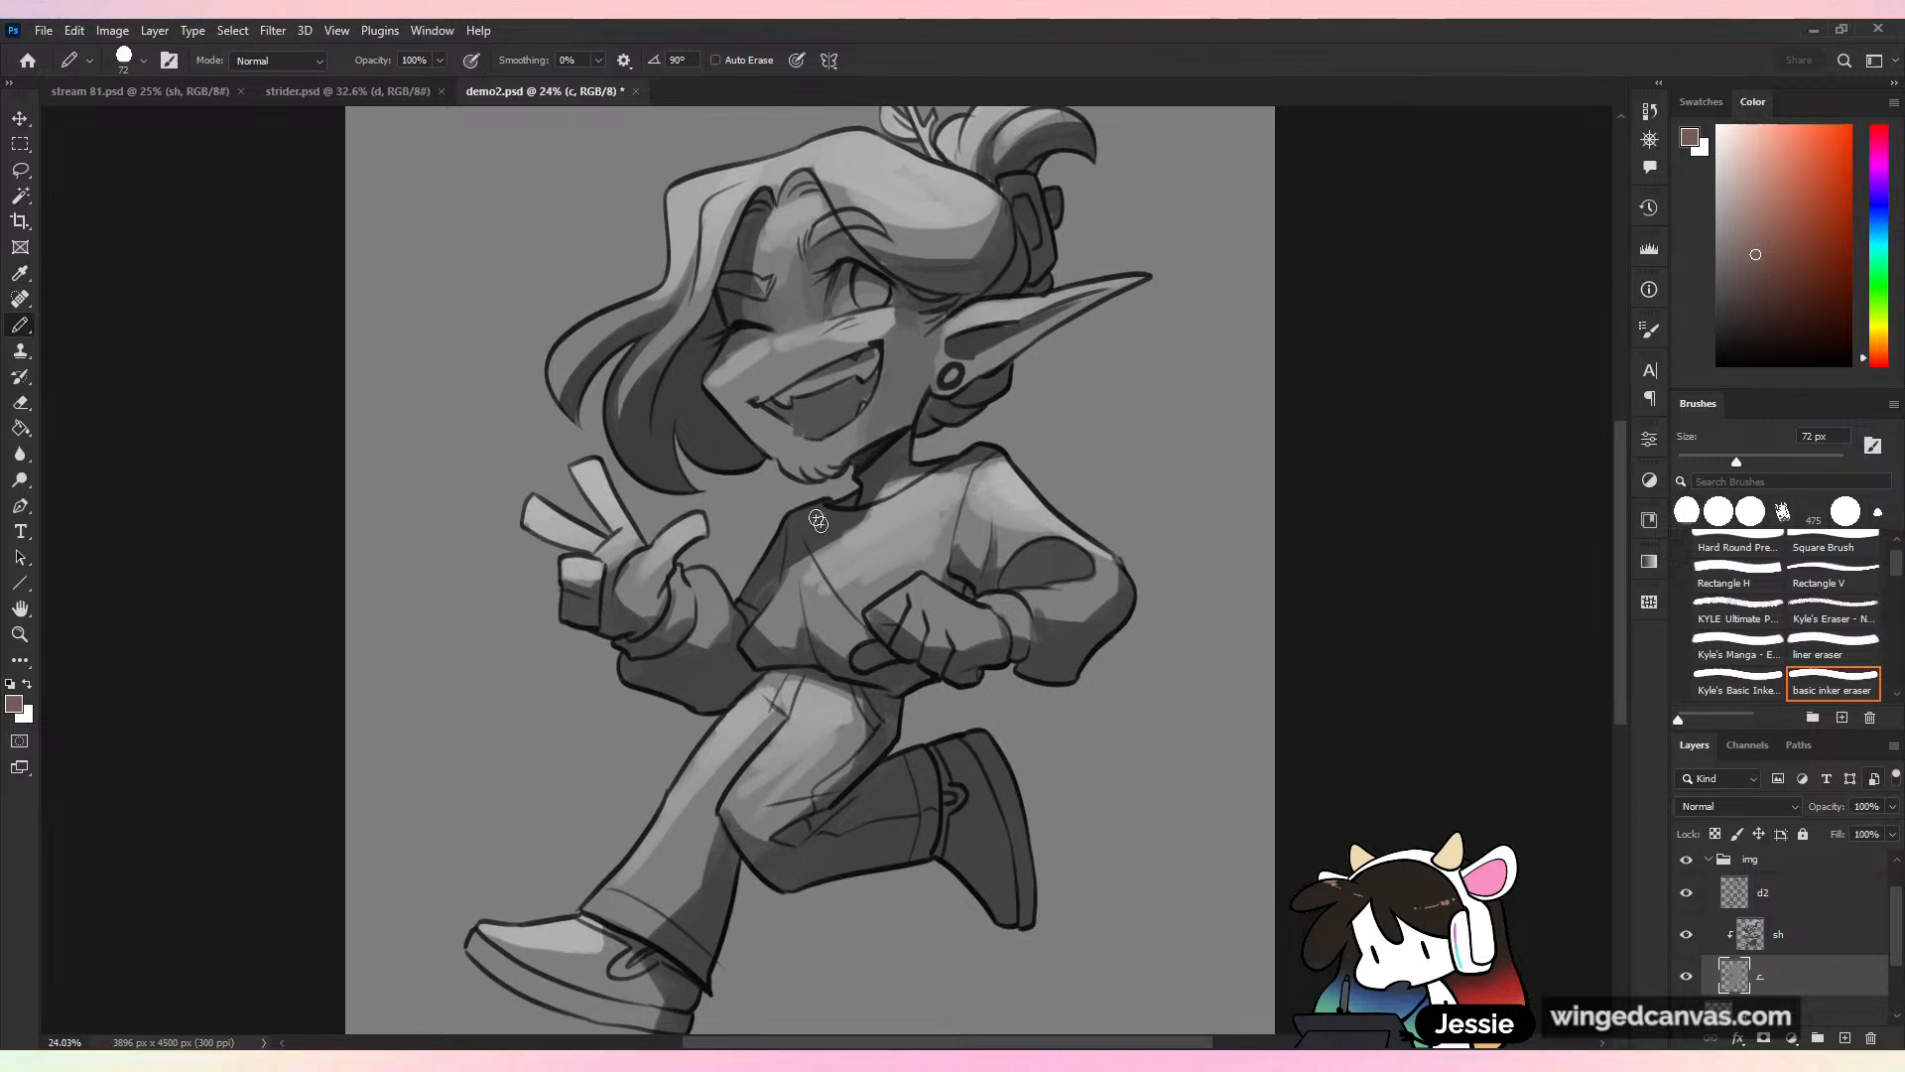
left_click_drag(943, 414, 968, 485)
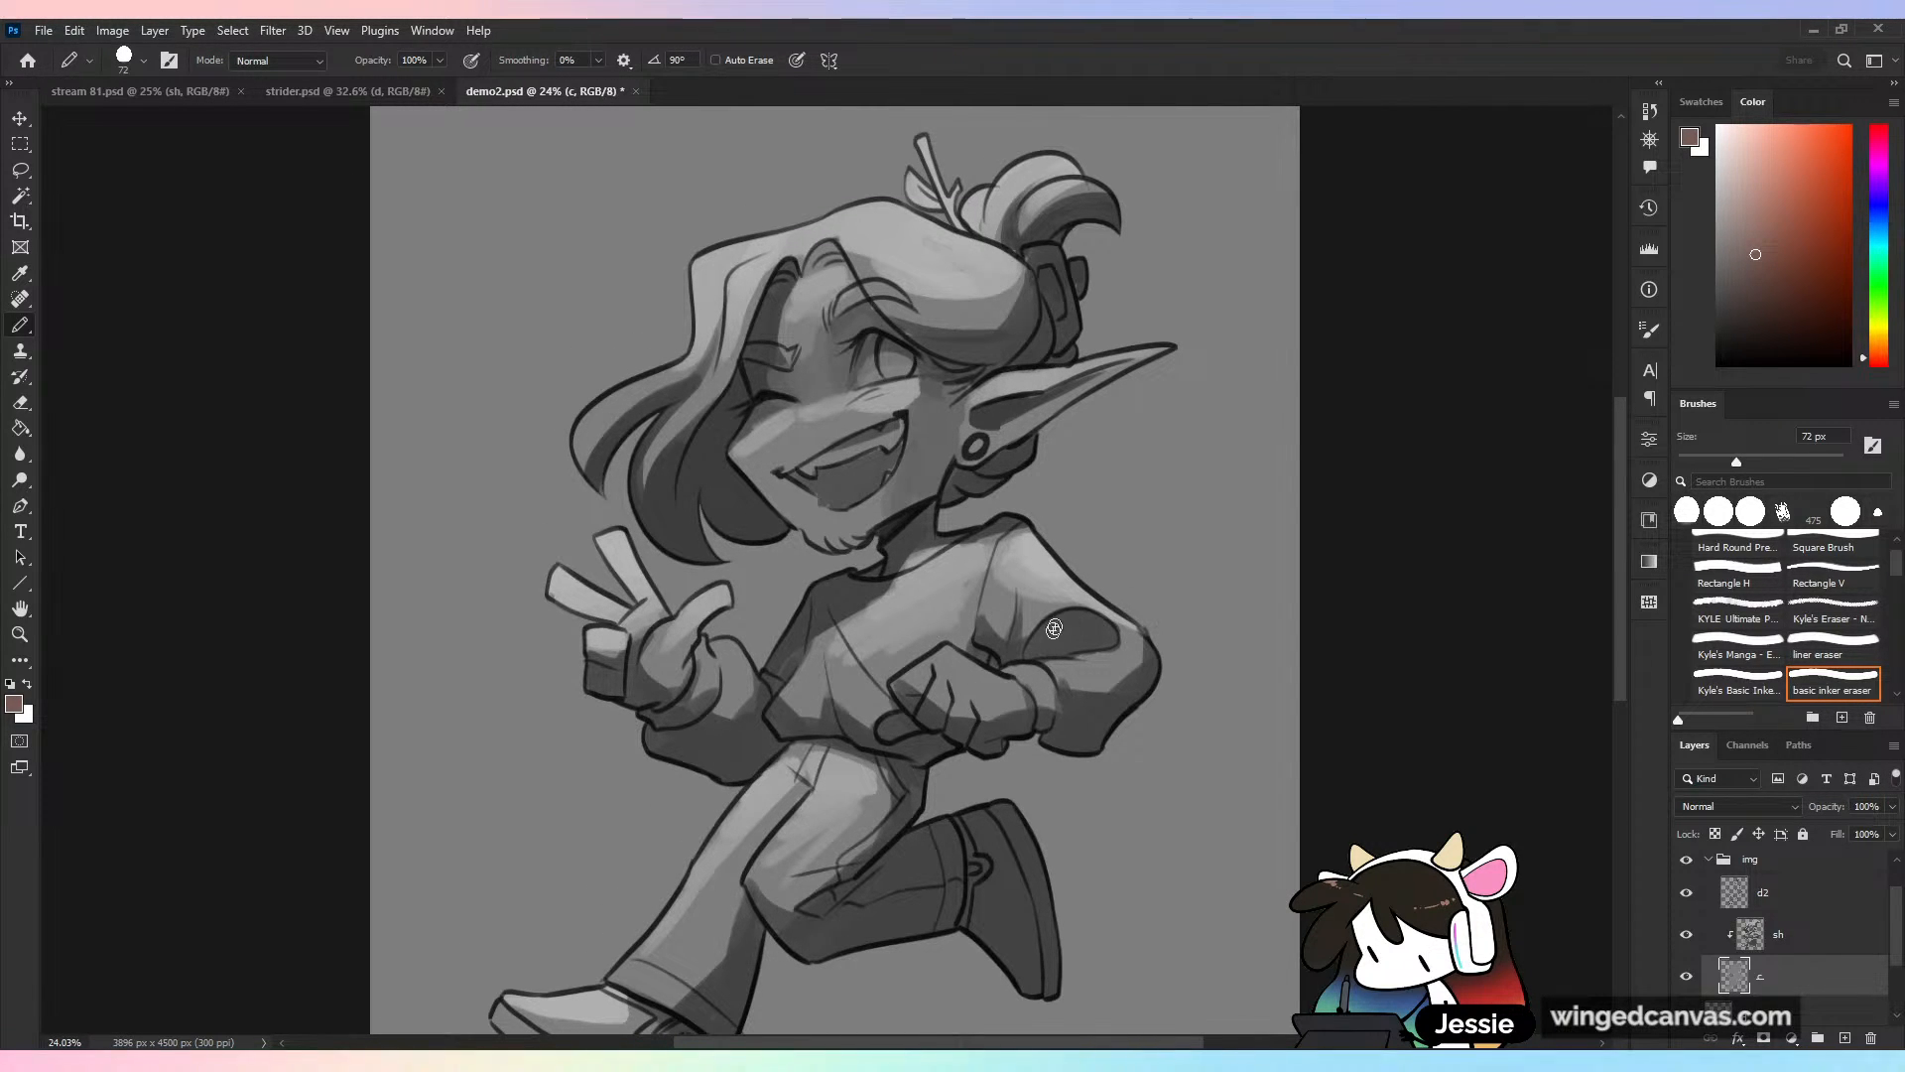
scroll(1068, 568, "down", 2)
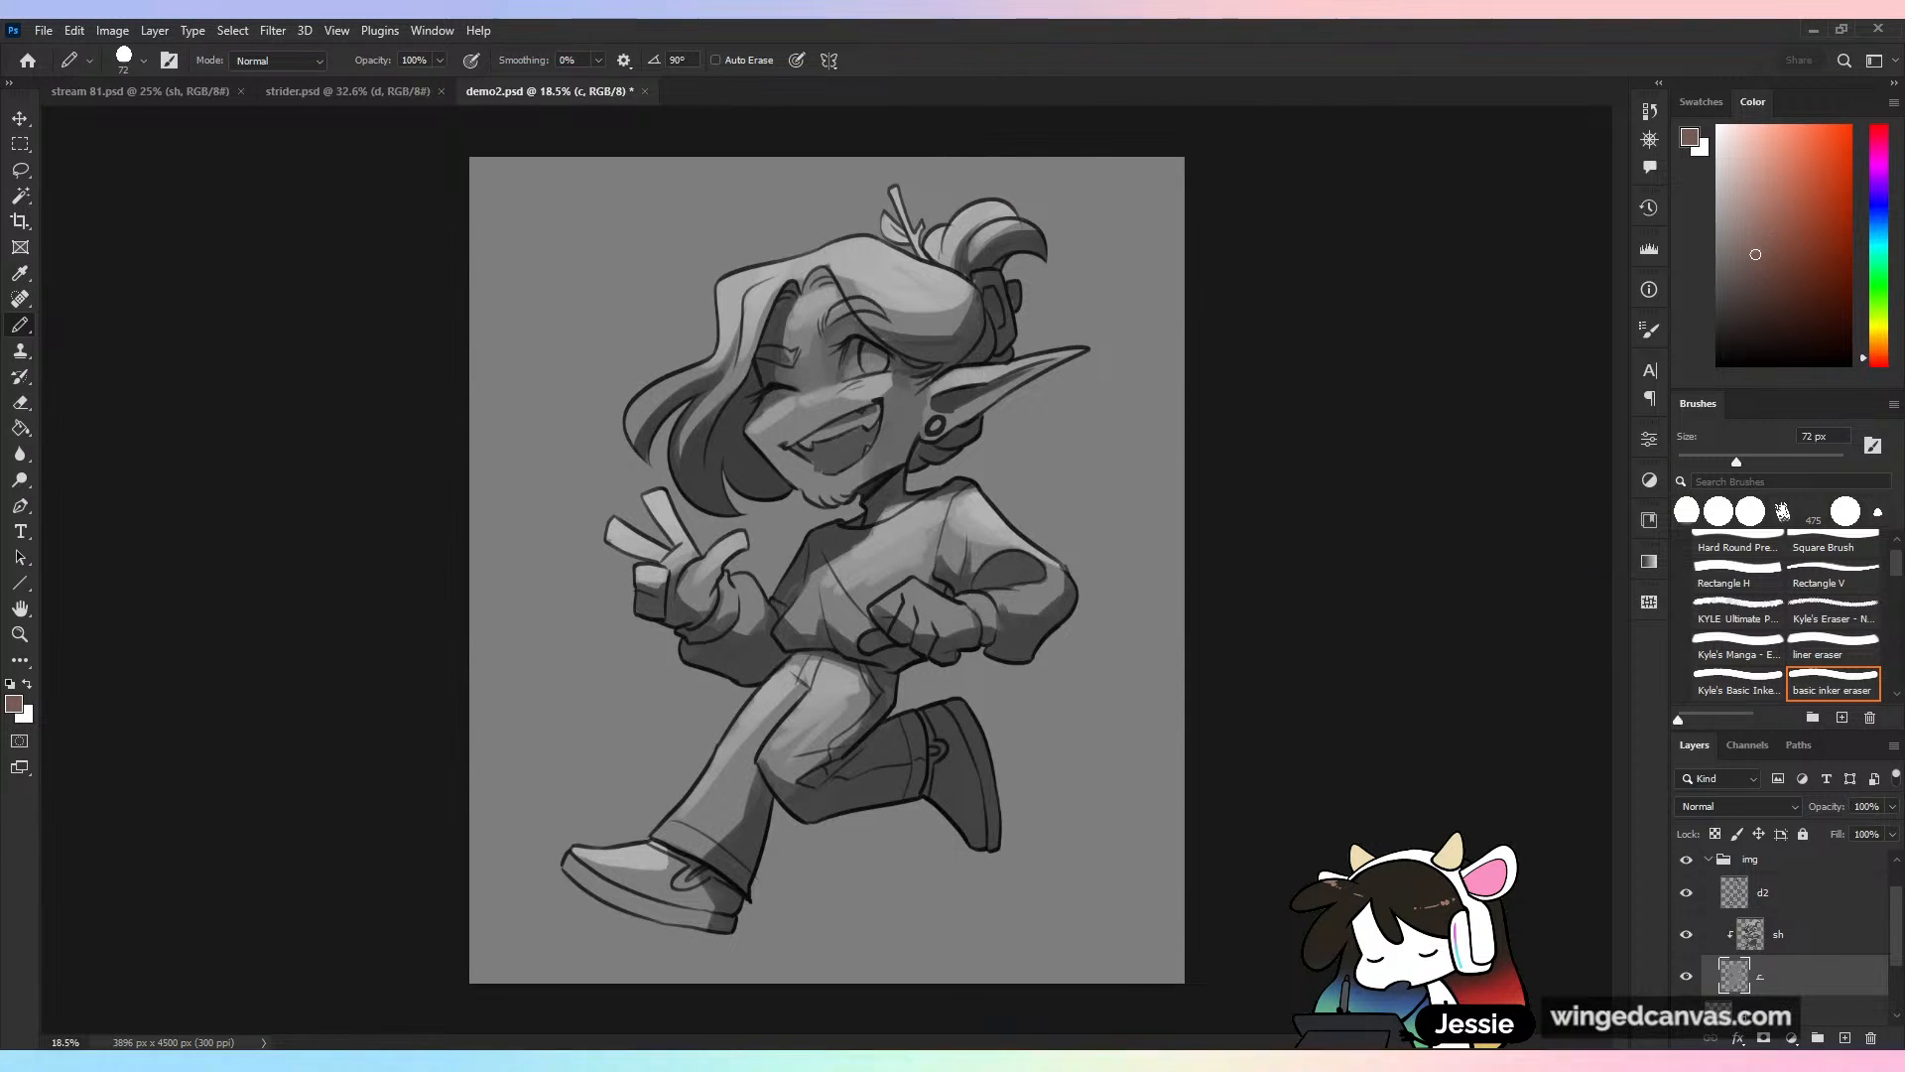
Review the strider.psd character sheet and the night-time balcony illustration in stream 81.psd
left_click(389, 94)
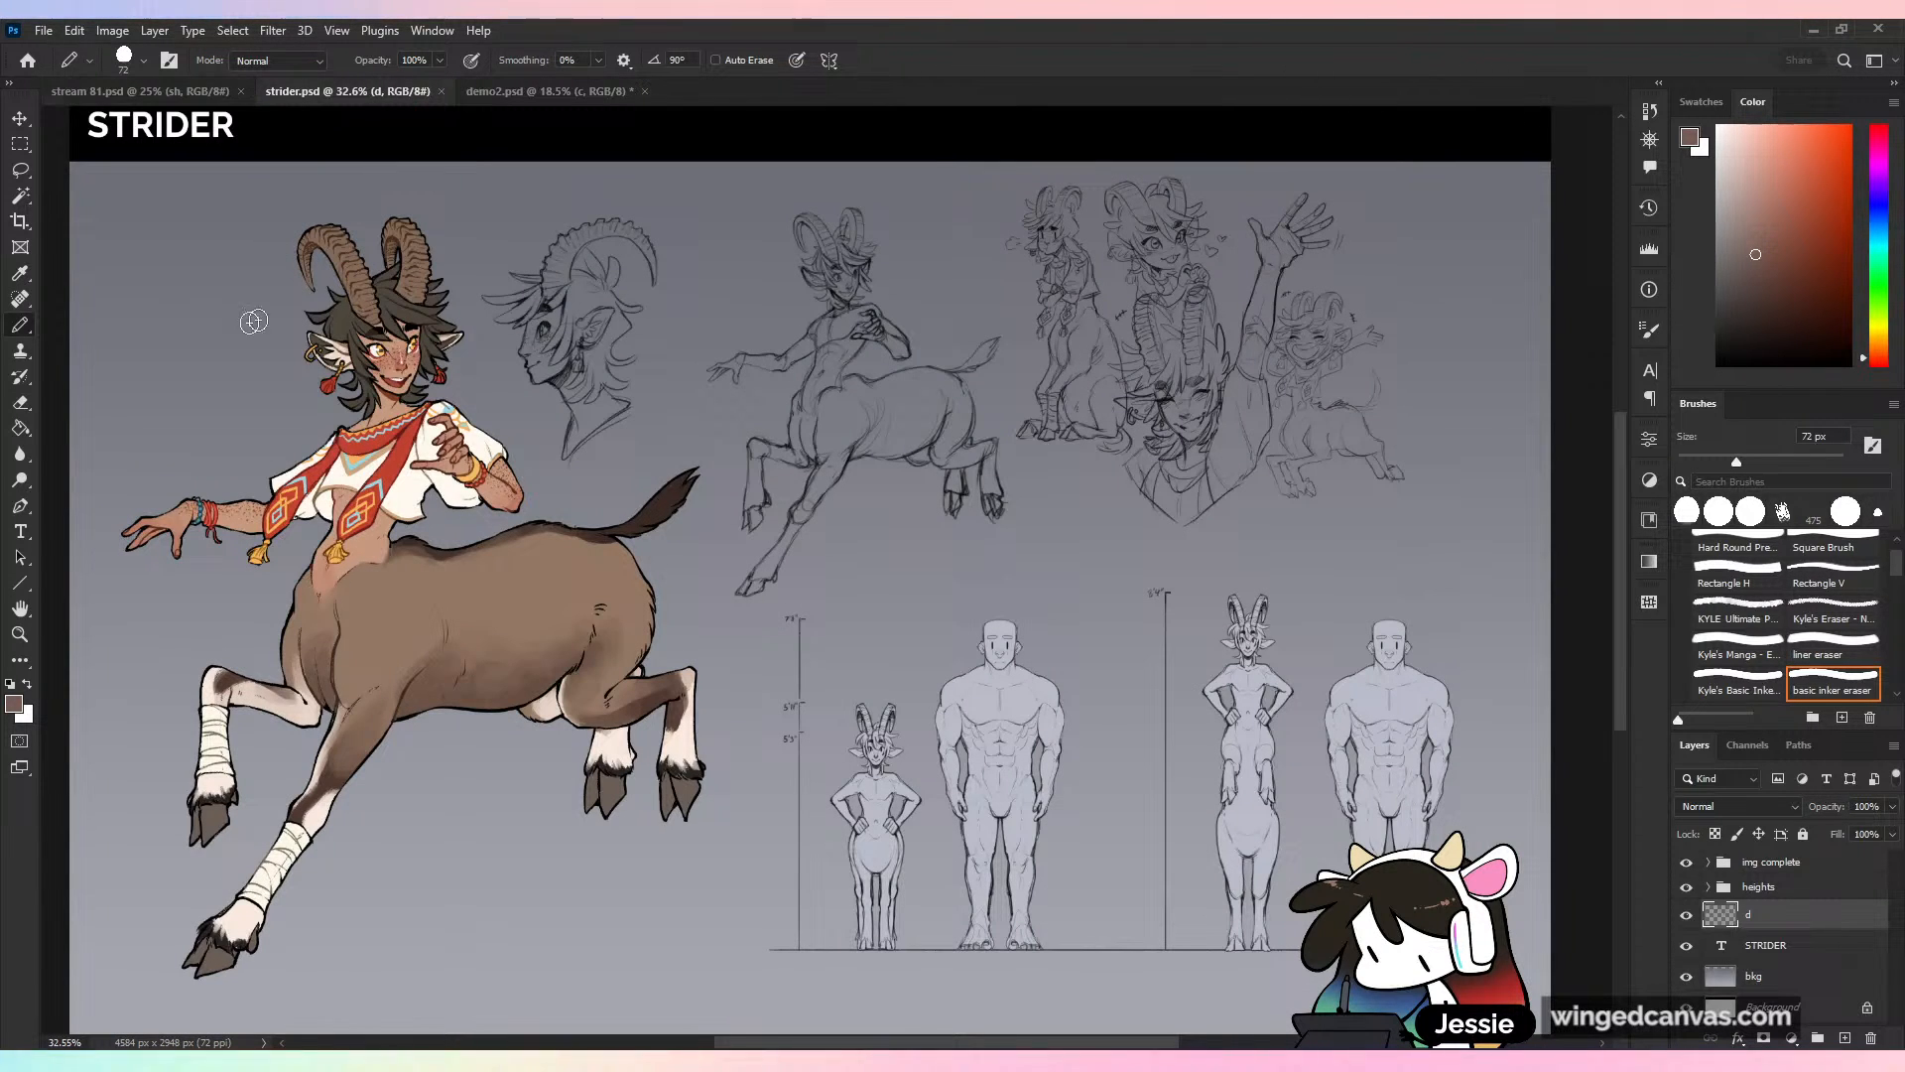
left_click(164, 92)
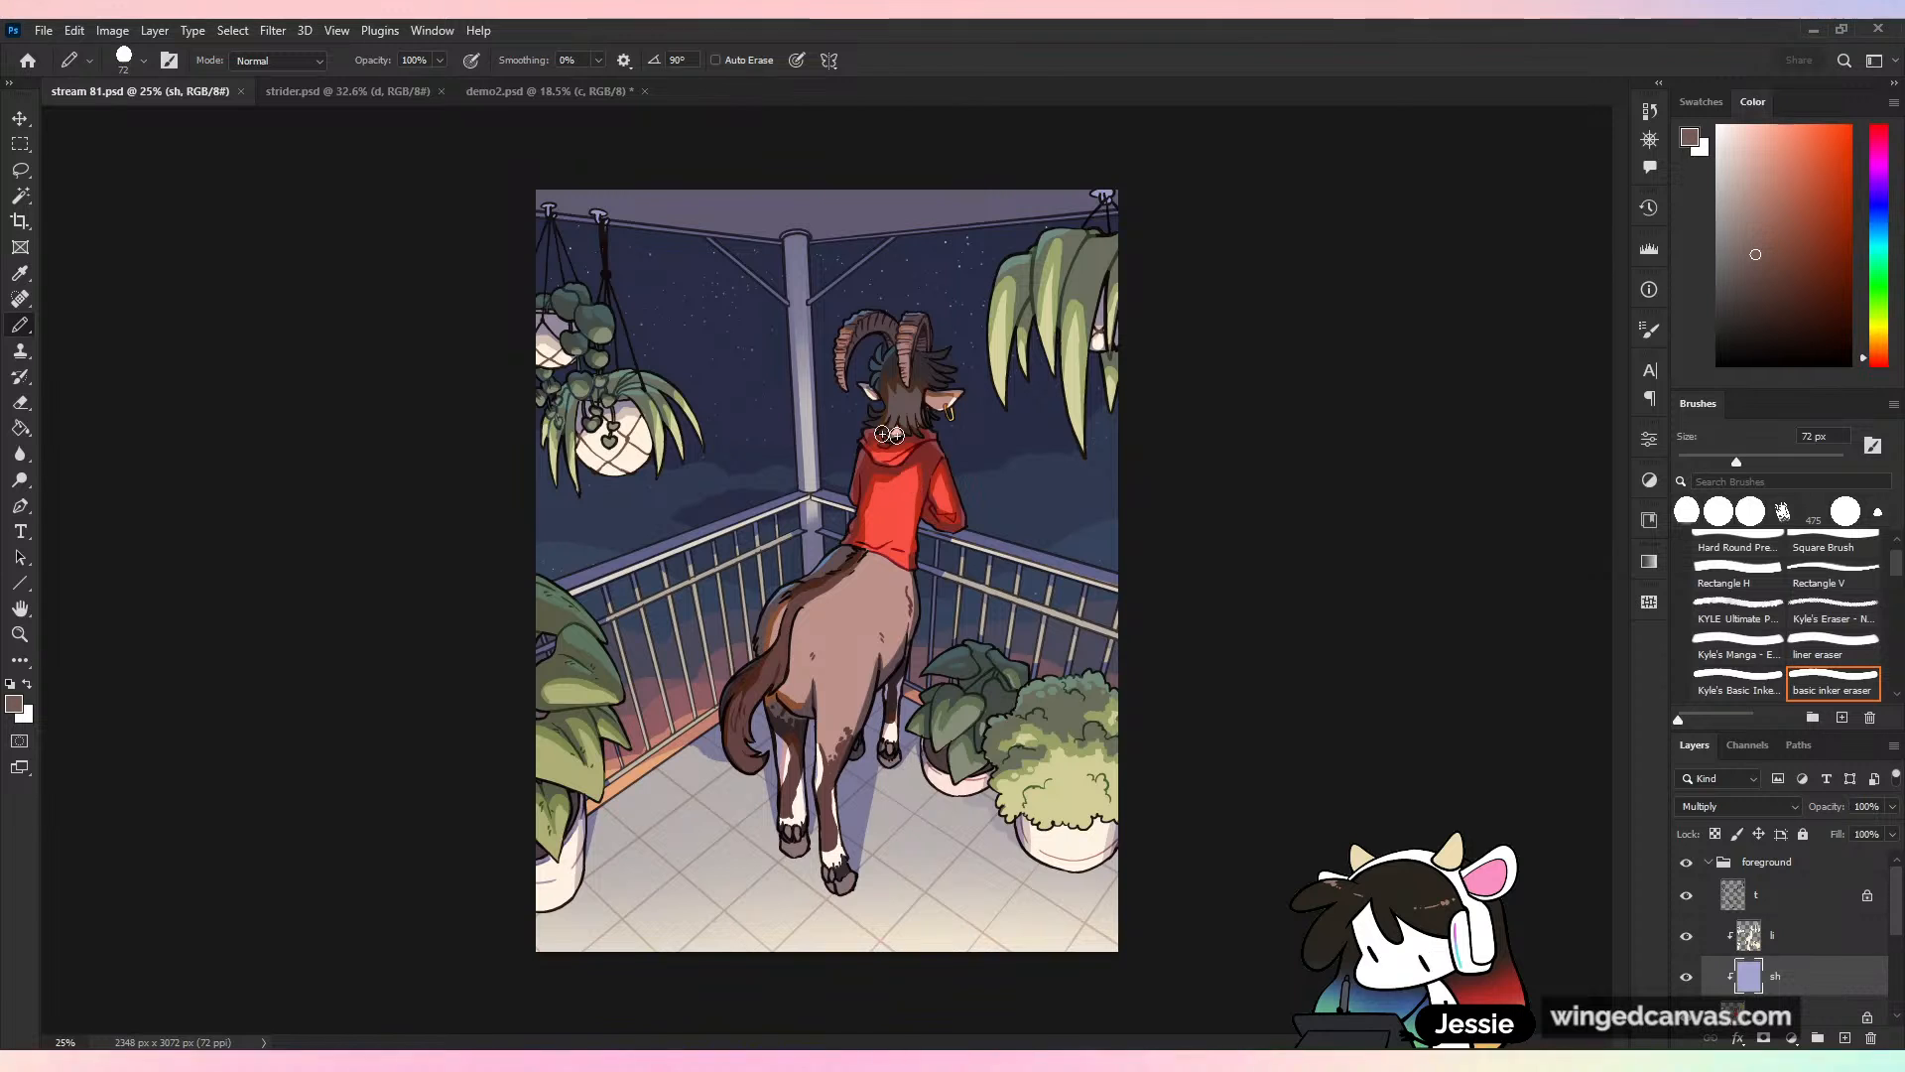
scroll(861, 543, "up", 3)
scroll(861, 544, "down", 3)
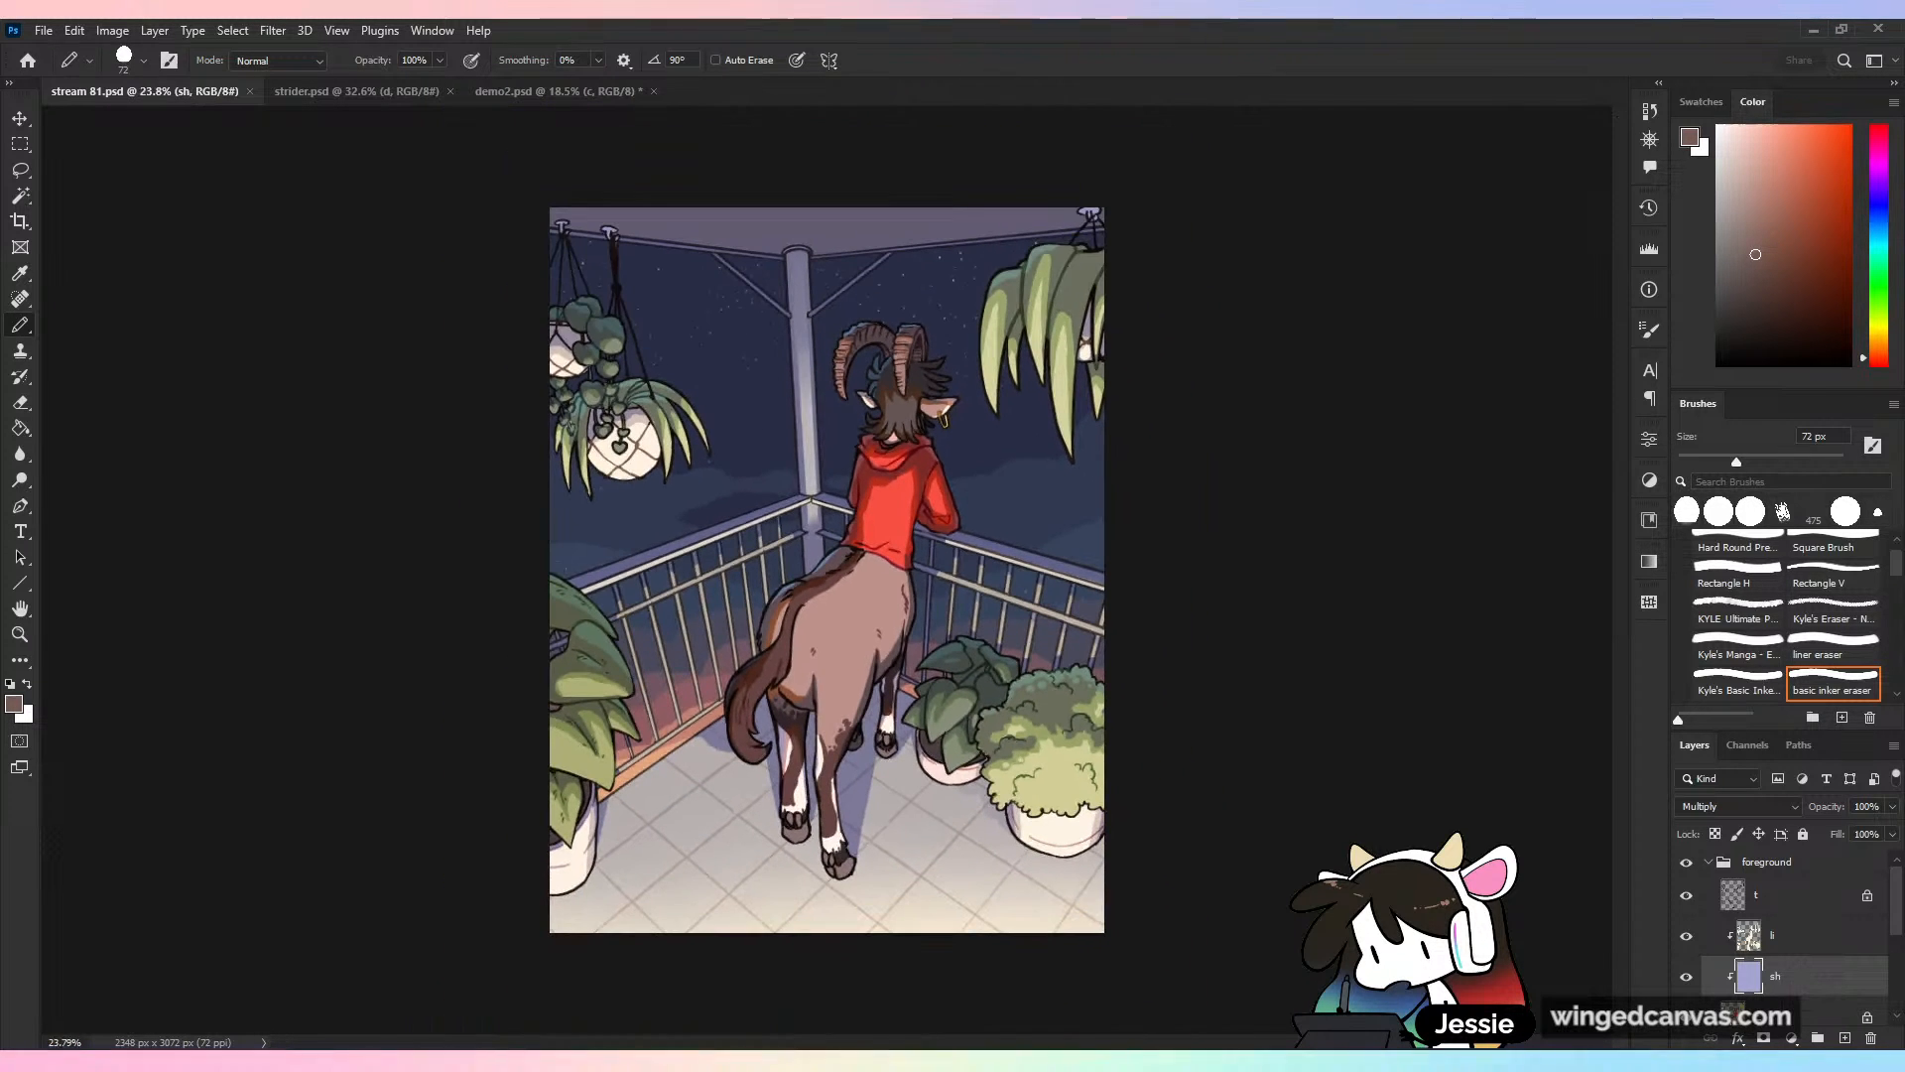
In demo2.psd, collapse and hide the lined img group, and show the painted img layer in its place
left_click(586, 93)
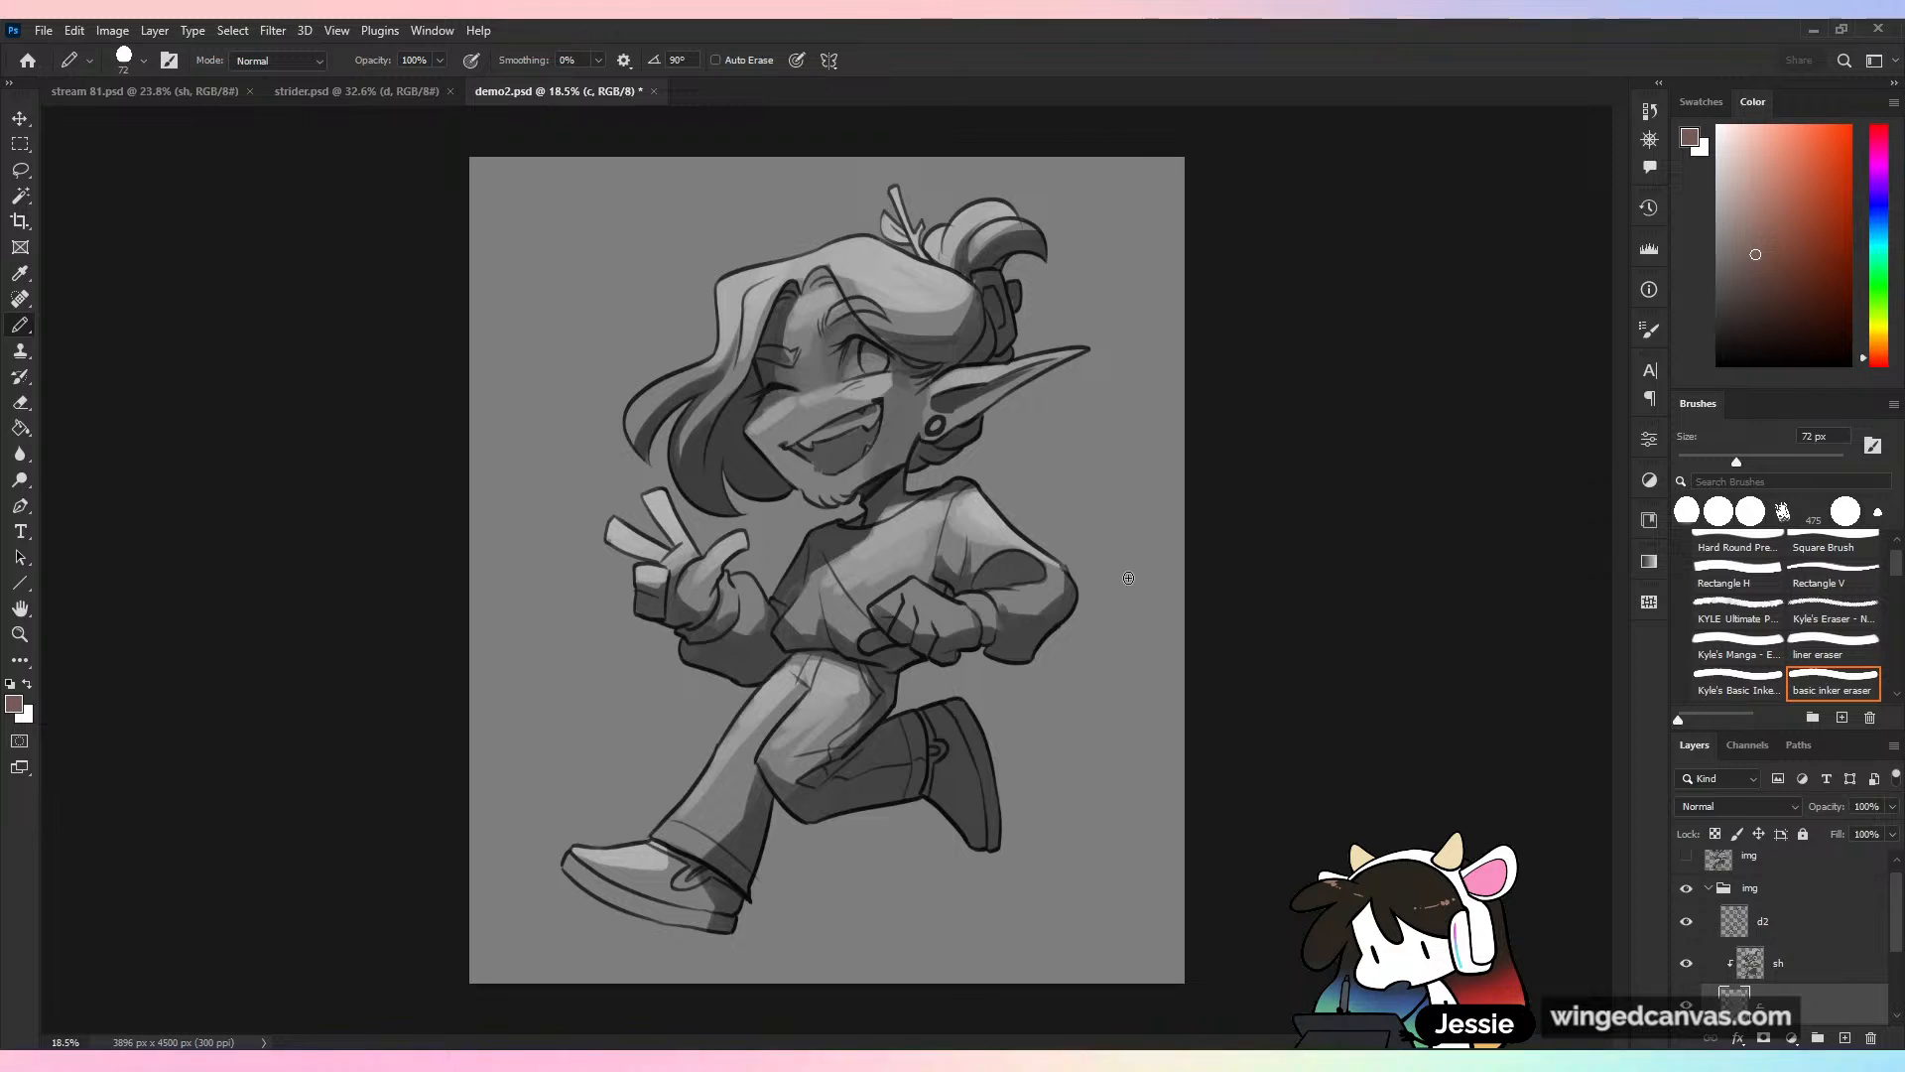
left_click(1703, 891)
left_click(1686, 889)
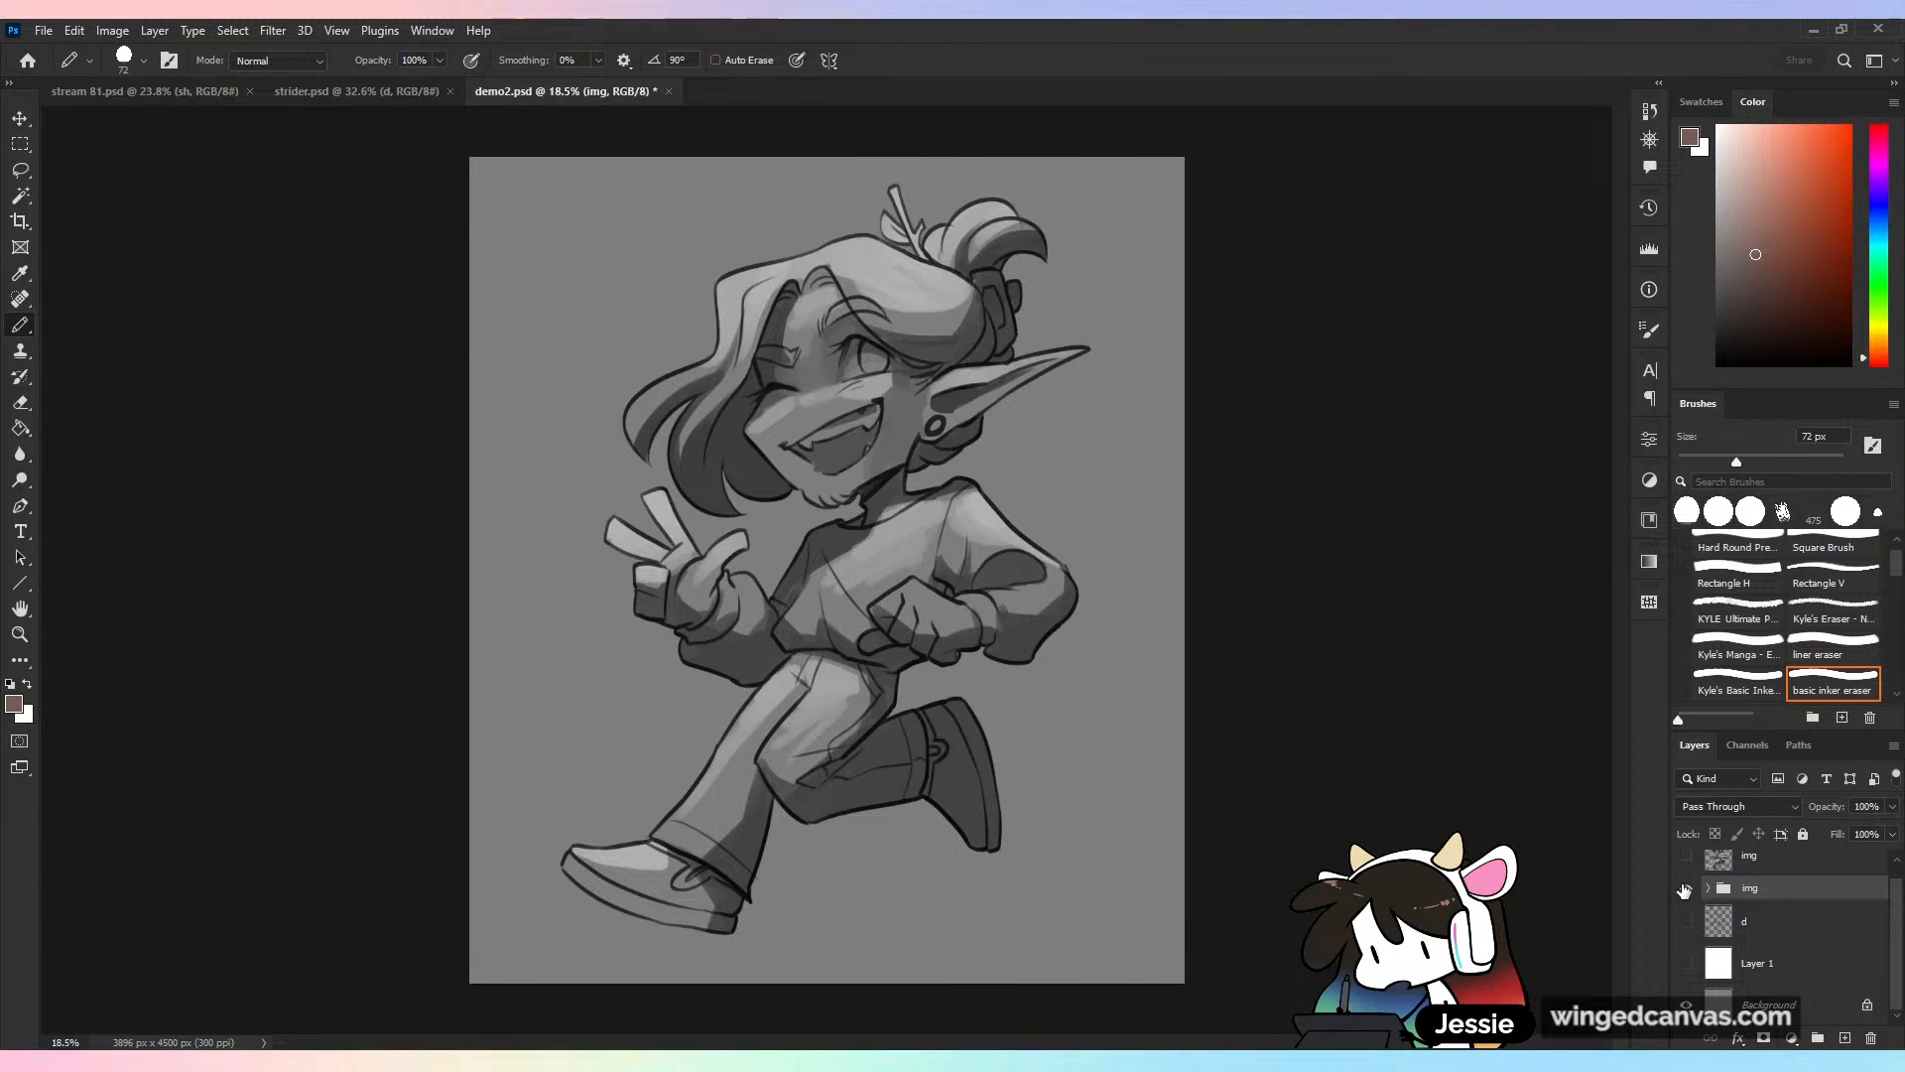
left_click(1687, 857)
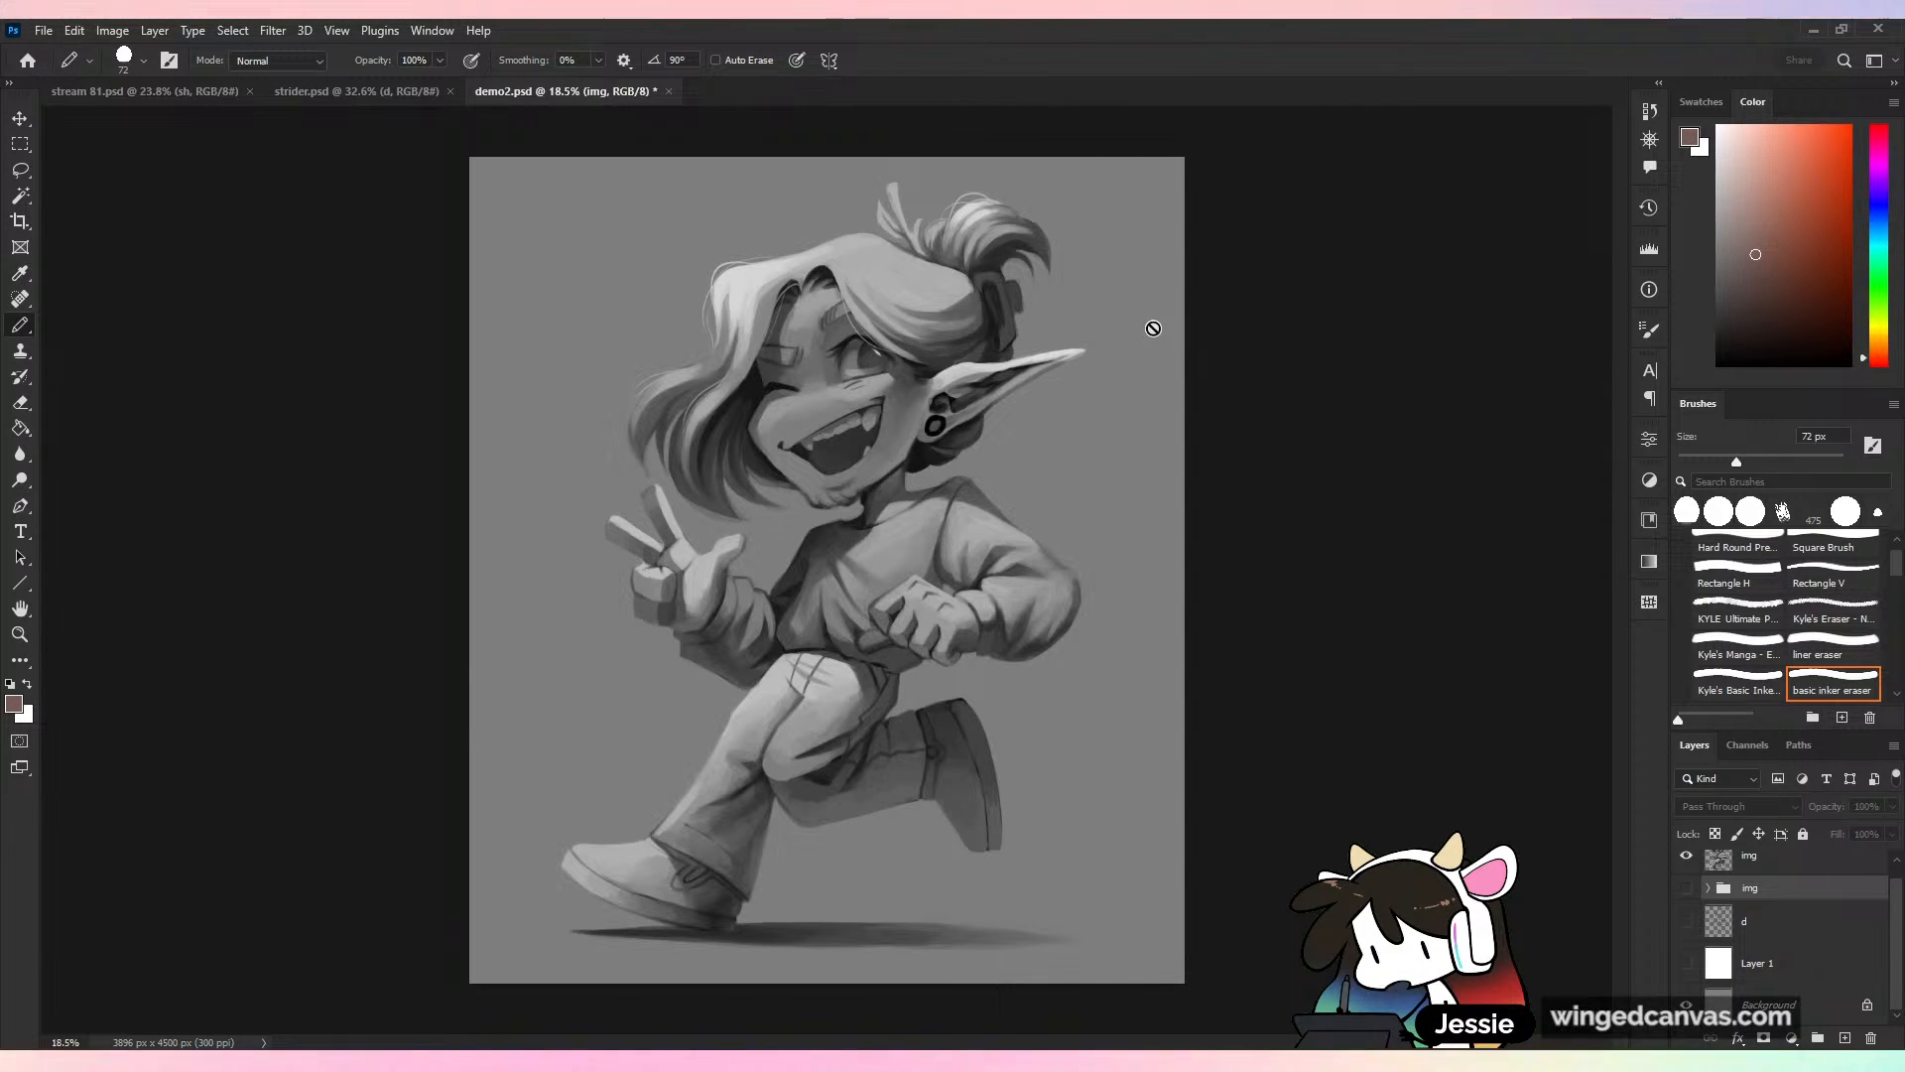
Examine the painted character's rendering up close, and save and close demo2.psd
scroll(1153, 329, "up", 5)
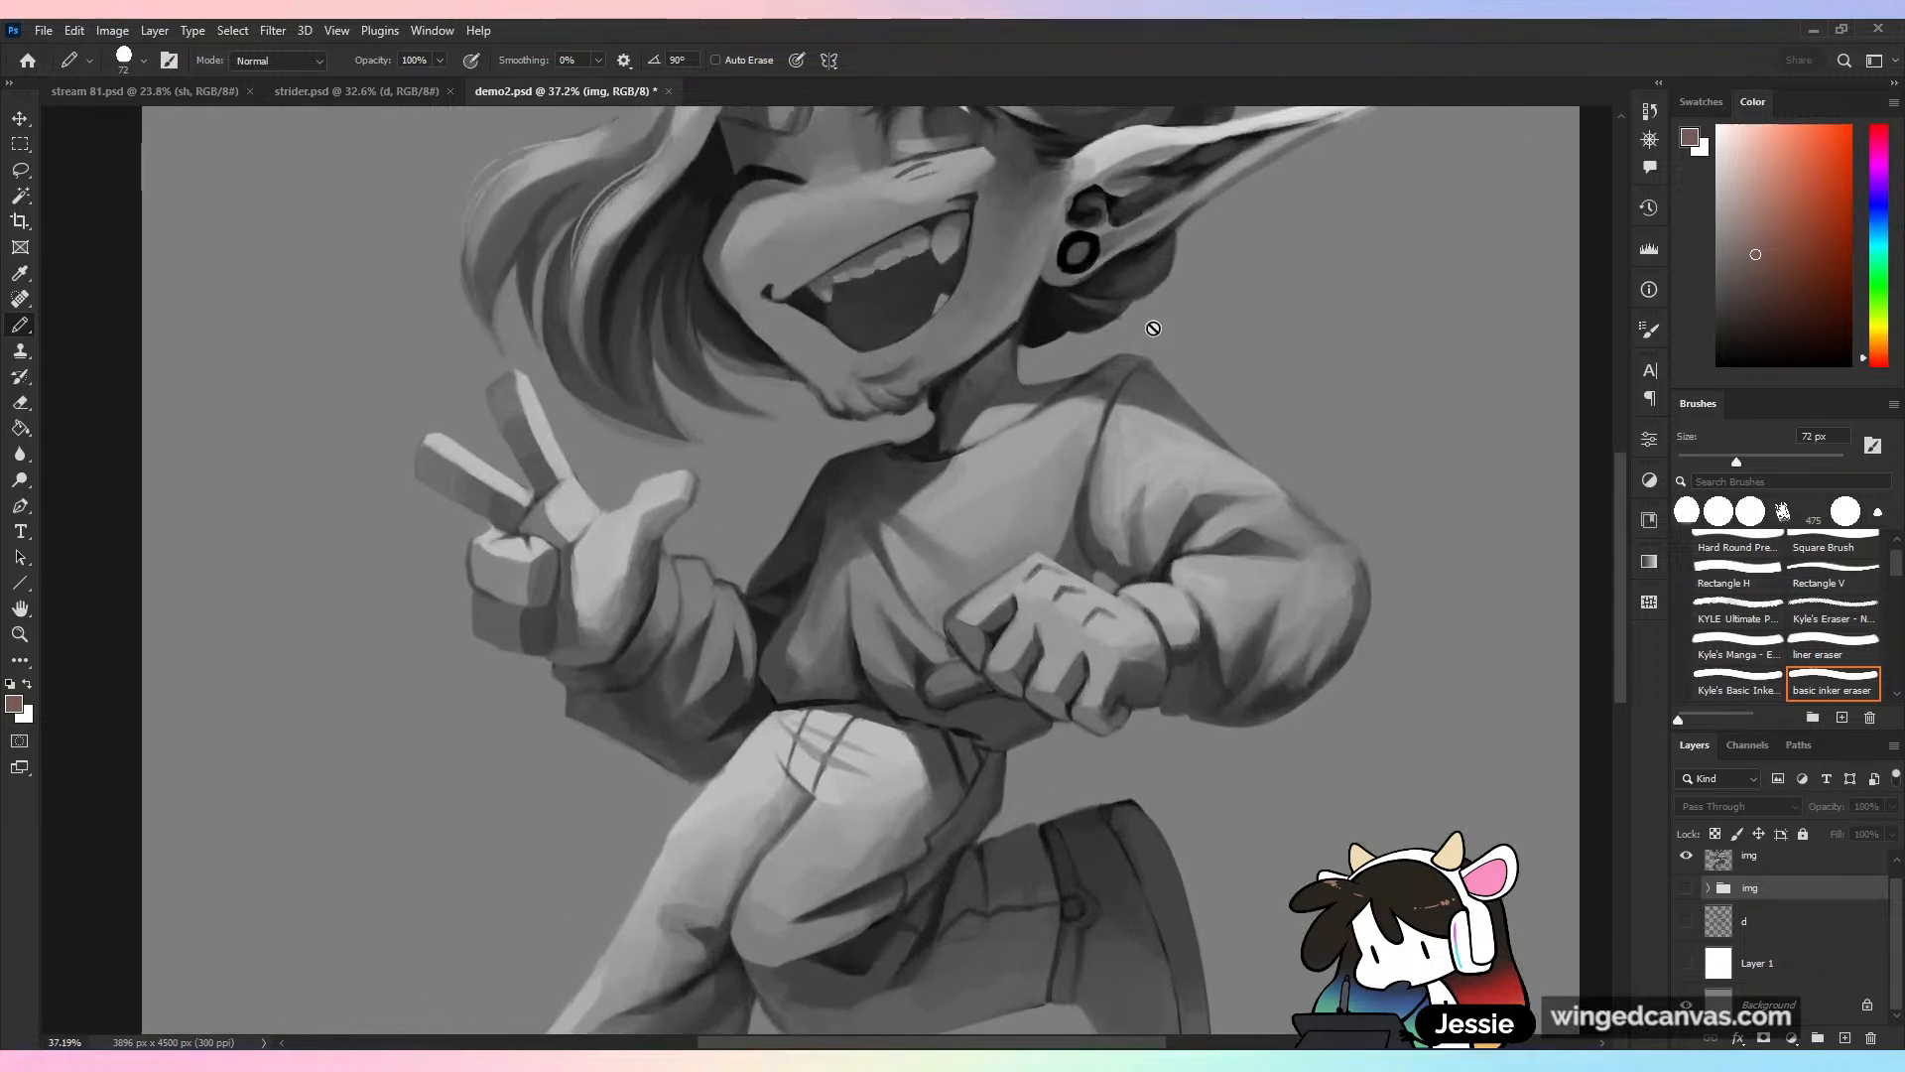
scroll(1153, 328, "up", 3)
scroll(1153, 328, "down", 8)
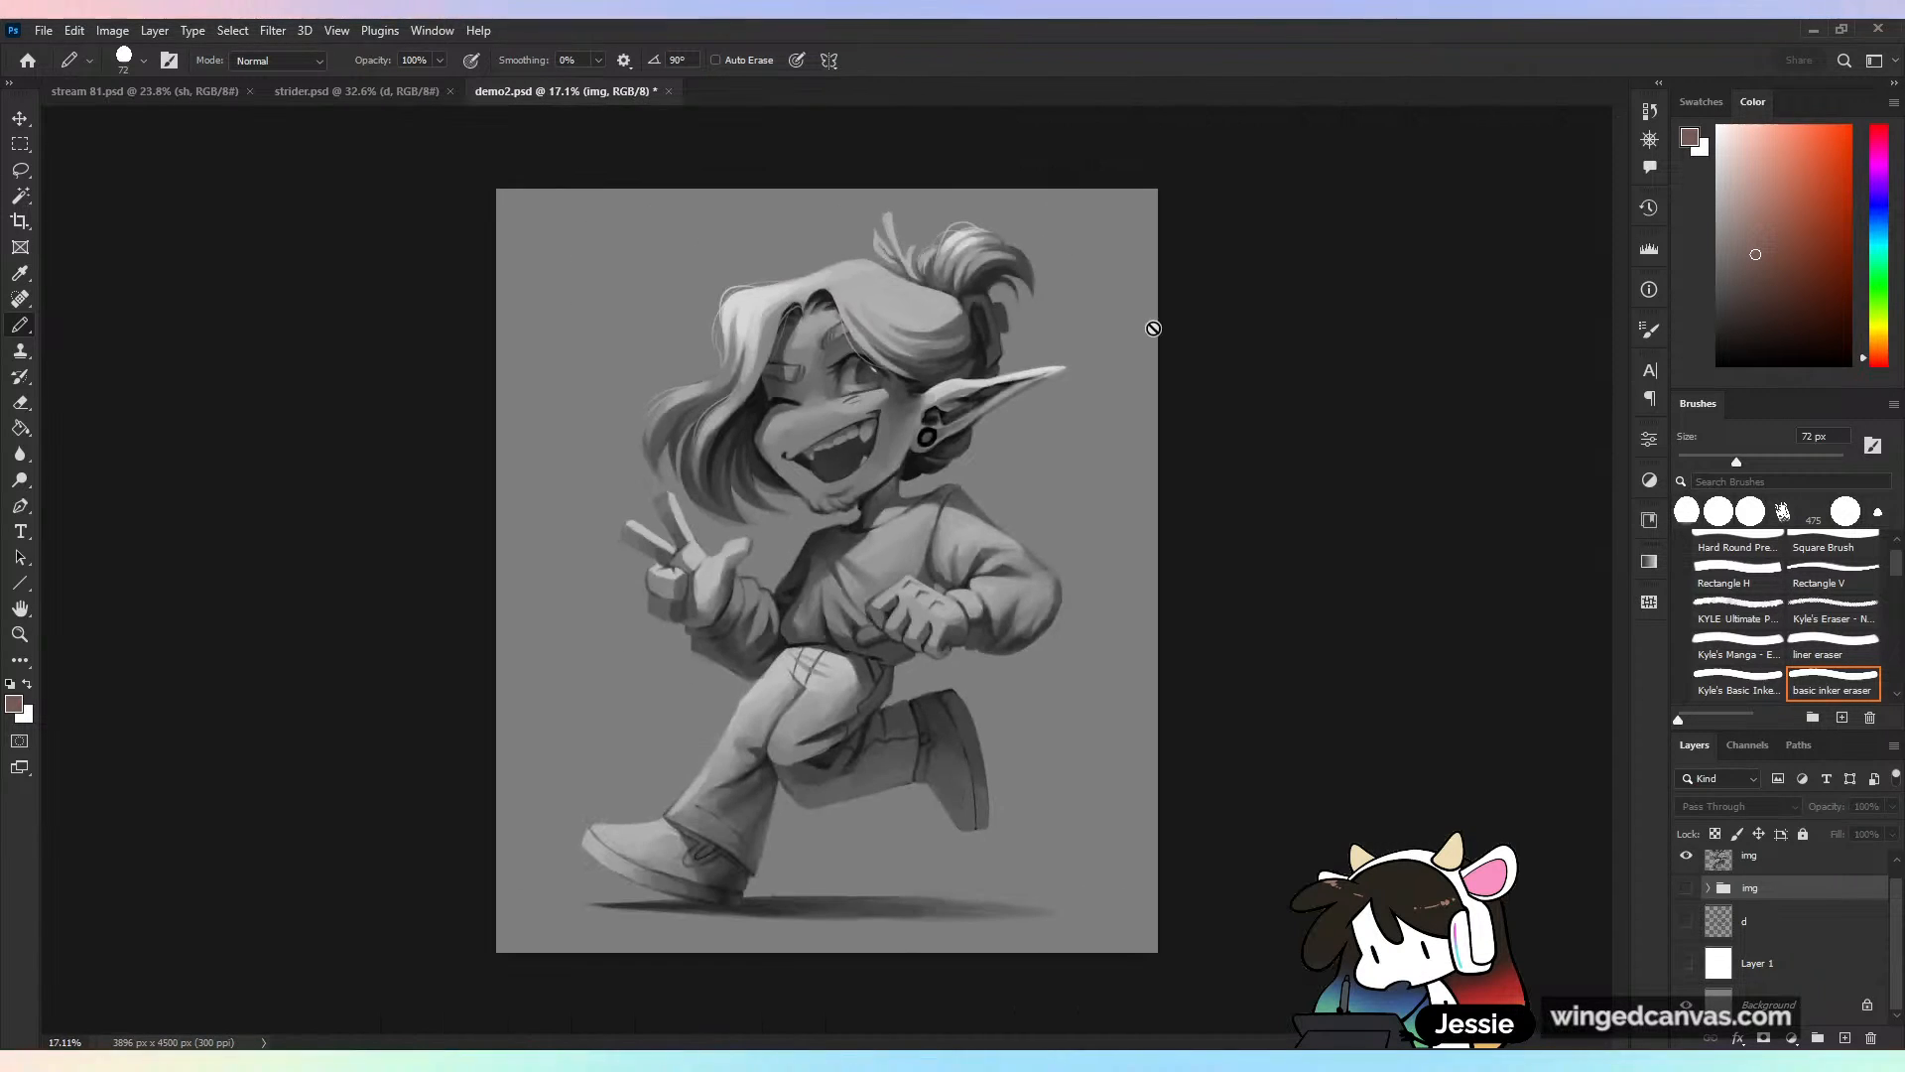
key("ctrl+plus")
key("ctrl+minus")
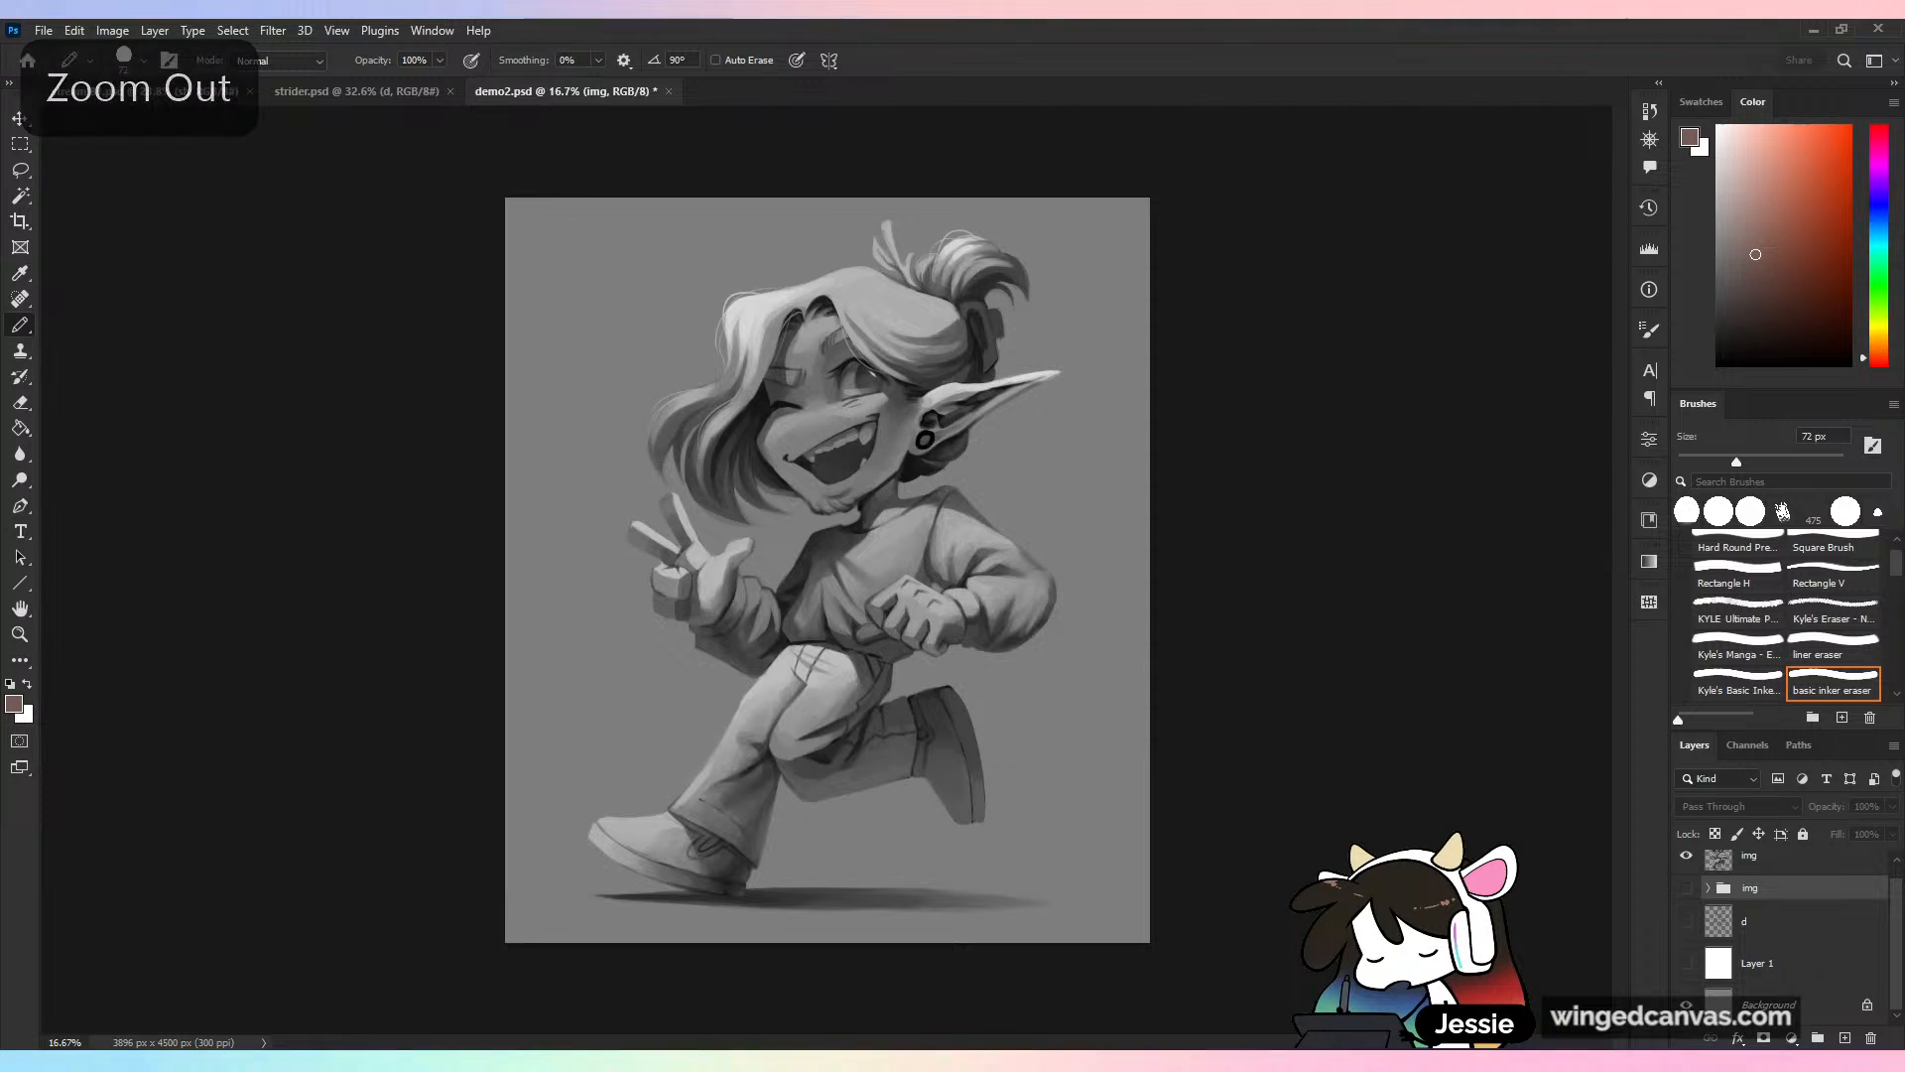
key("ctrl+s")
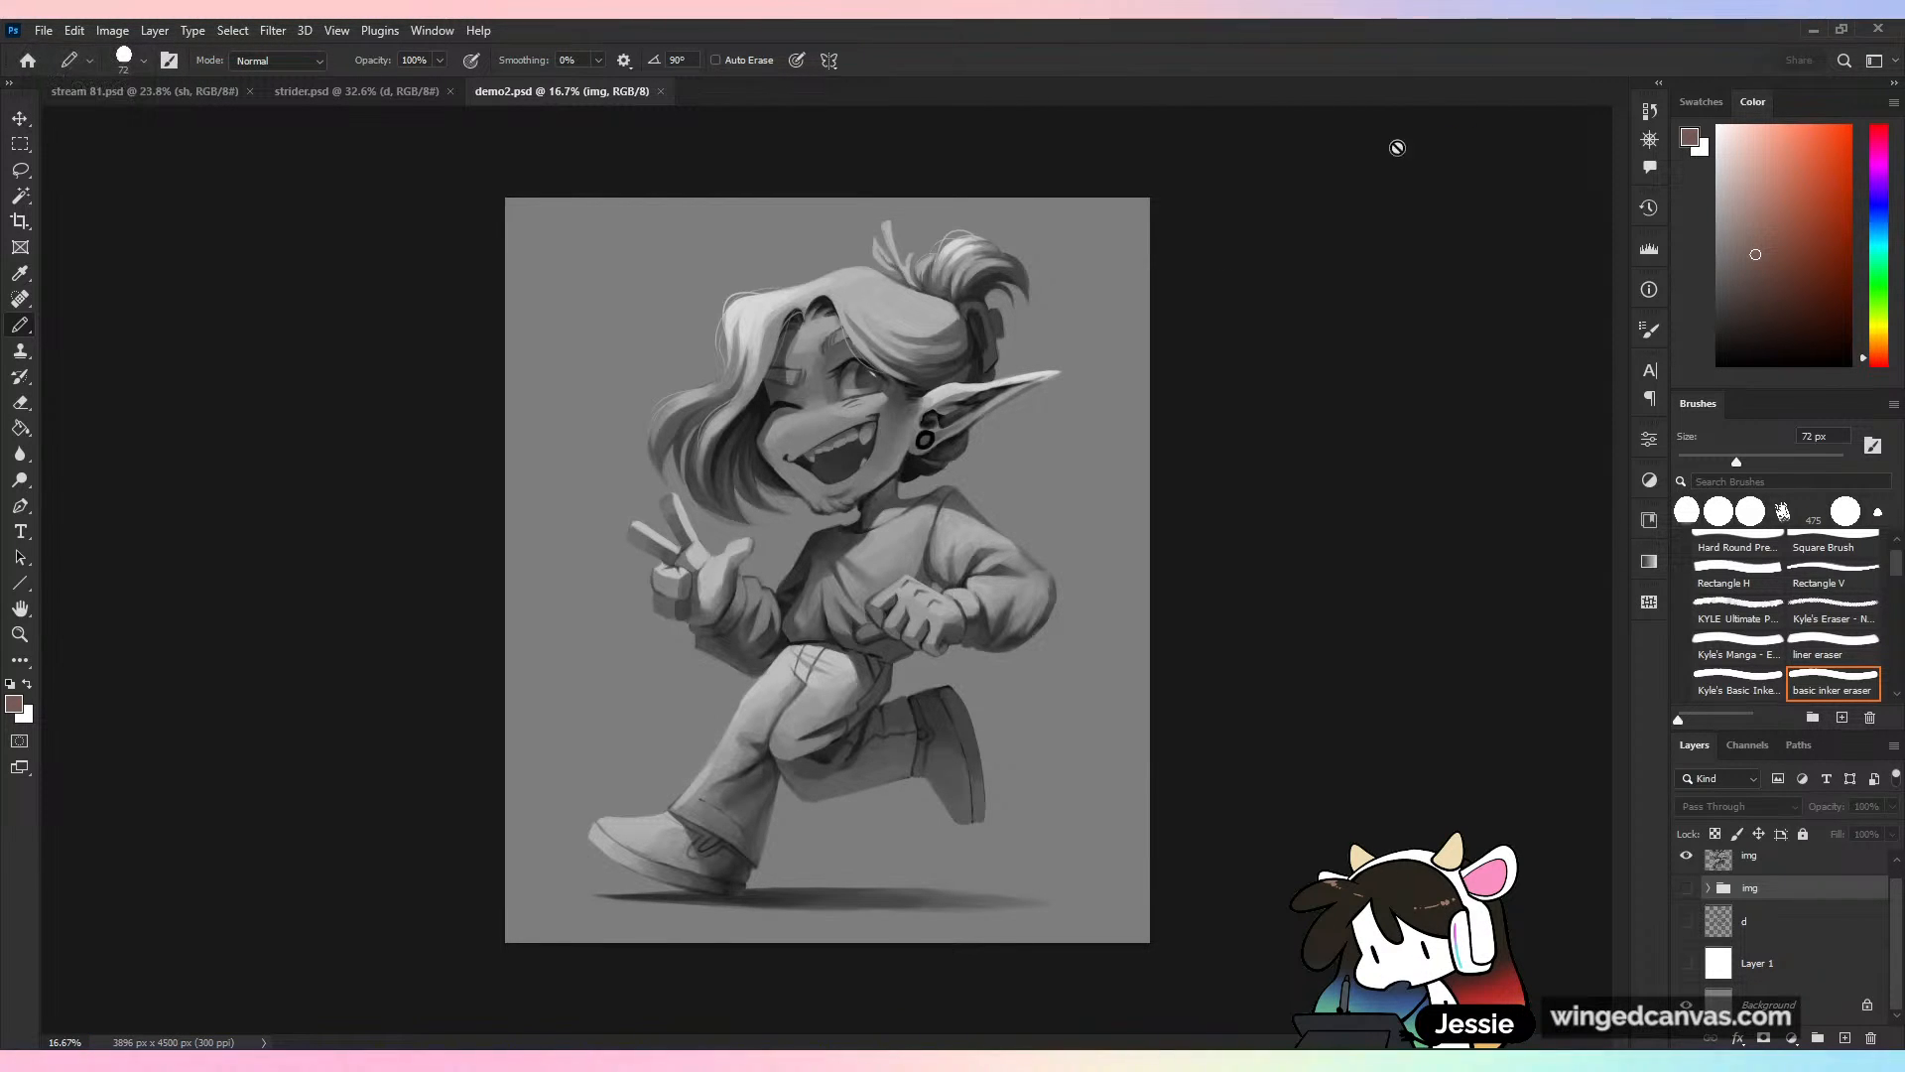
left_click(661, 91)
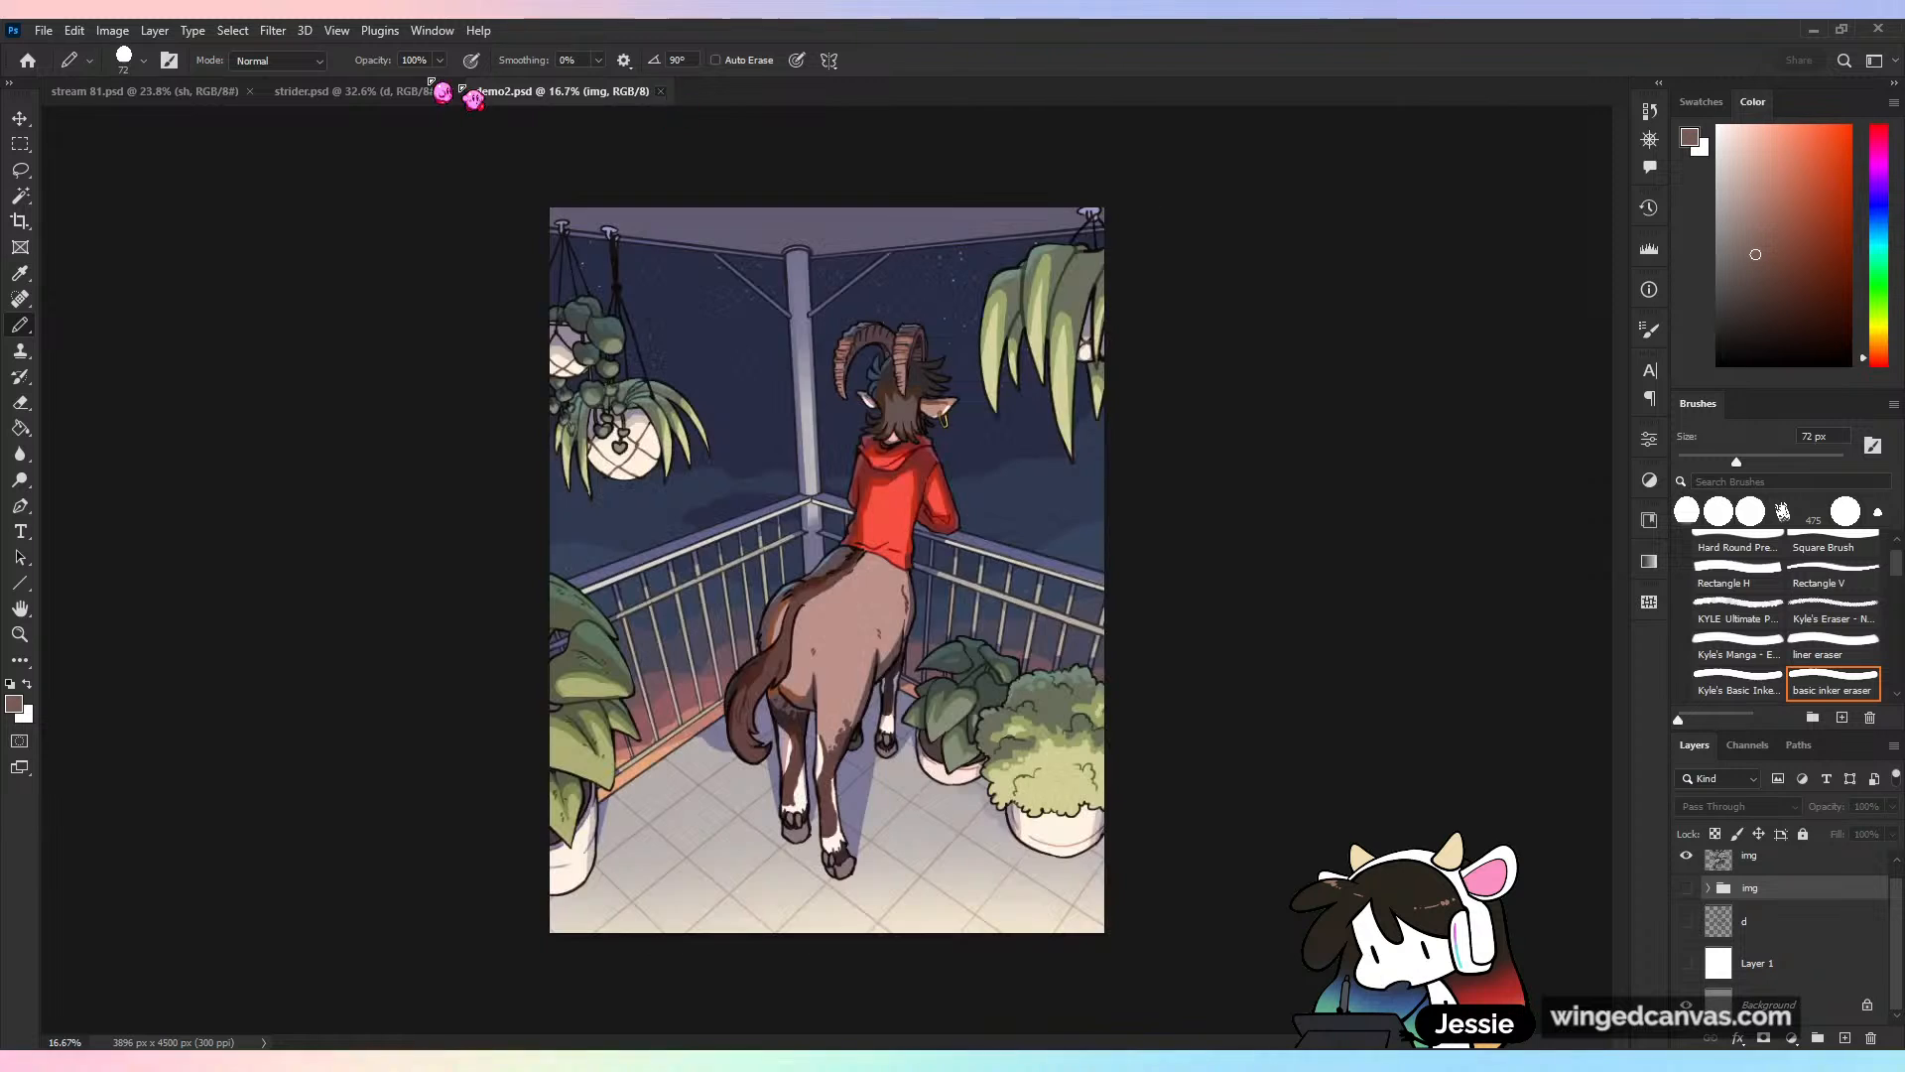
left_click(44, 30)
left_click(71, 71)
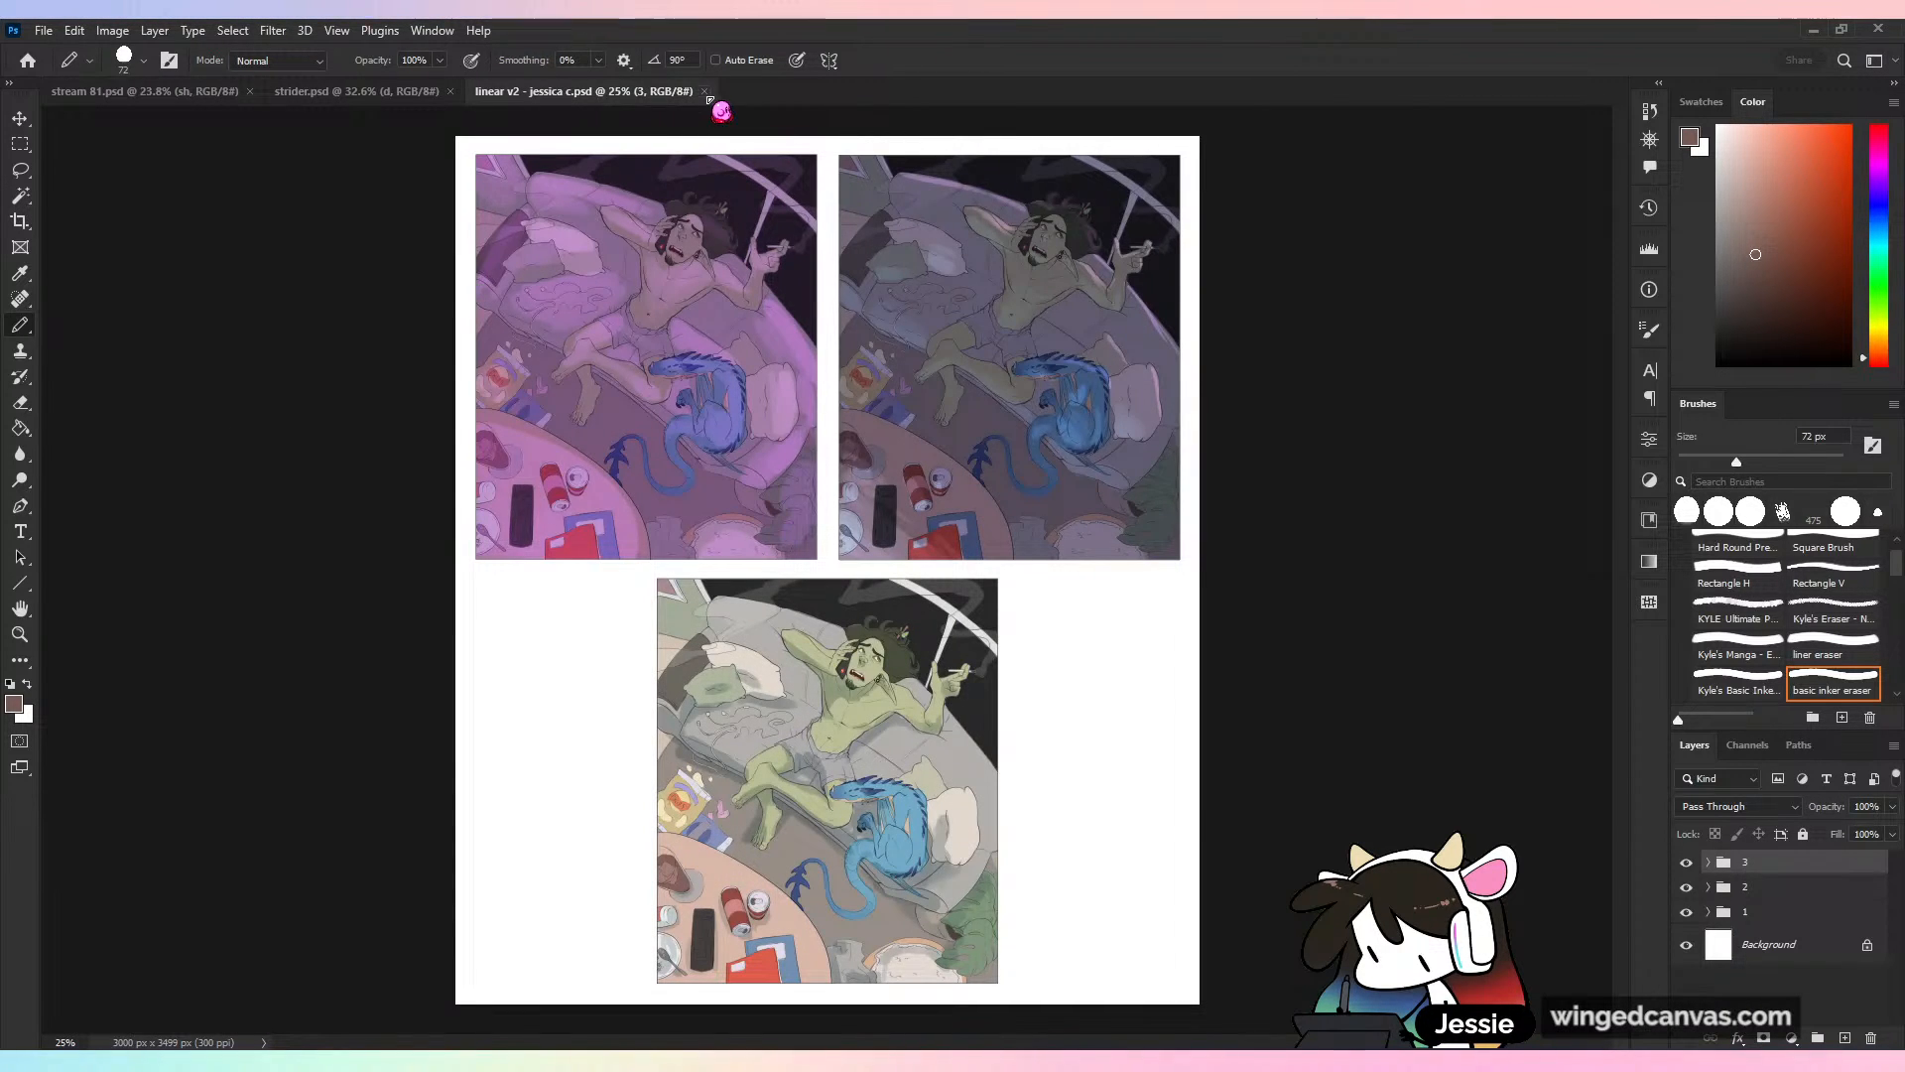
left_click(705, 91)
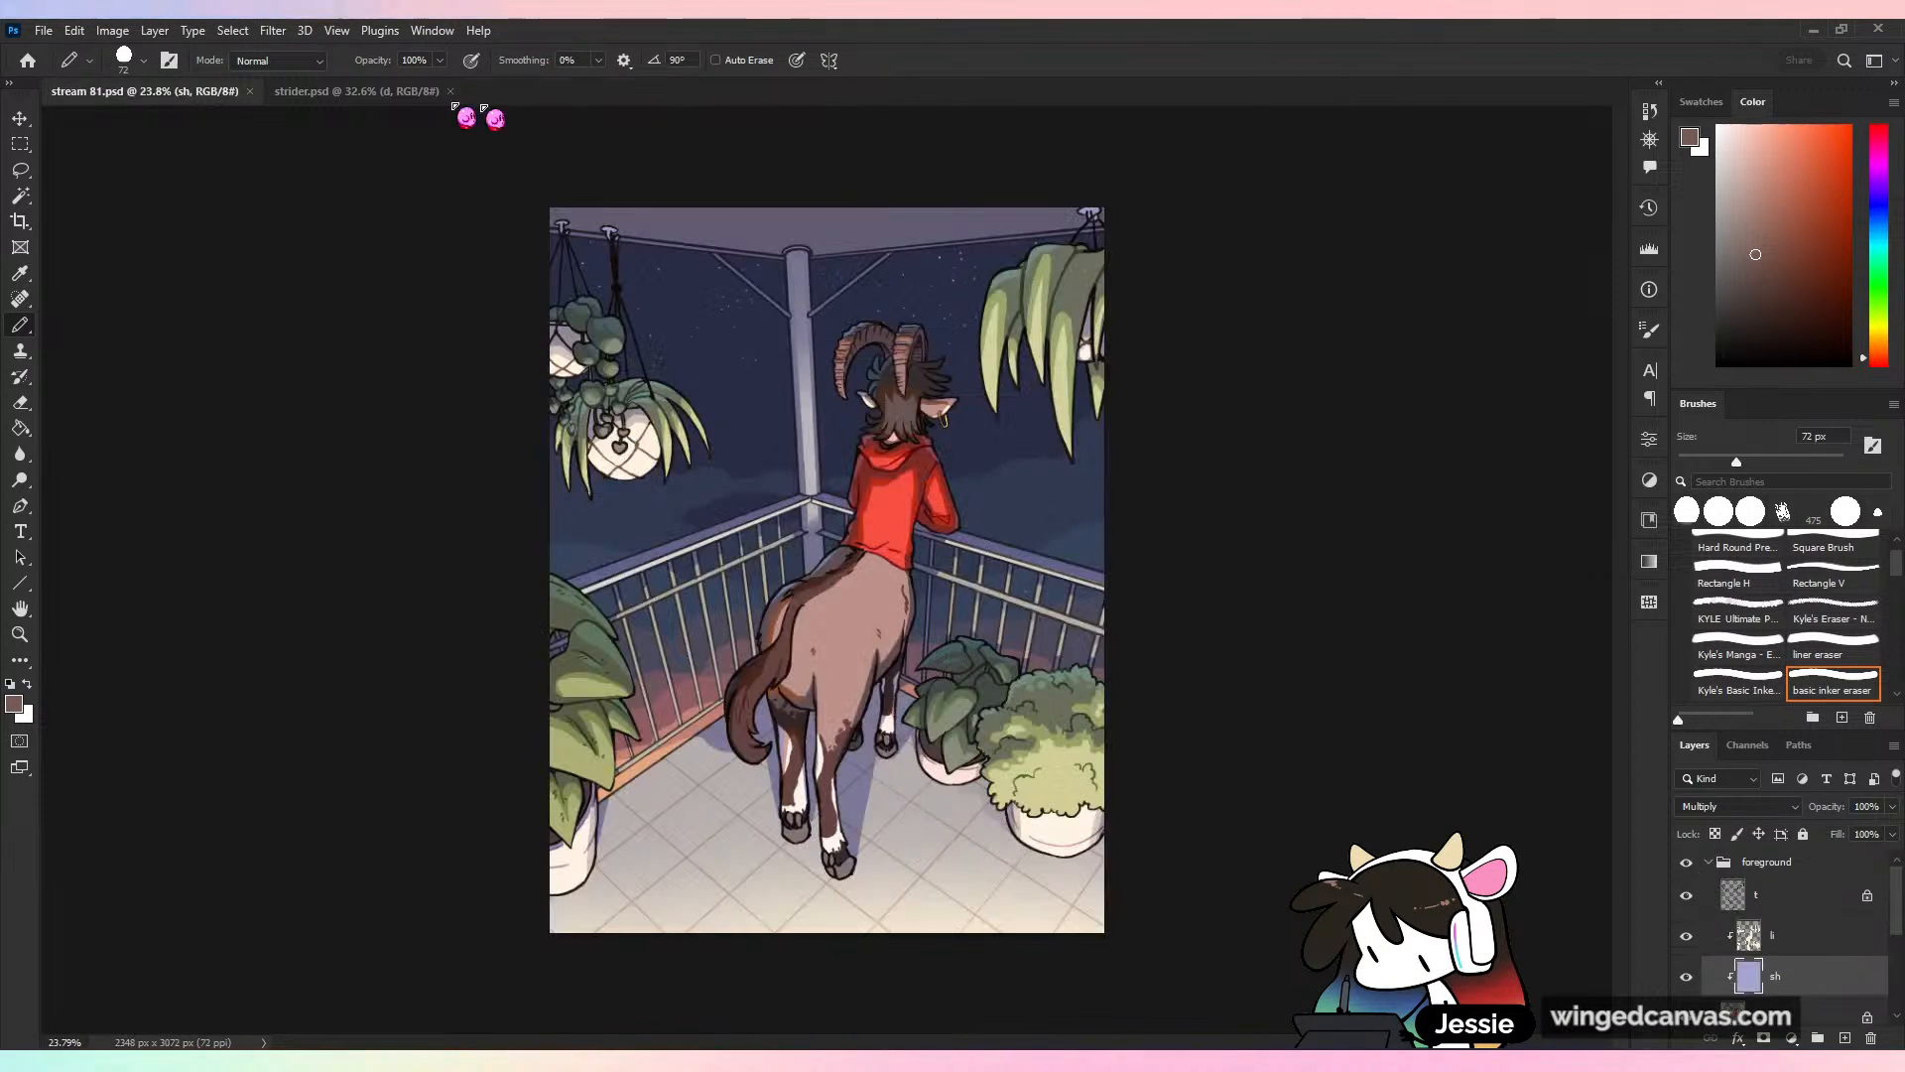
Open the finished linear sofa illustration and hide its MERGE group to examine the lined version underneath
left_click(44, 29)
left_click(64, 71)
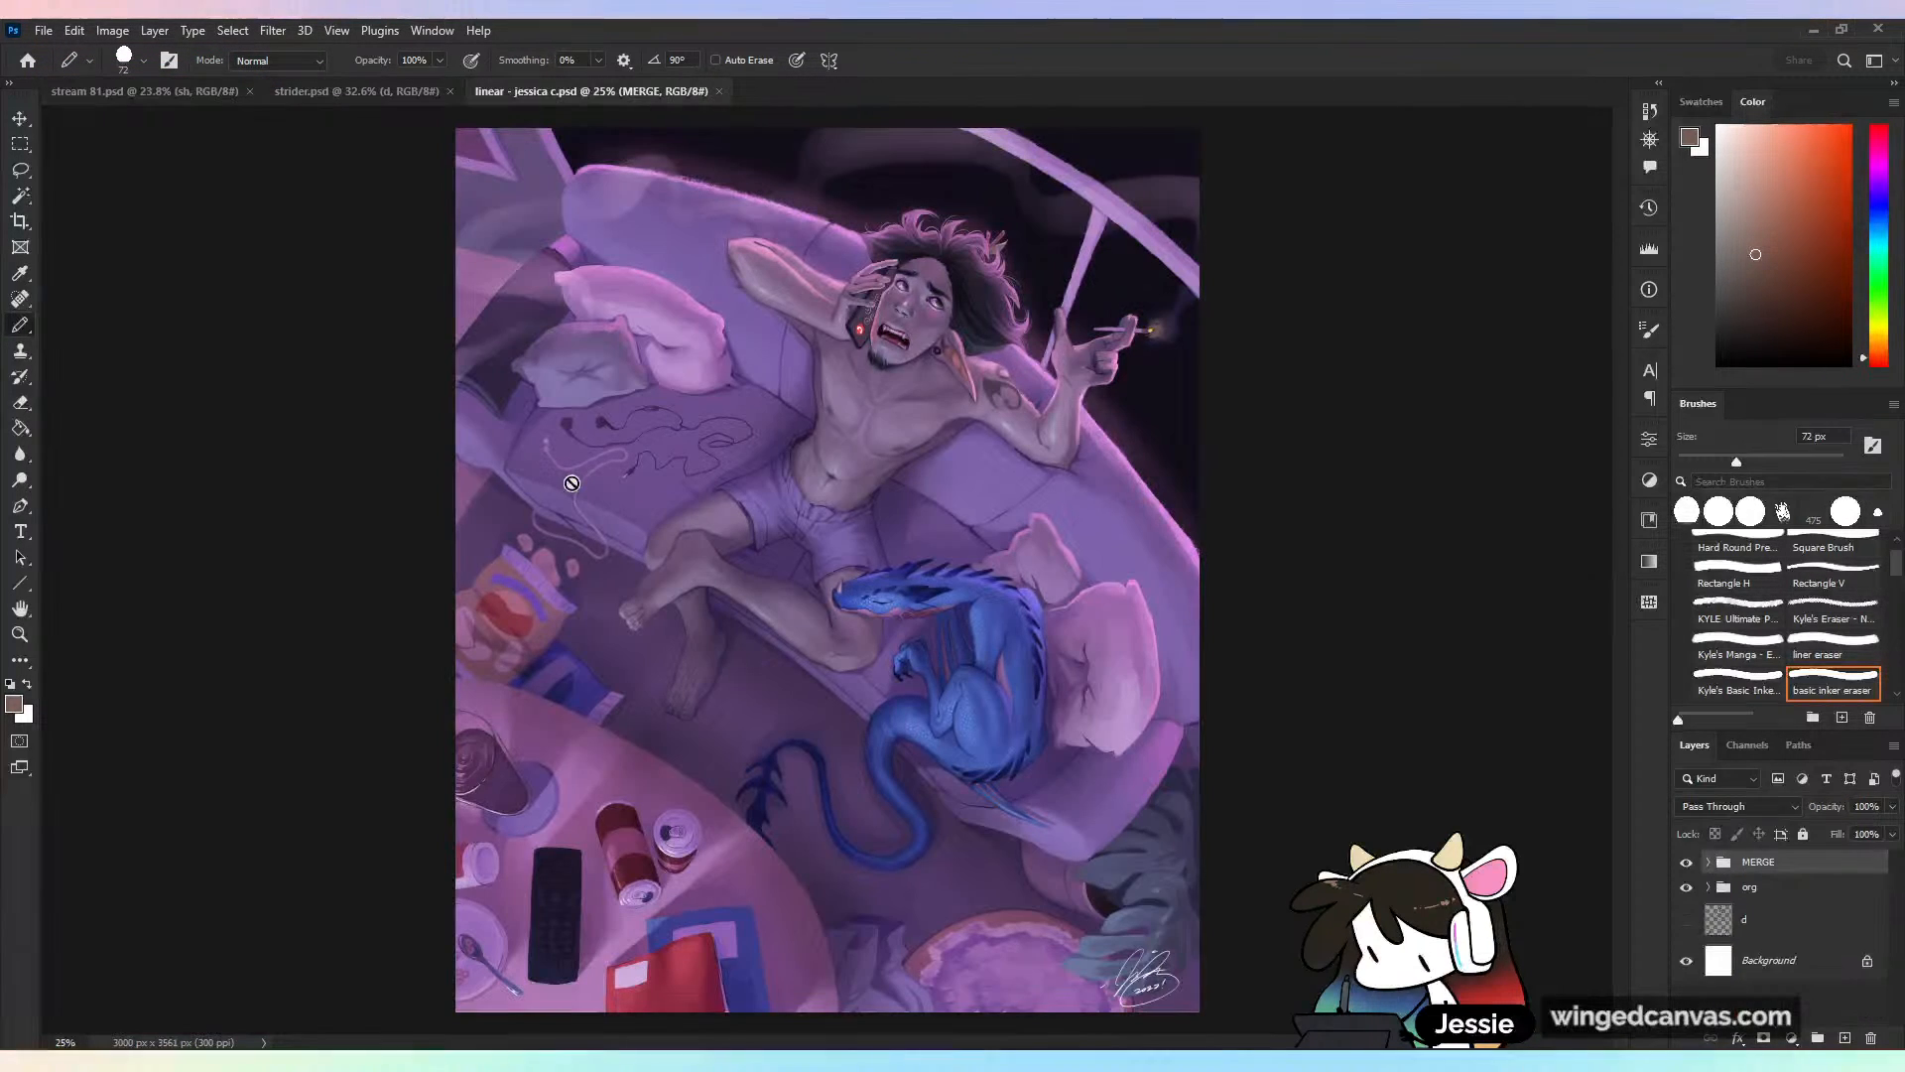
left_click(1686, 861)
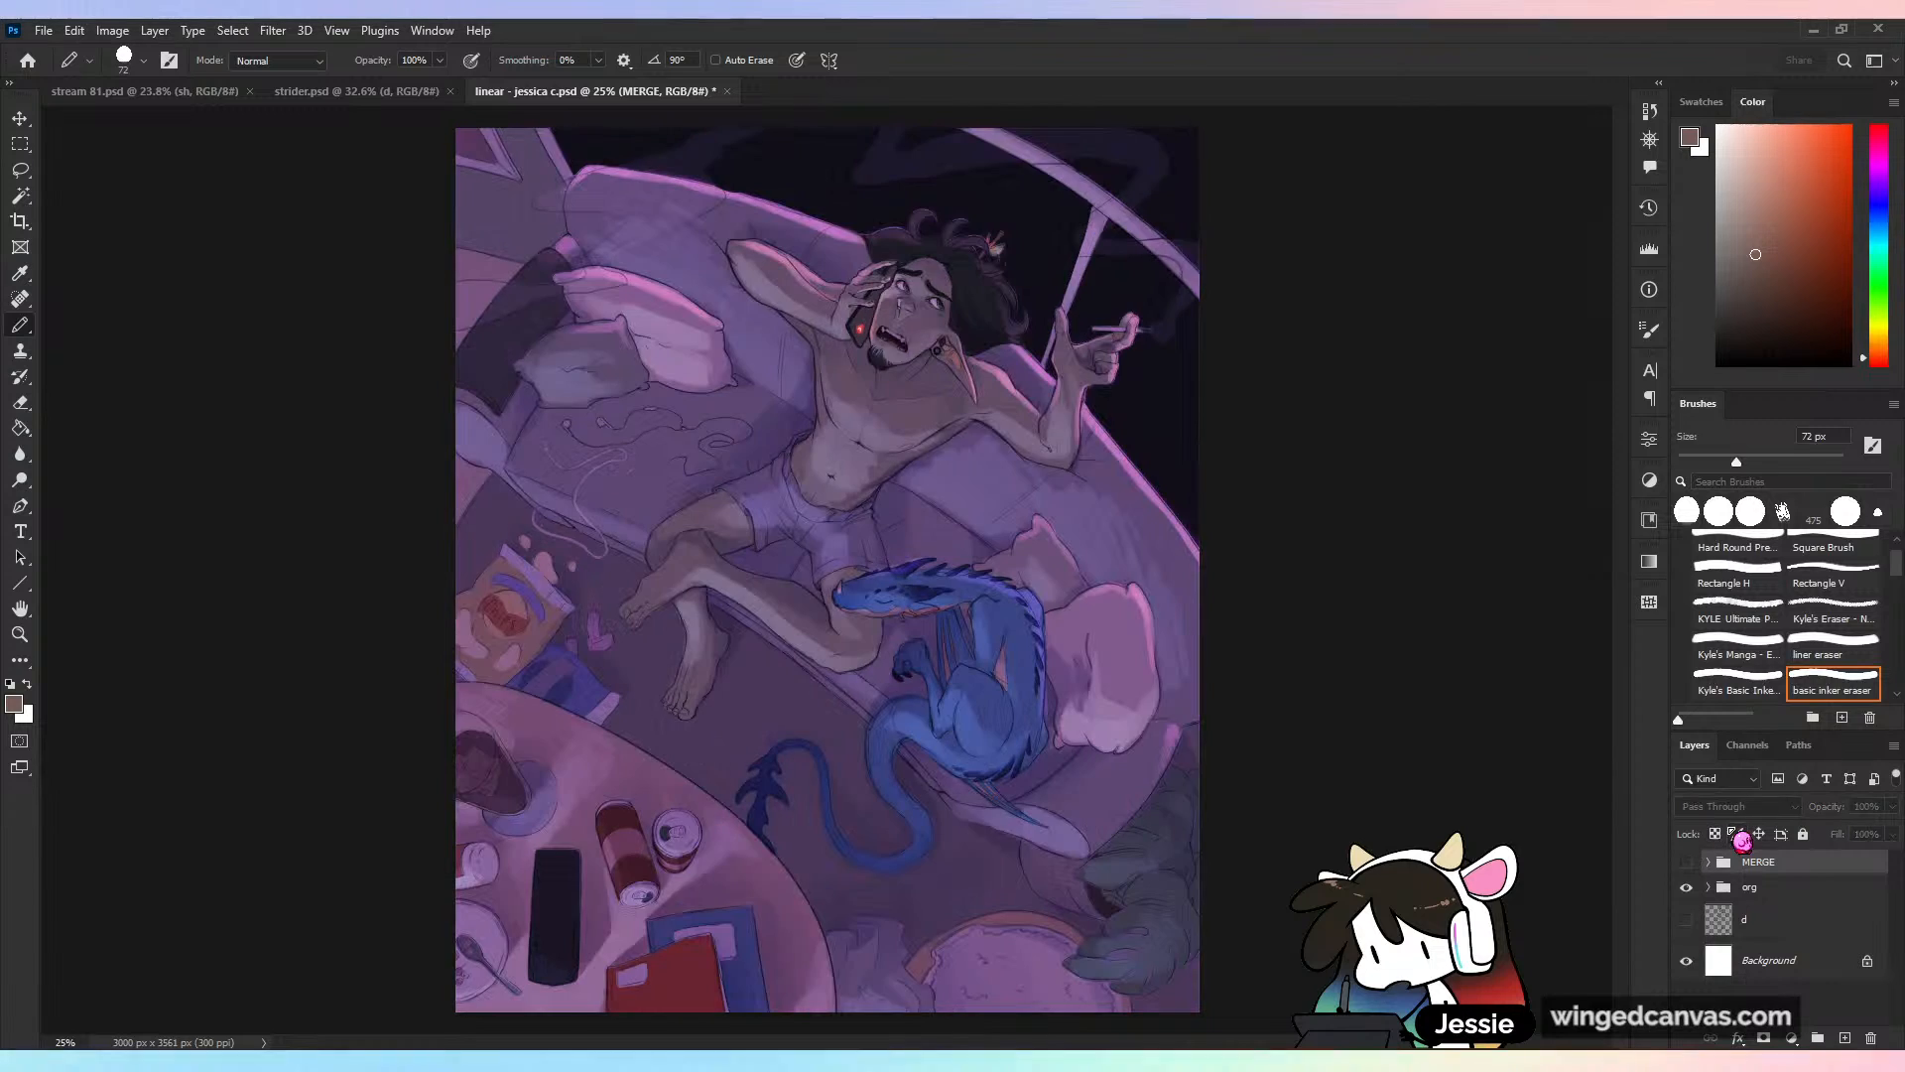
scroll(822, 694, "up", 4)
scroll(834, 569, "up", 2)
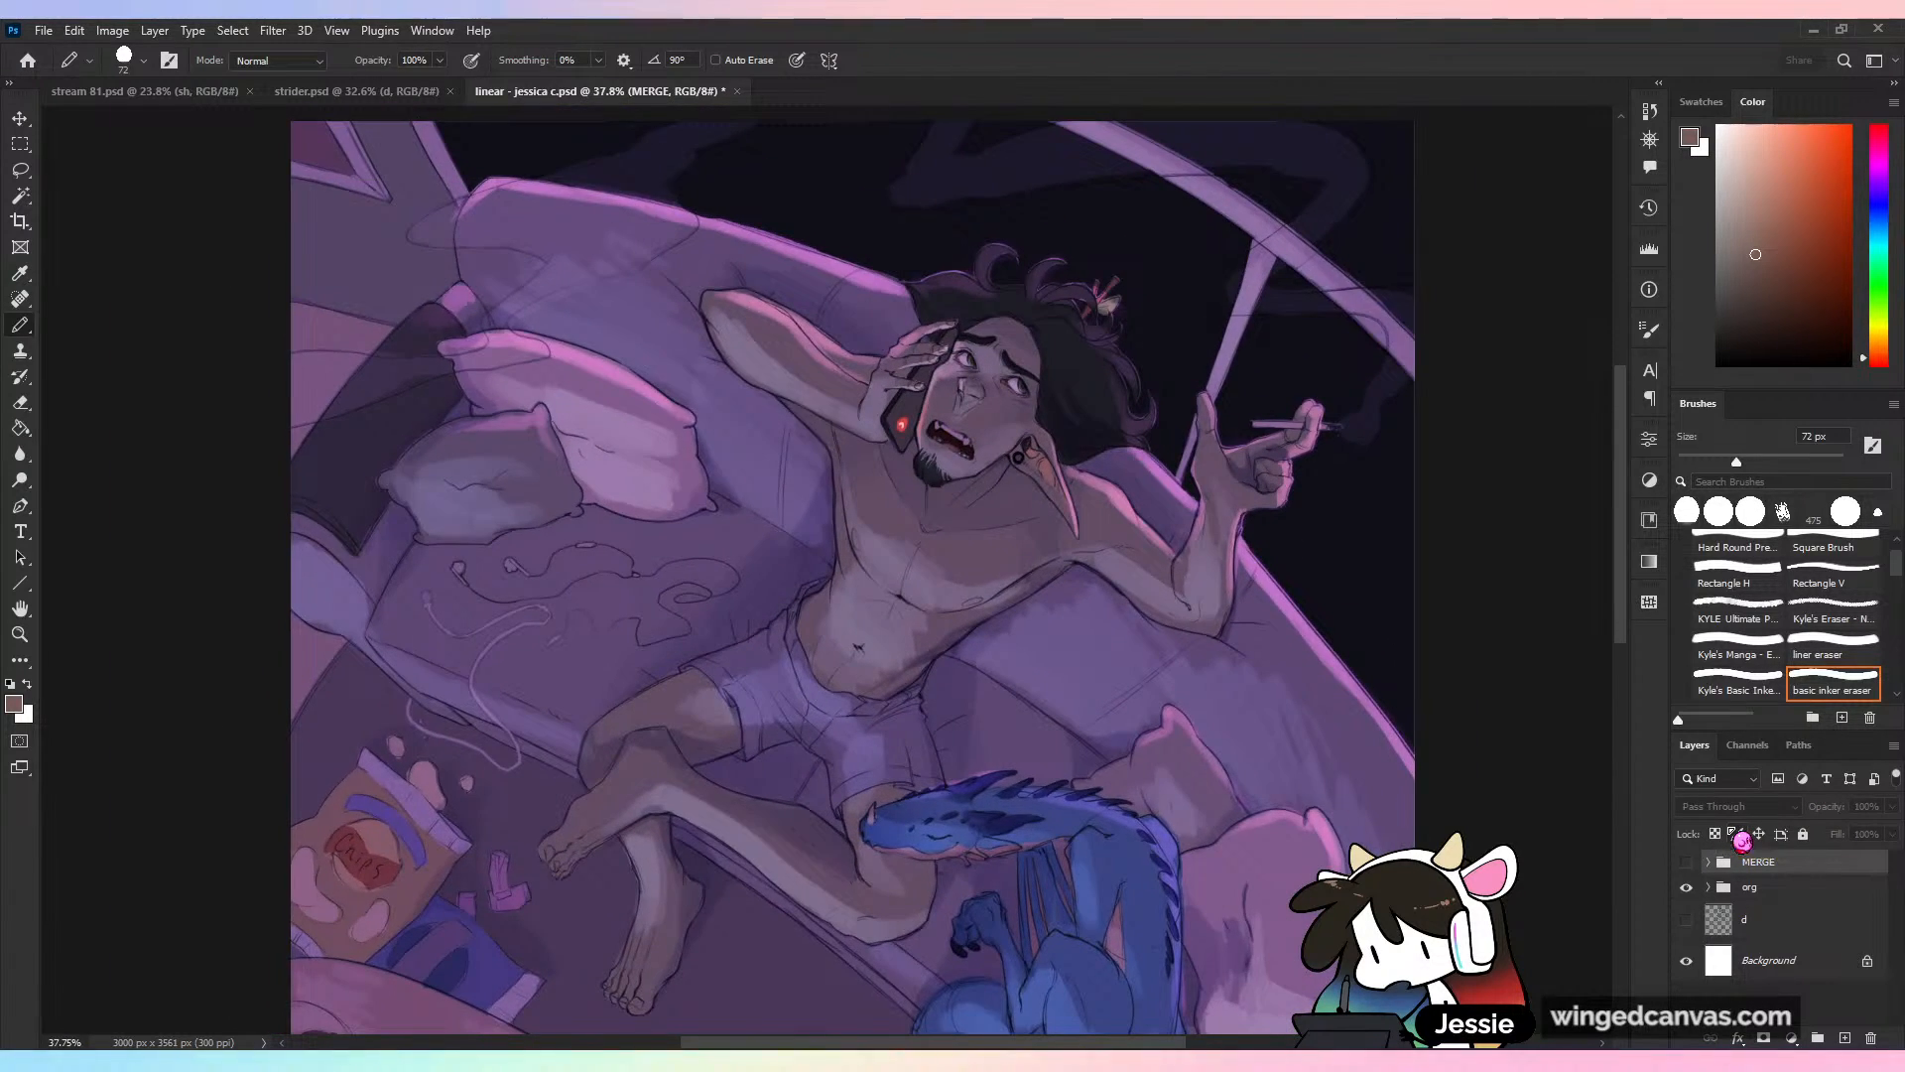
scroll(833, 570, "up", 5)
scroll(912, 355, "down", 9)
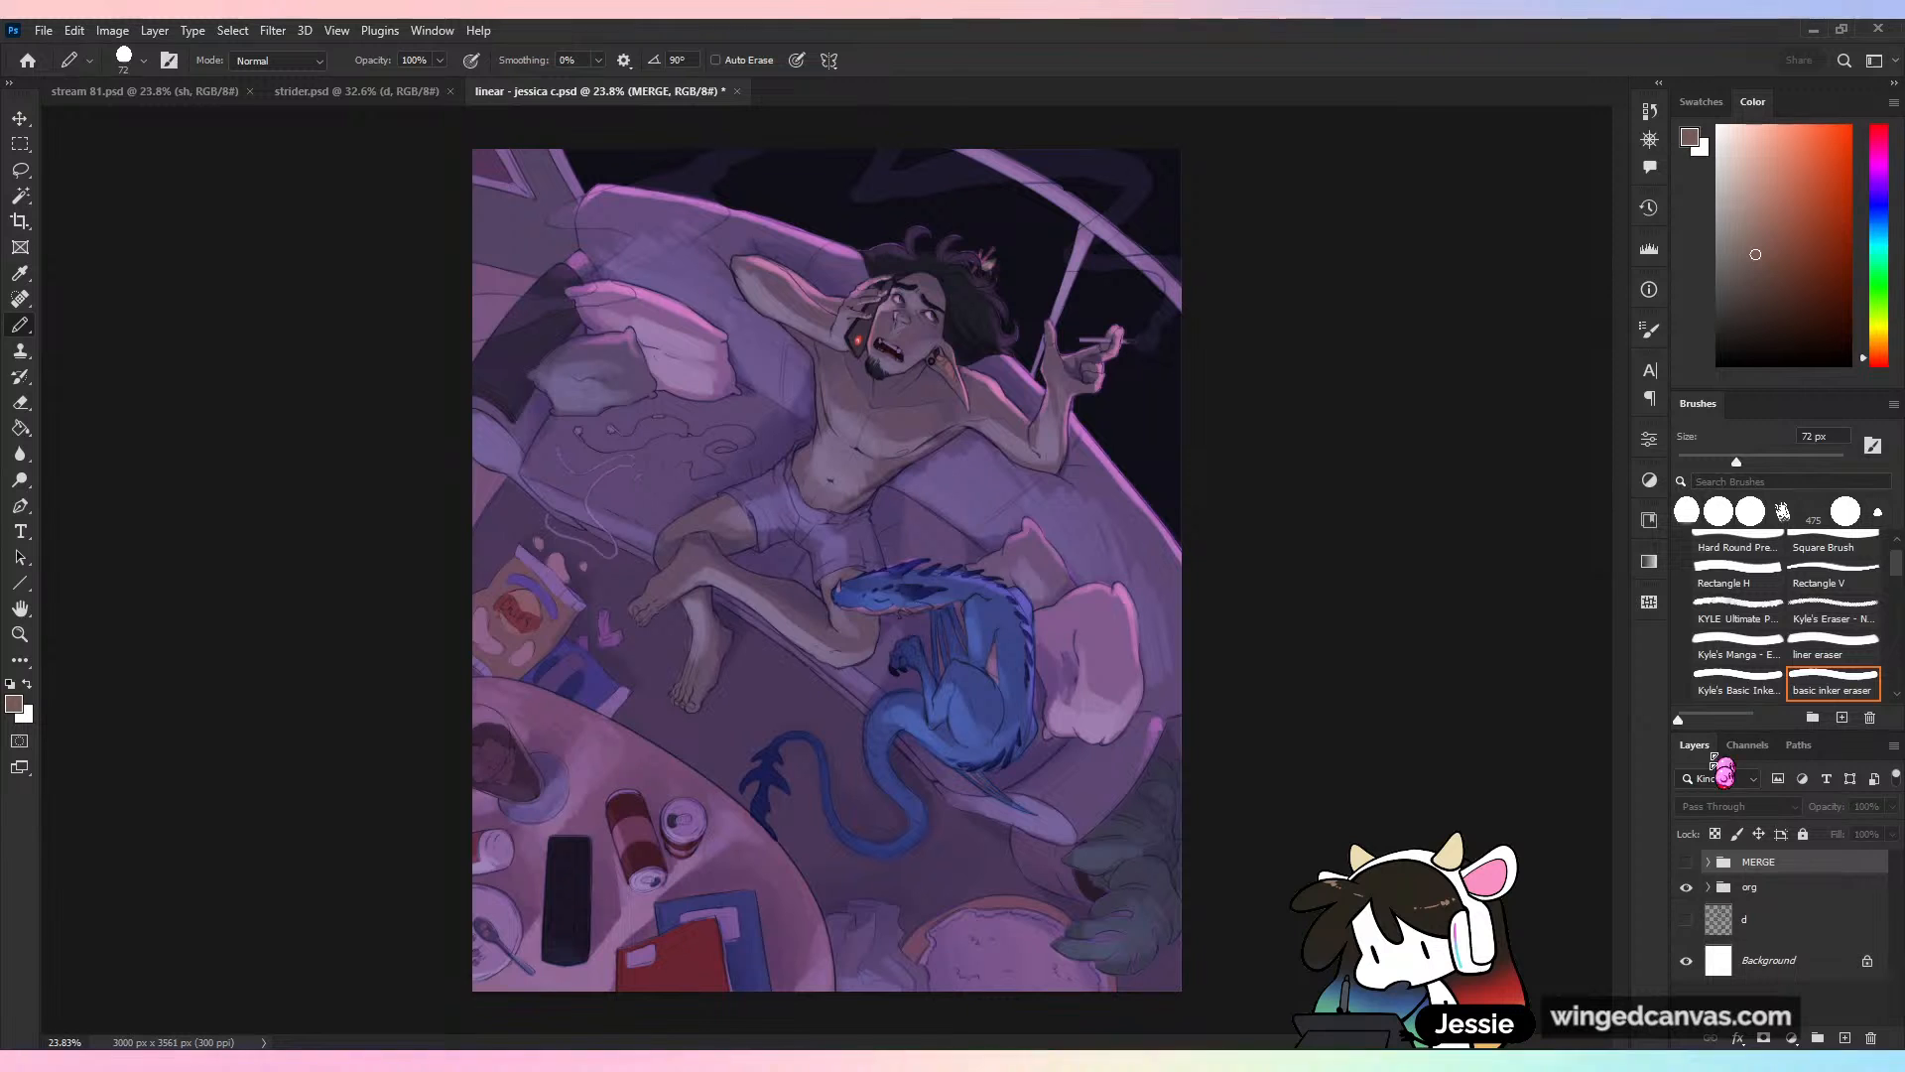
Show the MERGE group again and examine the painted rendering of the man's face, body, sofa and blue dragon
left_click(1687, 861)
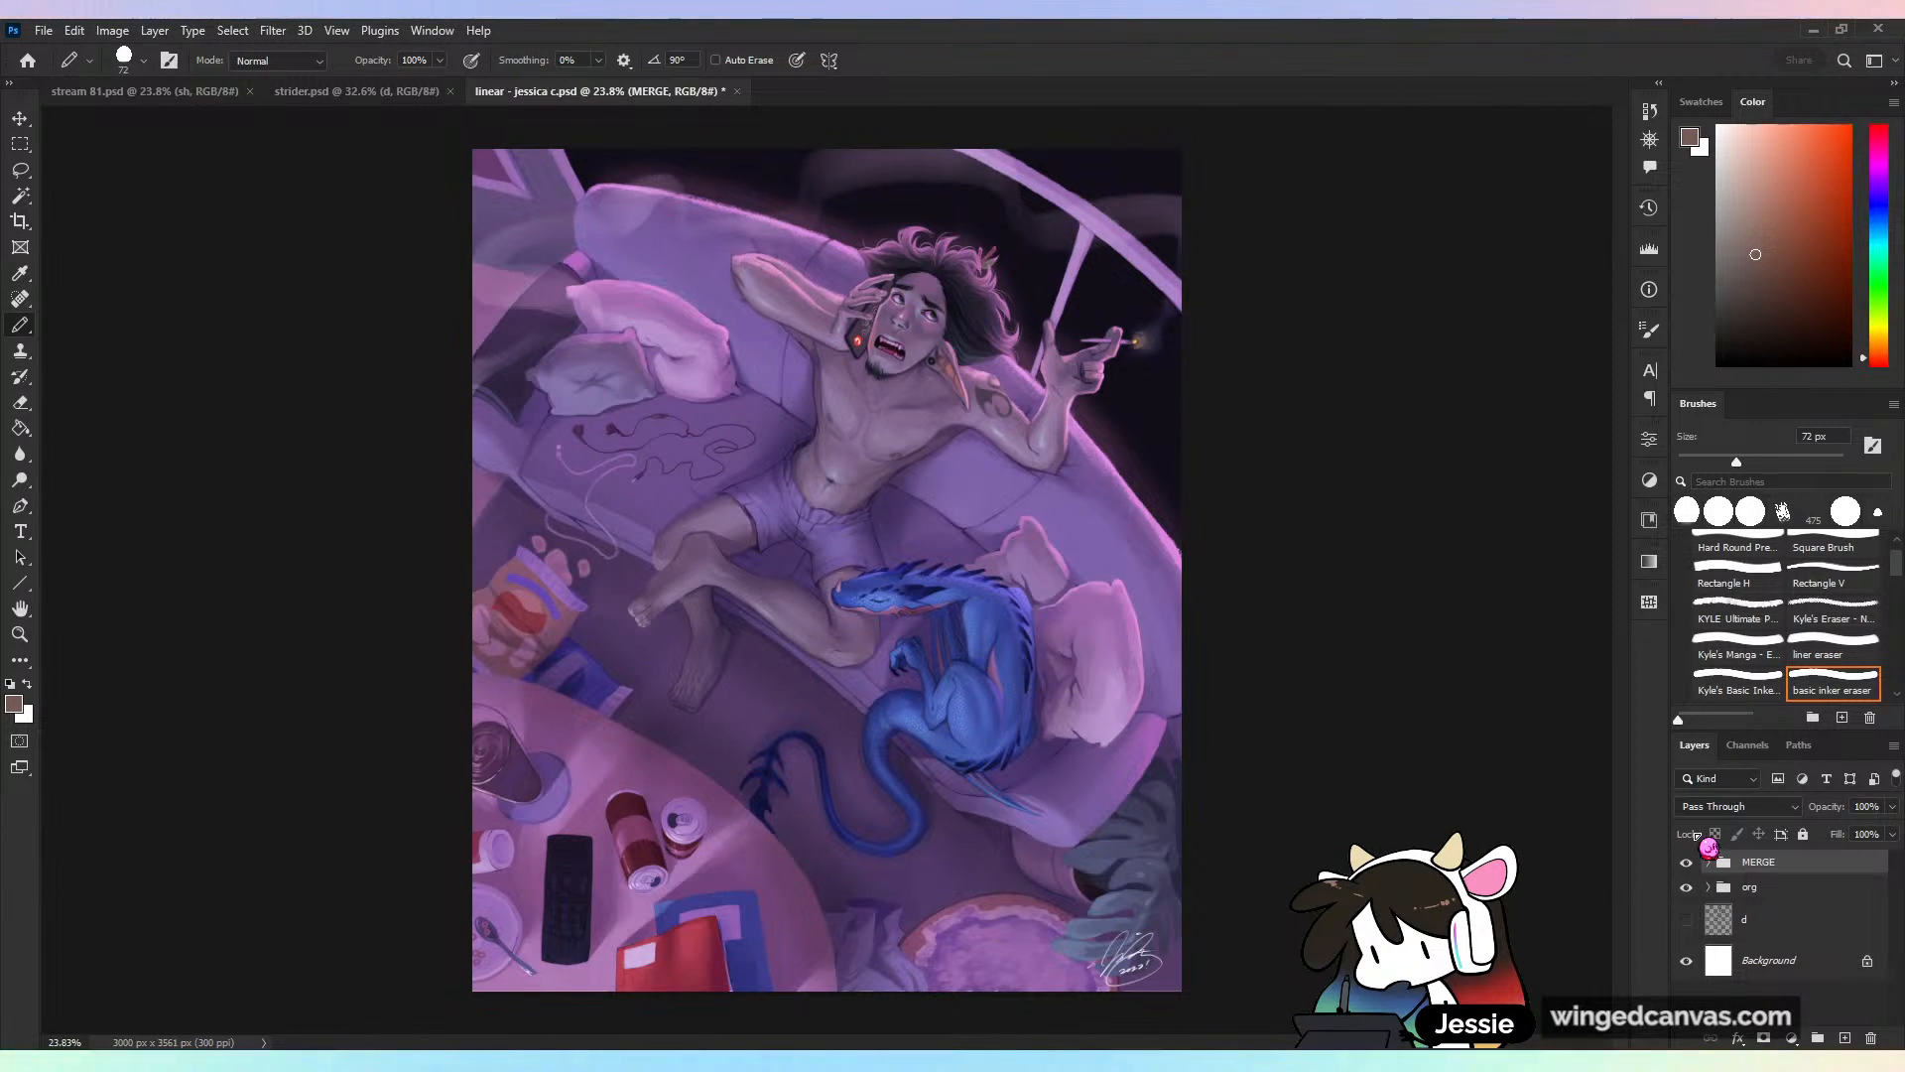
scroll(828, 569, "up", 3)
left_click_drag(827, 496, 851, 655)
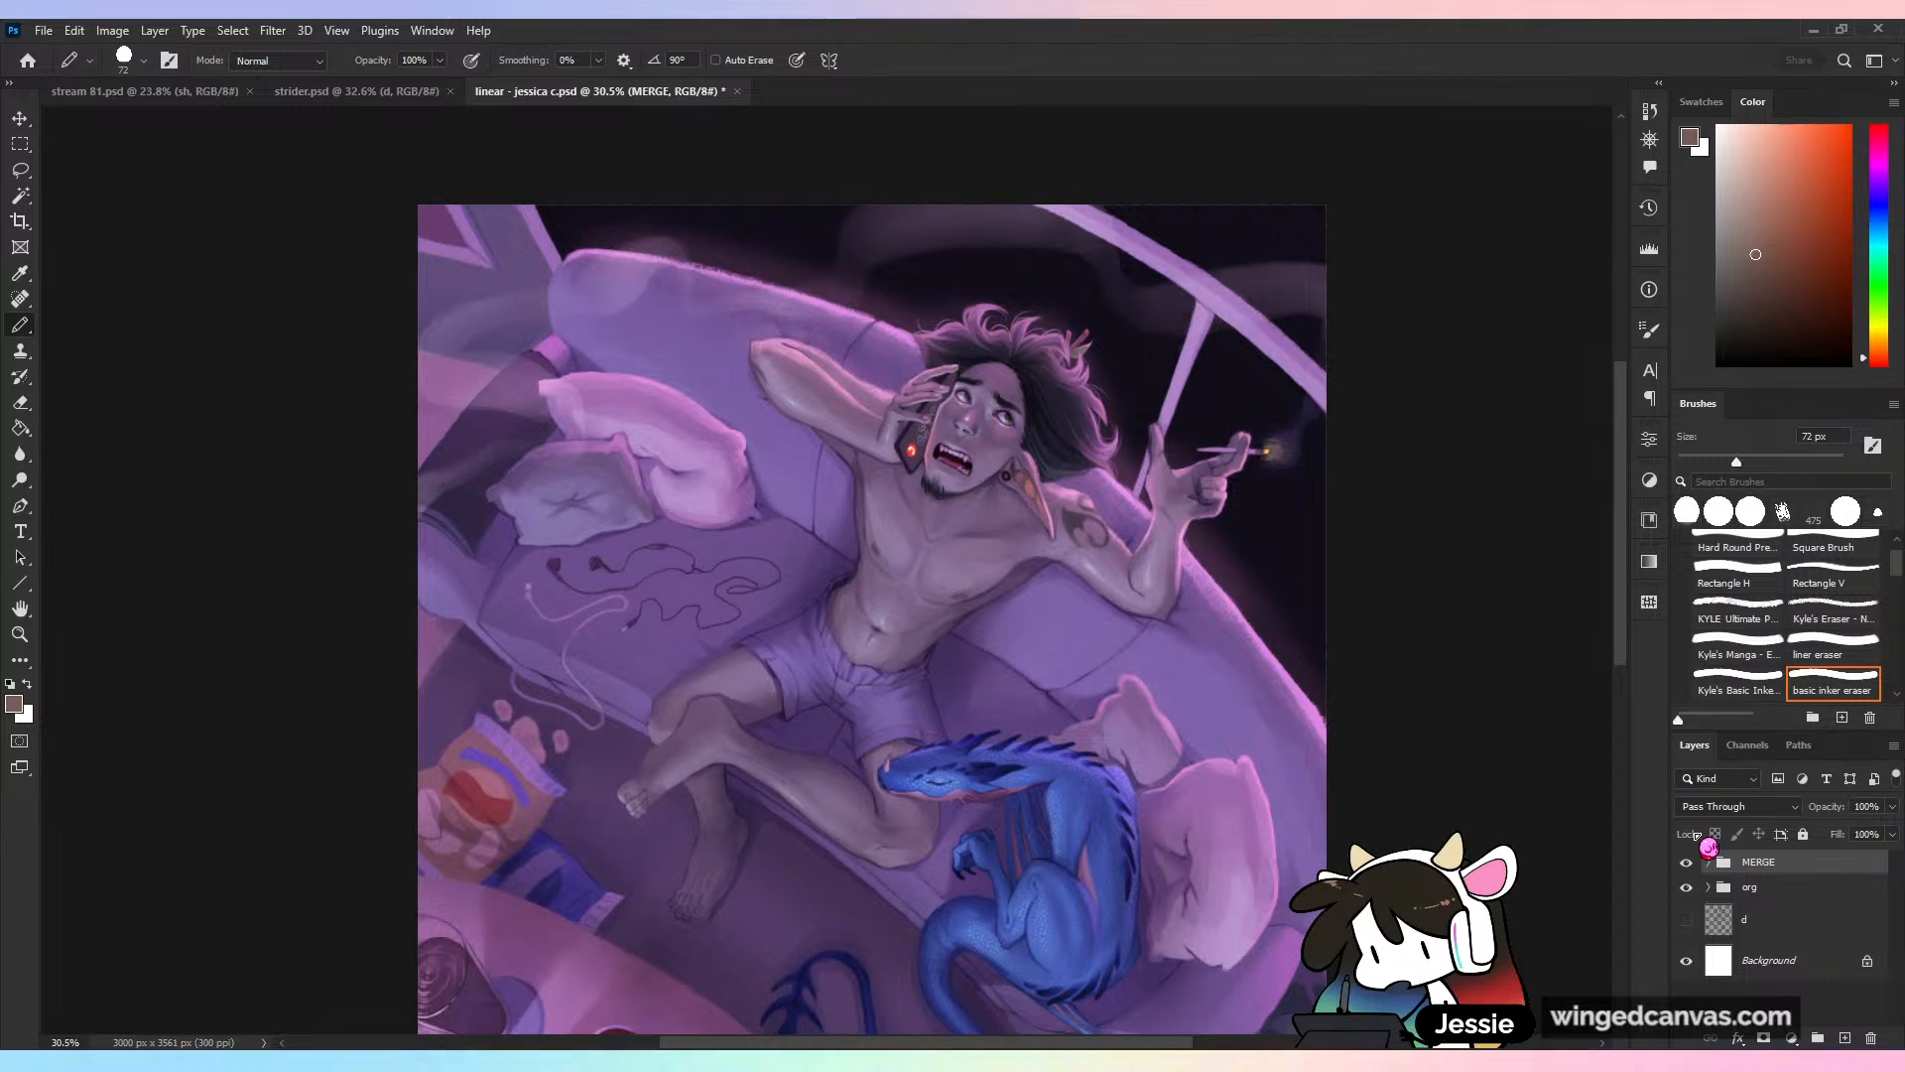
scroll(1234, 612, "up", 2)
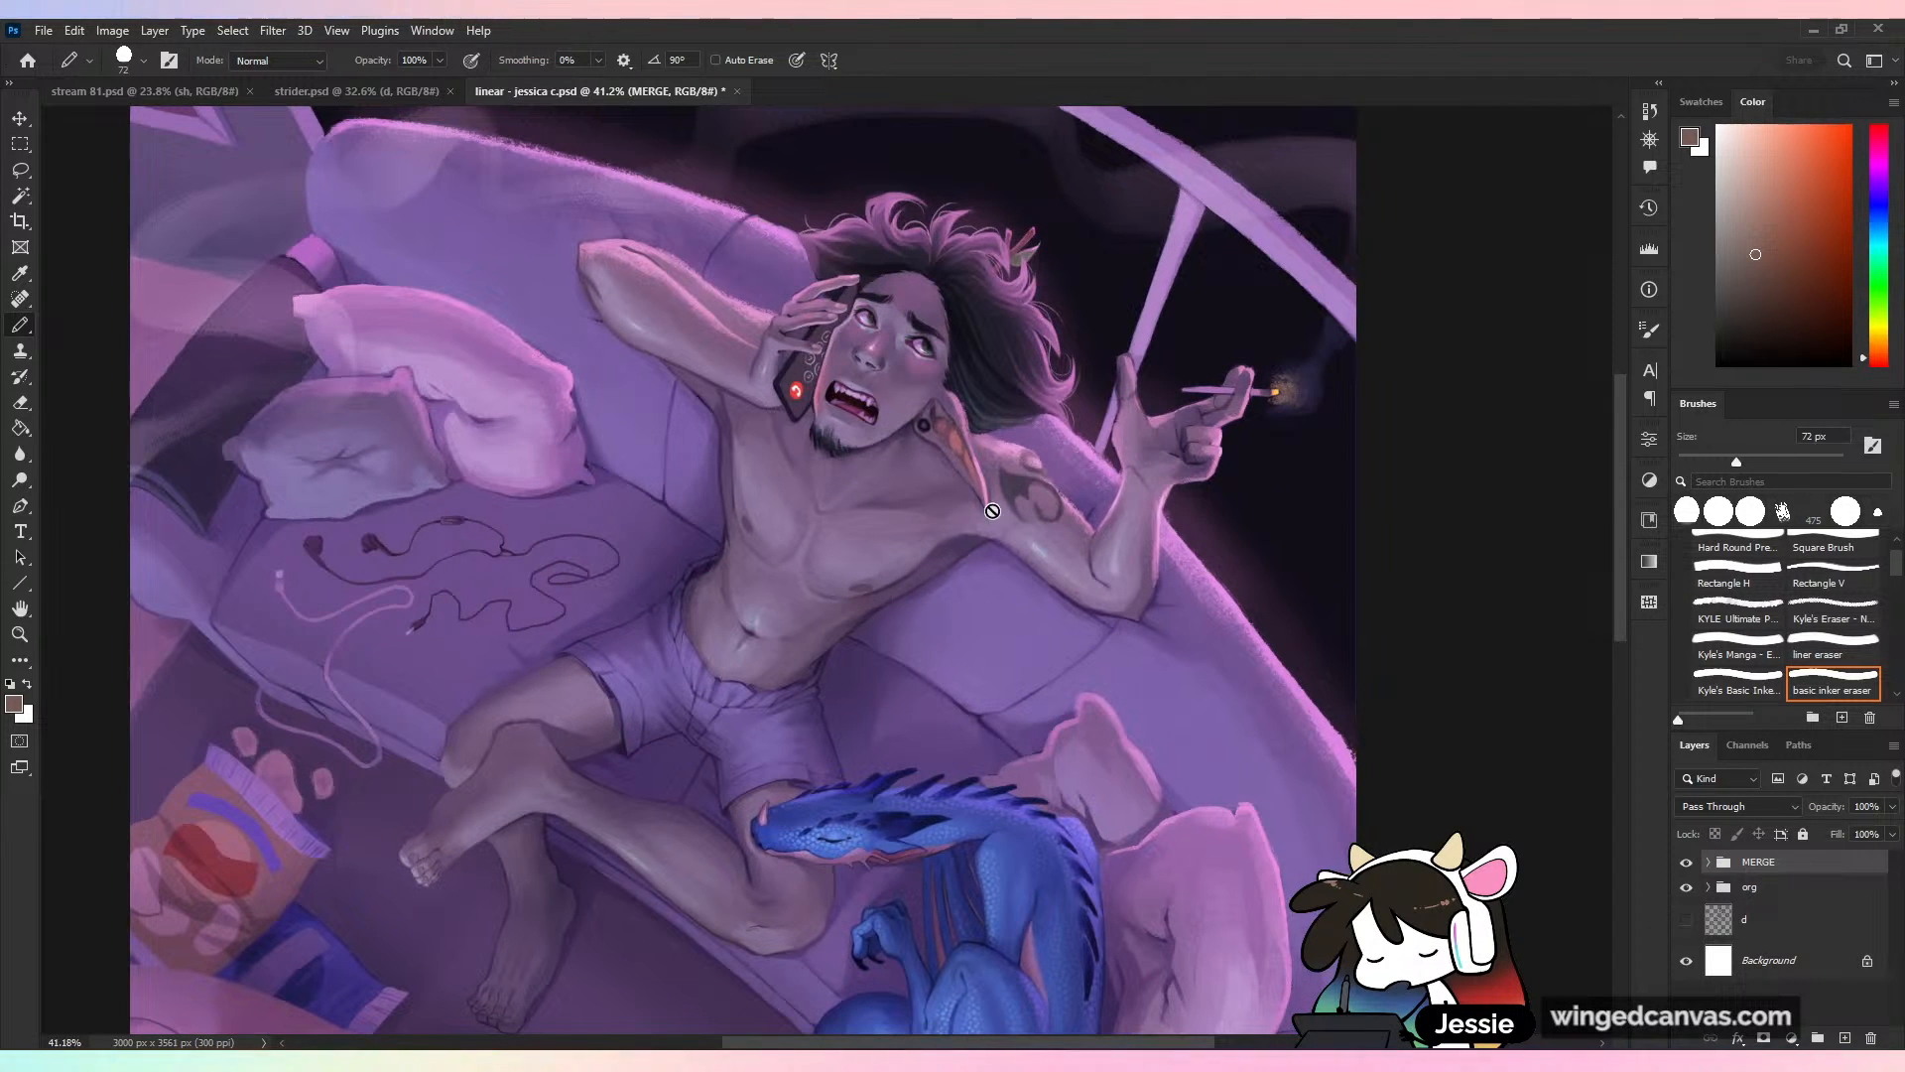
left_click_drag(992, 511, 1187, 38)
scroll(992, 511, "down", 5)
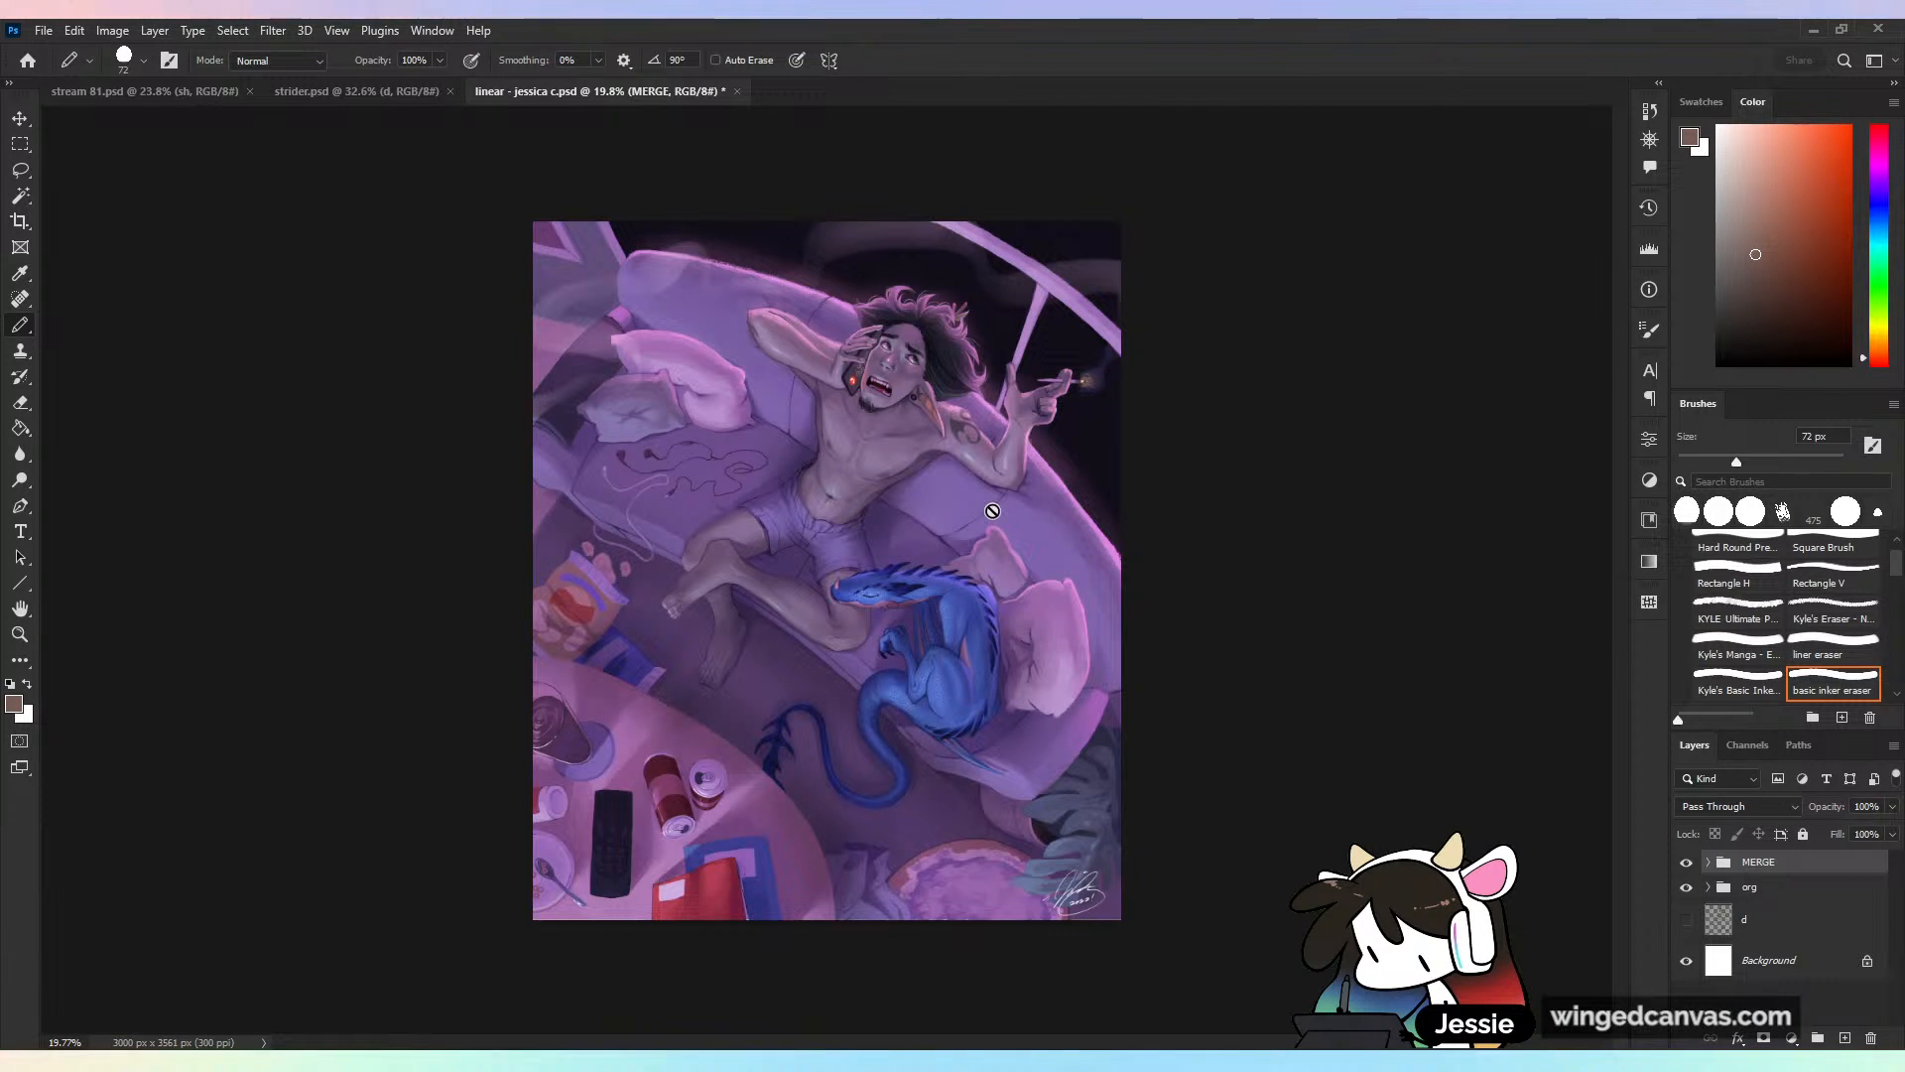
scroll(993, 511, "up", 5)
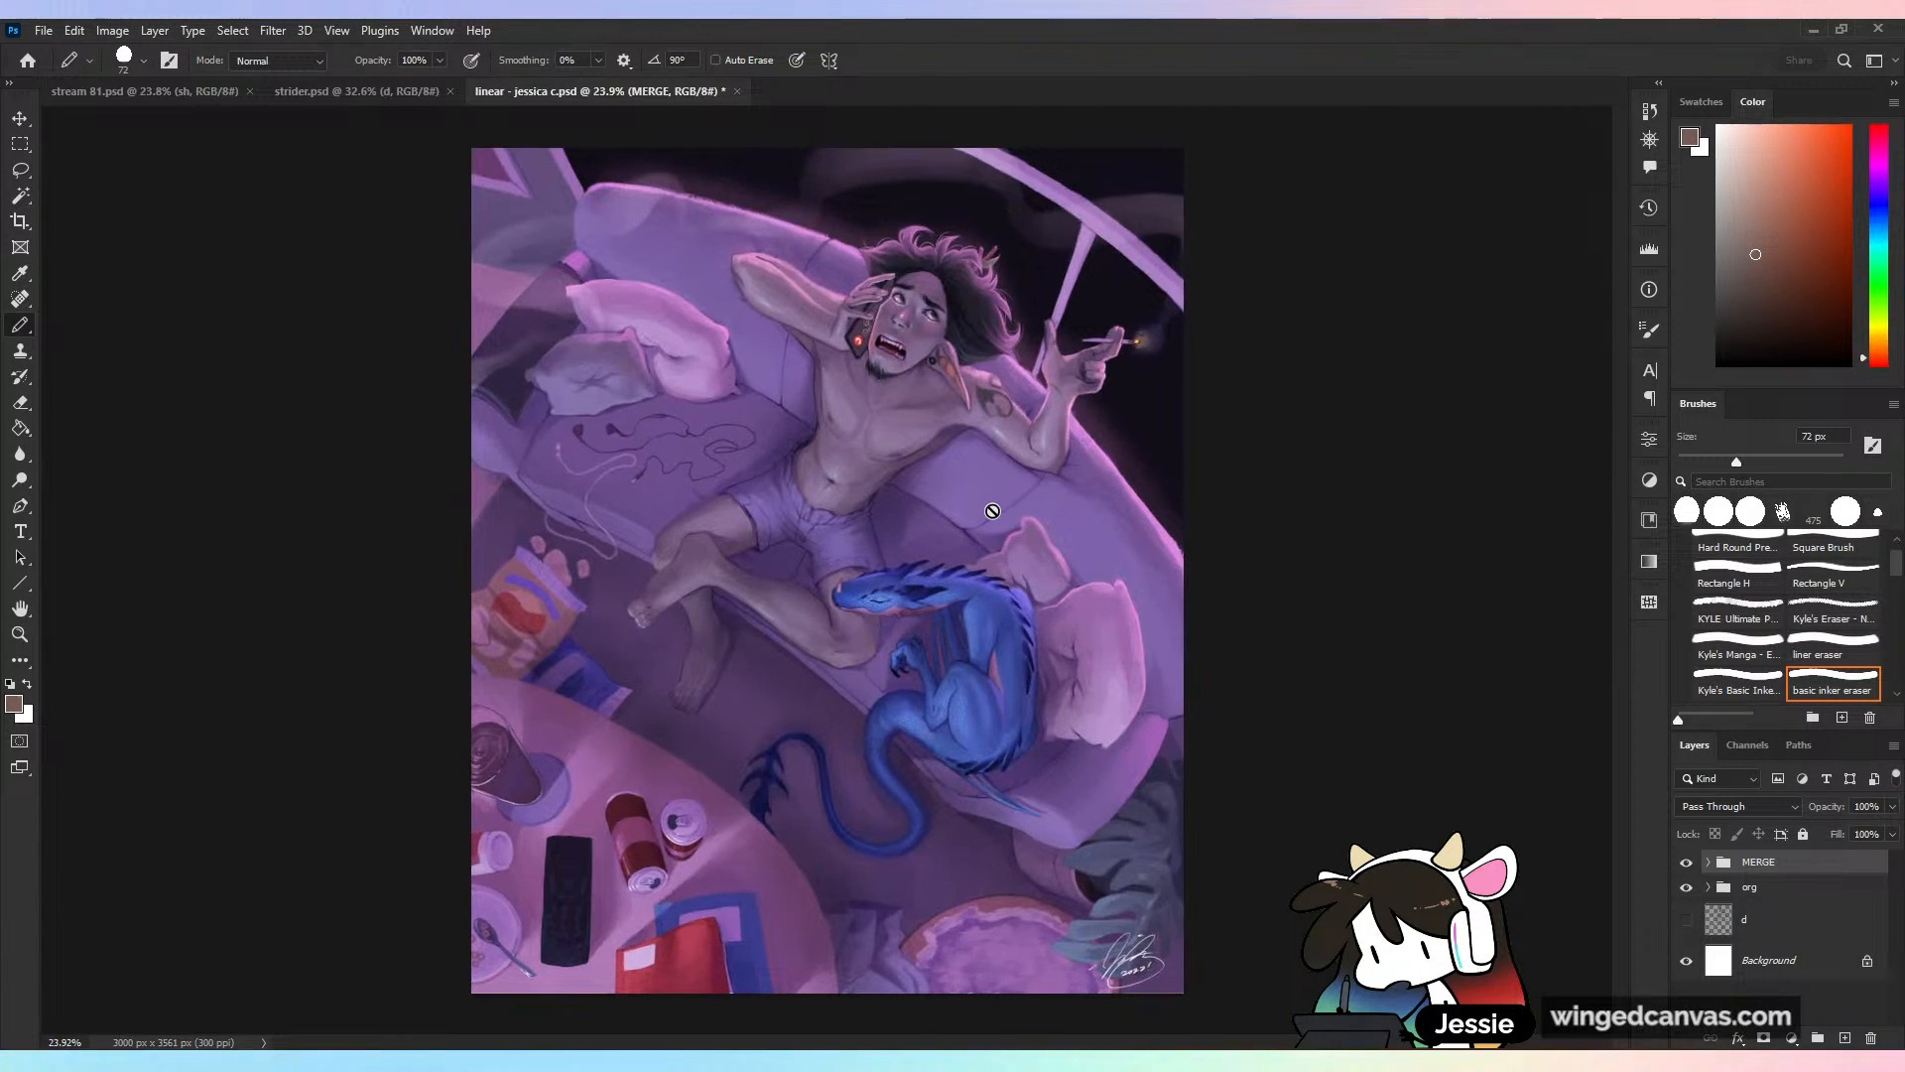
scroll(993, 511, "up", 3)
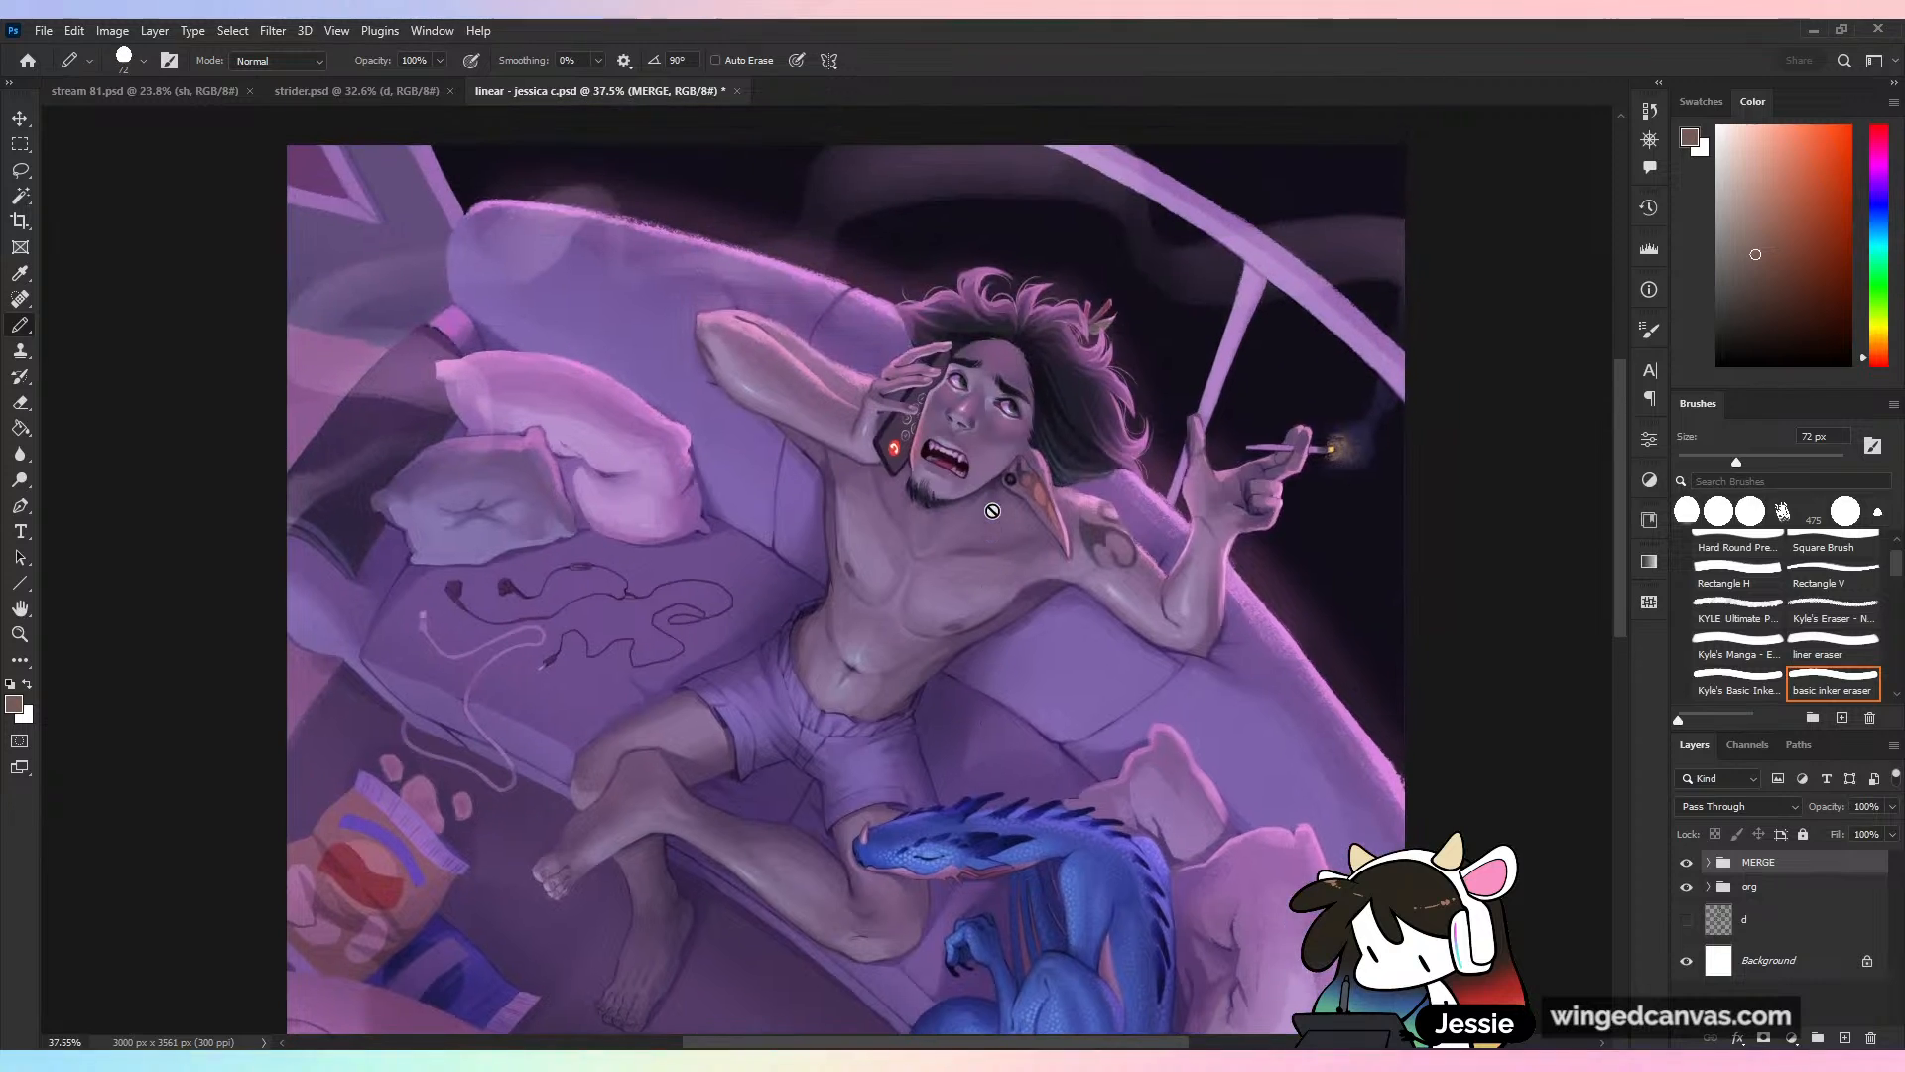
scroll(992, 511, "up", 3)
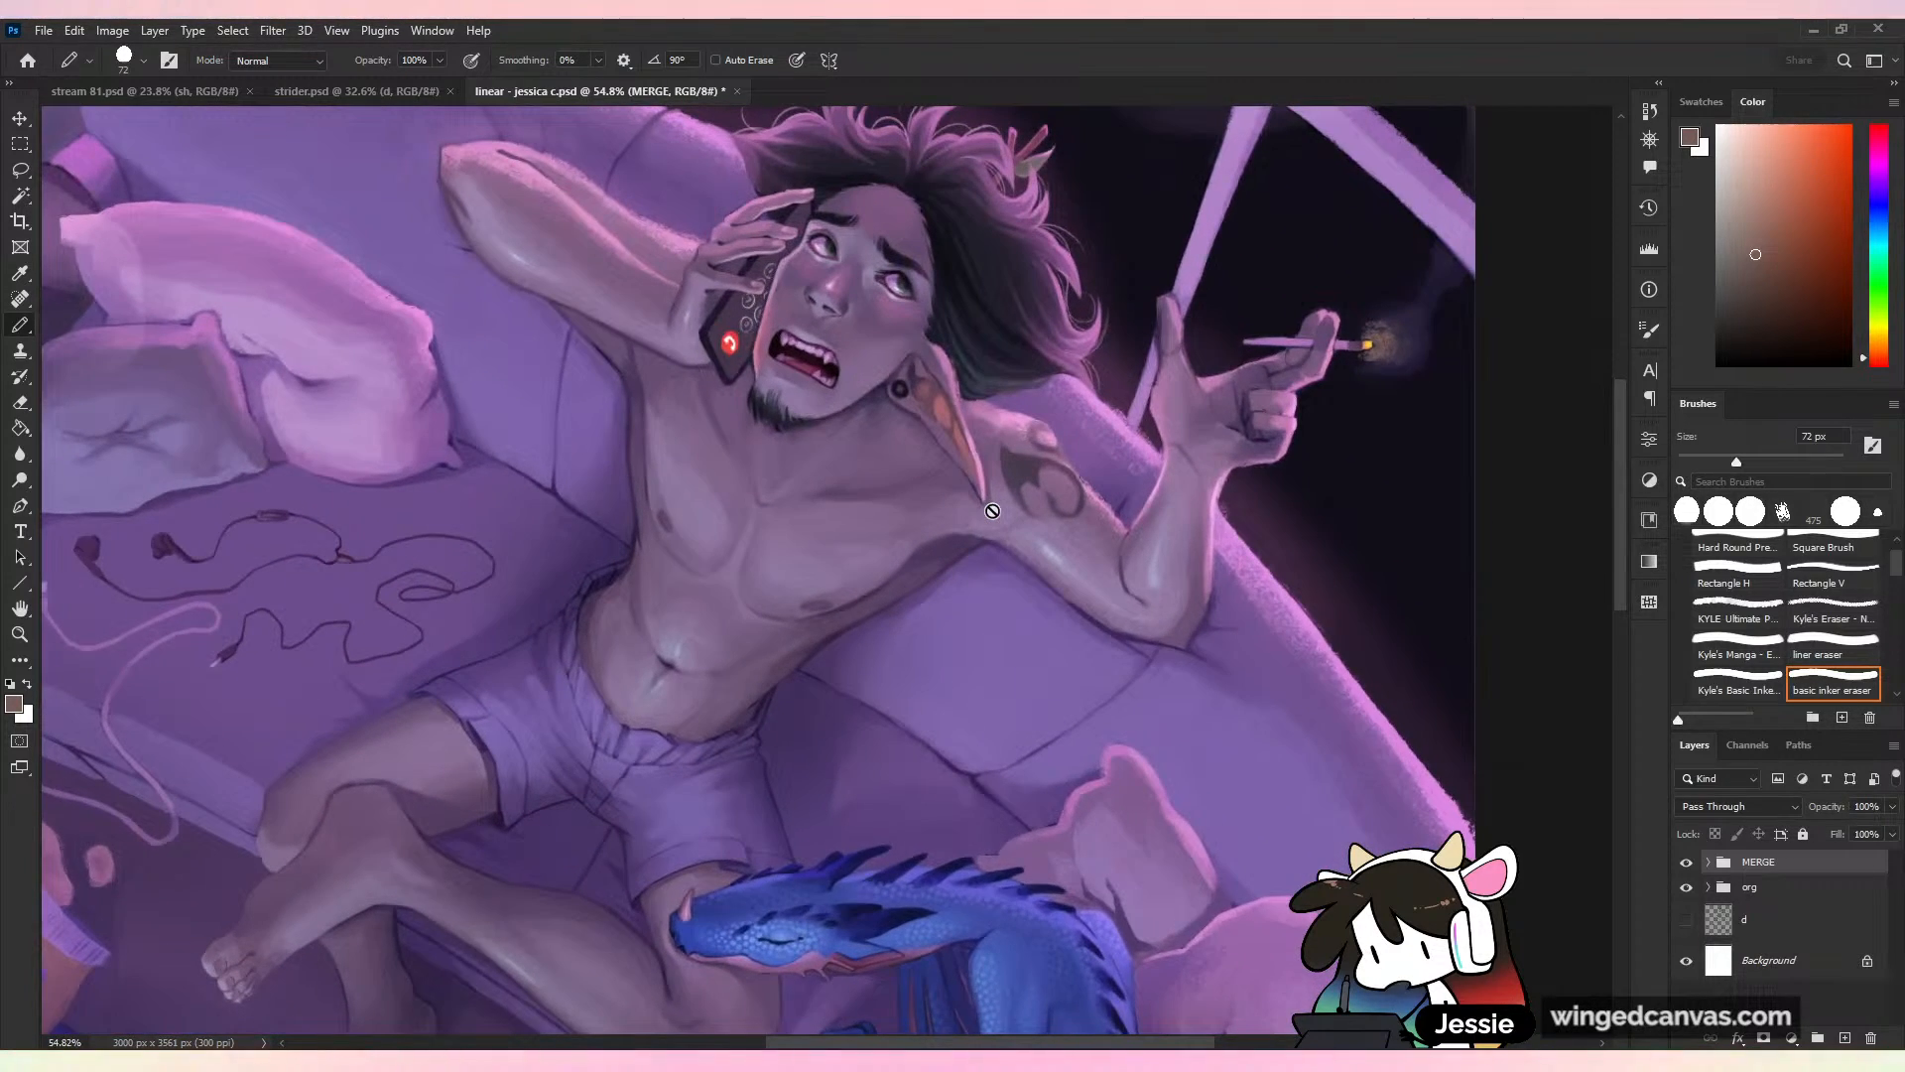
scroll(993, 511, "up", 4)
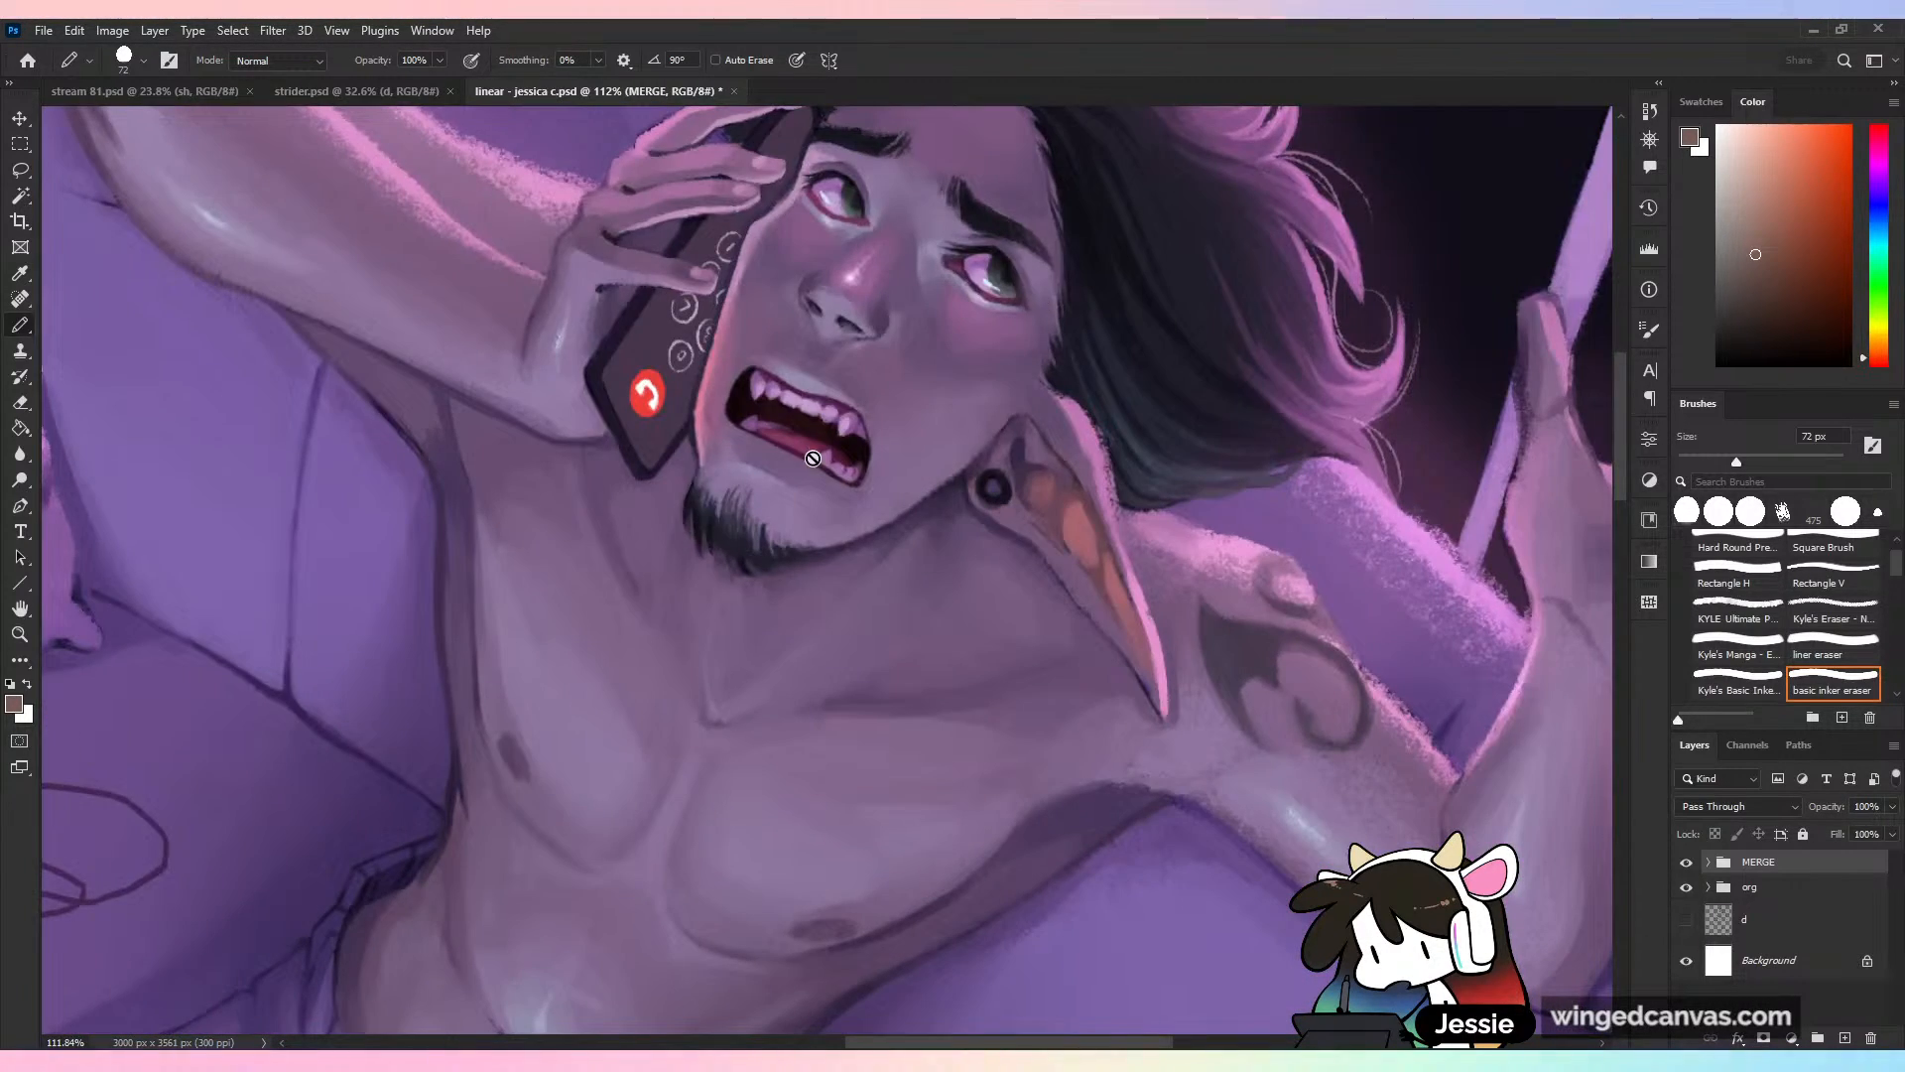
scroll(813, 459, "down", 5)
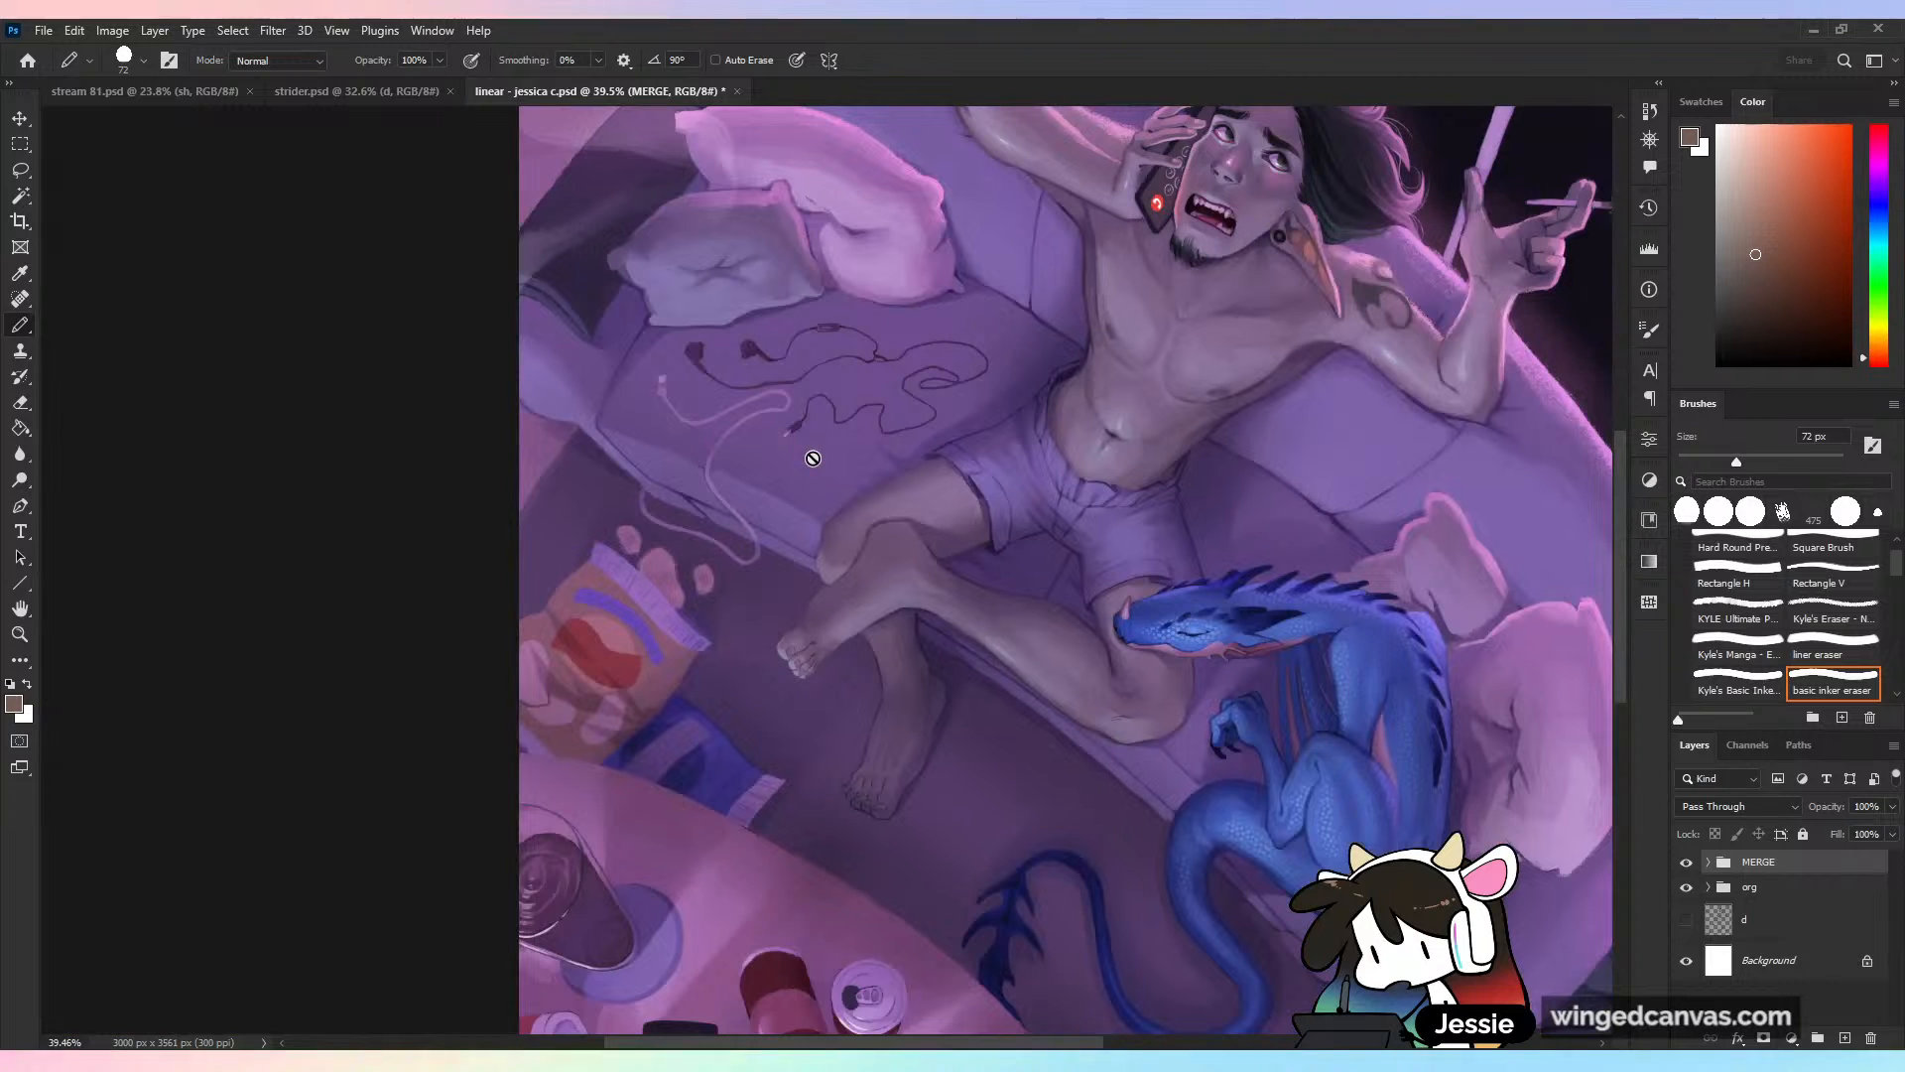
scroll(813, 459, "up", 3)
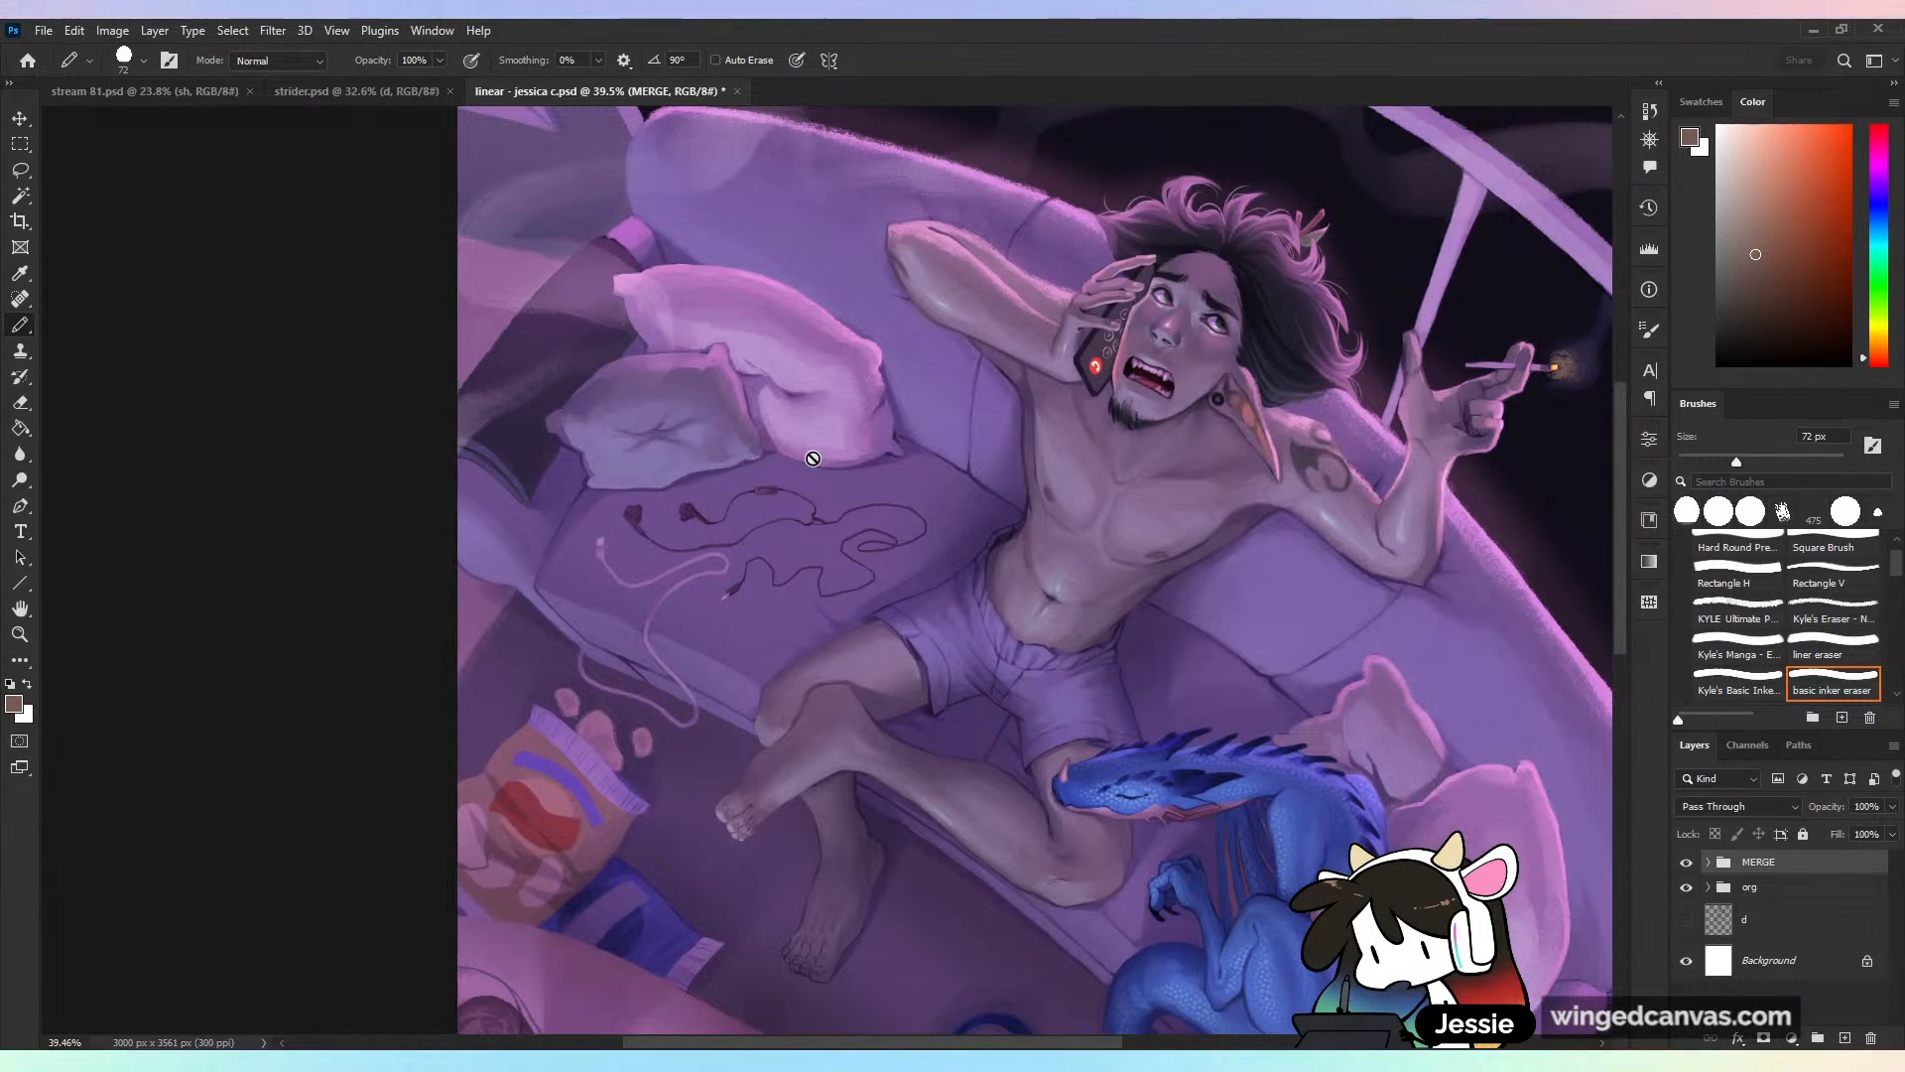
scroll(813, 459, "right", 3)
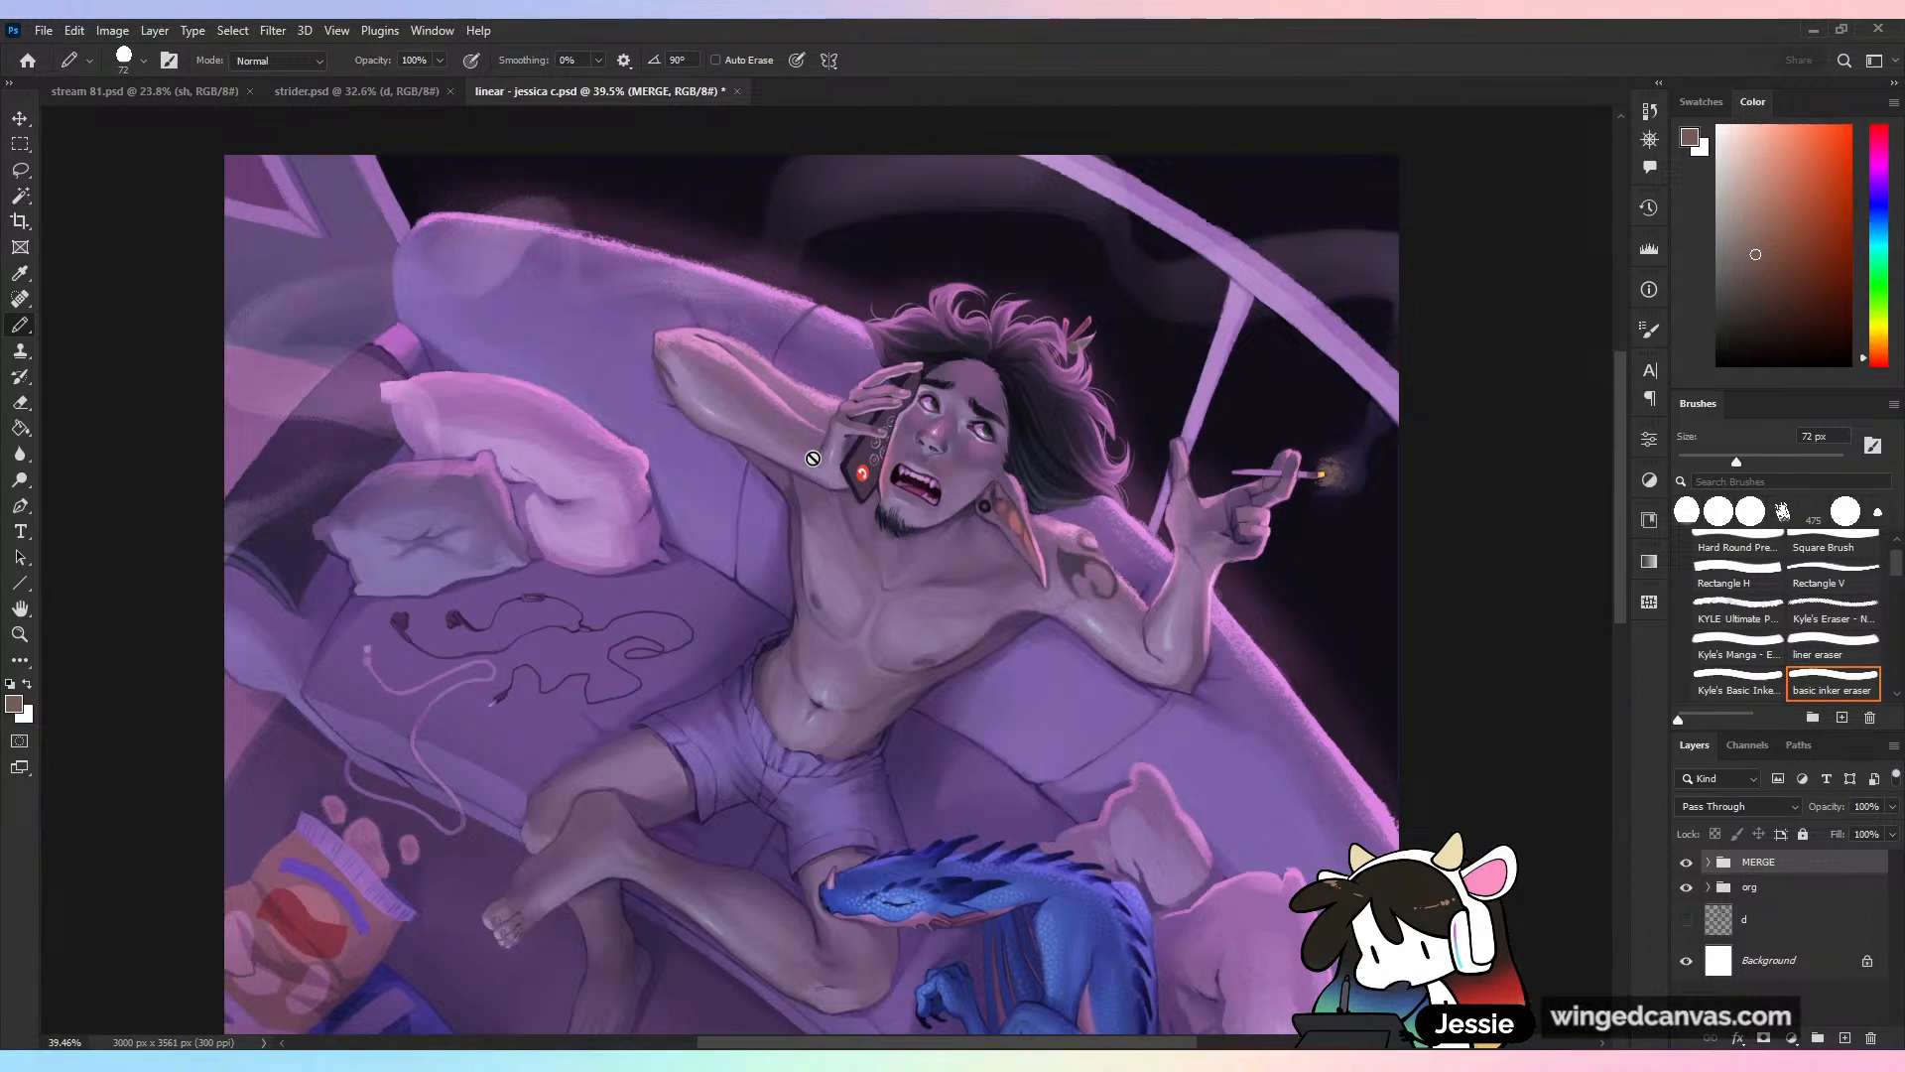
scroll(813, 459, "up", 2)
scroll(813, 459, "down", 2)
scroll(813, 458, "down", 3)
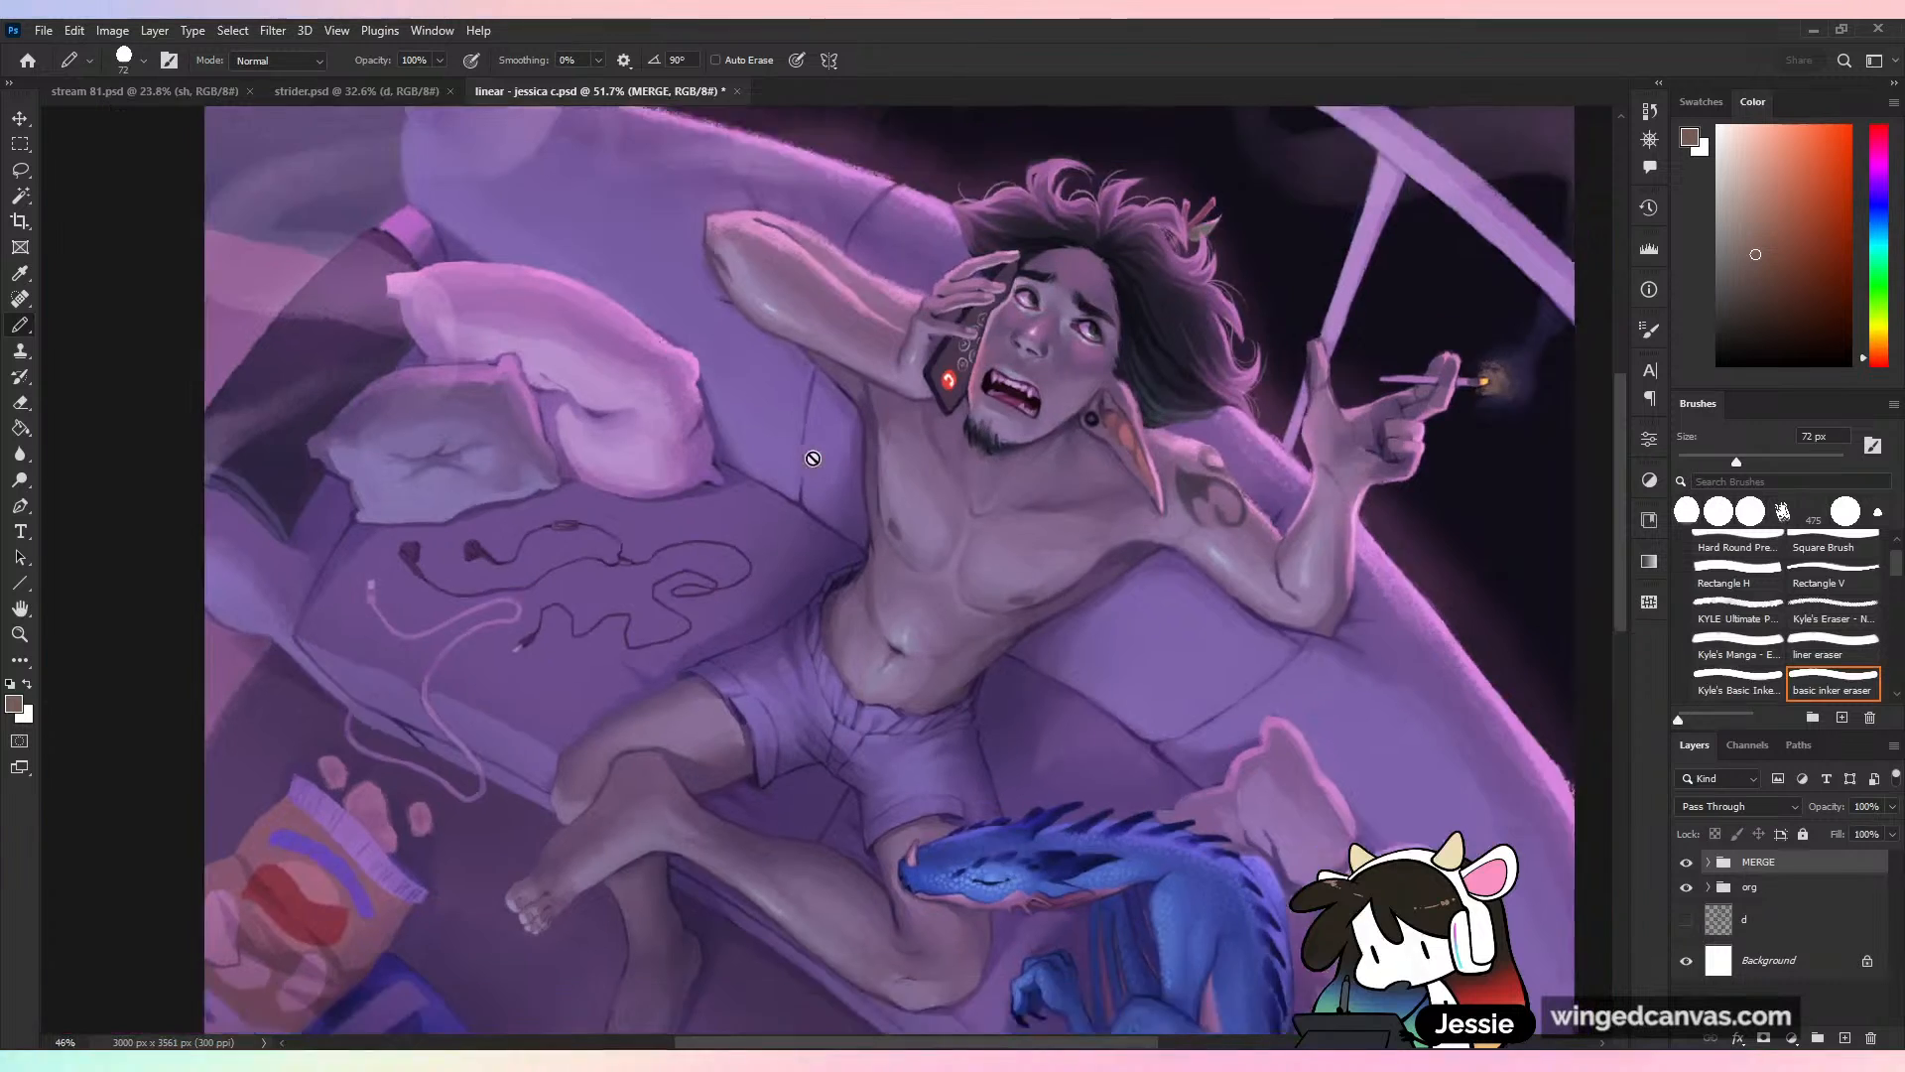
scroll(813, 458, "up", 1)
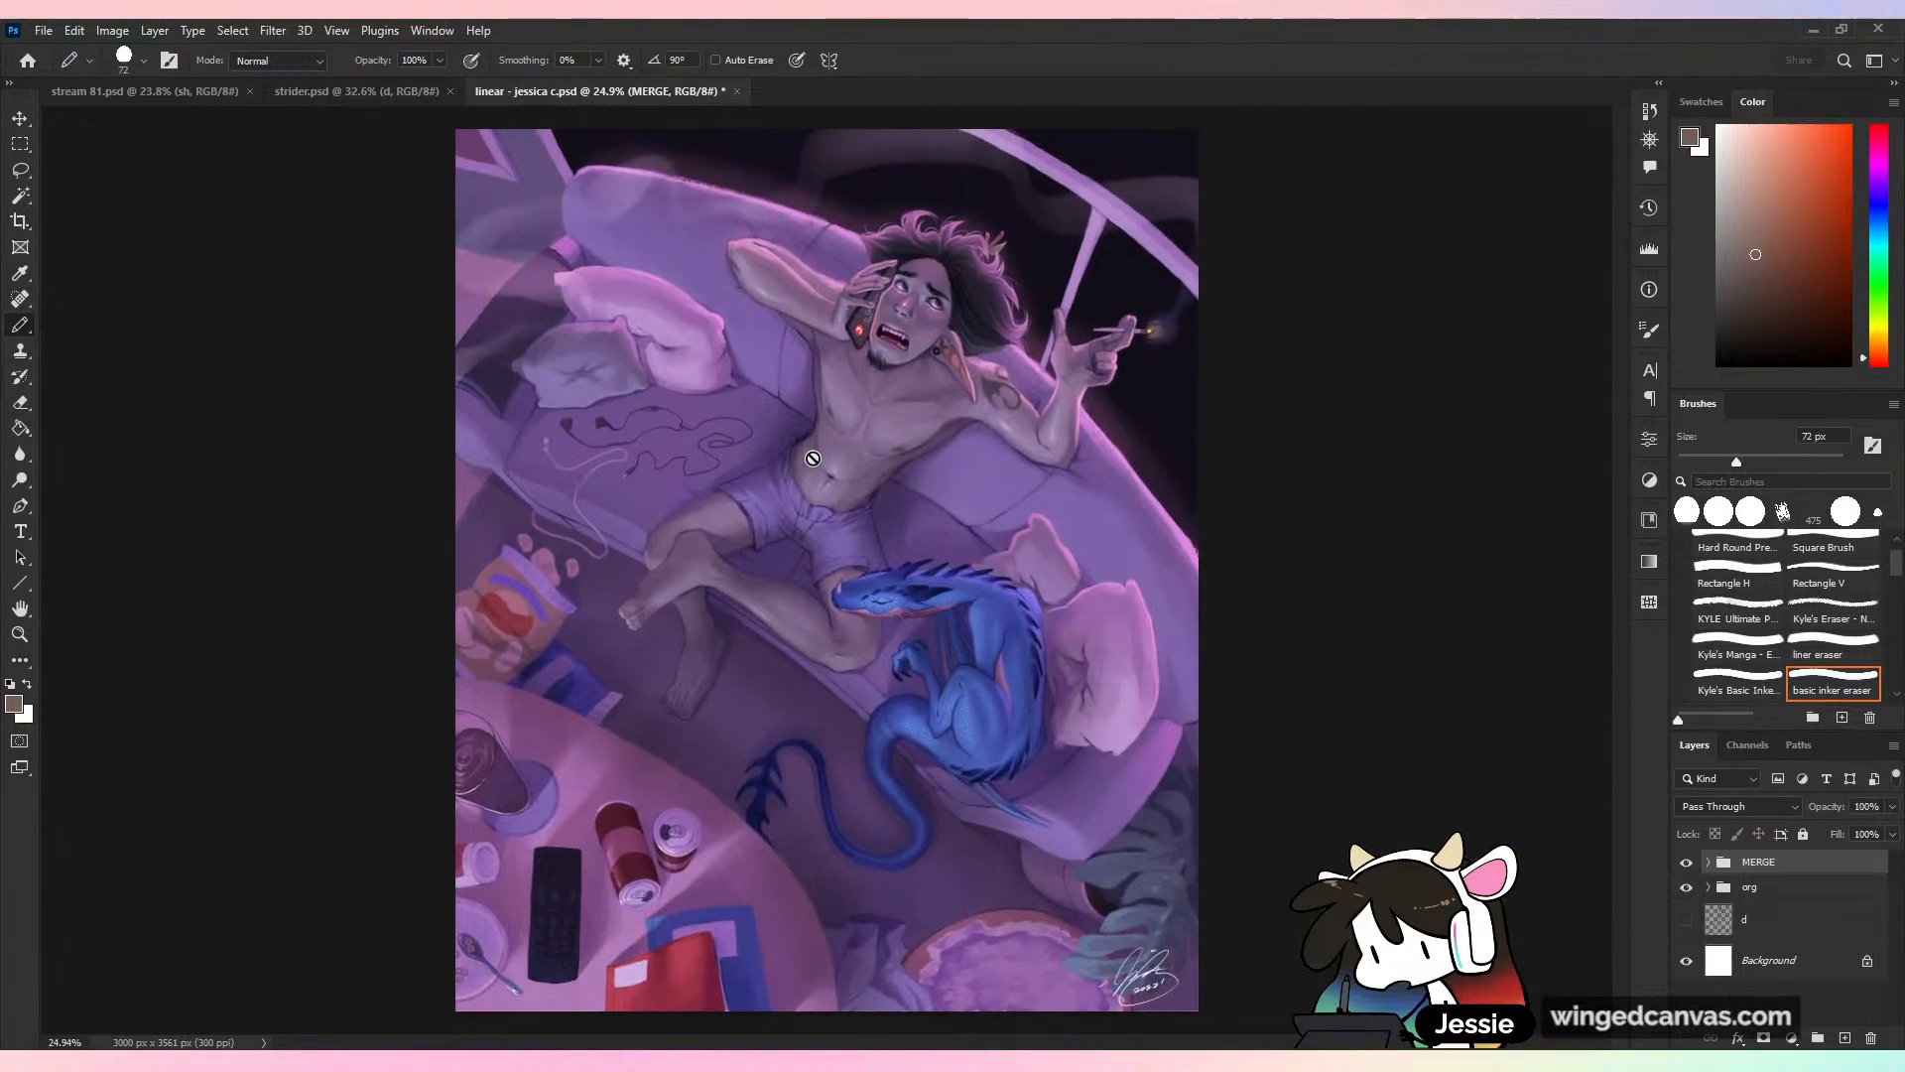
scroll(813, 459, "down", 1)
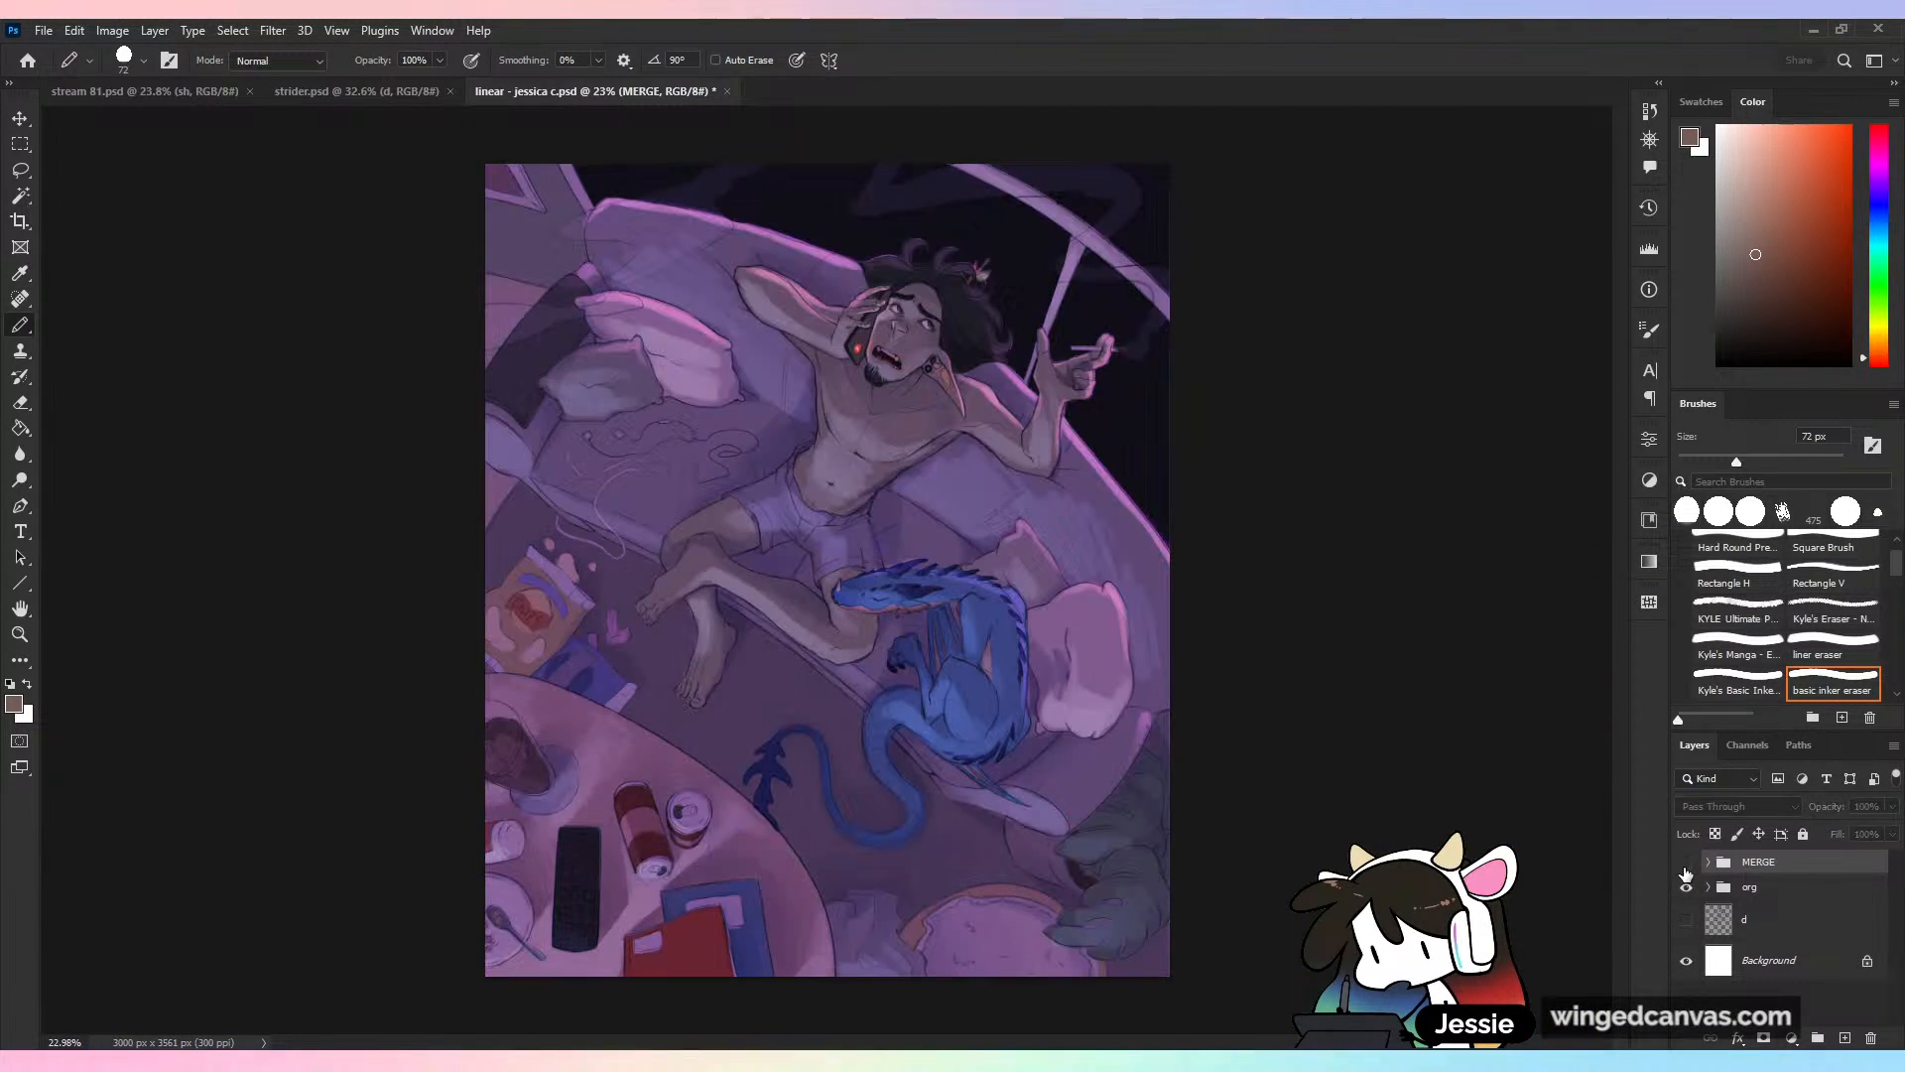
Compare the lined and painted versions by toggling the MERGE group's visibility, and cancel closing the document
left_click(1687, 862)
left_click(1686, 862)
left_click(1686, 863)
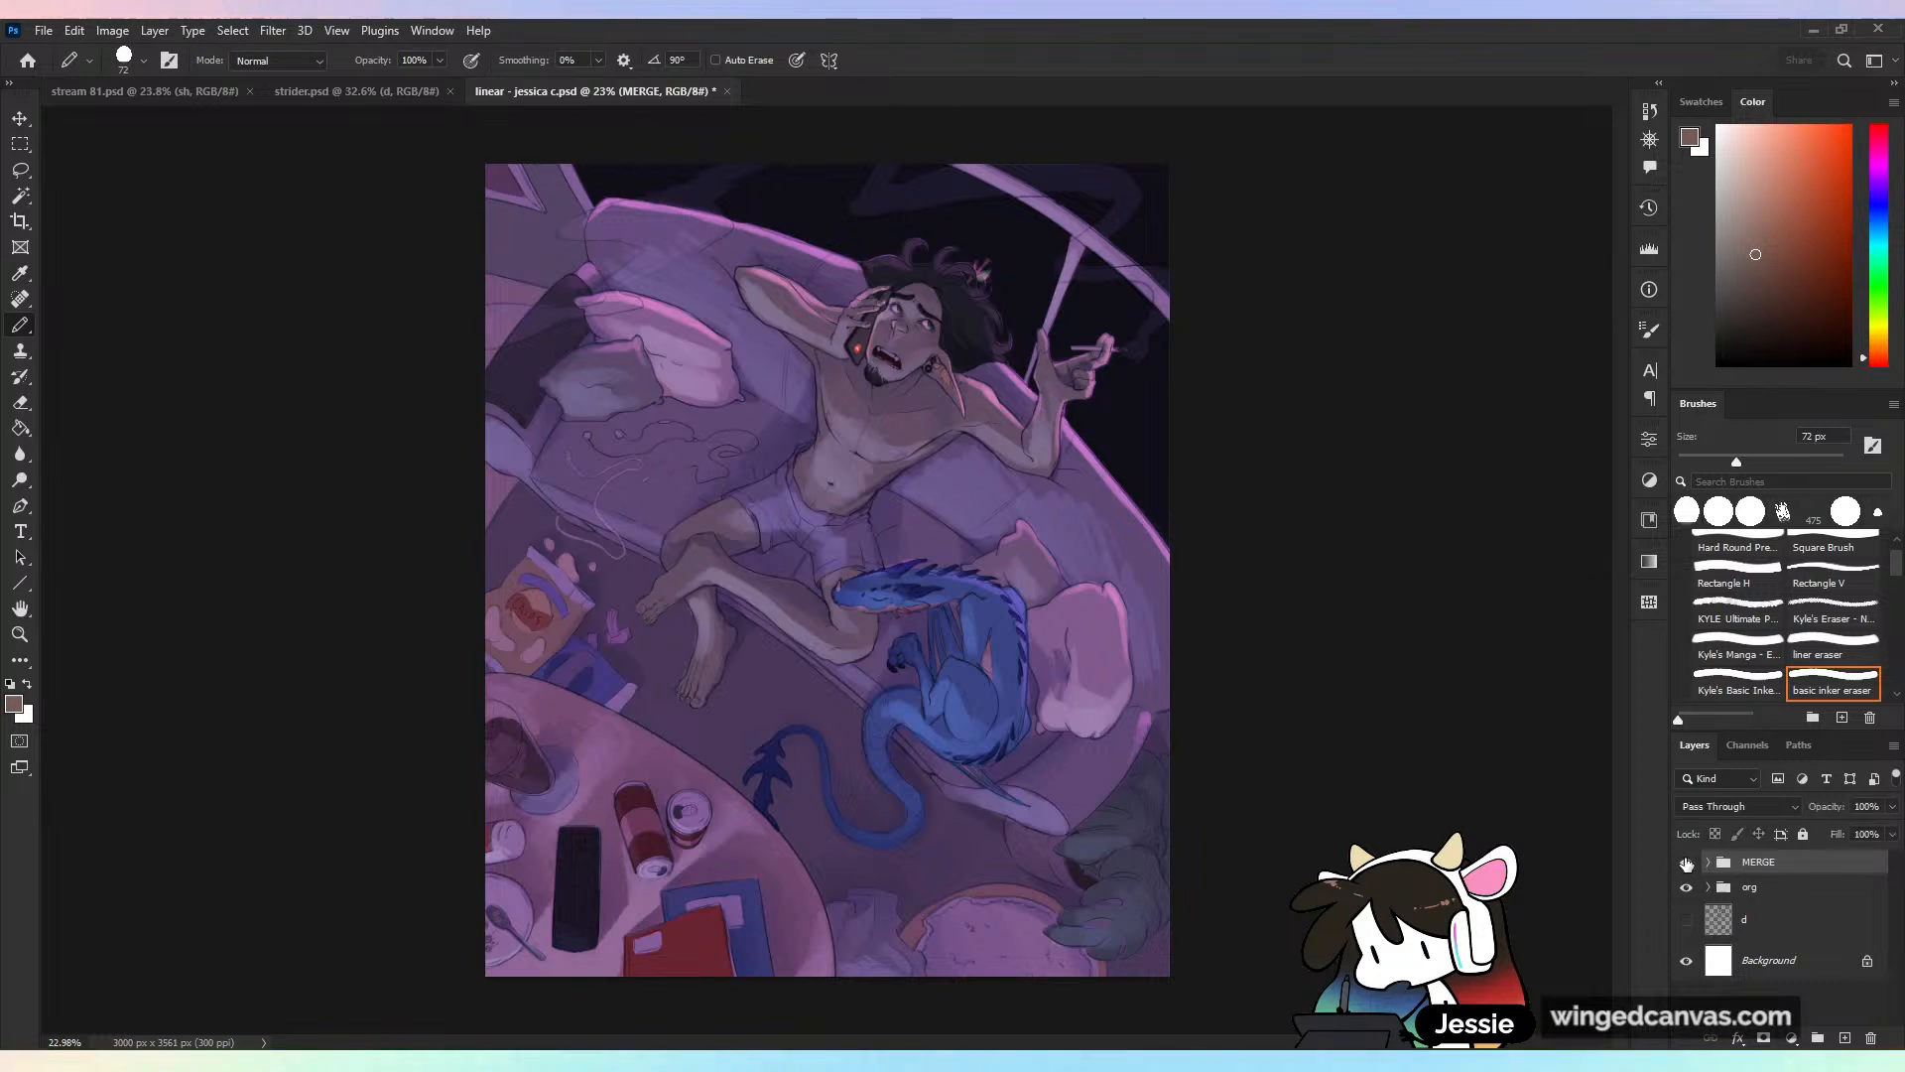
left_click(1686, 862)
left_click(1686, 863)
left_click(1686, 862)
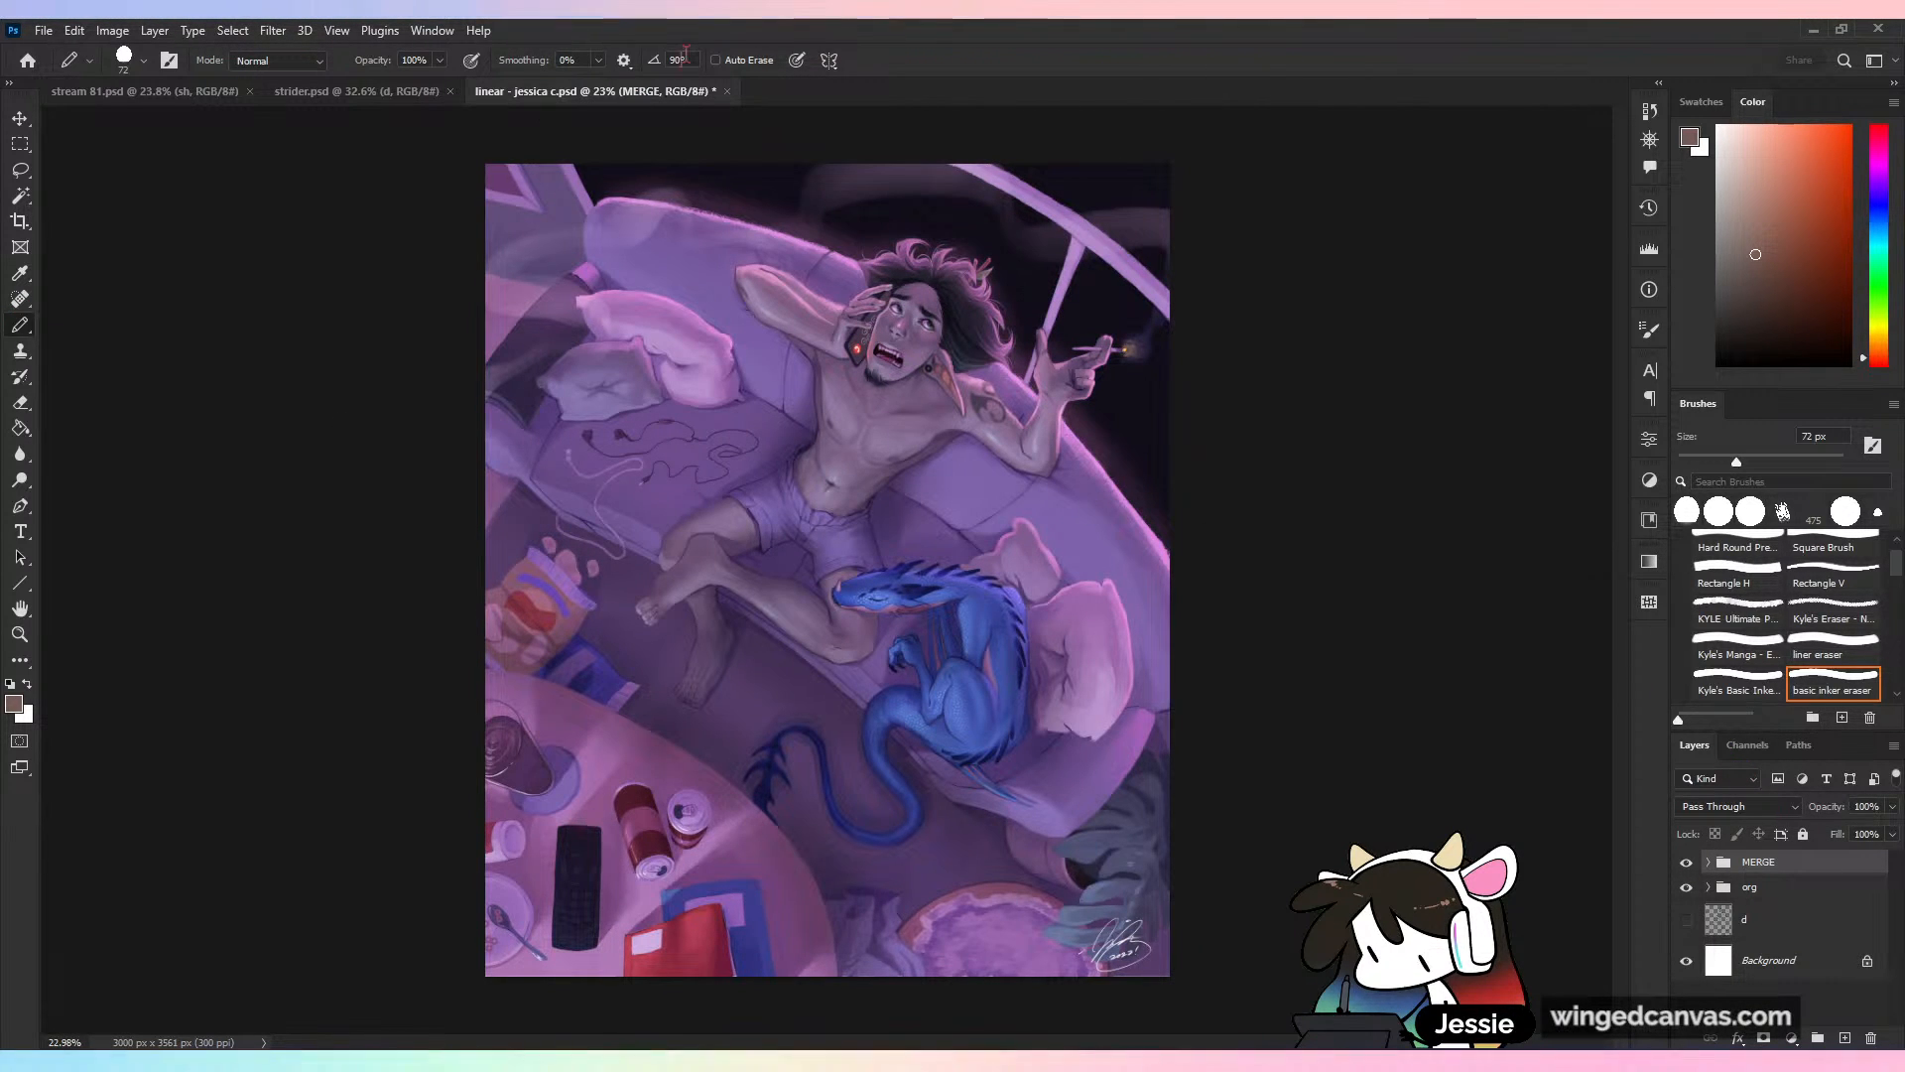
left_click(727, 91)
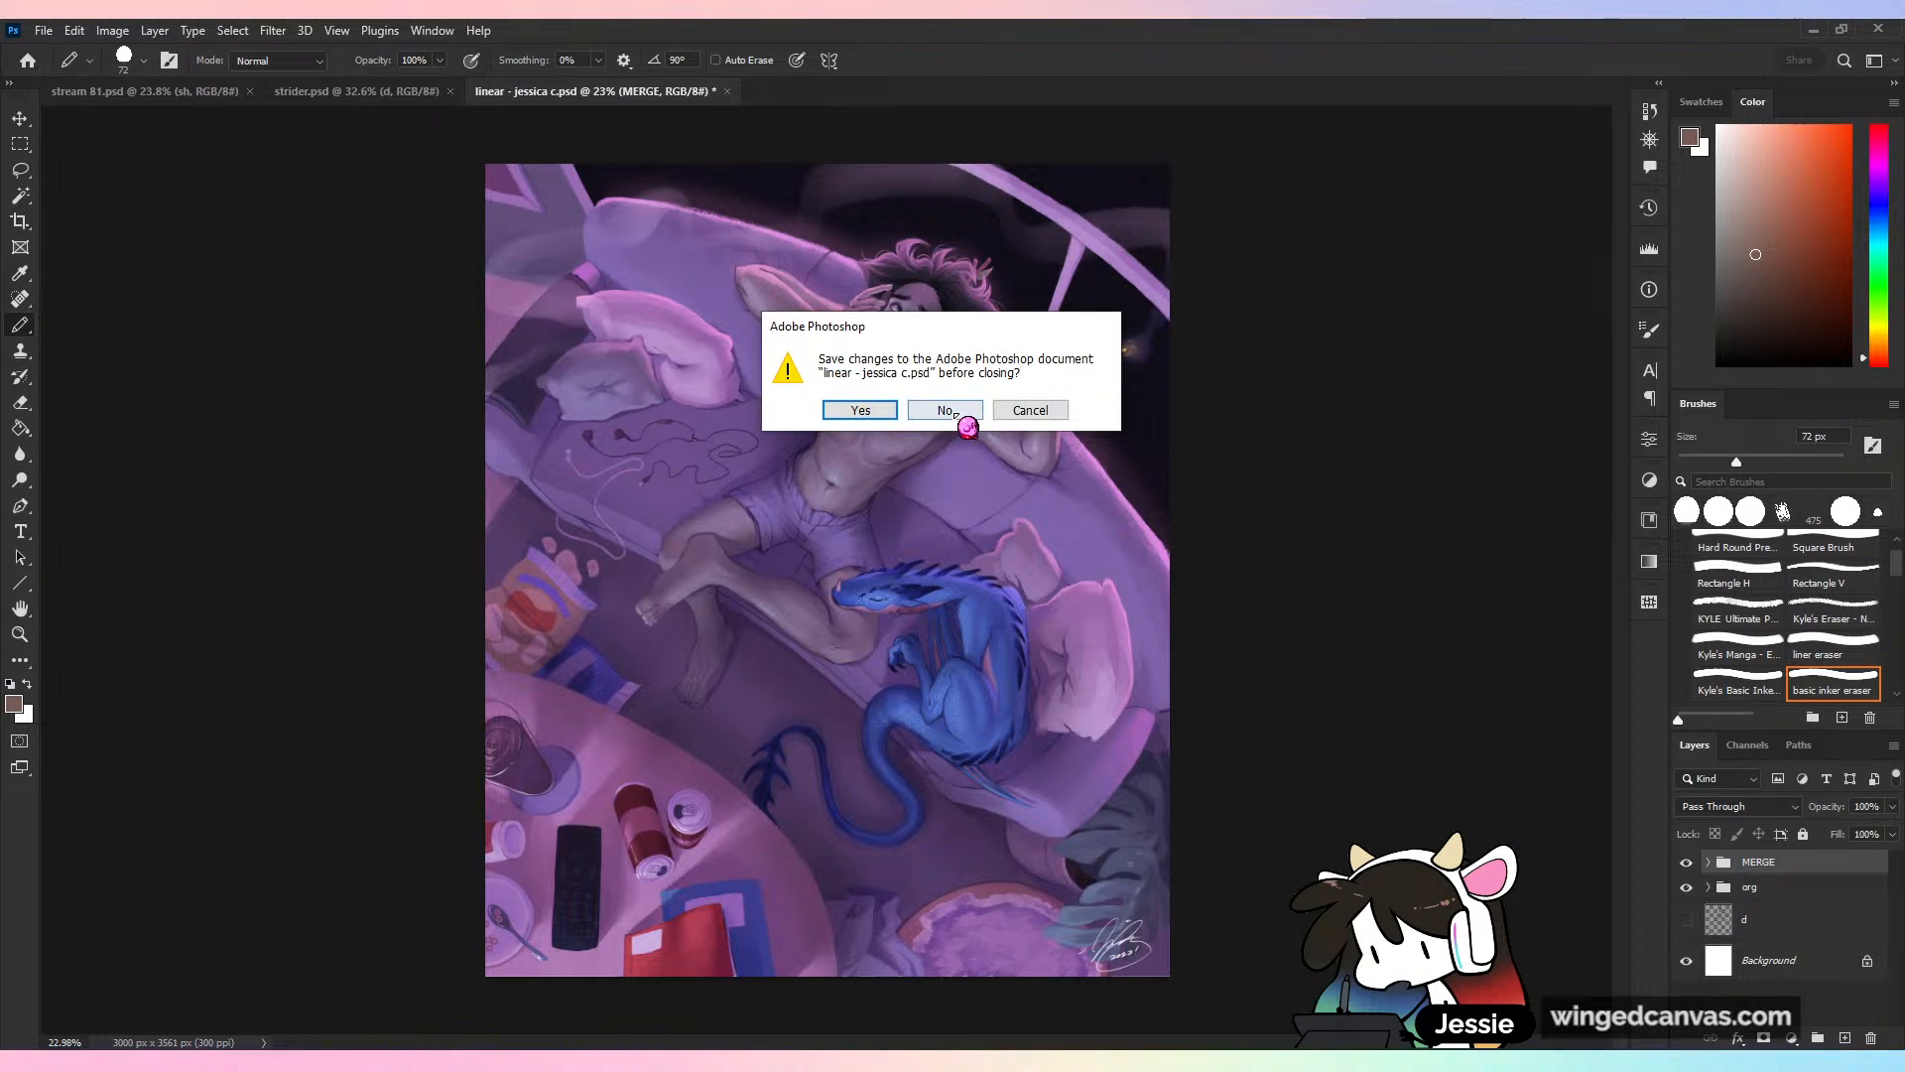
left_click(1030, 410)
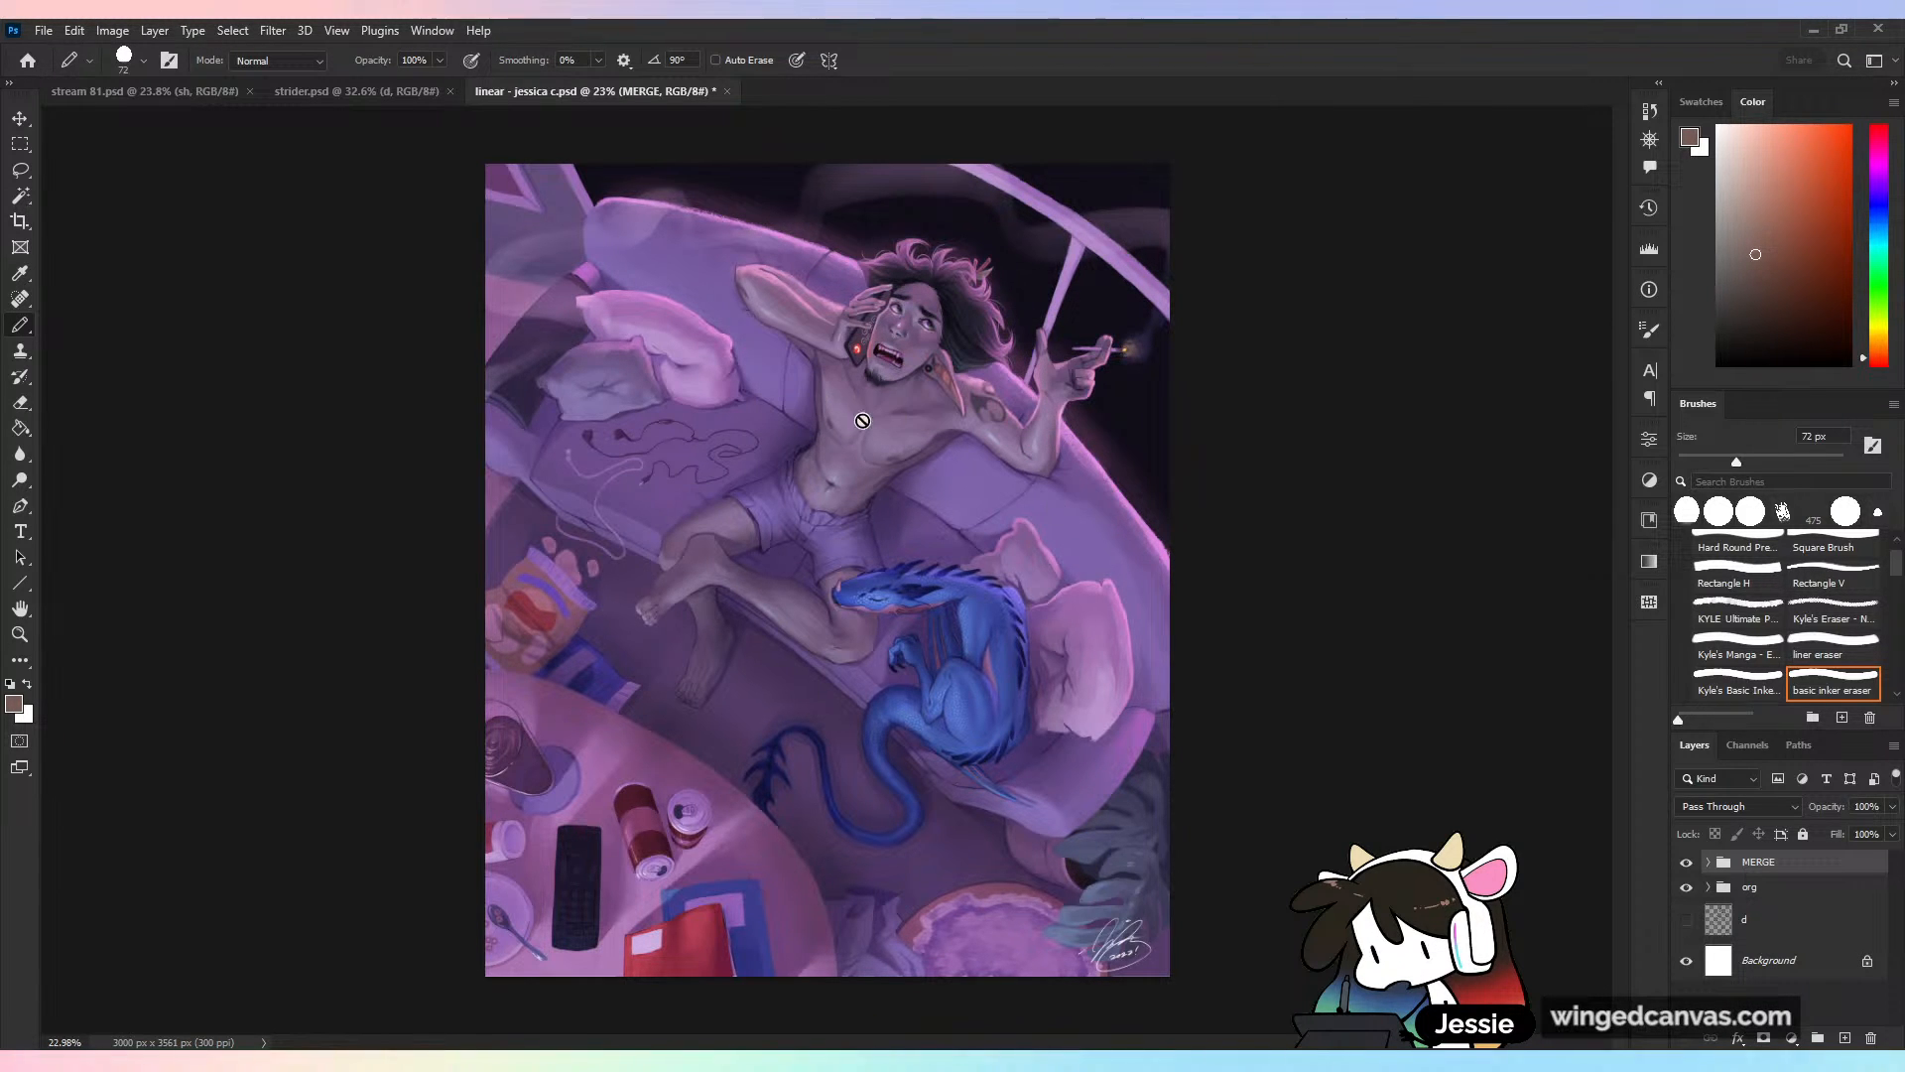
Close the linear sofa illustration and examine the balcony illustration at several magnifications
left_click(729, 92)
left_click(972, 413)
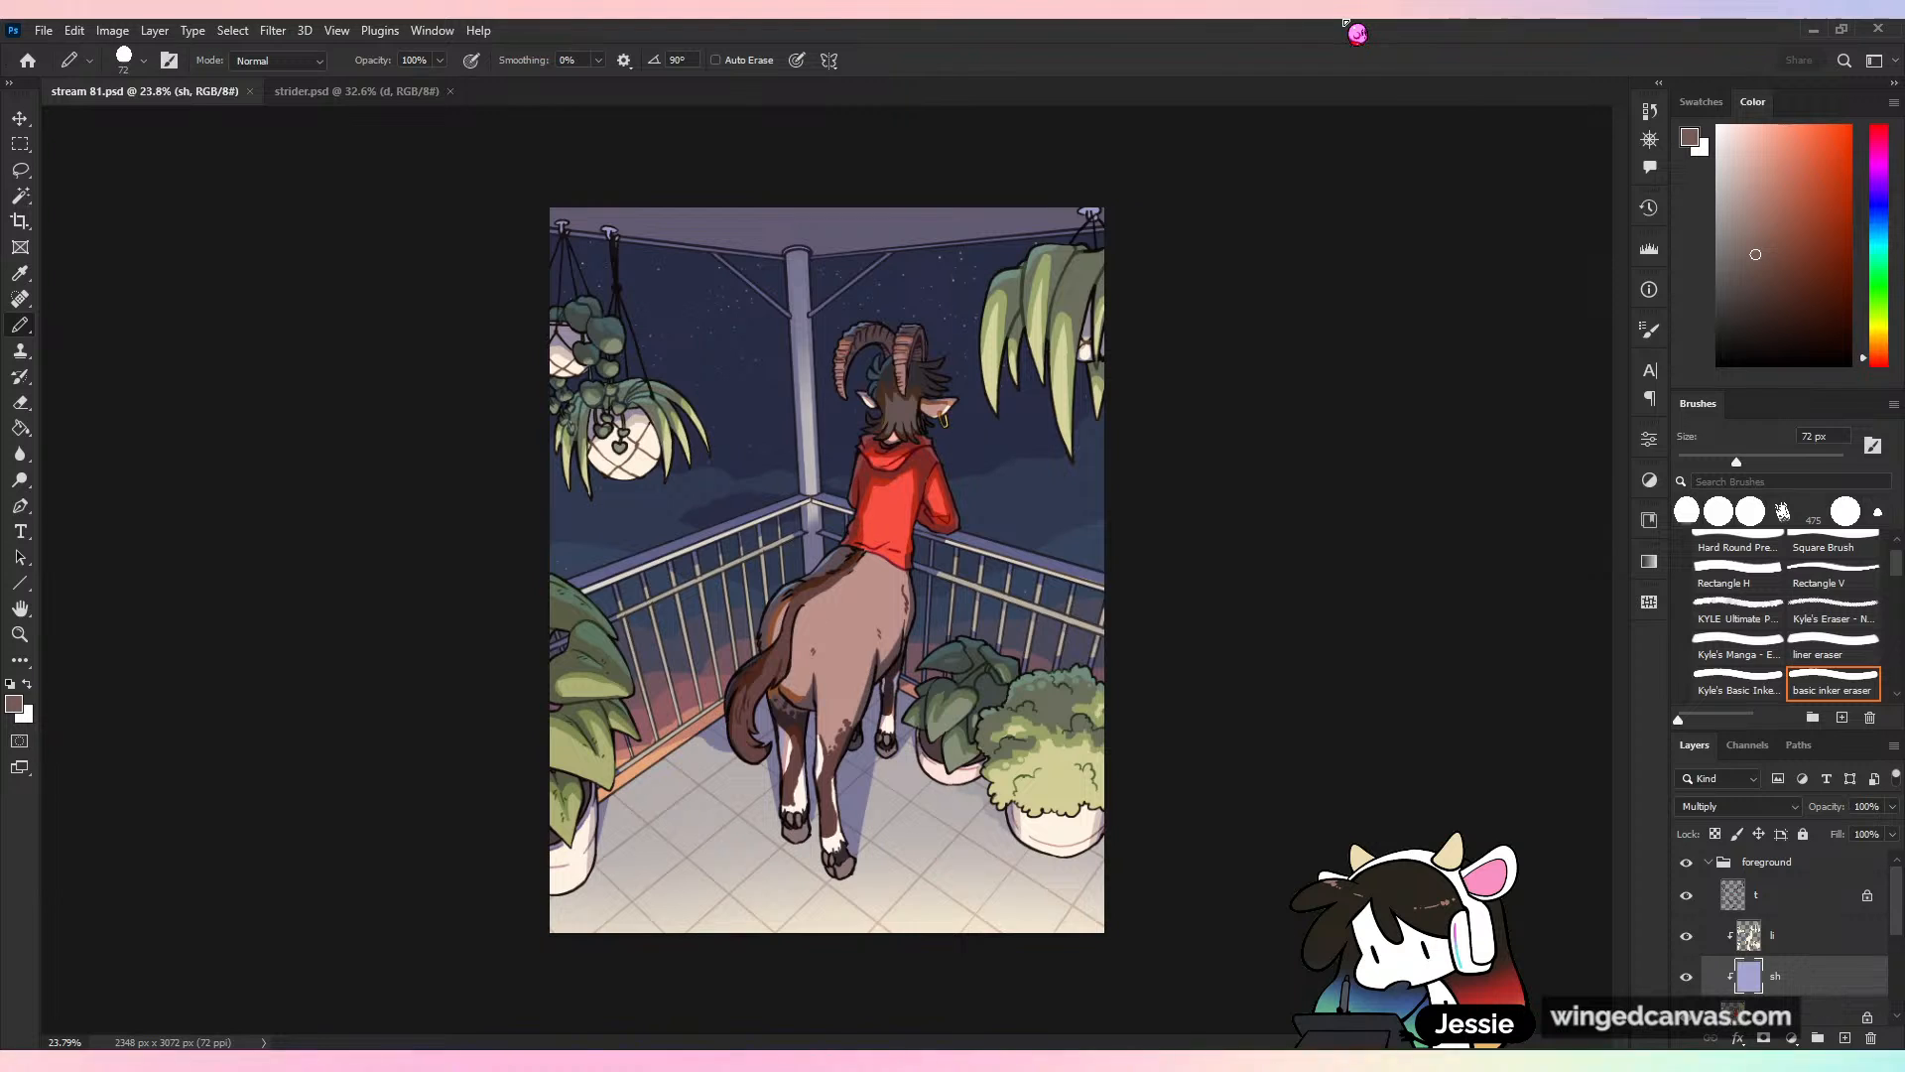
key("ctrl+equal")
key("ctrl+minus")
key("ctrl+equal")
key("ctrl+equal")
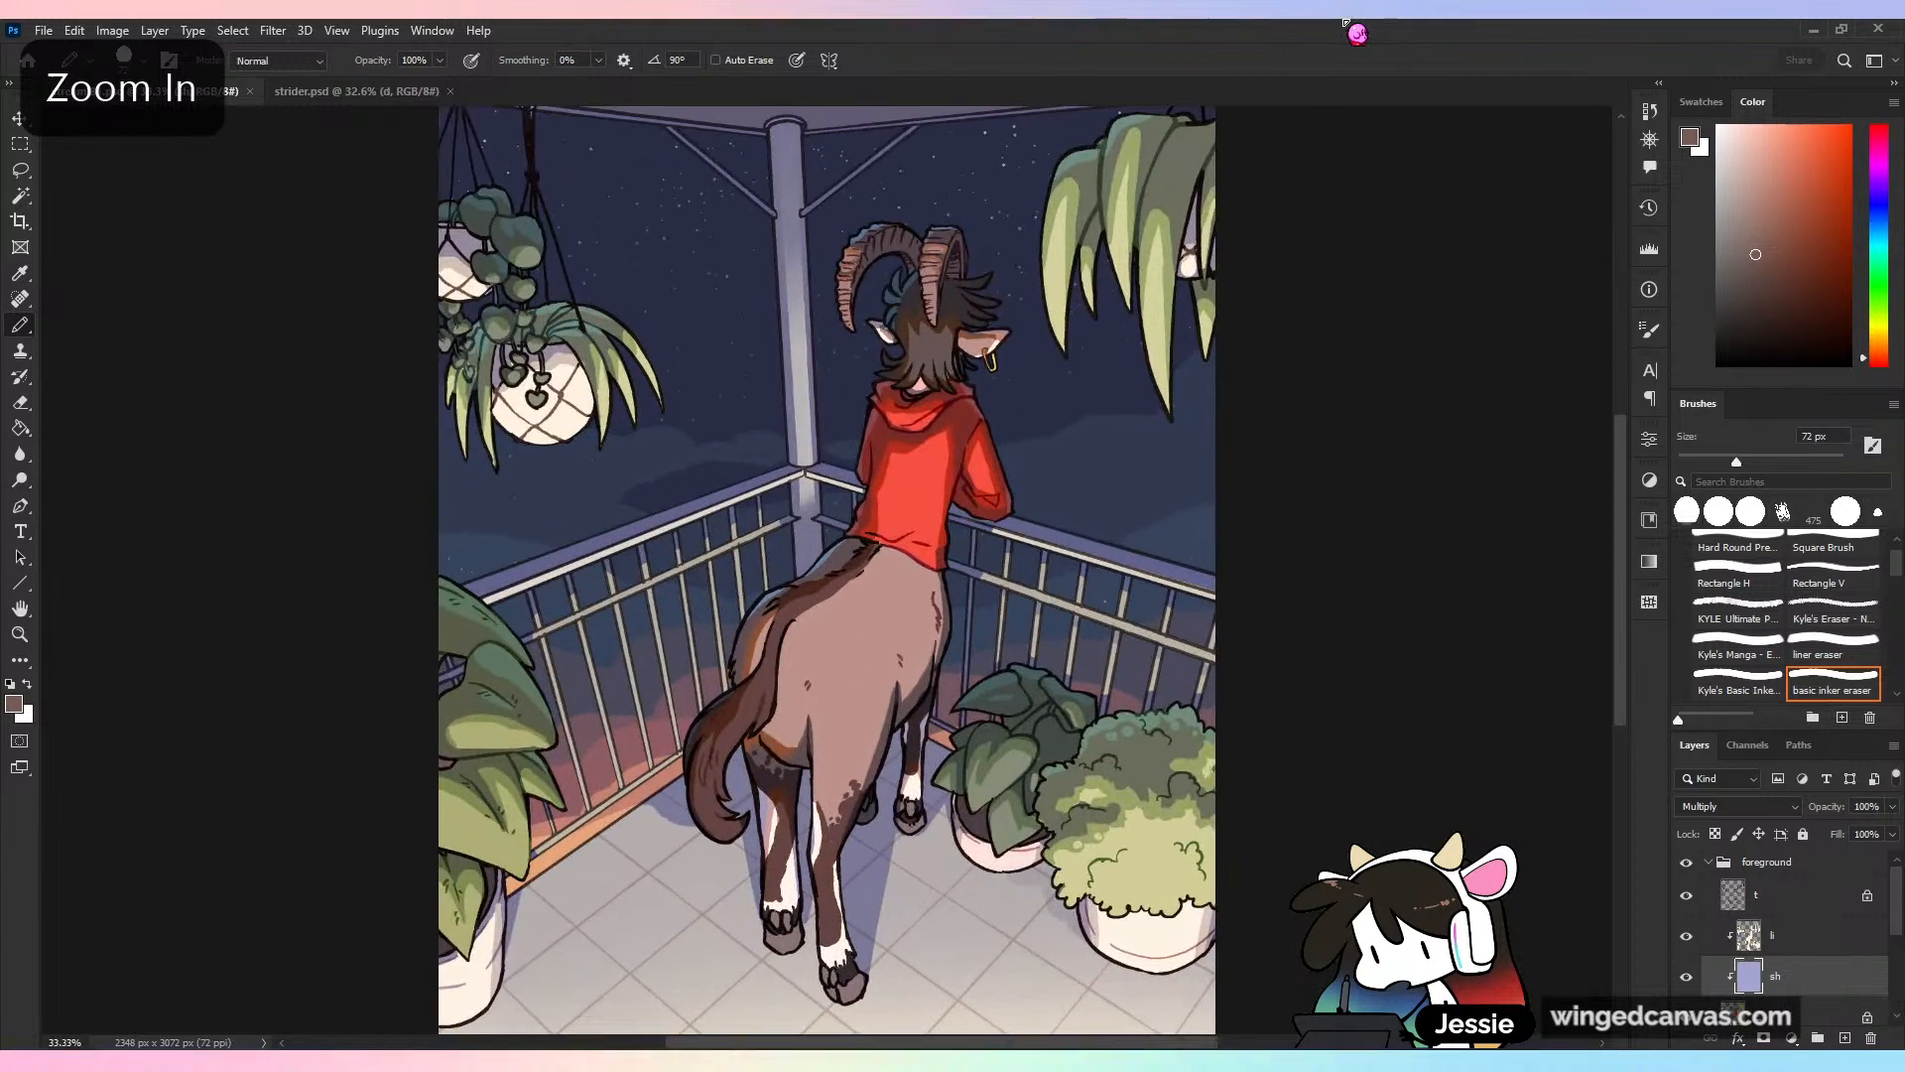
key("ctrl+minus")
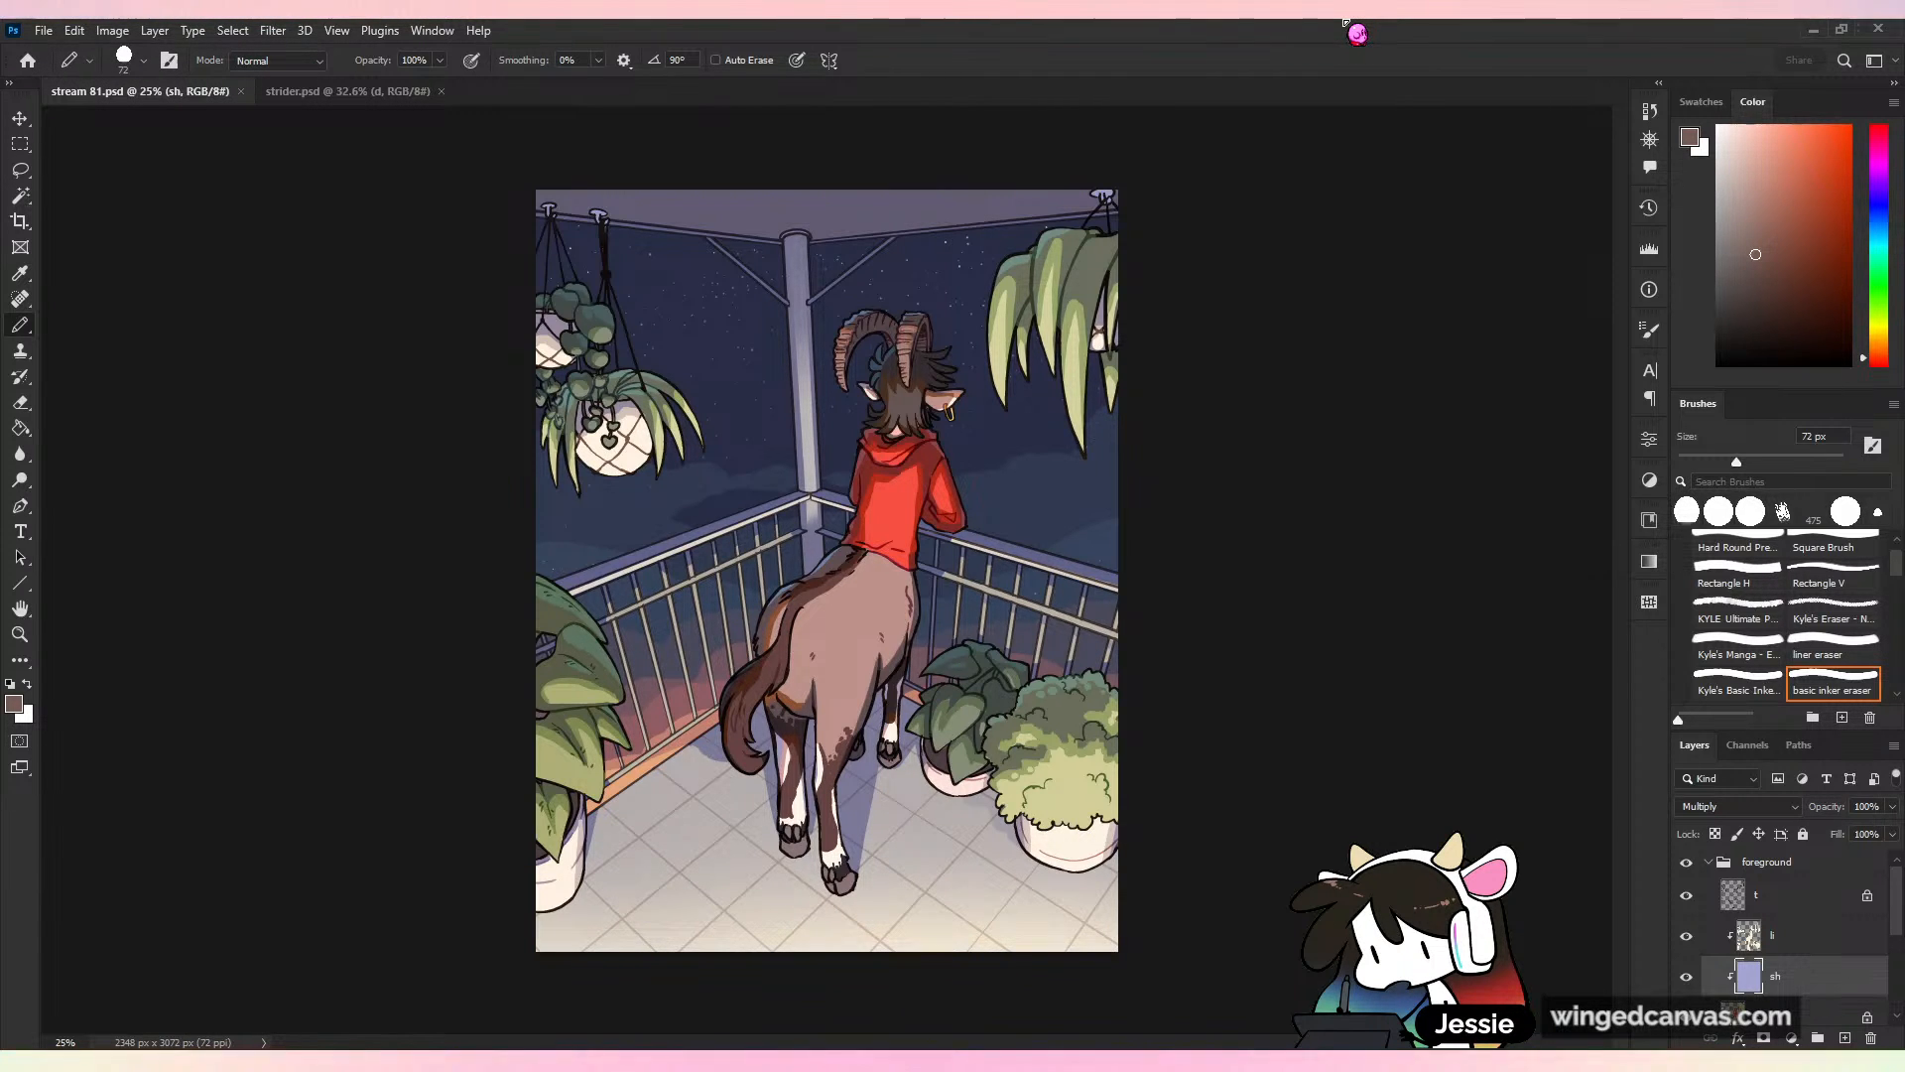
key("ctrl+plus")
key("ctrl+minus")
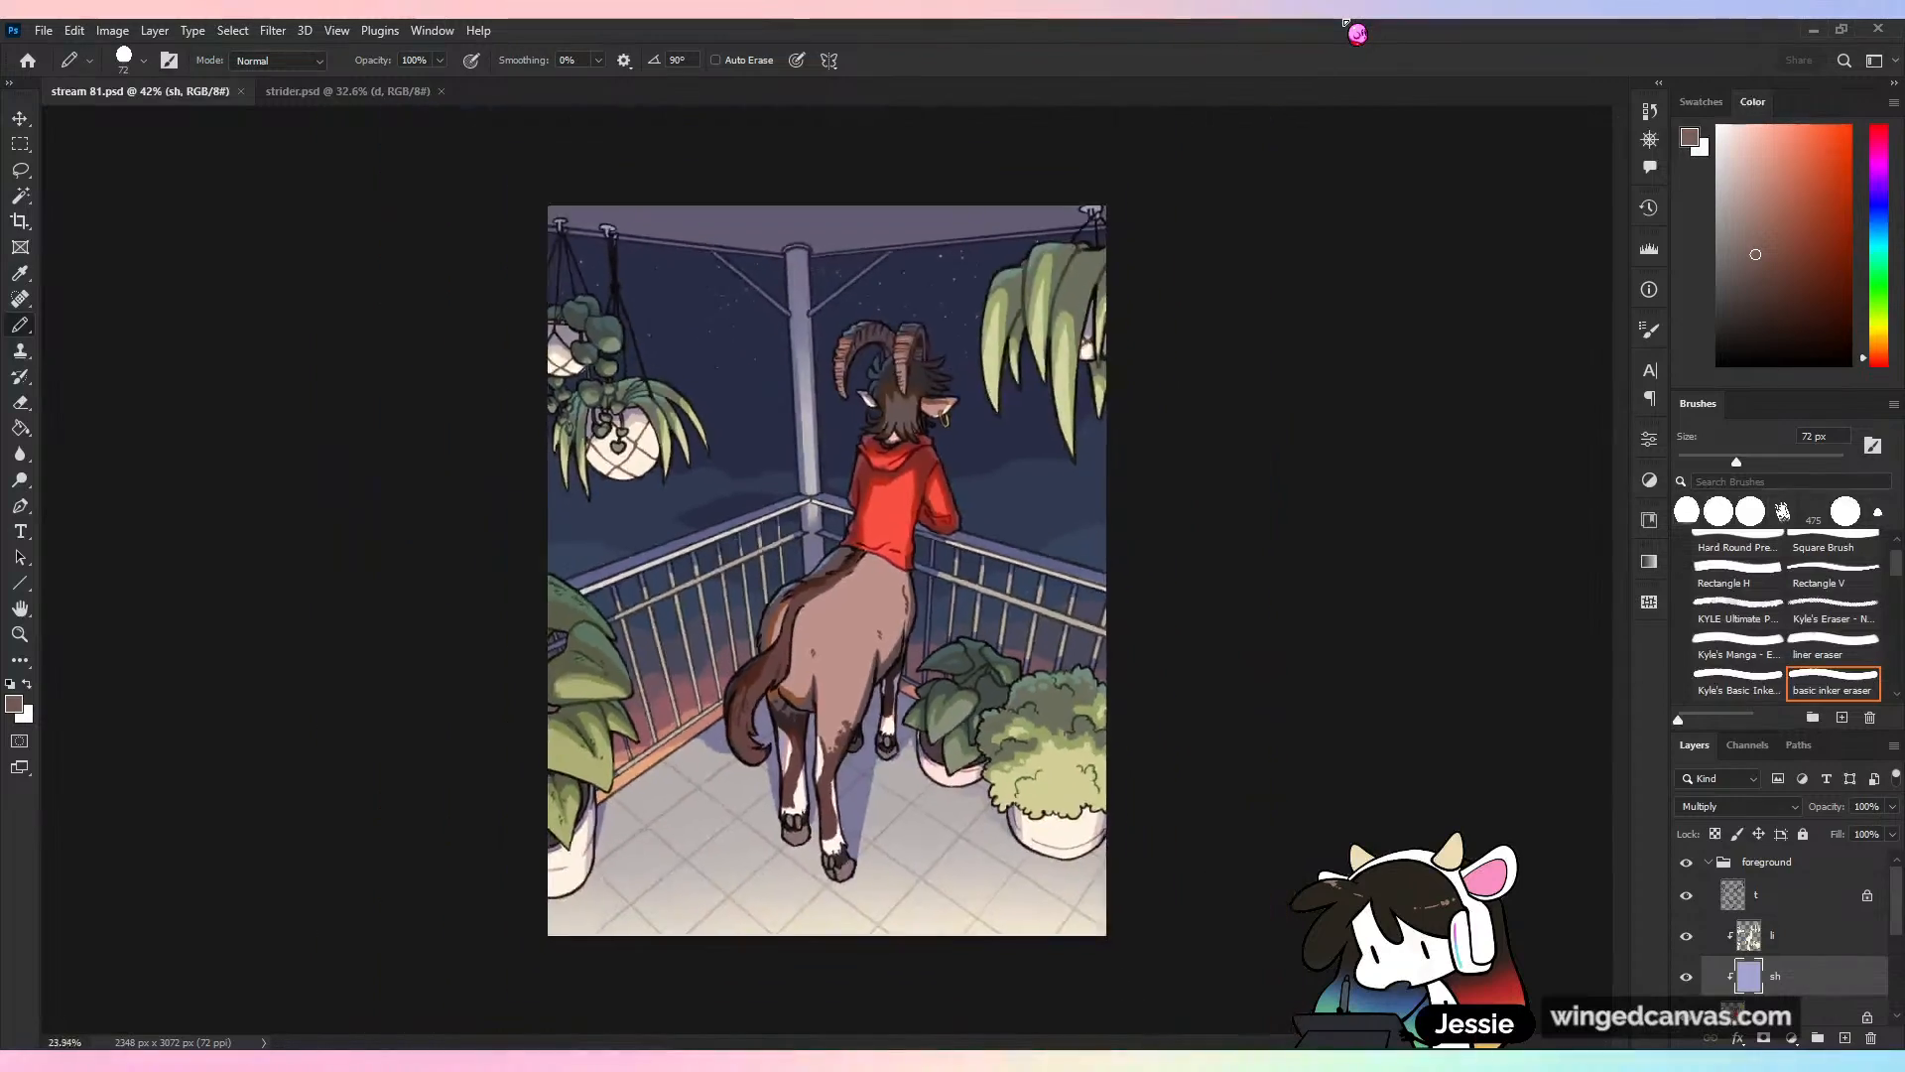
key("ctrl+plus")
Examine the centaur's body and legs, the floor and the plants, then the balcony composition as a whole
left_click_drag(828, 565, 1080, 439)
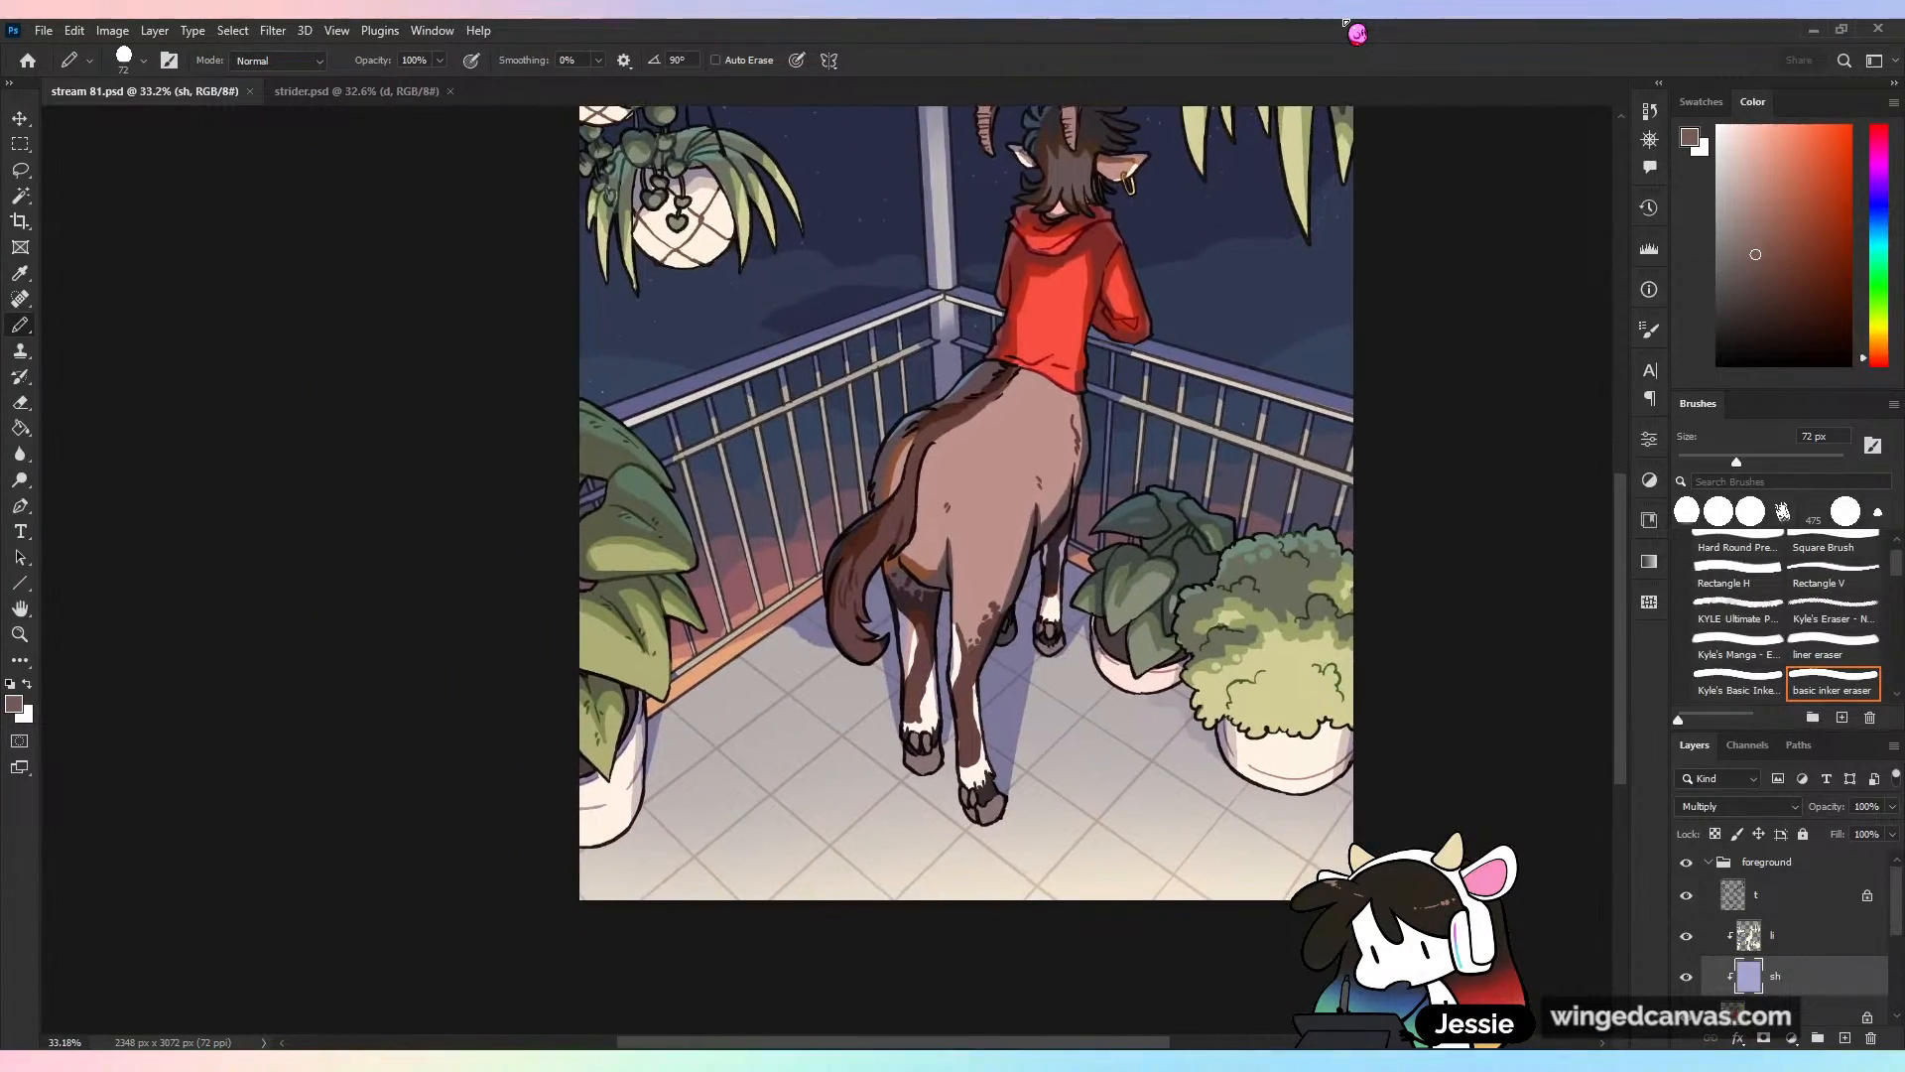
left_click_drag(828, 503, 834, 566)
key("ctrl+minus")
key("ctrl+plus")
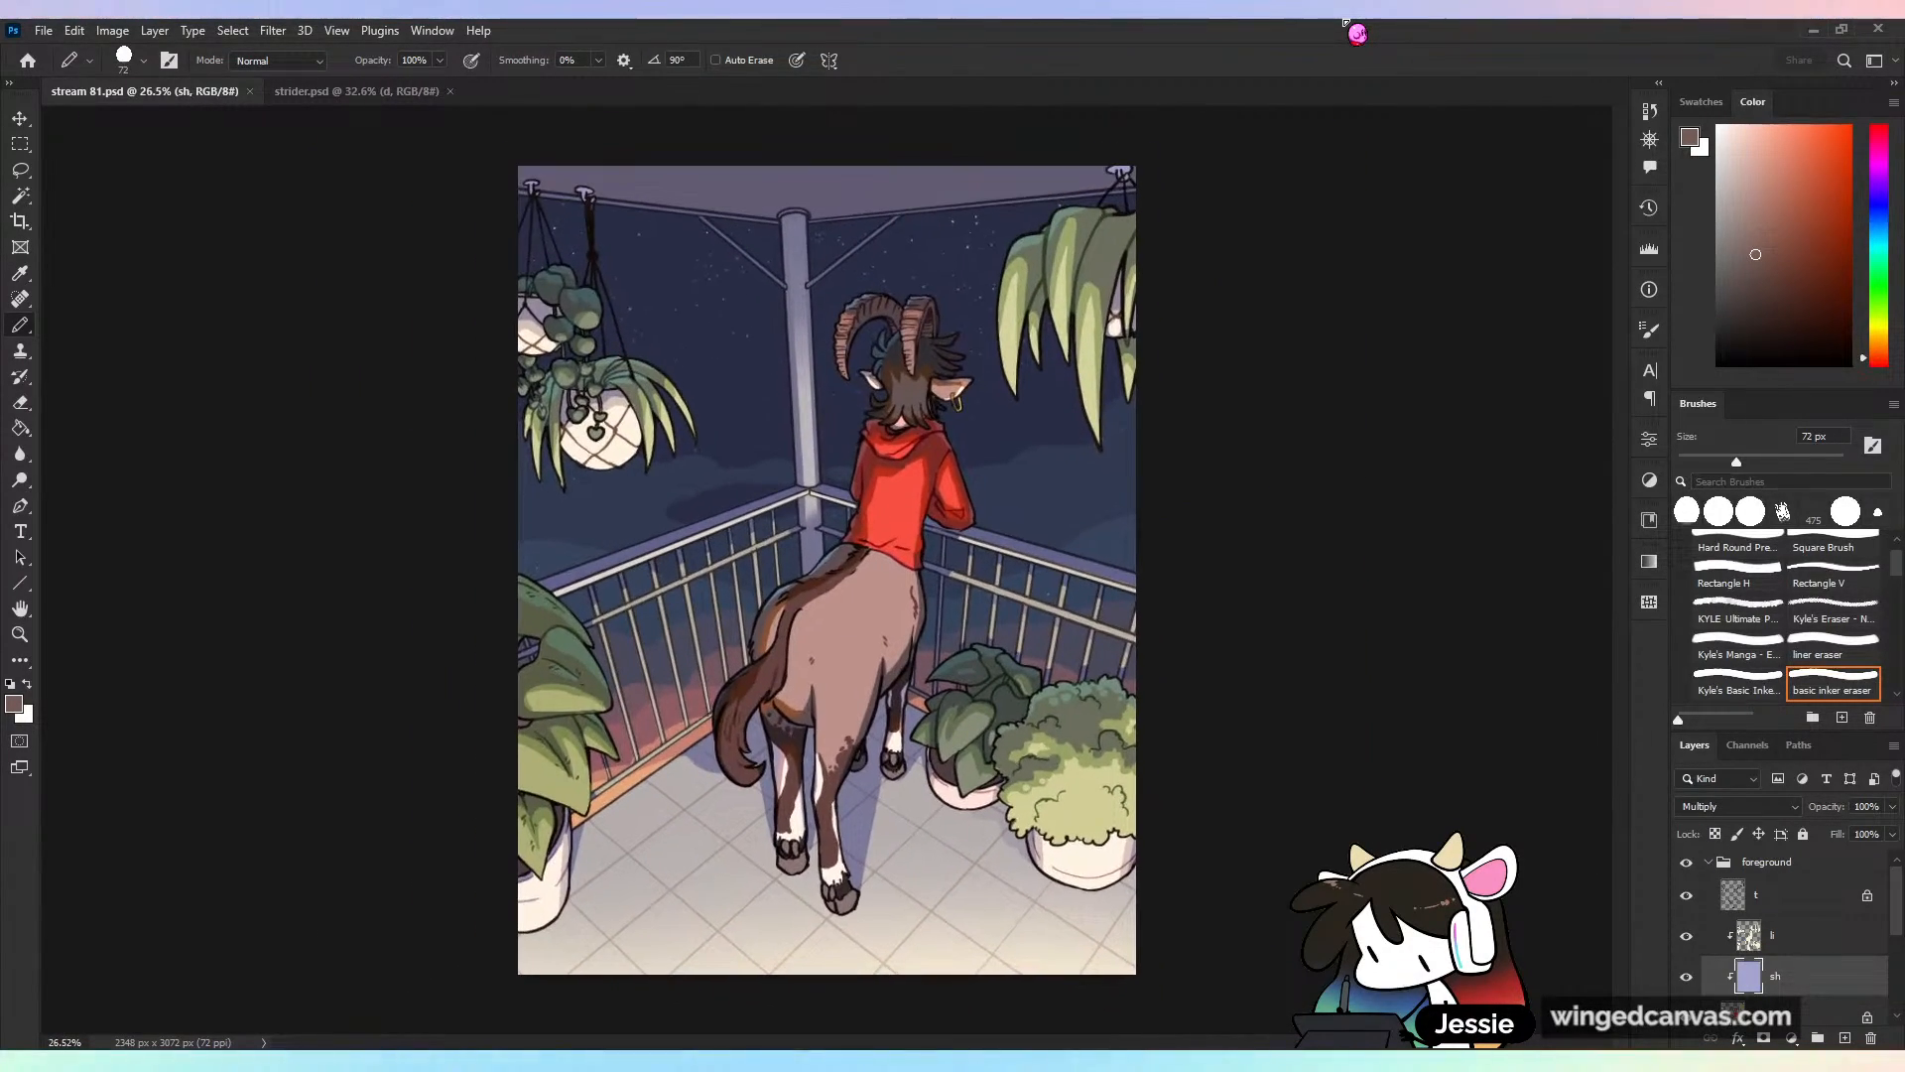
key("ctrl+plus")
key("ctrl+minus")
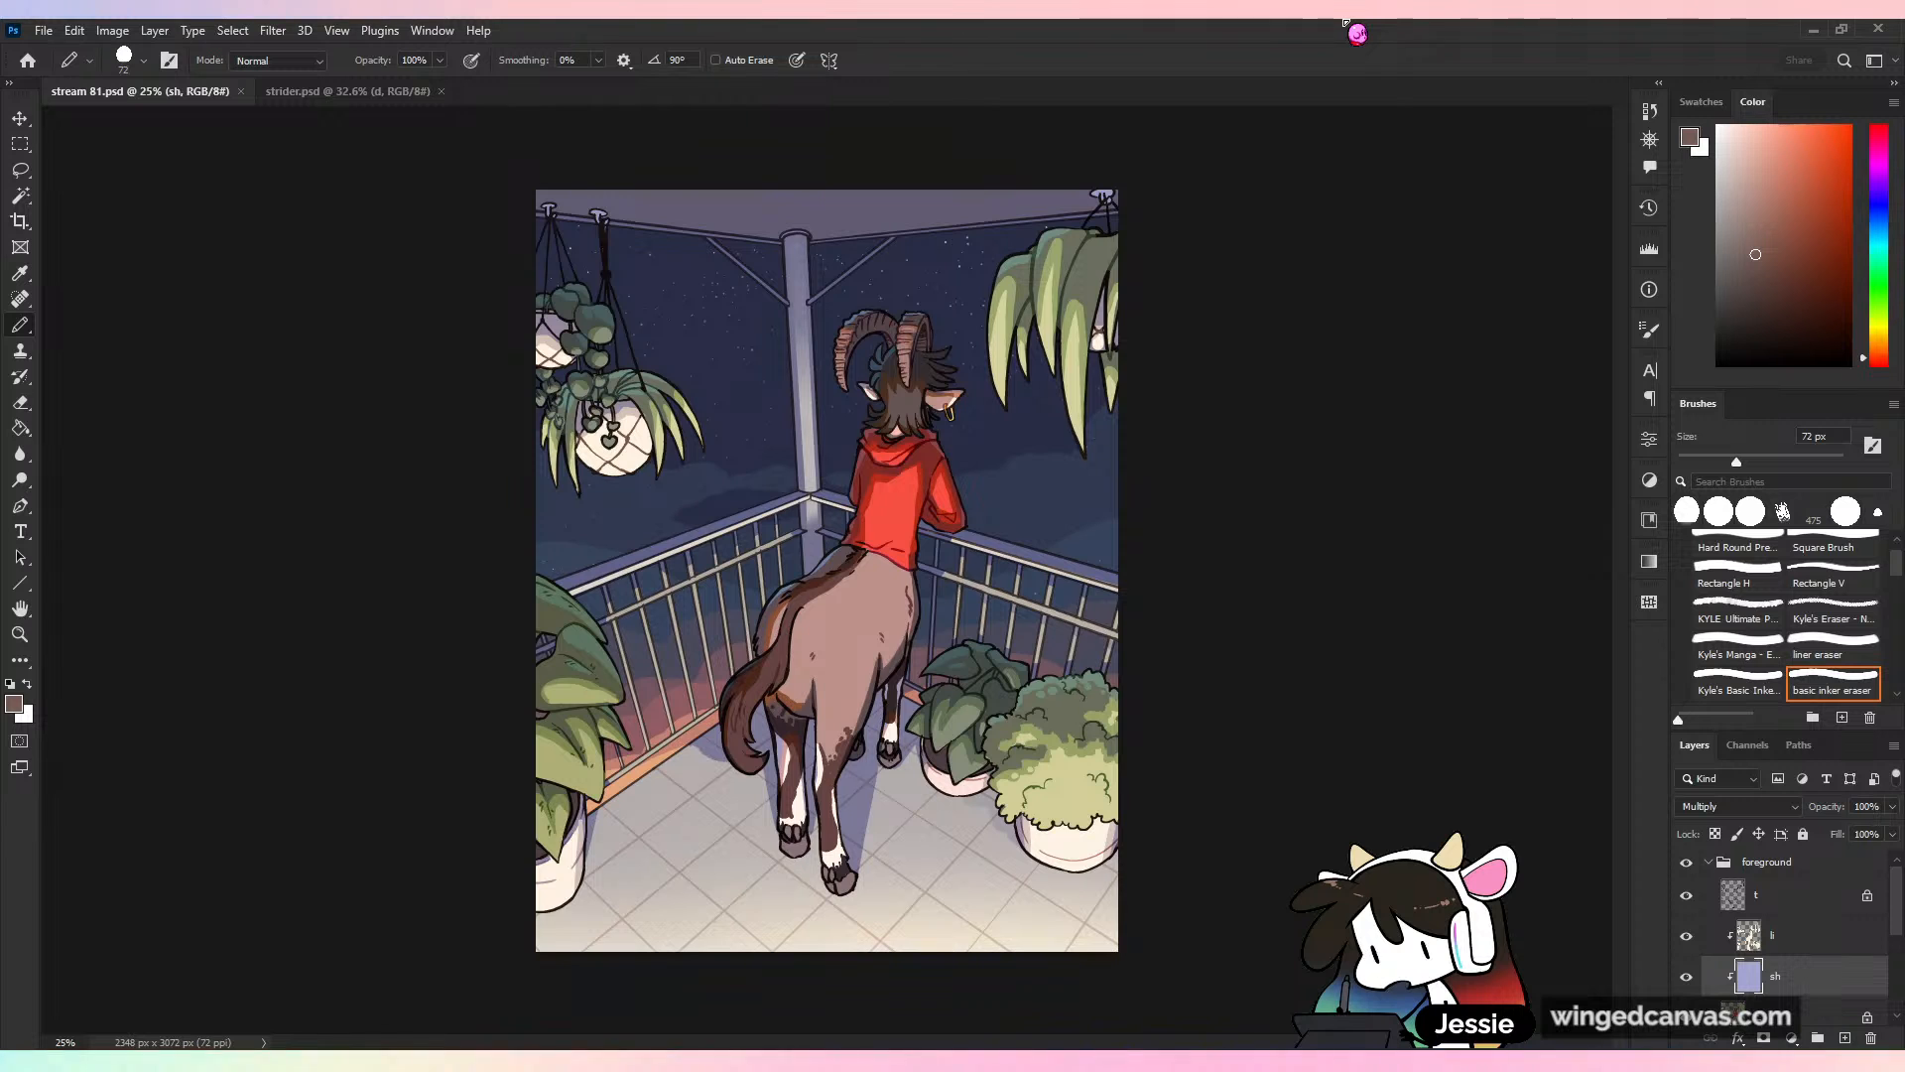
scroll(885, 573, "up", 3)
scroll(881, 580, "down", 3)
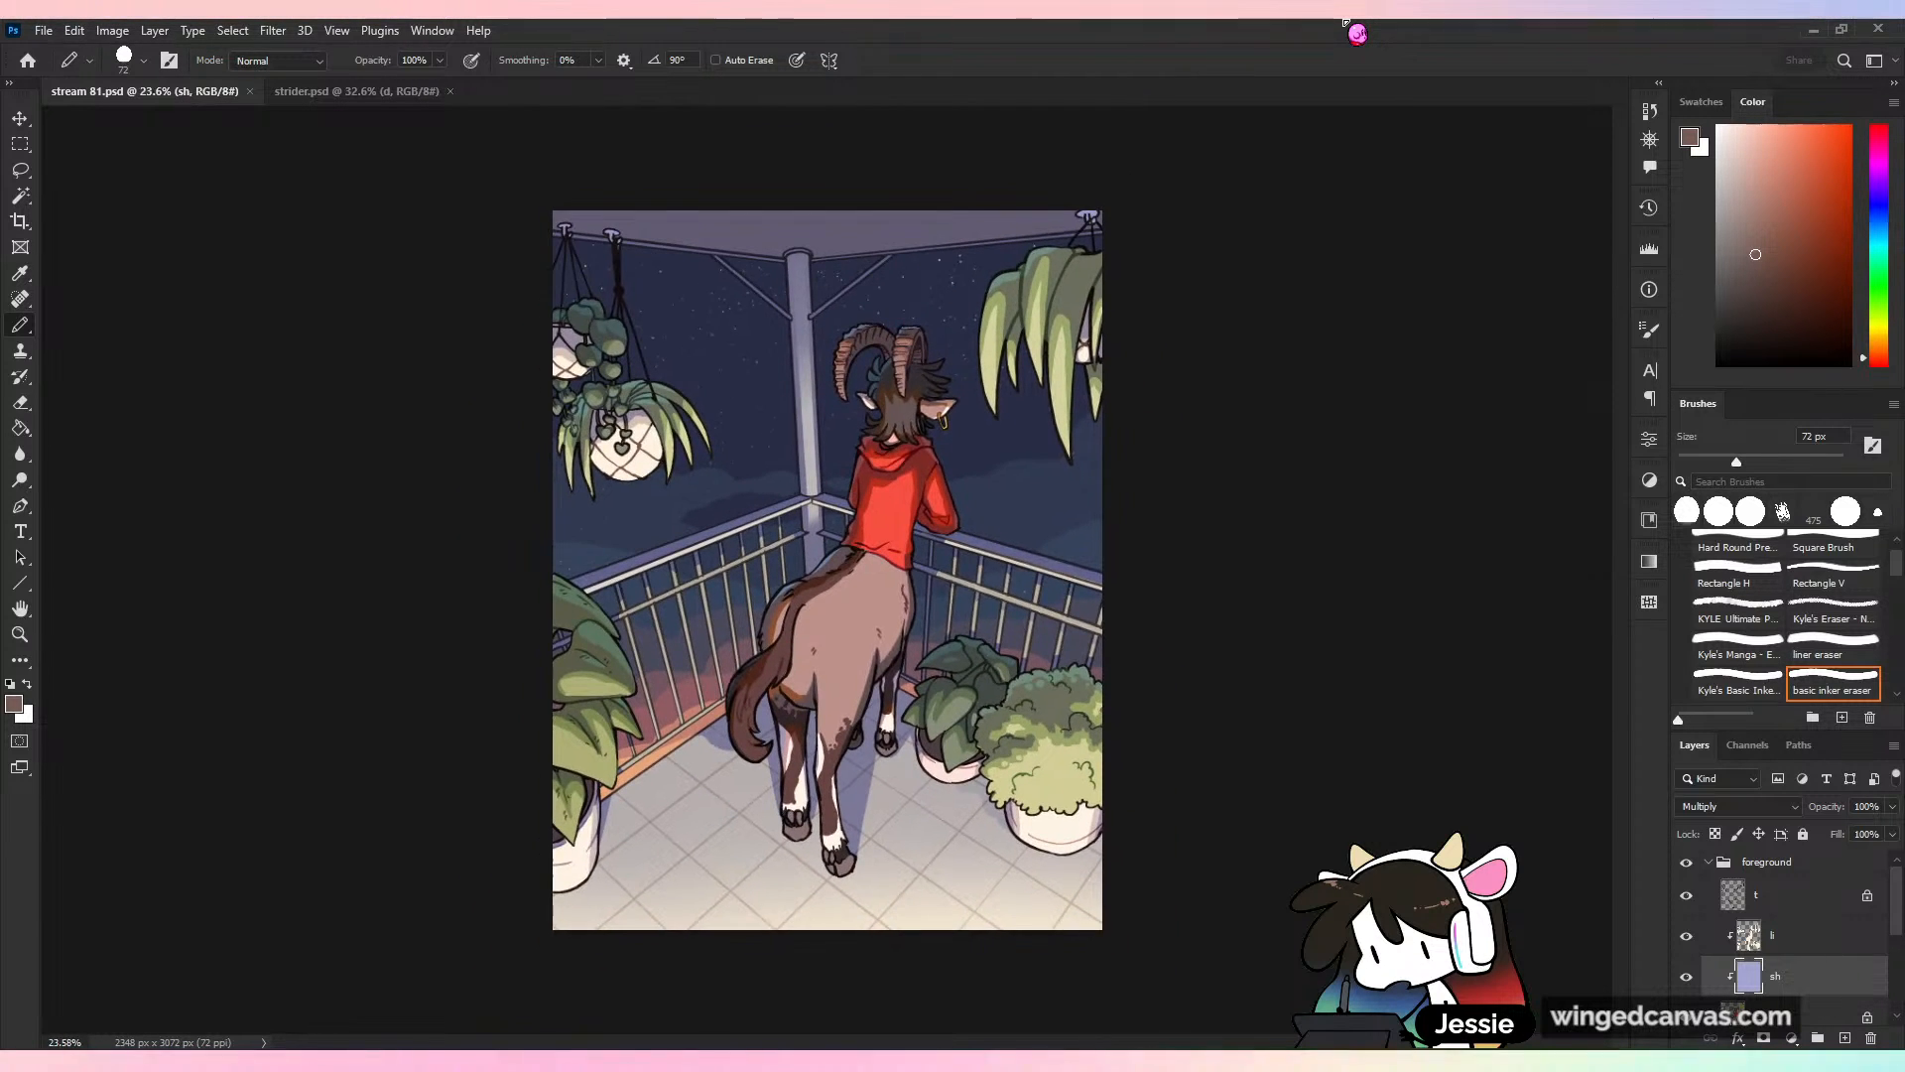
scroll(863, 575, "up", 2)
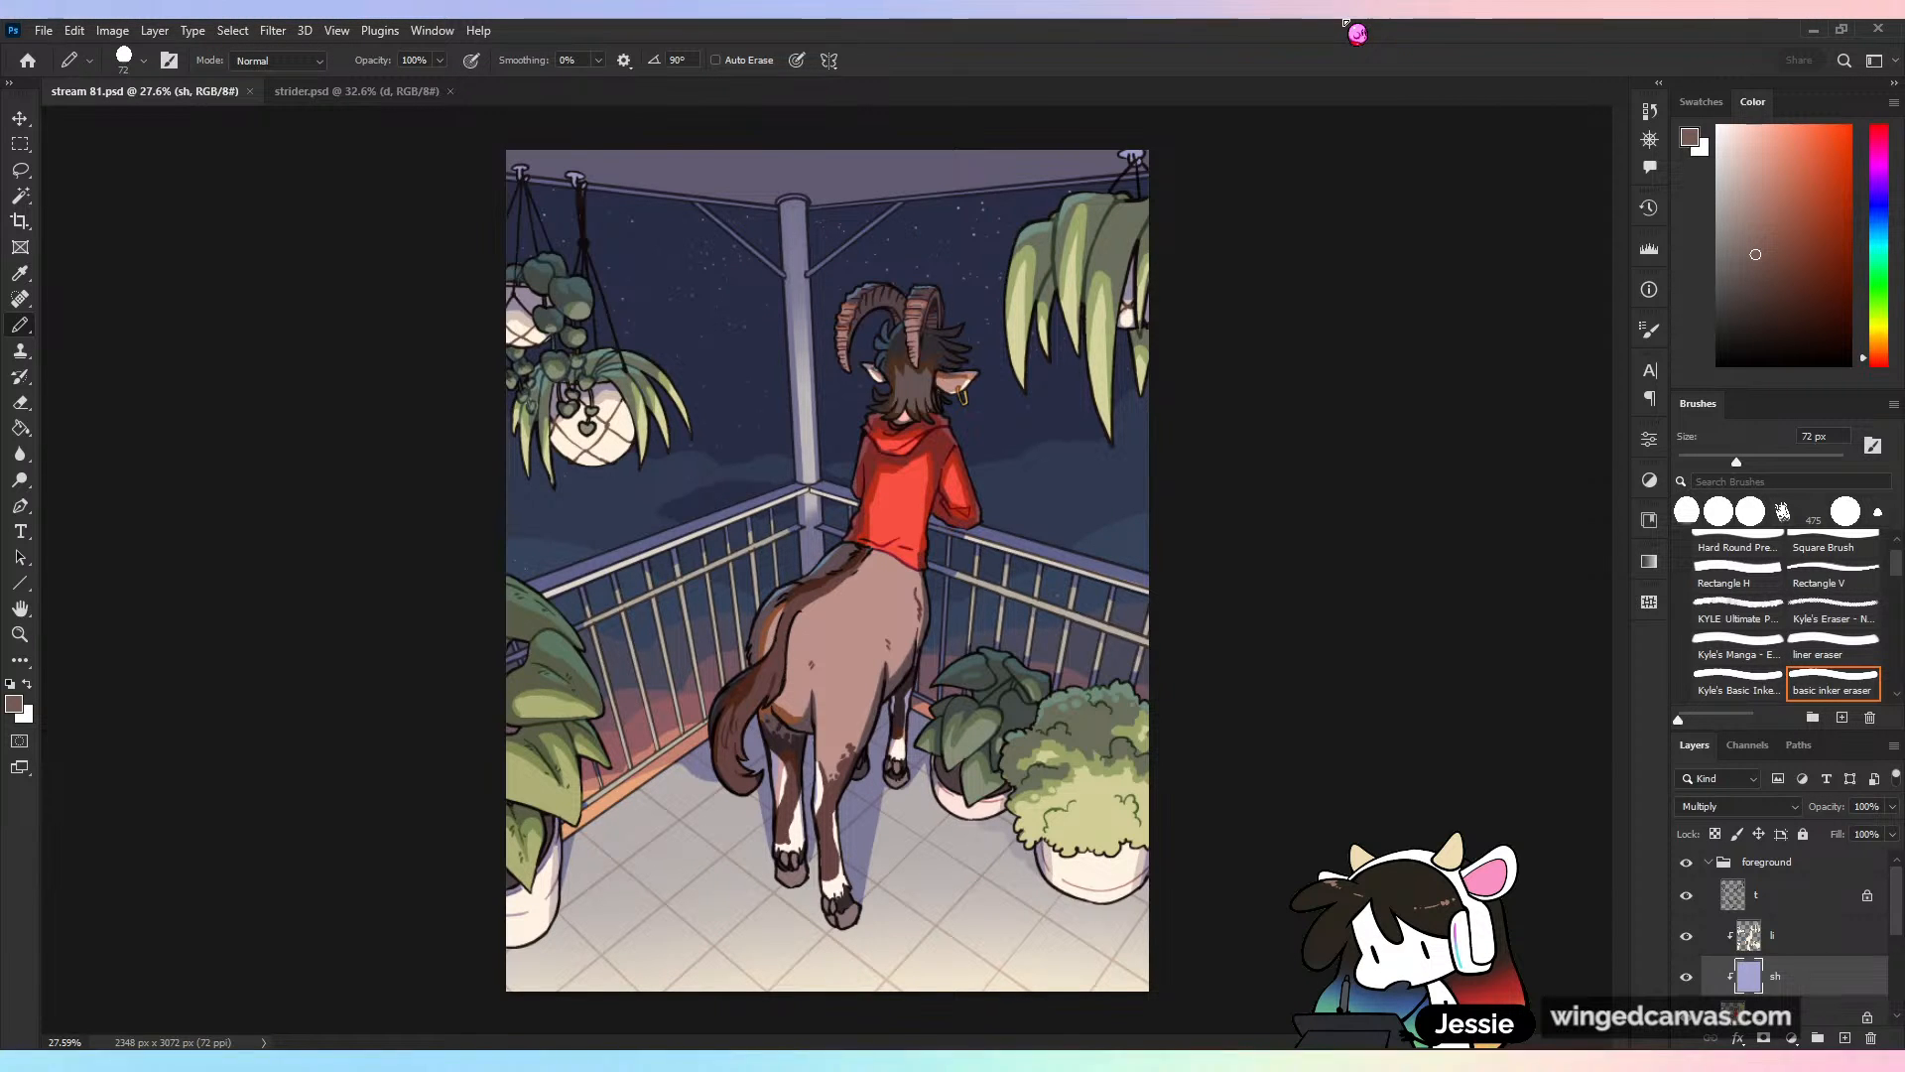
Switch to strider.psd and examine the coloured character's face and clothing up close, then the whole reference sheet
left_click(357, 91)
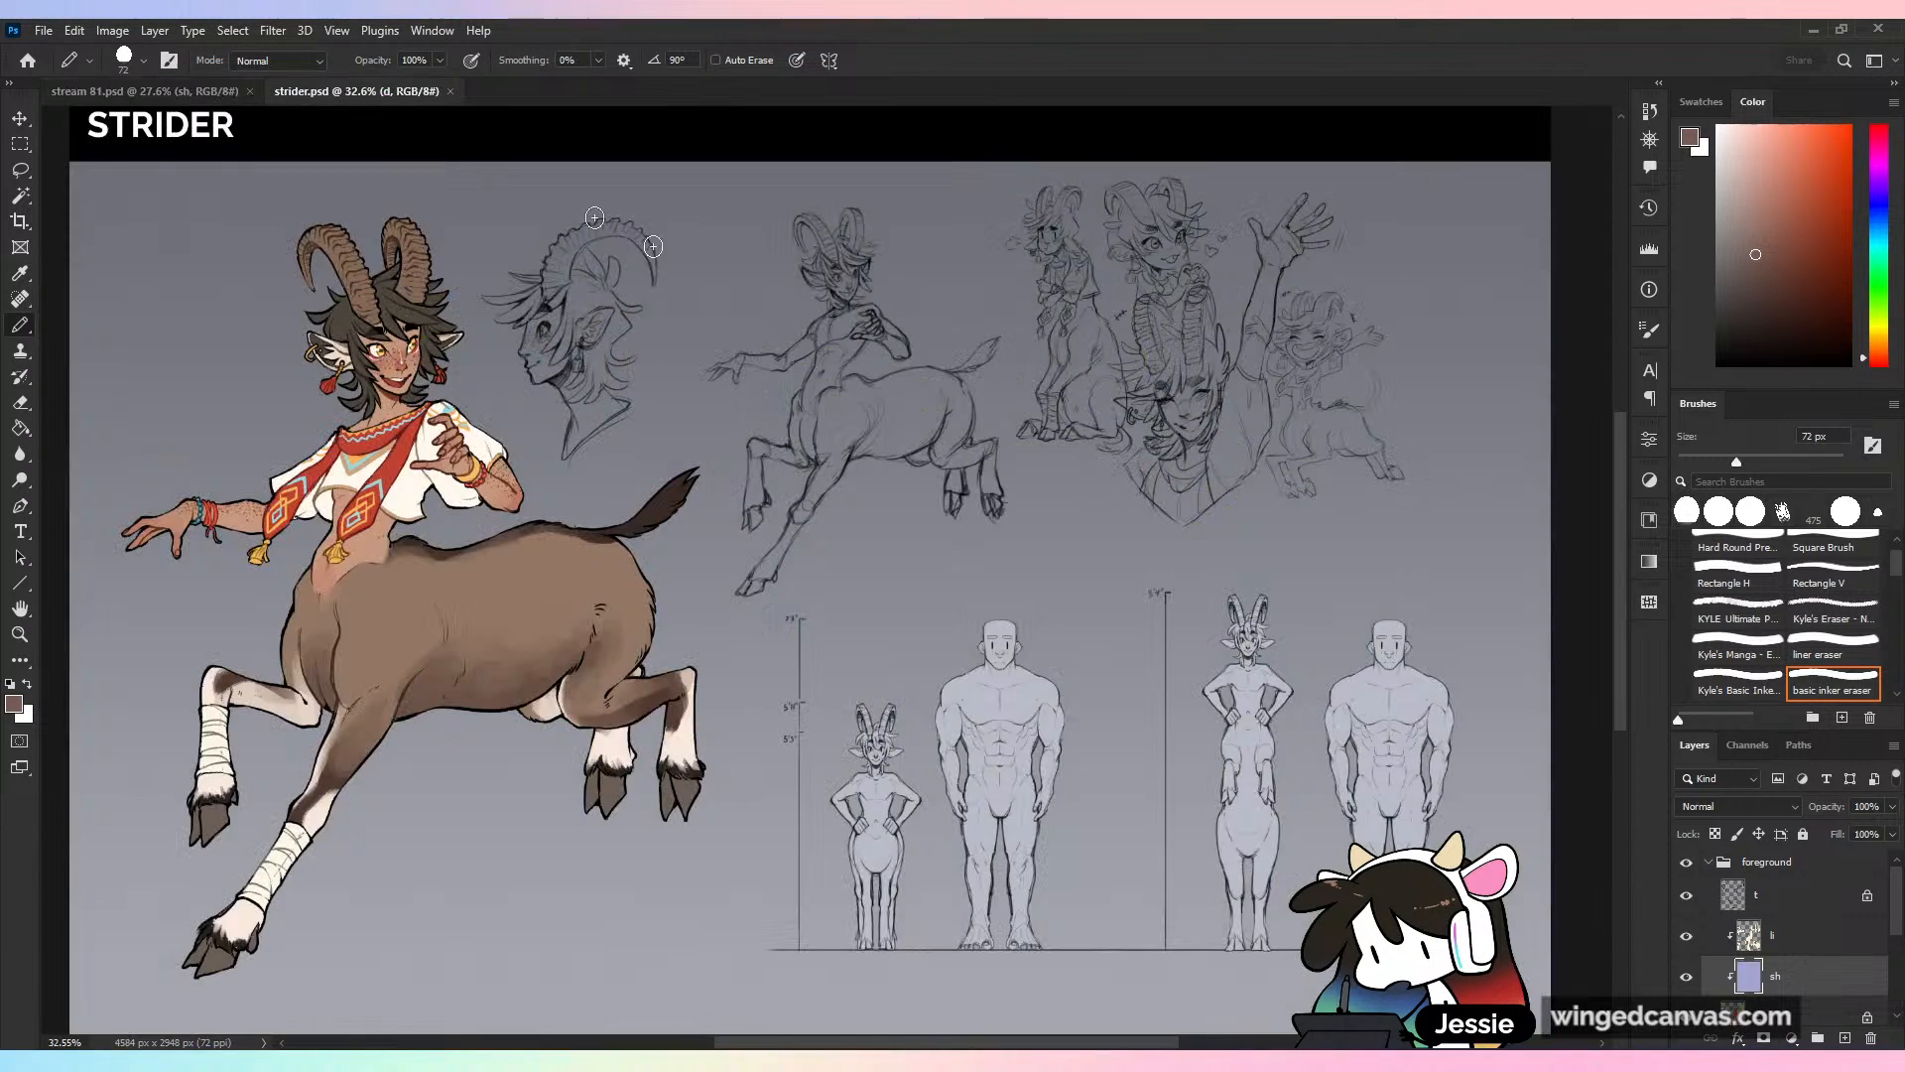
scroll(779, 570, "up", 4)
left_click_drag(397, 516, 1116, 740)
scroll(1340, 560, "up", 5)
left_click_drag(992, 556, 1196, 478)
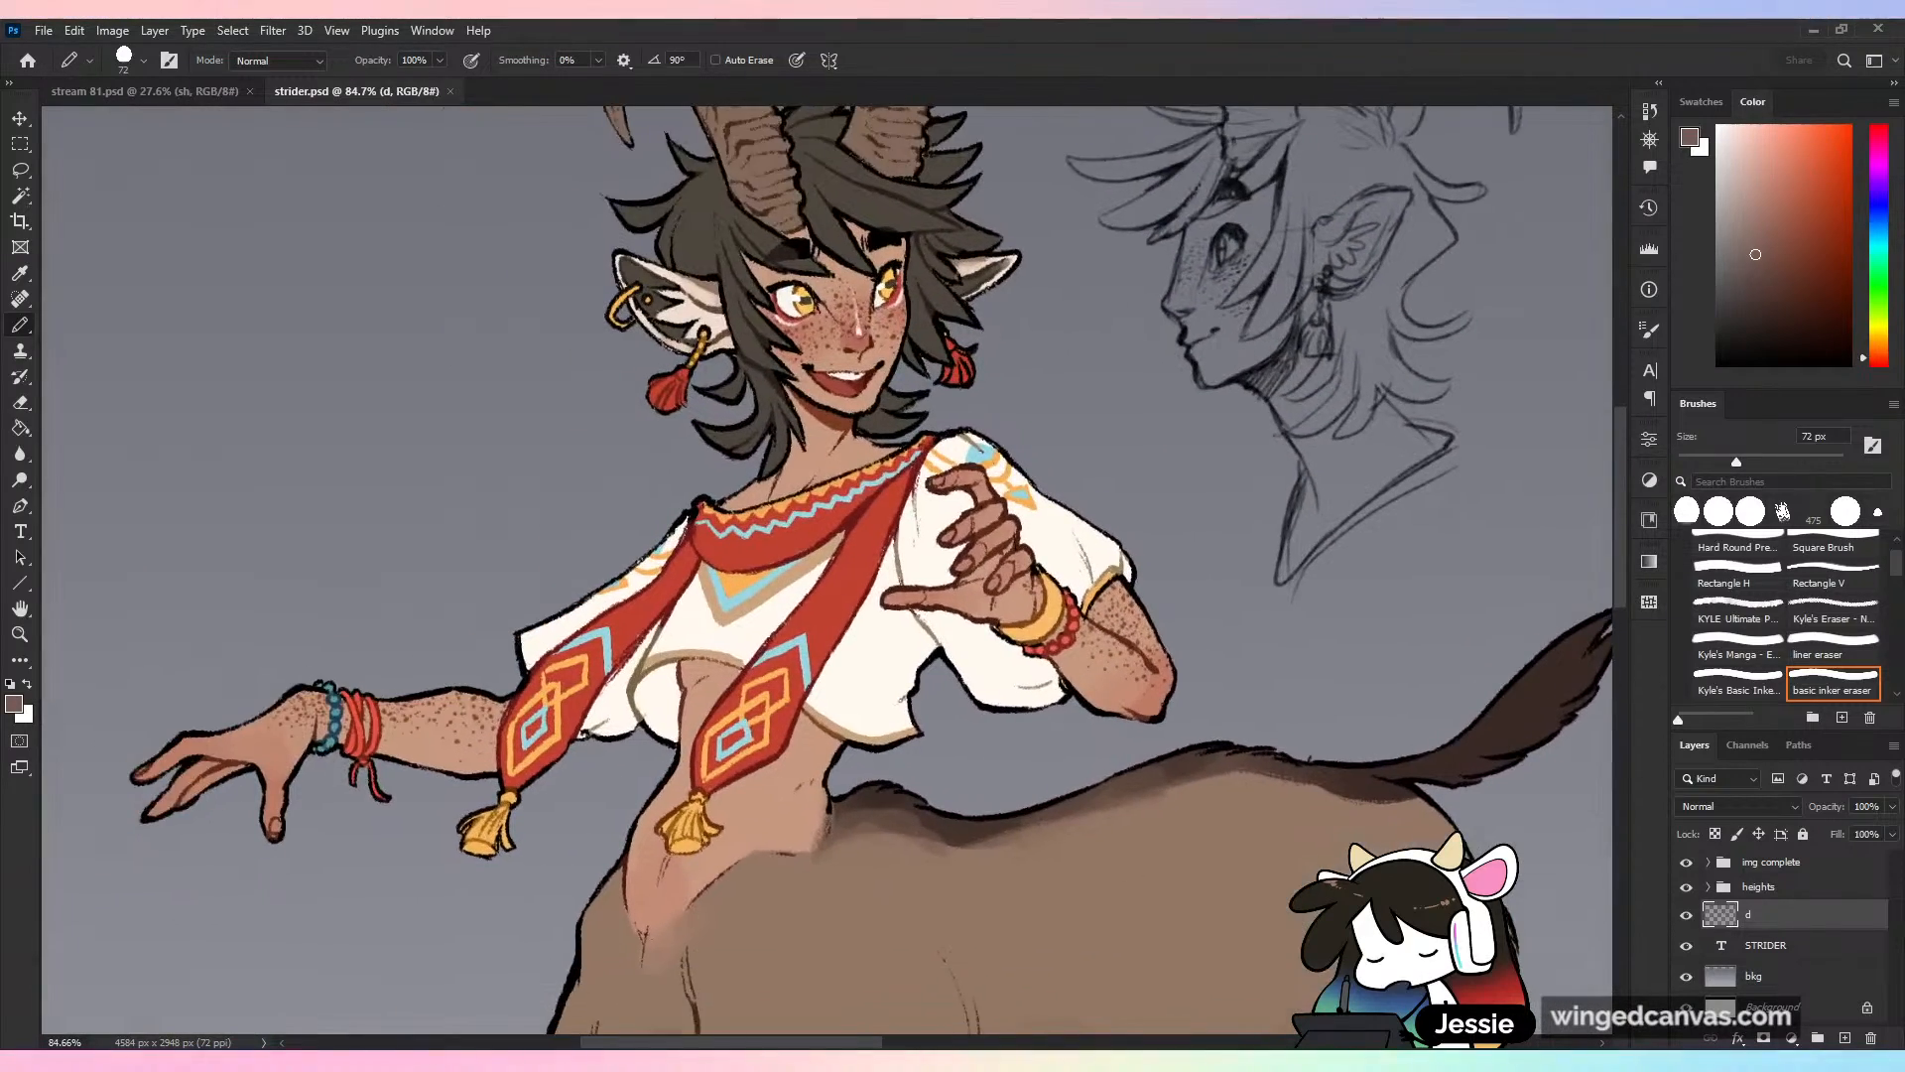
scroll(1330, 700, "down", 12)
scroll(1330, 700, "up", 2)
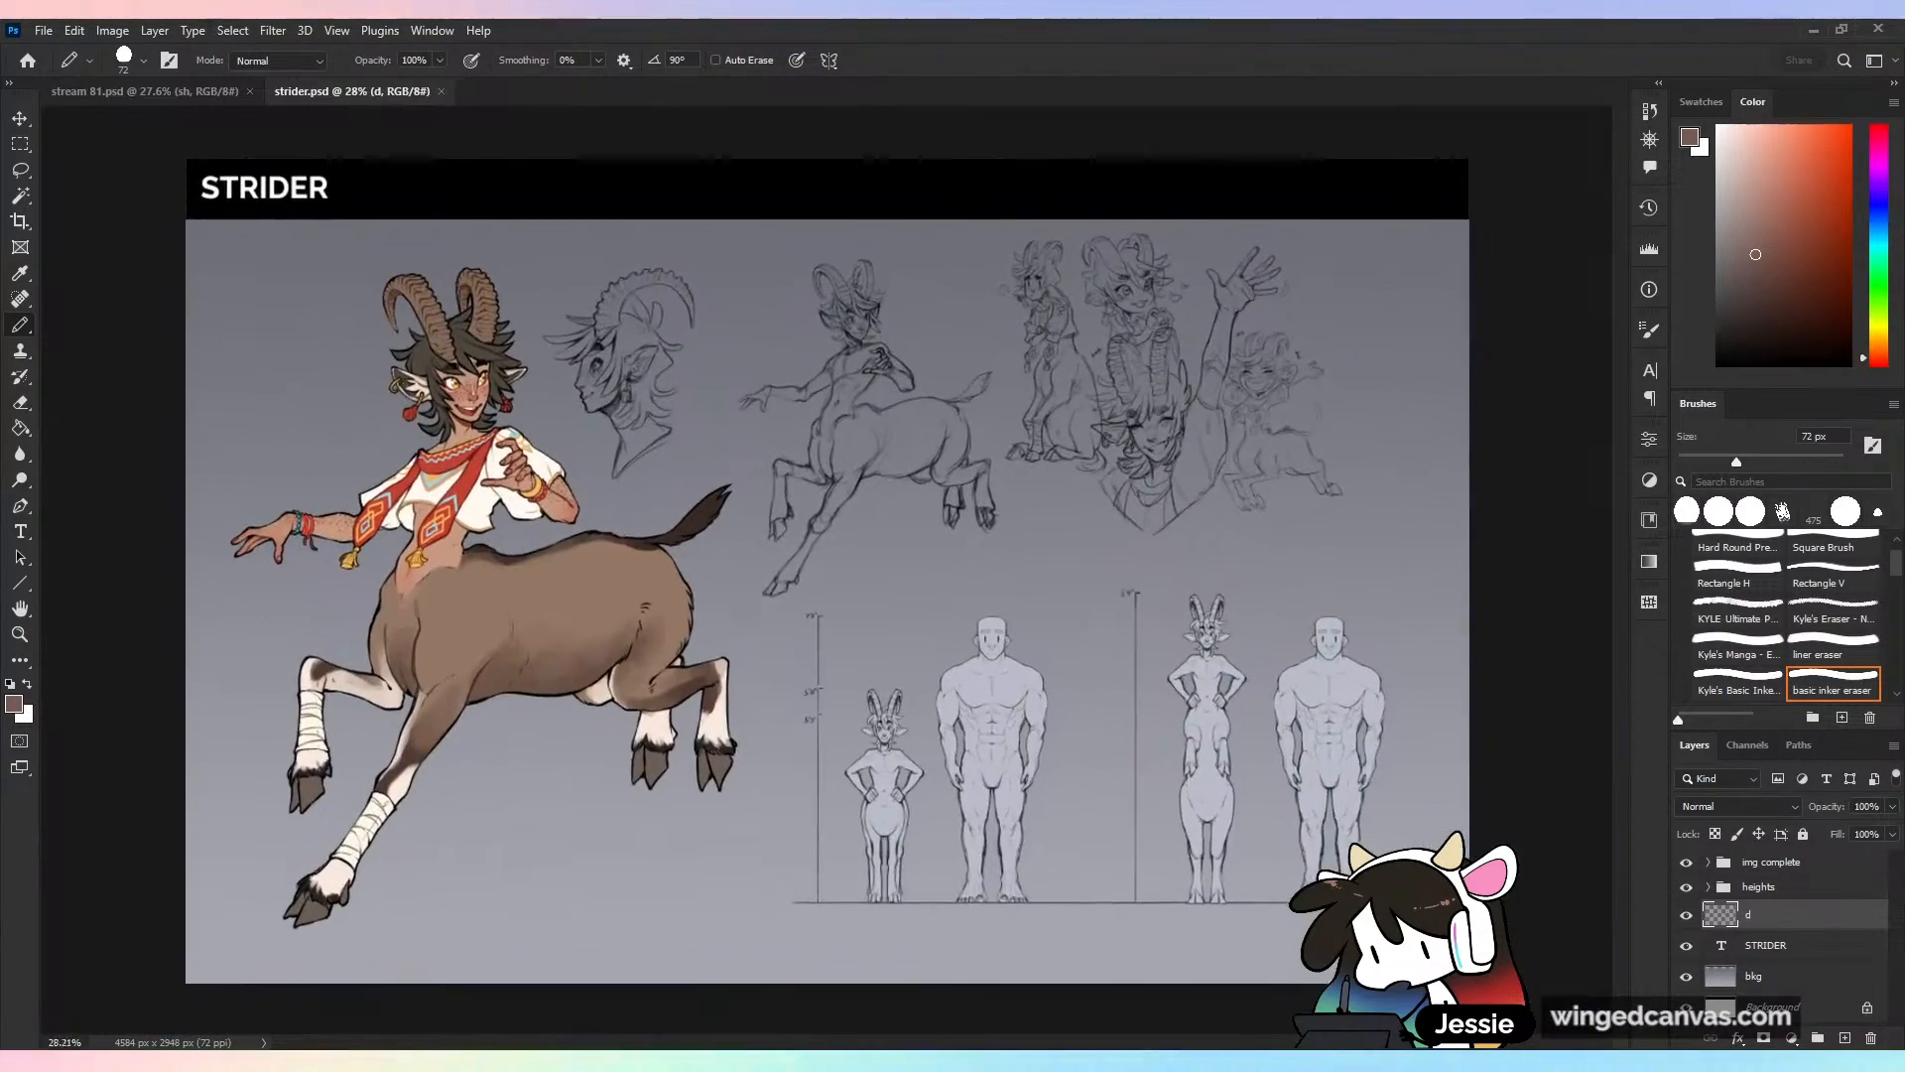
scroll(828, 583, "up", 1)
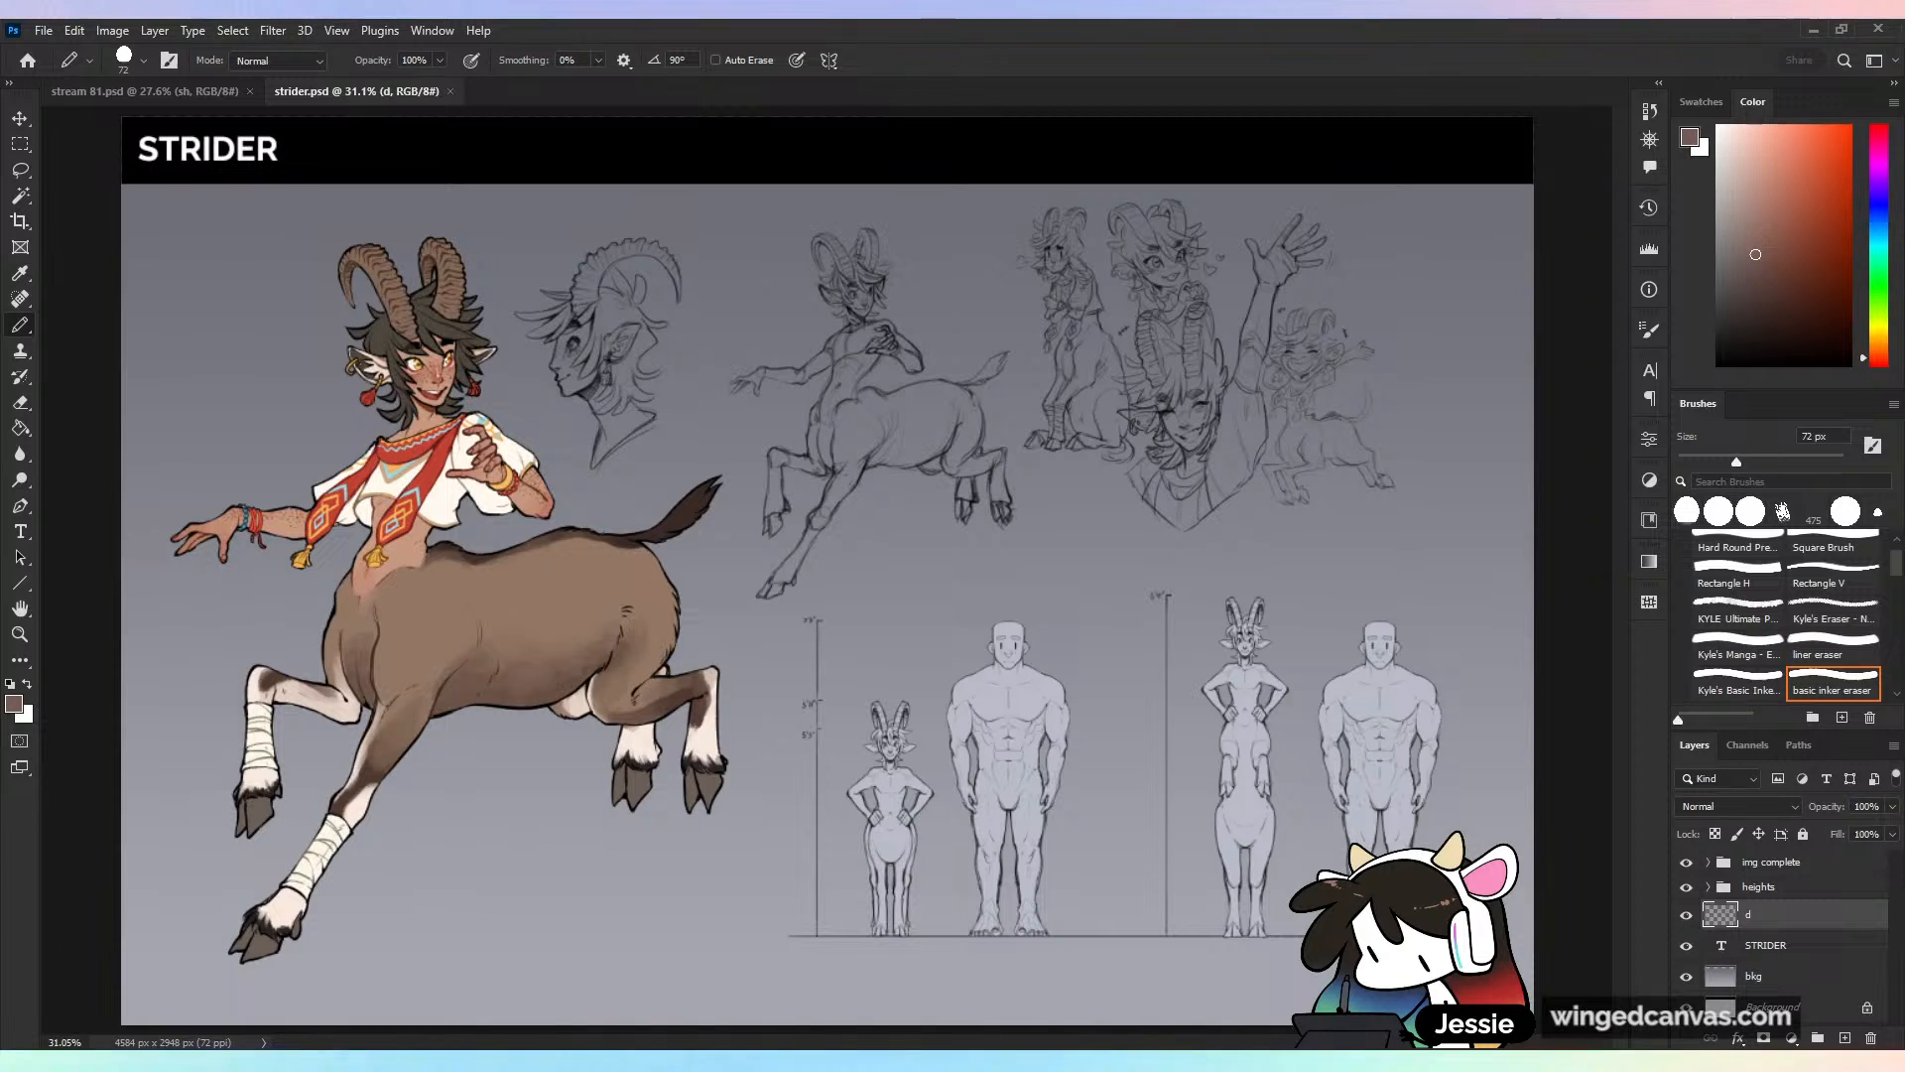
Open crow-1.png and examine the lineart and shading on the blue-skinned man and his bird
left_click(236, 91)
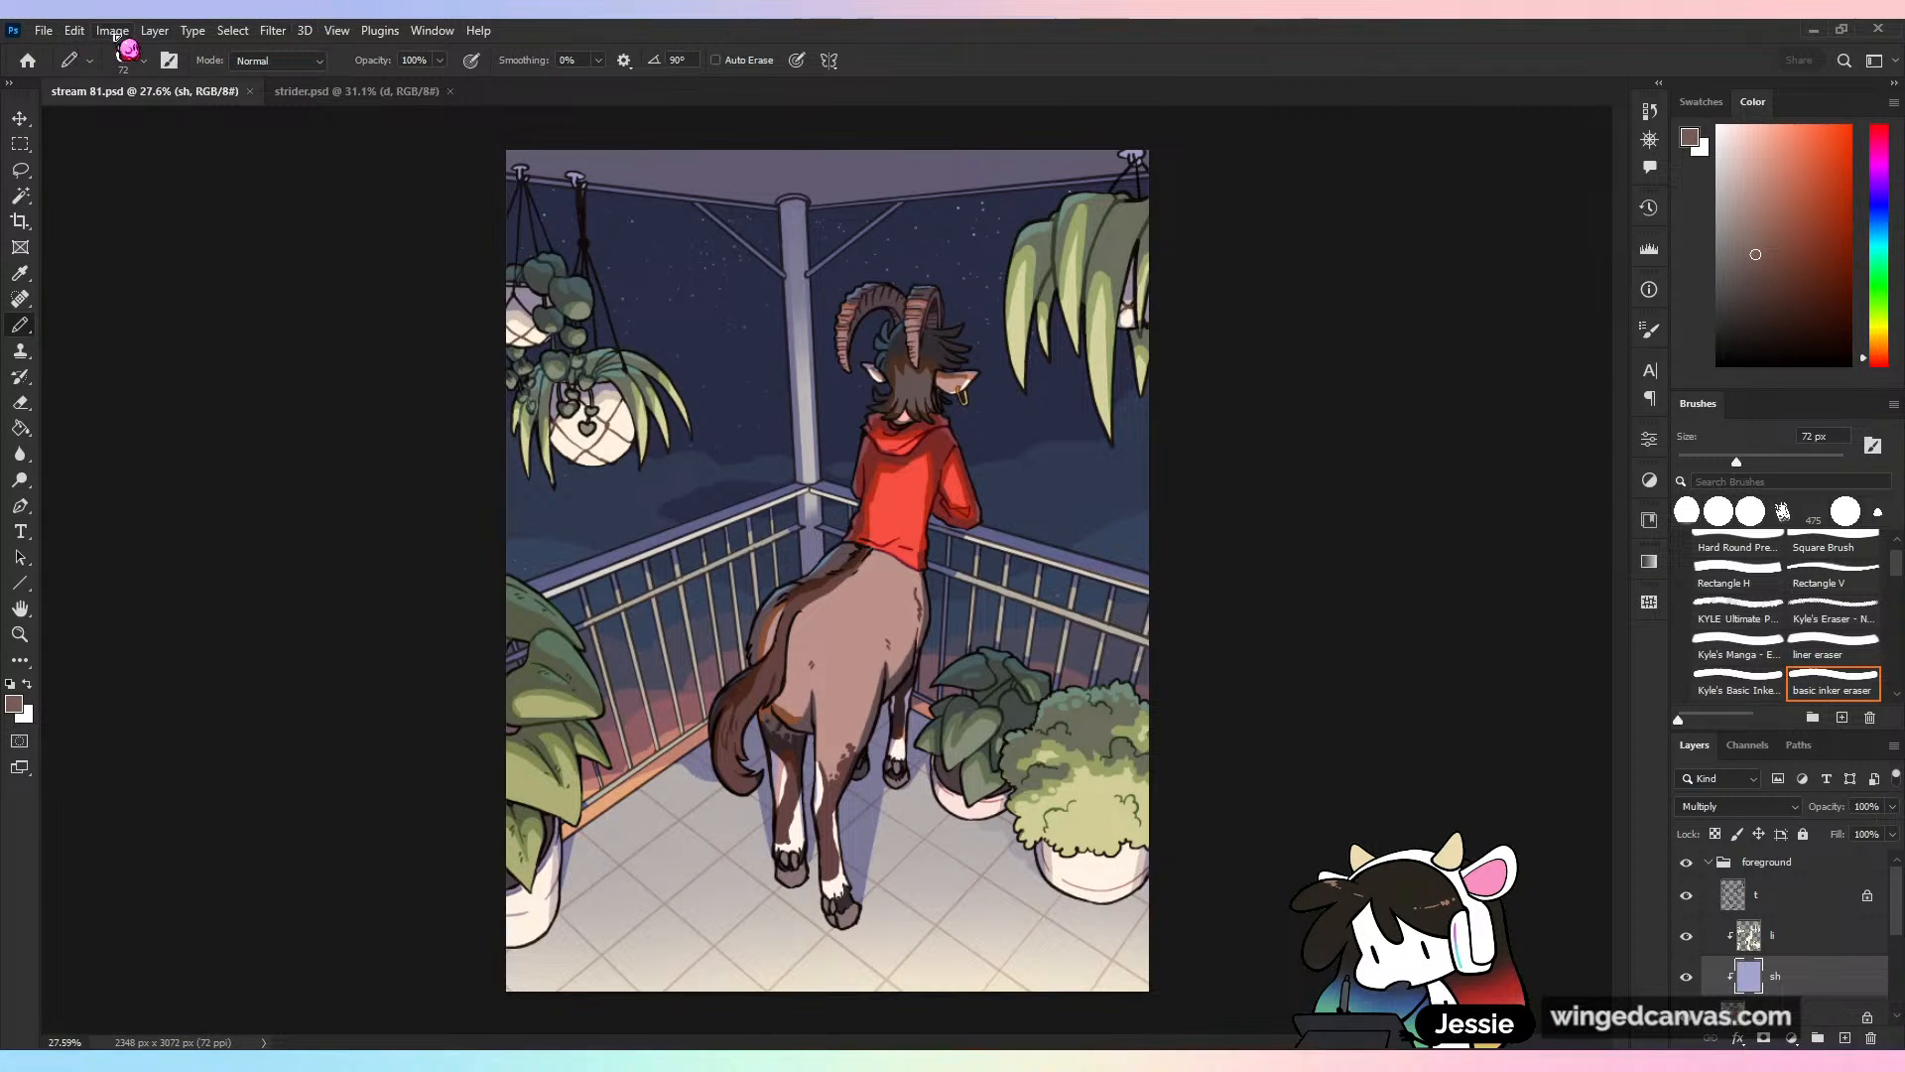
left_click(44, 29)
left_click(62, 74)
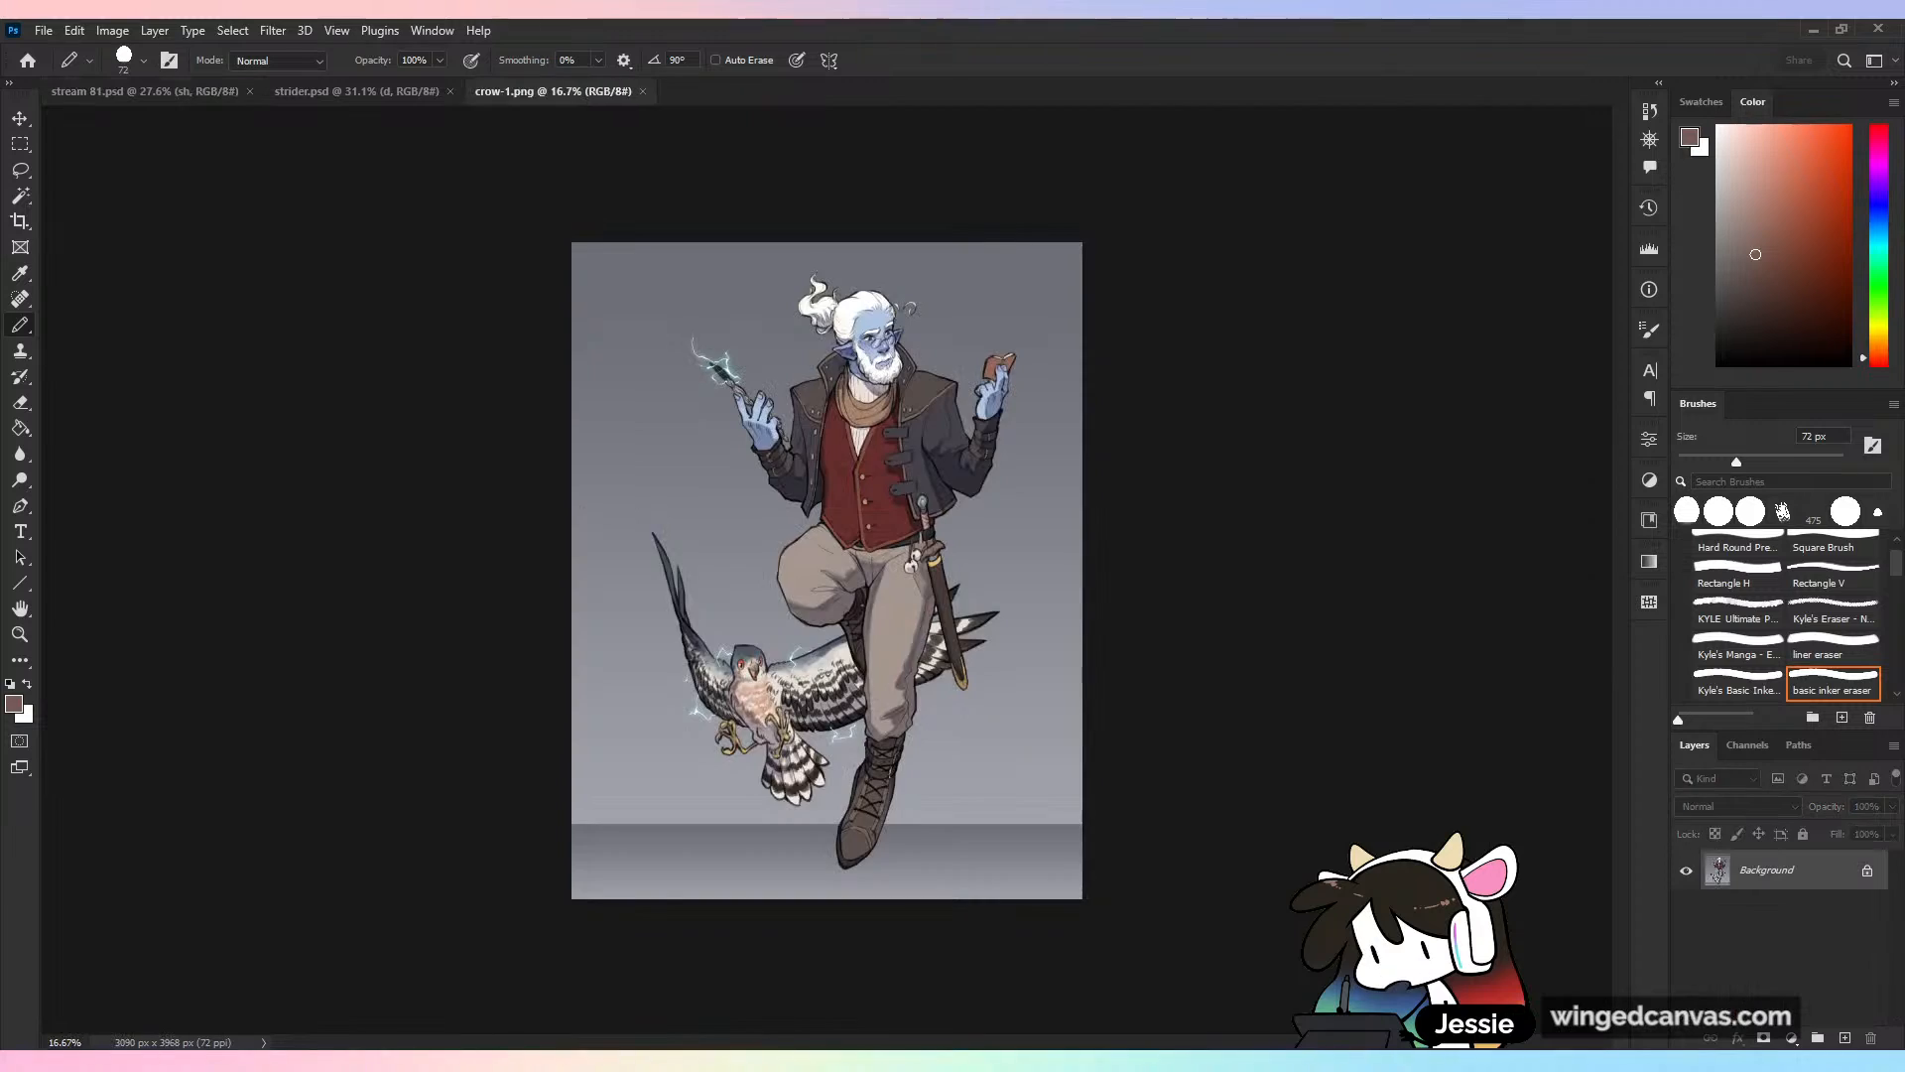
scroll(826, 486, "up", 6)
scroll(825, 571, "down", 2)
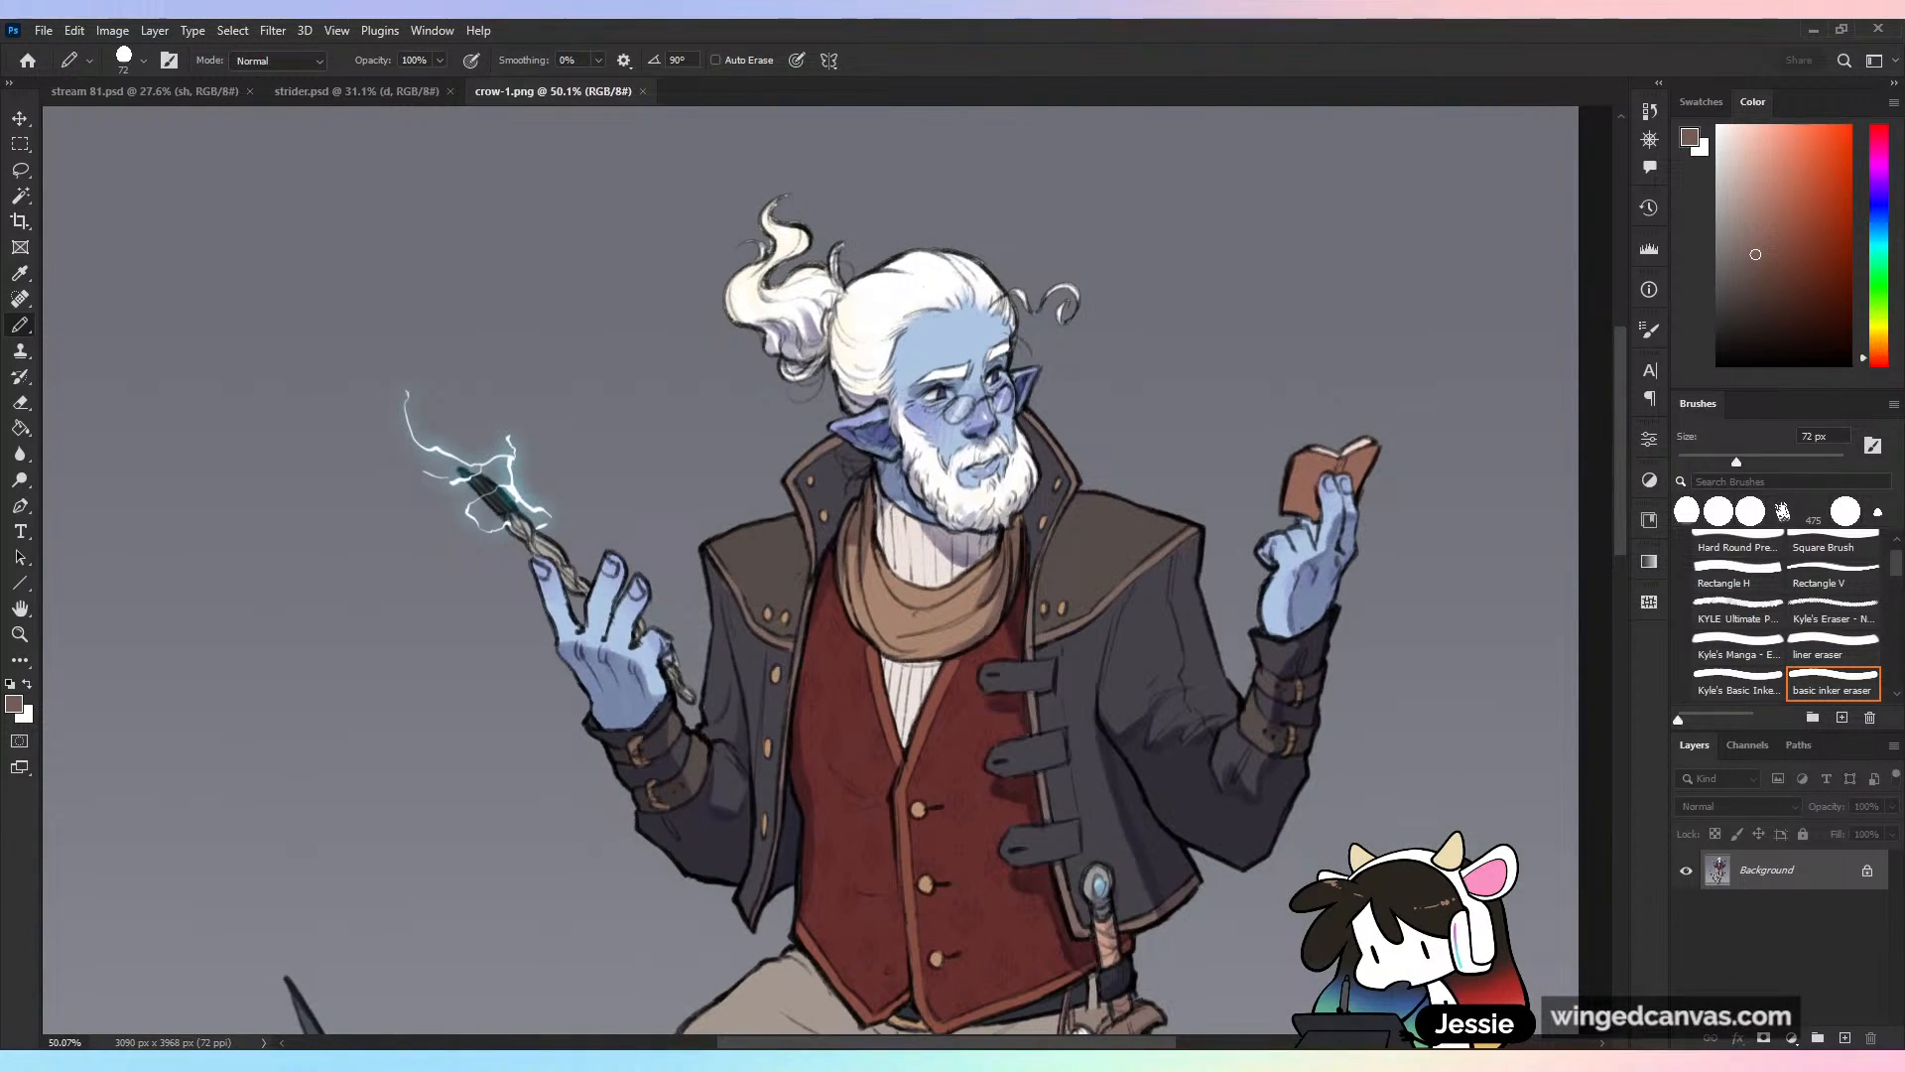
left_click_drag(894, 695, 770, 416)
left_click_drag(794, 695, 913, 909)
left_click_drag(873, 694, 702, 695)
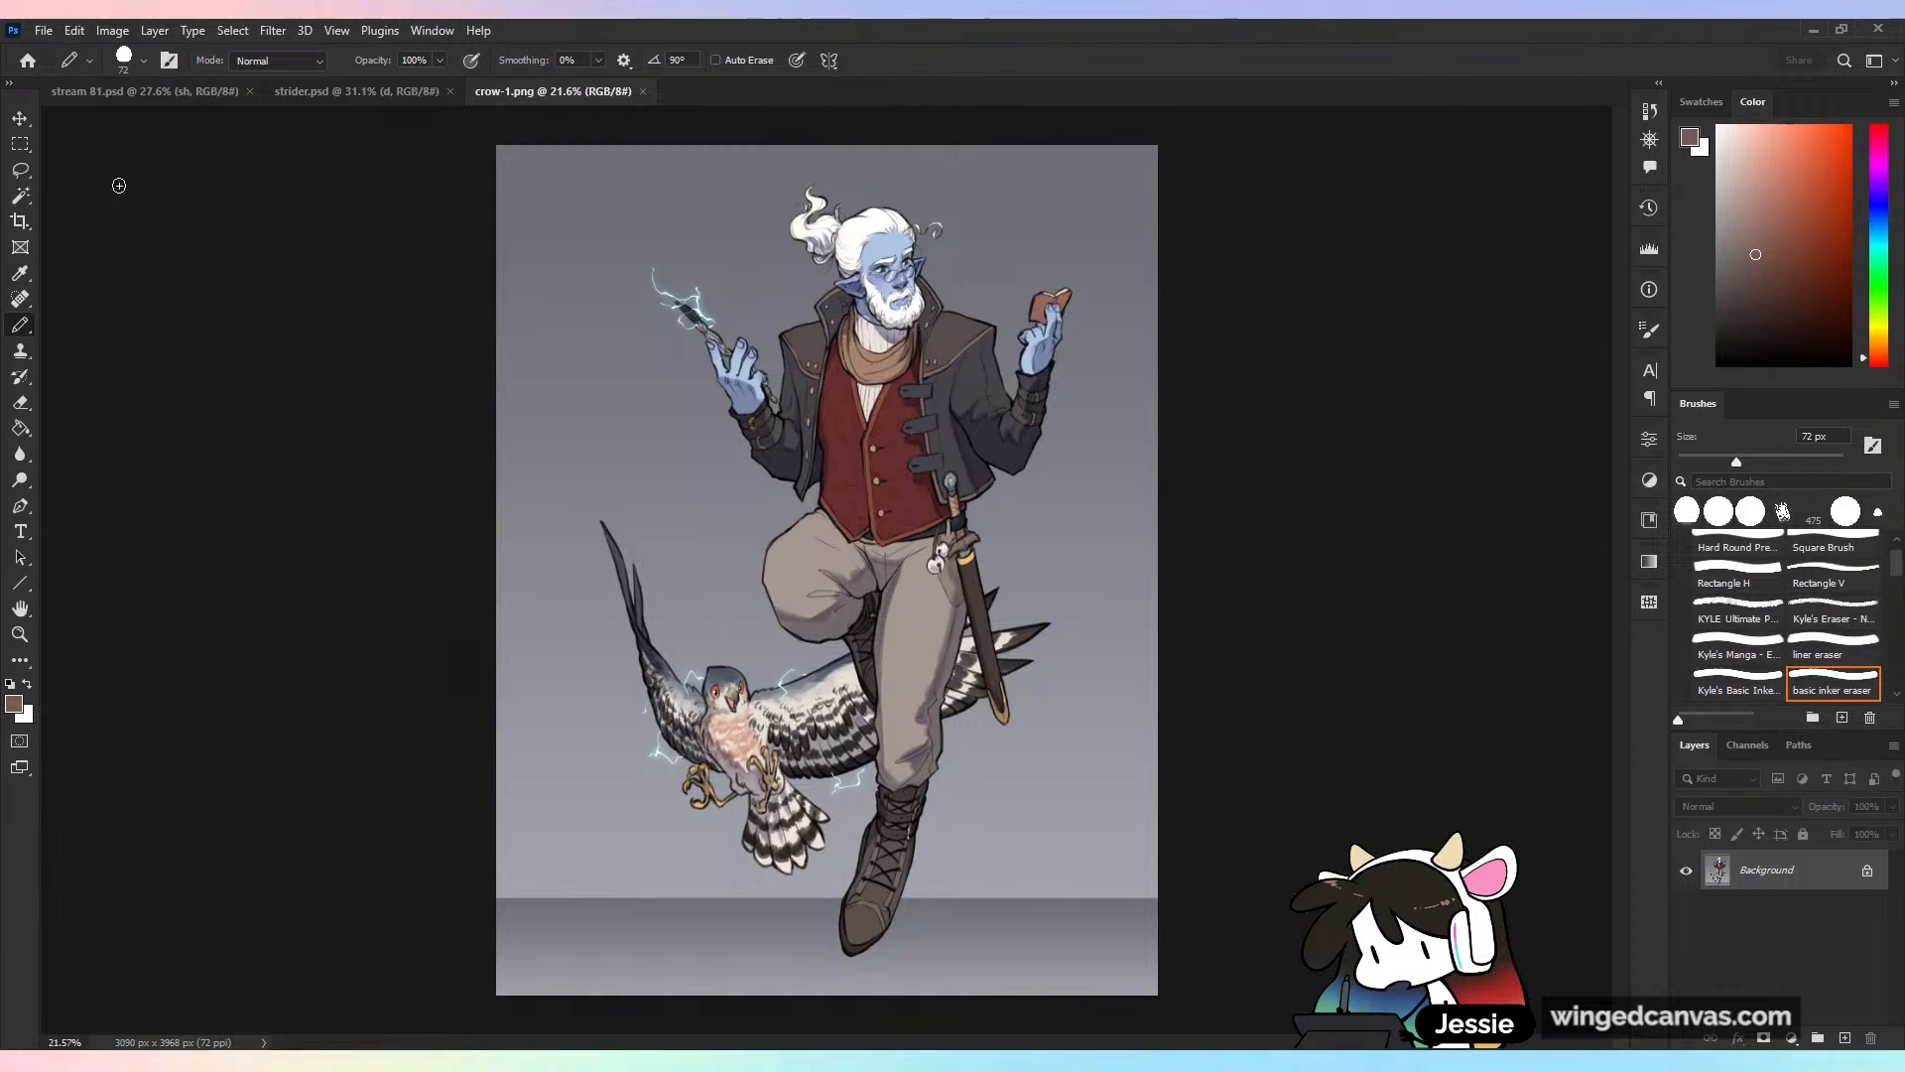
Return to the stream 81.psd balcony illustration and close crow-1.png
left_click(383, 91)
left_click(220, 91)
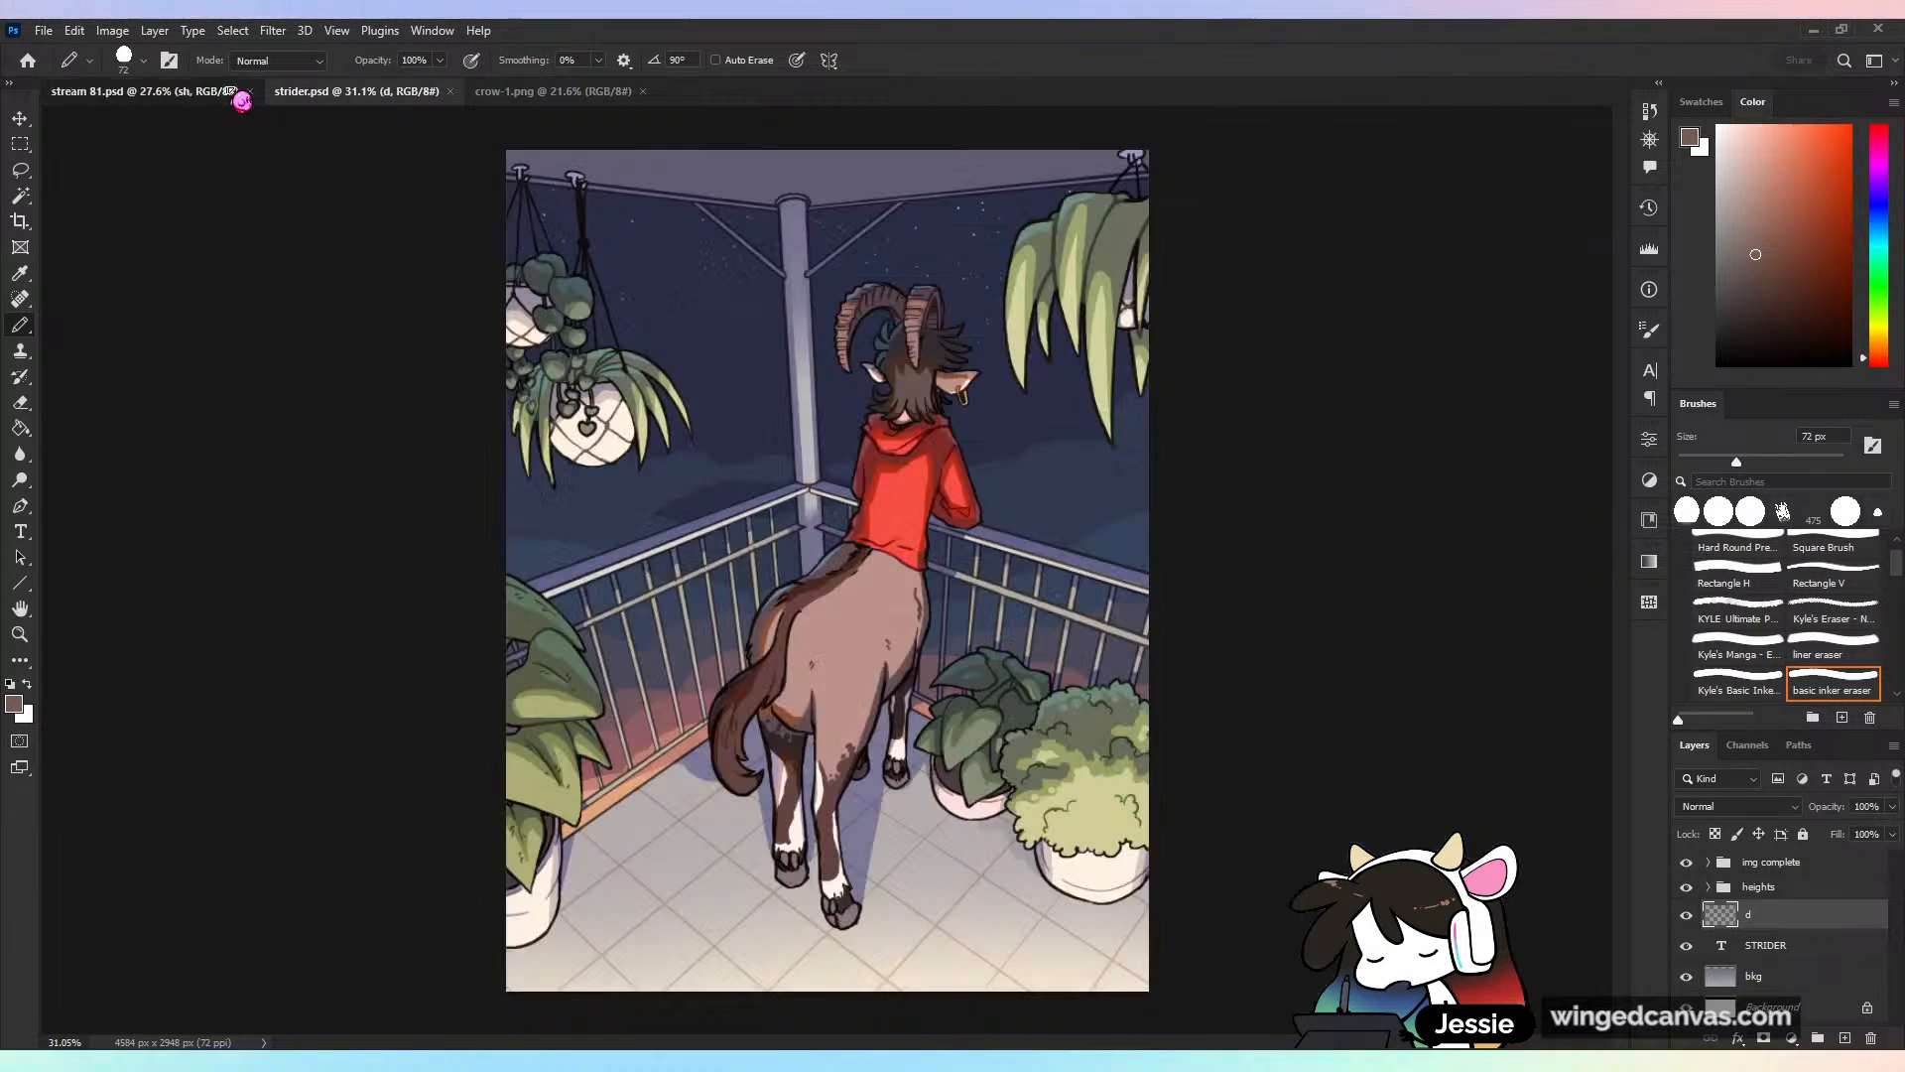
left_click(642, 91)
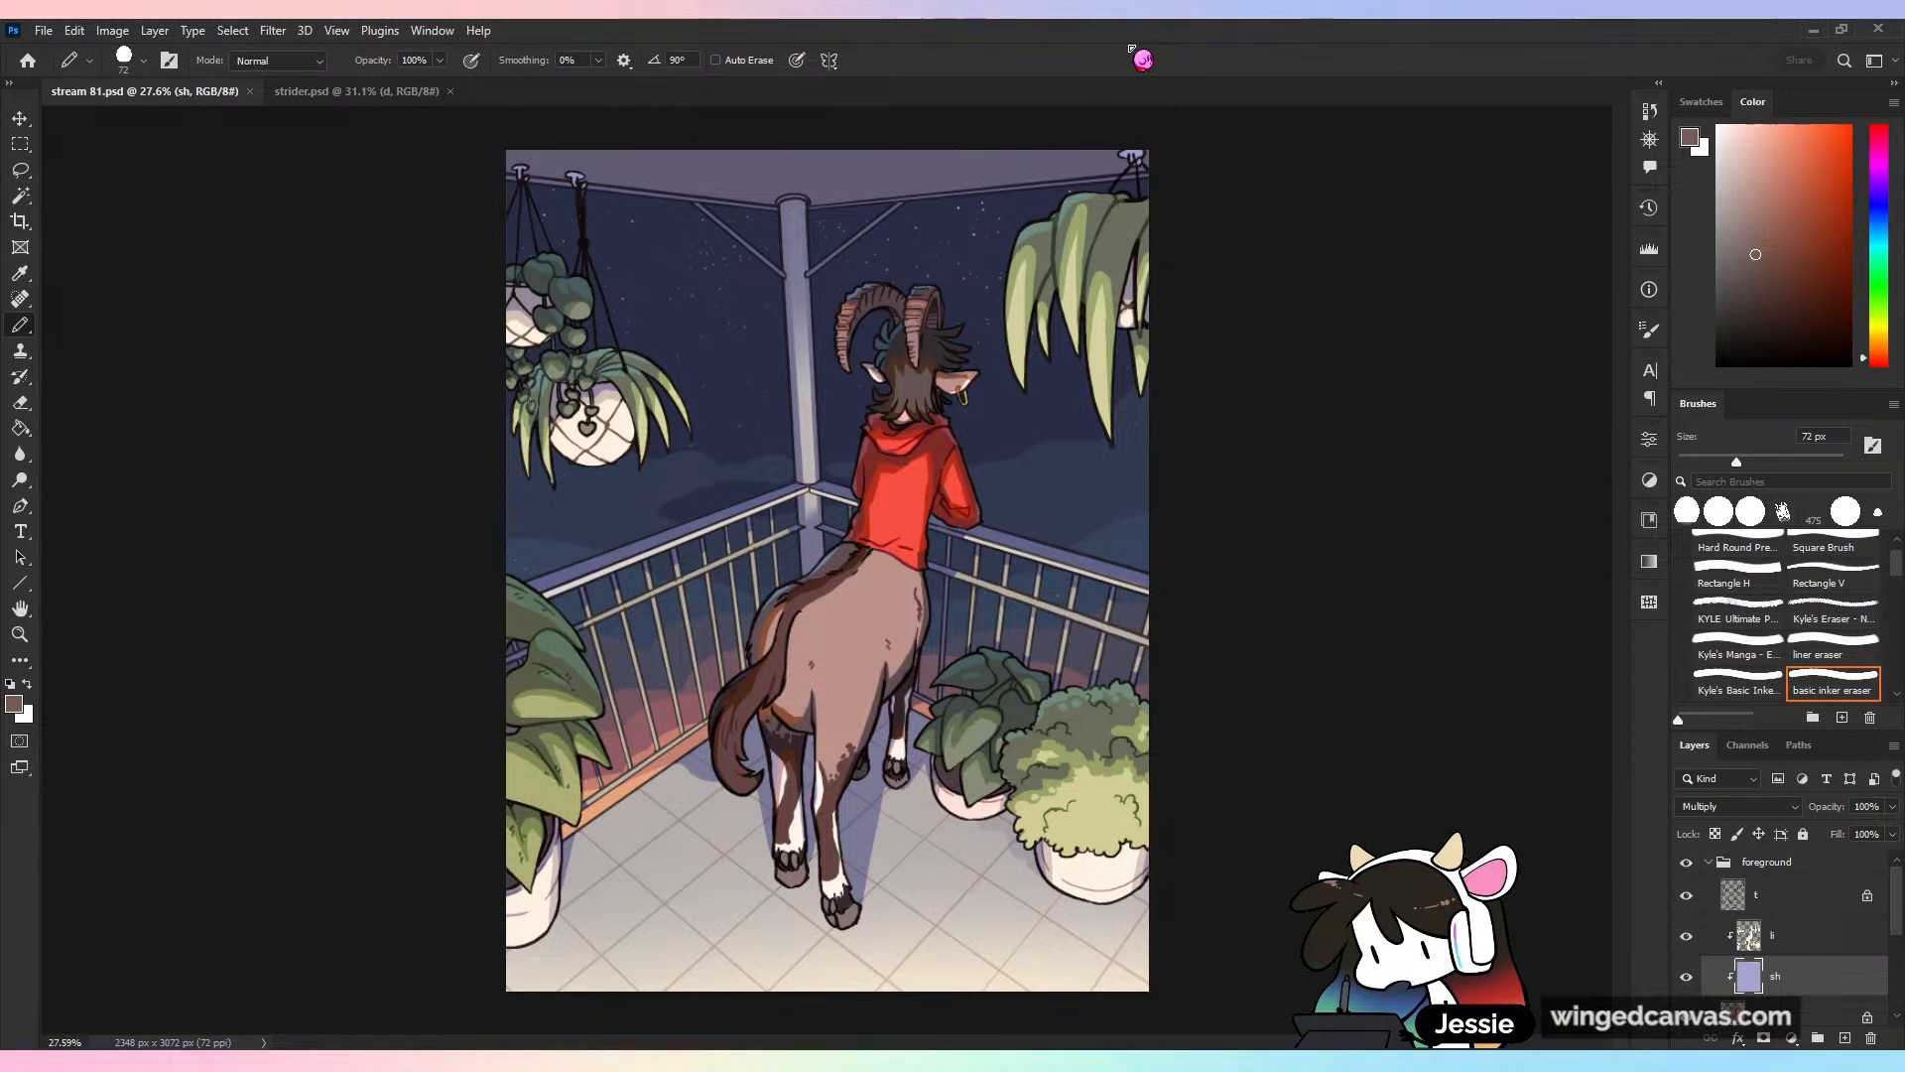
left_click(44, 30)
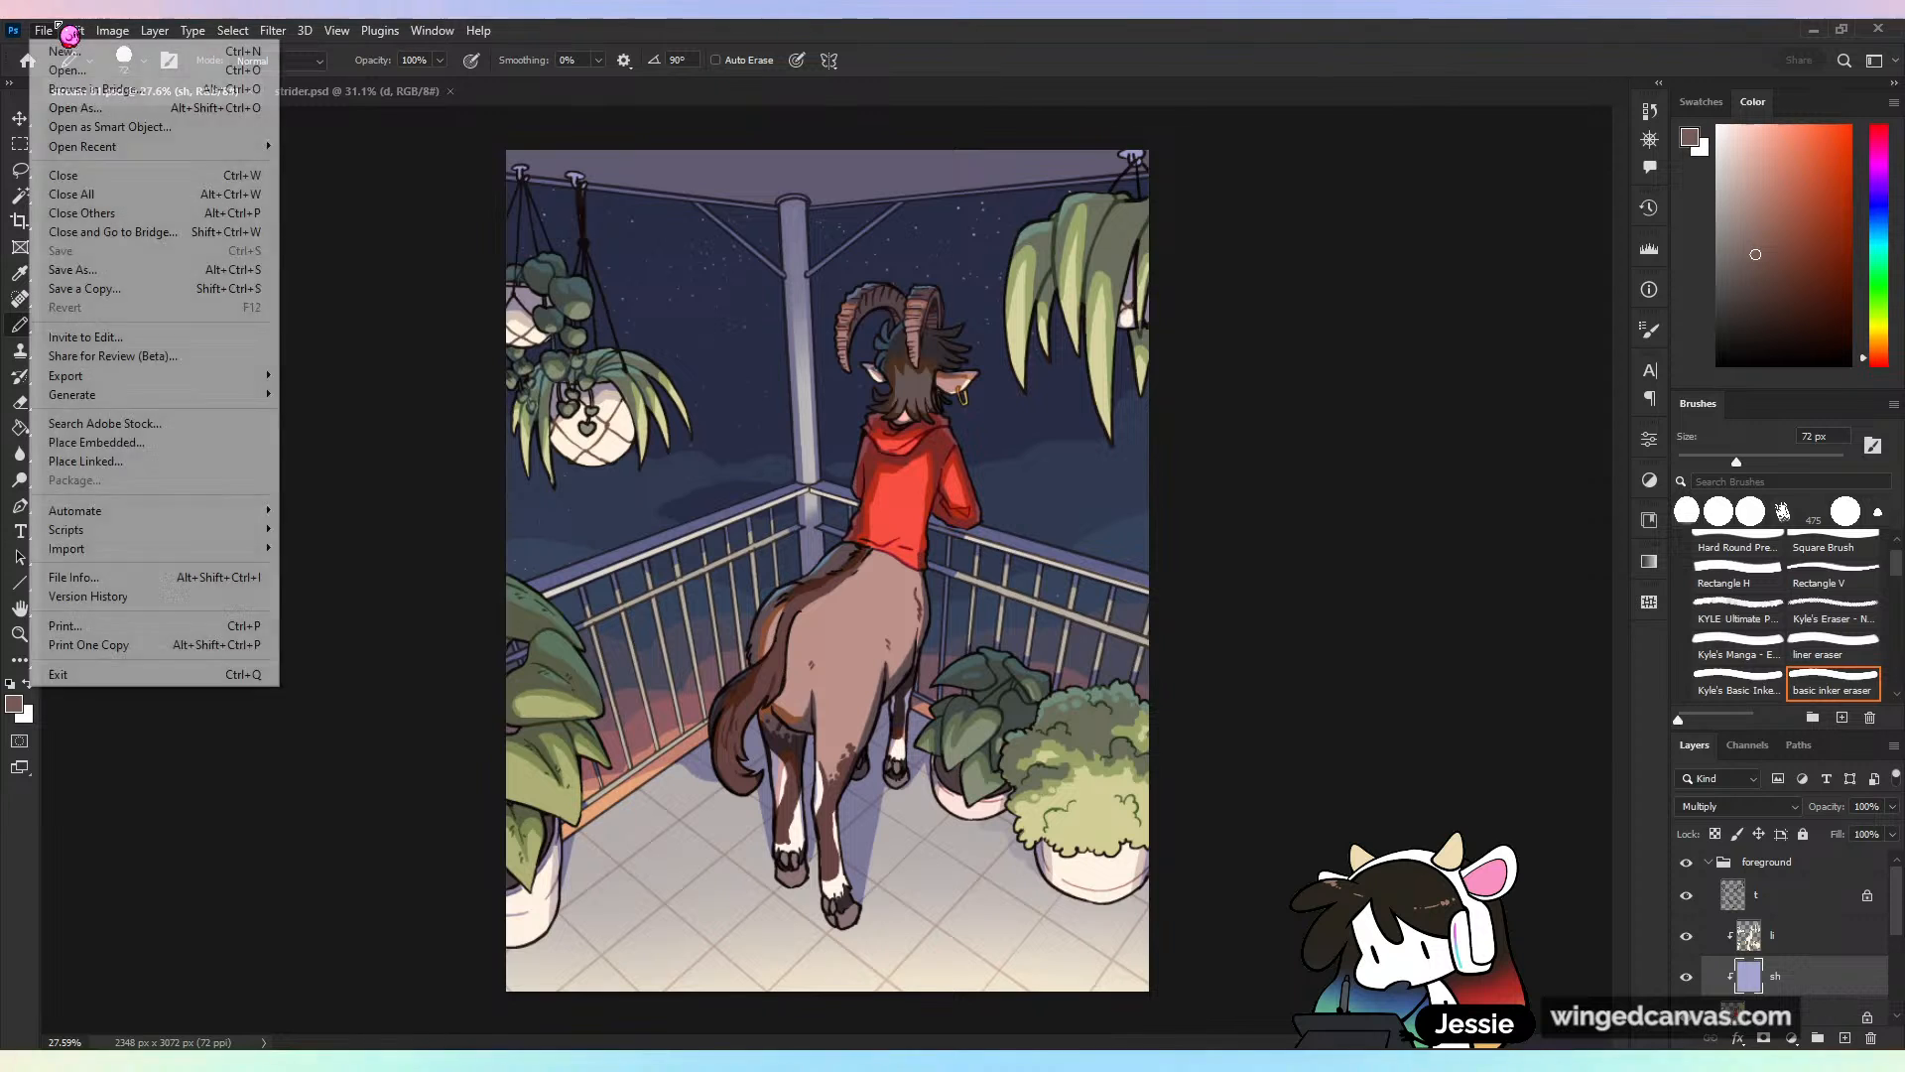
left_click(76, 53)
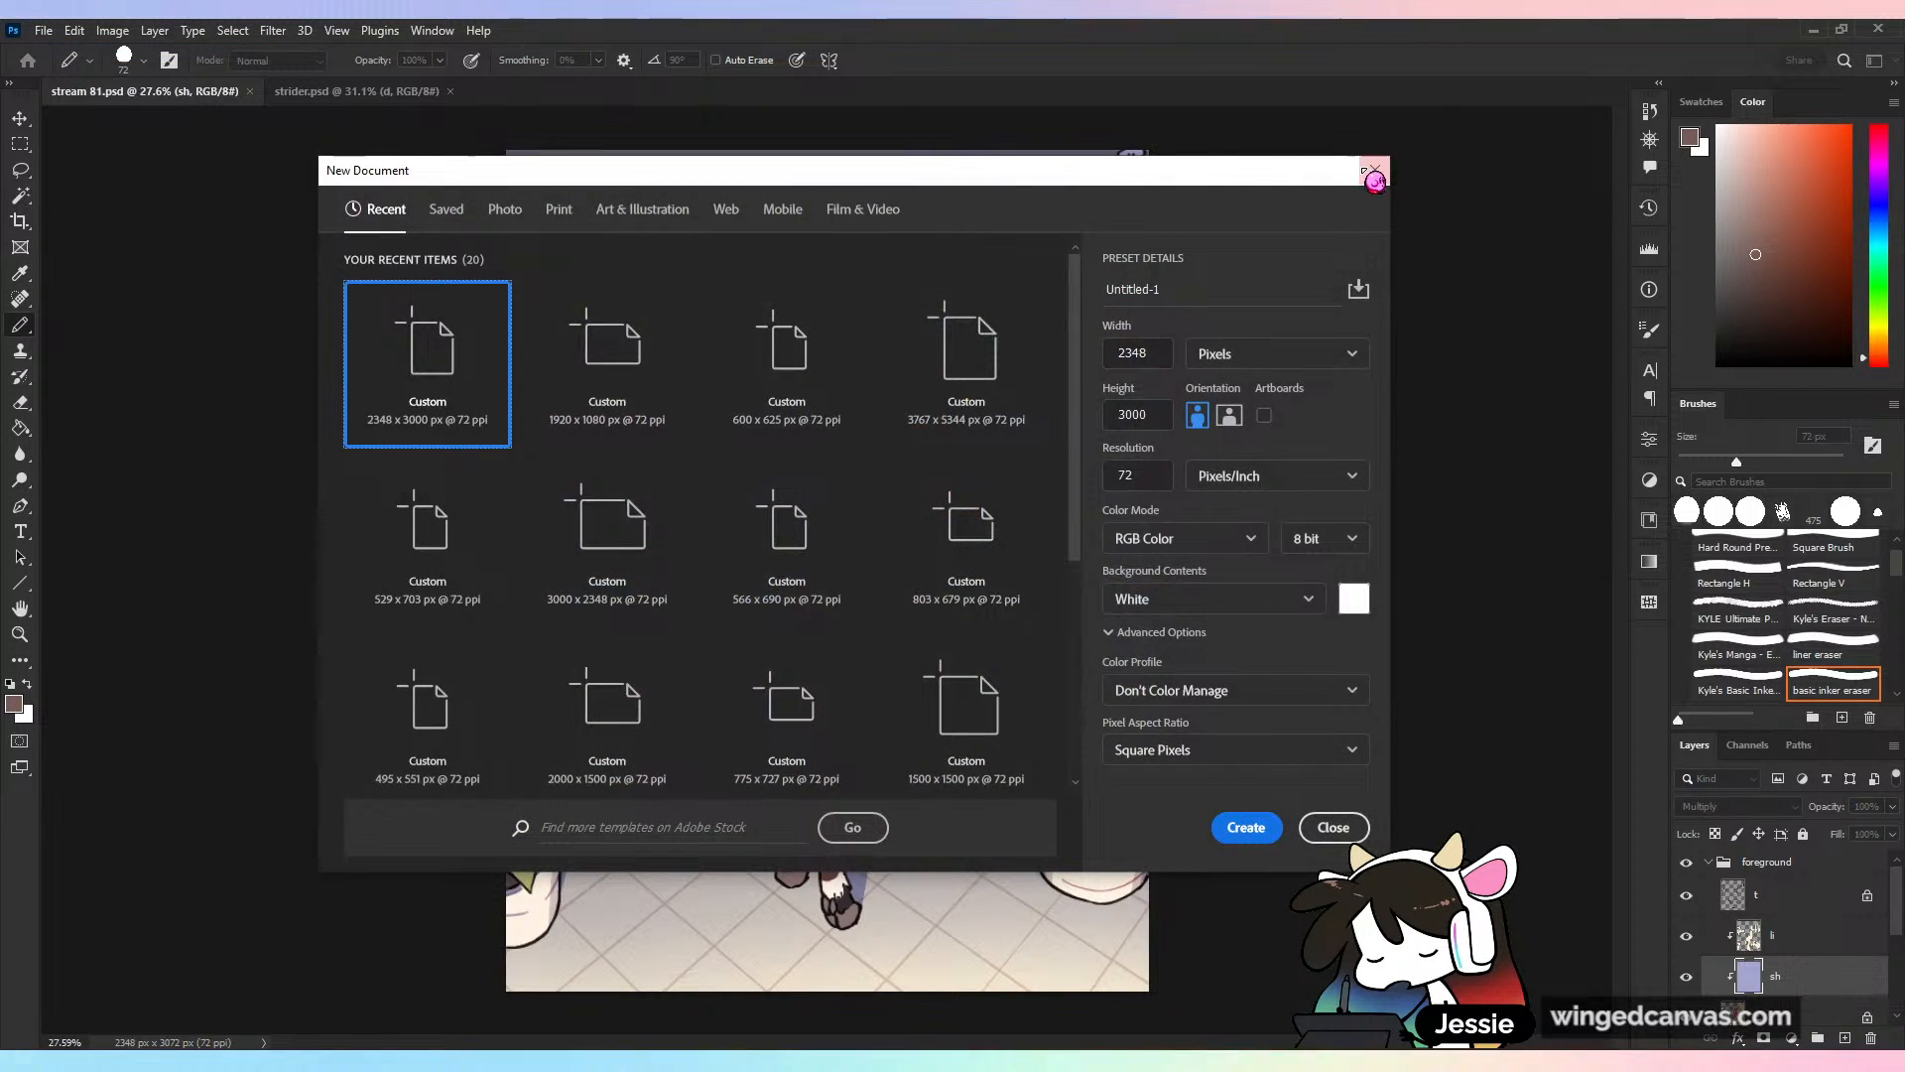
left_click(1374, 170)
Open the comic page 23.jpg and examine the shading across its middle and lower panels
left_click(44, 30)
left_click(73, 72)
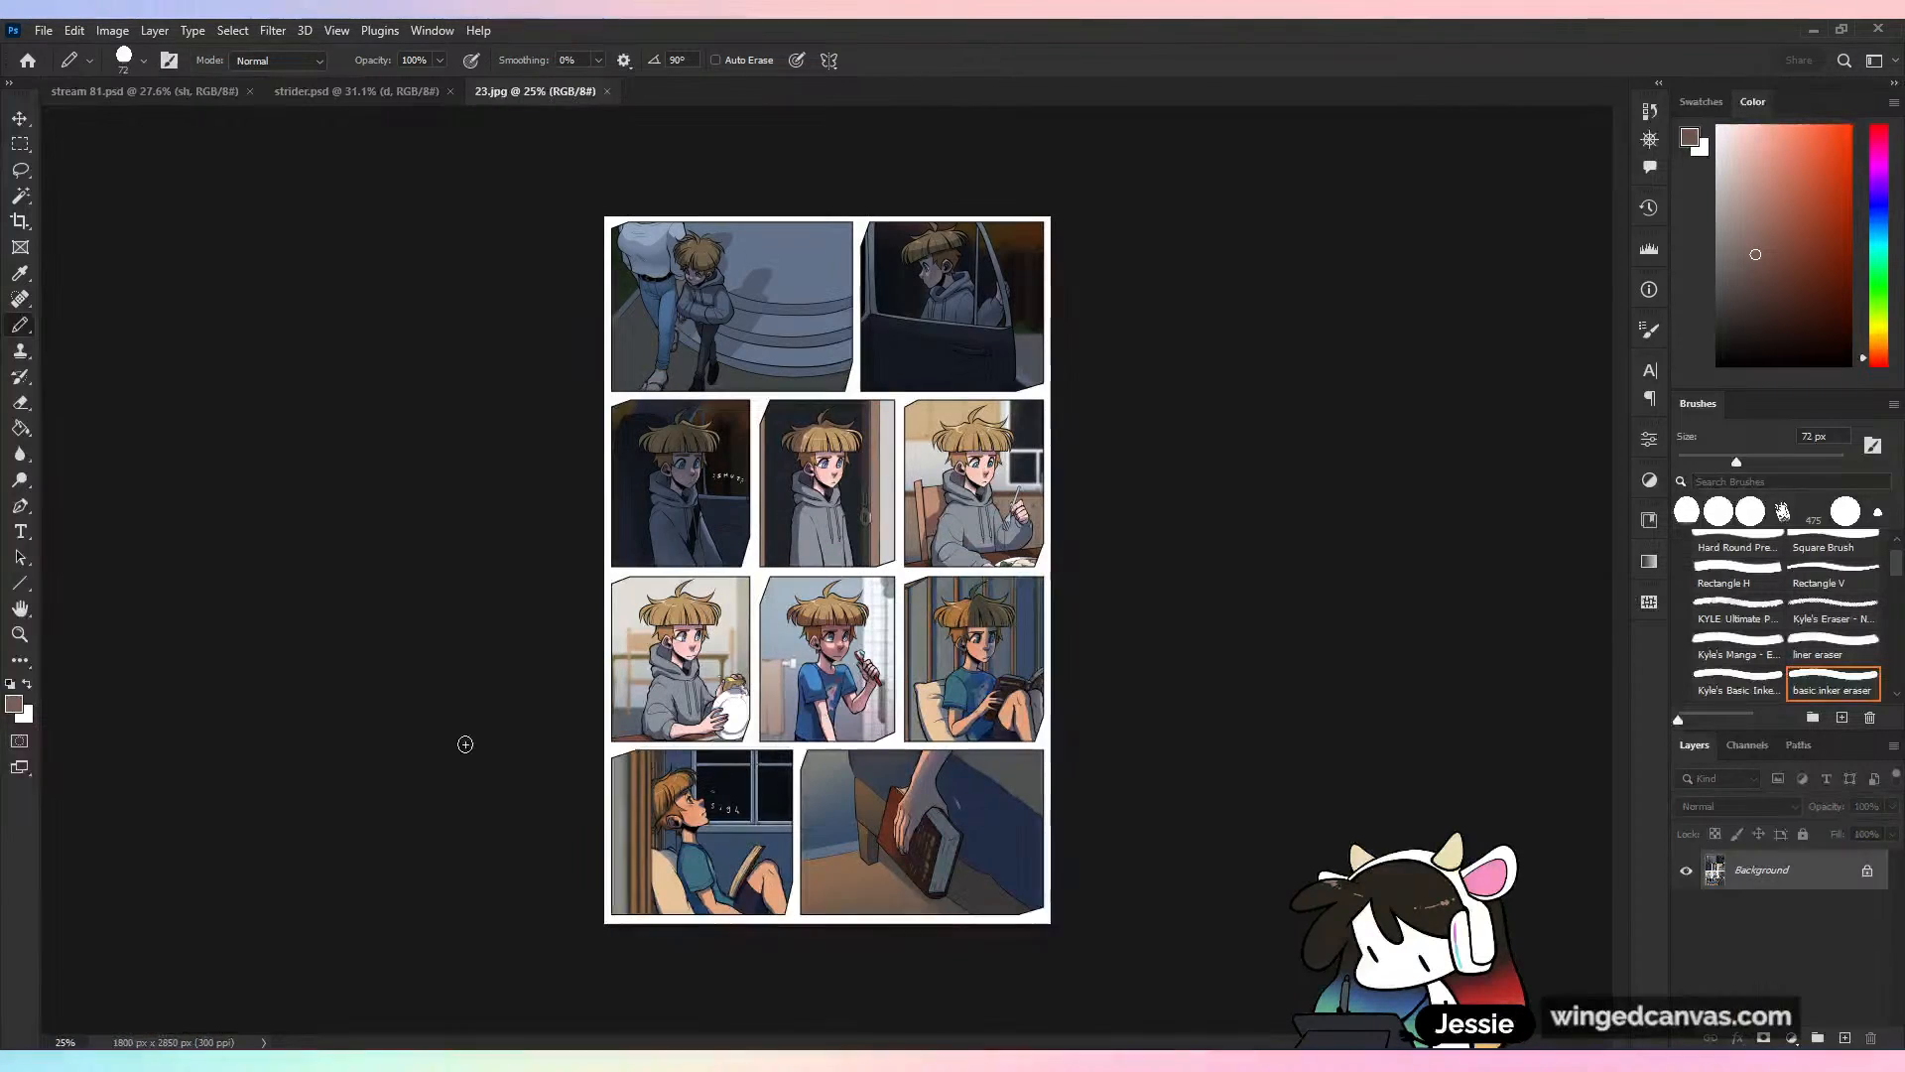
scroll(828, 570, "up", 10)
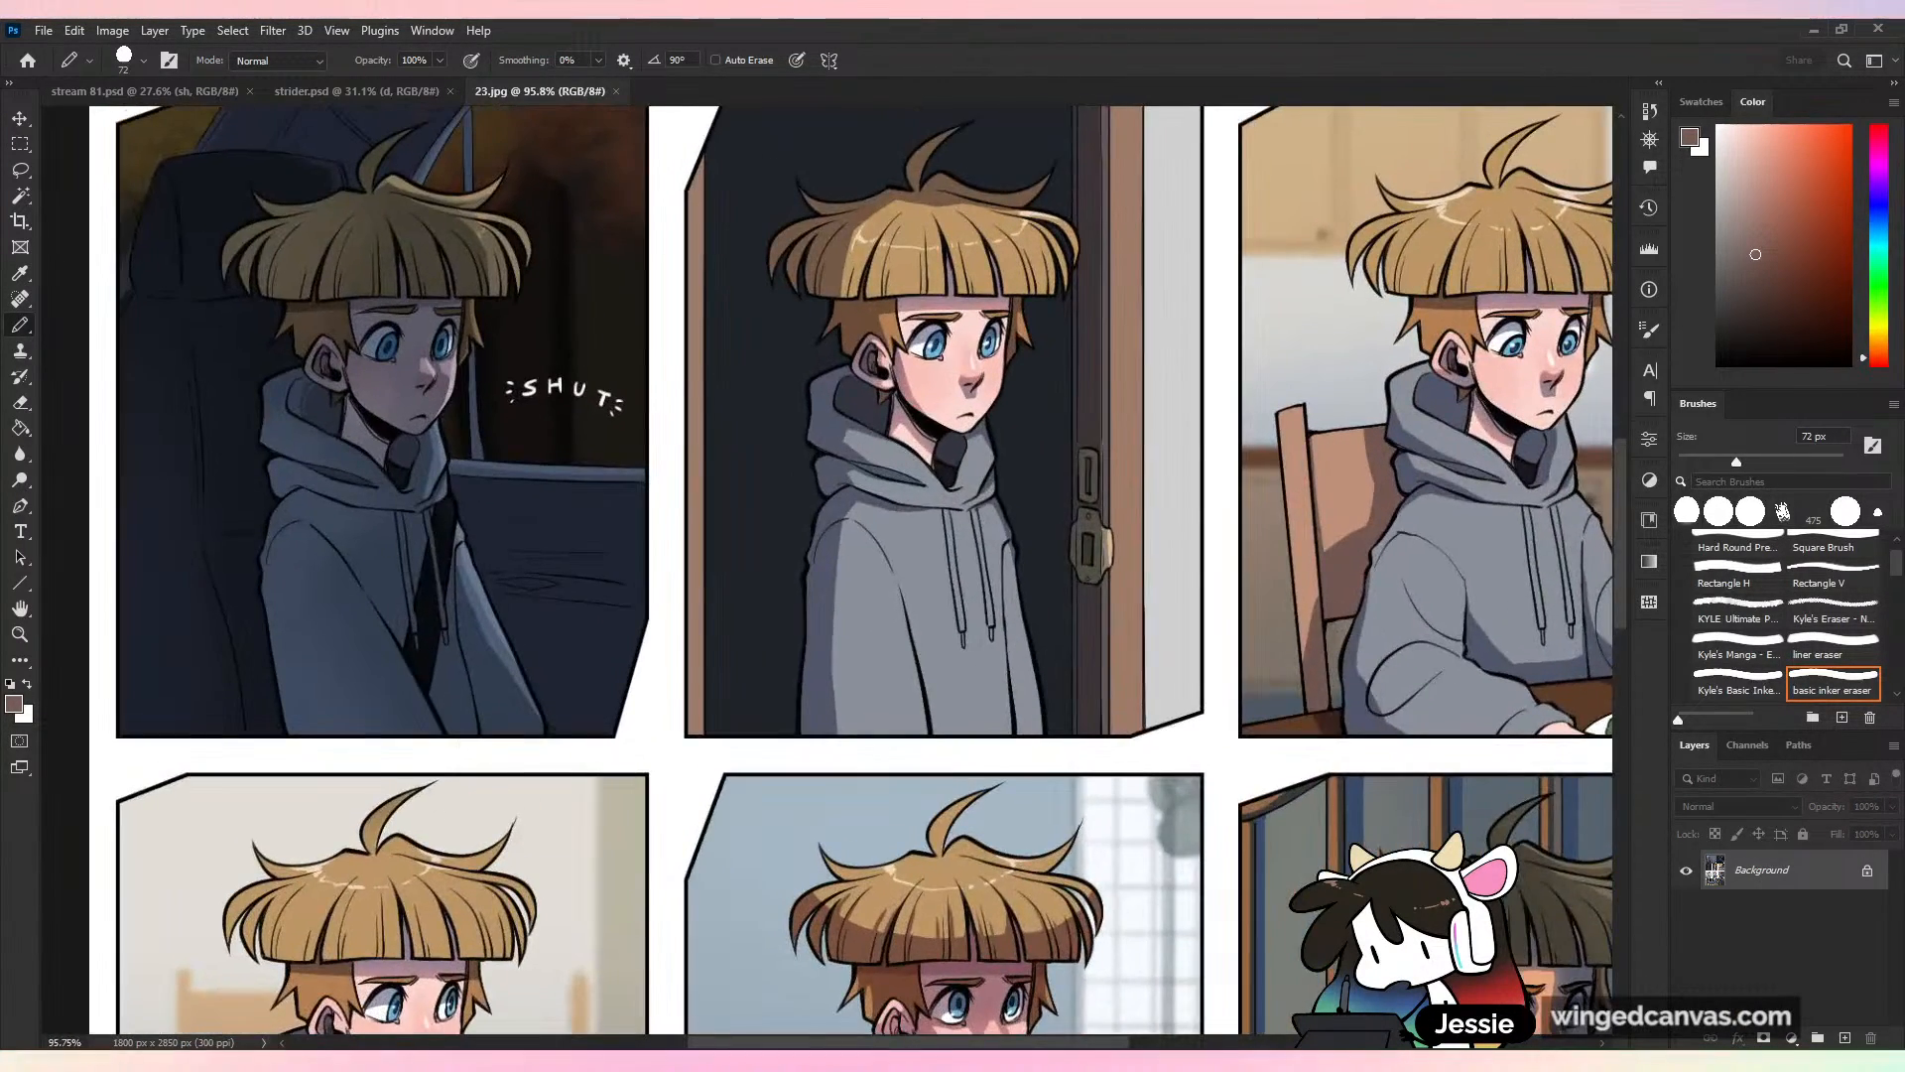
scroll(828, 570, "up", 4)
scroll(828, 570, "down", 5)
left_click_drag(1475, 539, 1417, 108)
left_click_drag(1418, 391, 1423, 109)
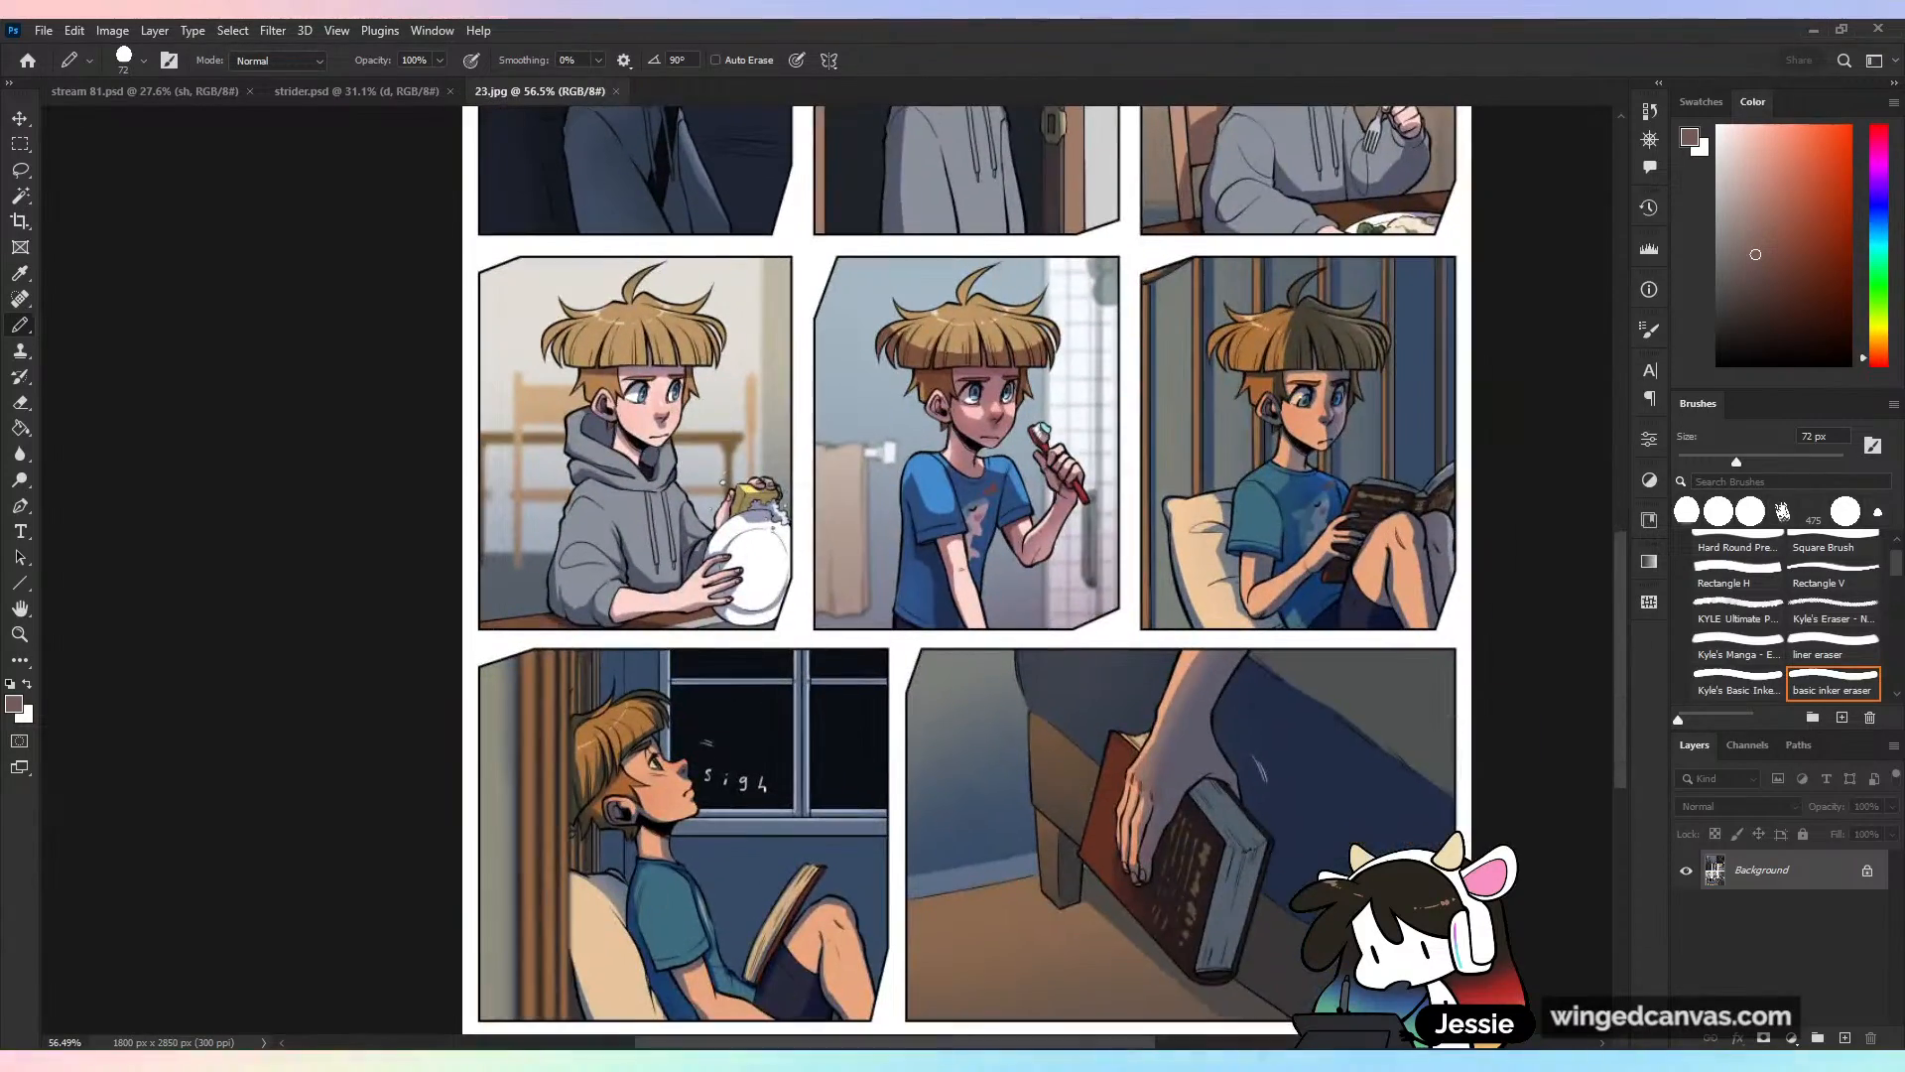
Examine the split warm and cool lighting on the boy in the book-reading panel up close
scroll(1457, 475, "up", 8)
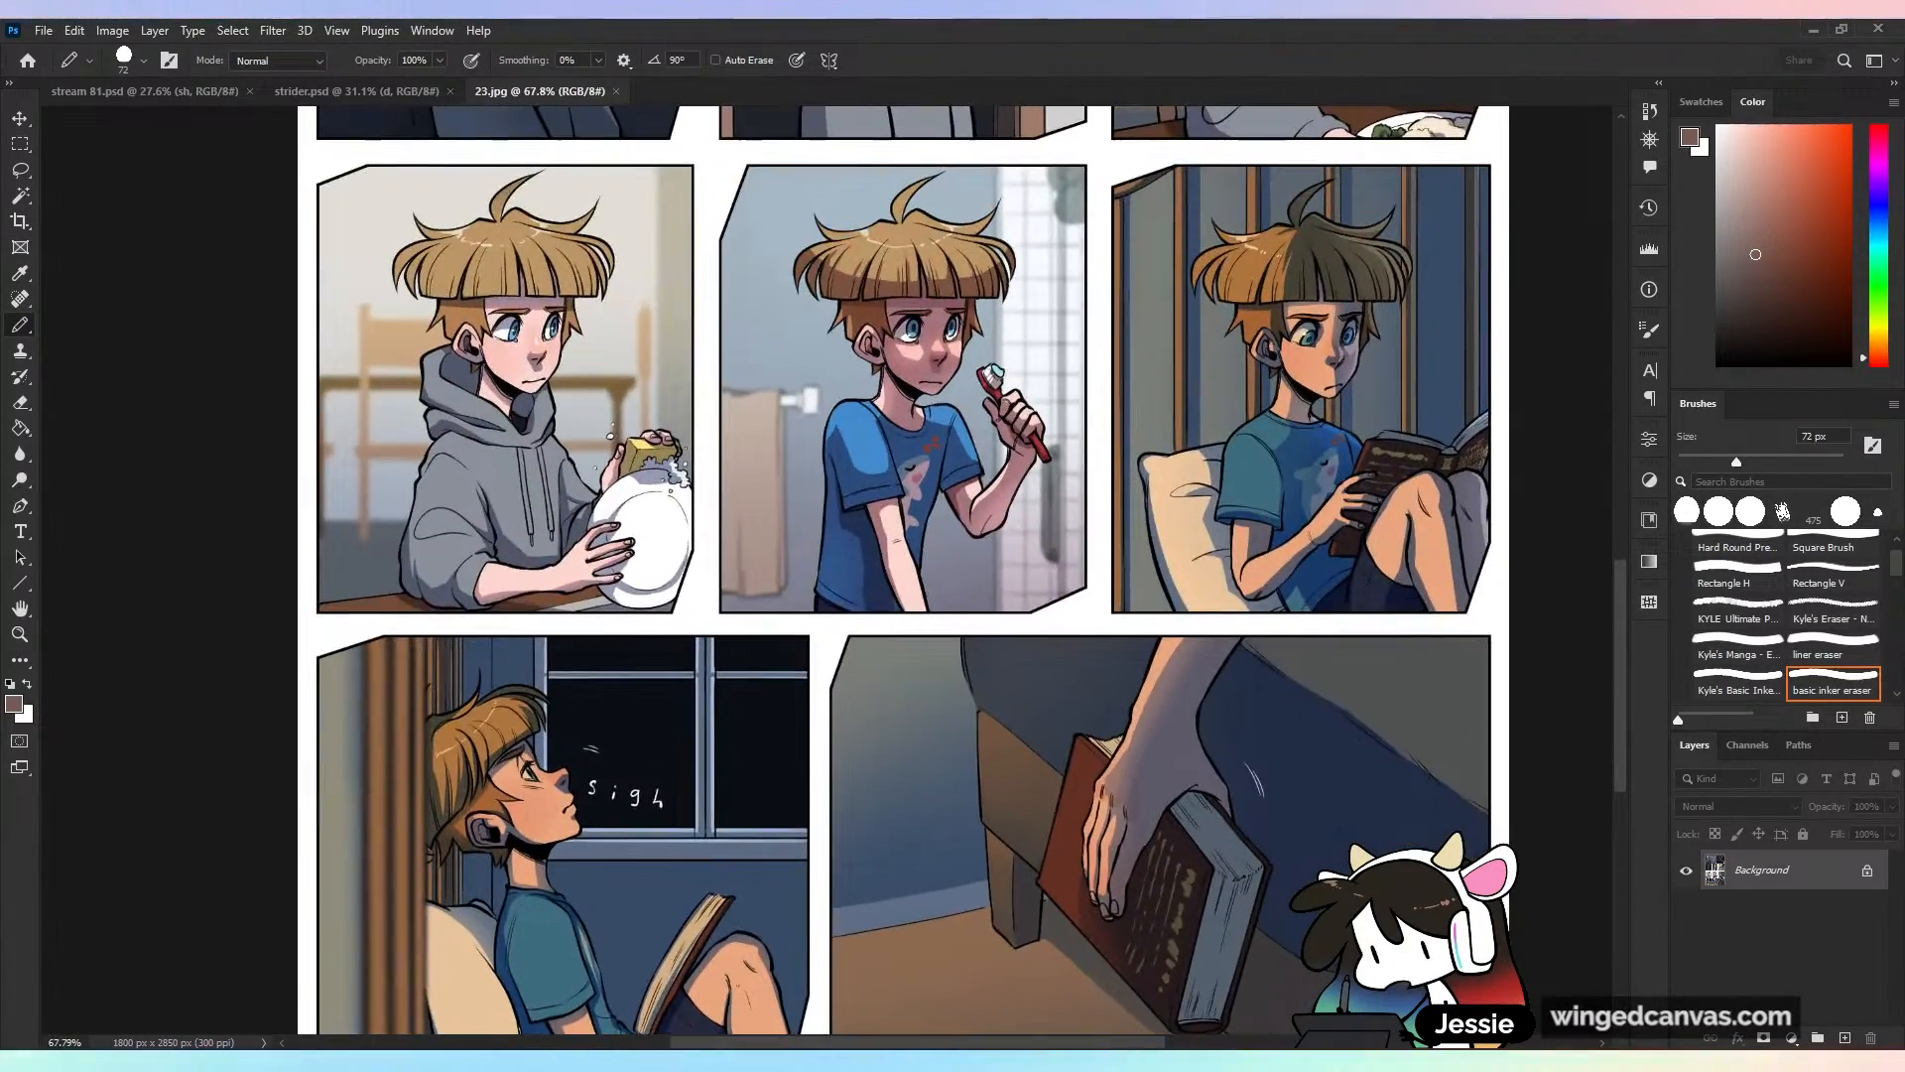
scroll(779, 949, "down", 4)
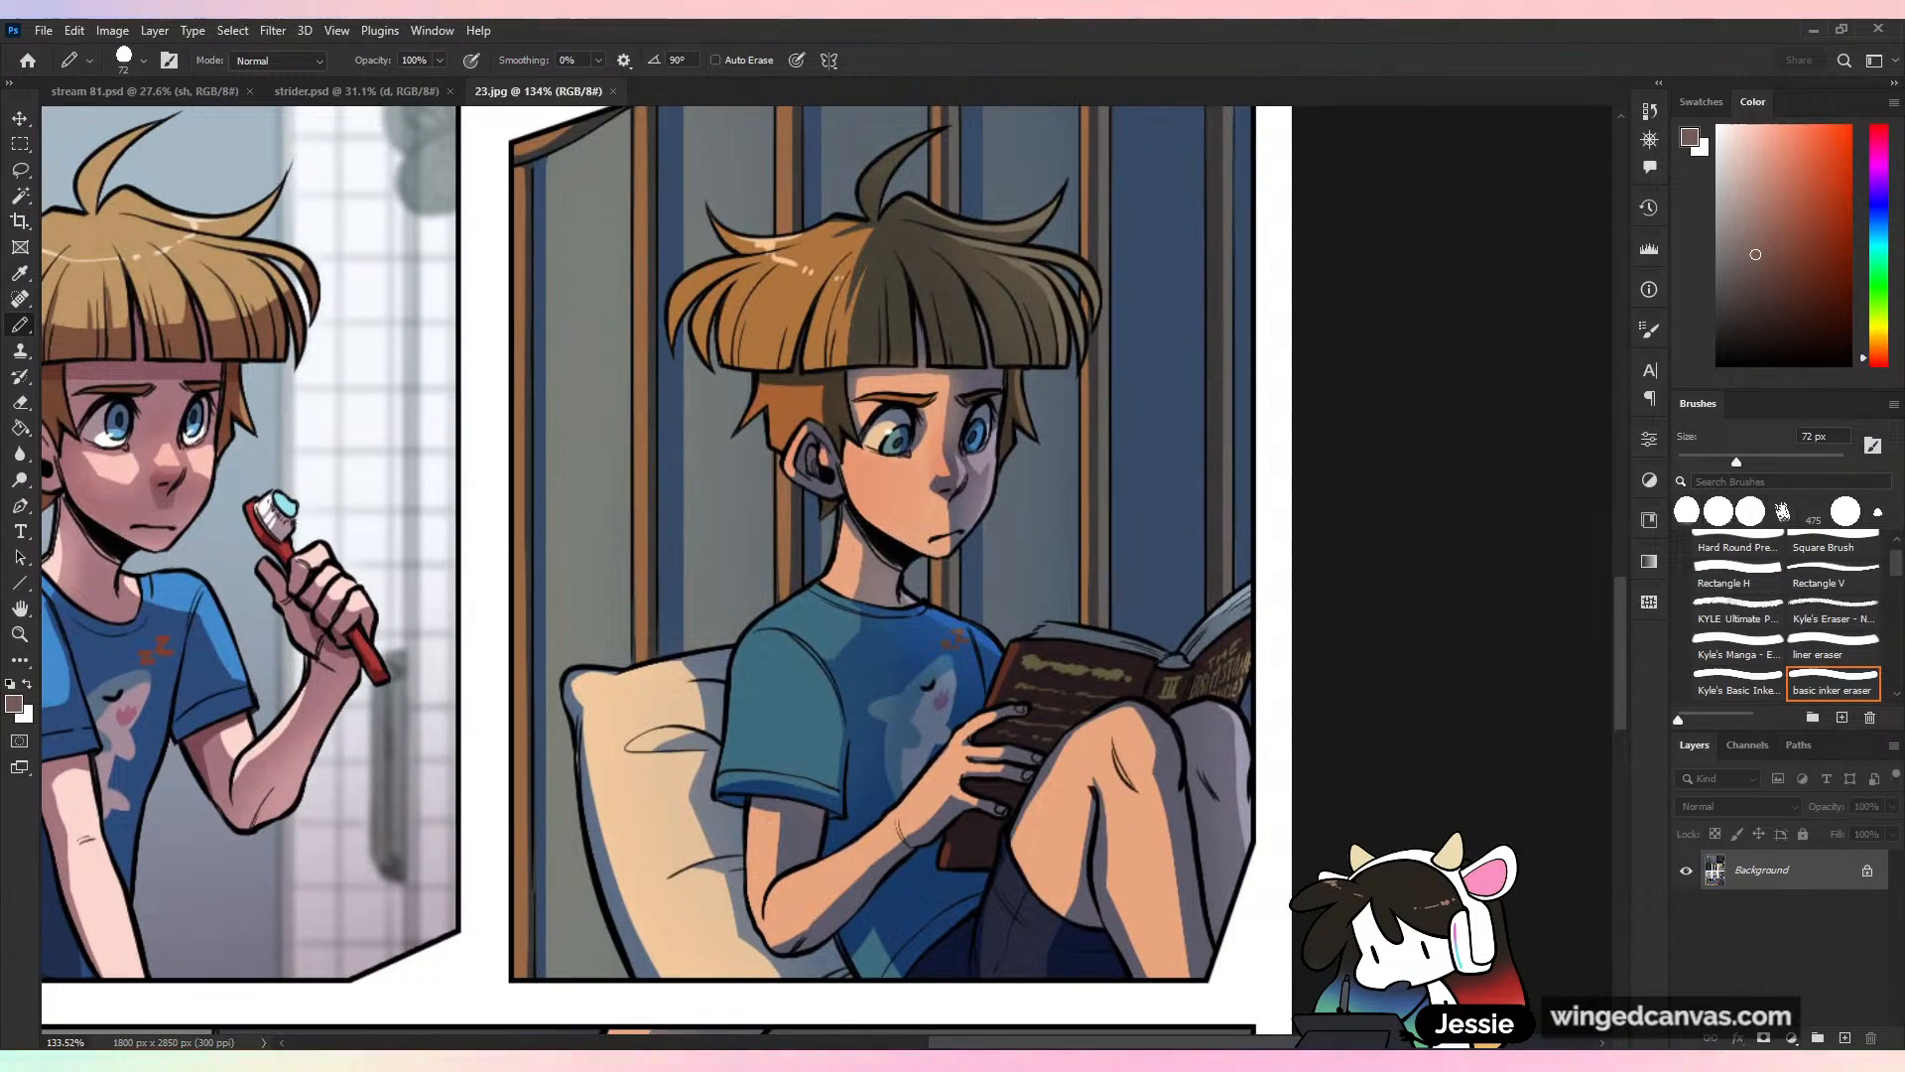
scroll(853, 777, "down", 4)
scroll(1029, 682, "up", 5)
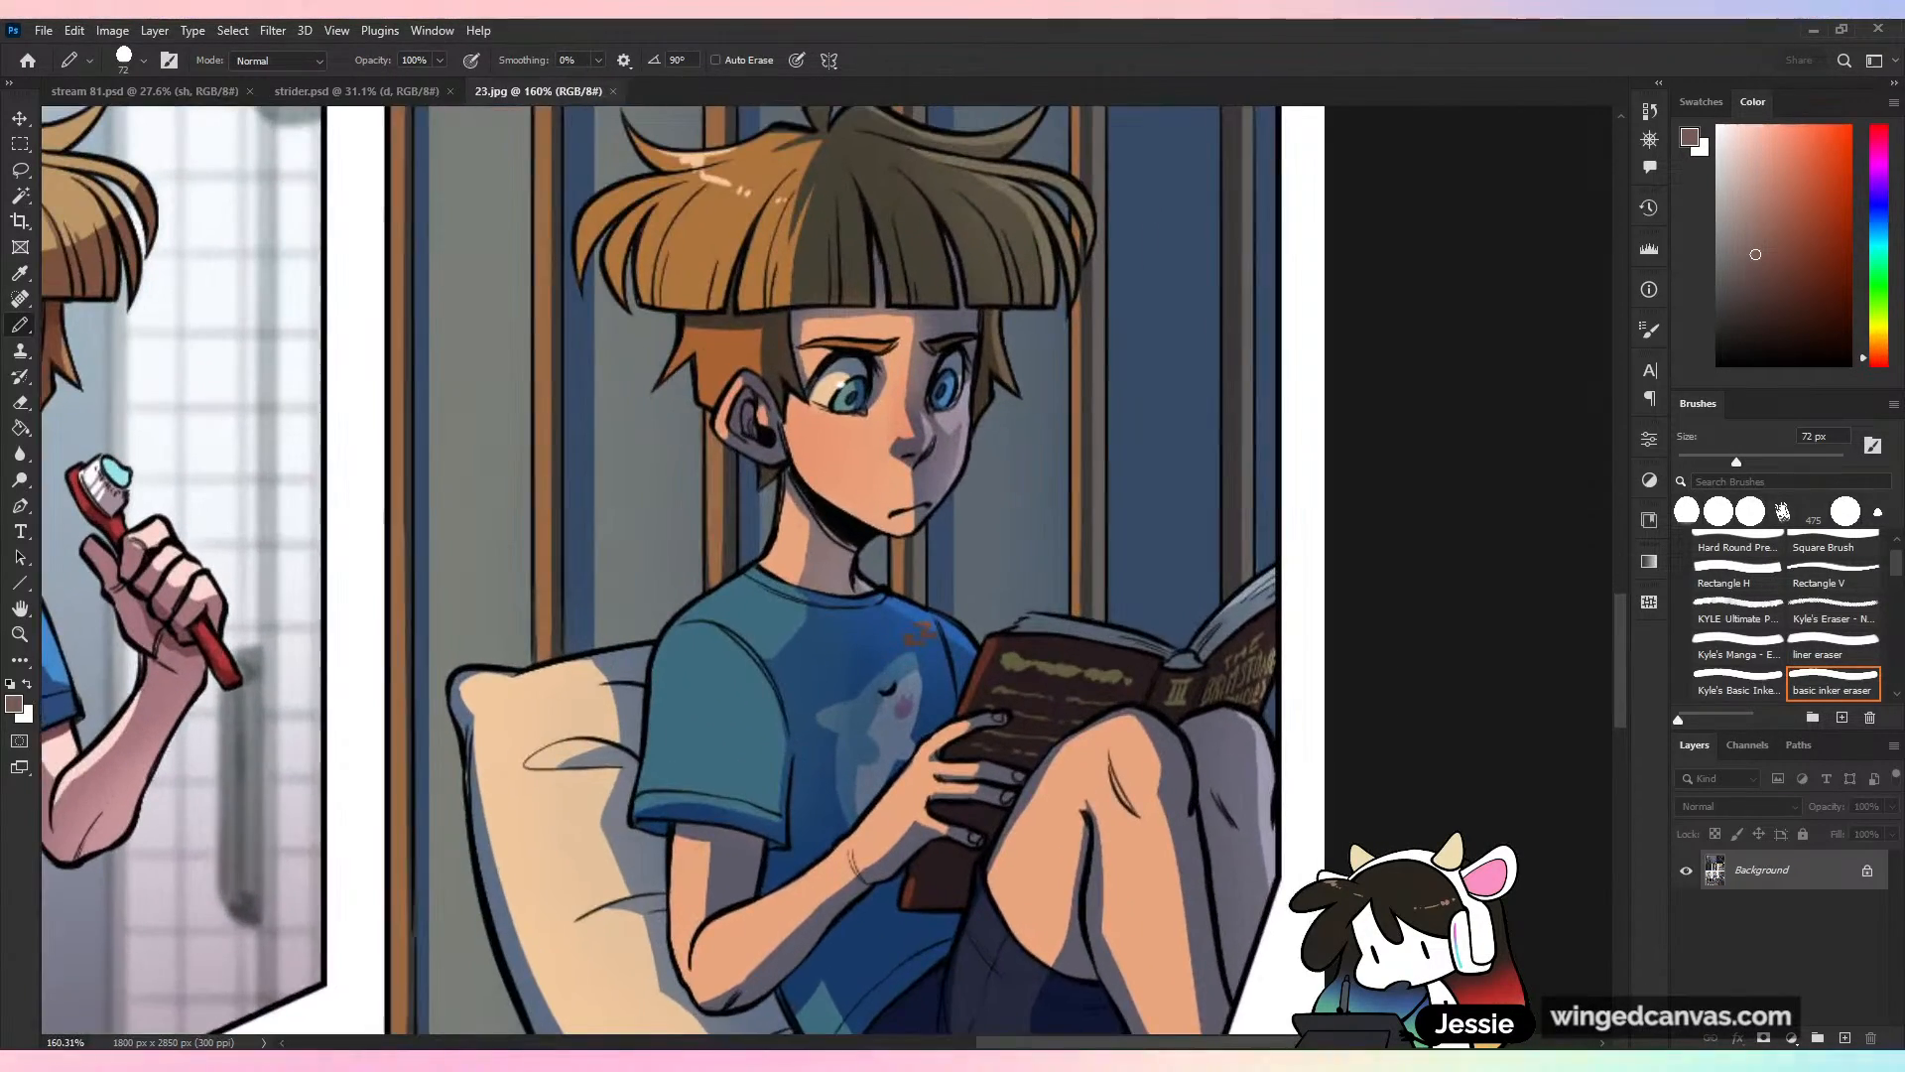
scroll(853, 576, "down", 2)
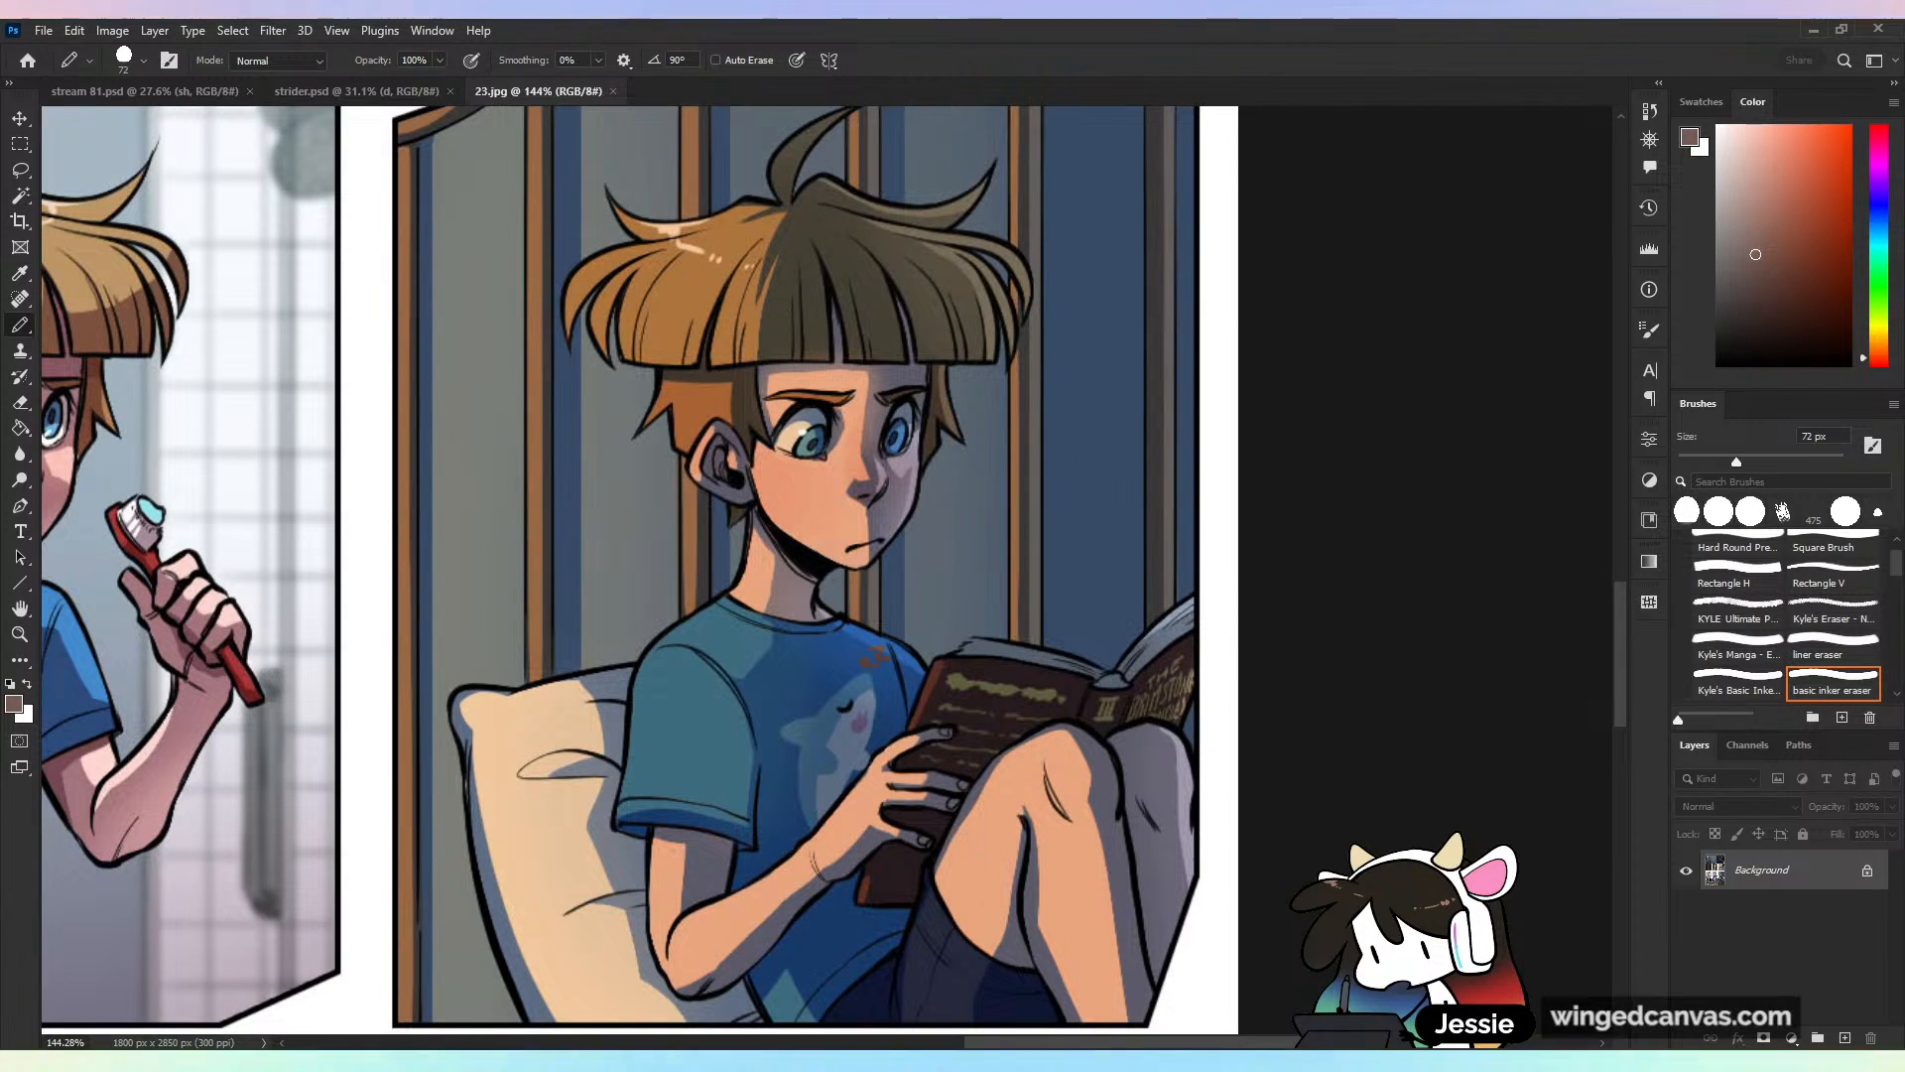
scroll(1132, 738, "down", 6)
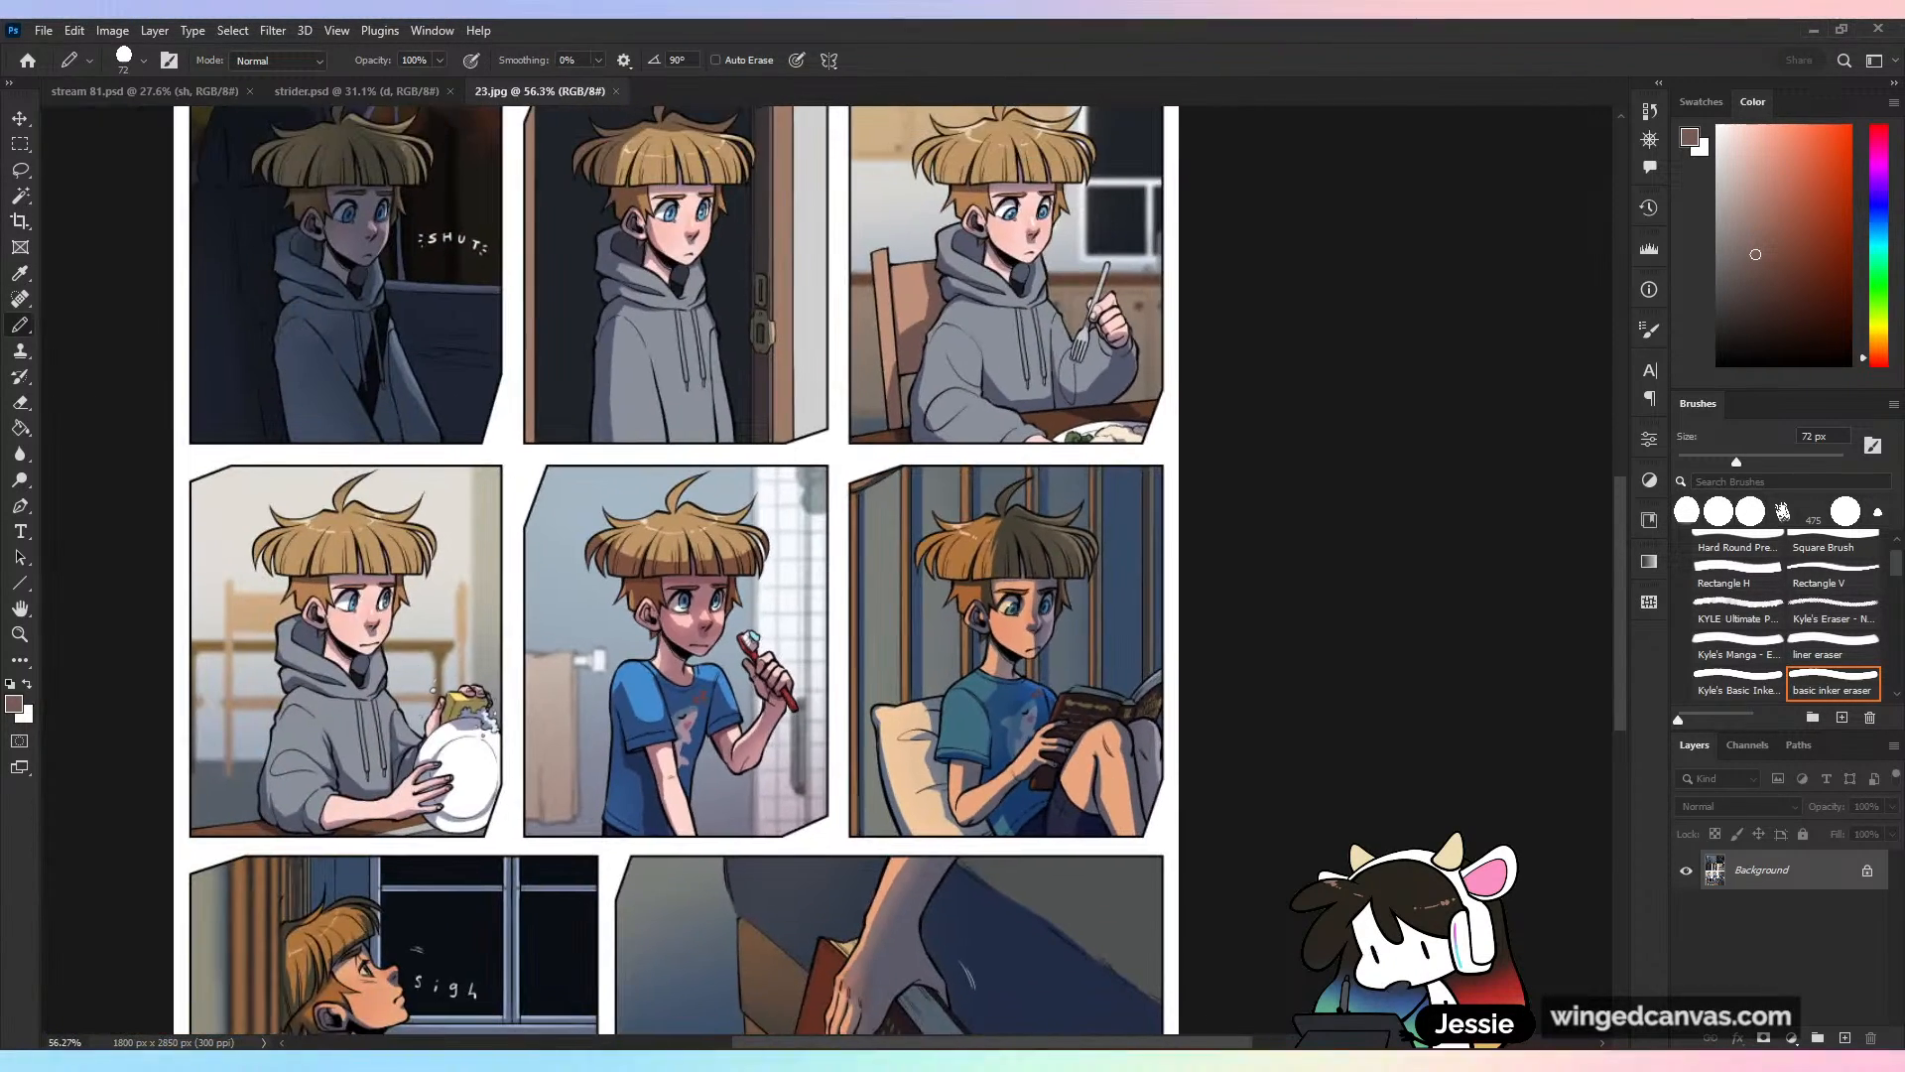
Compare the boy's hair, face and clothing shading across the car, doorway, dining, dishwashing, toothbrush and reading panels
scroll(953, 736, "up", 2)
left_click_drag(952, 736, 1092, 881)
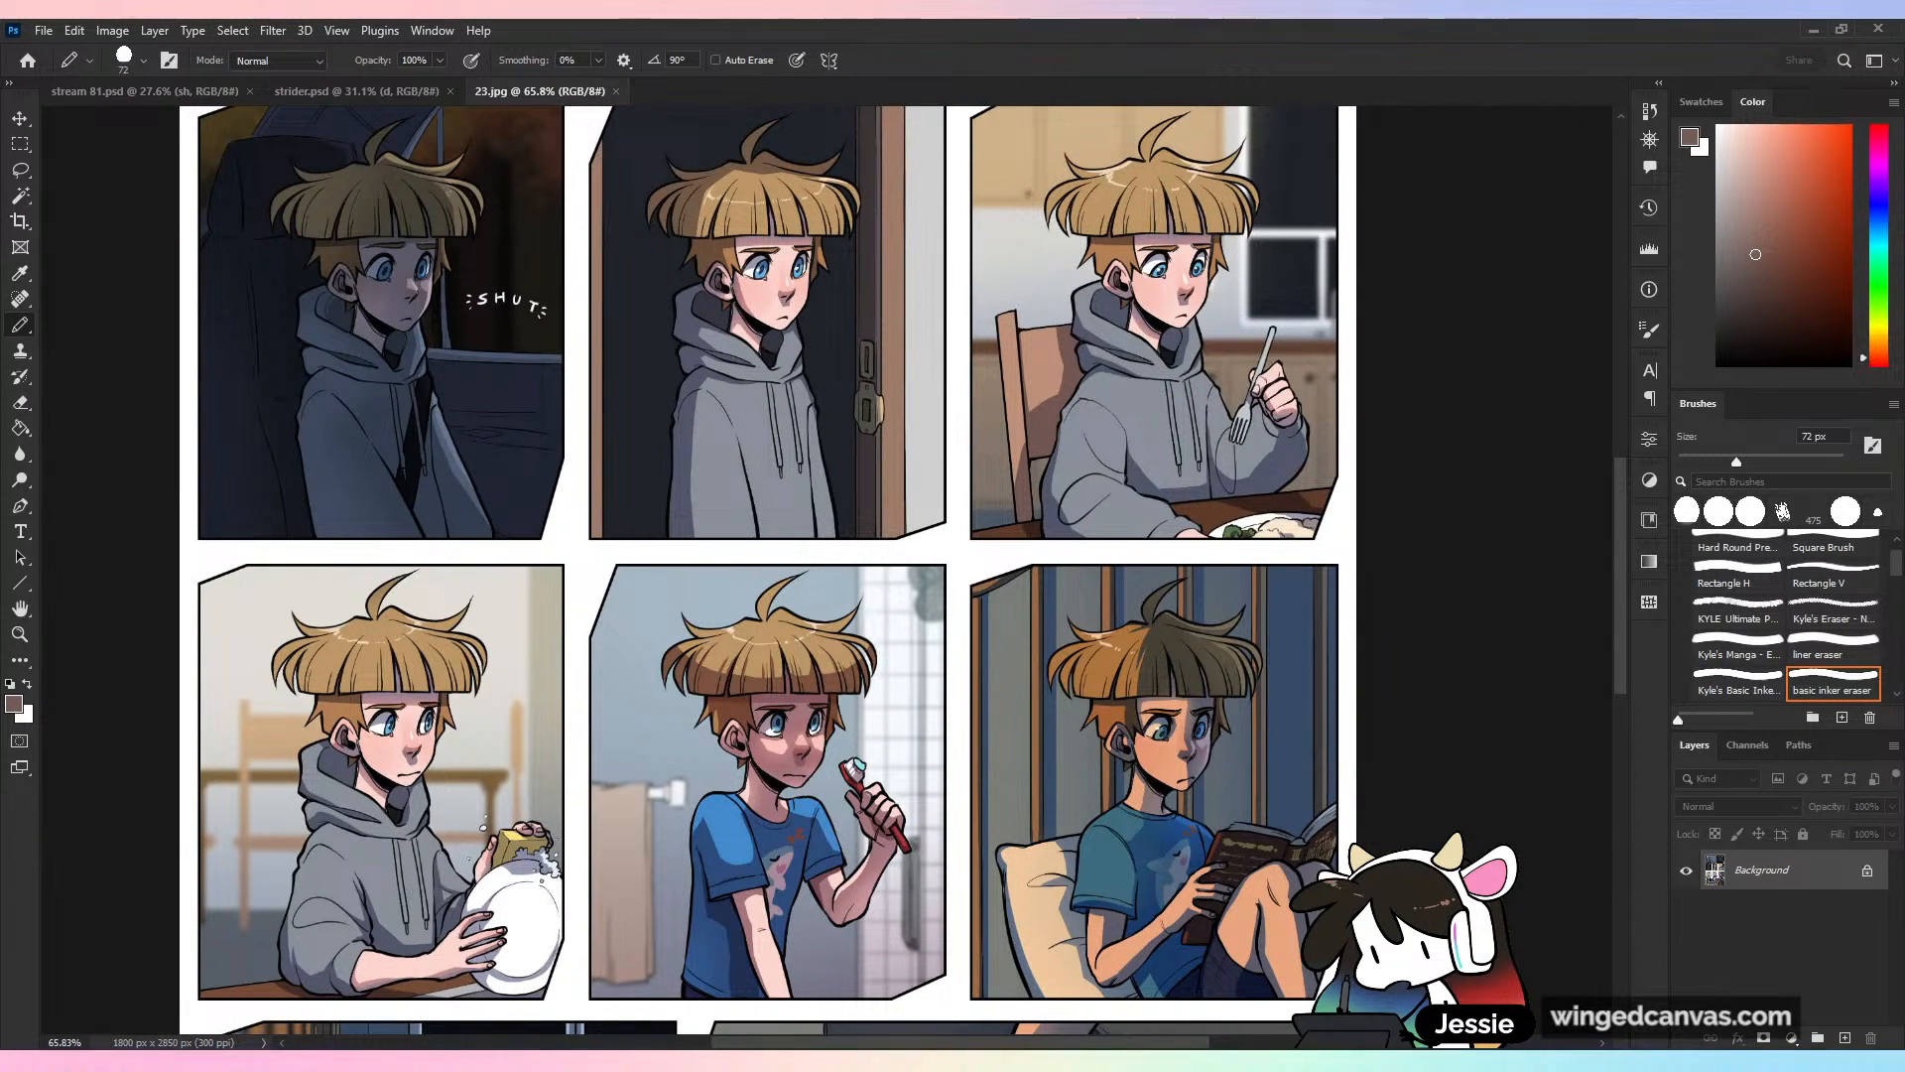
left_click_drag(1290, 340, 1440, 480)
scroll(1295, 387, "up", 3)
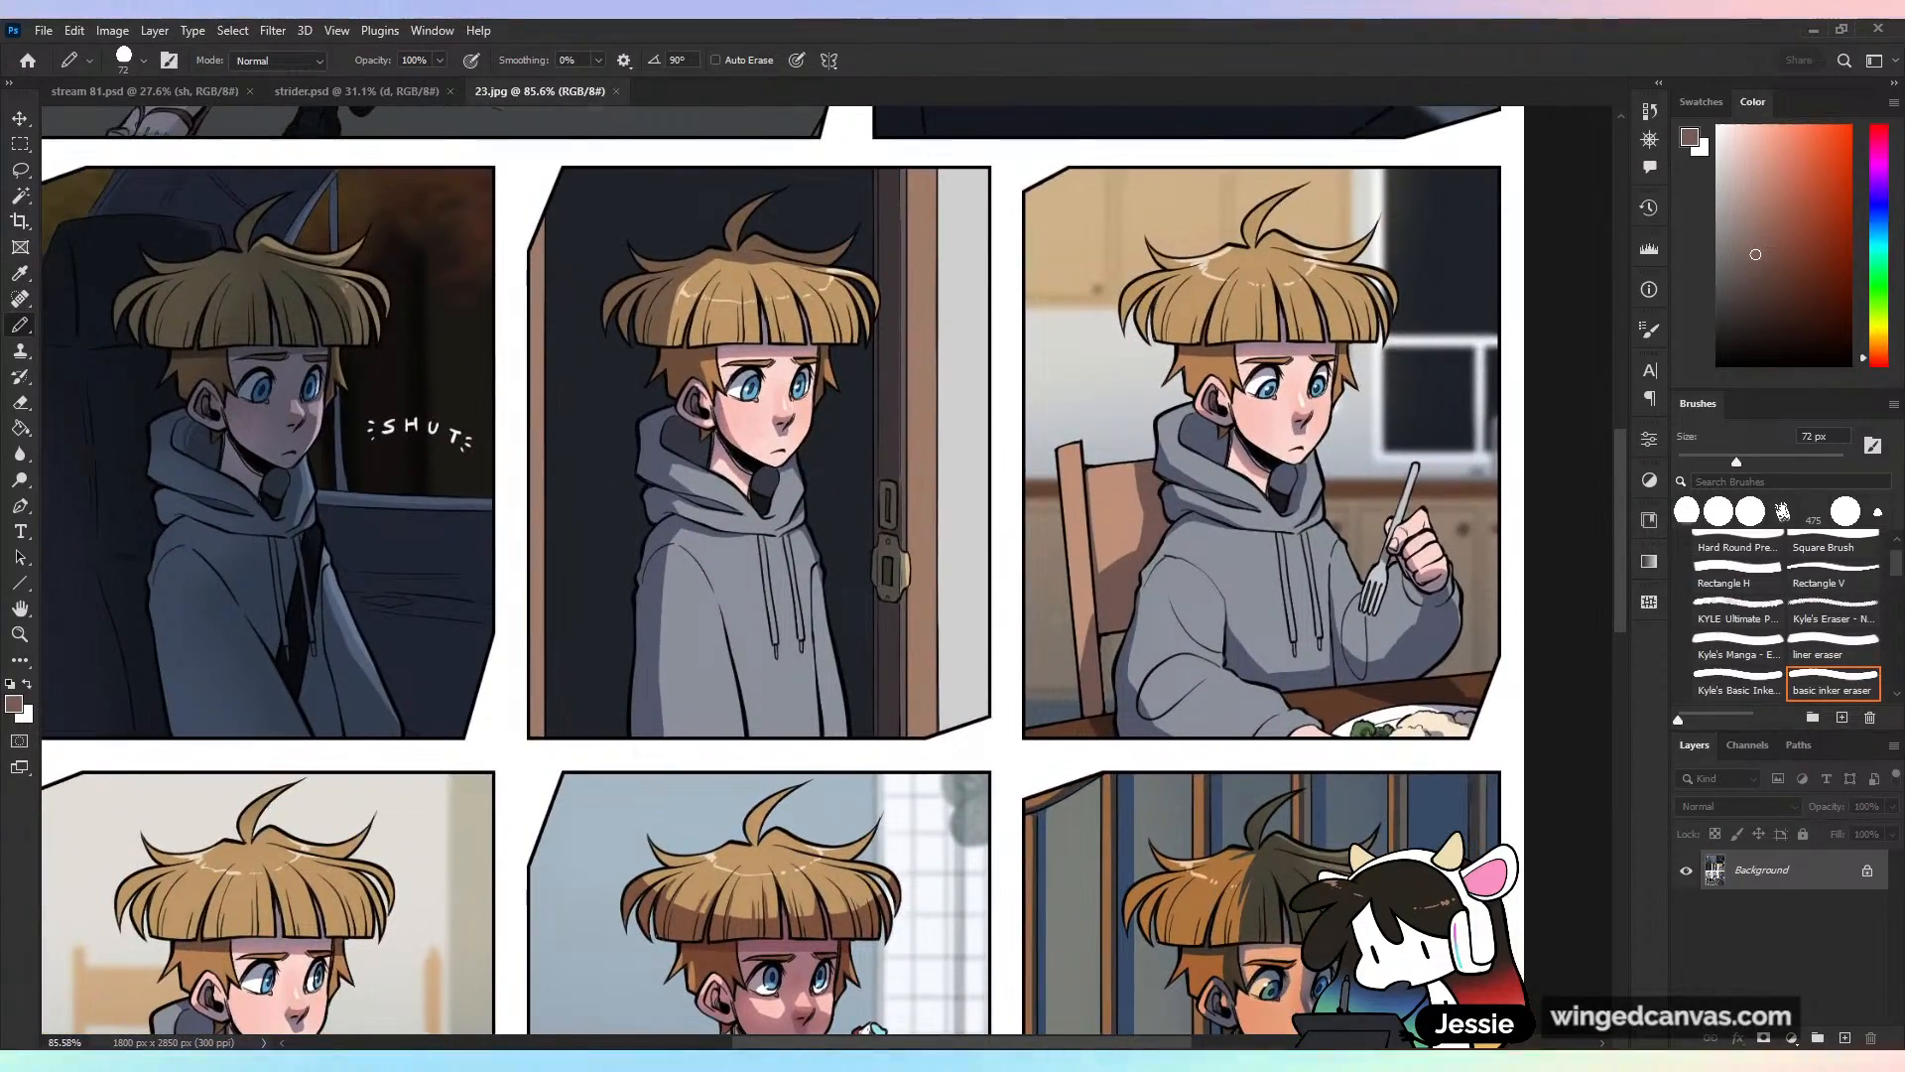
scroll(1102, 628, "down", 3)
left_click_drag(1102, 628, 1025, 444)
scroll(1025, 443, "up", 1)
scroll(1042, 842, "up", 1)
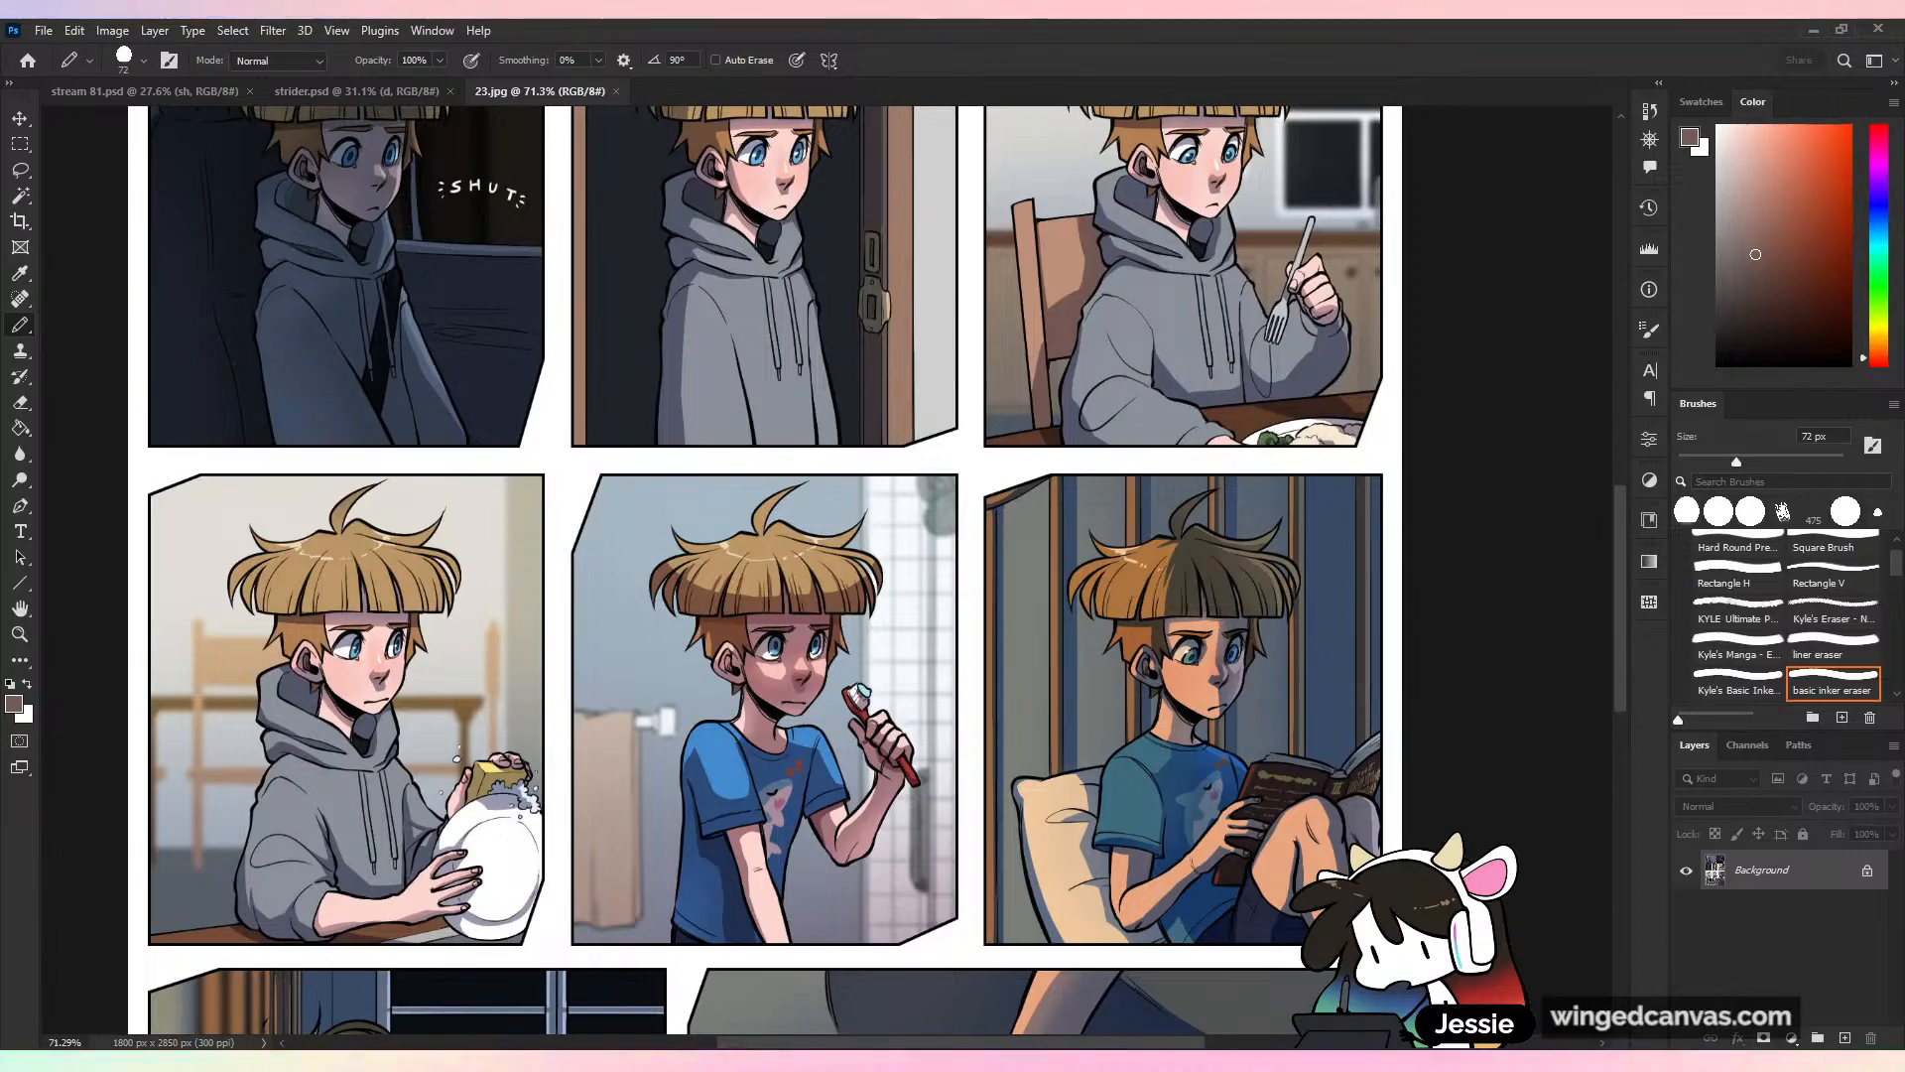
Compare the toothbrush and reading panels up close, then examine the window and book-grabbing panels below them
scroll(1409, 861, "up", 5)
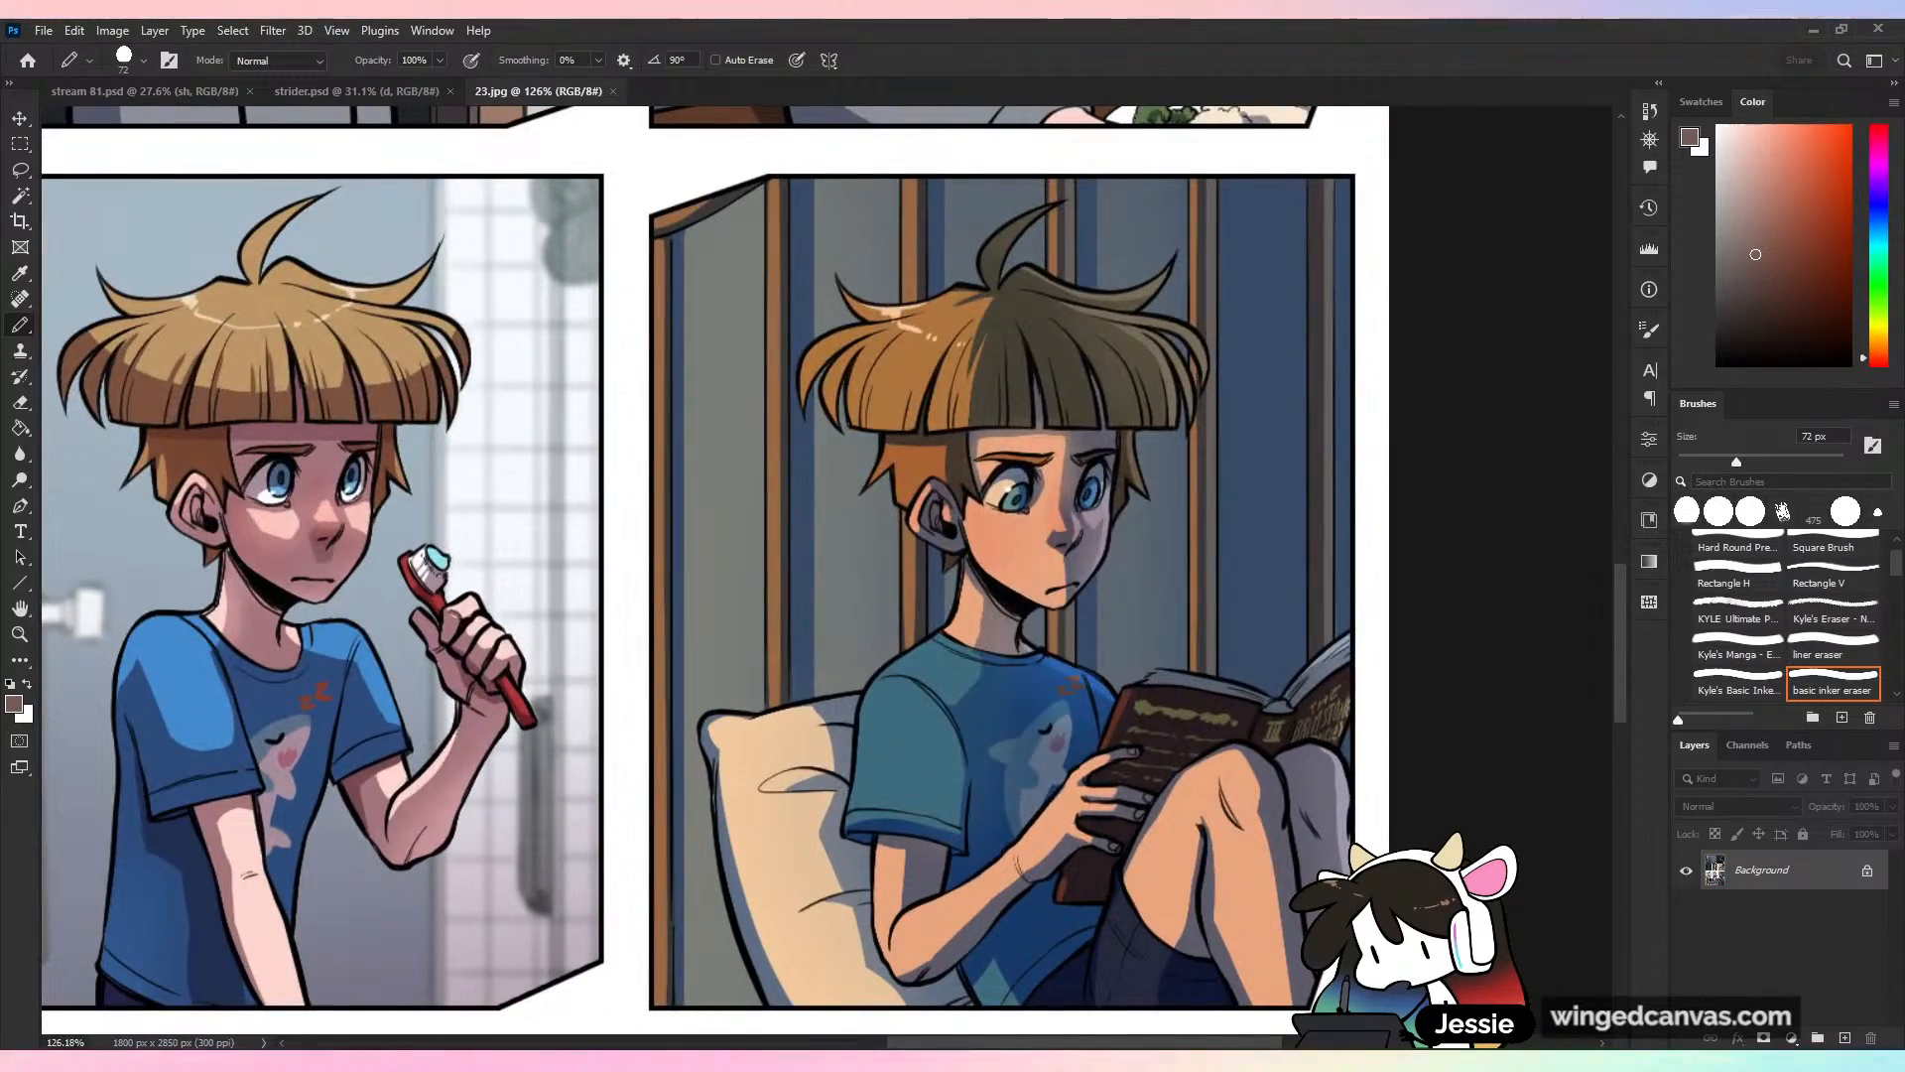
scroll(1409, 861, "down", 6)
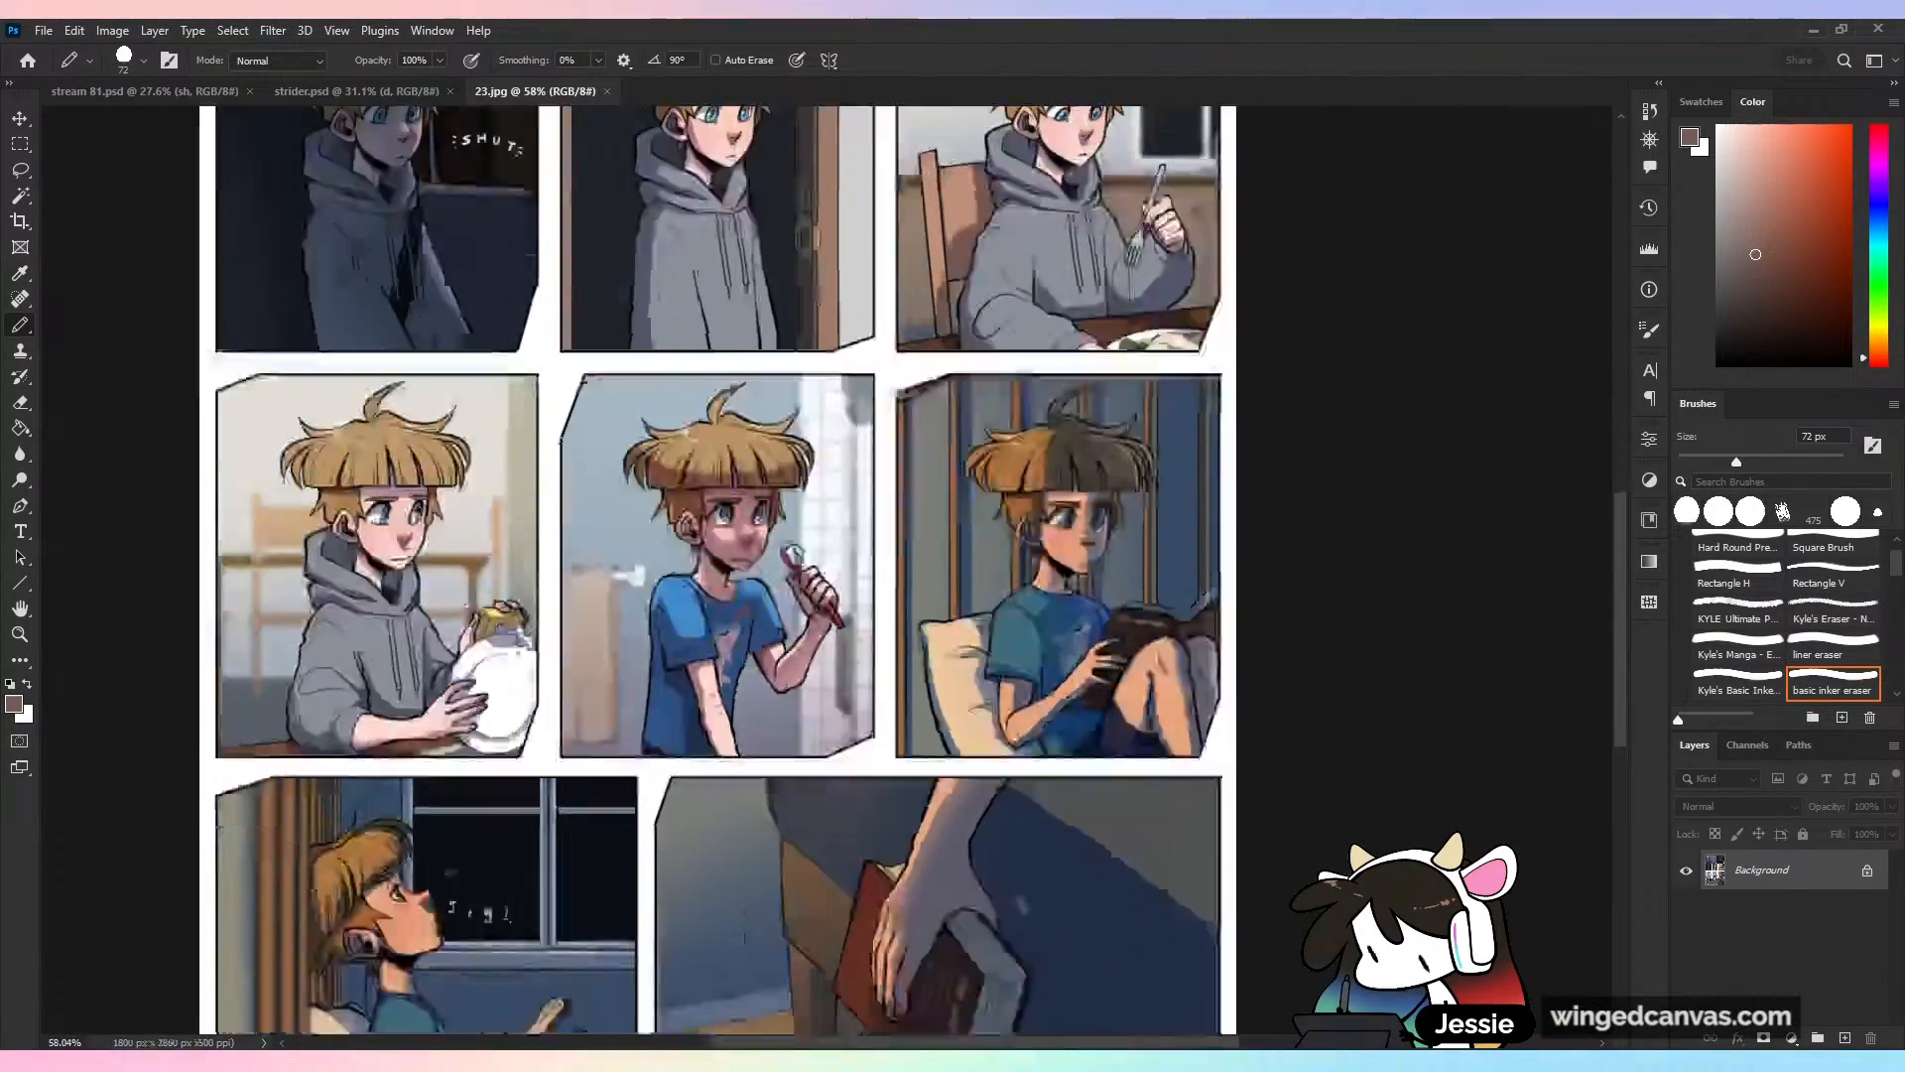
scroll(1104, 696, "up", 3)
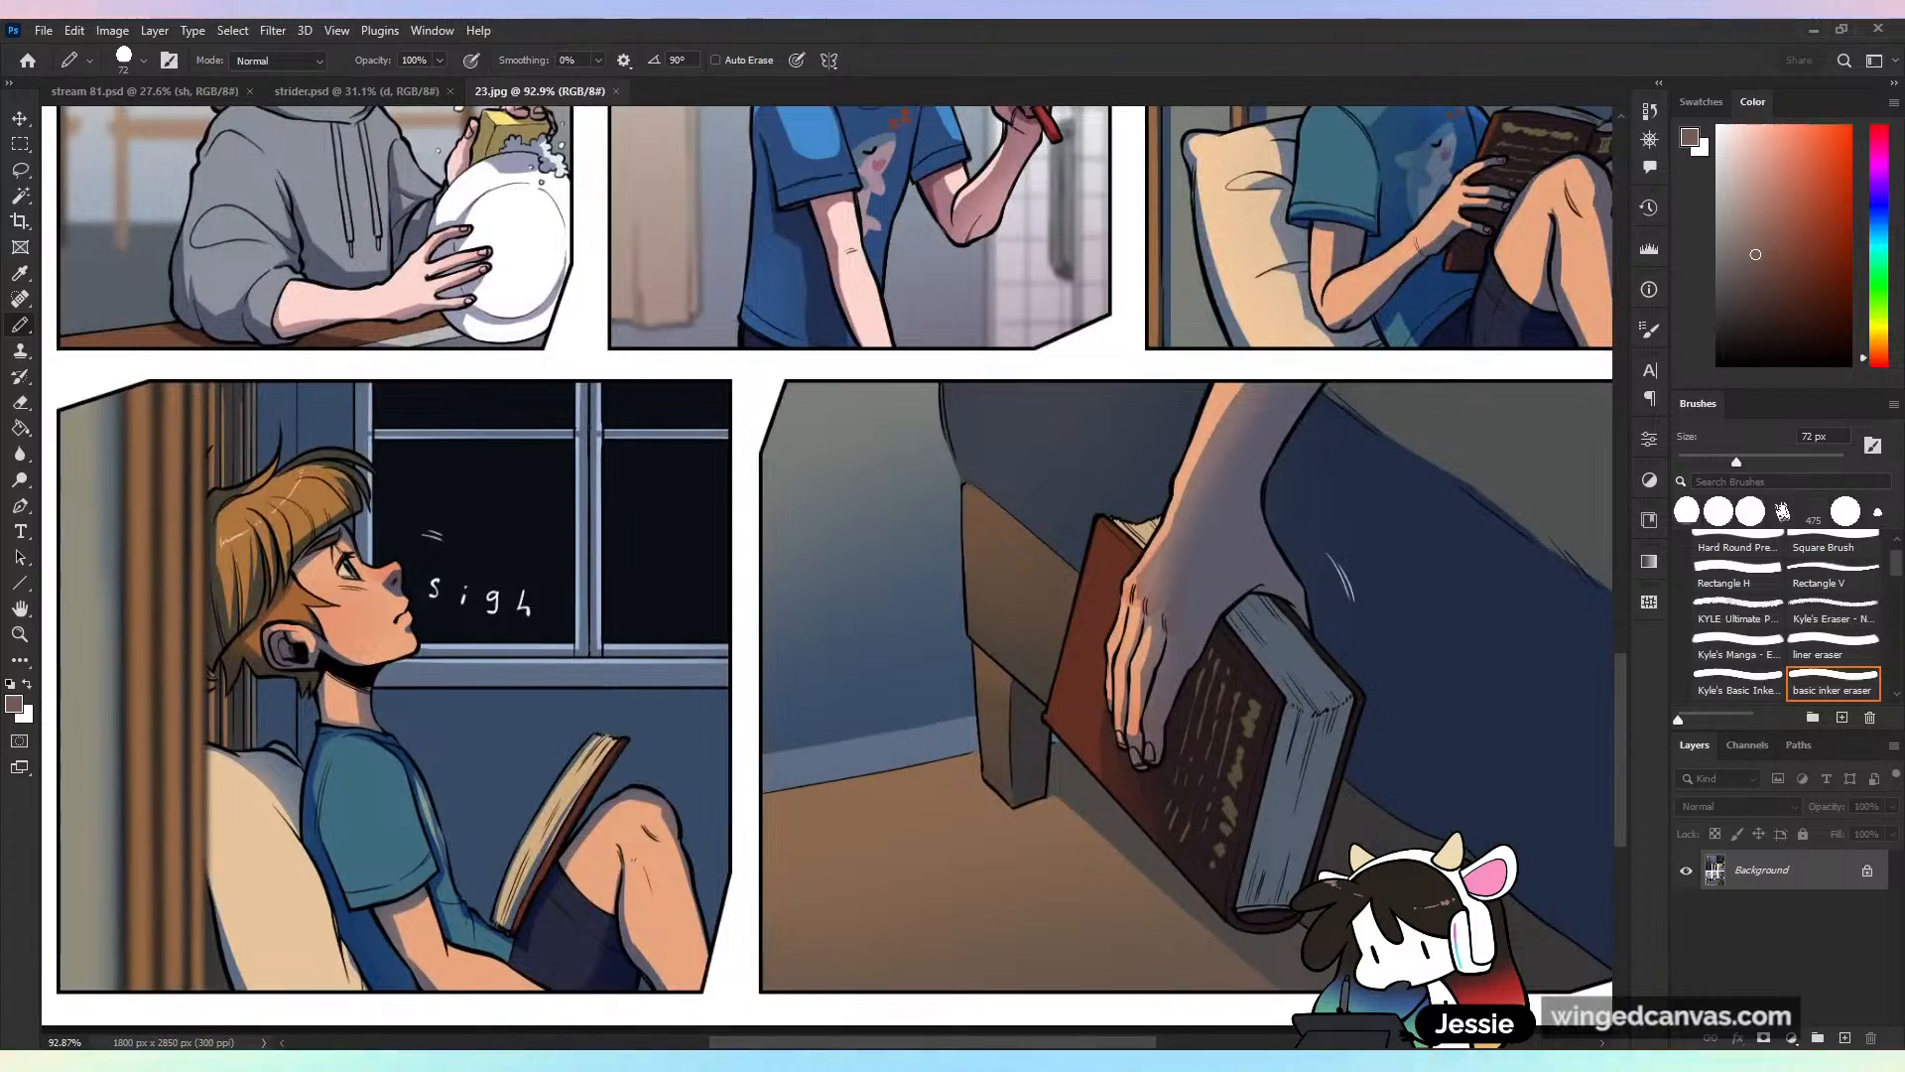
Examine the comic page's lower panels, followed by the shading of the walking and car-door panels in the first row
scroll(1236, 832, "down", 1)
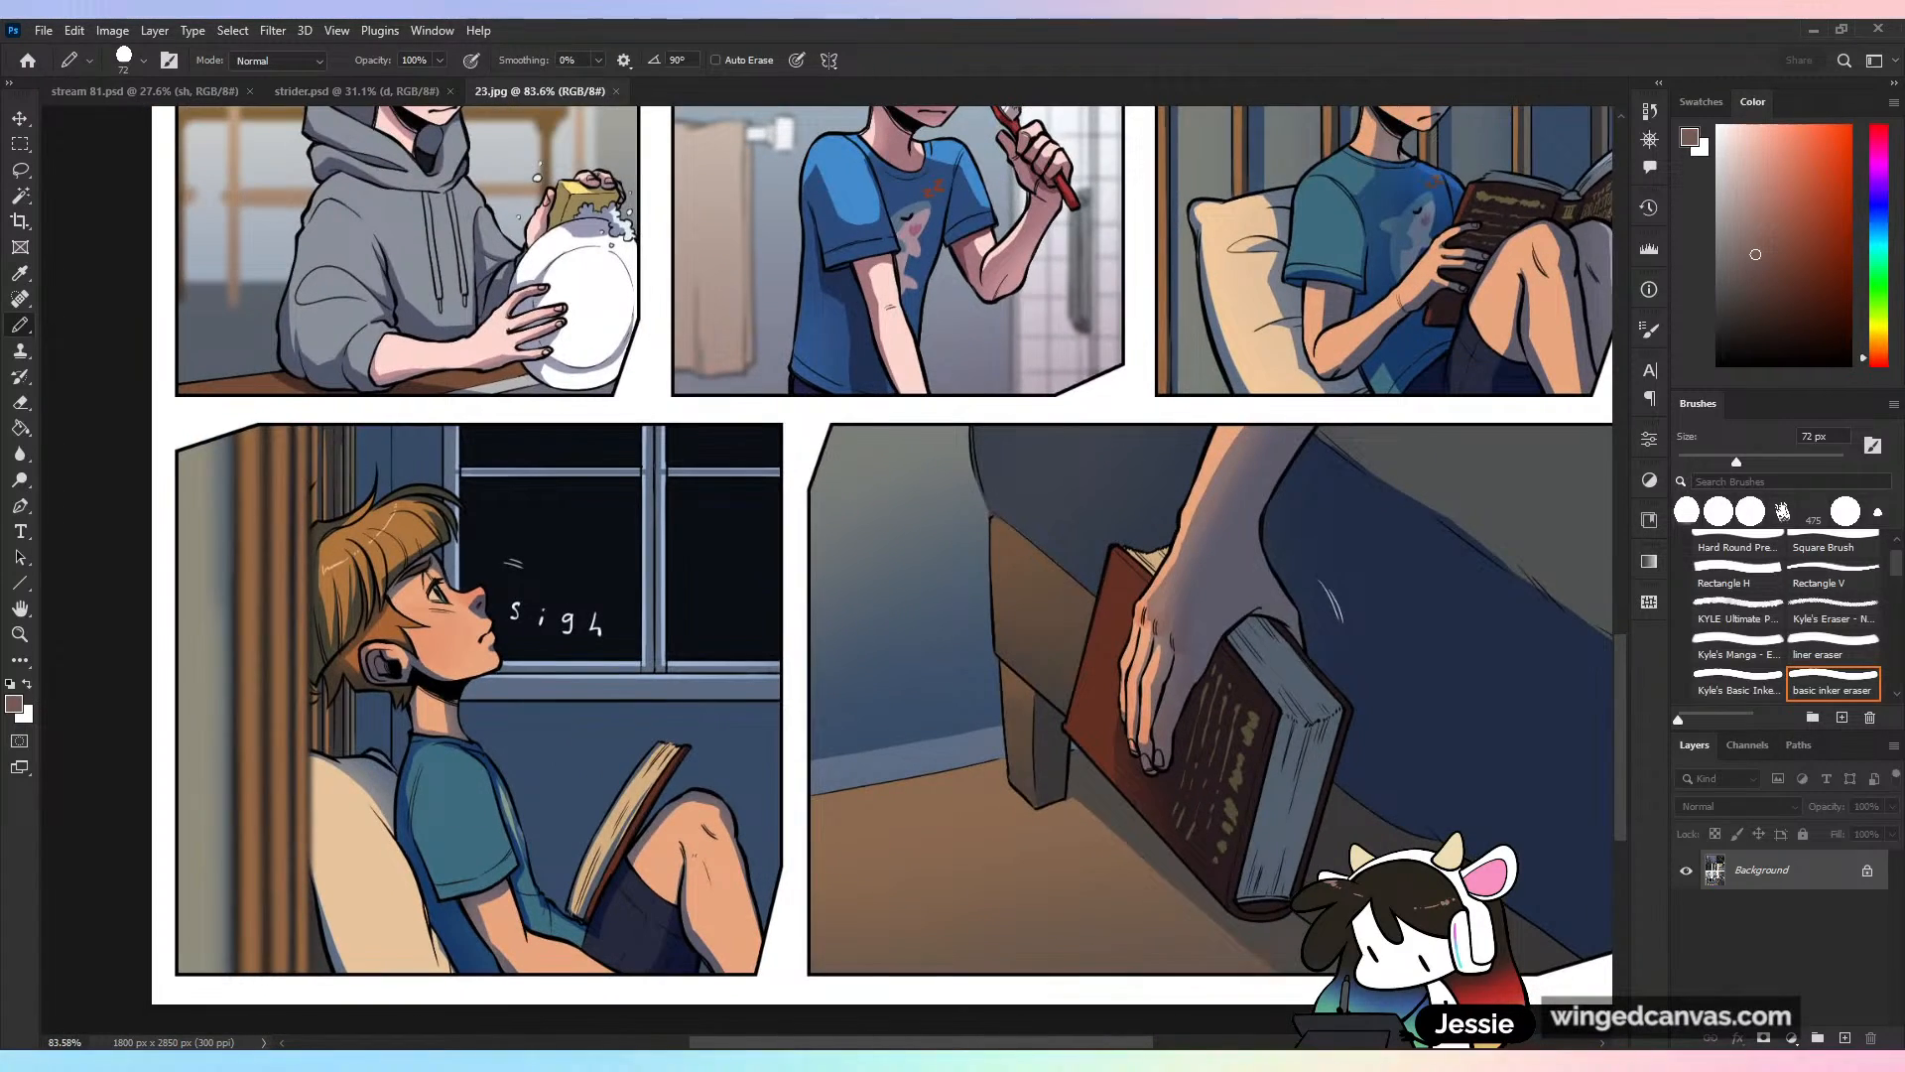
left_click_drag(1237, 832, 1083, 959)
scroll(1231, 556, "down", 2)
left_click_drag(1230, 556, 1225, 1002)
left_click_drag(1141, 397, 1203, 823)
left_click_drag(1148, 345, 1186, 647)
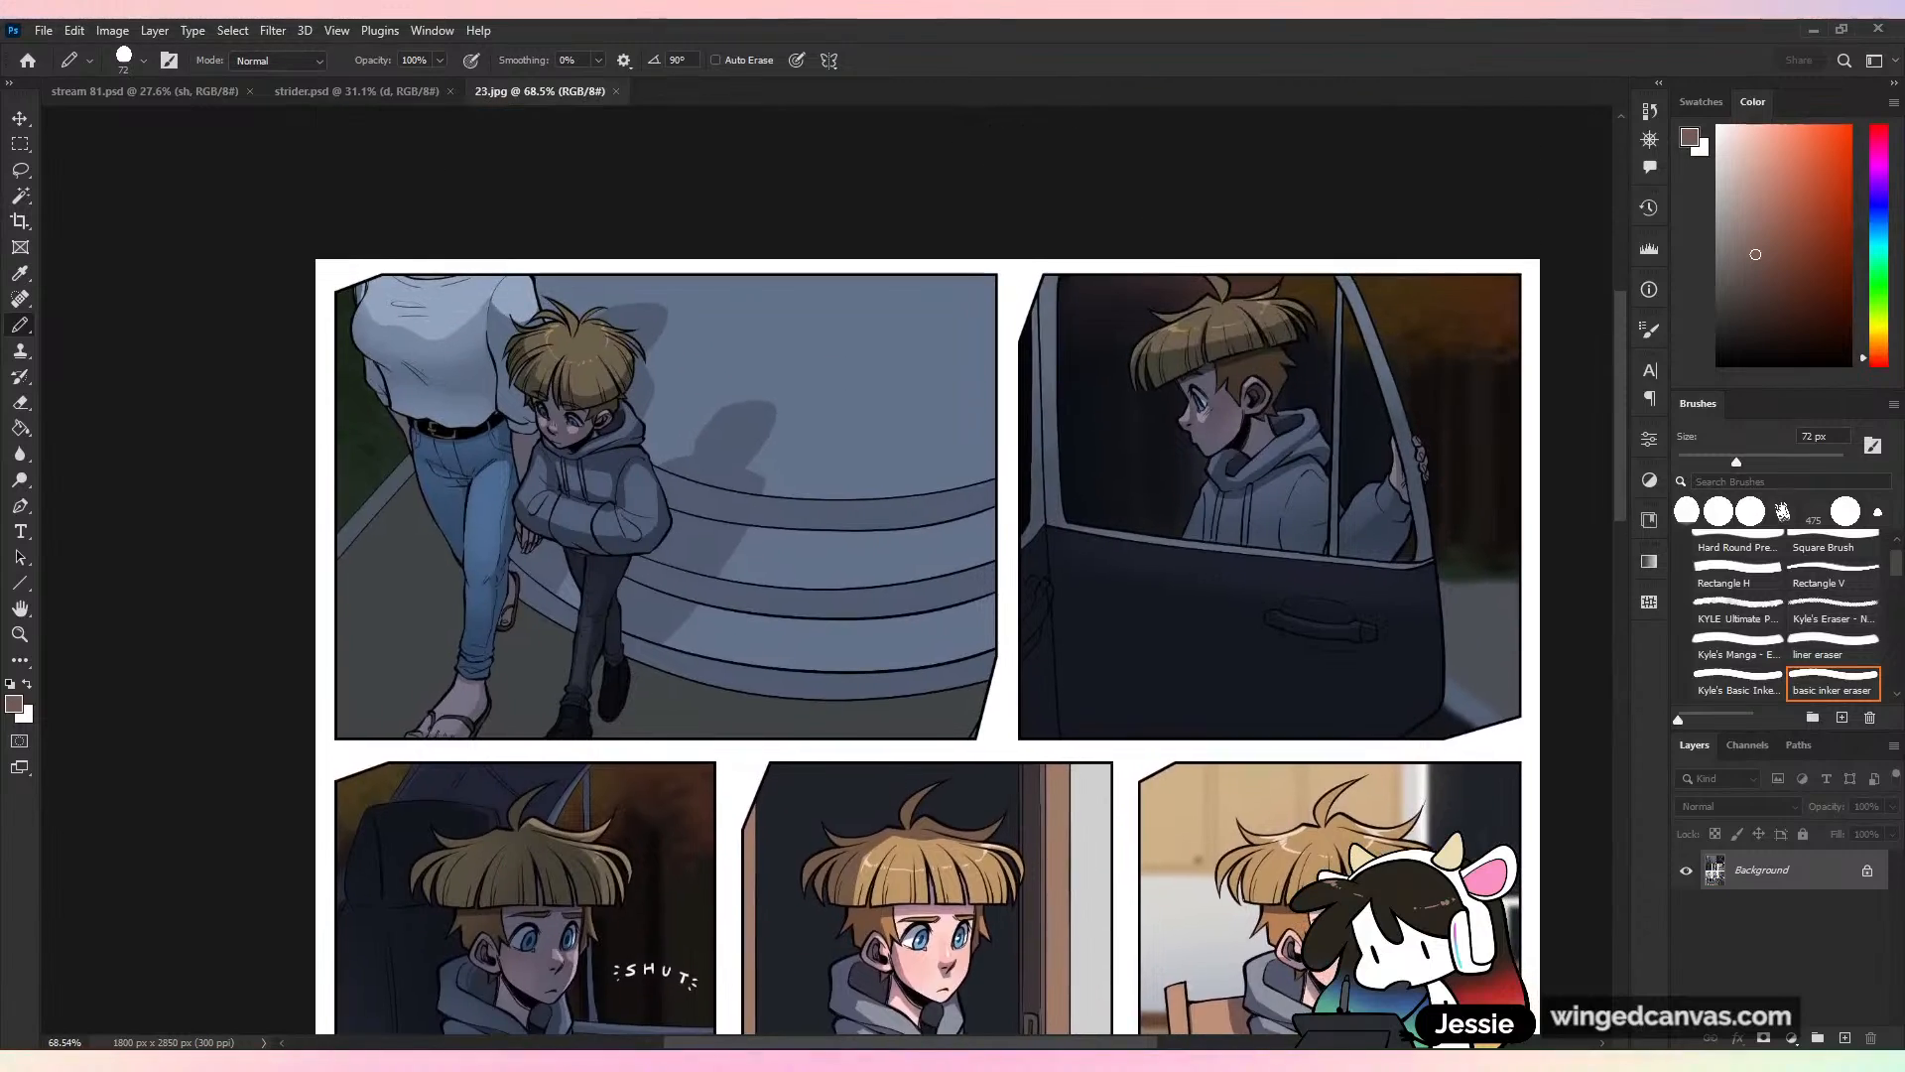
scroll(1186, 647, "up", 2)
left_click_drag(861, 694, 894, 360)
scroll(1089, 718, "down", 2)
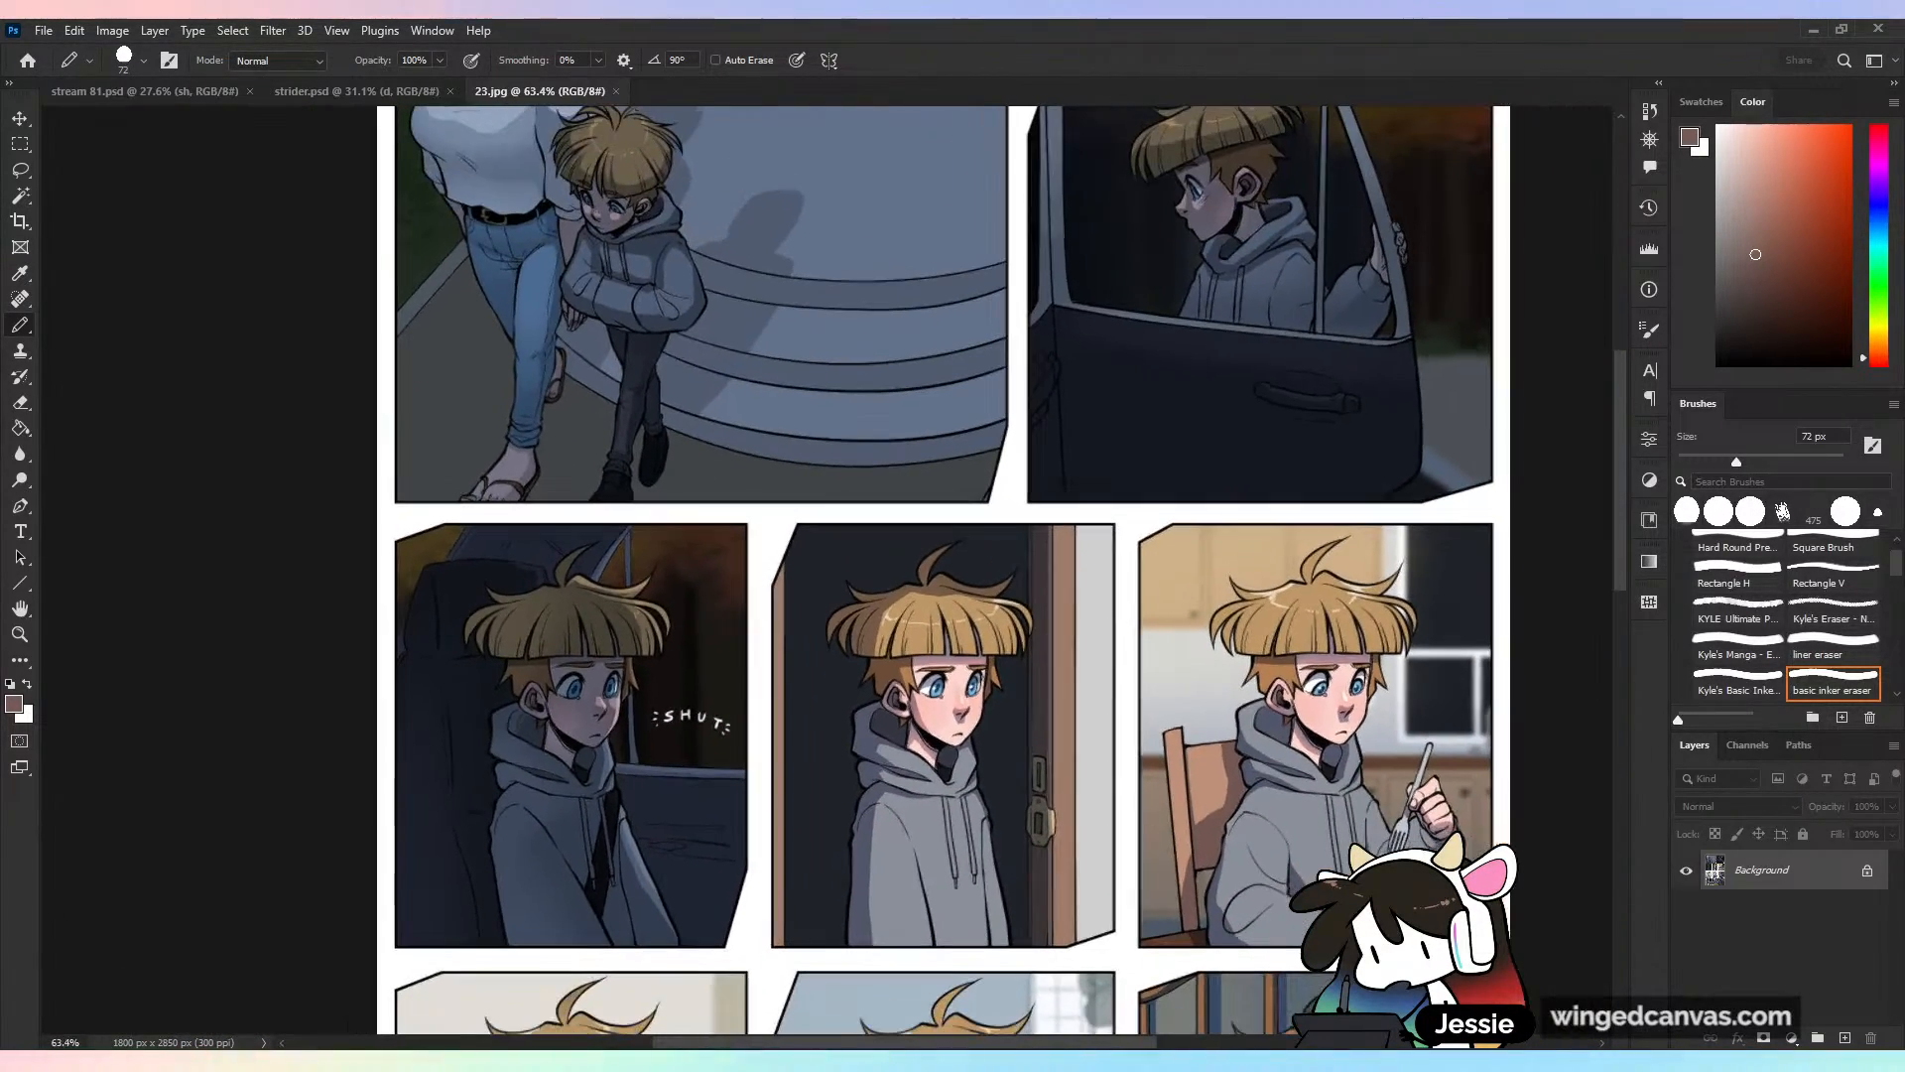
Compare the lighting across all rows of the comic page as a whole, and close 23.jpg
left_click_drag(1234, 620, 1009, 724)
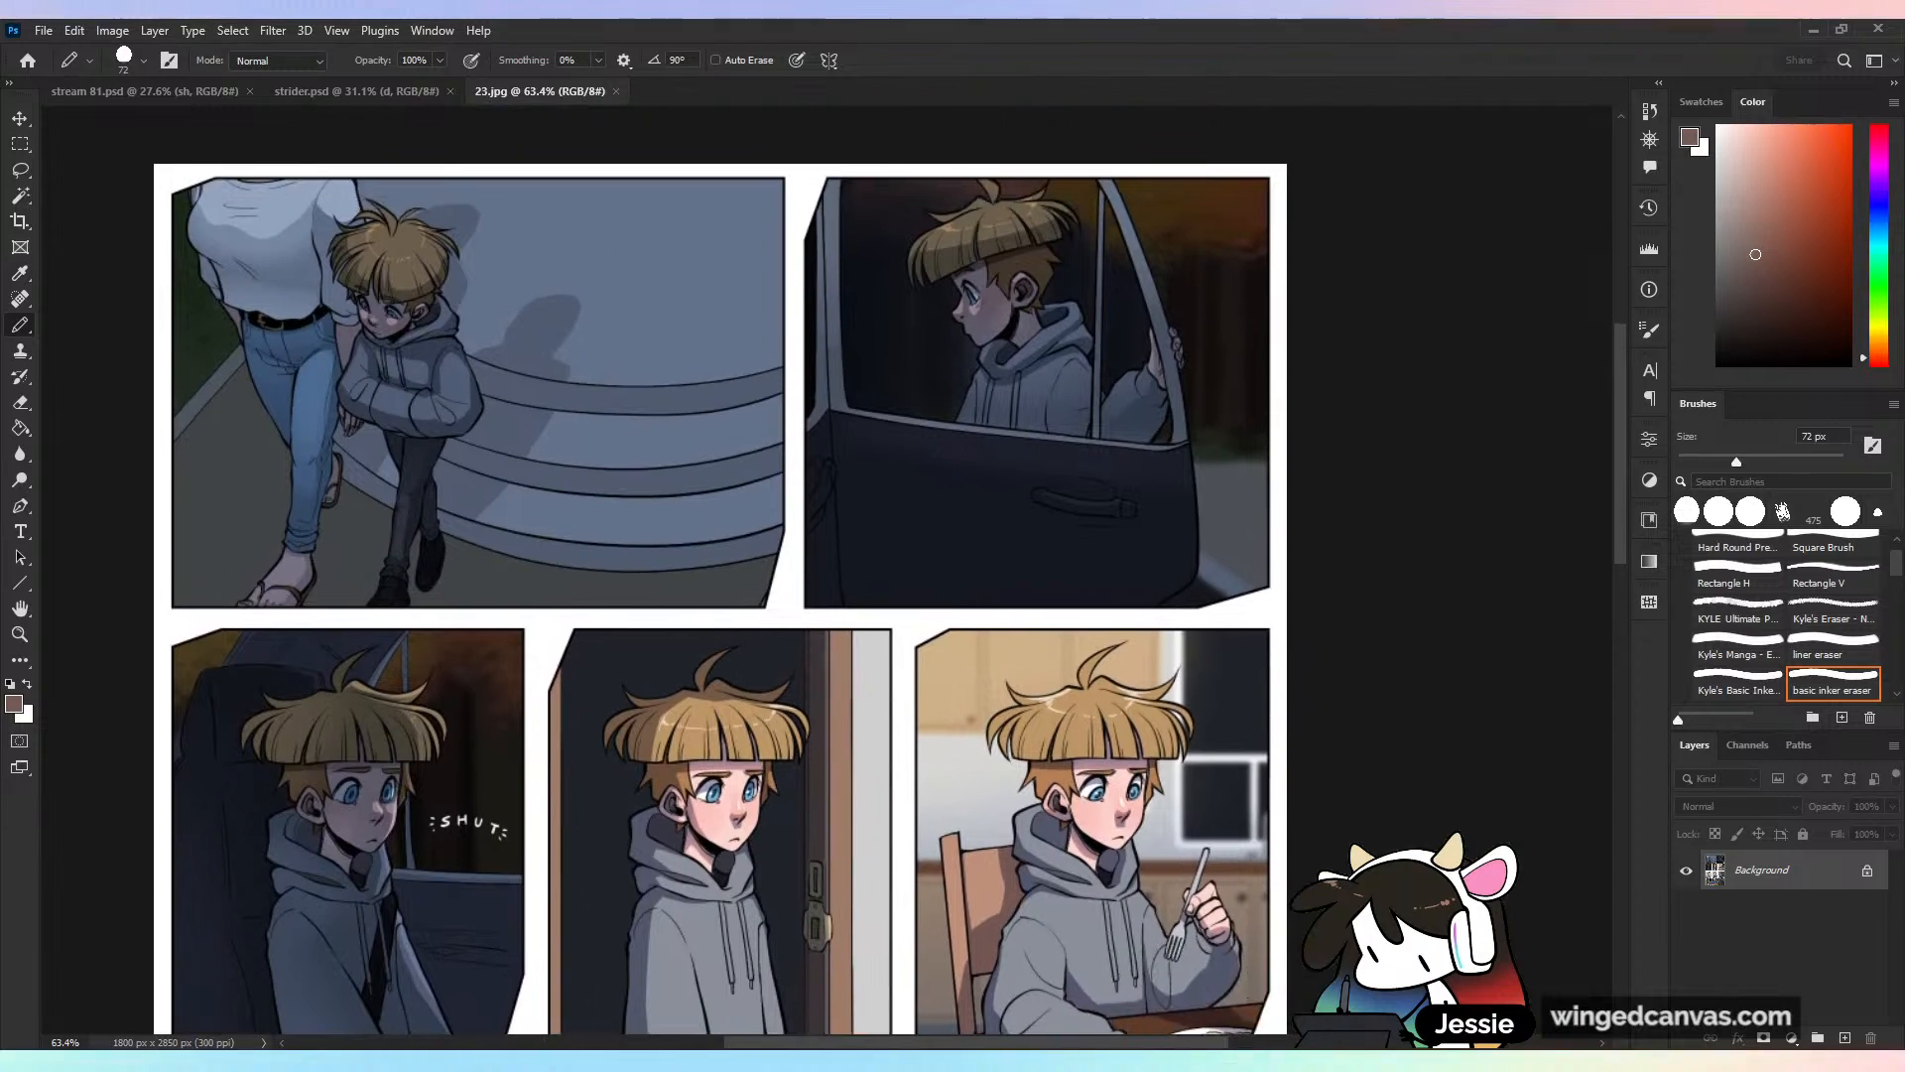
scroll(1009, 725, "down", 5)
scroll(1009, 724, "up", 2)
left_click_drag(893, 674, 1052, 599)
scroll(1051, 599, "down", 4)
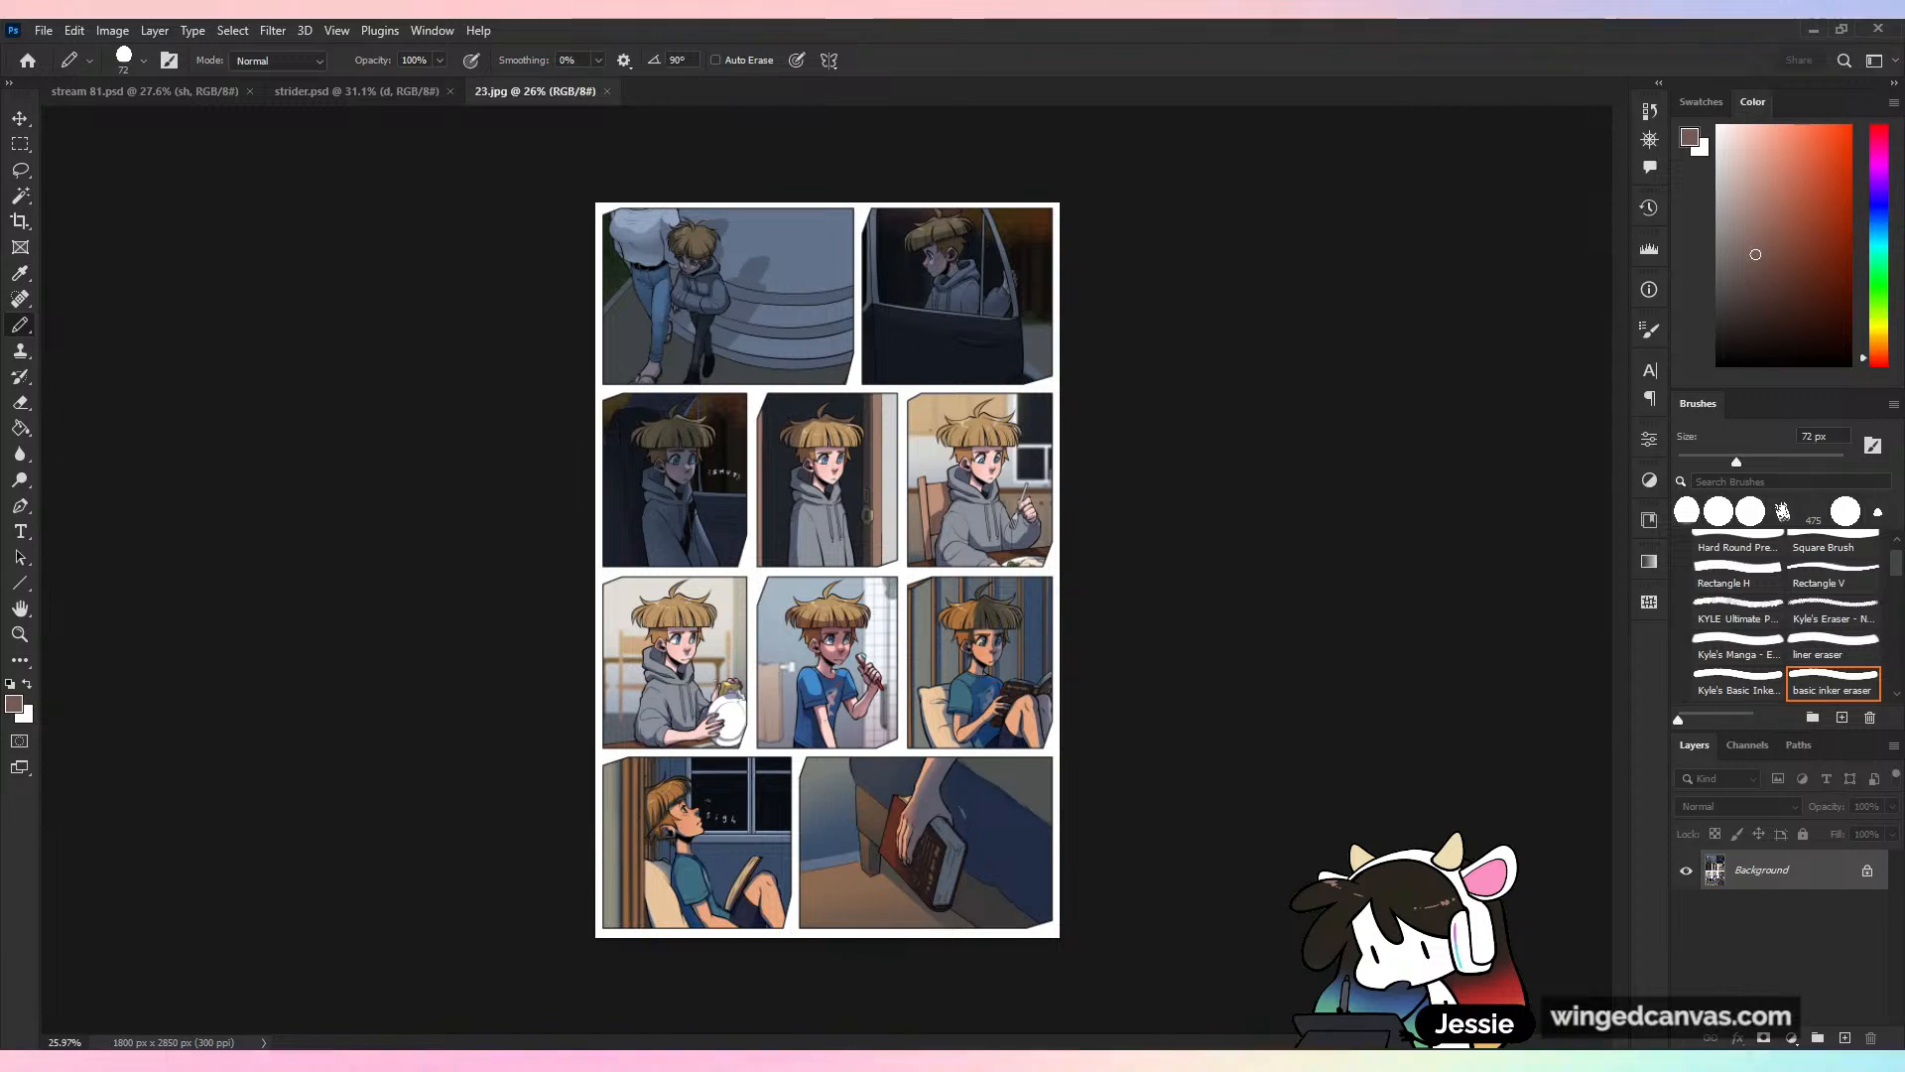
scroll(906, 666, "up", 3)
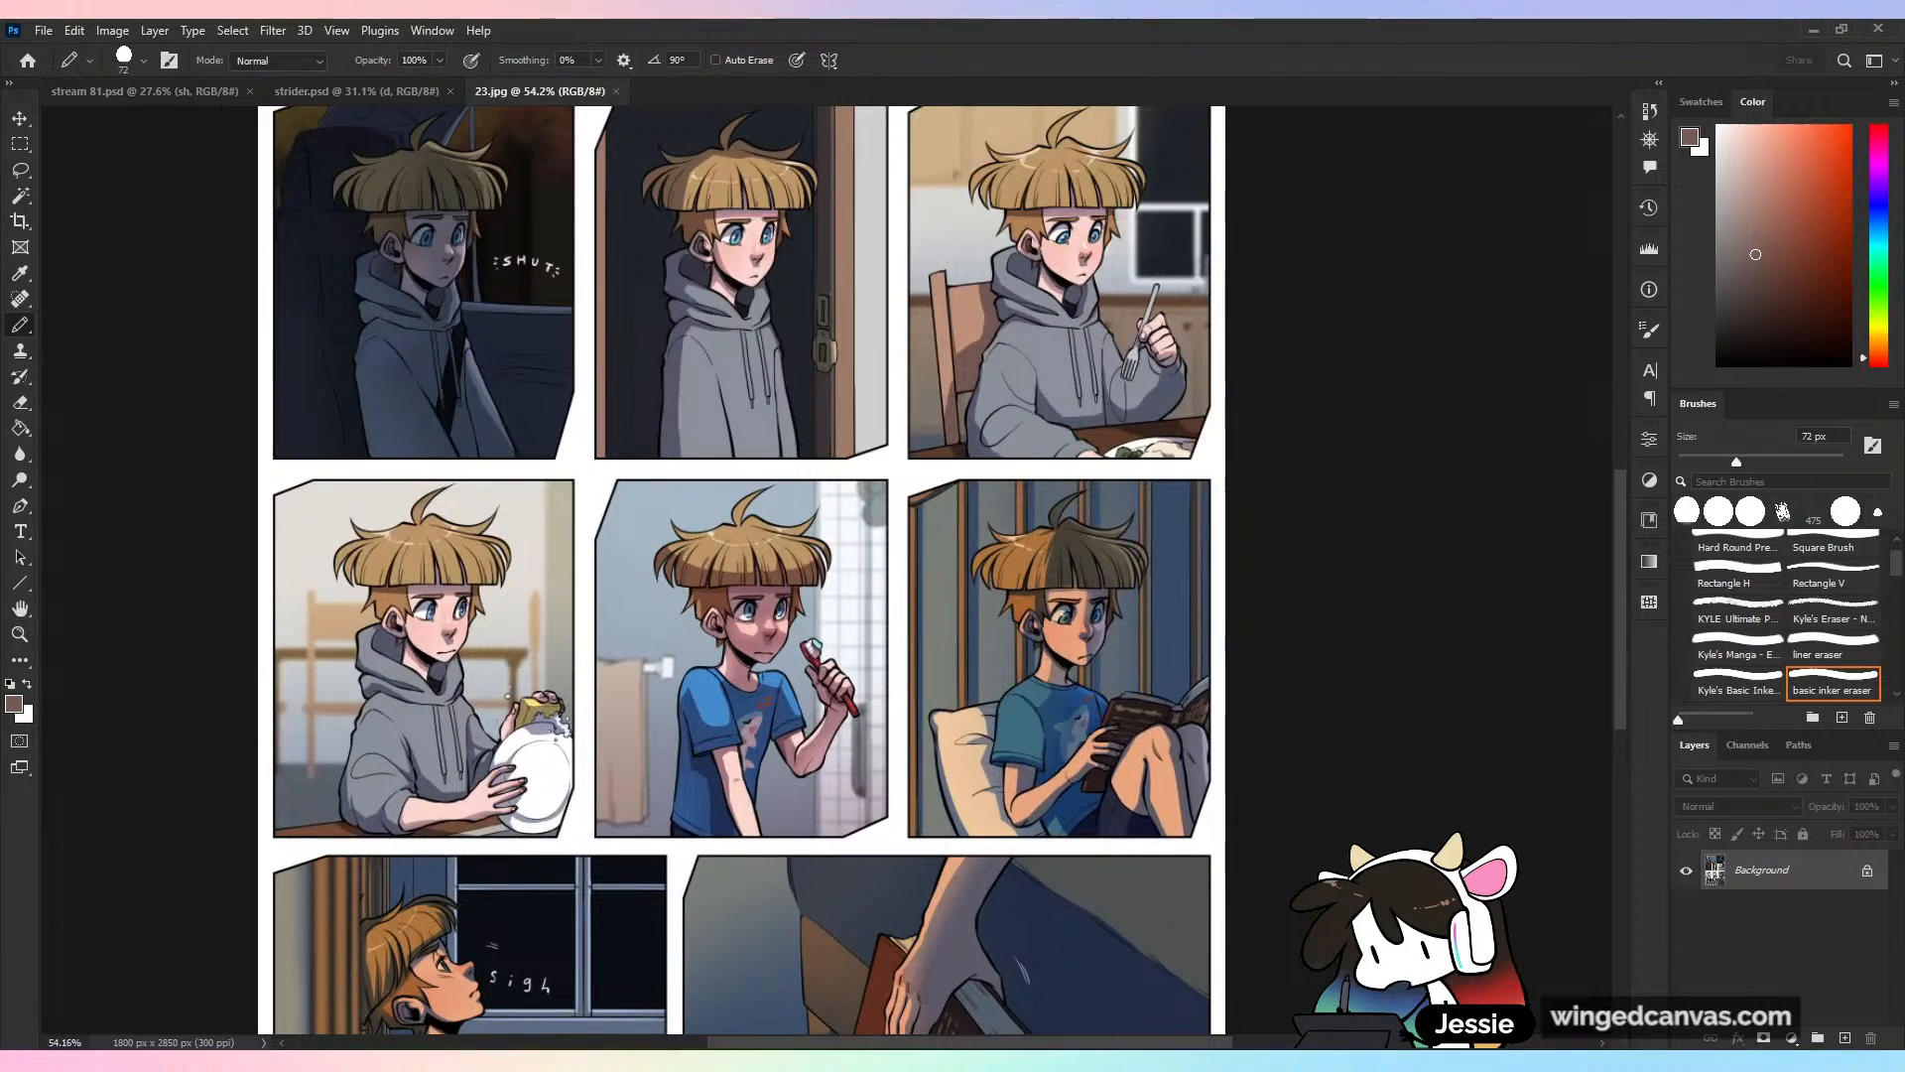
scroll(926, 770, "down", 2)
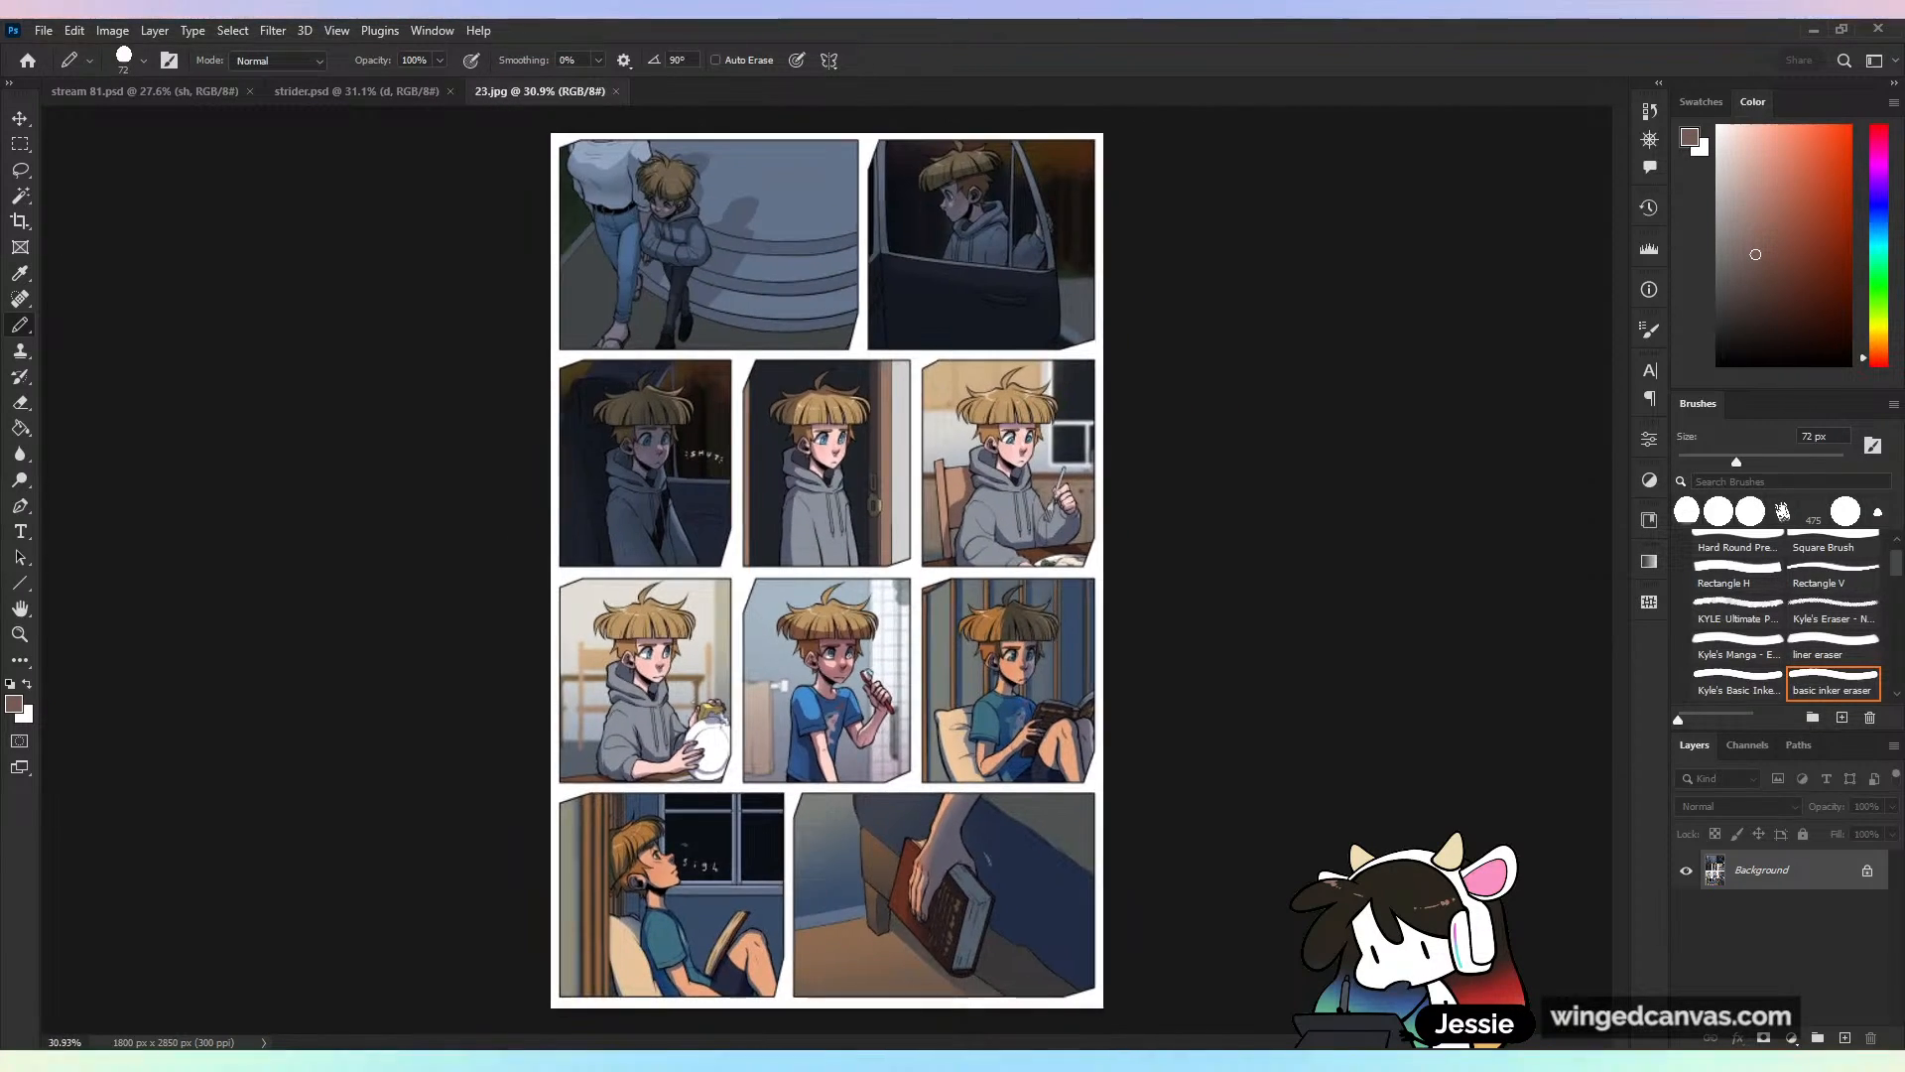
left_click(619, 93)
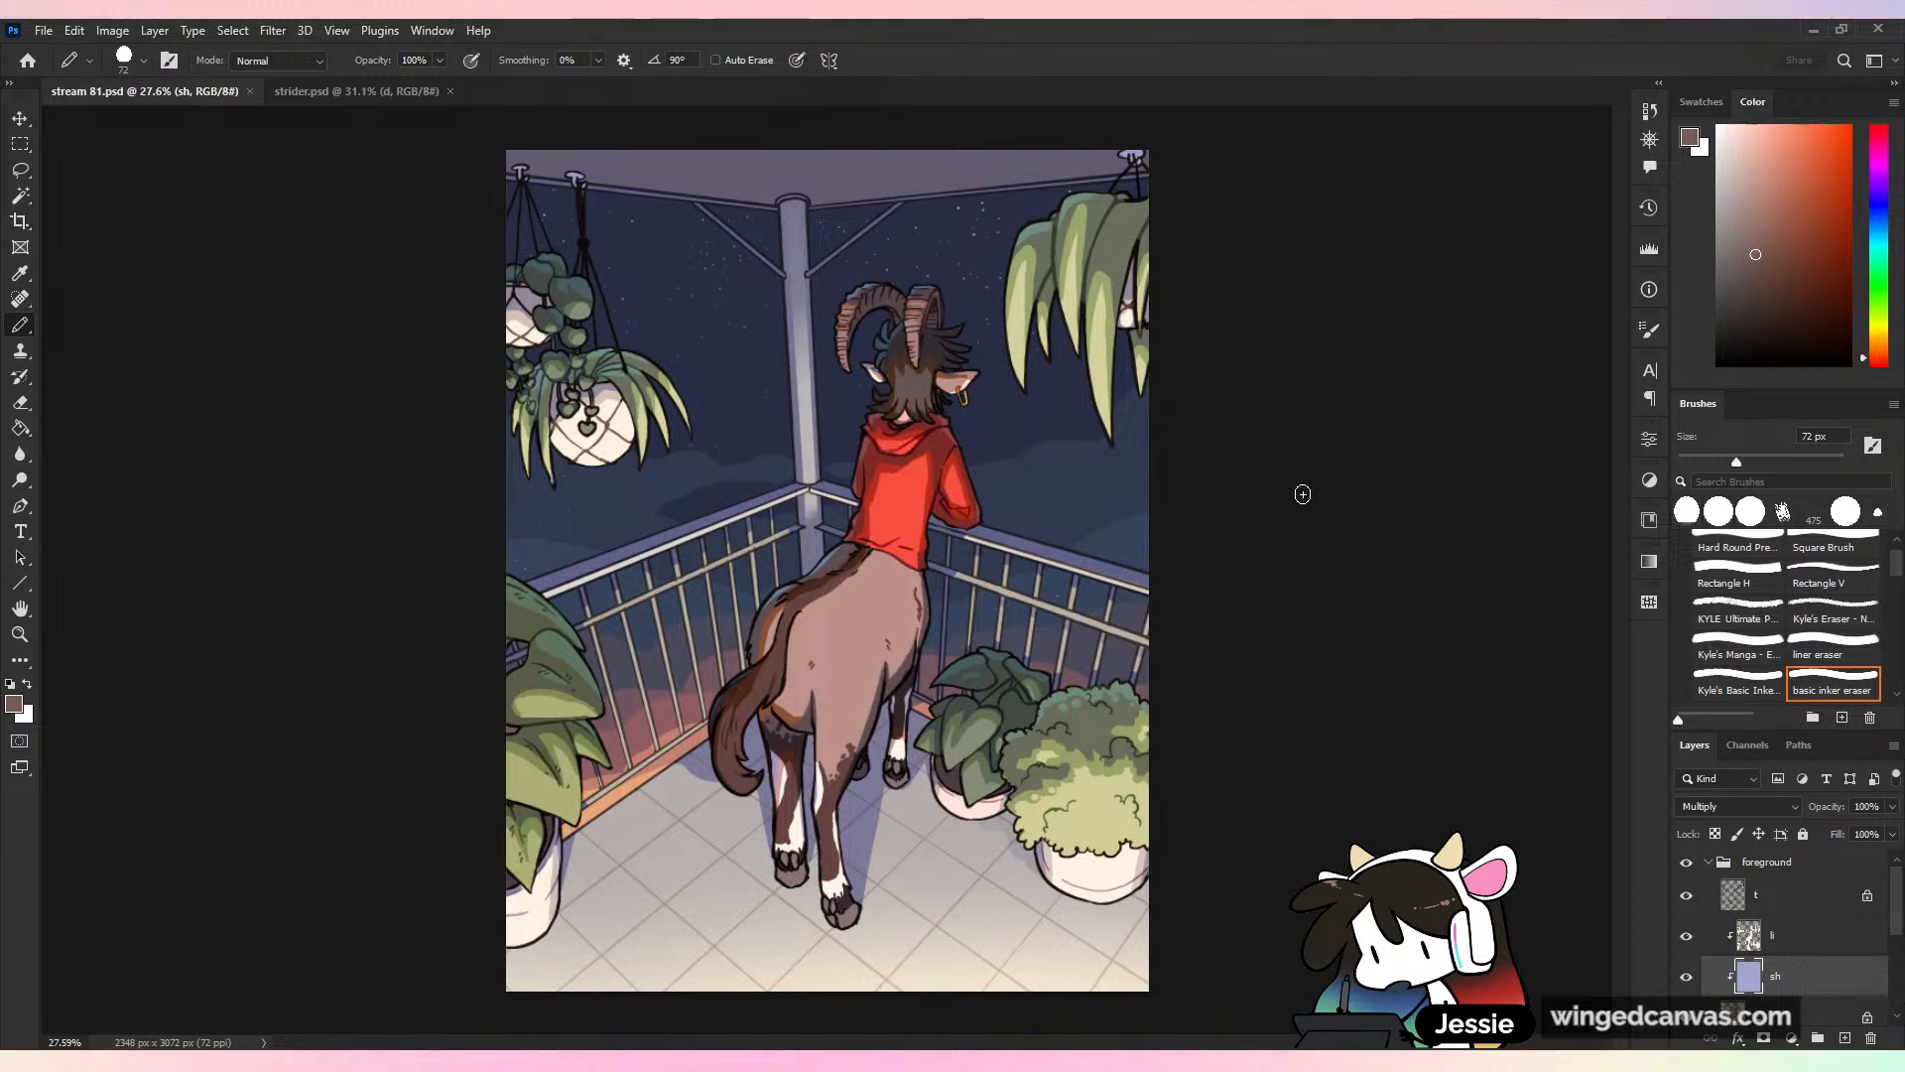
Add a clipped layer named li2 above the li layer in the foreground group of stream 81.psd
scroll(1303, 494, "up", 5)
left_click_drag(1303, 494, 1154, 797)
scroll(1154, 797, "up", 3)
left_click(1686, 936)
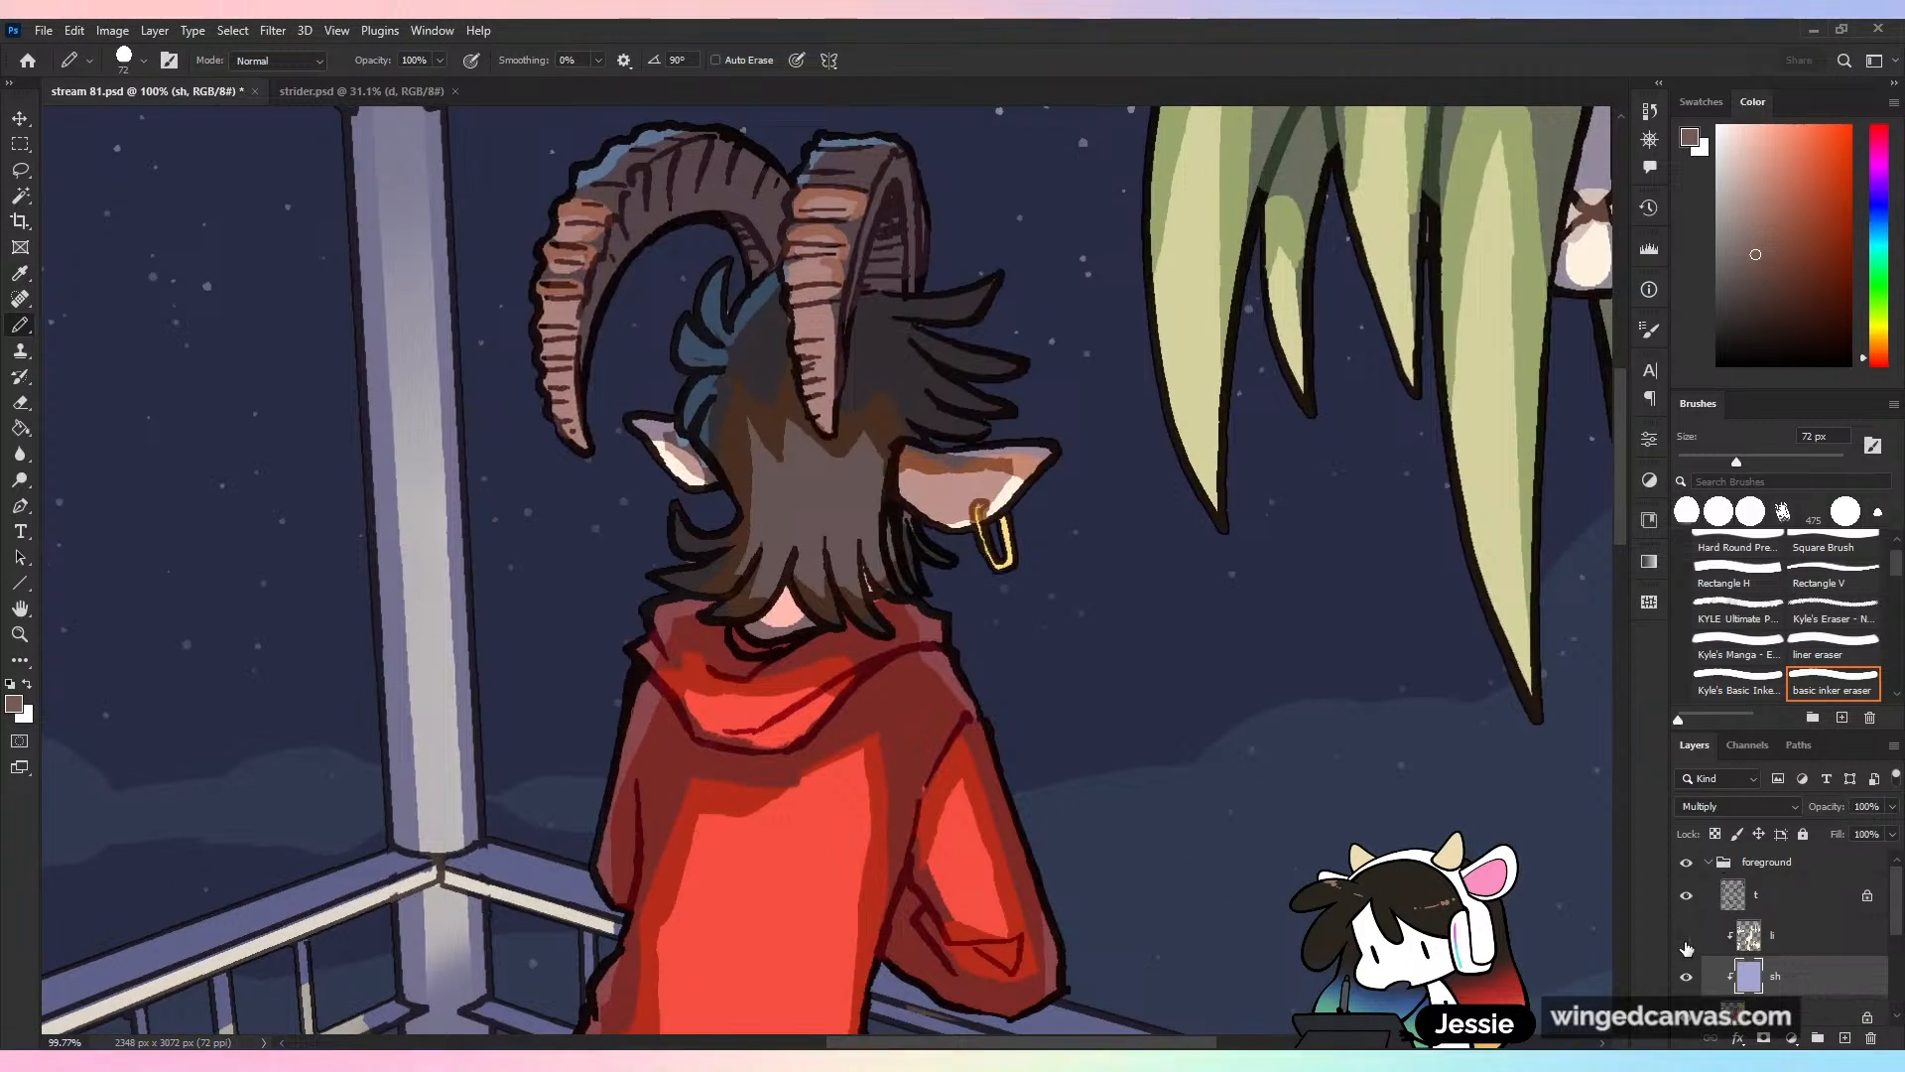
left_click(1686, 937)
left_click(1845, 1037)
left_click_drag(1807, 975, 1806, 929)
double_click(1787, 935)
type("l")
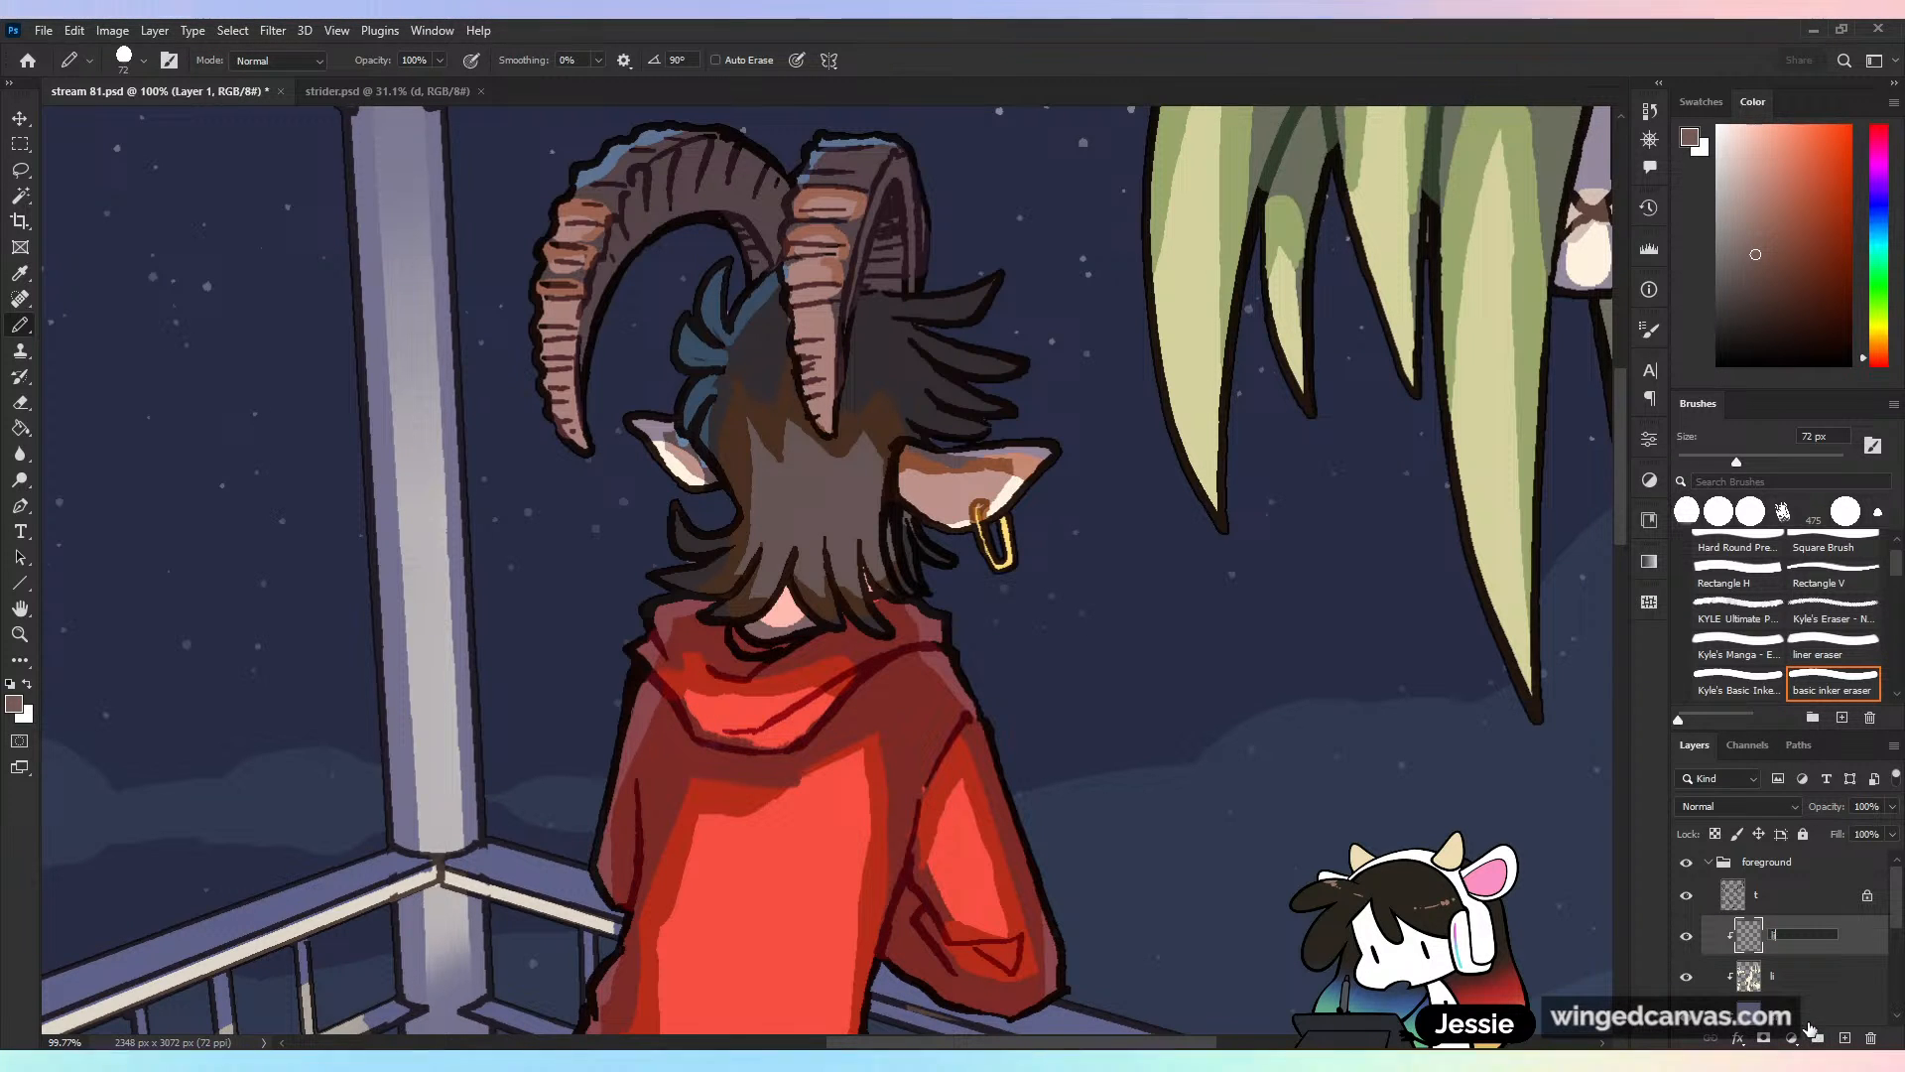
type("i2")
key("Return")
Paint small highlight marks across the back of the character's hair with a 25 px brush in a light warm grey
left_click(888, 462, "alt")
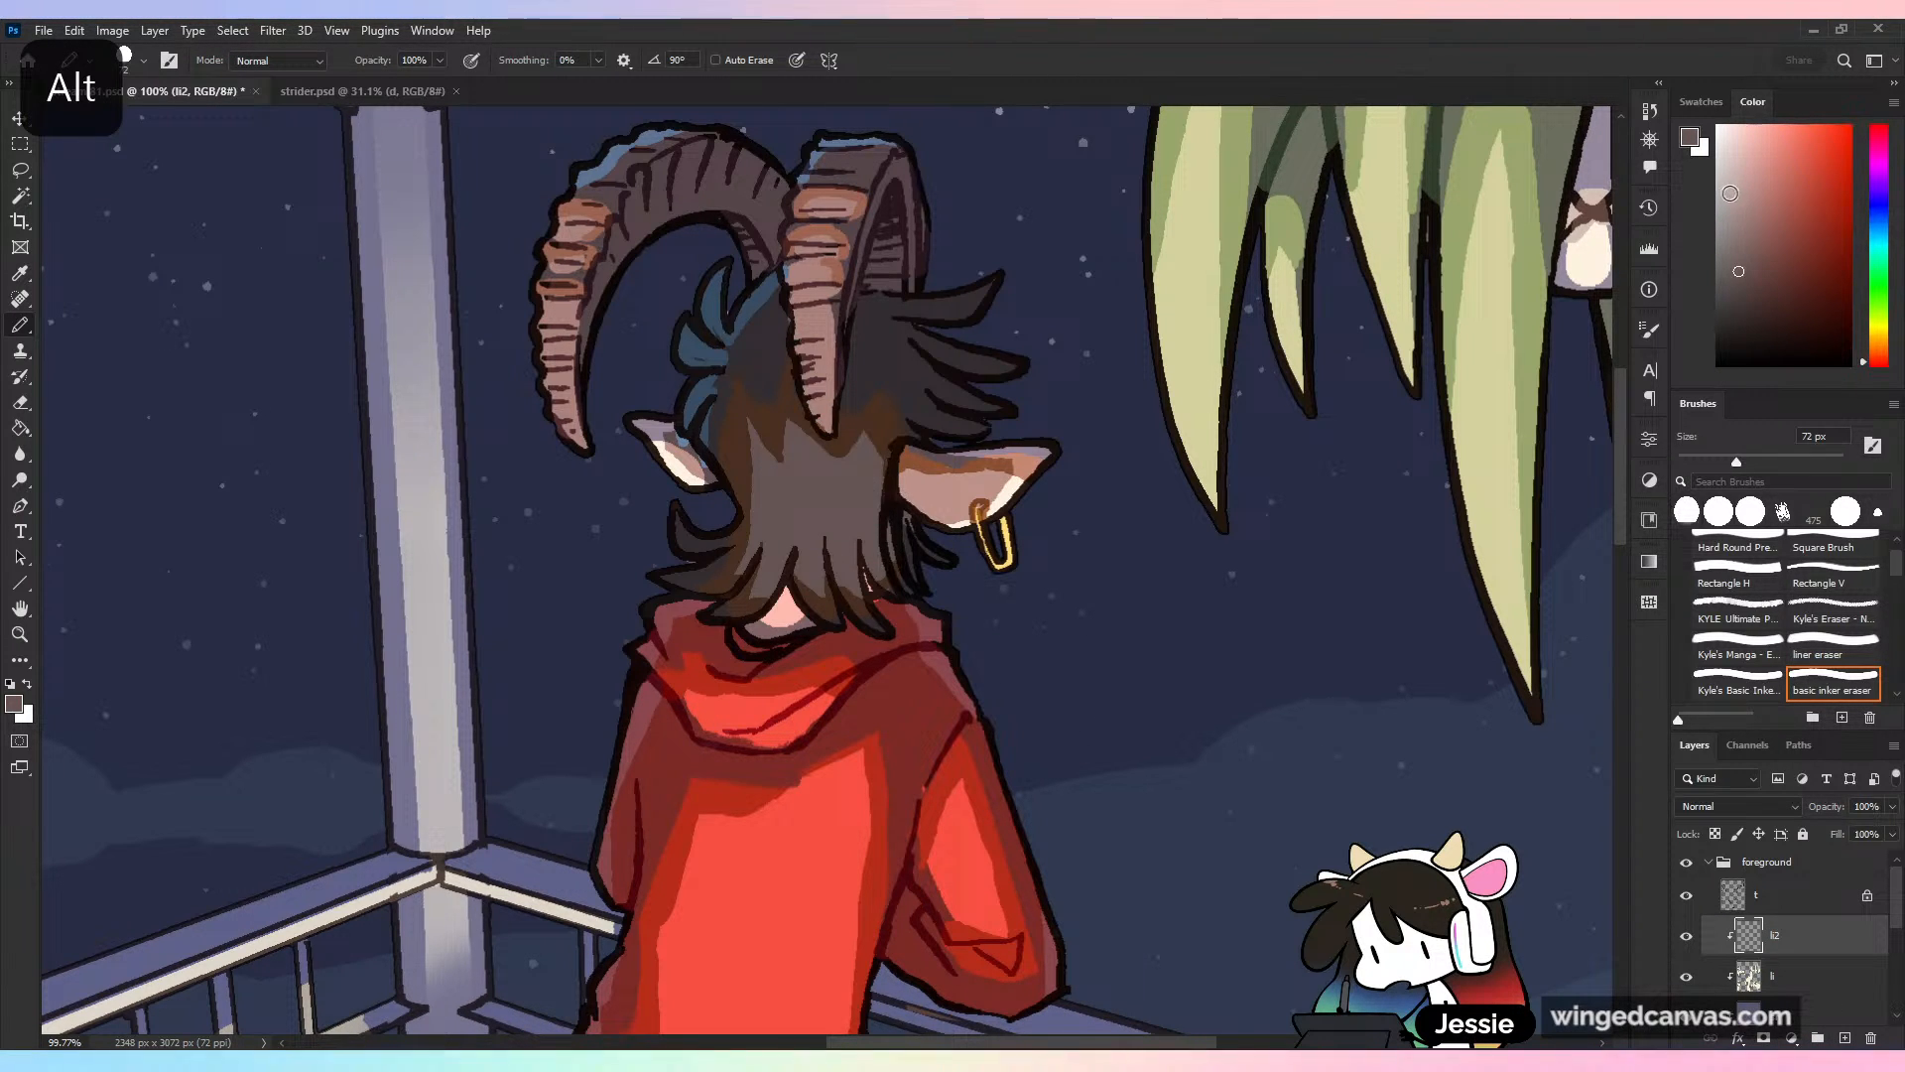
left_click(1732, 175)
left_click(1881, 351)
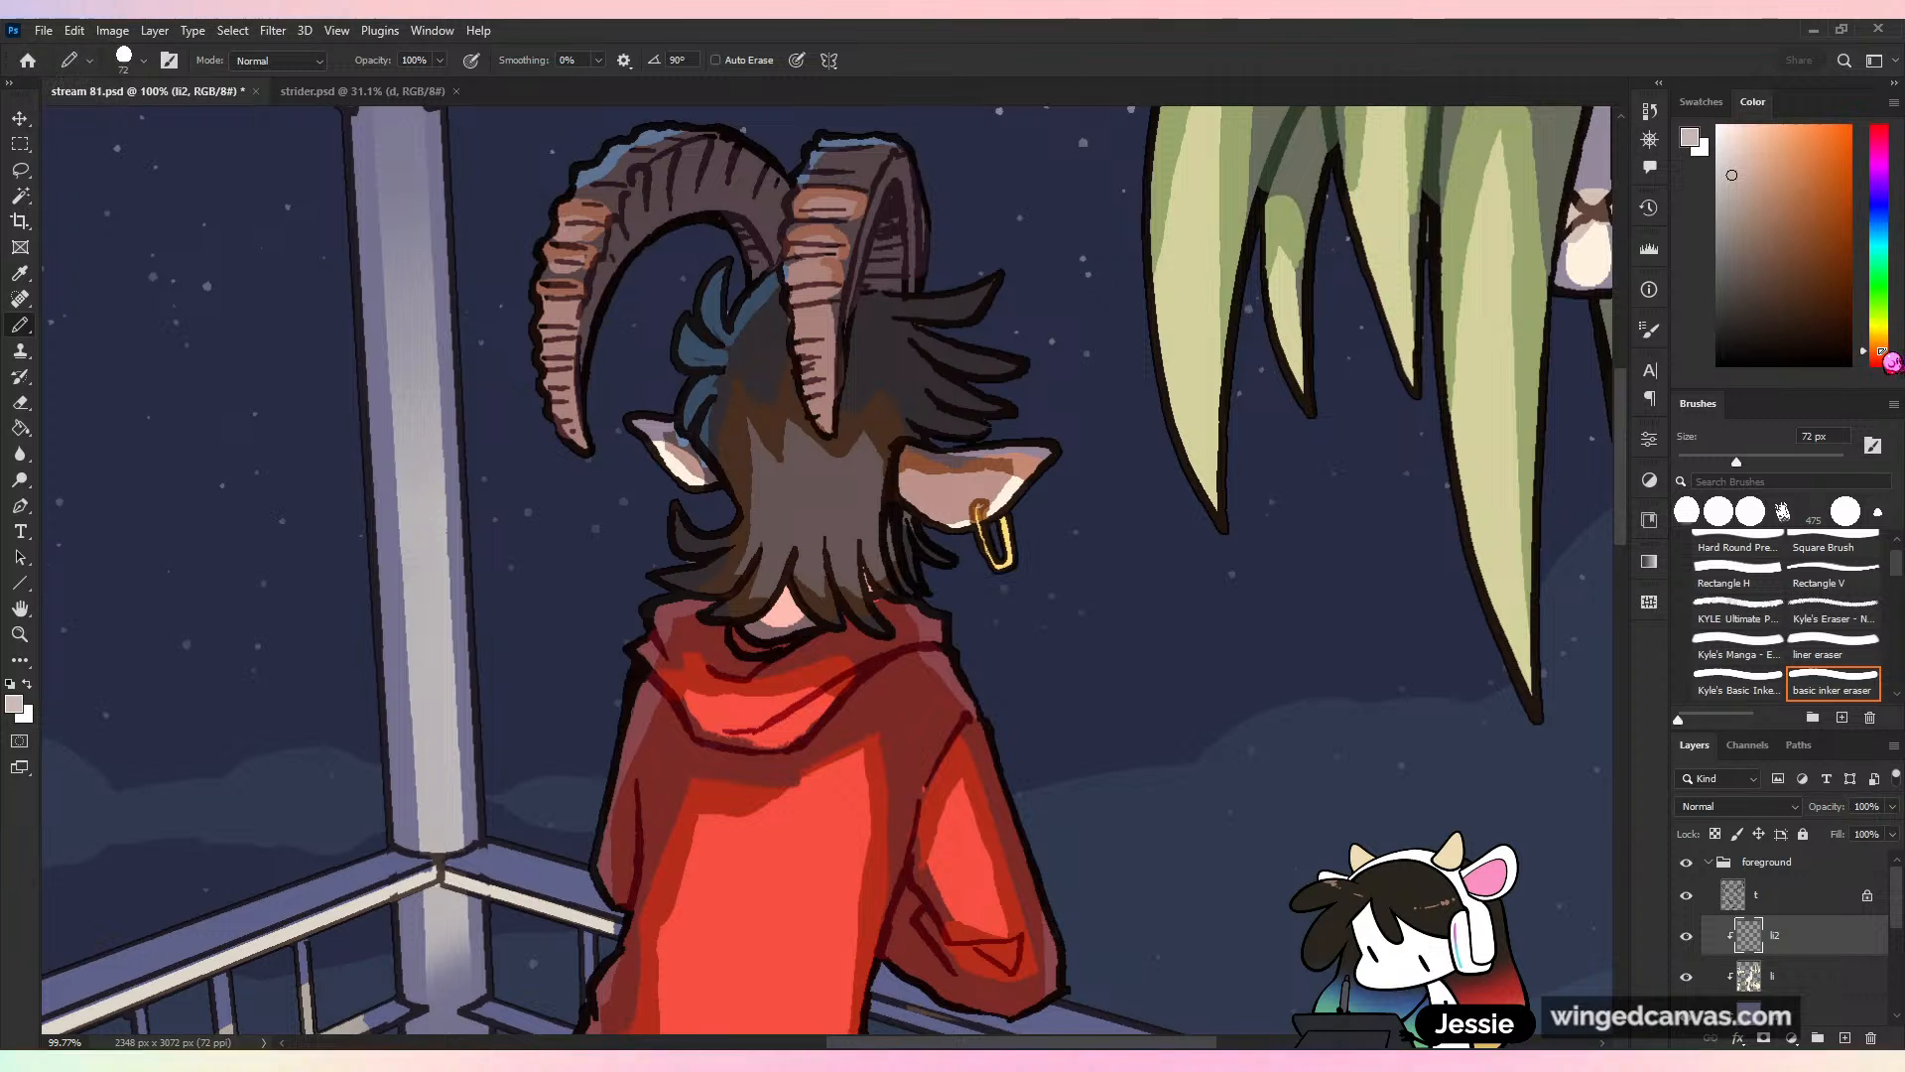
left_click_drag(1736, 461, 1698, 461)
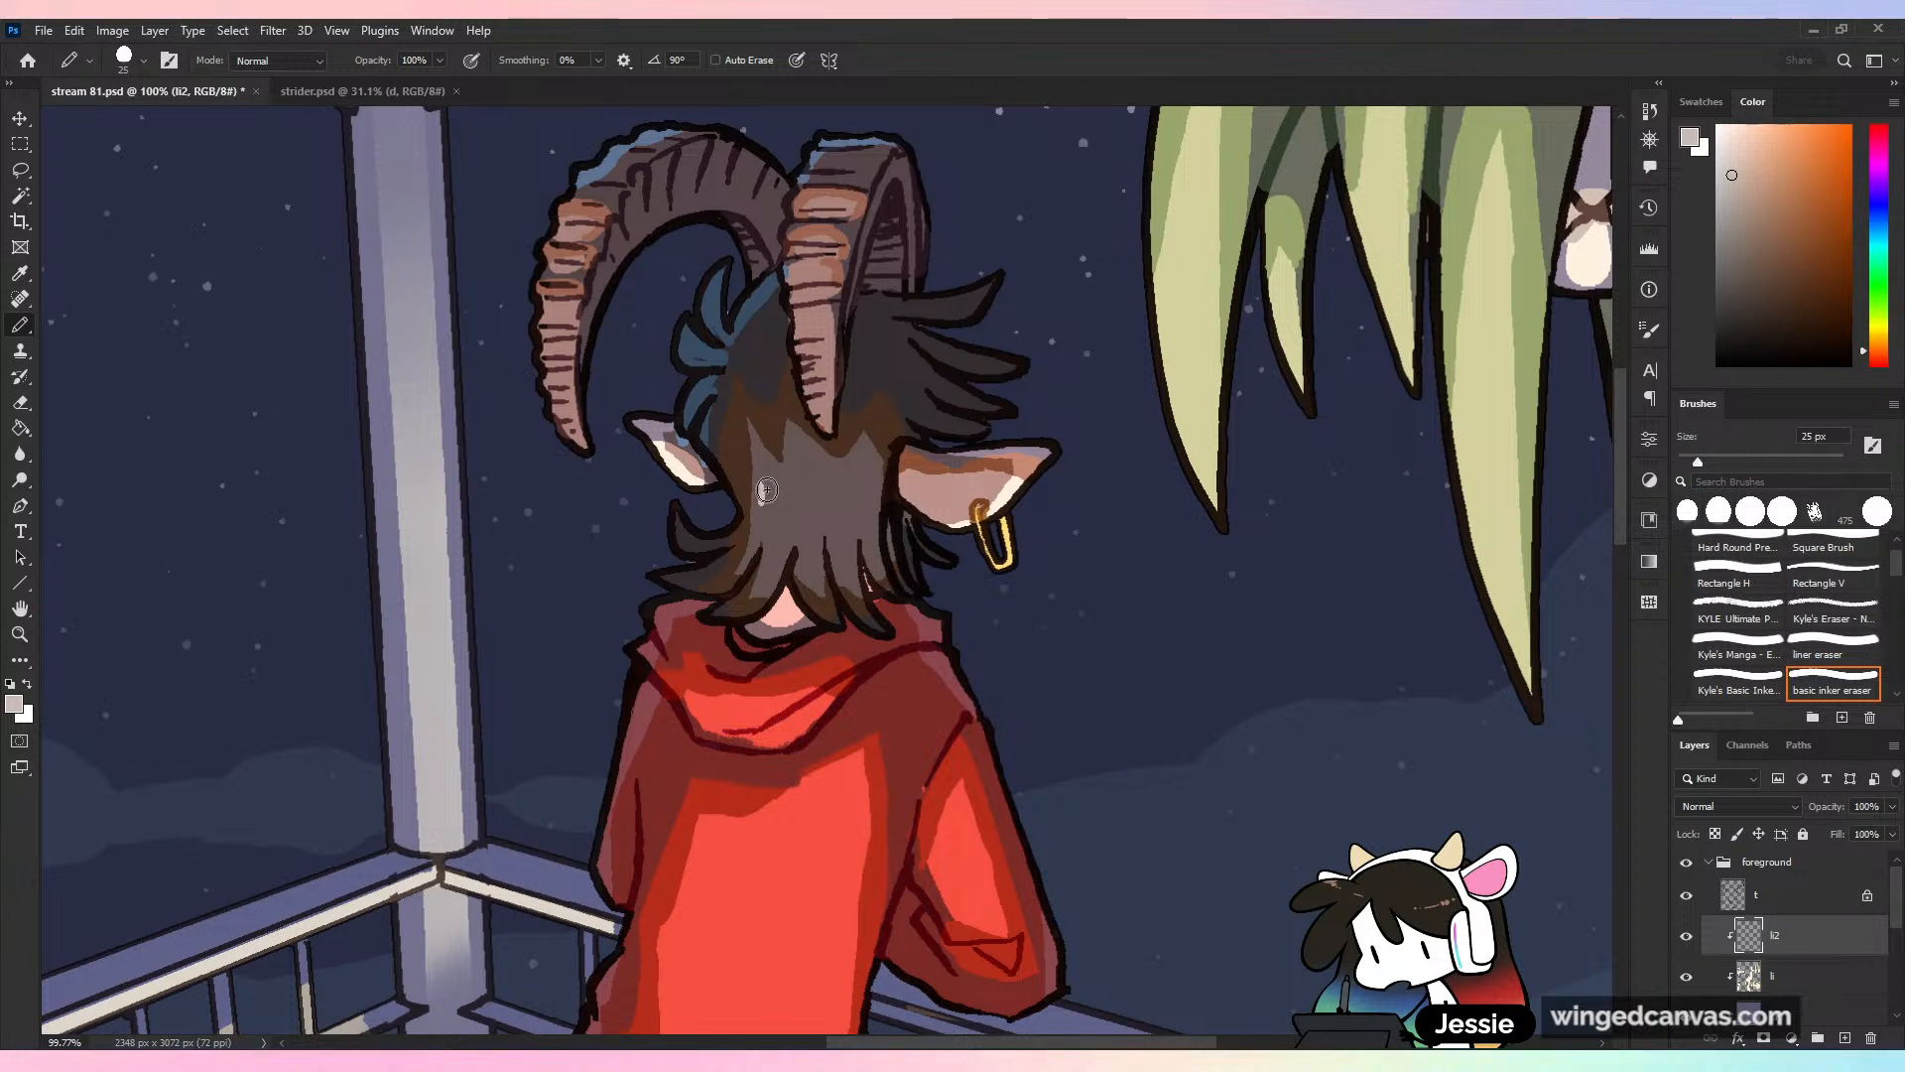
left_click_drag(761, 487, 786, 501)
left_click(800, 504)
left_click(812, 507)
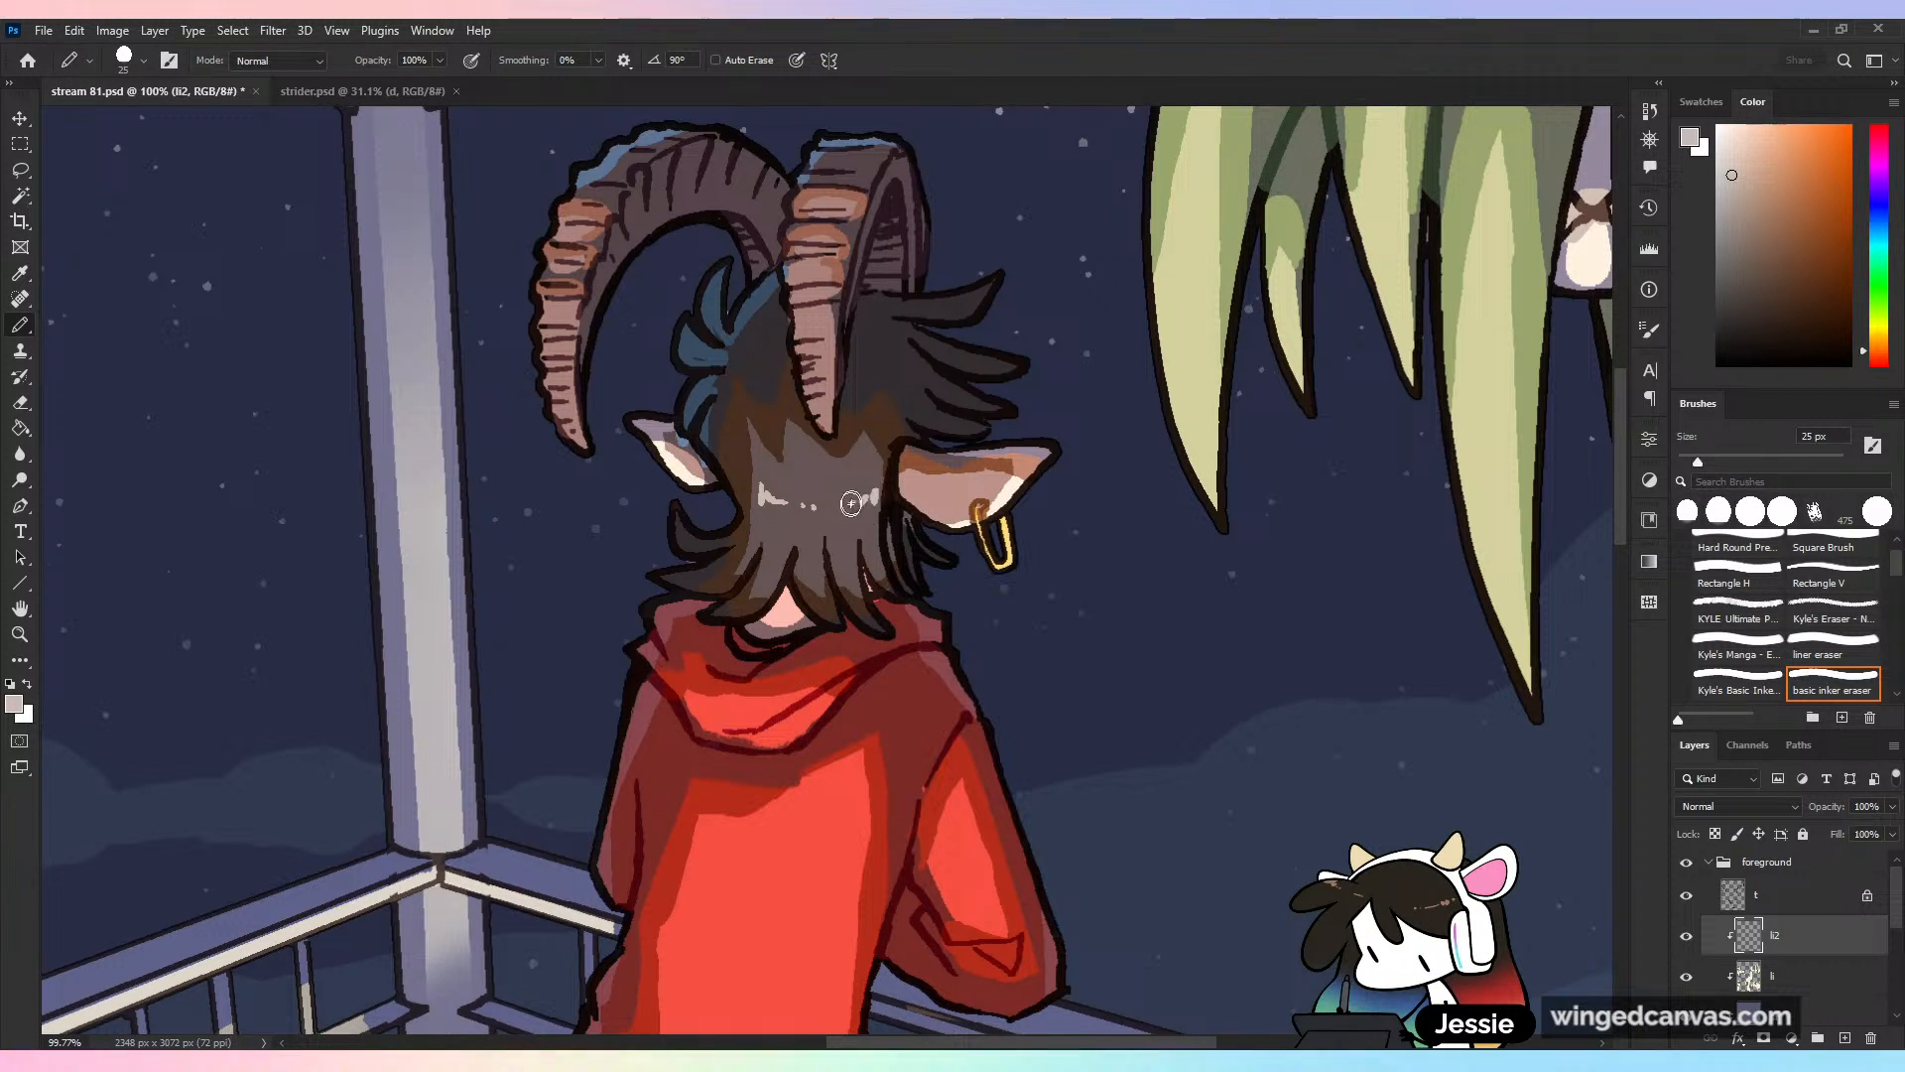
Check the hair highlights against the whole balcony illustration and save the file
key("ctrl+0")
key("ctrl+s")
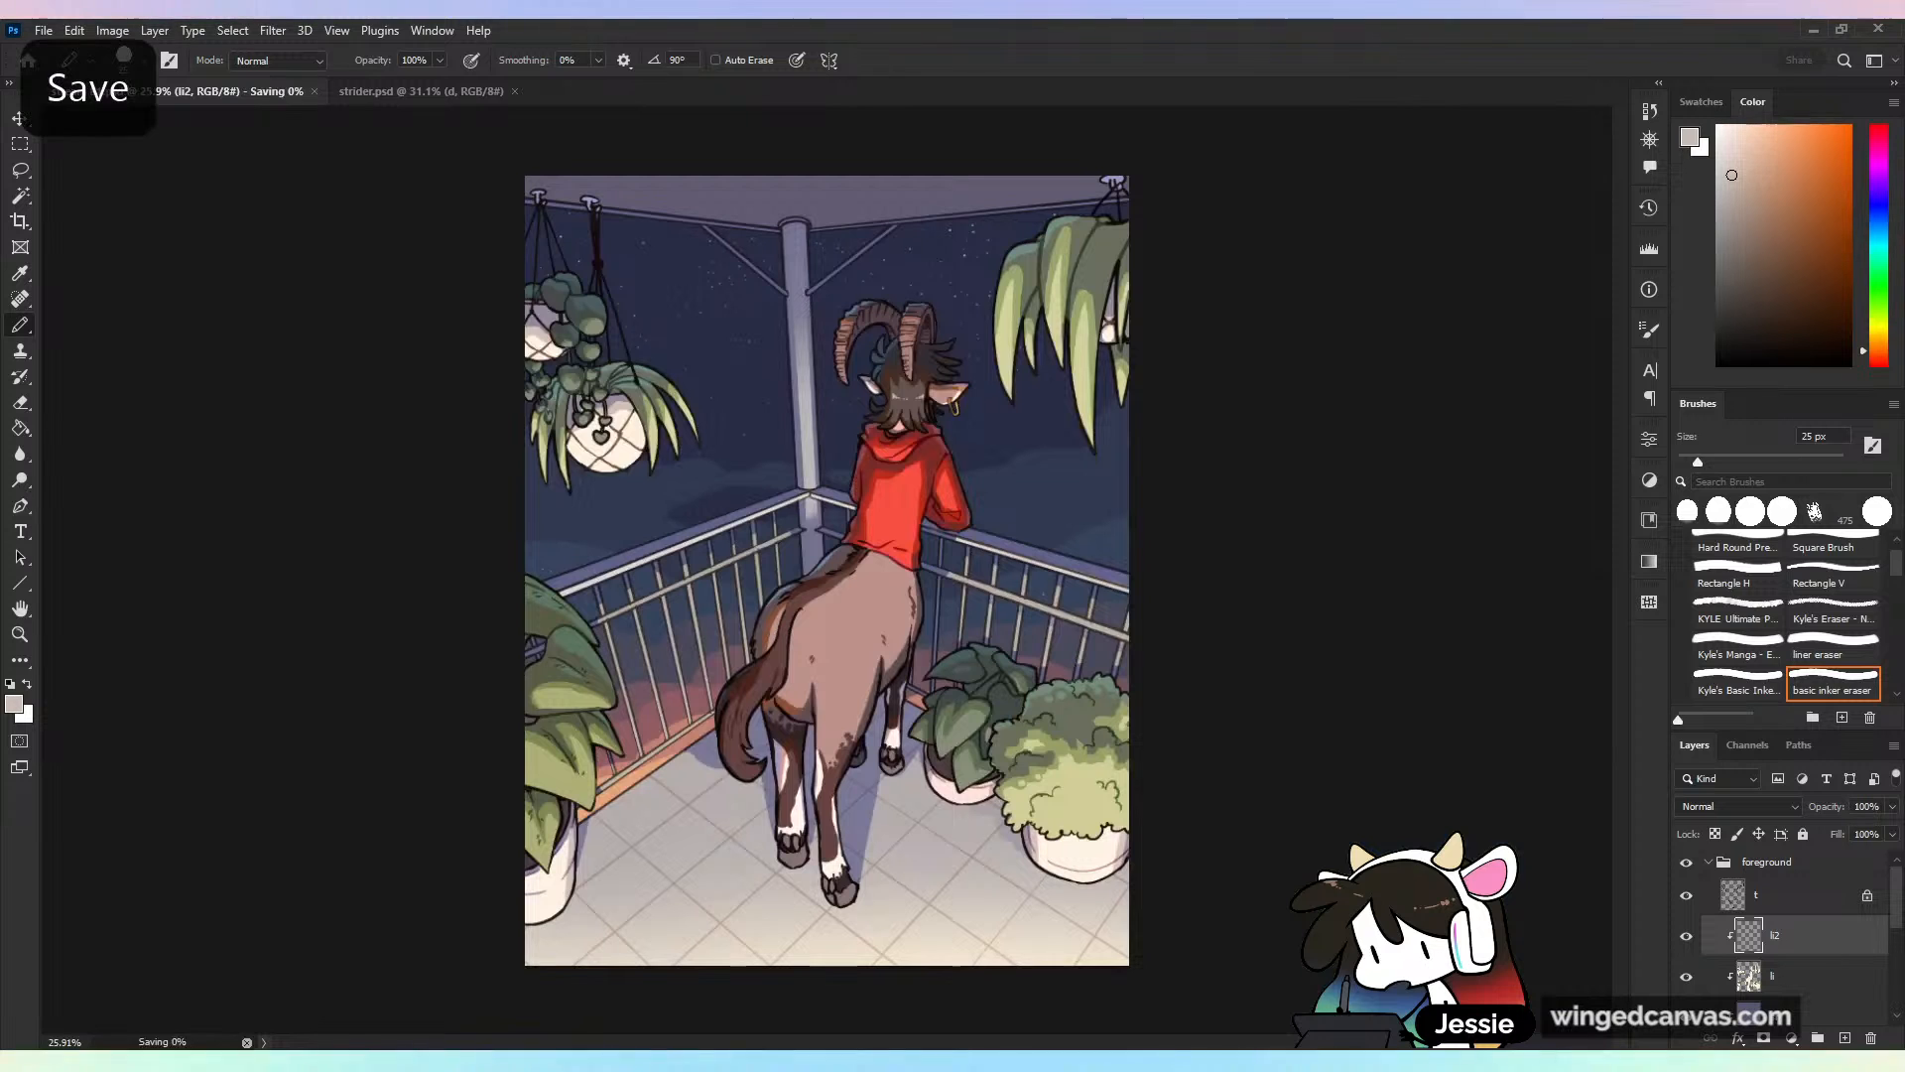
scroll(827, 570, "up", 2)
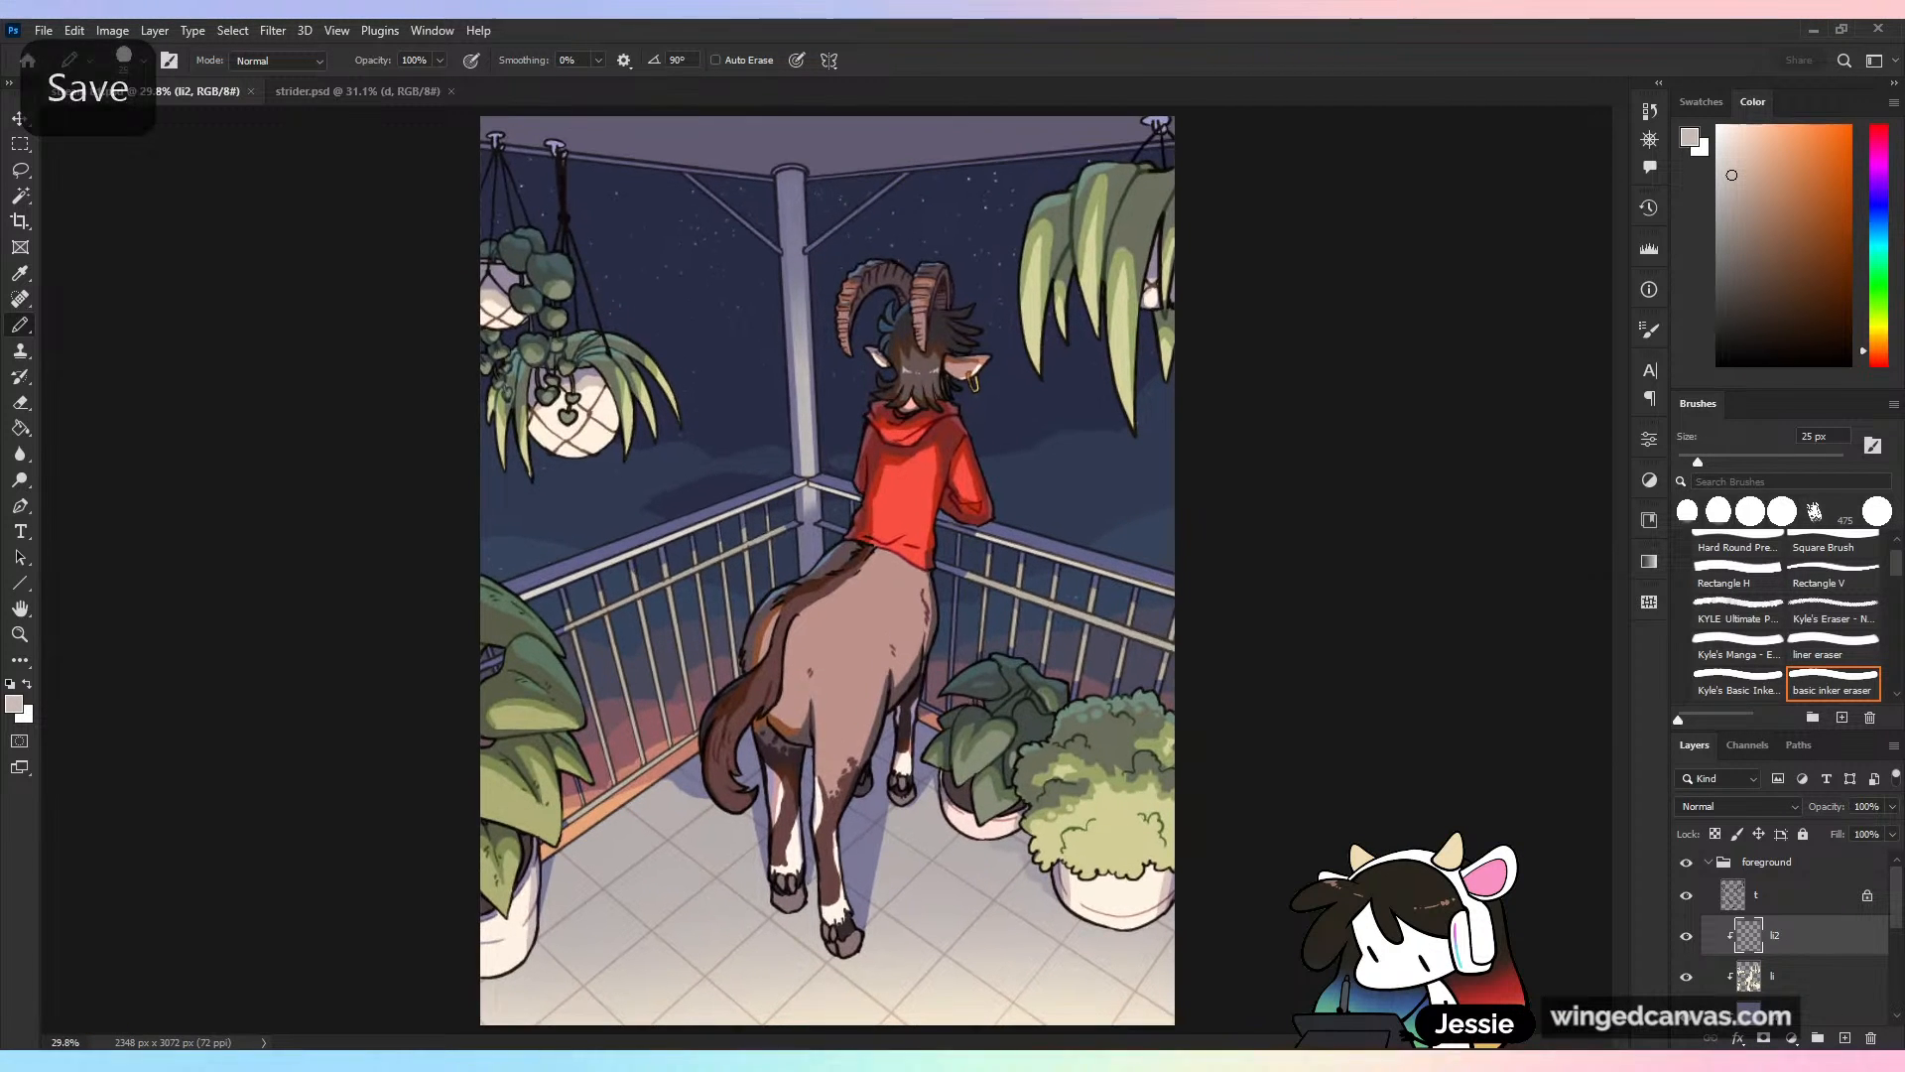
scroll(827, 570, "down", 2)
key("ctrl+minus")
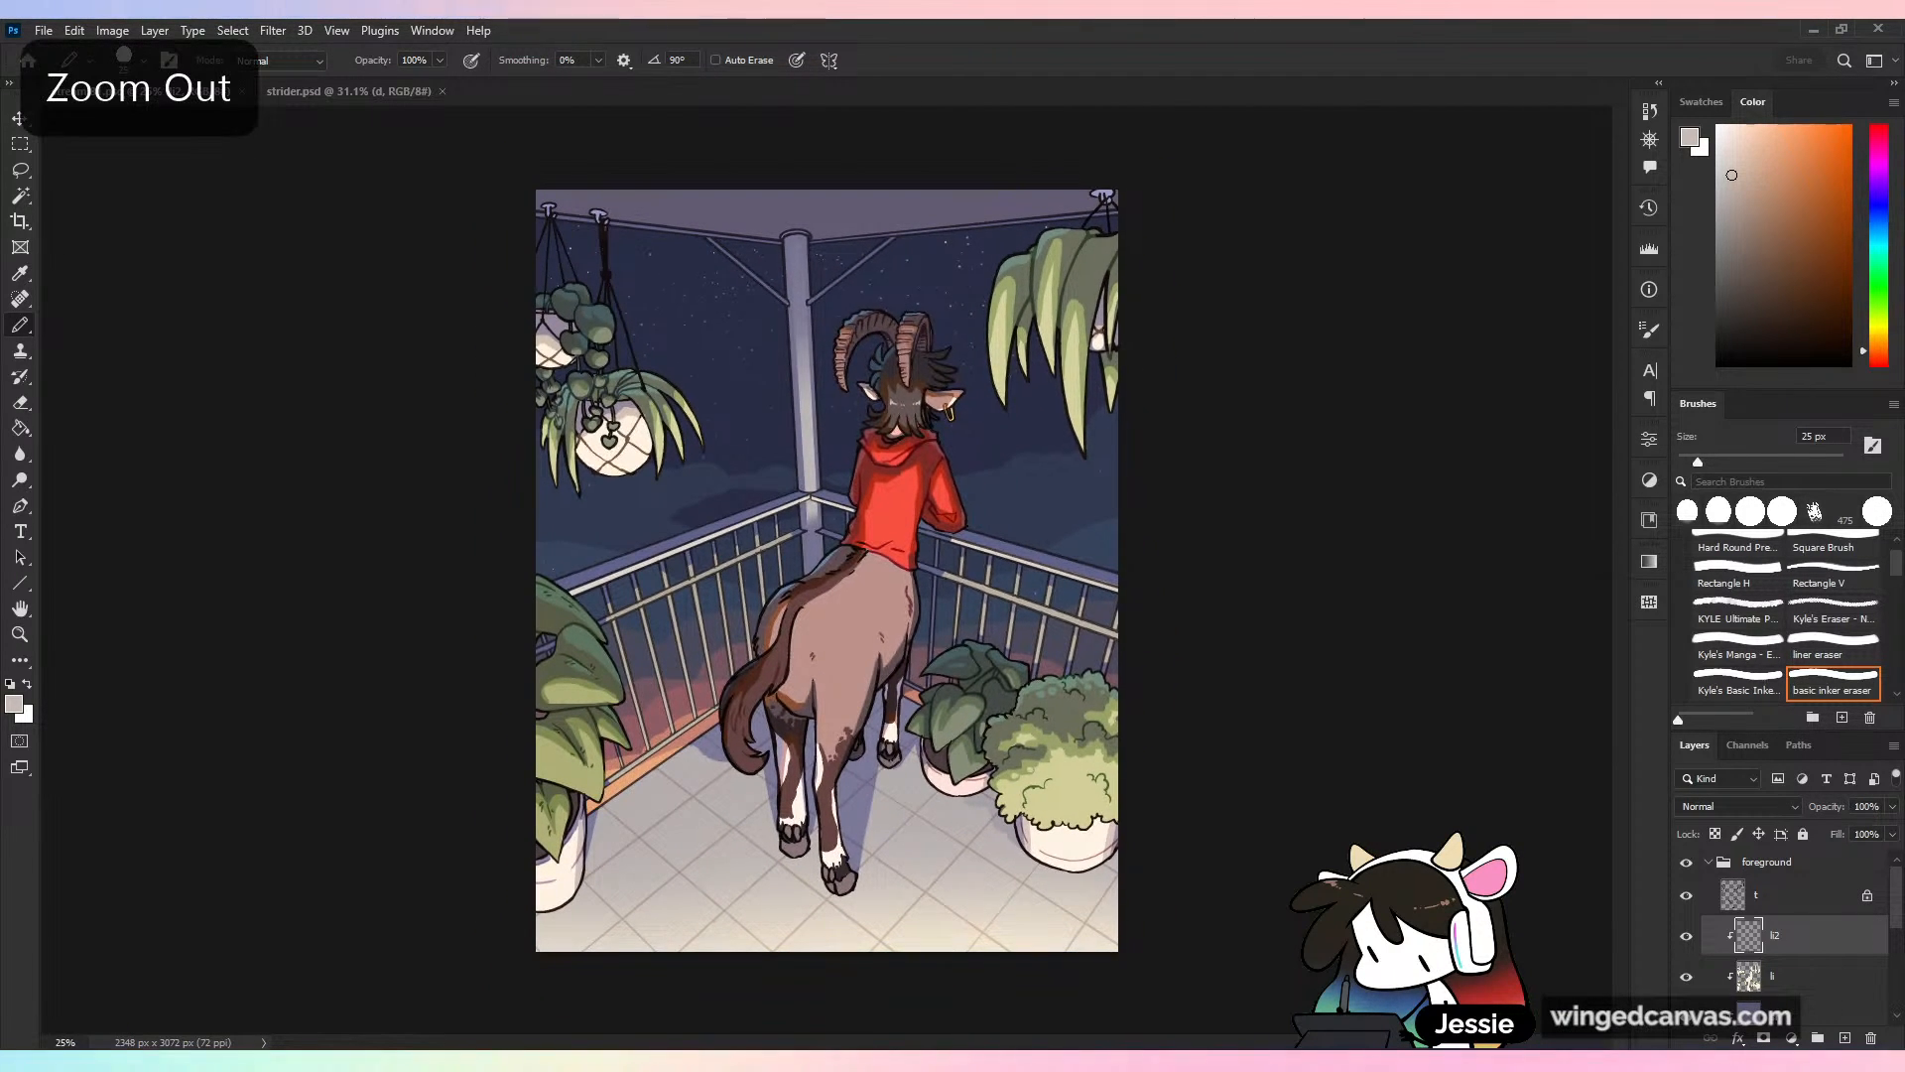
key("ctrl+plus")
key("ctrl+s")
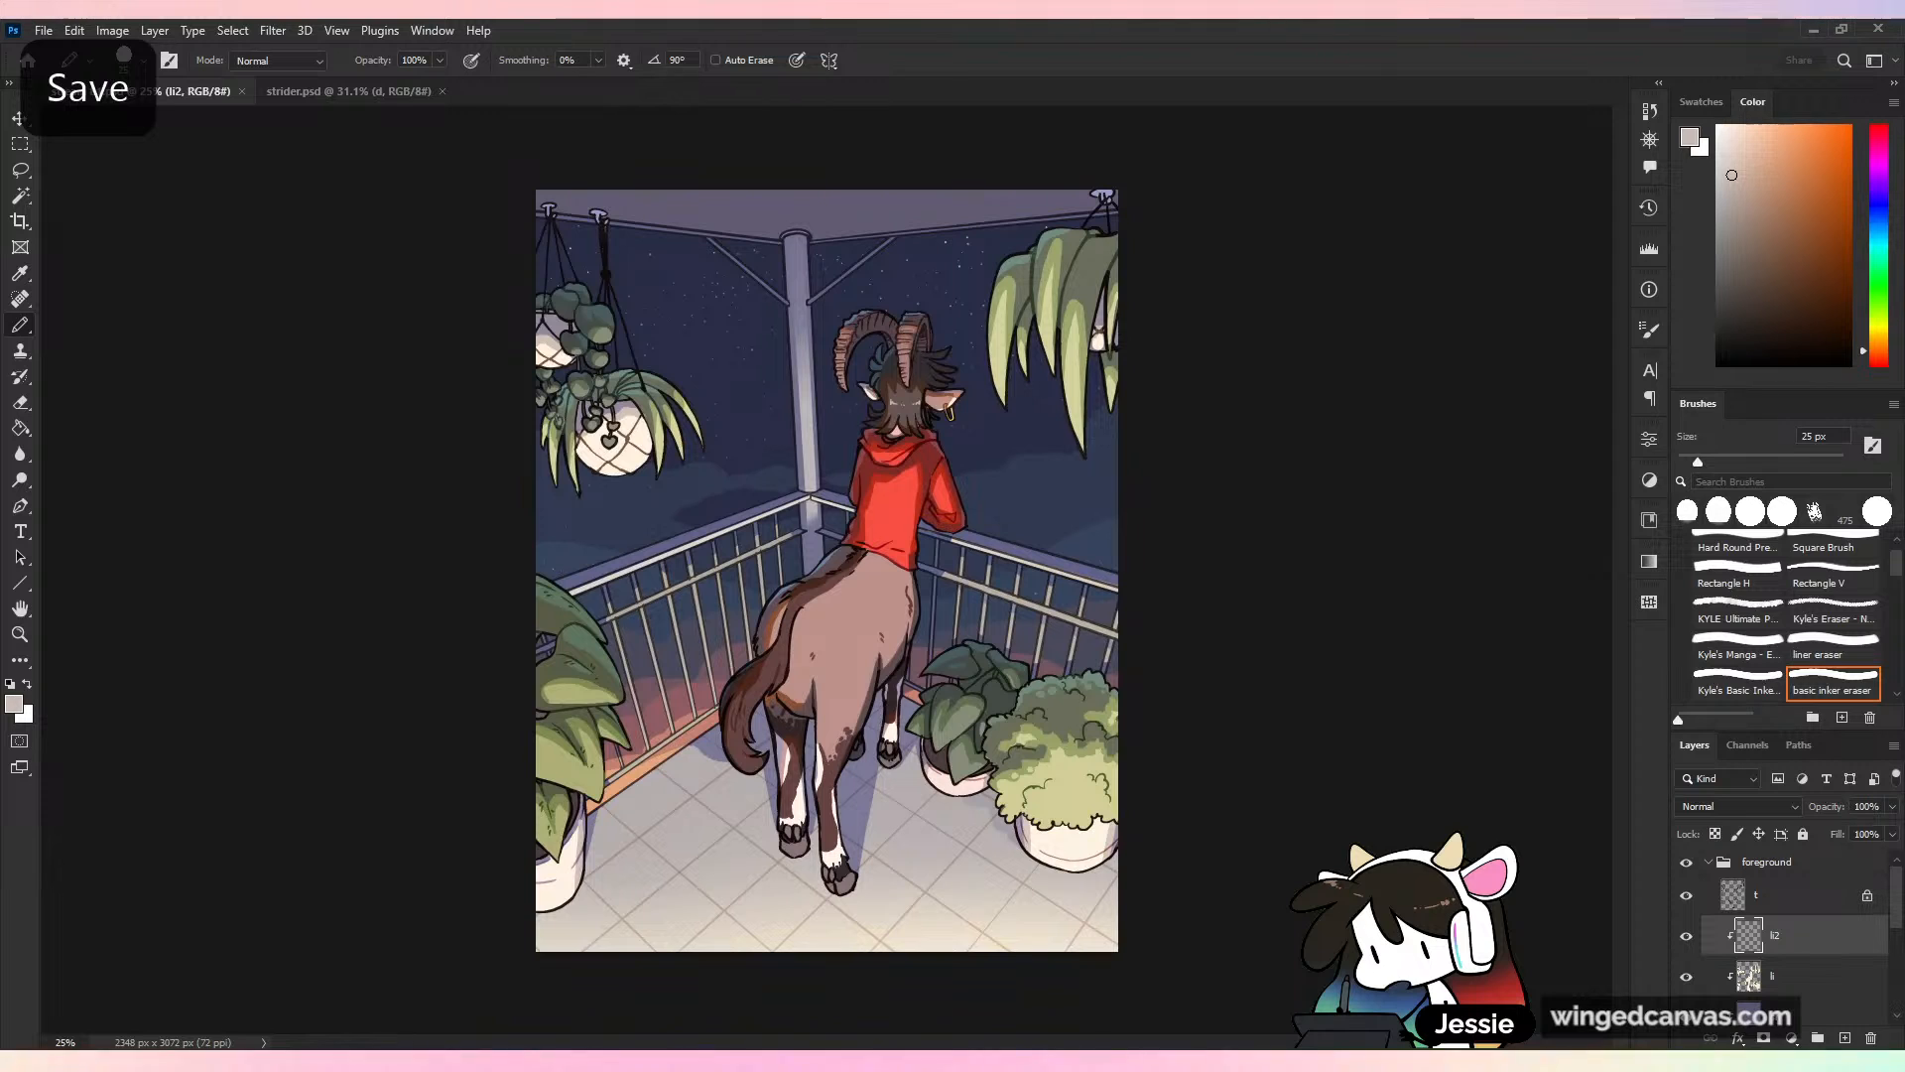
Collapse the foreground layer group and save the file
left_click(1707, 861)
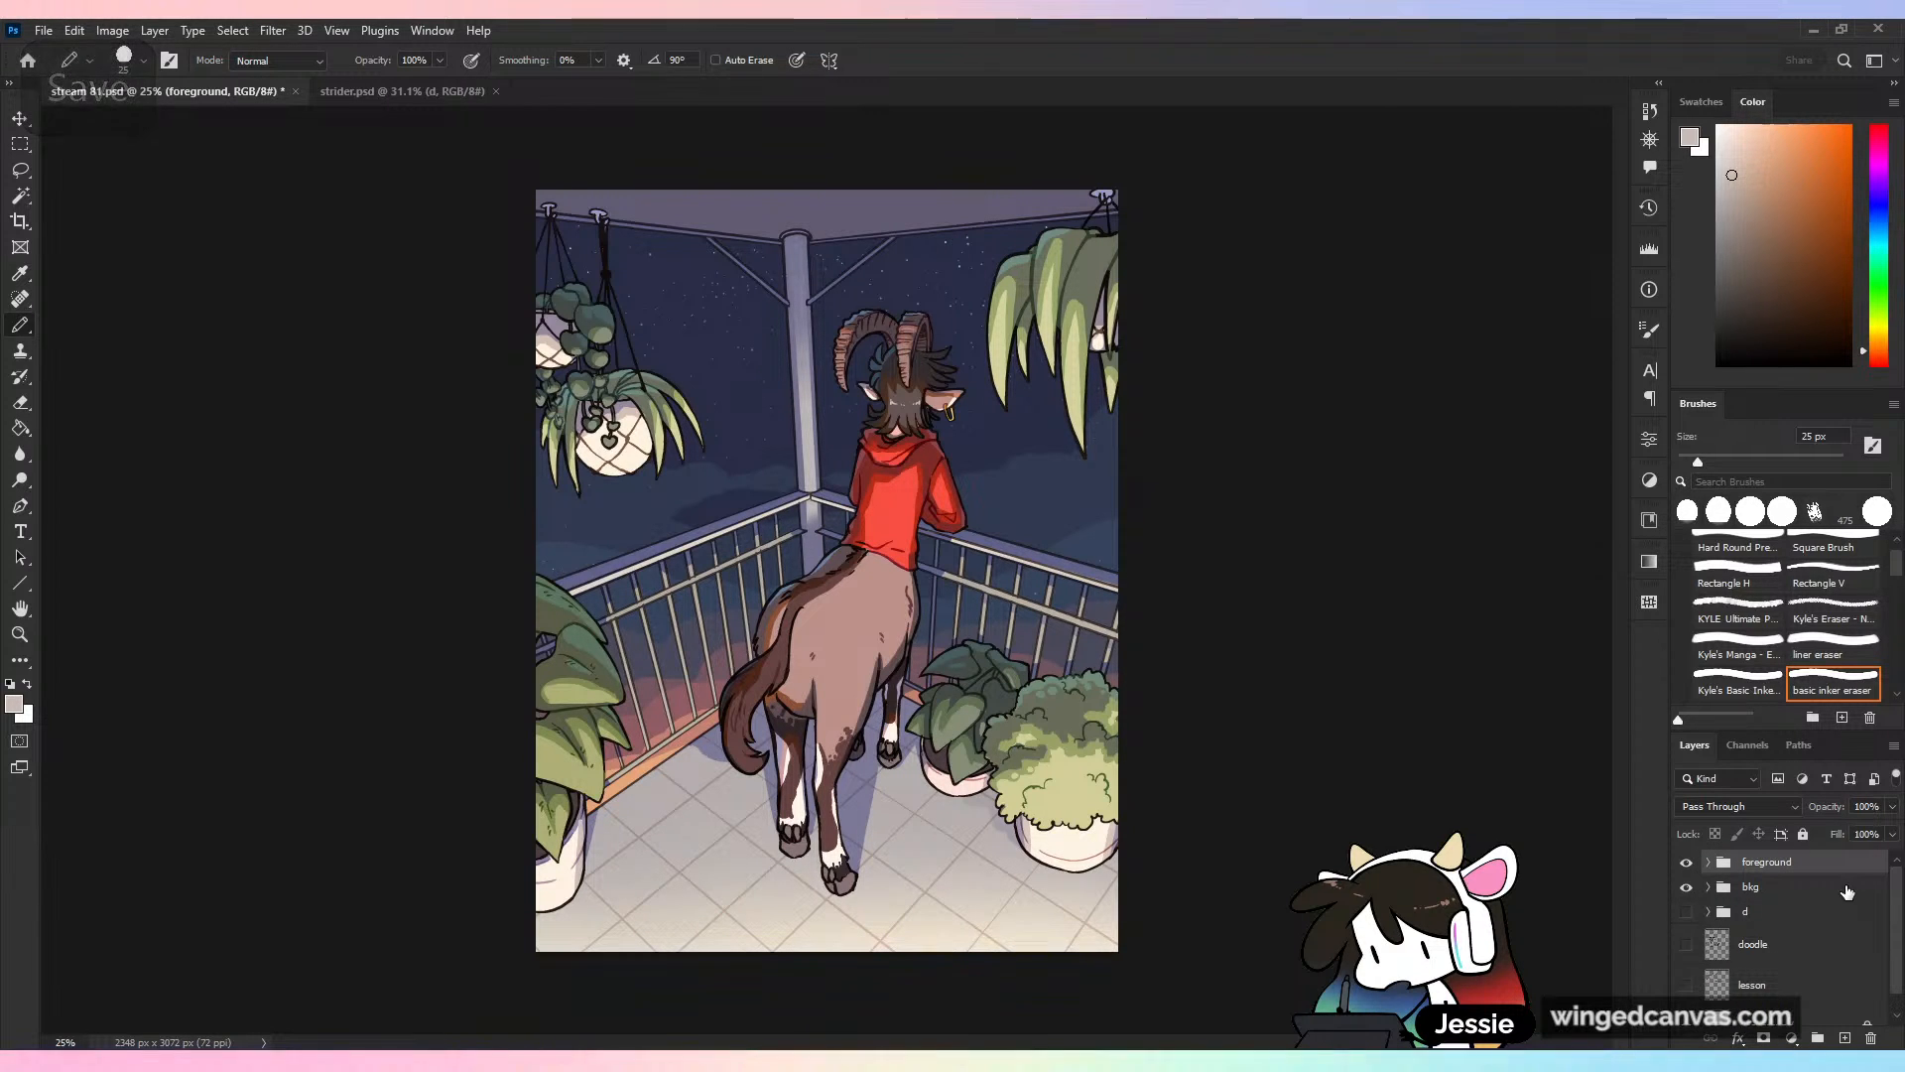
key("ctrl+s")
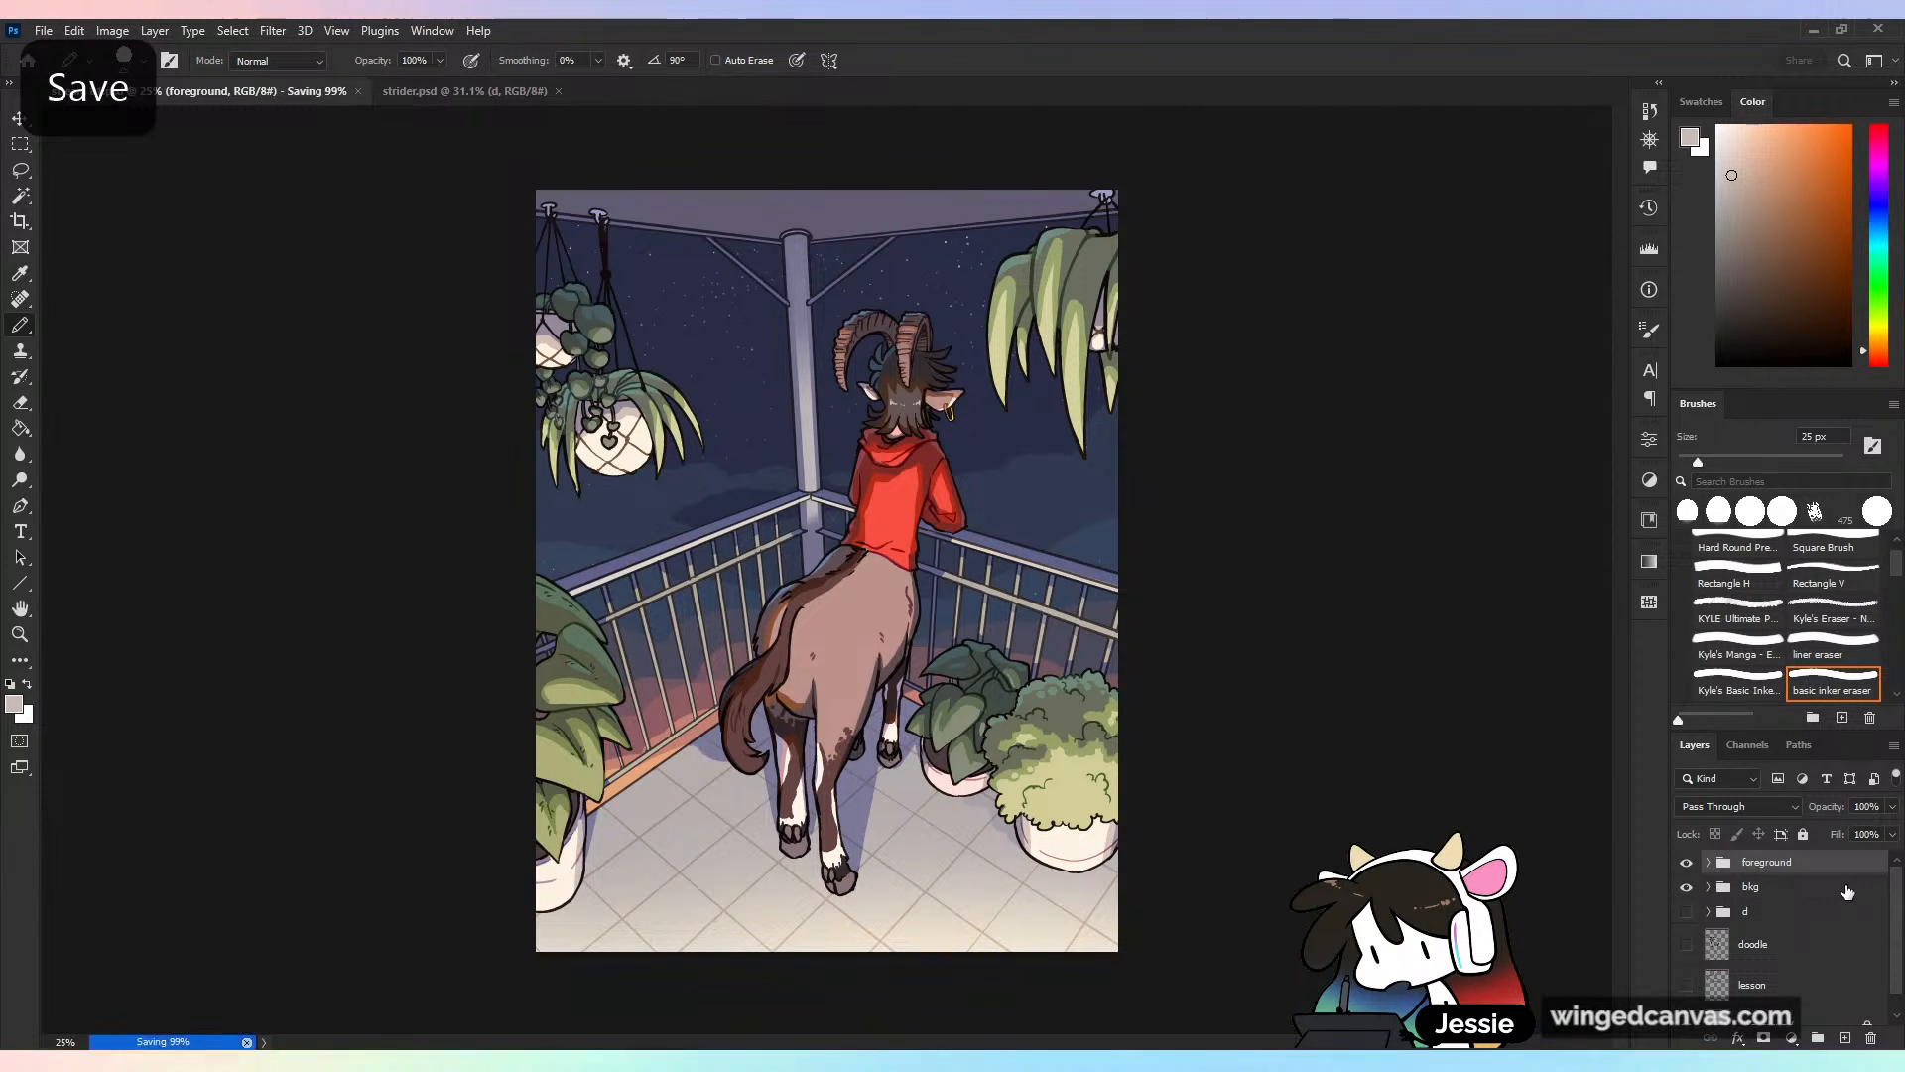
key("ctrl+plus")
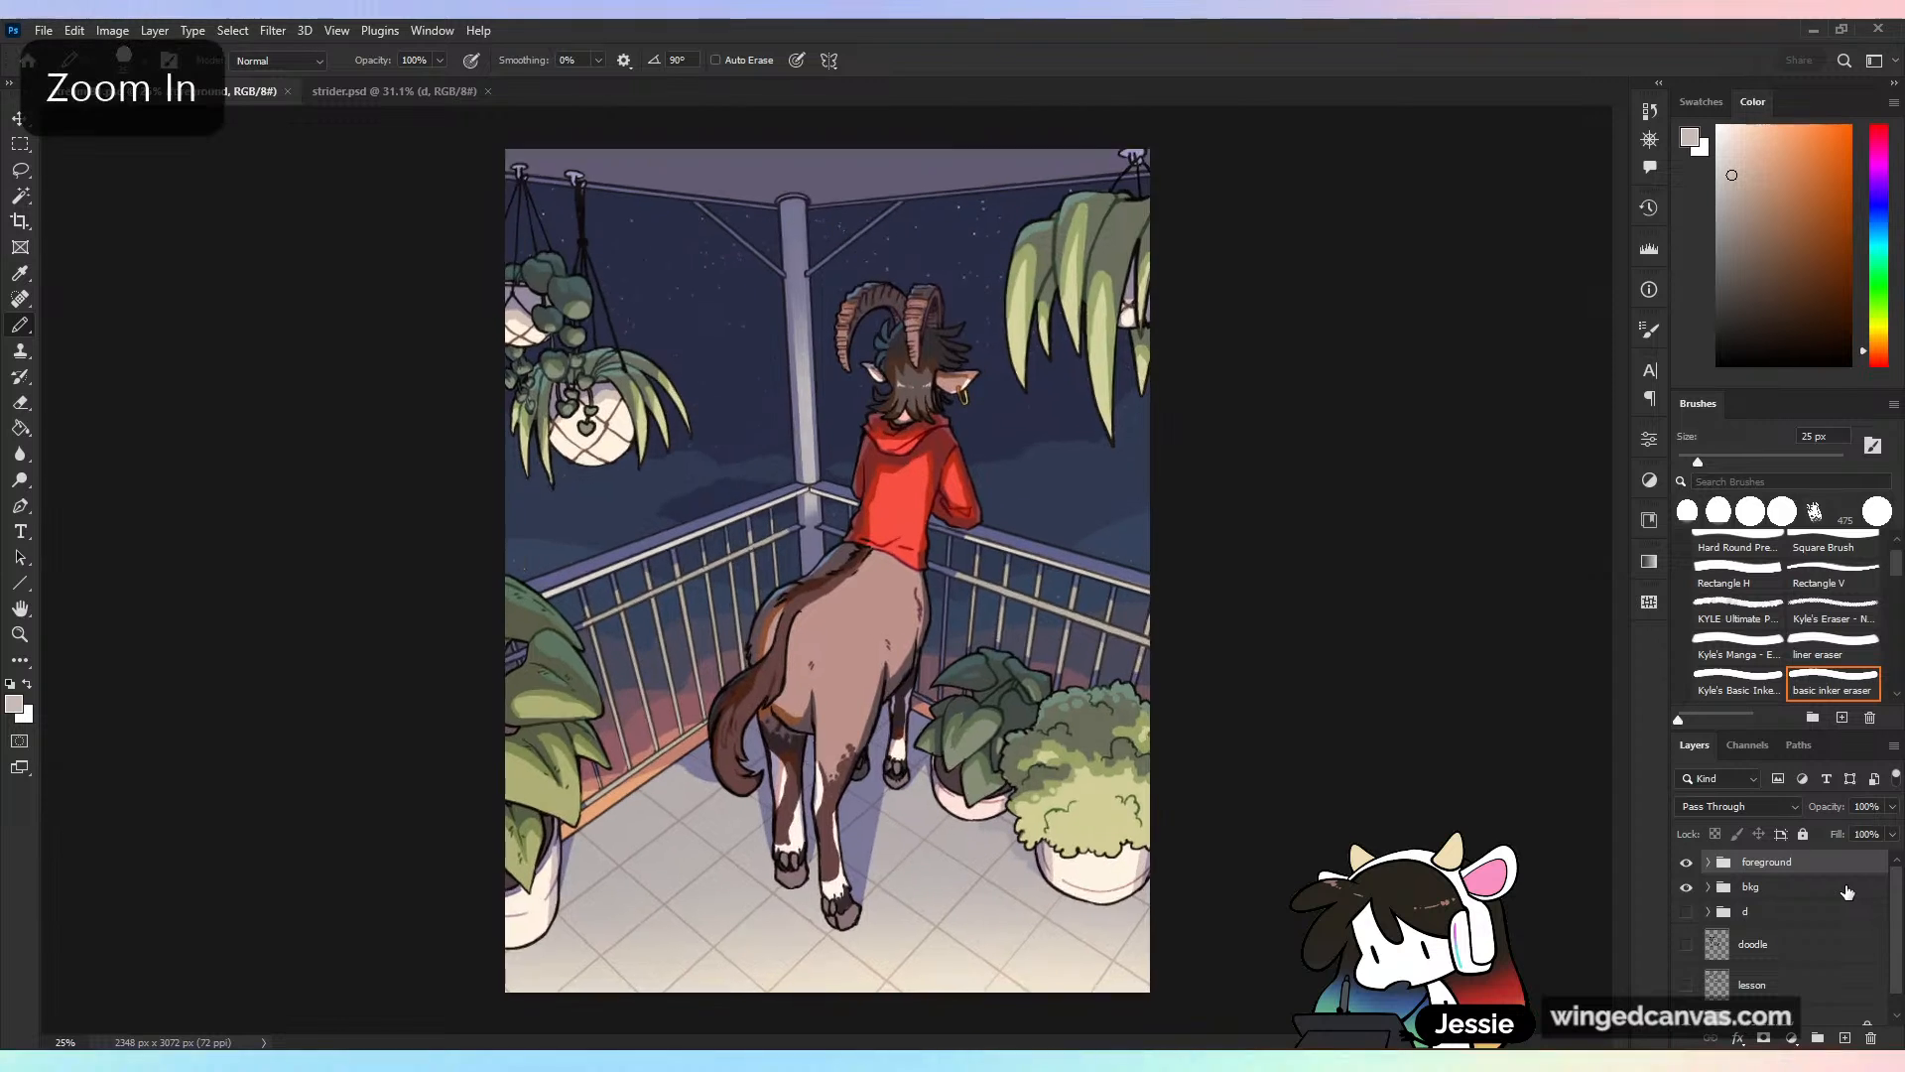
key("ctrl+minus")
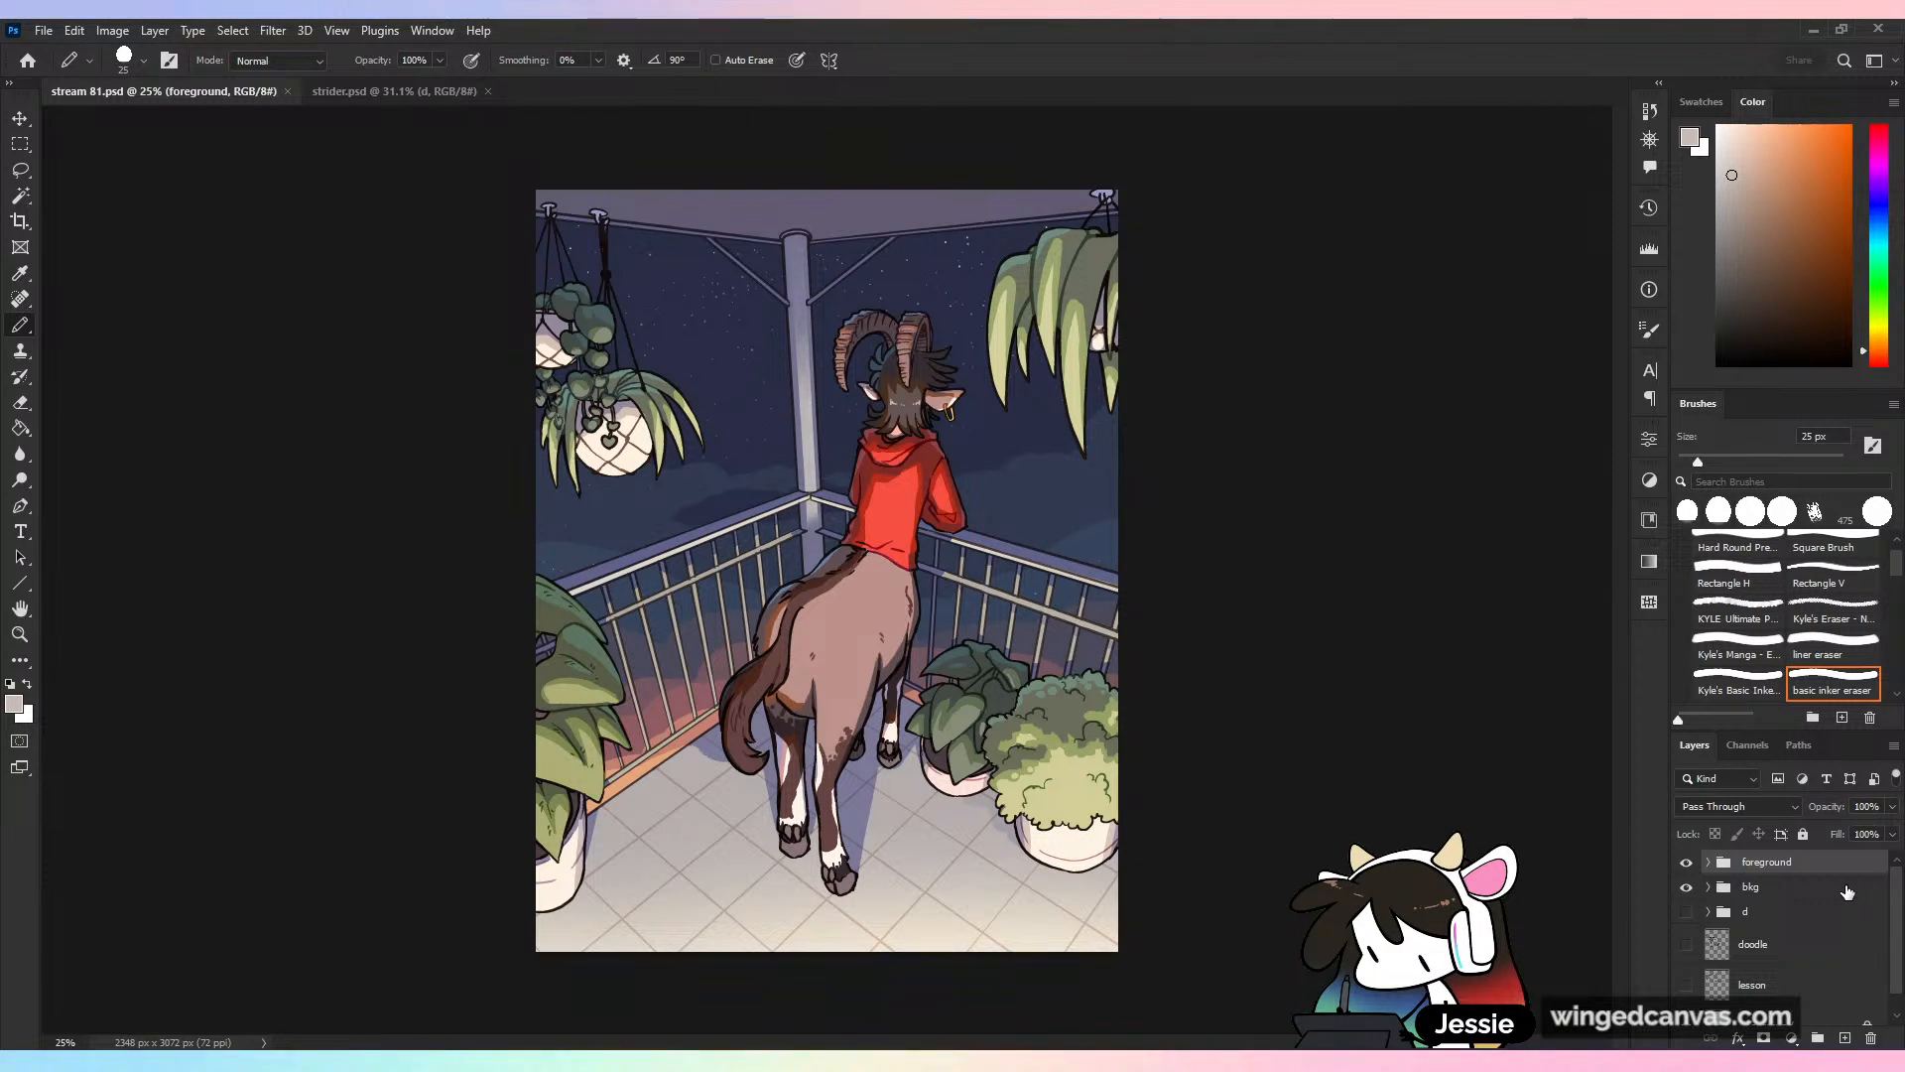
Group the foreground and bkg groups together and name the new group IMG
left_click(1845, 1037)
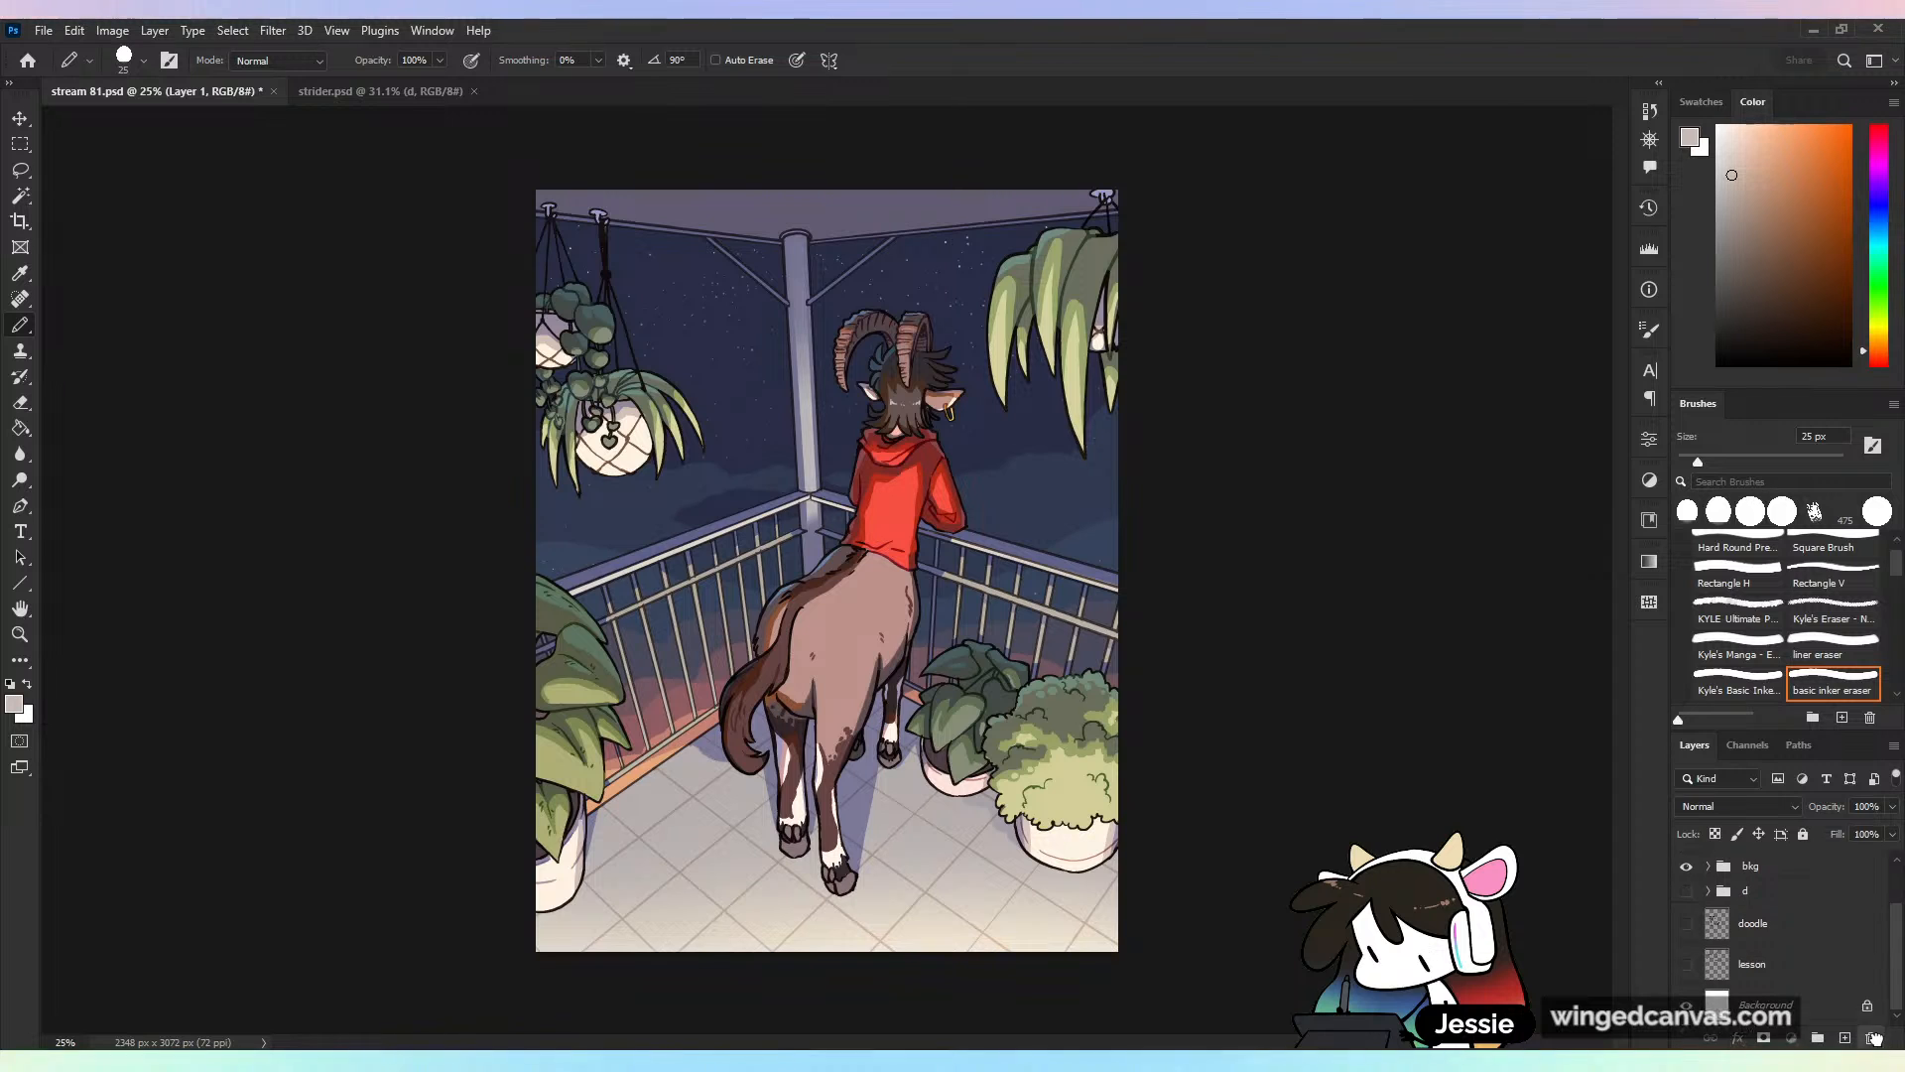
left_click(1872, 1037)
left_click(1815, 893, "shift")
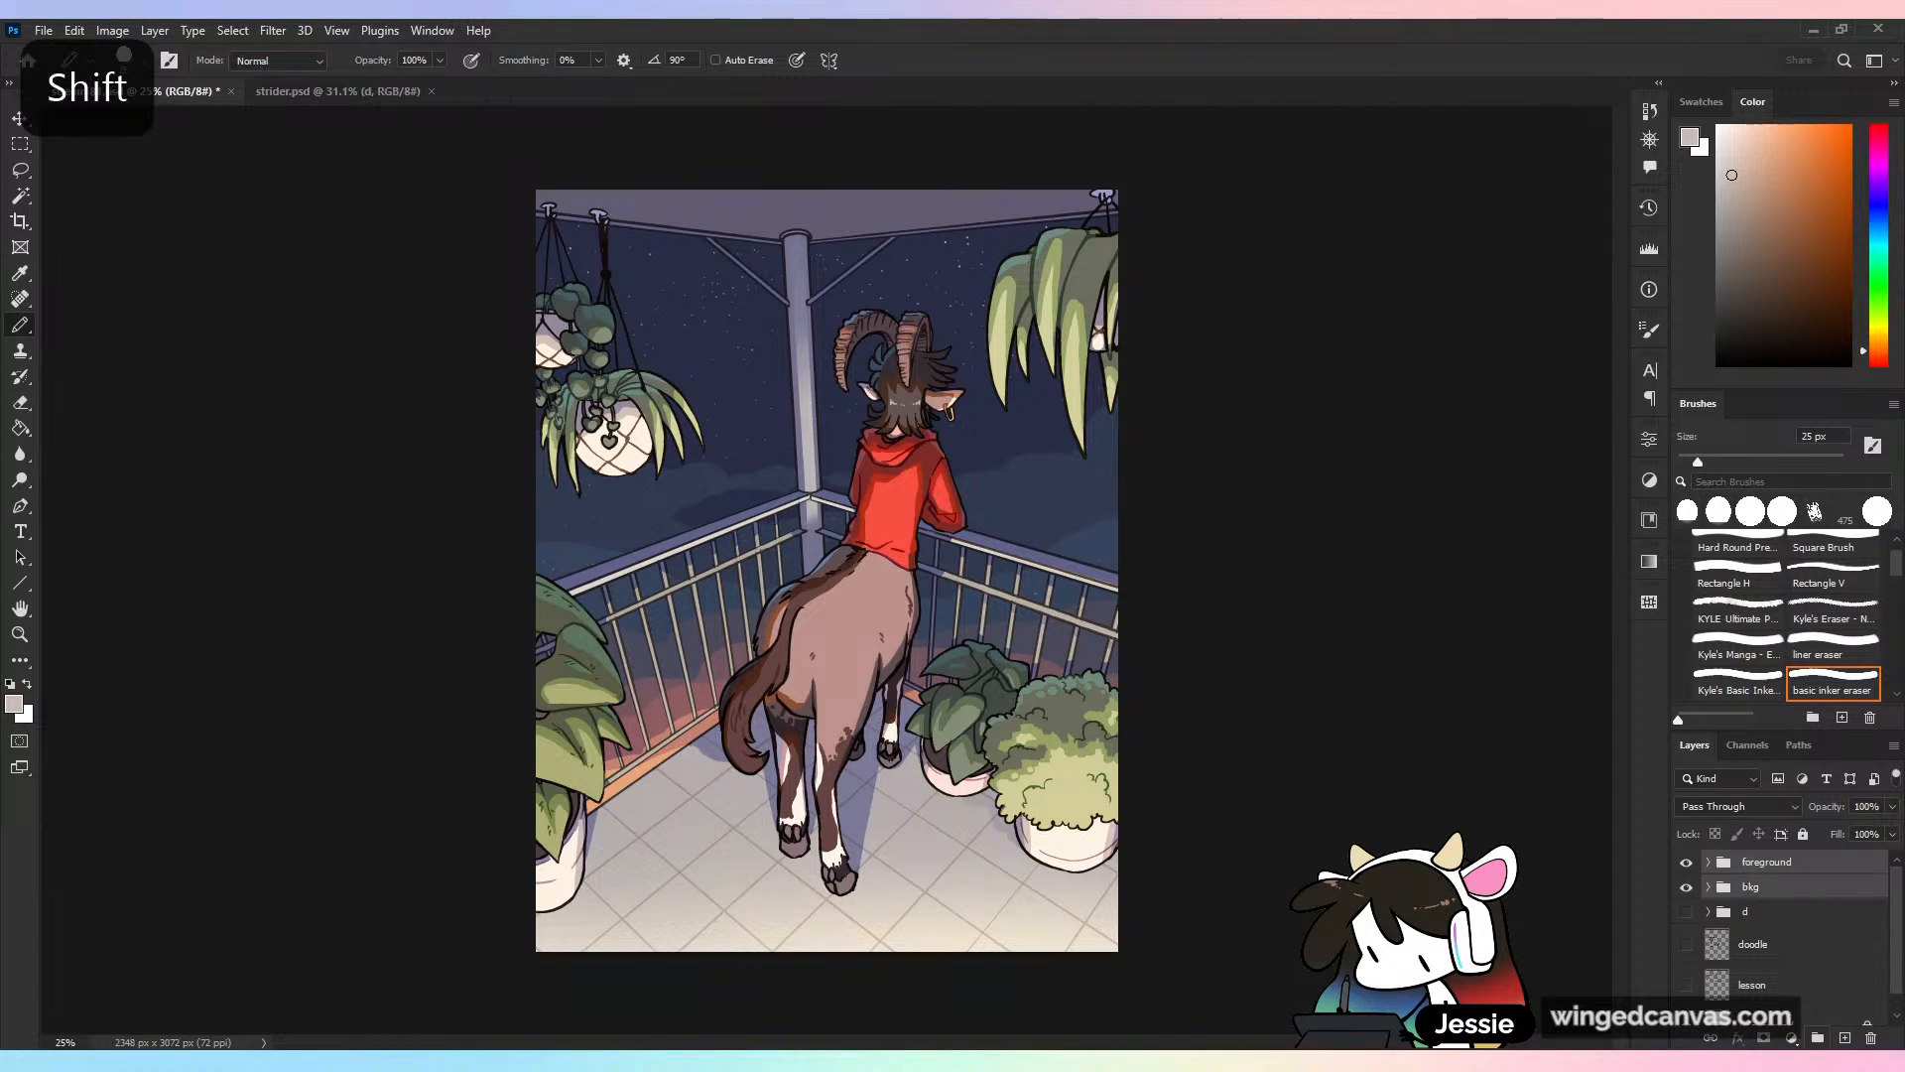
left_click(1817, 1037)
double_click(1759, 861)
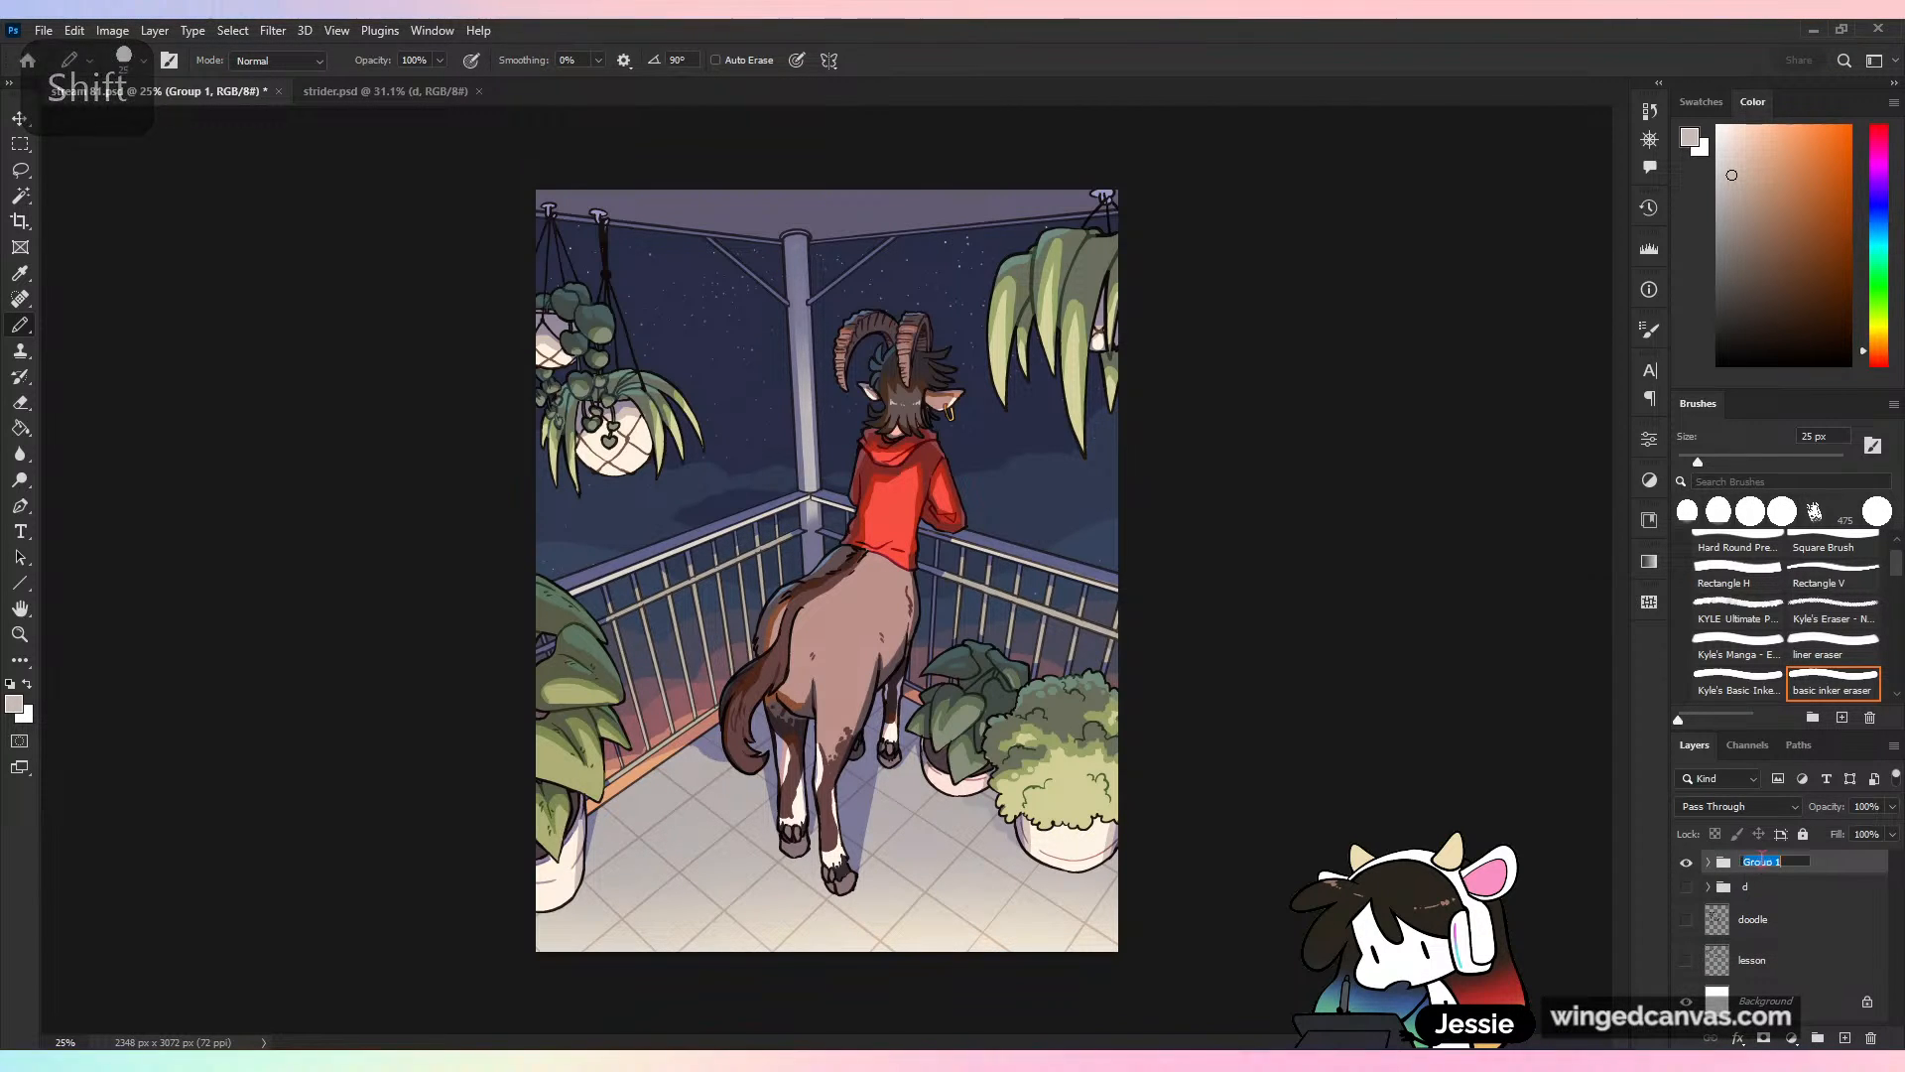
type("IMG")
key("Return")
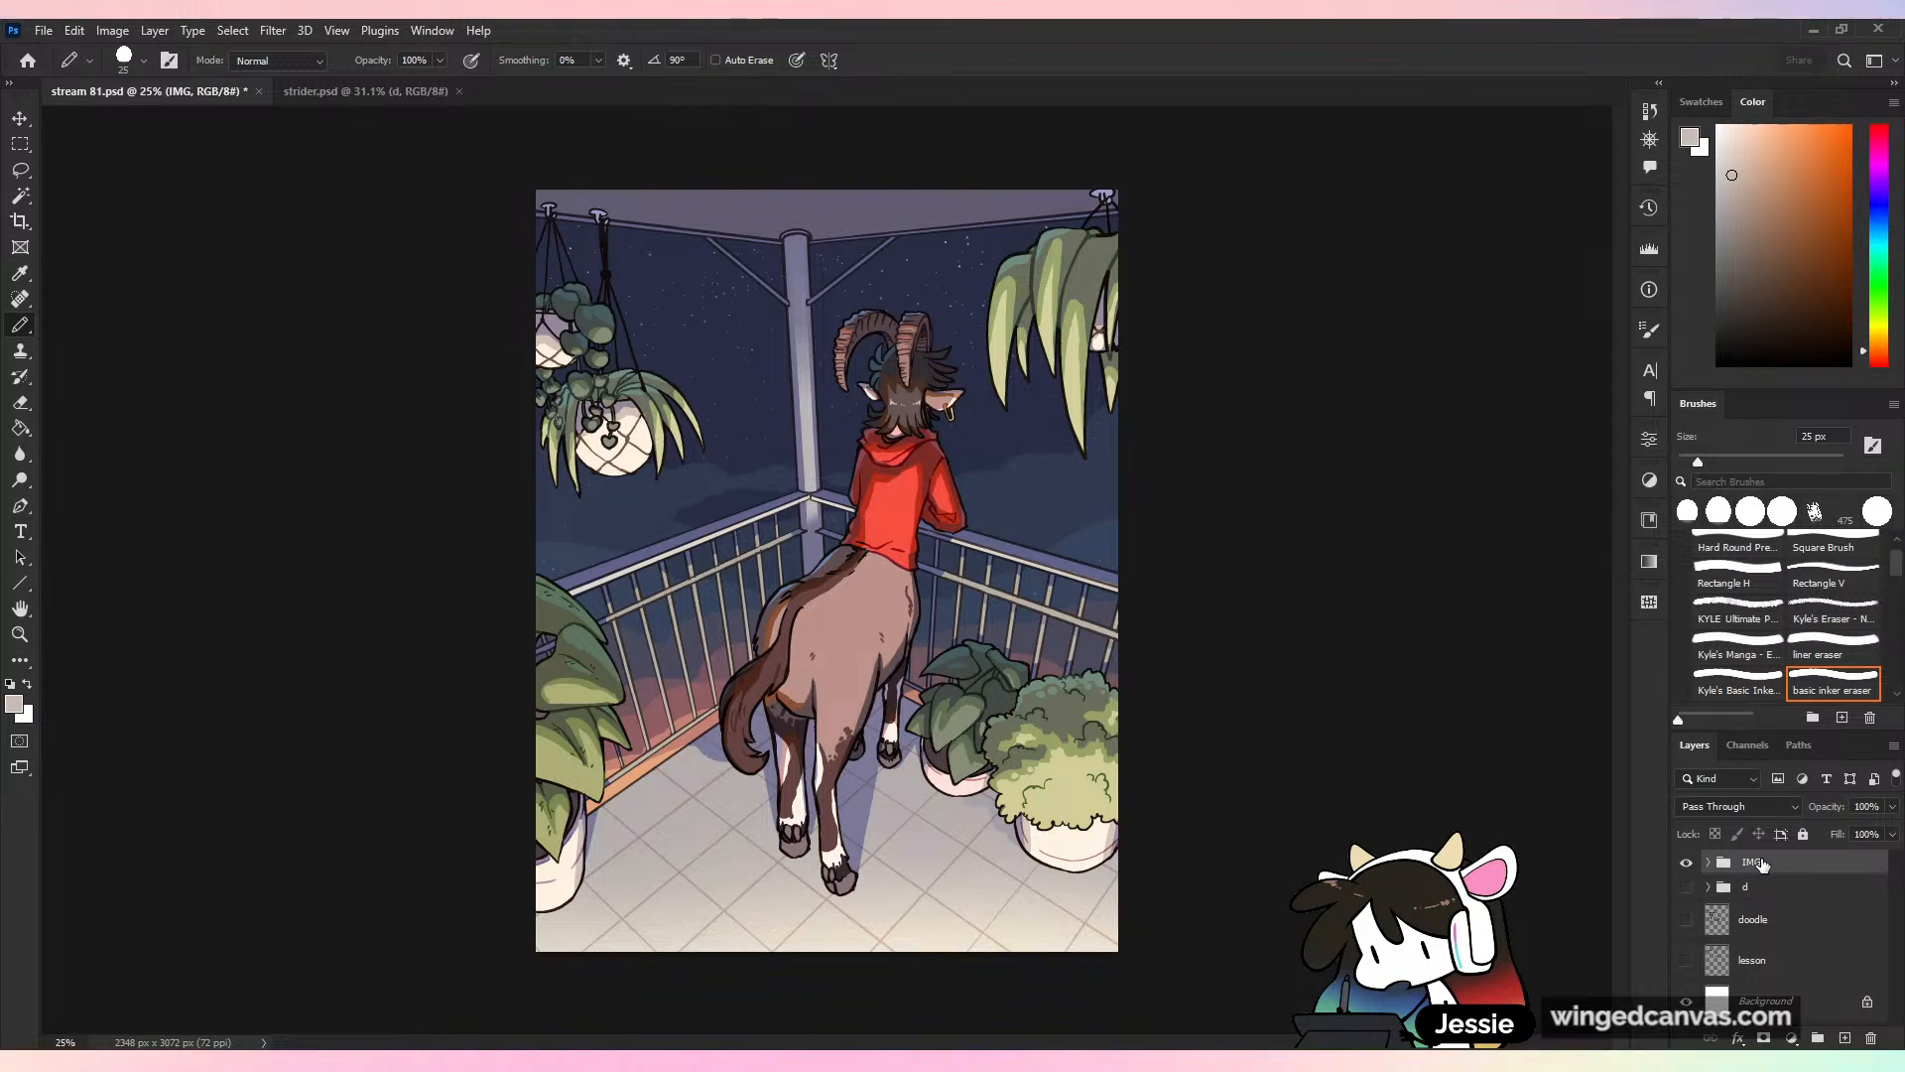
Duplicate the IMG group, merge the copy into a single layer, and save the file
key("ctrl+j")
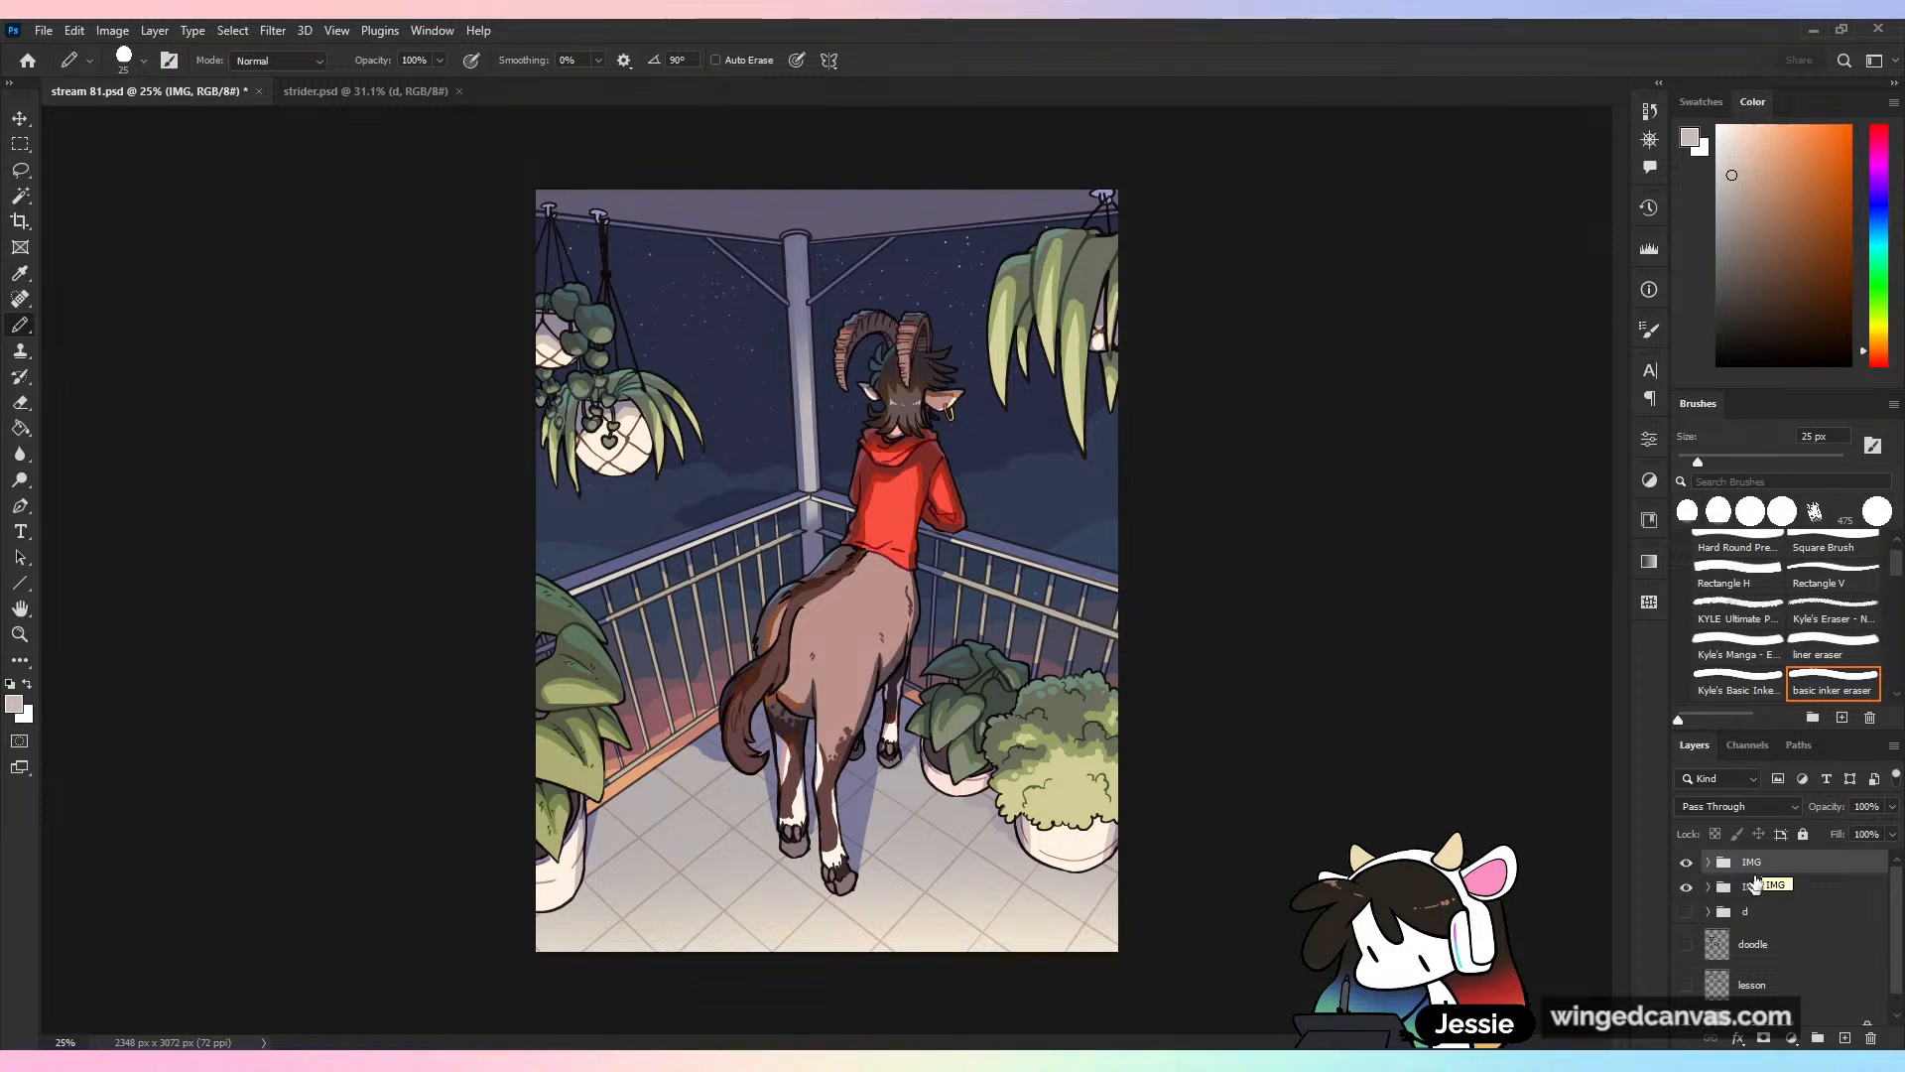
right_click(1771, 883)
left_click(1756, 698)
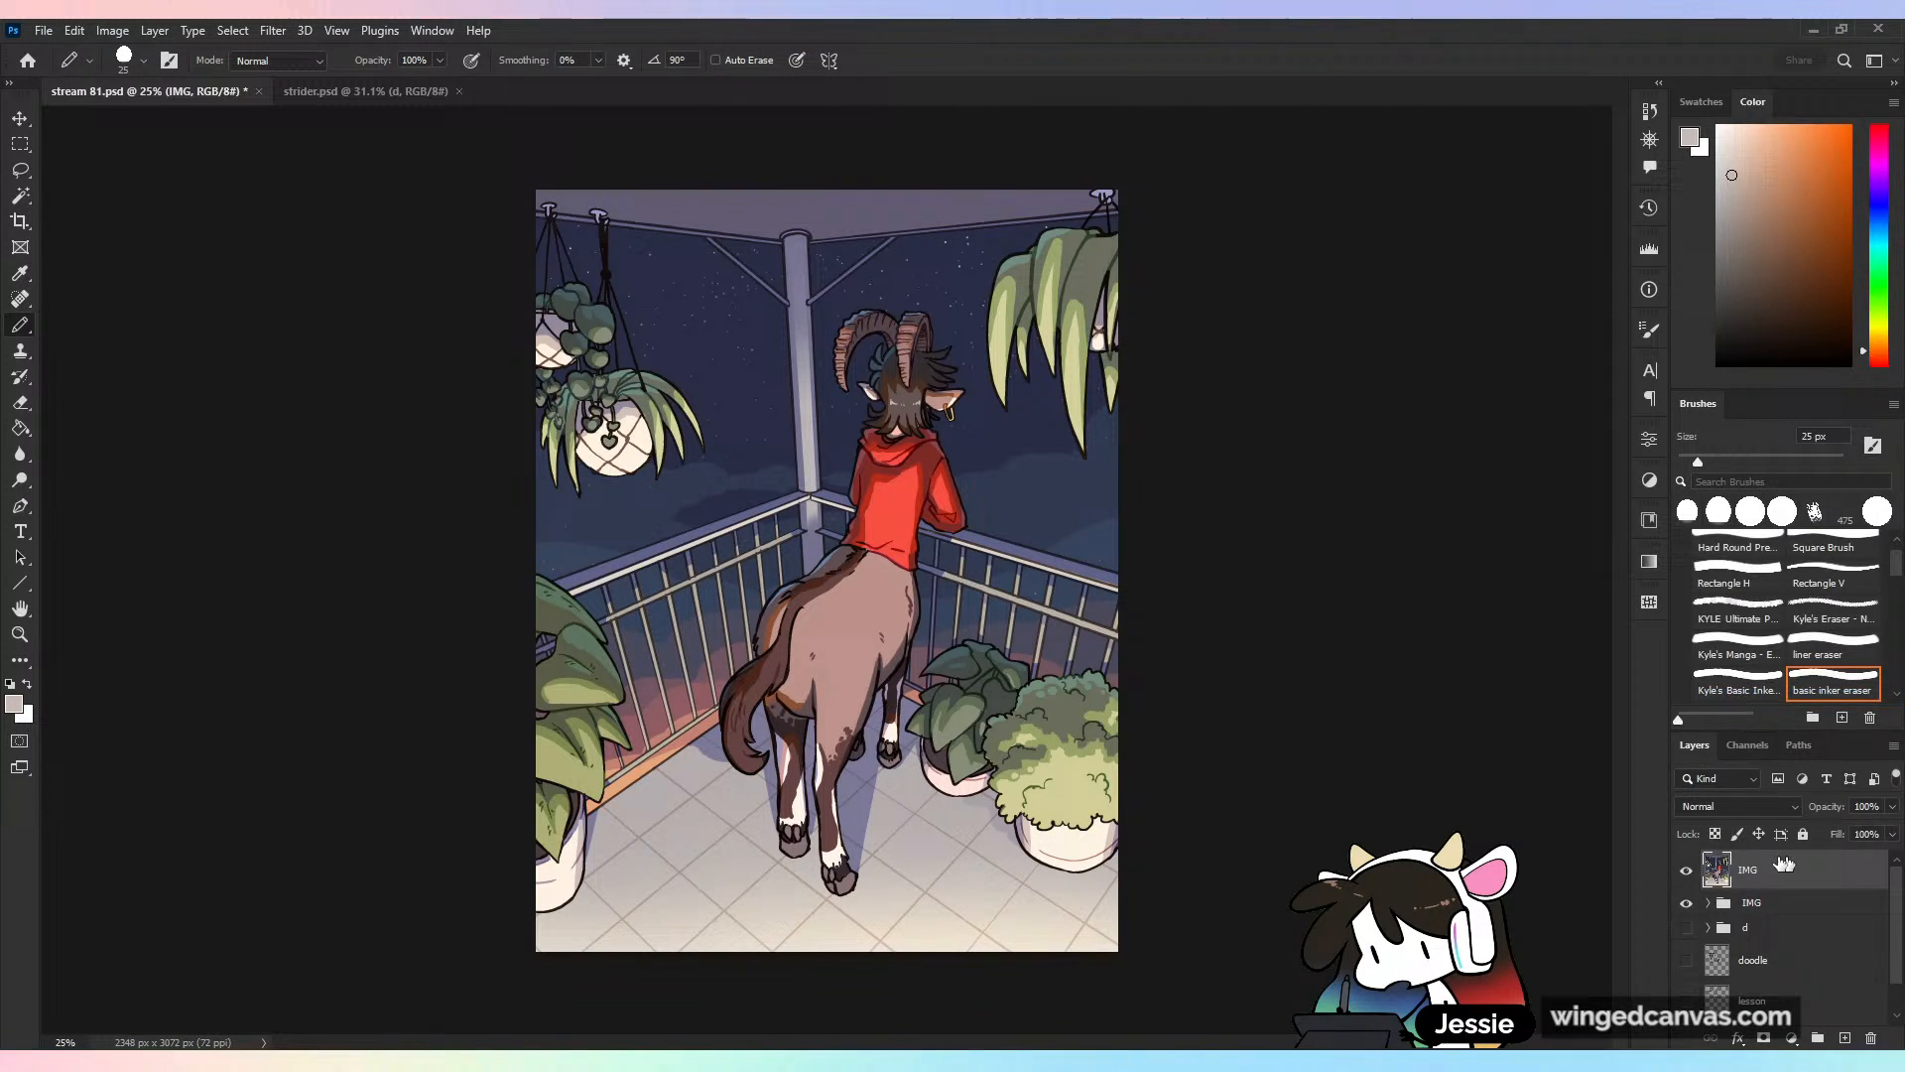
key("ctrl+s")
Toggle the merged IMG layer and the IMG group off and on to compare them, keeping the merged layer selected
left_click(1686, 902)
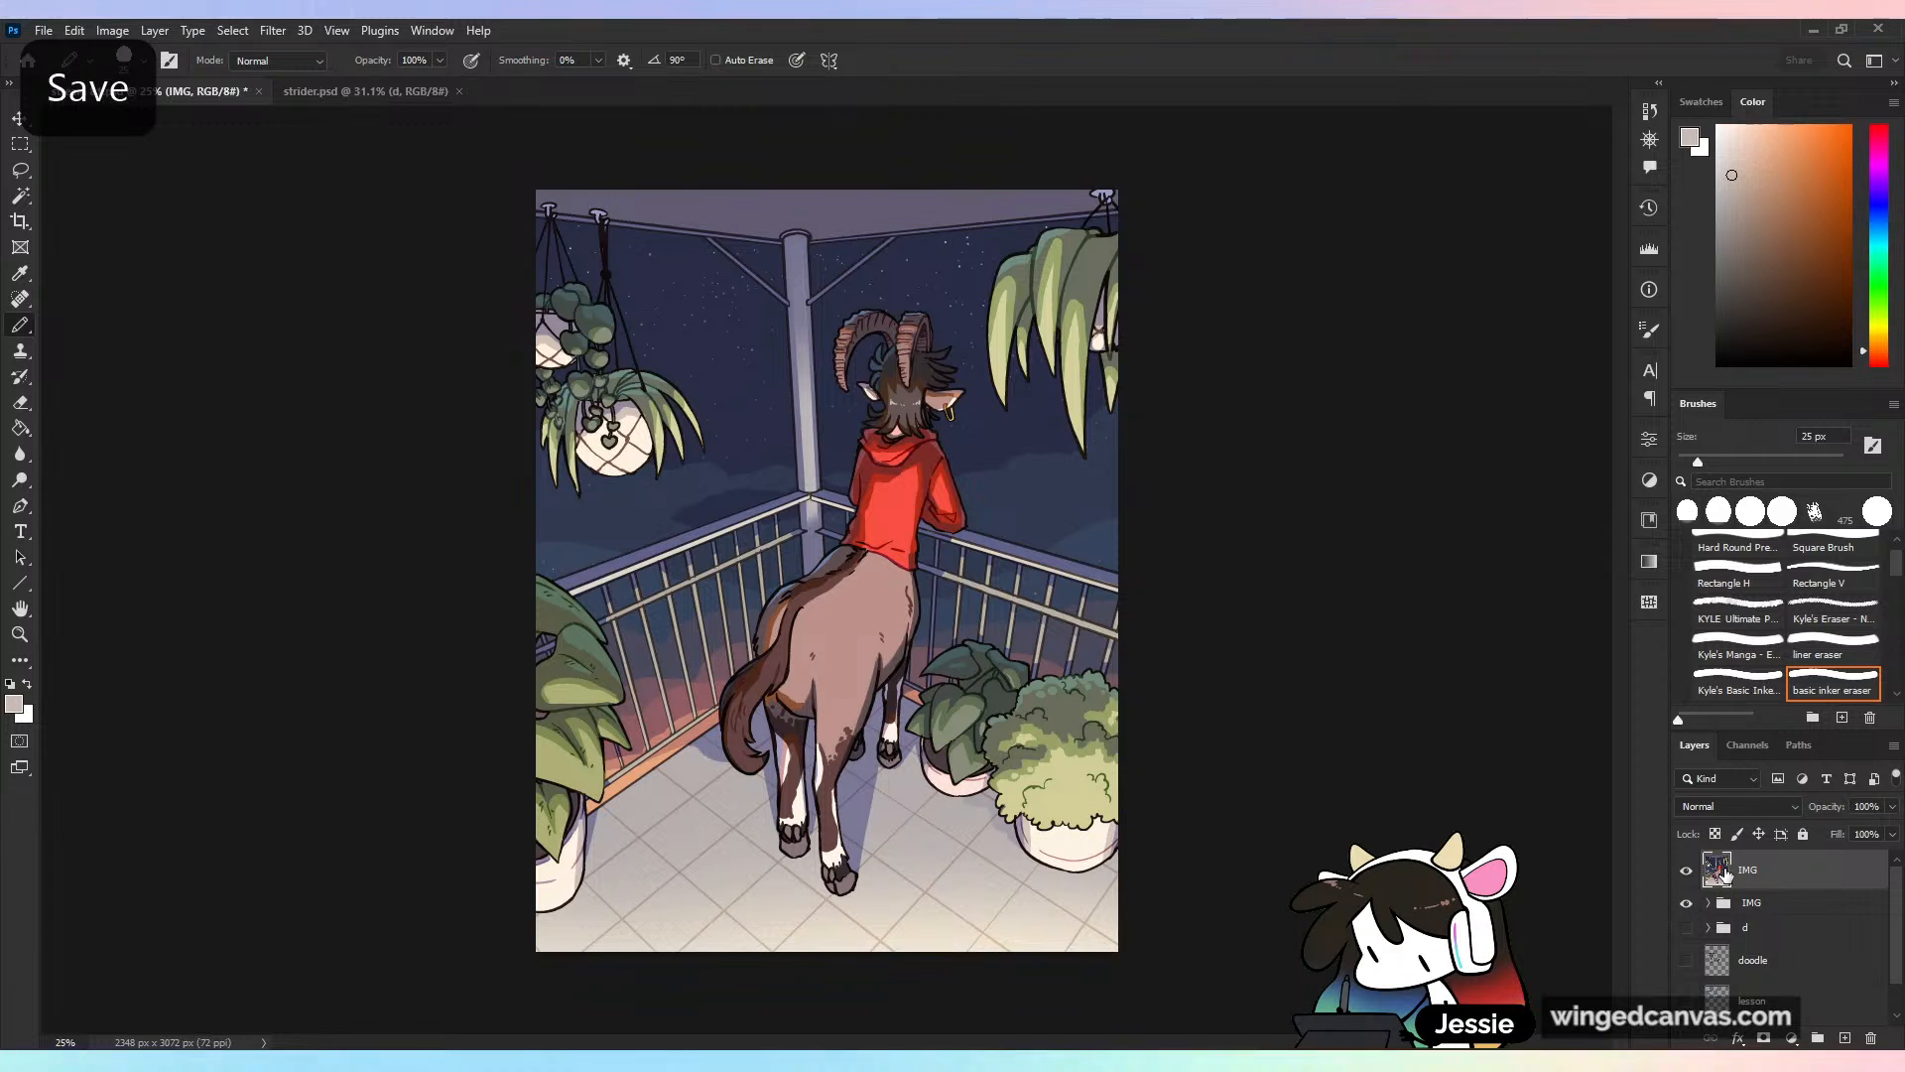
left_click(1732, 905)
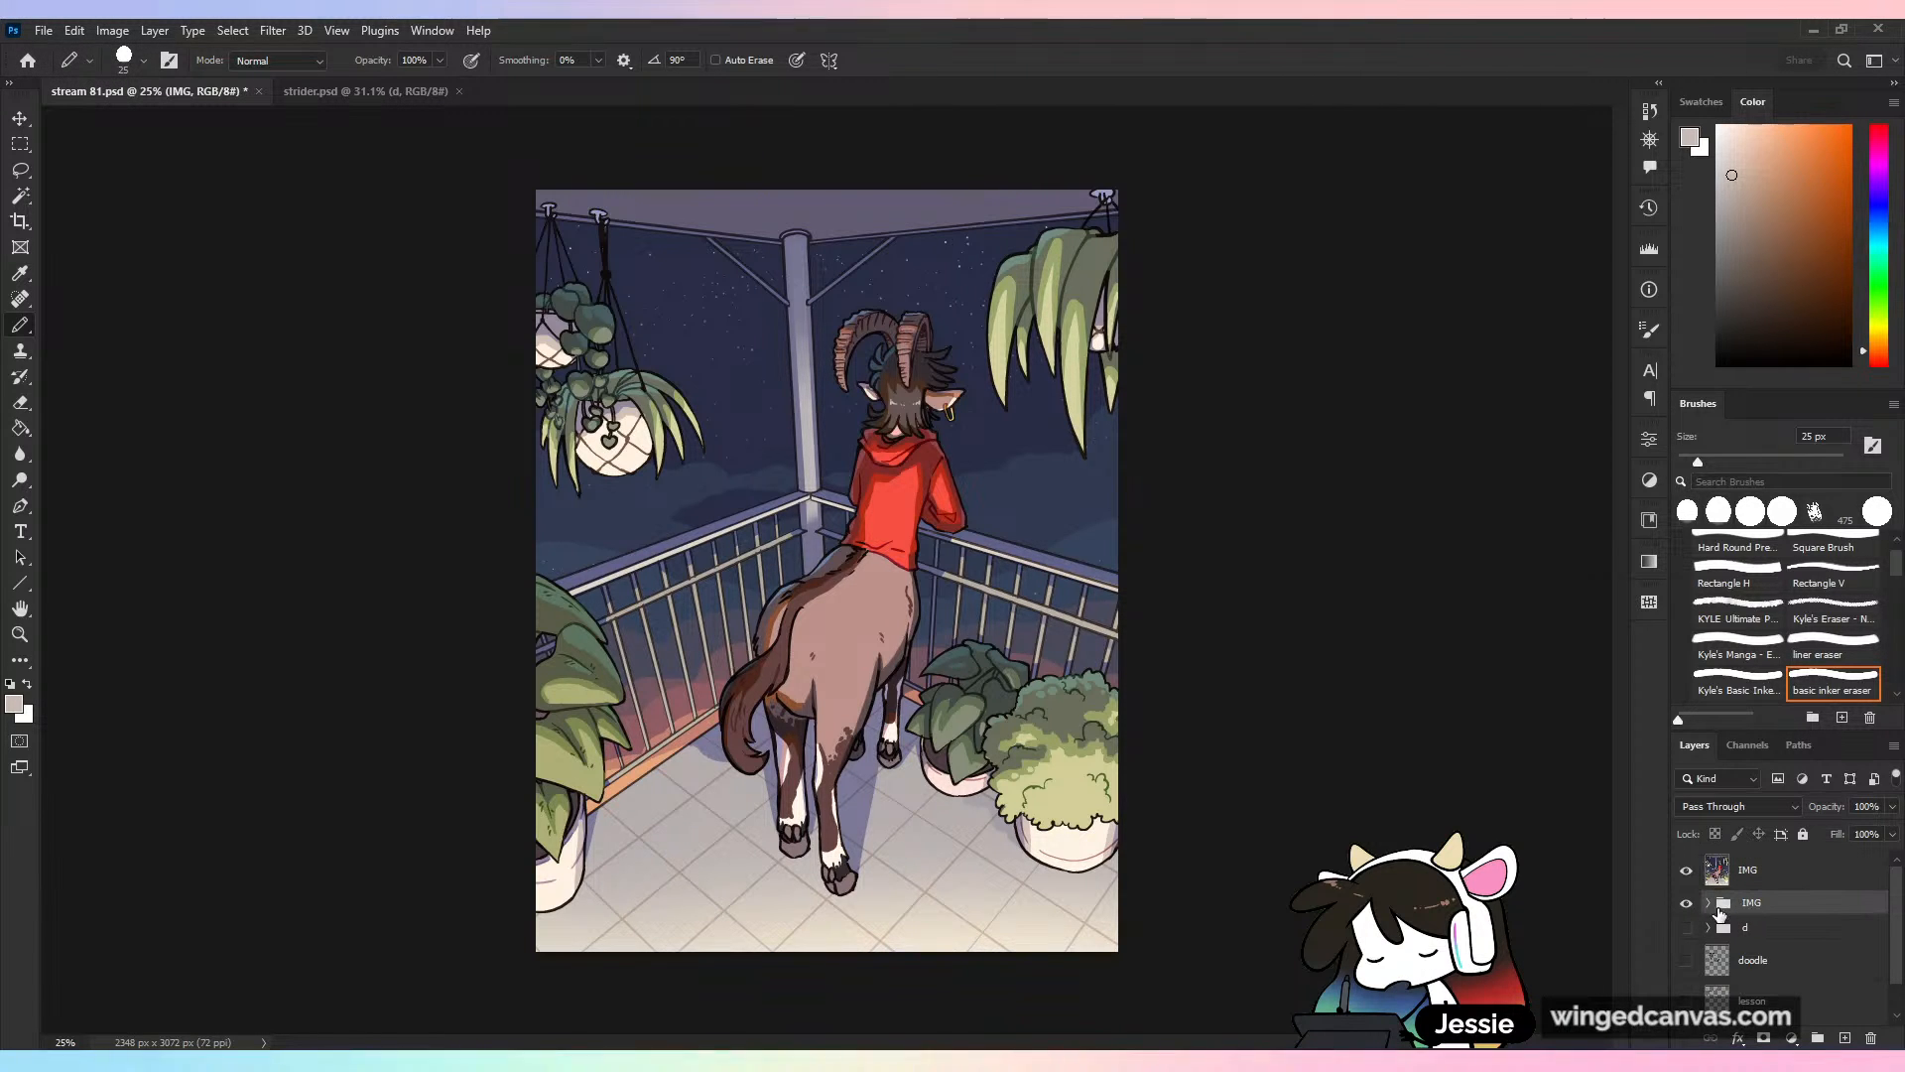
left_click(1686, 905)
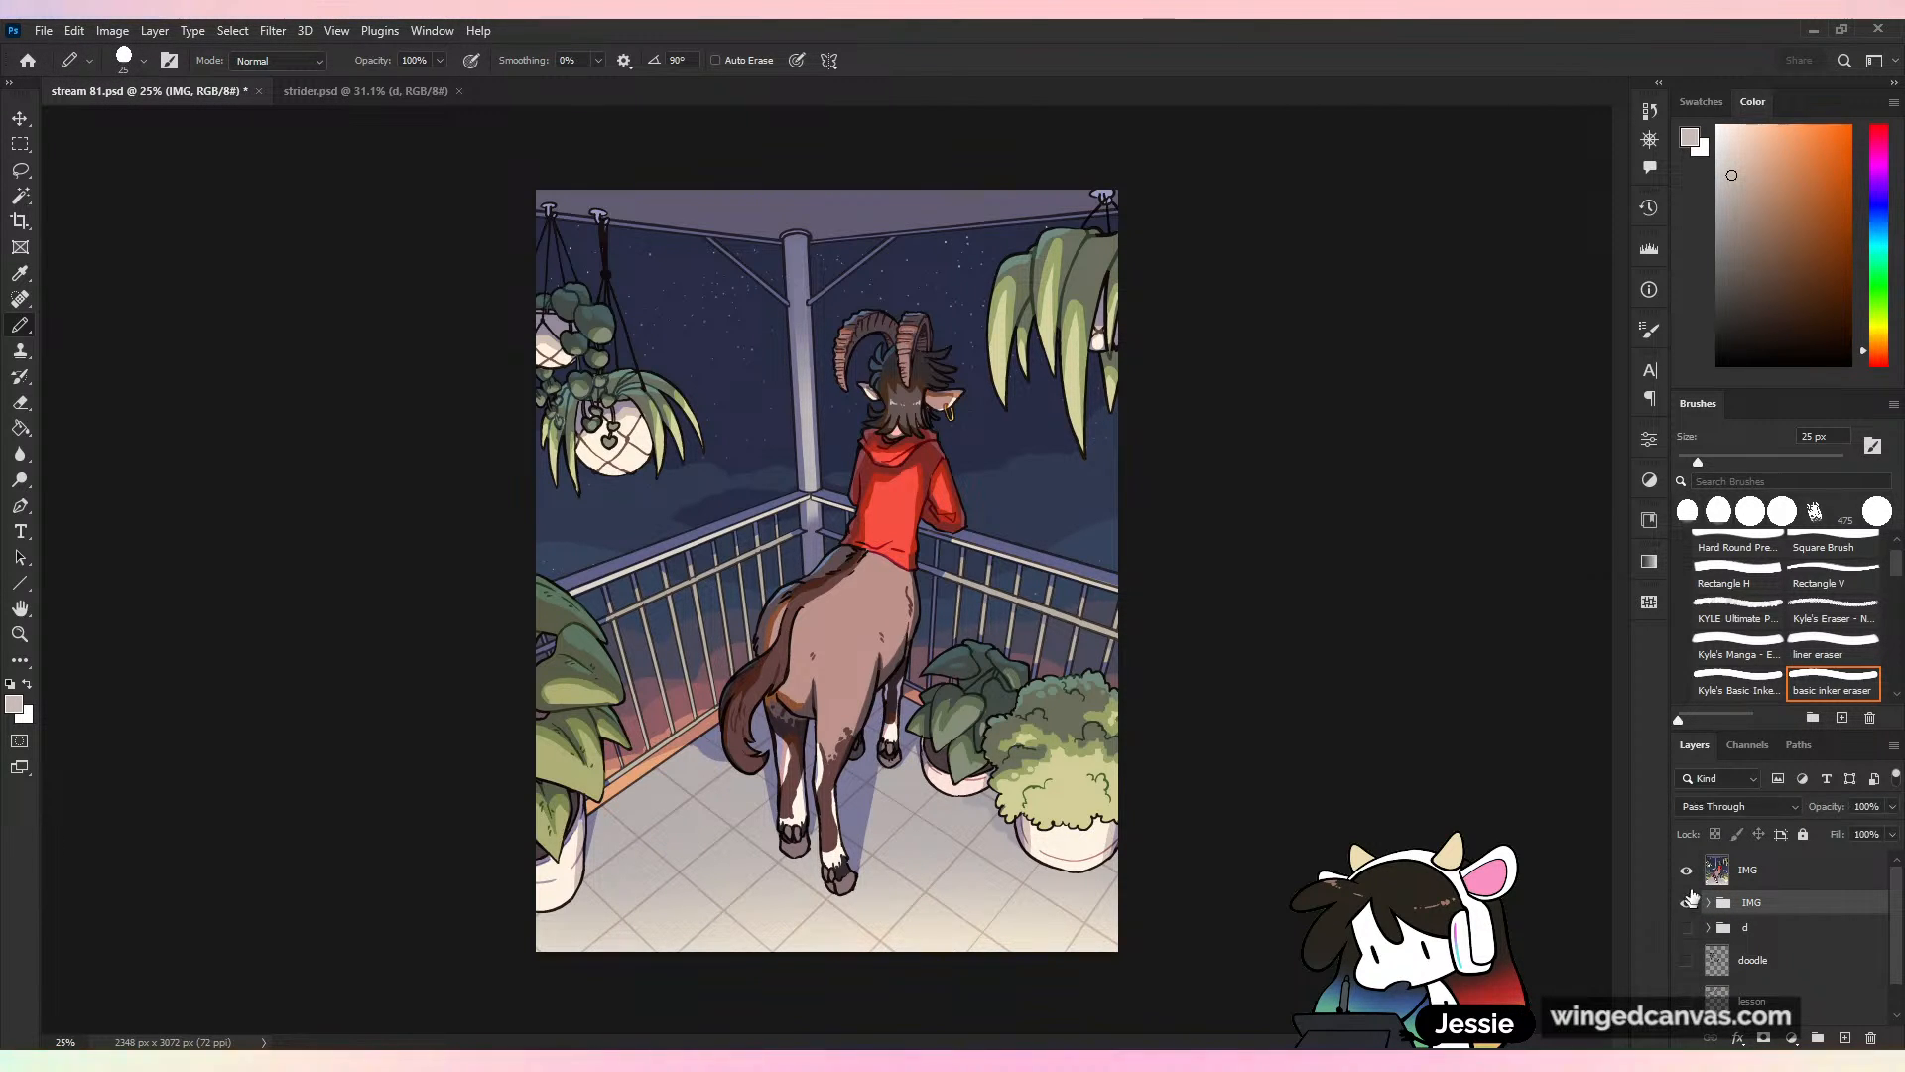
left_click(1686, 870)
left_click(1688, 903)
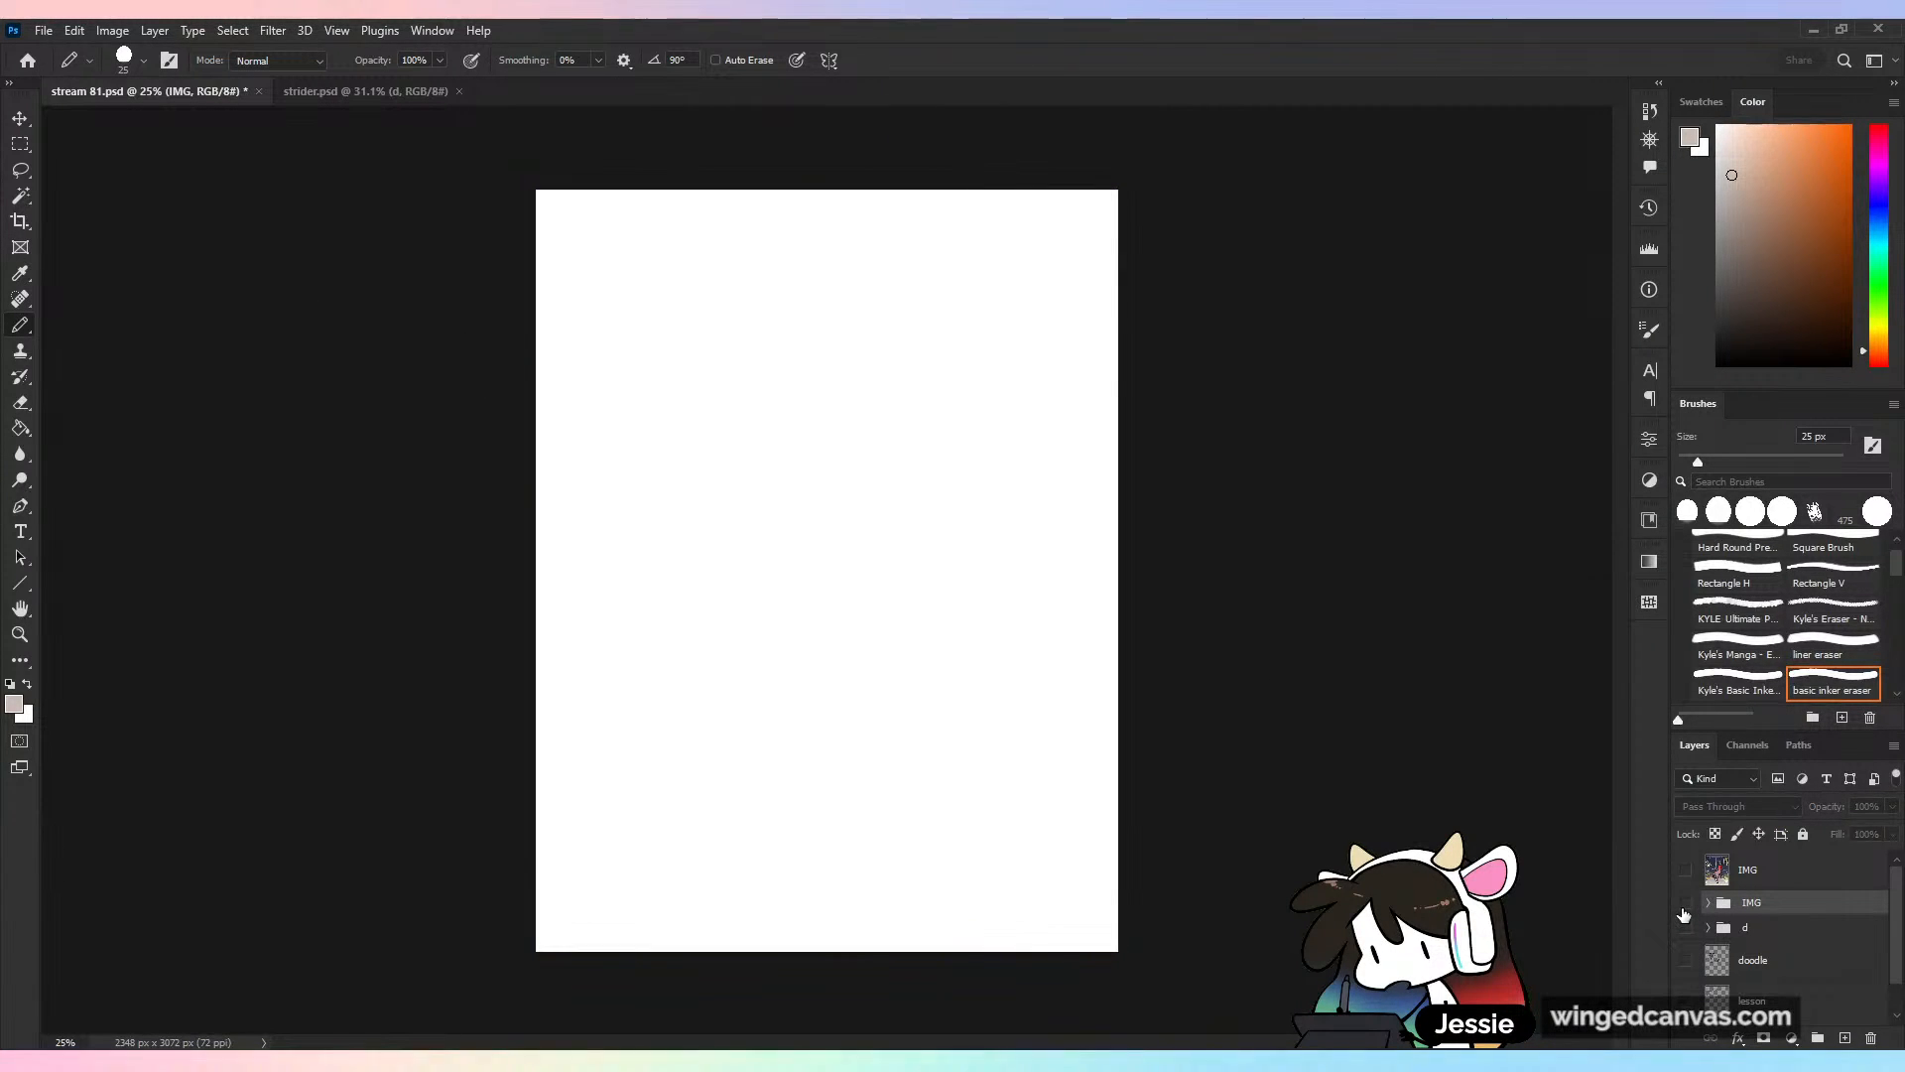
left_click(1686, 902)
left_click(1748, 870)
left_click(1686, 870)
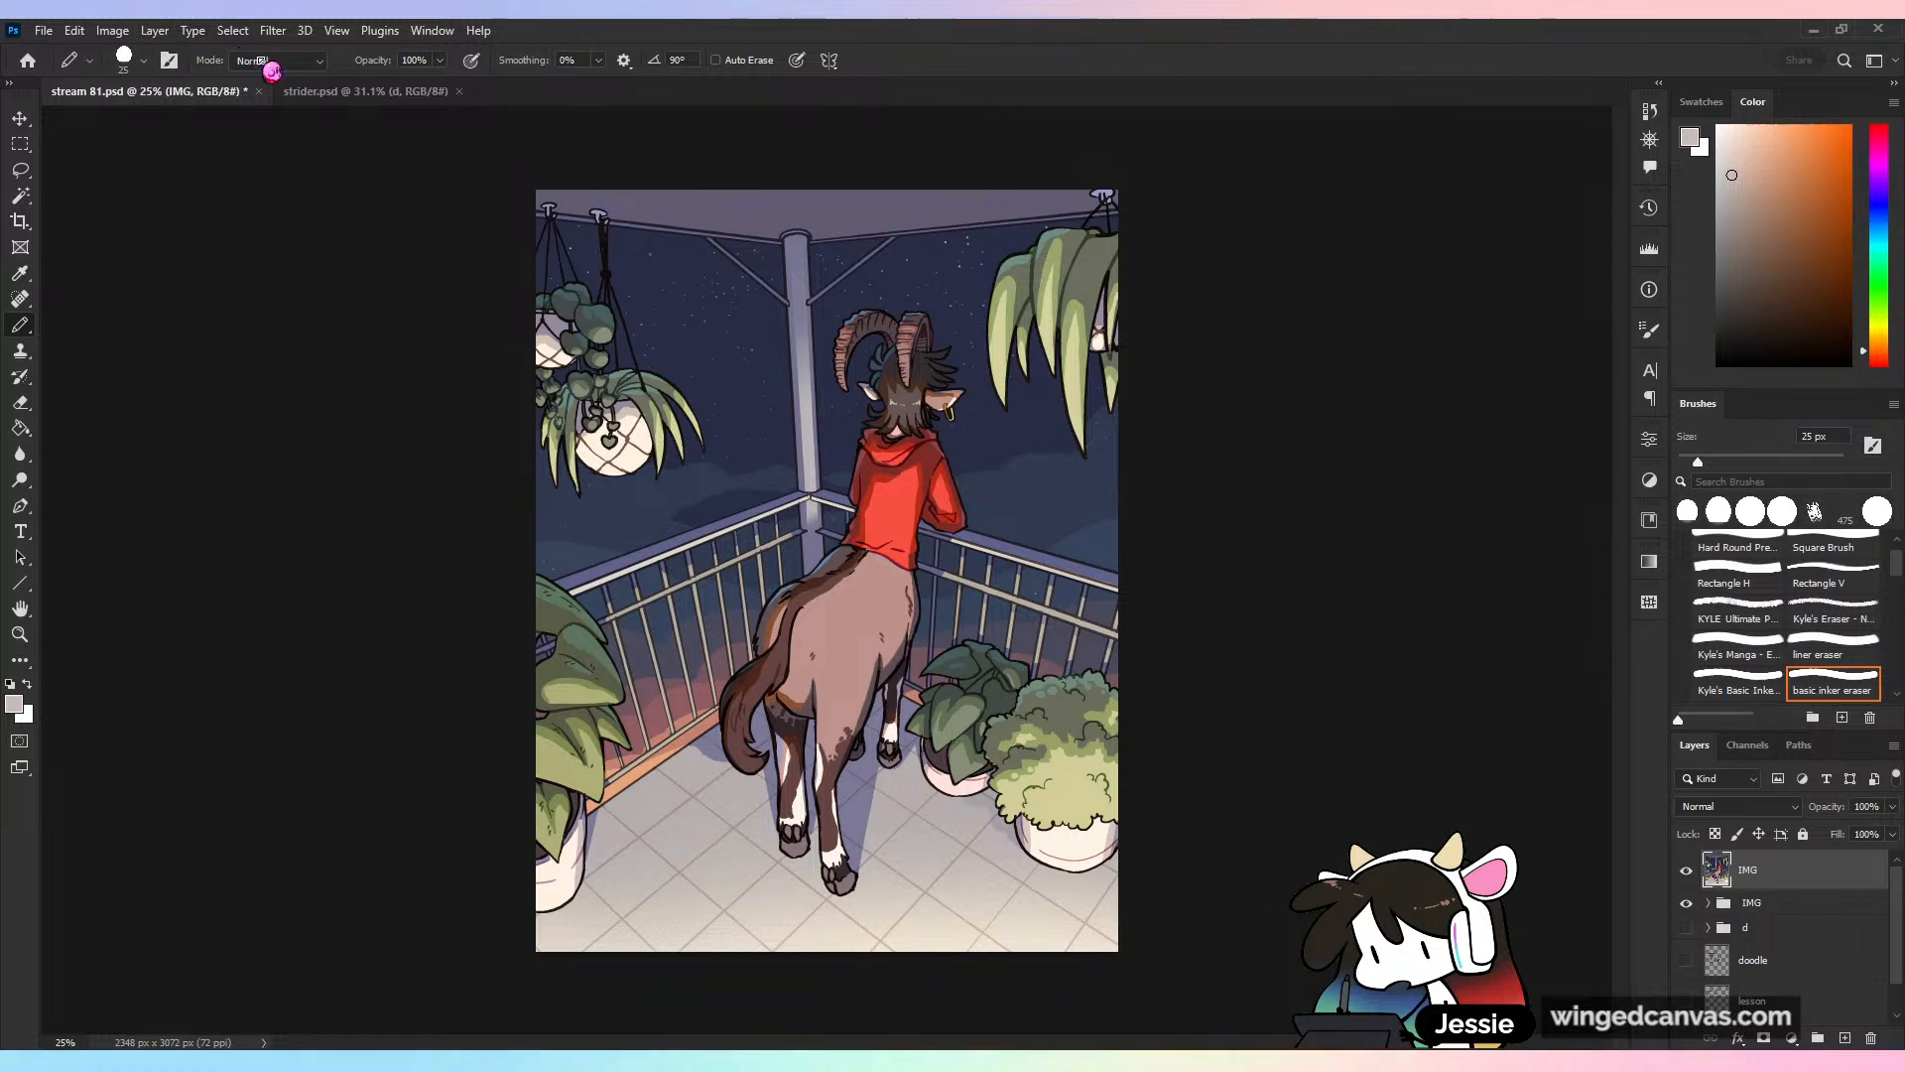
left_click(113, 31)
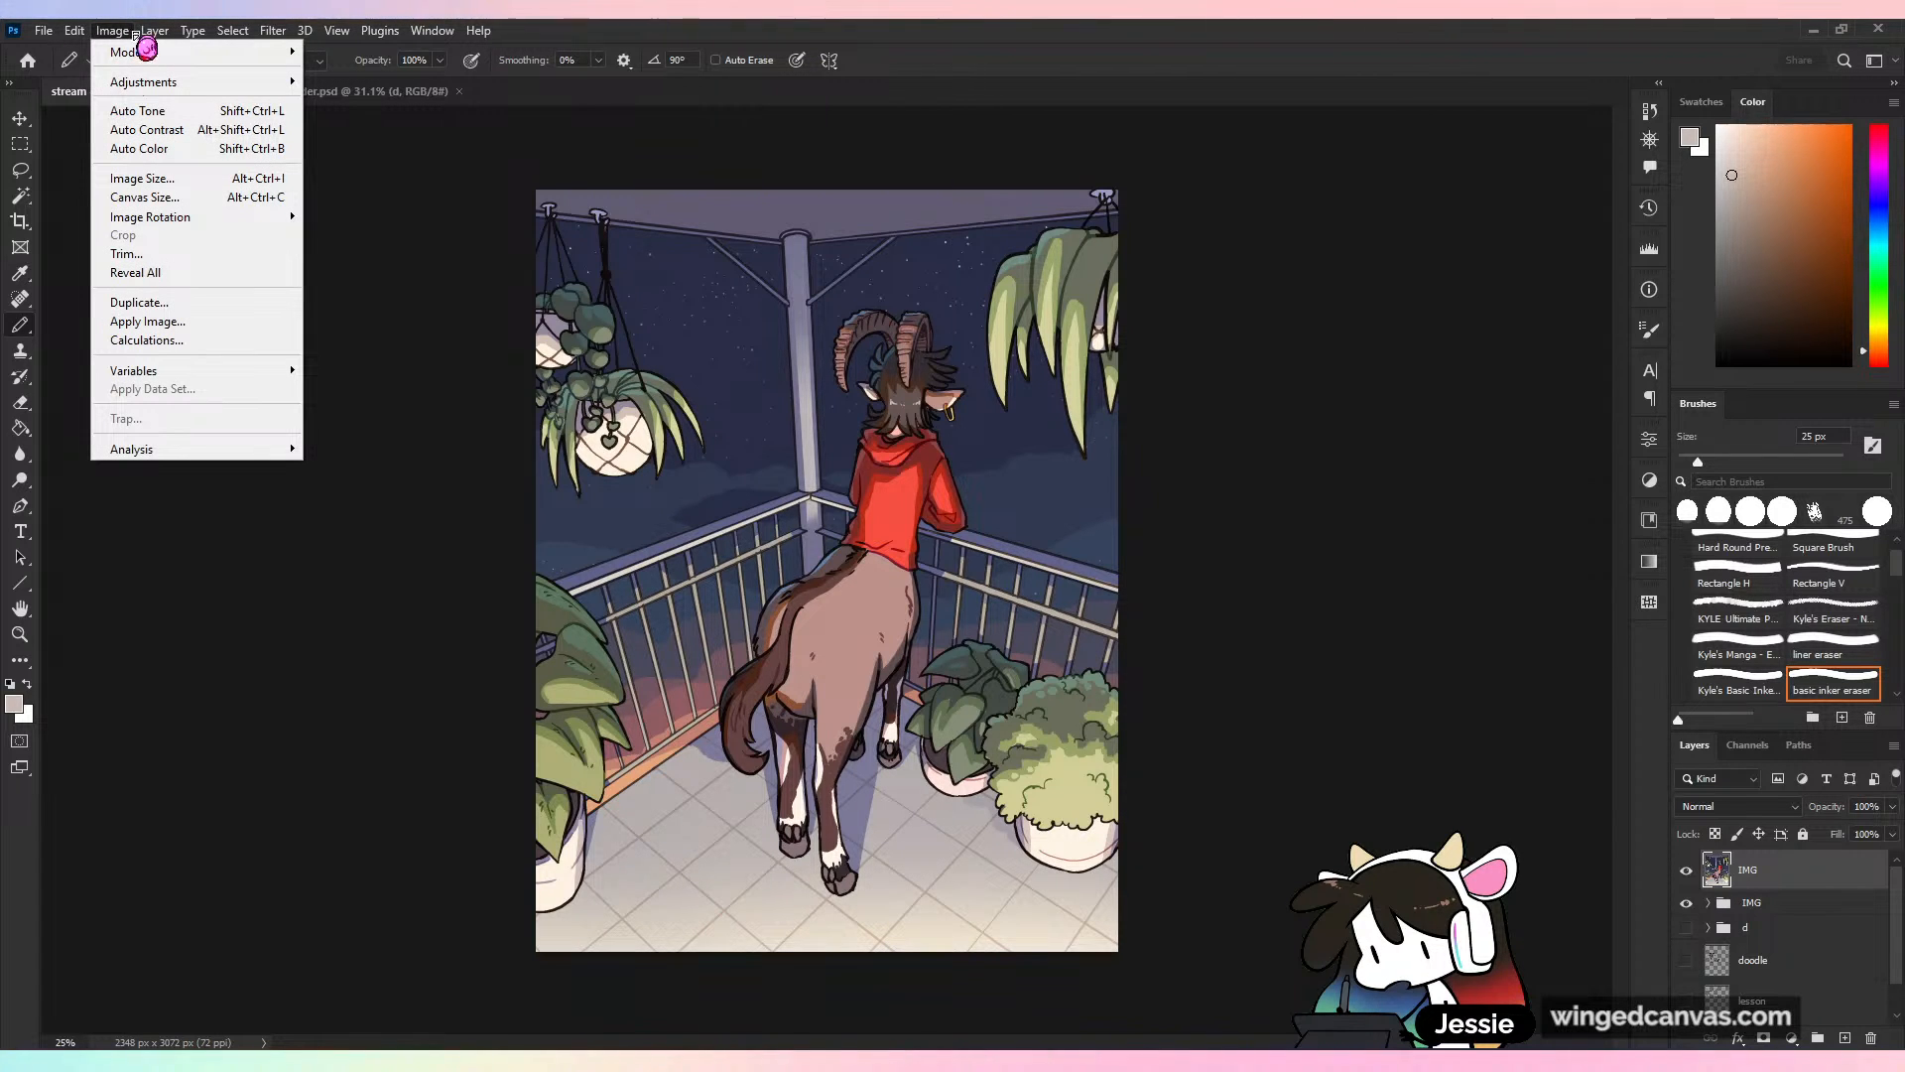
left_click(110, 26)
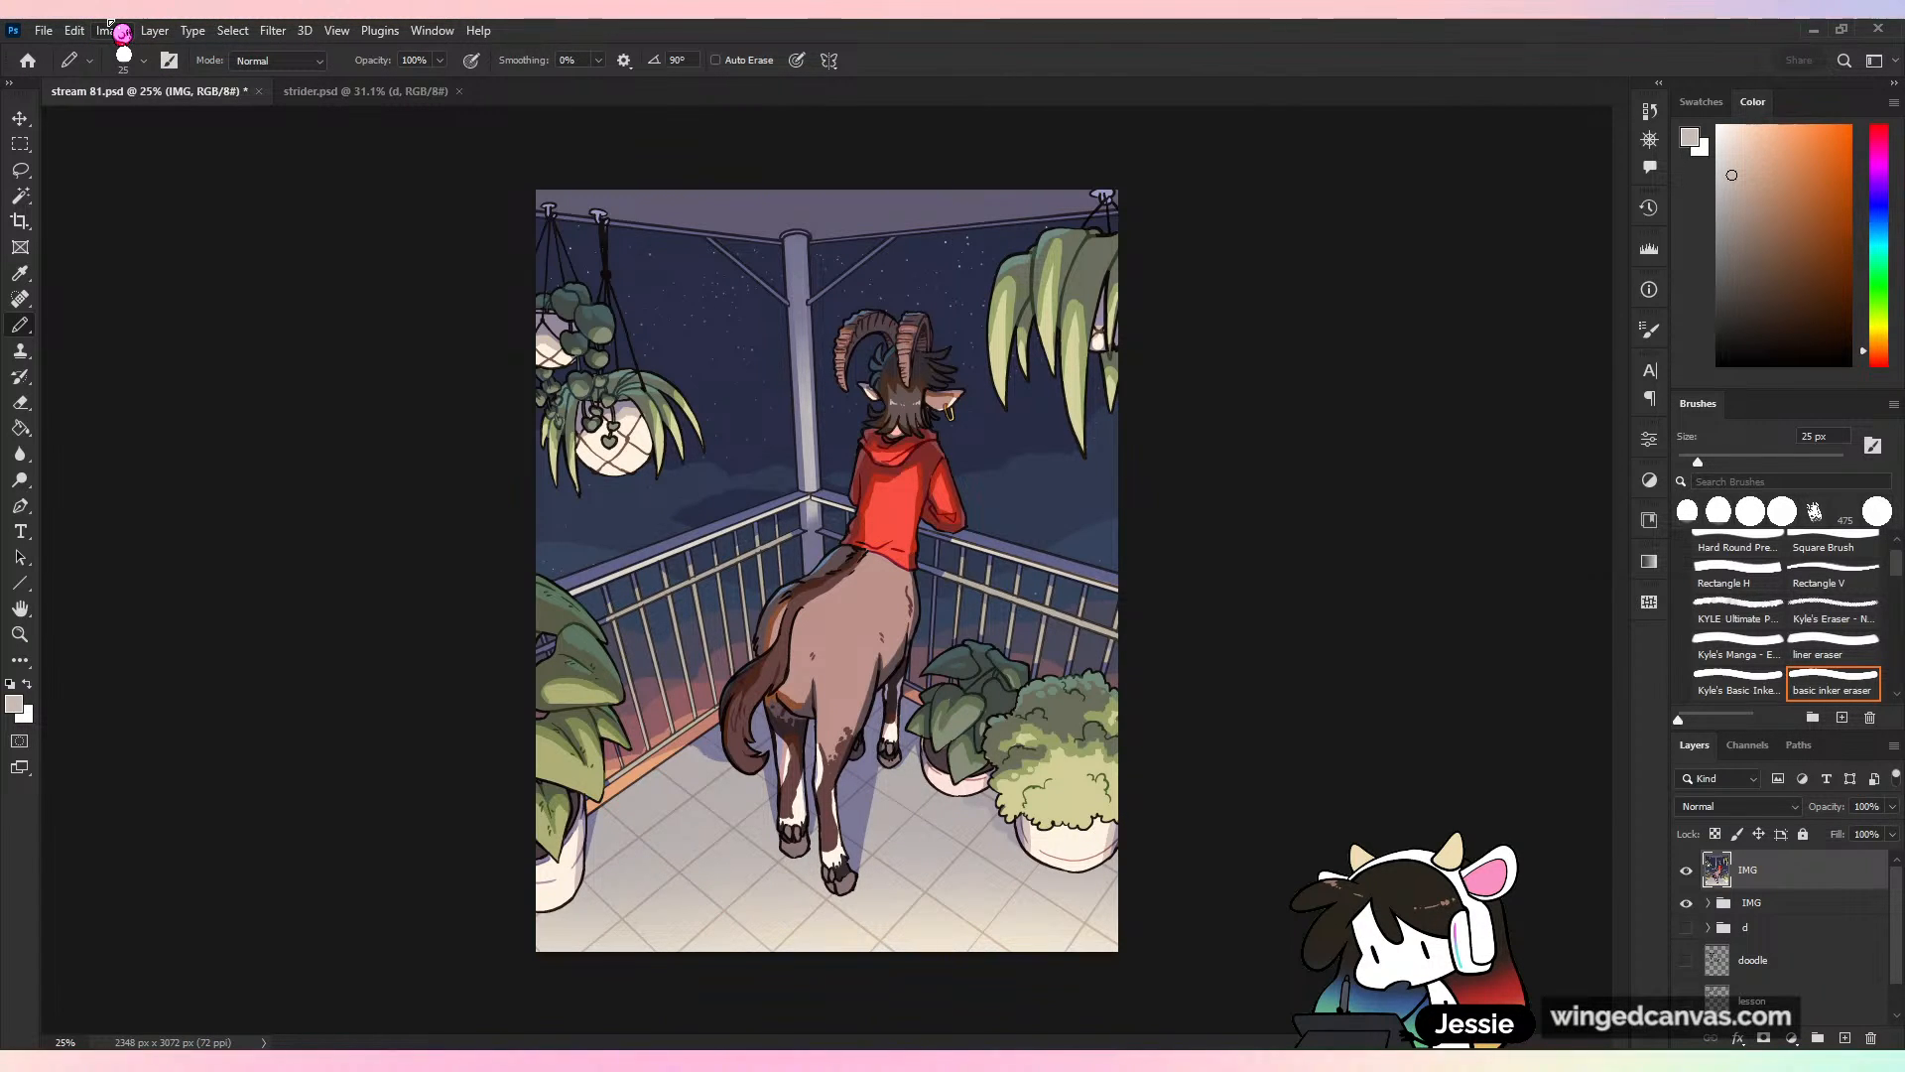
Start a Gradient Map adjustment on the merged IMG layer and choose the purple-to-orange gradient preset
left_click(119, 31)
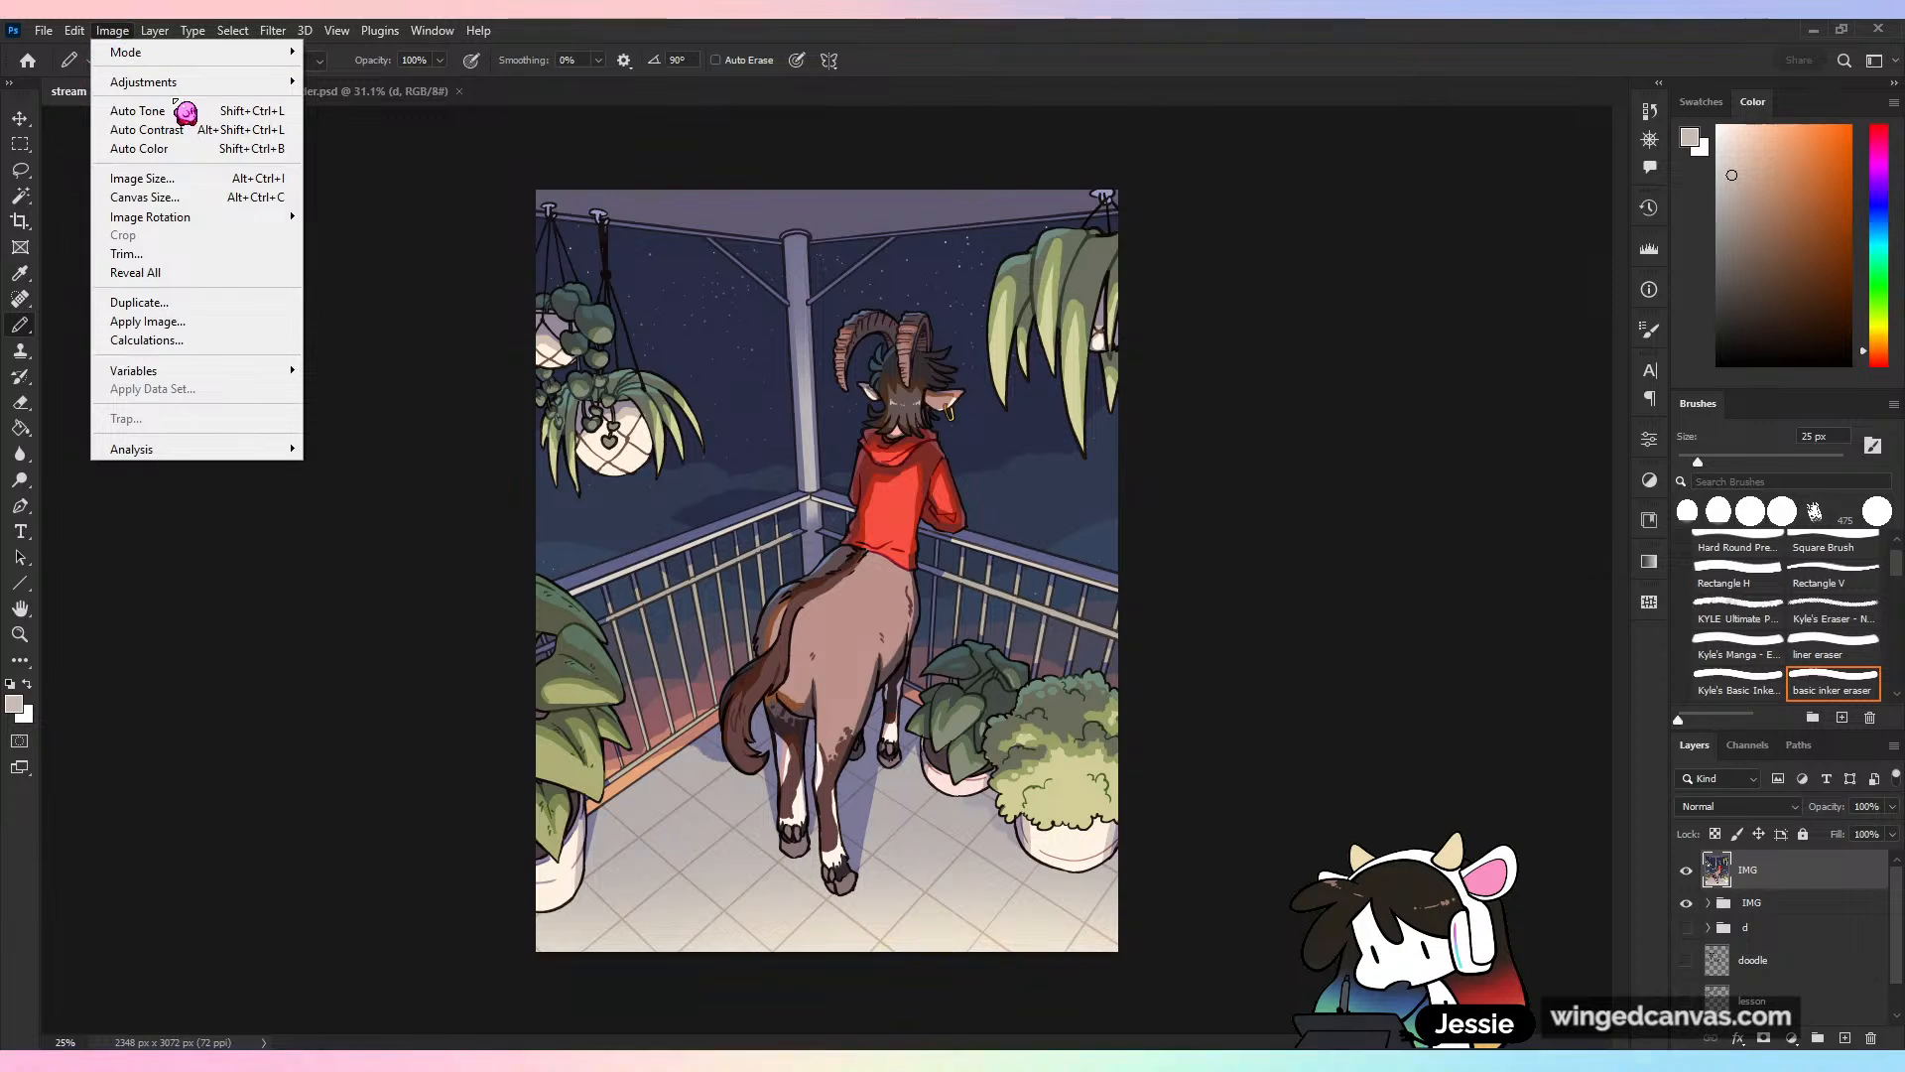
mouse_move(192, 83)
left_click(107, 31)
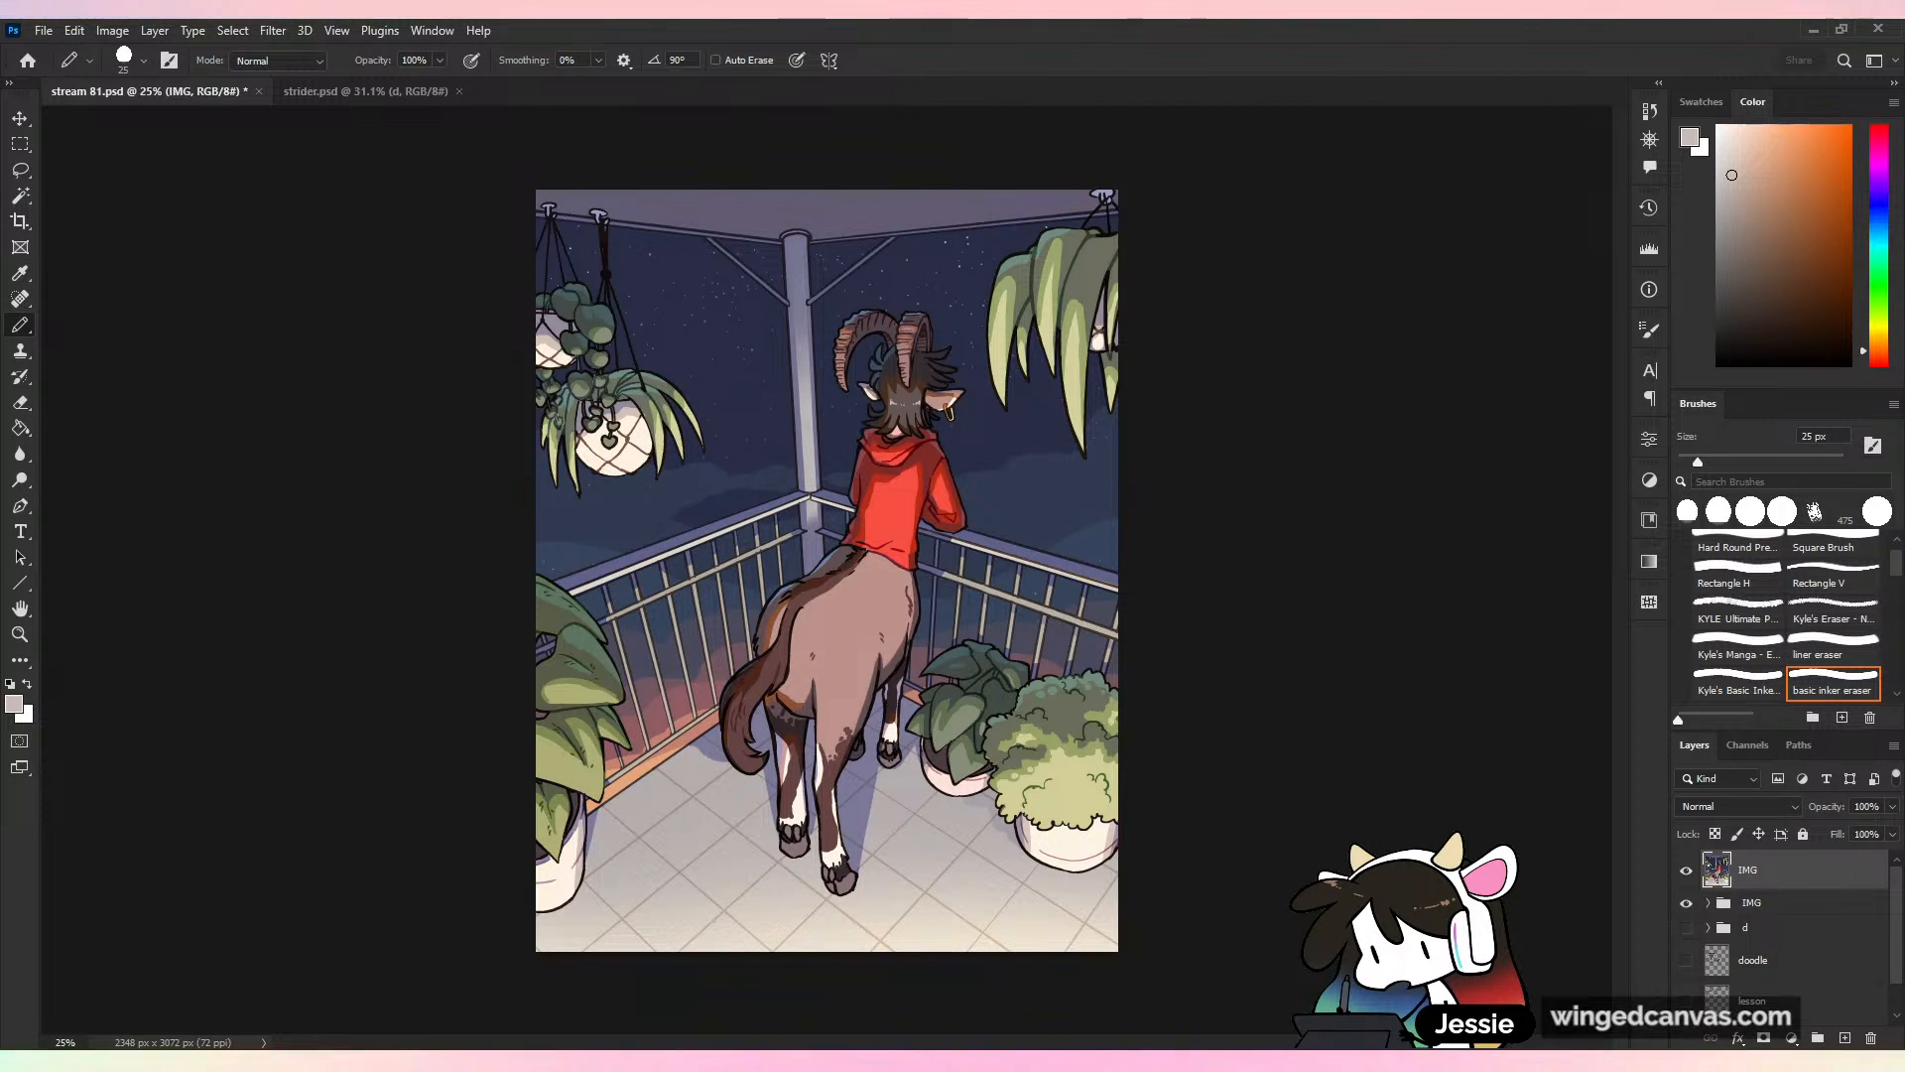
left_click(112, 31)
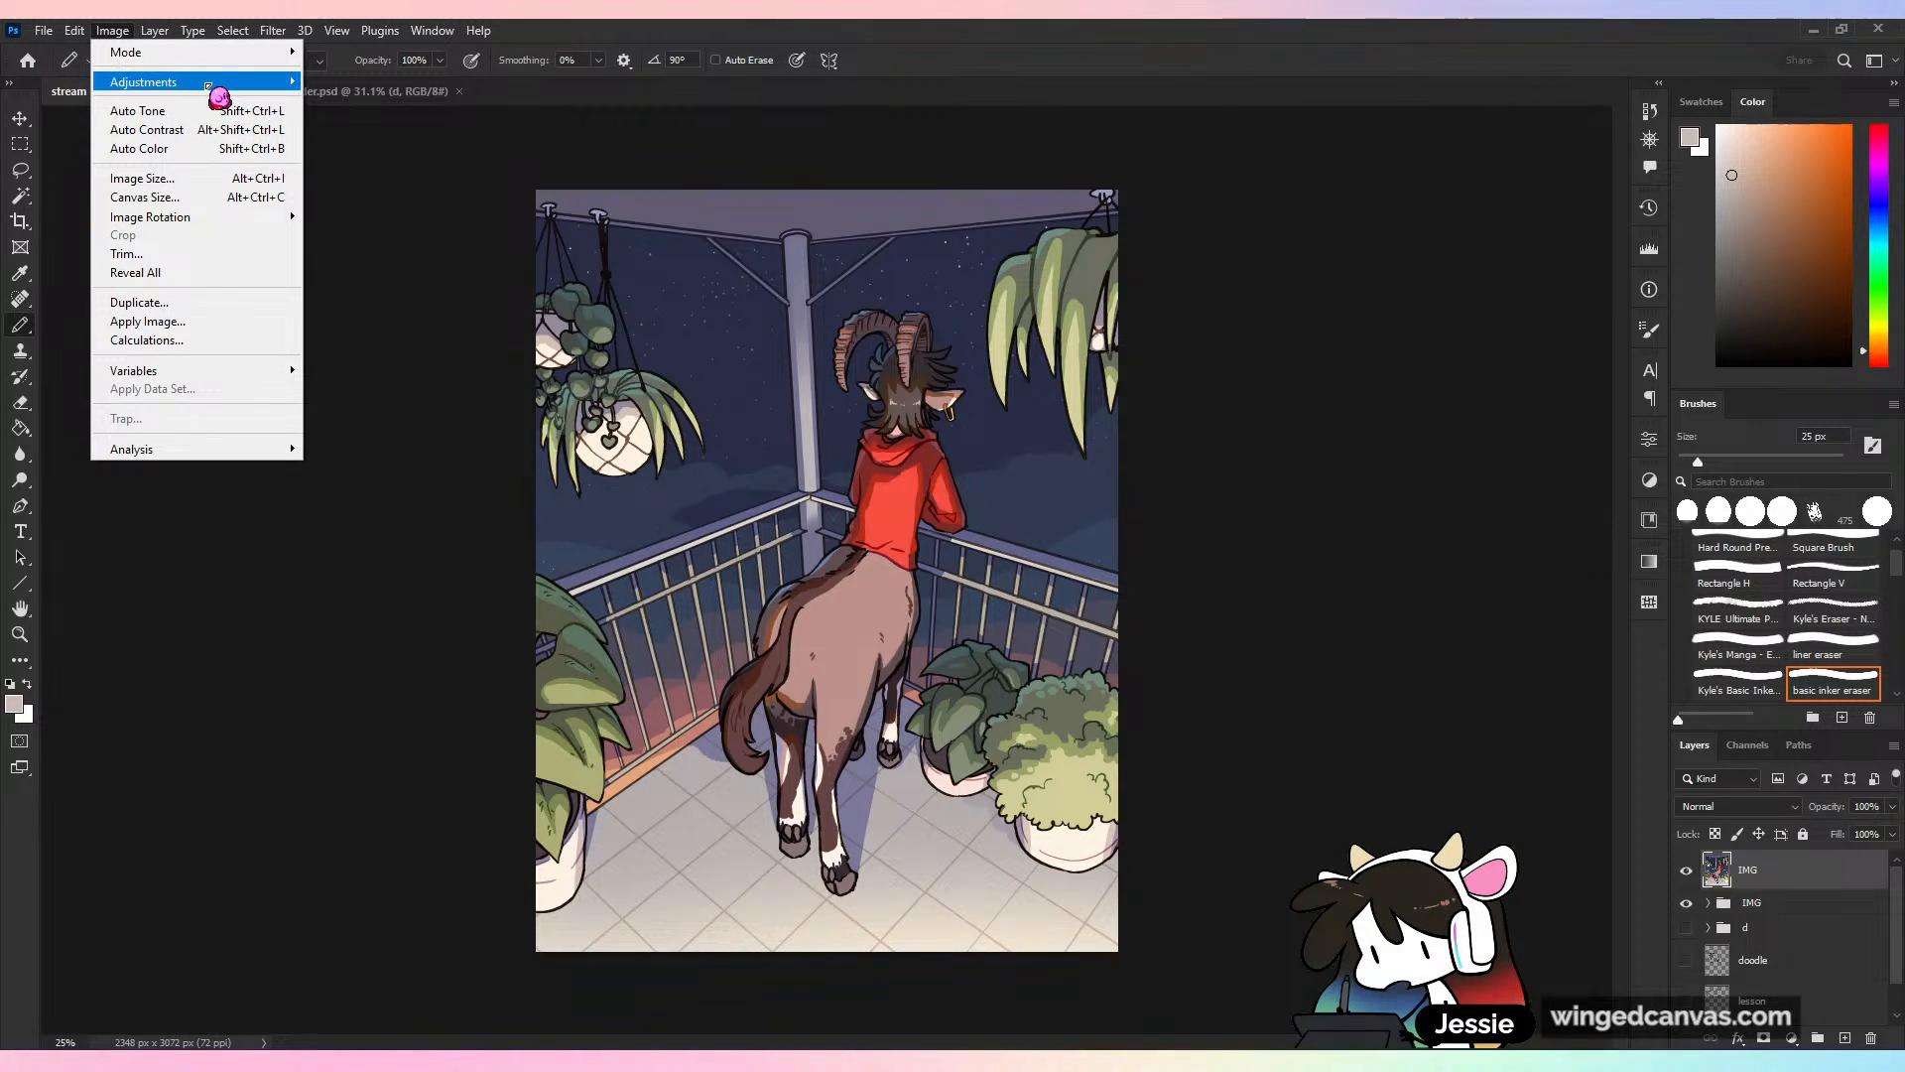
mouse_move(210, 86)
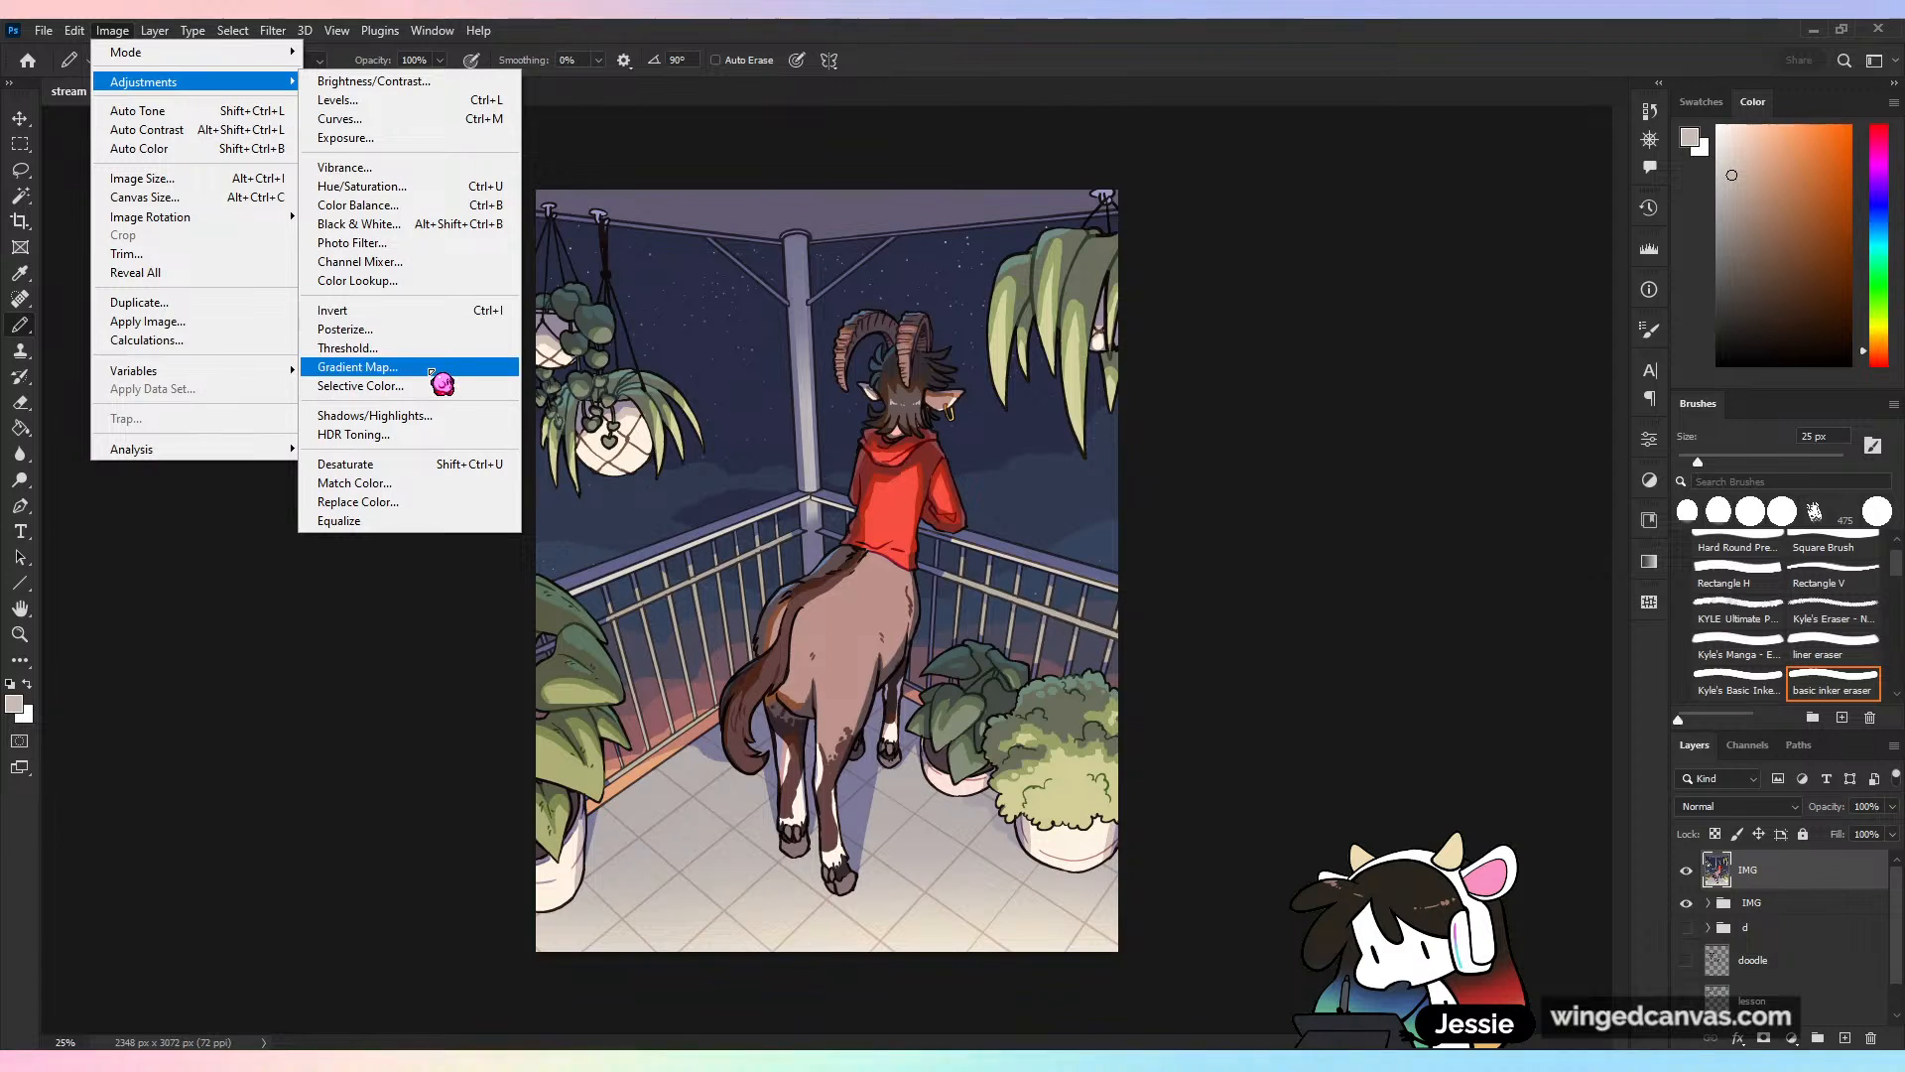
left_click(357, 367)
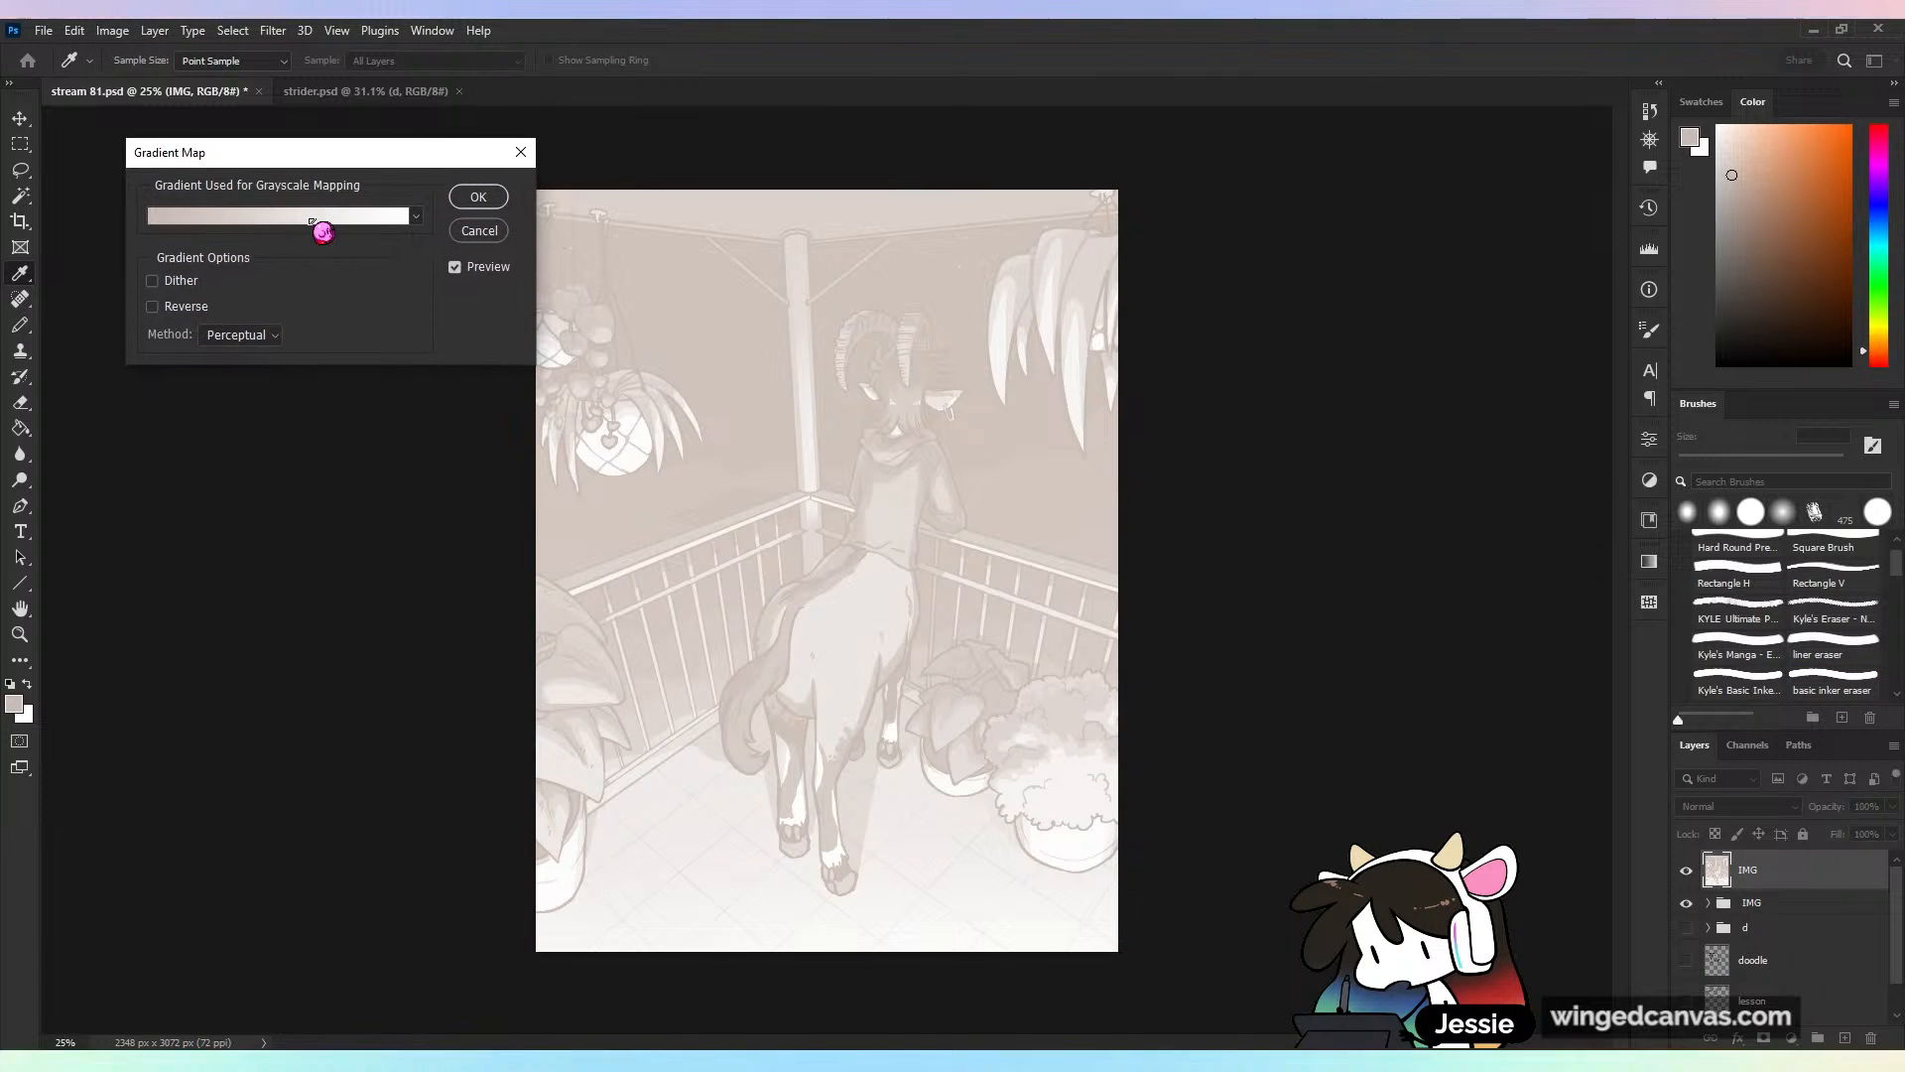
left_click(312, 223)
left_click(1159, 393)
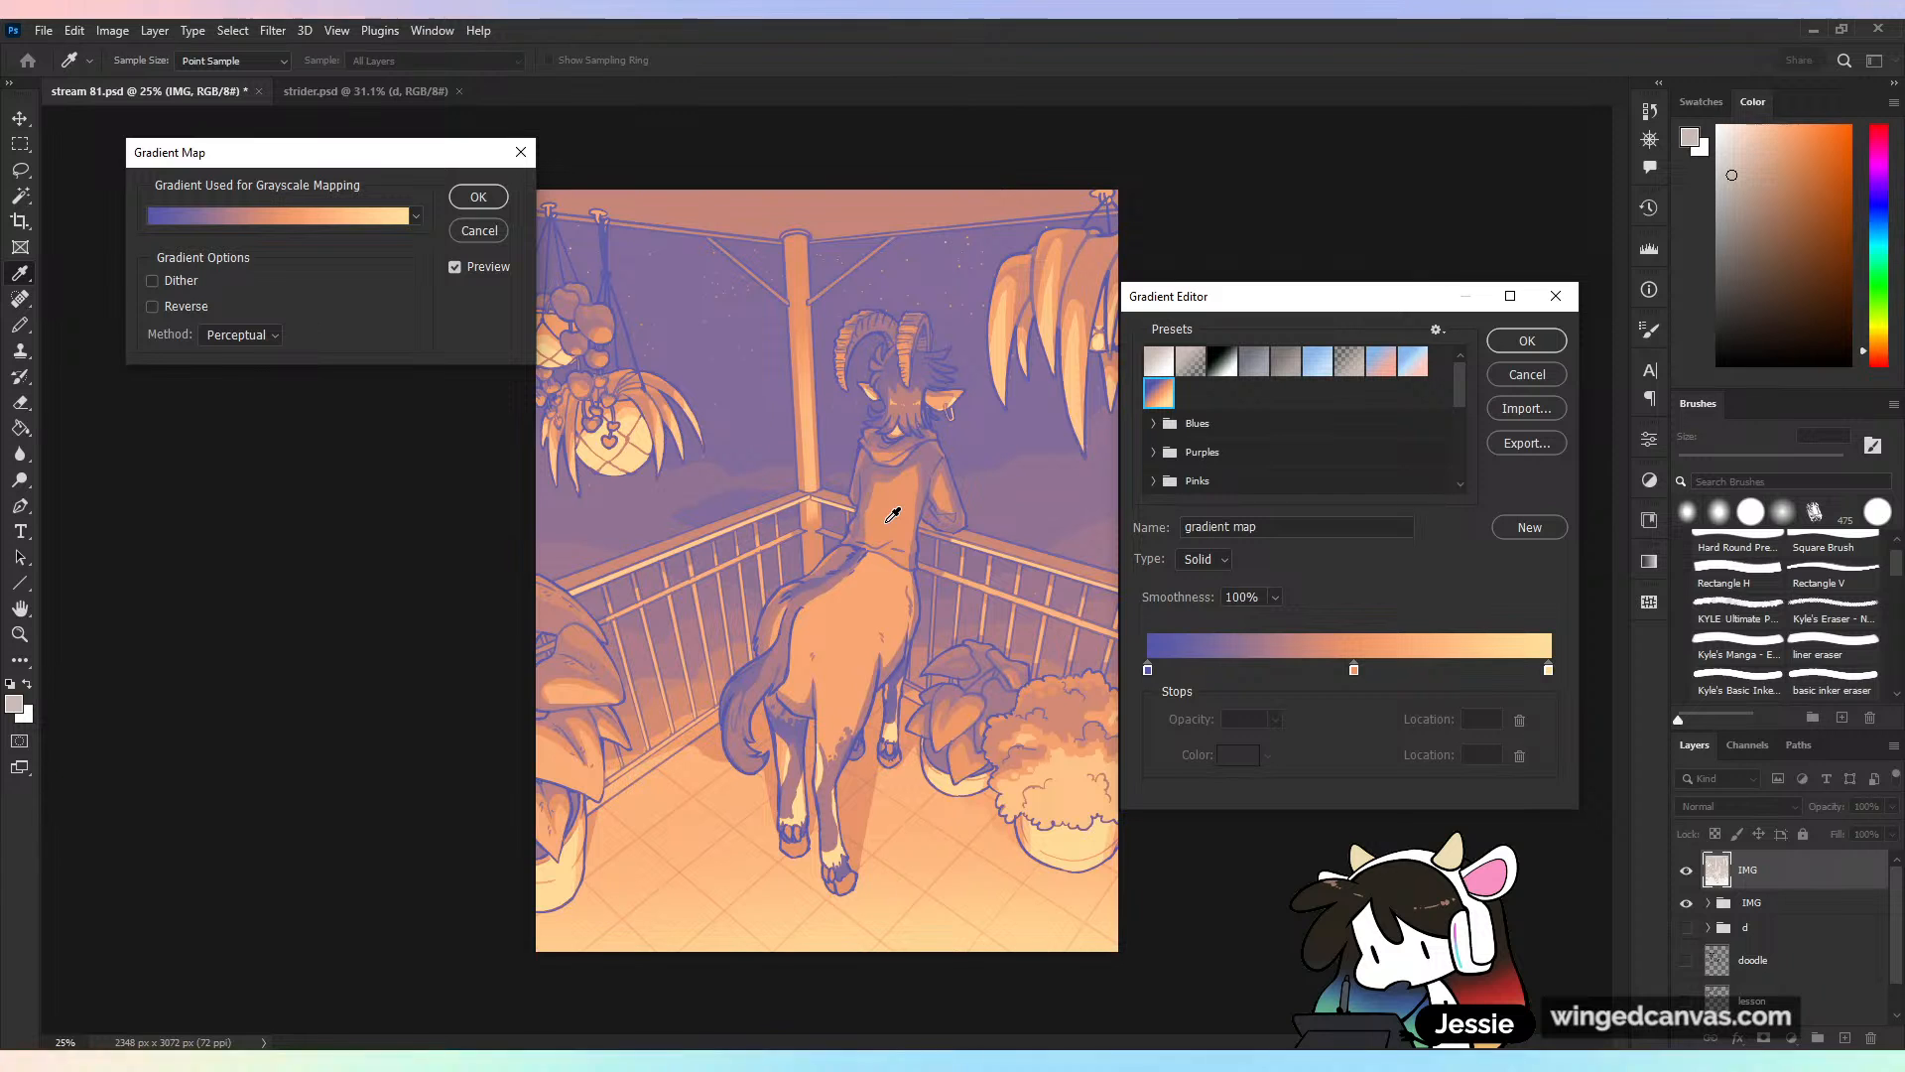
Darken the gradient's first colour stop, at location 0, to a deep indigo
double_click(1149, 671)
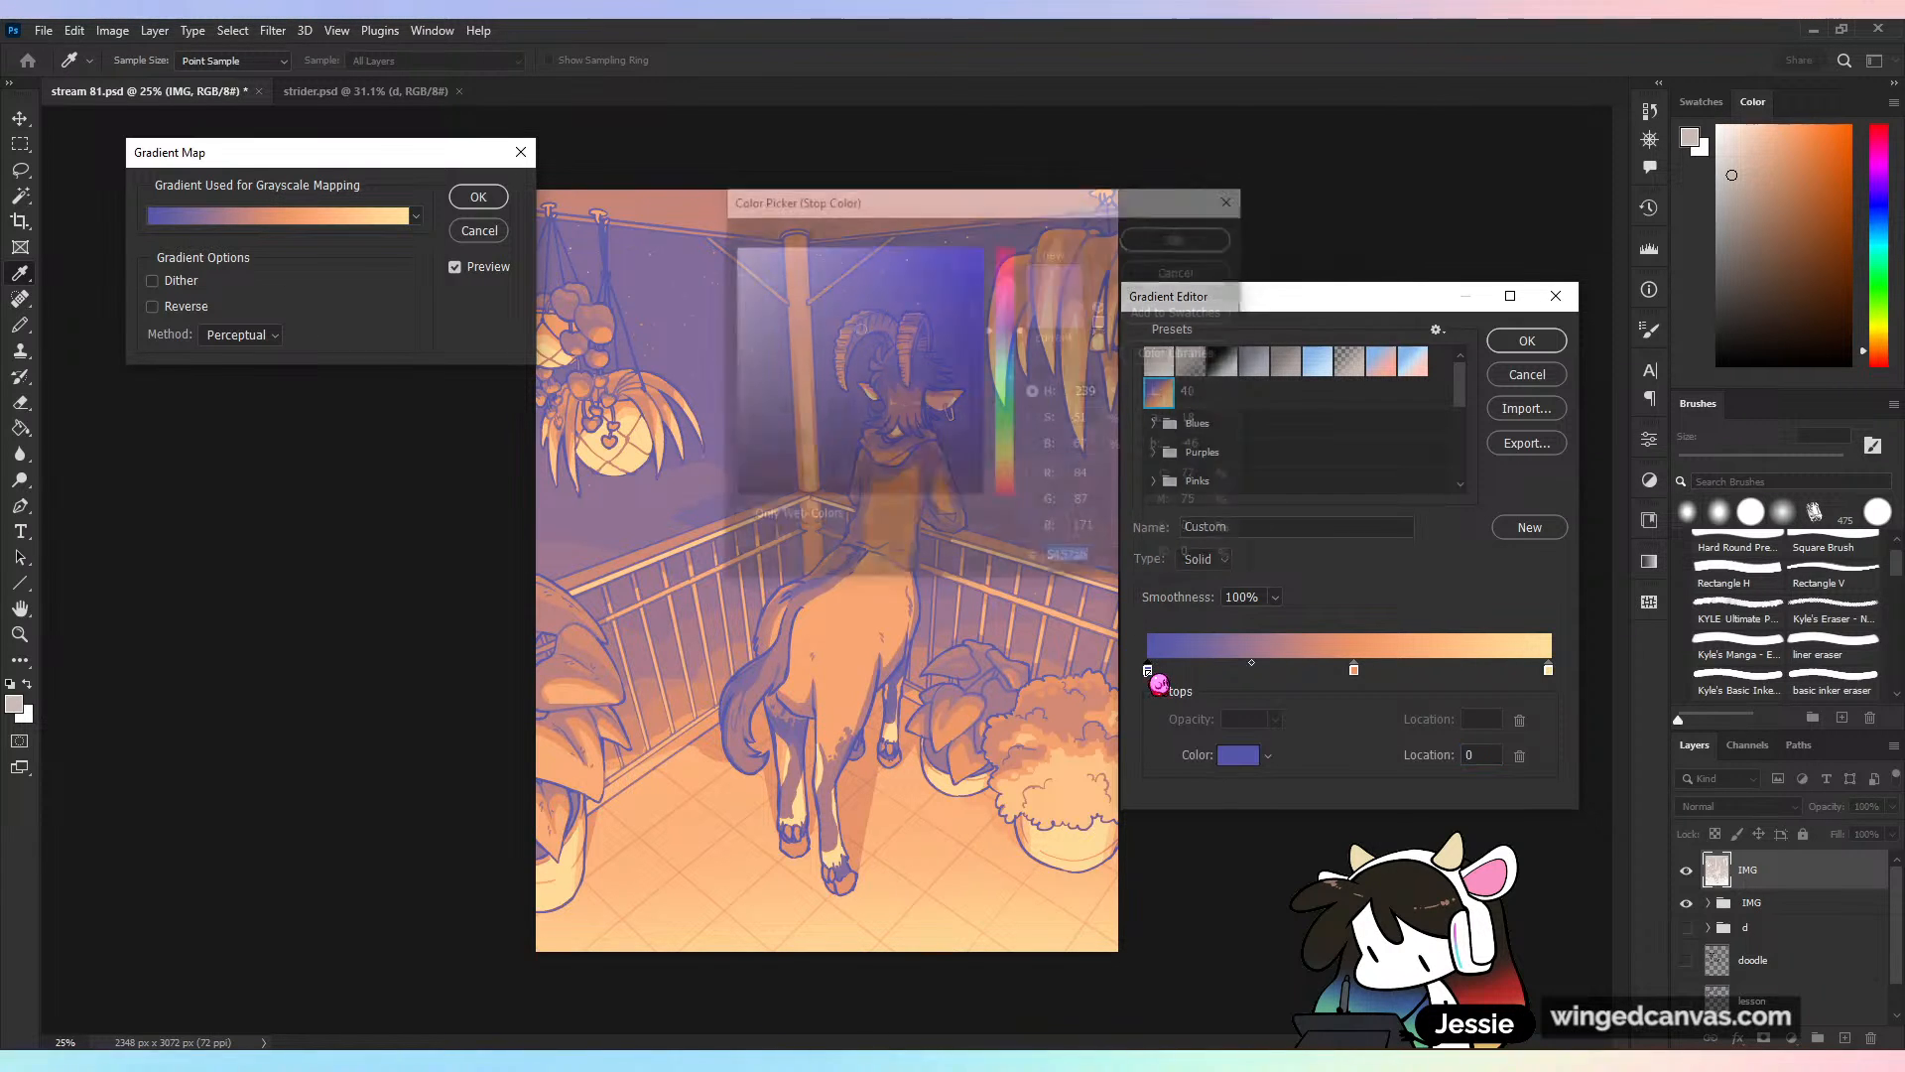
left_click_drag(1199, 179, 1259, 173)
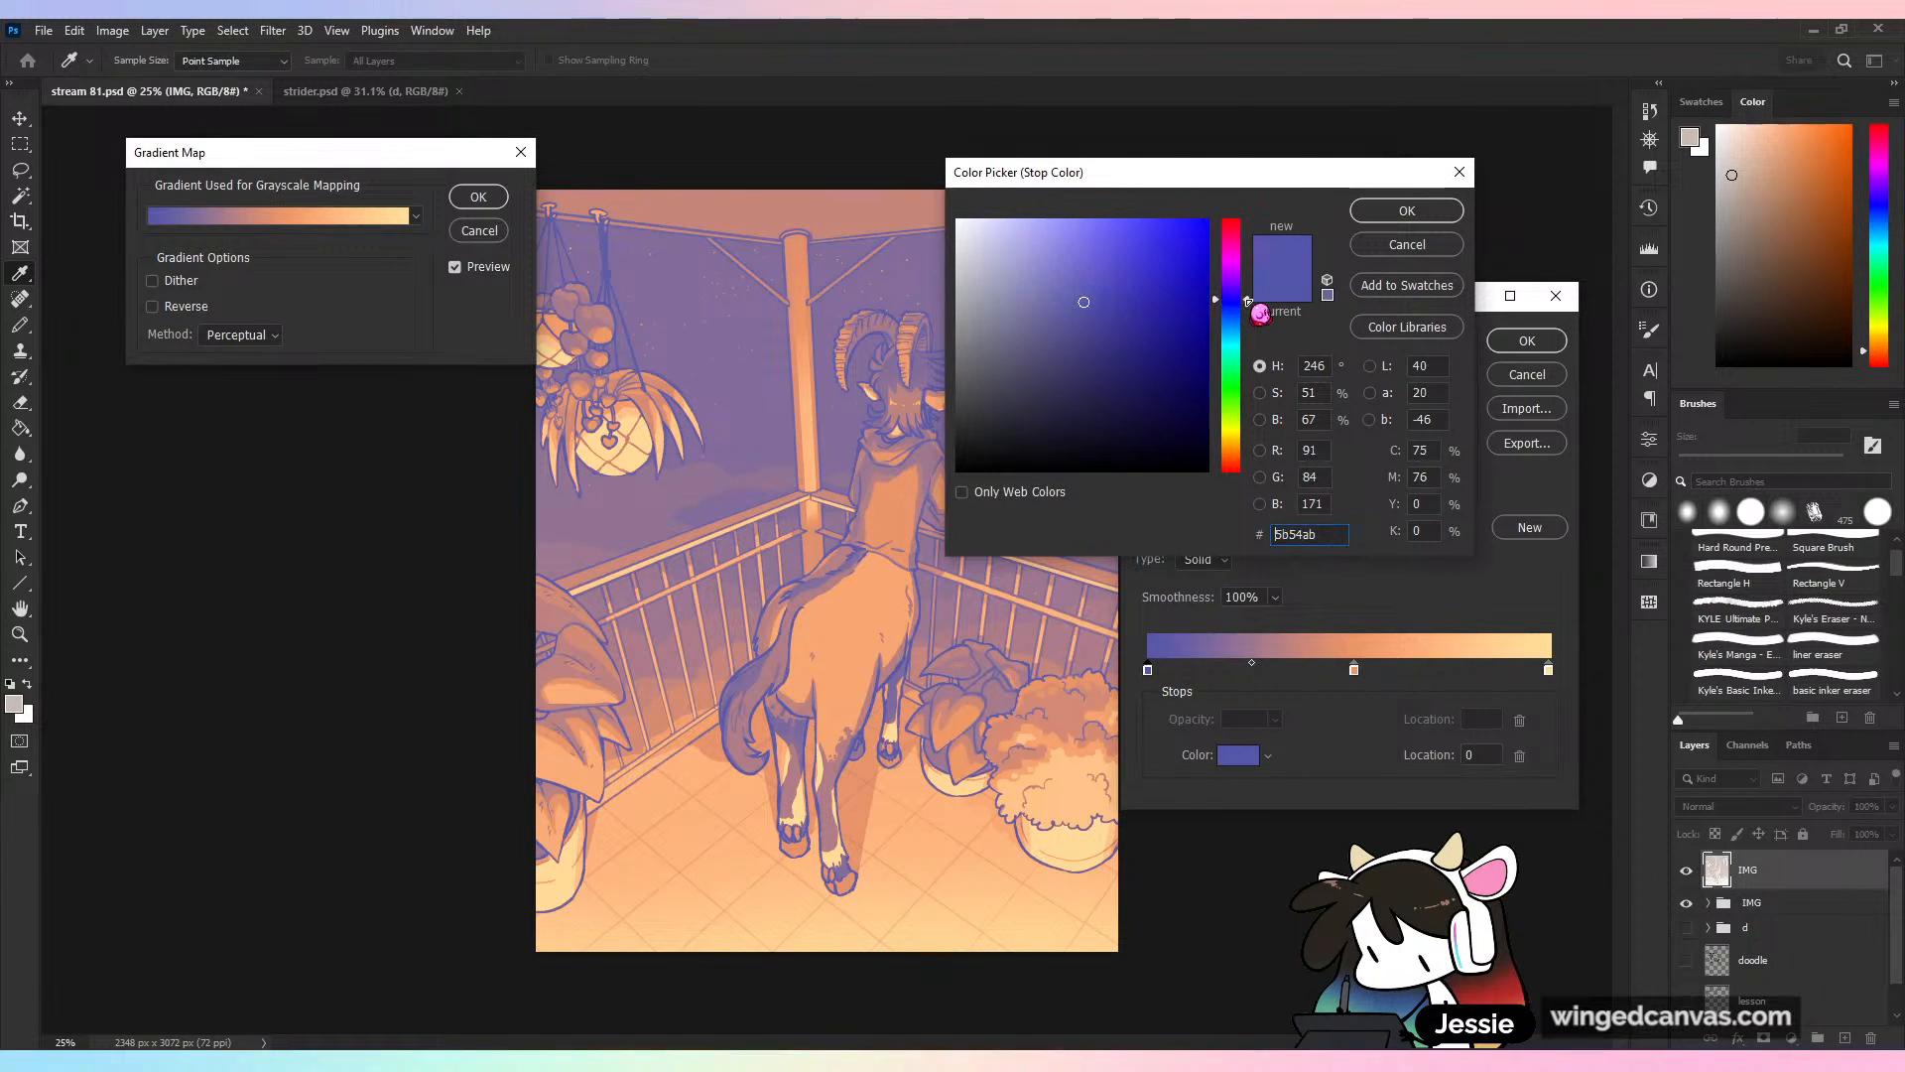
left_click(1115, 337)
mouse_move(1115, 338)
left_mouse_down()
mouse_move(1114, 316)
mouse_move(1078, 347)
mouse_move(1063, 328)
mouse_move(1105, 347)
left_mouse_up()
left_click(1429, 211)
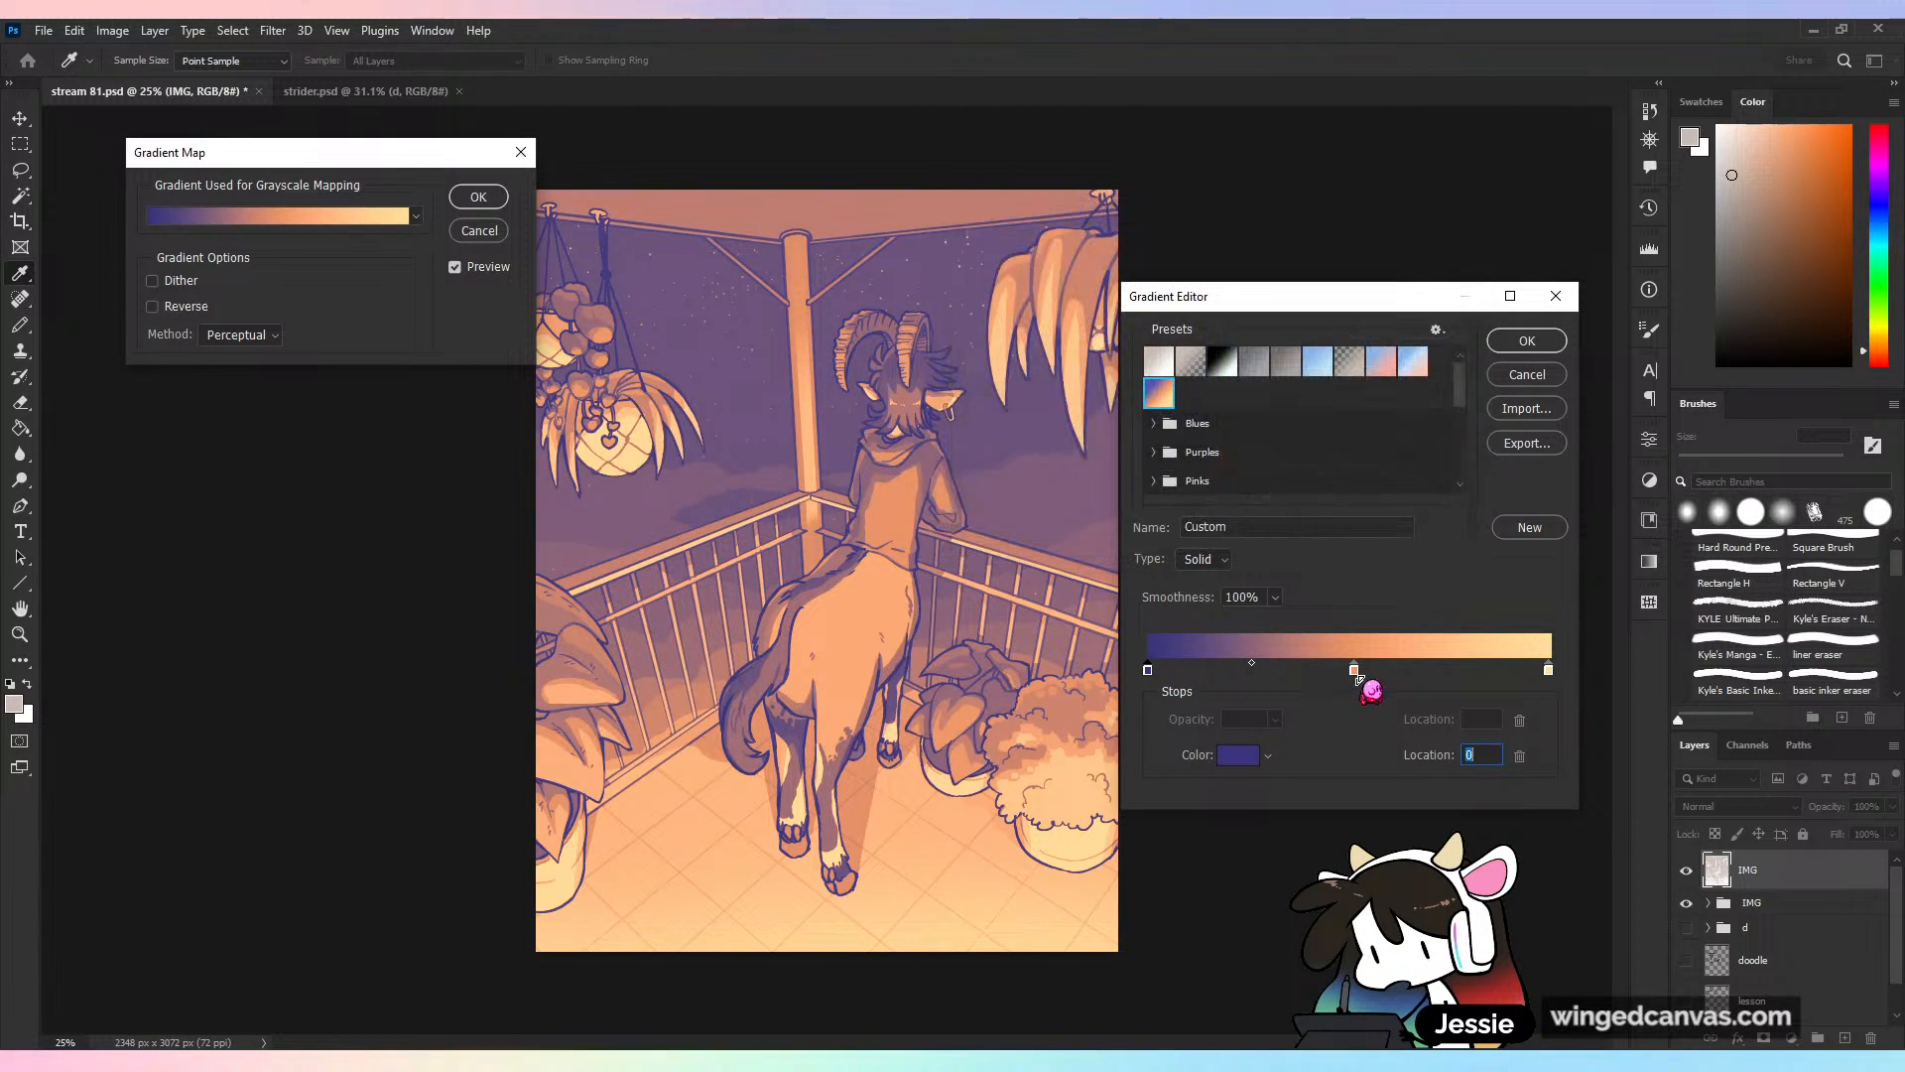
Change the gradient's middle colour stop to pink fa86a2 and apply the gradient map to the merged layer
double_click(1354, 671)
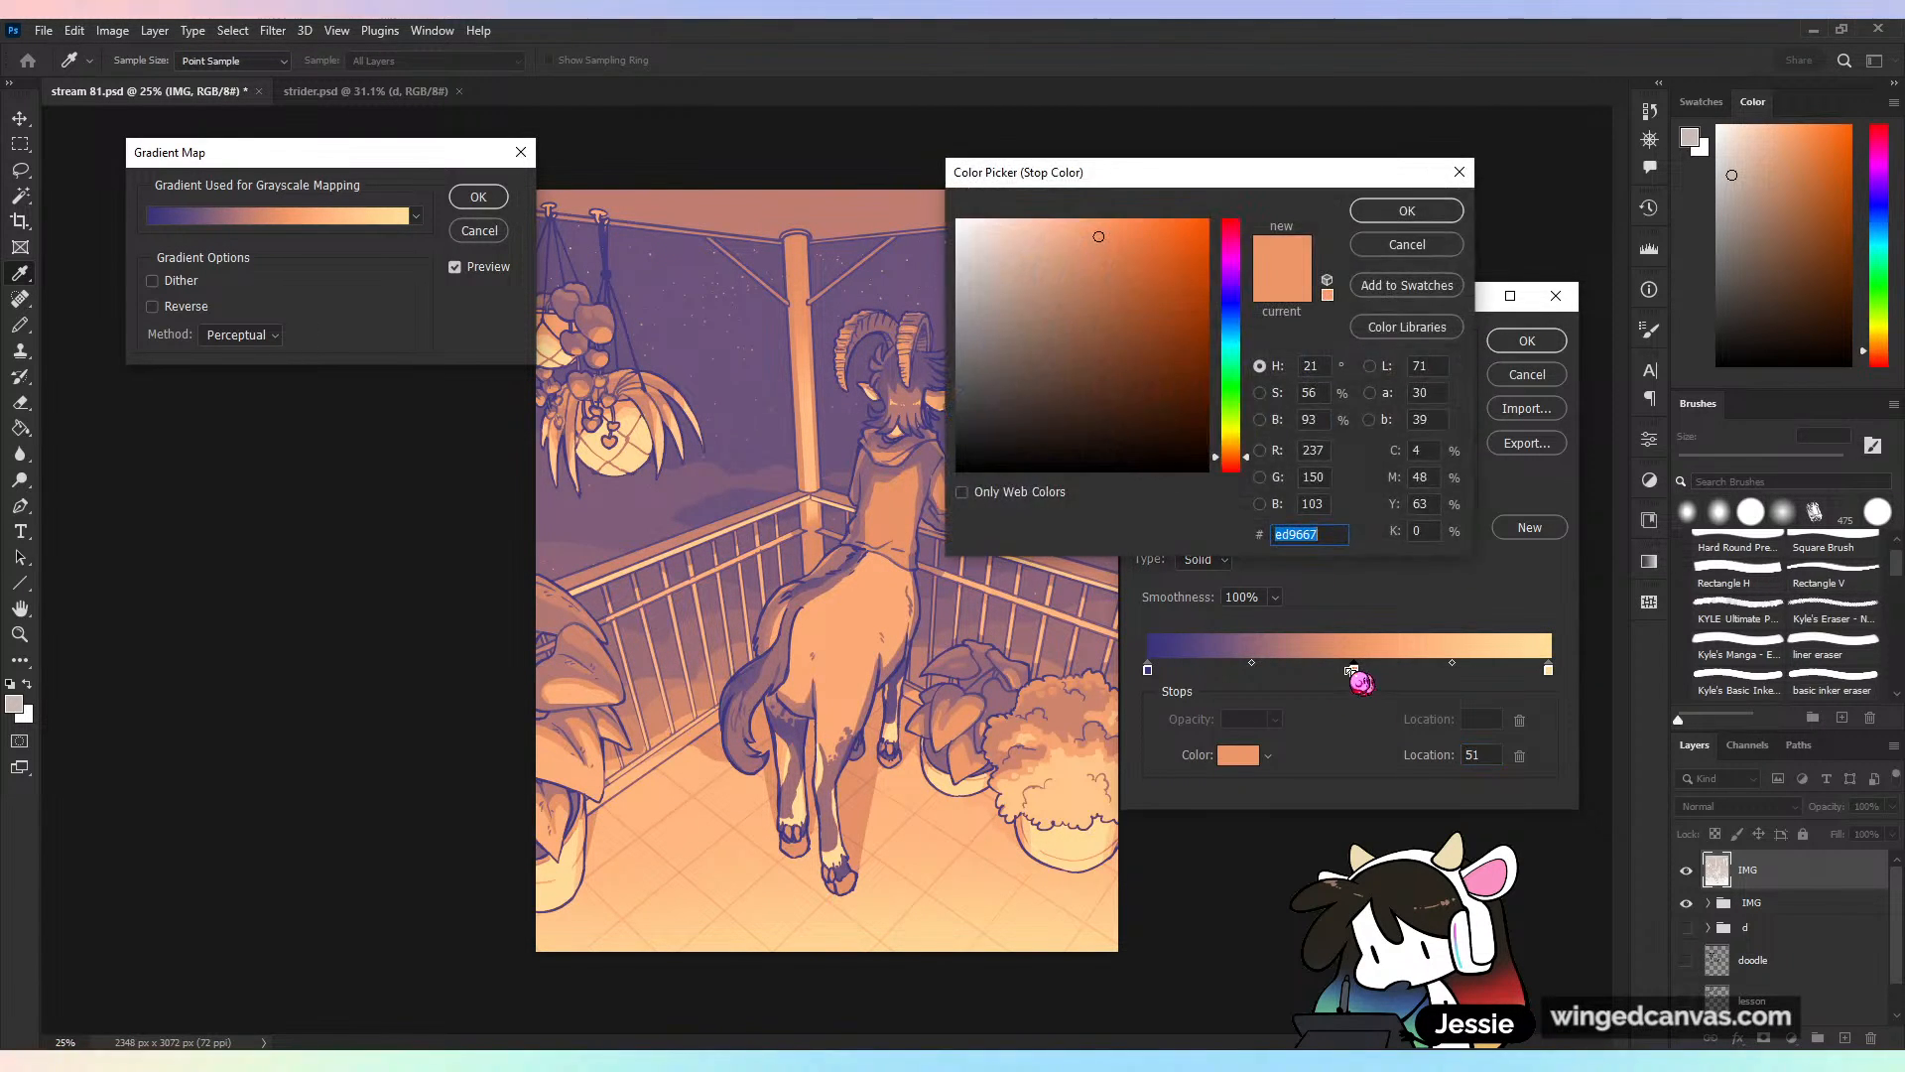
left_click(1234, 456)
left_click(1240, 462)
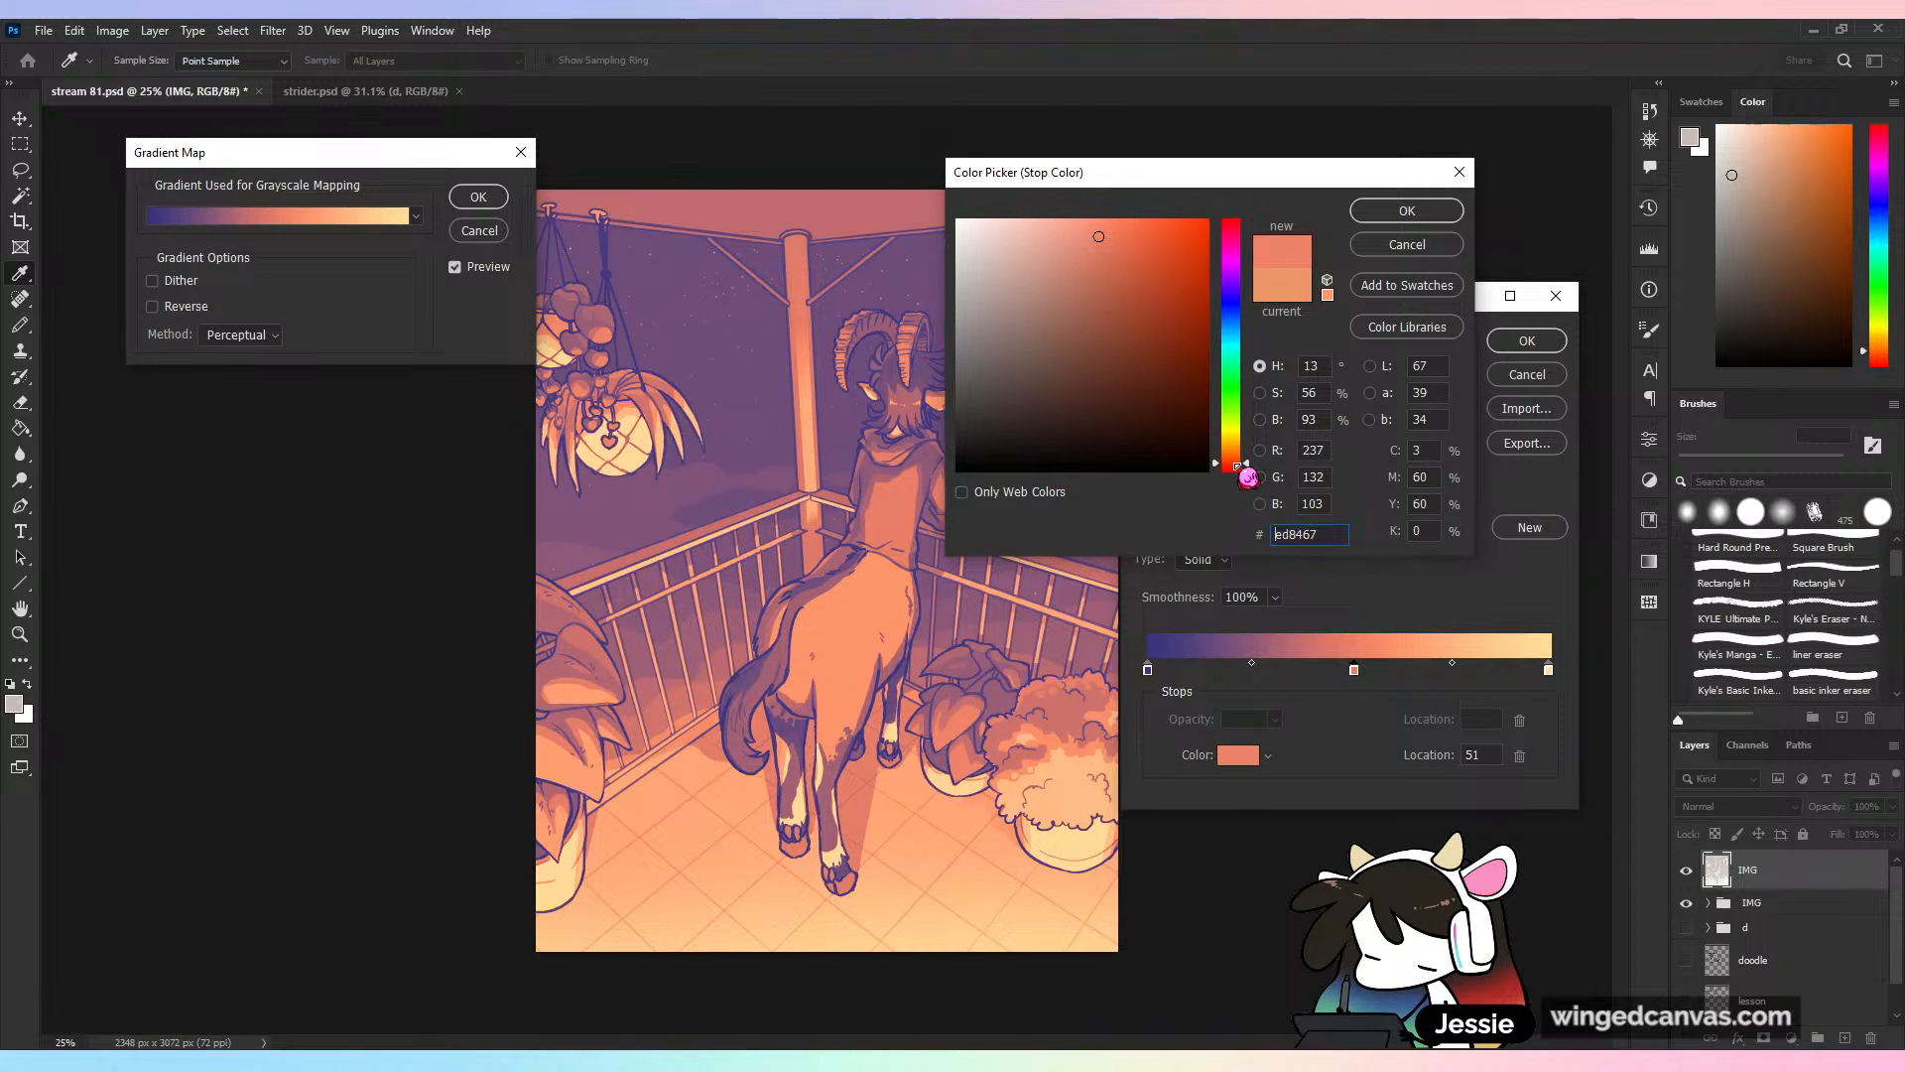
left_click(1076, 233)
left_click_drag(1076, 234, 1090, 230)
left_click(1235, 230)
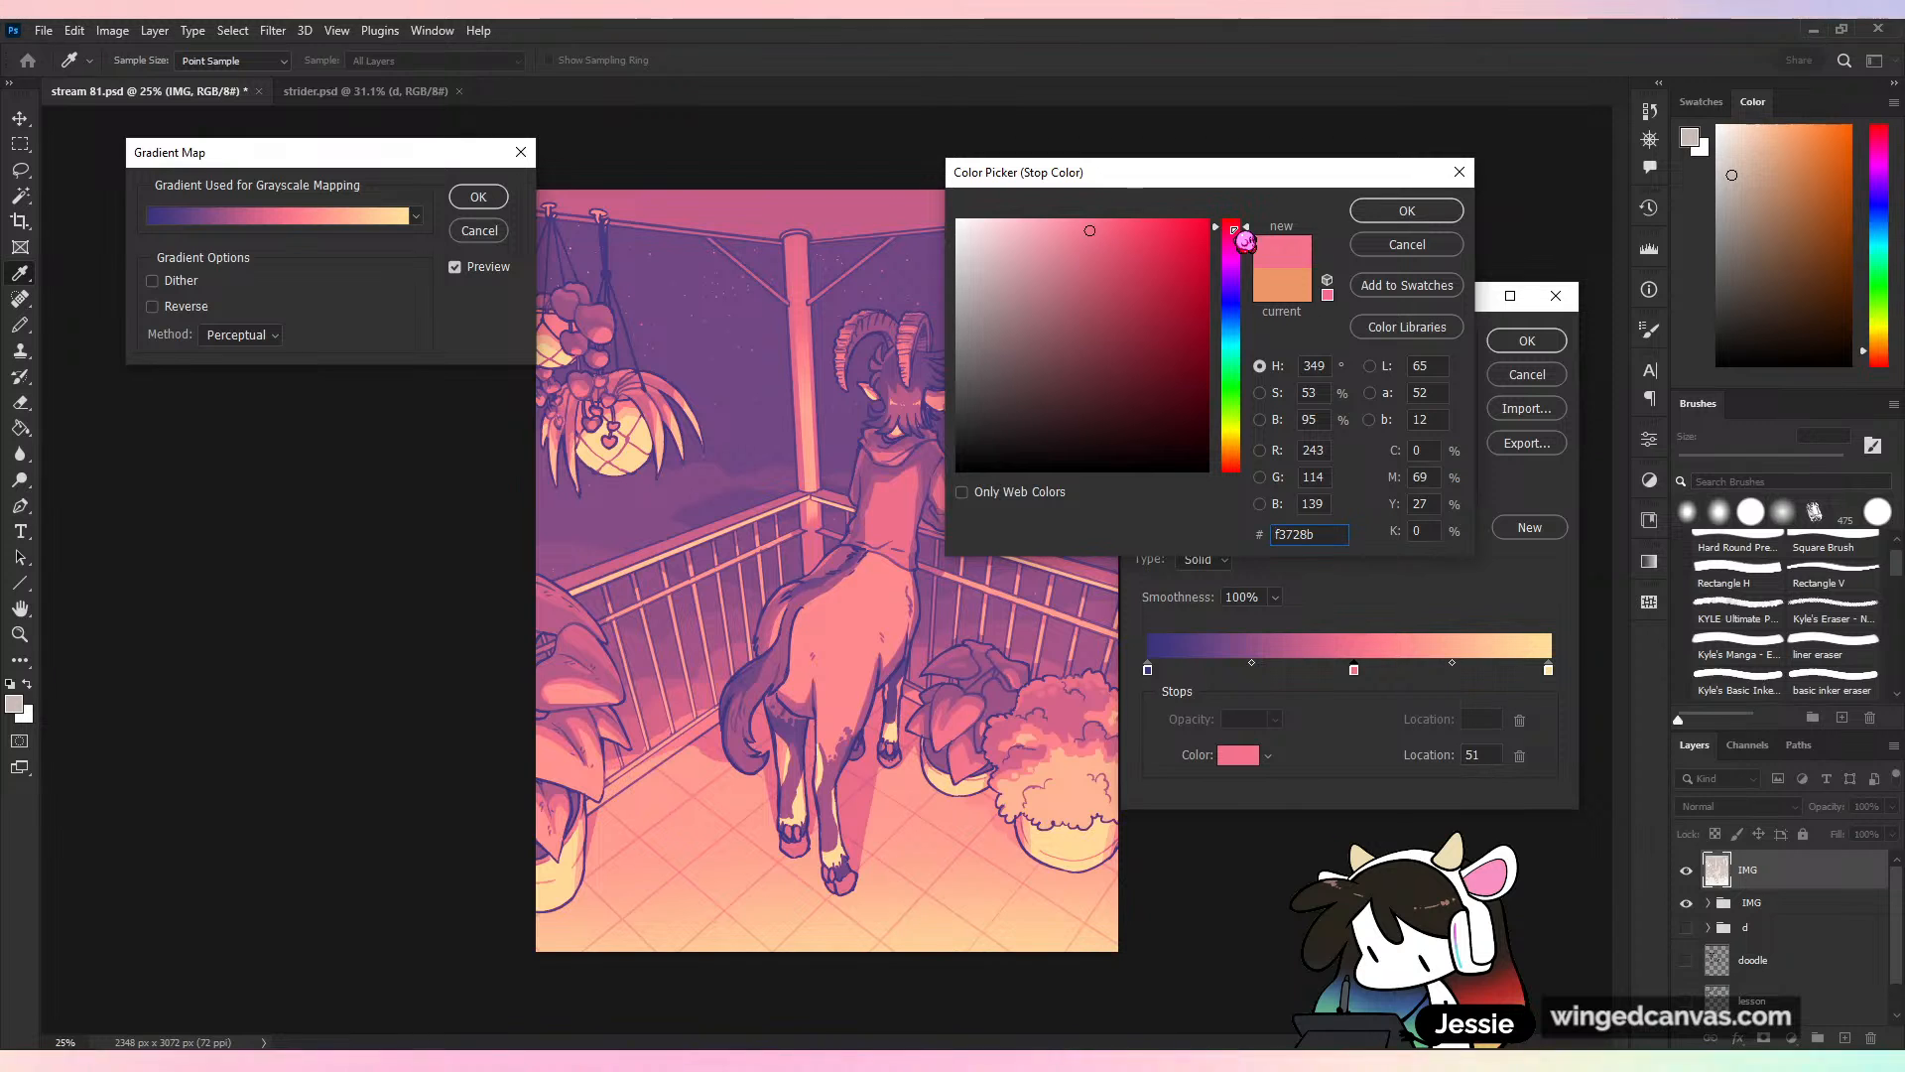
left_click_drag(1074, 232, 1069, 224)
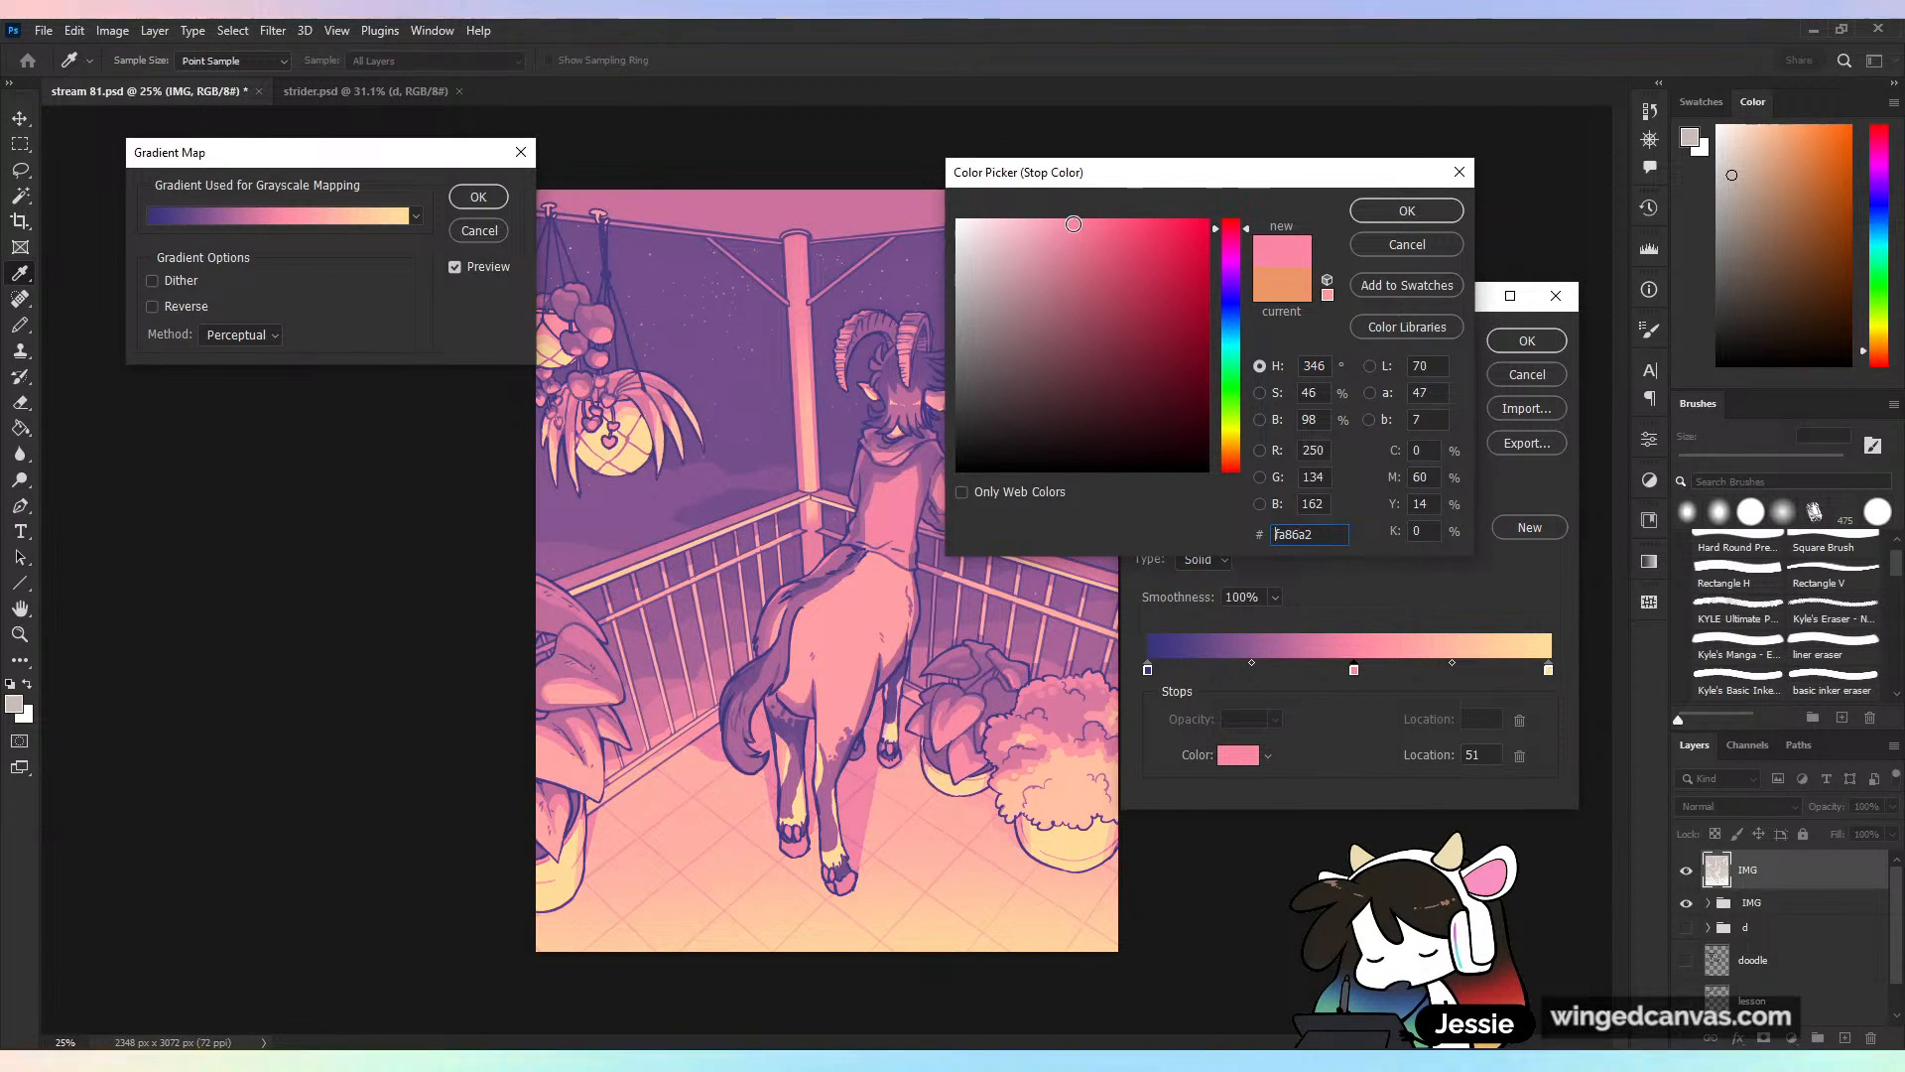
left_click(1425, 213)
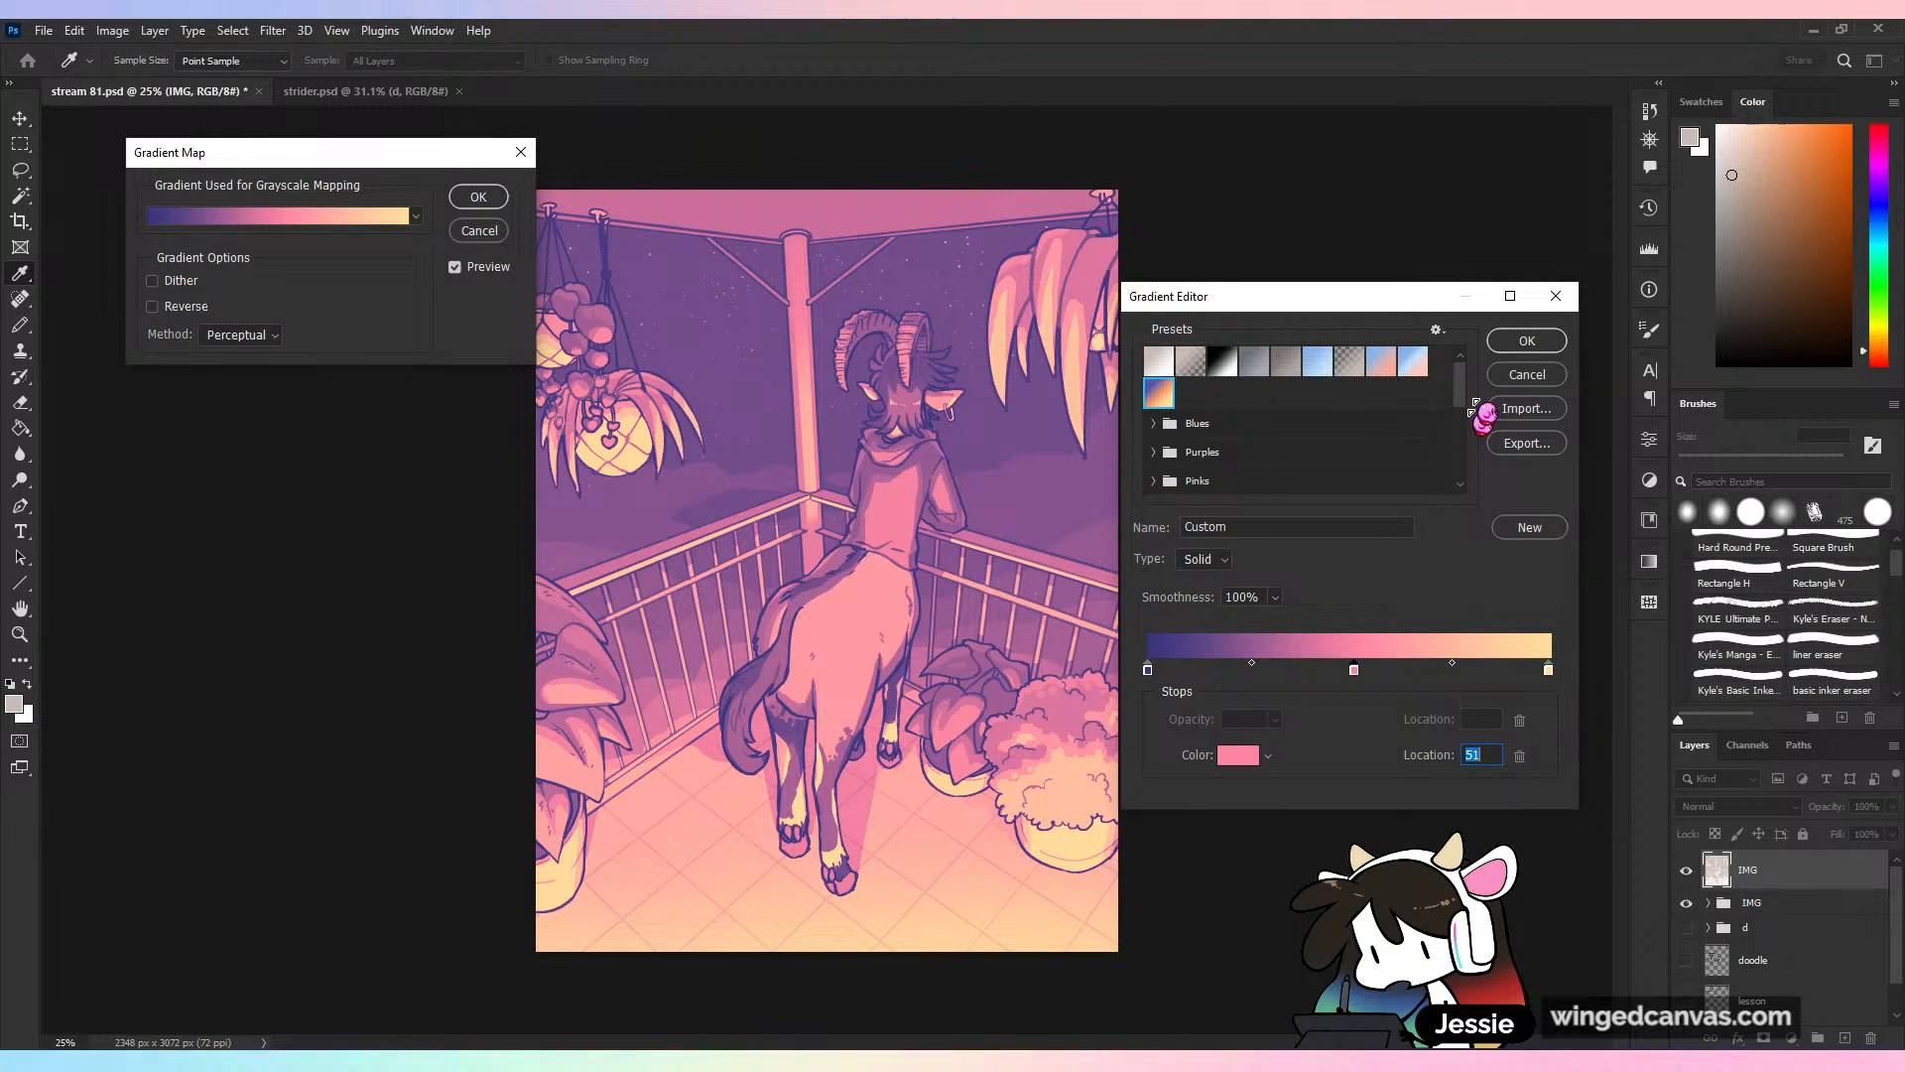
left_click(1523, 338)
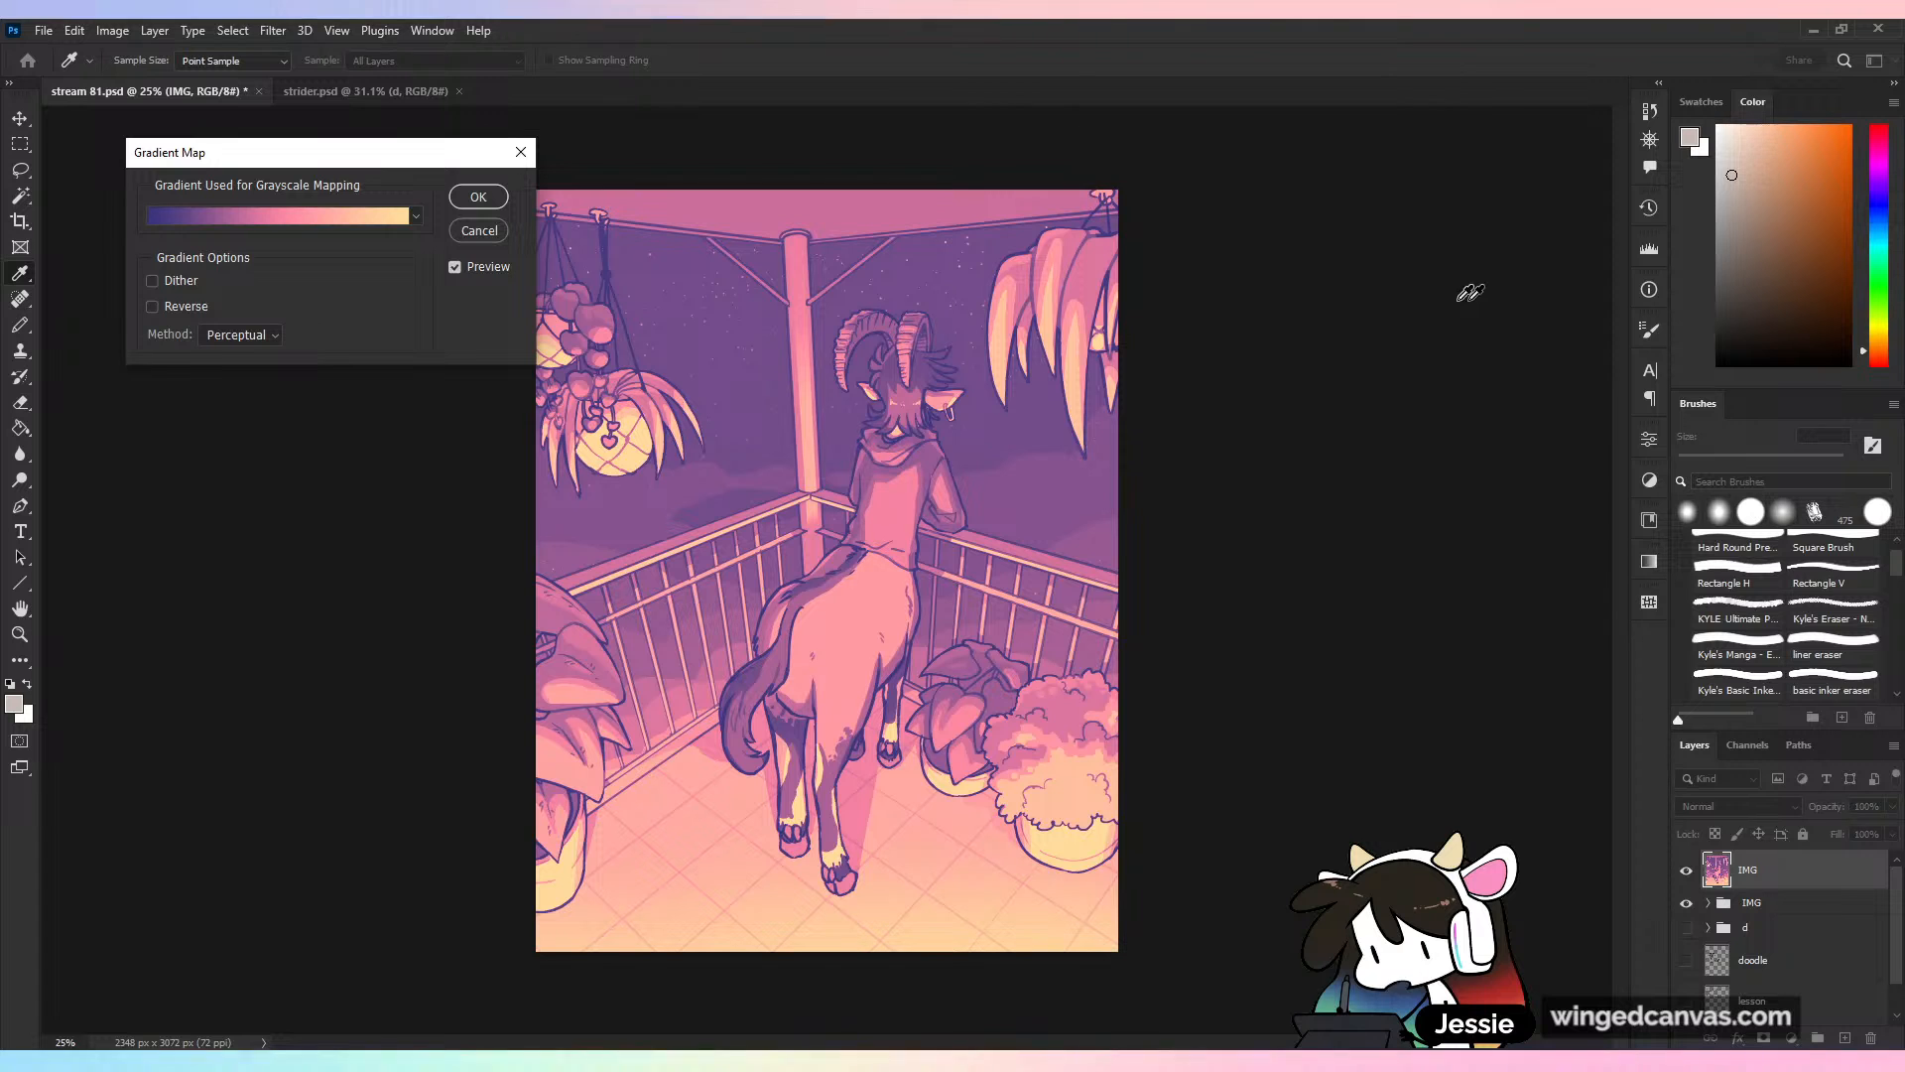
left_click(478, 196)
key("b")
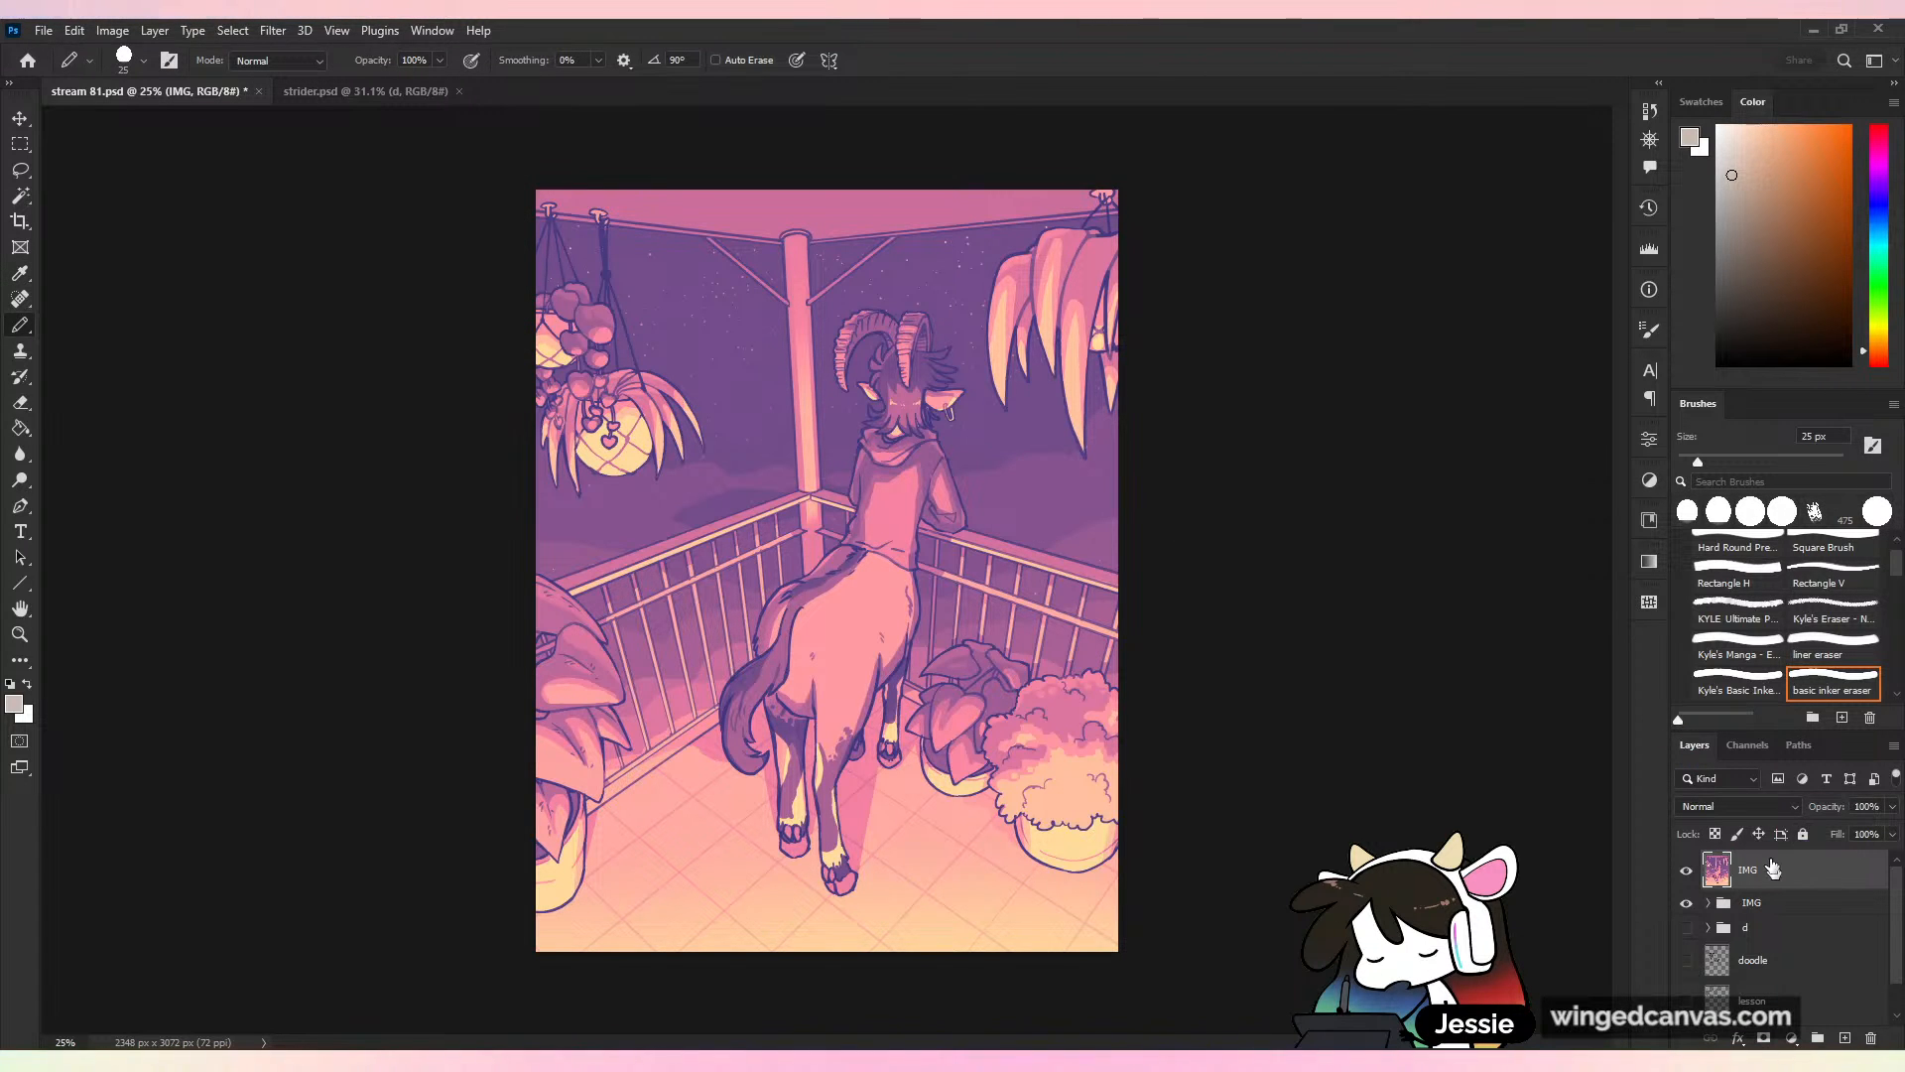
Set the gradient-mapped layer to Multiply at 36% opacity and rename it multiplu
left_click(1746, 807)
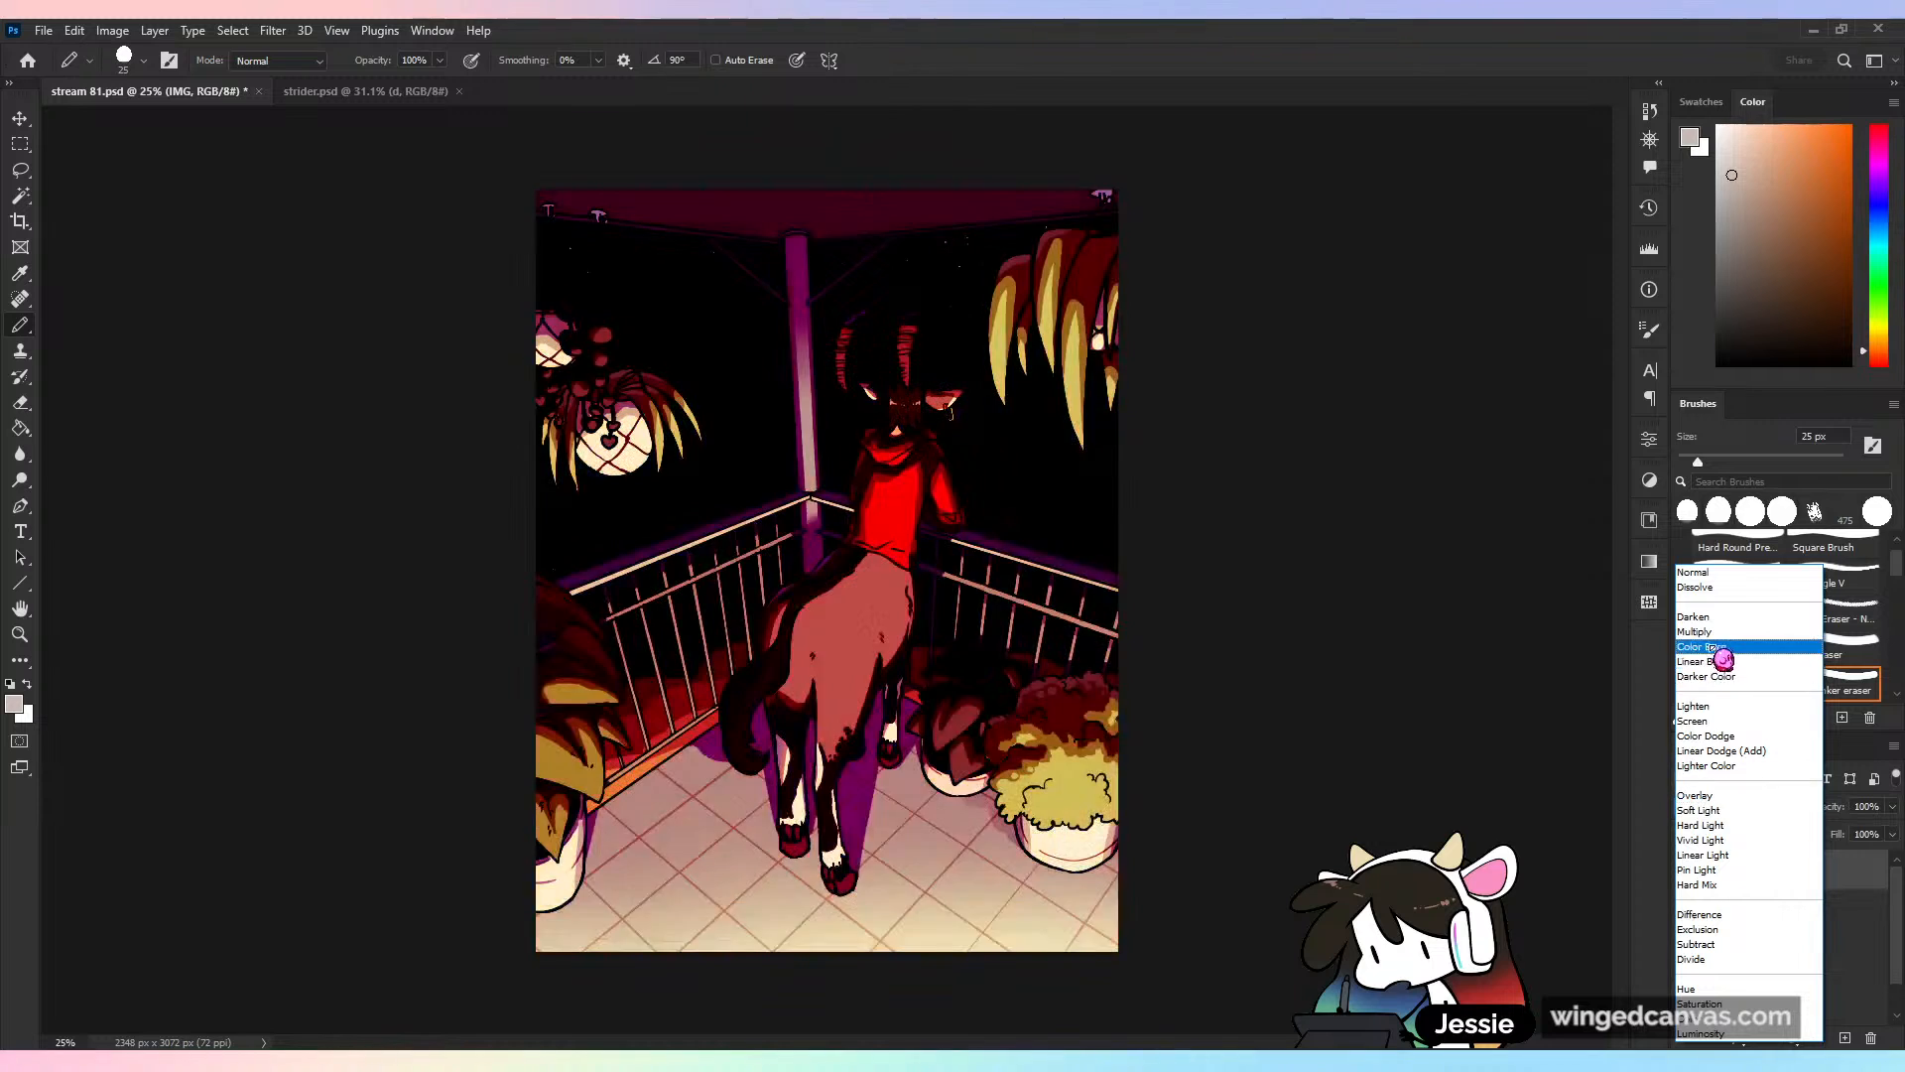
left_click(1695, 633)
left_click_drag(1893, 806, 1808, 832)
left_click_drag(1855, 840, 1846, 845)
double_click(1750, 869)
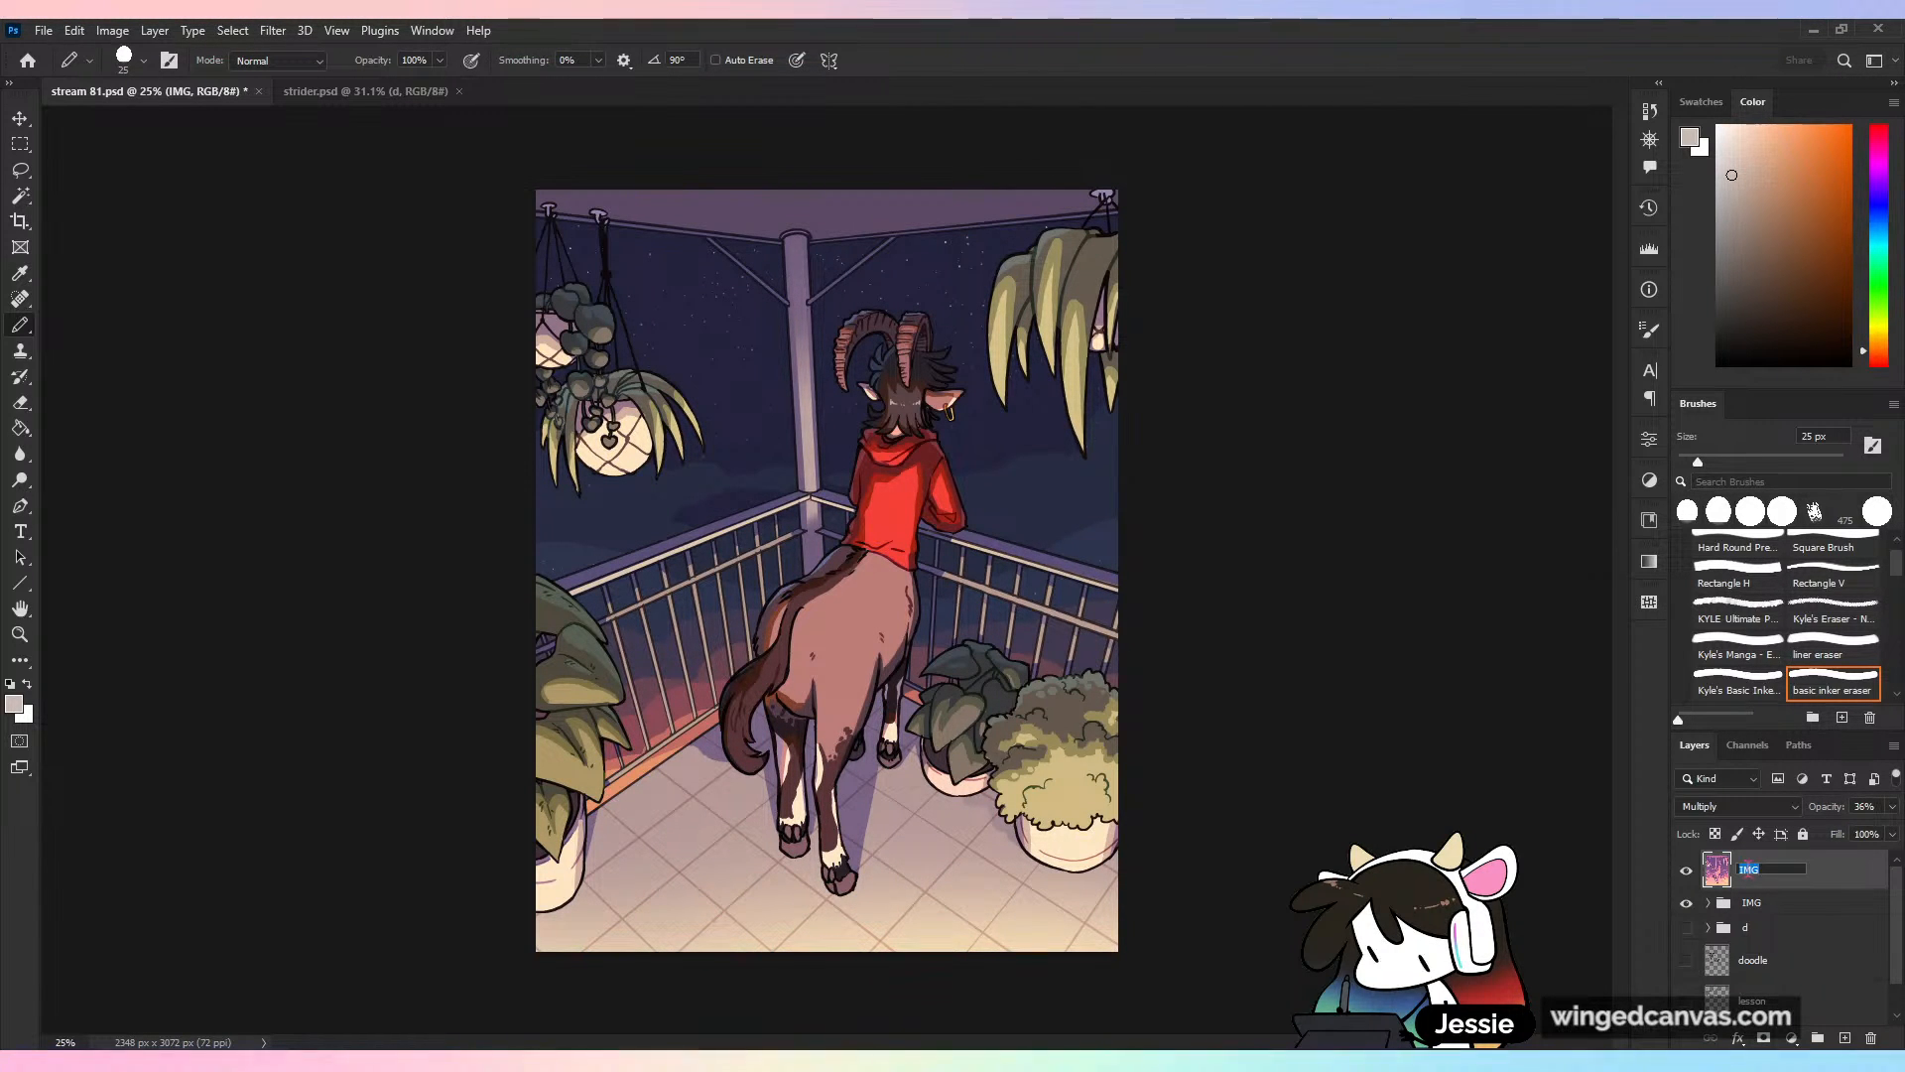
type("multiplu")
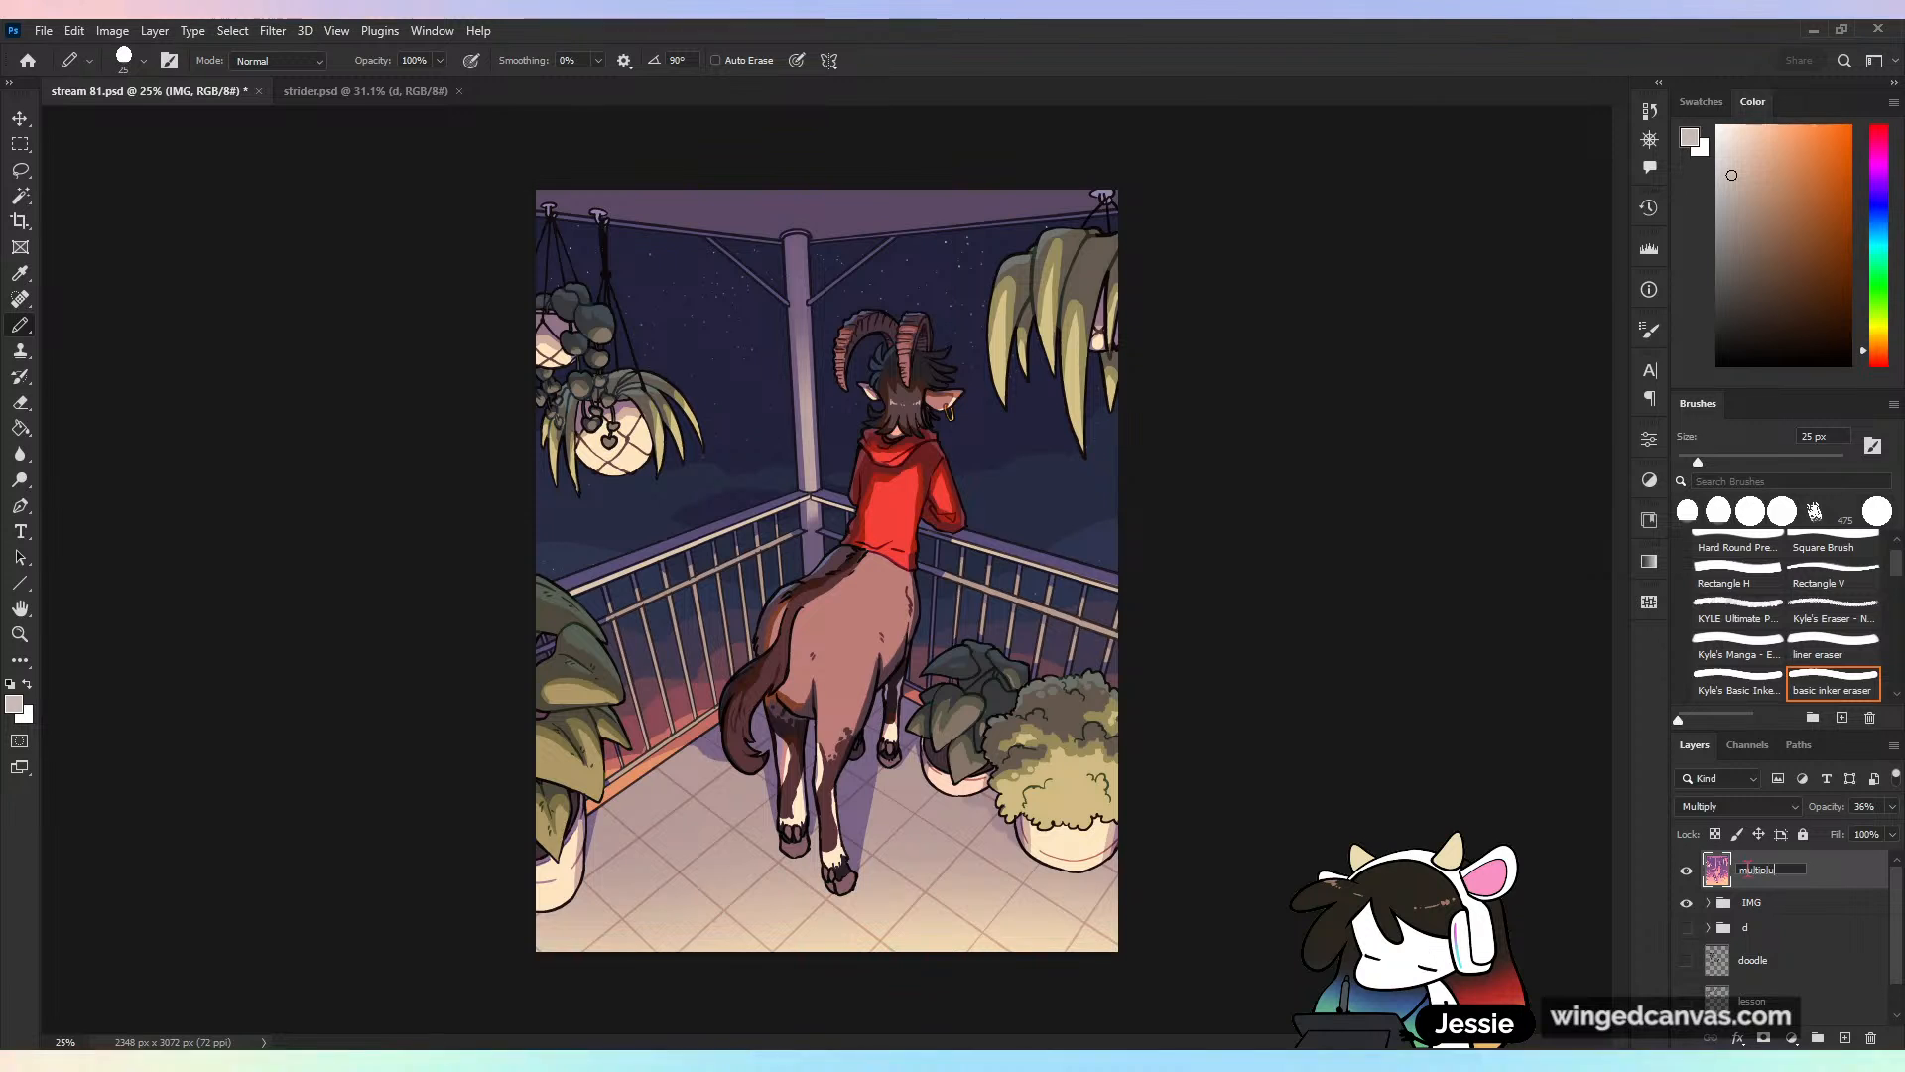
key("Return")
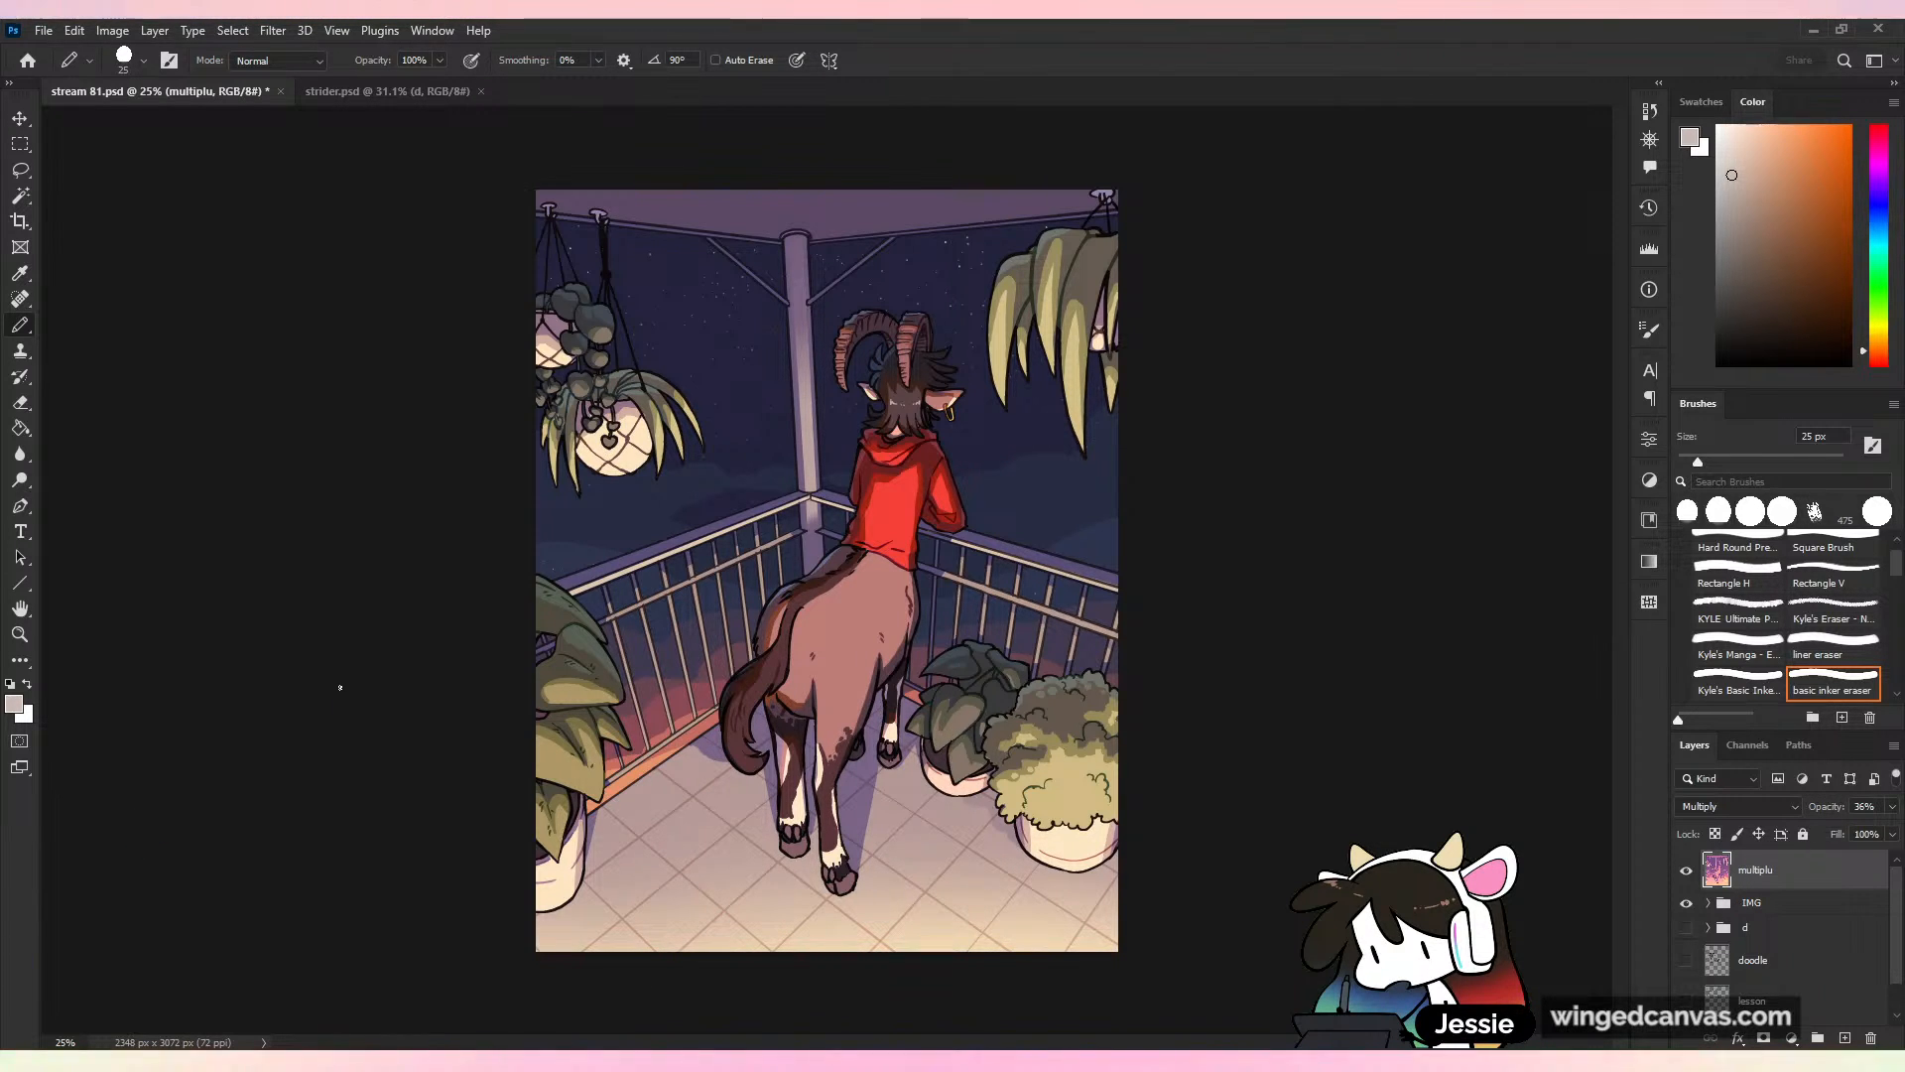
Duplicate the multiplu layer beneath the original and set the copy to Overlay at 22% opacity
left_click_drag(1767, 874, 1844, 996)
left_click(1744, 806)
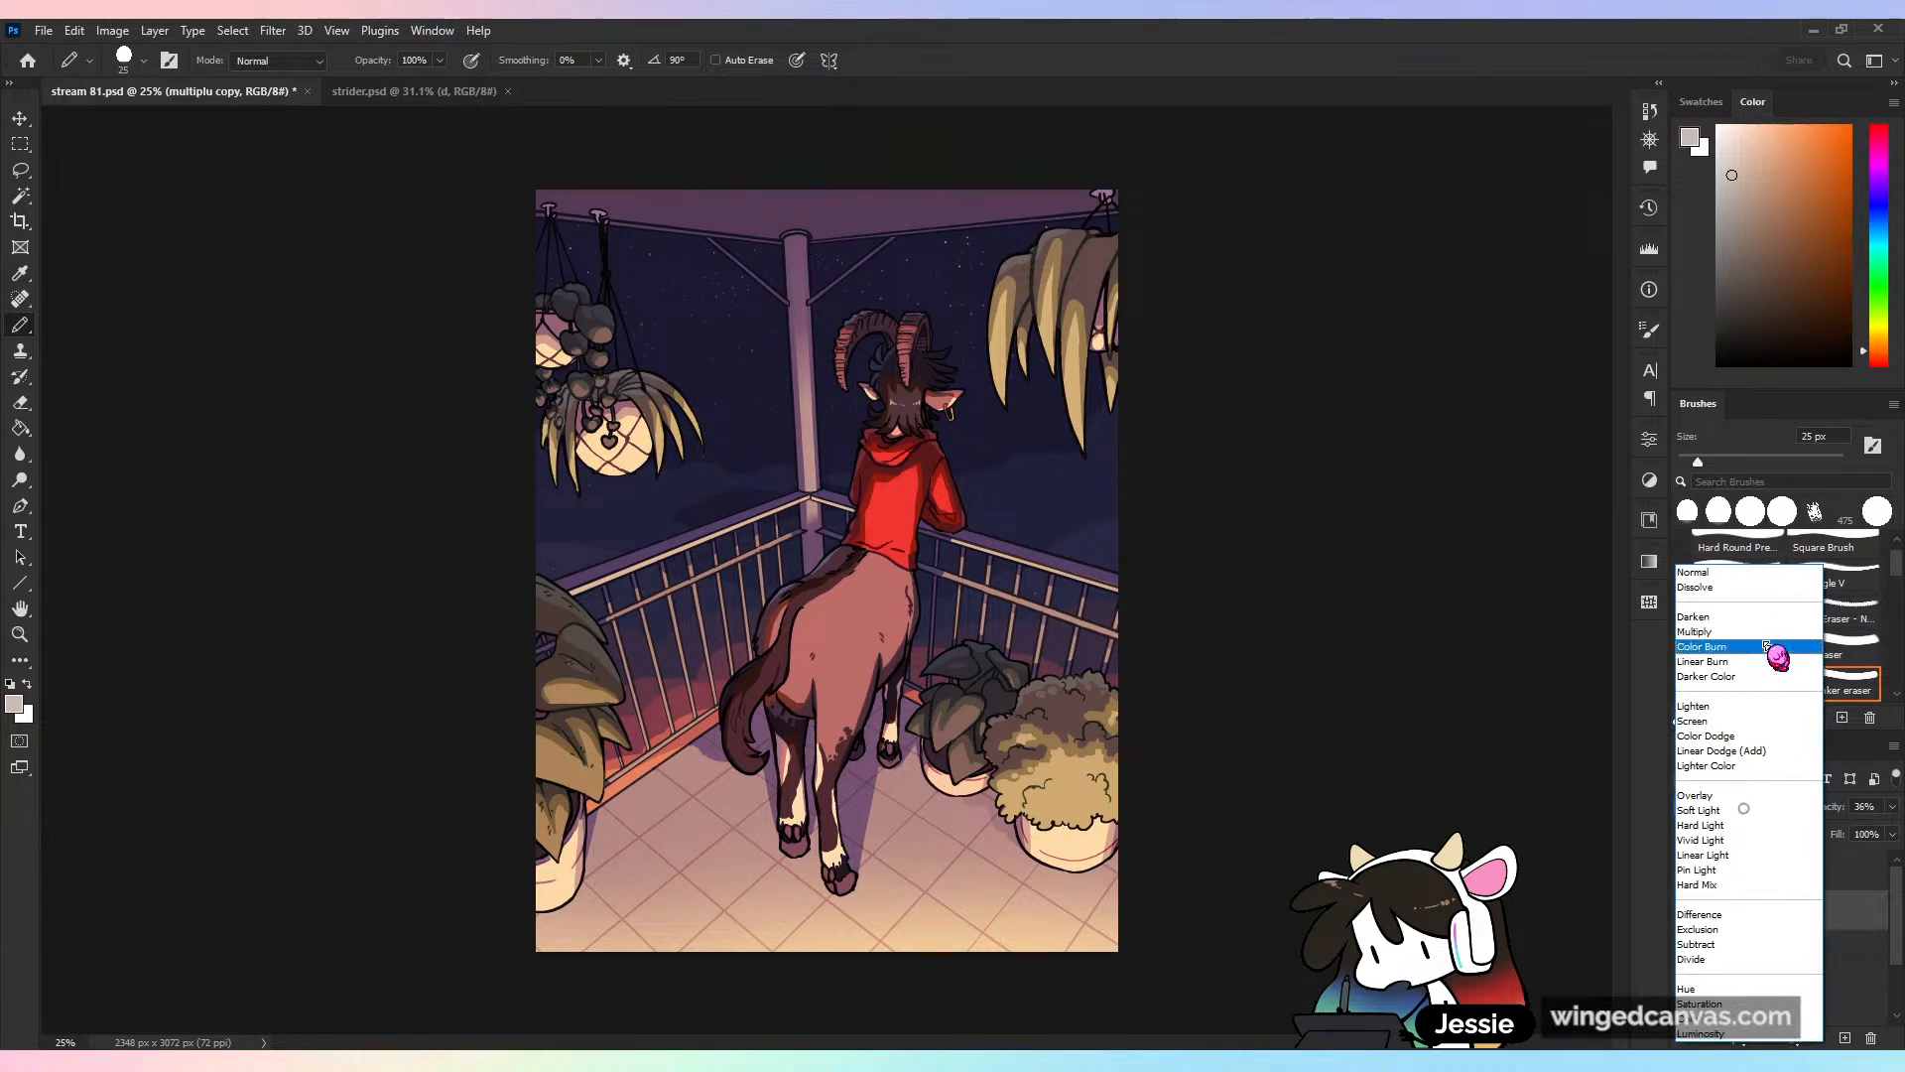
left_click(1744, 795)
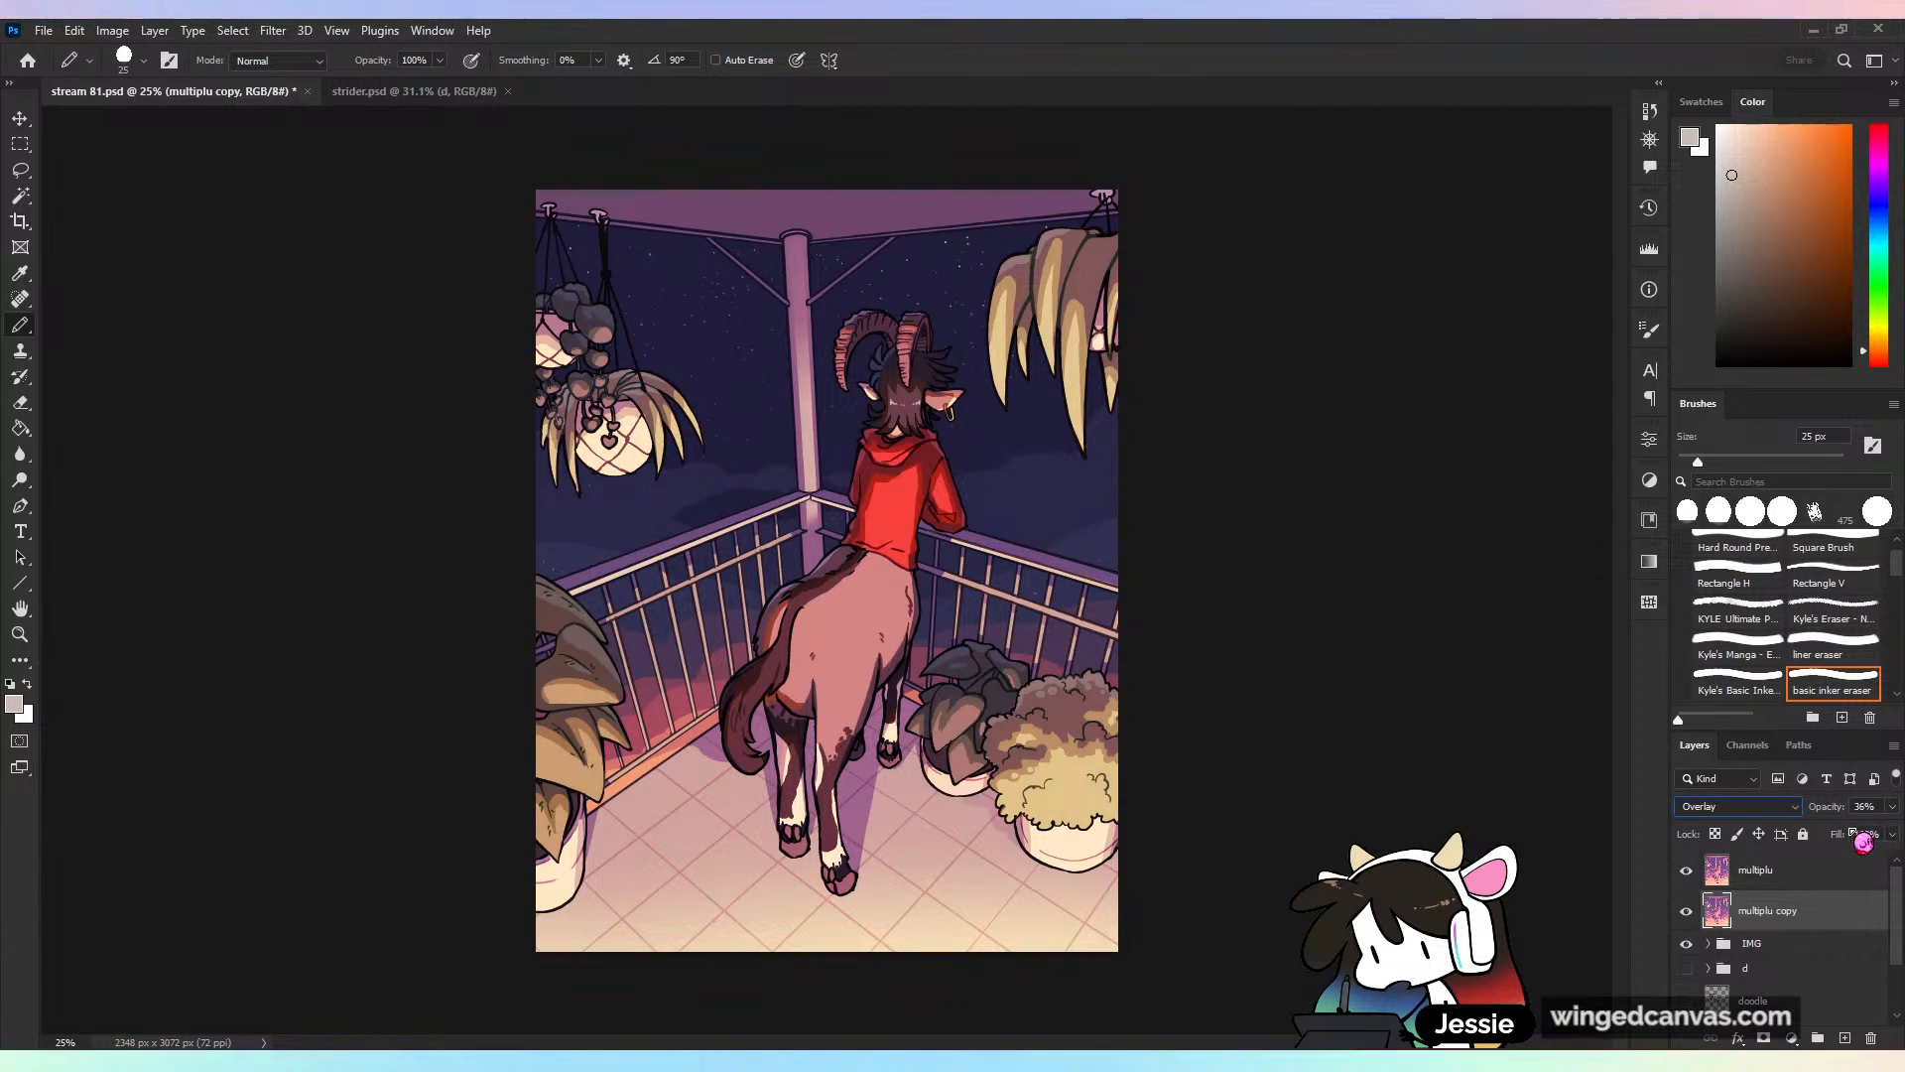
left_click(1891, 806)
left_click_drag(1832, 828, 1822, 829)
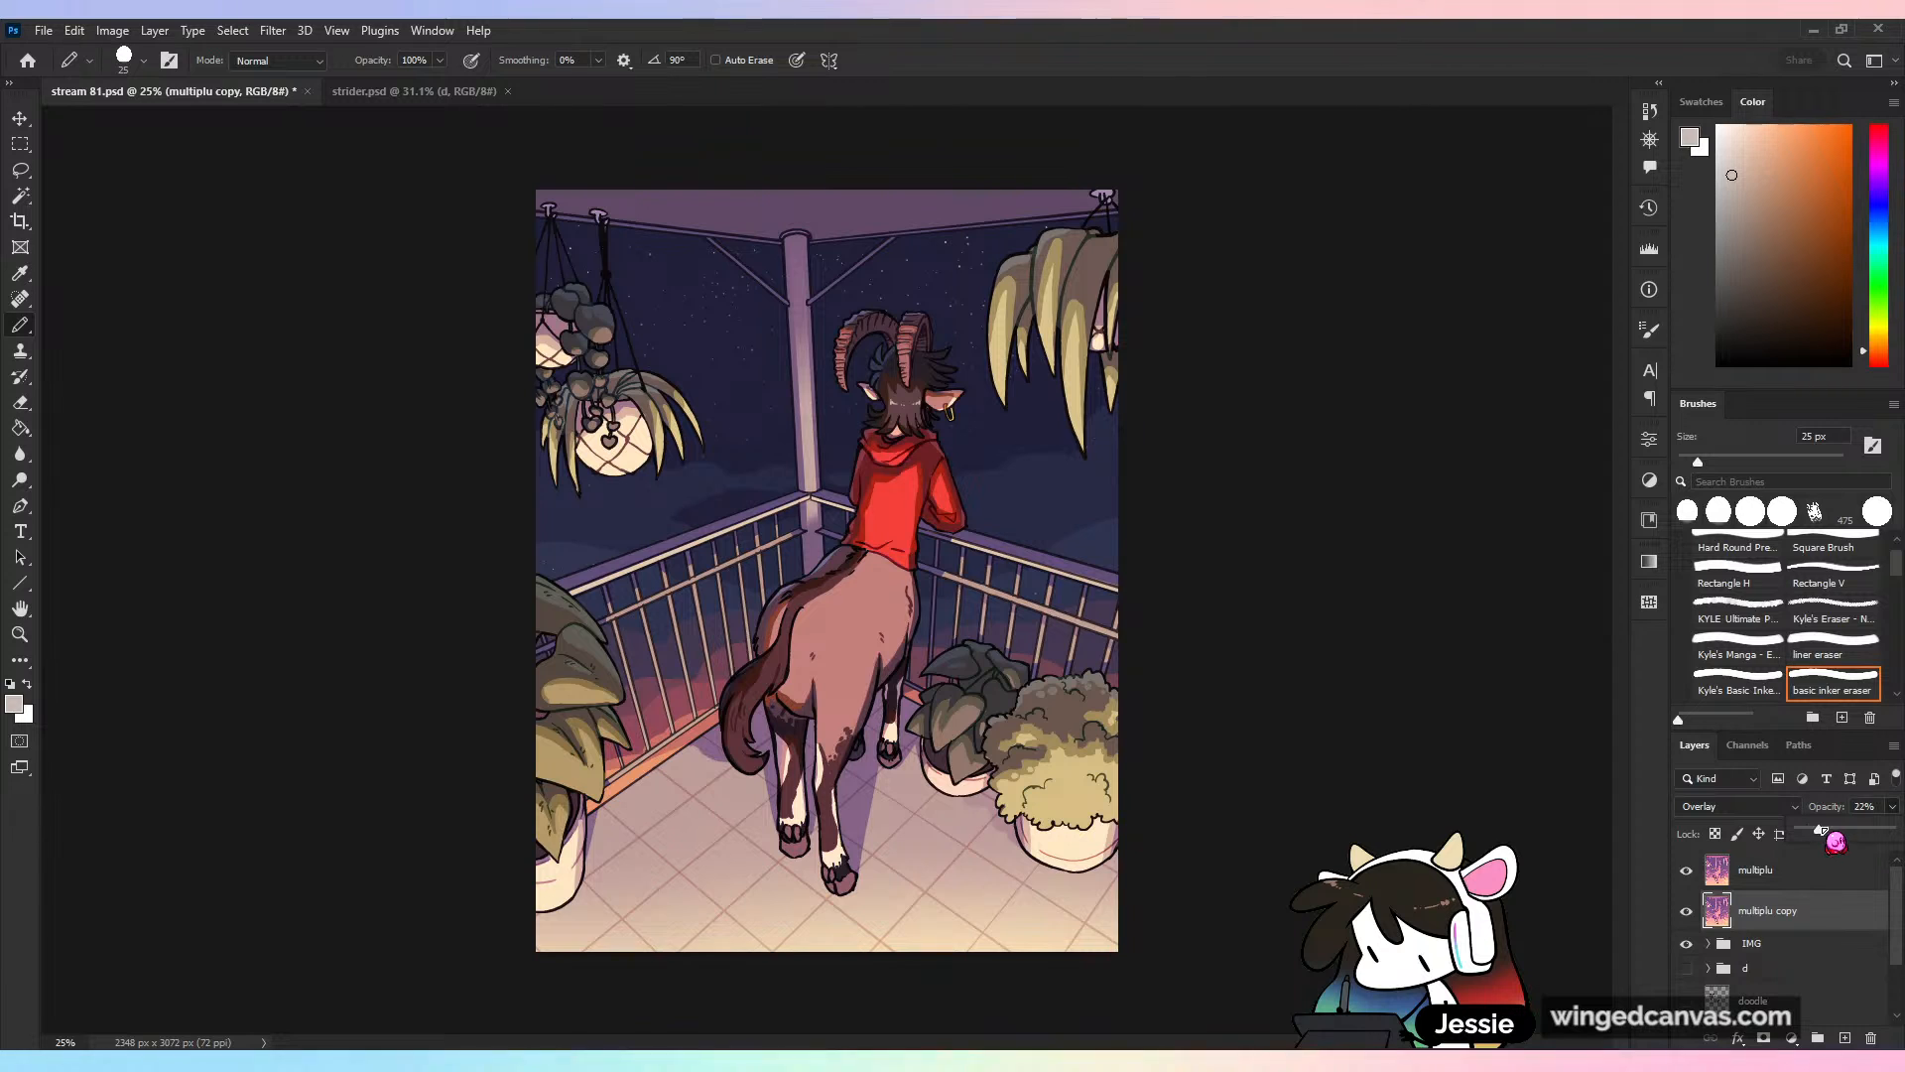
Rename the duplicated layer as overlay
left_click(1828, 889)
left_click(1786, 915)
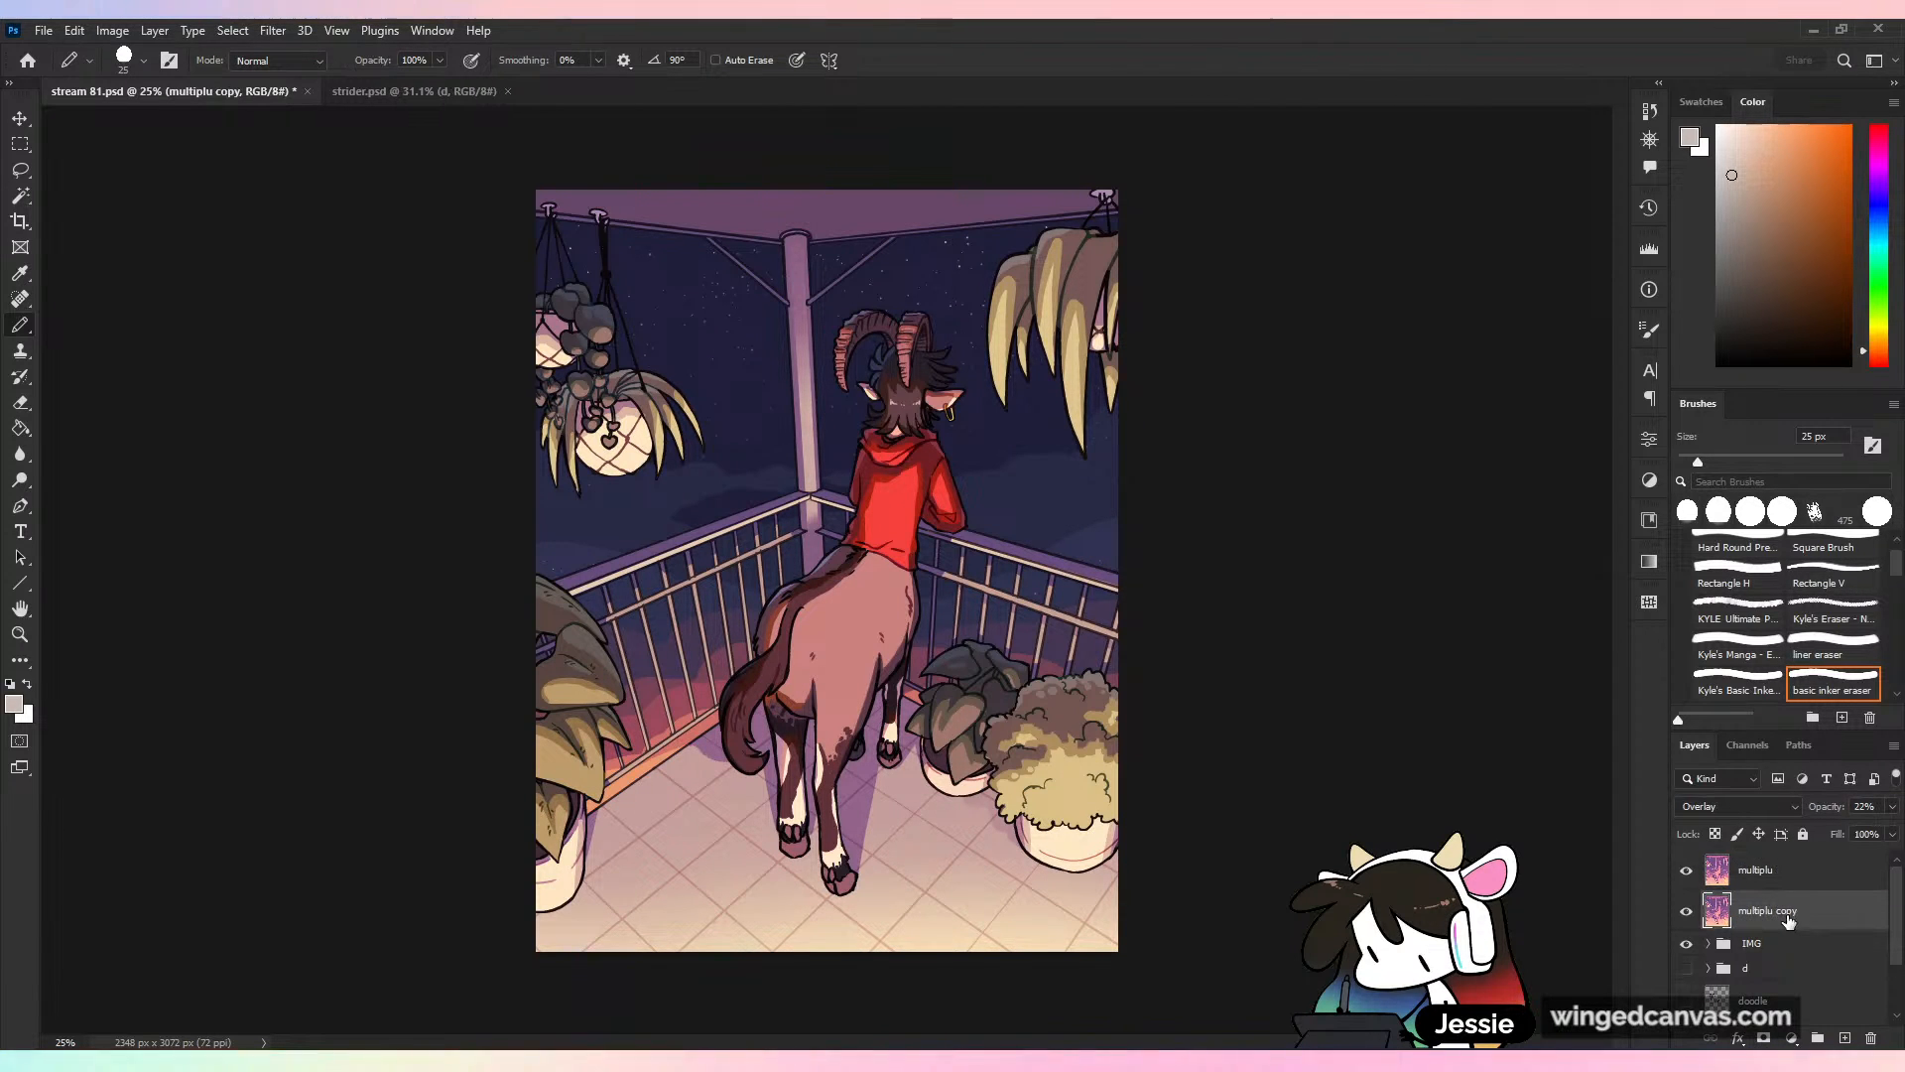
double_click(1786, 915)
type("overlay")
key("Return")
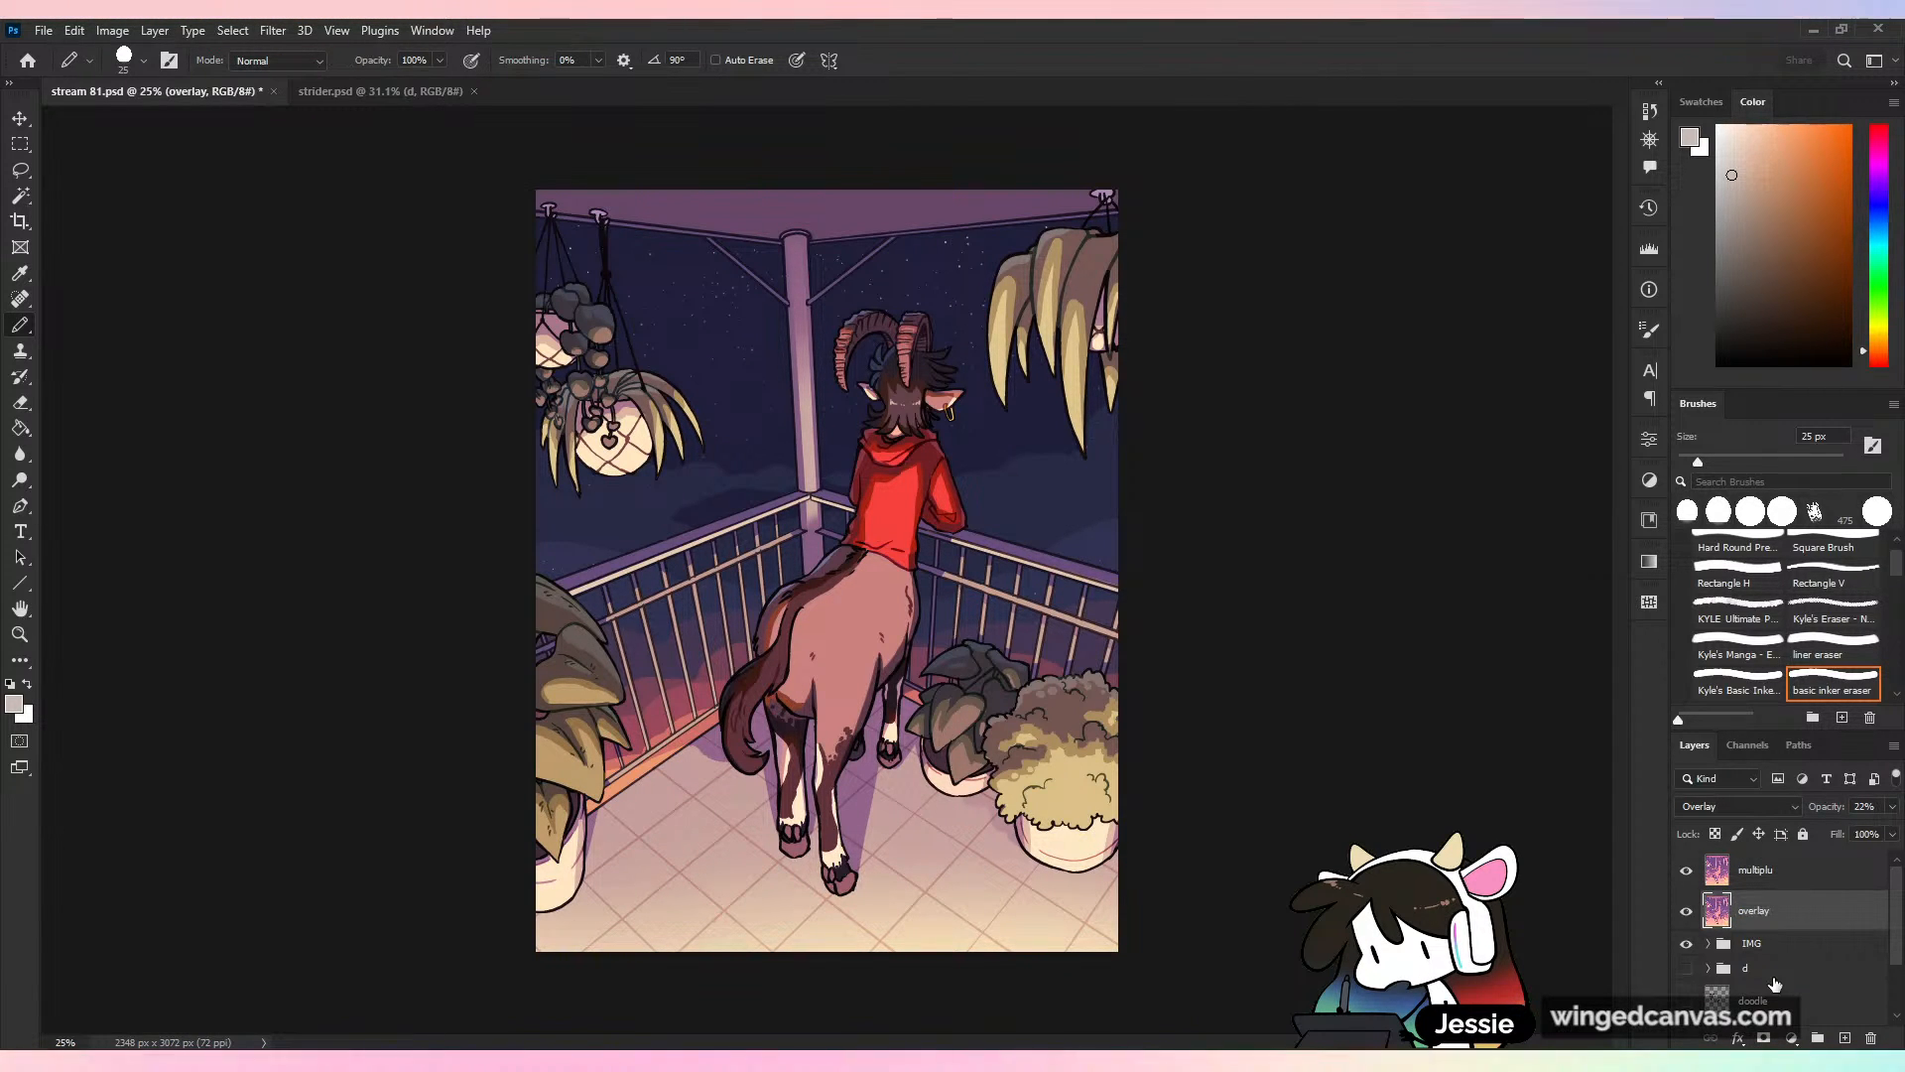
Correct the upper gradient-mapped layer's name to multiply
left_click(1758, 875)
double_click(1759, 873)
type("multiply")
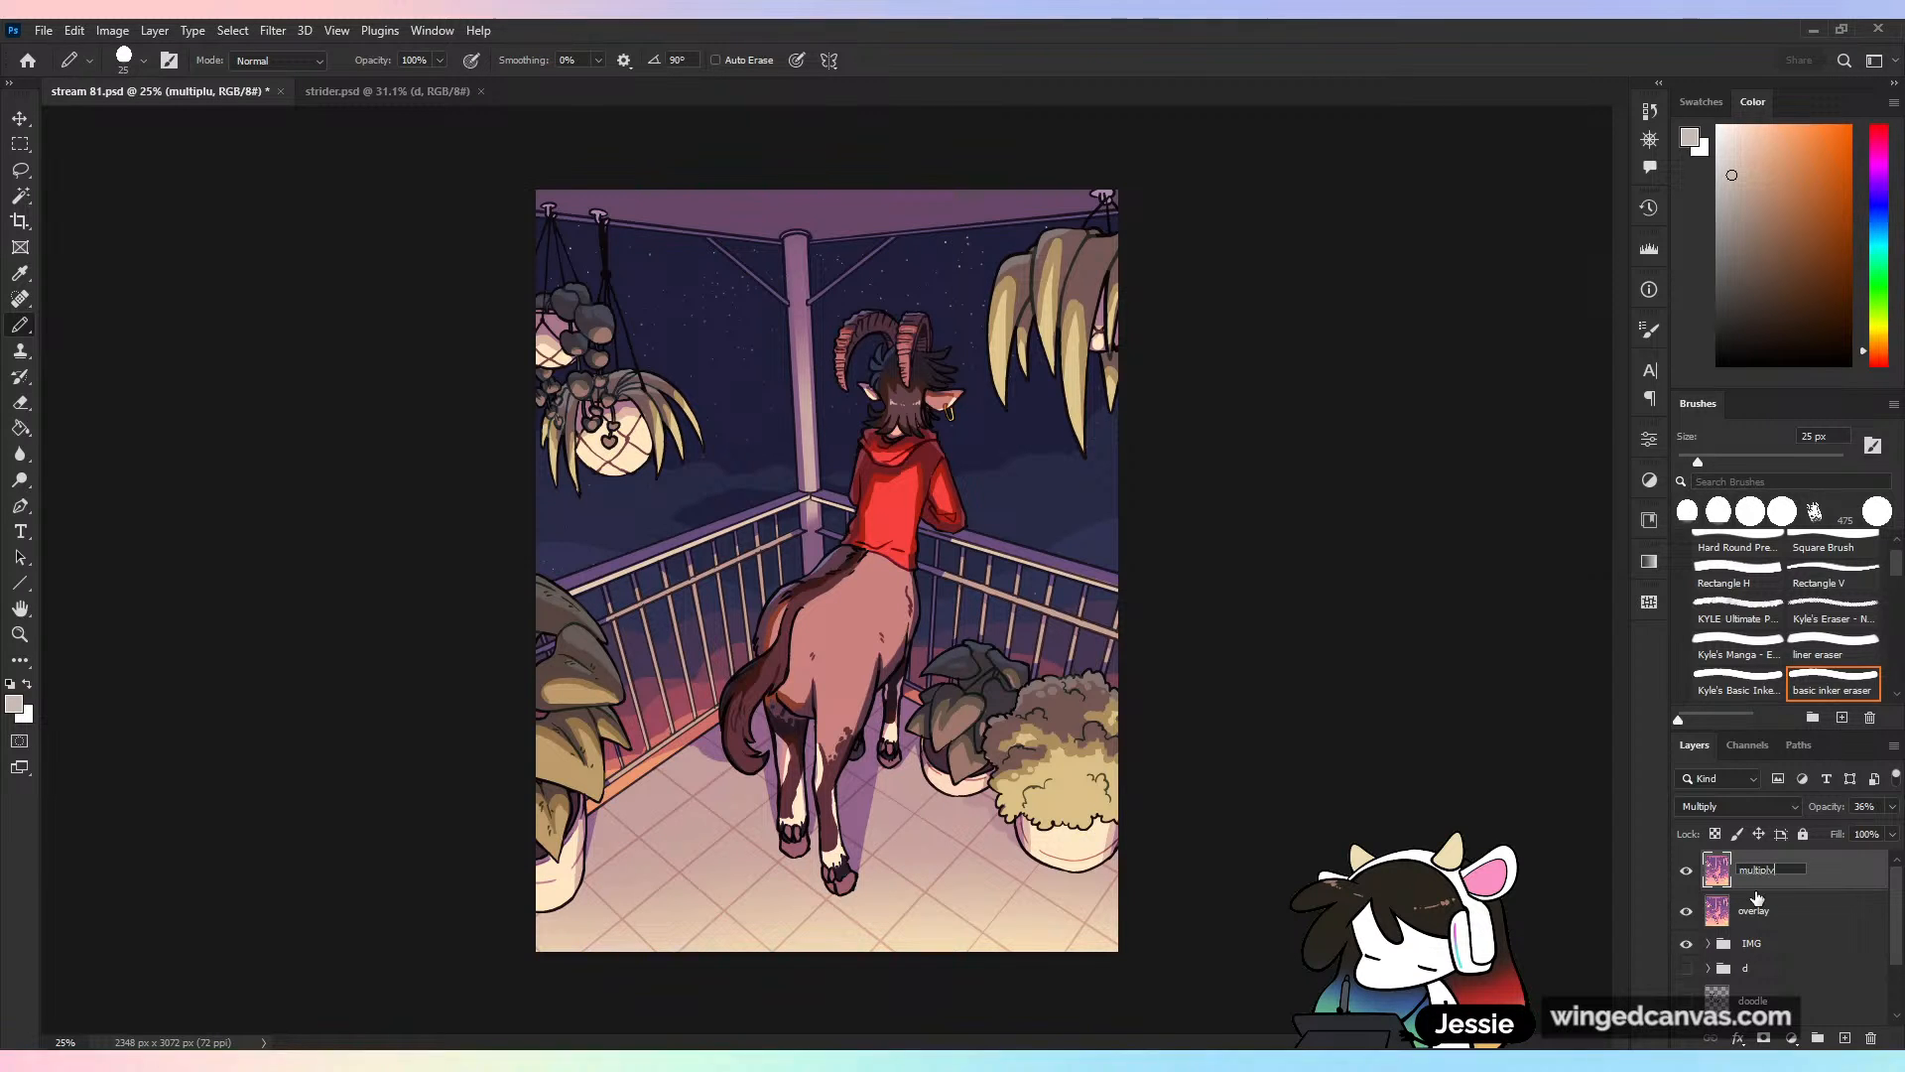
key("Return")
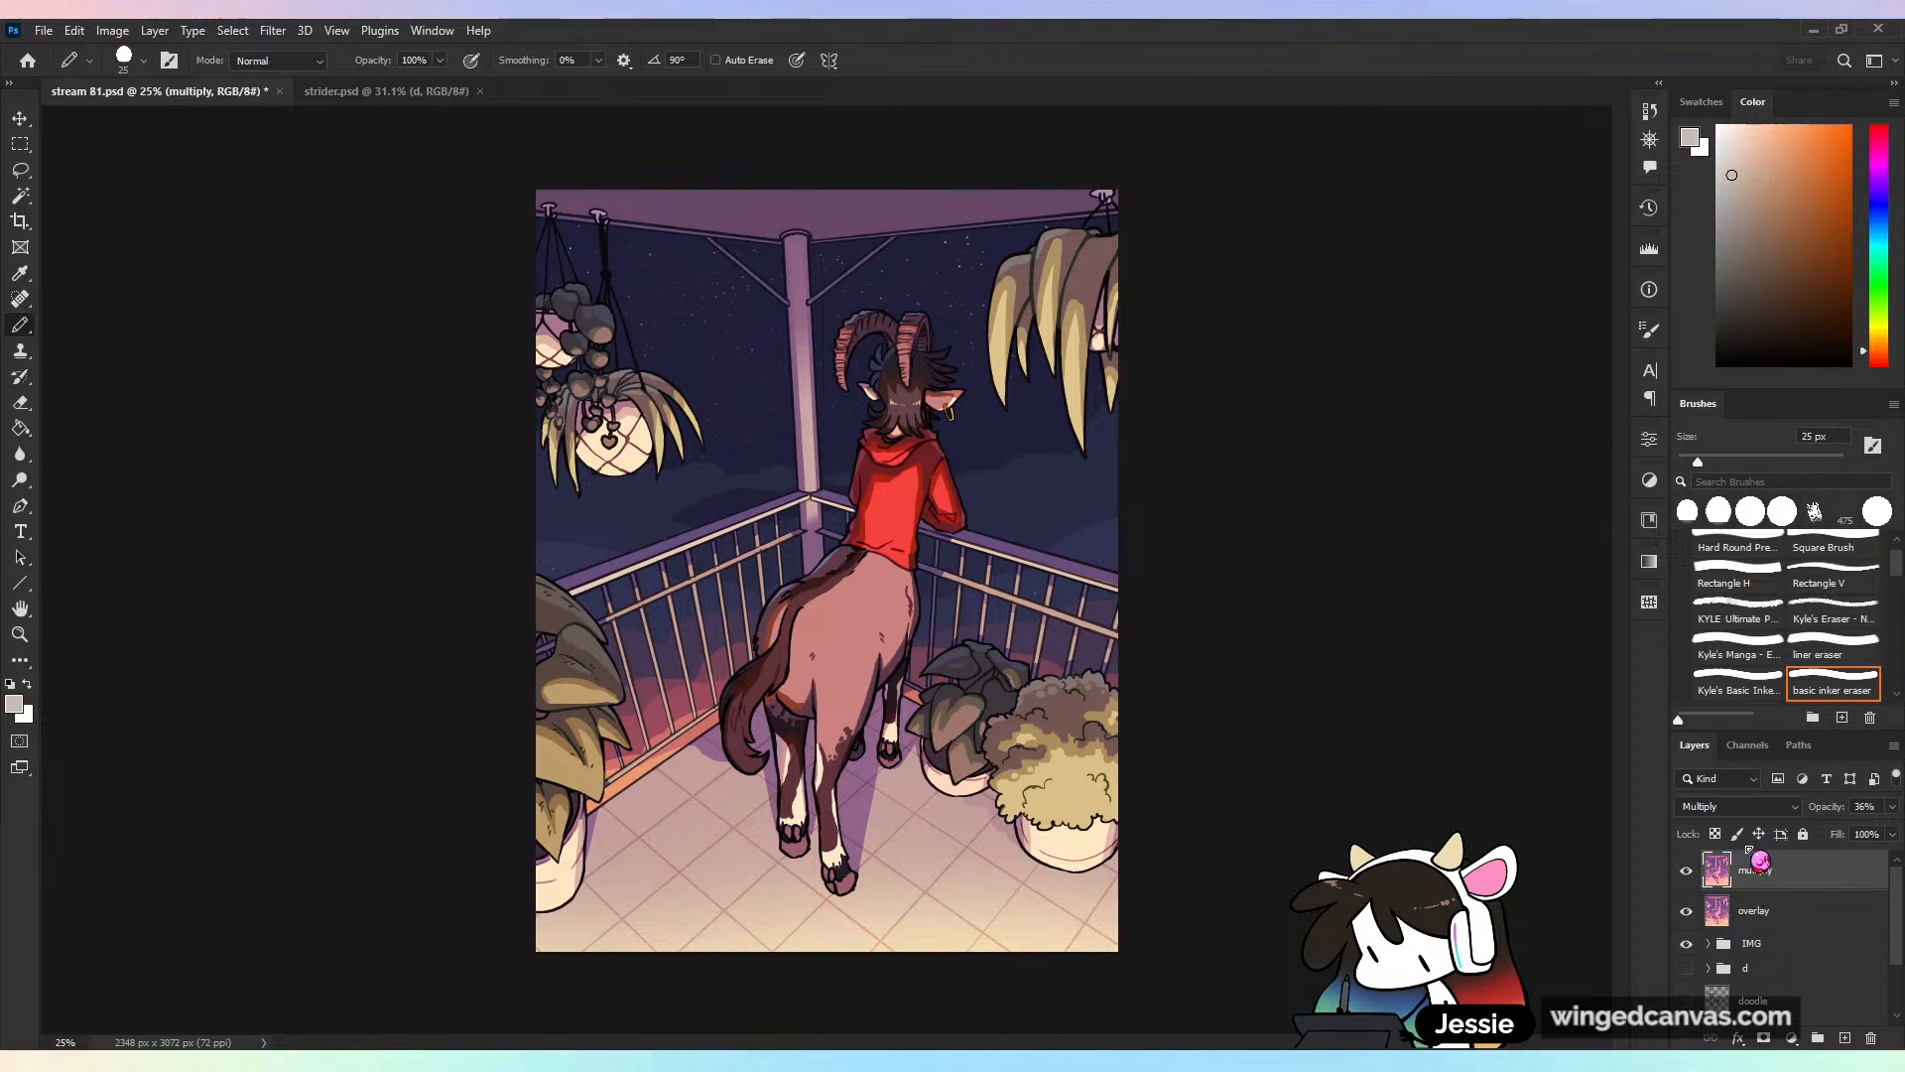
Group the multiply and overlay layers together and name the new group fx
left_click(1799, 921, "shift")
left_click(1816, 1039)
double_click(1752, 866)
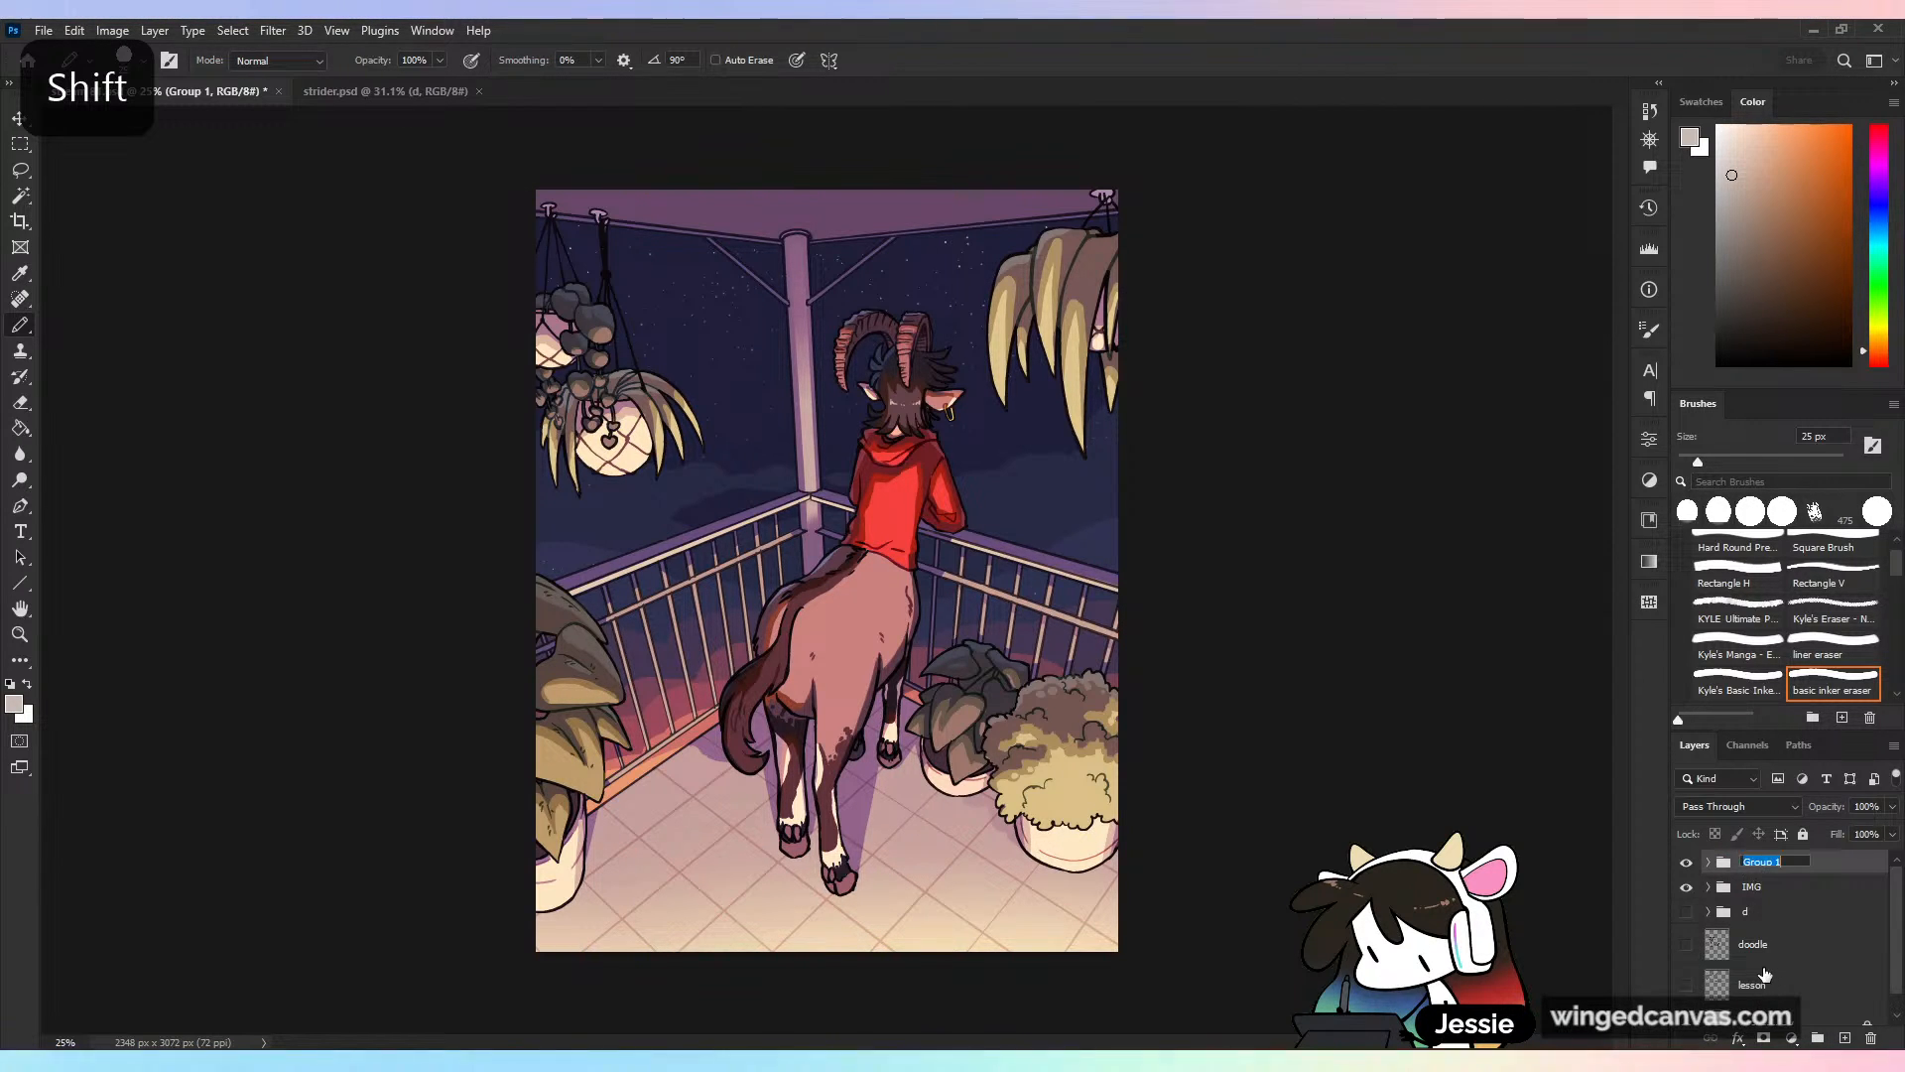
type("fx")
key("Return")
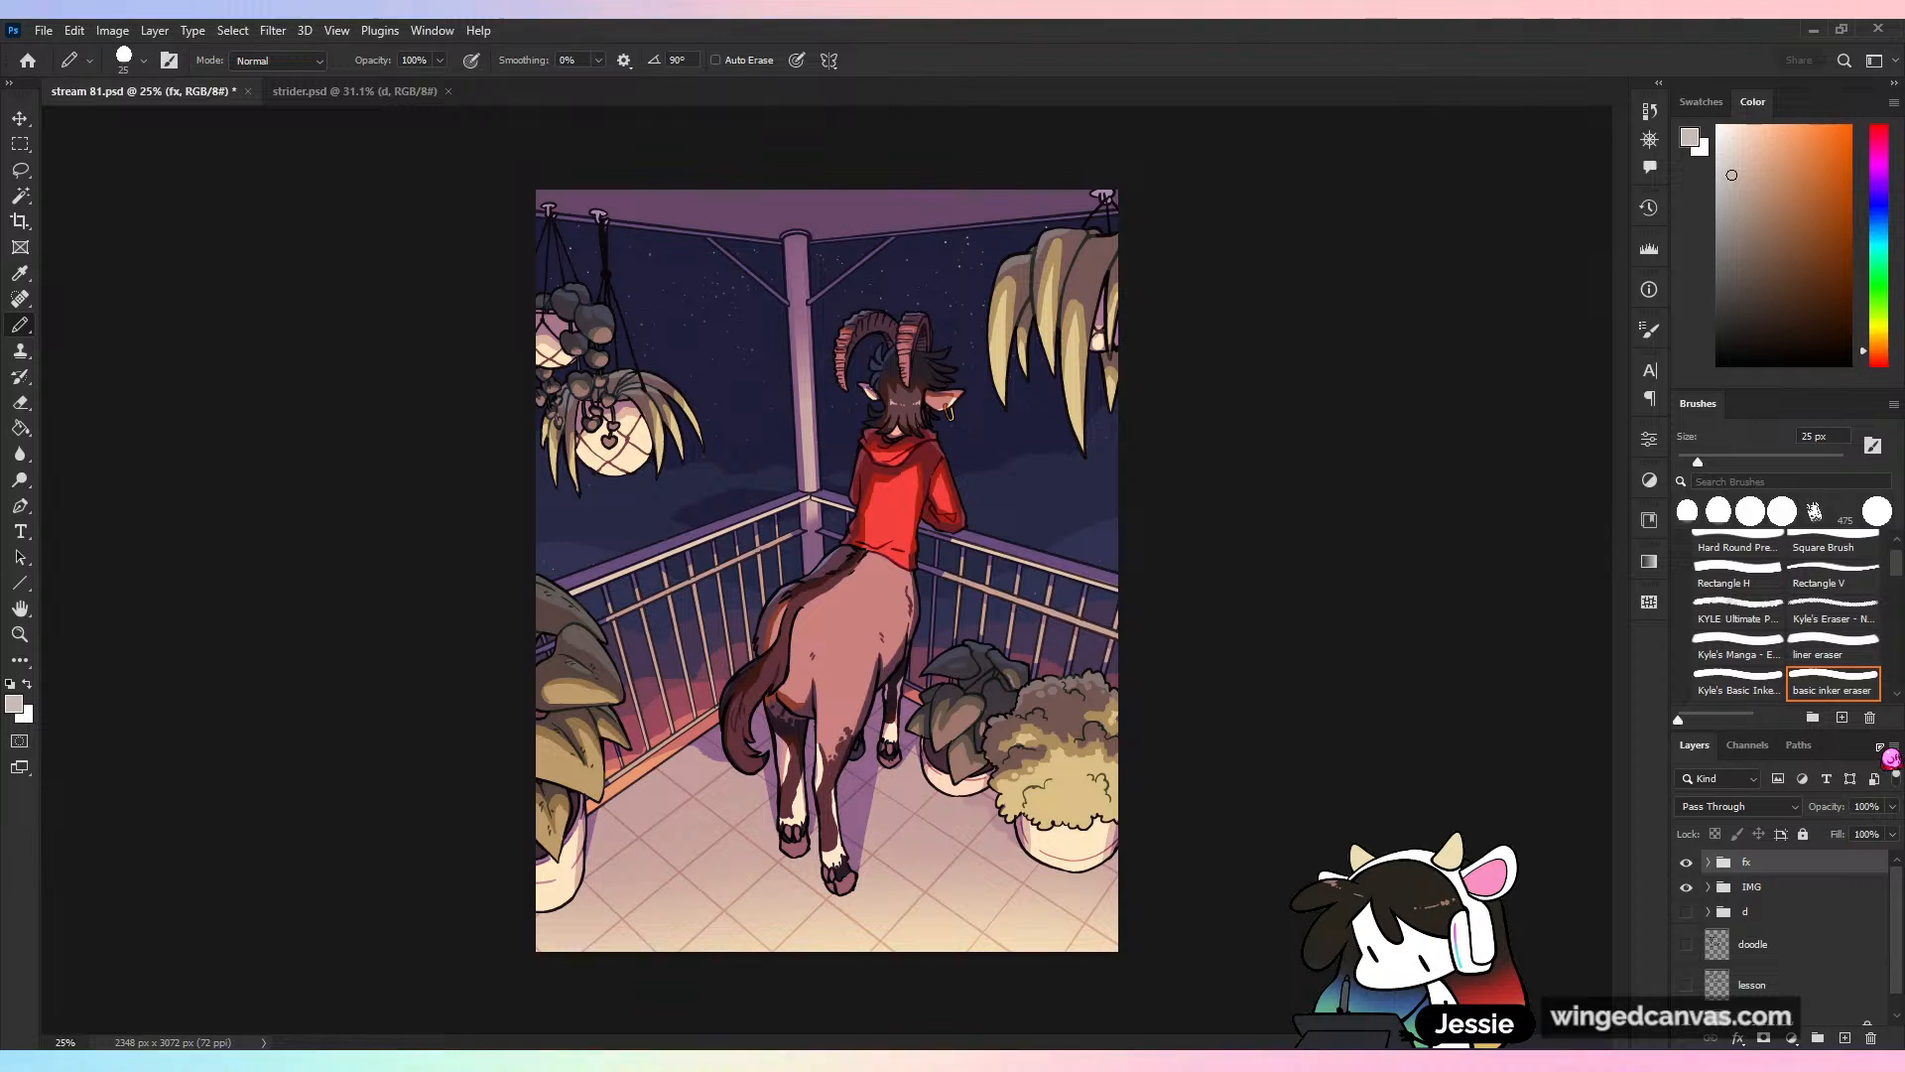
Compare the image with and without the fx group and lower the group's opacity to 62%
left_click(1686, 862)
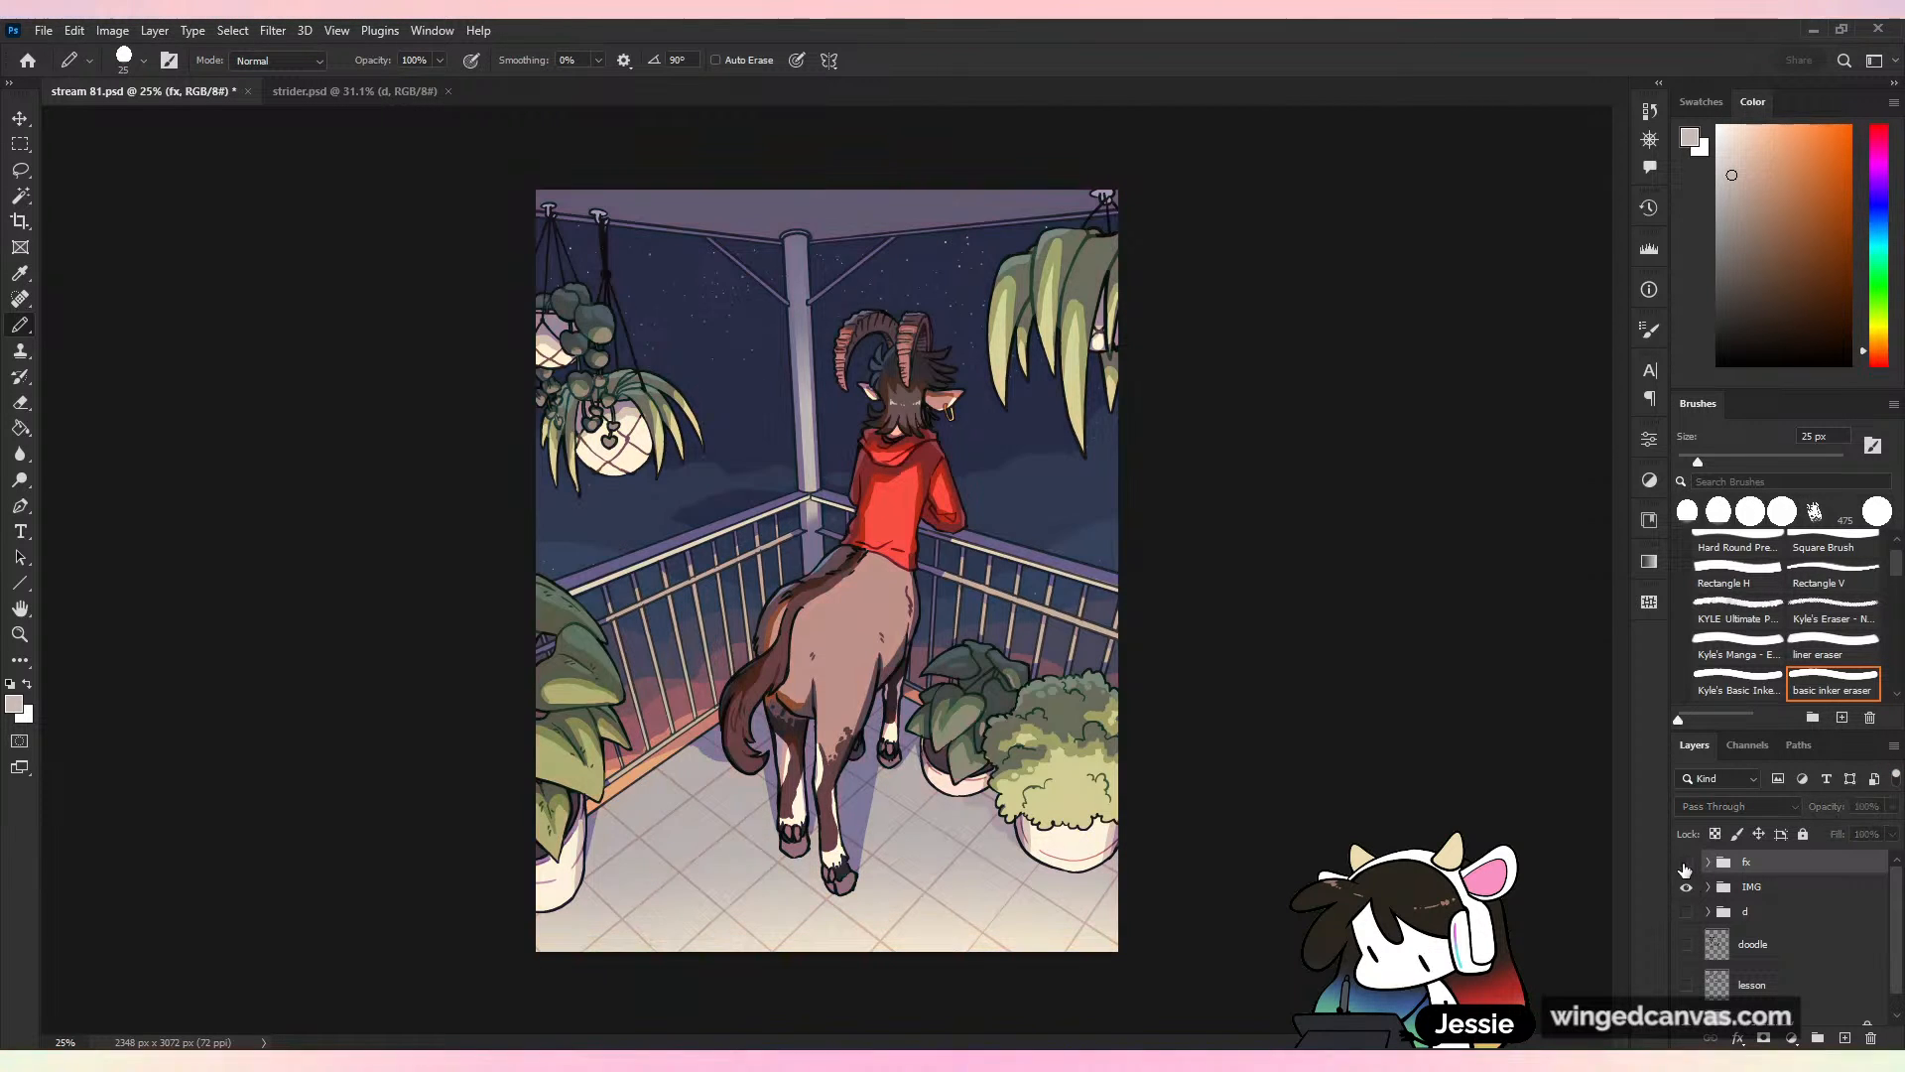
left_click(1686, 861)
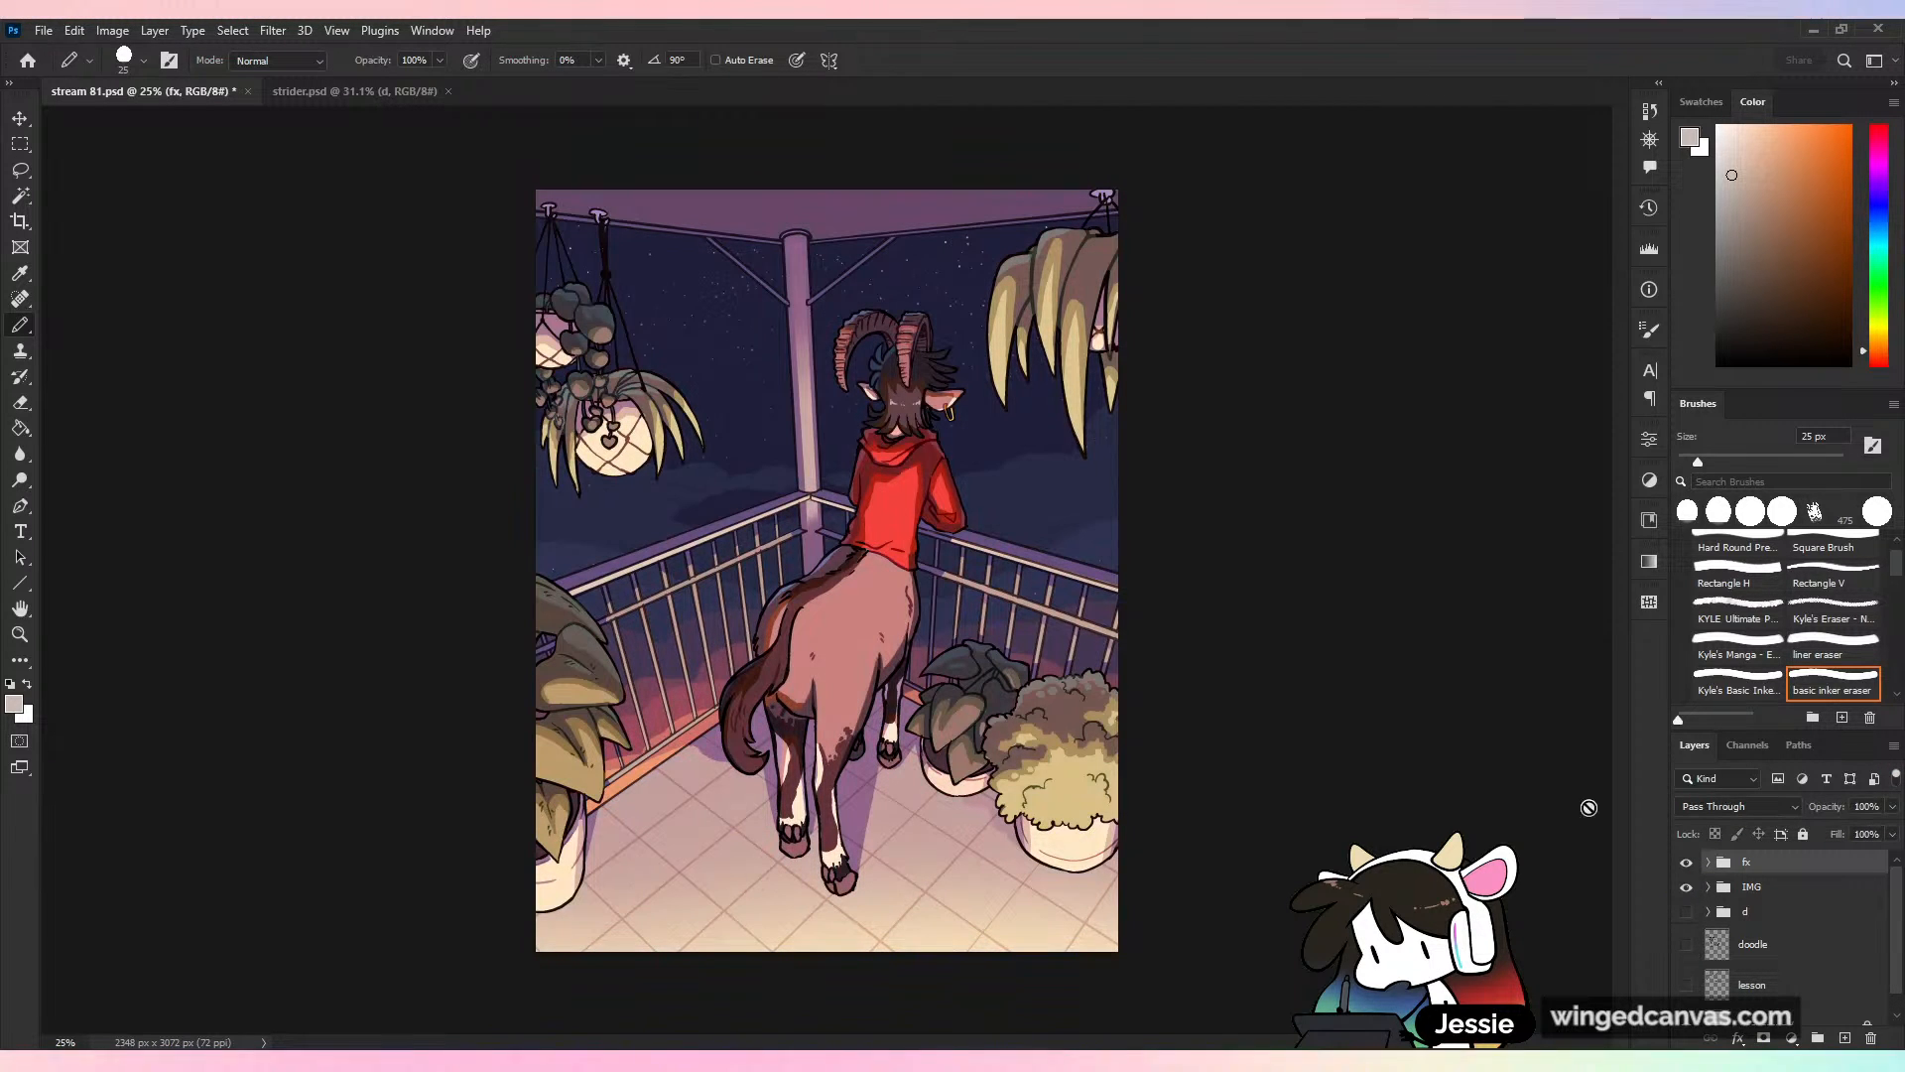
left_click(1892, 806)
left_click_drag(1893, 830, 1856, 829)
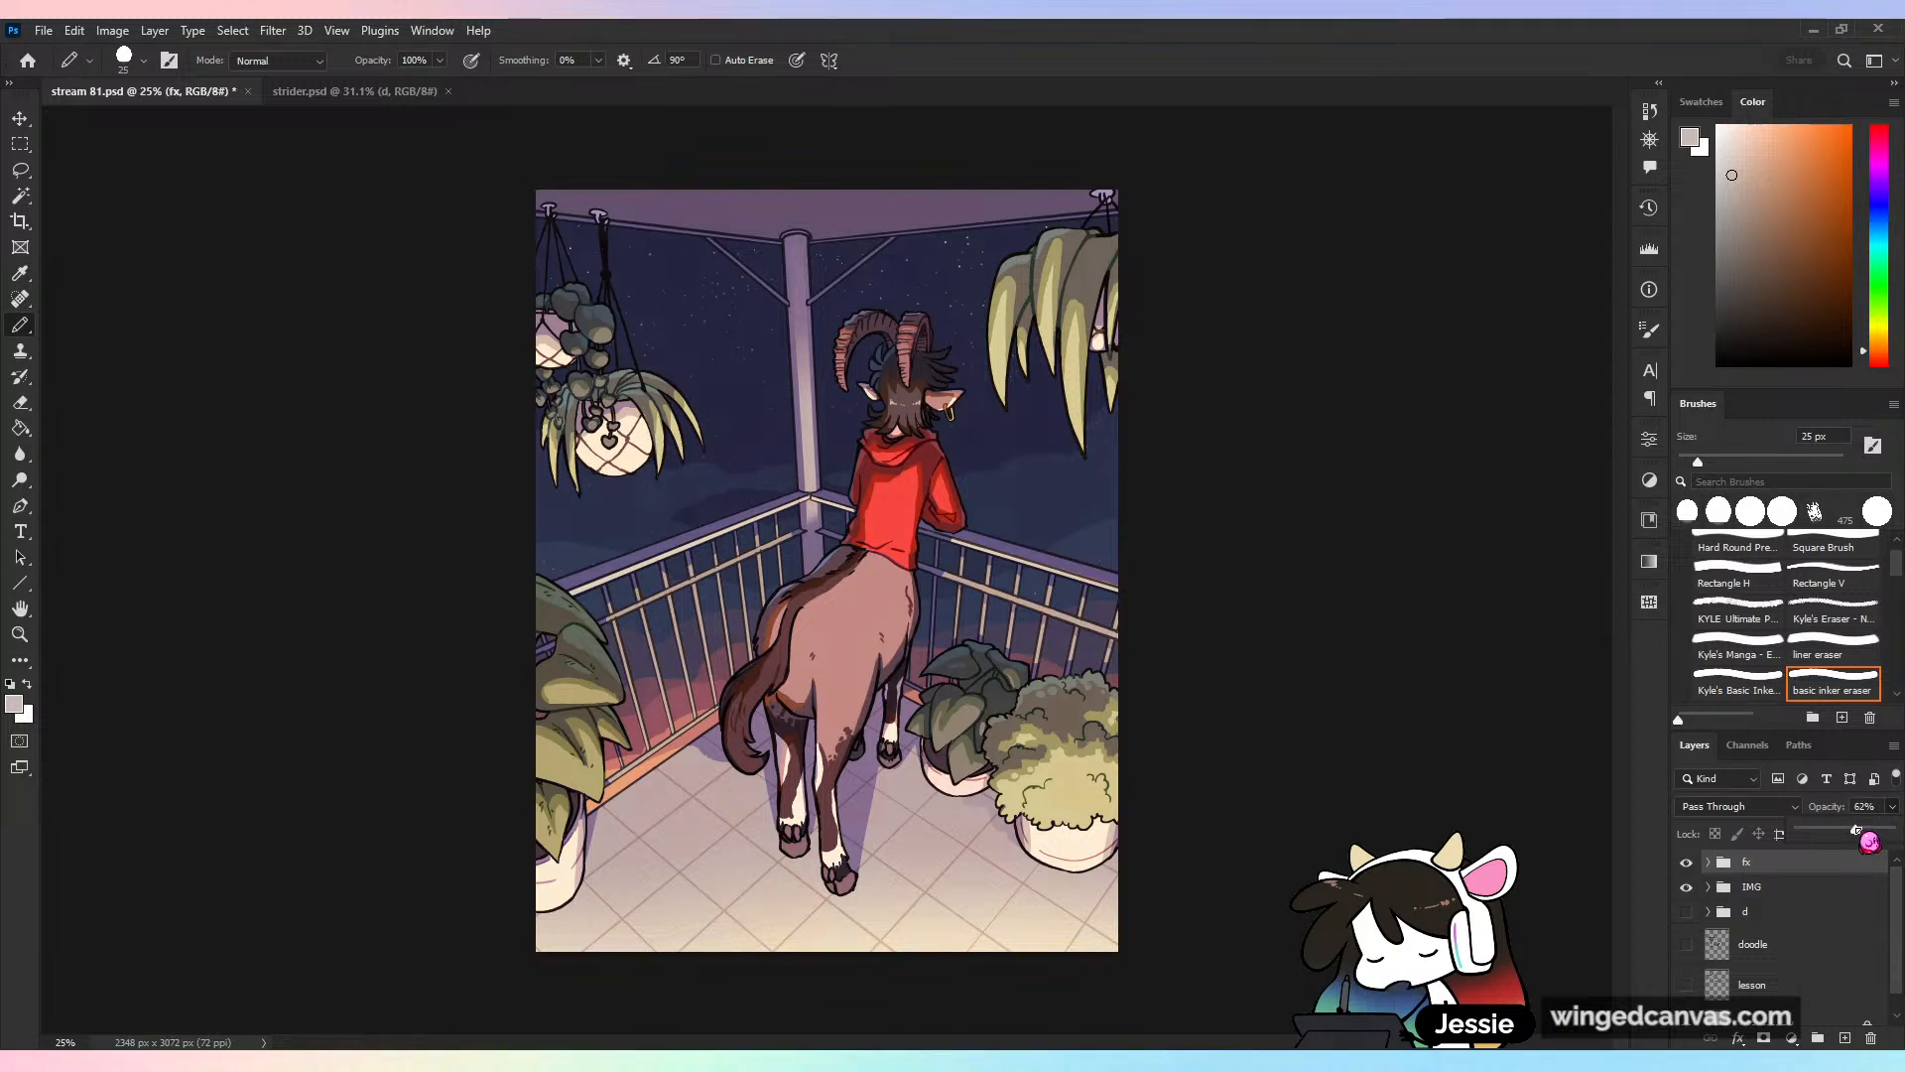
Select the IMG group, toggle the fx group off and on, and check the adjusted colours up close and in full
left_click(1786, 886)
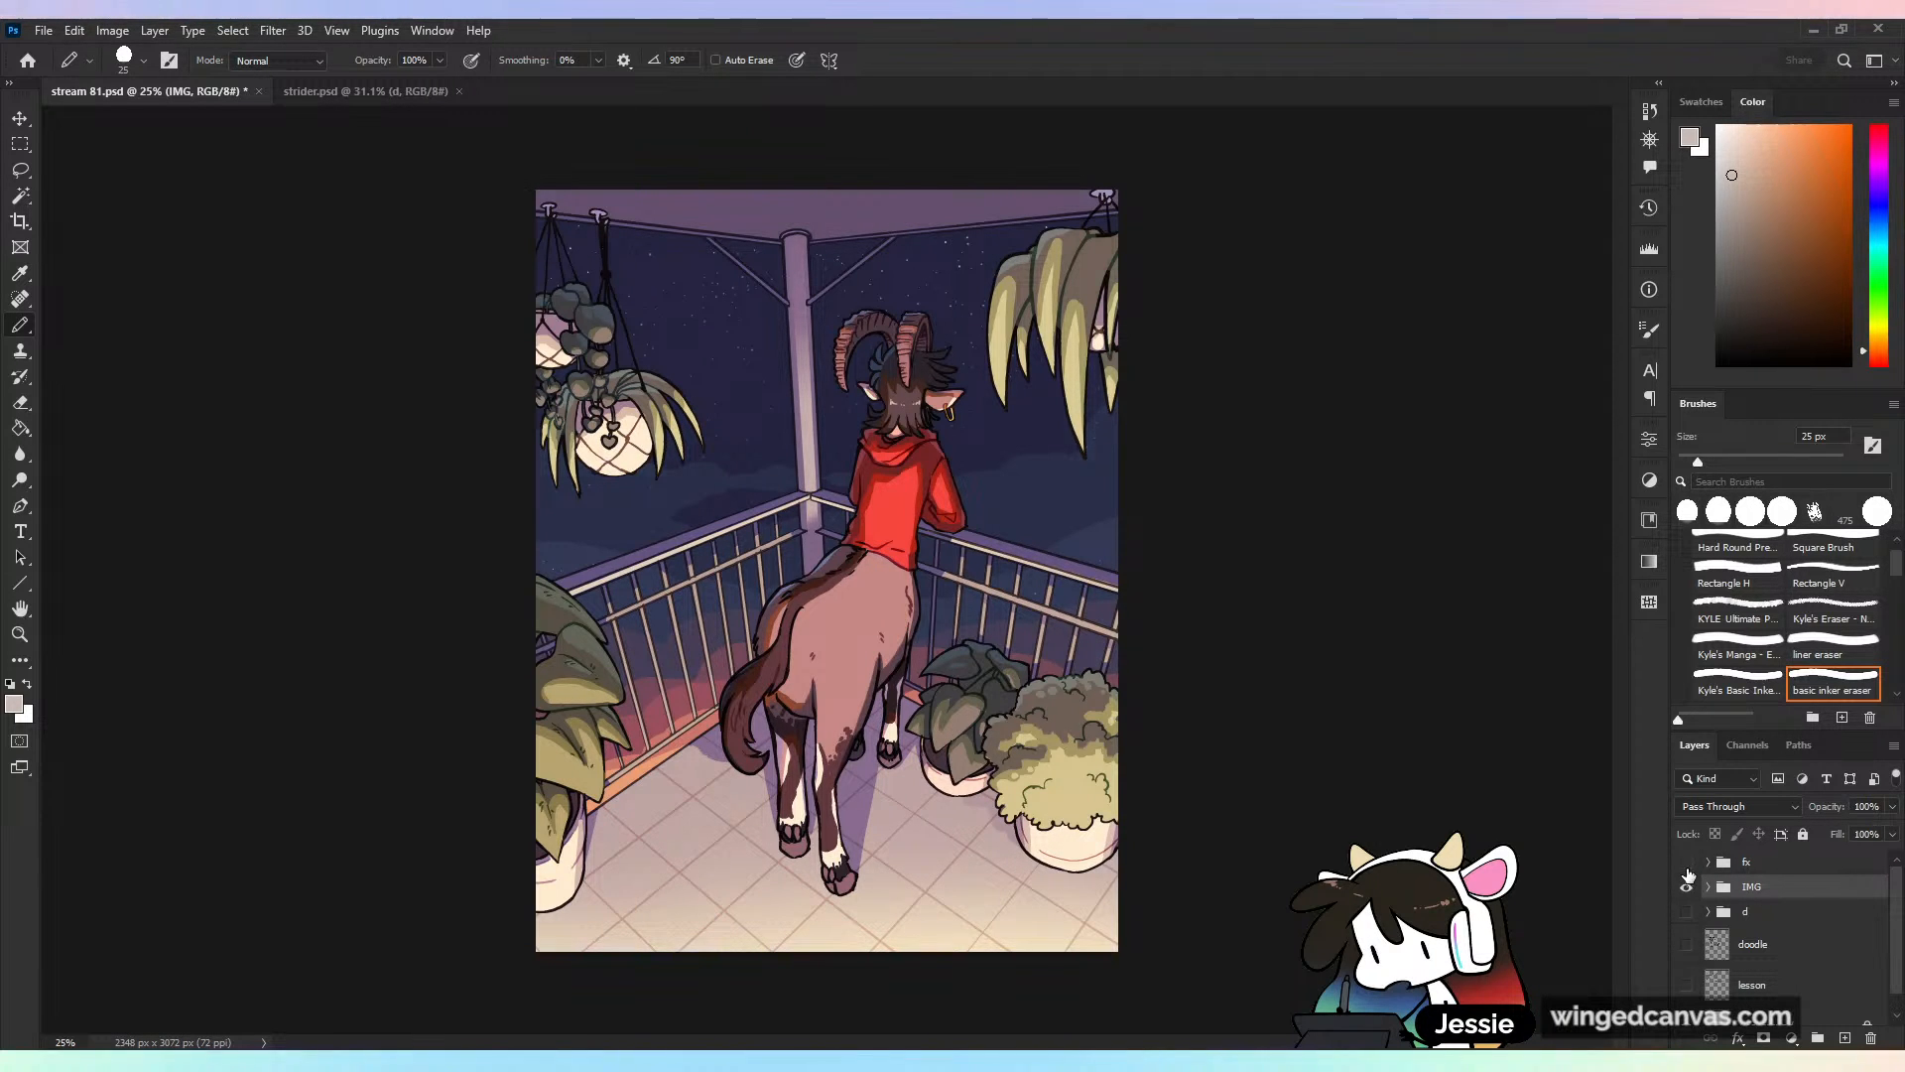
left_click(1686, 861)
left_click(1686, 861)
scroll(854, 536, "up", 5)
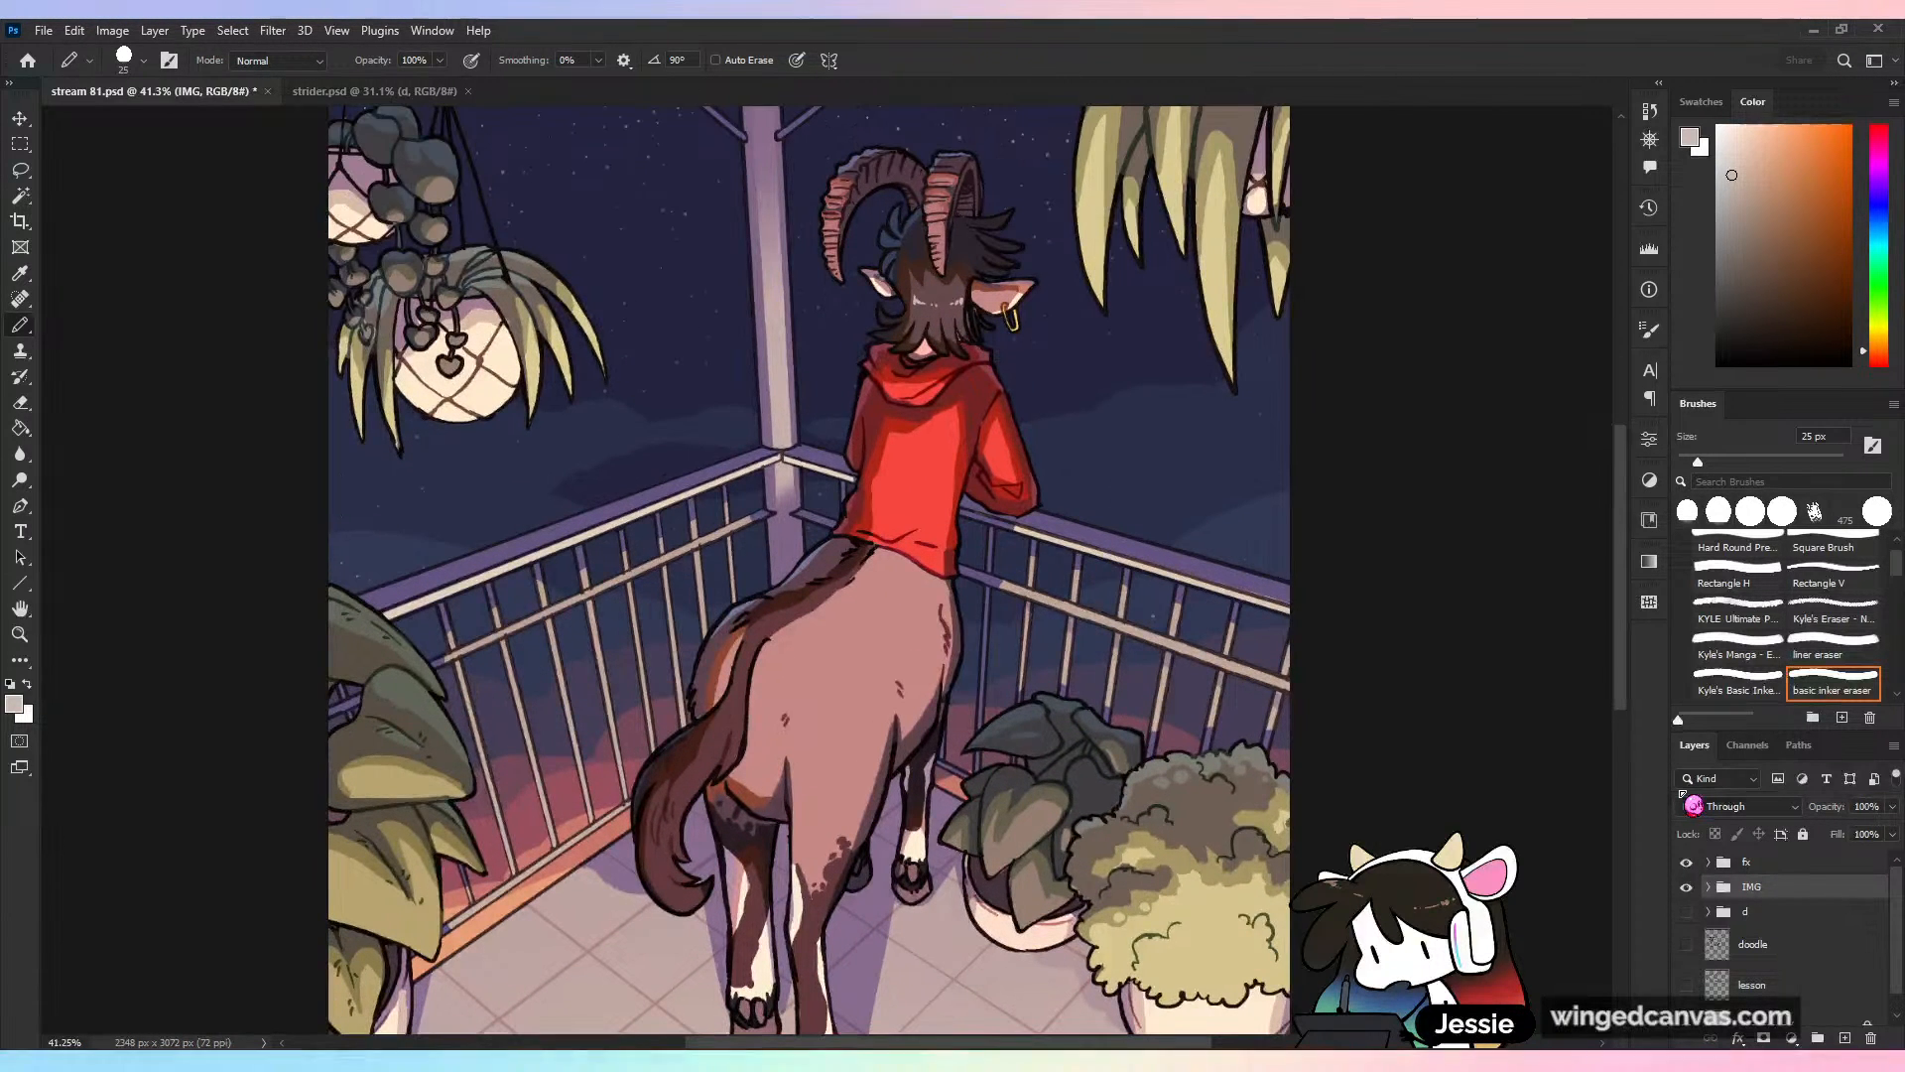
scroll(853, 536, "down", 6)
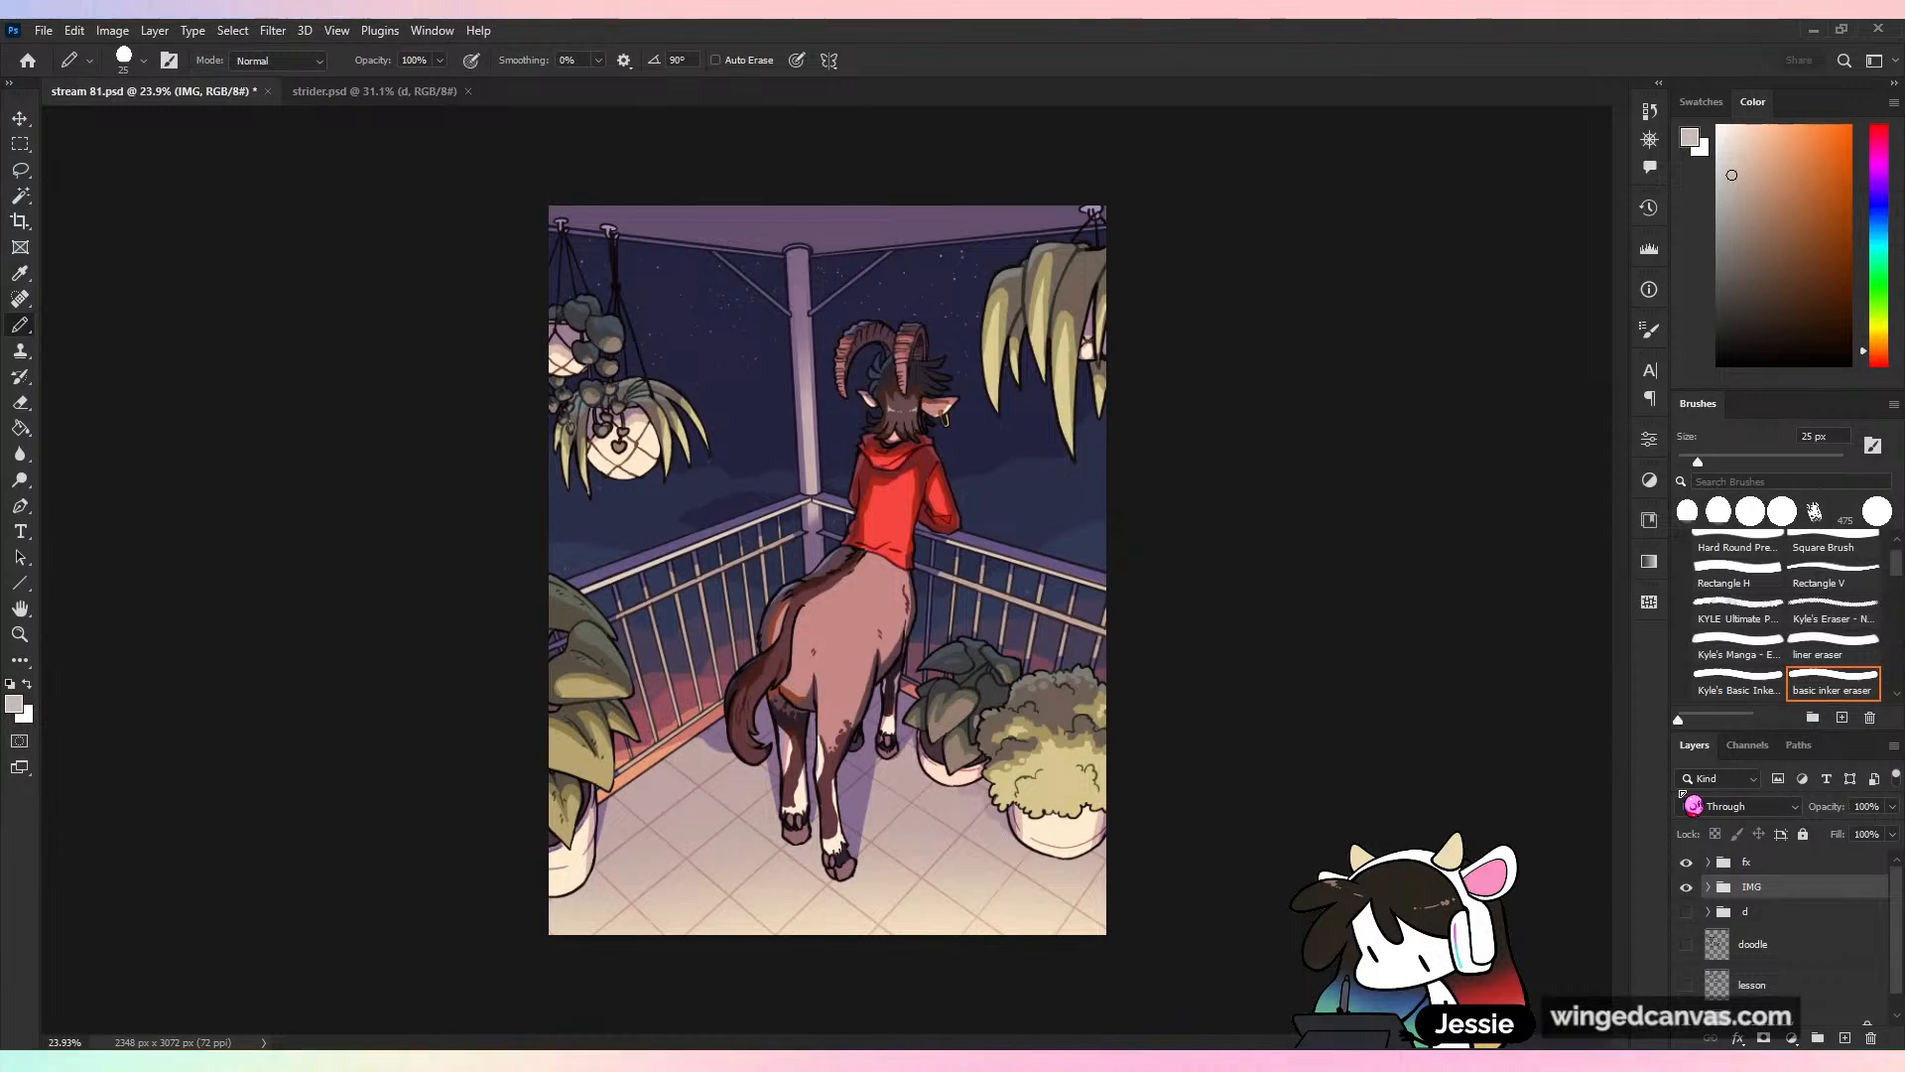
Save the document and check the whole illustration at closer and more distant magnifications
key("ctrl+s")
key("ctrl+plus")
key("ctrl+minus")
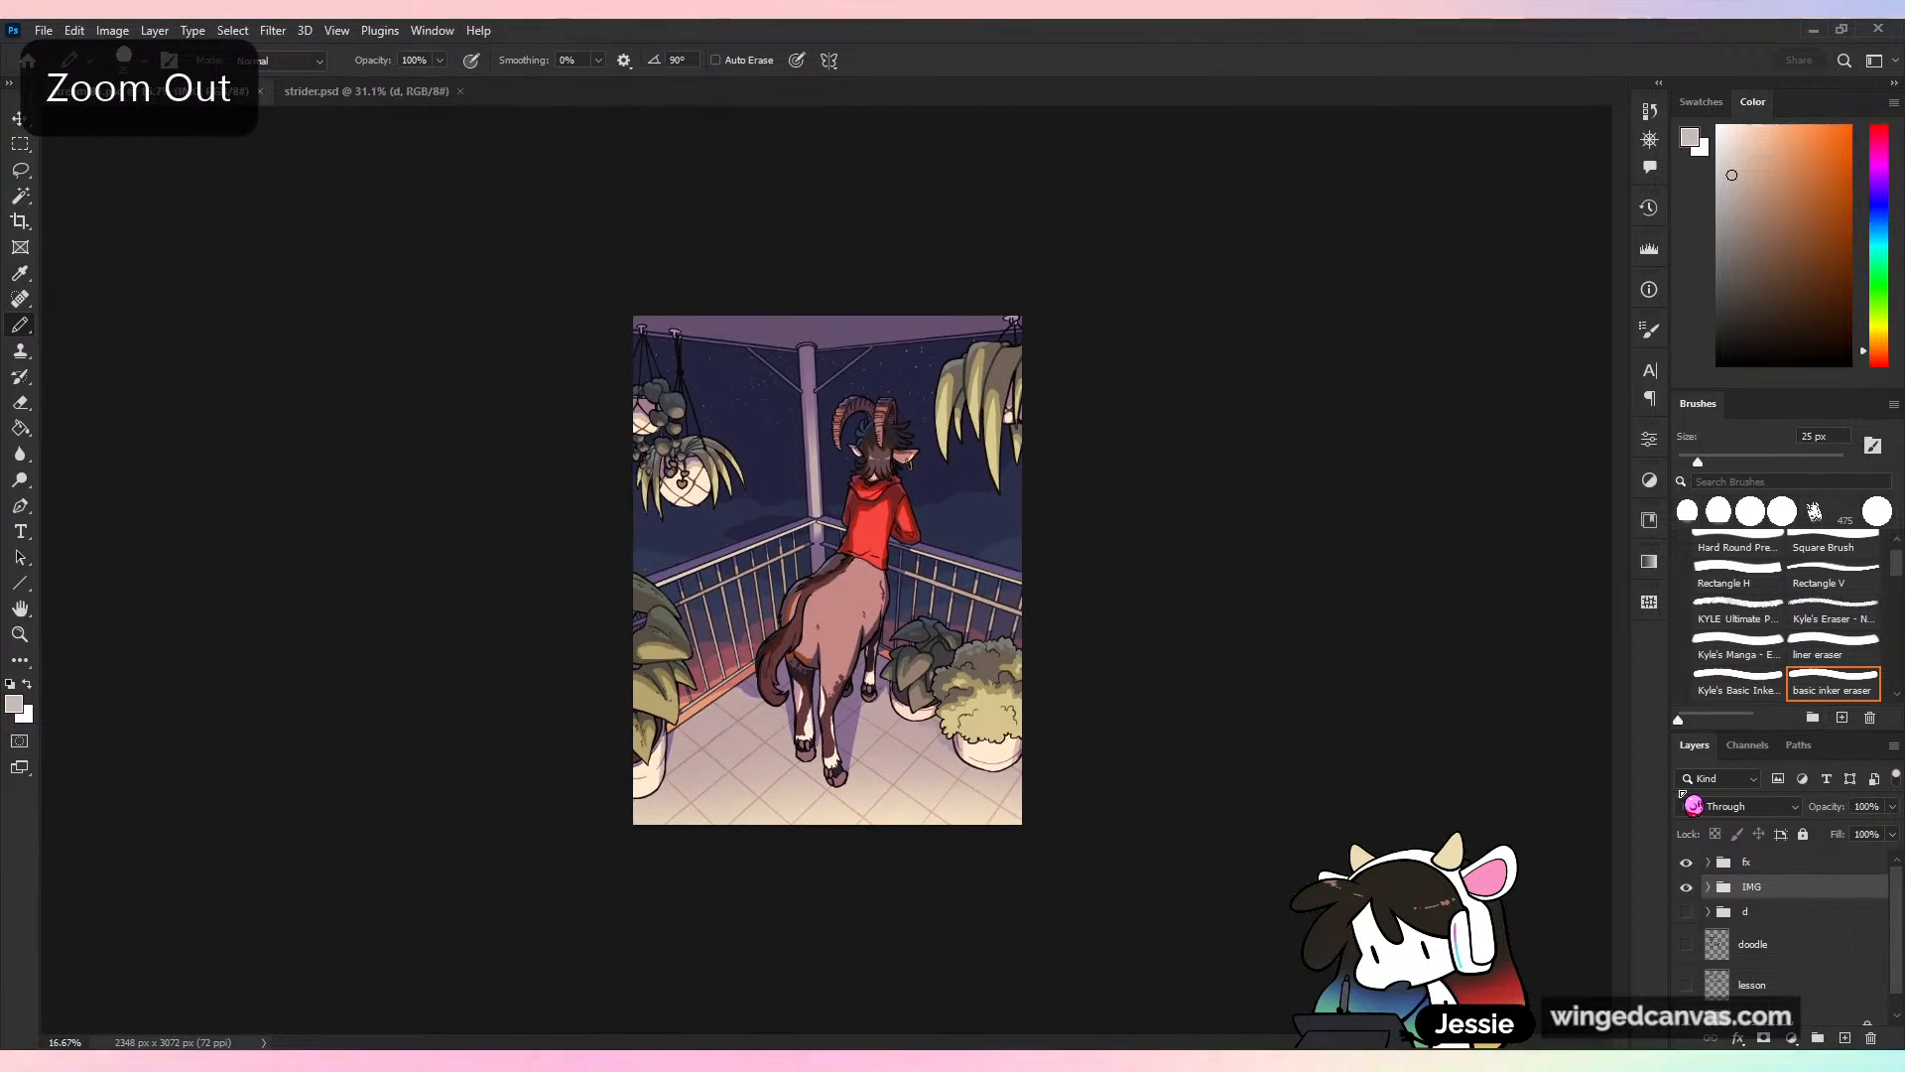
key("ctrl+plus")
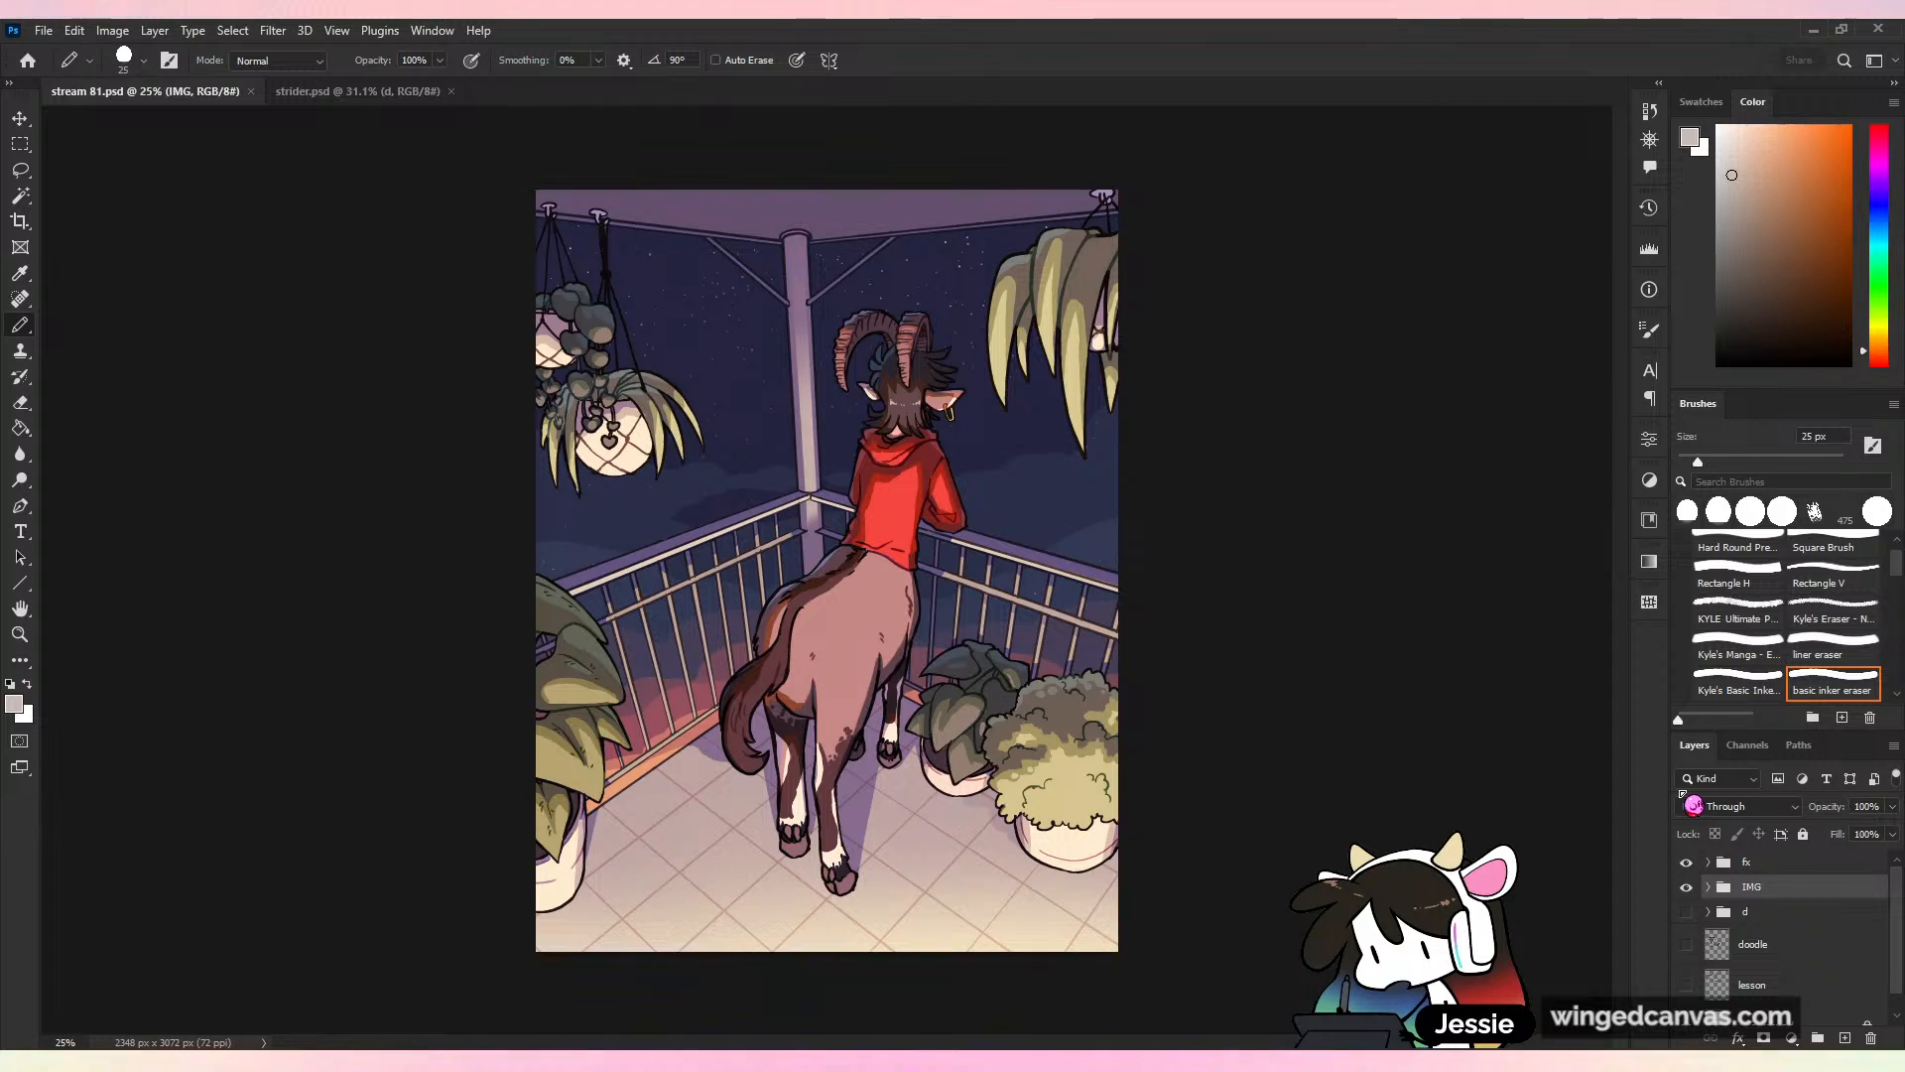
key("ctrl+plus")
key("ctrl+minus")
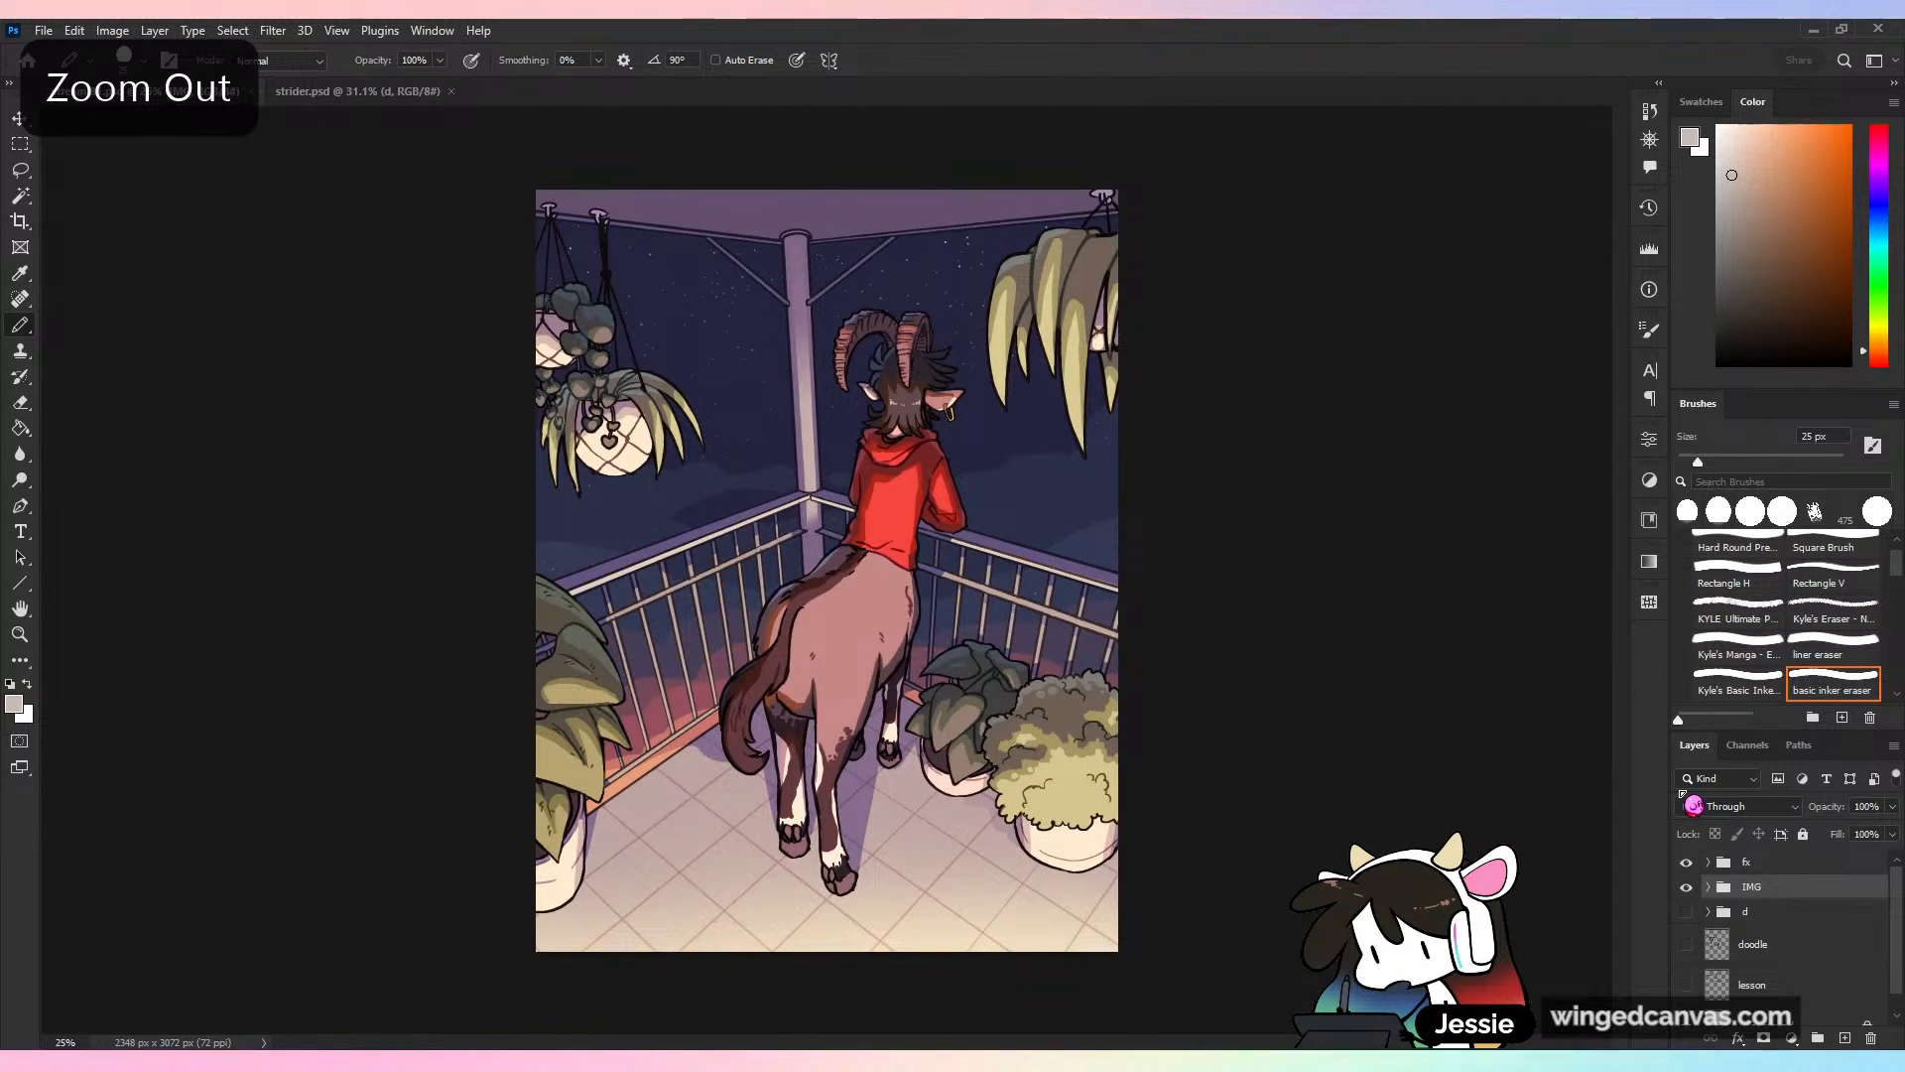
key("ctrl+plus")
key("ctrl+minus")
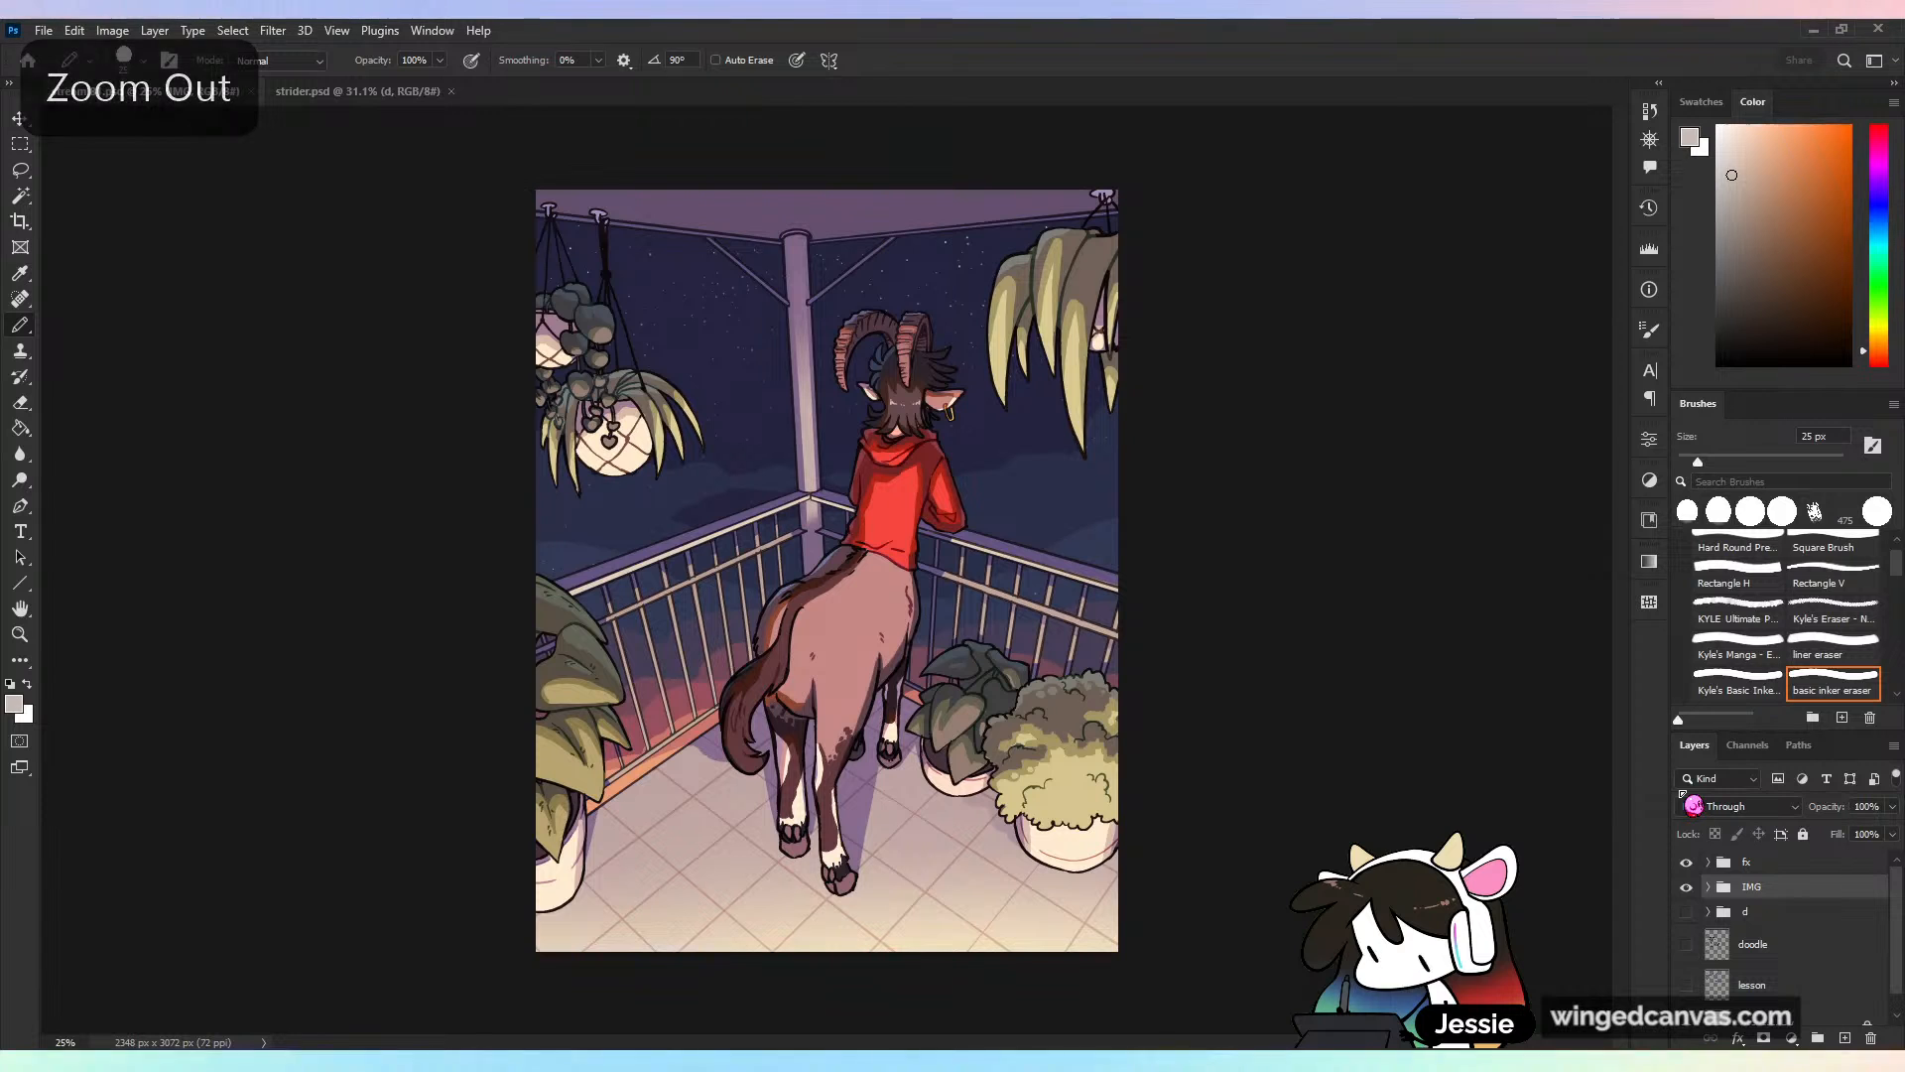
Compare the illustration with and without the fx group and save the document again
left_click(1686, 865)
left_click(1687, 865)
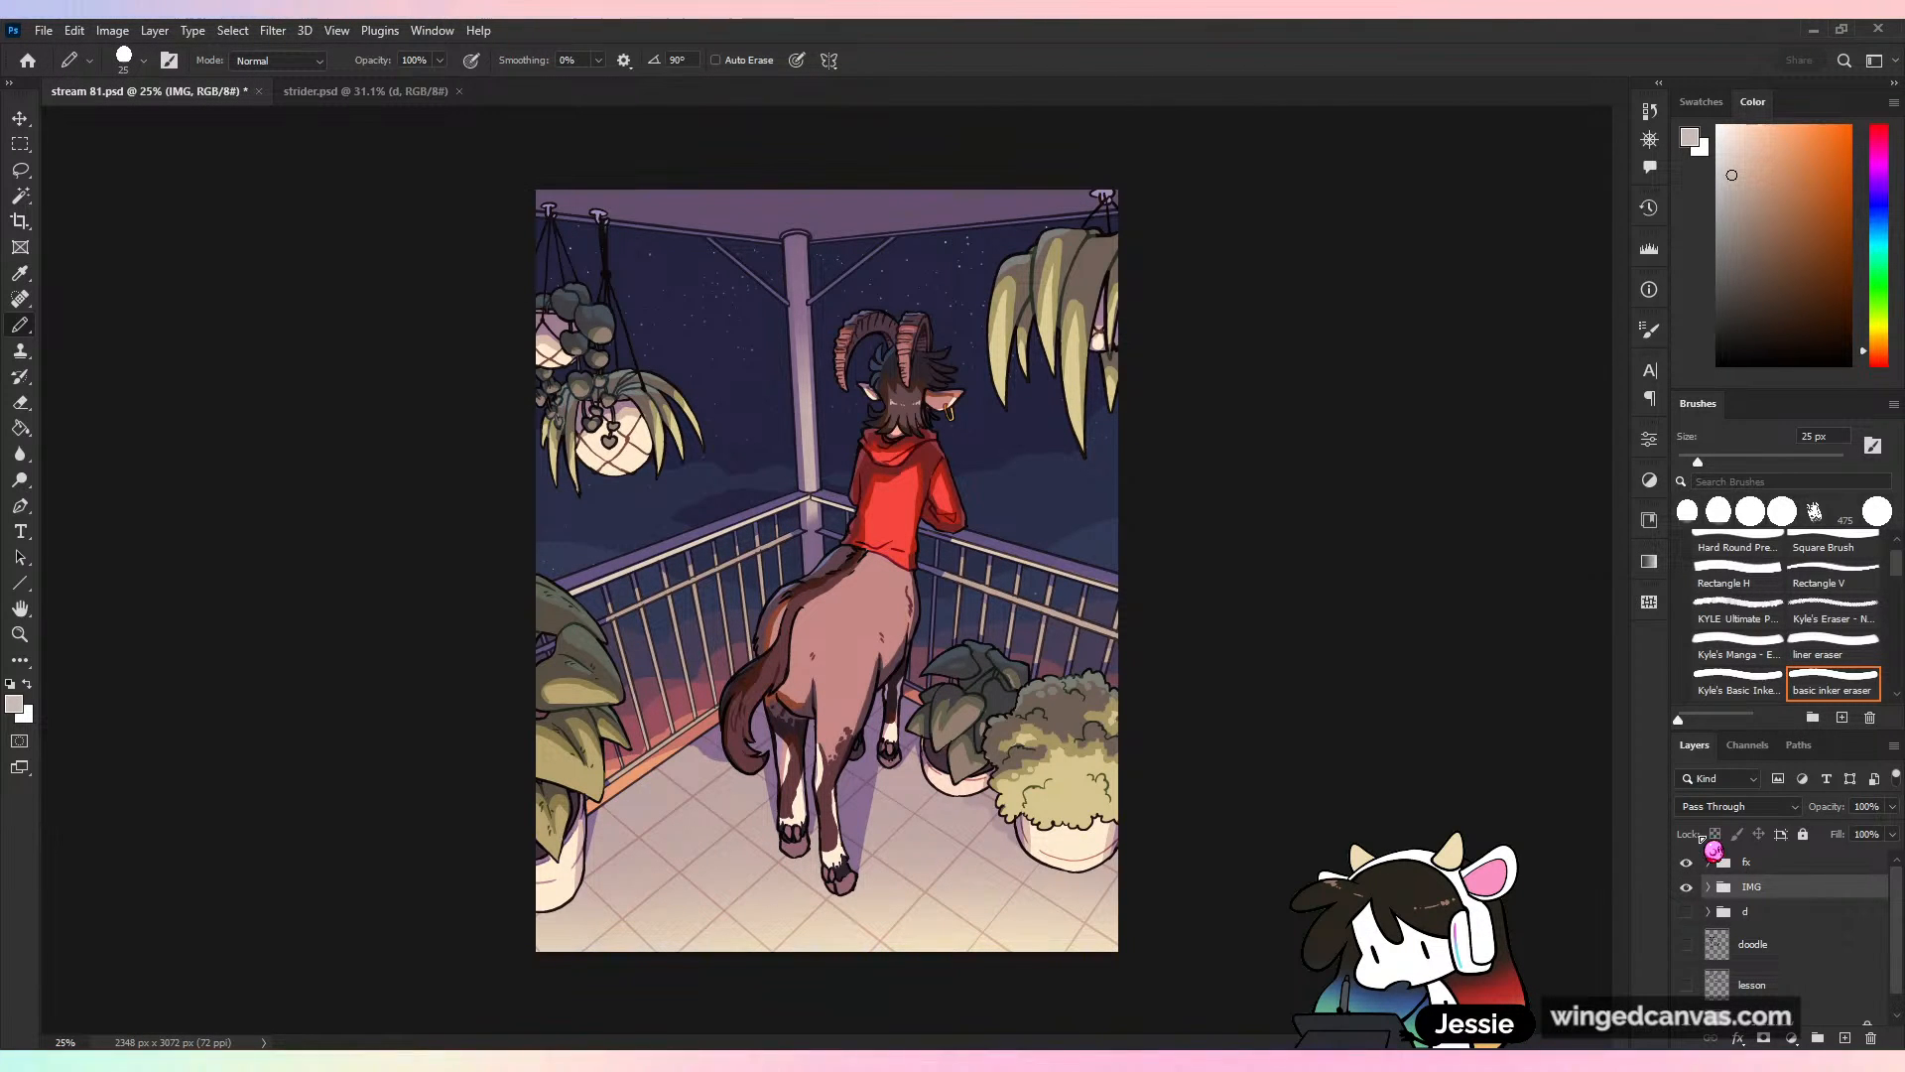
key("ctrl+plus")
key("ctrl+minus")
key("ctrl+s")
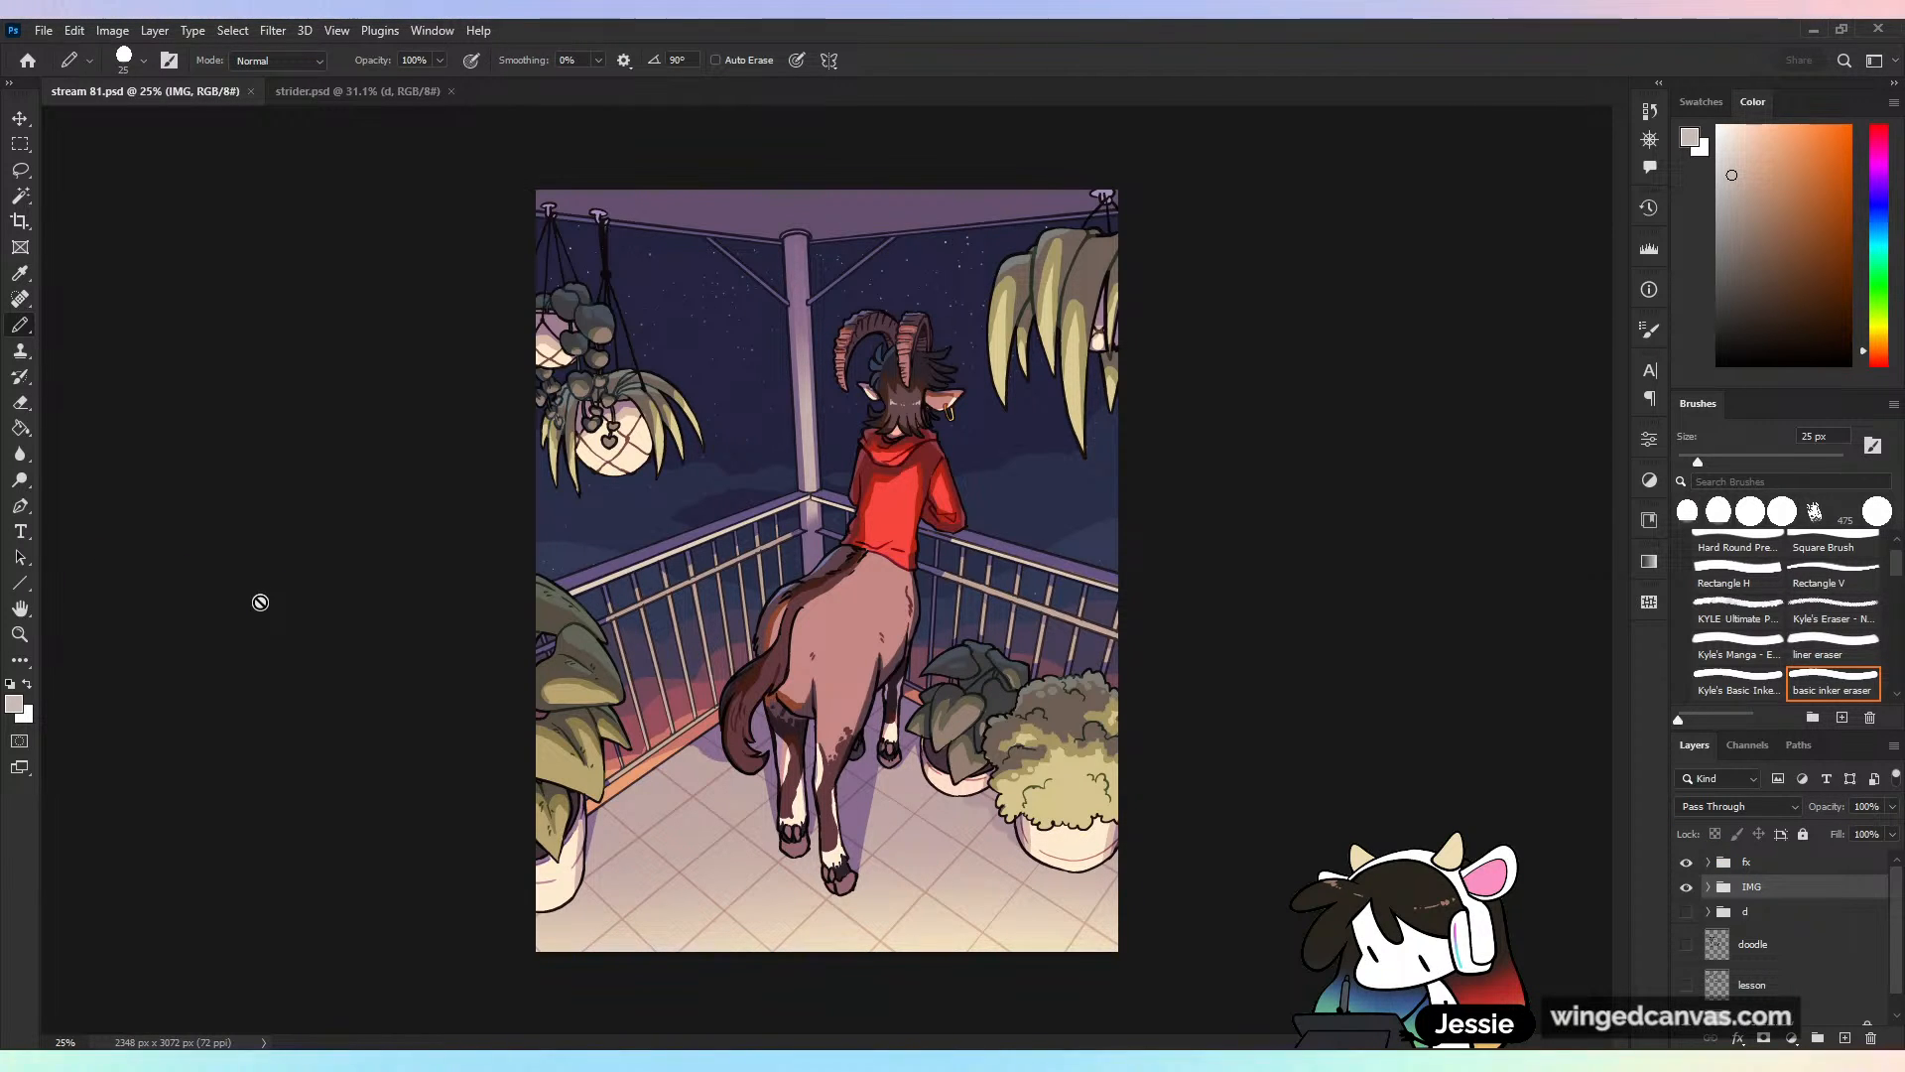
key("ctrl+plus")
key("ctrl+minus")
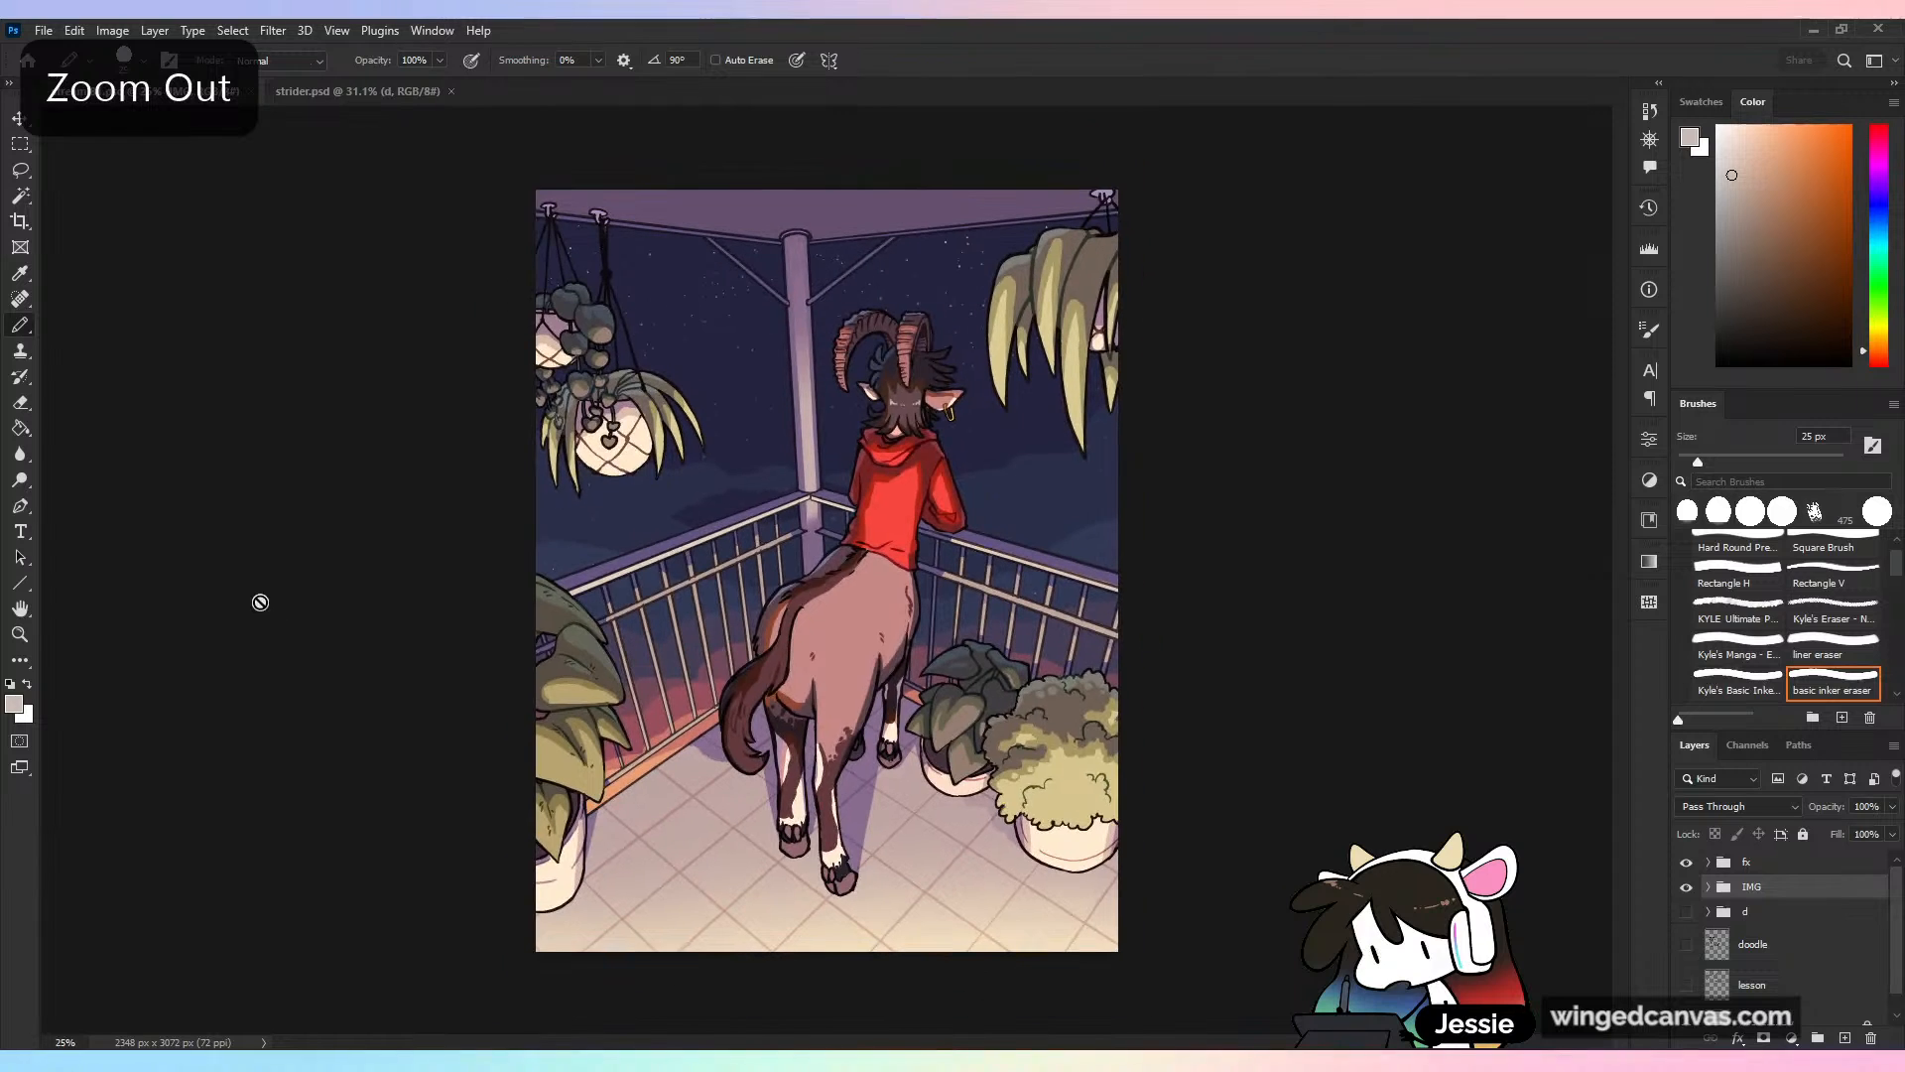
Rename the IMG group as org
double_click(1751, 888)
type("oro")
key("Return")
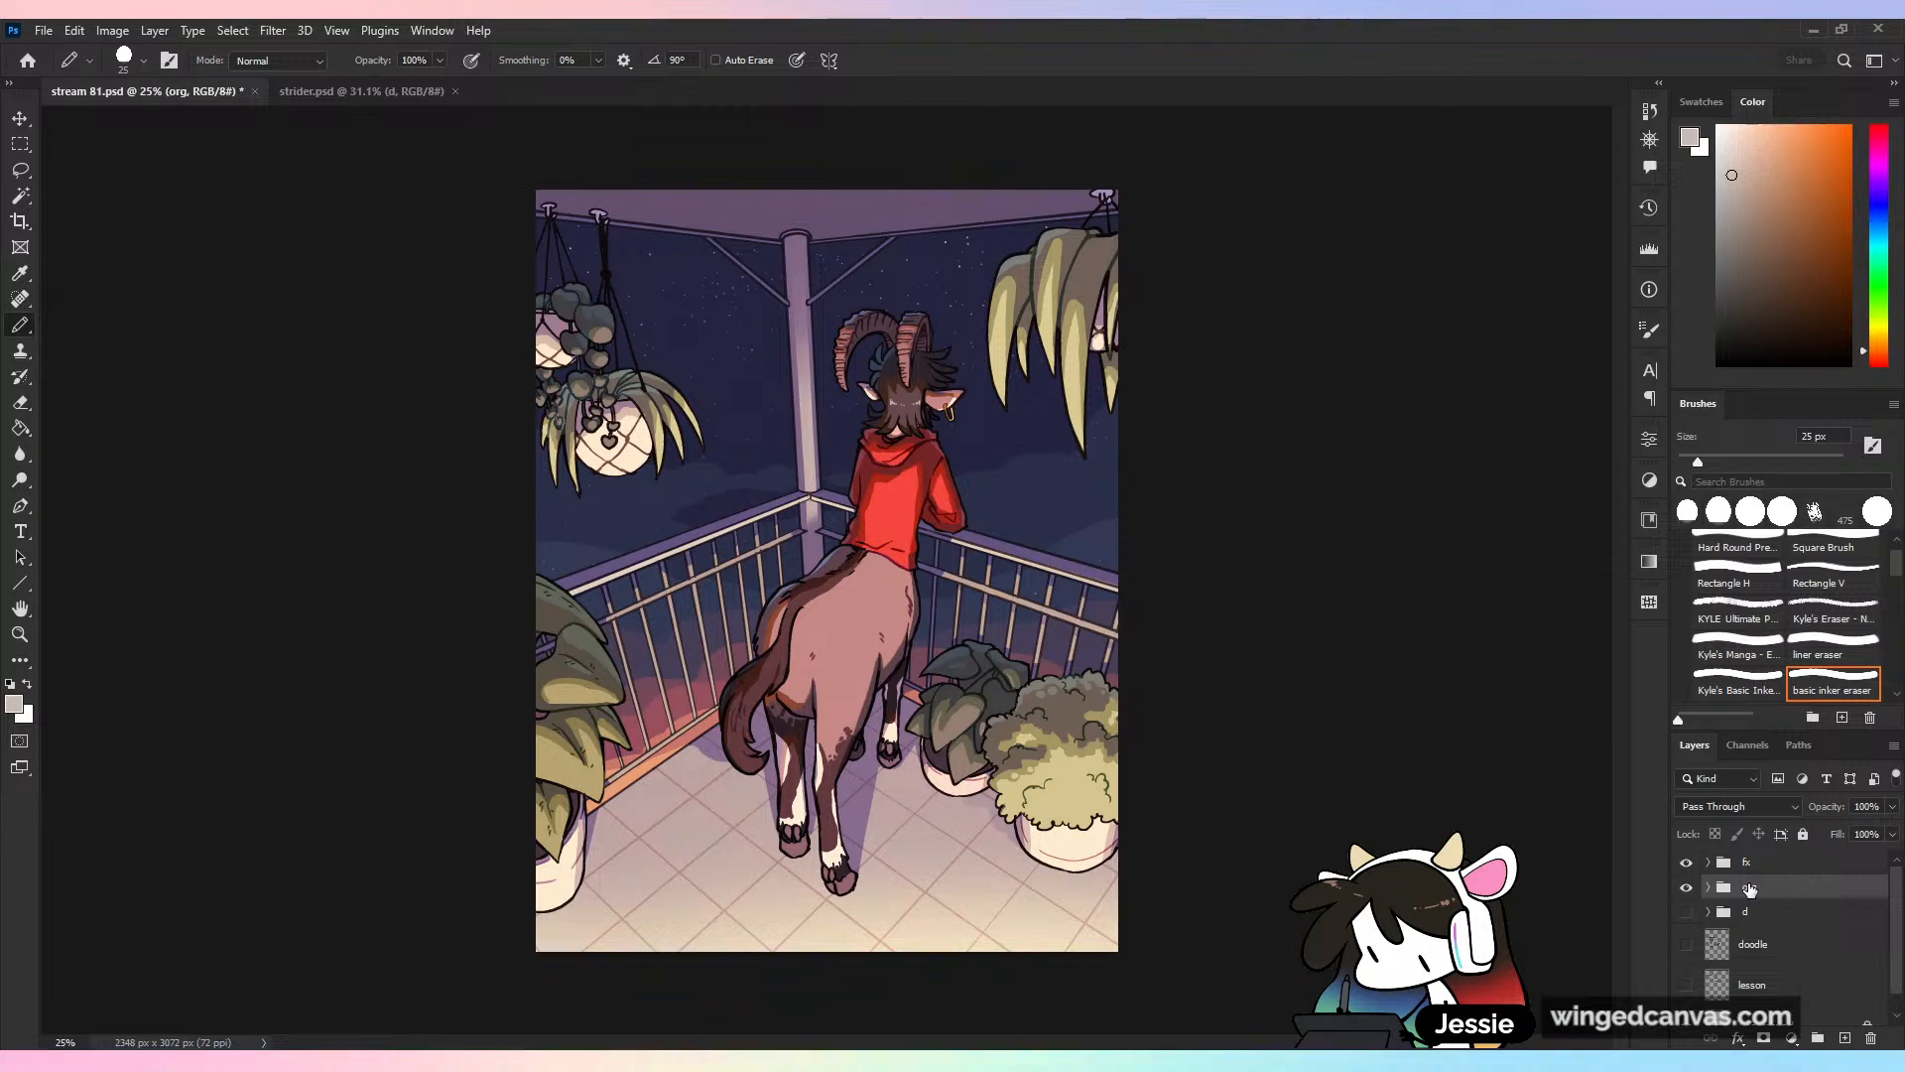
Group the org and fx groups together and name the new group FULL
left_click(1791, 866, "shift")
left_click(1819, 1037)
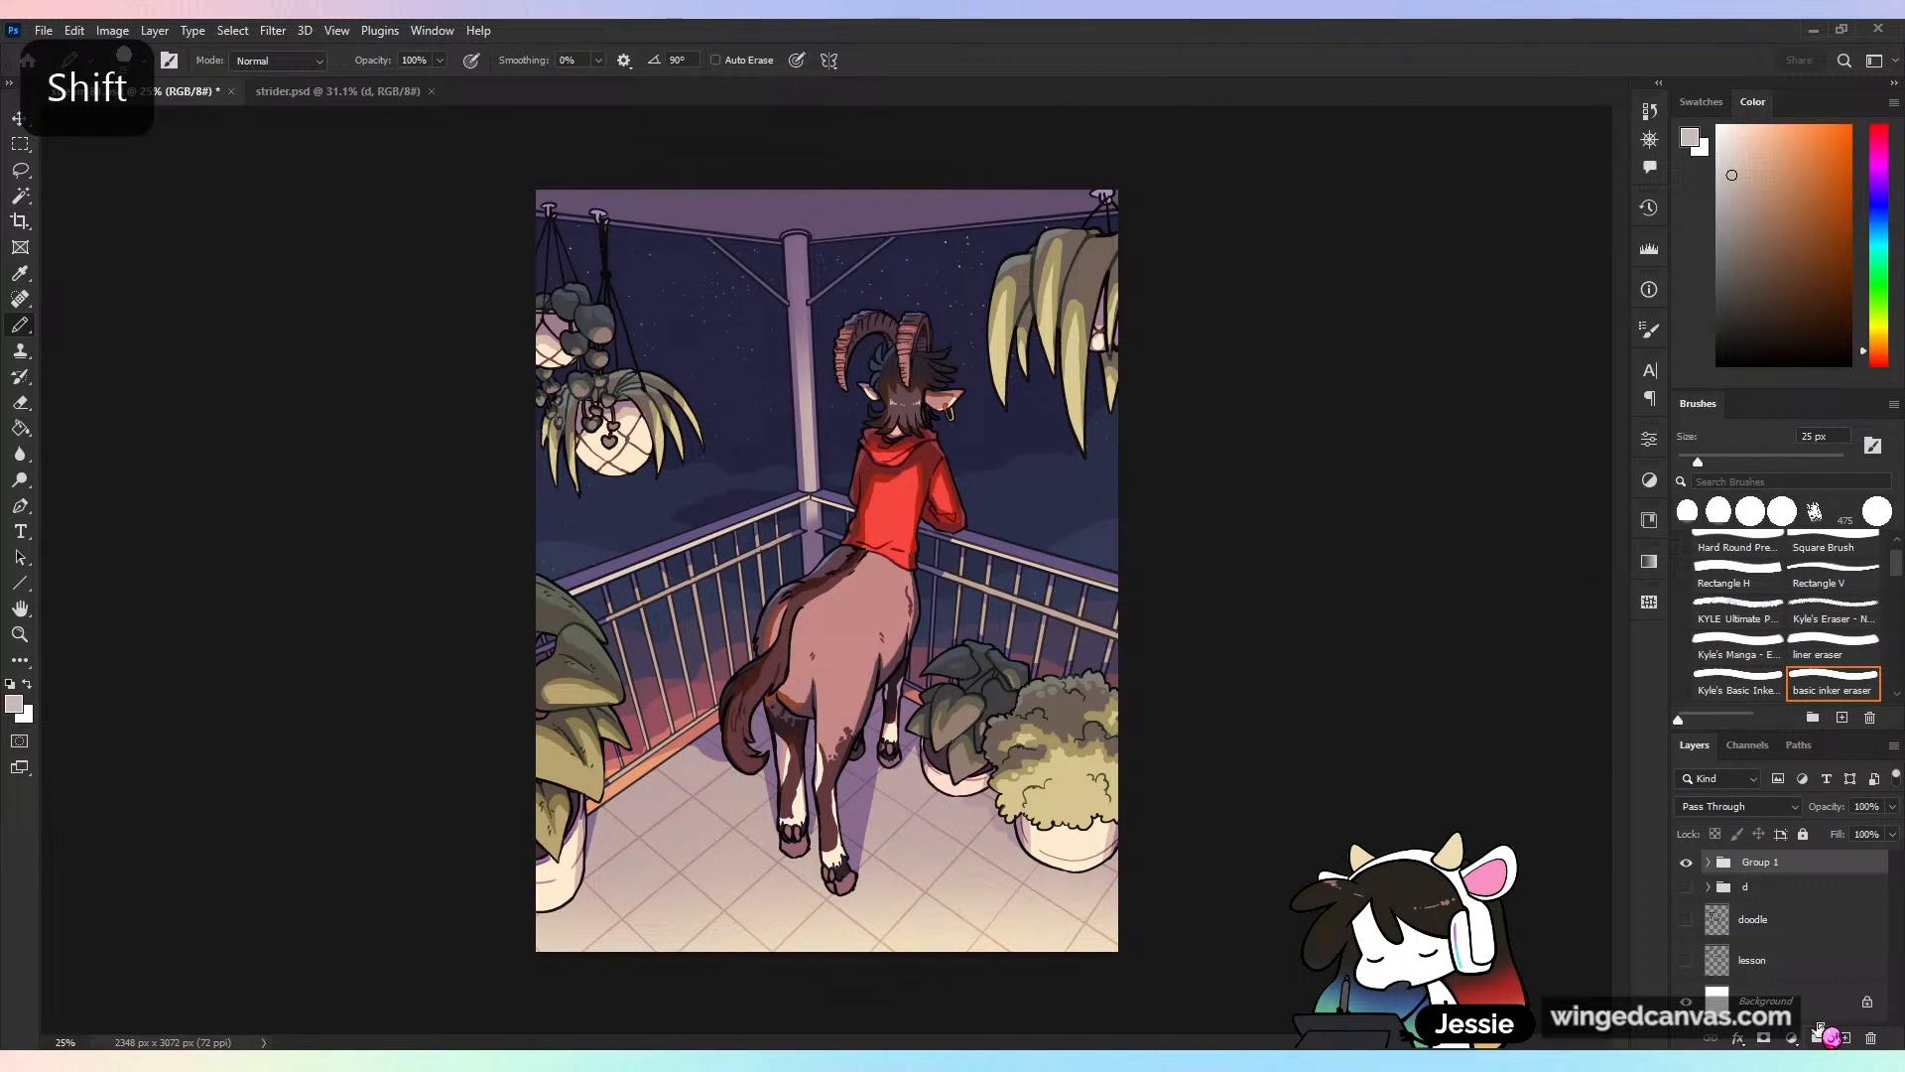
double_click(1762, 863)
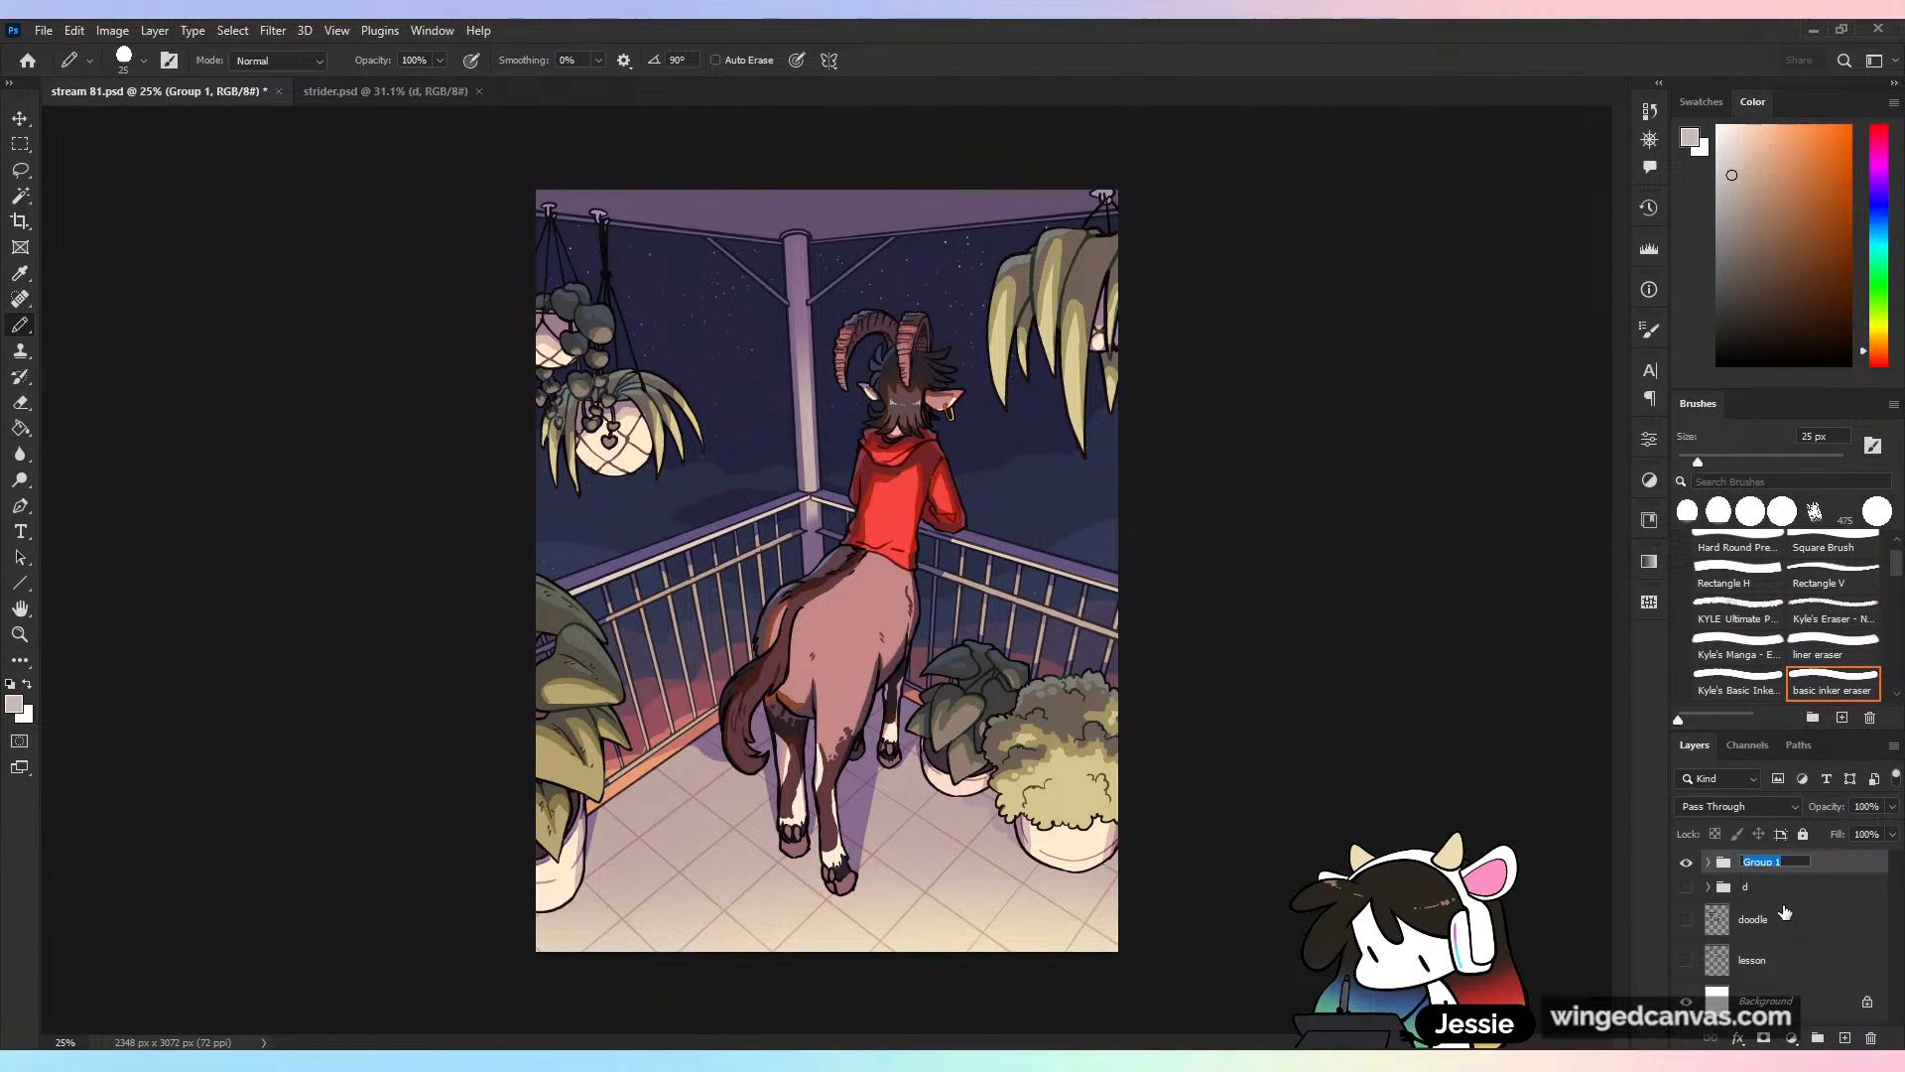
type("FULL")
key("Return")
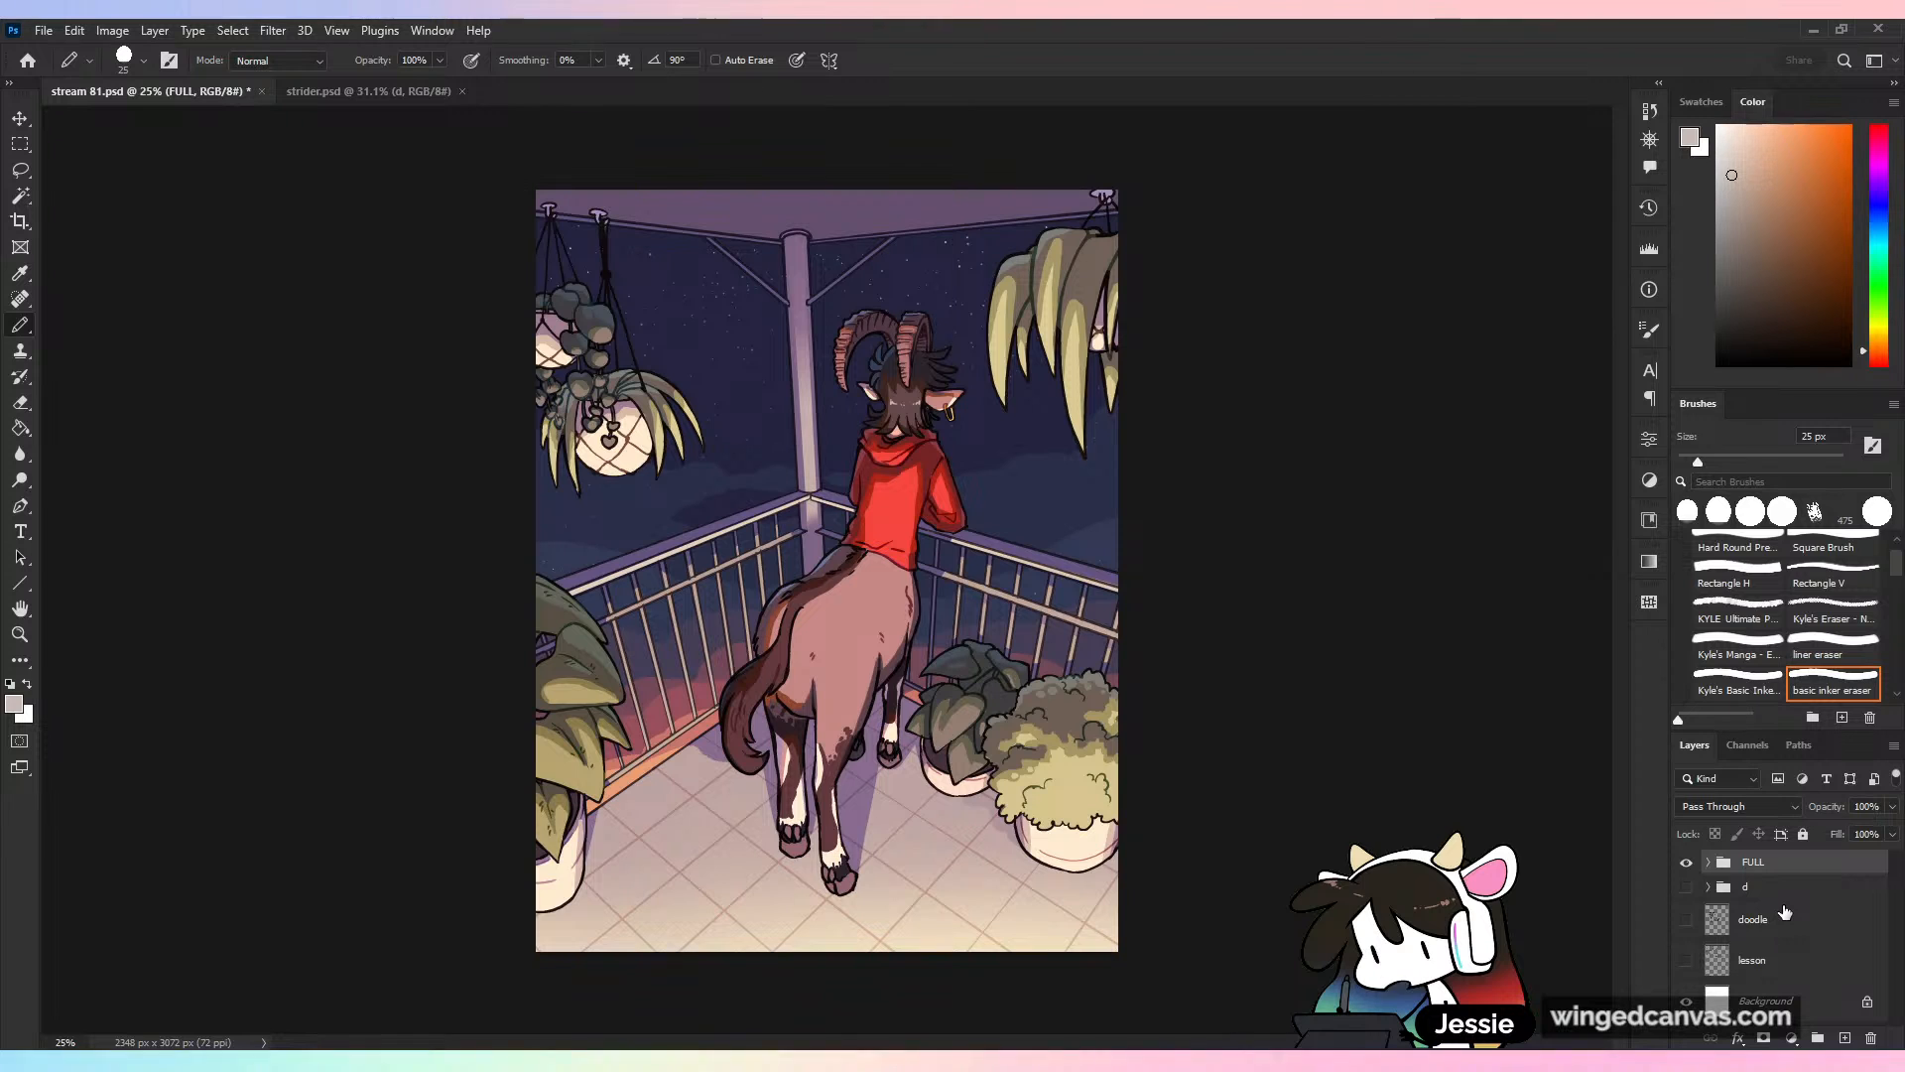
Duplicate the FULL group, merge the copy into a single layer and name it blur
key("ctrl+j")
right_click(1791, 871)
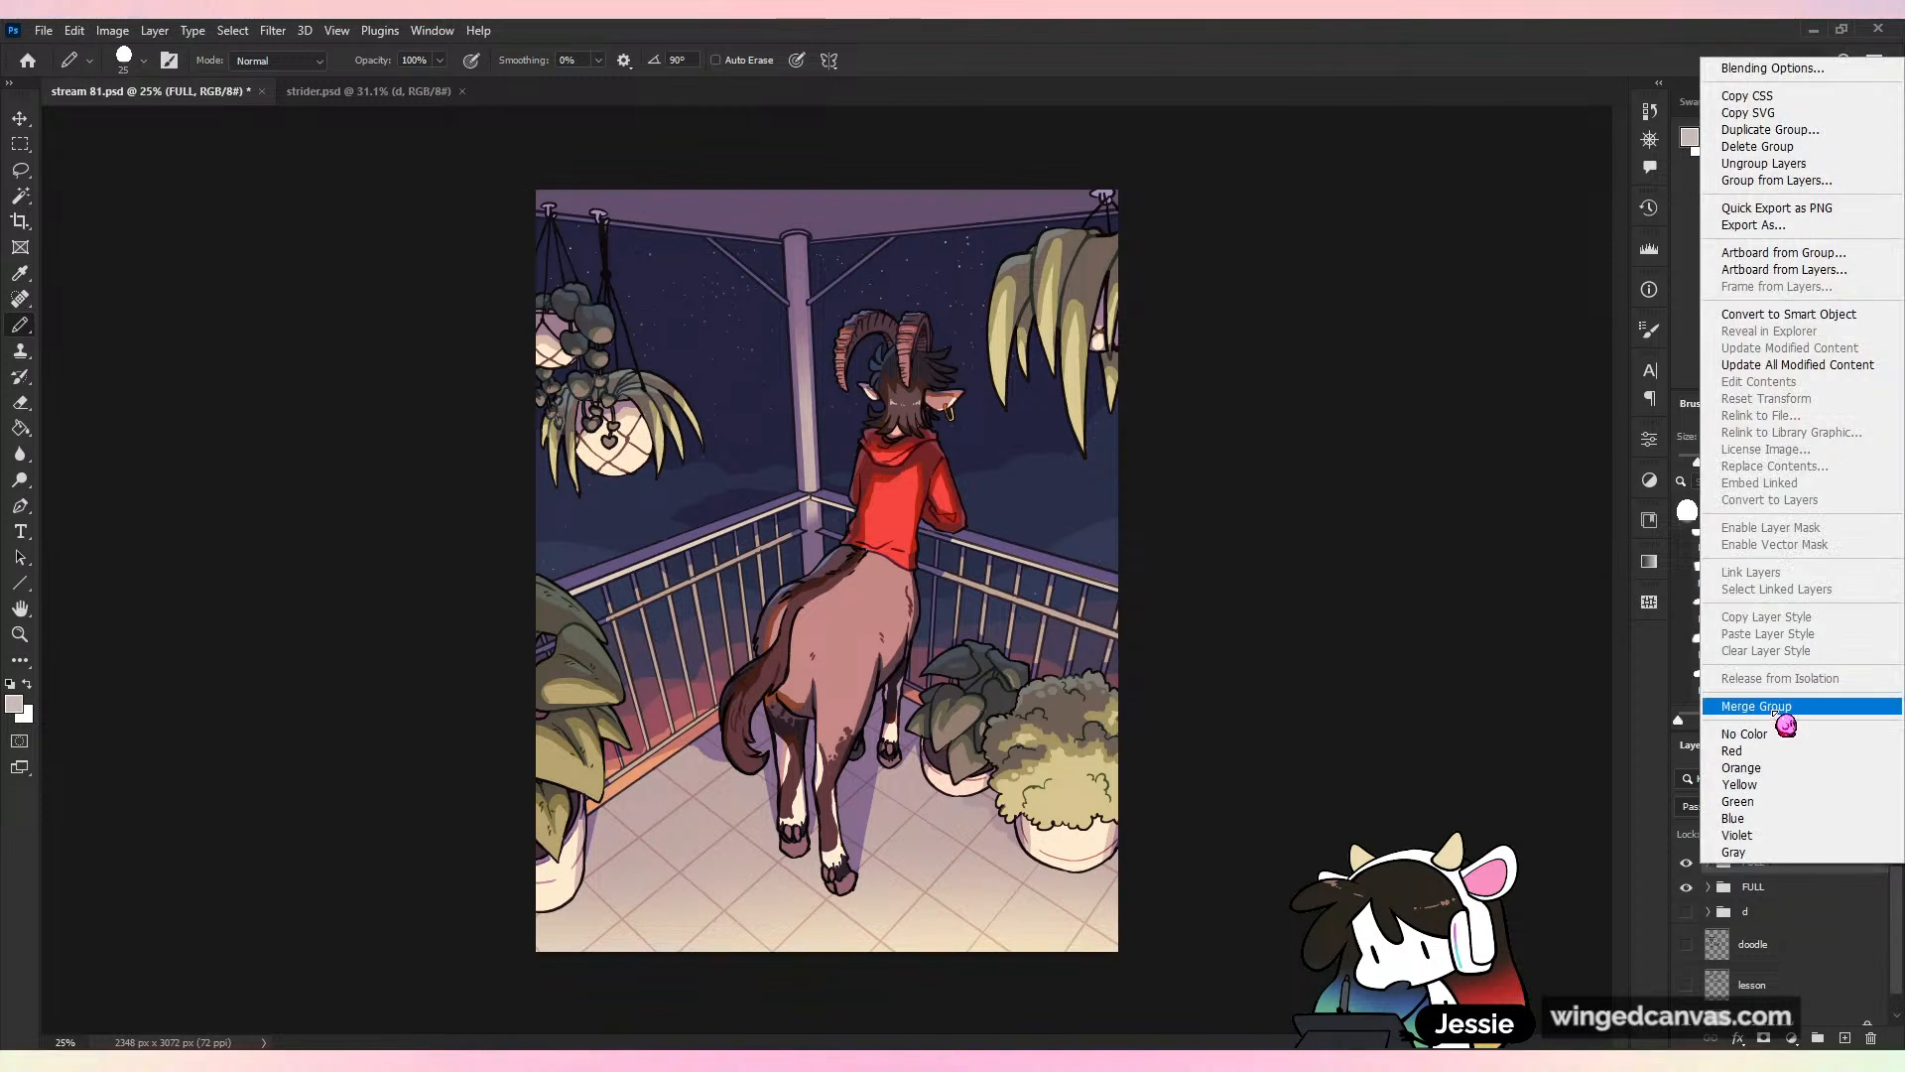
left_click(1772, 702)
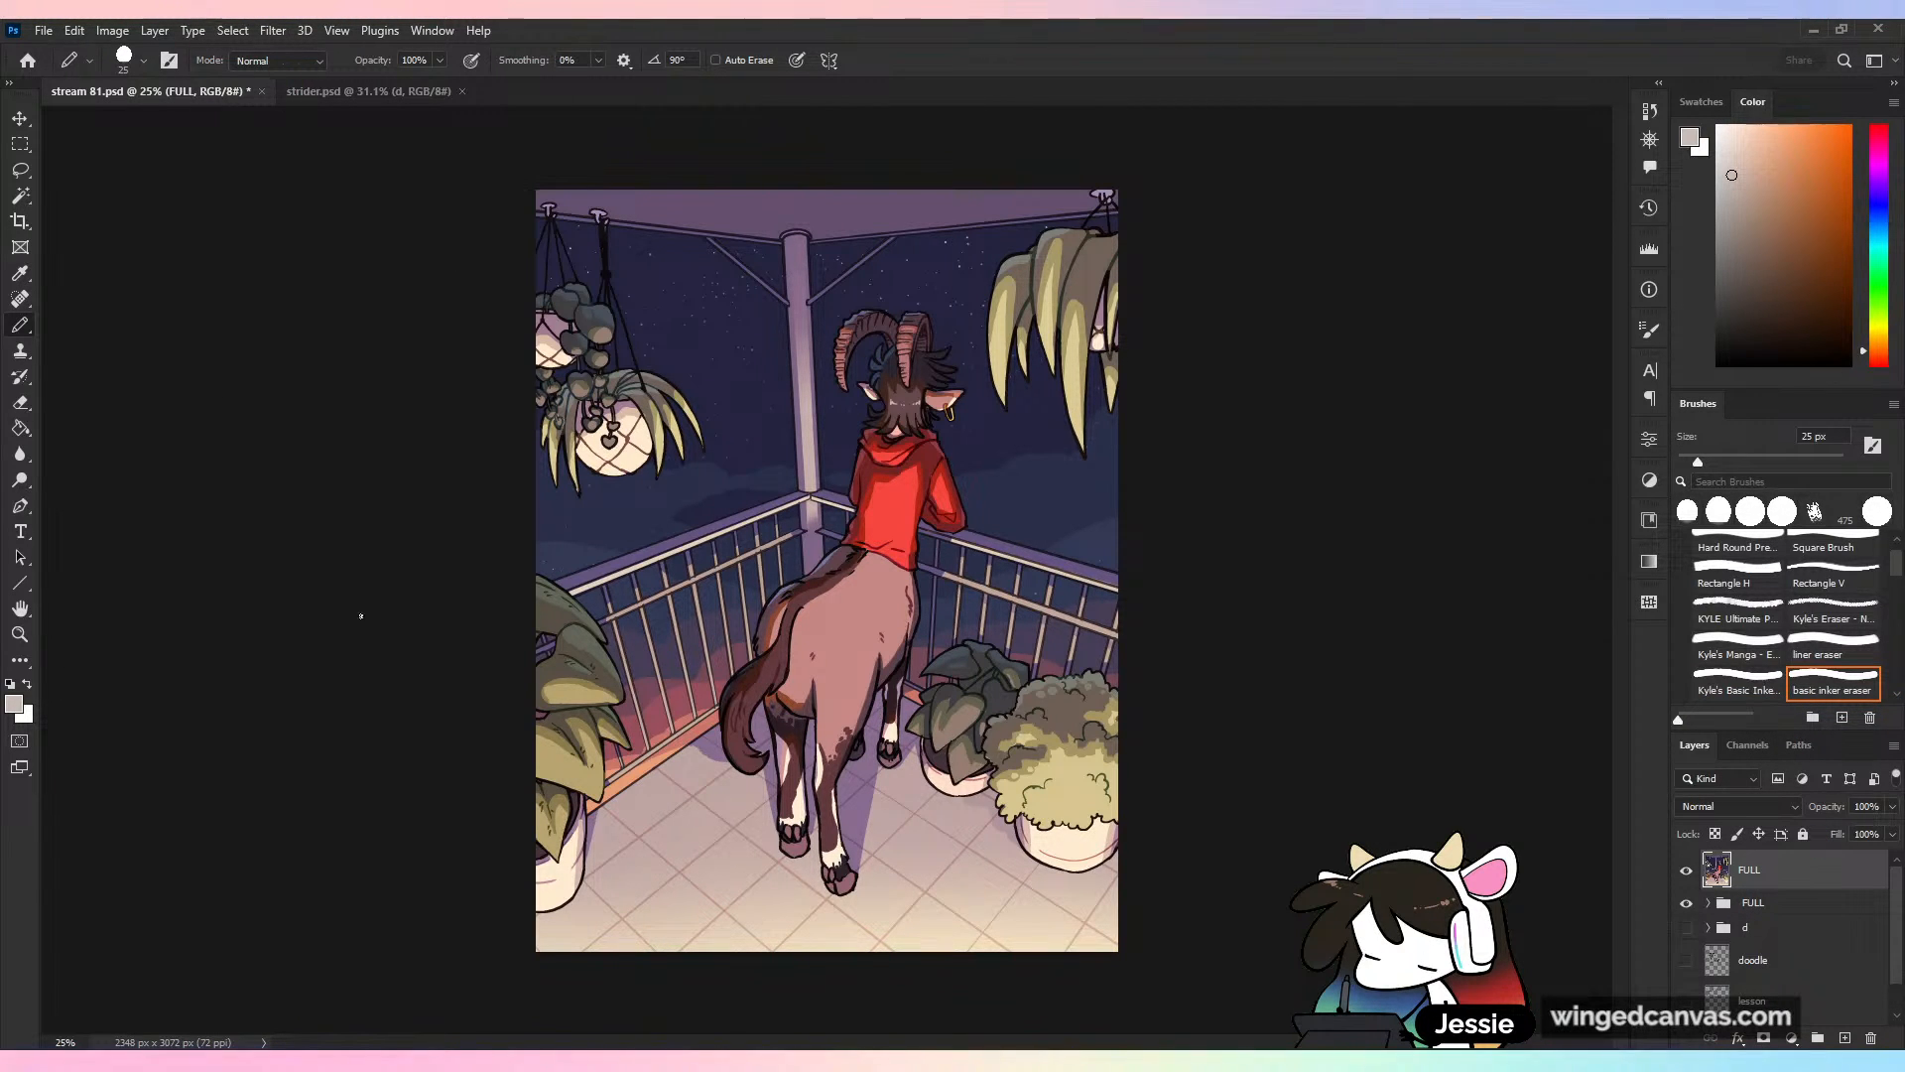
double_click(1749, 871)
type("b")
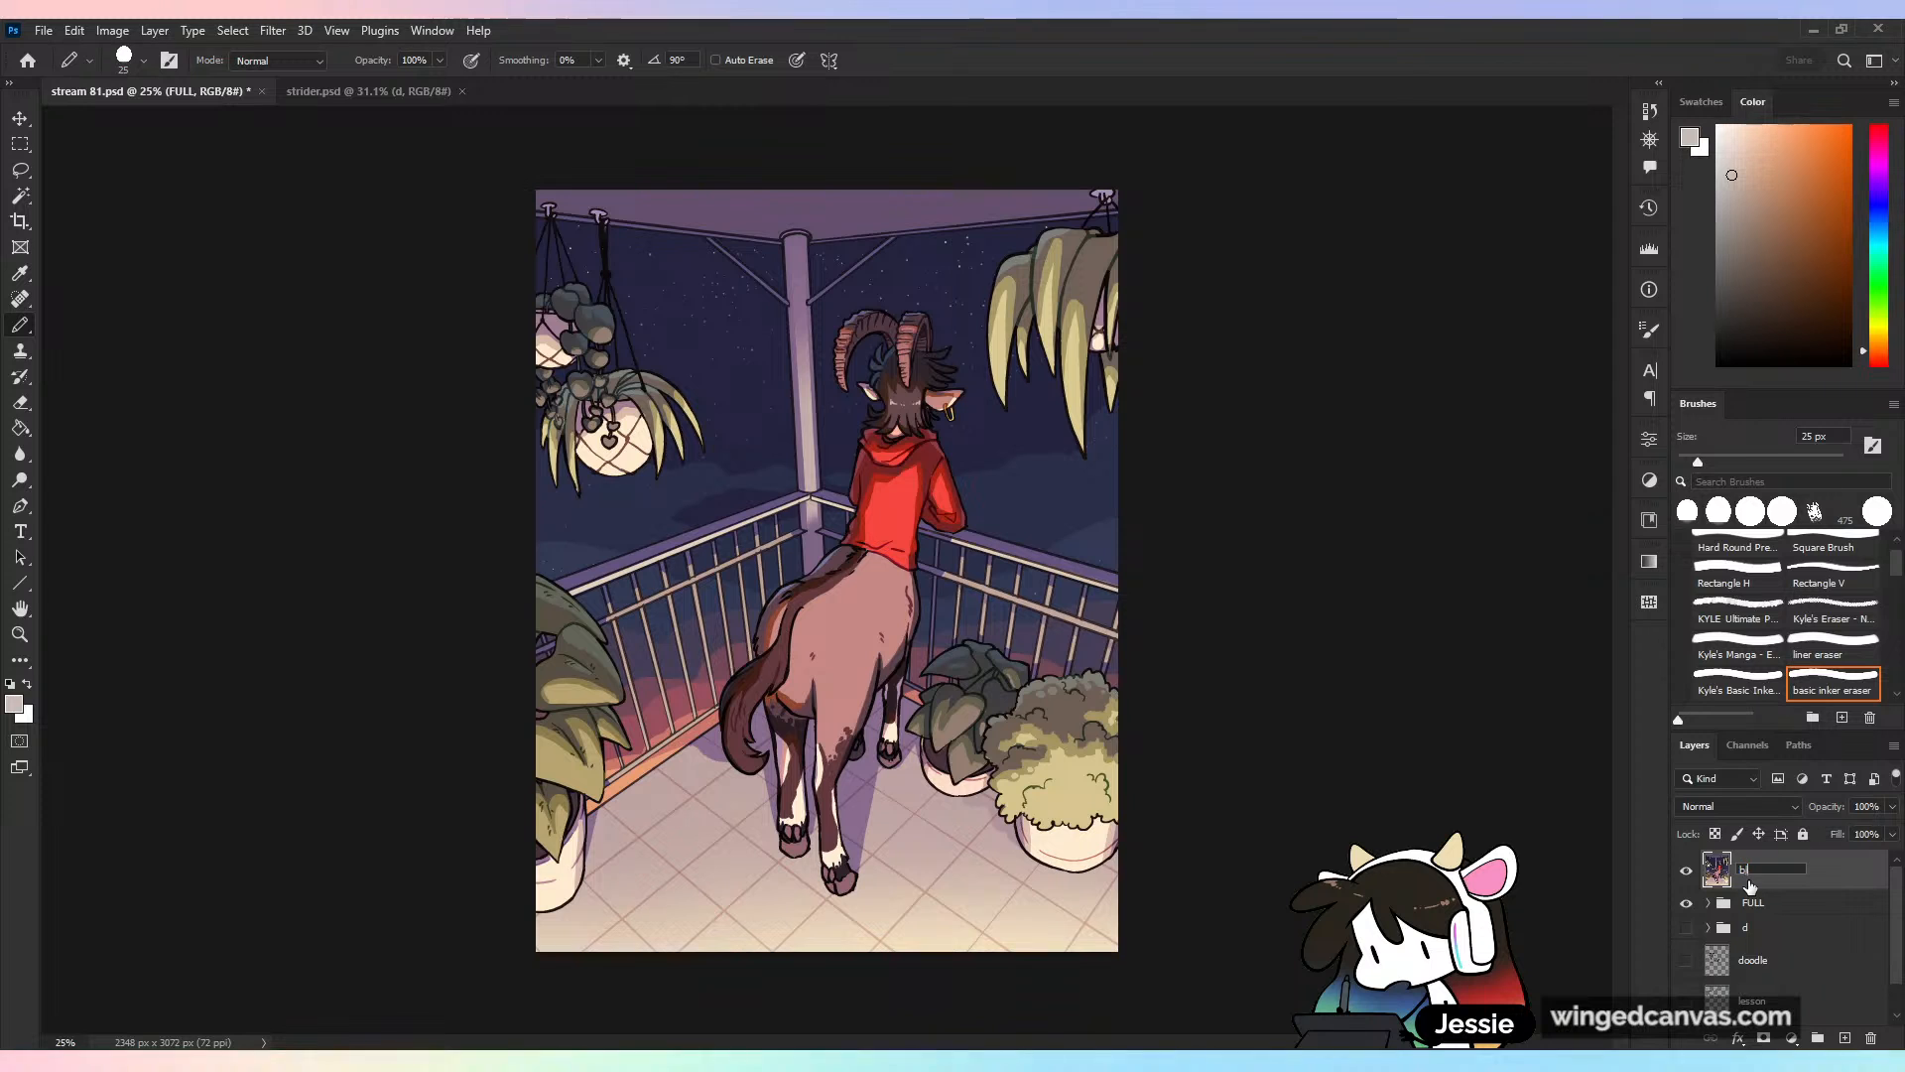
type("lur")
key("Return")
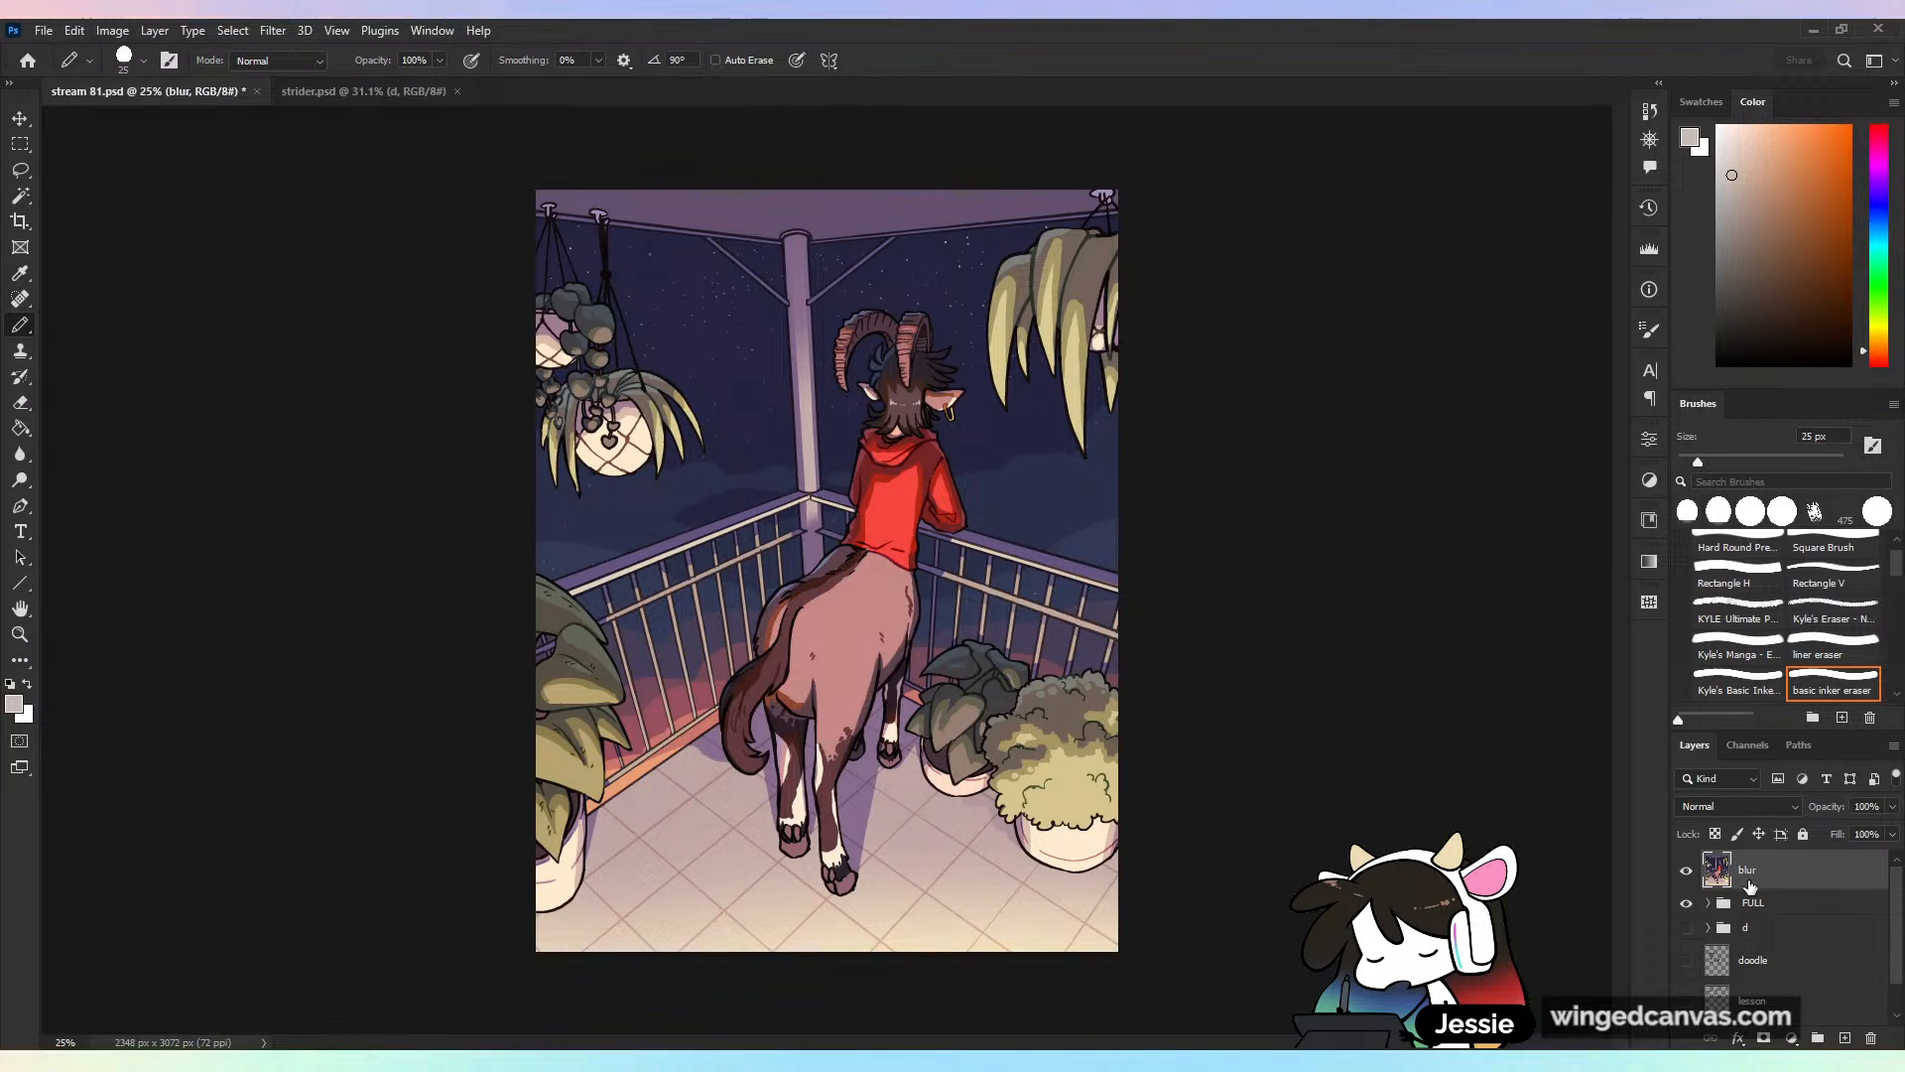
Apply a Gaussian Blur with an 8.4-pixel radius to the blur layer and lower its opacity to 38%
left_click(273, 30)
mouse_move(382, 284)
left_click(585, 359)
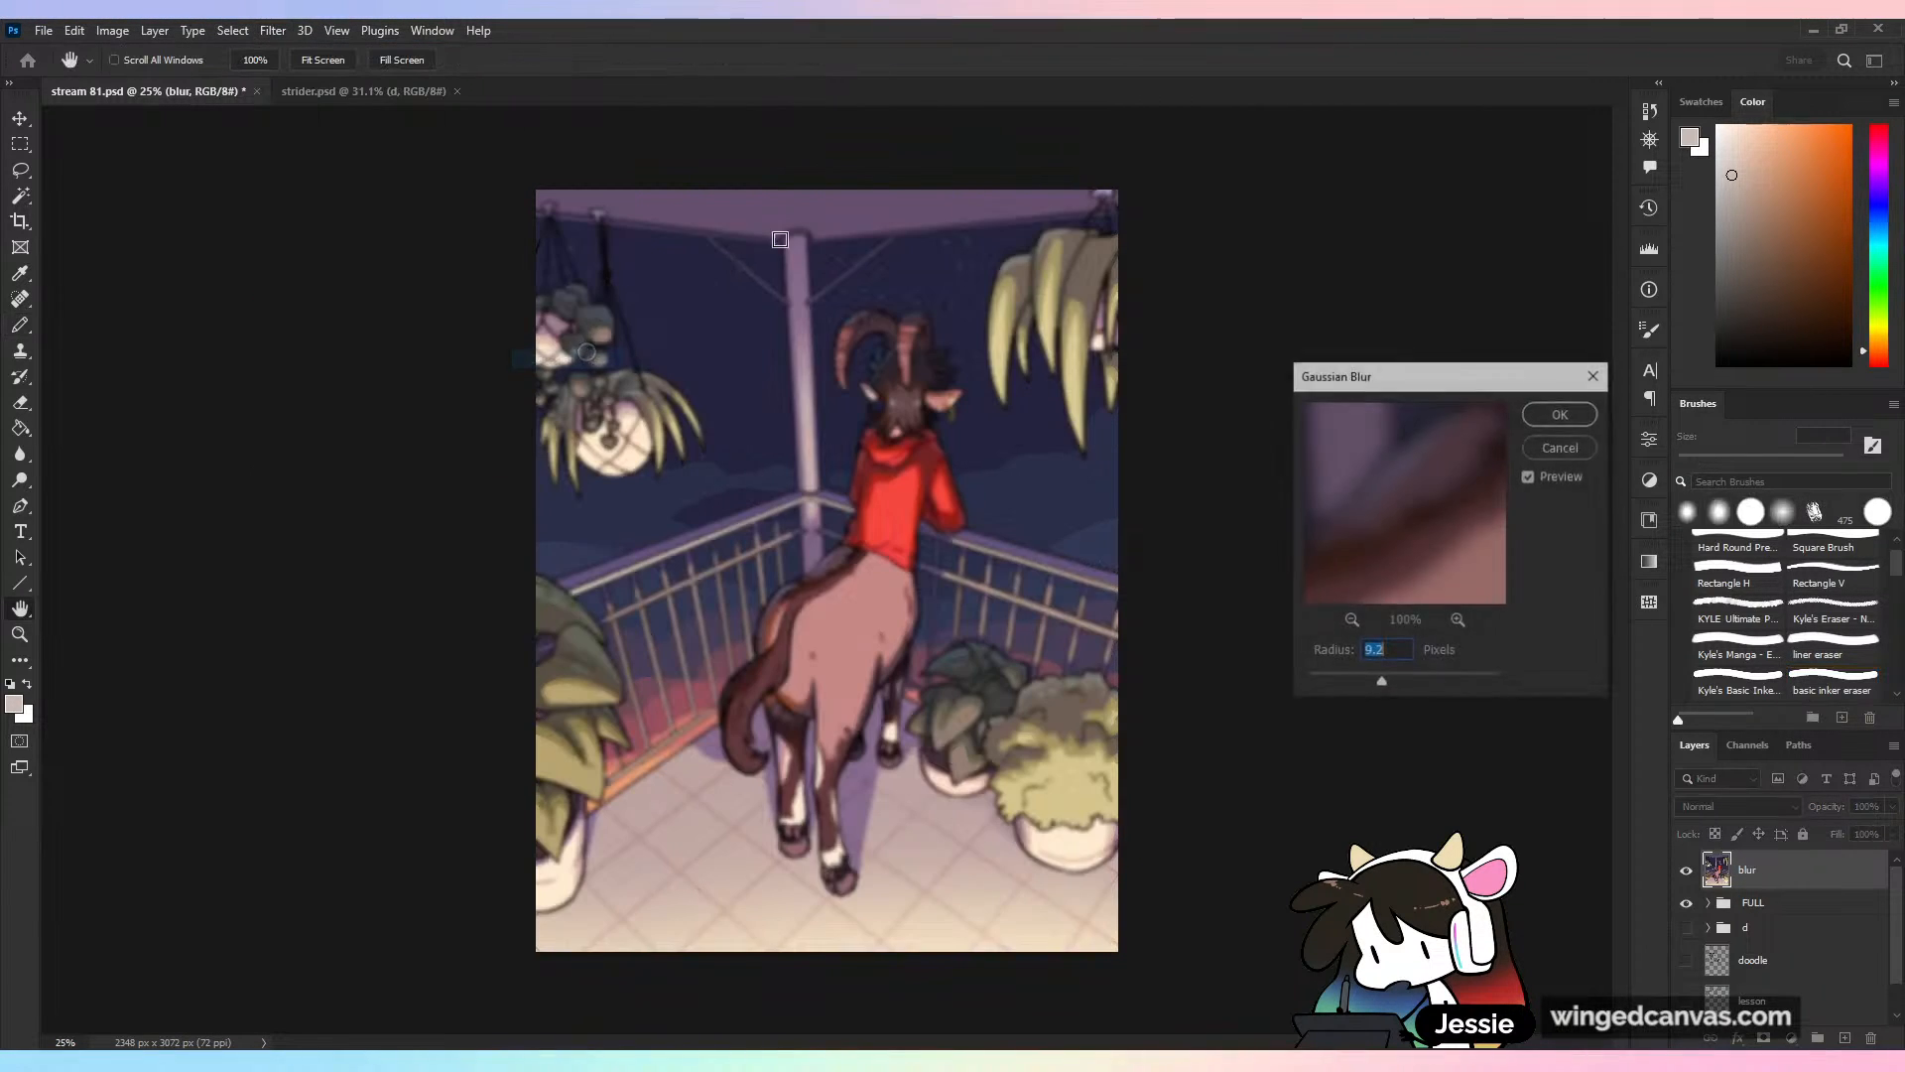
left_click_drag(1352, 672, 1379, 683)
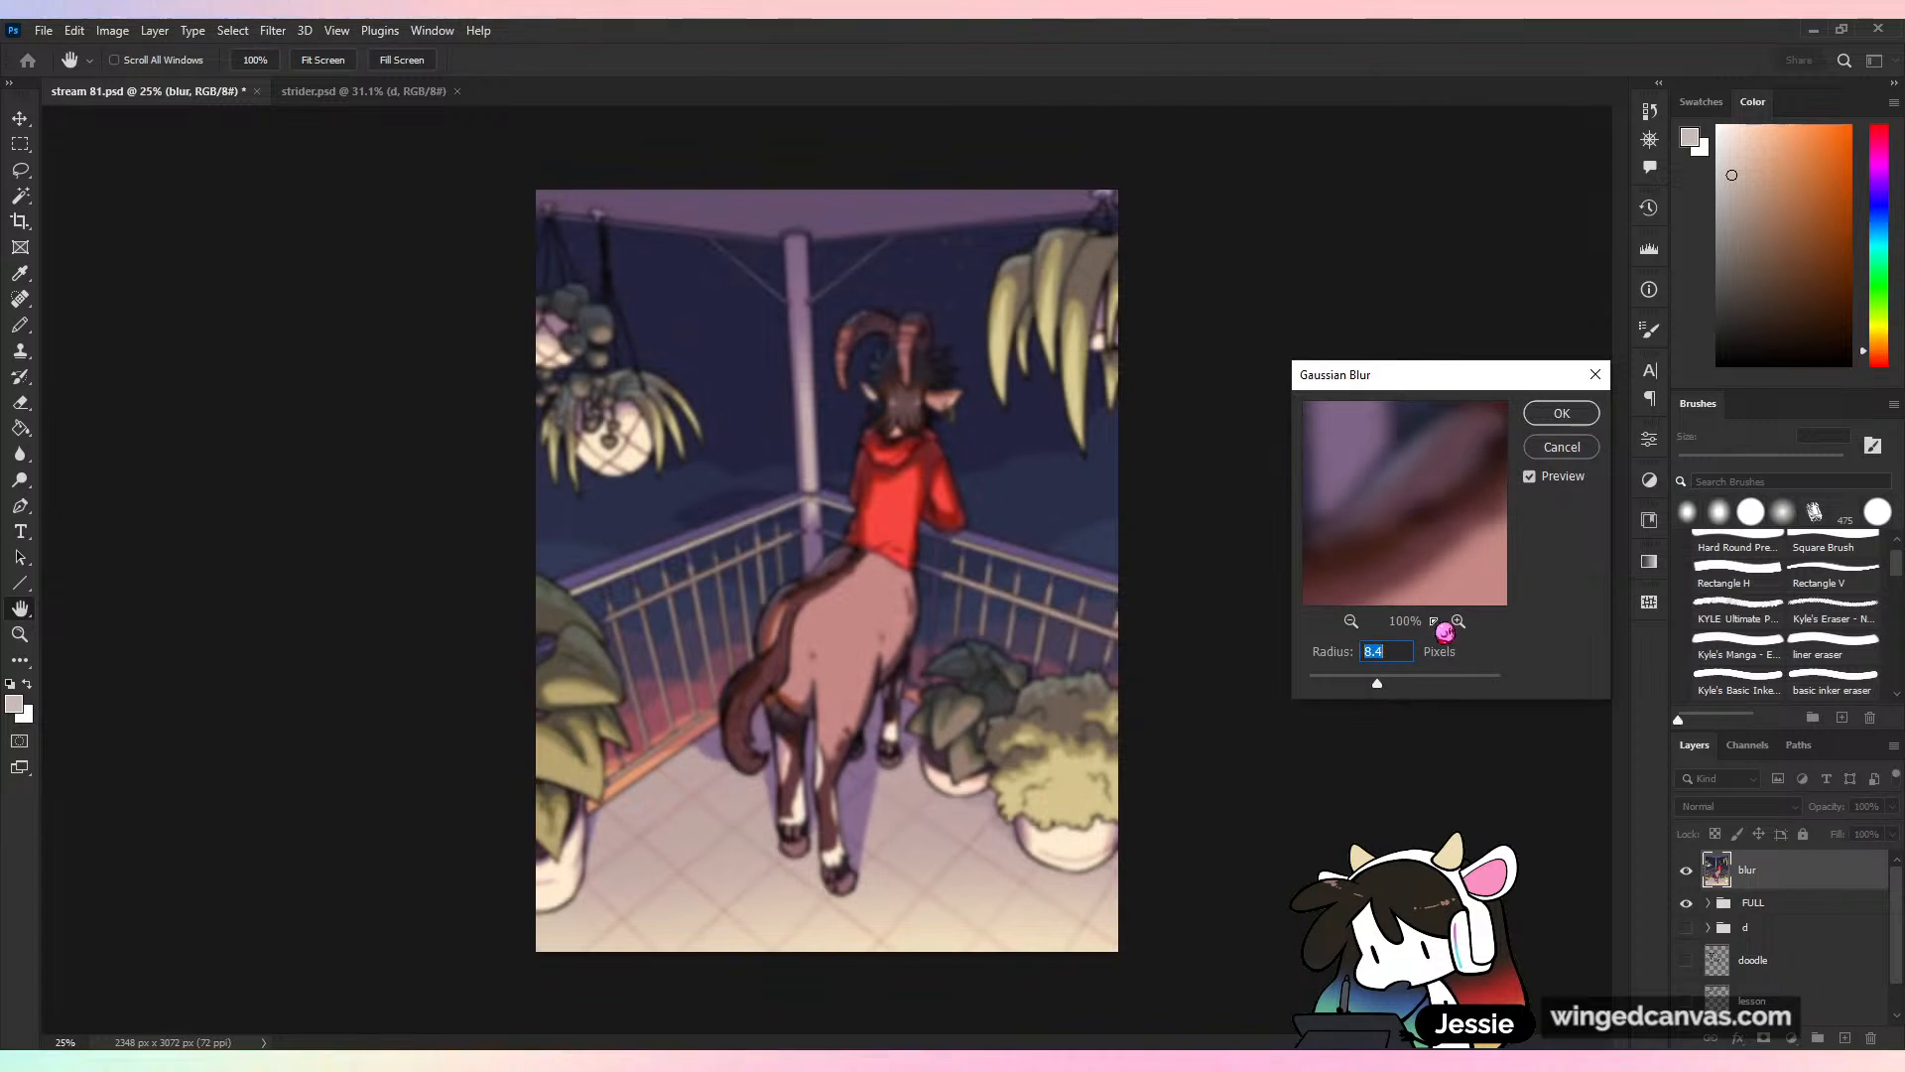
left_click(1576, 407)
left_click(1892, 806)
left_click_drag(1892, 830, 1835, 832)
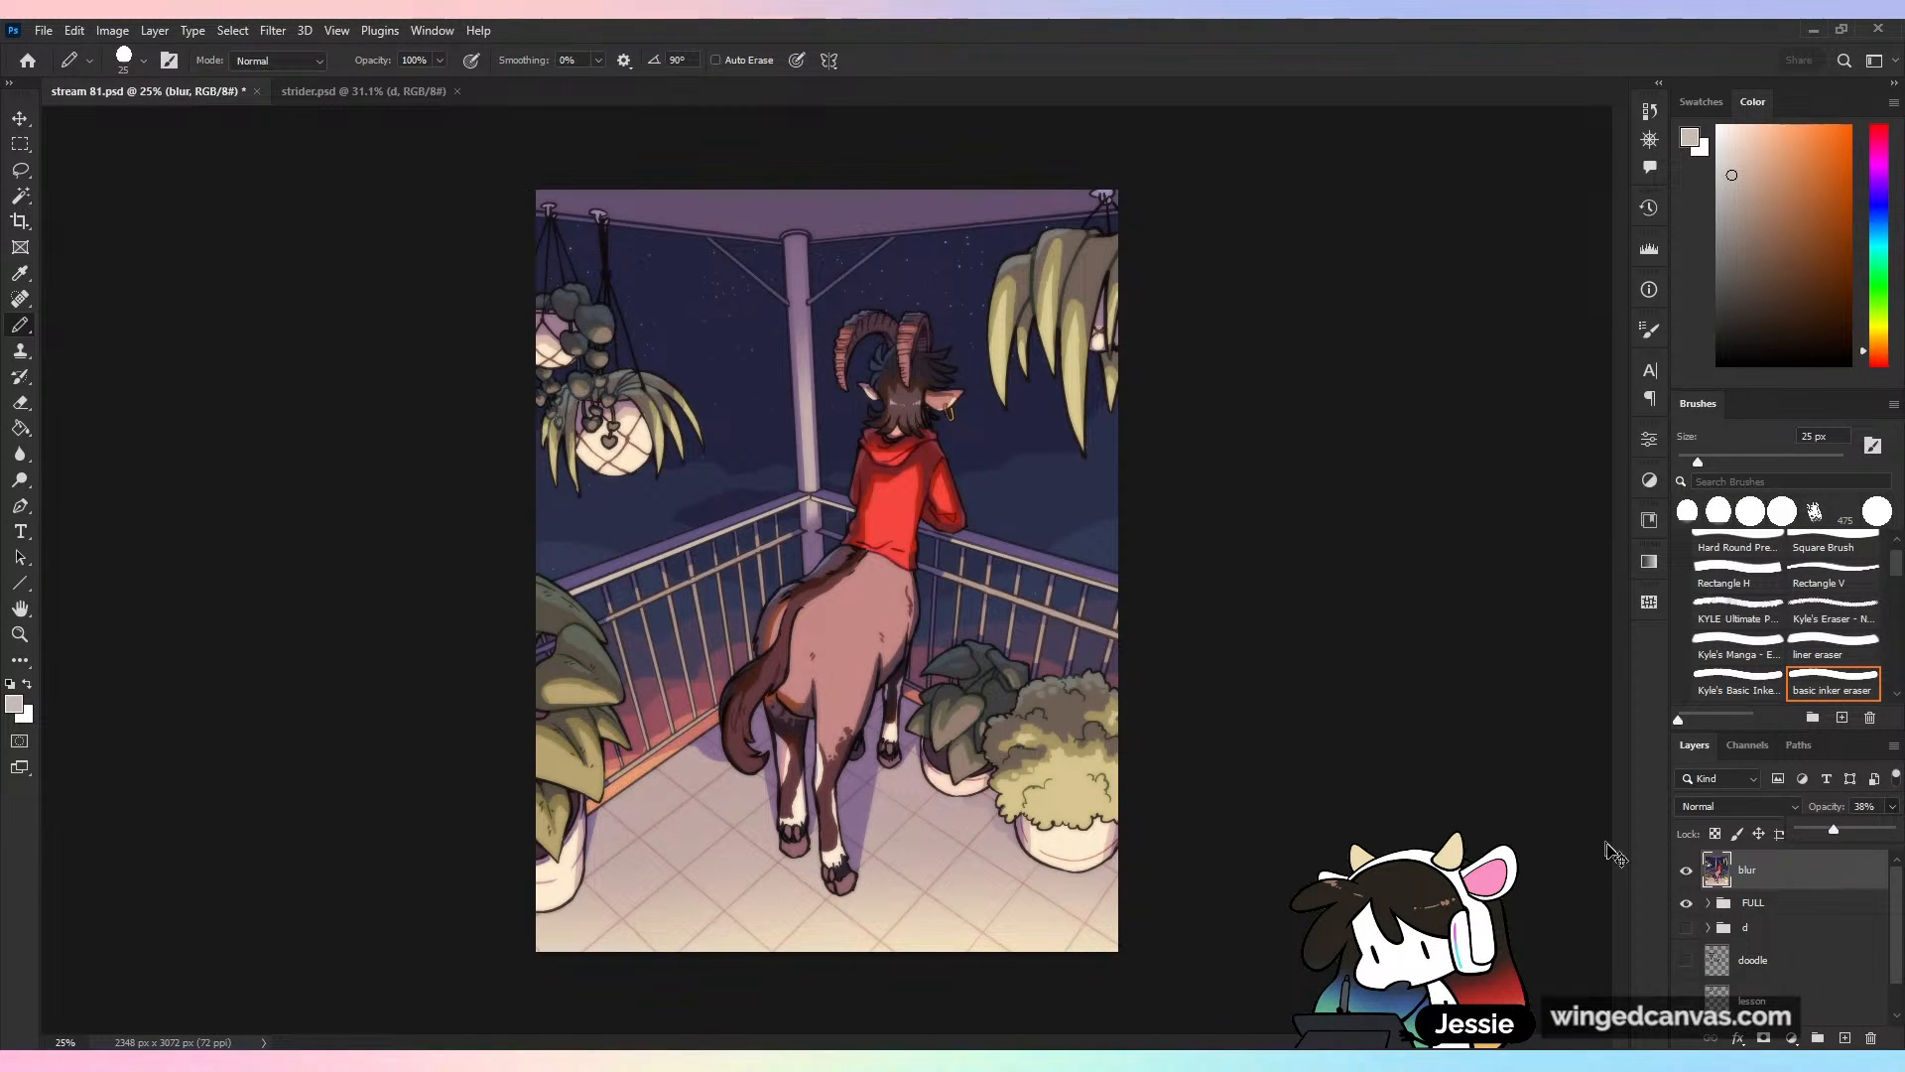
Lower the blur layer's opacity to 27% and compare the figure up close with and without the layer
key("ctrl+plus")
key("ctrl+plus")
left_click_drag(1360, 480, 1346, 722)
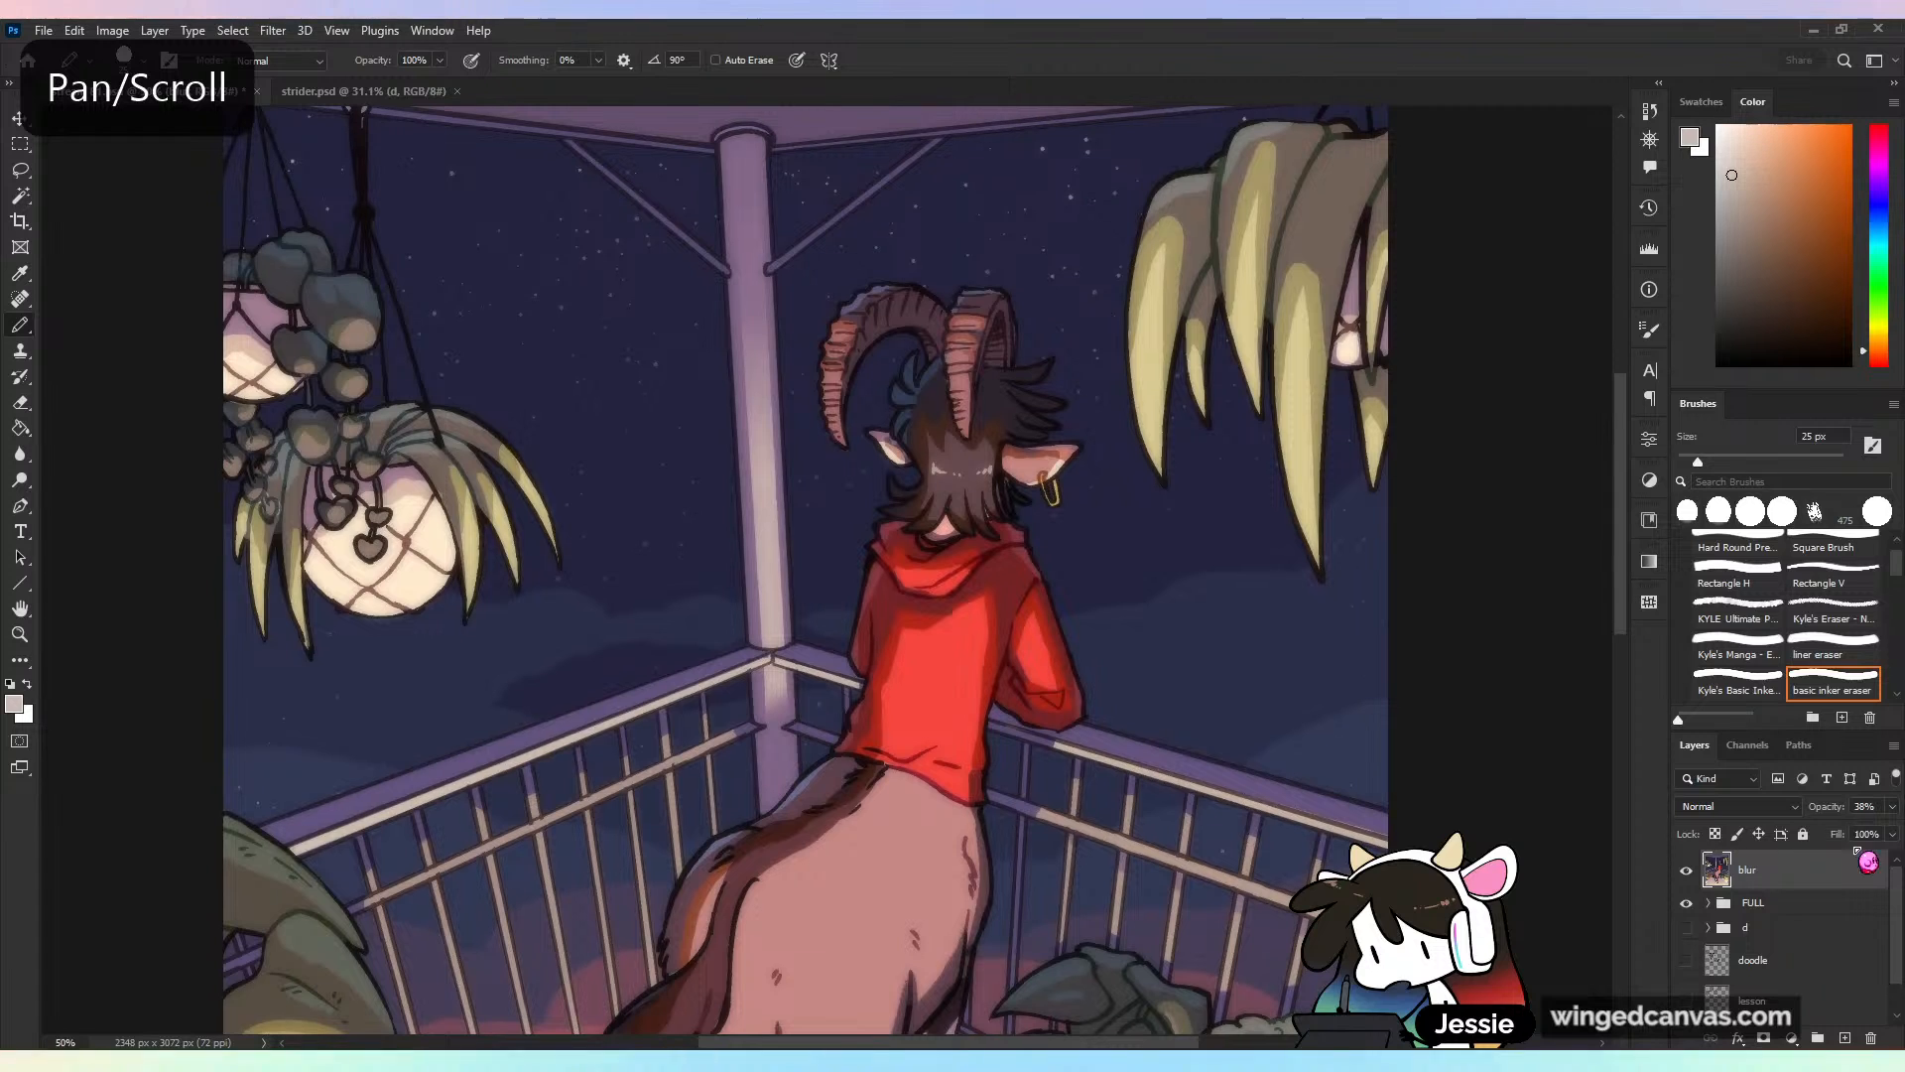
left_click(1889, 805)
left_click_drag(1834, 831, 1825, 833)
left_click(1796, 879)
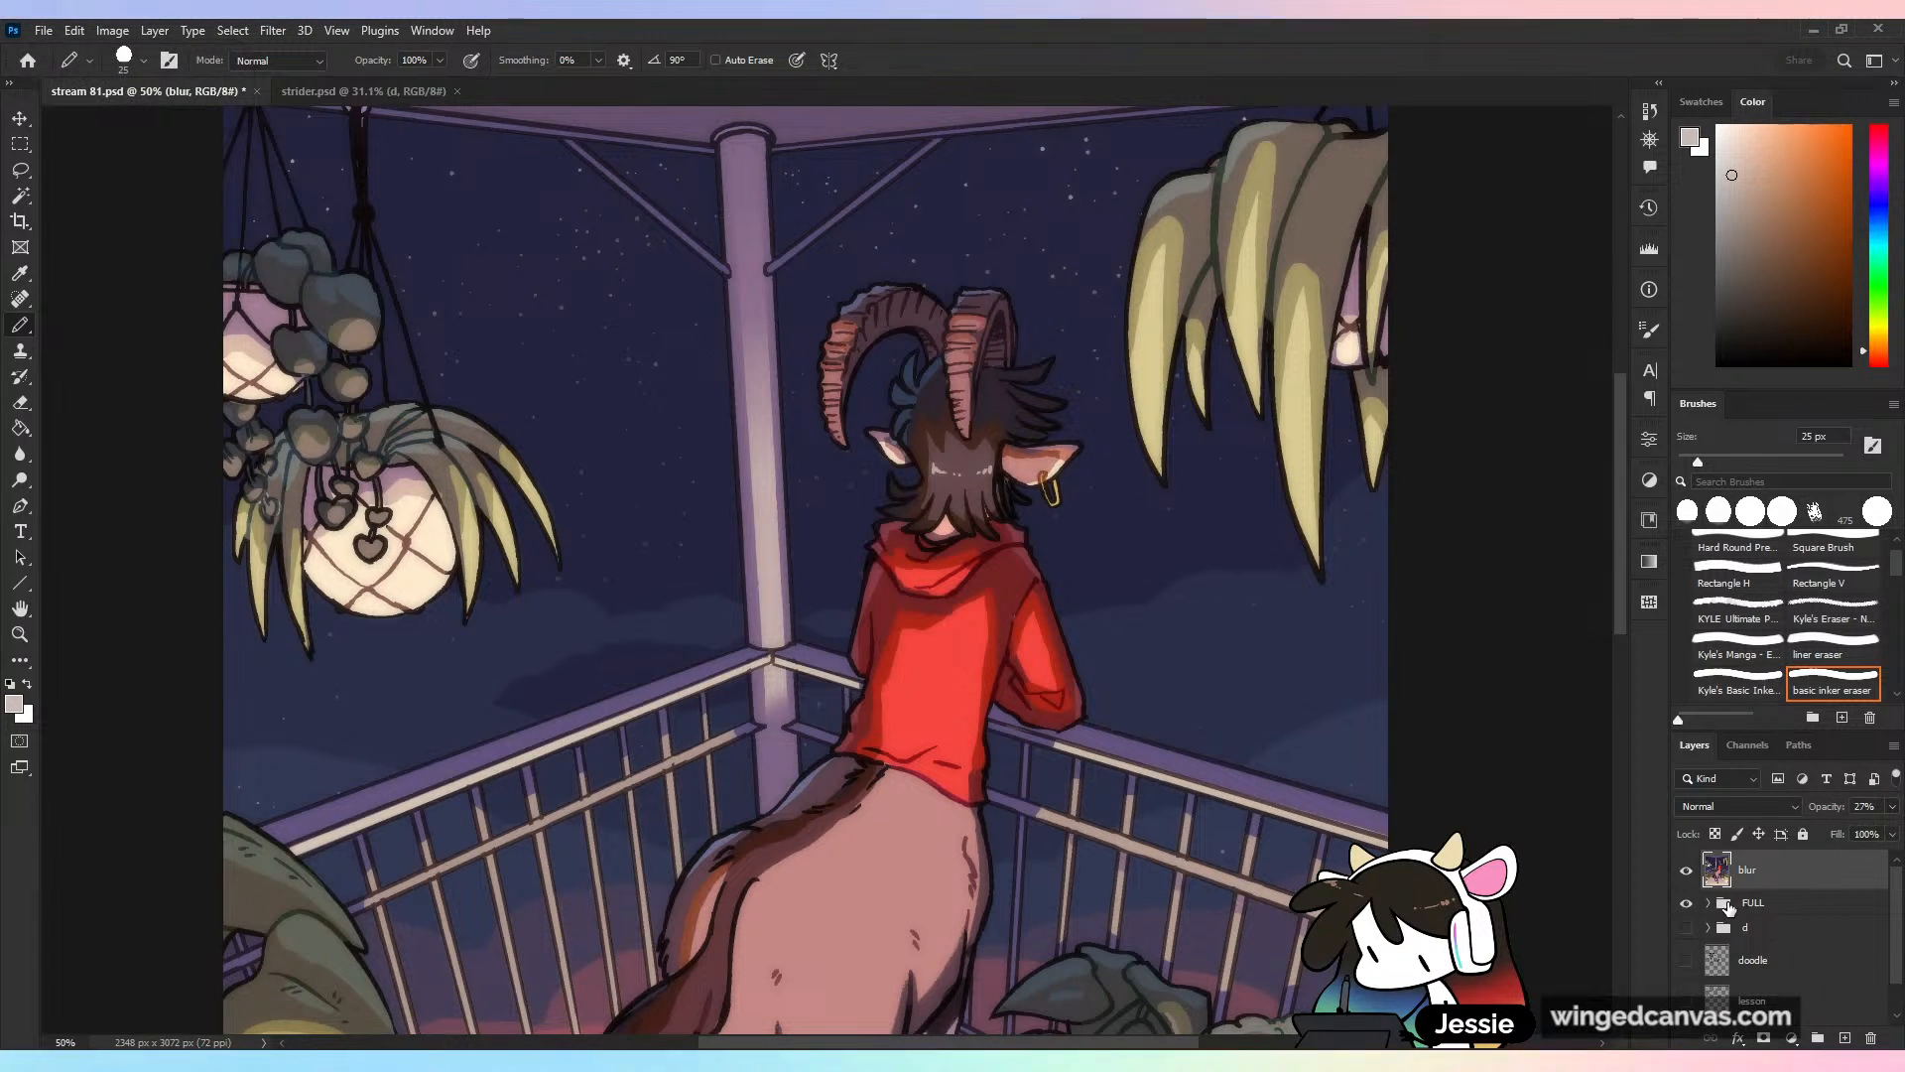
left_click(1687, 870)
left_click(1688, 870)
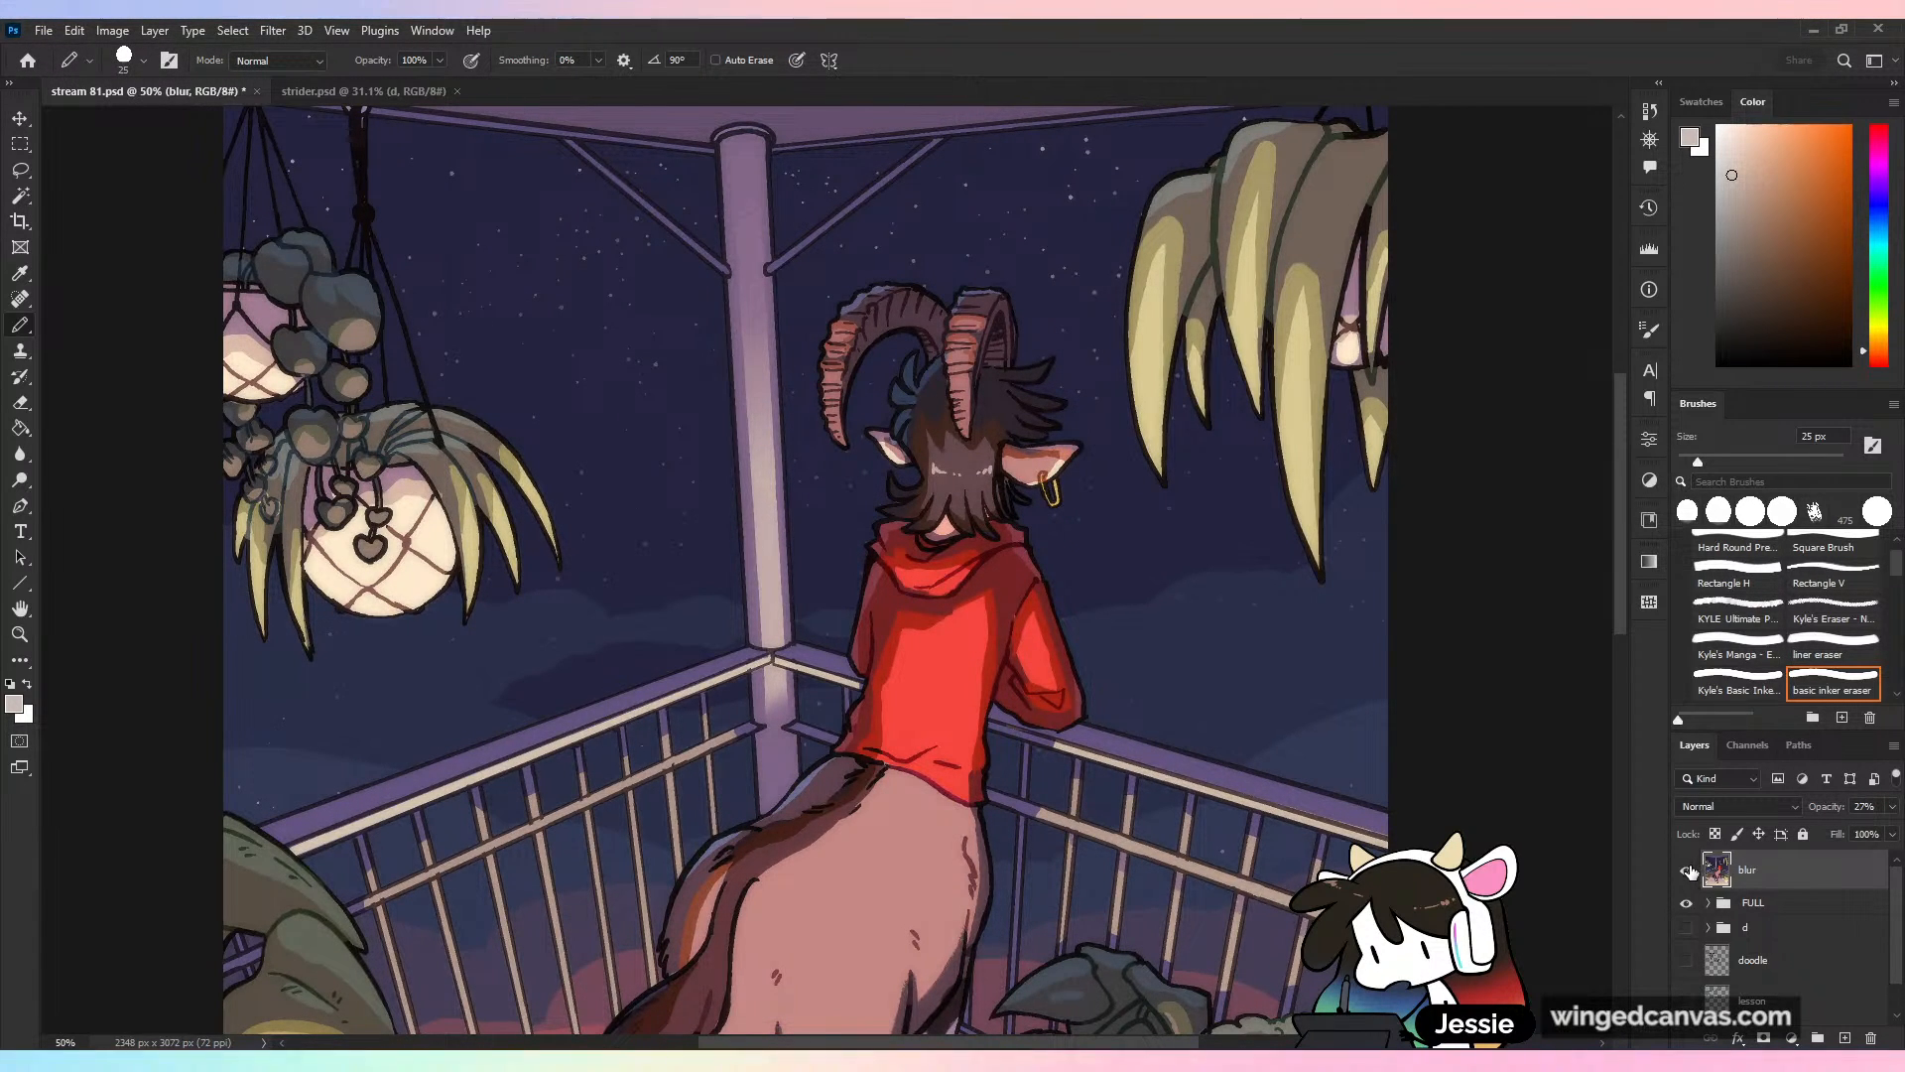
View the full illustration, save the document and lower the blur layer's opacity to 23%
key("ctrl+minus")
key("ctrl+minus")
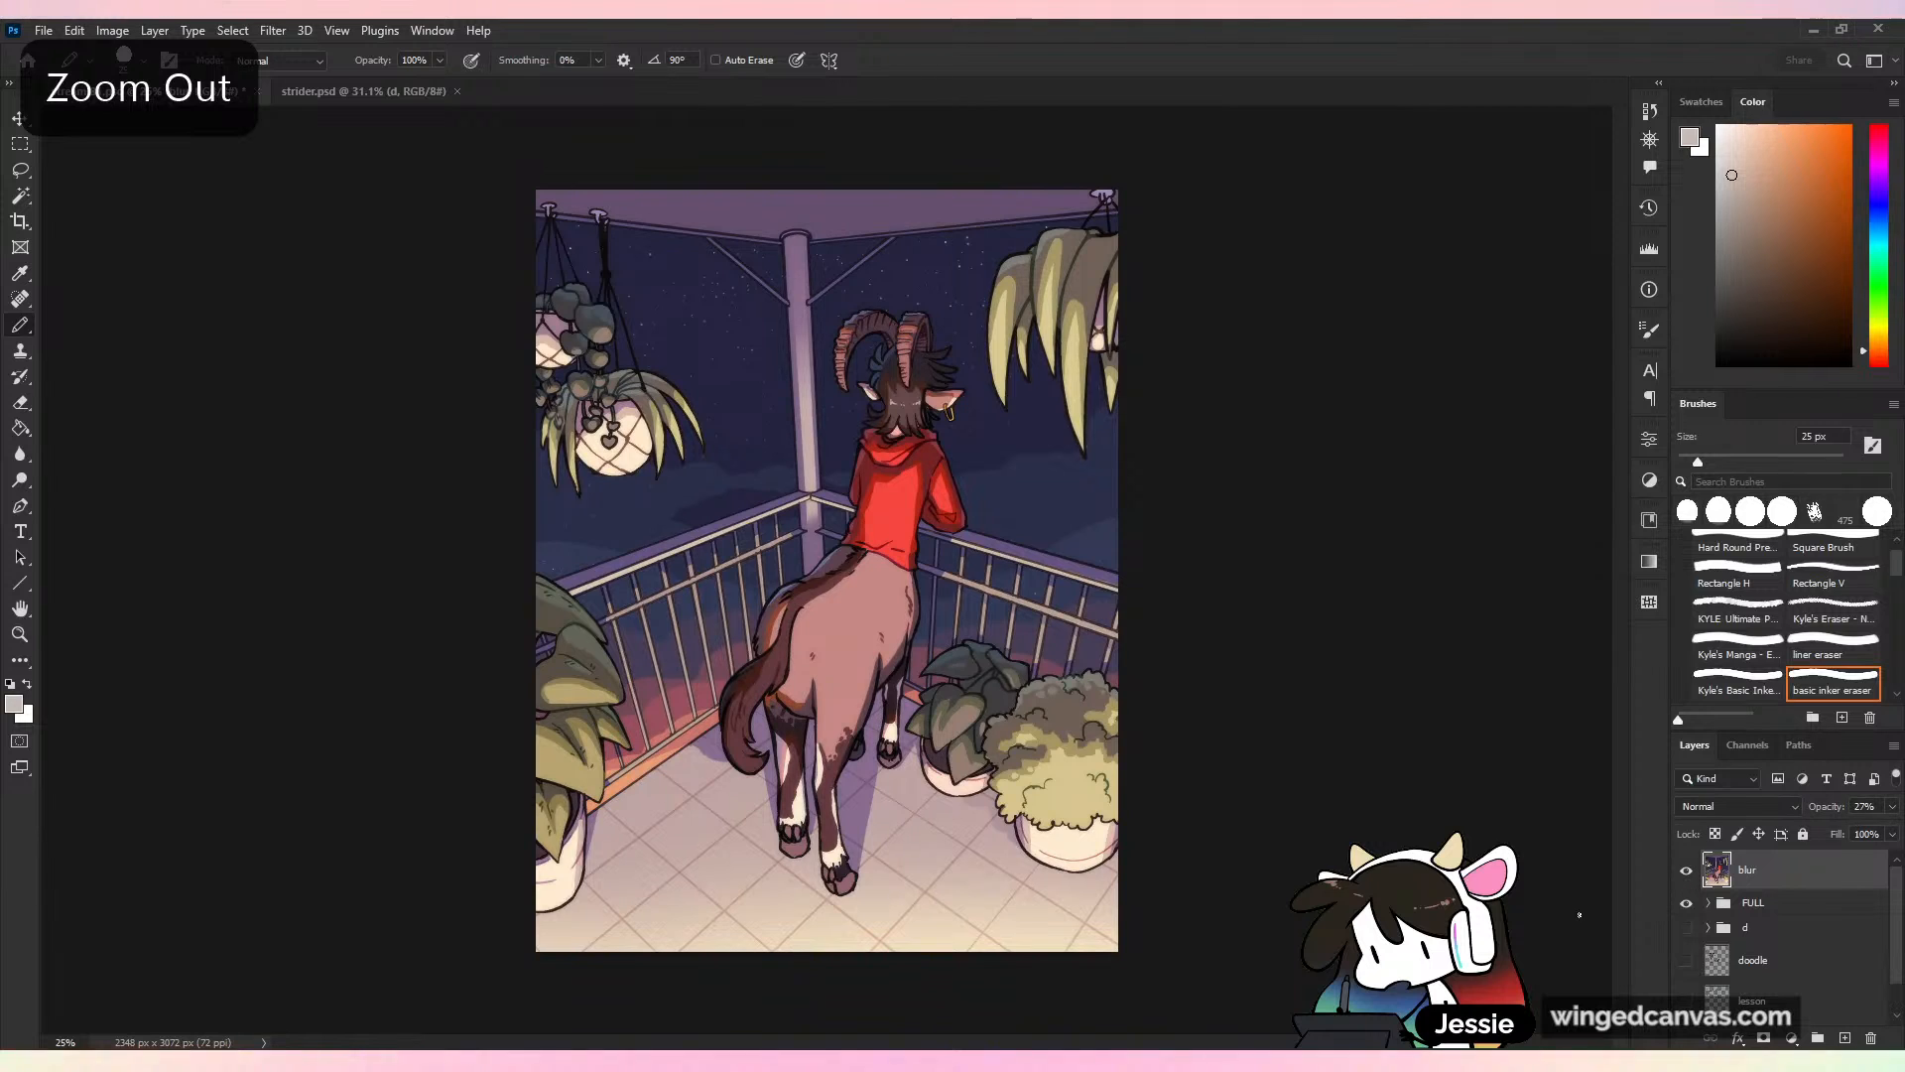
key("ctrl+plus")
key("ctrl+minus")
key("ctrl+s")
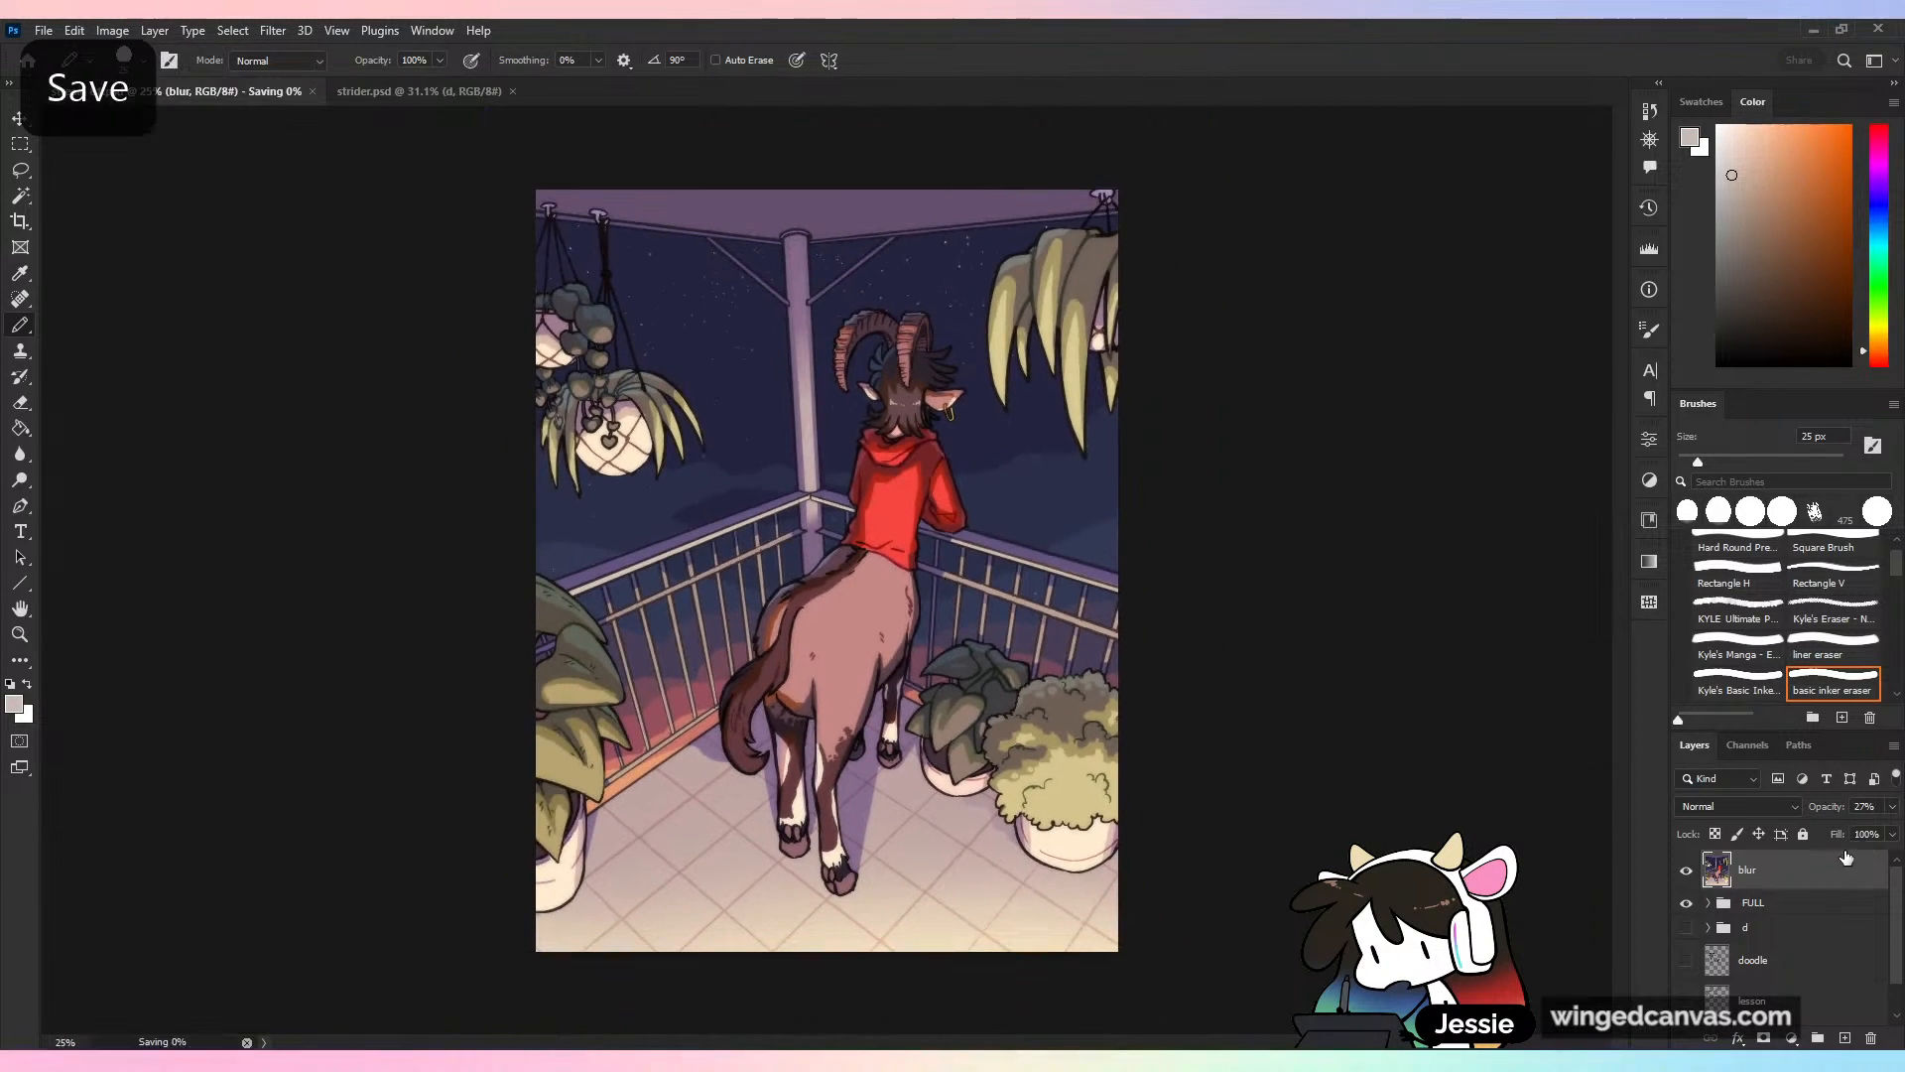
left_click(1892, 807)
left_click_drag(1832, 833, 1822, 833)
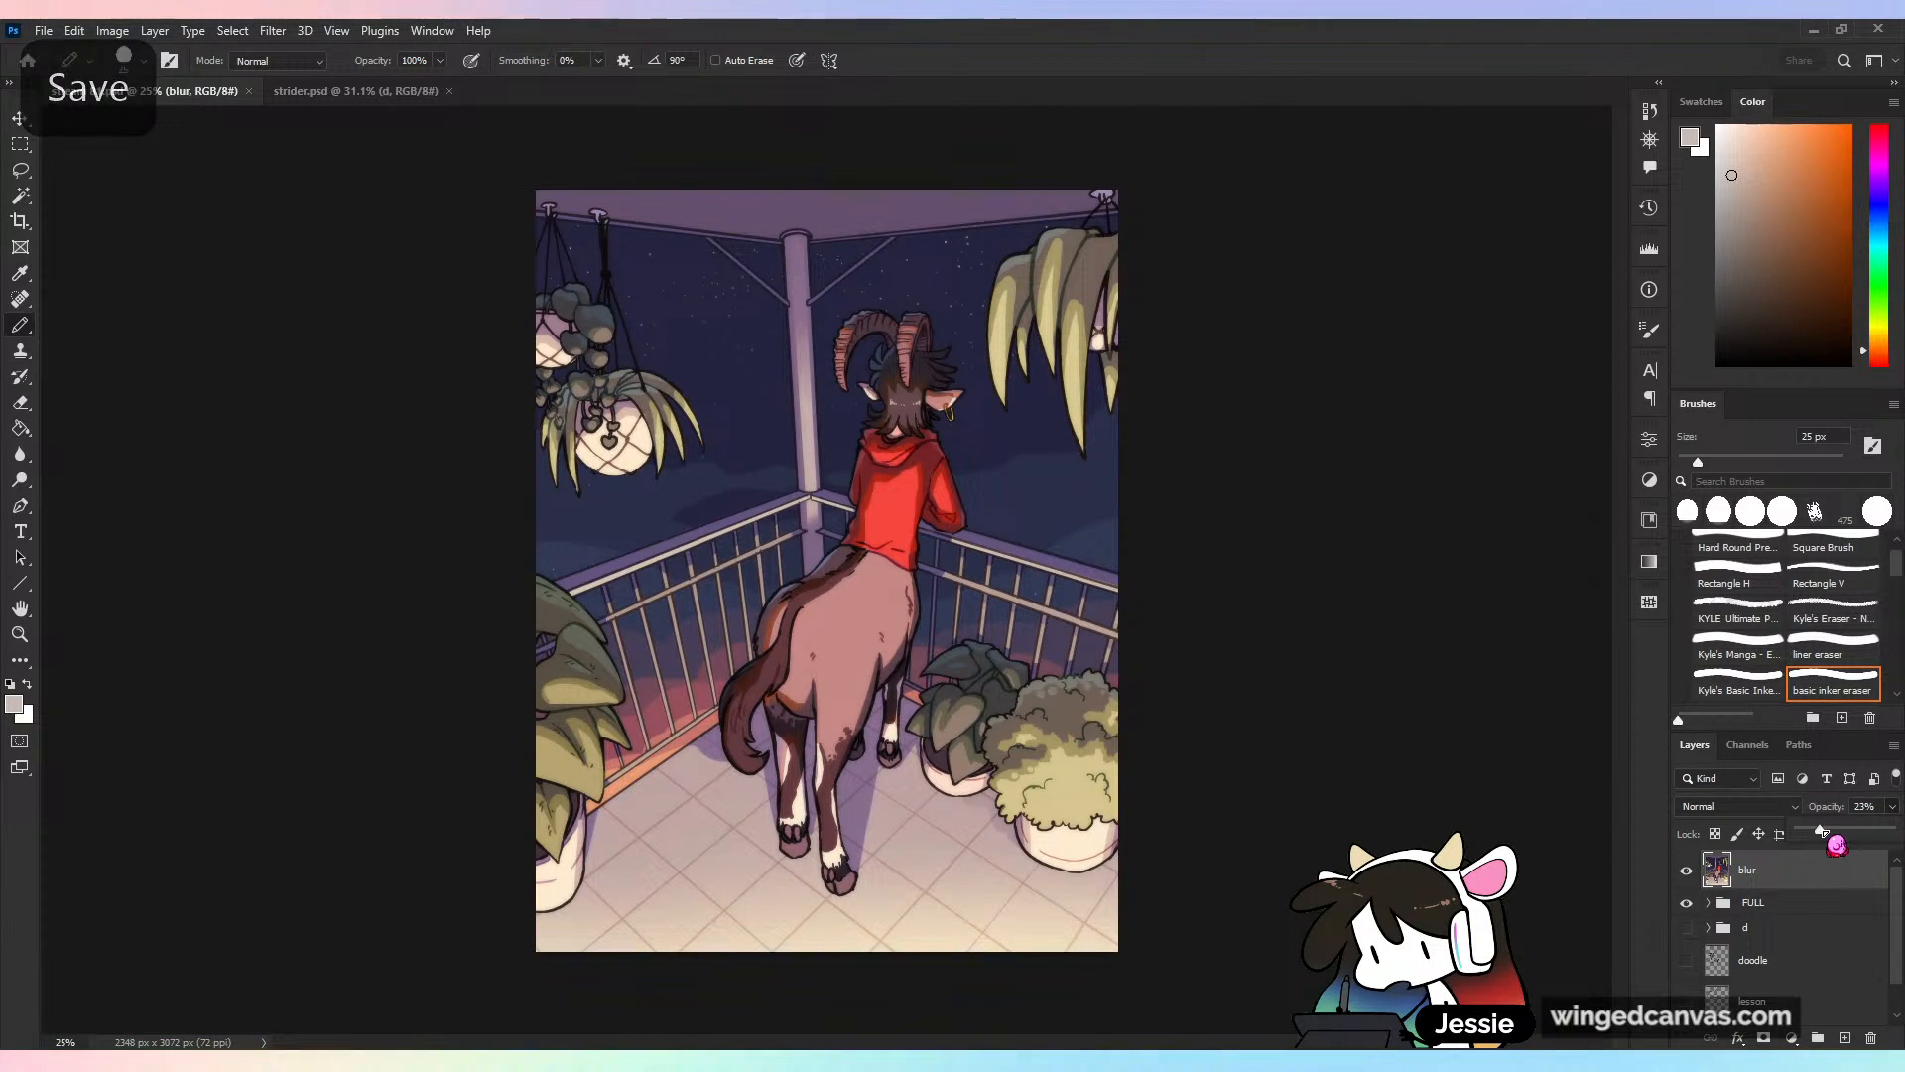
left_click(1692, 893)
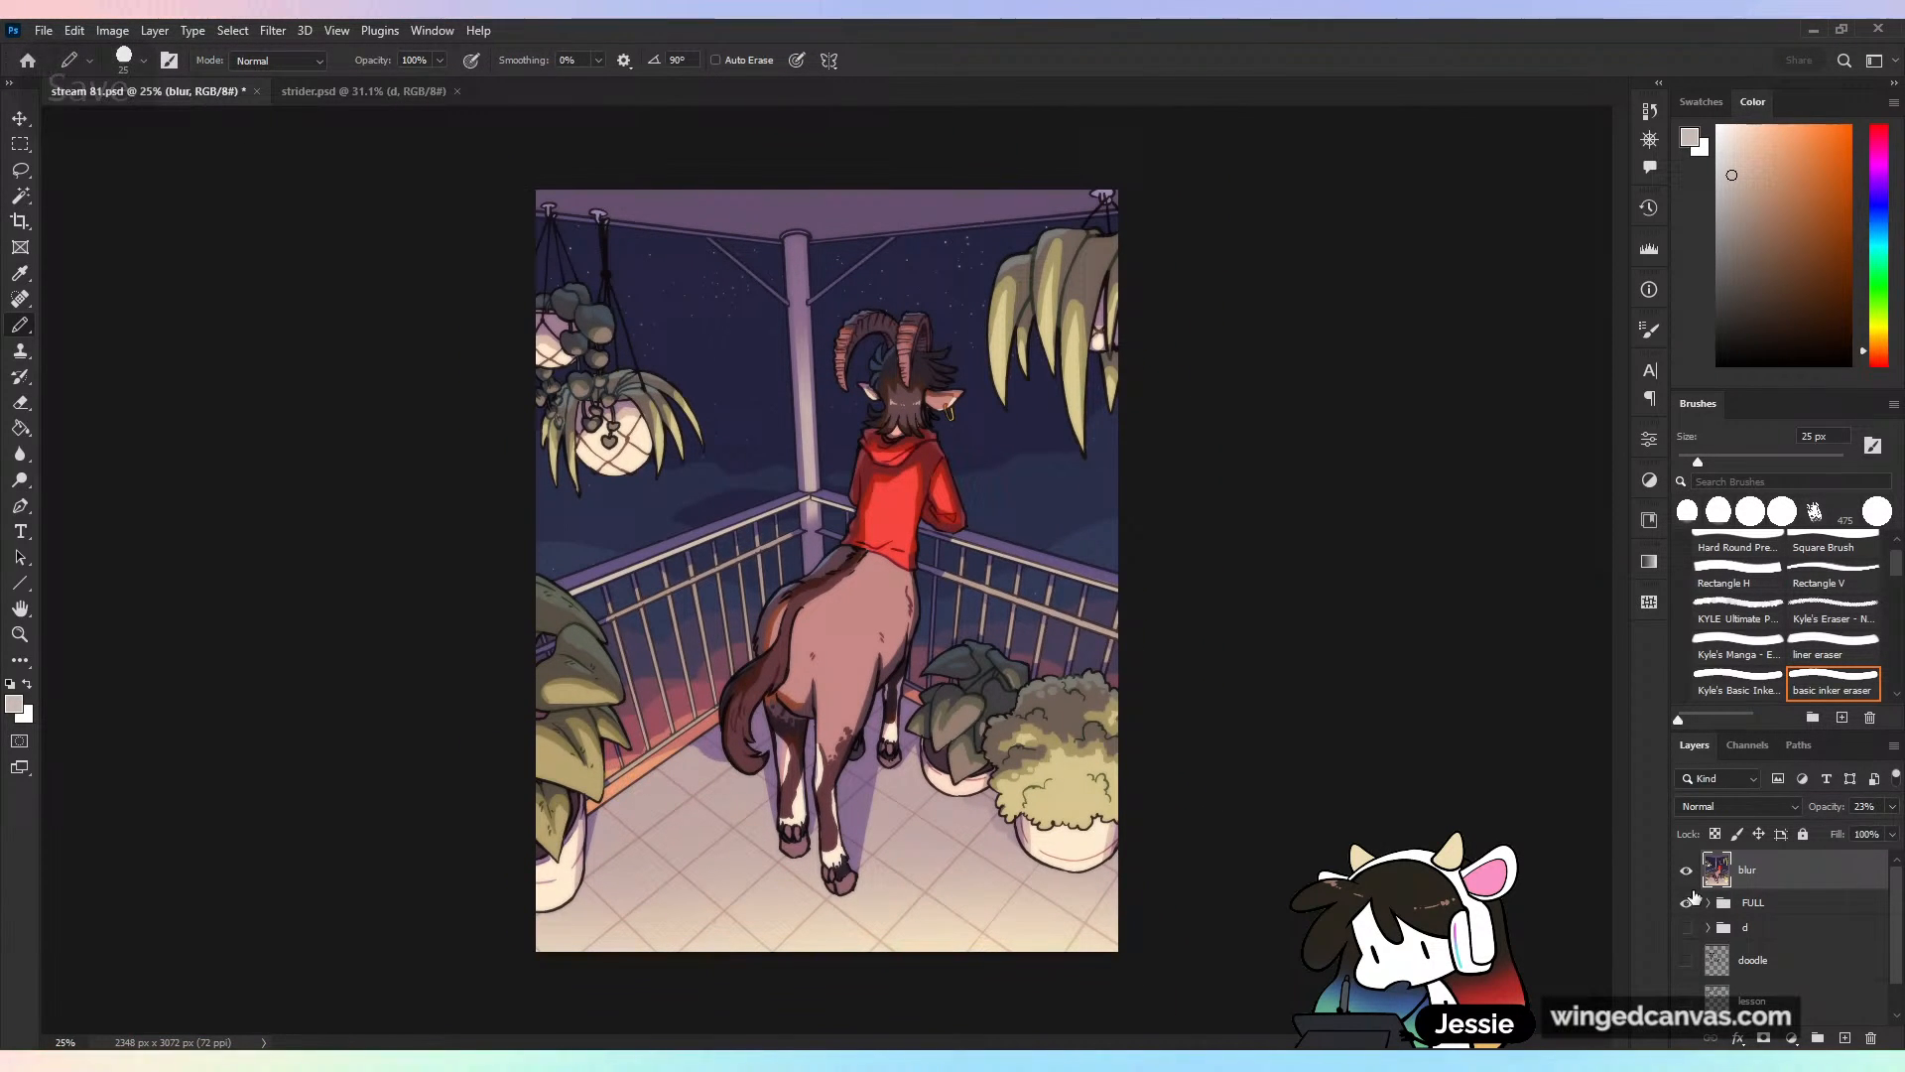
Duplicate the FULL group, name the copy noise and merge it into a single layer
left_click(1812, 904)
key("ctrl+j")
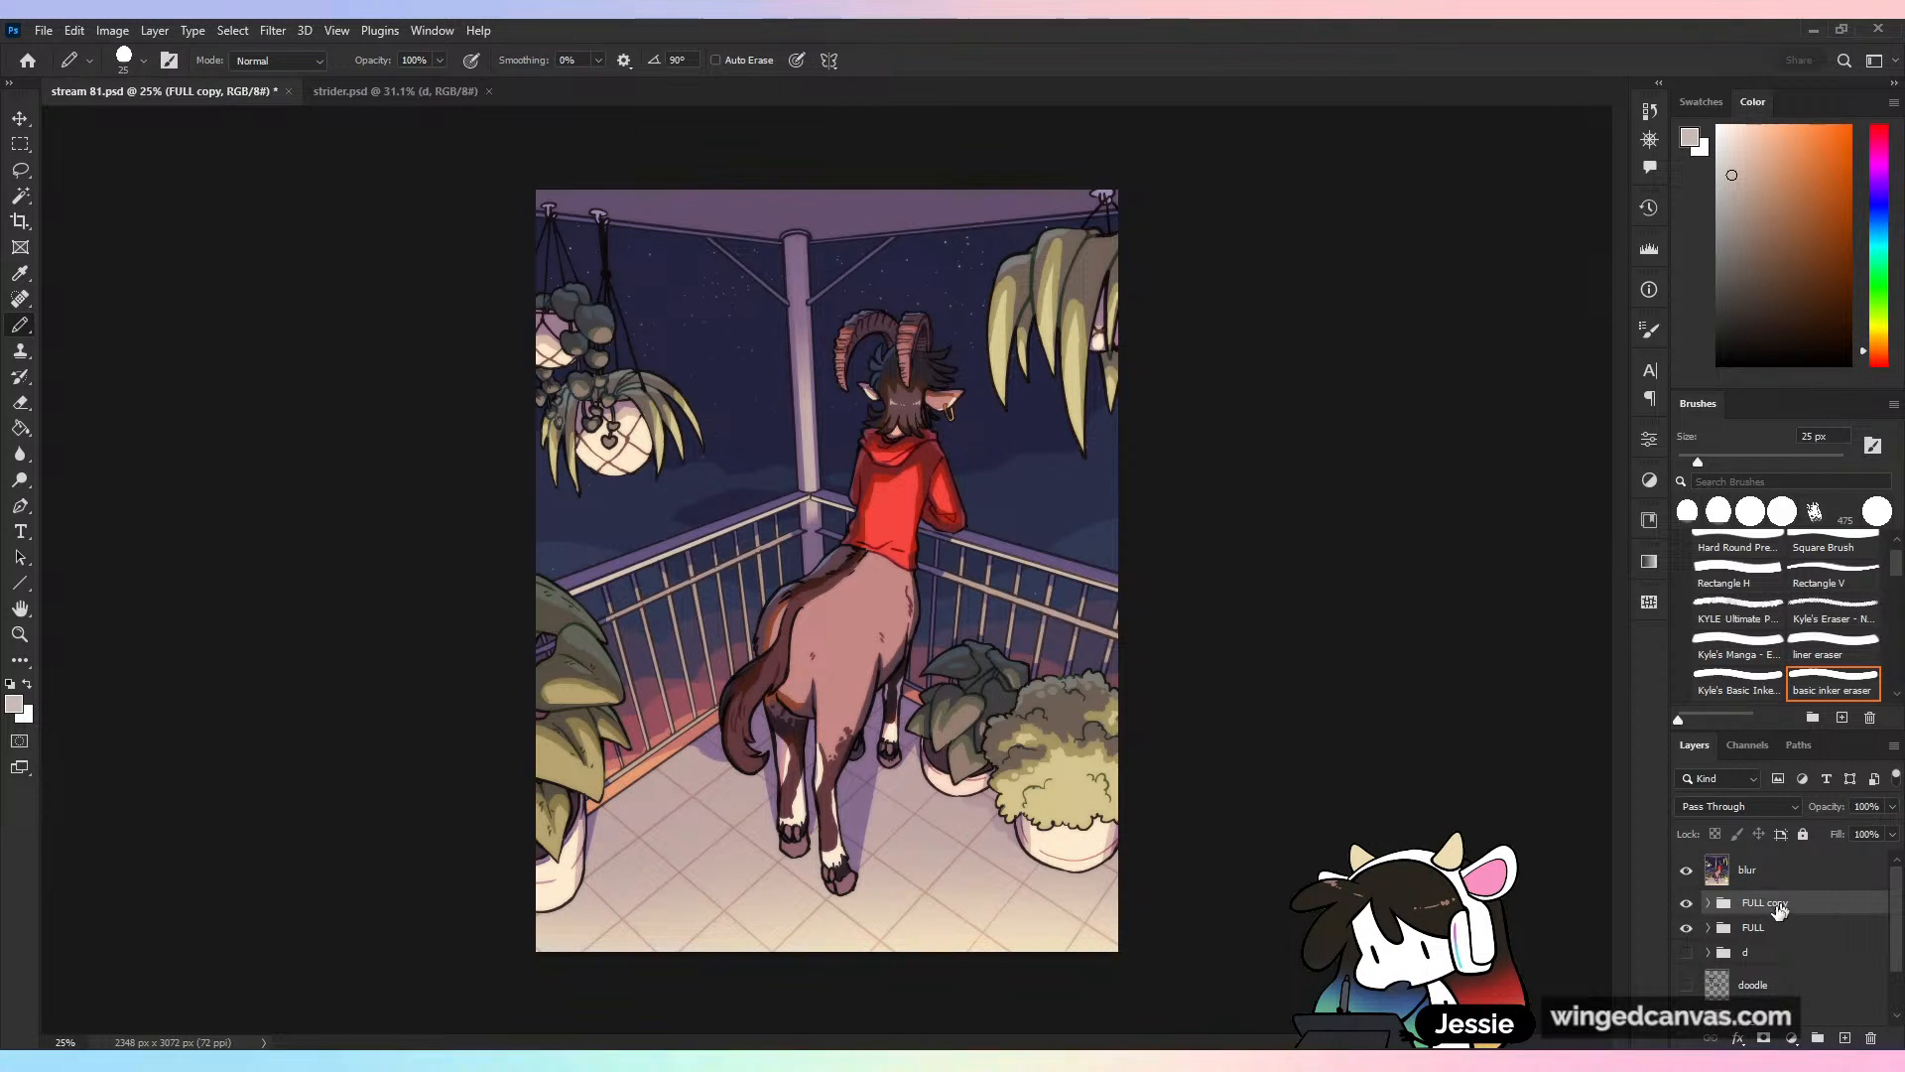
double_click(1769, 902)
type("noise")
key("Return")
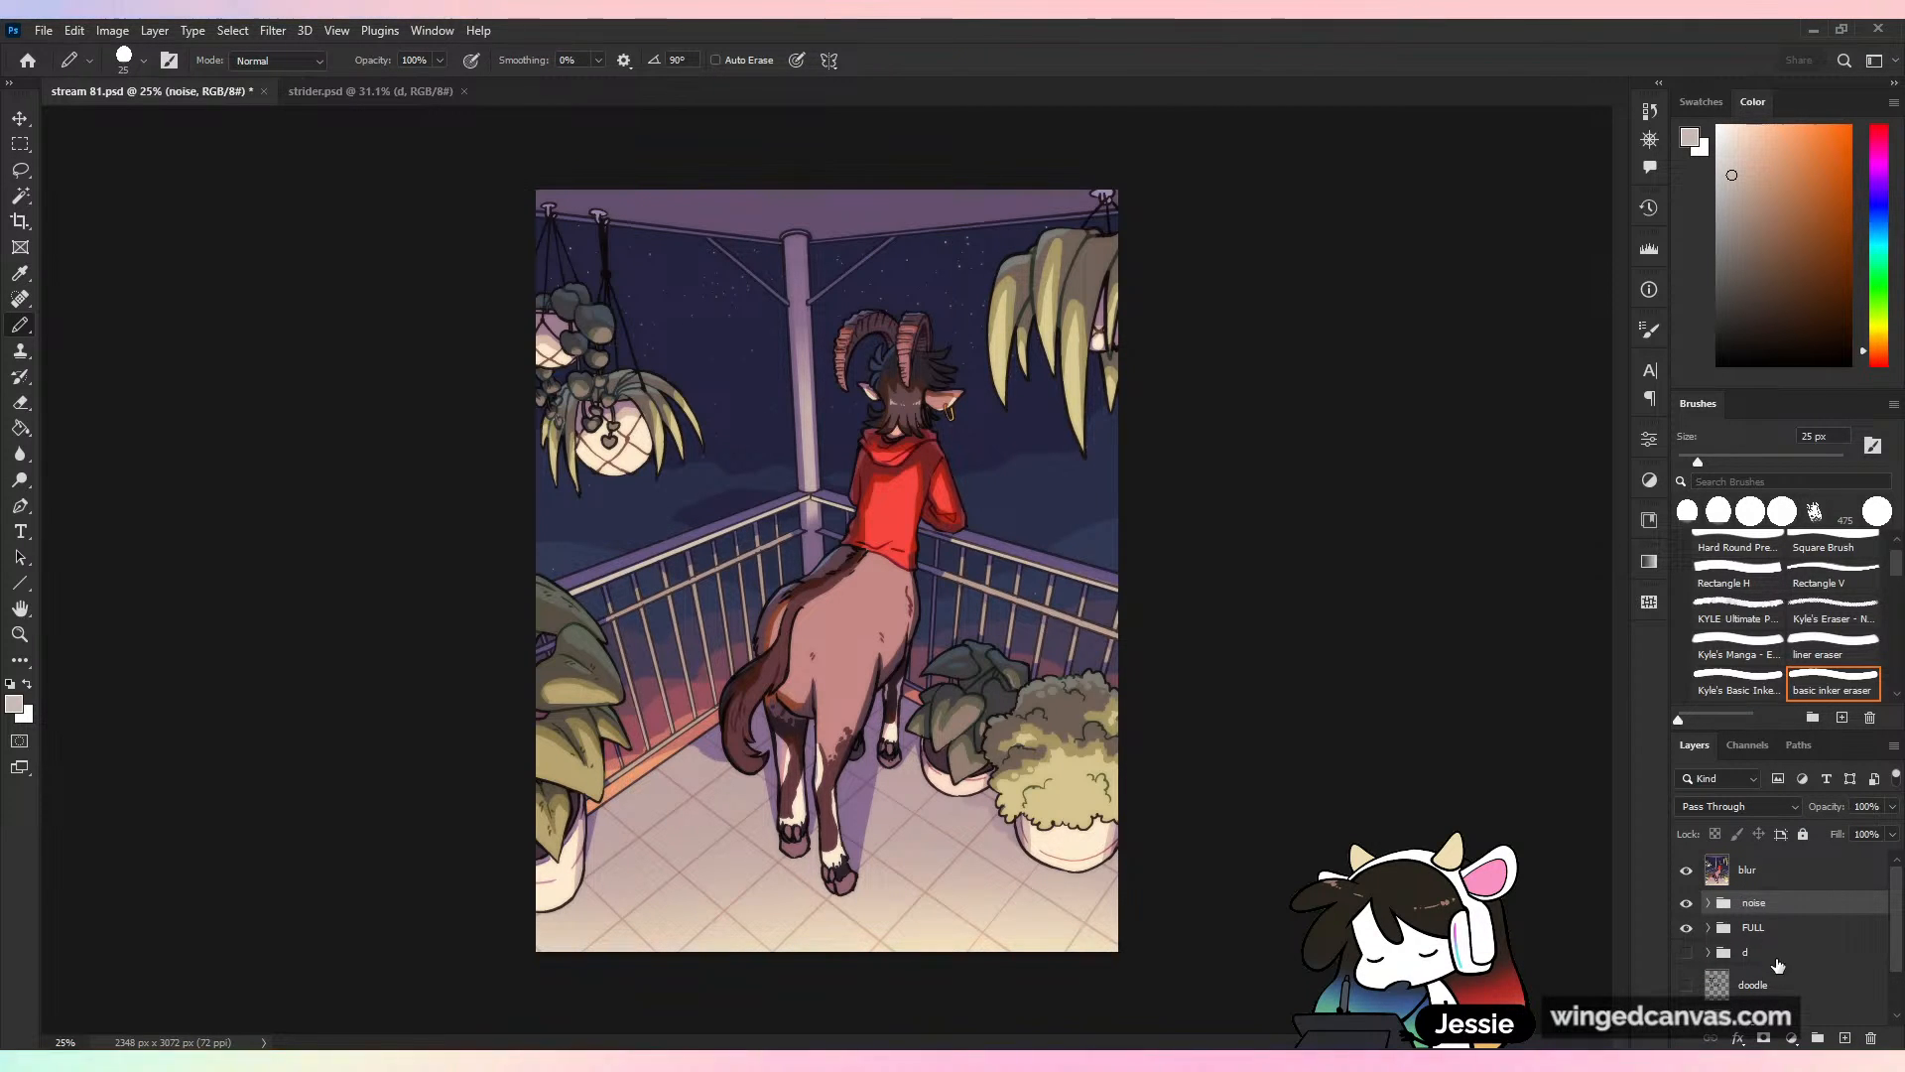
right_click(1772, 903)
left_click(1746, 734)
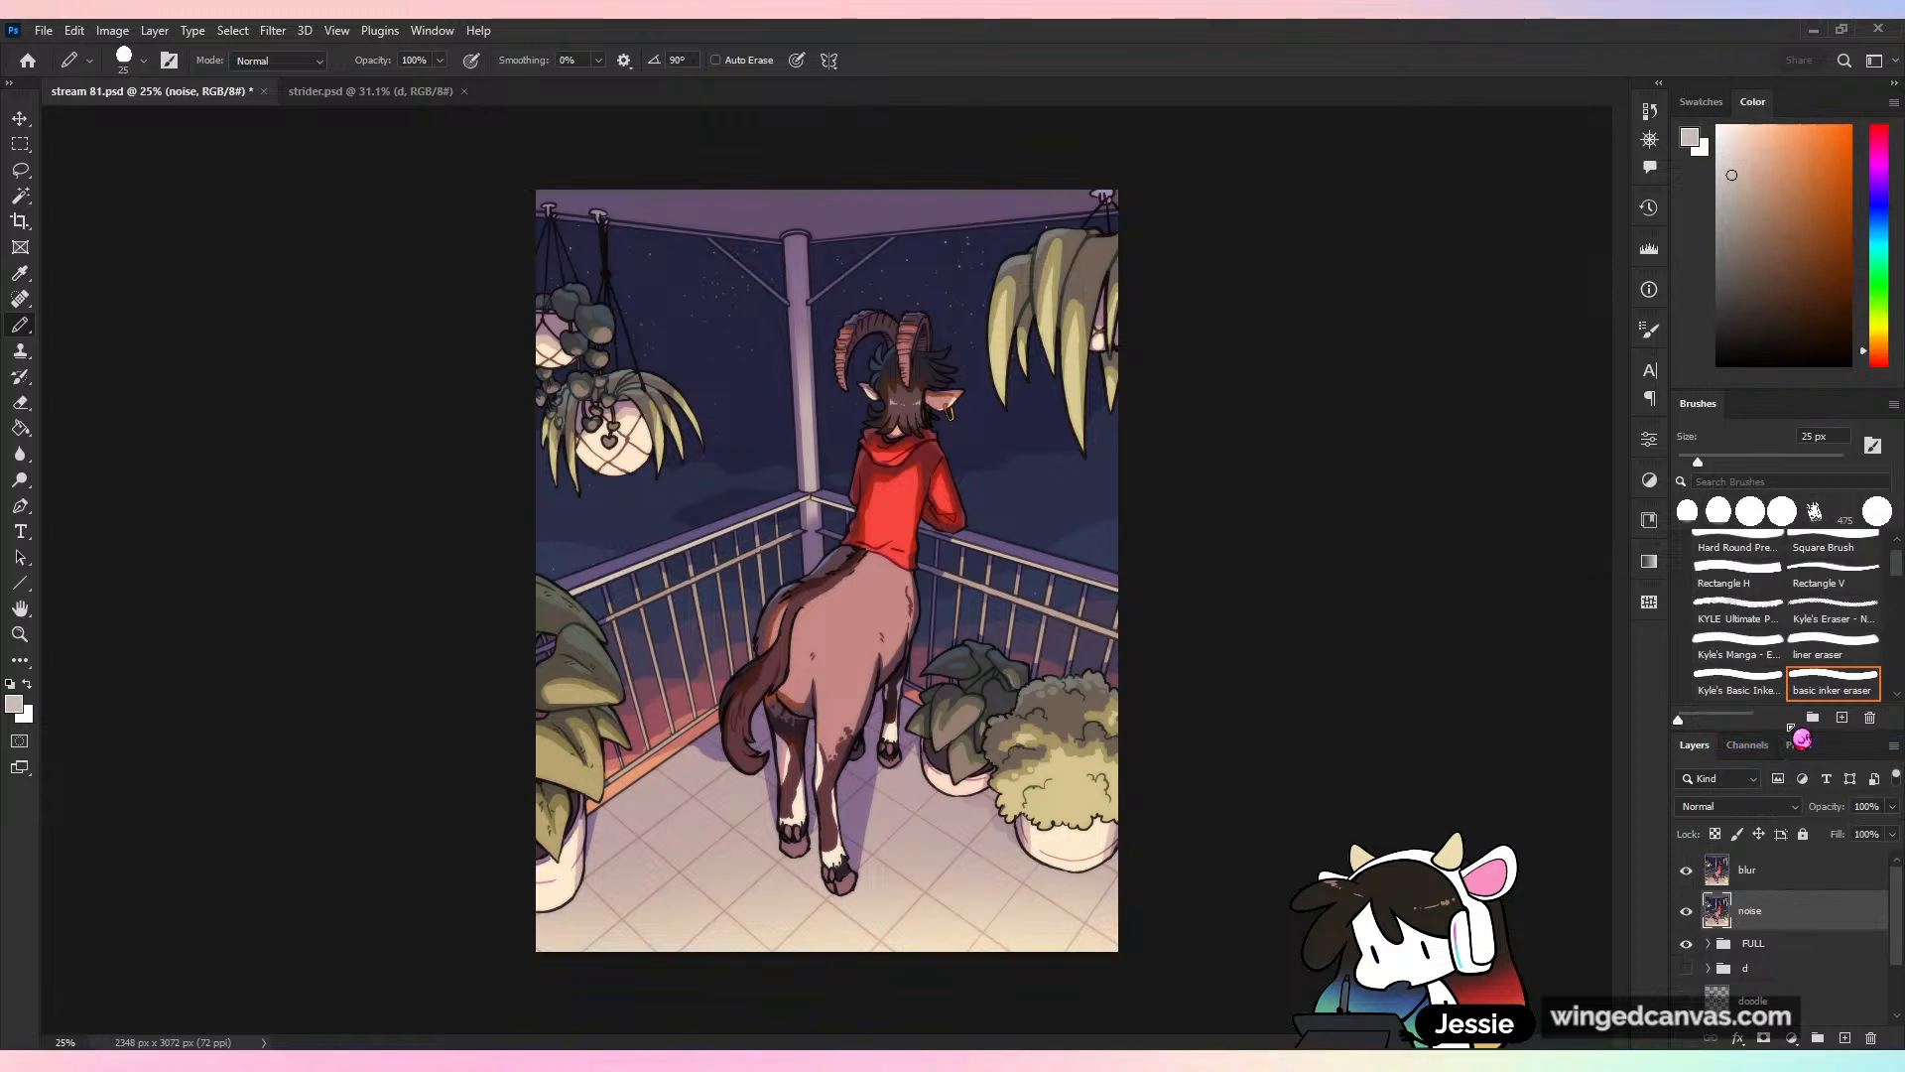
Apply the Add Noise filter to the noise layer with an amount of 63.51% and uniform distribution
left_click(233, 31)
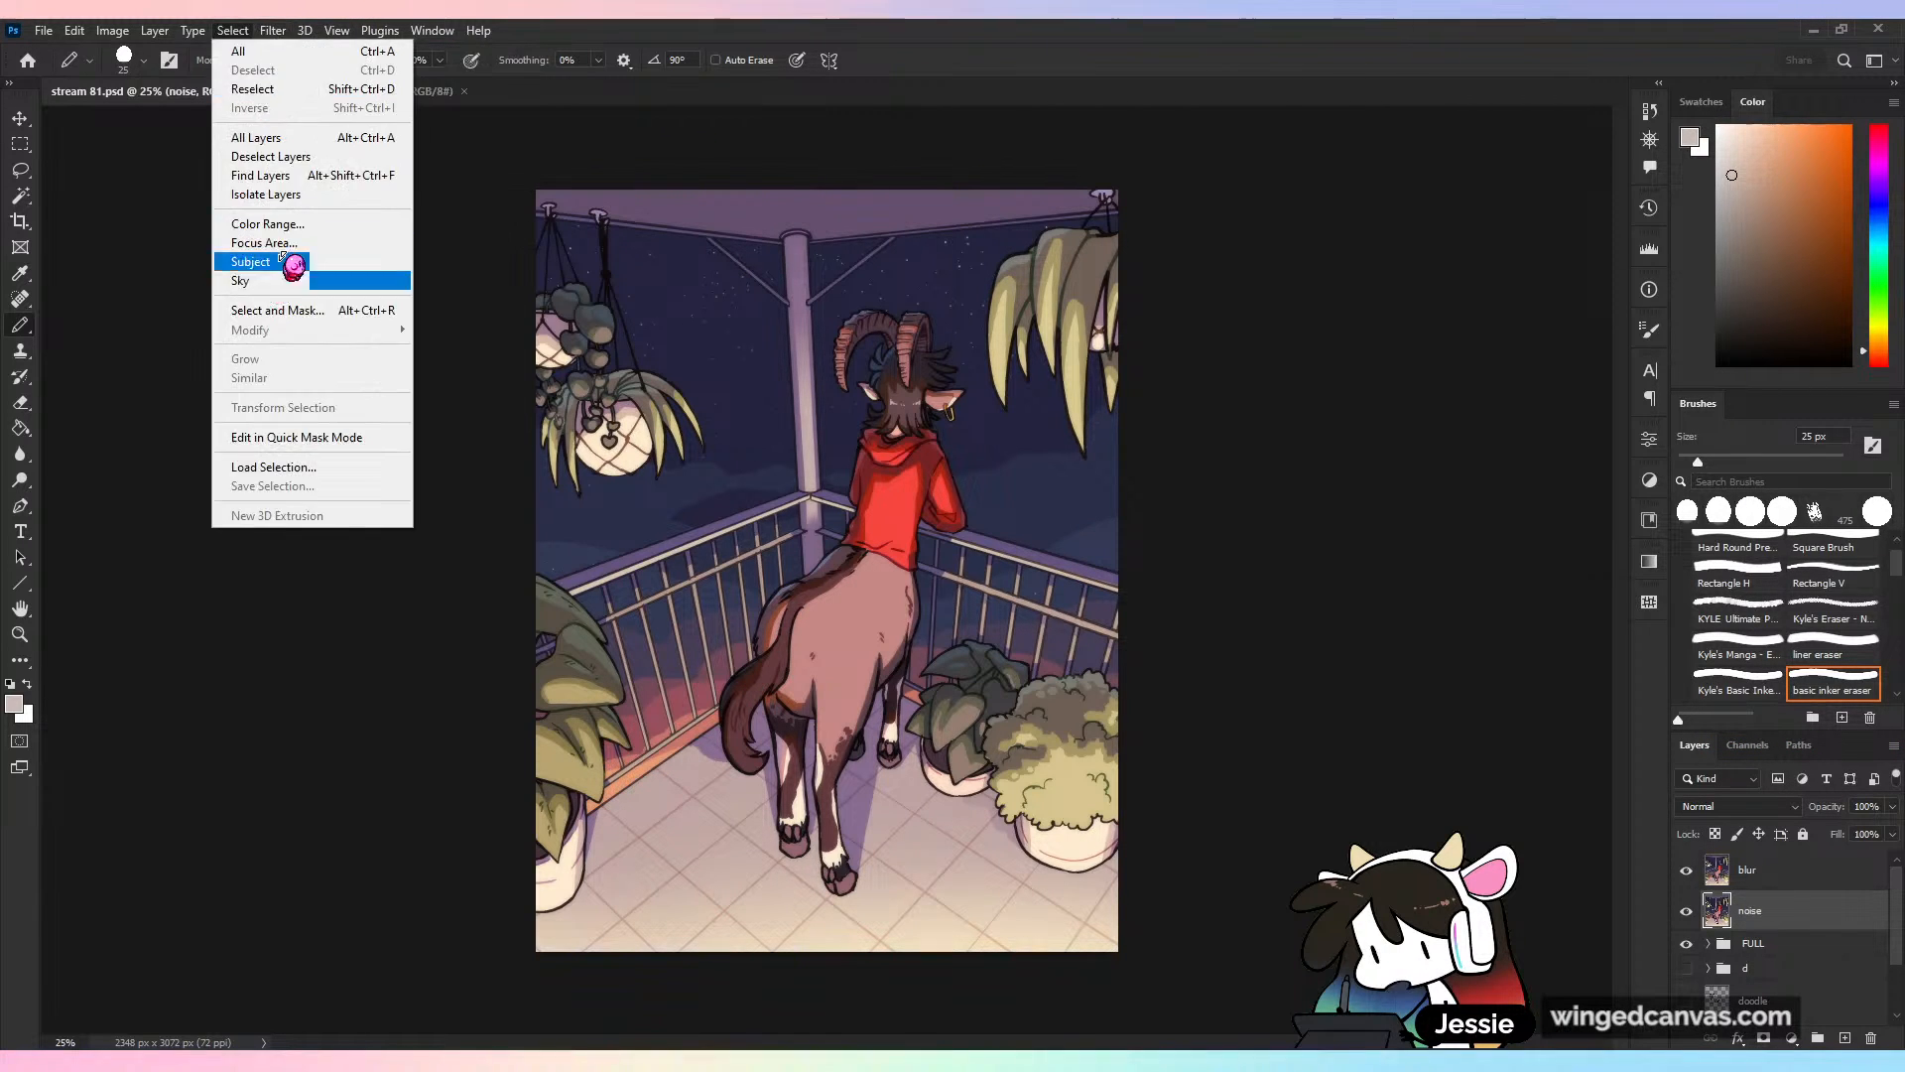
left_click(273, 31)
mouse_move(378, 342)
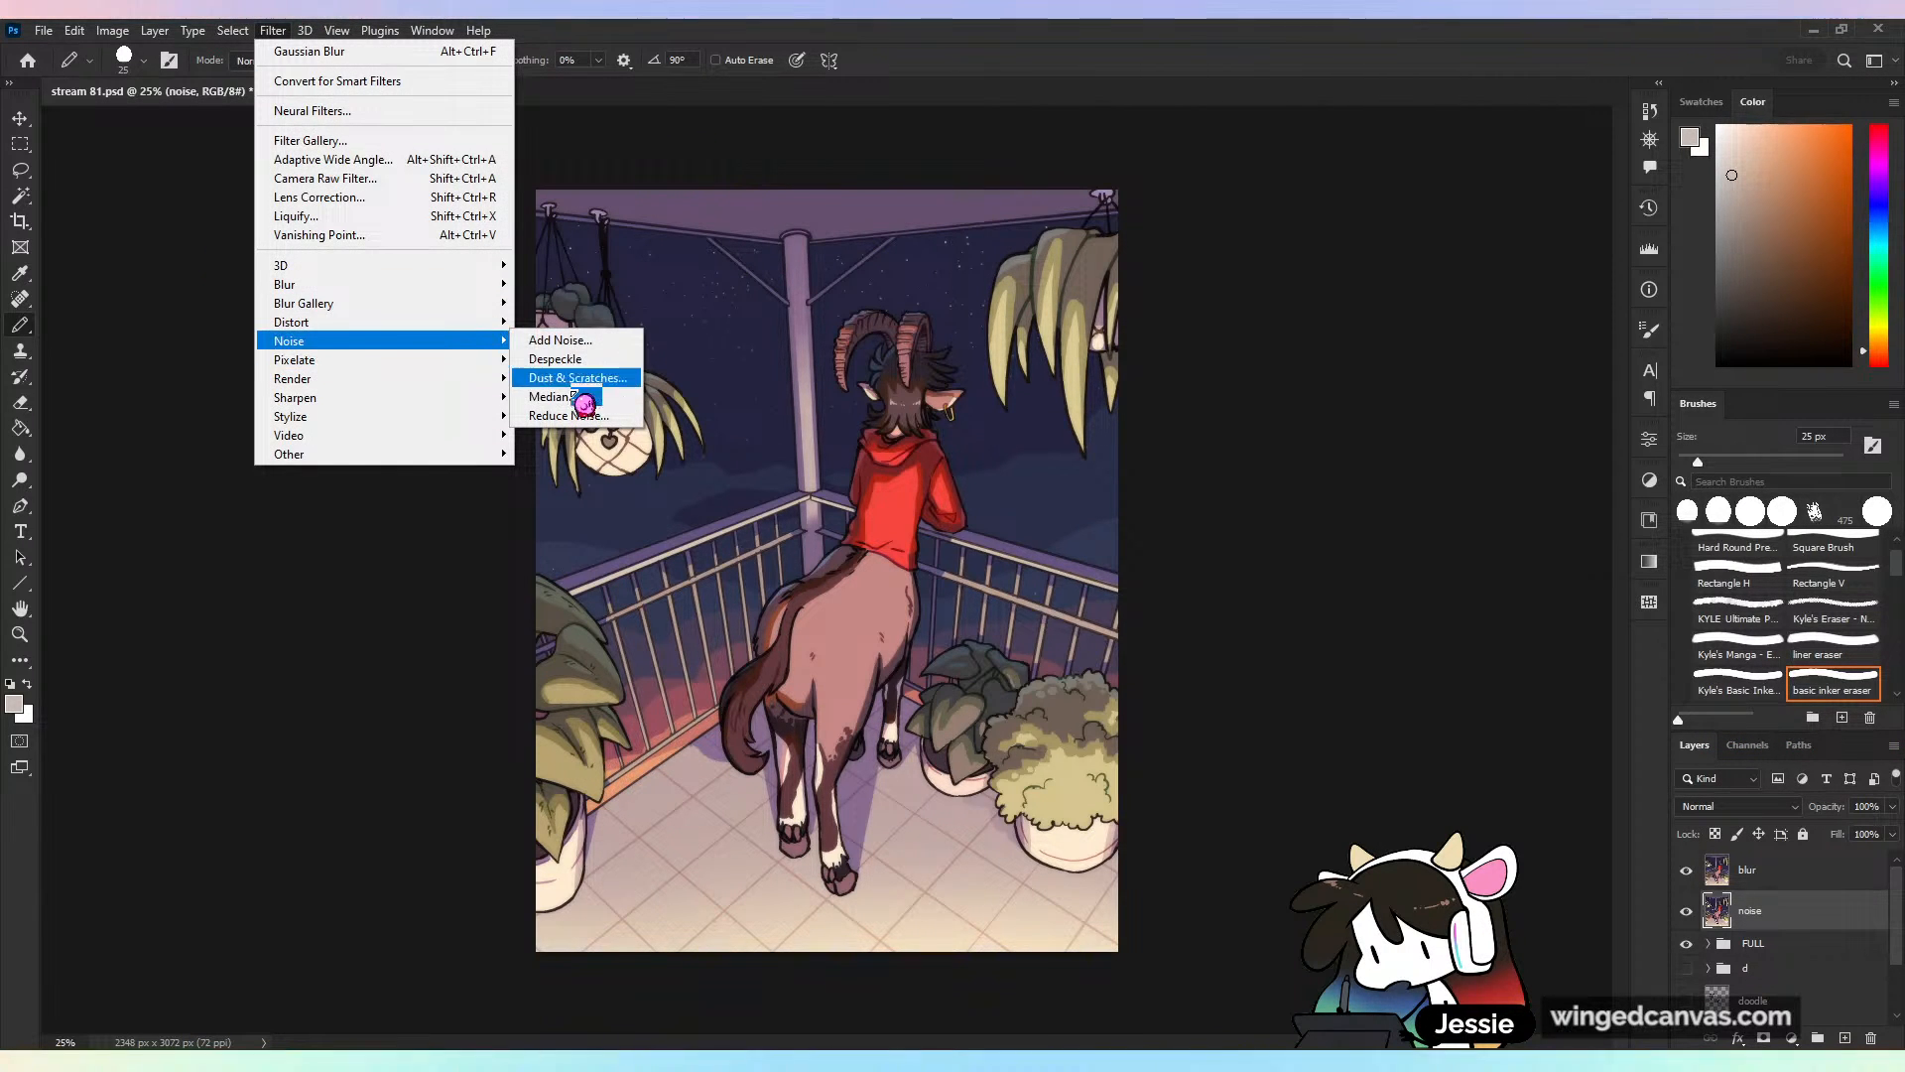
left_click(586, 340)
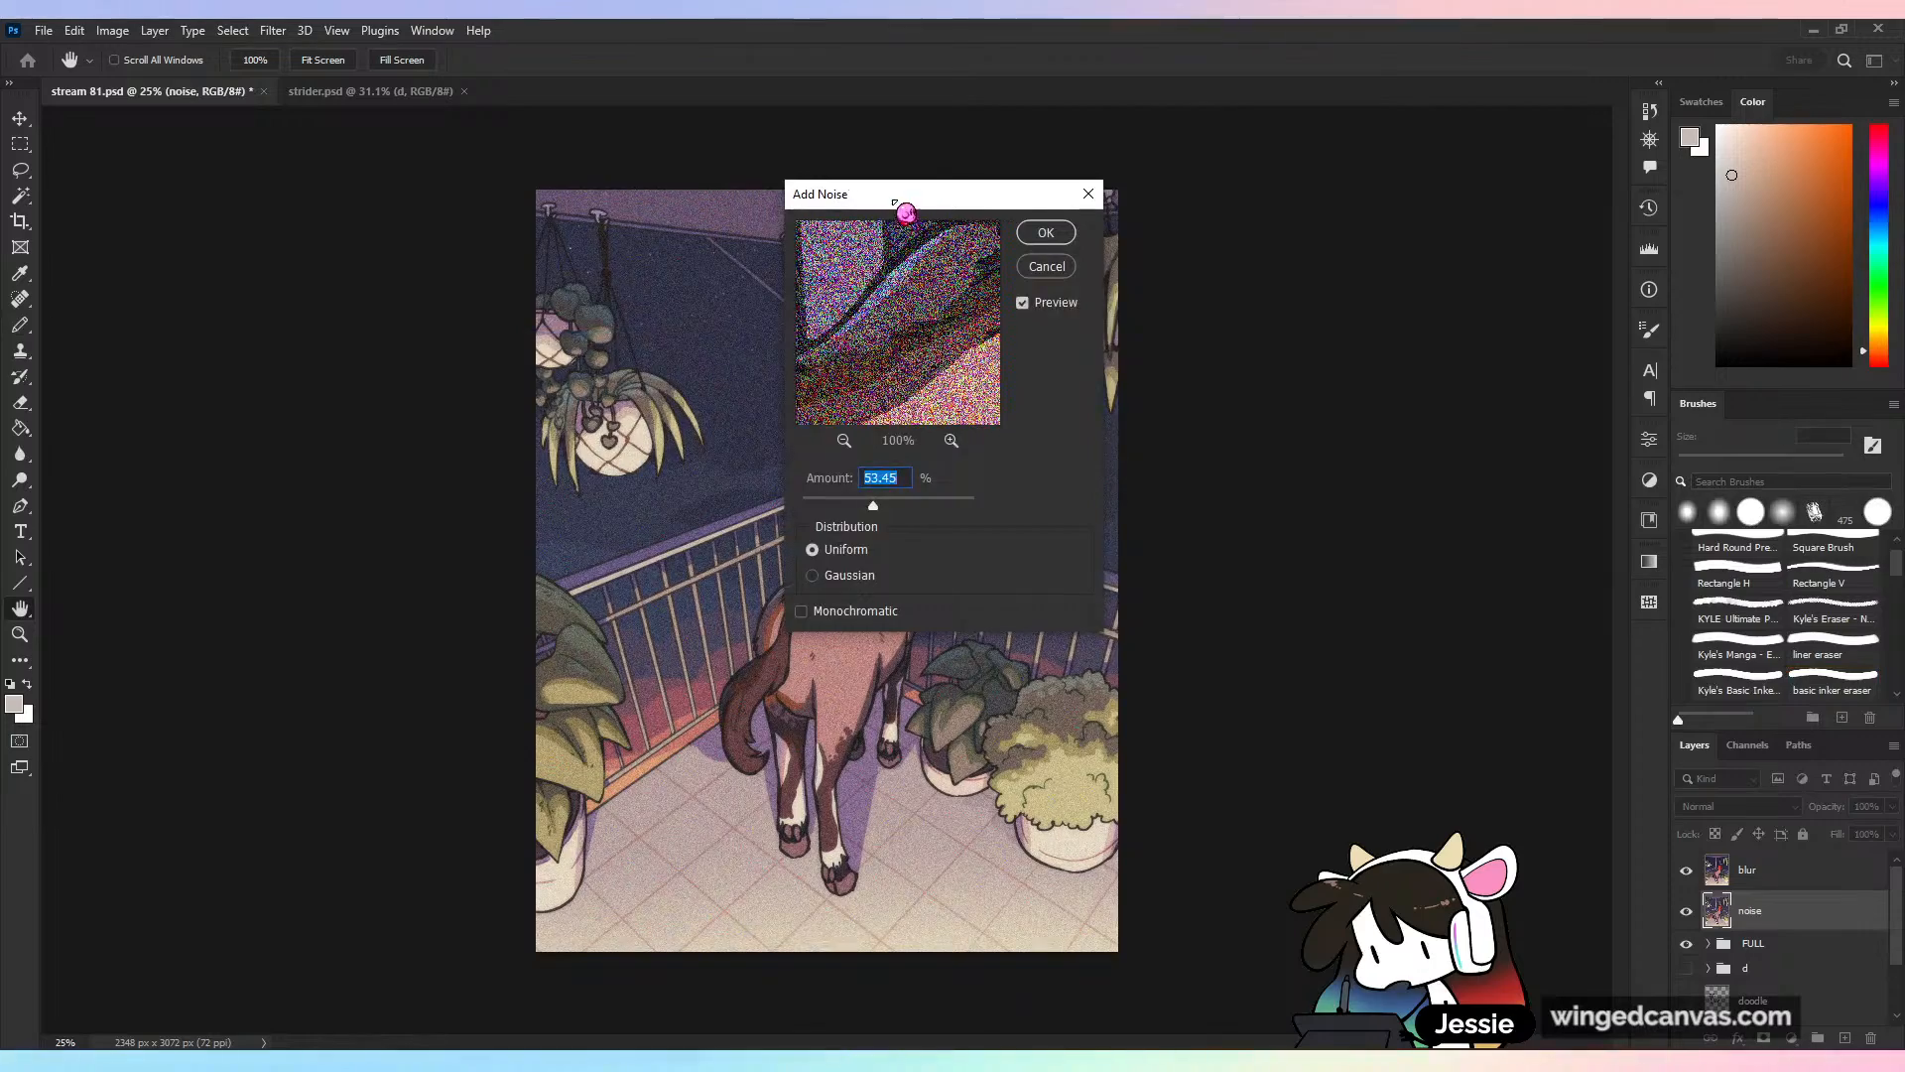
left_click_drag(902, 199, 1210, 240)
left_click_drag(1183, 545, 1190, 545)
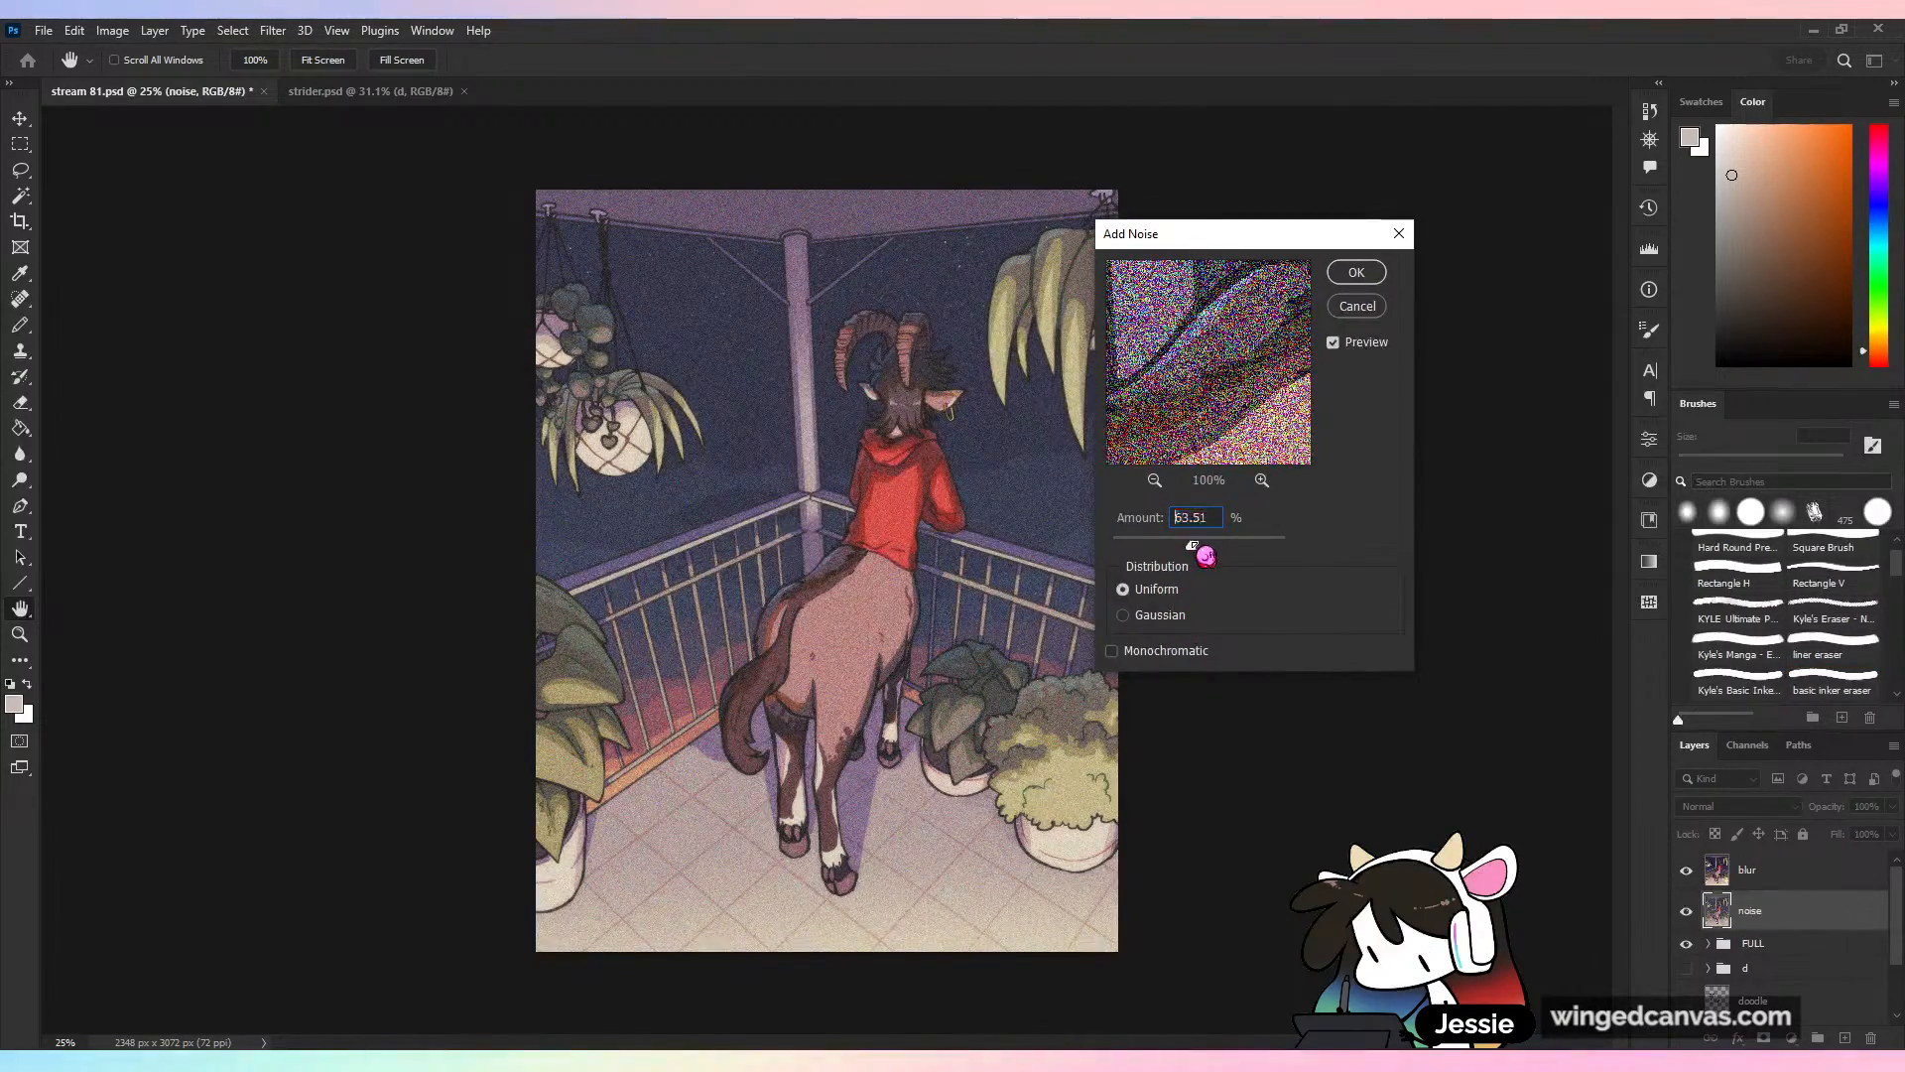
left_click(1358, 273)
Lower the noise layer's opacity to 30% and inspect the grain around the figure up close
left_click(1892, 805)
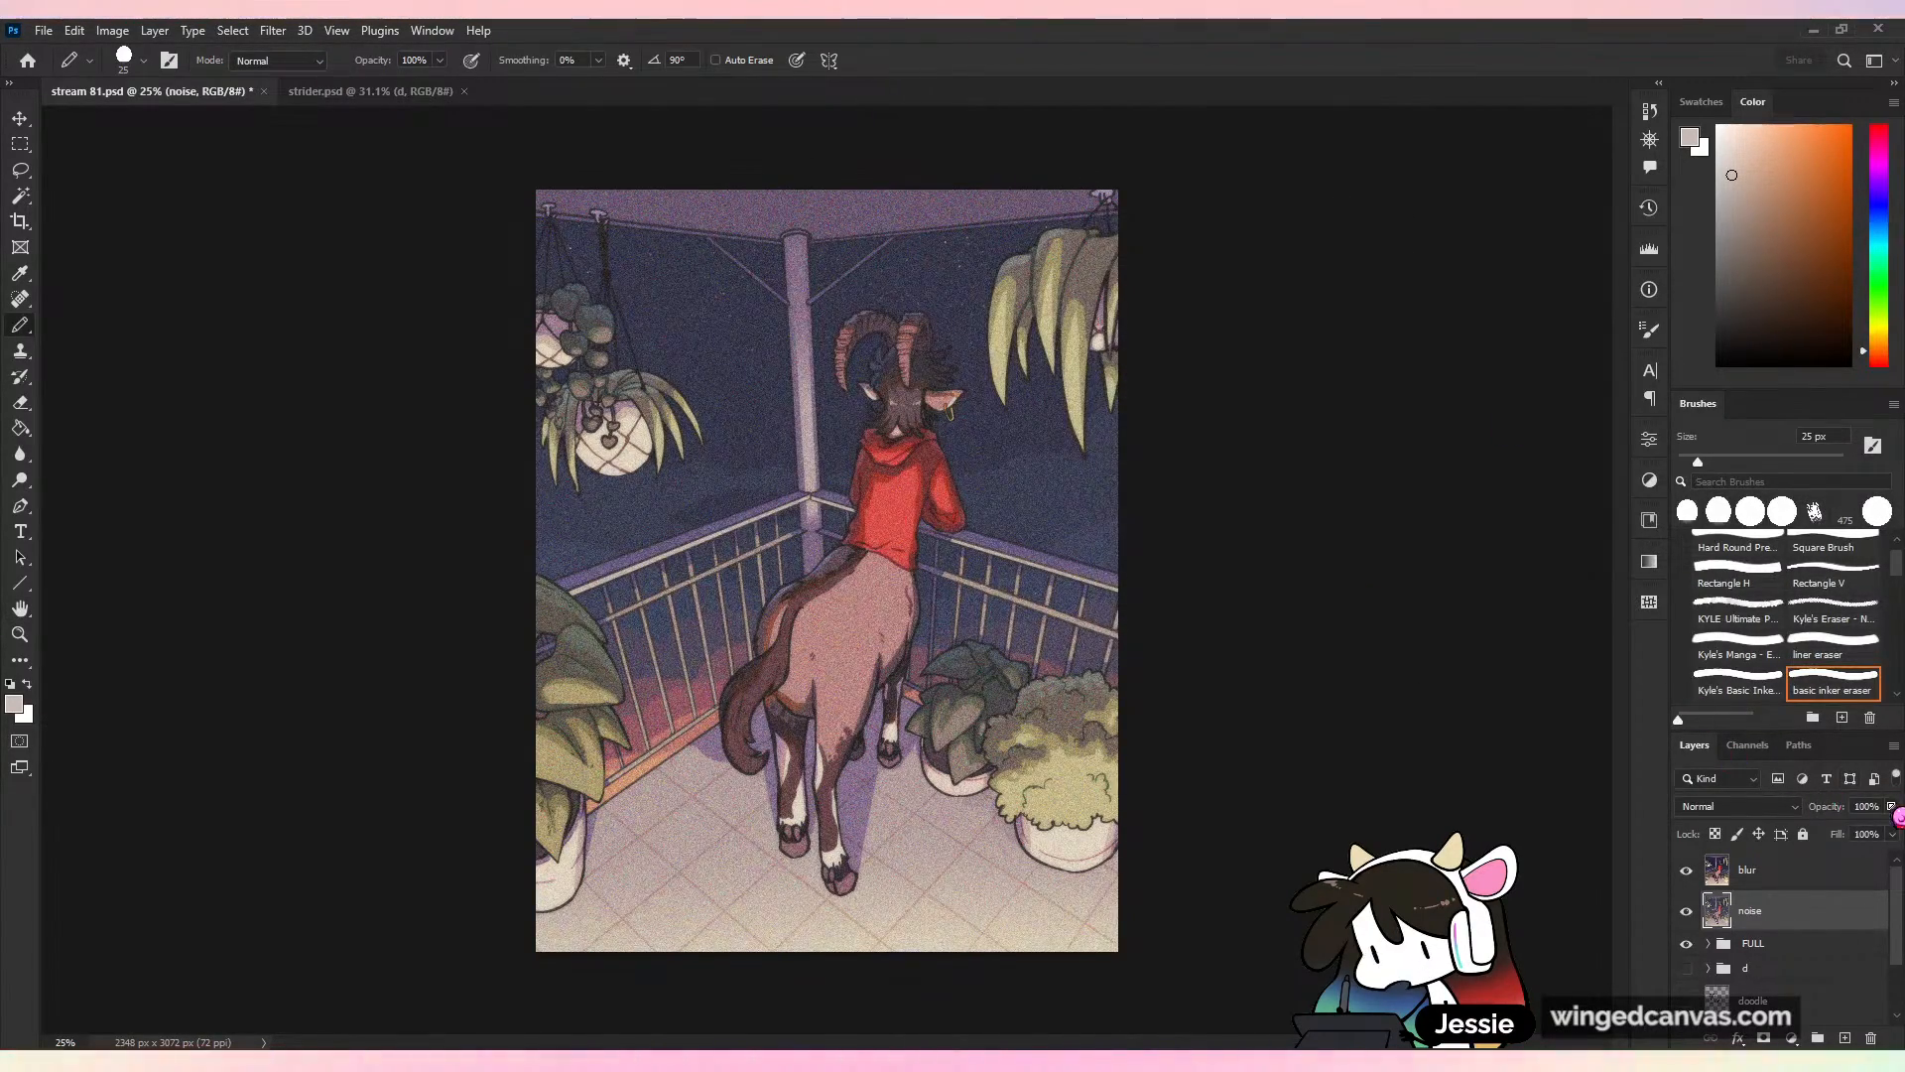
left_click(1839, 838)
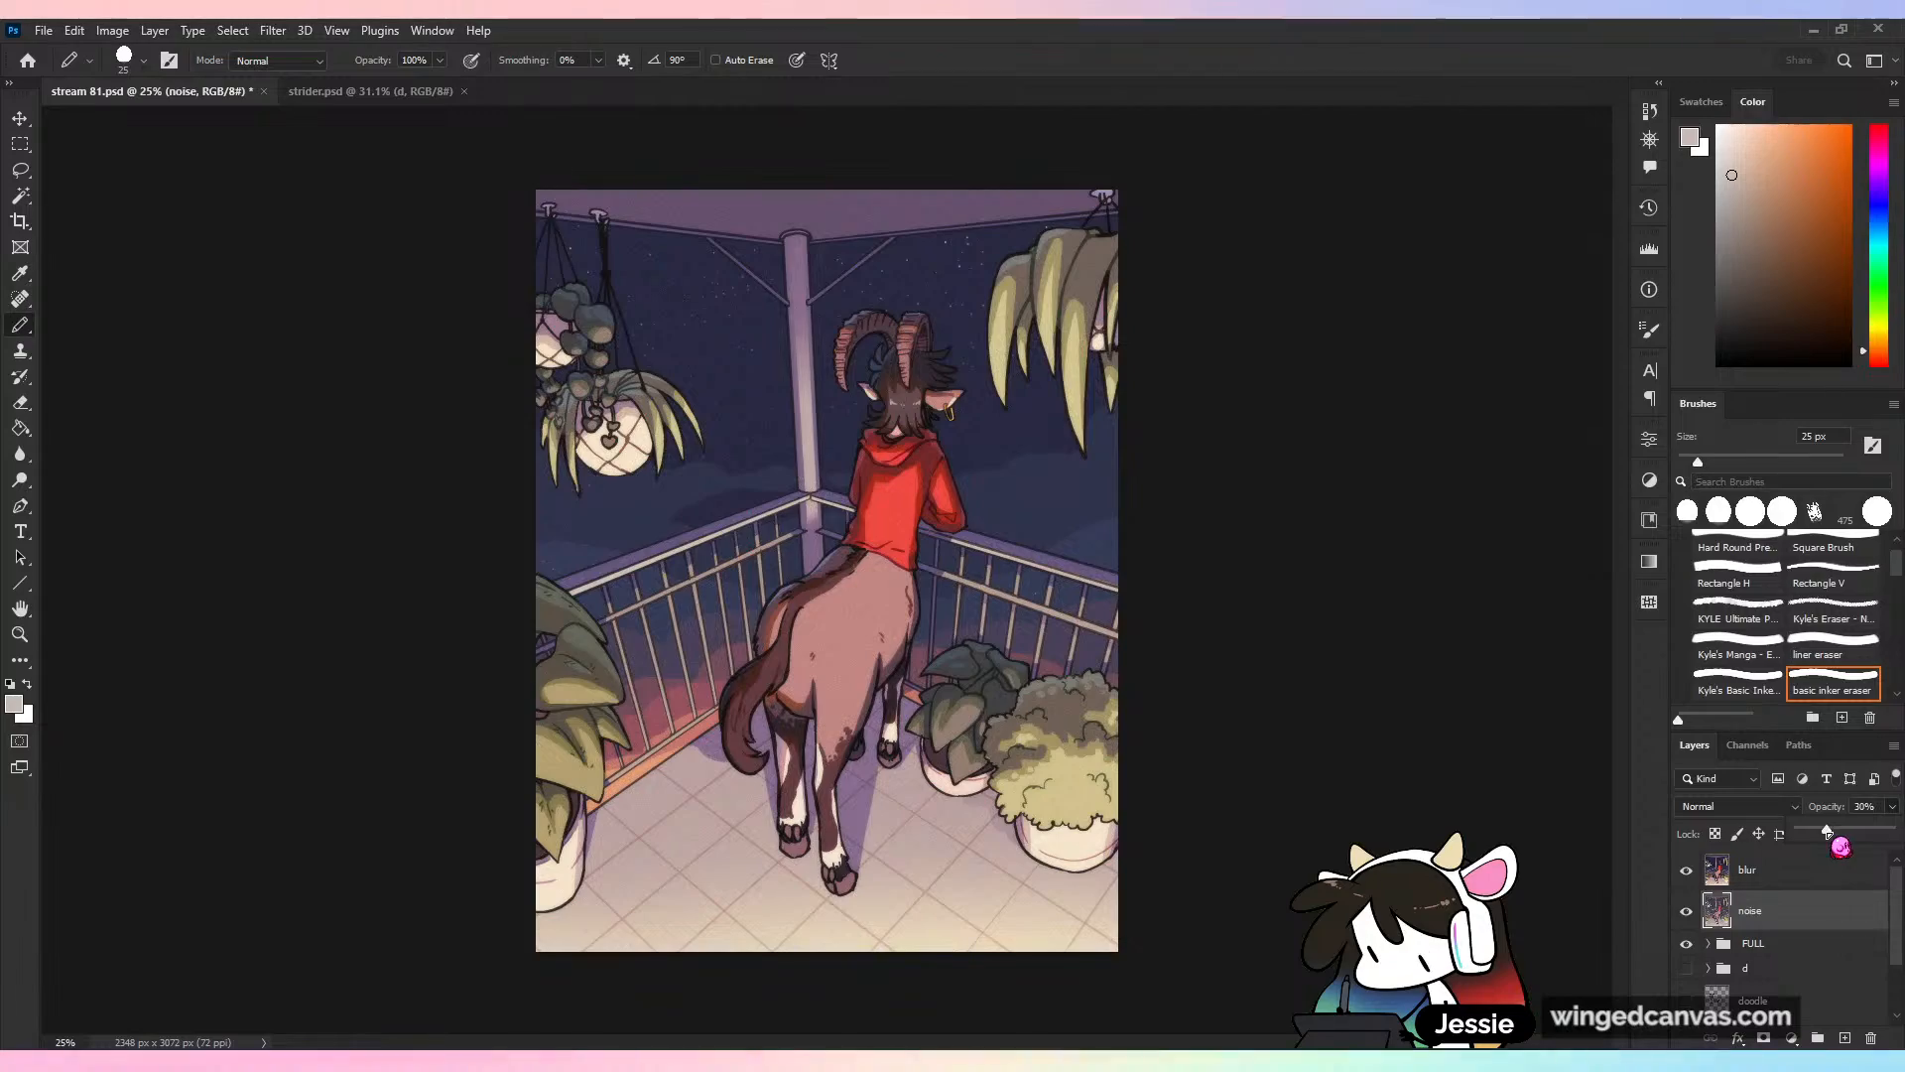
key("ctrl+plus")
key("ctrl+plus")
left_click_drag(1212, 586, 1218, 843)
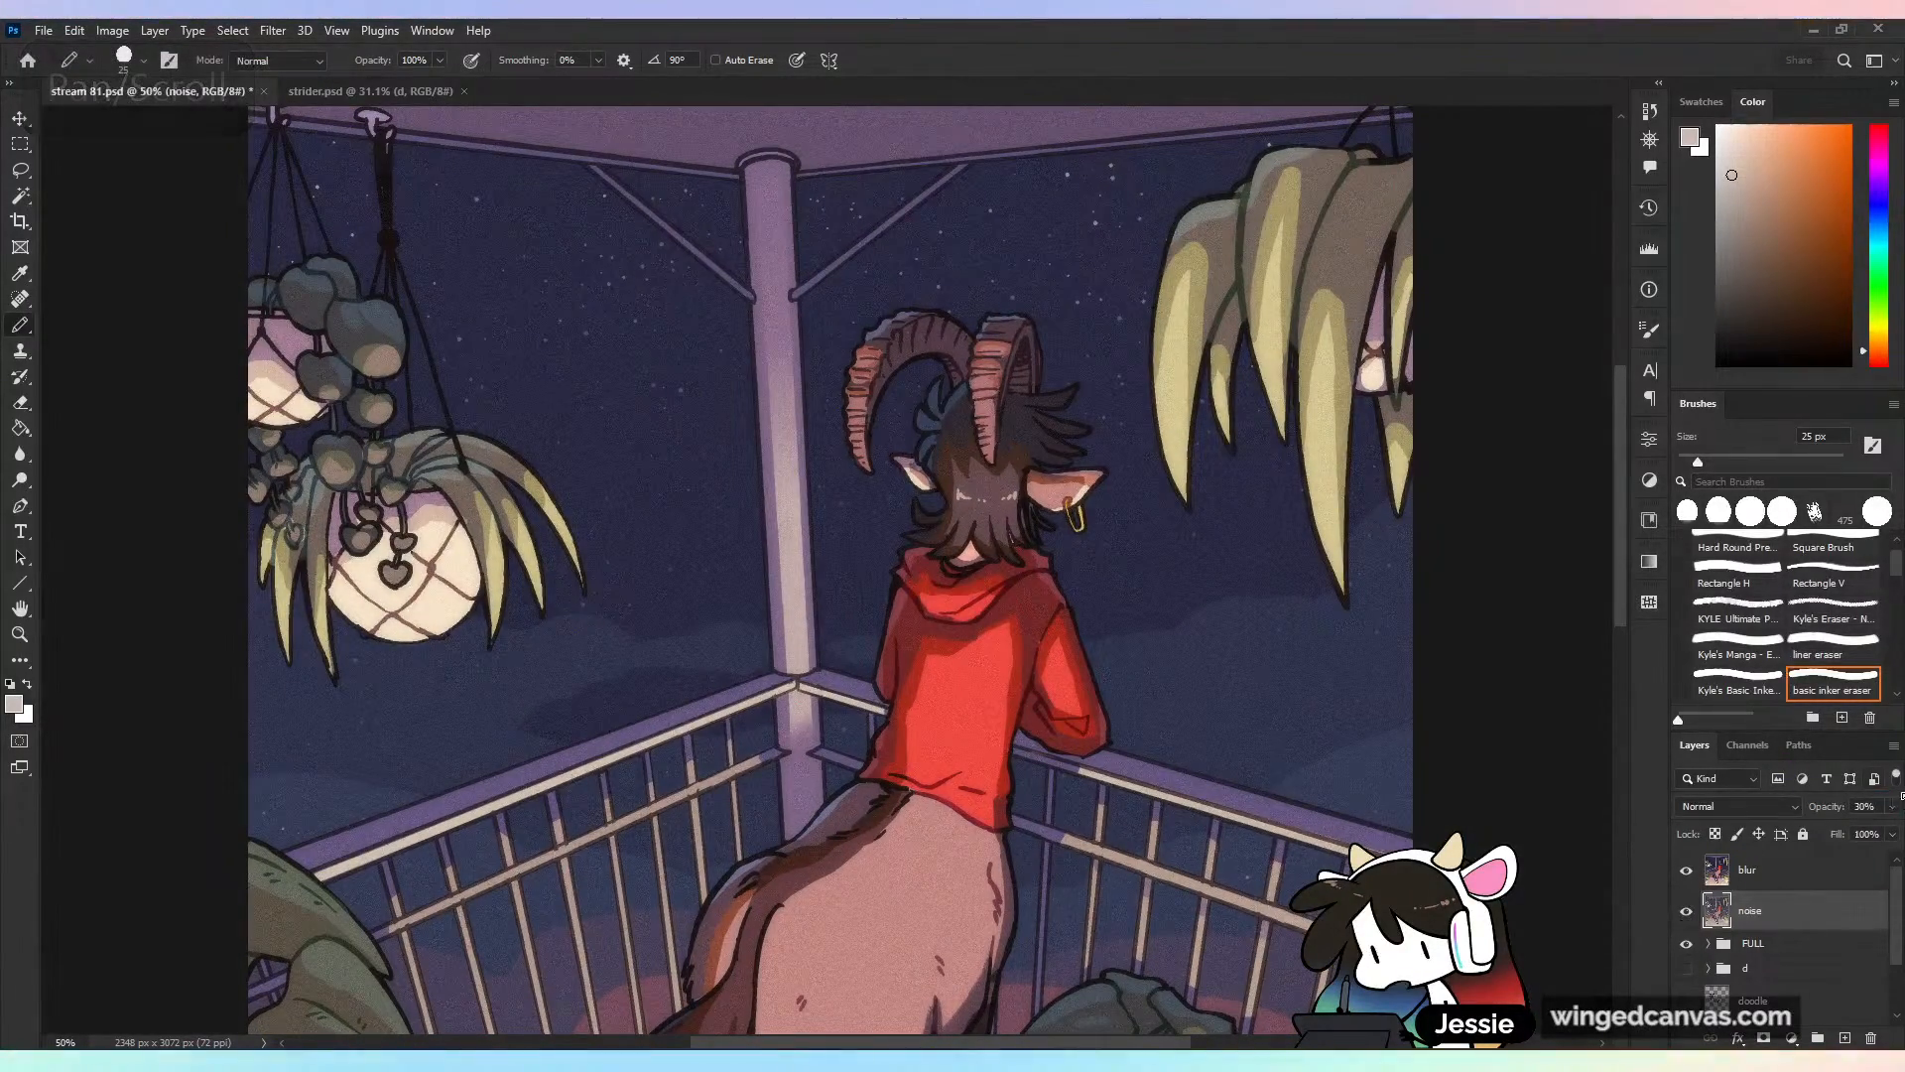
Lower the noise layer's opacity to 17% and toggle its visibility to compare the artwork with and without grain
left_click(1891, 806)
left_click_drag(1827, 836, 1815, 834)
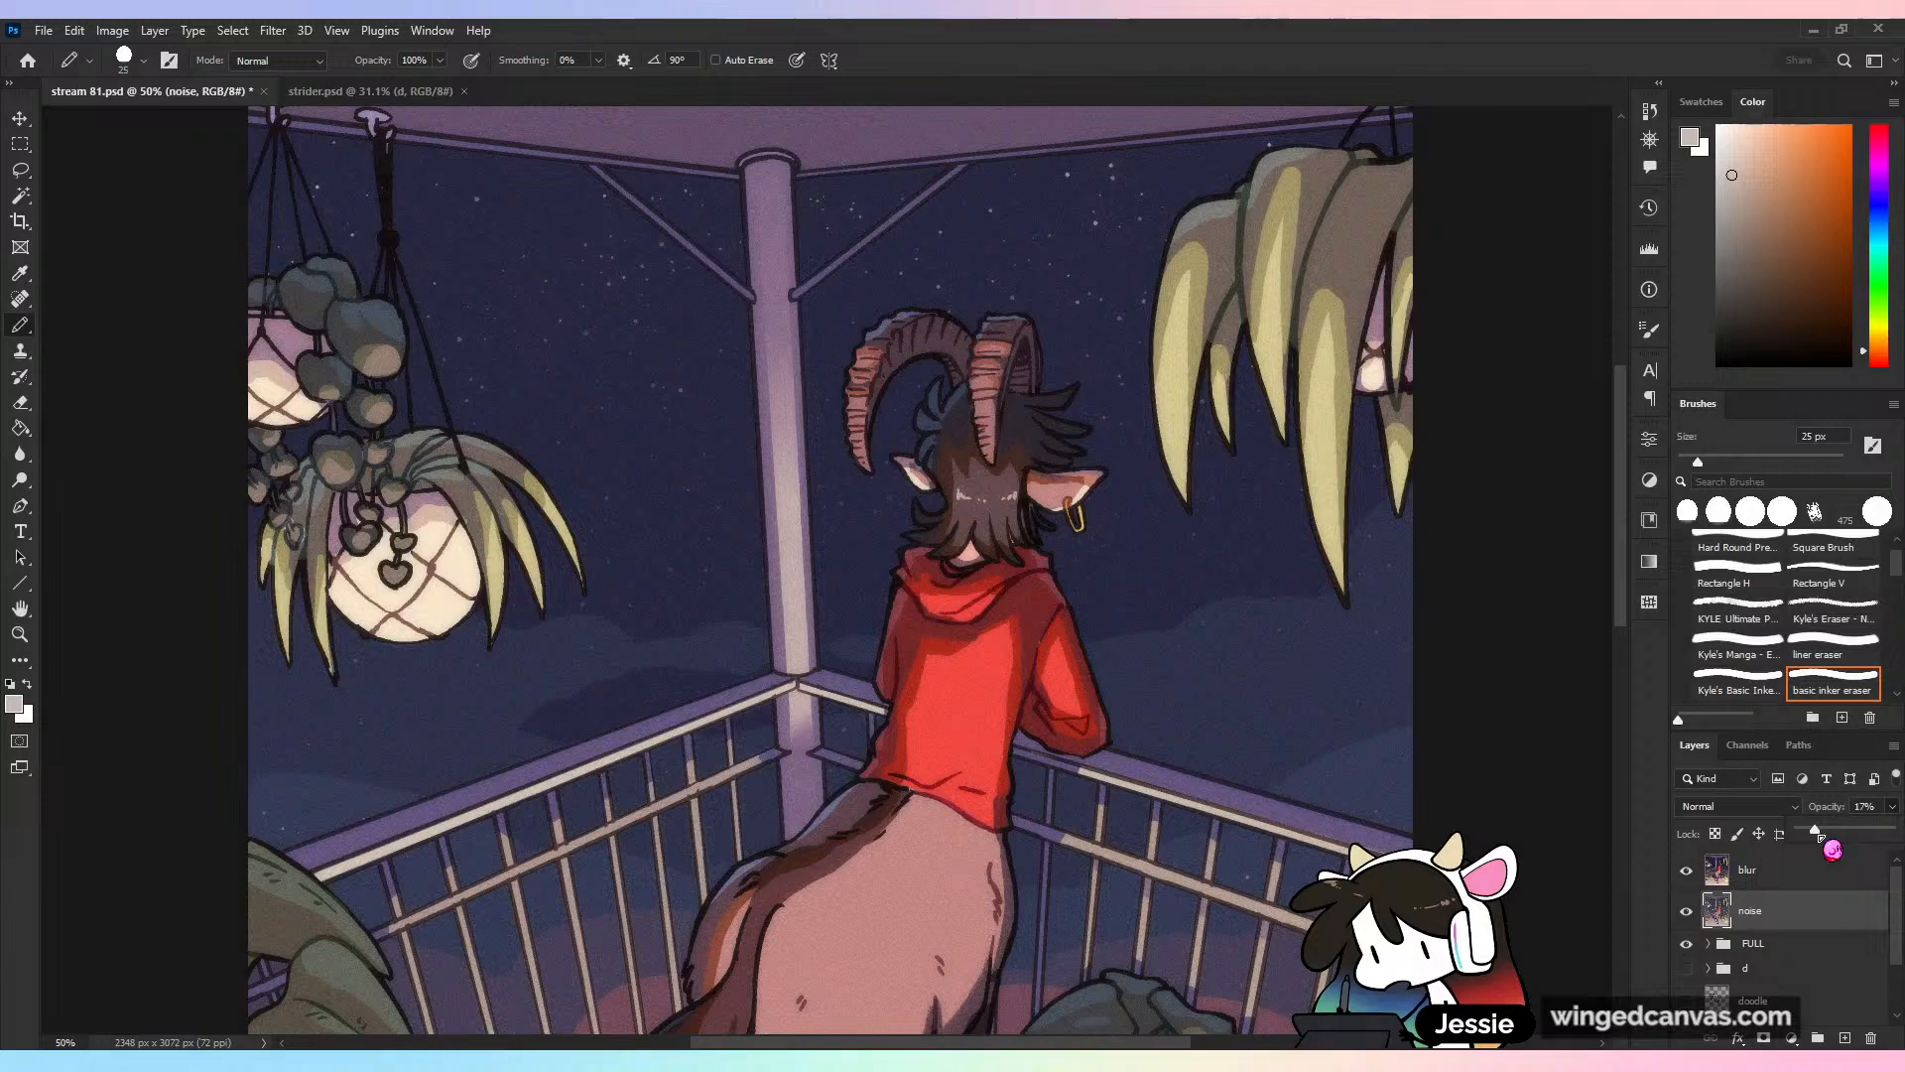
left_click(1887, 808)
left_click(1686, 910)
left_click(1686, 910)
Save the document with the reduced noise layer opacity
key("ctrl+minus")
key("ctrl+minus")
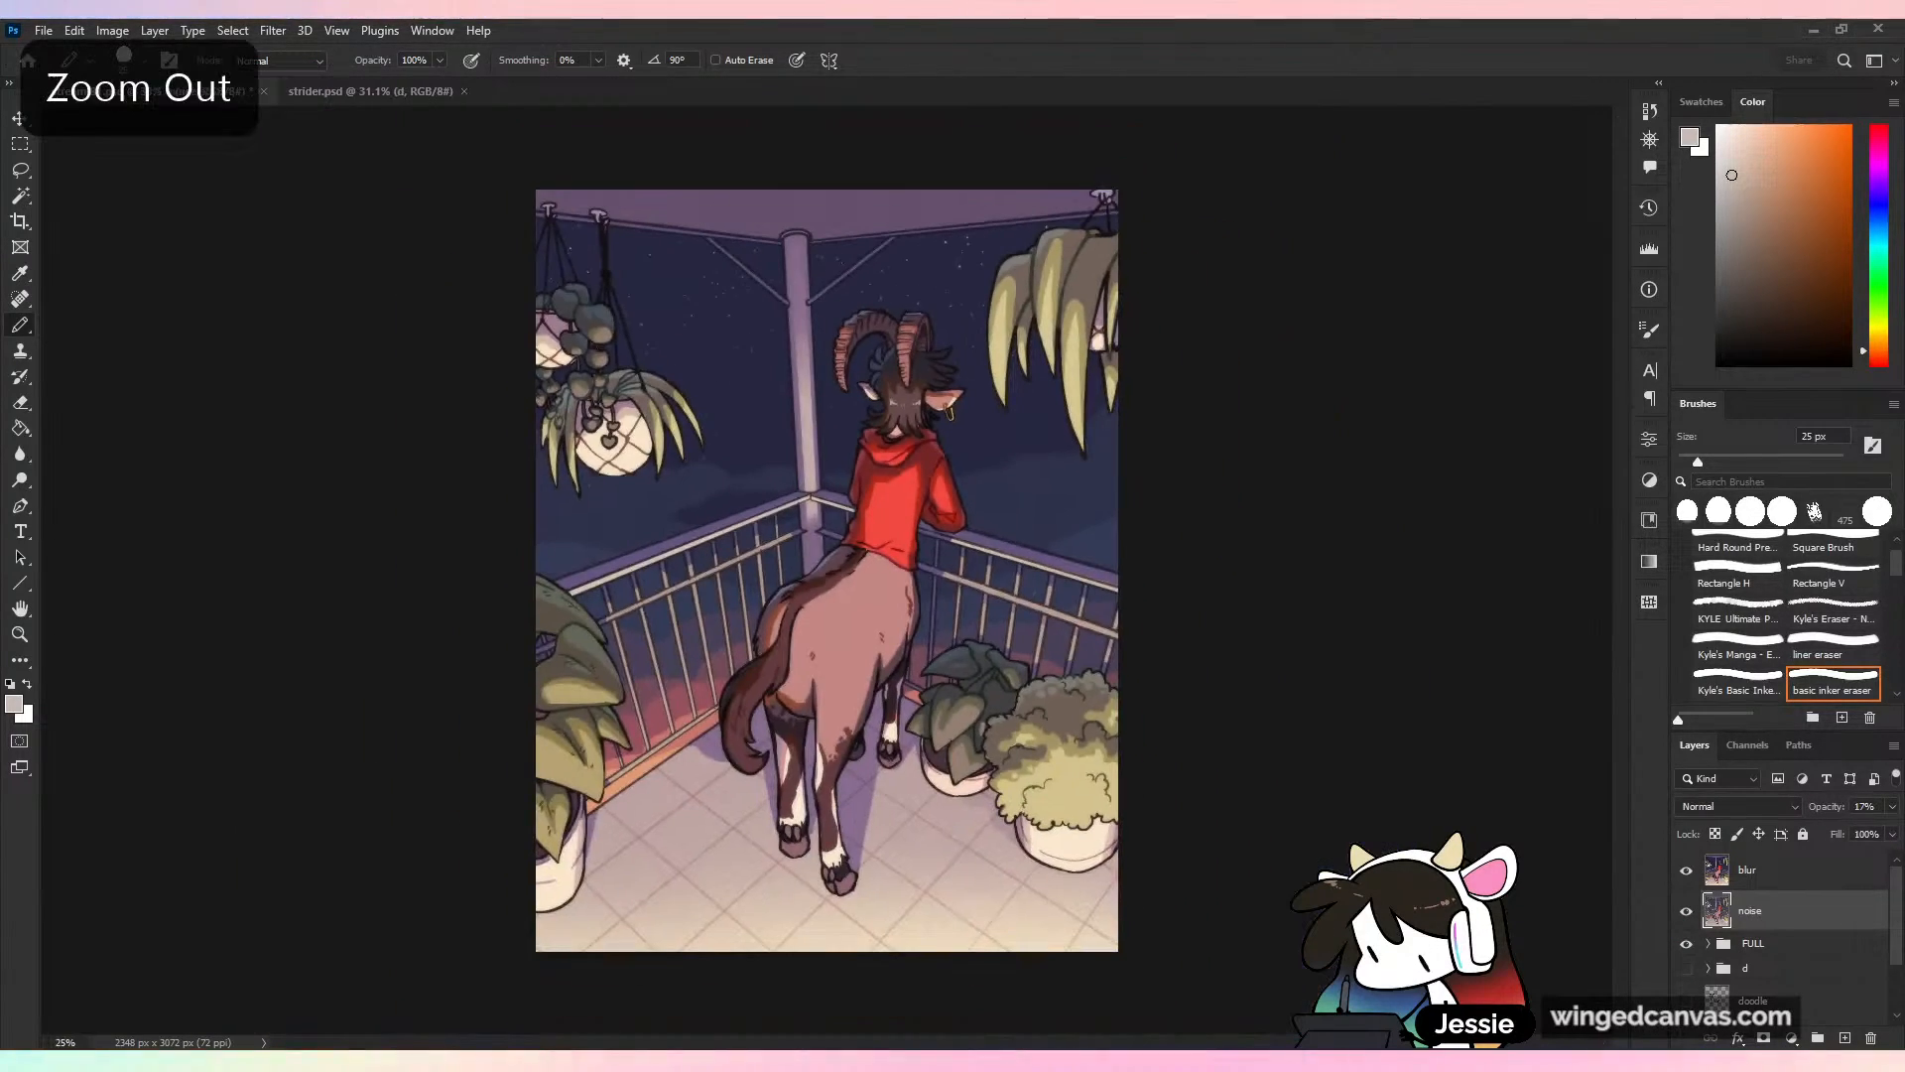
key("ctrl+s")
Examine the finished illustration up close and as a whole to check the blur and grain effects
key("ctrl+plus")
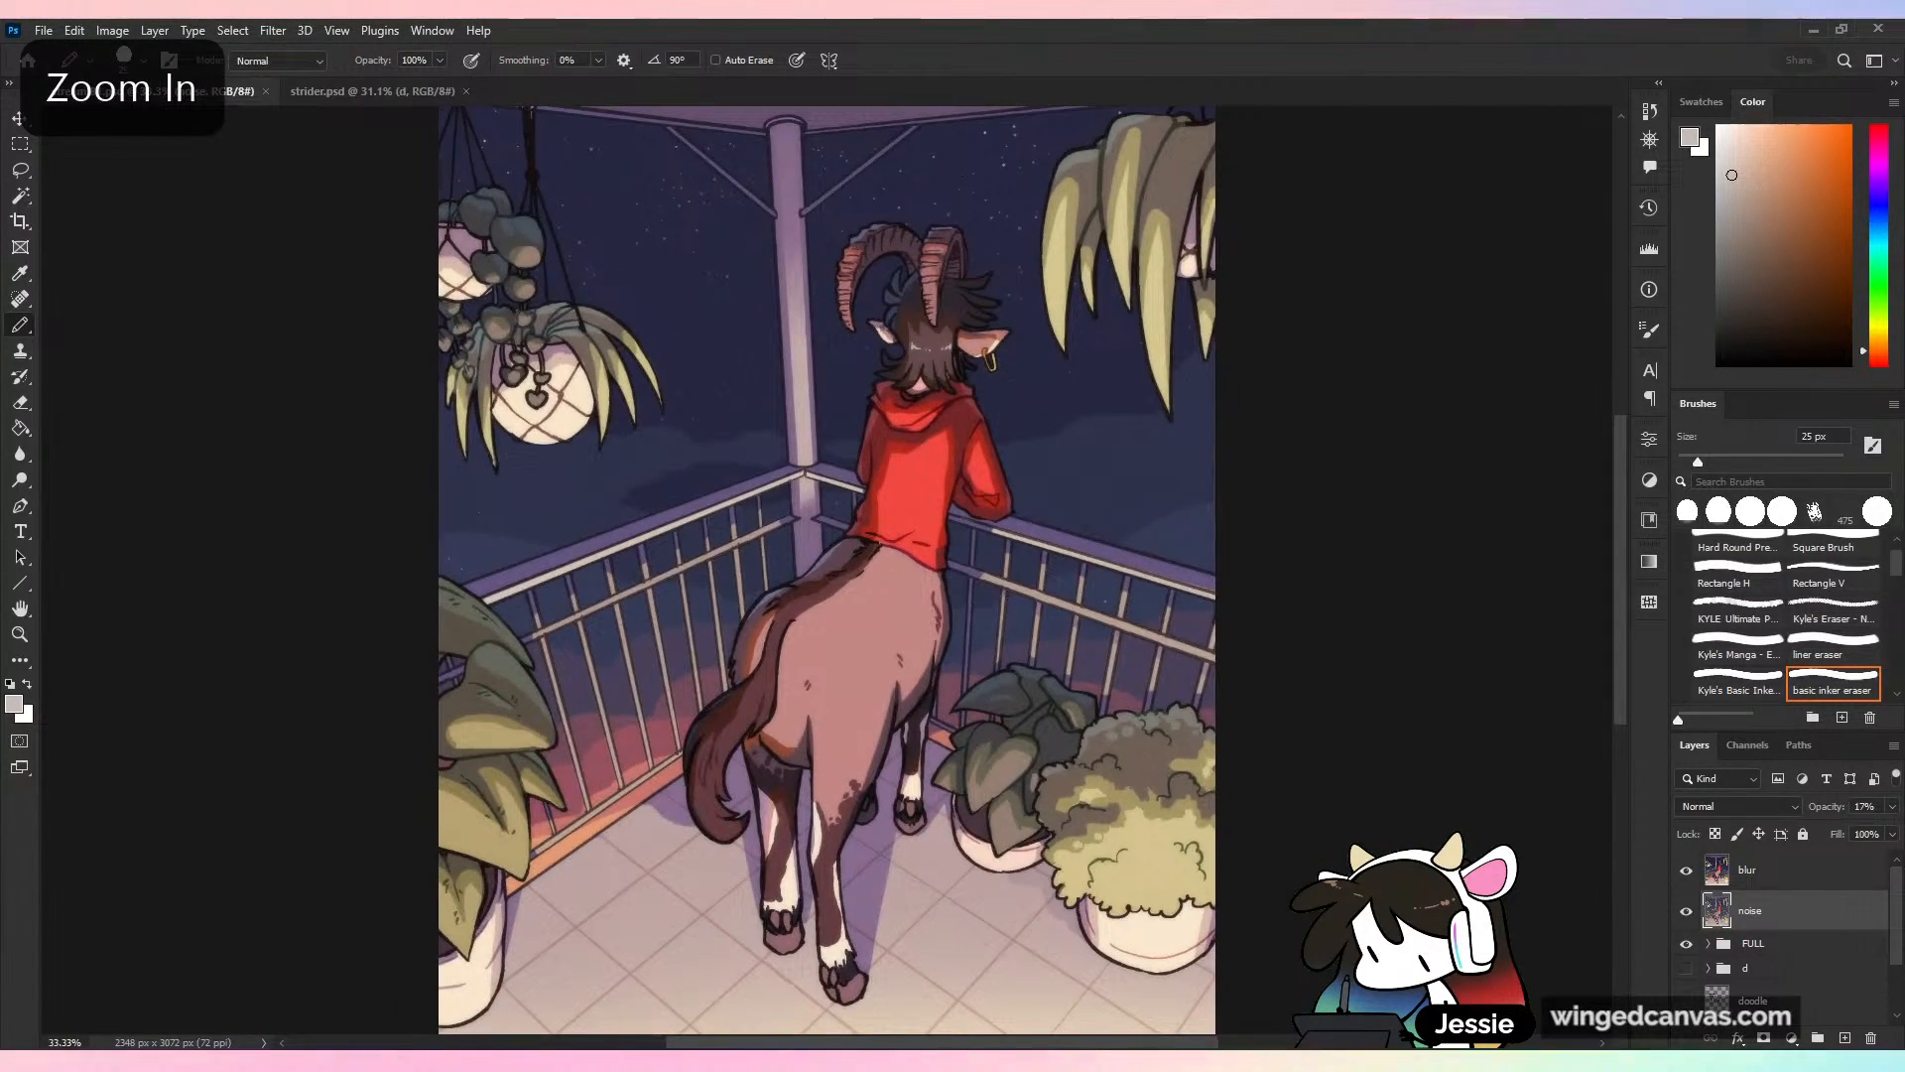
key("ctrl+minus")
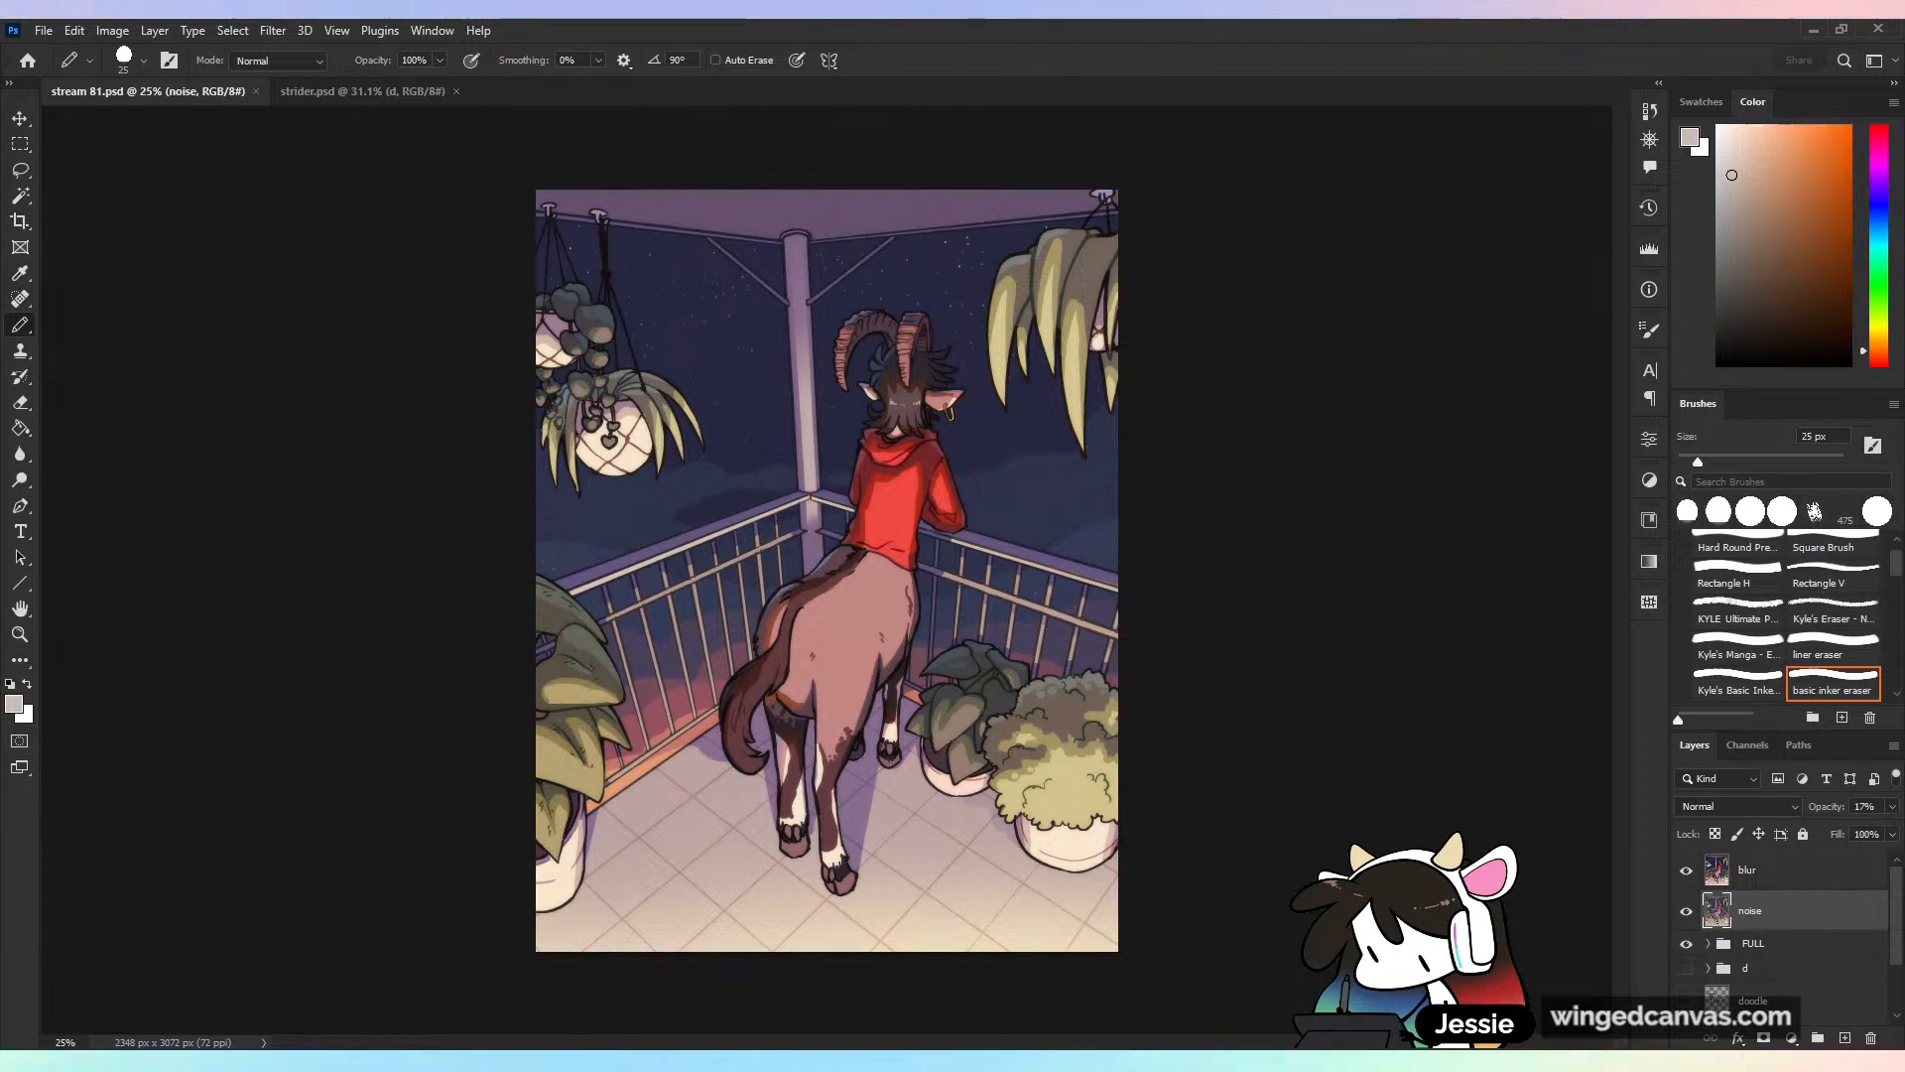
key("ctrl+plus")
key("ctrl+plus")
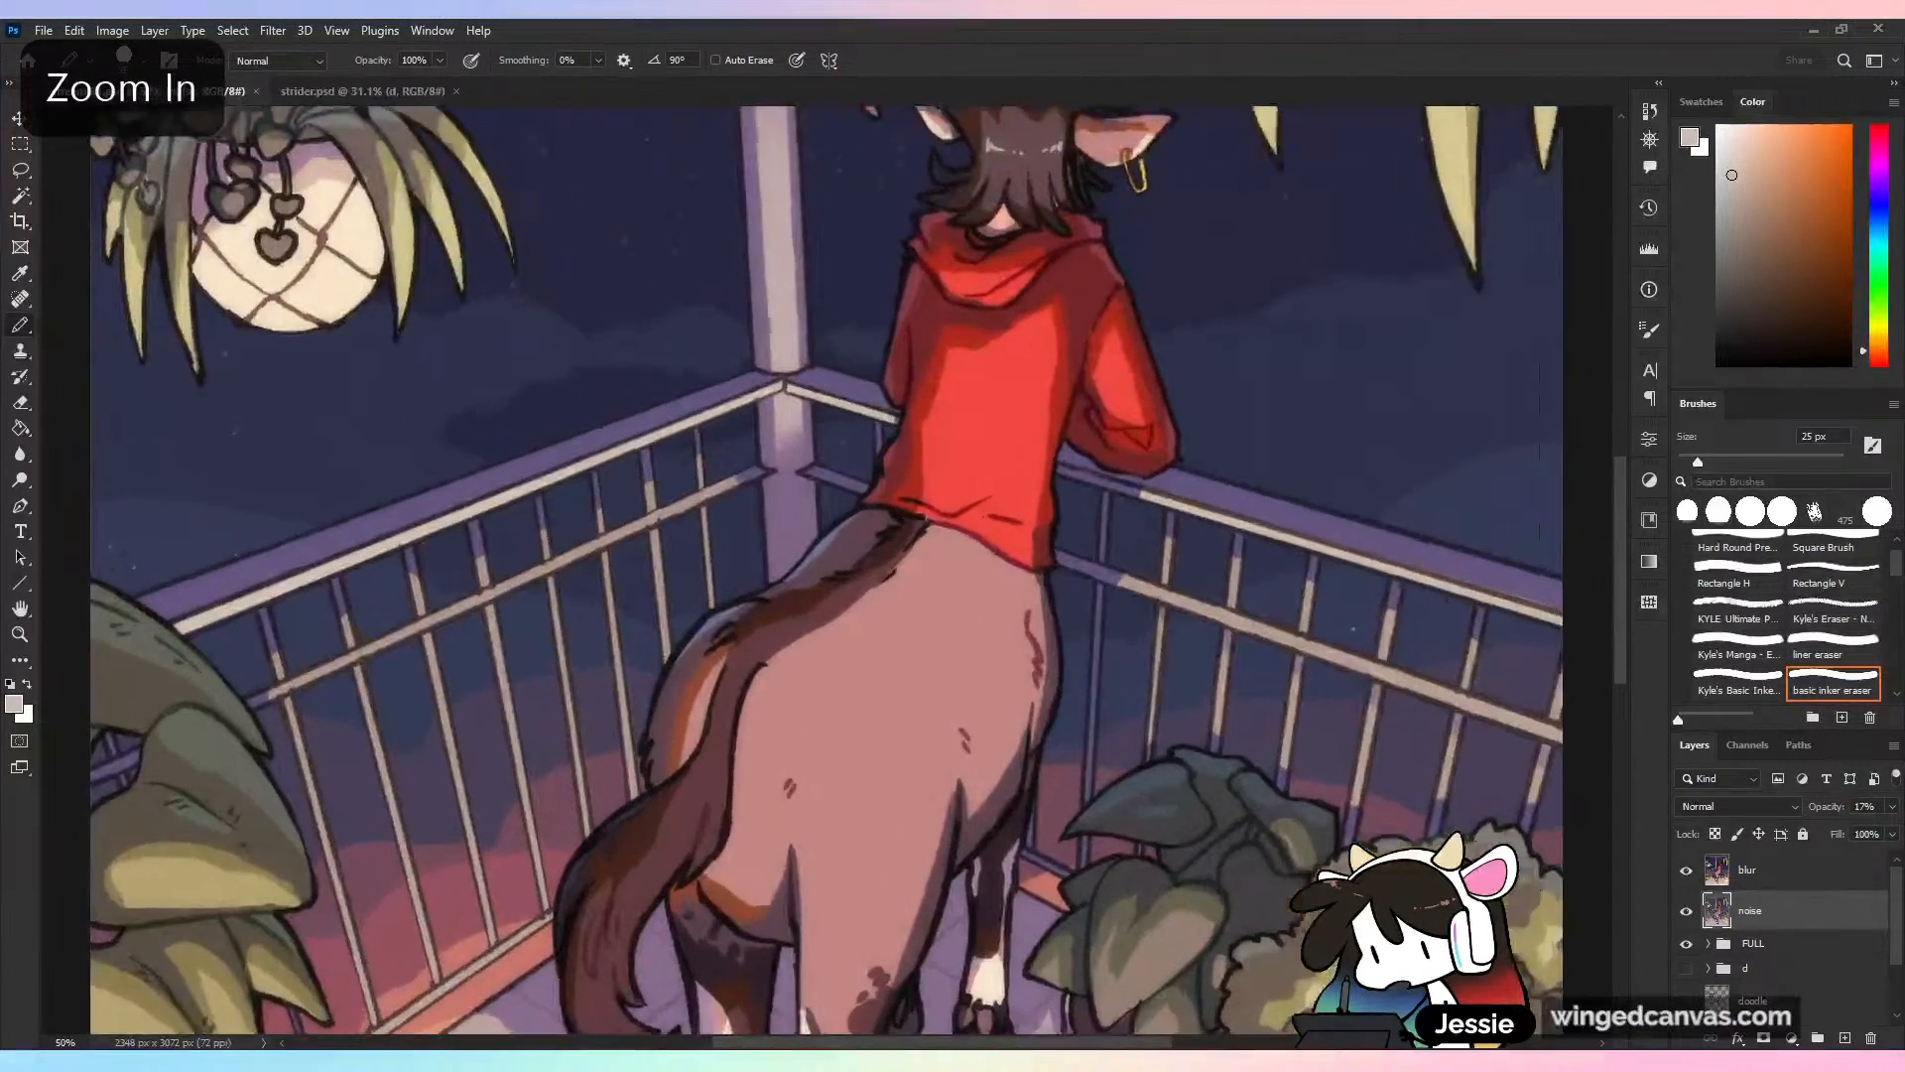
key("ctrl+plus")
key("ctrl+plus")
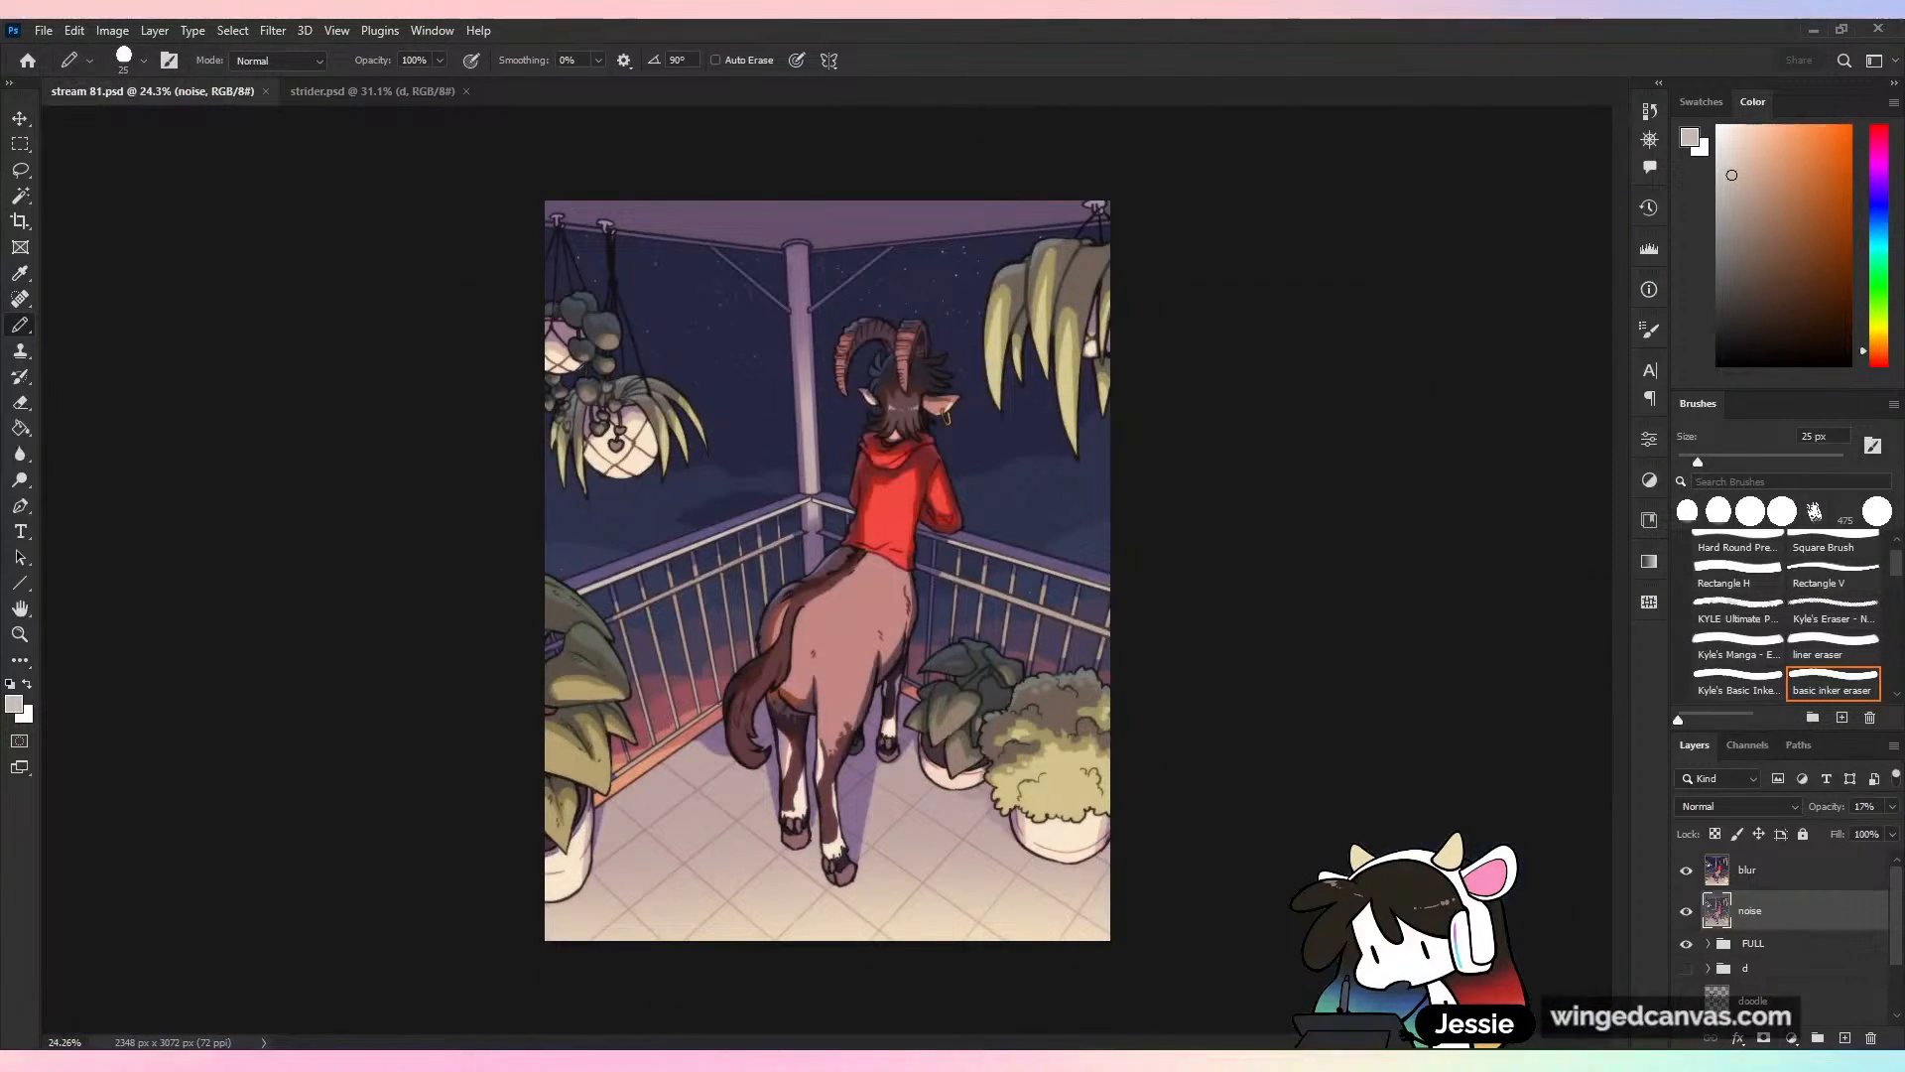
key("ctrl+plus")
key("ctrl+plus")
key("ctrl+minus")
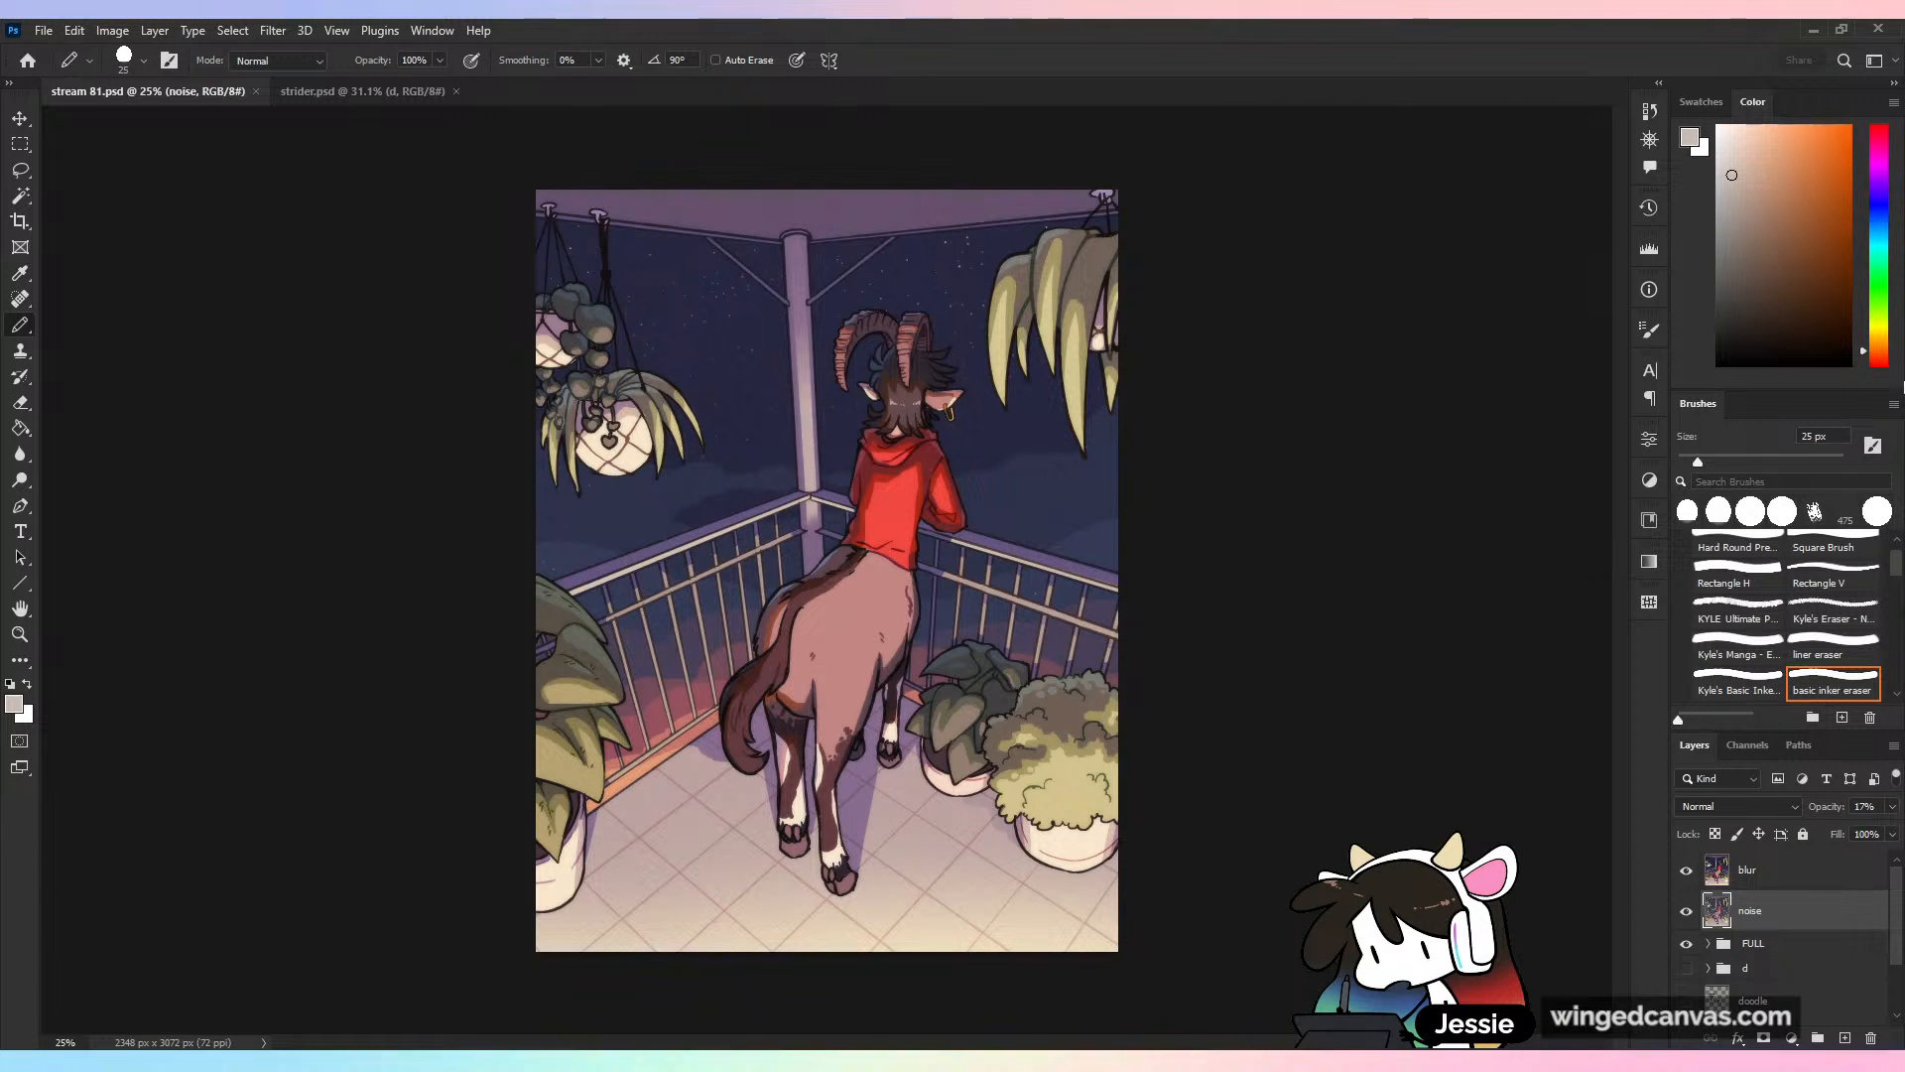
Save the finished illustration again and check the whole composition at a reduced size
key("ctrl+s")
key("ctrl+minus")
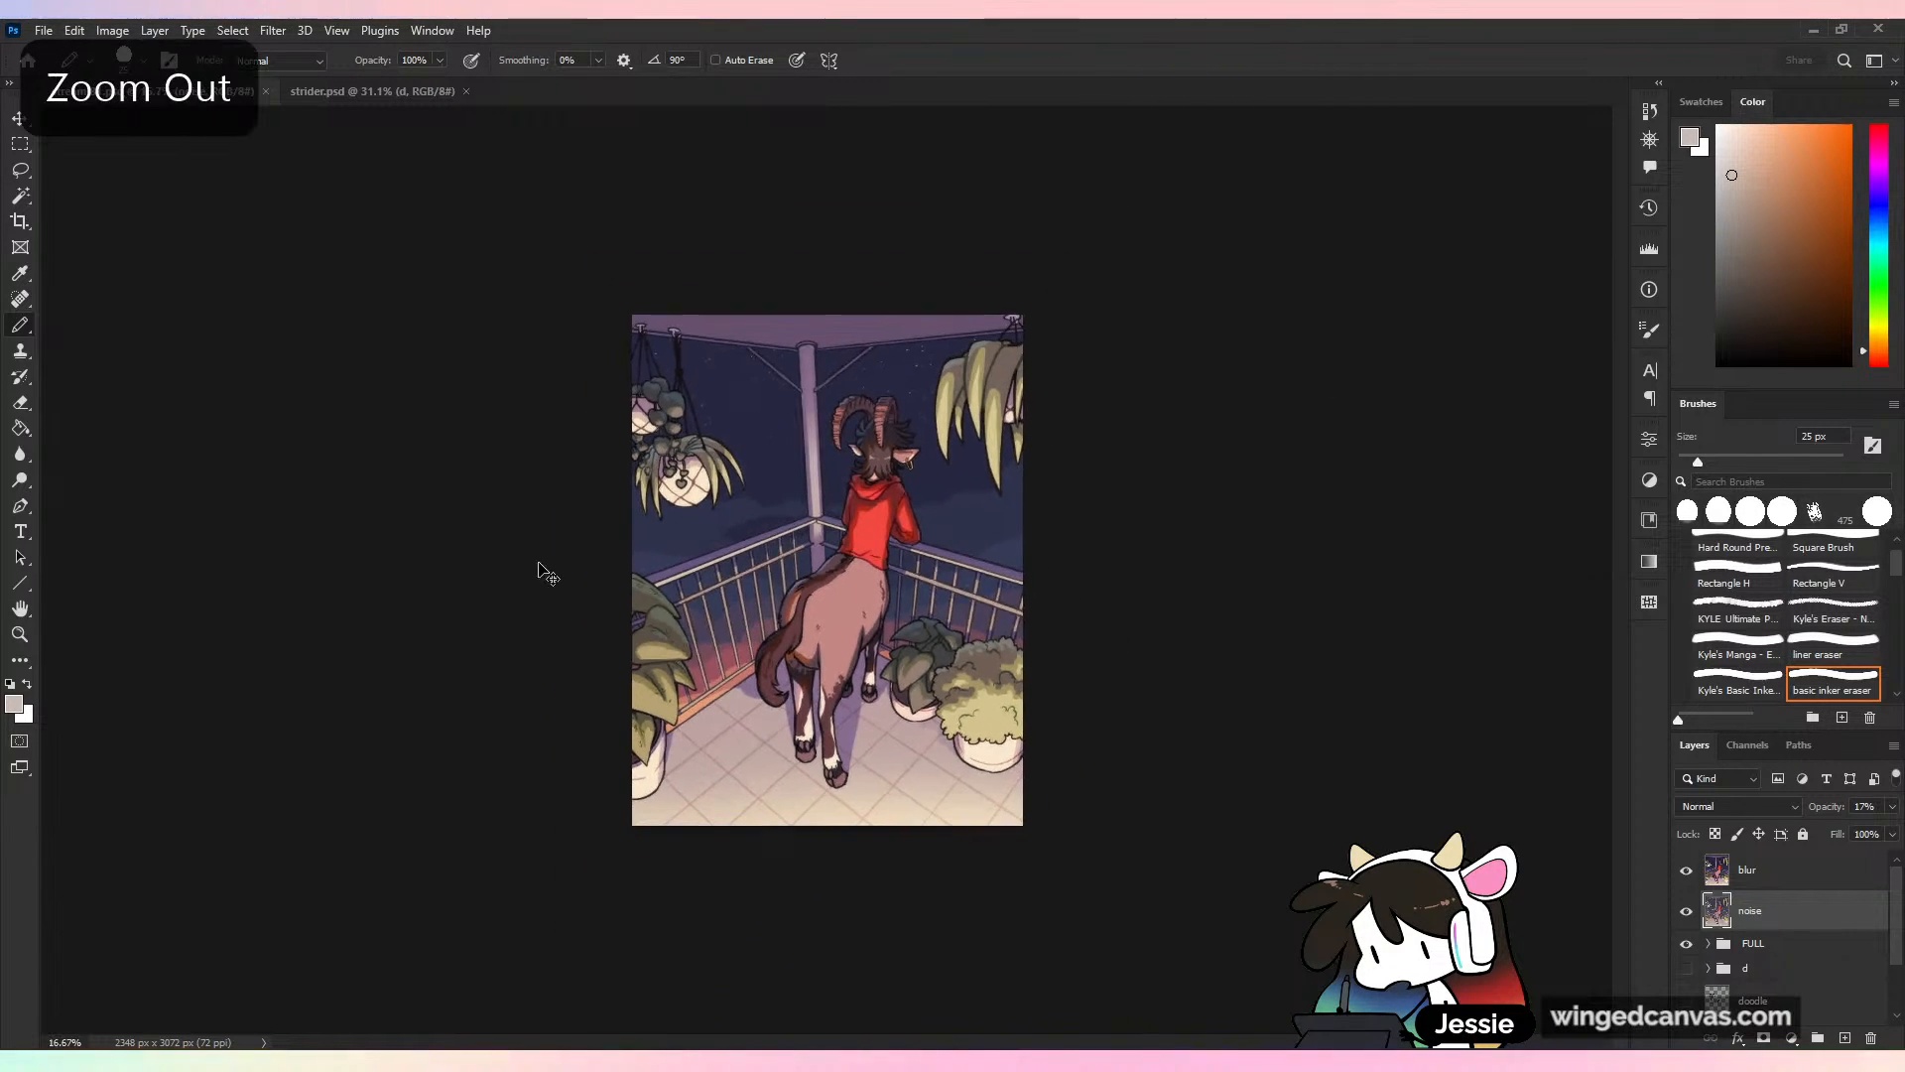
key("ctrl+plus")
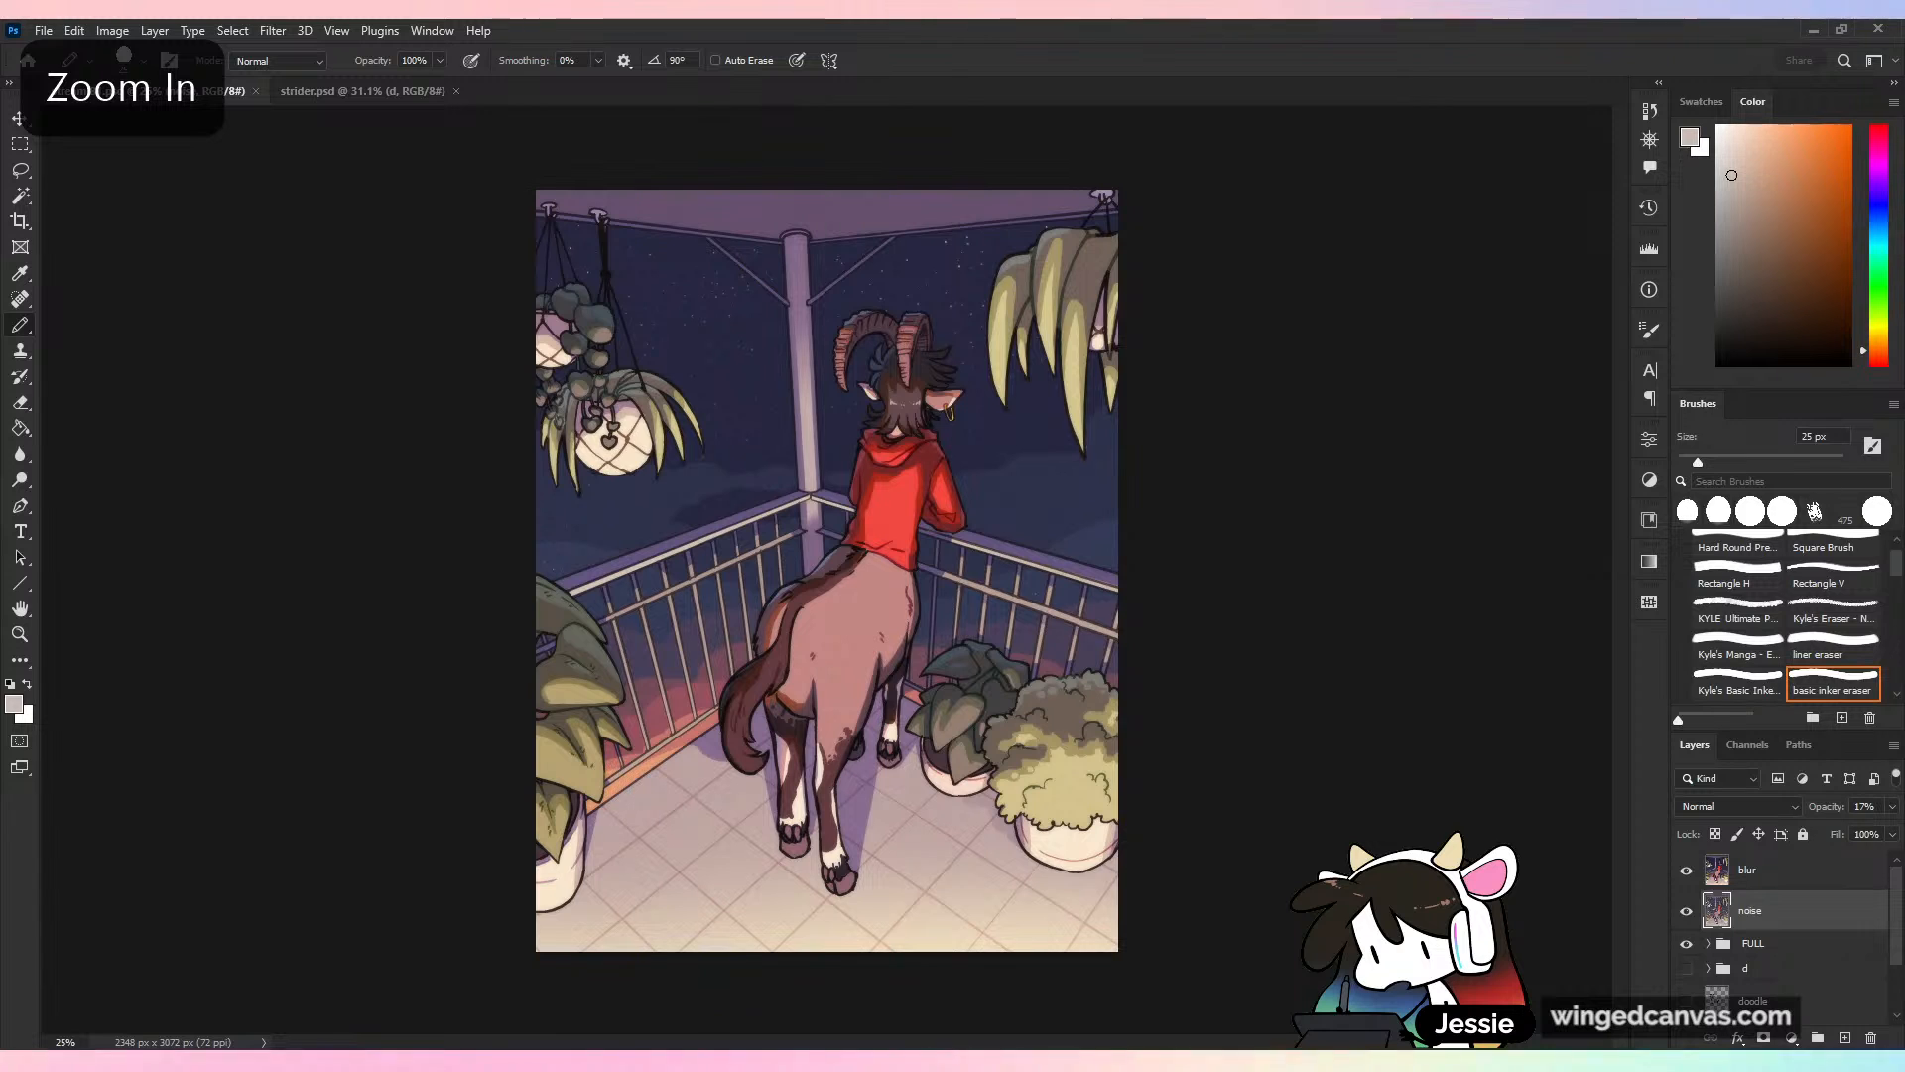